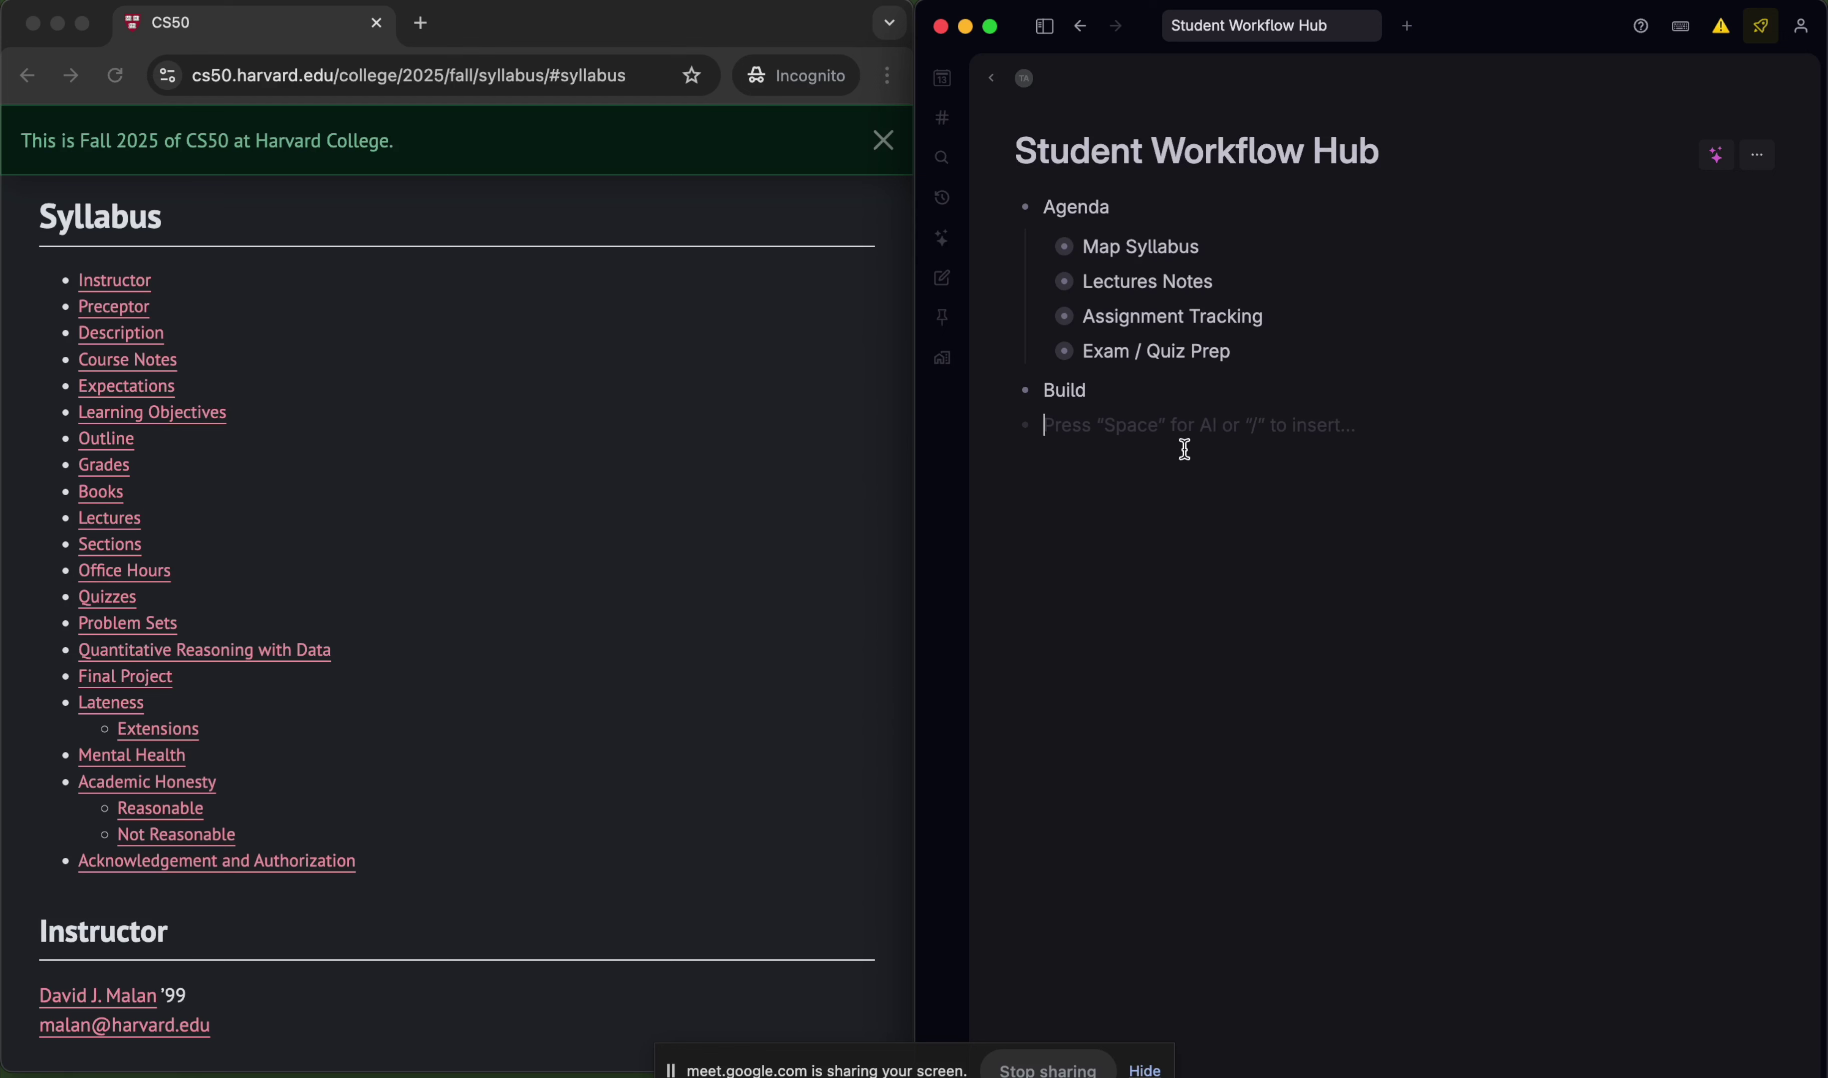
- Open the Agenda node in a second panel and zoom the first panel into the Build node
shift+click(1403, 402)
click(1402, 403)
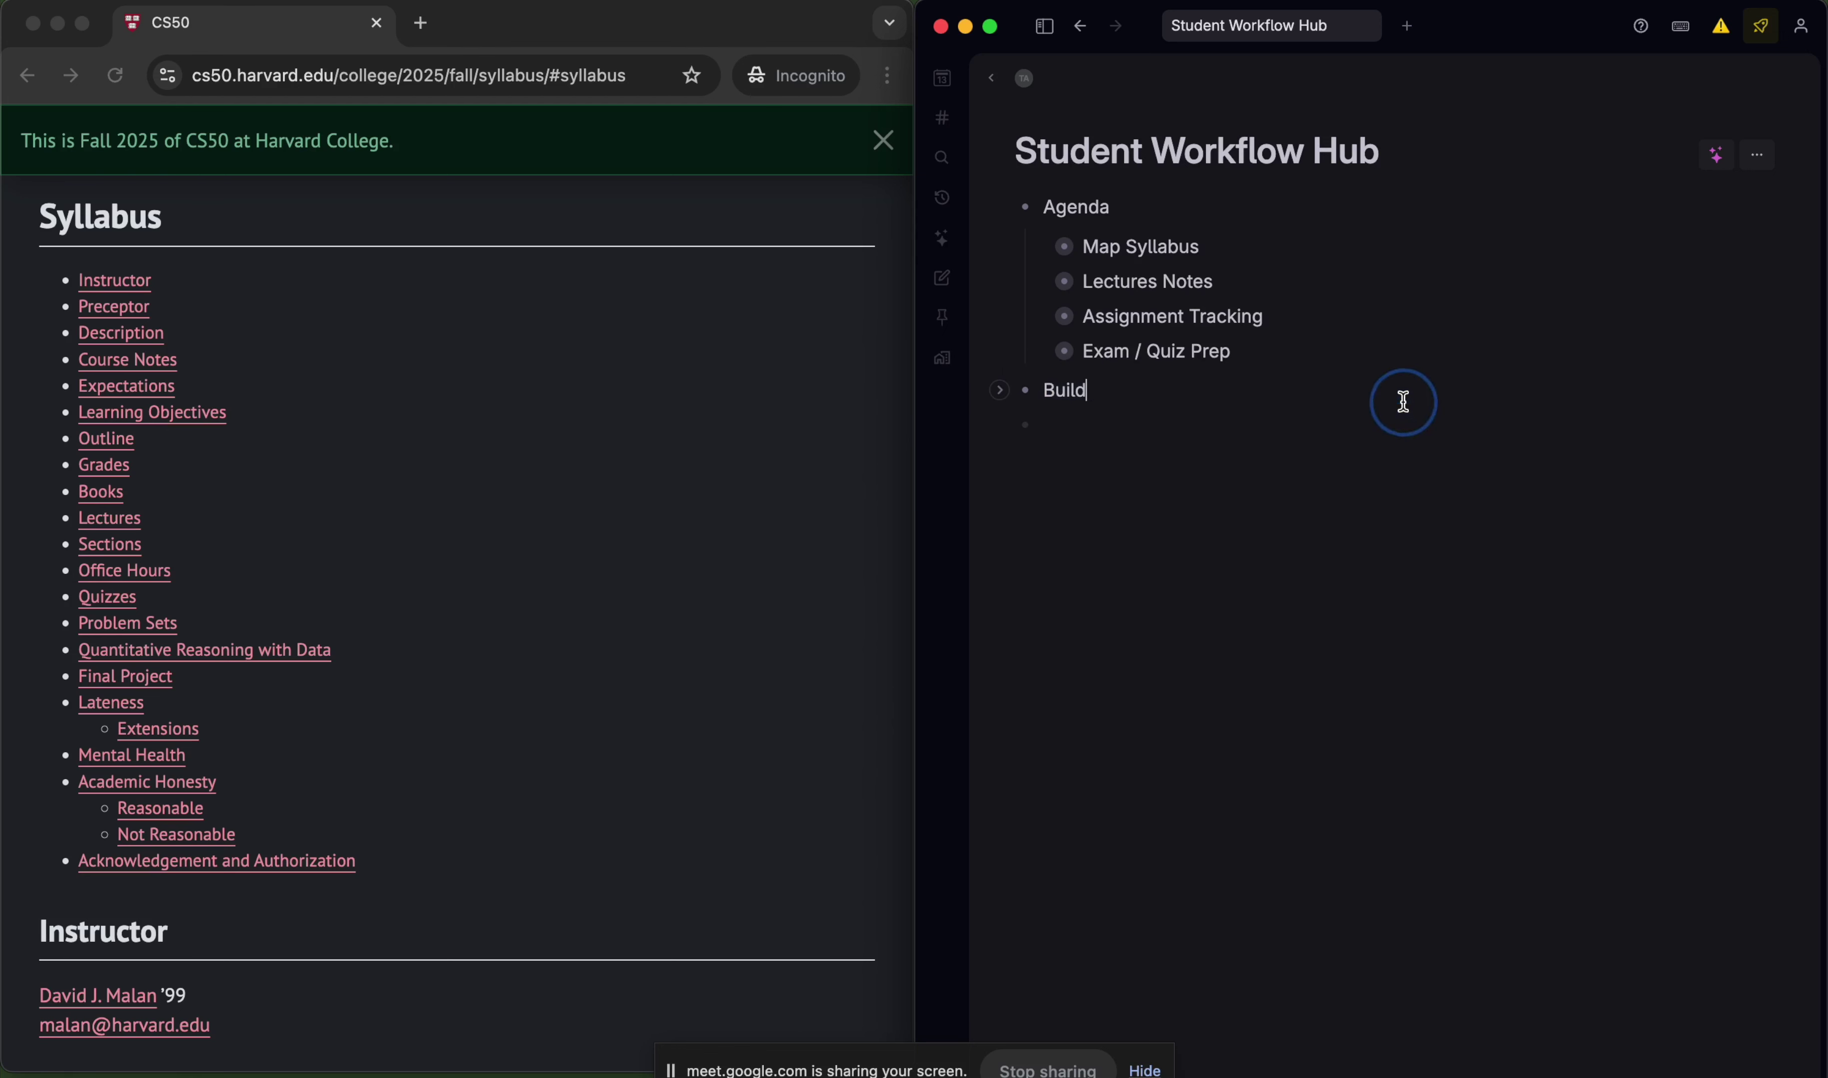
scroll(518, 462, up, 6)
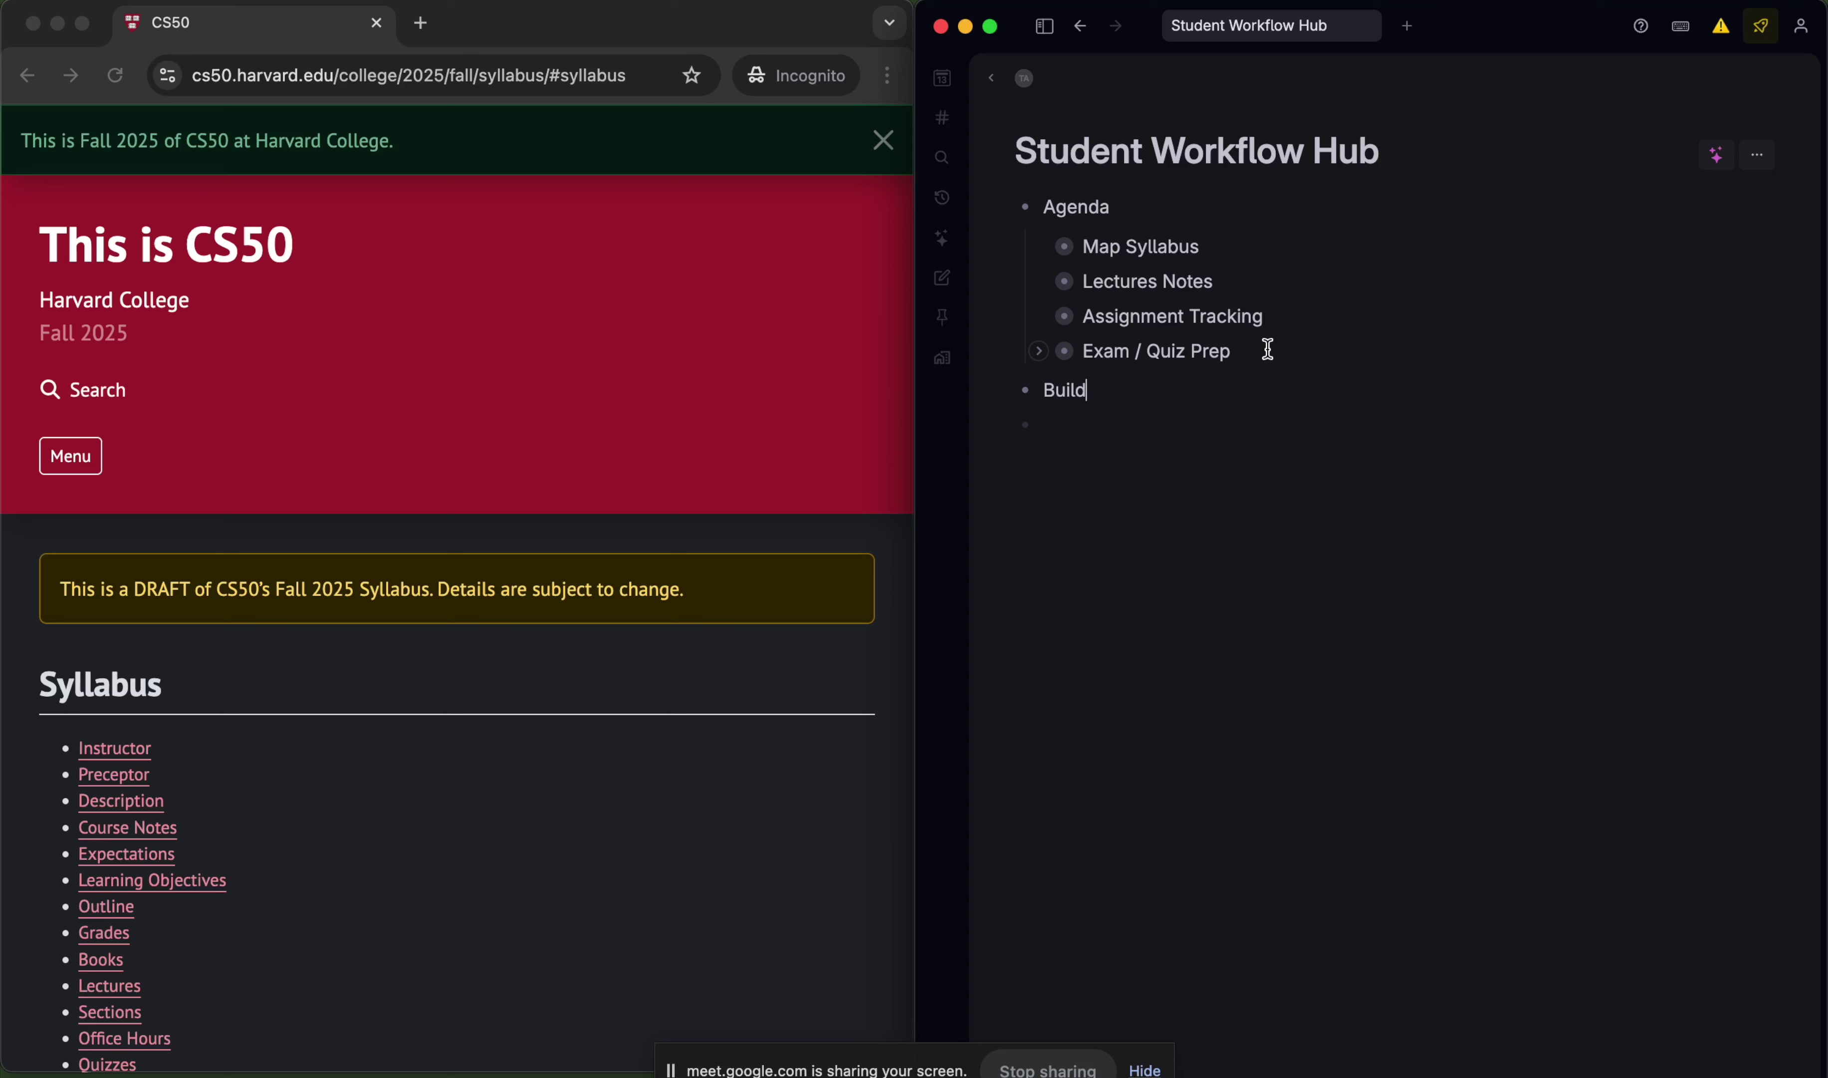
shift+click(1026, 208)
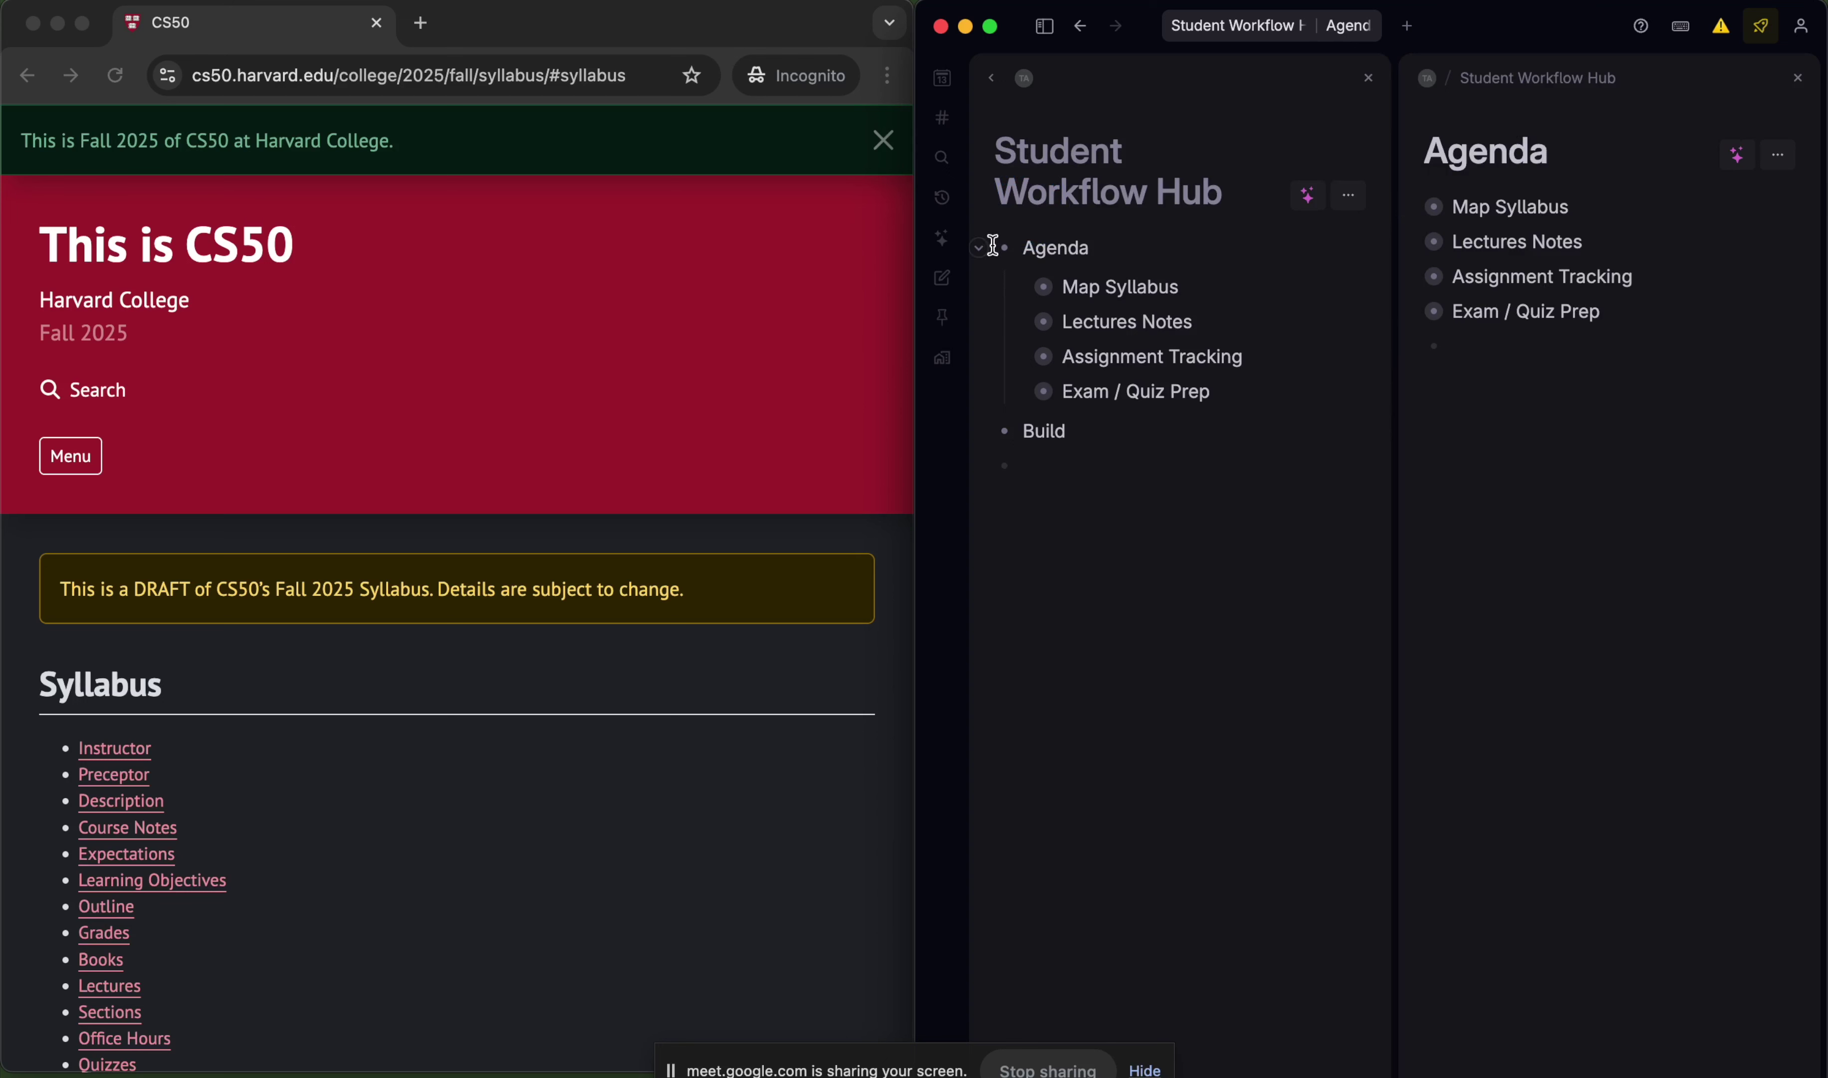
click(1004, 432)
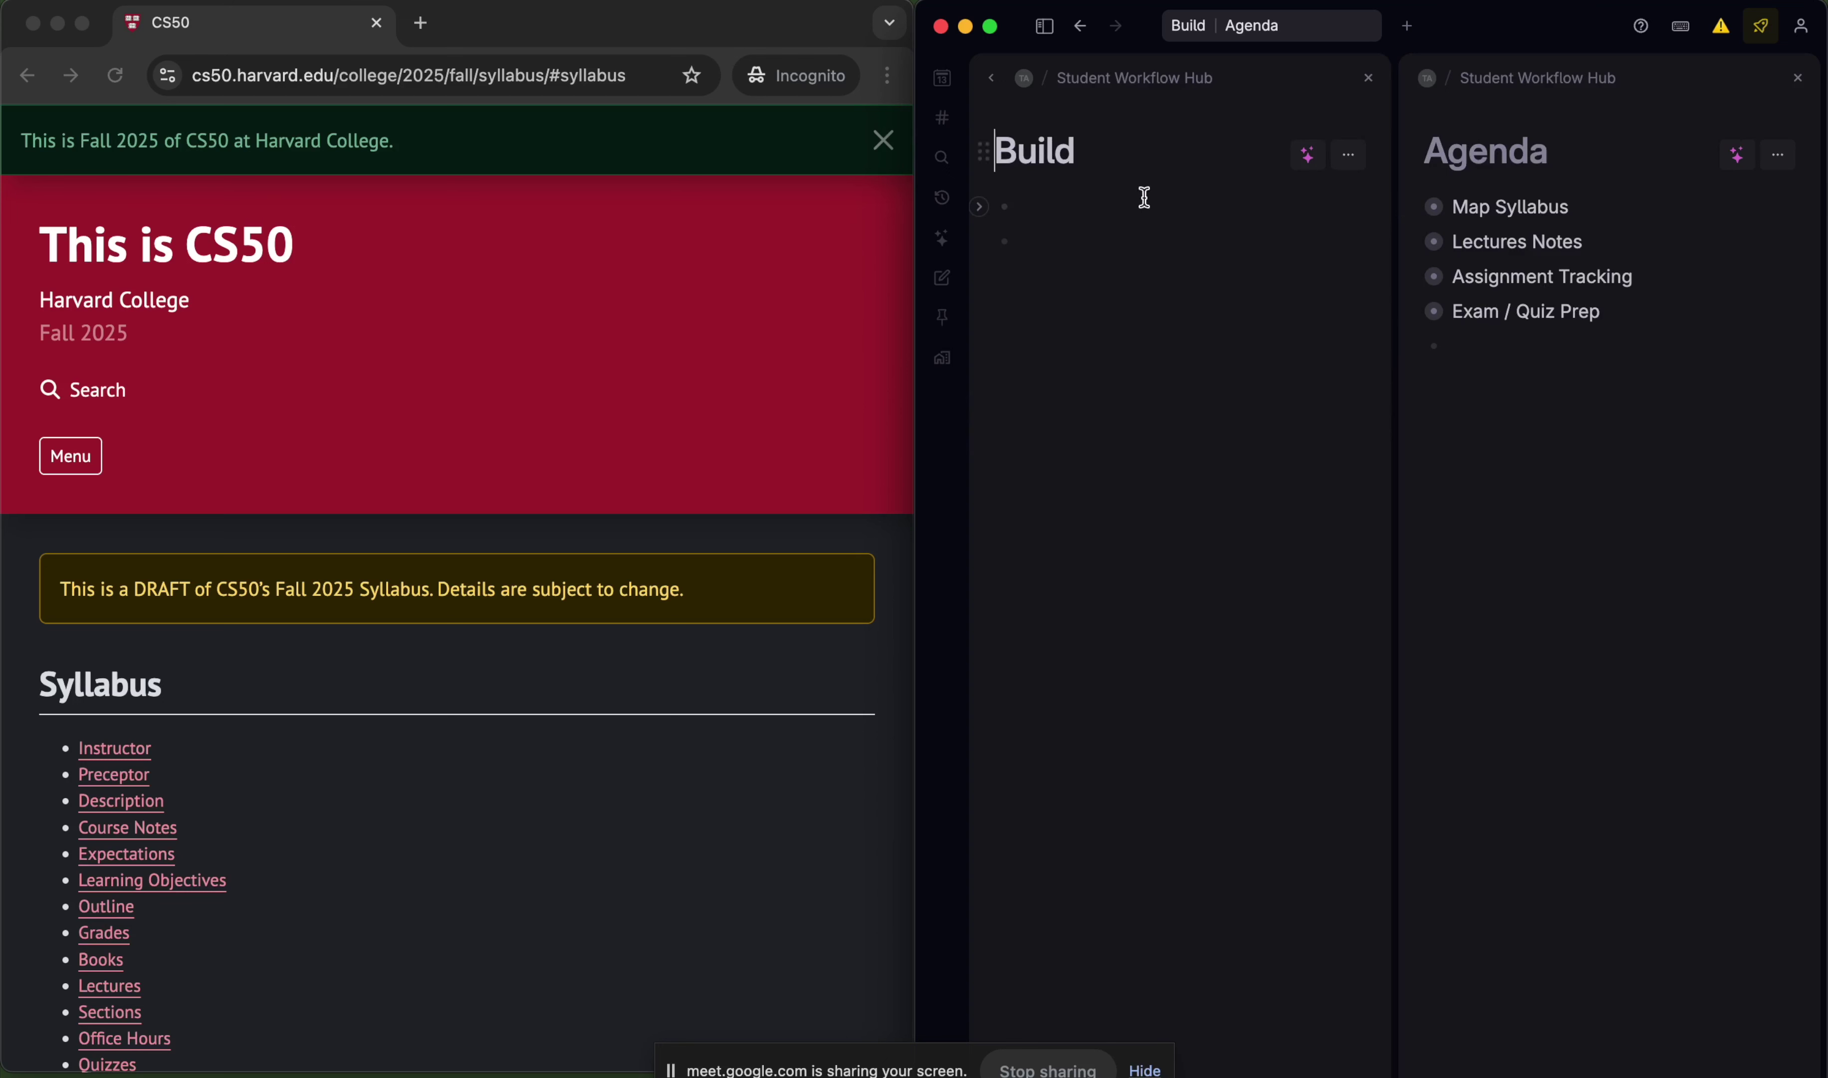
- Create a node named CS50 under Build and tag it with the existing course supertag
click(1104, 203)
text(#cou)
key(Return)
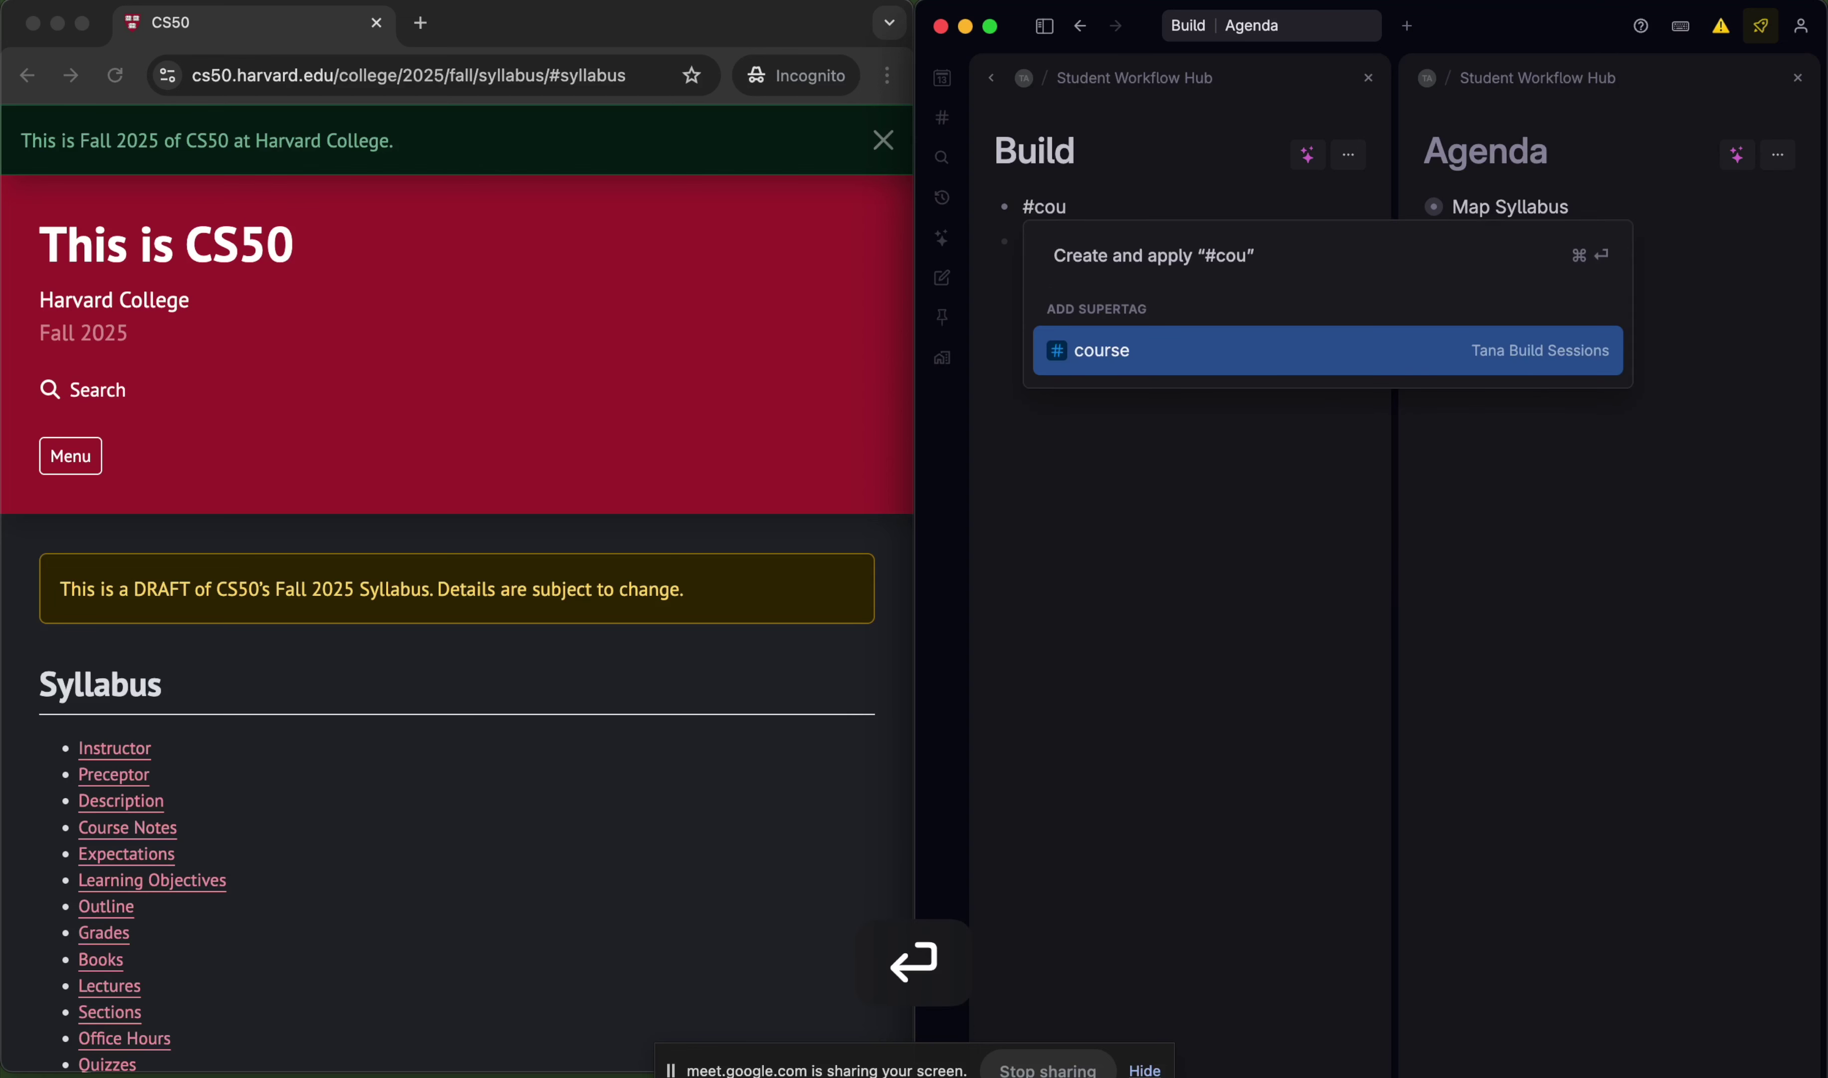
click(978, 208)
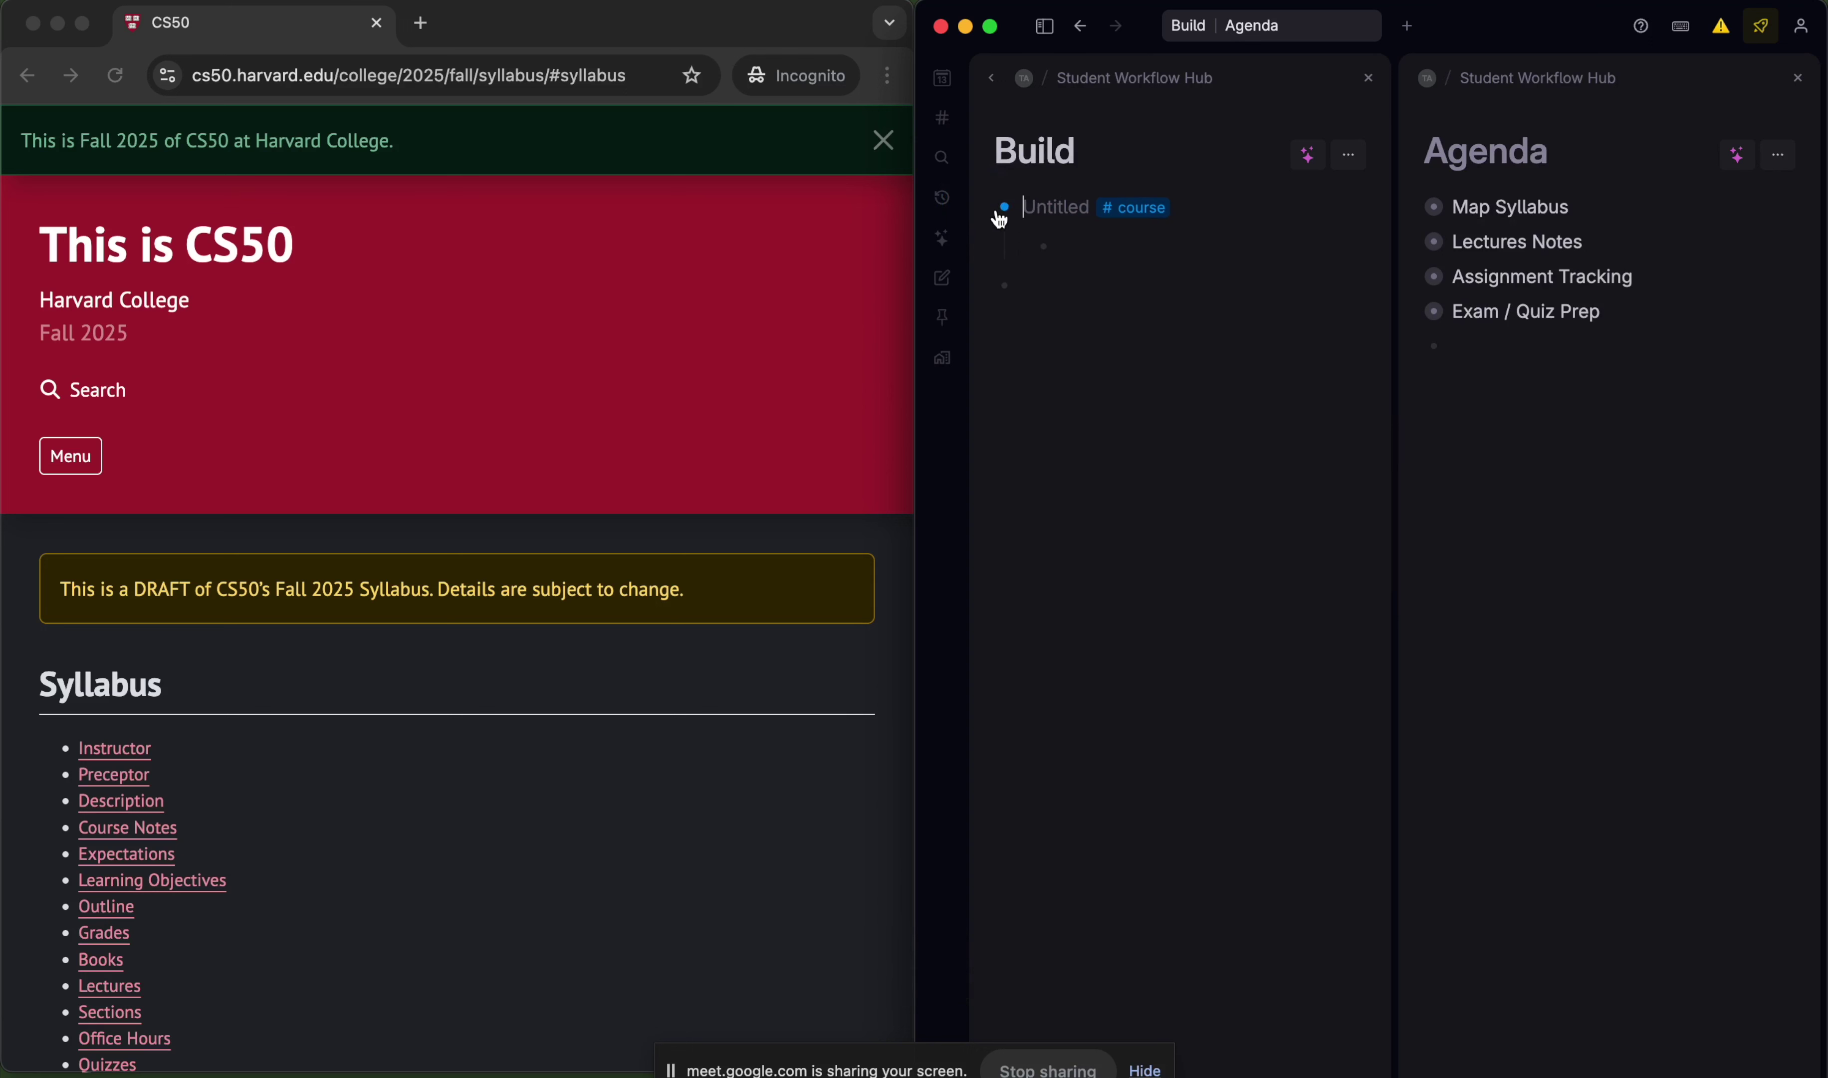
text(CS50)
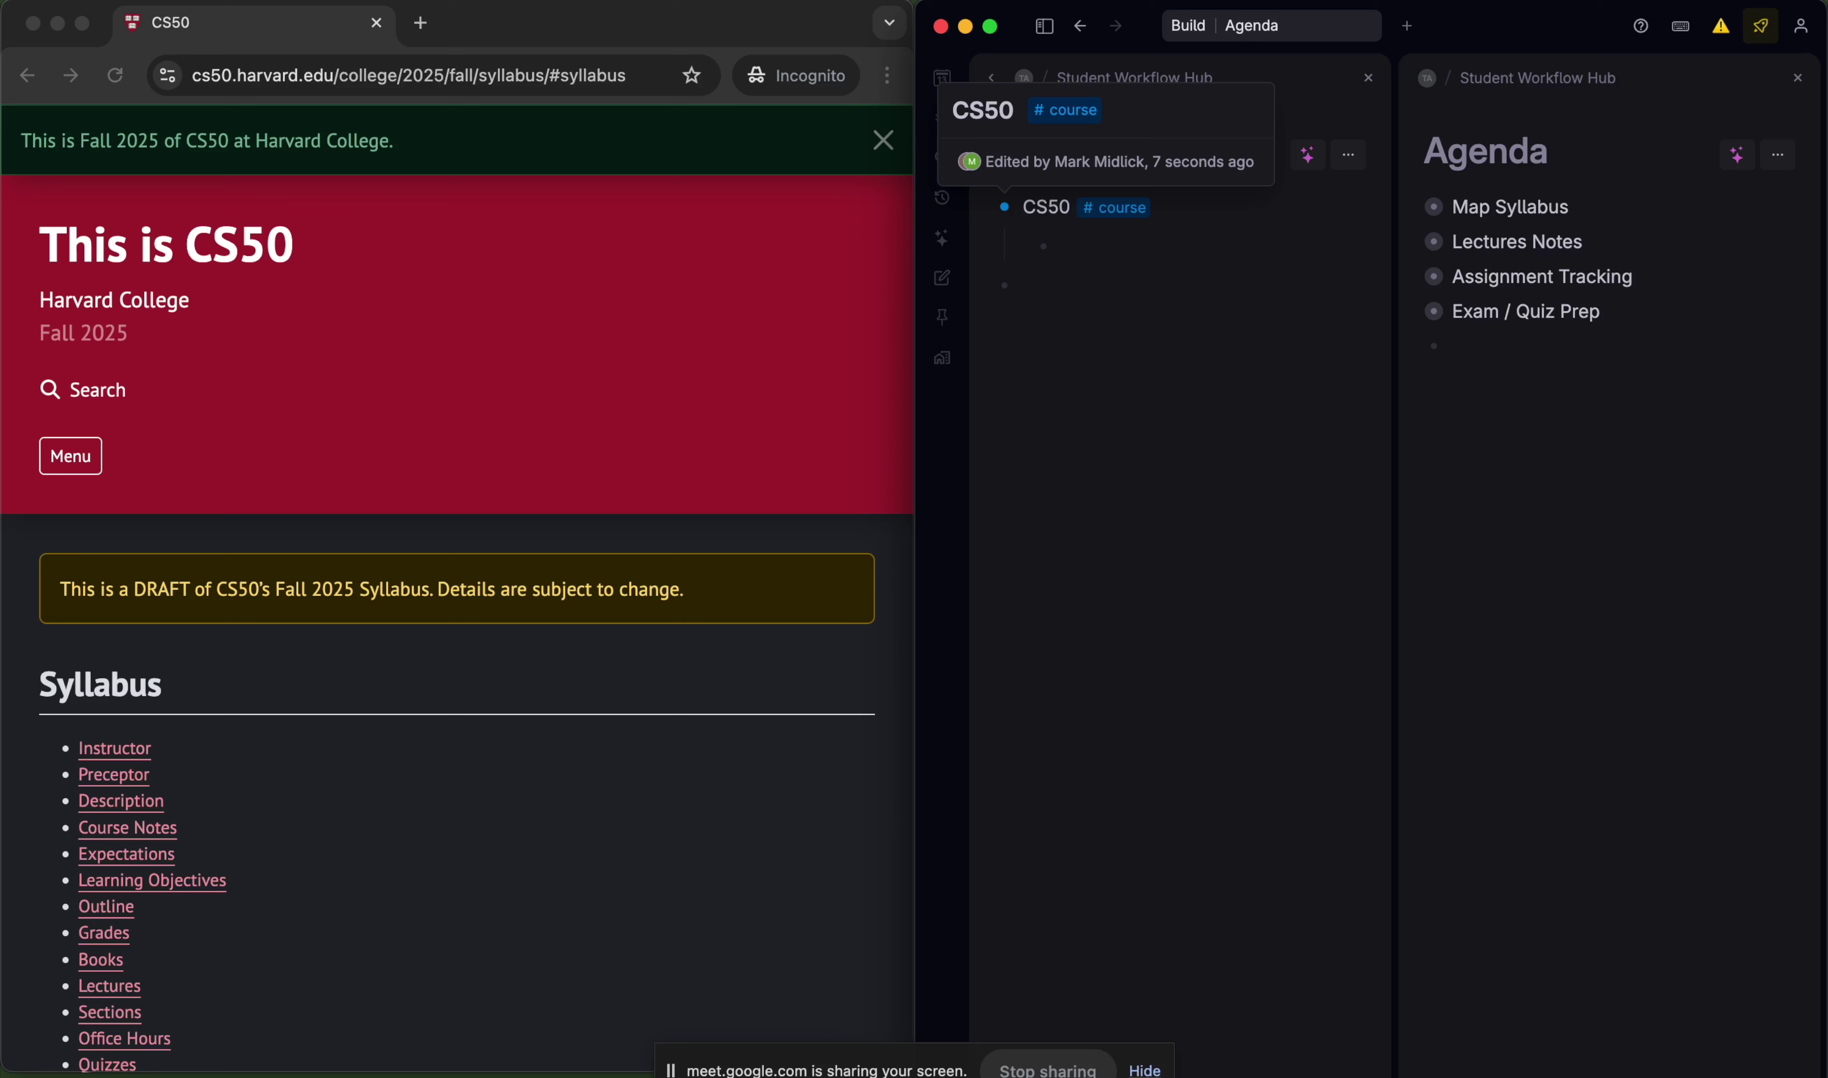
- Copy the syllabus page's web address and paste it as a child of the CS50 node
click(358, 72)
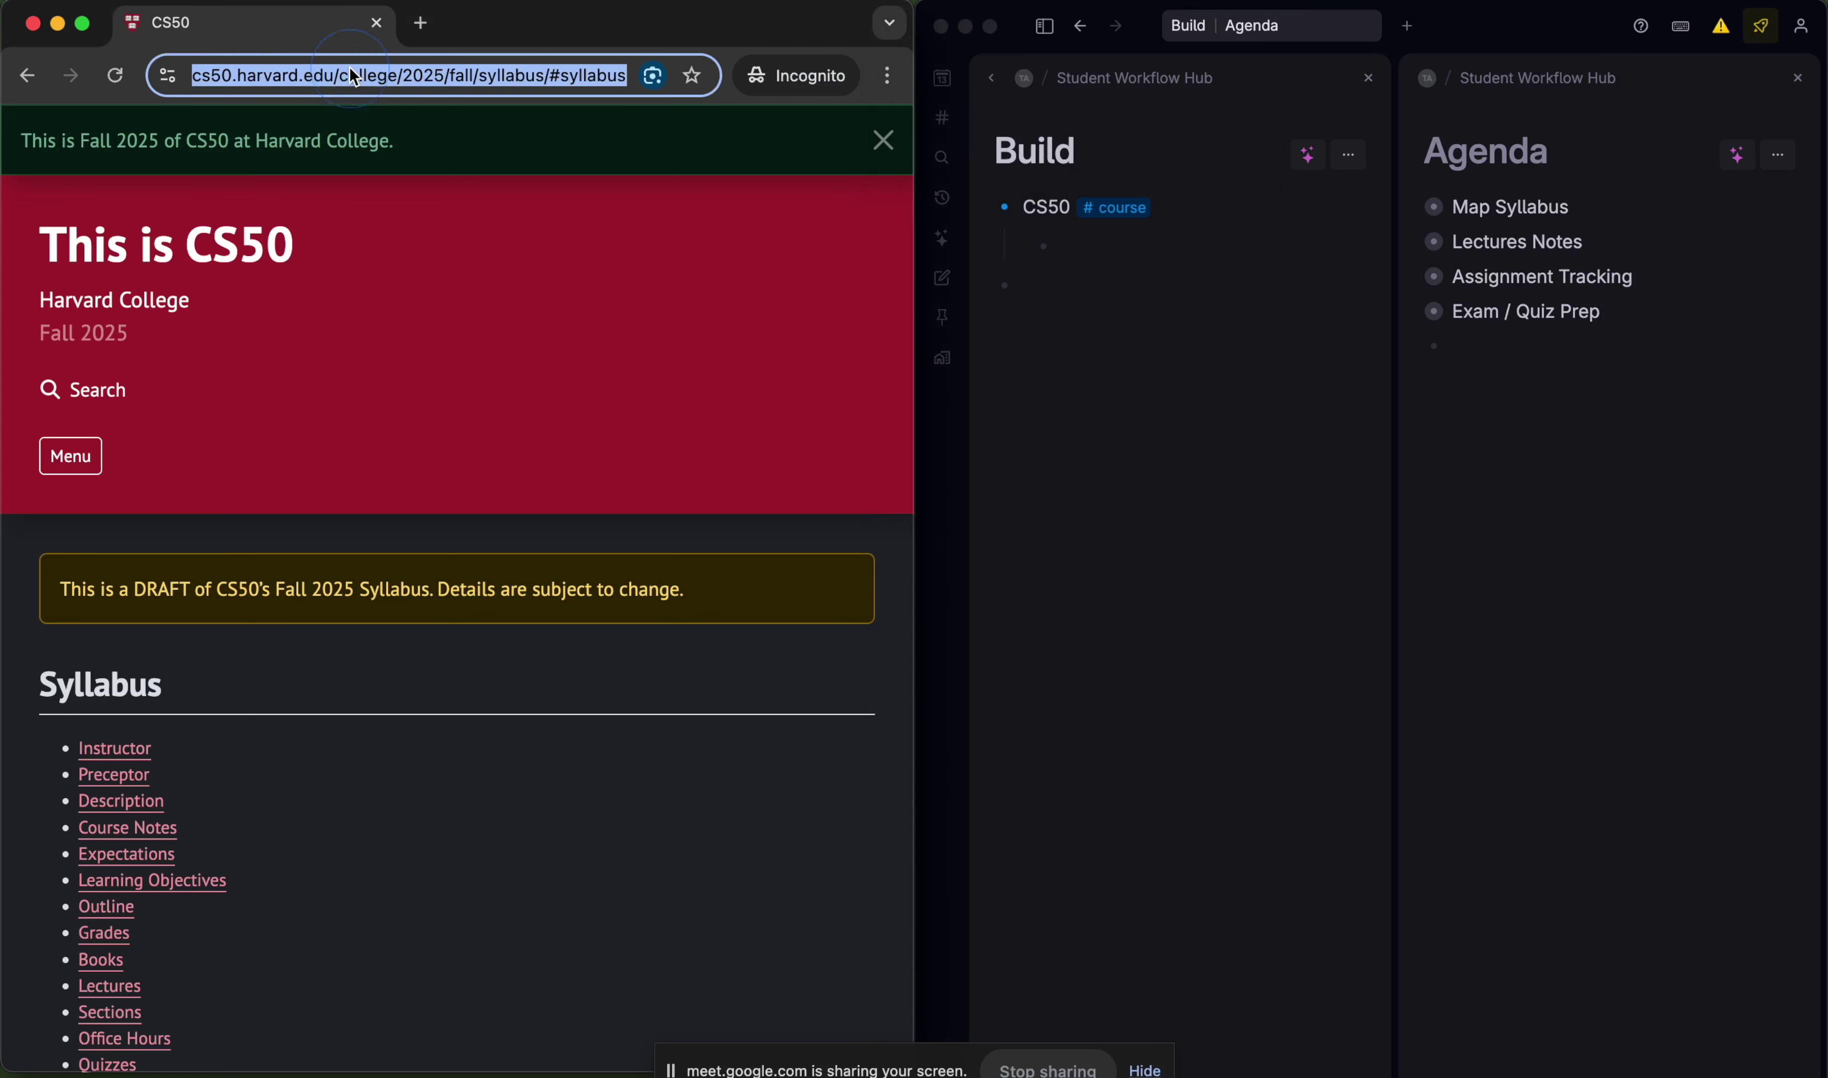
key(super+c)
click(1136, 231)
key(super+v)
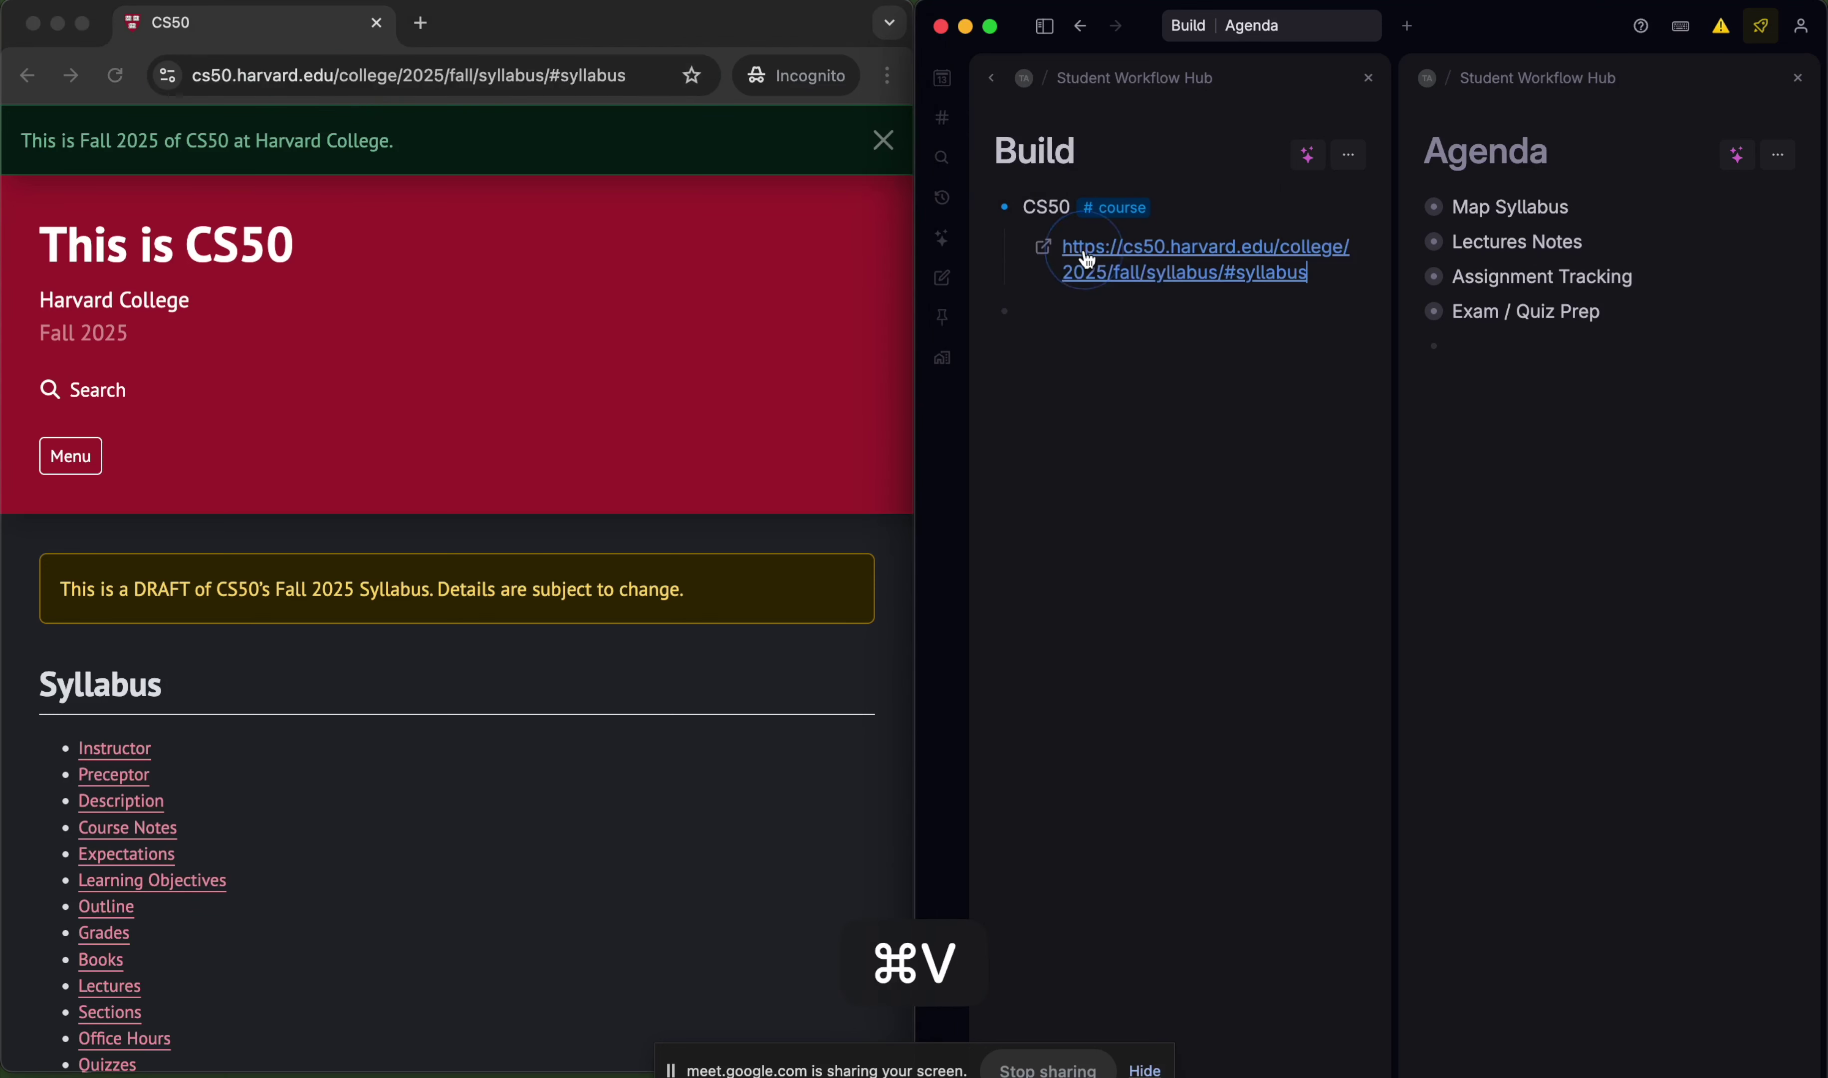
- Add a new field named Info to the CS50 node beneath the syllabus link
key(Return)
text(::inf)
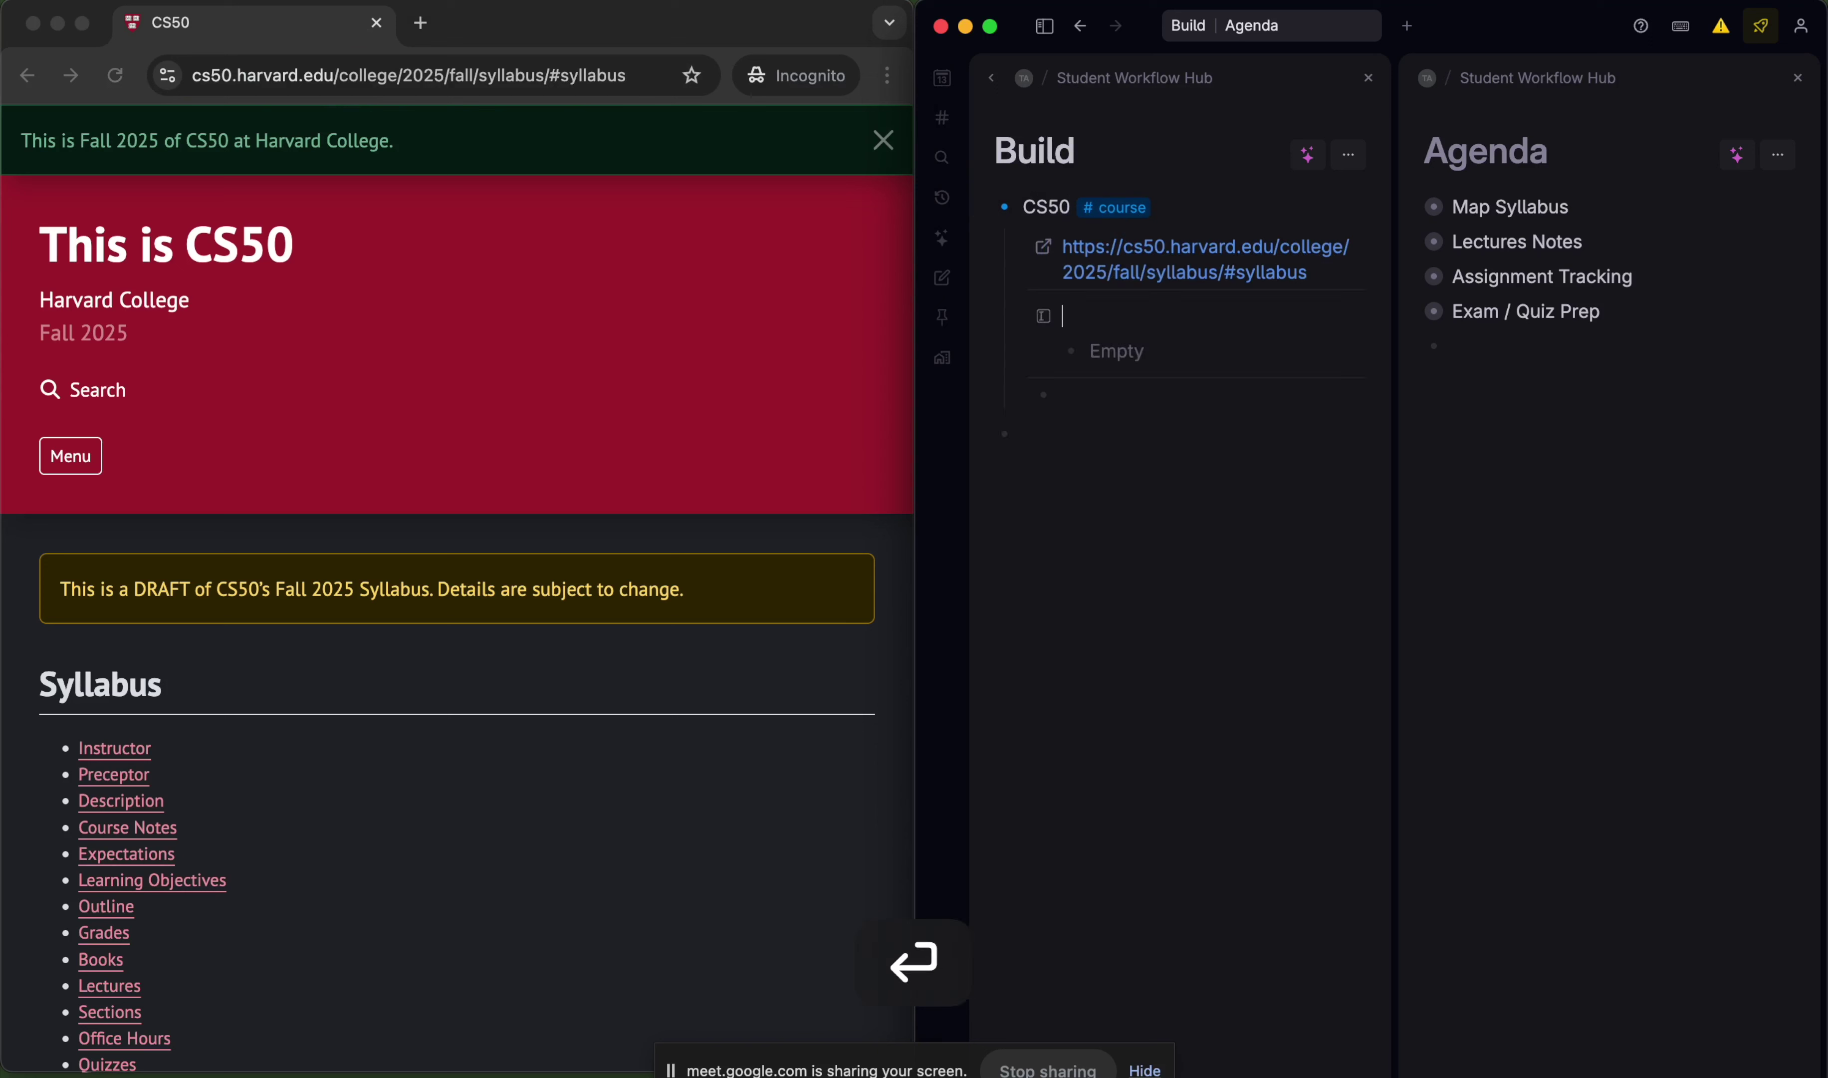
text(o)
key(BackSpace)
key(BackSpace)
key(BackSpace)
key(BackSpace)
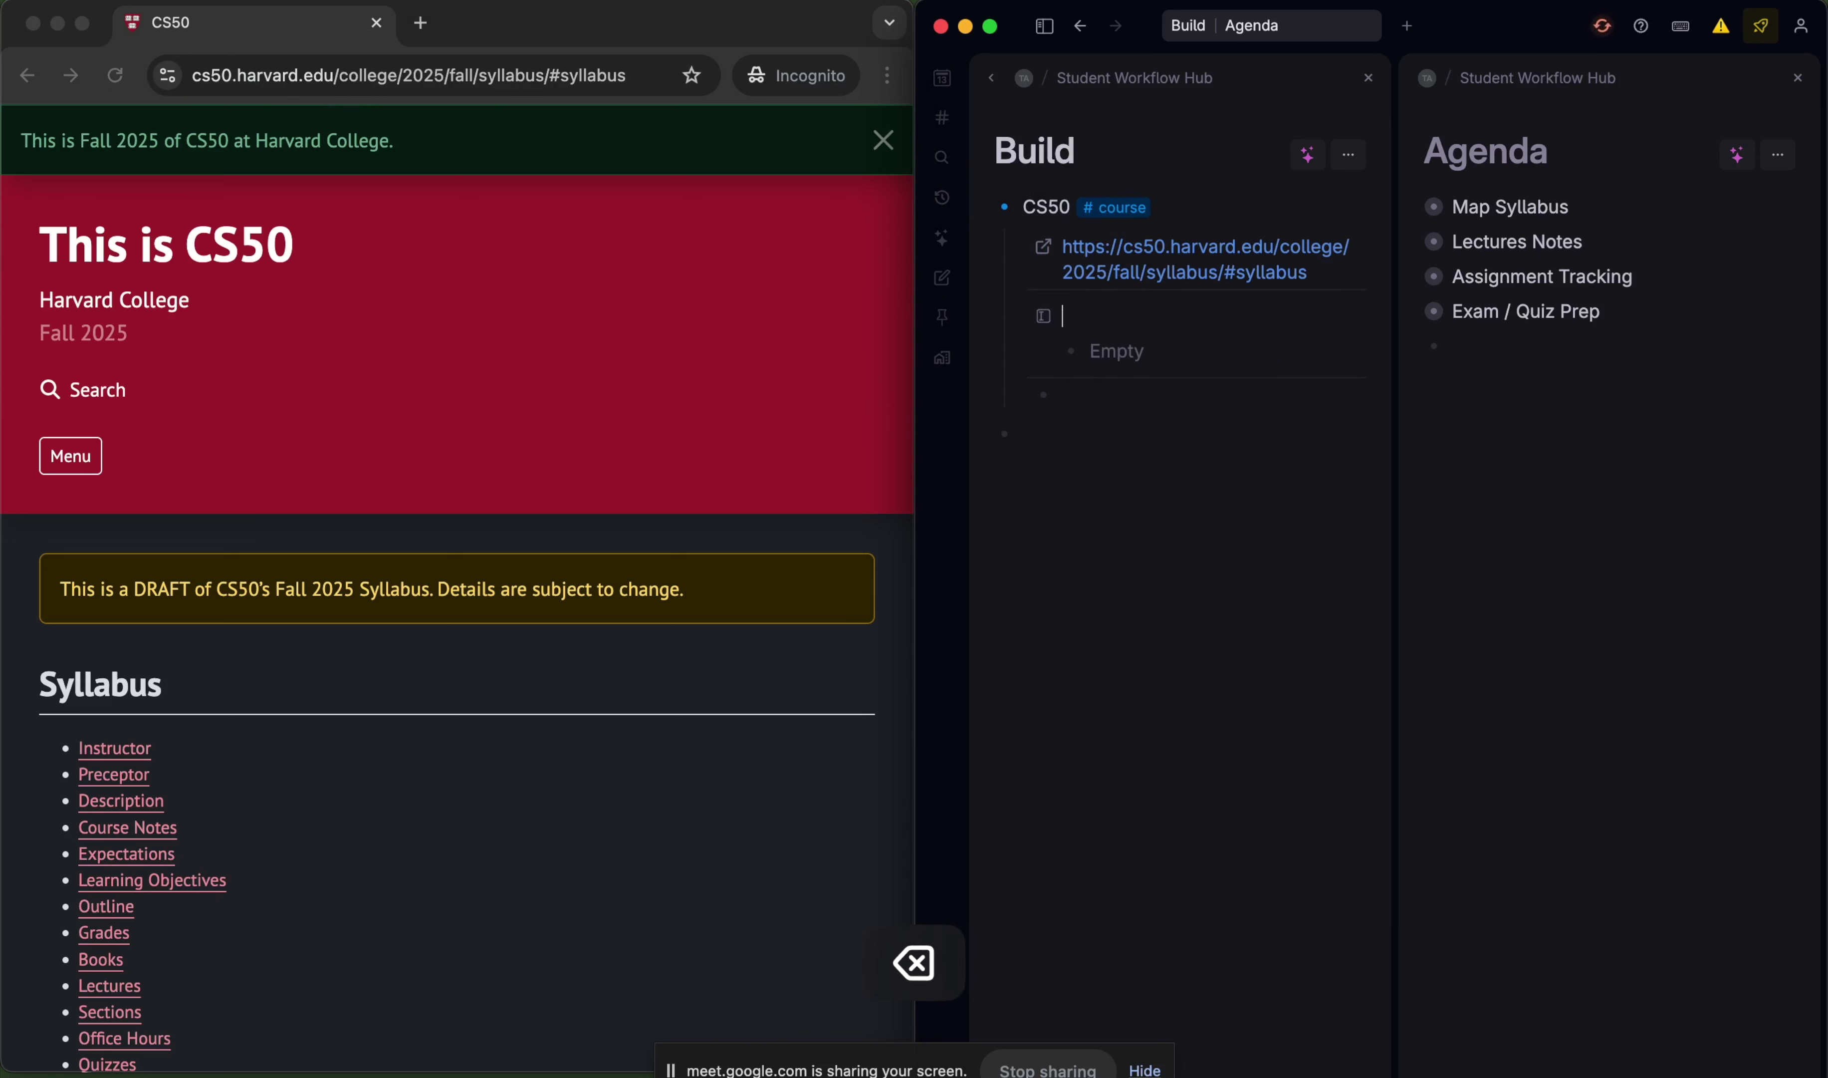
text(fo)
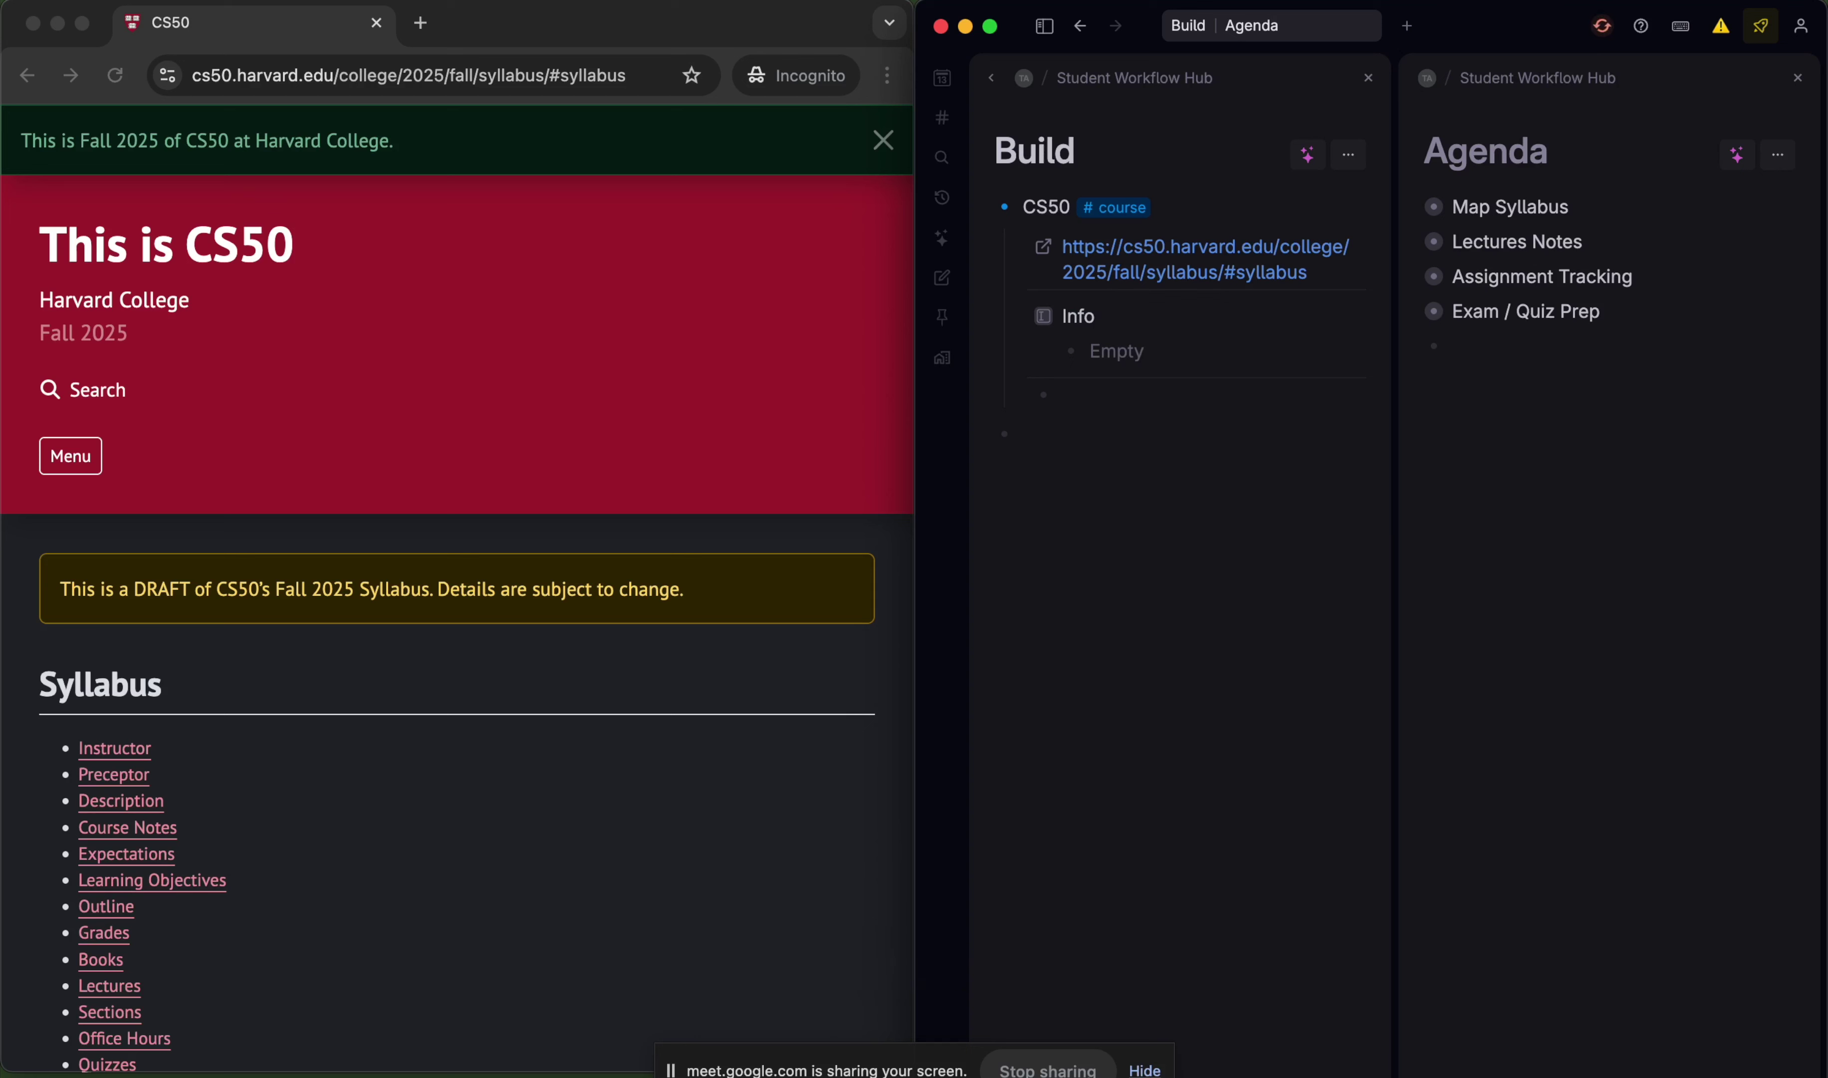
- Add the Info field to the course template and move the syllabus link into it, with an empty entry beneath
key(super+k)
text(add)
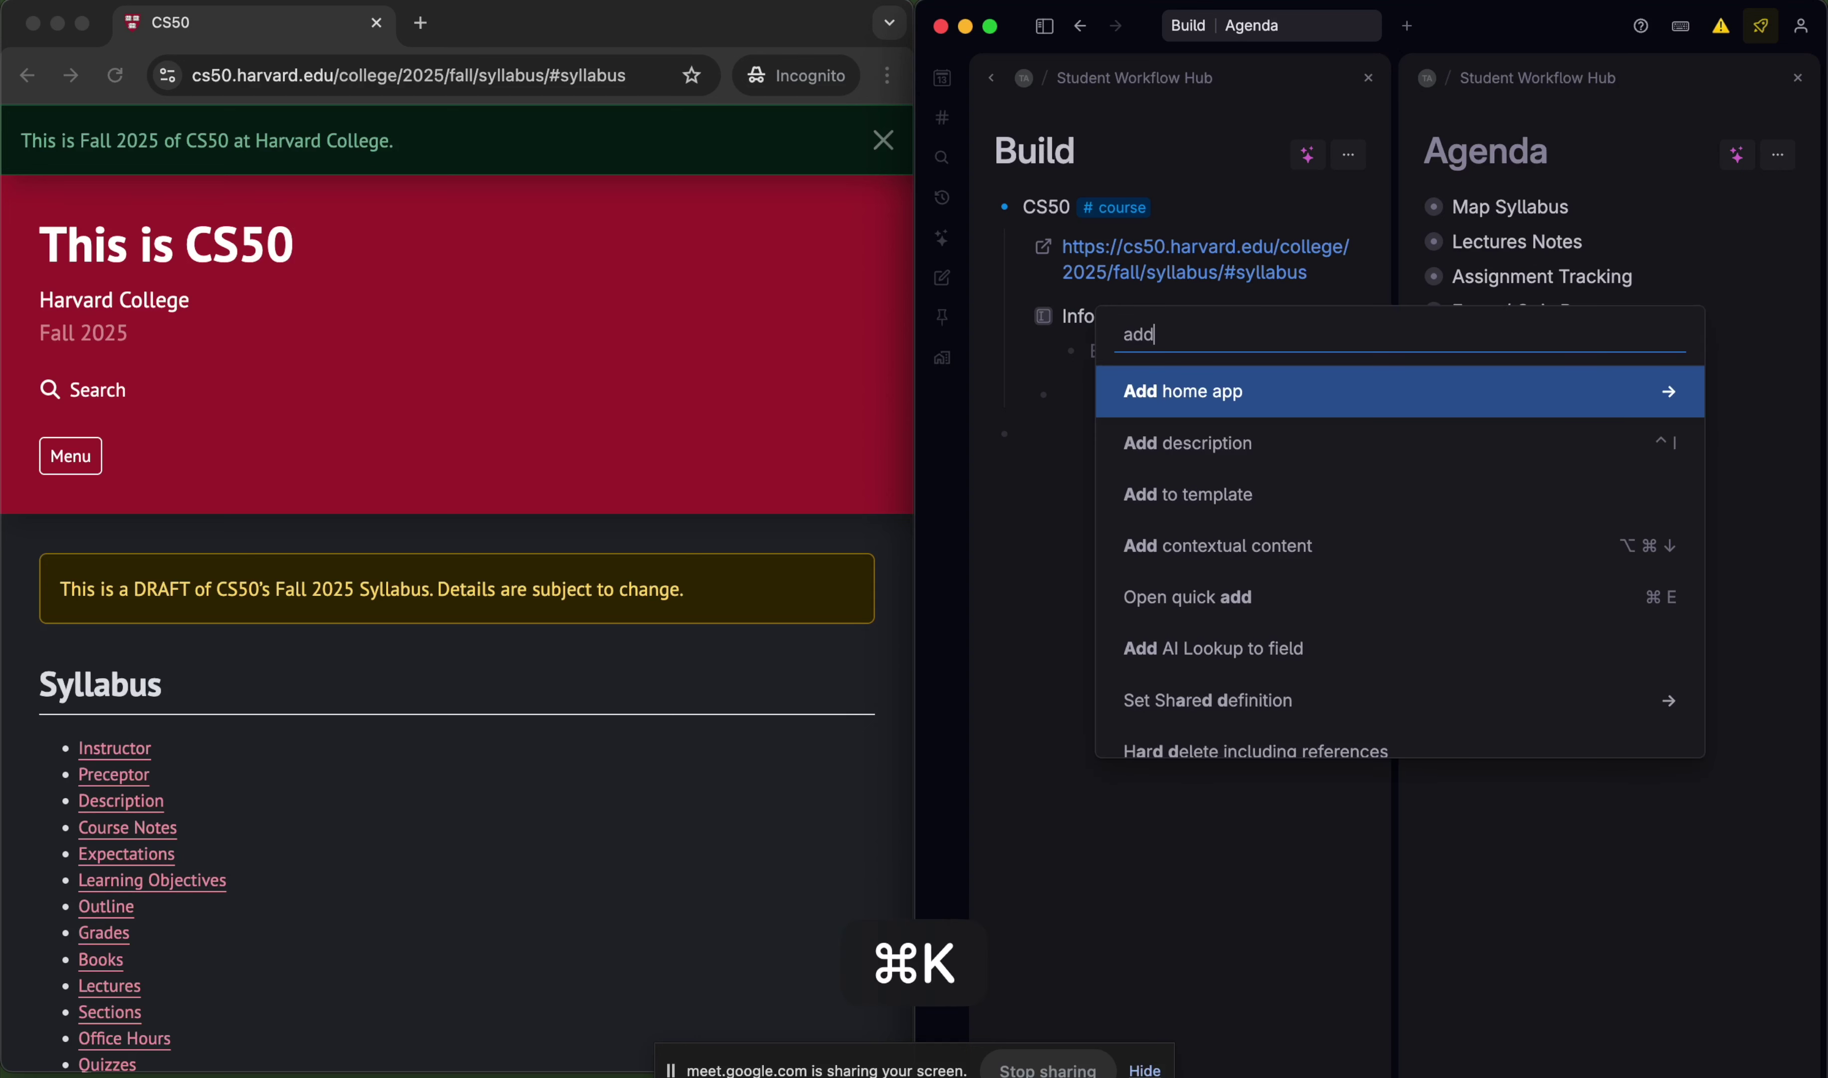
key(Down)
key(Return)
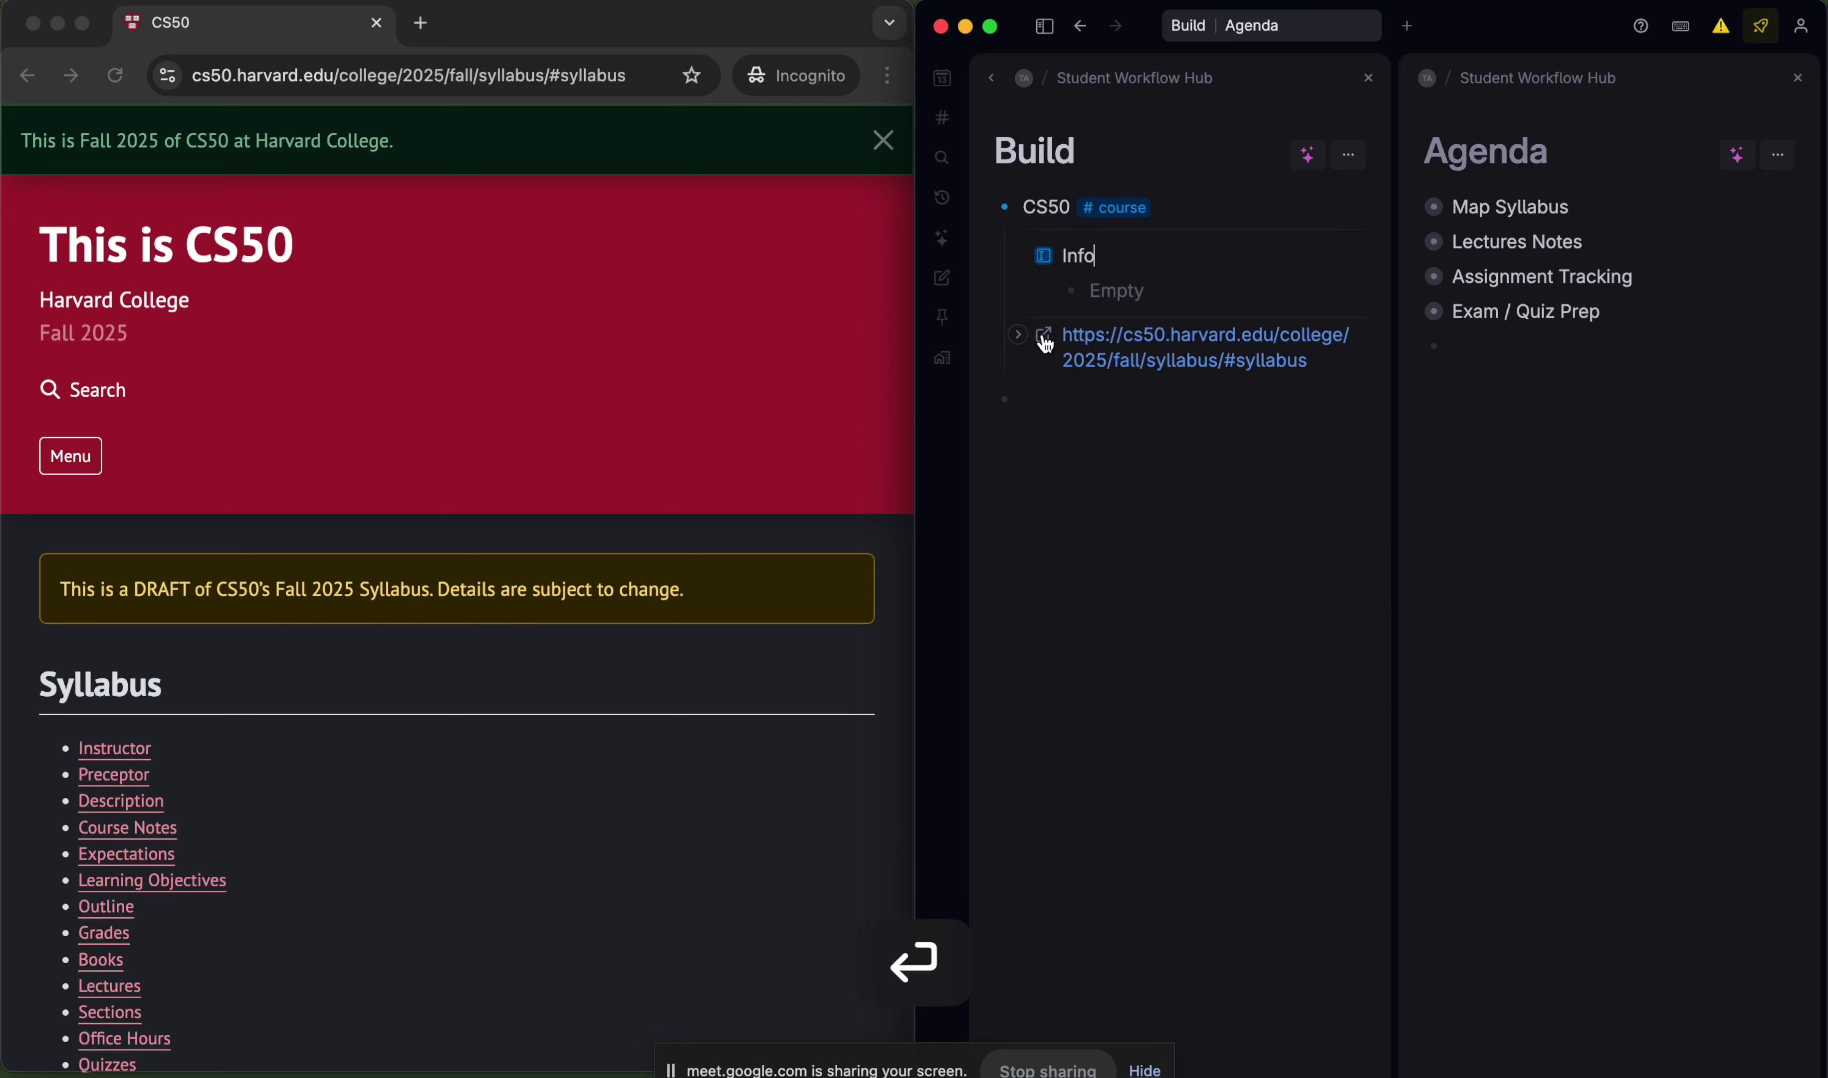
drag(1044, 336, 1127, 294)
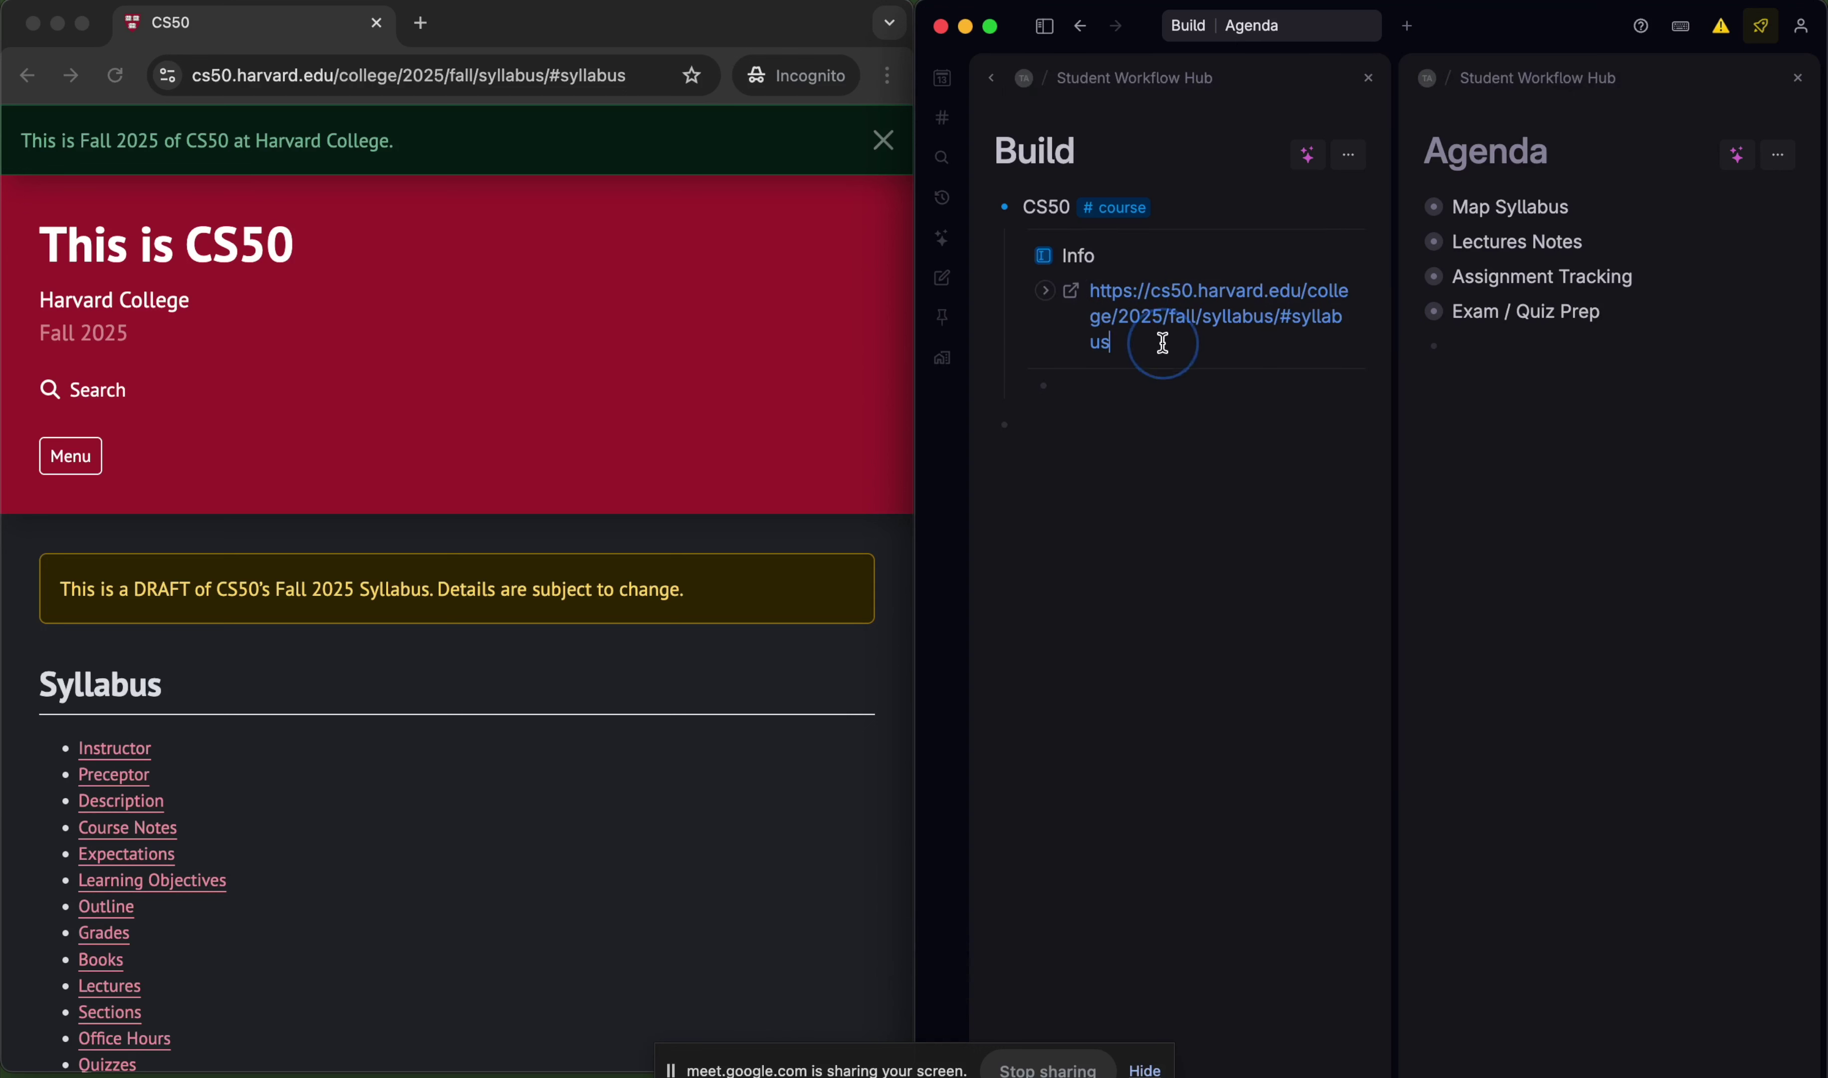
key(Return)
- Look through the CS50 syllabus page, from the instructor details and weekly outline to grades and the lecture schedule
scroll(555, 450, down, 5)
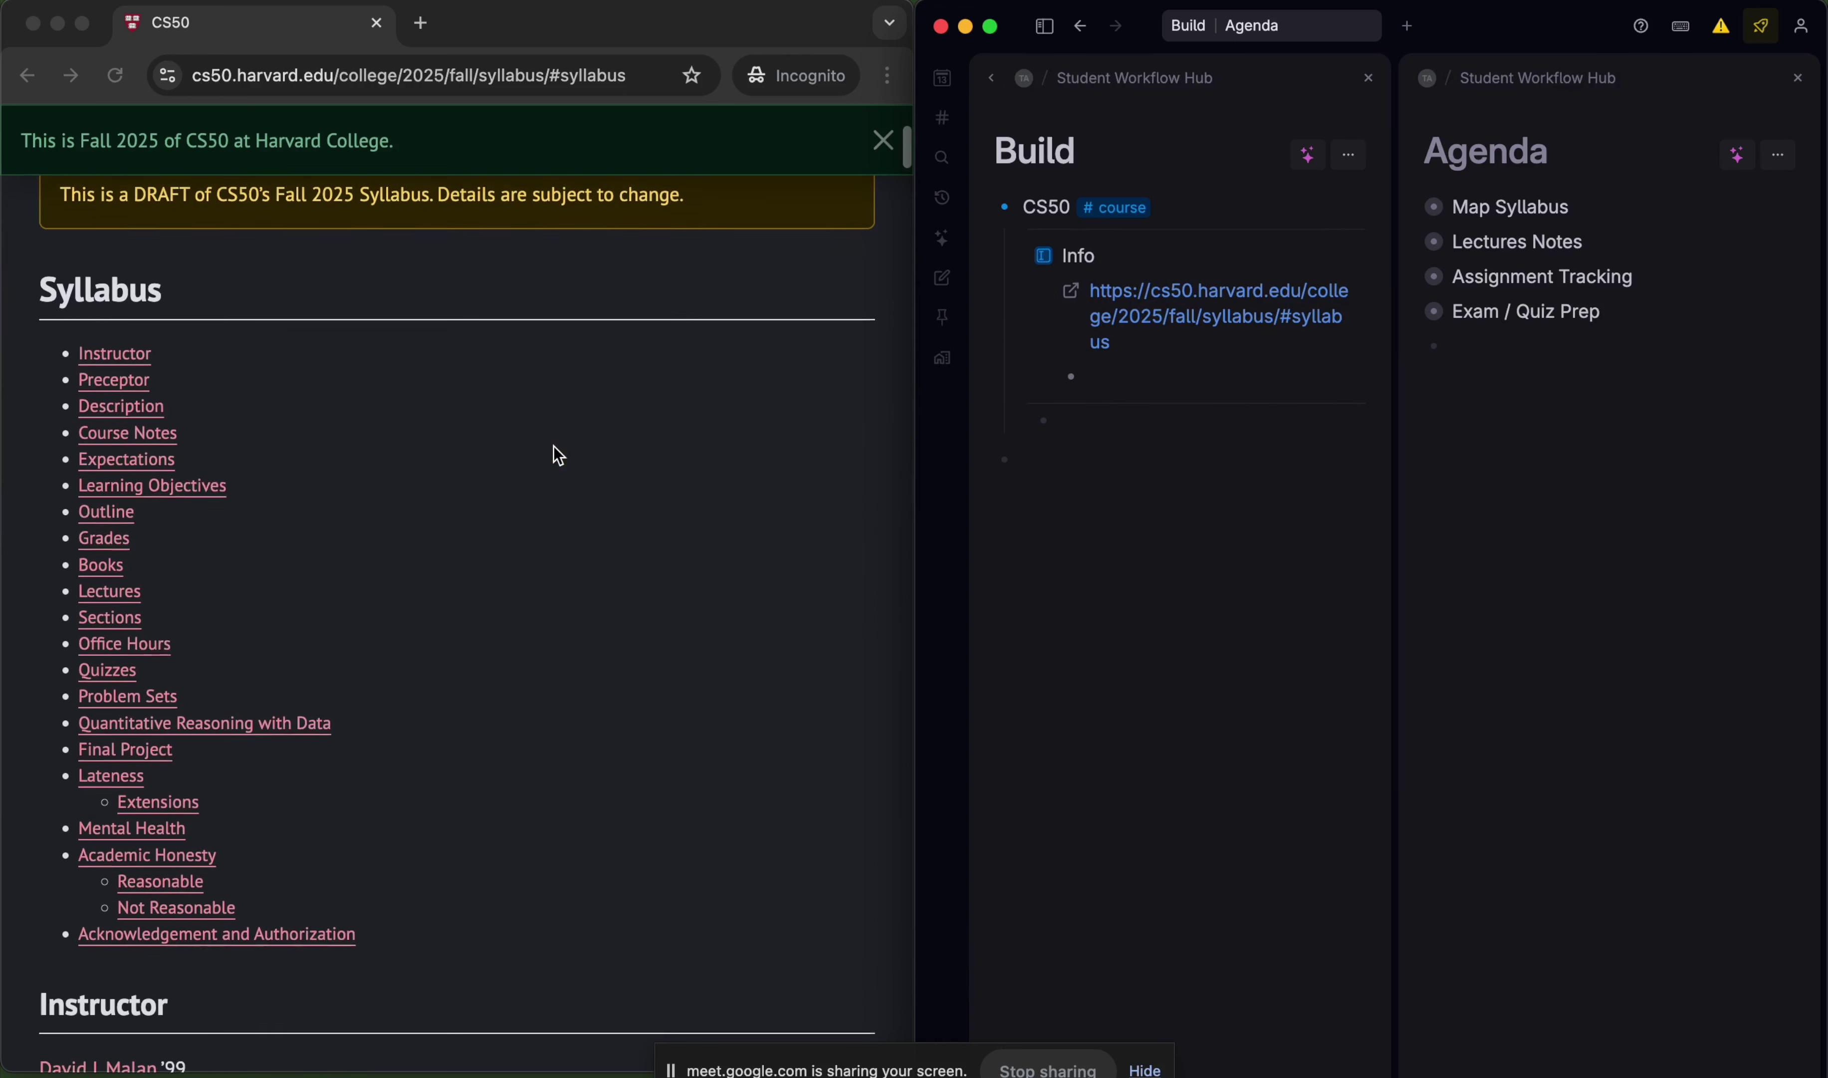
scroll(557, 453, down, 10)
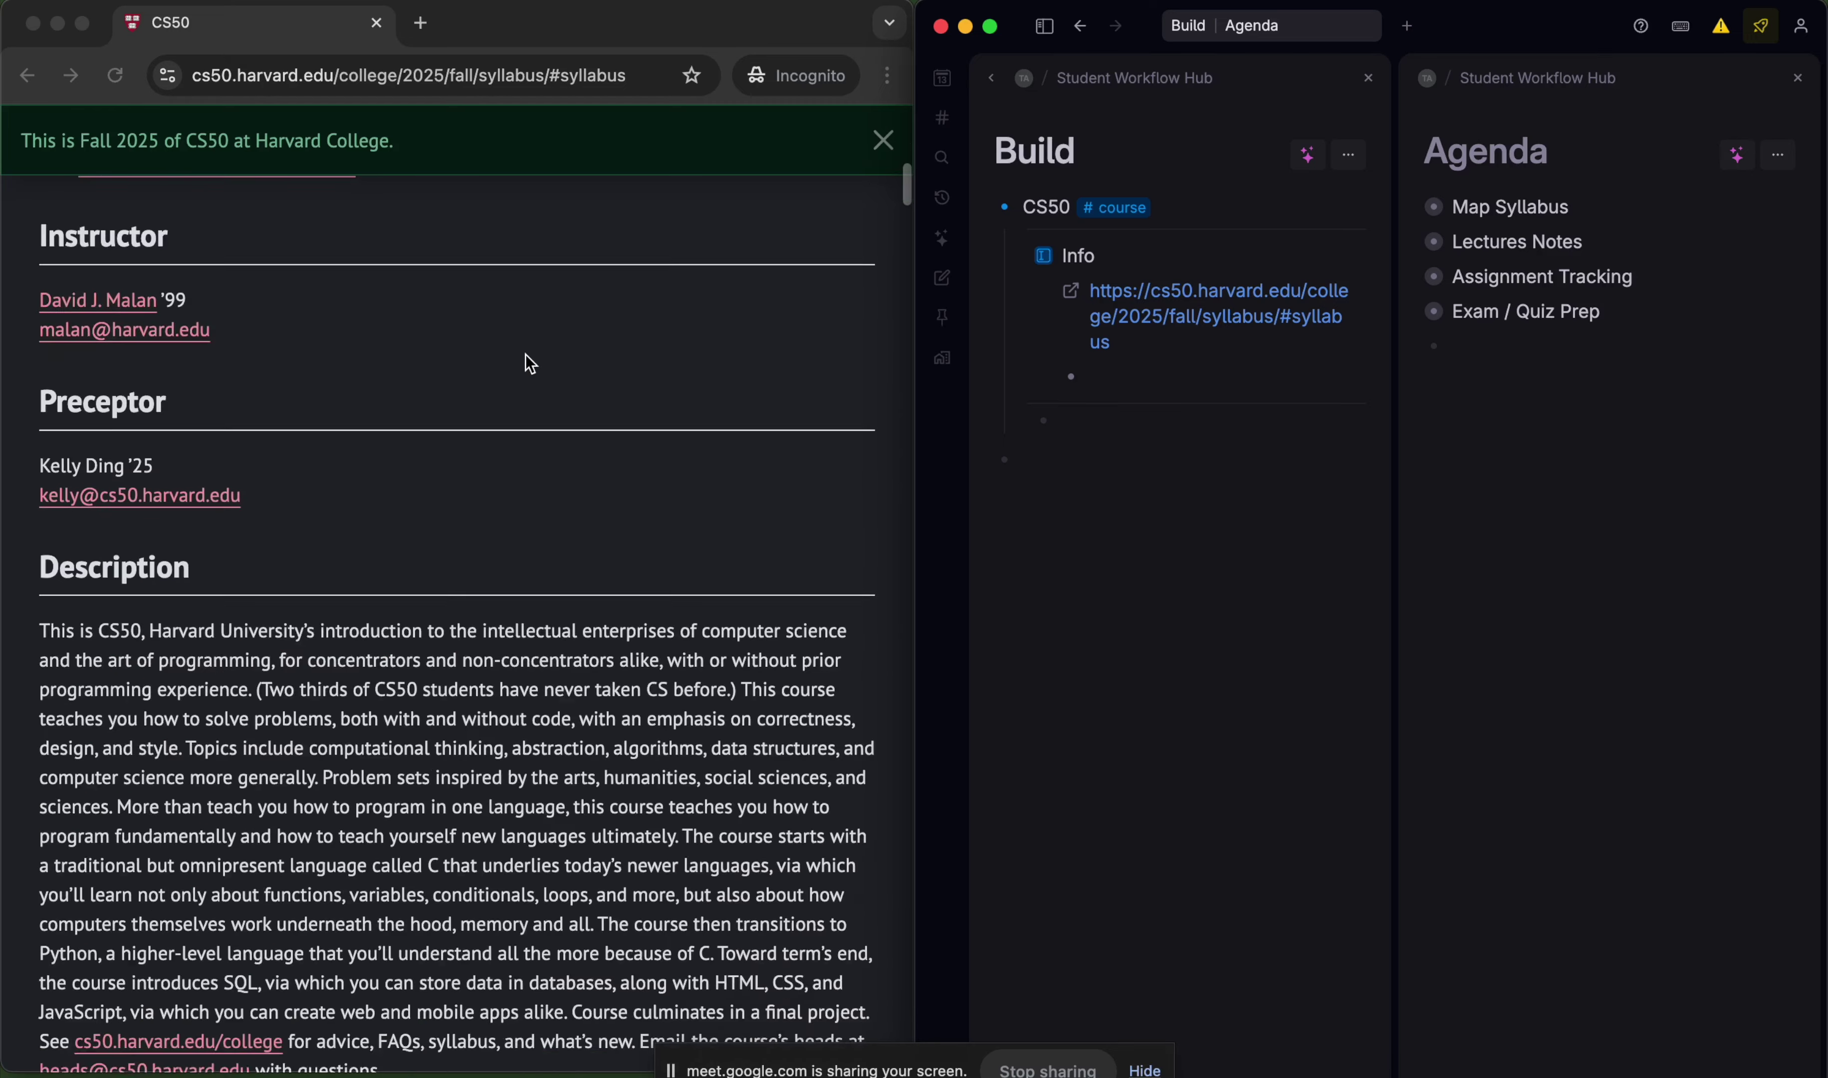
scroll(530, 363, down, 15)
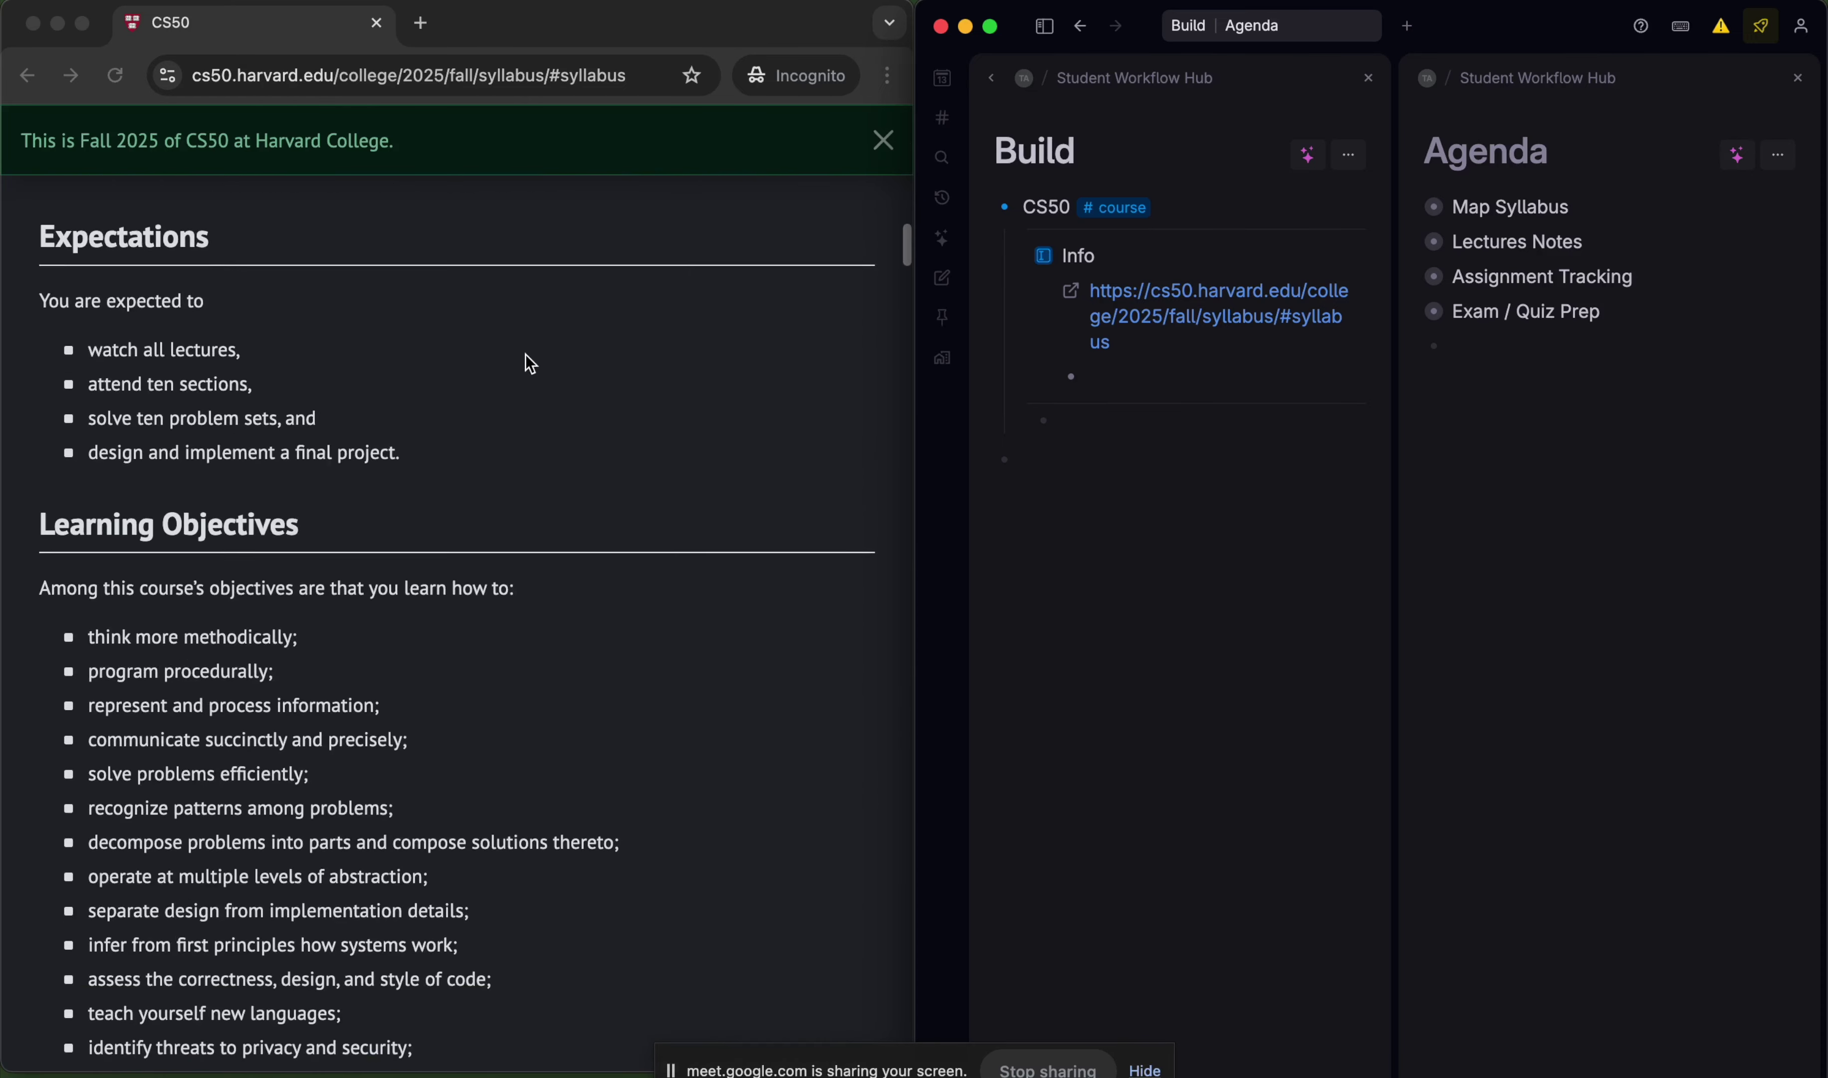
scroll(526, 354, down, 16)
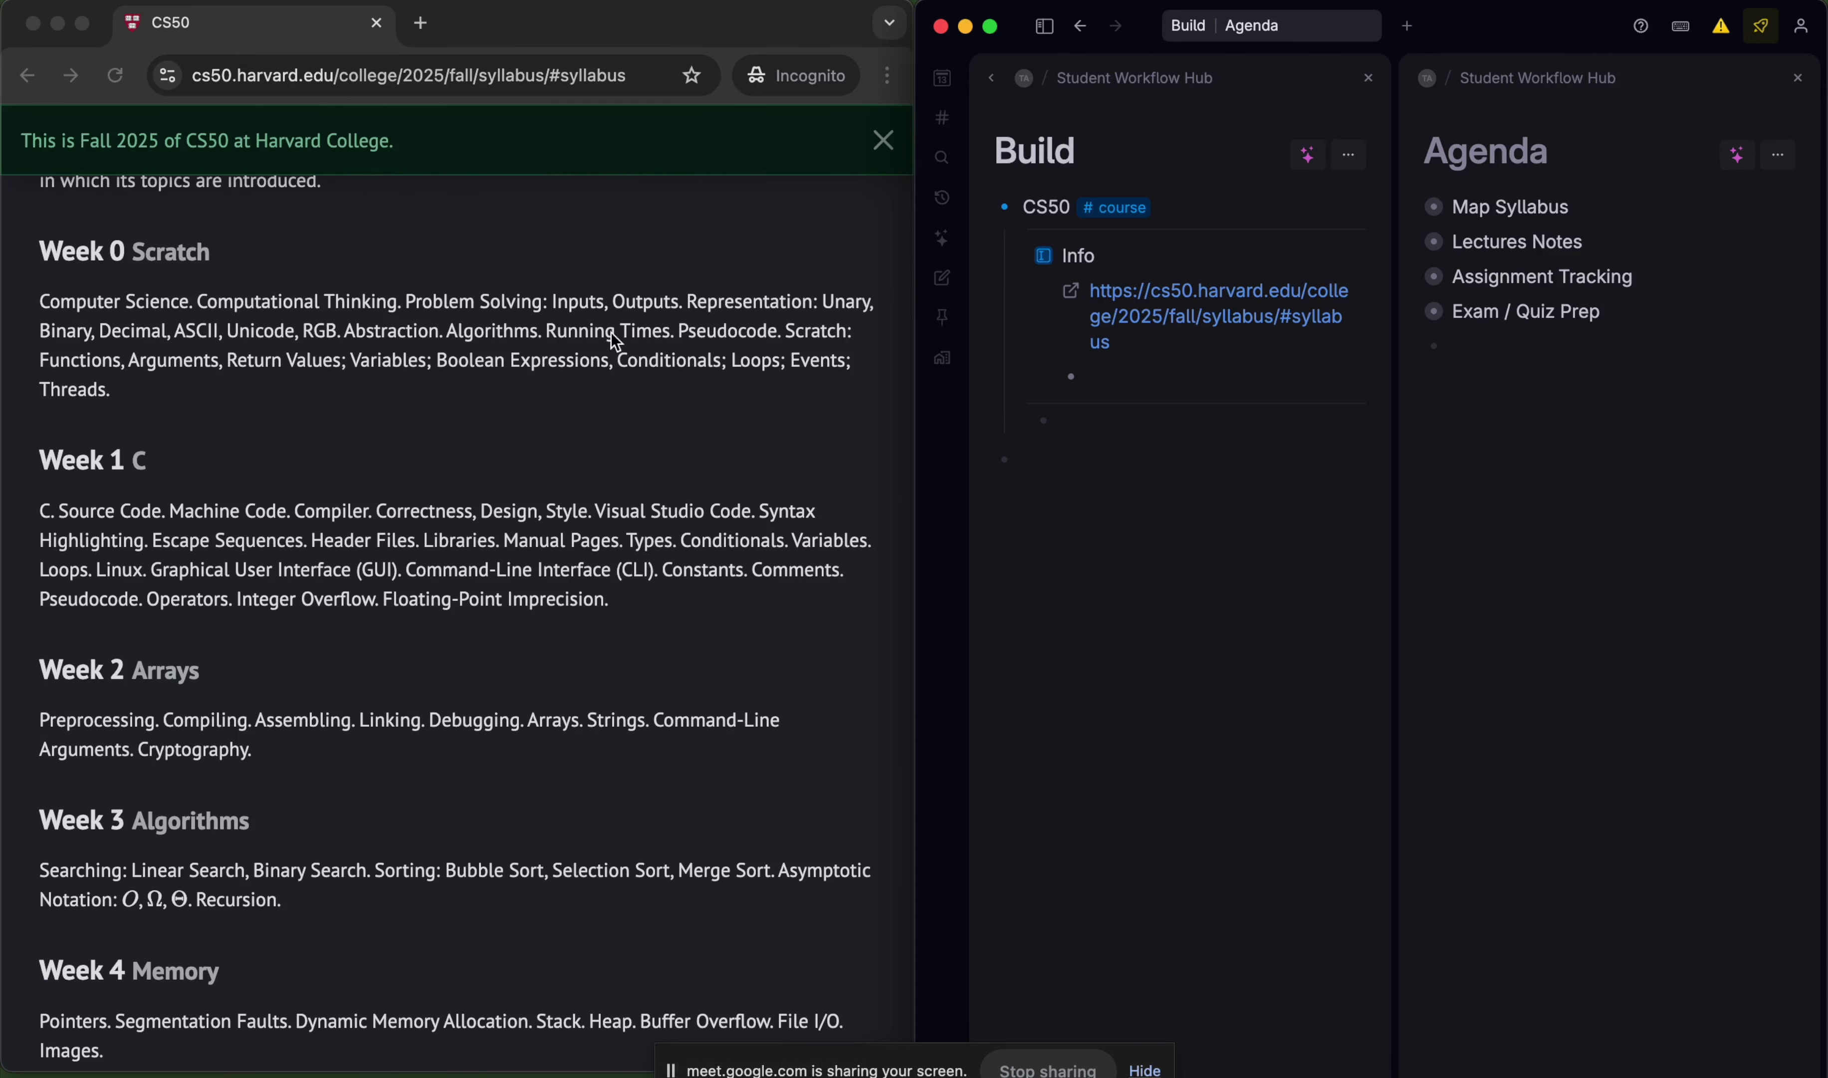
scroll(611, 332, down, 20)
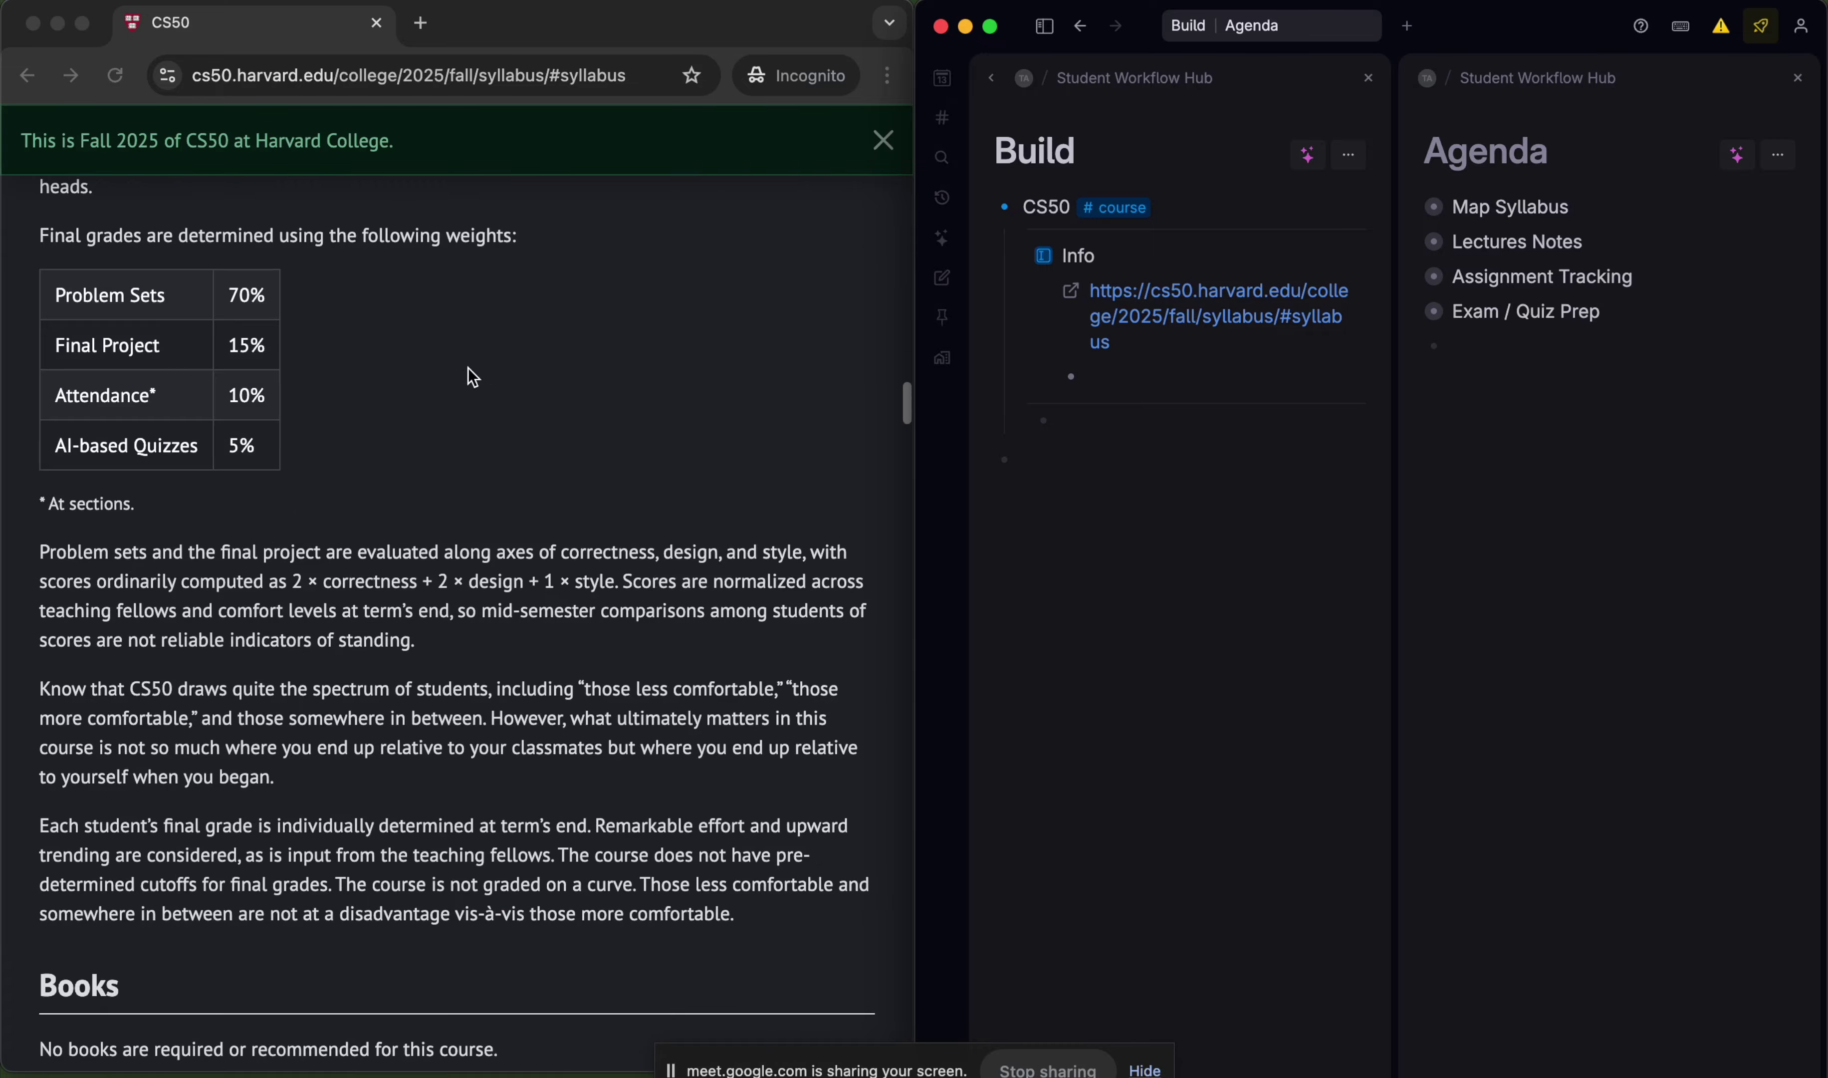
scroll(470, 377, down, 14)
scroll(534, 584, up, 4)
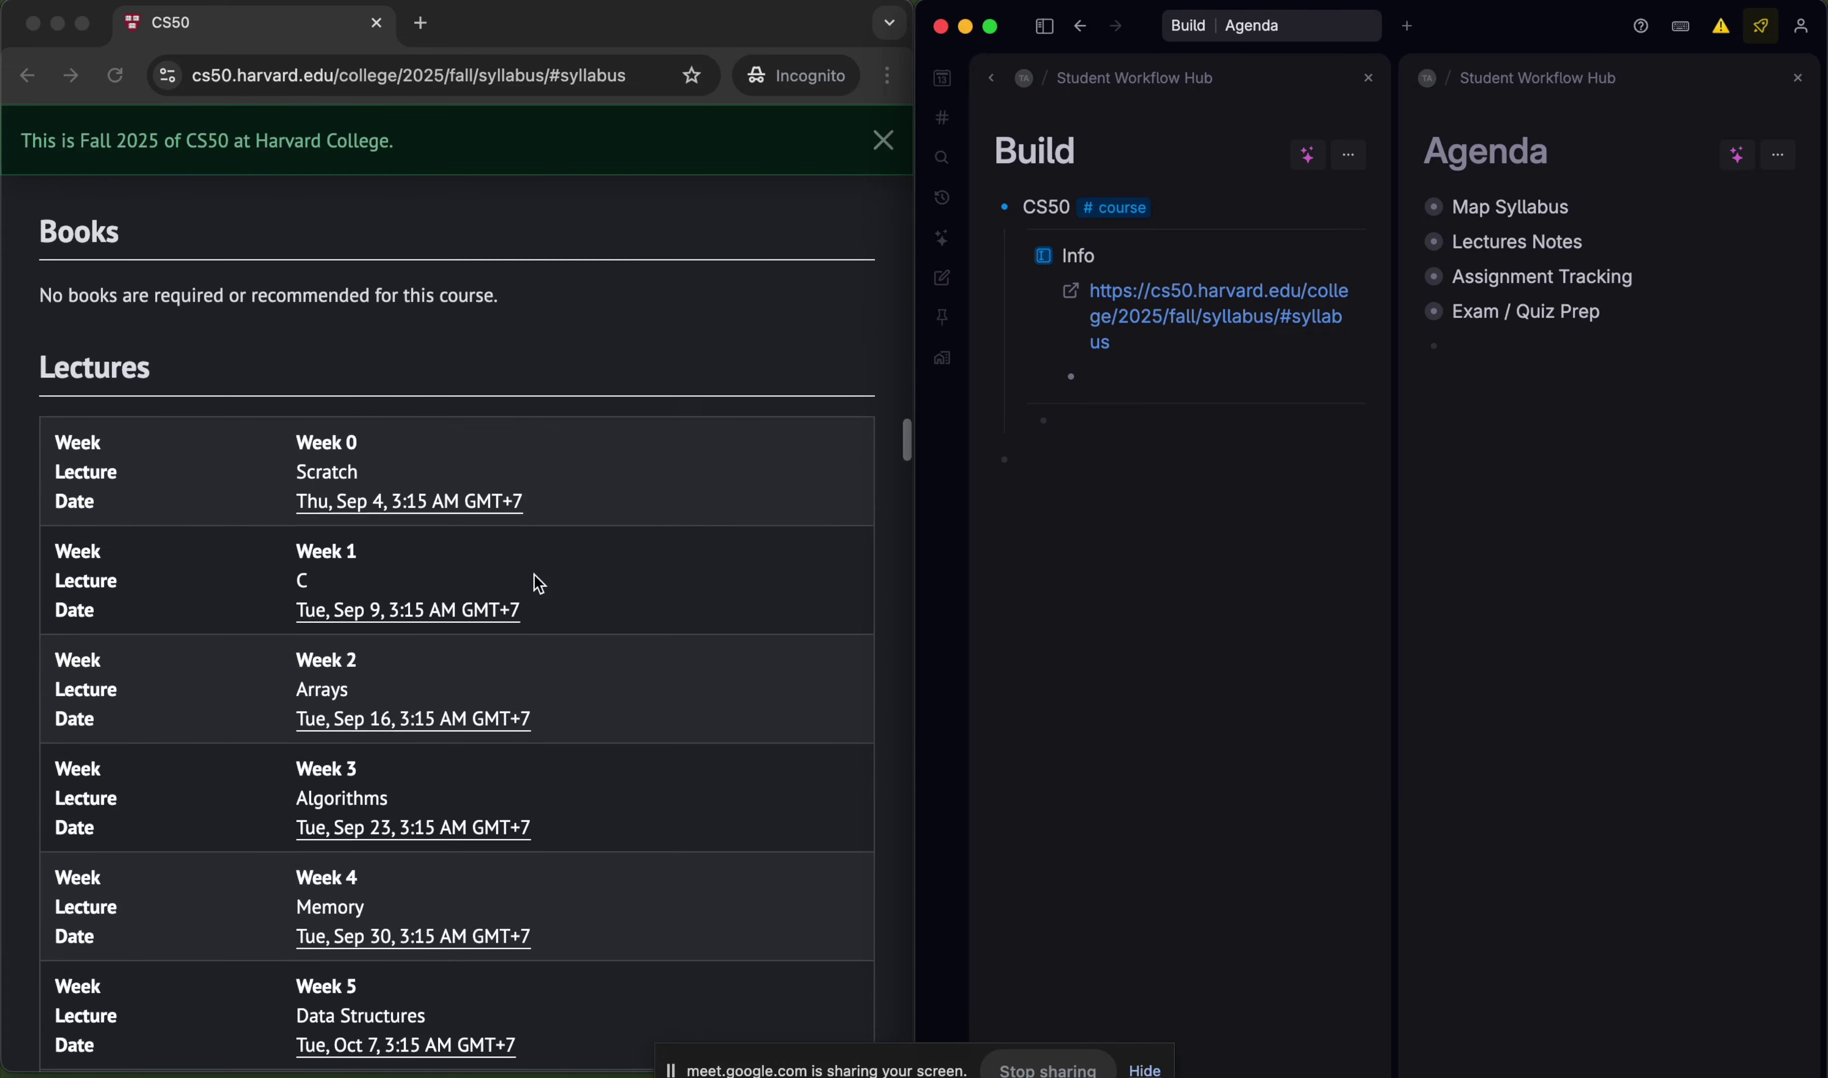
scroll(538, 584, up, 20)
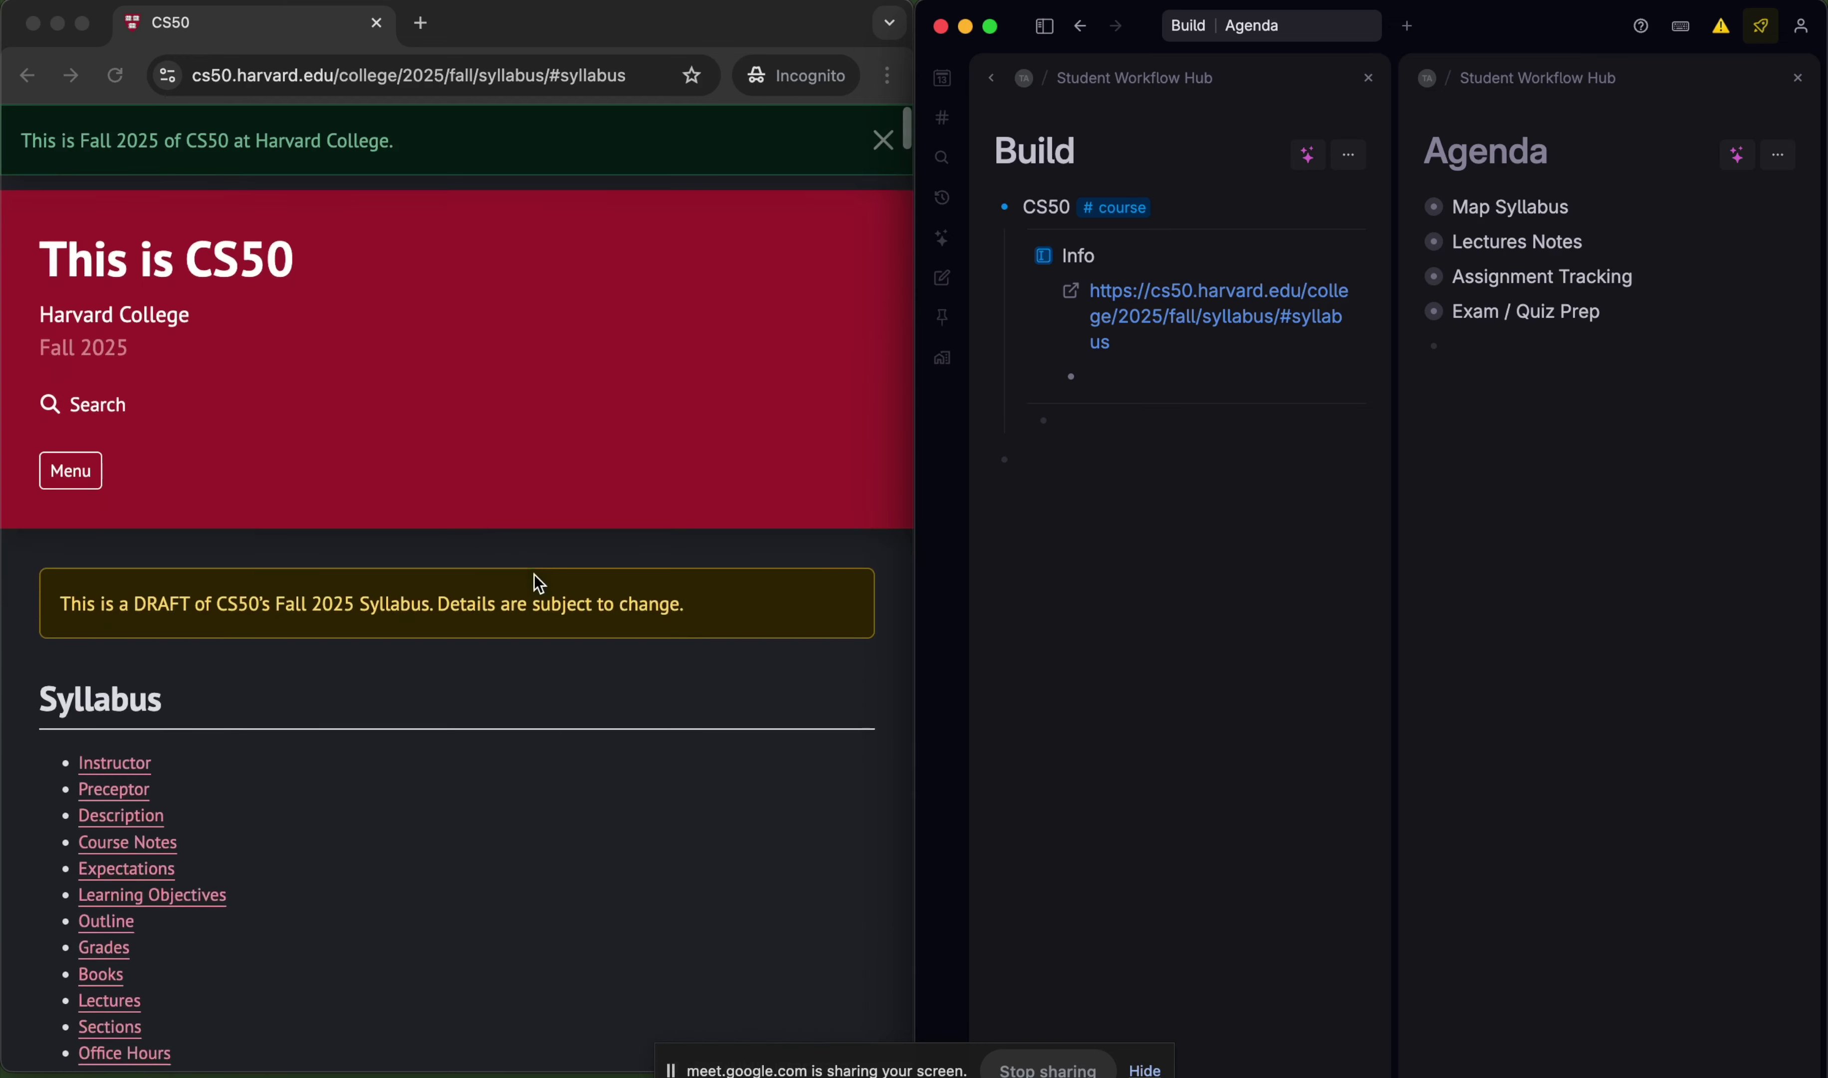
- Copy the entire text of the CS50 syllabus page
scroll(513, 665, down, 15)
click(403, 851)
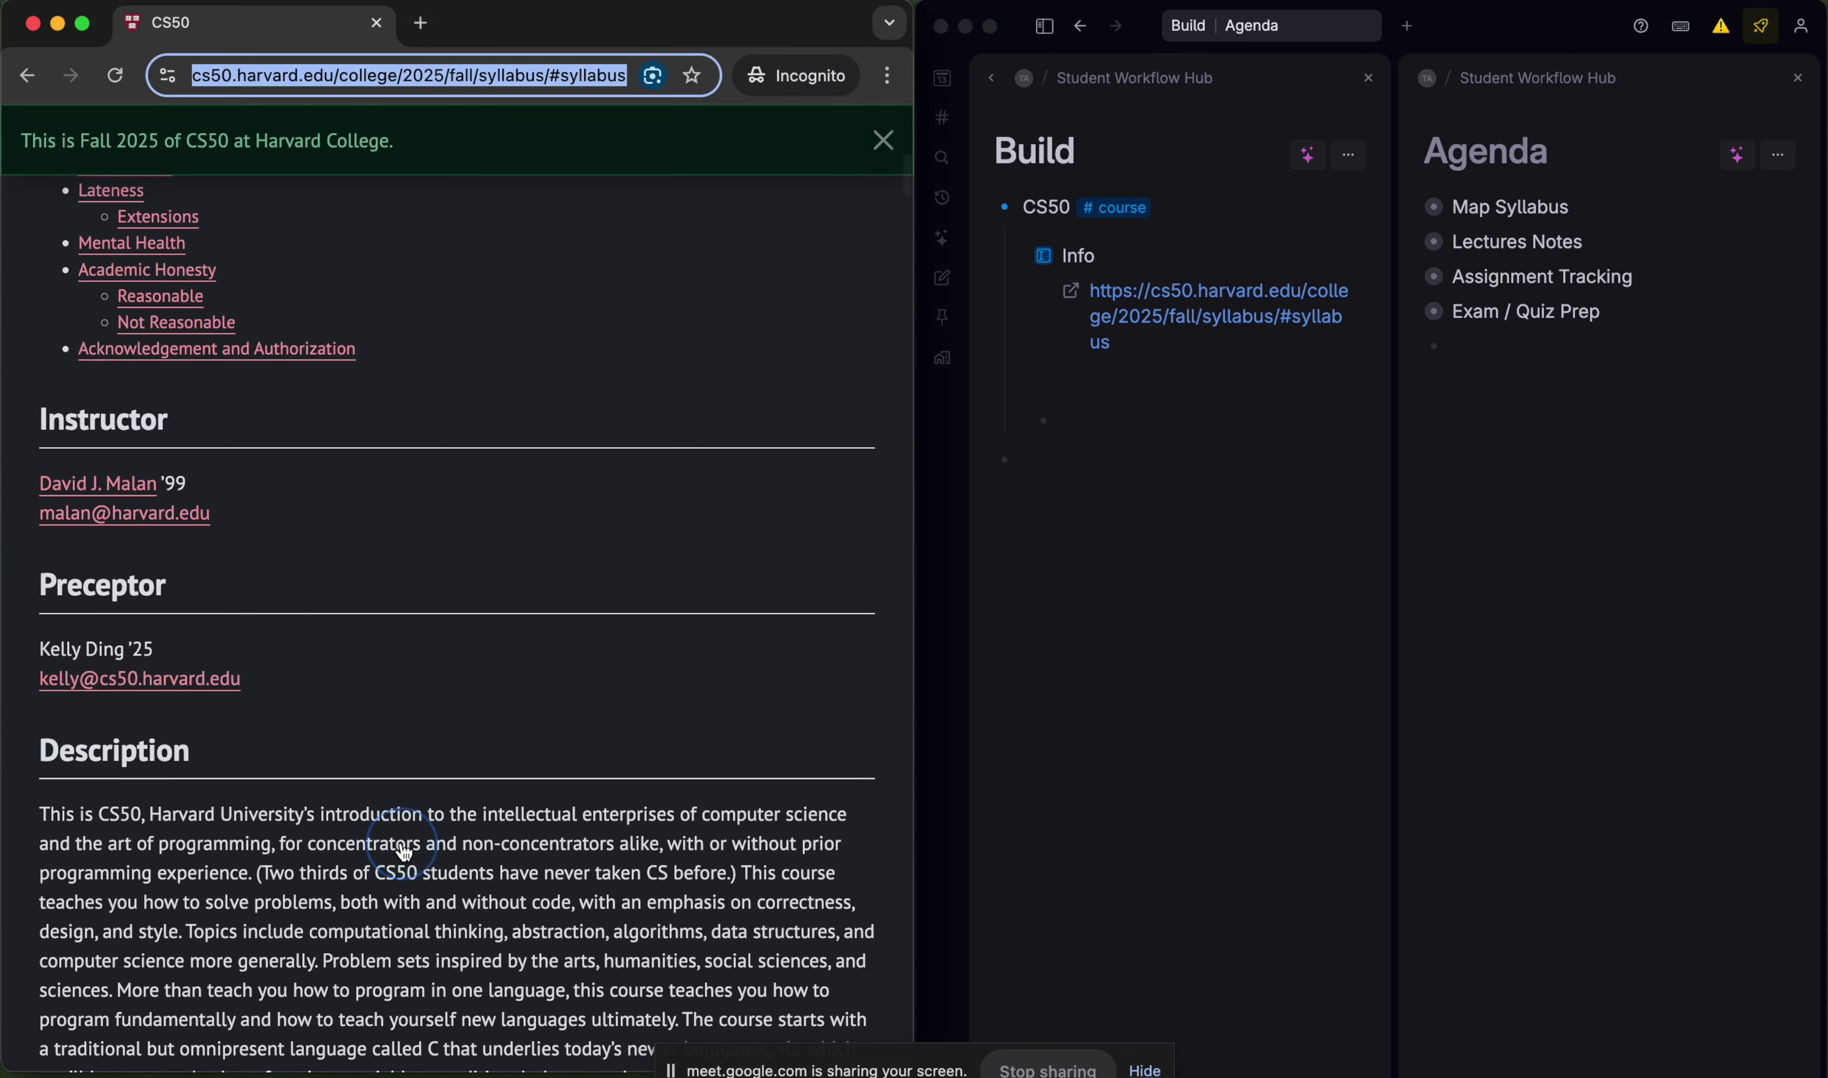
key(super+a)
click(401, 844)
key(super+a)
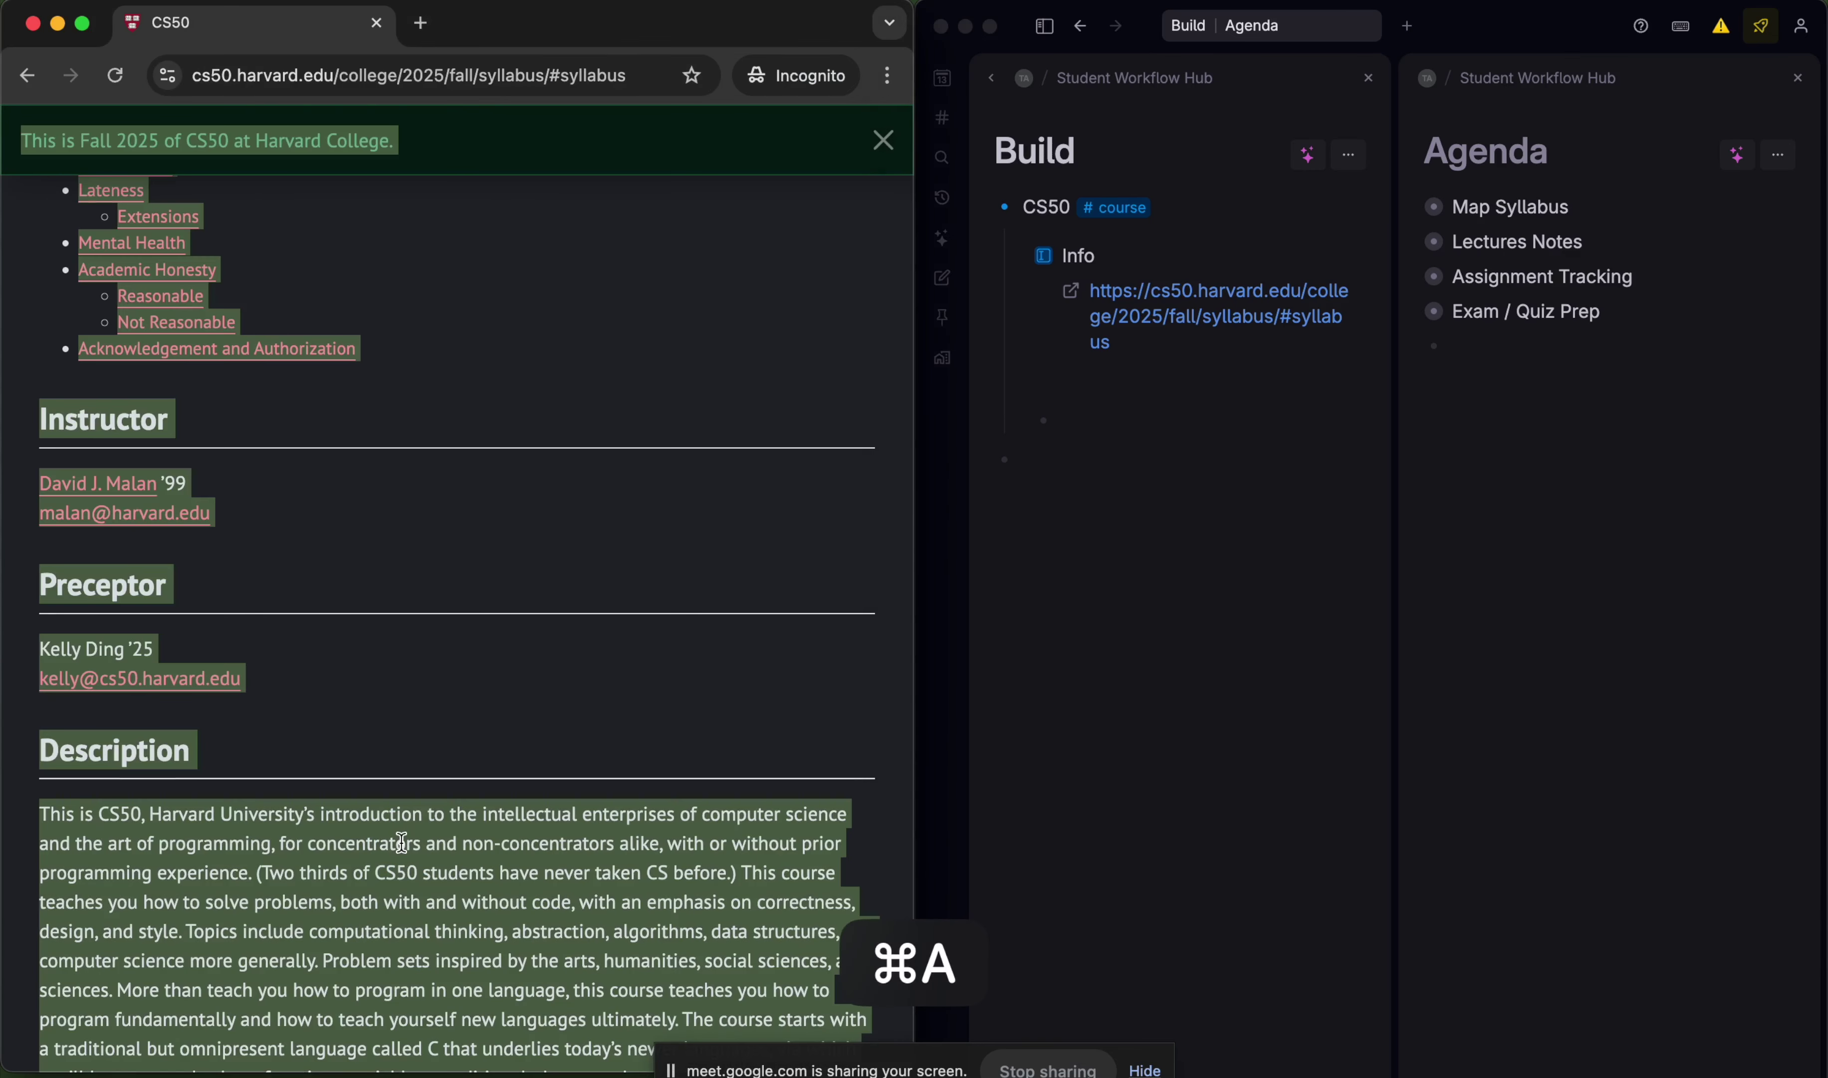
key(super+c)
- Add a Syllabus entry below the link in the Info field and paste the copied page text as its children
click(1162, 376)
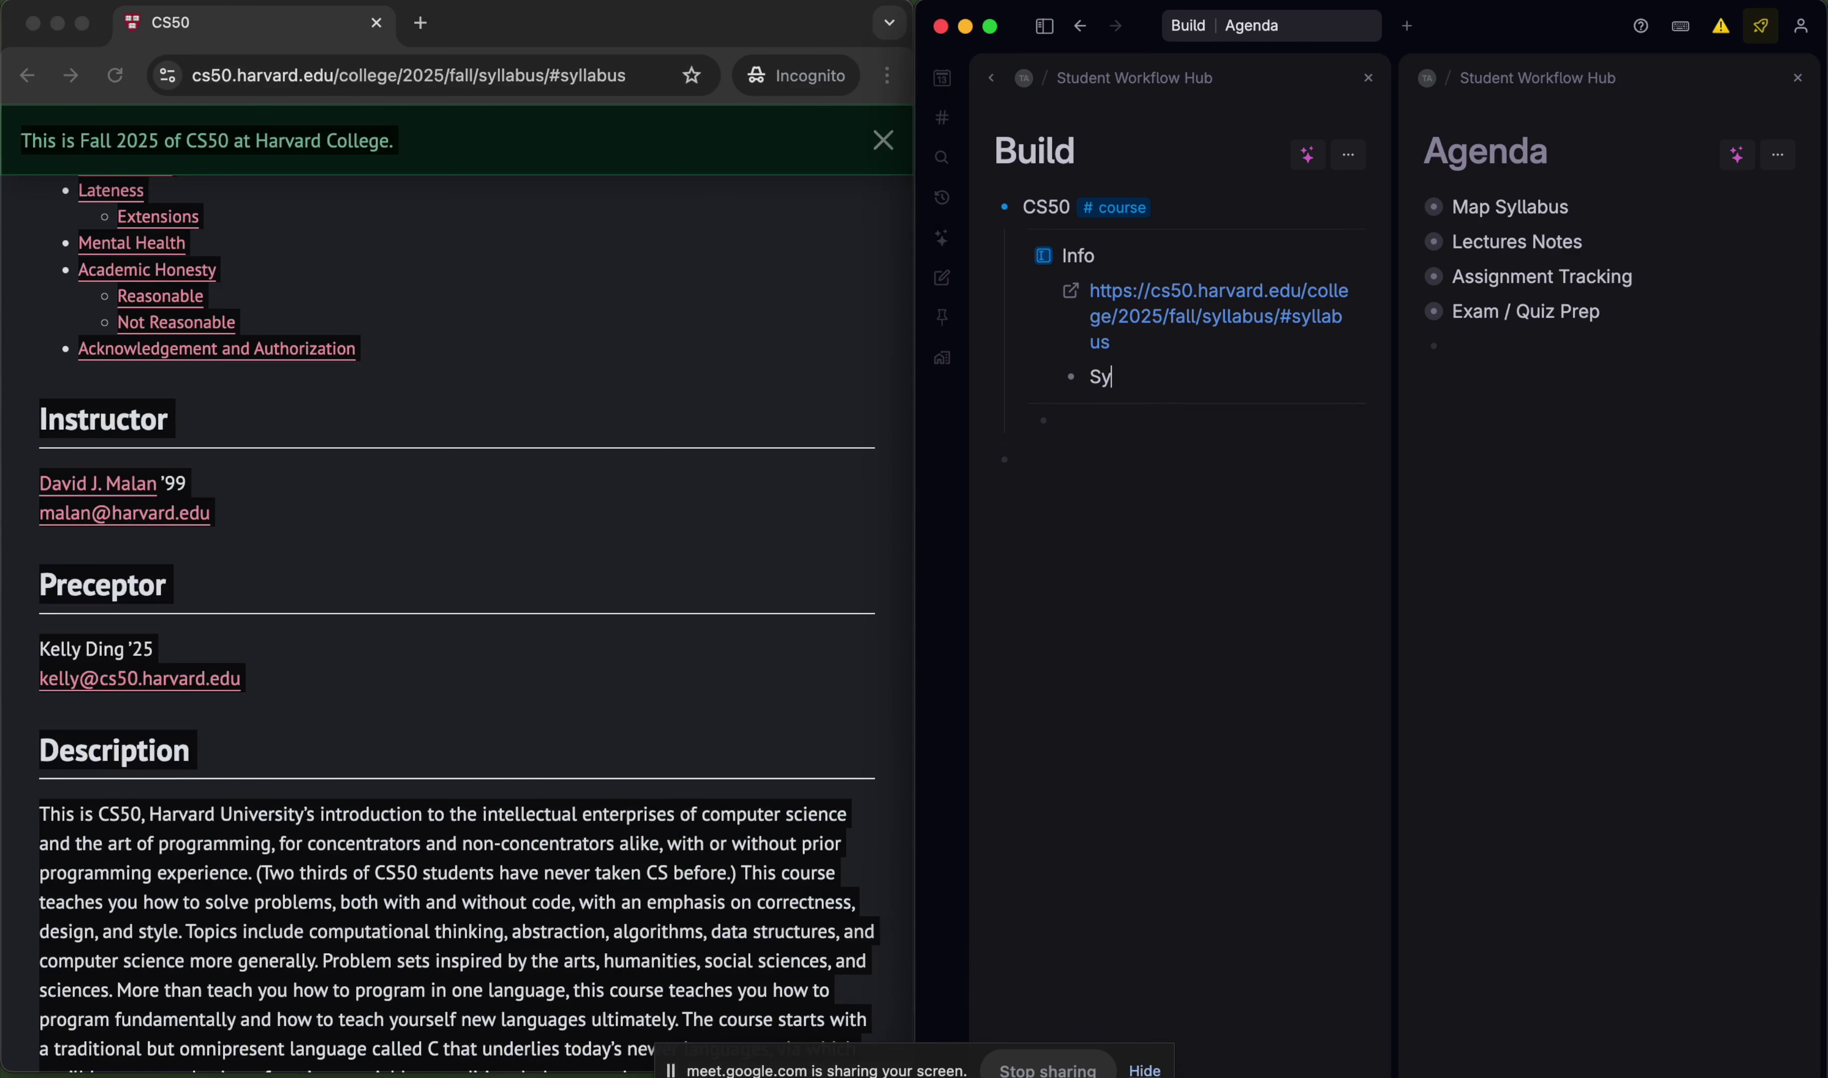
text(Syllabus)
key(Return)
key(Tab)
key(super+v)
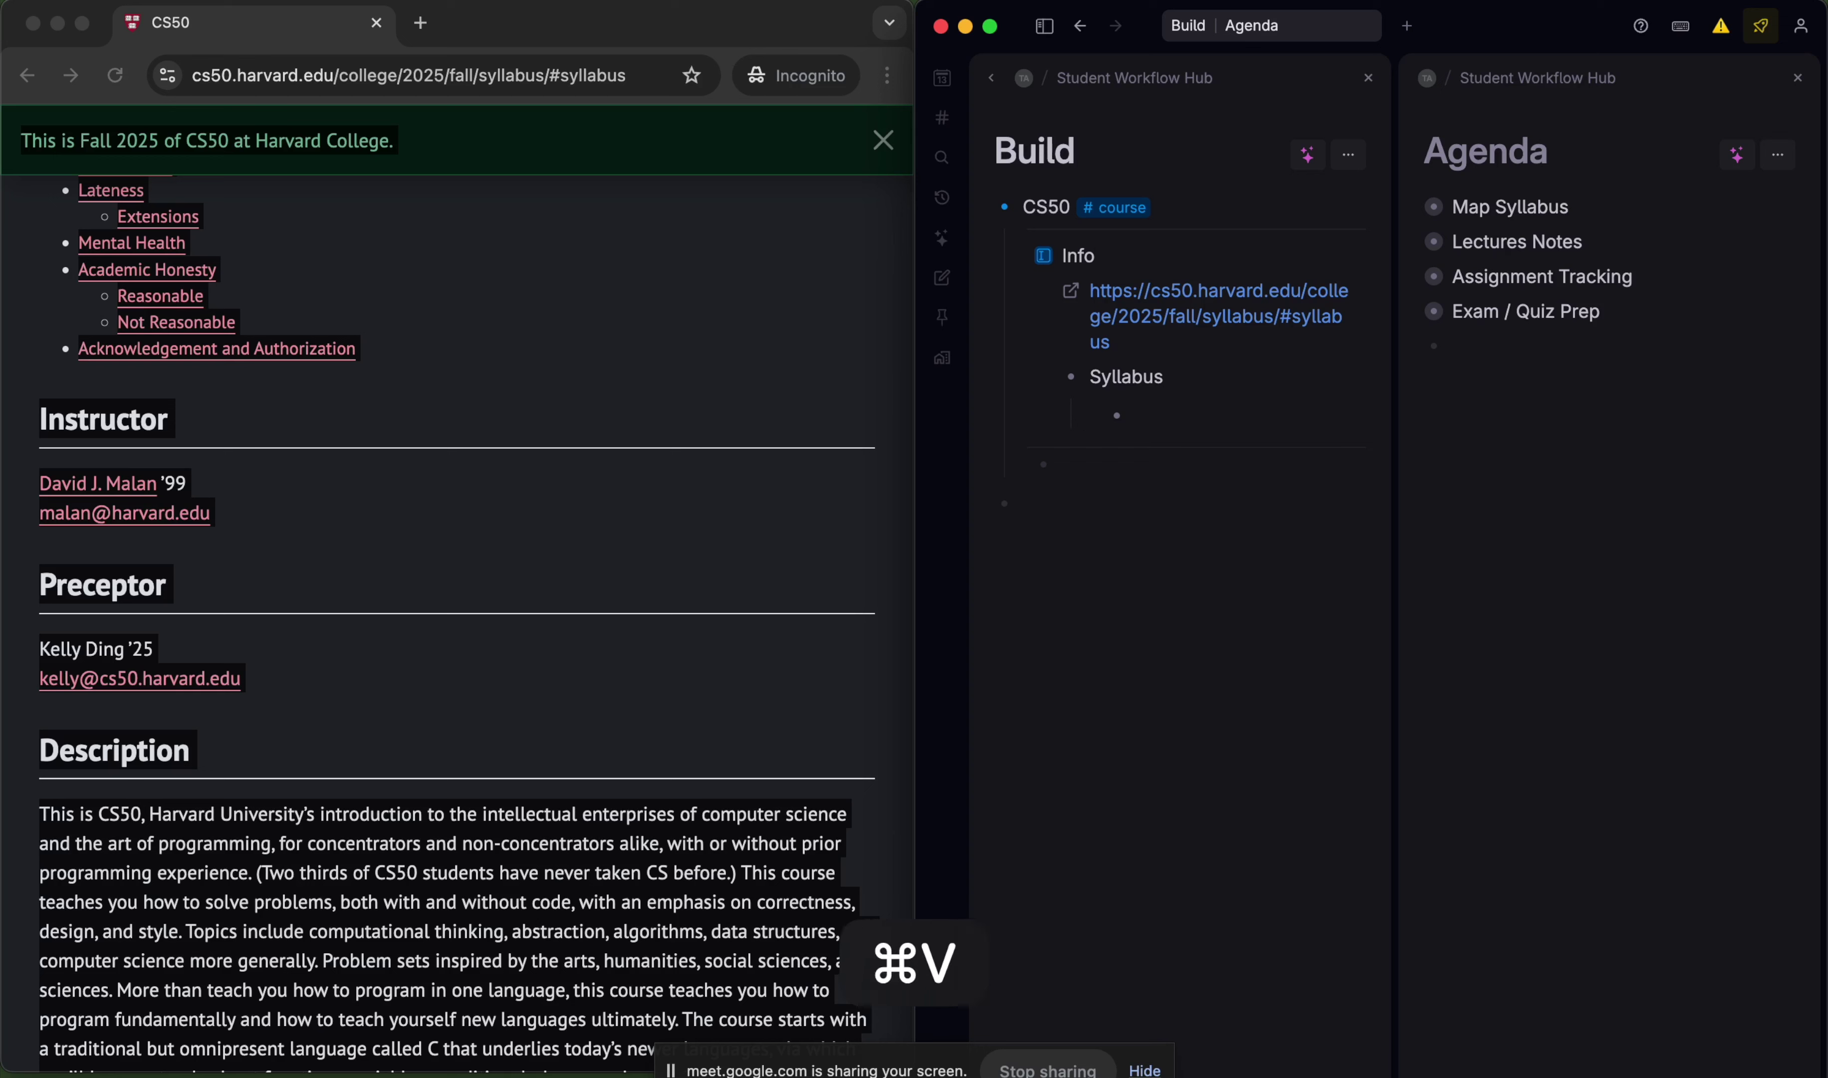
- Collapse the pasted Syllabus link list, then nest the course introduction paragraph under Description and collapse it
scroll(1069, 612, down, 3)
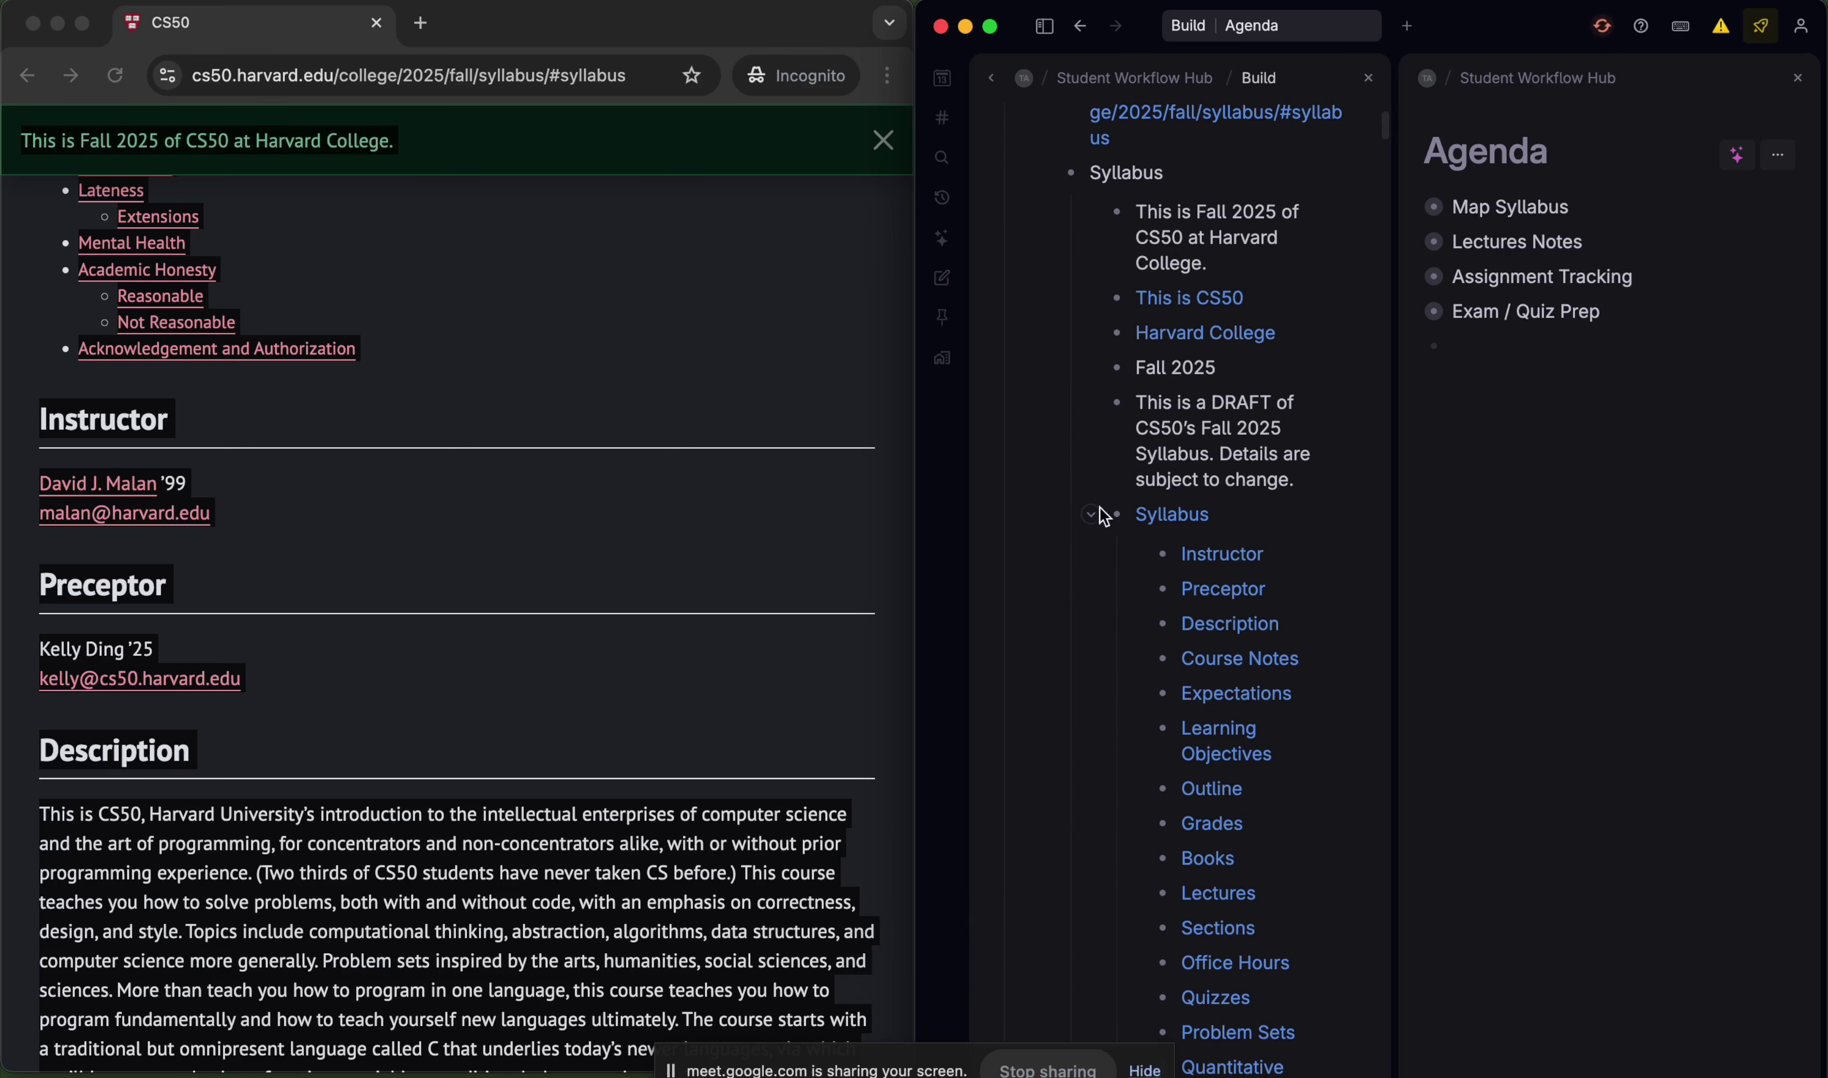
click(1091, 515)
scroll(1094, 514, down, 5)
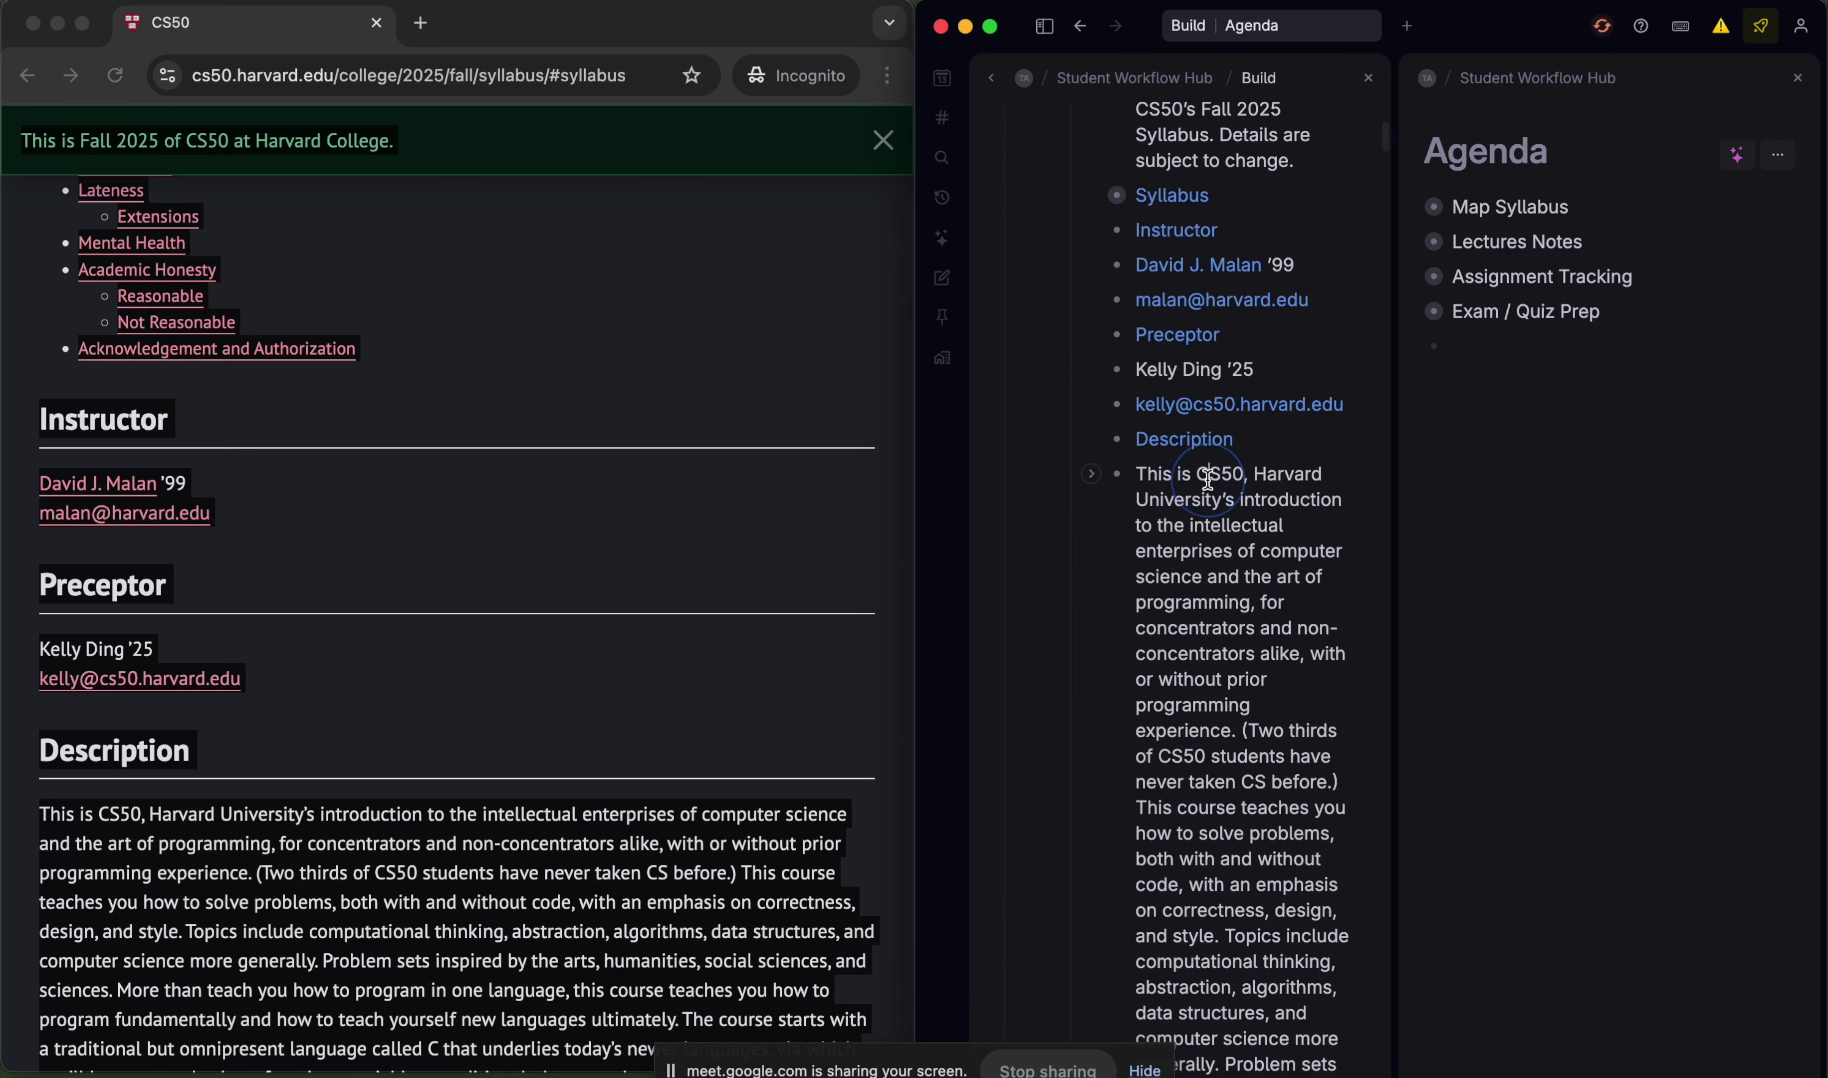
key(Tab)
click(1092, 440)
- Nest the grading paragraph under Course Notes and collapse it, along with the list of course objectives
scroll(1187, 444, down, 2)
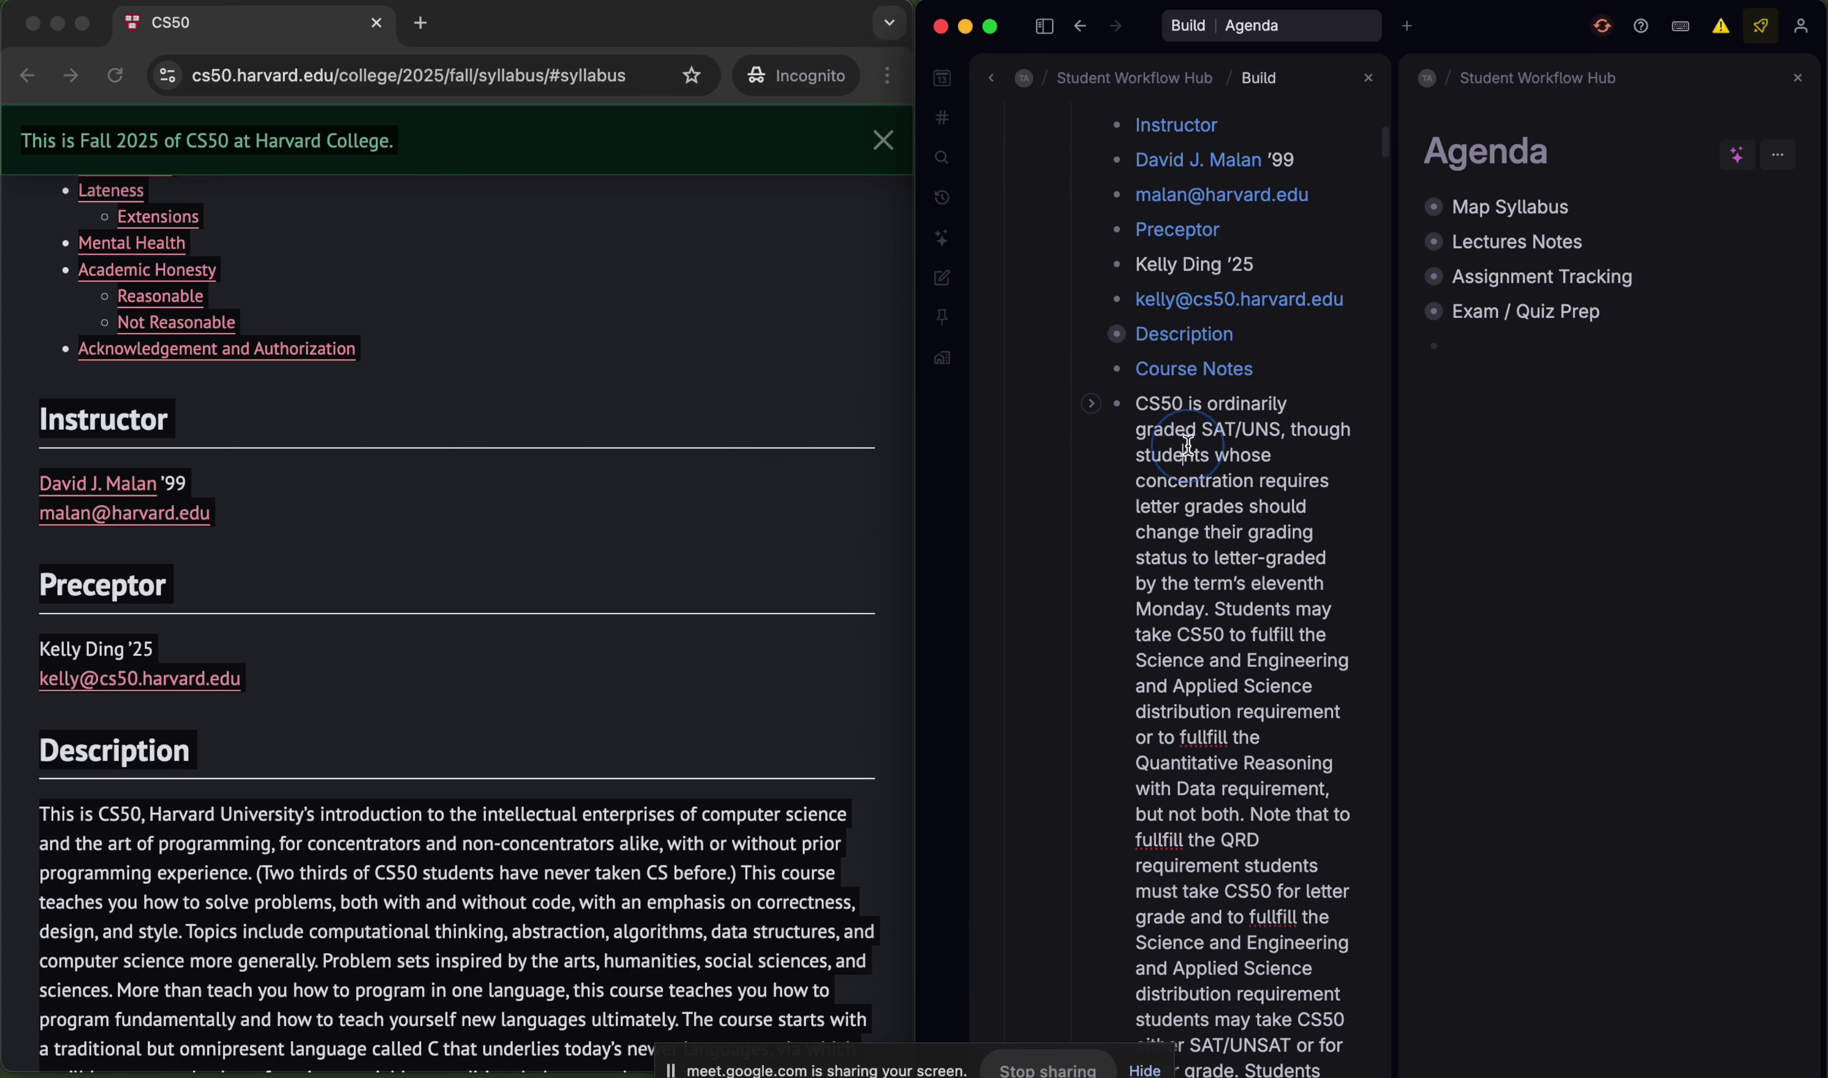
key(Tab)
click(1091, 368)
scroll(1179, 368, down, 3)
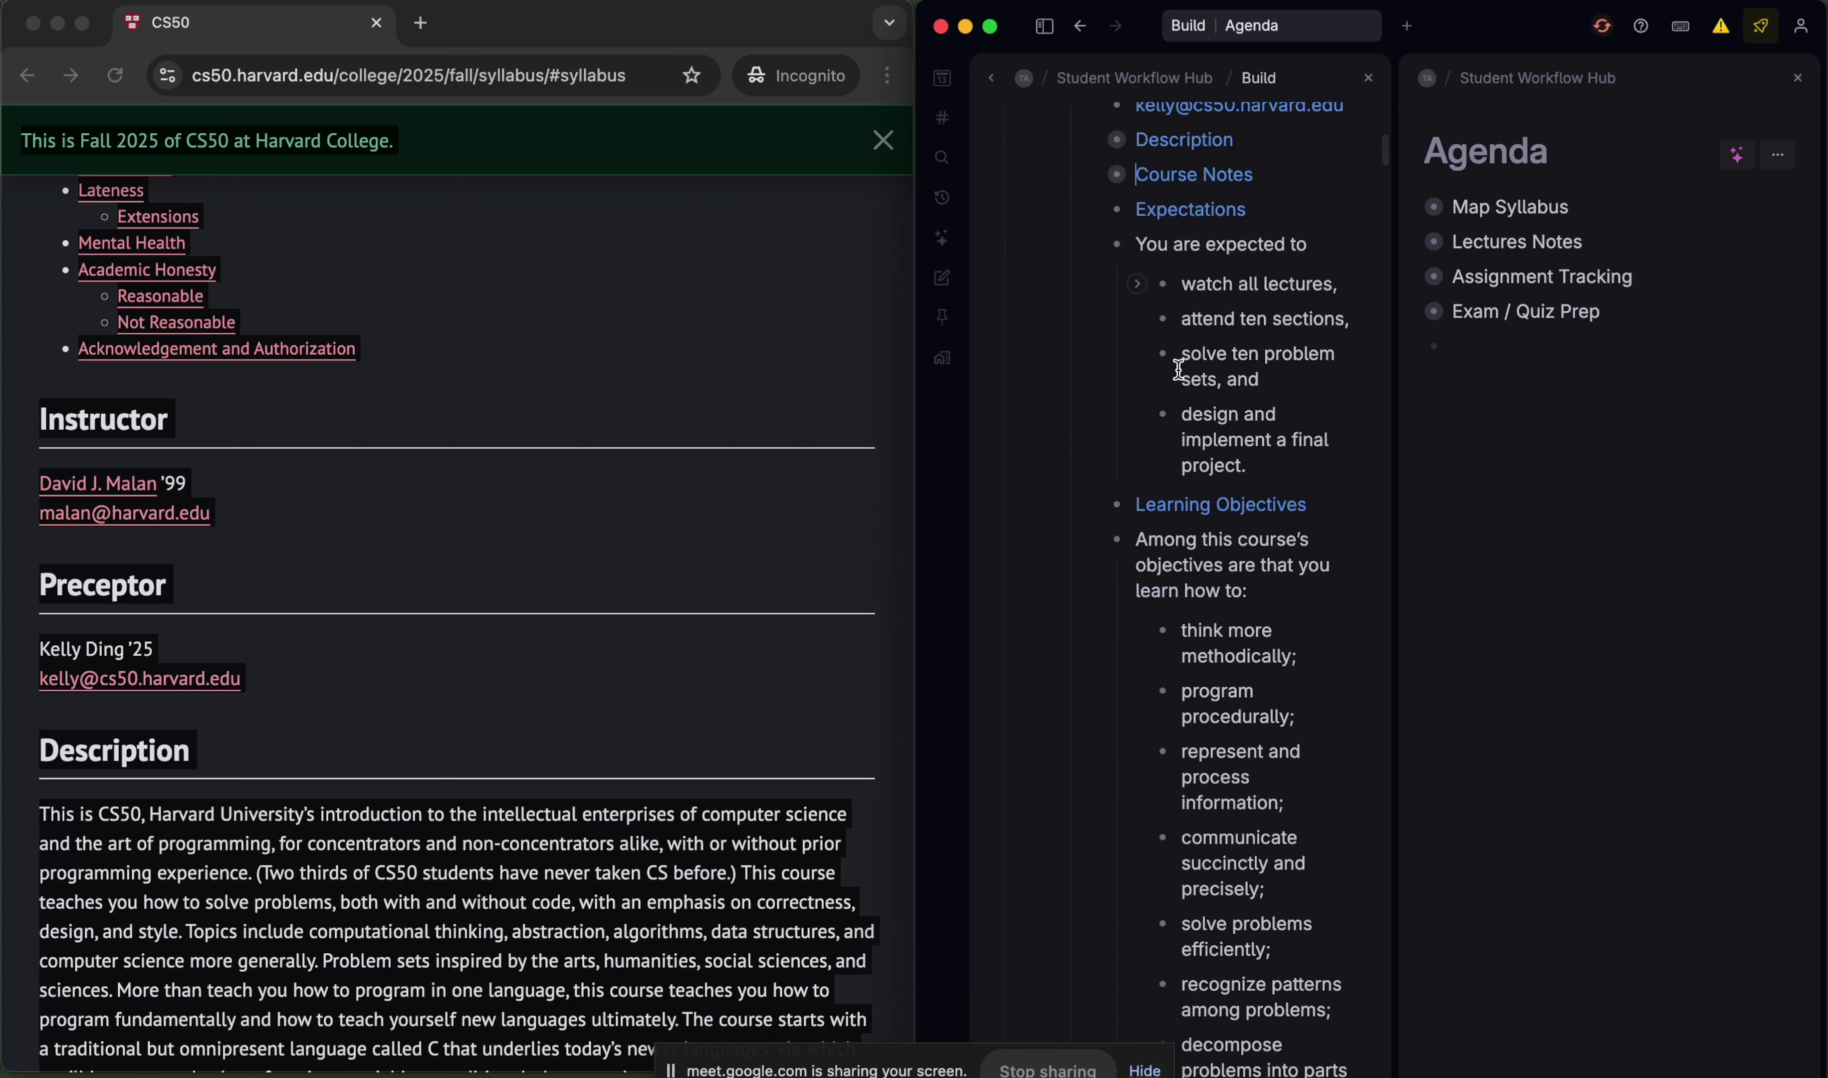
scroll(1179, 368, down, 1)
click(1090, 452)
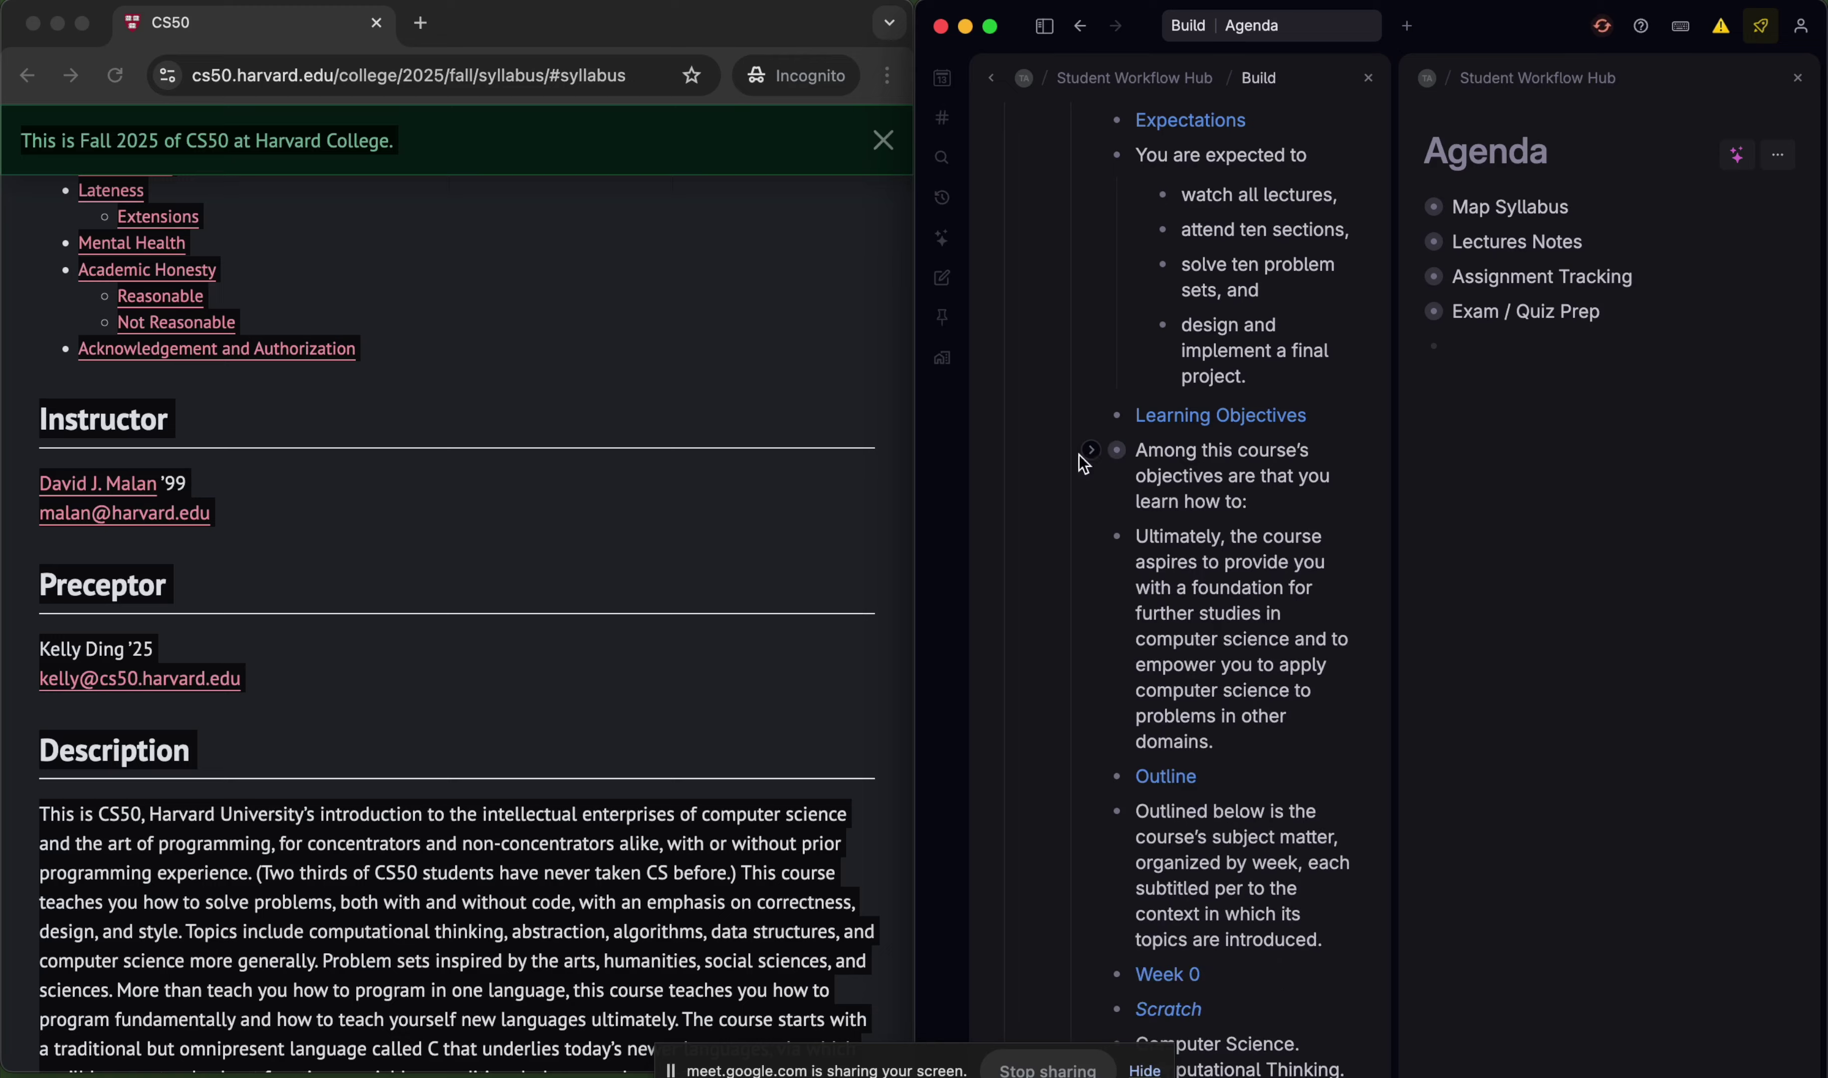
- Compare the weekly outline on the syllabus page with the structure of the pasted syllabus text
scroll(513, 559, down, 8)
click(510, 550)
scroll(510, 551, down, 20)
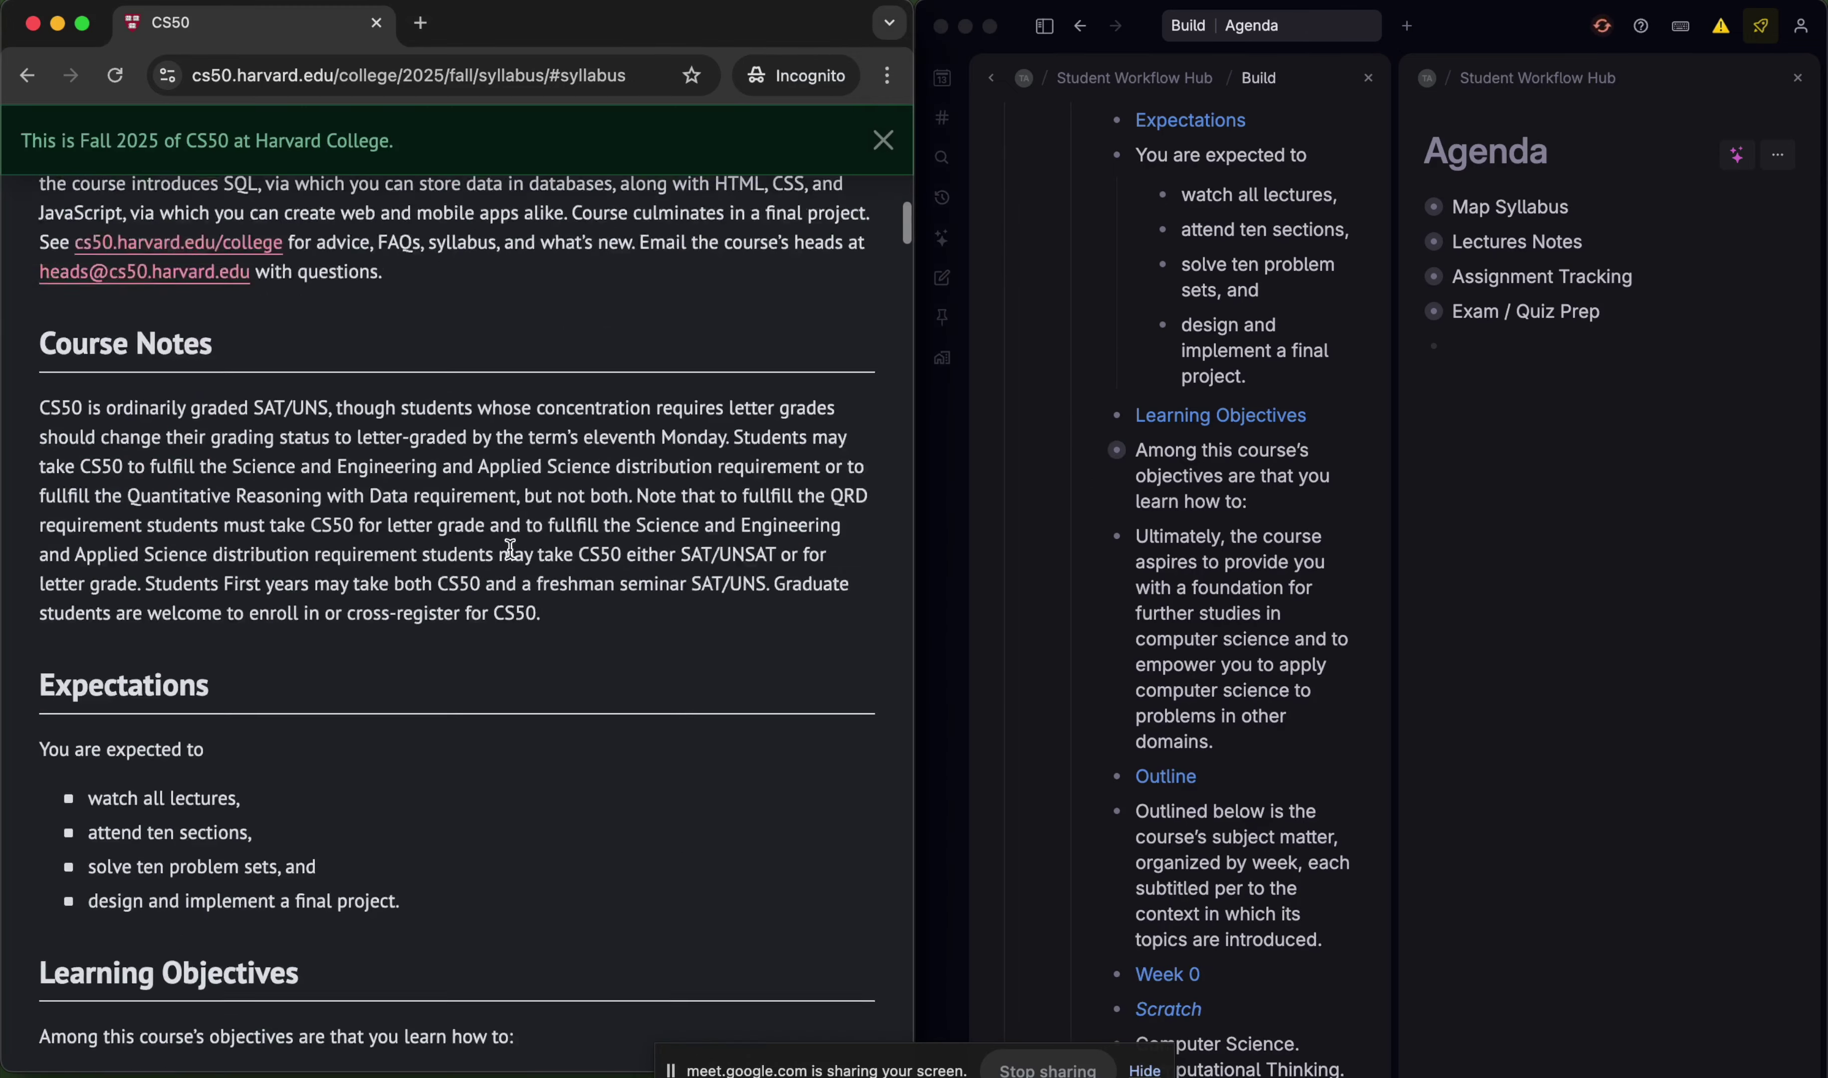
scroll(510, 551, down, 5)
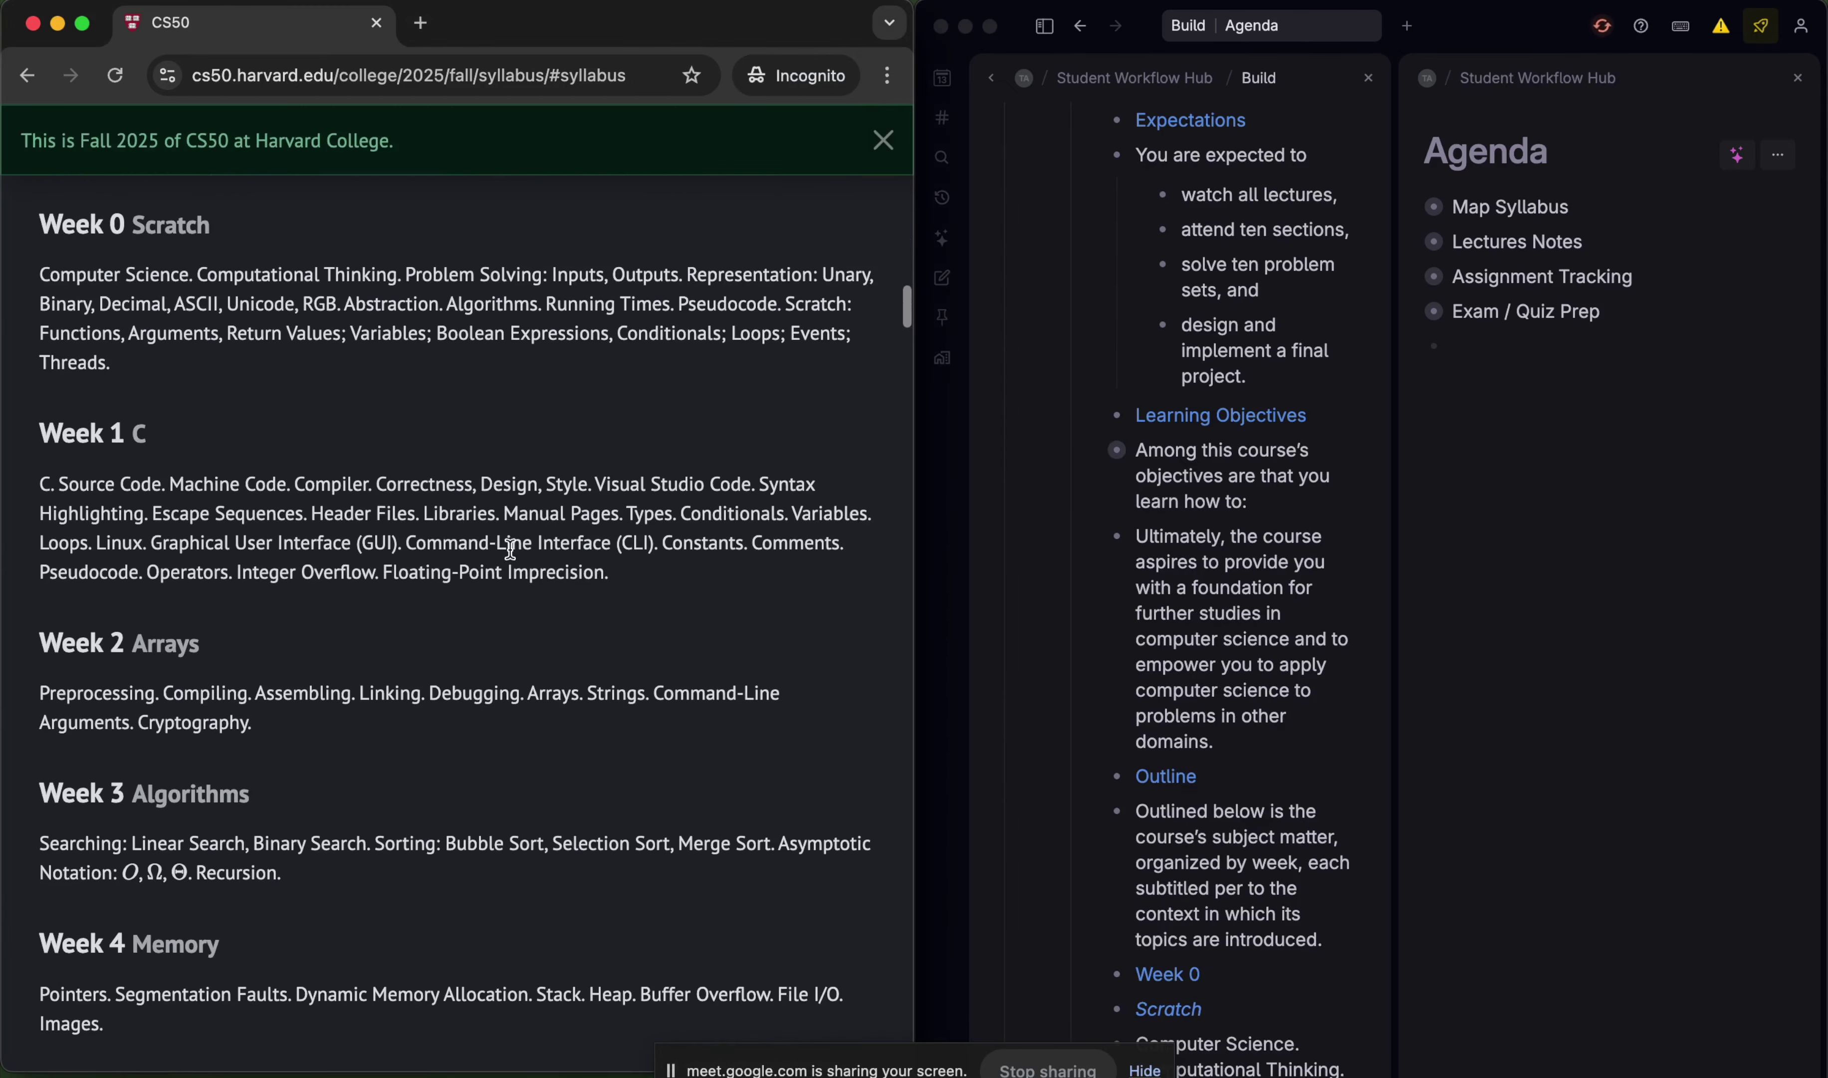
scroll(510, 550, up, 4)
scroll(1216, 442, up, 11)
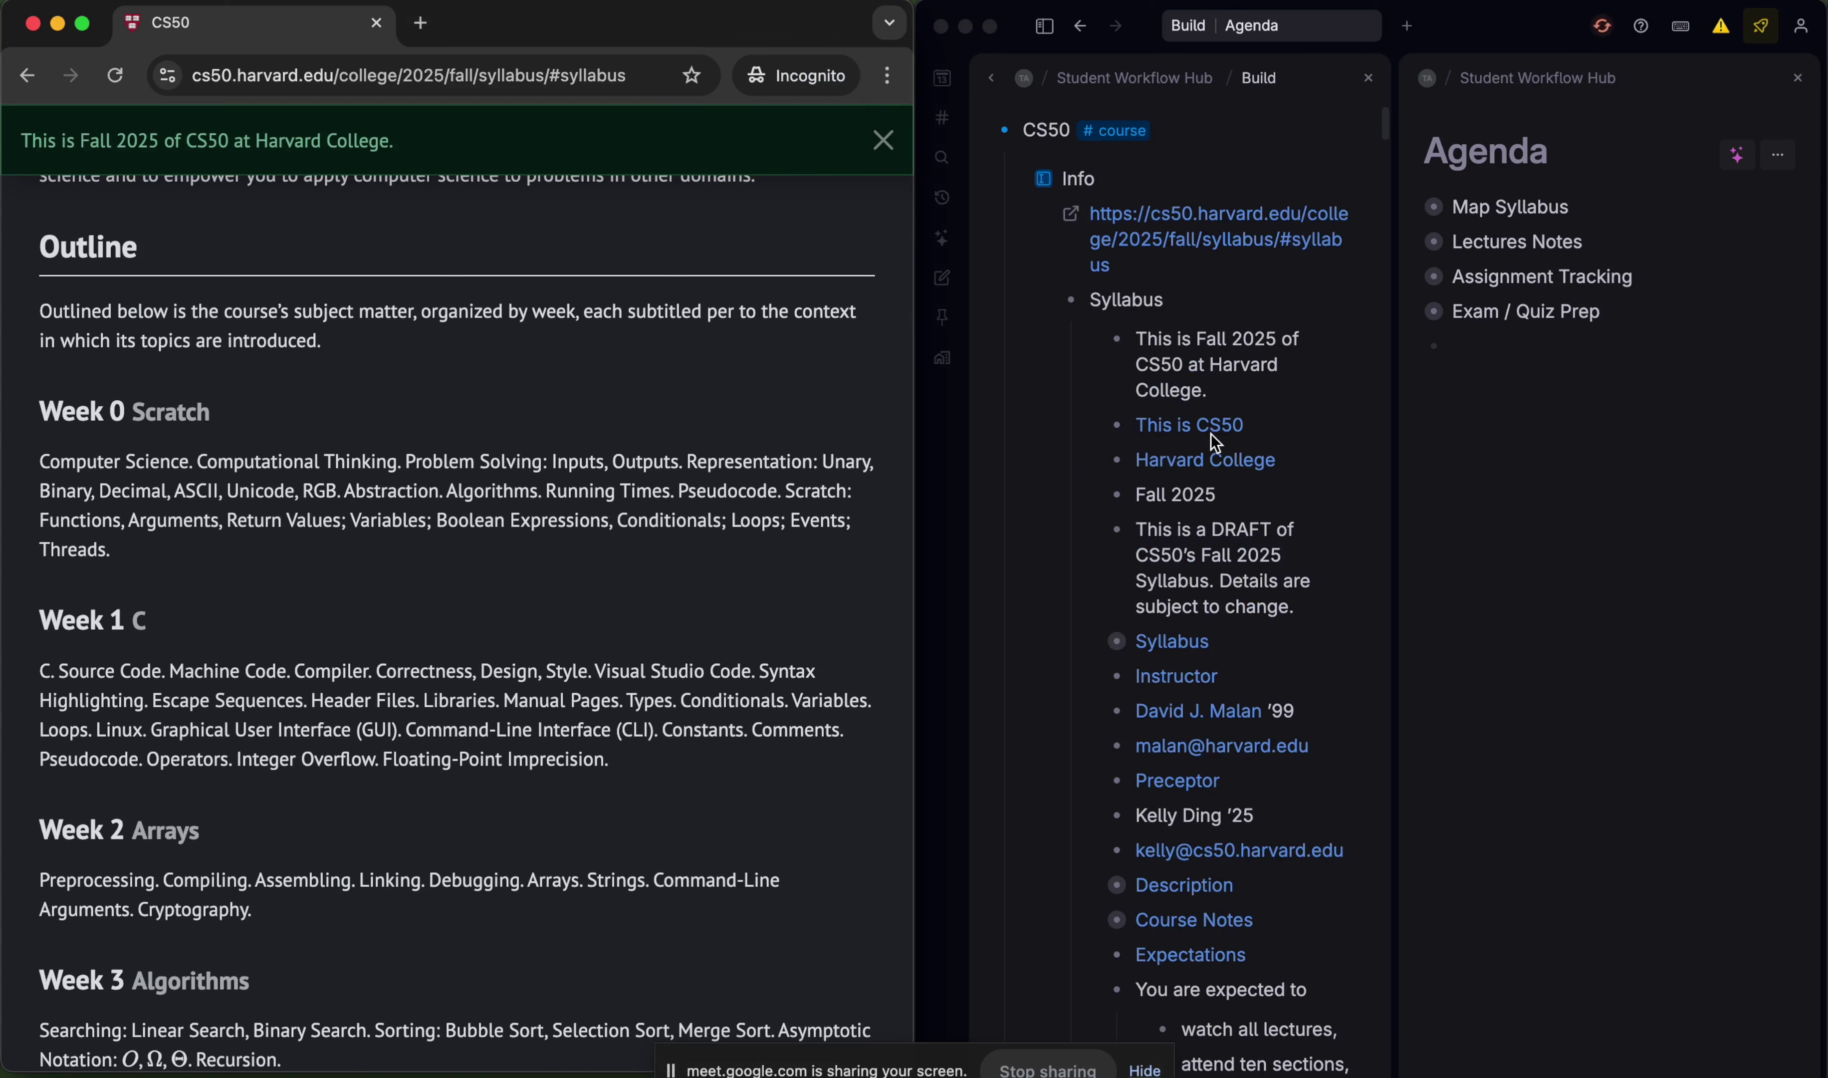
- Move the outline window to the other half of the display, over the syllabus page
click(1495, 405)
key(alt+shift+super+Up)
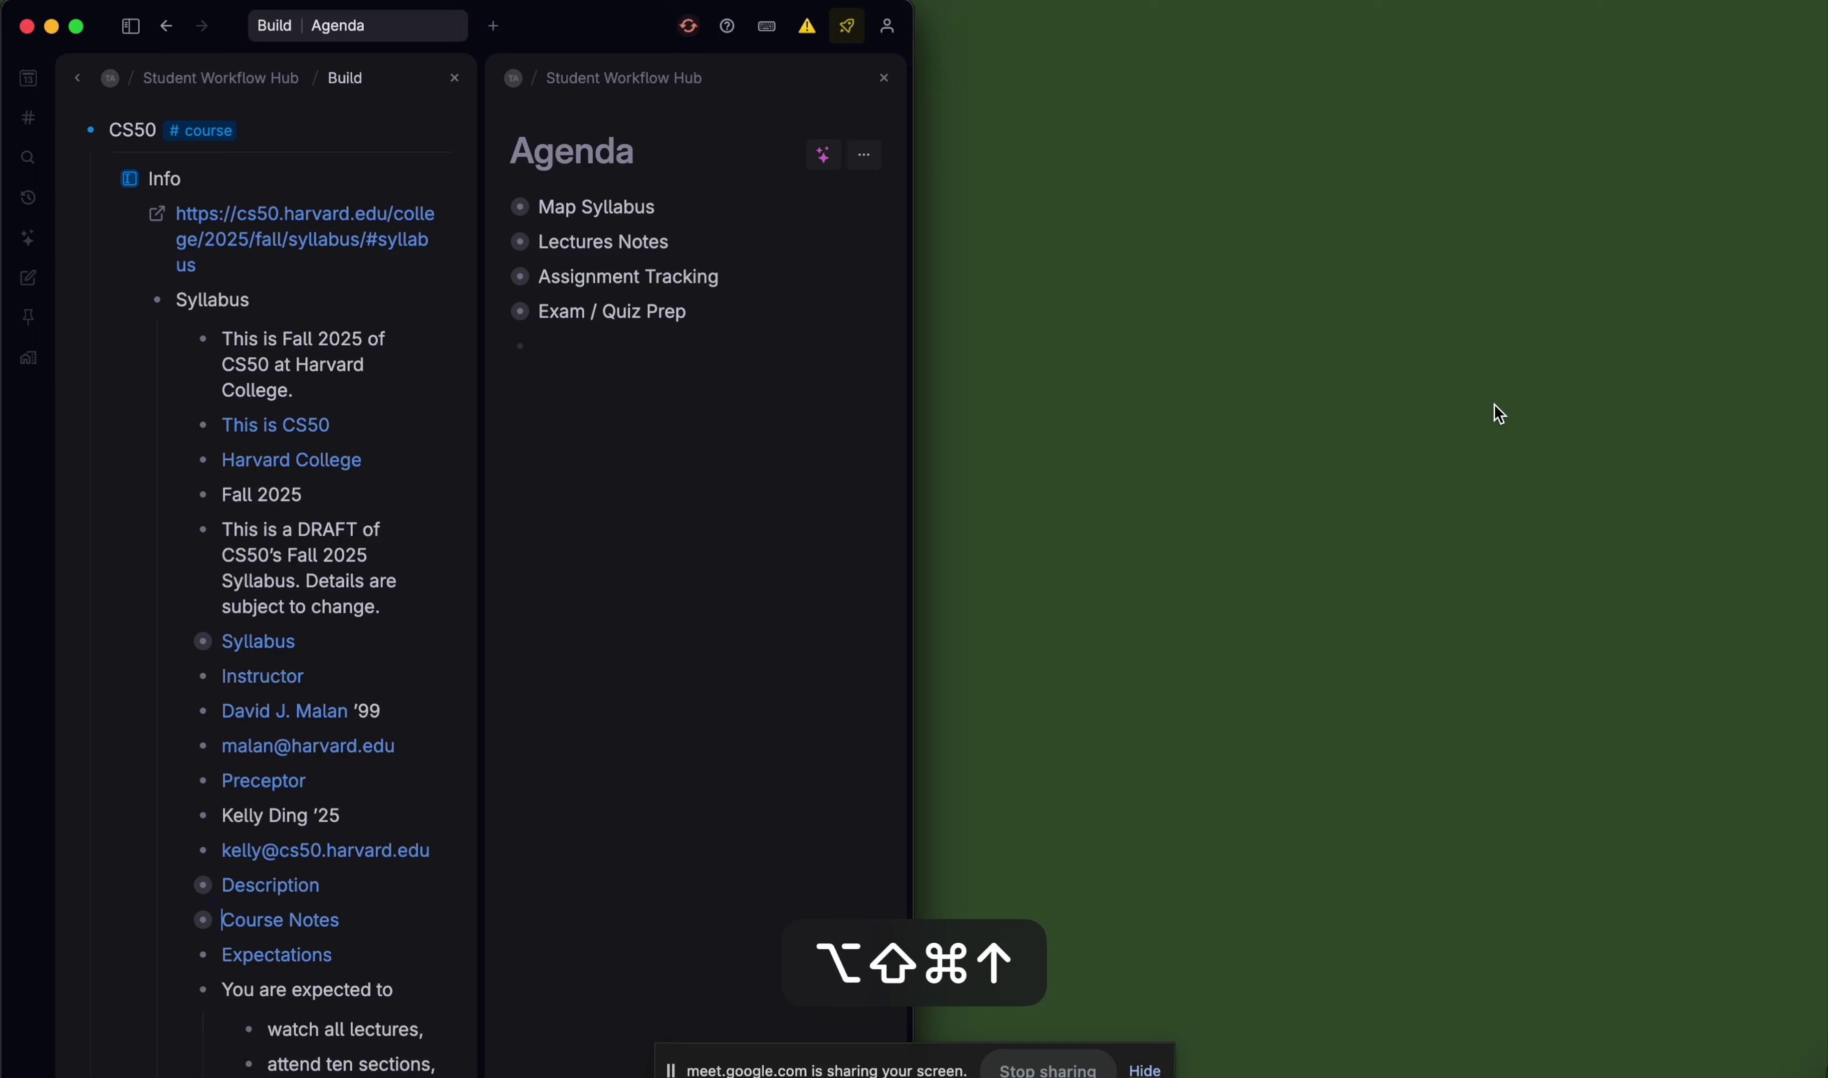
- Collapse the Syllabus node in the Info field and open an AI chat with its content in a separate panel
scroll(762, 354, up, 2)
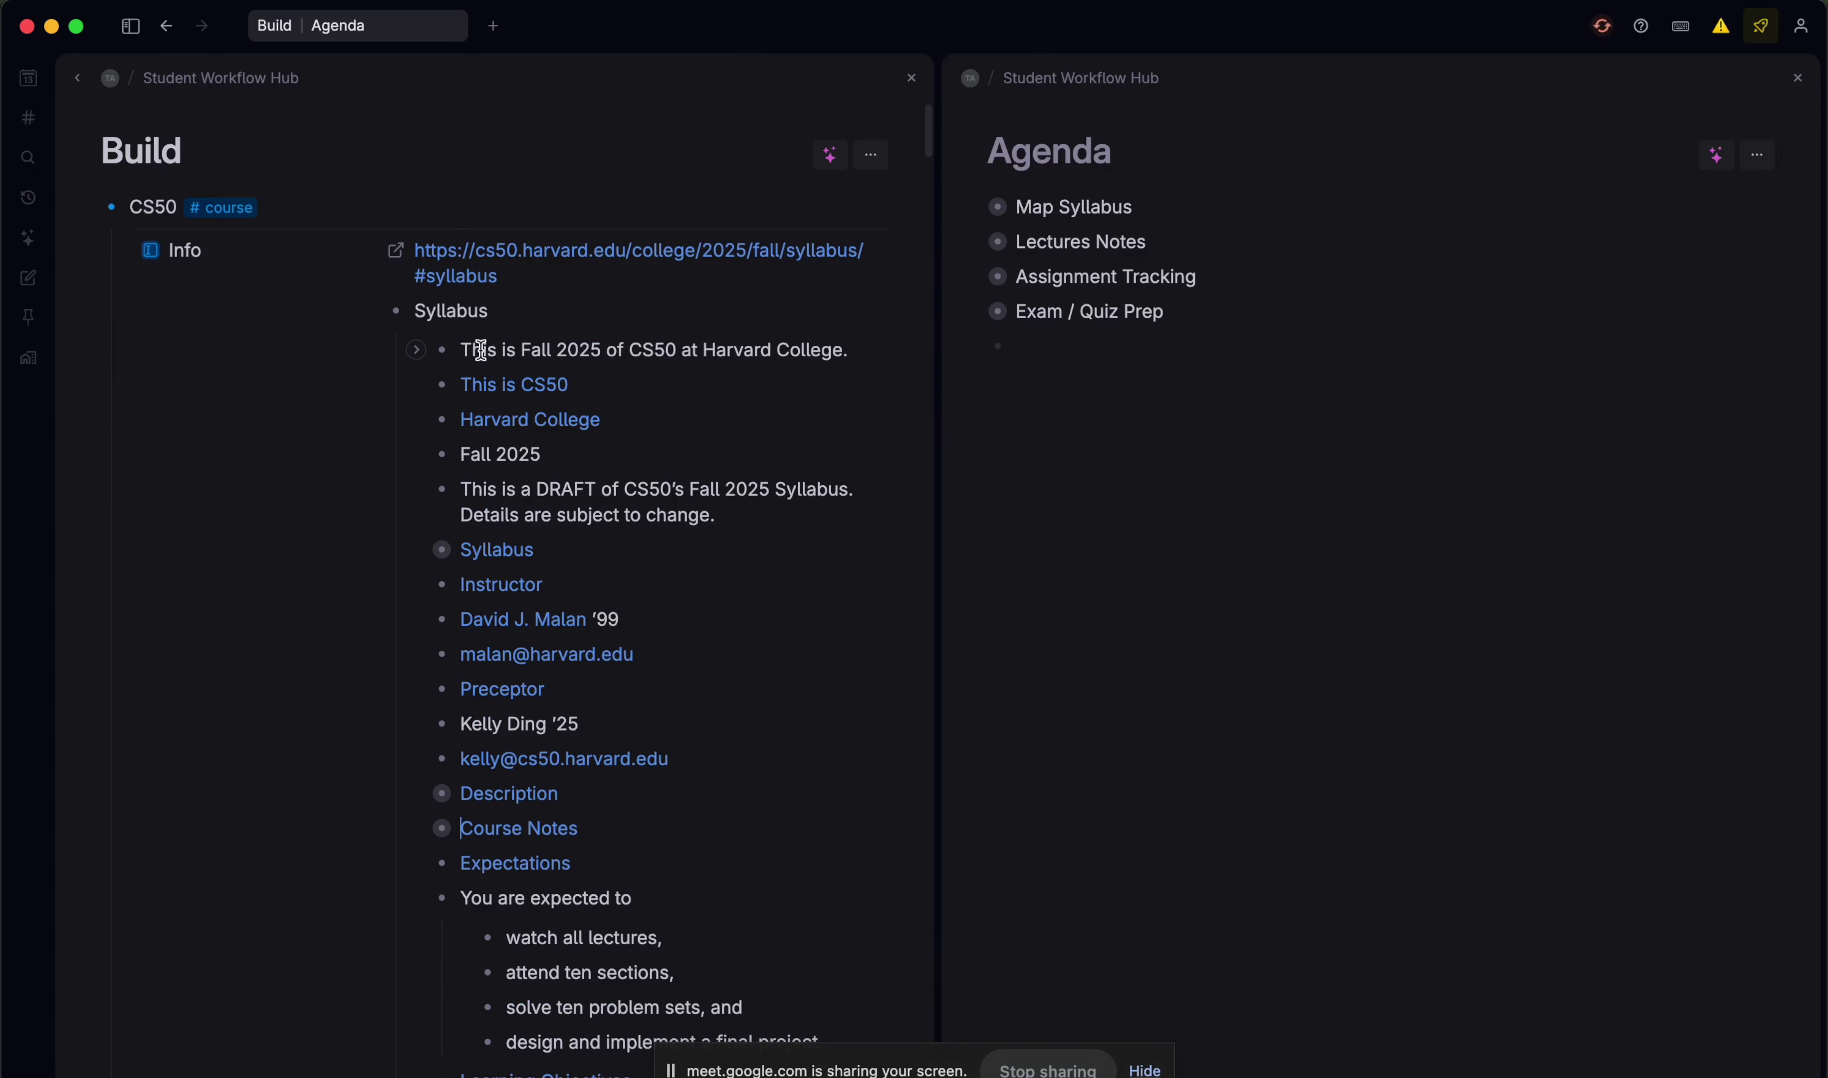
click(369, 311)
click(563, 306)
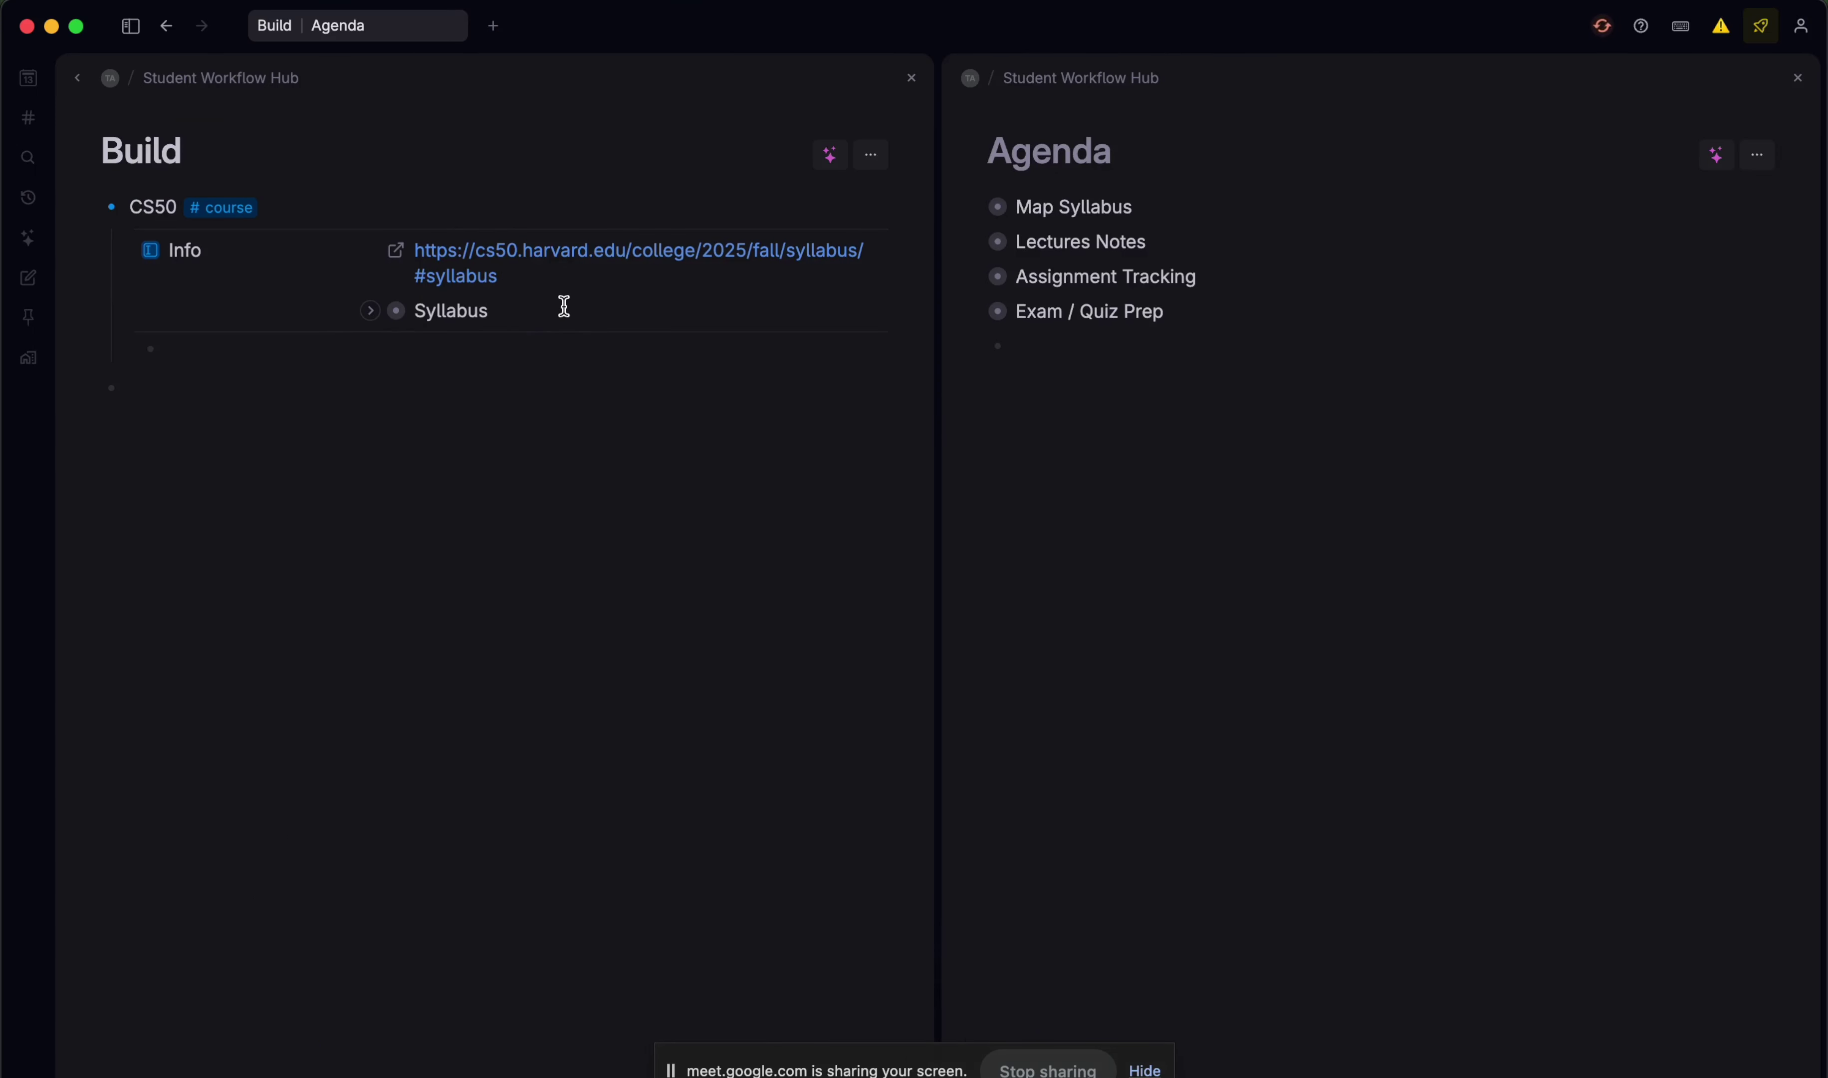
key(super+k)
text(cha)
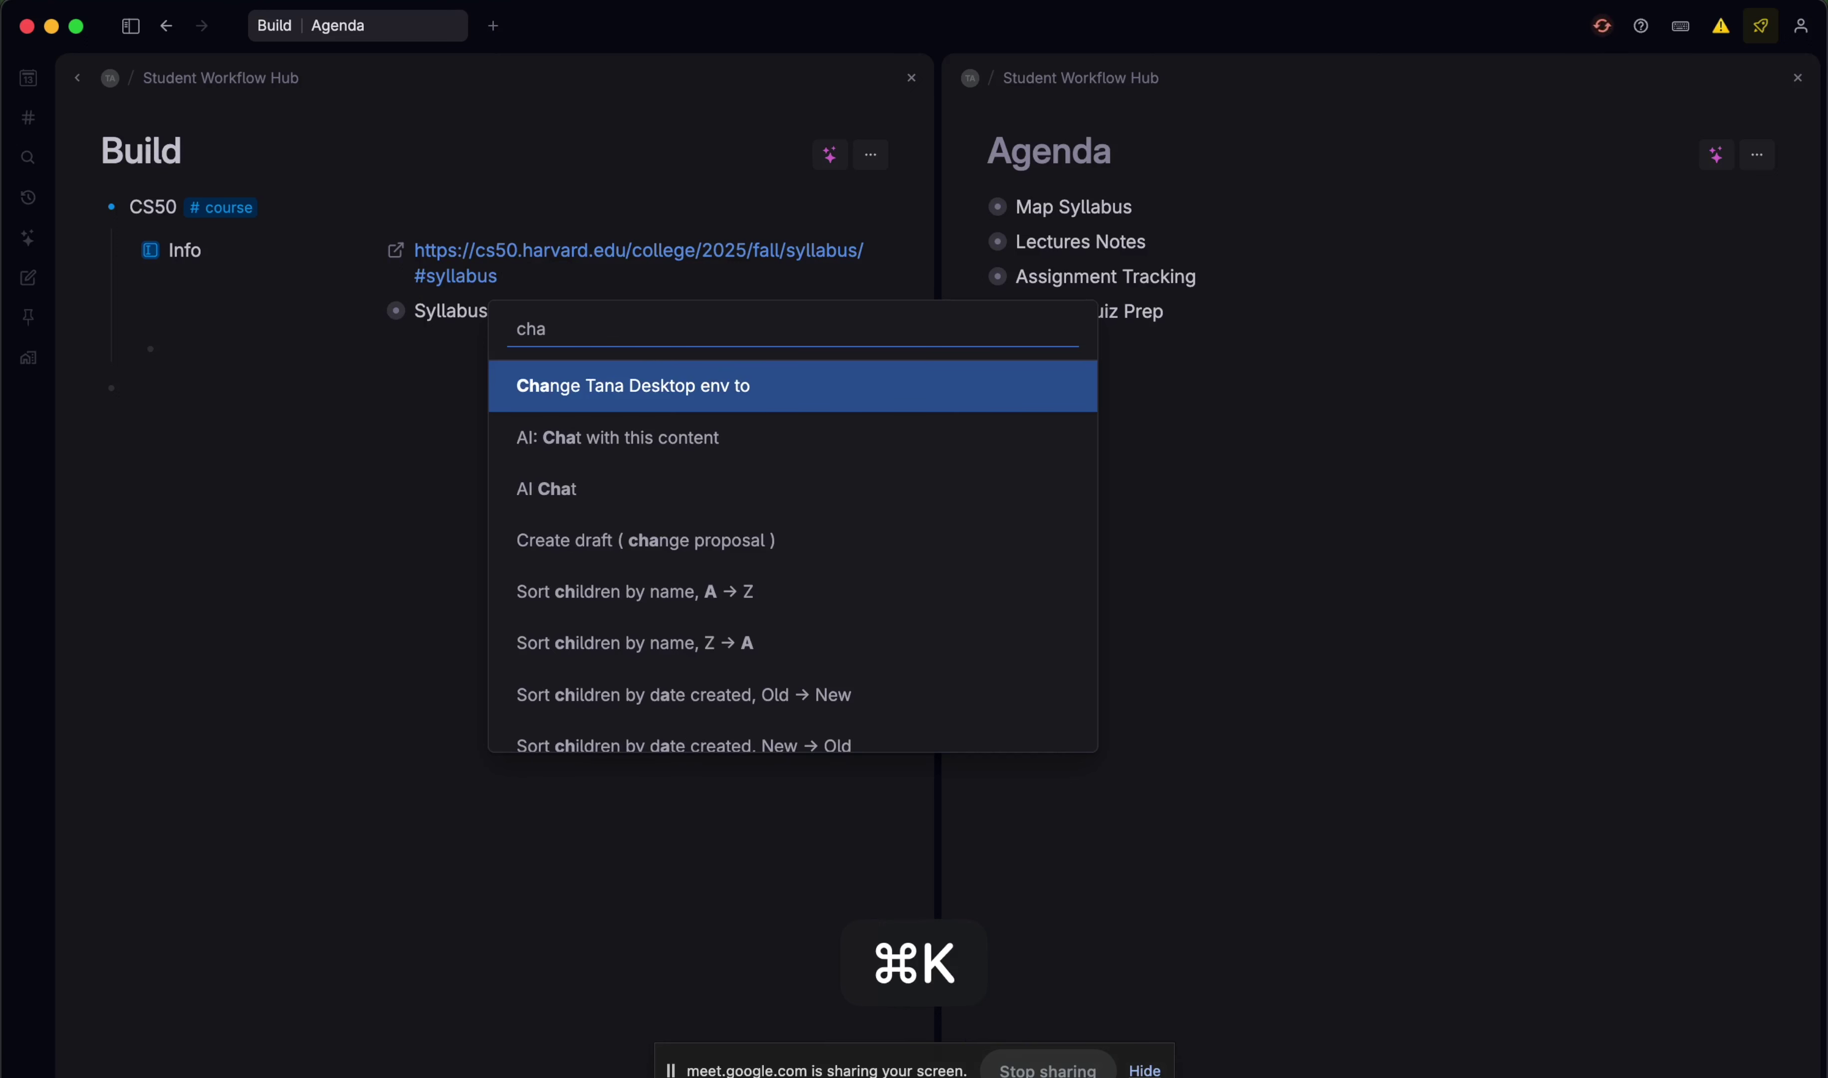
key(Down)
key(shift+Return)
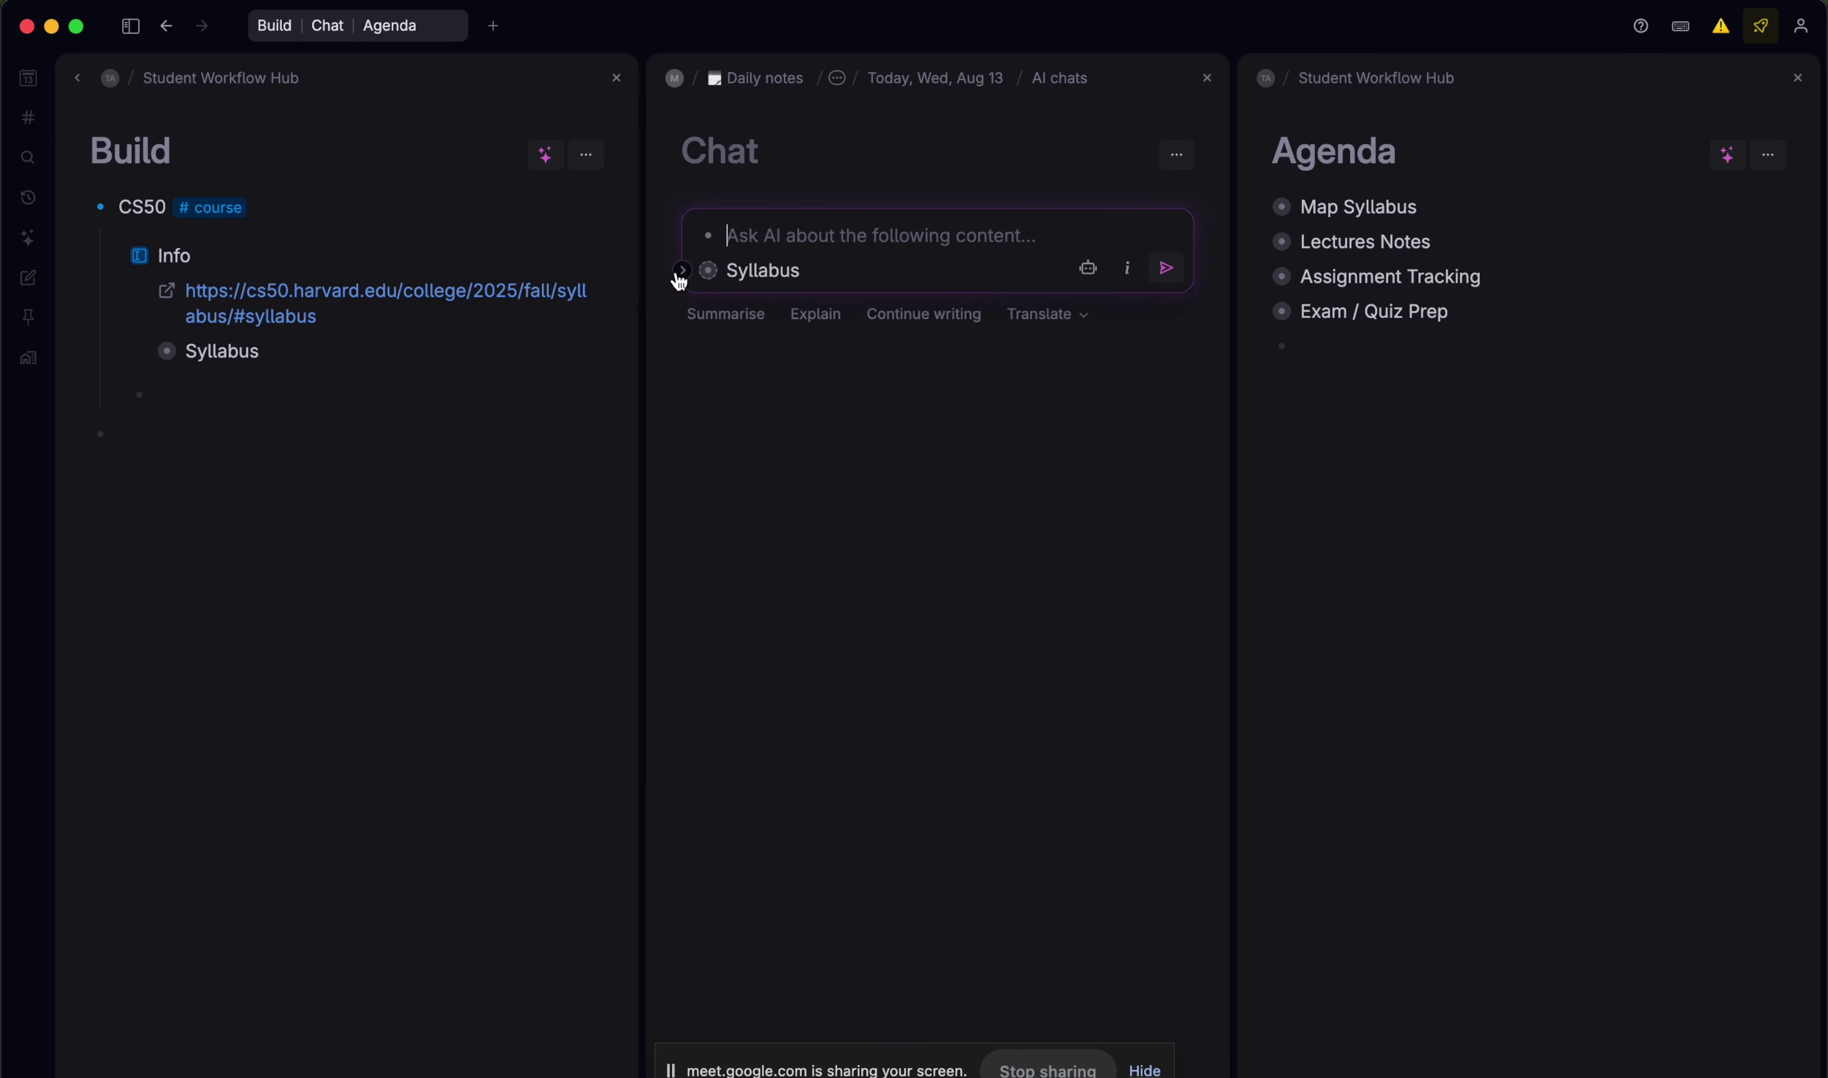
- Ask the AI chat about the Syllabus node: "Give me the week by week outline of this course"
click(681, 271)
click(681, 274)
click(818, 236)
text(Give me the weeek)
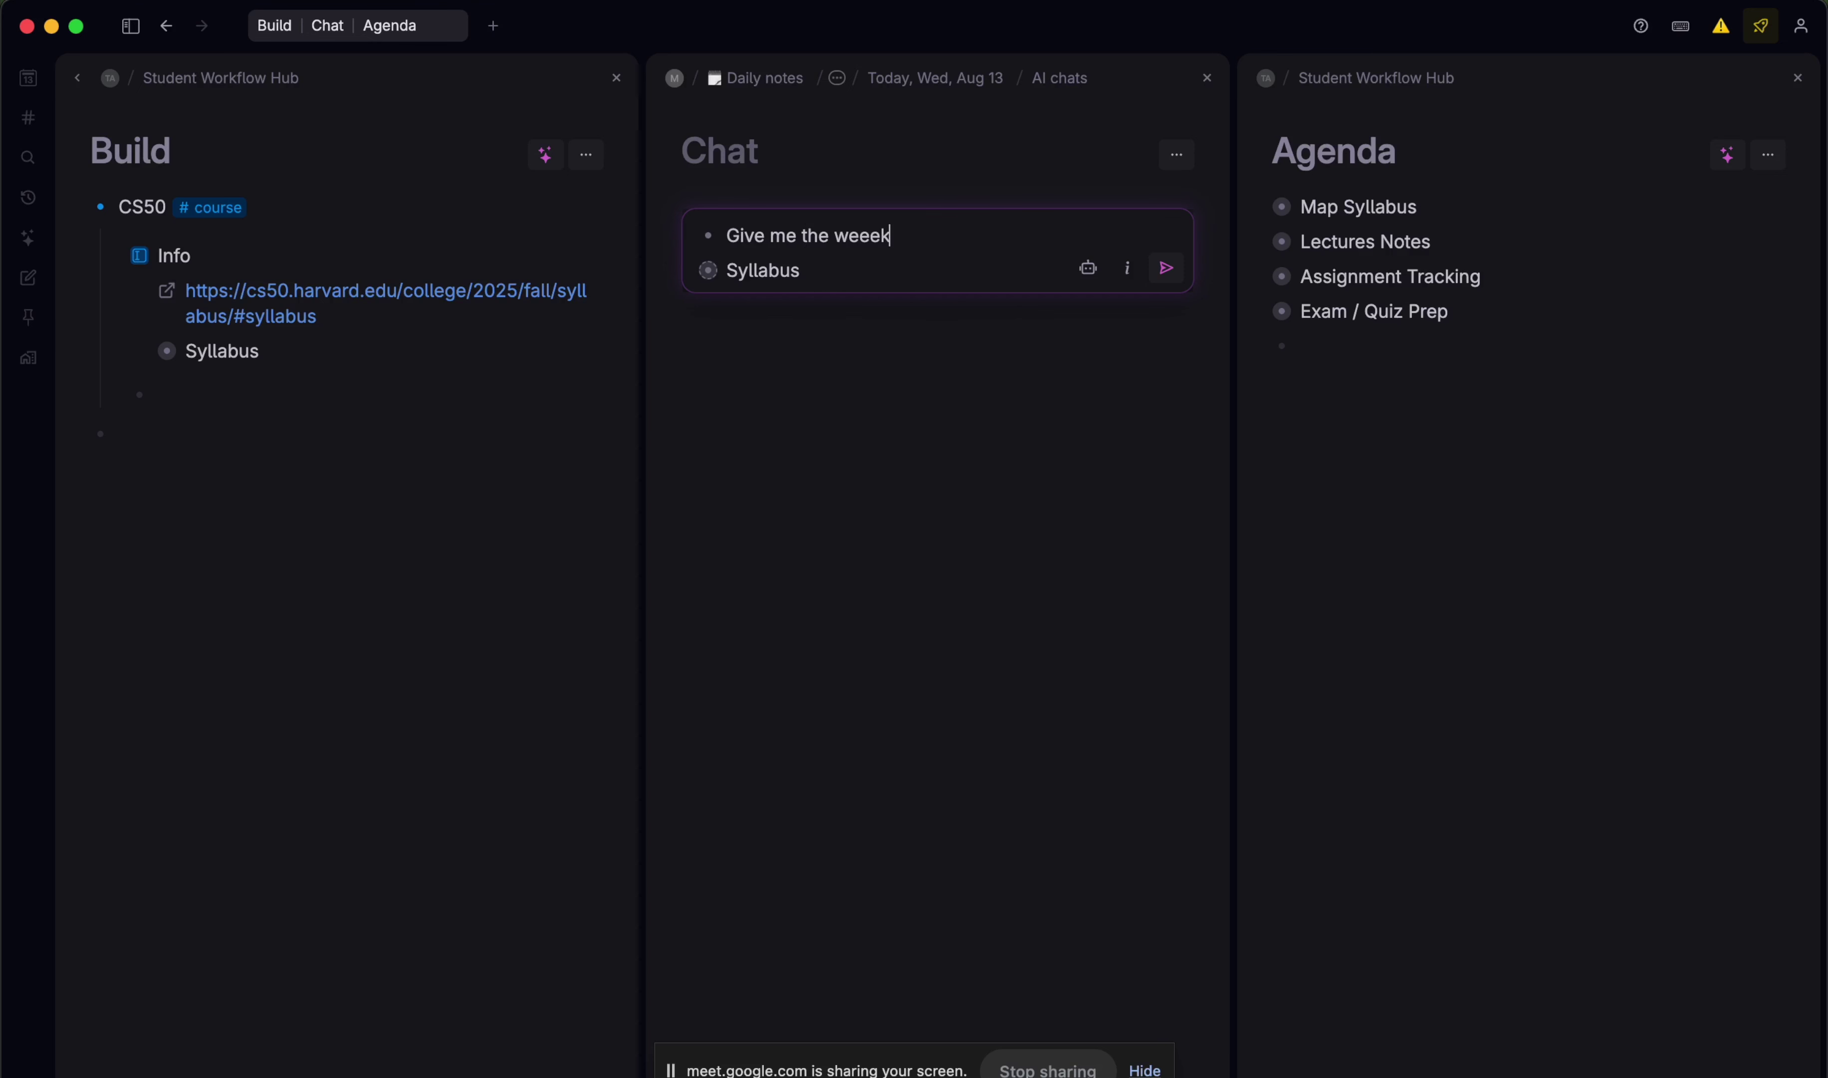
key(BackSpace)
key(BackSpace)
text(k by week outline of this course)
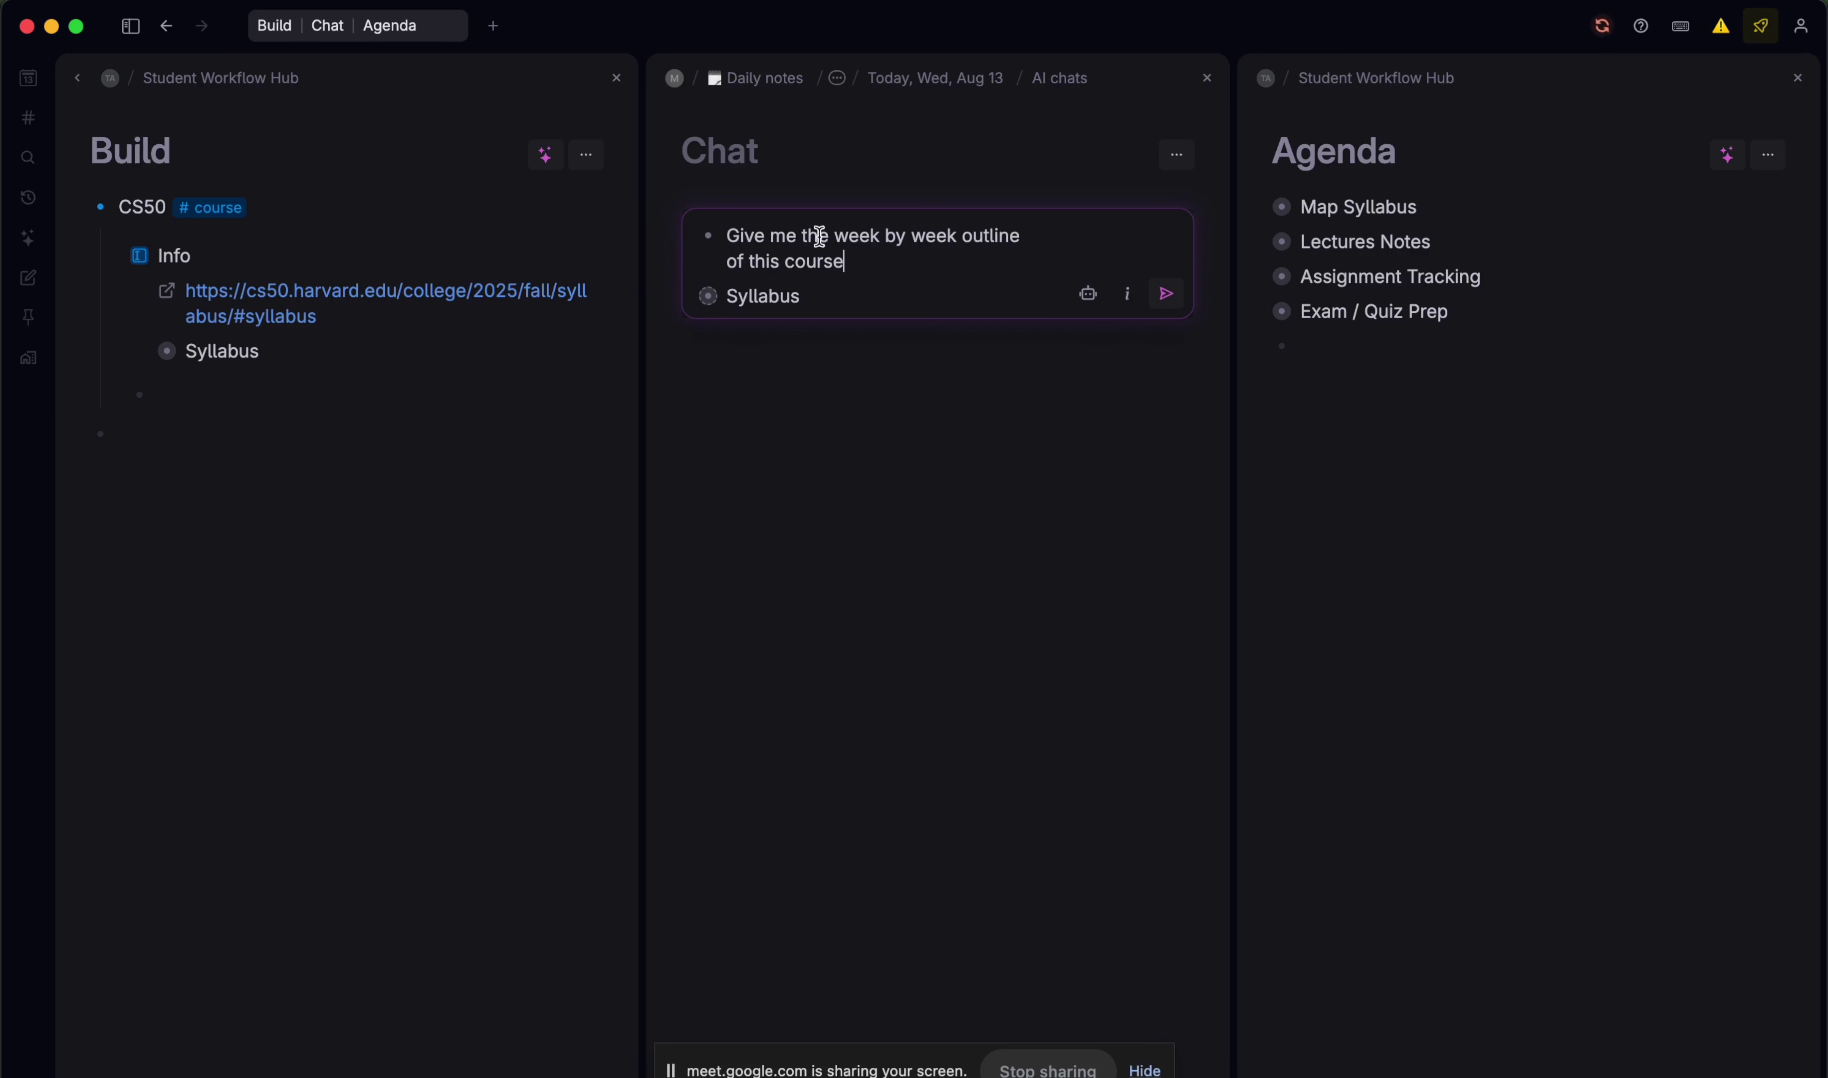
click(1167, 293)
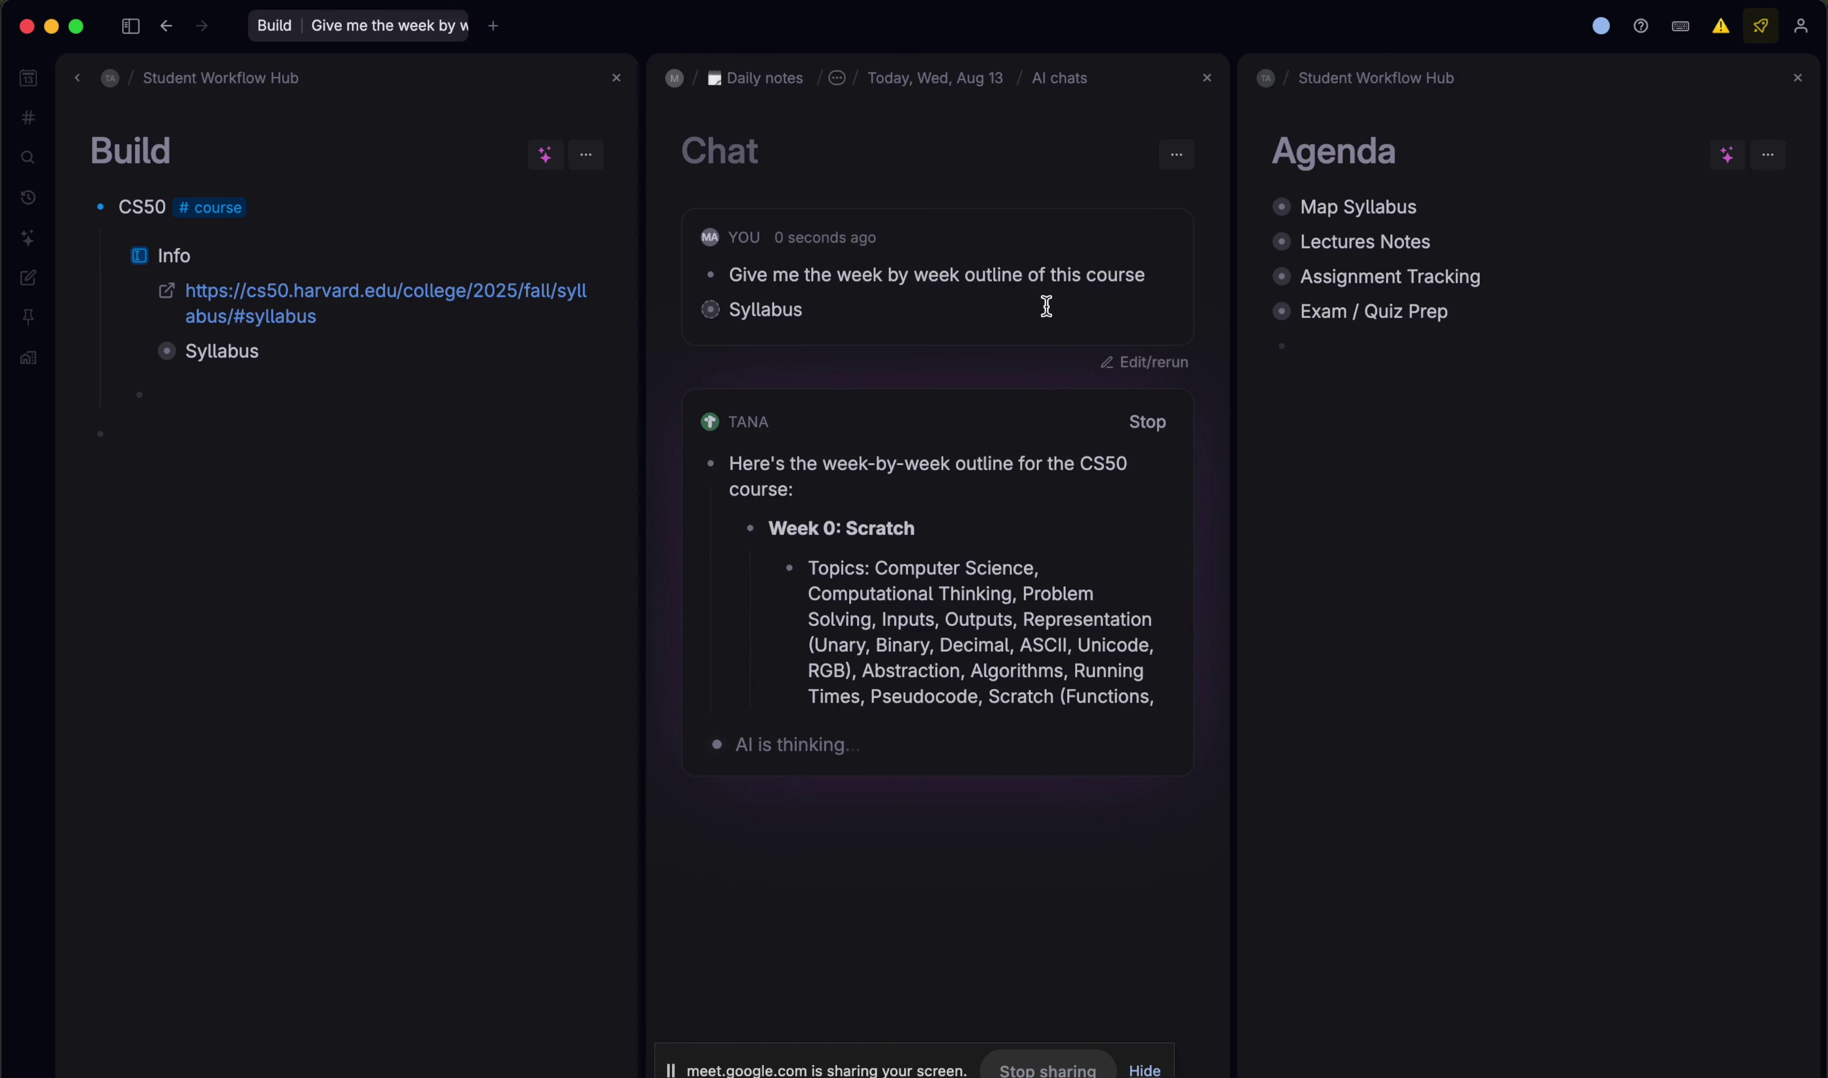
- Bring the CS50 syllabus page up beside the outline window, then widen the outline window and its chat panel
scroll(1044, 303, down, 5)
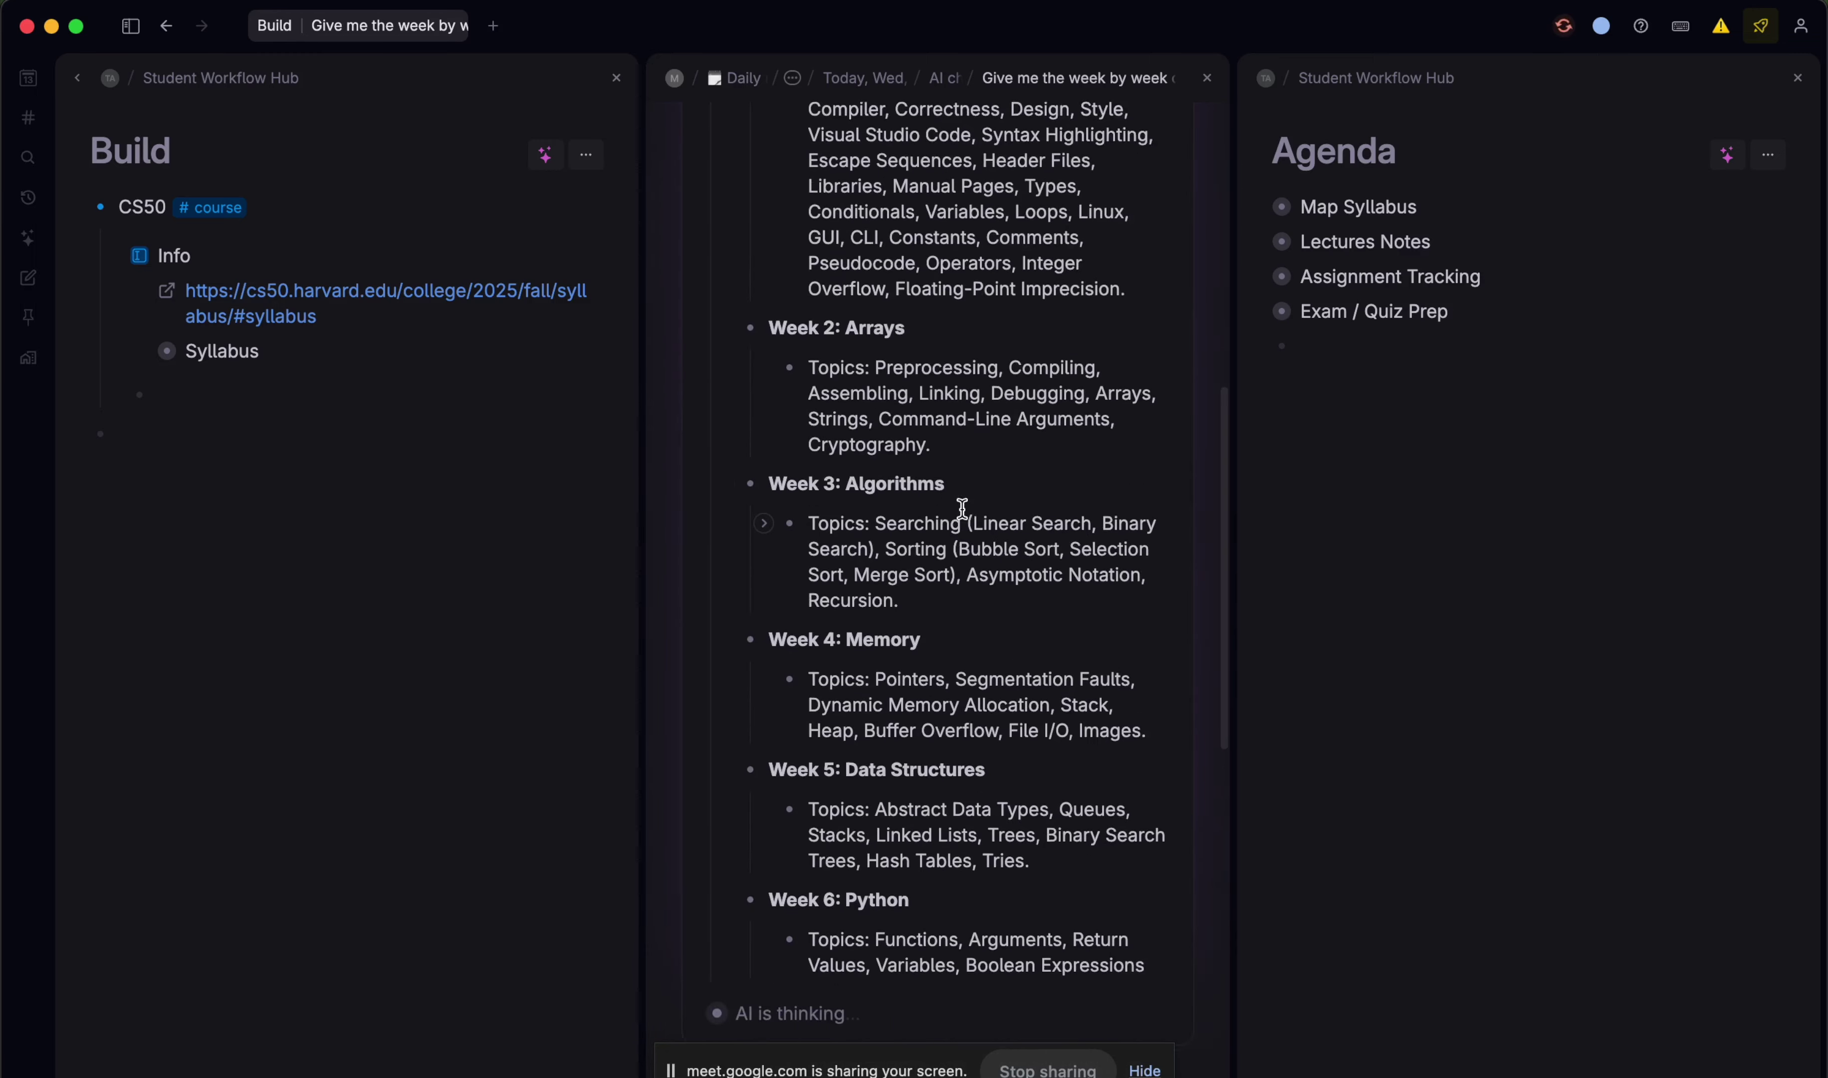
scroll(961, 509, up, 5)
key(ctrl+Up)
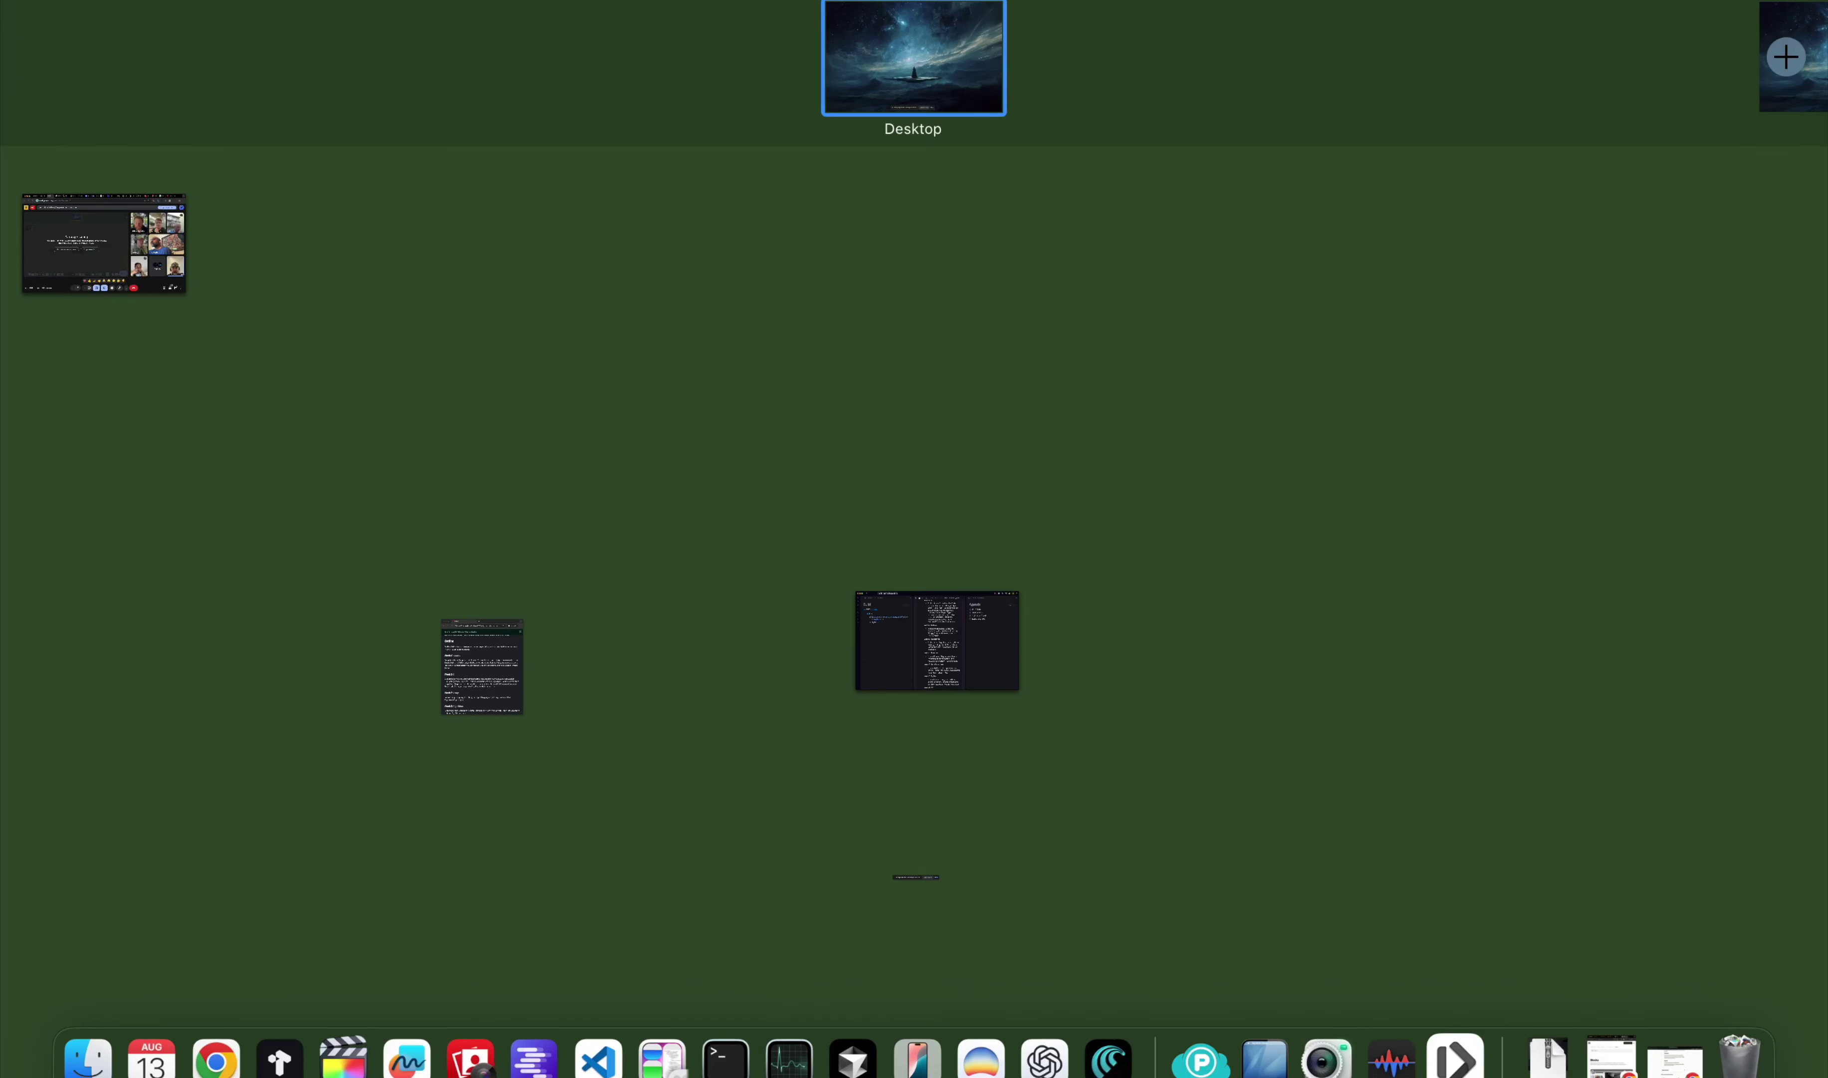
click(517, 666)
scroll(517, 414, down, 1)
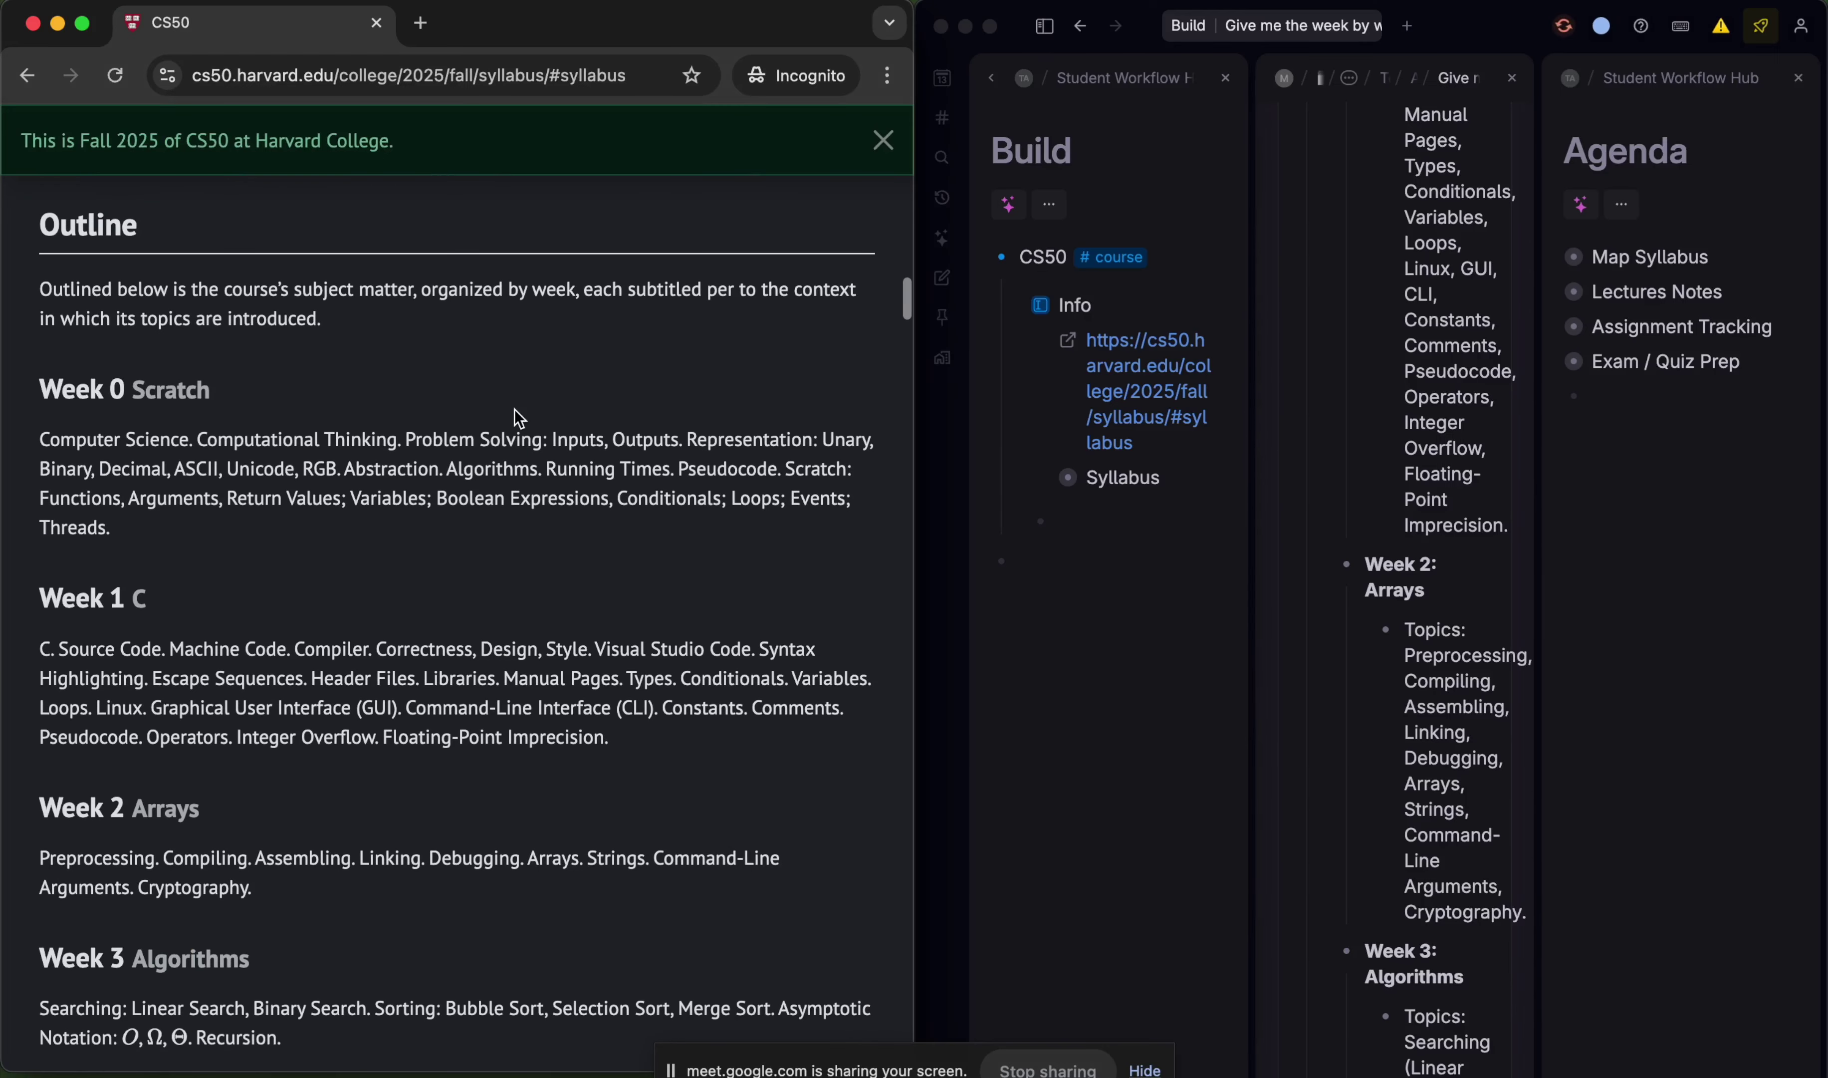
click(1253, 407)
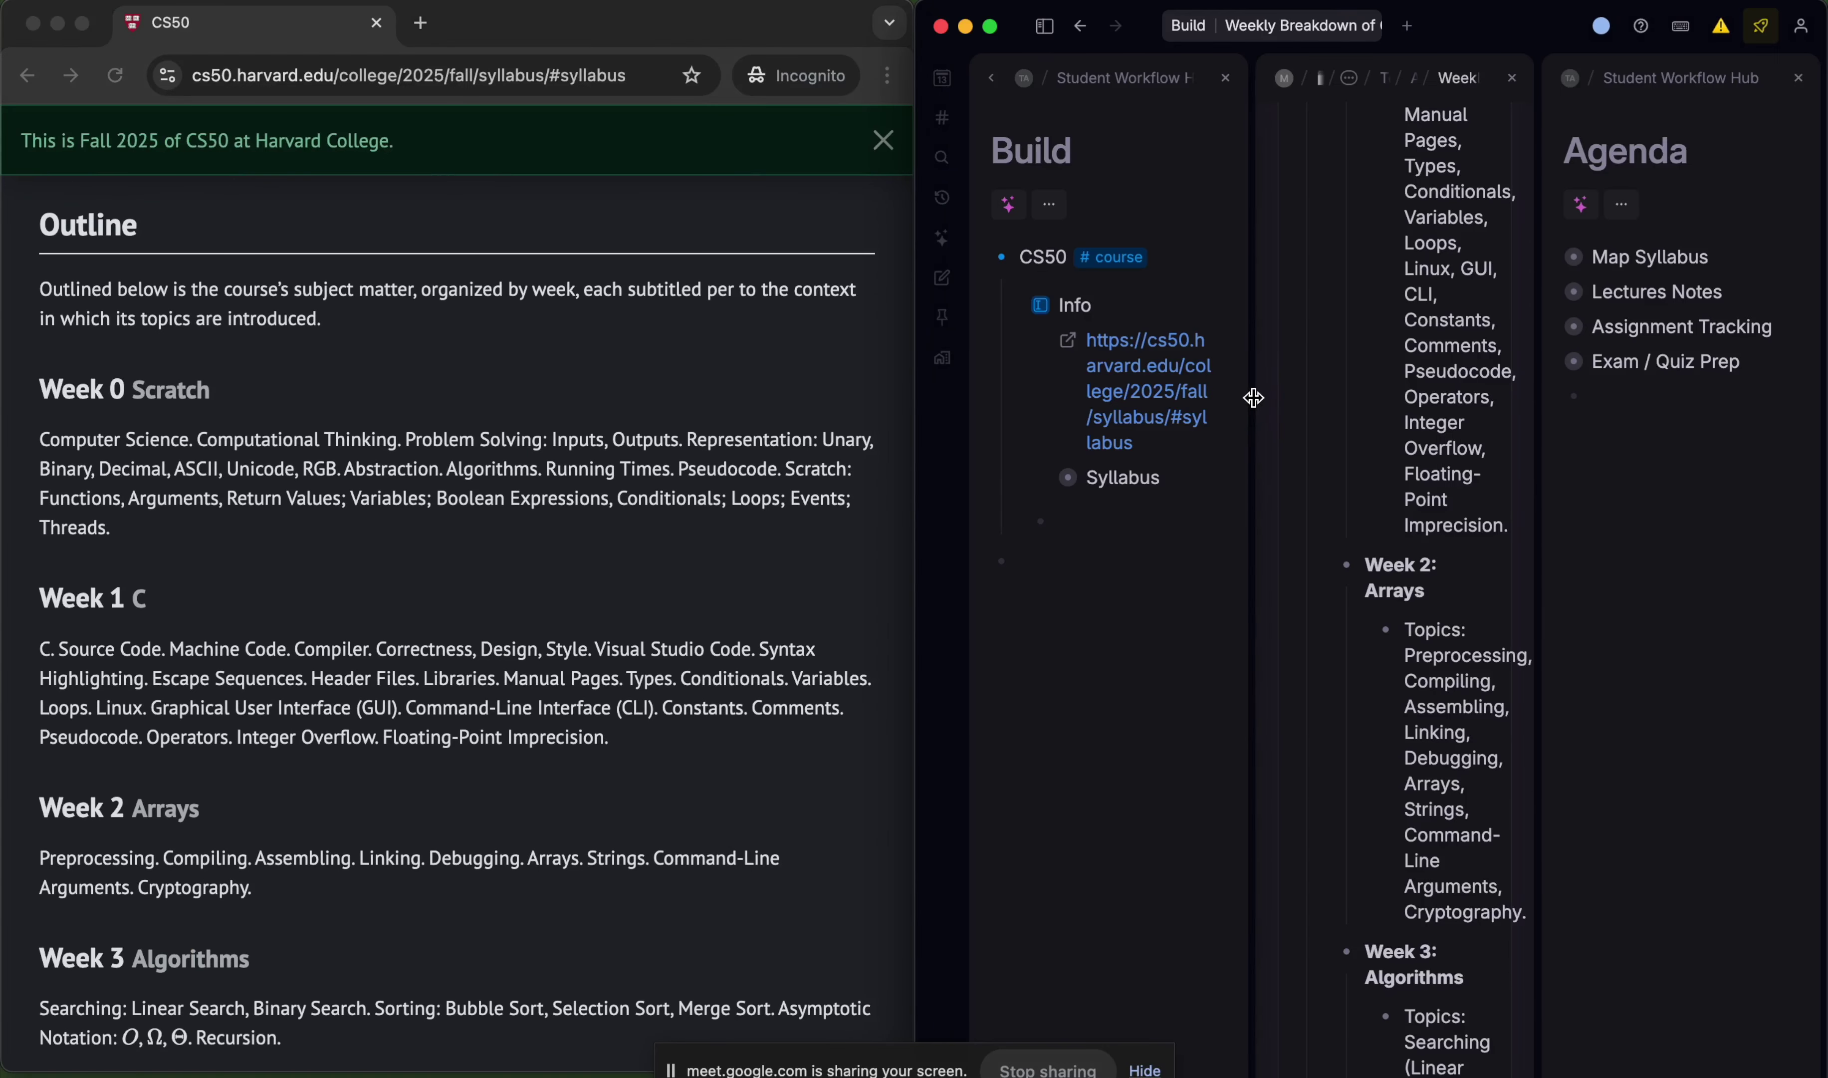
drag(914, 485, 606, 499)
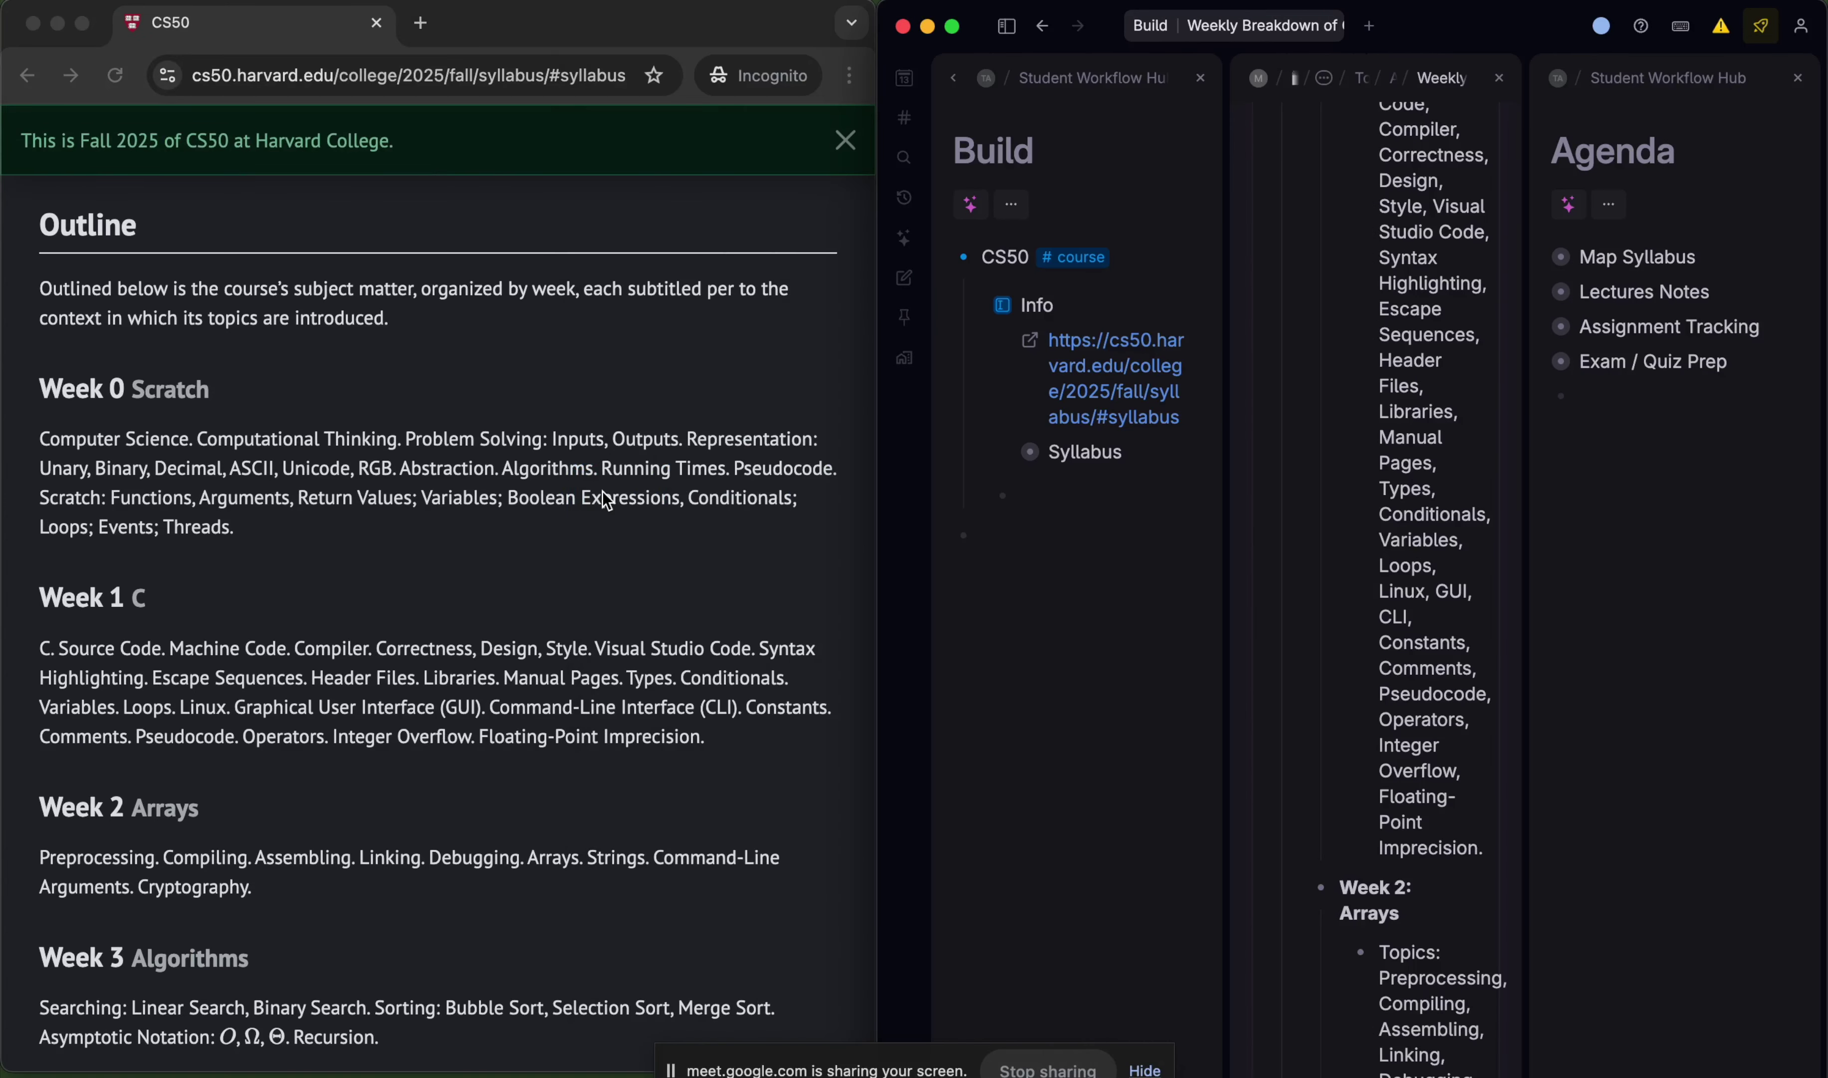
drag(874, 468, 511, 485)
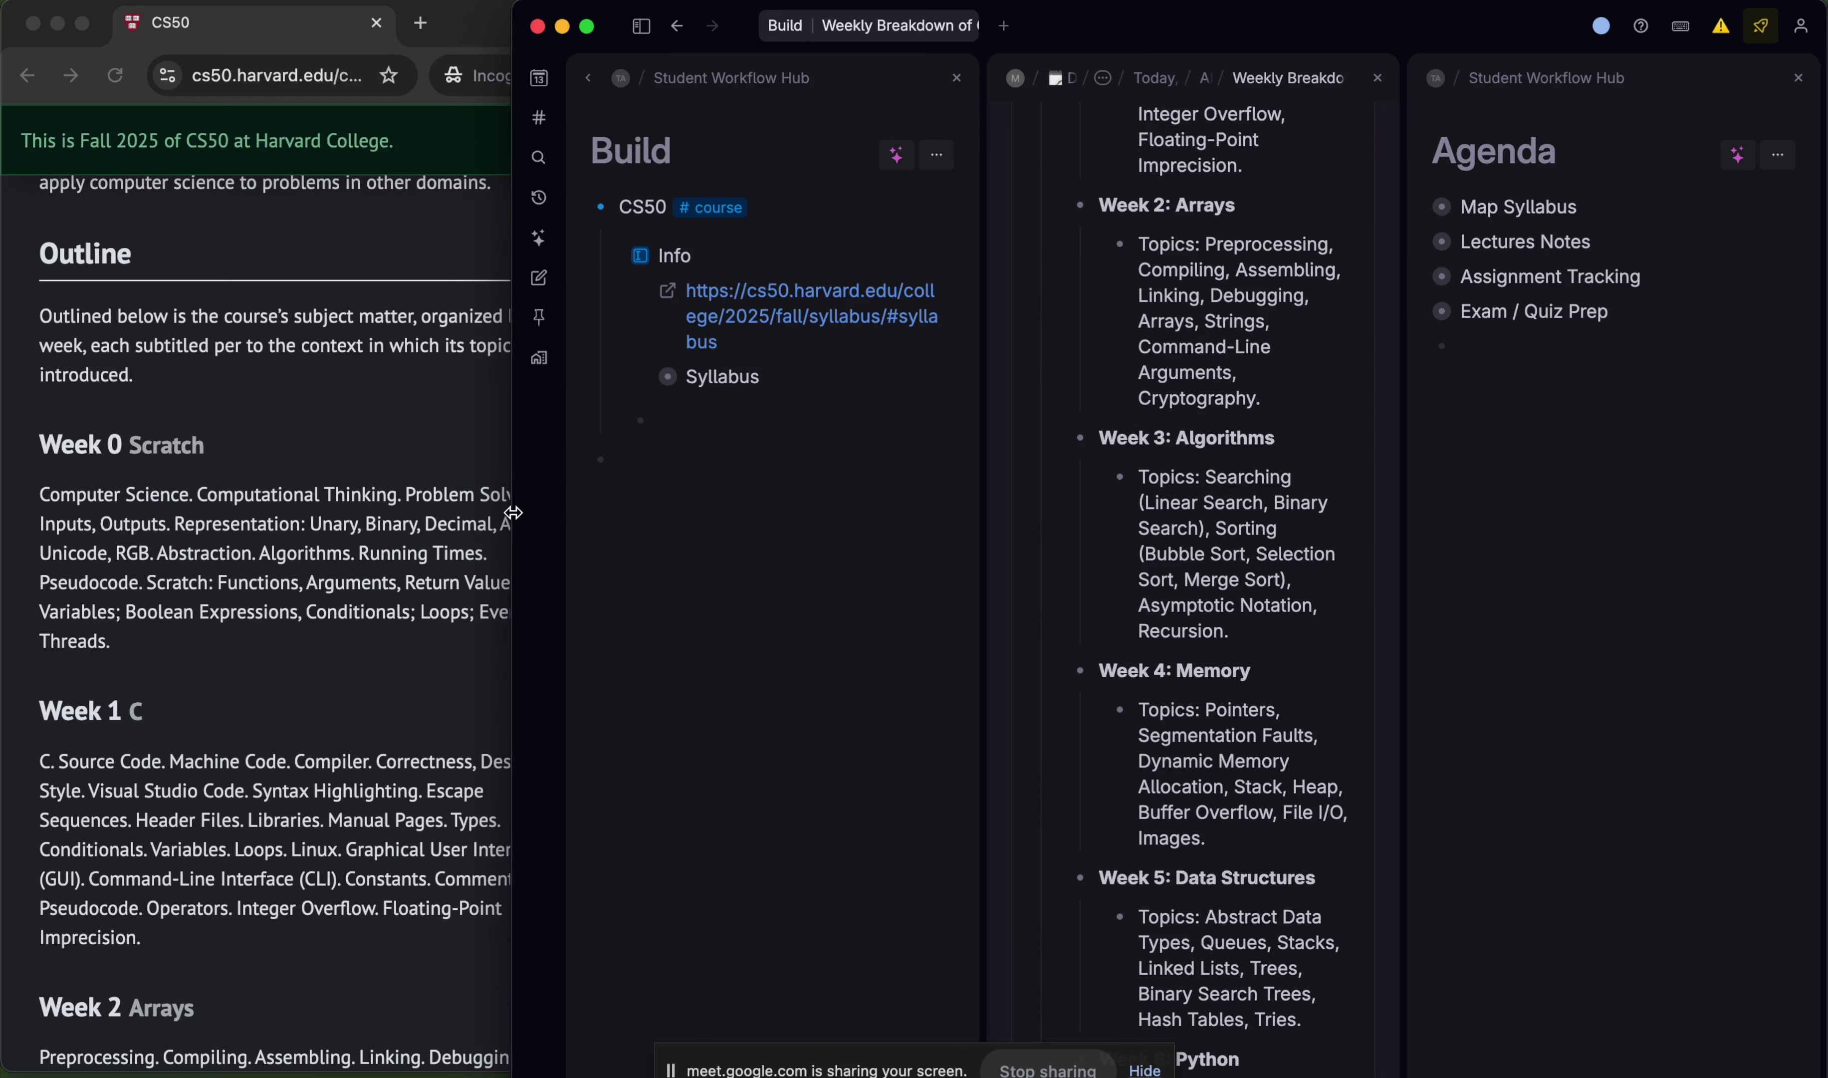
drag(513, 515, 557, 511)
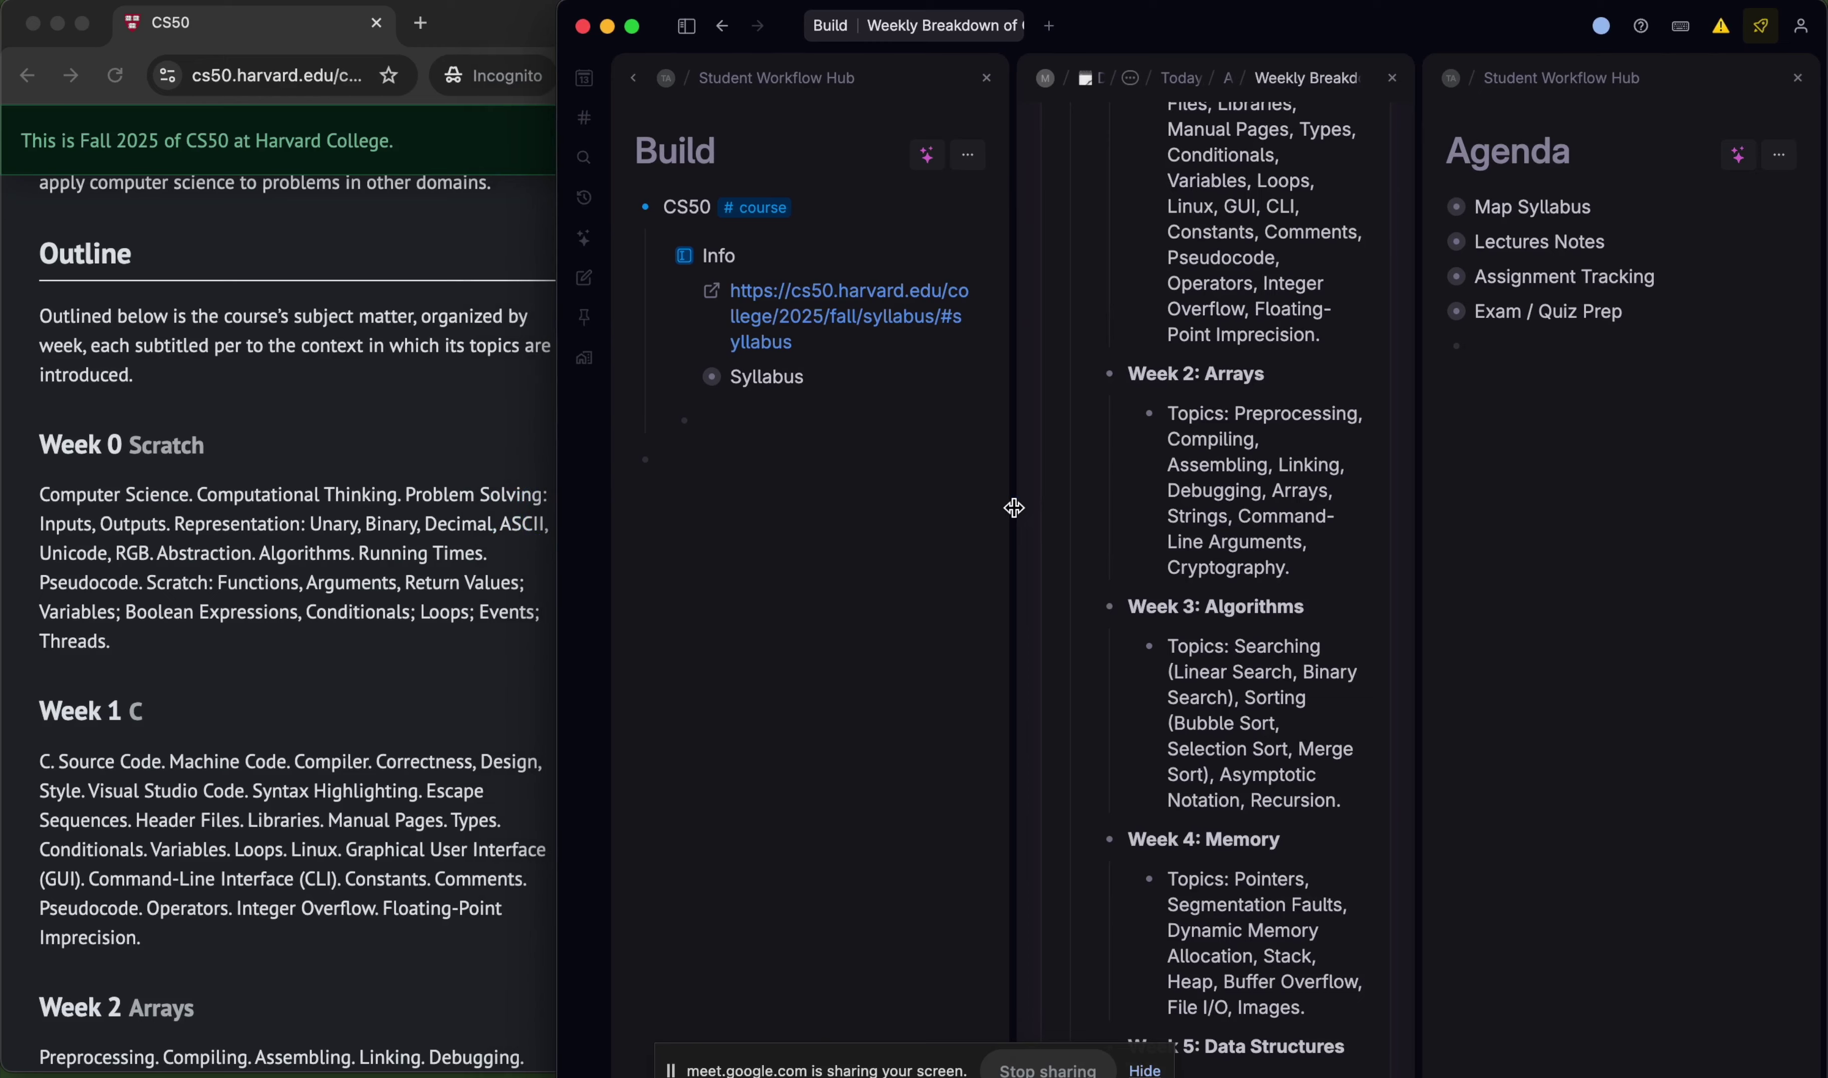
drag(1014, 508, 856, 508)
- Compare the AI-generated weekly topics with the Outline section of the CS50 syllabus page
scroll(1212, 518, up, 3)
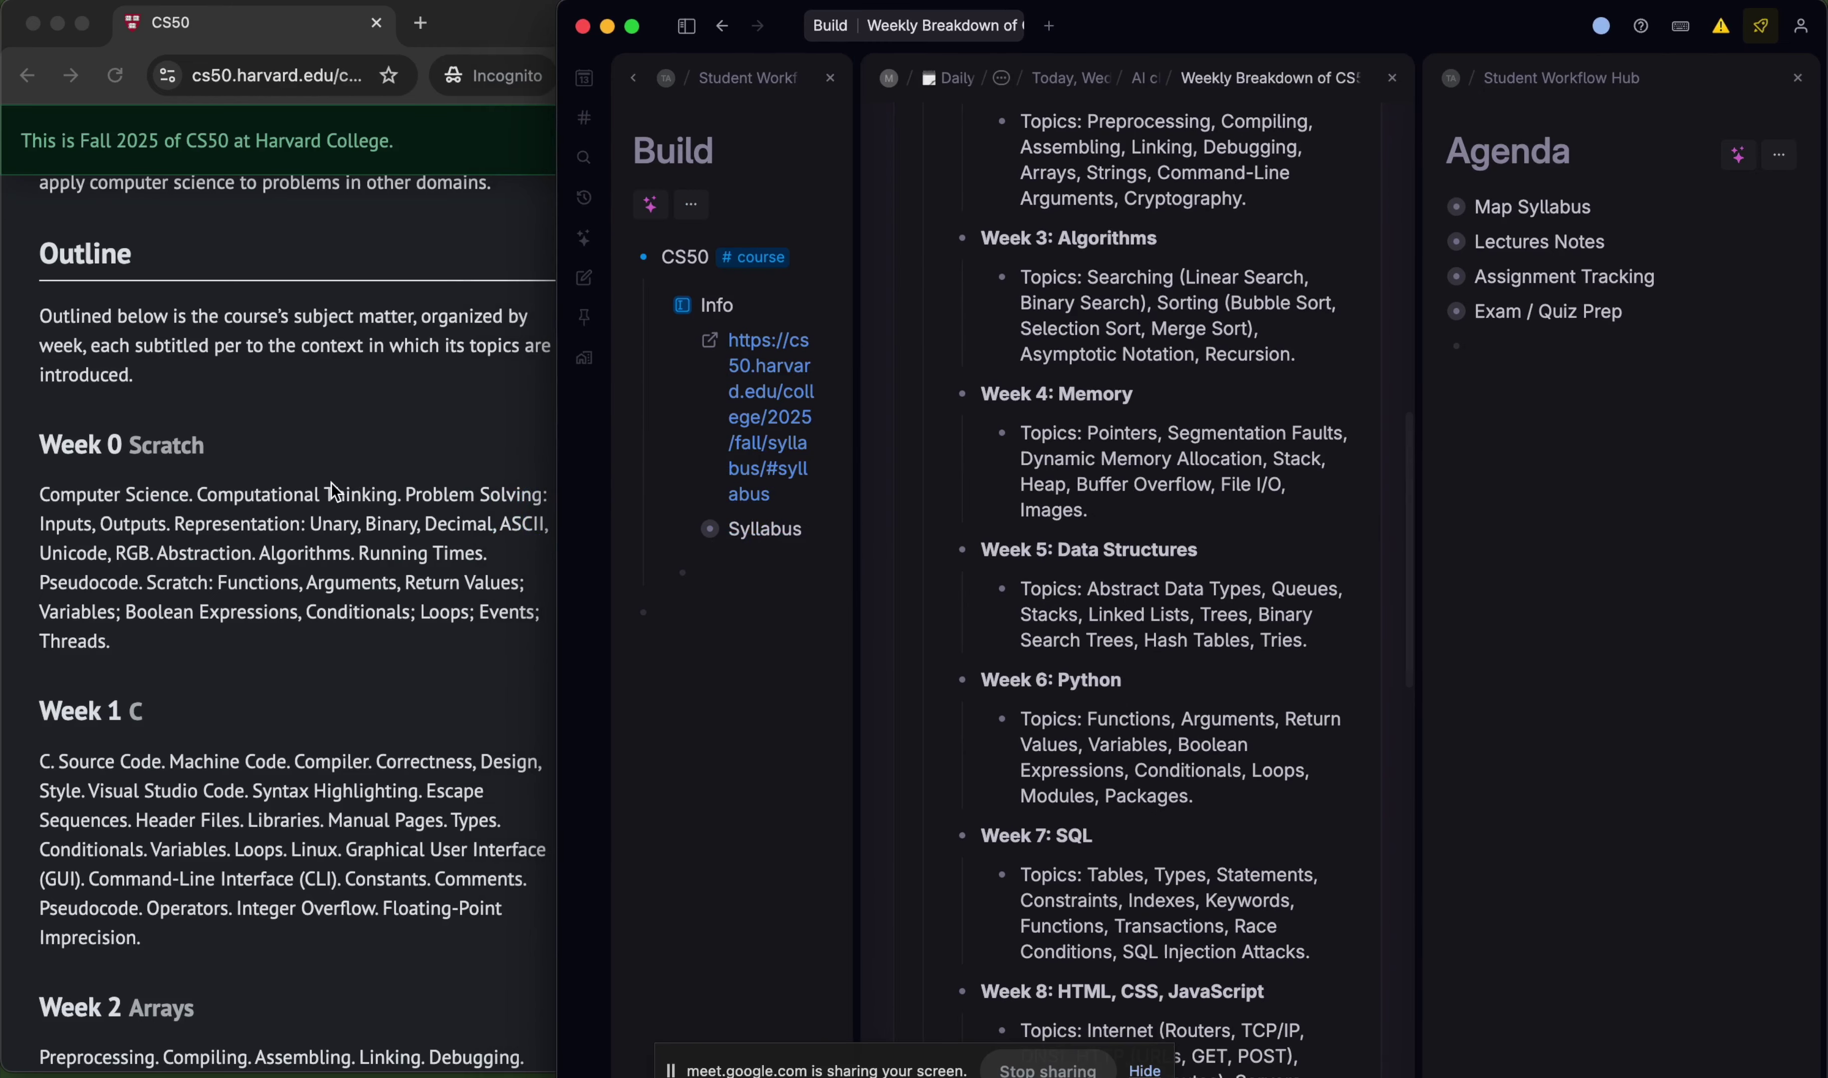
scroll(1171, 368, up, 10)
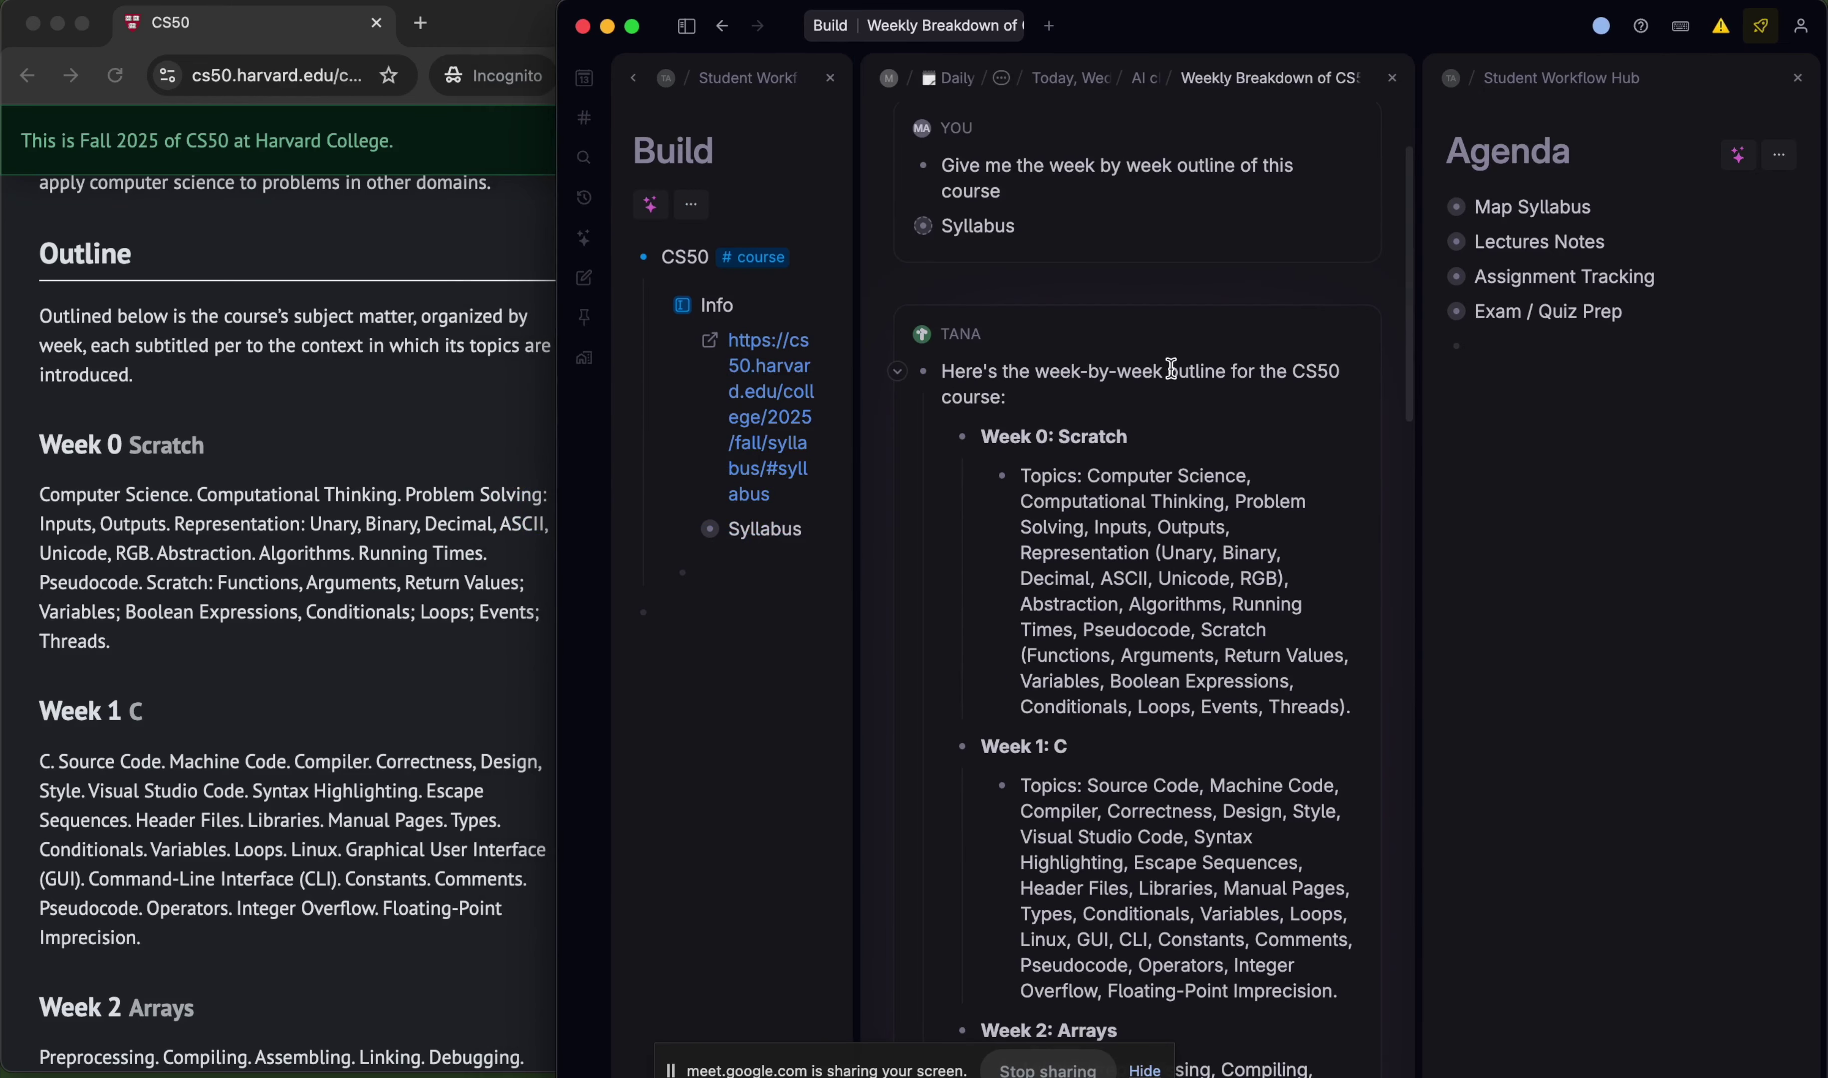
scroll(1143, 493, down, 1)
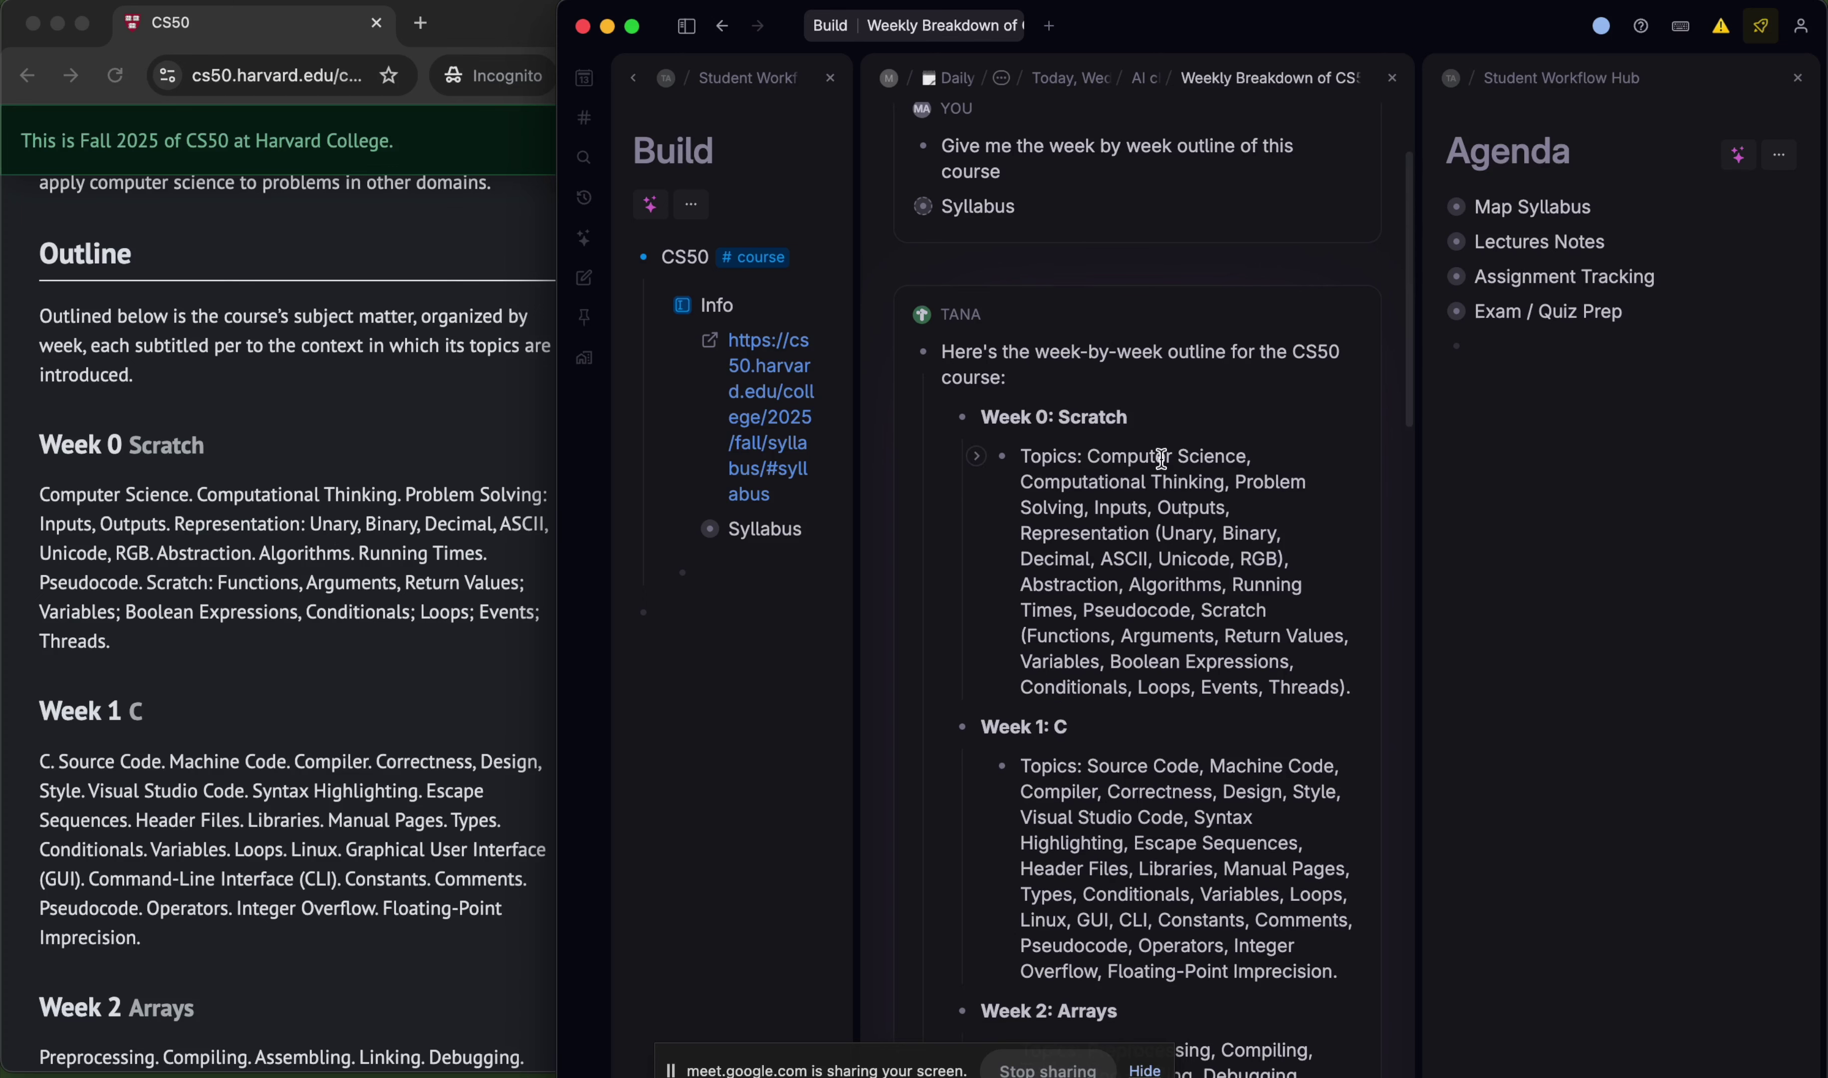
scroll(264, 510, down, 1)
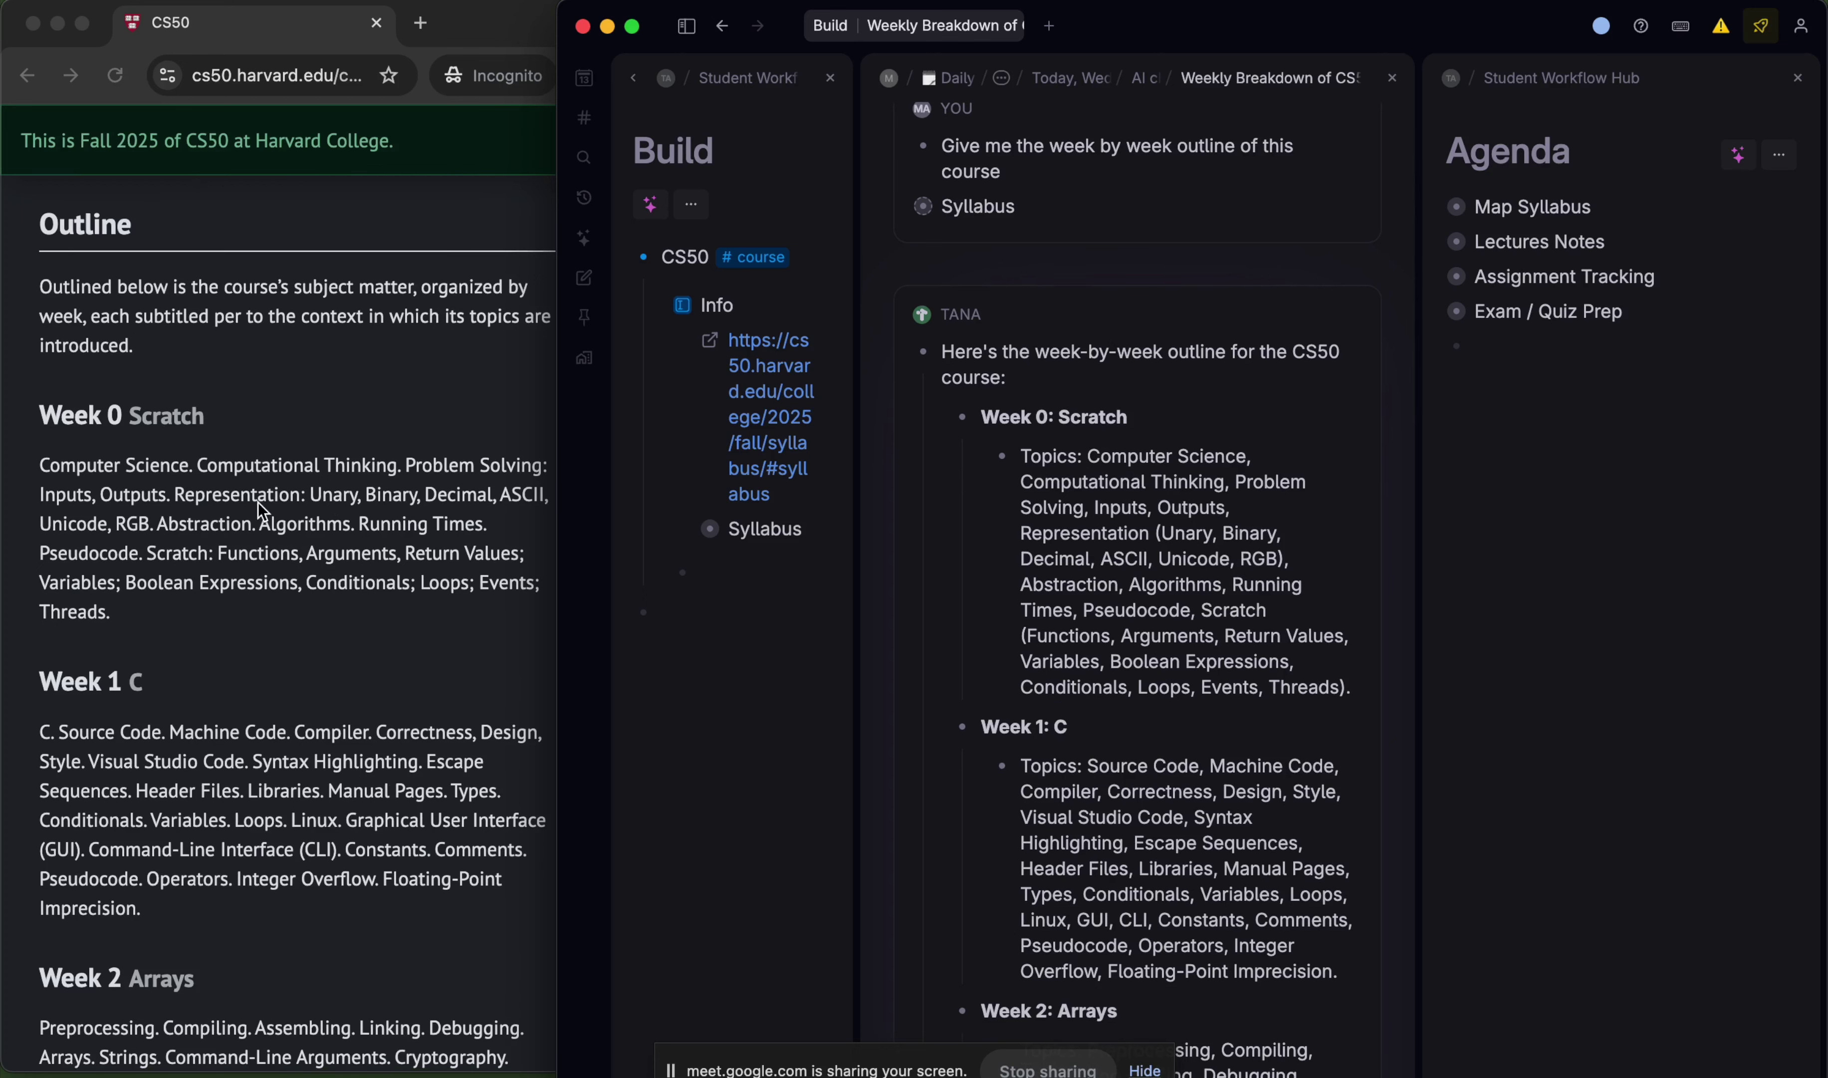
scroll(1109, 649, down, 6)
scroll(281, 693, down, 3)
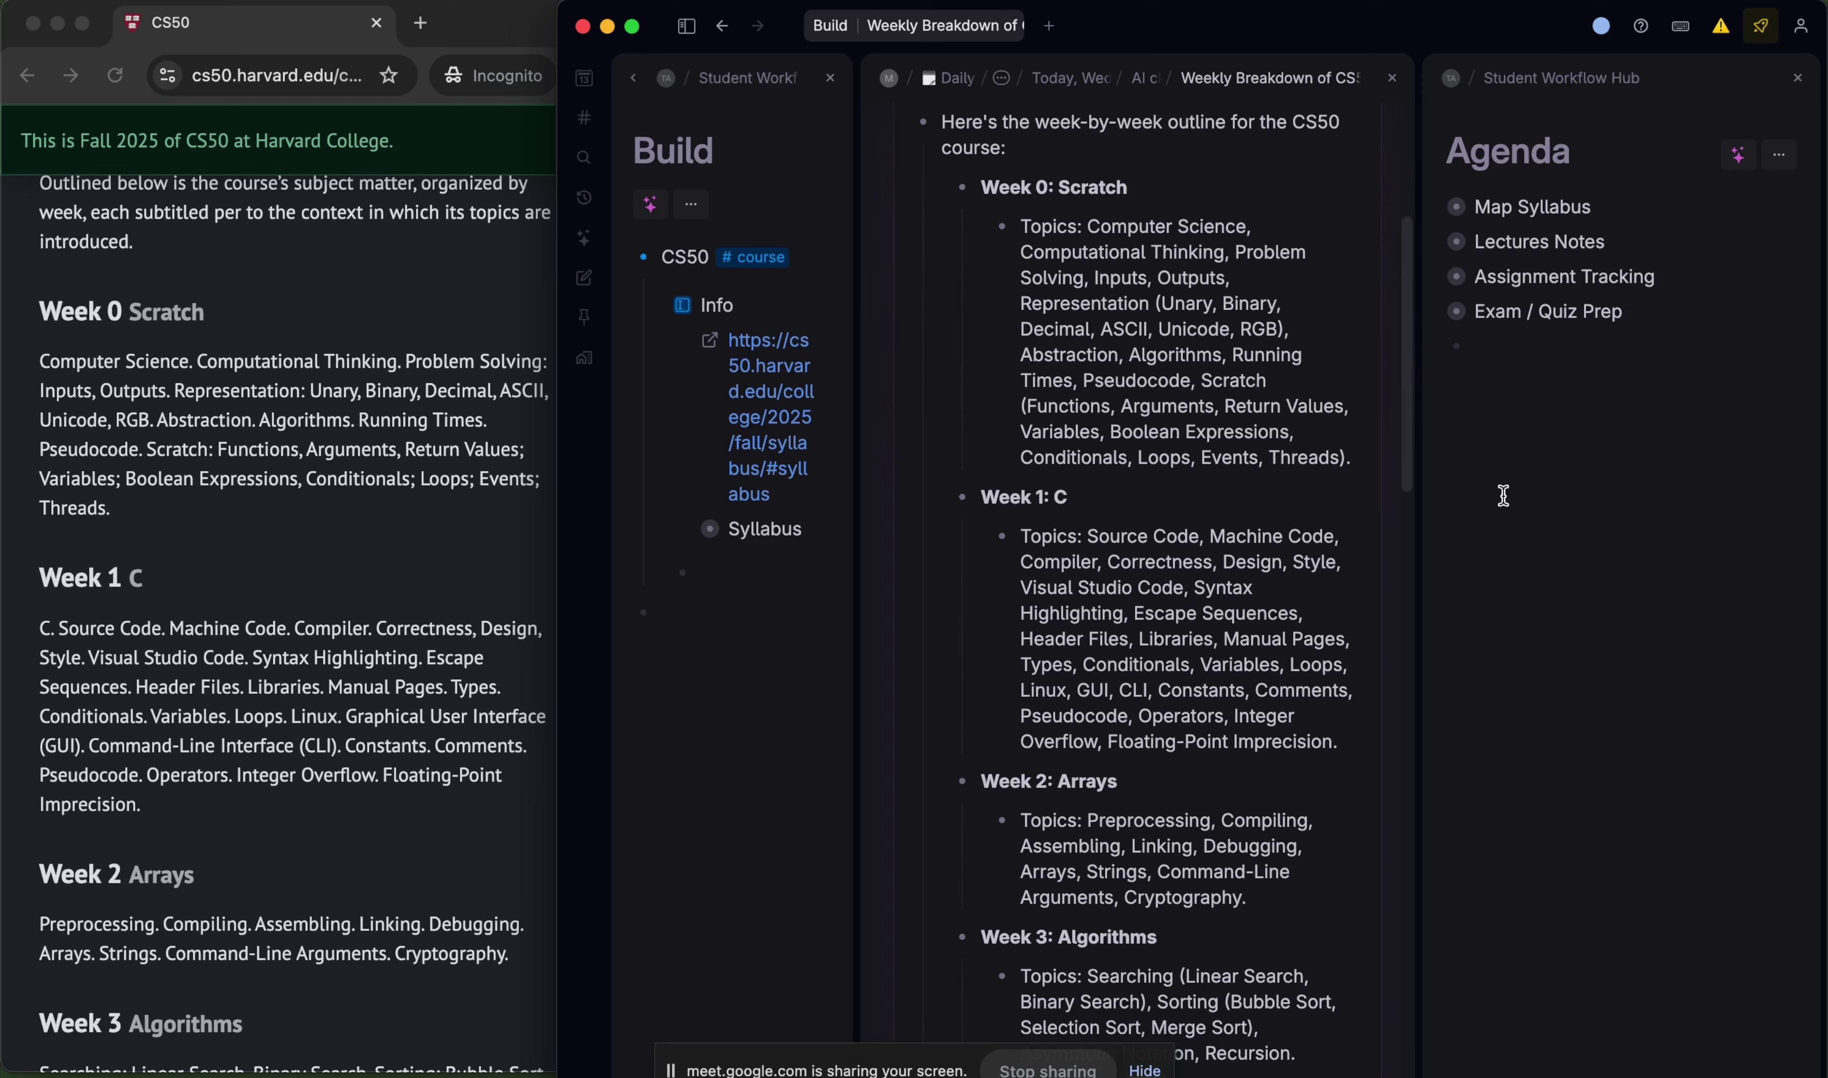
scroll(329, 537, down, 8)
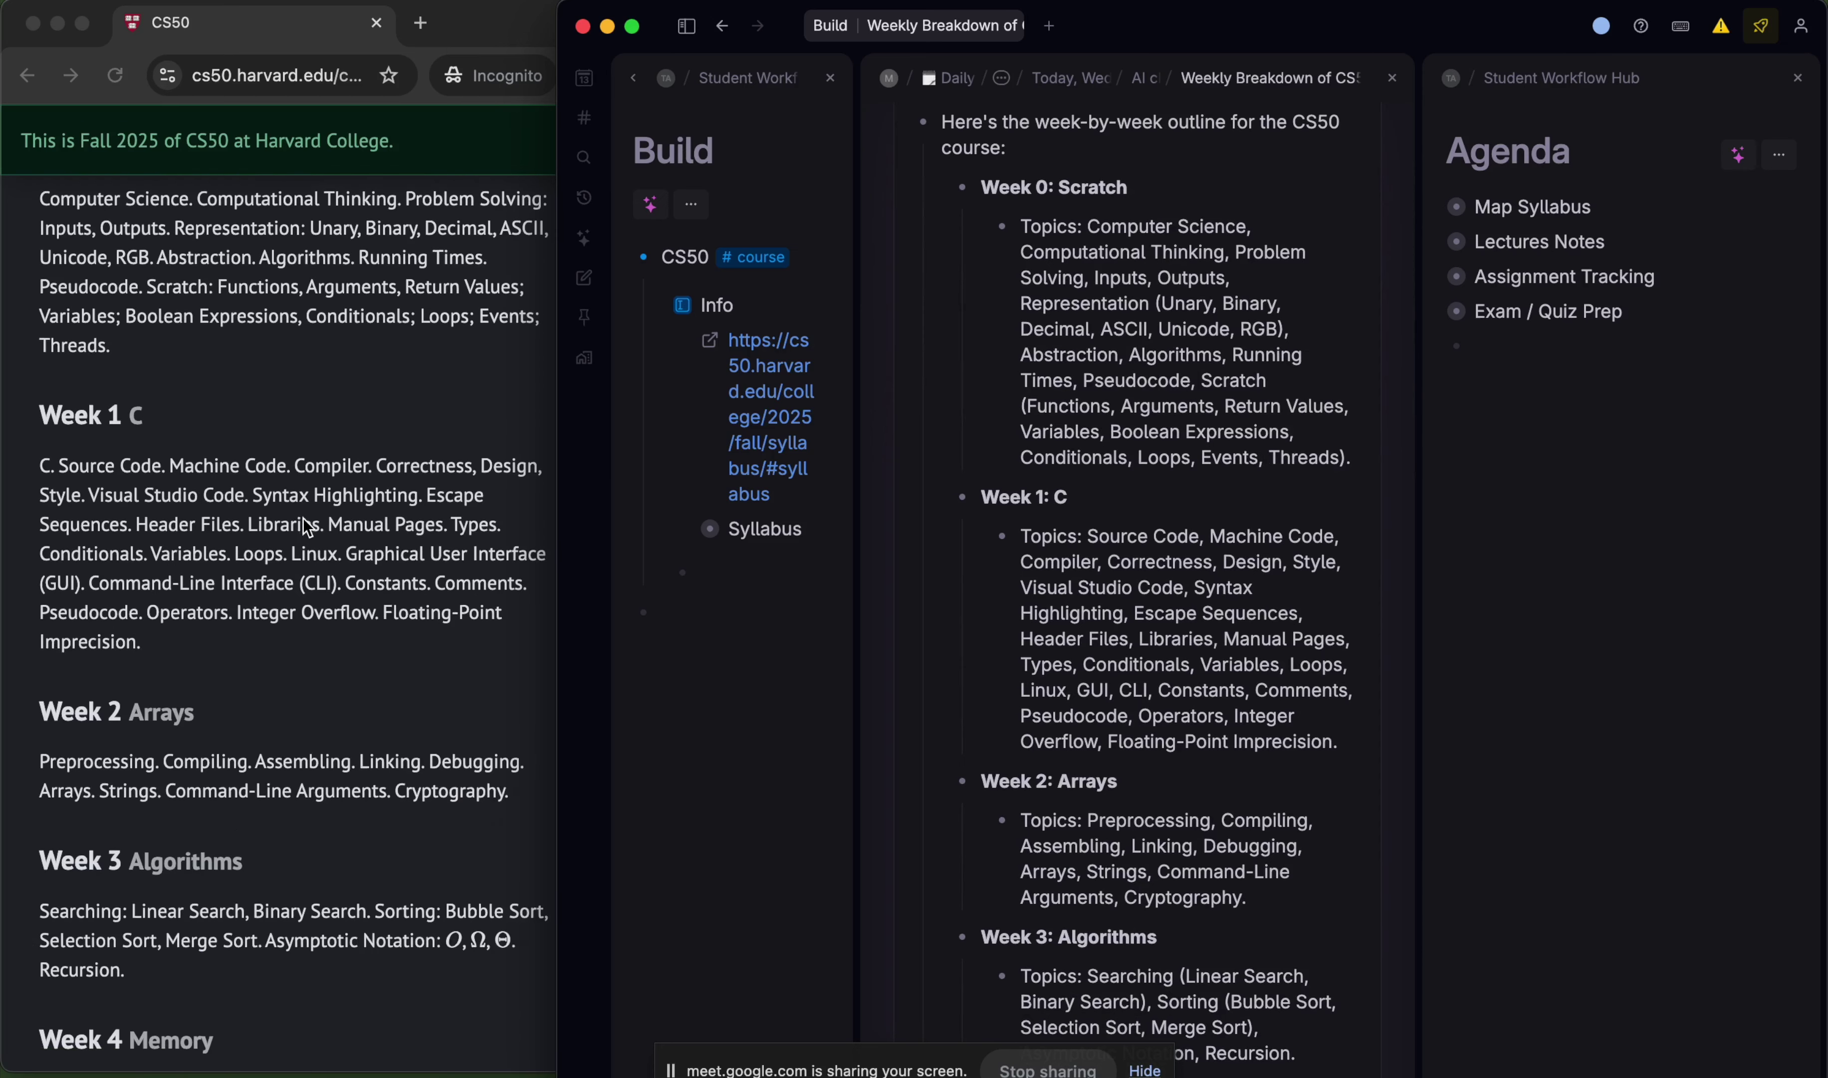
scroll(1170, 724, down, 12)
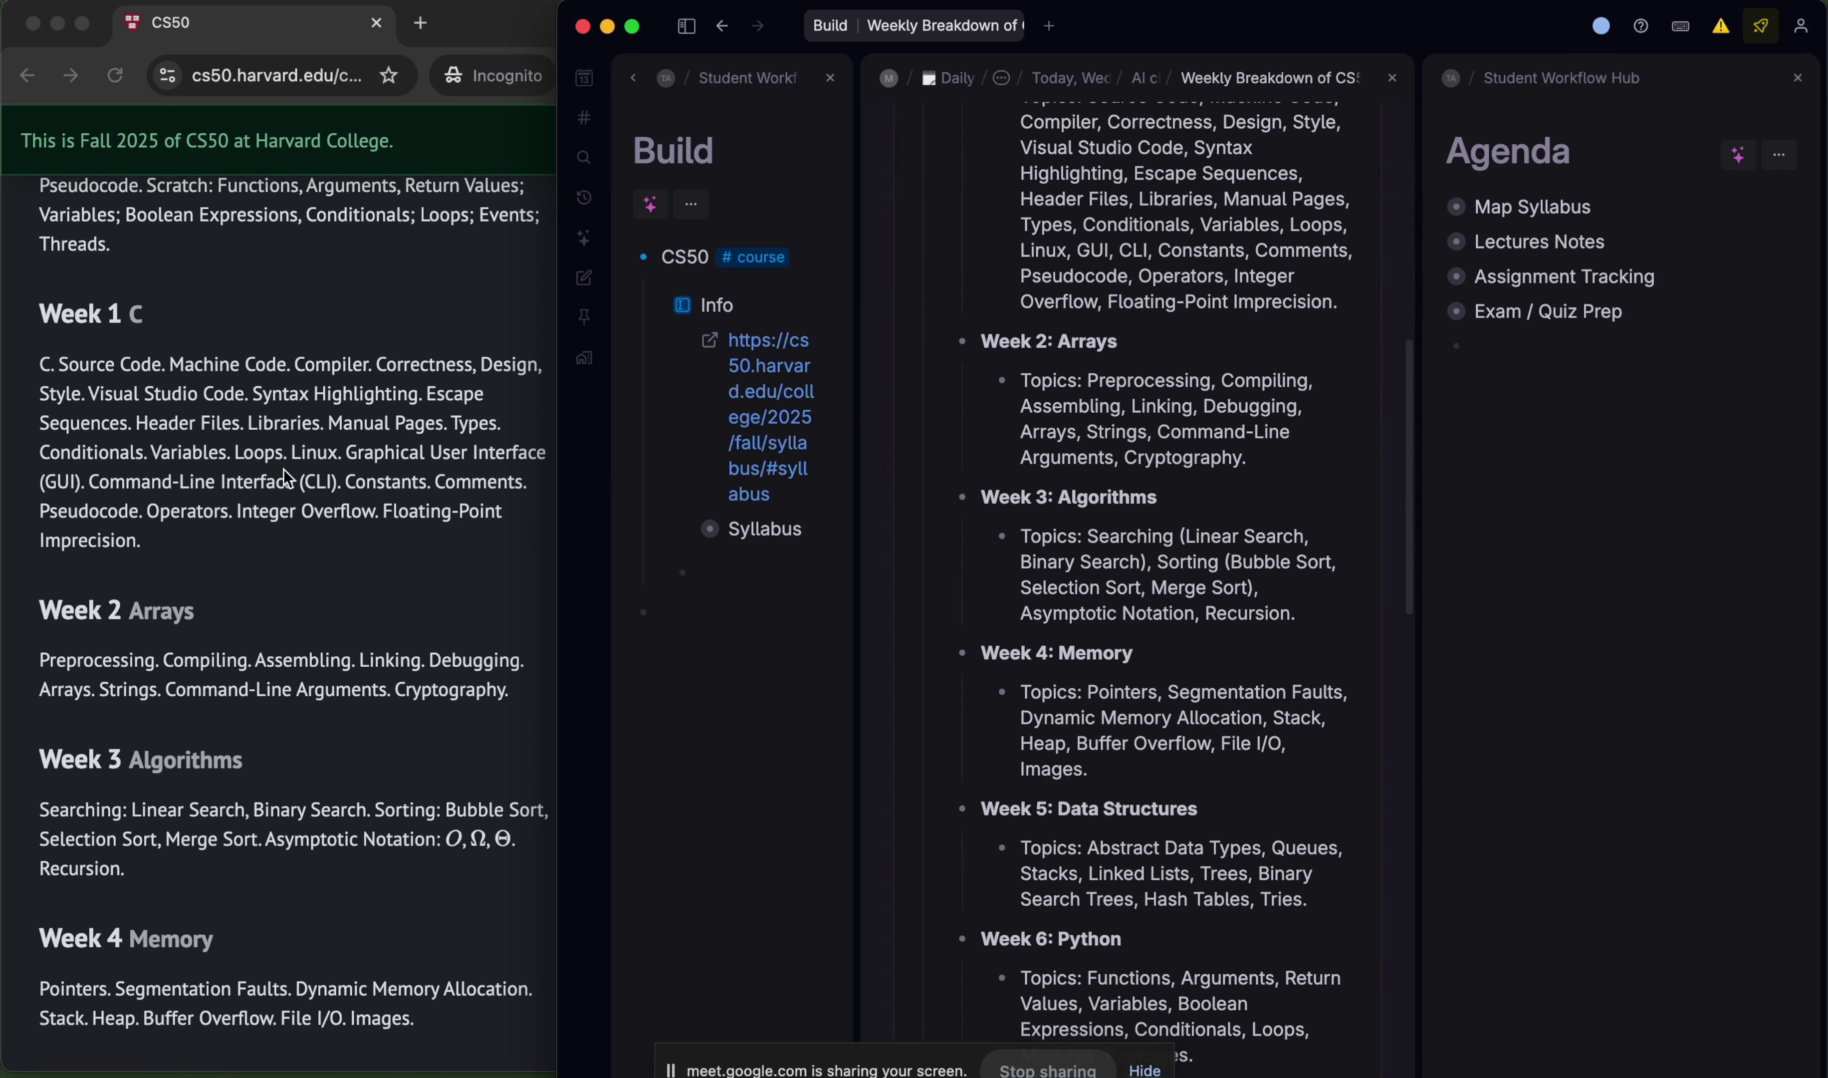
scroll(289, 479, down, 6)
scroll(289, 479, down, 3)
scroll(1027, 583, down, 2)
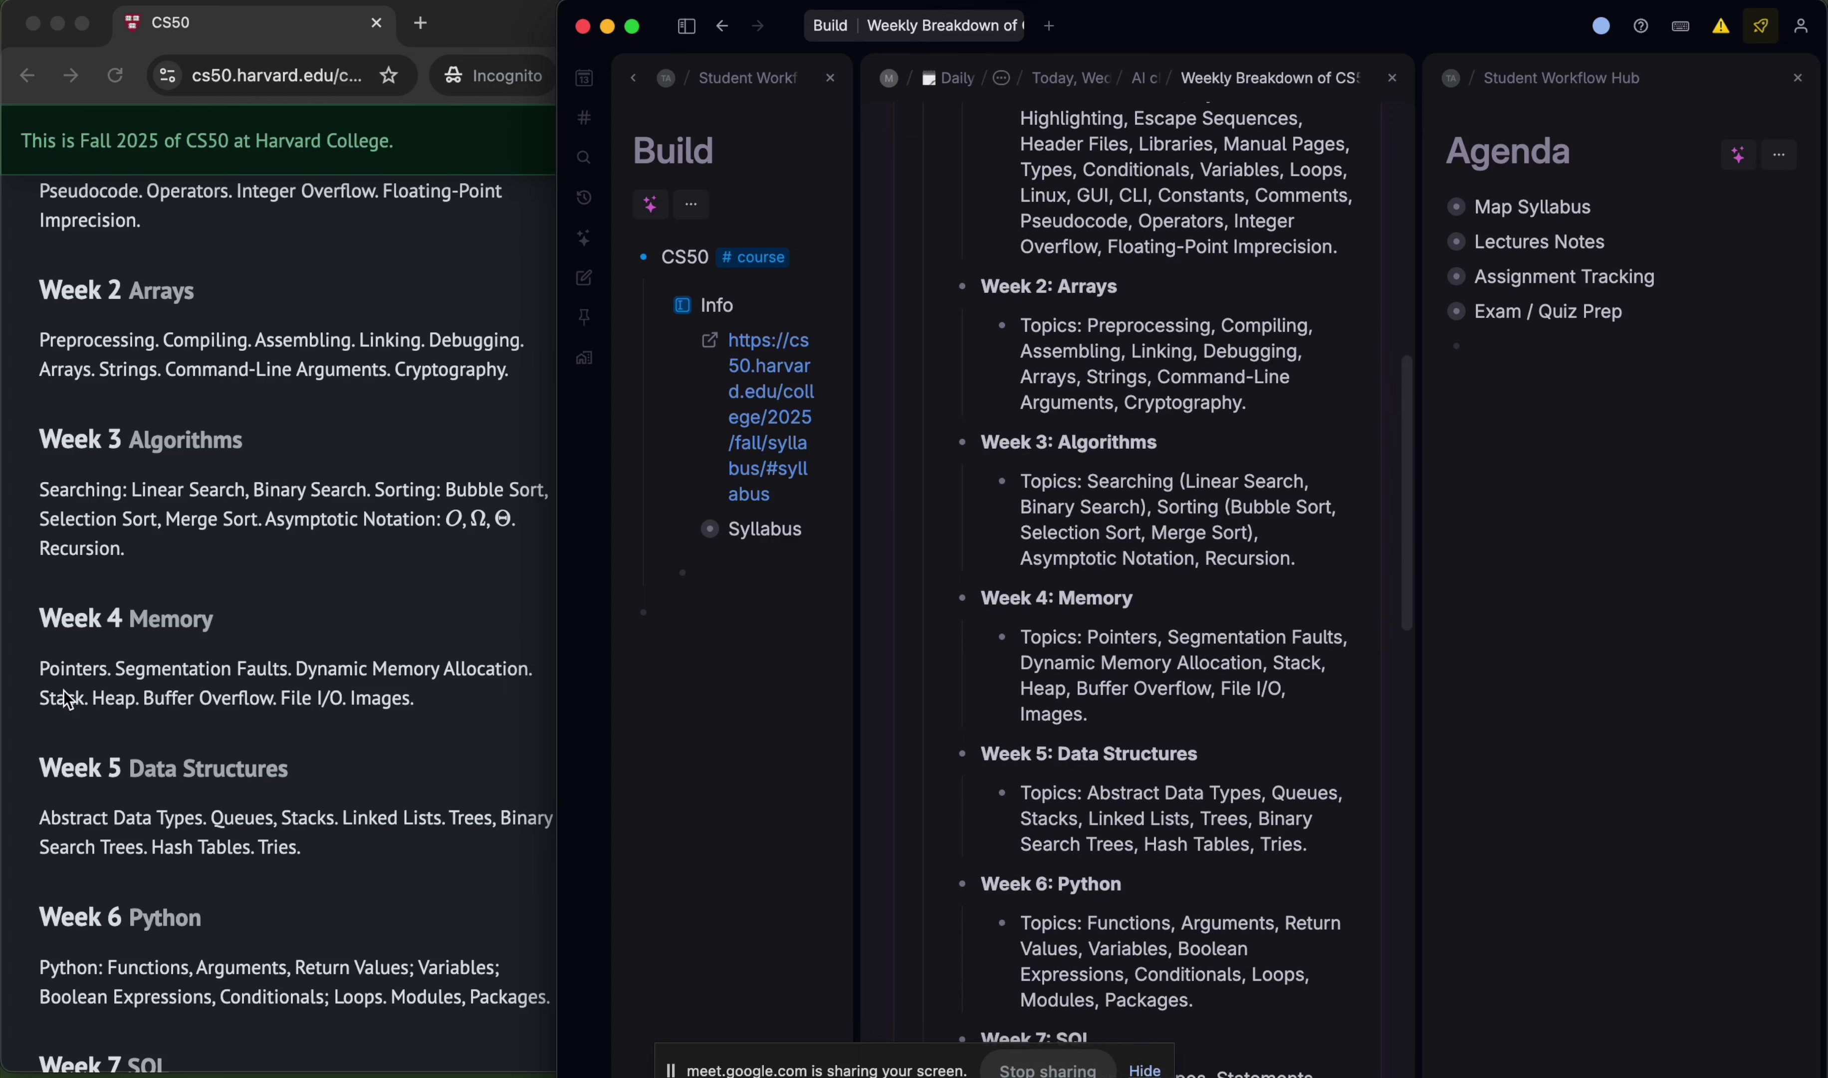
scroll(1168, 720, up, 20)
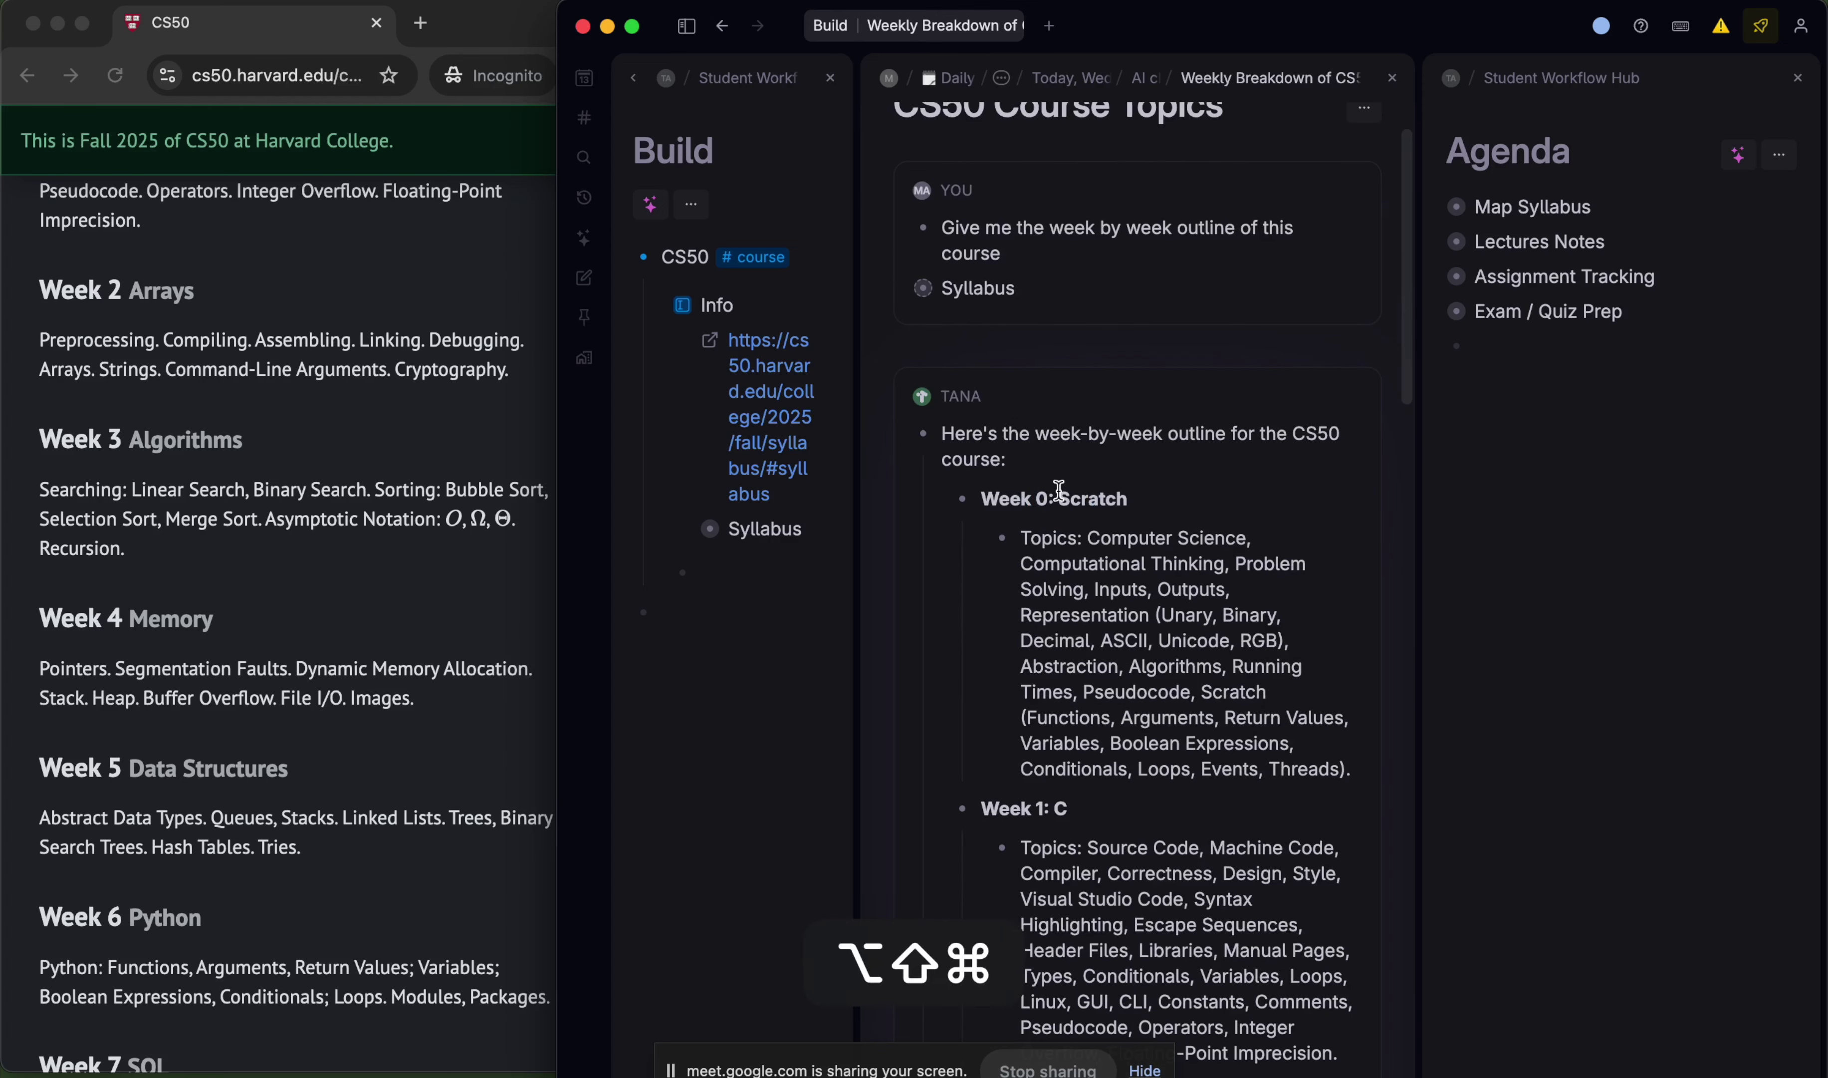
- Maximize the outline window, collapse the AI's week entries, and place Week 0 to Week 10 as references under Build
key(alt+shift+super+Up)
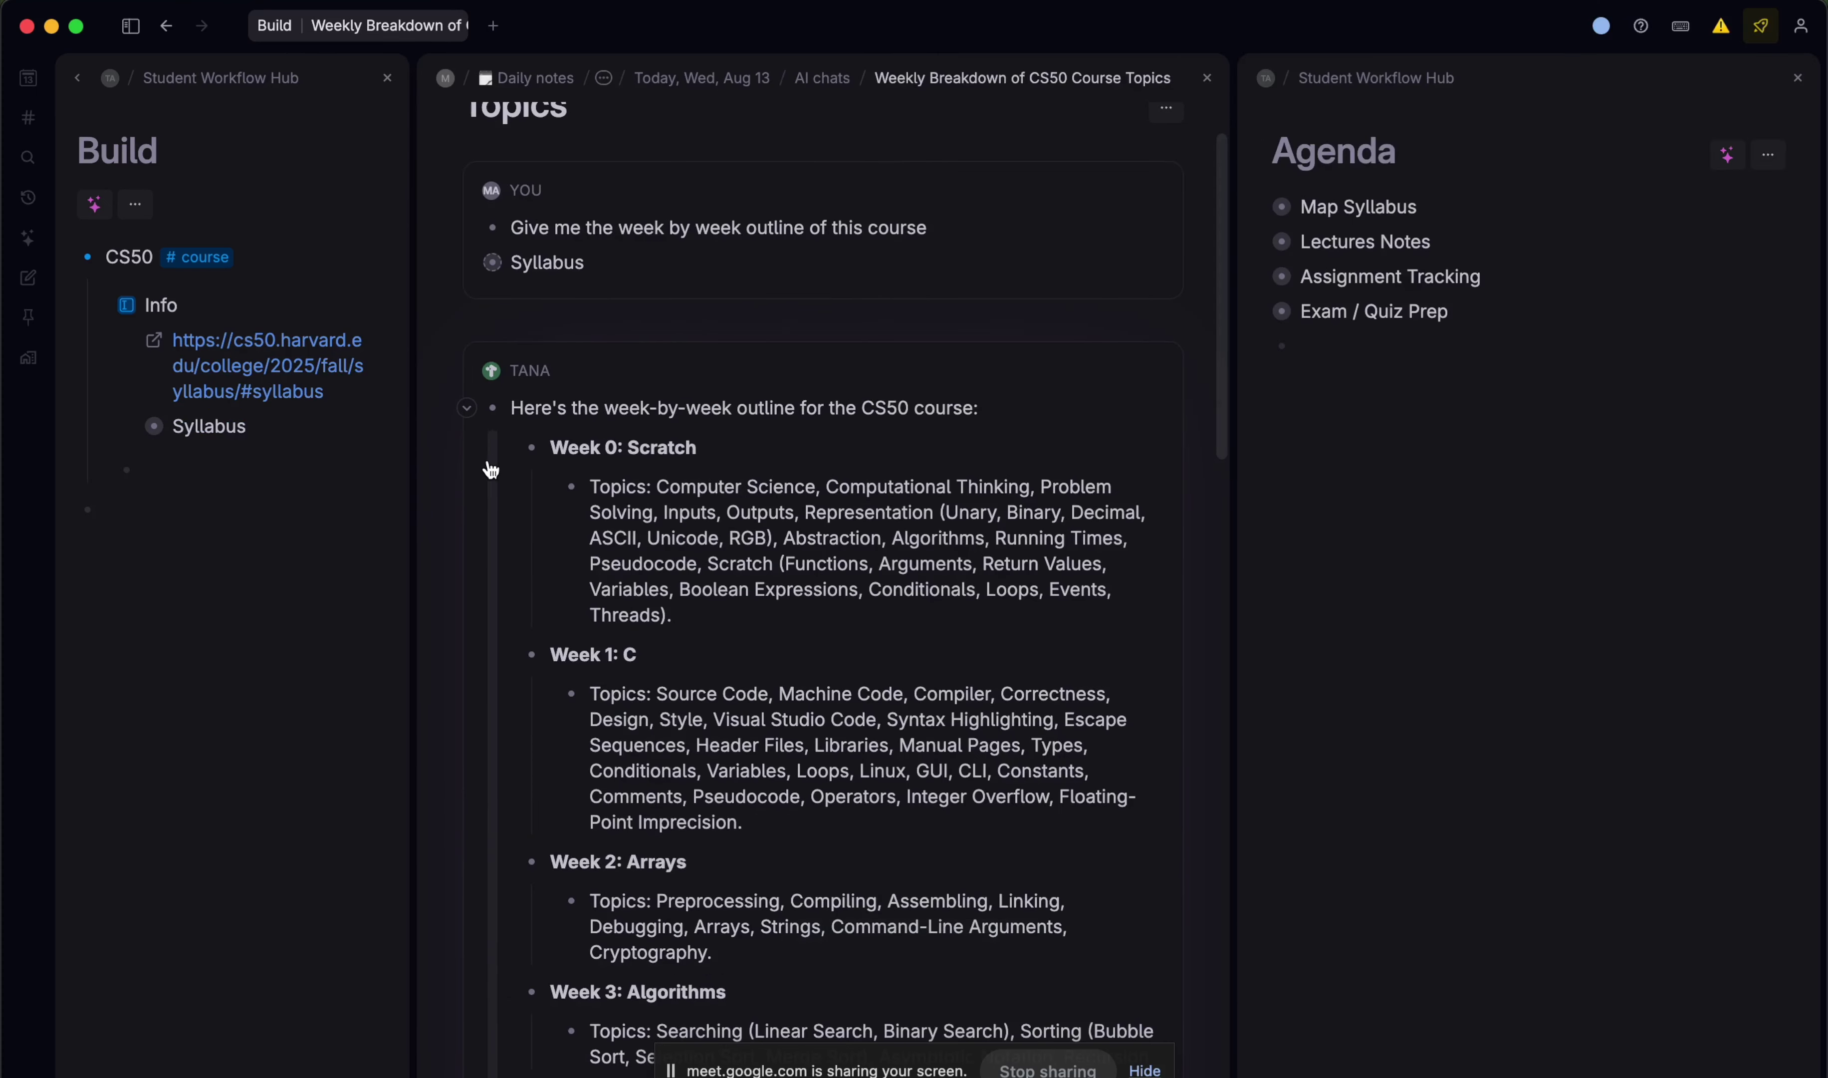
click(489, 469)
drag(735, 453, 688, 793)
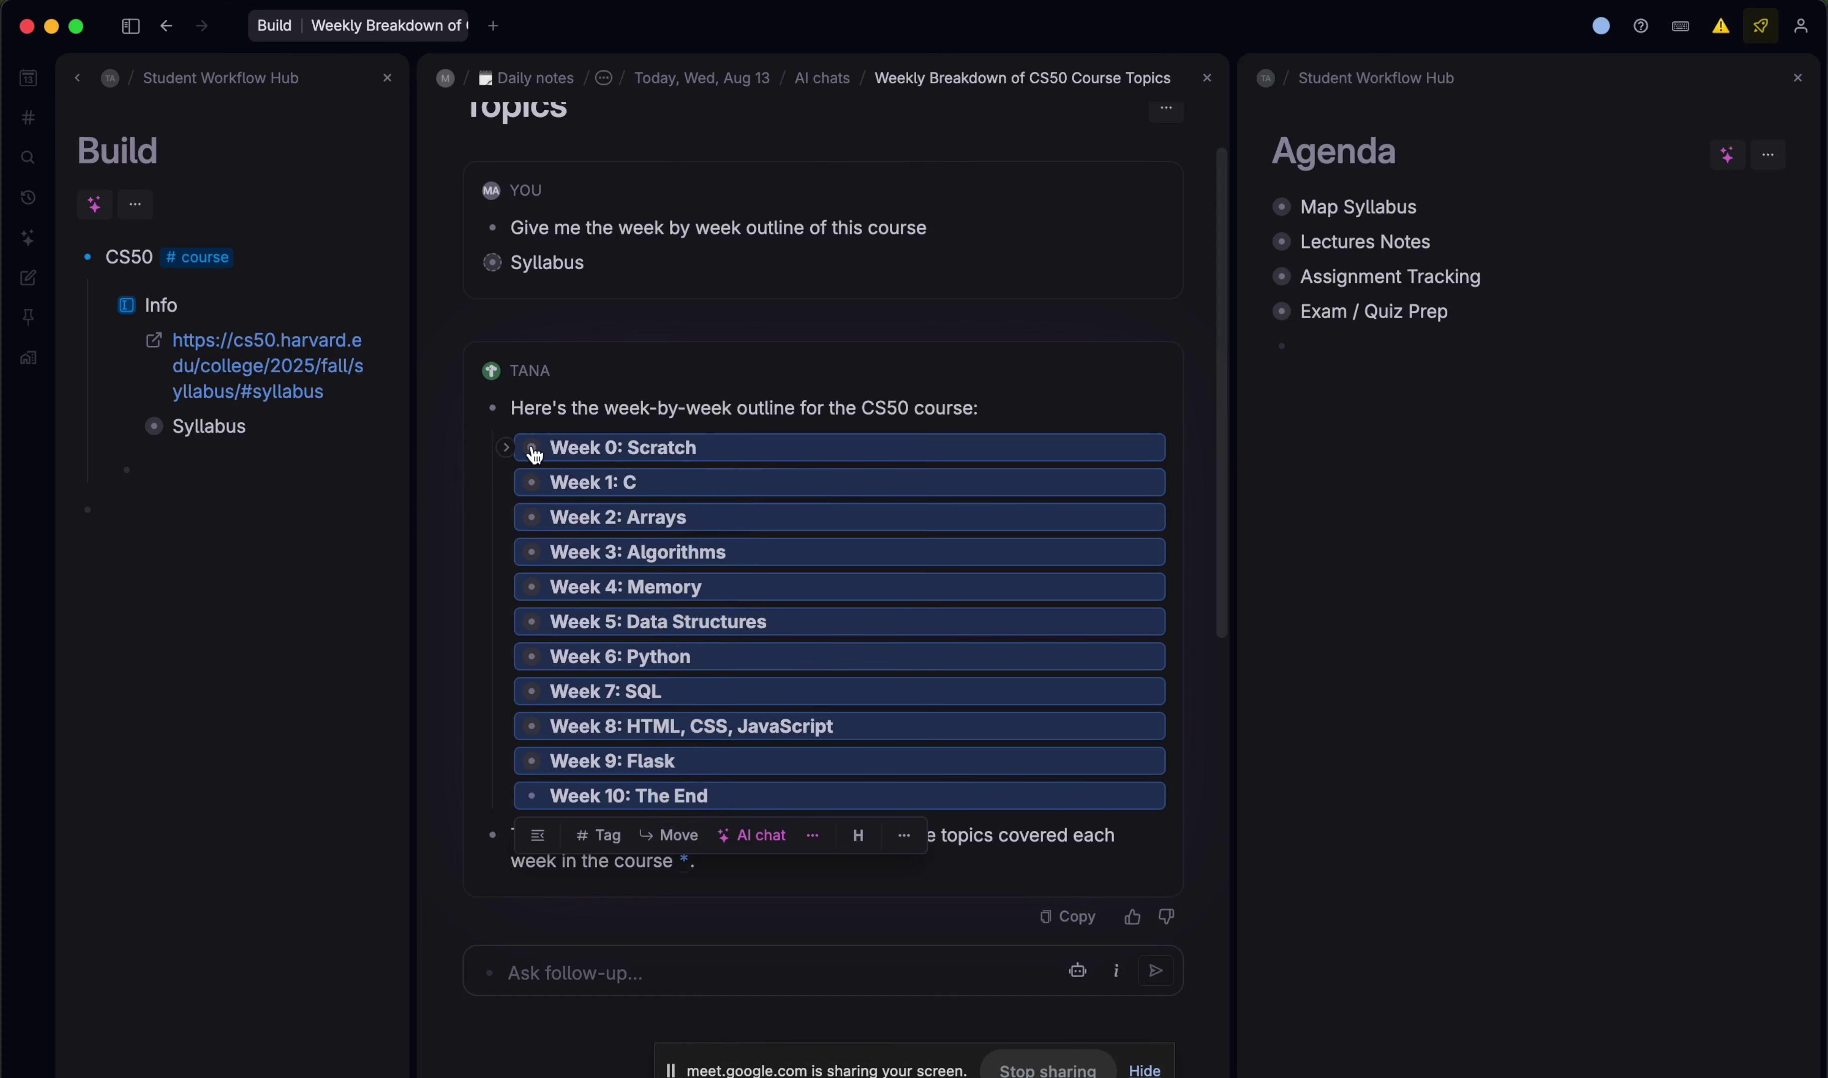
drag(535, 453, 216, 524)
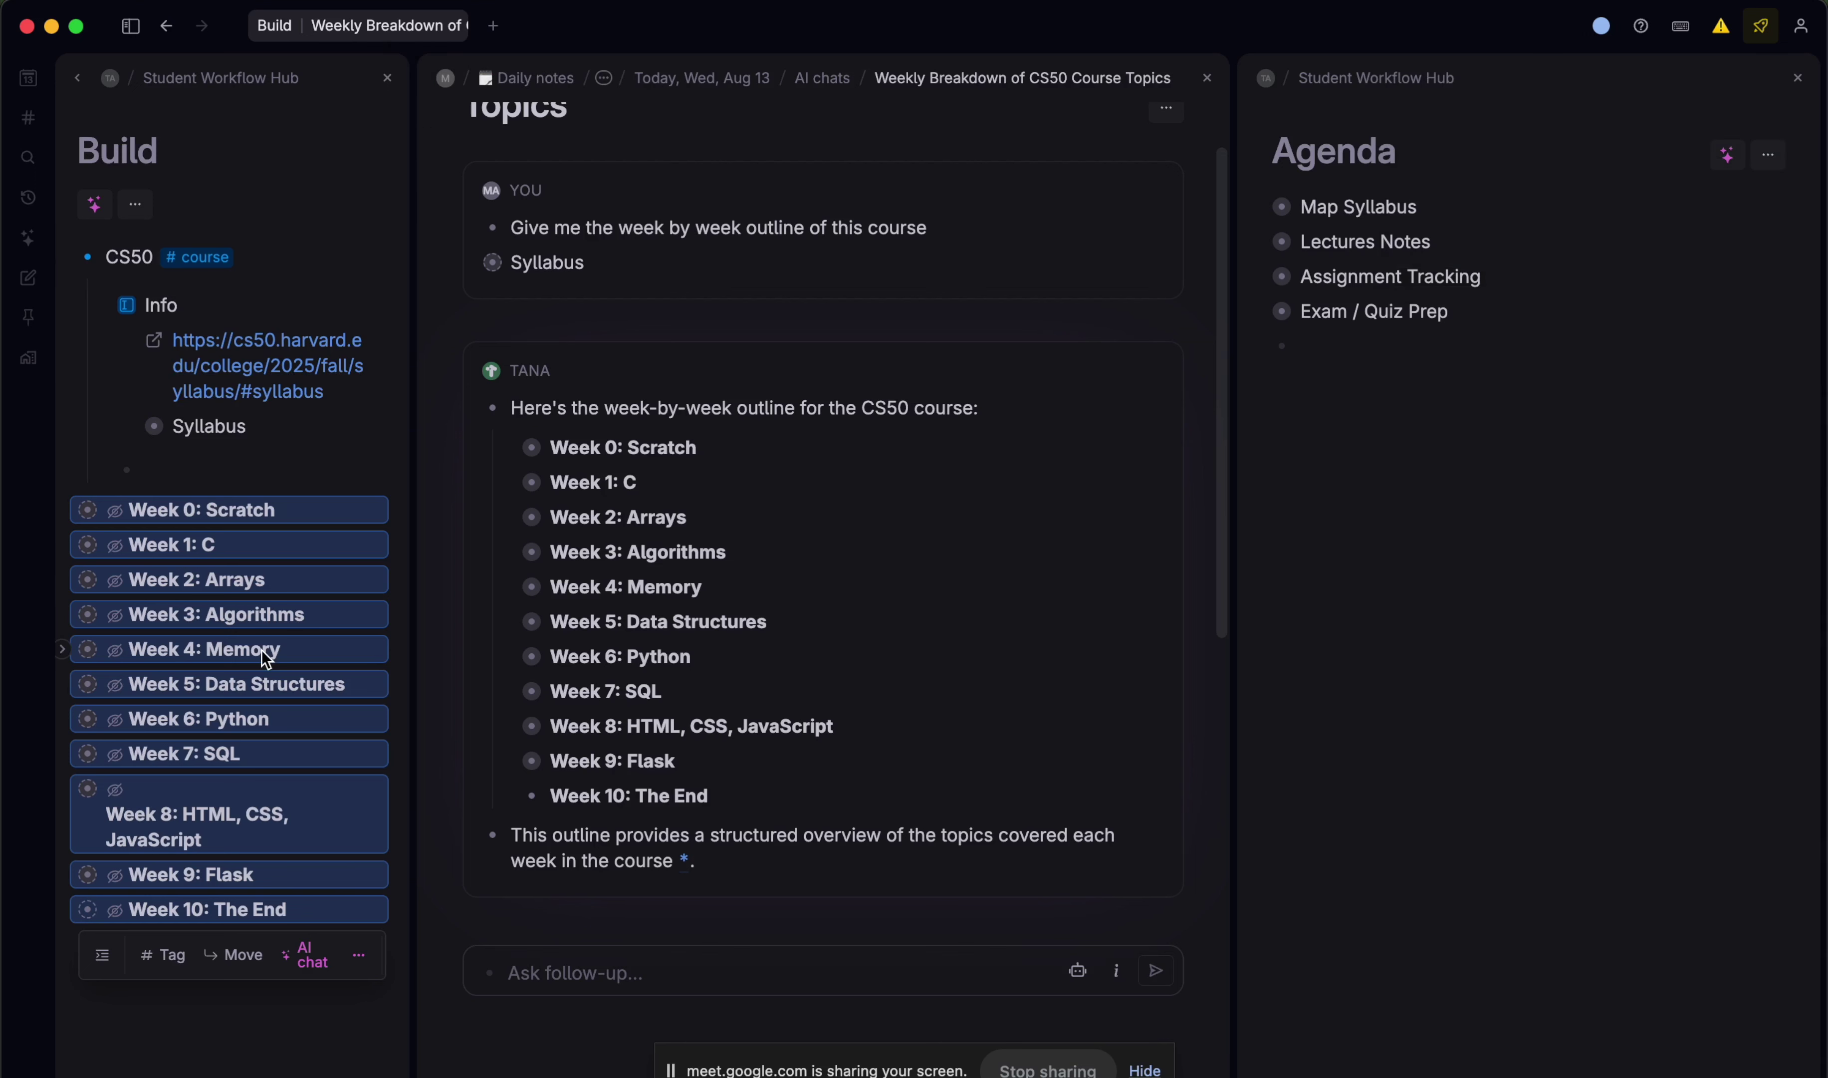
key(cmd+k)
text(move)
key(BackSpace)
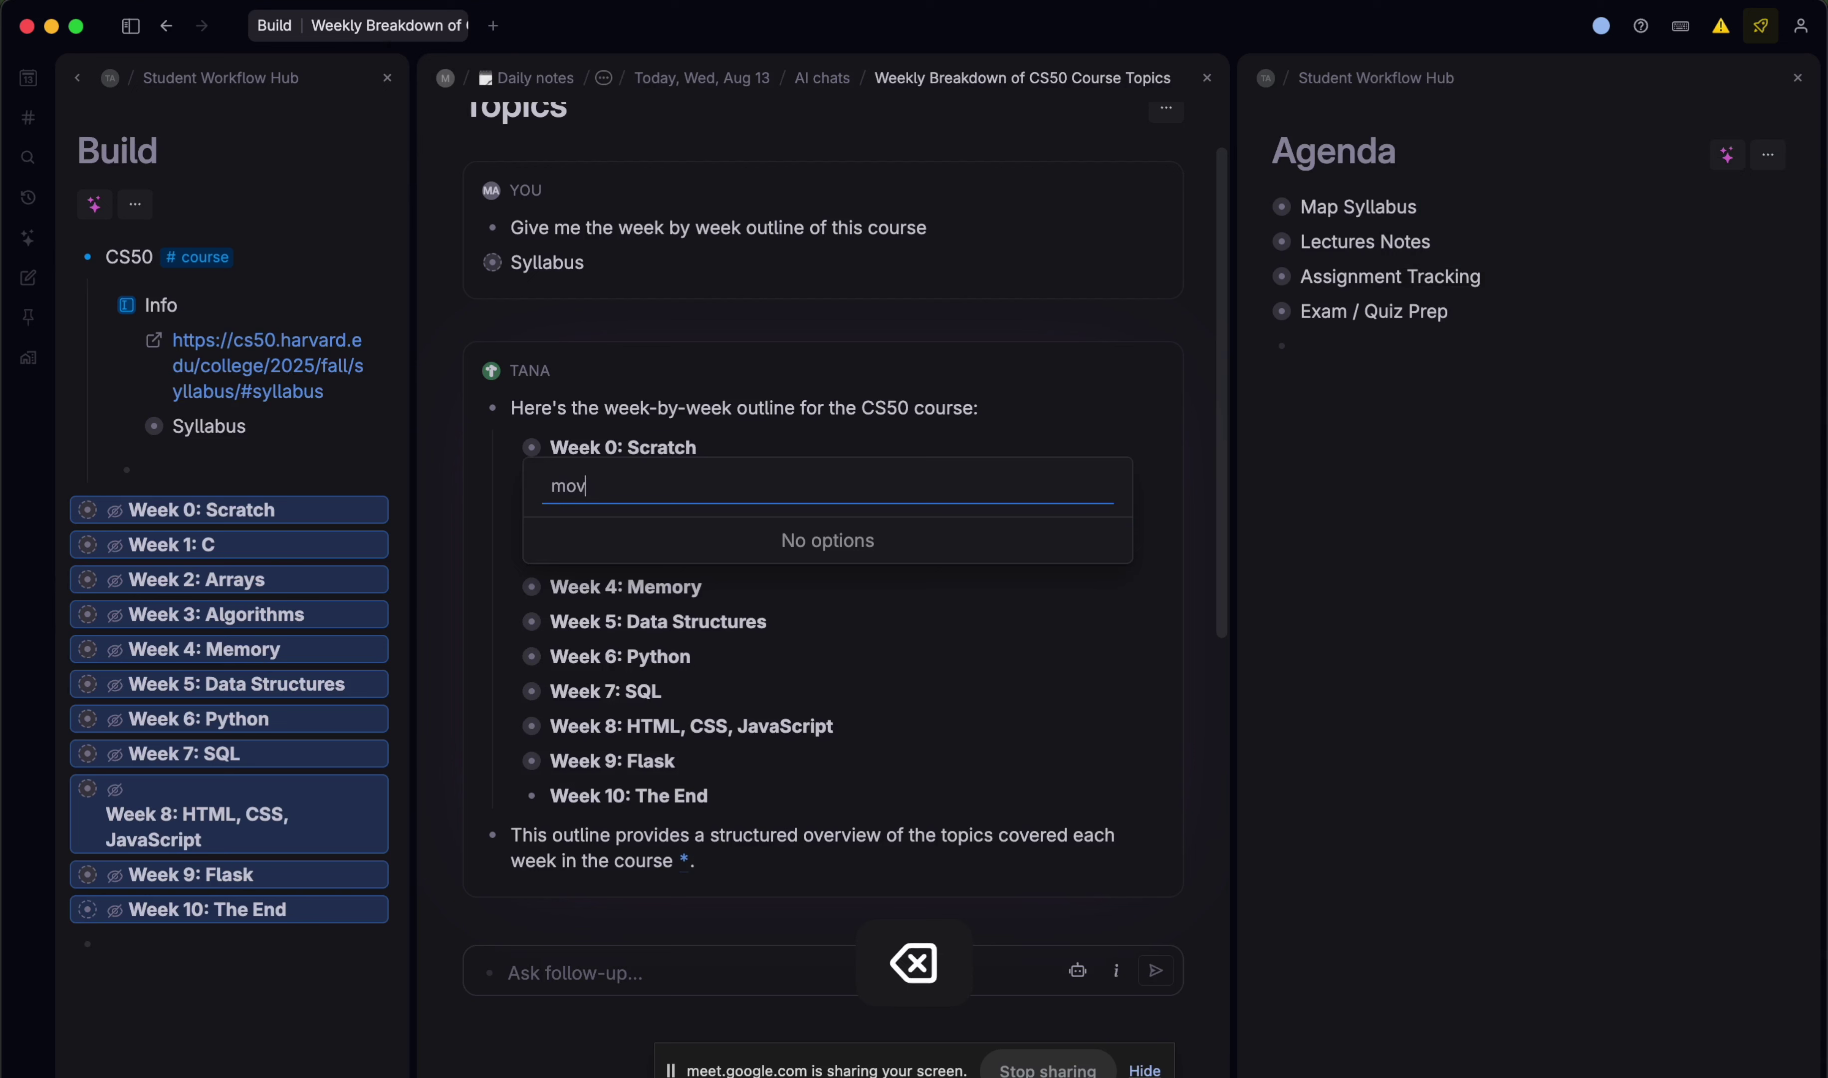
key(Escape)
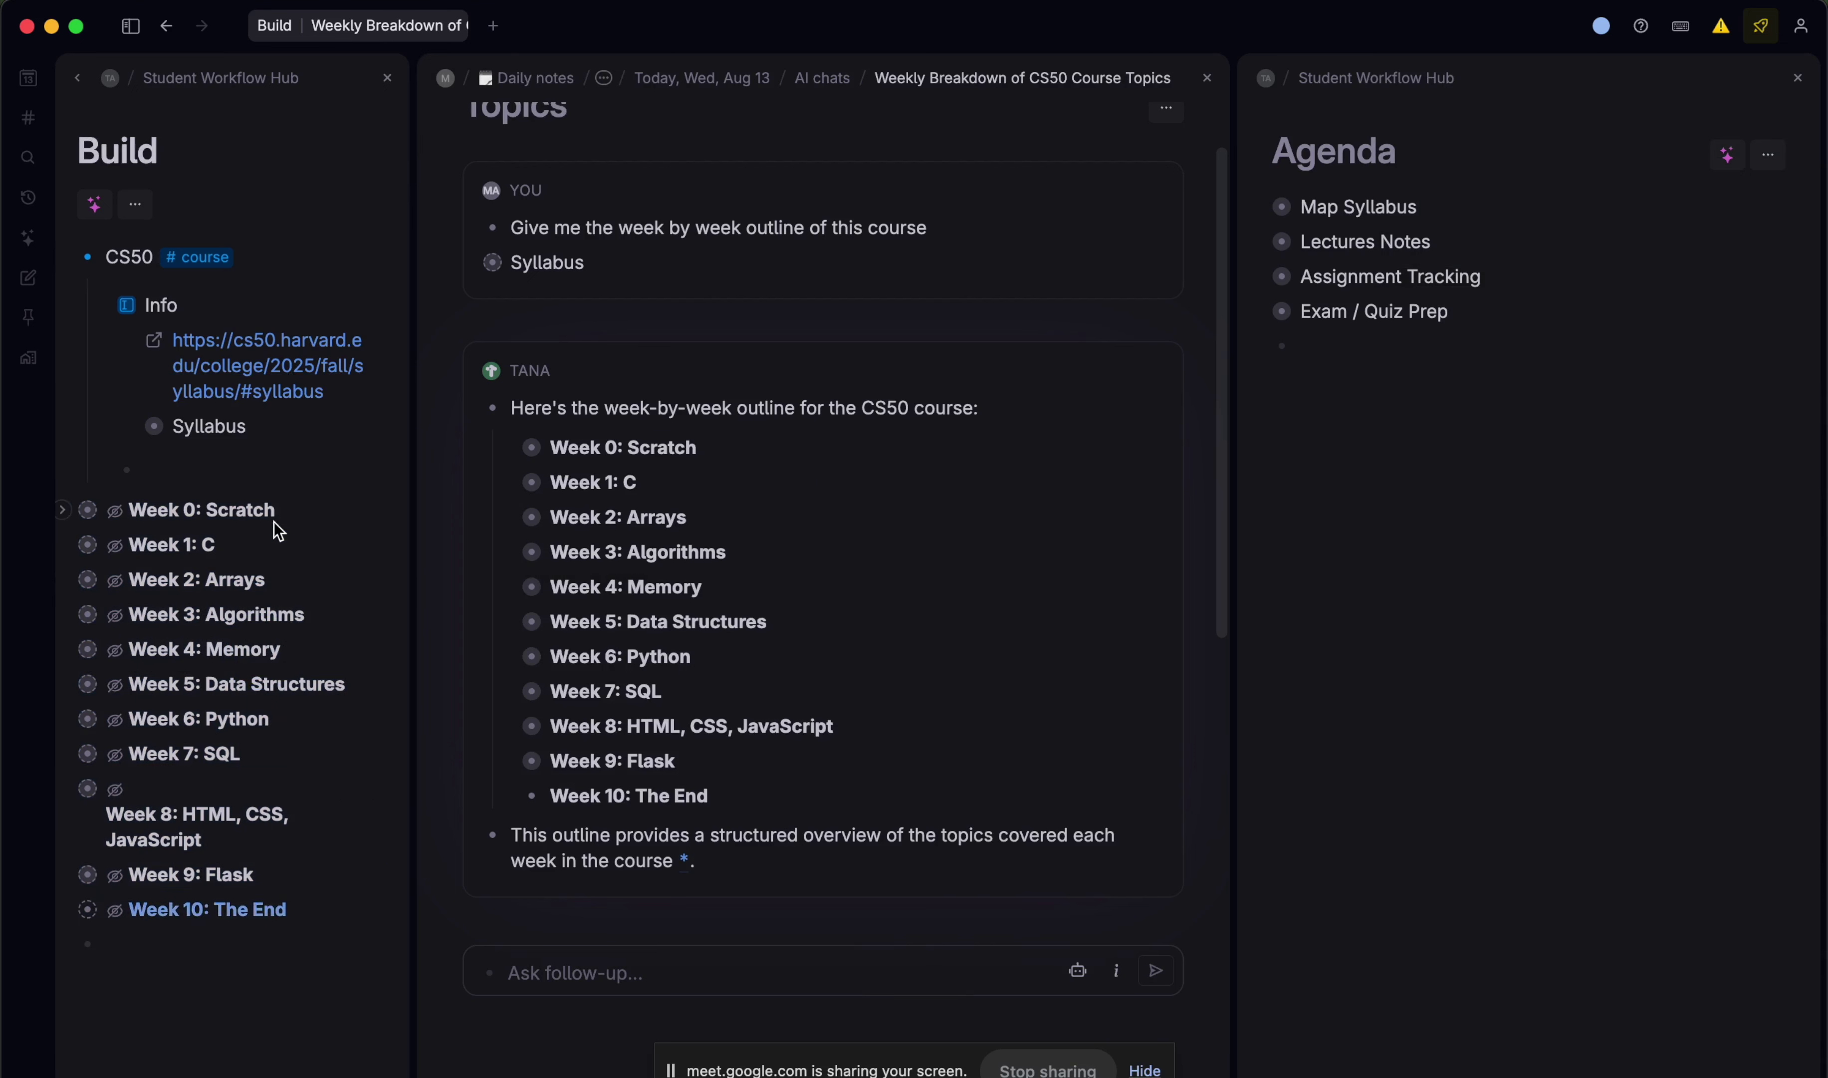
- Move the Week 0 to Week 10 nodes under Build to Today in the Tana Build Sessions workspace
shift+click(276, 530)
key(cmd+k)
text(move)
key(Return)
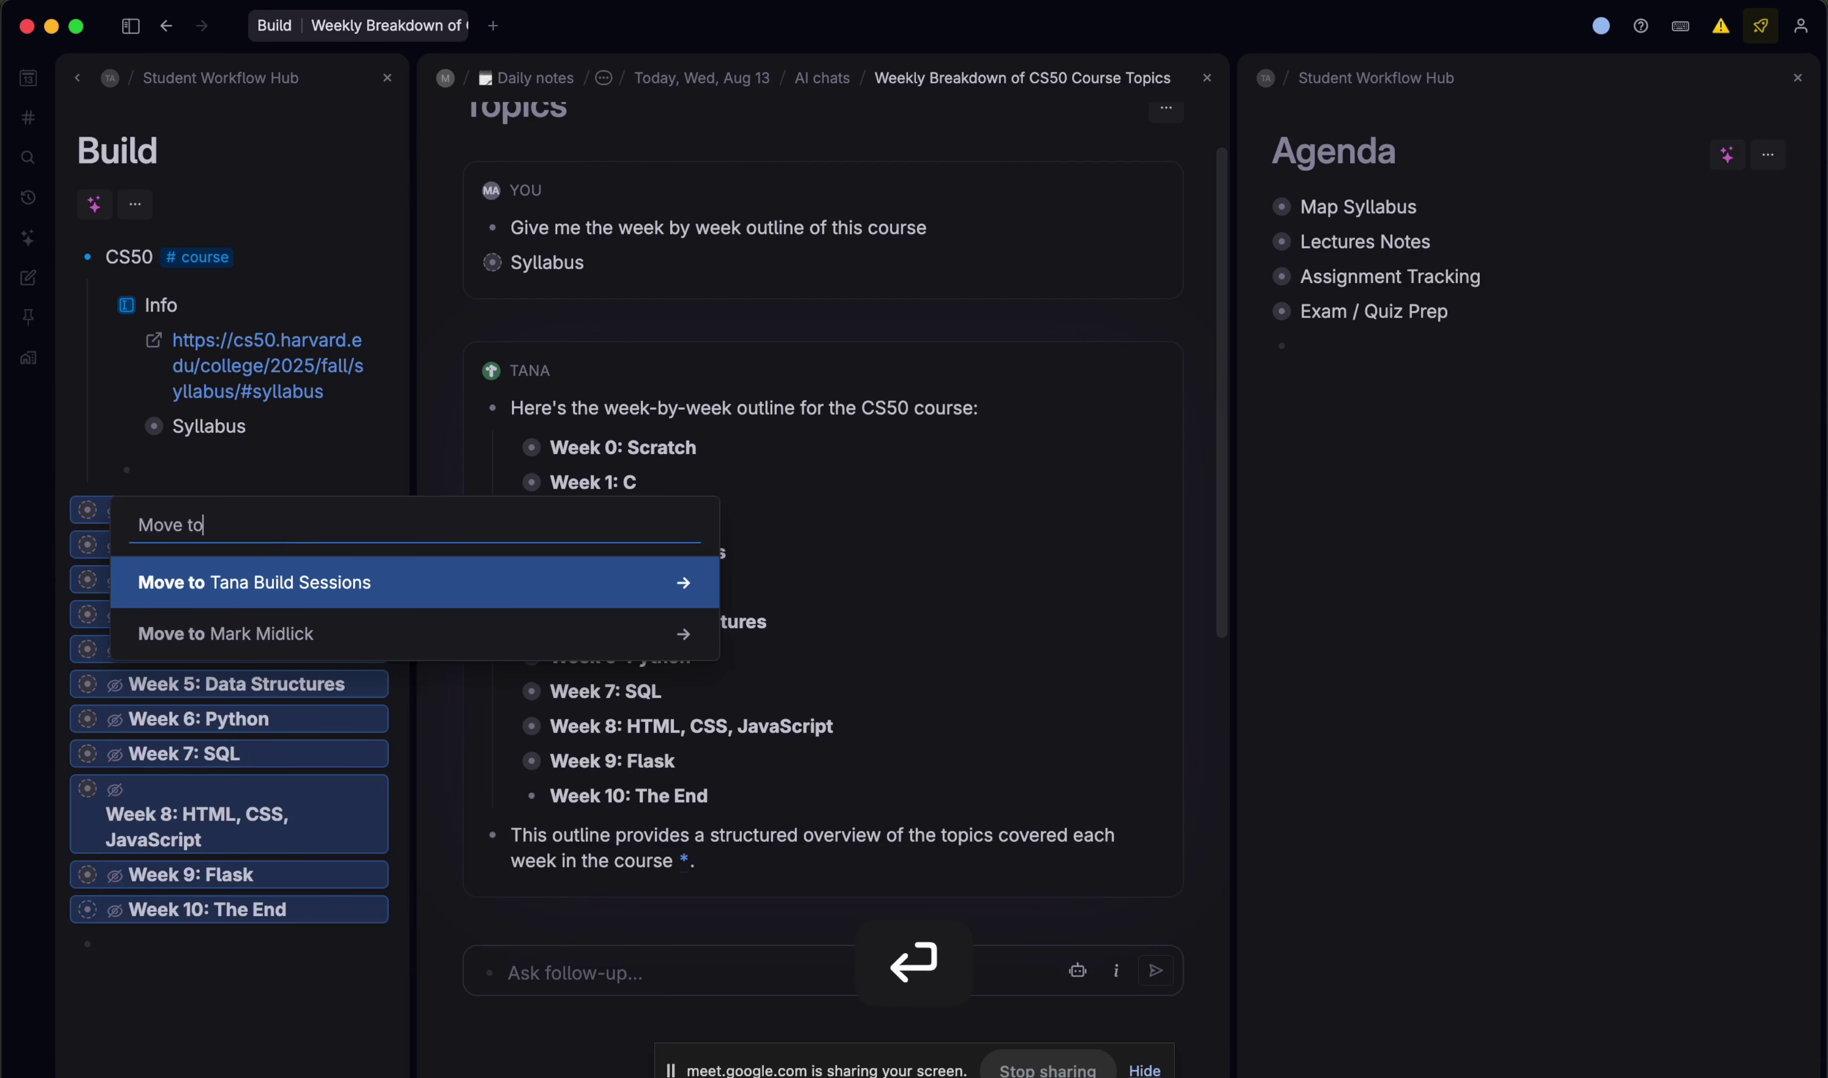
key(Return)
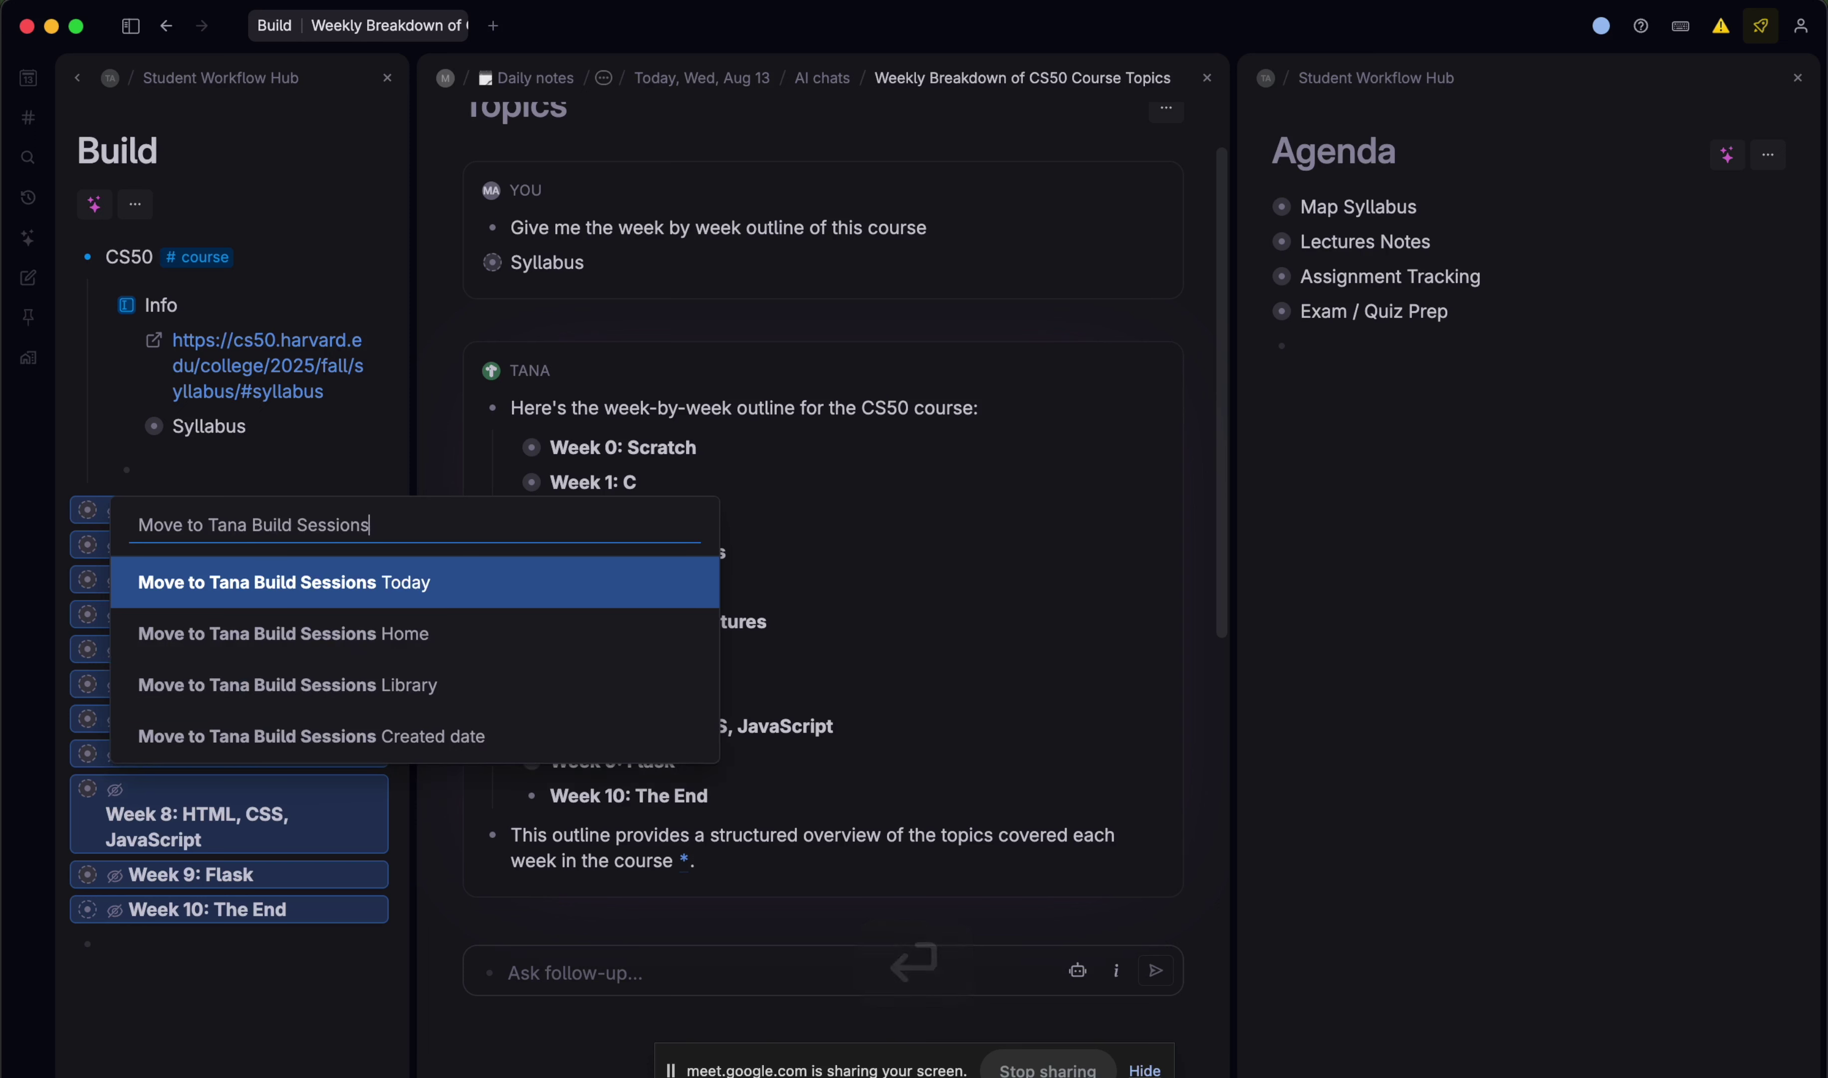
key(Return)
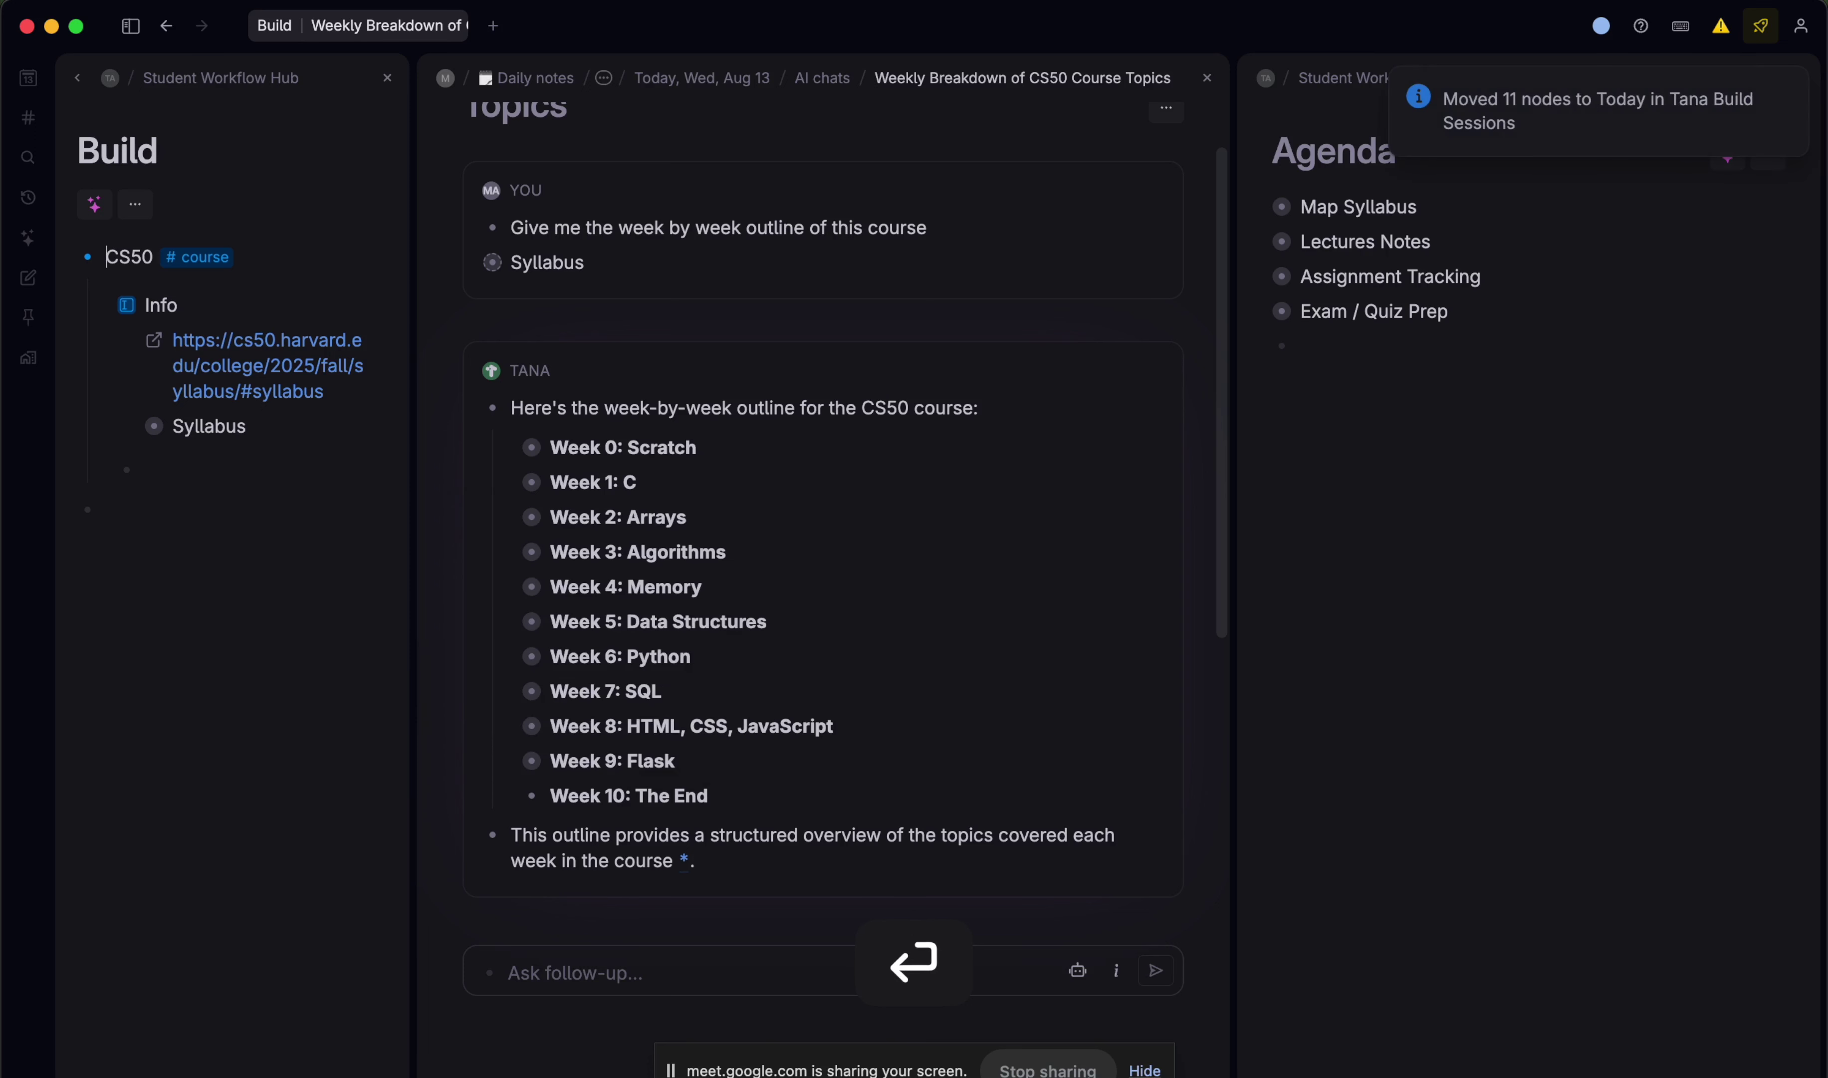
click(146, 515)
key(super+v)
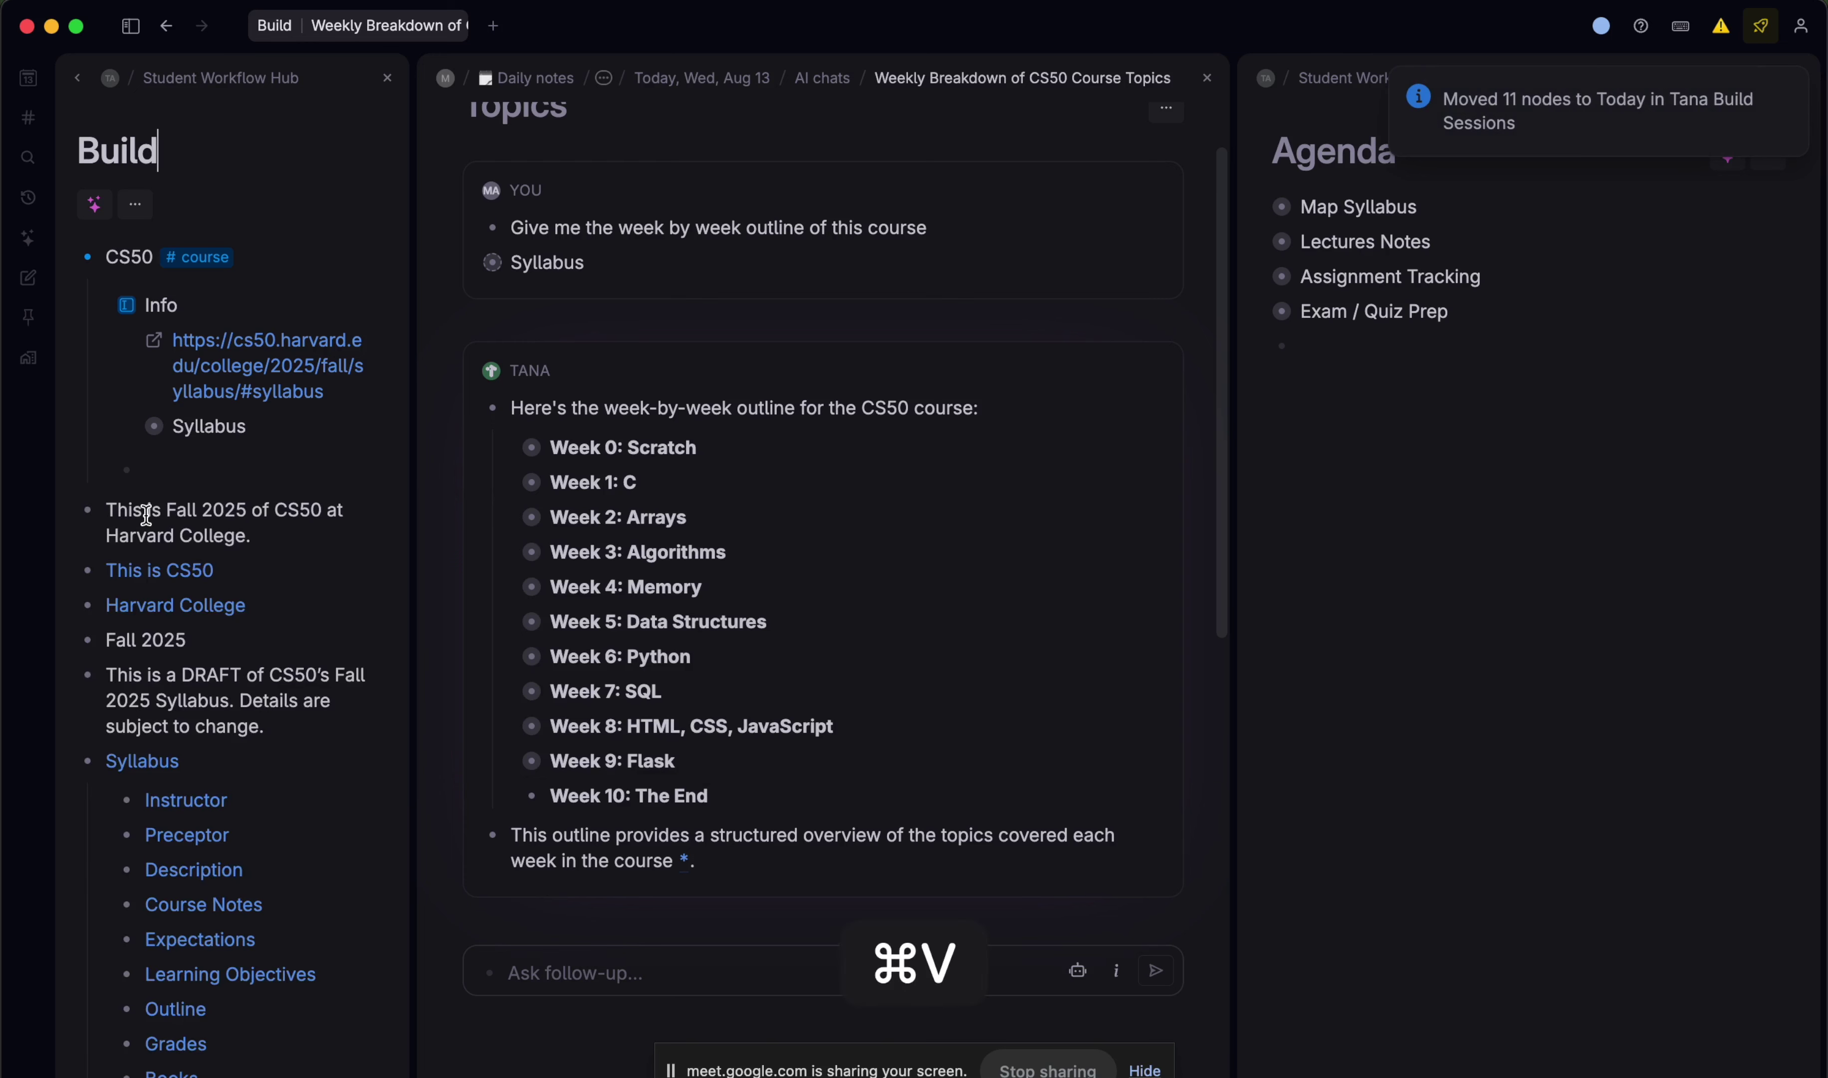
key(super+z)
- Try to copy the Week 0 to Week 10 nodes from the AI chat into Build, then undo the paste
drag(763, 453, 705, 796)
key(super+c)
click(149, 518)
key(super+v)
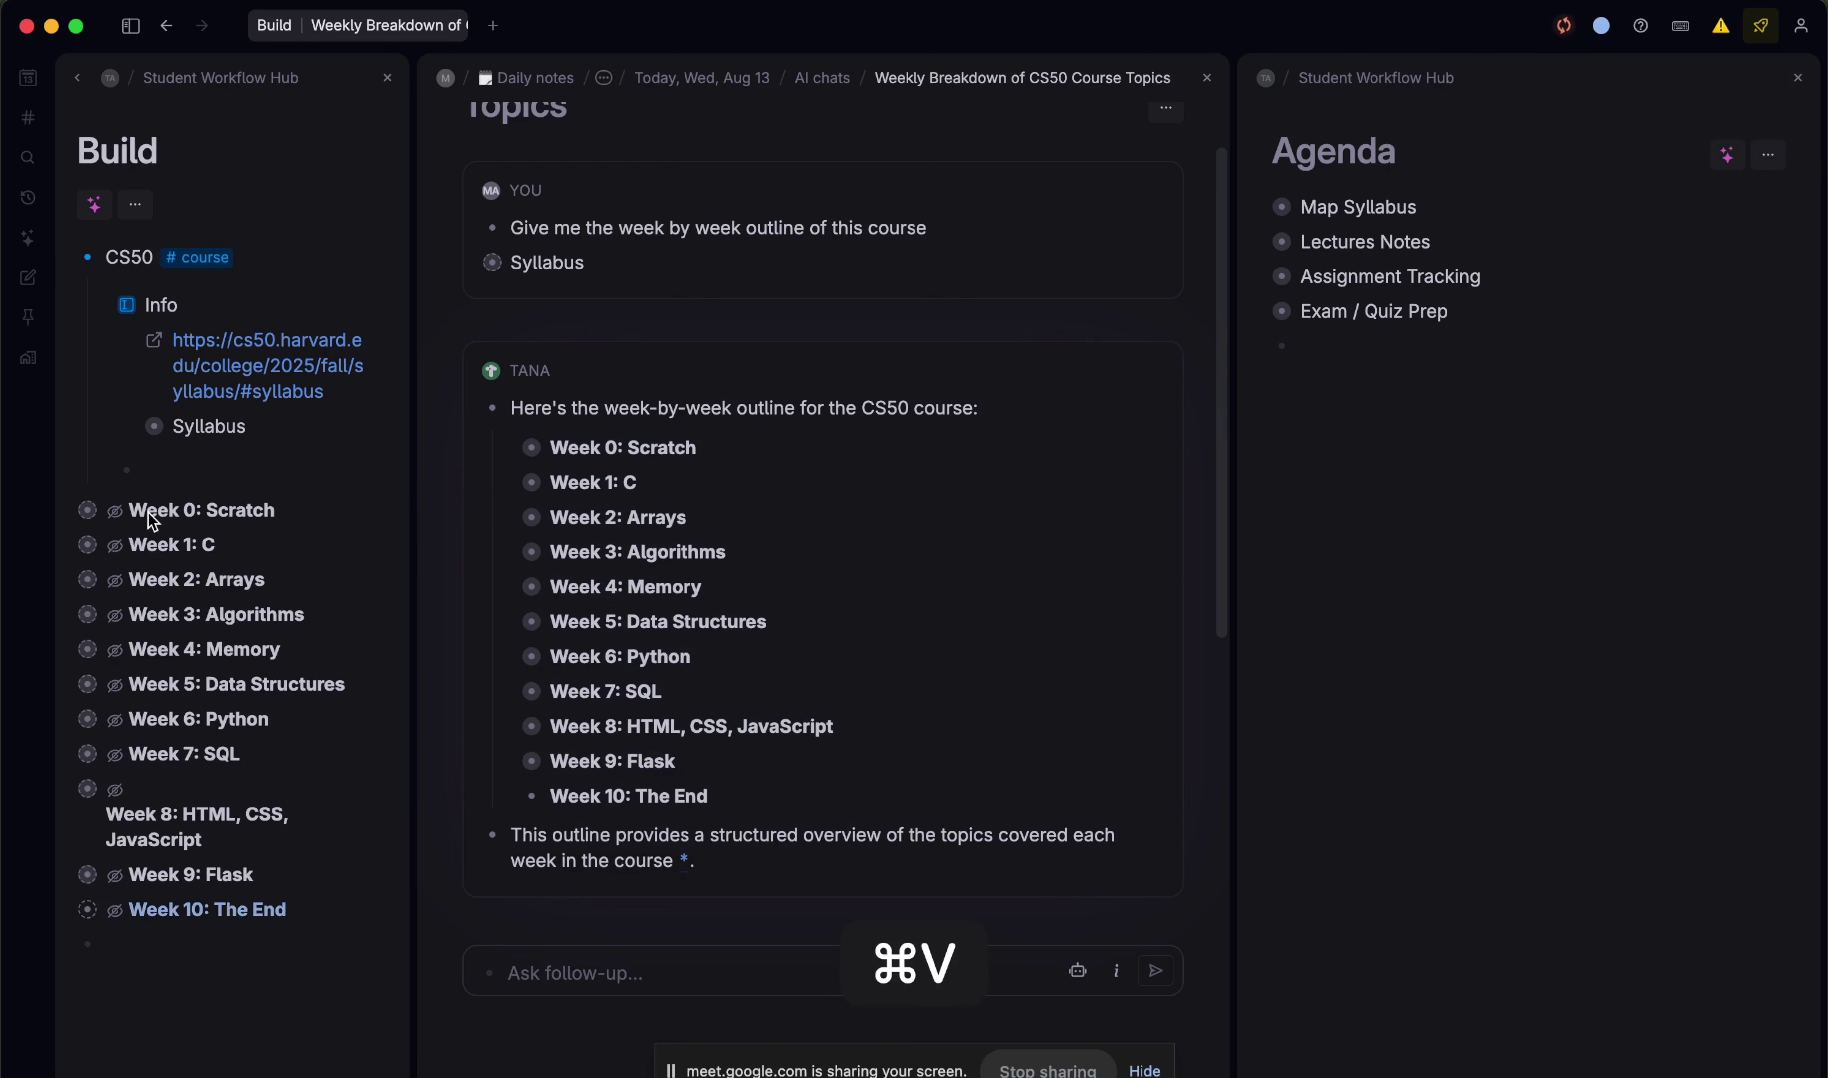
key(super+z)
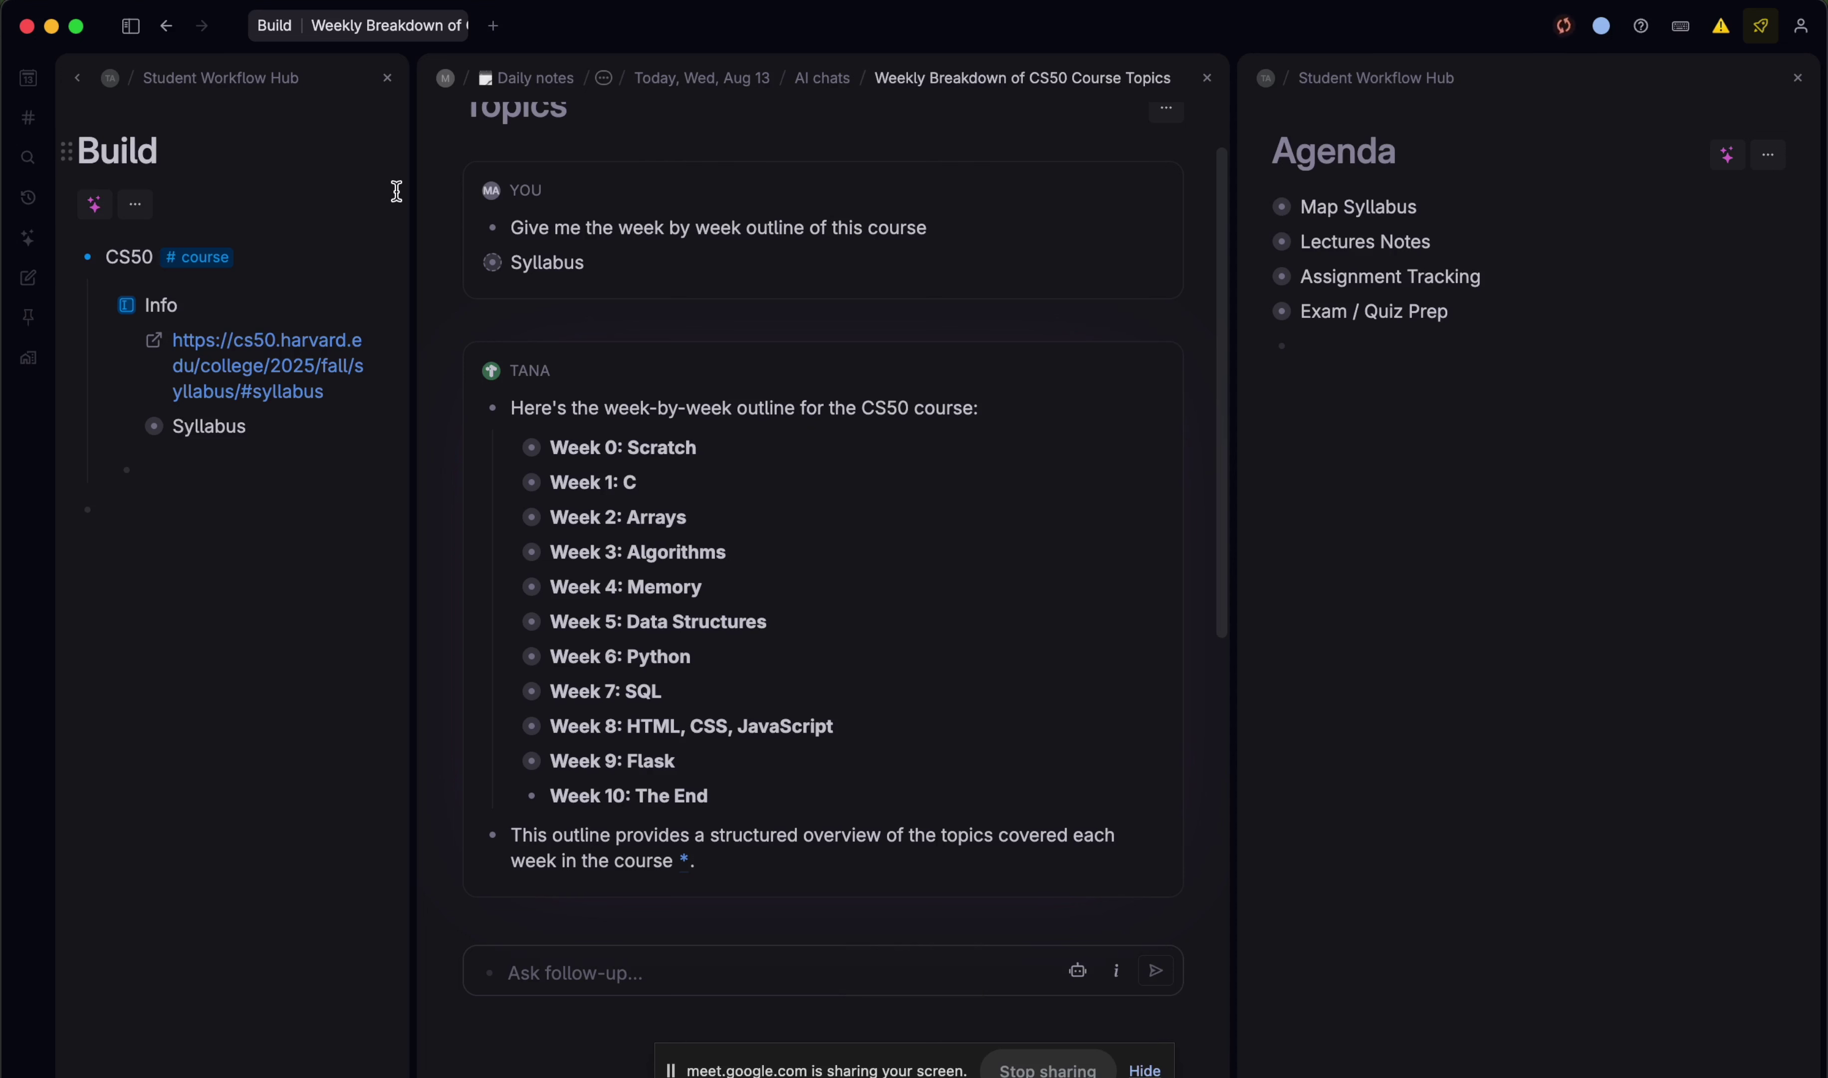
- Widen the Build panel beside the AI chat
click(419, 191)
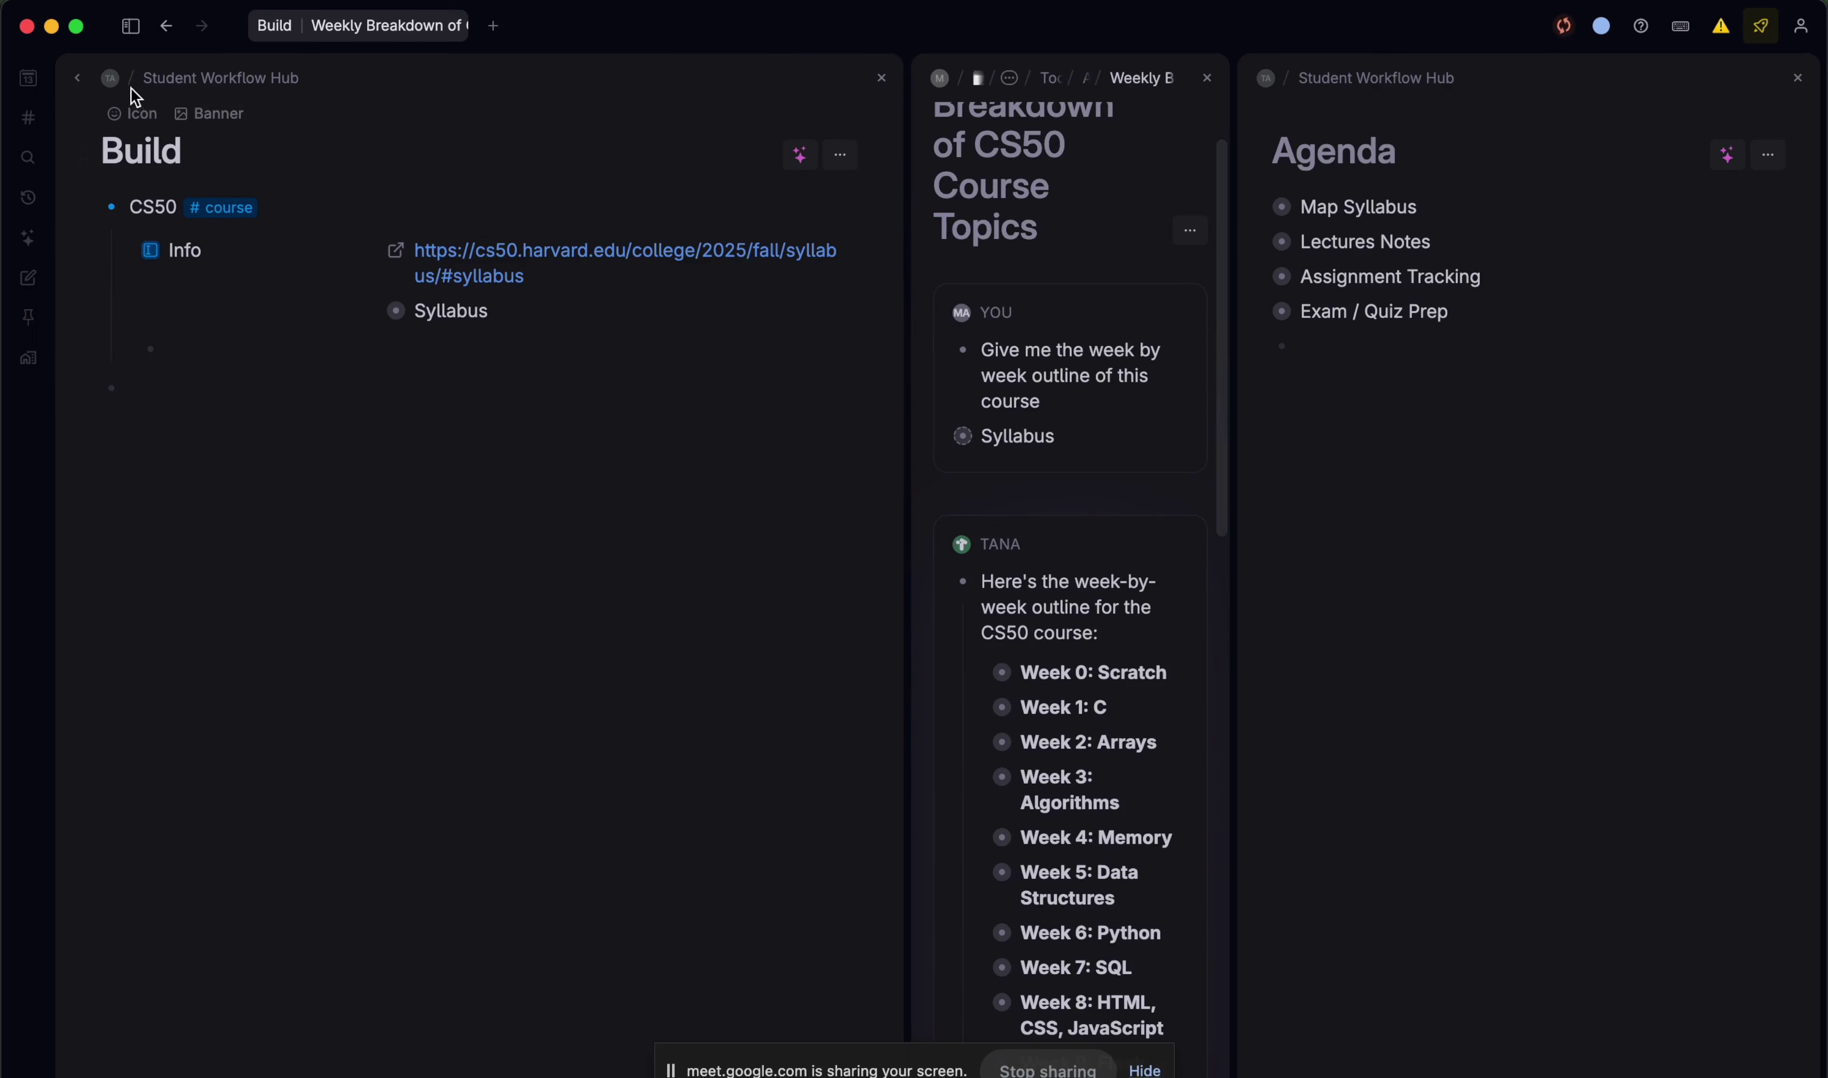
- Open the Daily notes of the Tana Build Sessions workspace and expand 2025, Week 33 and today's entry
click(112, 80)
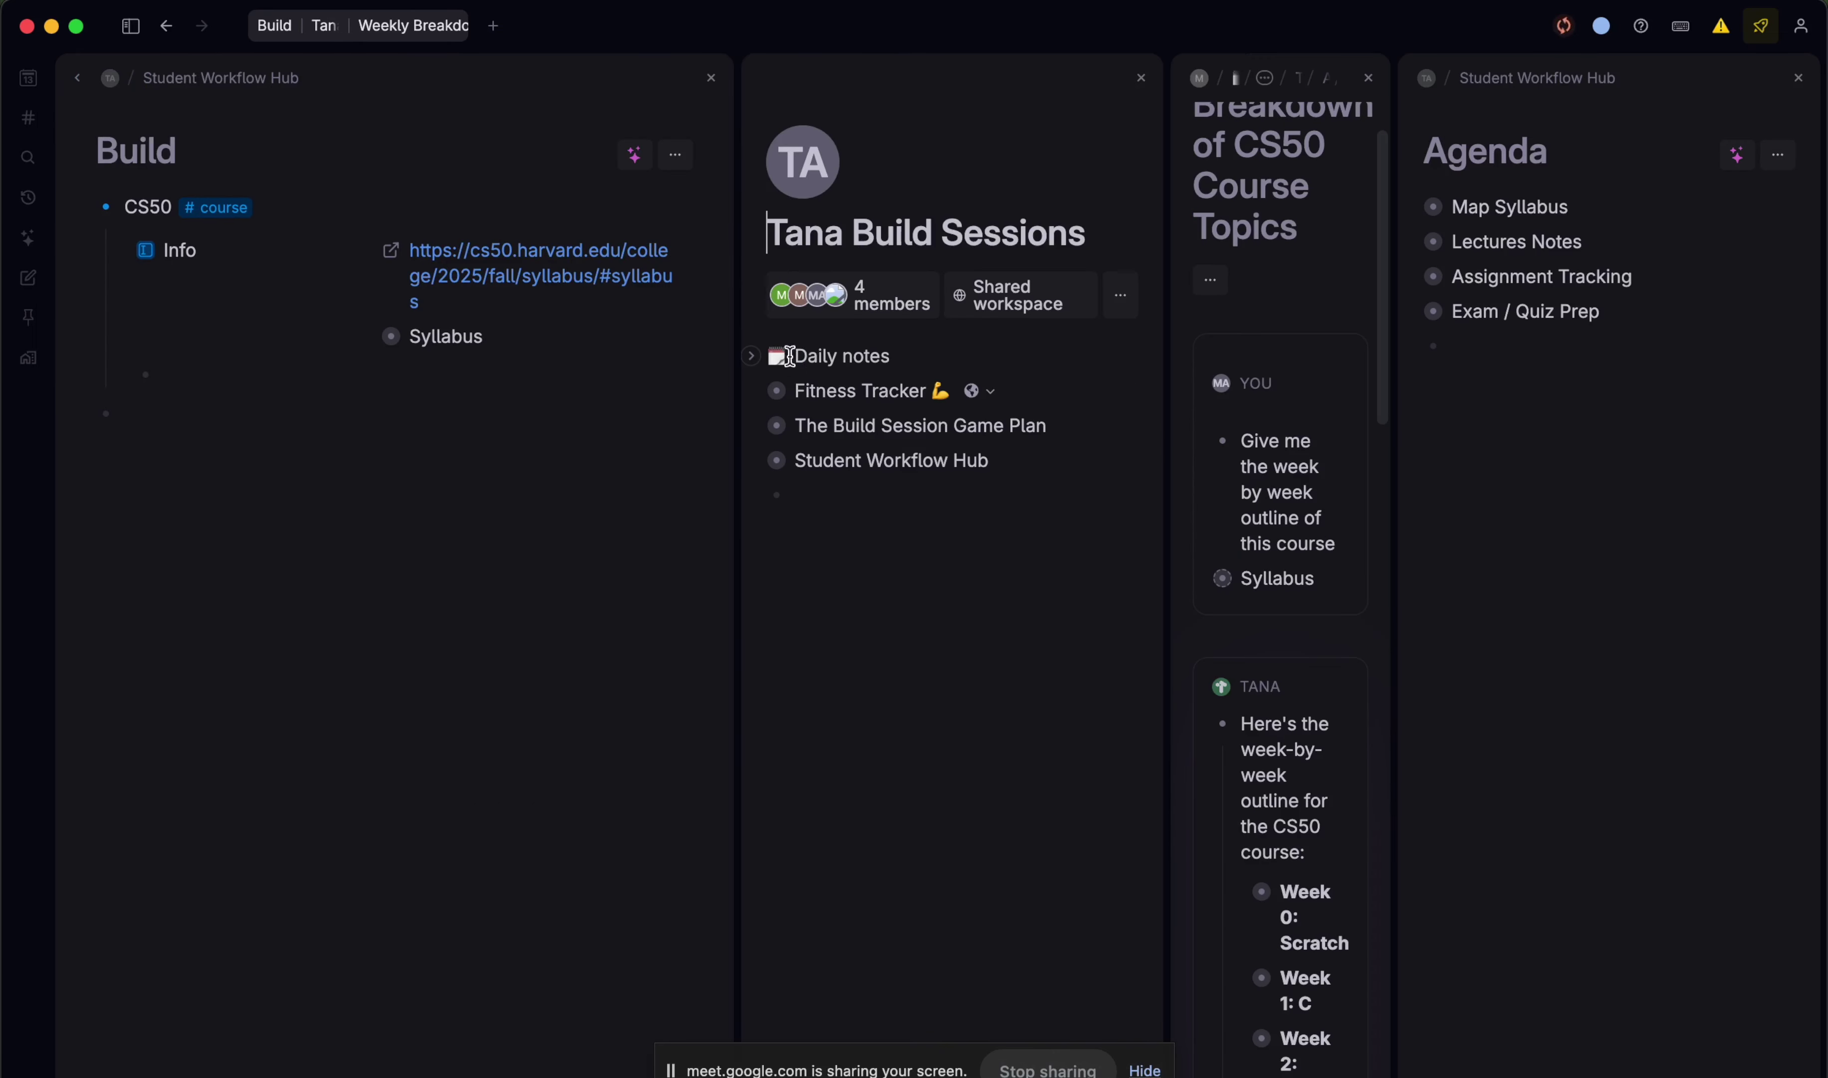
click(783, 357)
click(759, 274)
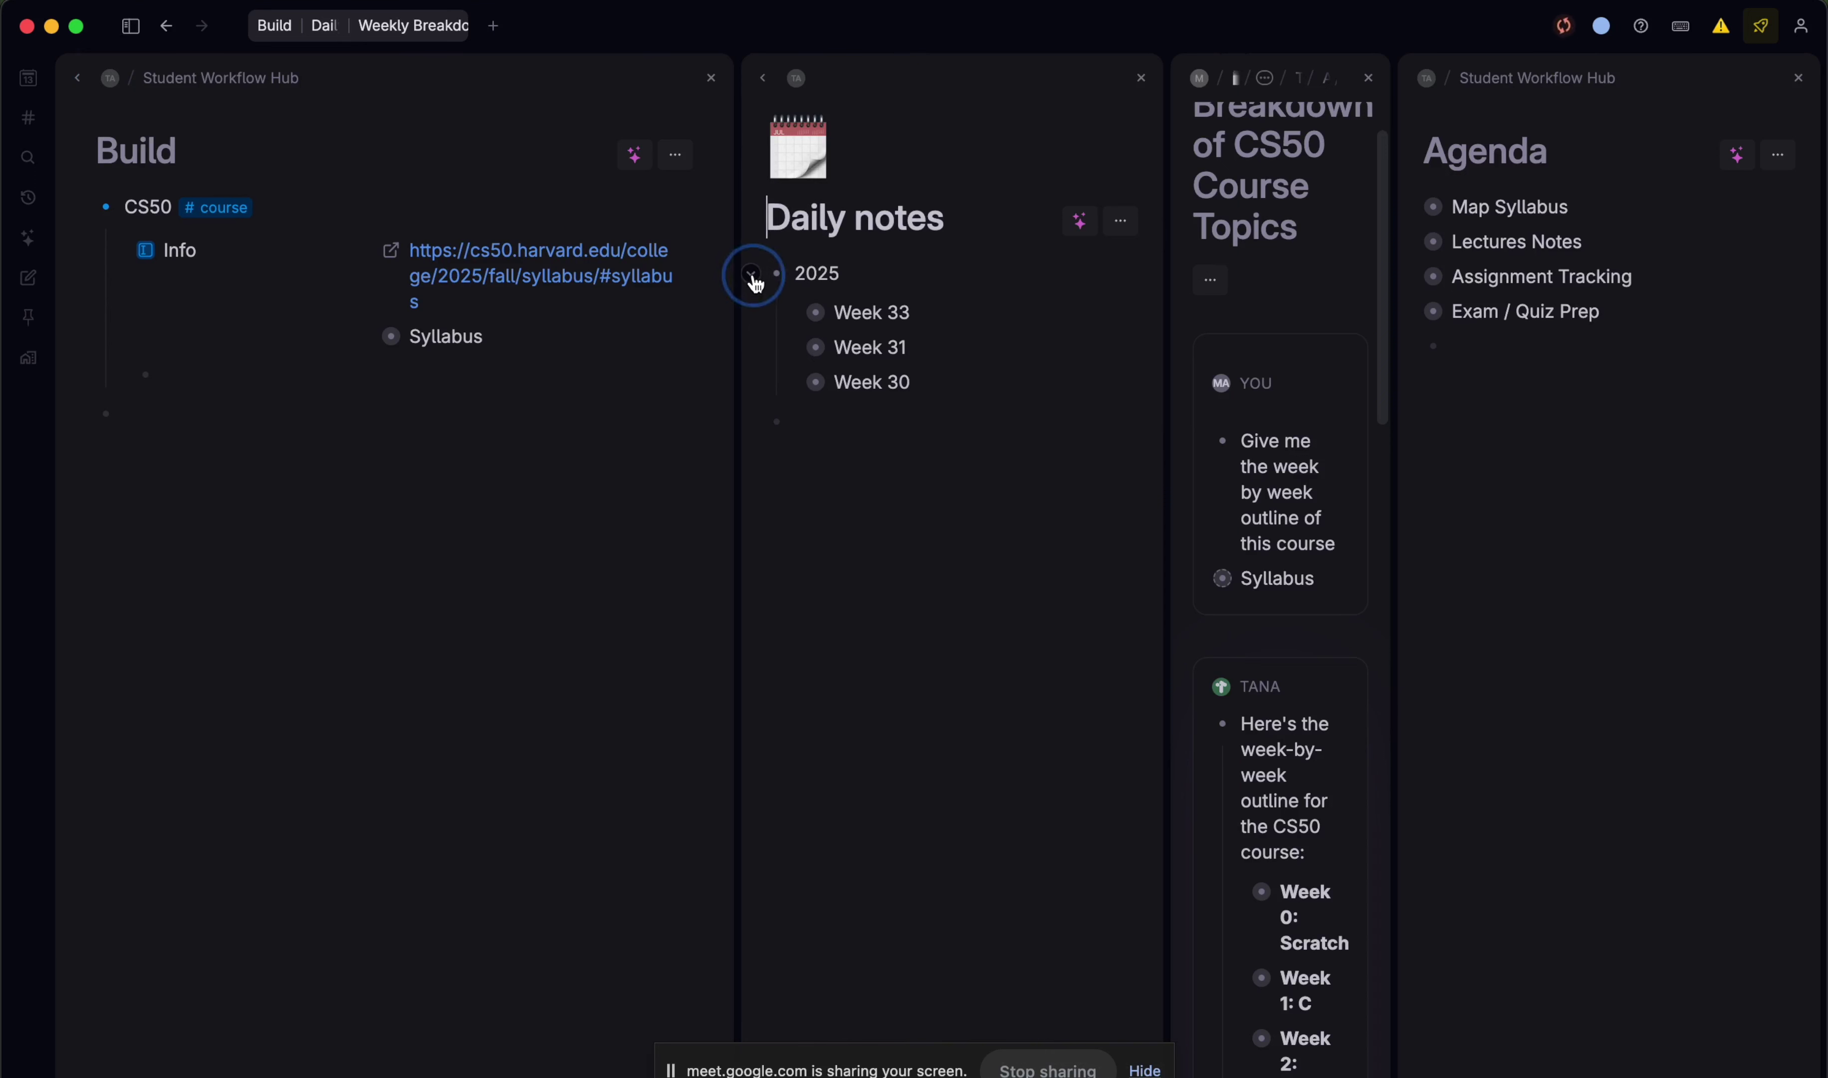
click(787, 310)
click(830, 352)
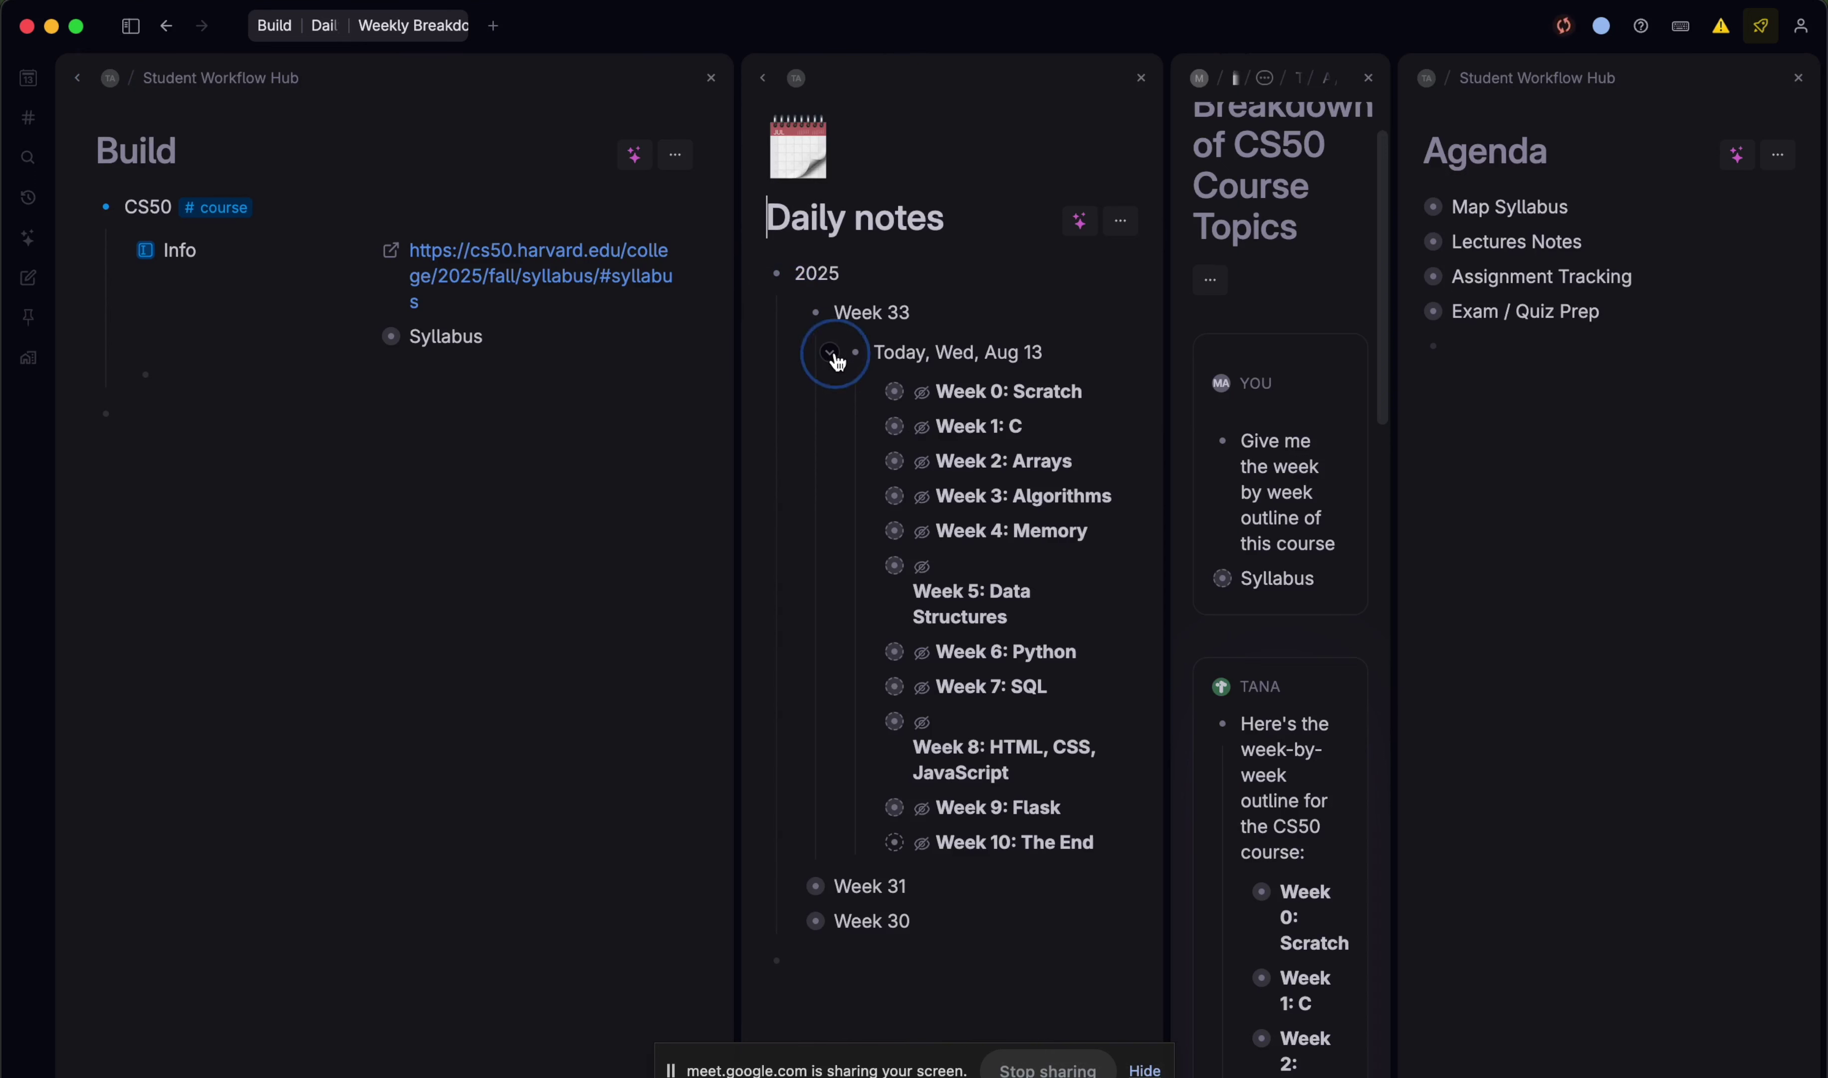
- Copy the Week 0 to Week 10 nodes from today's daily note into Build below CS50 and check Week 0's content
click(1073, 387)
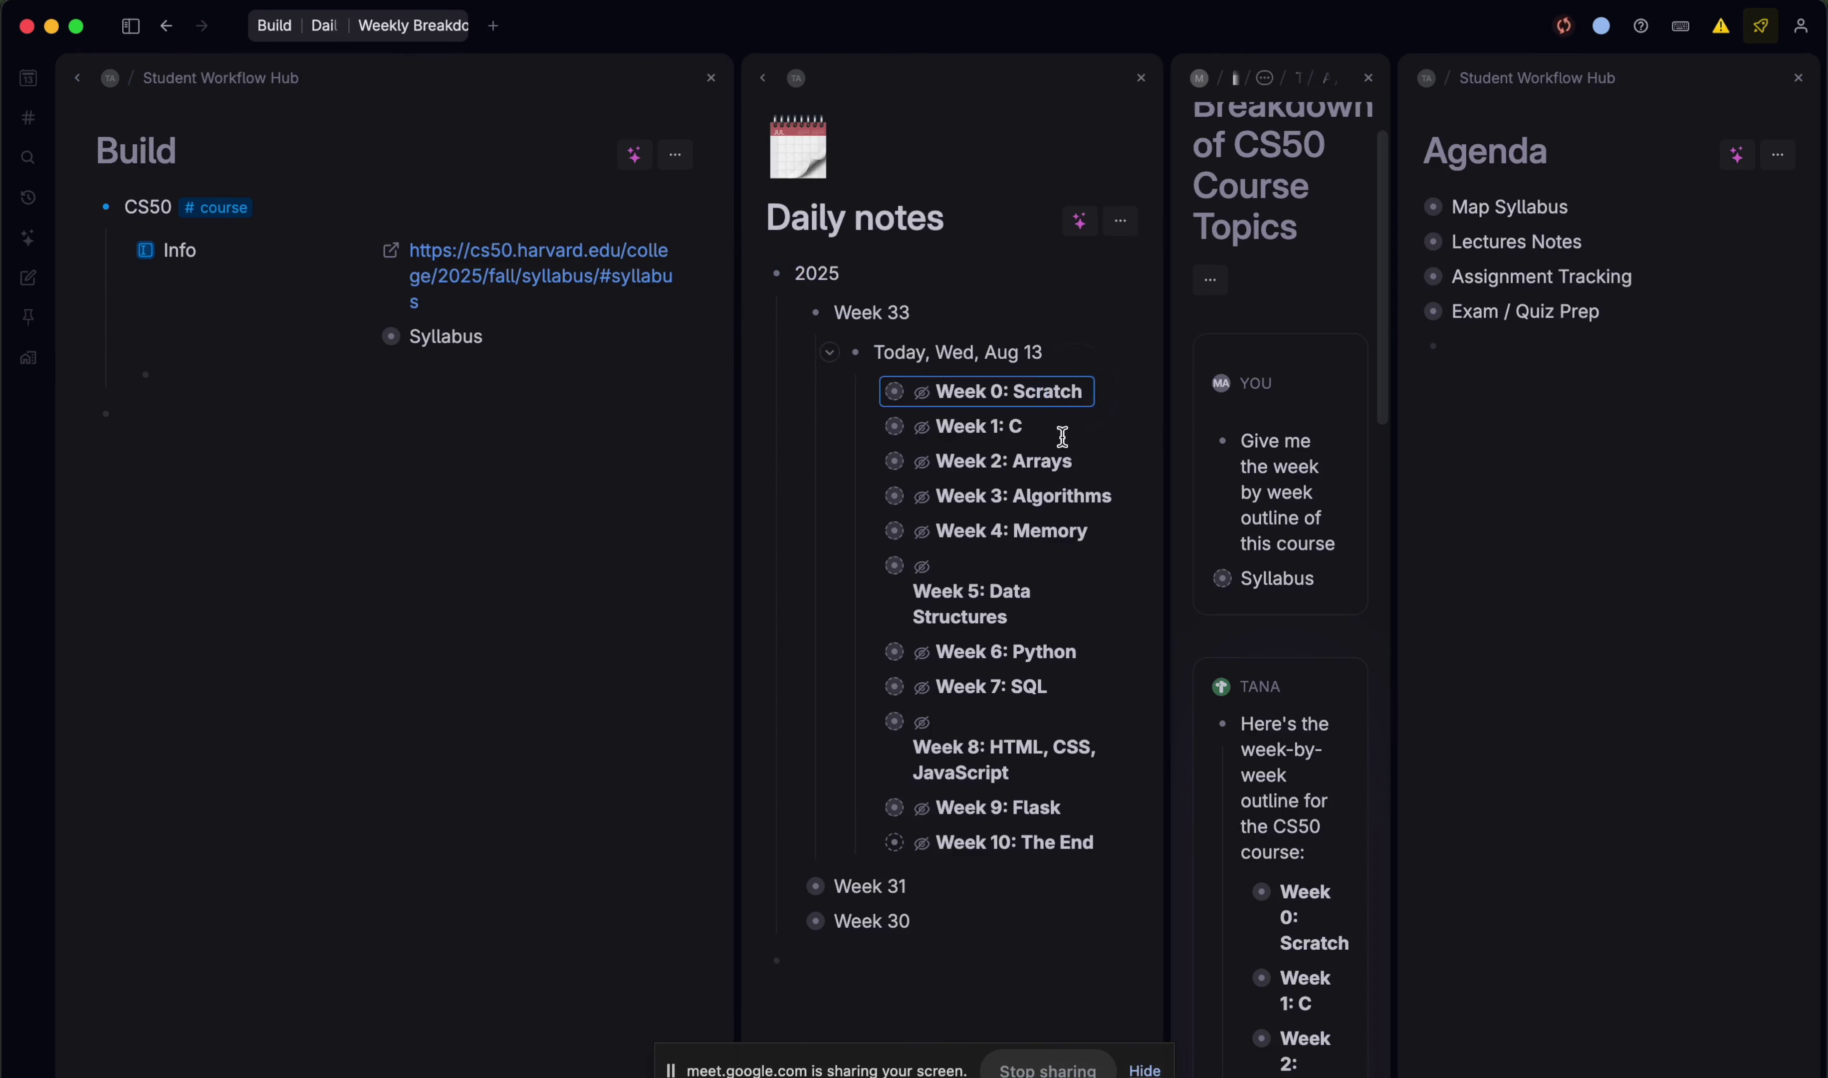
shift+click(1037, 851)
key(super+c)
click(189, 420)
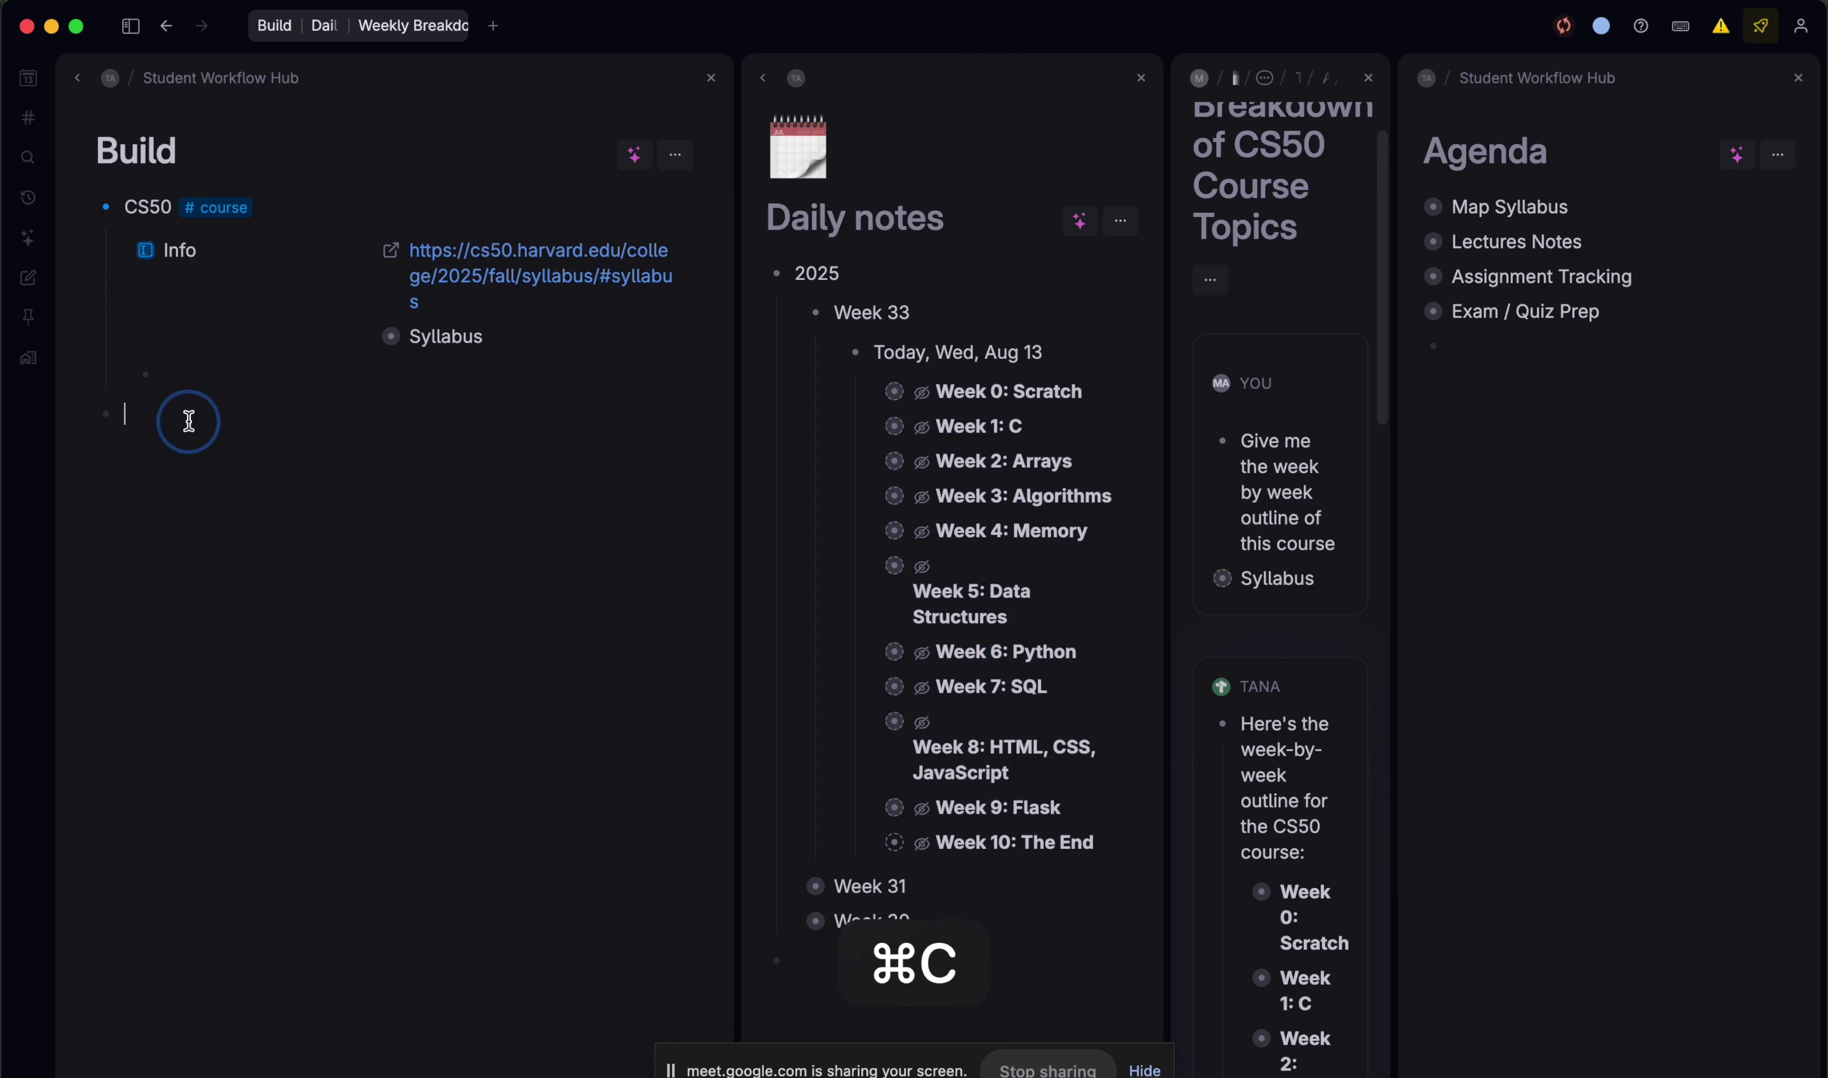
key(super+v)
click(80, 413)
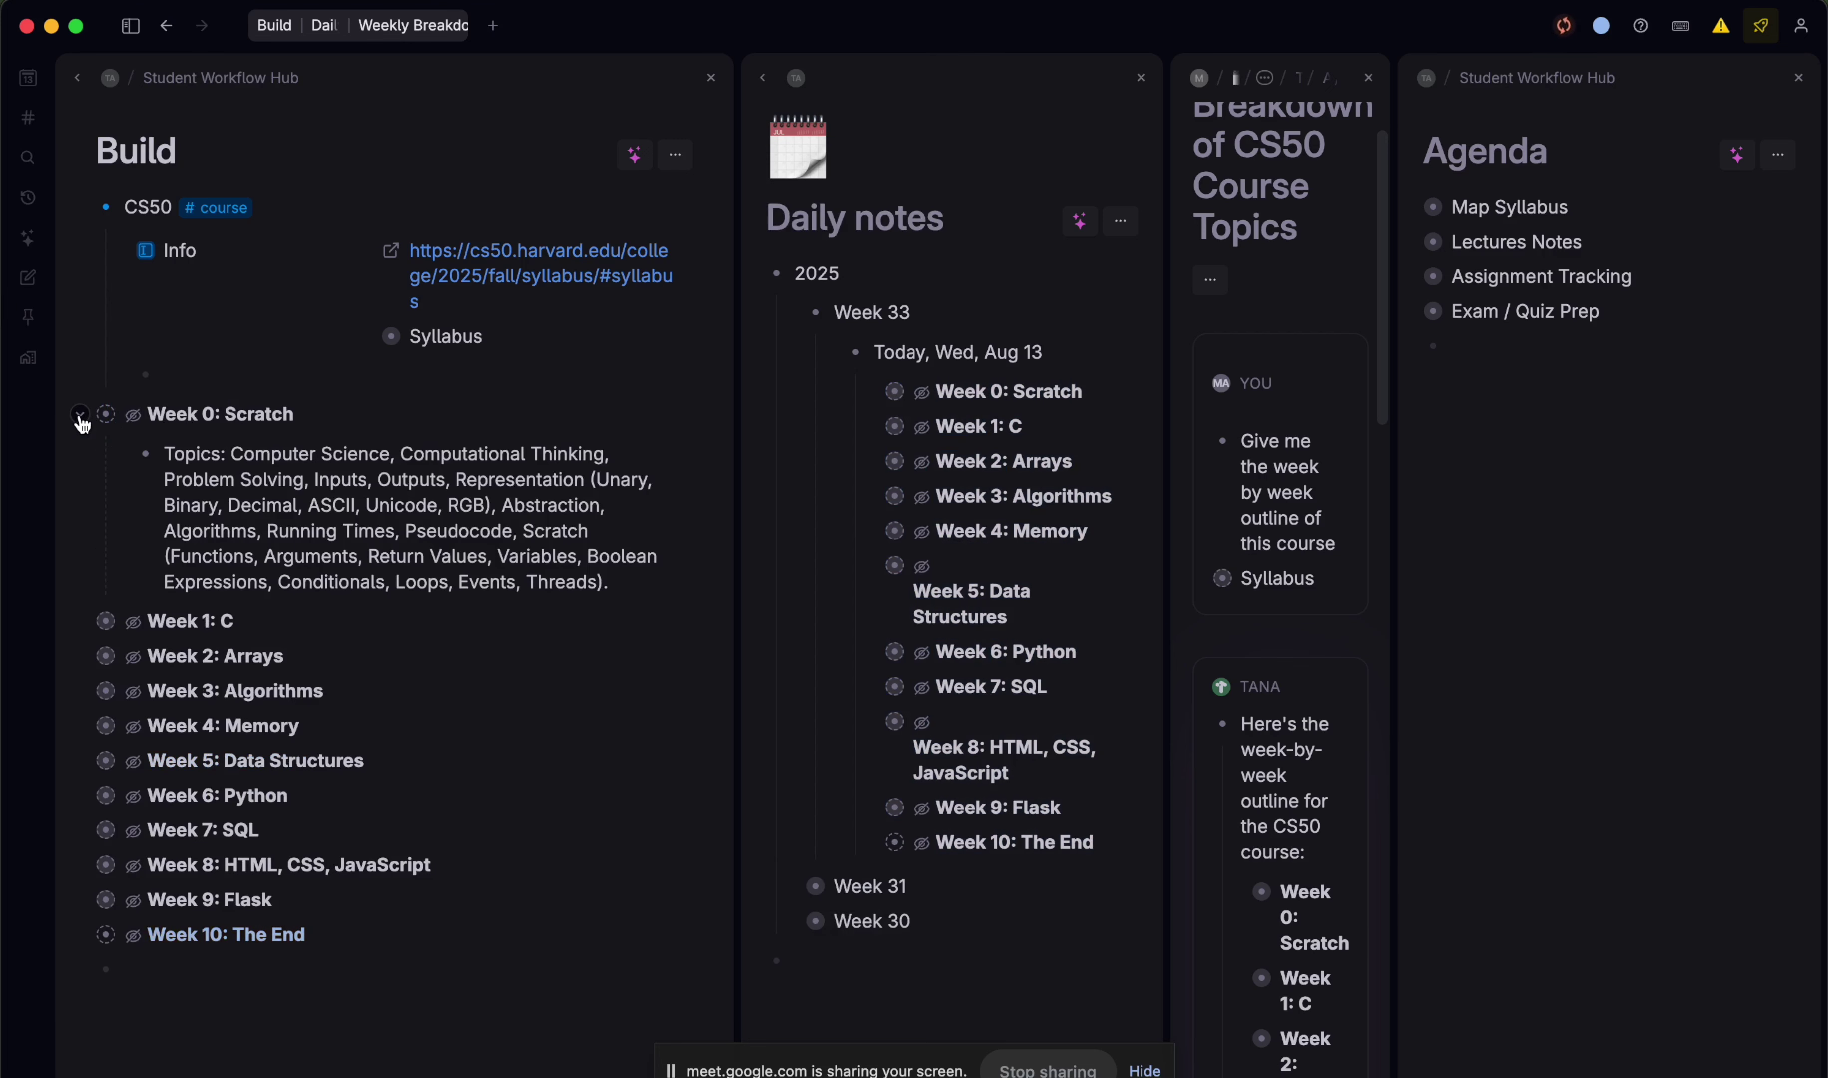
click(80, 415)
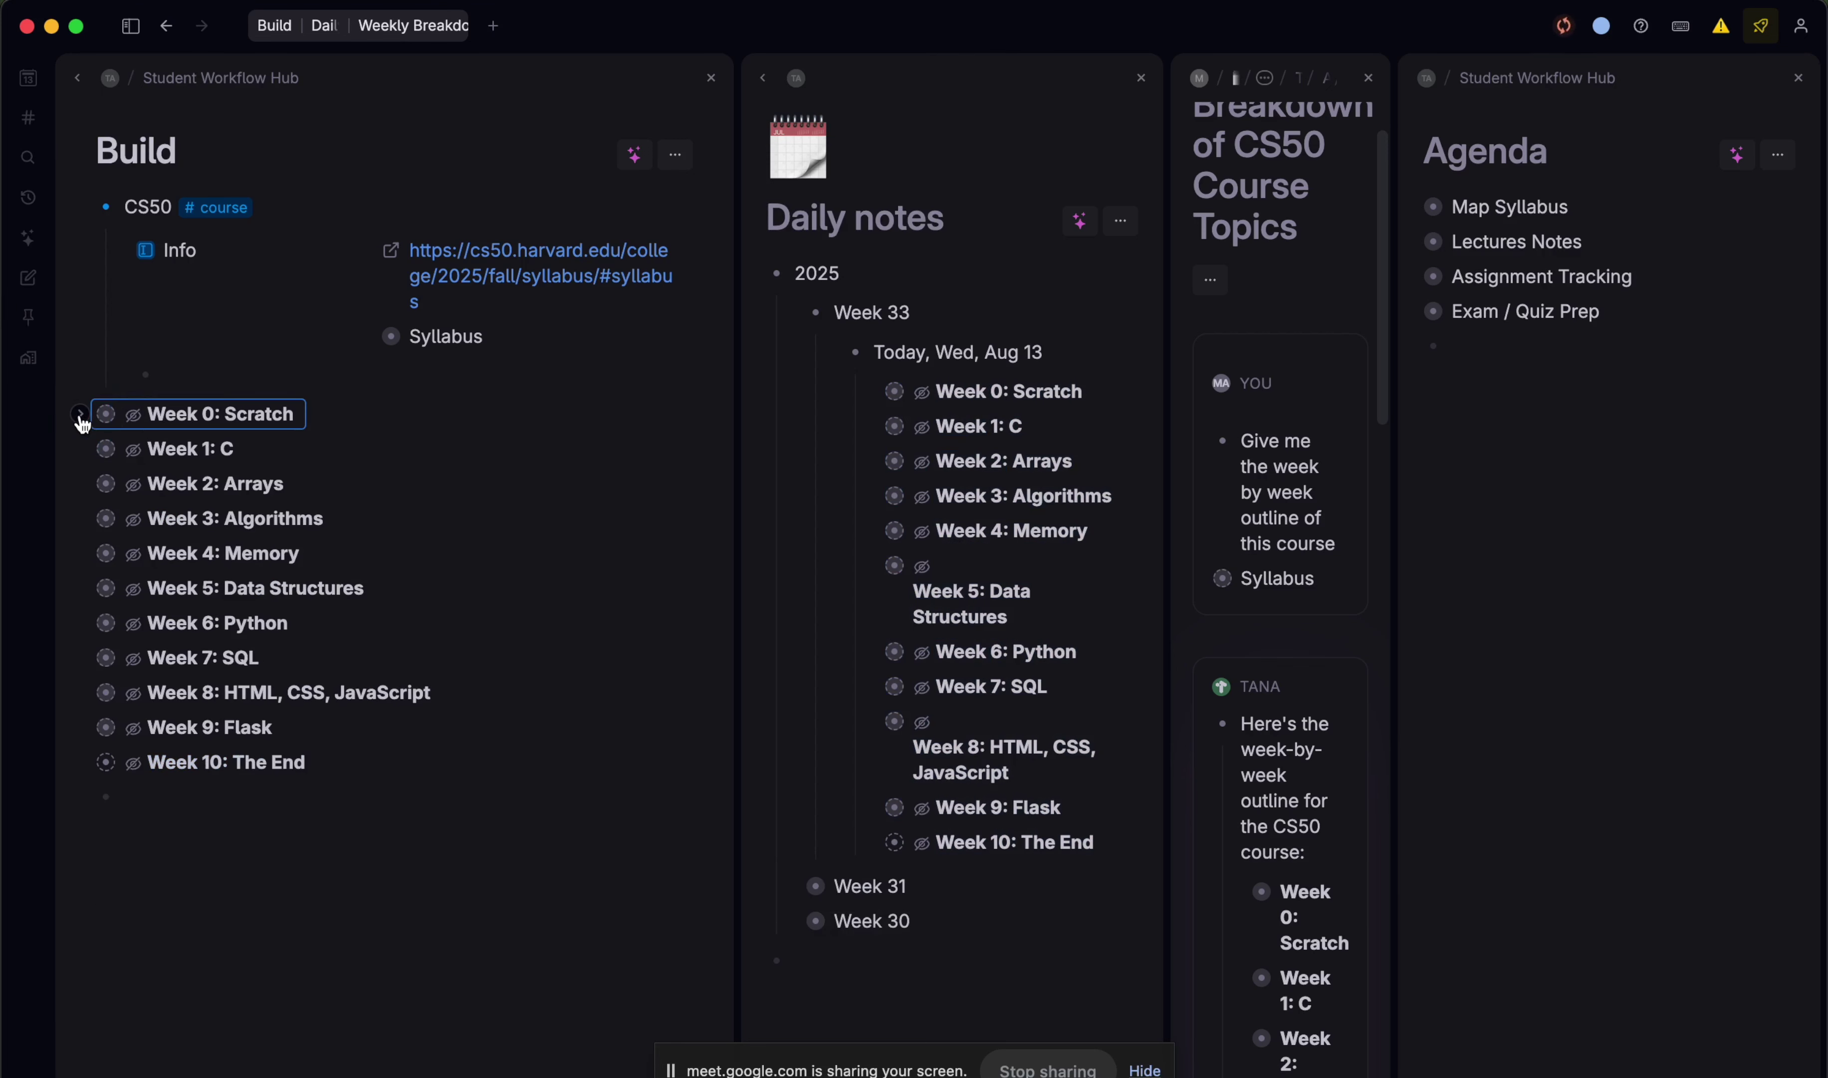
- Close the Daily notes and AI chat panels and inspect the topics inside Week 0: Scratch
click(1141, 77)
click(1208, 77)
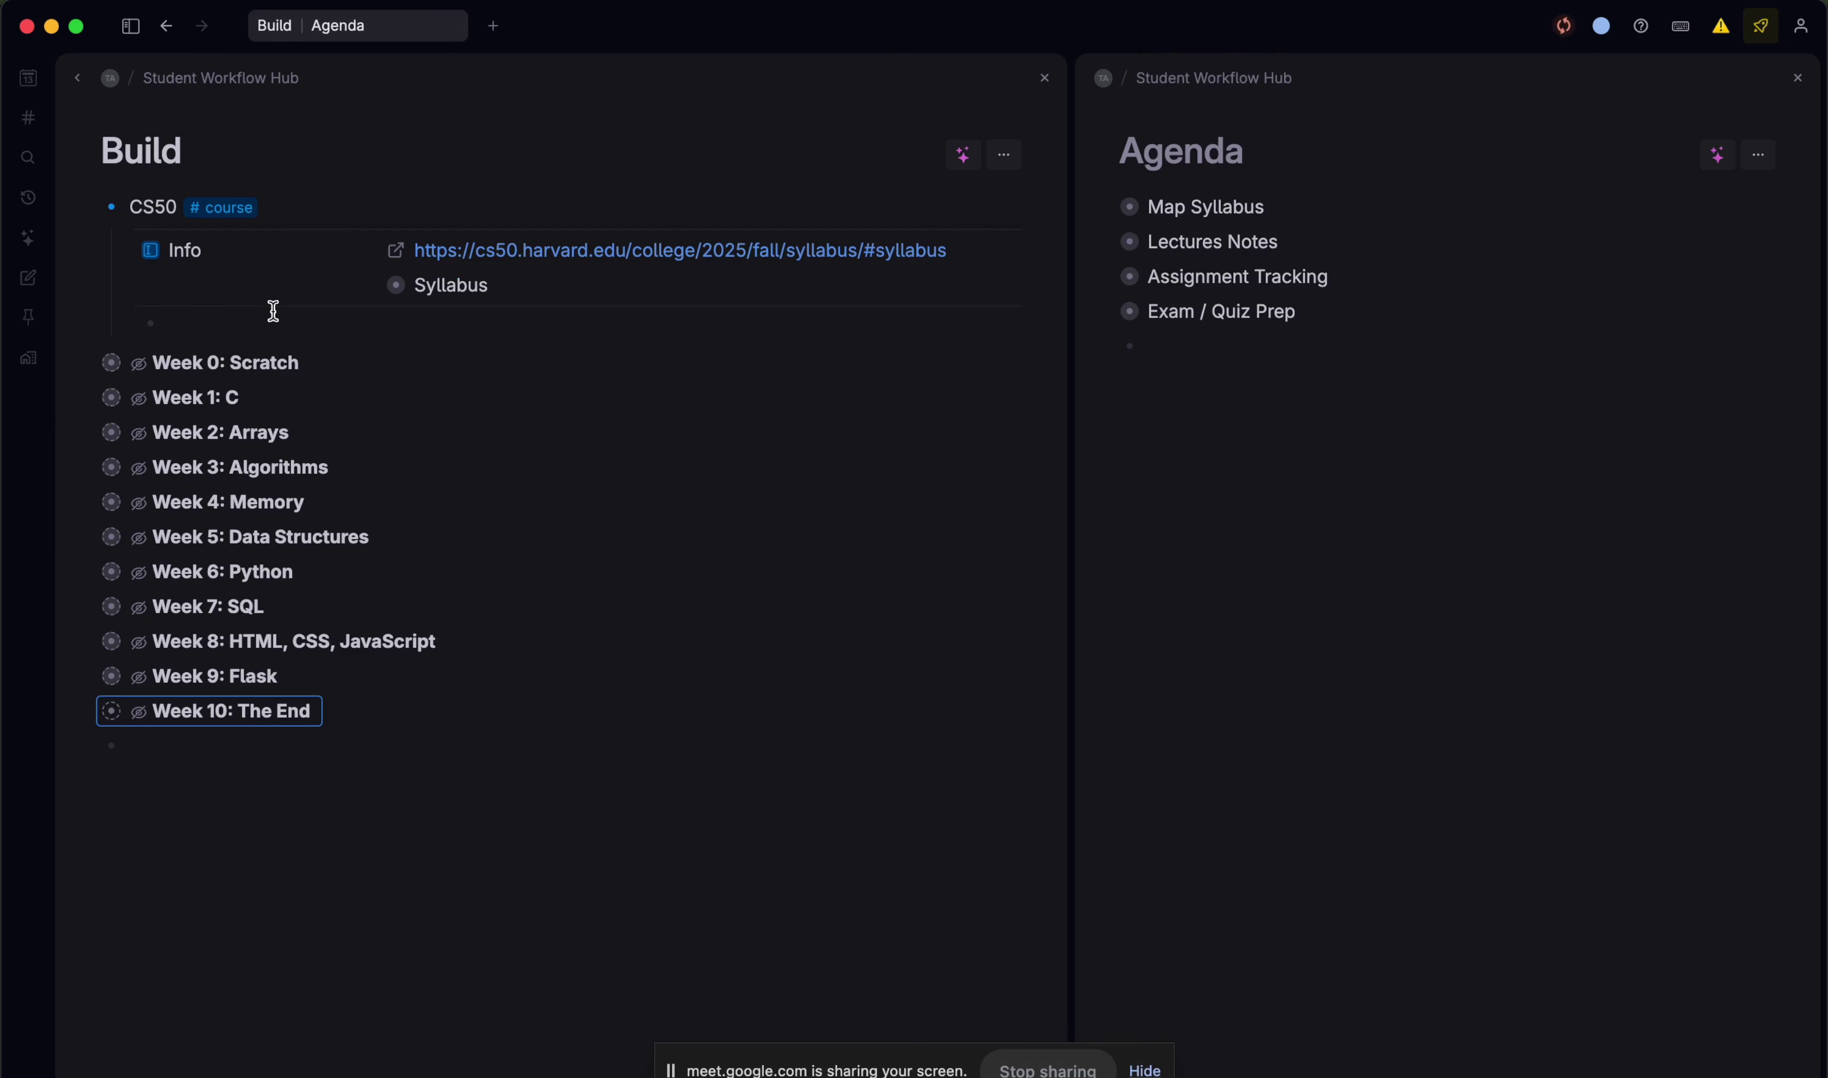
mouse_move(141, 370)
click(86, 362)
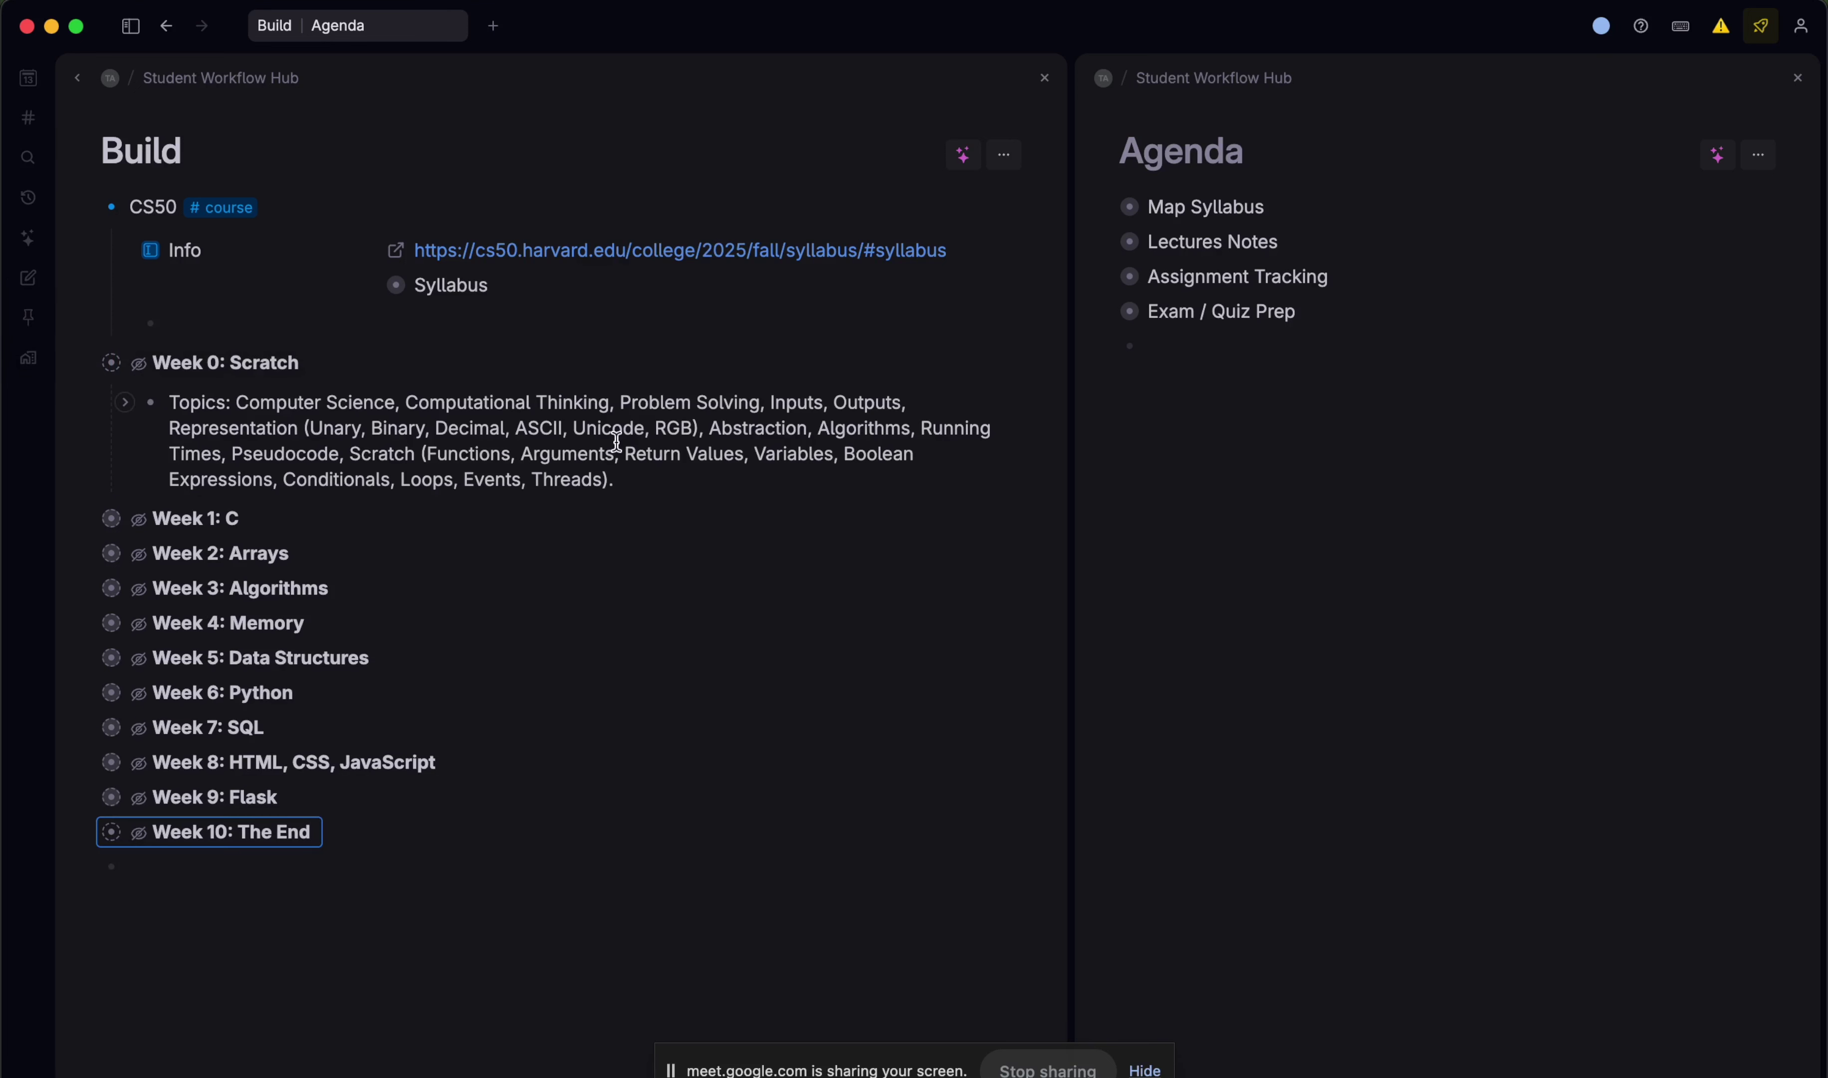
click(669, 429)
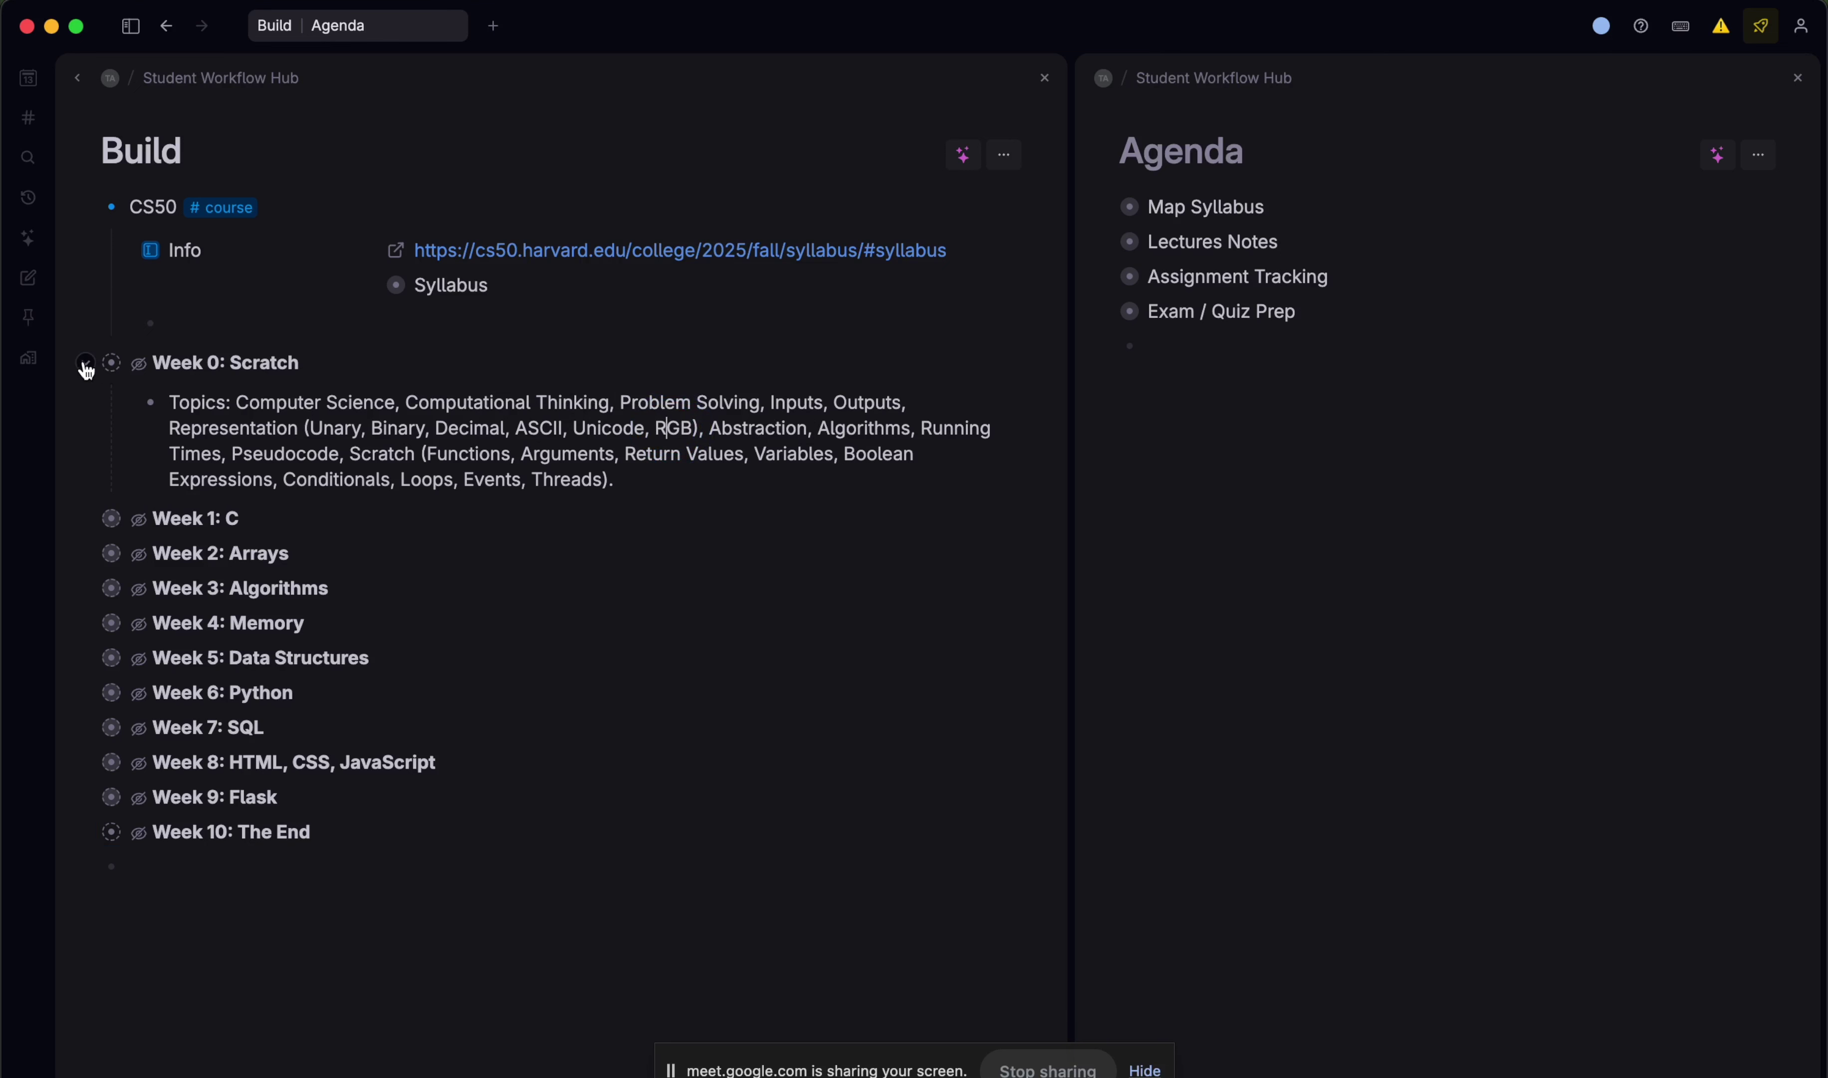
click(86, 363)
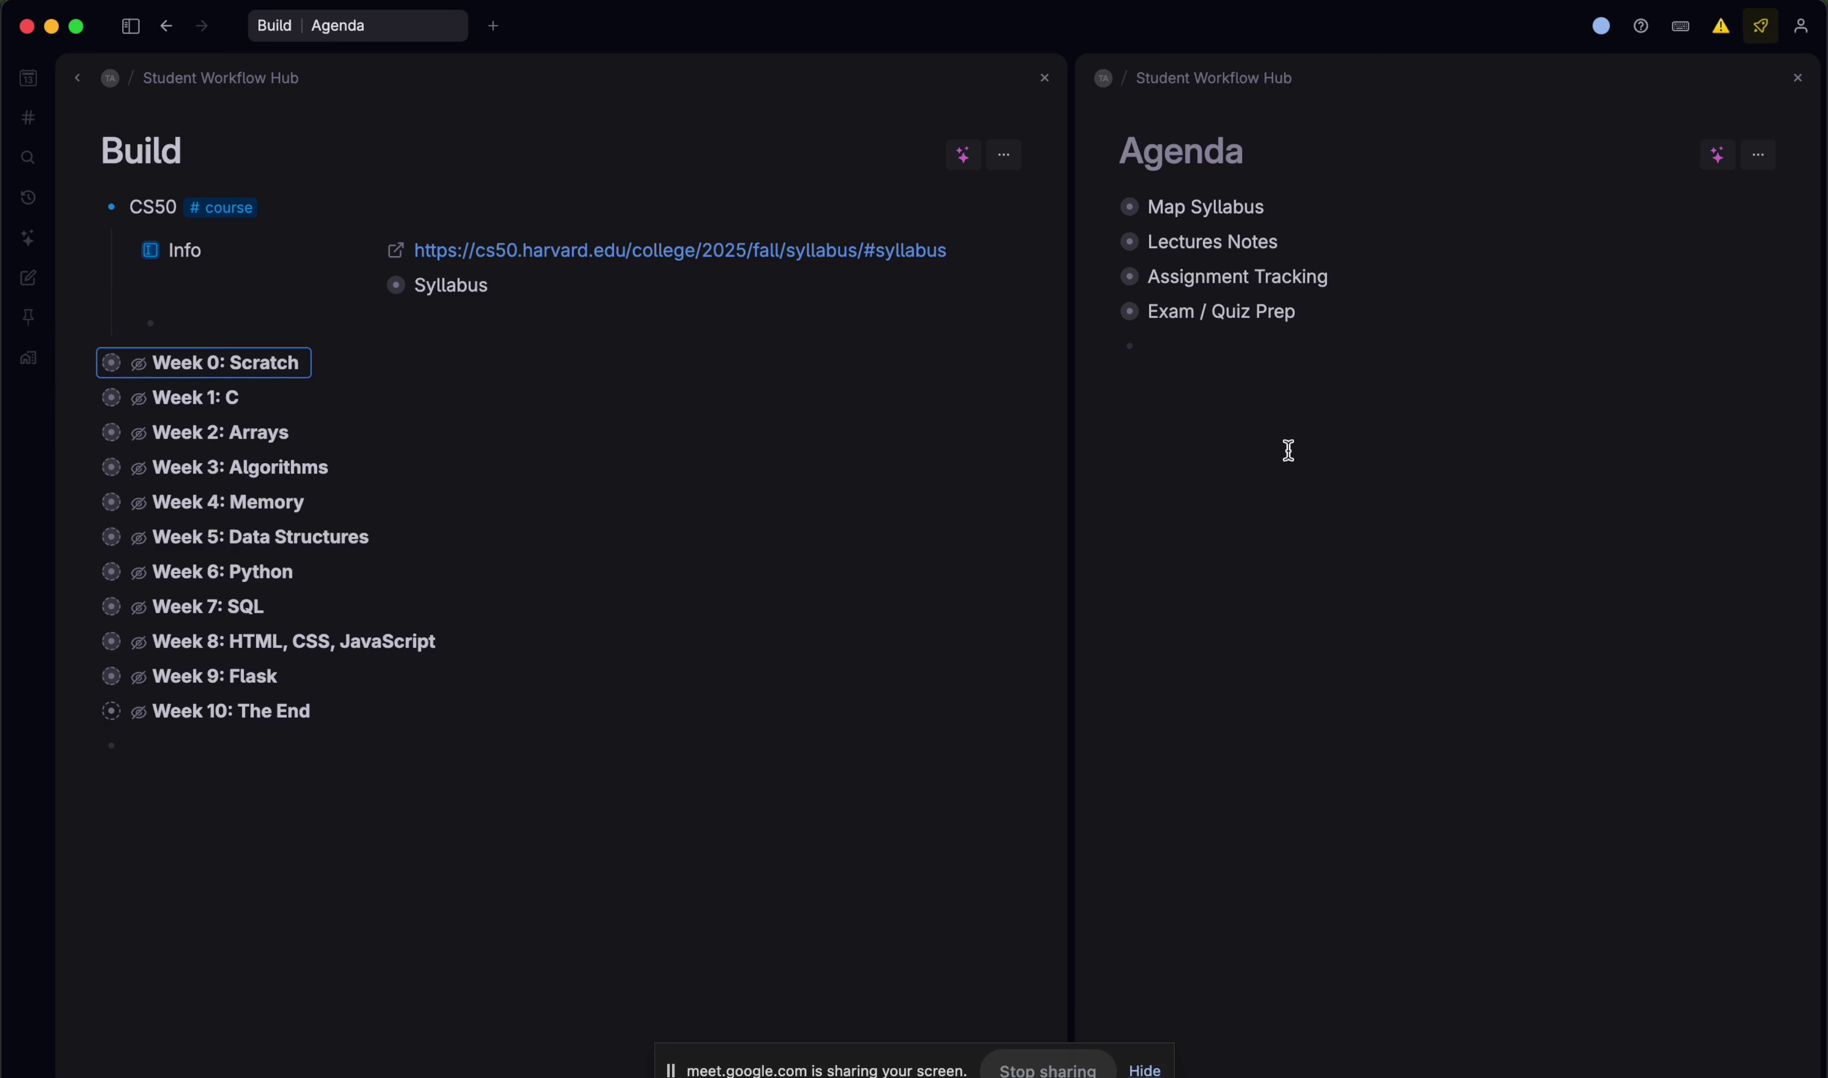
- Add a "List of topics" node at the end of Build and place Week 0 to Week 10 inside it as references
click(178, 758)
text(List of topics)
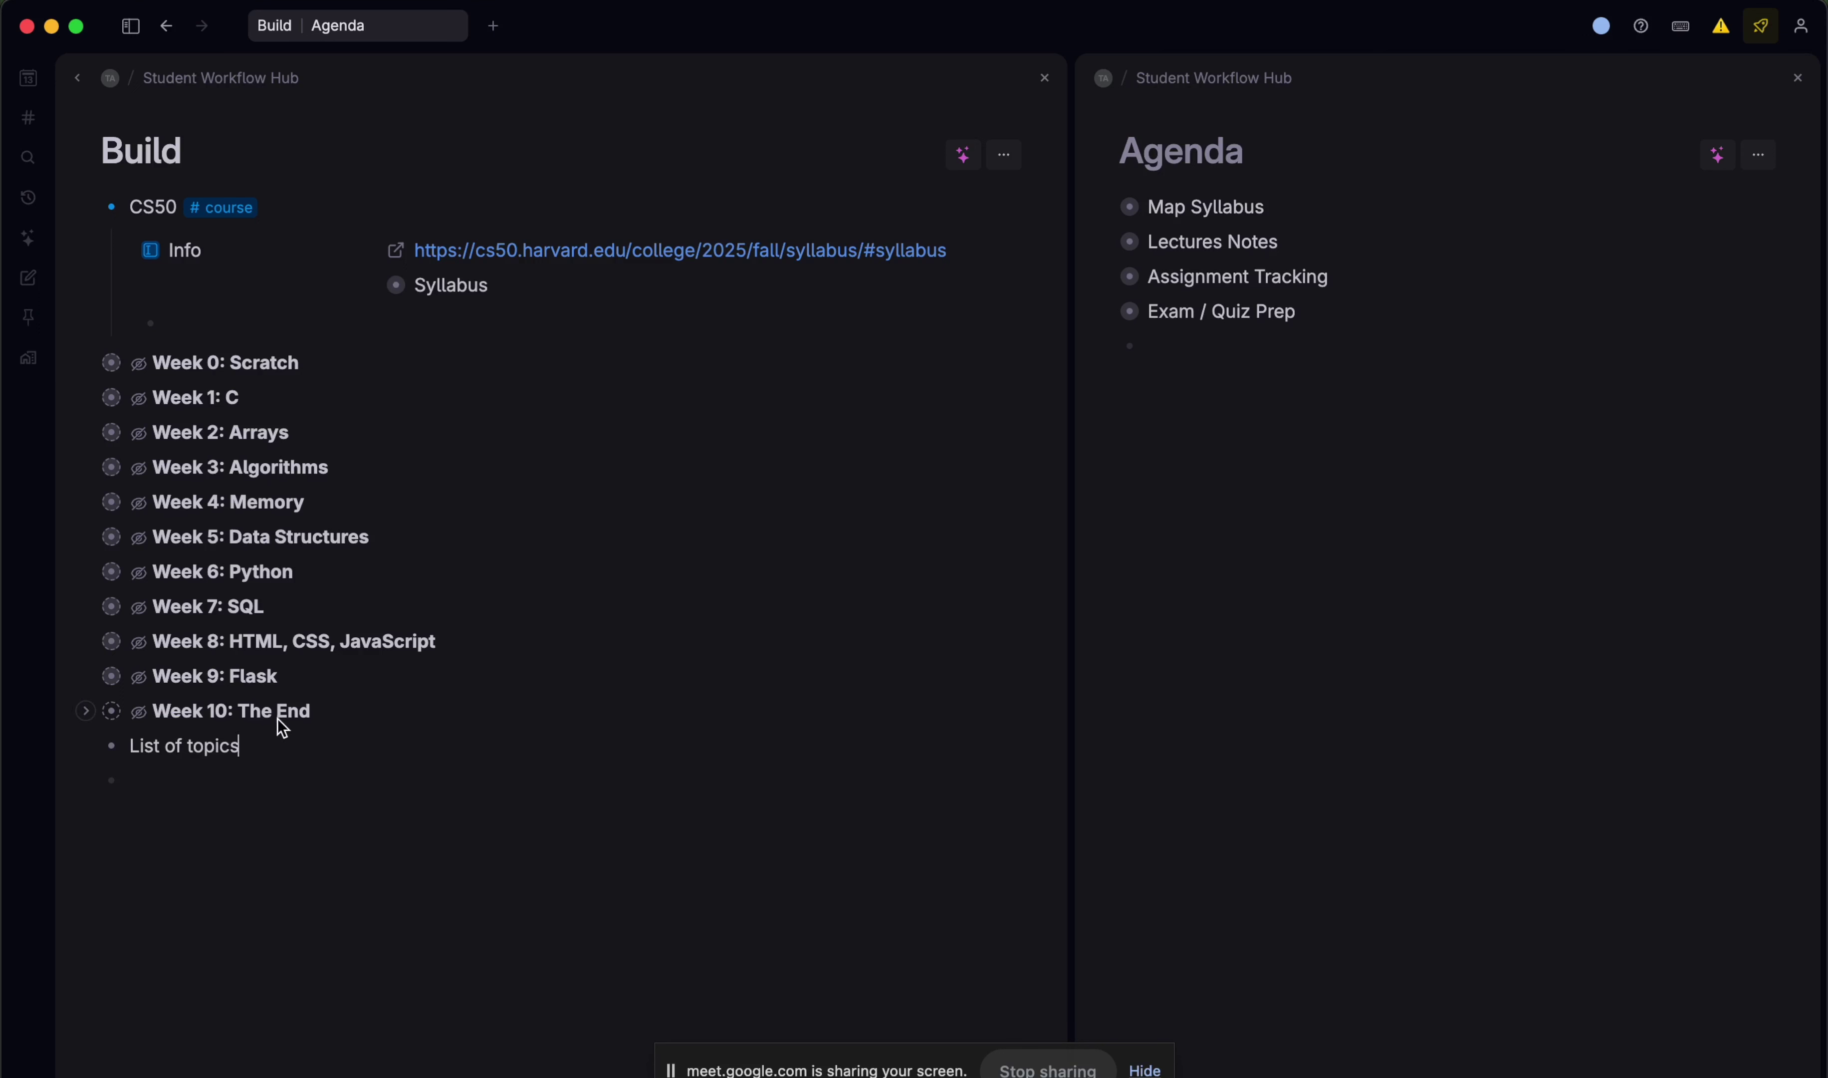
click(322, 713)
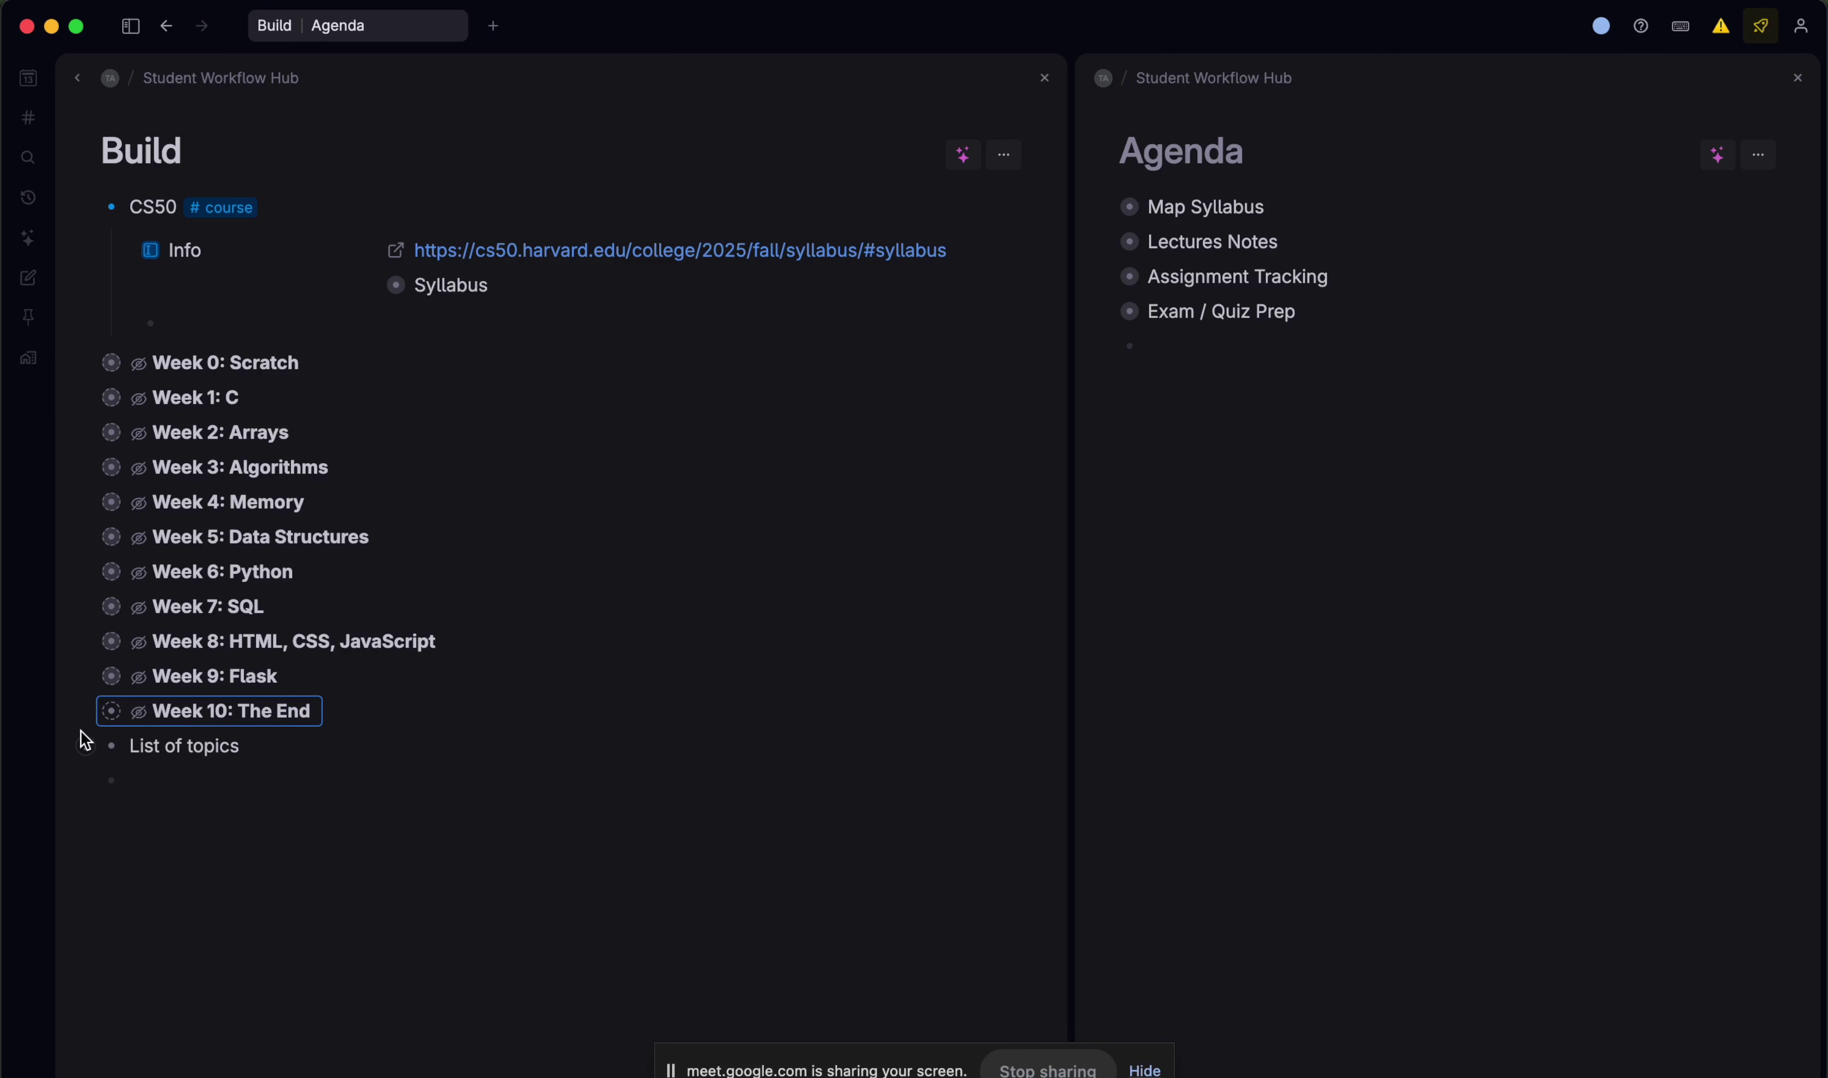
click(87, 749)
scroll(82, 750, down, 1)
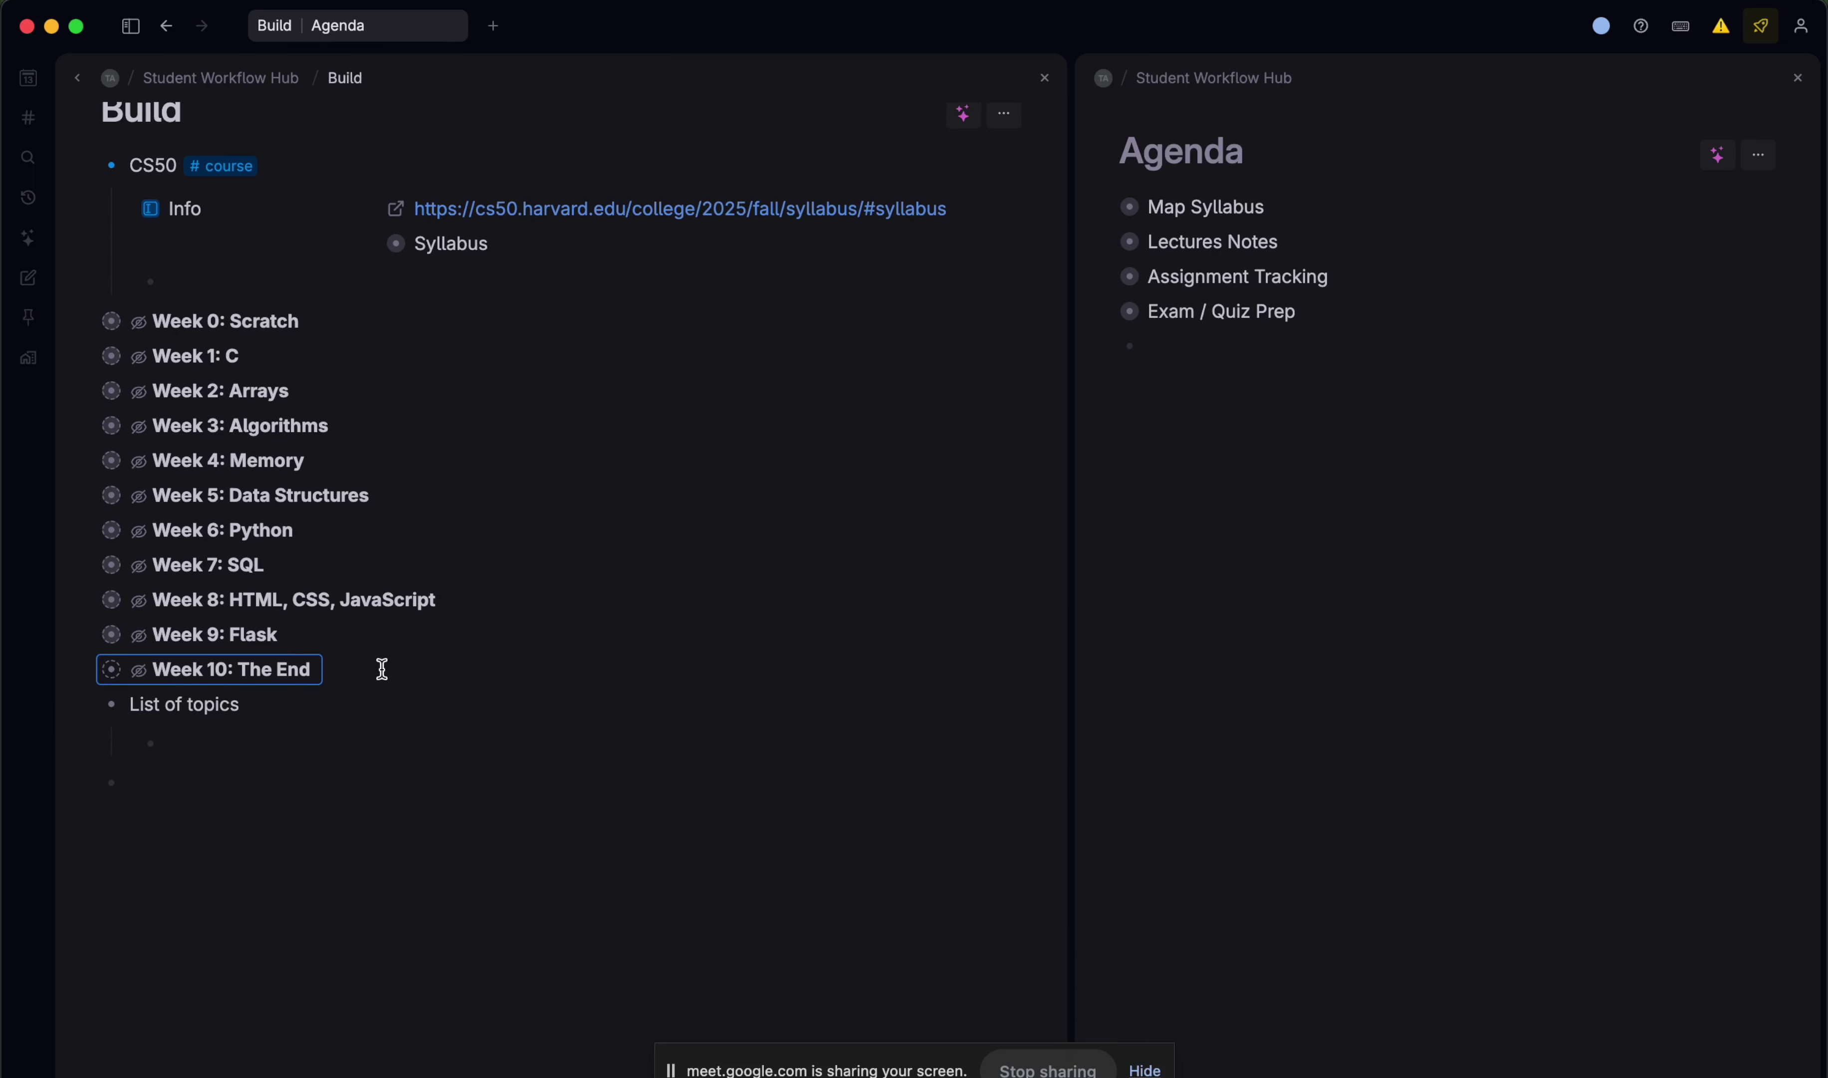
click(395, 652)
drag(395, 653, 216, 736)
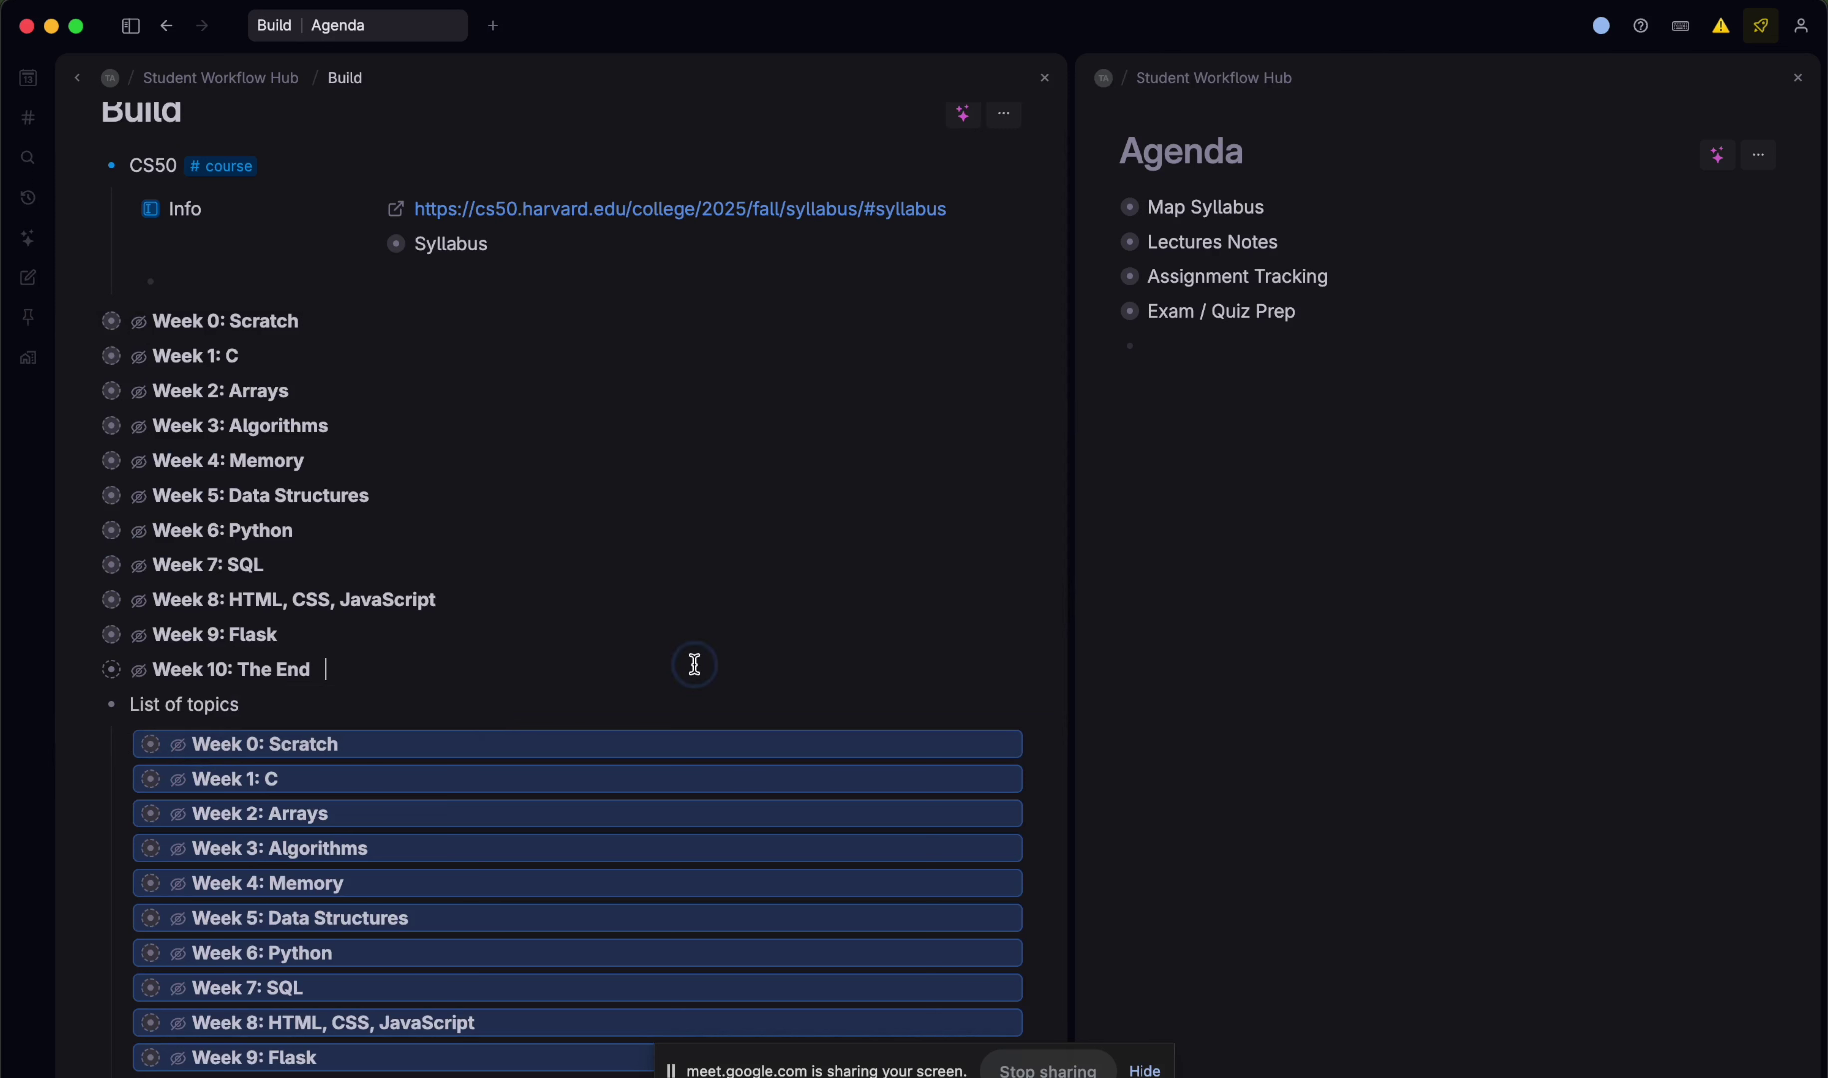
- Rename the "List of topics" node as "List out all of the topics individually"
click(634, 715)
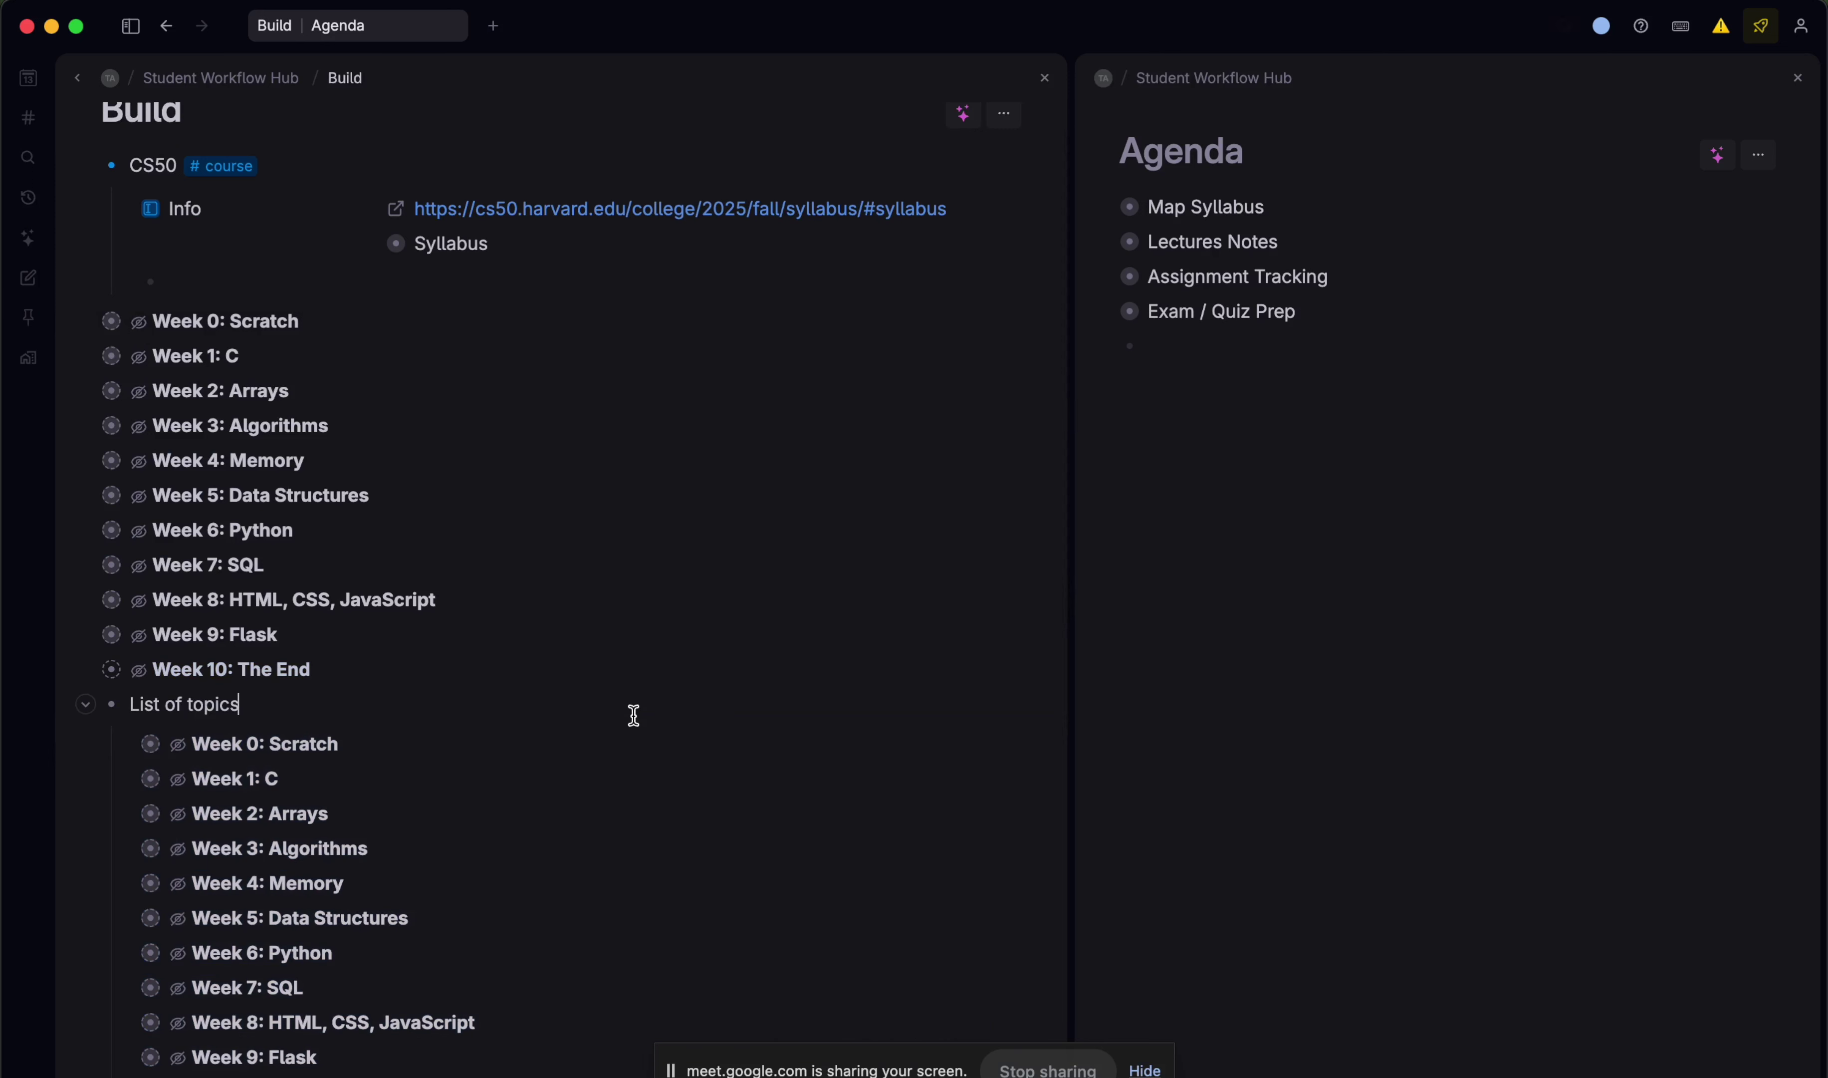
key(BackSpace)
key(BackSpace)
key(BackSpace)
key(BackSpace)
key(BackSpace)
key(BackSpace)
key(BackSpace)
key(BackSpace)
key(BackSpace)
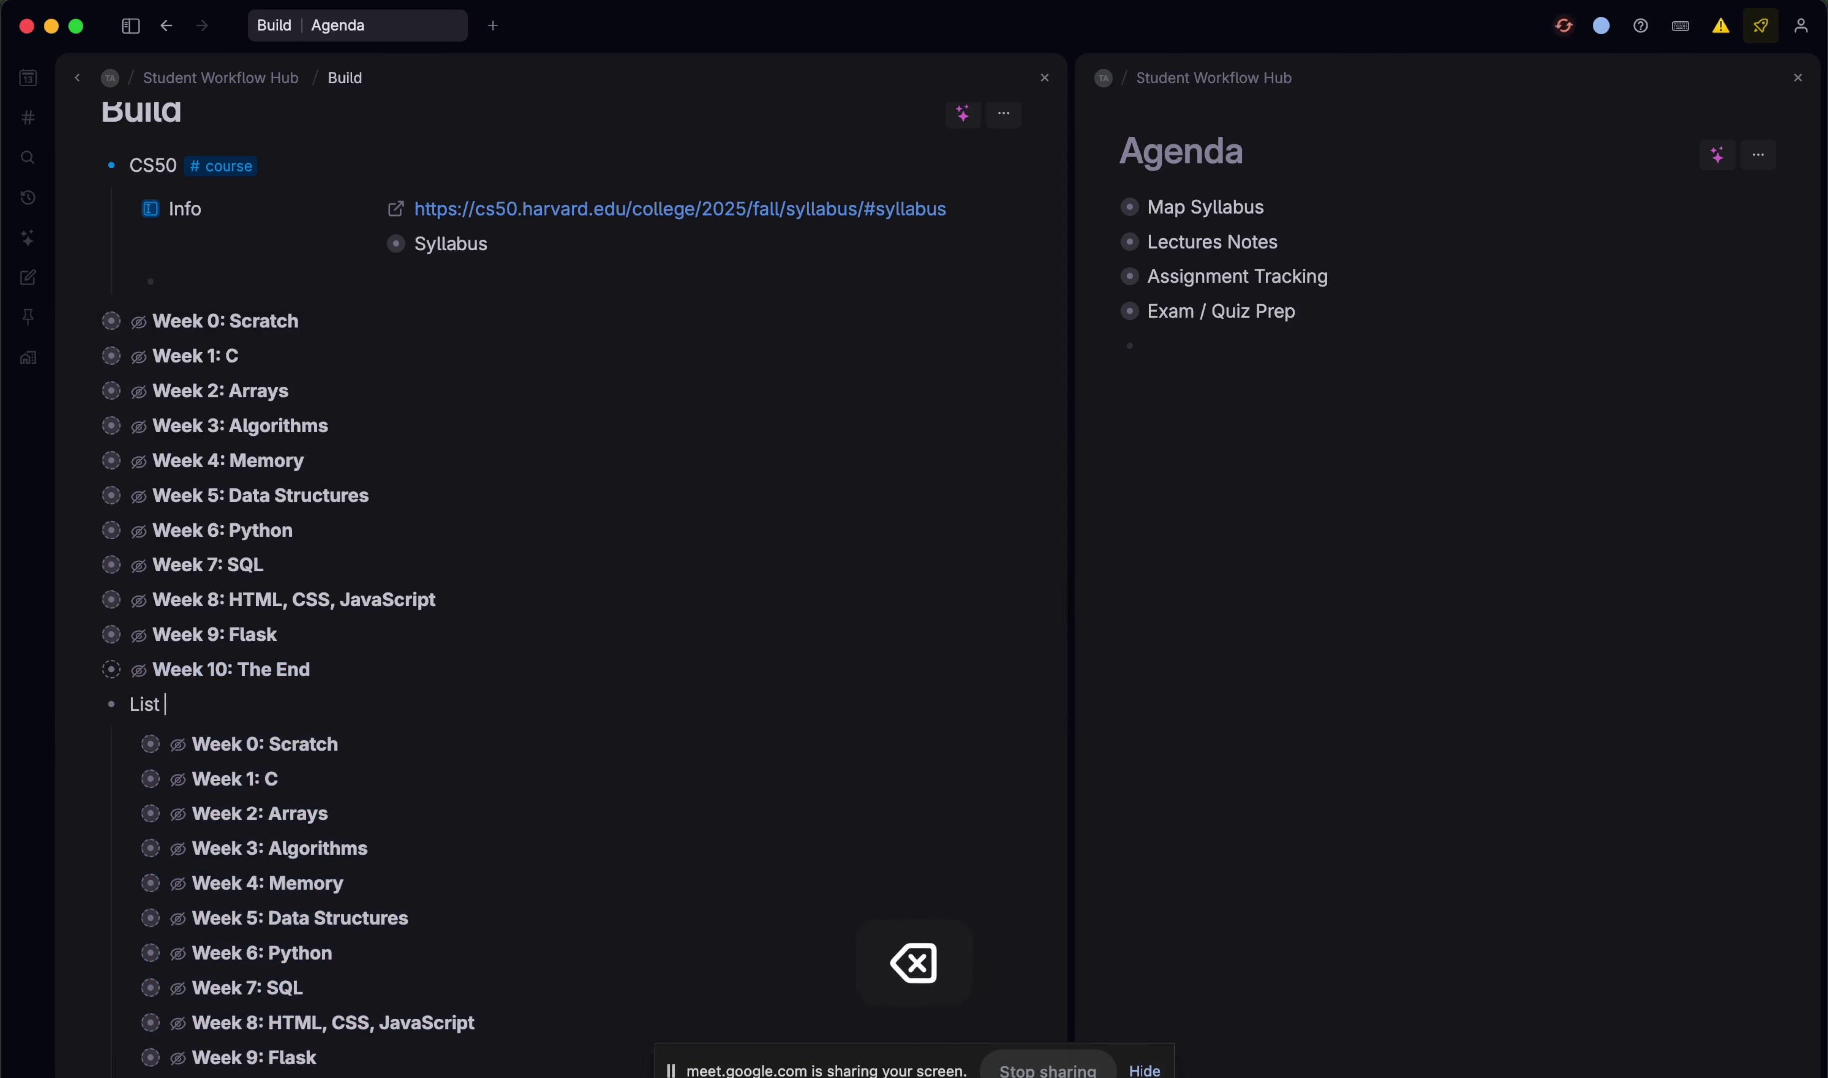
text(out all of the topiics)
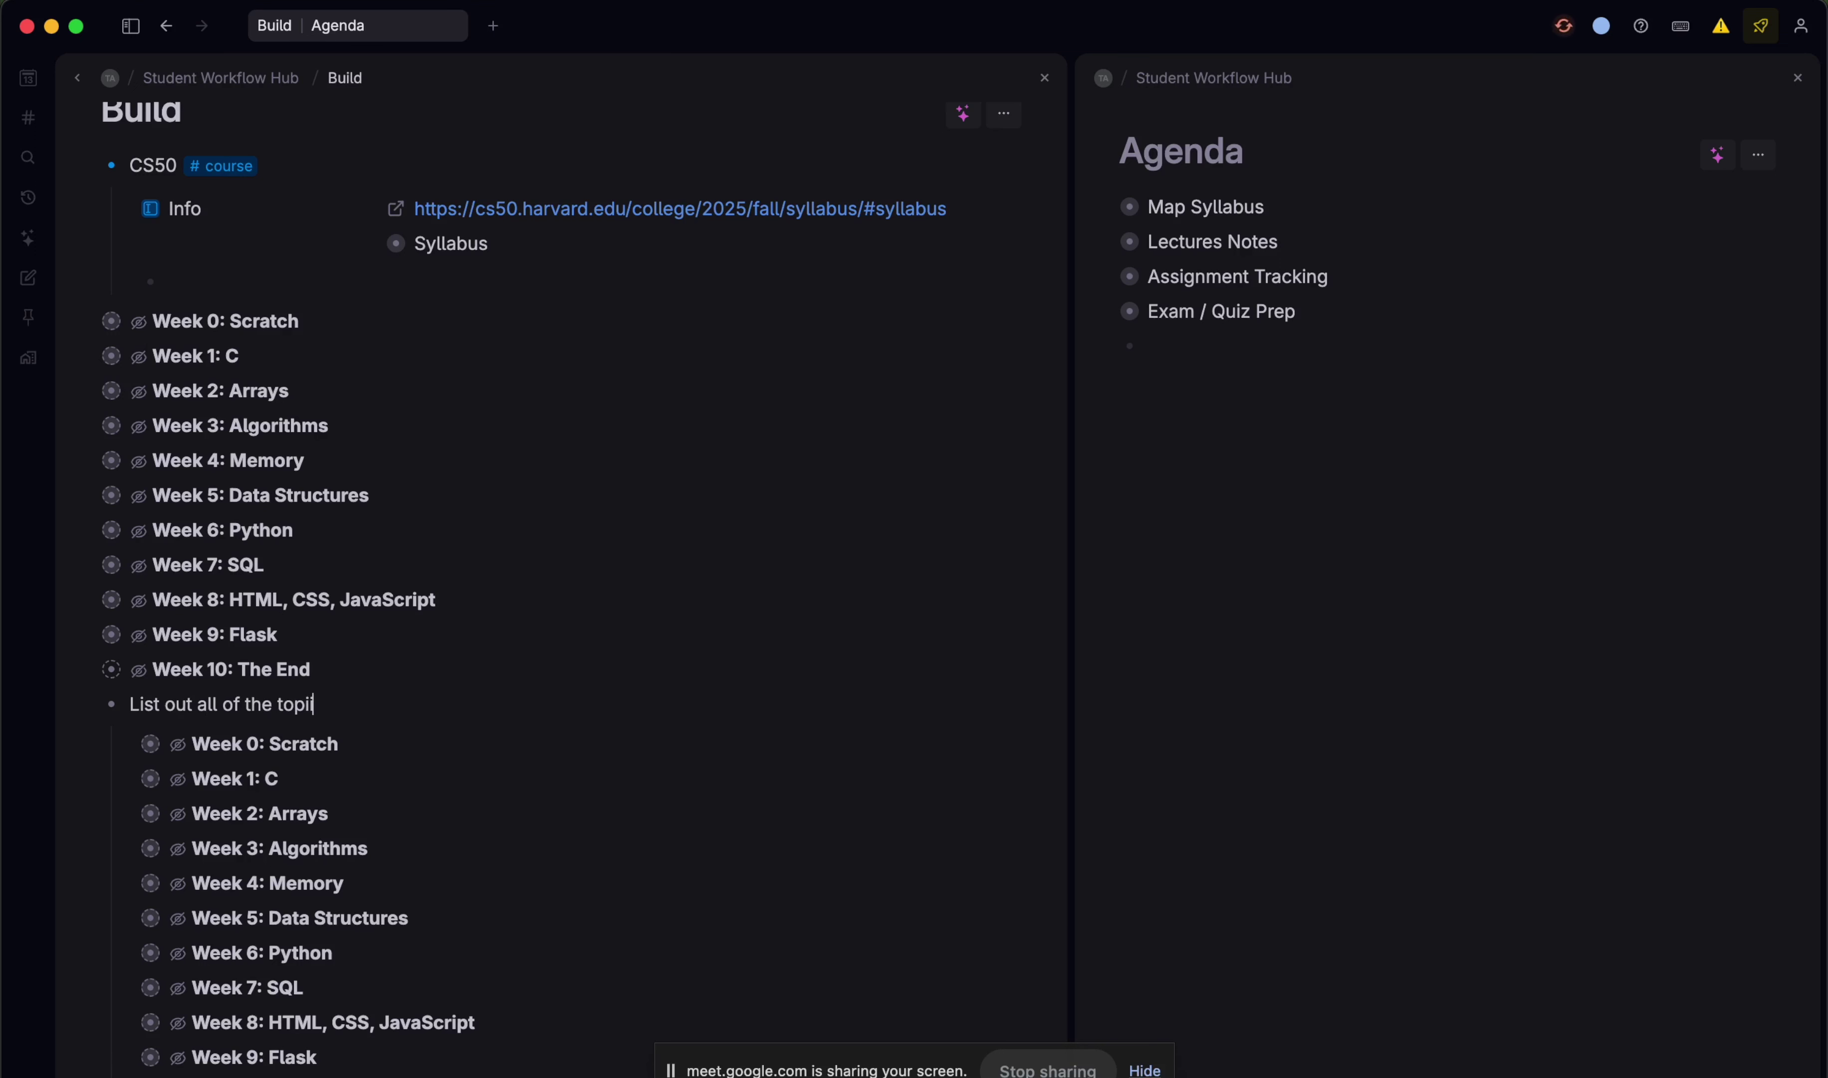
key(BackSpace)
key(BackSpace)
key(BackSpace)
text(cs indiv)
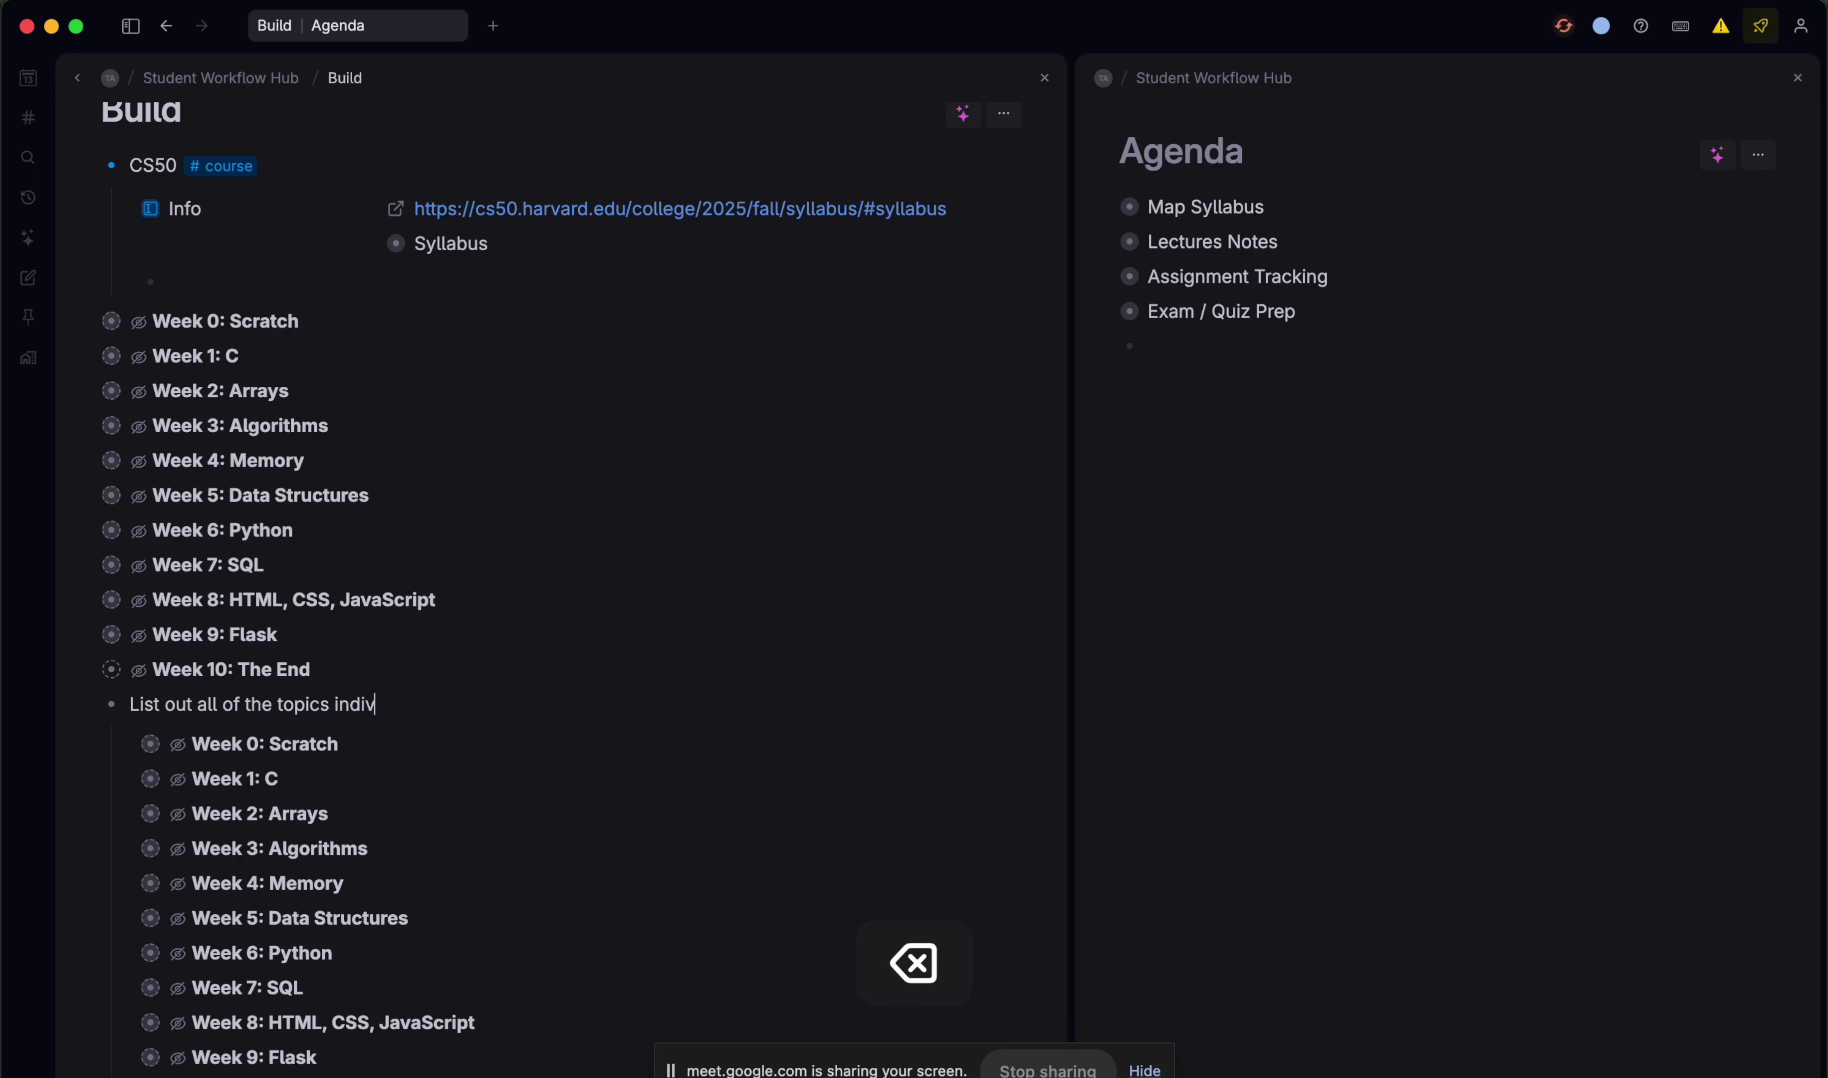
text(idually)
- Run Ask AI on the "List out all of the topics individually" node and look through the generated topics
key(super+k)
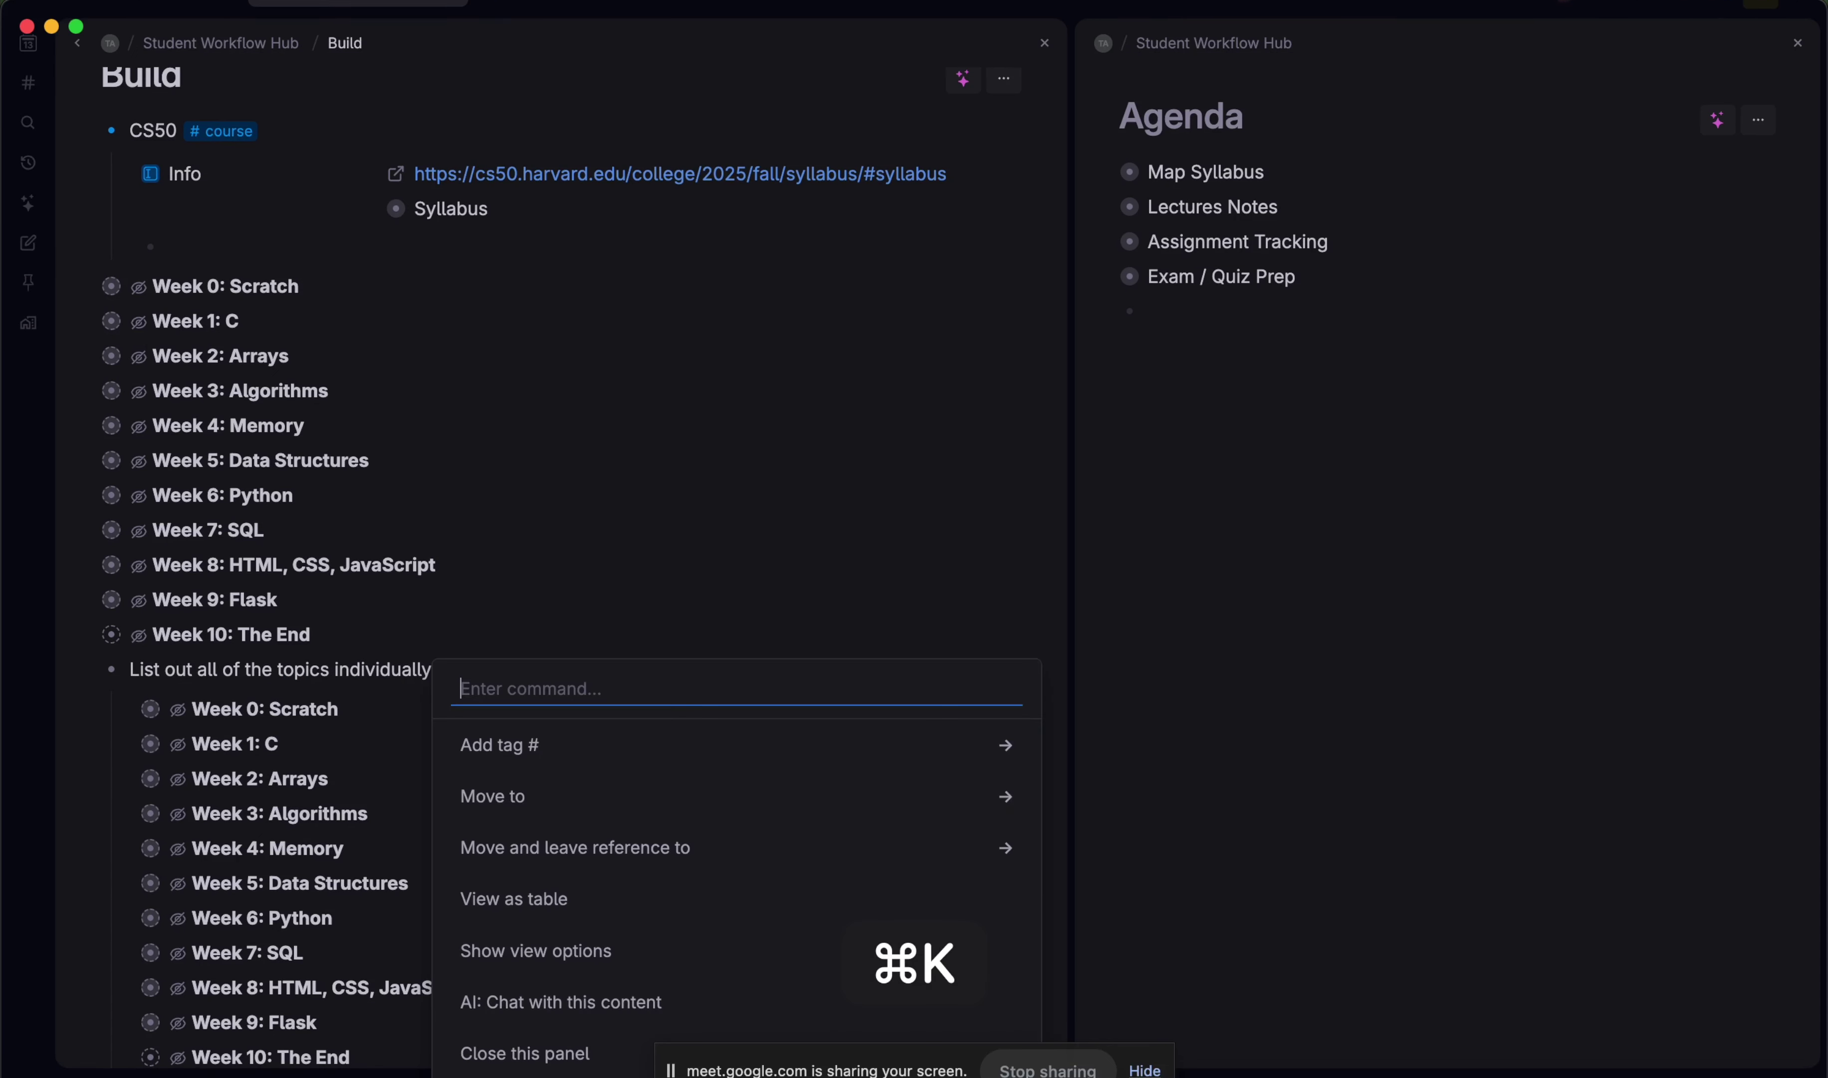
text(ask)
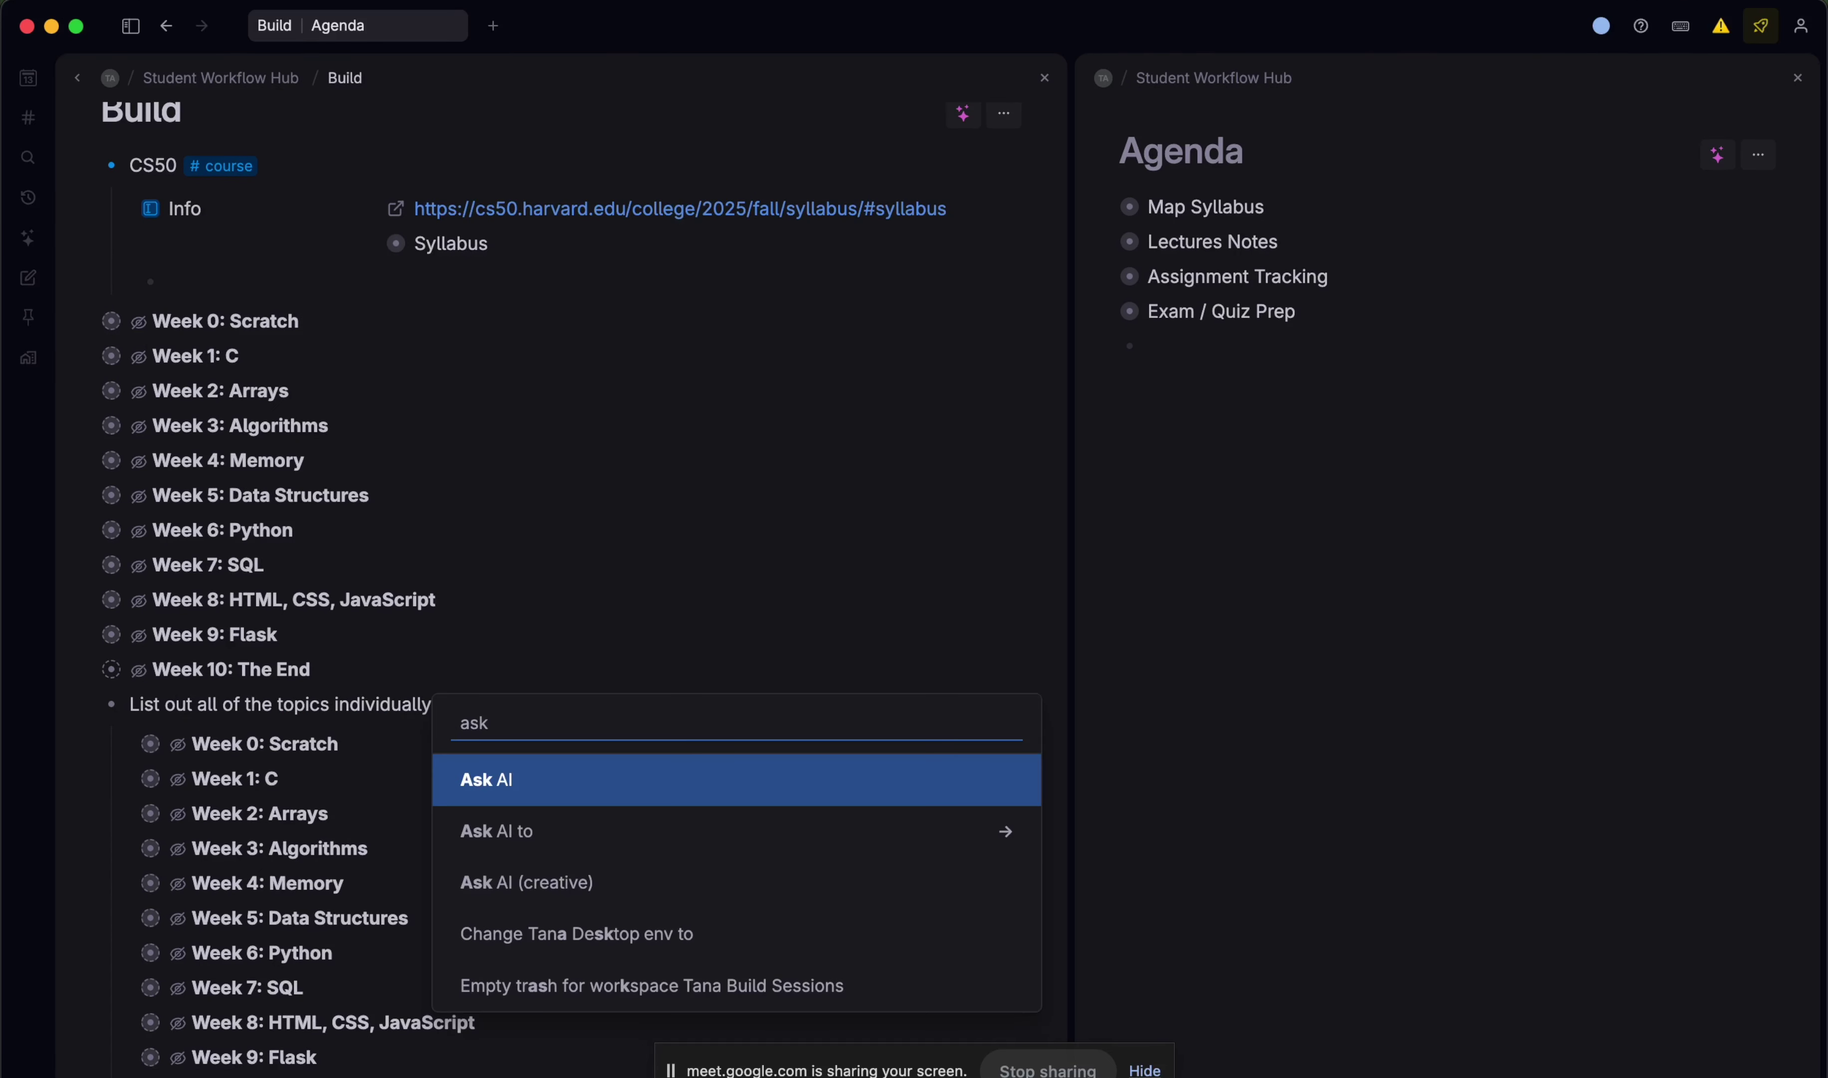
key(Return)
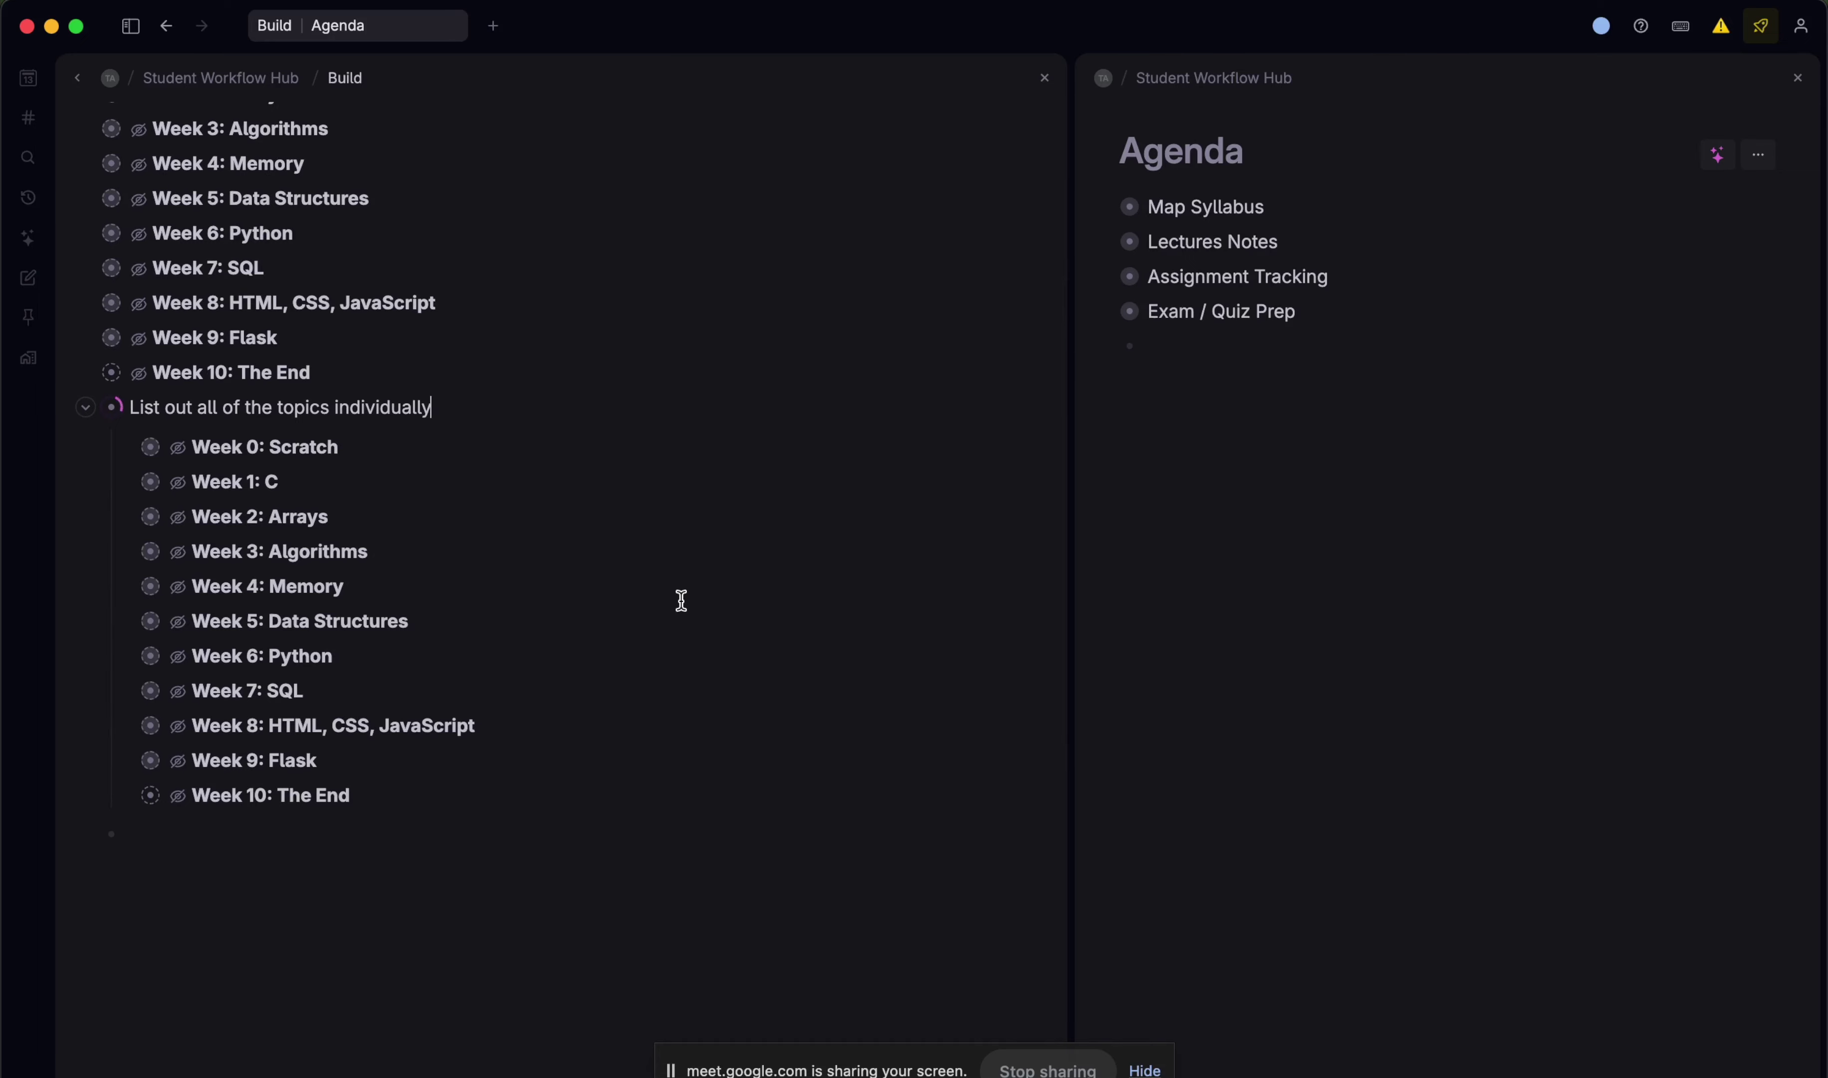
scroll(681, 600, down, 15)
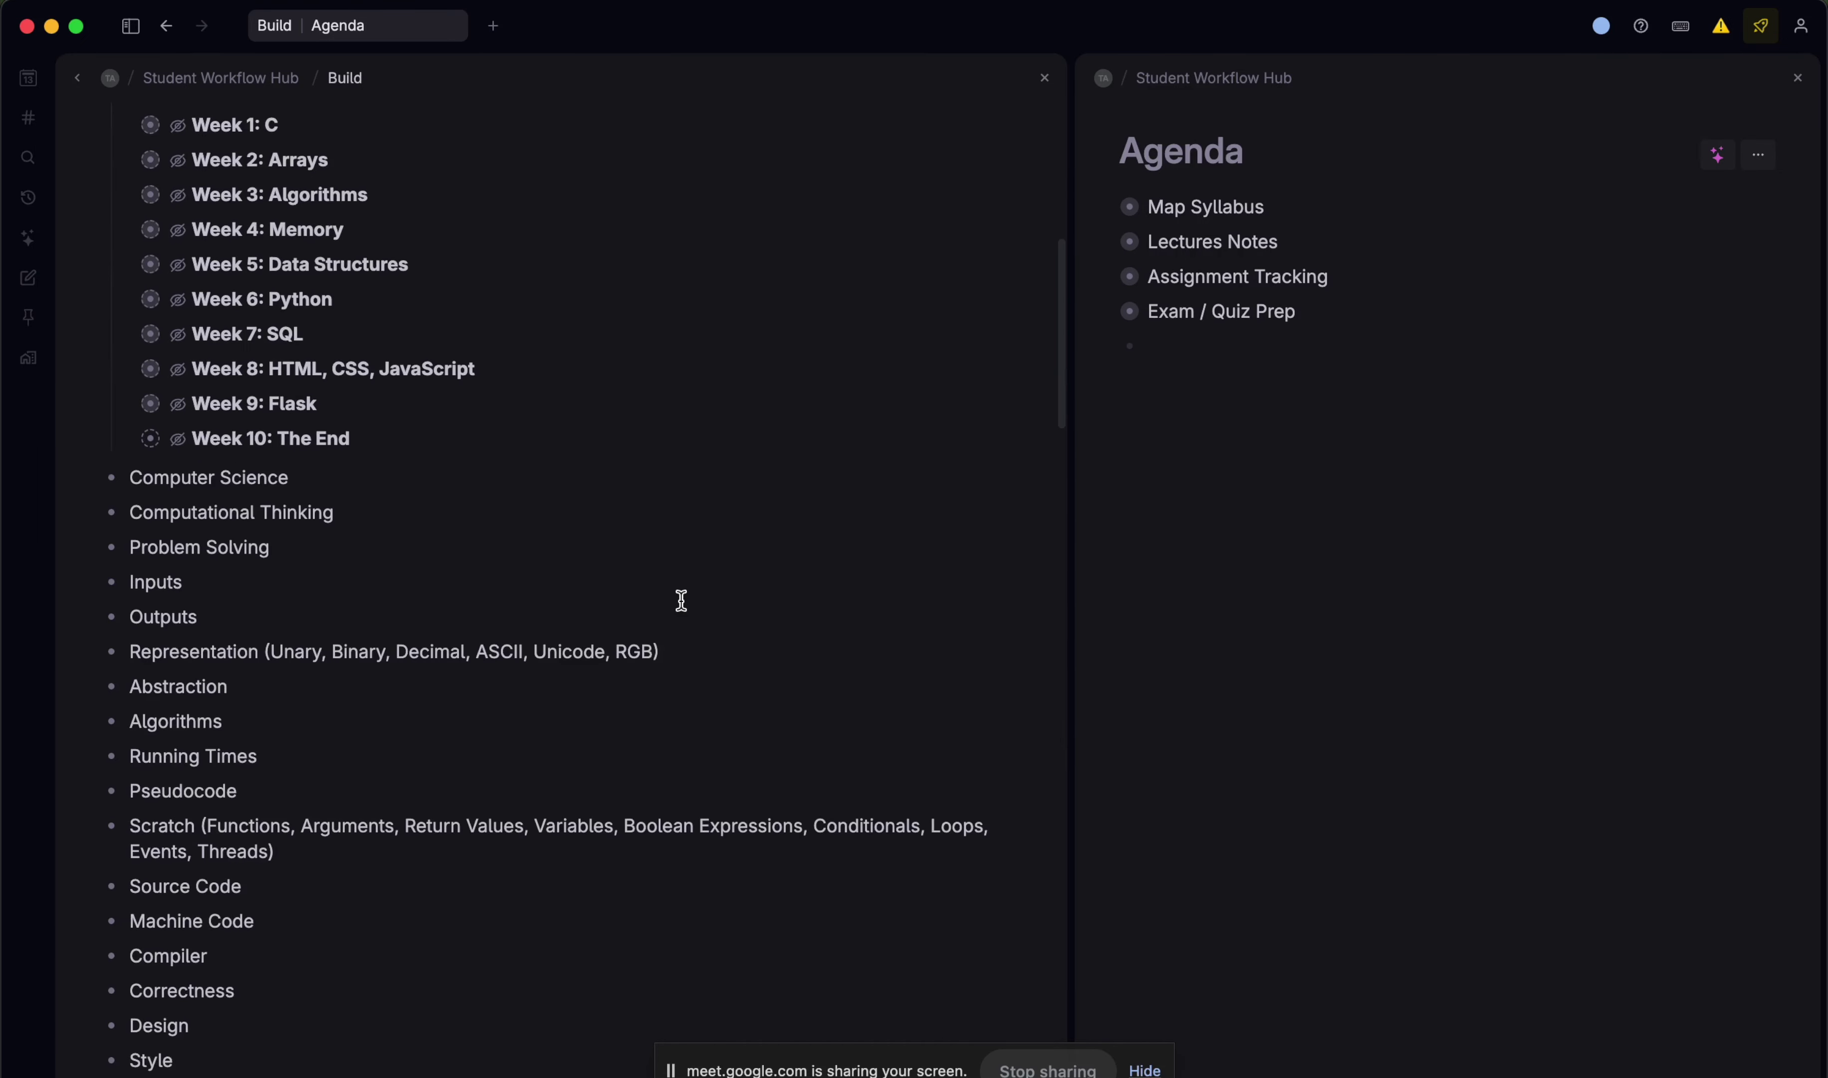
scroll(681, 600, down, 20)
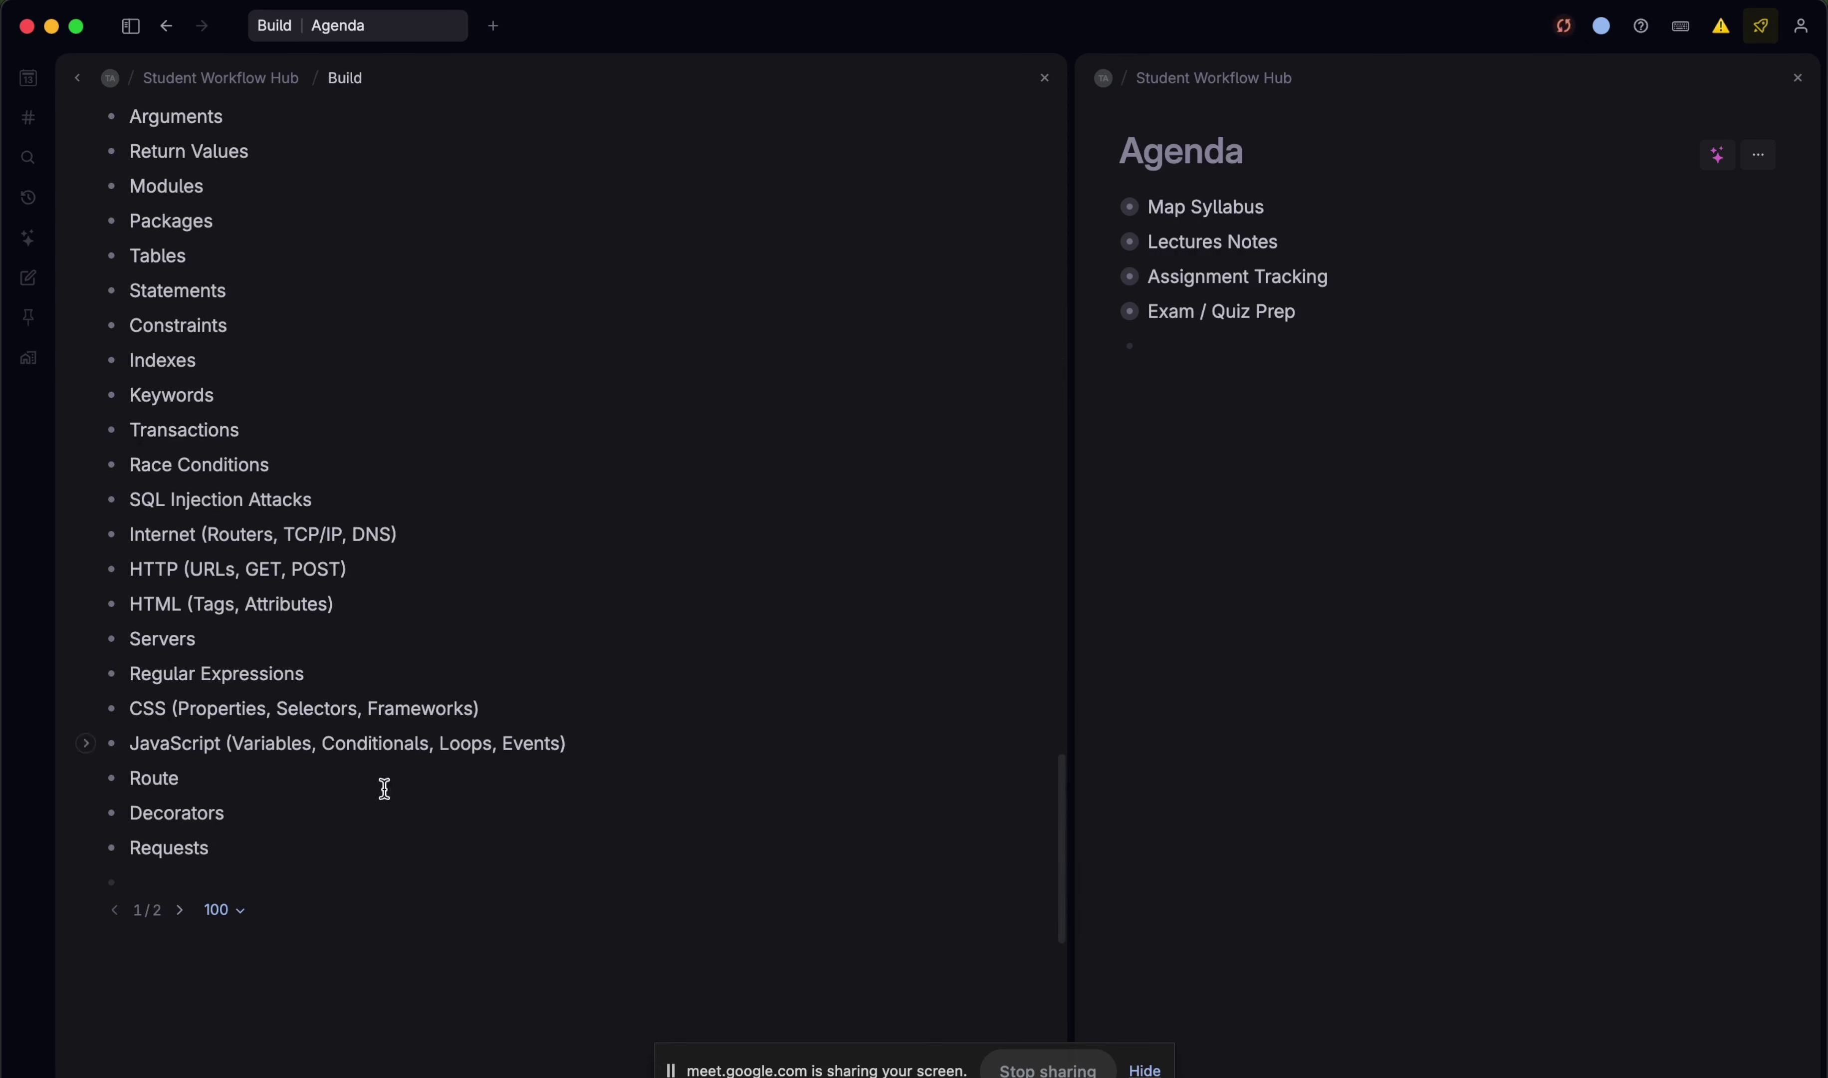
click(179, 909)
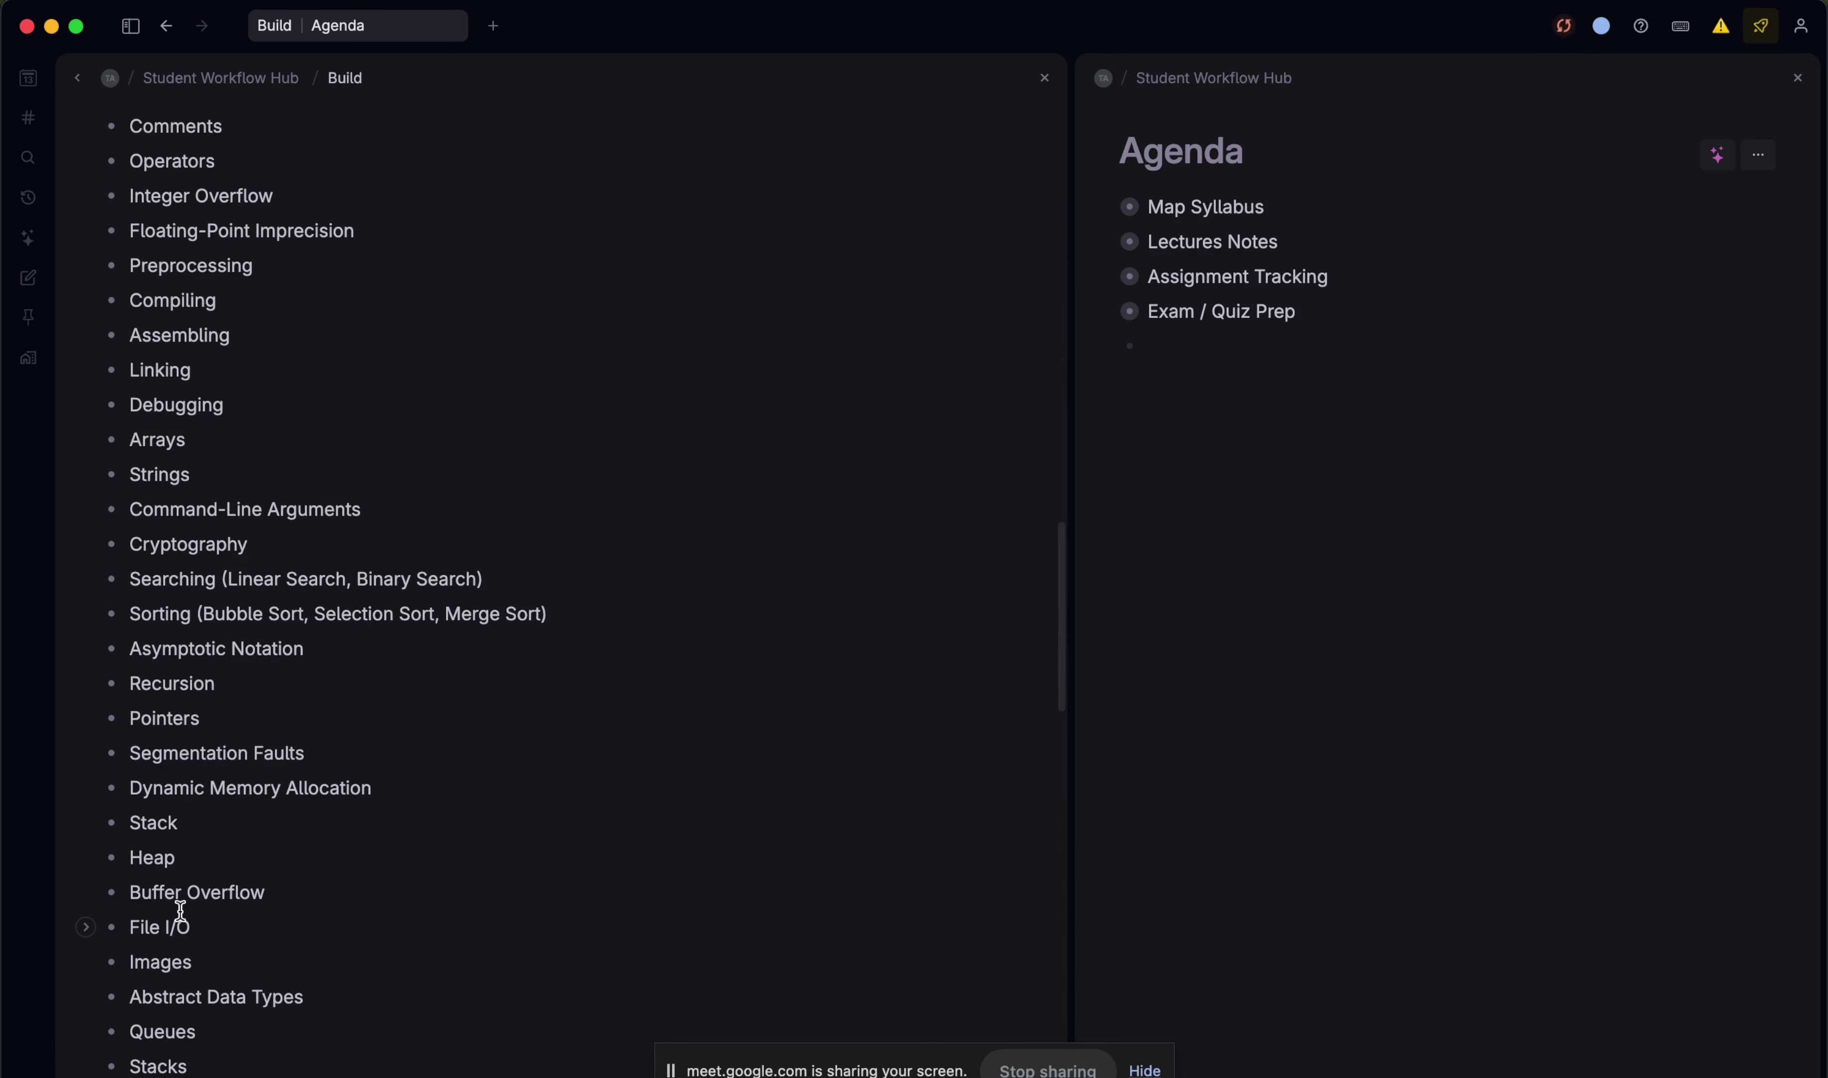
scroll(180, 909, up, 20)
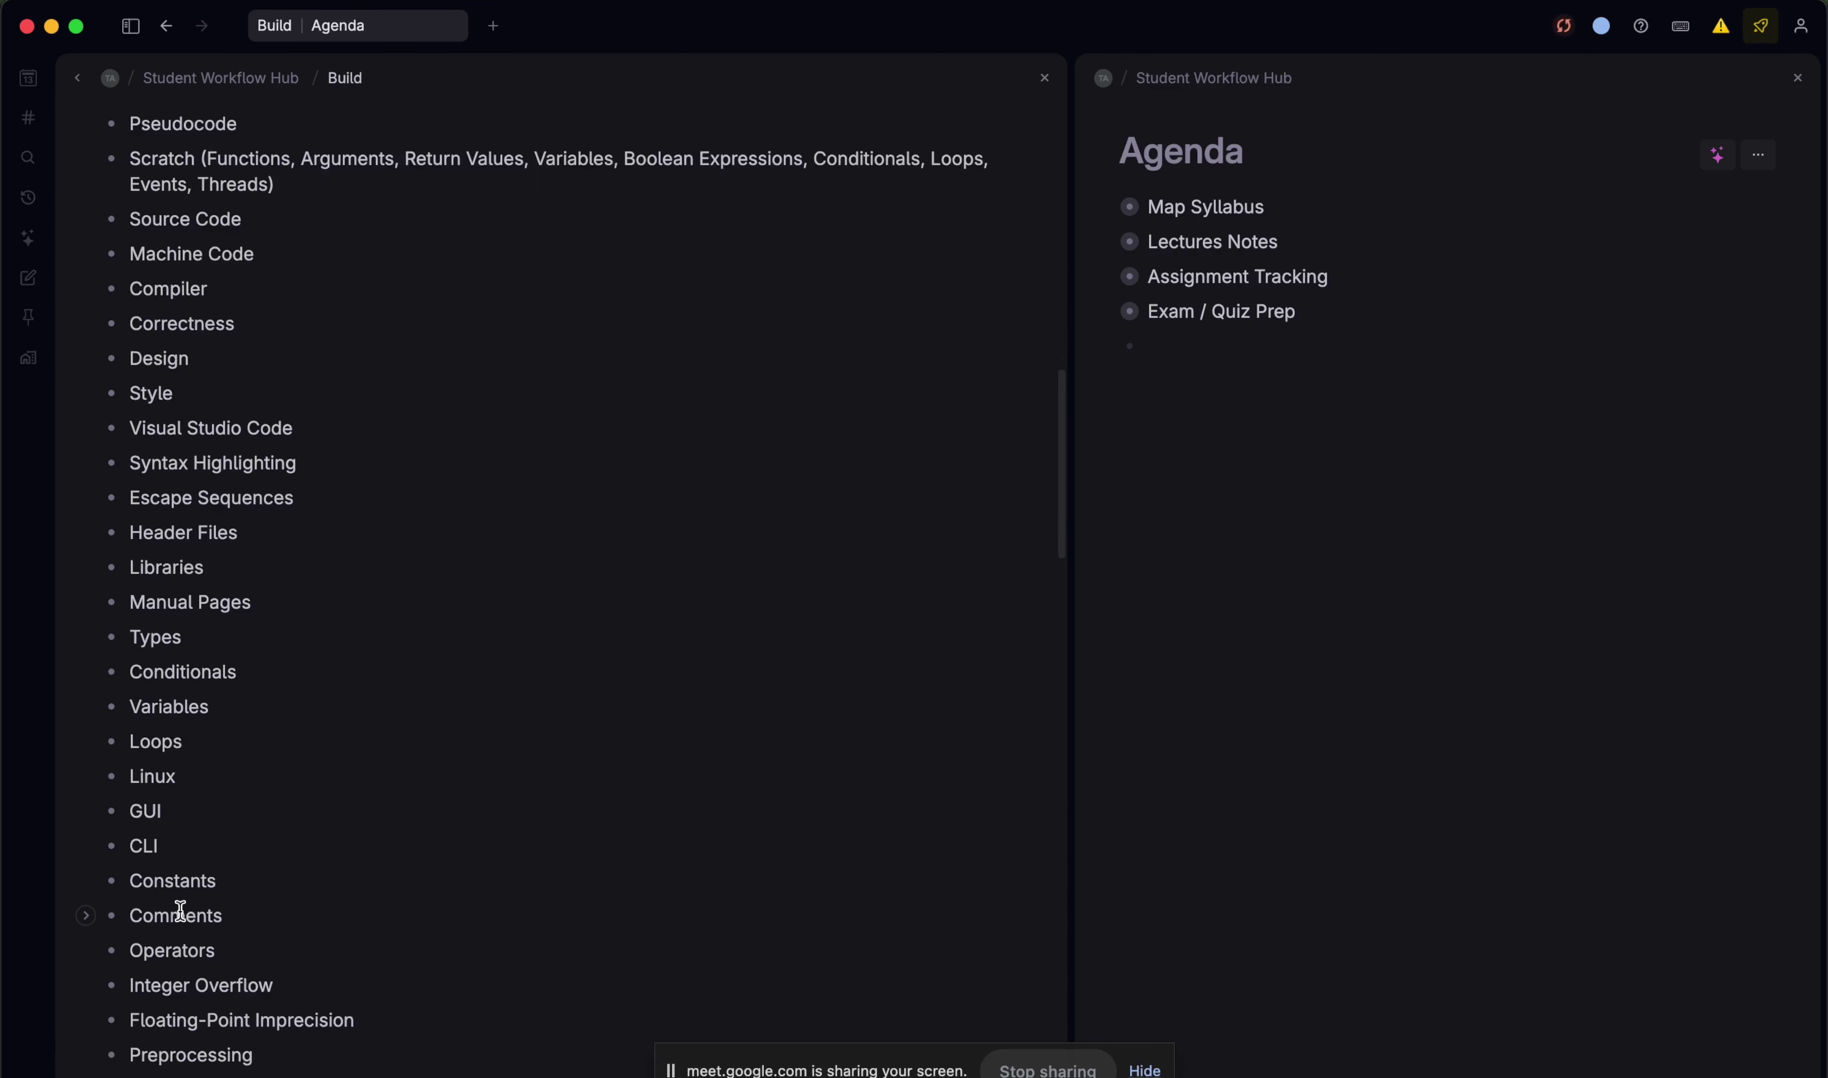
- Insert a node named "List Of Topics" directly above Computer Science, at the same level as the generated topics
click(403, 562)
key(Return)
key(shift+Tab)
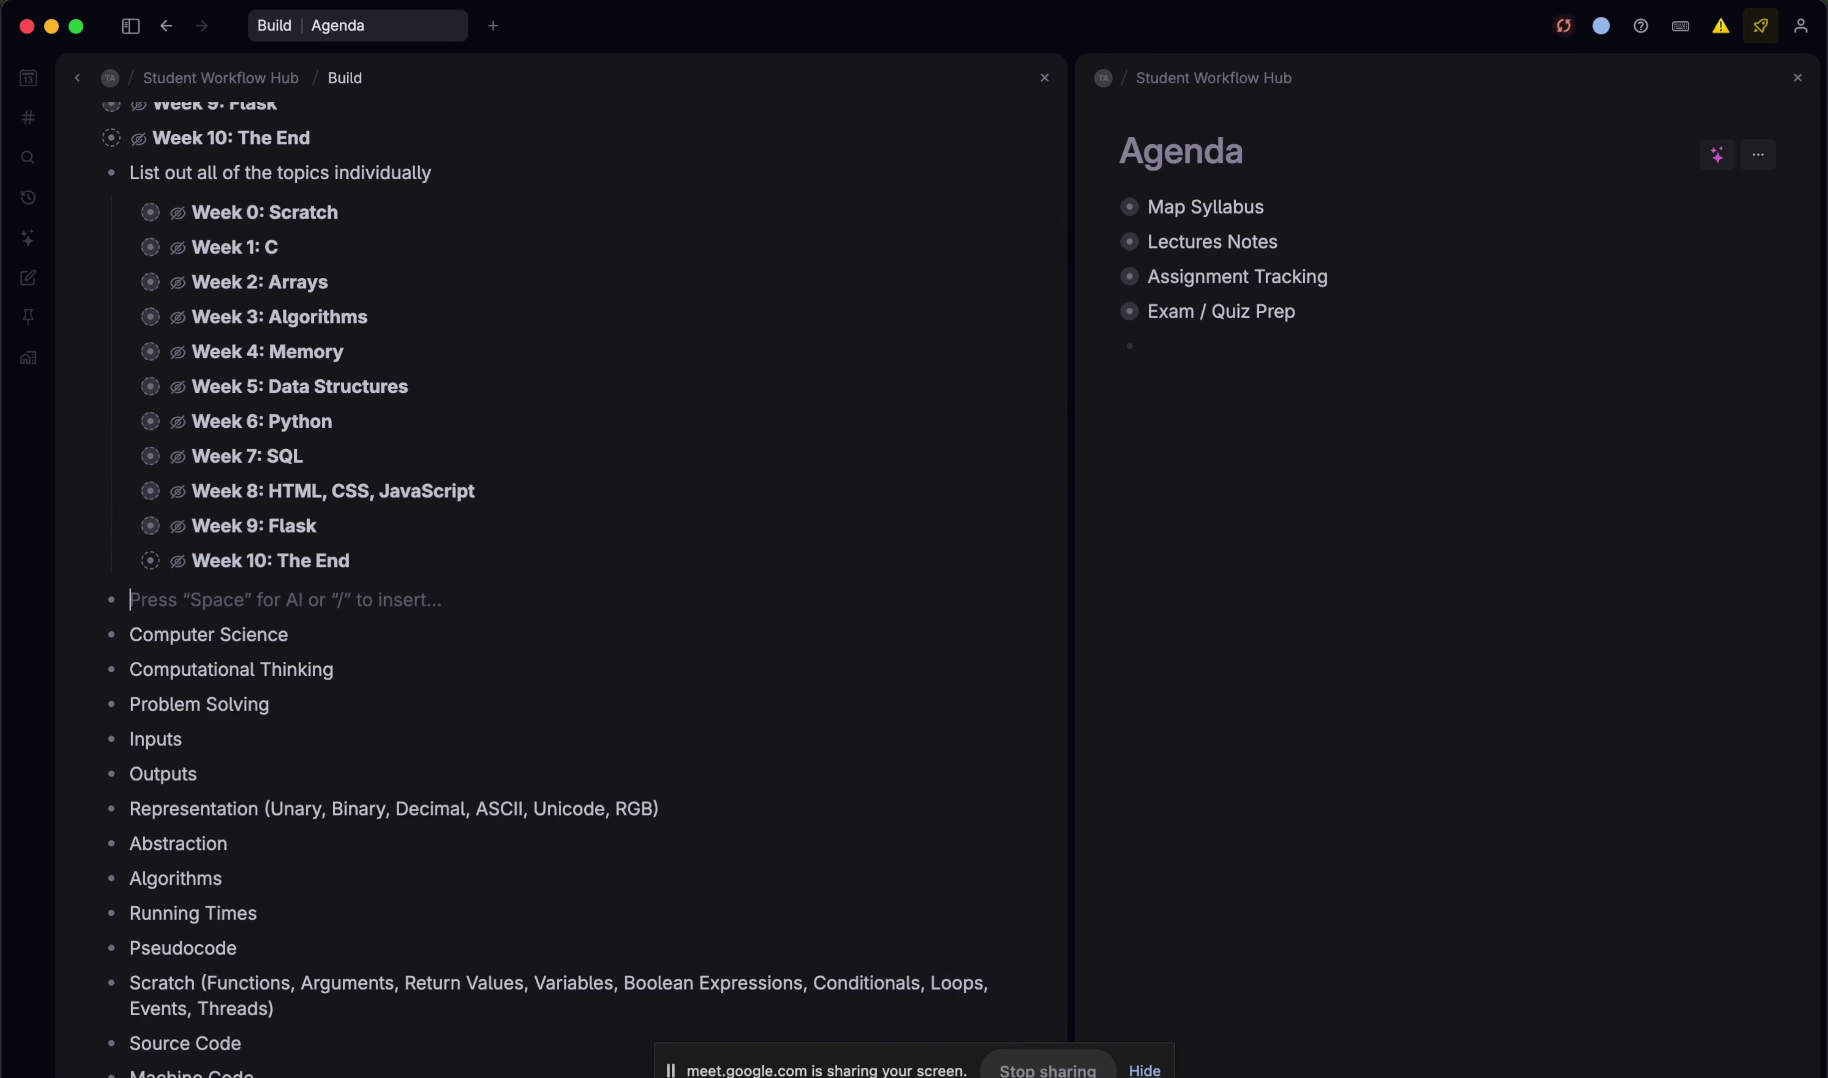
text(List Of Topics)
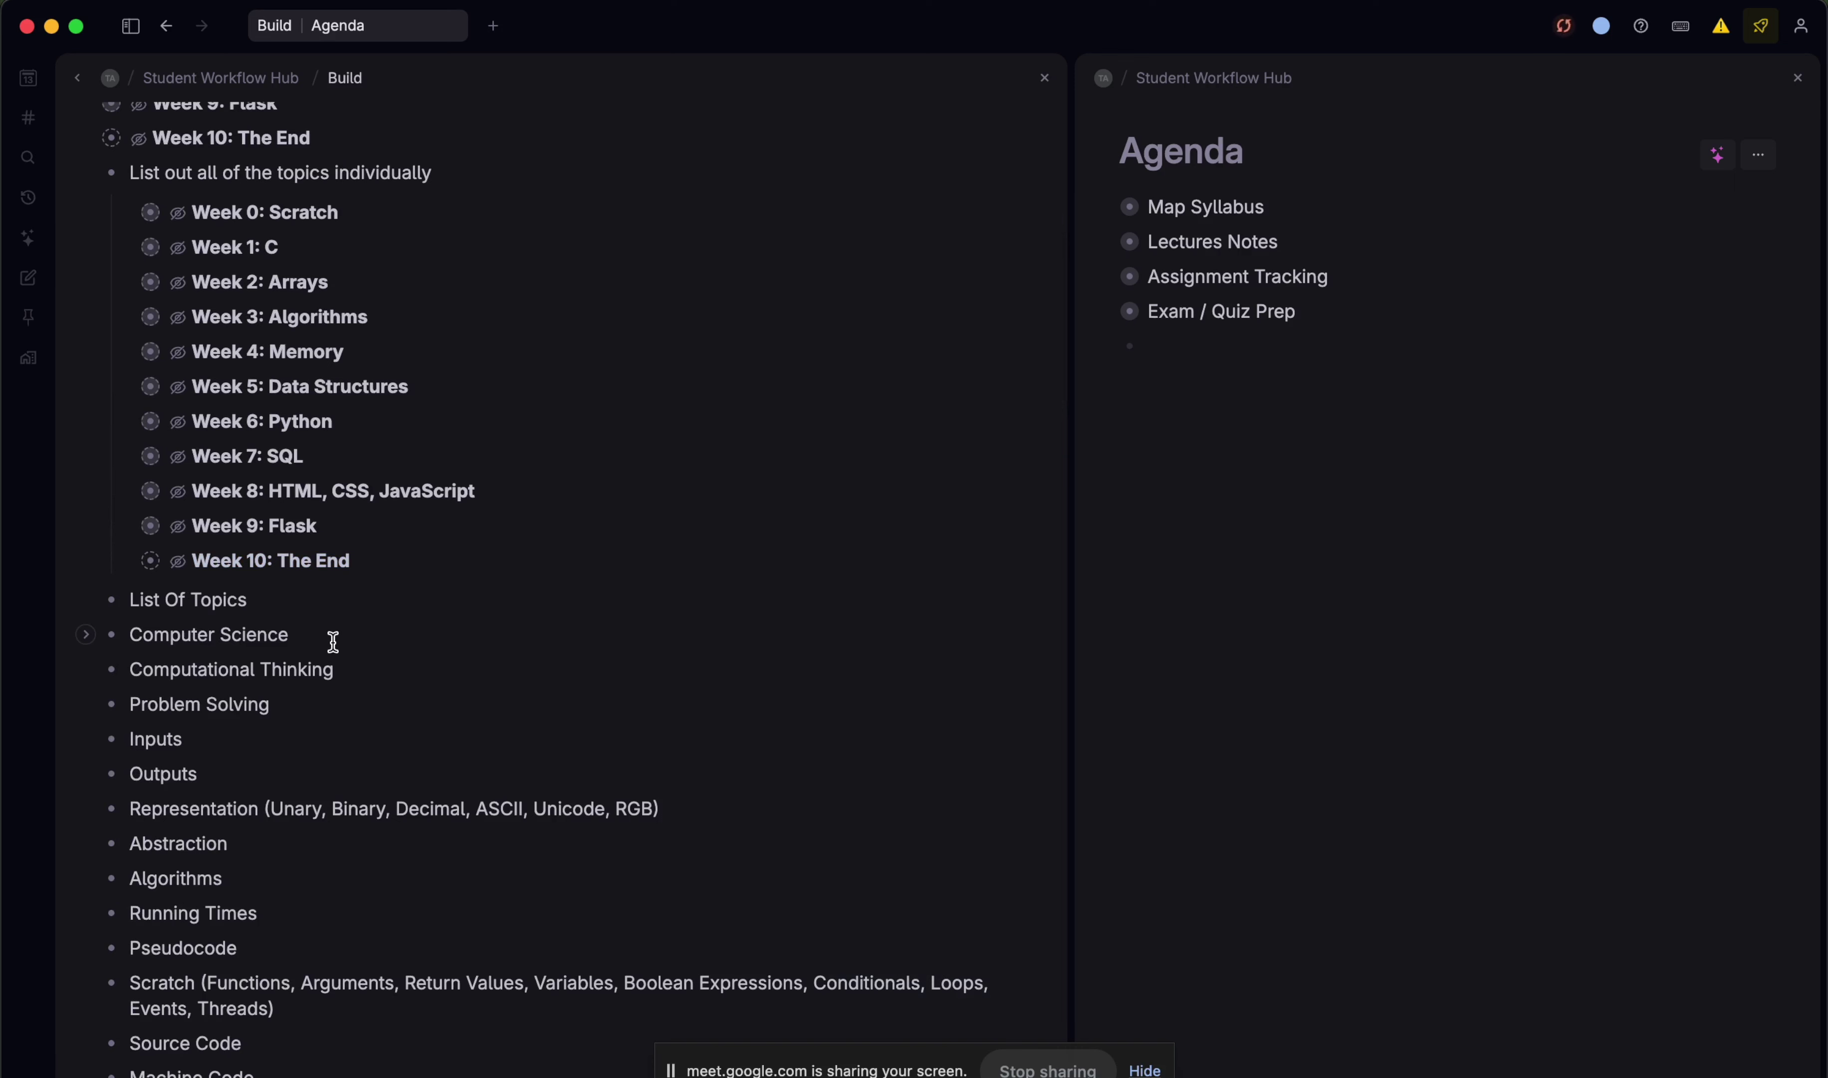
- Nest the generated topics from Computer Science to Decorators under the List Of Topics node
scroll(332, 641, down, 20)
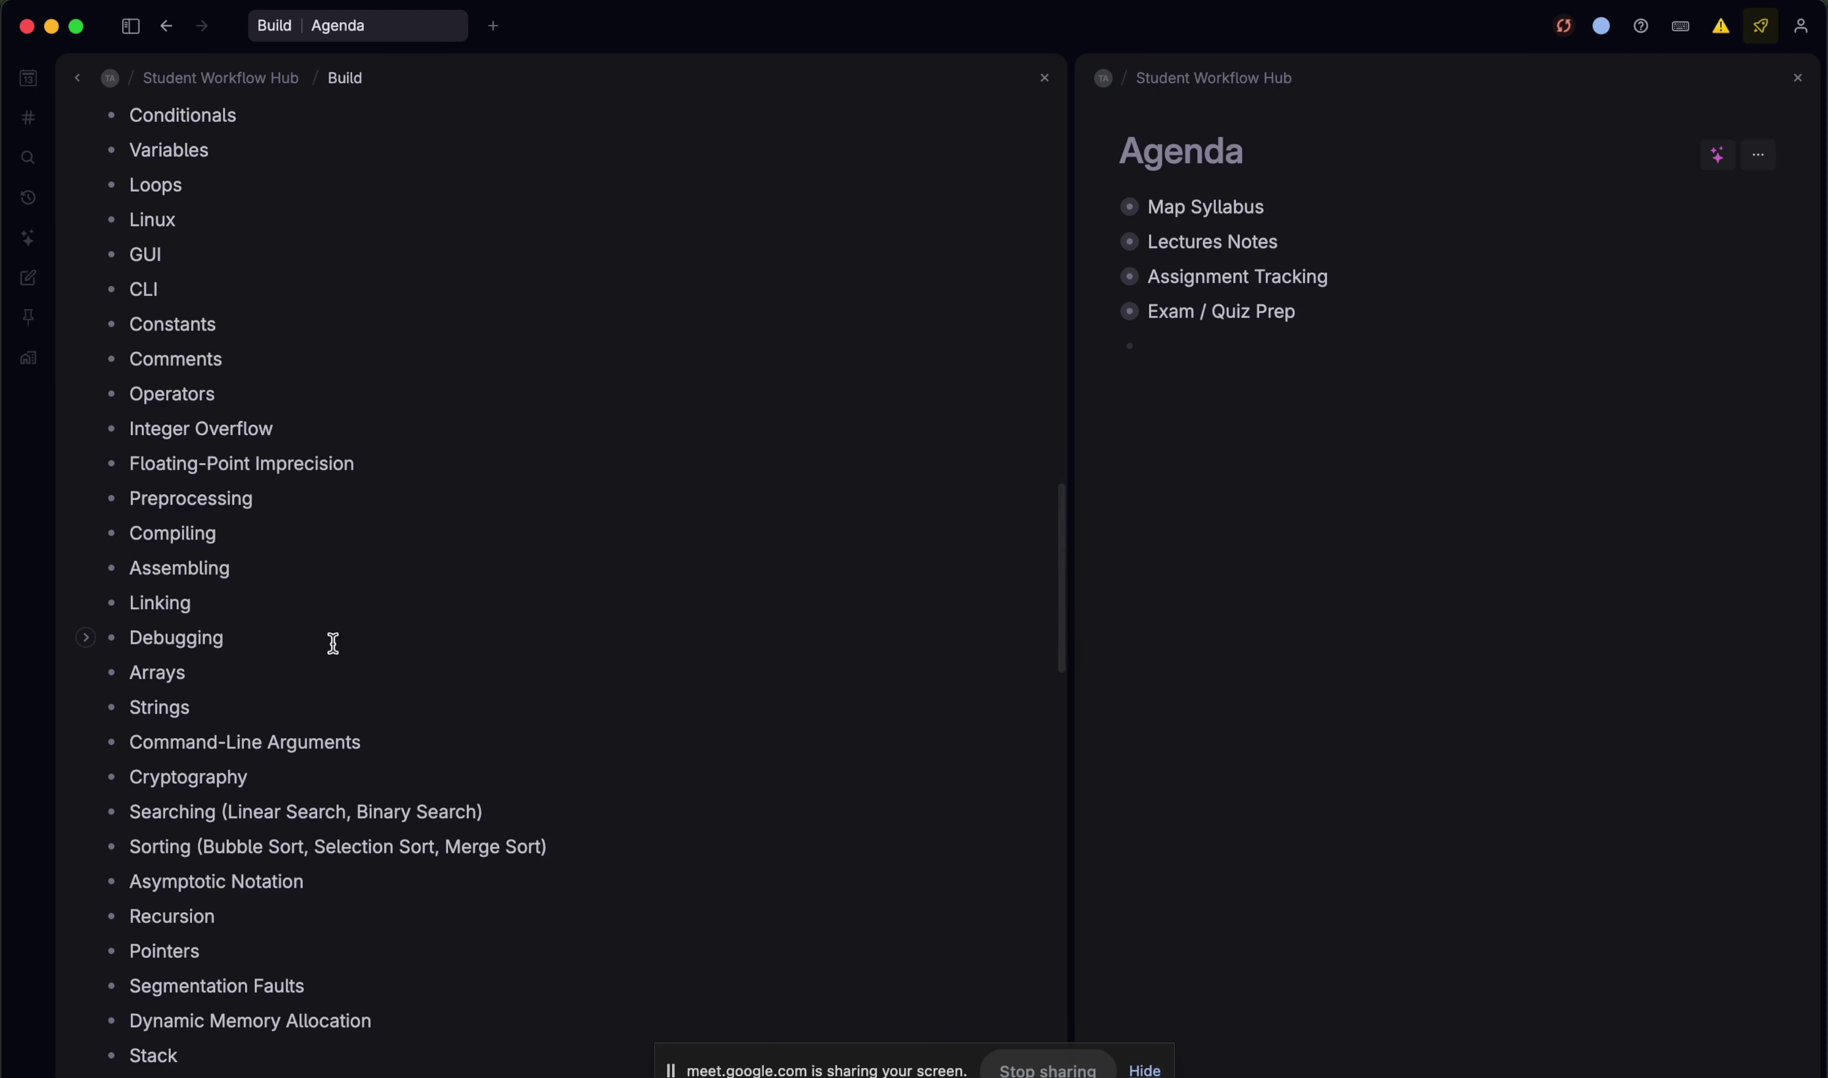
scroll(332, 641, down, 9)
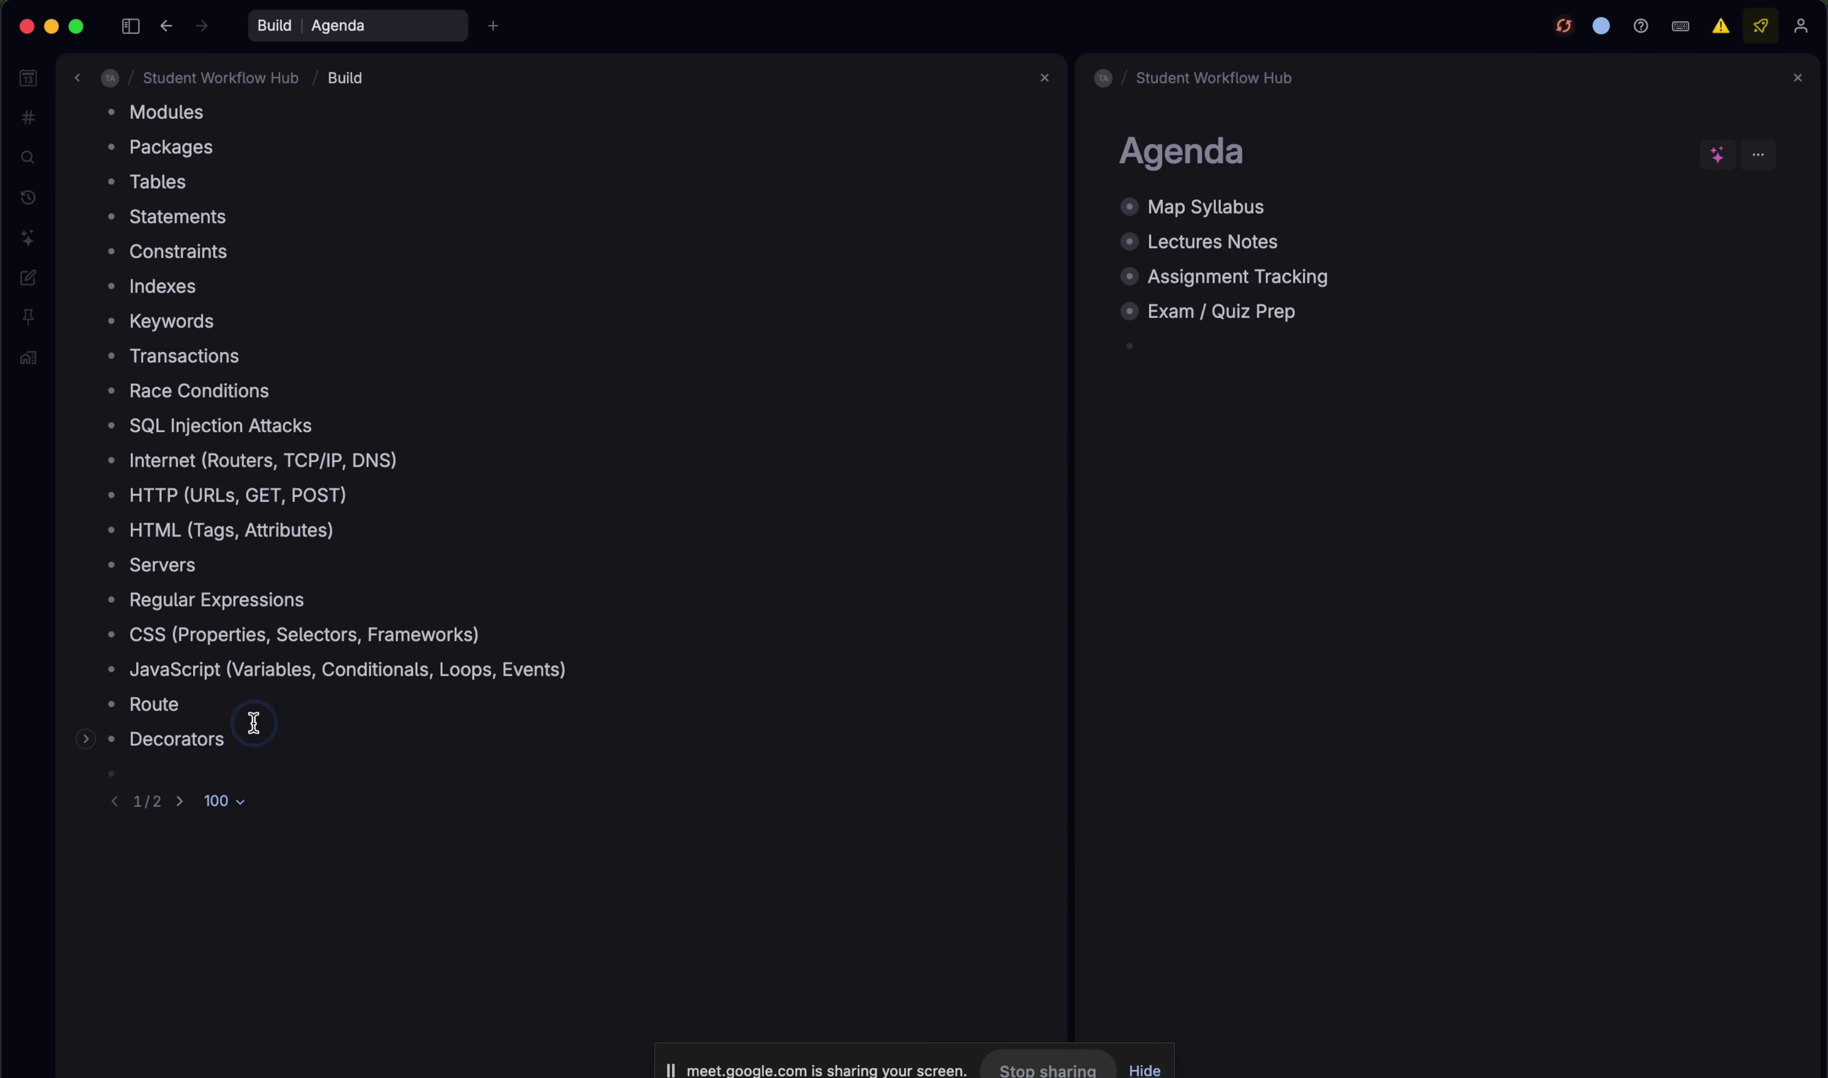
click(253, 722)
key(super+a)
key(Tab)
scroll(526, 657, up, 20)
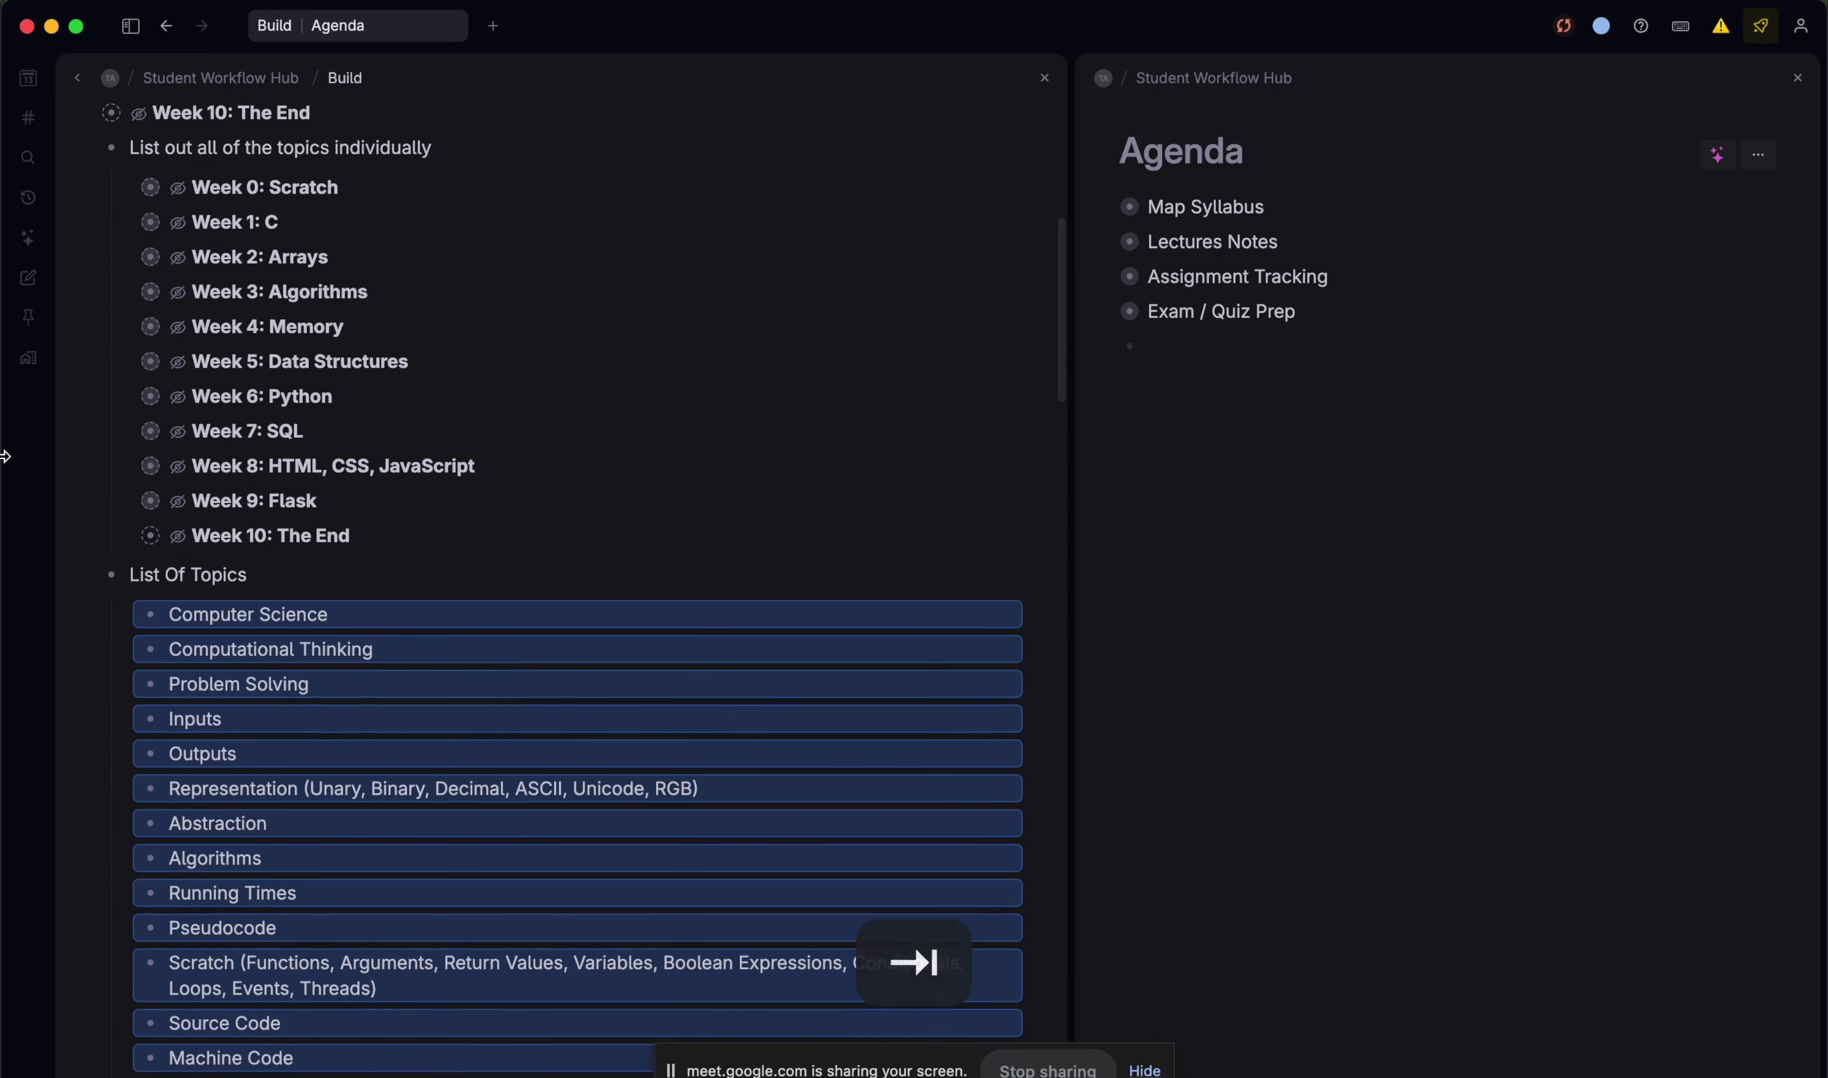
- Nest the remaining topics Requests, Responses, Sessions and Cookies under List Of Topics and check the complete list
click(89, 576)
scroll(245, 546, down, 1)
drag(245, 547, 212, 674)
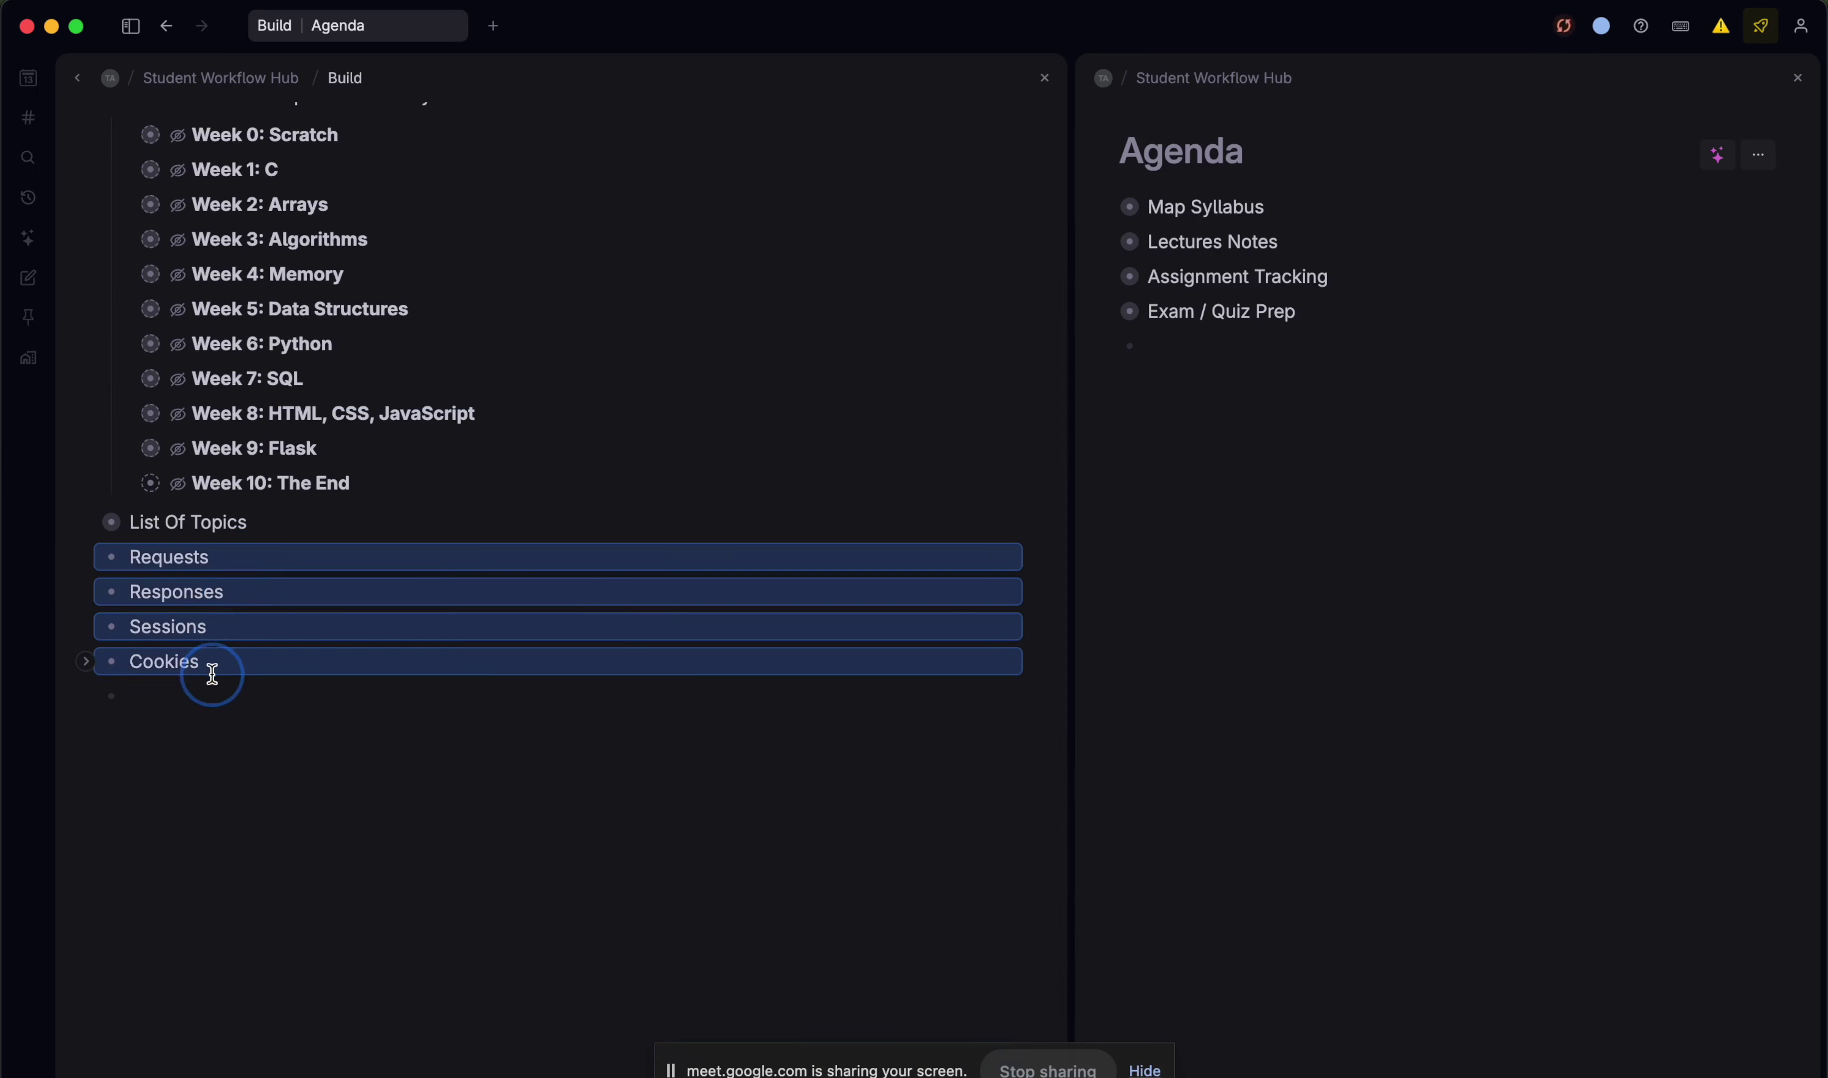
key(Tab)
scroll(210, 670, down, 20)
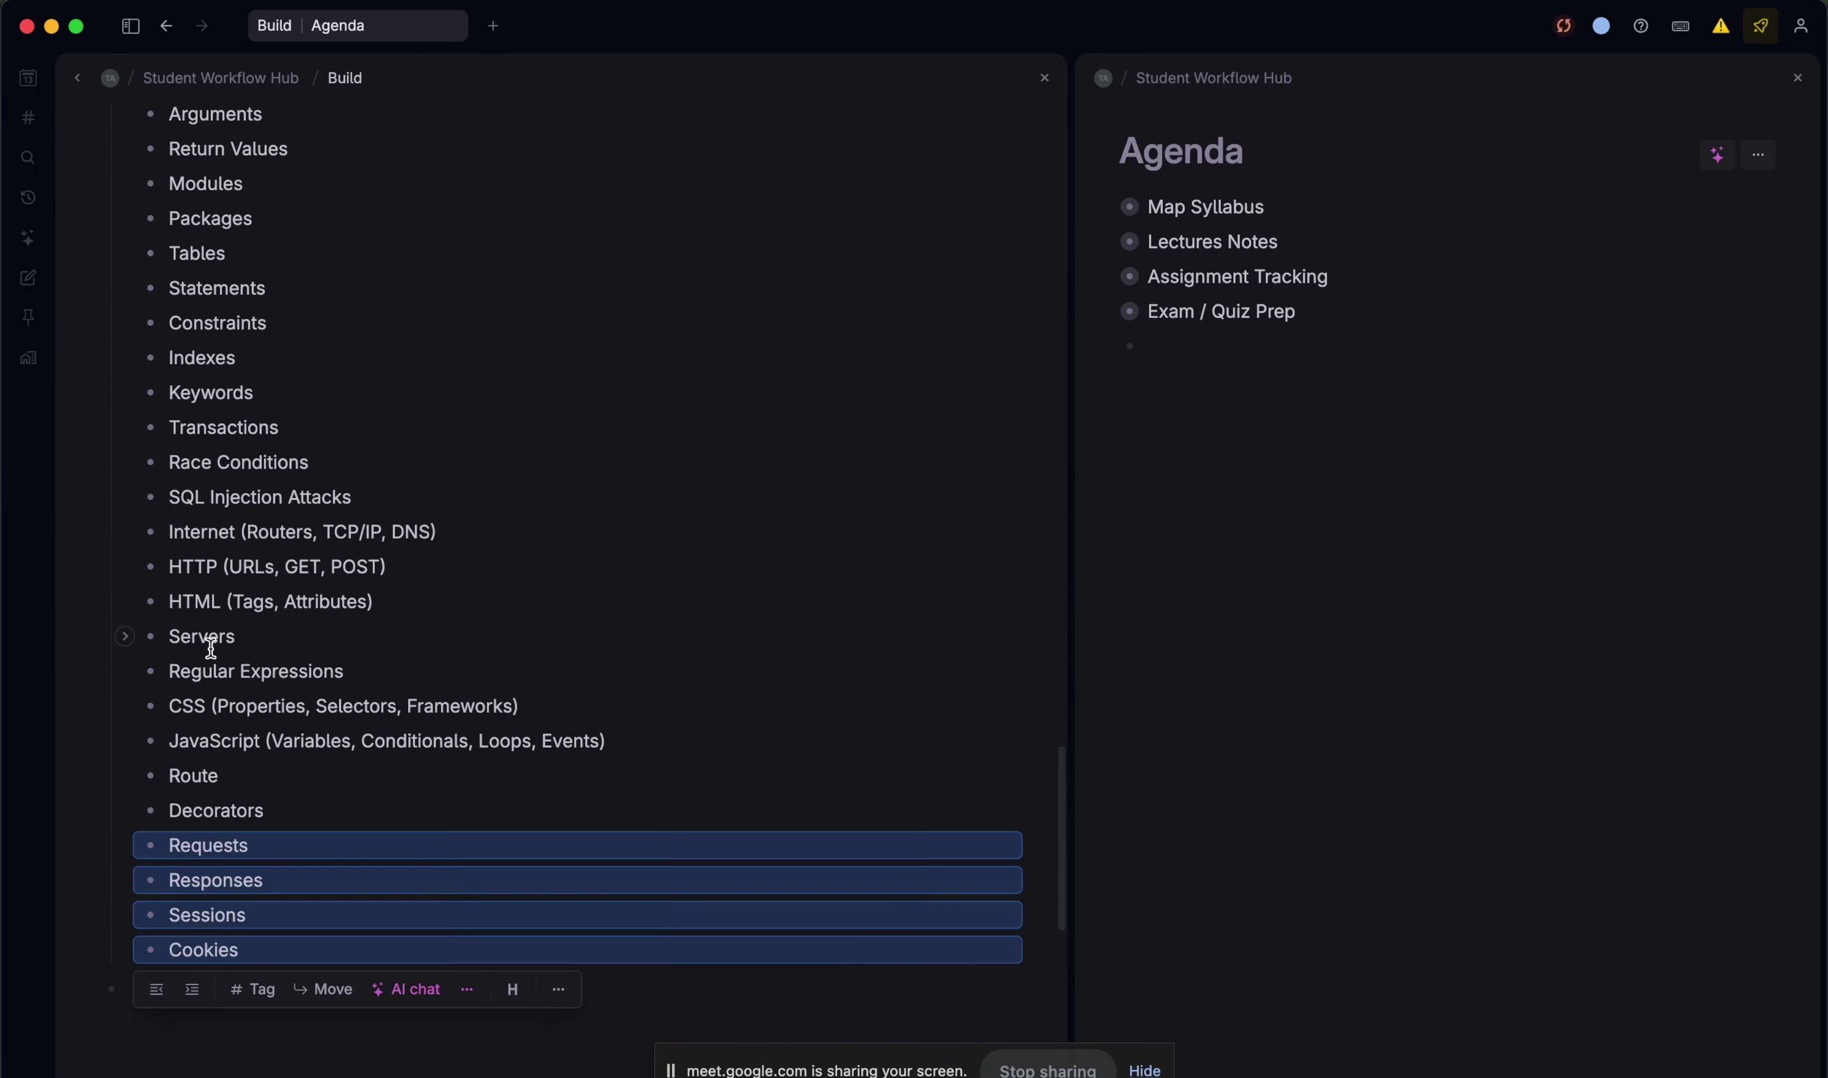
scroll(211, 648, up, 20)
scroll(211, 649, up, 15)
click(327, 633)
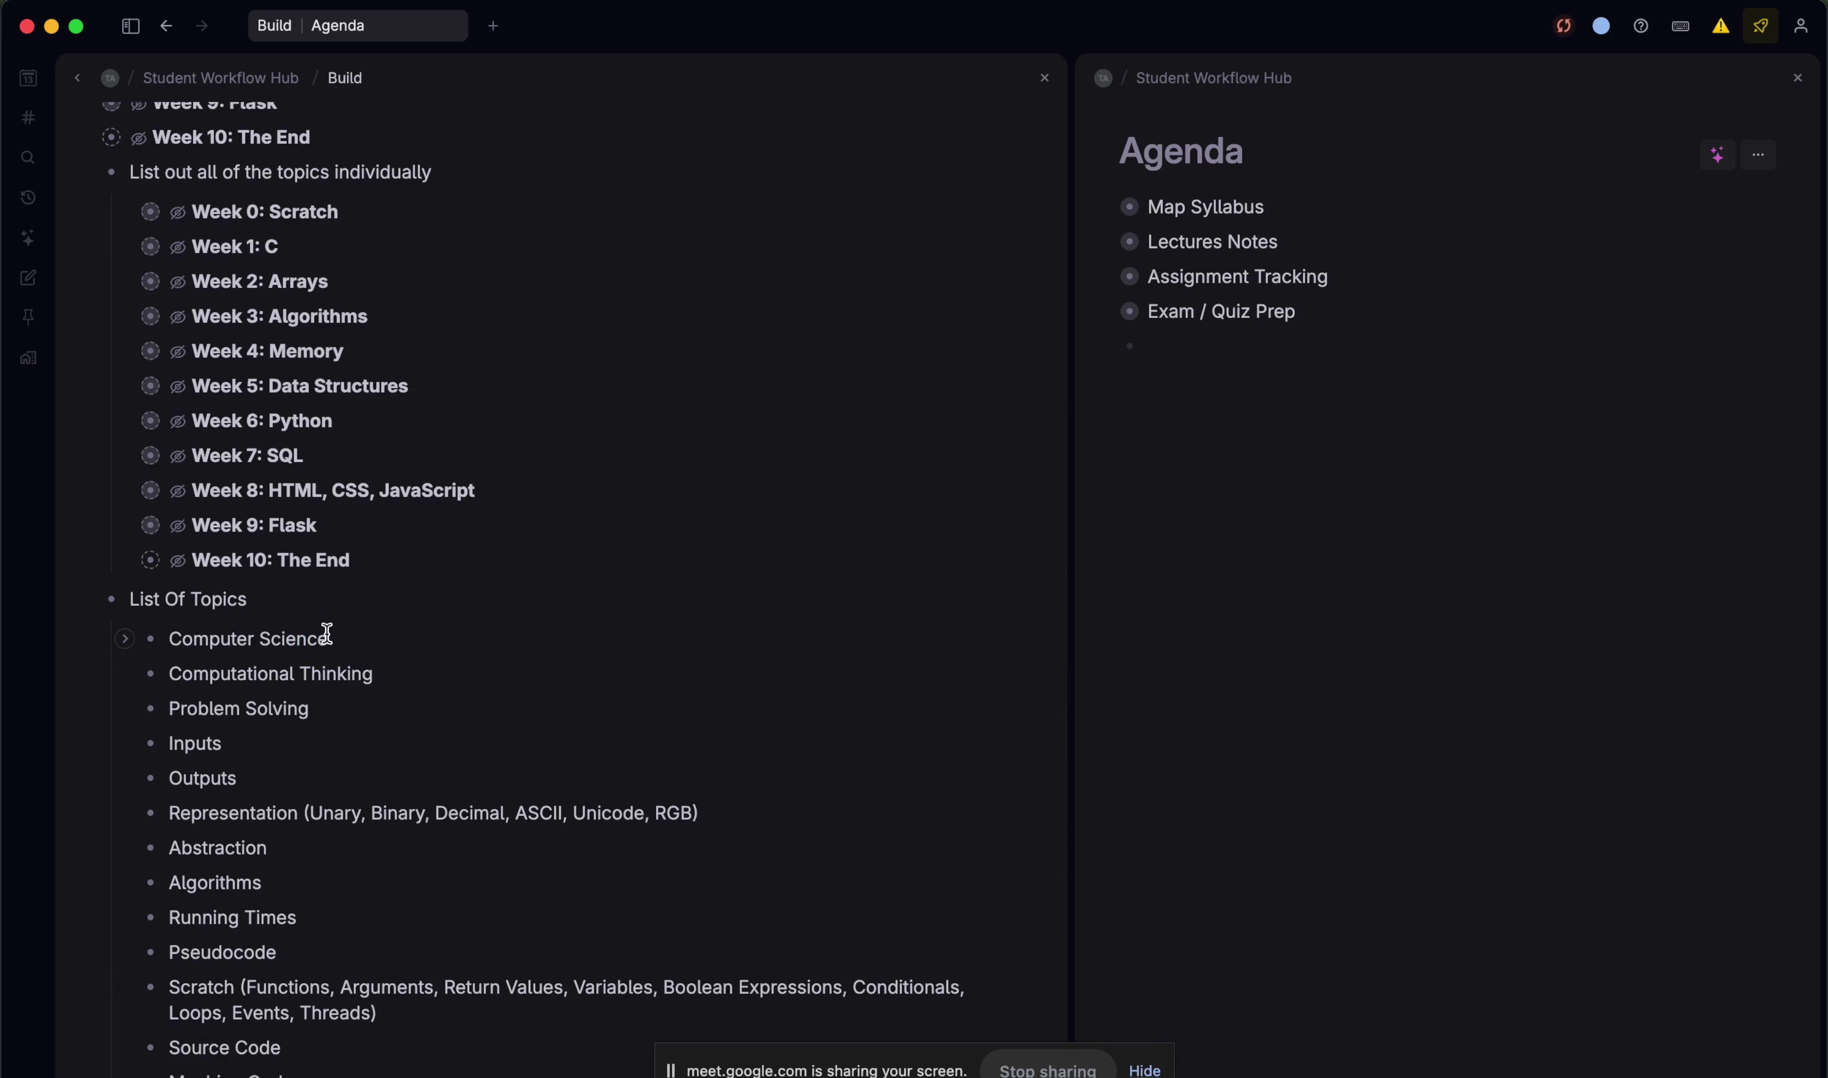
- Select all child nodes of List Of Topics and tag them with a new #Topic tag
click(280, 600)
key(super+k)
text(sele)
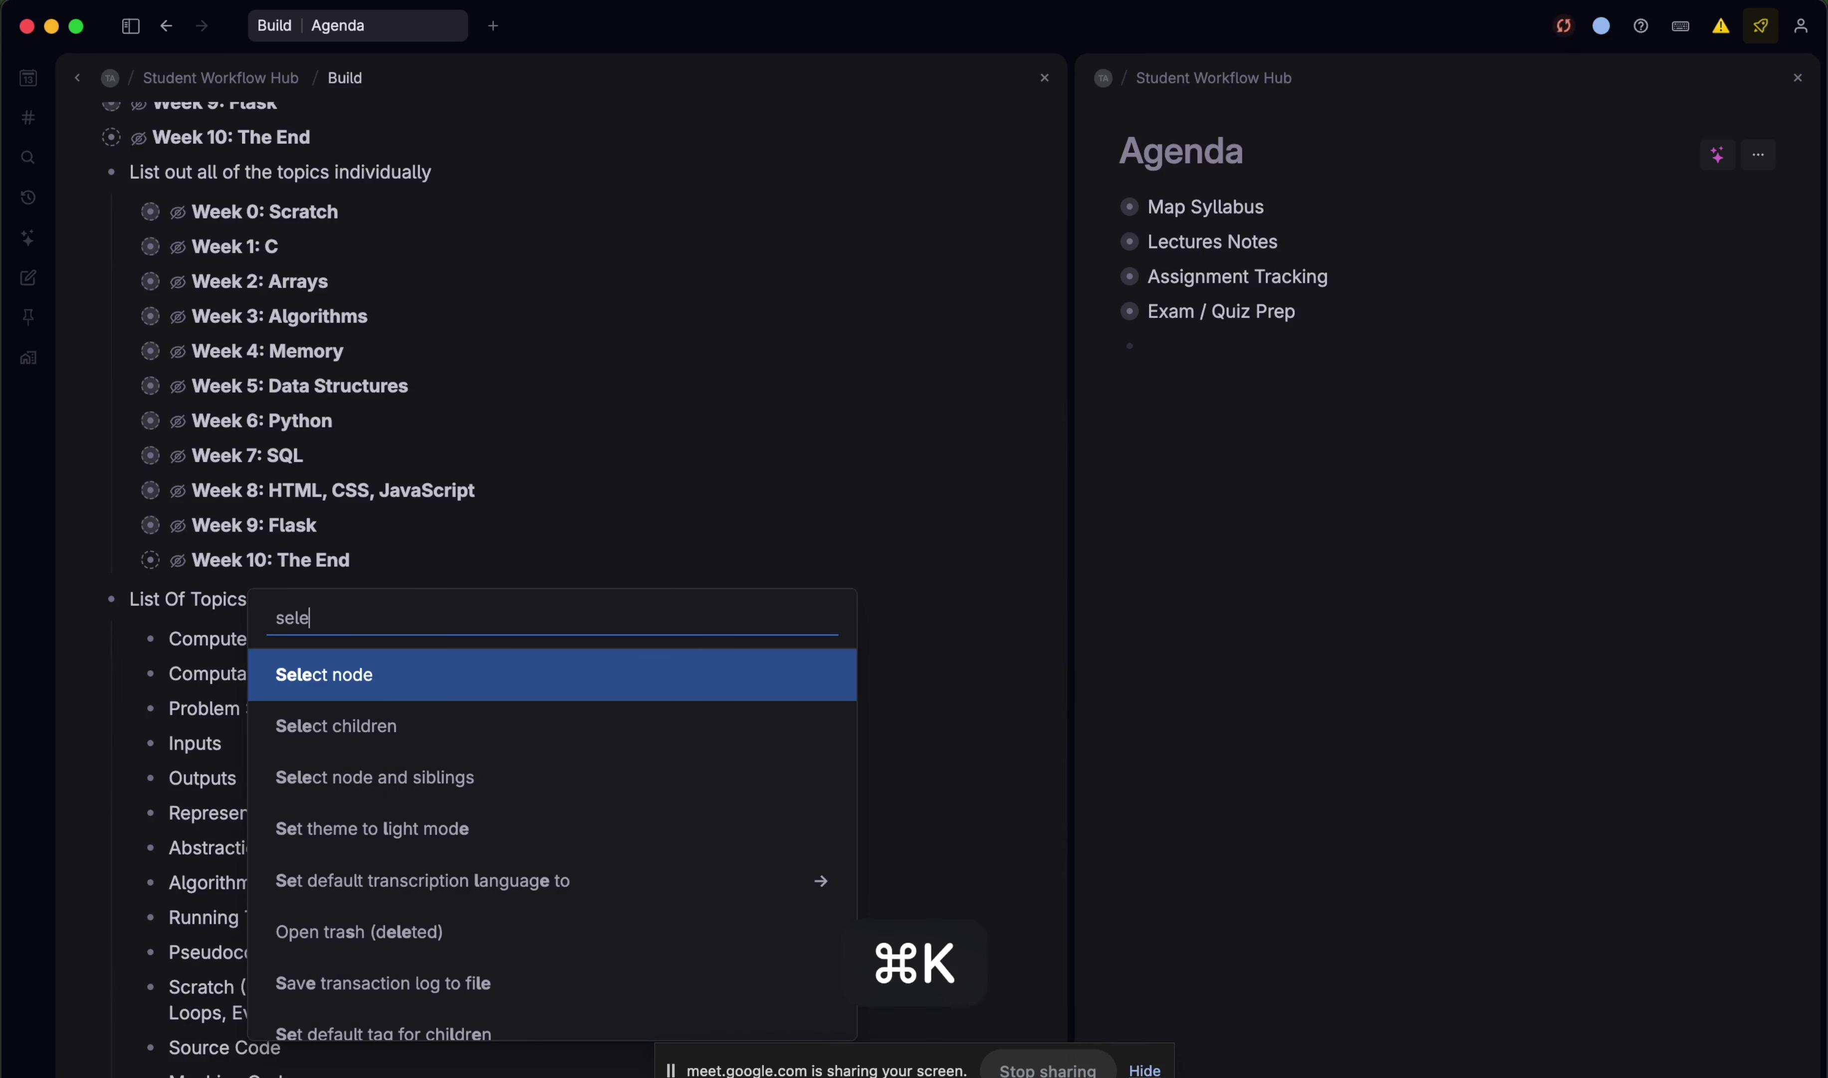
key(Down)
key(Return)
key(super+k)
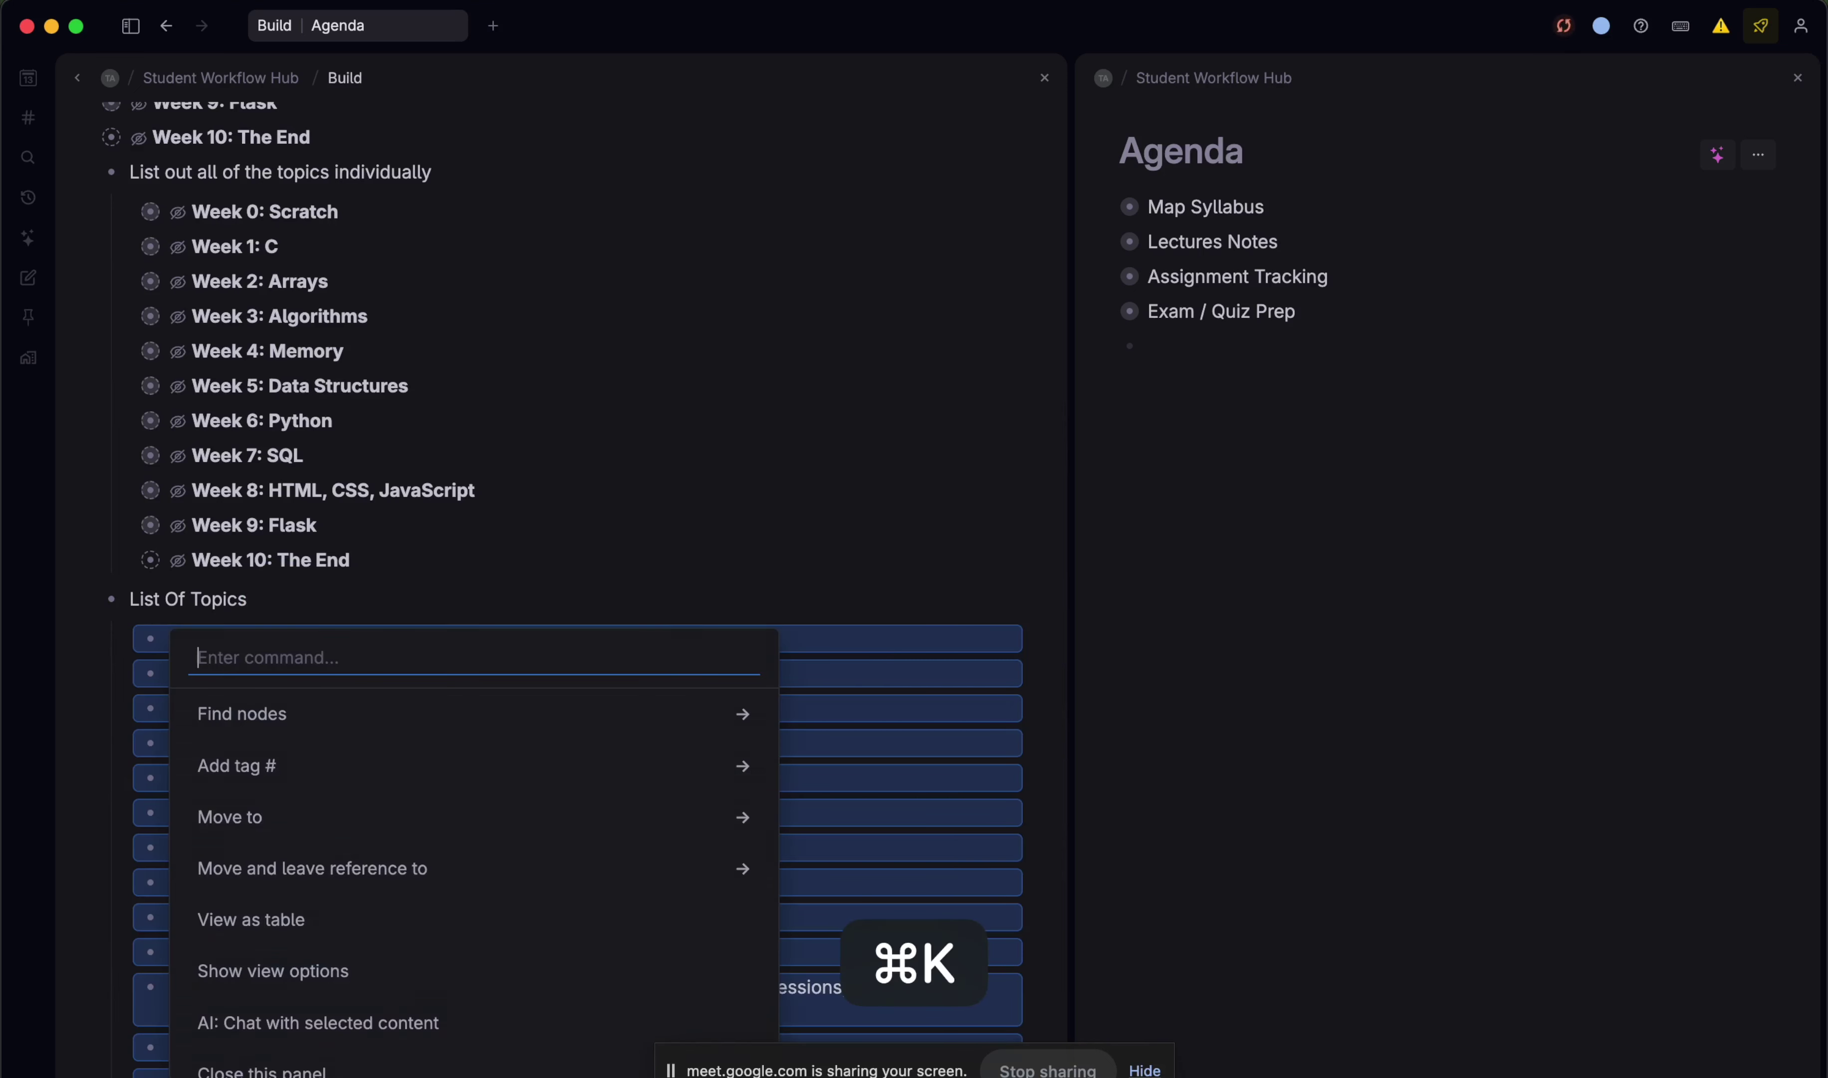
text(tag)
key(Return)
text(Topic)
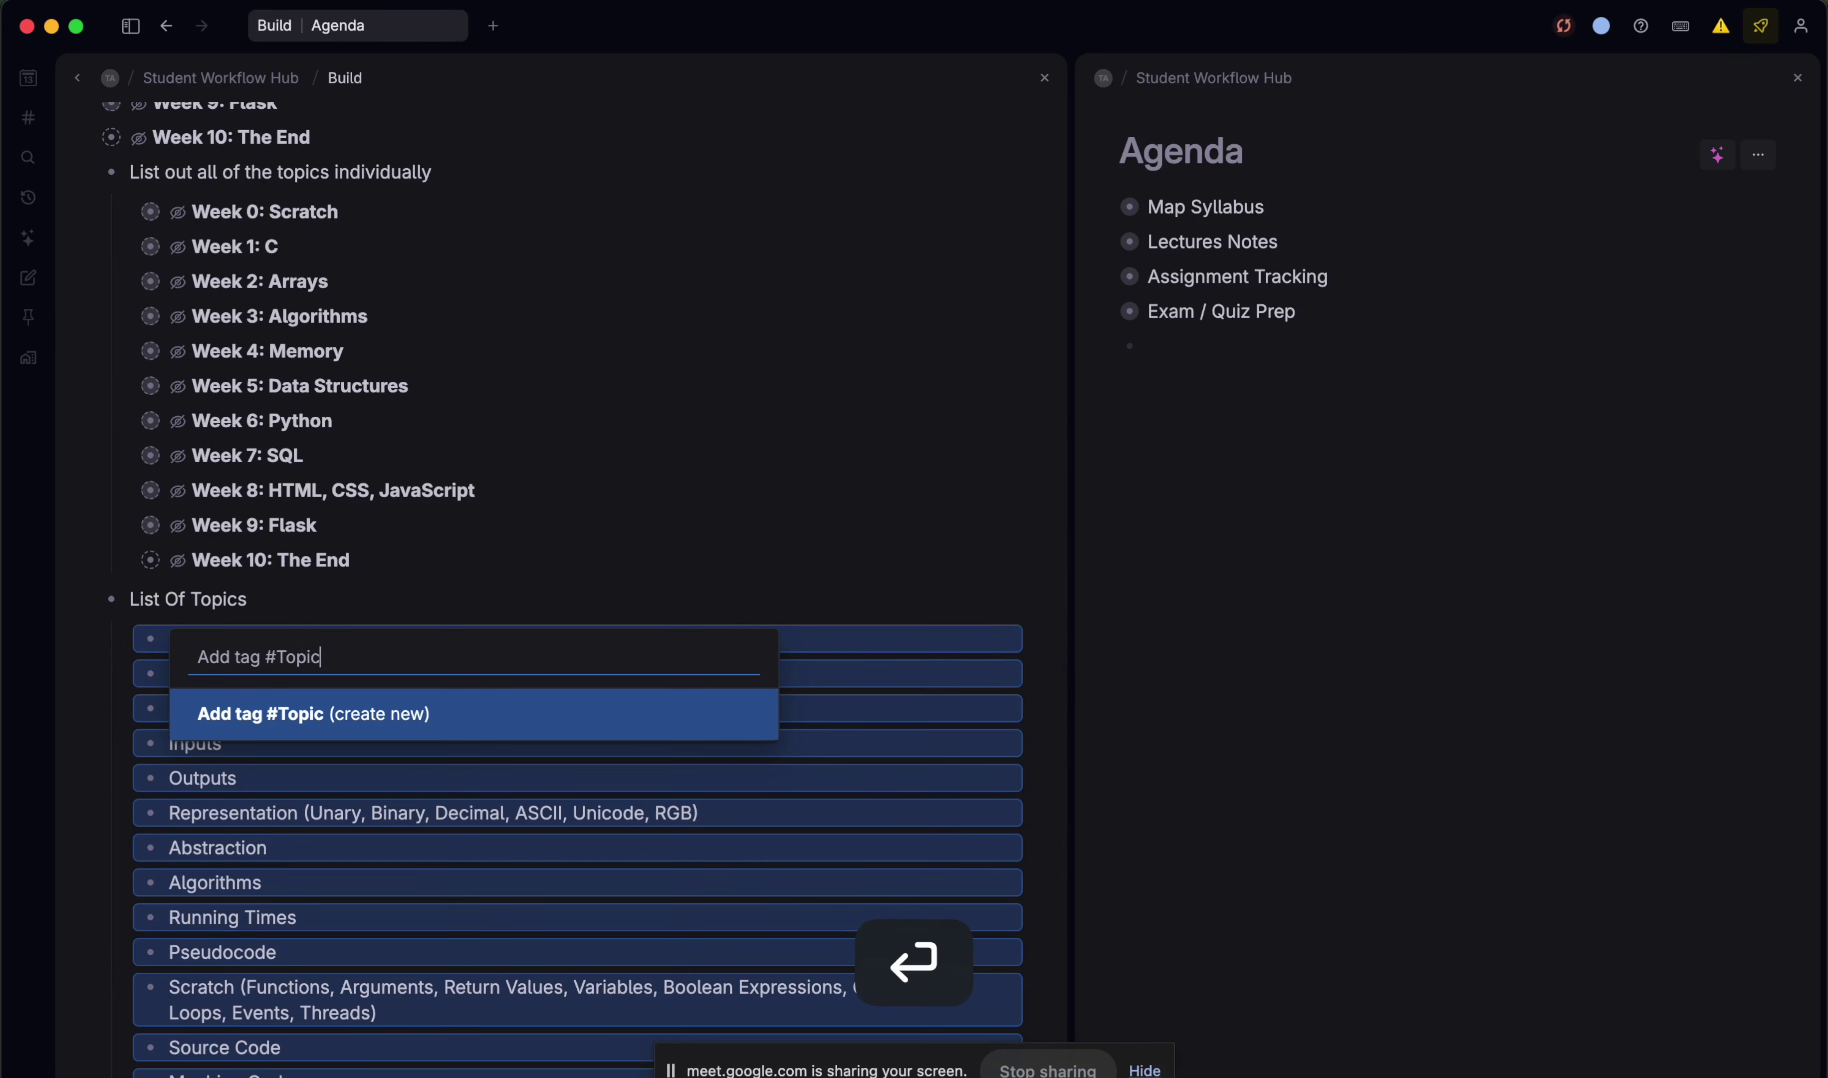
key(Return)
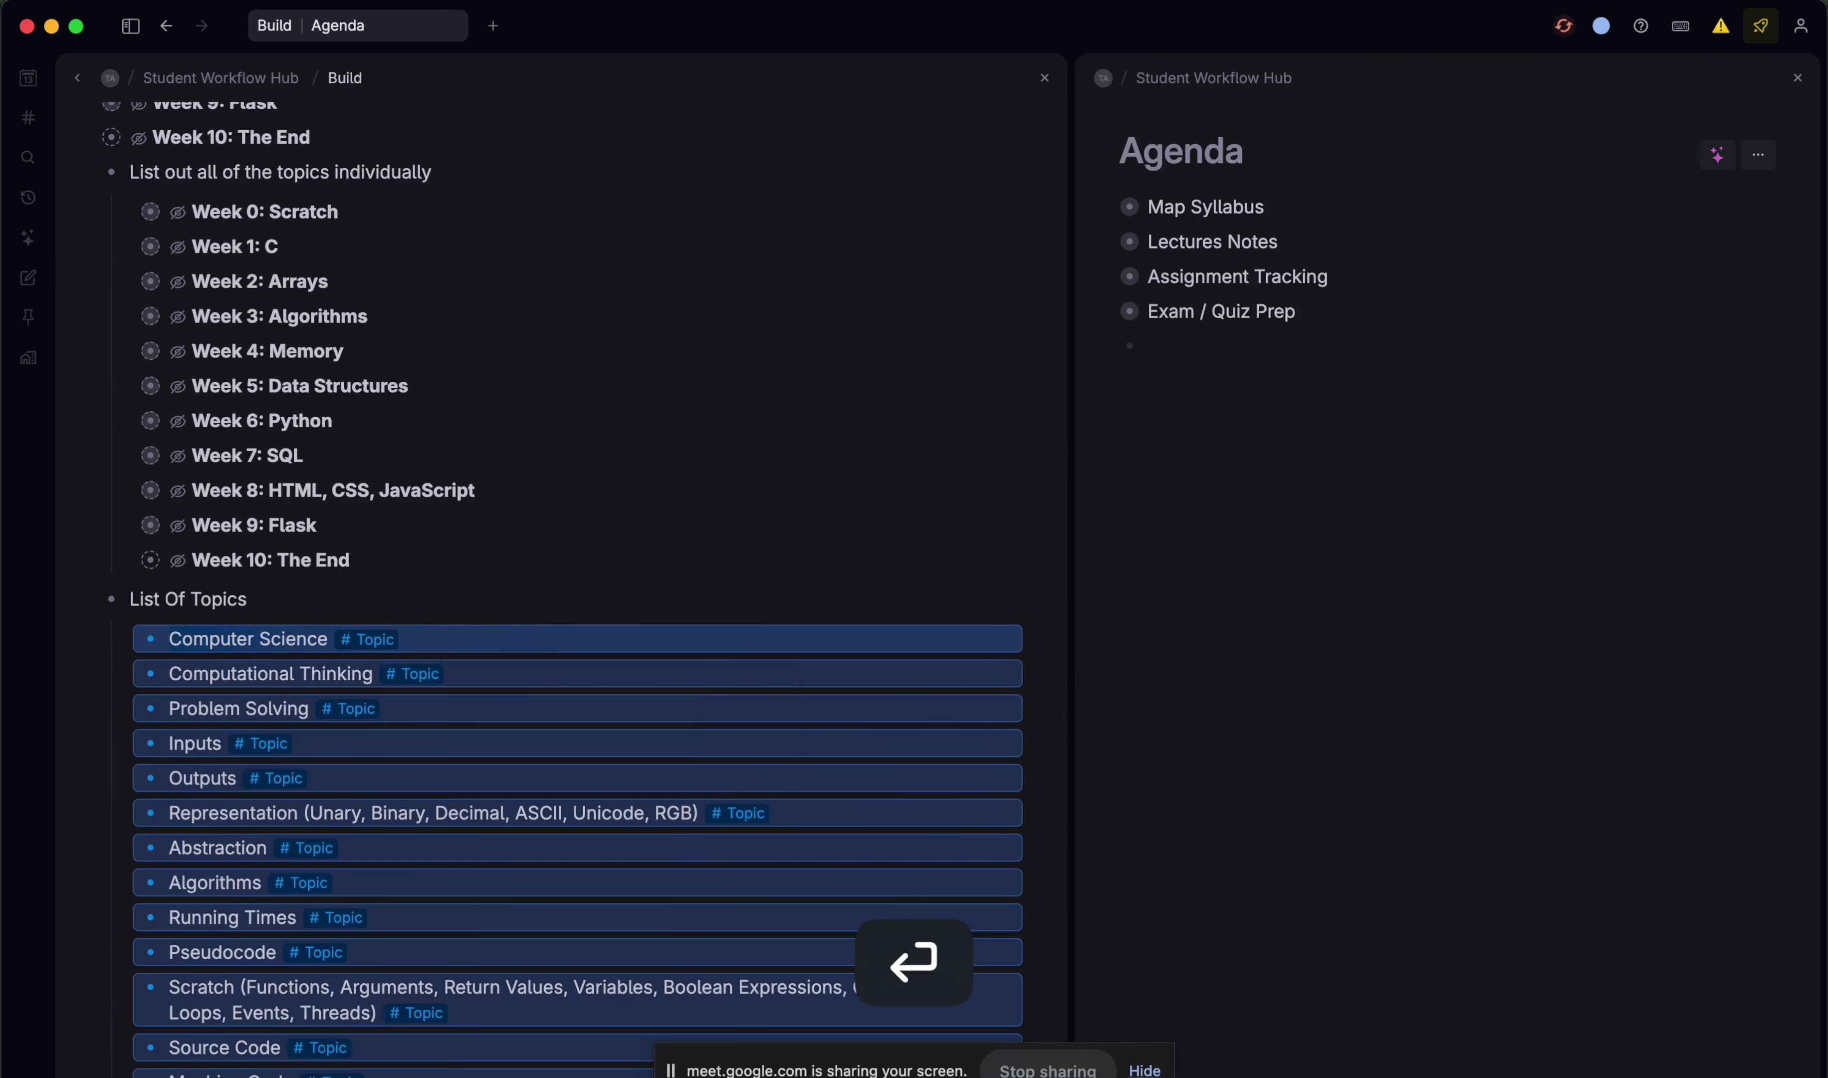
- Check the topics under Week 0: Scratch, and collapse the "List out all of the topics individually" and List Of Topics nodes
scroll(477, 585, up, 4)
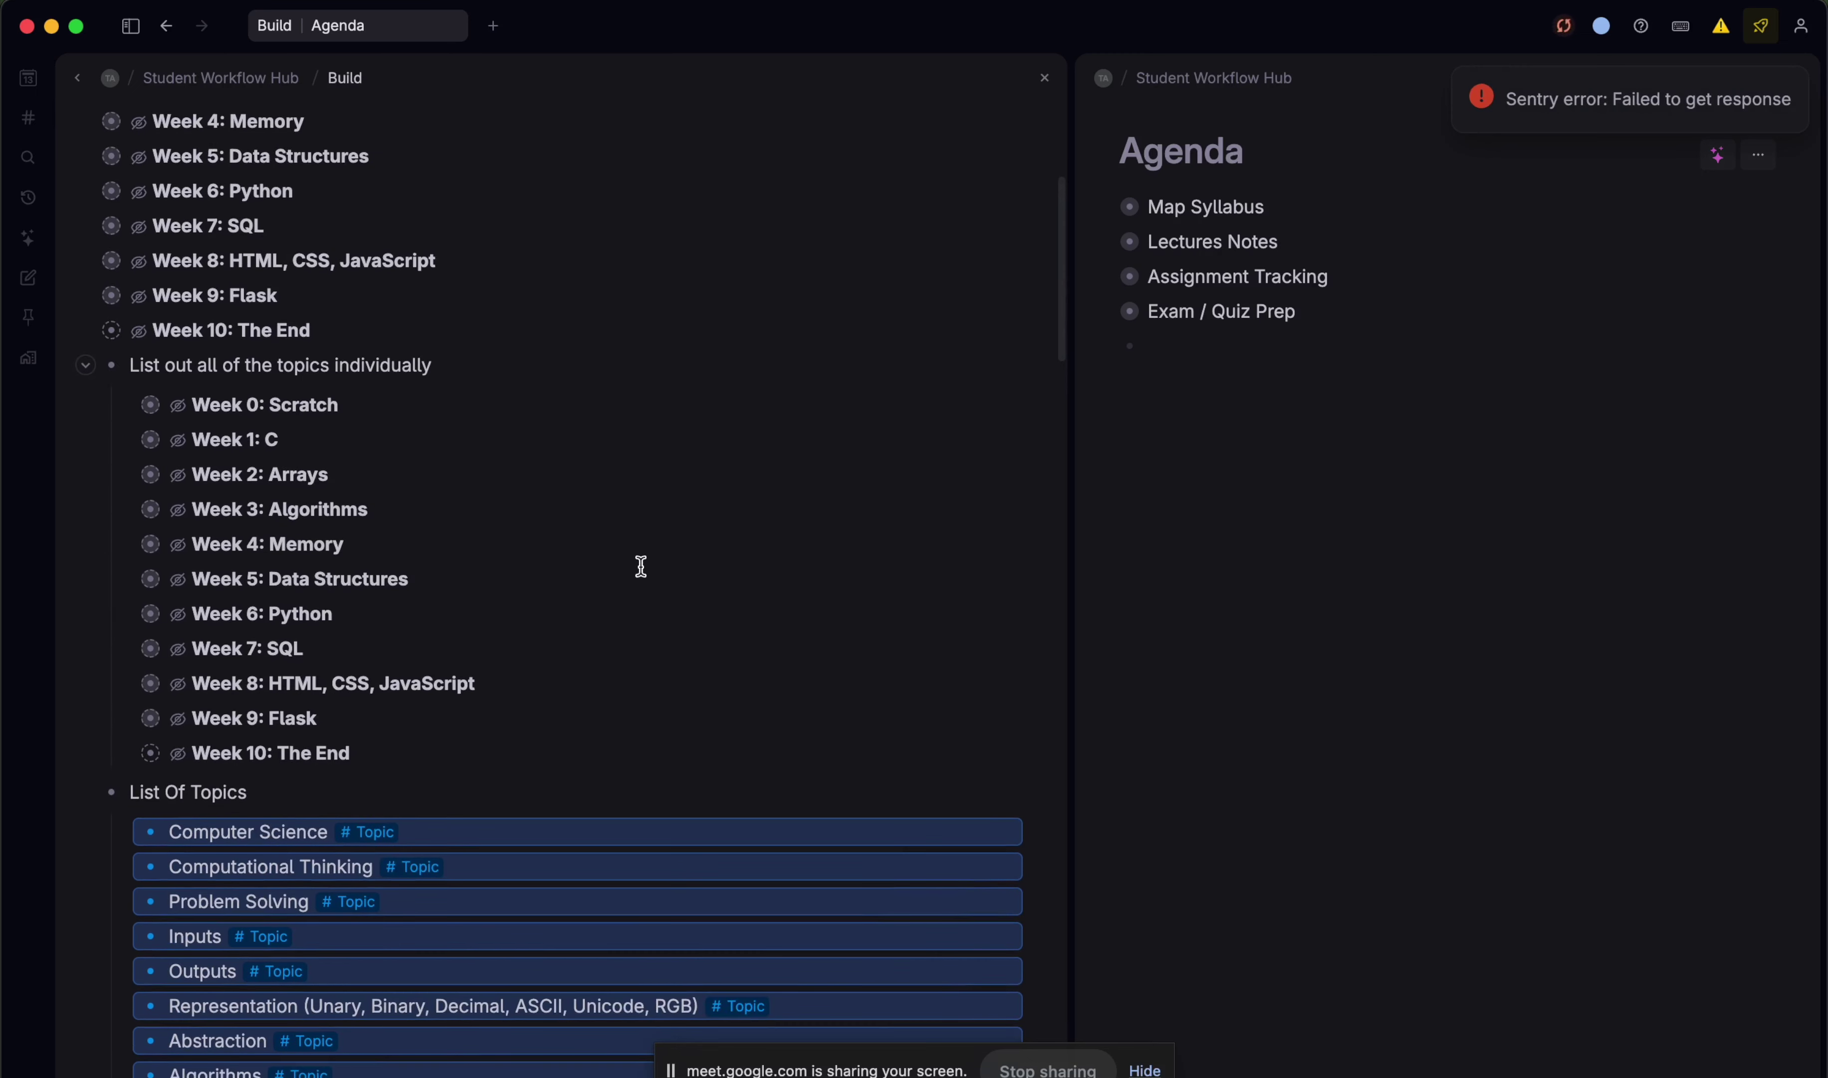
scroll(533, 465, up, 1)
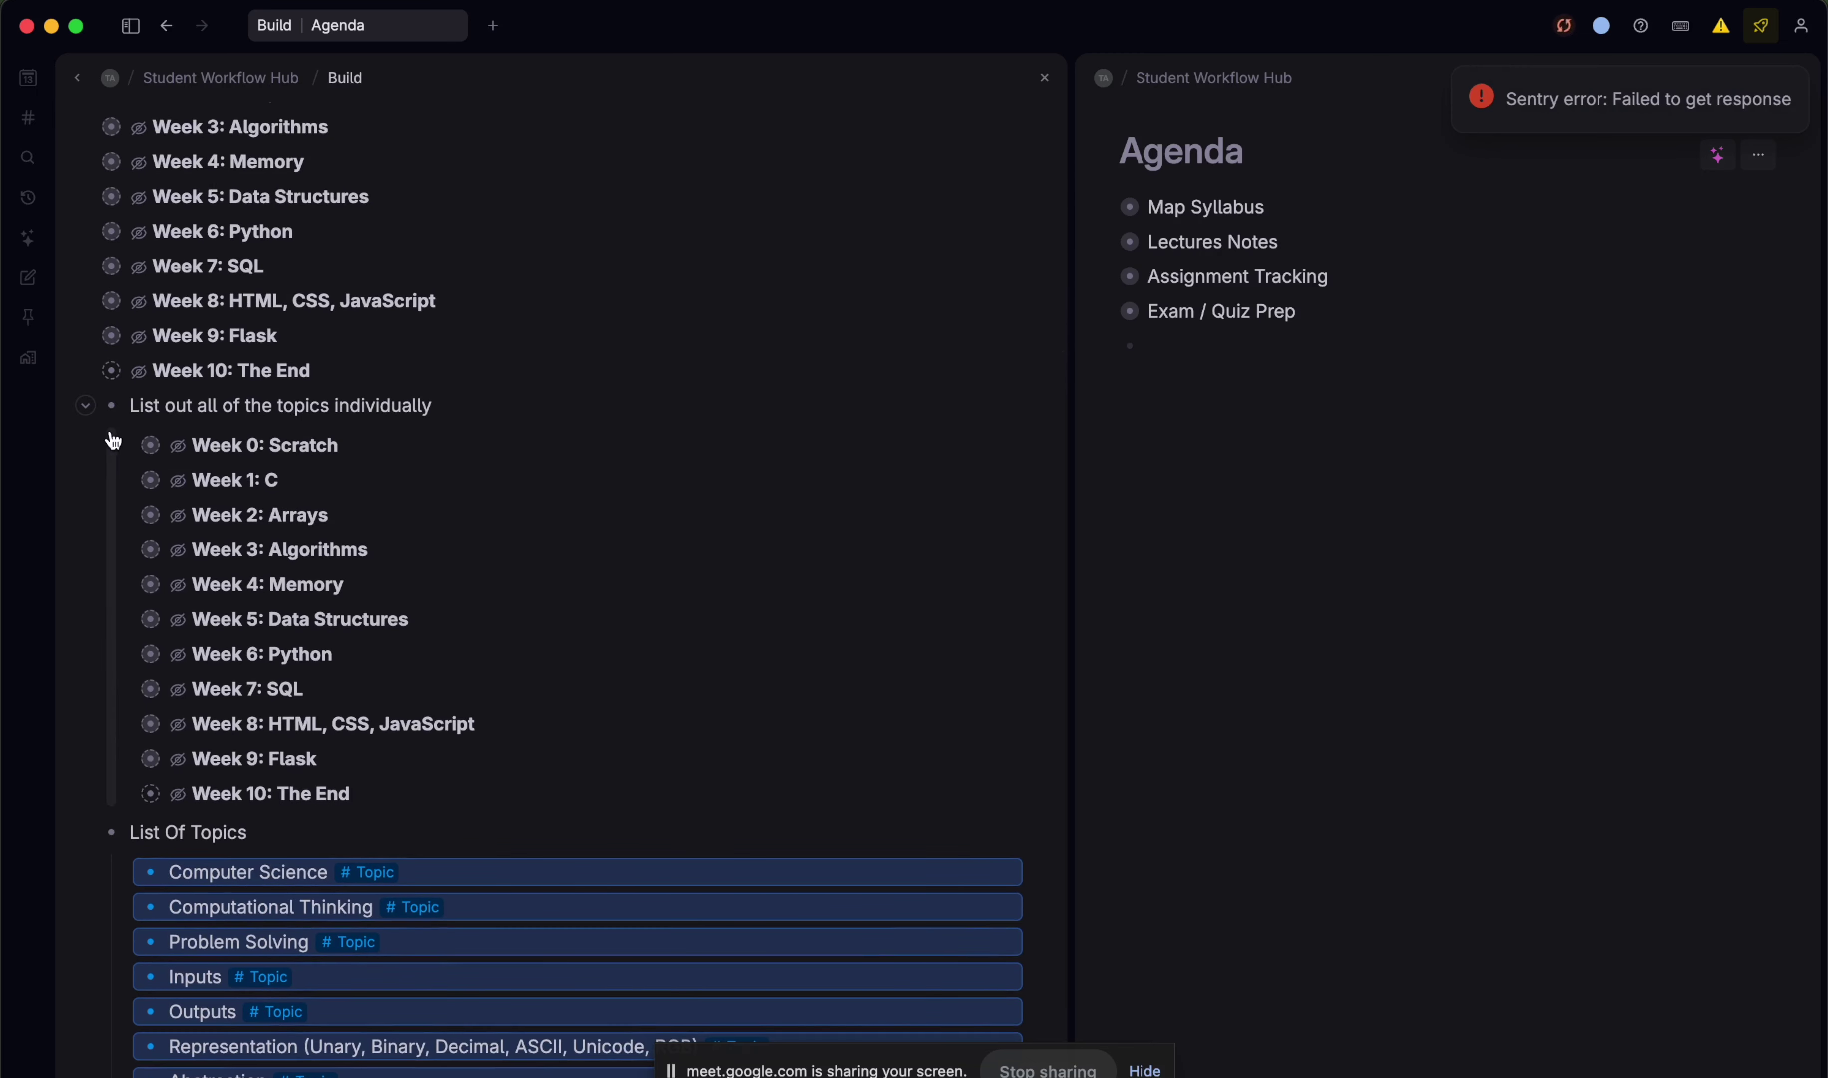
click(122, 445)
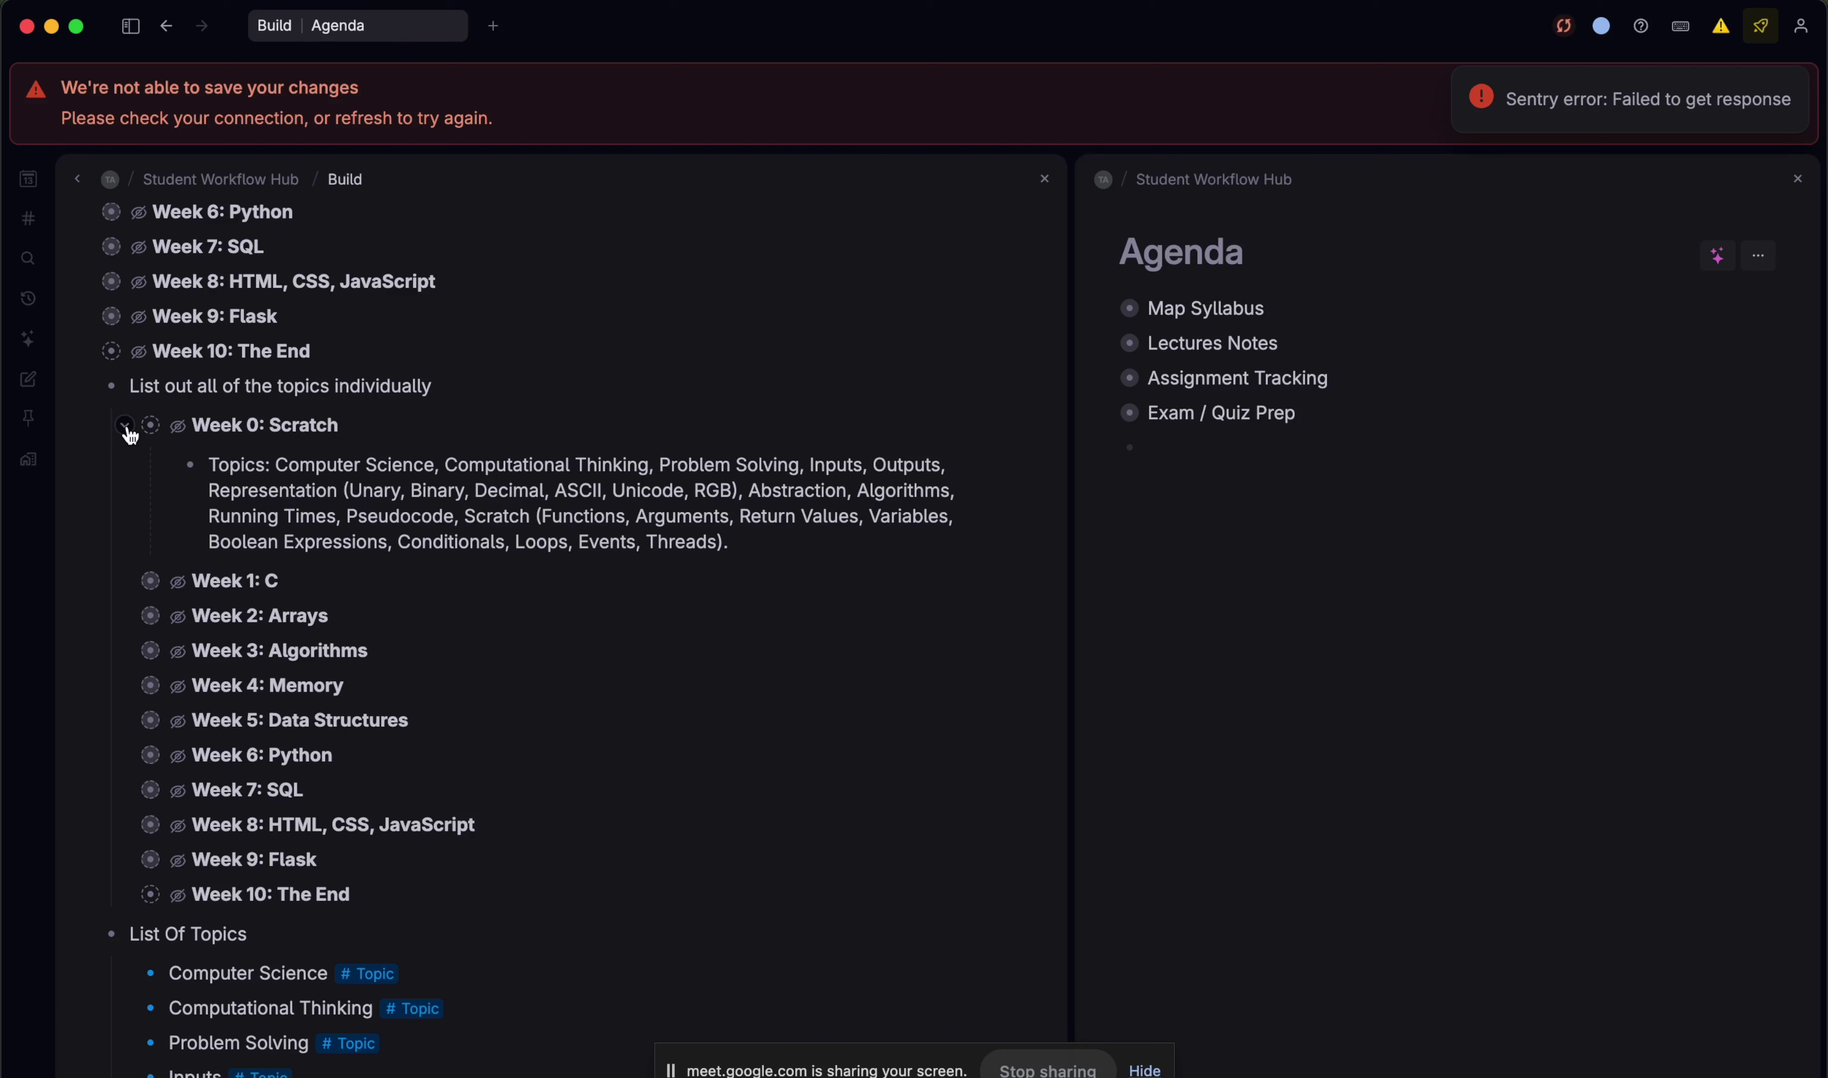
click(127, 428)
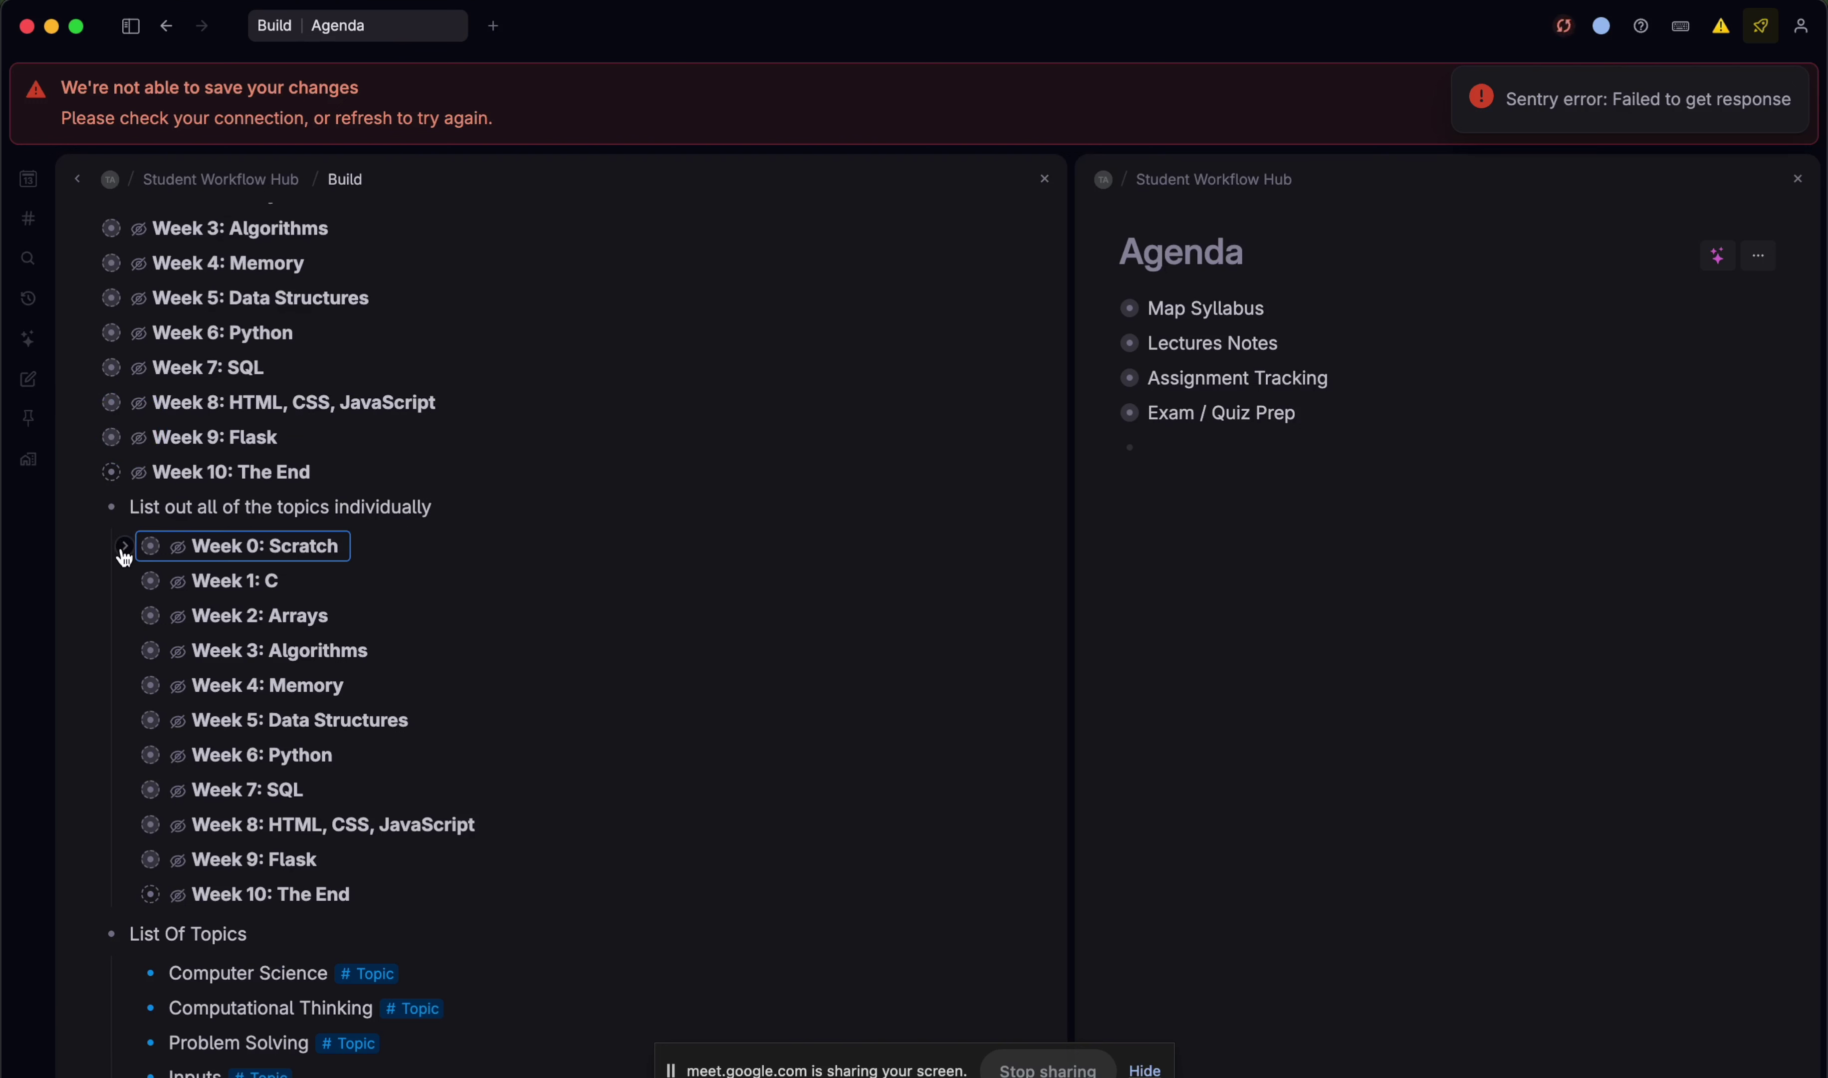
click(124, 551)
click(87, 506)
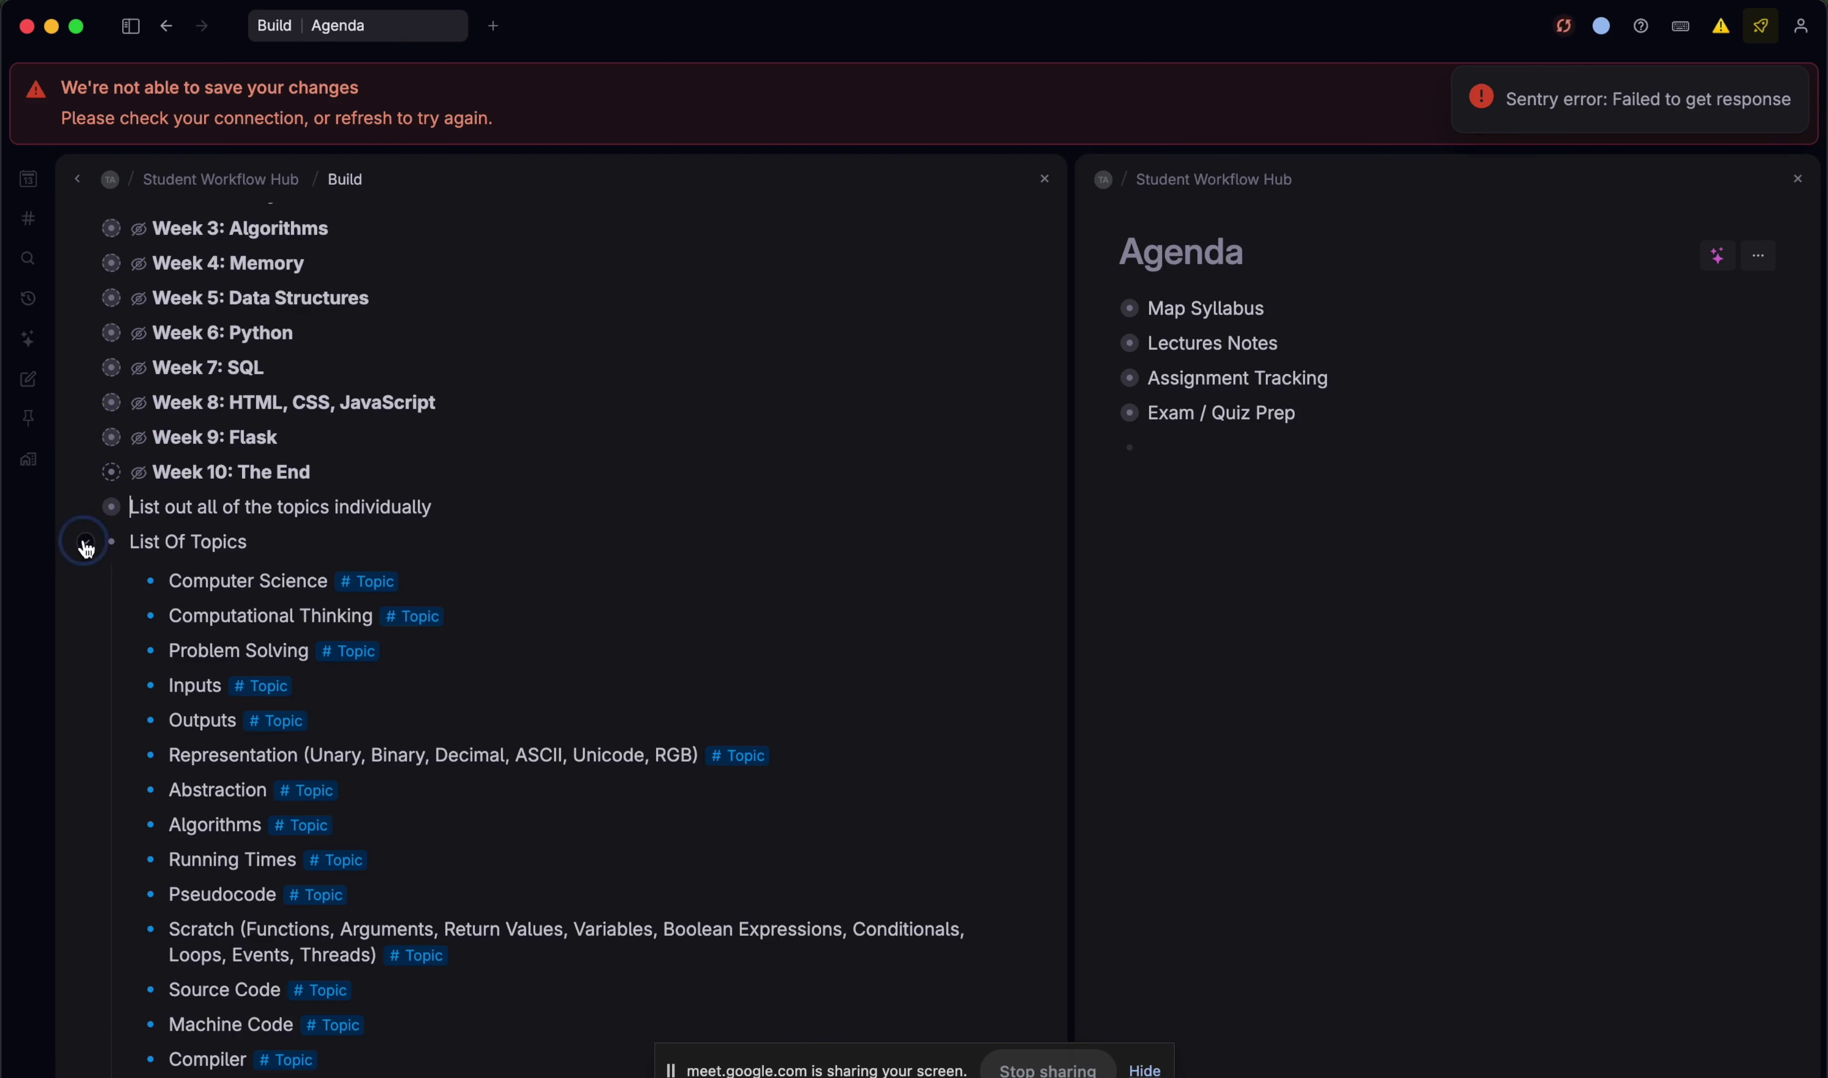
click(85, 542)
- Delete the Week 0 to Week 10 nodes and the "List out all of the topics individually" node from Build
scroll(367, 622, up, 3)
scroll(367, 619, up, 2)
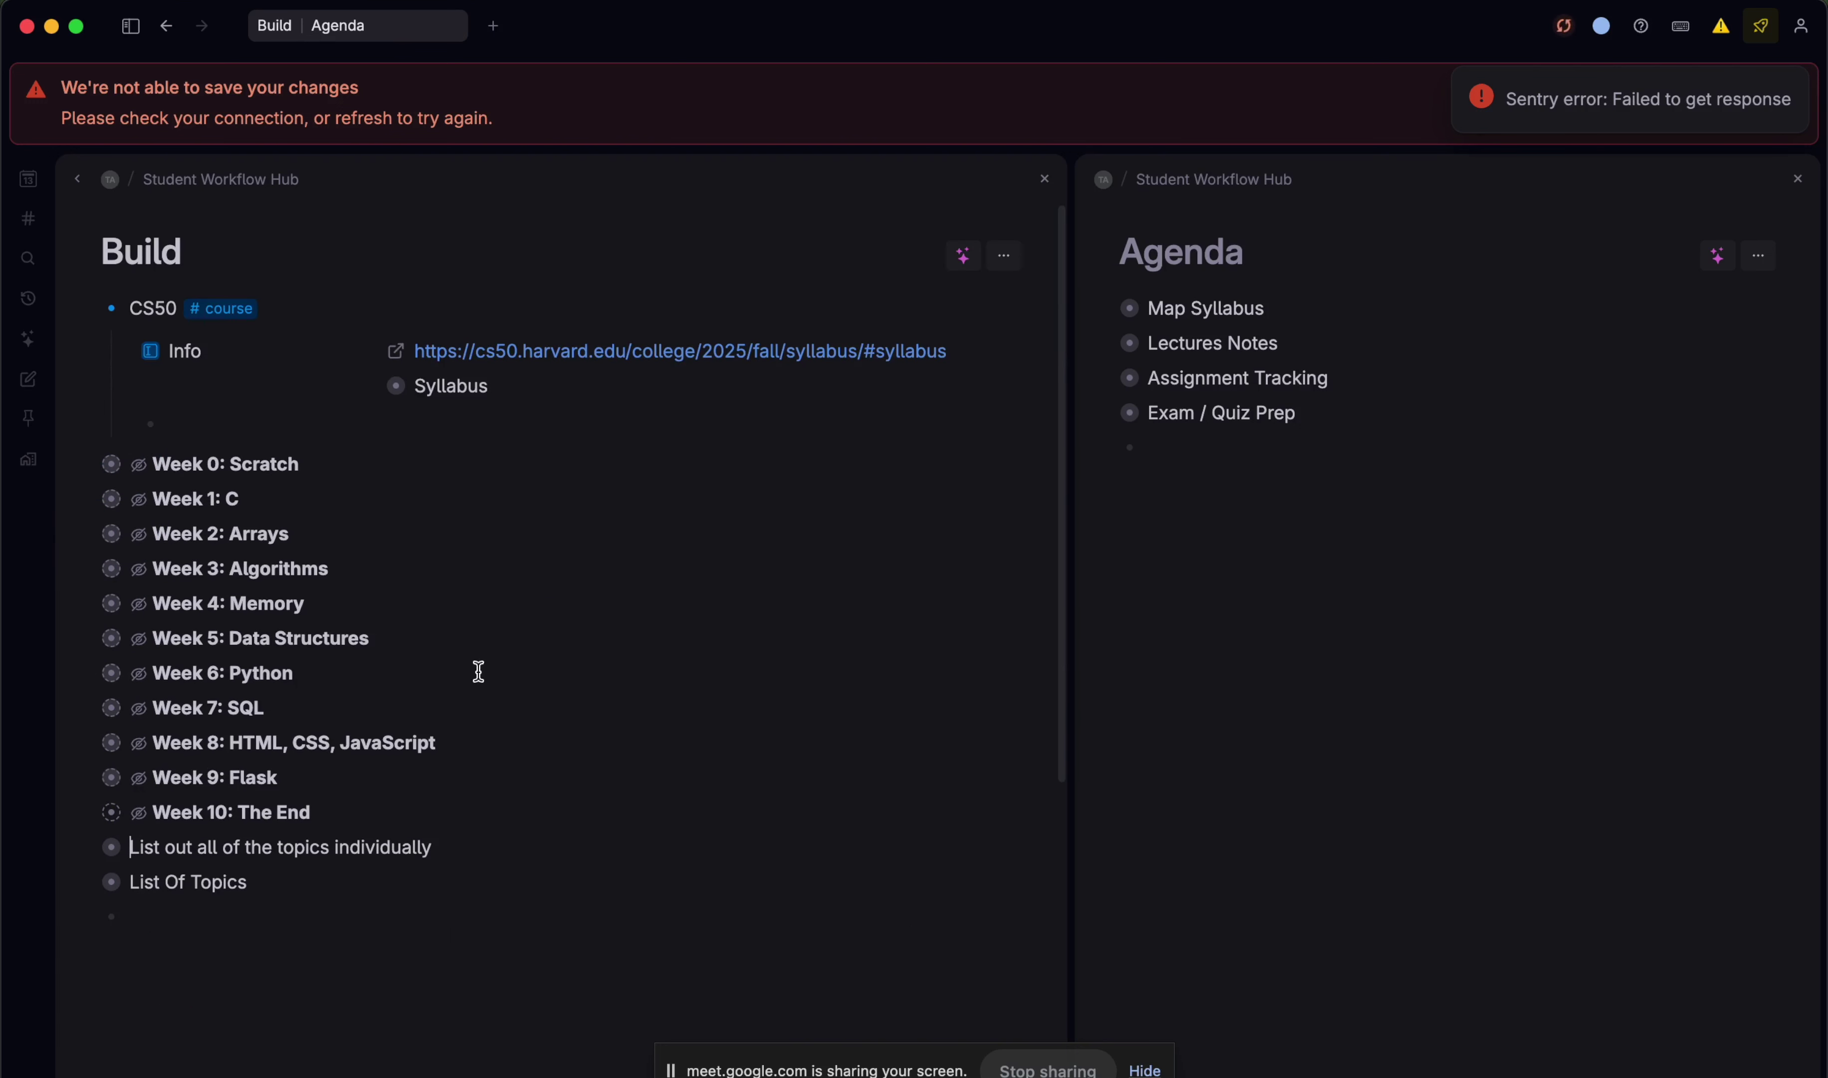
drag(467, 855, 233, 467)
key(BackSpace)
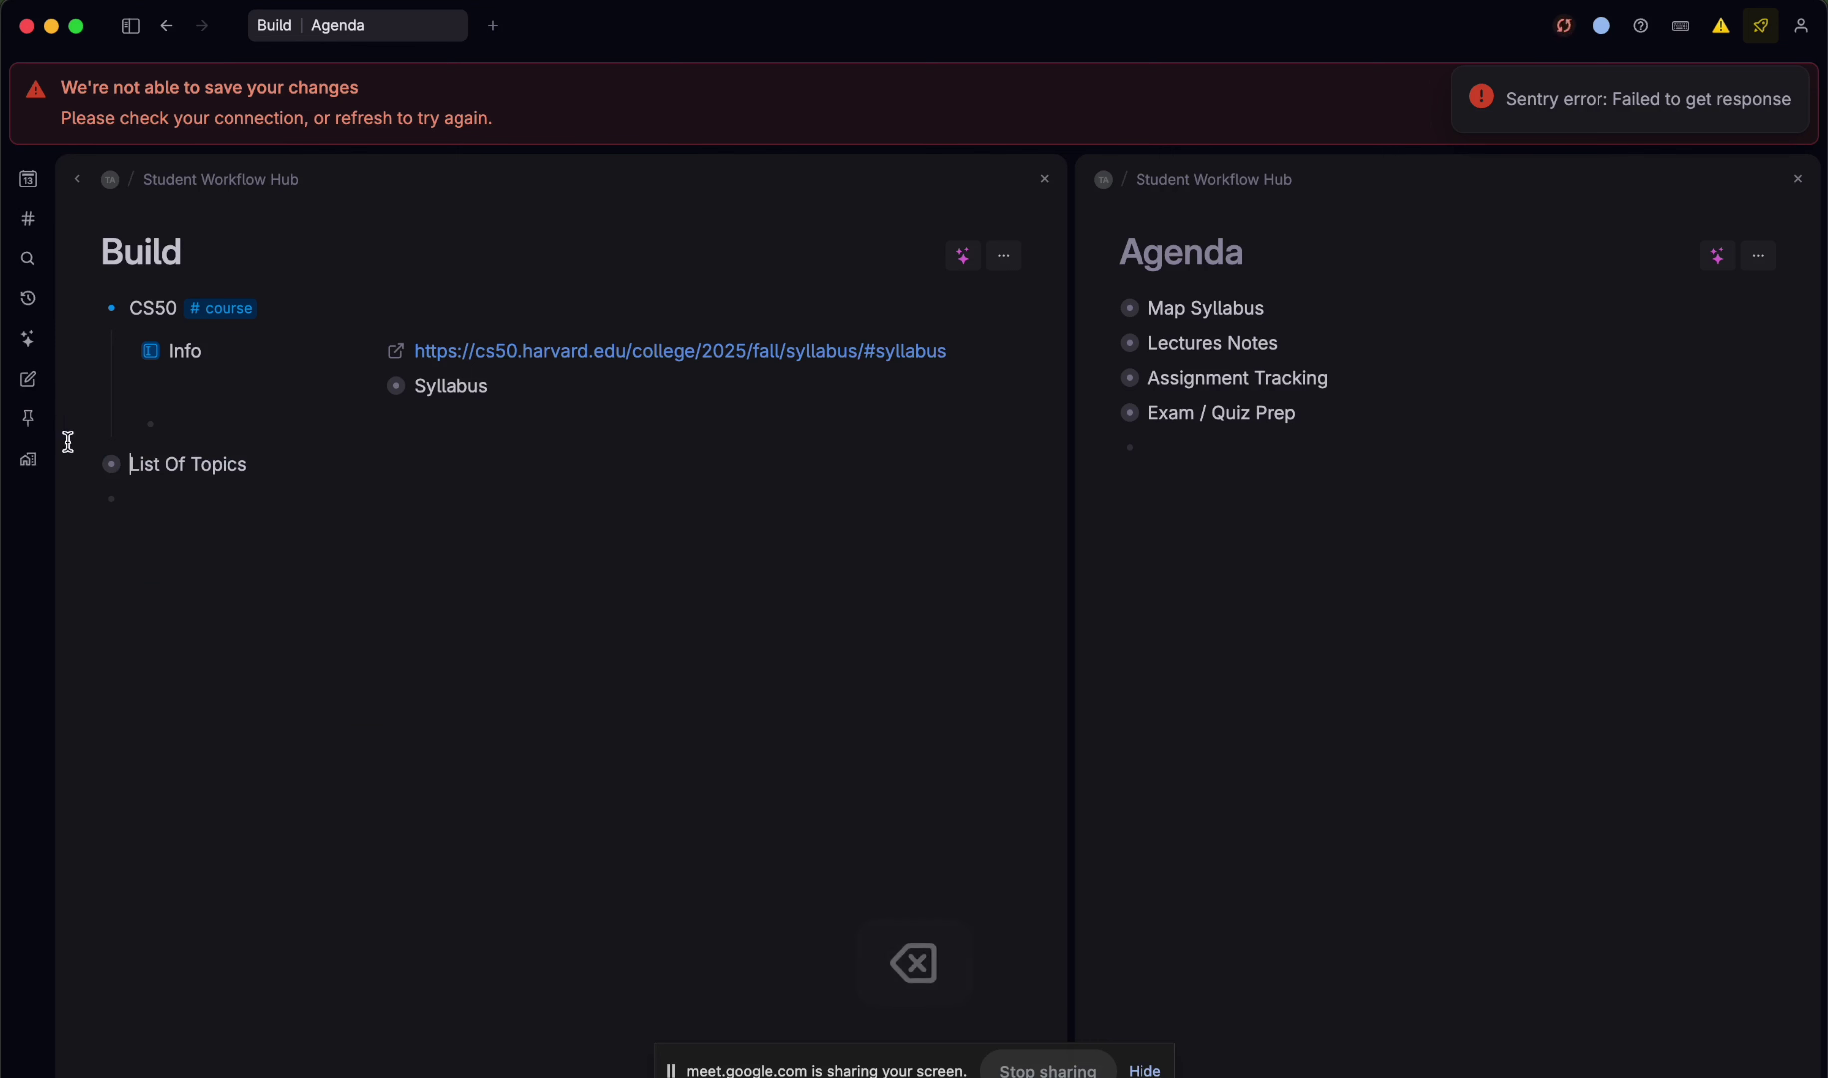
click(85, 465)
click(86, 465)
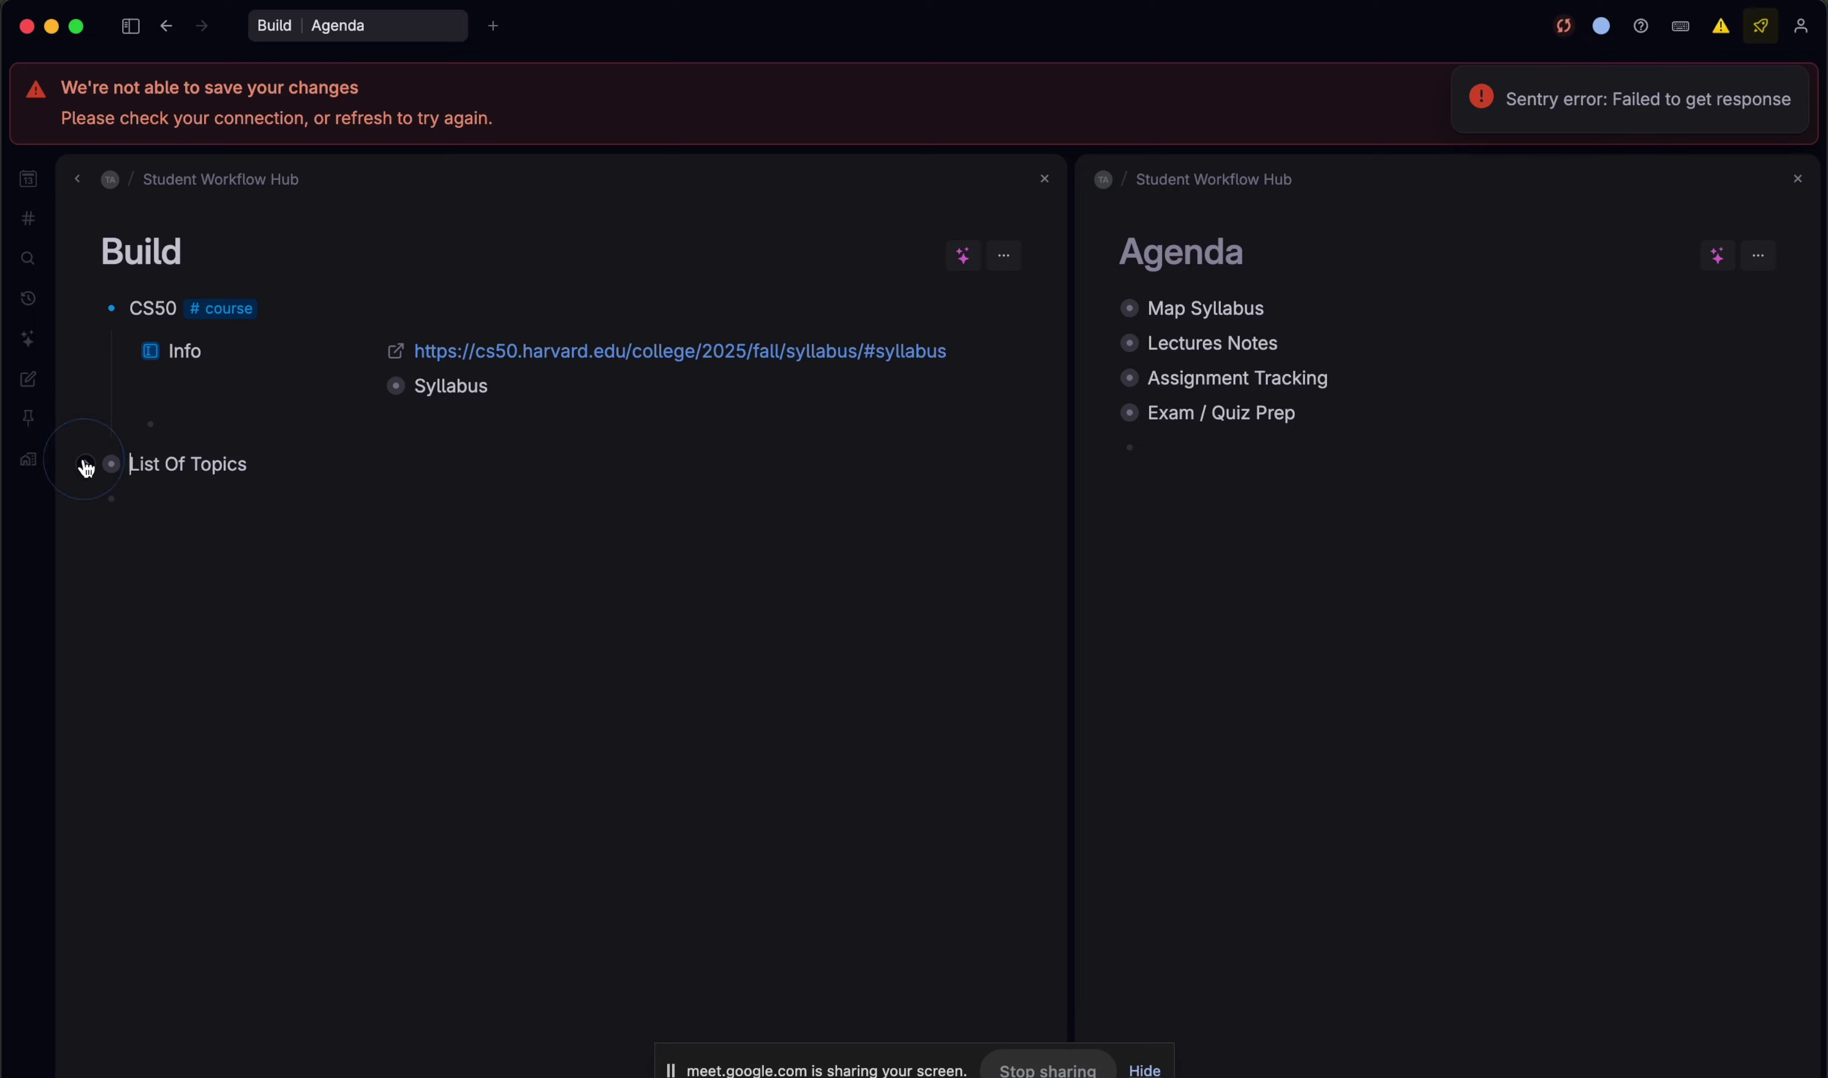
- Expand the Syllabus node in the CS50 Info field, look through its contents and collapse it again
click(369, 386)
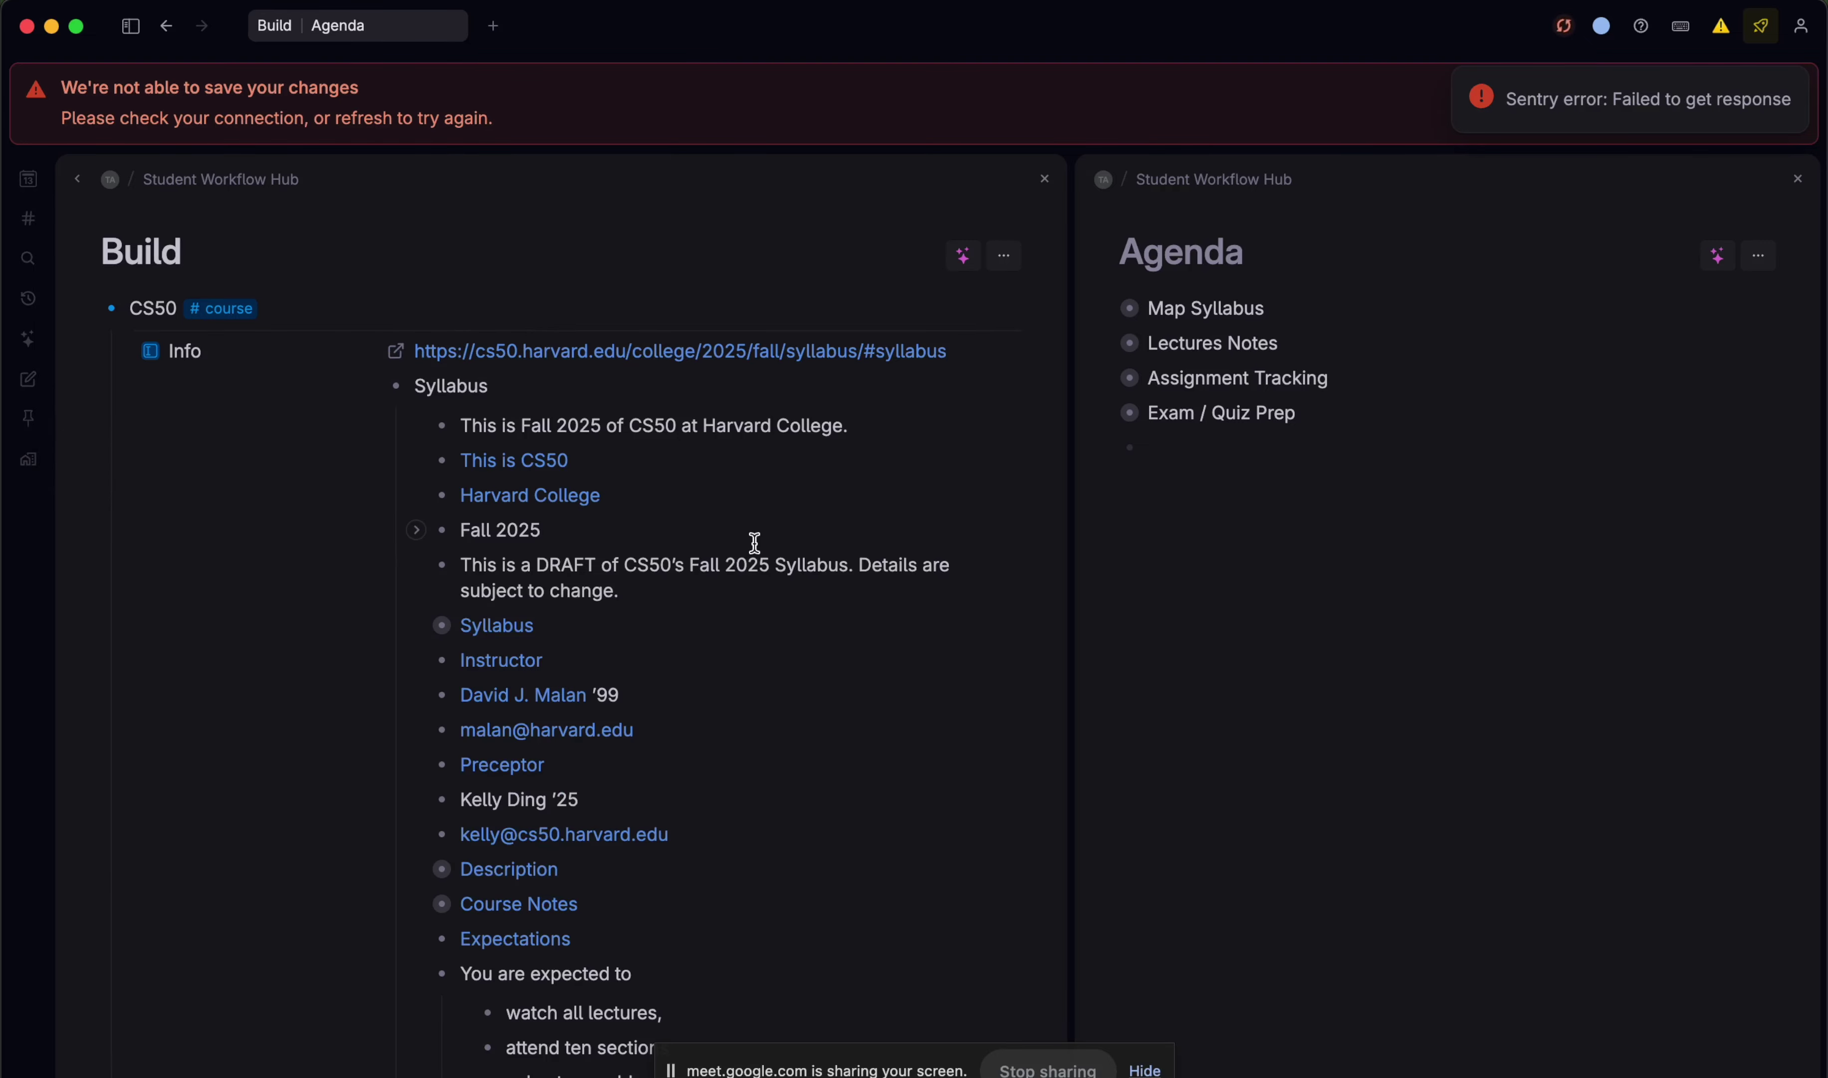
scroll(752, 542, down, 10)
scroll(755, 542, down, 10)
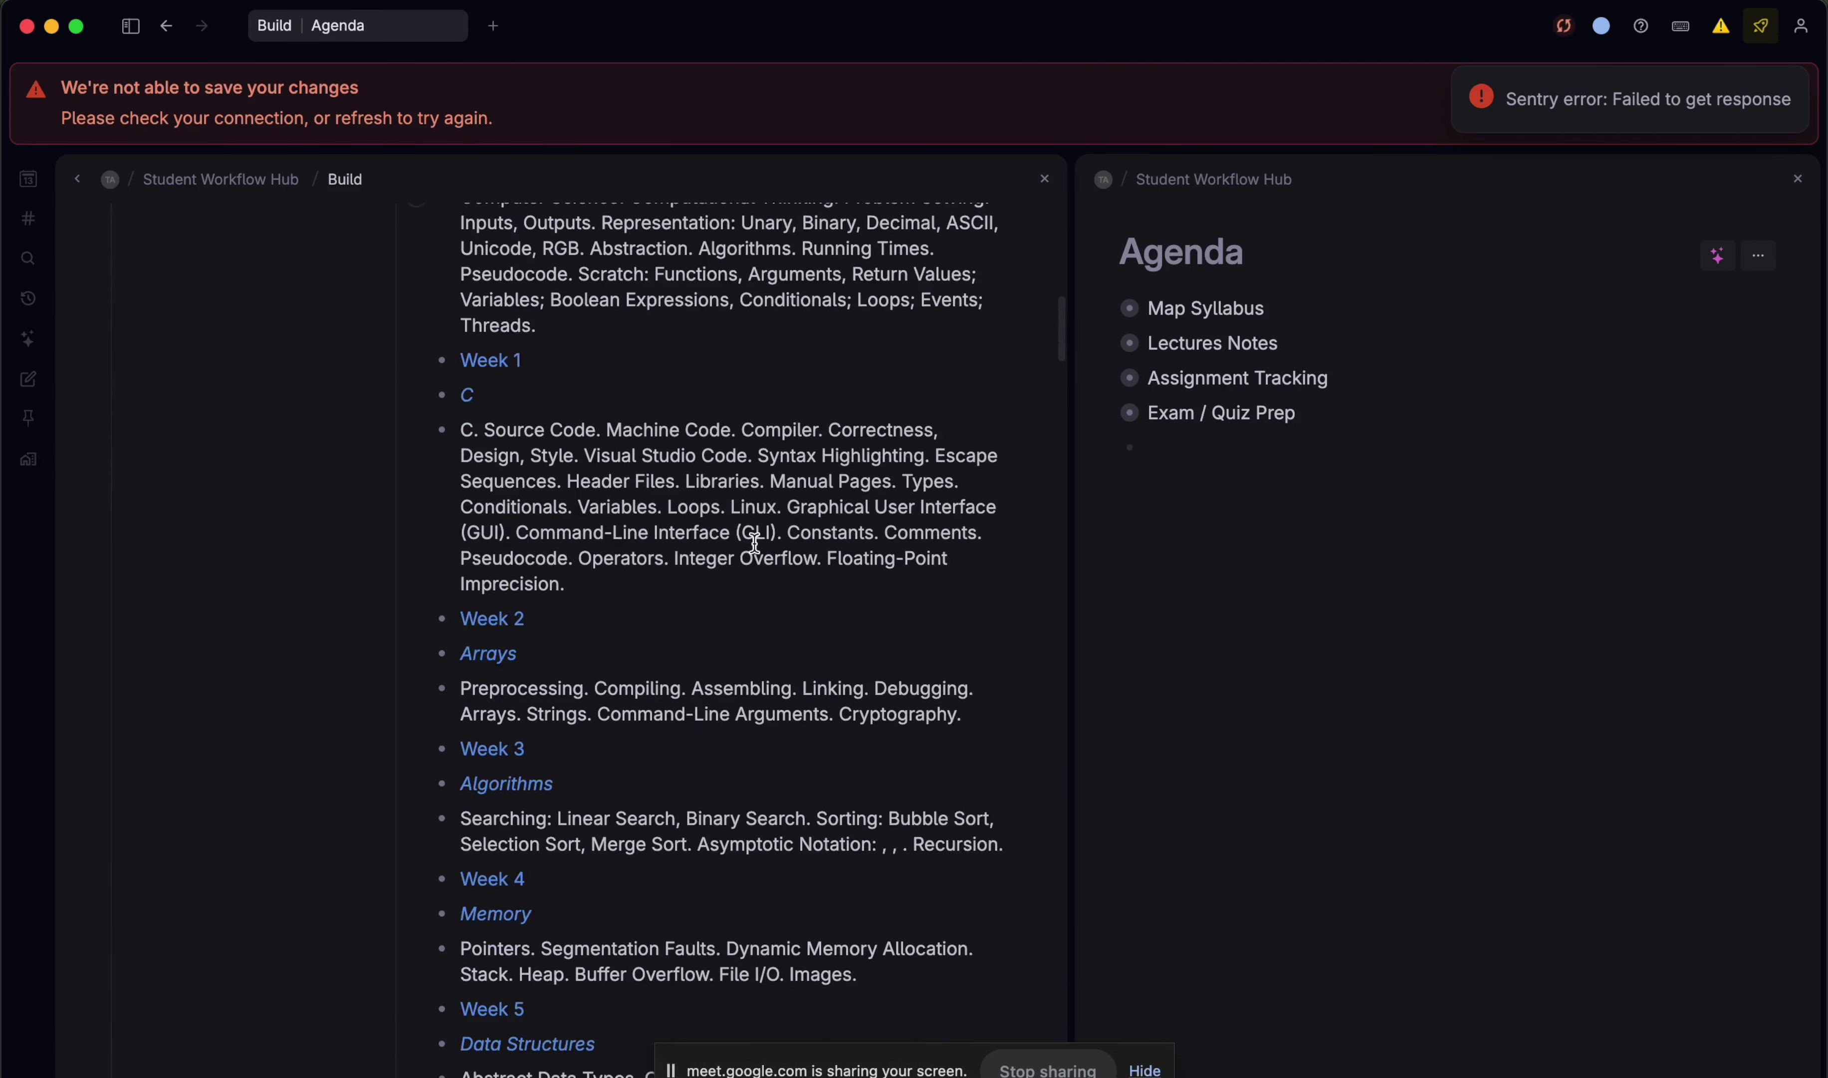
scroll(755, 542, up, 20)
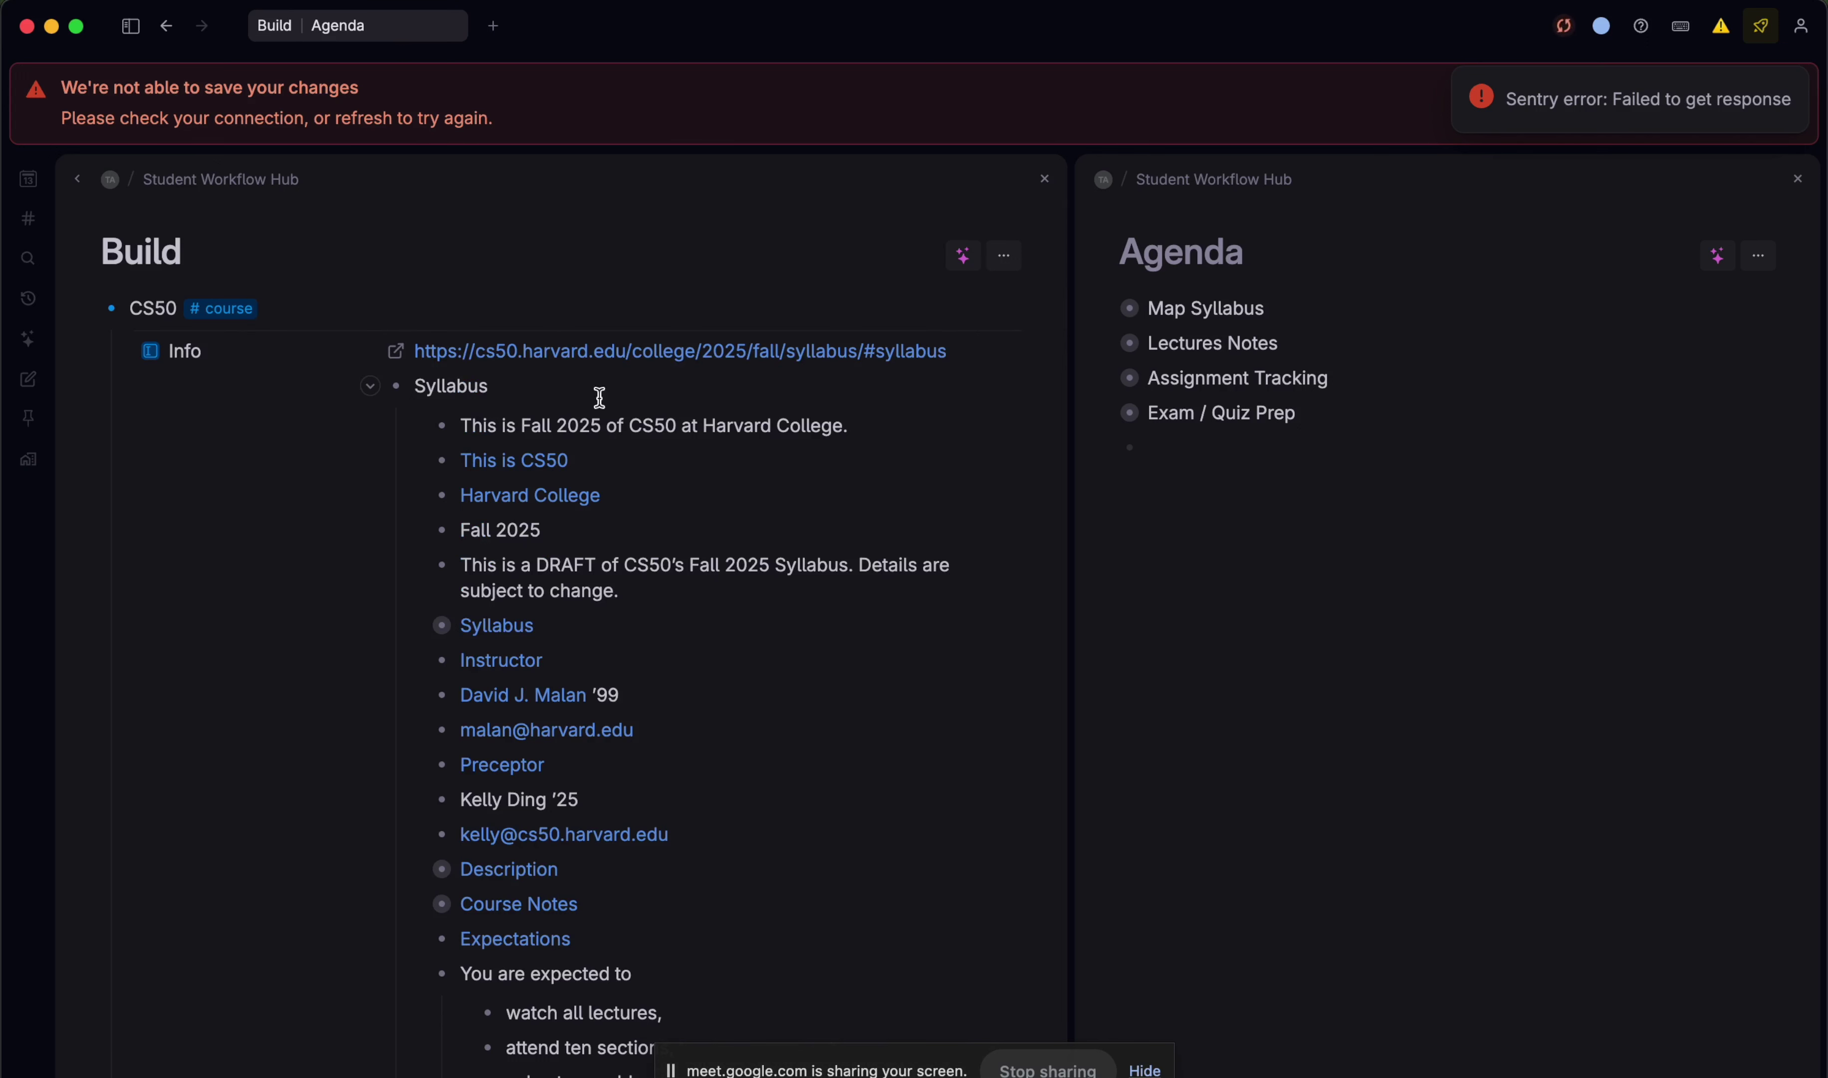
click(370, 386)
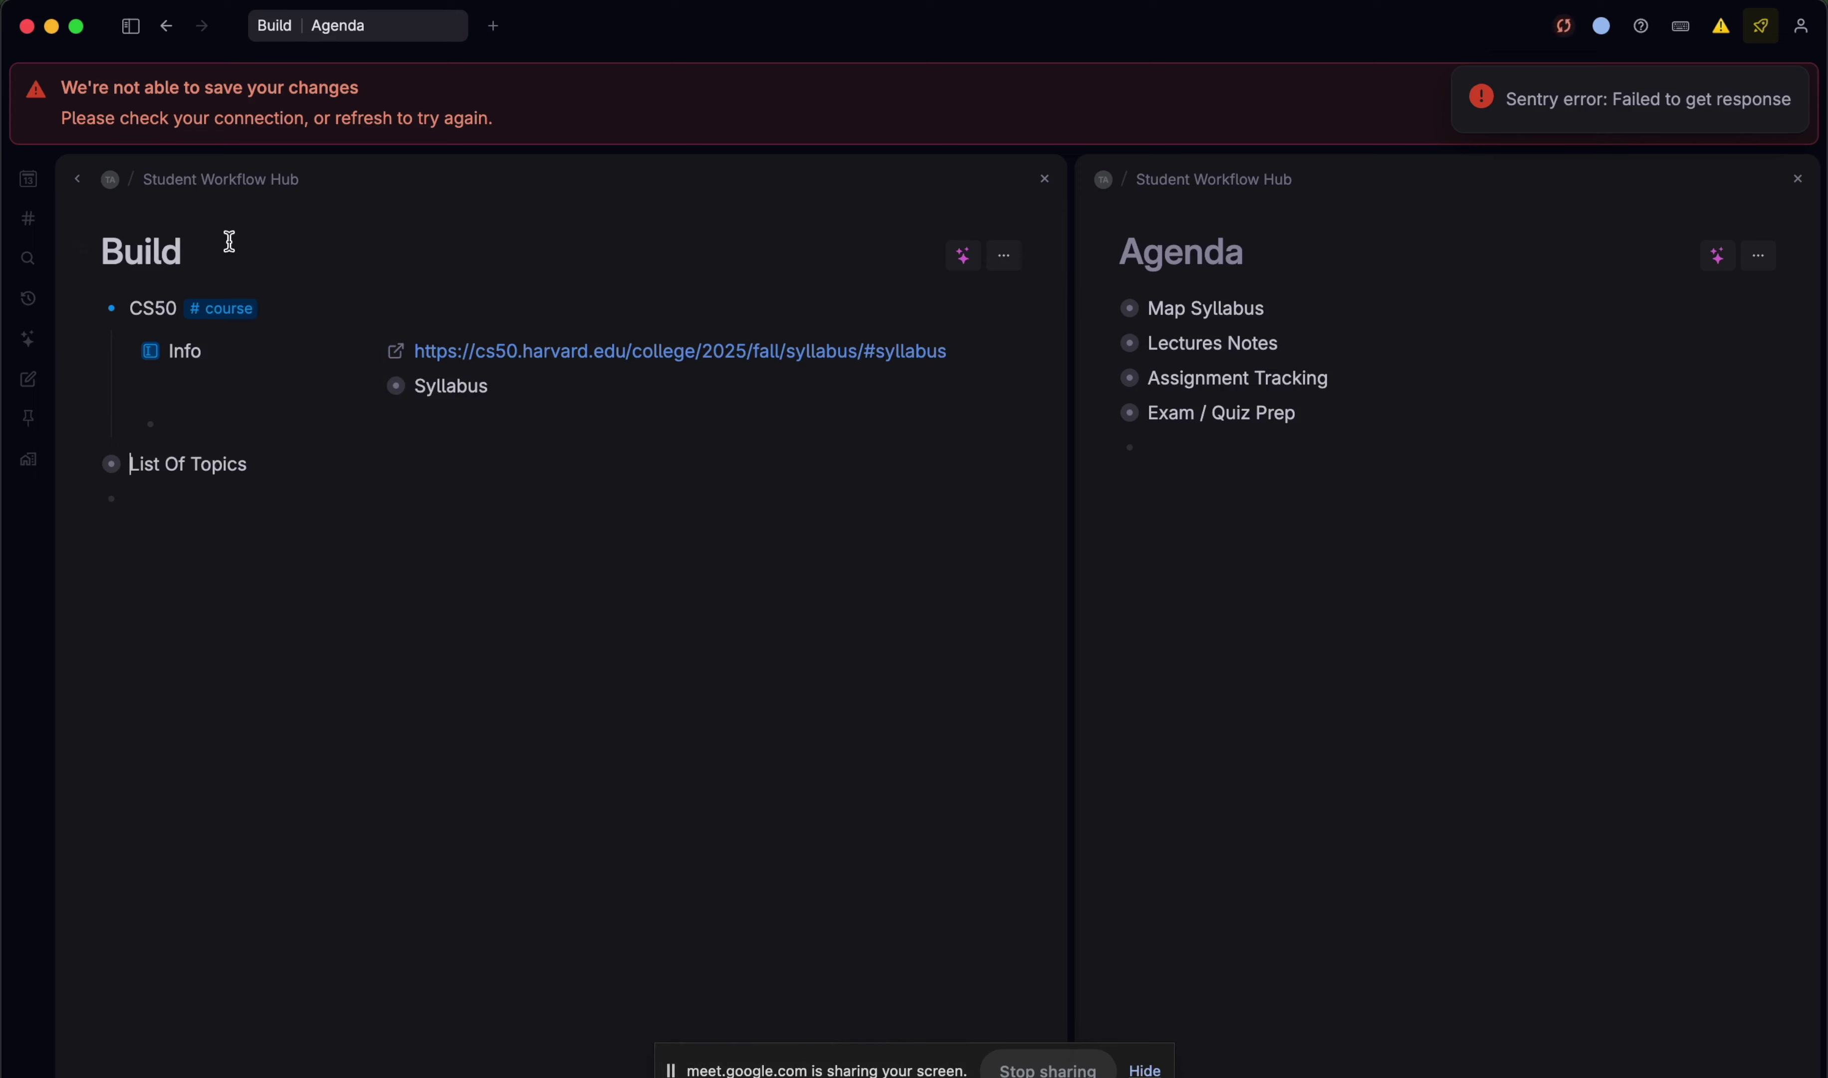
- Search for the AI chats node, open it in an additional panel and open the "Weekly Breakdown of CS50 Course Topics" chat
key(super)
key(super+s)
text(a)
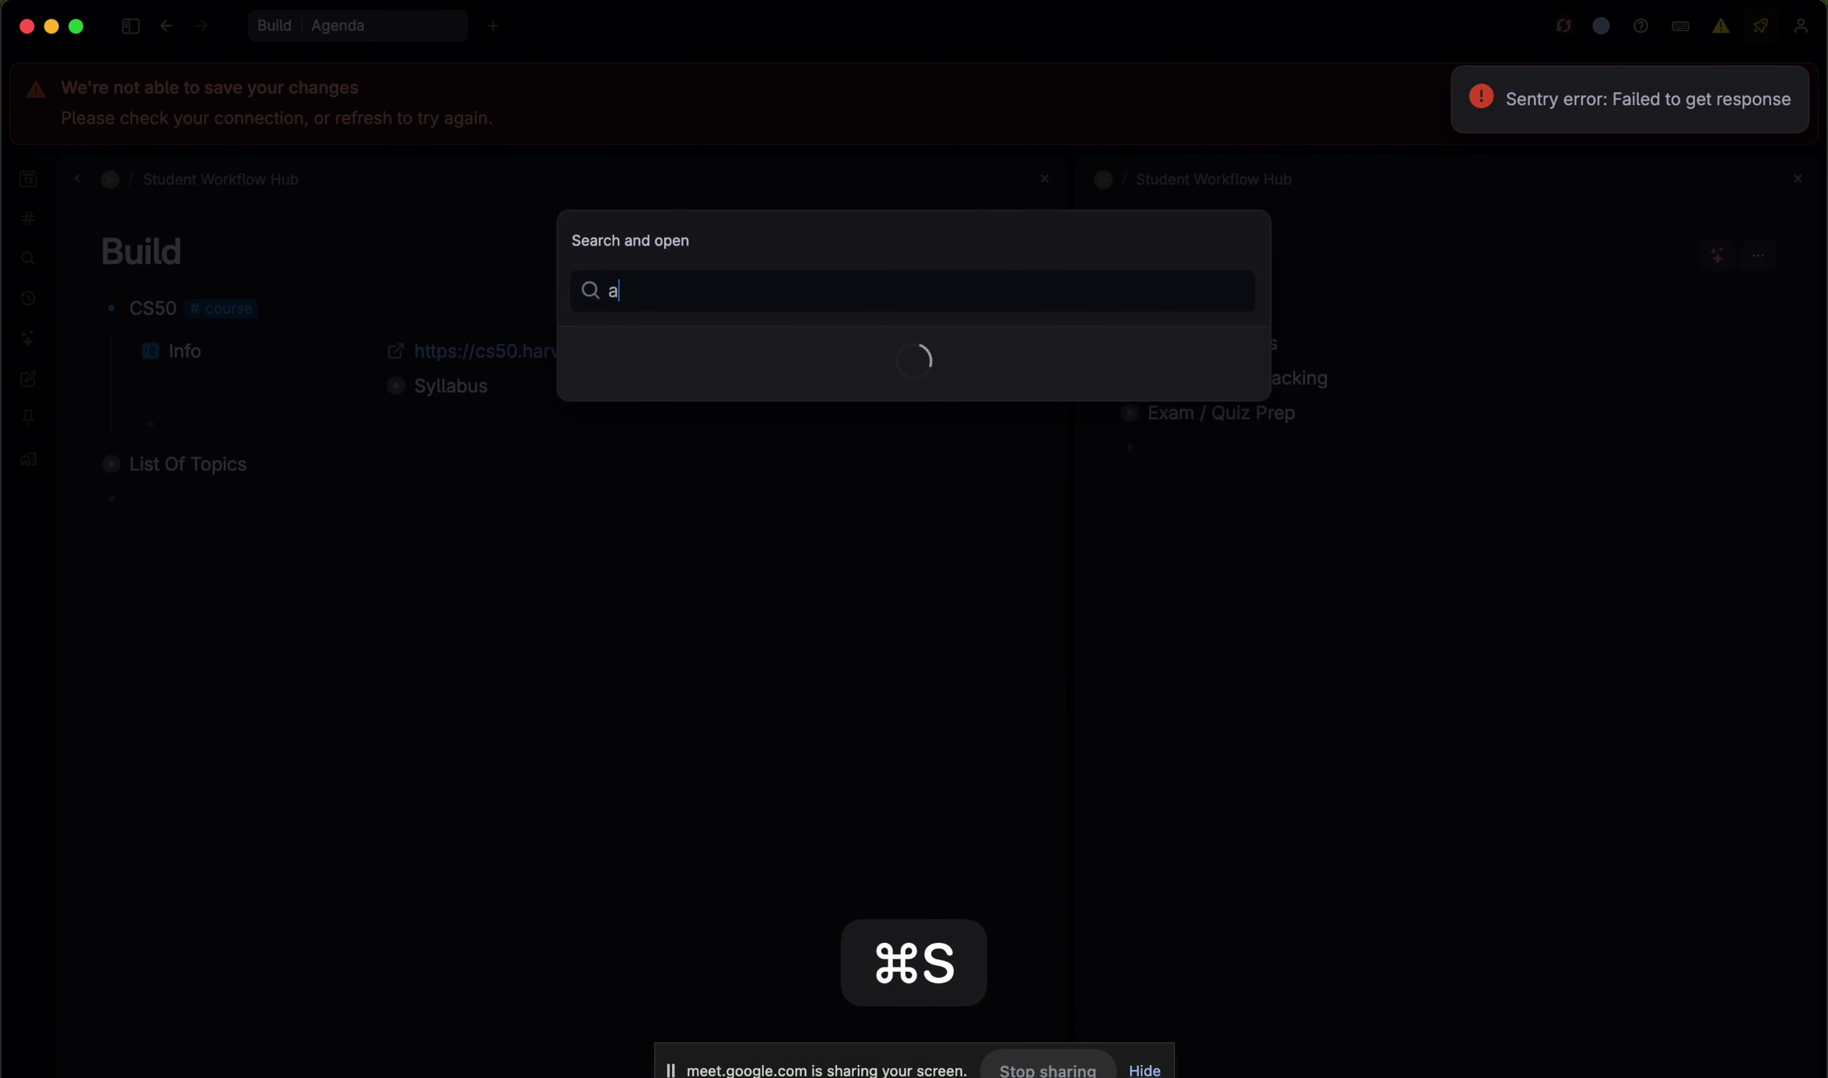
text(i chat)
key(shift+Return)
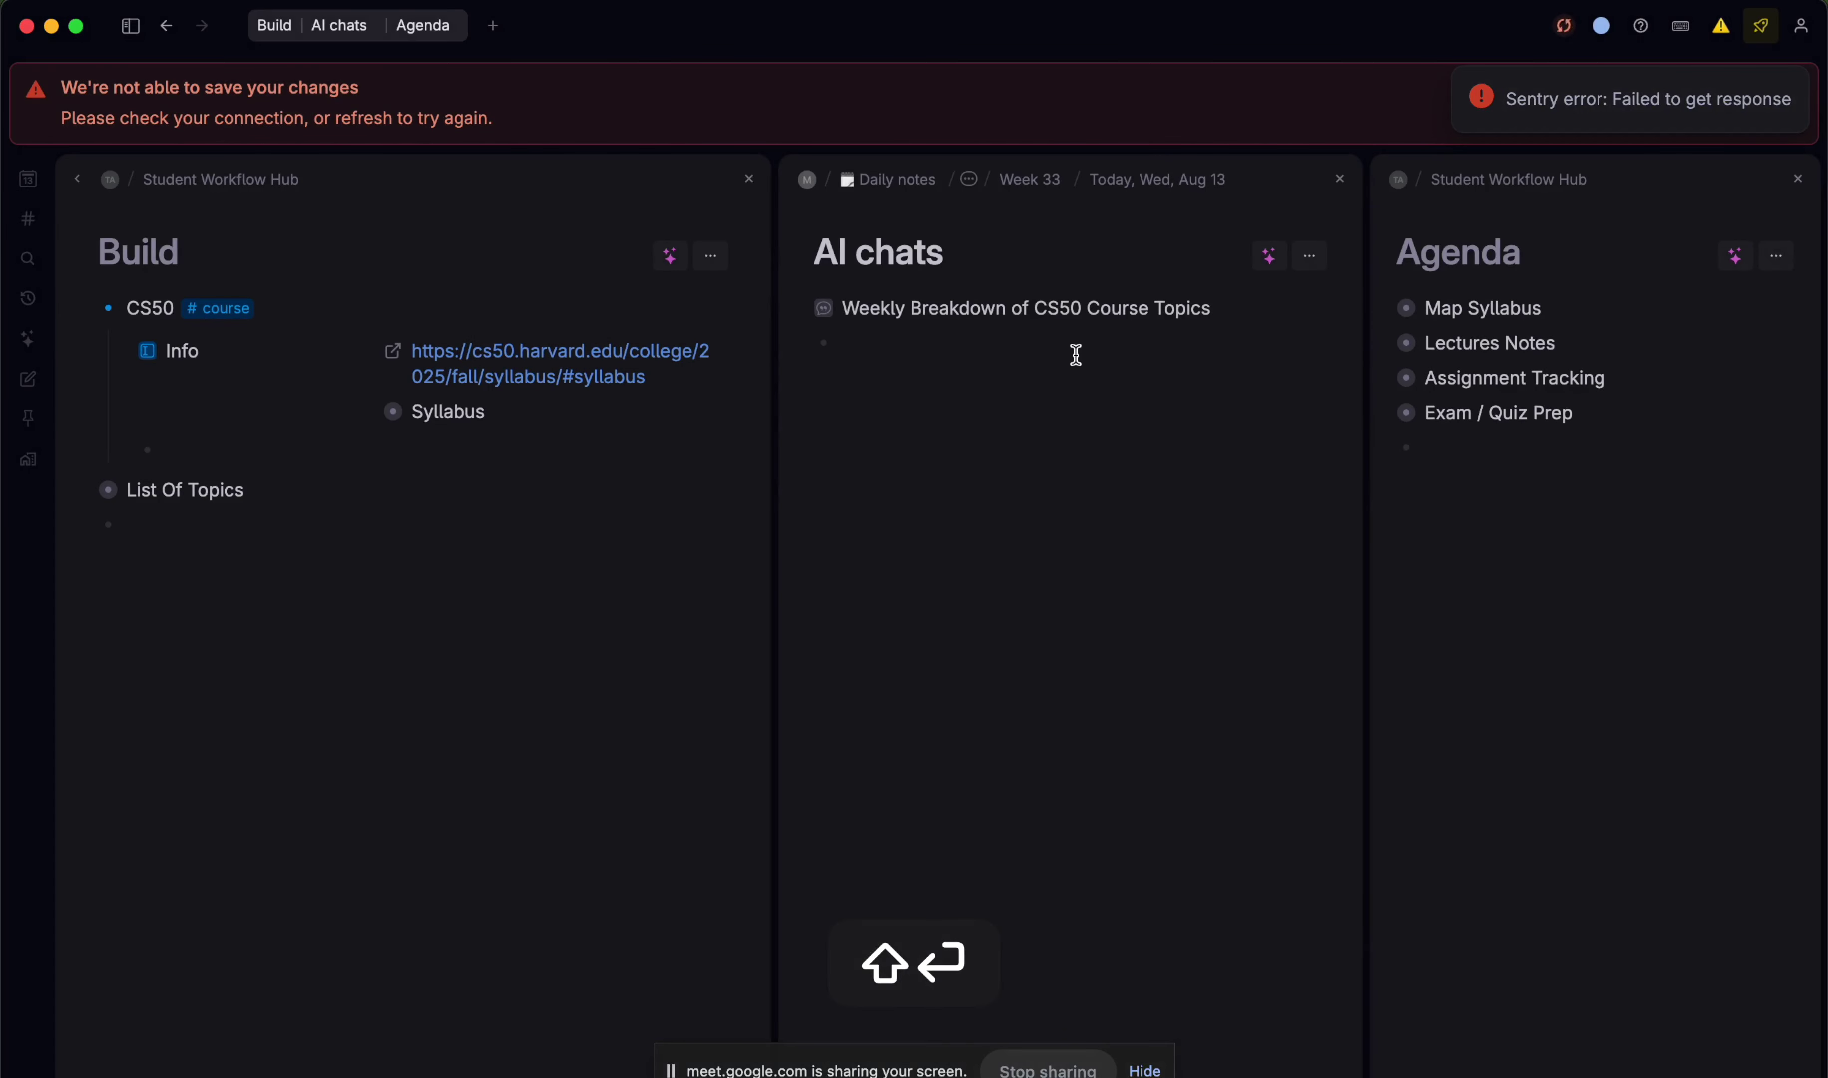
click(829, 314)
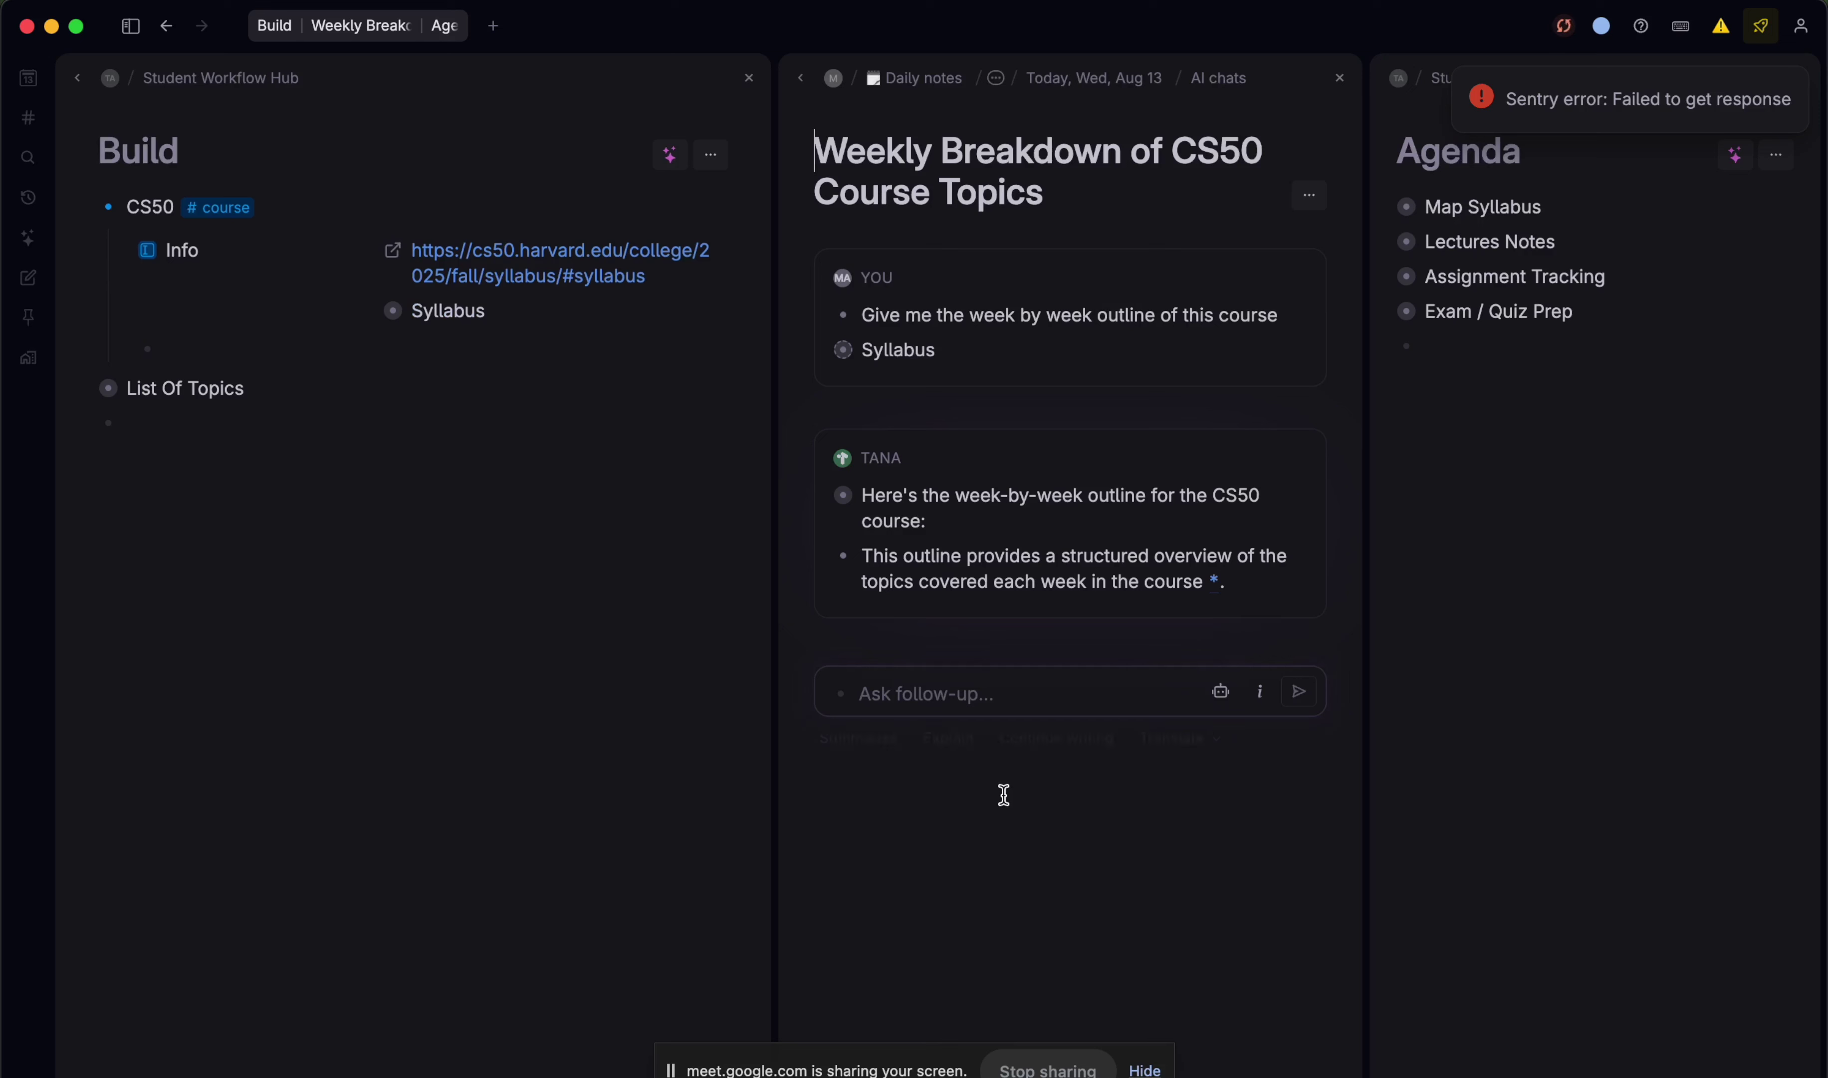
- Ask the follow-up "give me all my quizes" in the chat and look through the reply
click(955, 690)
text(giv em)
key(BackSpace)
key(BackSpace)
key(BackSpace)
key(BackSpace)
text(e me )
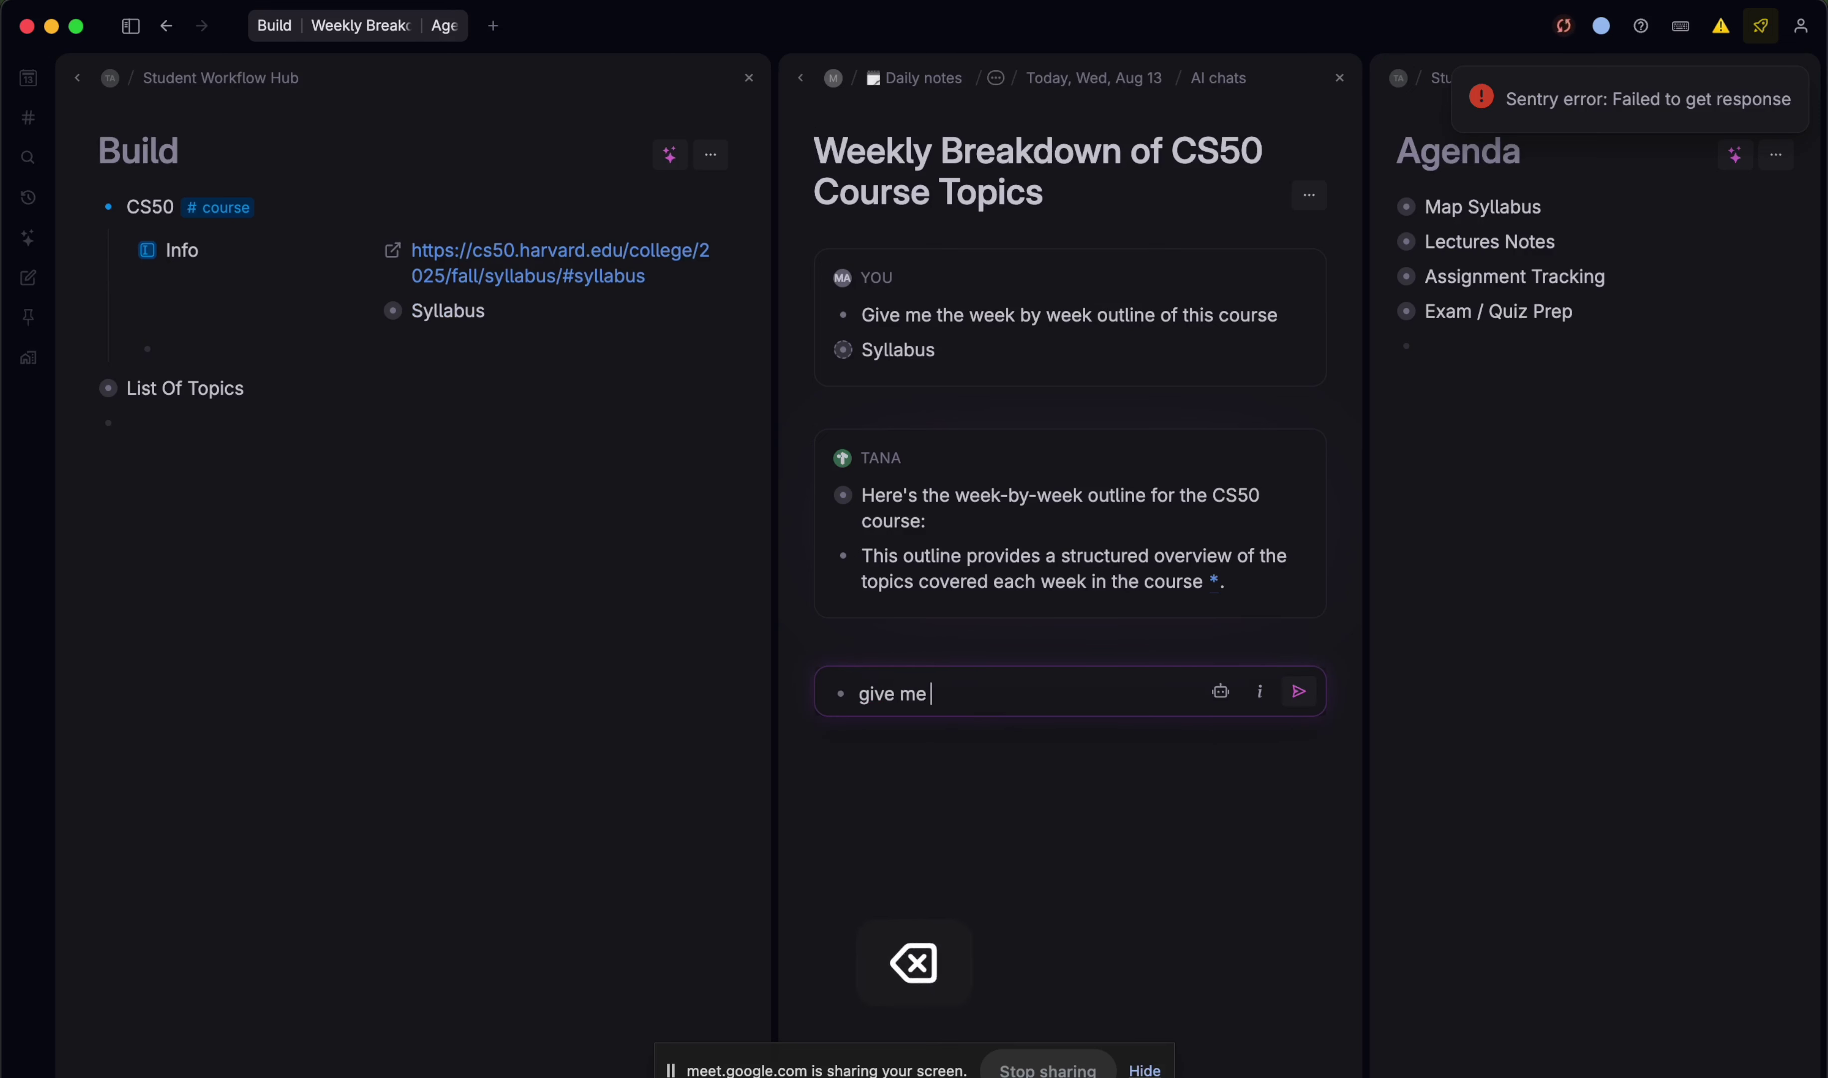
text(all my quizes)
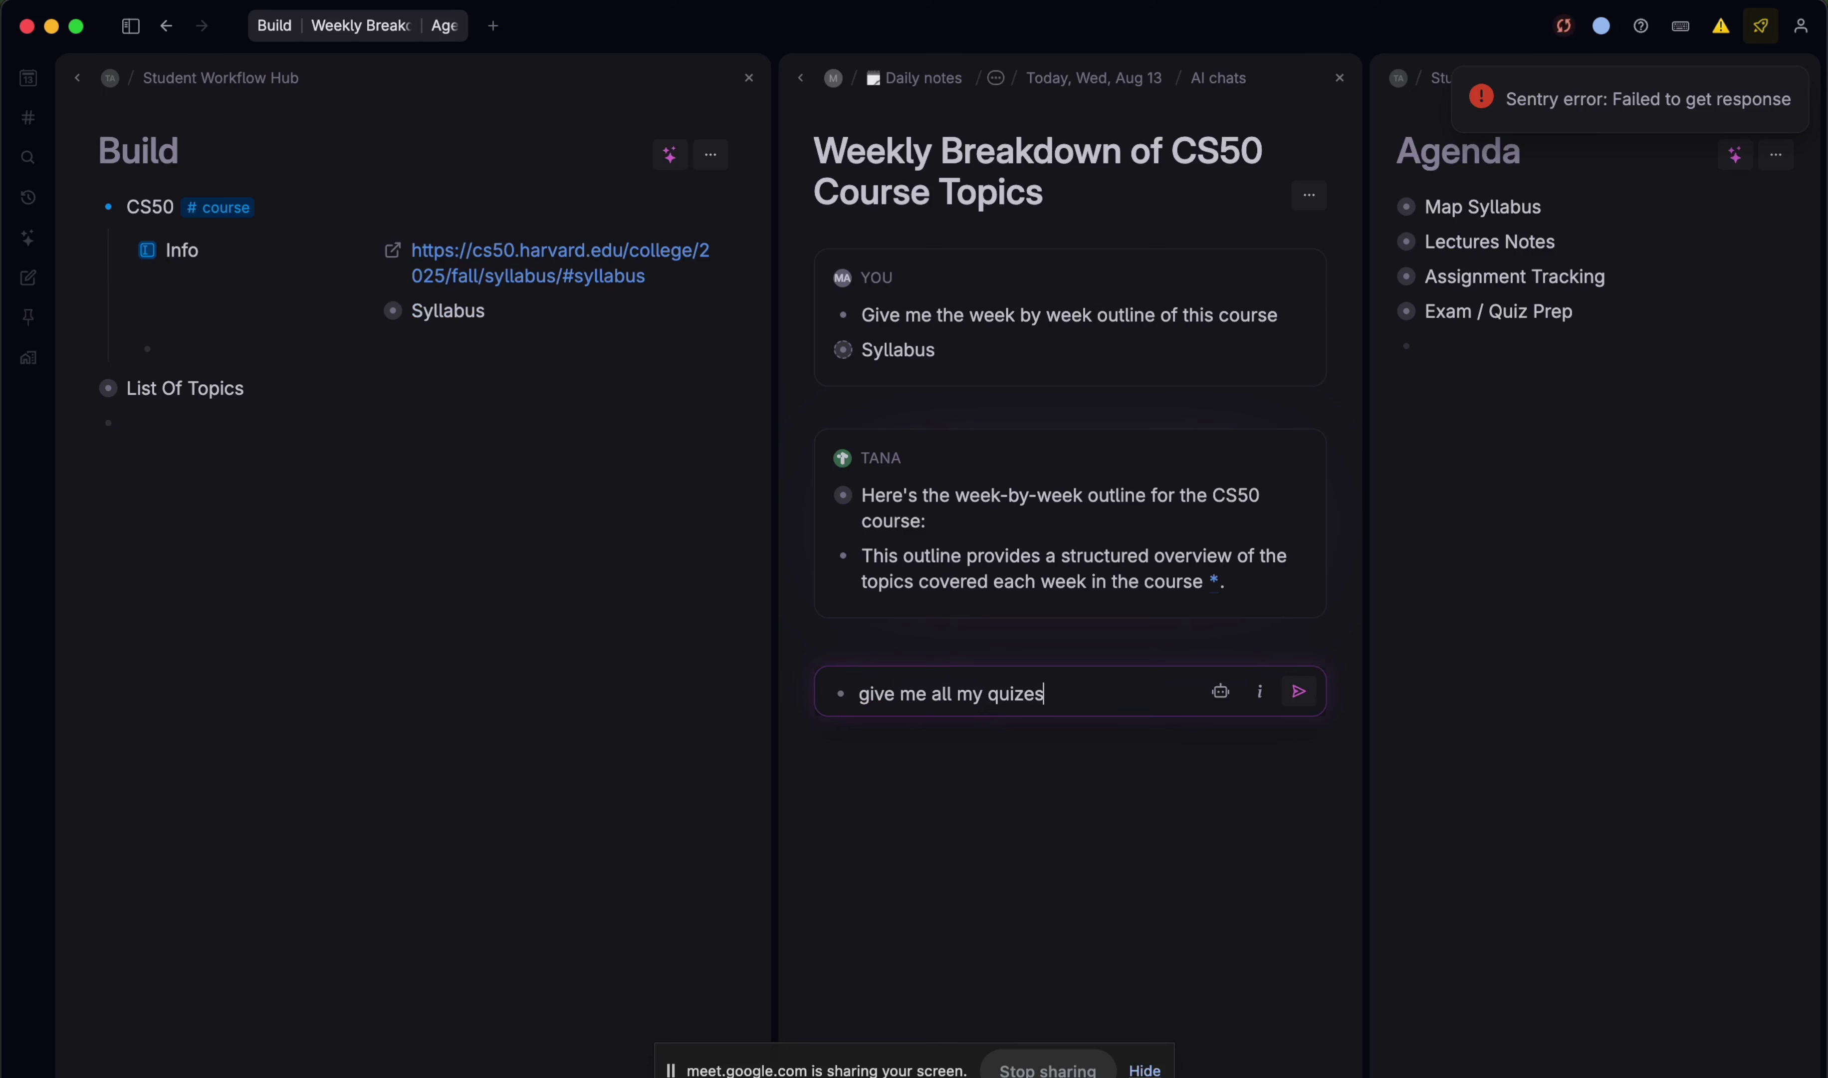
key(Return)
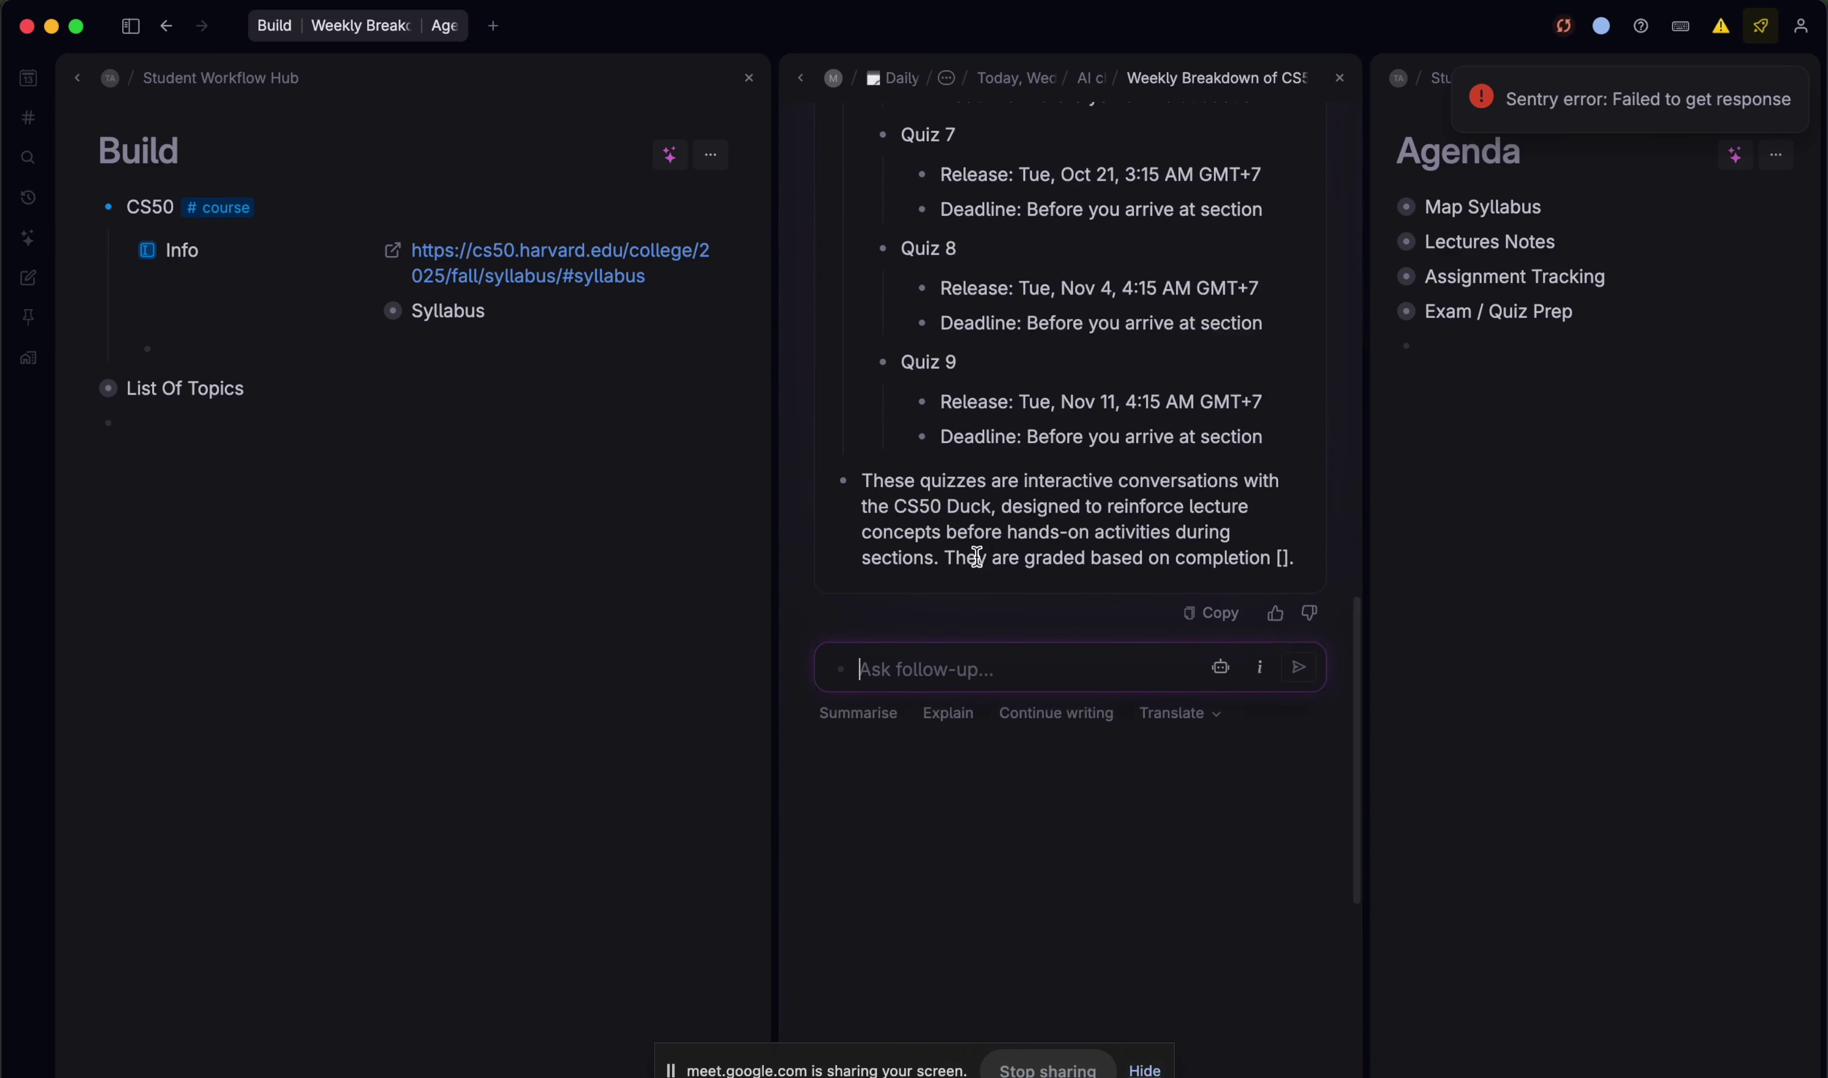
scroll(977, 556, up, 5)
scroll(977, 559, down, 5)
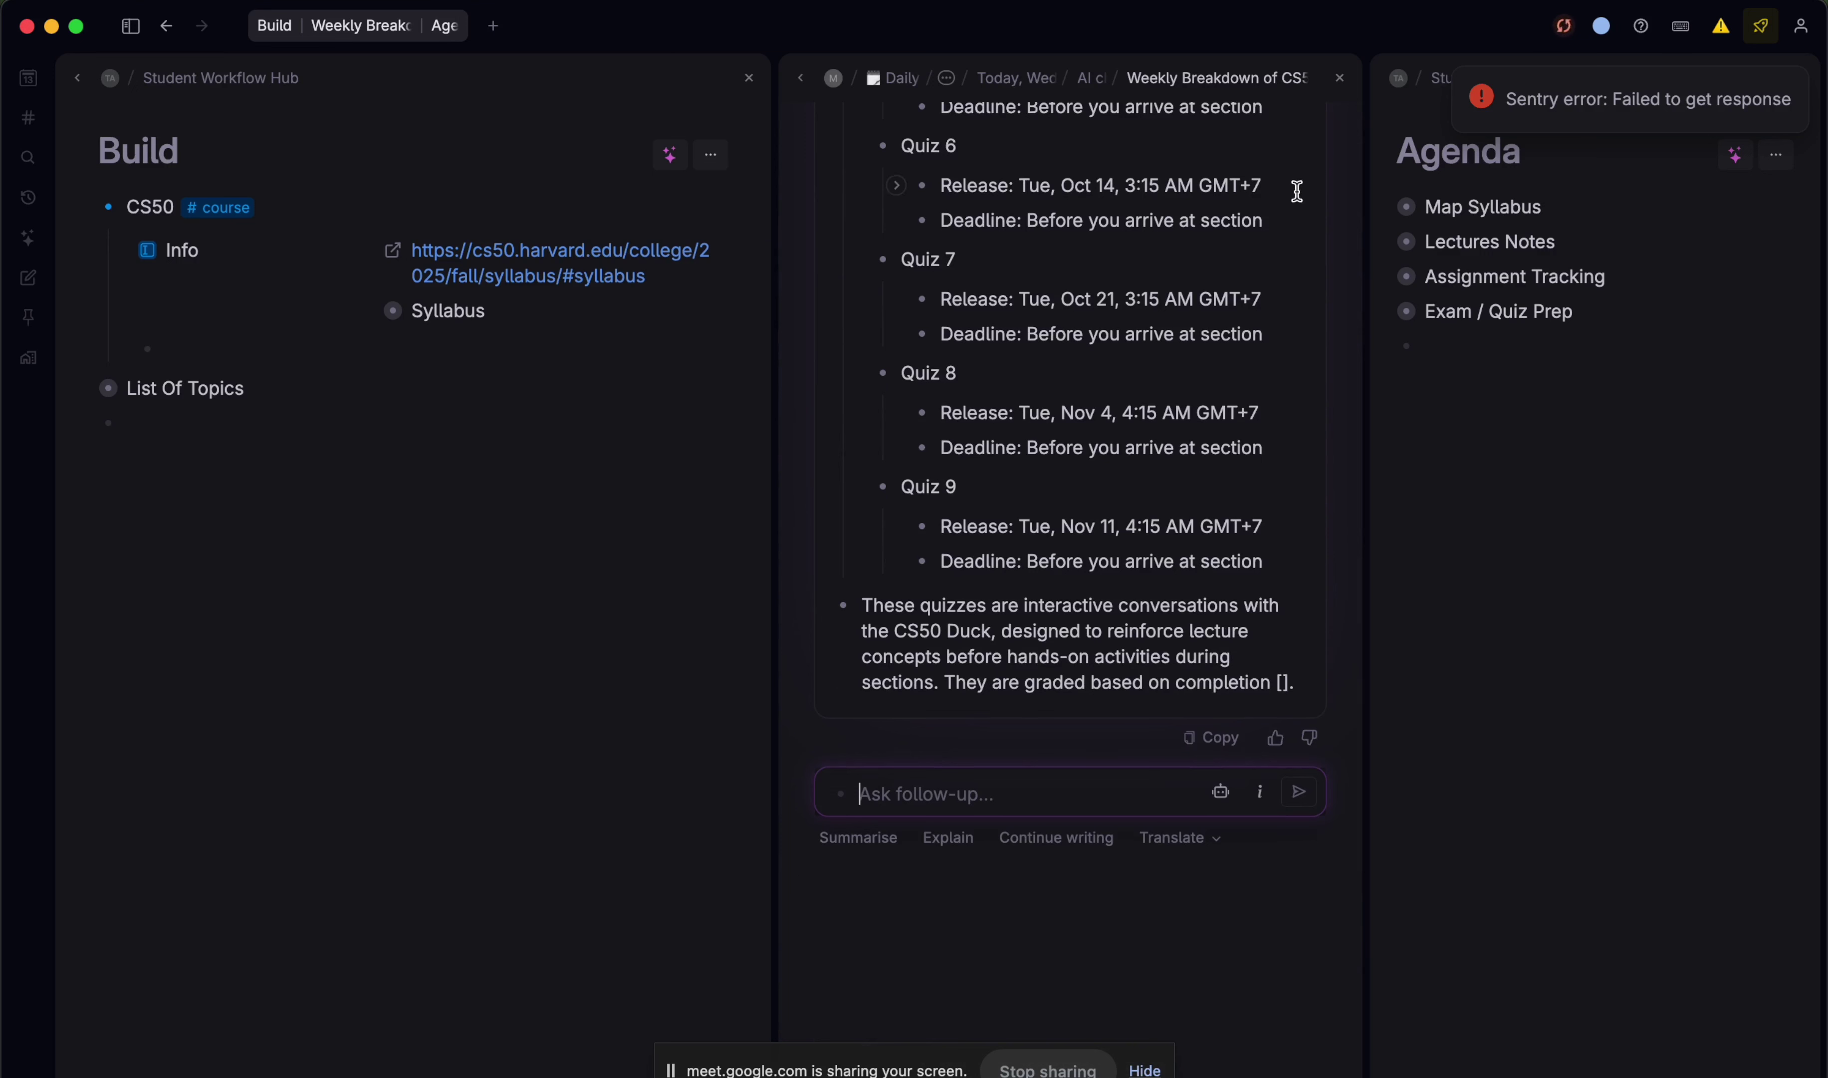
scroll(1066, 425, up, 2)
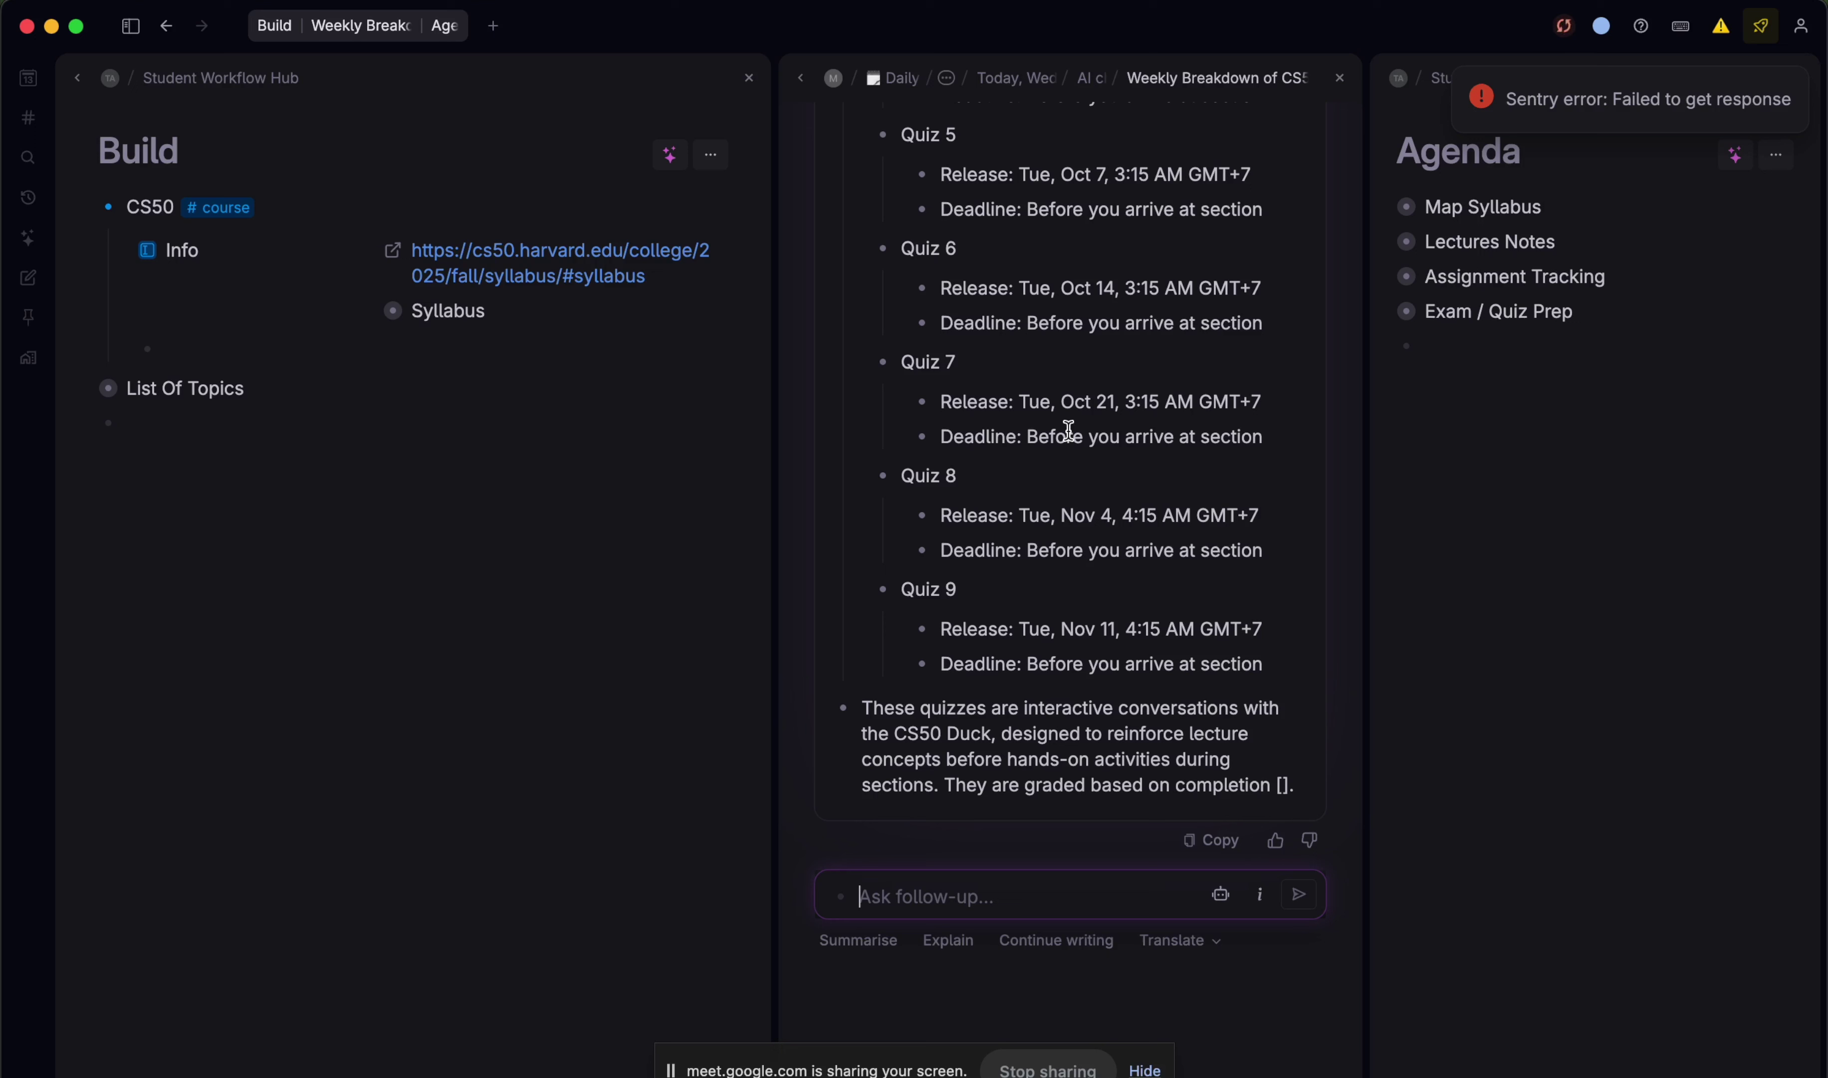
- Ask the AI chat to "give me the release and deadline in a field for each"
text(ghj)
key(BackSpace)
key(BackSpace)
key(BackSpace)
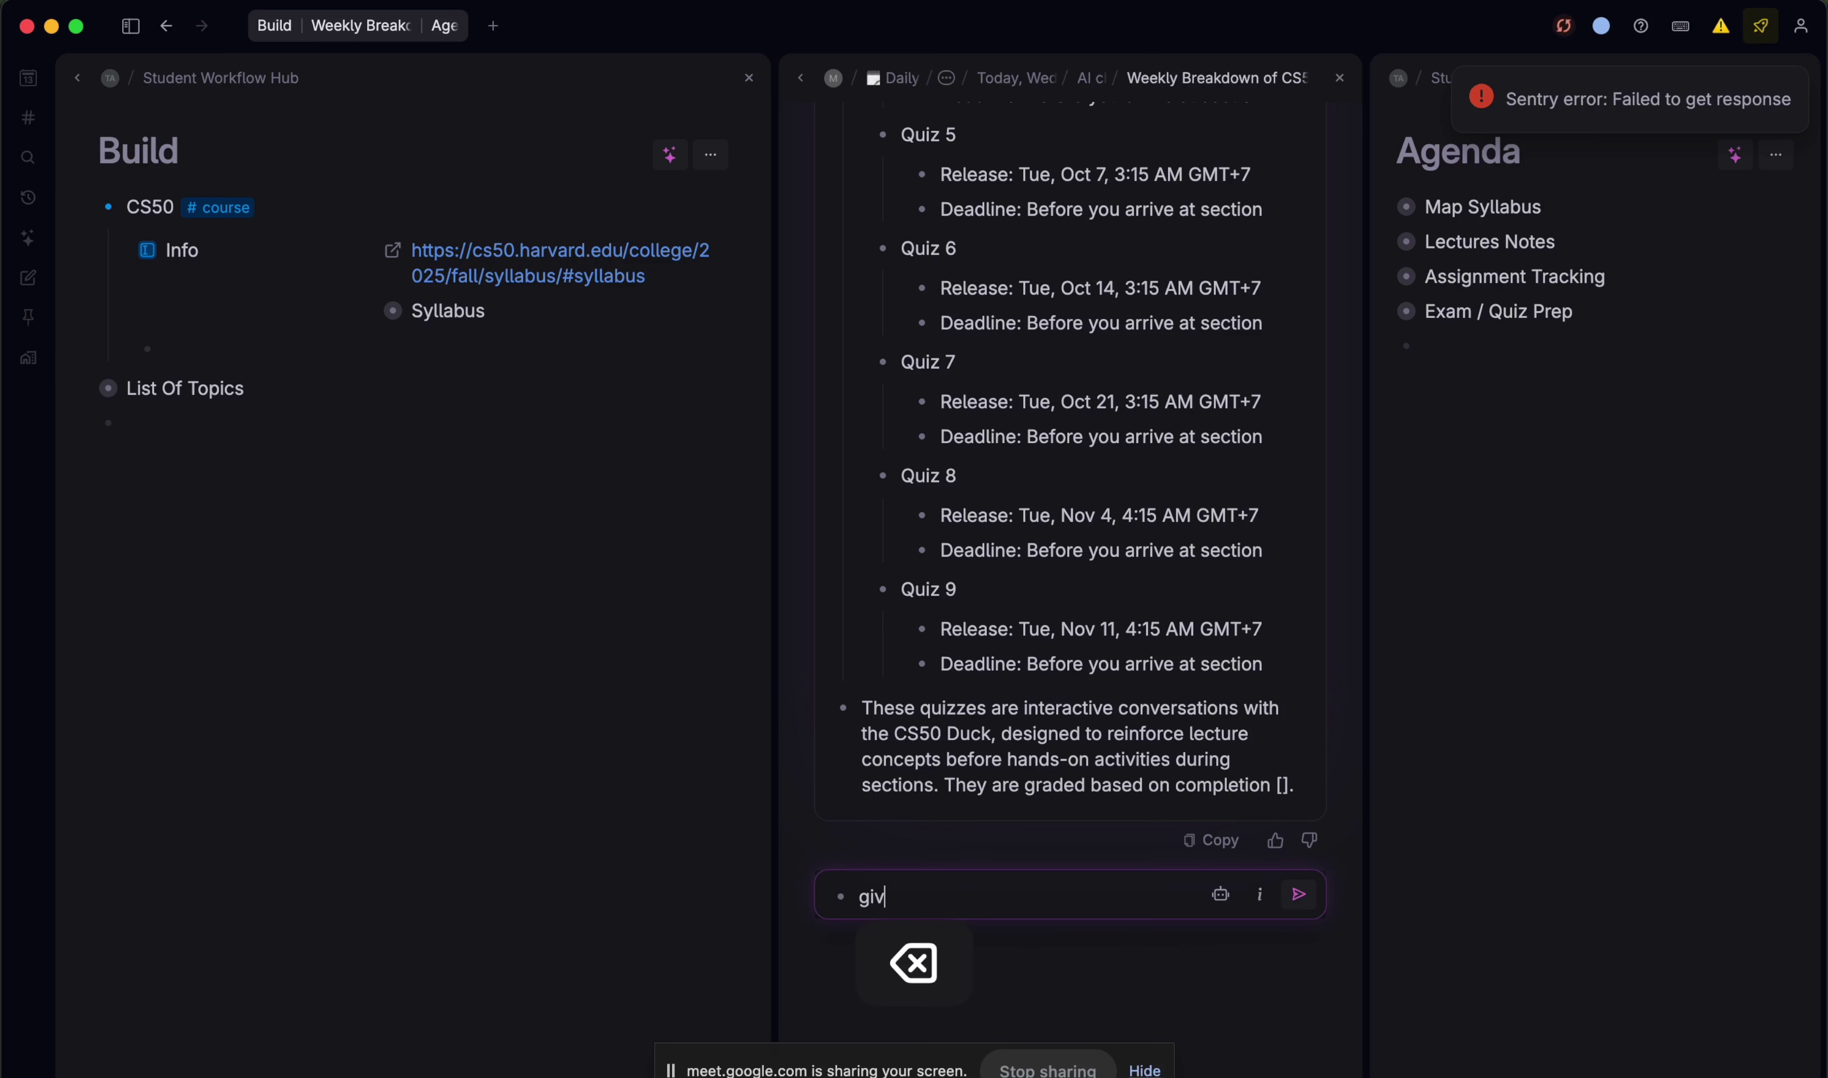
text(give me the realse)
key(BackSpace)
key(BackSpace)
key(BackSpace)
key(BackSpace)
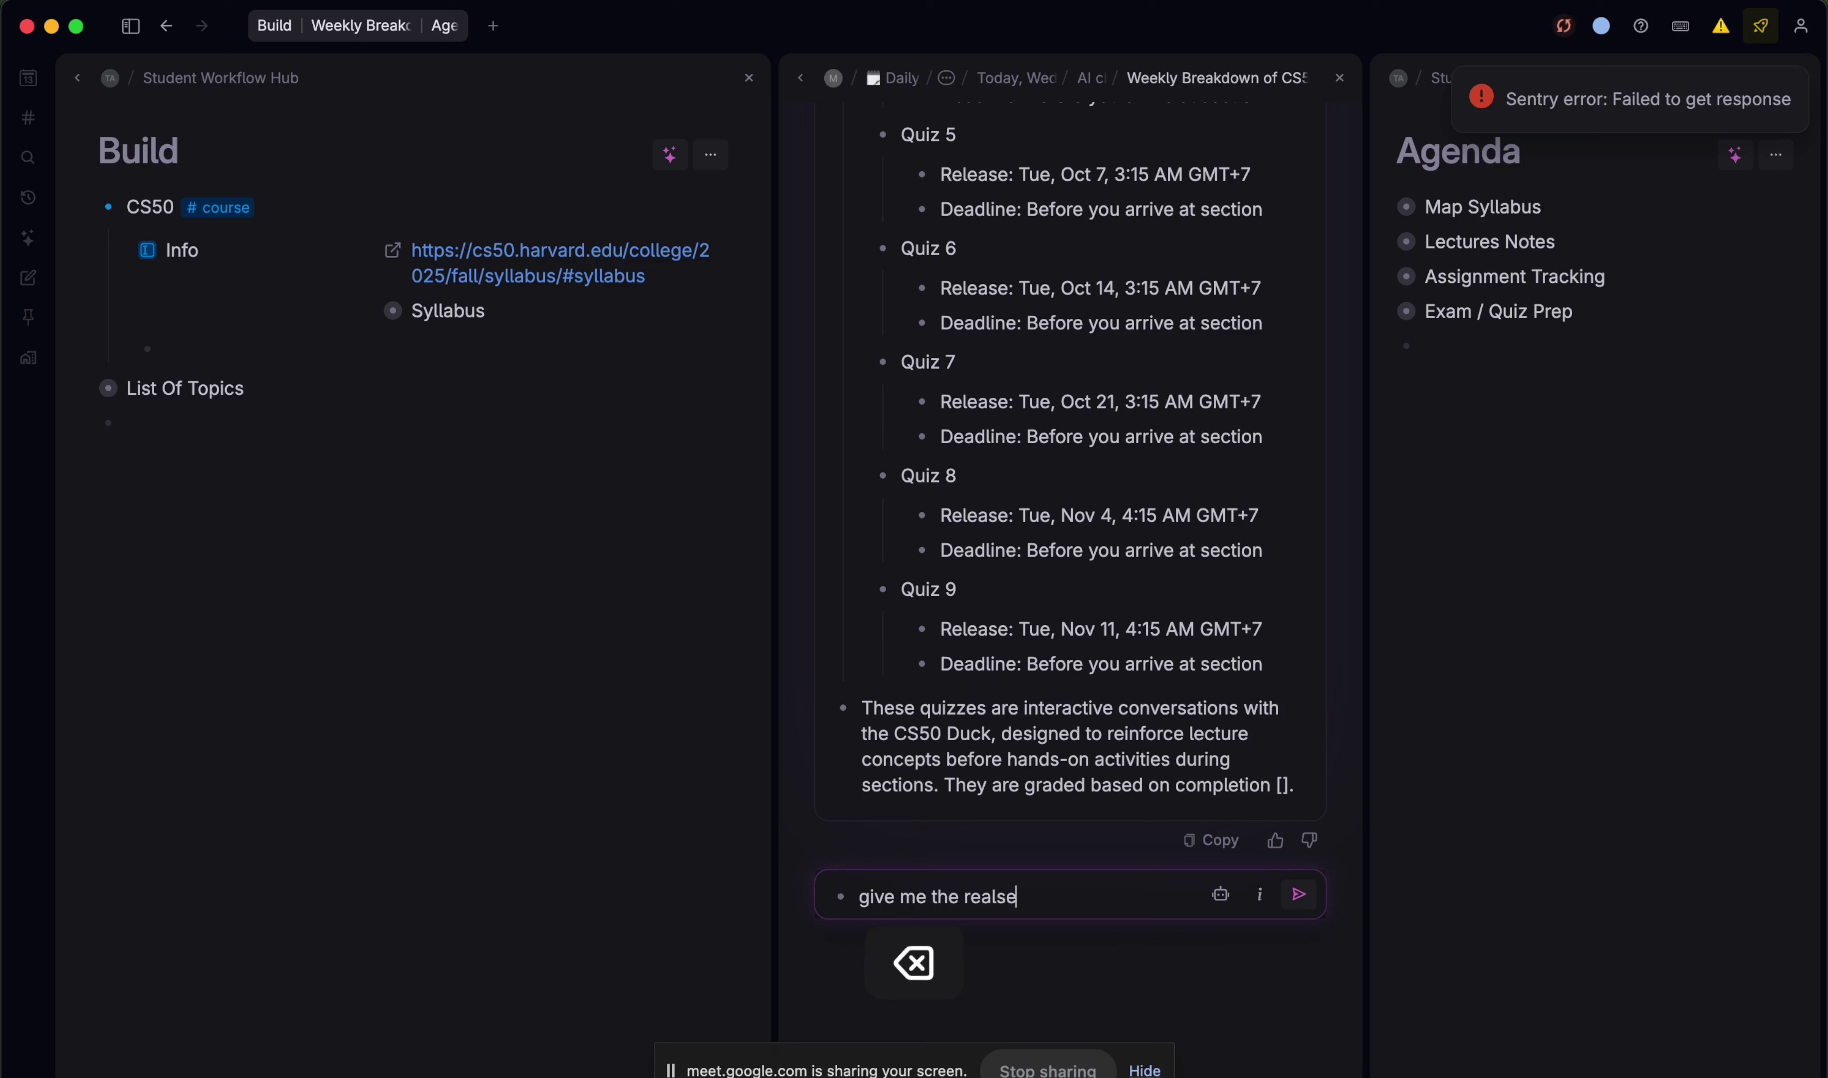
text(leae)
key(BackSpace)
text(se and deadline in a field for each)
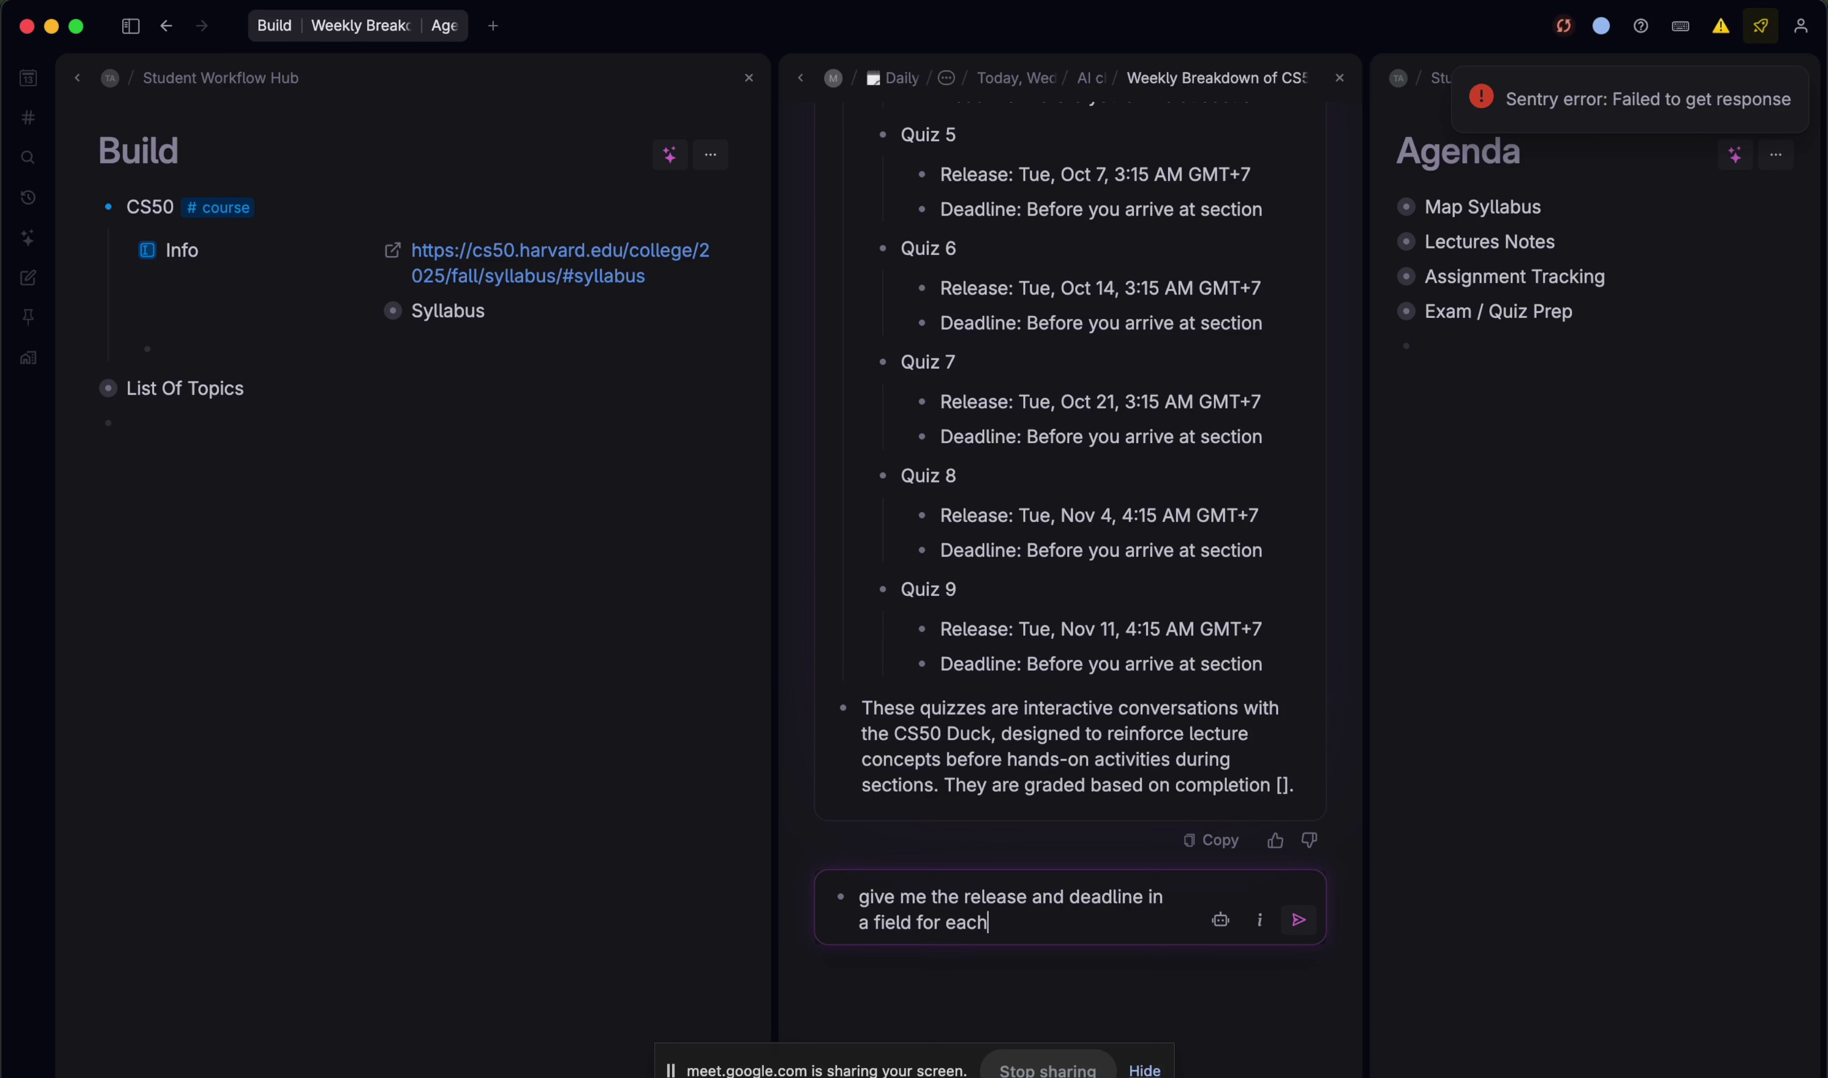
key(Return)
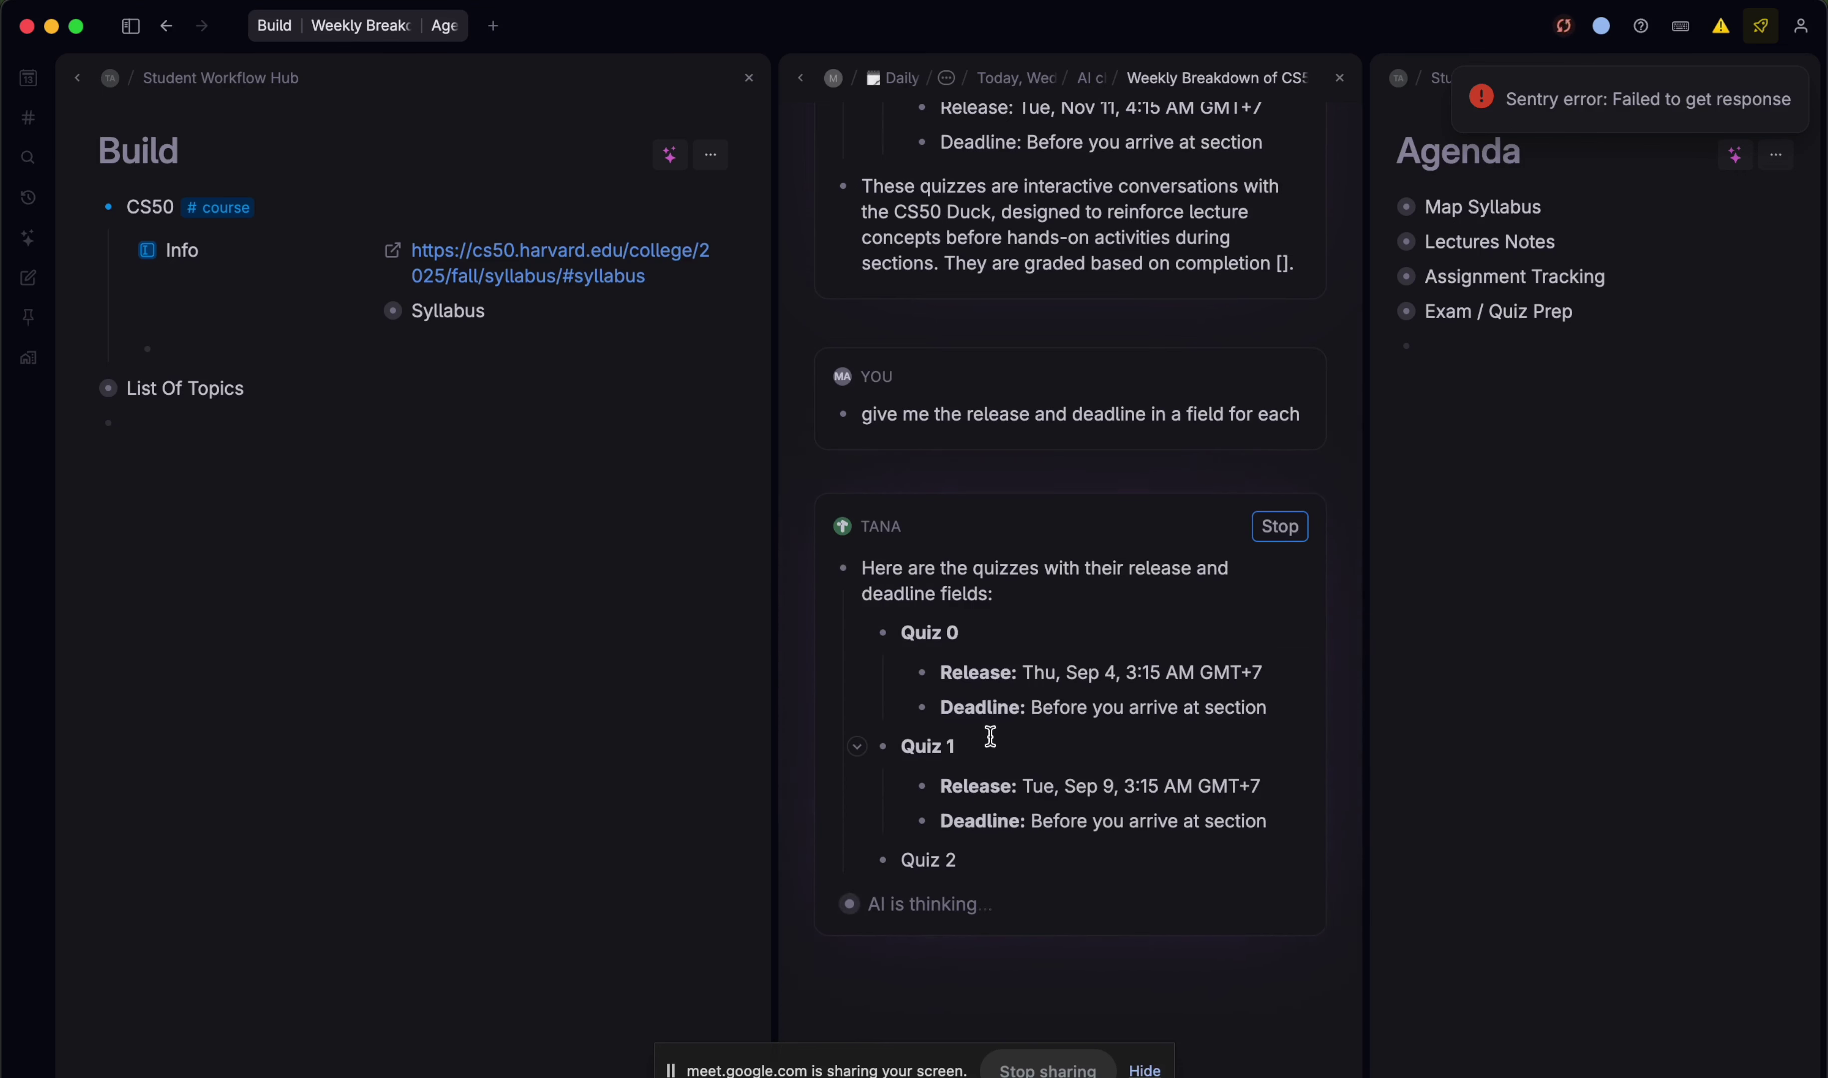
- Review the latest AI reply and collapse all of its quiz nodes from Quiz 0 to Quiz 9
scroll(991, 735, up, 10)
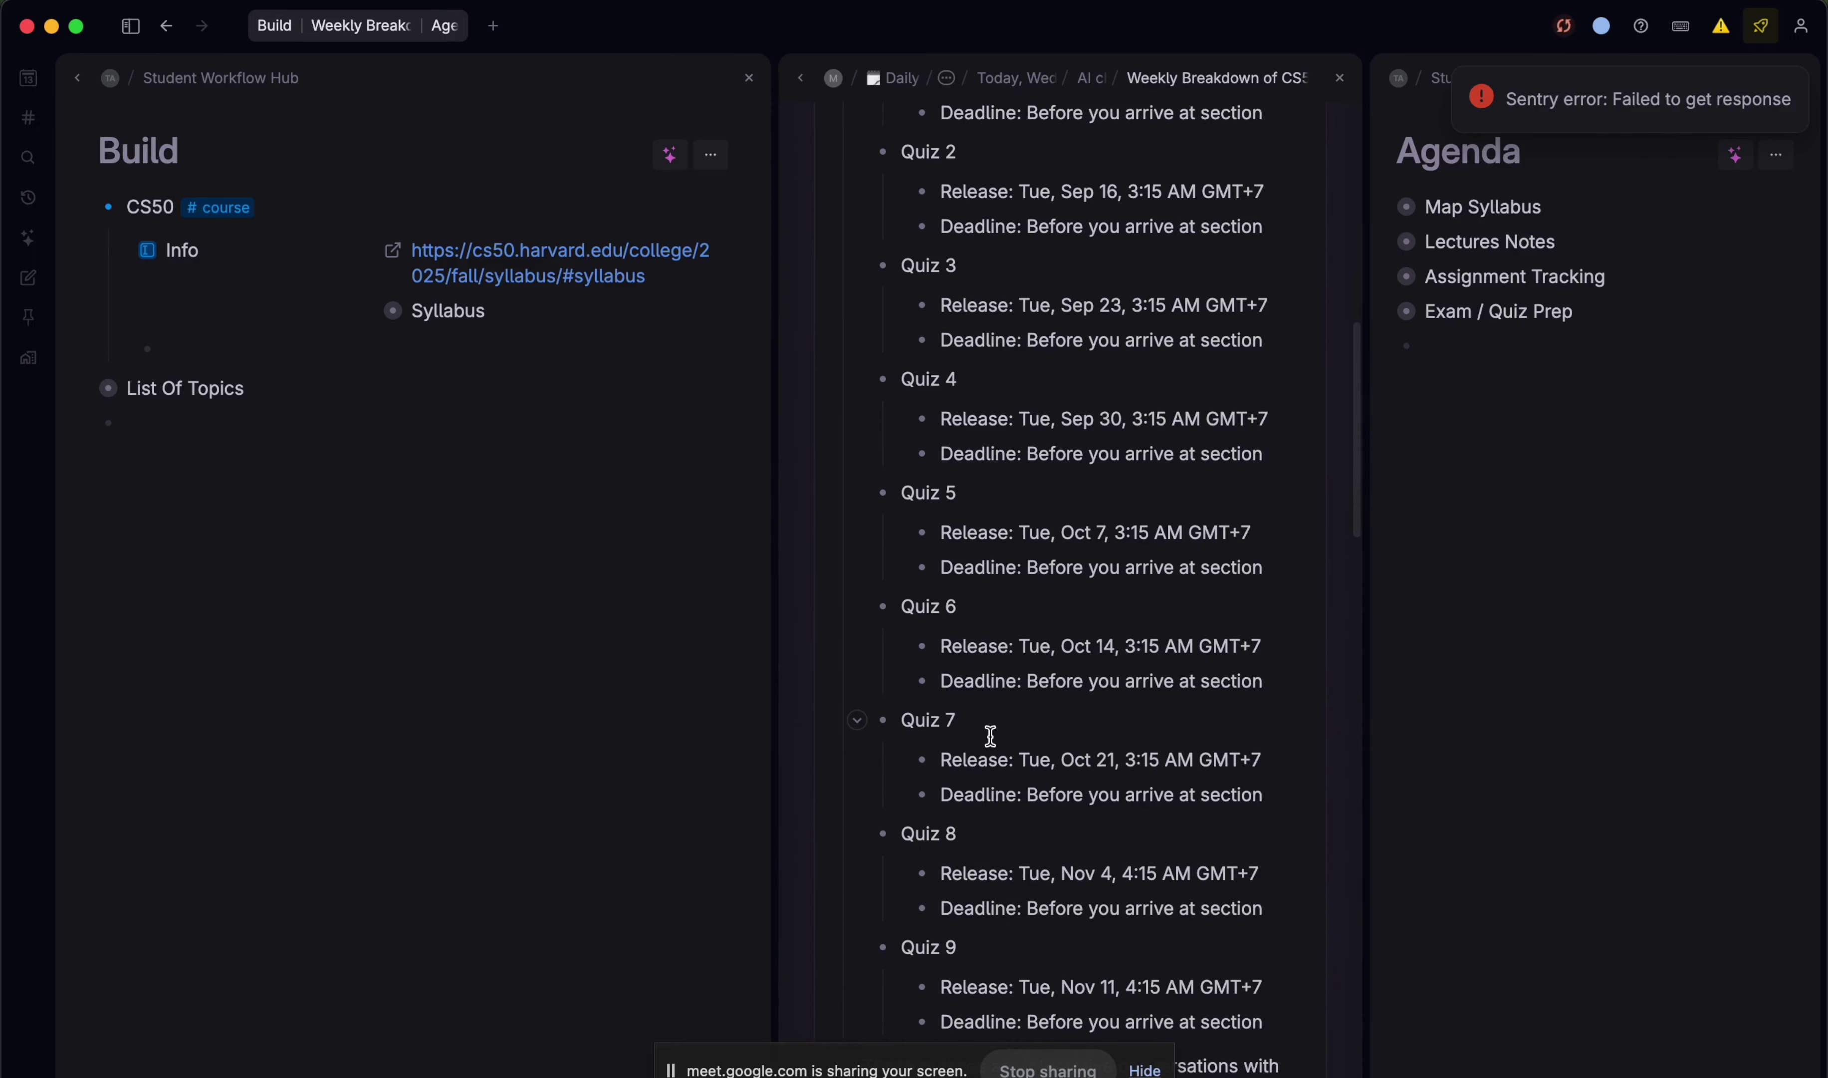
scroll(990, 736, down, 20)
scroll(990, 737, up, 3)
scroll(990, 735, up, 12)
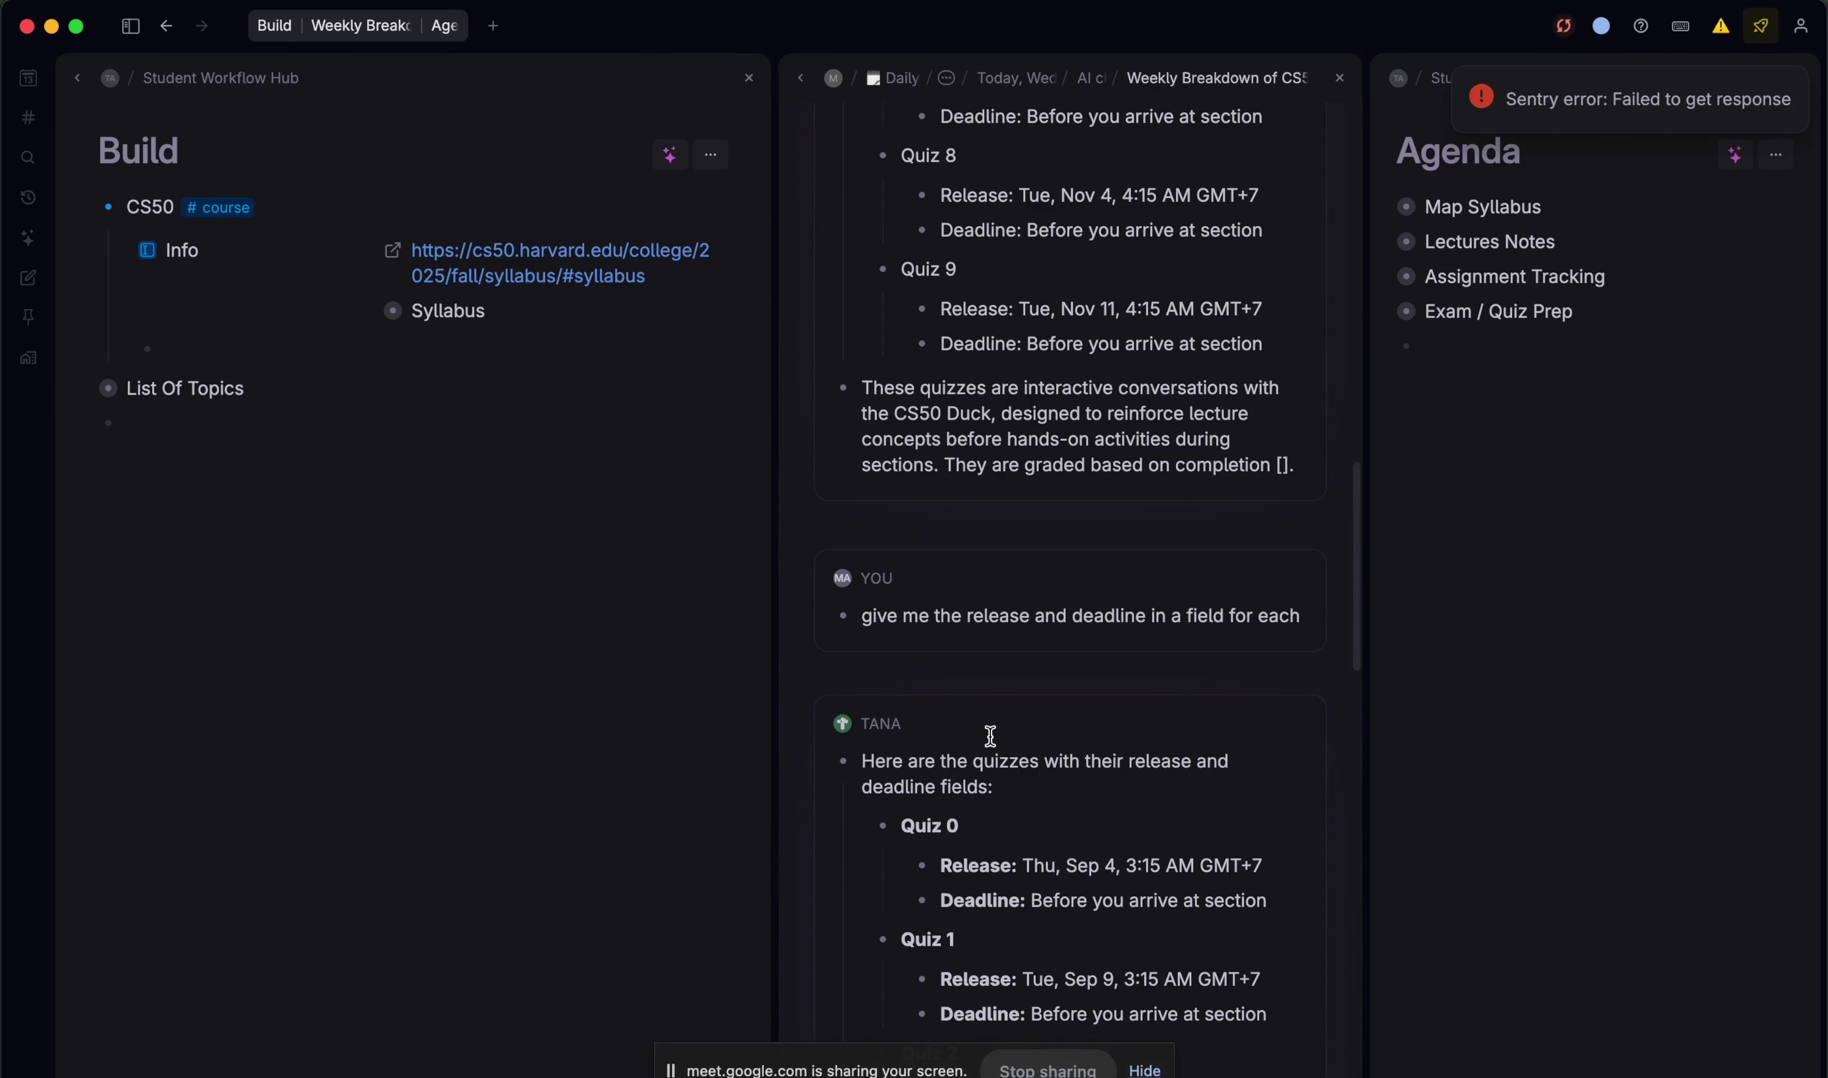
scroll(991, 735, down, 3)
click(859, 528)
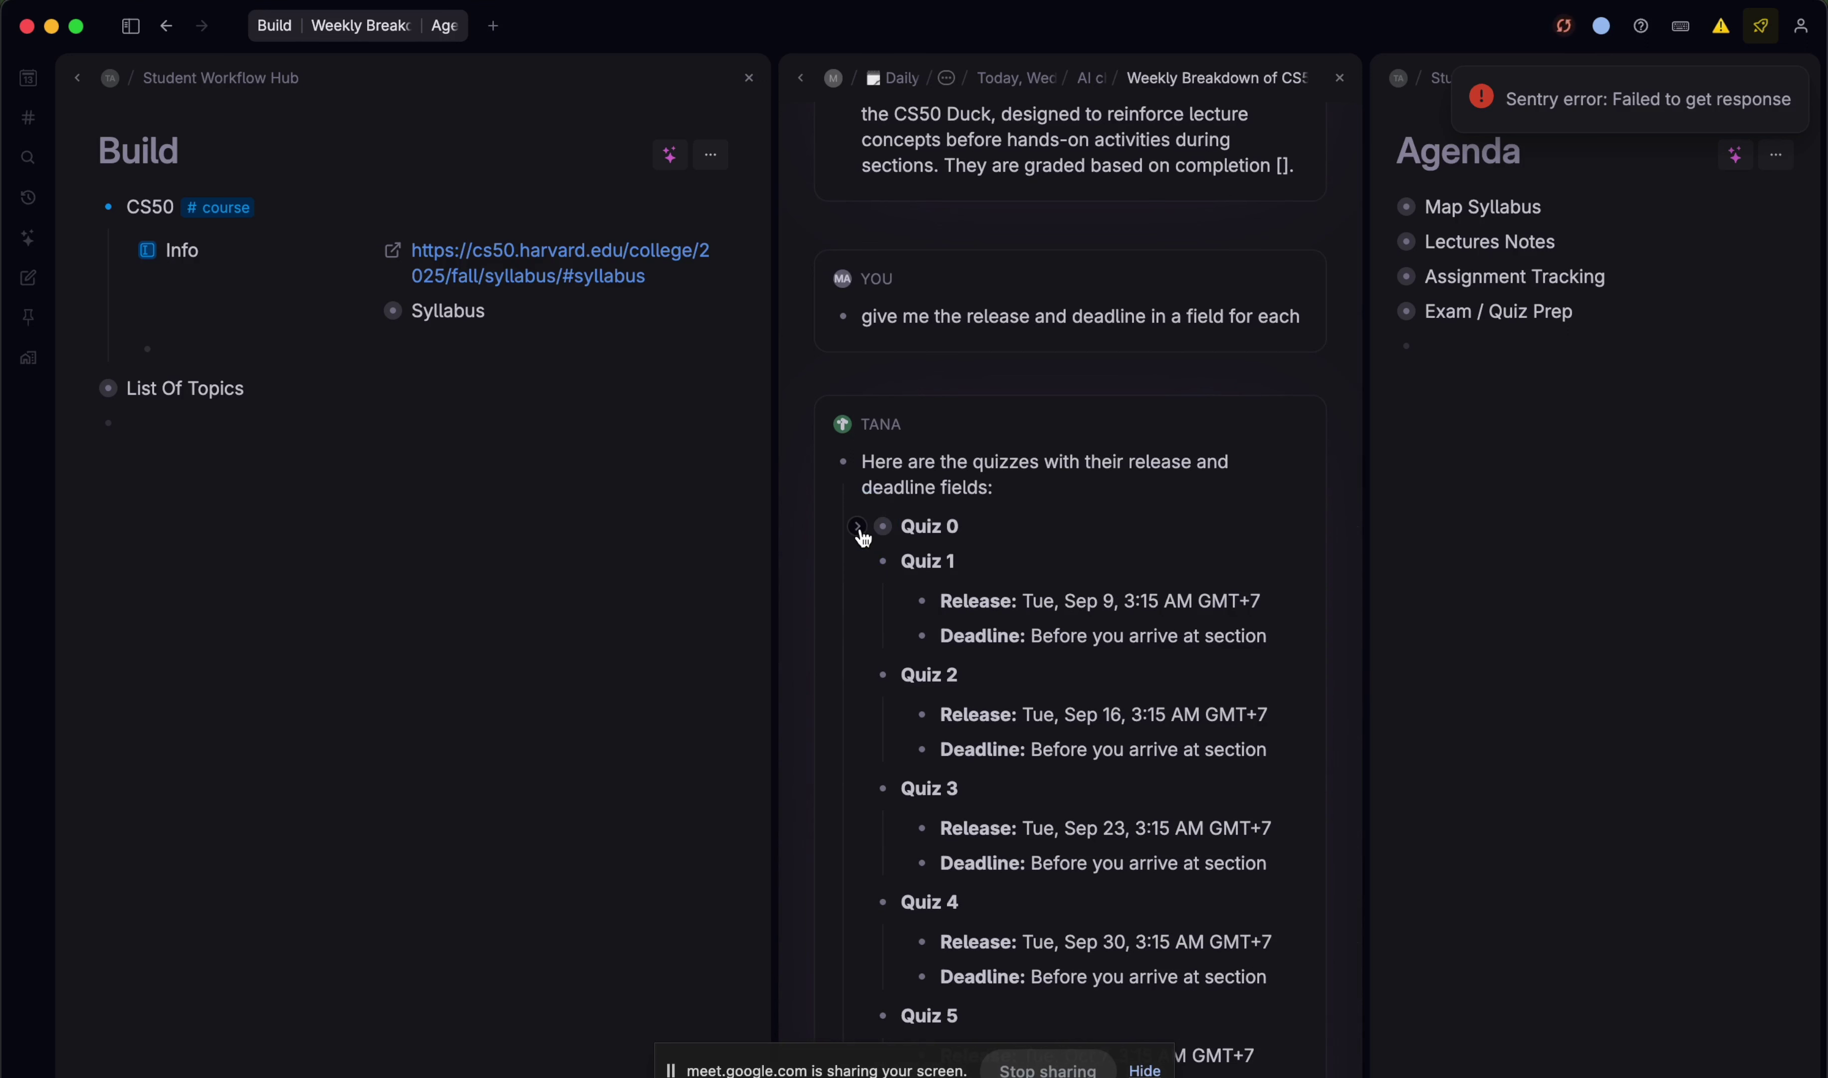
super+click(847, 569)
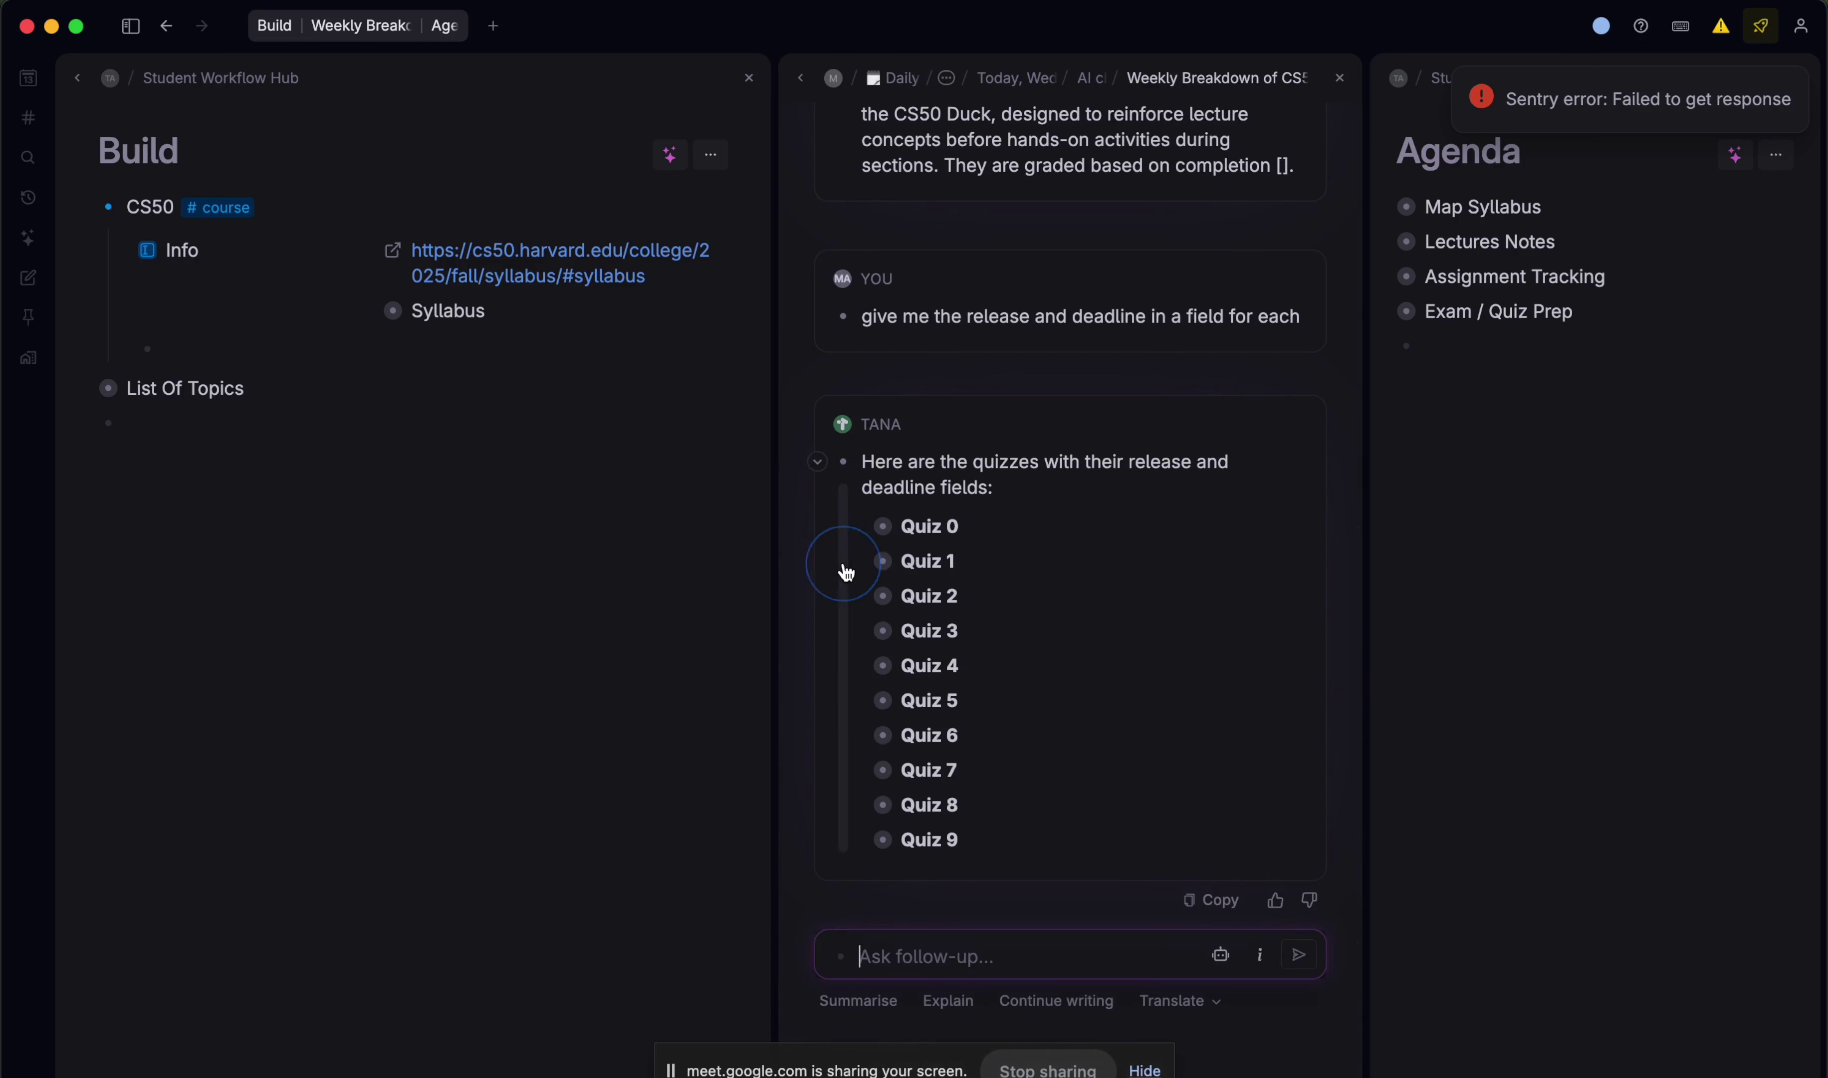
- Try to copy Quiz 0 to Quiz 9 from the AI reply into the empty node below List Of Topics
drag(987, 534, 959, 892)
key(super+c)
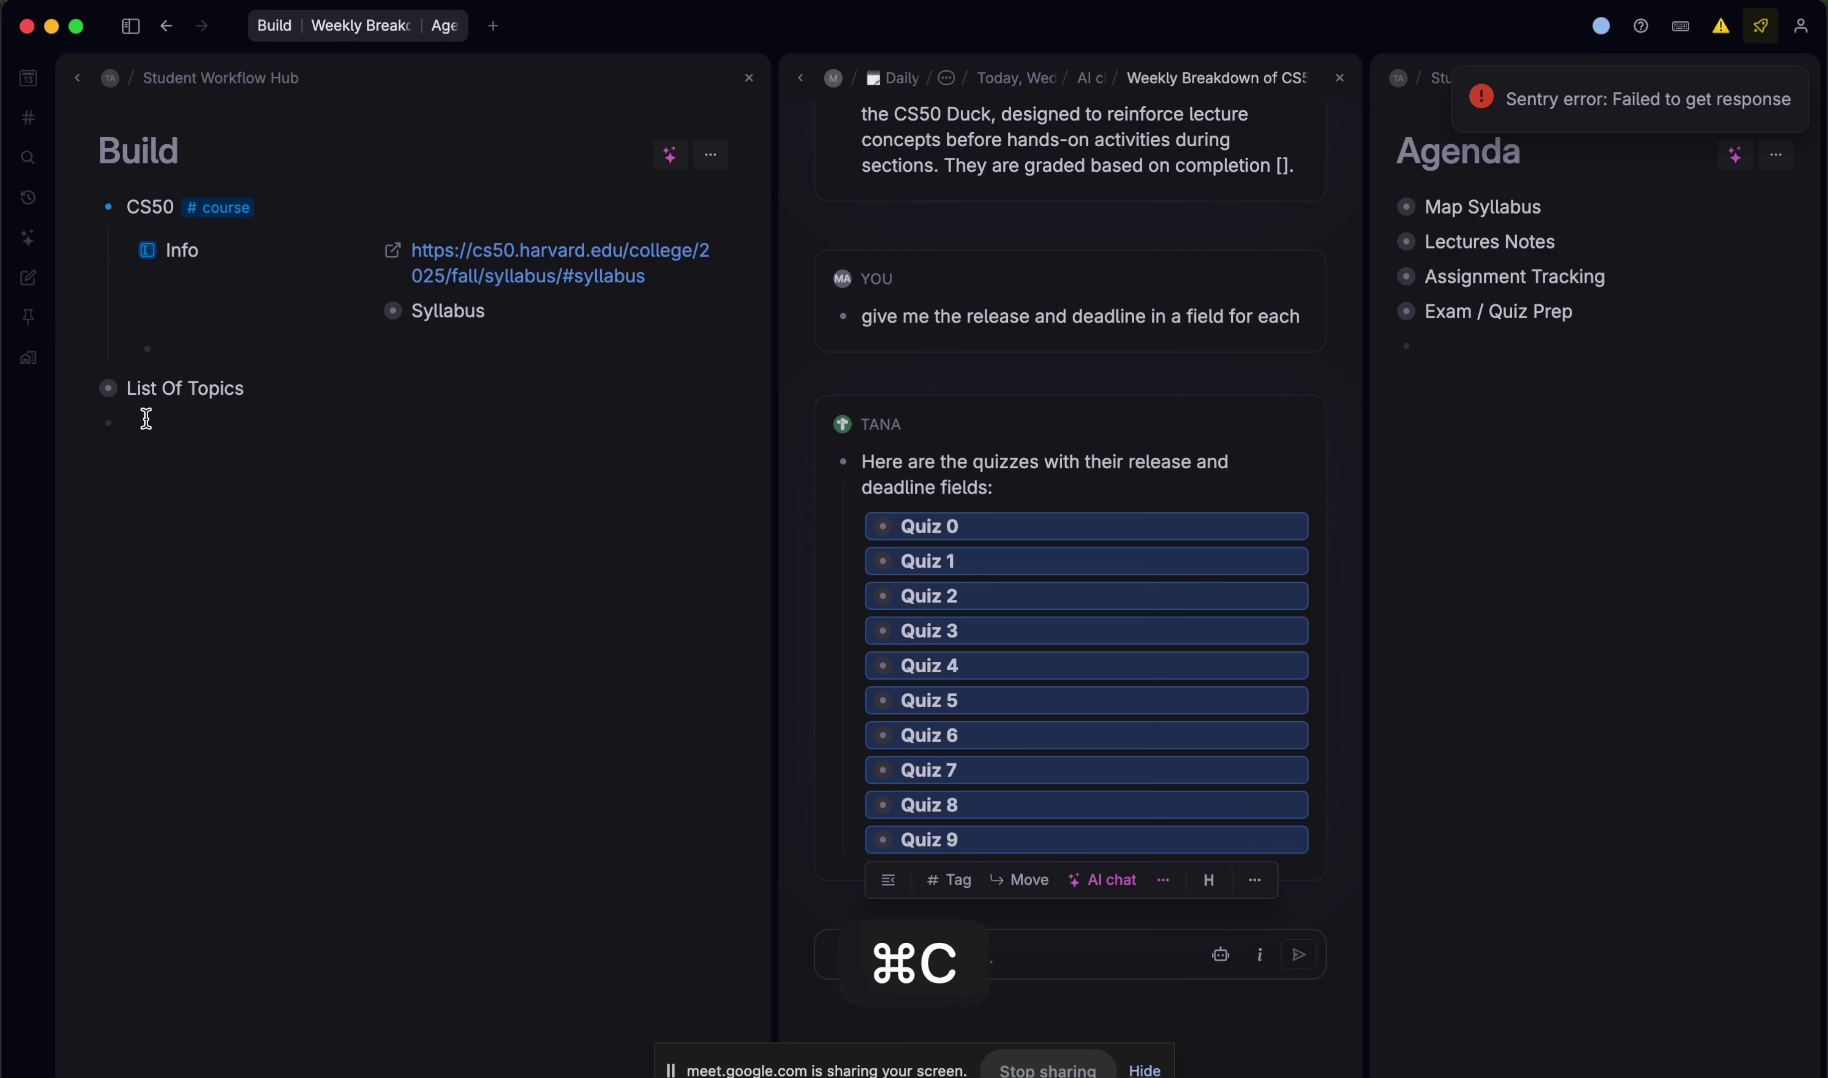
click(145, 417)
key(super+v)
key(super+z)
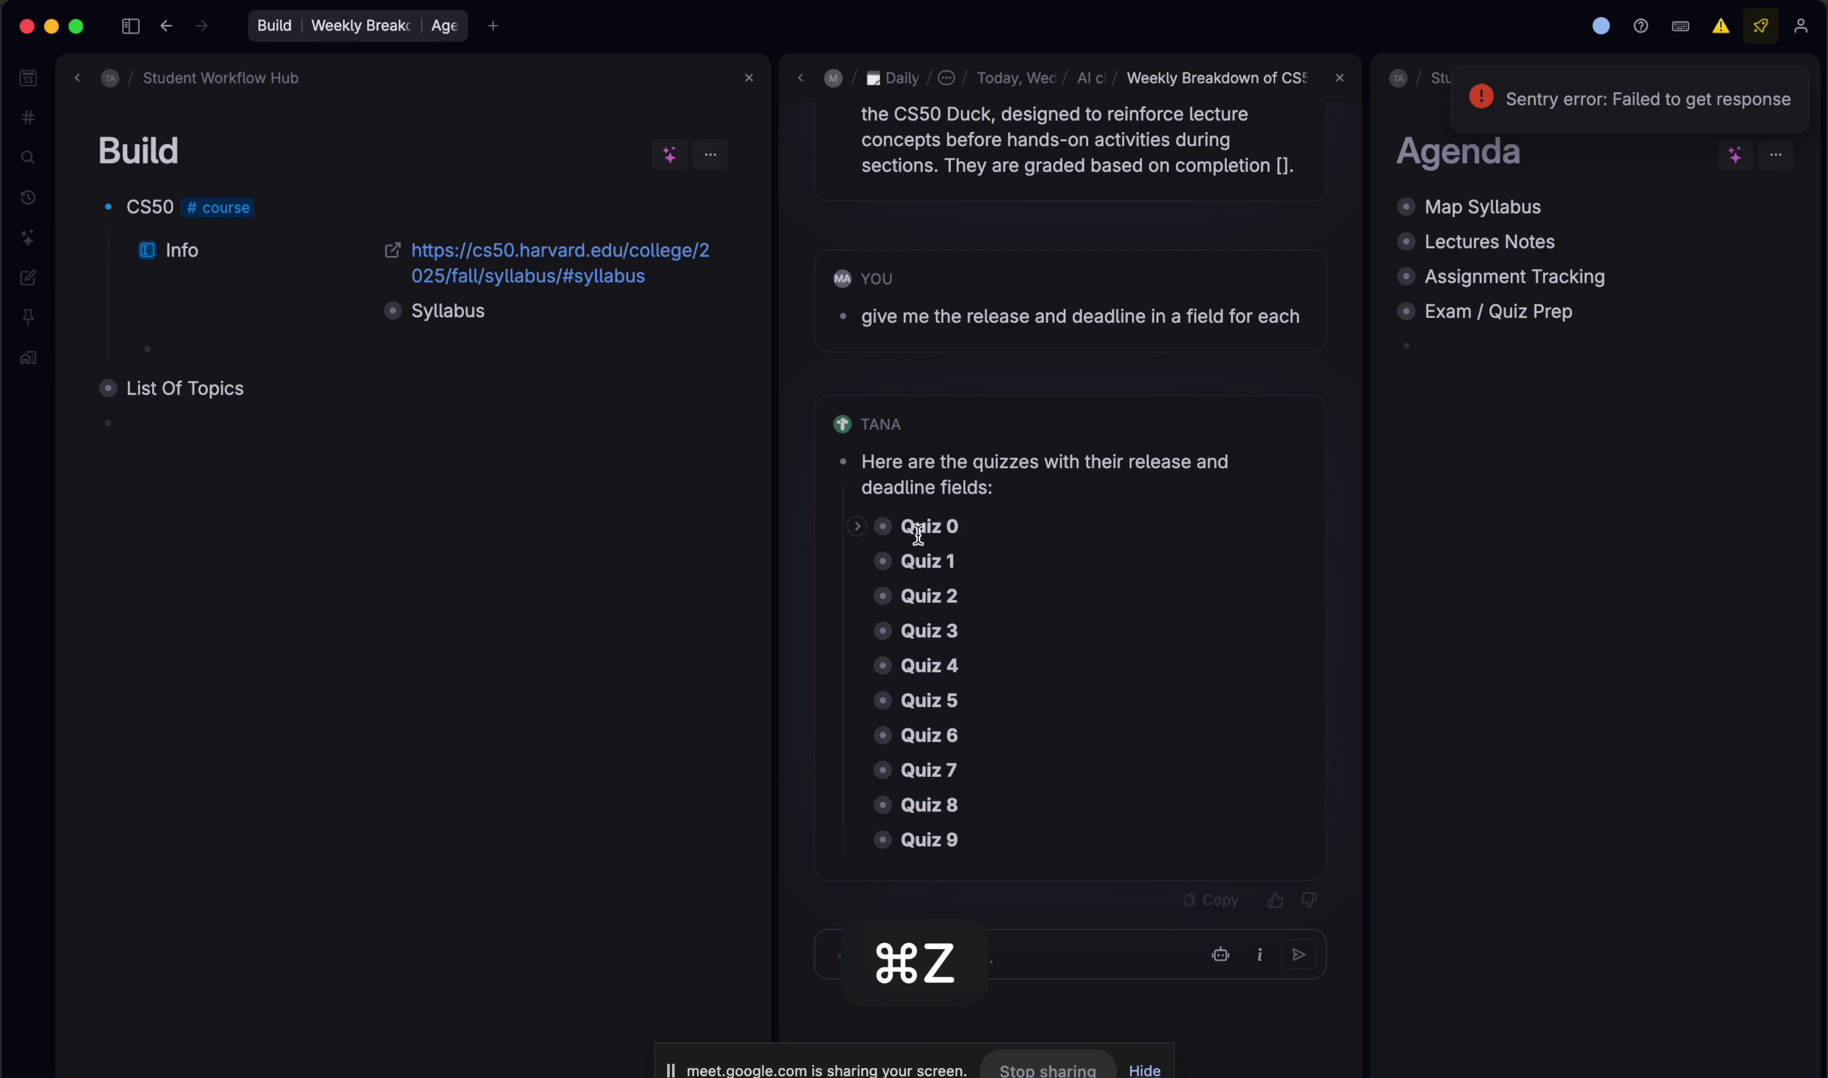
- Bring Quiz 0 to Quiz 9 from the AI reply into Build as references directly below List Of Topics
click(955, 527)
click(978, 851)
drag(978, 852, 257, 434)
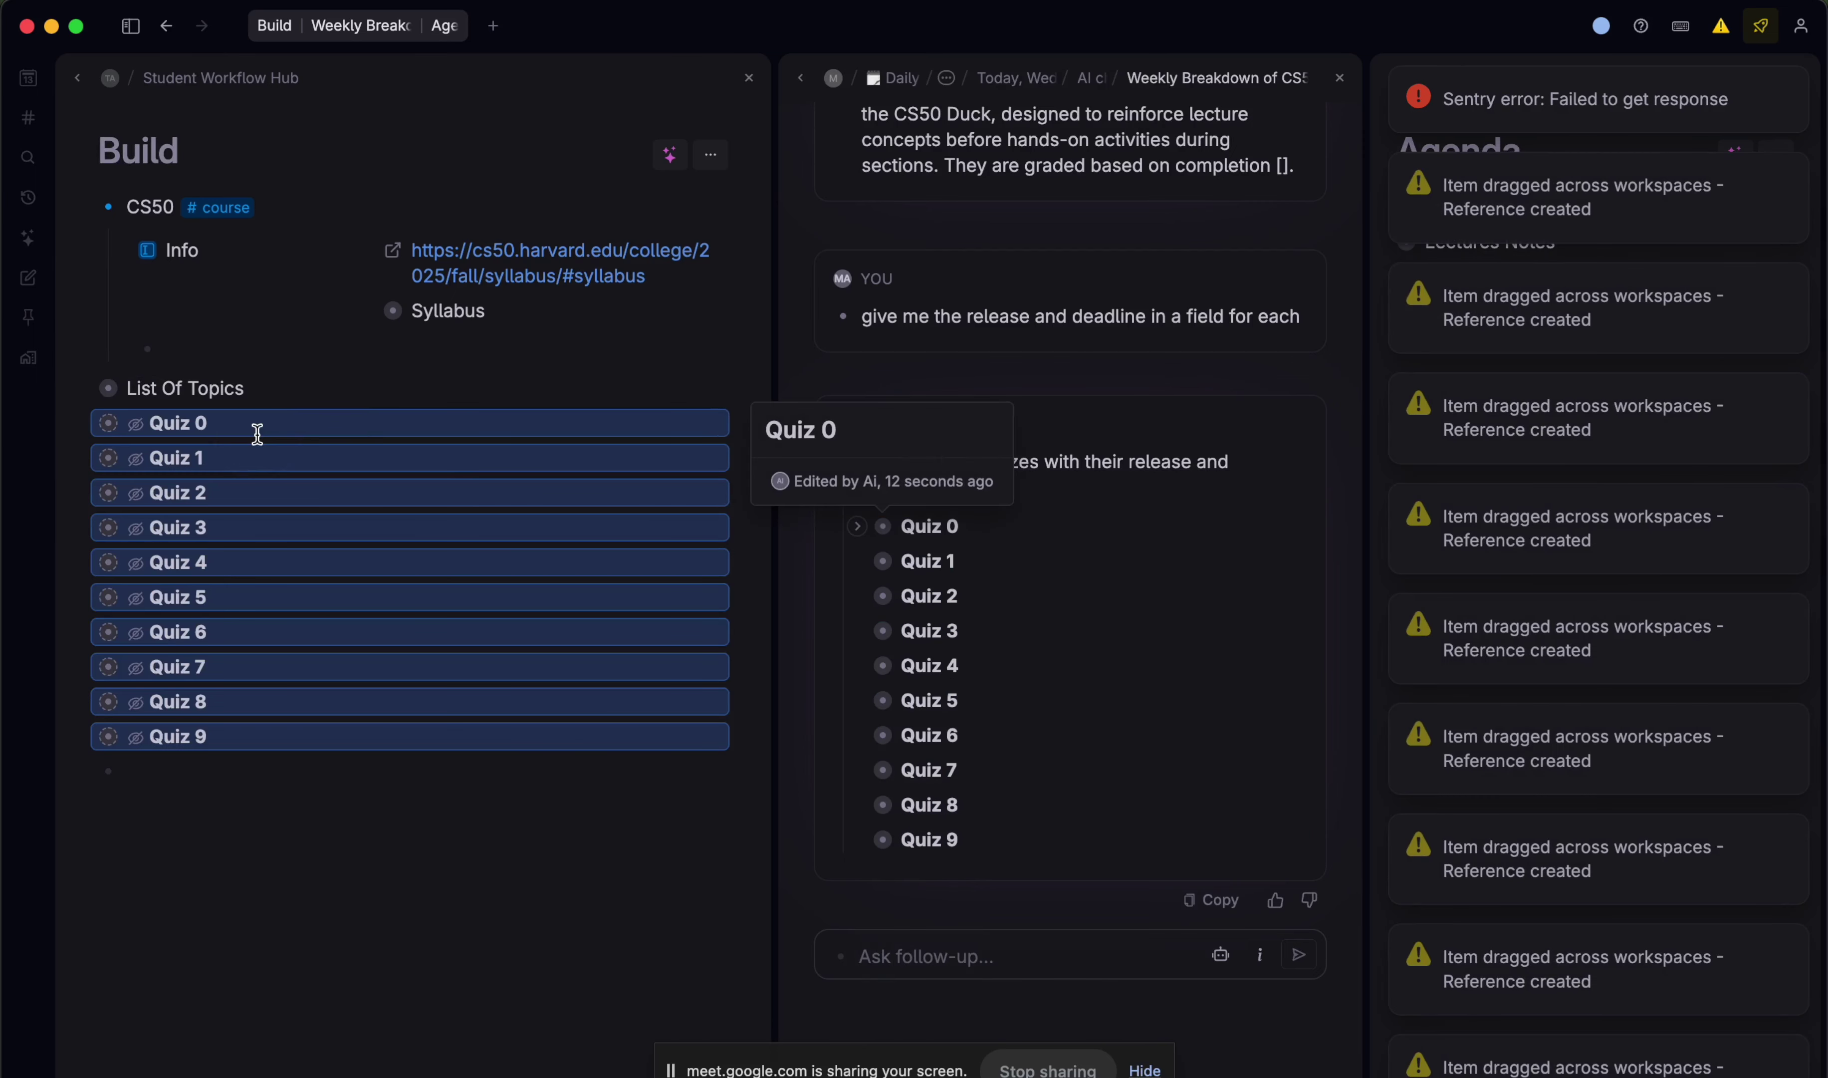
- Create a new supertag named quiz and close its configuration
key(super+k)
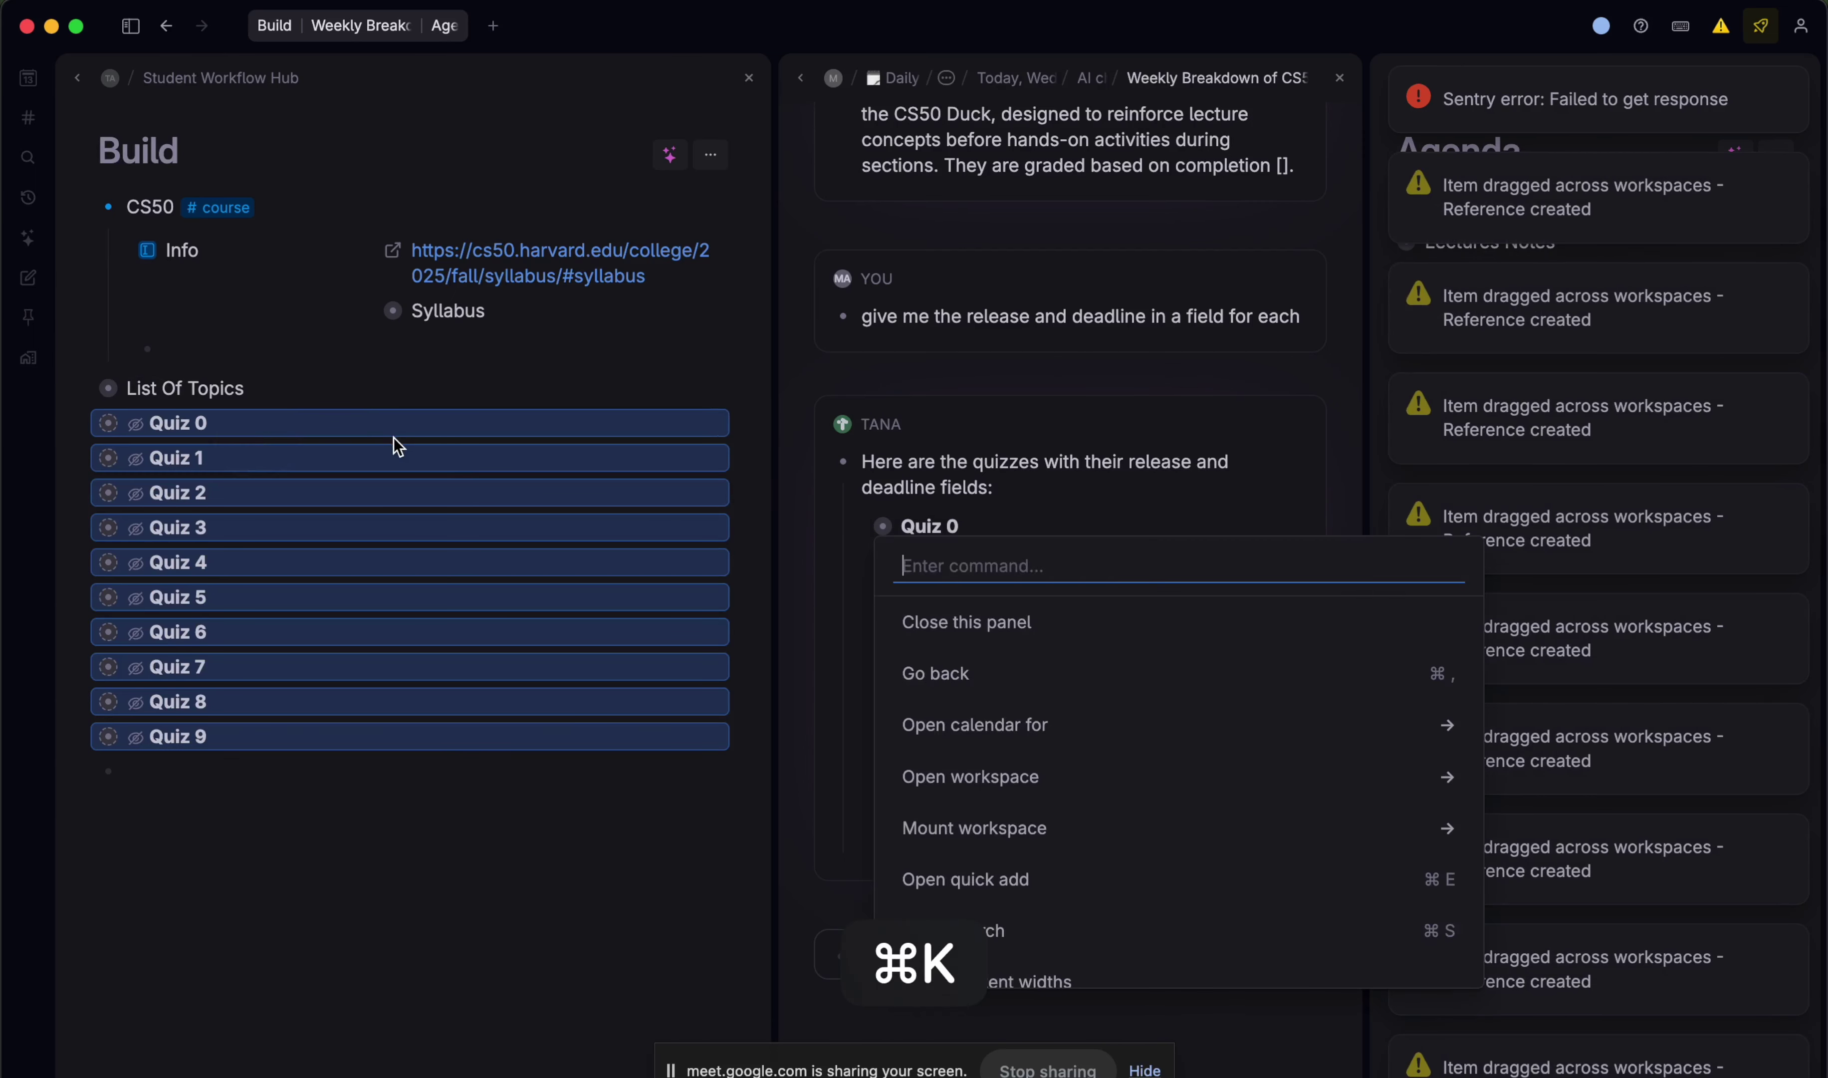
text(tag)
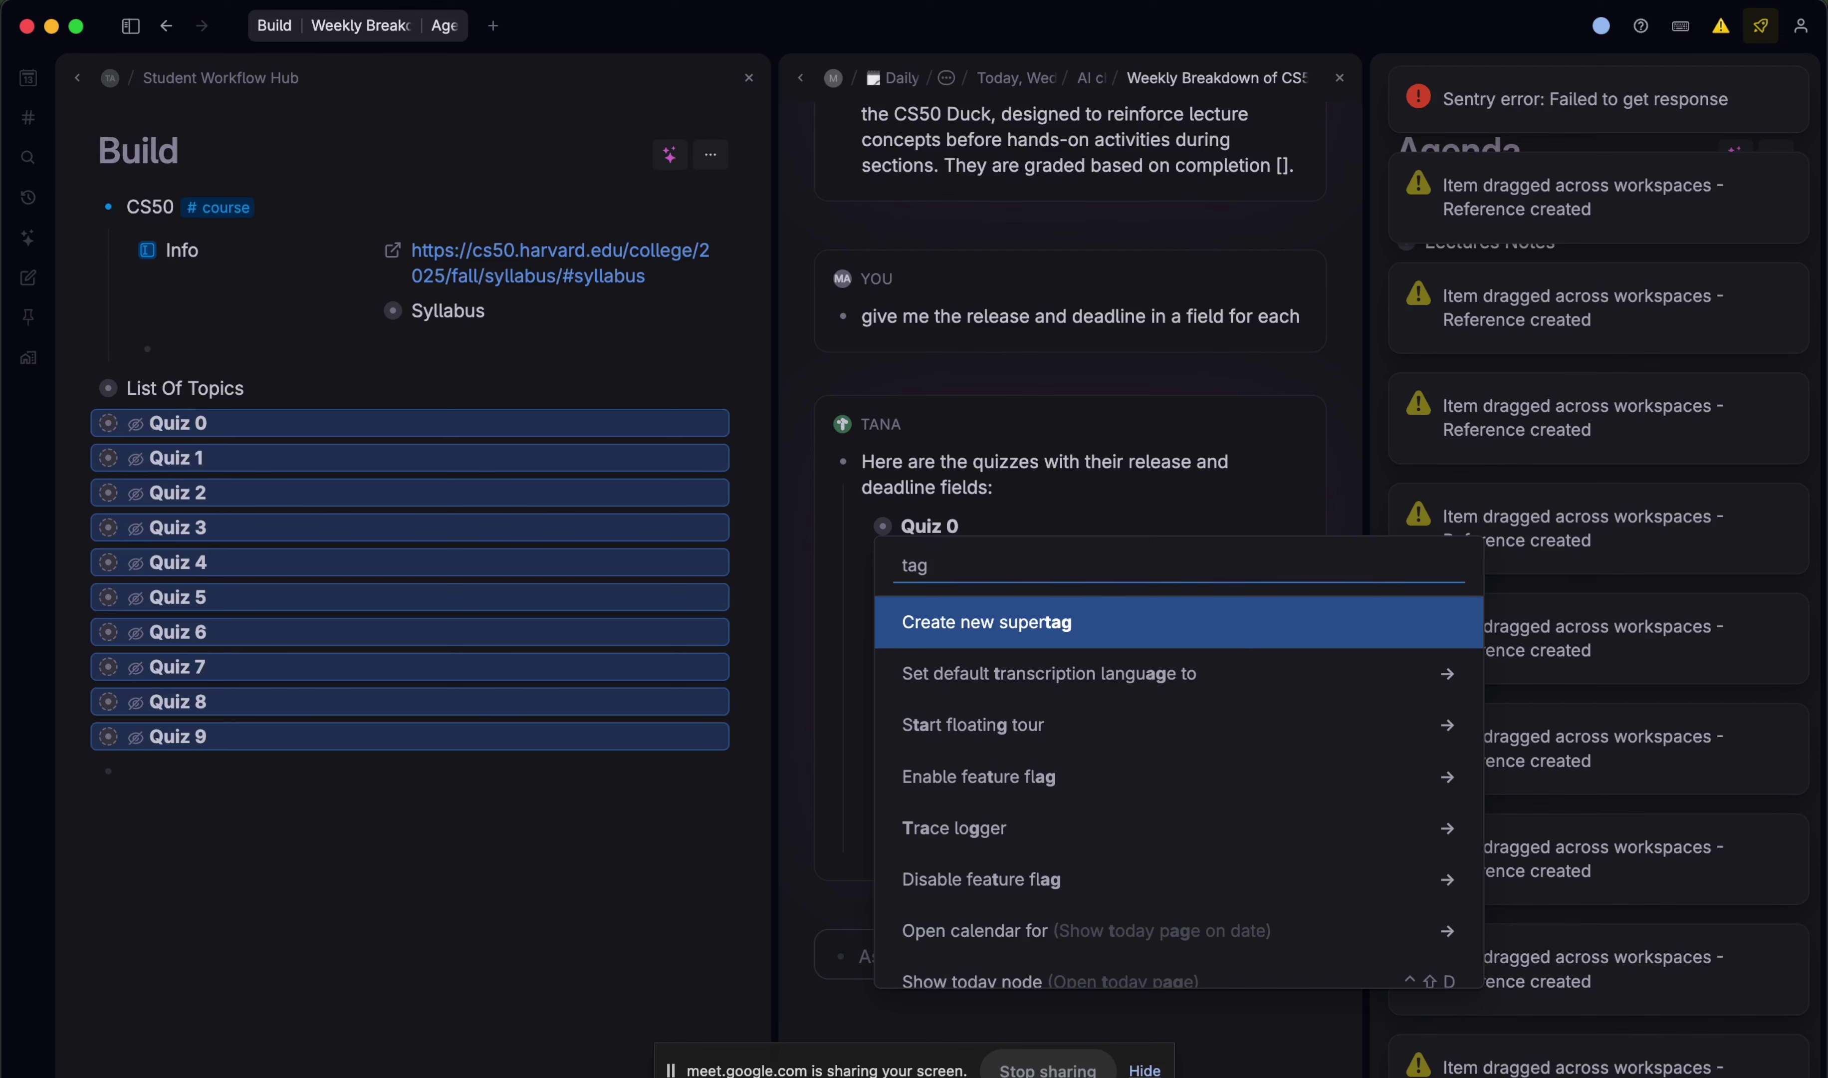
key(Return)
text(q)
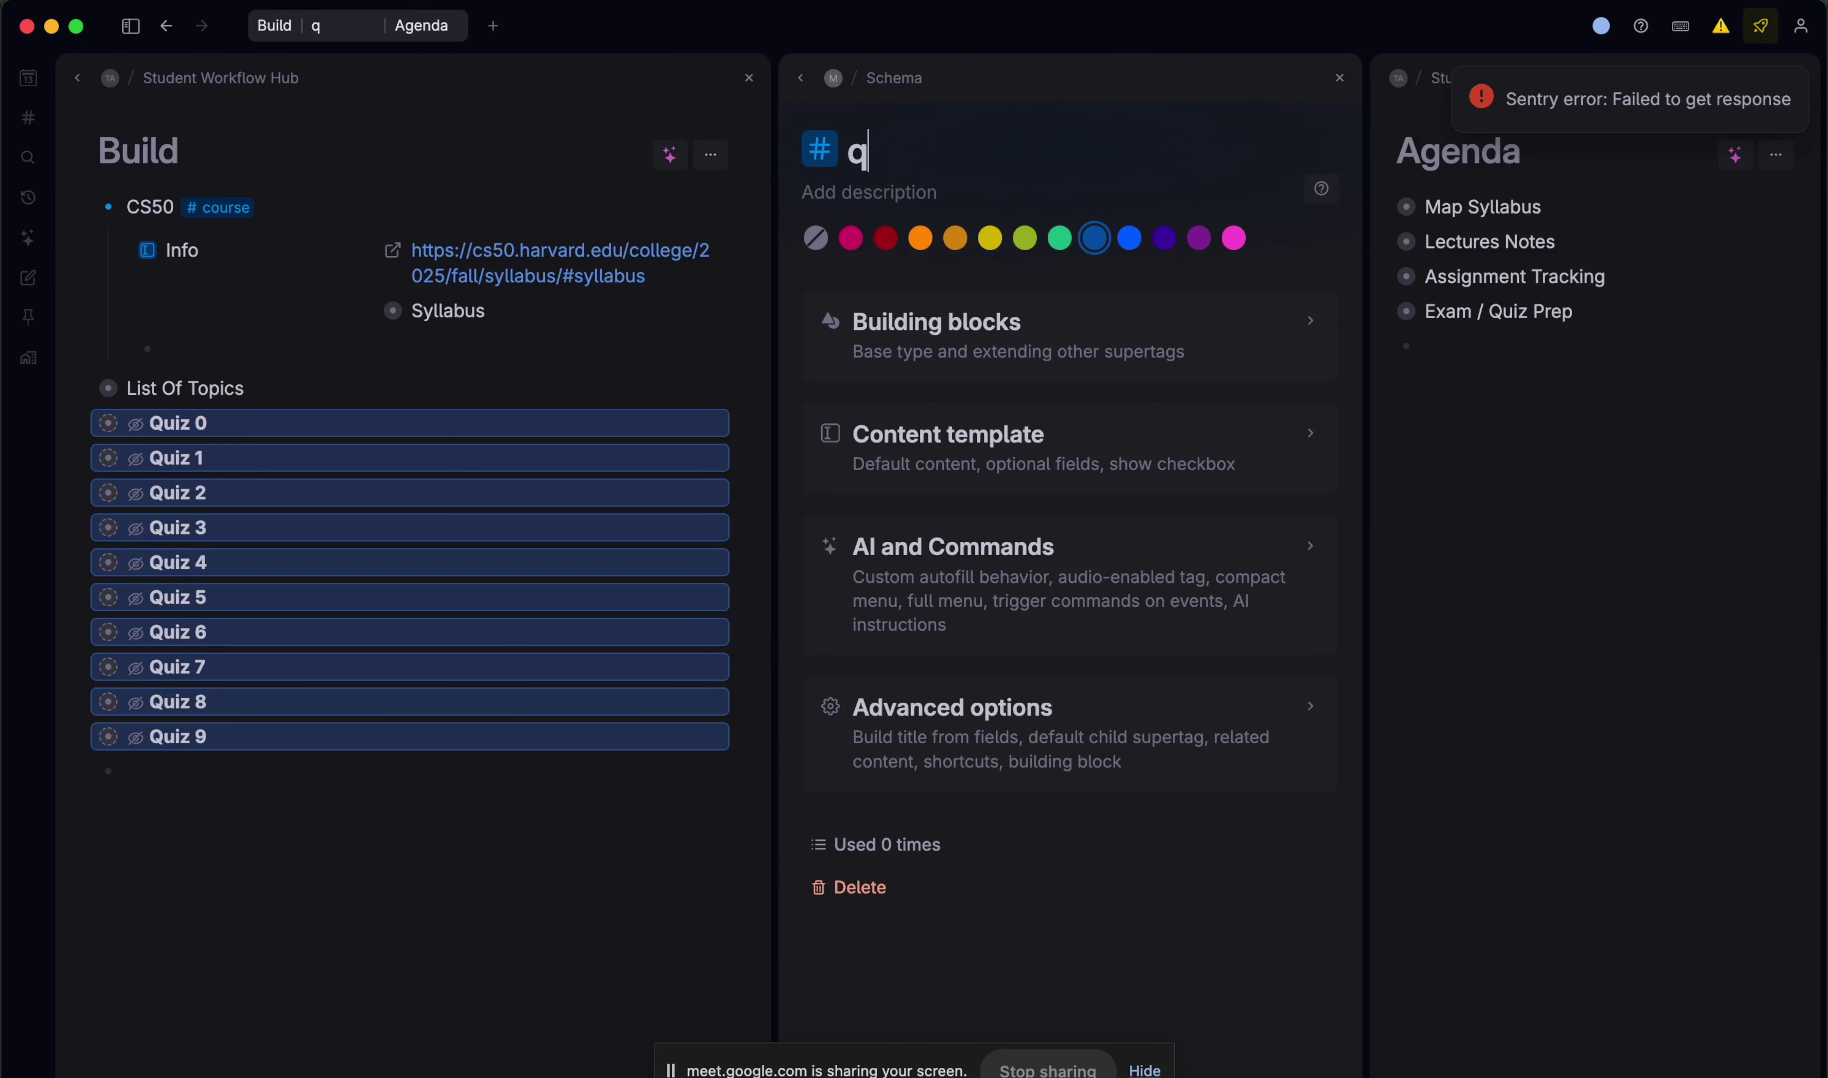
text(uiz)
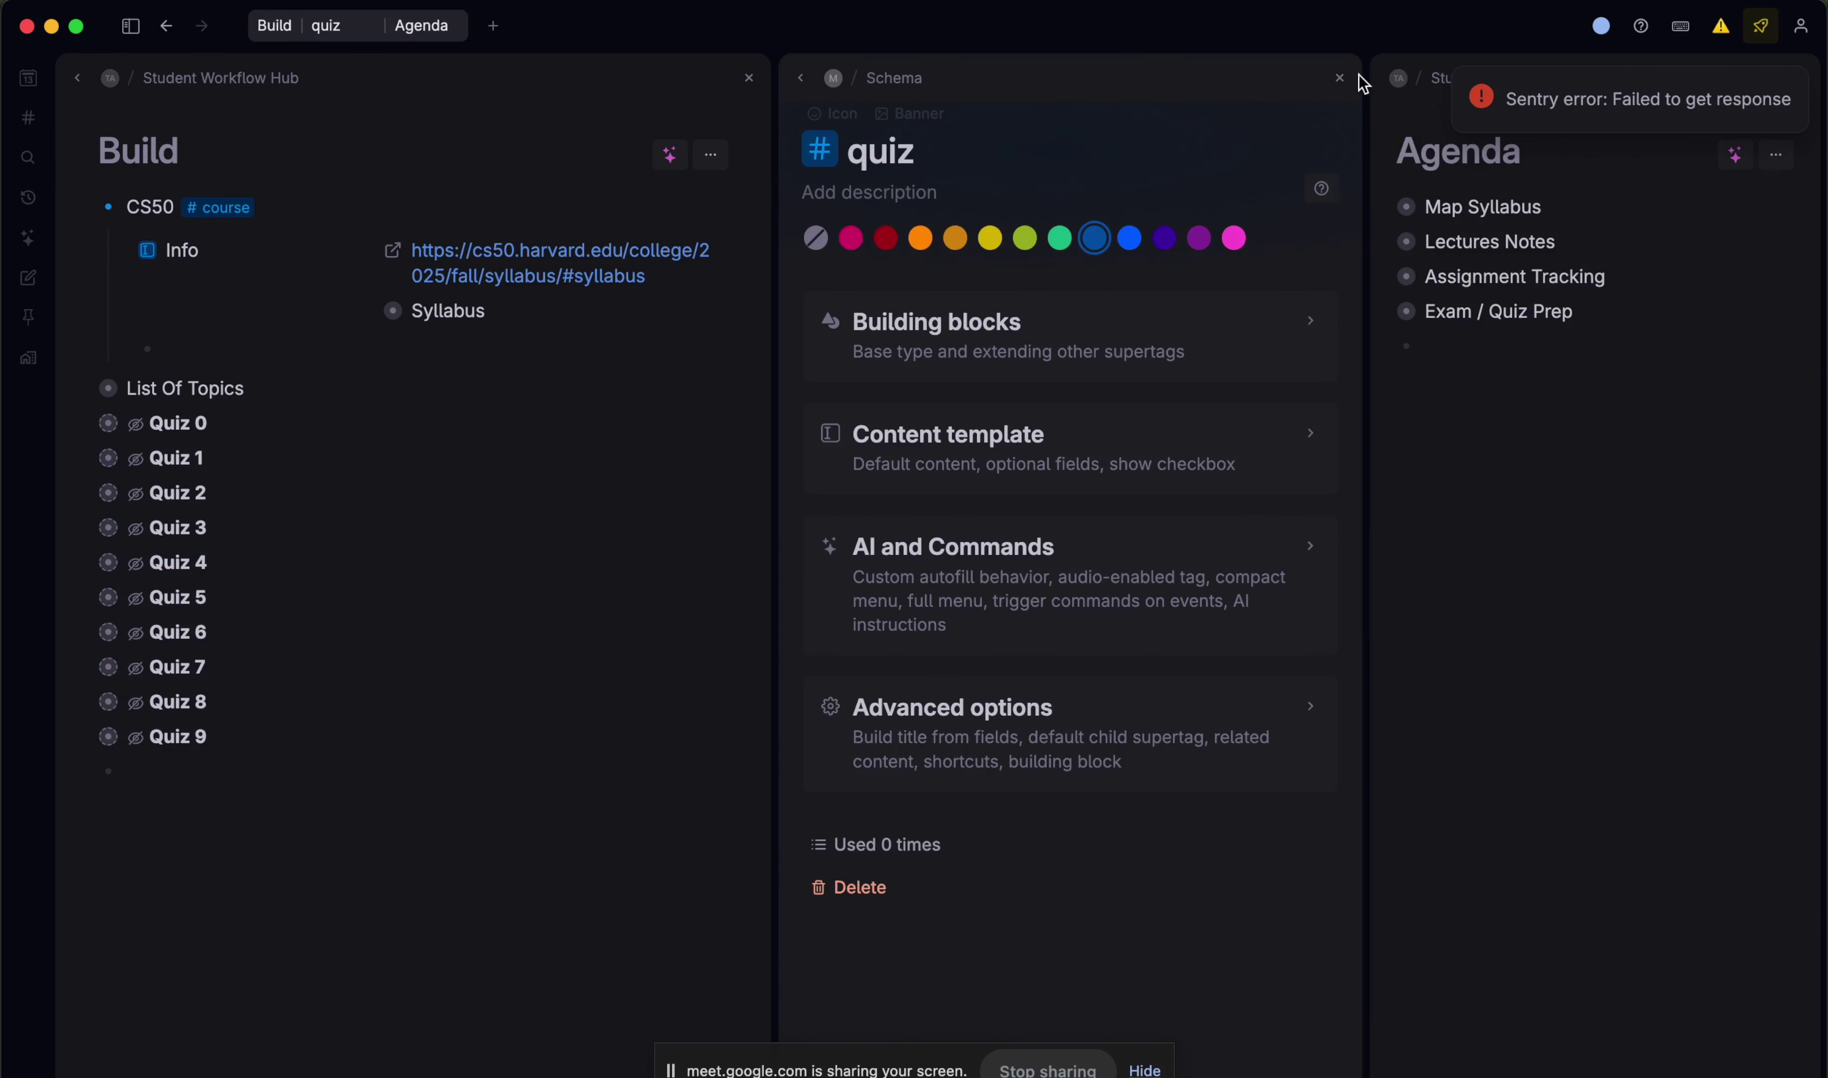
click(1339, 77)
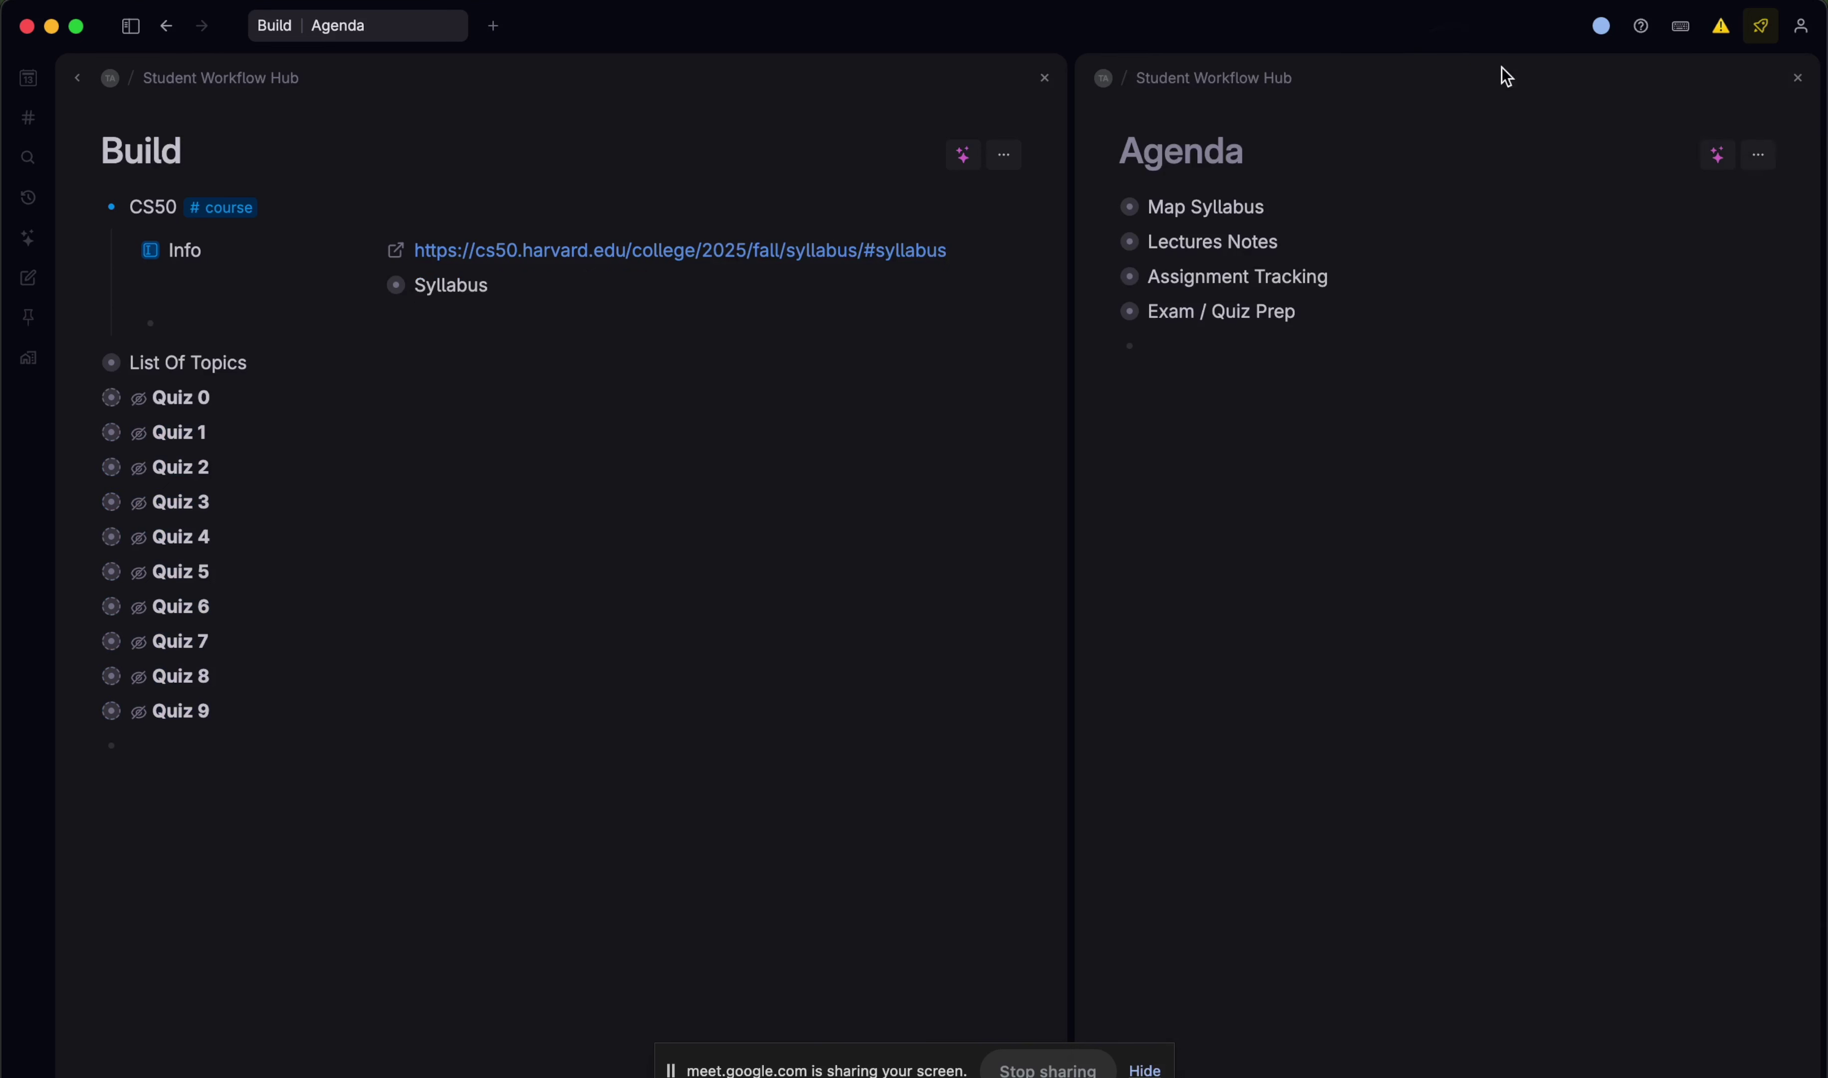
- Add a reference to Student Workflow Hub below Demo content on the personal workspace's home page
click(1798, 78)
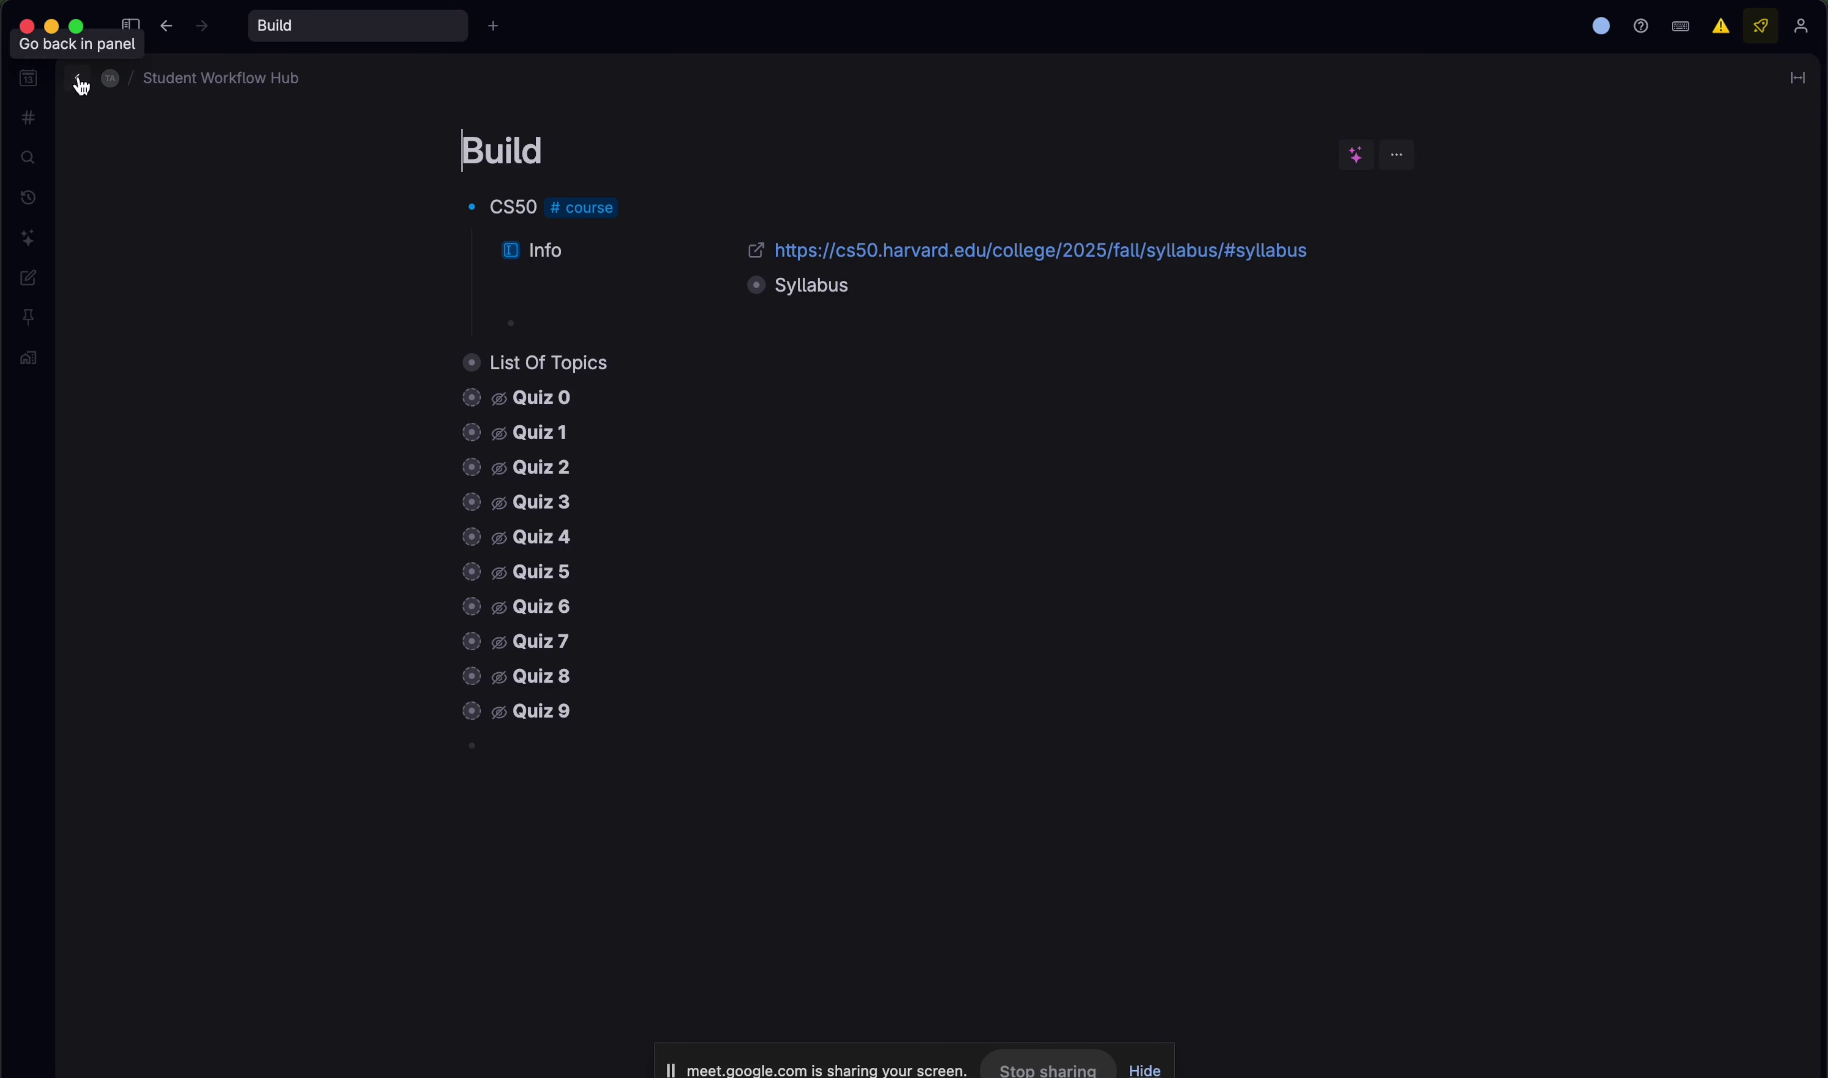
click(131, 26)
click(81, 700)
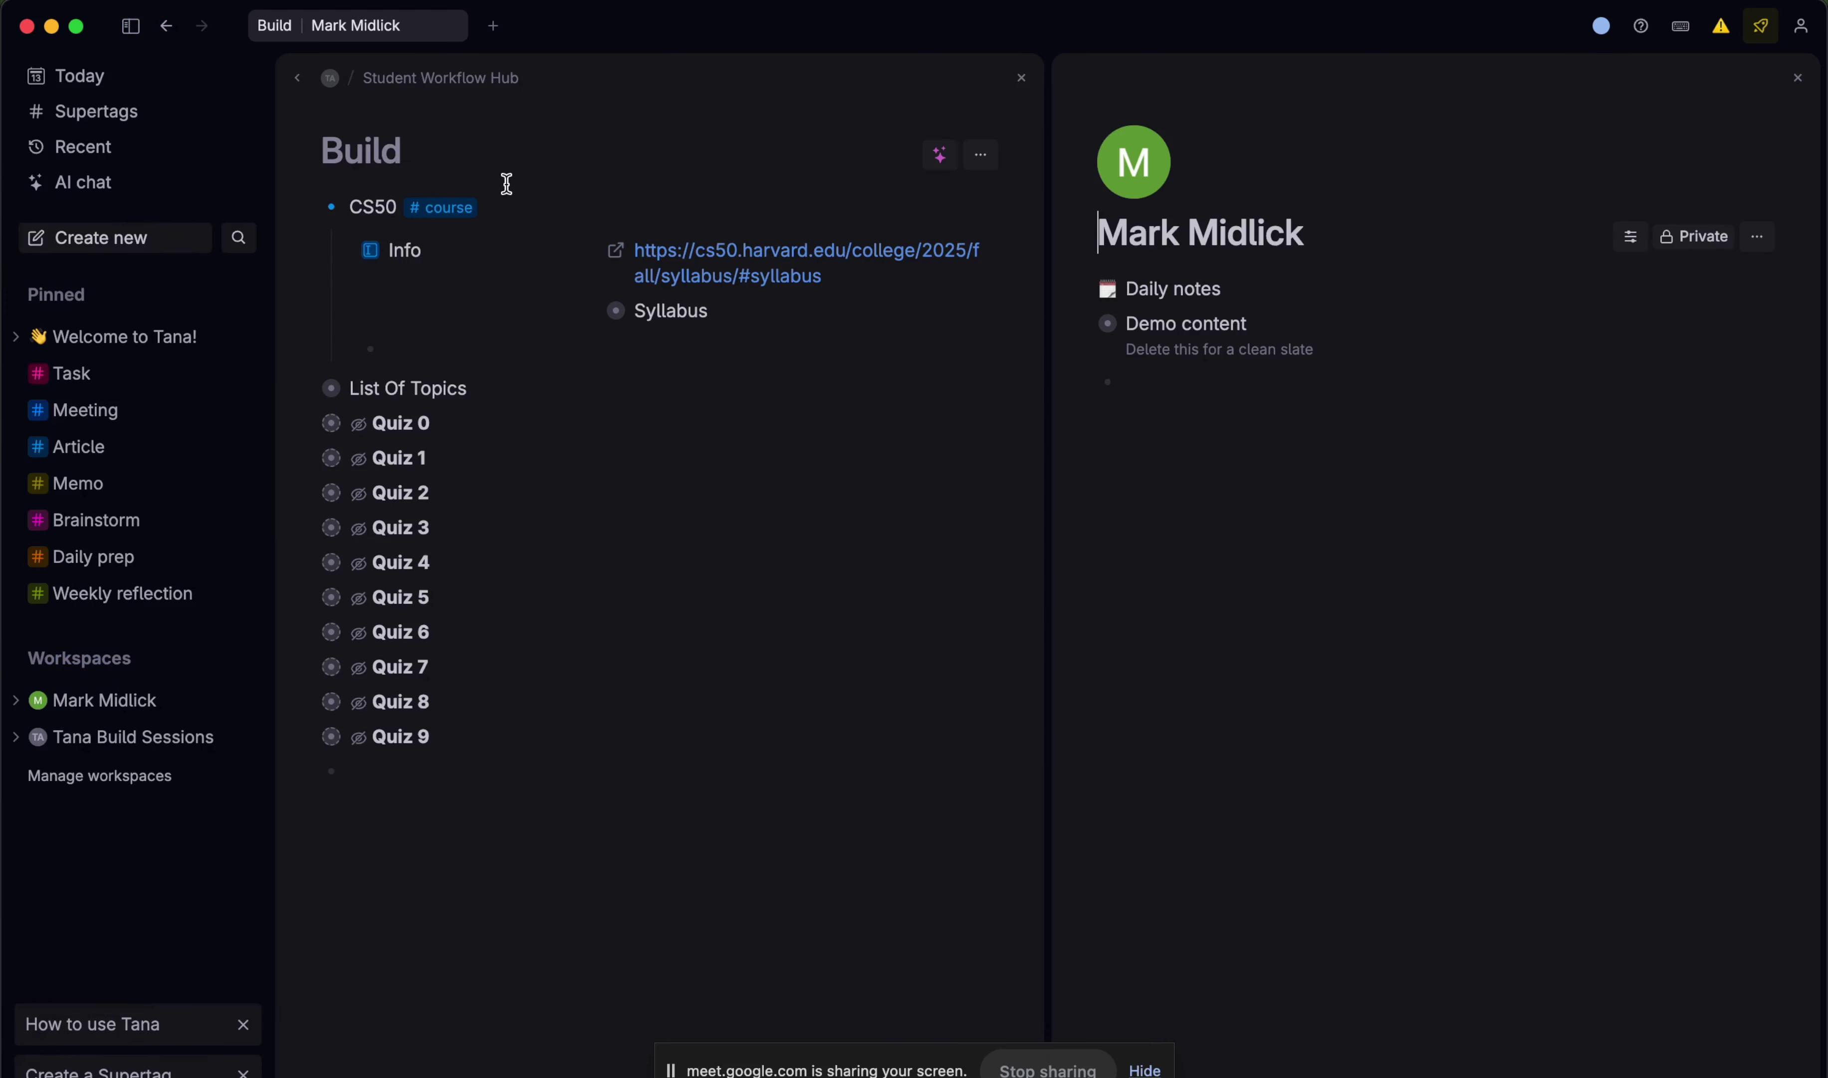
click(429, 78)
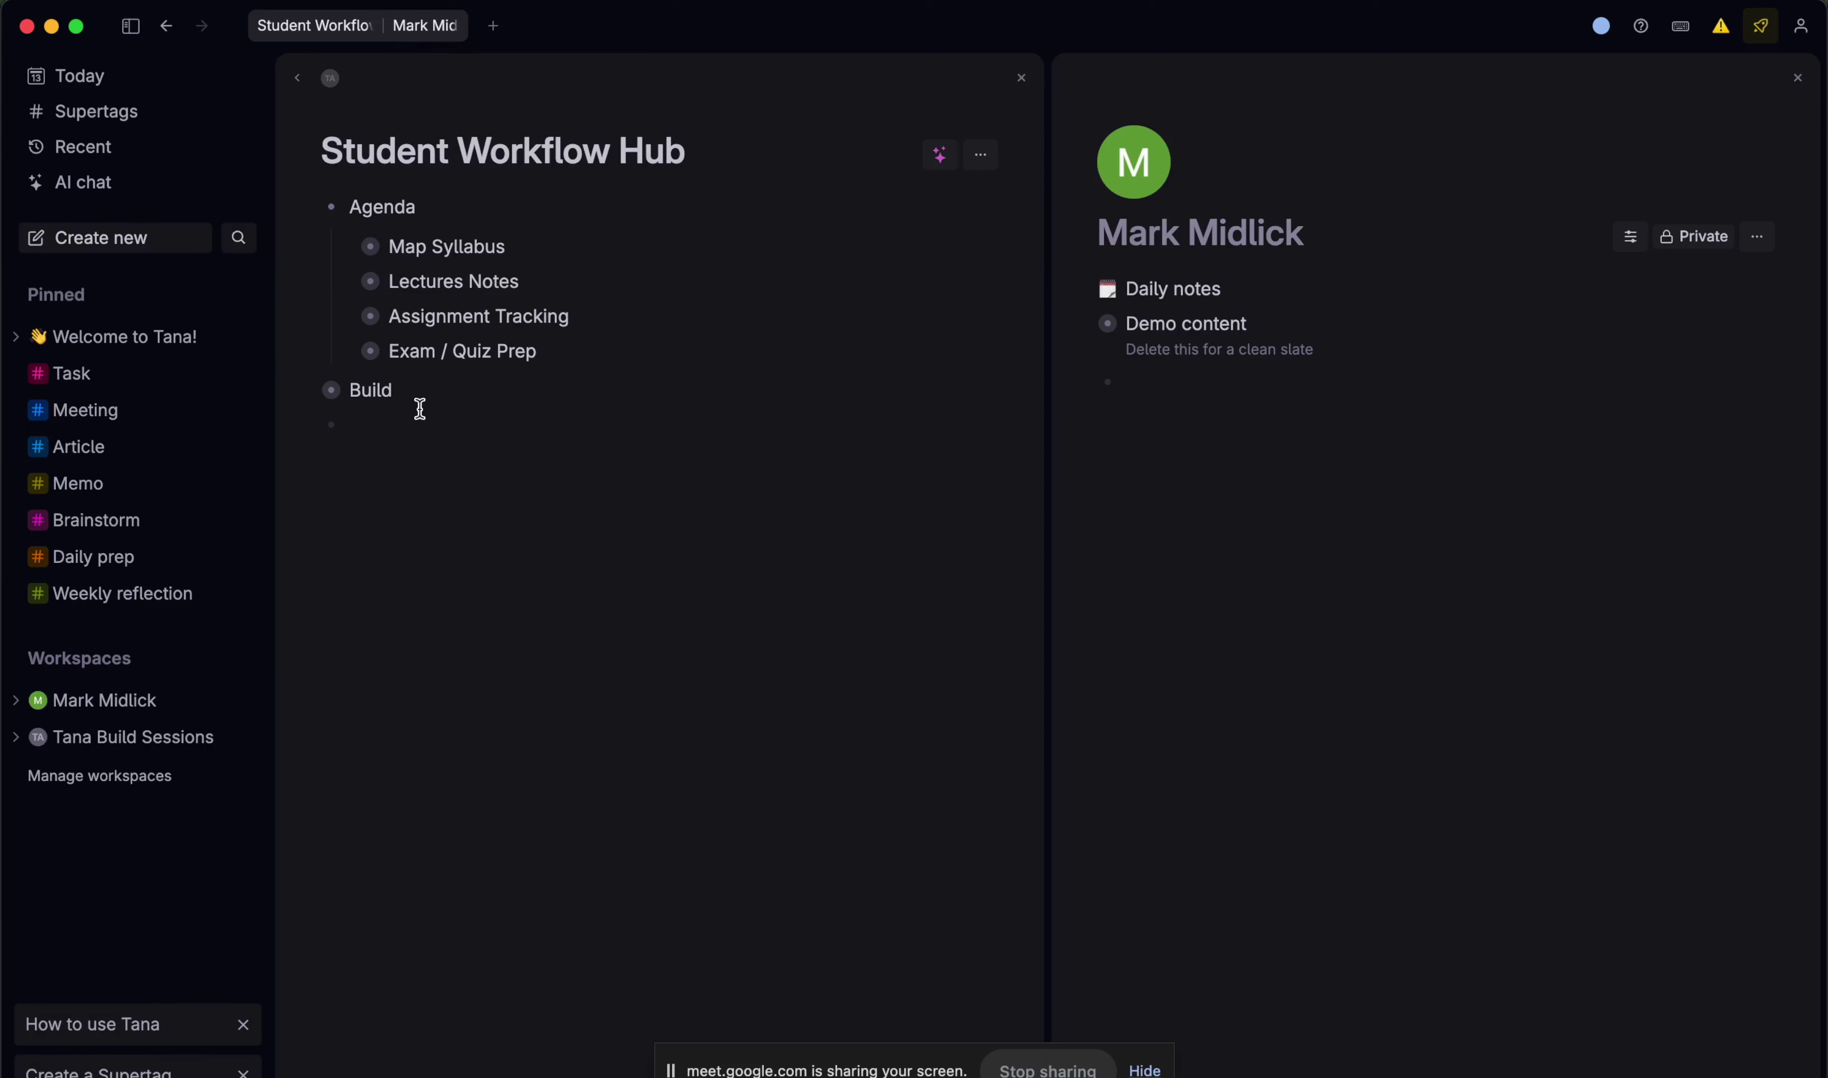
drag(308, 150, 516, 77)
drag(302, 151, 1138, 367)
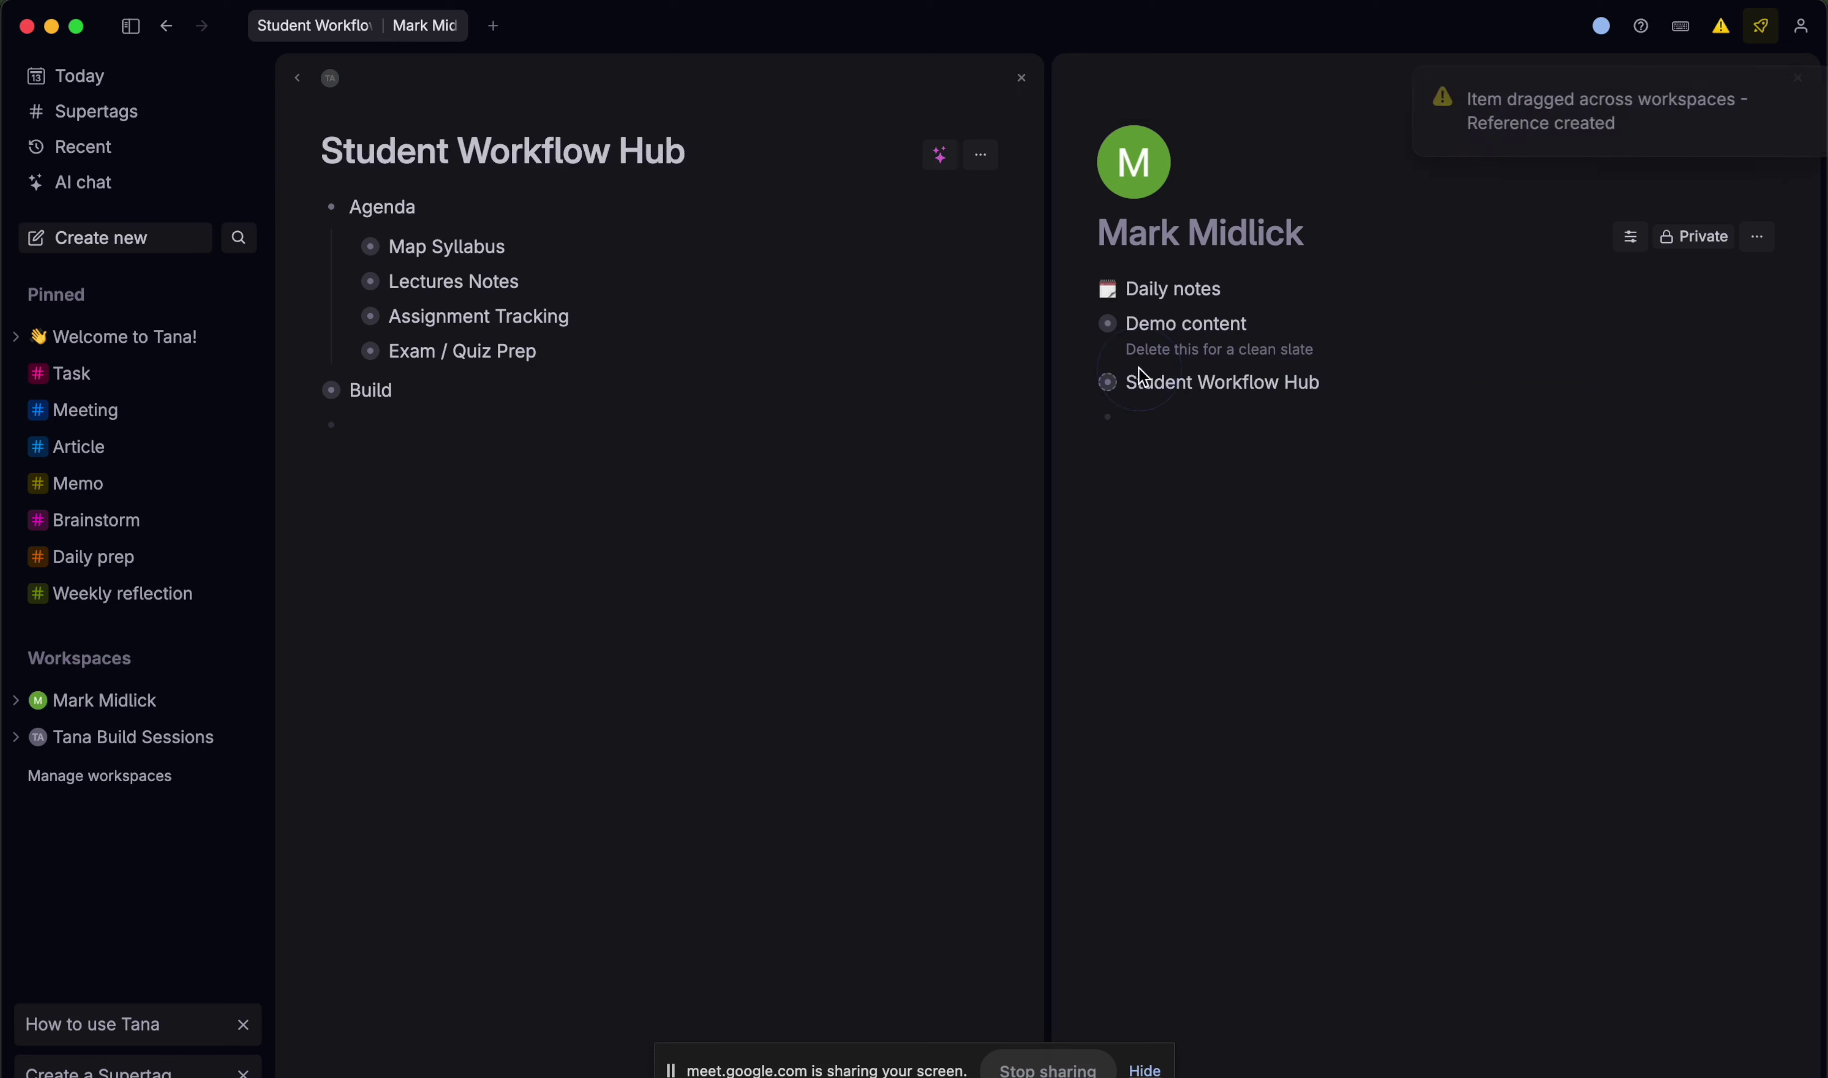
click(1015, 78)
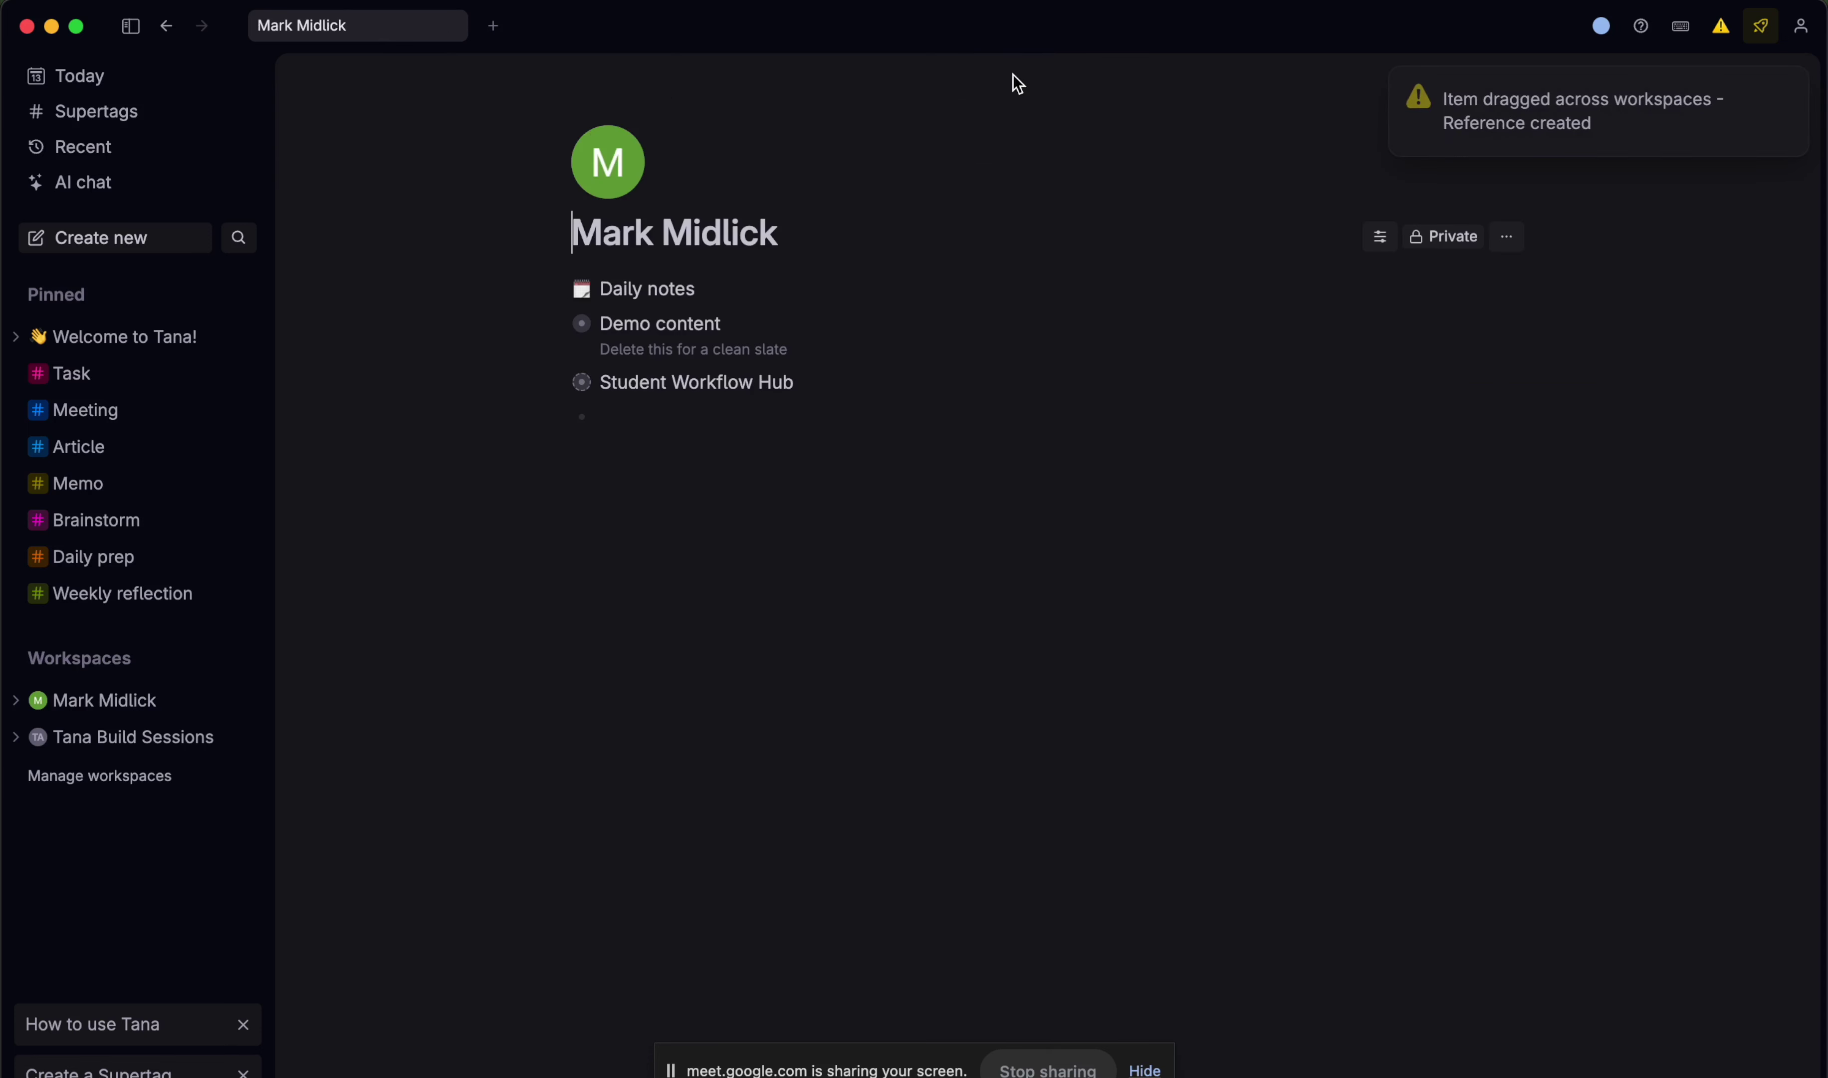
- Try to bring the referenced nodes Quiz 0 to Quiz 9 into Build within Student Workflow Hub
click(582, 382)
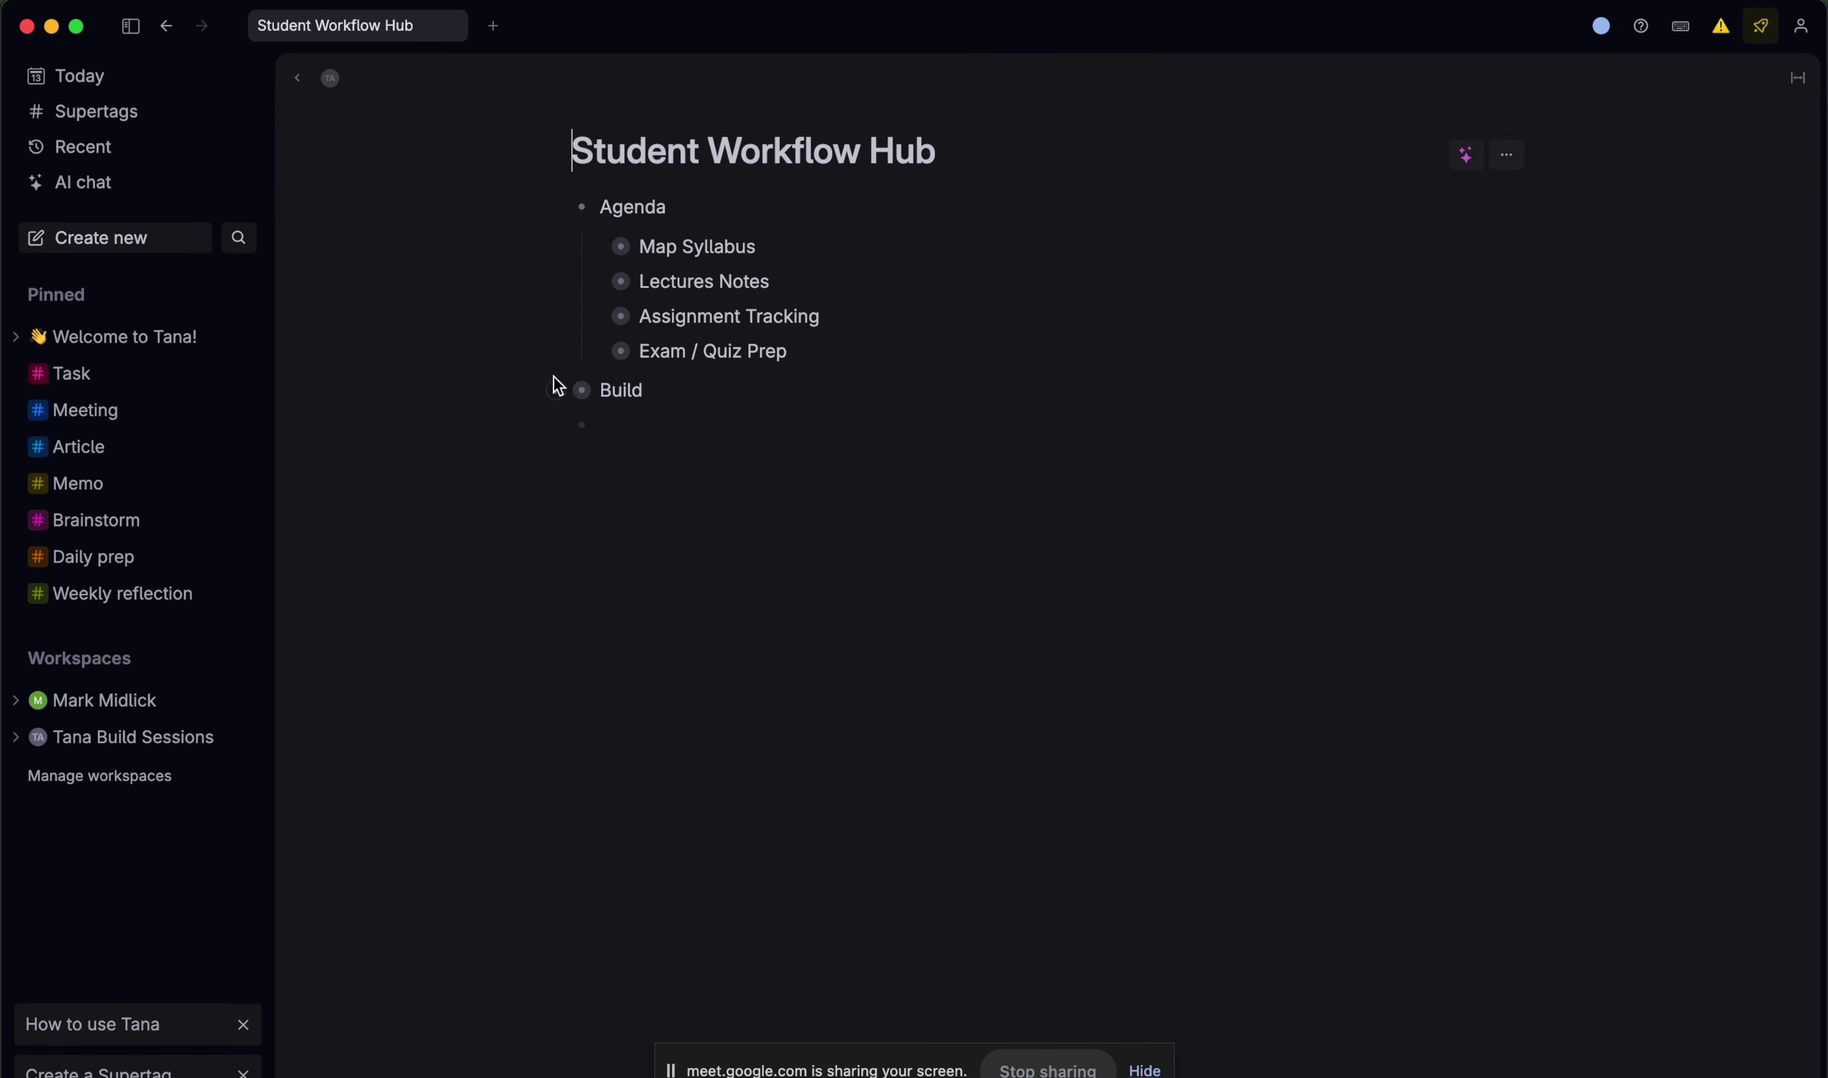
click(556, 389)
drag(756, 497, 752, 812)
key(super+k)
text(br)
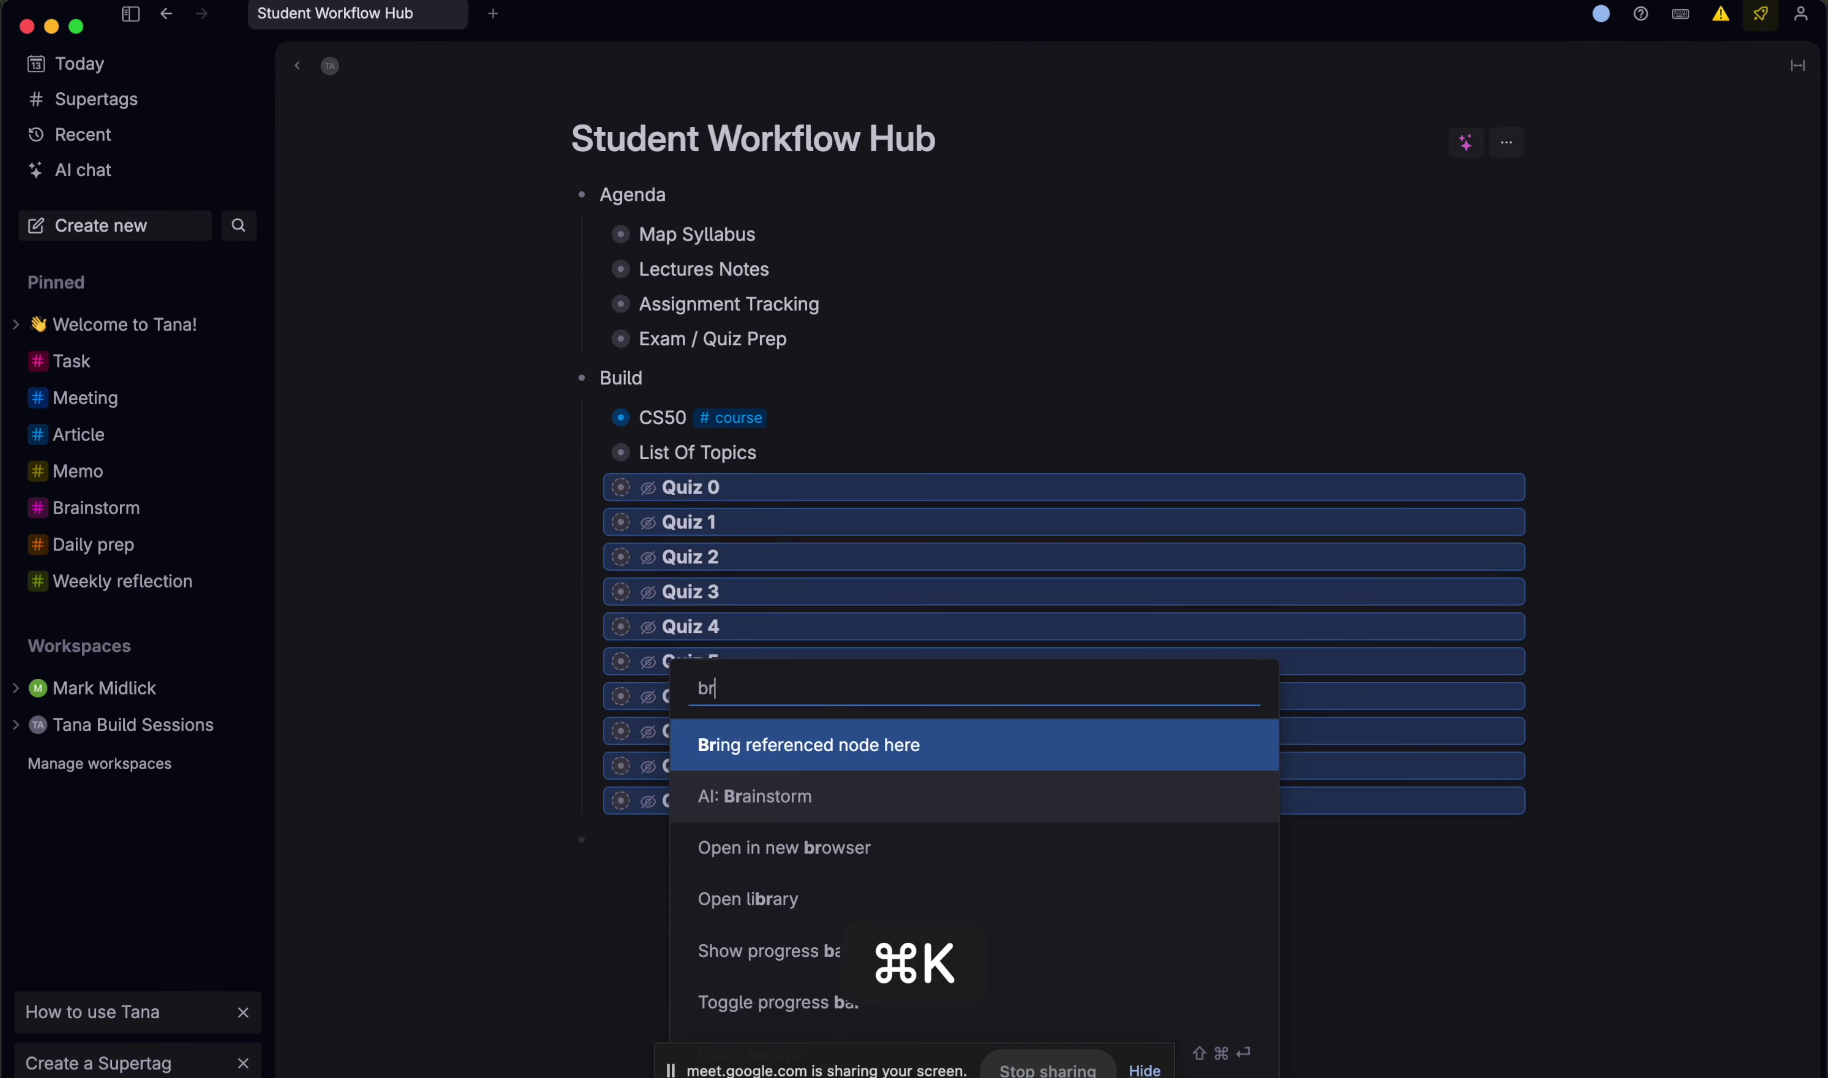
key(Return)
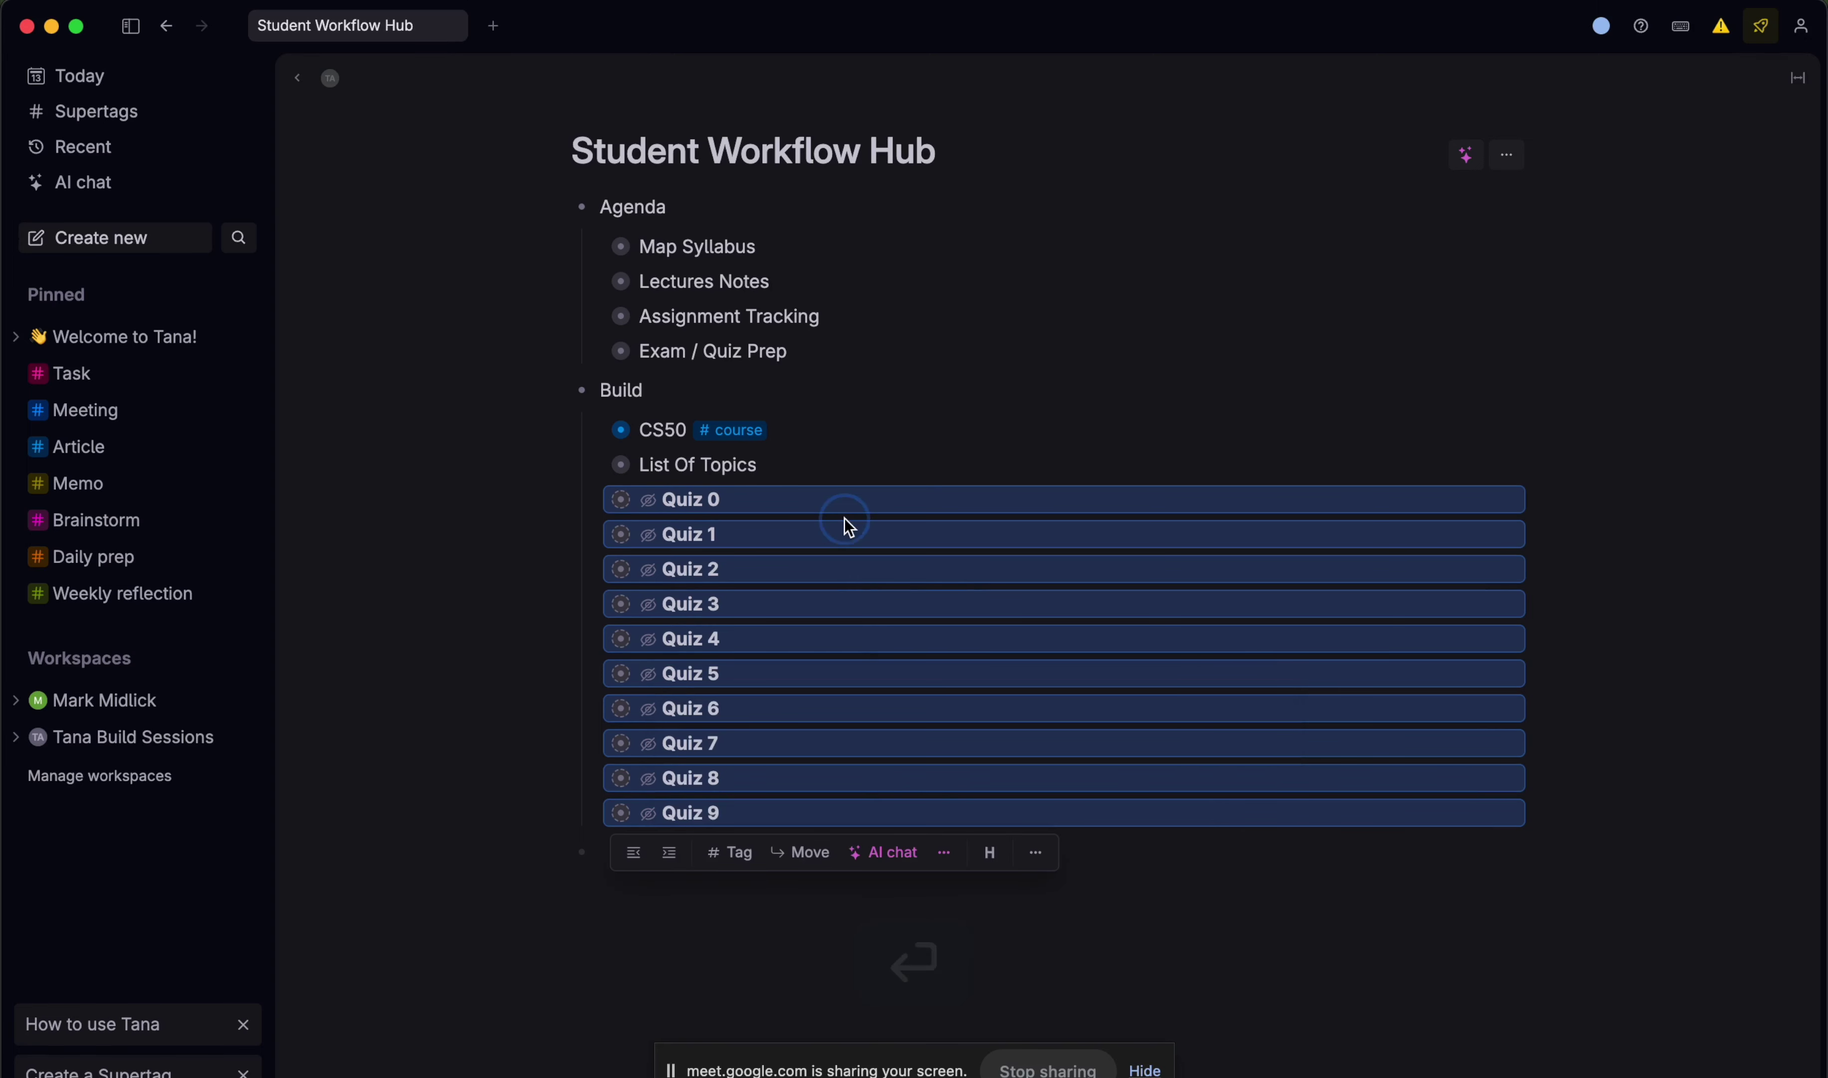
key(Escape)
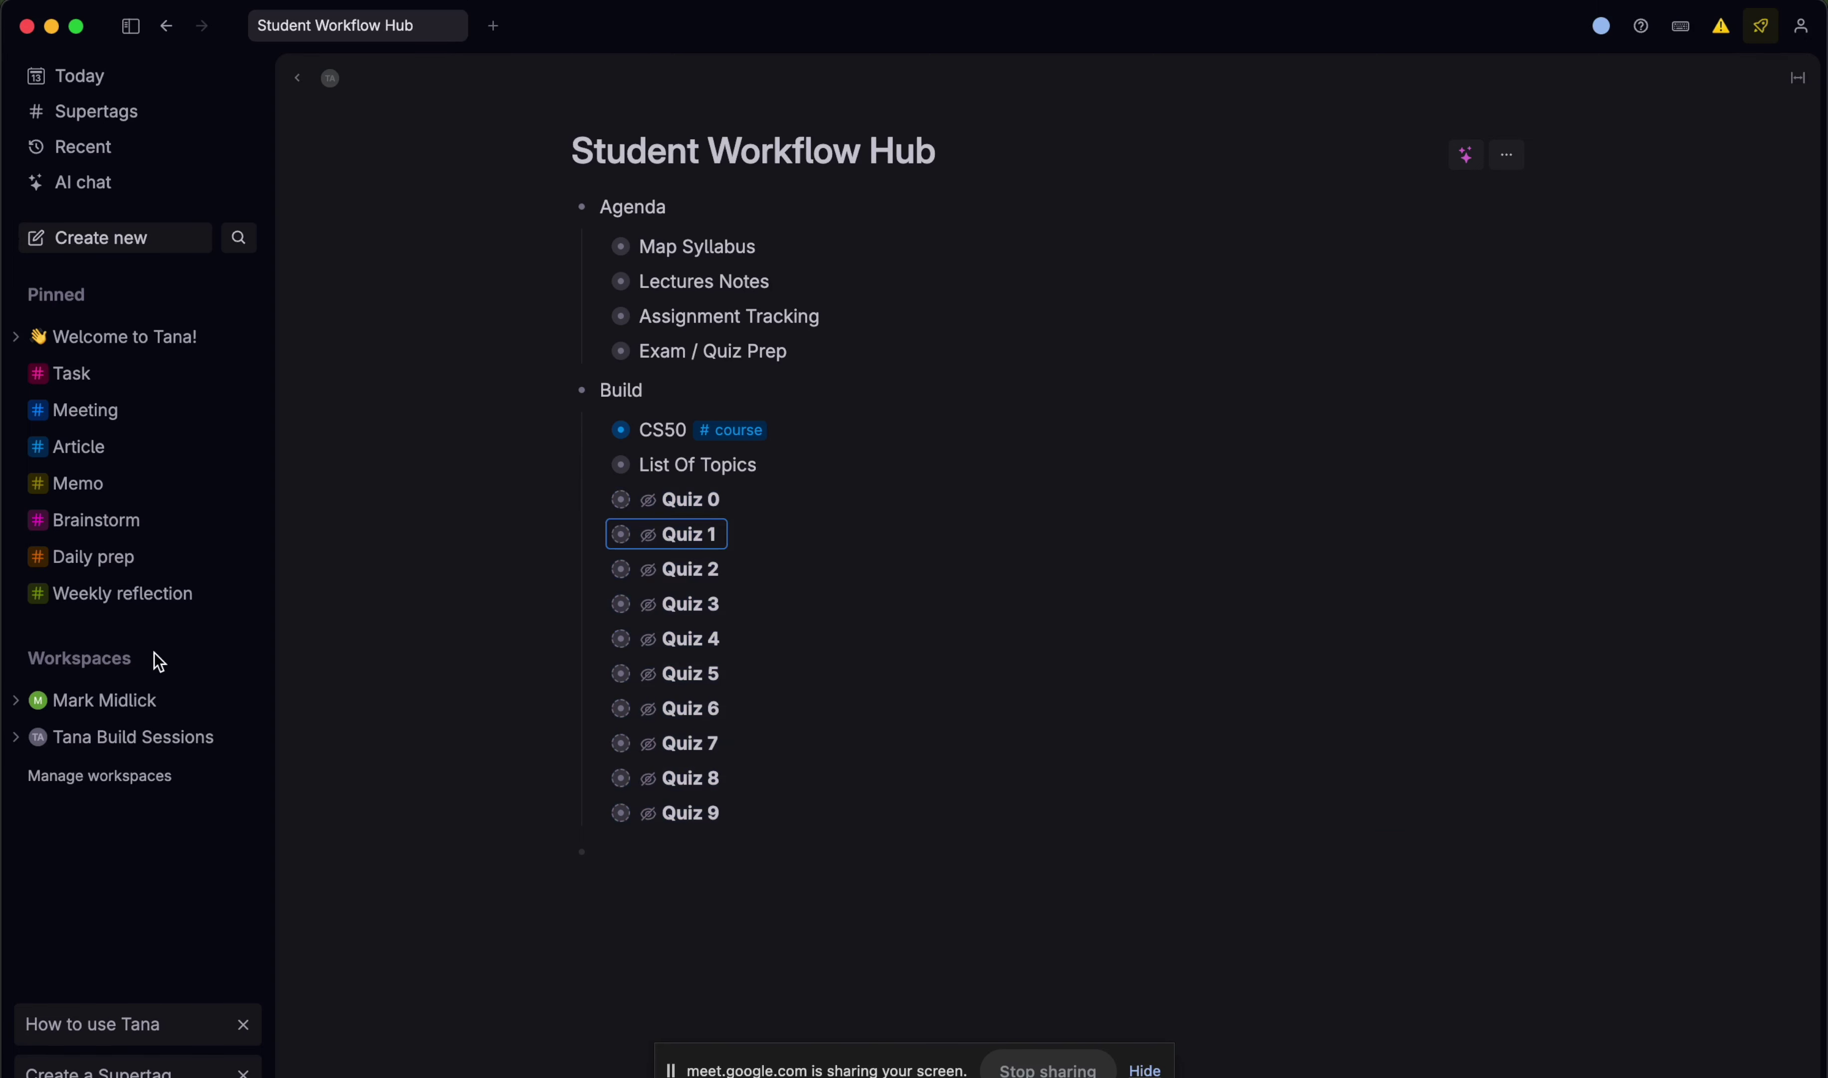
- Open the Tana Build Sessions workspace beside the hub and expand its daily notes down to Wed, Aug 13 in Week 33
shift+click(55, 738)
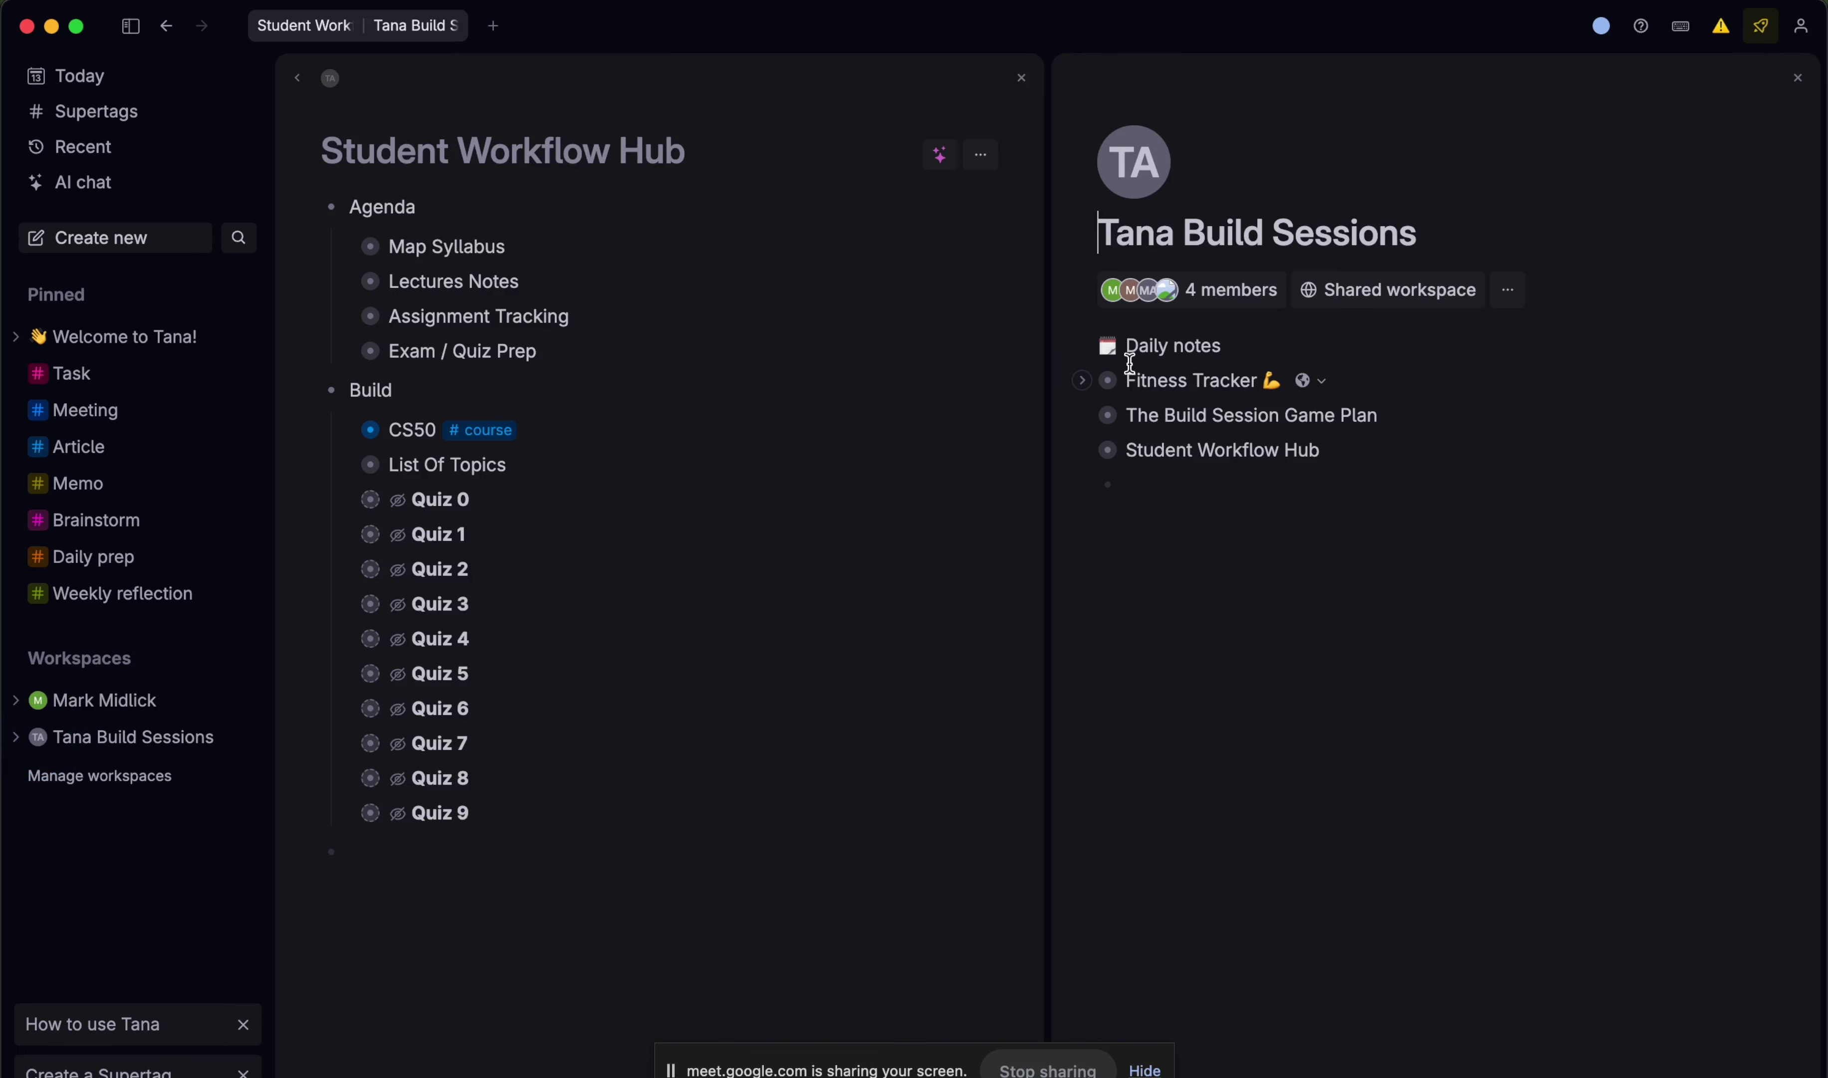
click(1083, 347)
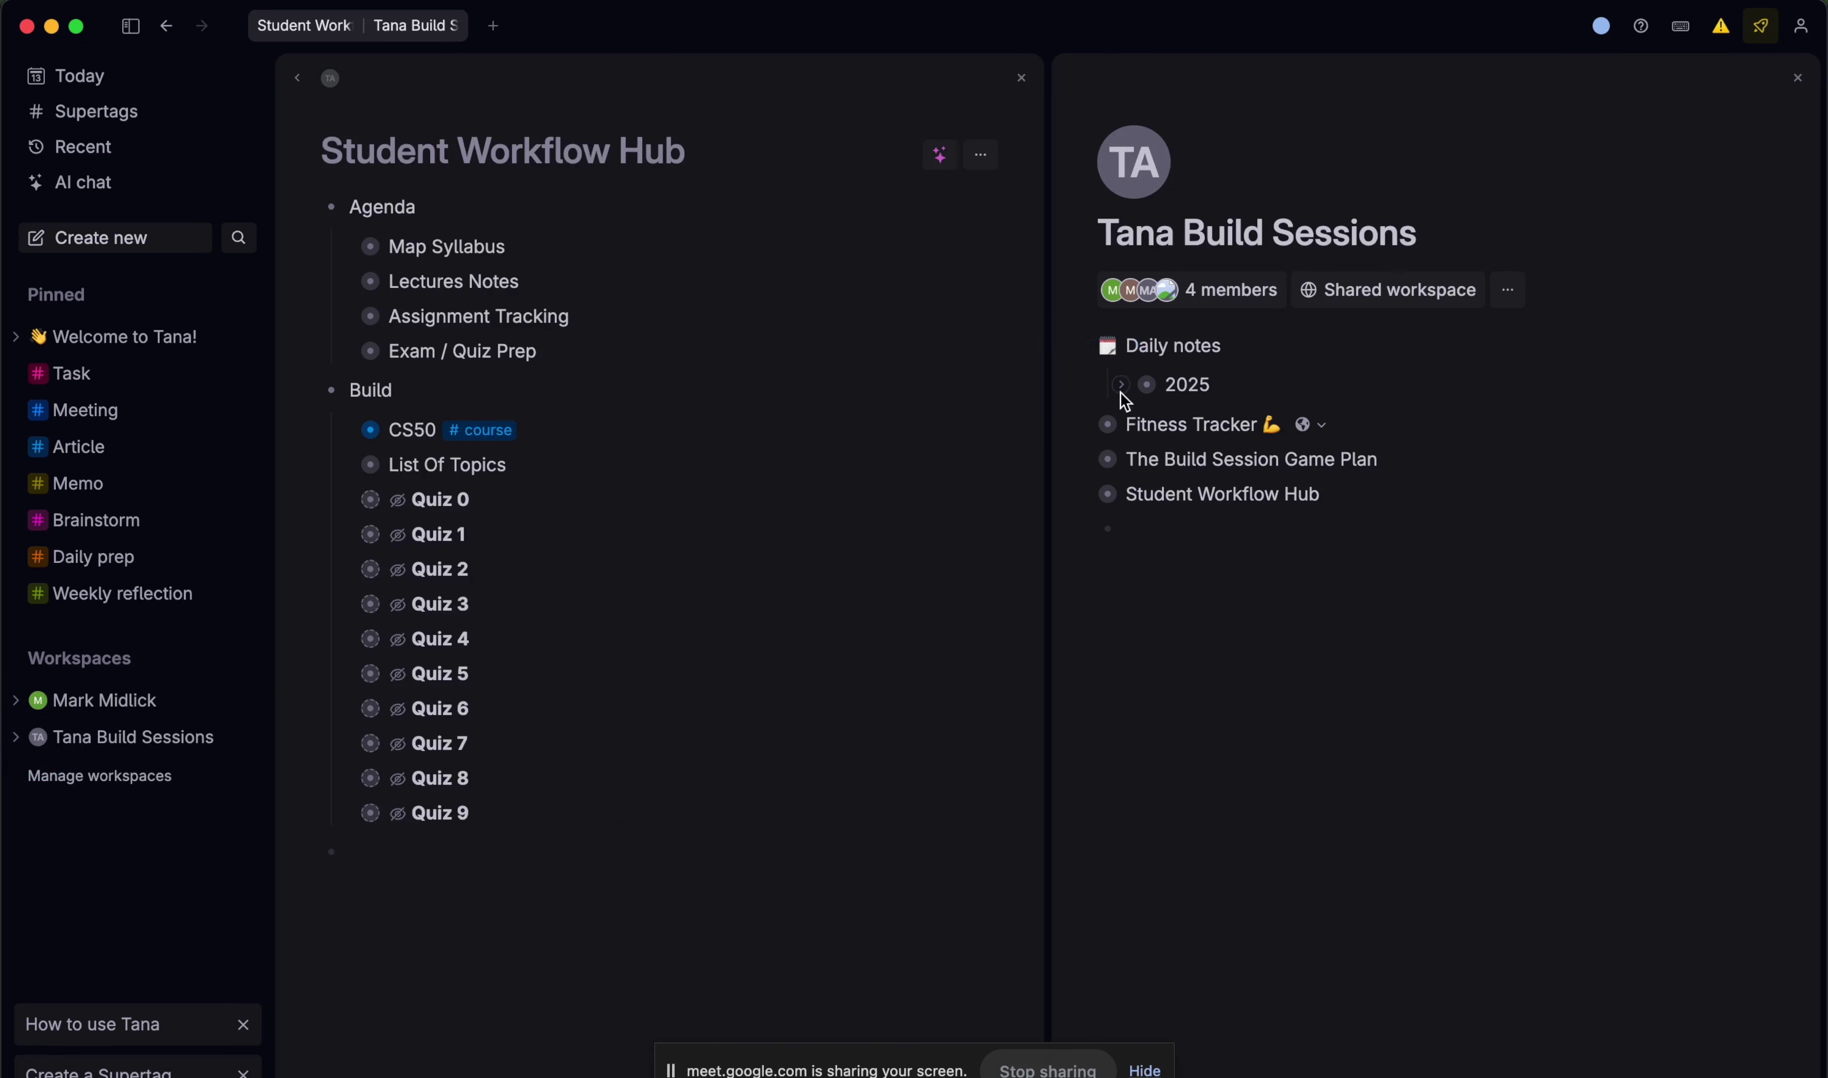
click(1121, 386)
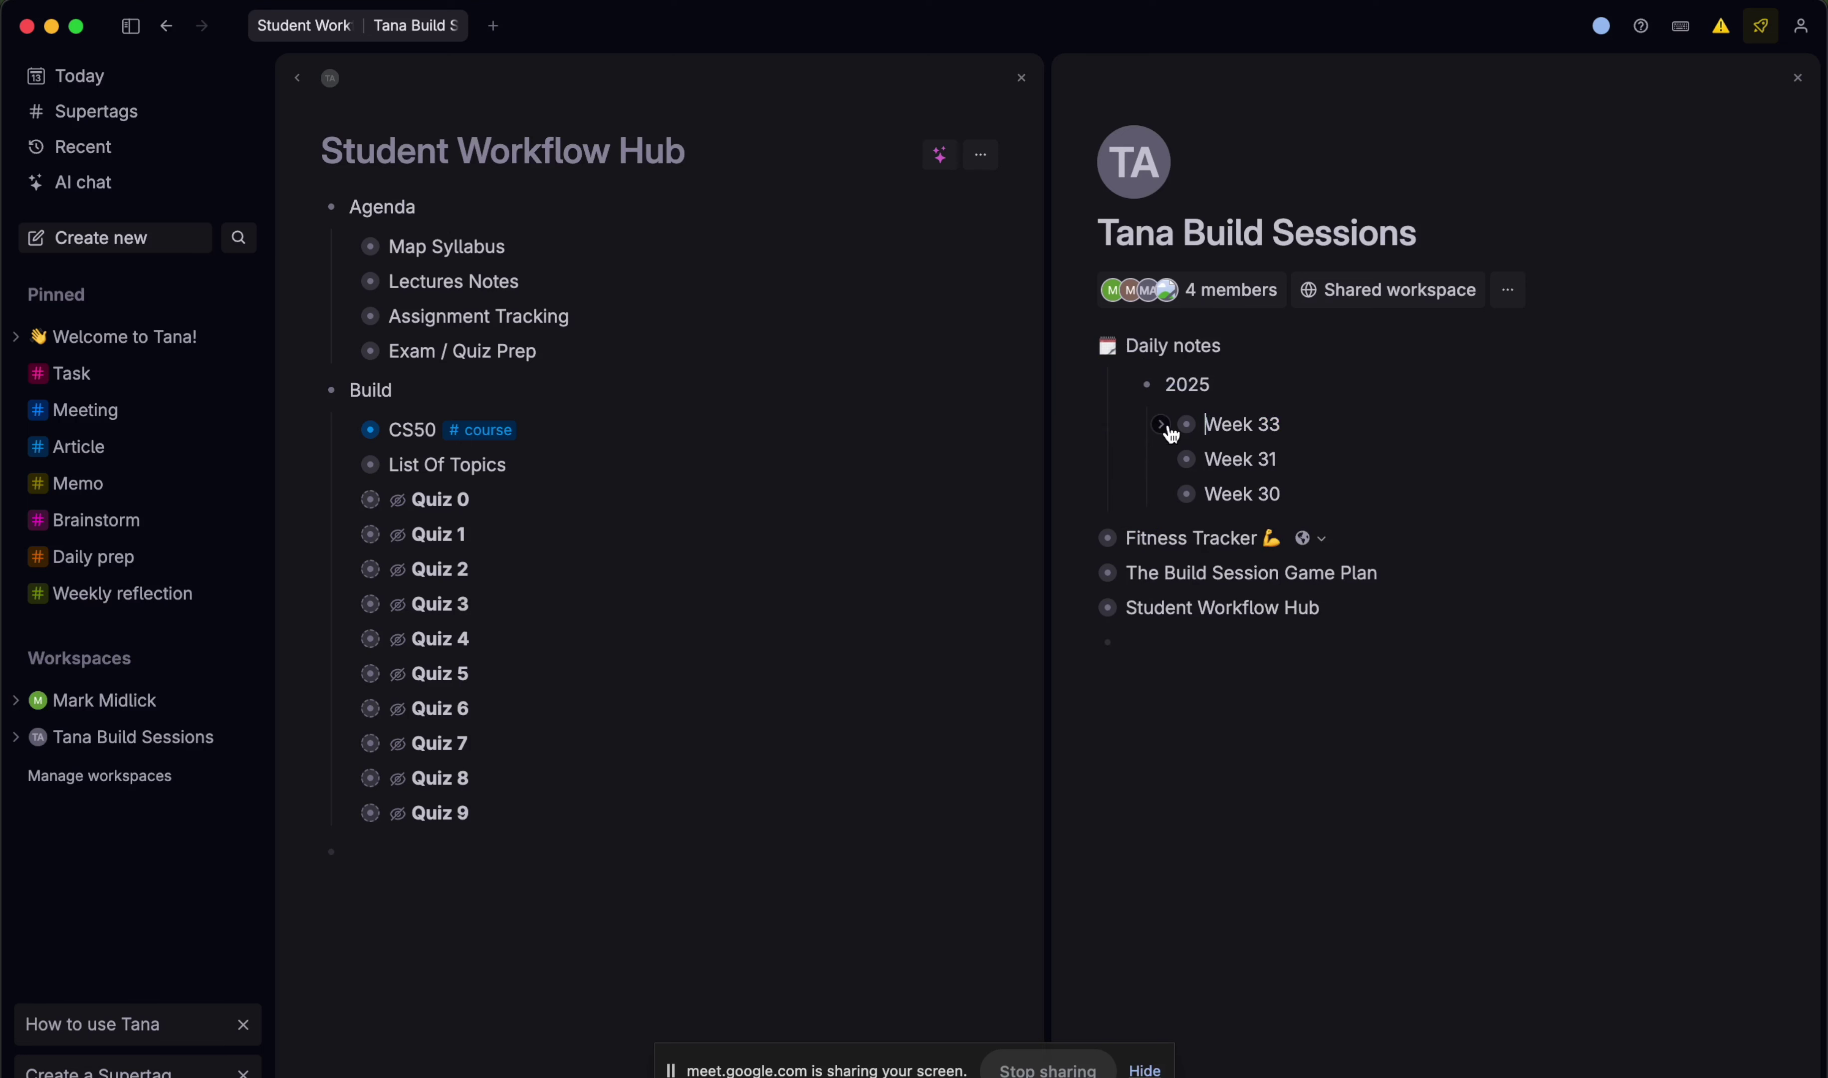
click(1161, 425)
click(1198, 464)
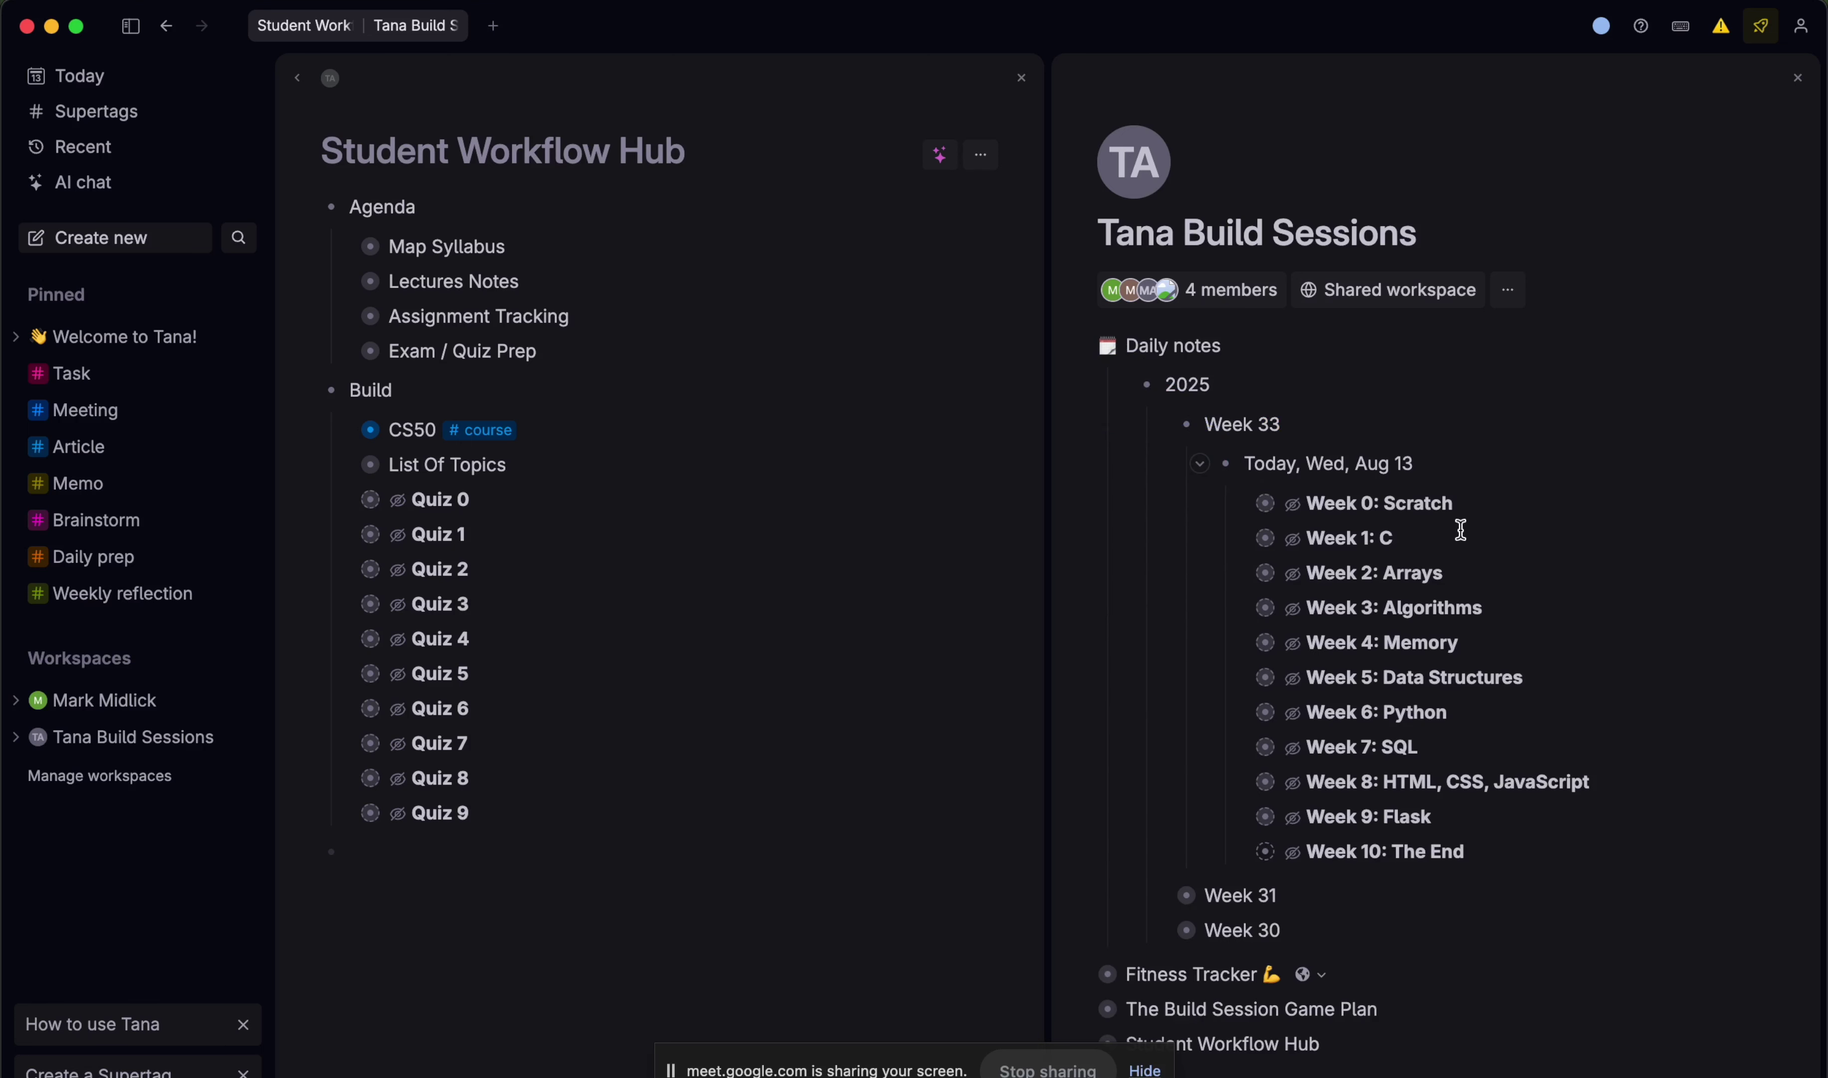
- Place the topics Week 0: Scratch to Week 10: The End from today's note directly below Build in Student Workflow Hub
drag(1481, 498, 1428, 837)
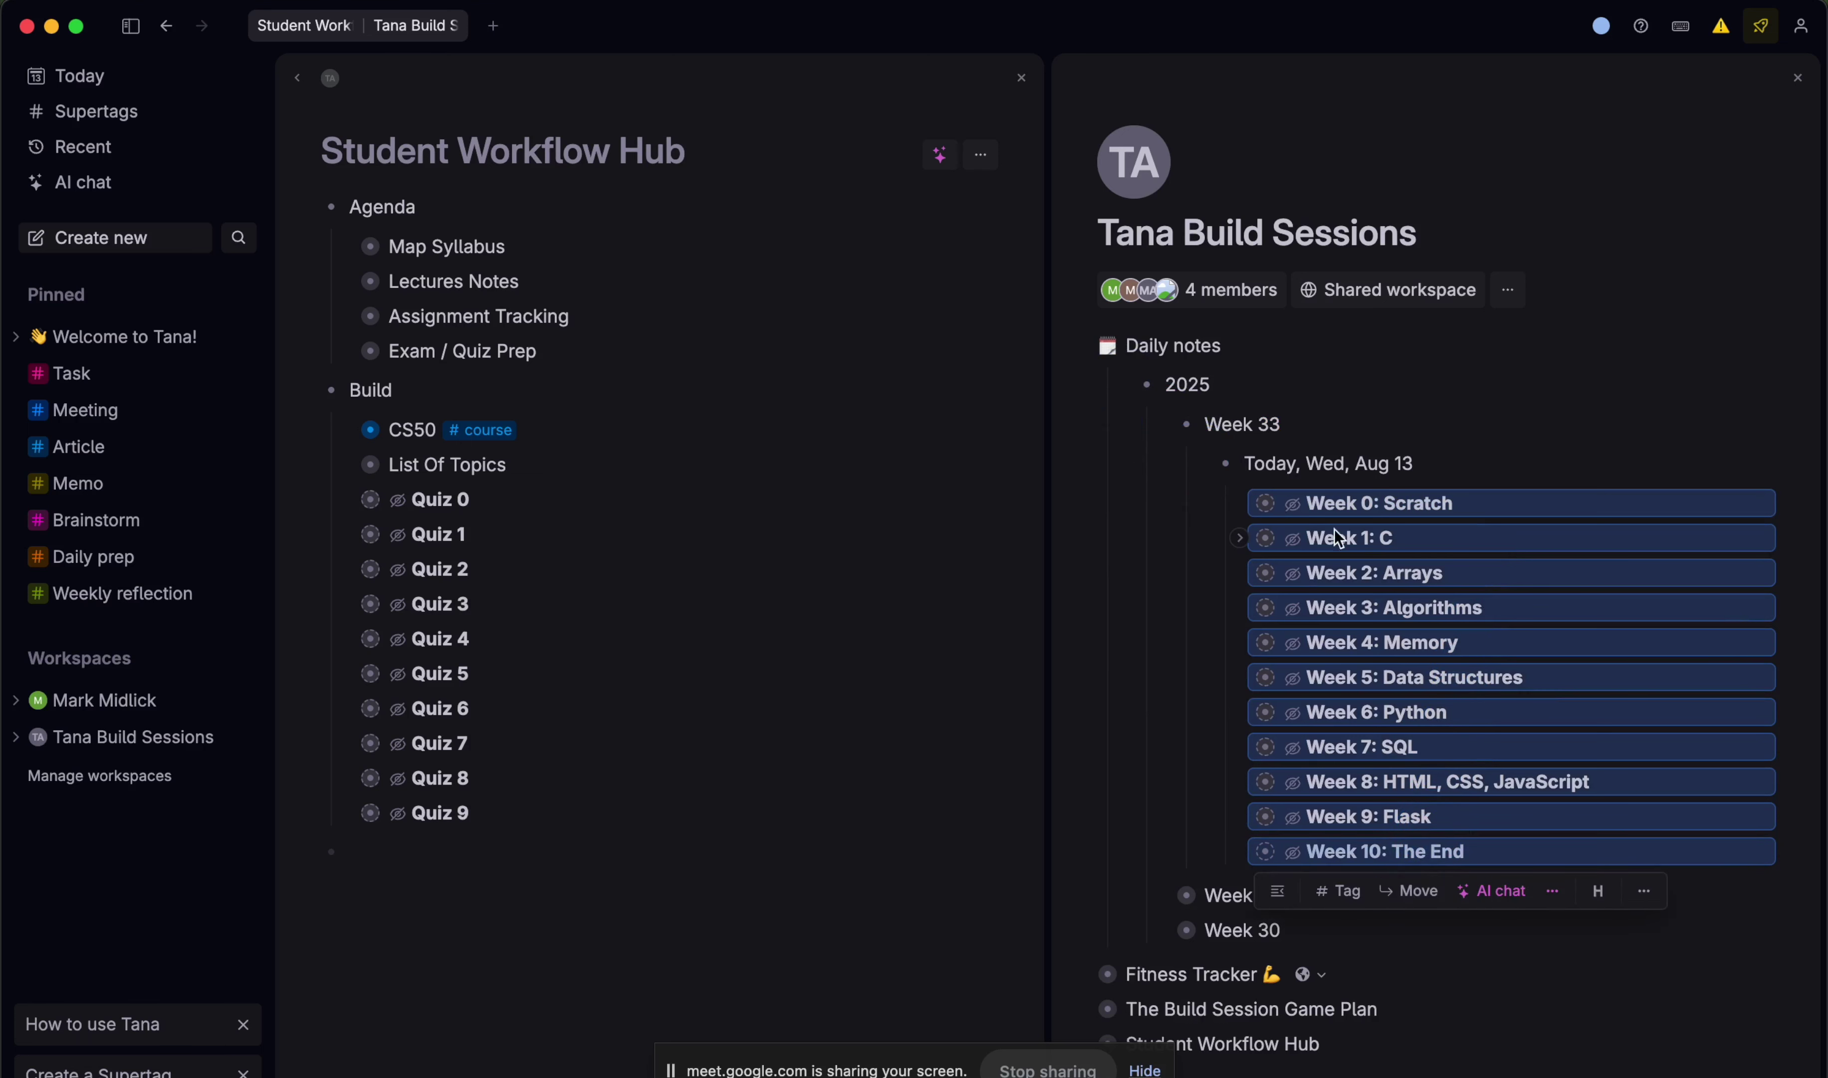
drag(1266, 502, 518, 869)
drag(1268, 511, 408, 867)
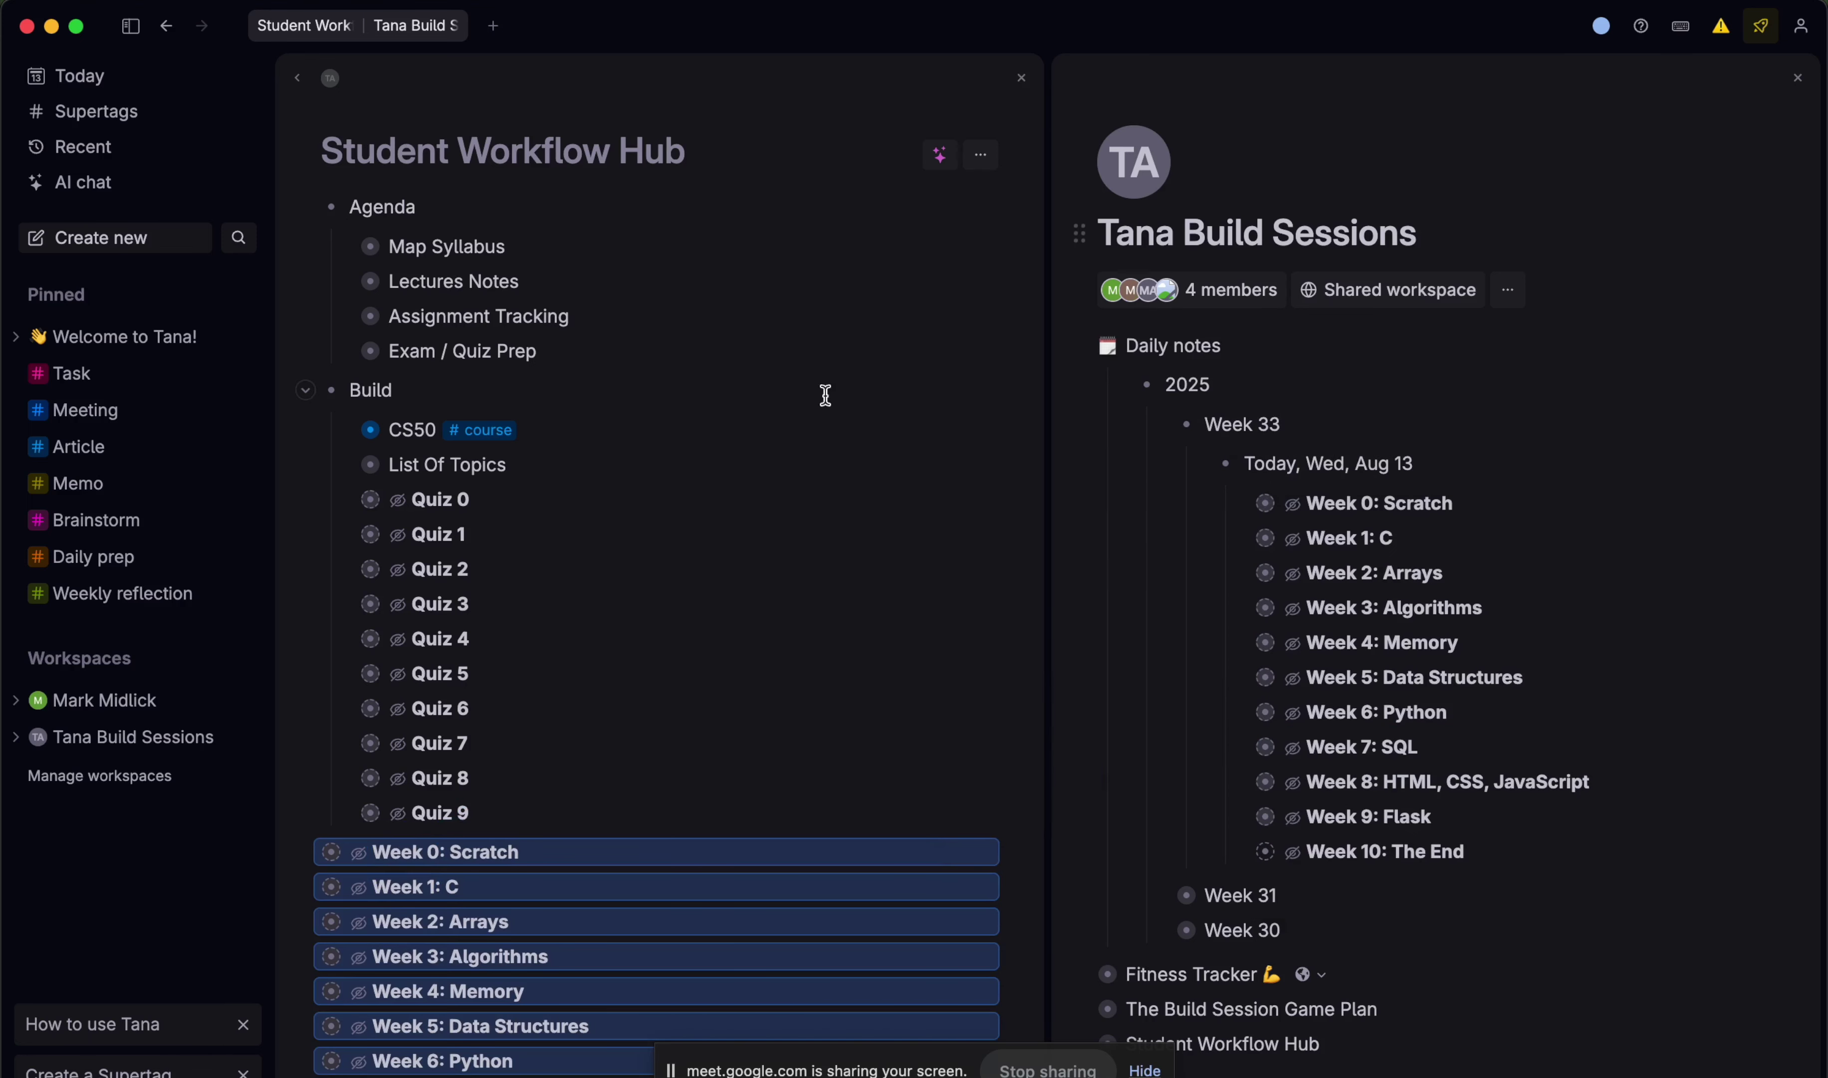
click(689, 435)
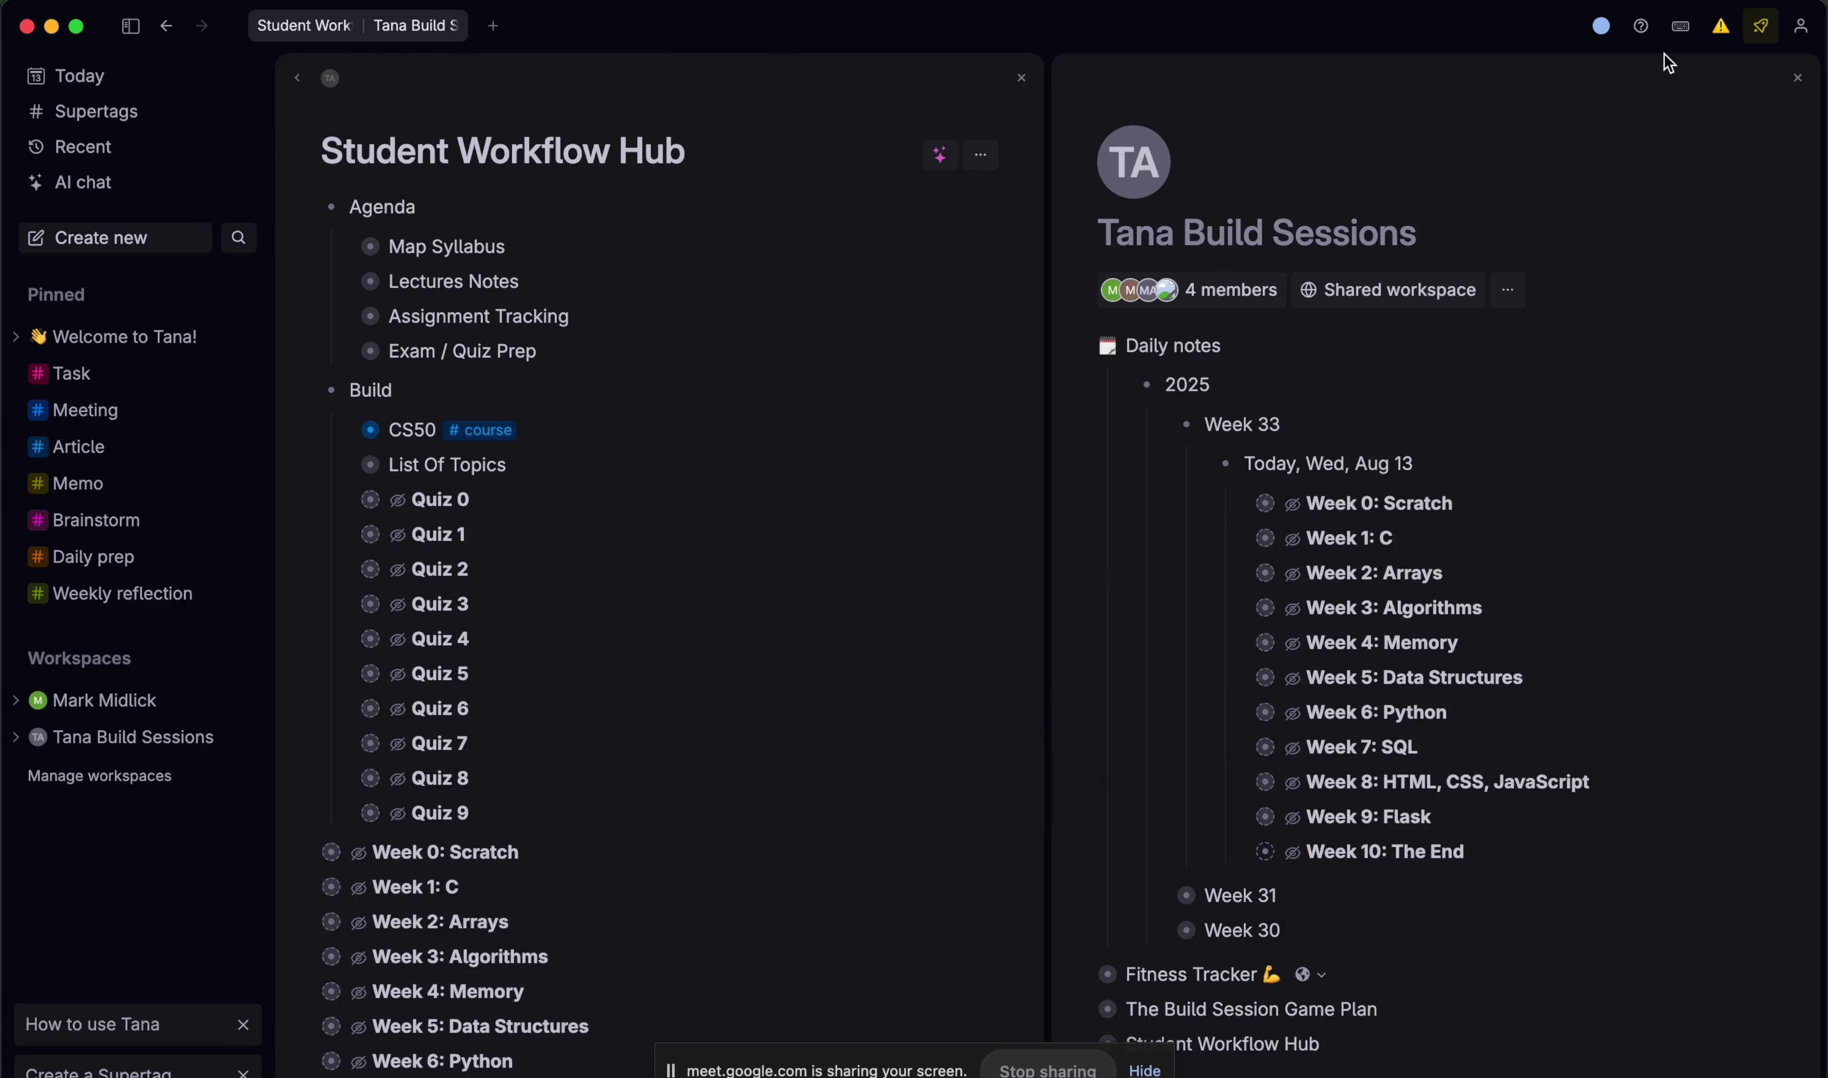
click(1798, 77)
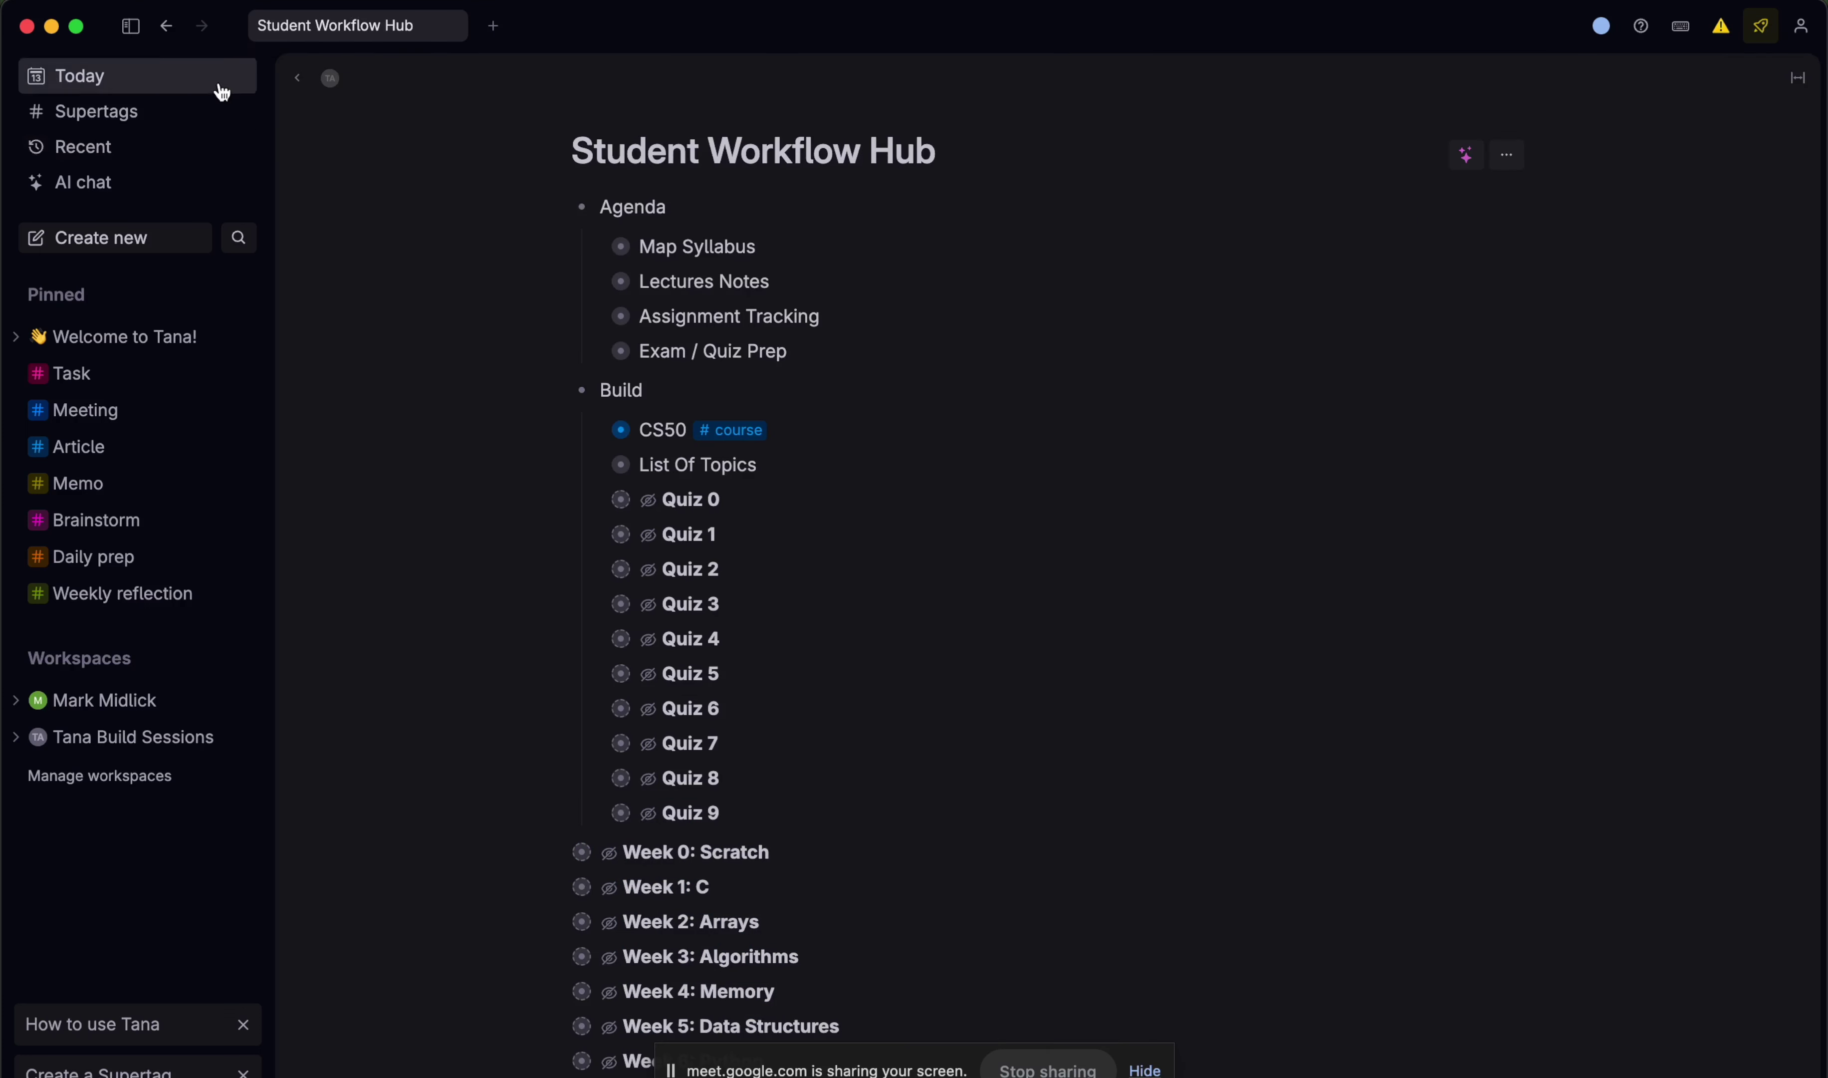
- Try to bring the referenced Student Workflow Hub node into the personal workspace's home page
click(45, 701)
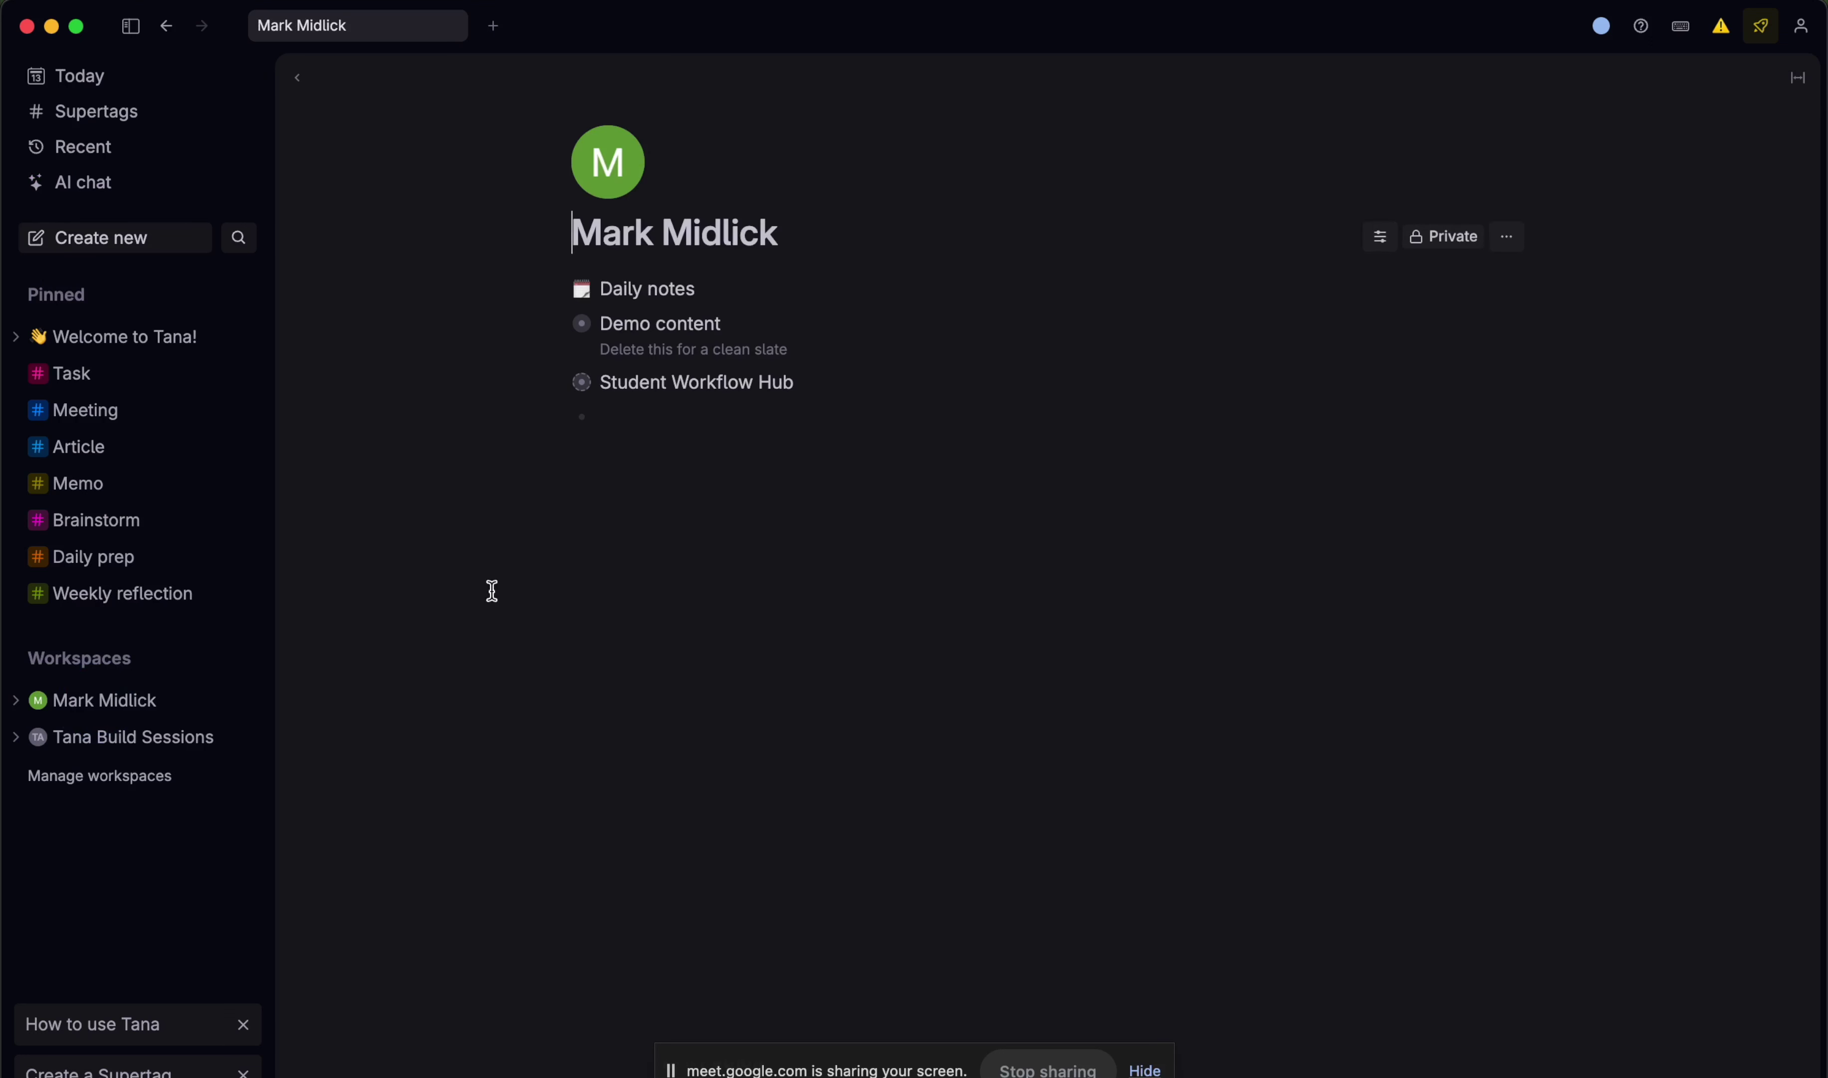
click(659, 375)
key(super+k)
text(bri)
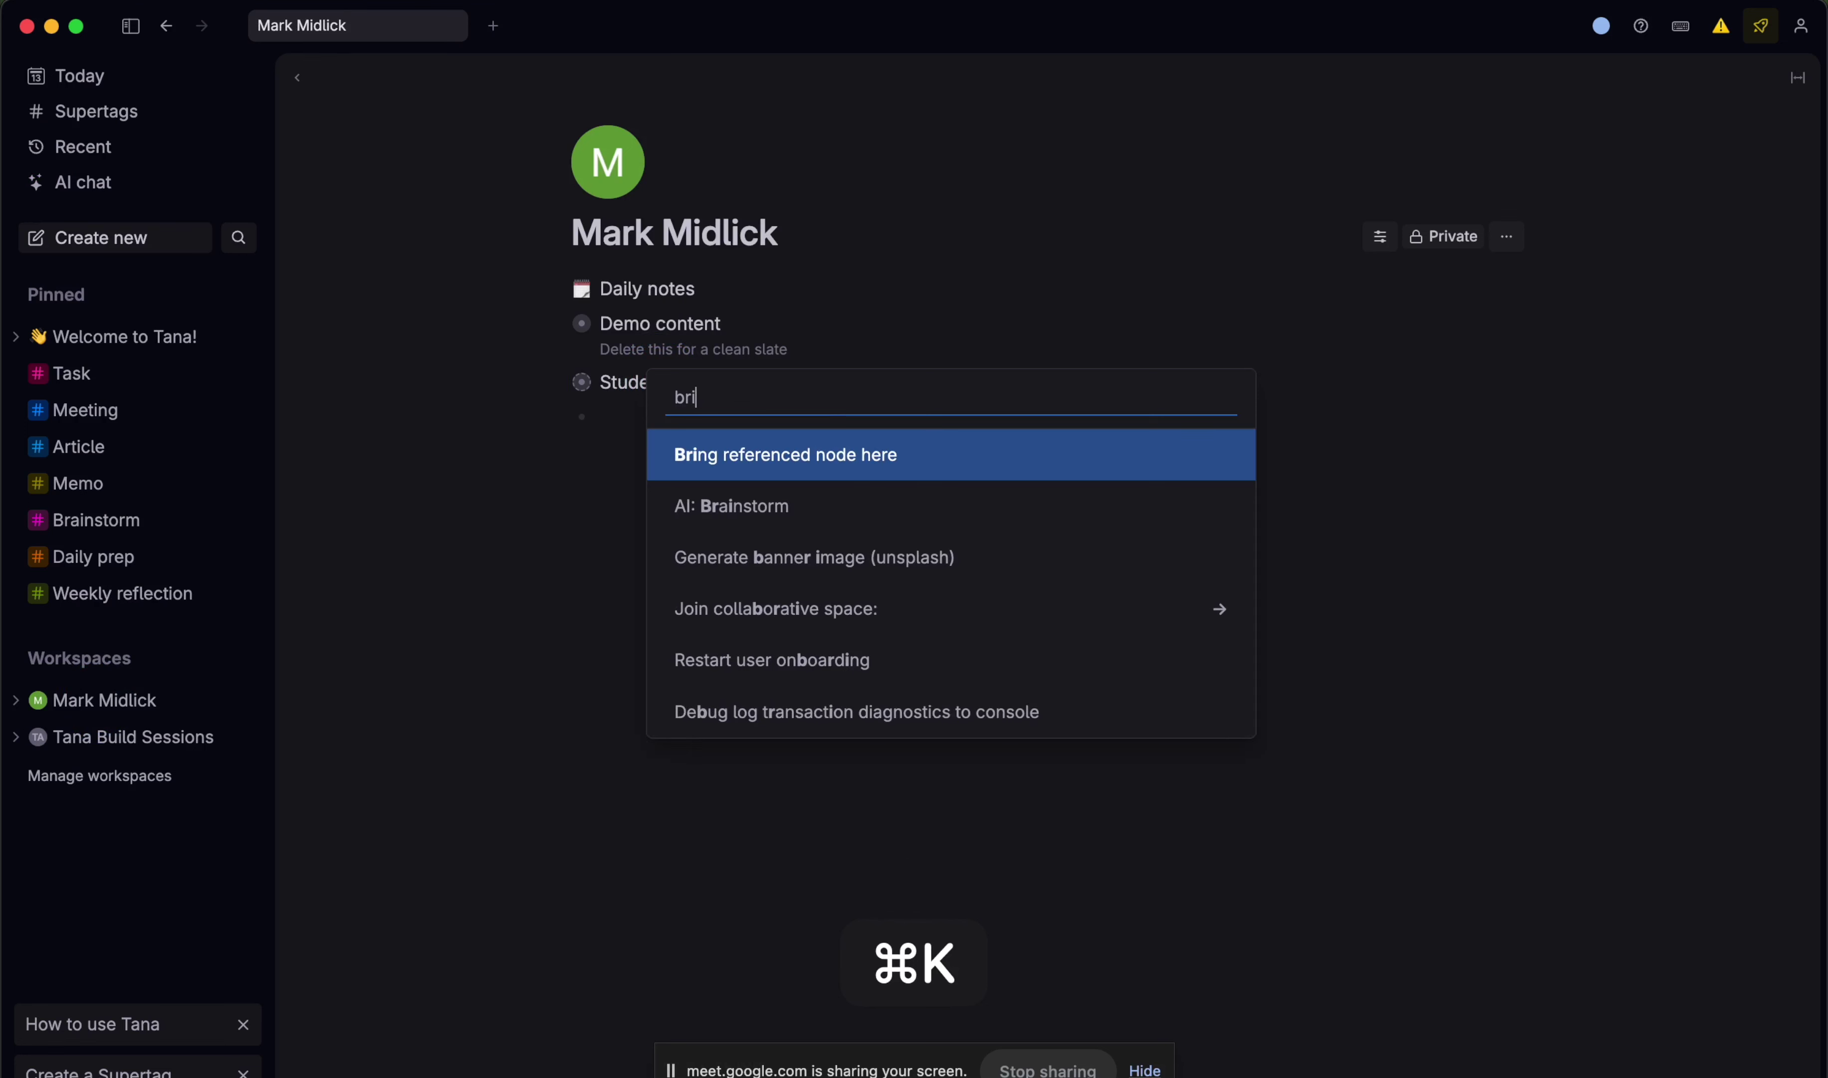
key(Return)
- Try to relocate the Student Workflow Hub reference within the personal workspace using Move to
key(super+k)
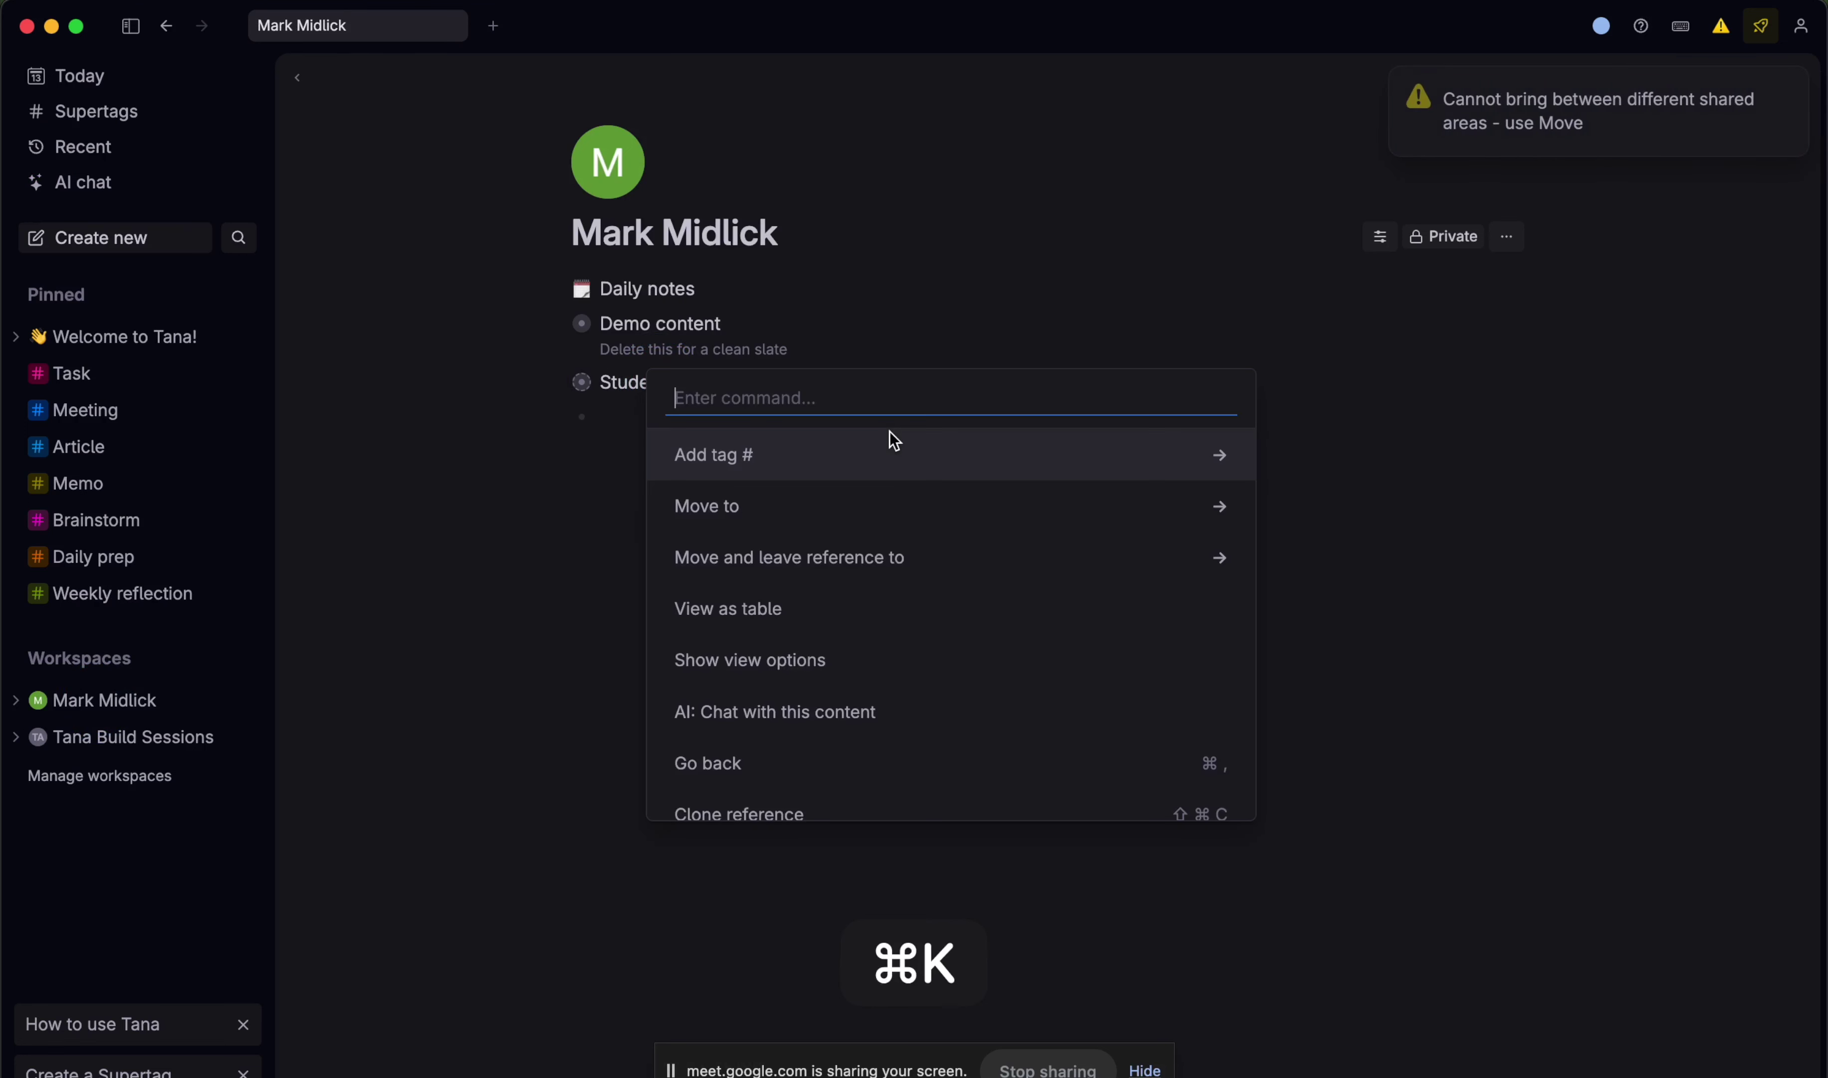
text(Move to)
key(Return)
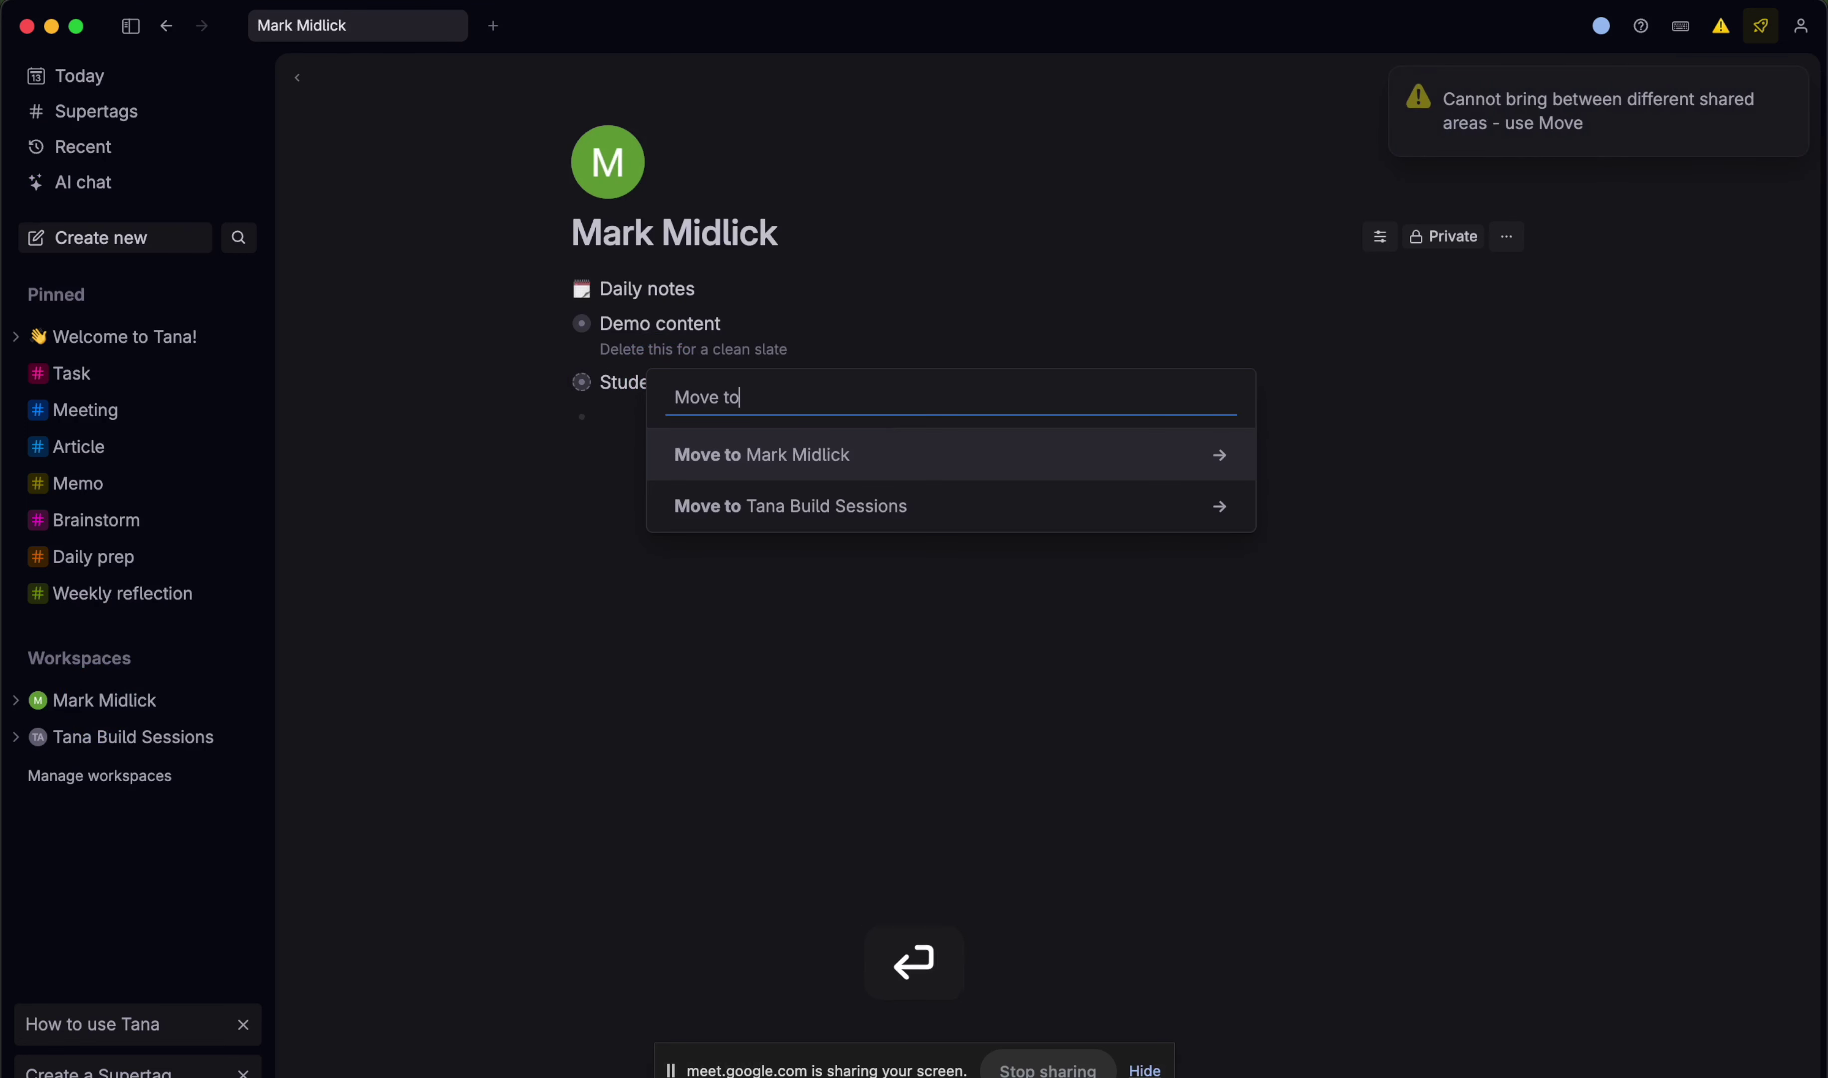
key(Down)
key(Down)
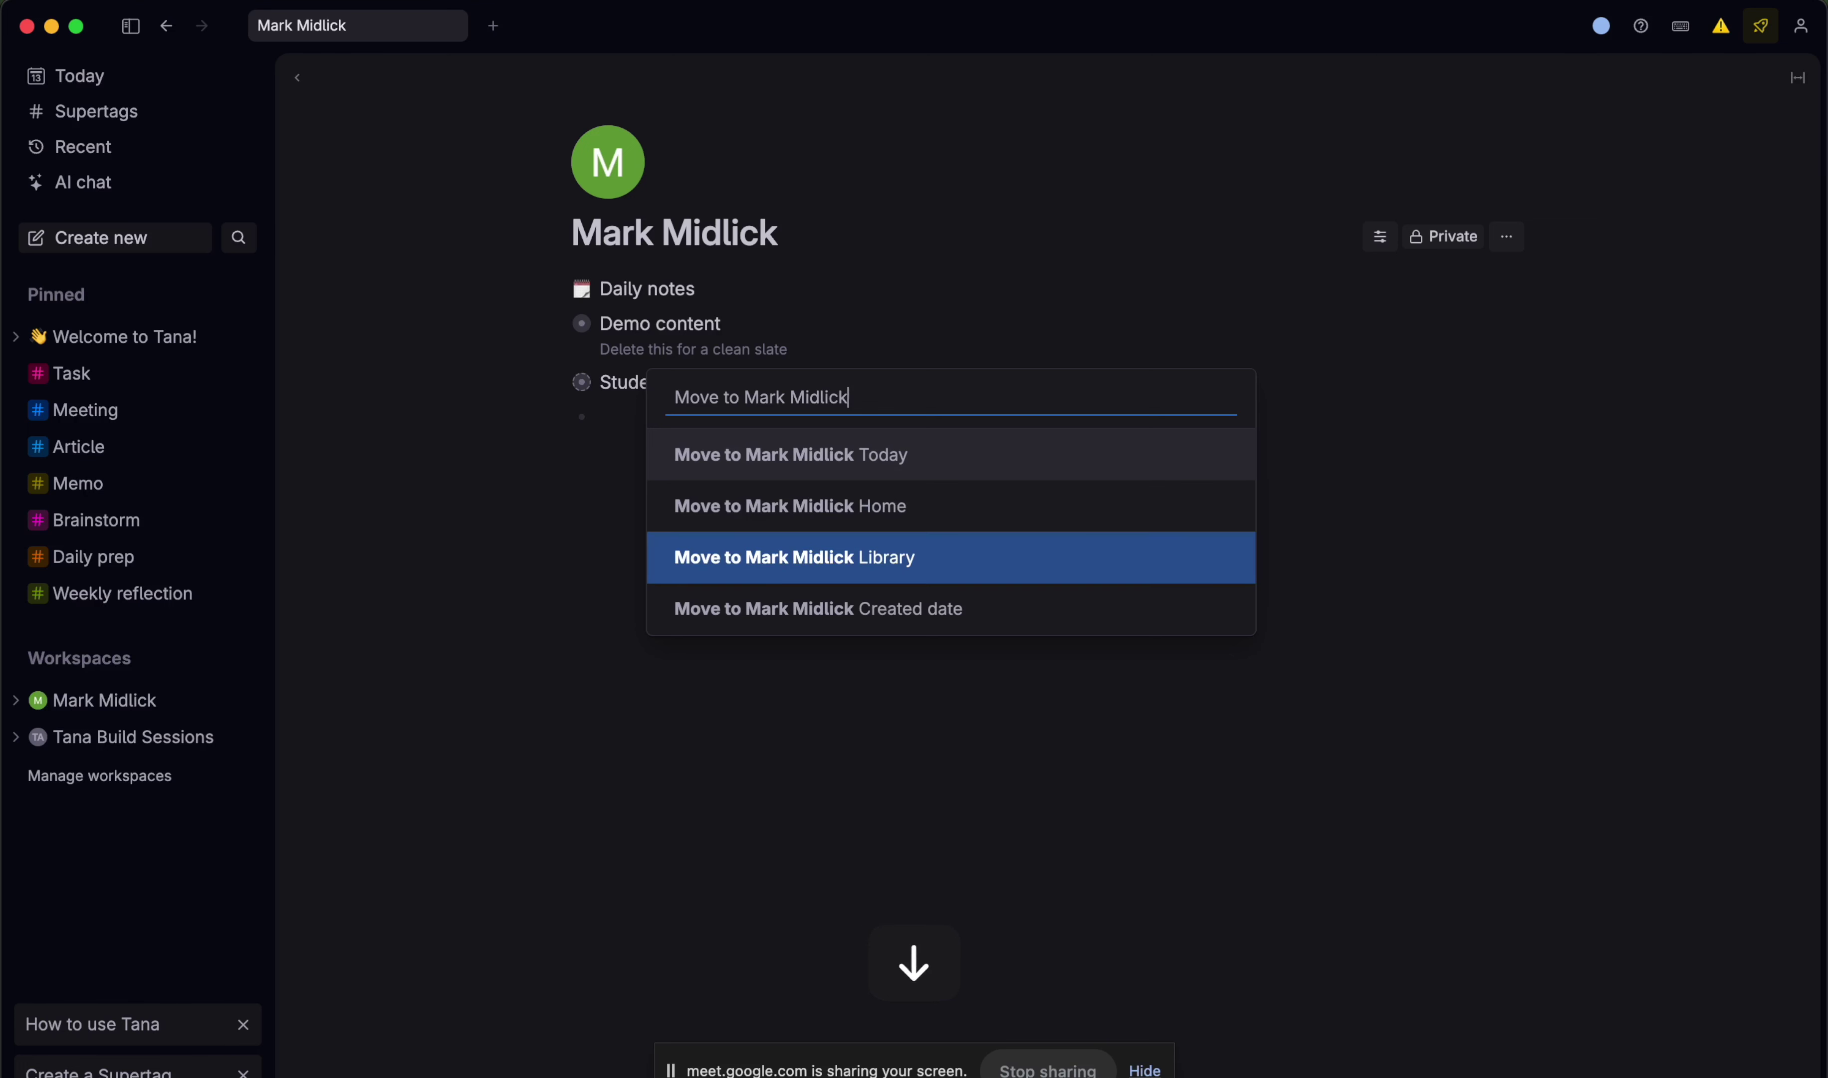
key(Return)
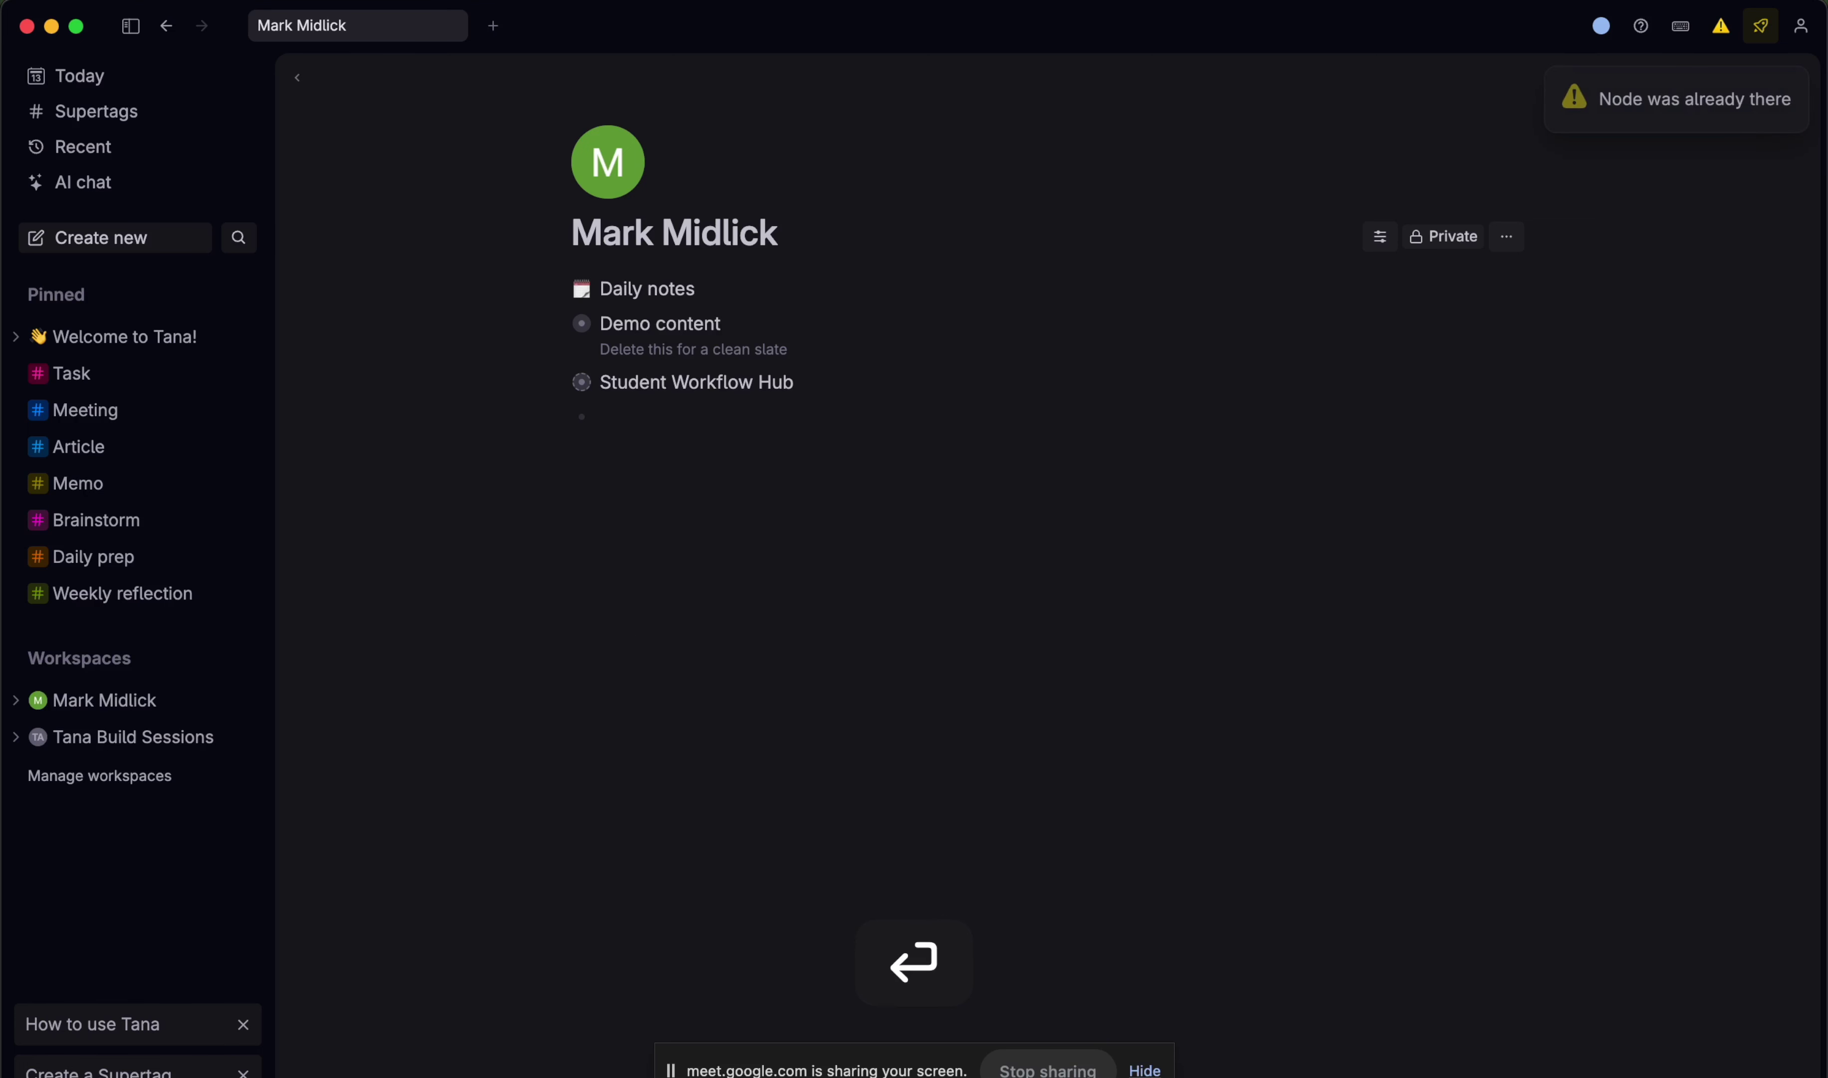
- Move the Student Workflow Hub reference to Today in the personal workspace and place another reference to it below Demo content
click(713, 374)
key(super+k)
text(mo)
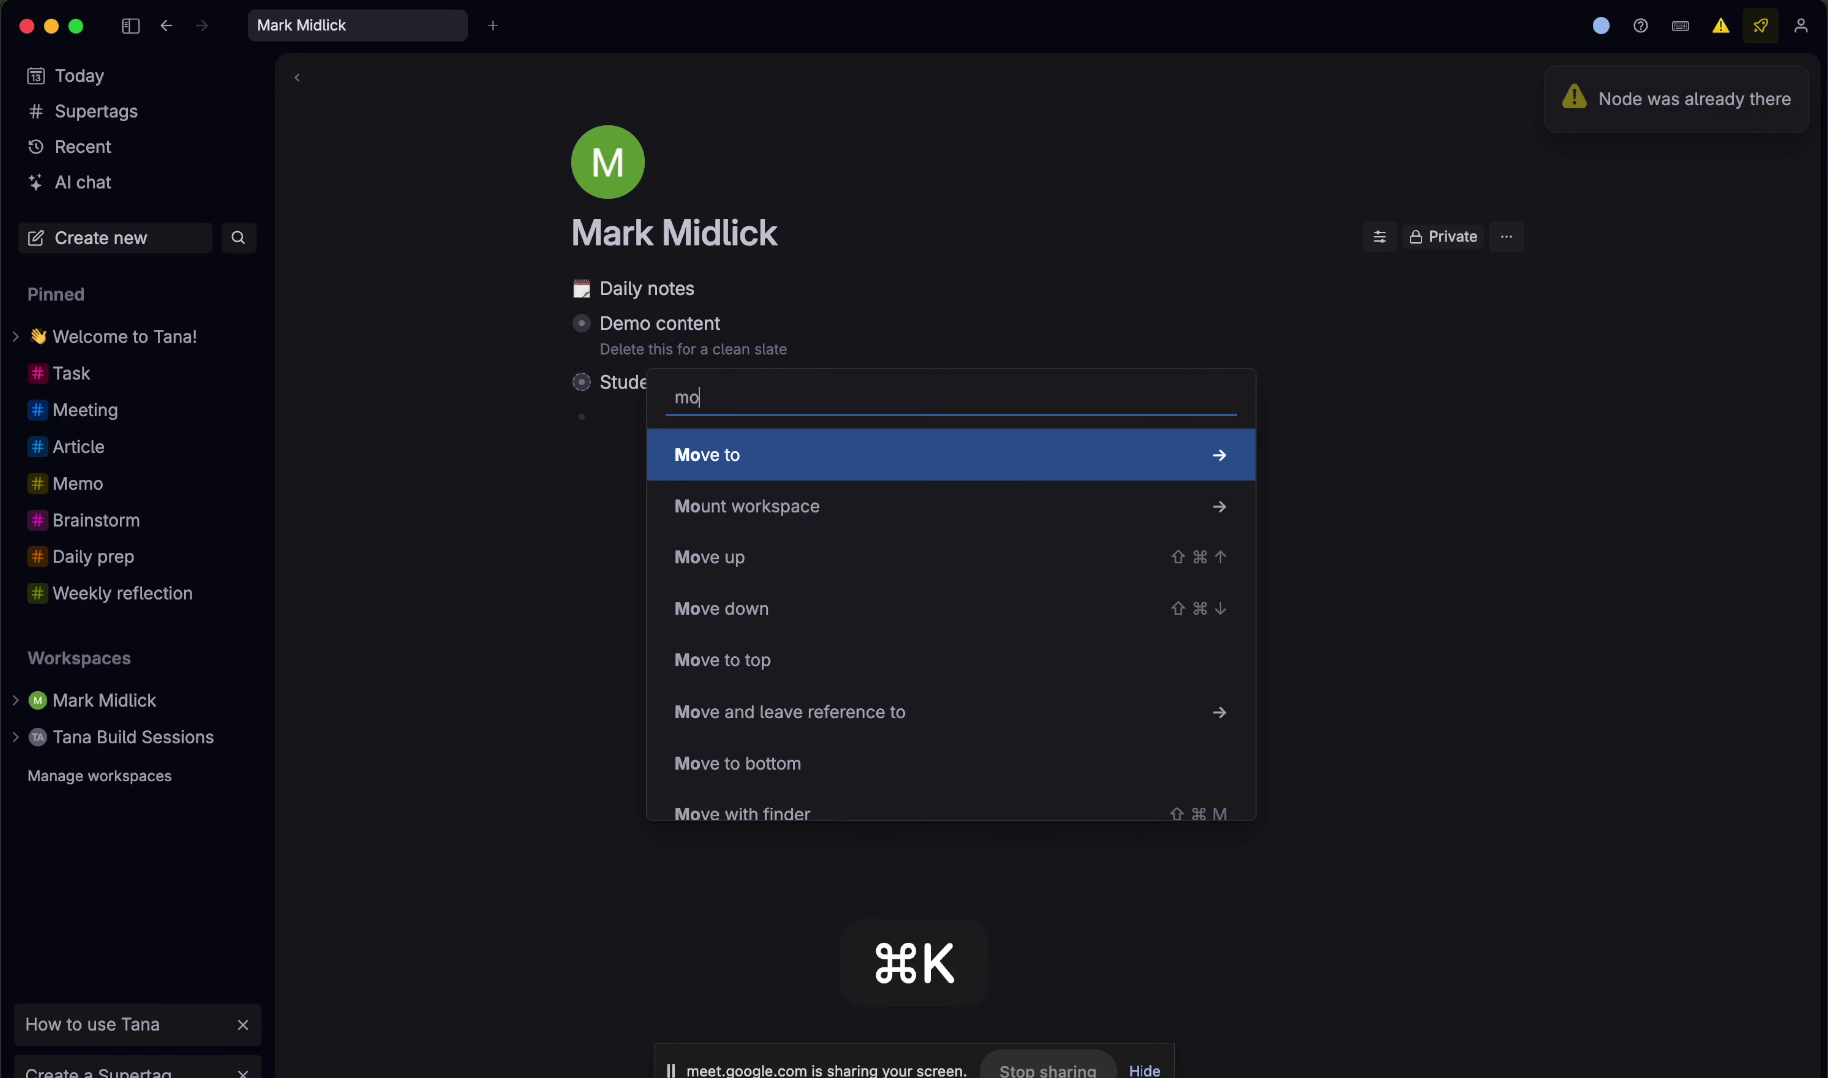
key(Return)
key(Return)
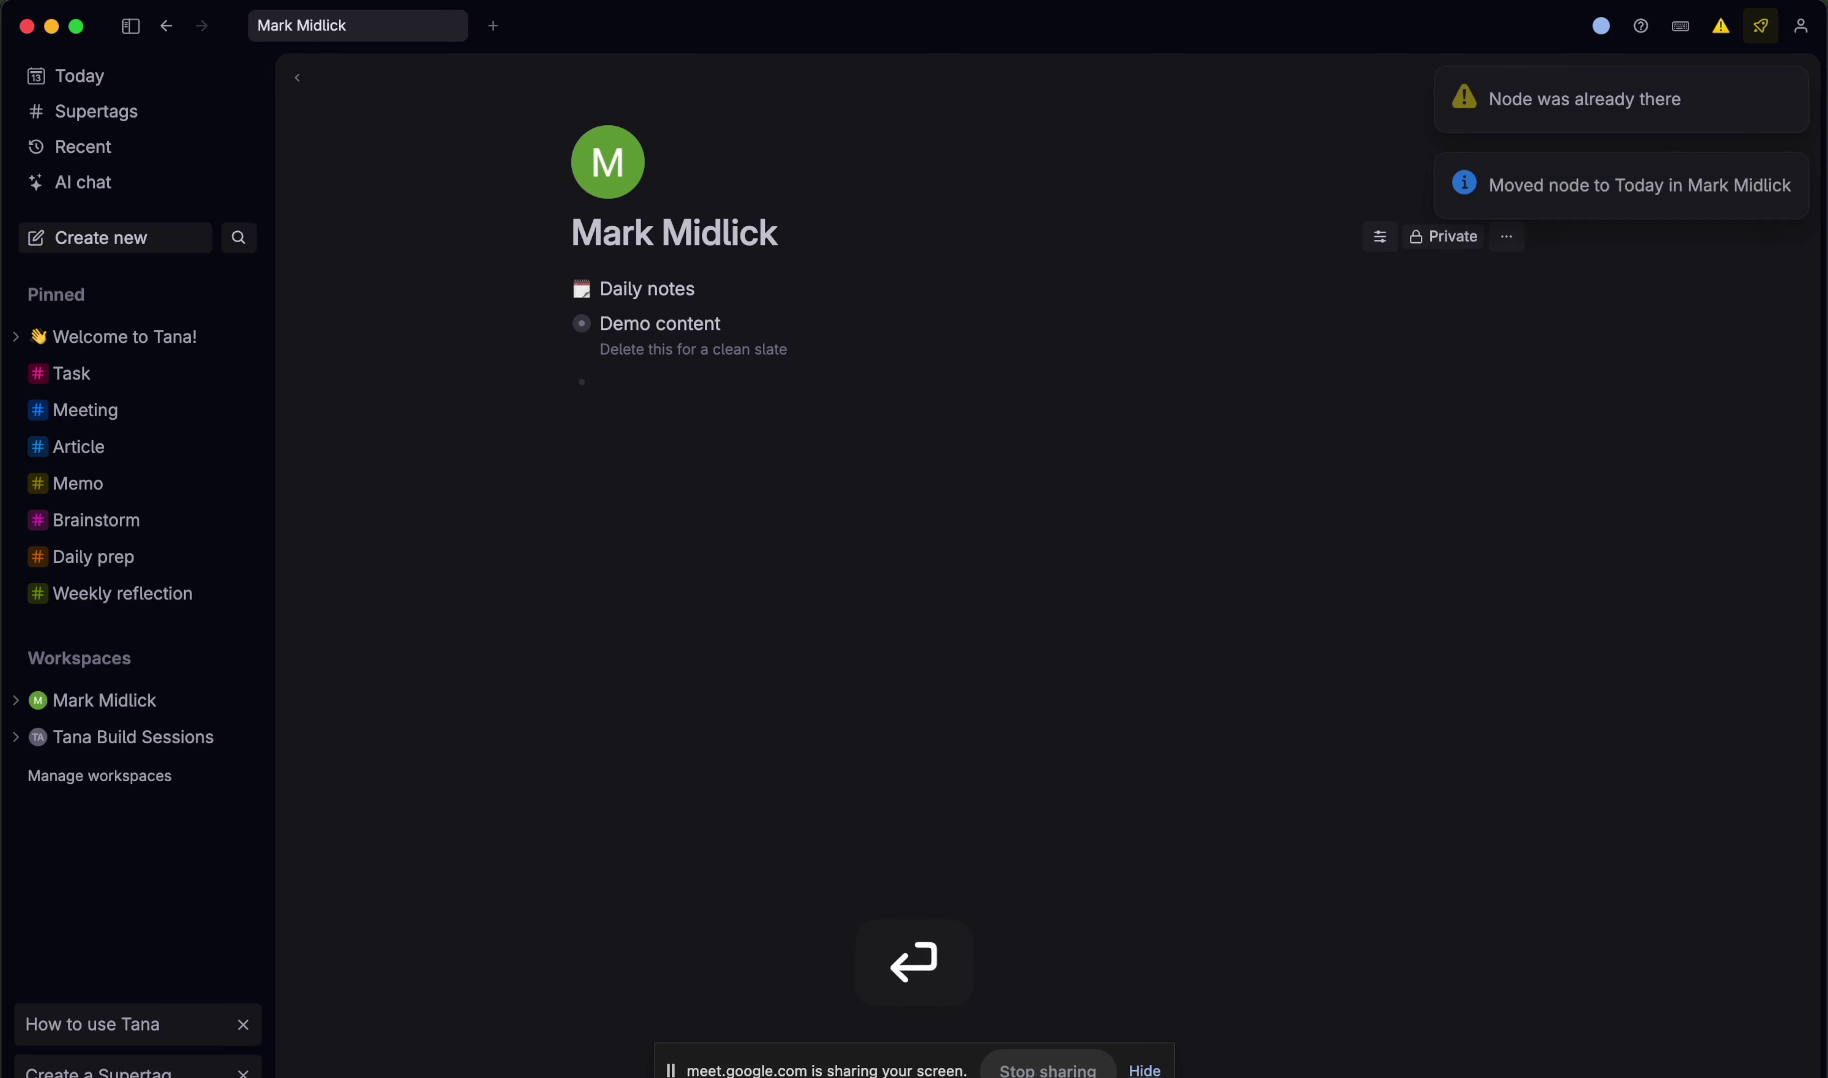
click(557, 291)
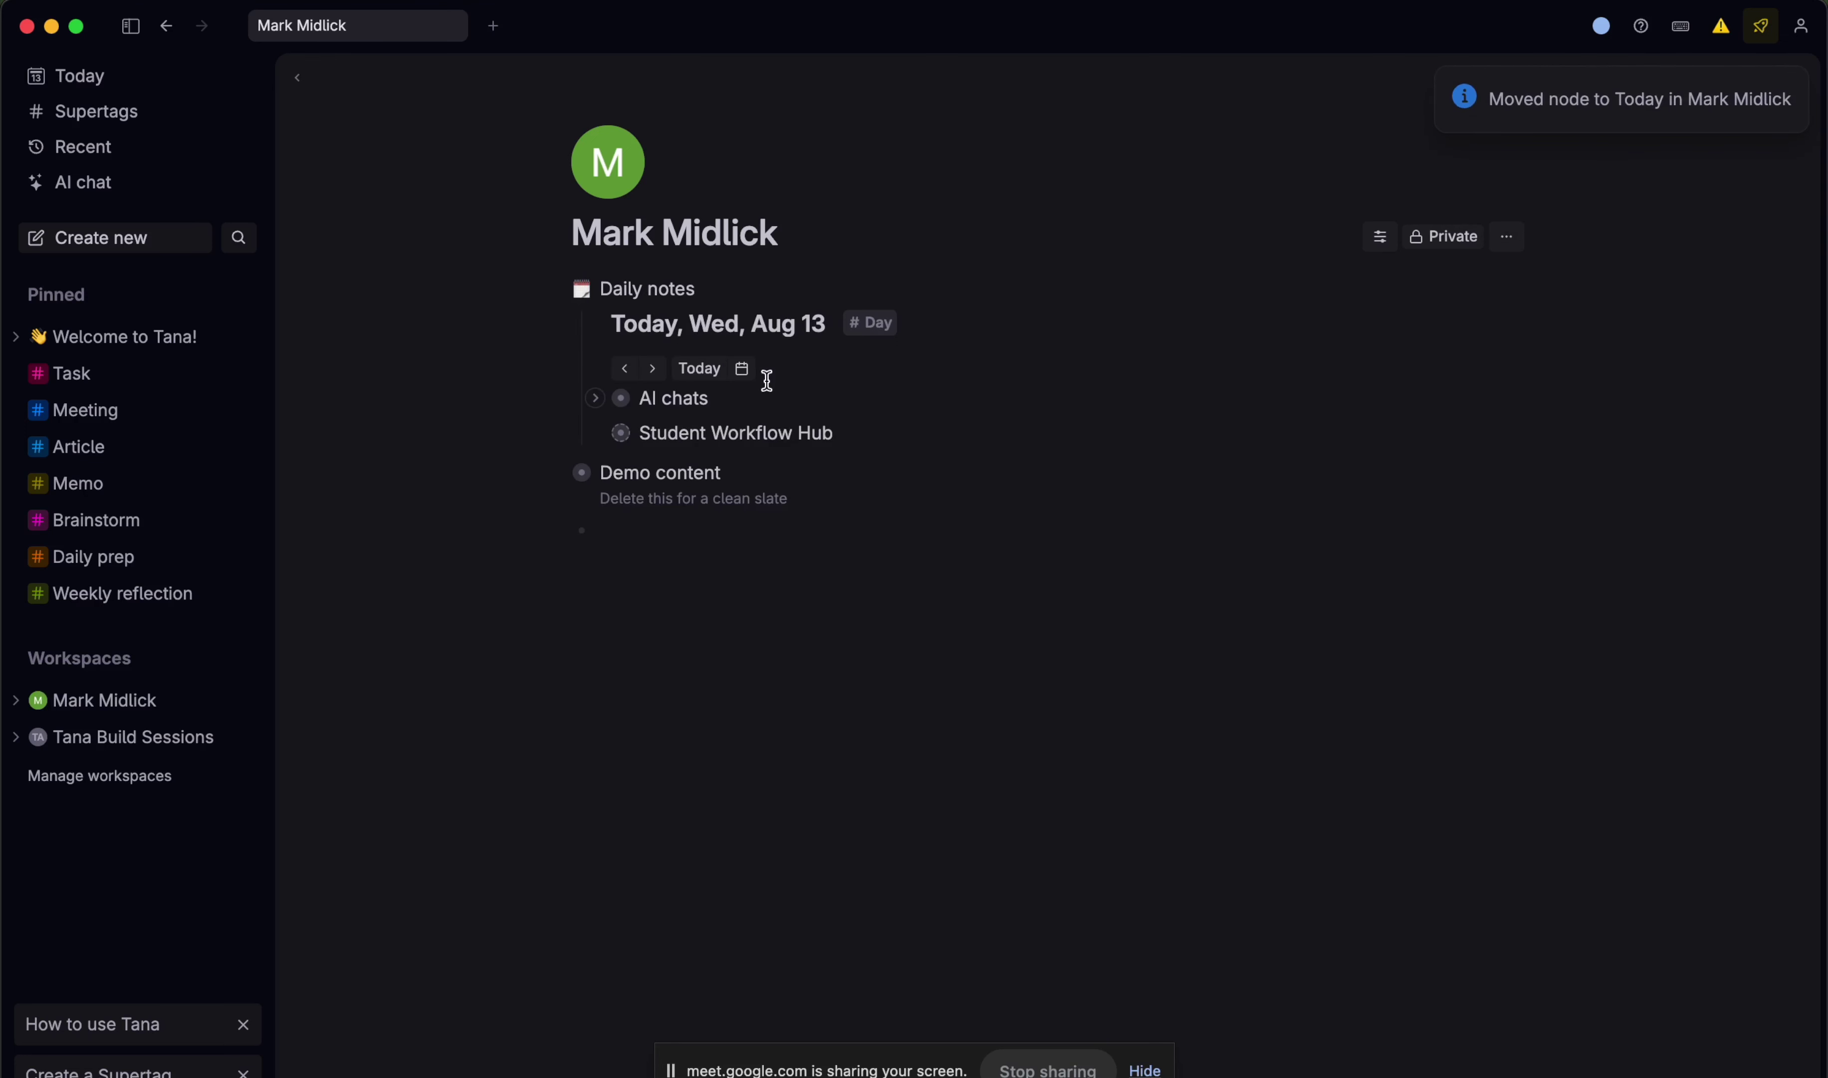
drag(624, 436, 614, 530)
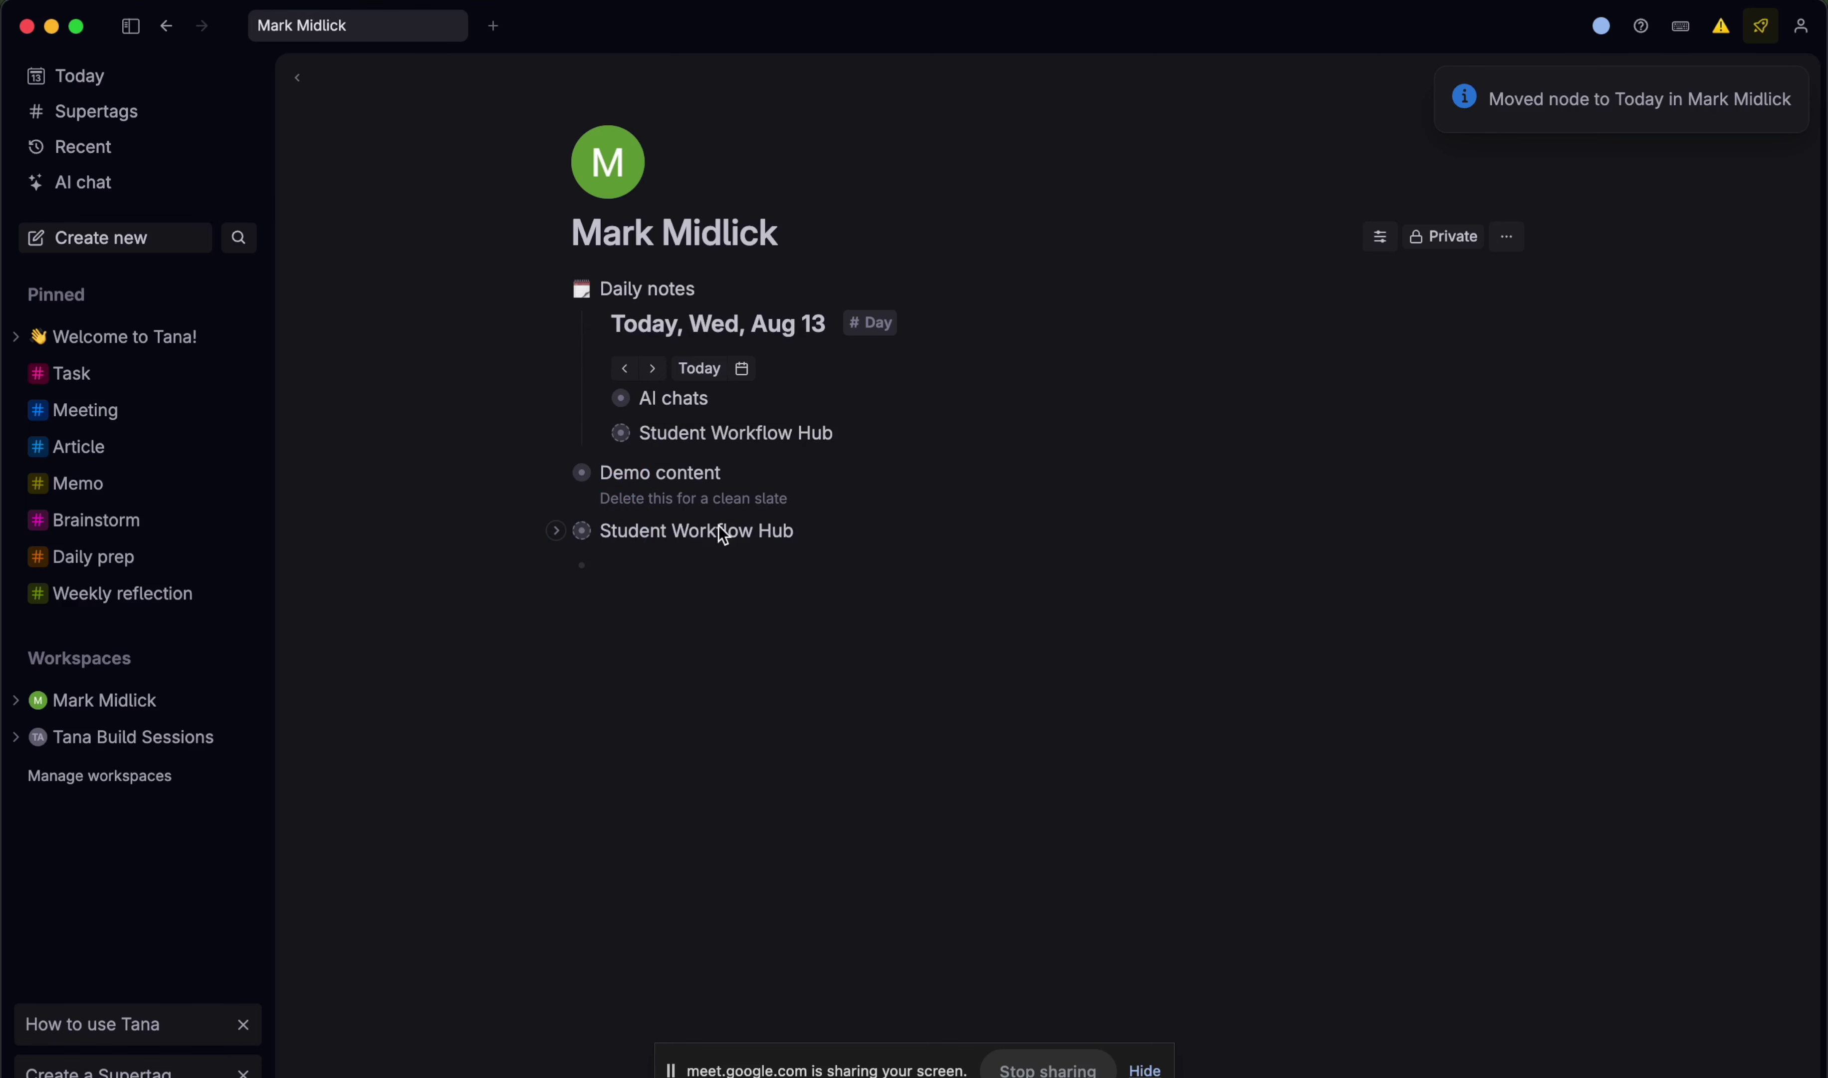
- Open Student Workflow Hub from below Demo content and move it to Home in the personal workspace
click(582, 532)
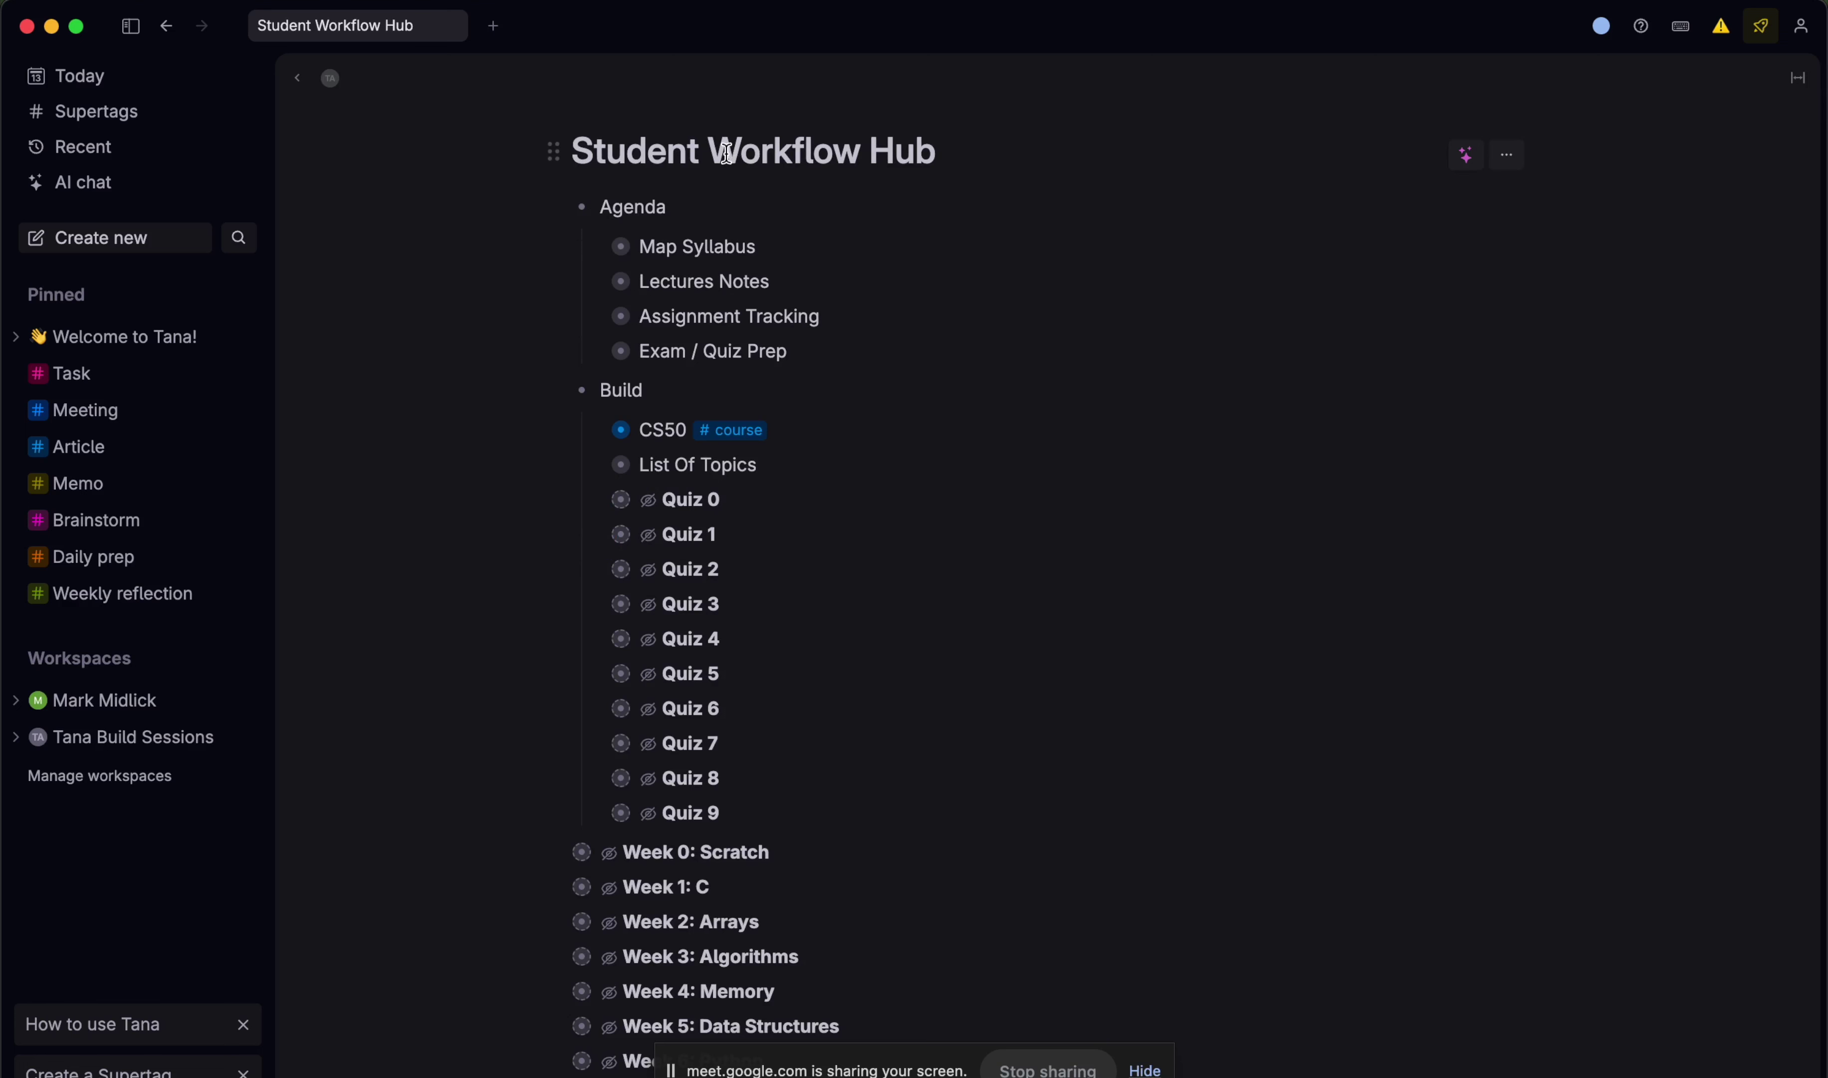
key(super+k)
text(move)
key(Return)
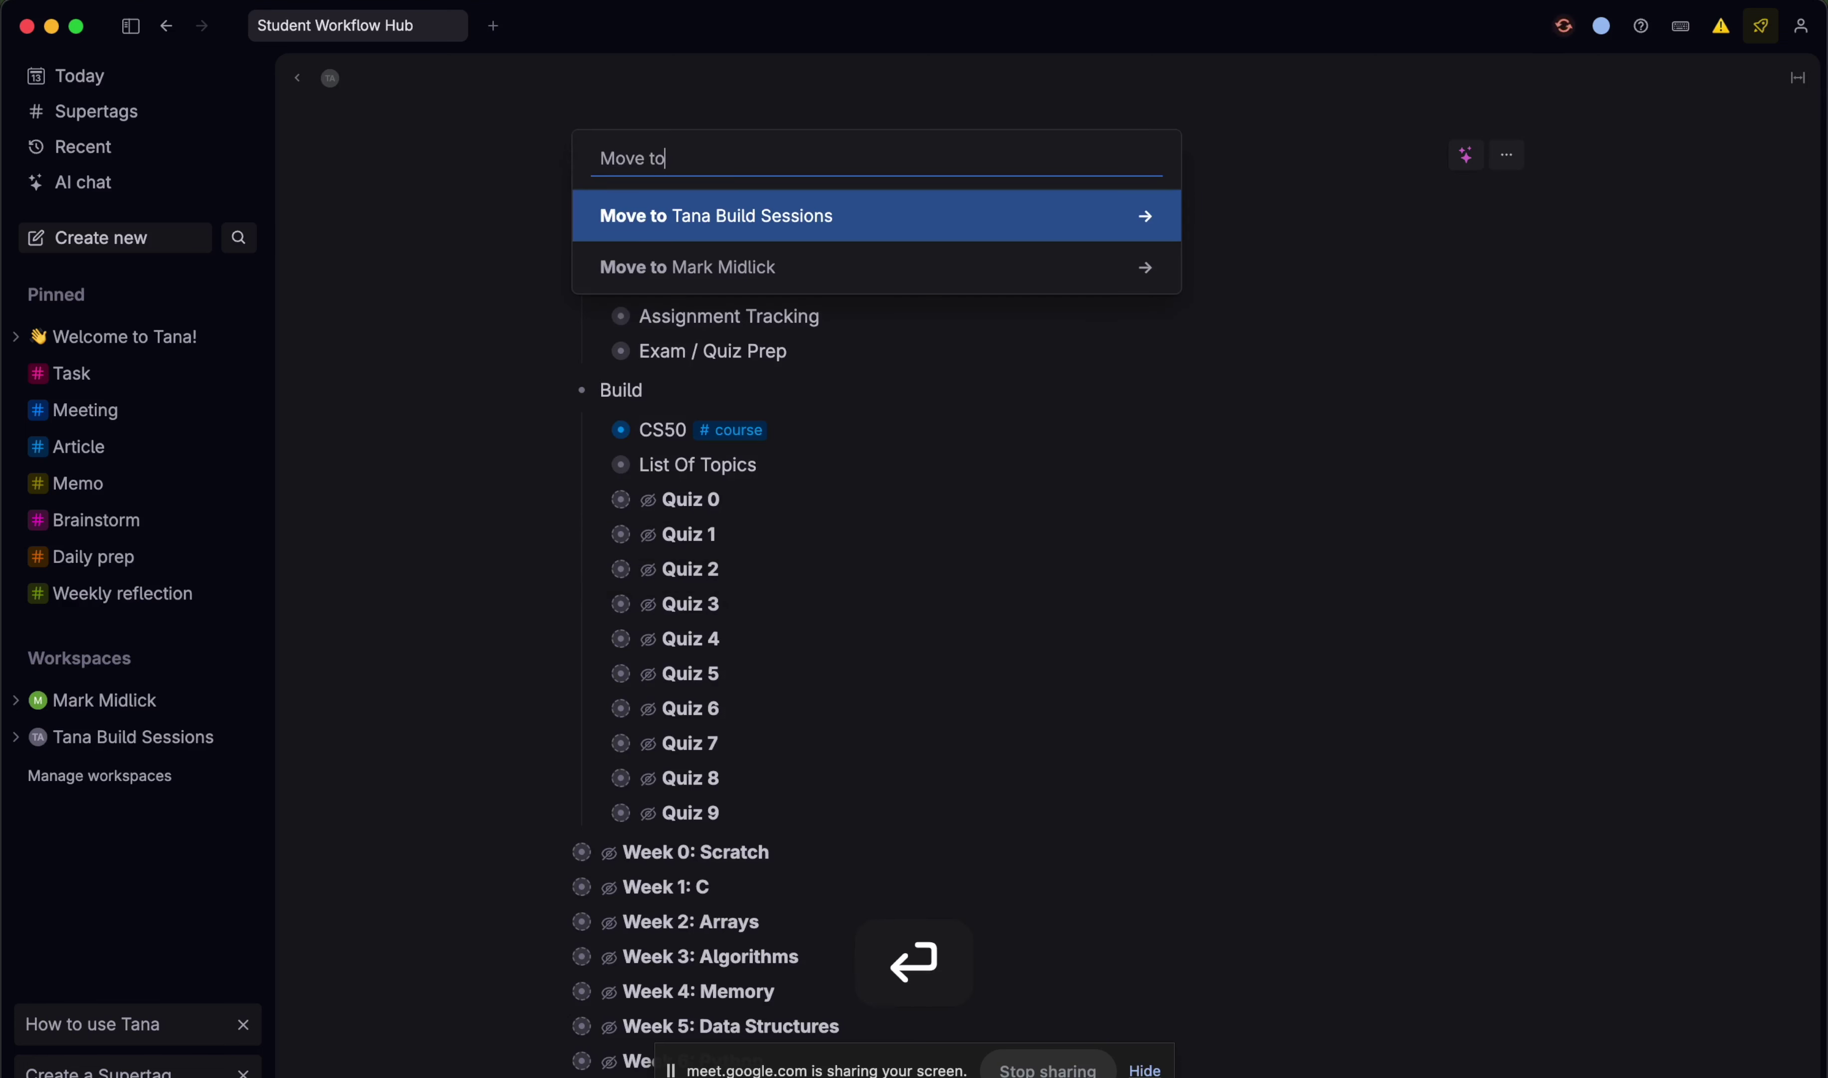
key(Down)
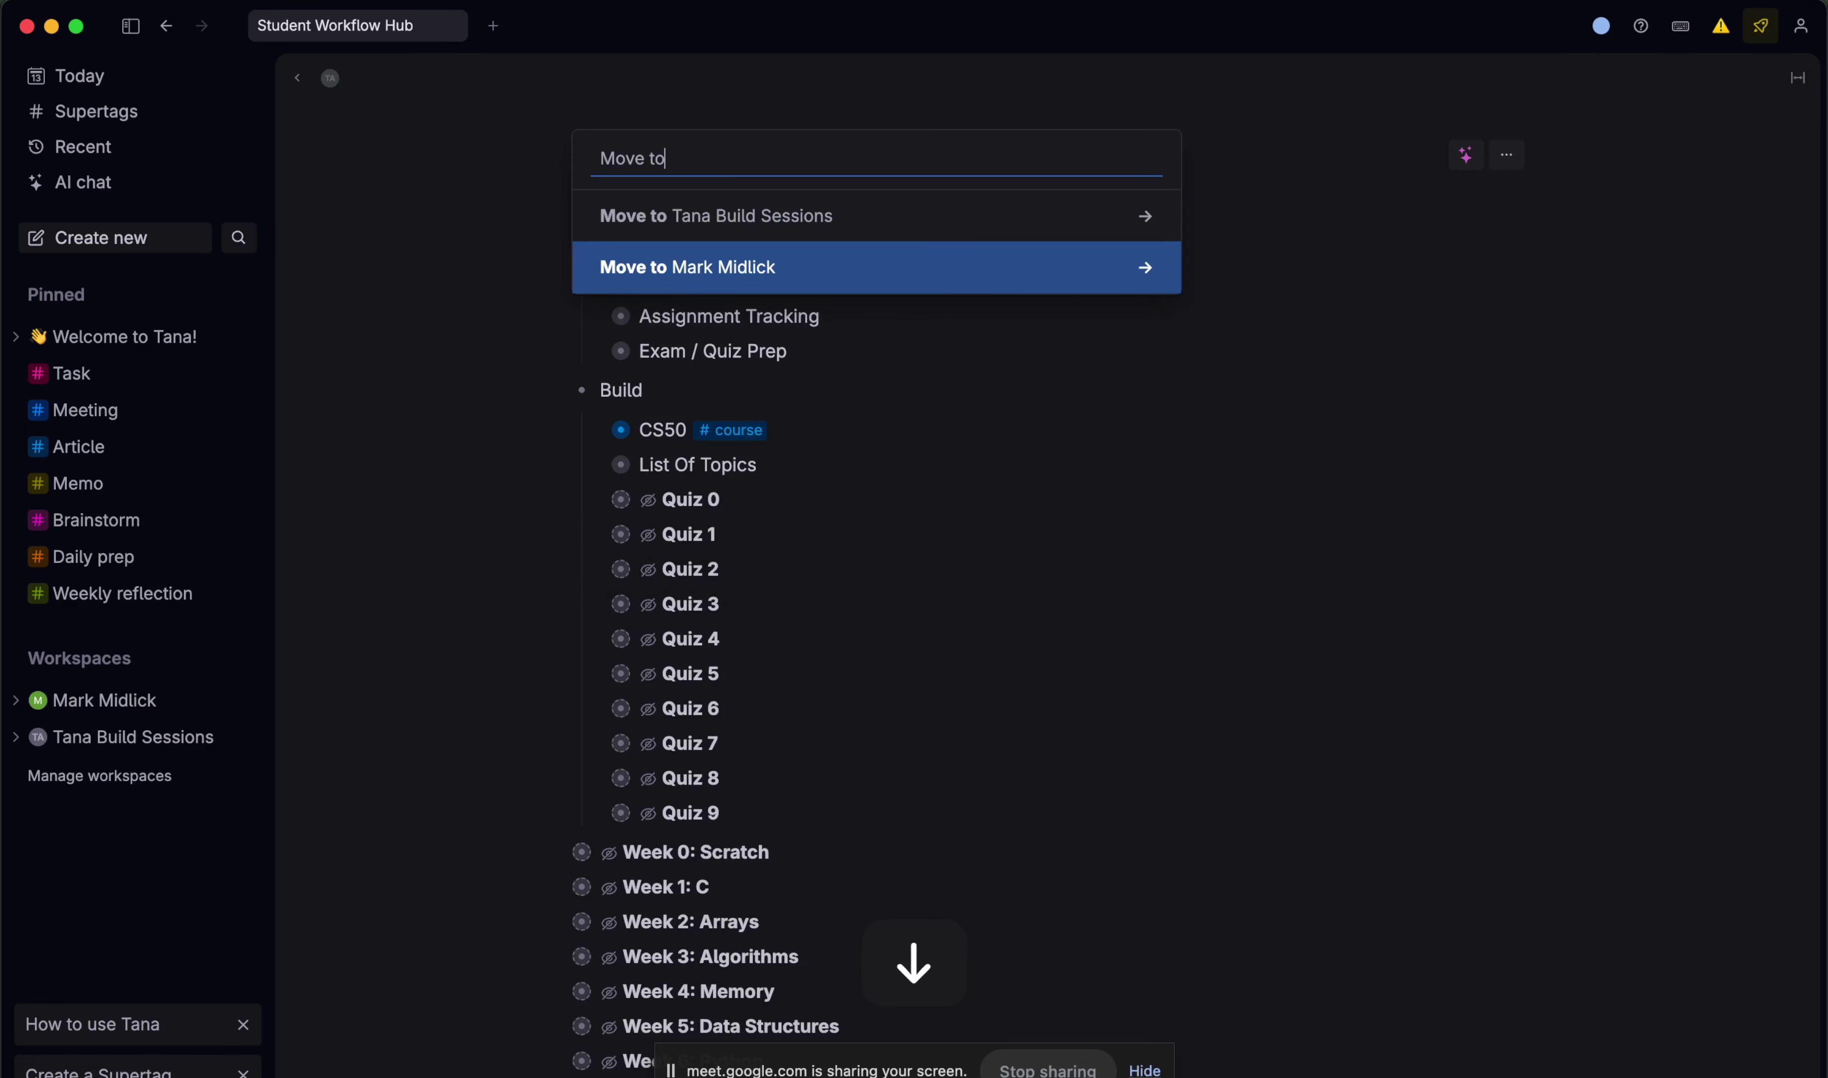
key(Return)
key(Down)
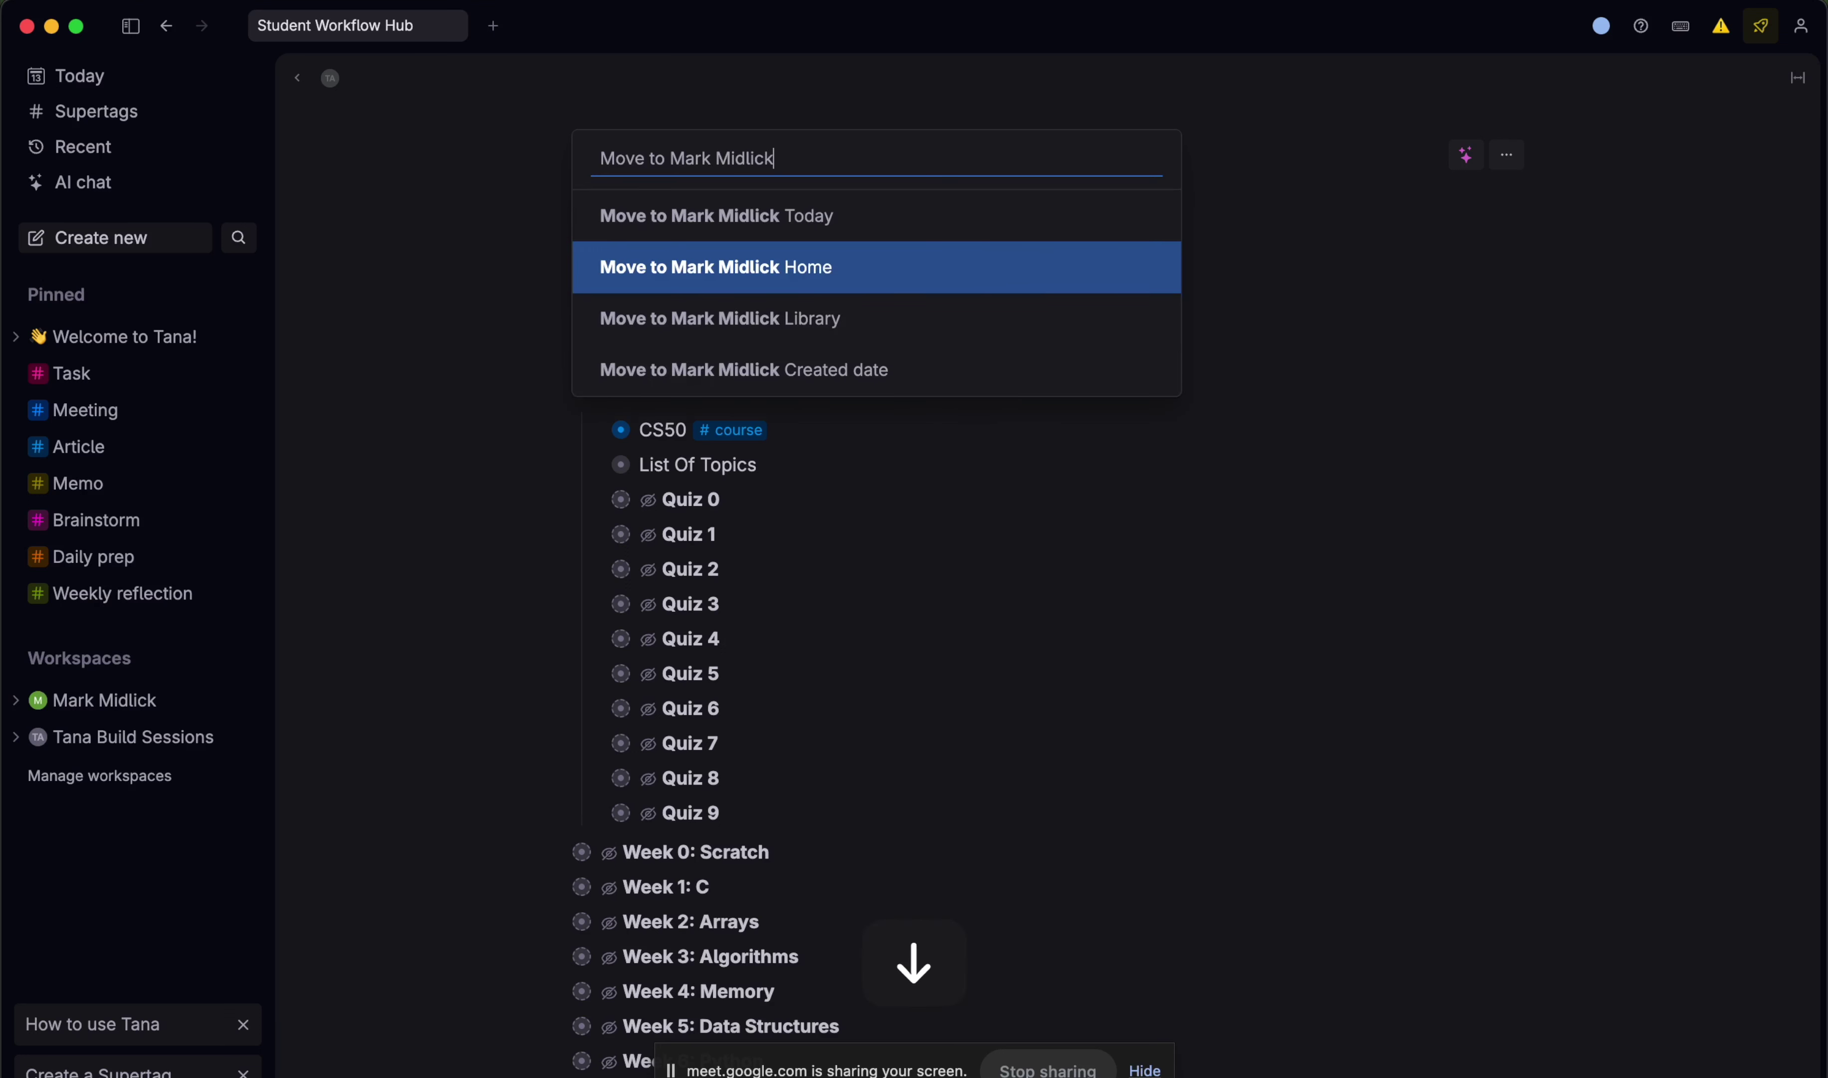
key(Return)
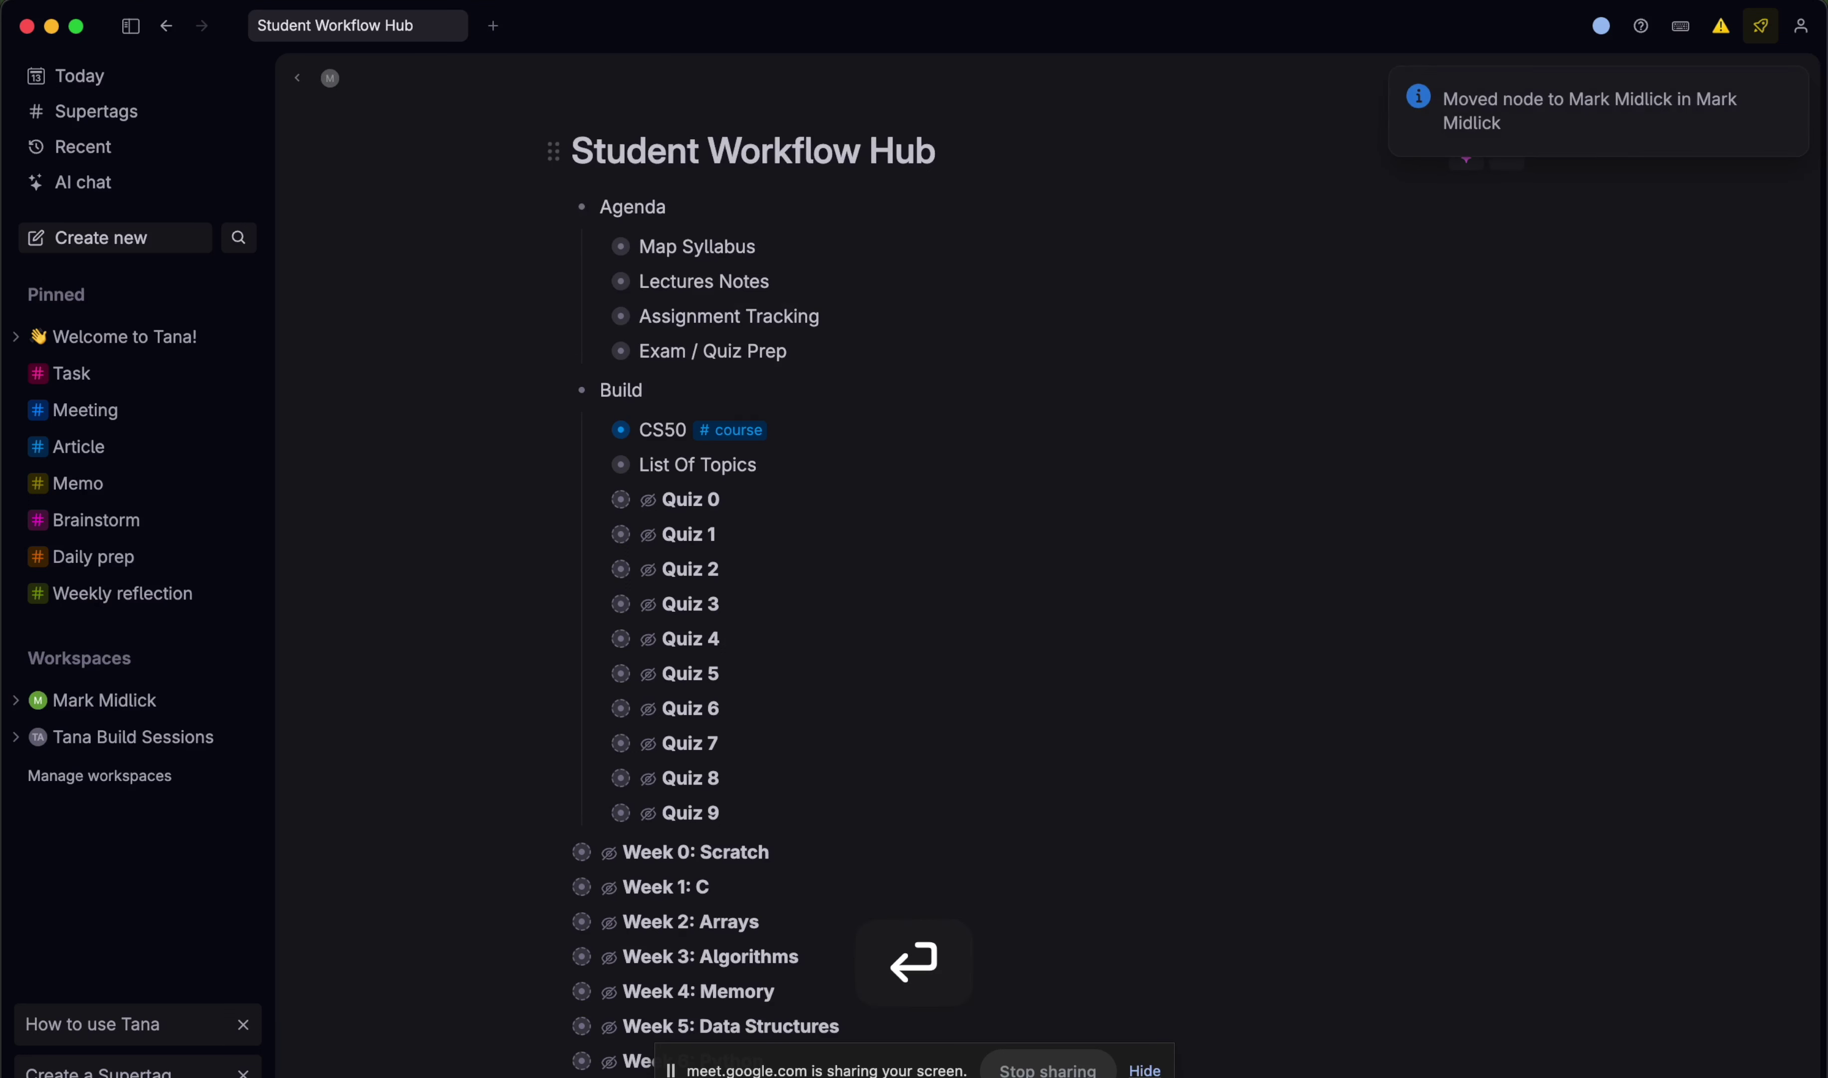
- Open the relocated Student Workflow Hub from the personal workspace's home page and review its quiz and week nodes
click(102, 700)
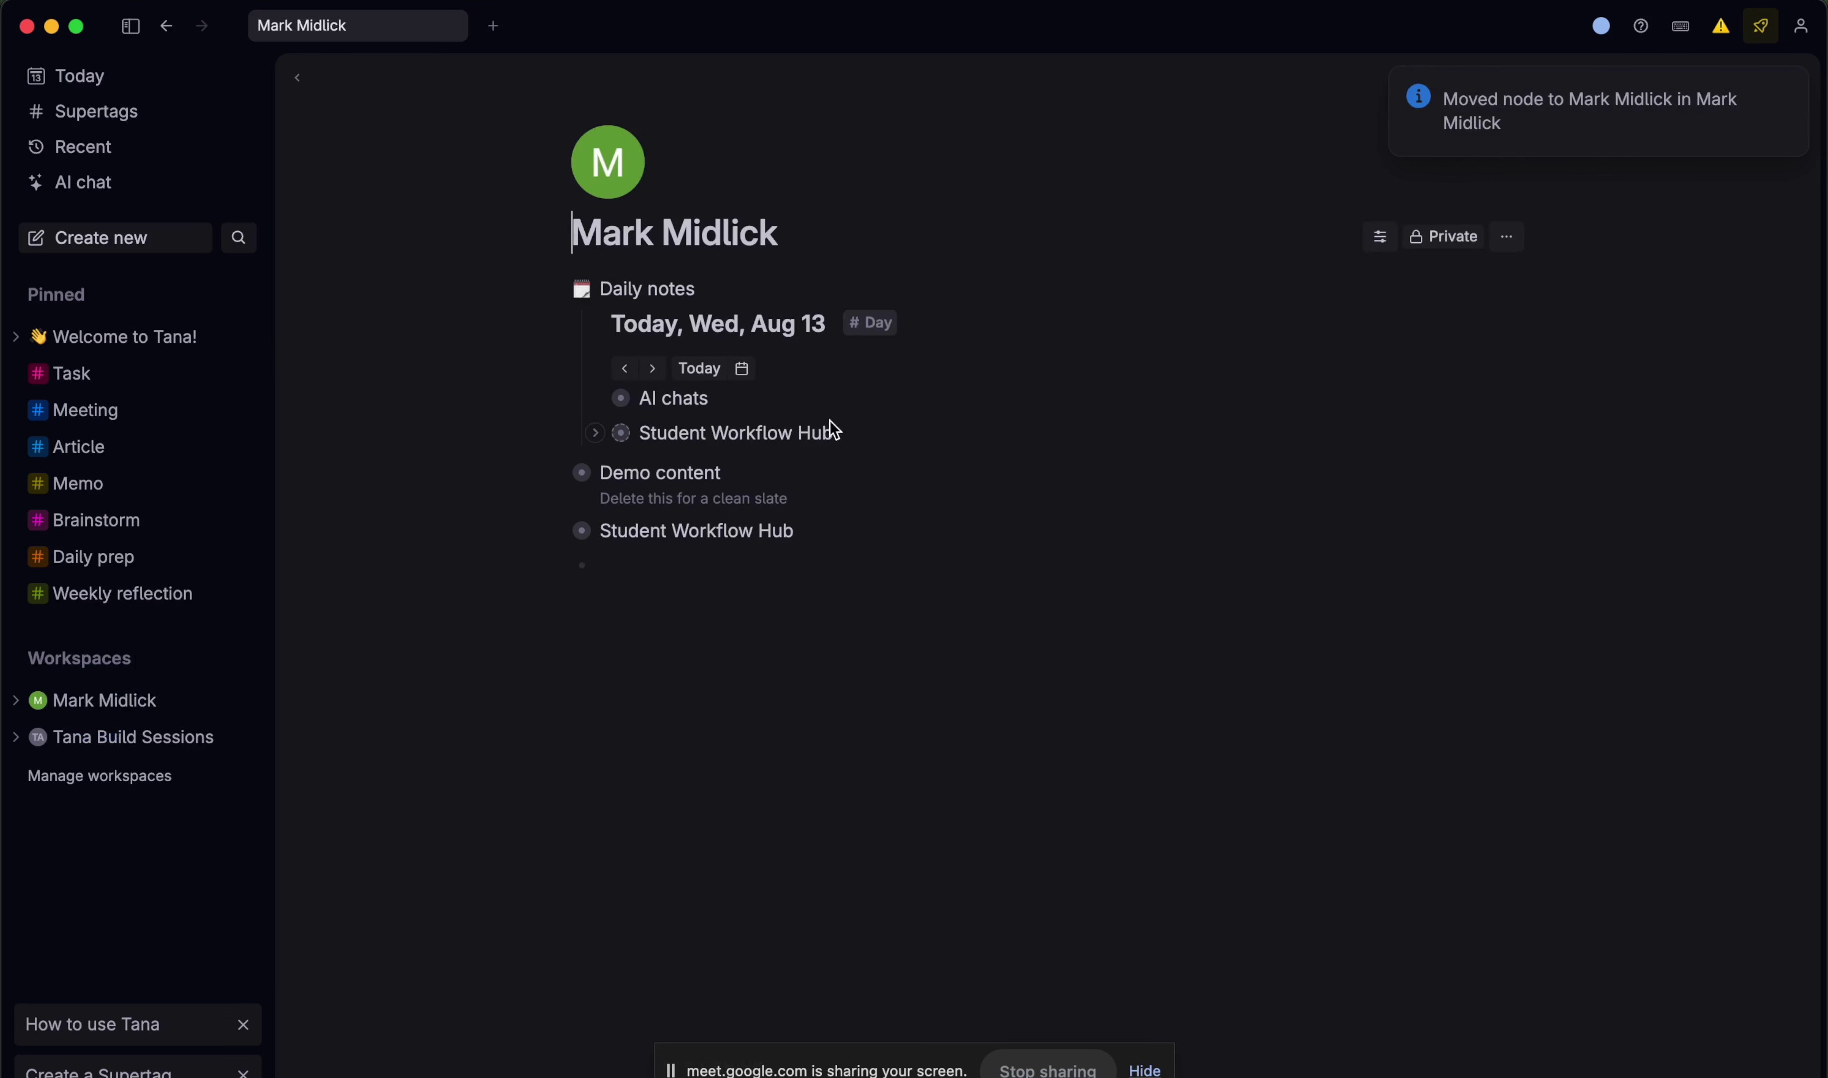
click(582, 533)
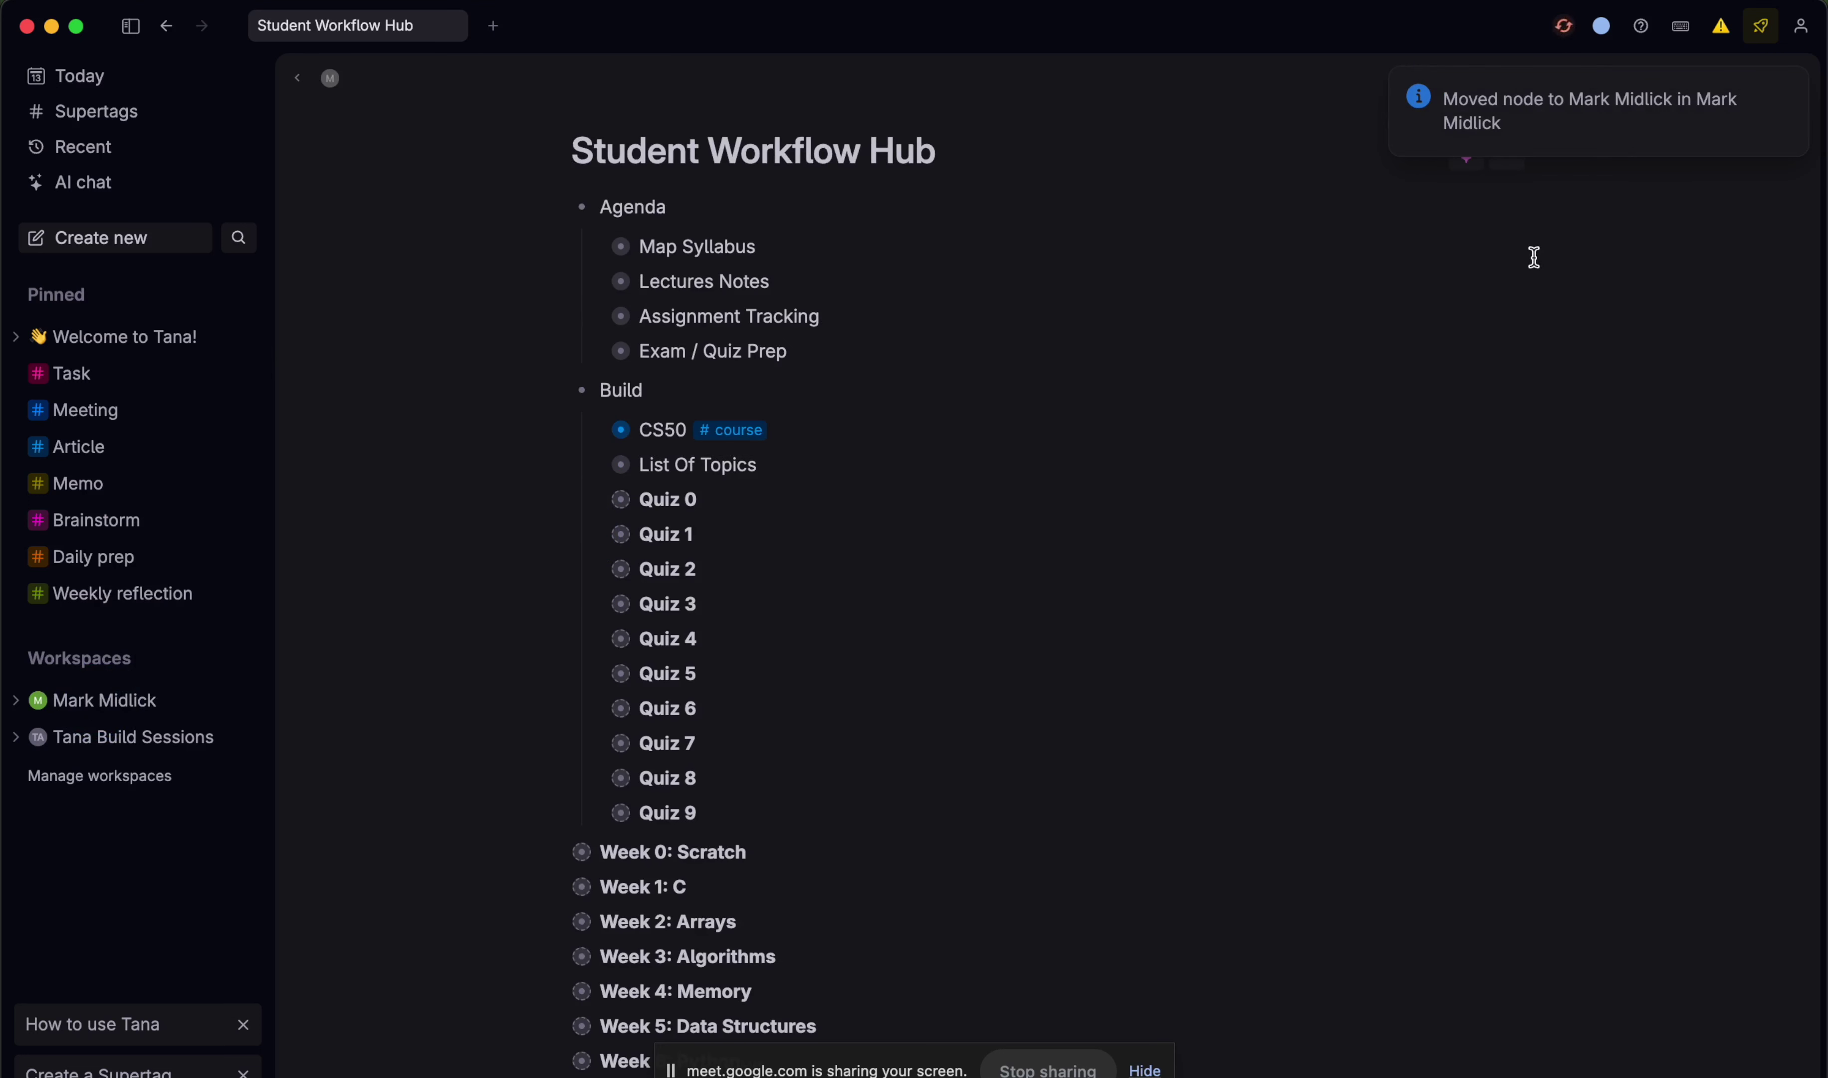
click(1392, 71)
scroll(906, 296, down, 2)
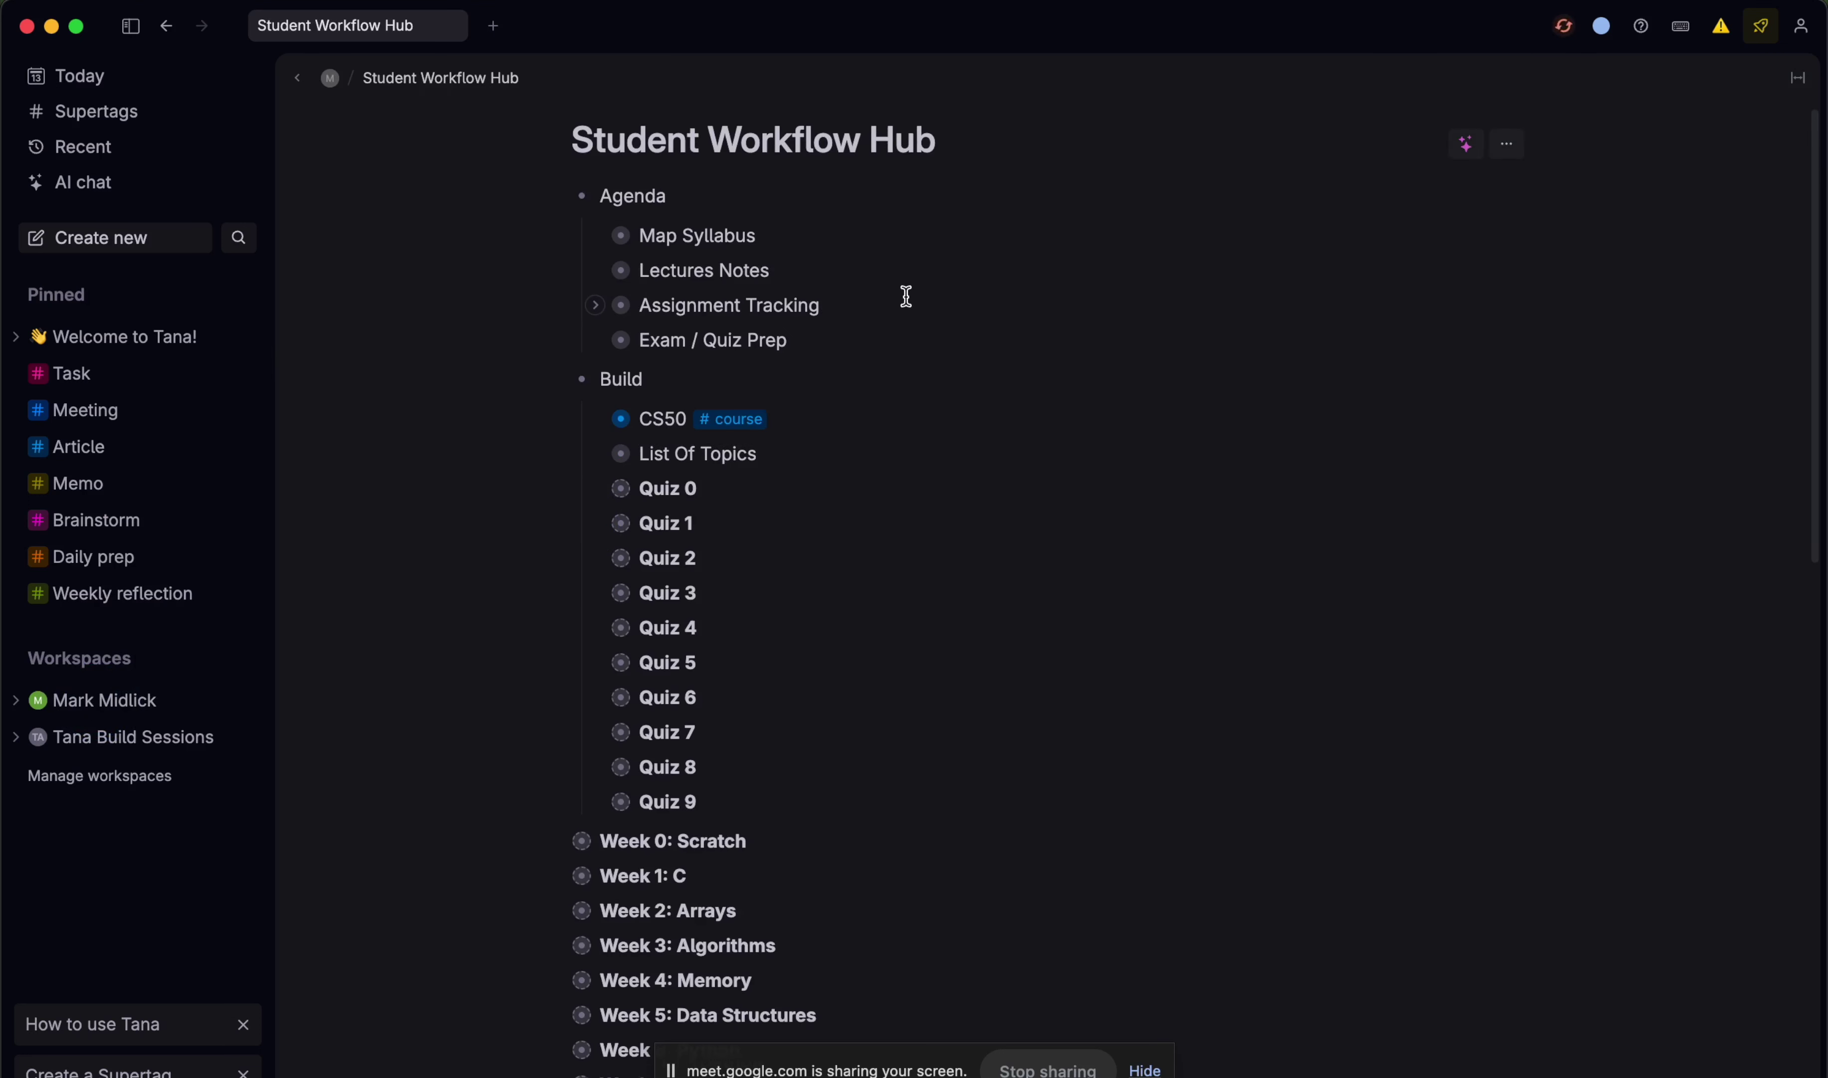
scroll(906, 296, down, 3)
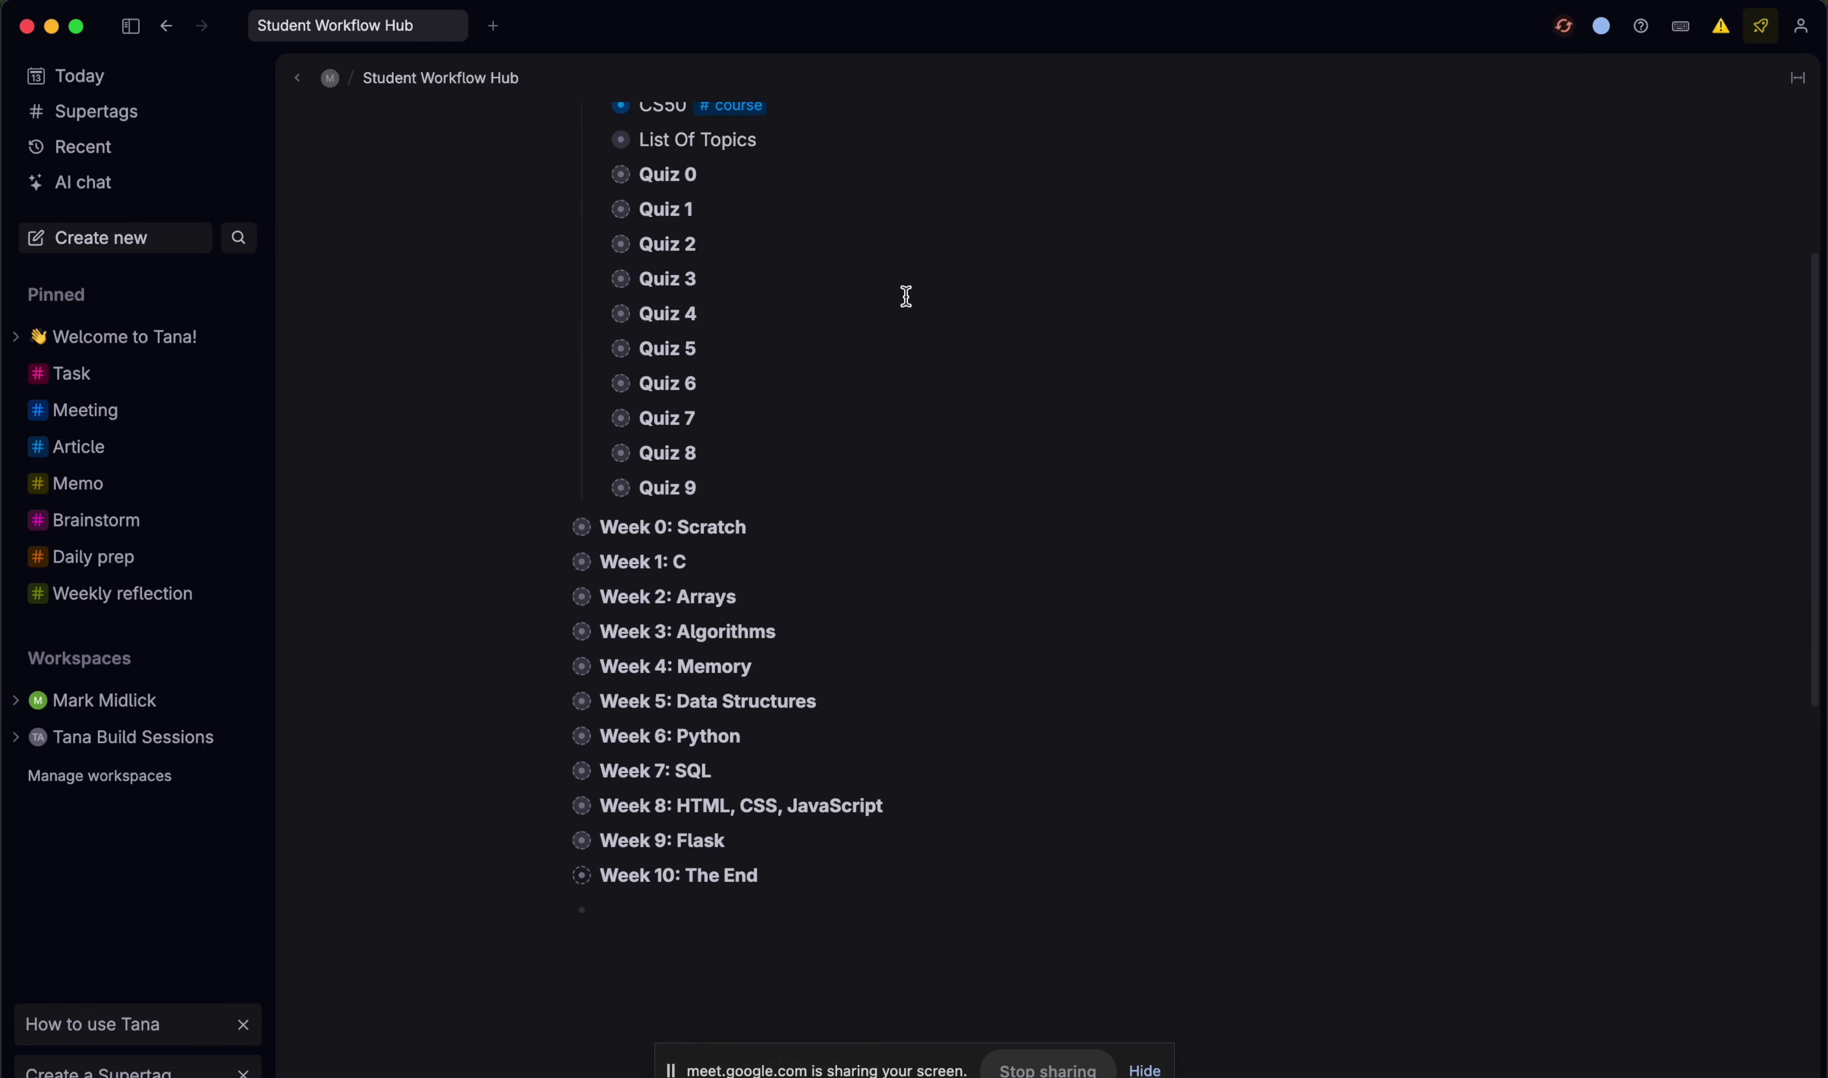
scroll(927, 744, up, 3)
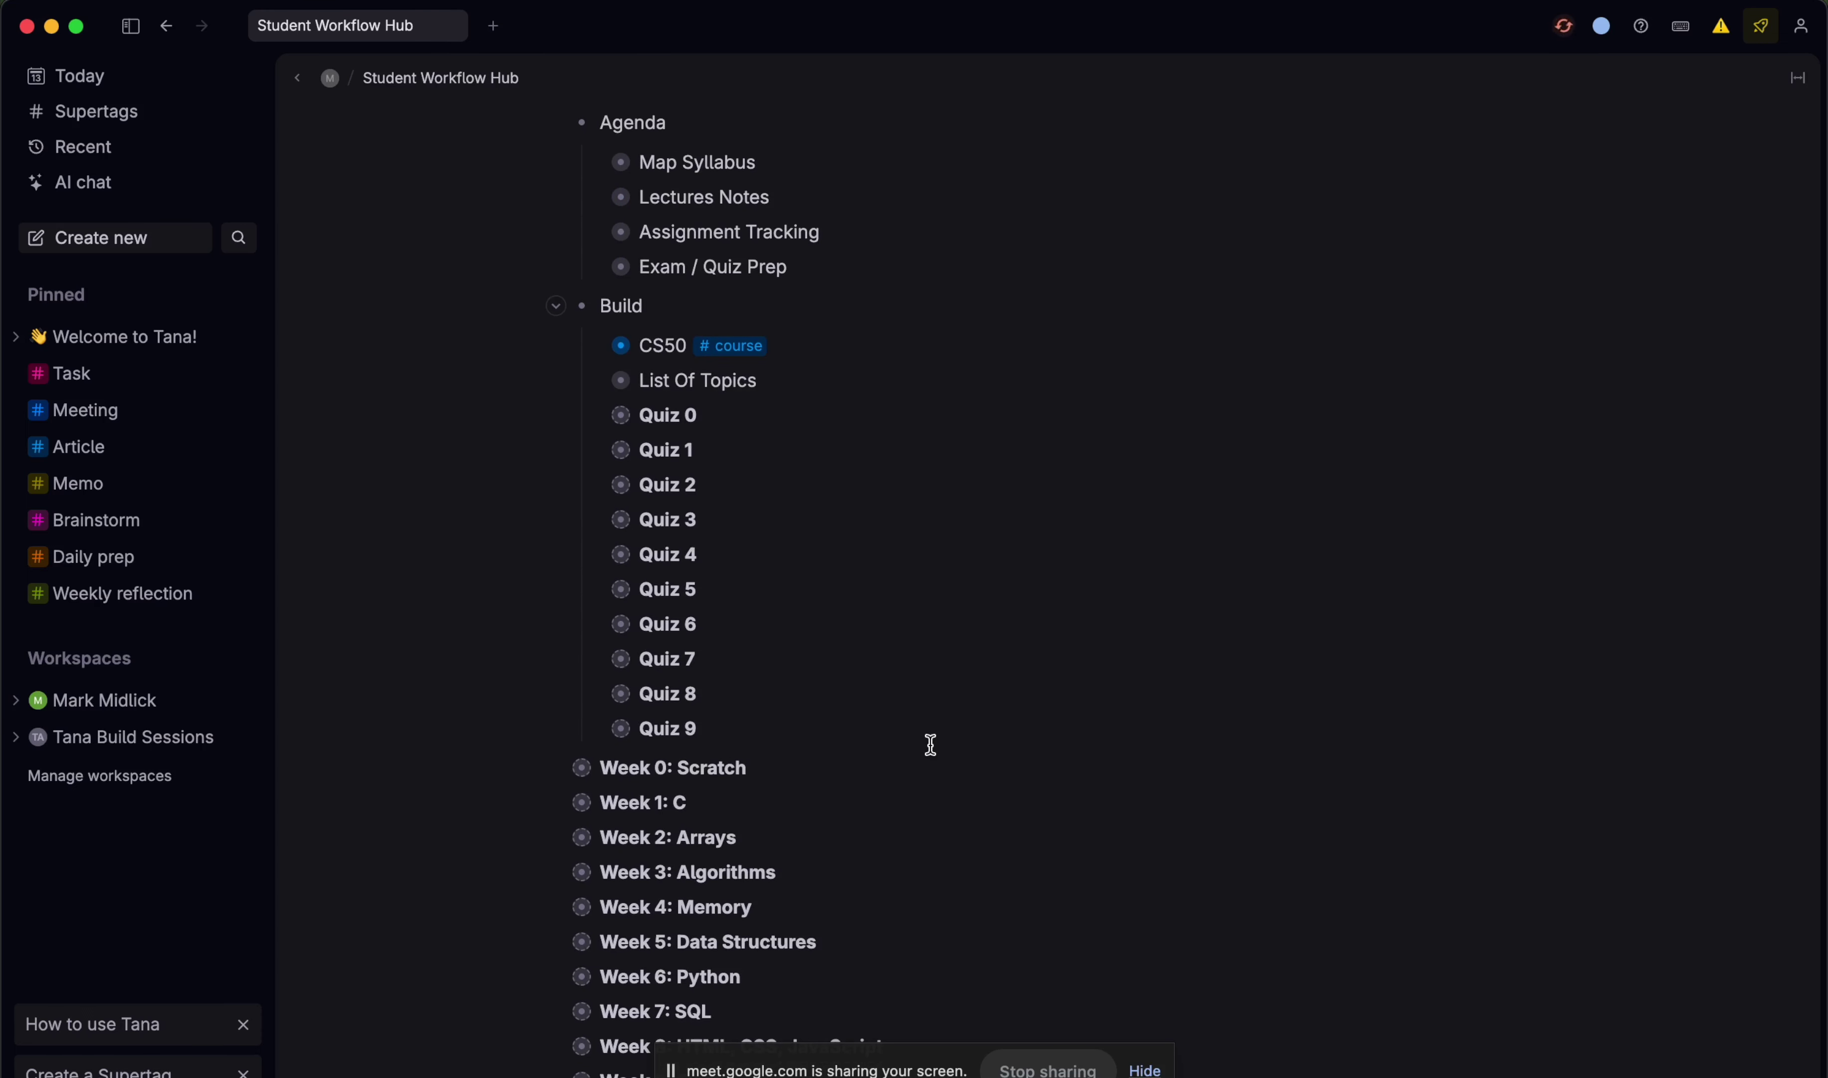
scroll(881, 773, down, 1)
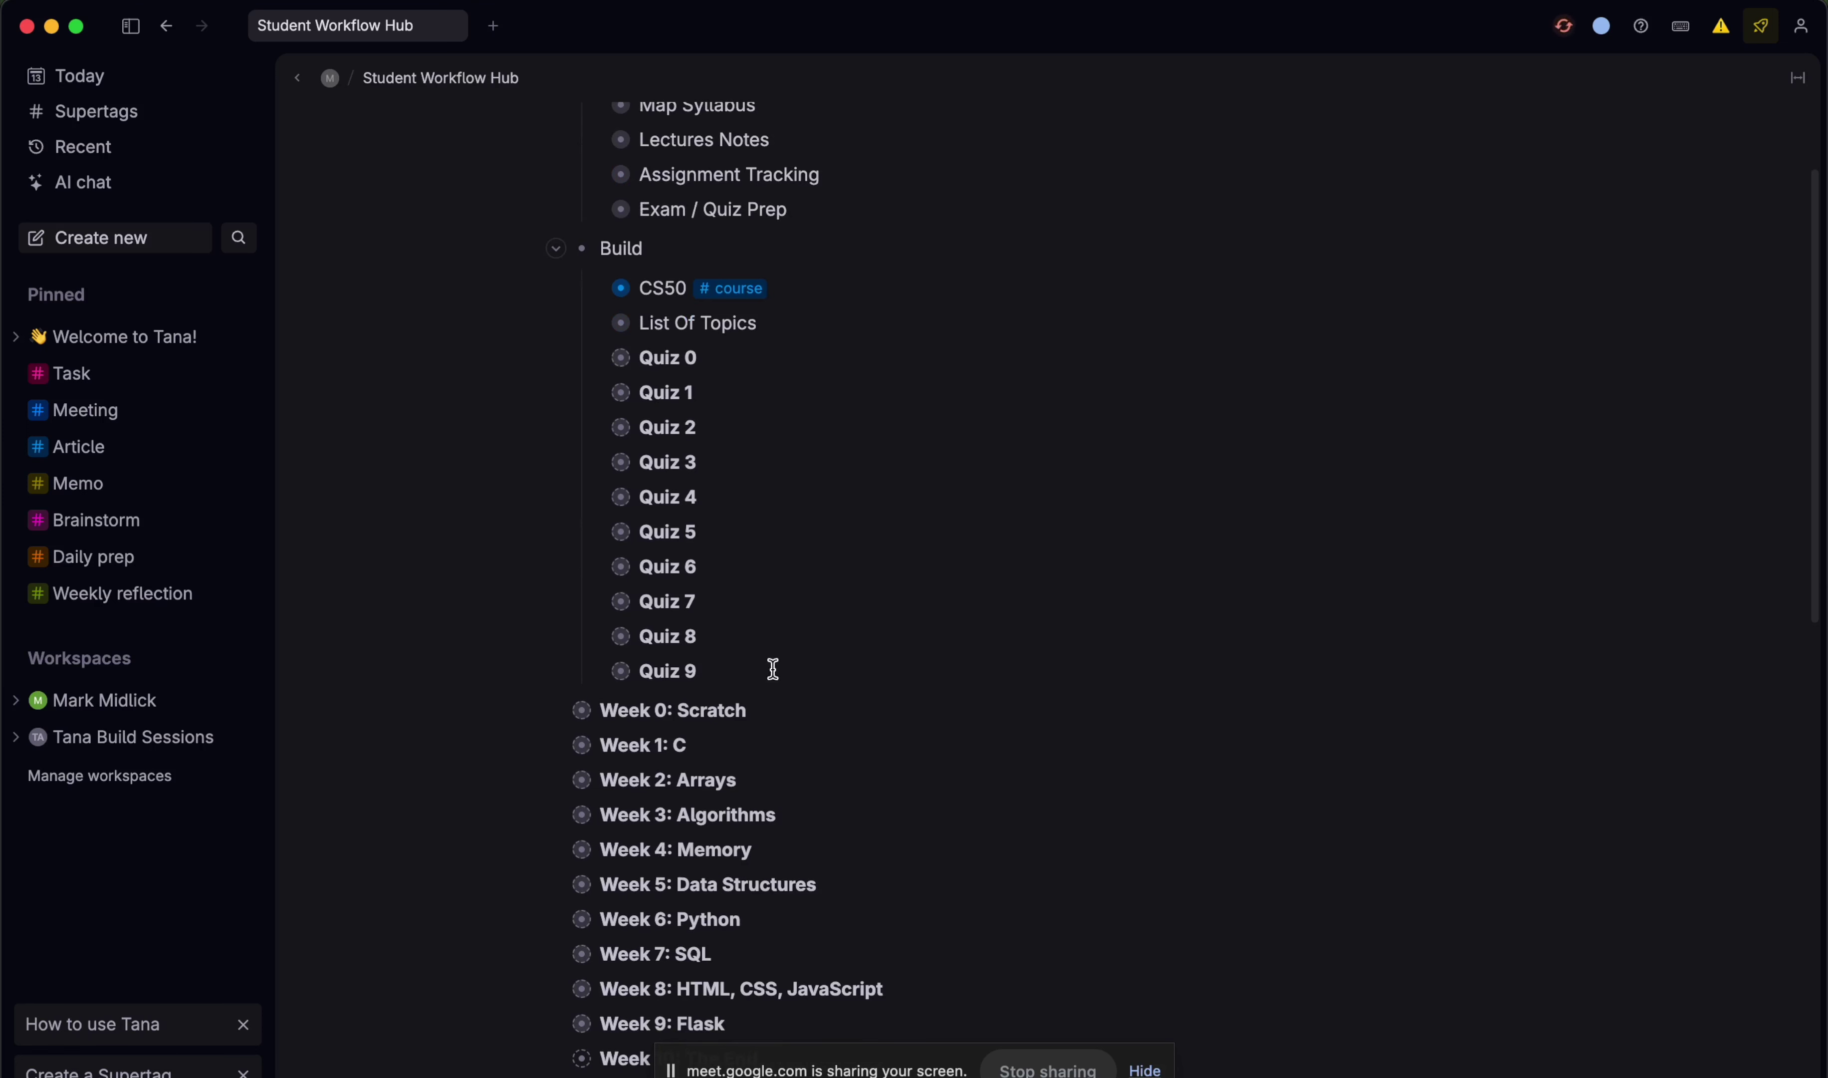
click(709, 661)
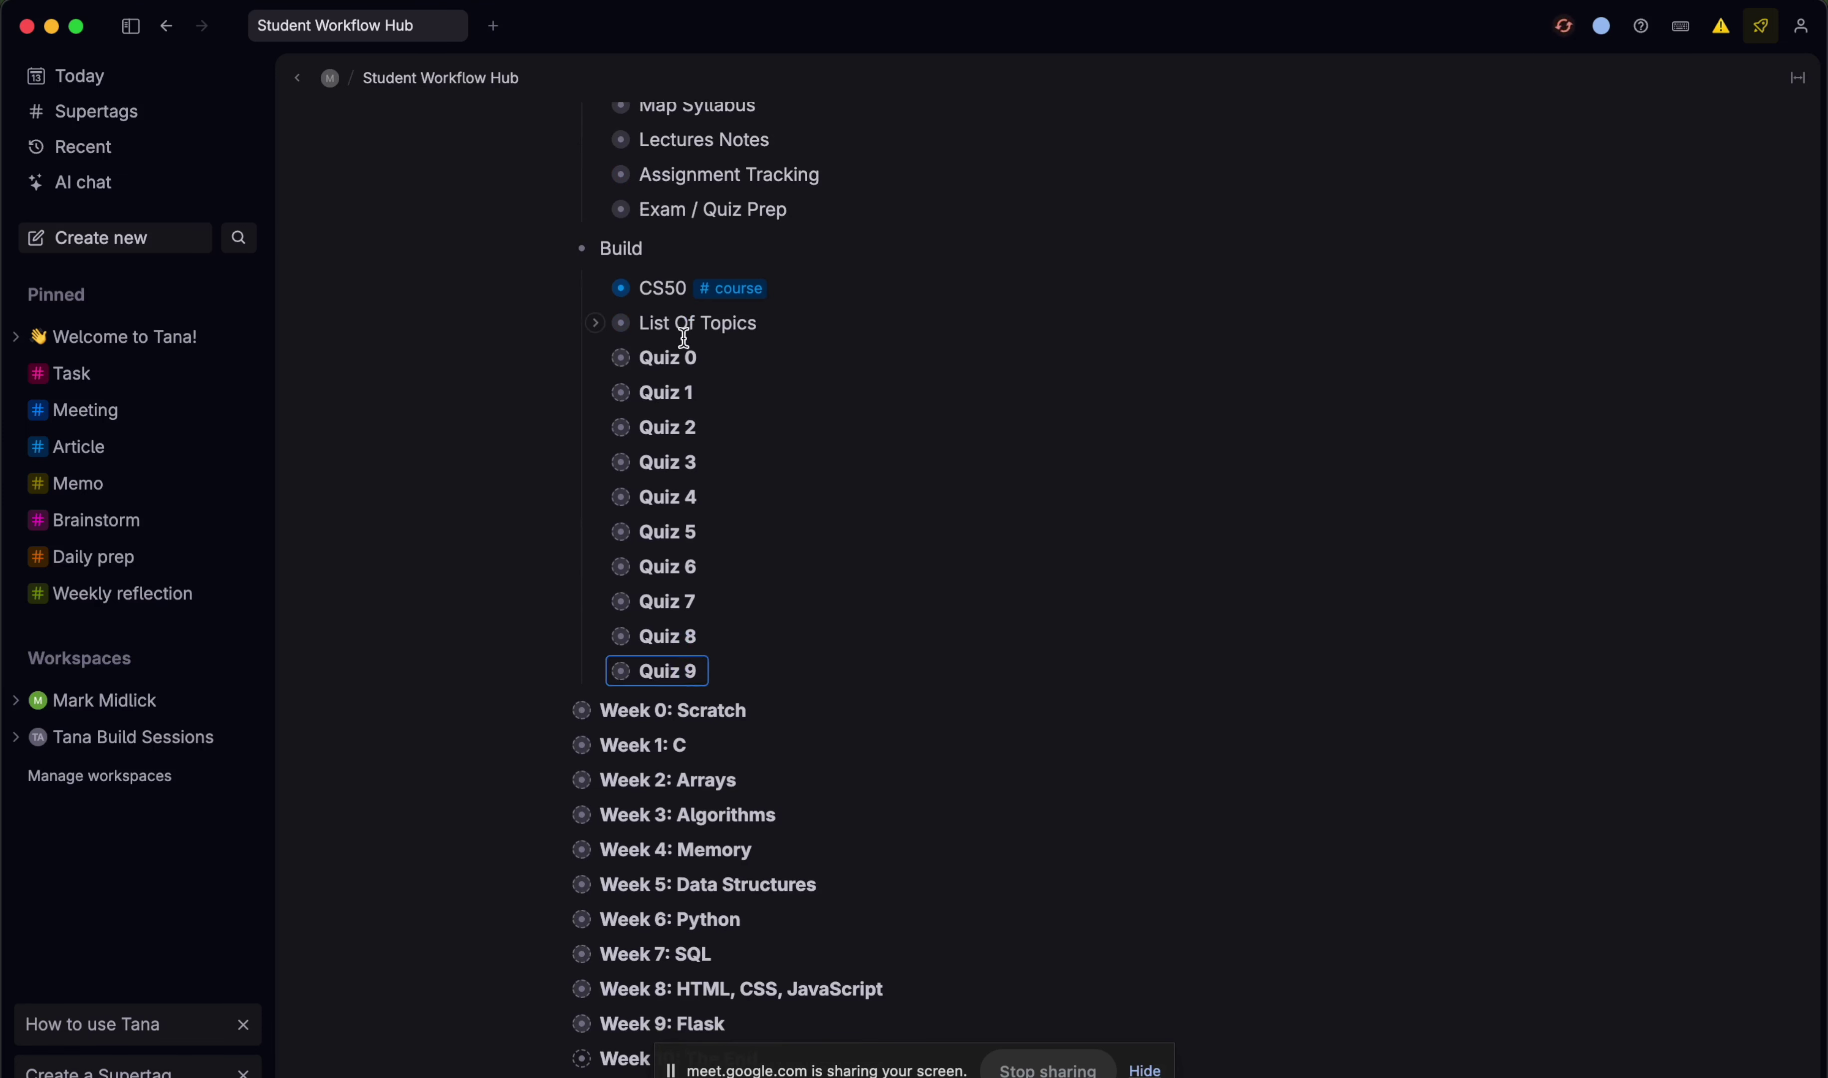
triple_click(672, 355)
text(K)
key(BackSpace)
key(super+z)
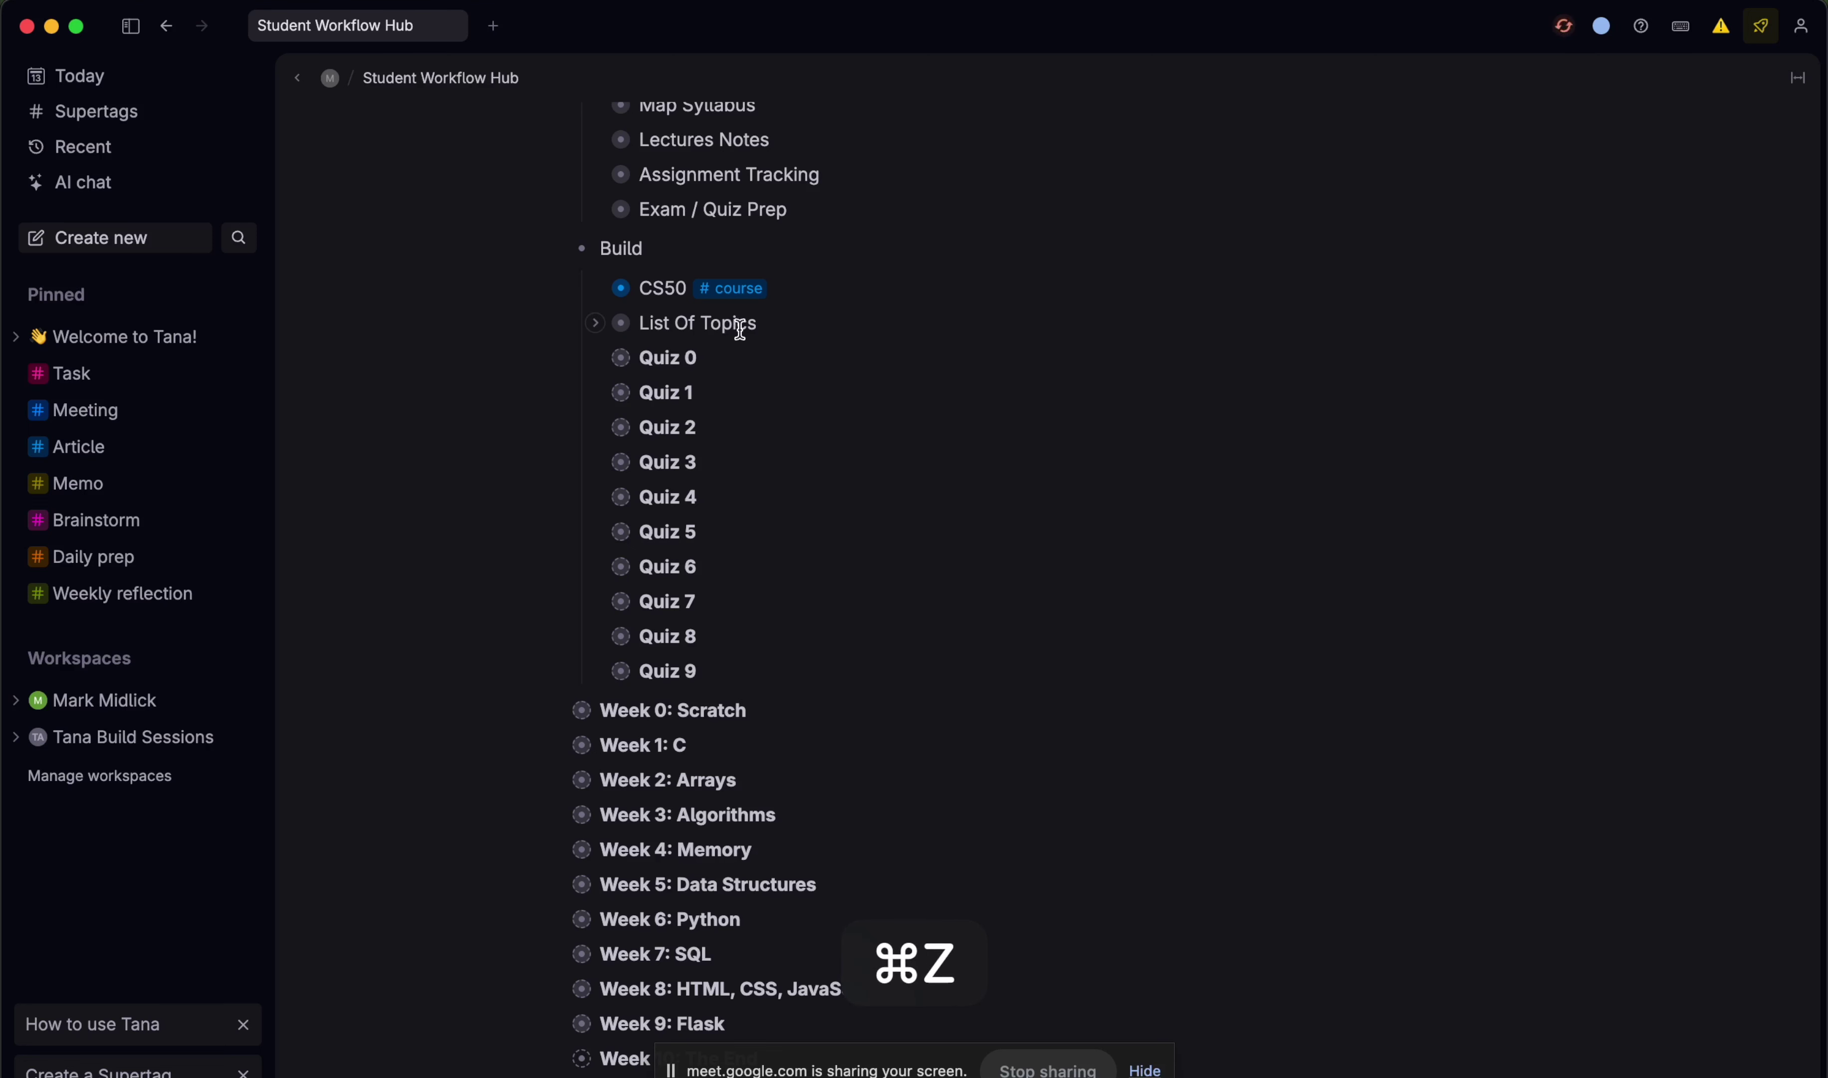
- Select the references Quiz 0 to Quiz 9 under Build and bring their original nodes here
drag(724, 352, 715, 656)
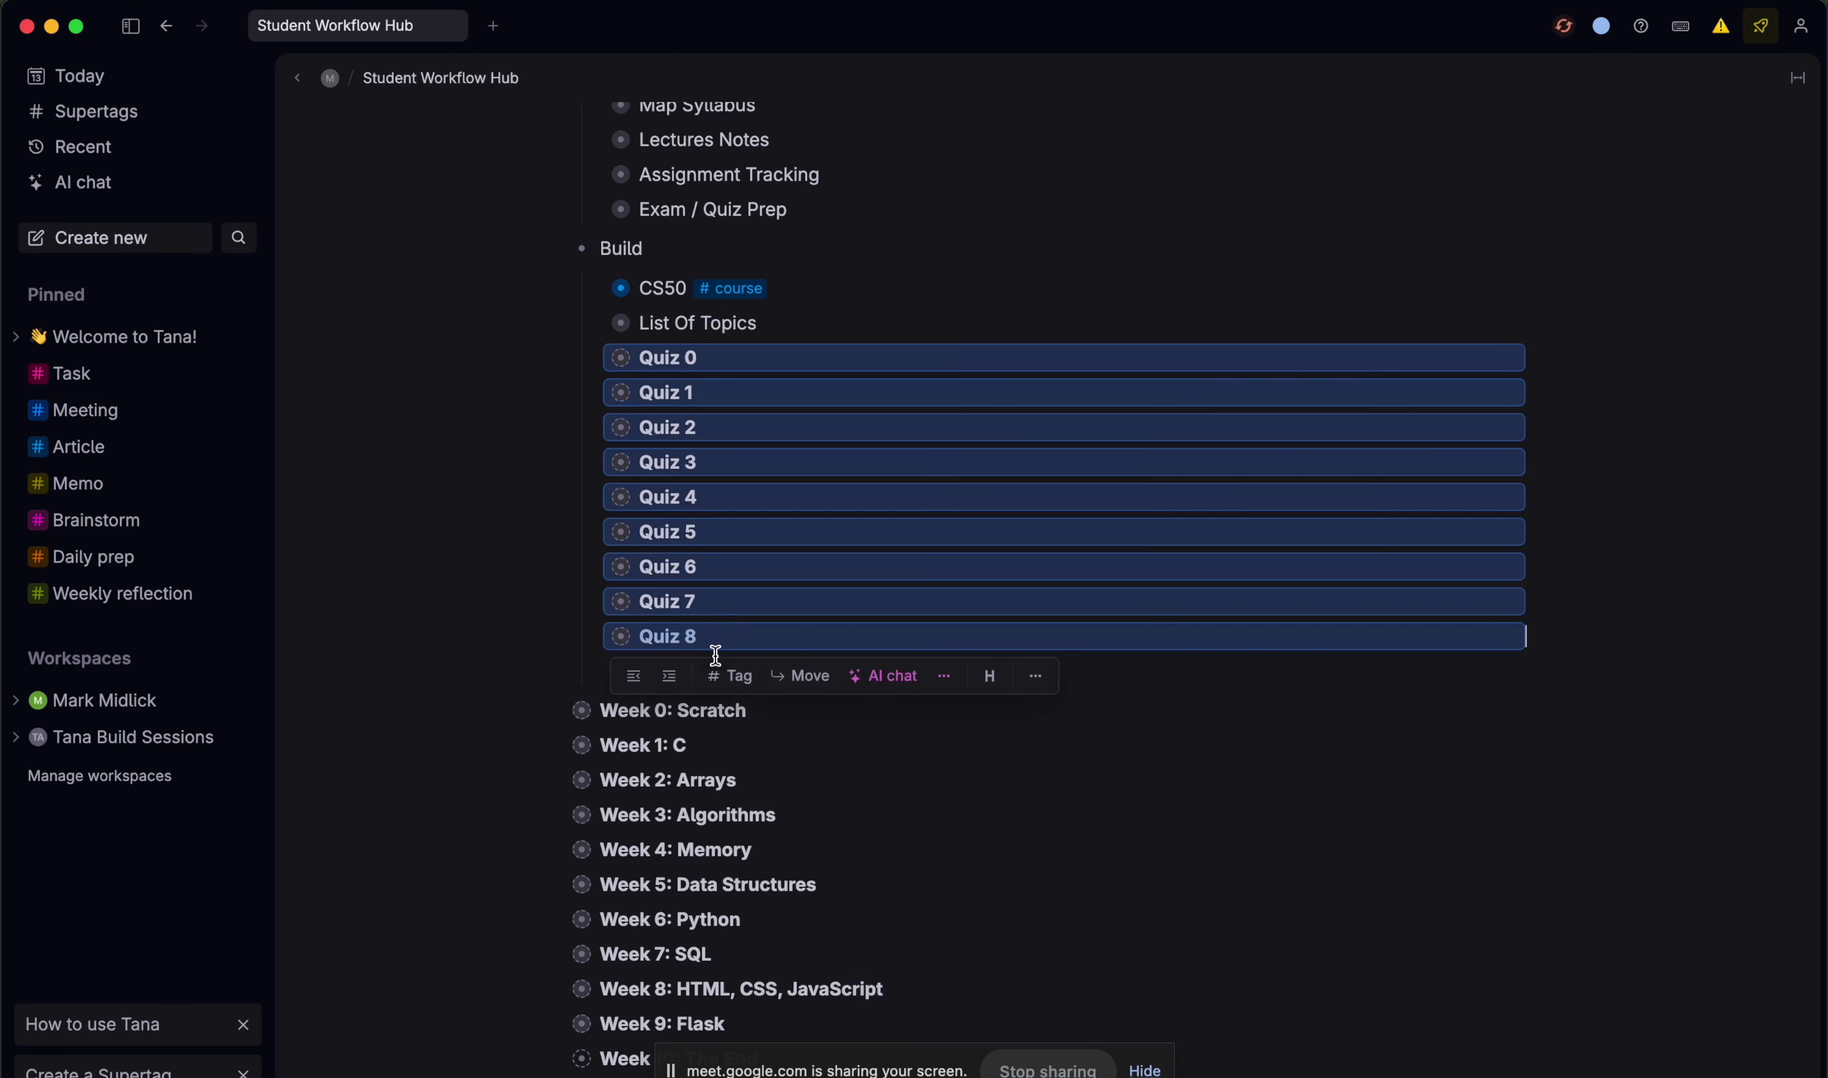
shift+click(1106, 675)
key(super+k)
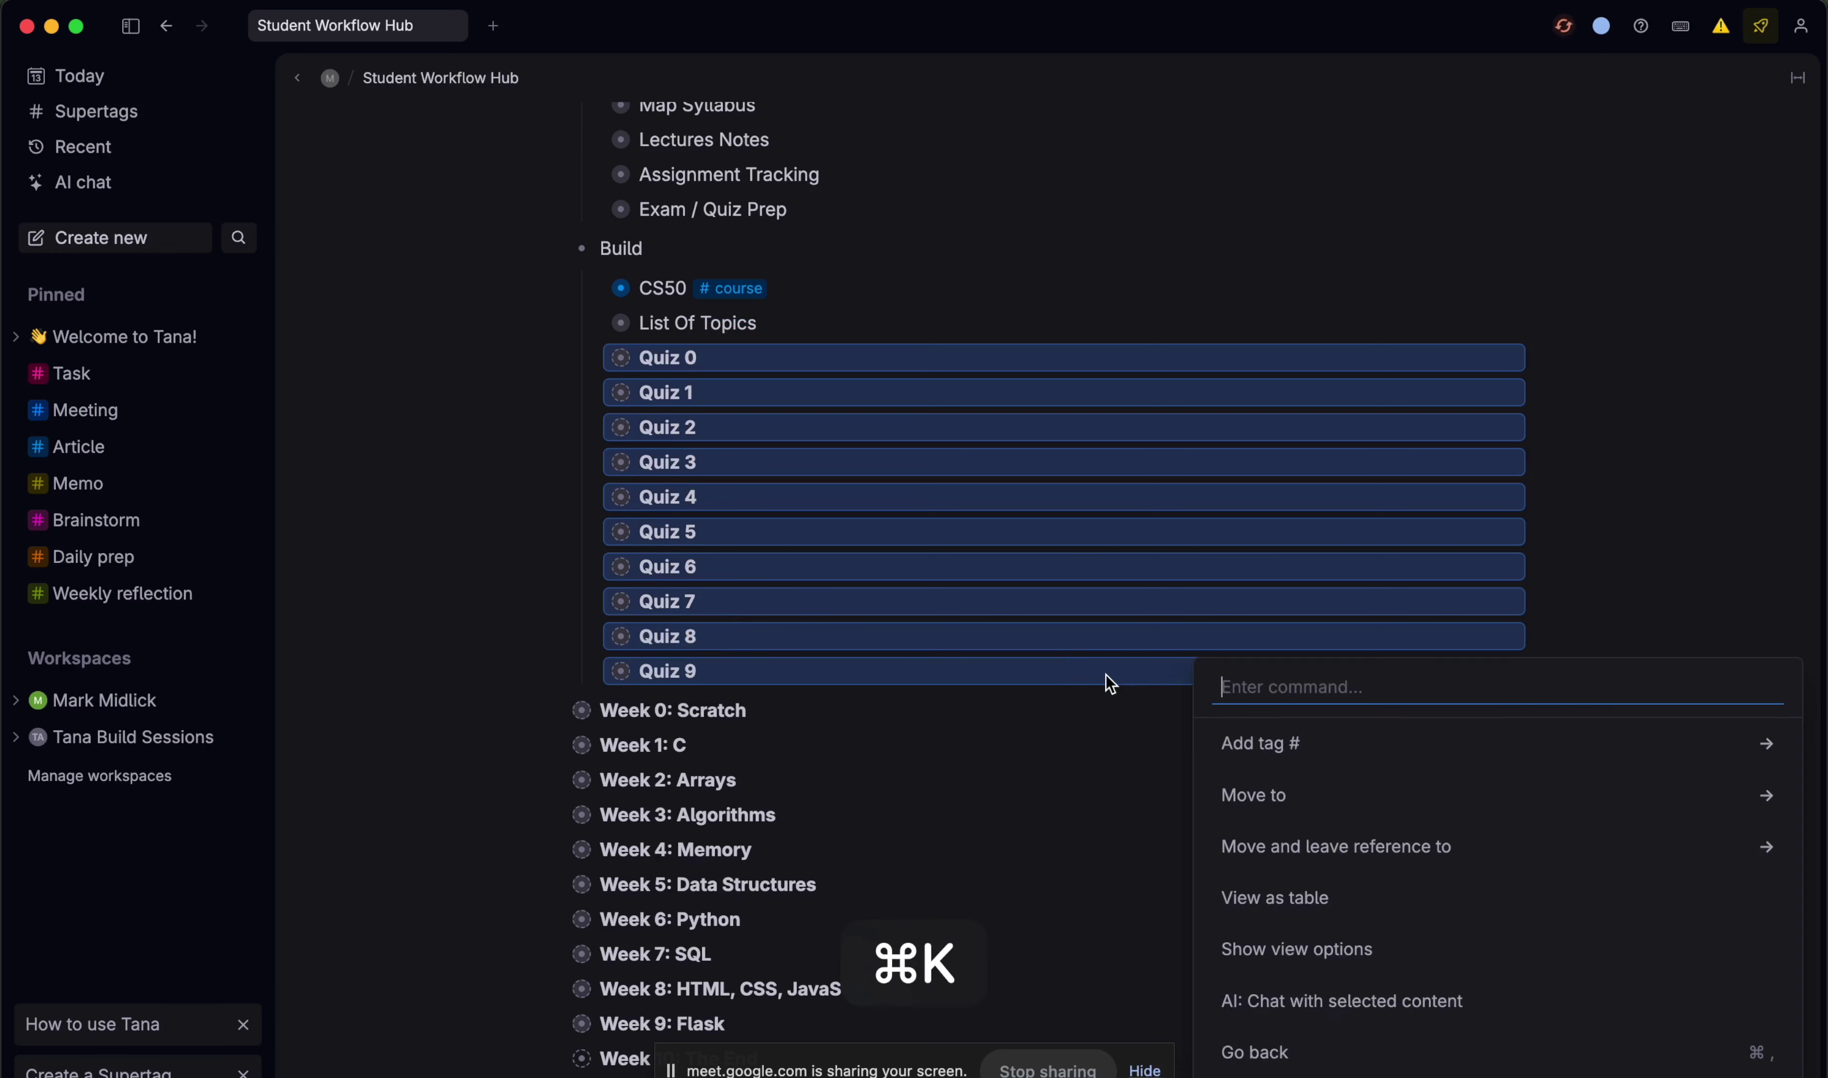
text(br)
key(Return)
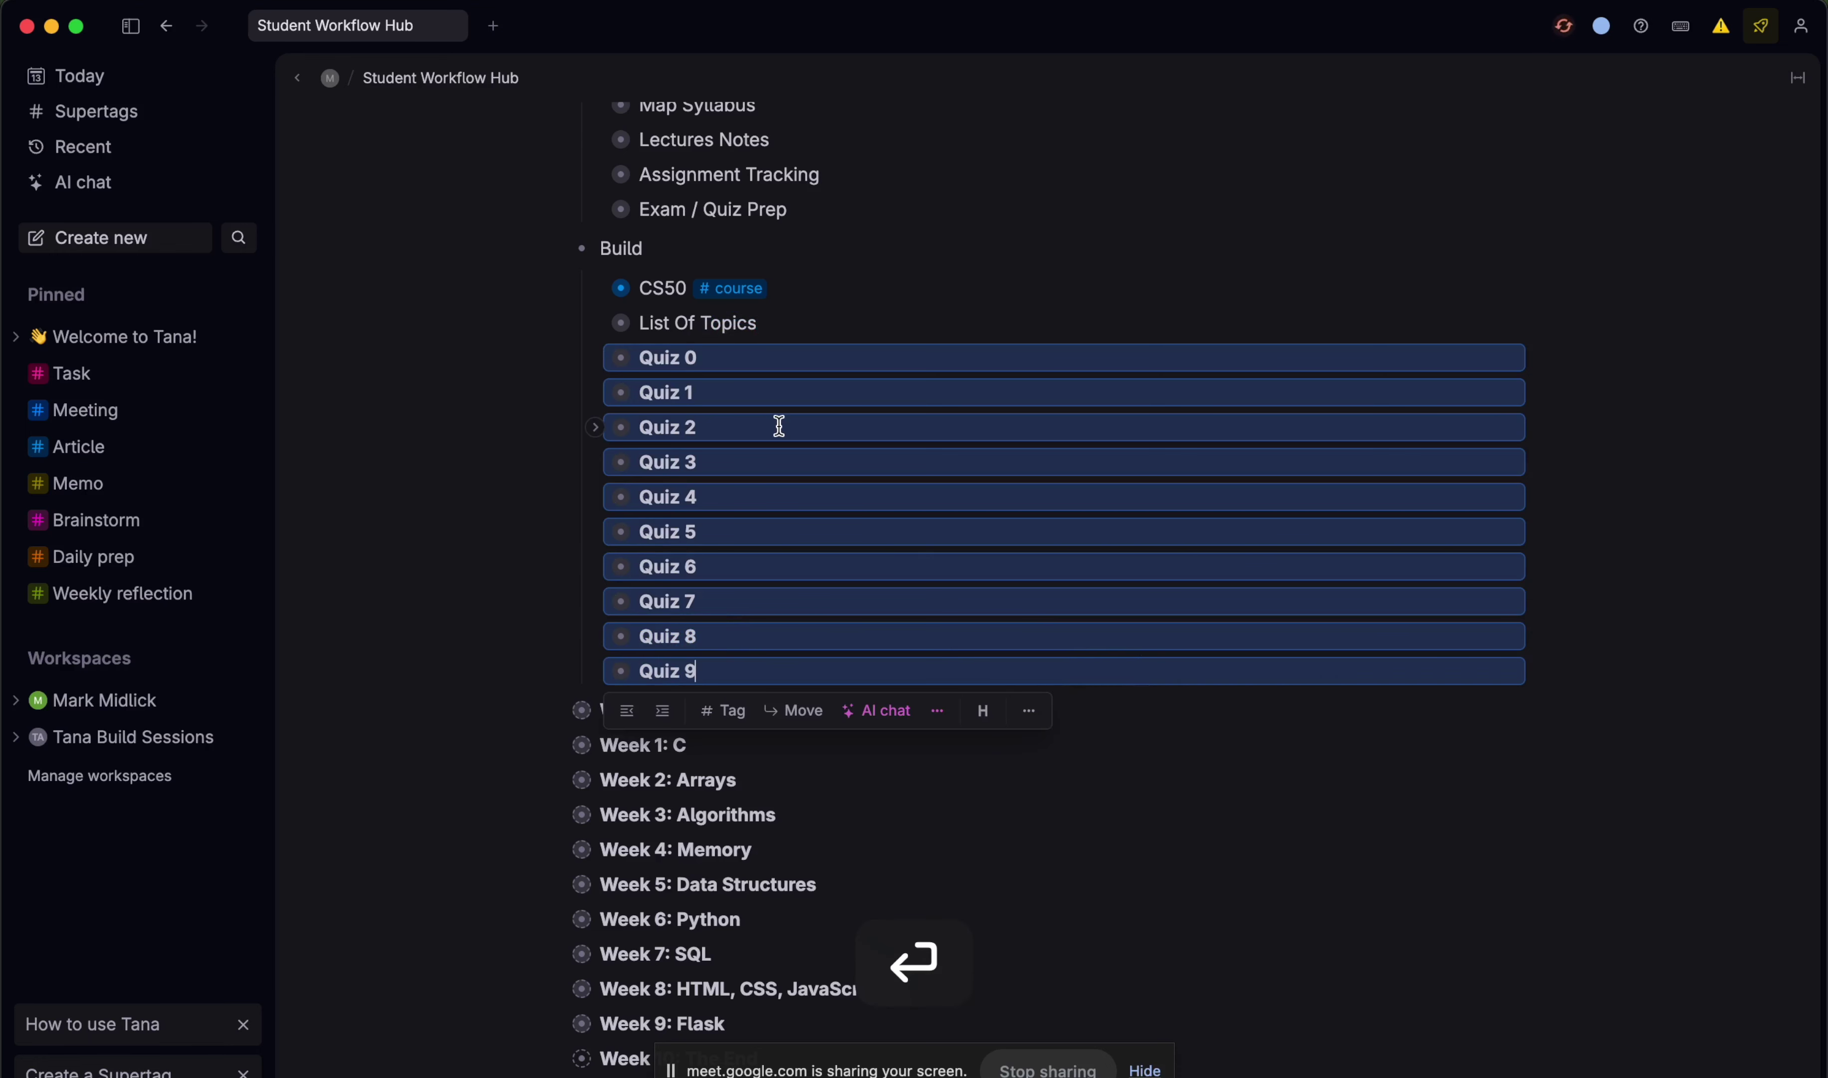
- Add the supertag quiz to Quiz 0 through Quiz 9 and check the contents of Quiz 0
key(super+k)
text(ta)
key(Return)
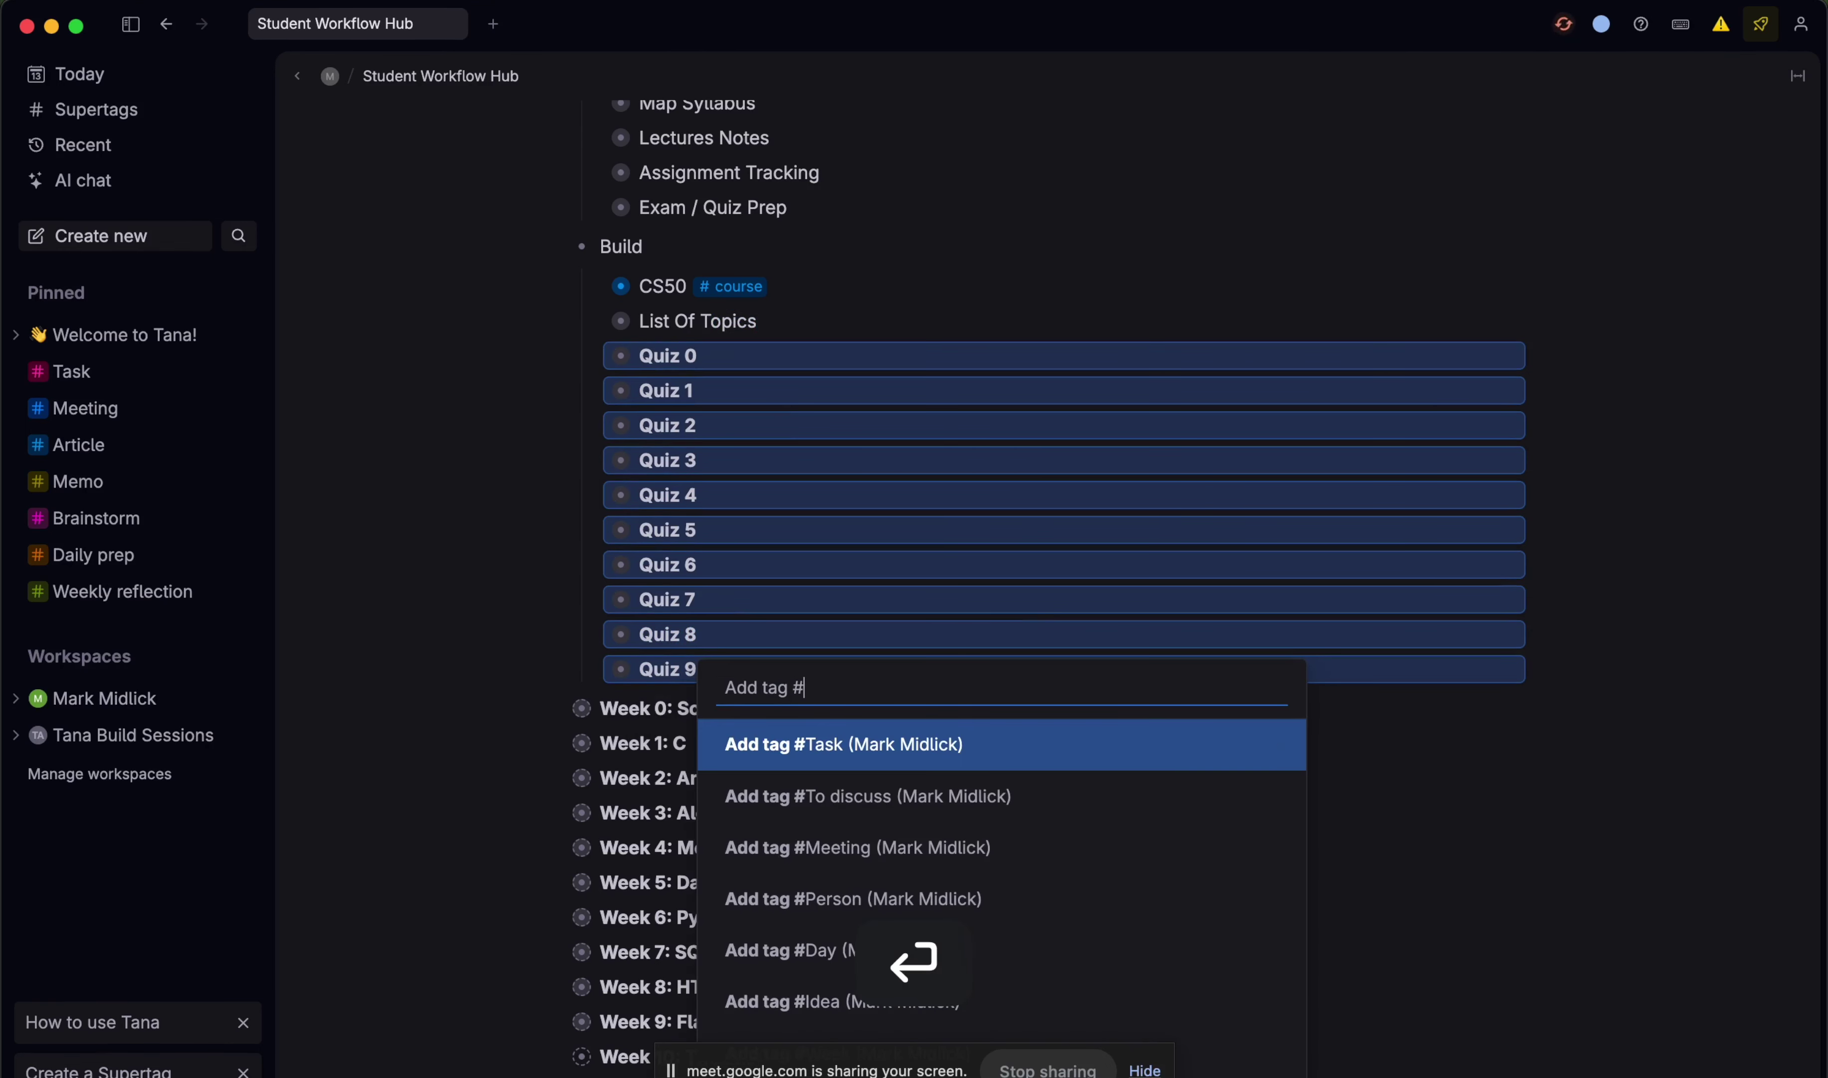
text(quiz)
key(Return)
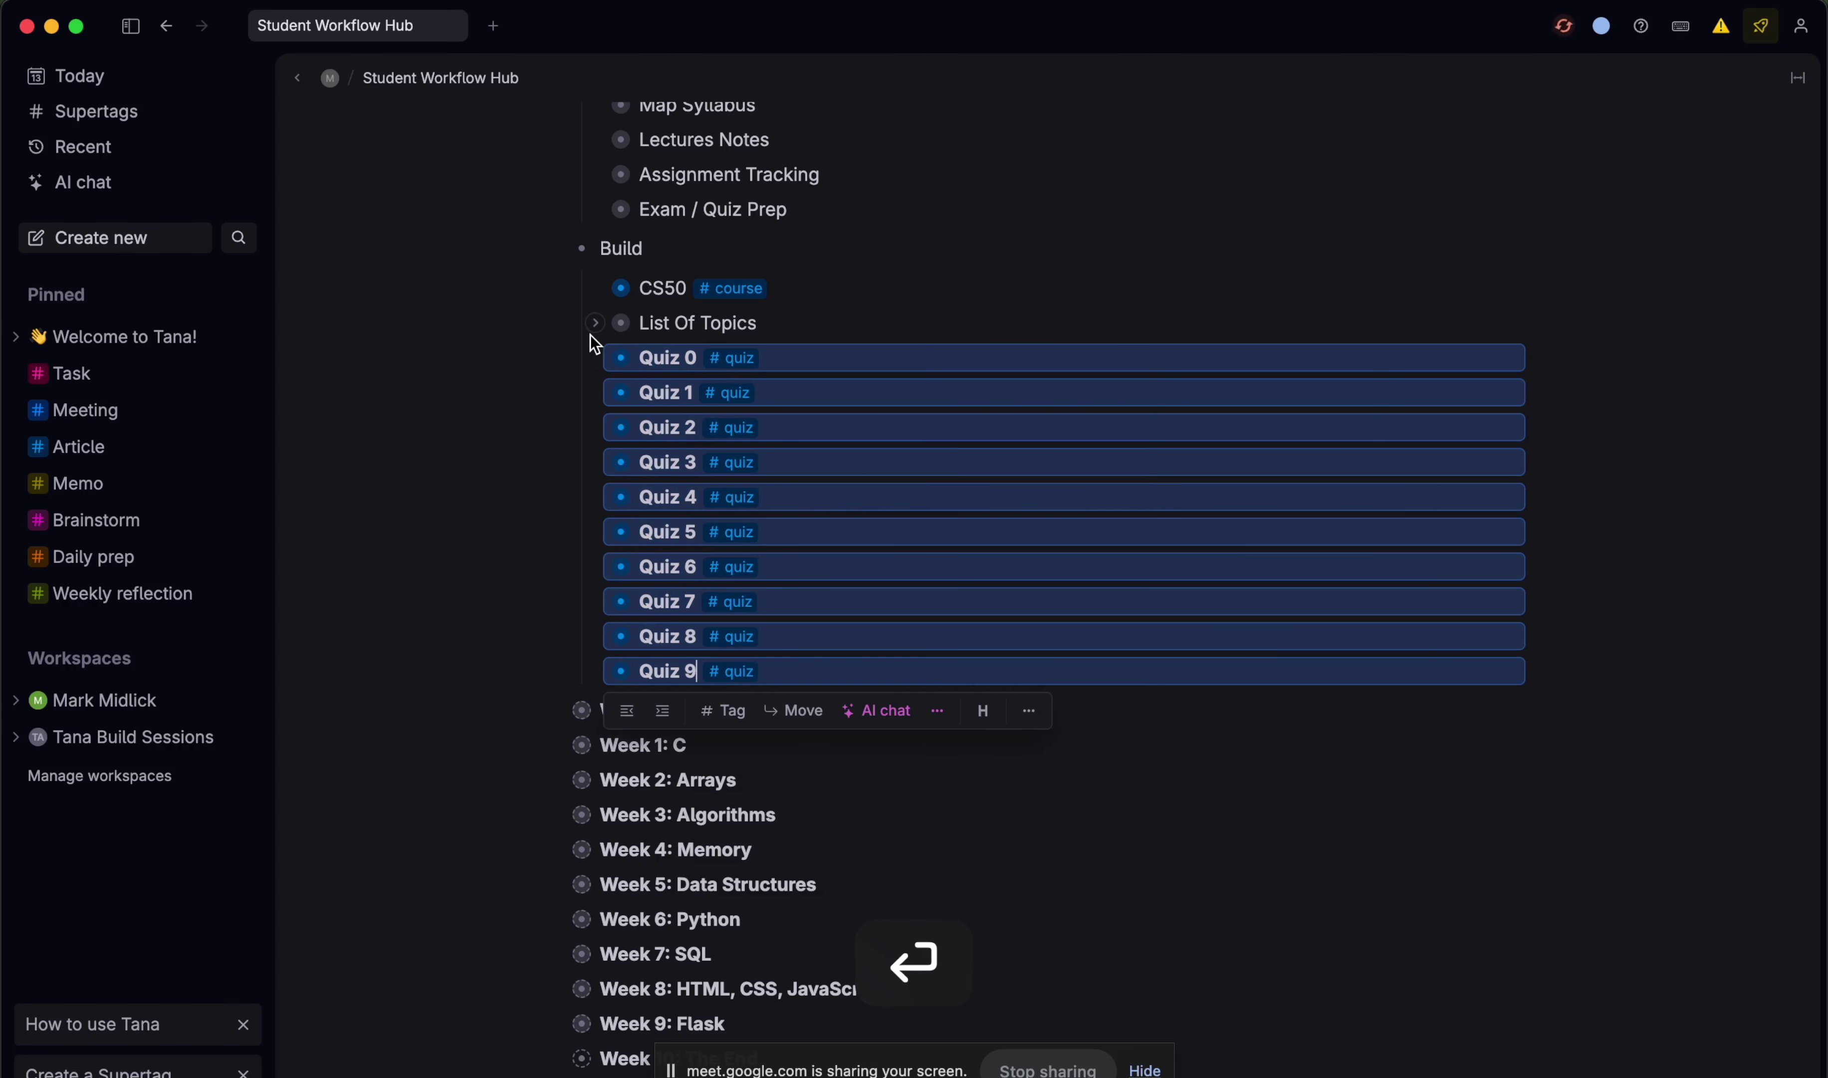
click(596, 358)
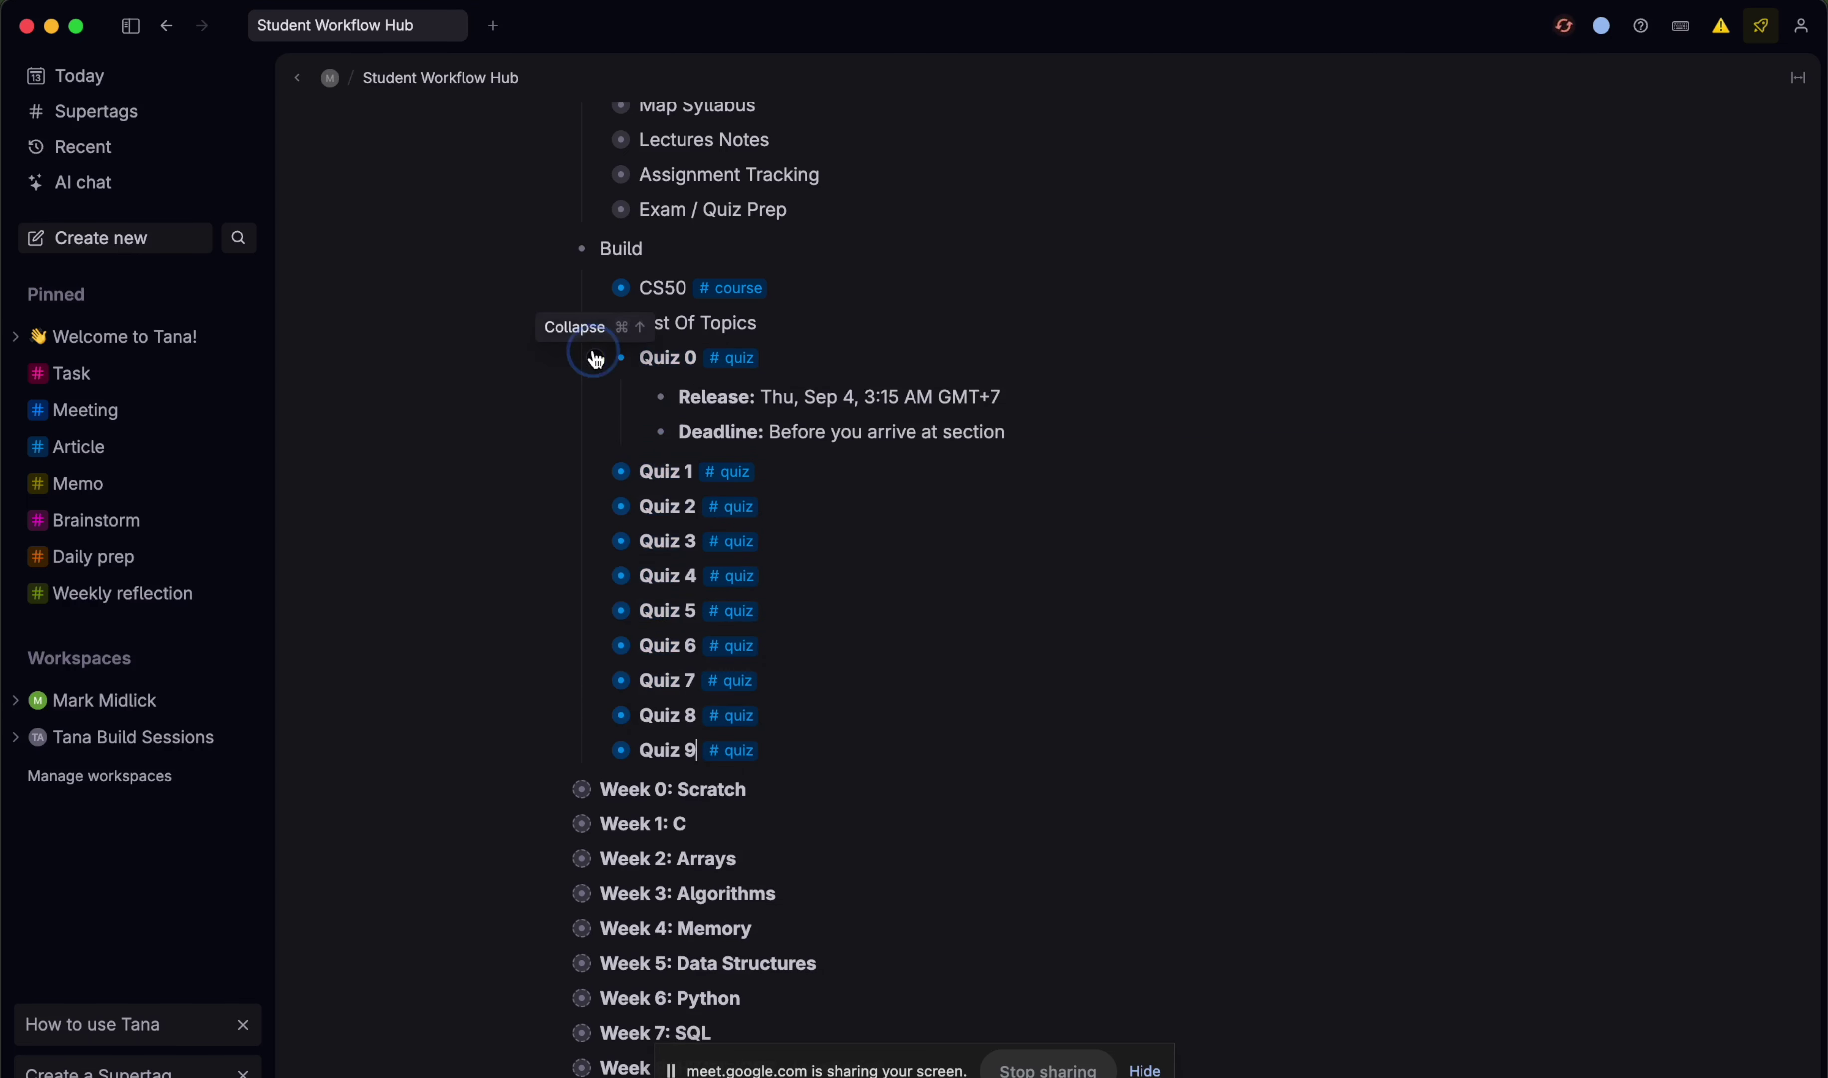
click(595, 359)
- Create a search node below List Of Topics that finds nodes tagged quiz, and run the query once
scroll(806, 343, up, 1)
click(807, 343)
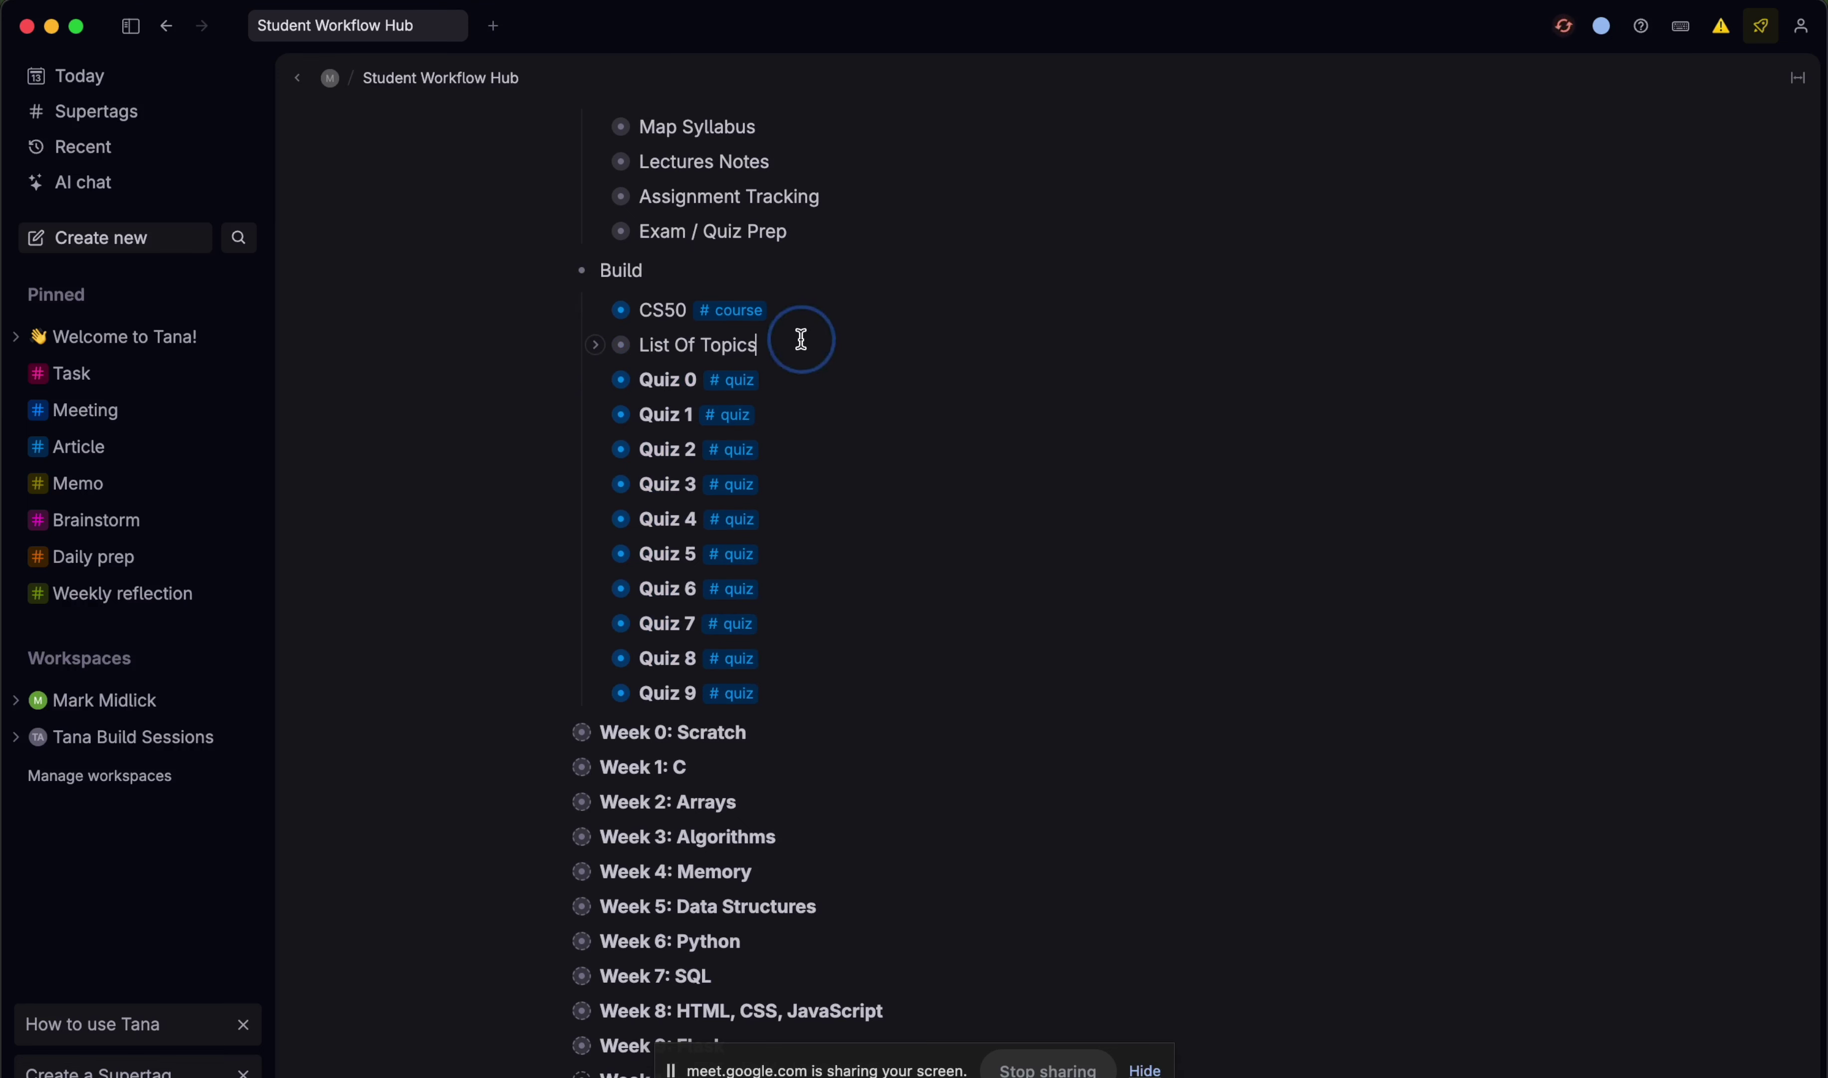
key(Return)
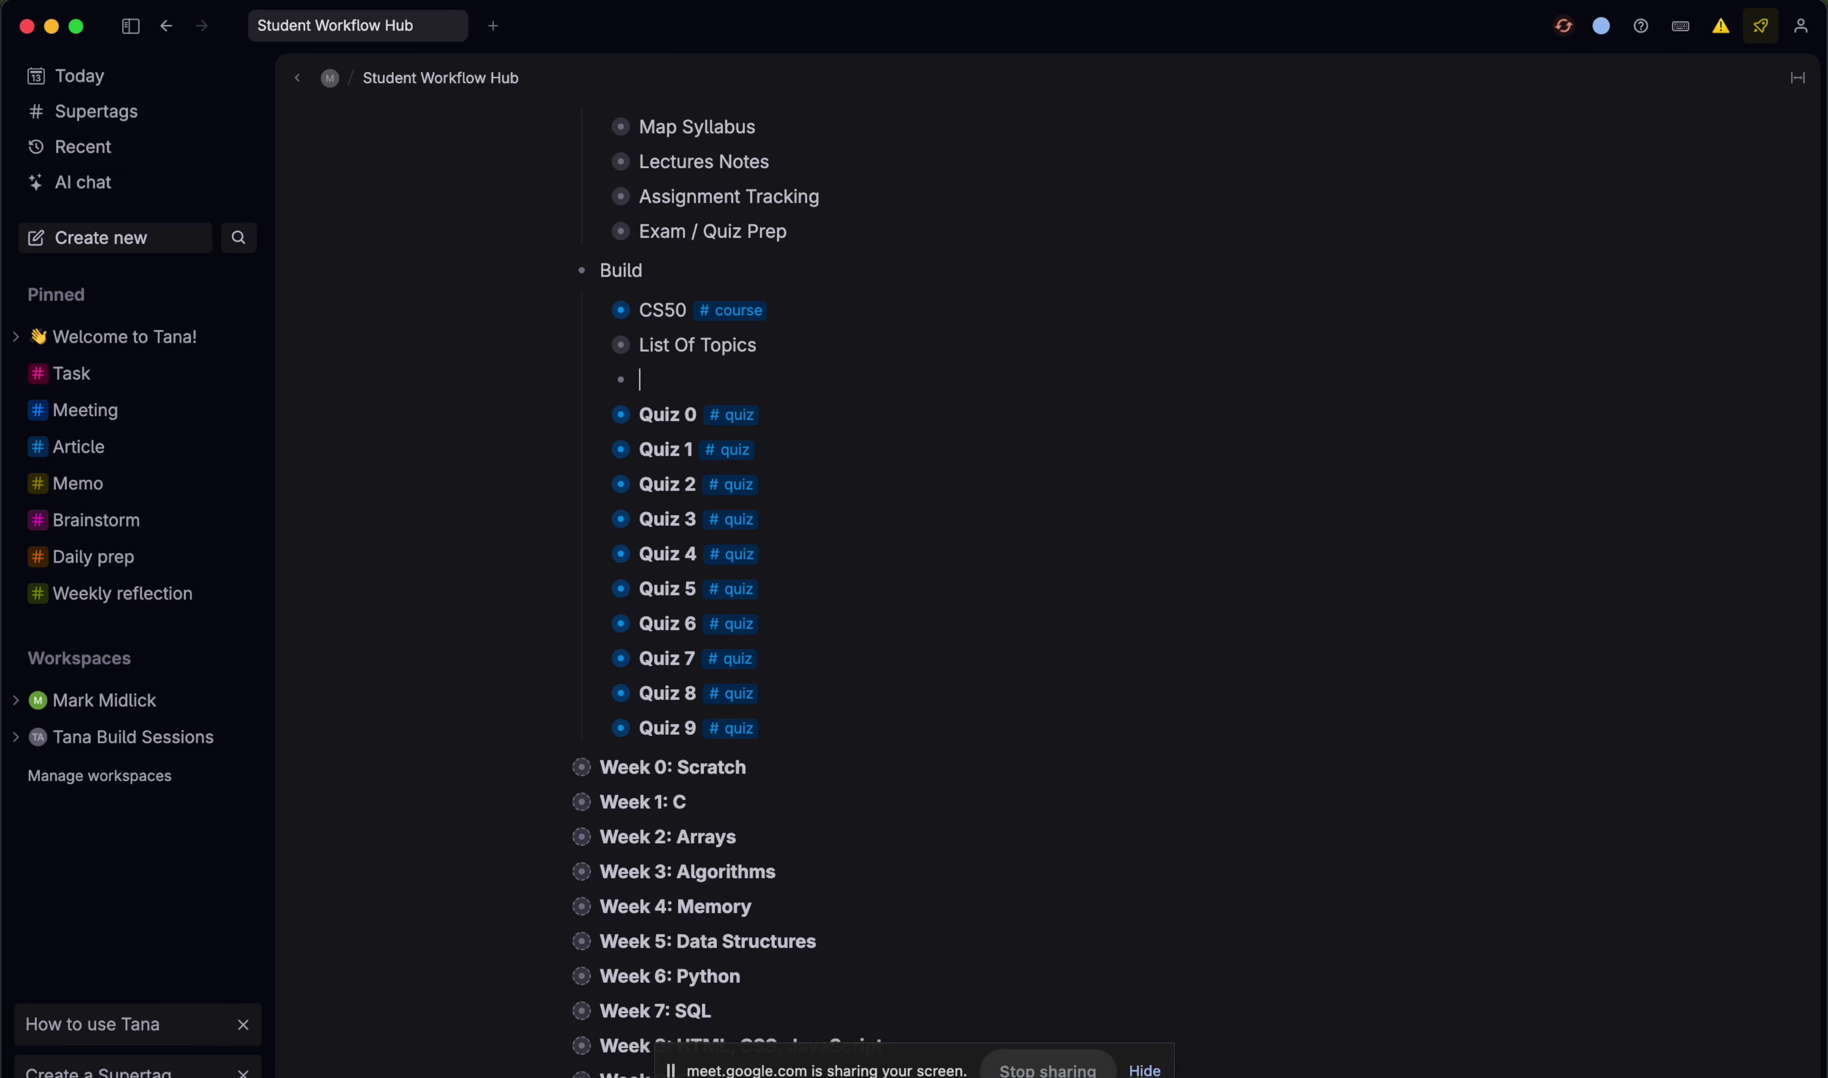
text(?)
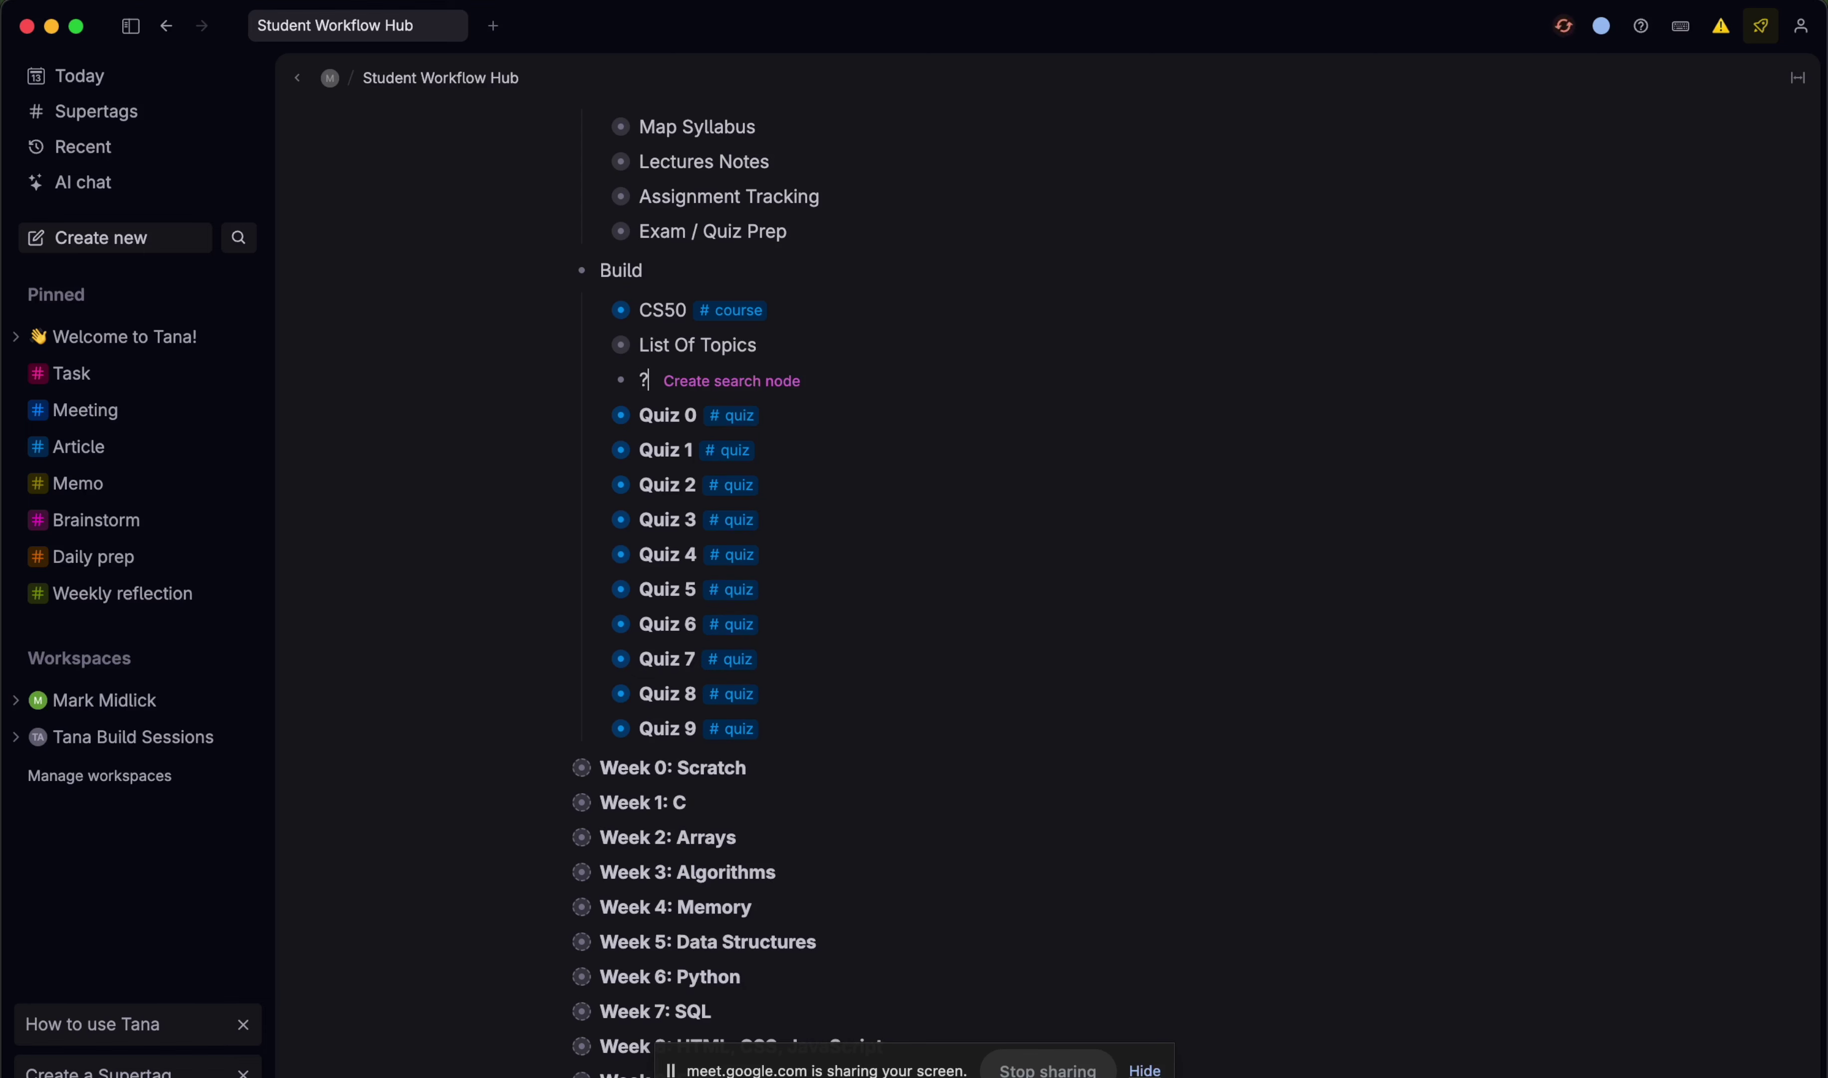
key(Return)
text(#quiz)
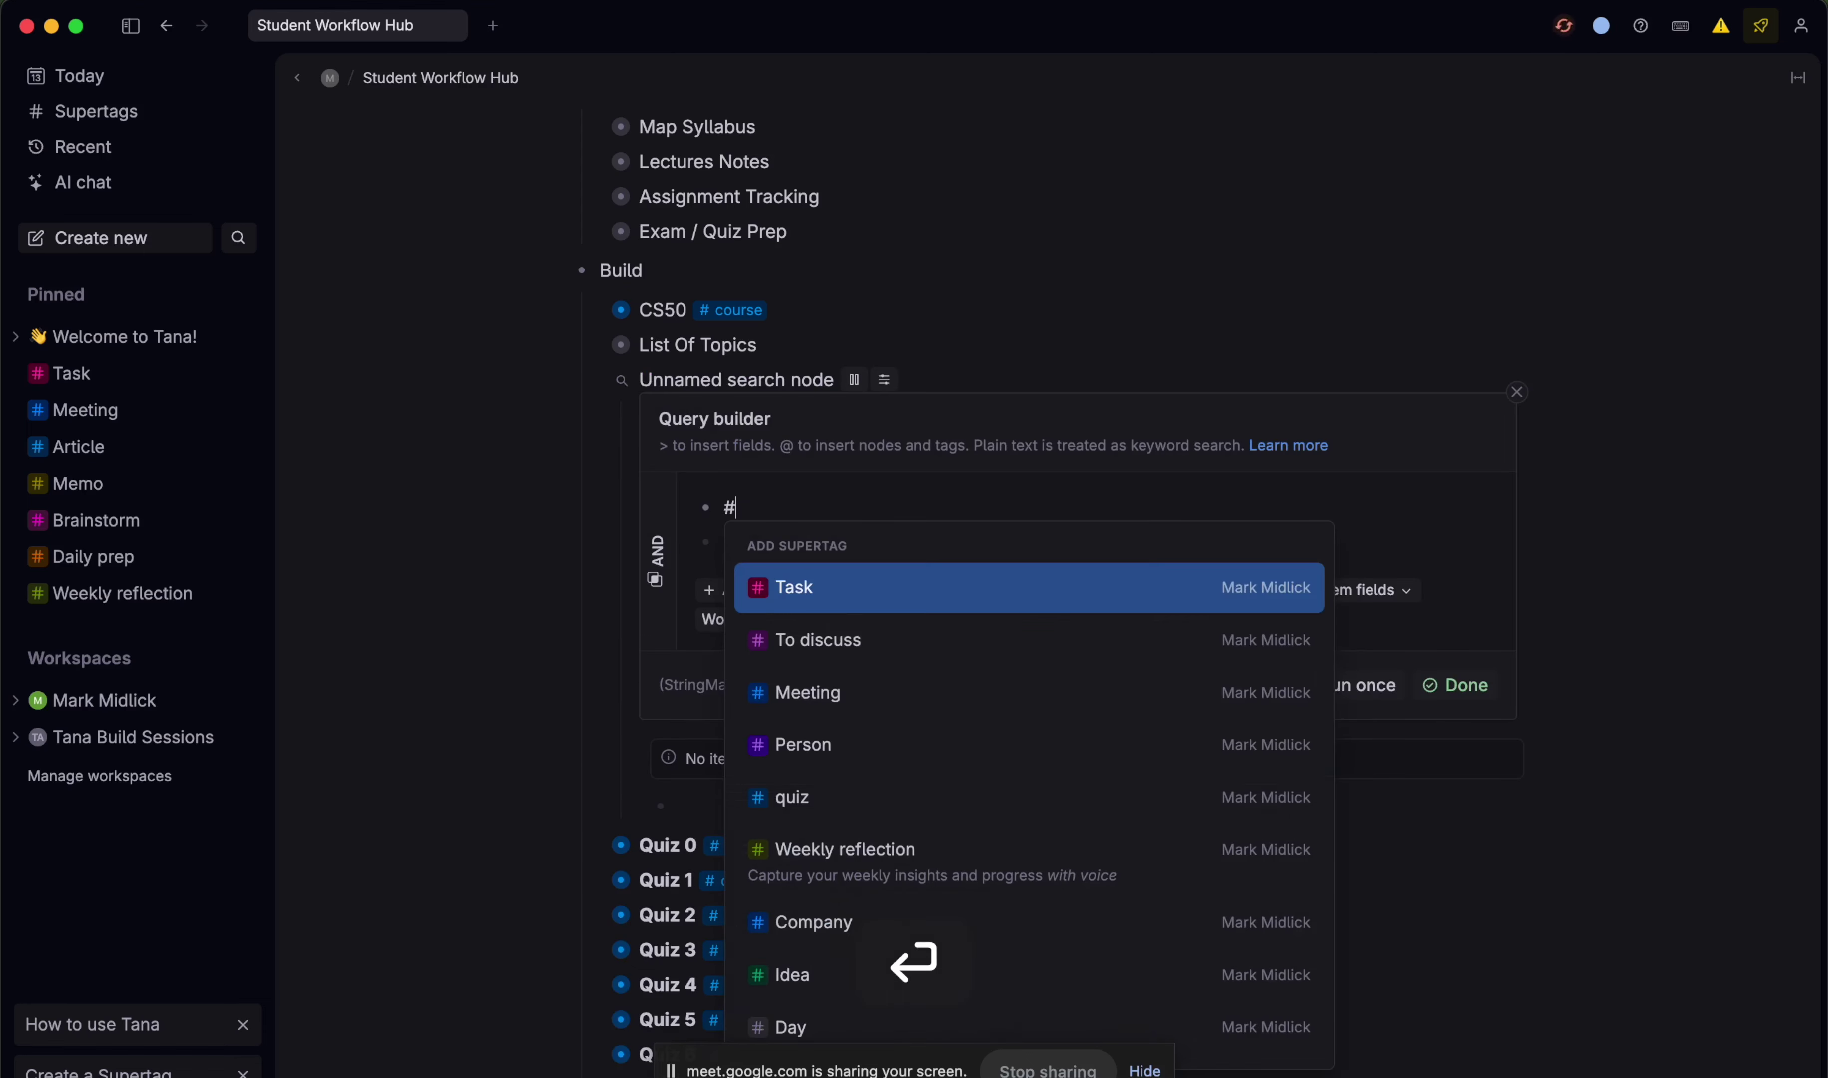
key(Return)
click(1362, 790)
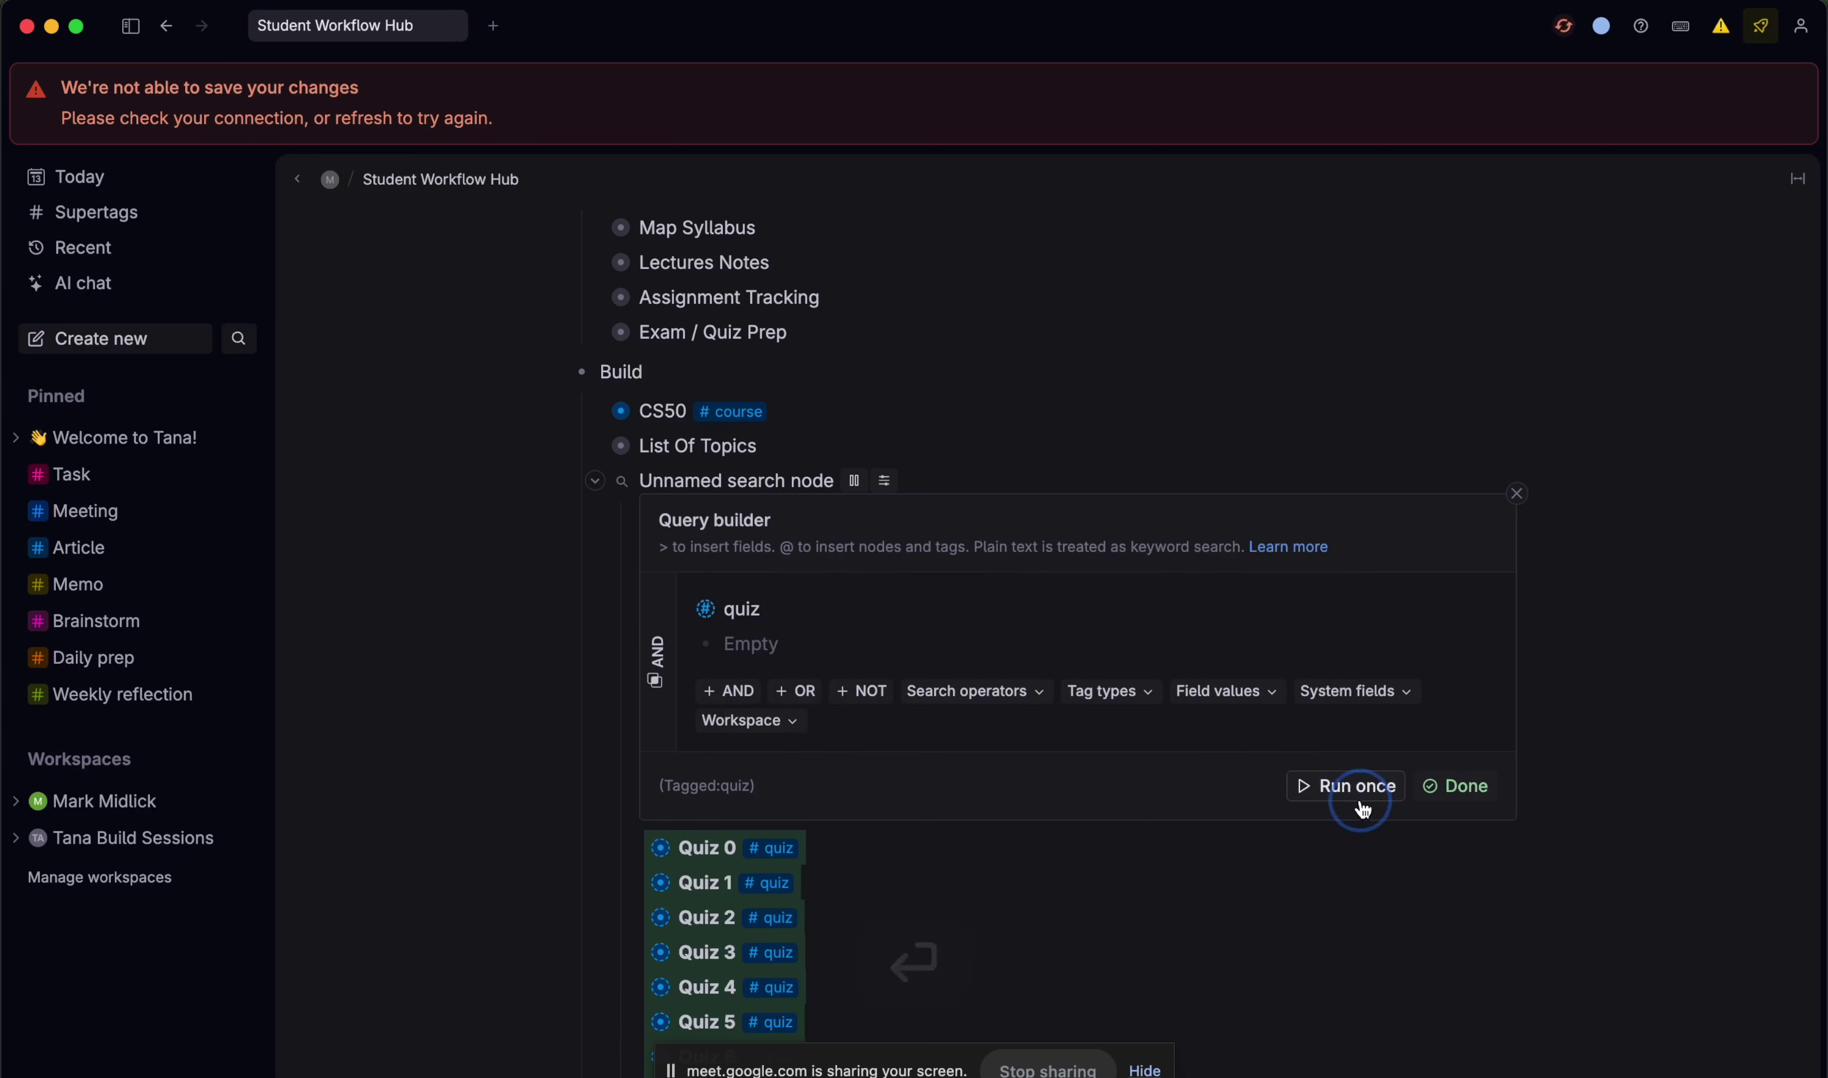
- Add Quiz 10 and Quiz 11 below Quiz 9 in the search node's results
scroll(1302, 784, down, 10)
scroll(888, 415, up, 1)
click(876, 464)
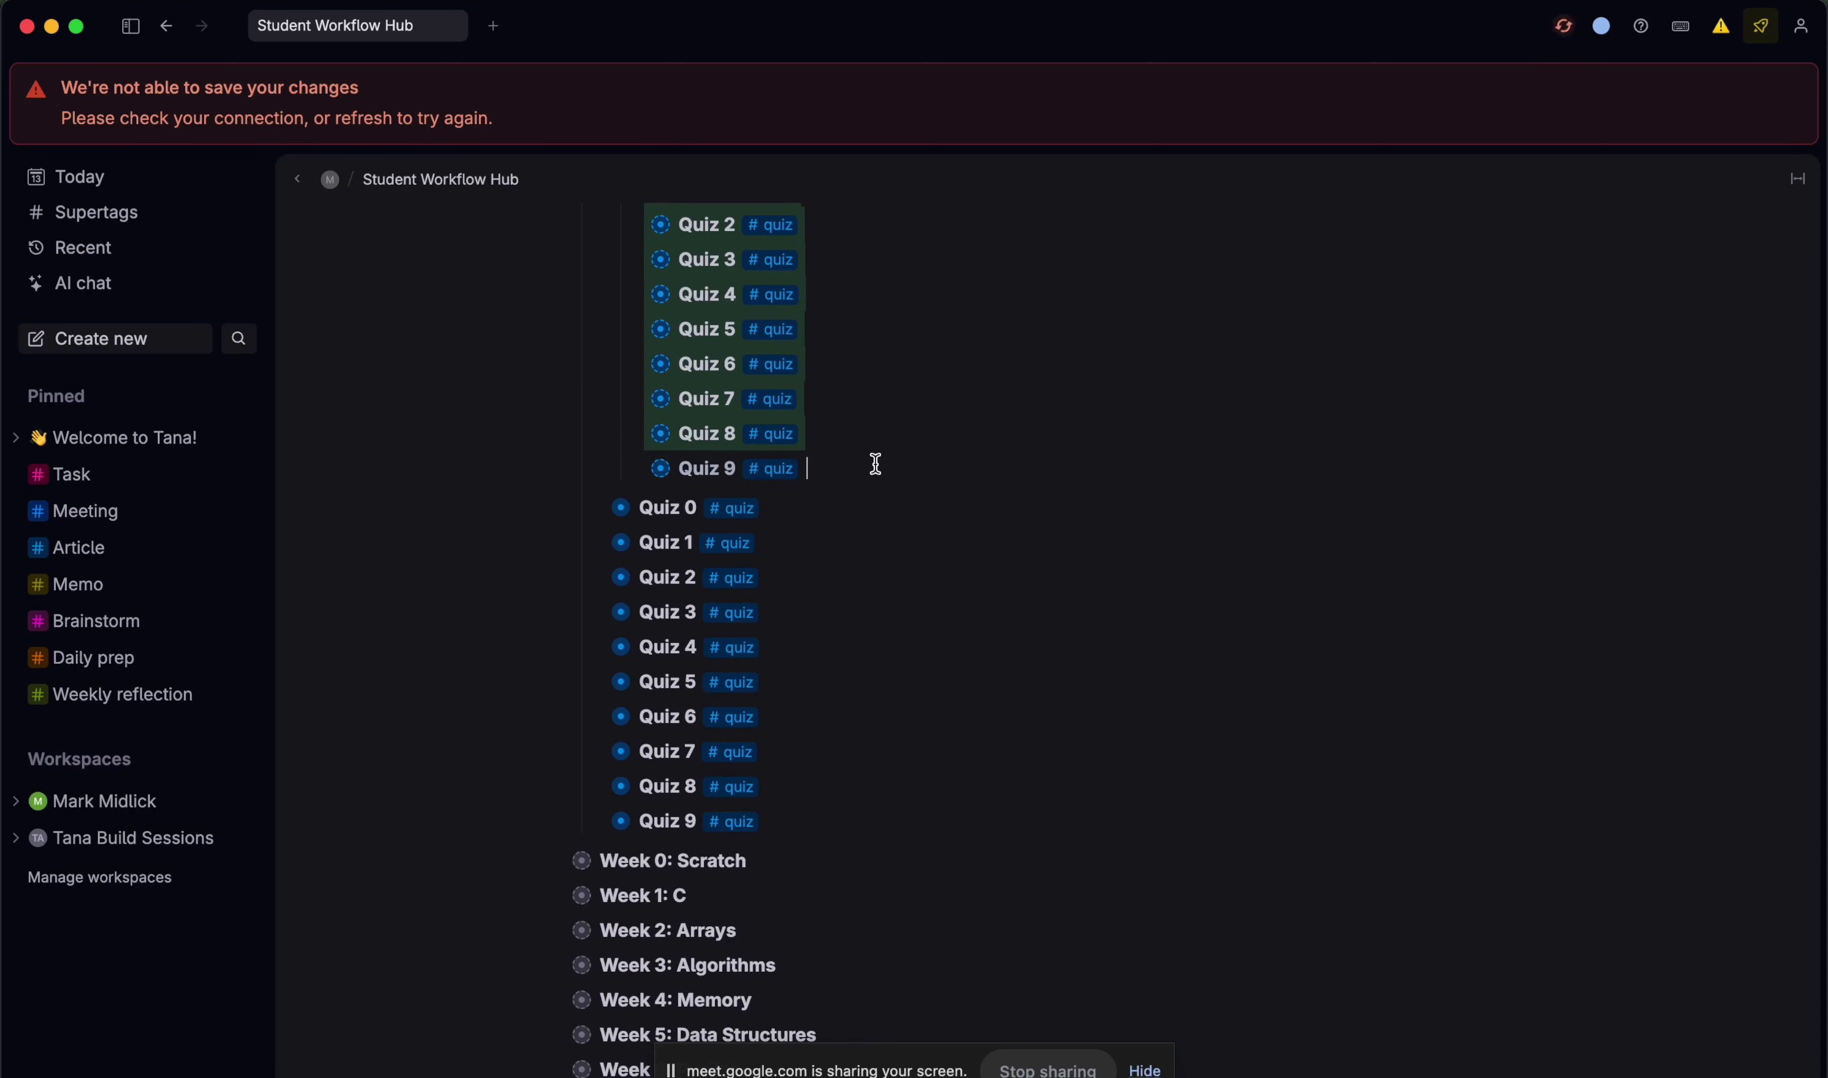
key(Return)
text(Quiz )
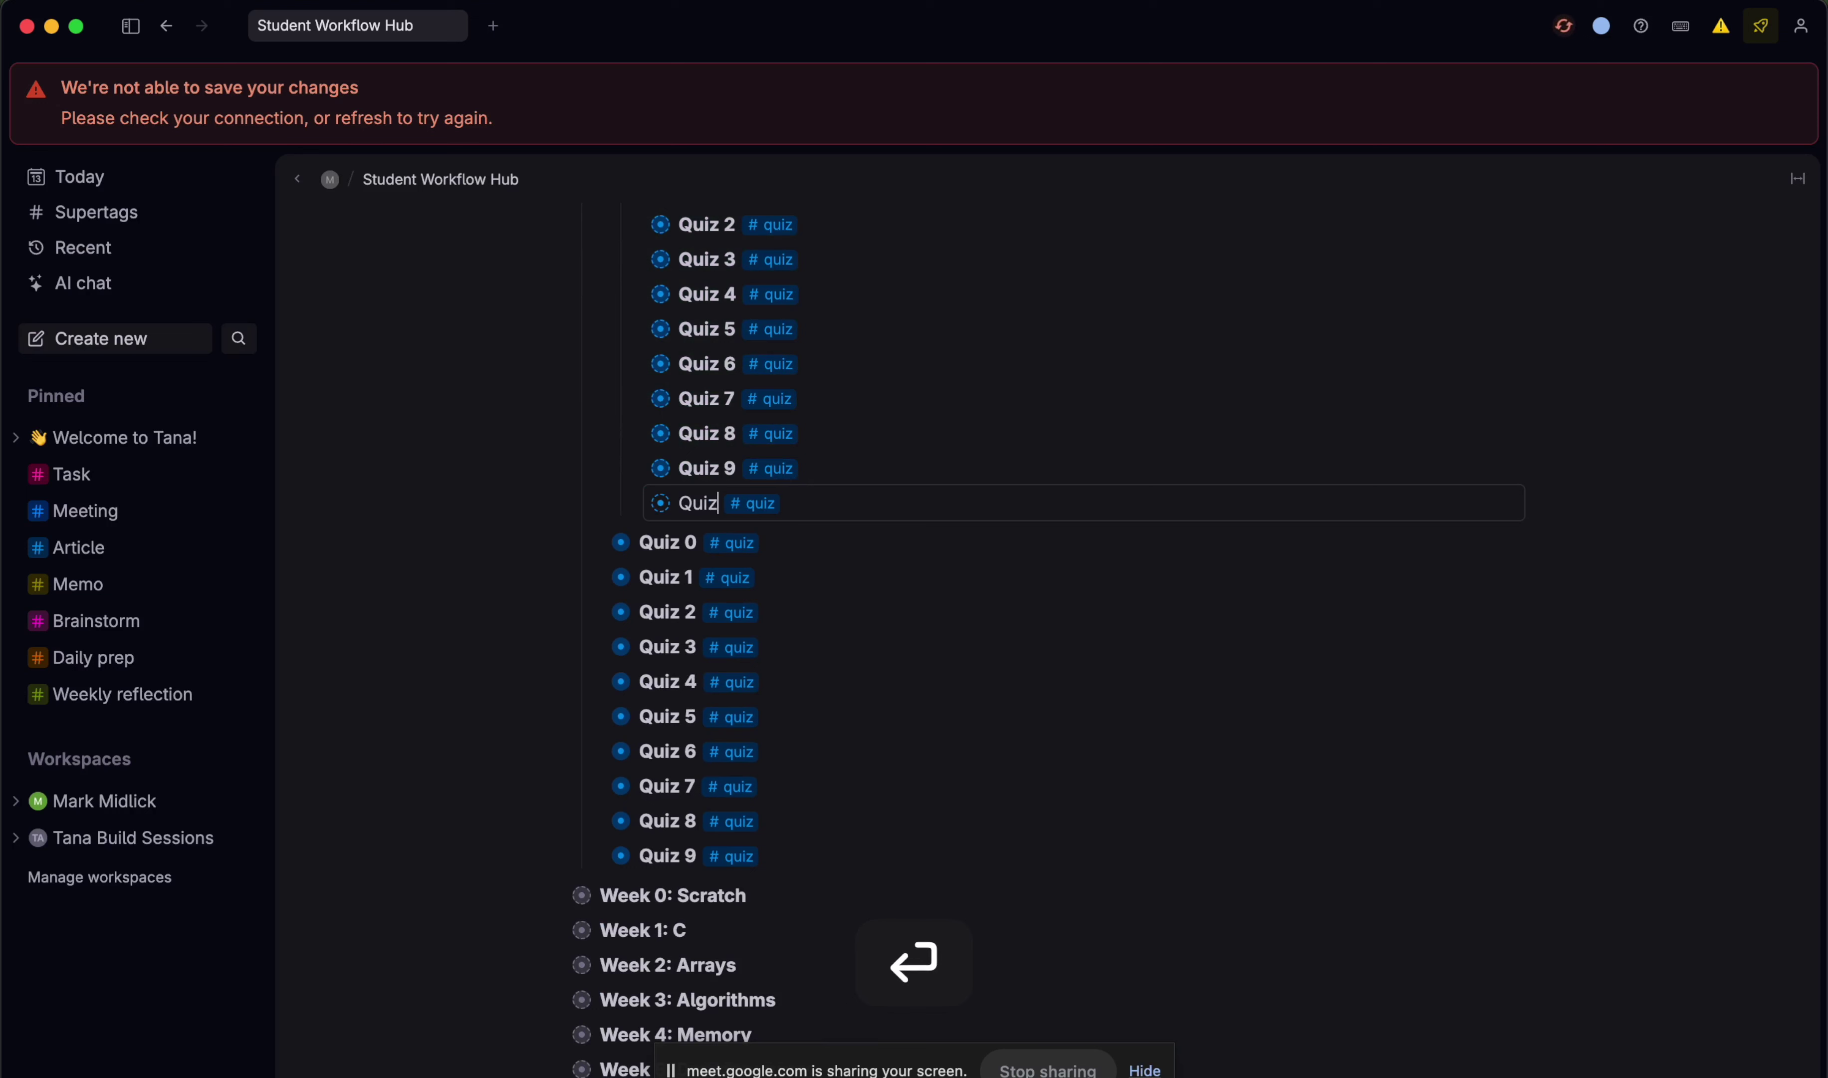
text(10)
key(Escape)
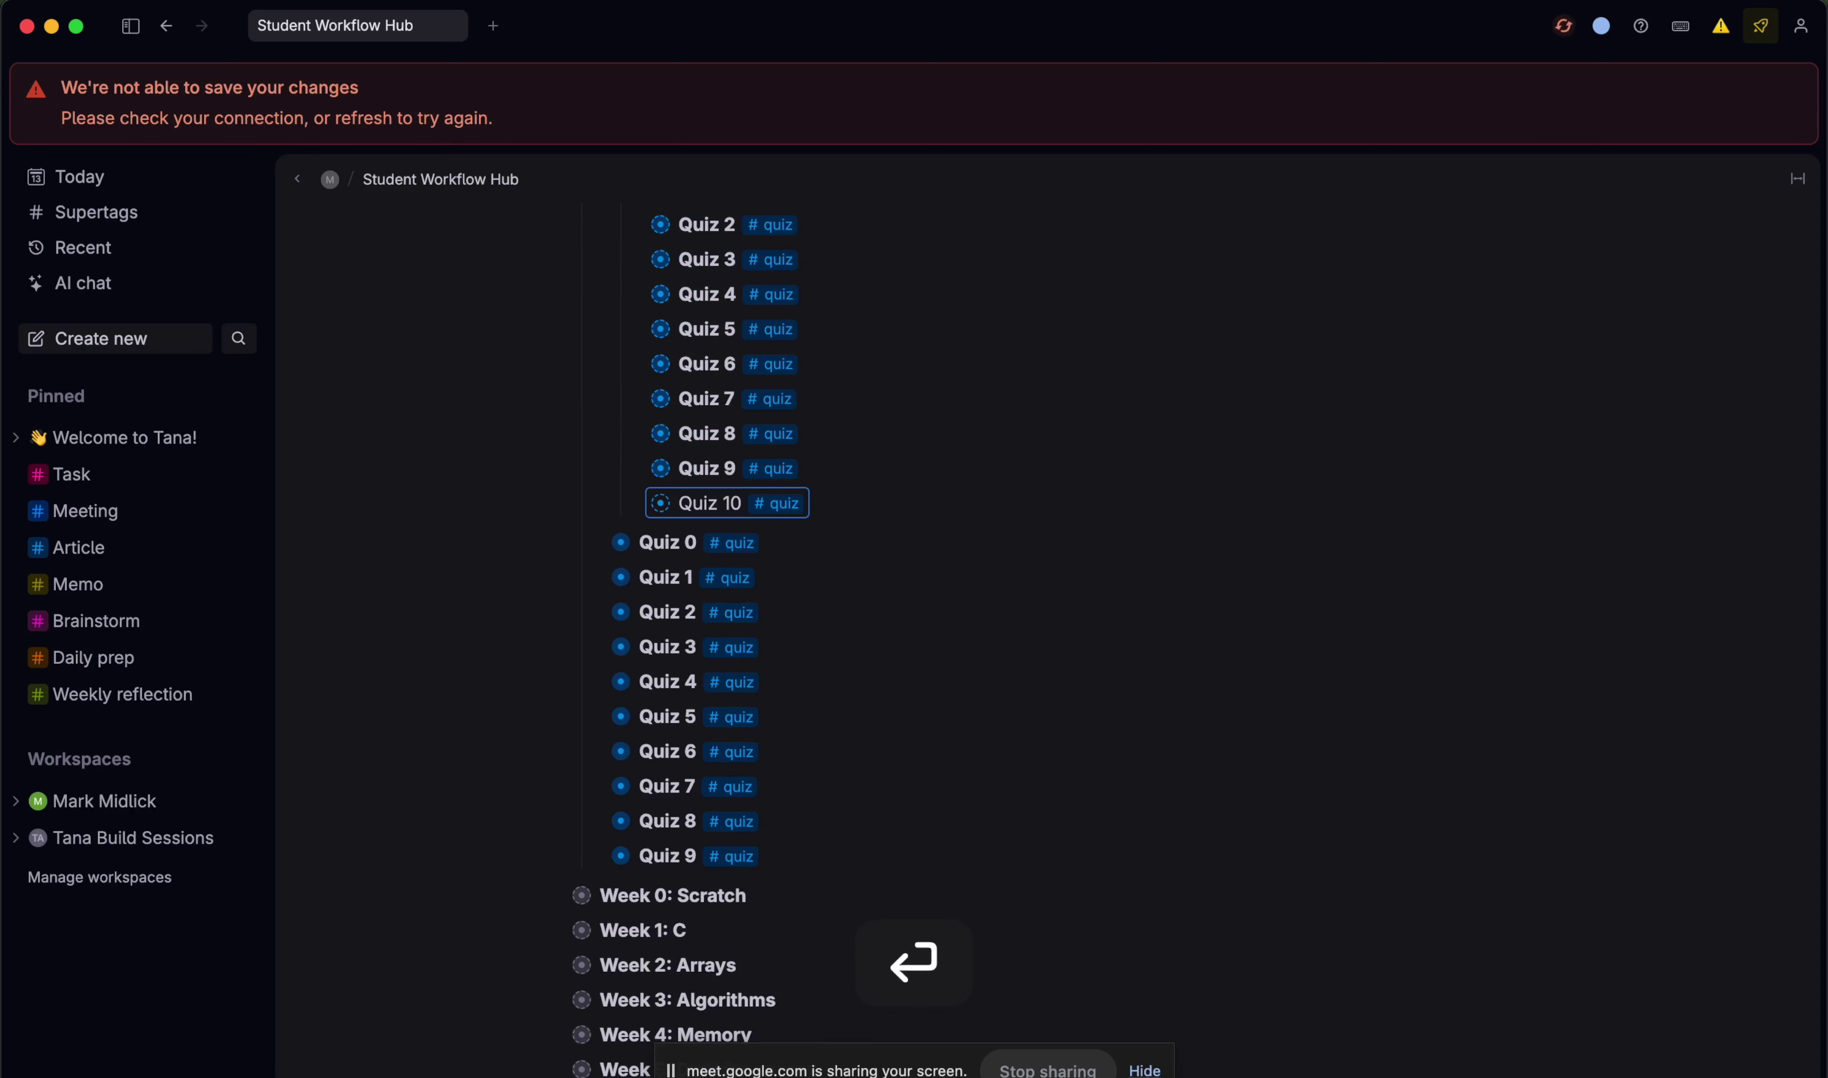
key(Return)
text(Quiz 11)
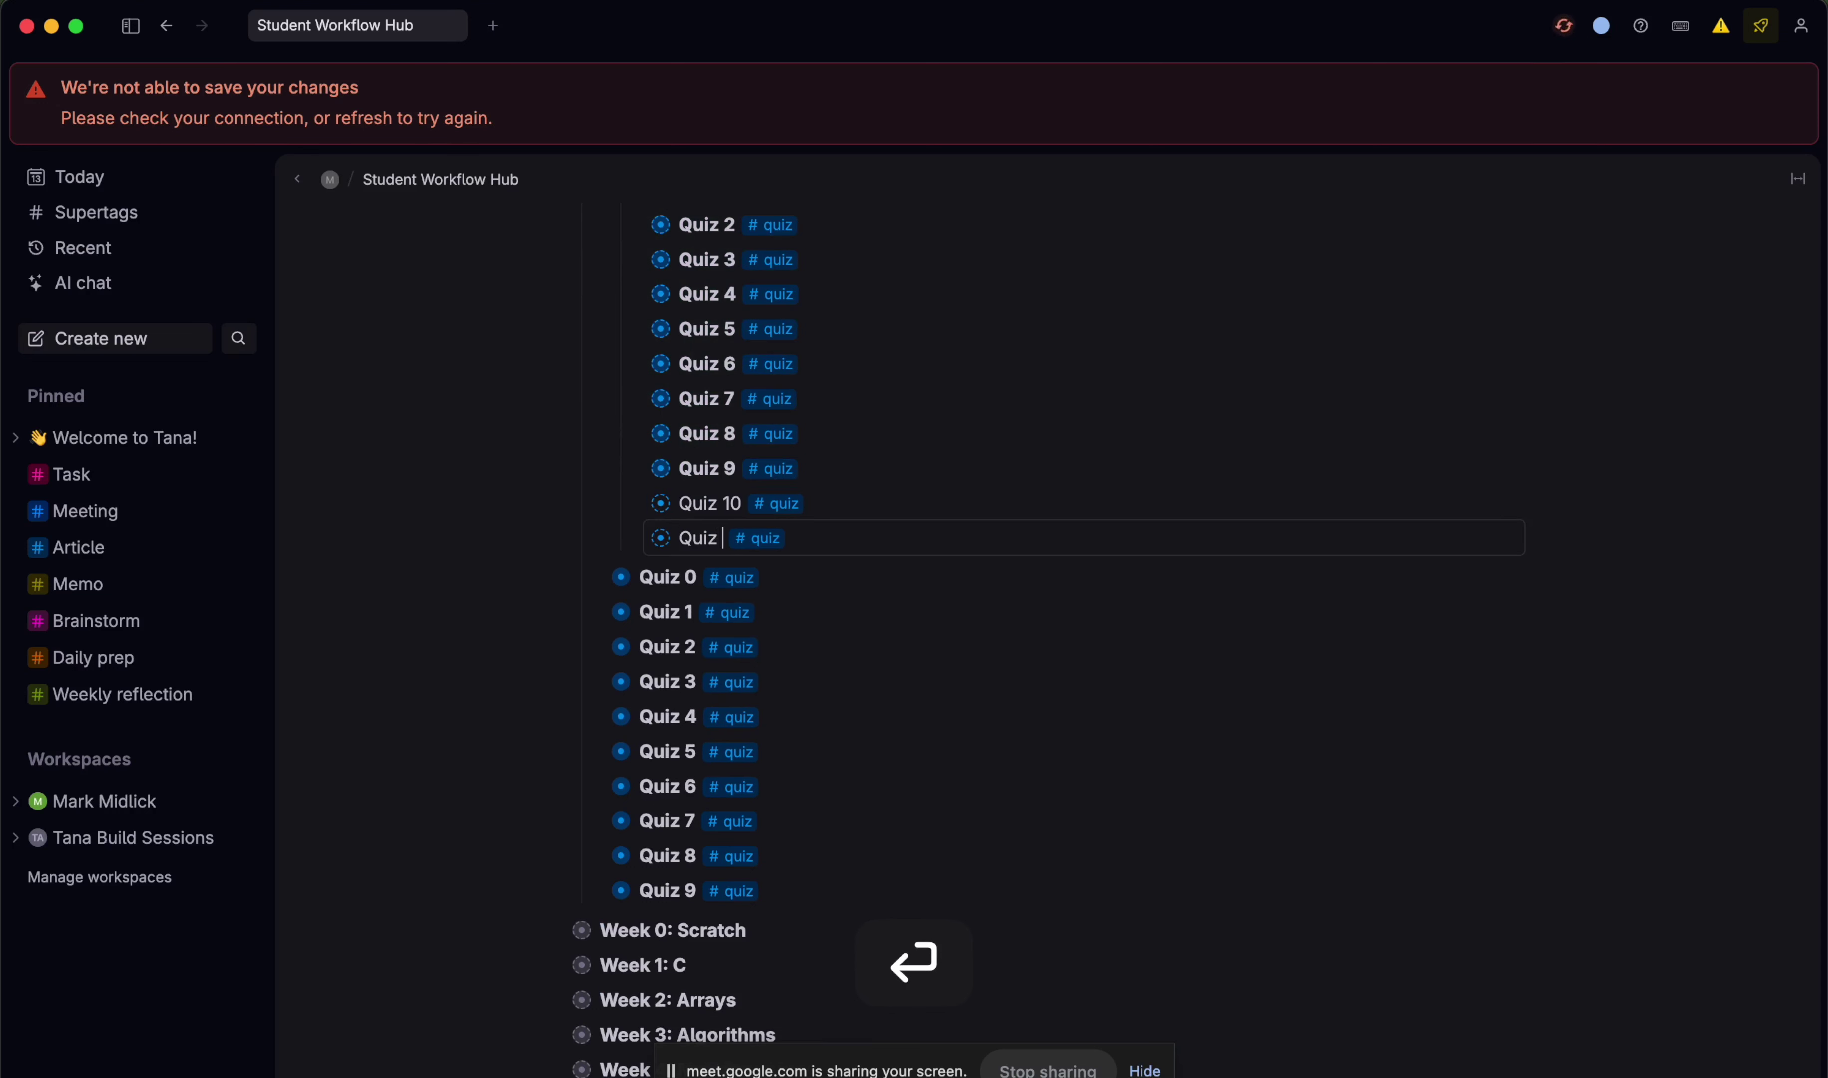
- Undo the addition of Quiz 10 and Quiz 11 in the search results
key(super+z)
key(super+z)
key(super+z)
key(super+z)
key(super+z)
key(super+z)
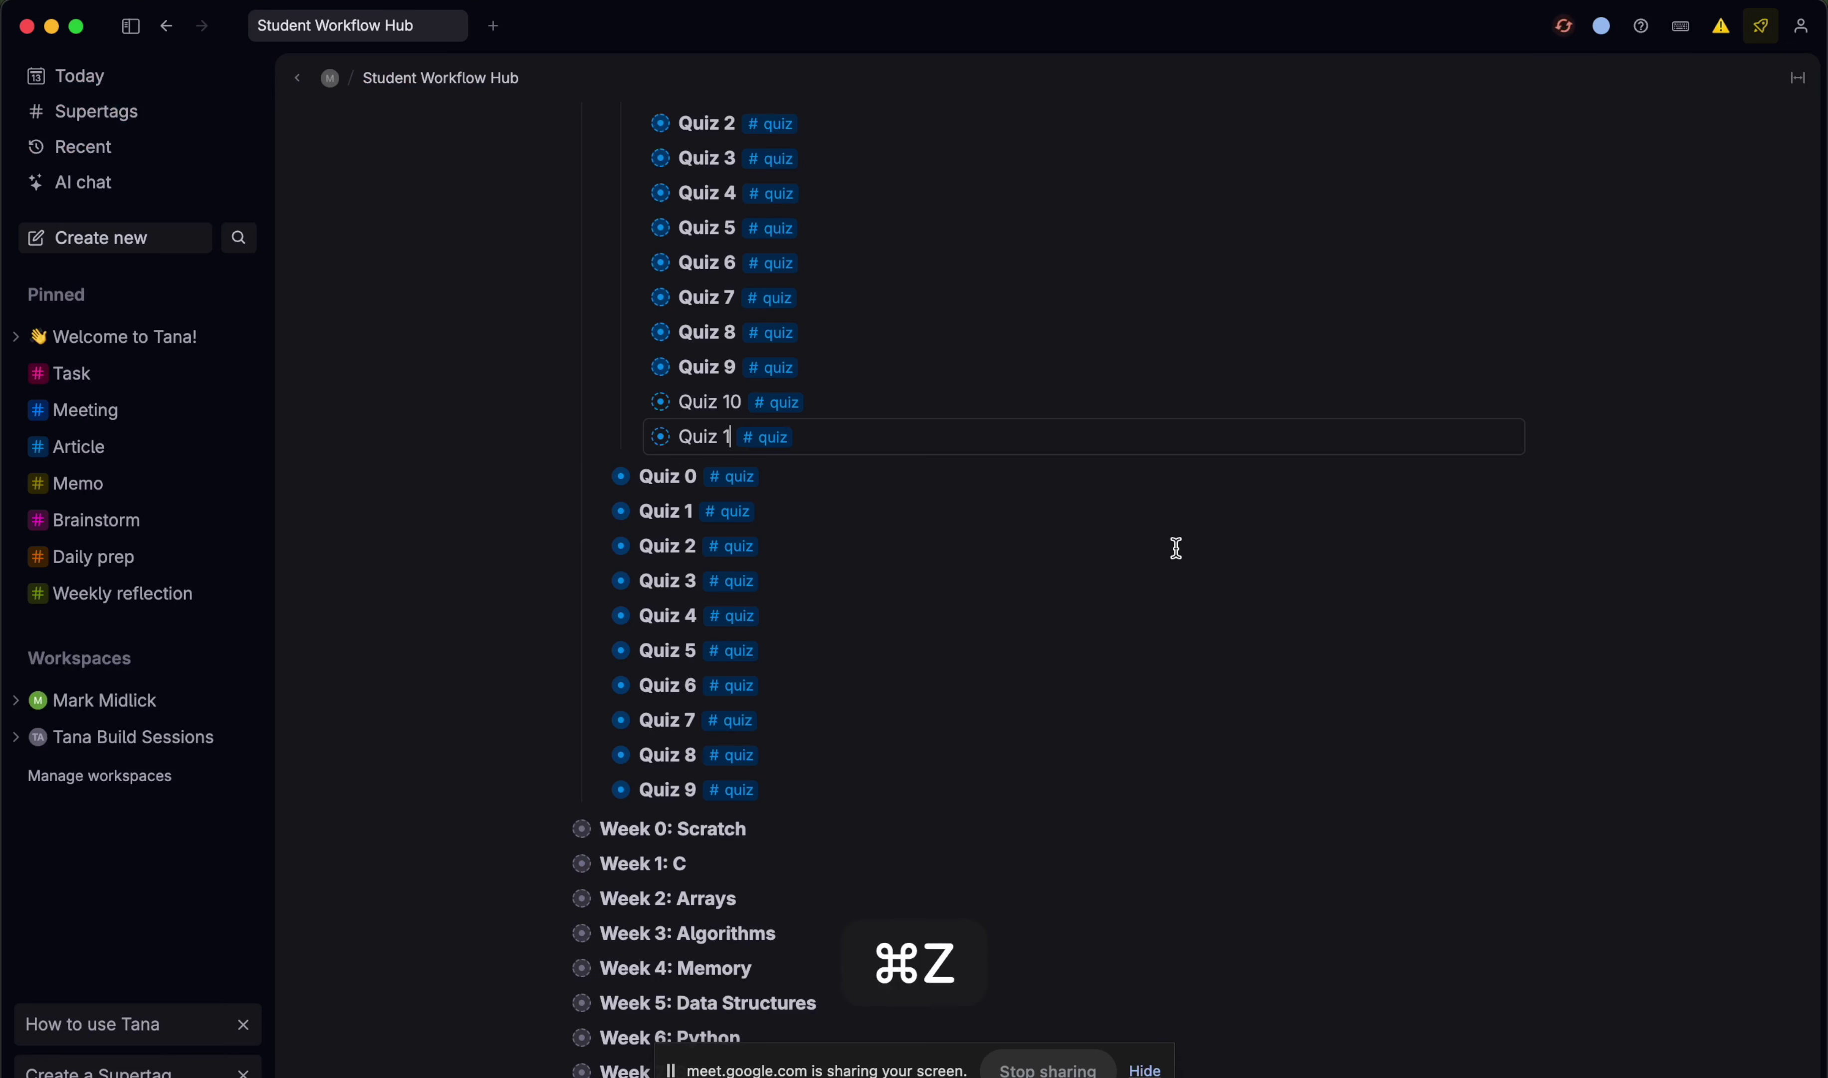
key(super+z)
key(super+z)
key(super+z)
key(super+z)
key(super+z)
key(super+z)
key(super+z)
key(super+z)
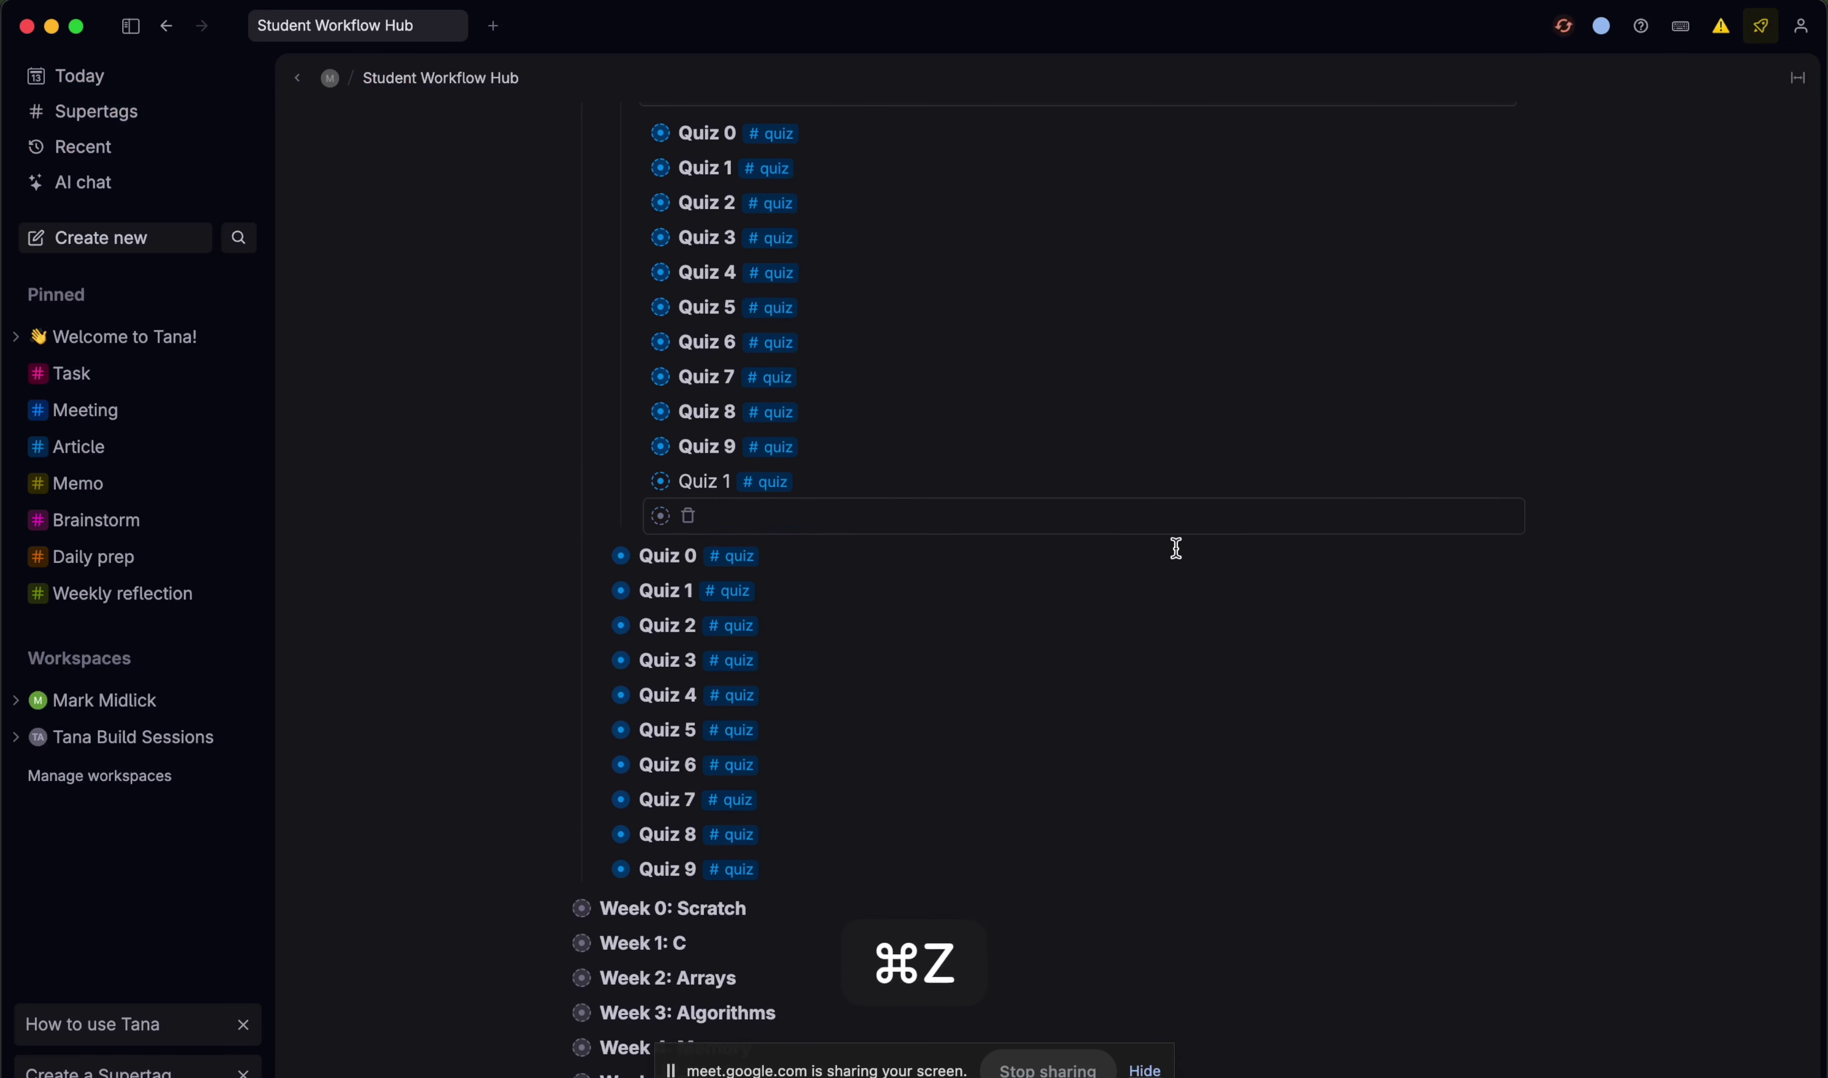
key(super+z)
key(super+z)
key(super+z)
key(super+z)
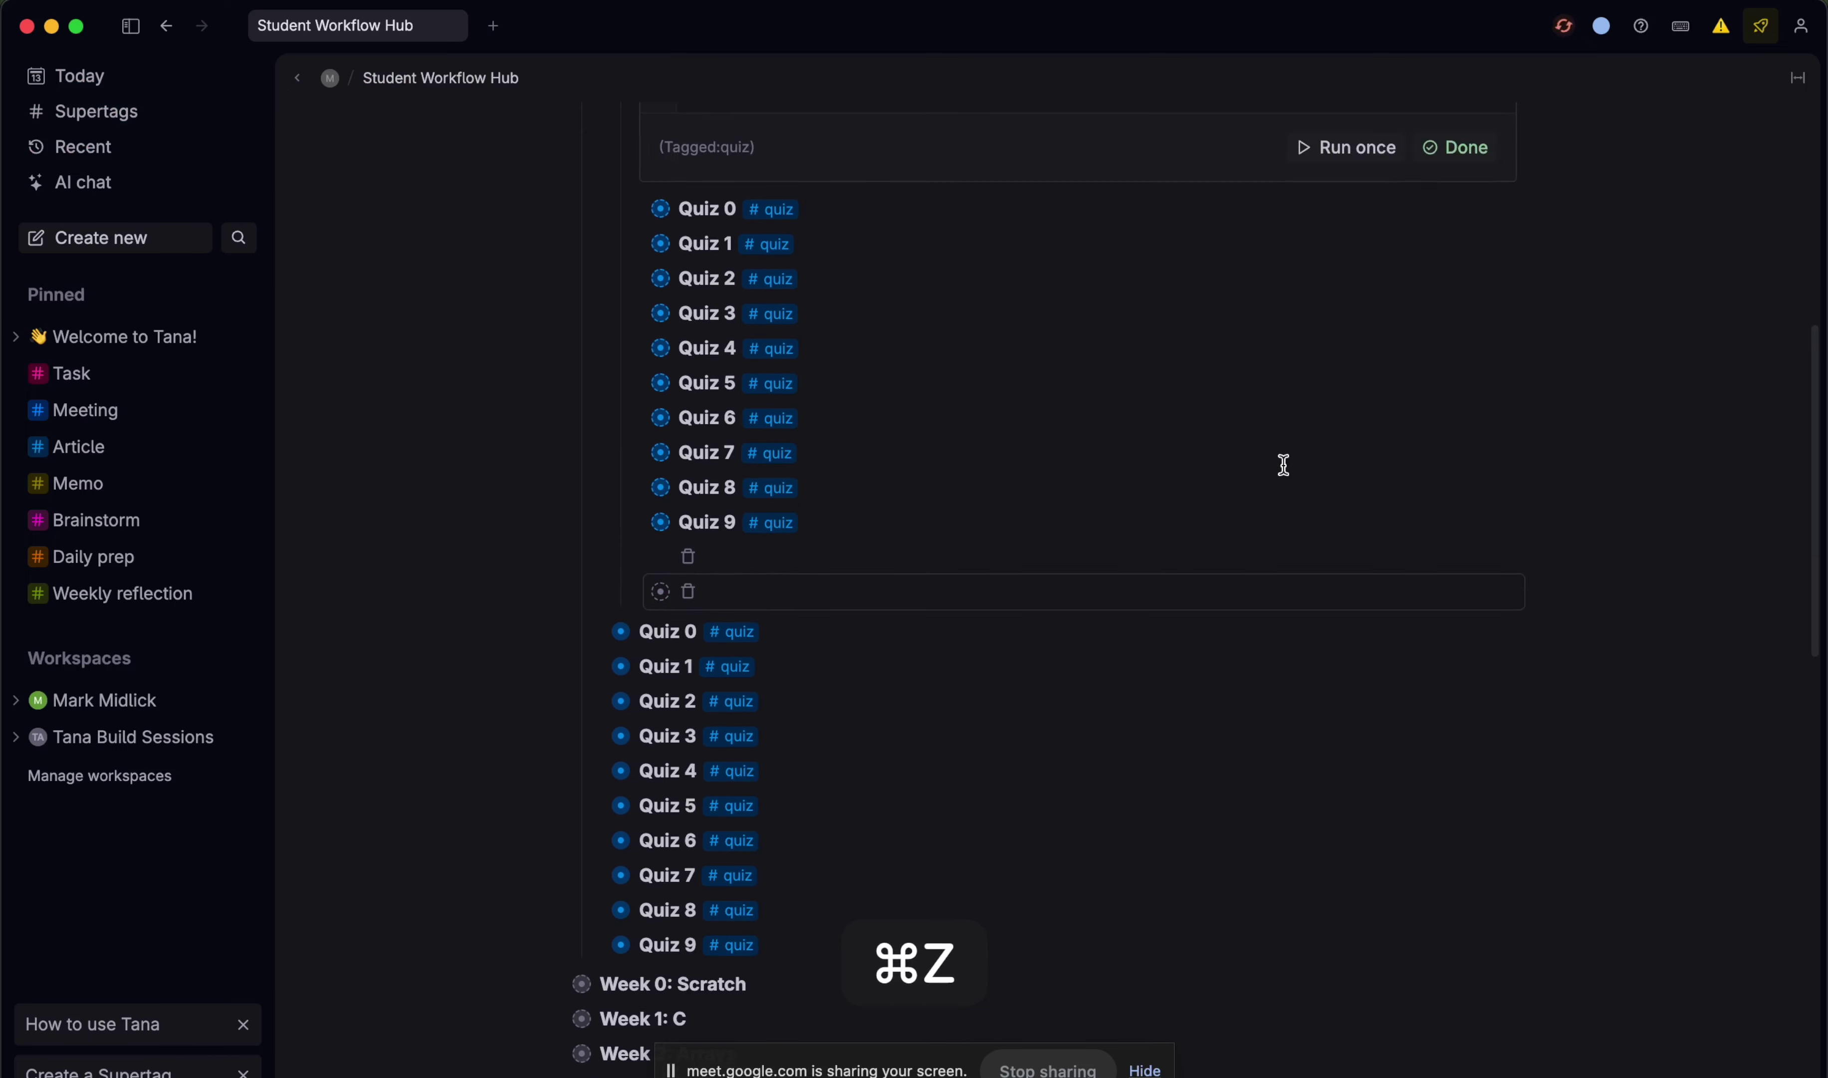
- Run the quiz query once again and finish editing it in the query builder
click(1346, 249)
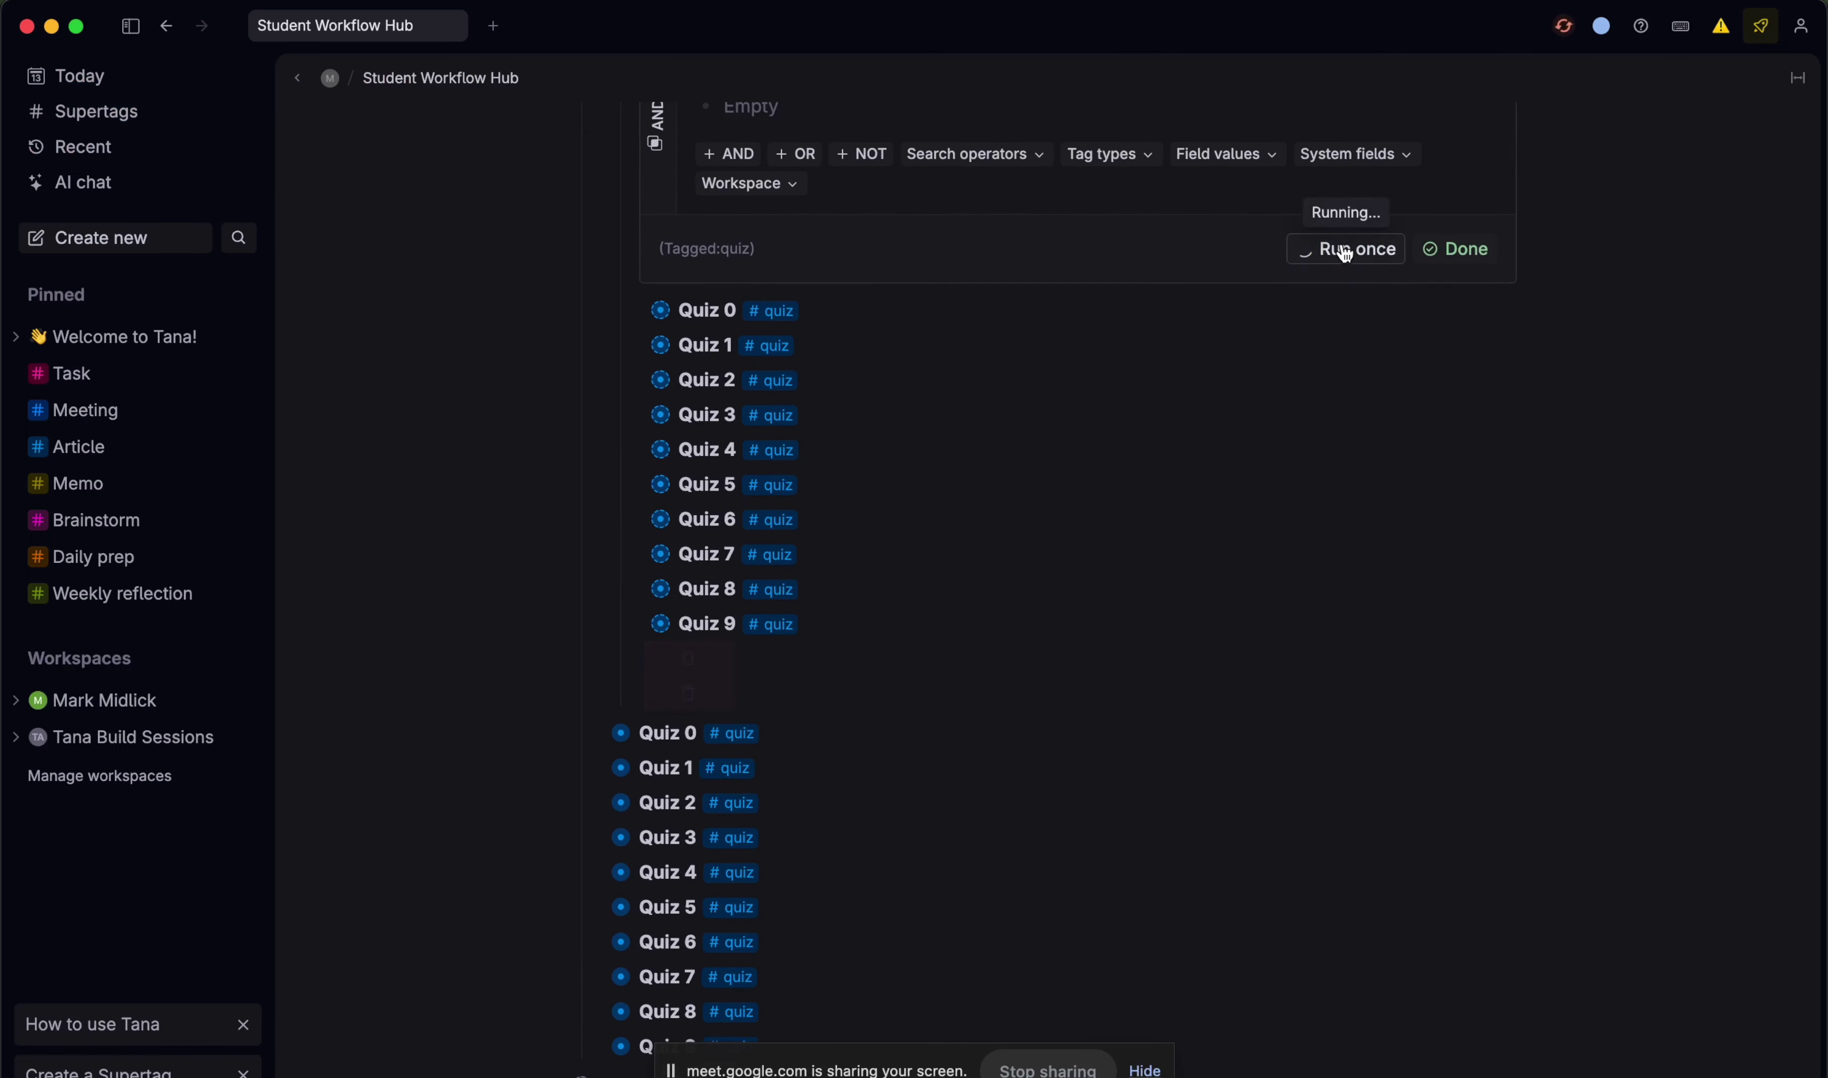
scroll(1024, 620, up, 2)
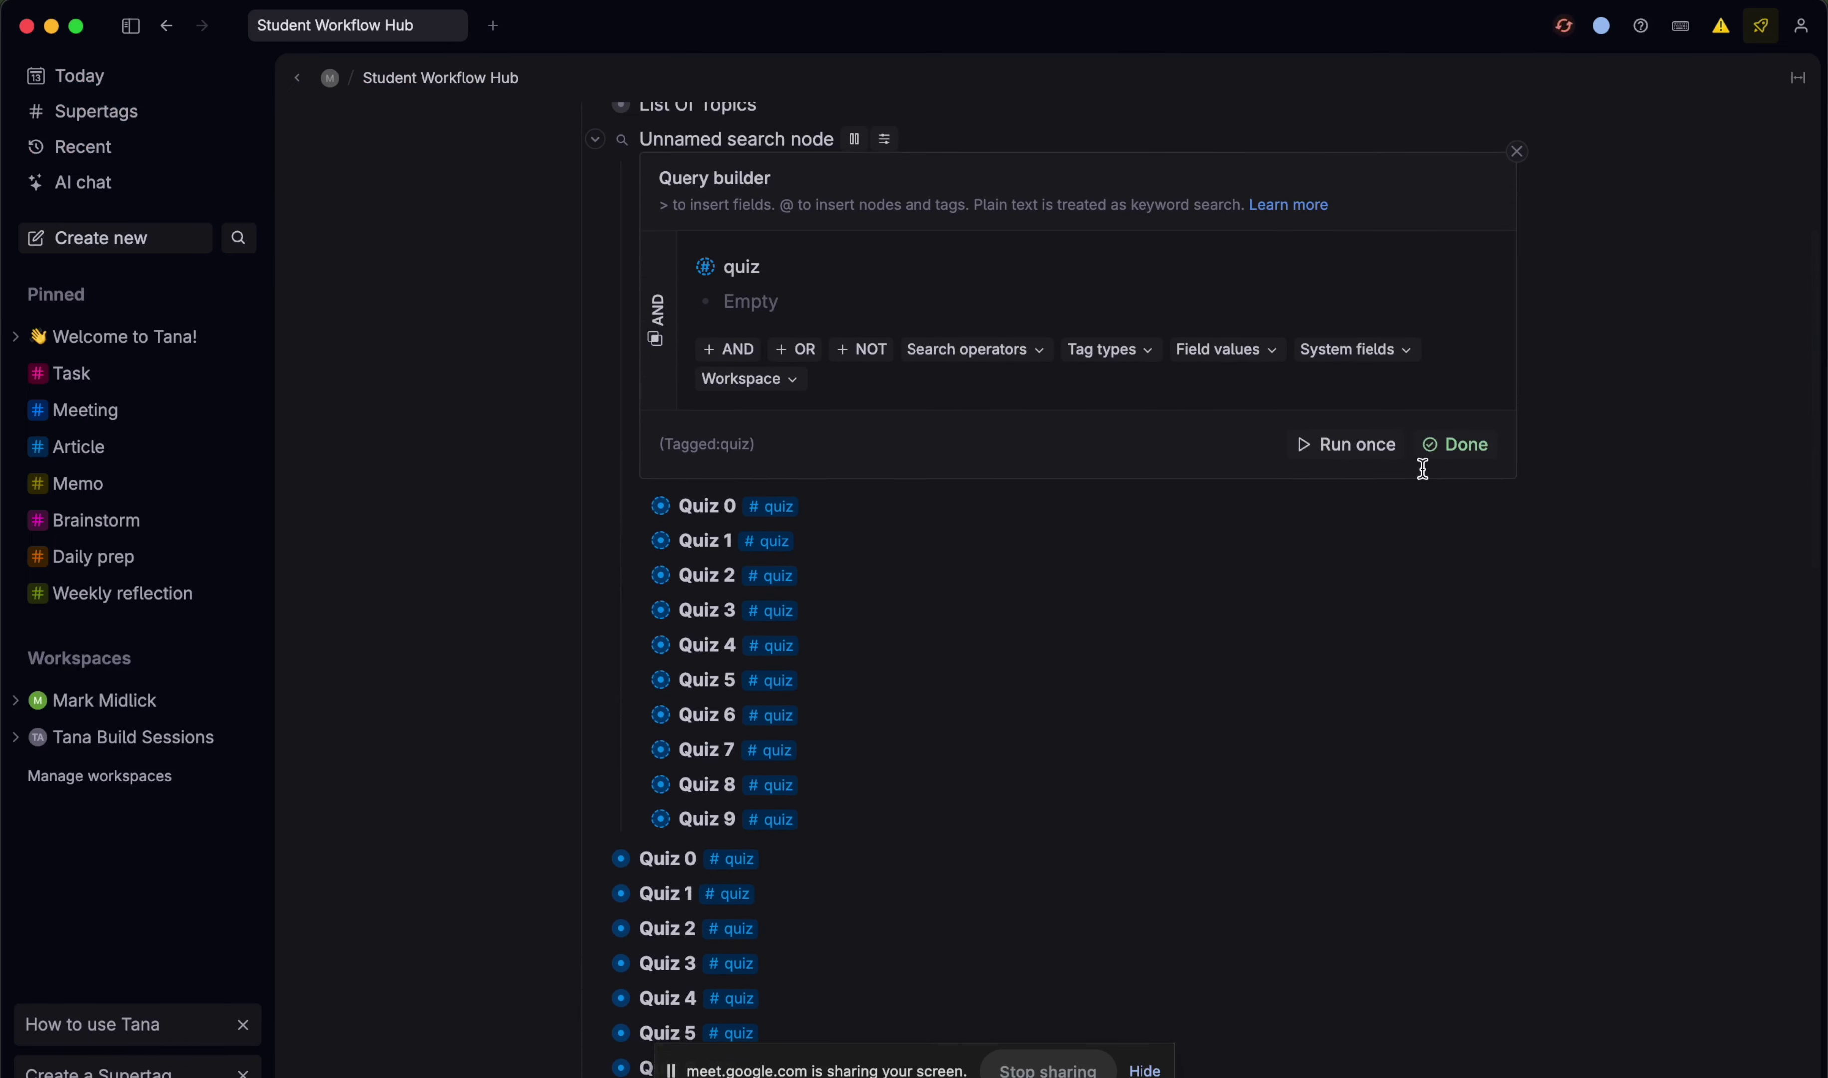
click(1442, 447)
- Show the quiz results of the unnamed search node as a table
scroll(995, 620, up, 5)
click(885, 499)
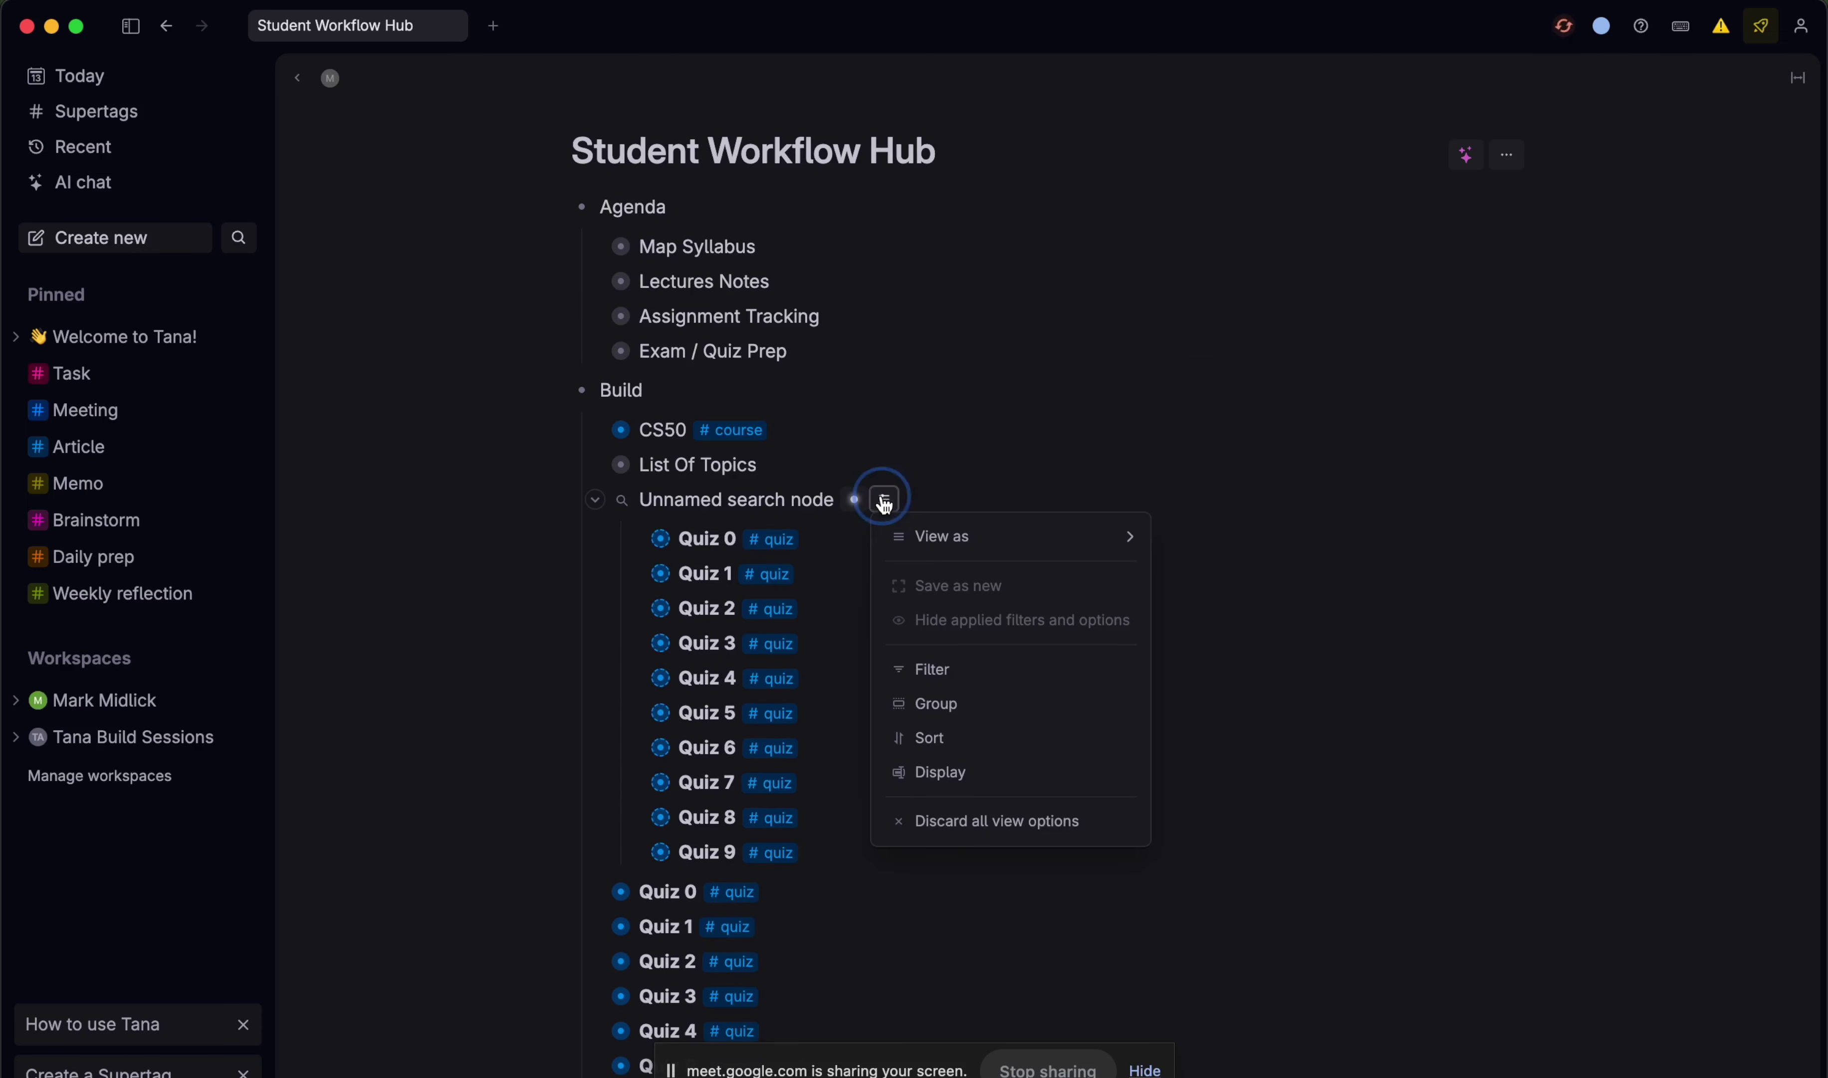
mouse_move(1014, 534)
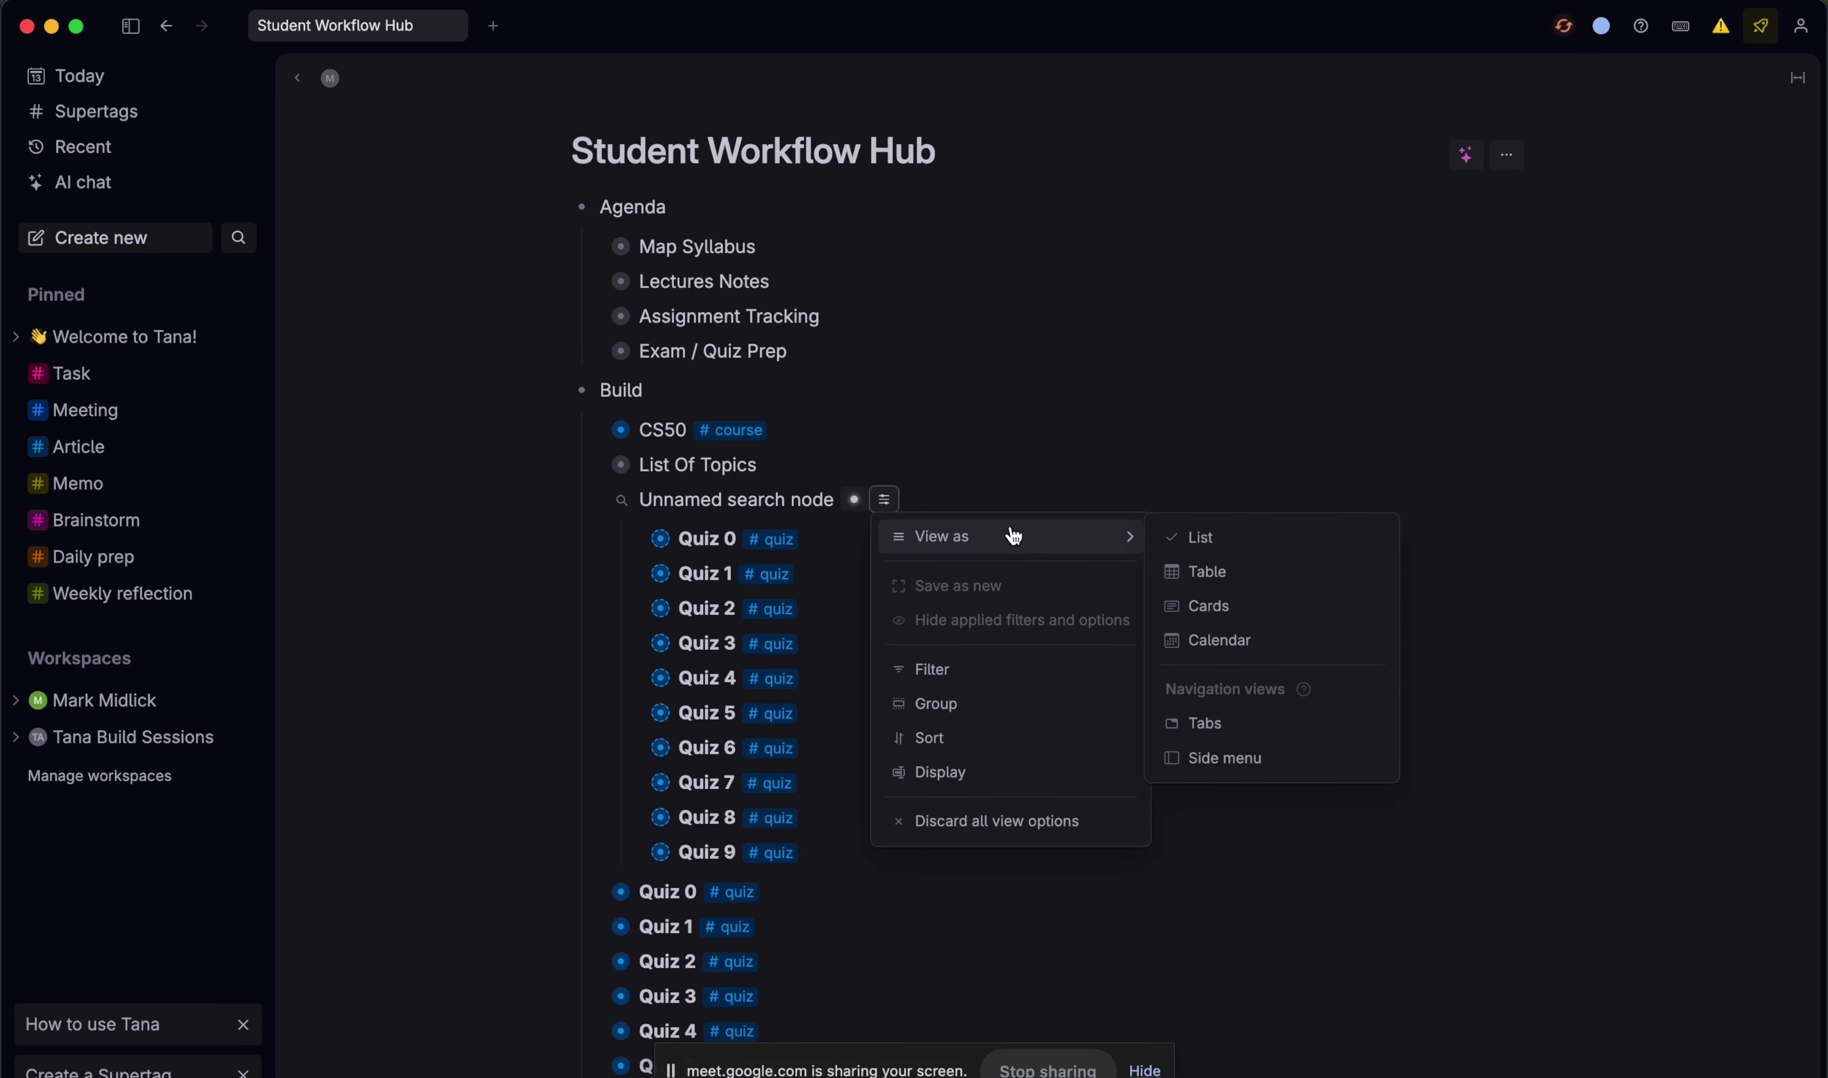
click(1208, 570)
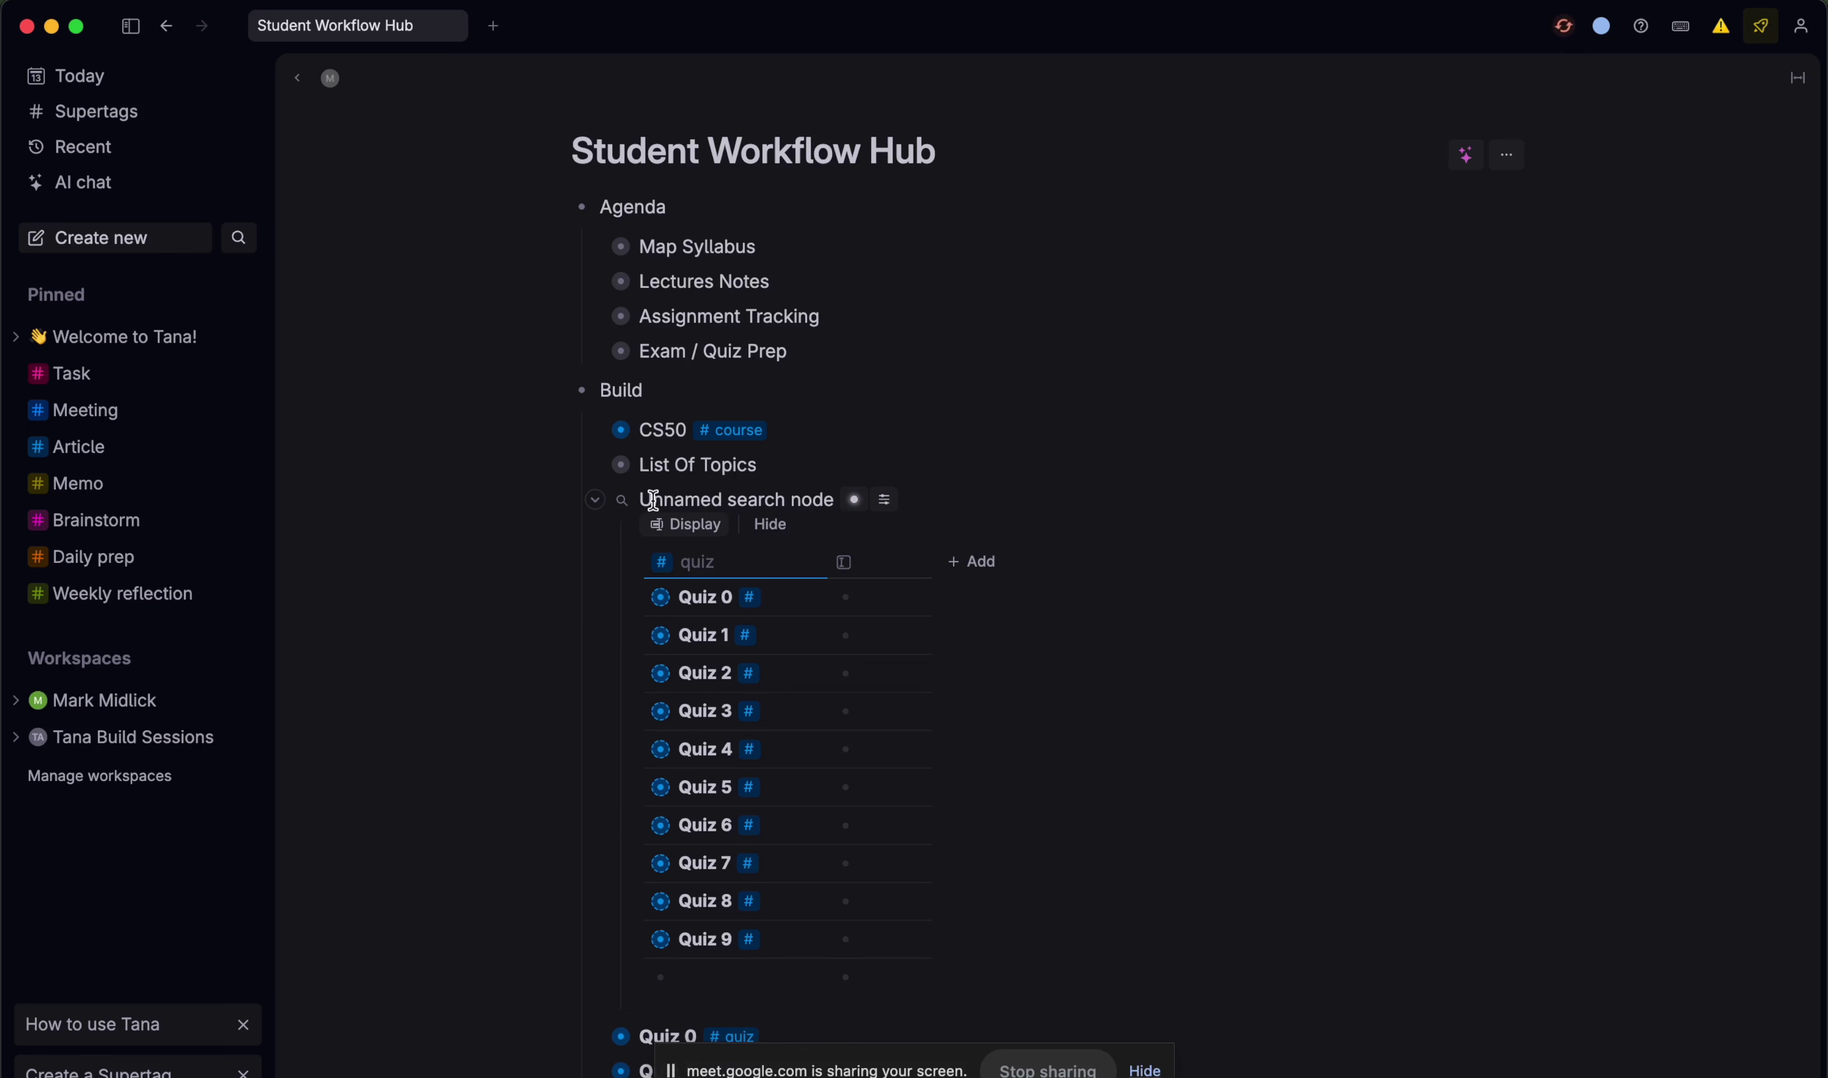
- Check the release and deadline details under Quiz 0 in the table, then collapse the search node
click(633, 596)
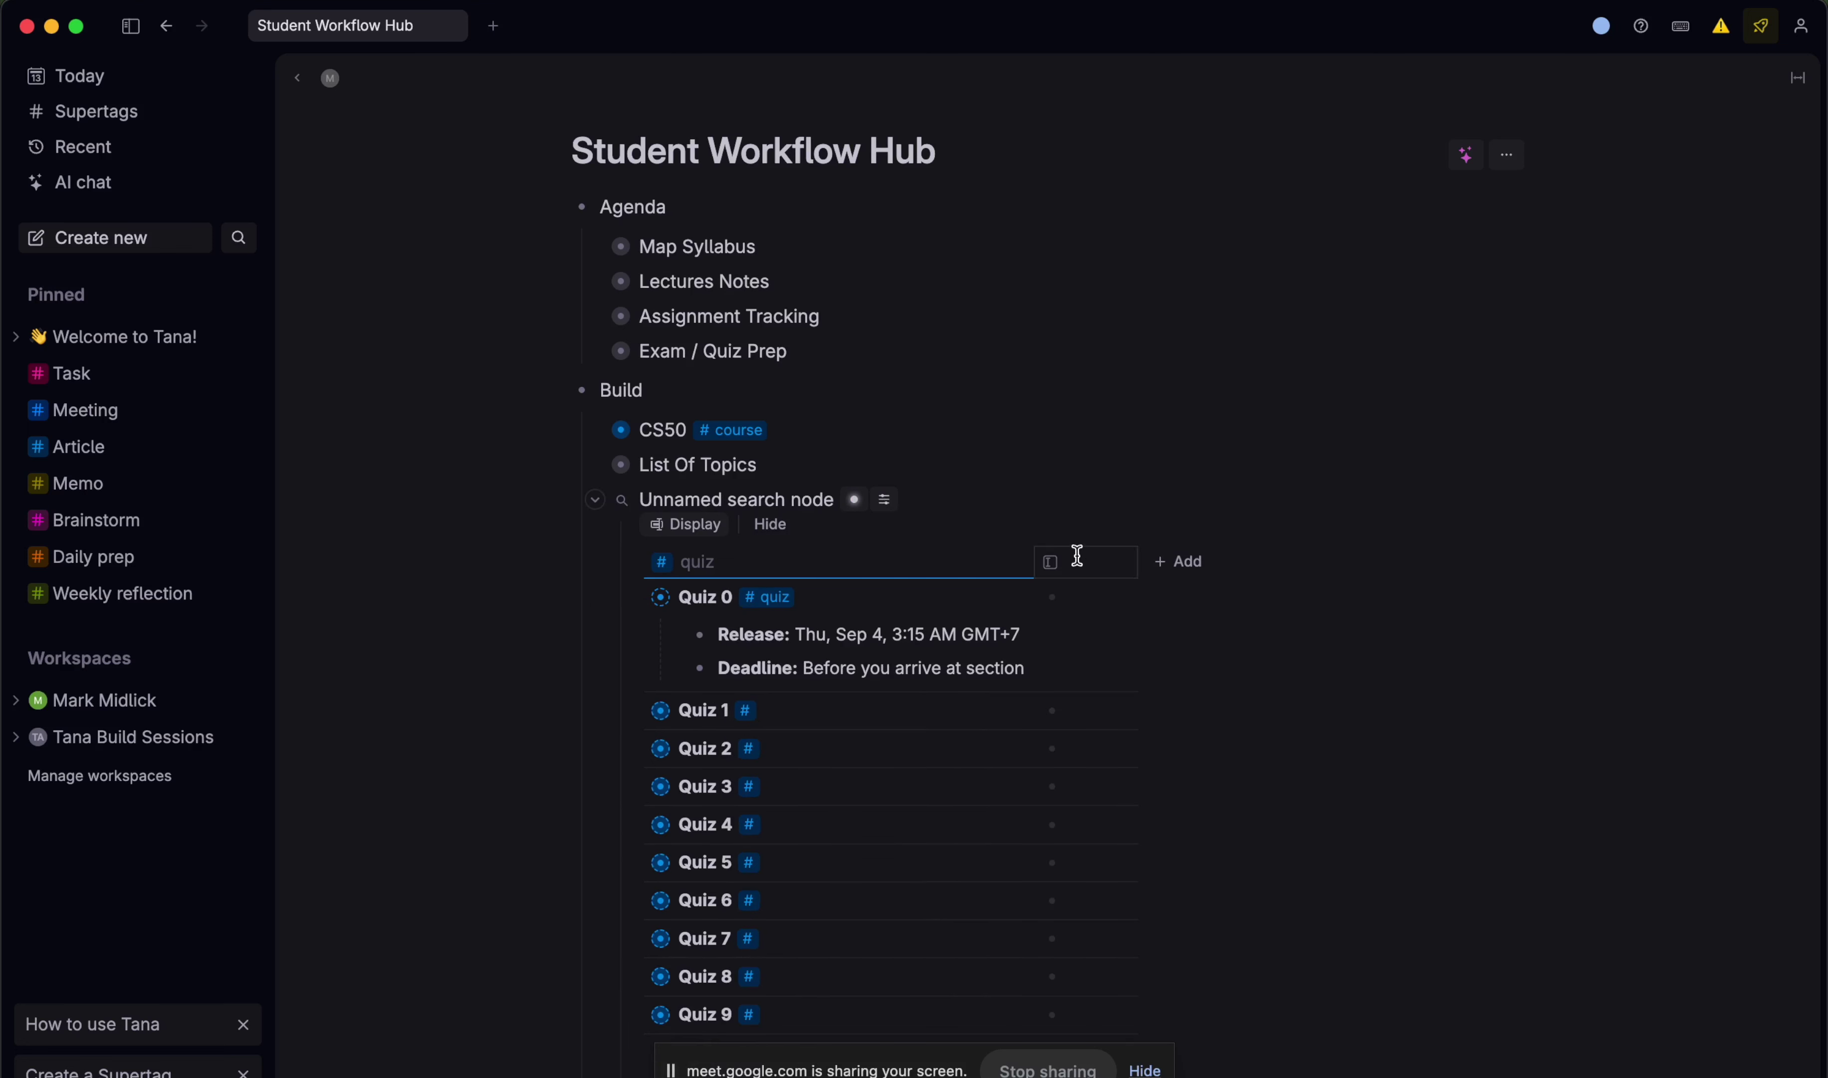
click(637, 597)
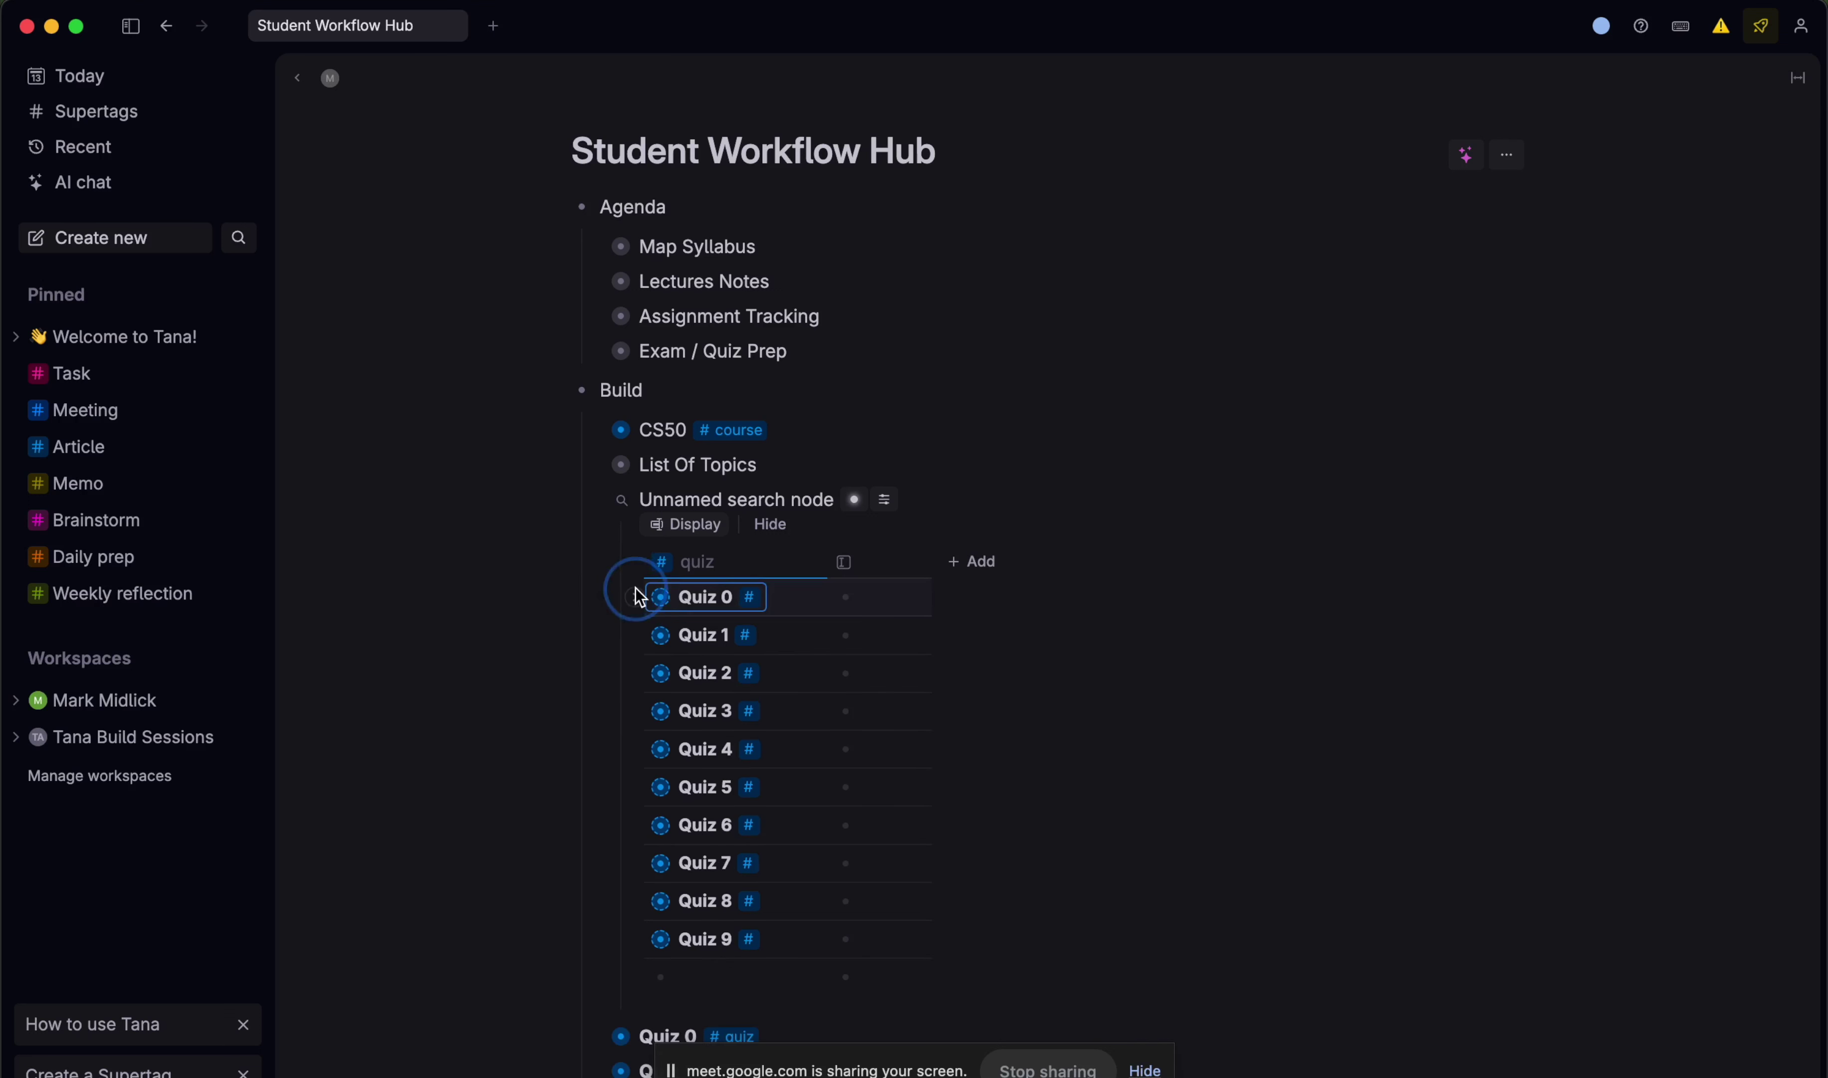
click(596, 503)
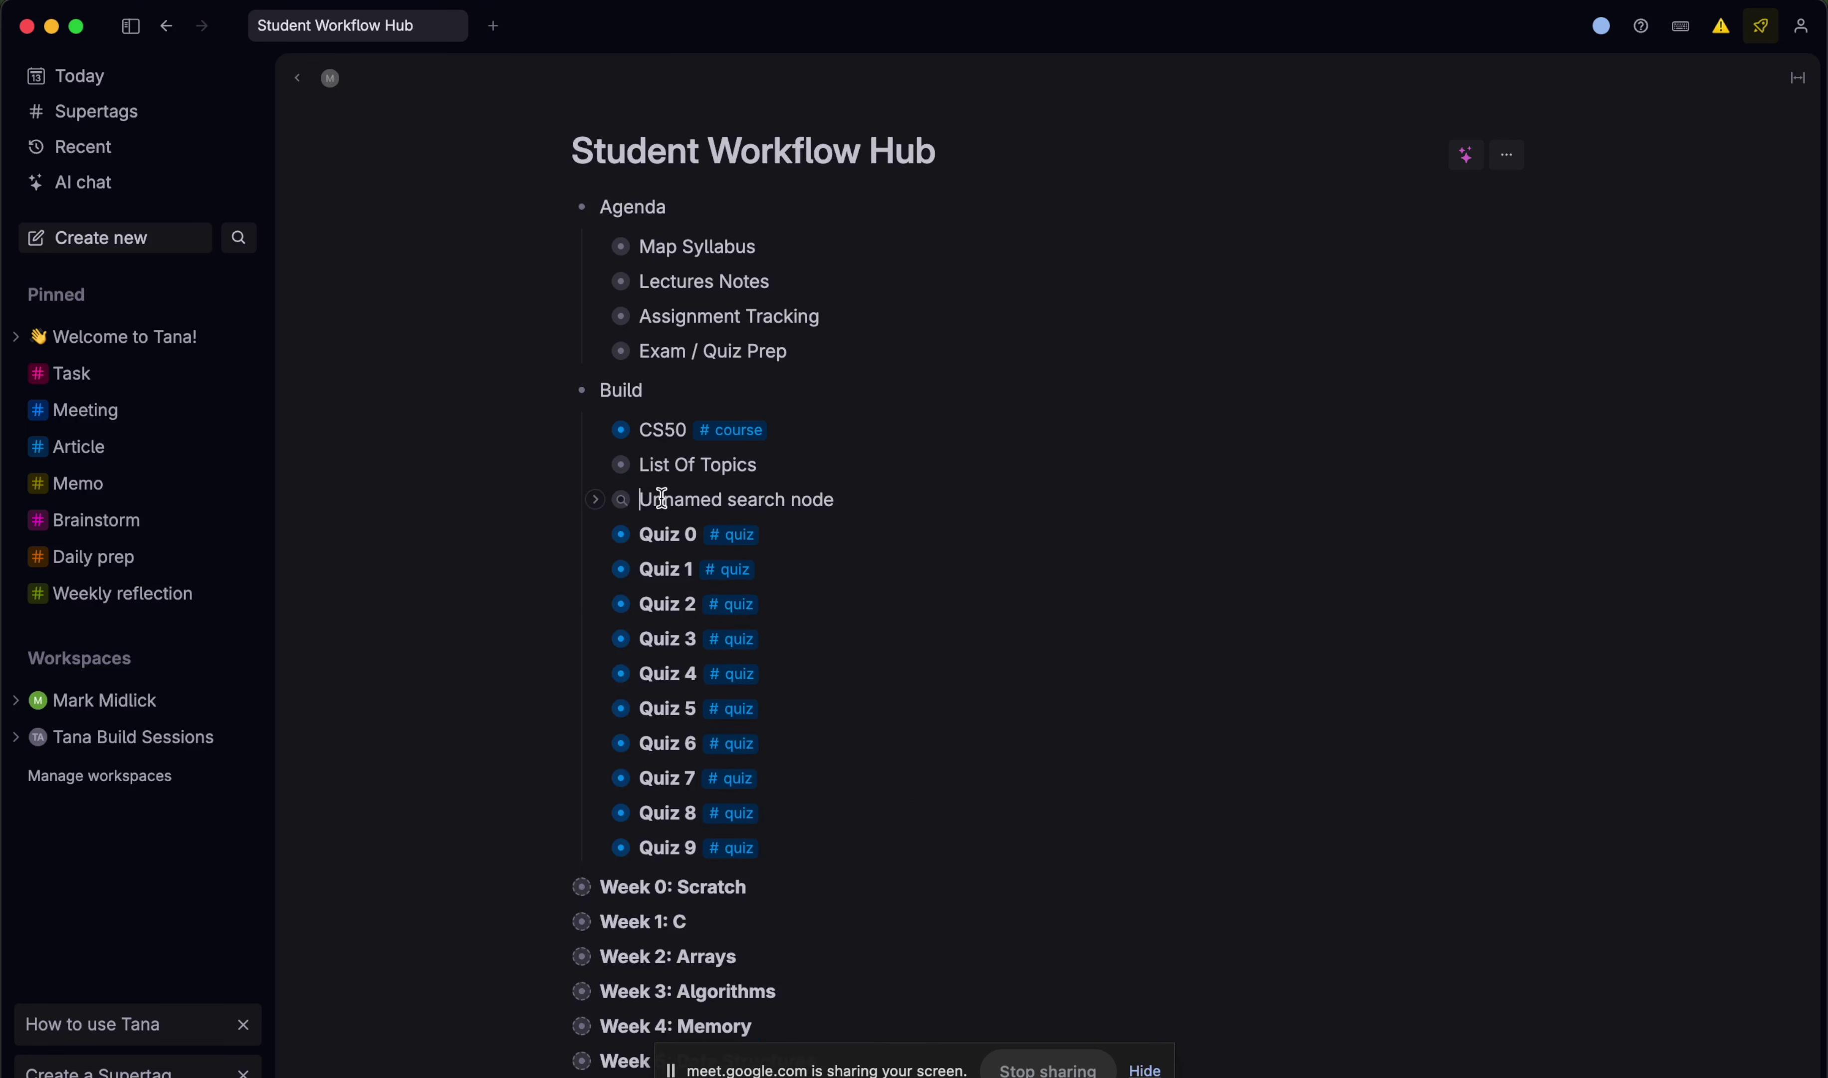
- Copy the nodes Quiz 0 through Quiz 9 below the search node
scroll(829, 563, down, 5)
scroll(828, 564, up, 5)
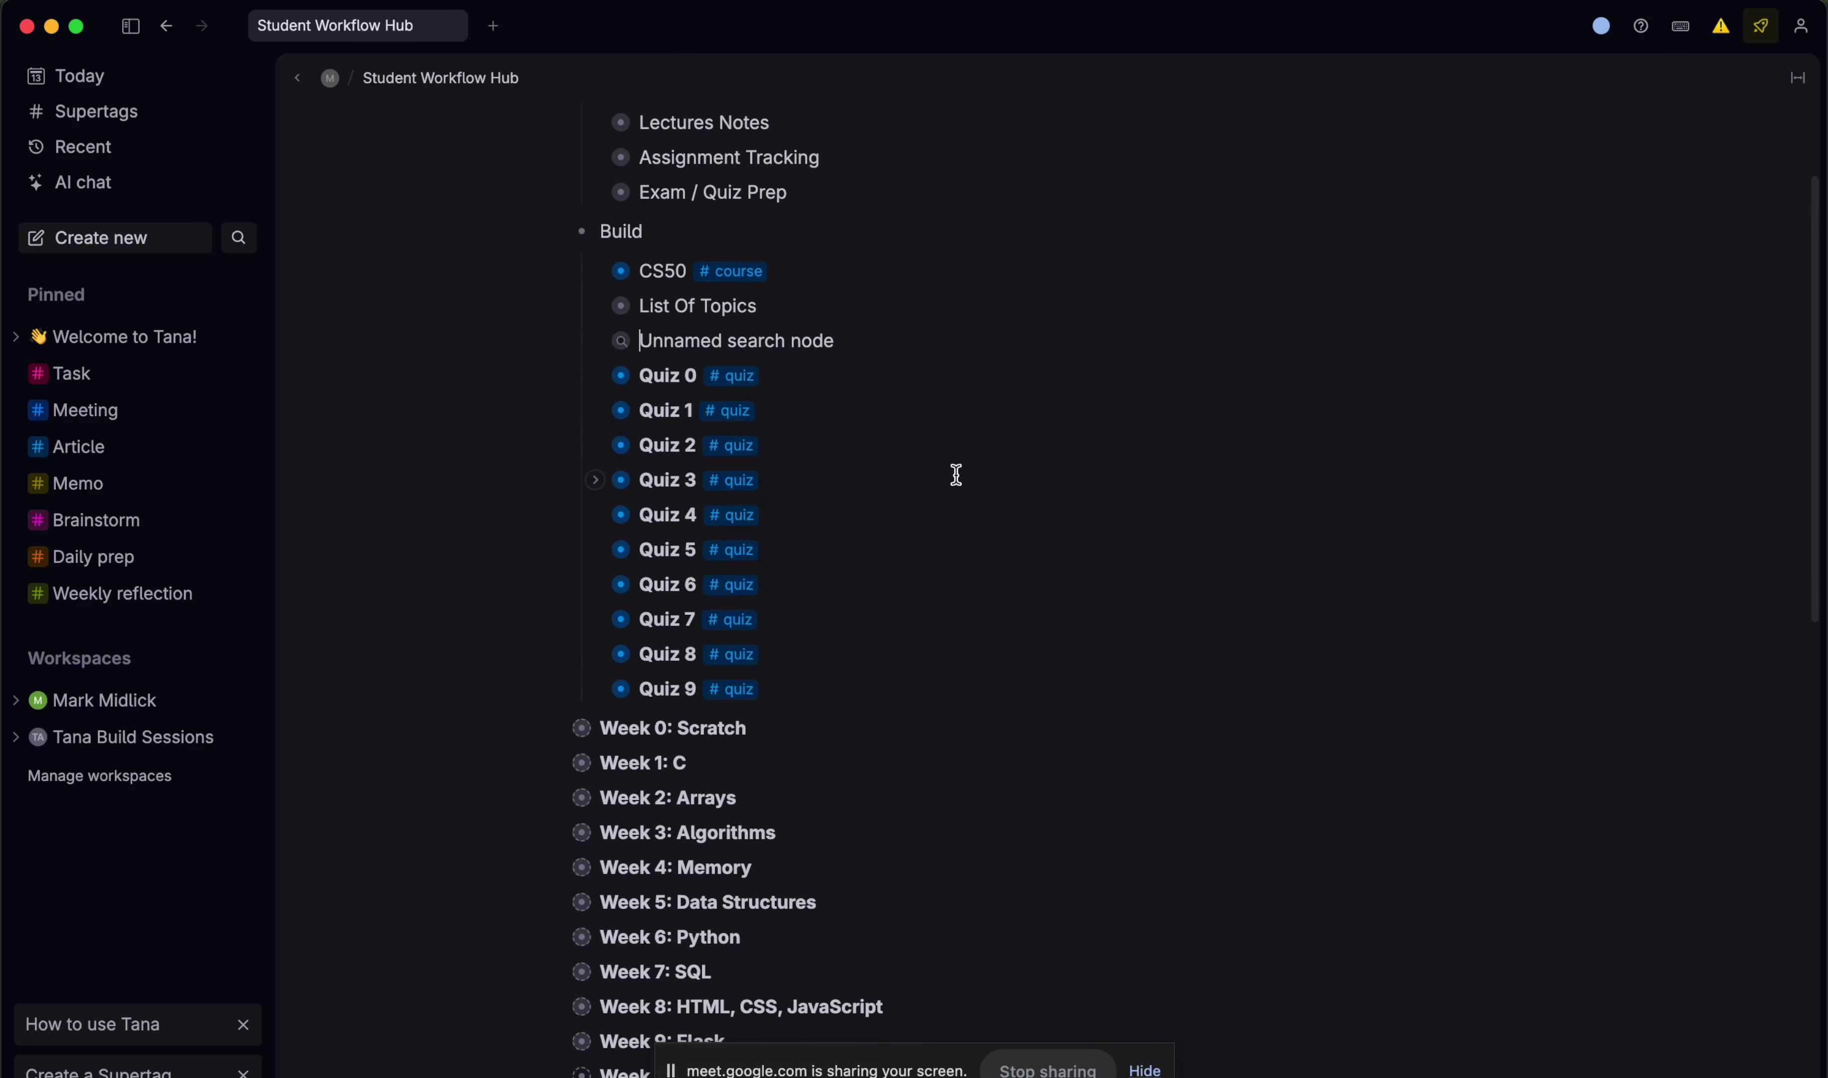
scroll(893, 408, down, 2)
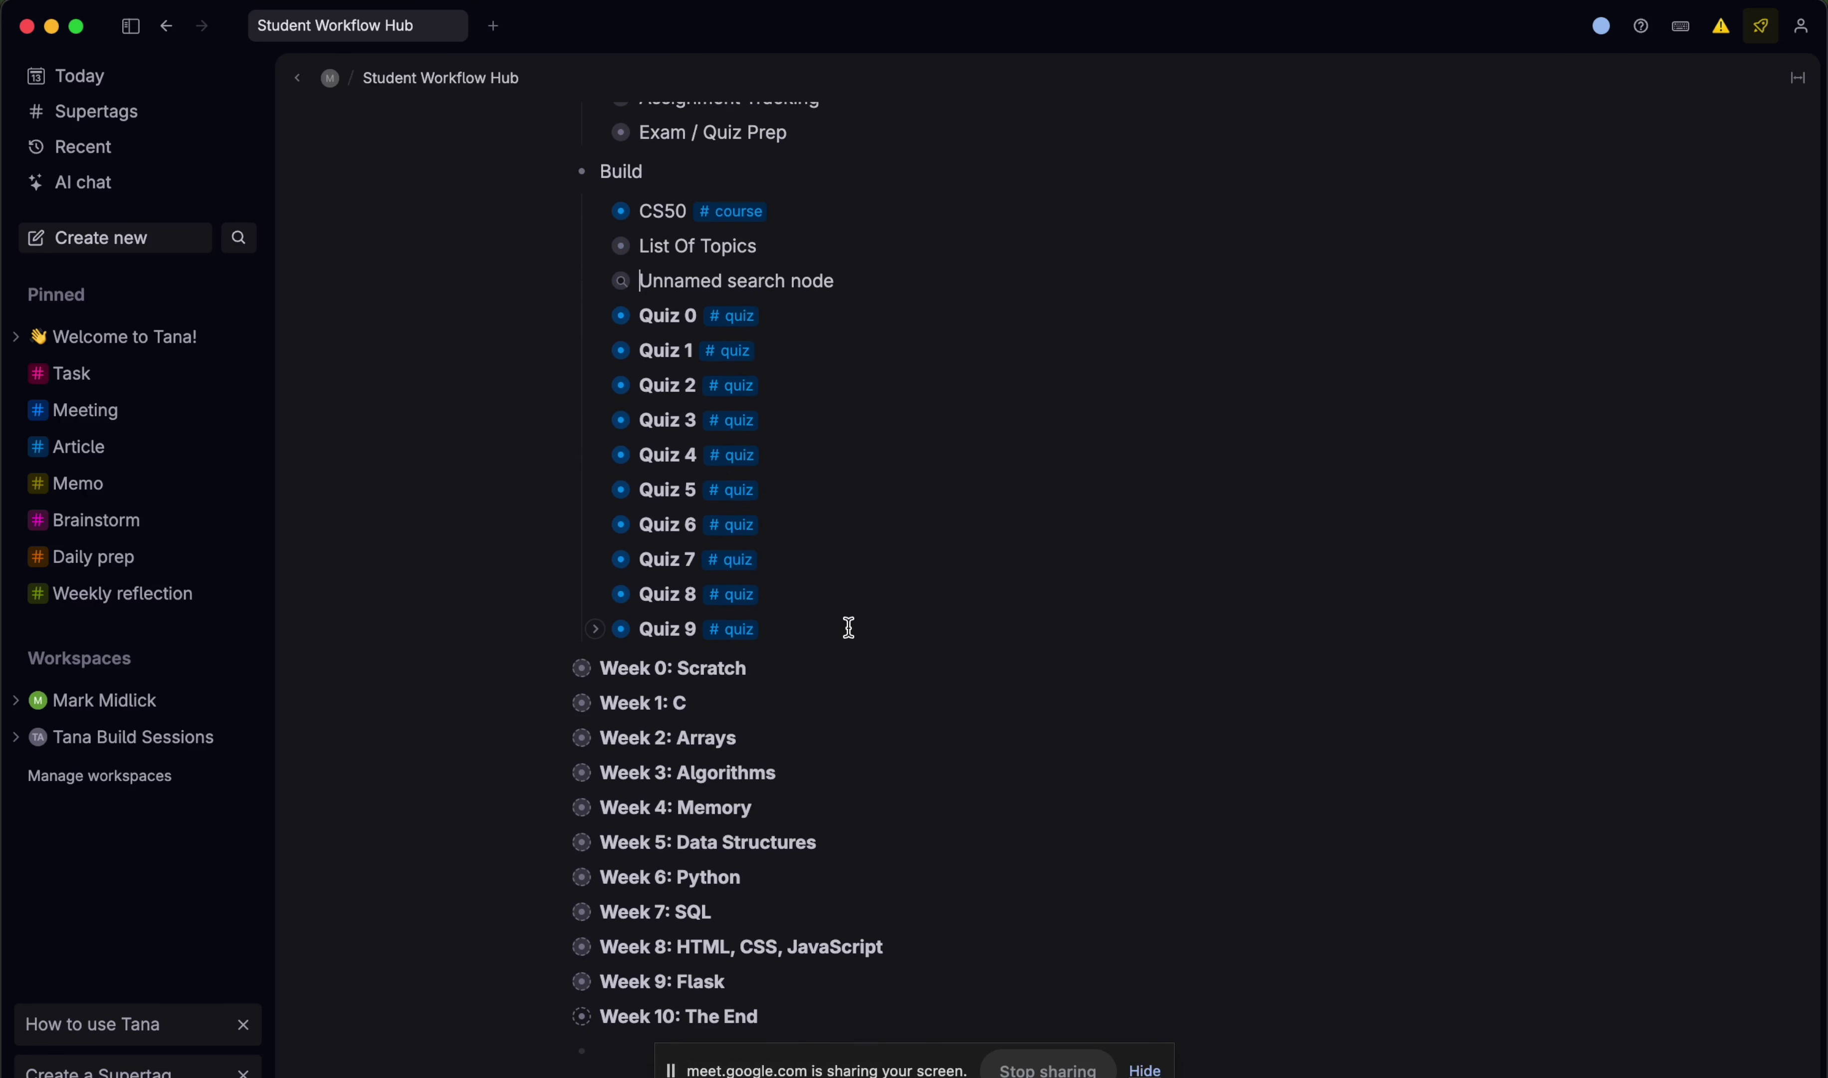
scroll(877, 626, up, 1)
scroll(877, 626, down, 1)
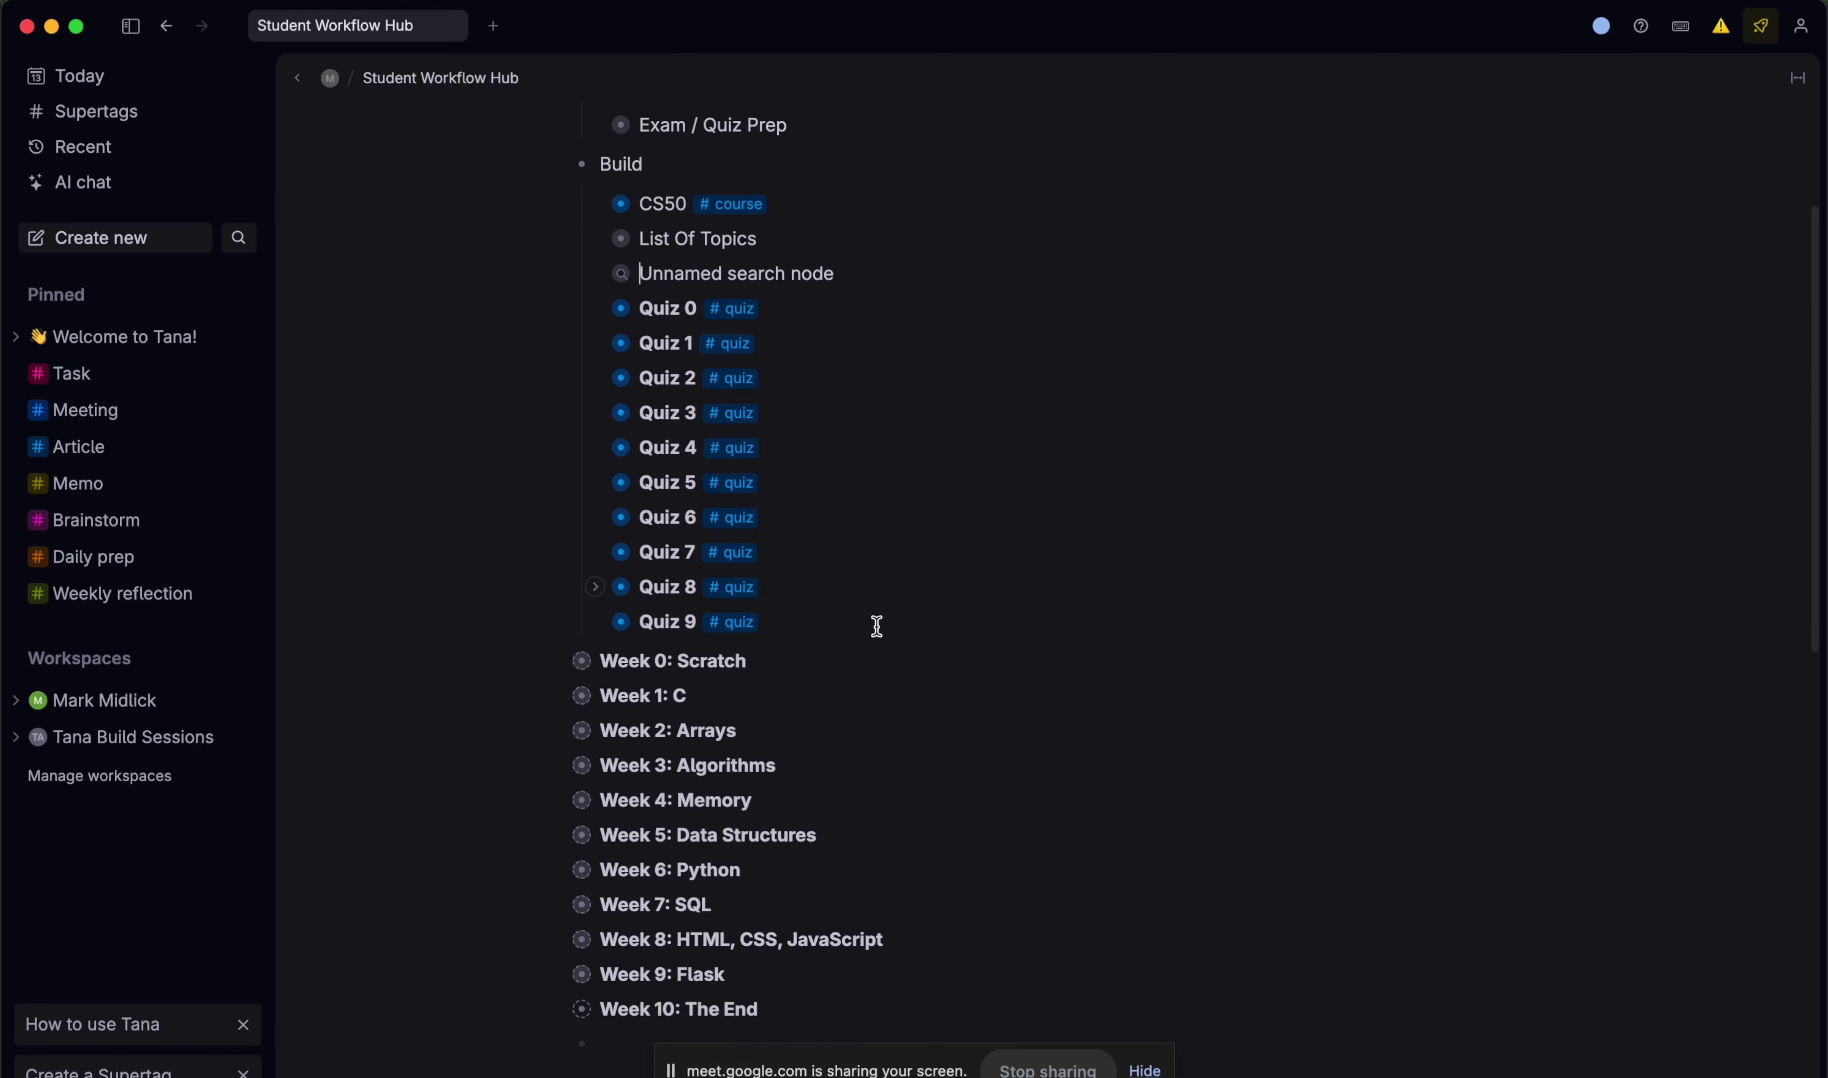
click(854, 624)
drag(853, 624, 725, 359)
click(816, 299)
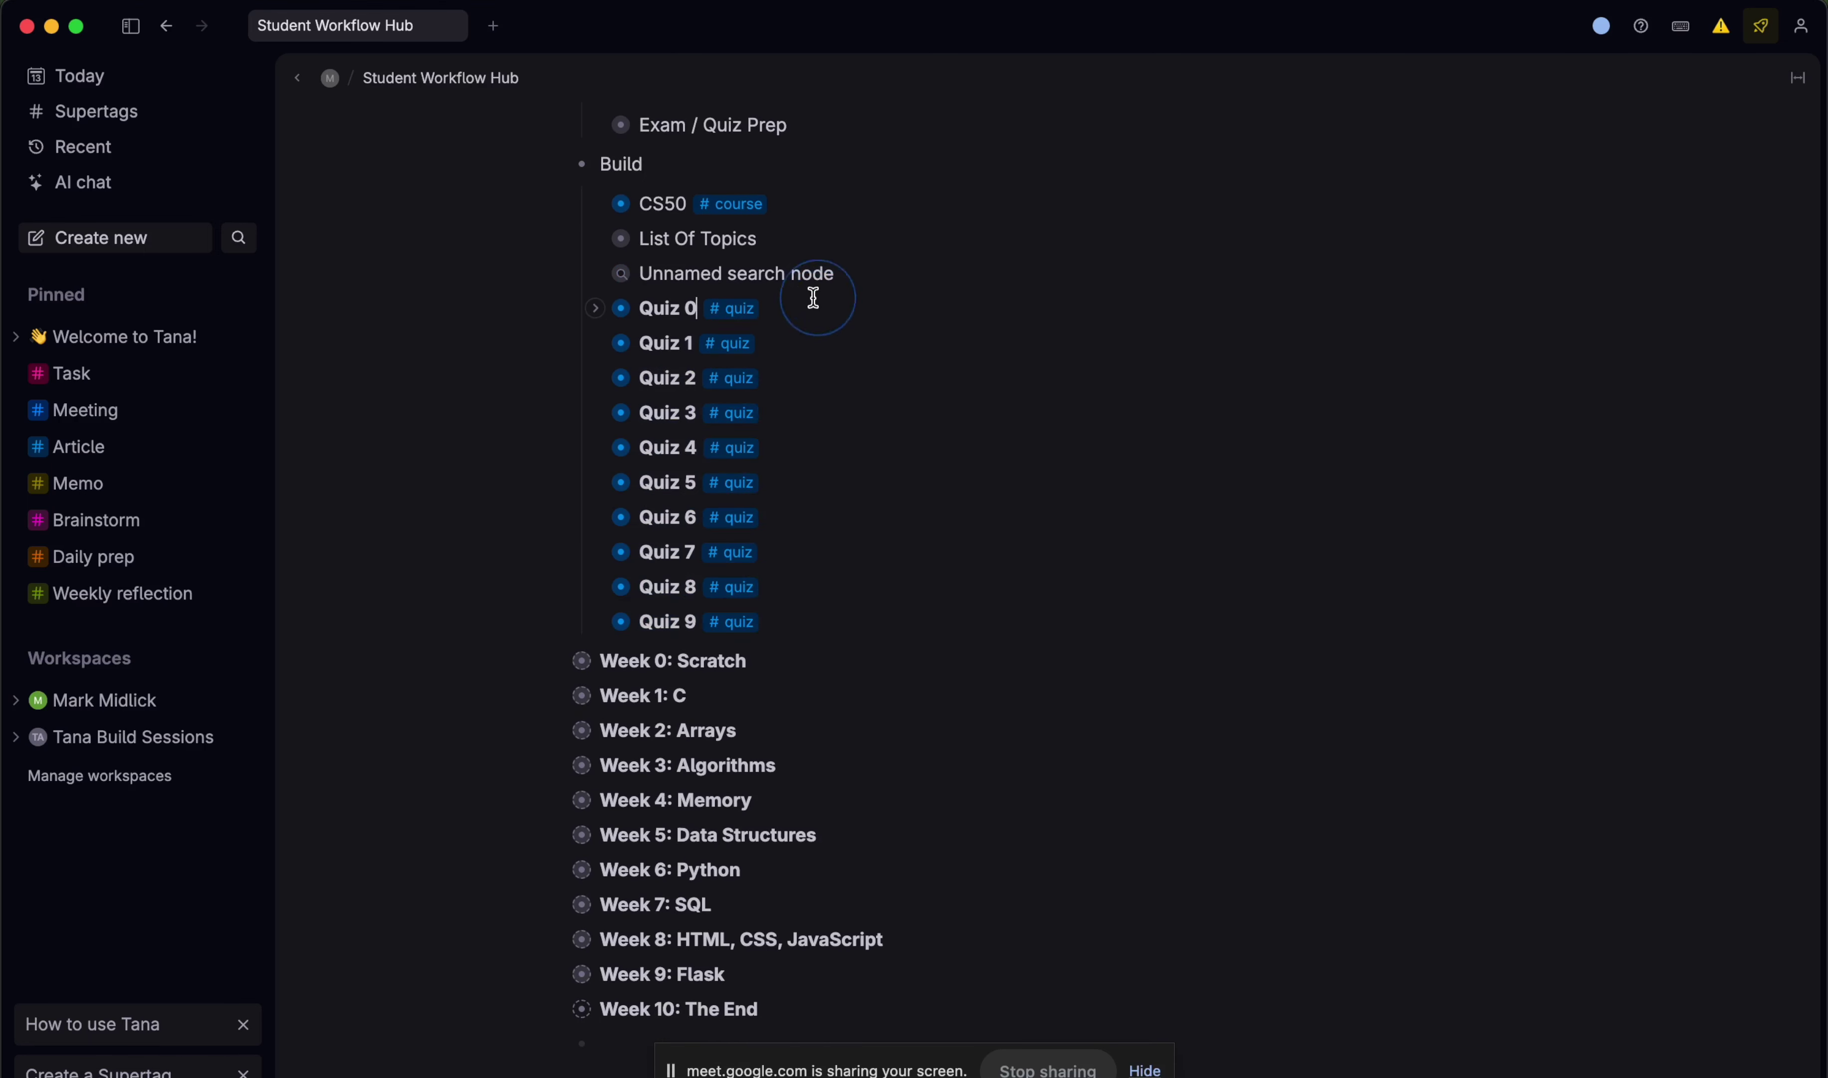
drag(801, 298, 702, 620)
key(super+c)
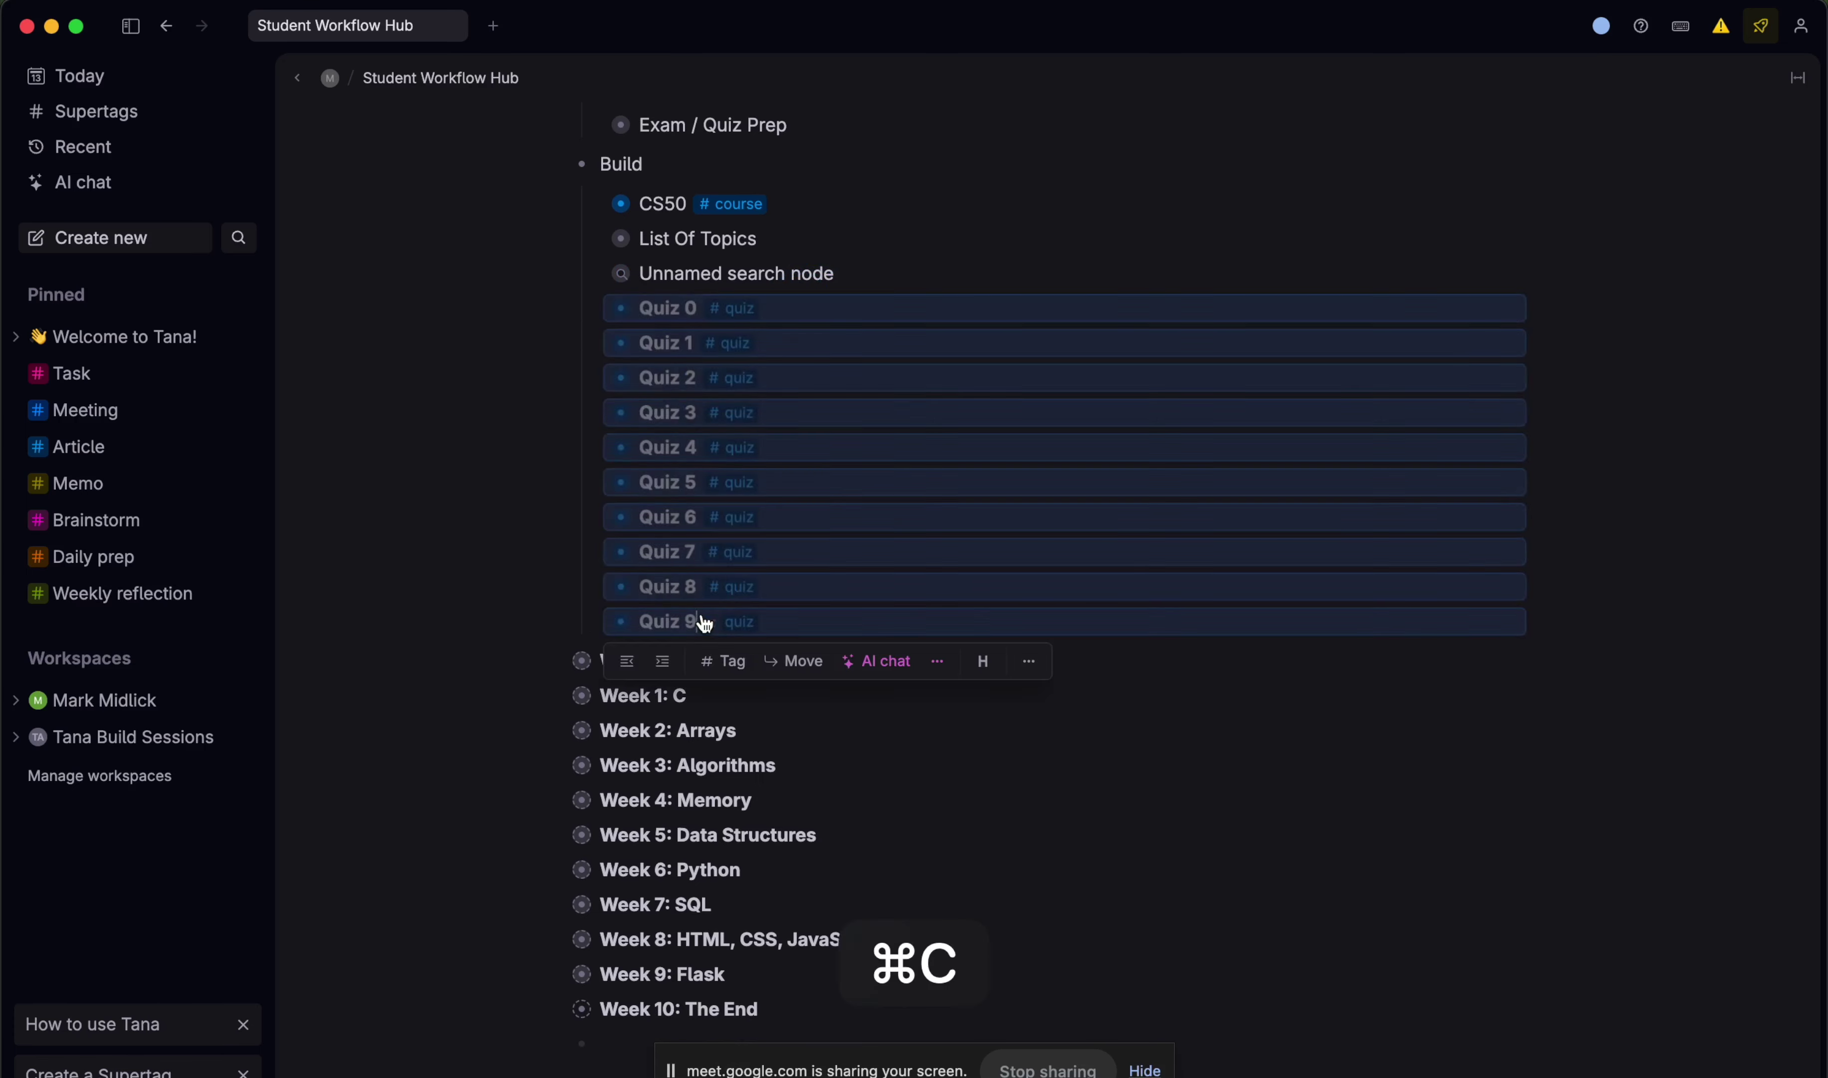
- Add a node below Week 10: The End reading "Give me all quizes in a table with columns for deadline and release"
scroll(639, 748, down, 4)
click(629, 766)
text(Give me all quizes in a table wi)
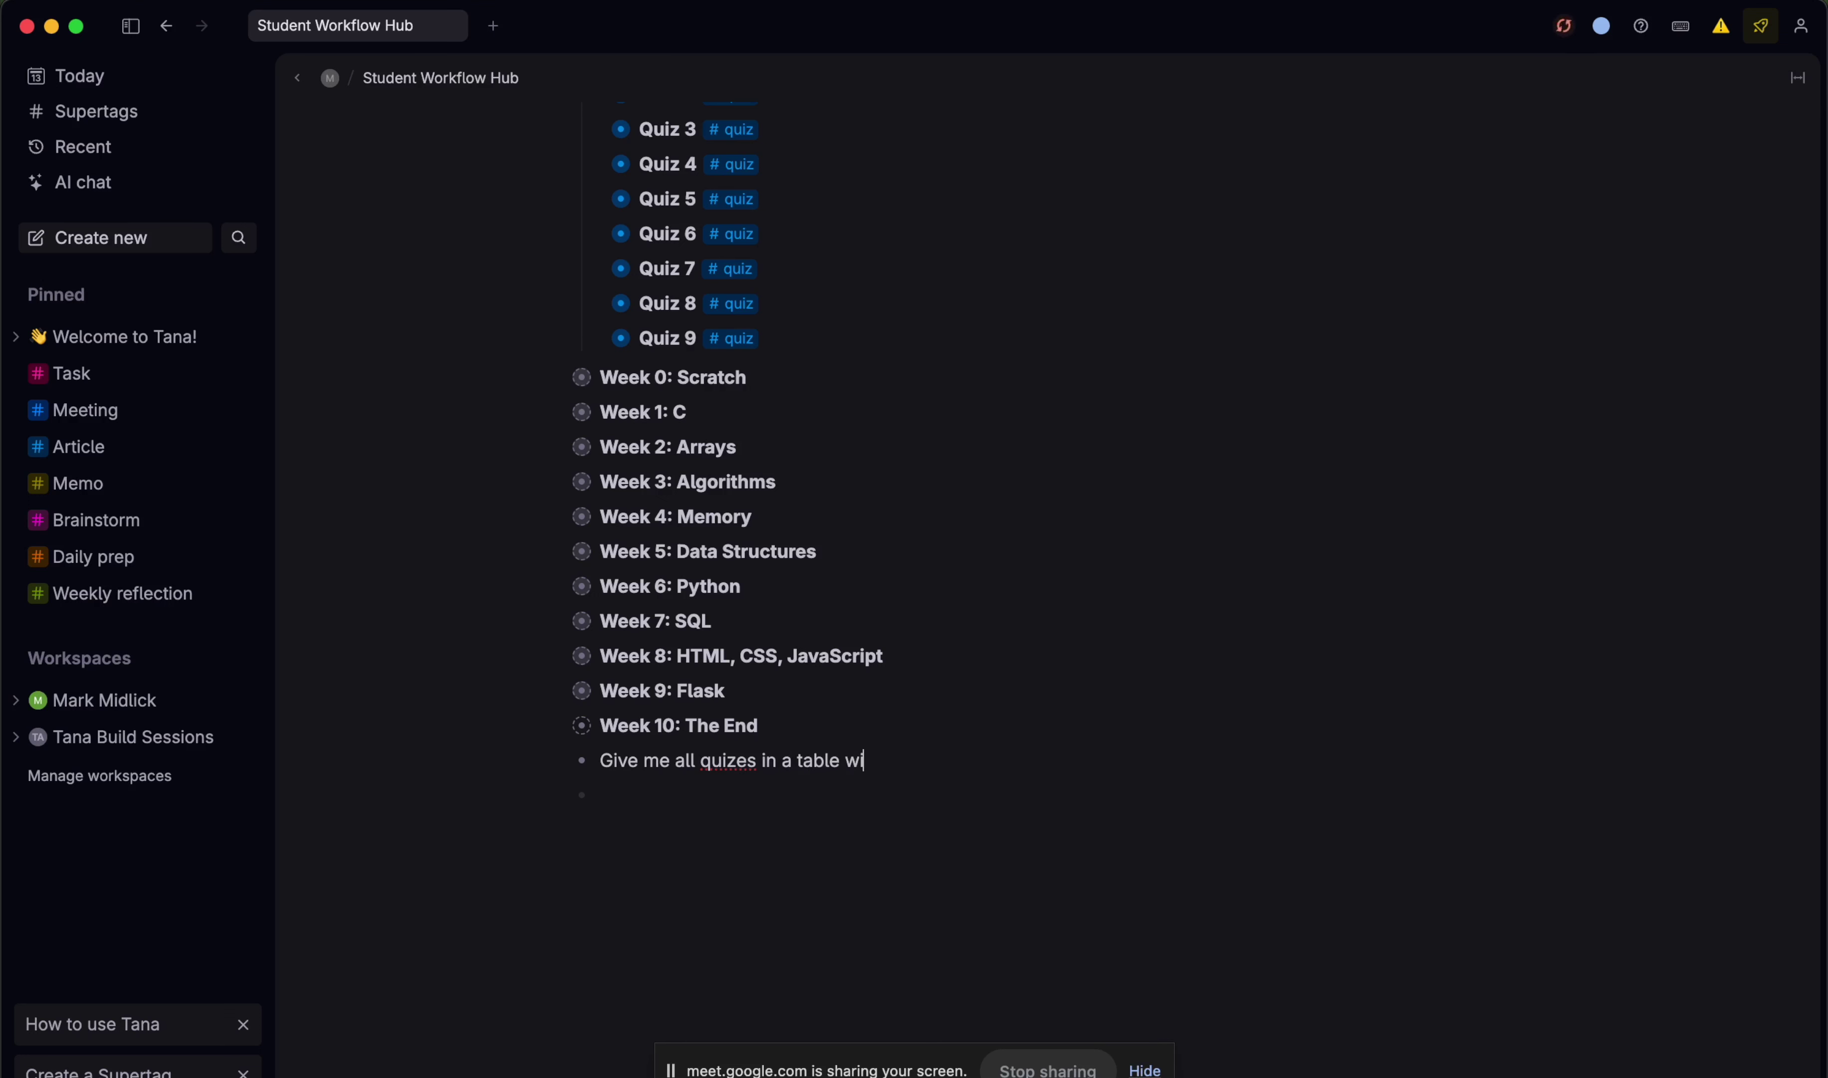
key(BackSpace)
text(mns)
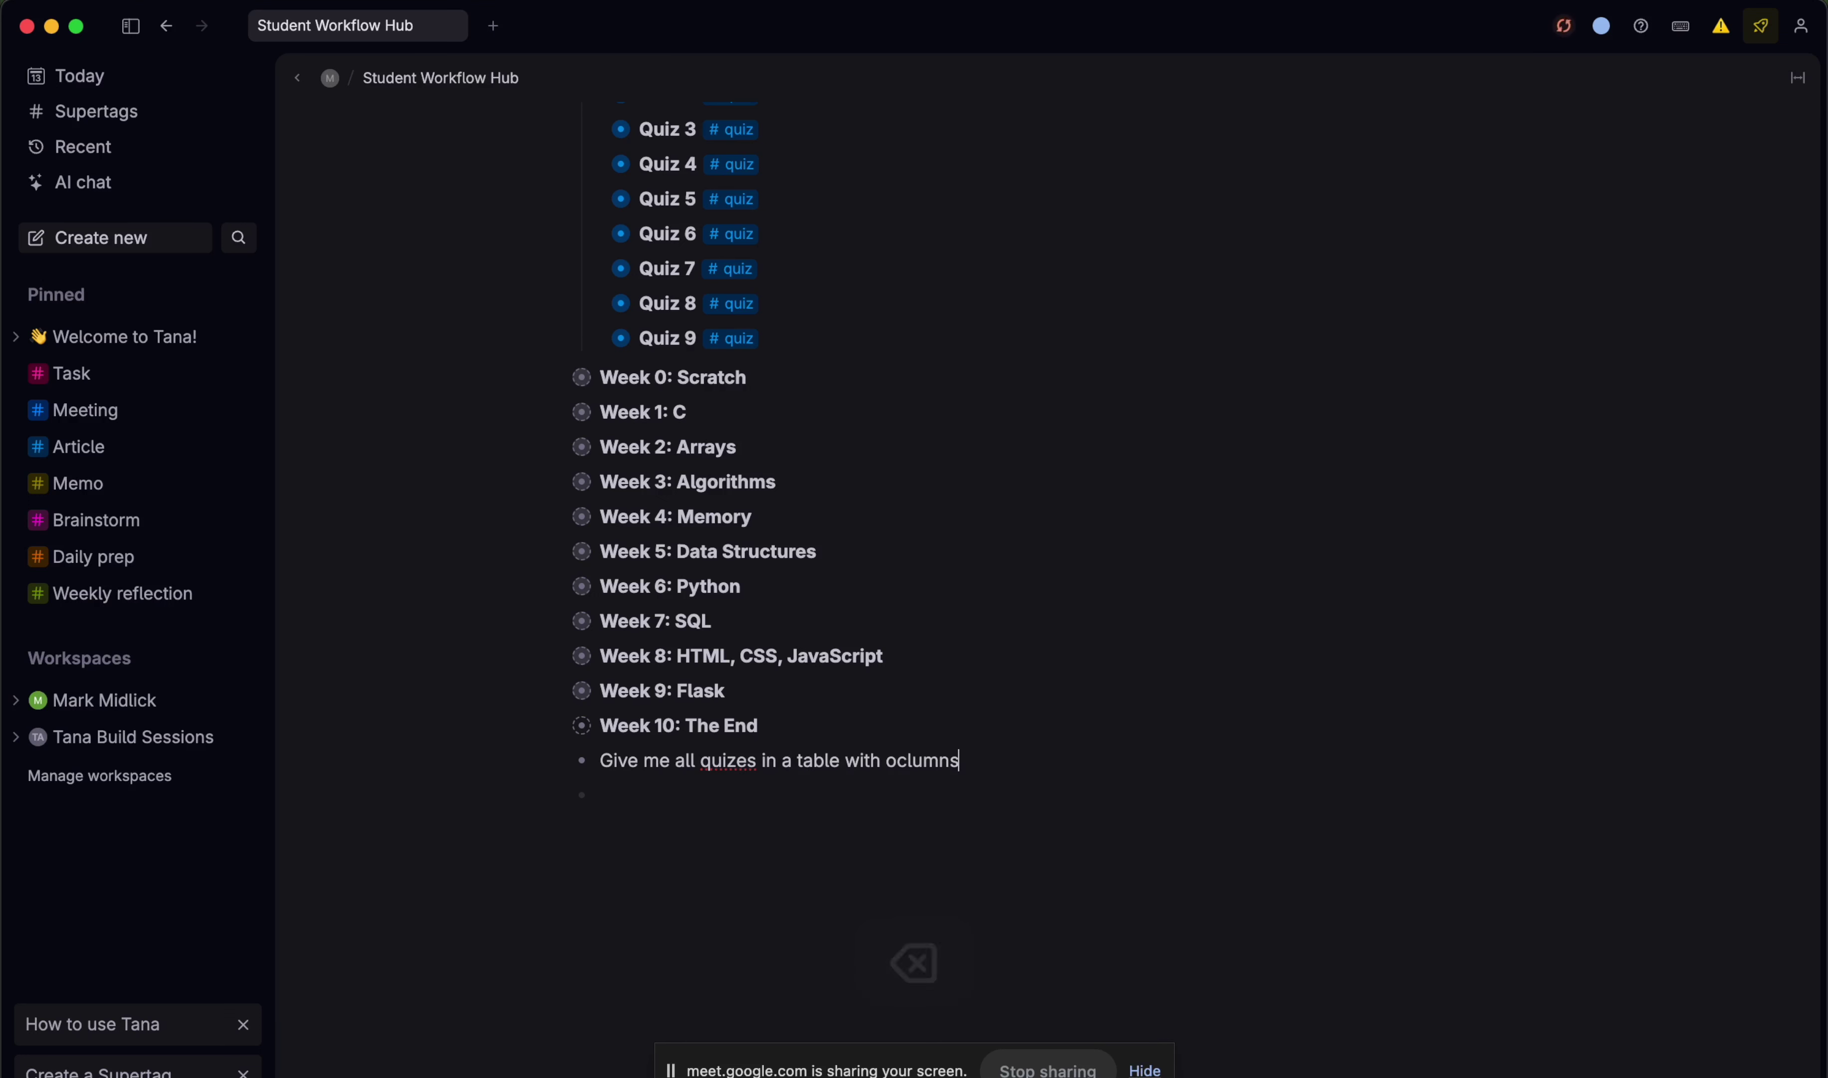
key(BackSpace)
key(BackSpace)
text(c)
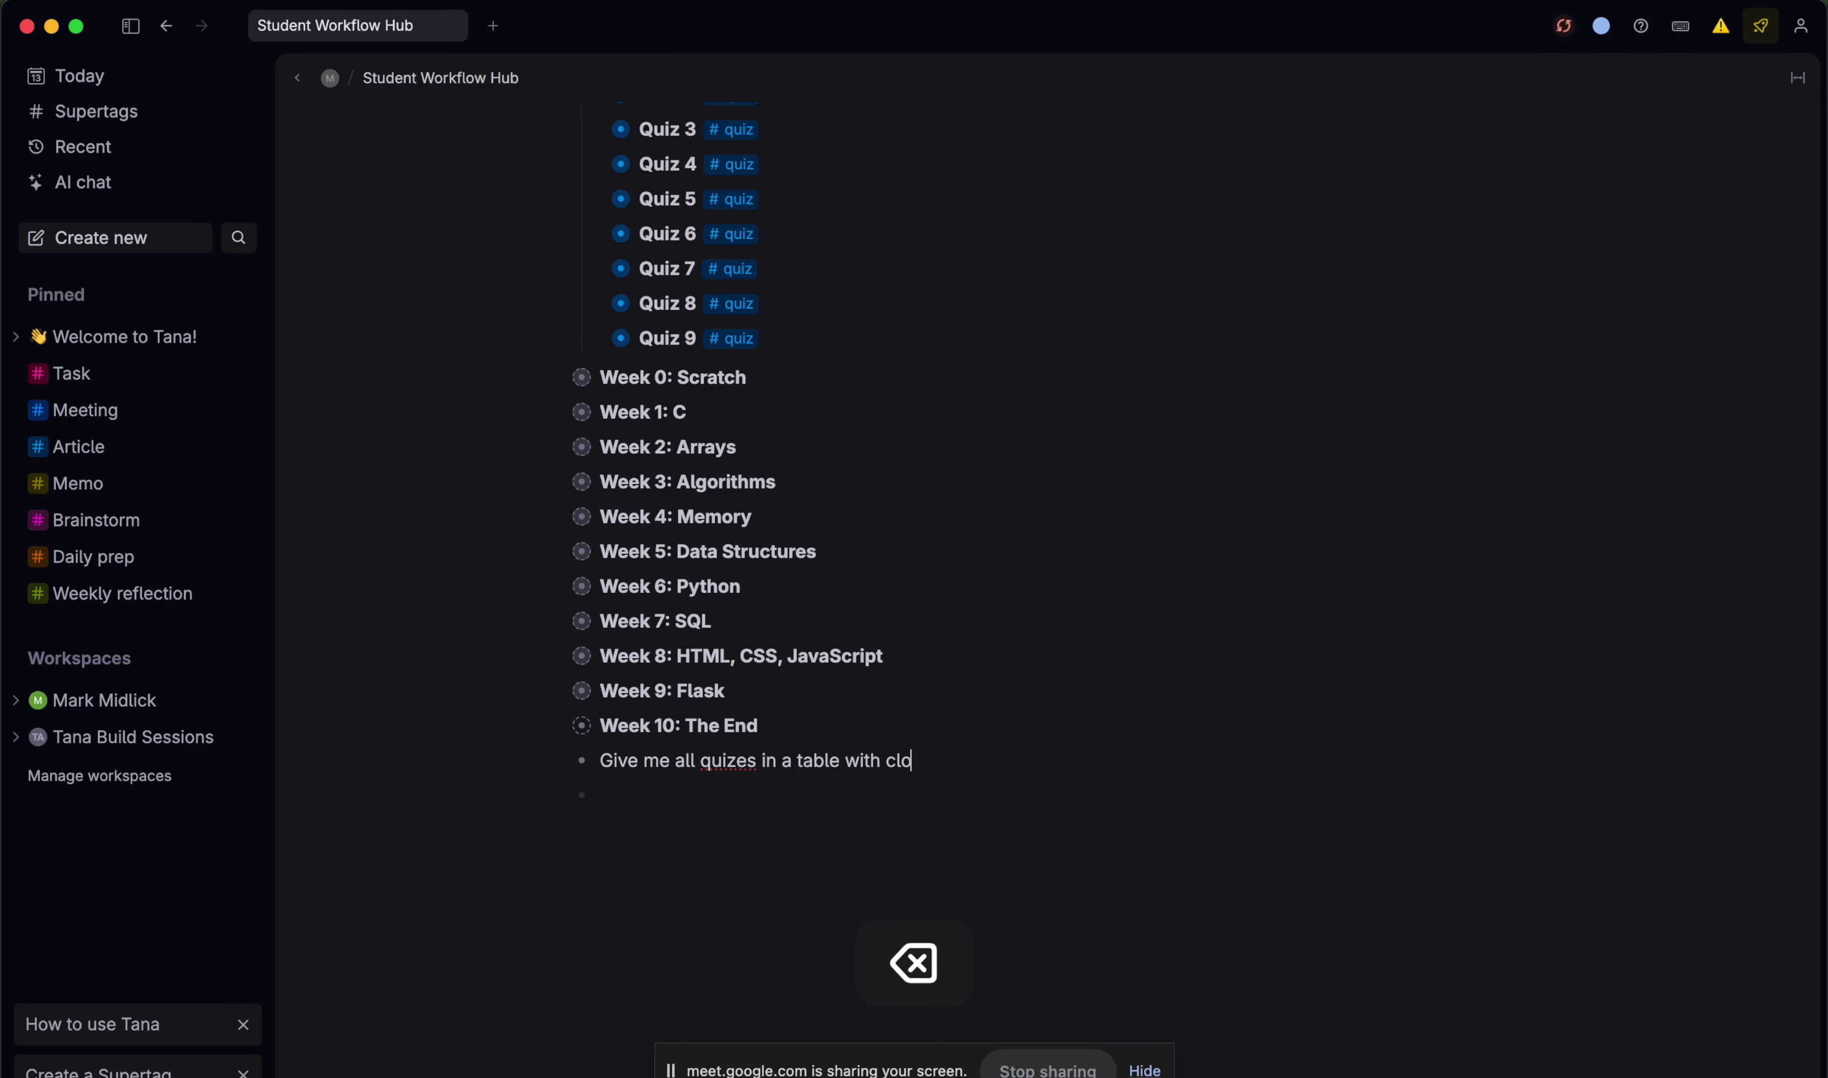
key(BackSpace)
key(BackSpace)
text(olumns for deadline and)
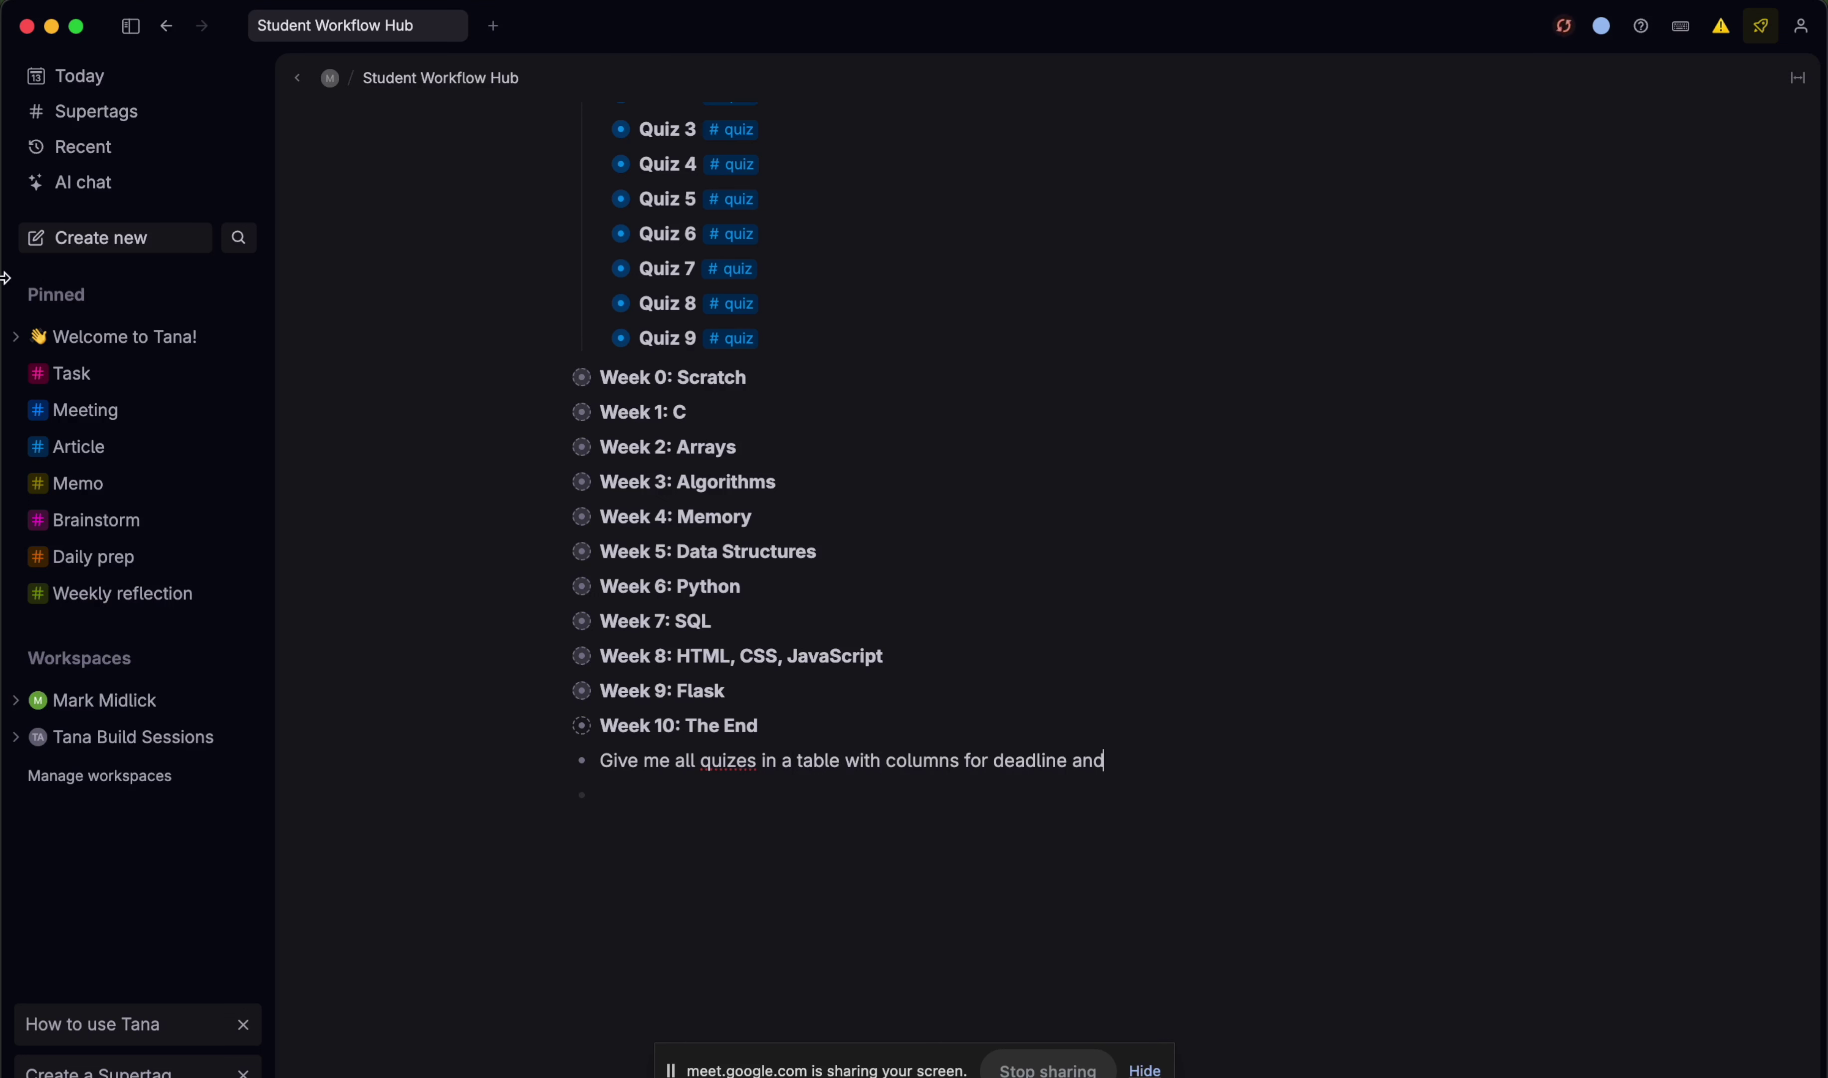
click(597, 337)
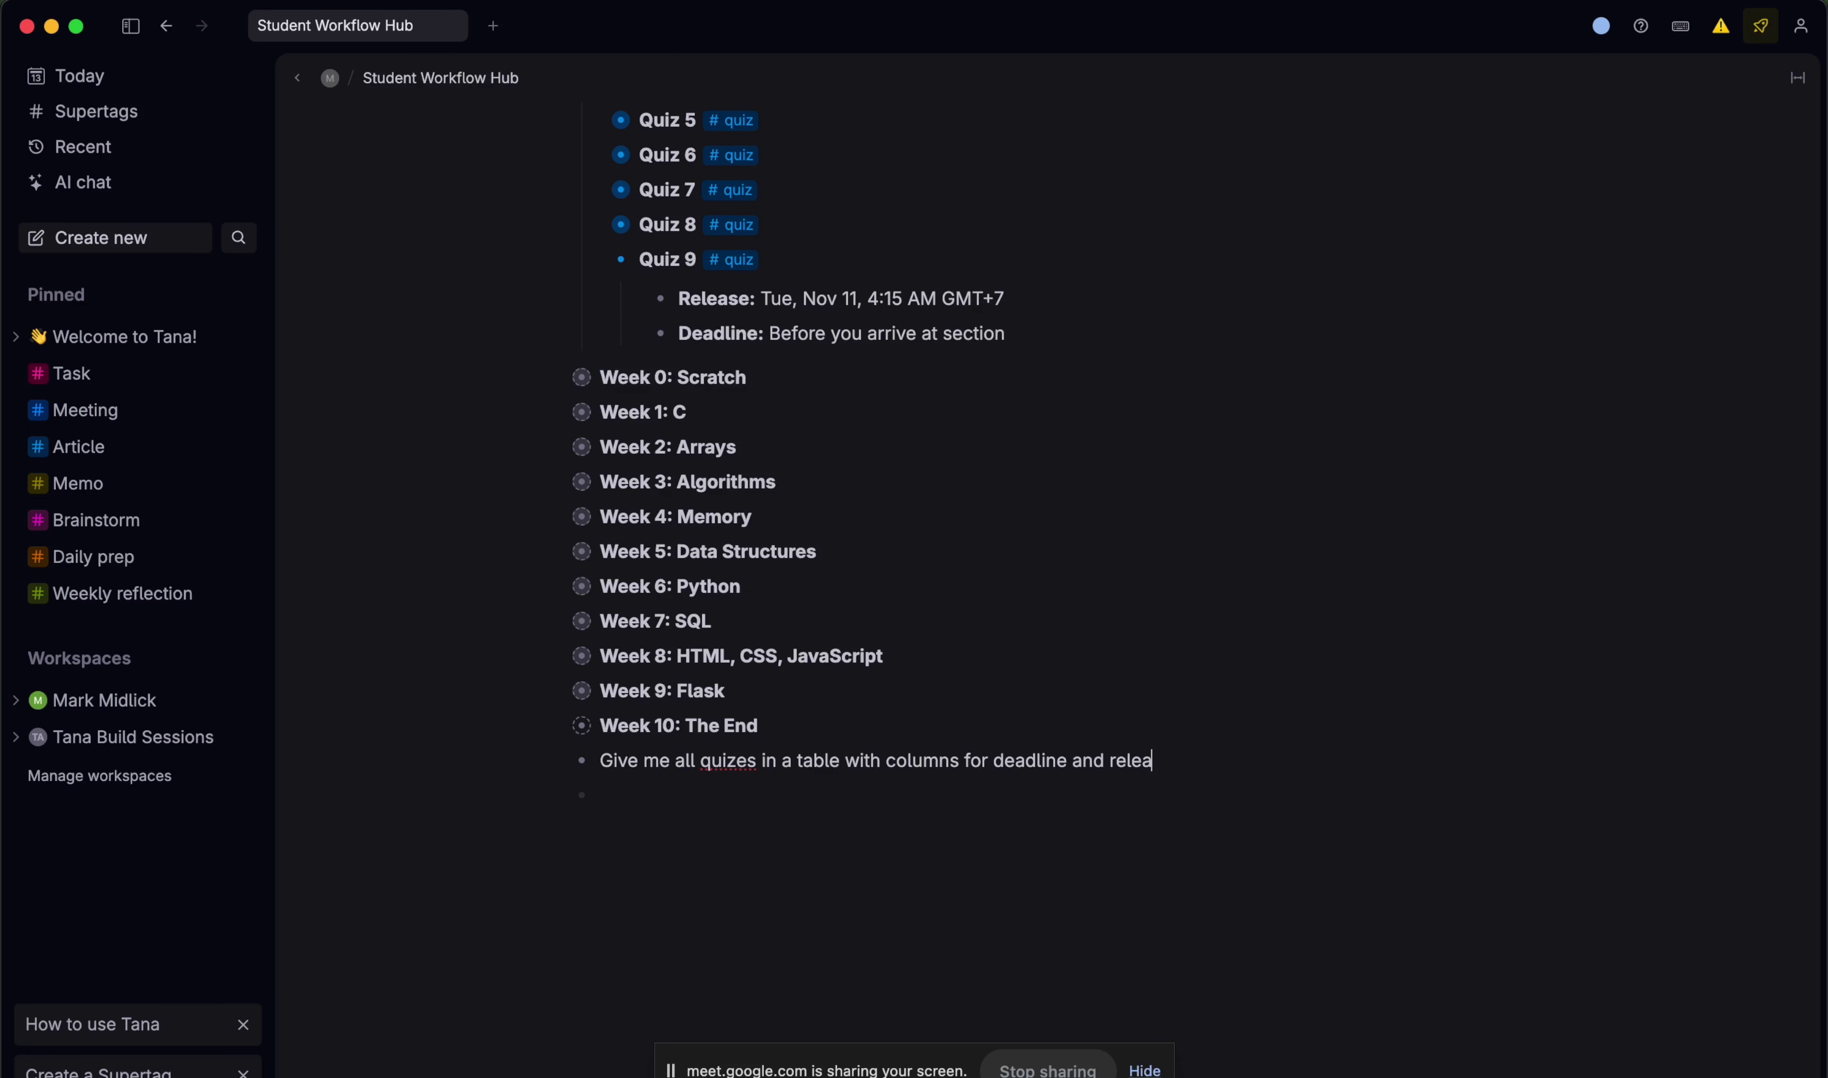
- Paste the copied quizzes as children of the prompt node and run the prompt with AI to generate the table
key(Tab)
key(super+v)
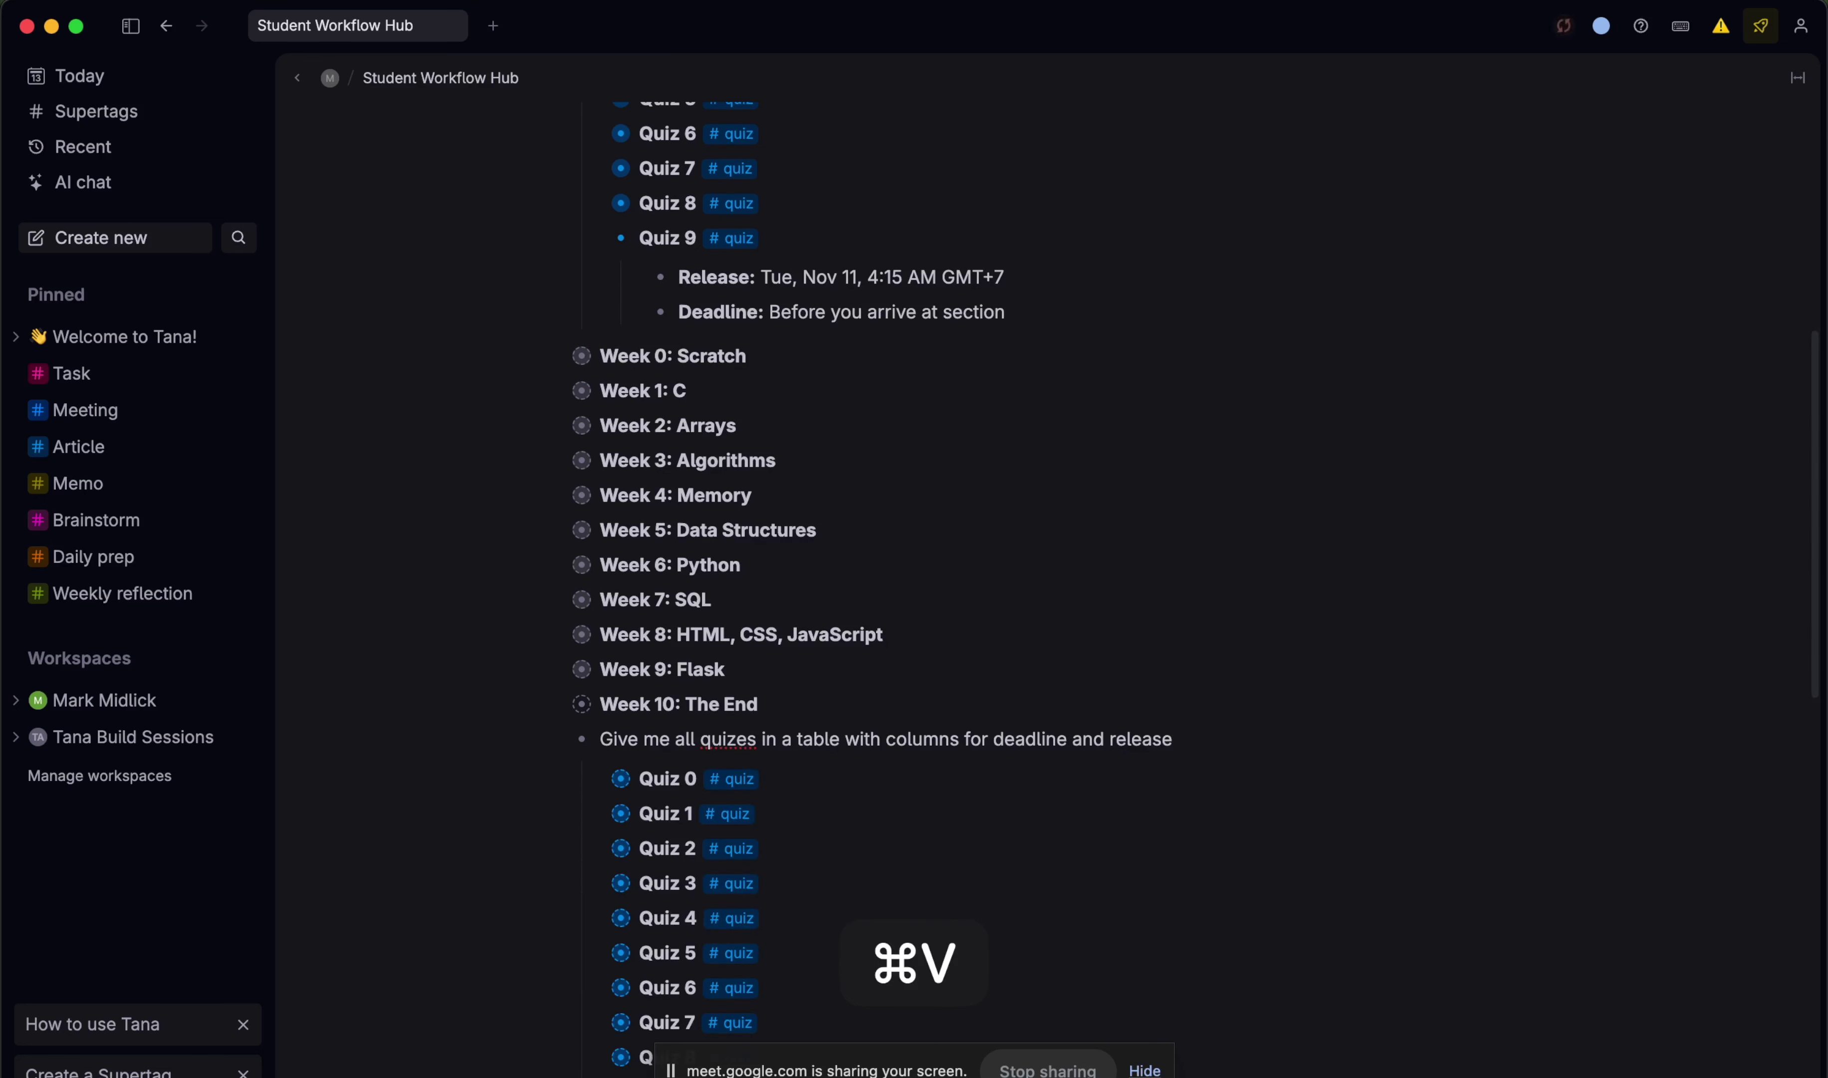
key(super+k)
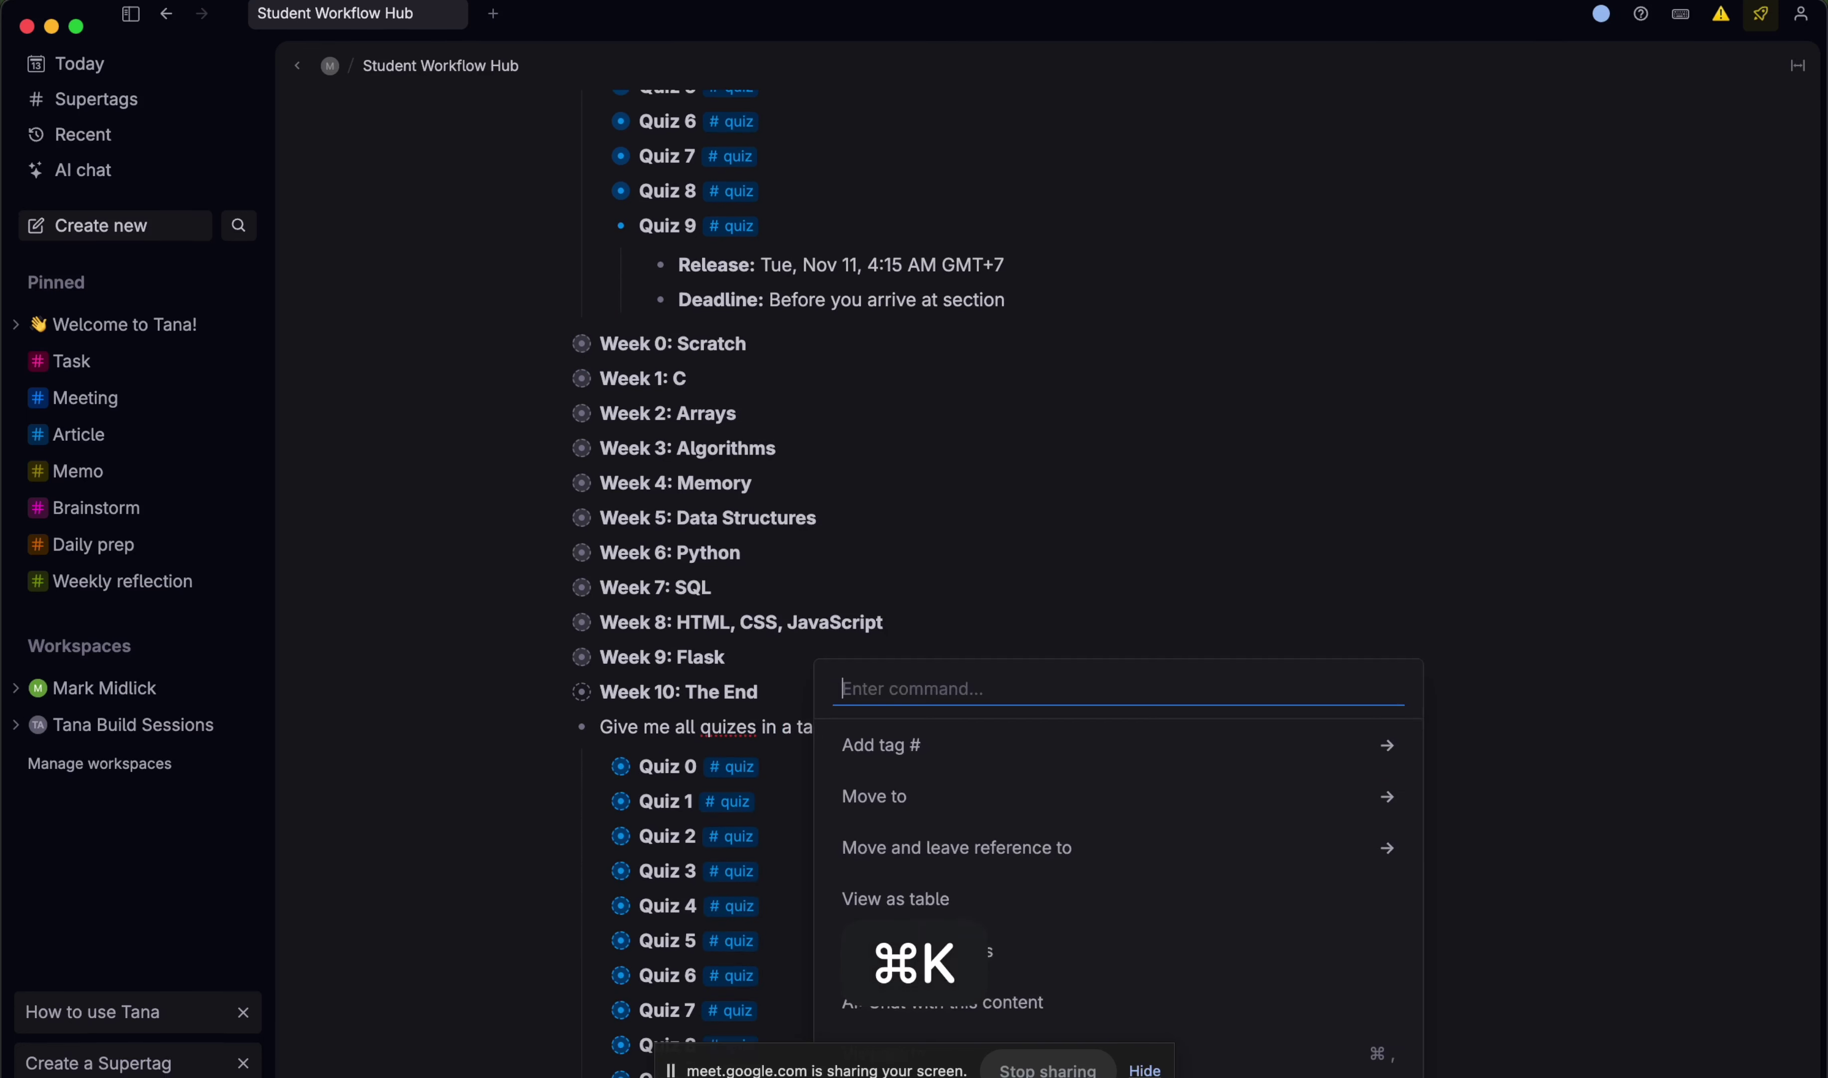
text(as)
key(Return)
scroll(889, 731, down, 5)
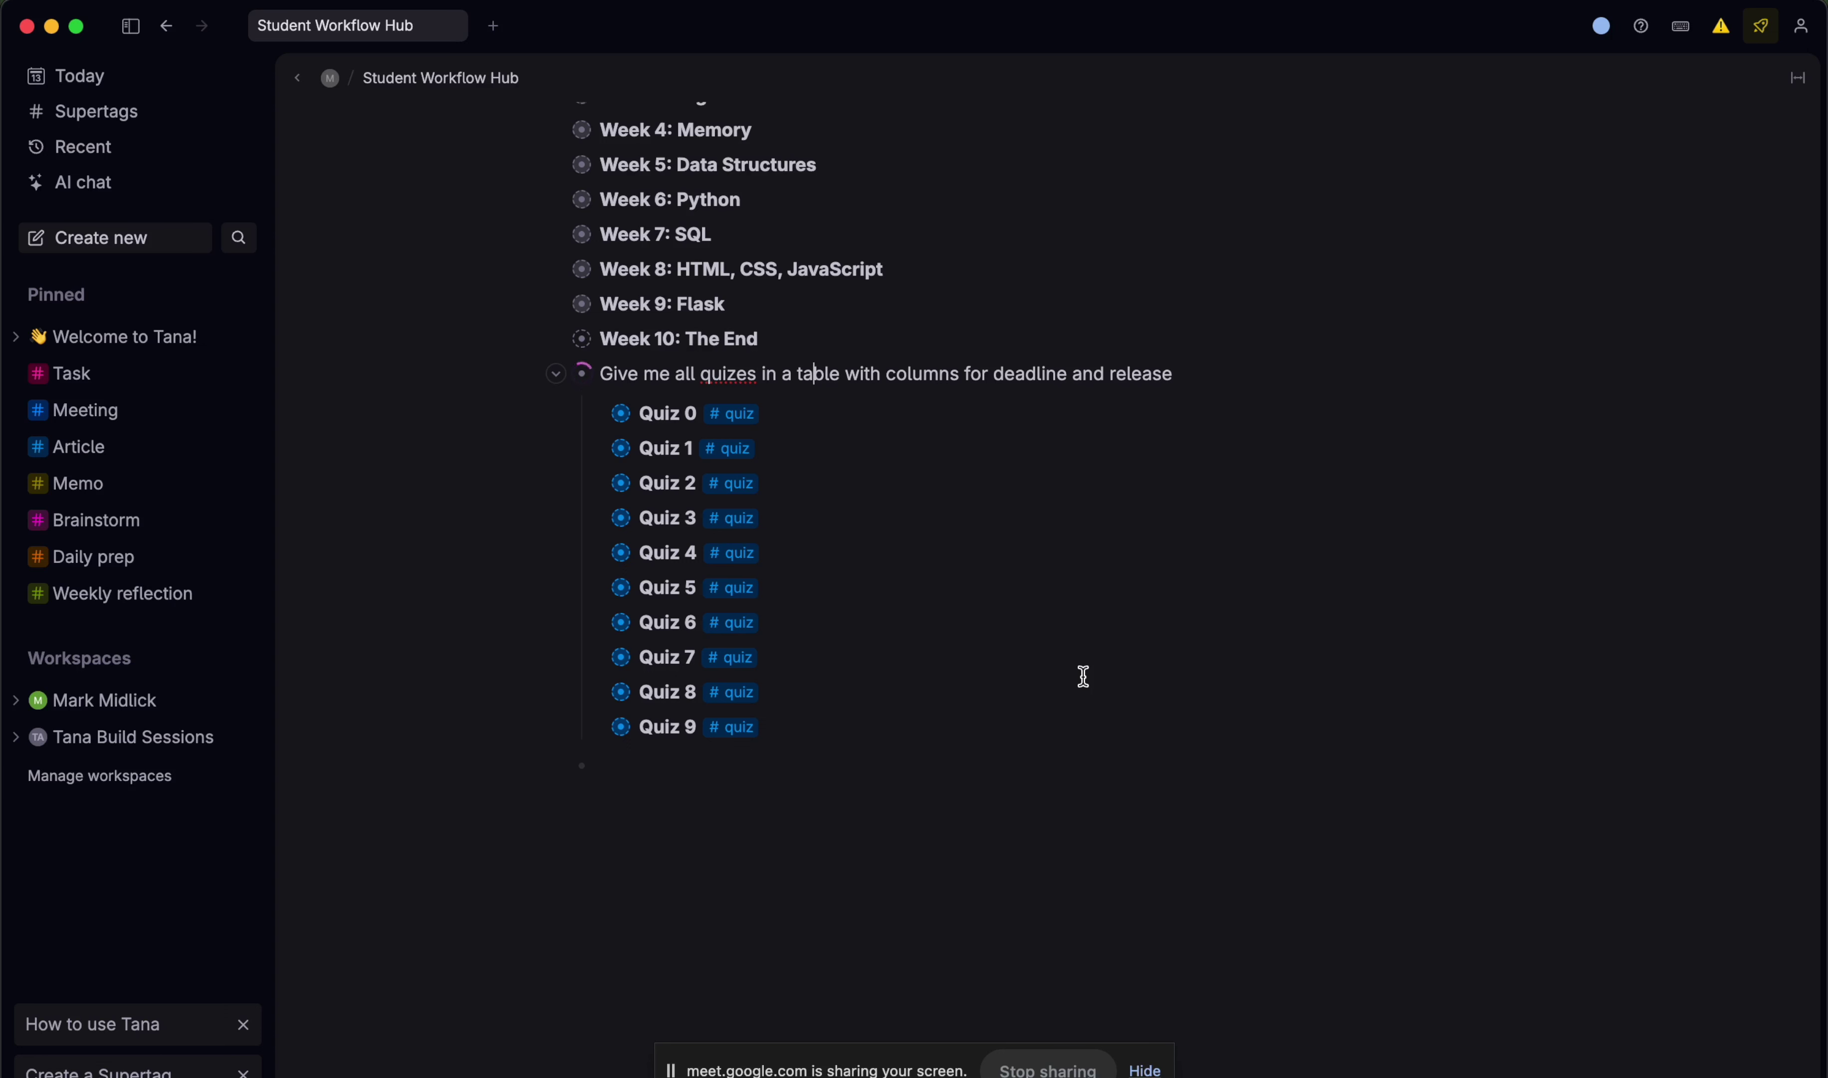
click(562, 764)
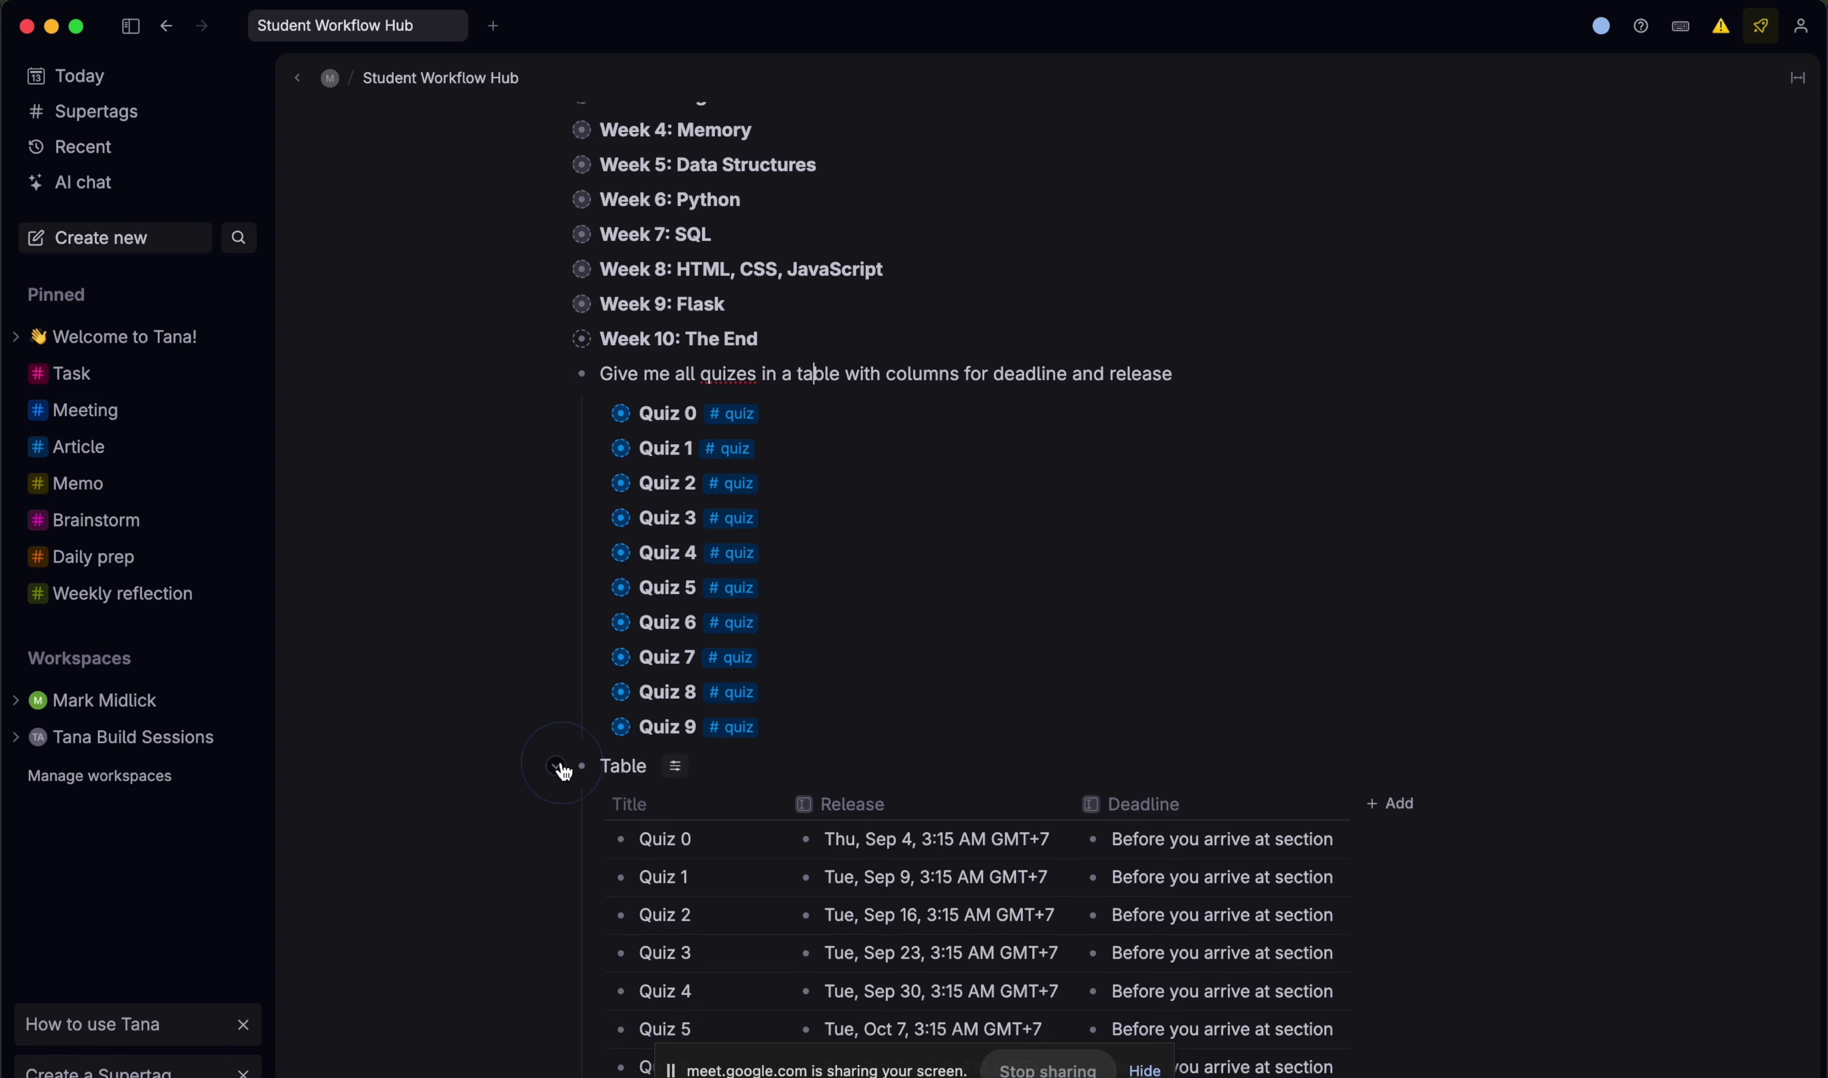
- Compare the generated table's Release and Deadline columns with the details under Quiz 9
scroll(562, 762, down, 2)
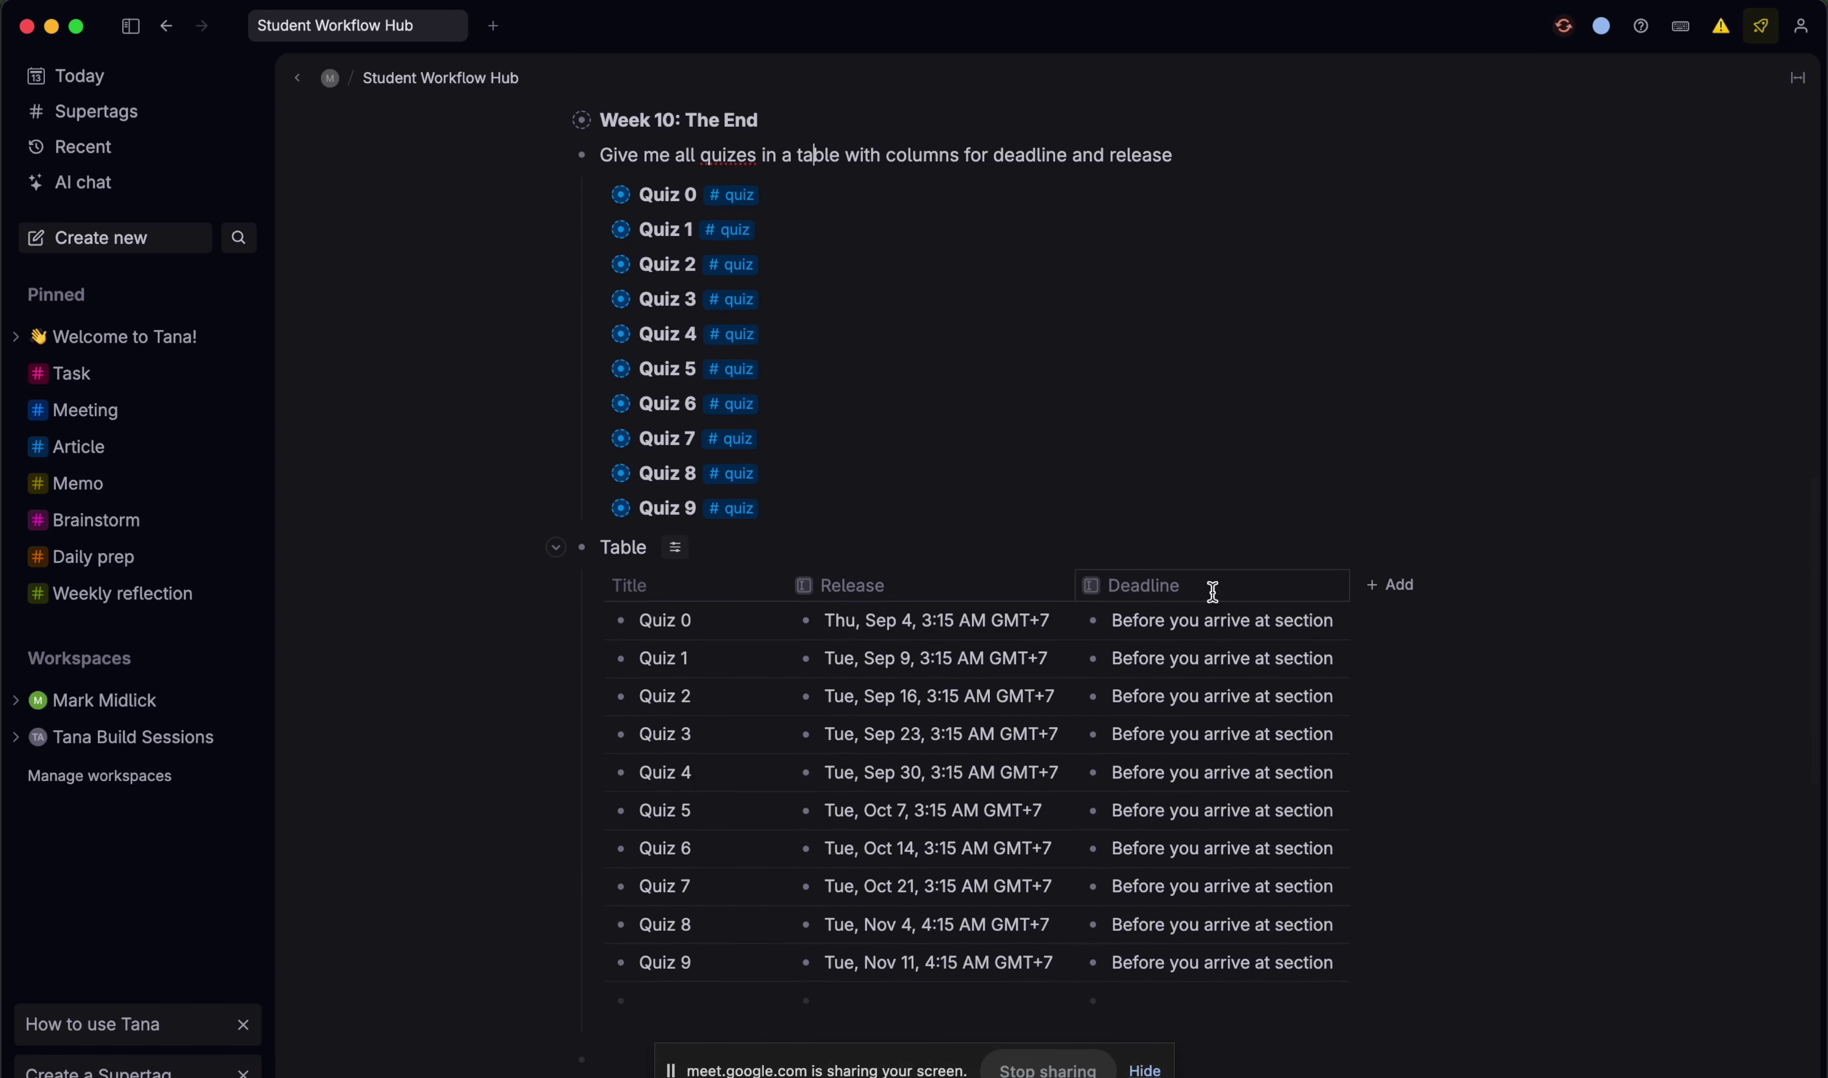
scroll(1225, 584, down, 3)
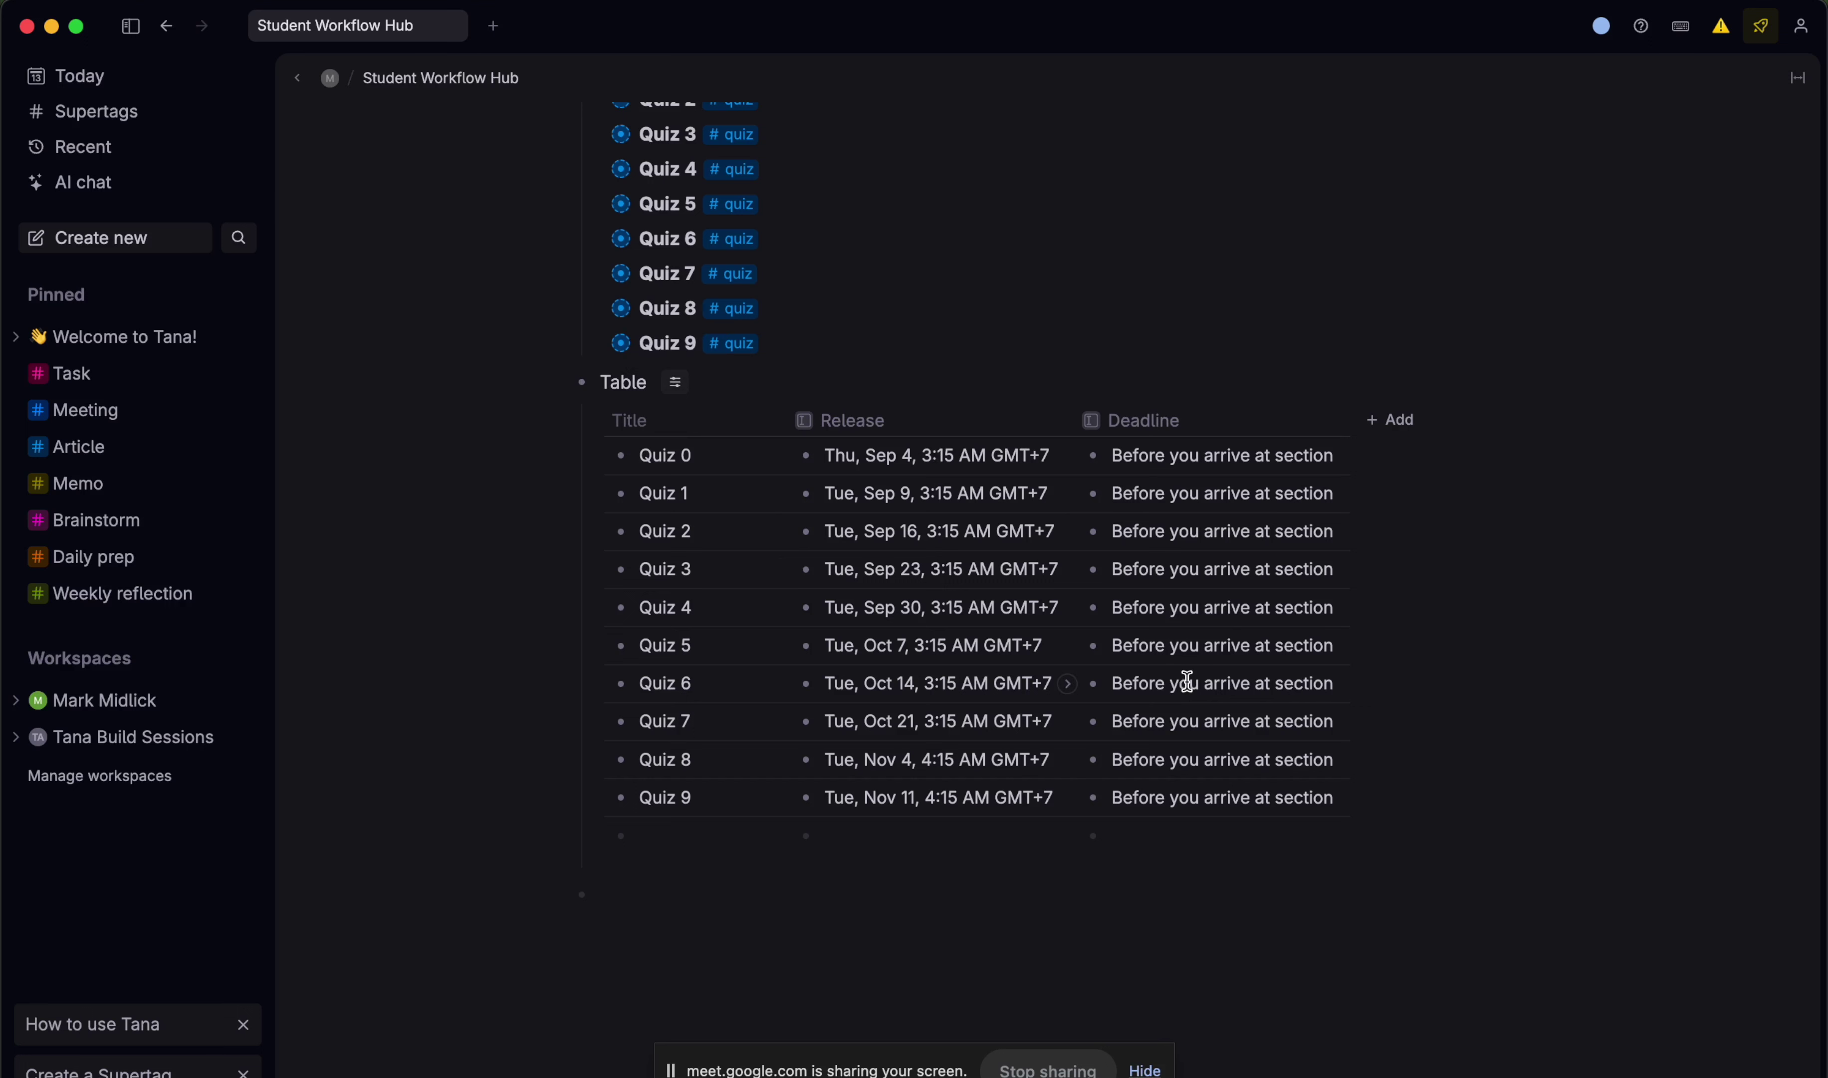
scroll(1103, 571, up, 3)
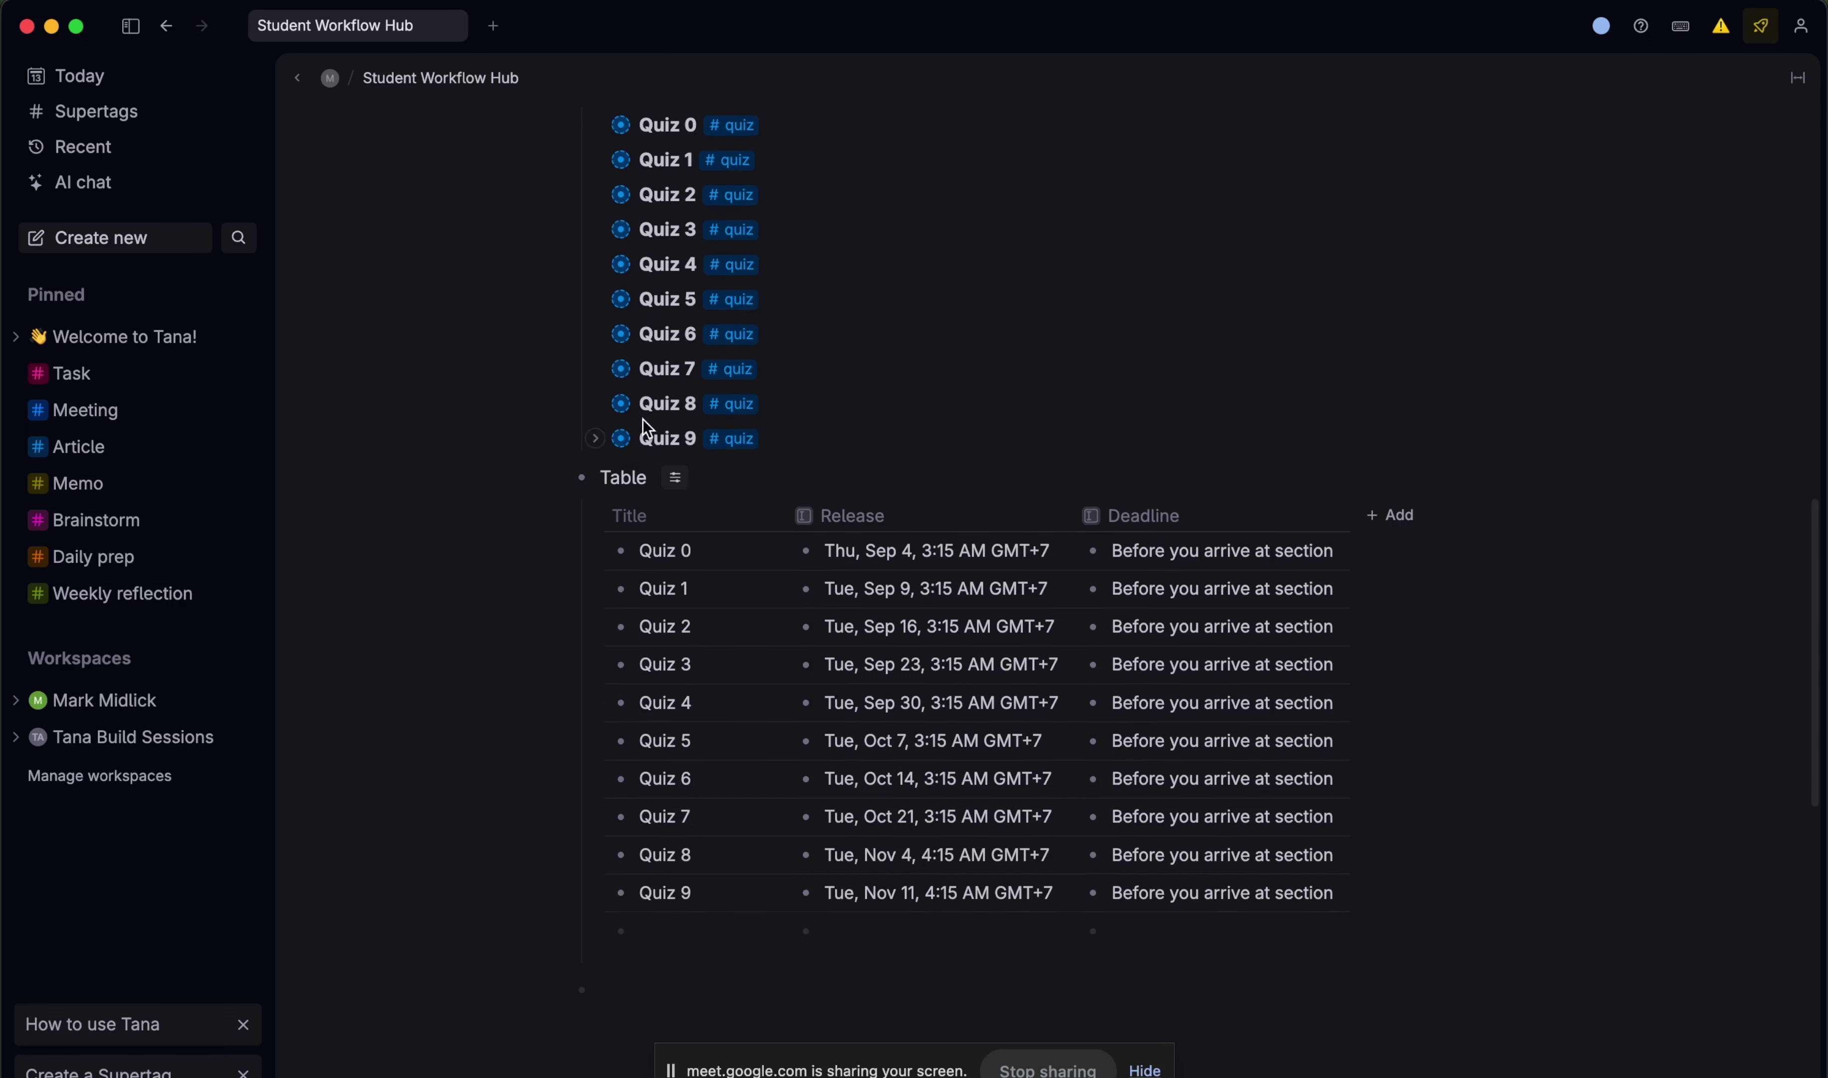
click(592, 438)
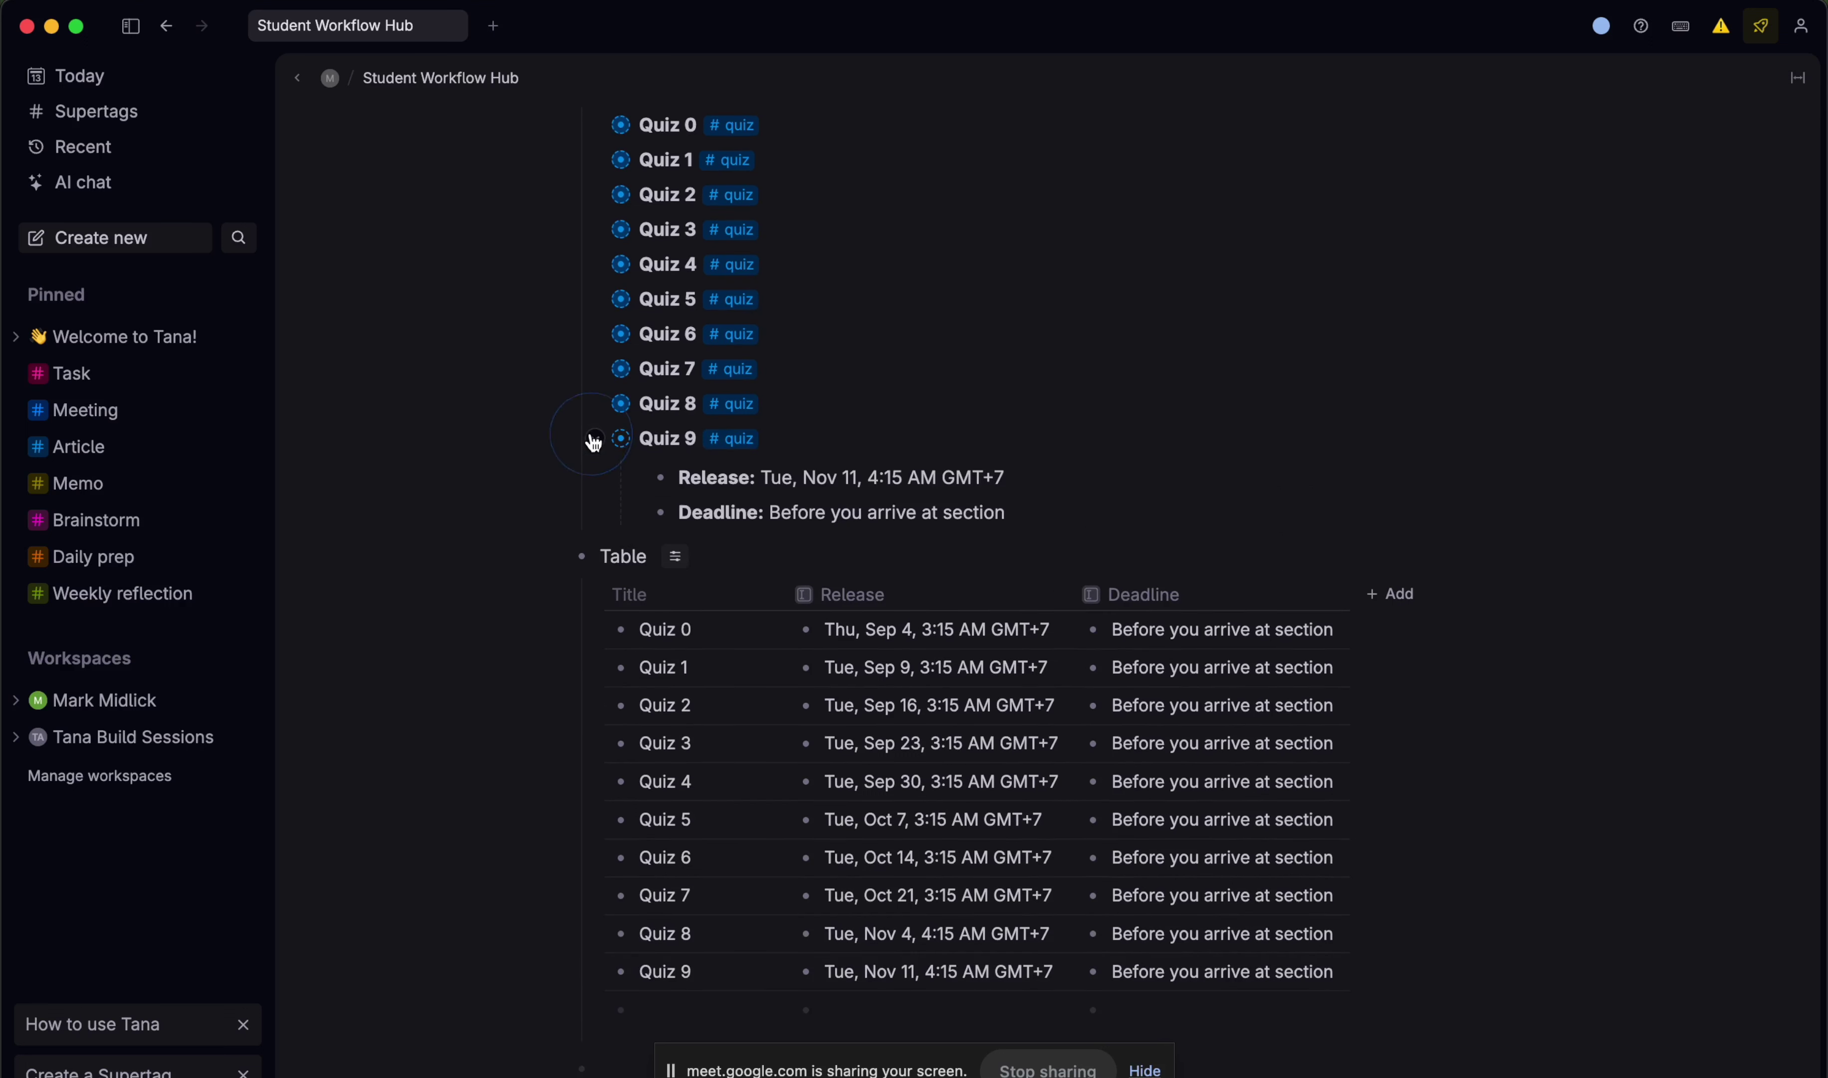
drag(1020, 515, 831, 512)
click(983, 494)
click(594, 438)
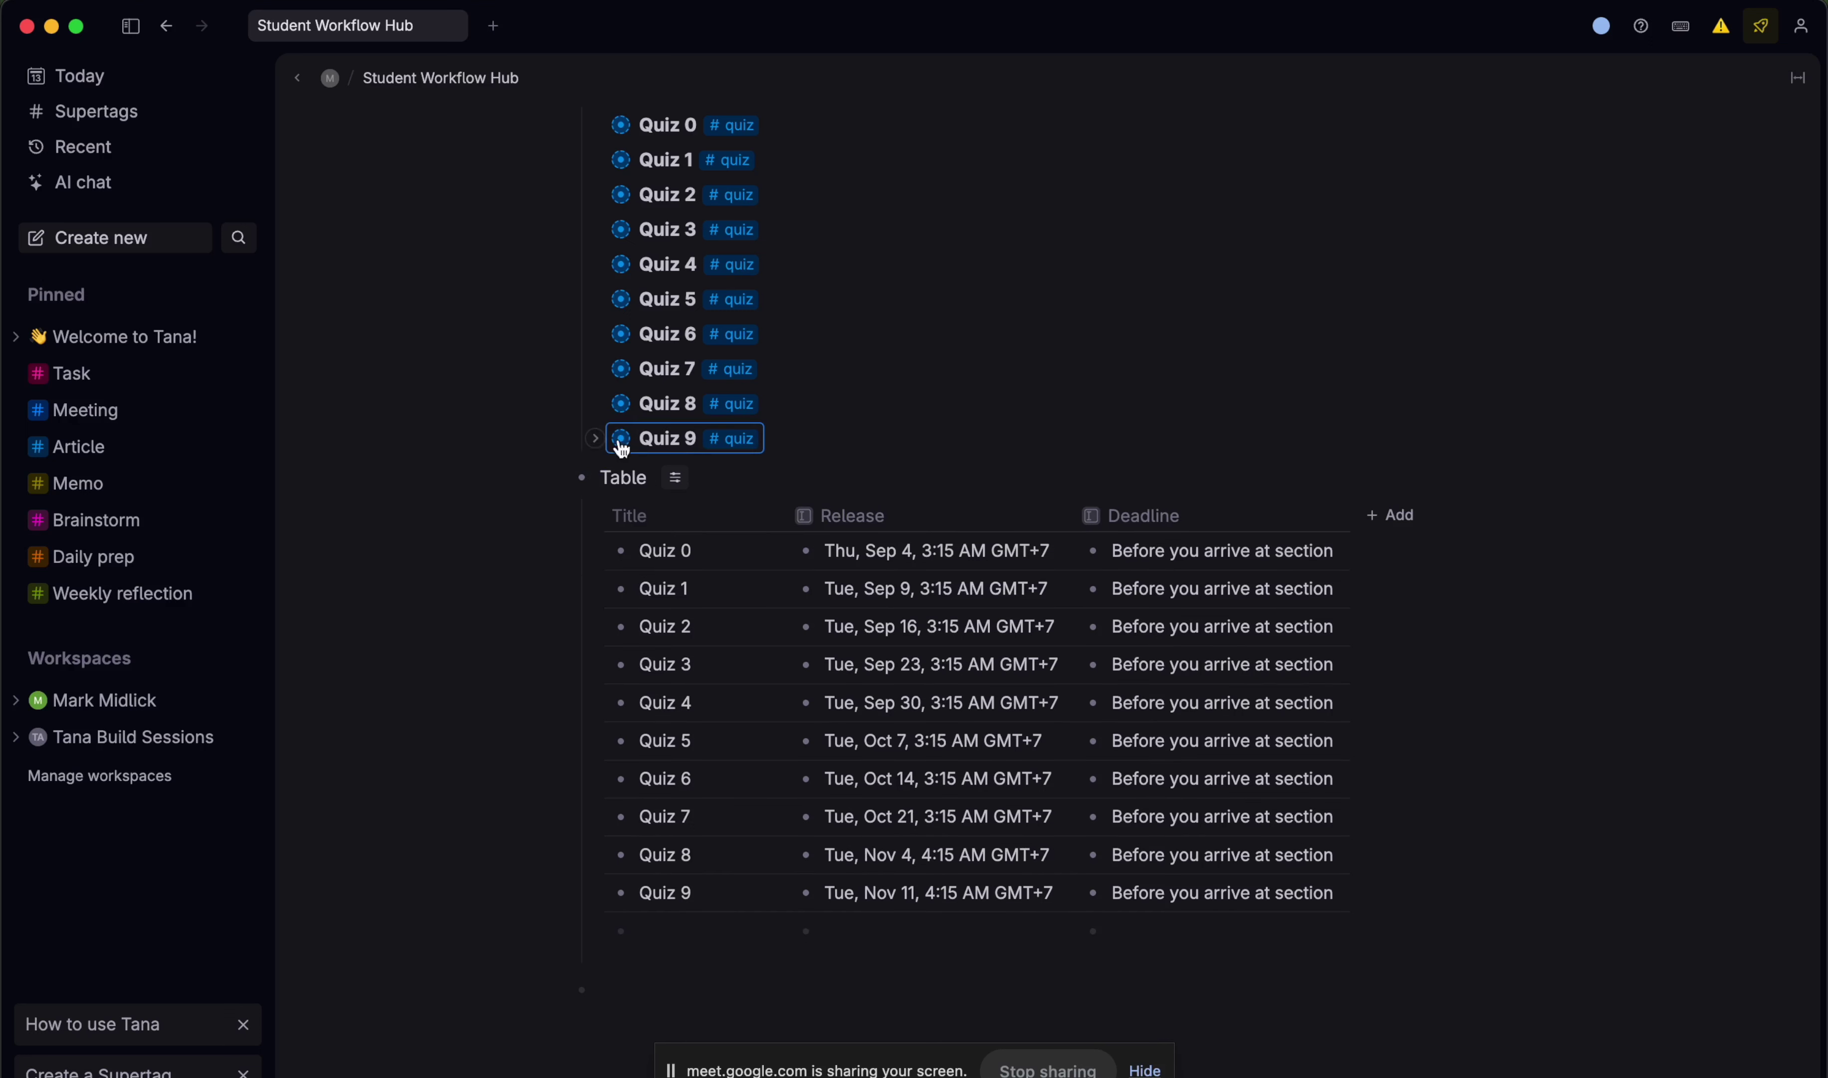
- Show the generated Table node as a list and check the Release and Deadline fields of Quiz 0
click(676, 477)
mouse_move(812, 516)
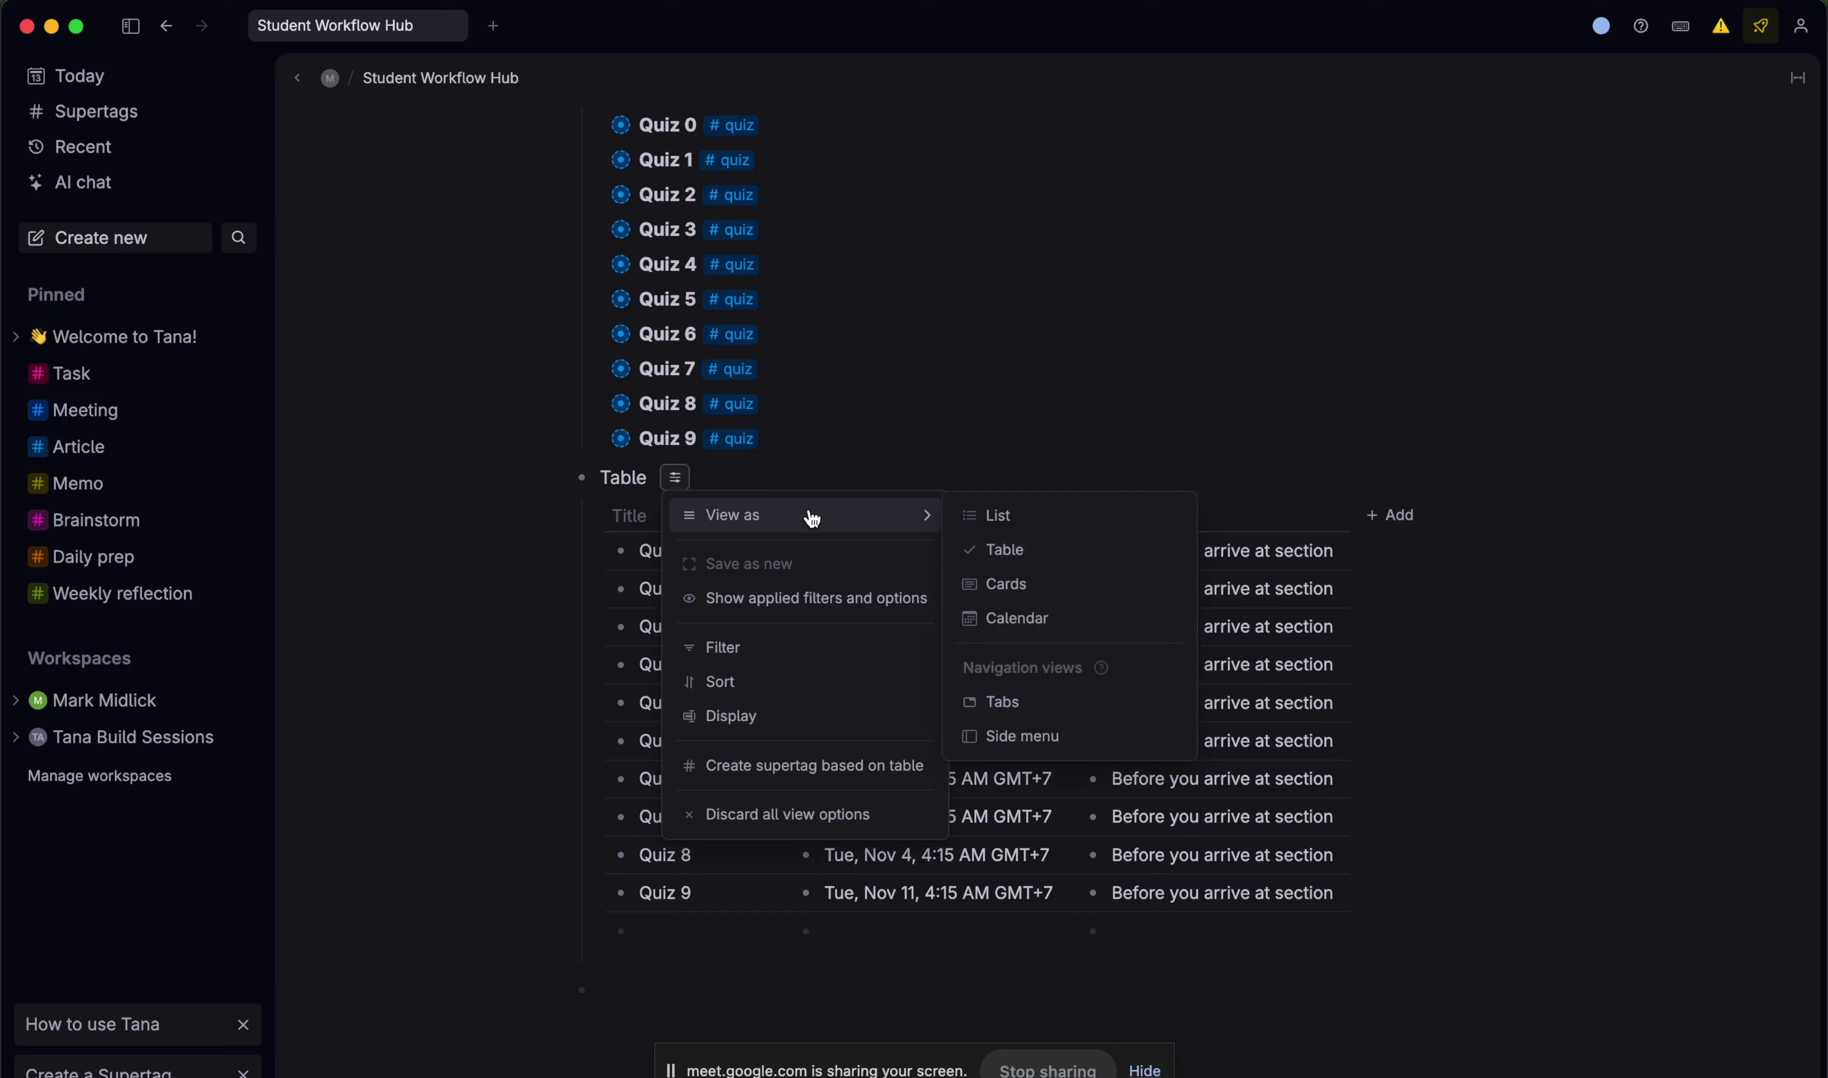
click(983, 513)
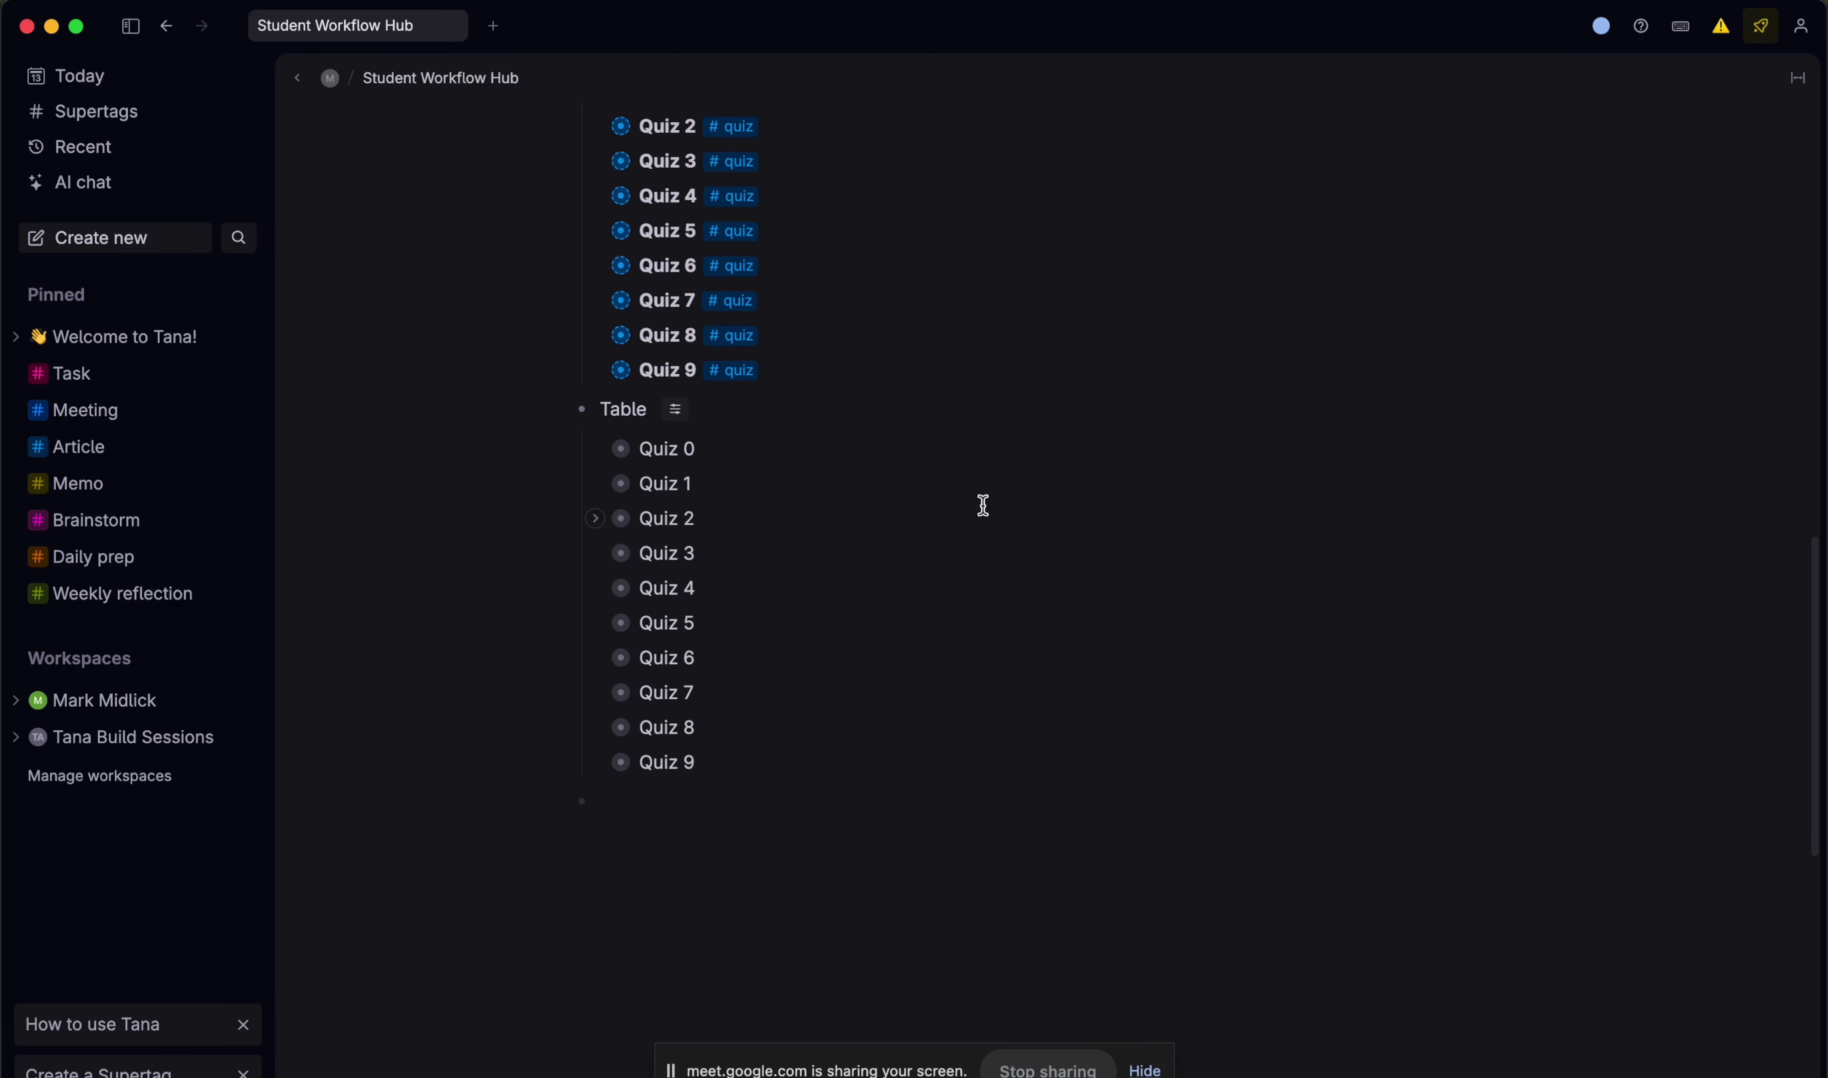
click(596, 450)
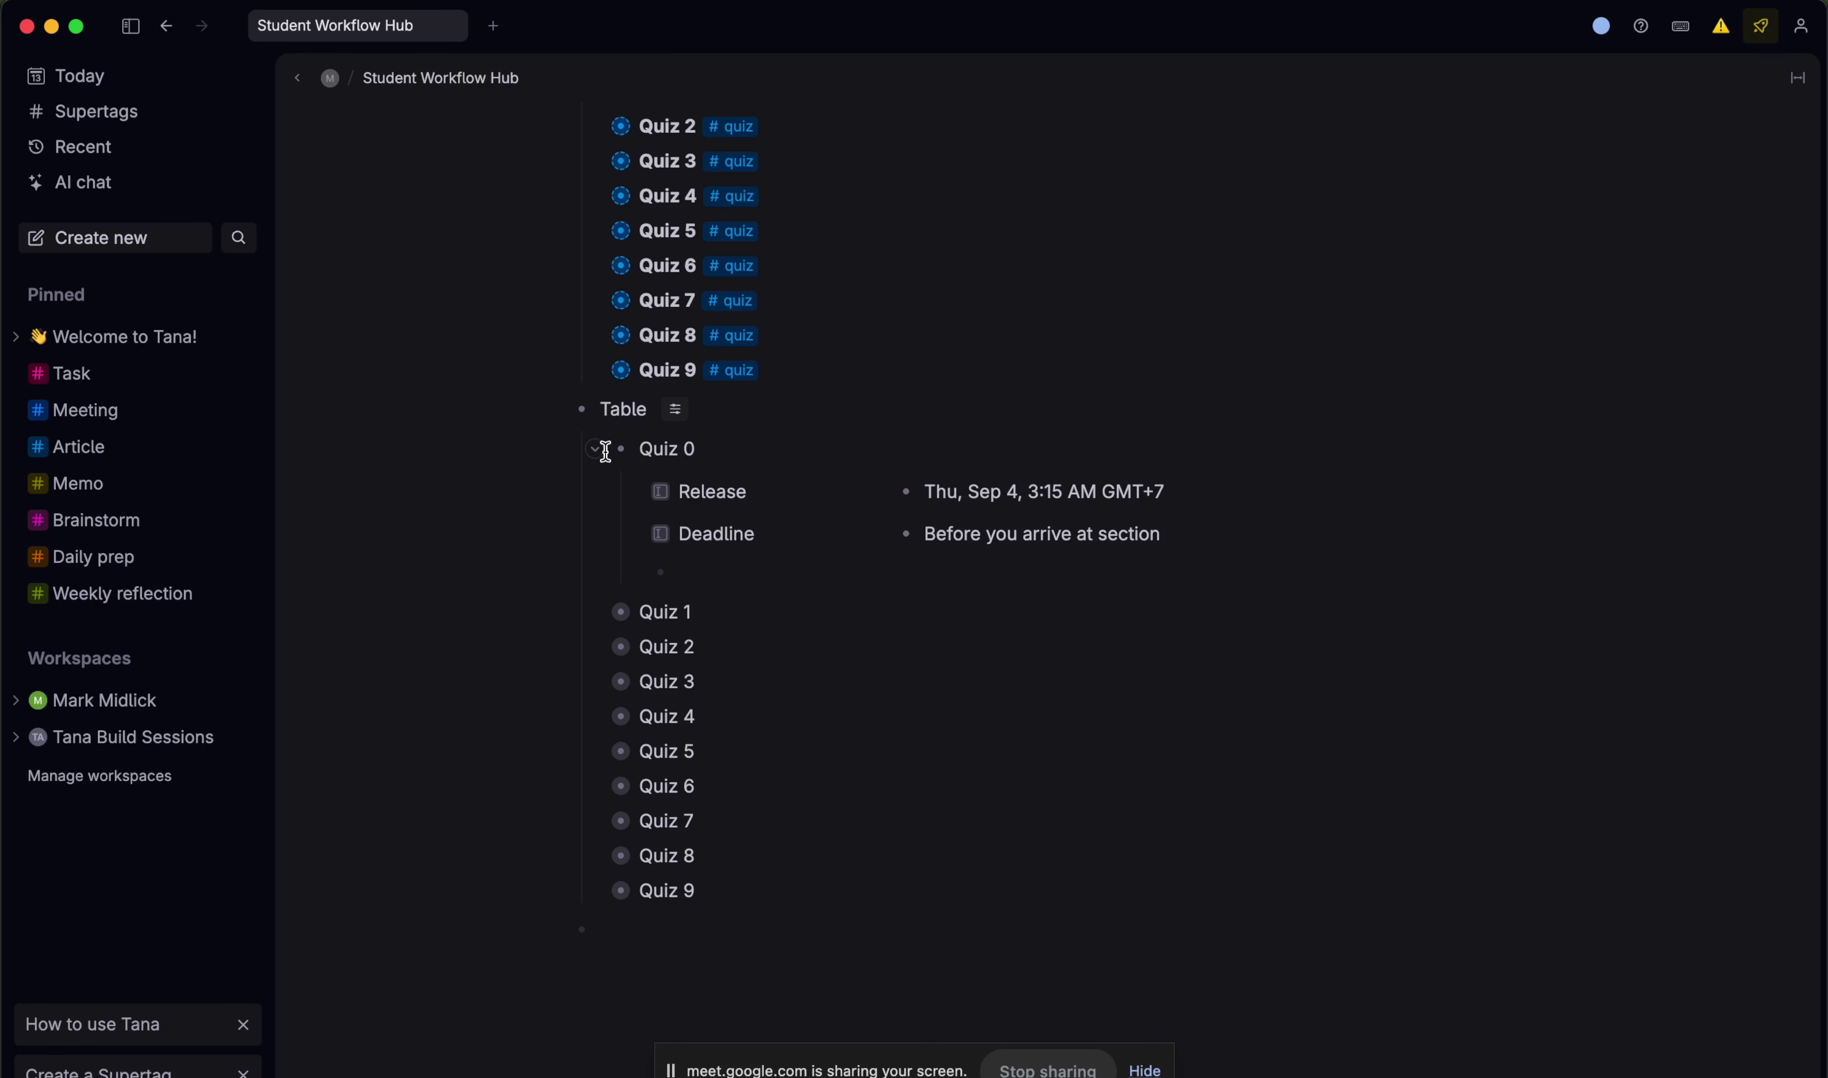
click(597, 450)
- Switch the generated Table node back to the table view
click(676, 408)
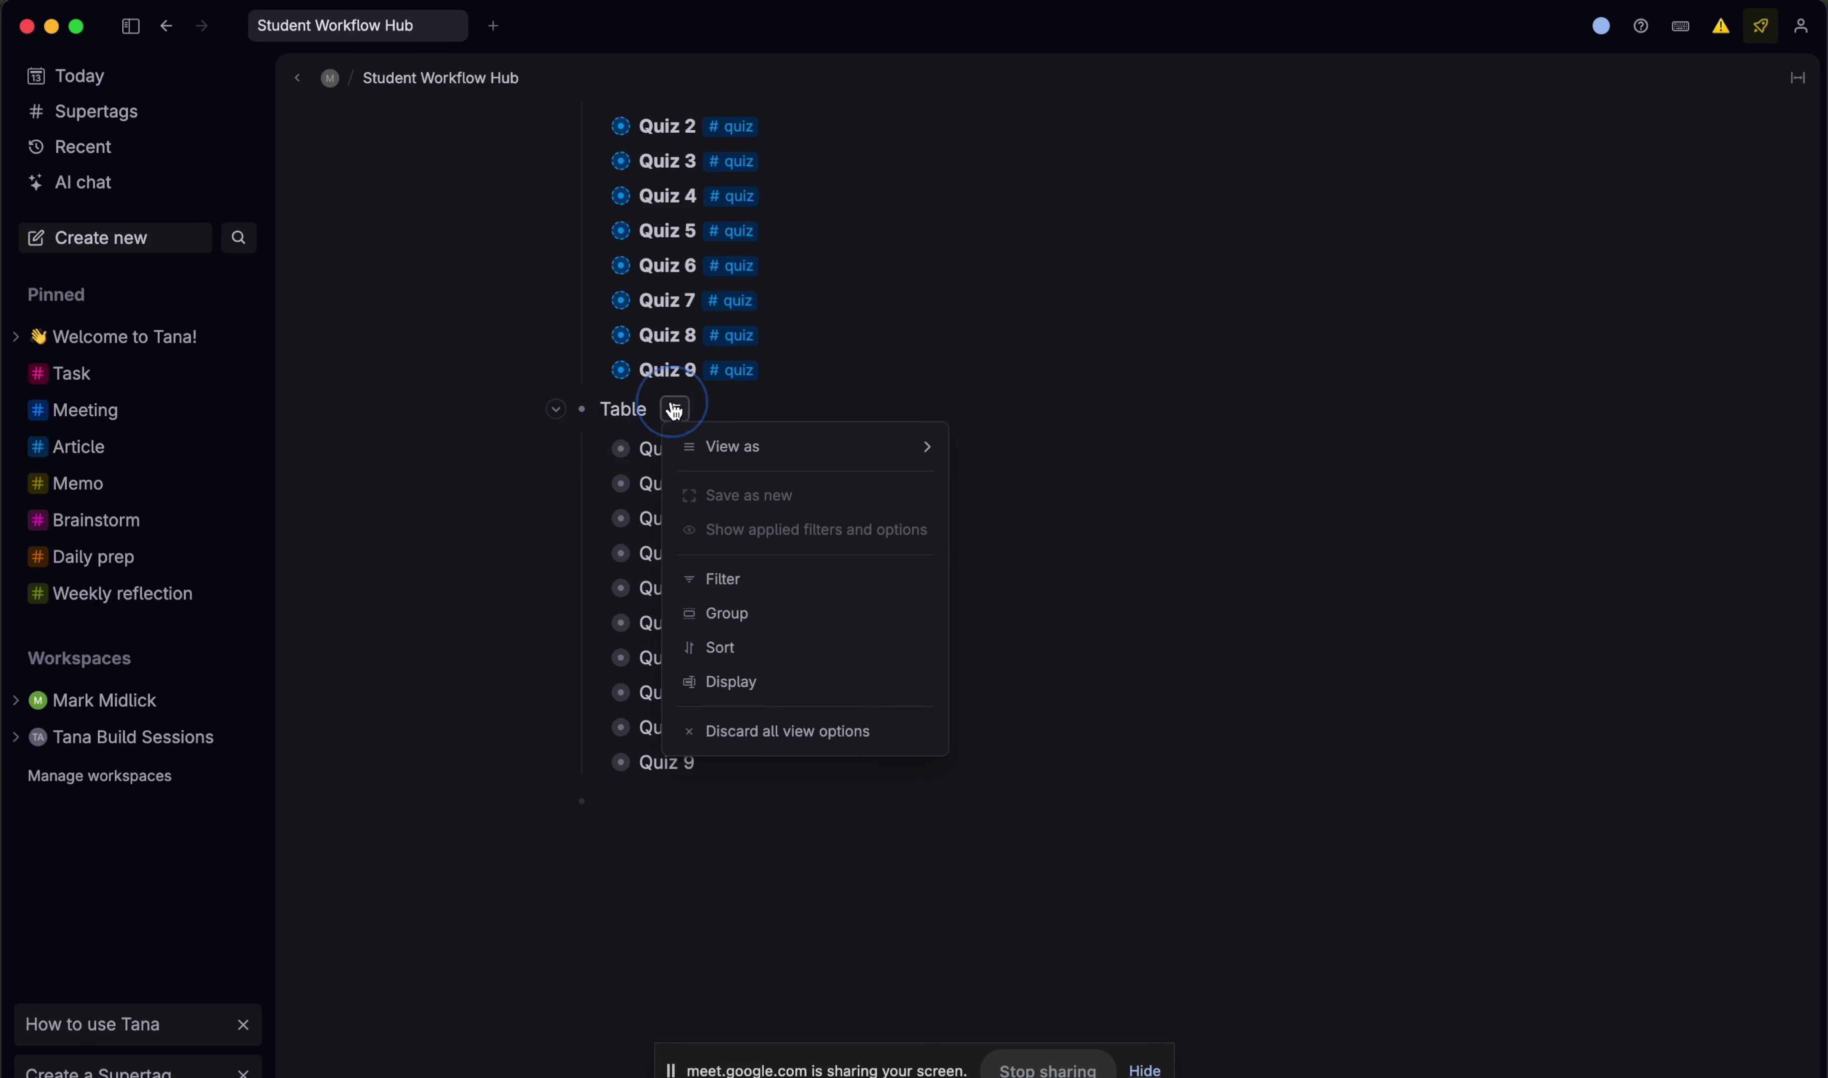
mouse_move(775, 444)
click(1038, 476)
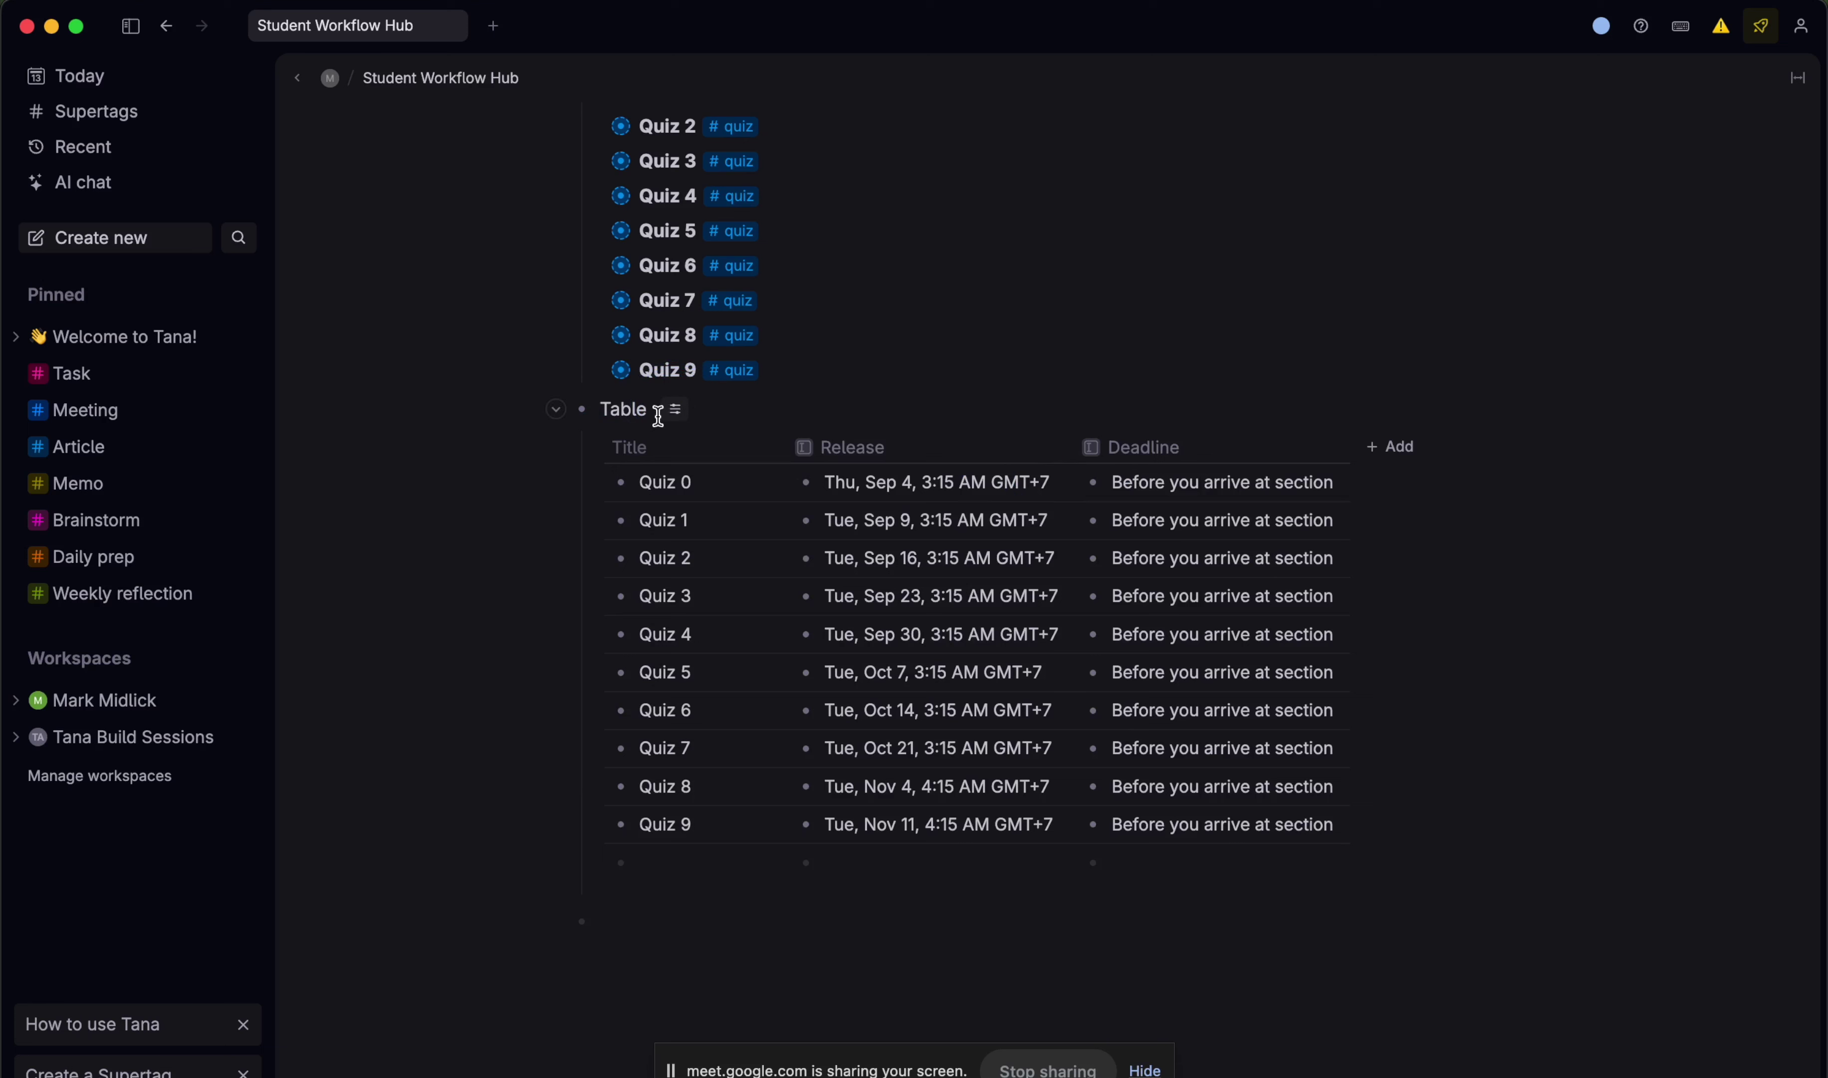
- Show the generated Table node as a calendar
click(676, 410)
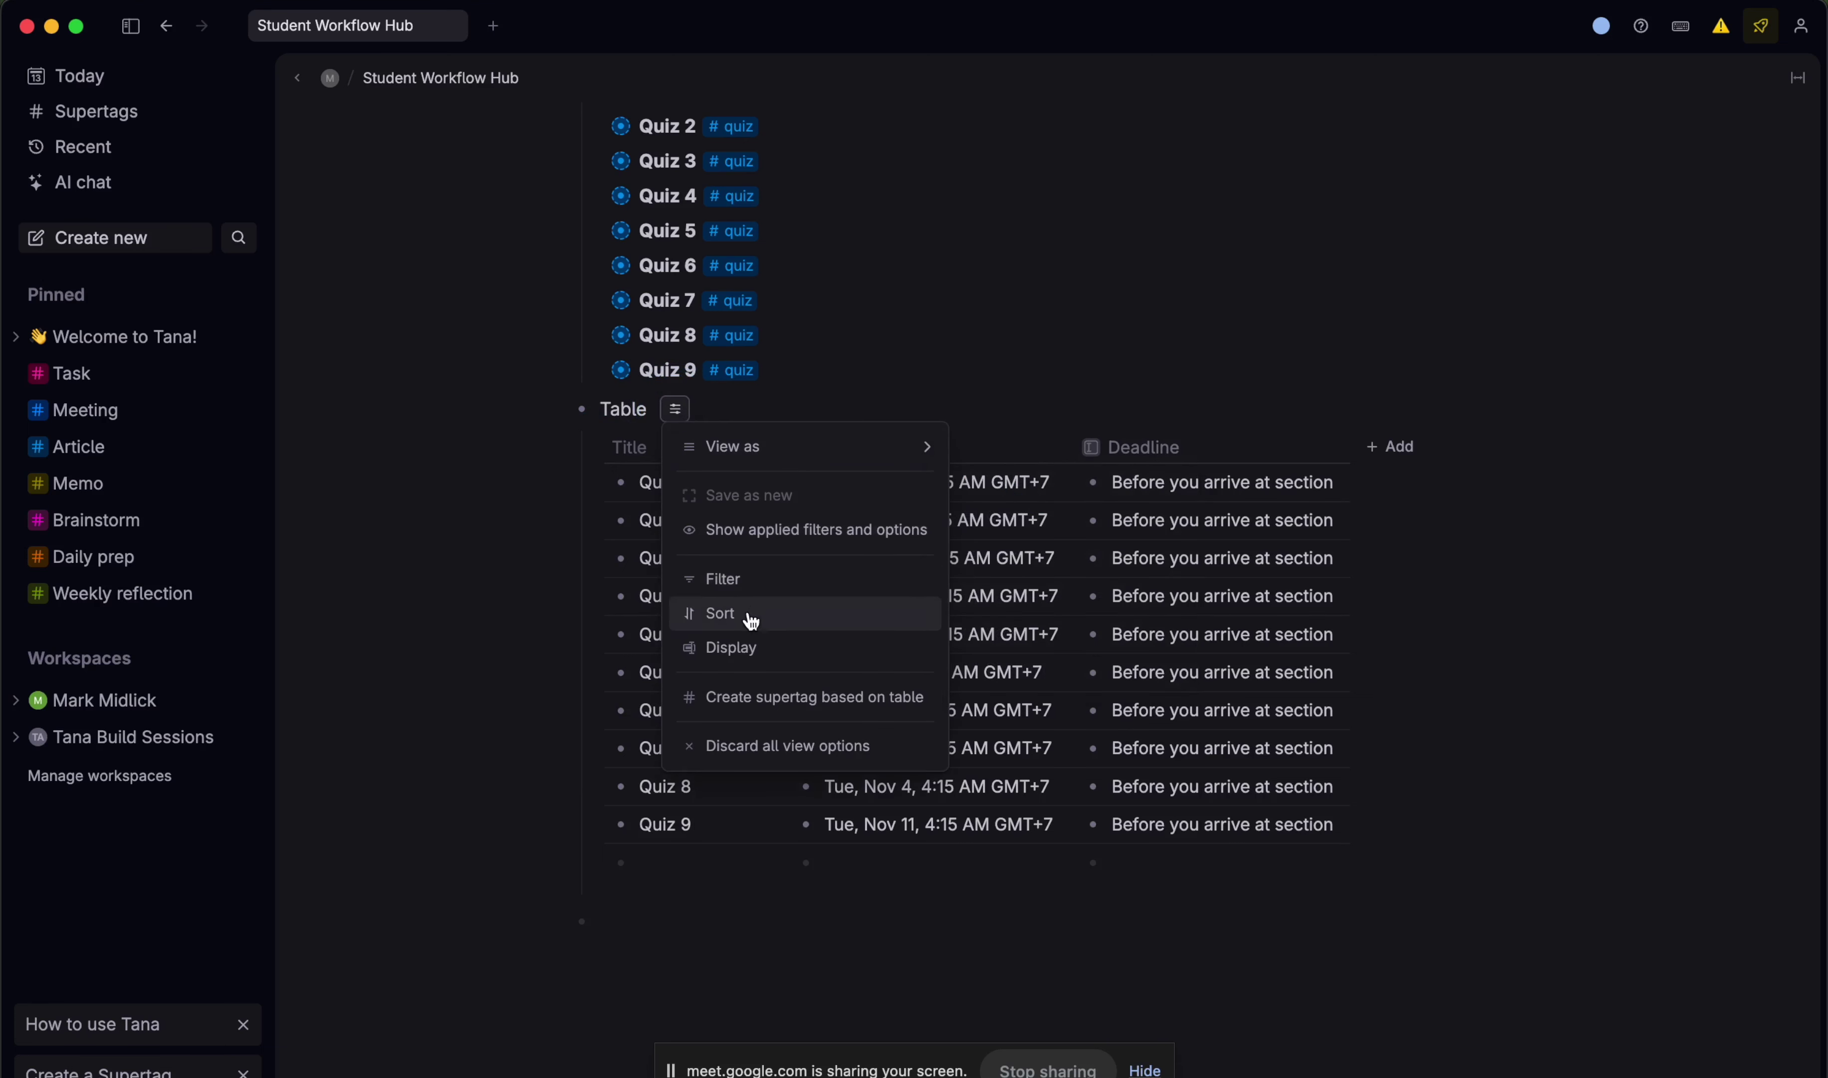
mouse_move(827, 447)
click(1032, 547)
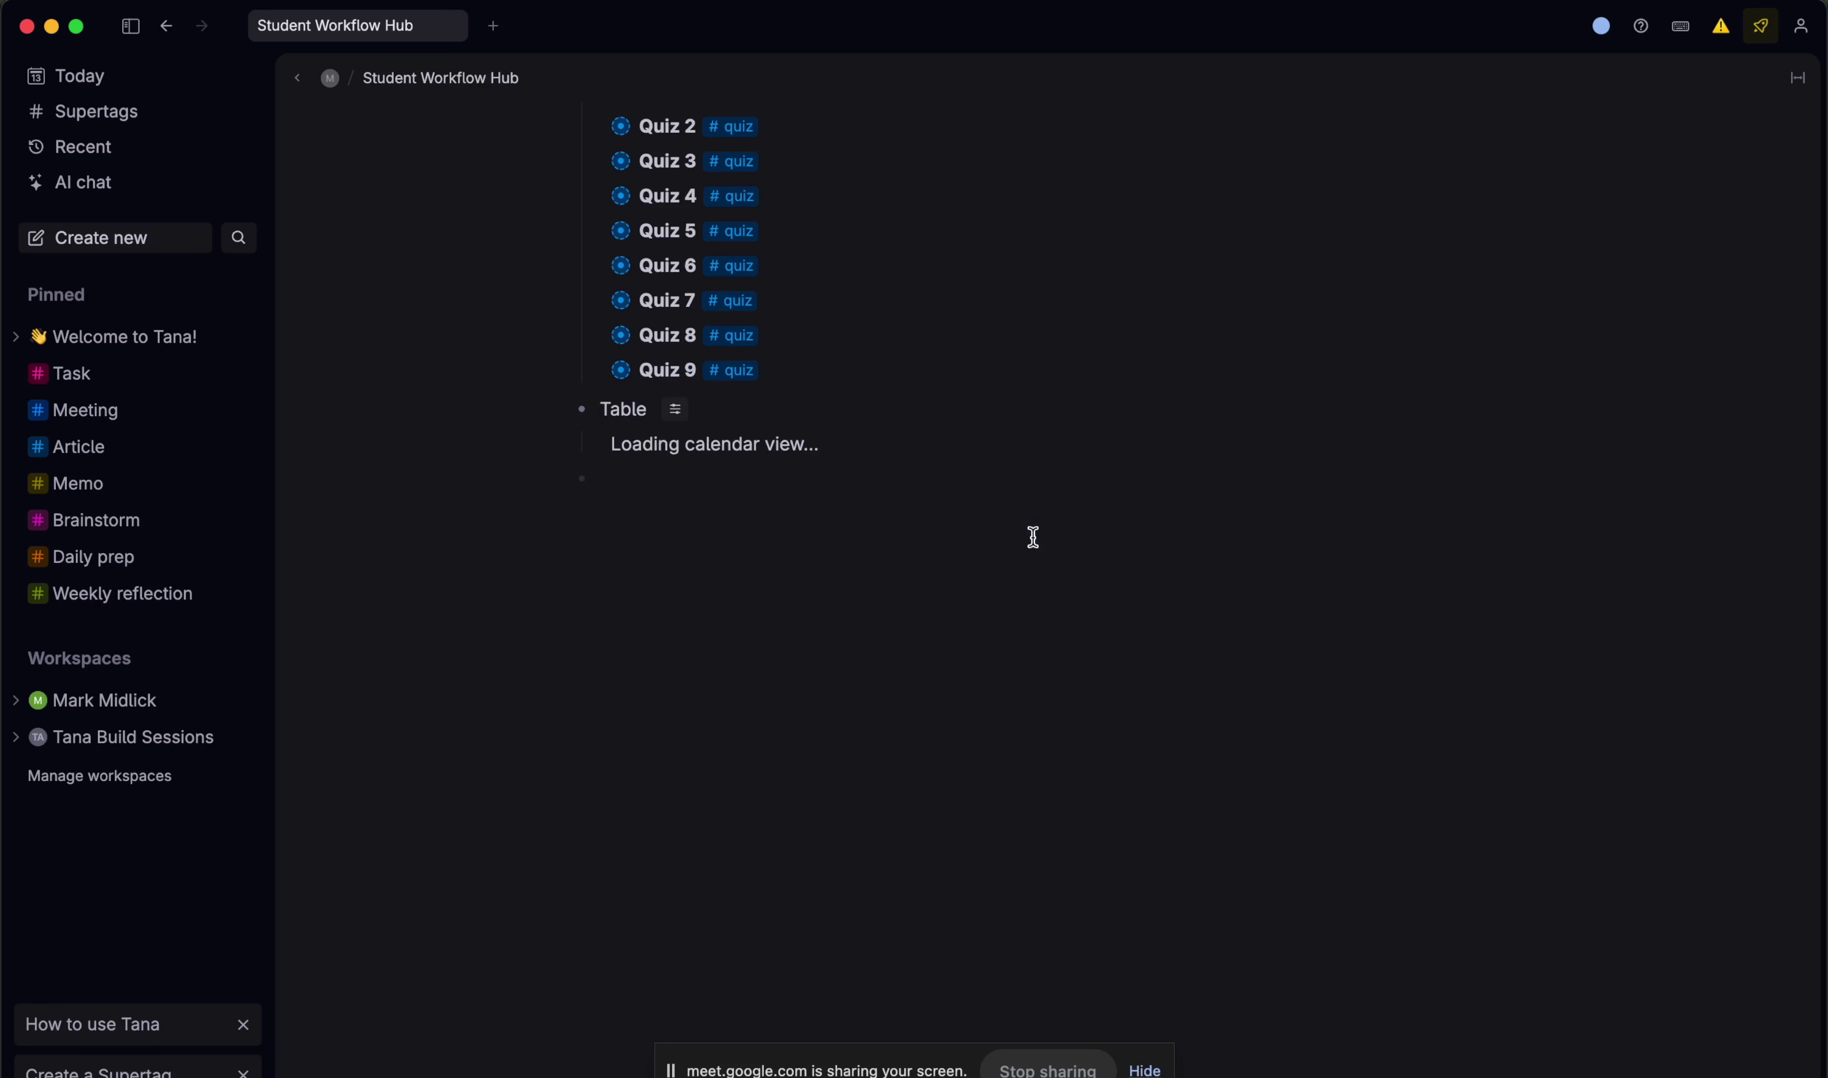
scroll(759, 456, down, 5)
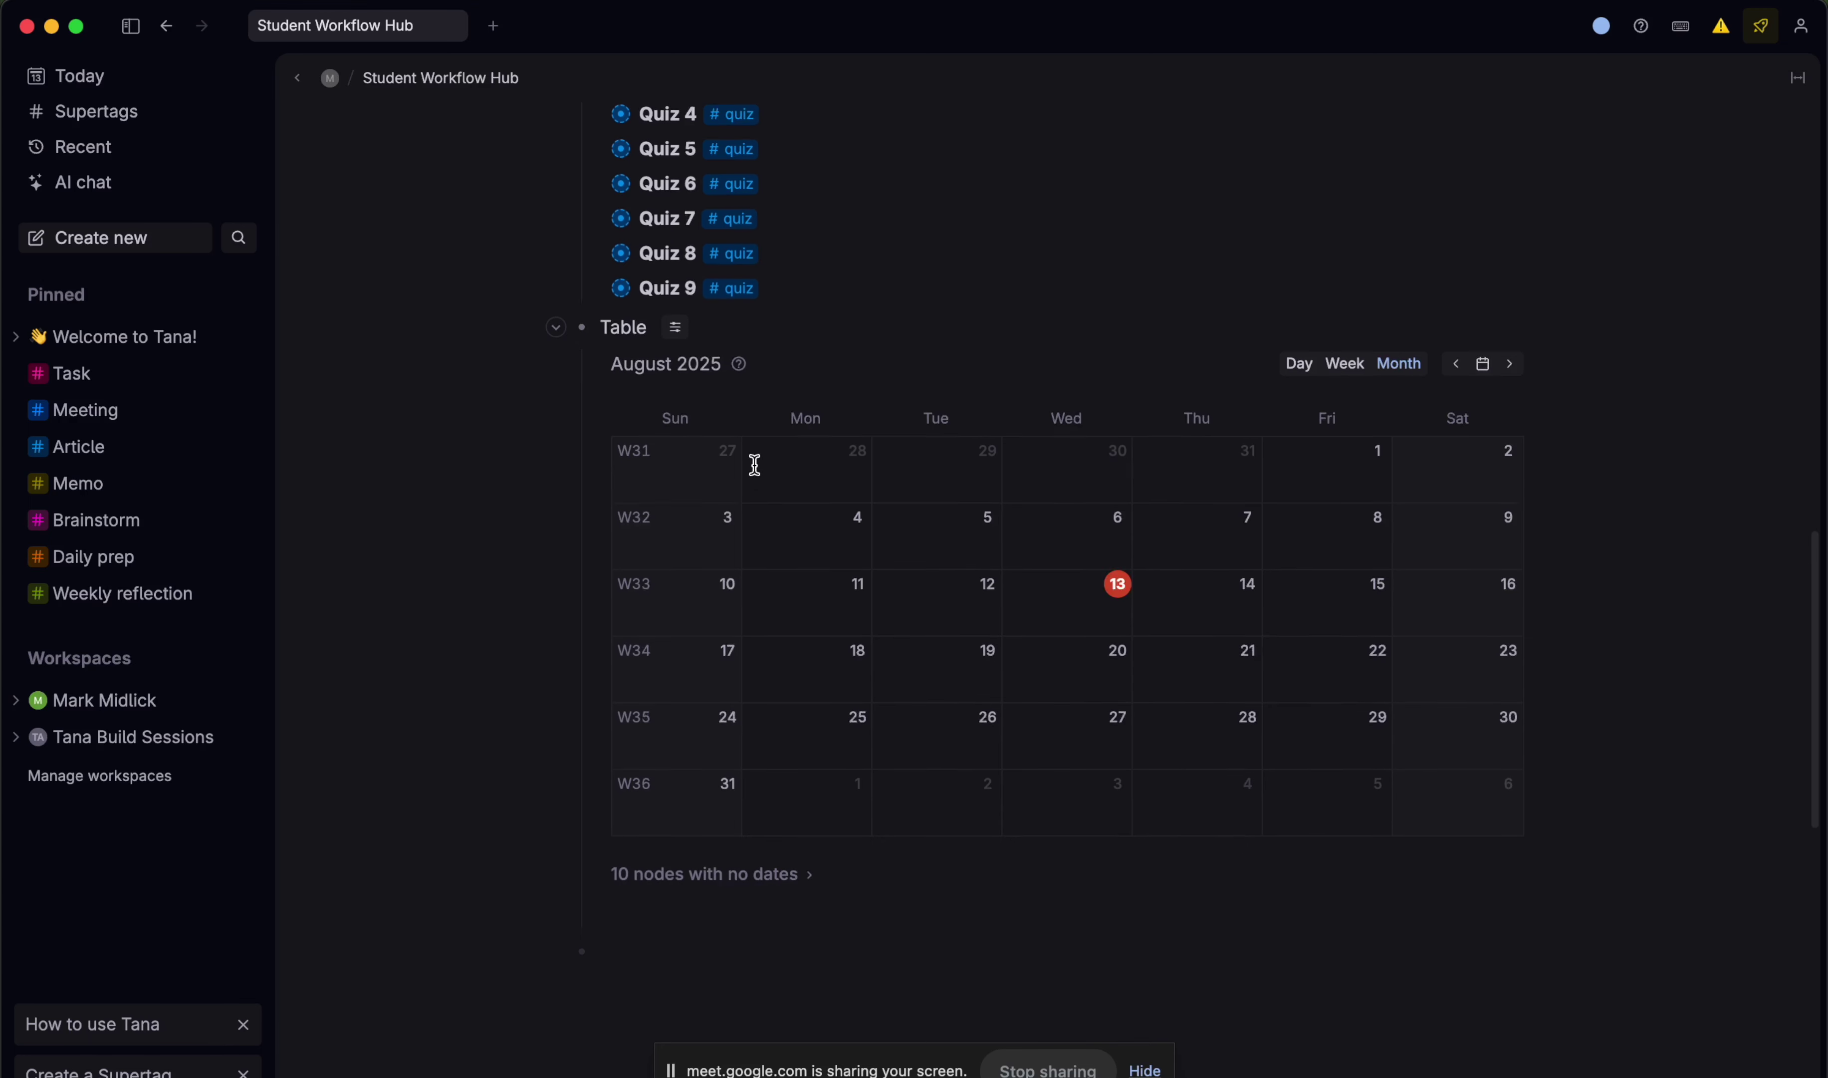
- Expand the list of nodes with no dates below the calendar and check Quiz 0's contents
click(743, 747)
scroll(742, 749, down, 3)
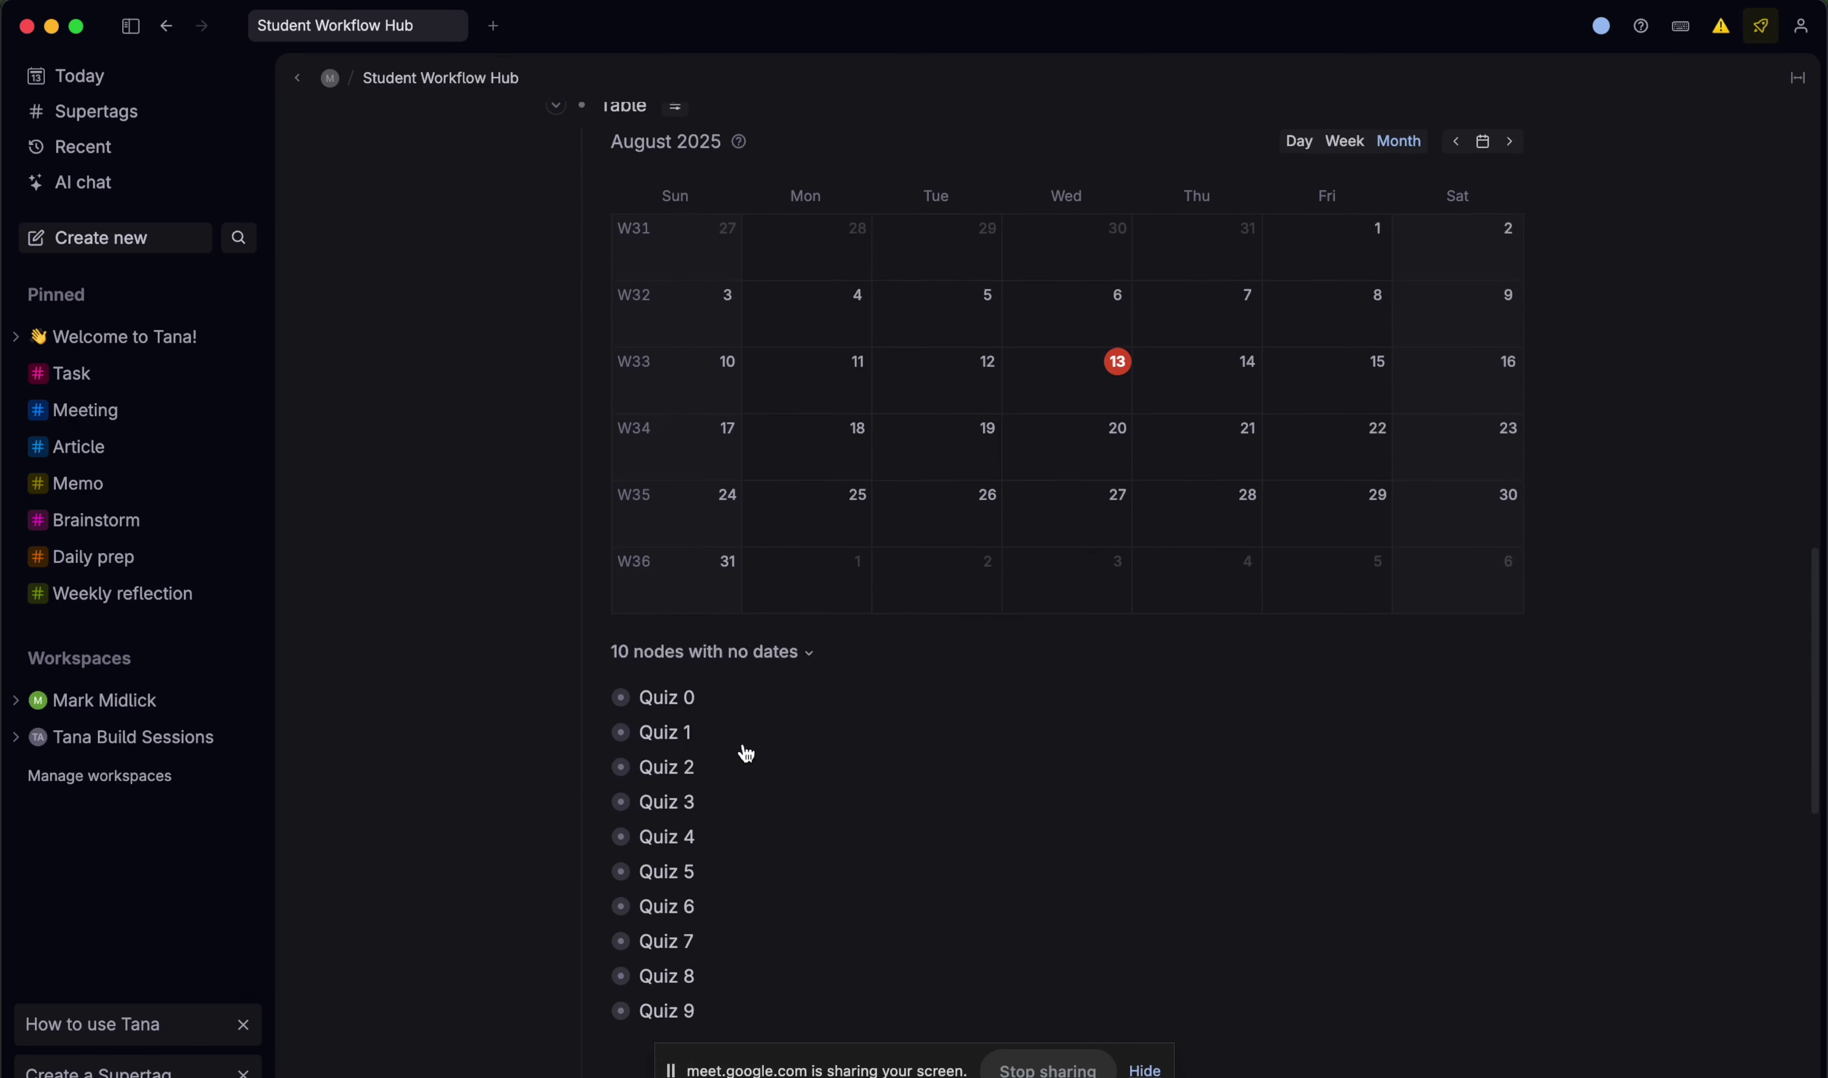
click(600, 671)
click(600, 671)
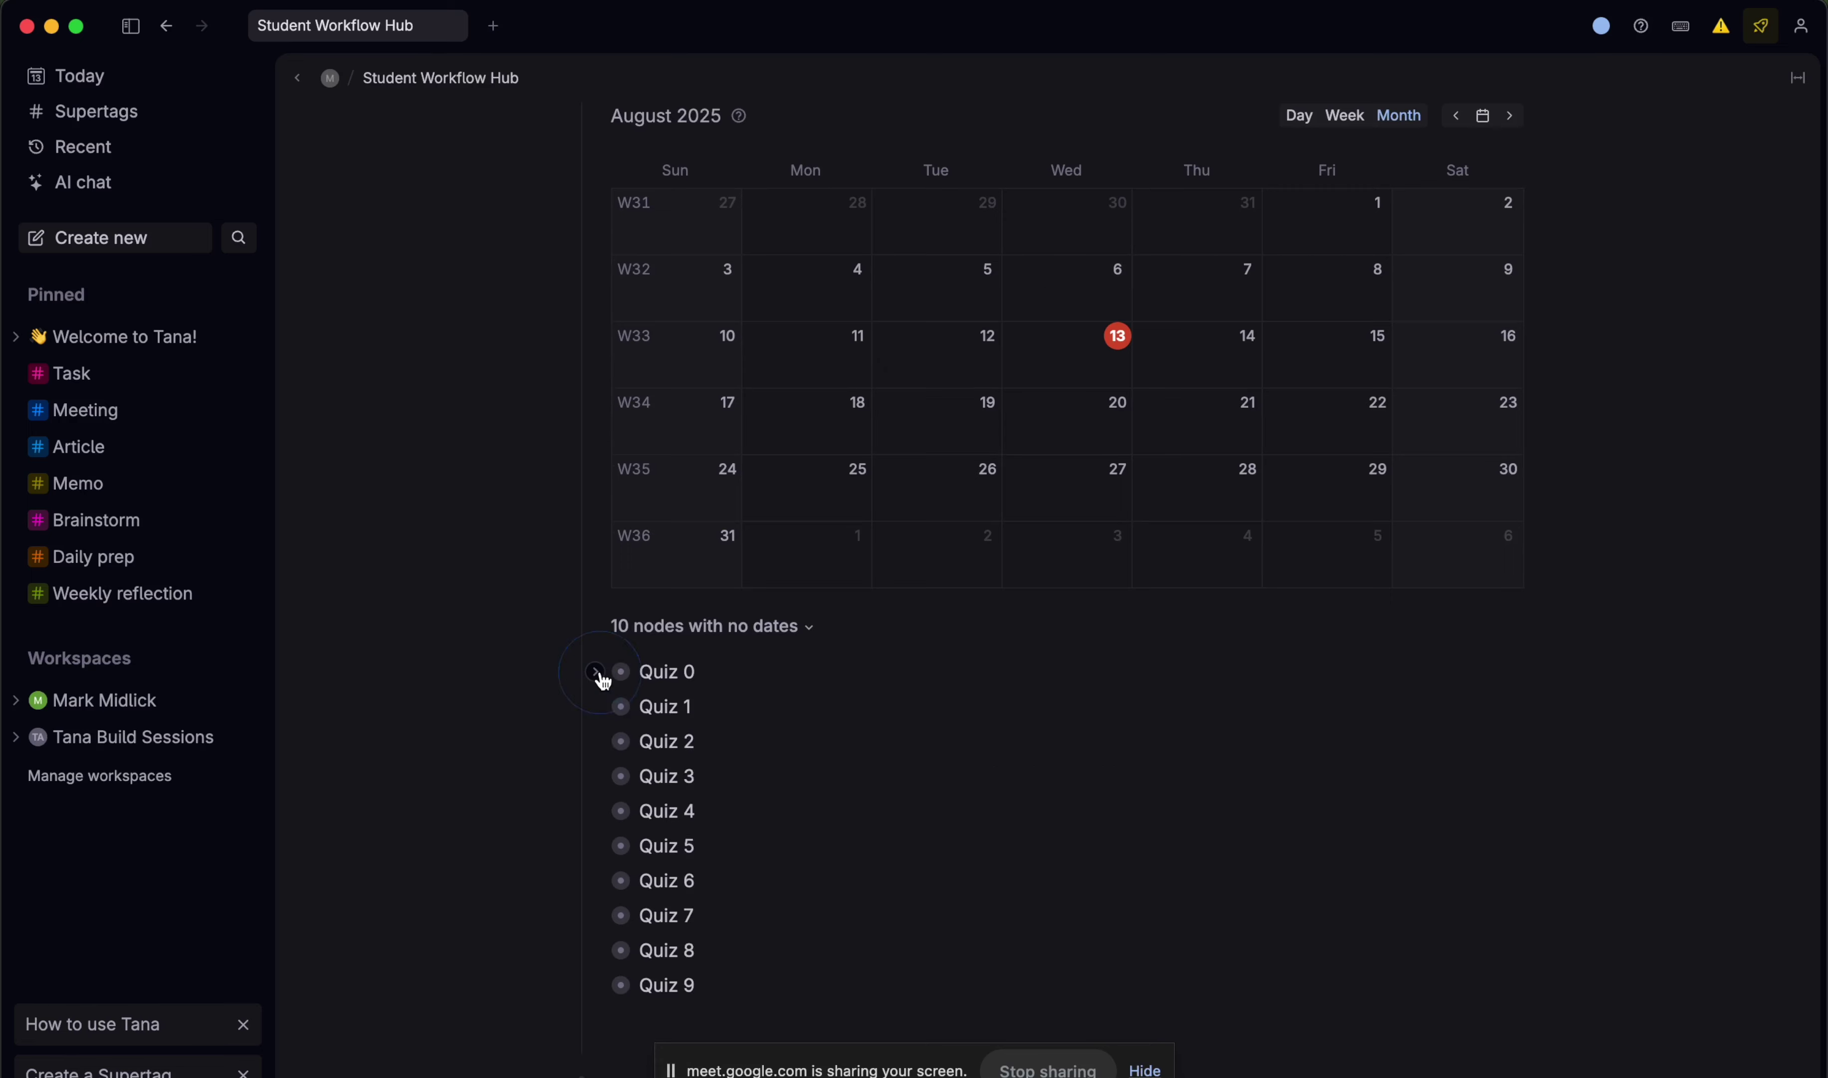
- Show the generated Table node as a list instead of a calendar
scroll(601, 671, up, 15)
scroll(740, 673, down, 5)
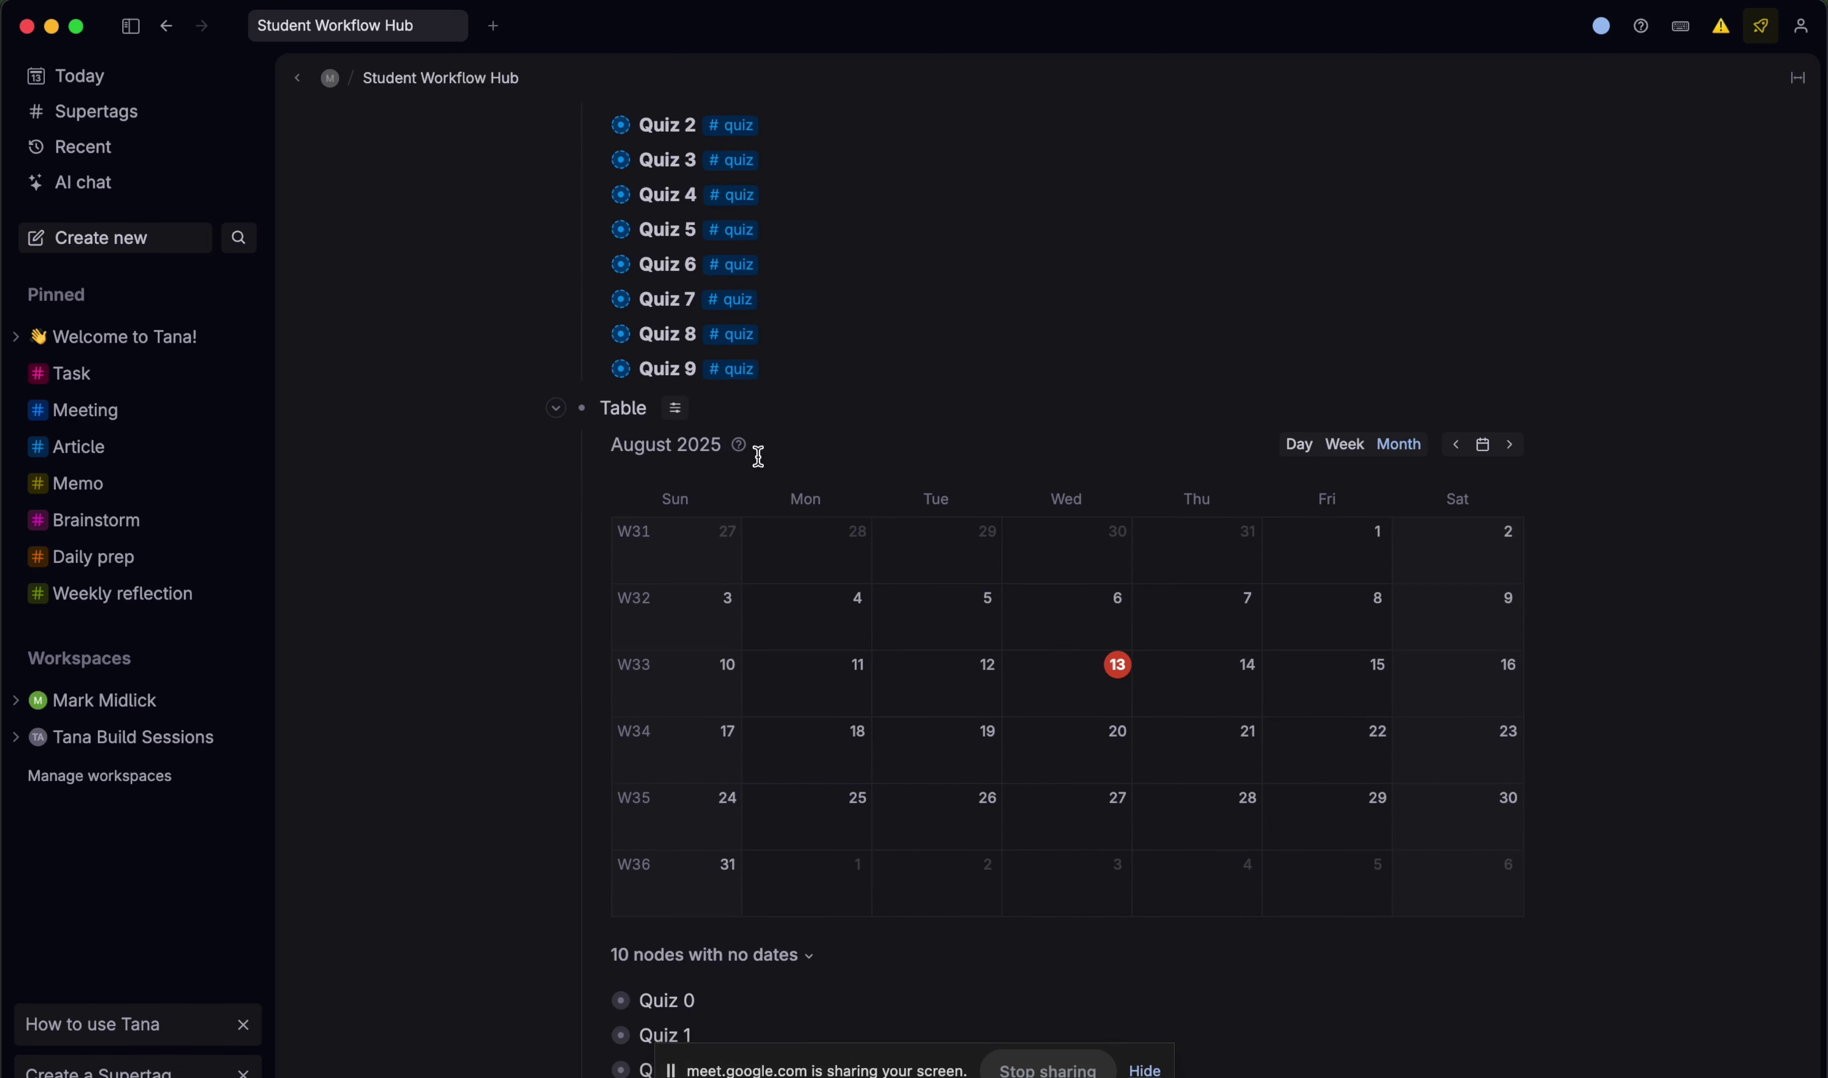
click(678, 412)
mouse_move(775, 442)
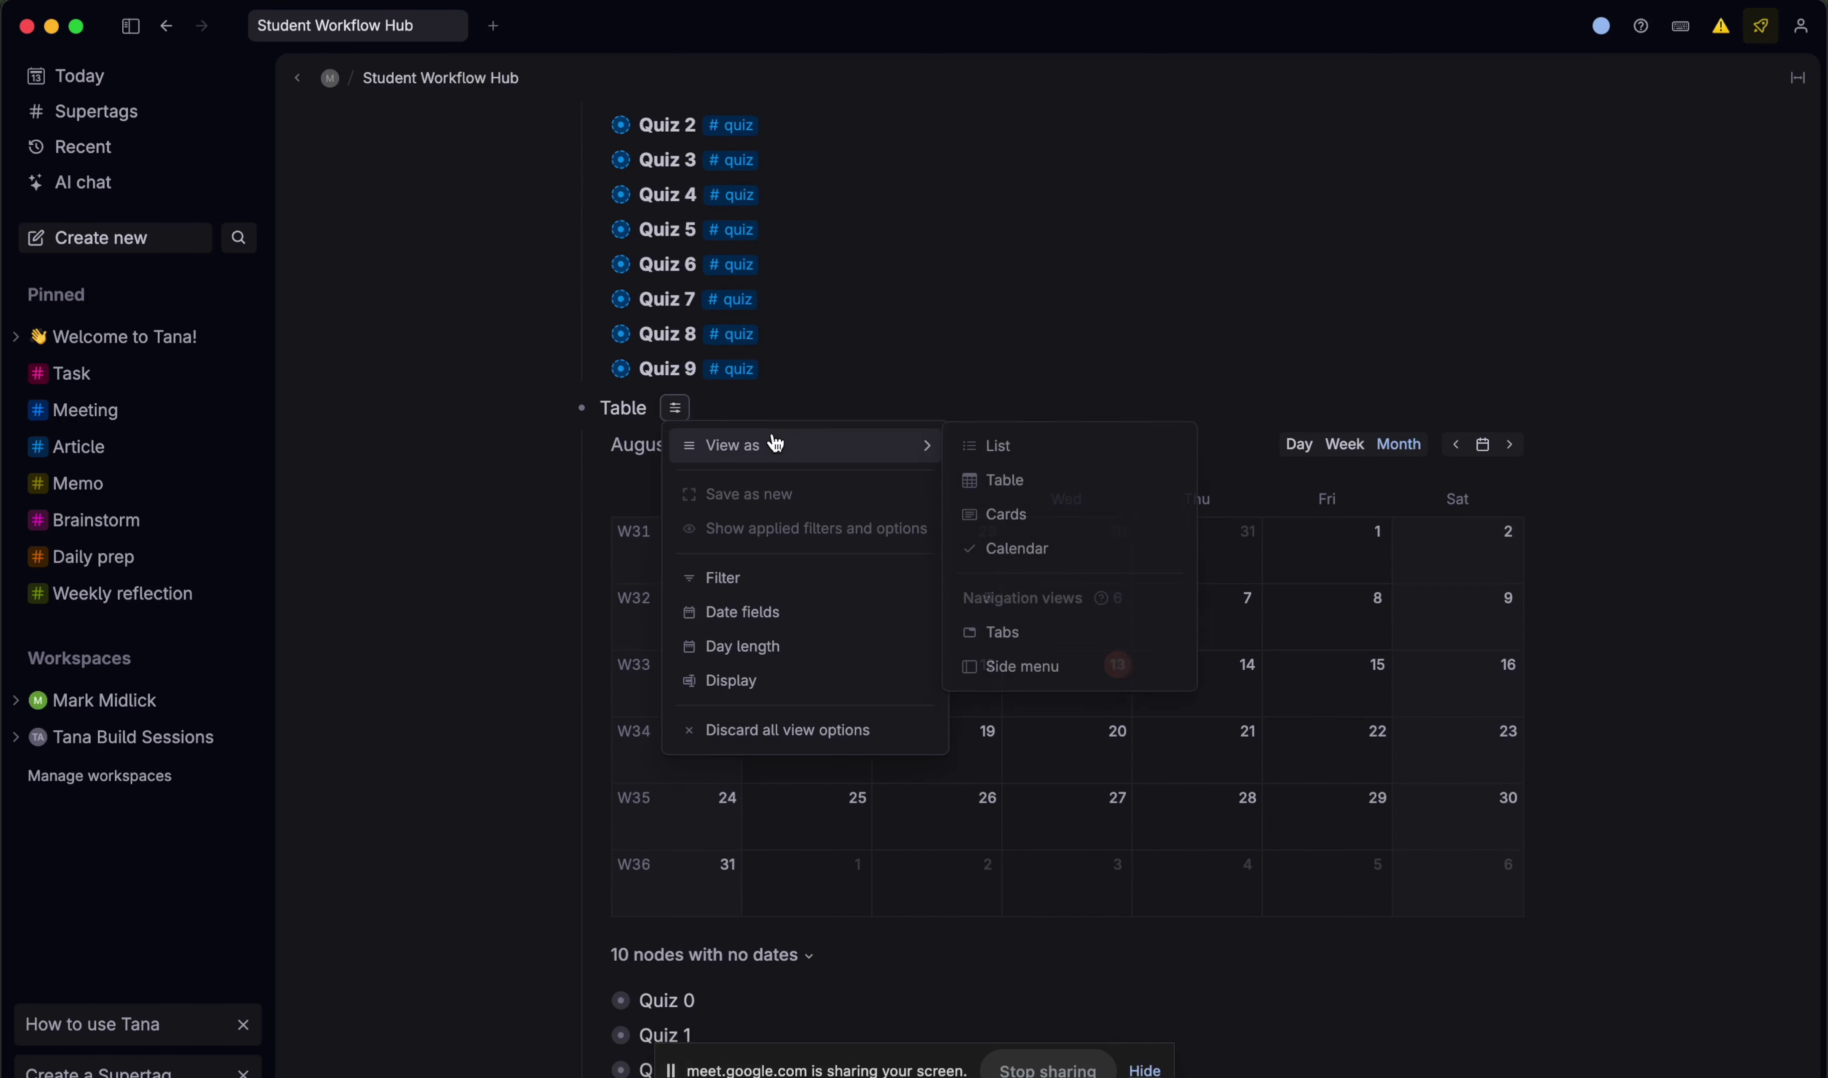
click(1049, 453)
- Tag Quiz 0 through Quiz 9 under the Table node with the existing #quiz supertag
drag(827, 453, 749, 748)
click(688, 800)
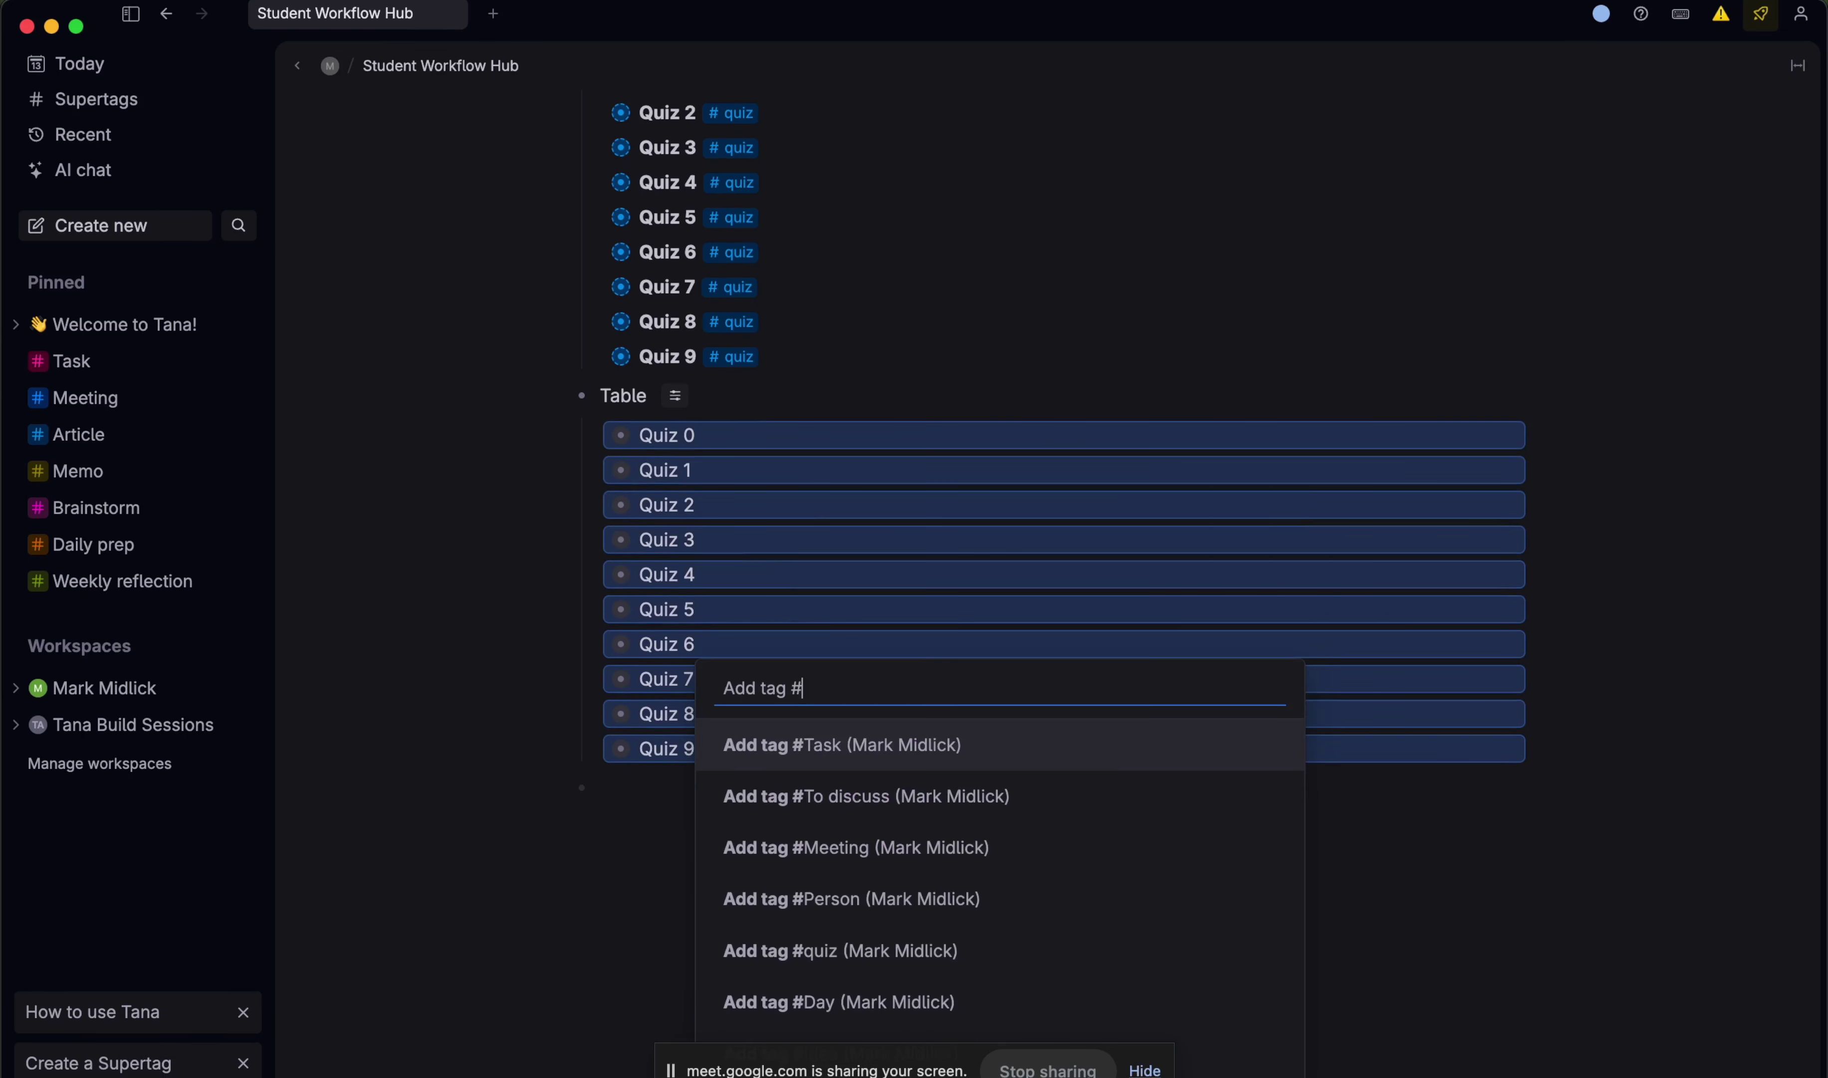
text(qui)
key(Return)
- Bring the original Quiz 0 to Quiz 9 nodes under the "Give me all quizes" node and hard delete them including references
scroll(755, 681, up, 5)
click(857, 708)
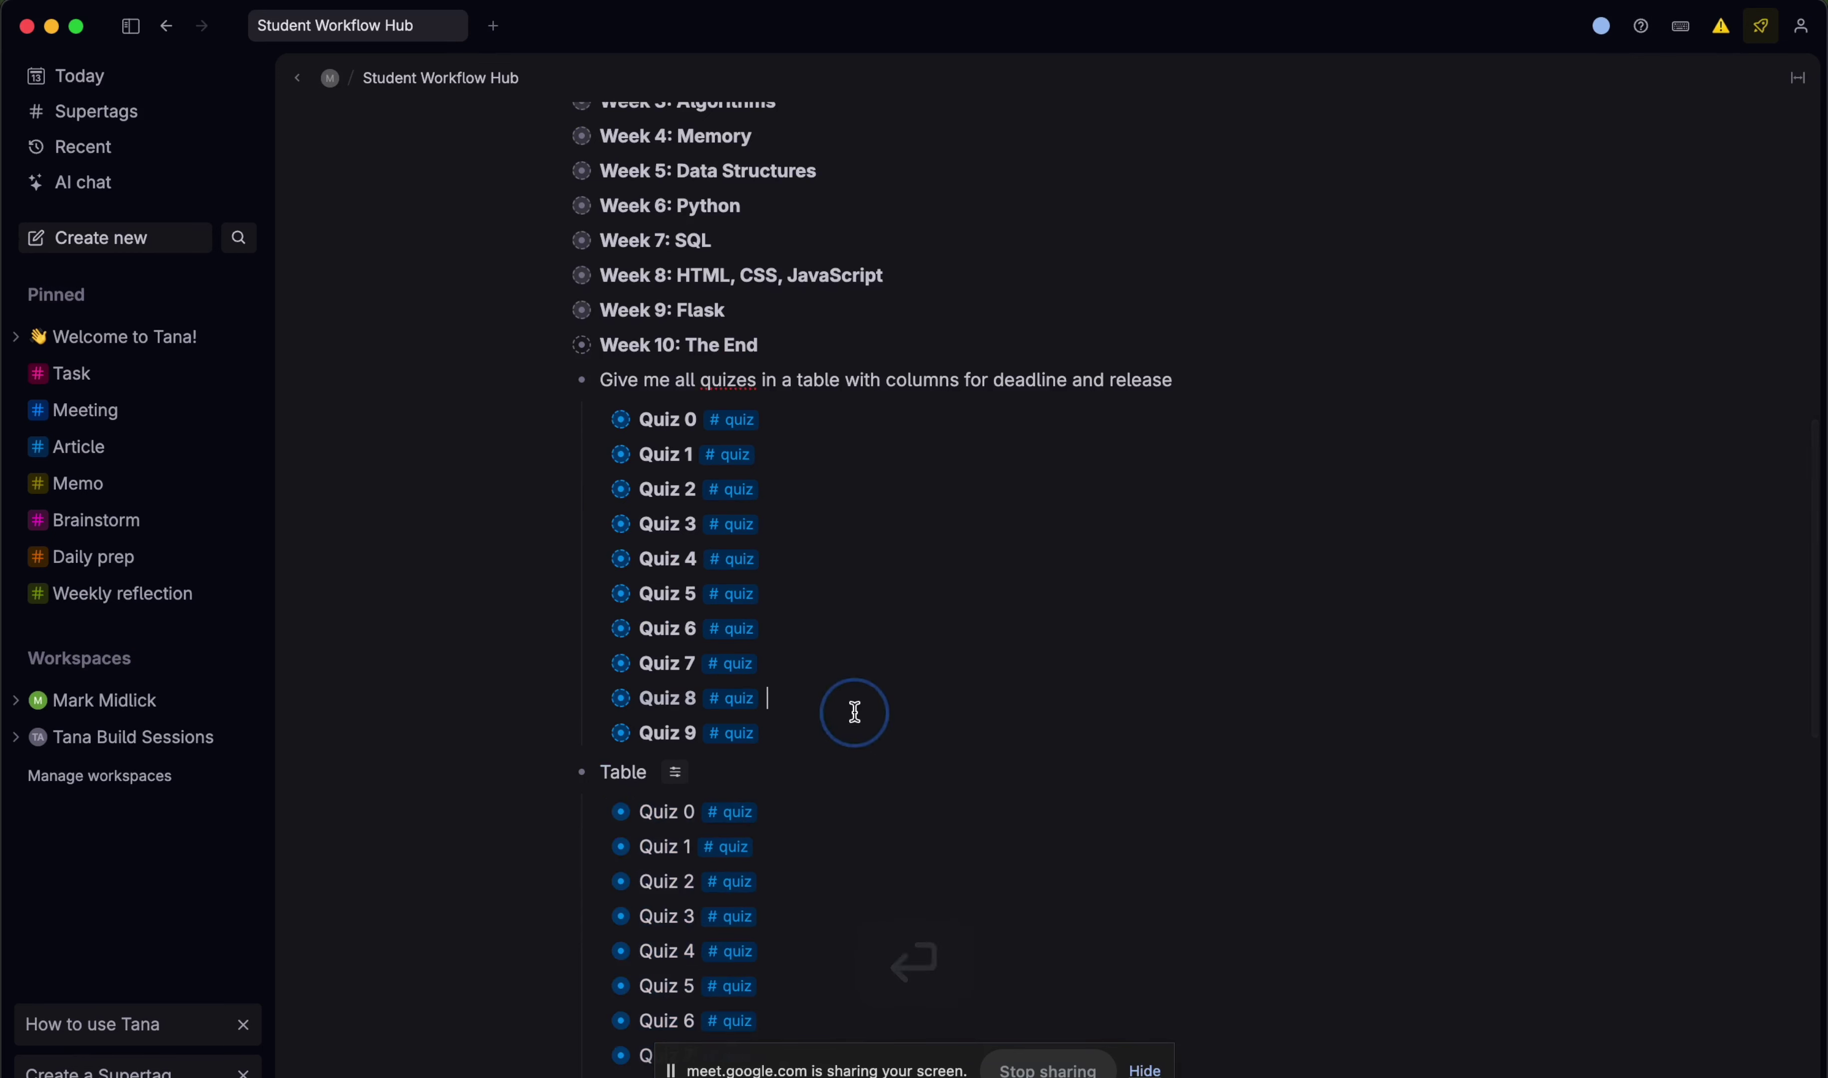
drag(796, 739, 651, 417)
key(super+k)
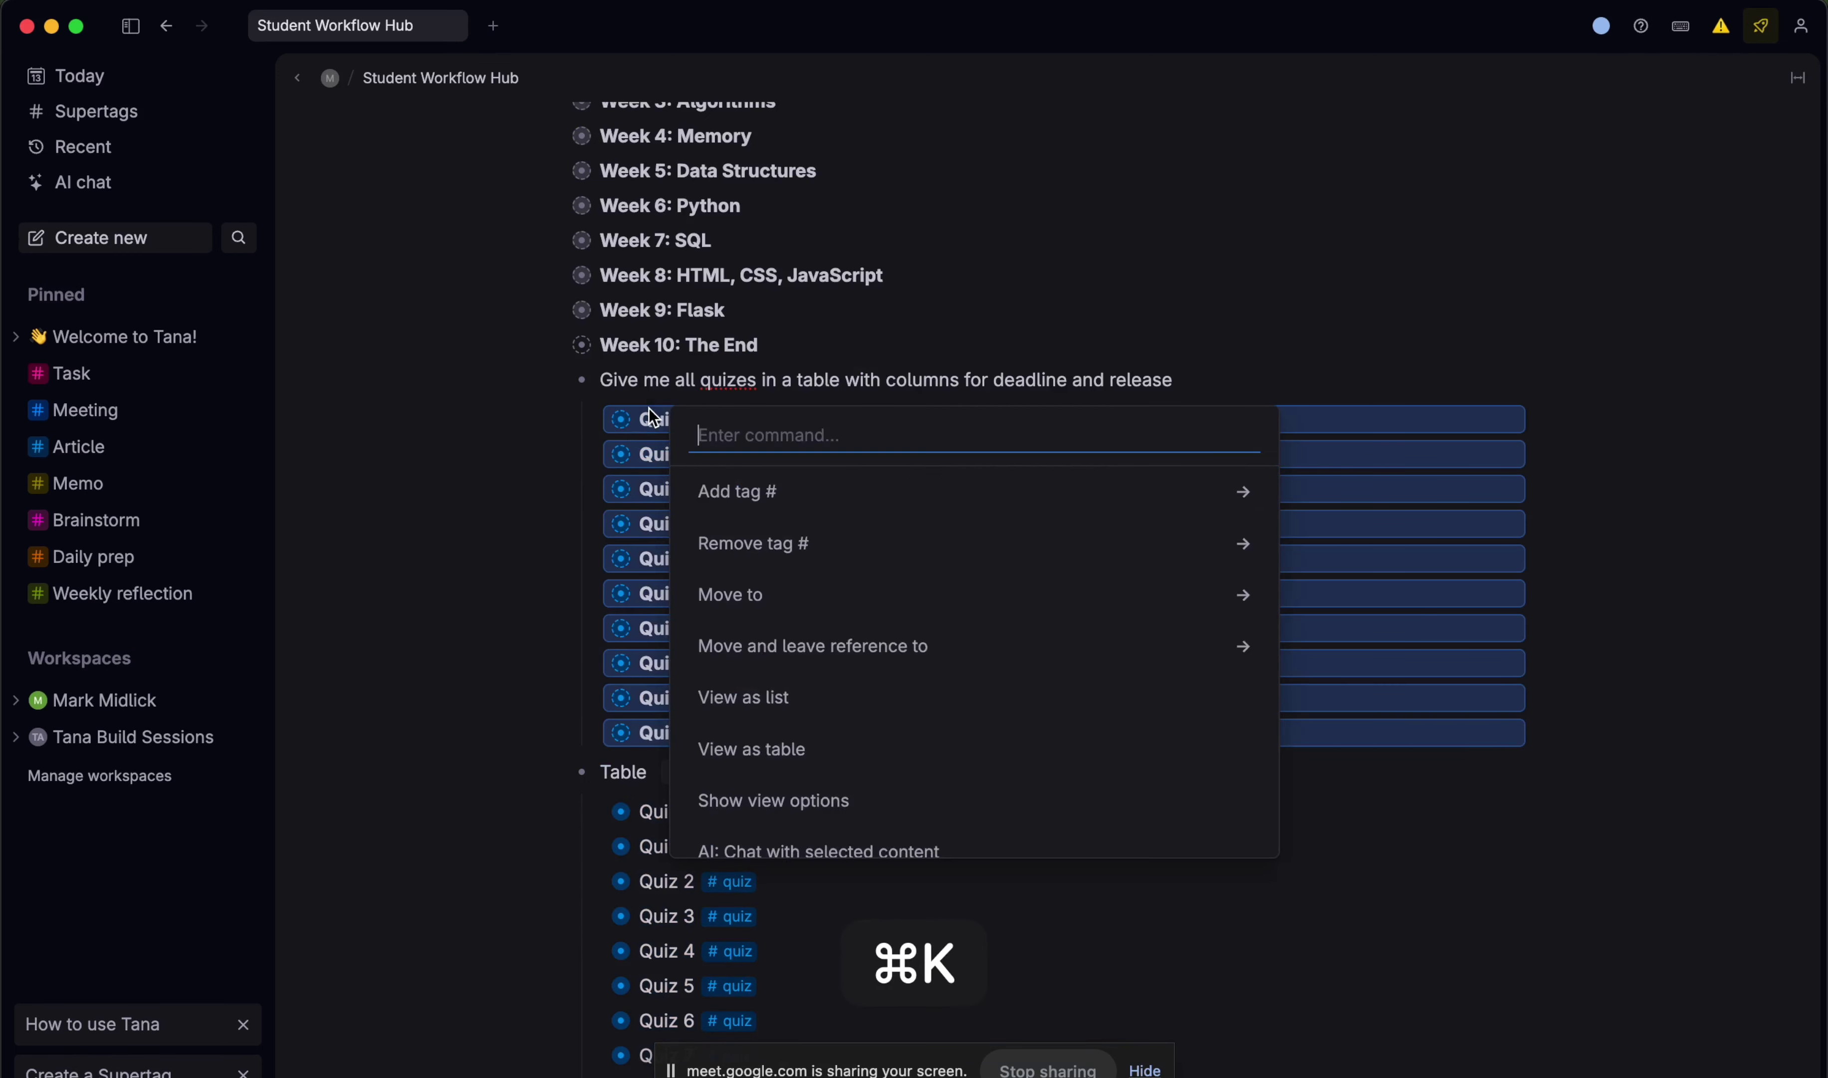
text(br)
key(Return)
key(super+k)
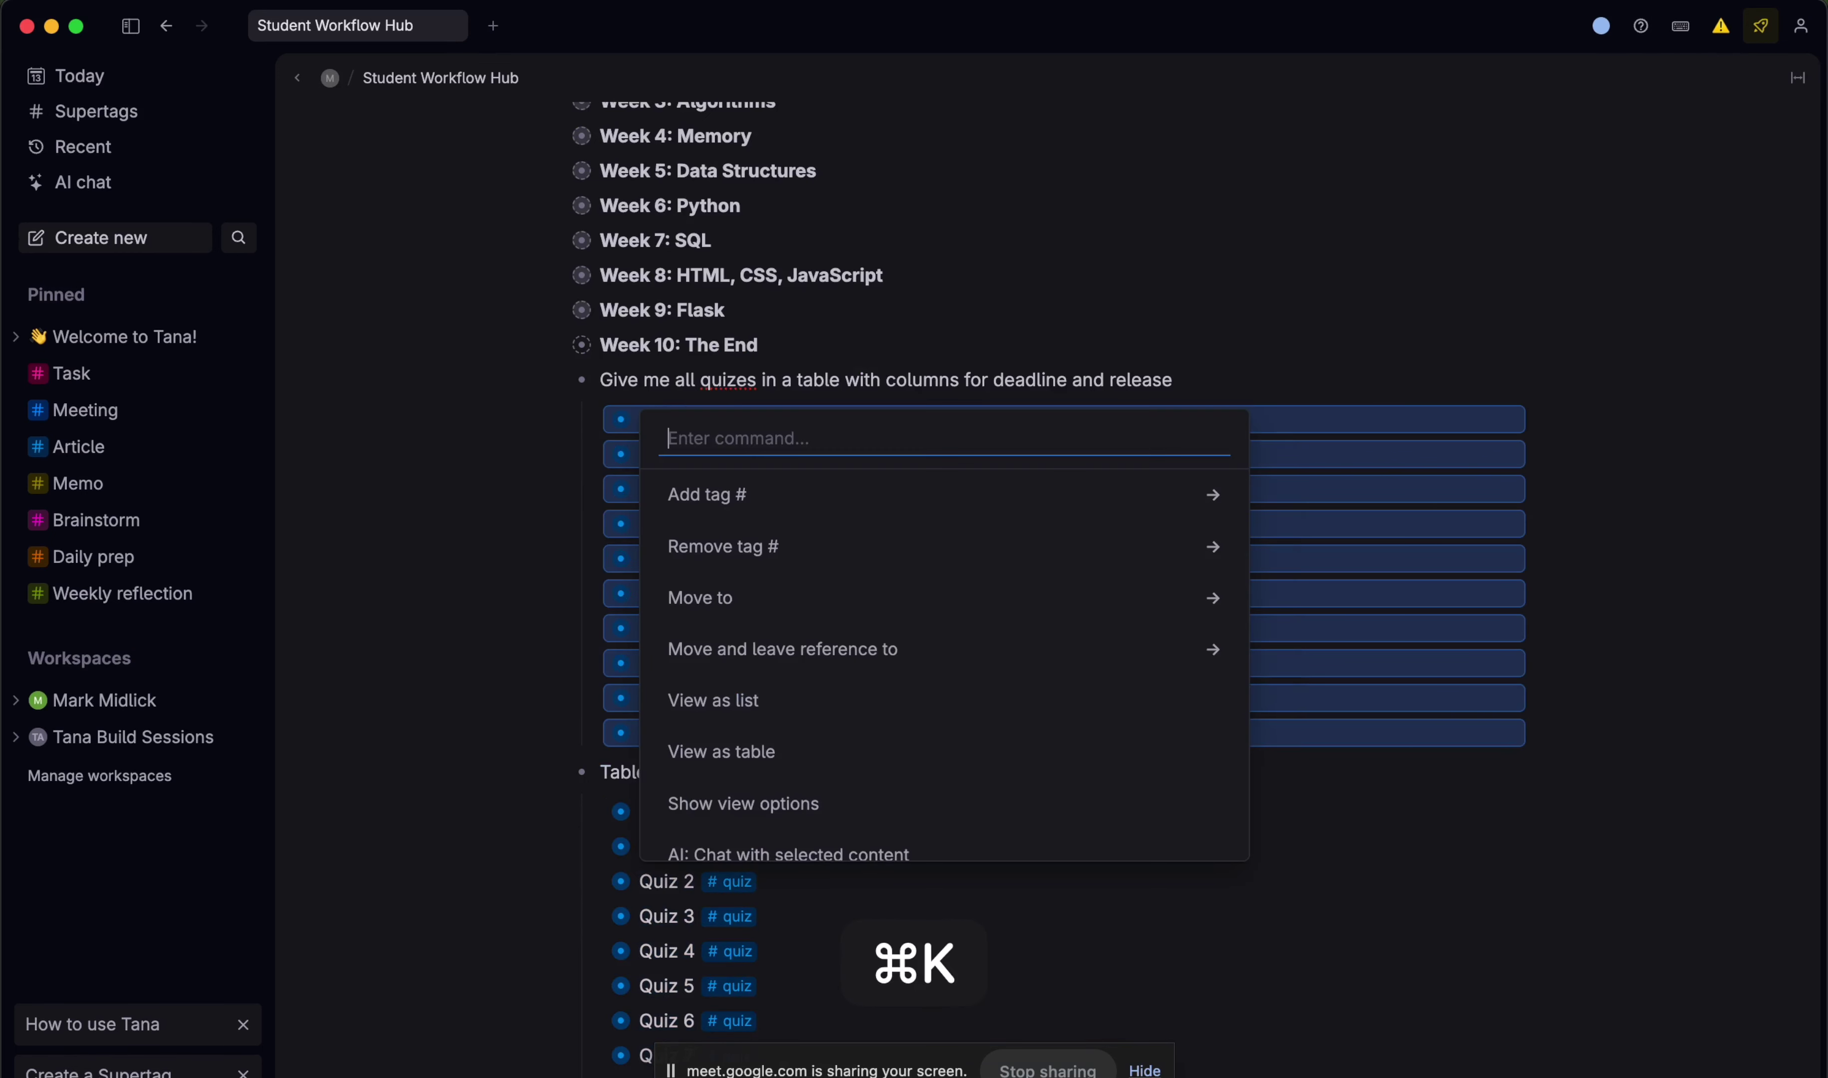
text(hard)
key(shift+Return)
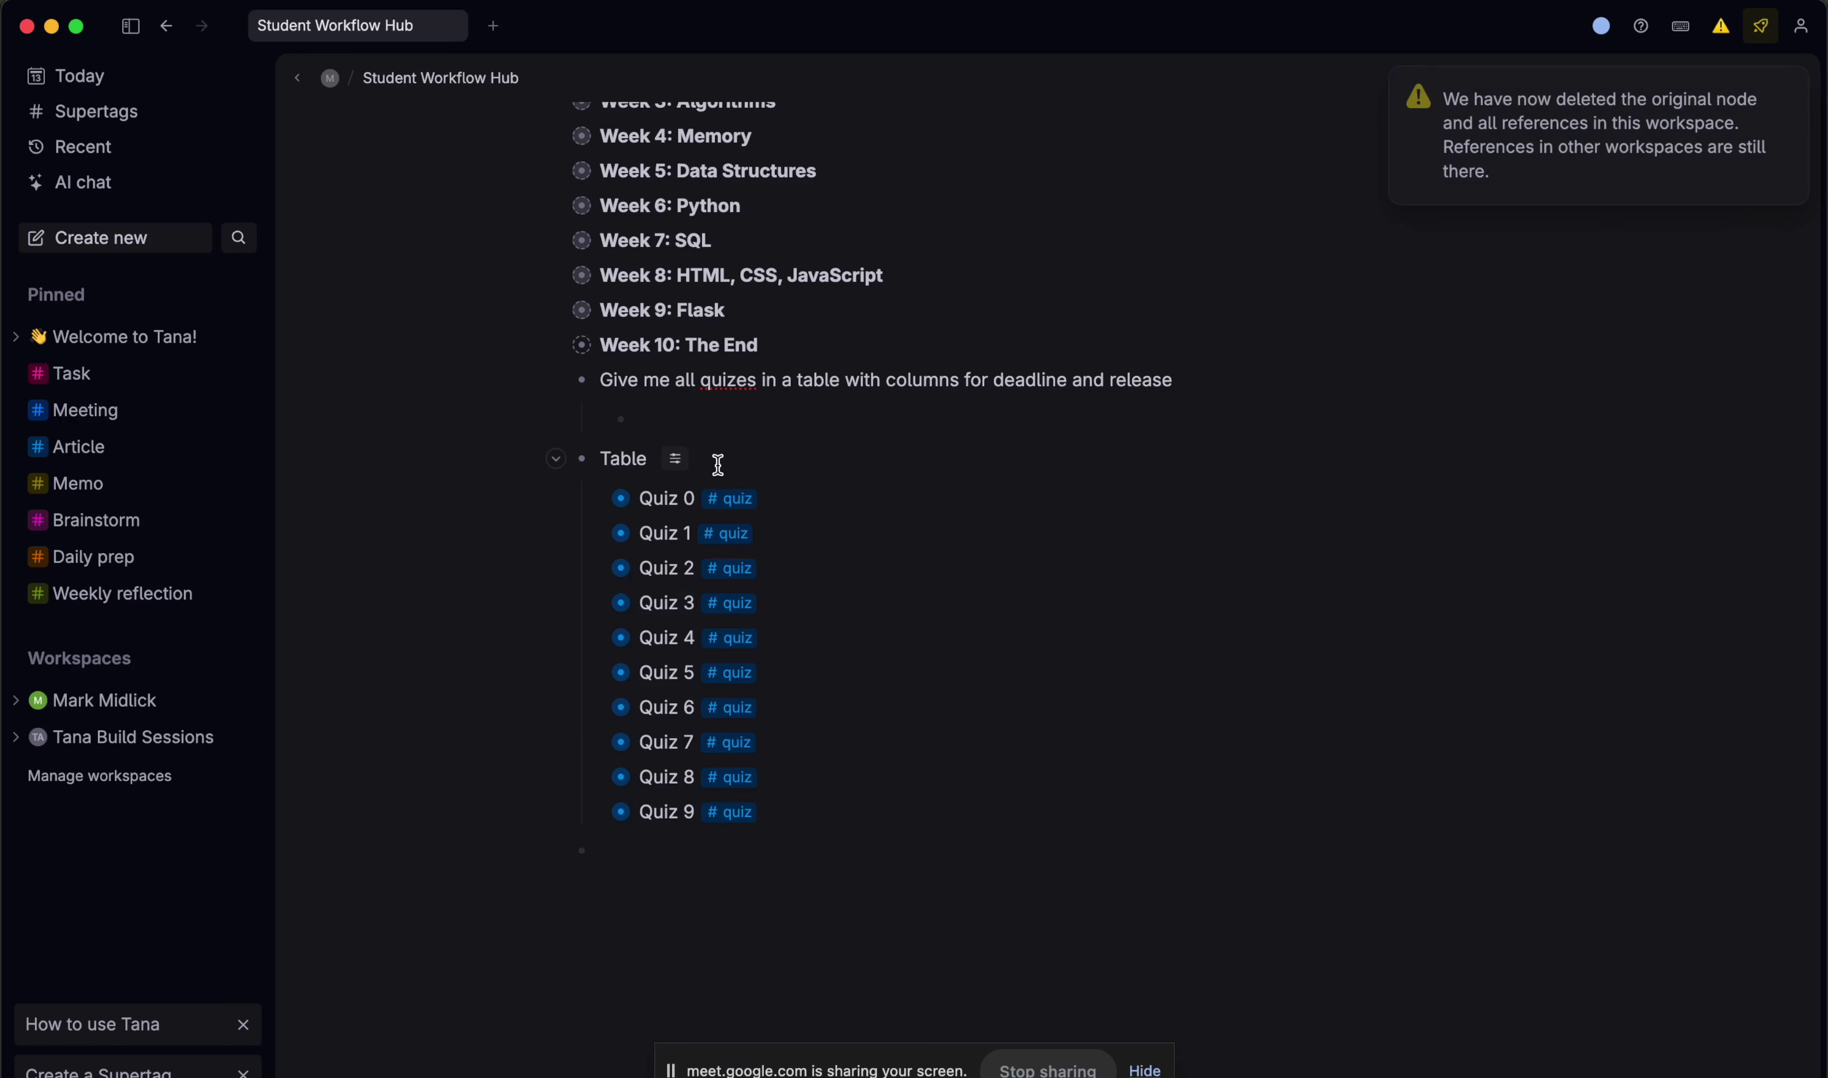
- Show the newly tagged quizzes of the Table node as a table
click(675, 458)
mouse_move(759, 494)
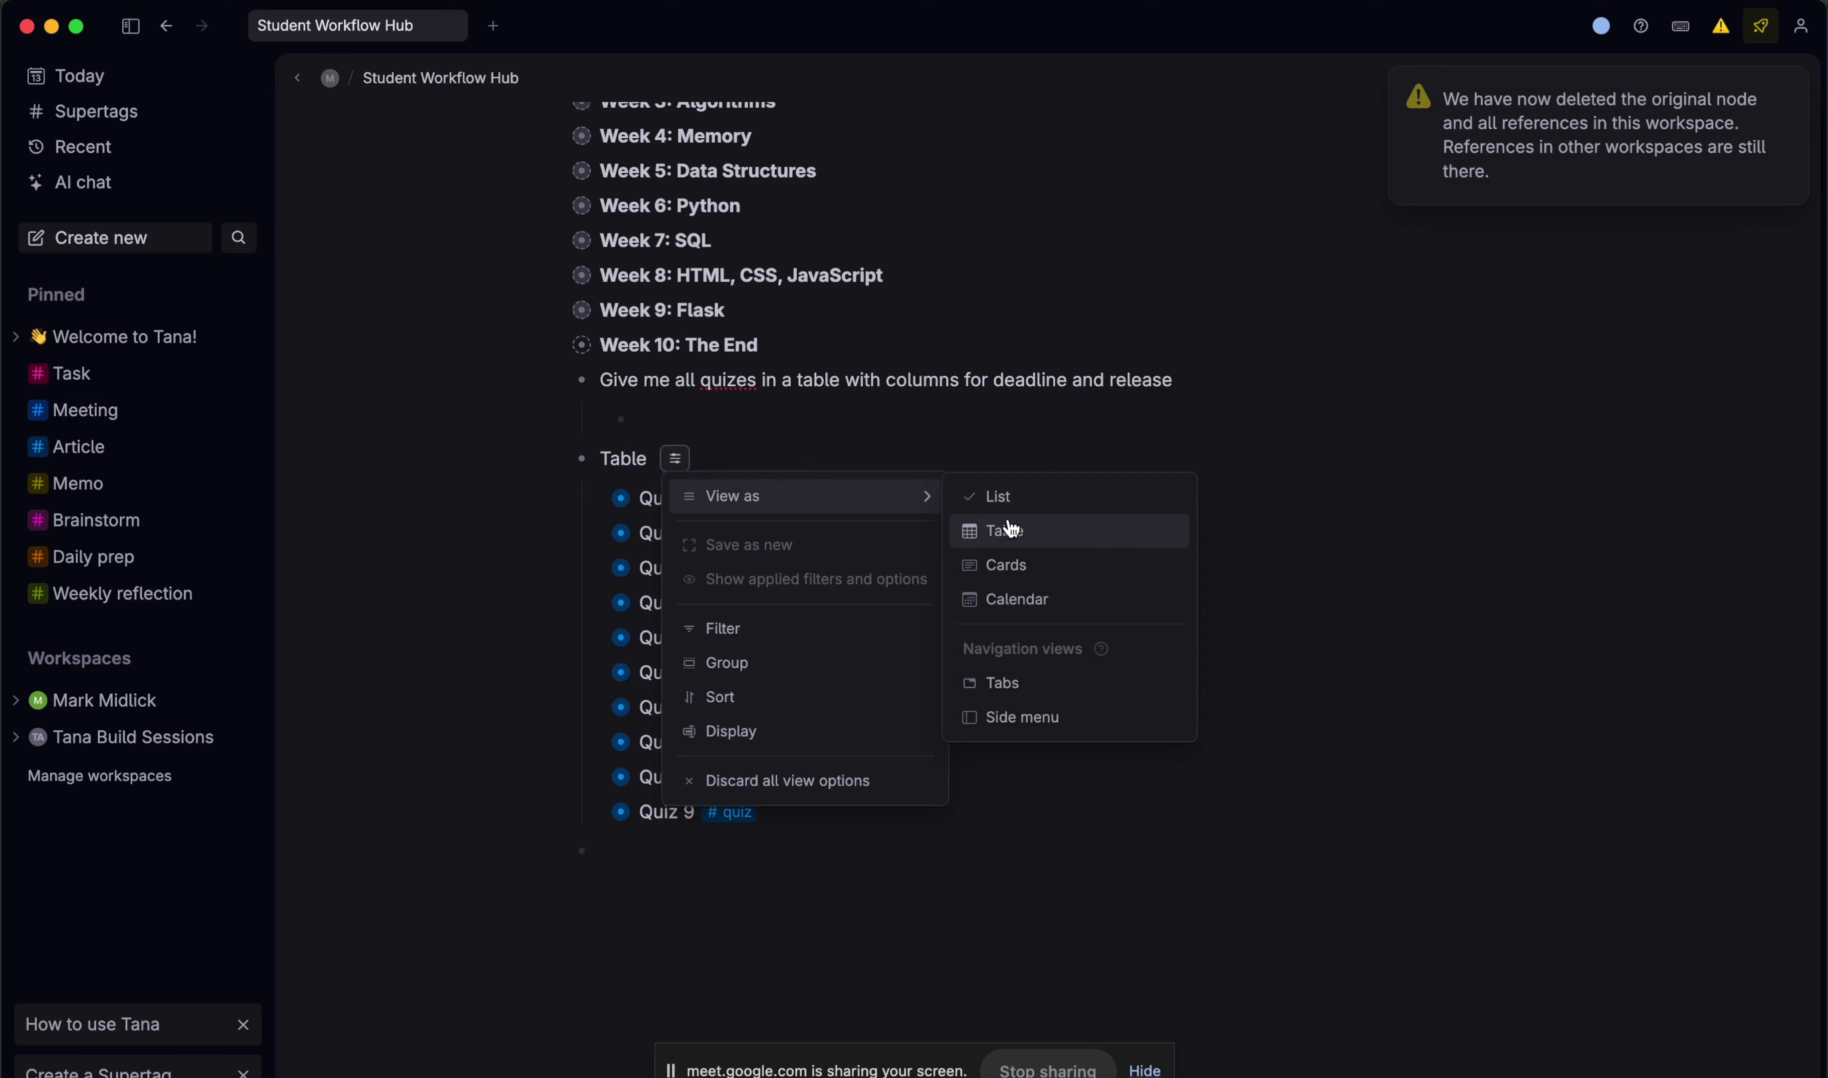
click(1002, 530)
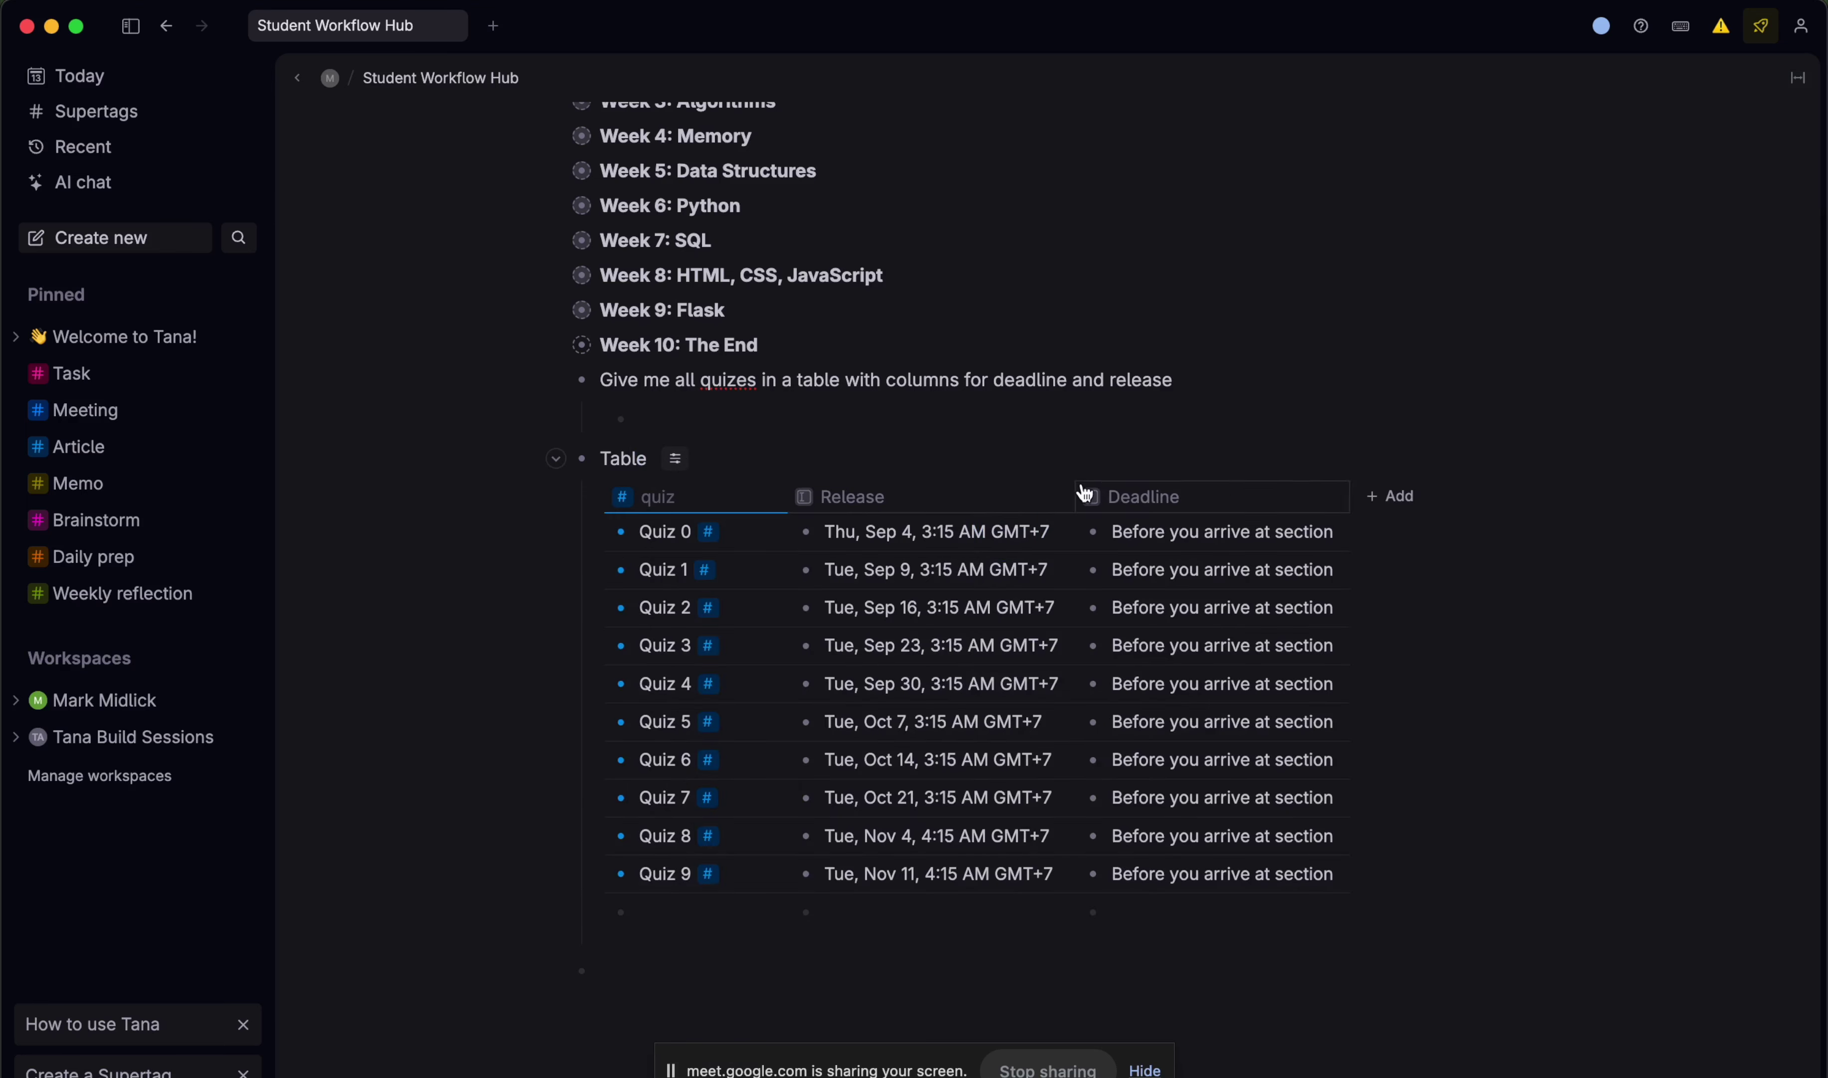
click(803, 494)
click(1797, 77)
key(super+k)
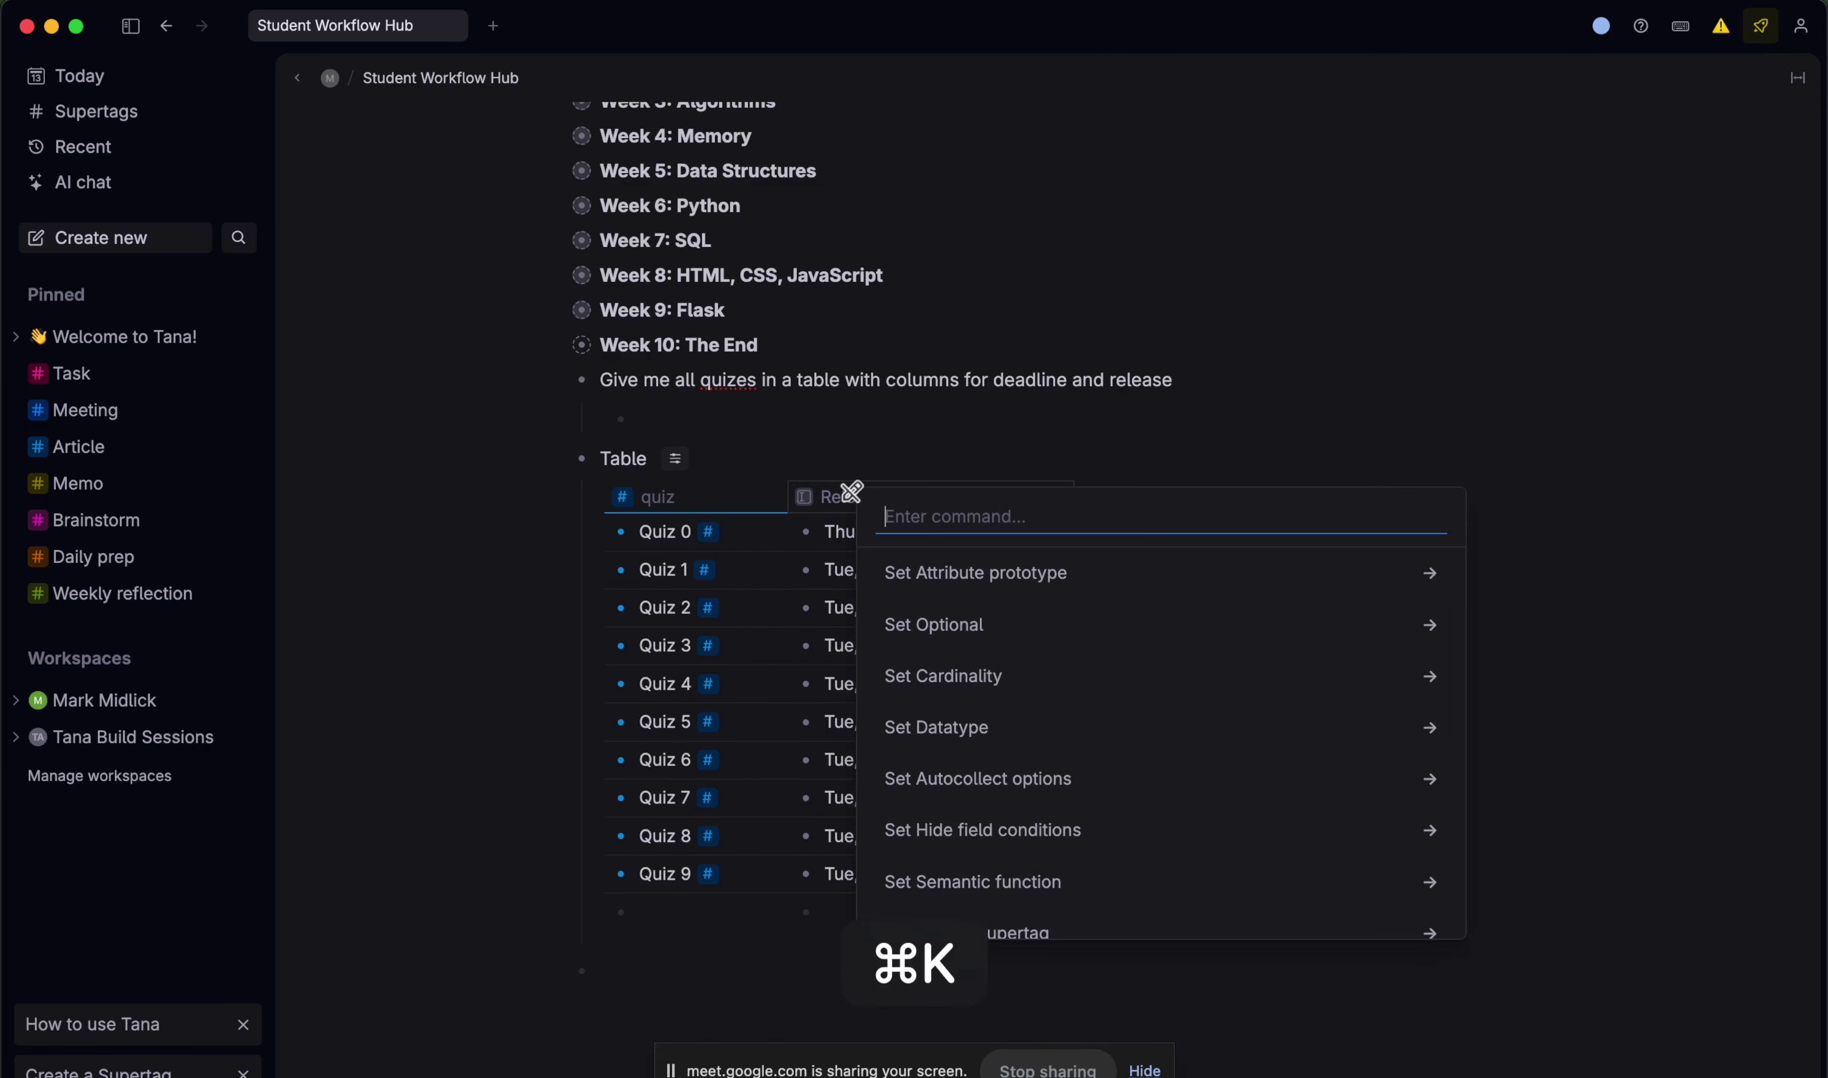
text(add to)
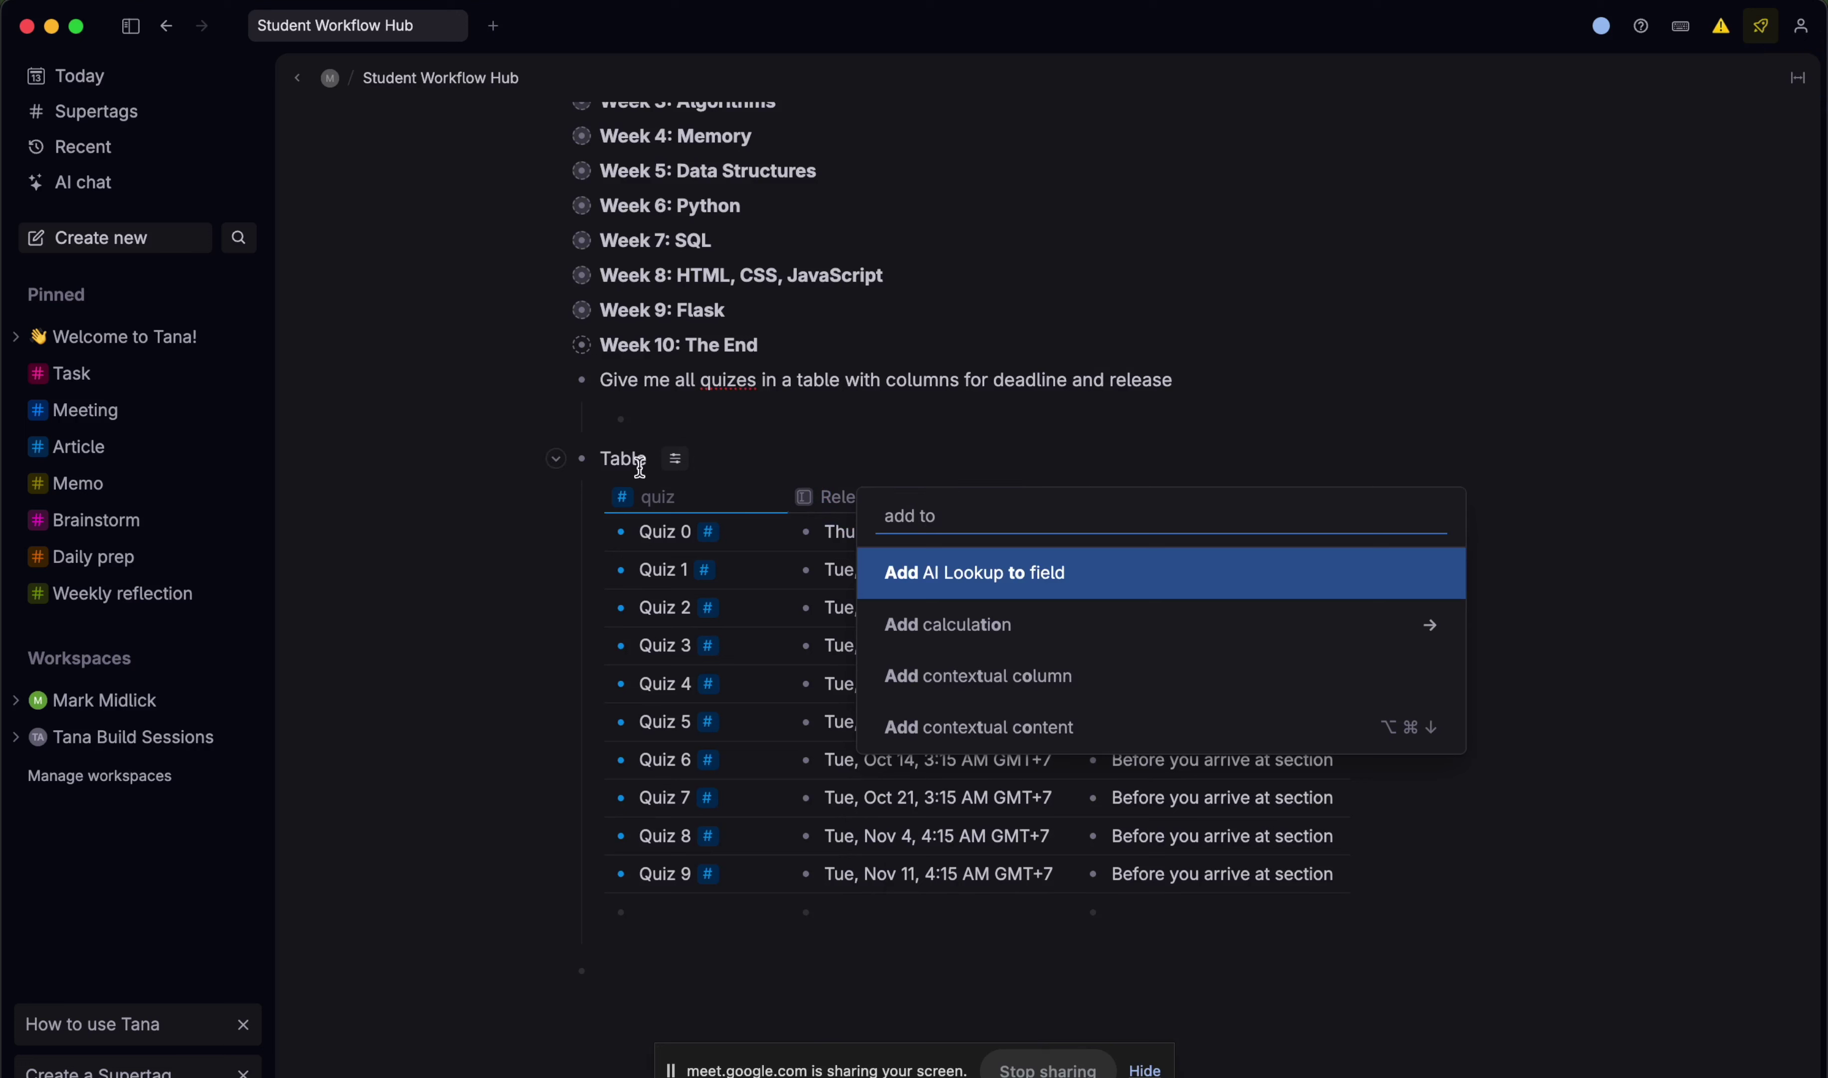
- Switch the Table node back to the list view and expand Quiz 0 to reach its fields
click(666, 464)
mouse_move(796, 494)
click(977, 494)
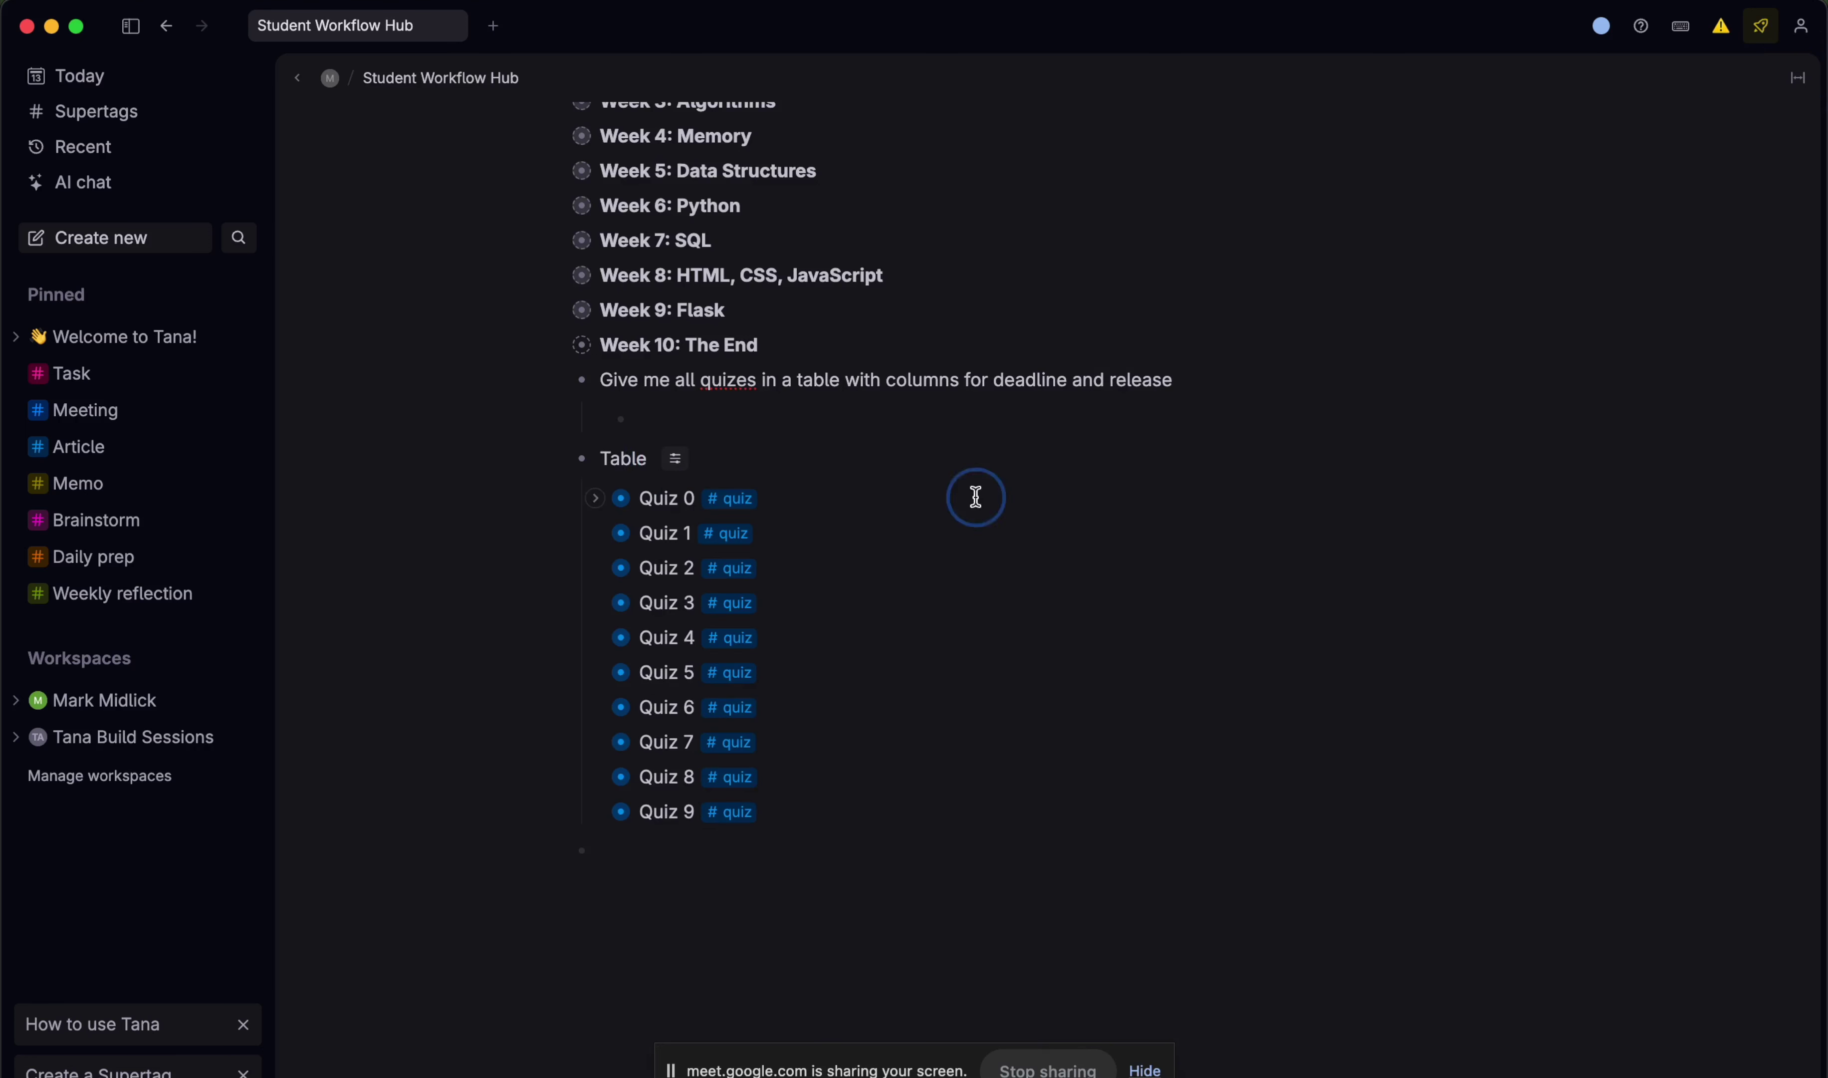
click(598, 502)
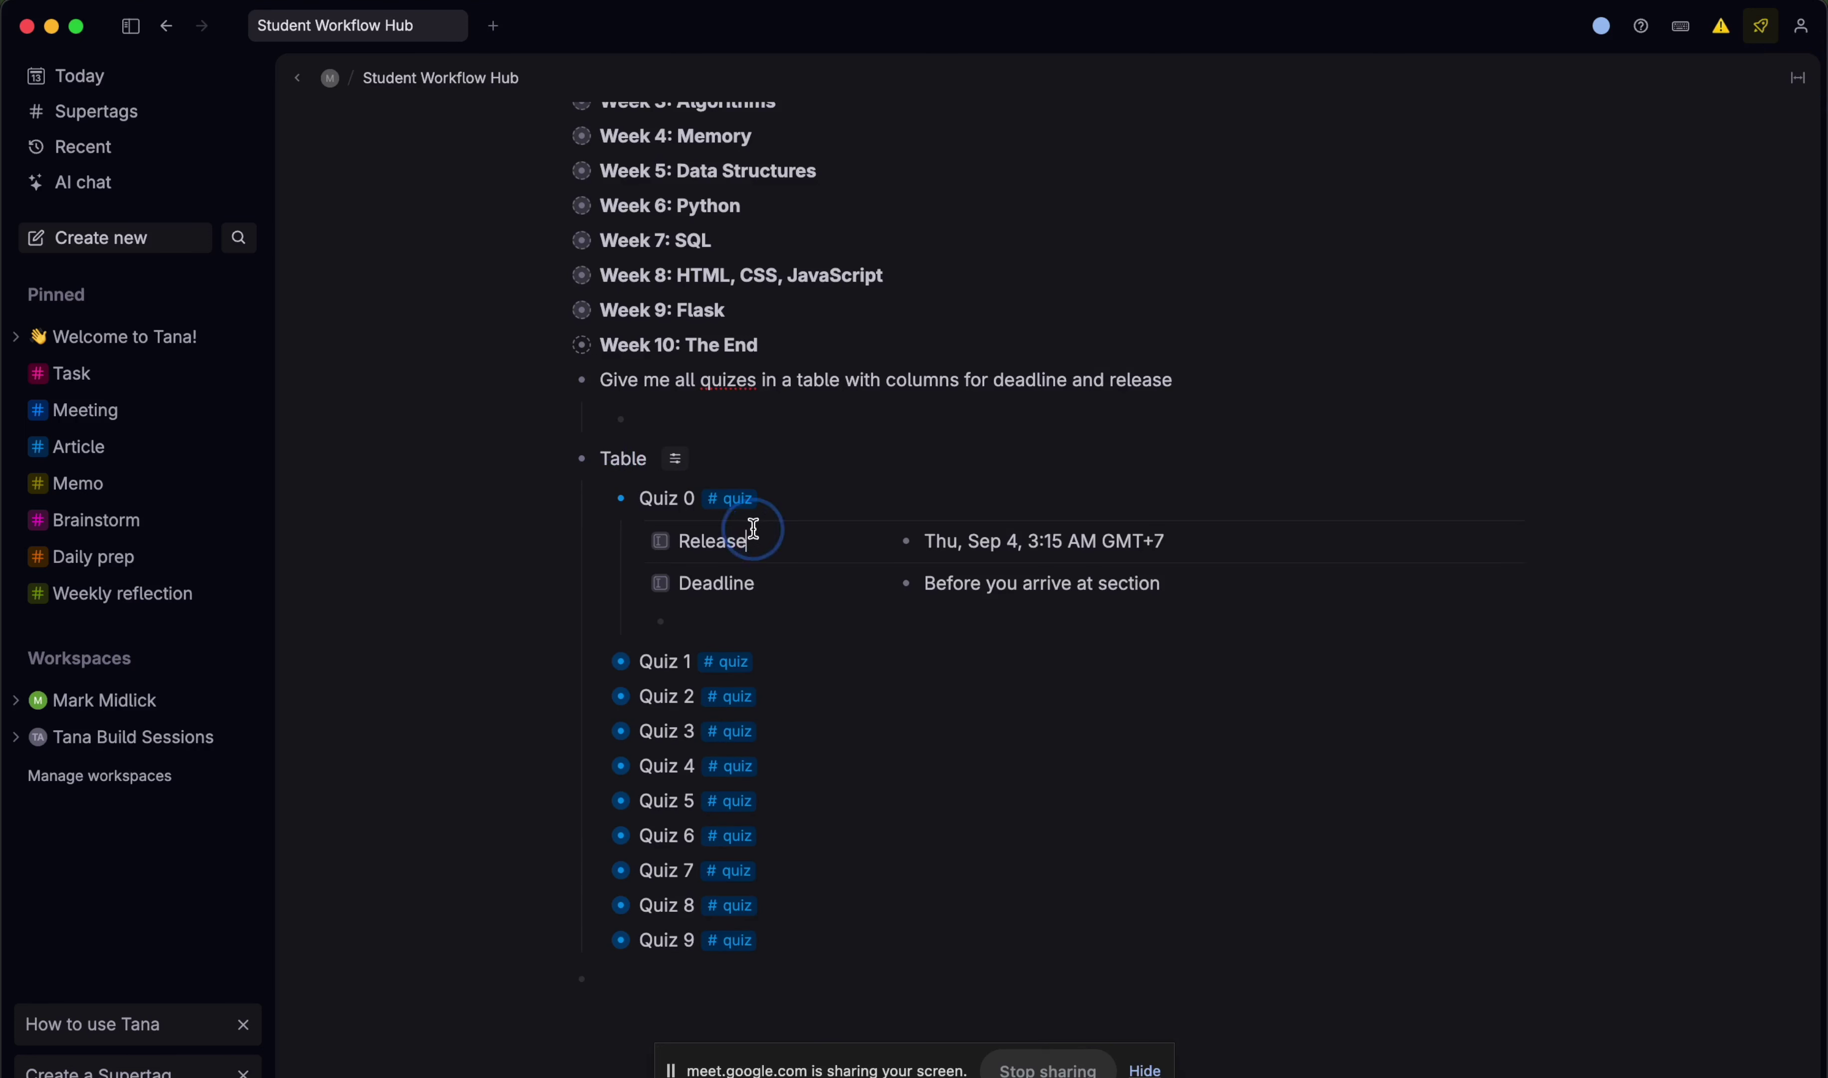
- Add Quiz 0's Release and Deadline fields to the #quiz supertag template
key(super+k)
text(add to)
key(Return)
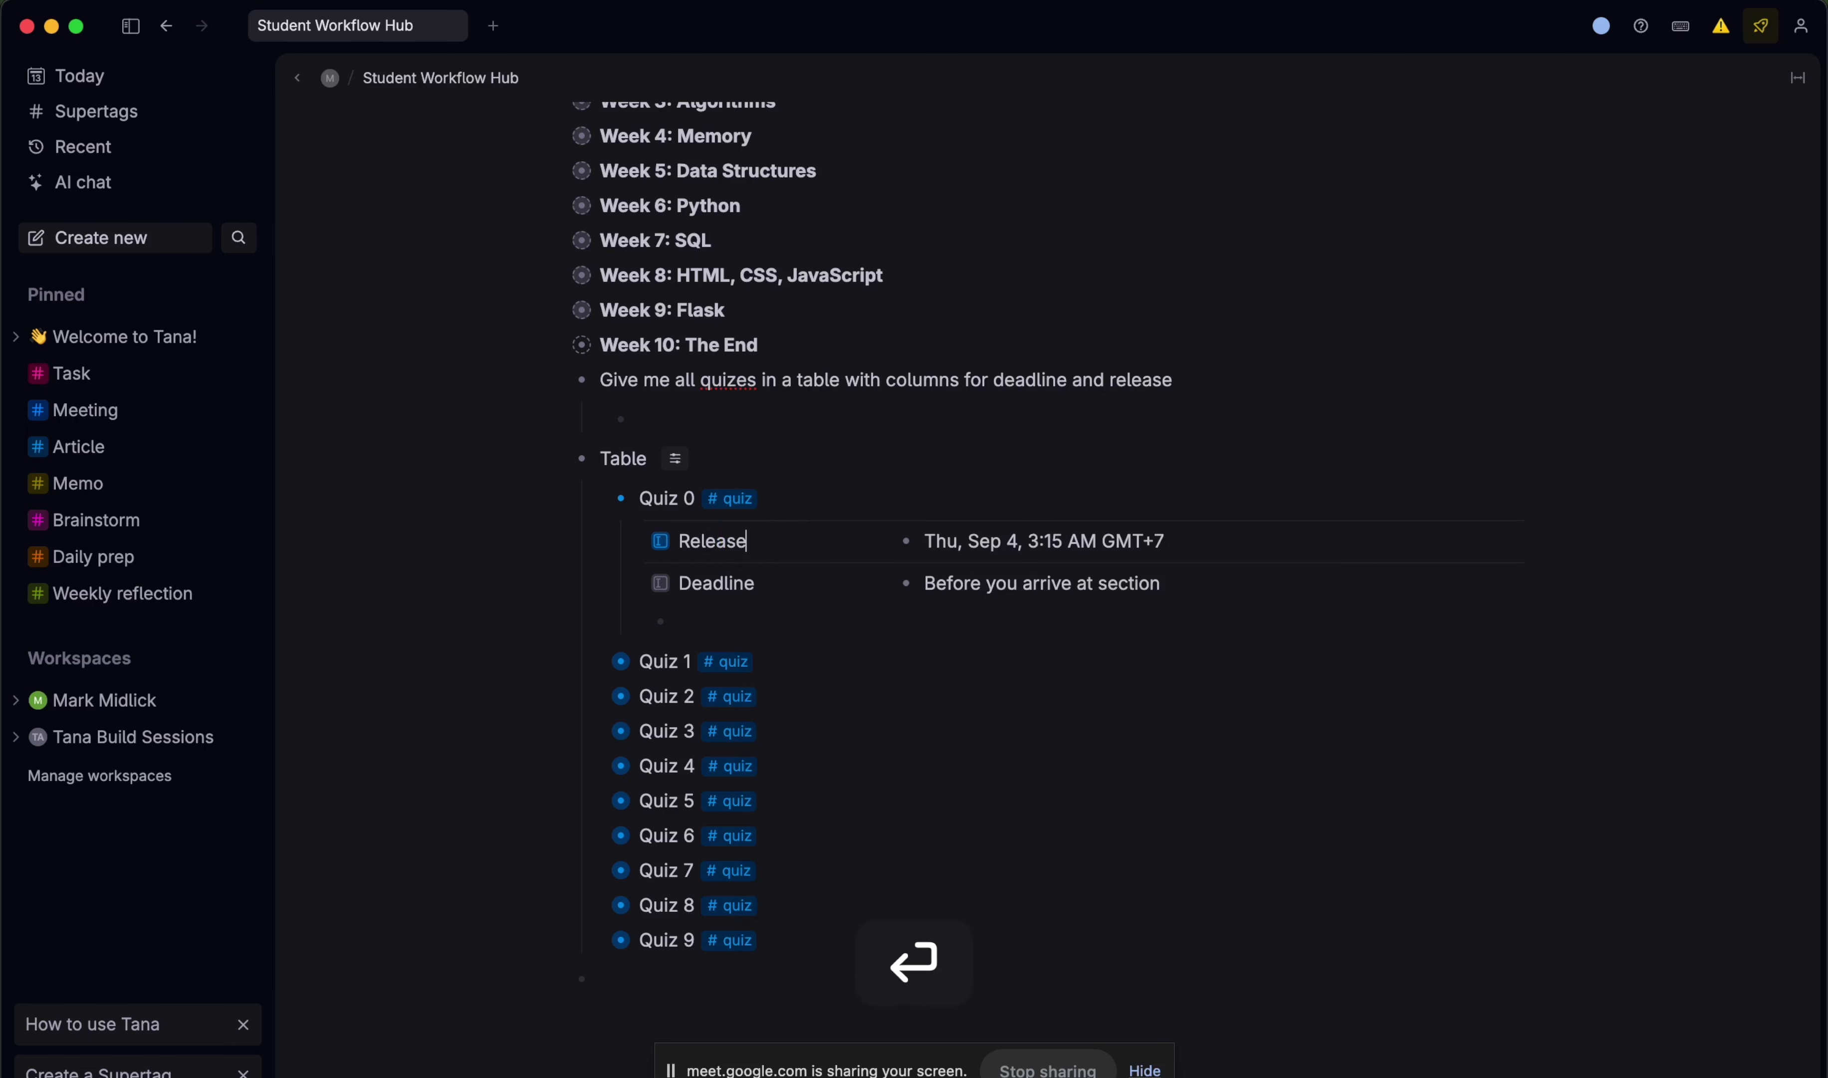
click(817, 598)
key(super+k)
text(add)
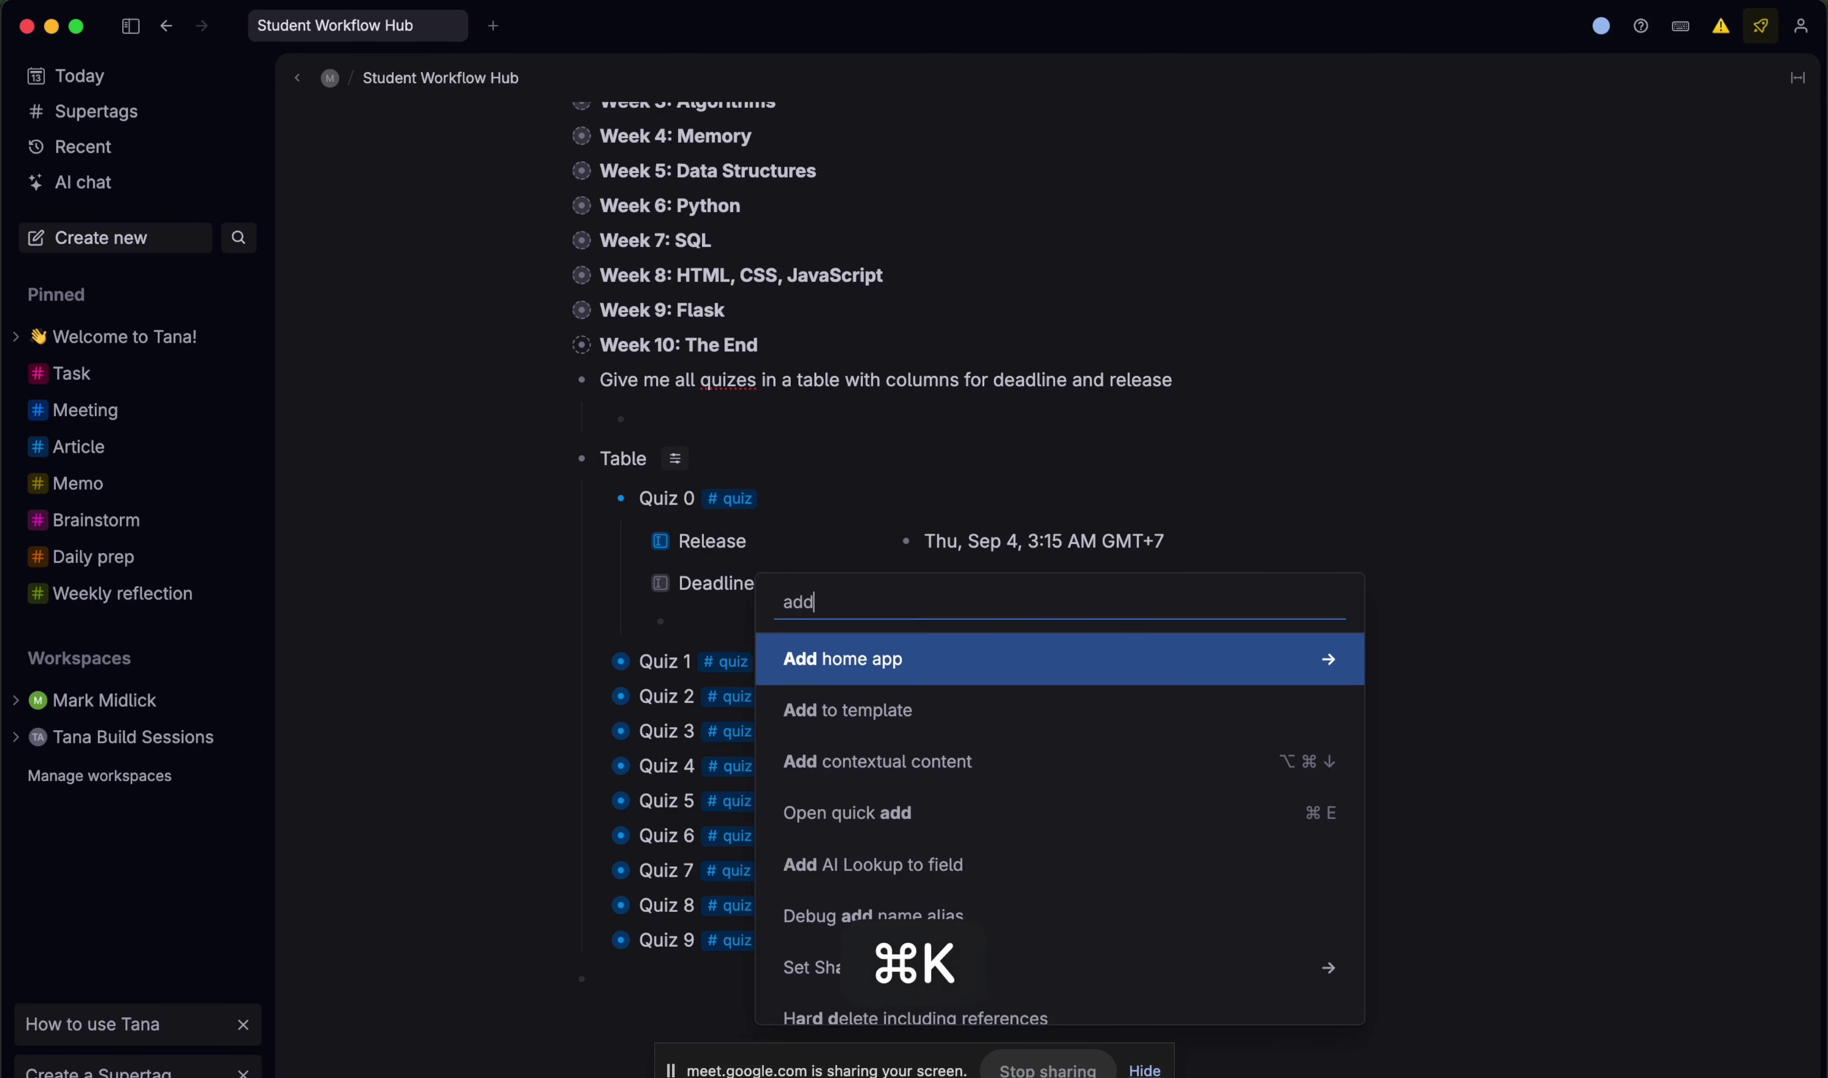
key(Down)
key(Return)
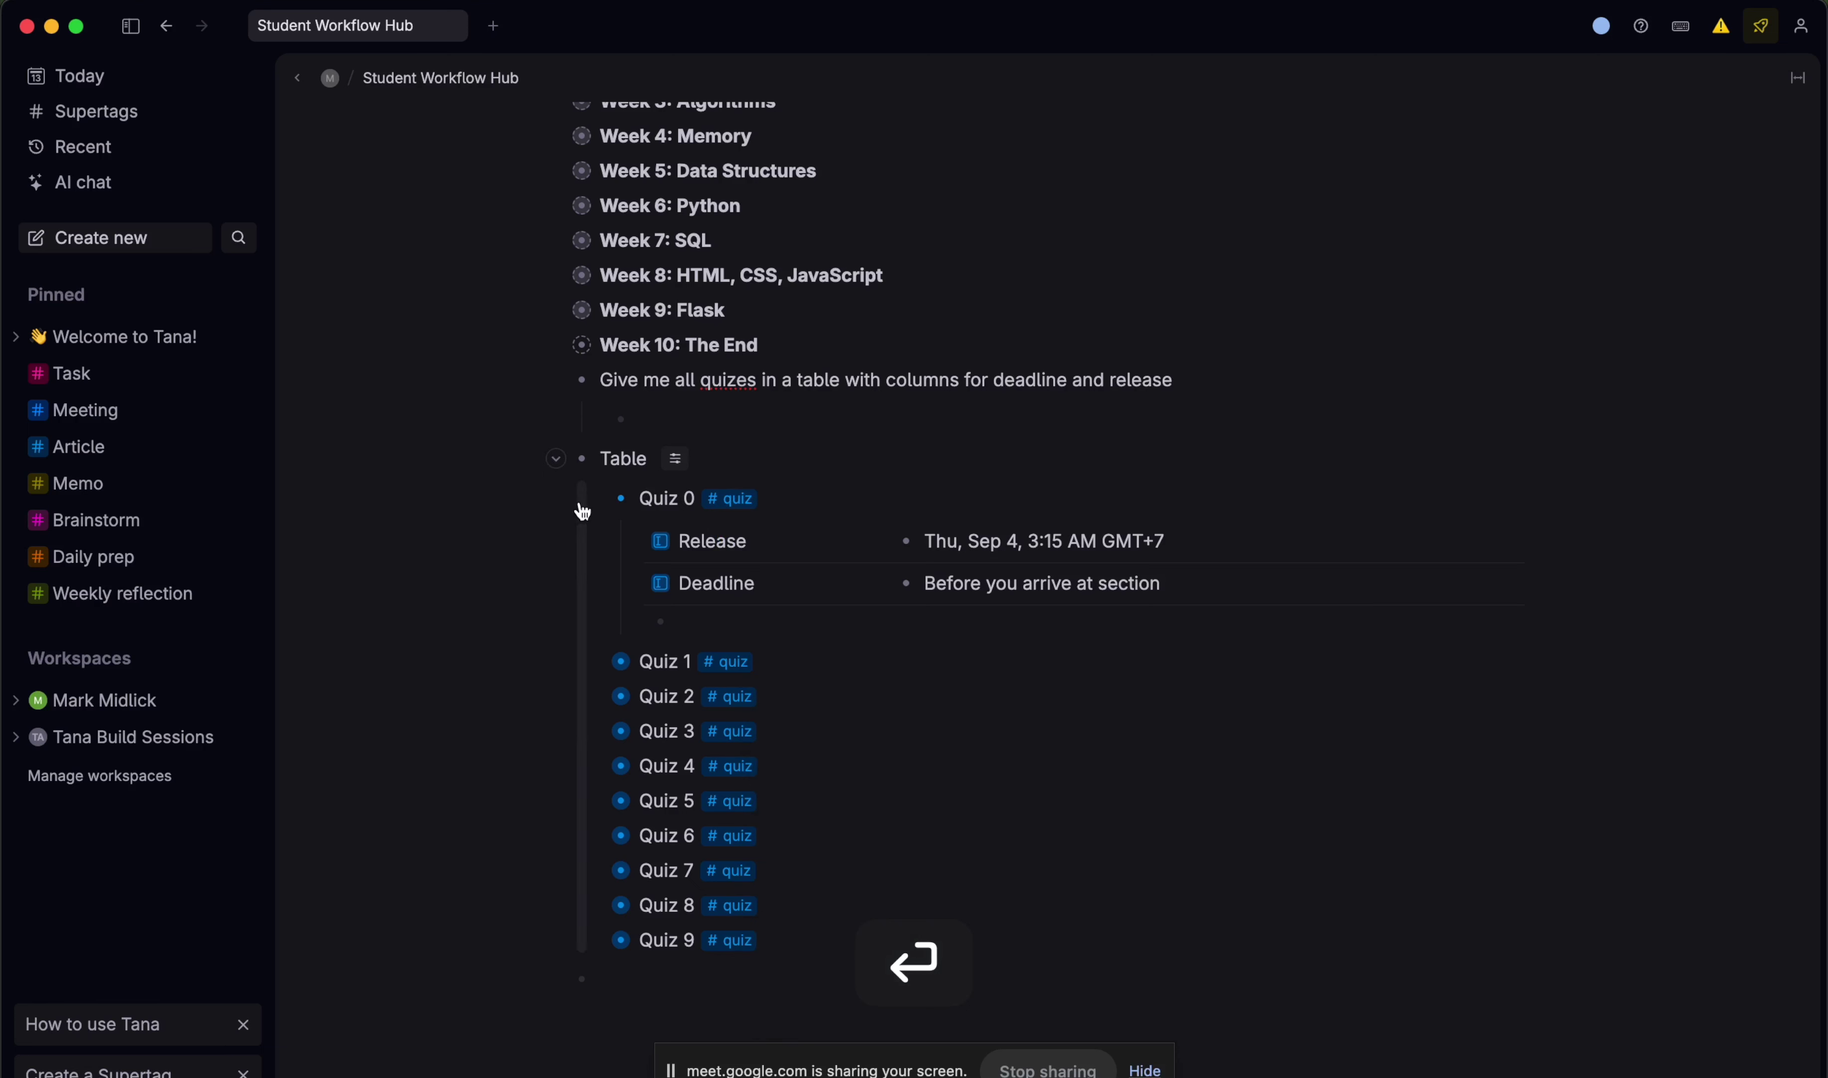
- Open the #quiz supertag's configuration and set the Release field's type to Date
alt+shift+click(737, 497)
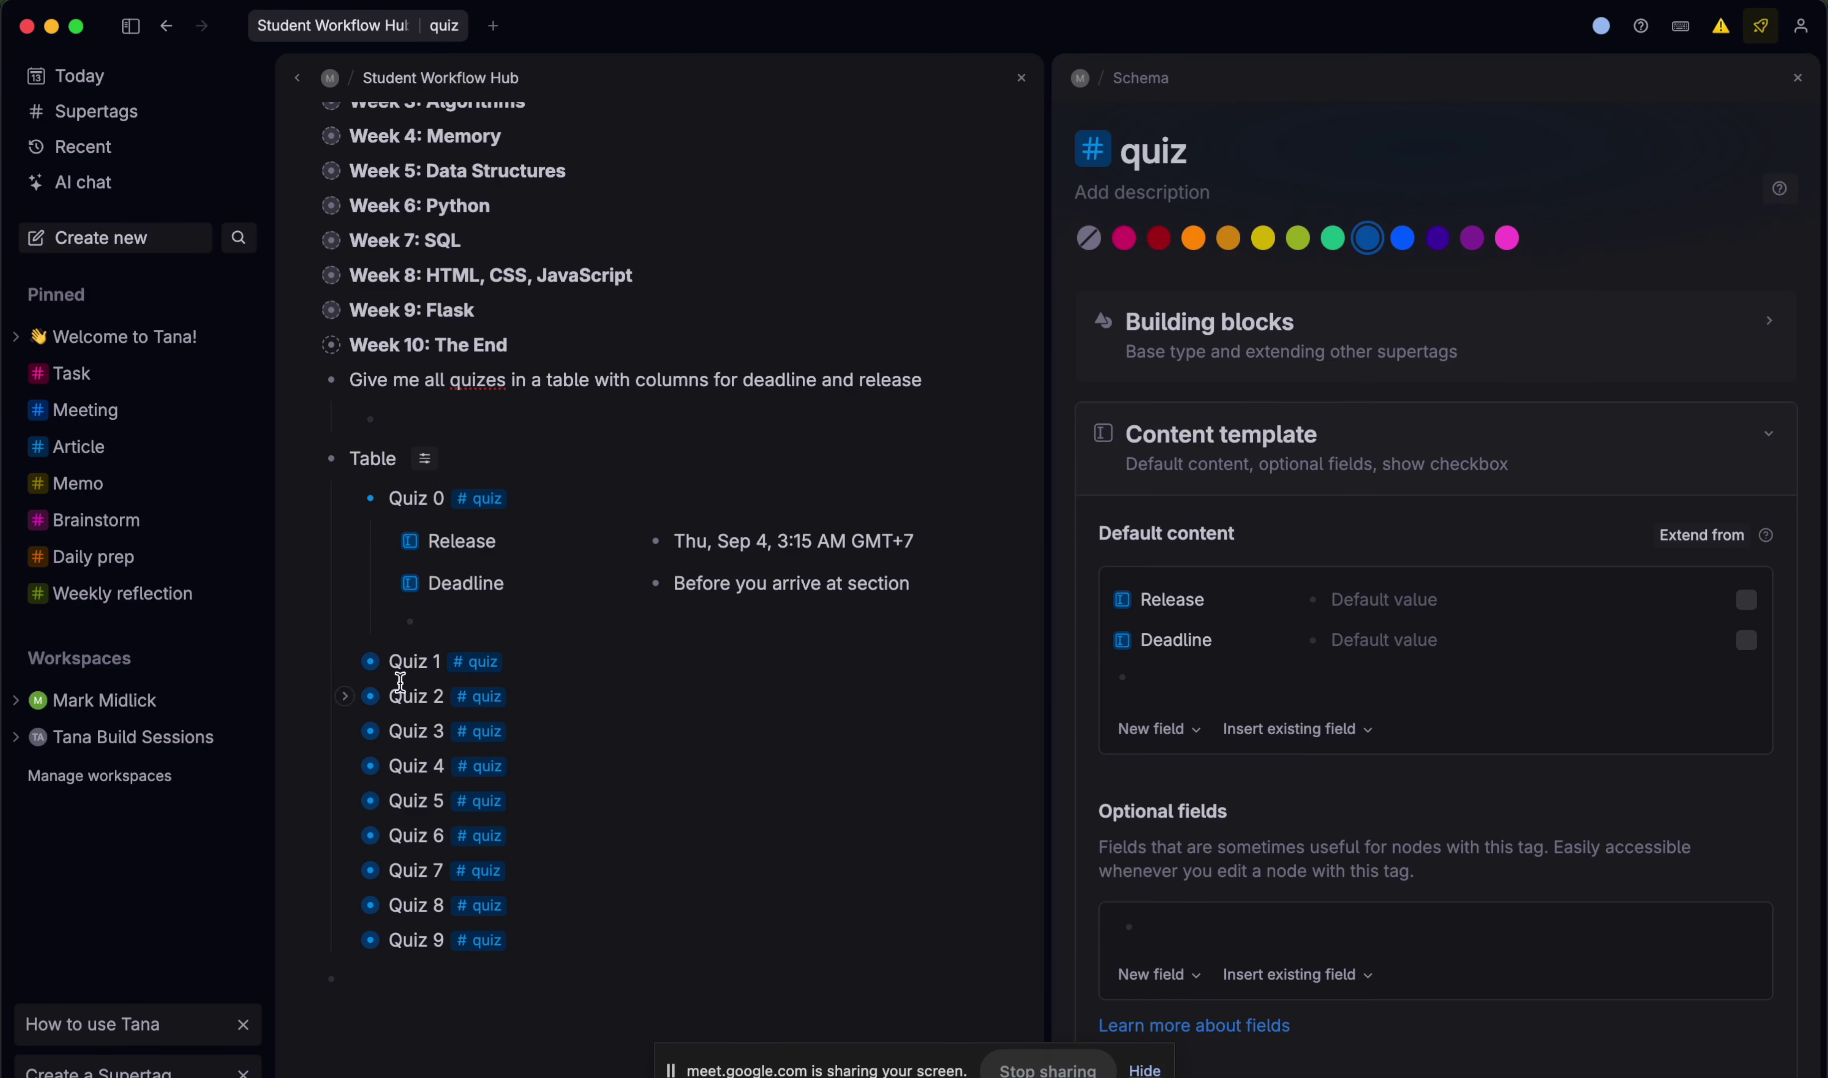
click(1122, 598)
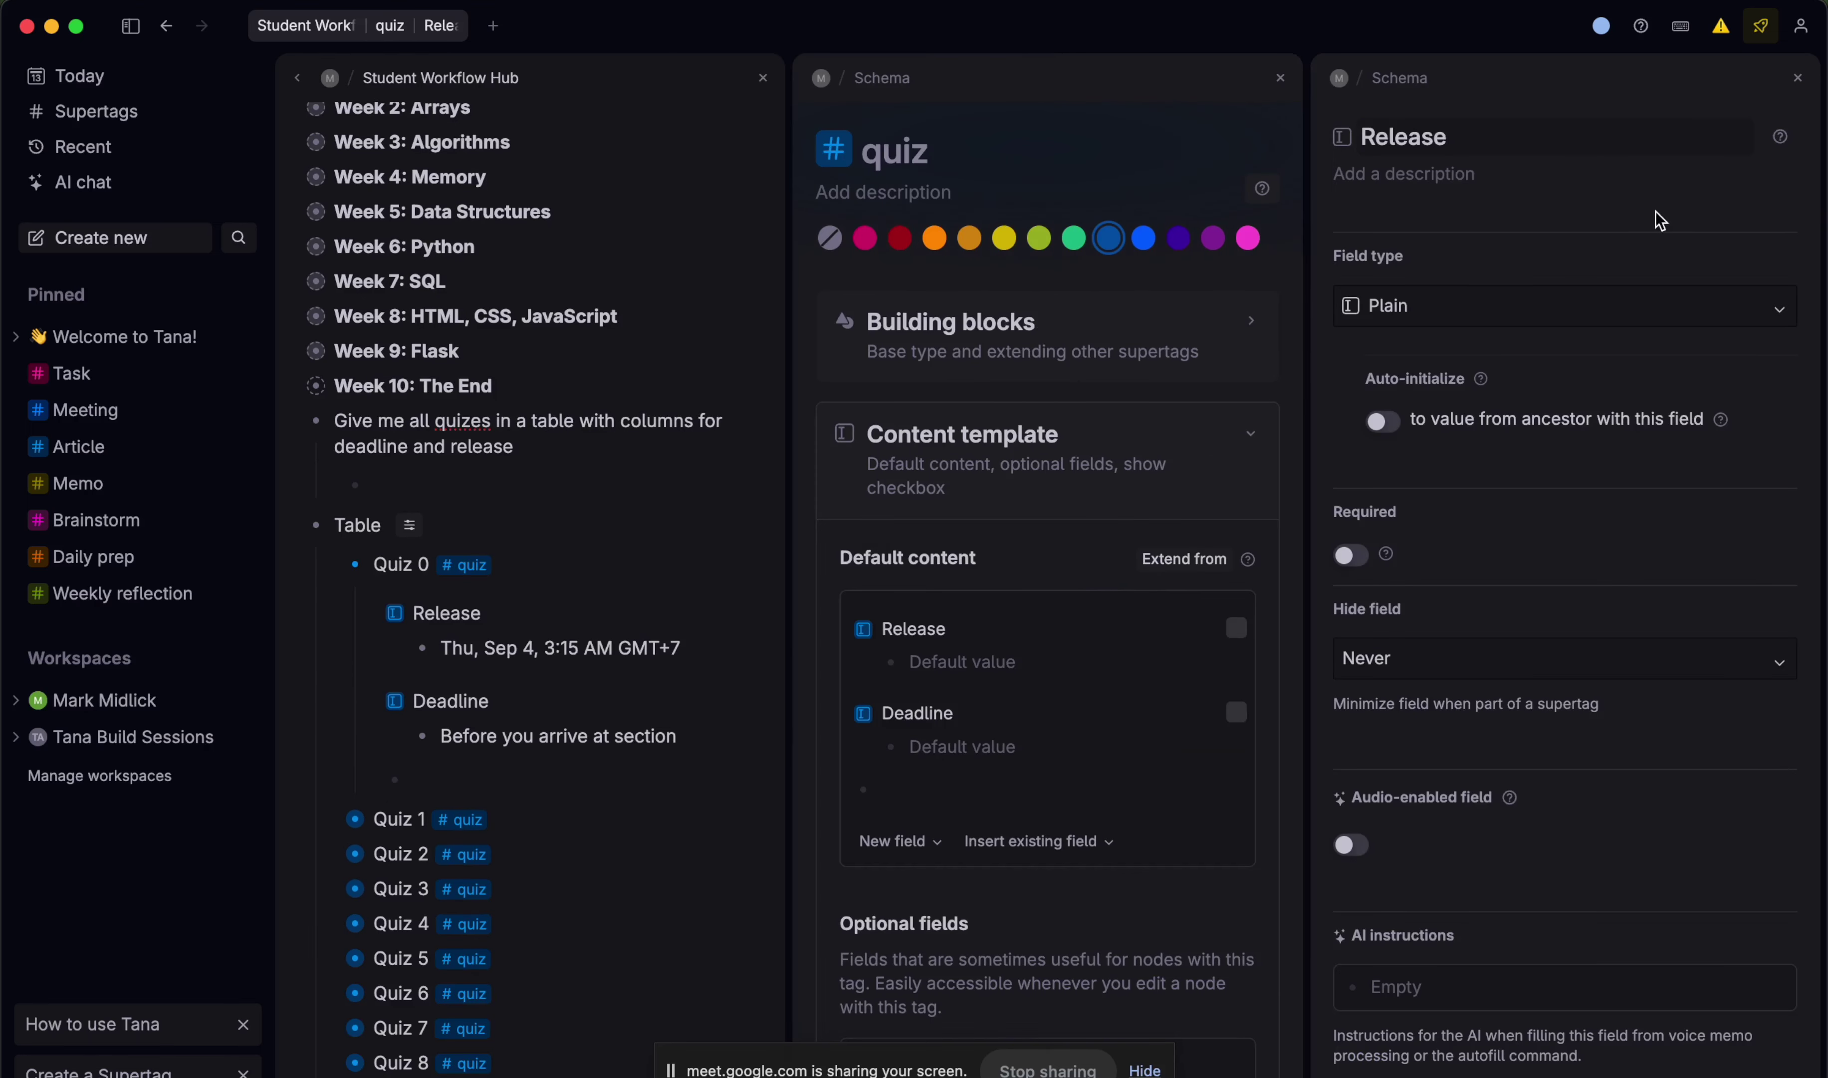
click(1467, 303)
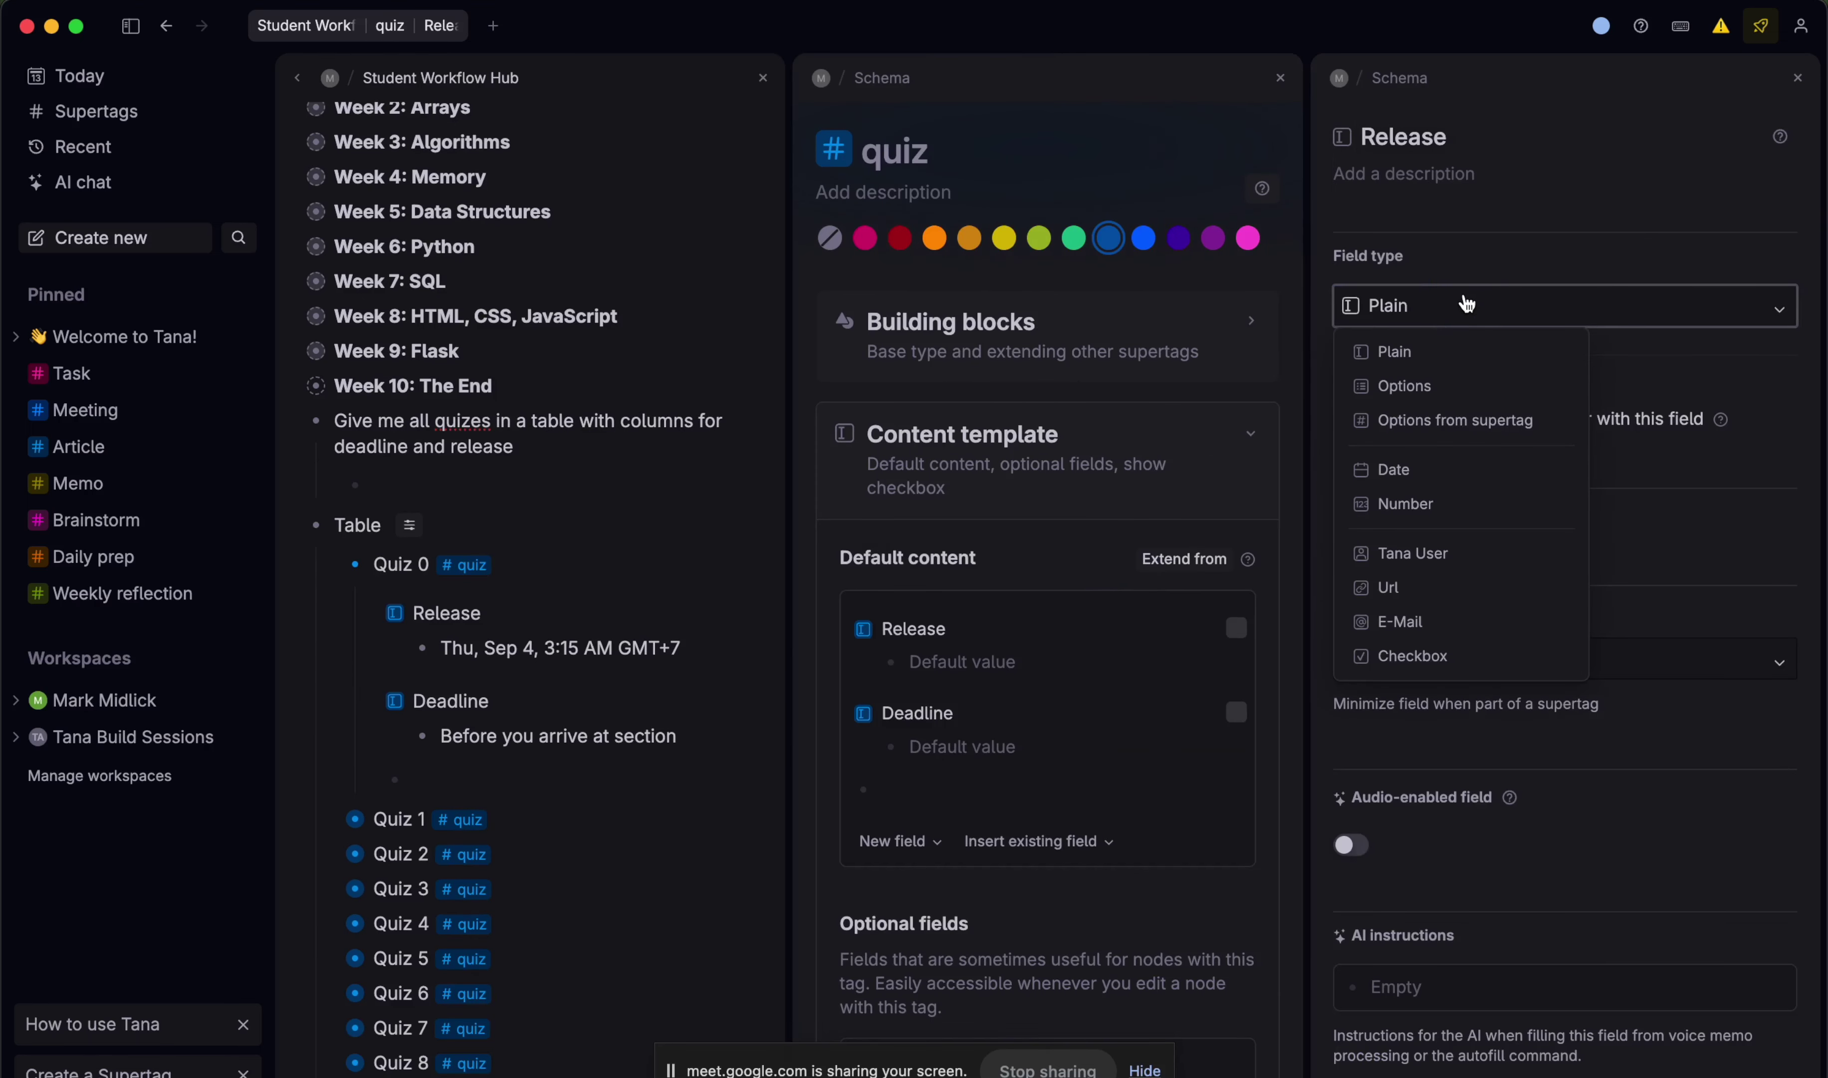
click(1406, 473)
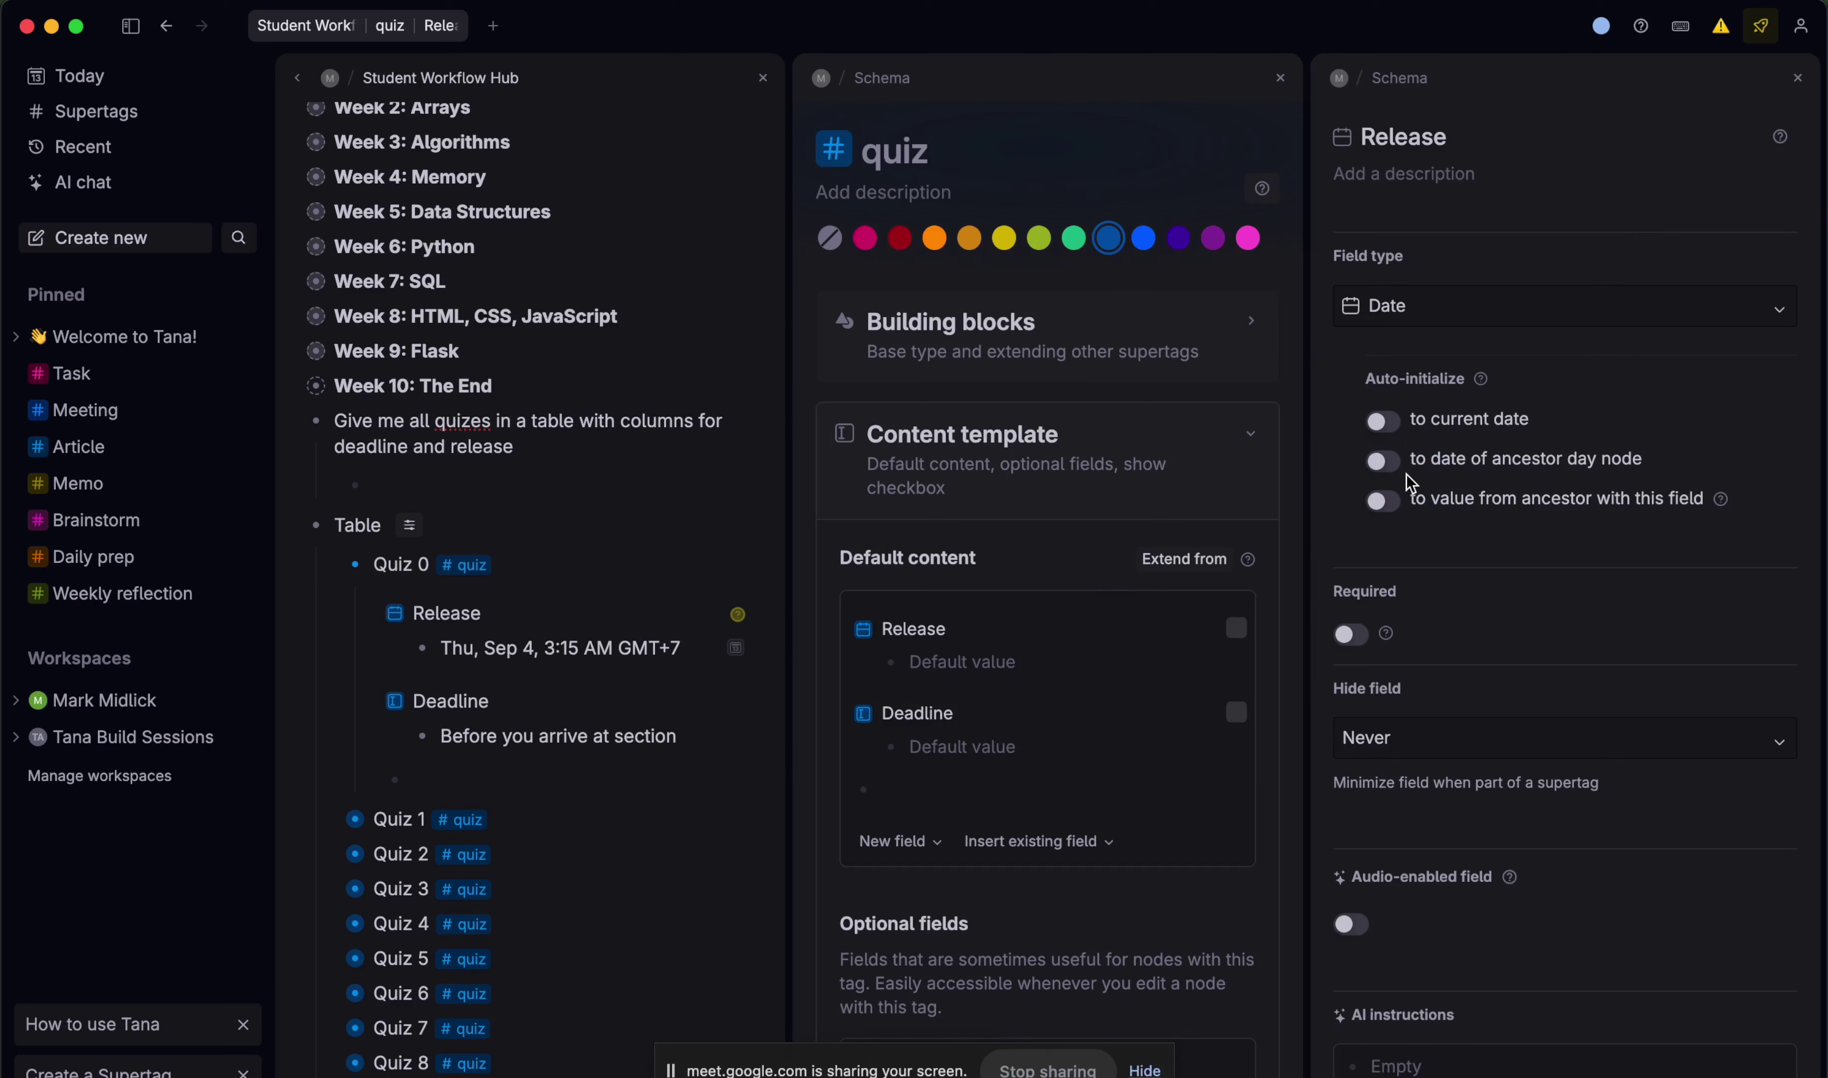
click(1797, 78)
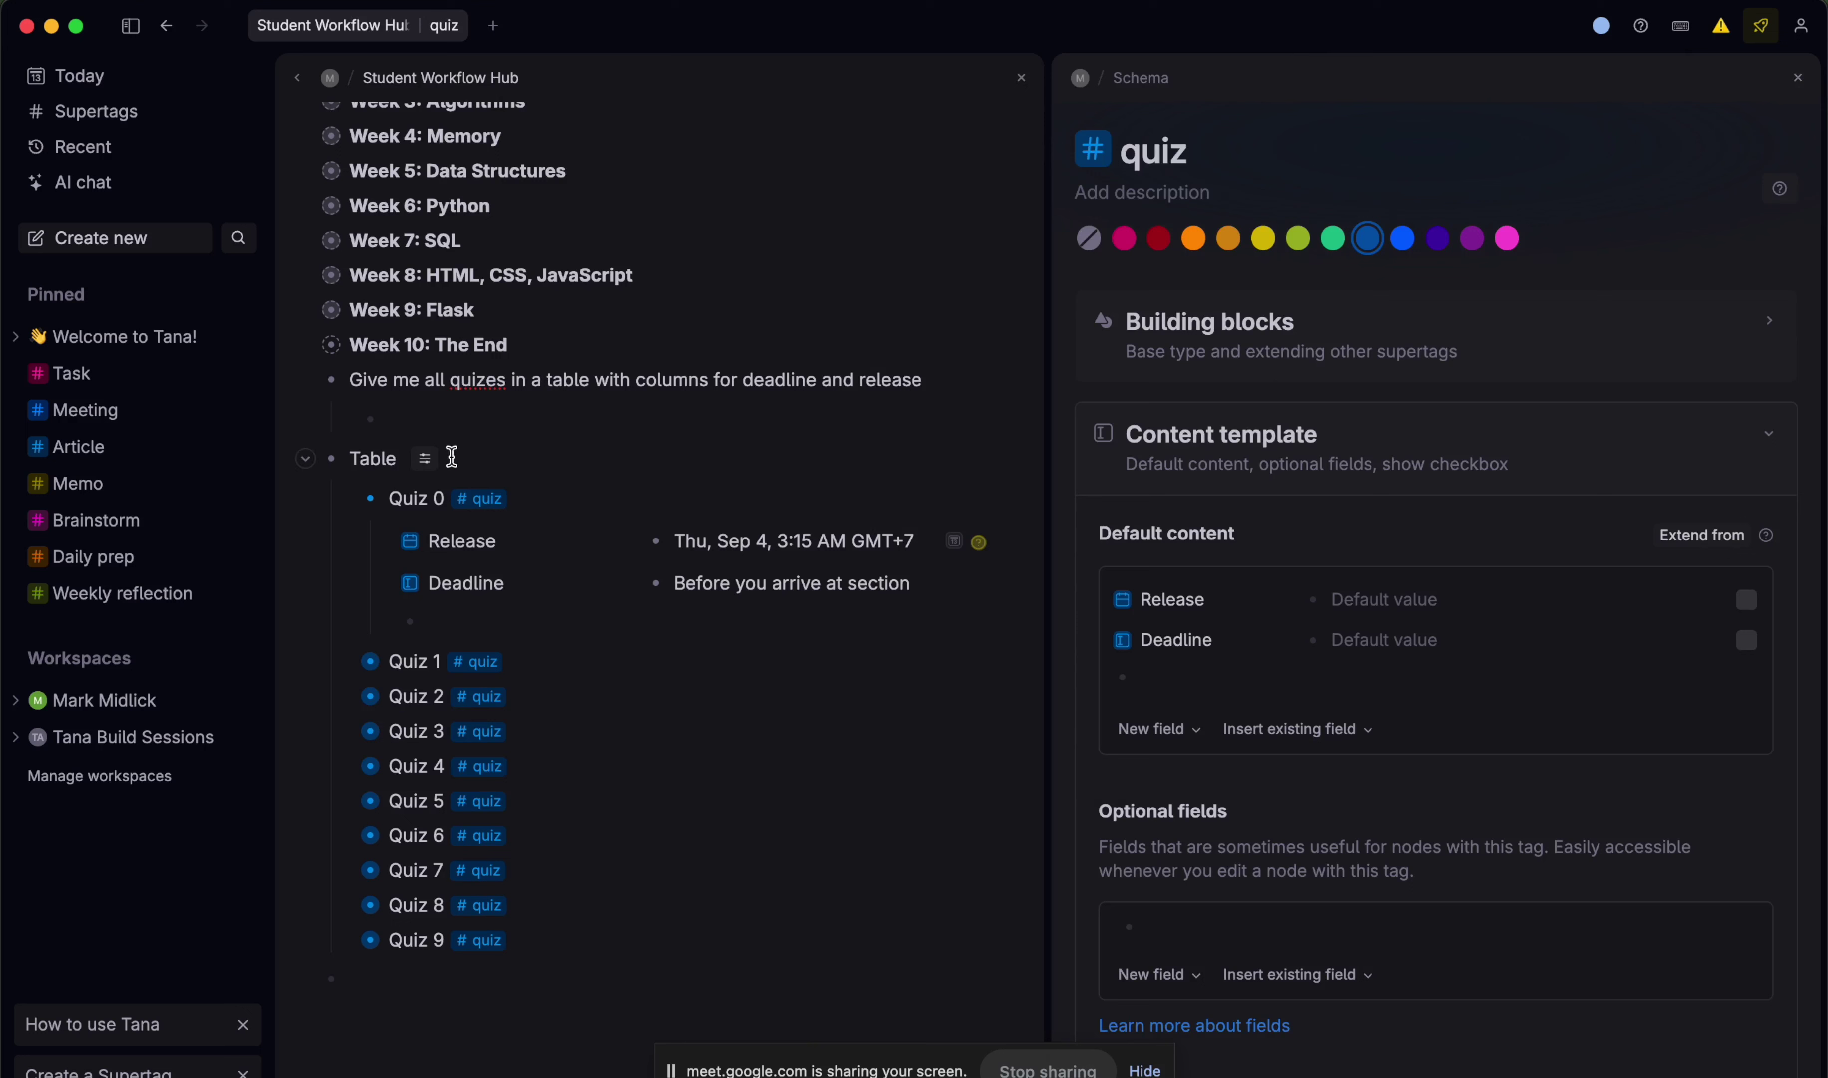
- Collapse Quiz 0 and show the Table node in the table view
click(346, 501)
click(422, 460)
mouse_move(469, 494)
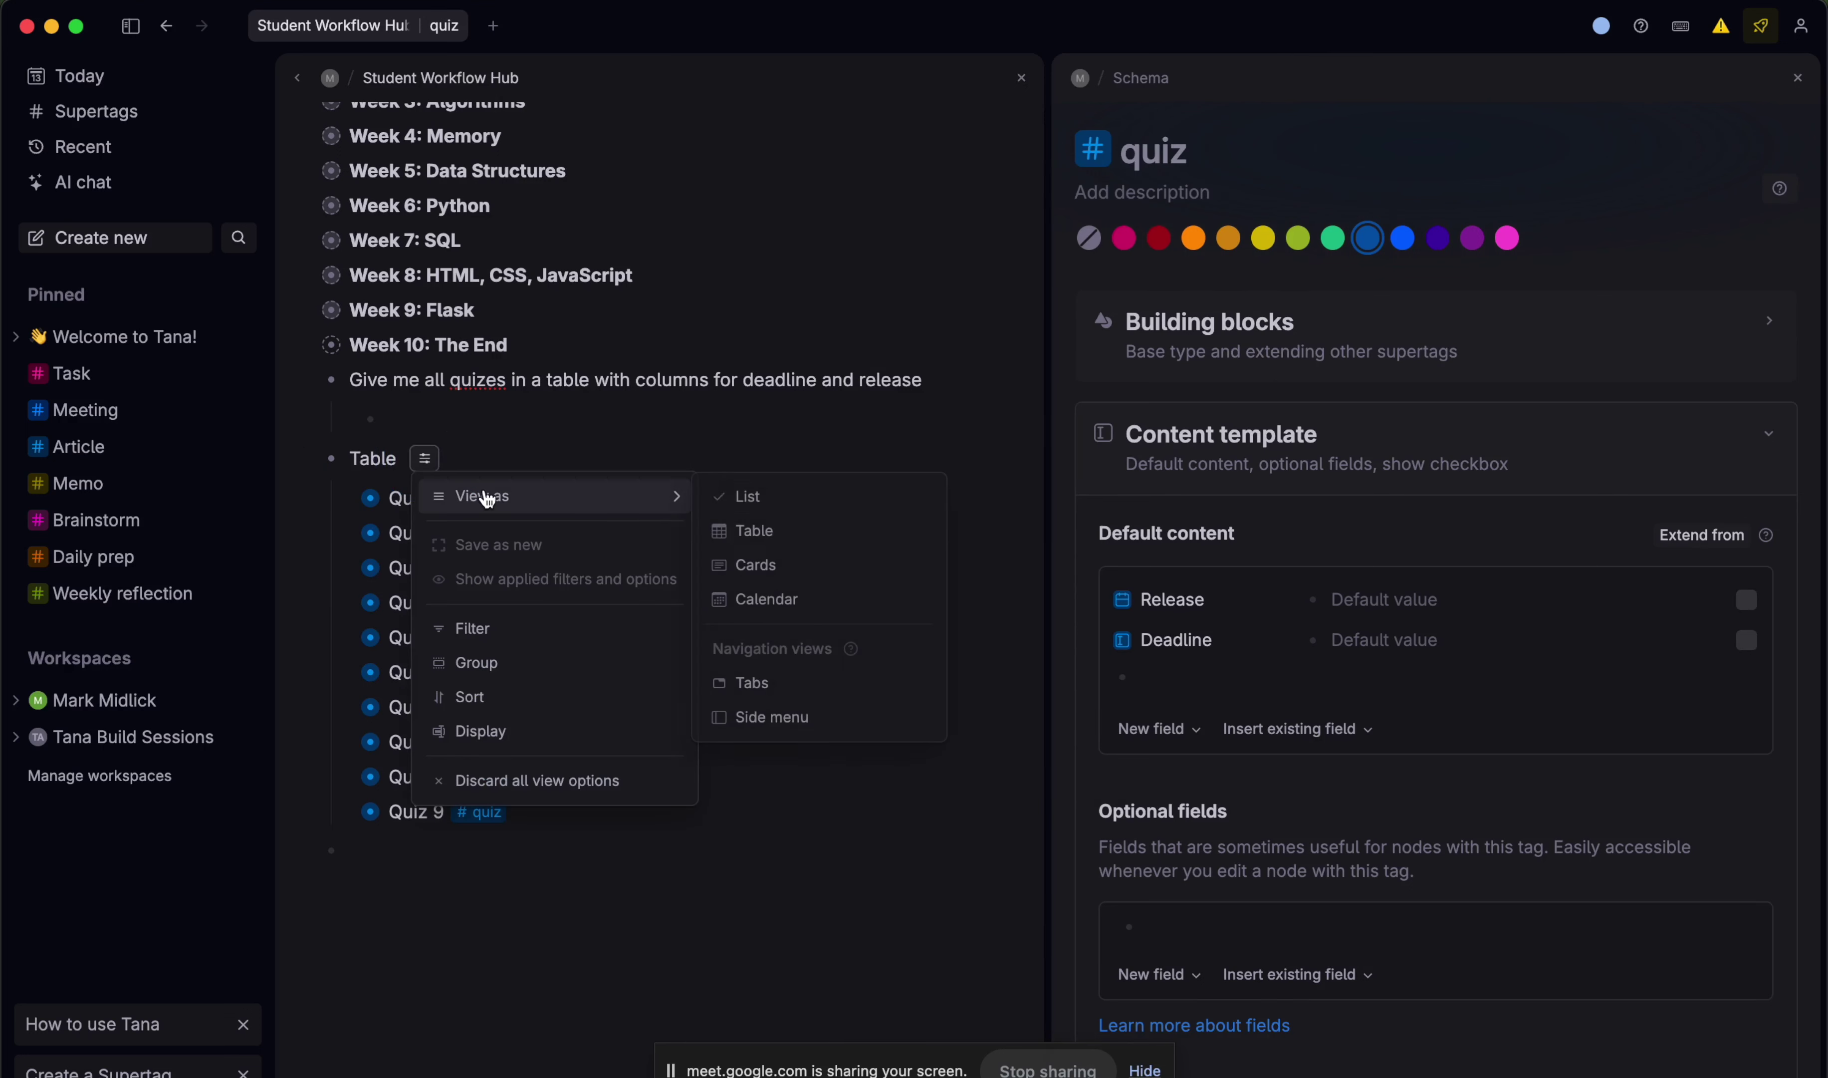
click(755, 527)
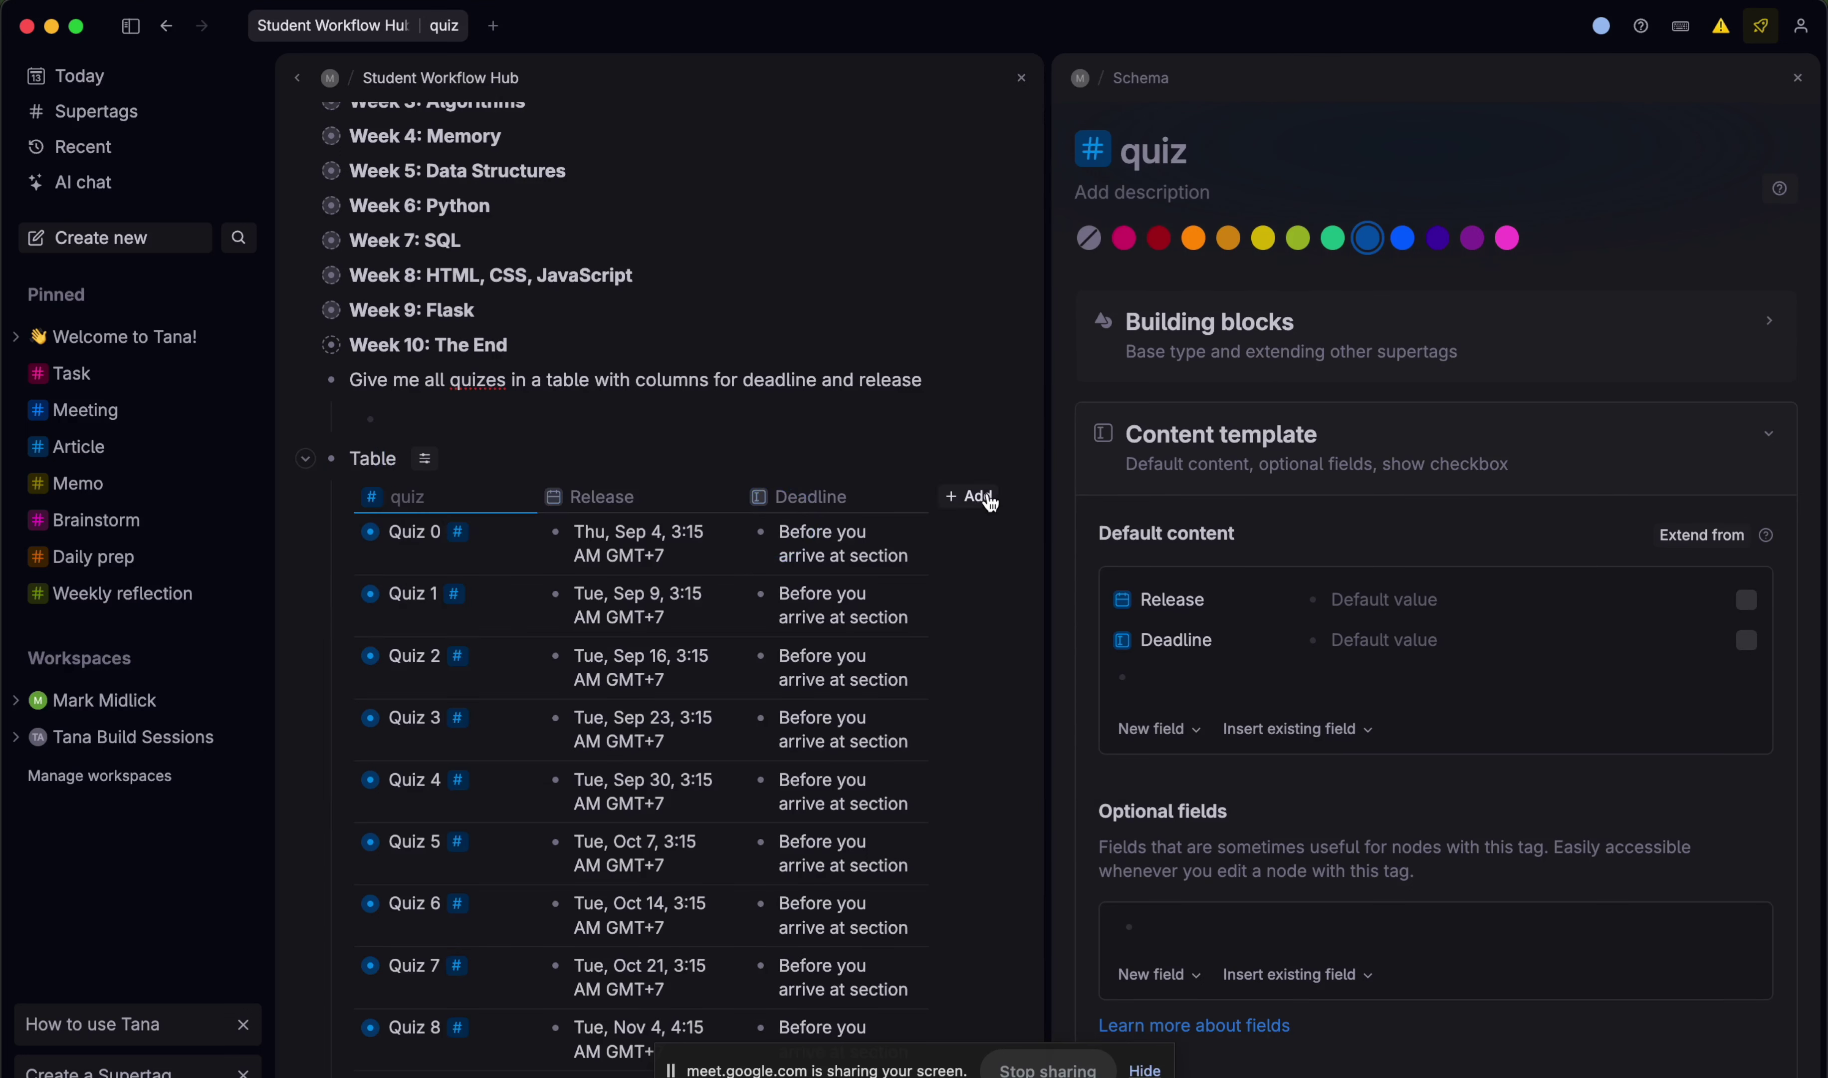
- Add a new field column named "Real Date" to the quiz table
click(970, 496)
click(1000, 521)
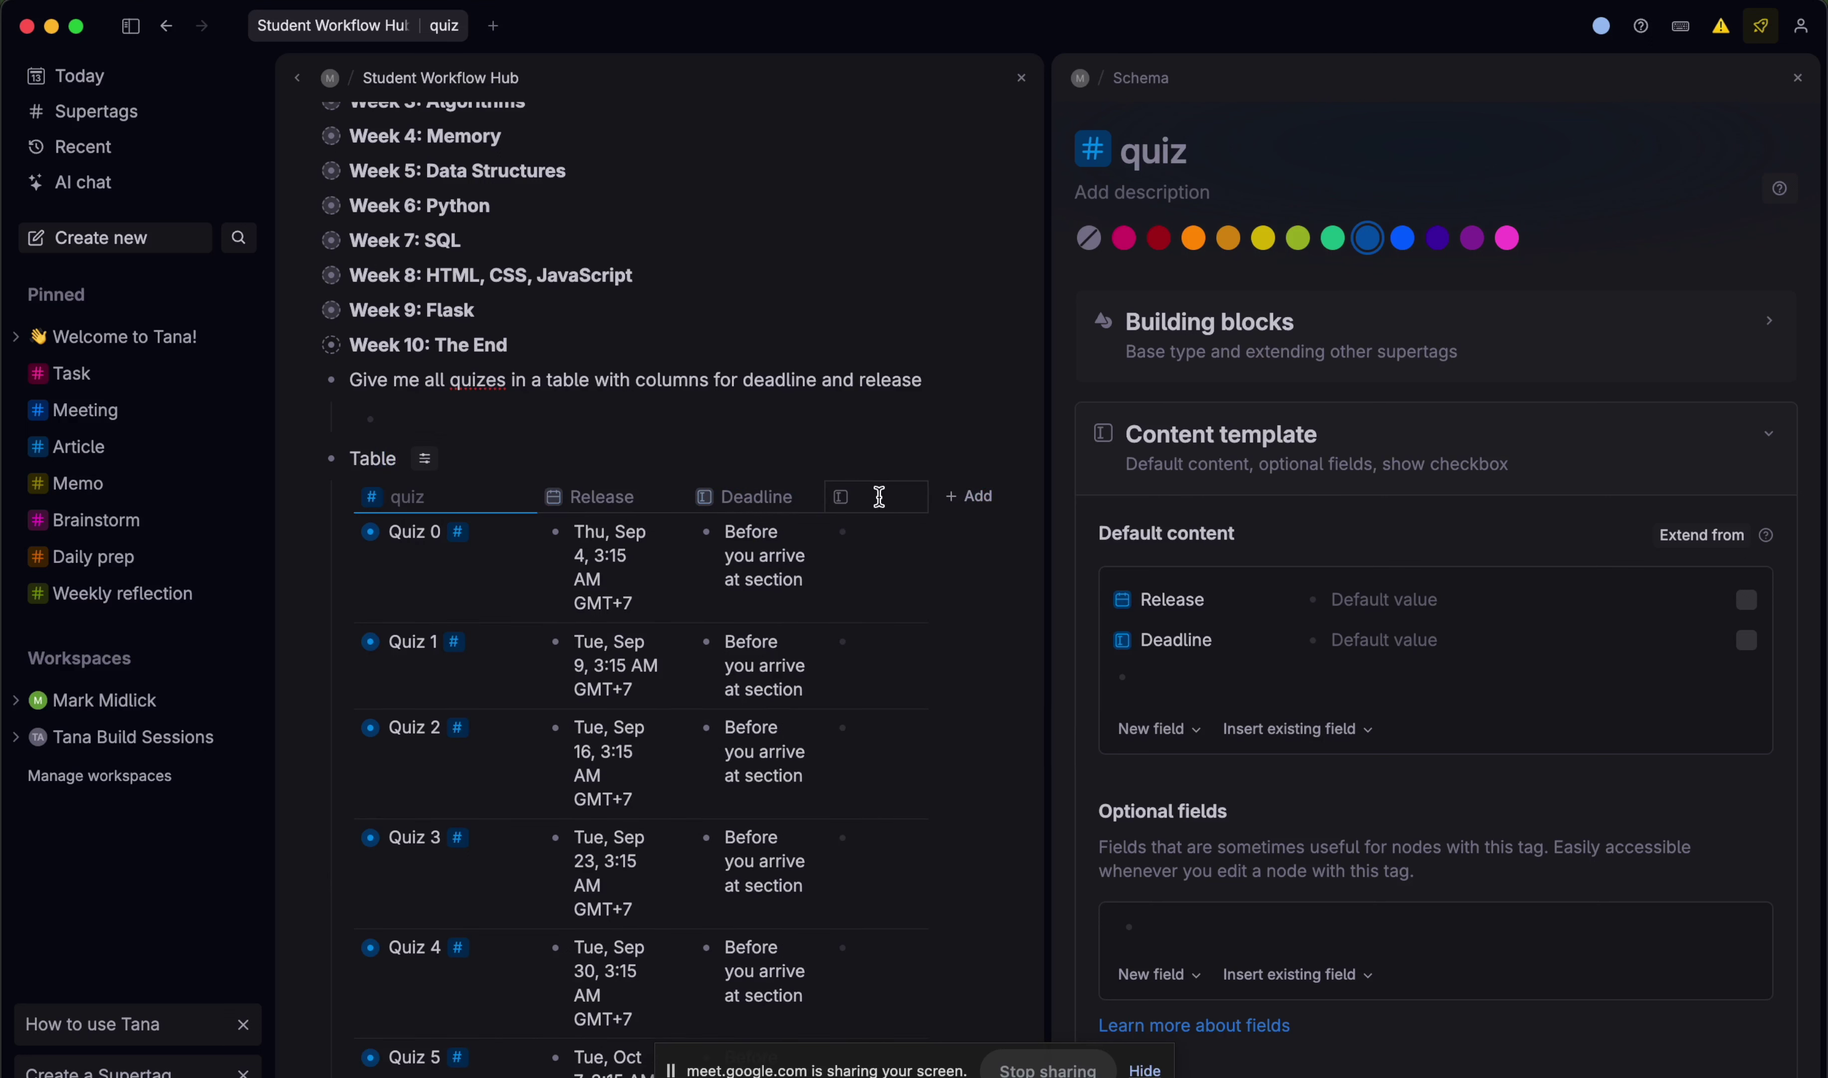
text(Relat)
key(BackSpace)
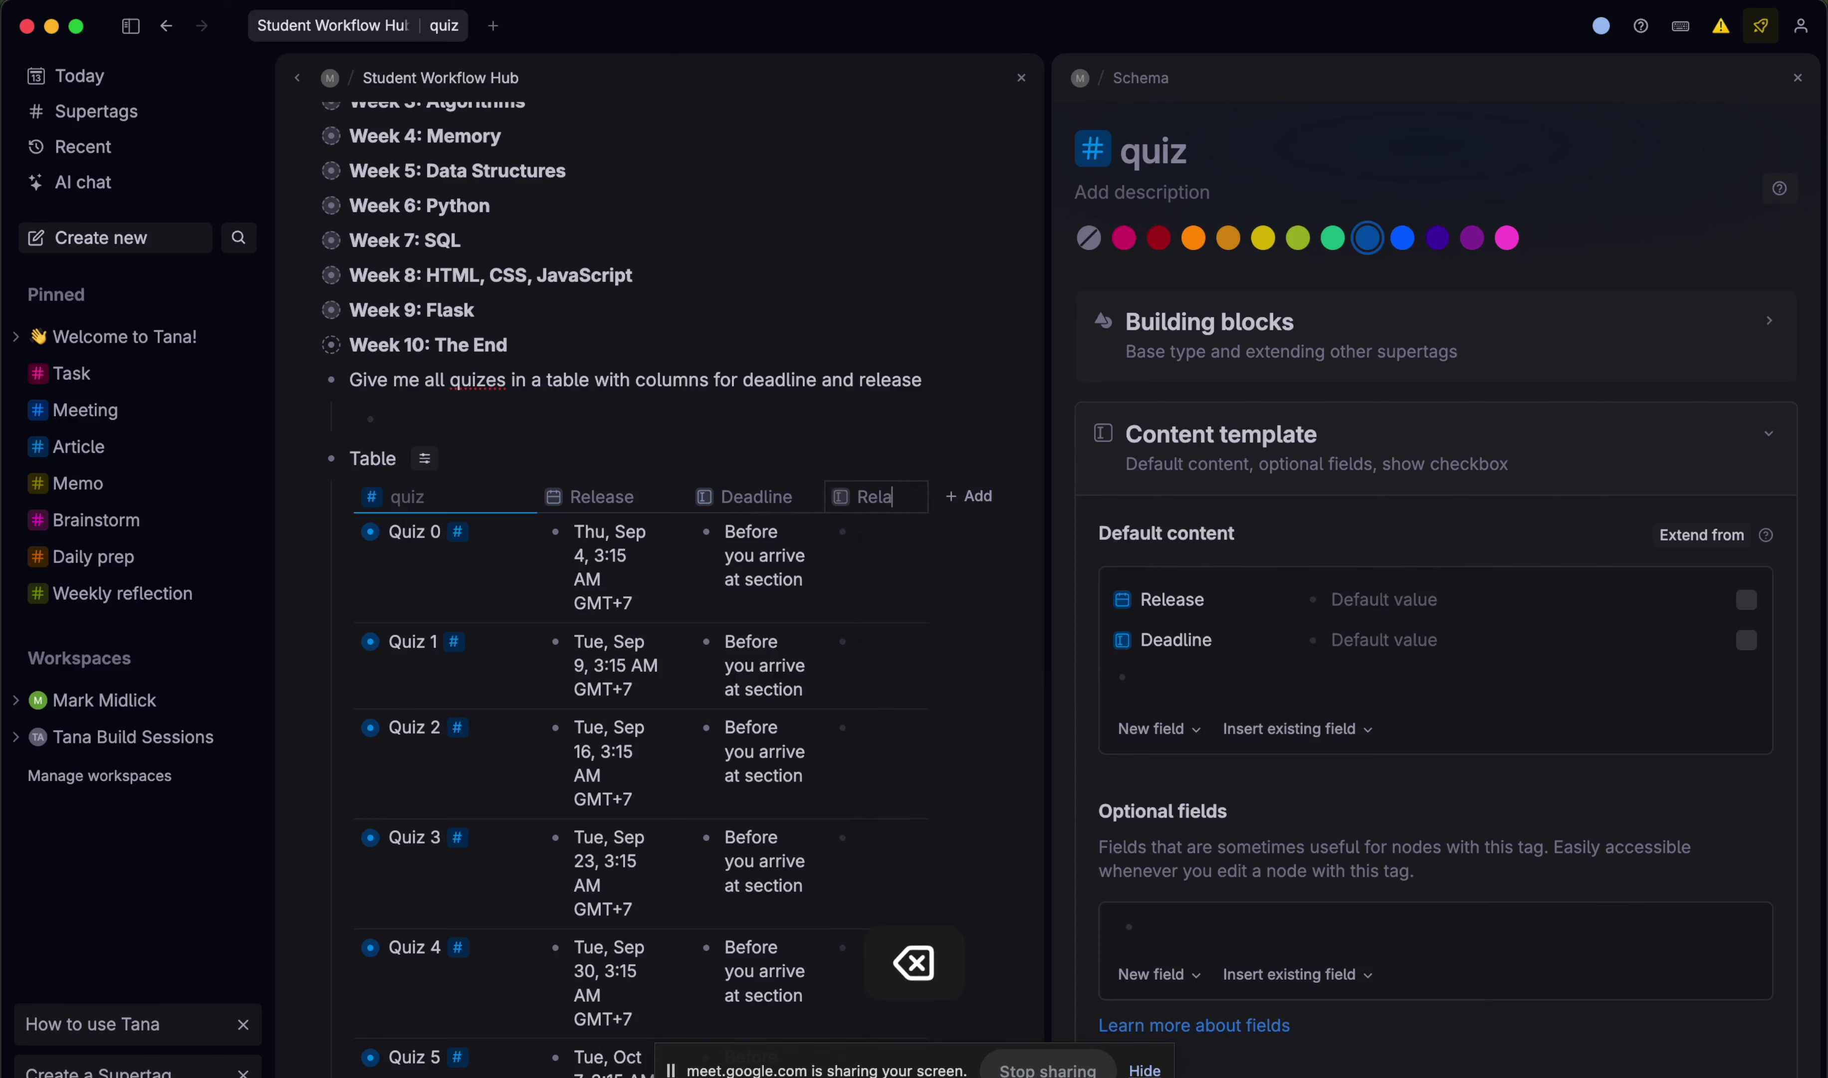
key(BackSpace)
key(BackSpace)
text(al Date)
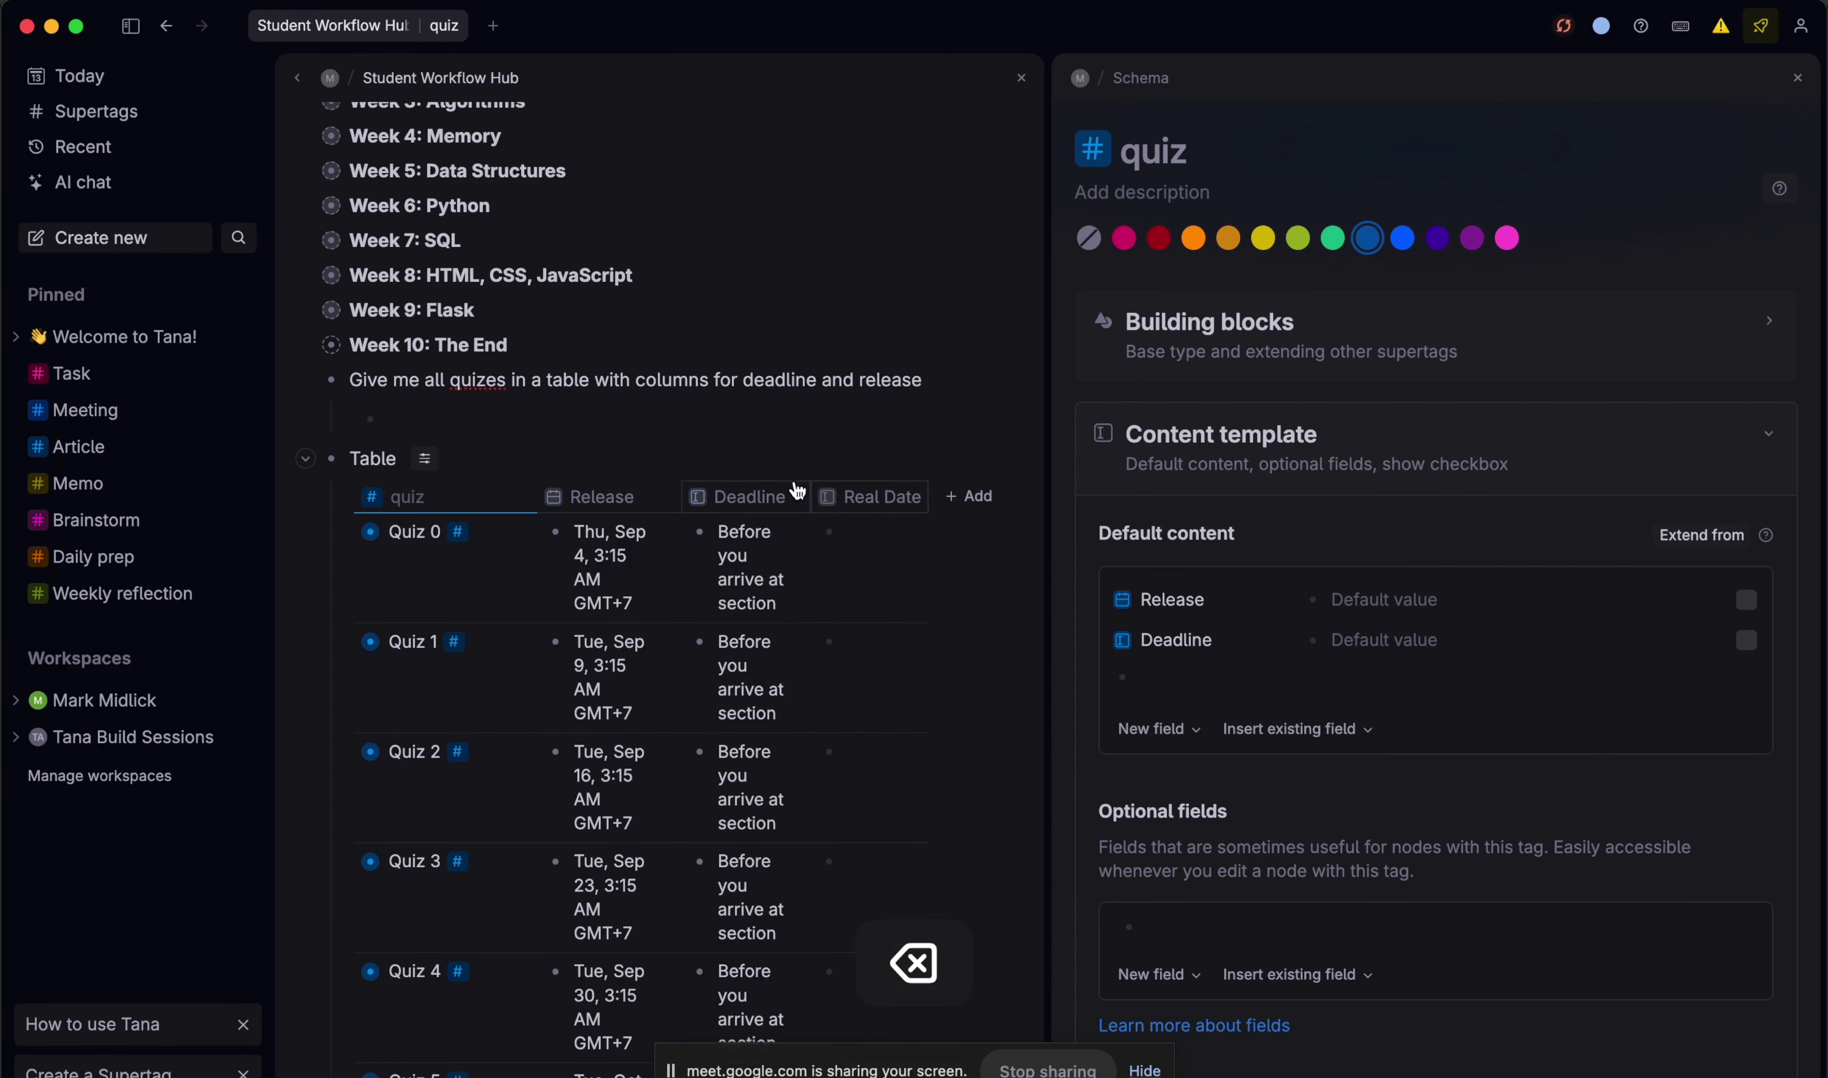
- Open the Real Date field's configuration and turn on AI-enhanced field with a custom prompt
click(830, 497)
scroll(1040, 521, down, 10)
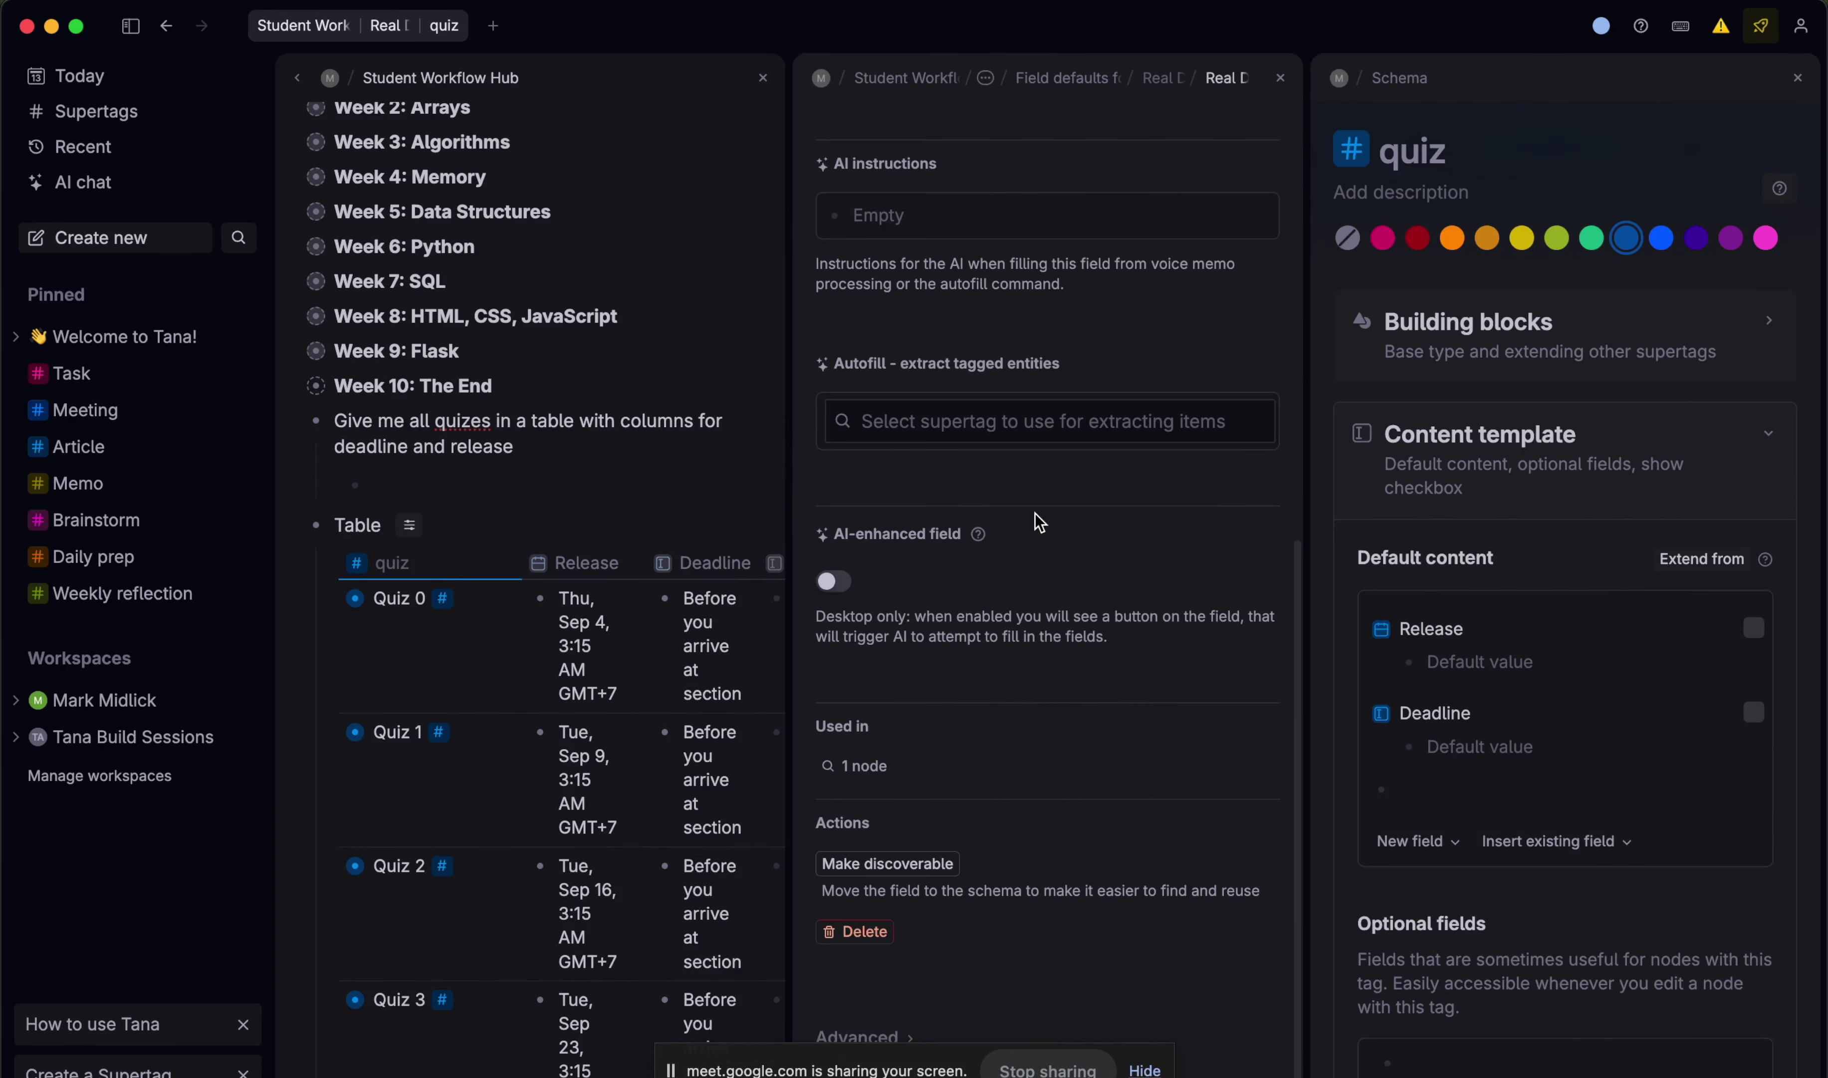
click(833, 582)
scroll(851, 621, down, 1)
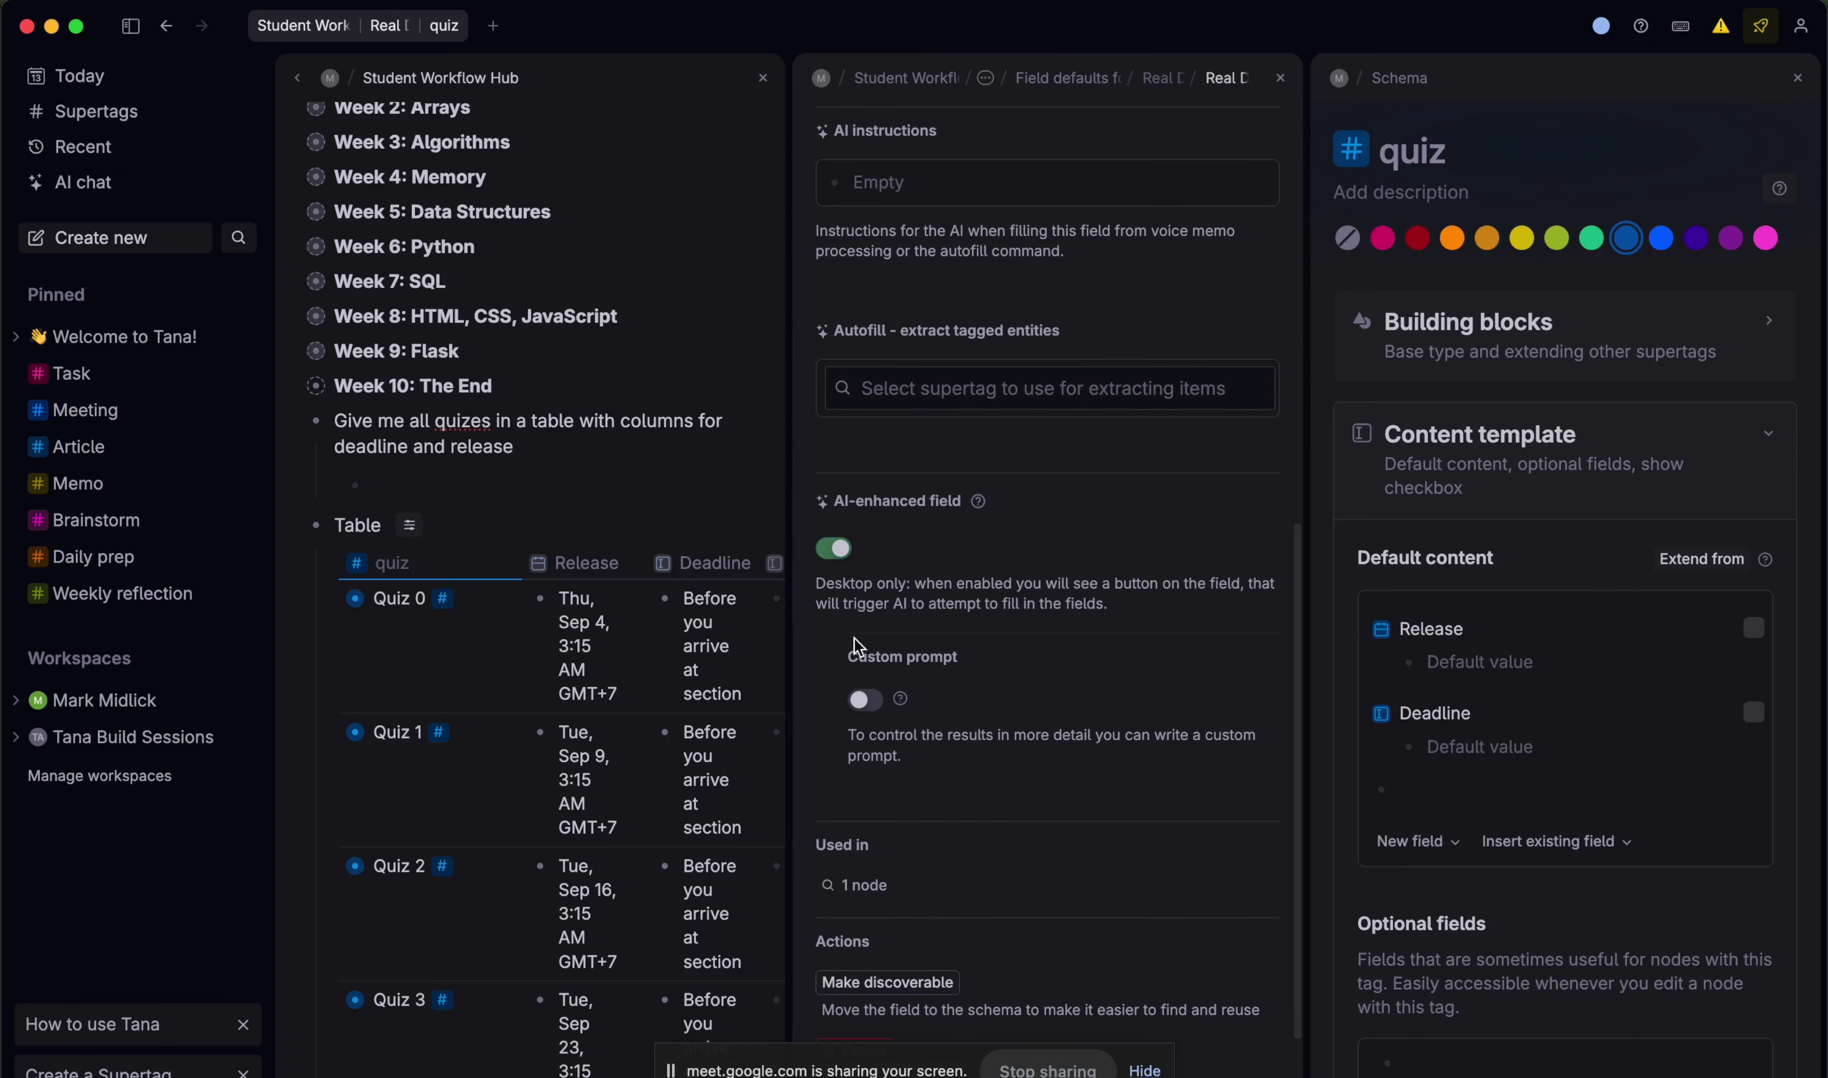
click(865, 698)
scroll(866, 699, down, 3)
- Enter ${Release} as the Real Date field's custom prompt and close the quiz supertag's configuration
click(1024, 630)
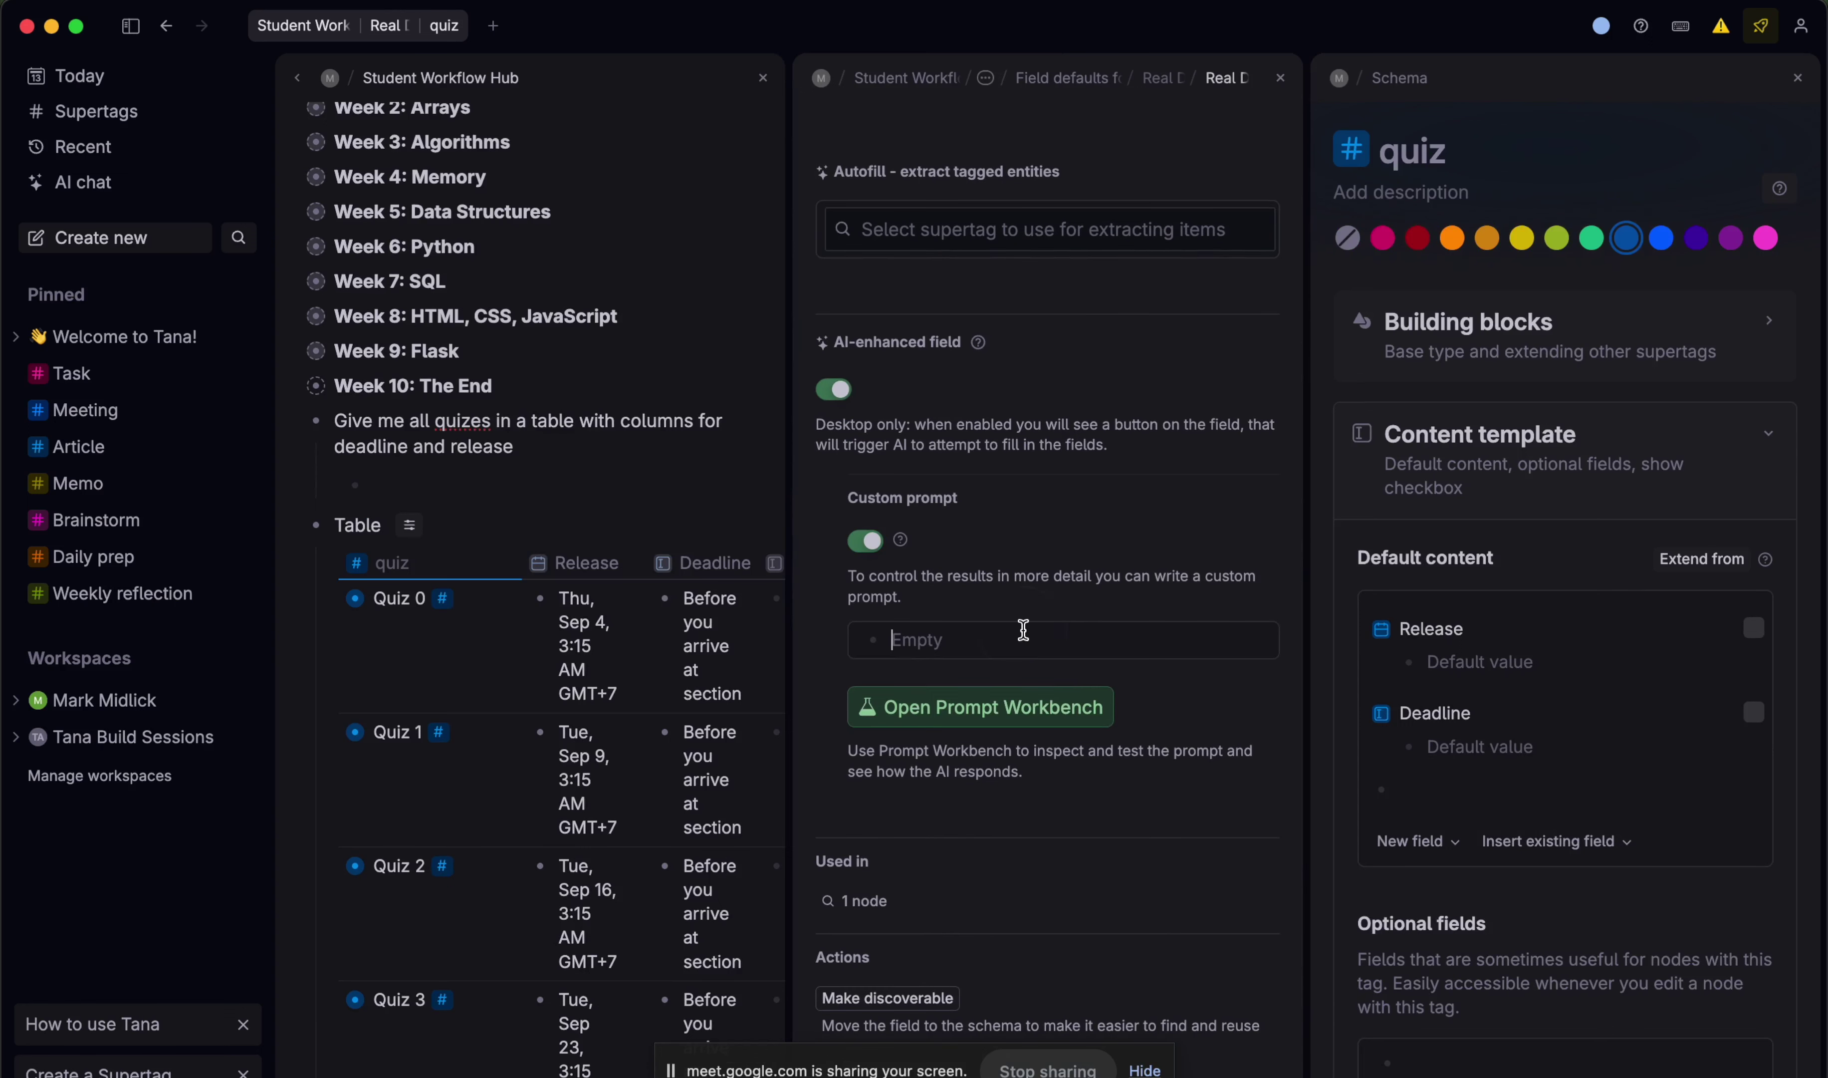
scroll(328, 768, right, 3)
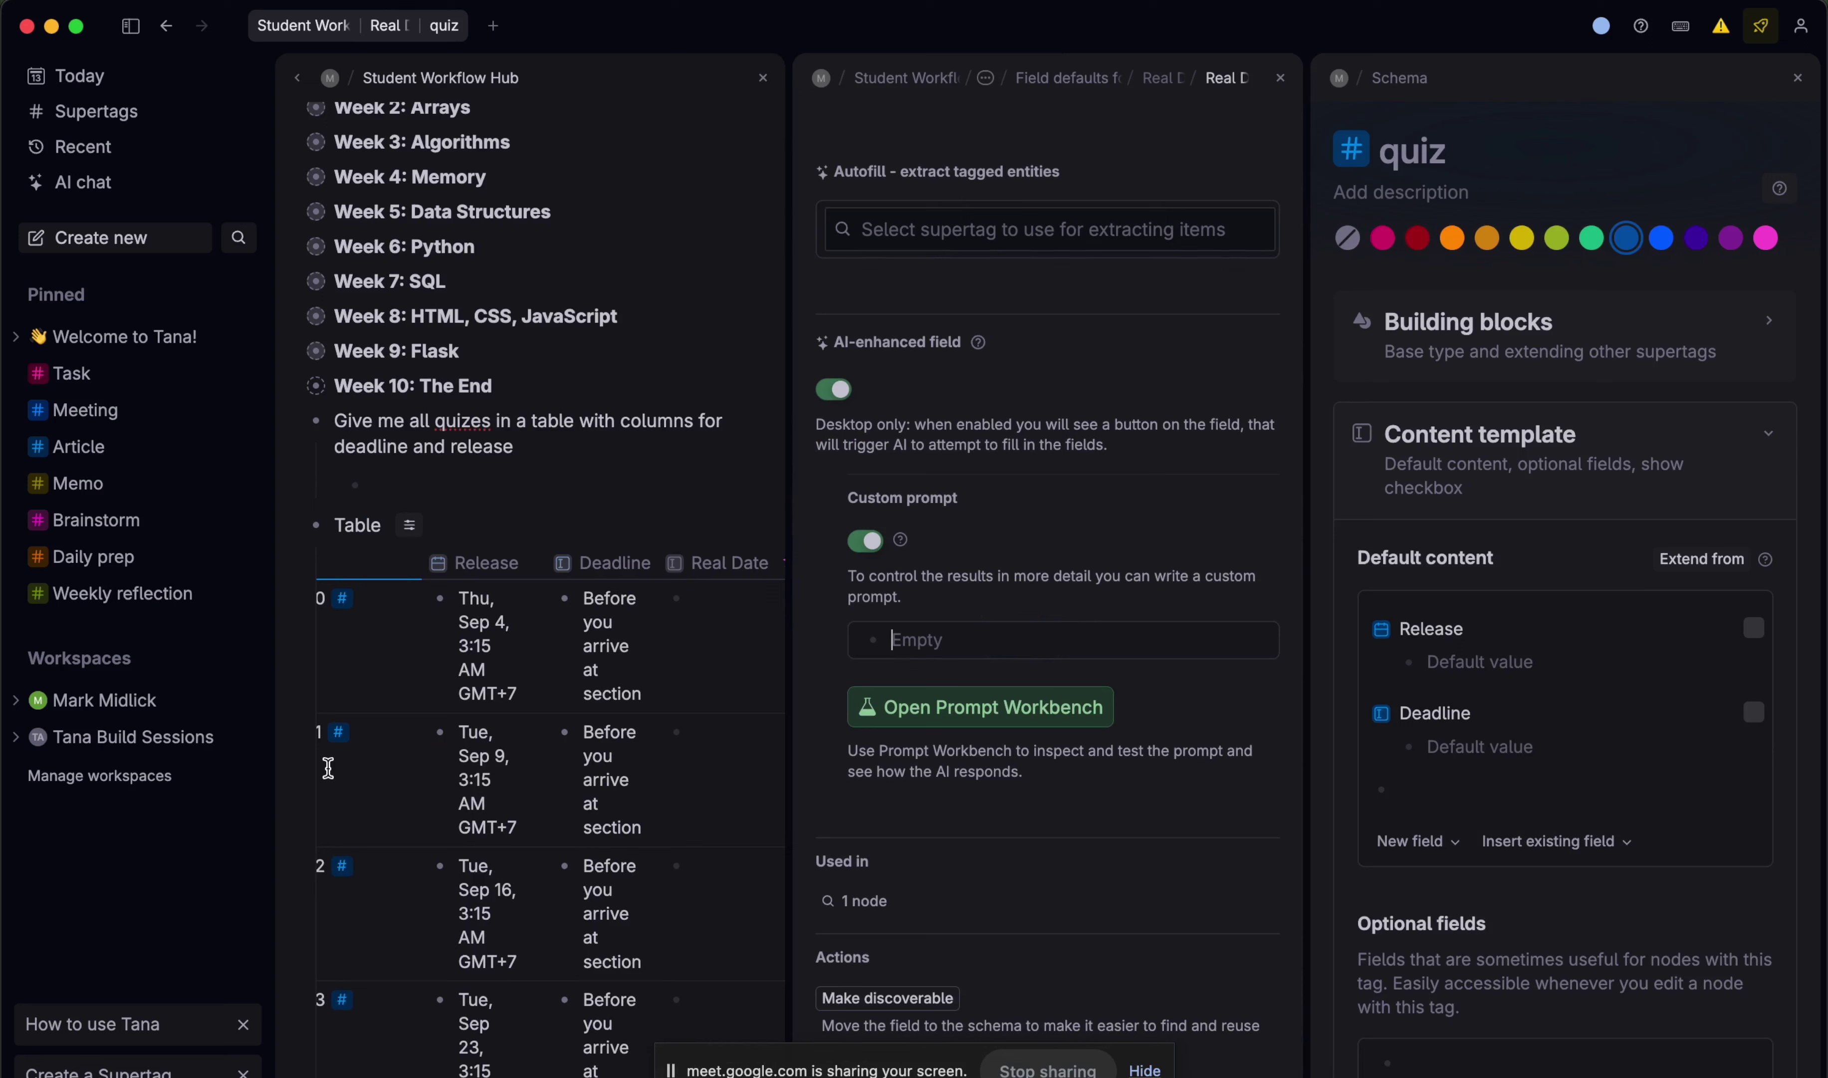
text($)
key(shift+BackSpace)
key(shift+BackSpace)
key(shift+BackSpace)
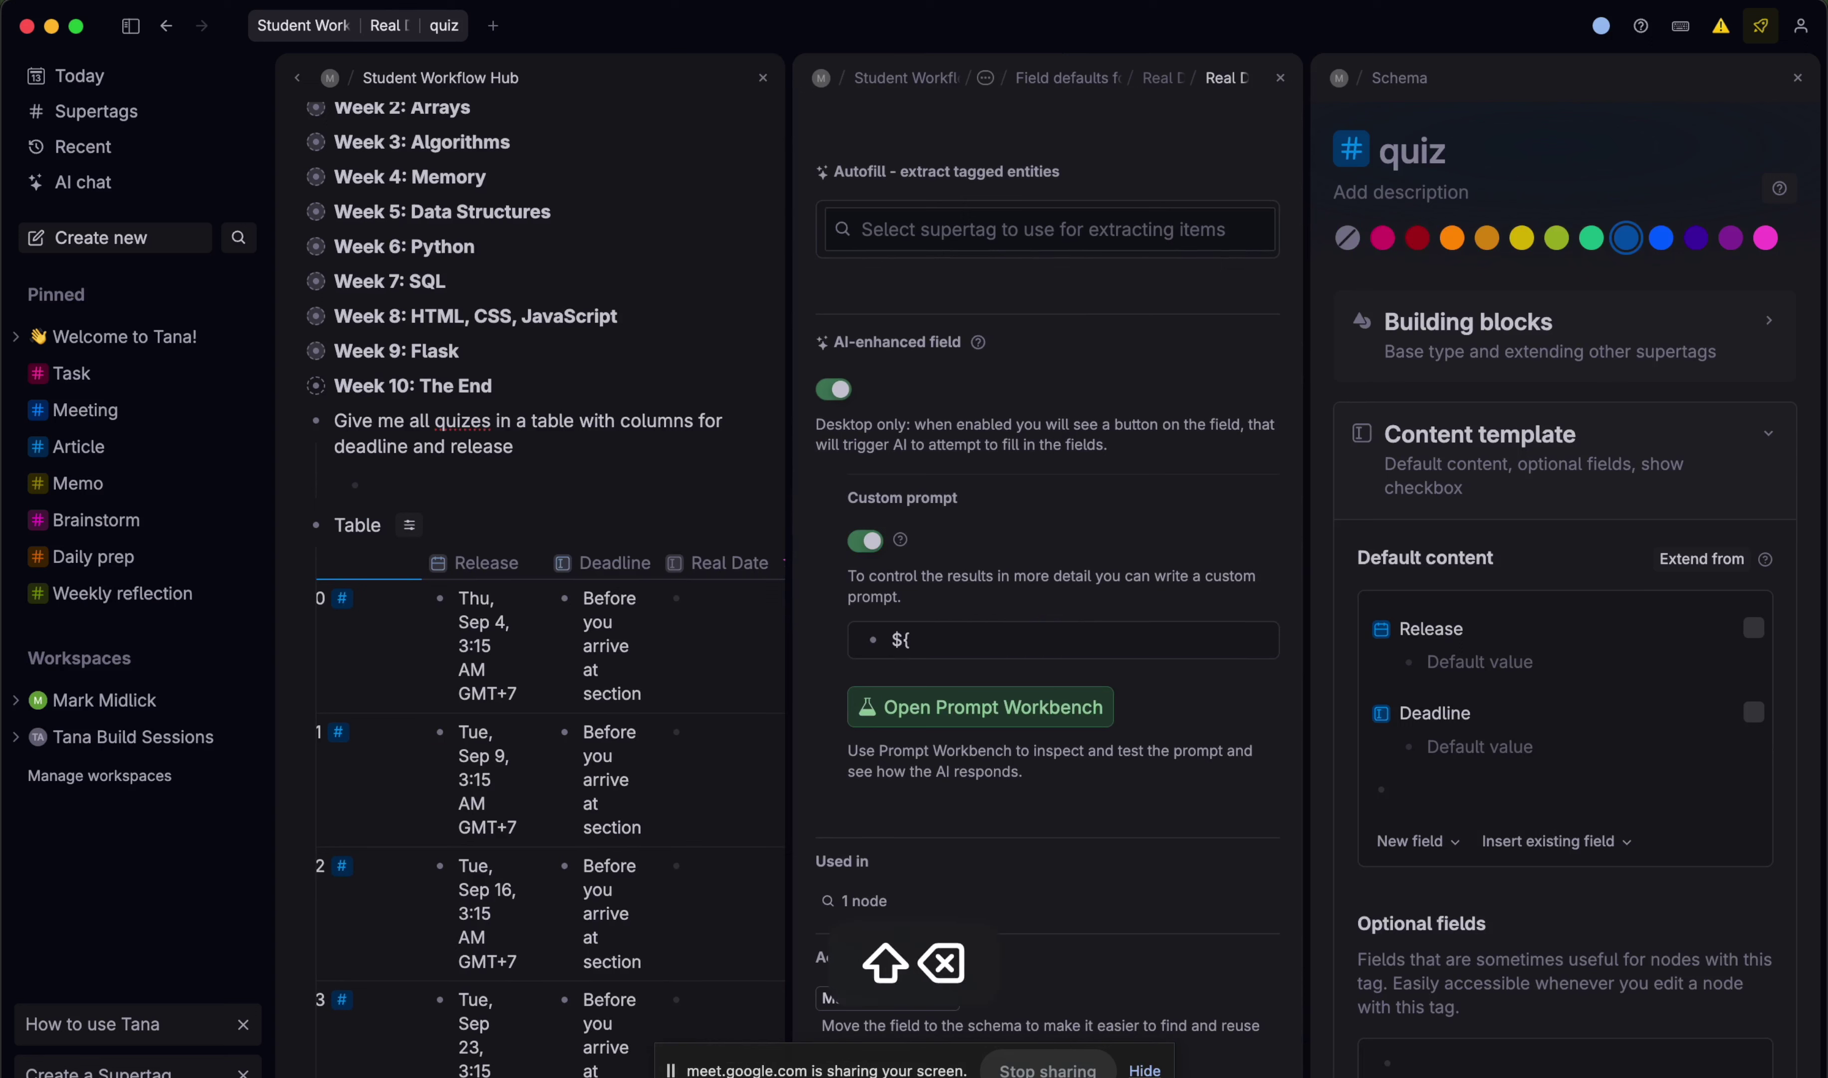
text(Release)
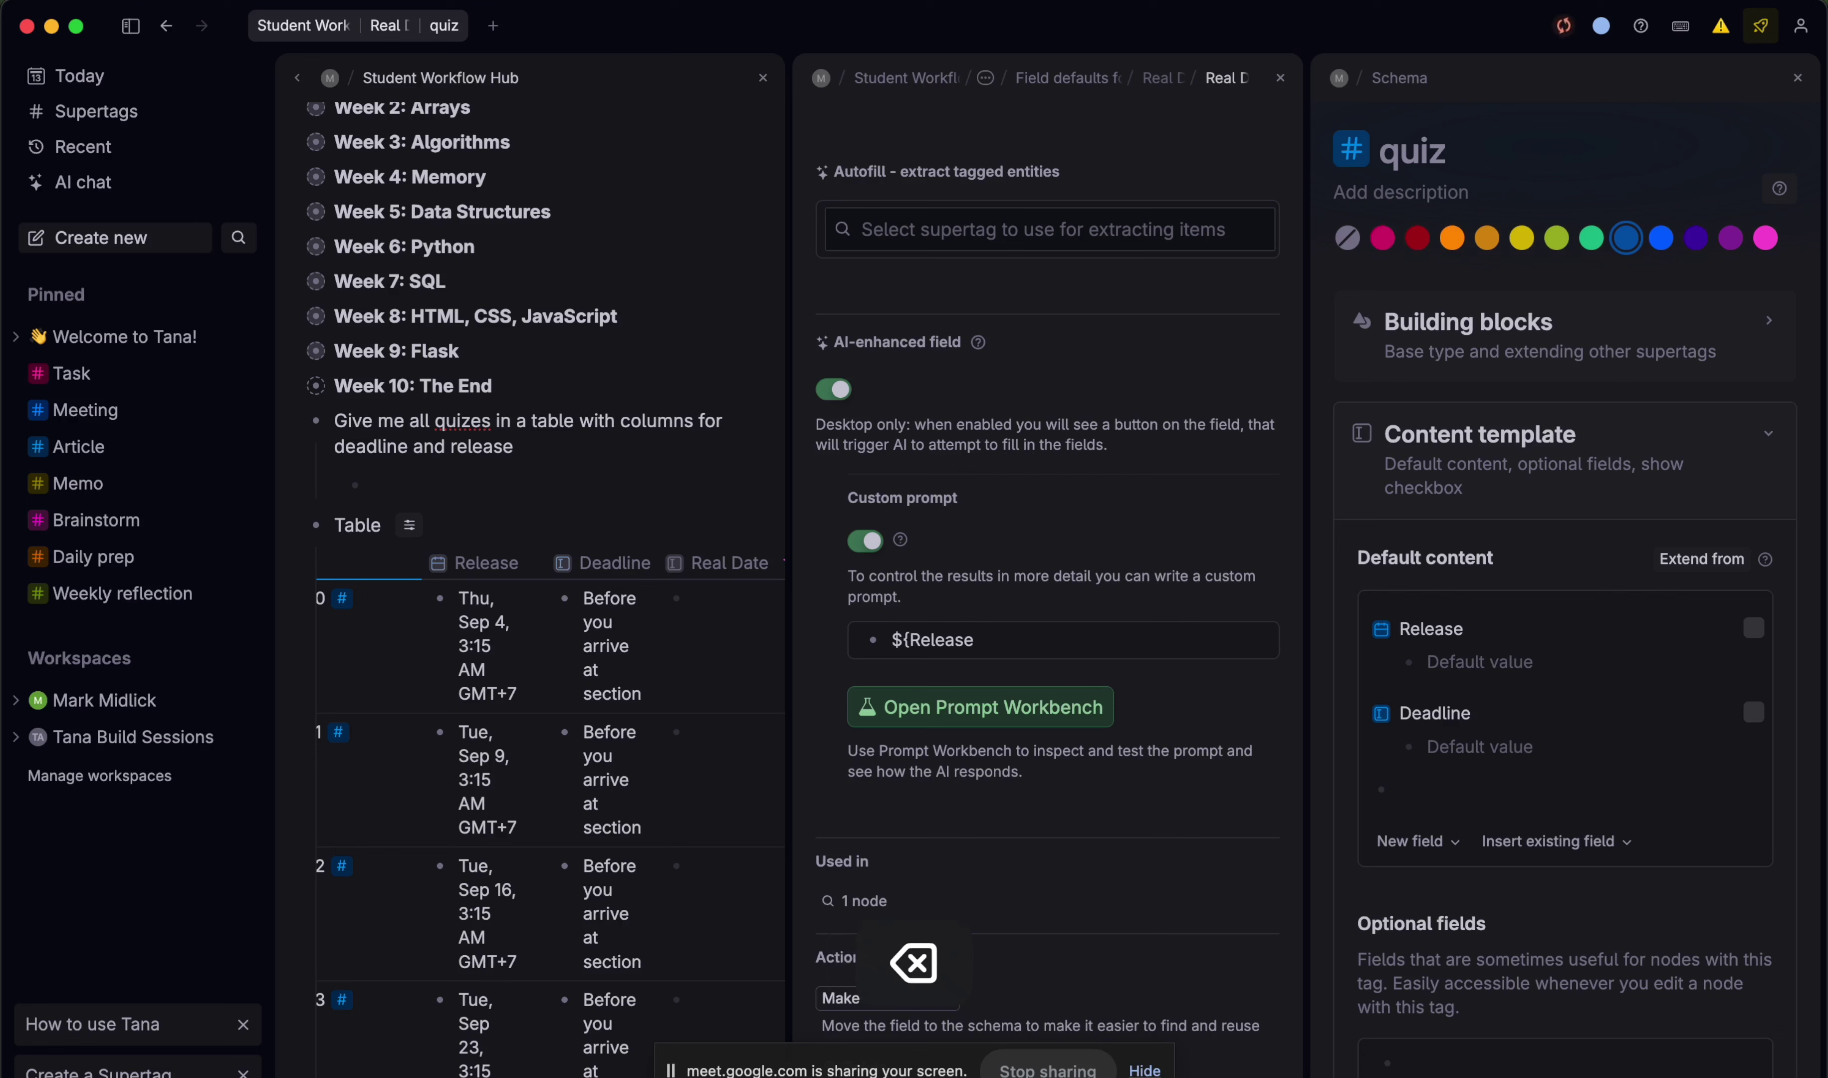
text(})
key(ctrl+Up)
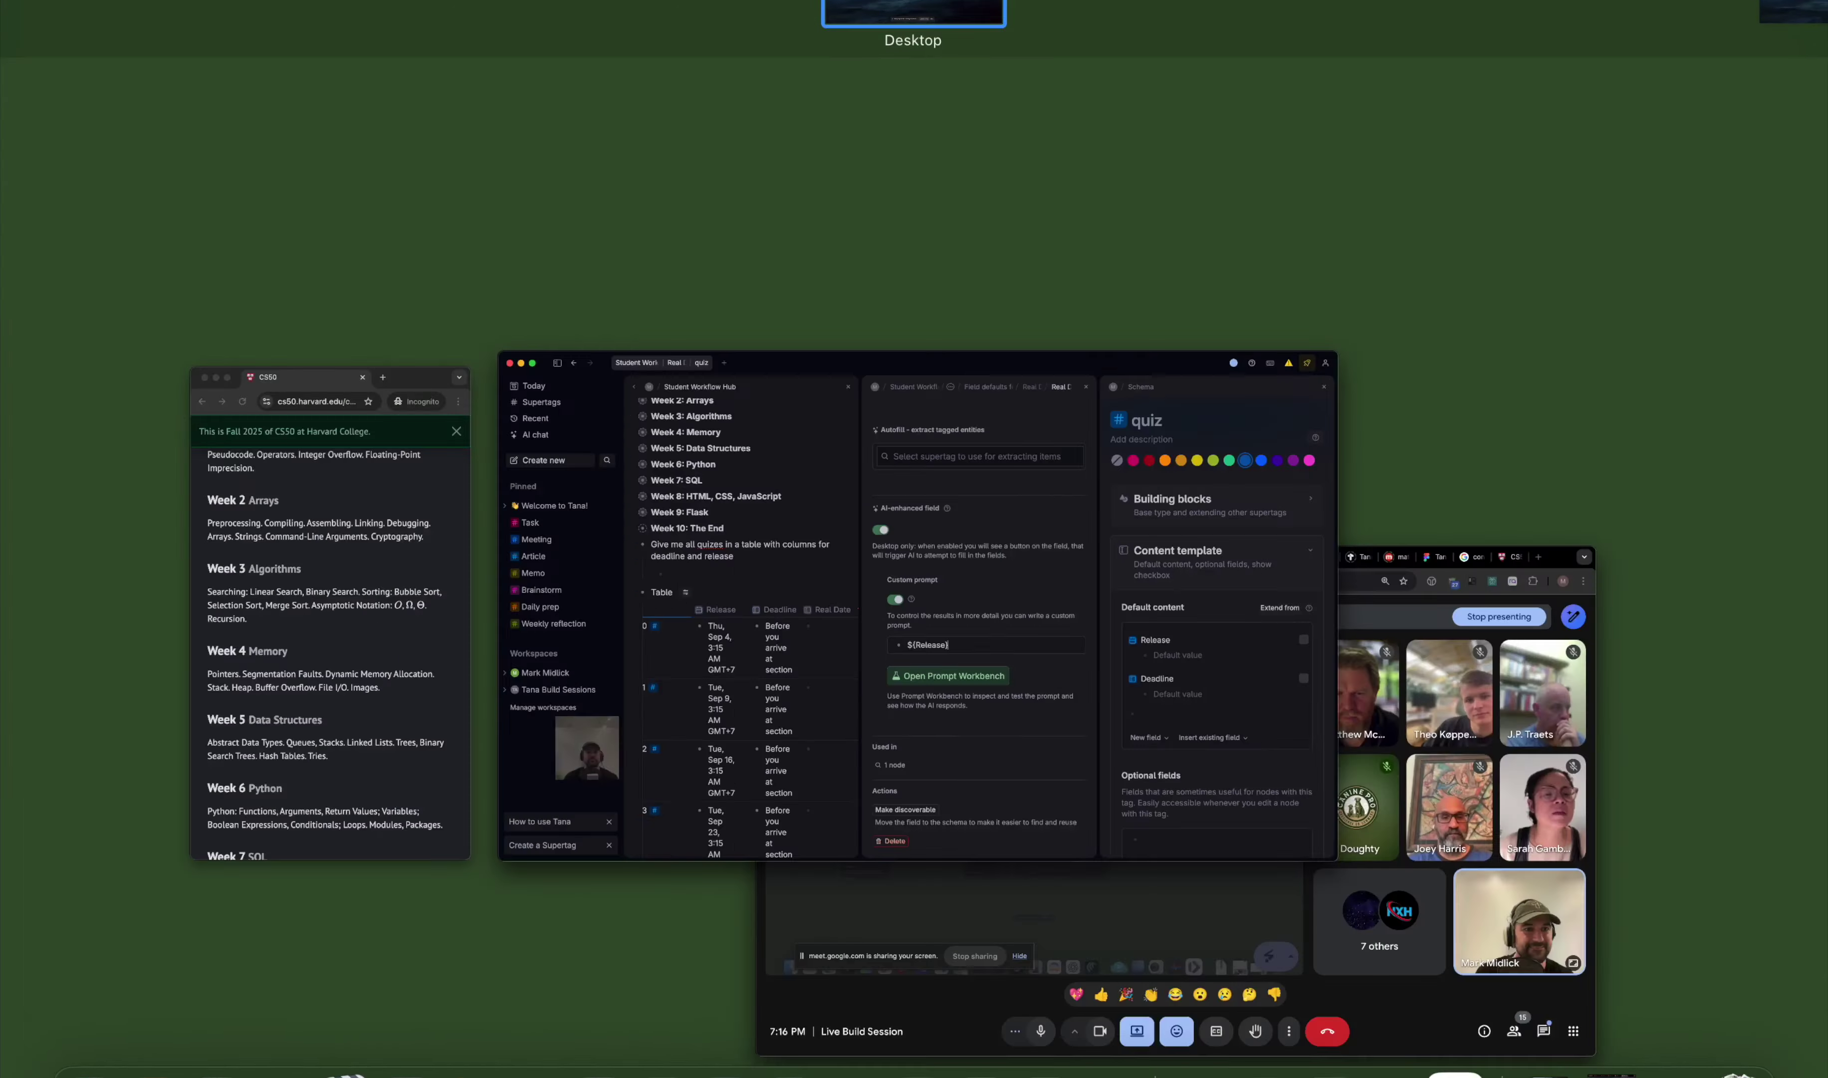
key(ctrl+Up)
click(1801, 78)
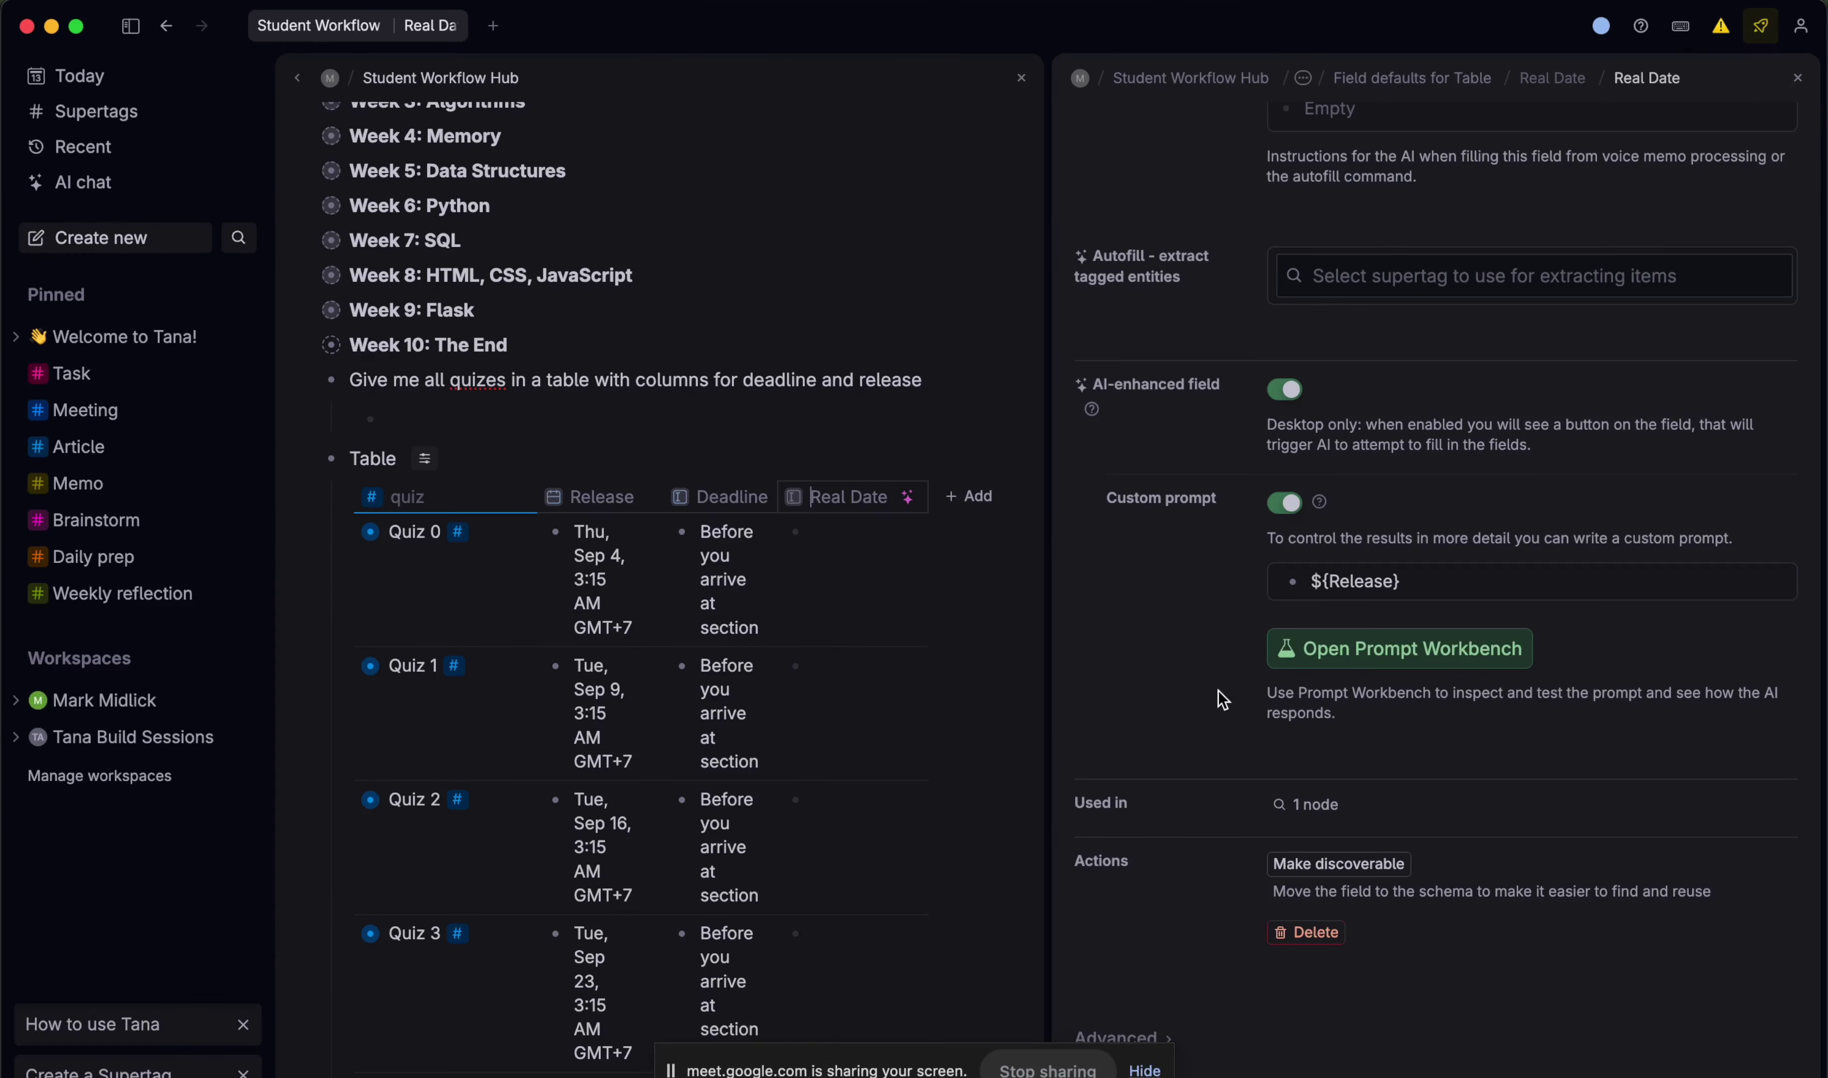
- Open the Prompt Workbench for the Real Date field's custom prompt
click(1376, 674)
click(1278, 85)
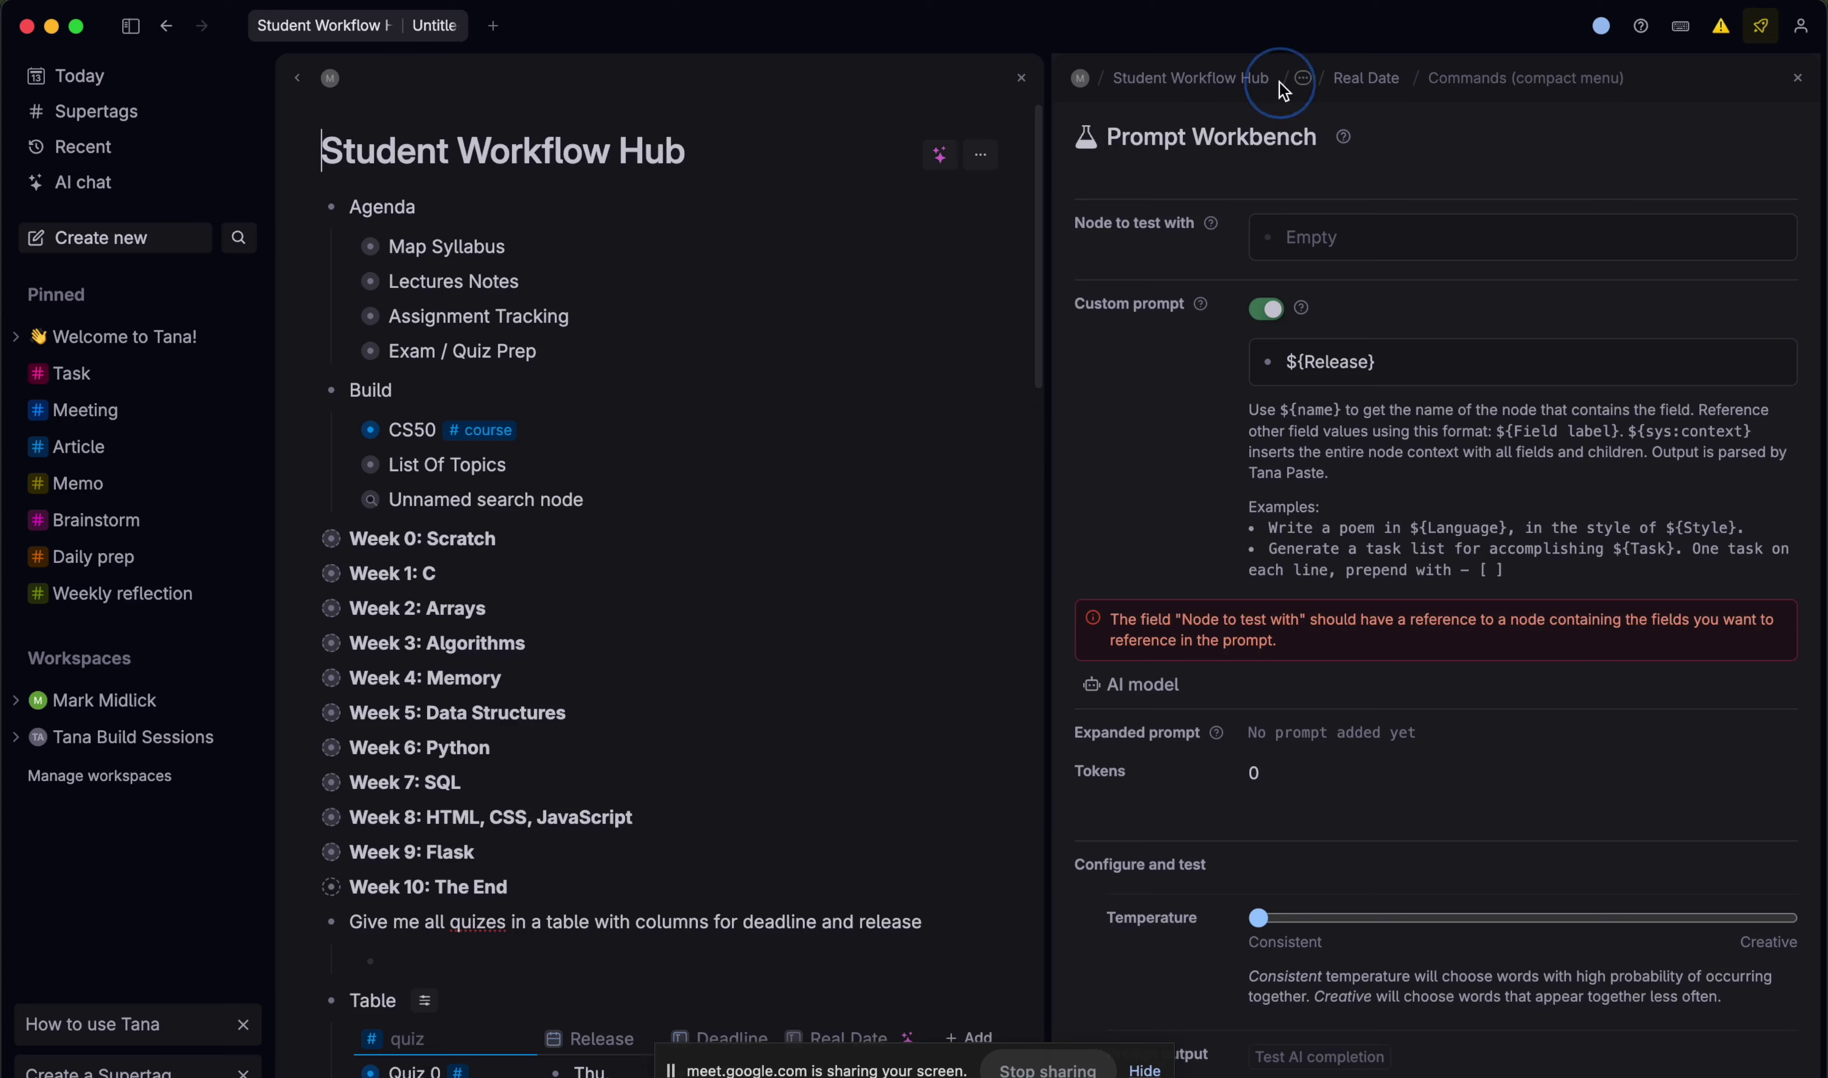
- Set Quiz 0 from the quiz table as the Prompt Workbench's node to test with
scroll(459, 555, down, 7)
click(395, 541)
key(super+c)
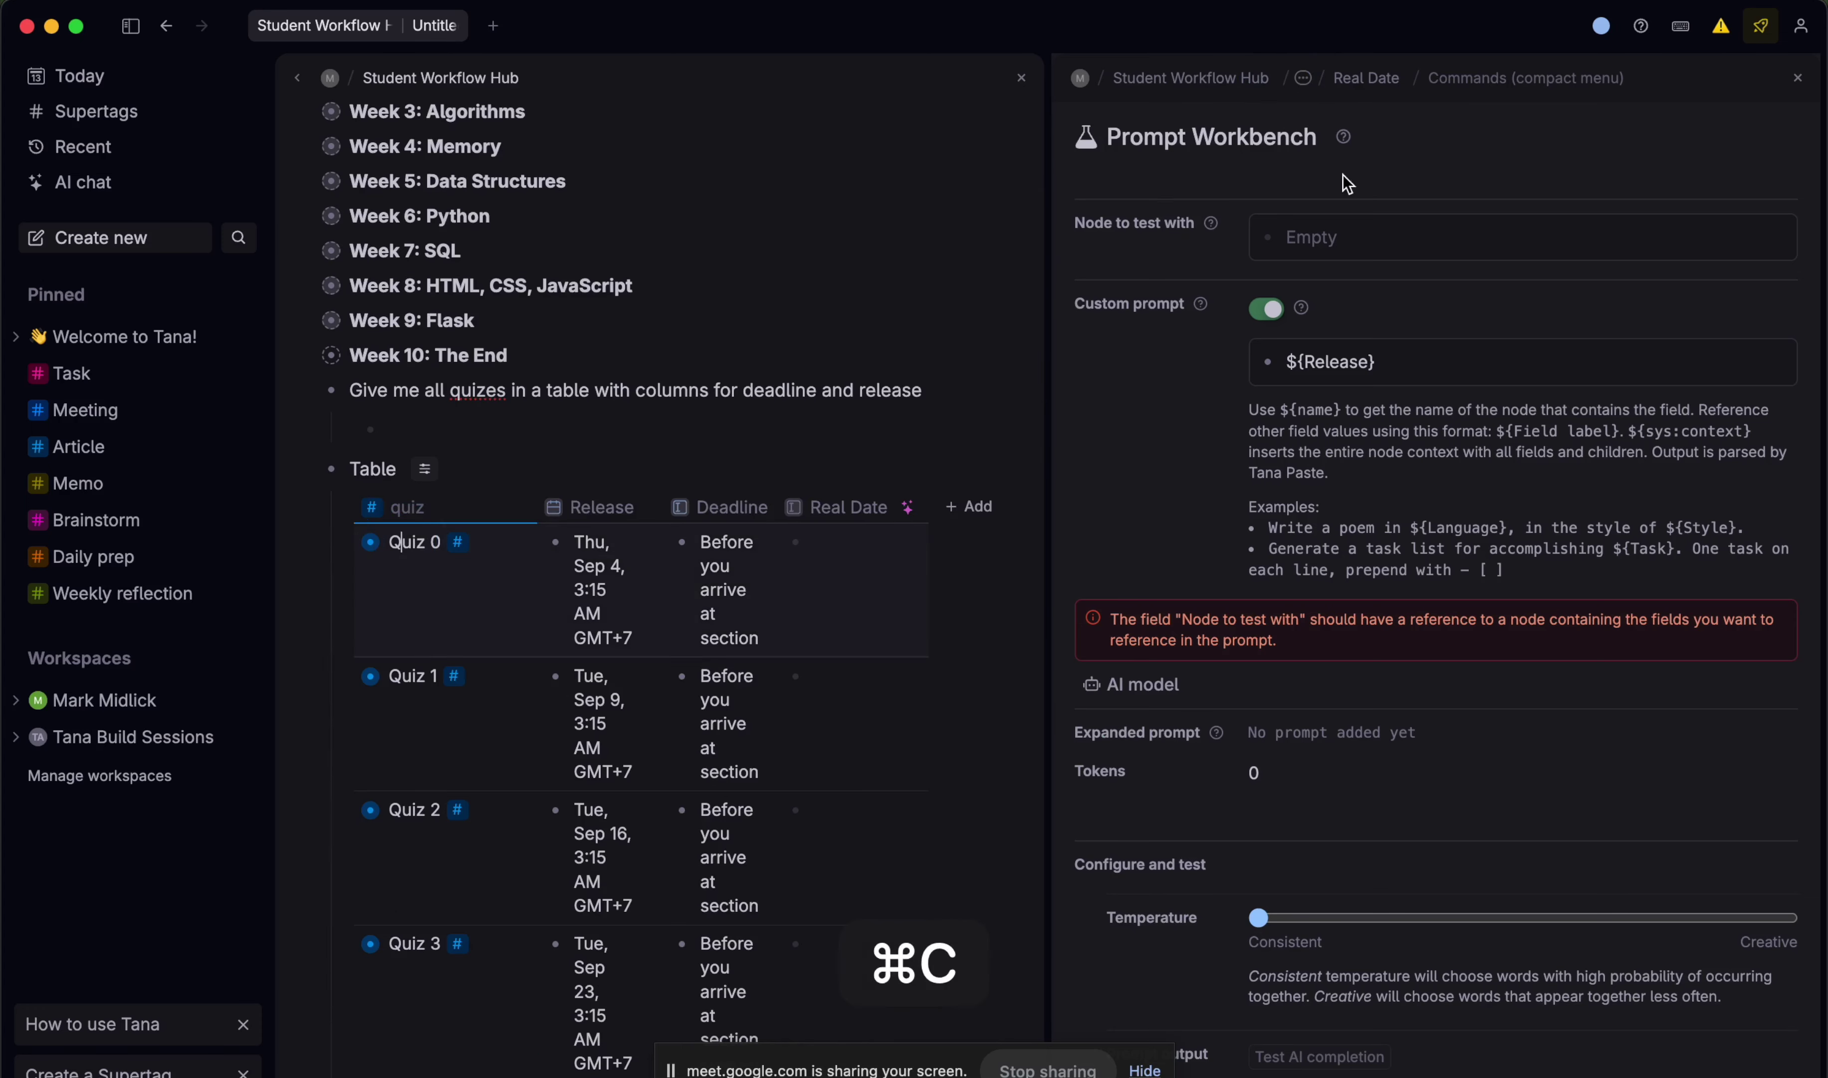
key(super+v)
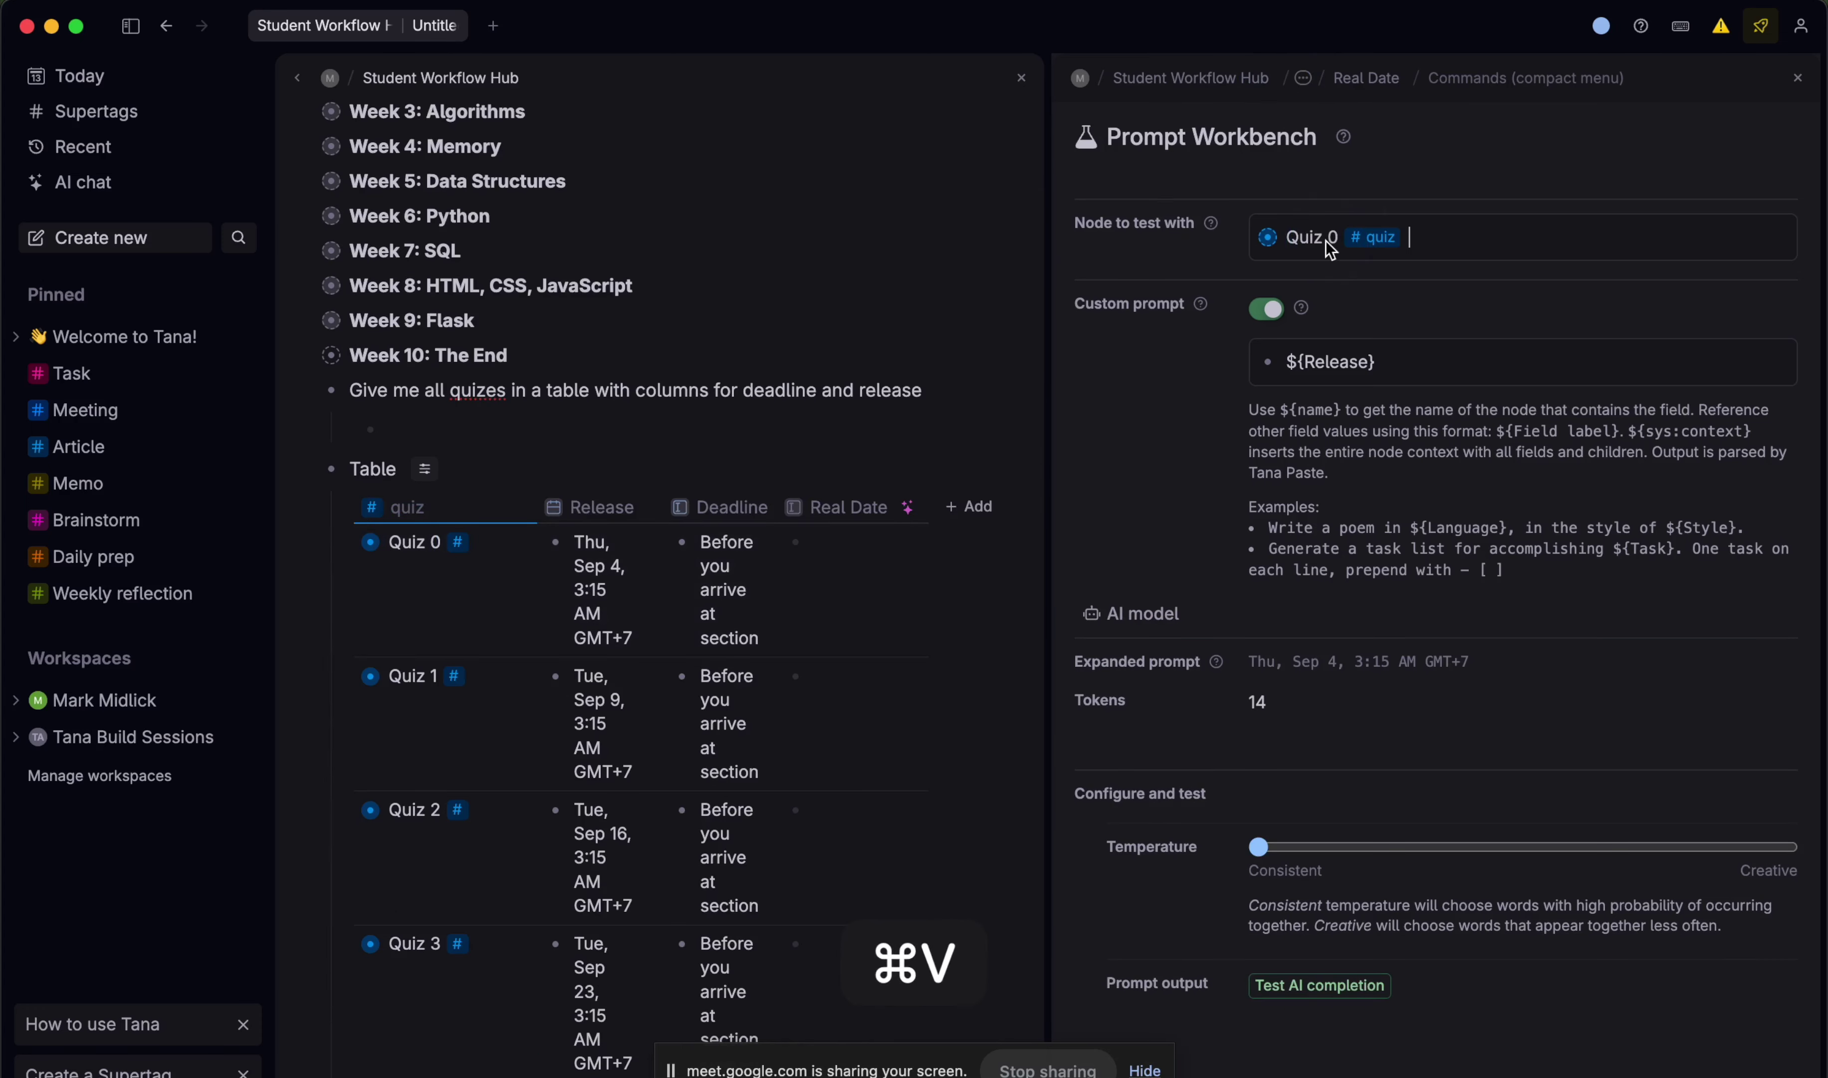
scroll(1028, 294, down, 5)
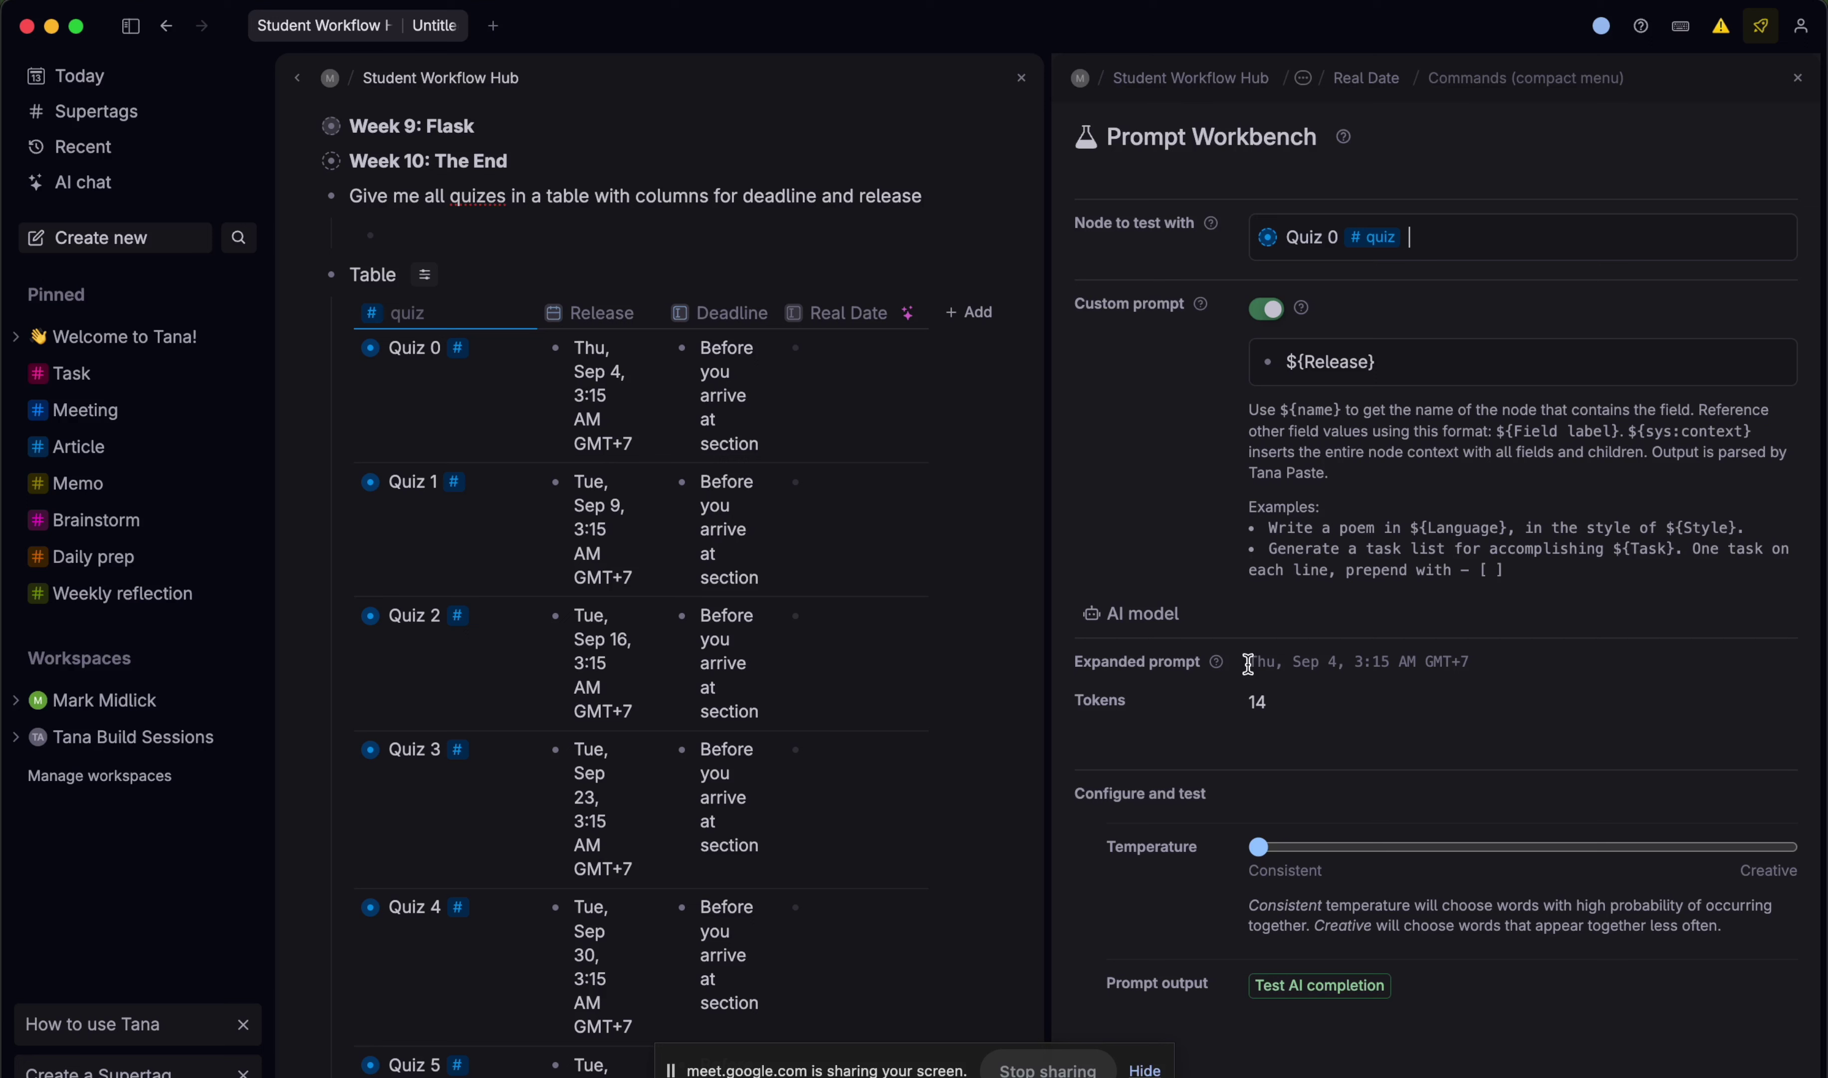
- Add a second line reading "Output the Date" below ${Release} in the custom prompt
drag(1247, 664, 1495, 664)
click(1408, 364)
key(shift+Return)
text(Outp)
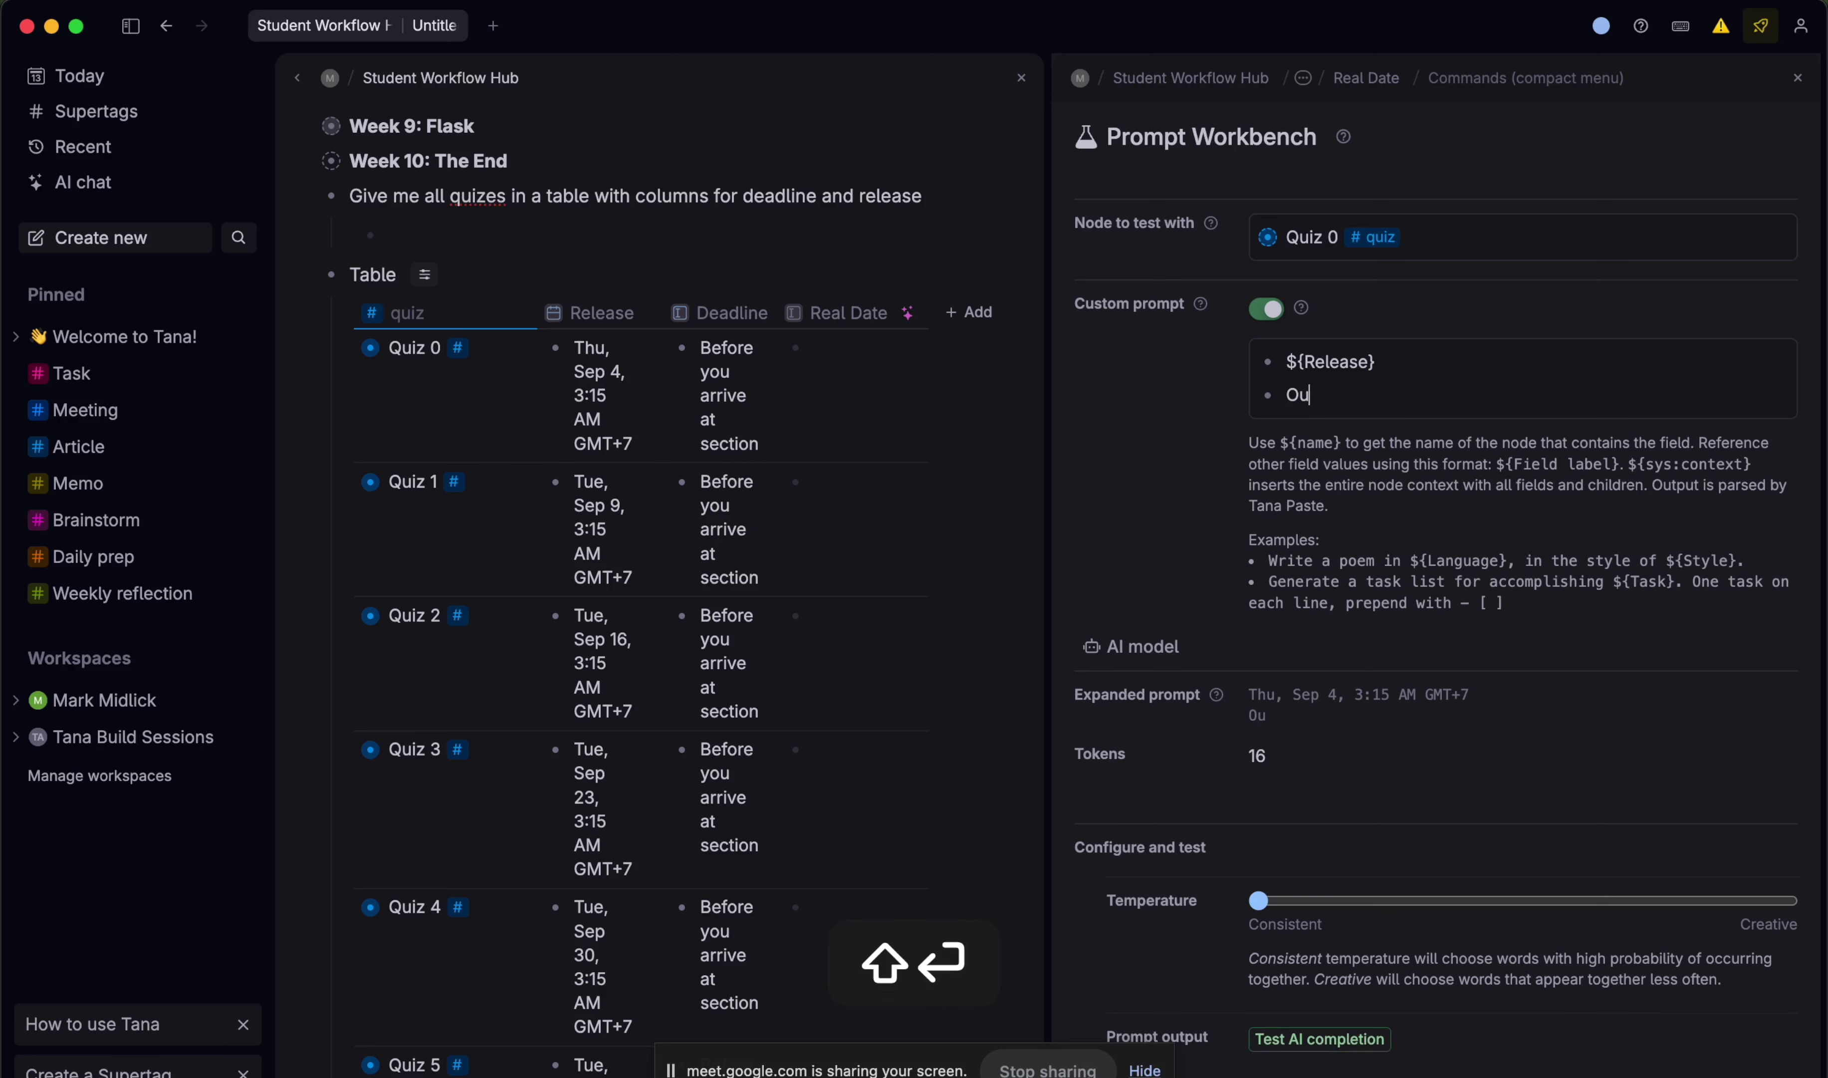
key(BackSpace)
text(ut)
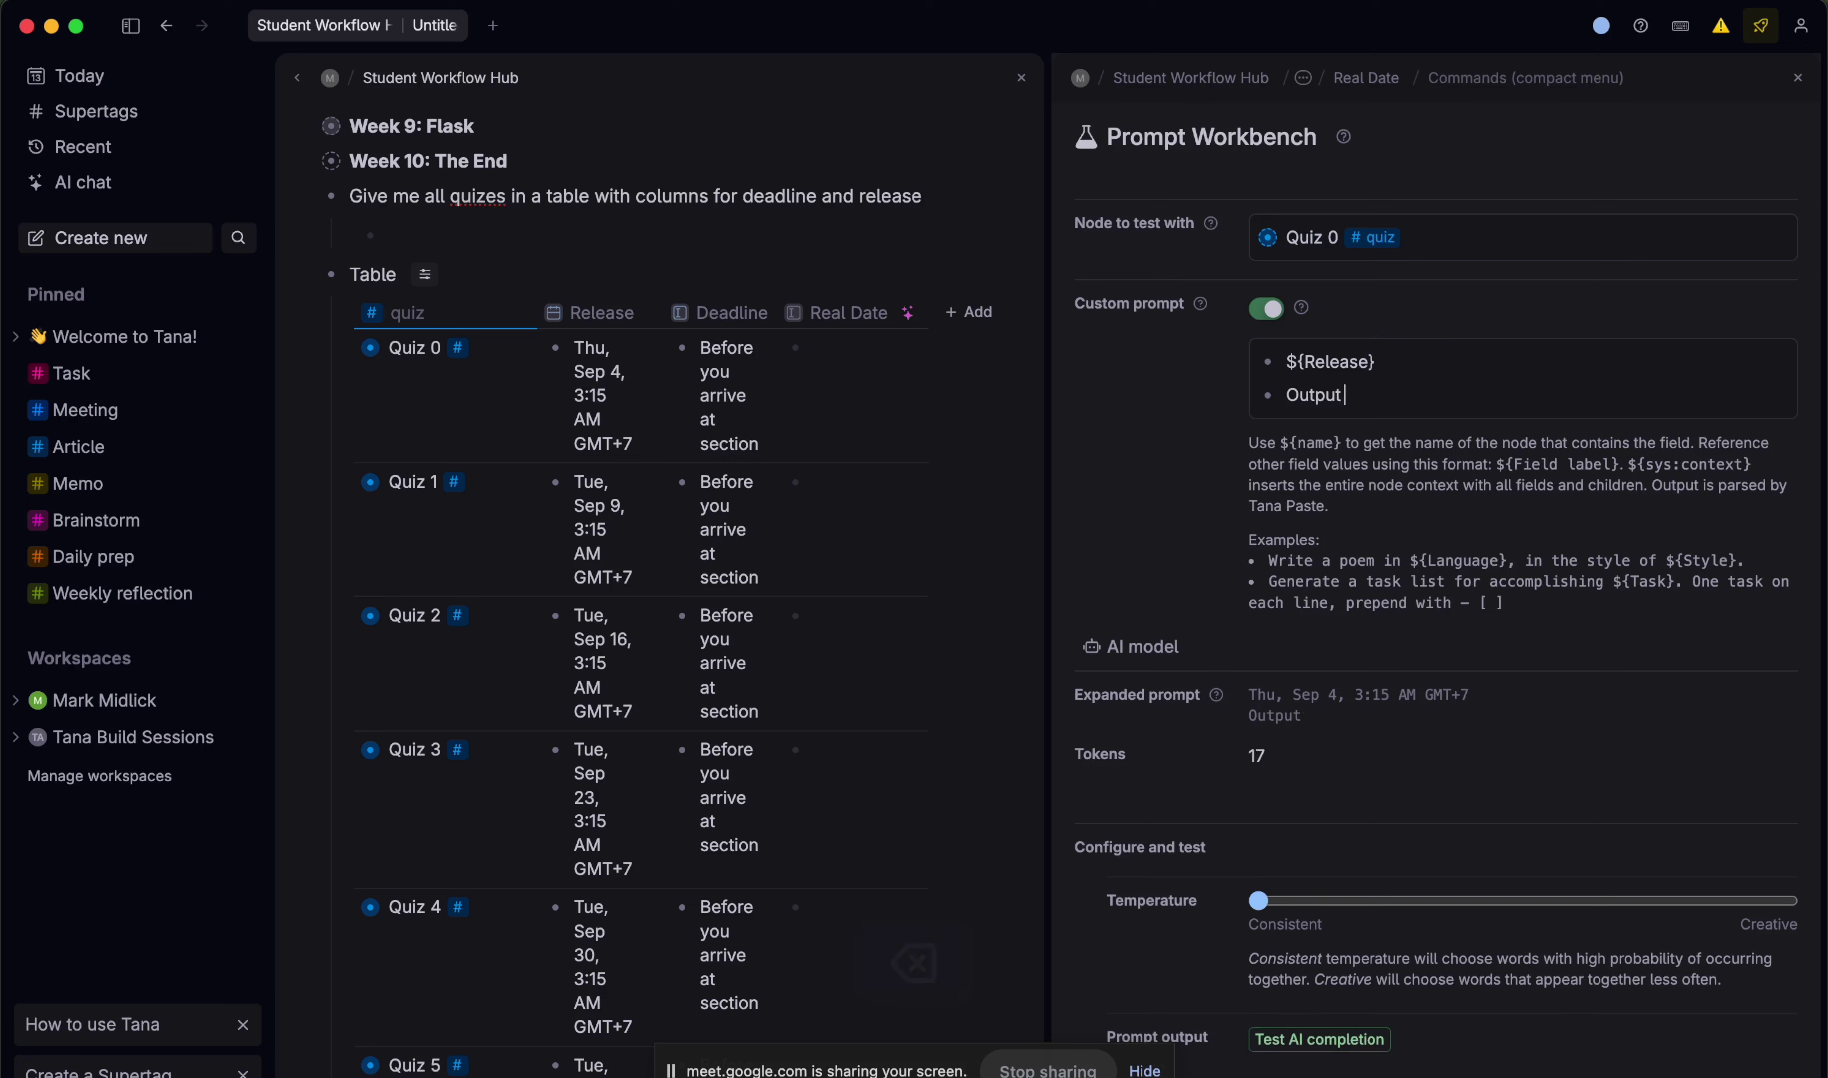
key(BackSpace)
key(BackSpace)
key(BackSpace)
key(BackSpace)
key(BackSpace)
key(BackSpace)
text(the Date)
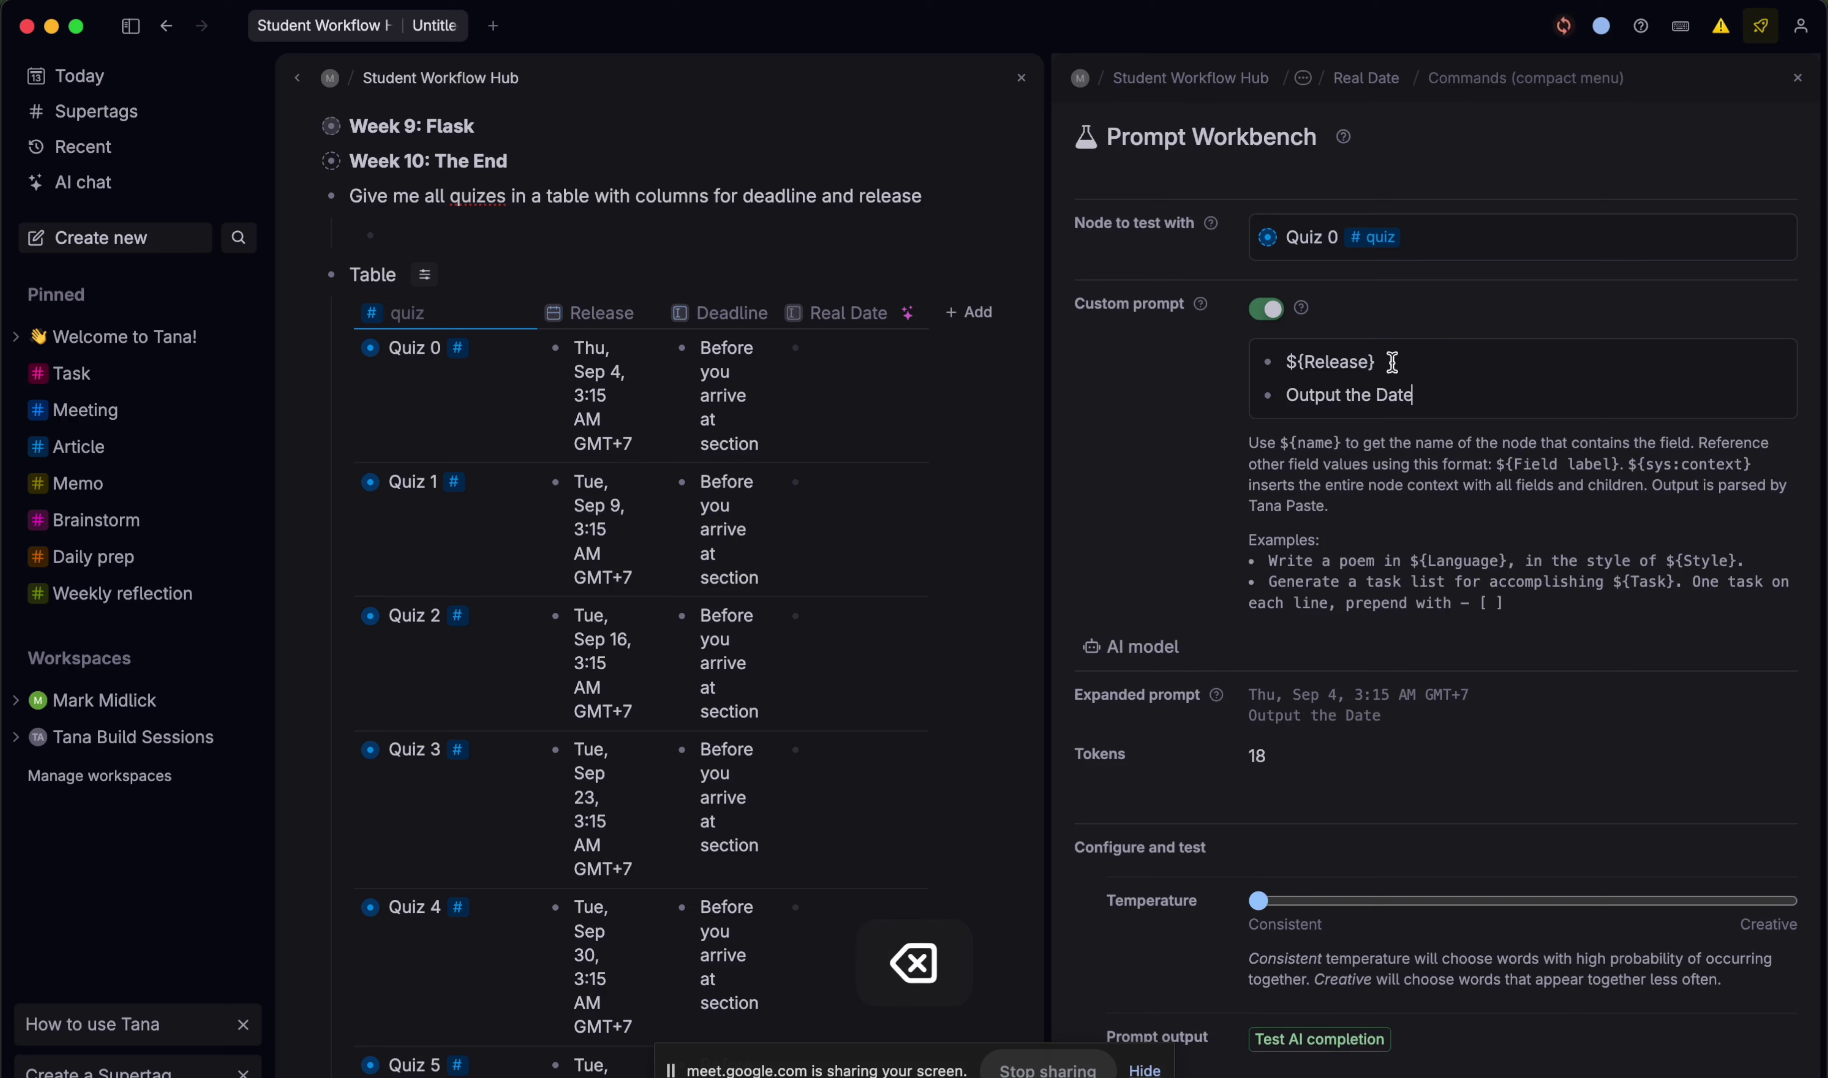
- Change the Real Date field's type to Date and close its configuration
click(859, 354)
click(790, 316)
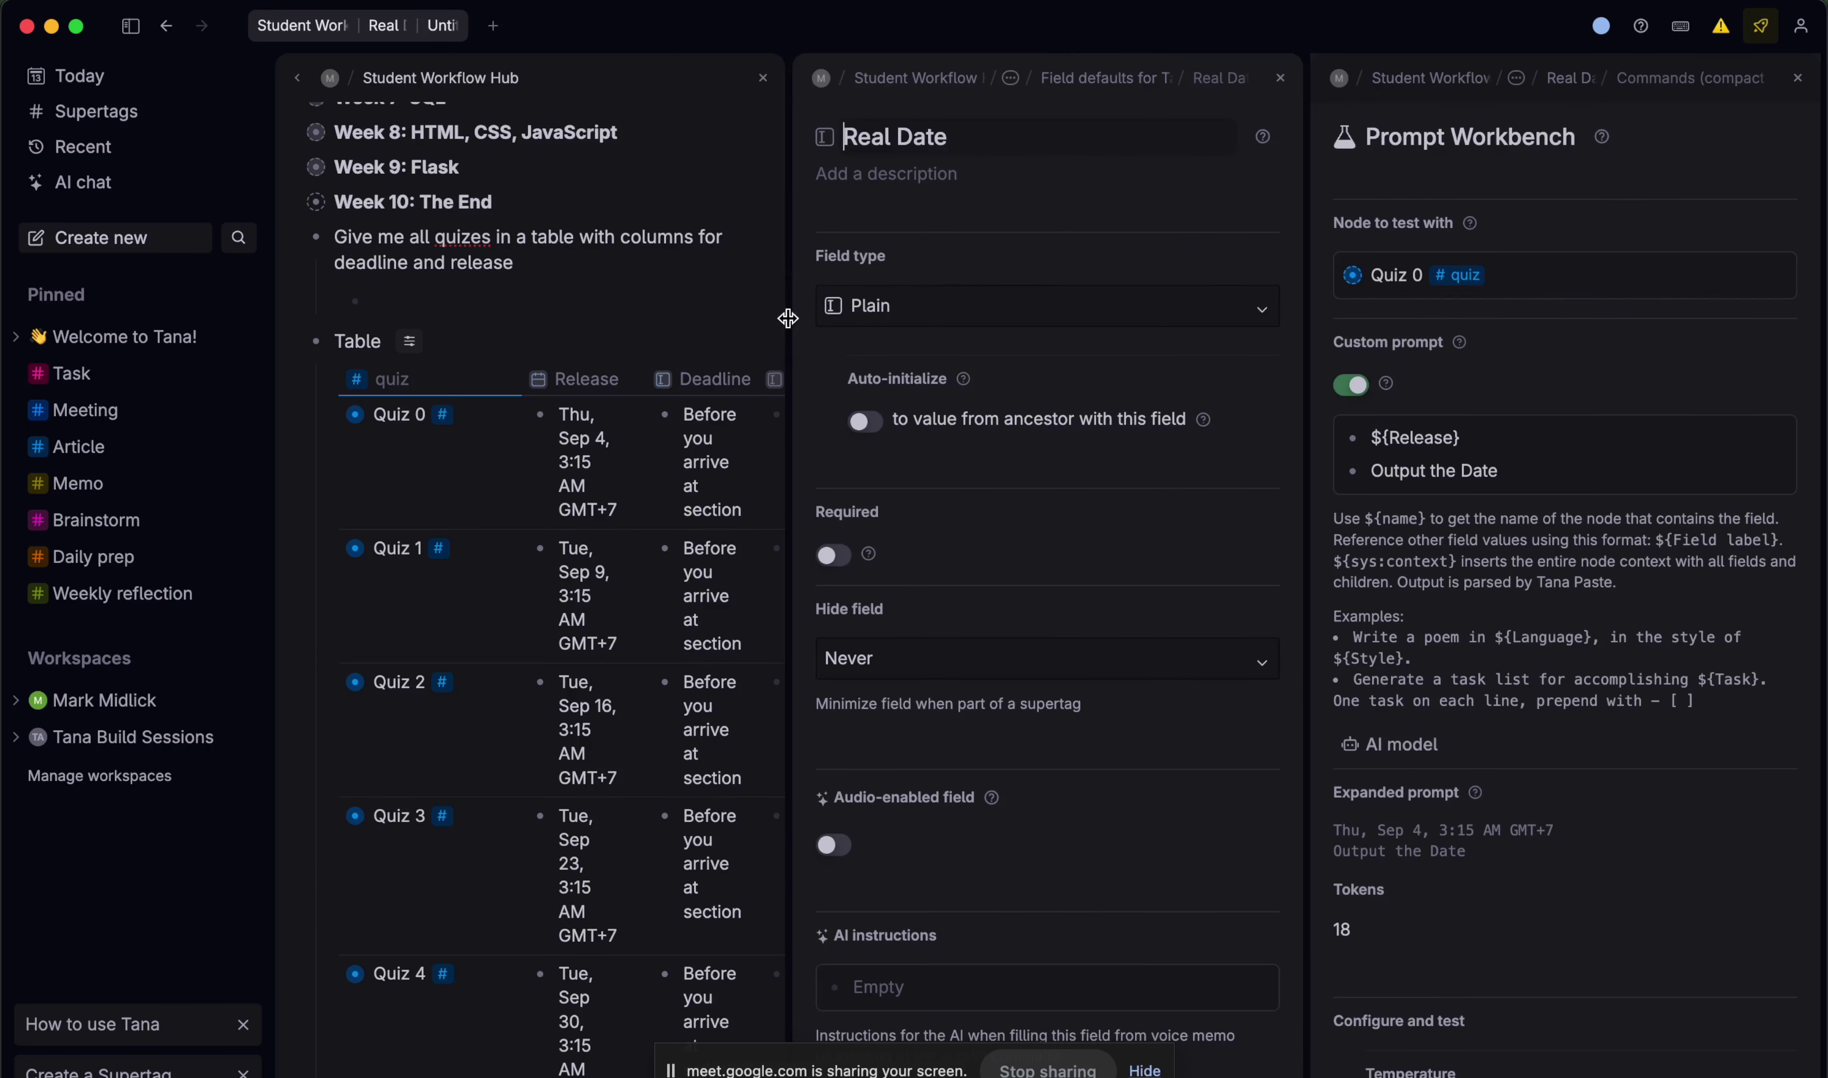
click(931, 320)
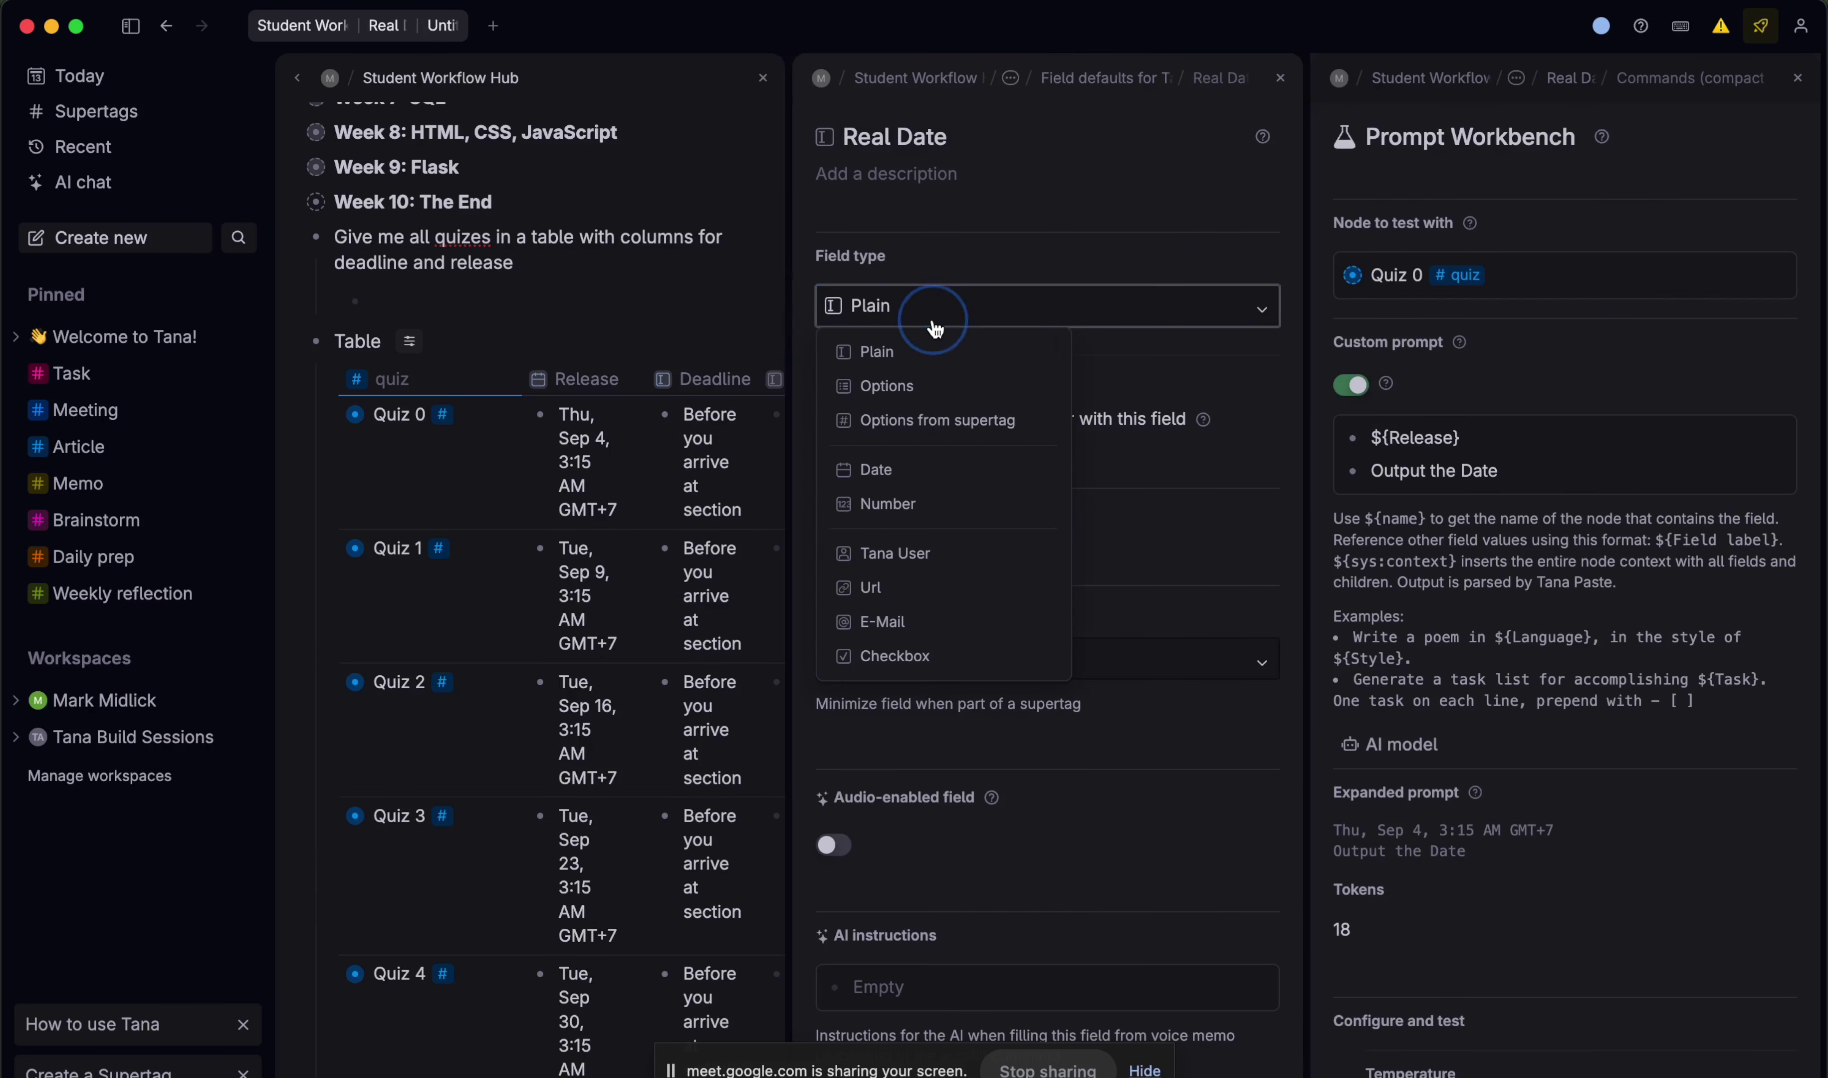
click(895, 471)
click(1280, 78)
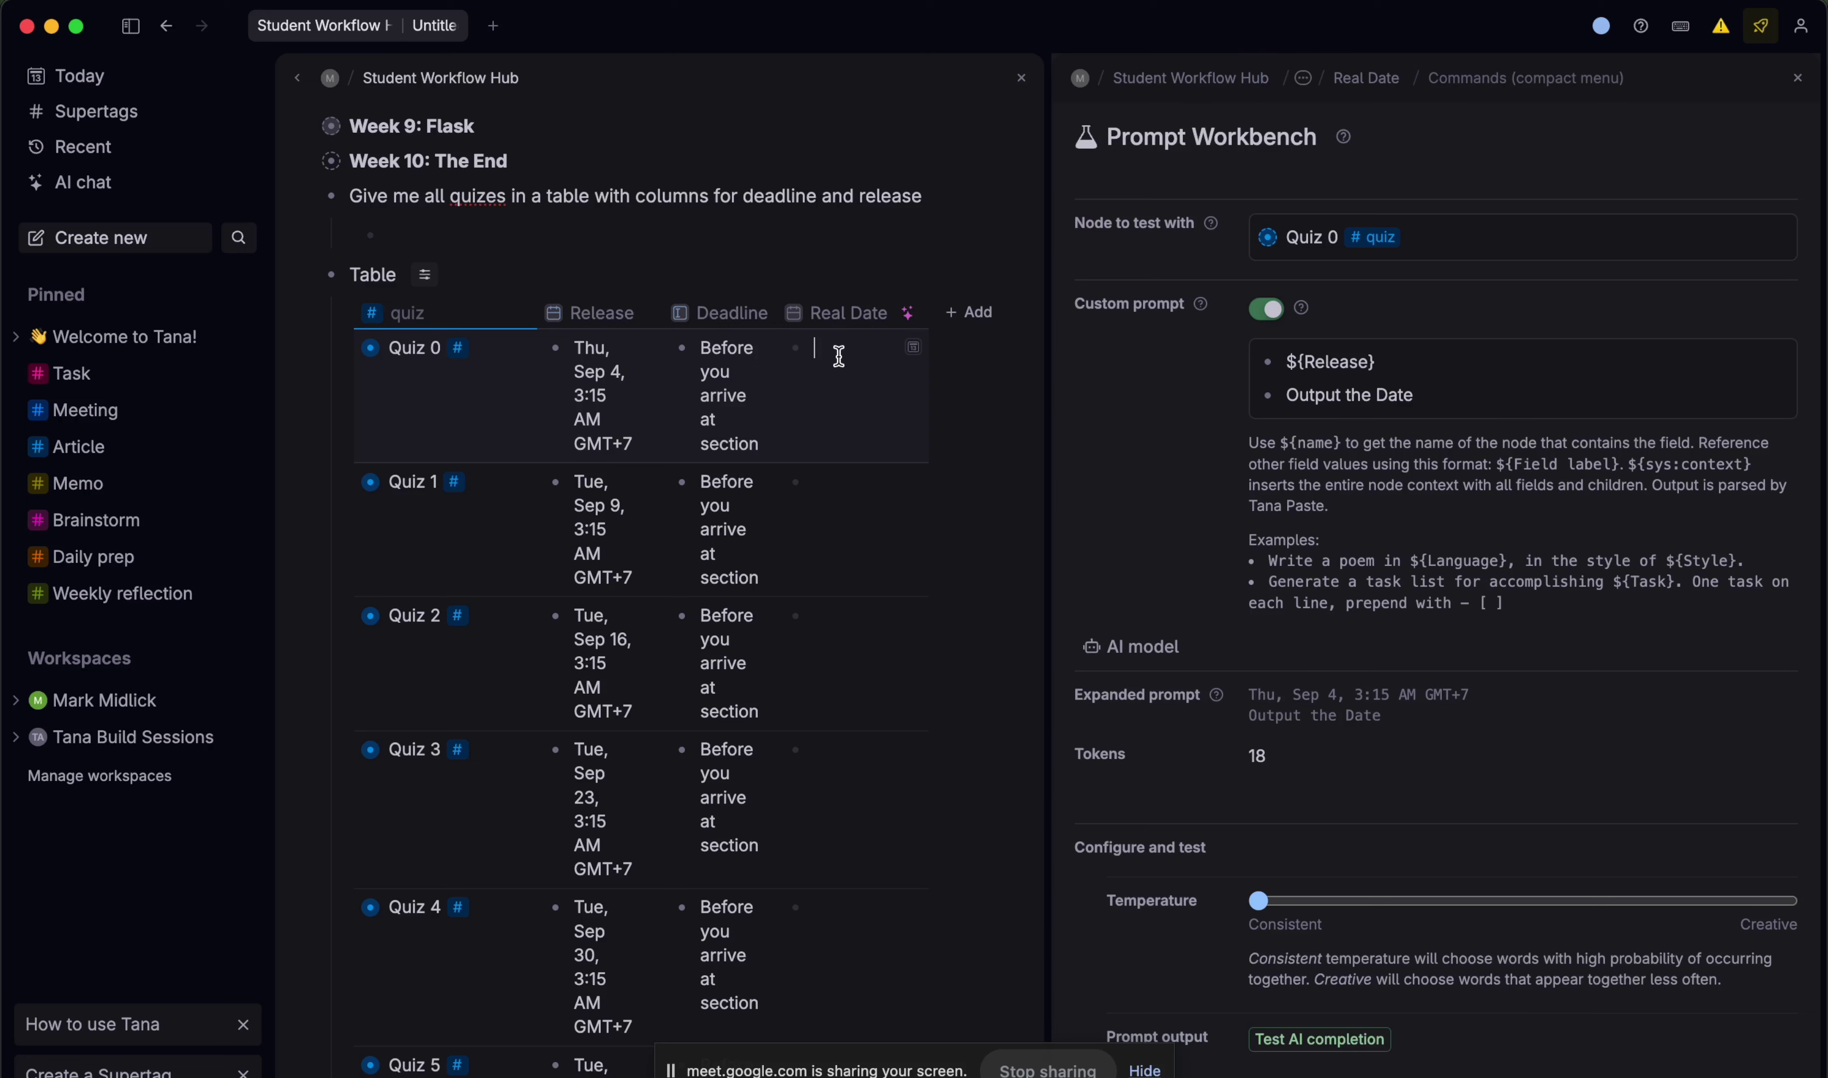
- Set Quiz 0's Real Date to September 4, 2025 as a sample date
click(914, 348)
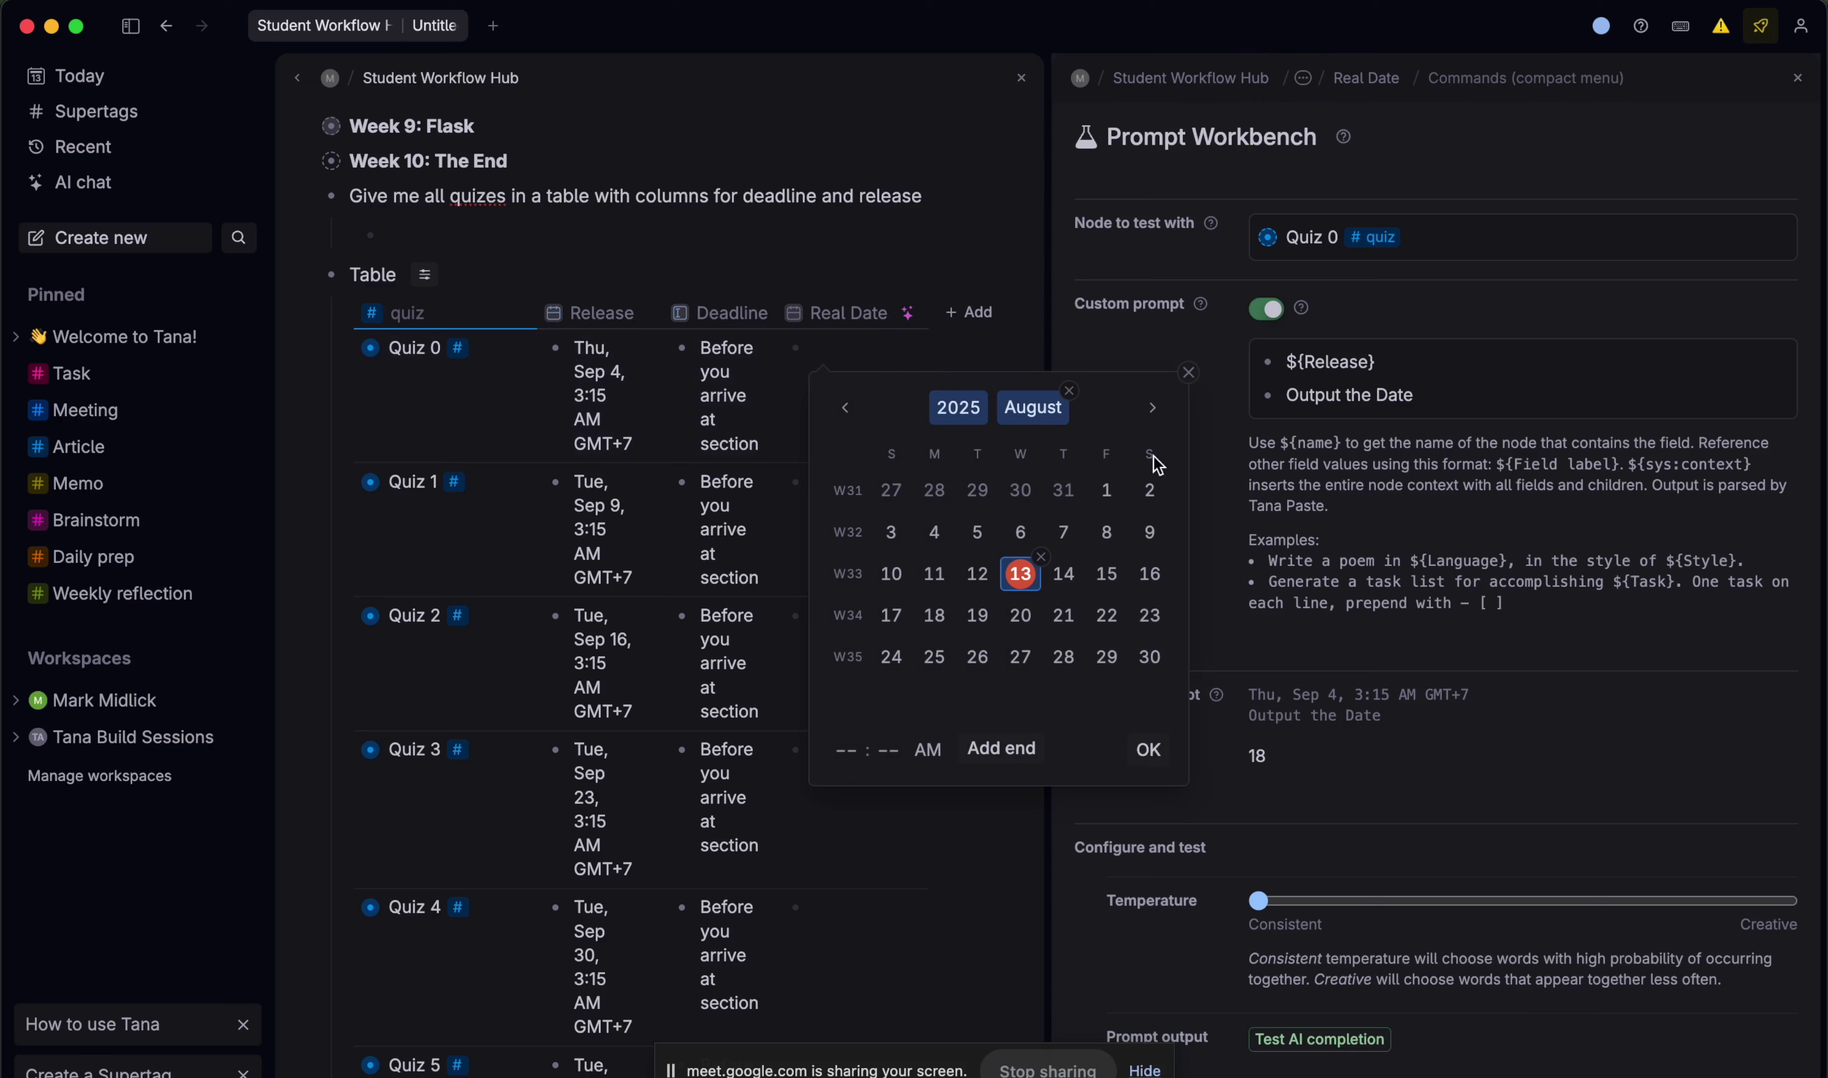
click(1152, 407)
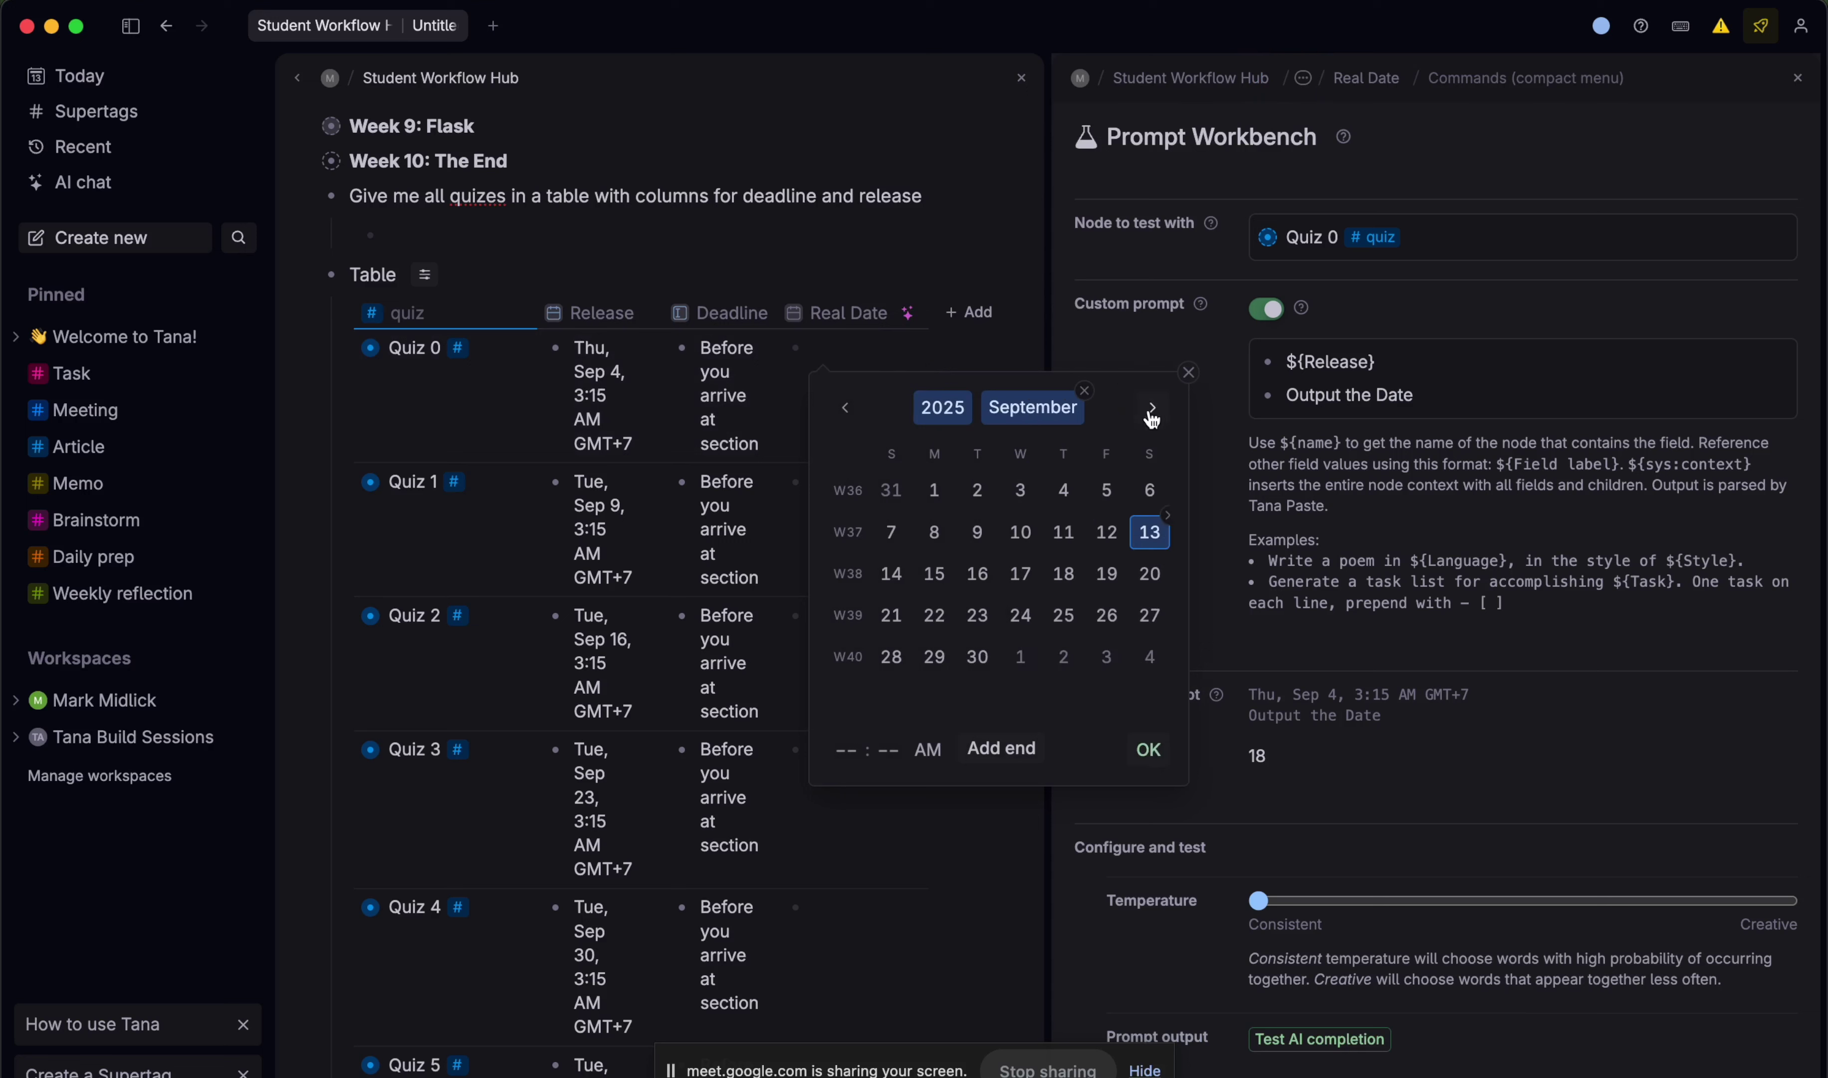
click(1069, 490)
click(1148, 749)
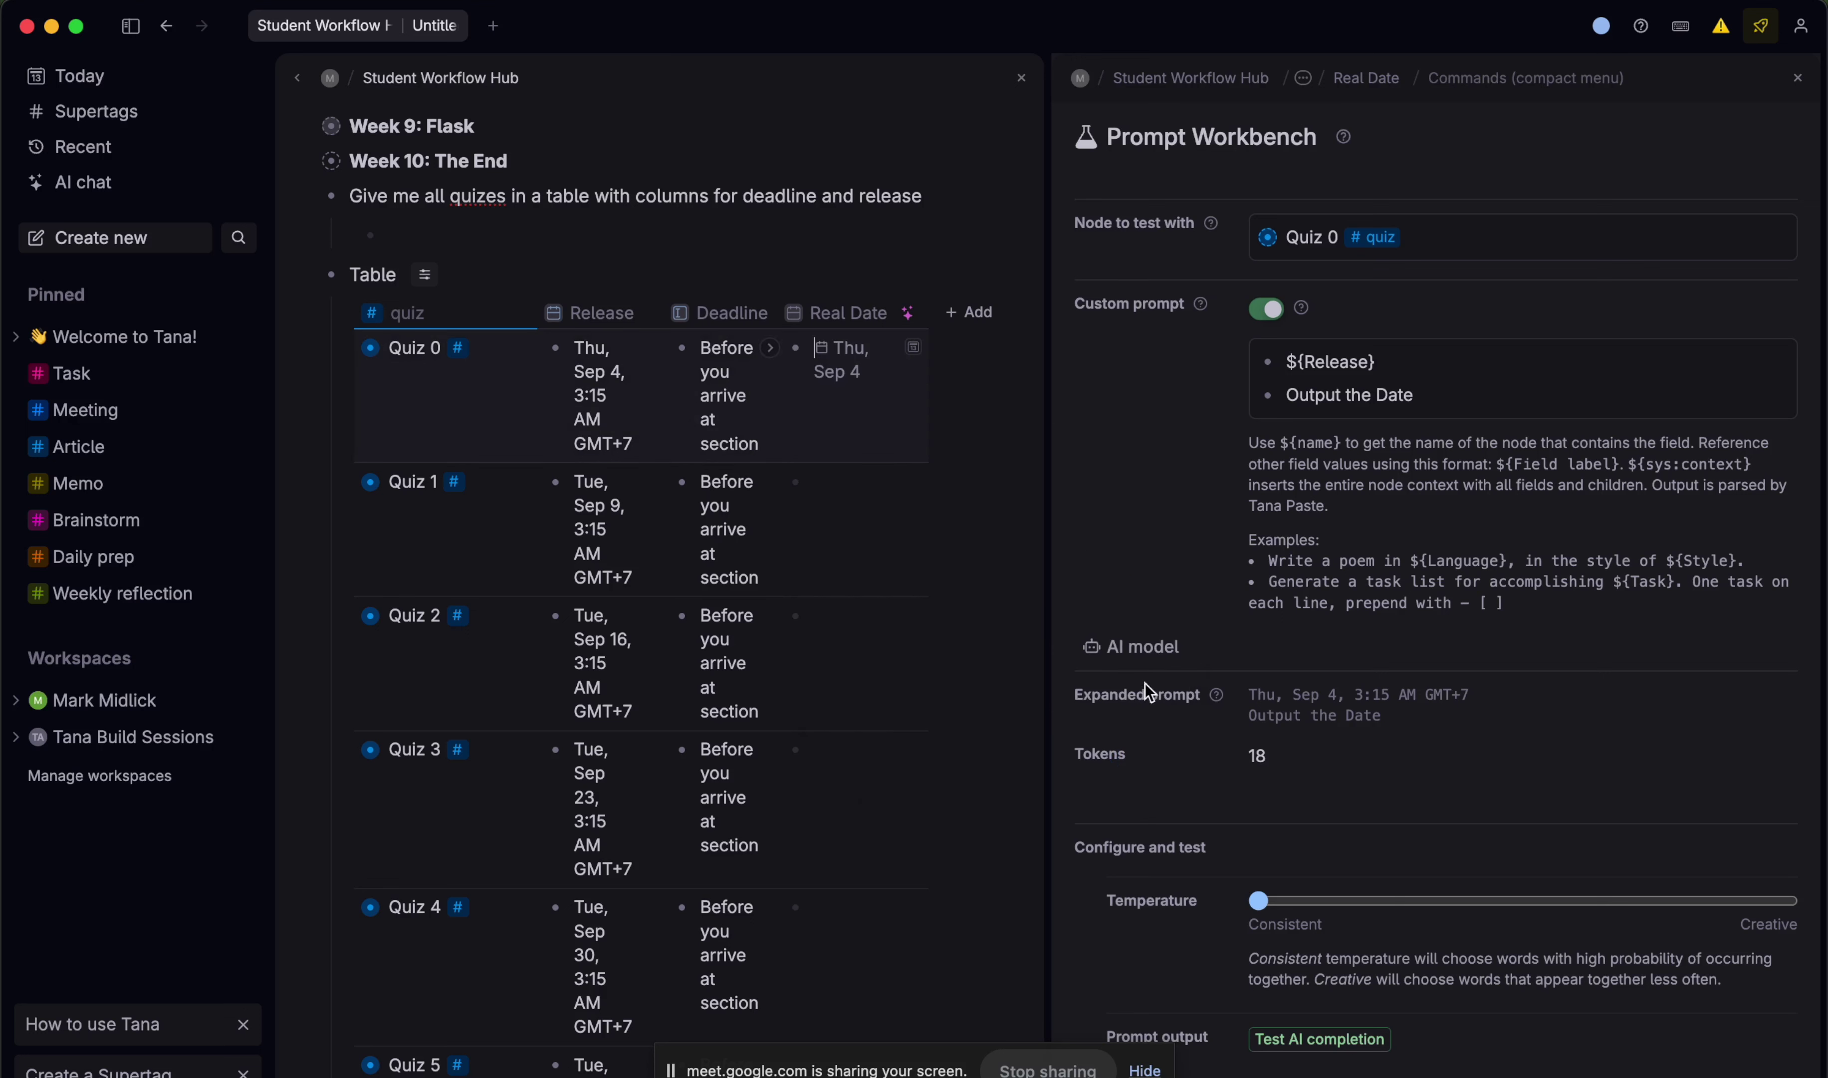
- Add ${Real Date} as a third line of the custom prompt and copy its date value from the expanded prompt
click(848, 381)
click(1444, 391)
key(Return)
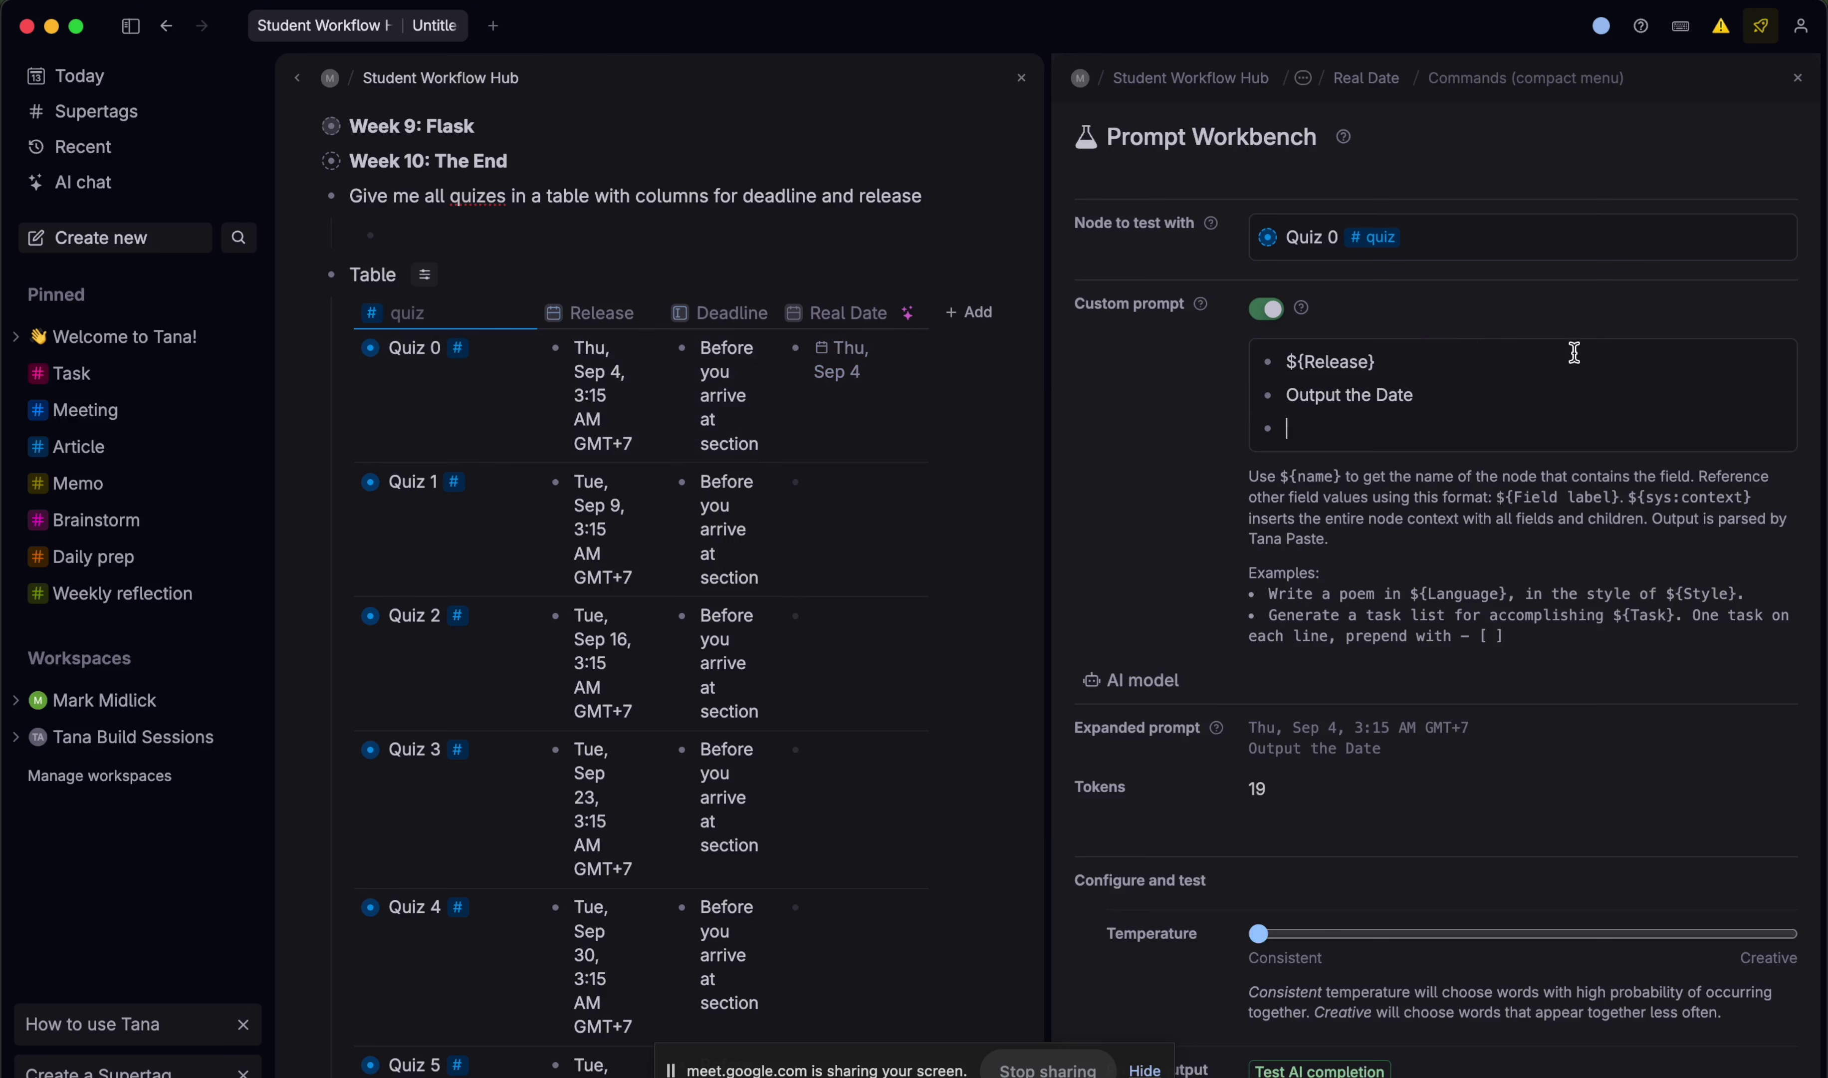
text(${Real)
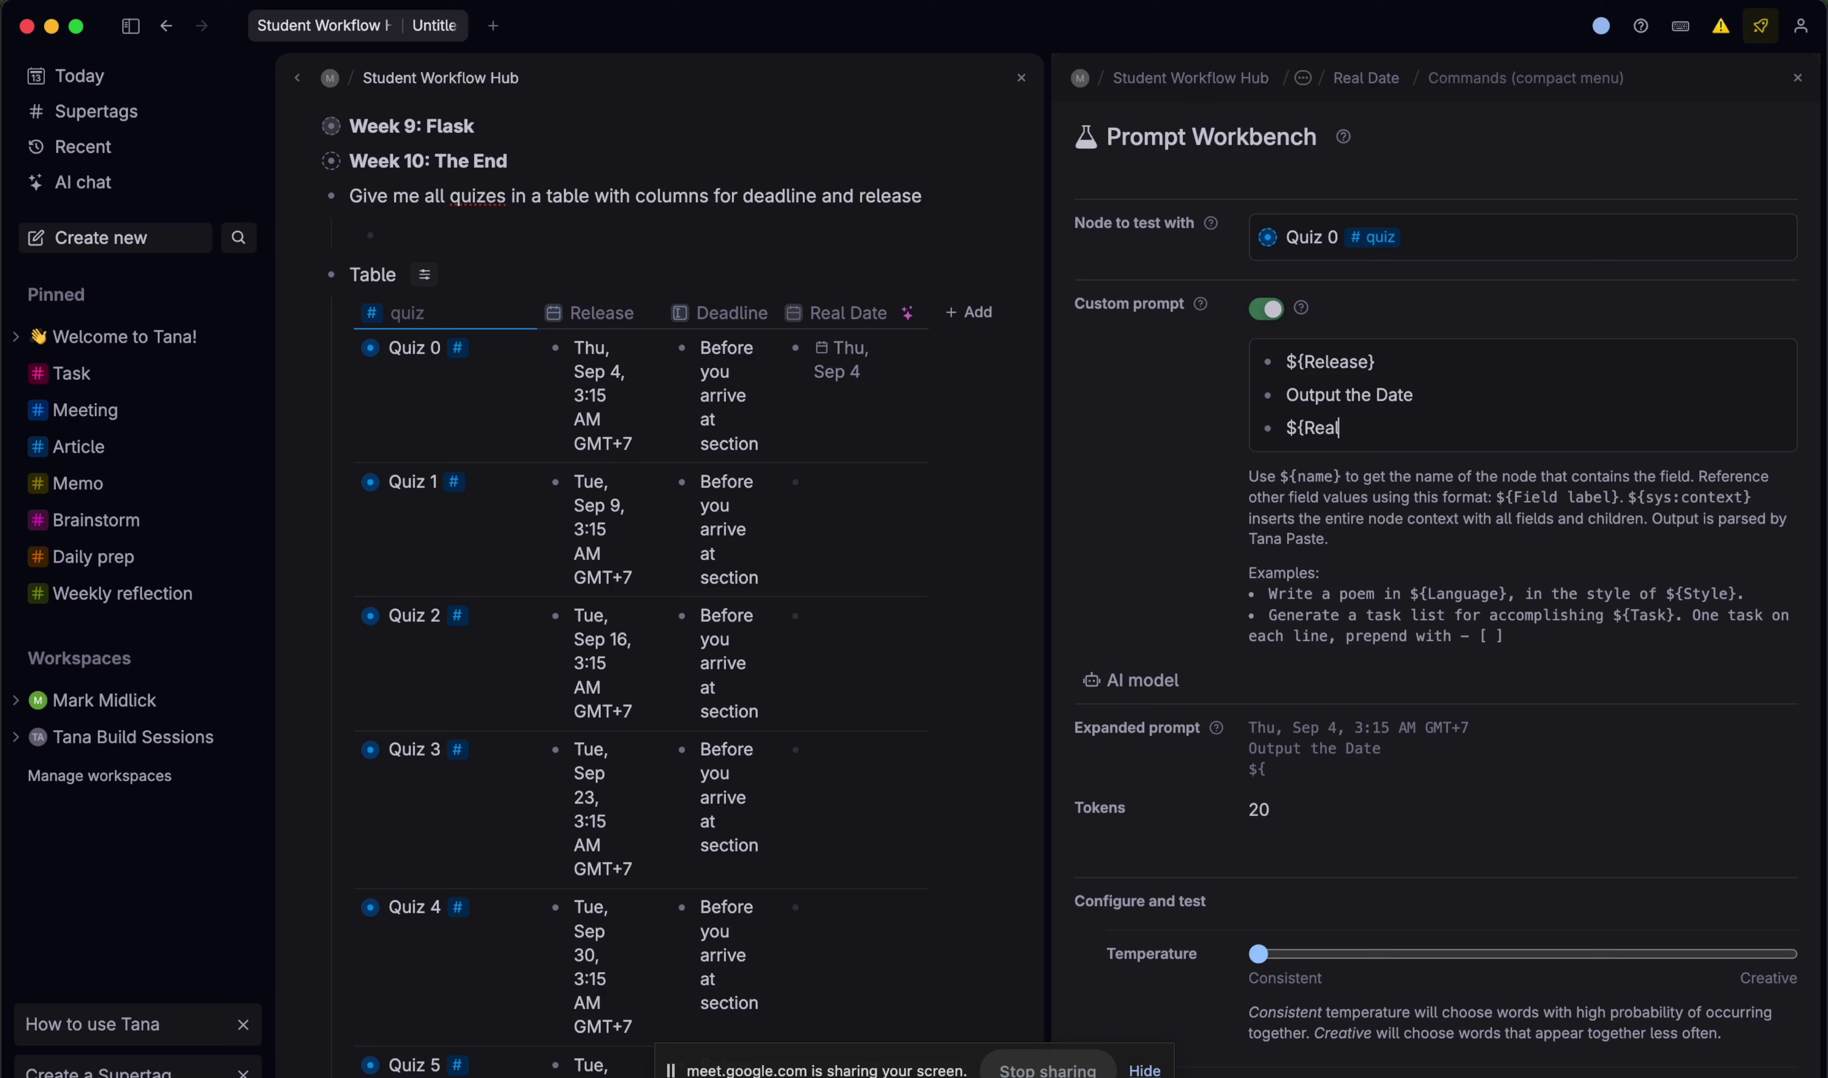
text( Date})
drag(1419, 770, 1249, 771)
key(super+c)
- Extend the second prompt line to "Output the Date in the correct format" and nest "Example Input" and "Example Output" beneath it
click(1461, 396)
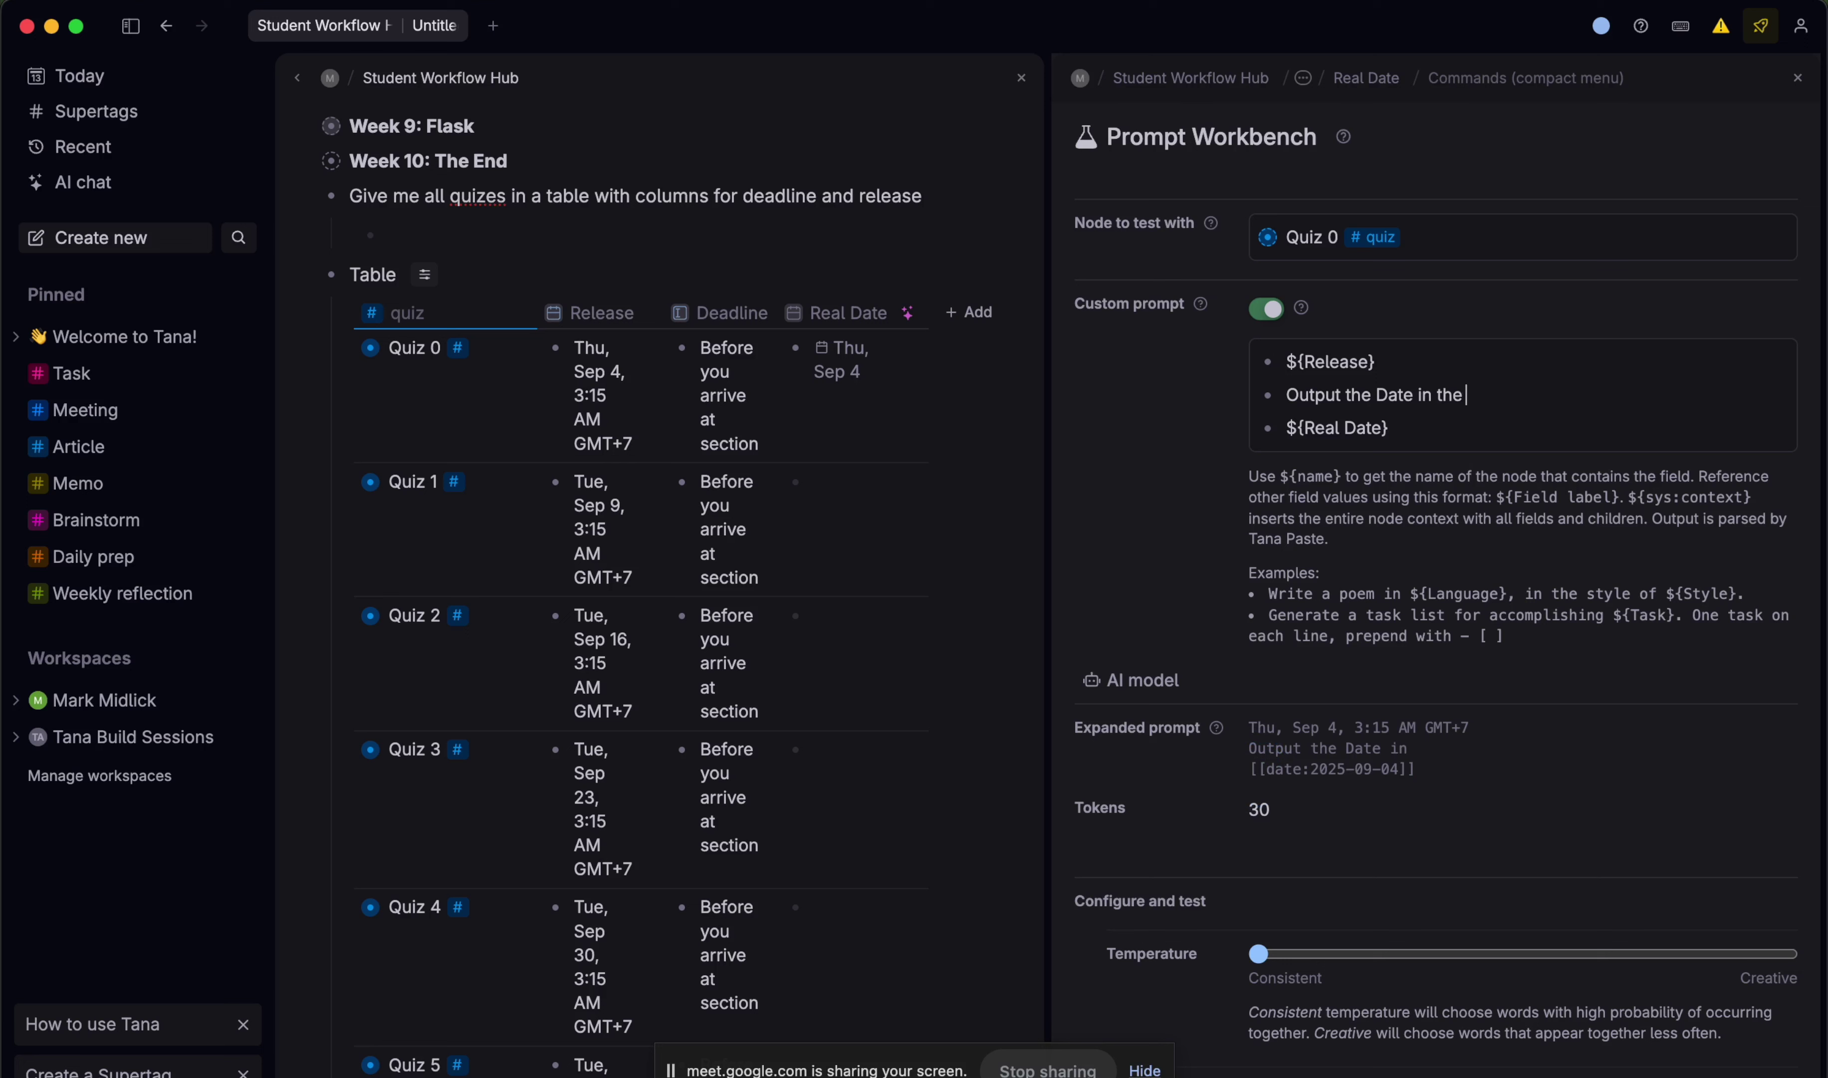
text(correct format)
key(Return)
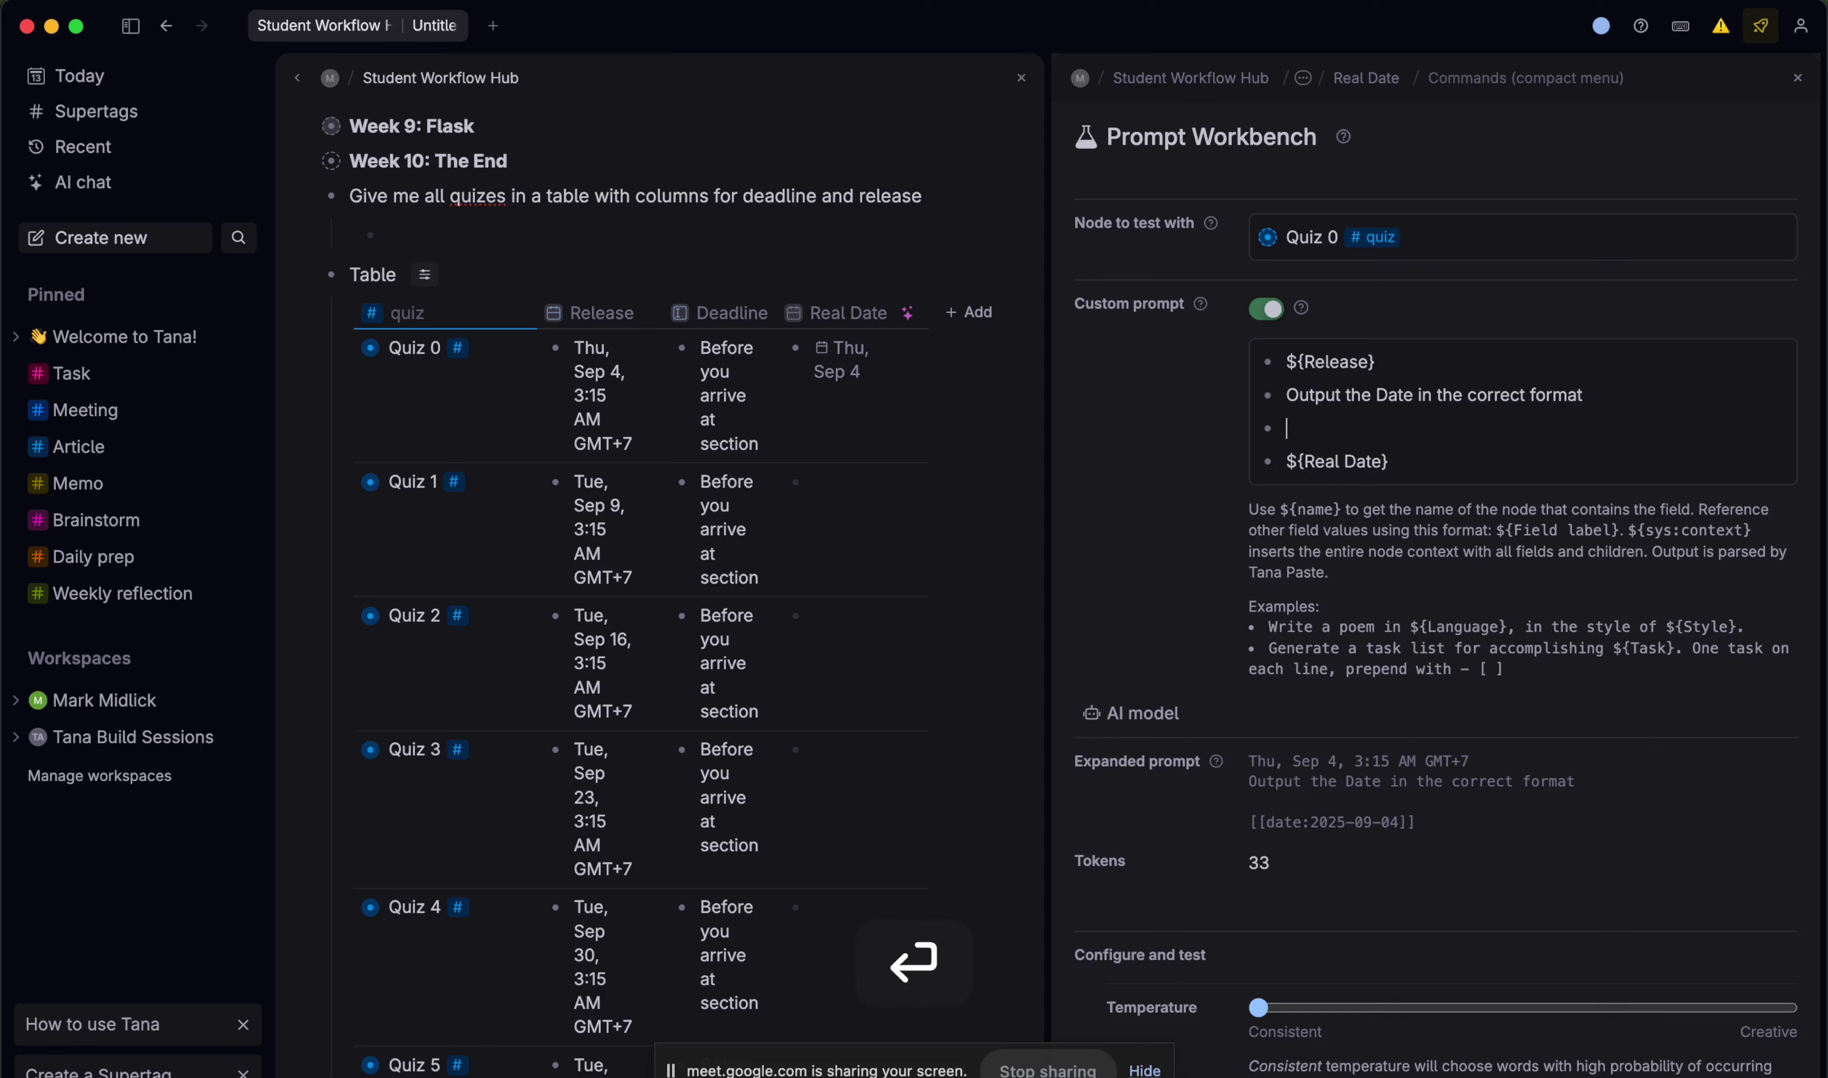
key(Tab)
text(Inp)
key(BackSpace)
key(BackSpace)
key(BackSpace)
text(Exm)
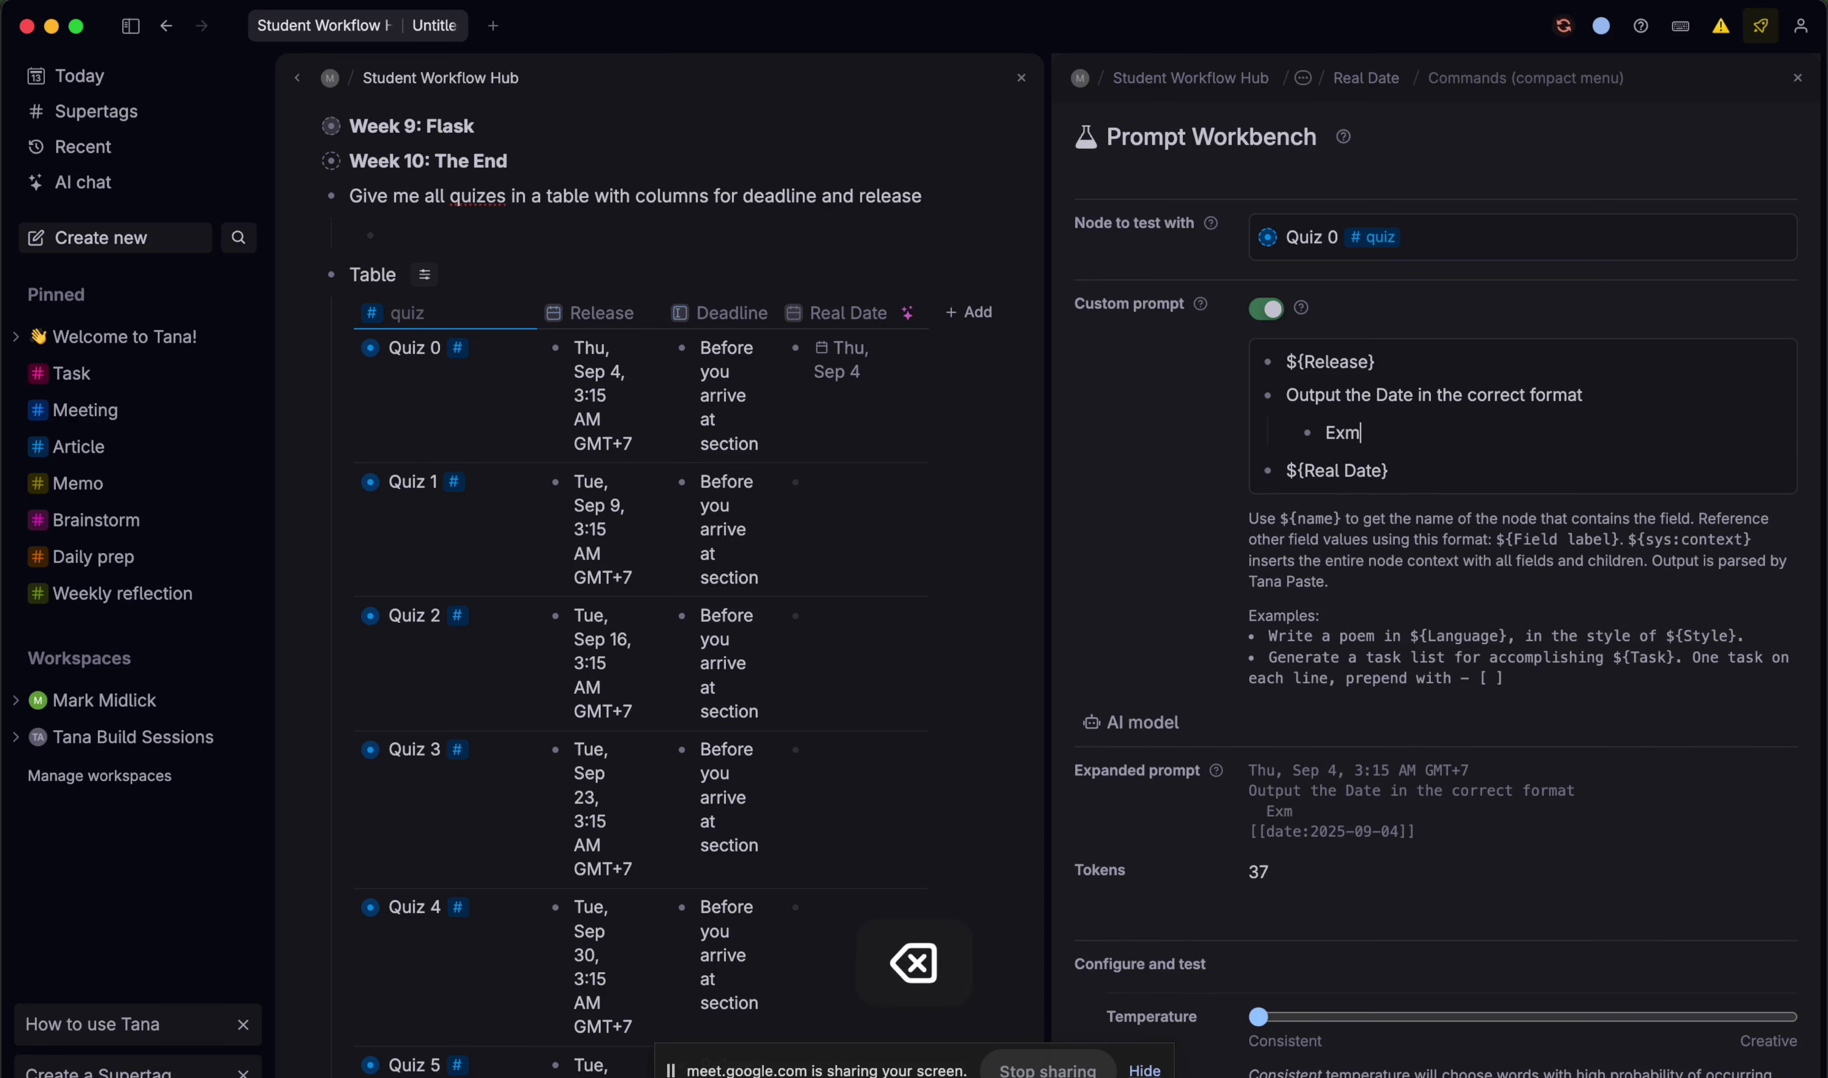
key(BackSpace)
text(ample Input)
key(Return)
text(Example Out)
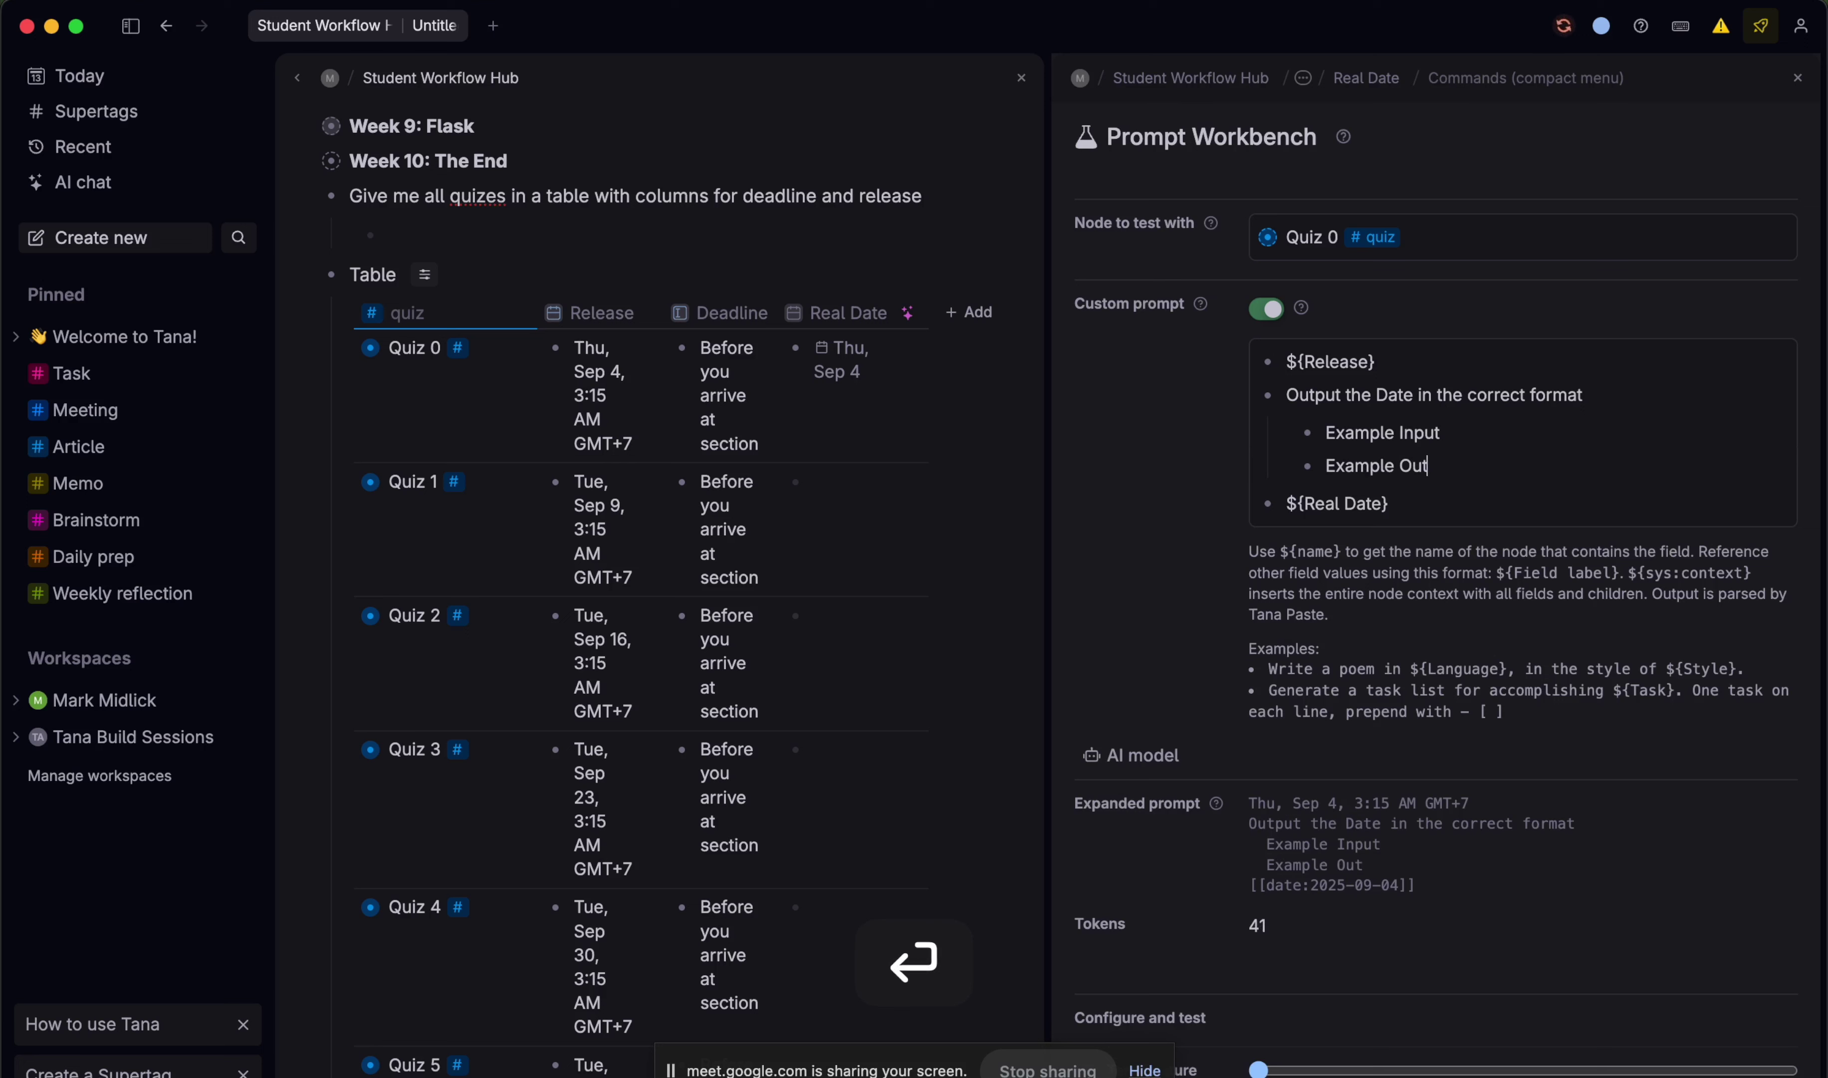
text(put)
- Nest [[date:2025-09-04]] under Example Output and "Thu, Sep 4, 3:15 AM GMT+7" under Example Input
key(Return)
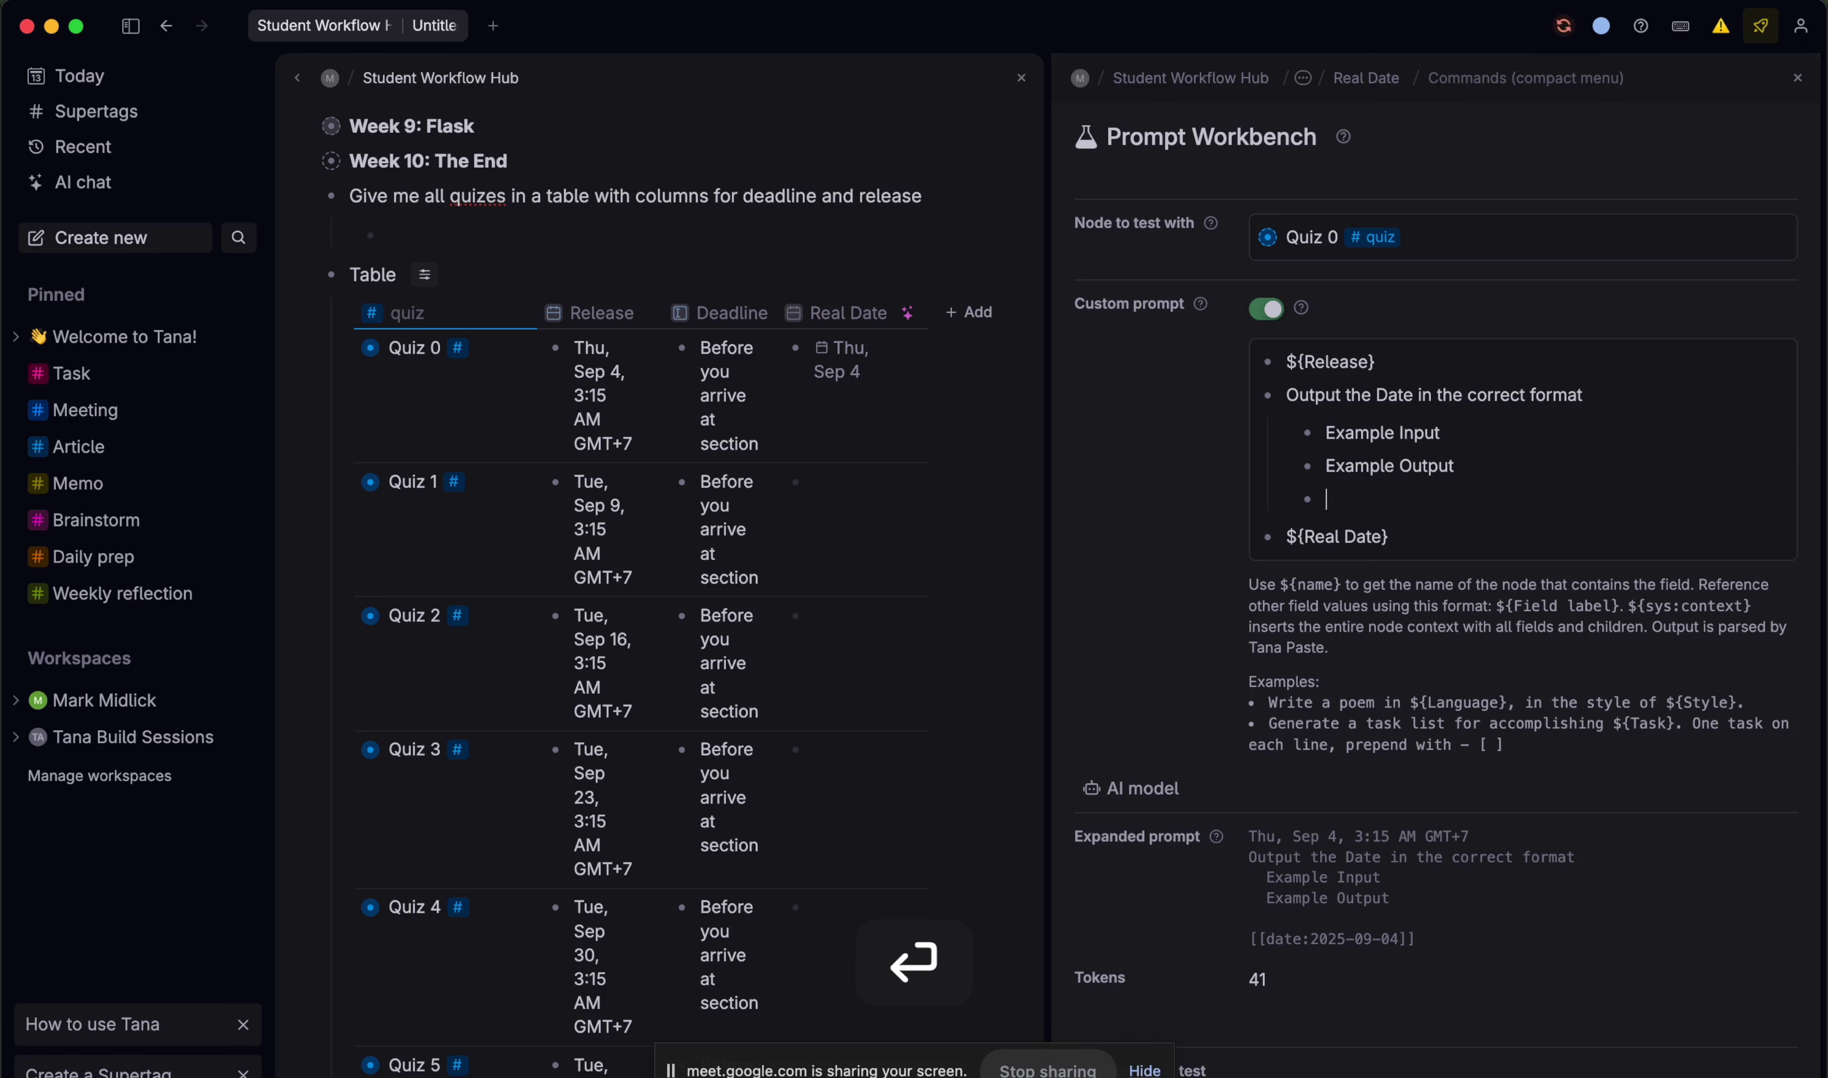
key(Tab)
key(super+v)
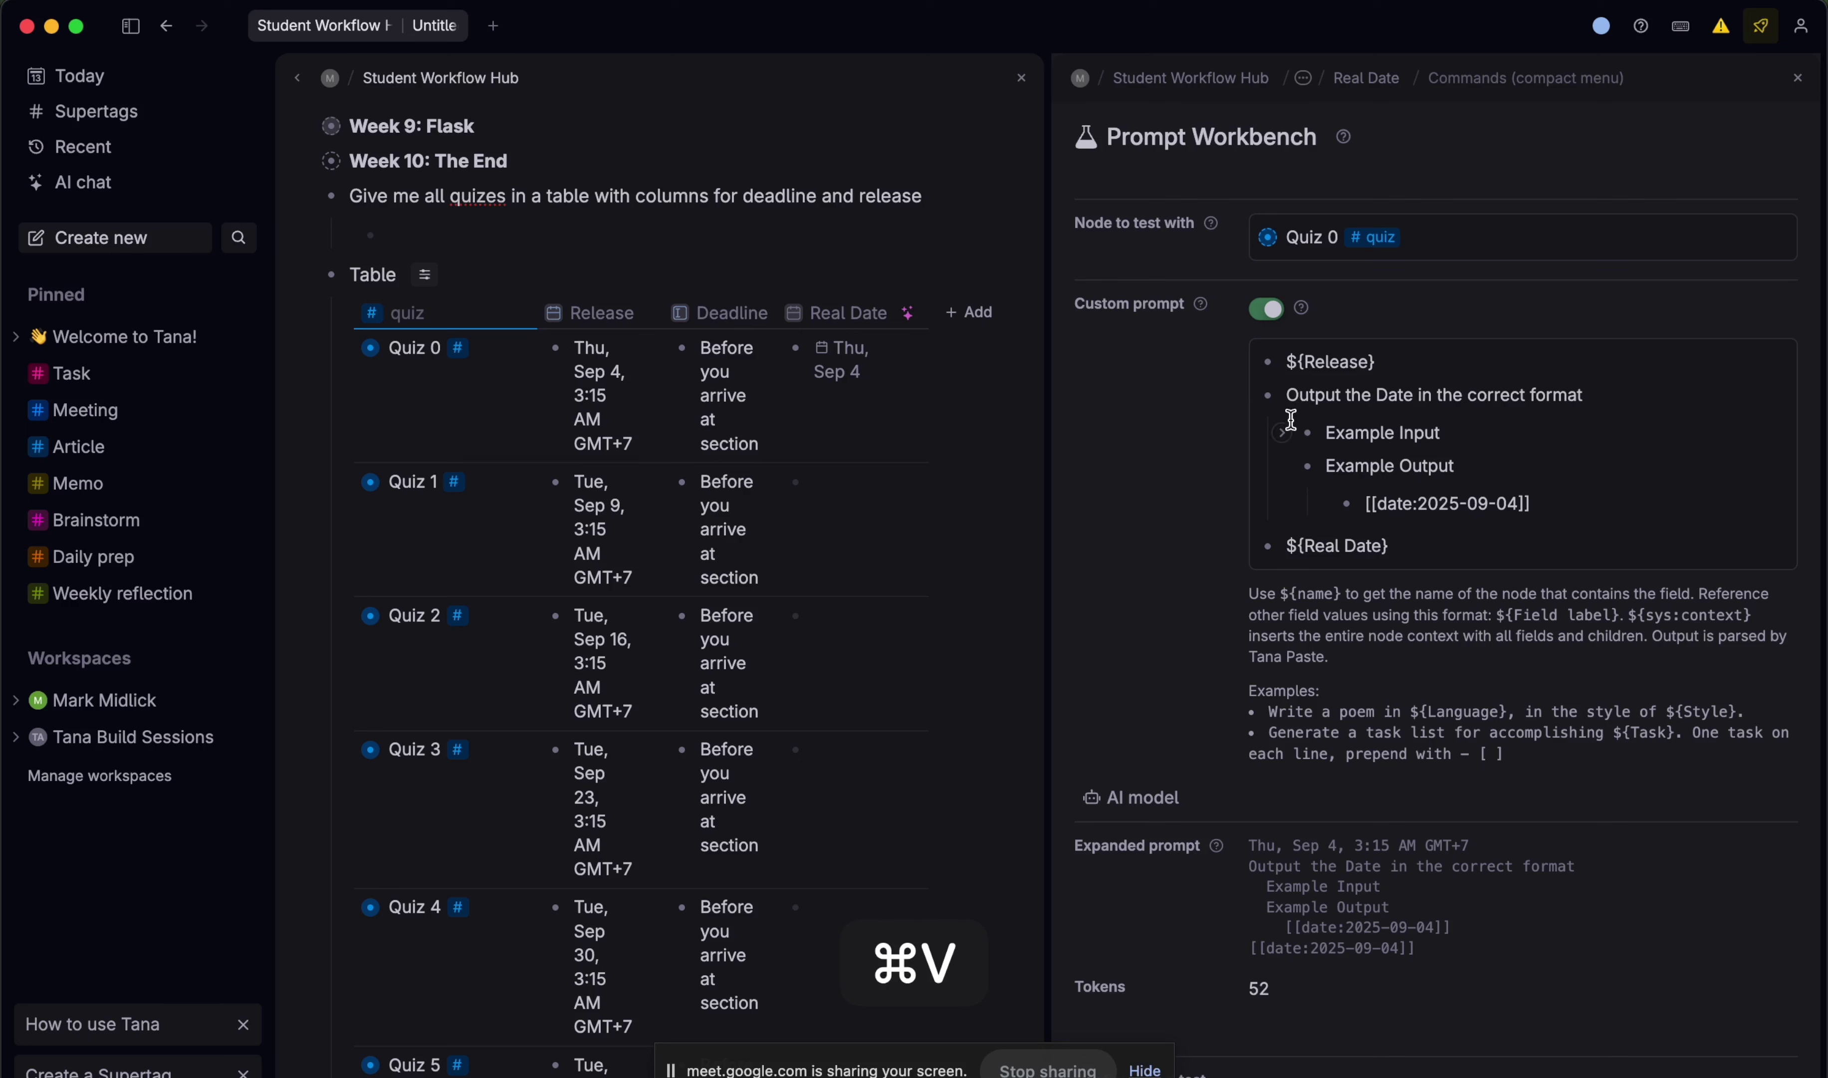
click(1285, 434)
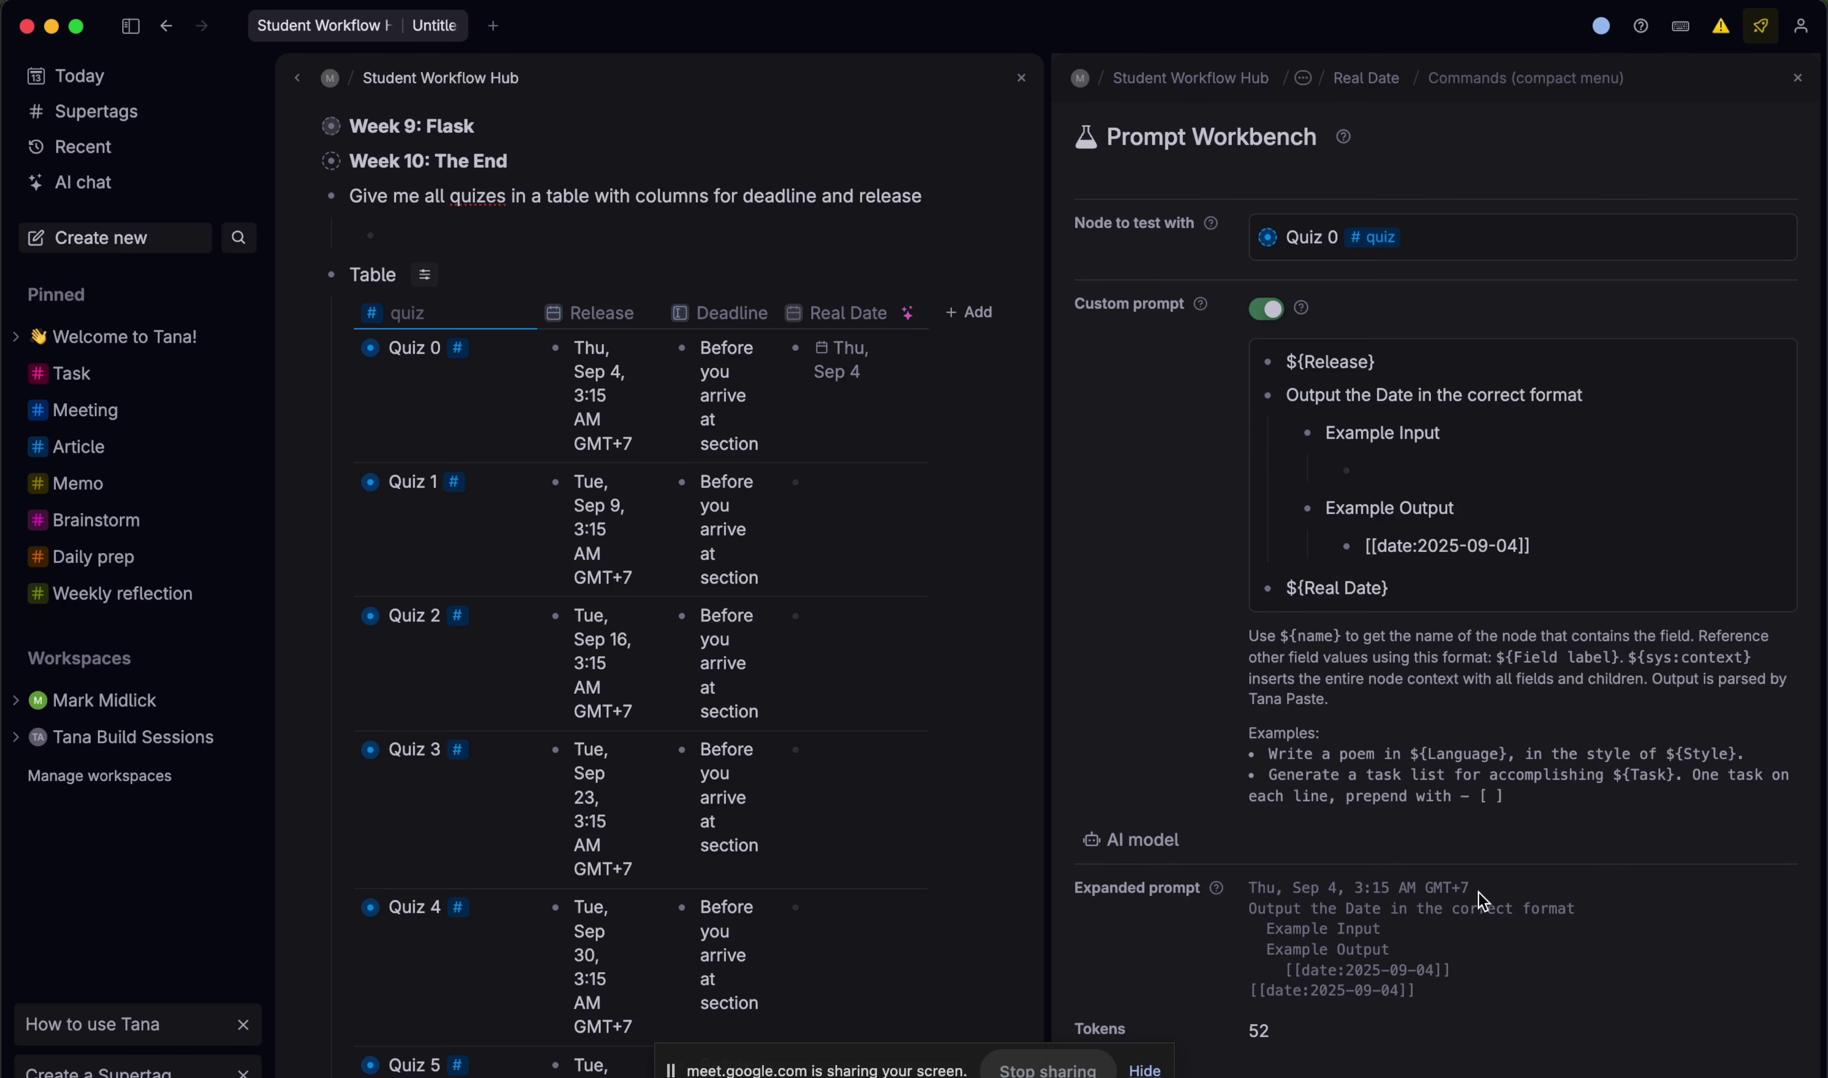
drag(1480, 899, 1250, 888)
key(super+c)
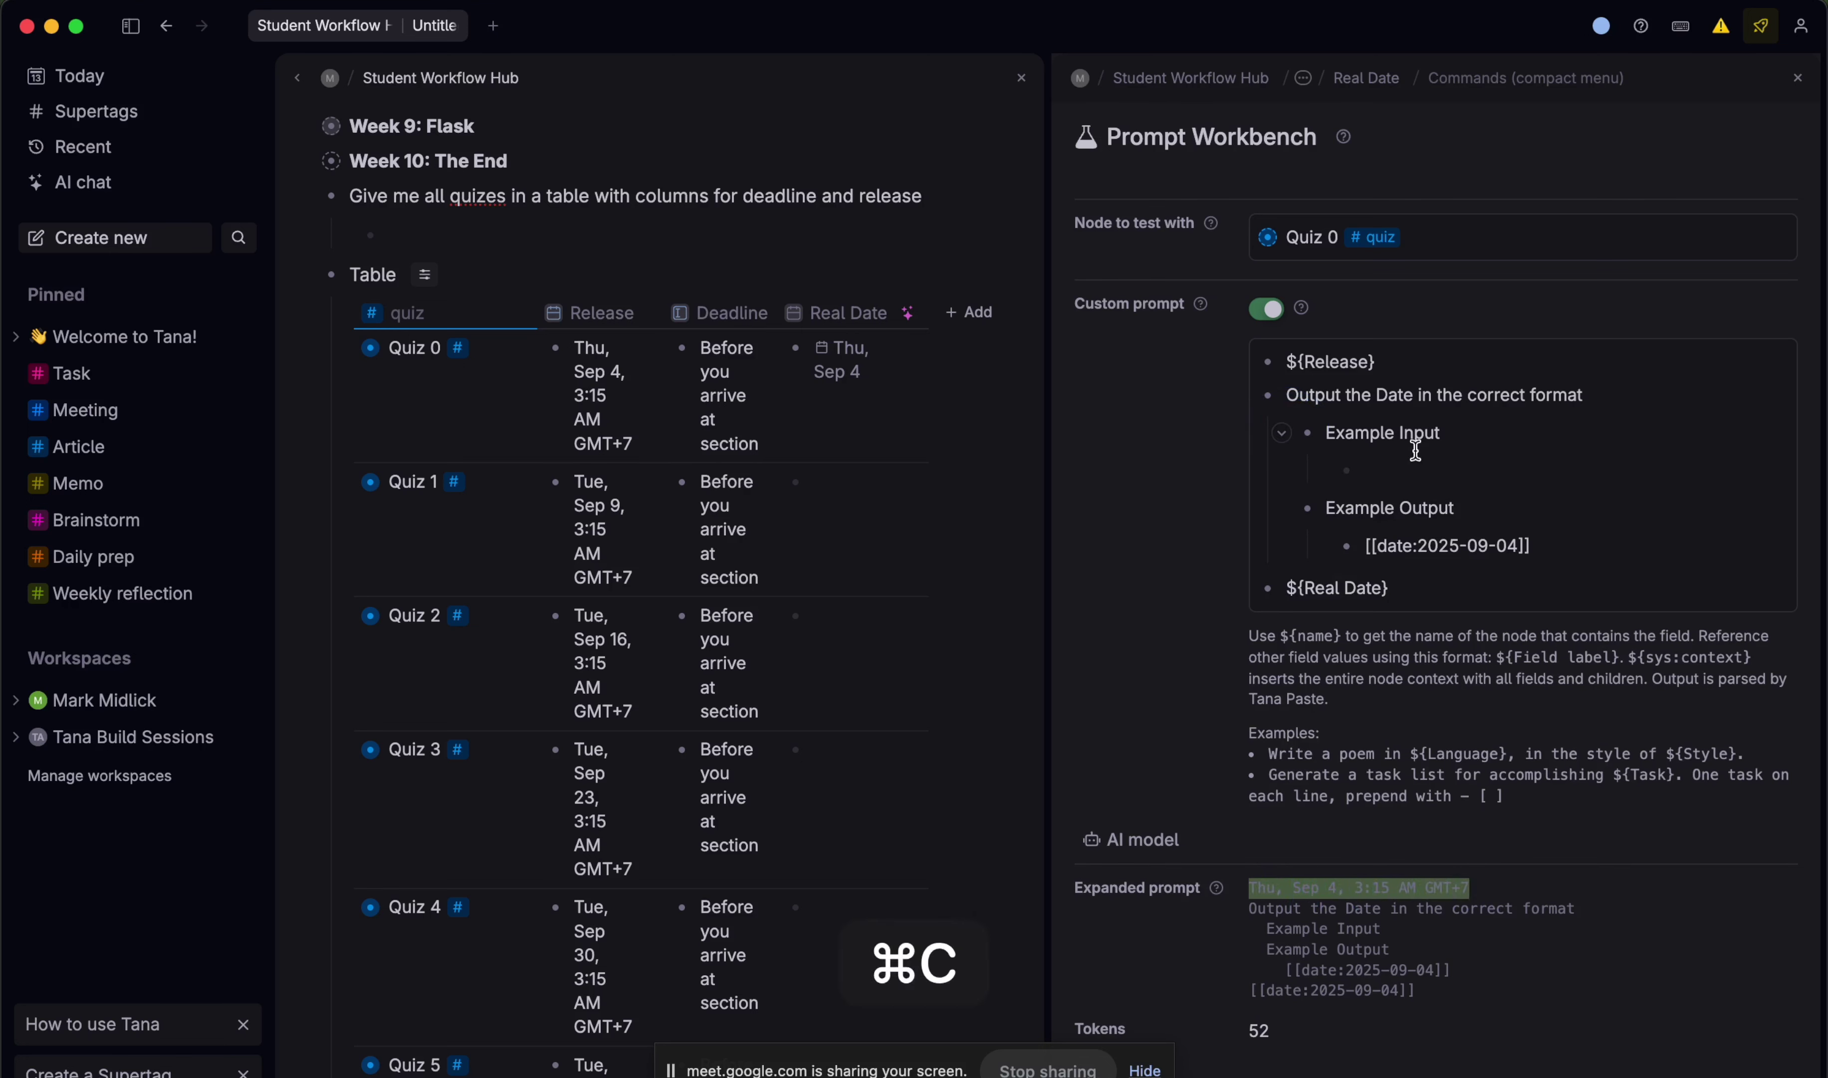
click(1399, 462)
key(super+v)
- Replace the ${Real Date} line of the custom prompt with "Only return the correct format"
triple_click(1342, 597)
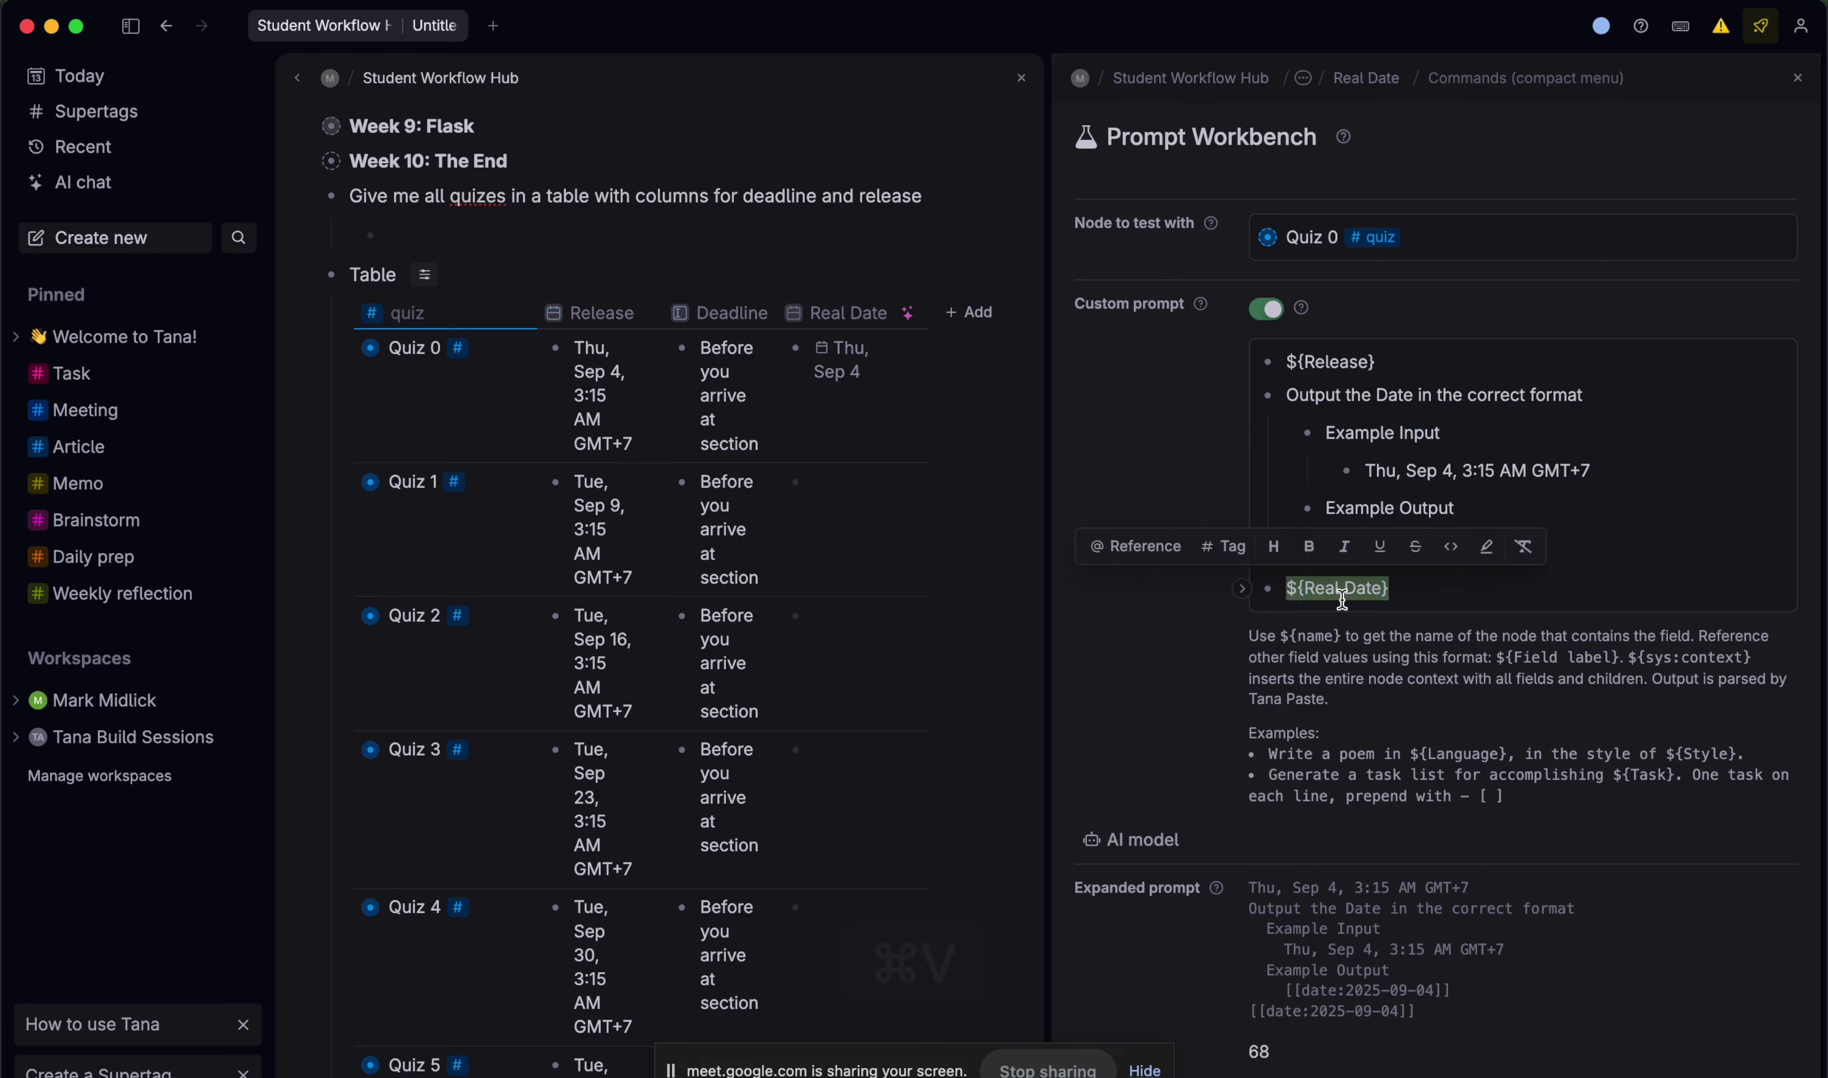
text(Only reut)
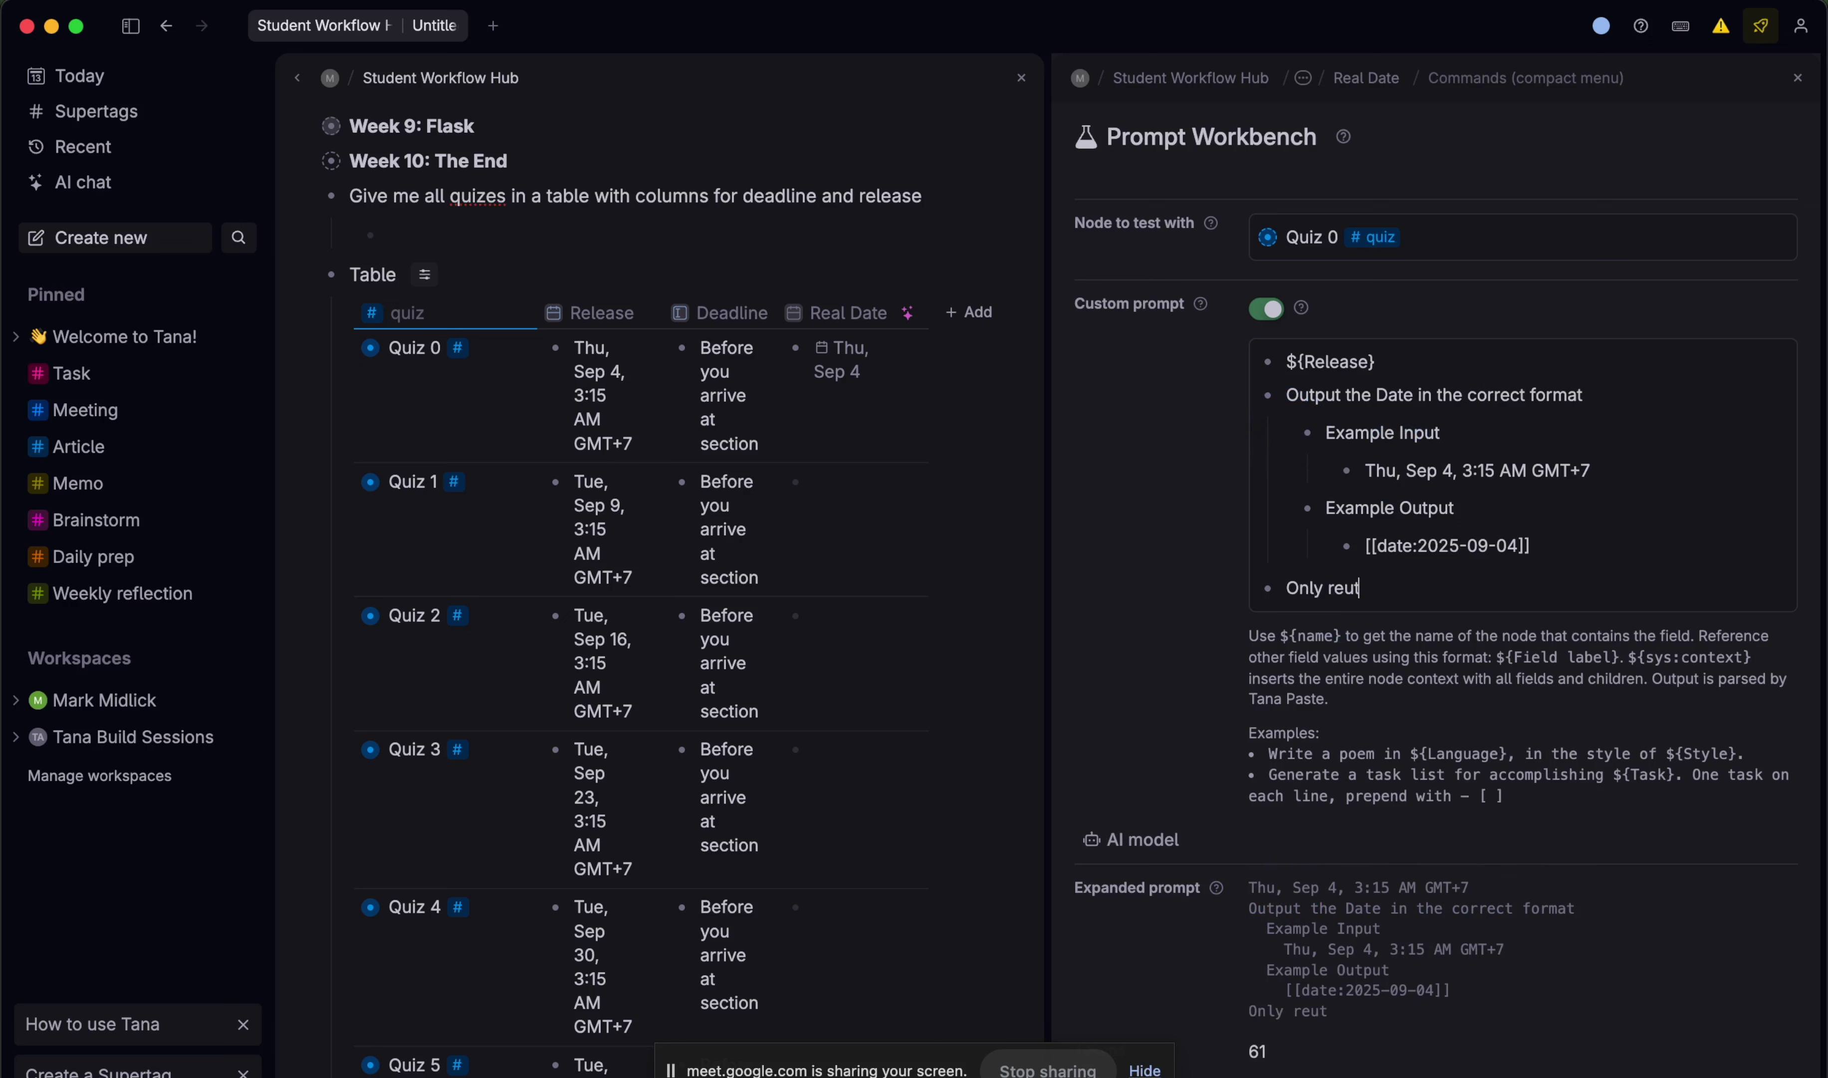
key(BackSpace)
key(BackSpace)
text(turn the)
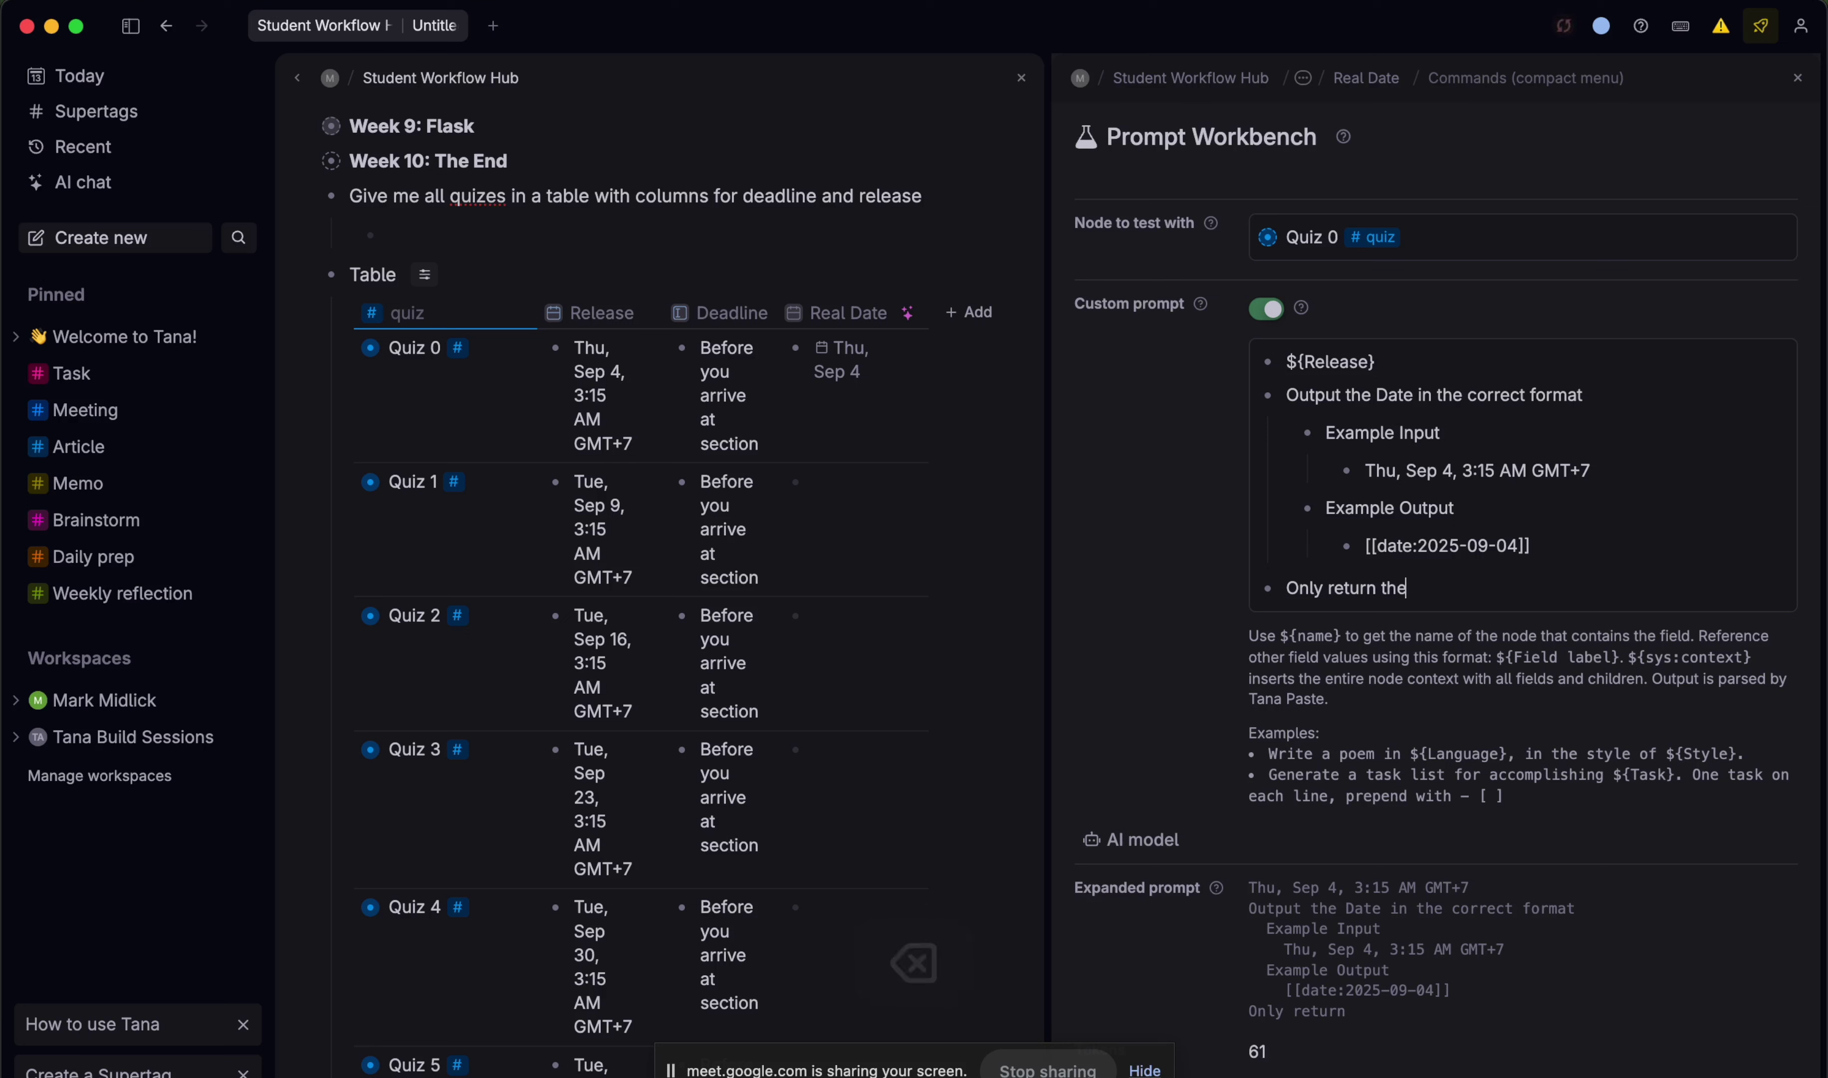
text( correct format)
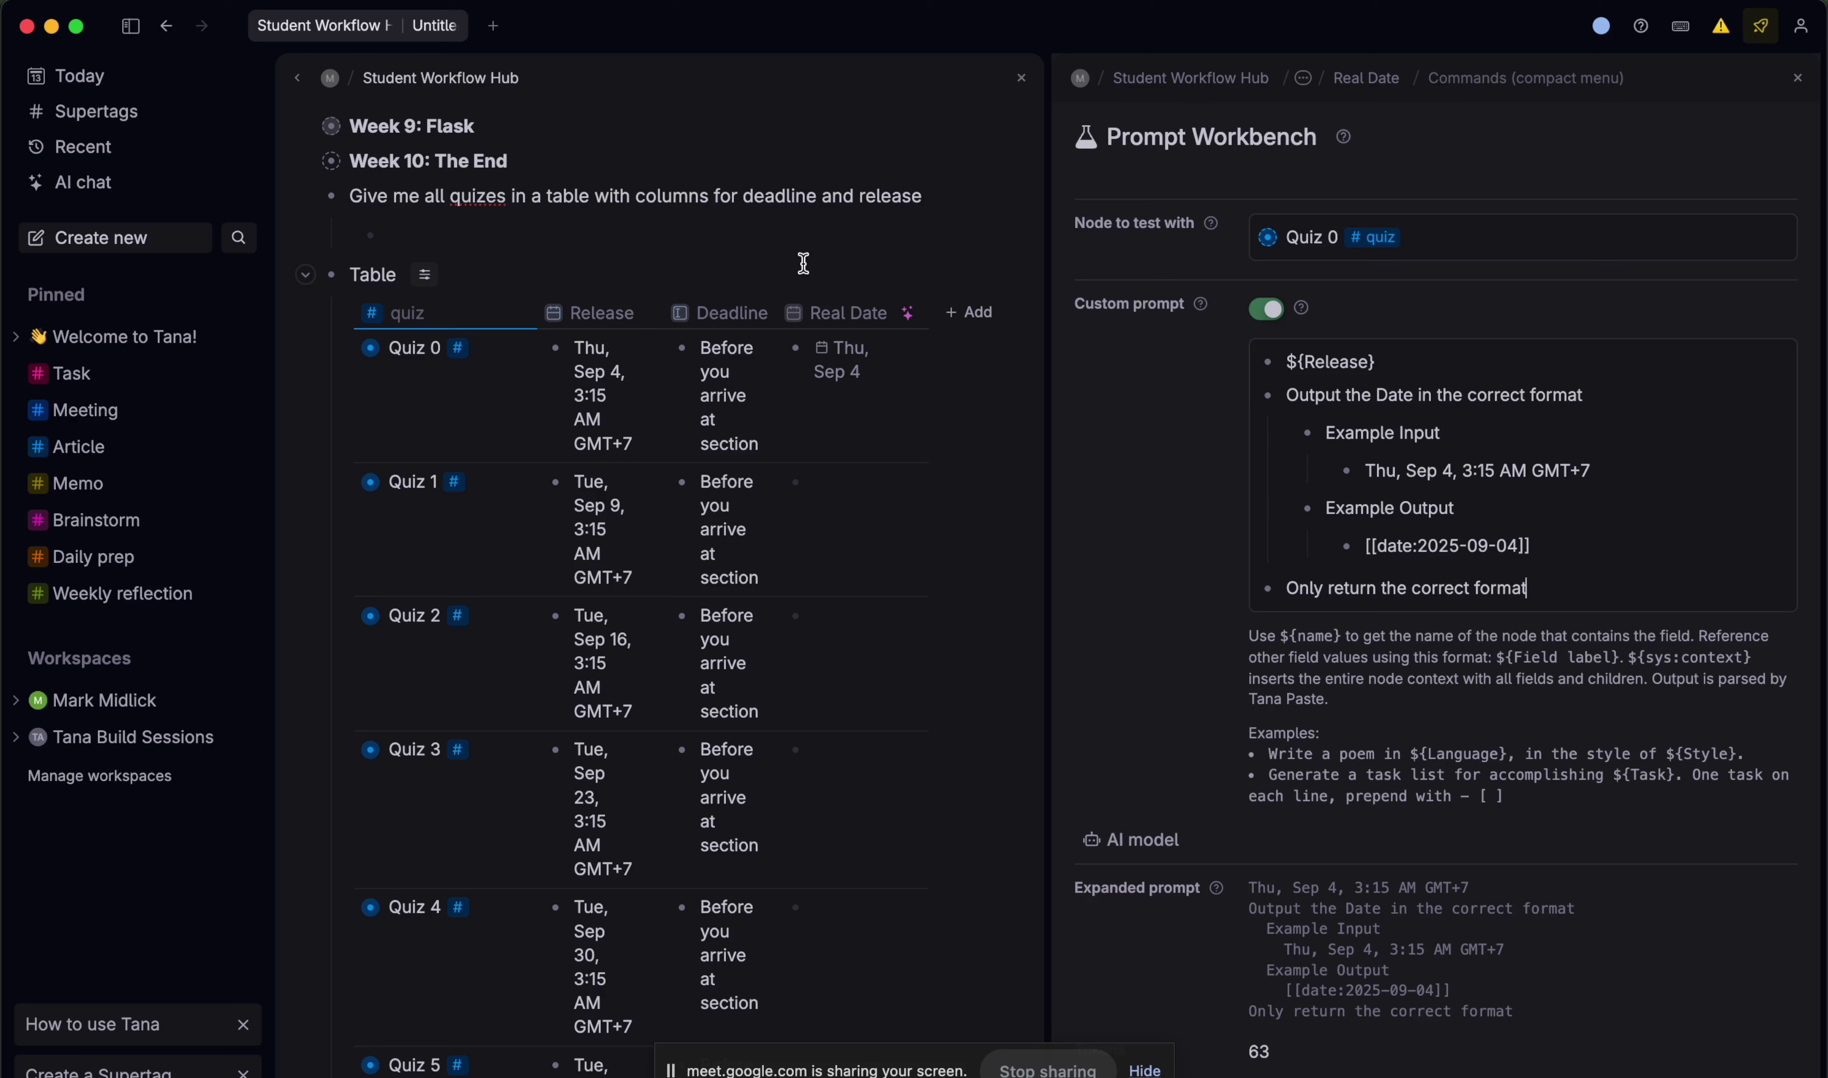
- Clear Quiz 0's Real Date and run the AI fill on the whole Real Date column, checking the generated dates
click(877, 363)
key(BackSpace)
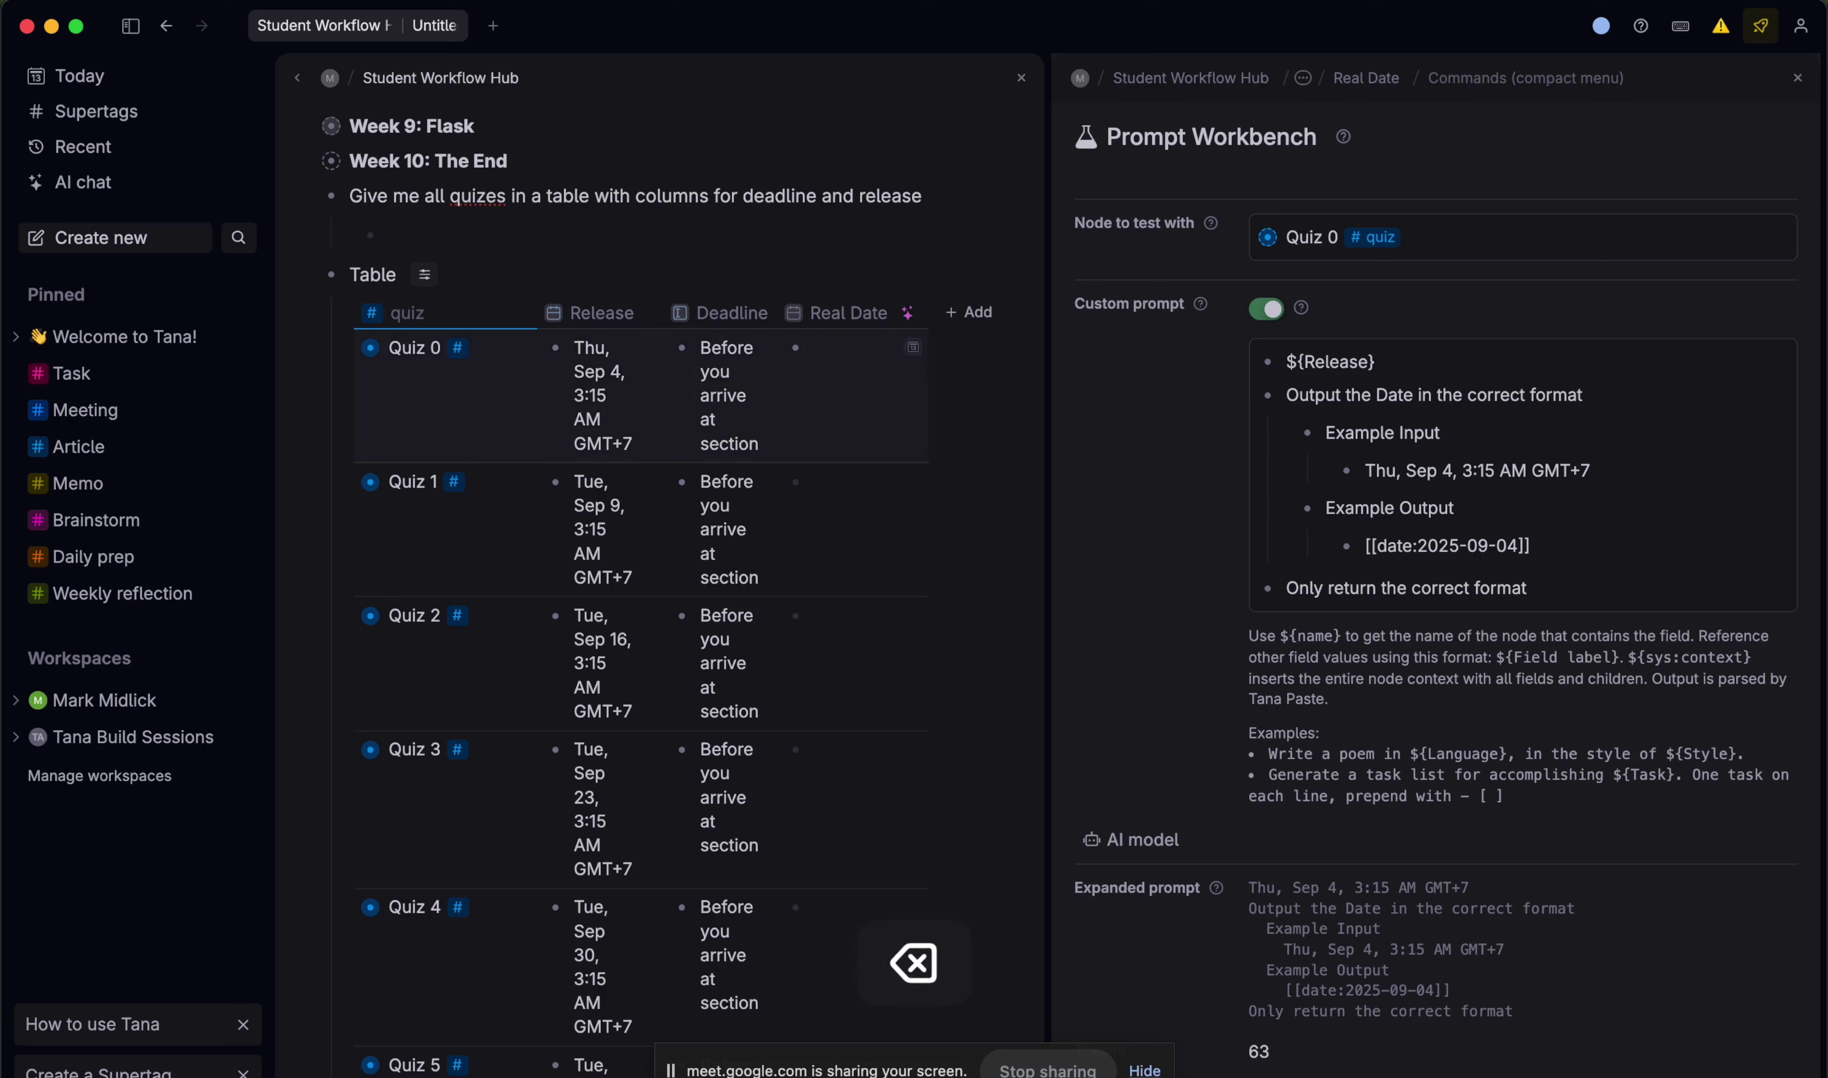
click(909, 314)
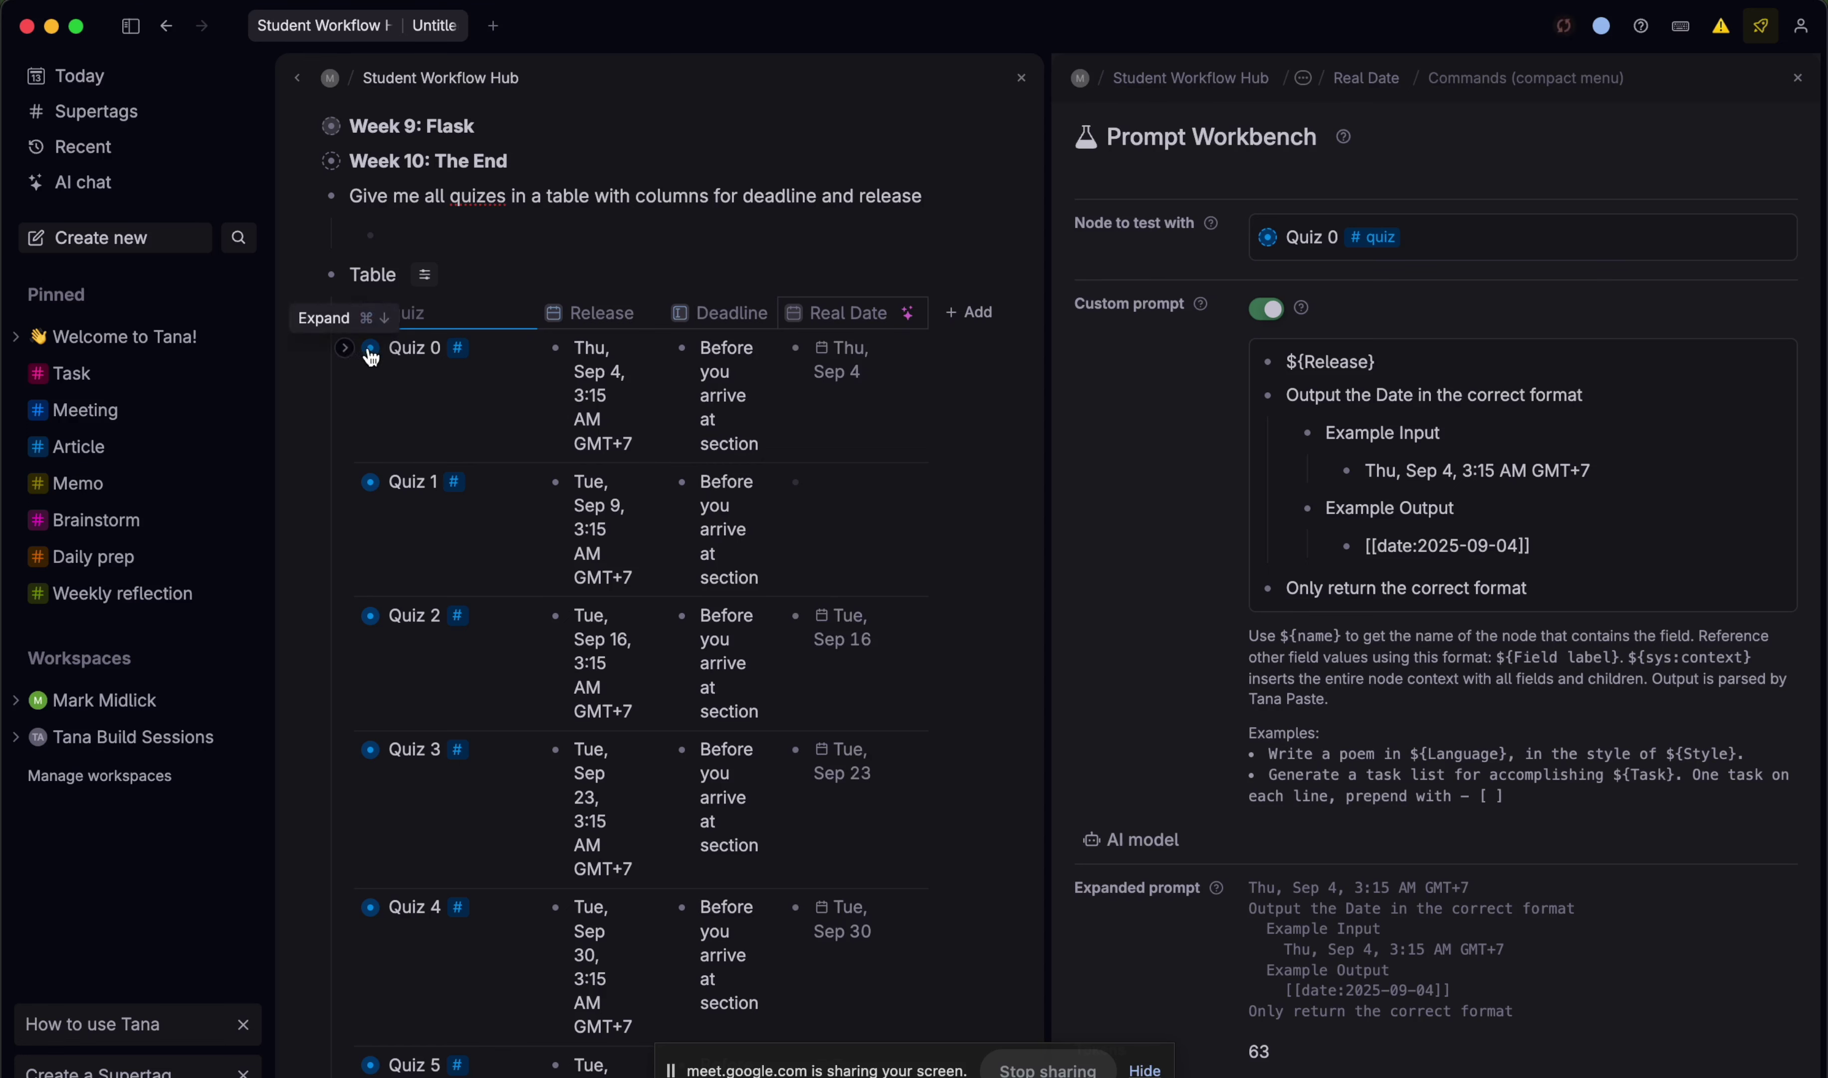
scroll(926, 437, down, 2)
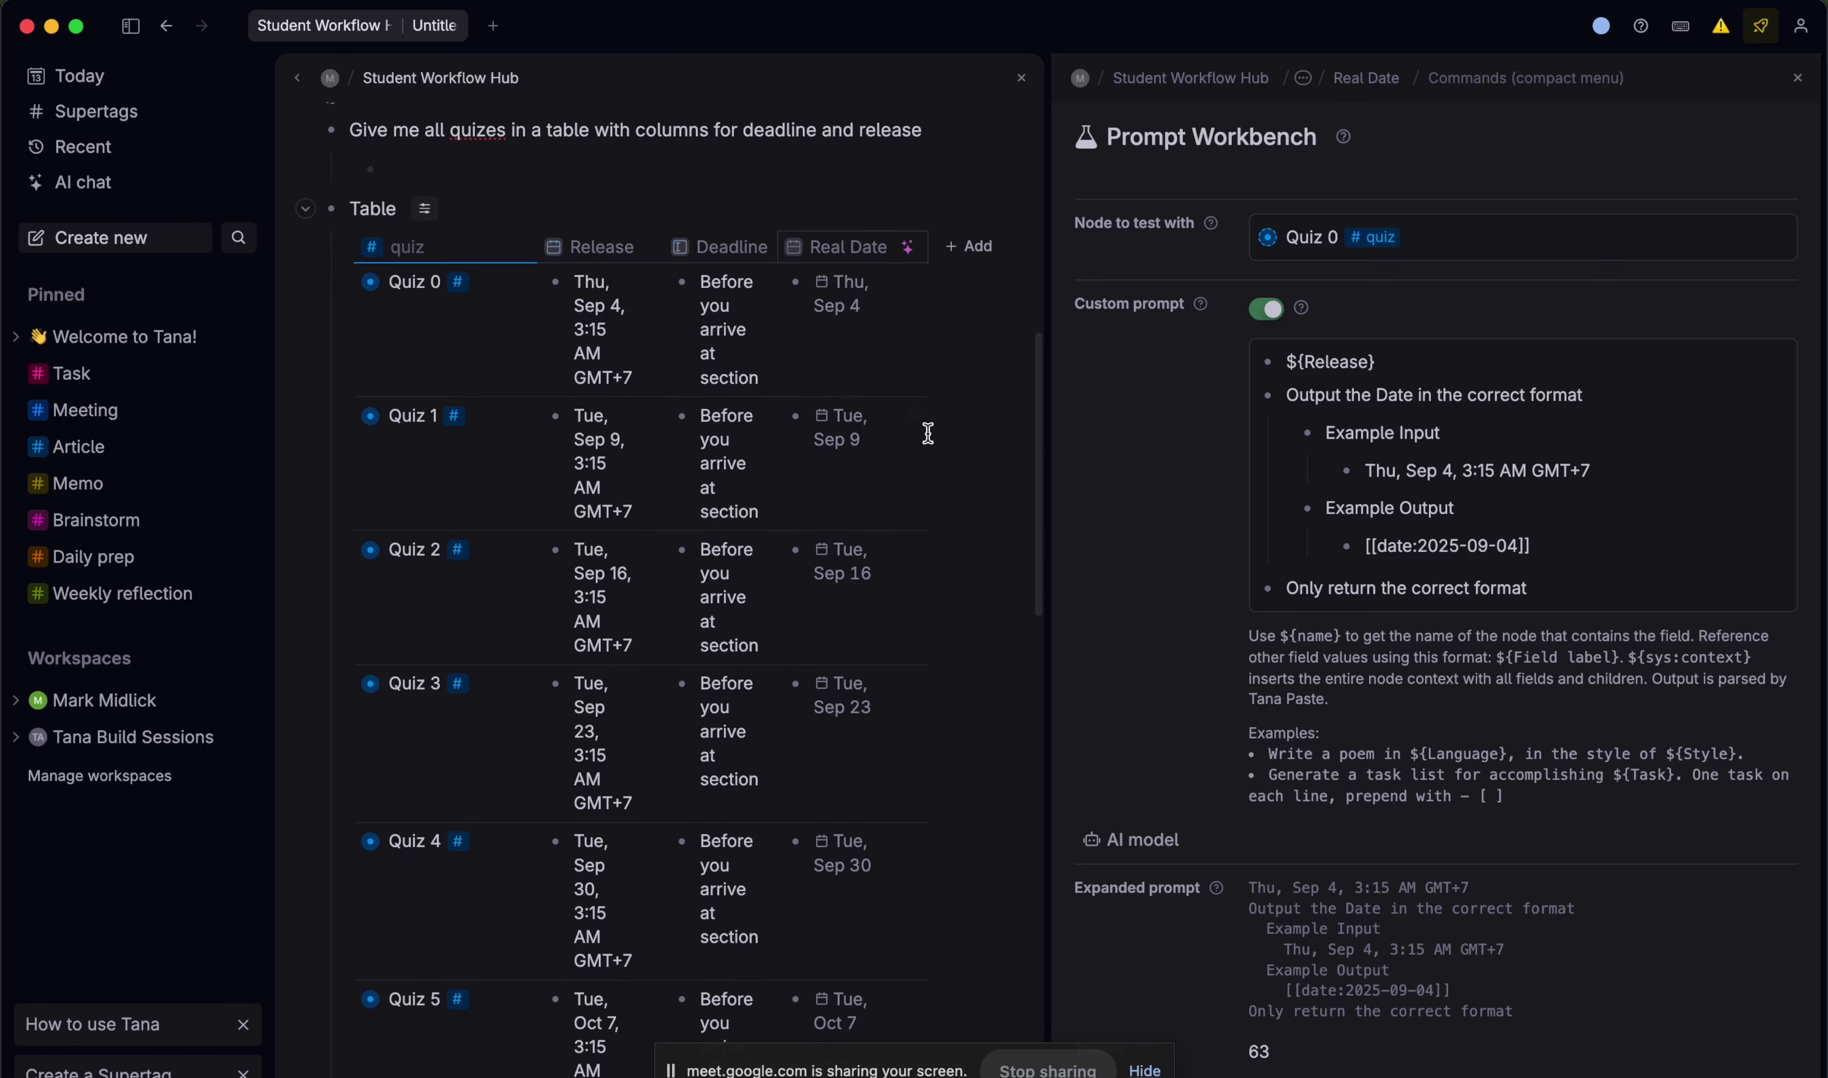
scroll(888, 400, down, 4)
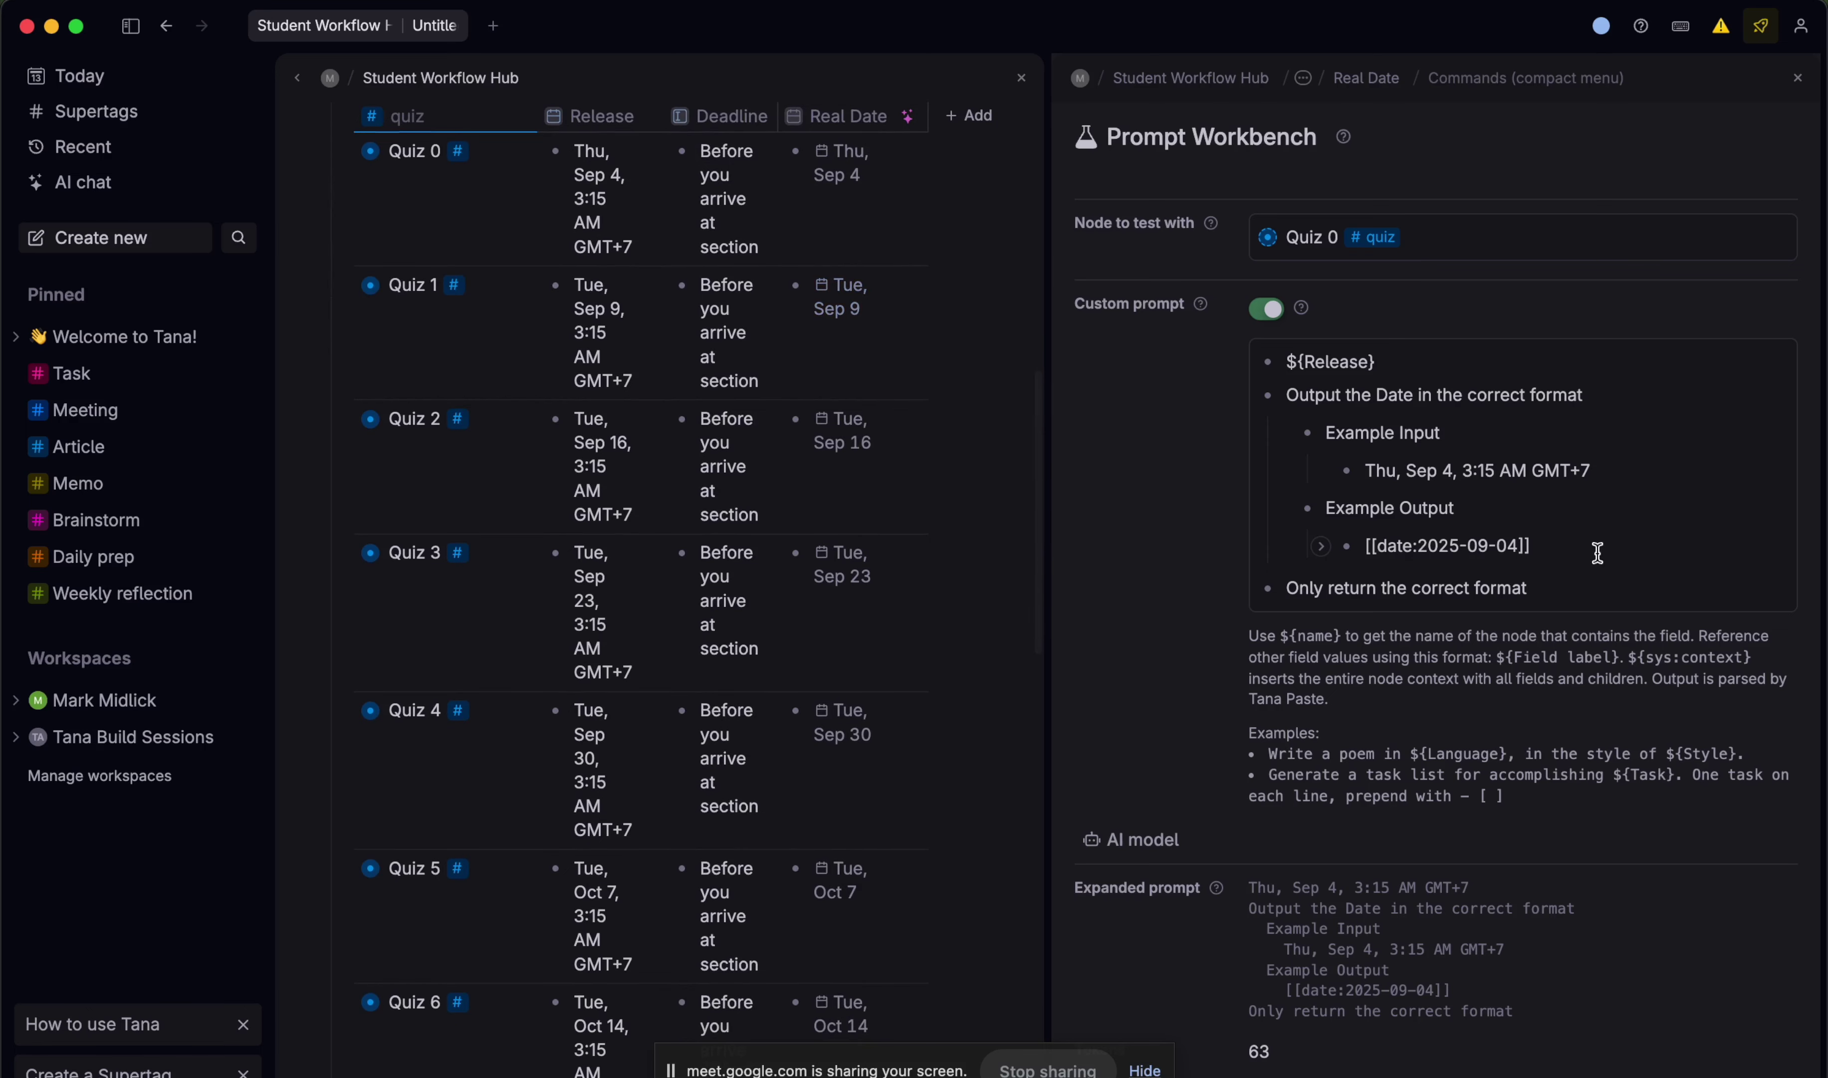
scroll(926, 226, up, 3)
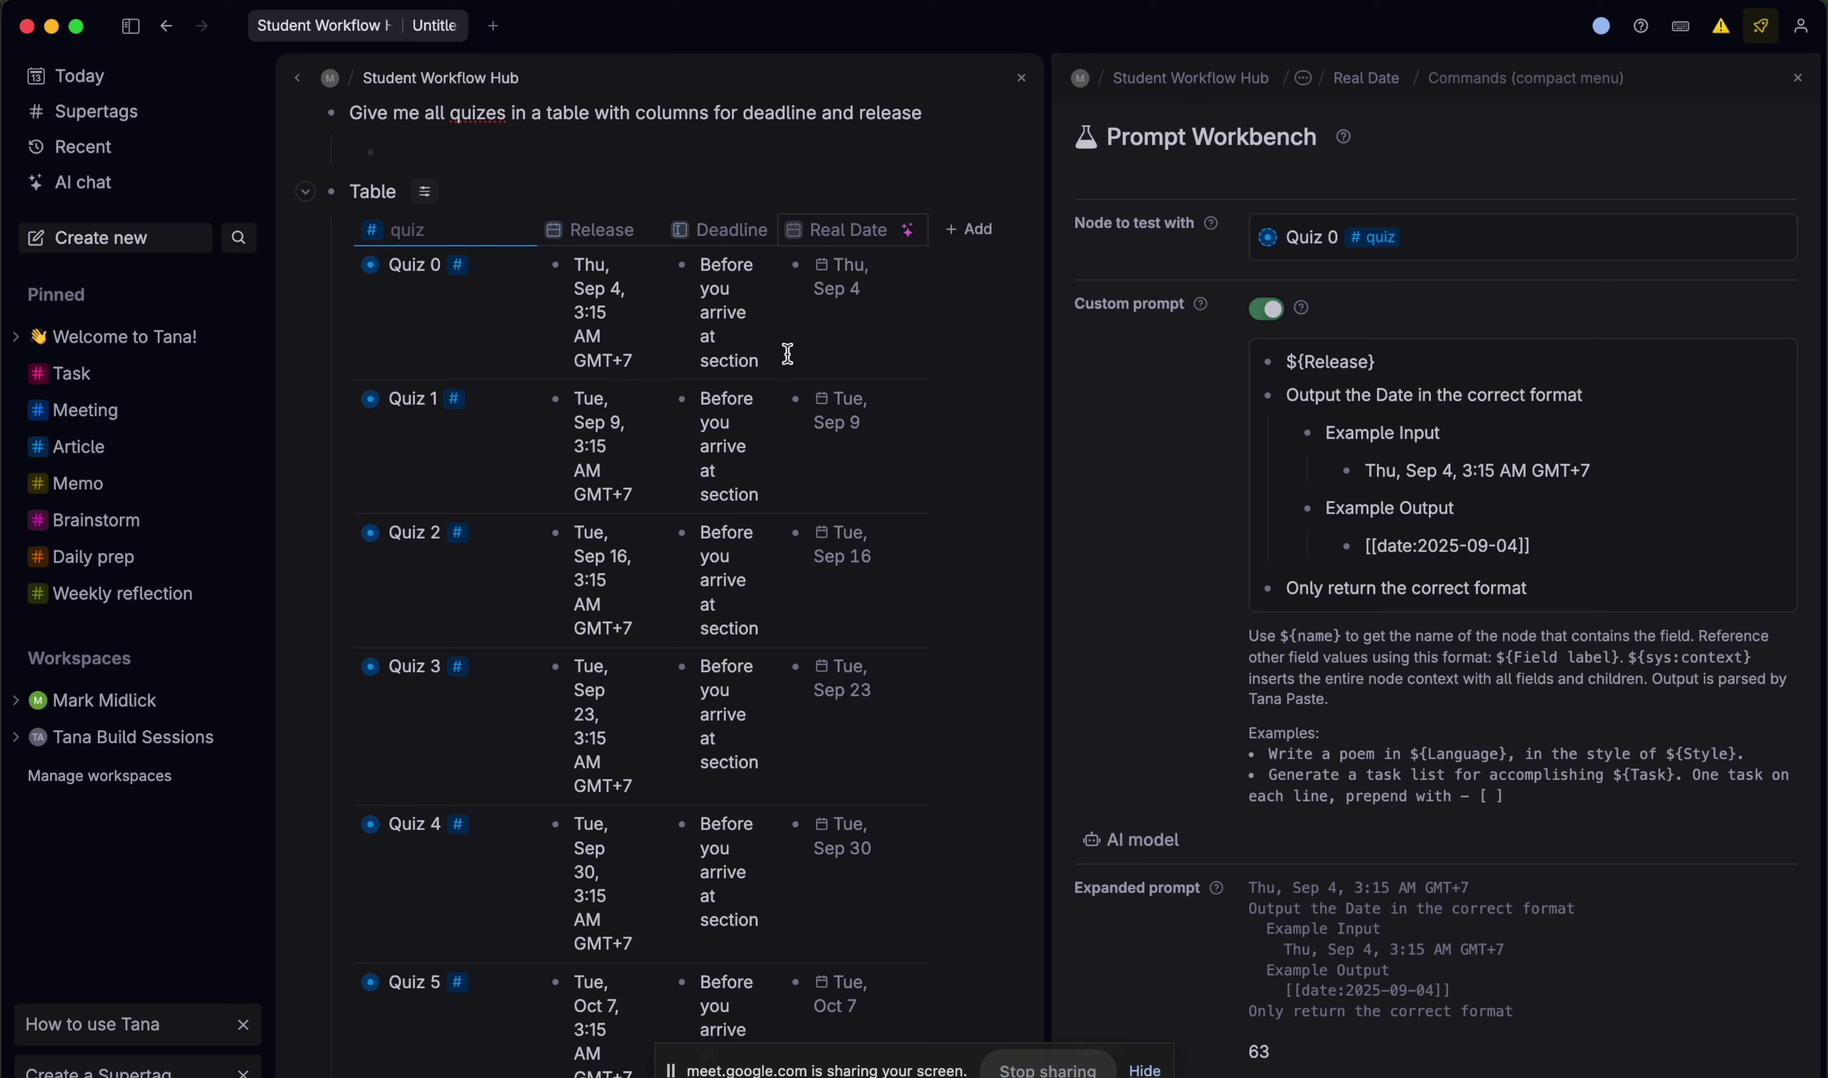
- Add the time 3:15 AM to Quiz 0's Real Date of September 4, 2025
click(841, 277)
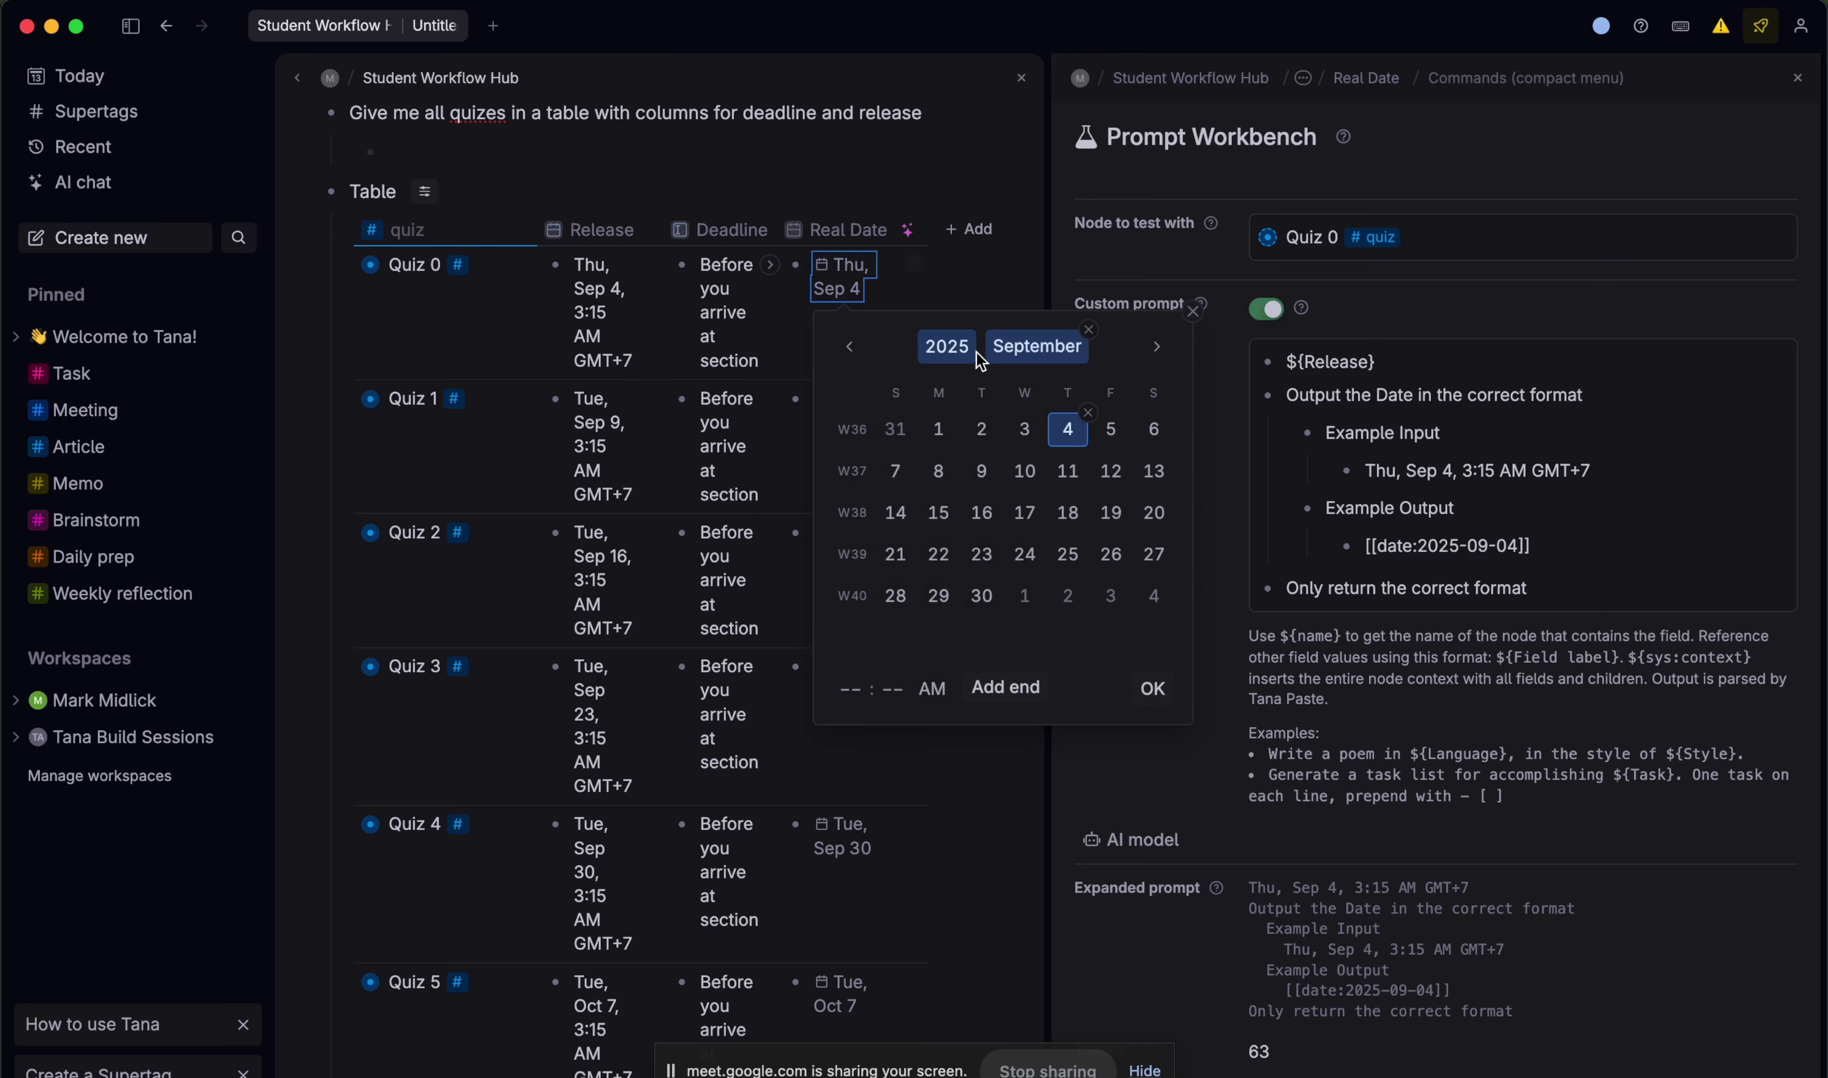
click(848, 689)
text(3 : 14 AM)
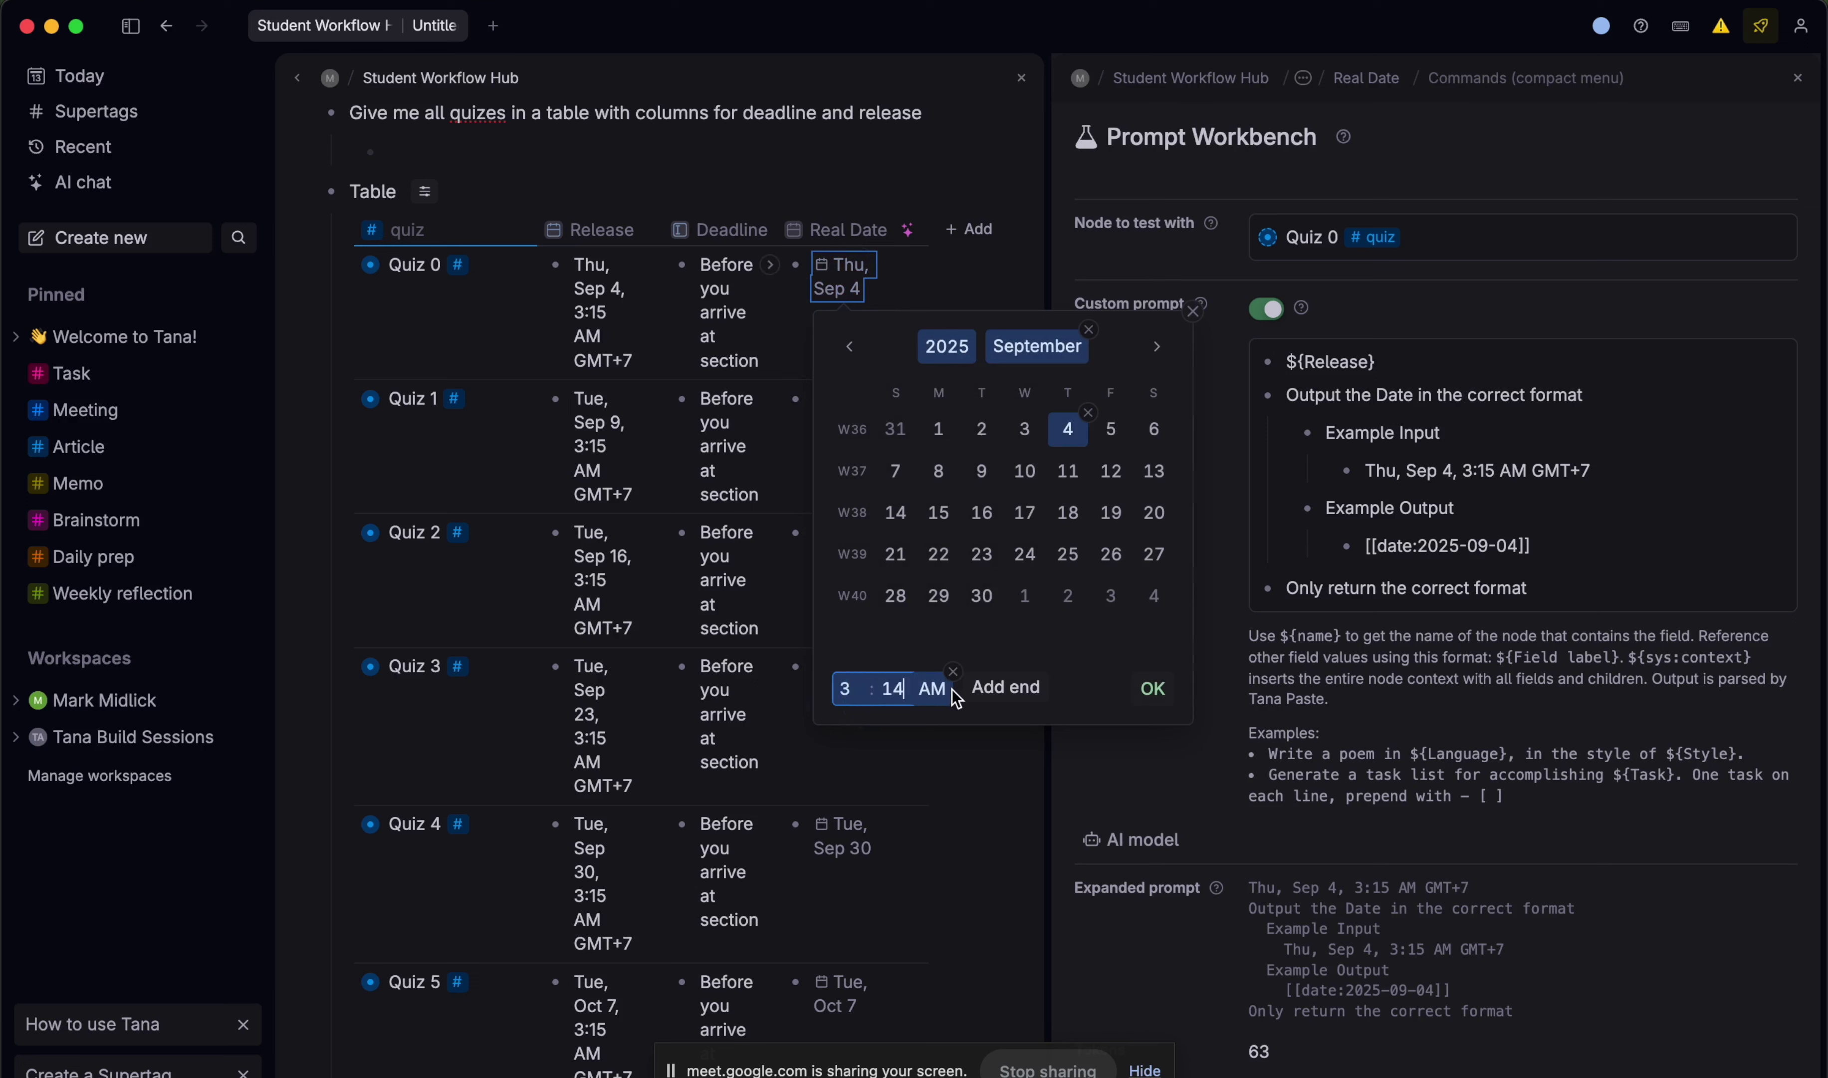
key(BackSpace)
click(1159, 690)
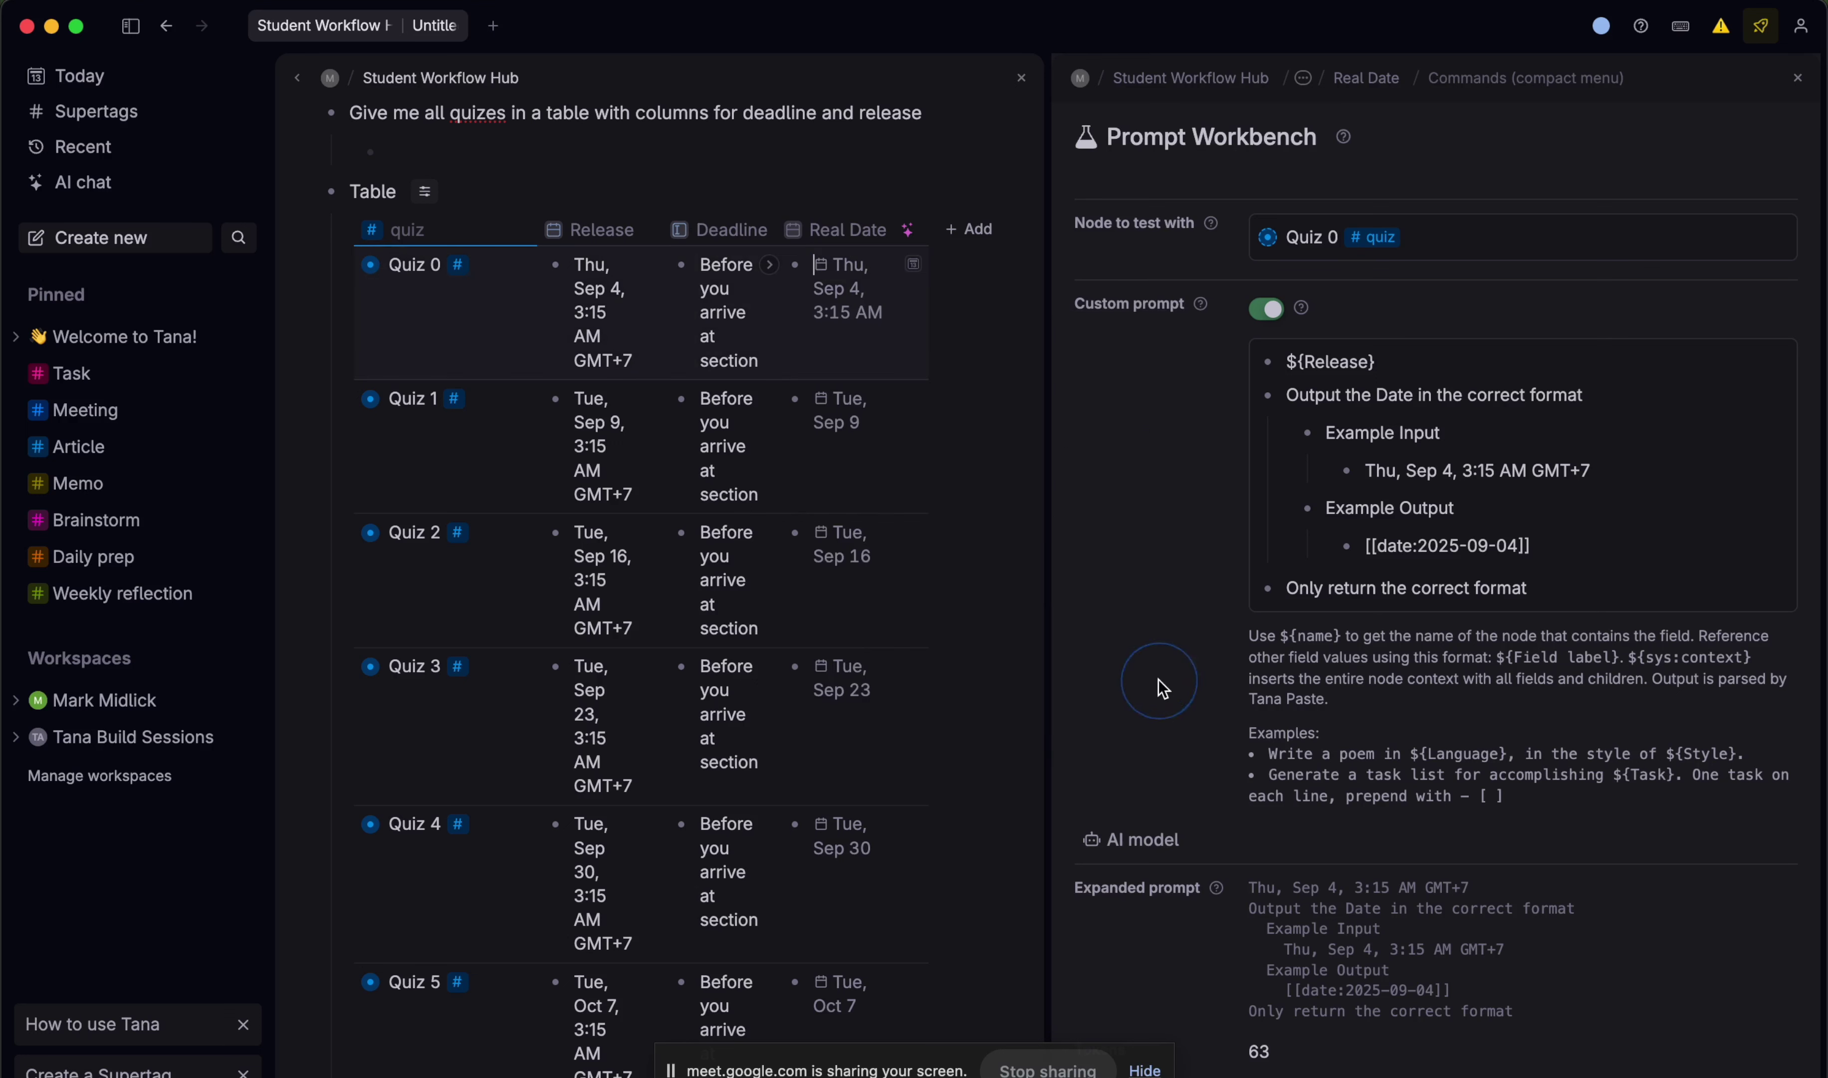
scroll(1705, 870, down, 2)
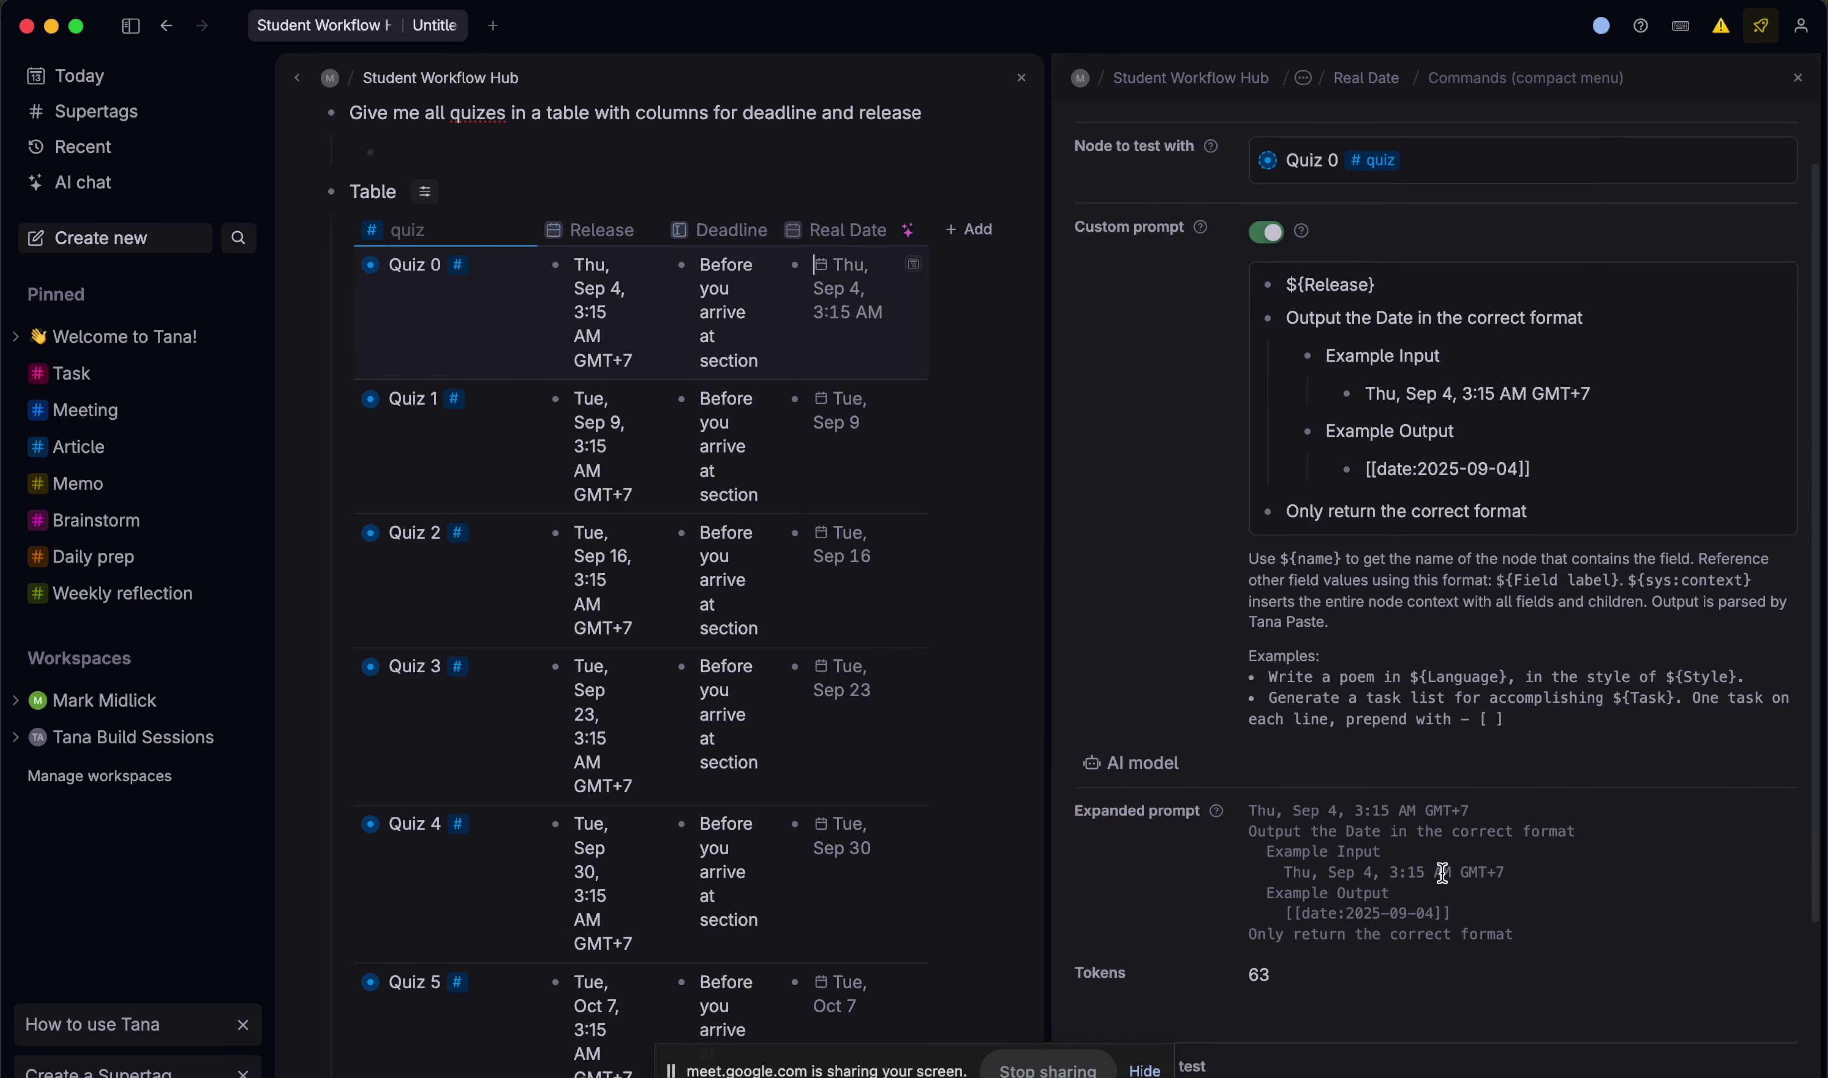
- Check the Quiz 0 test node's fields and add a ${Real Date} line below ${Release} in the custom prompt
scroll(1432, 307, up, 2)
click(1246, 233)
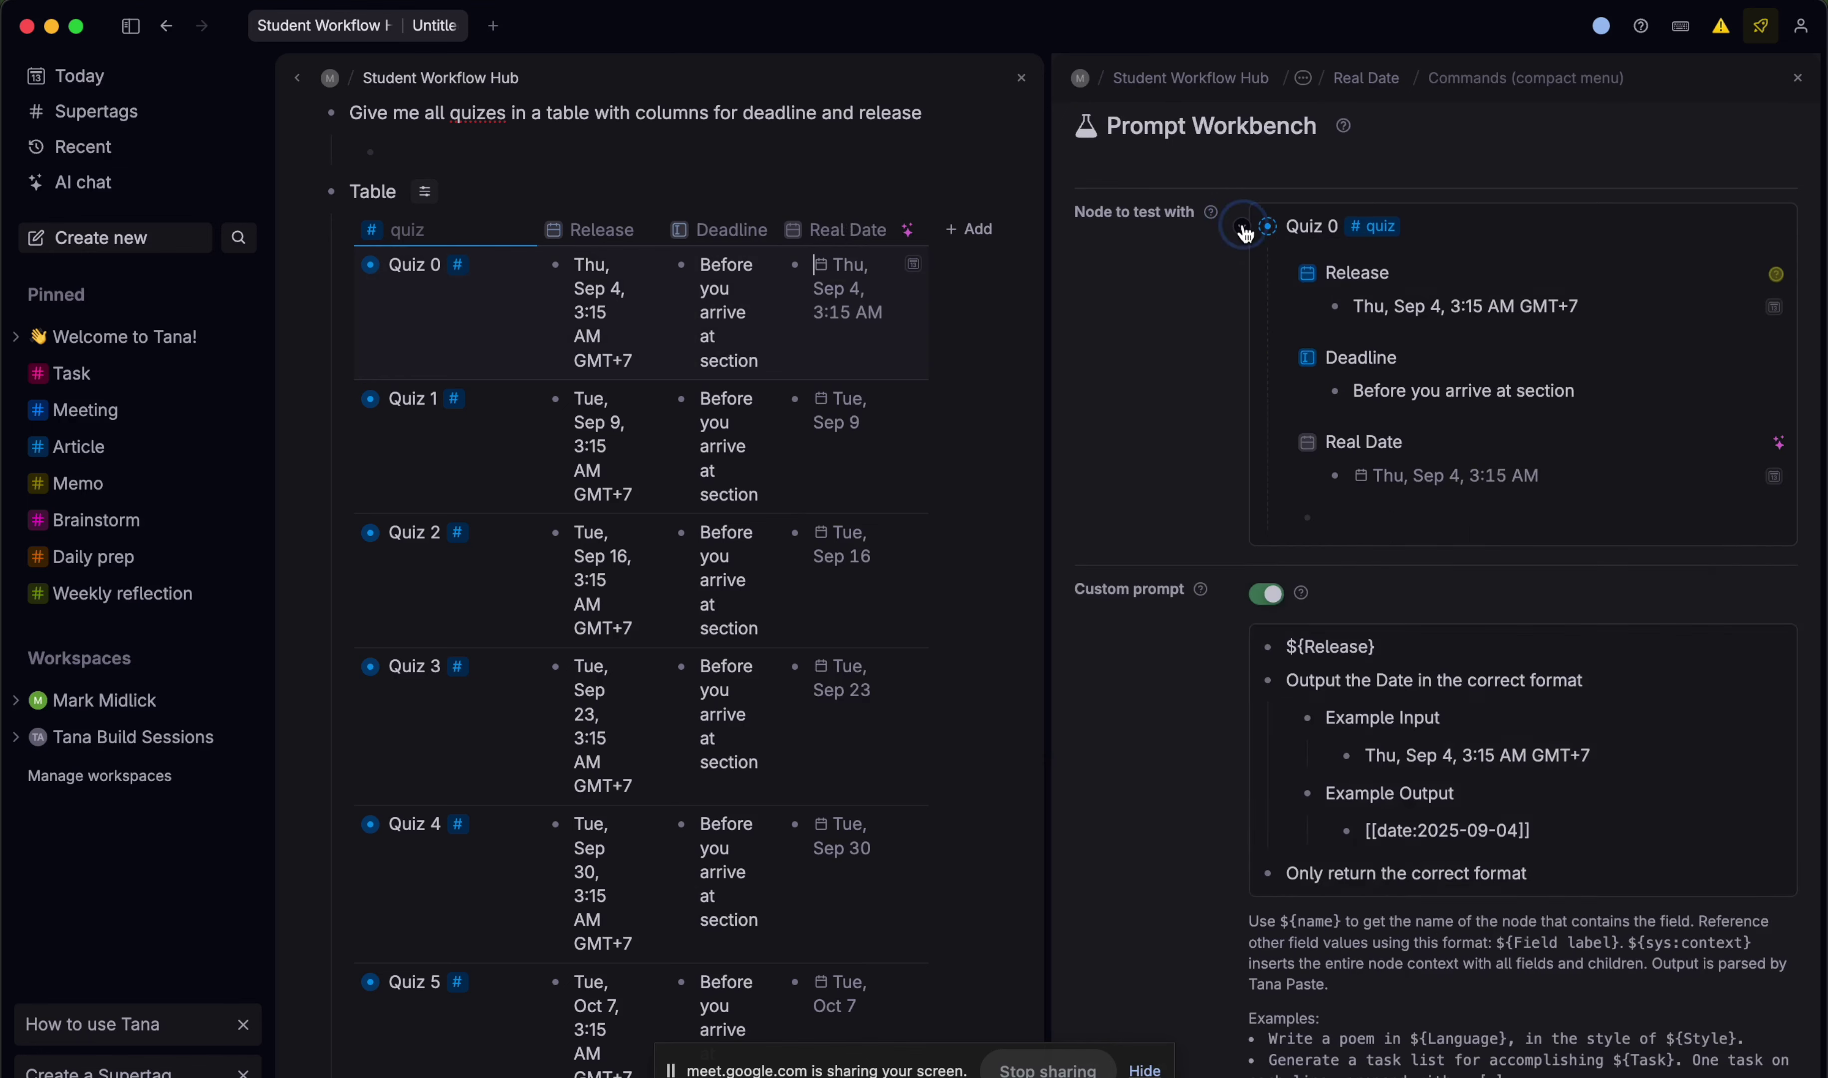
click(1246, 232)
scroll(1398, 872, down, 3)
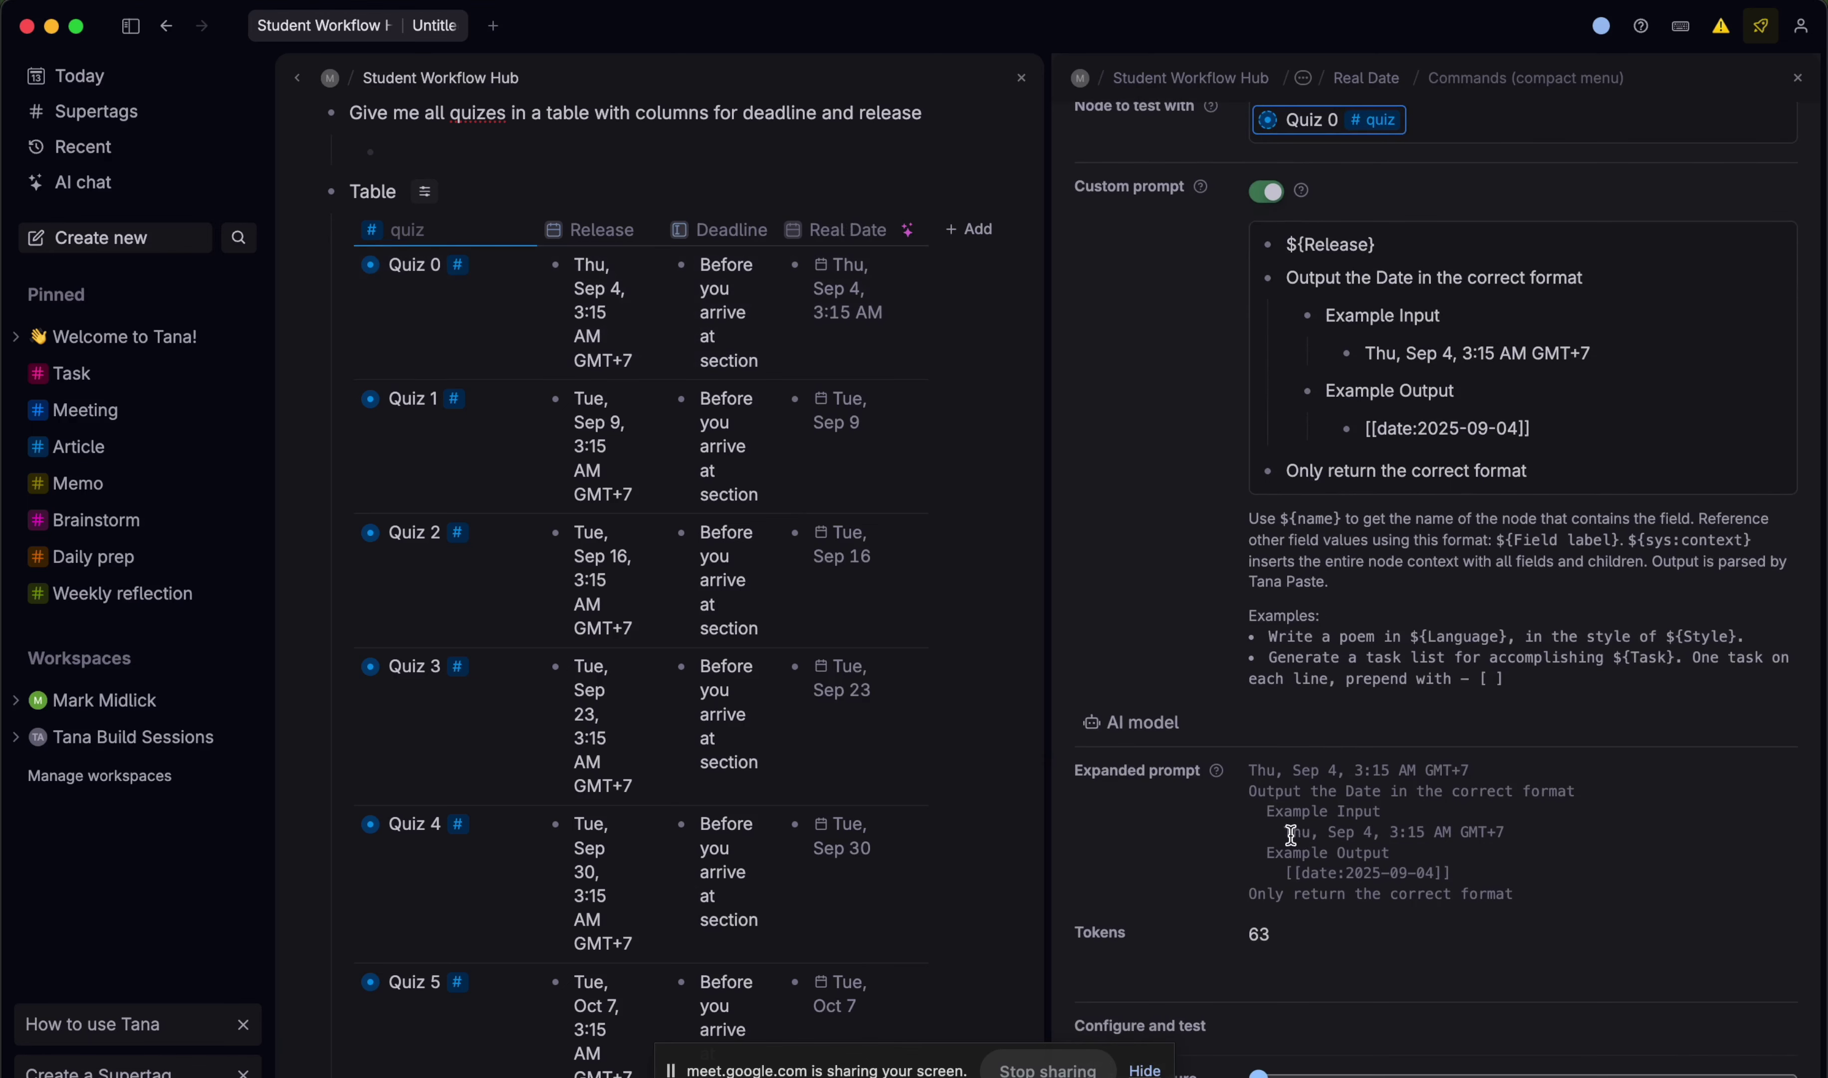
scroll(1484, 769, up, 1)
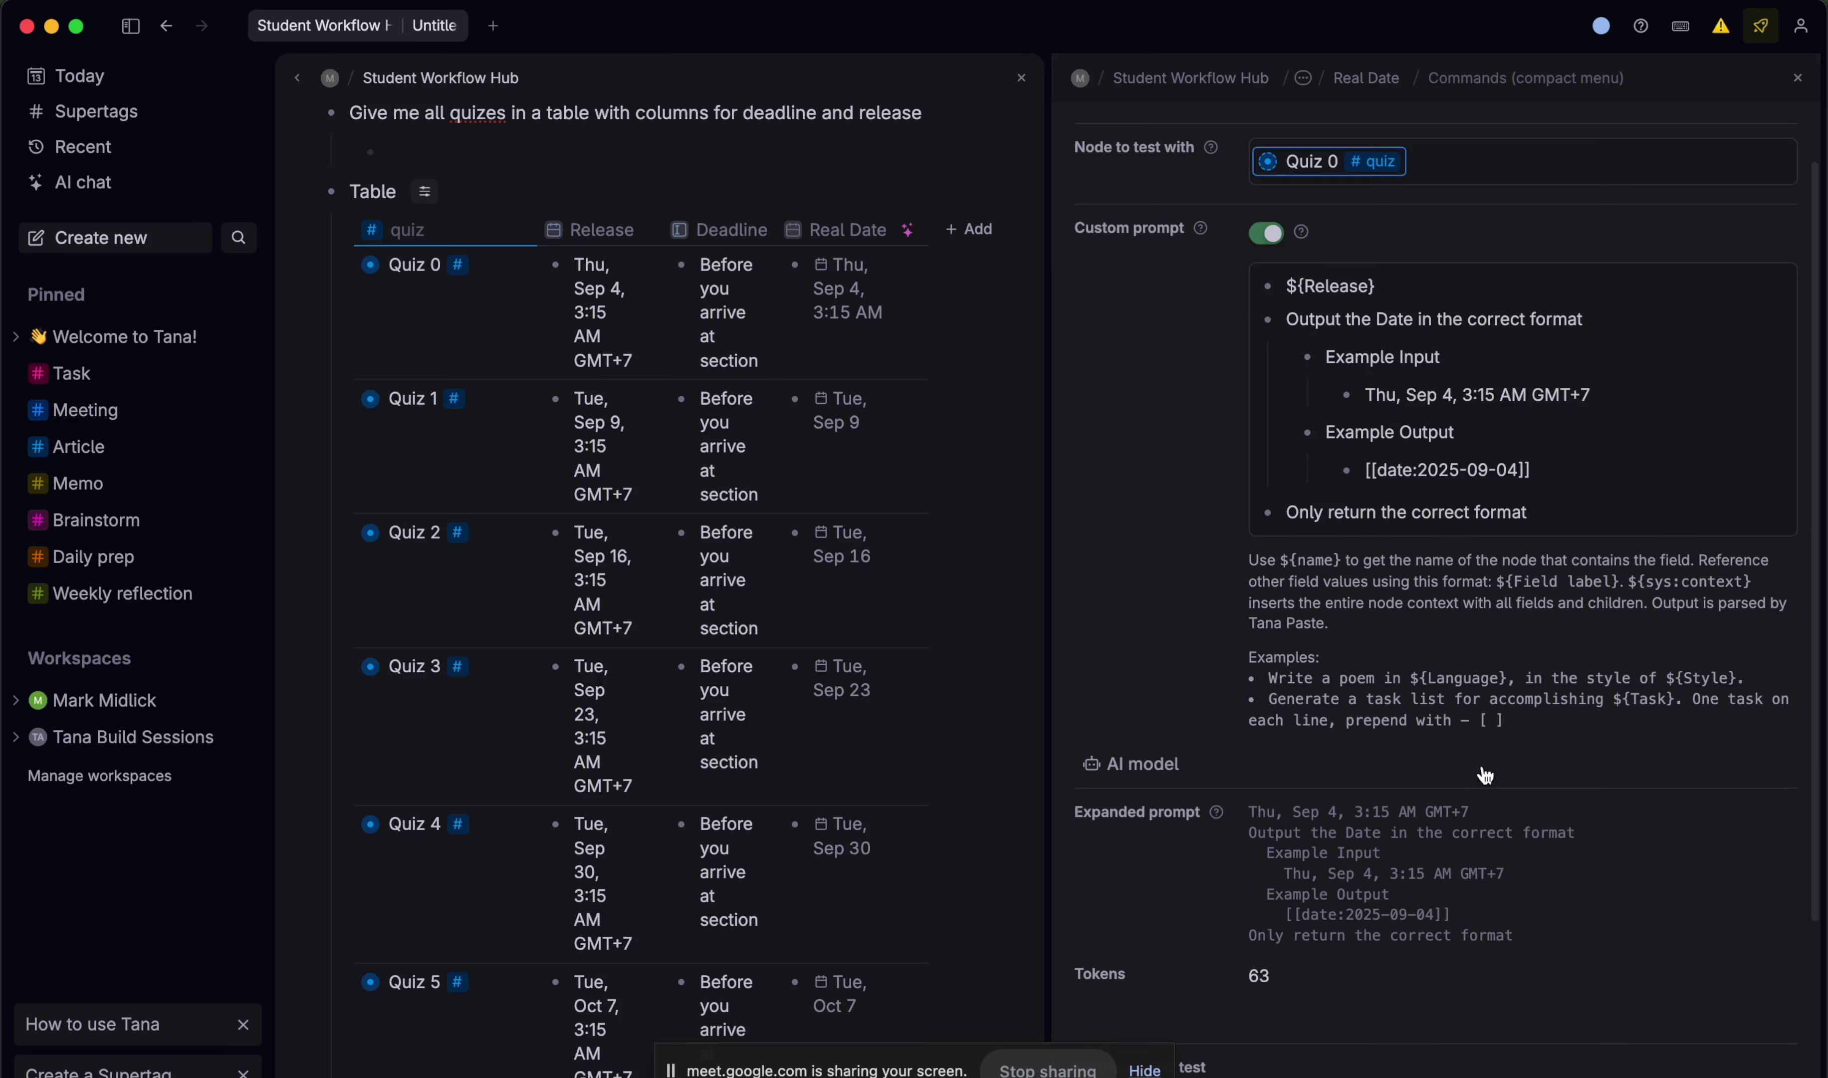
click(1419, 299)
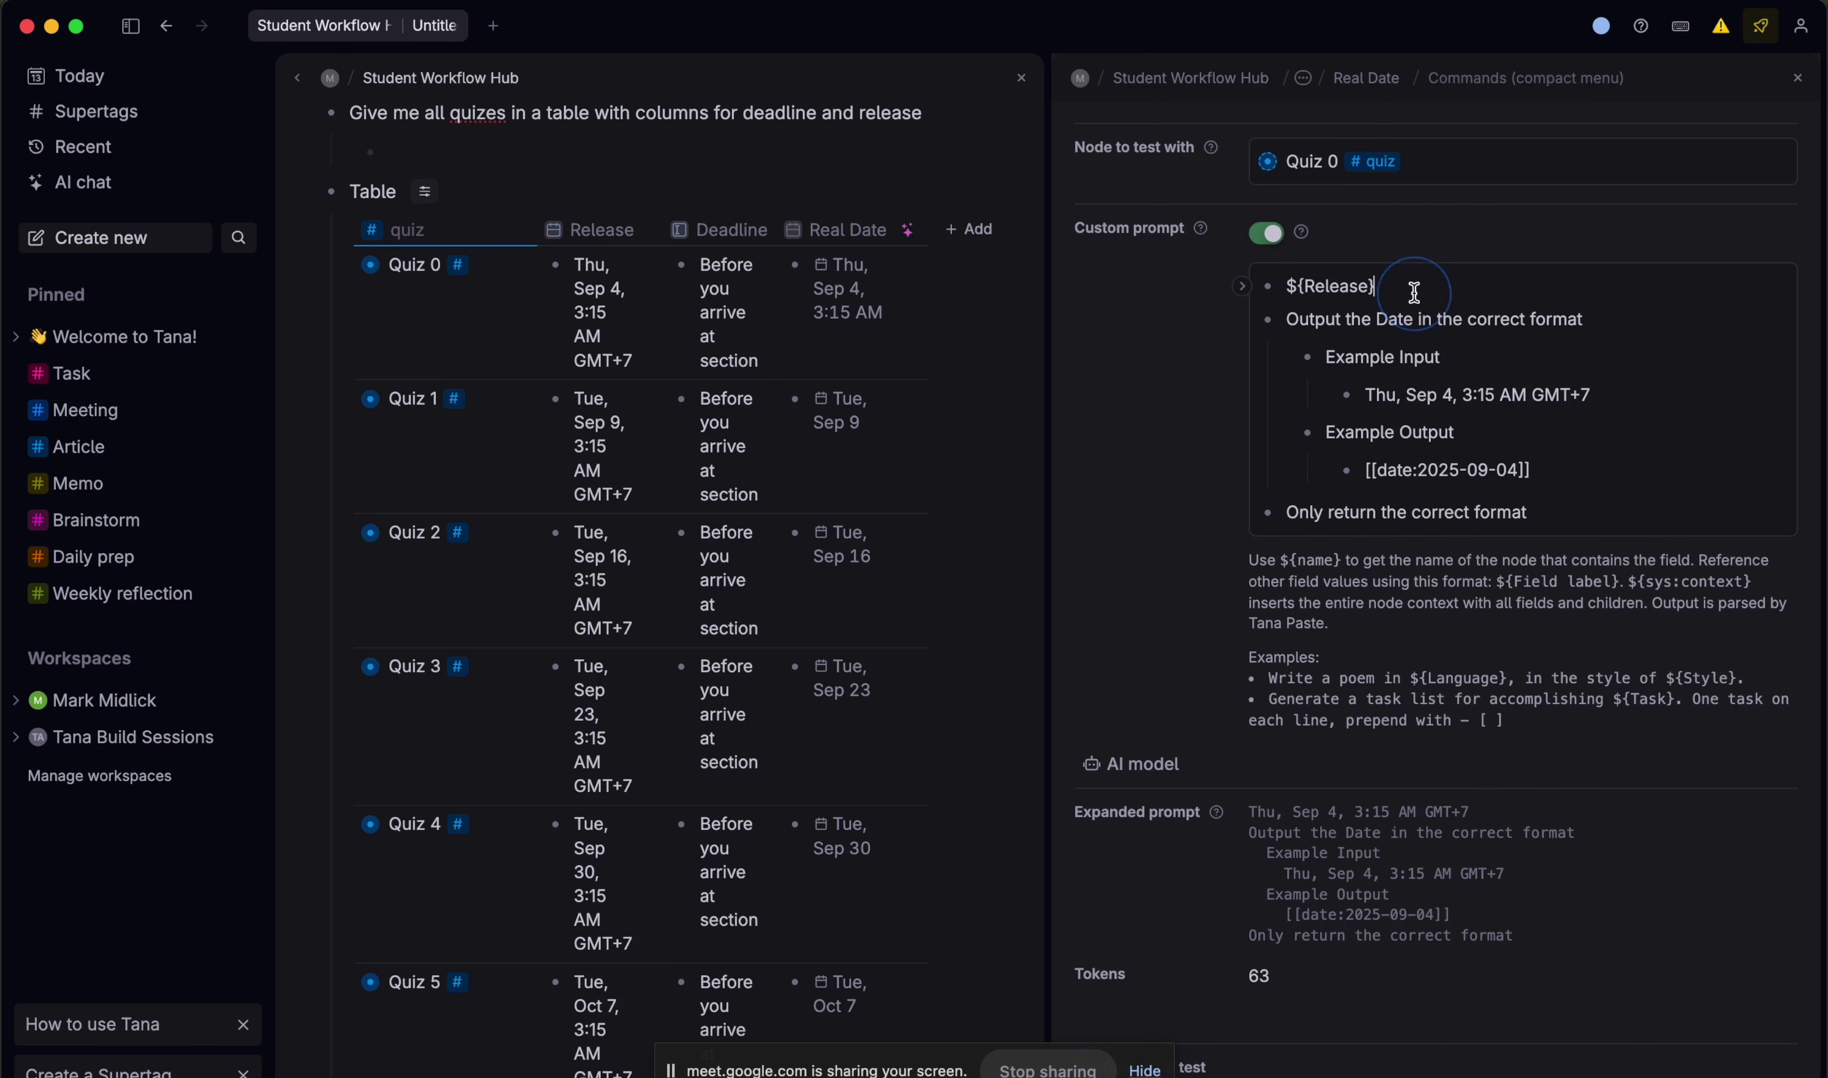
key(Return)
text(${R)
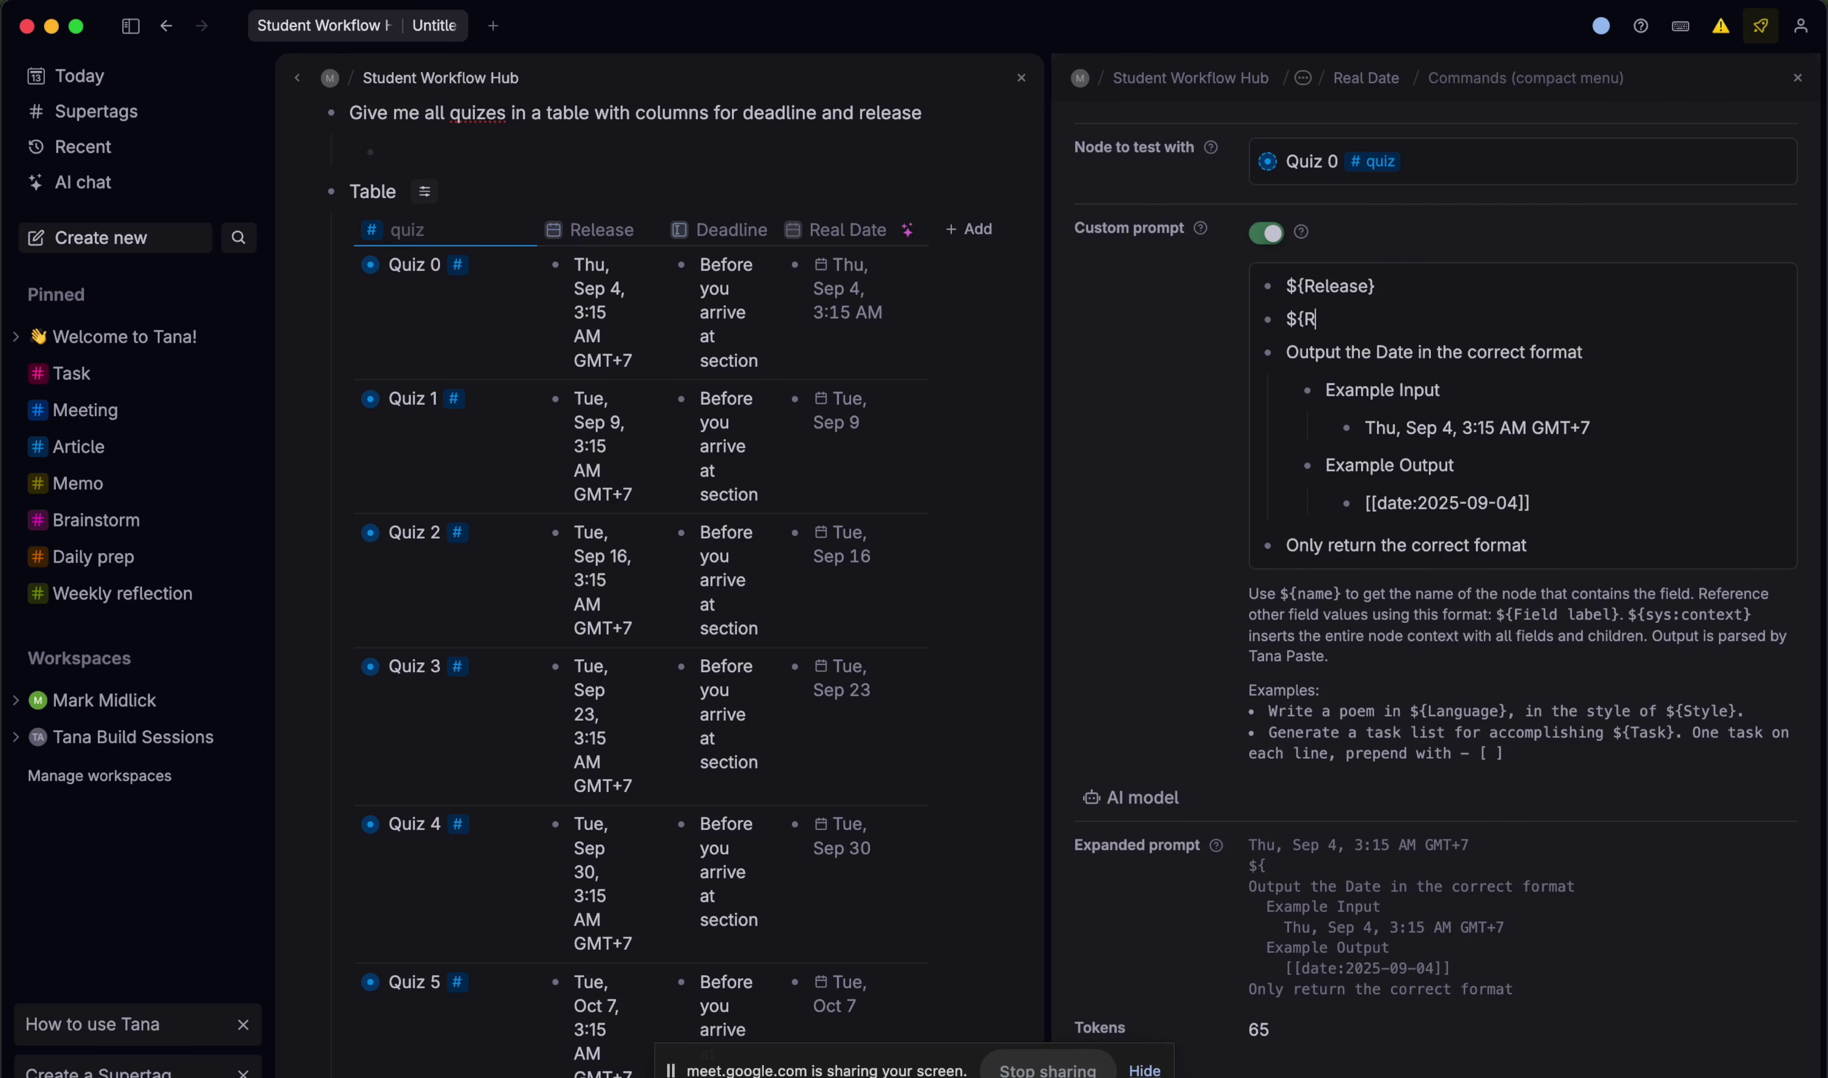
text(eal Da)
key(BackSpace)
key(BackSpace)
text(al Date)
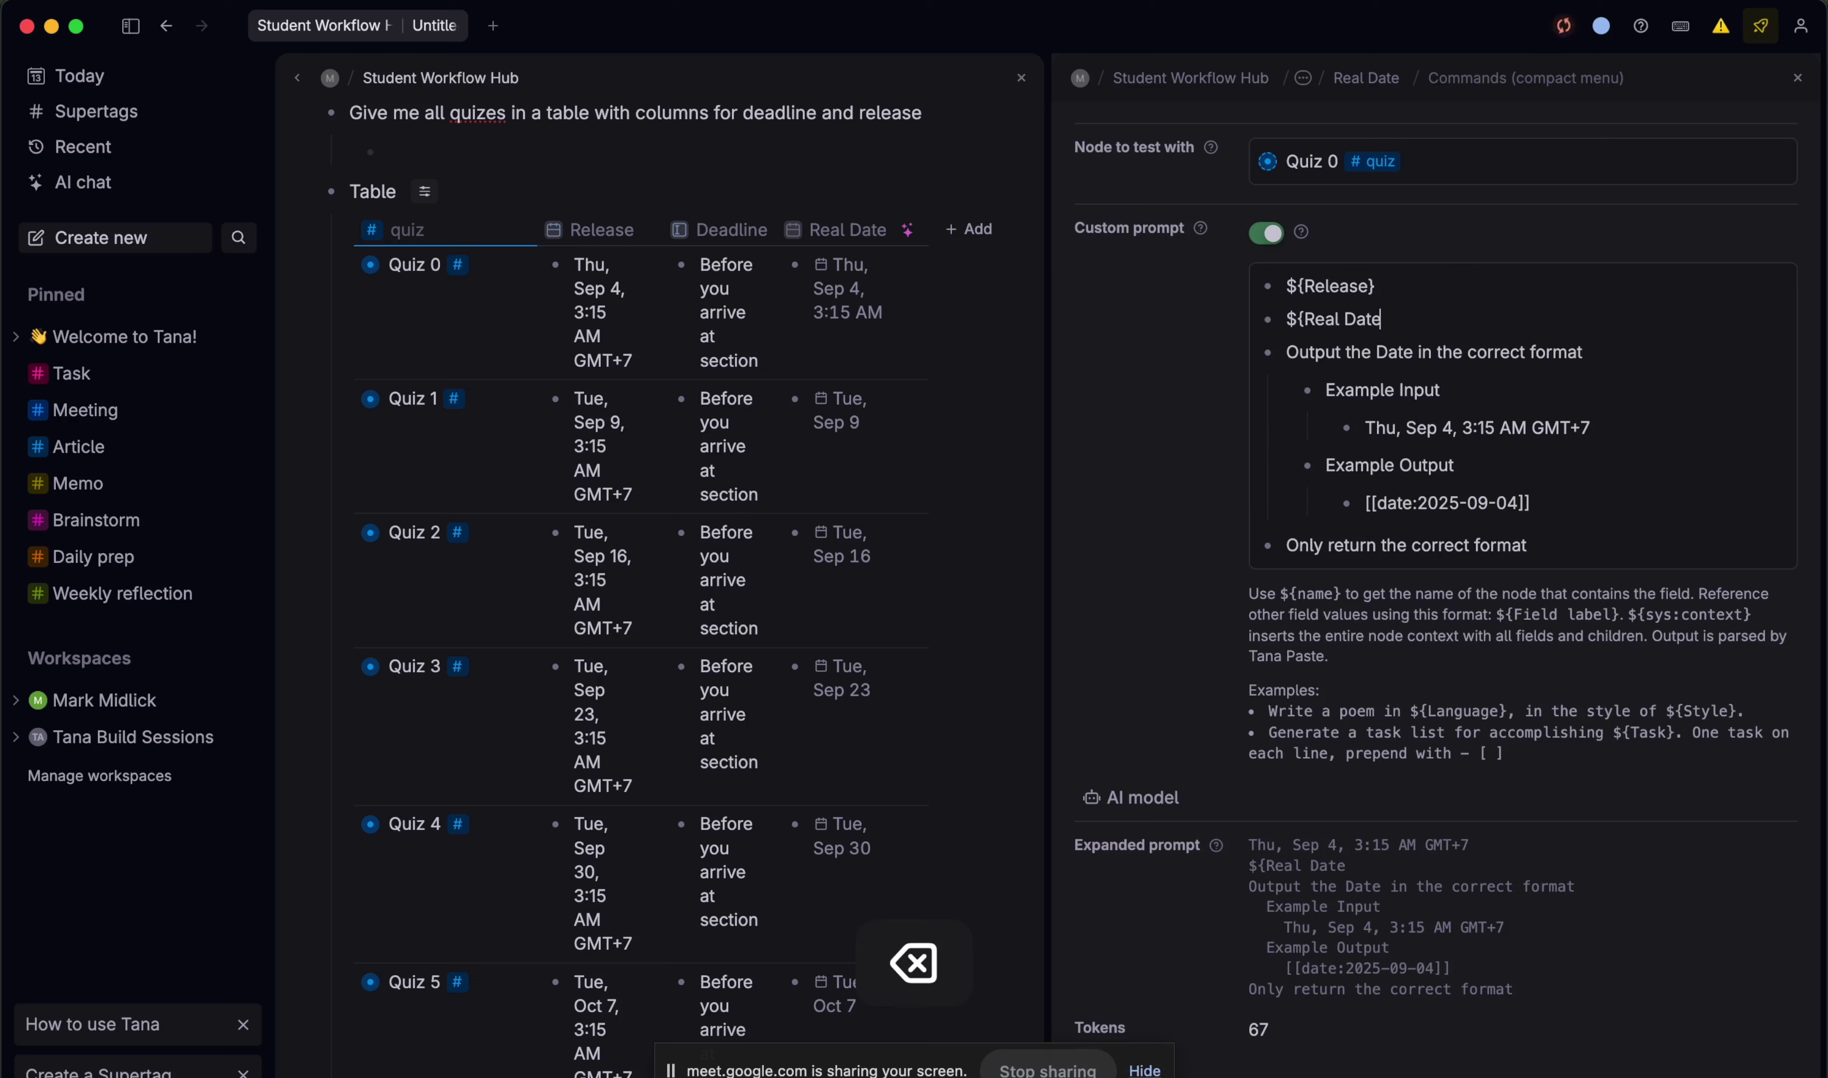
text(})
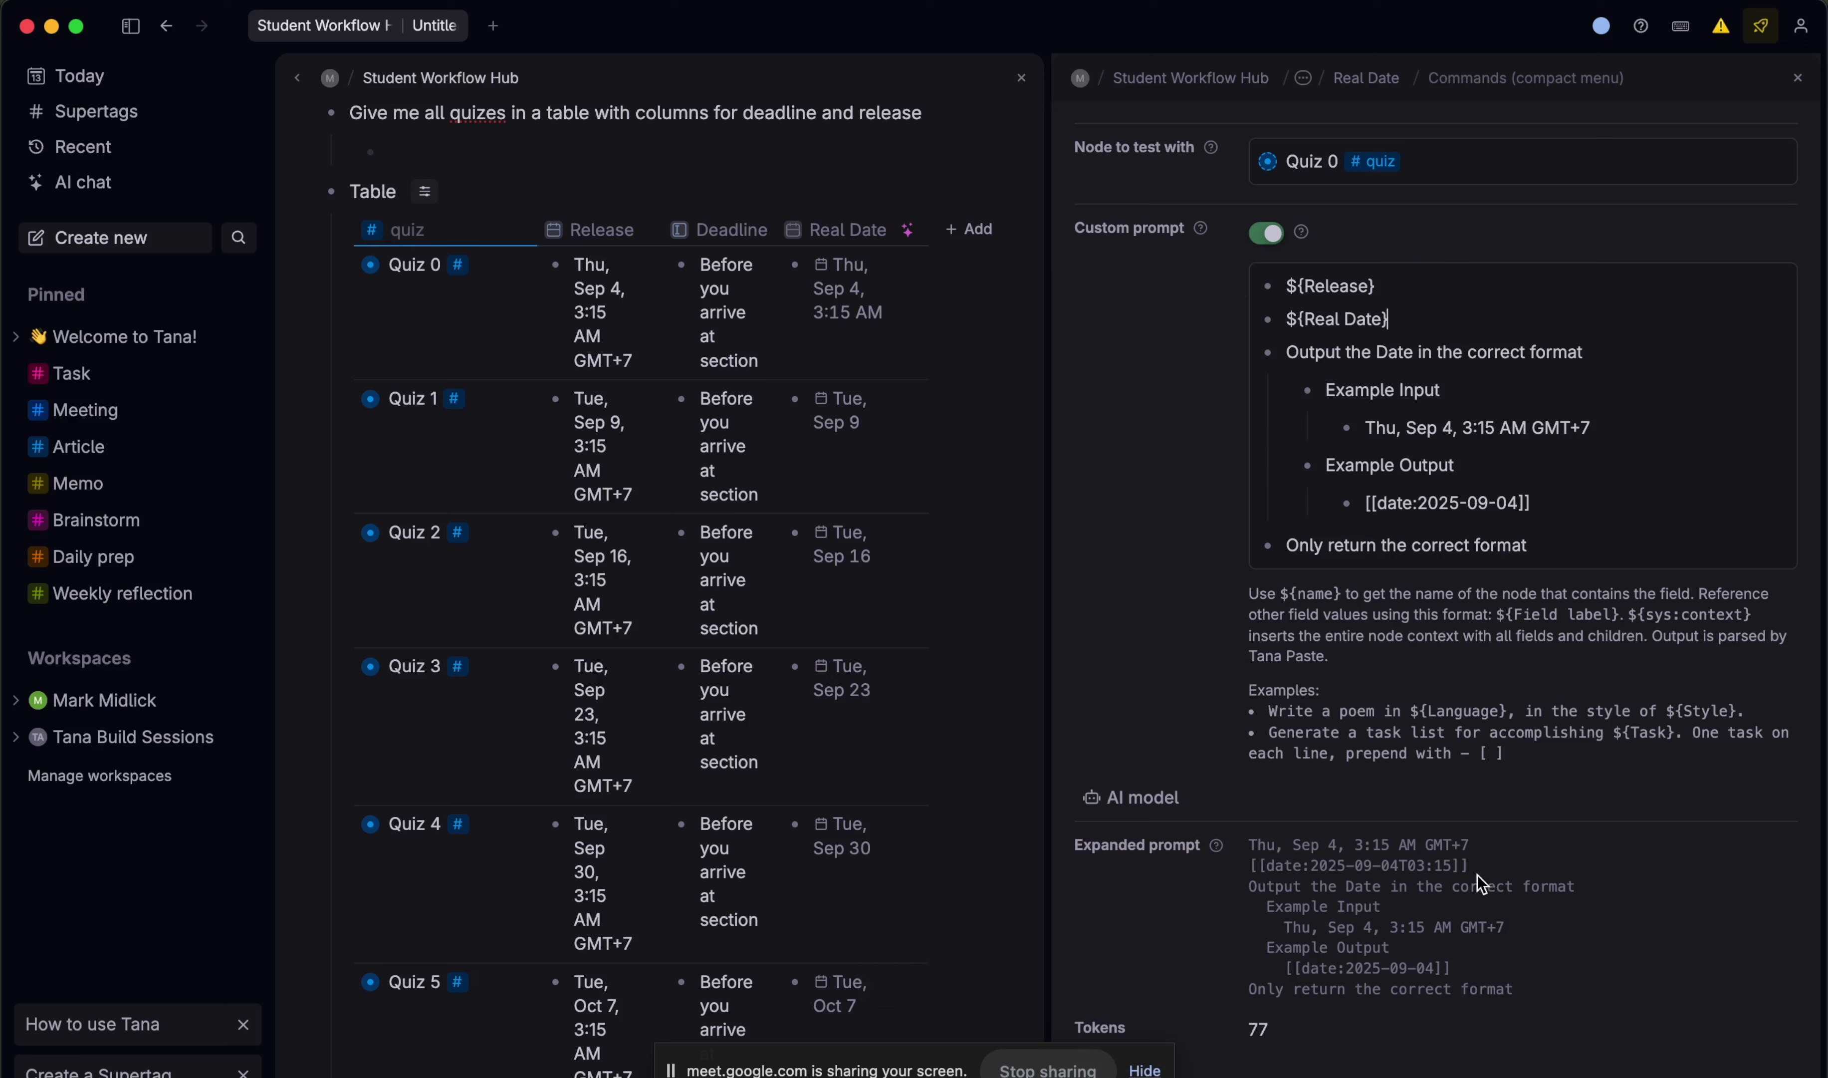
- Replace the date under Example Output with [[date:2025-09-04T03:15]], copied from the expanded prompt
drag(1472, 866, 1249, 870)
key(super+c)
click(1538, 507)
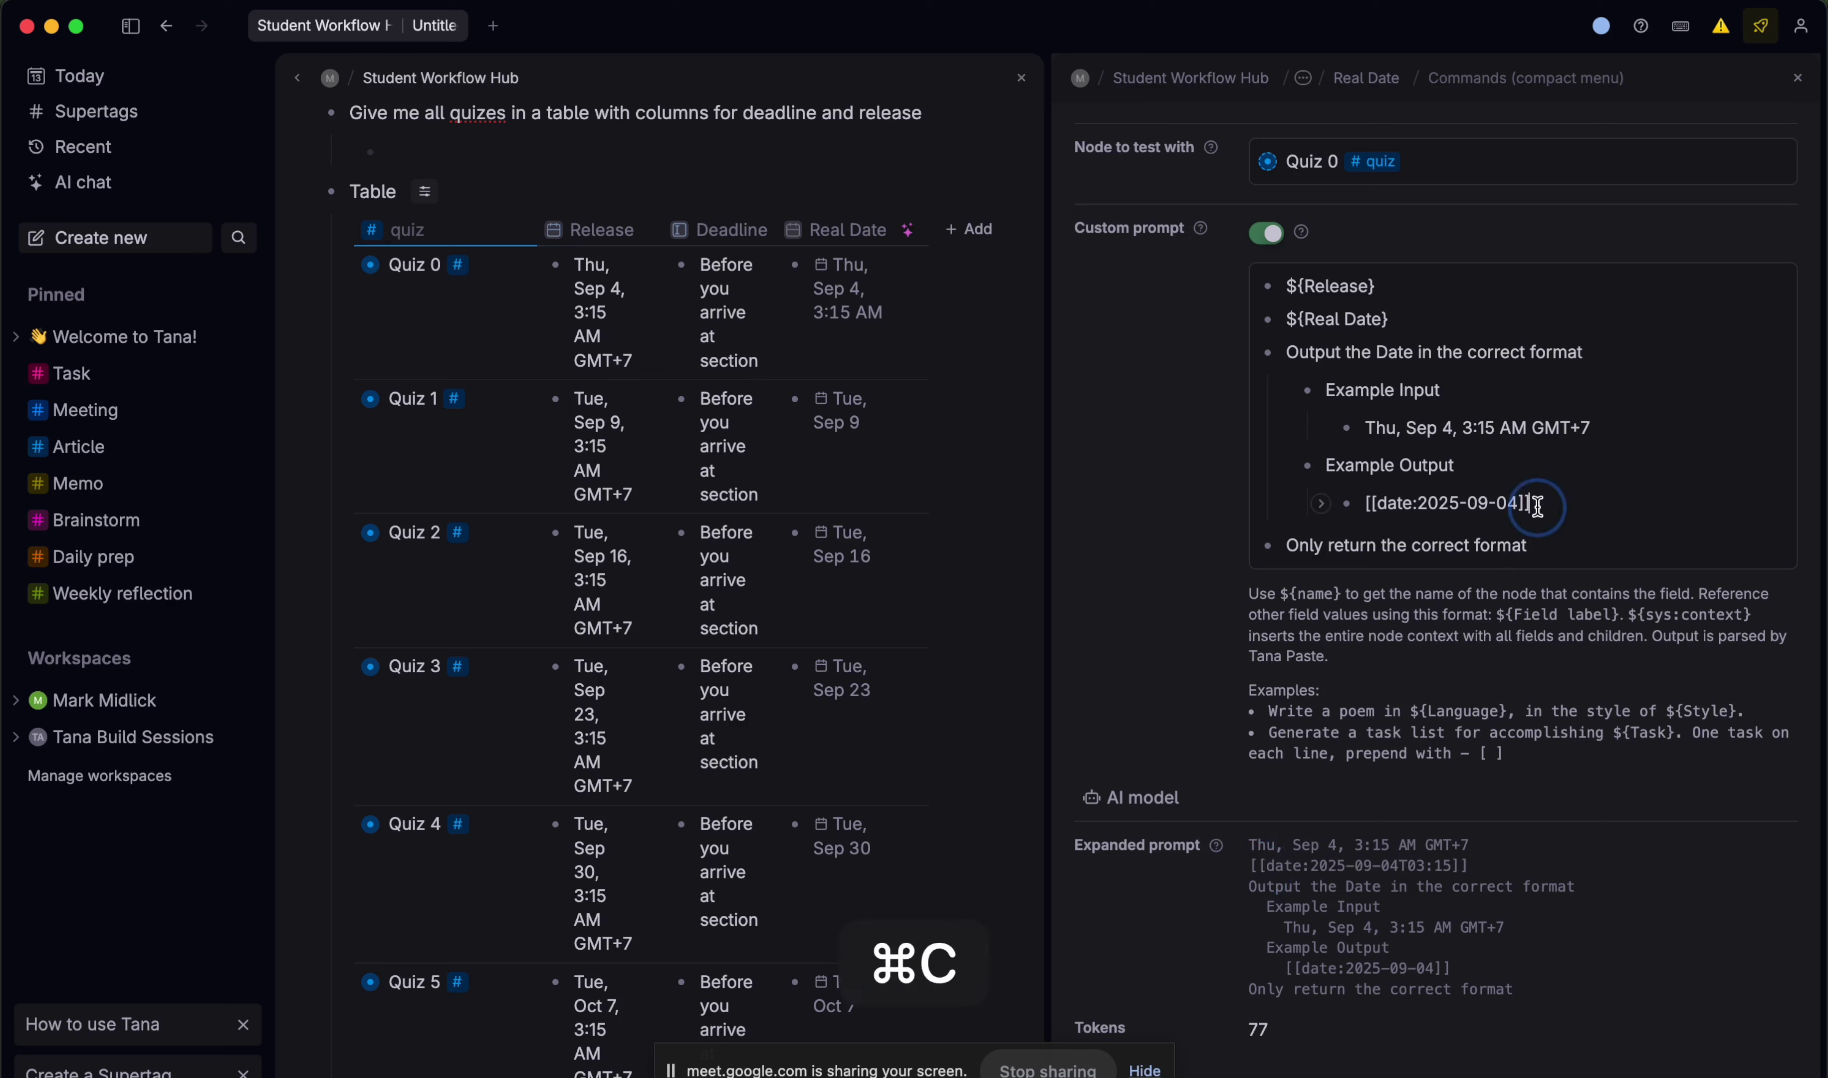
drag(1537, 507, 1378, 504)
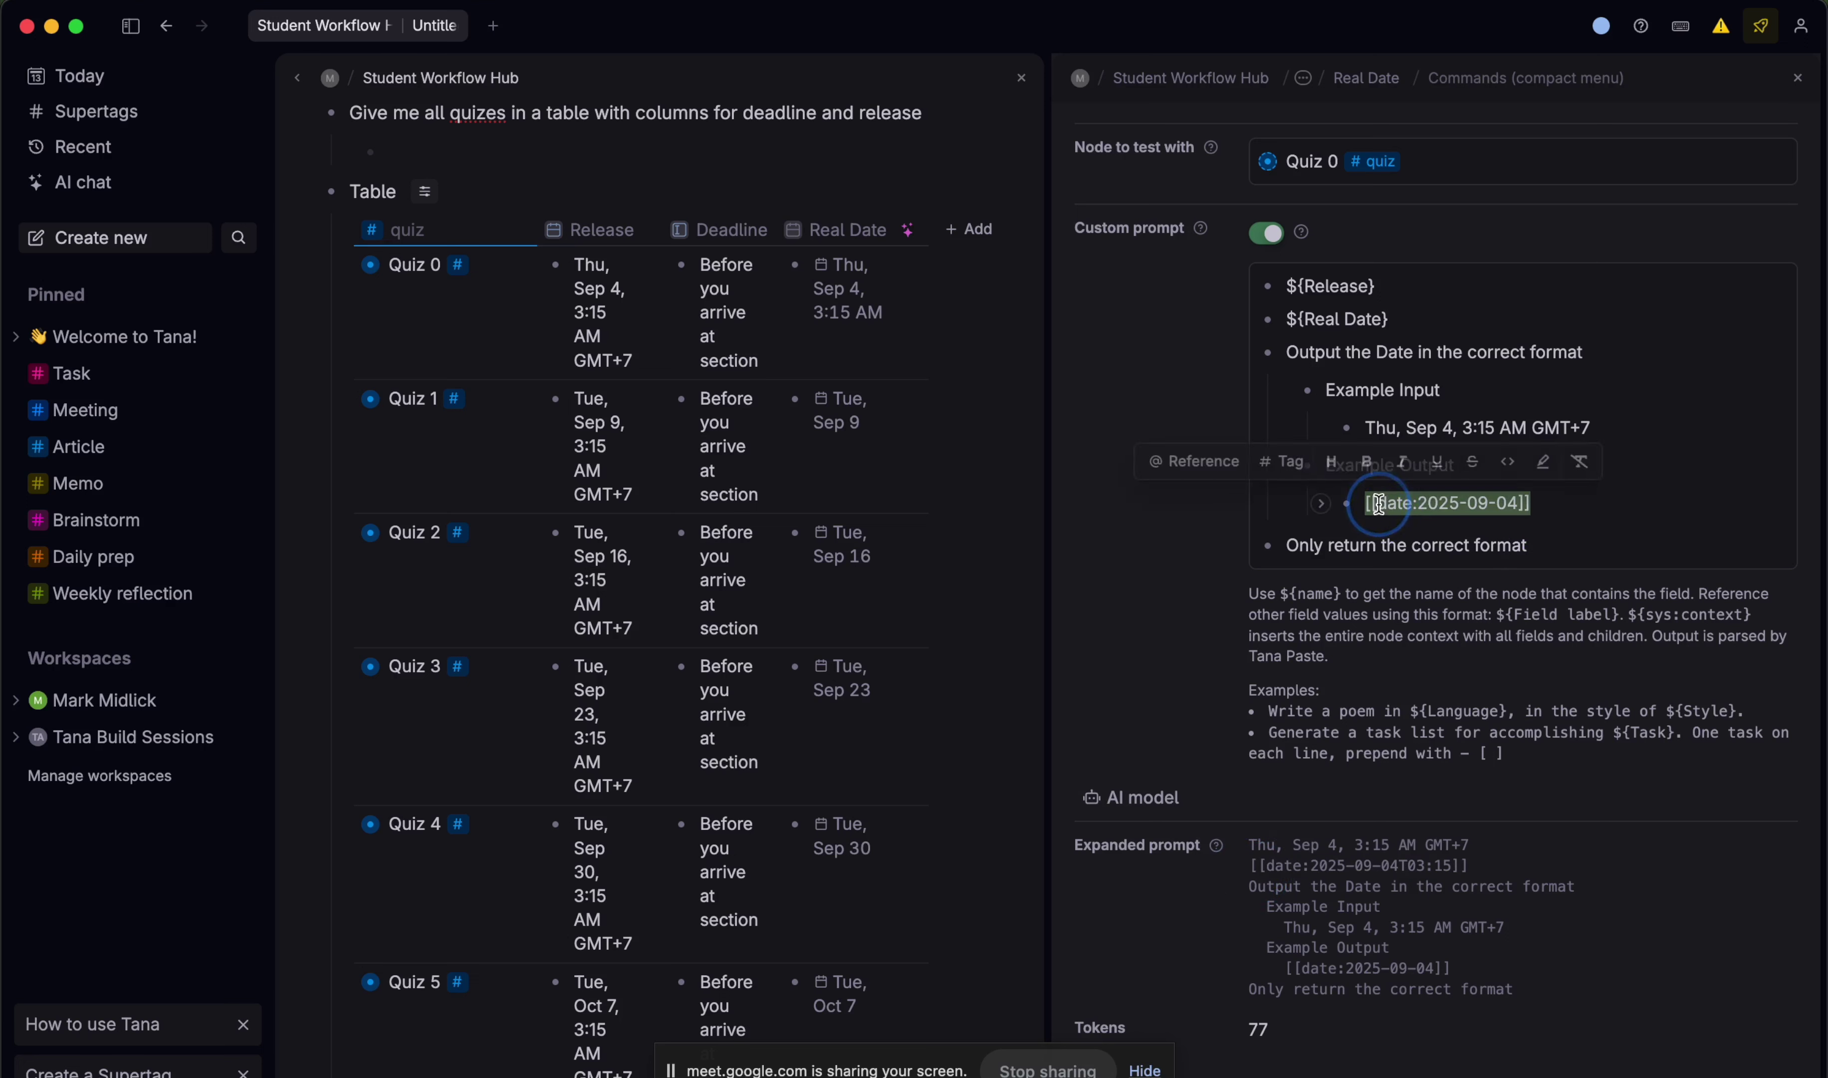
key(super+v)
- Remove the ${Real Date} line from the custom prompt
triple_click(1370, 318)
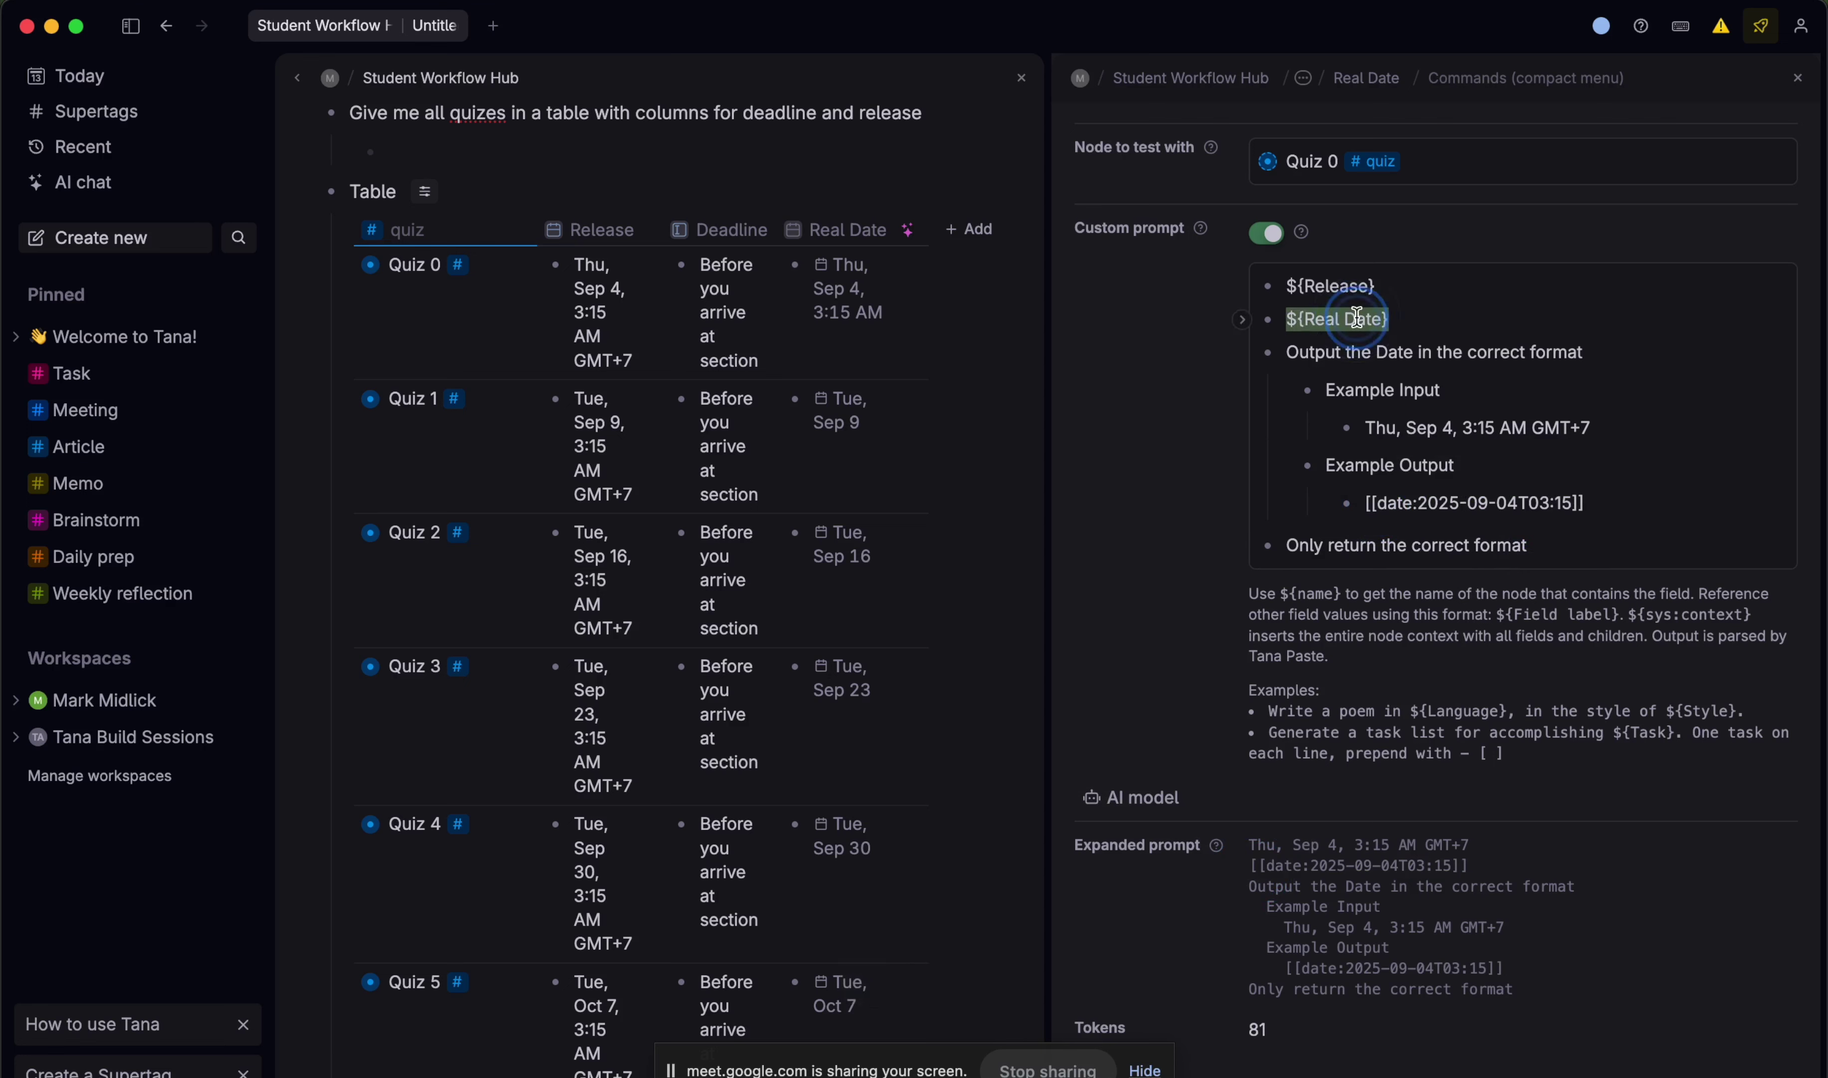
key(BackSpace)
key(BackSpace)
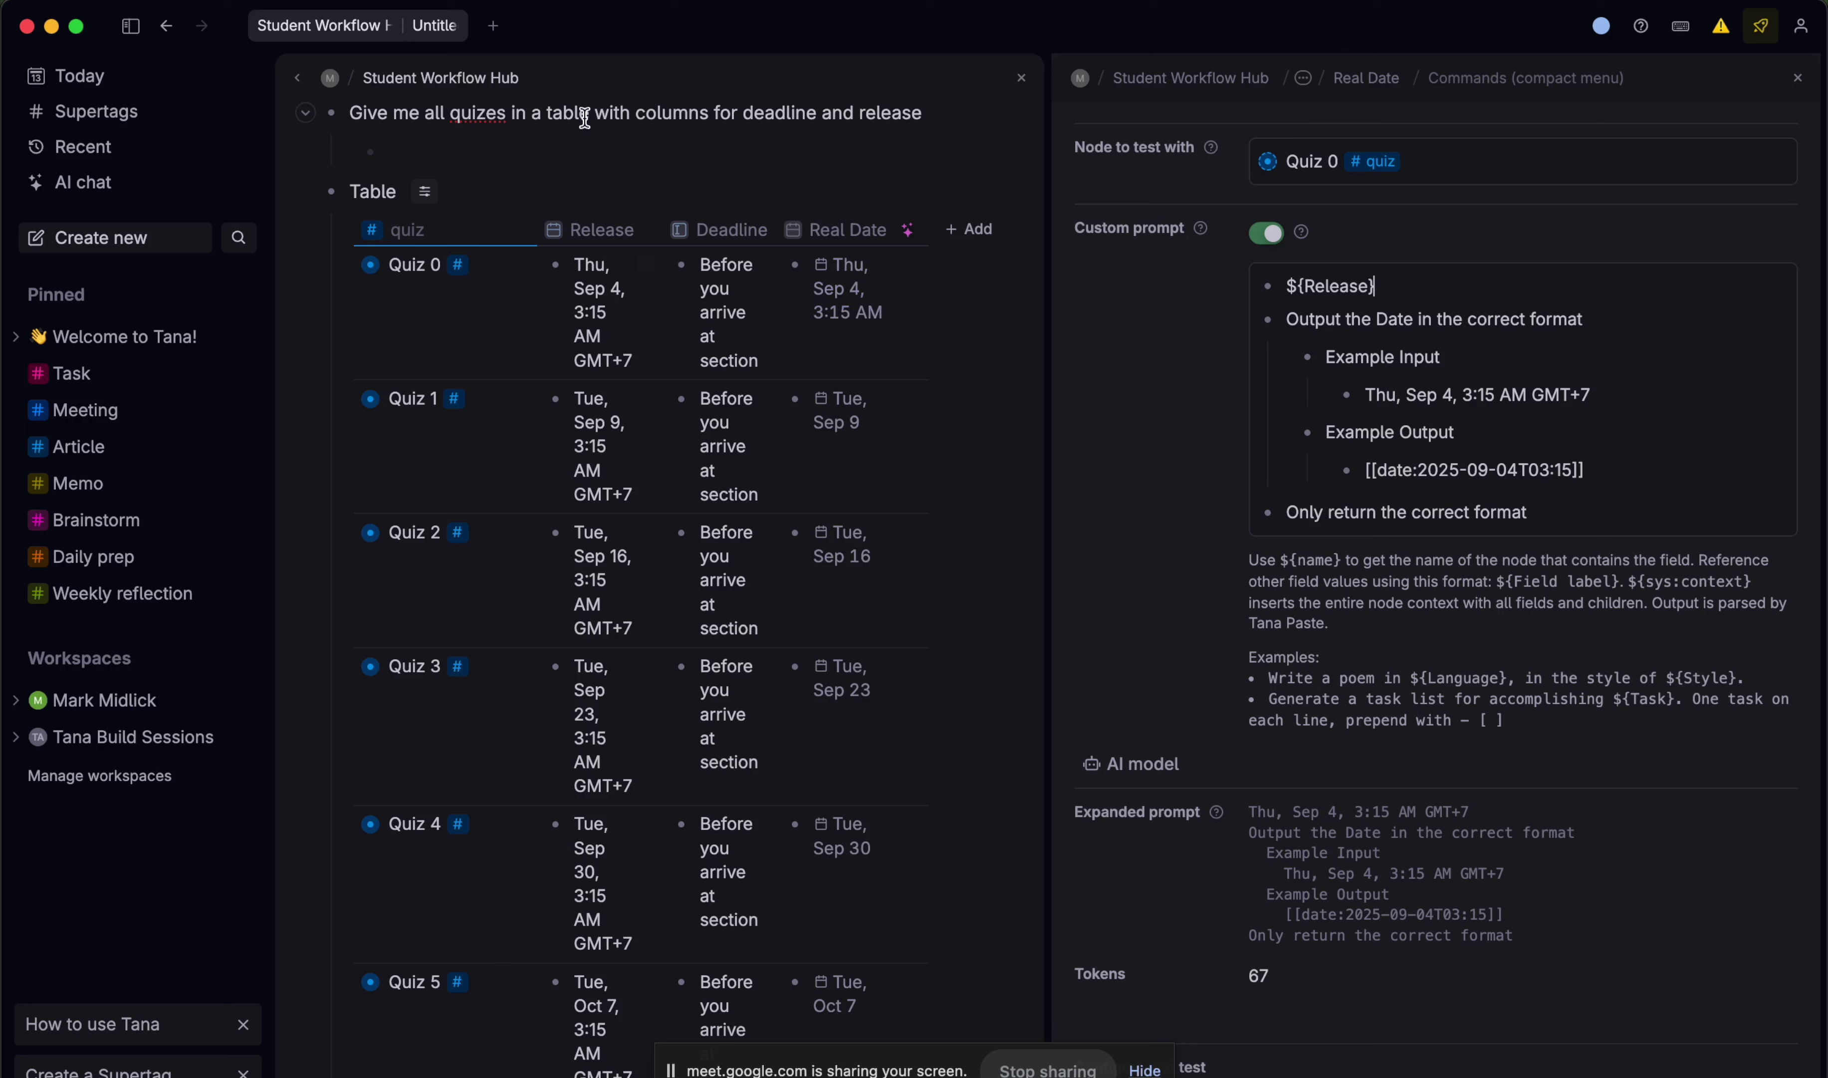
double_click(1340, 282)
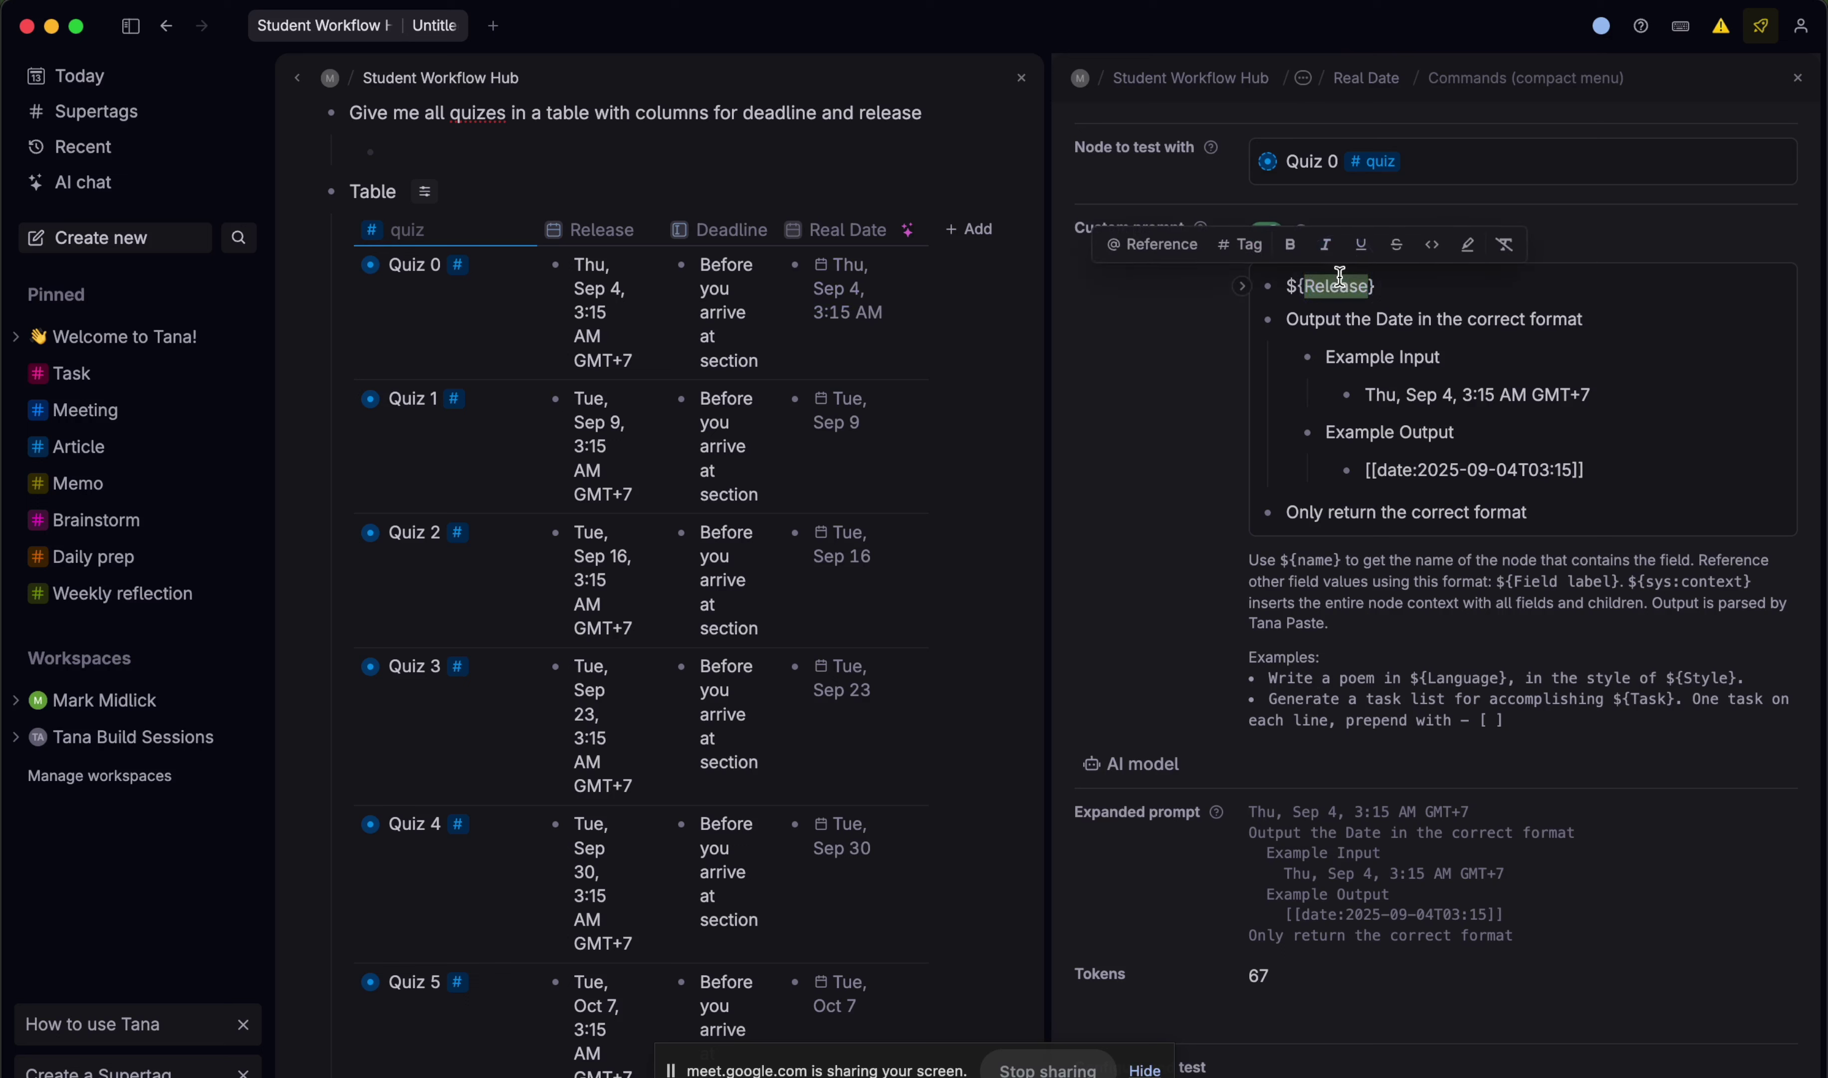
click(1370, 320)
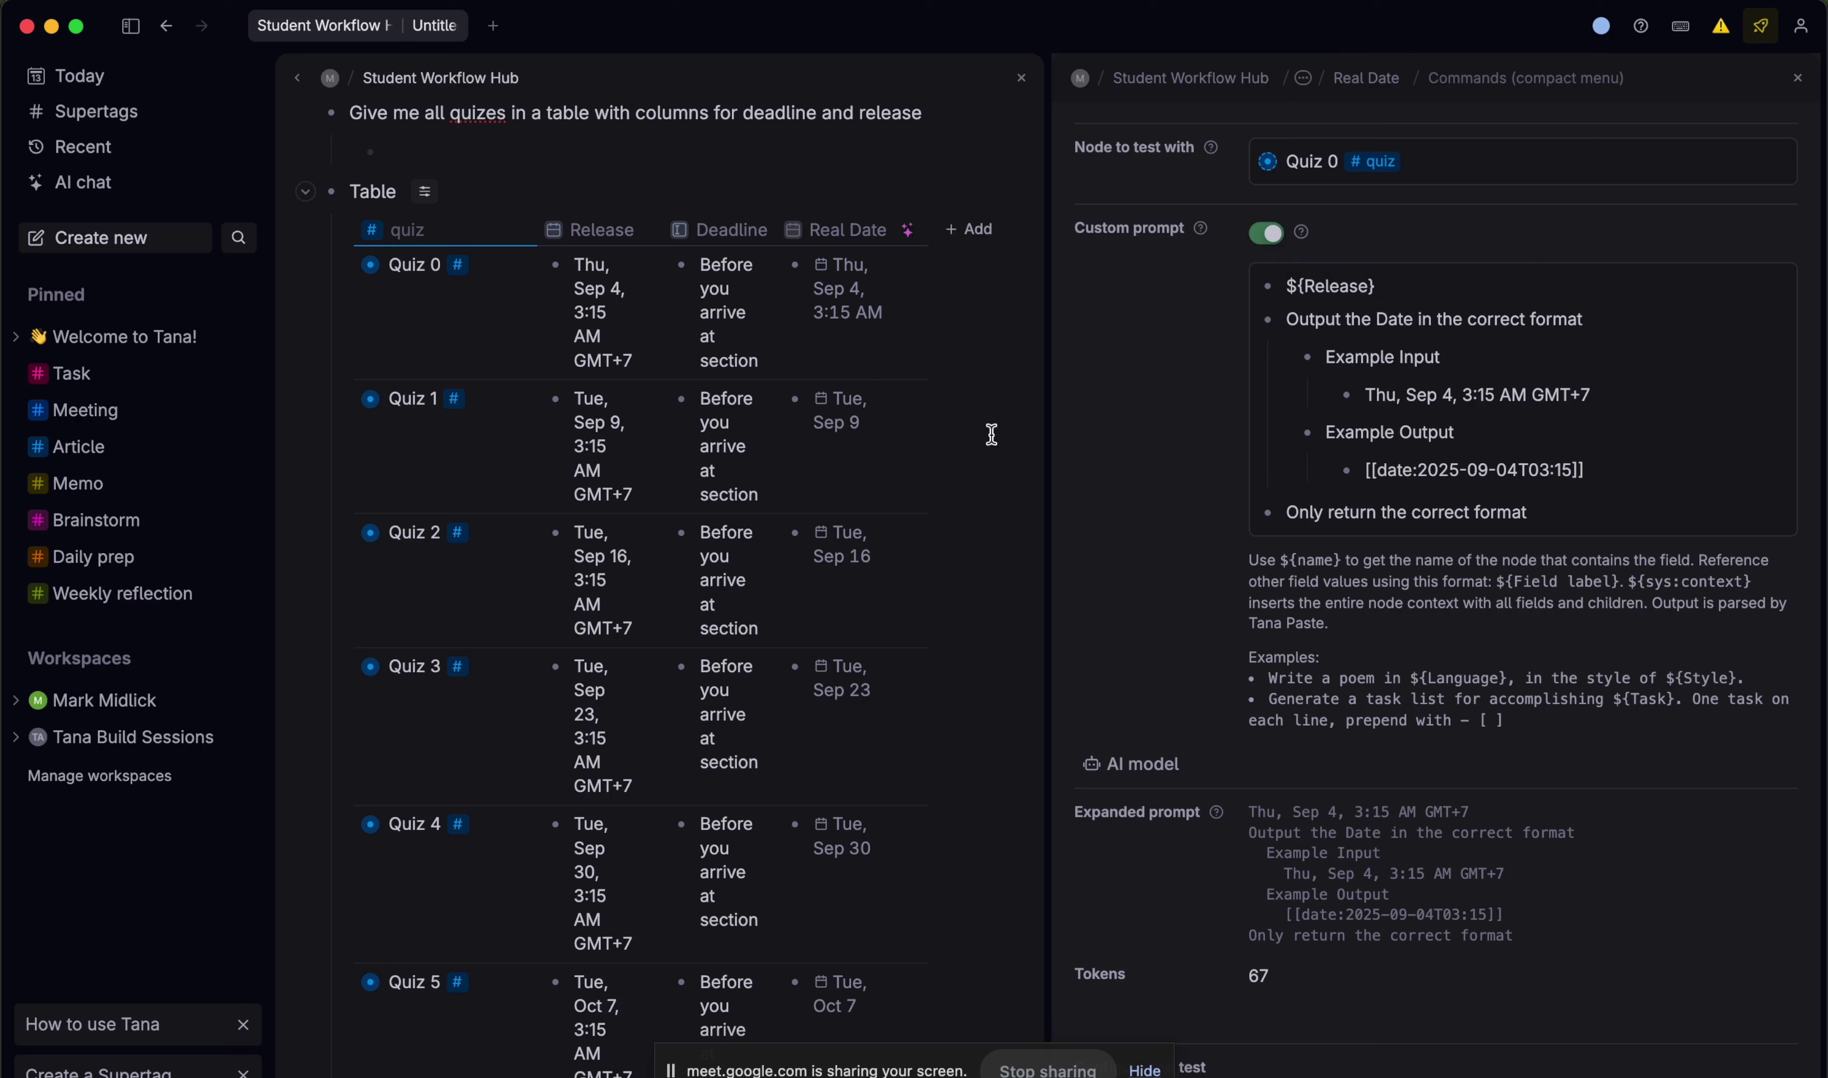
- Clear the Real Date values of all quizzes in the table
click(912, 234)
scroll(969, 381, down, 2)
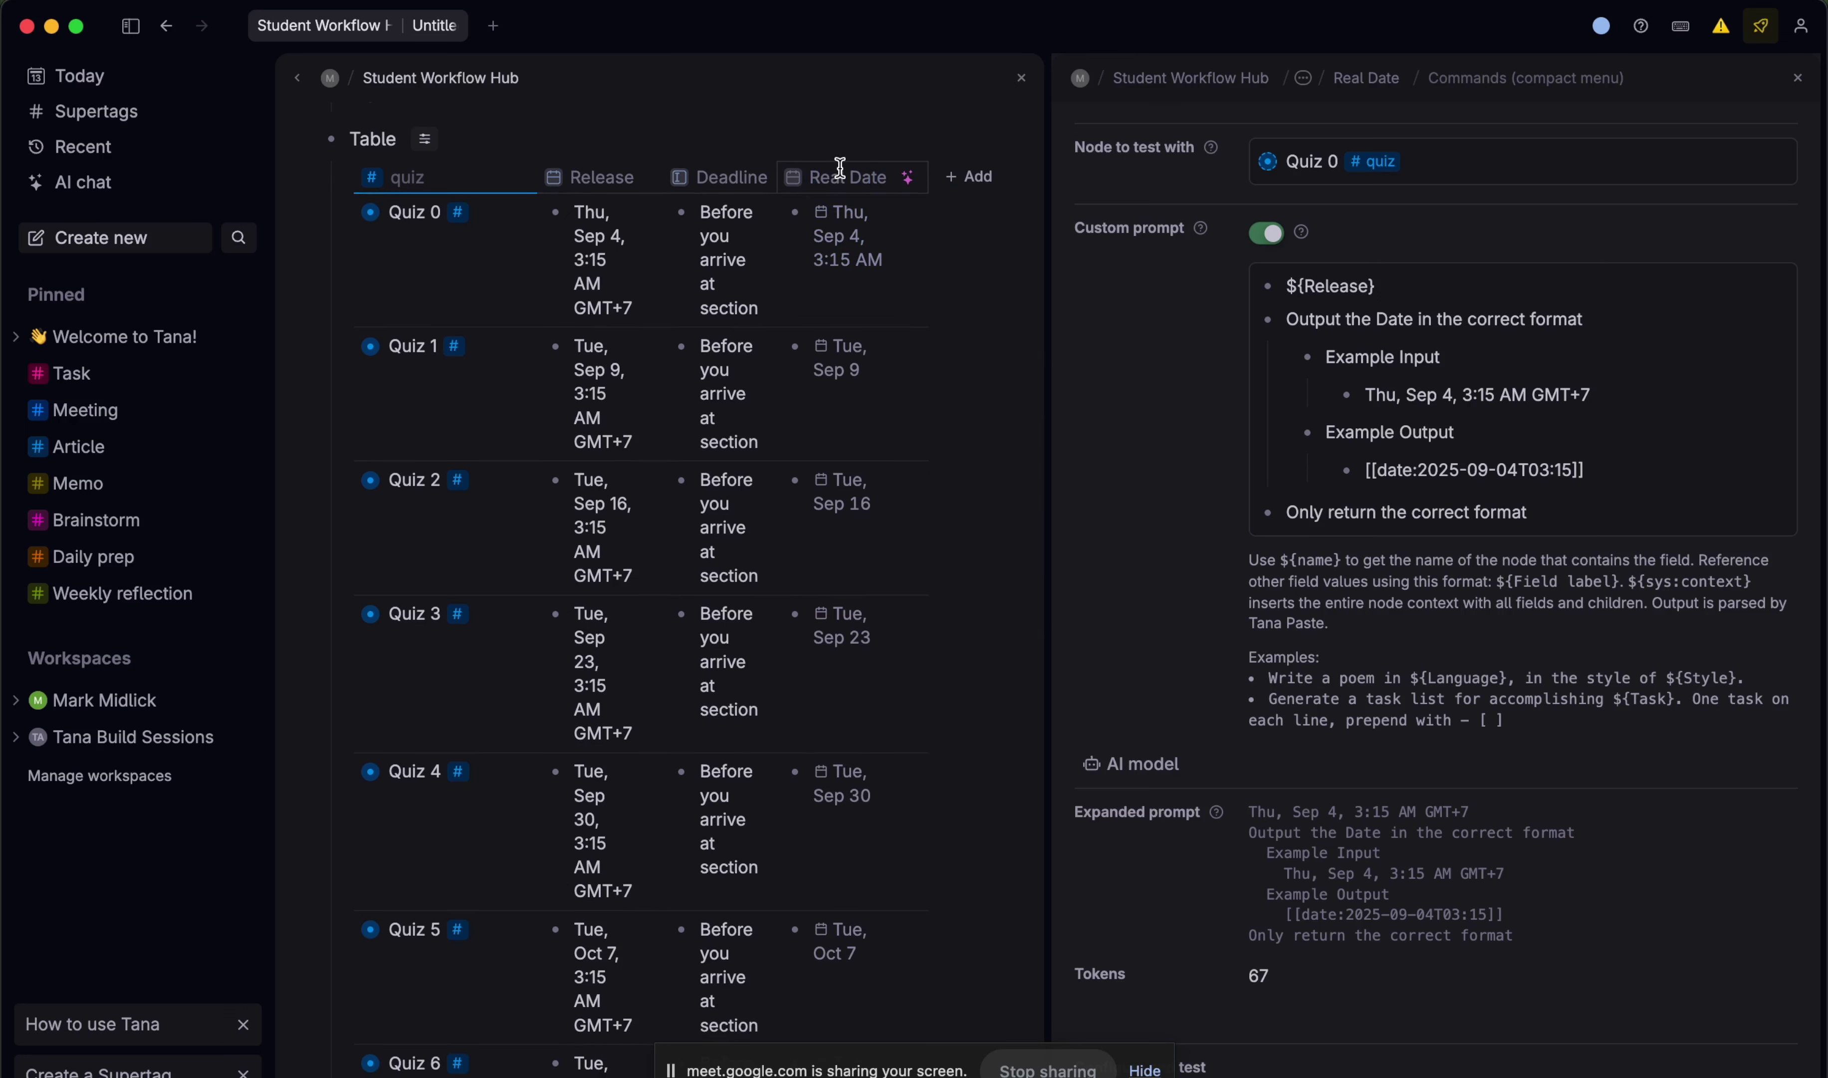
drag(888, 222, 859, 925)
key(BackSpace)
scroll(931, 399, up, 10)
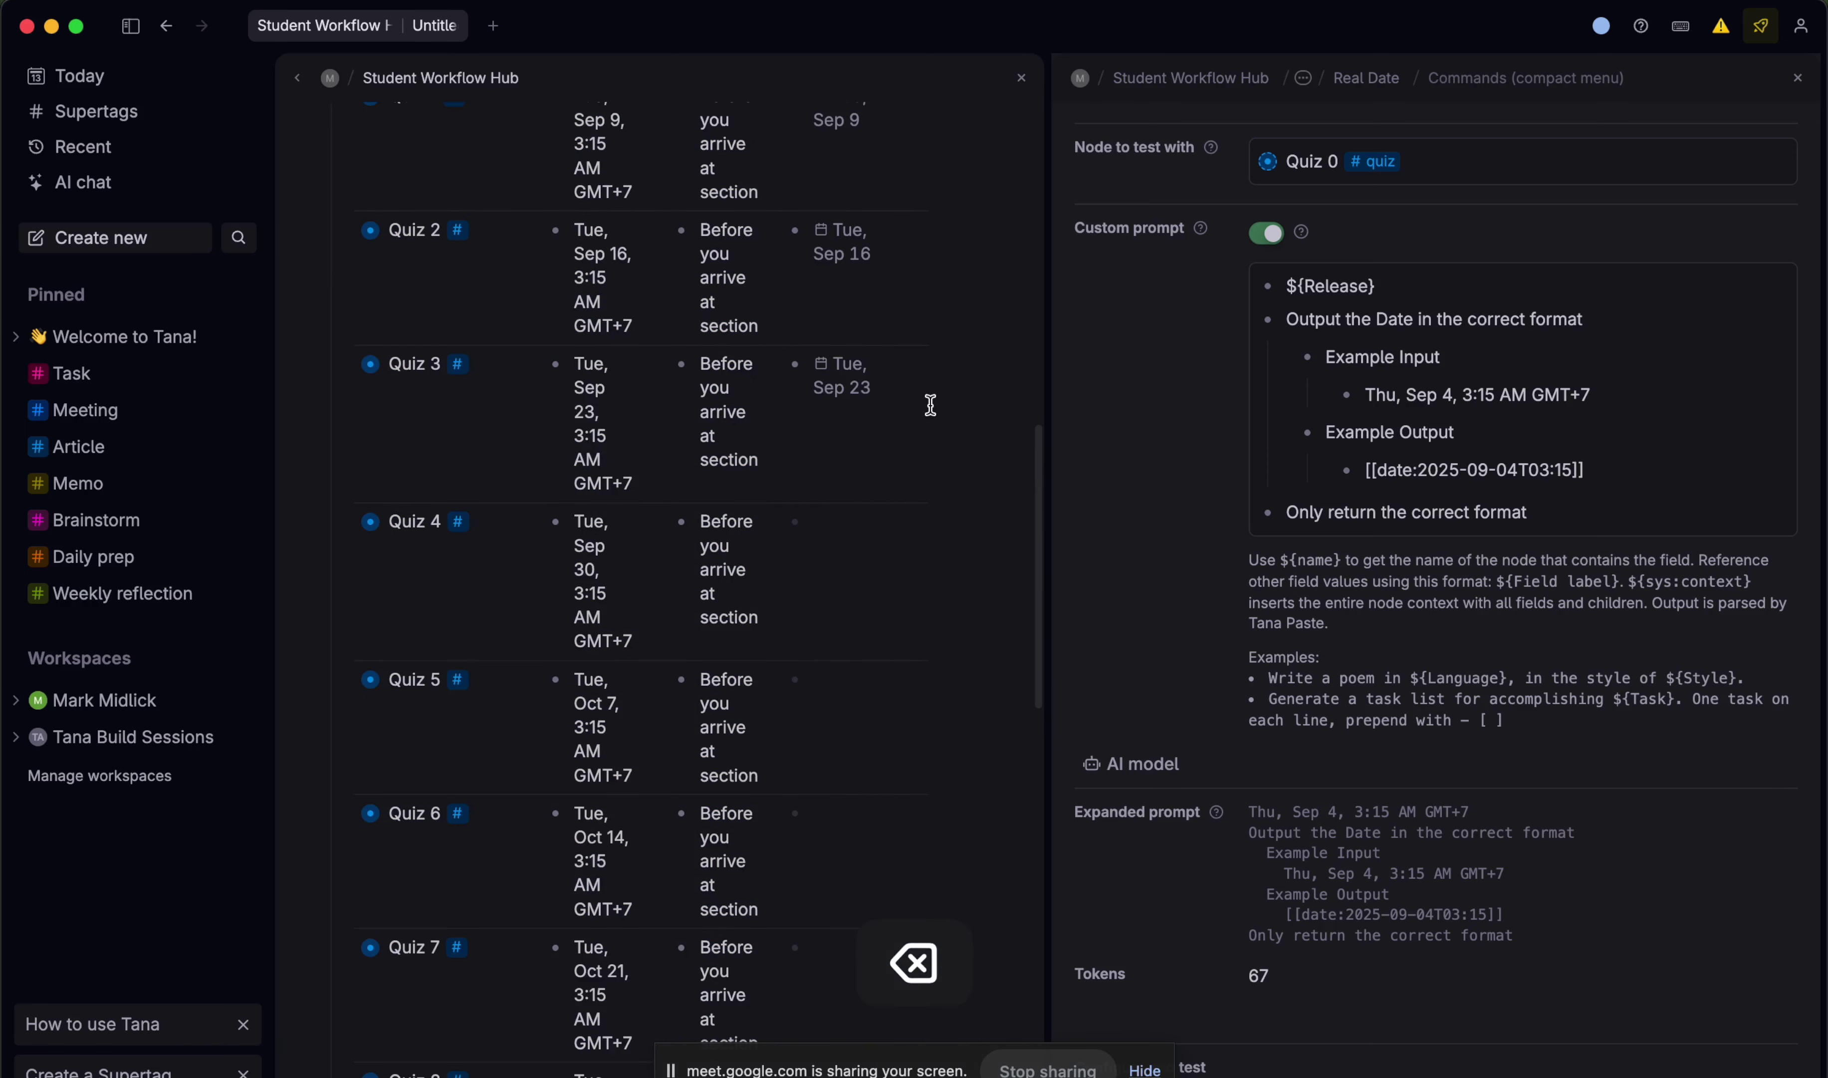
click(854, 434)
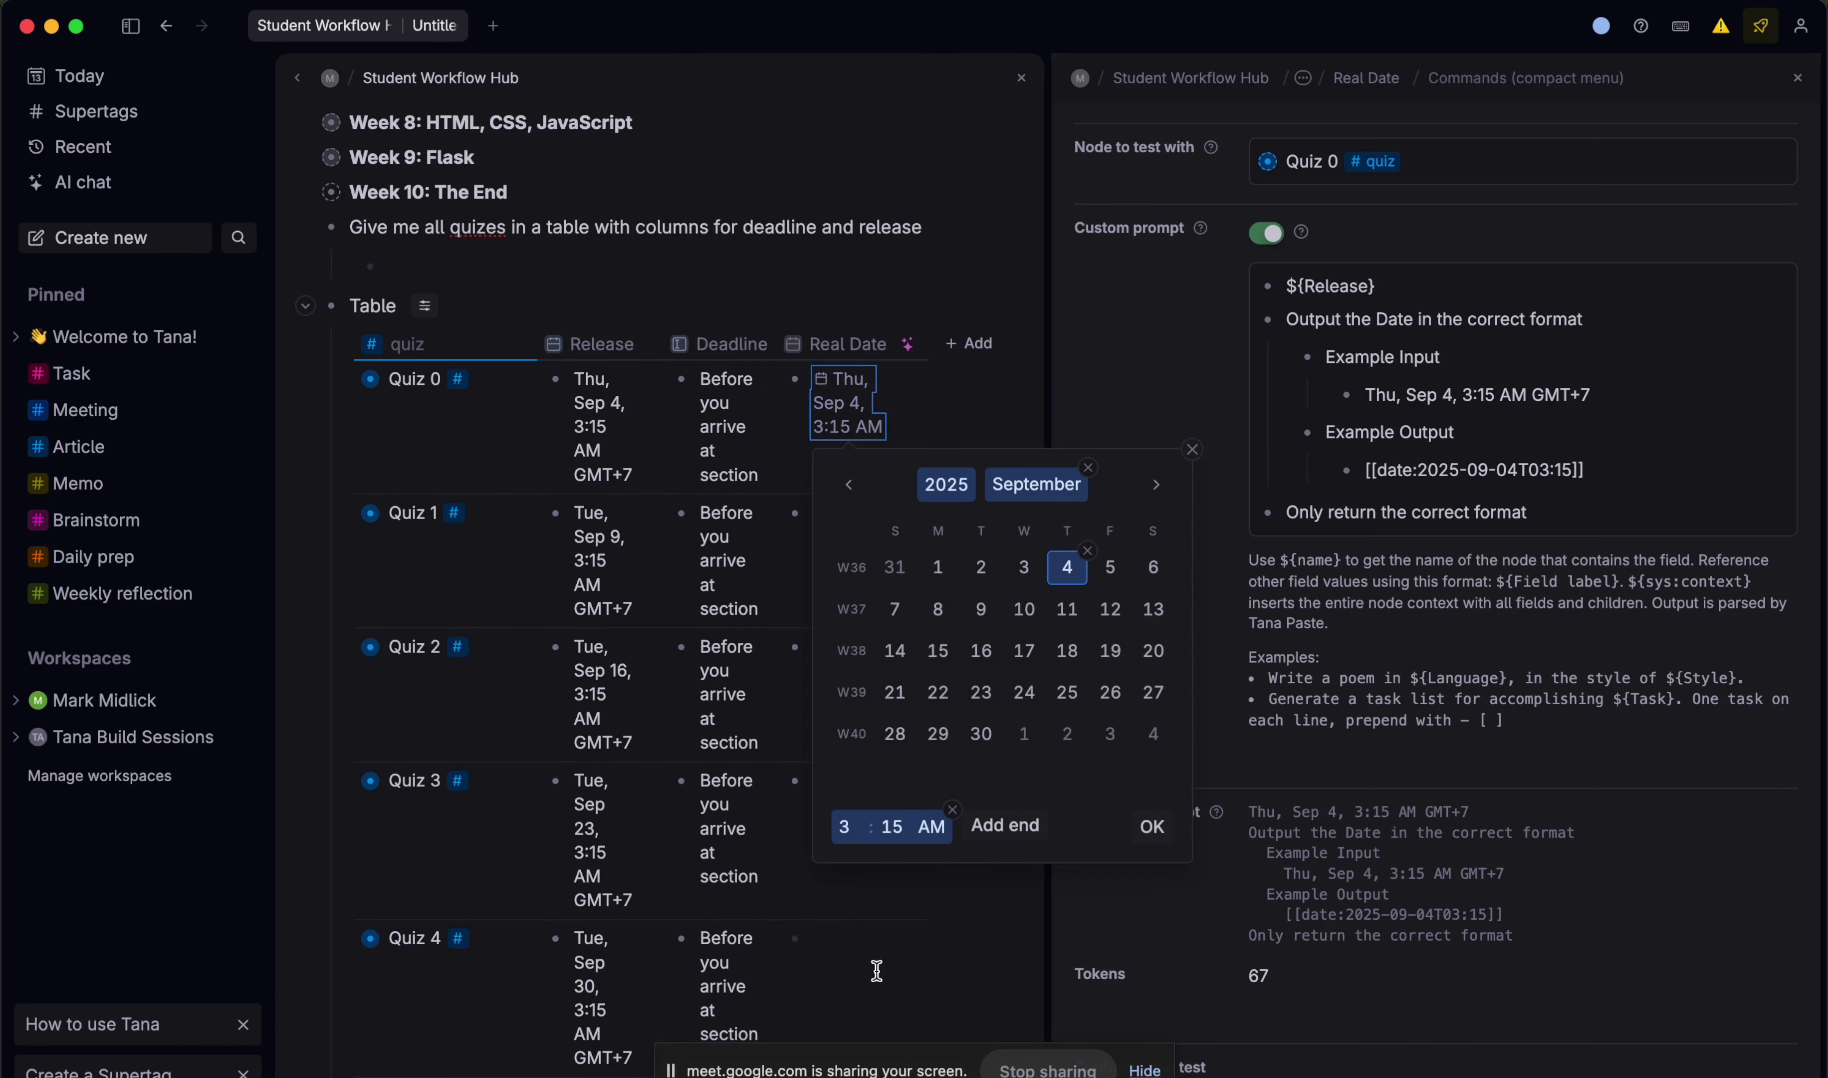
click(863, 989)
drag(864, 989, 863, 443)
key(BackSpace)
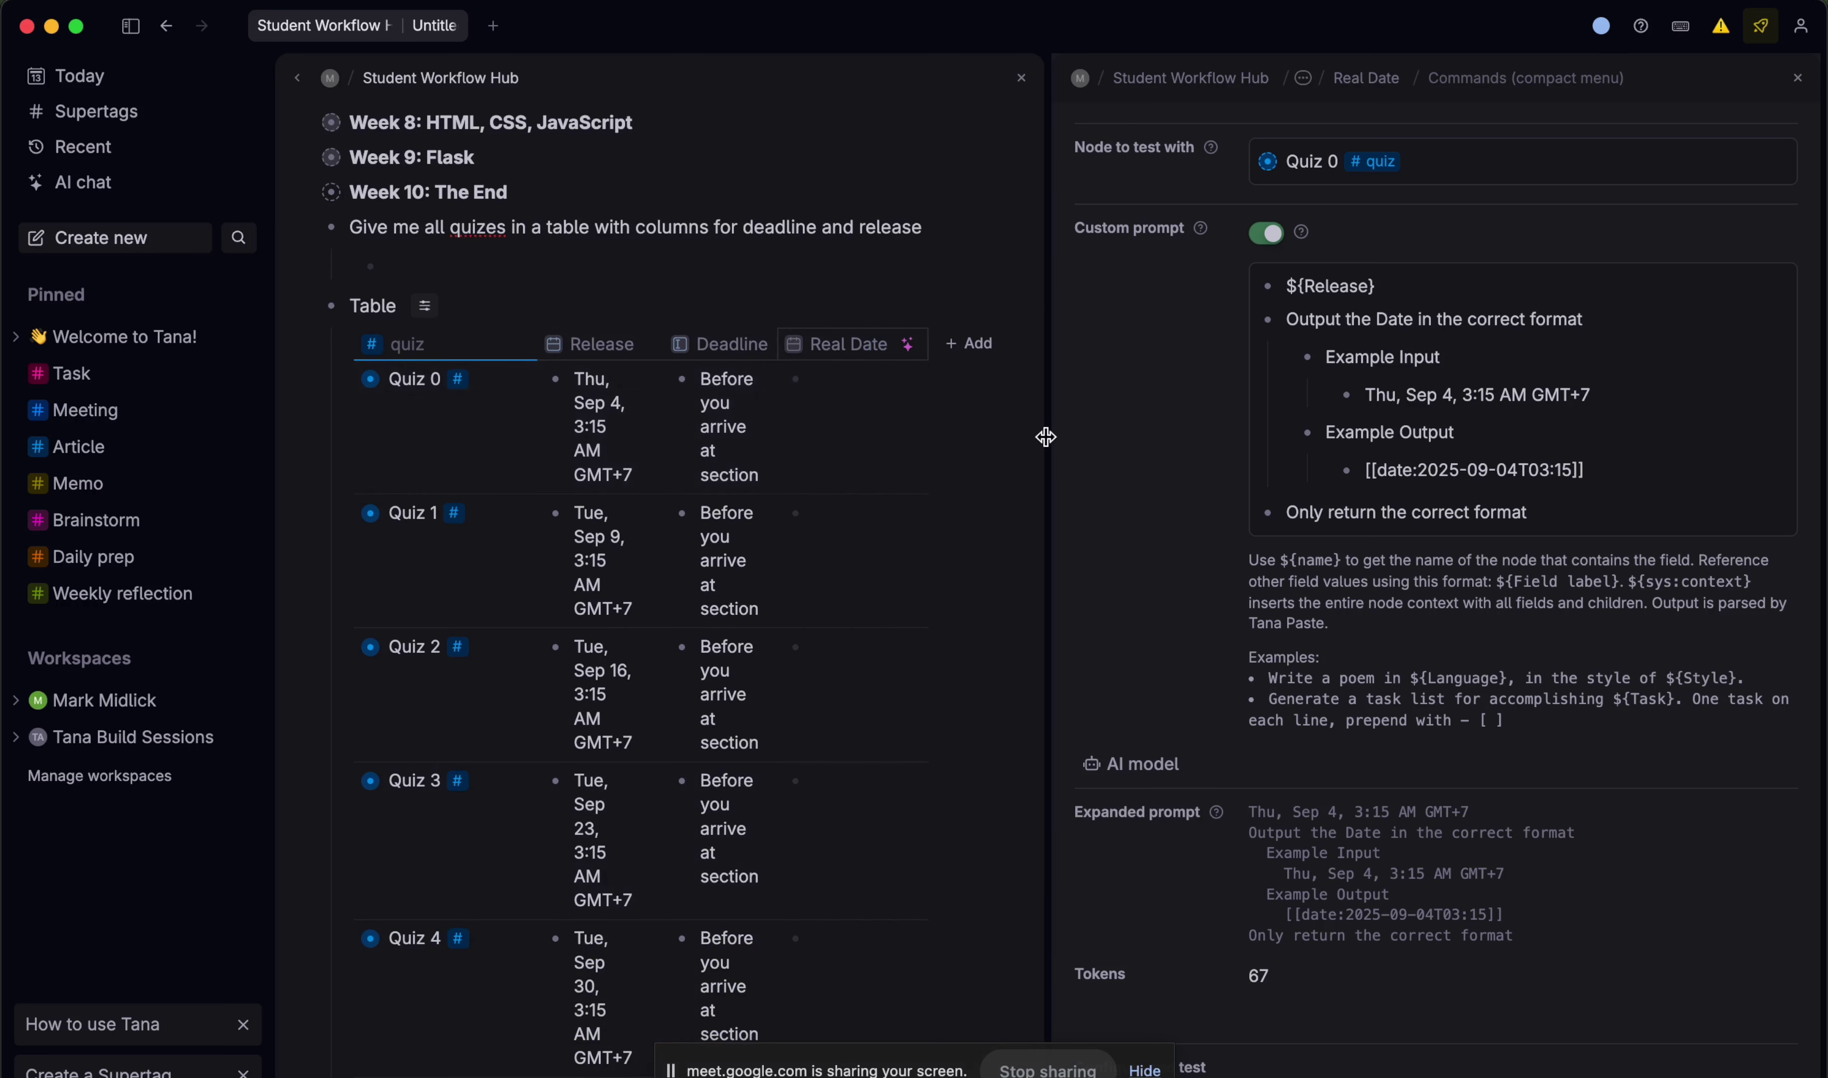
- Run the AI fill on the whole Real Date column and check the generated dates and times against Release
click(1003, 436)
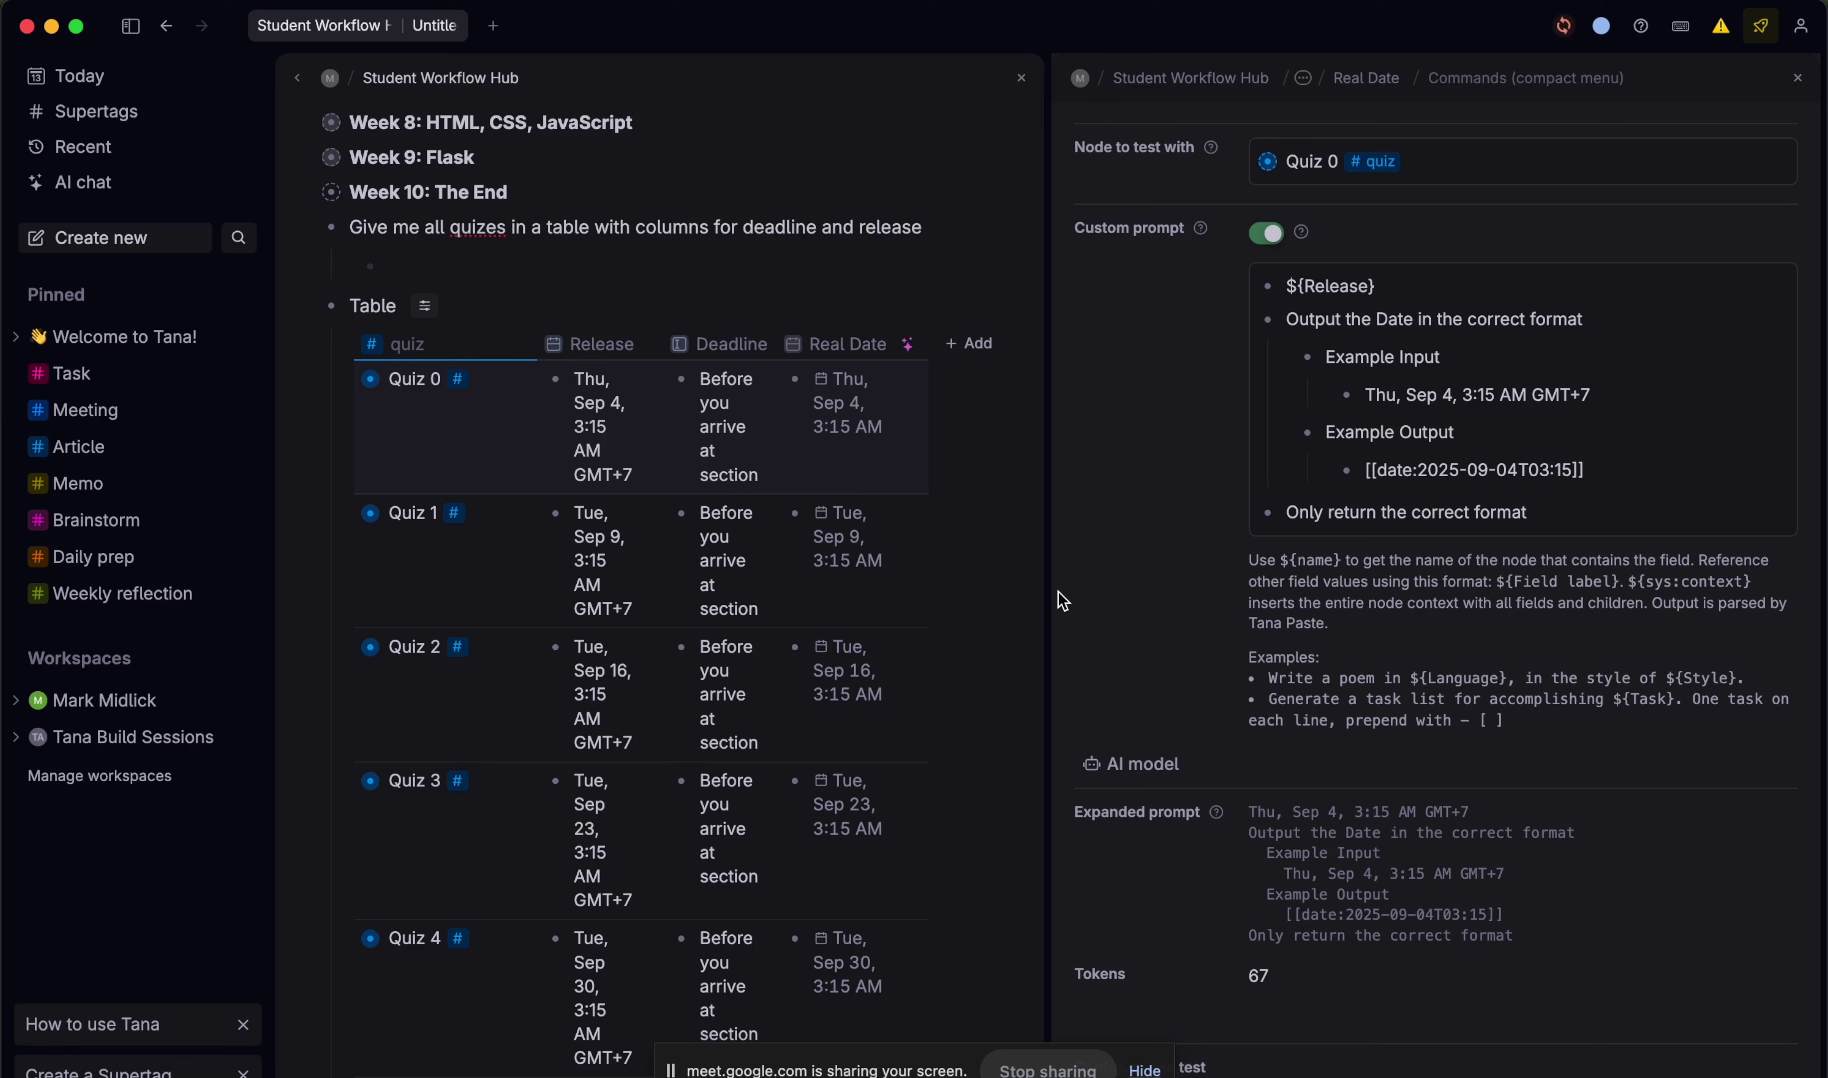
scroll(951, 571, down, 5)
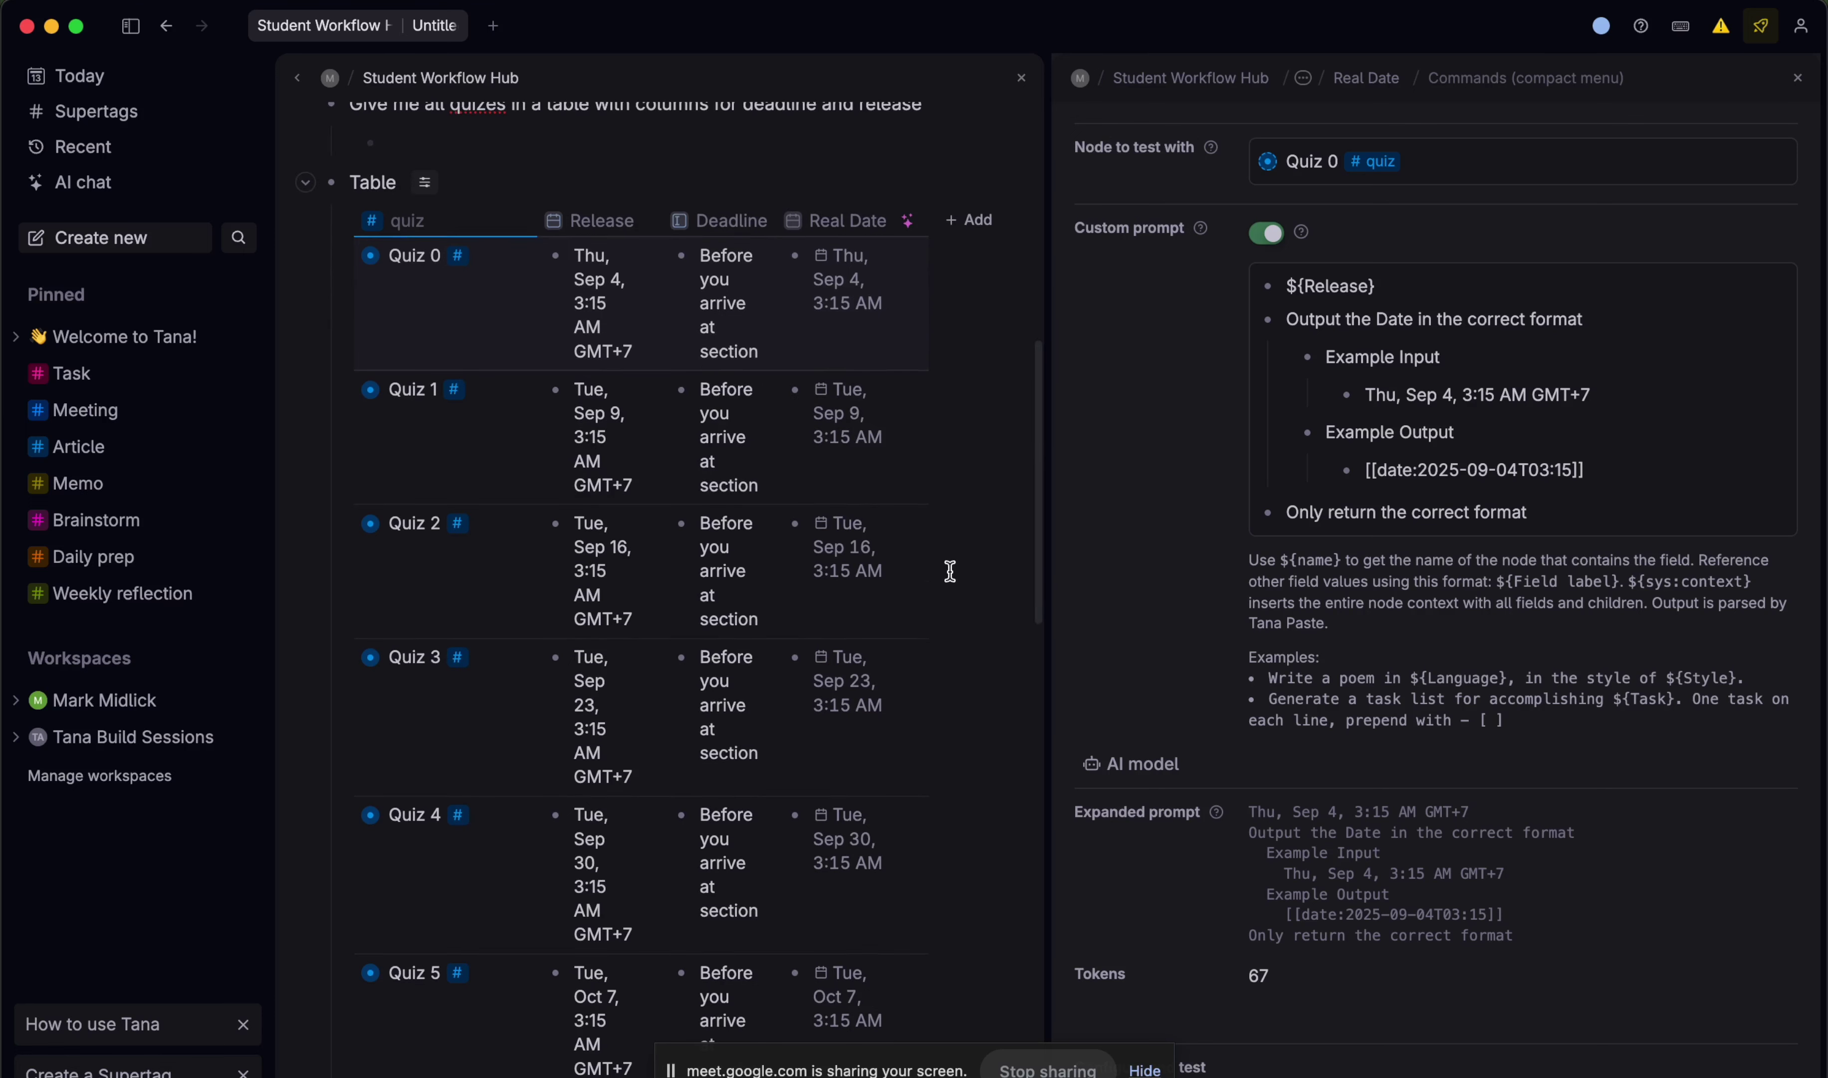
scroll(948, 571, down, 10)
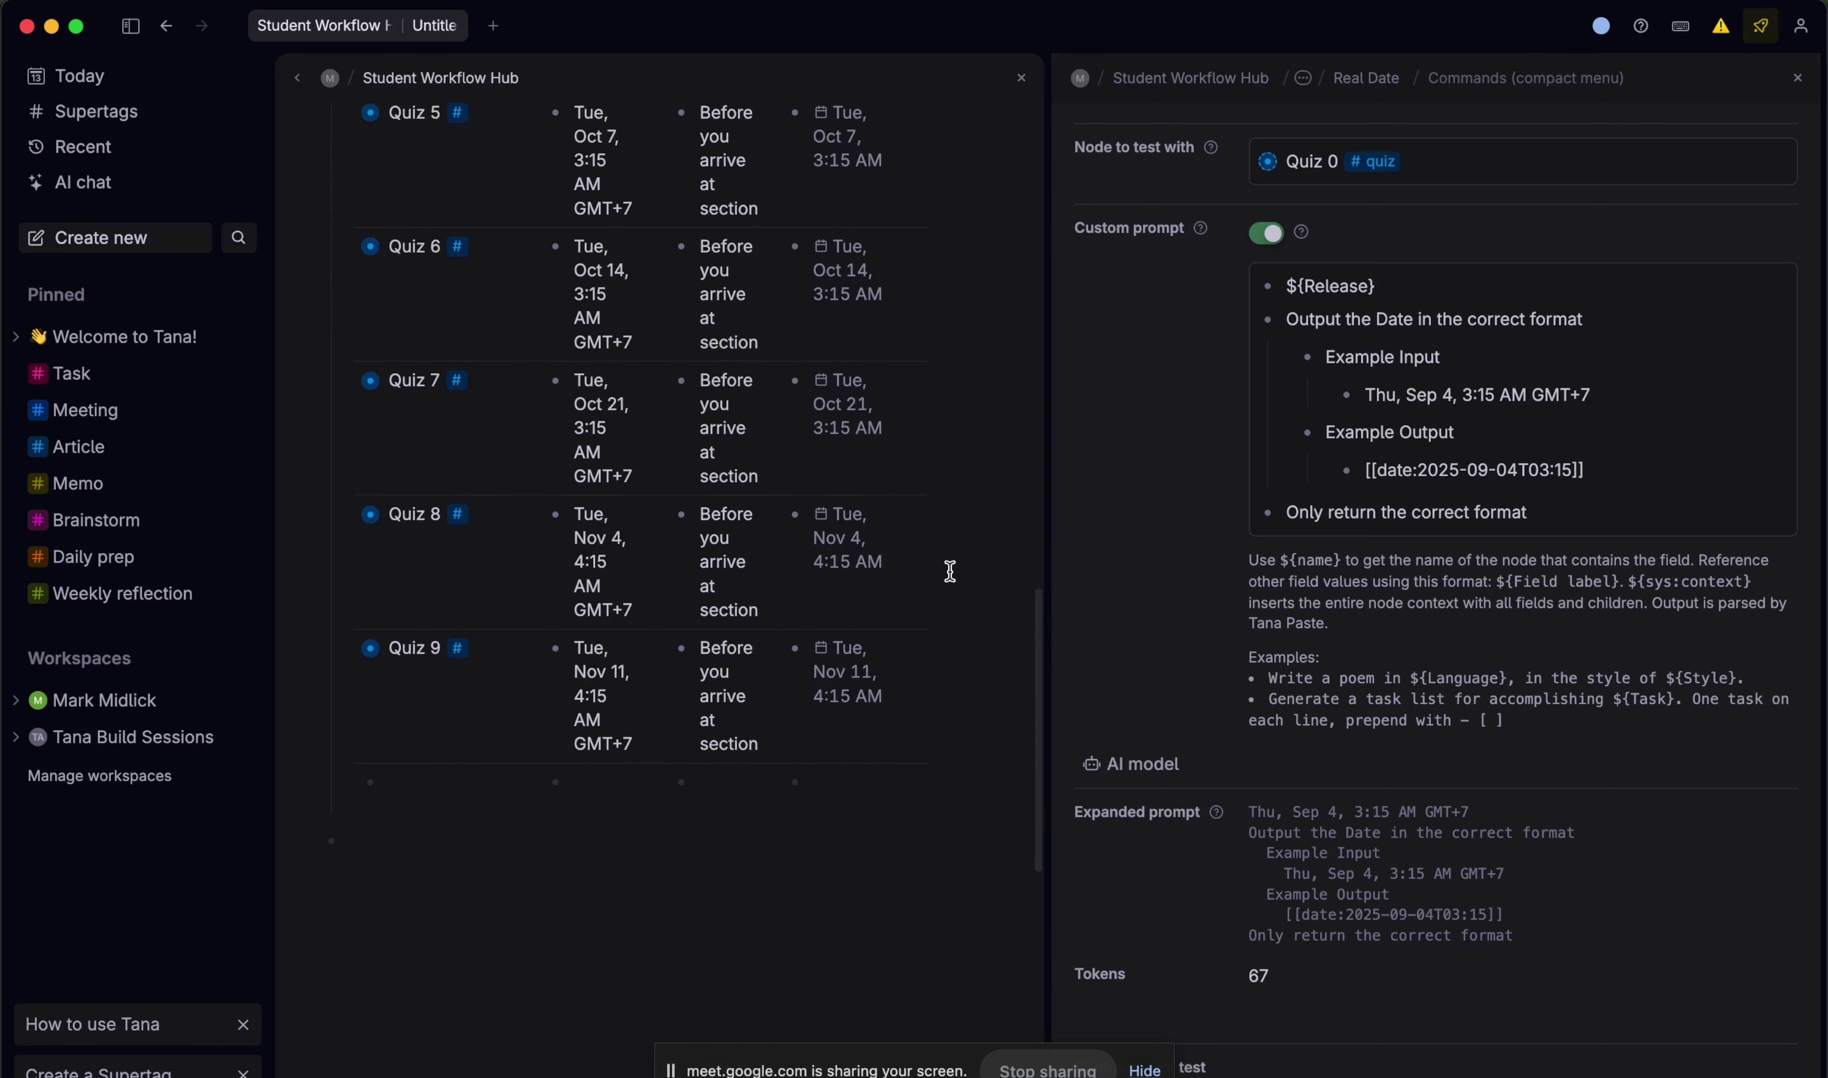
scroll(867, 670, up, 15)
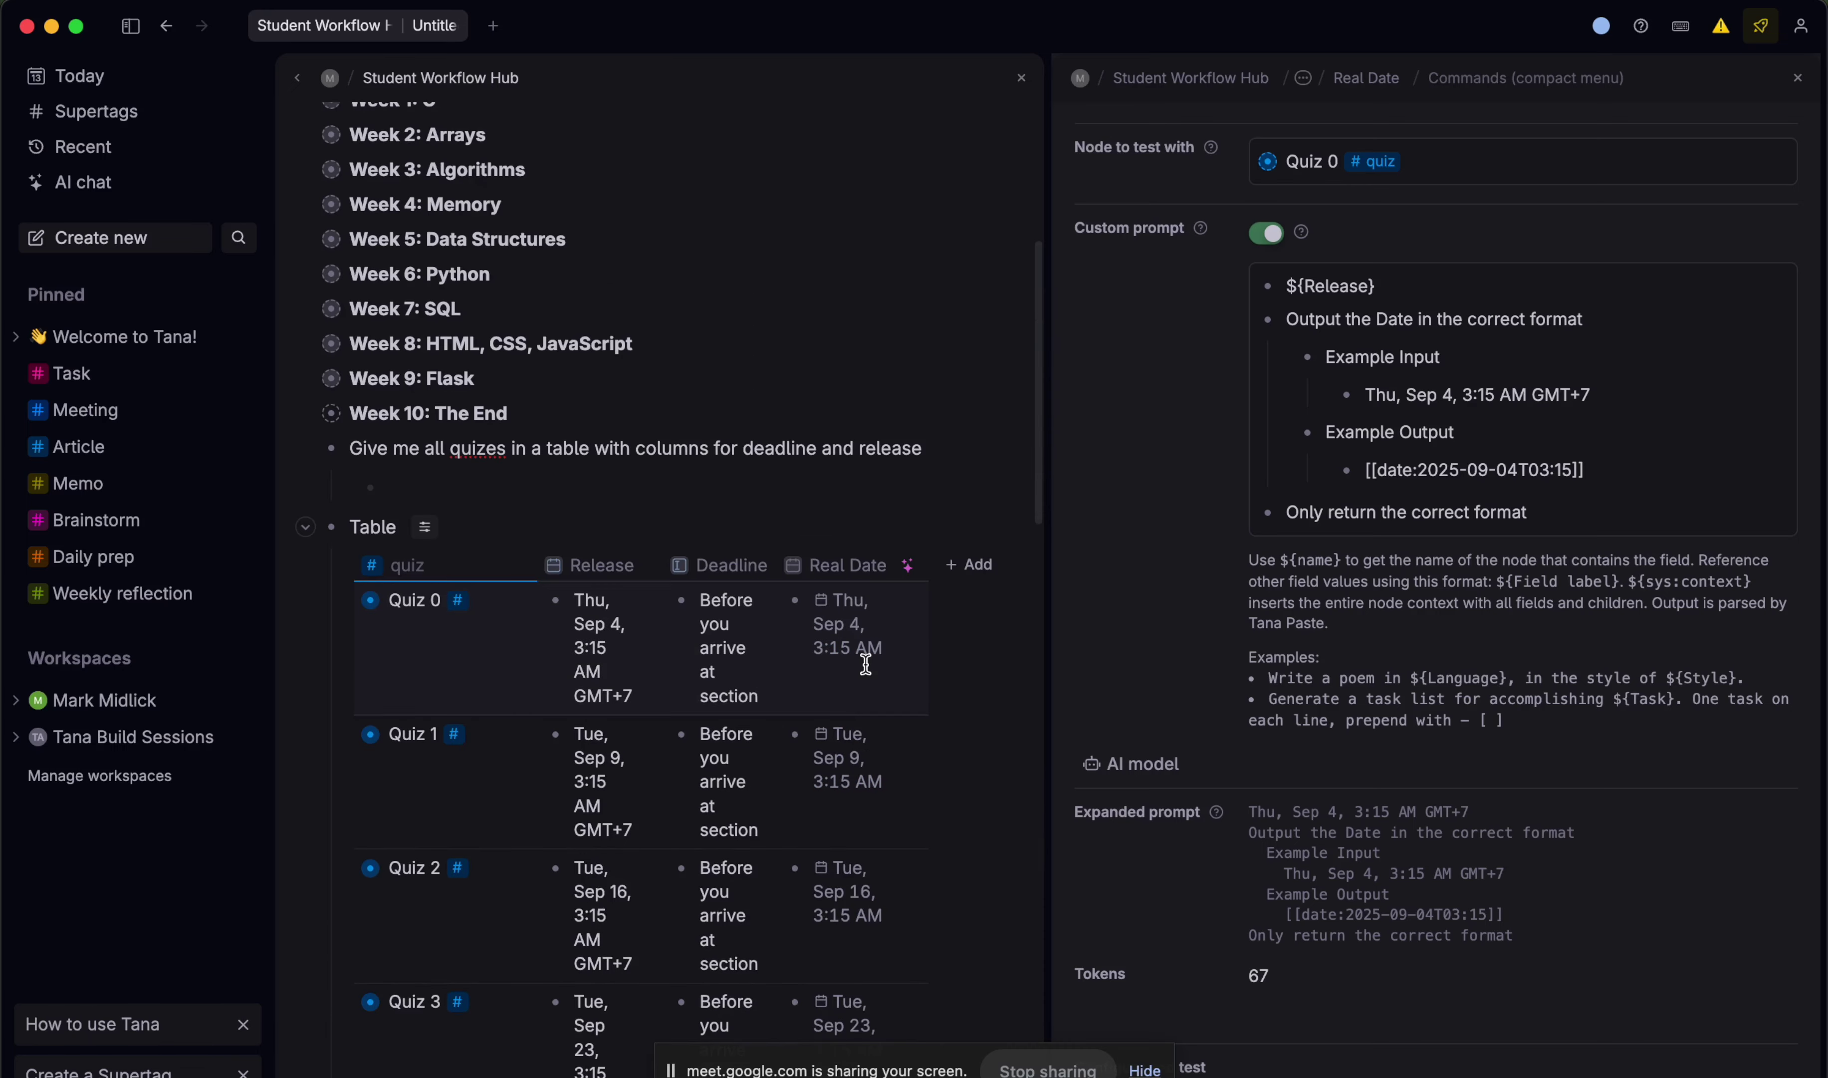
key(ctrl+Up)
click(866, 664)
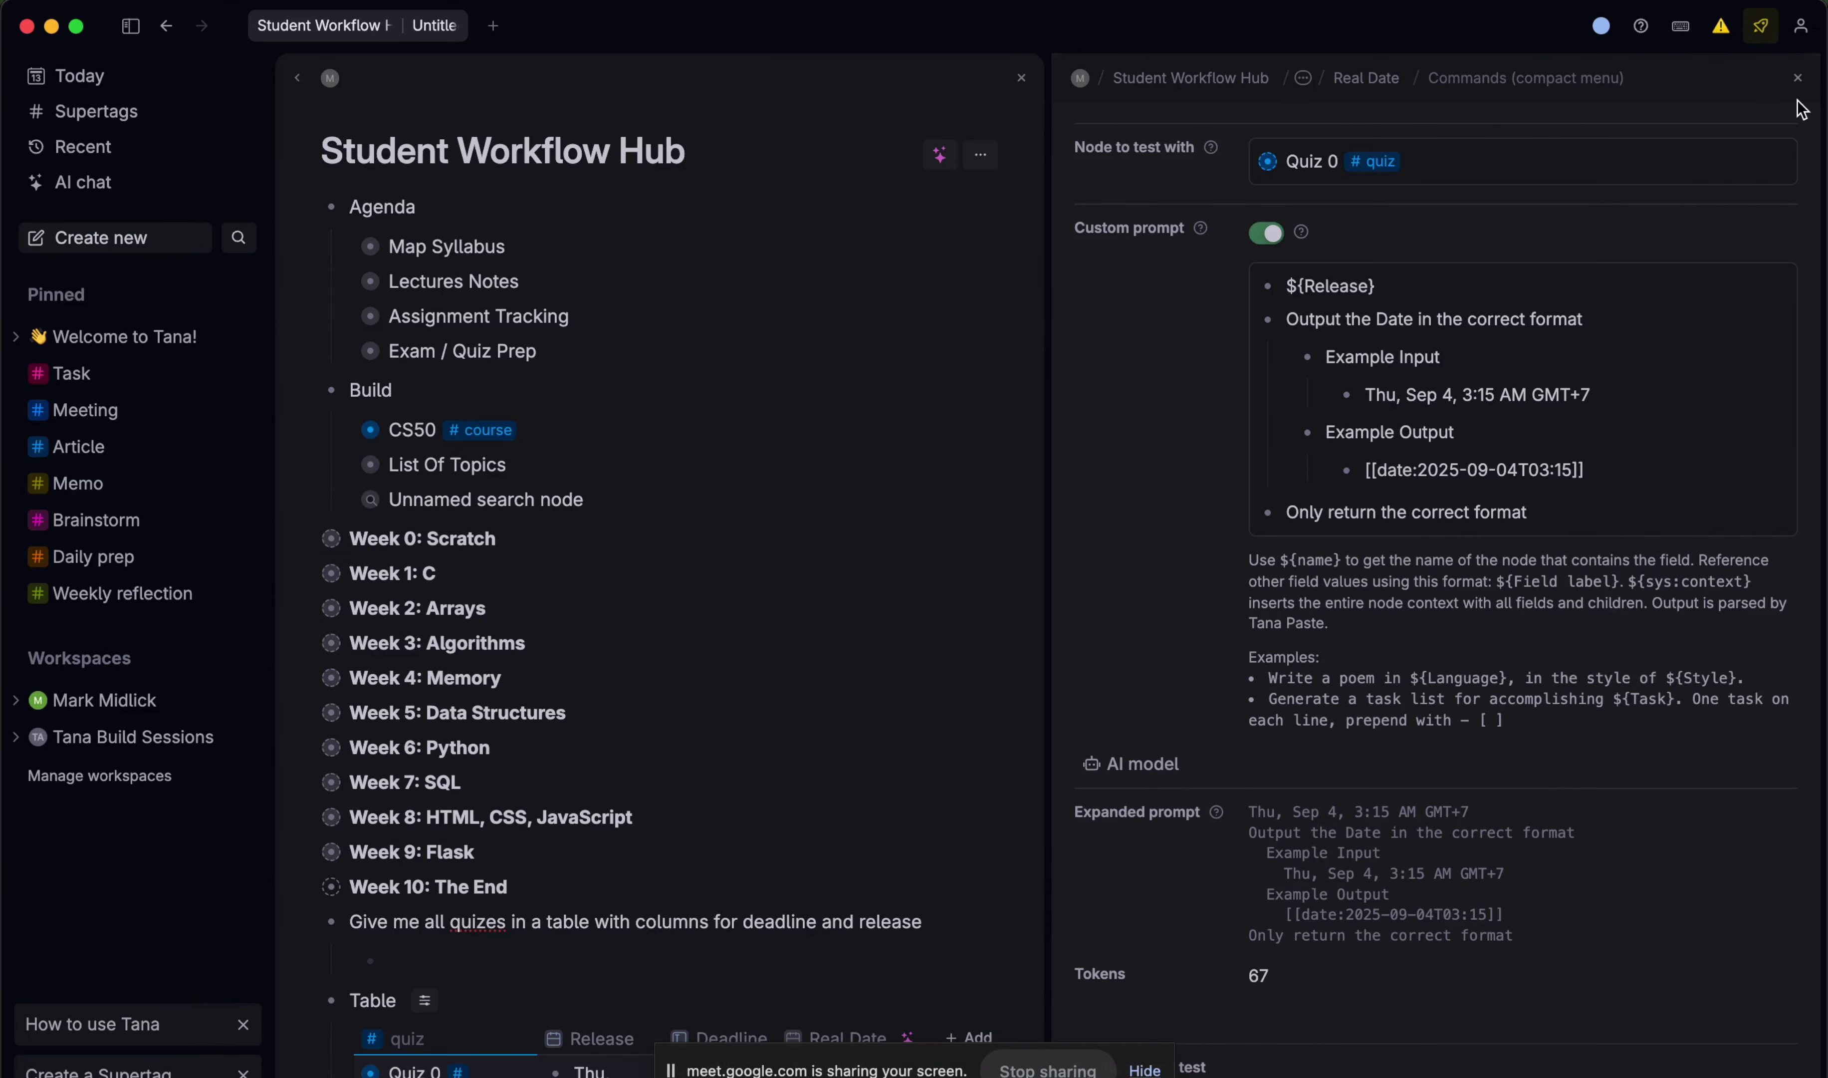
- Close the prompt workbench and open the CS50 course node from the Student Workflow Hub
click(1797, 78)
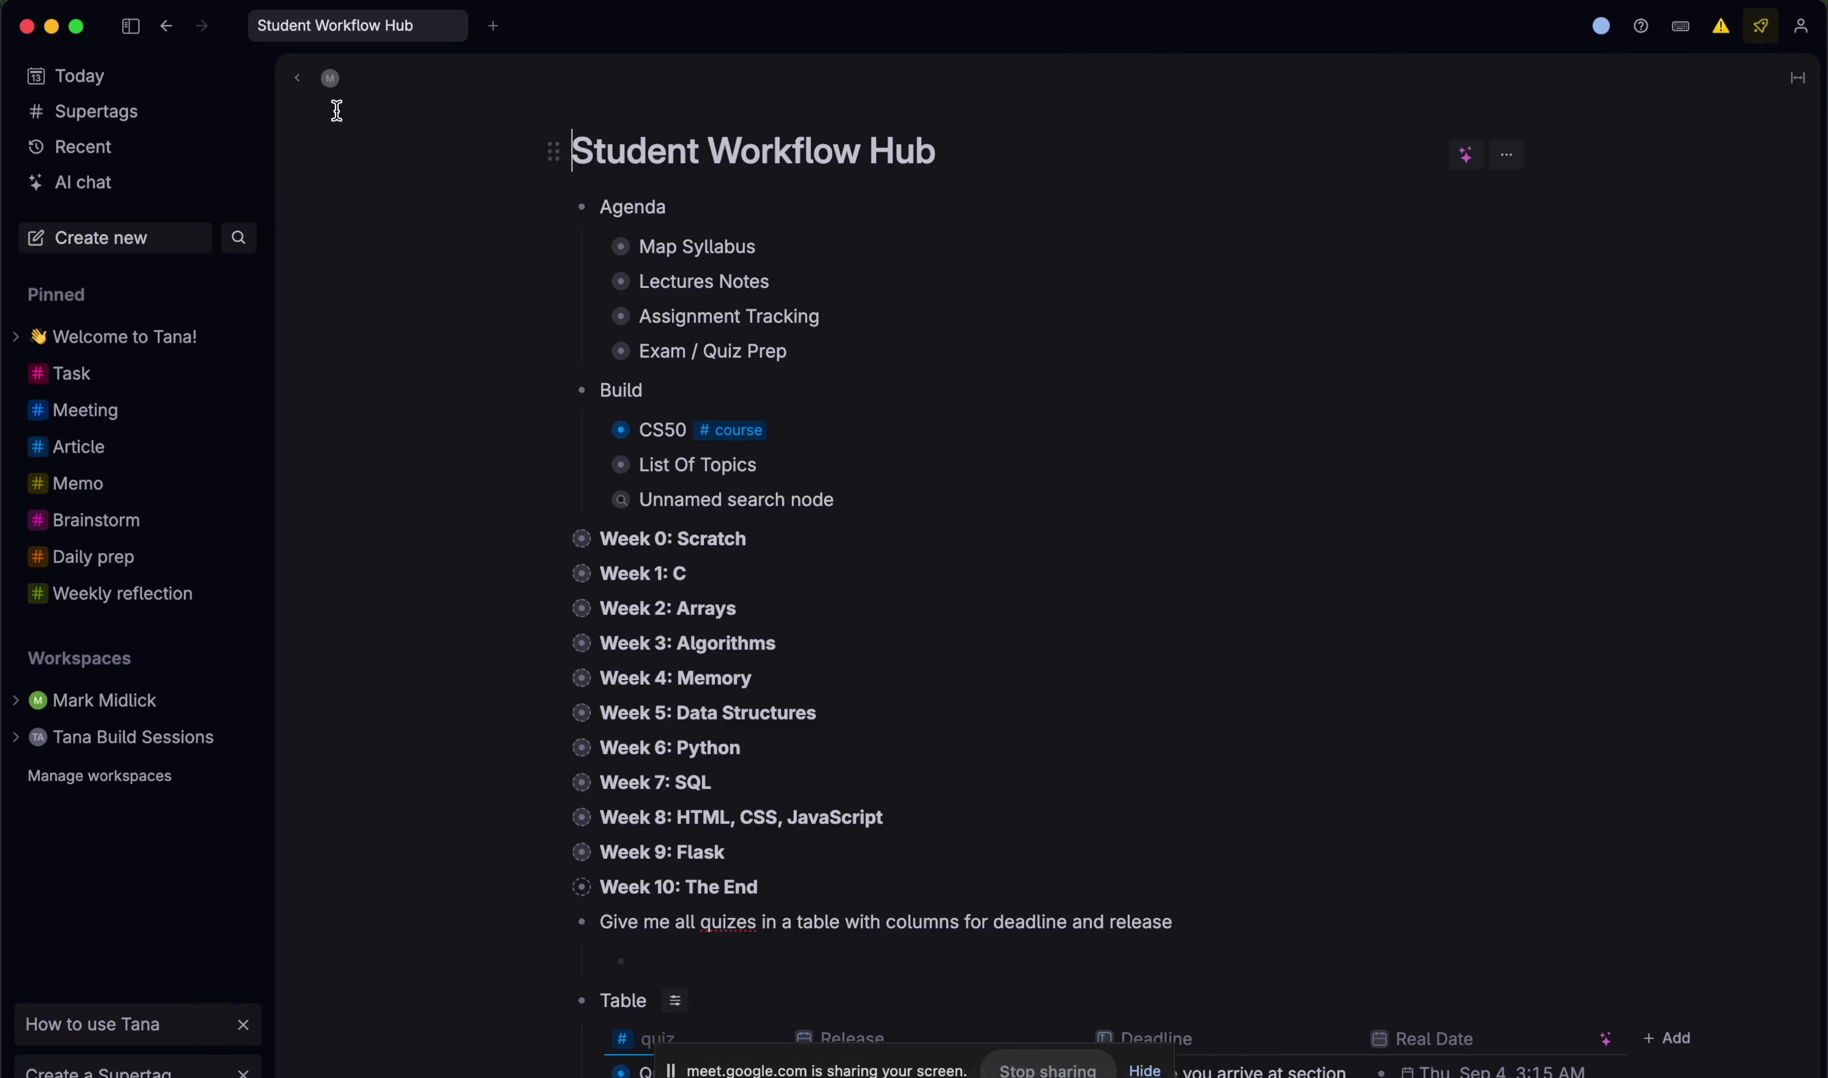
click(331, 80)
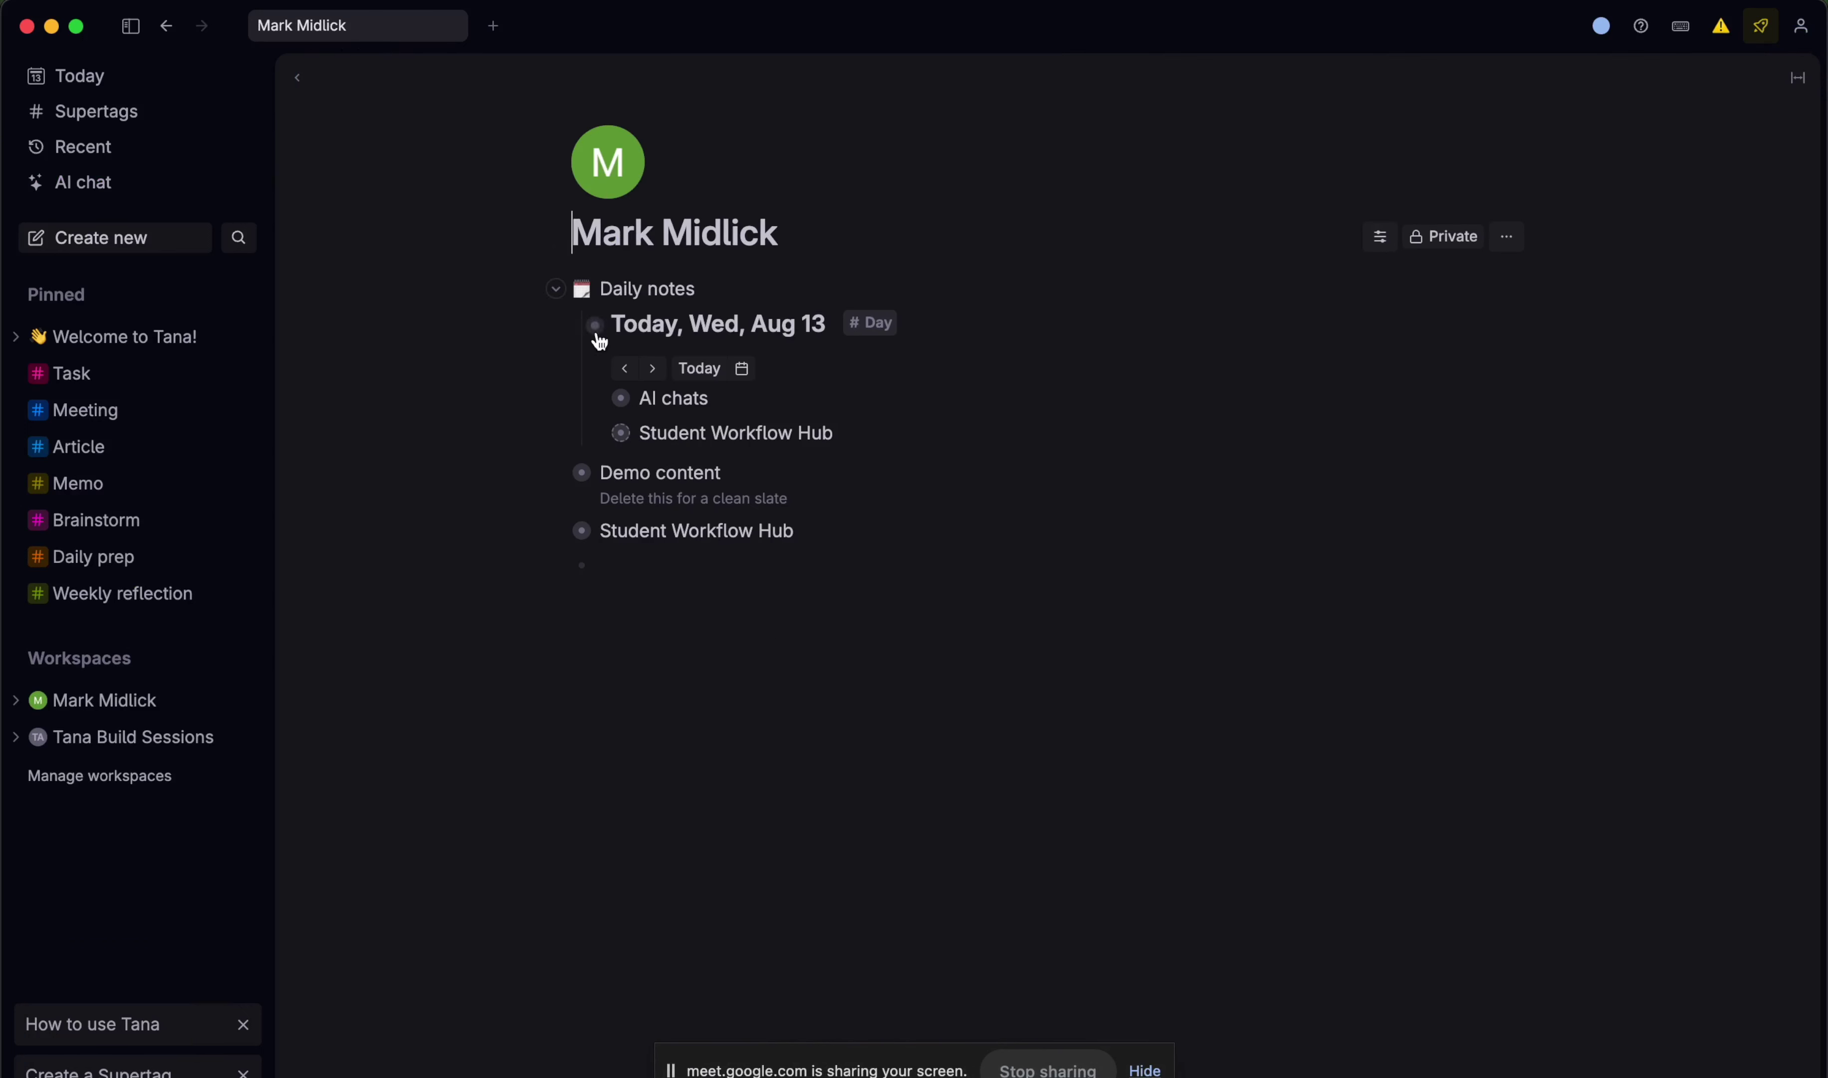
click(595, 326)
click(539, 379)
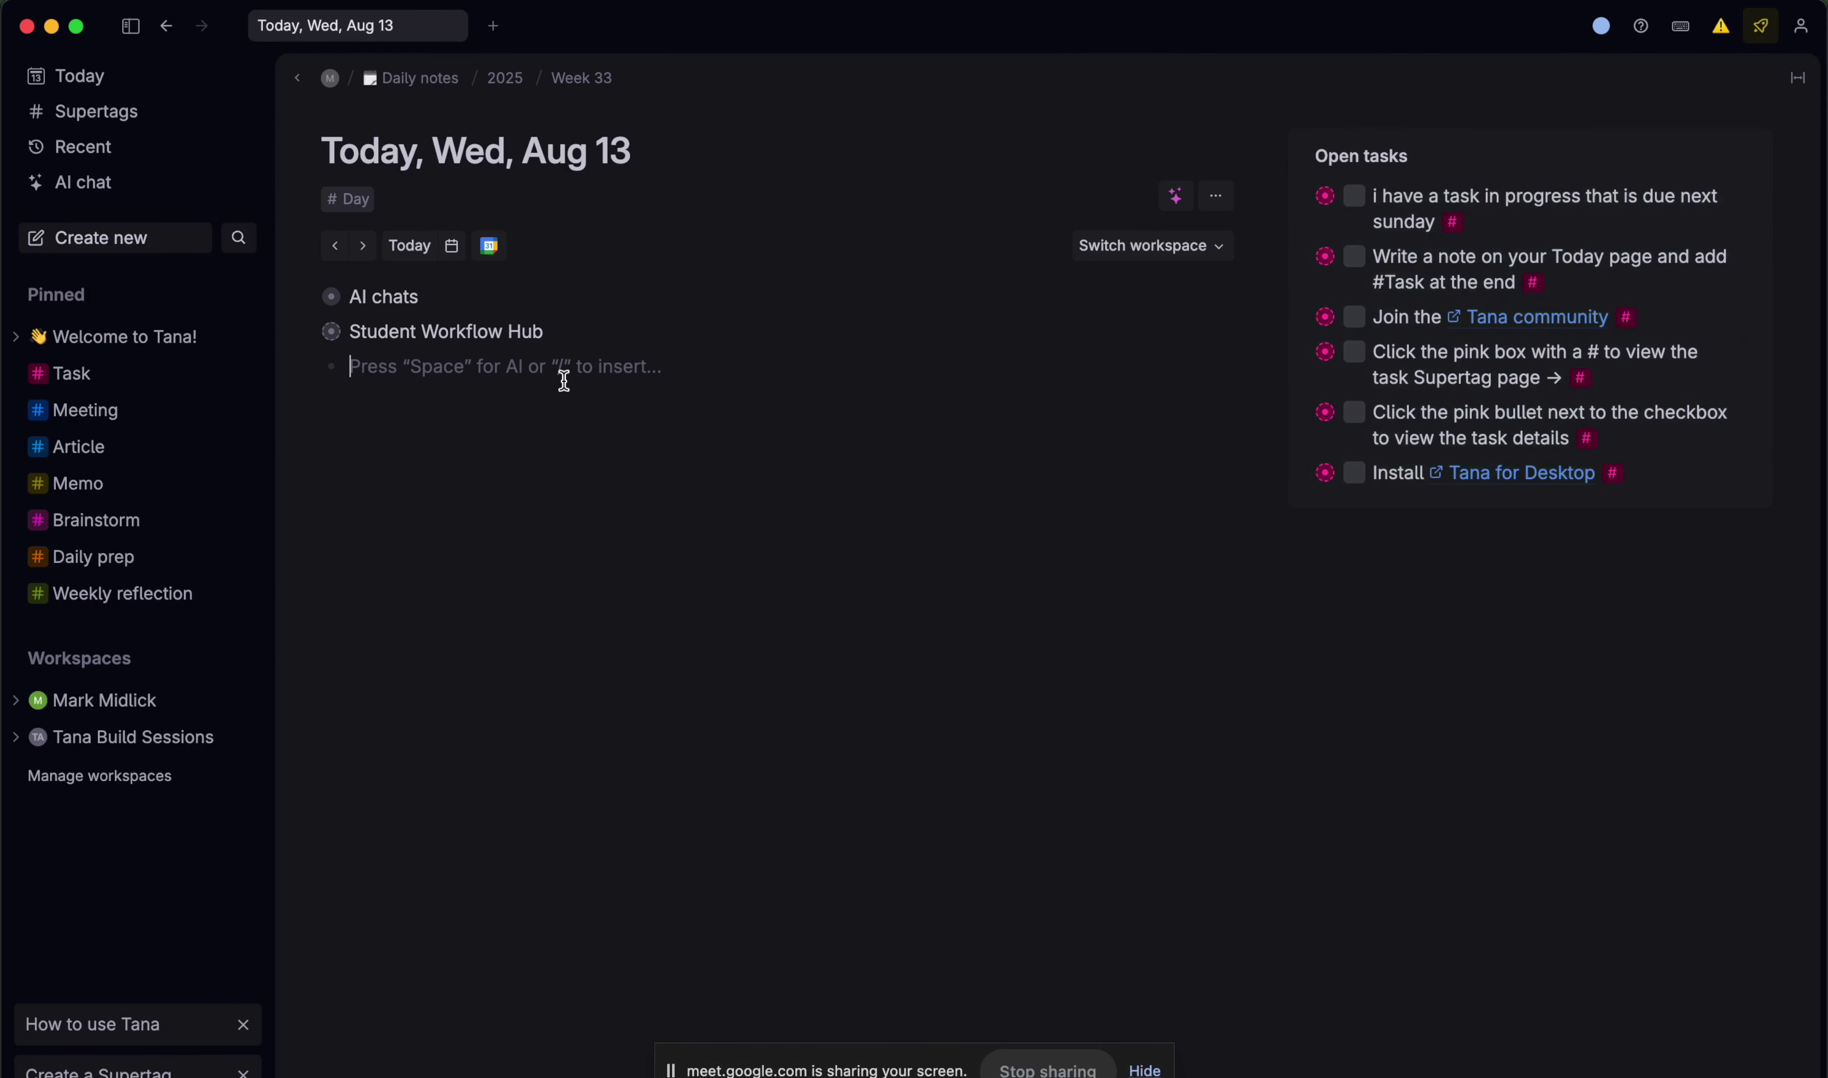
click(299, 81)
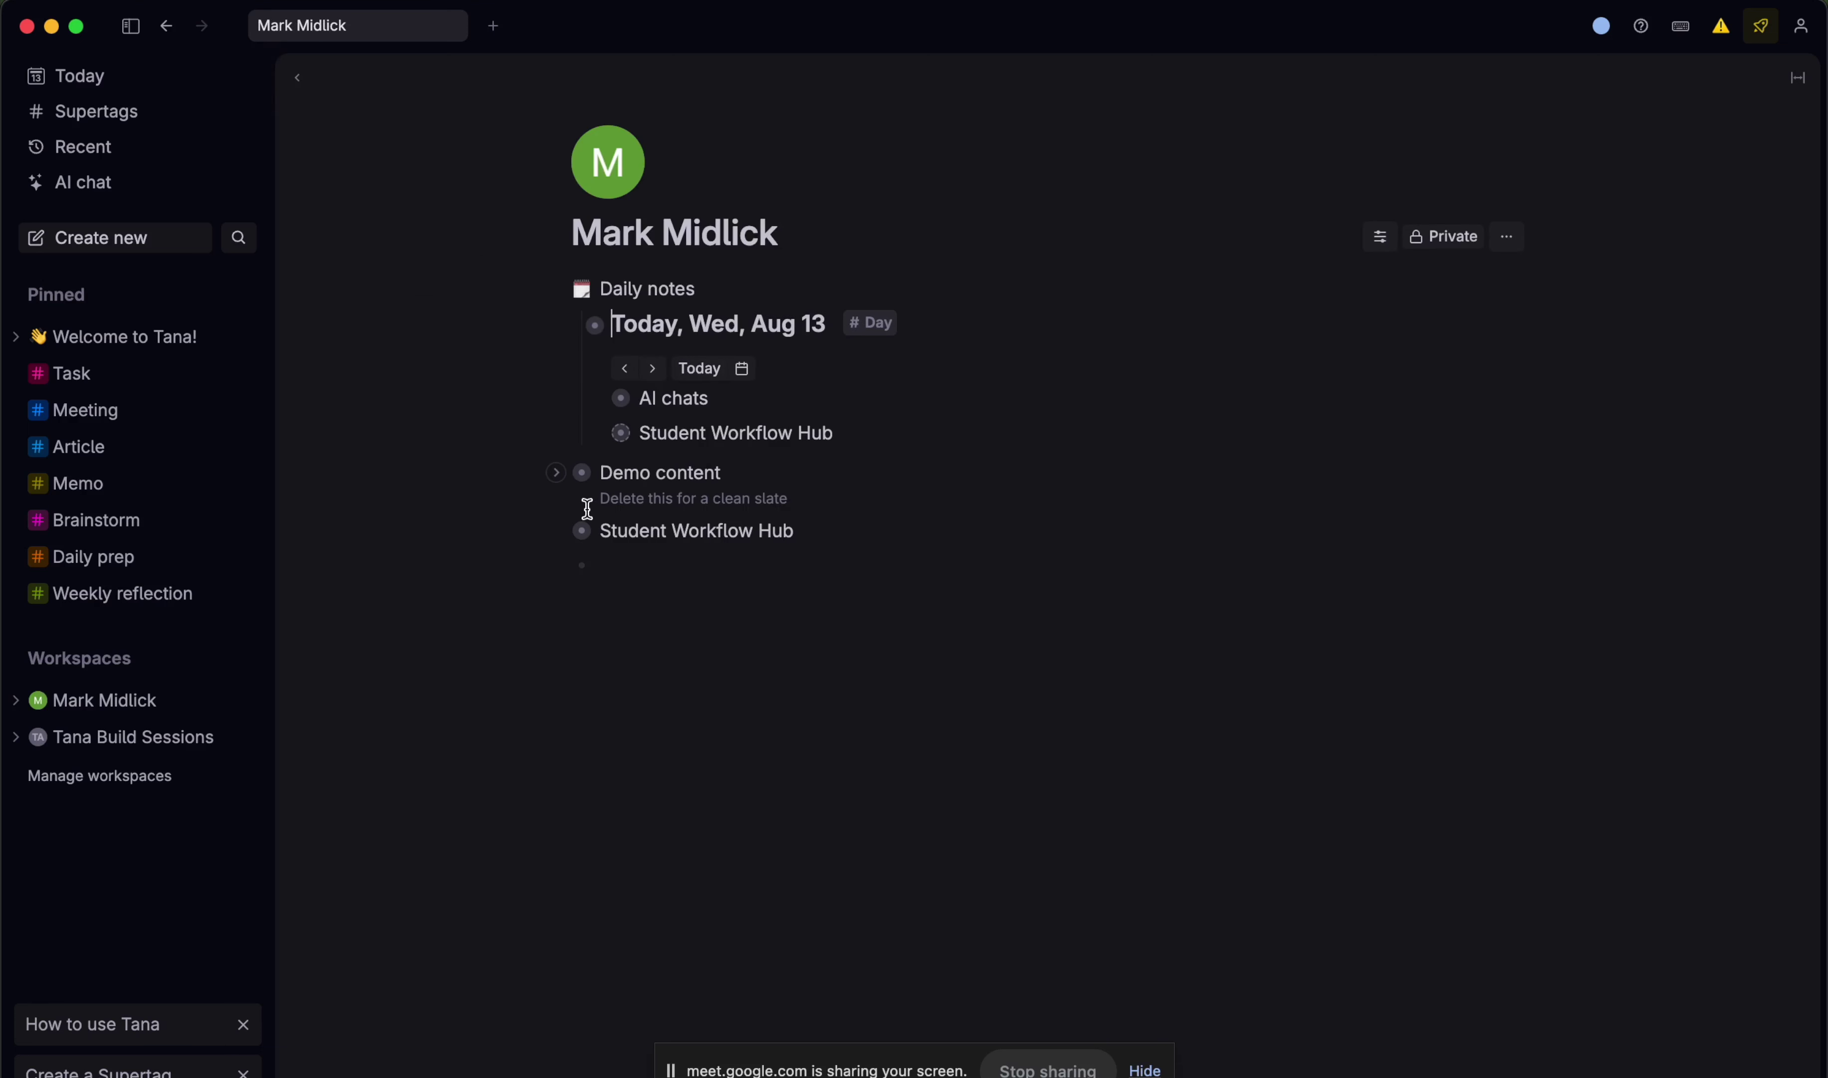
click(582, 531)
click(624, 430)
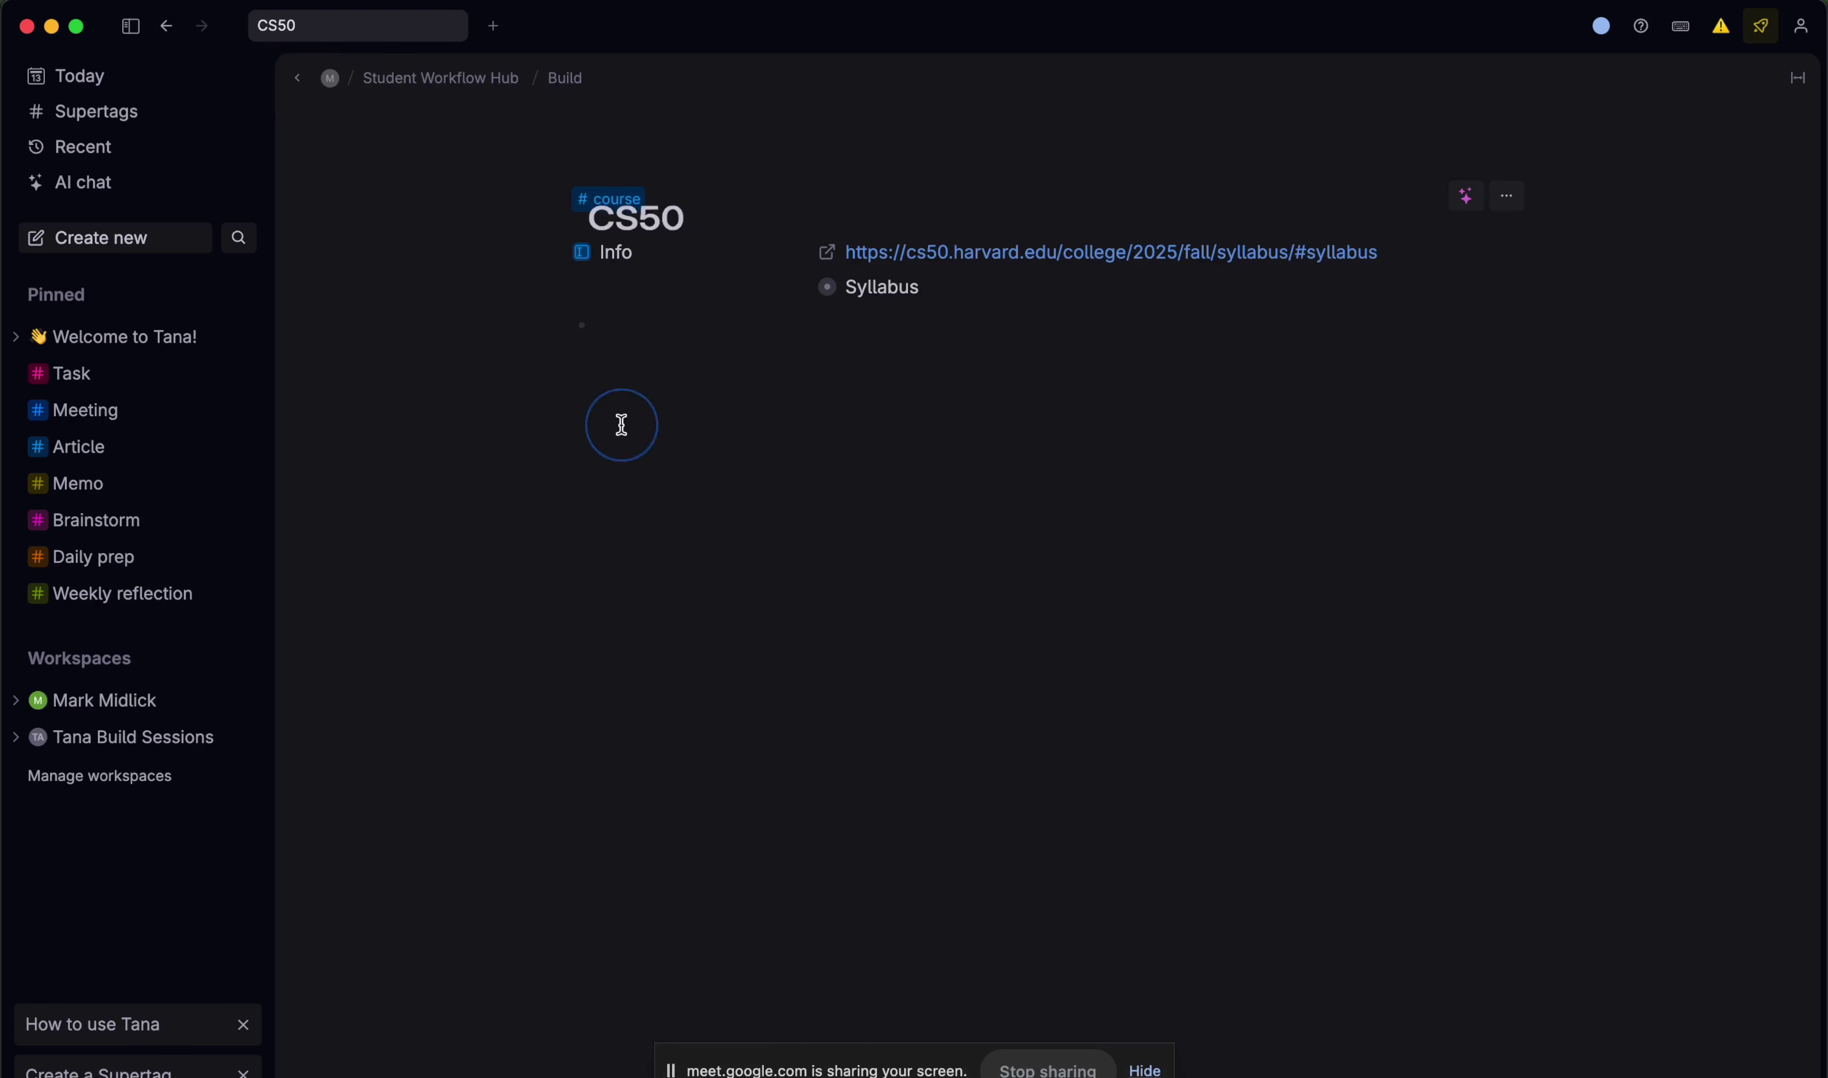
- Create a search node under CS50 that finds everything tagged #quiz
click(645, 341)
text(?)
key(Return)
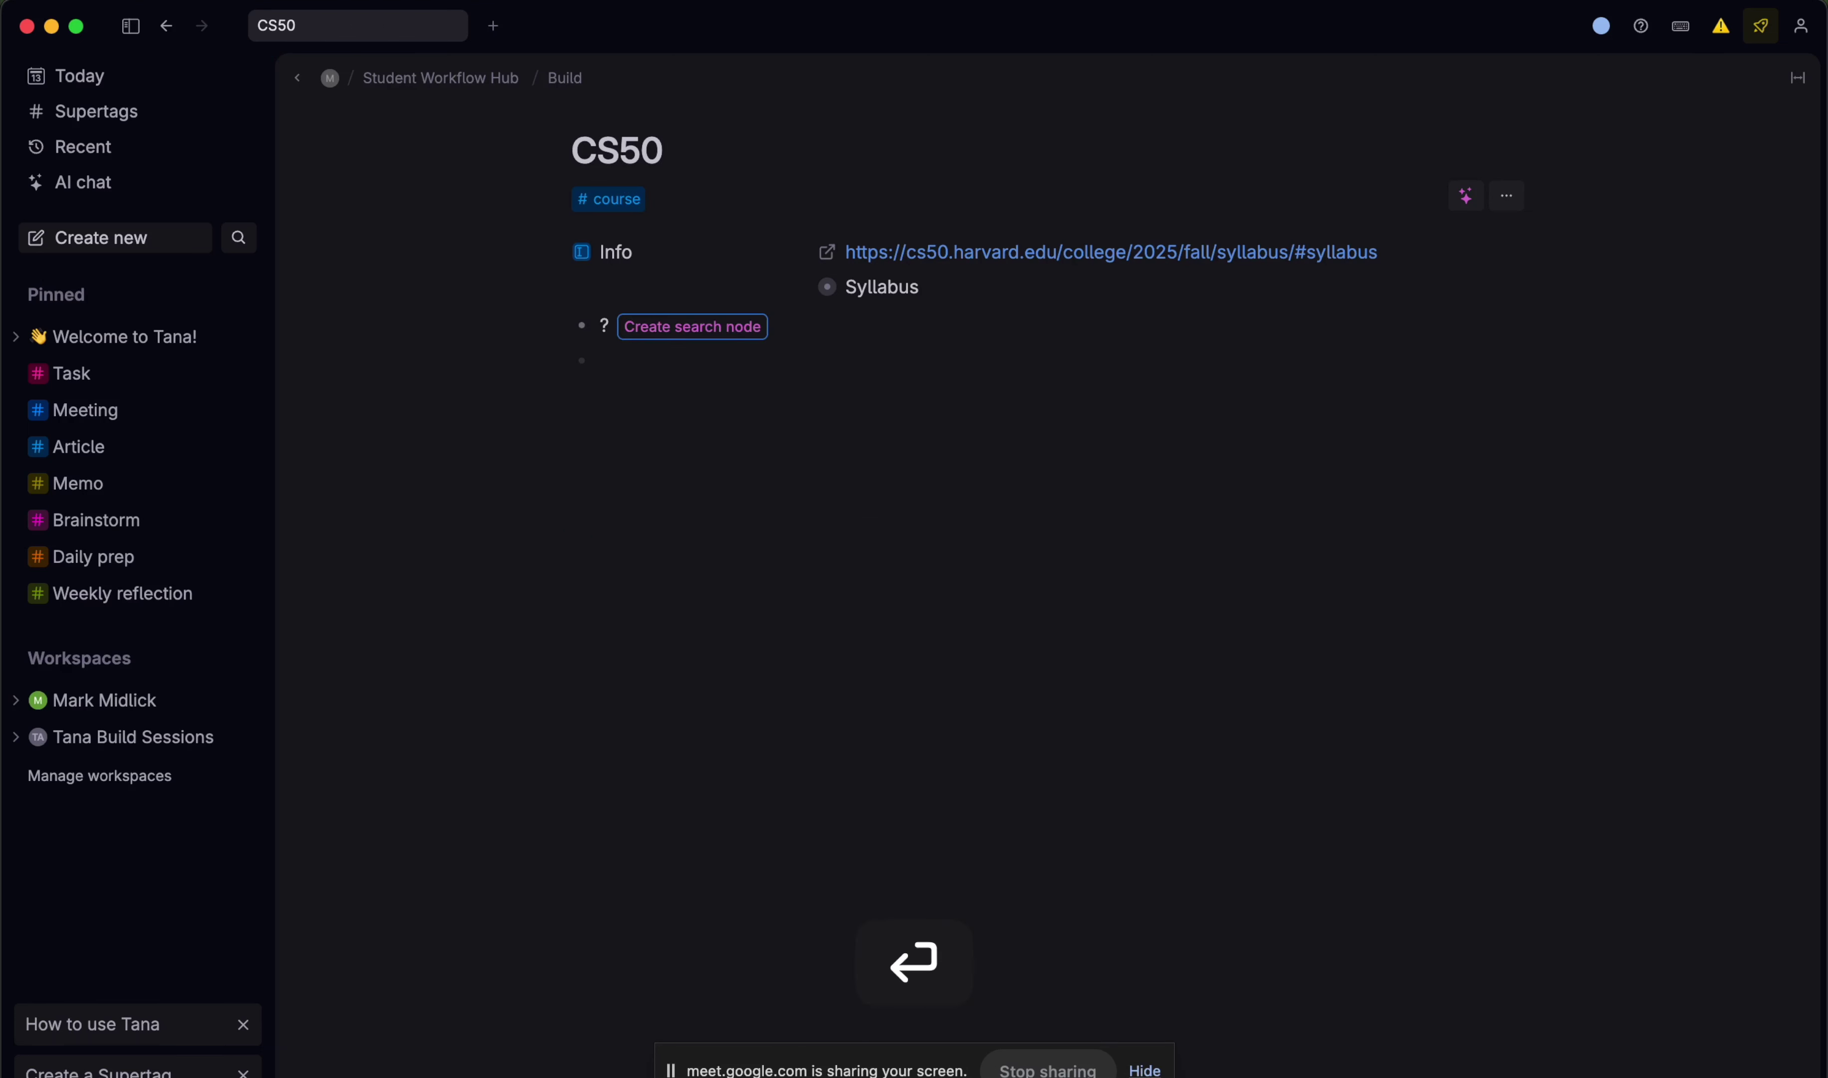
text(#q)
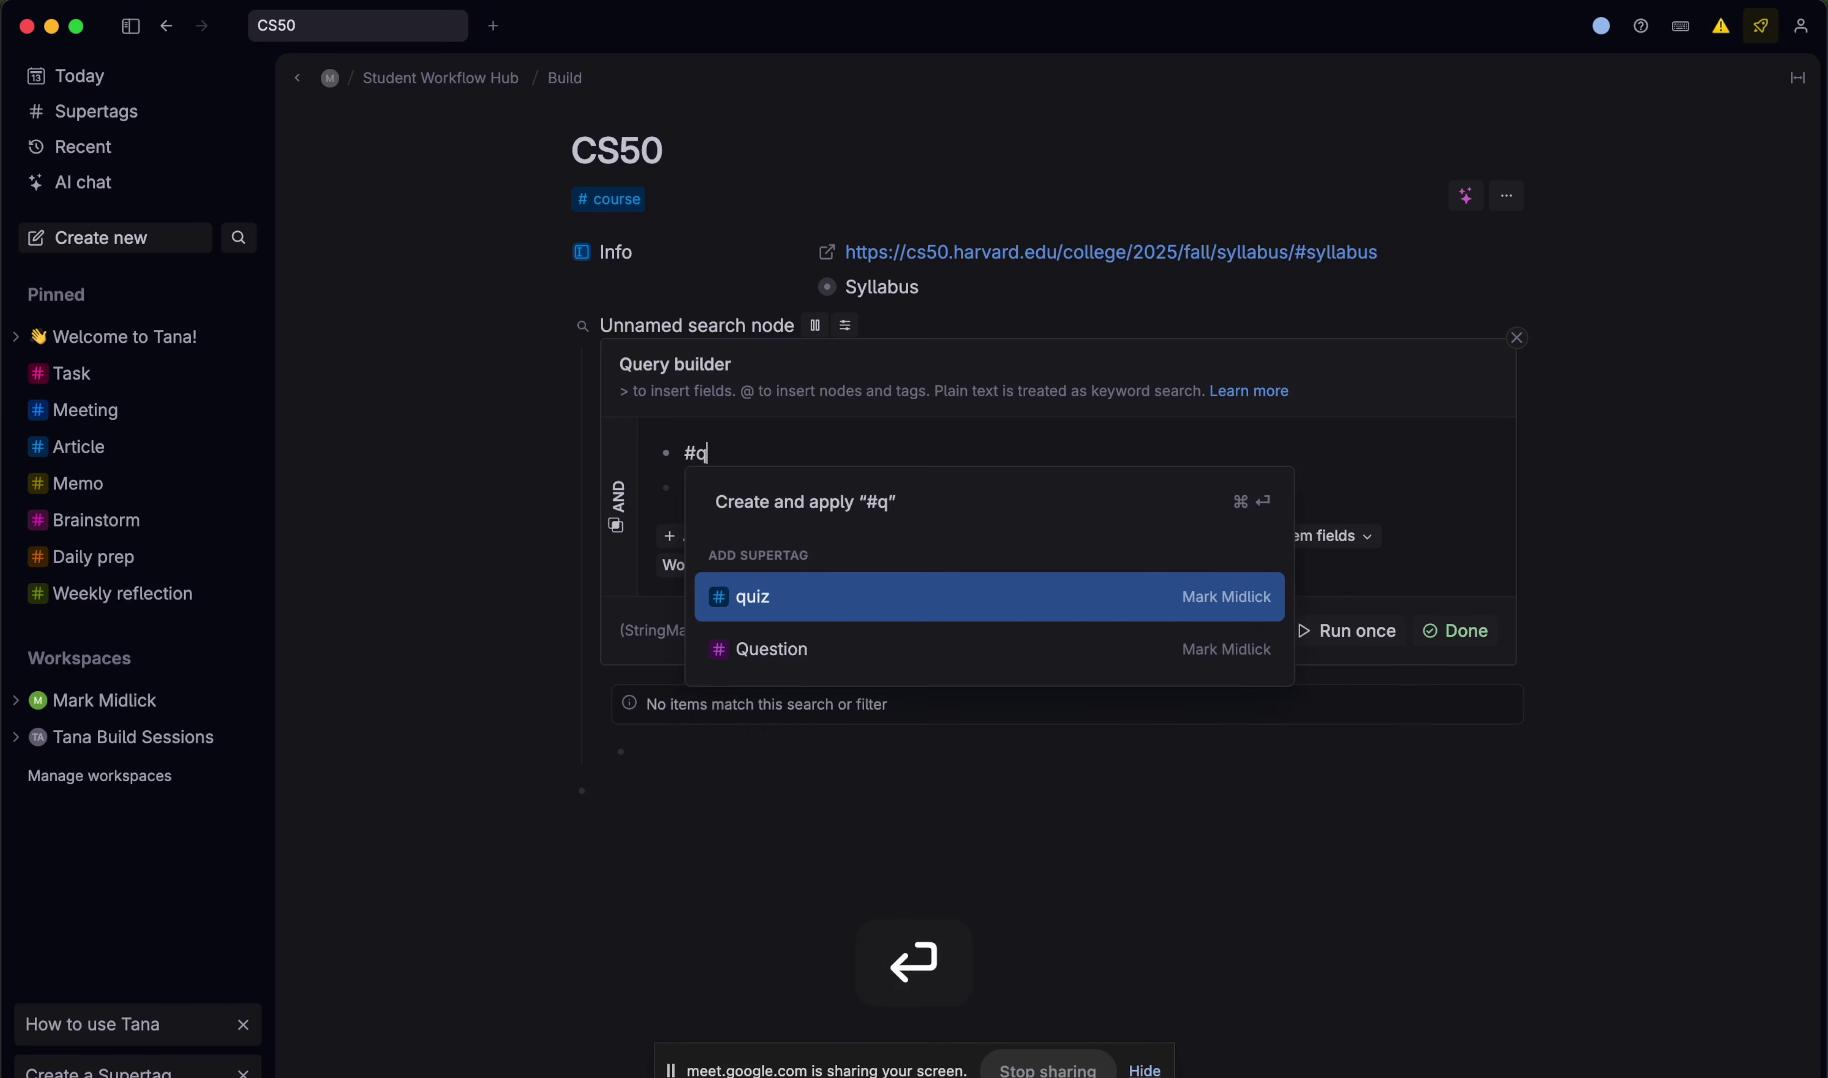
key(Return)
- Name the search node "Quizes" and run its query once
triple_click(648, 326)
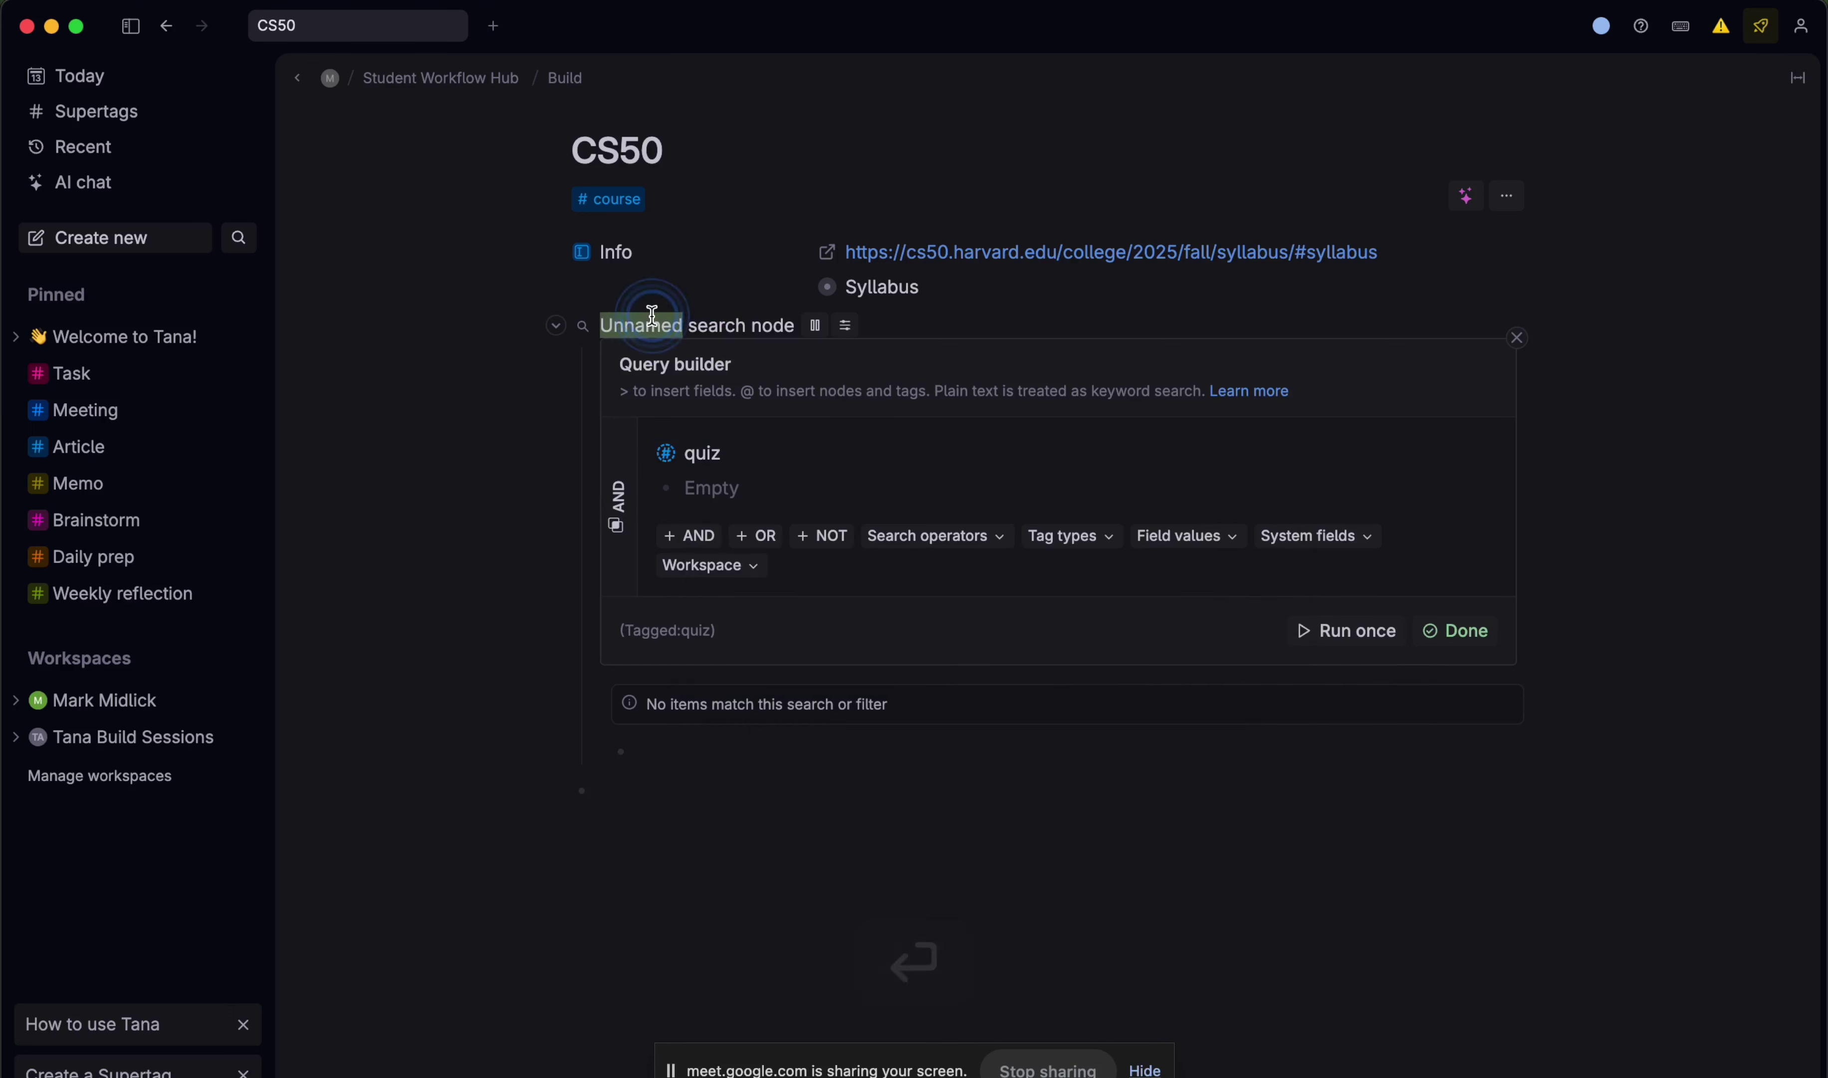
text(Quizes)
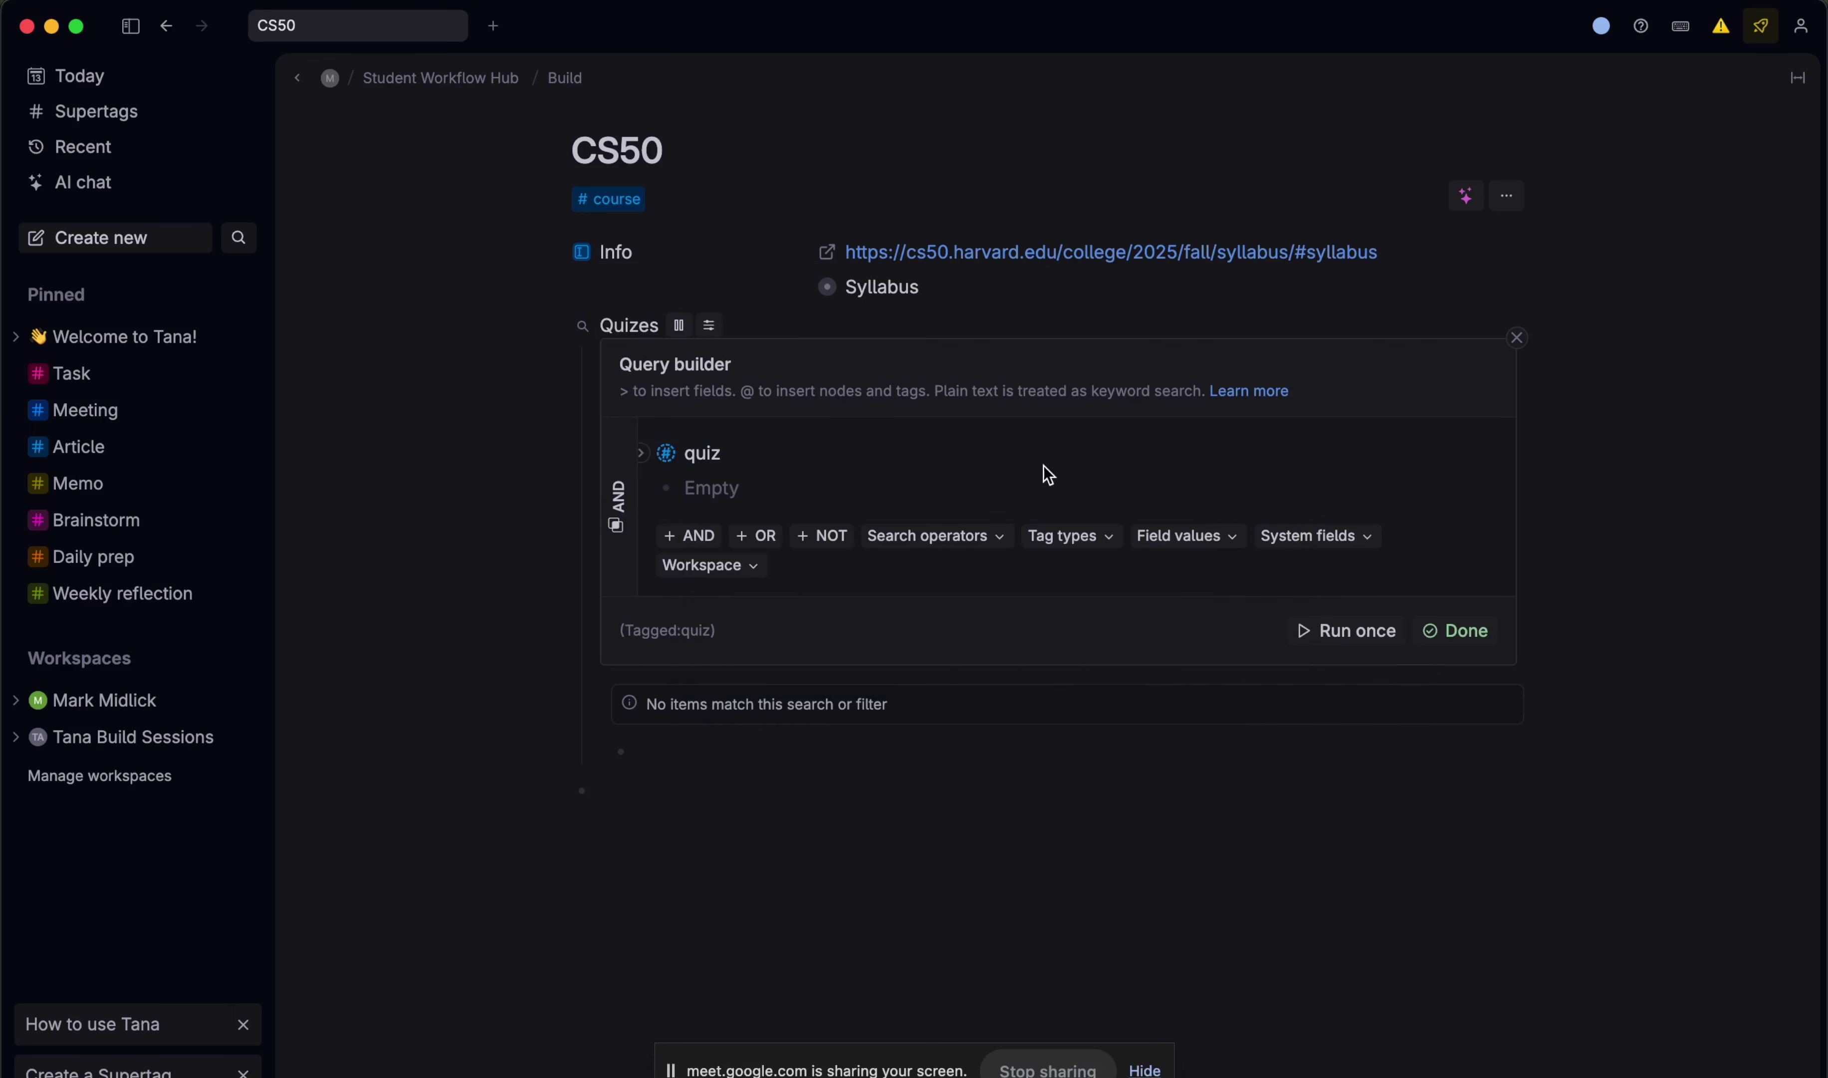
click(1336, 630)
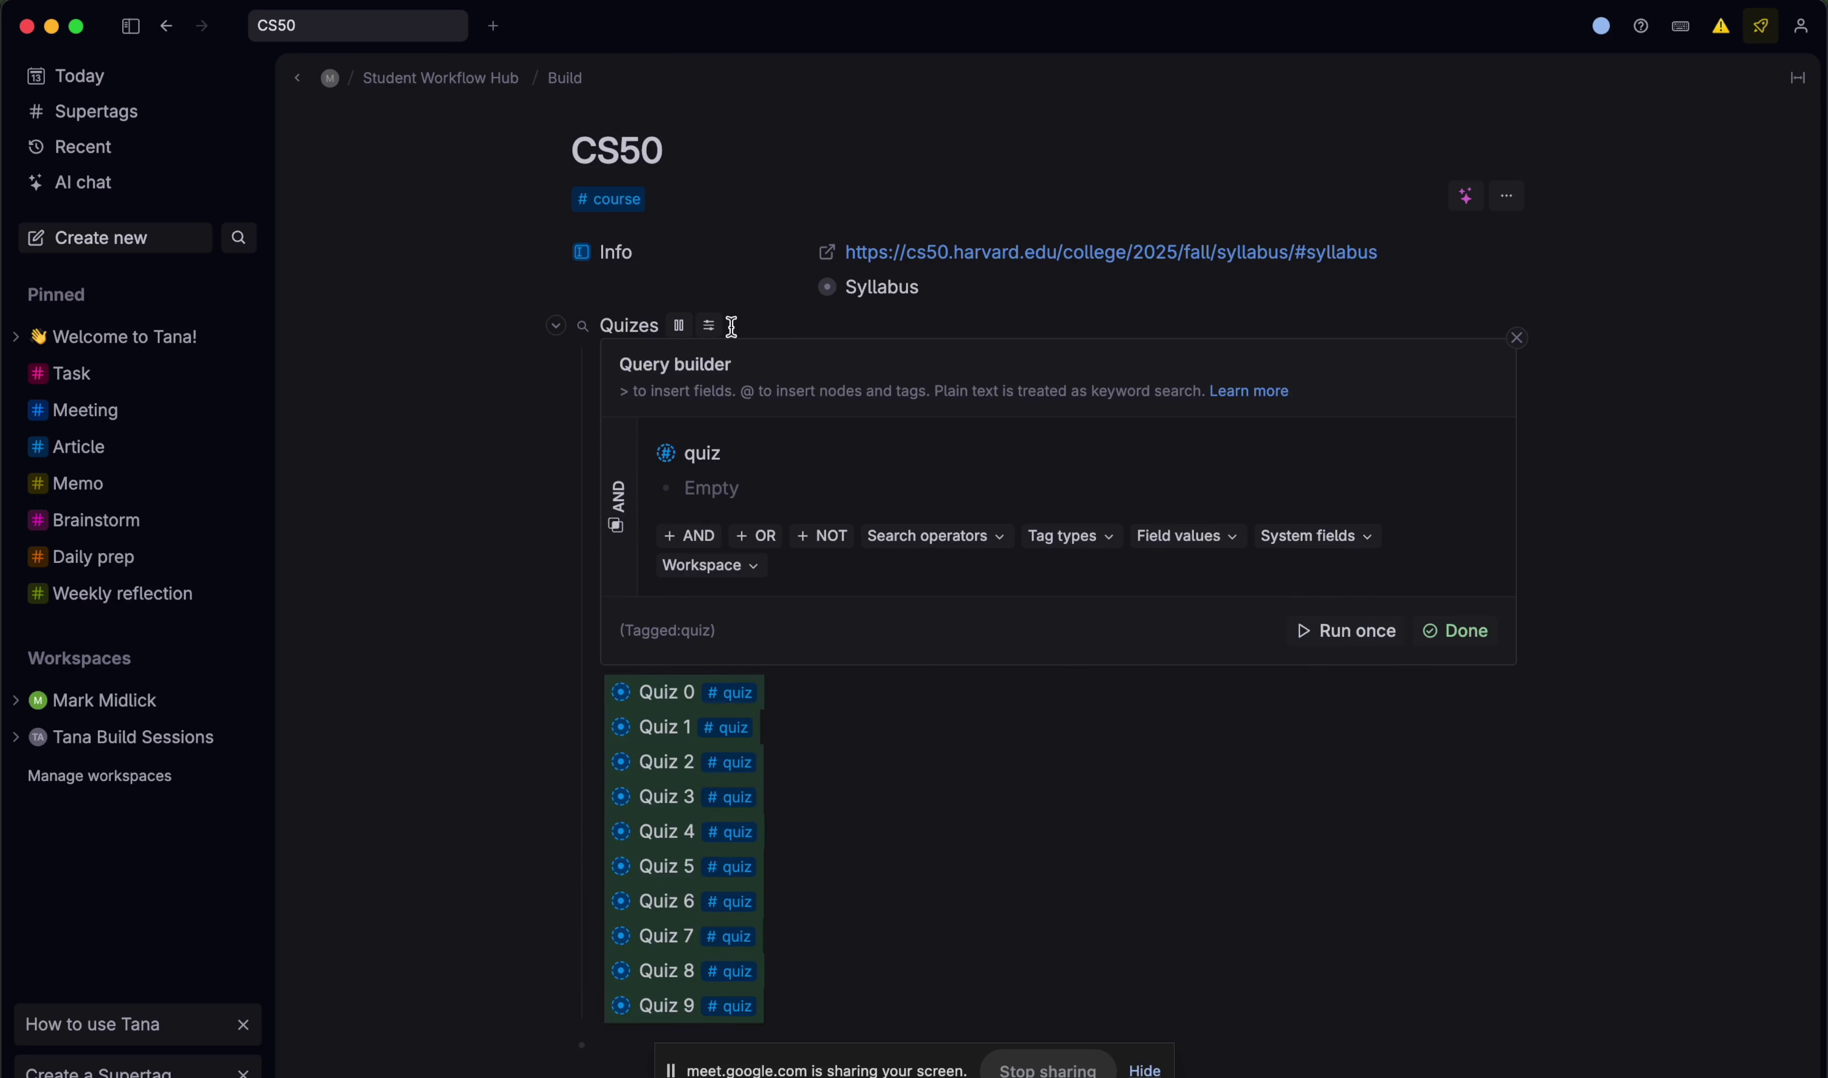
- Display the Quizes search as a calendar and go forward to October 2025
click(709, 325)
mouse_move(831, 373)
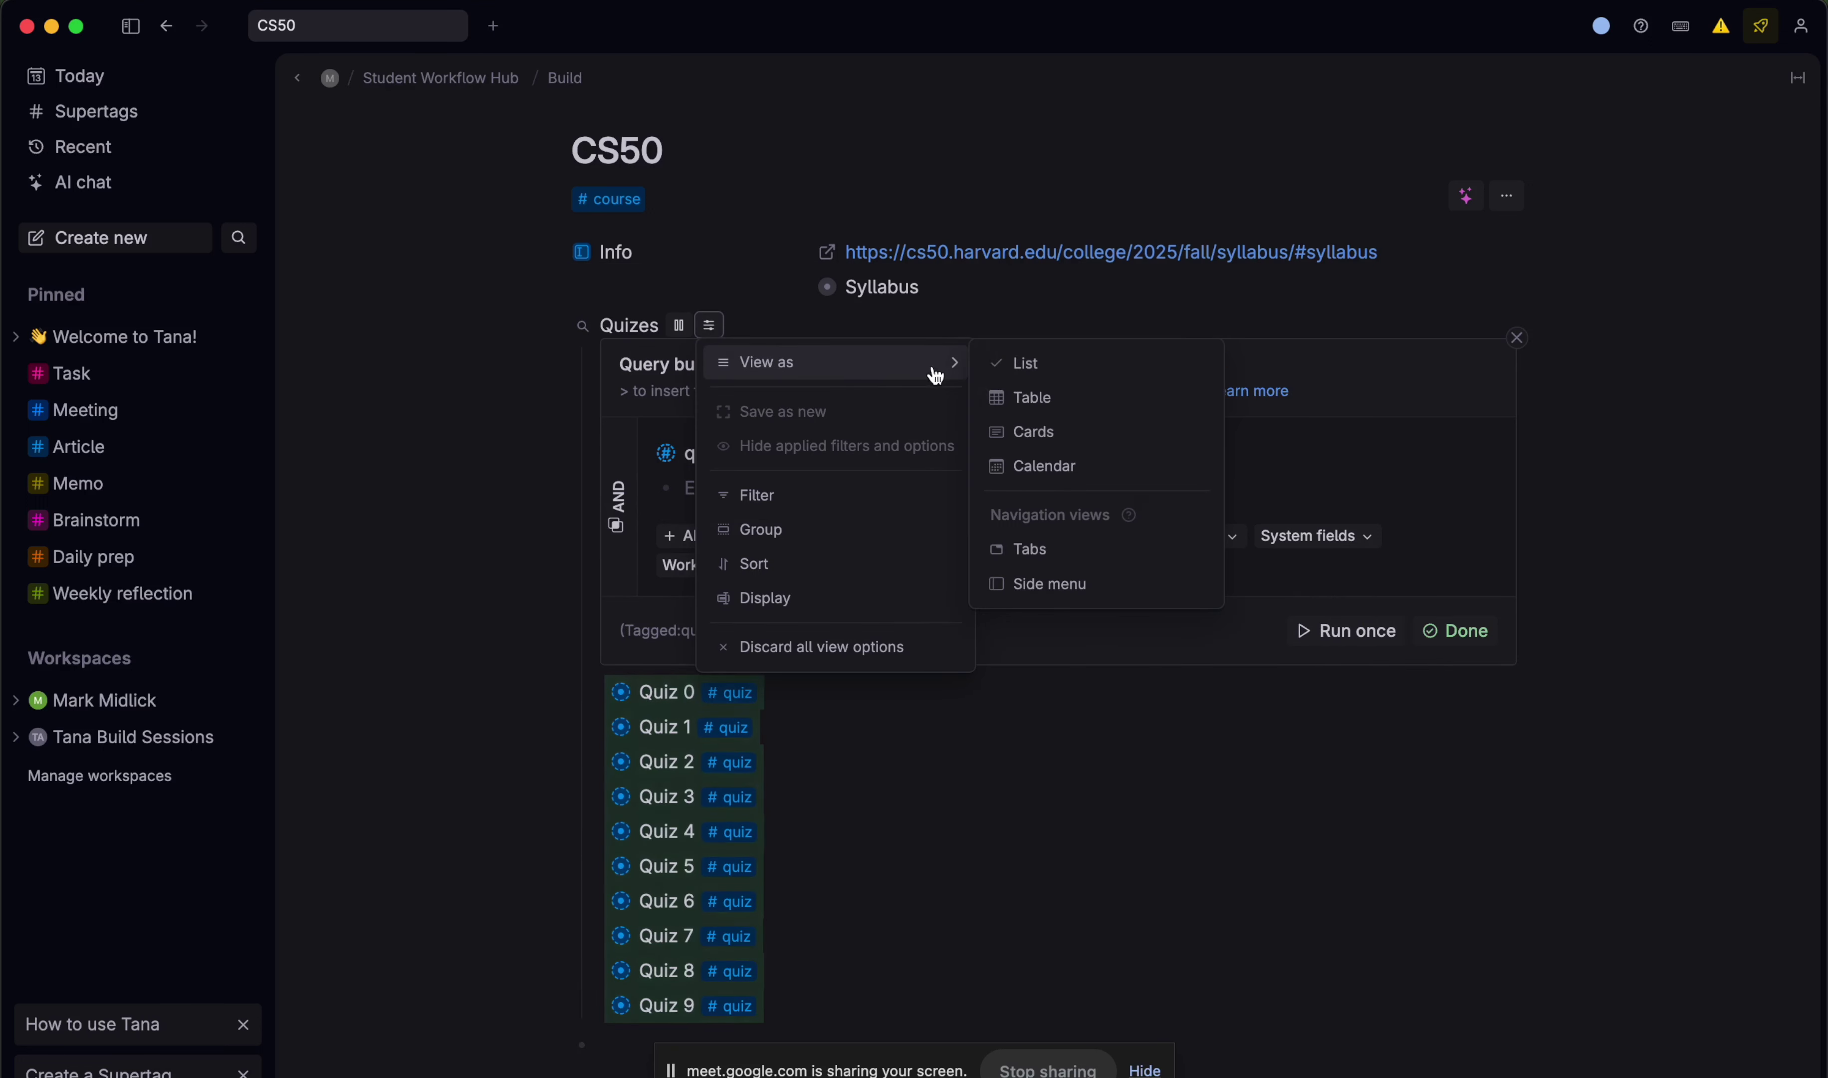
click(1054, 466)
scroll(1155, 466, down, 5)
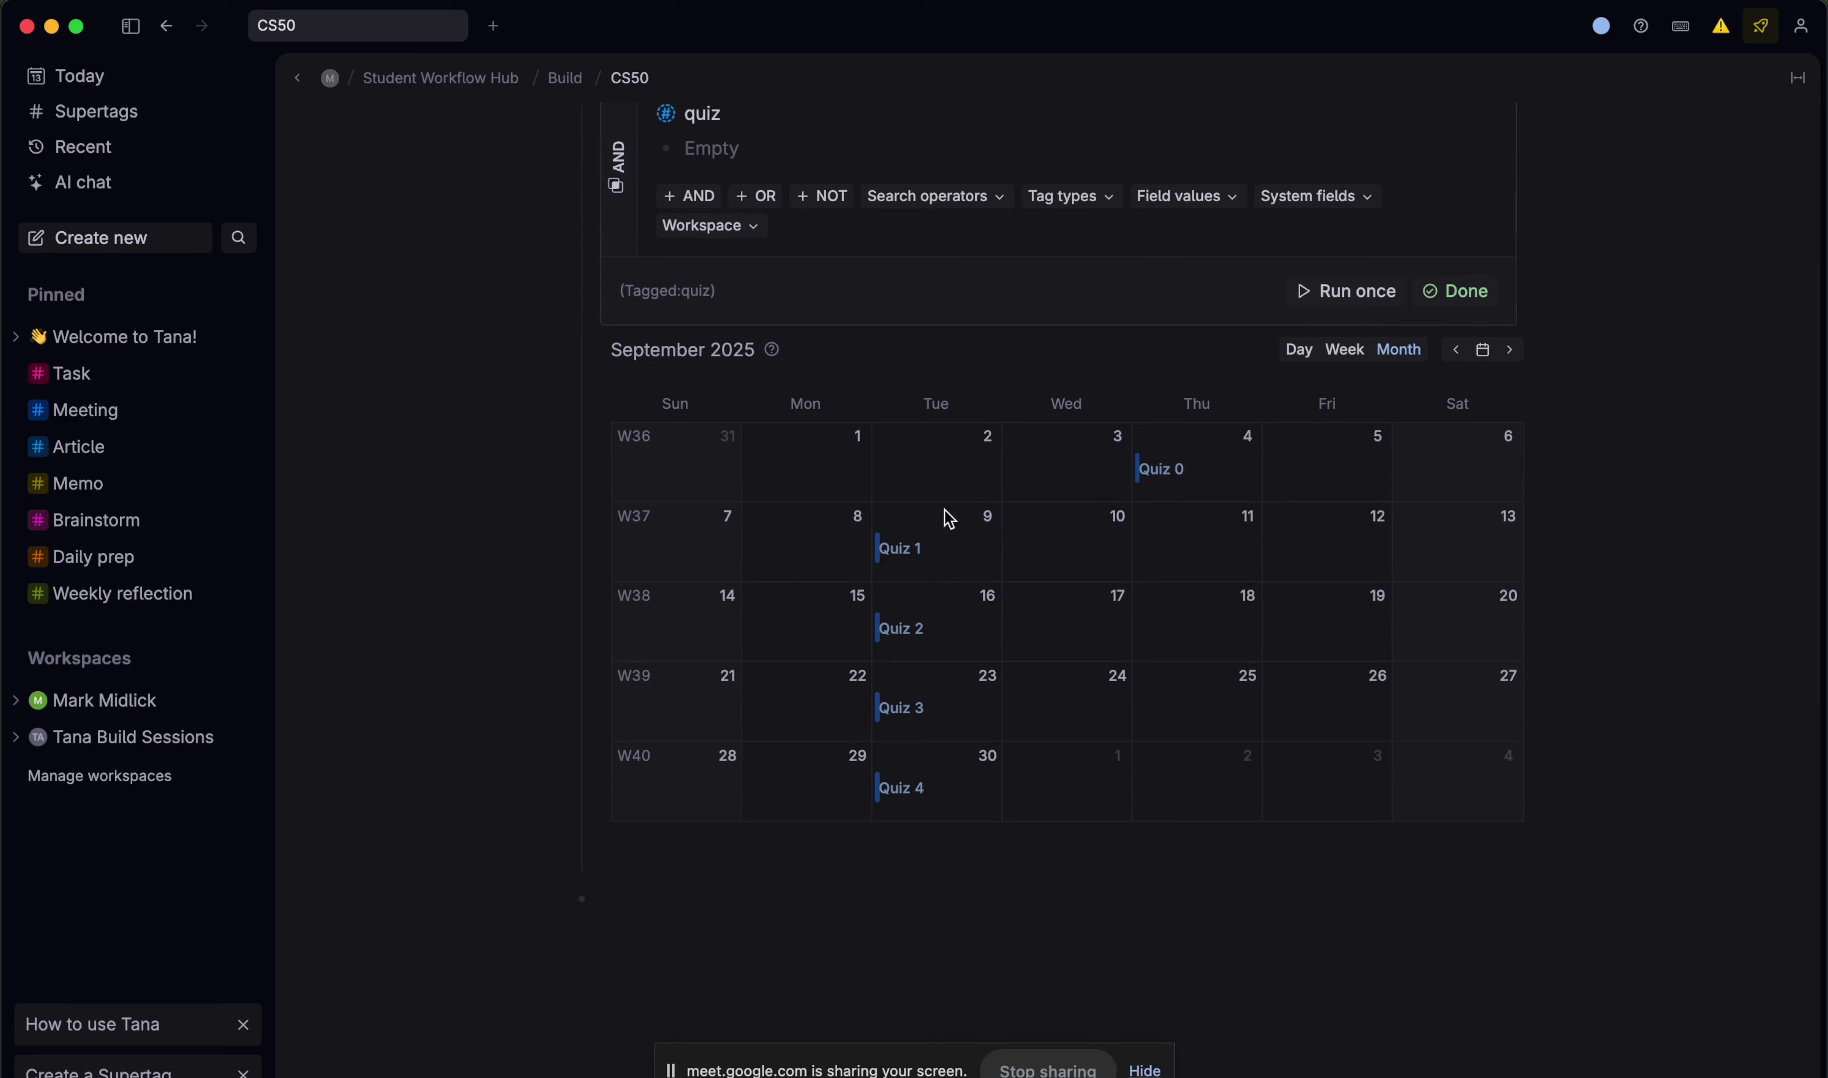
scroll(1184, 593, up, 2)
click(1511, 436)
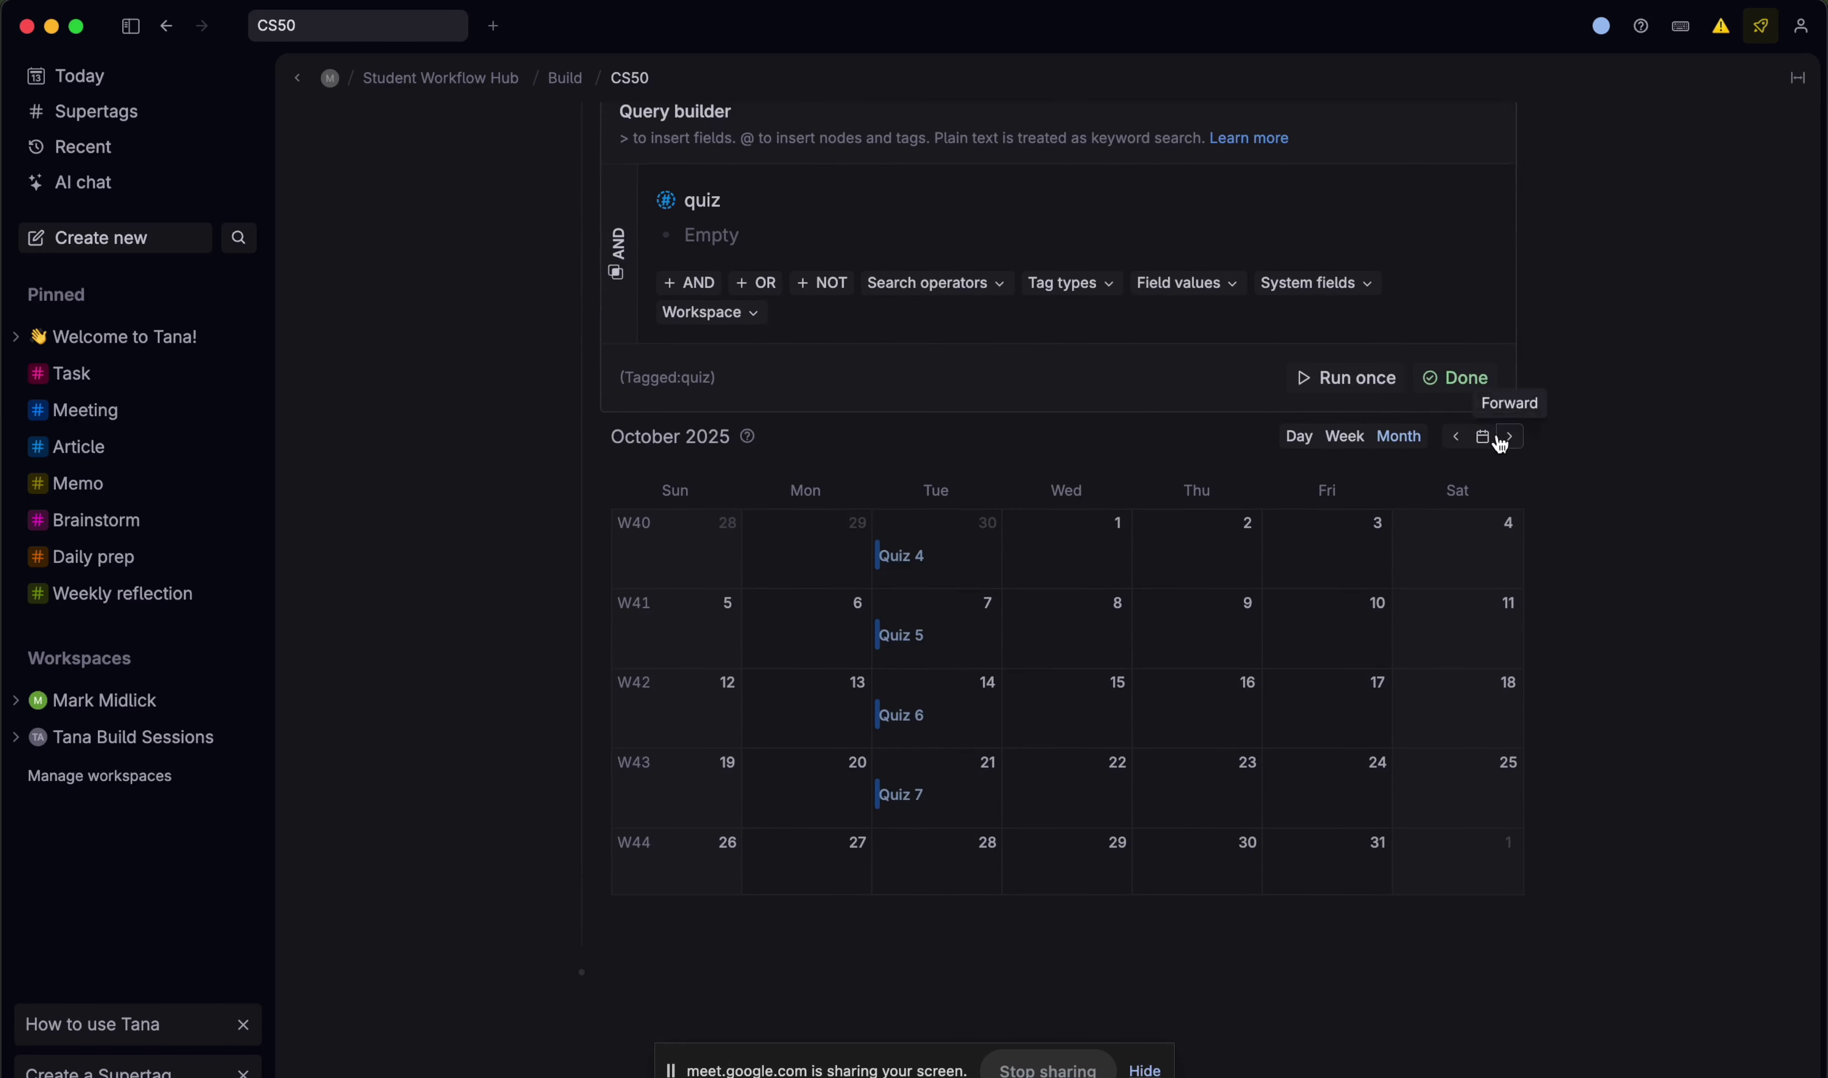
- Return the Quizes calendar to September 2025 and collapse the search node under CS50
click(1454, 436)
scroll(1222, 673, up, 4)
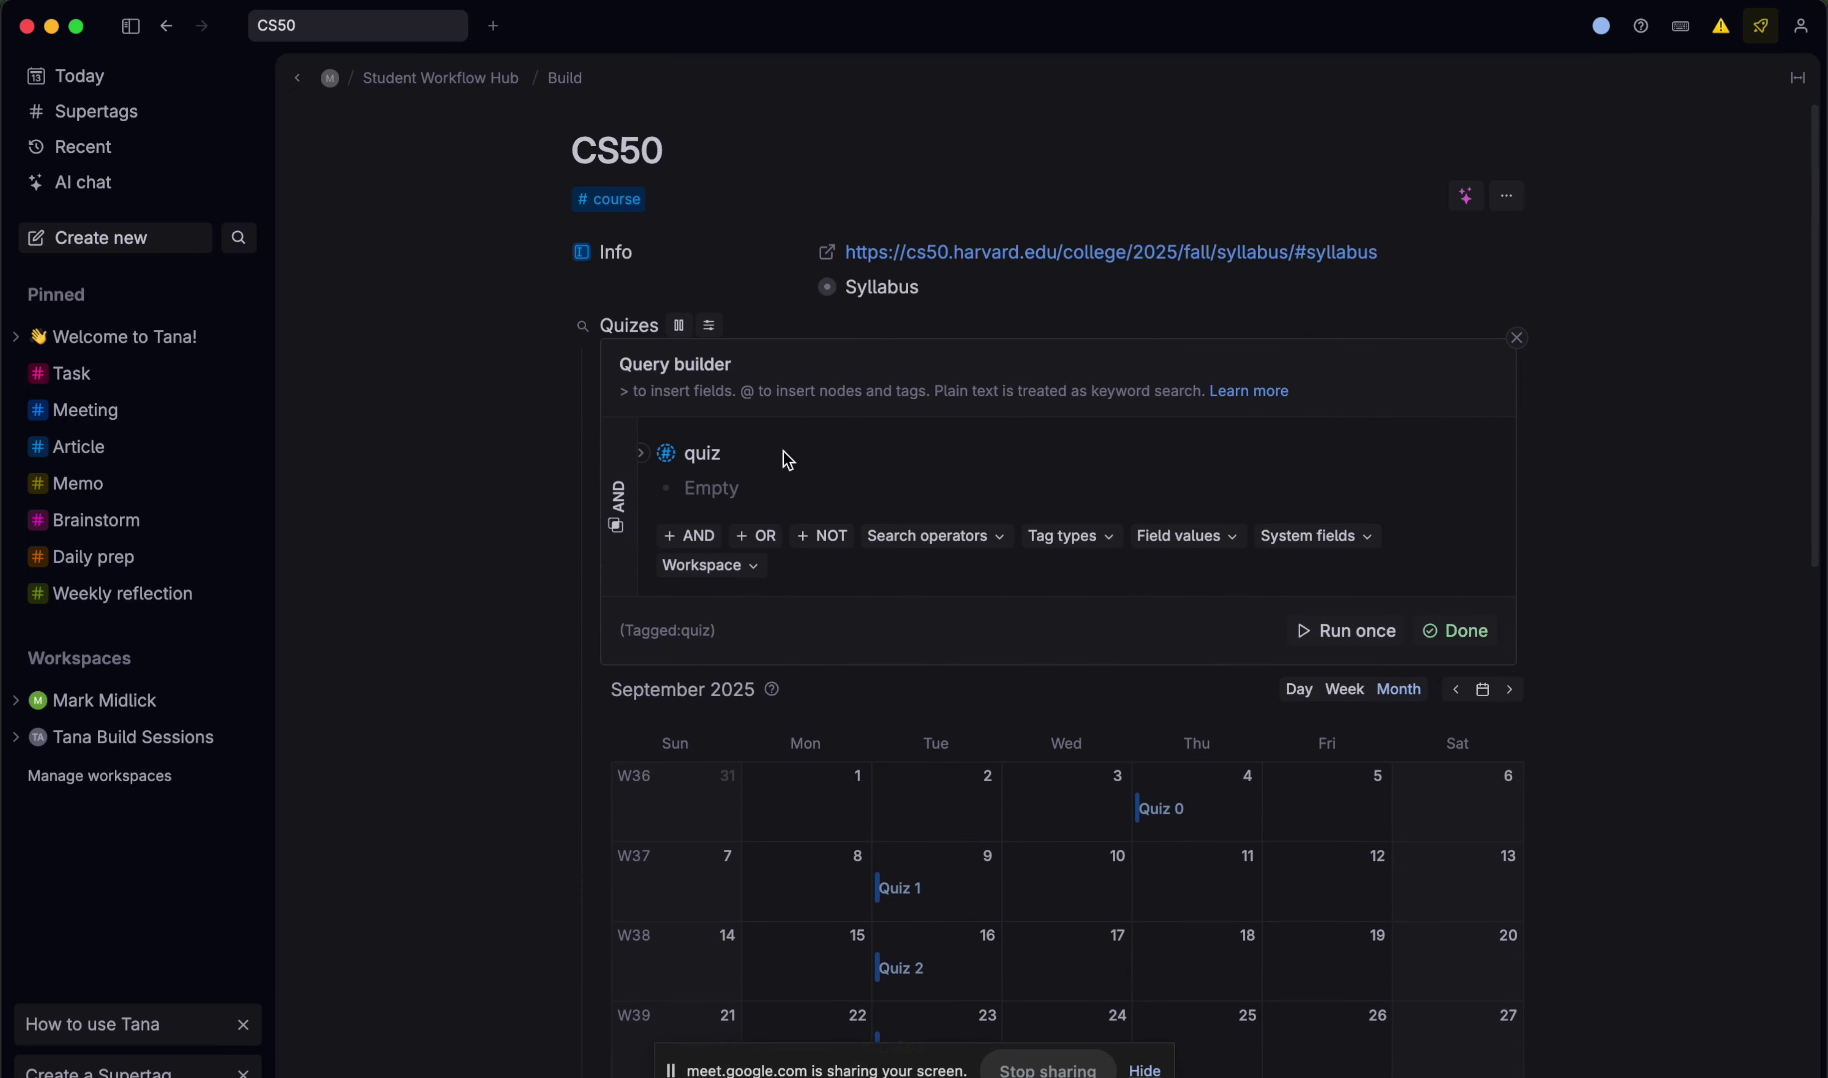
click(562, 331)
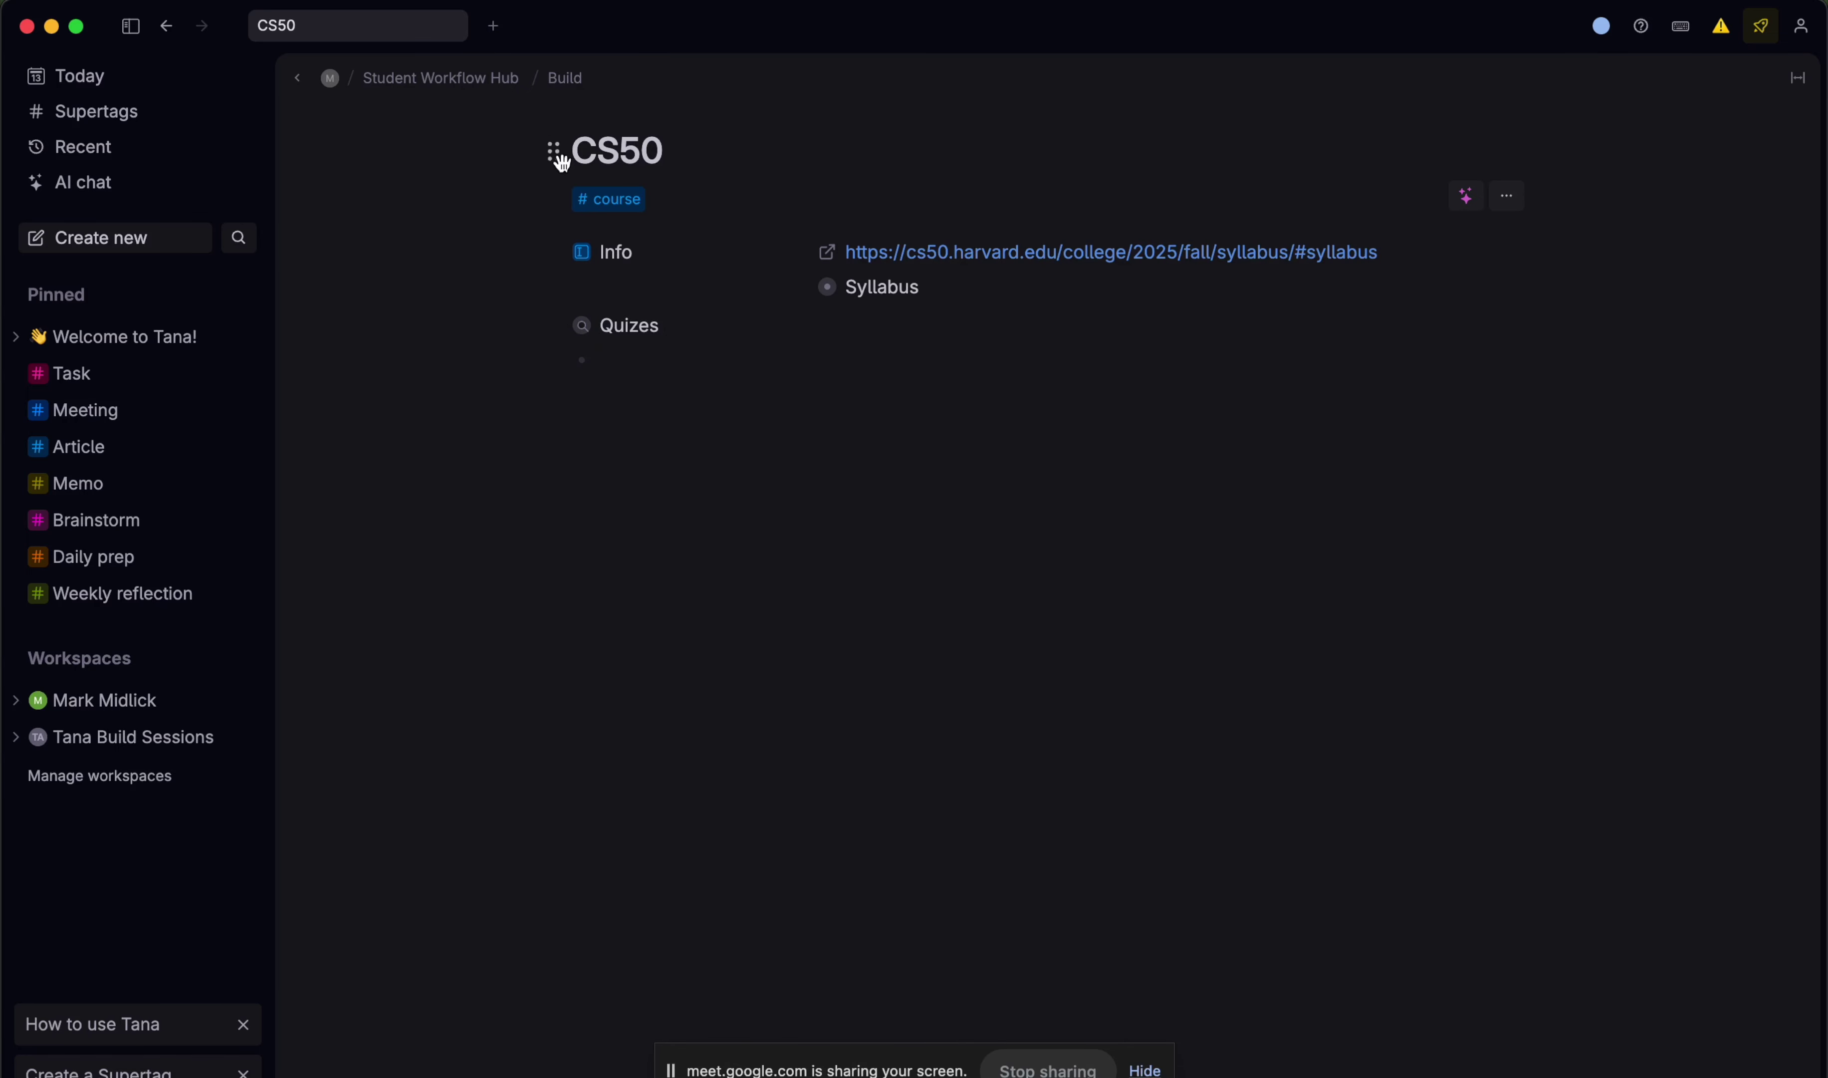
click(691, 330)
key(super+k)
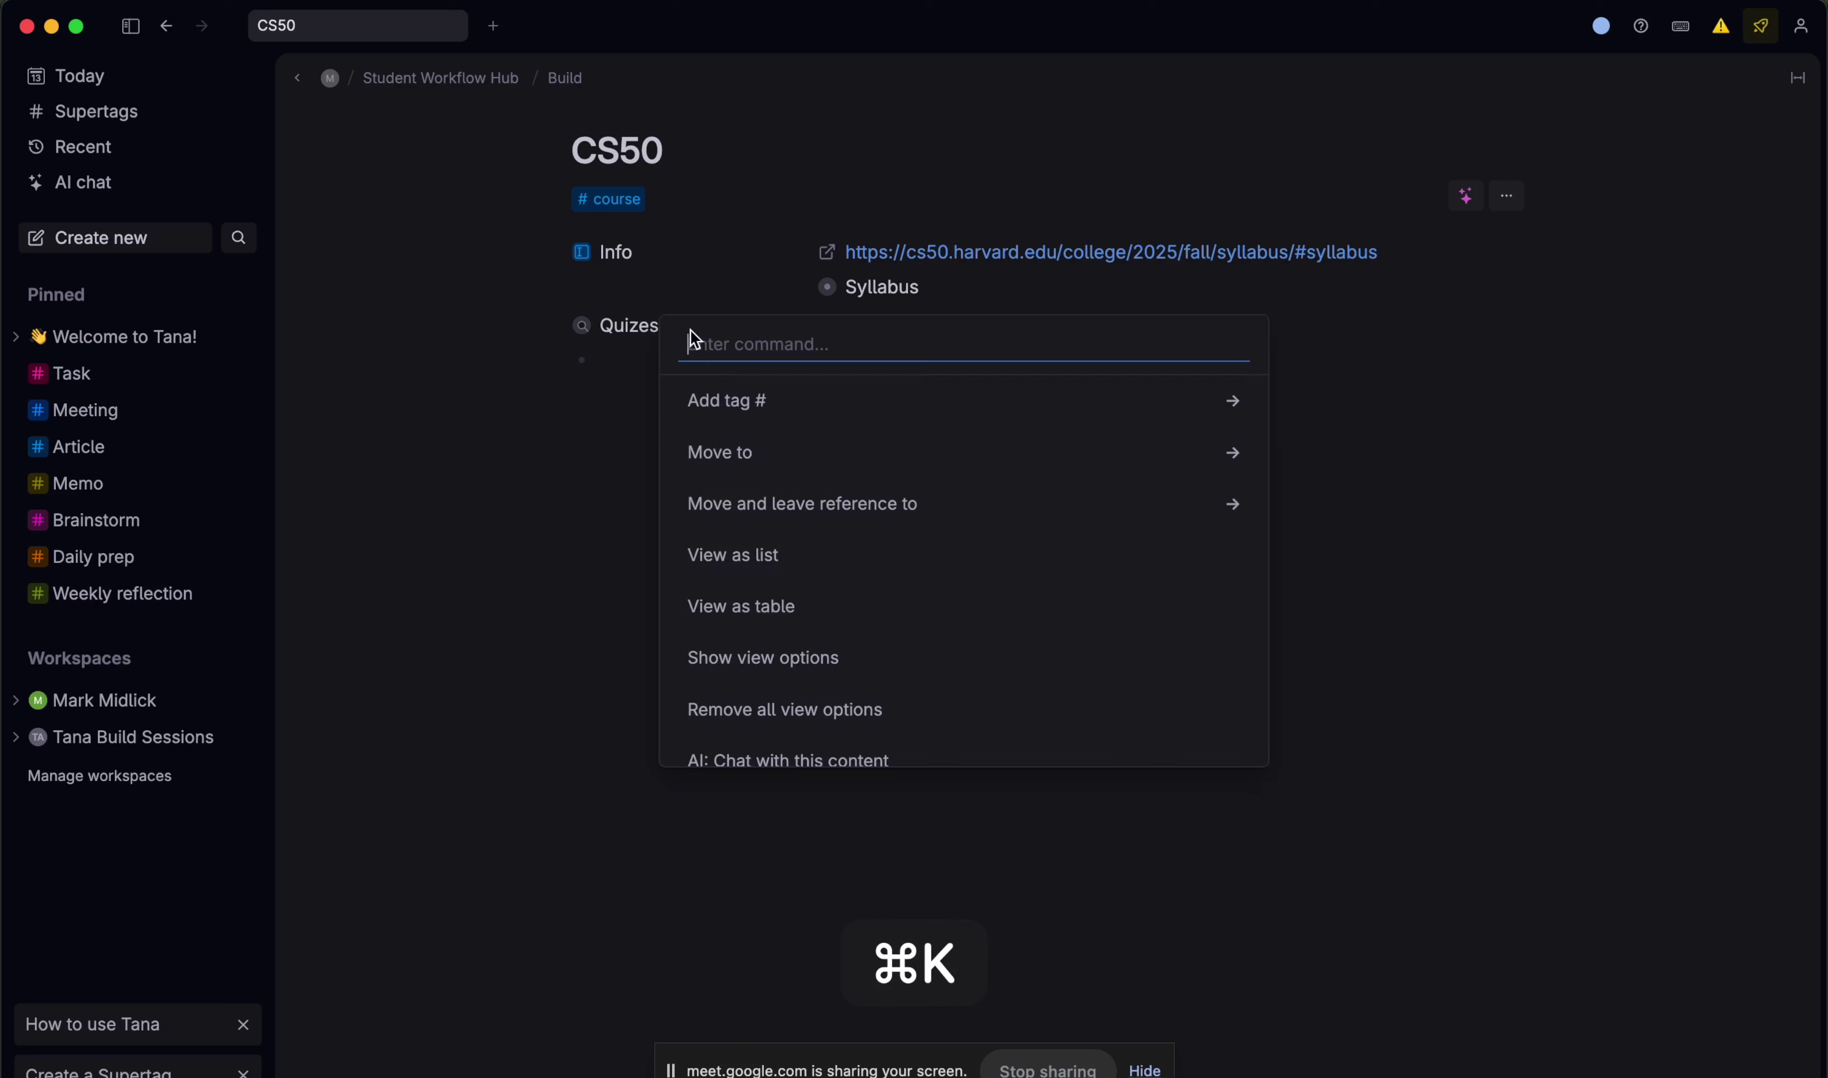
text(add to)
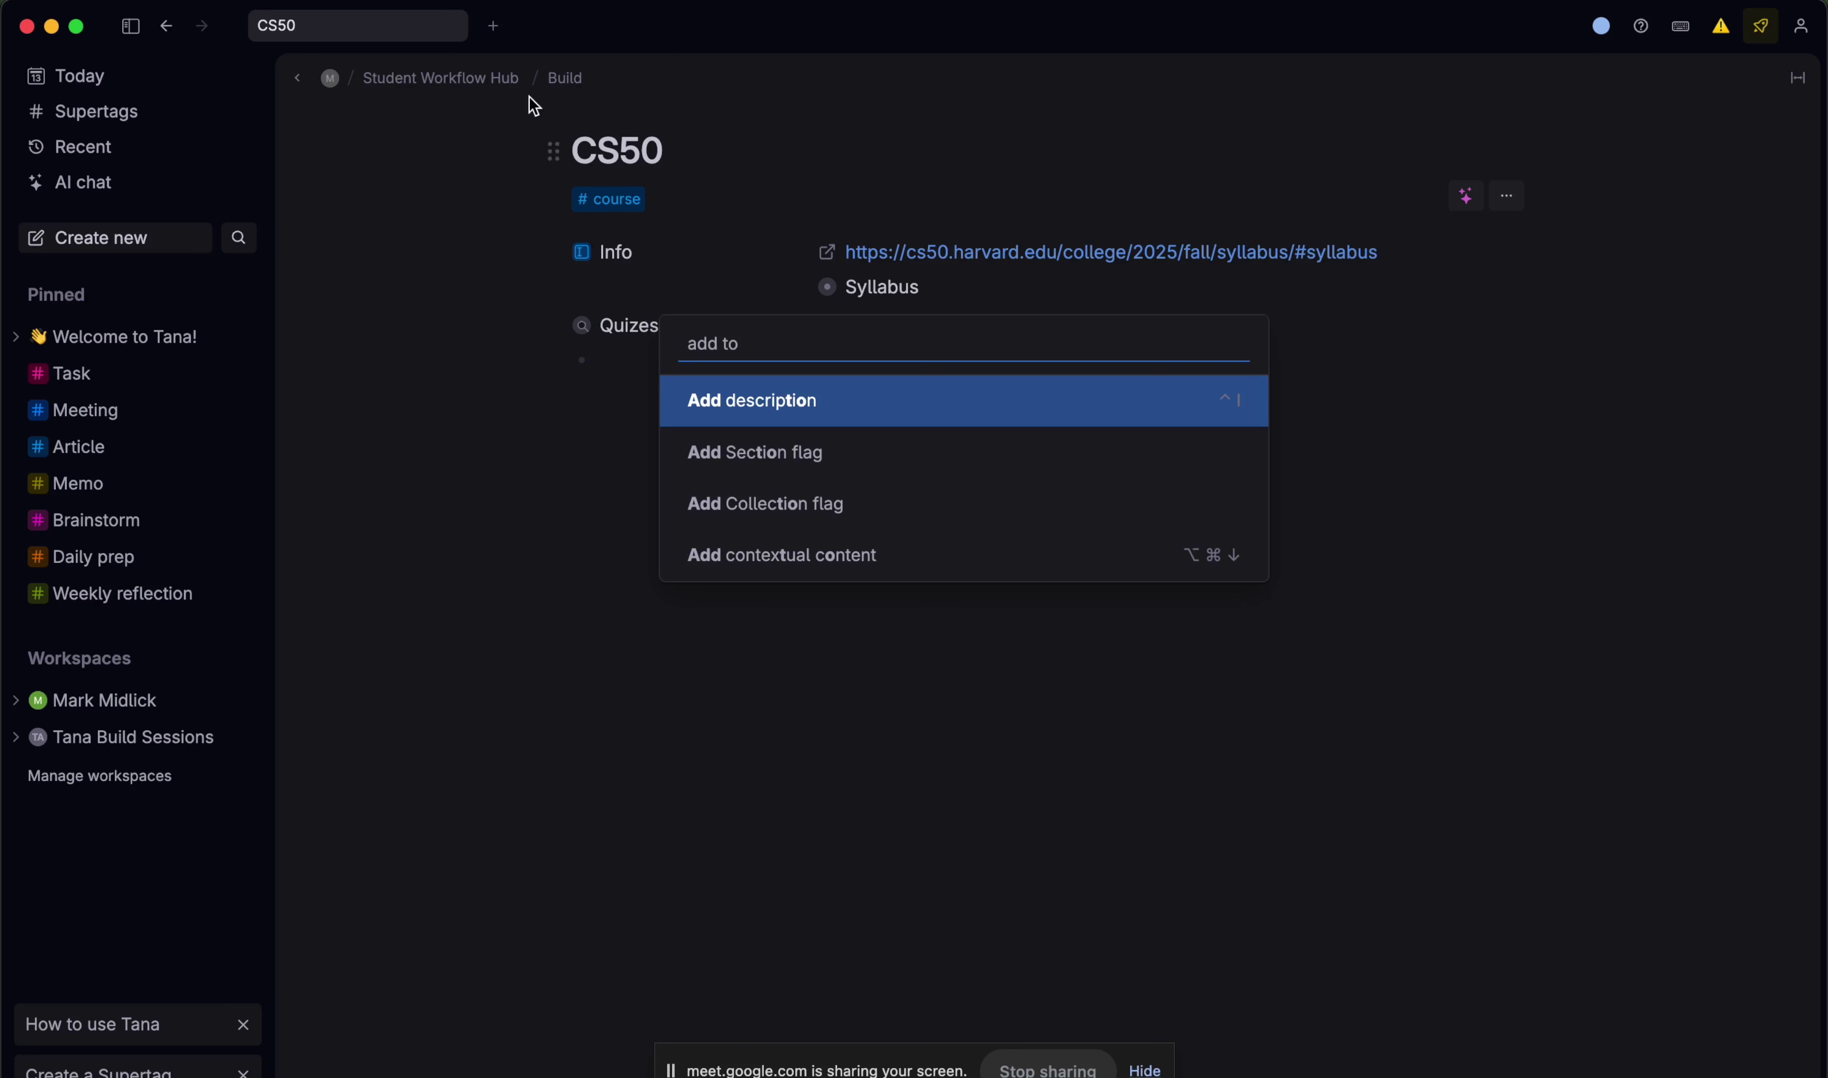
key(Escape)
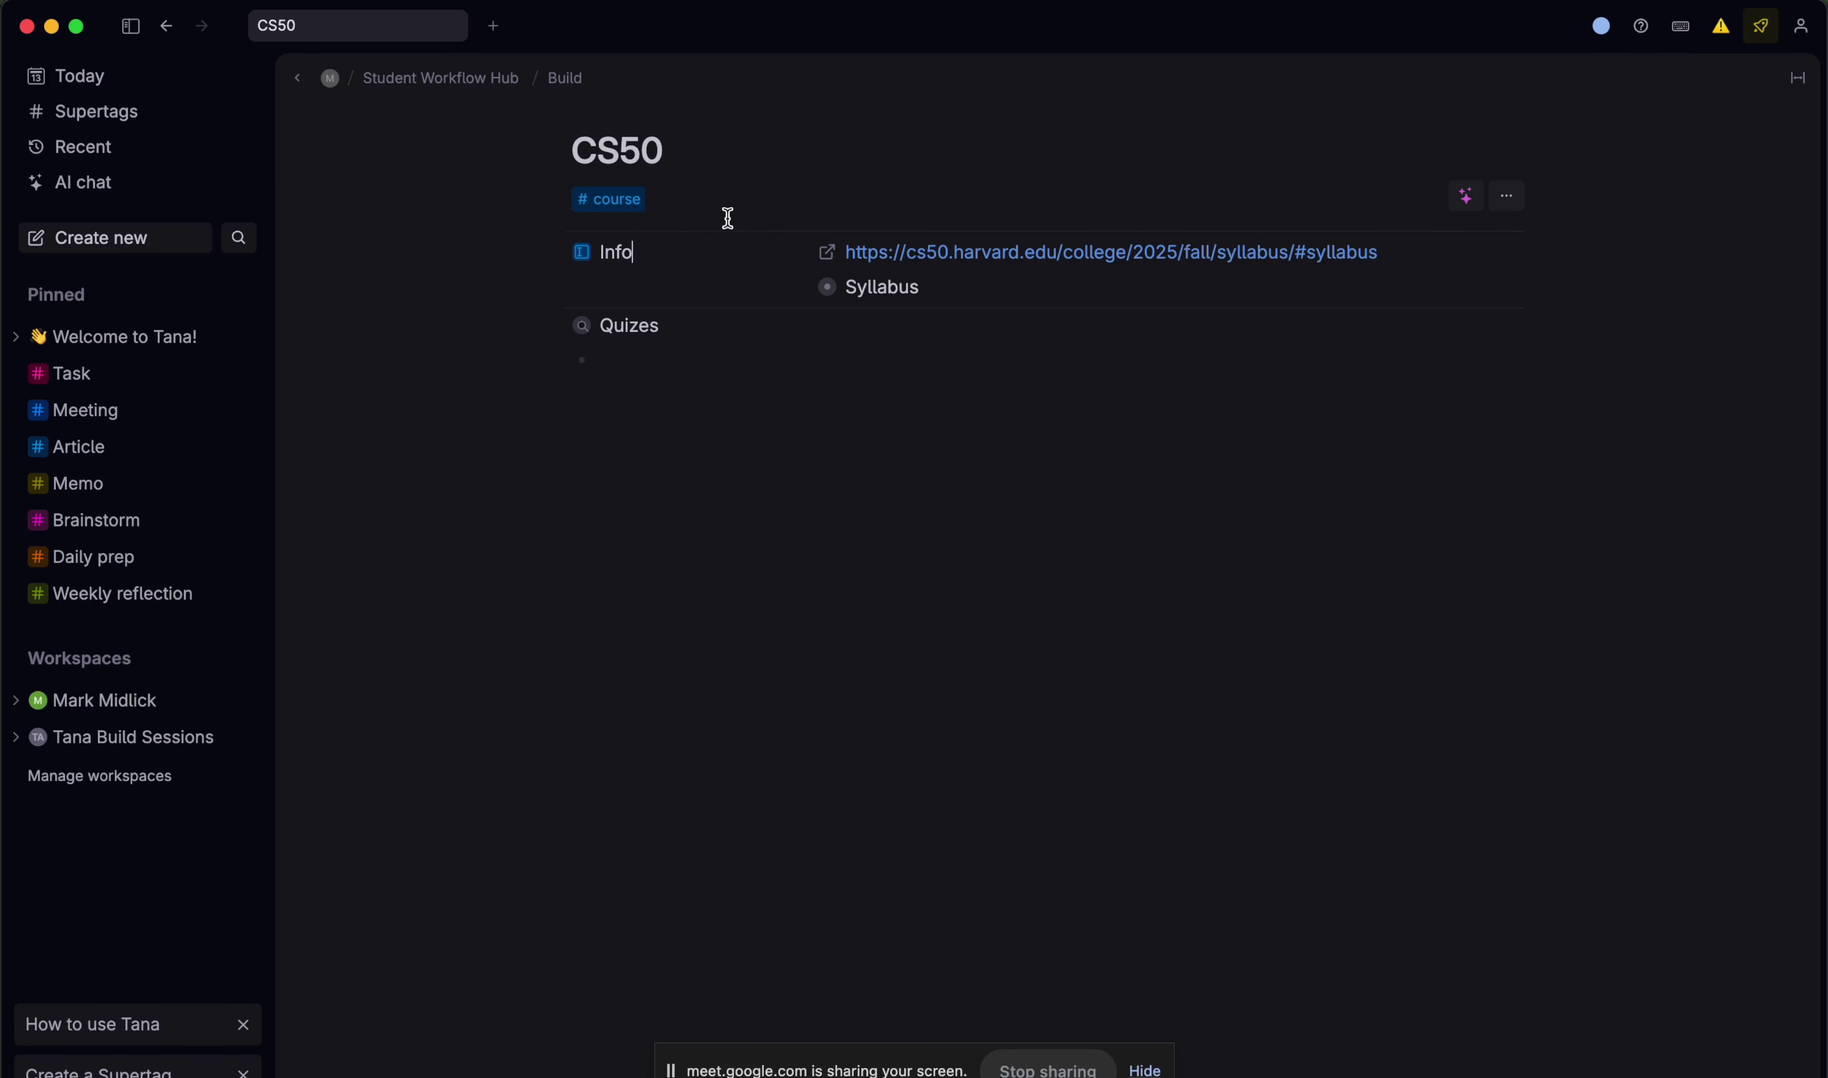
- Open the configuration of the #course supertag beside CS50 and move the tag to Today
alt+shift+click(607, 199)
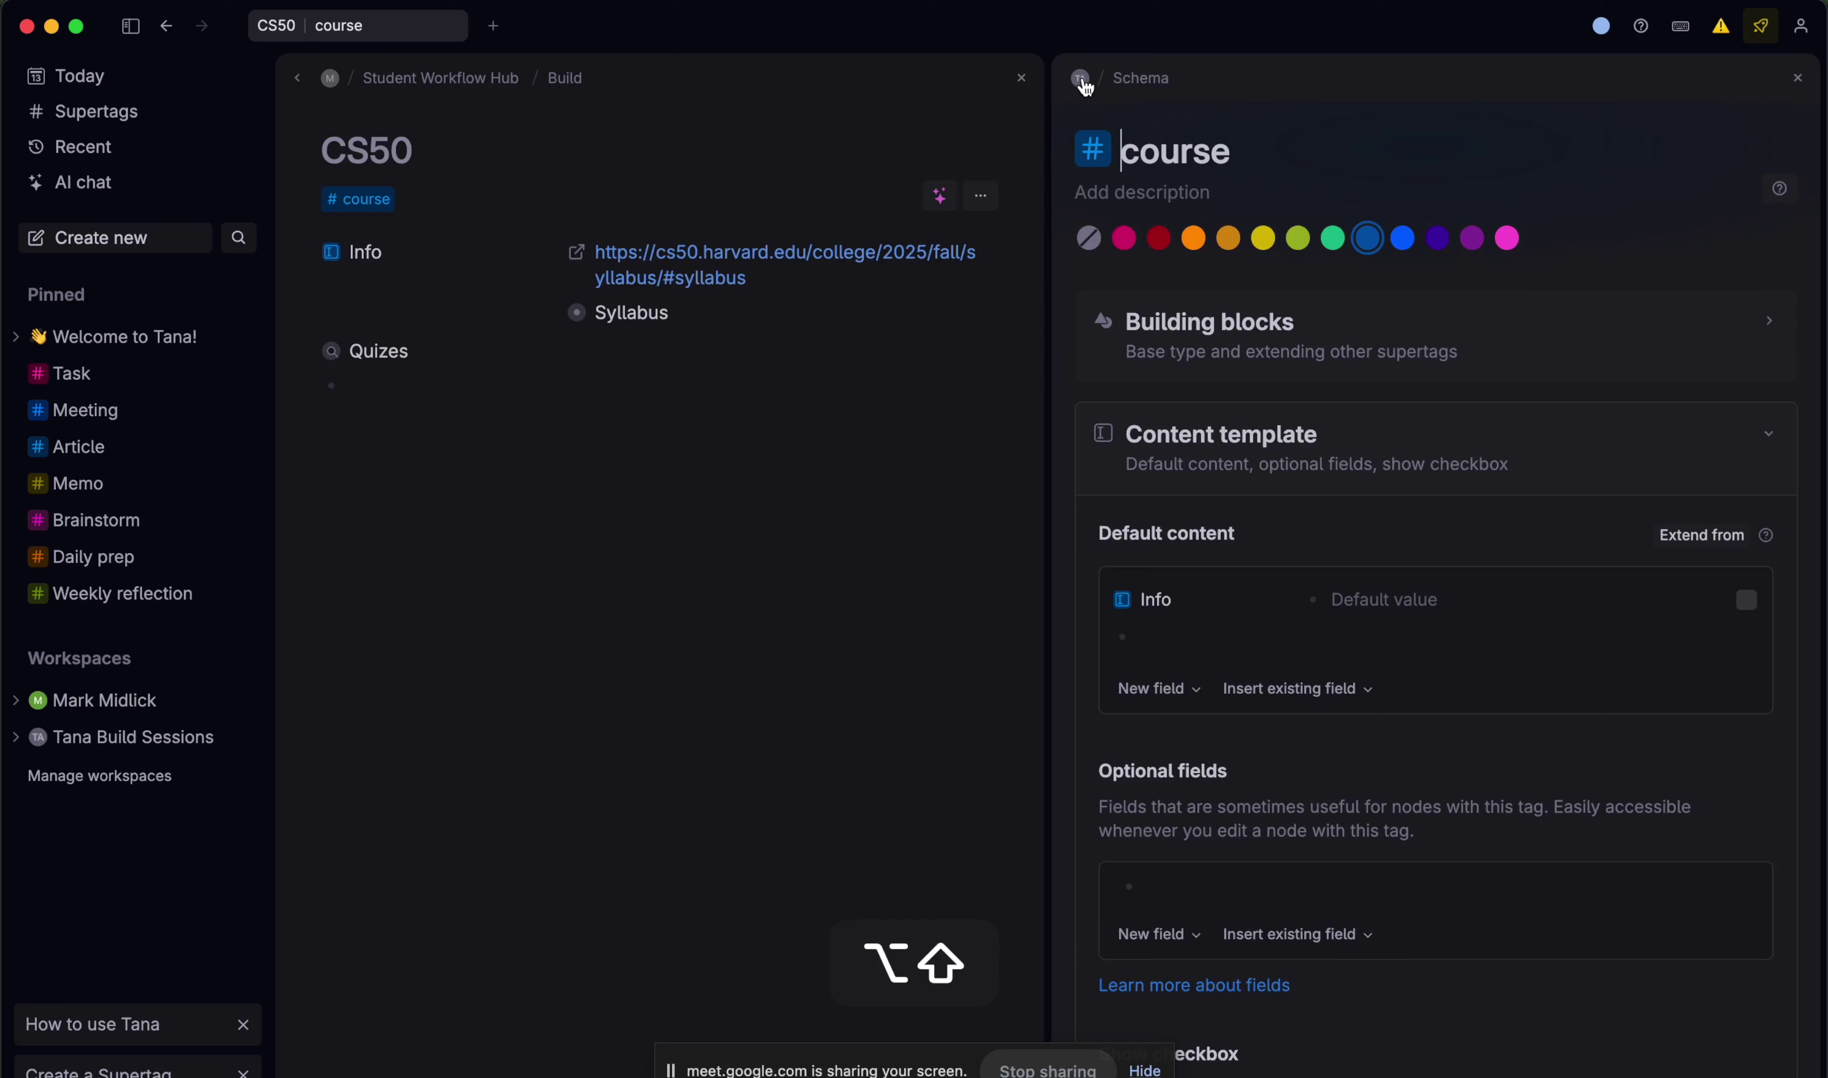
key(cmd+k)
text(move)
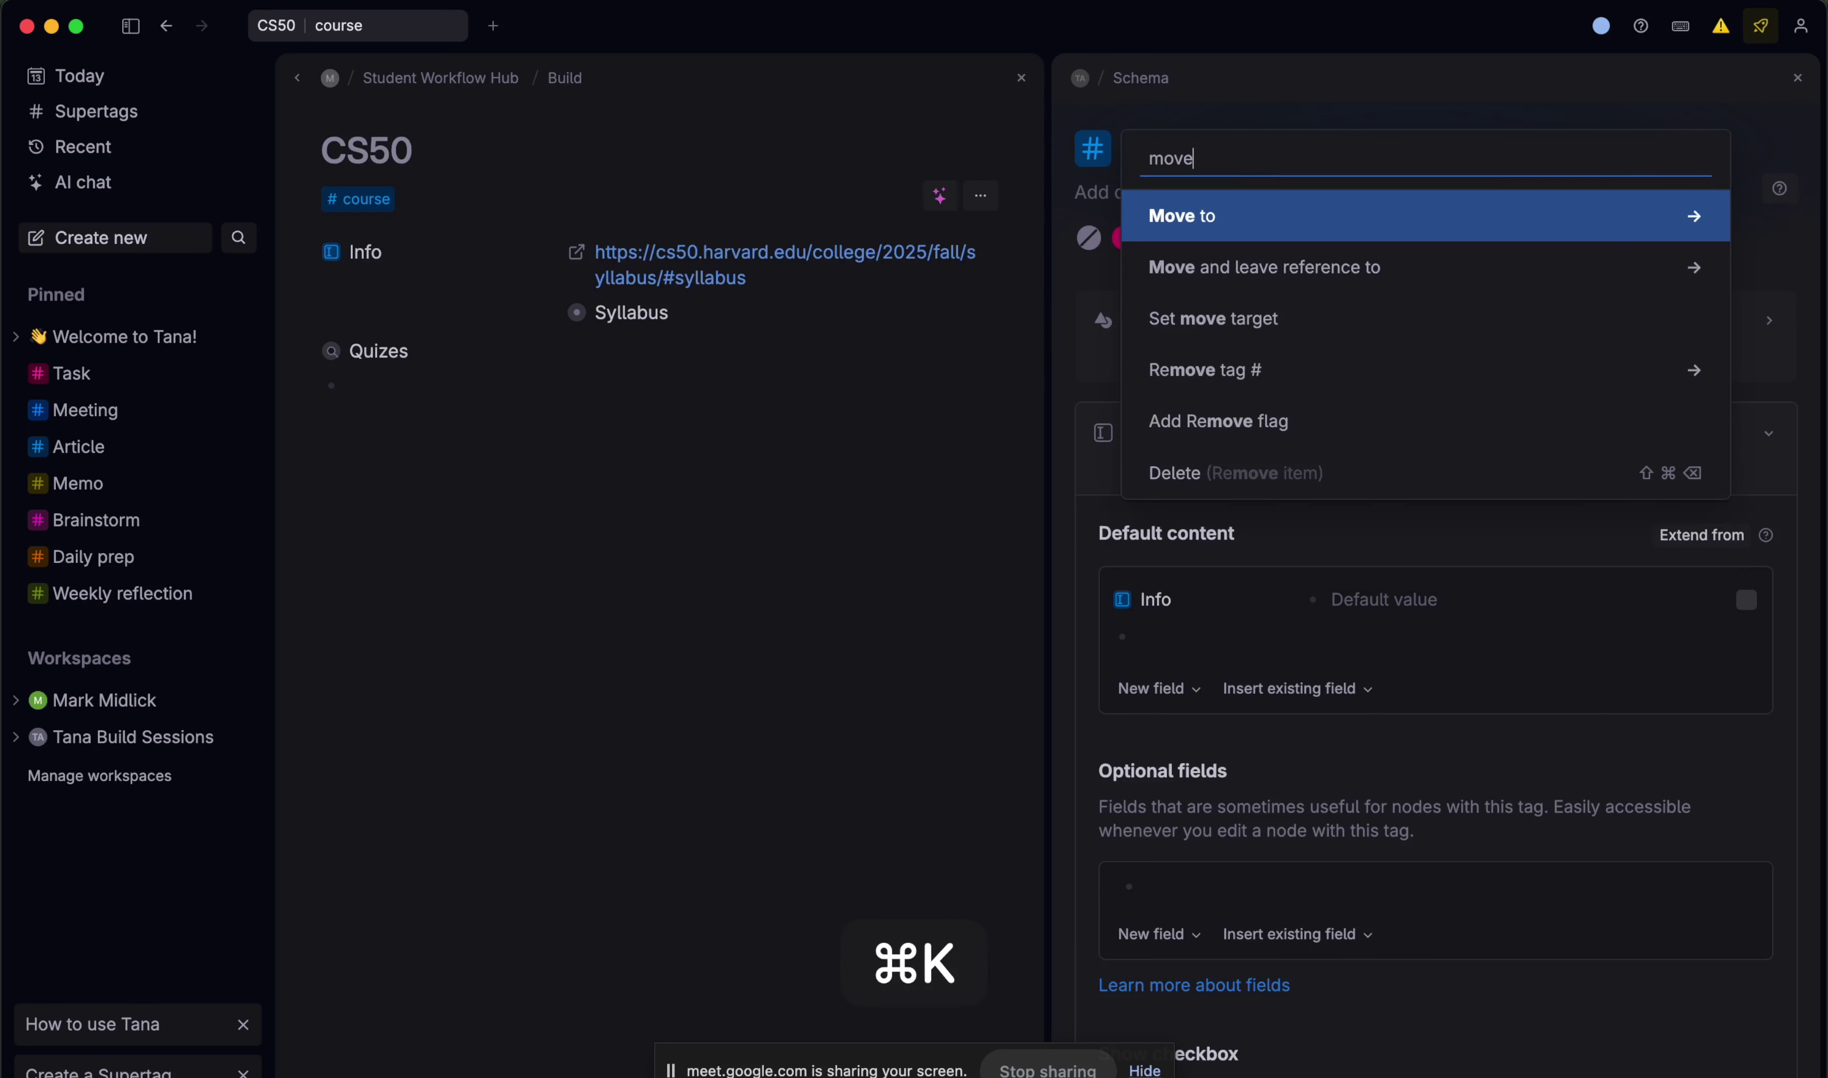
key(Return)
key(Down)
key(Return)
key(Return)
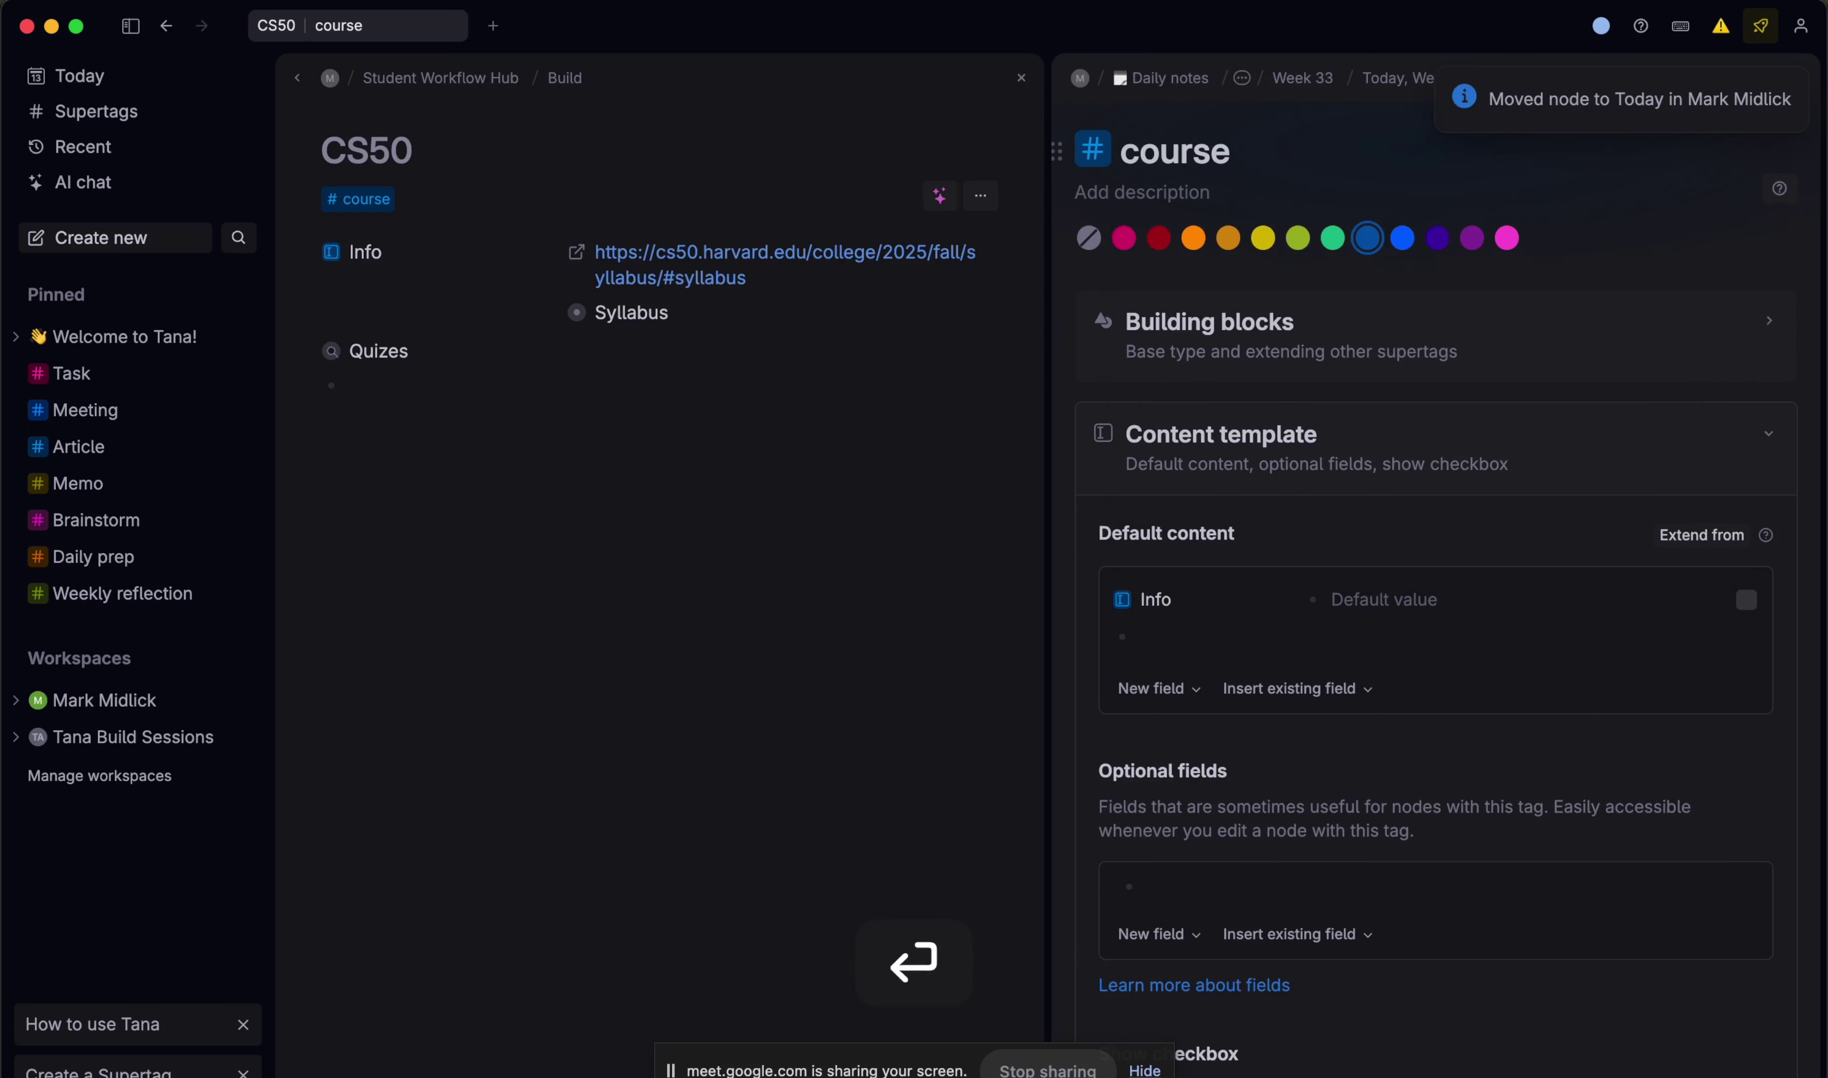
key(cmd+k)
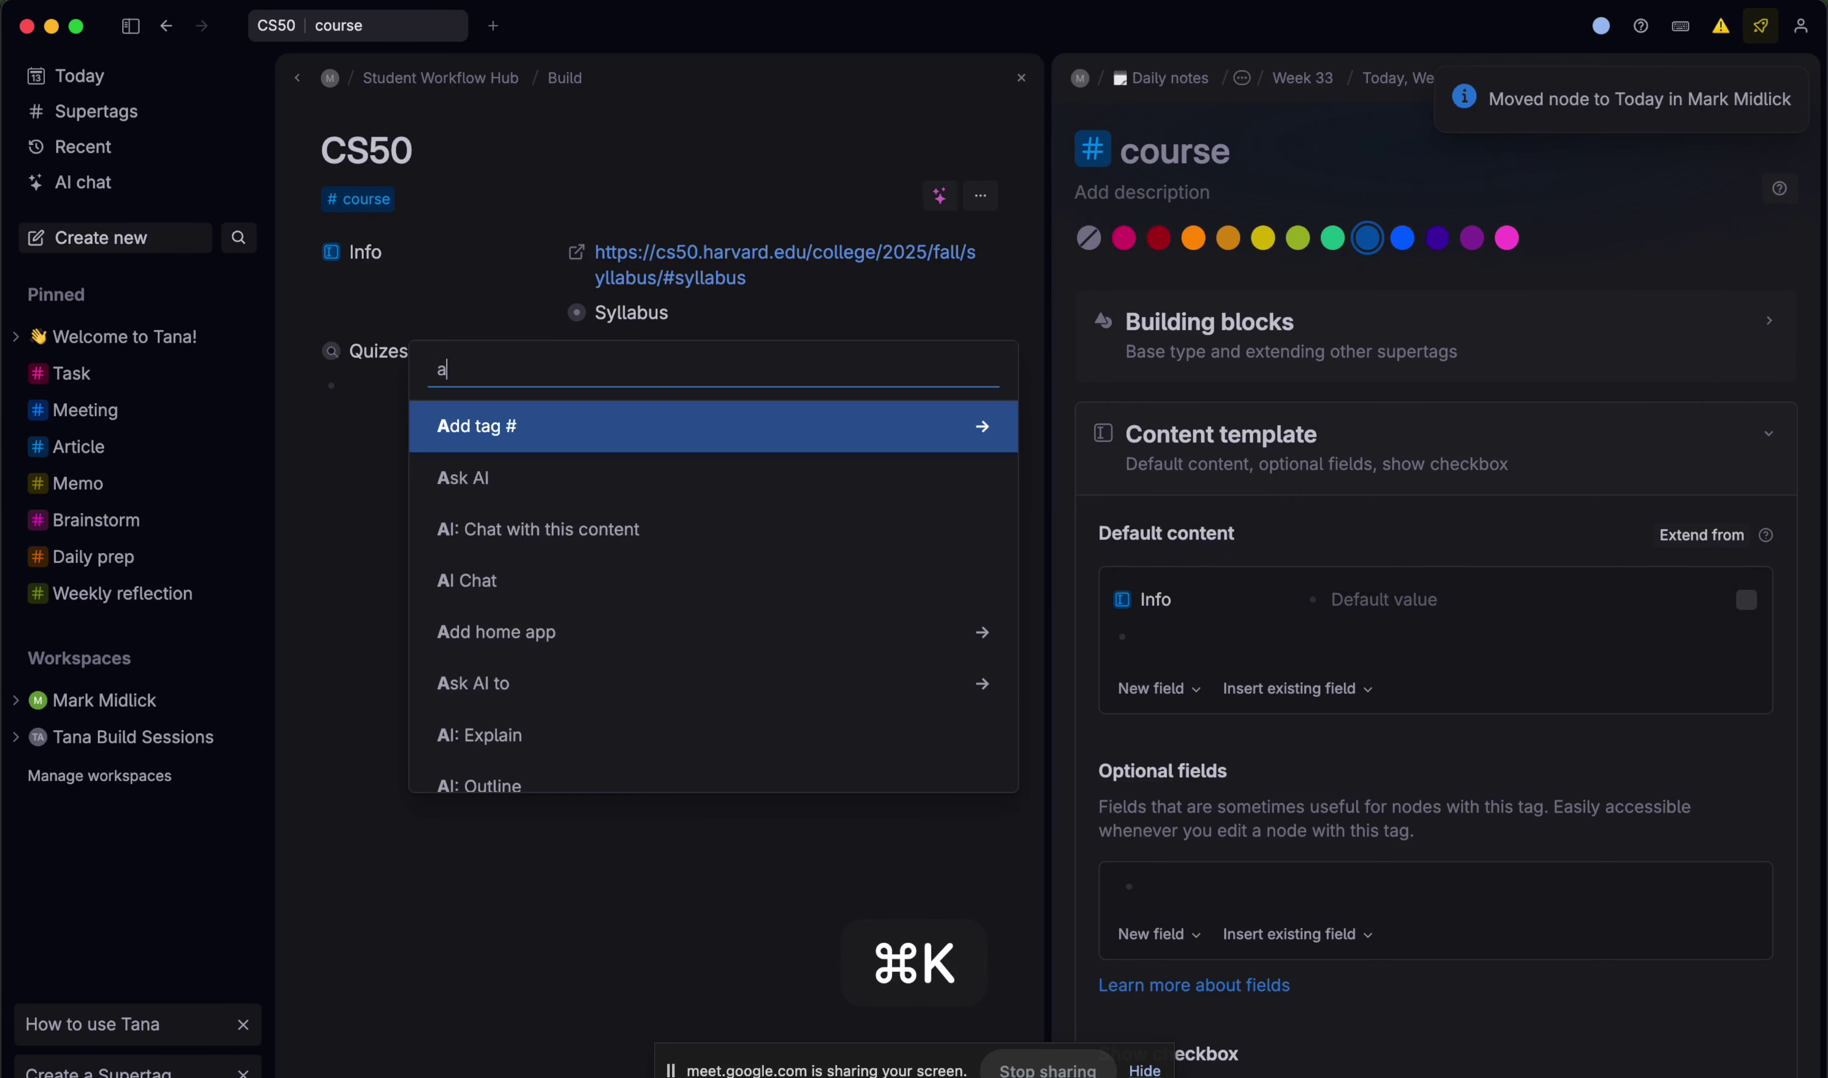
text(addd)
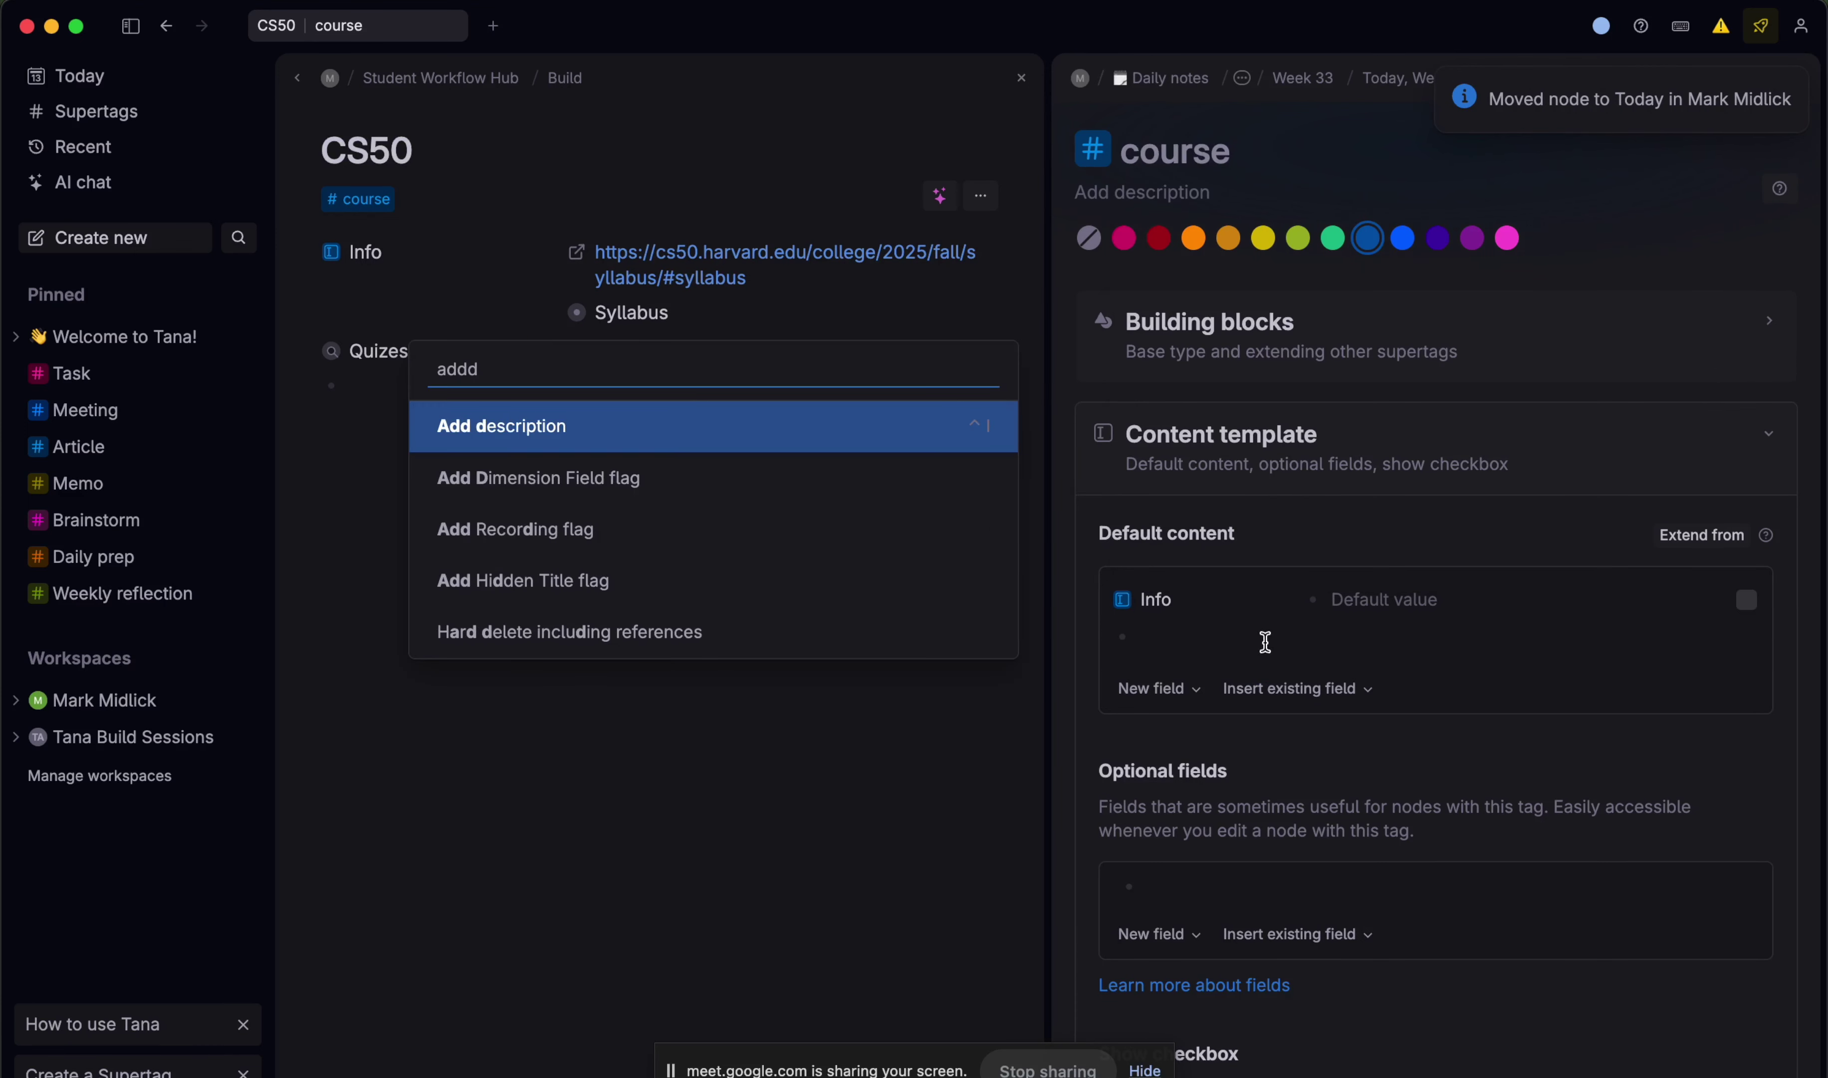
key(Escape)
- Add a search node to the course tag's default content that finds everything tagged #quiz
key(cmd+c)
click(1147, 632)
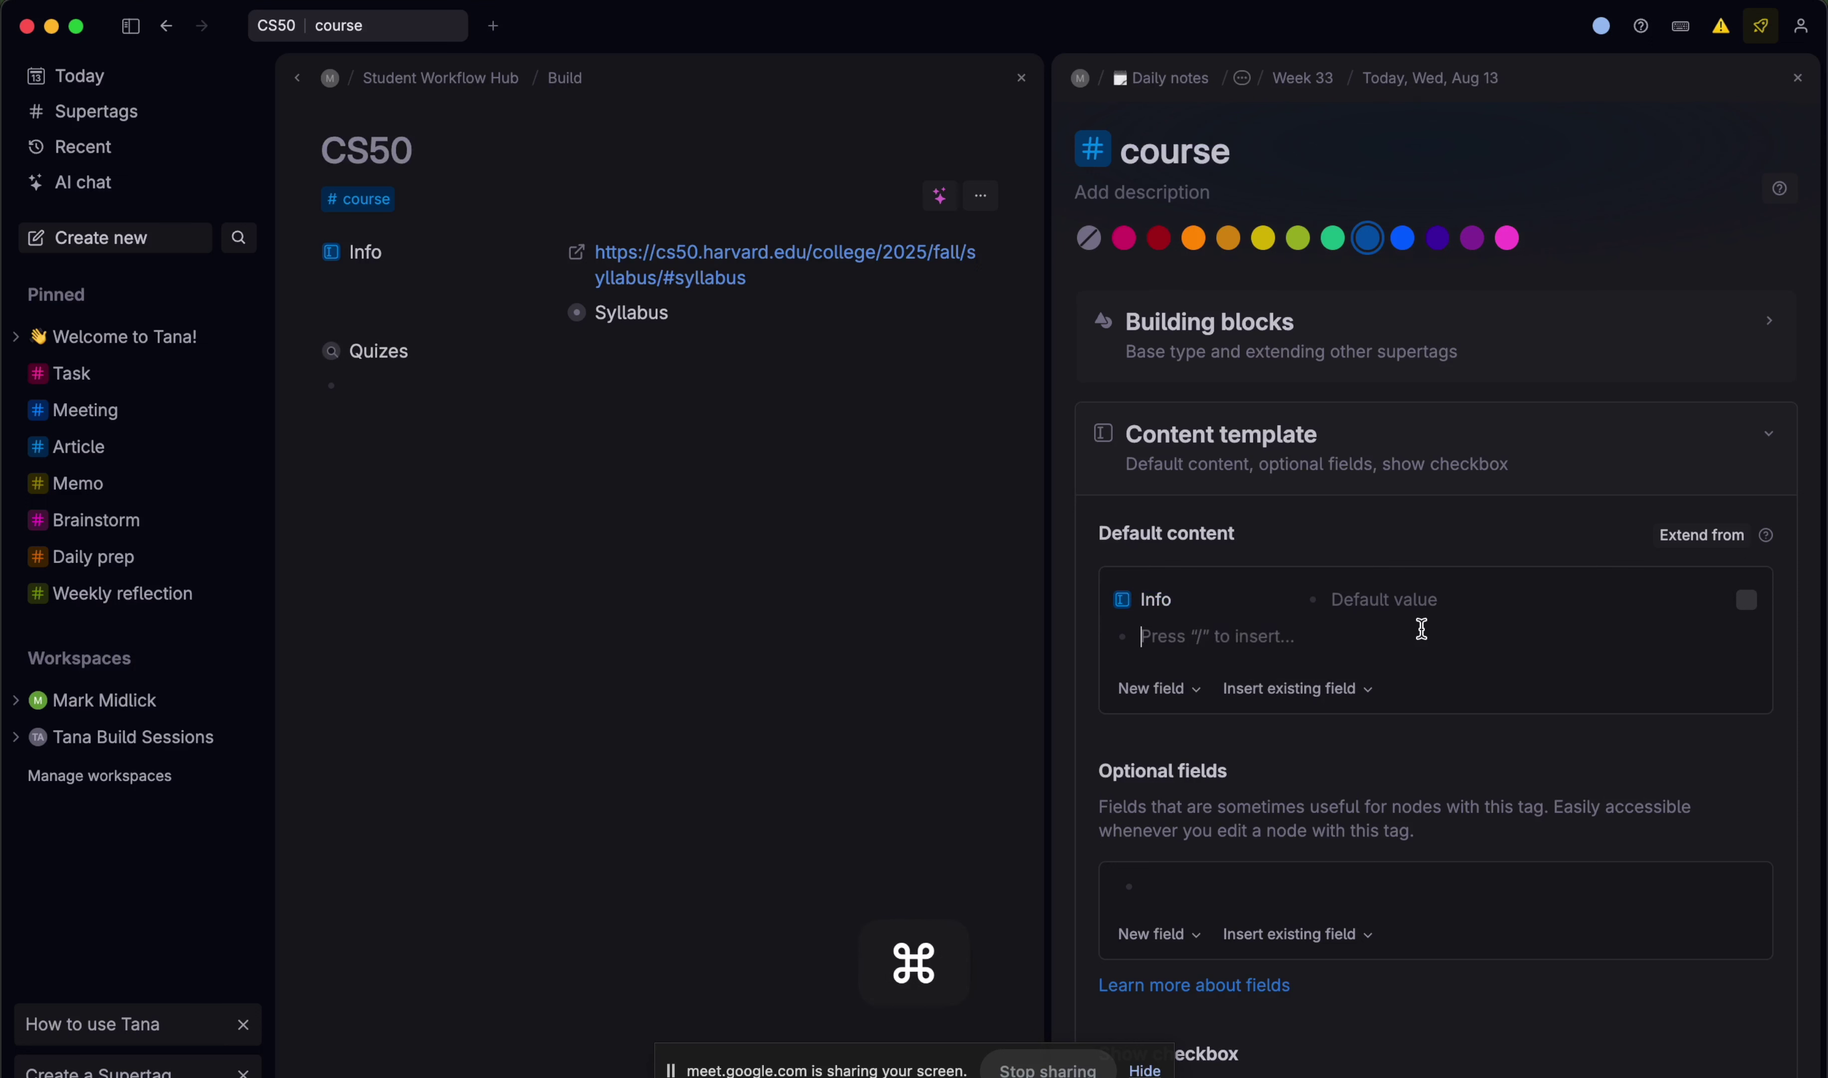
text(?)
key(Return)
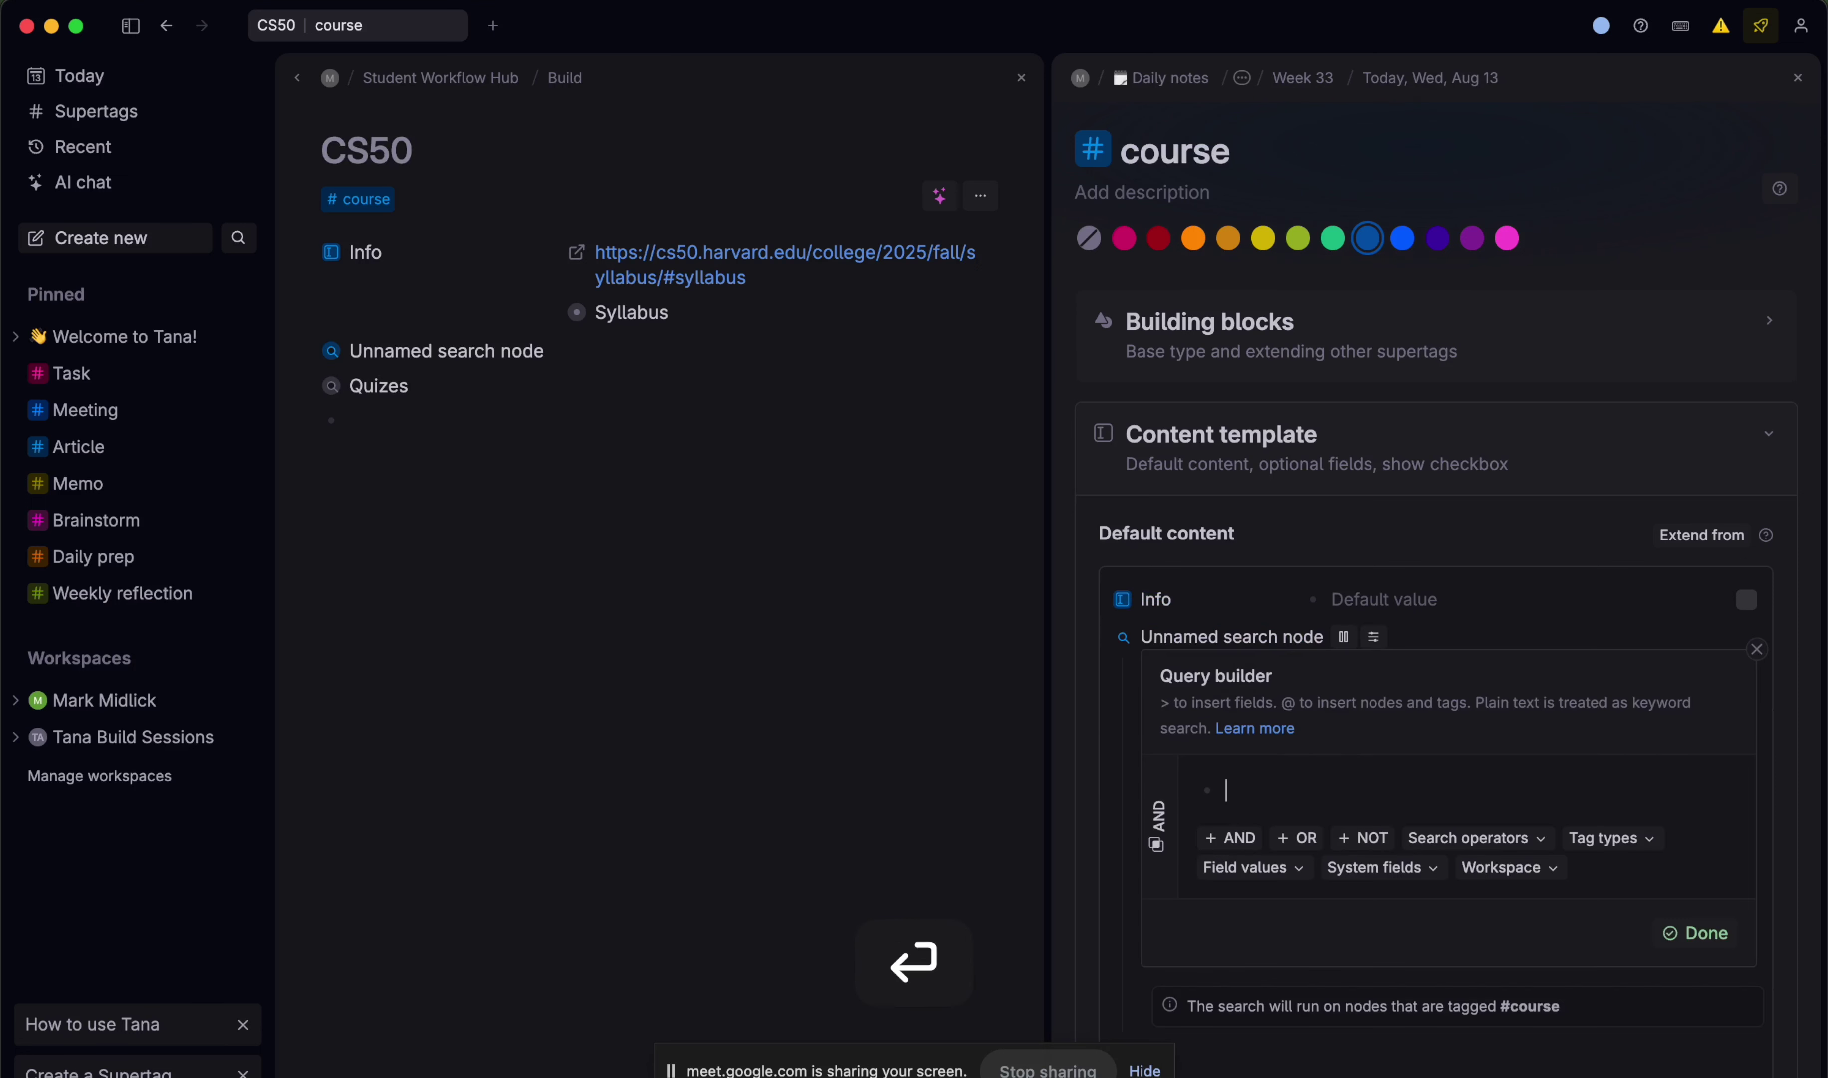
text(#quiz)
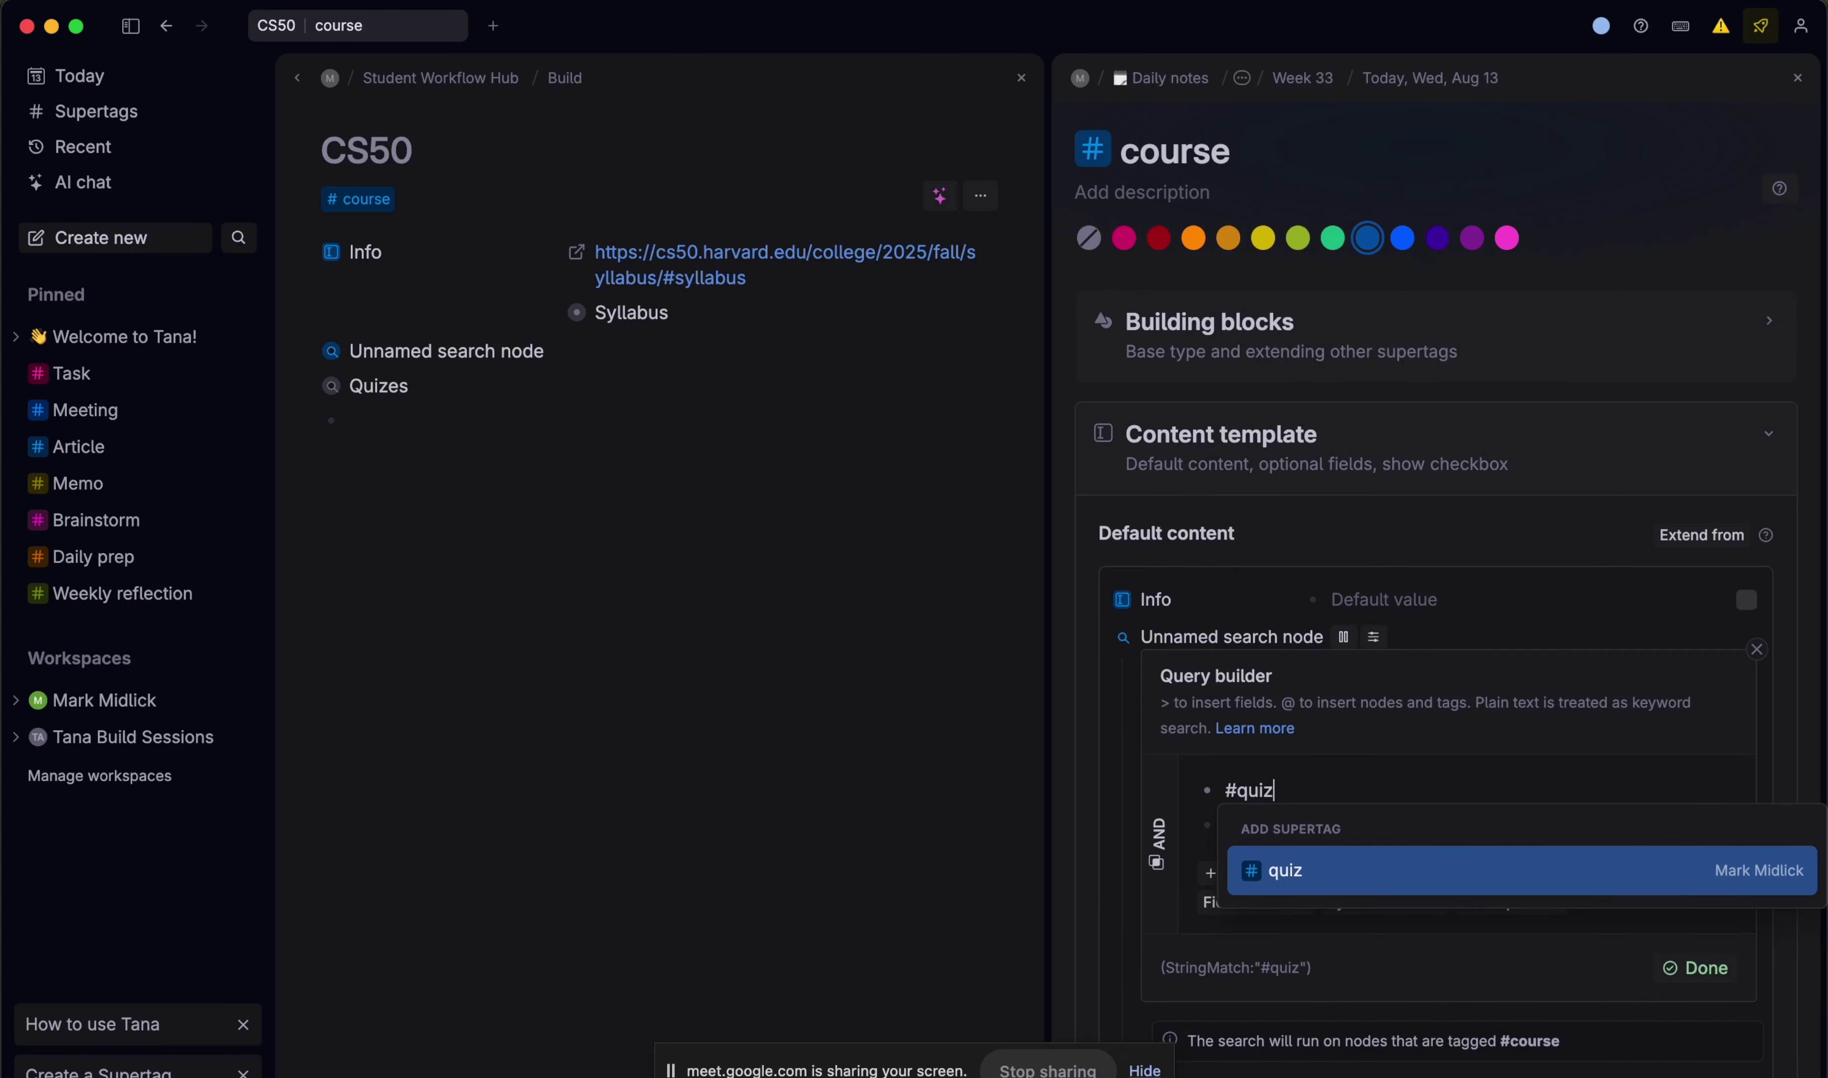
key(Return)
key(Down)
text(>)
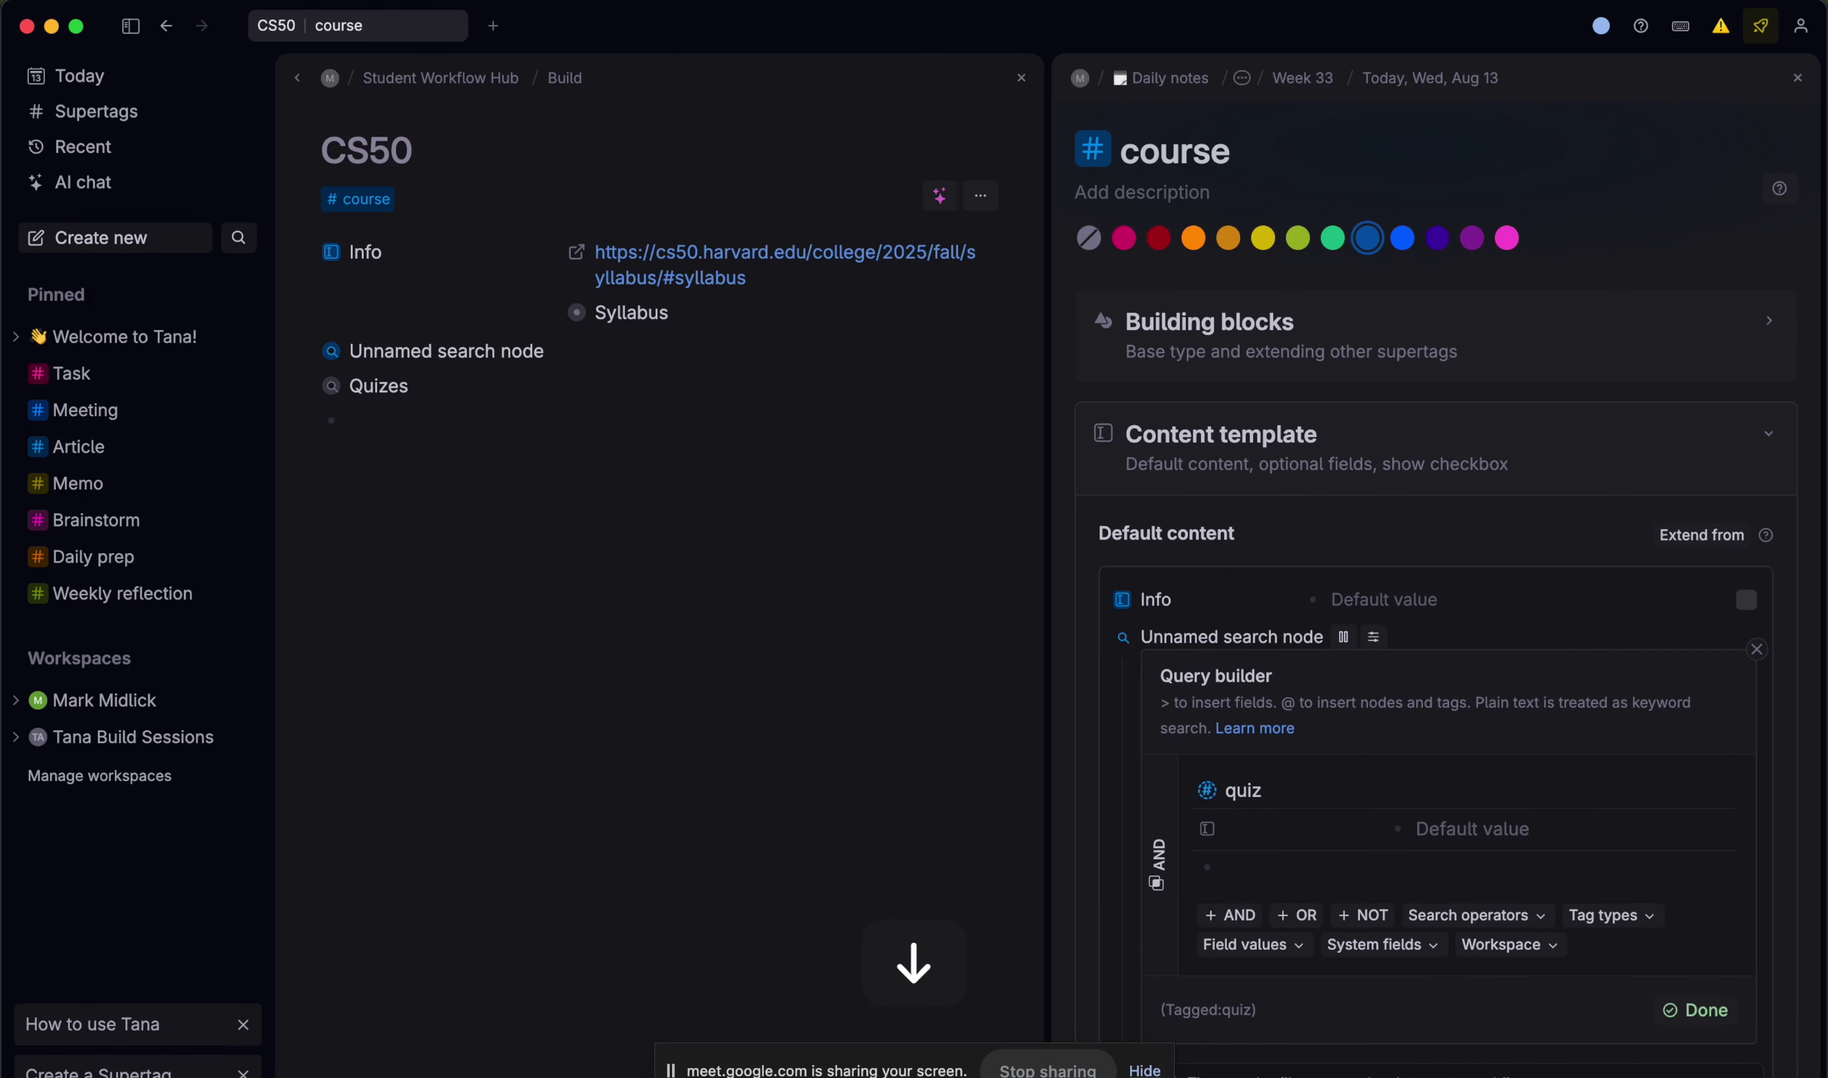
key(shift+BackSpace)
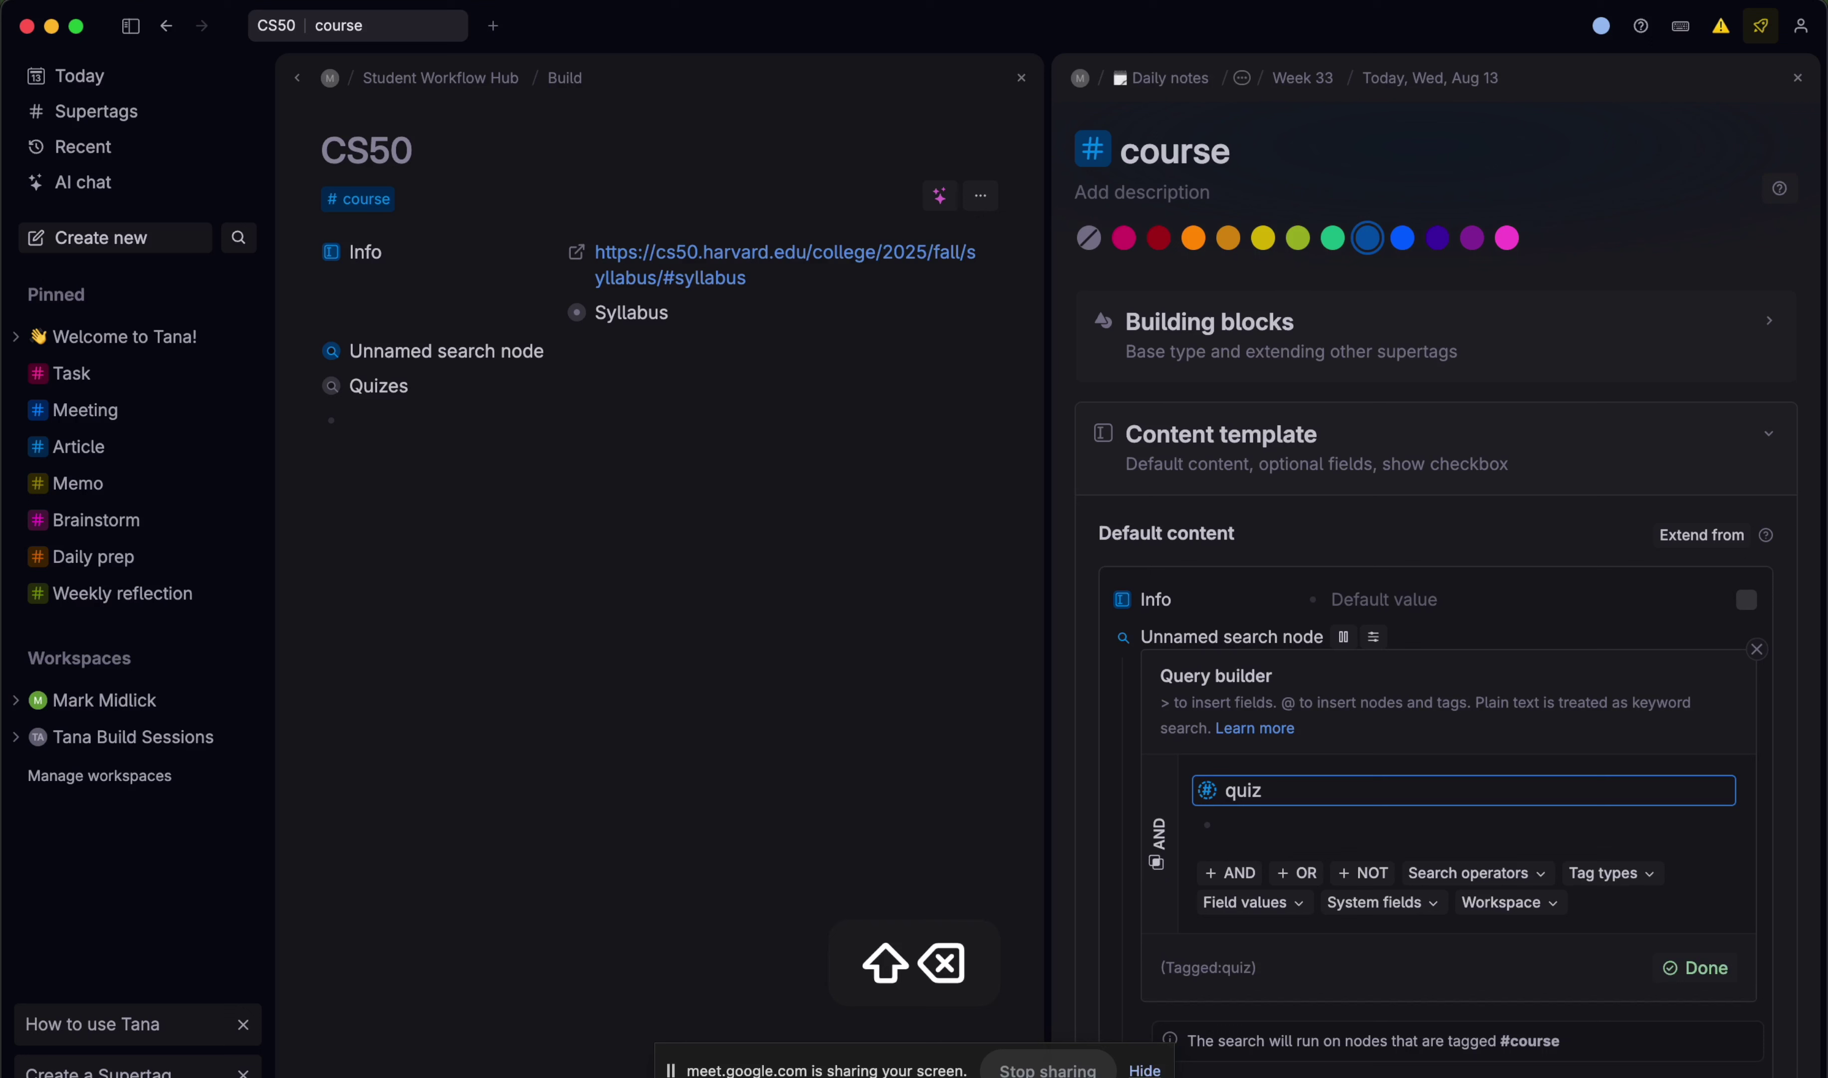
- Expand the Quizes search under CS50, close its query builder and display the results as a list
click(418, 393)
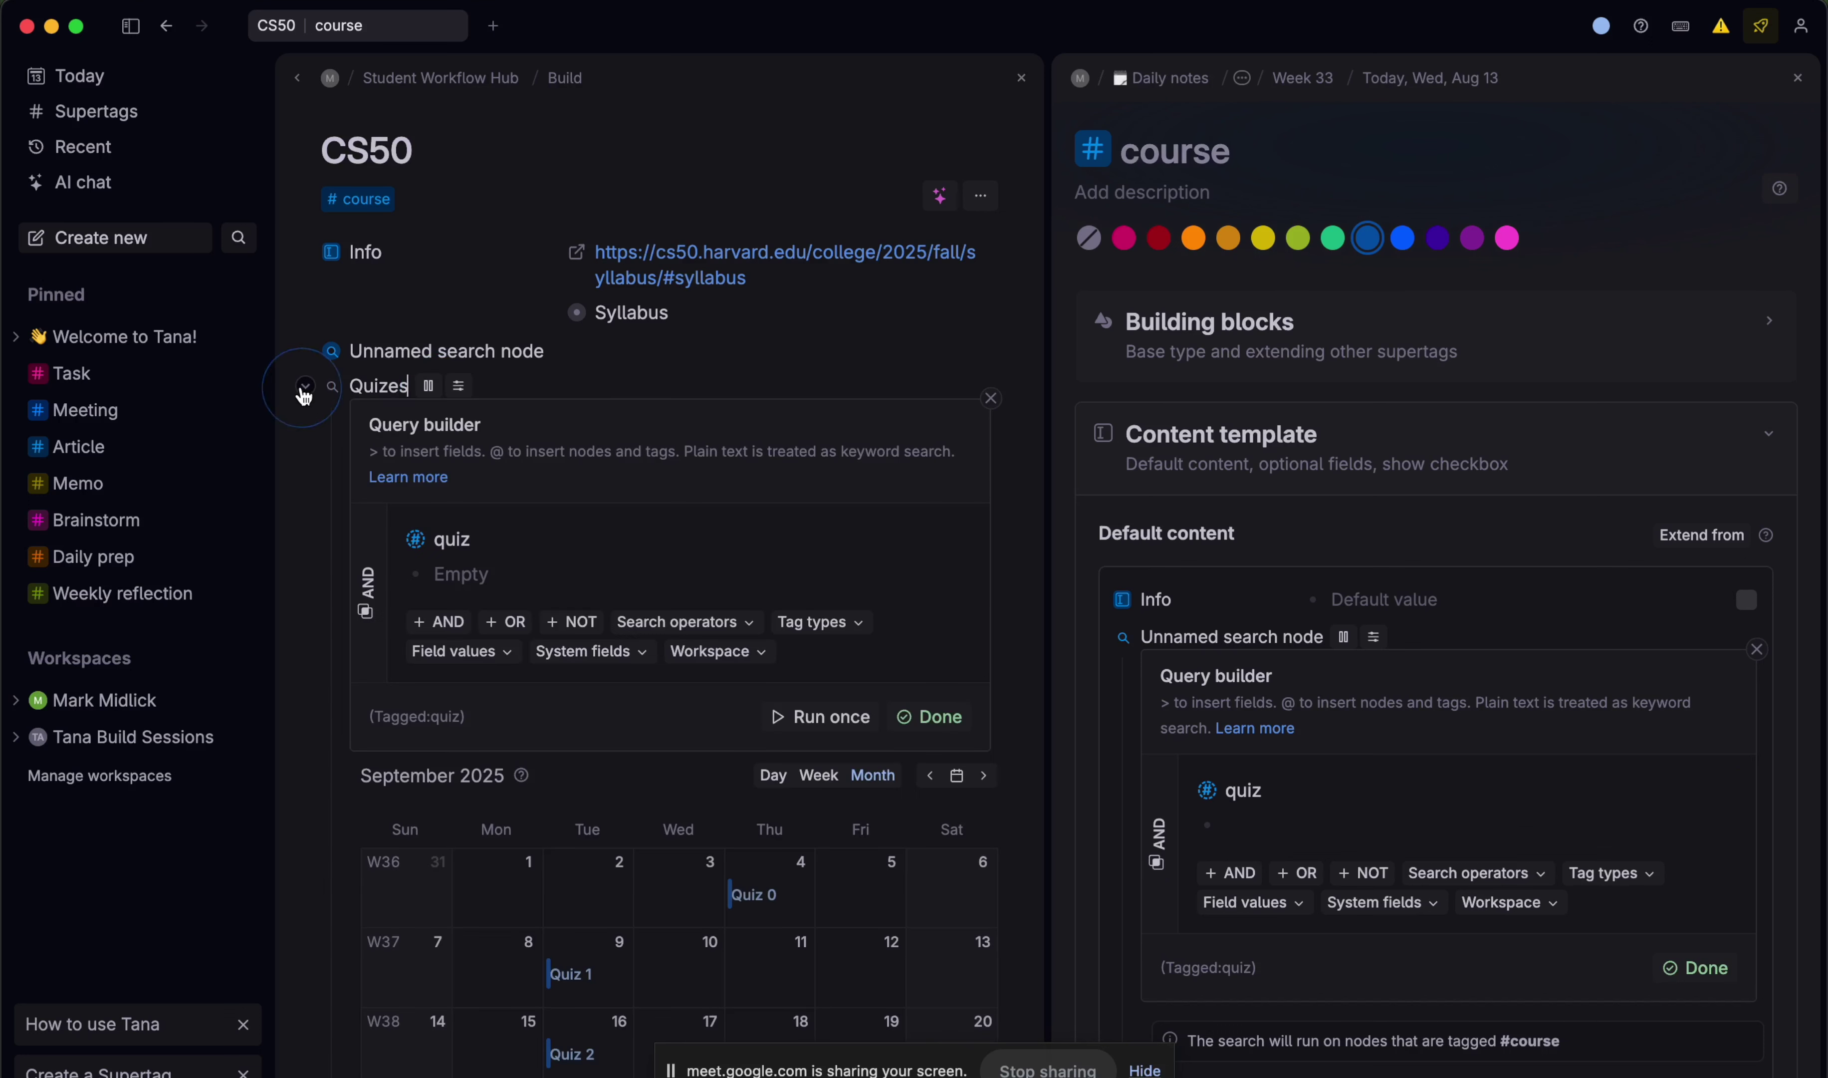
click(991, 398)
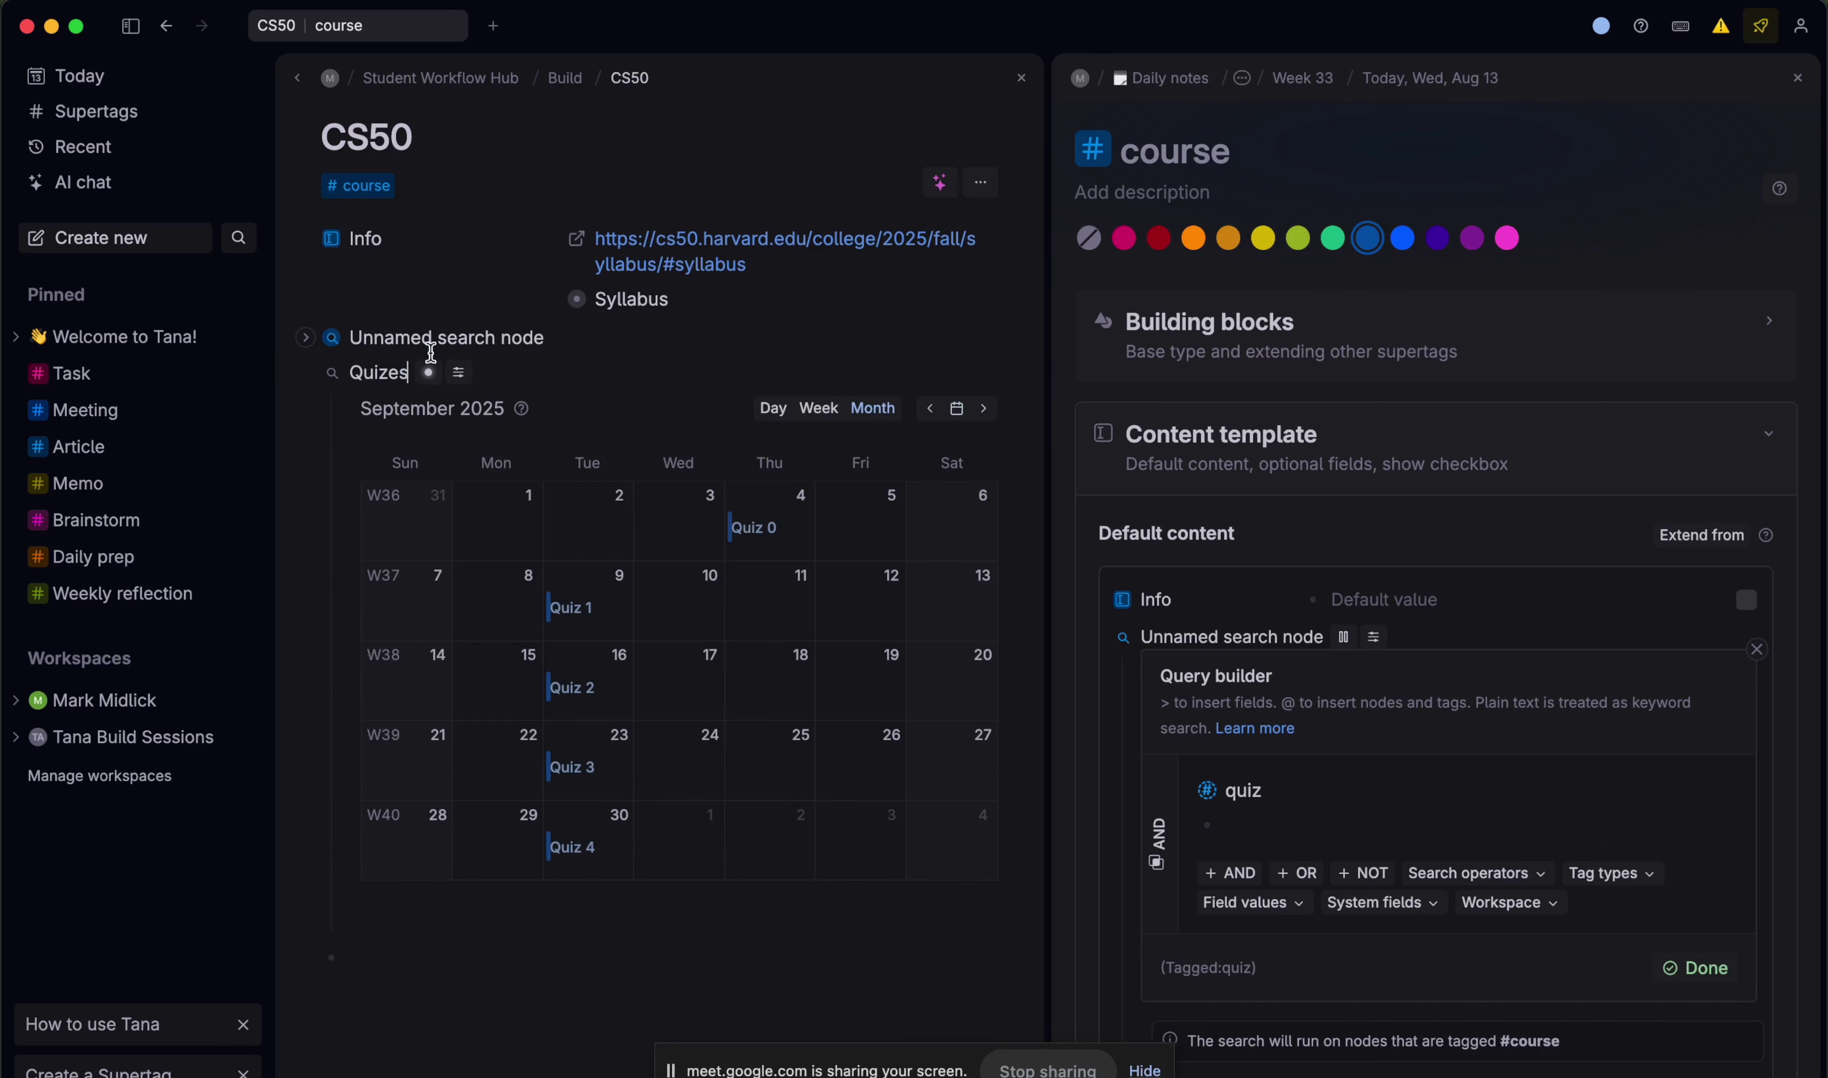
click(458, 373)
mouse_move(580, 409)
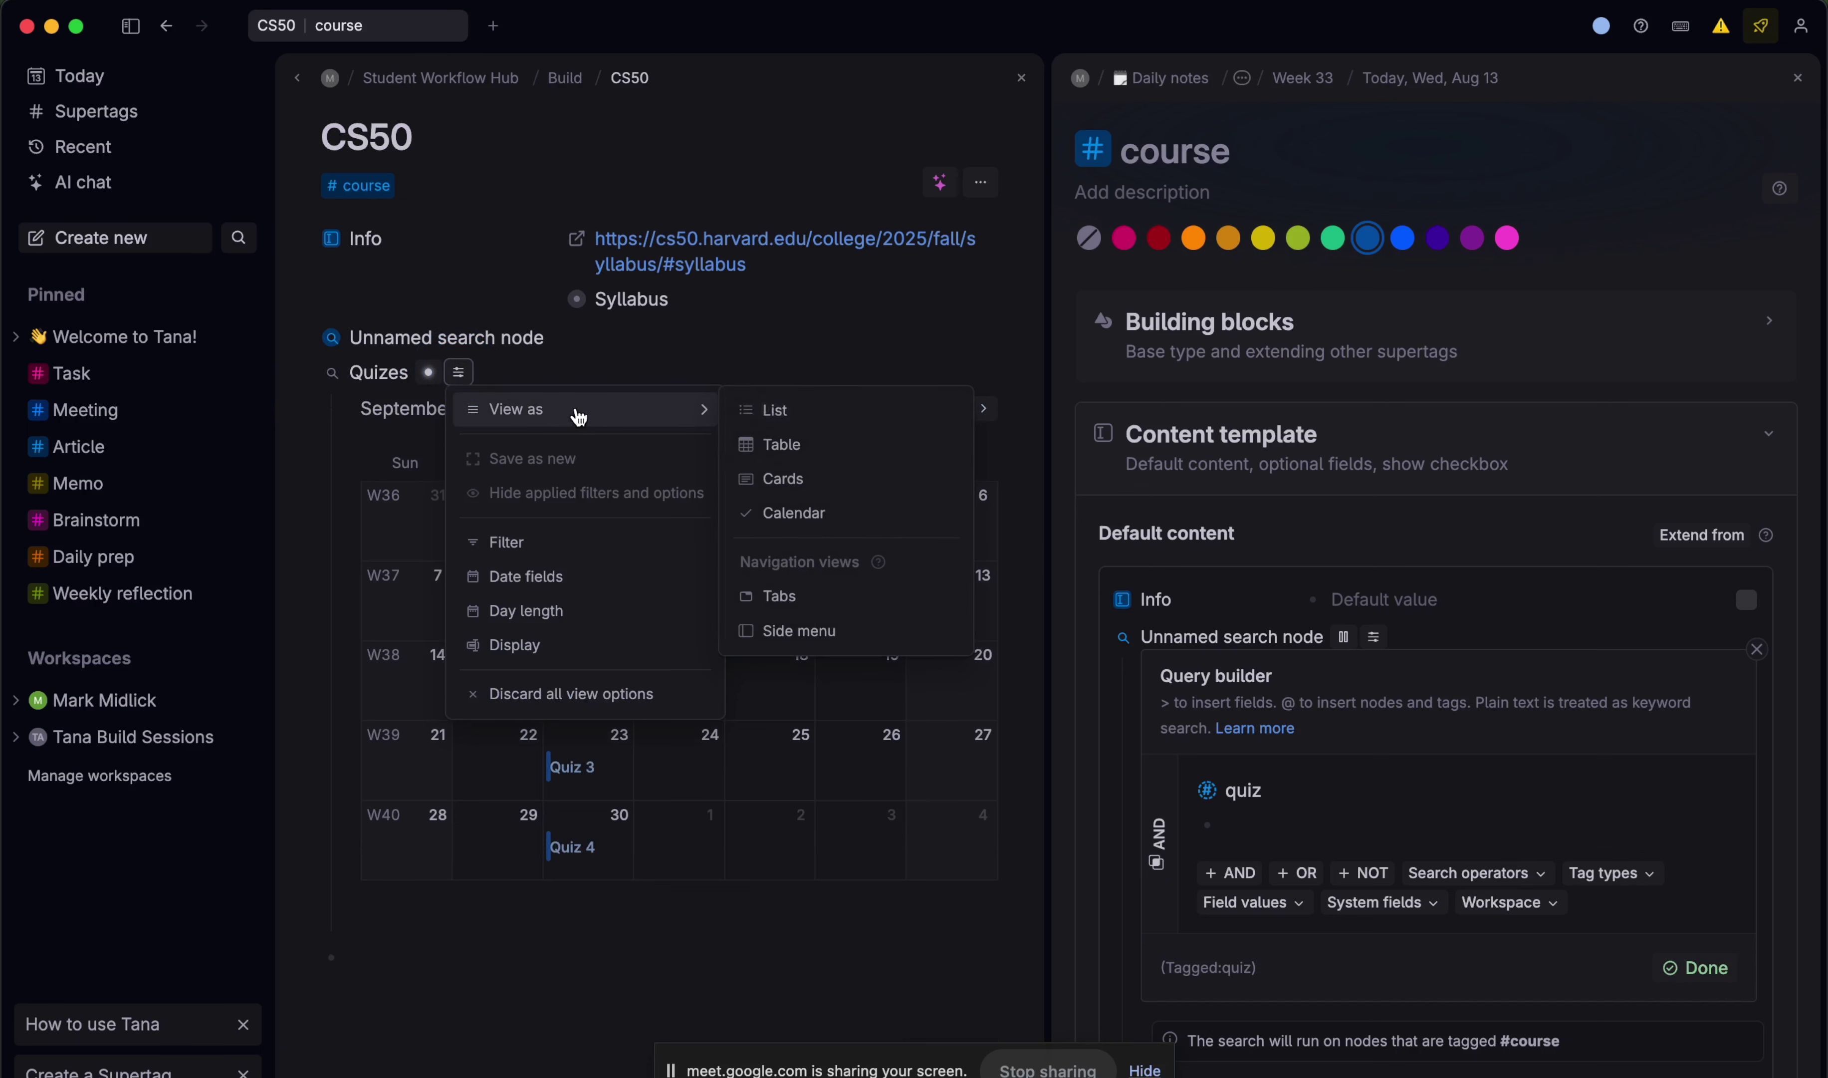
click(763, 409)
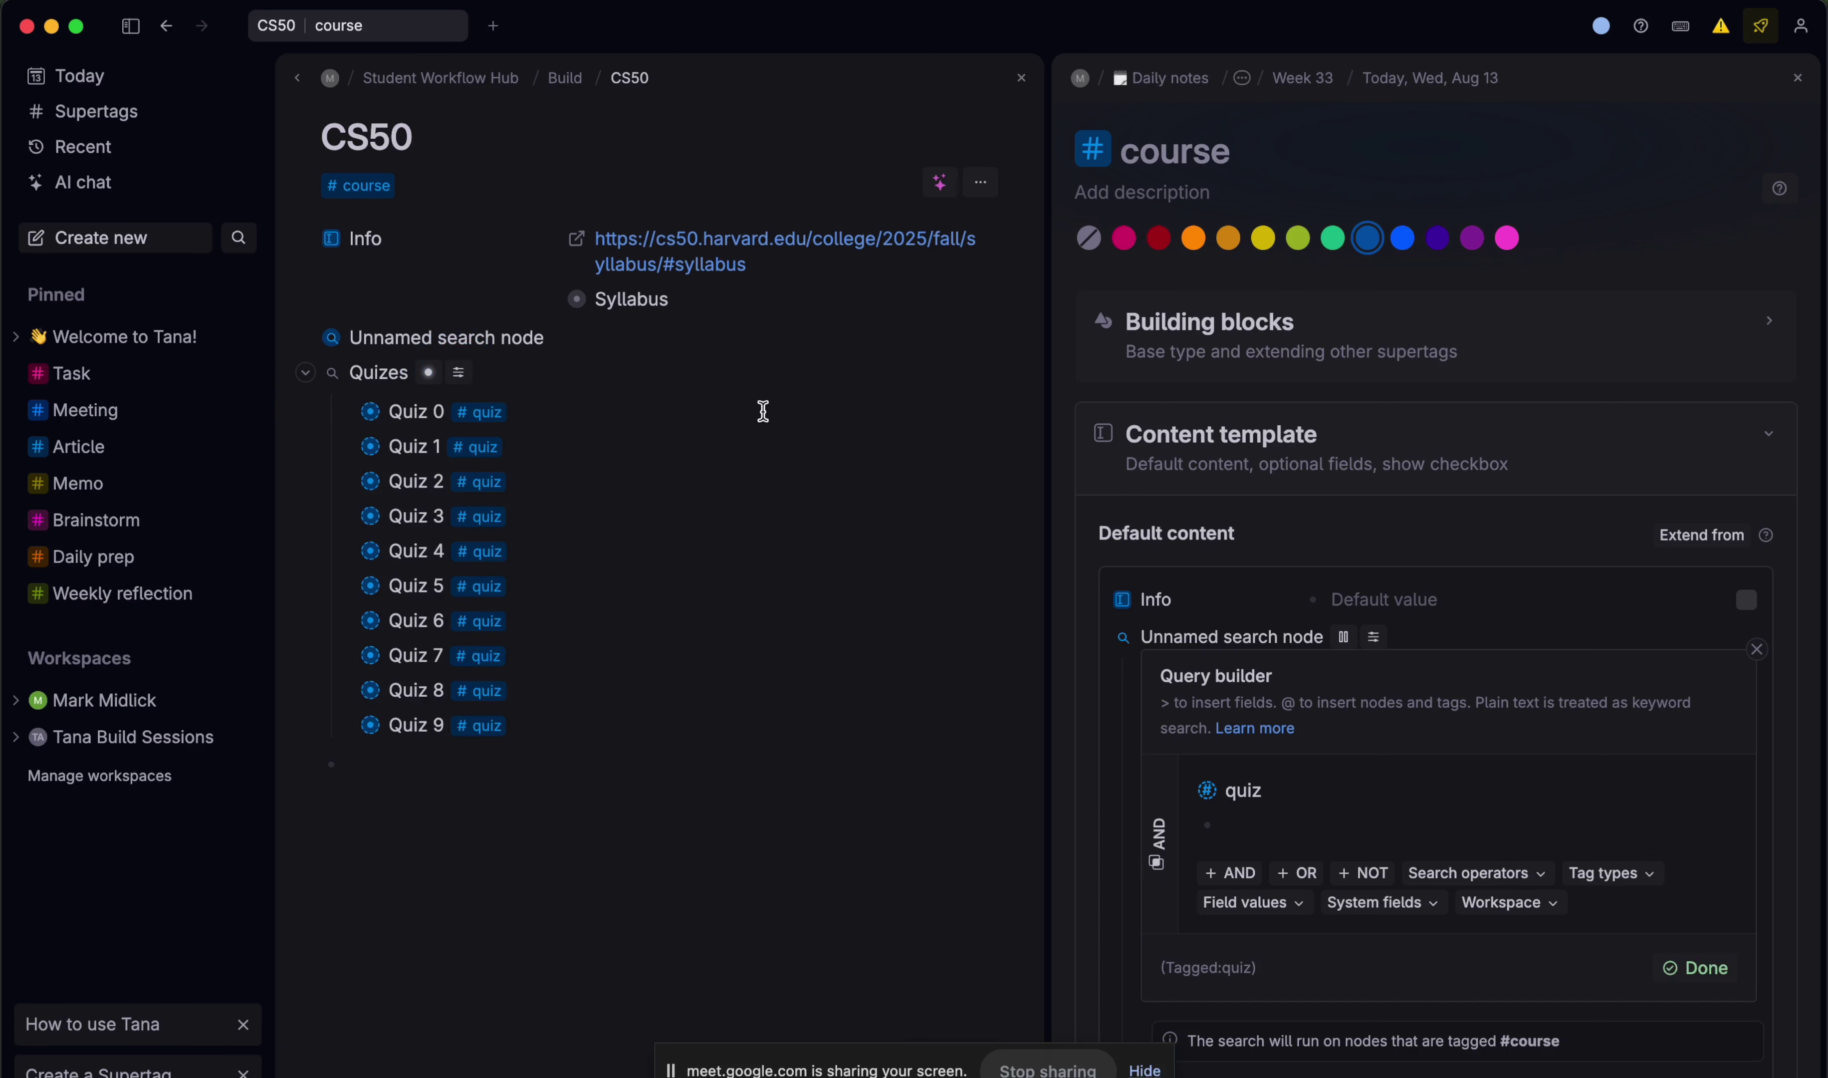
- Close the course tag configuration and expand Quiz 0 to inspect its fields
click(1797, 76)
click(595, 386)
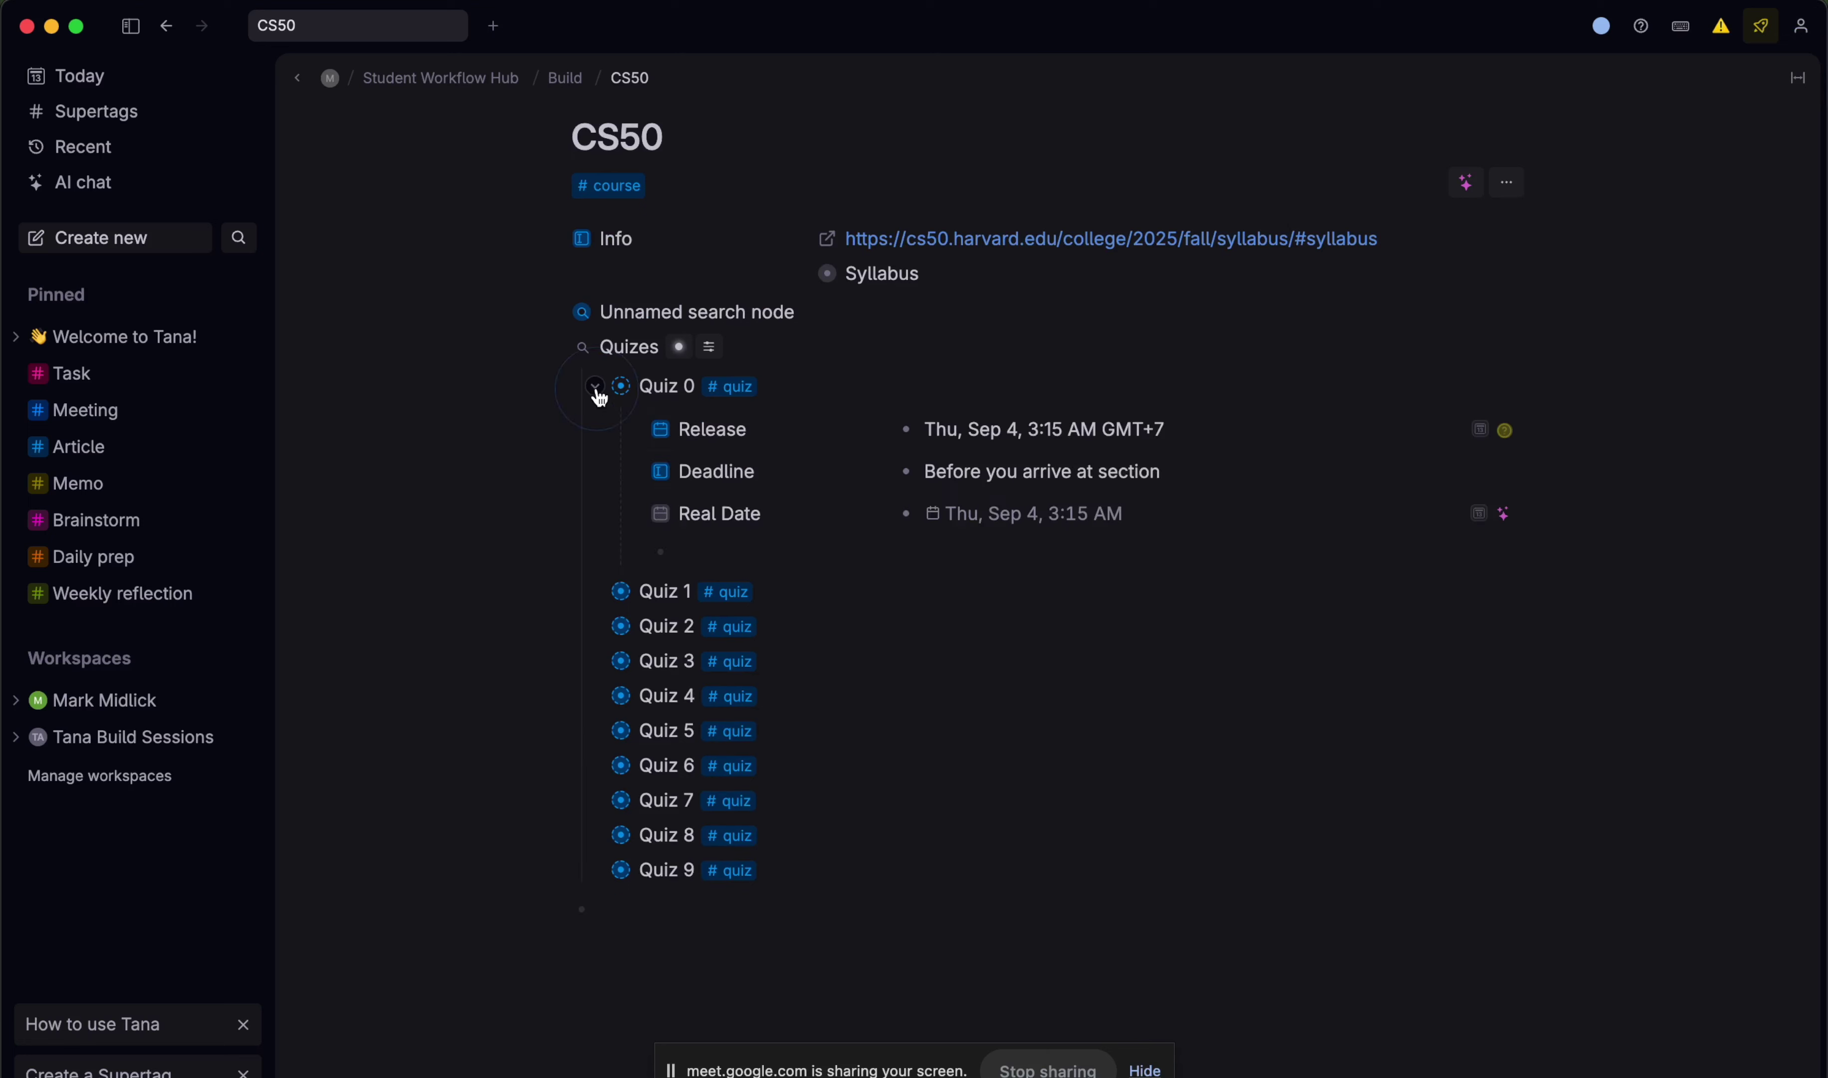
- Reopen CS50 from the Student Workflow Hub and examine its expanded Syllabus, including the weekly outline, quizzes, problem sets and course policies
click(296, 79)
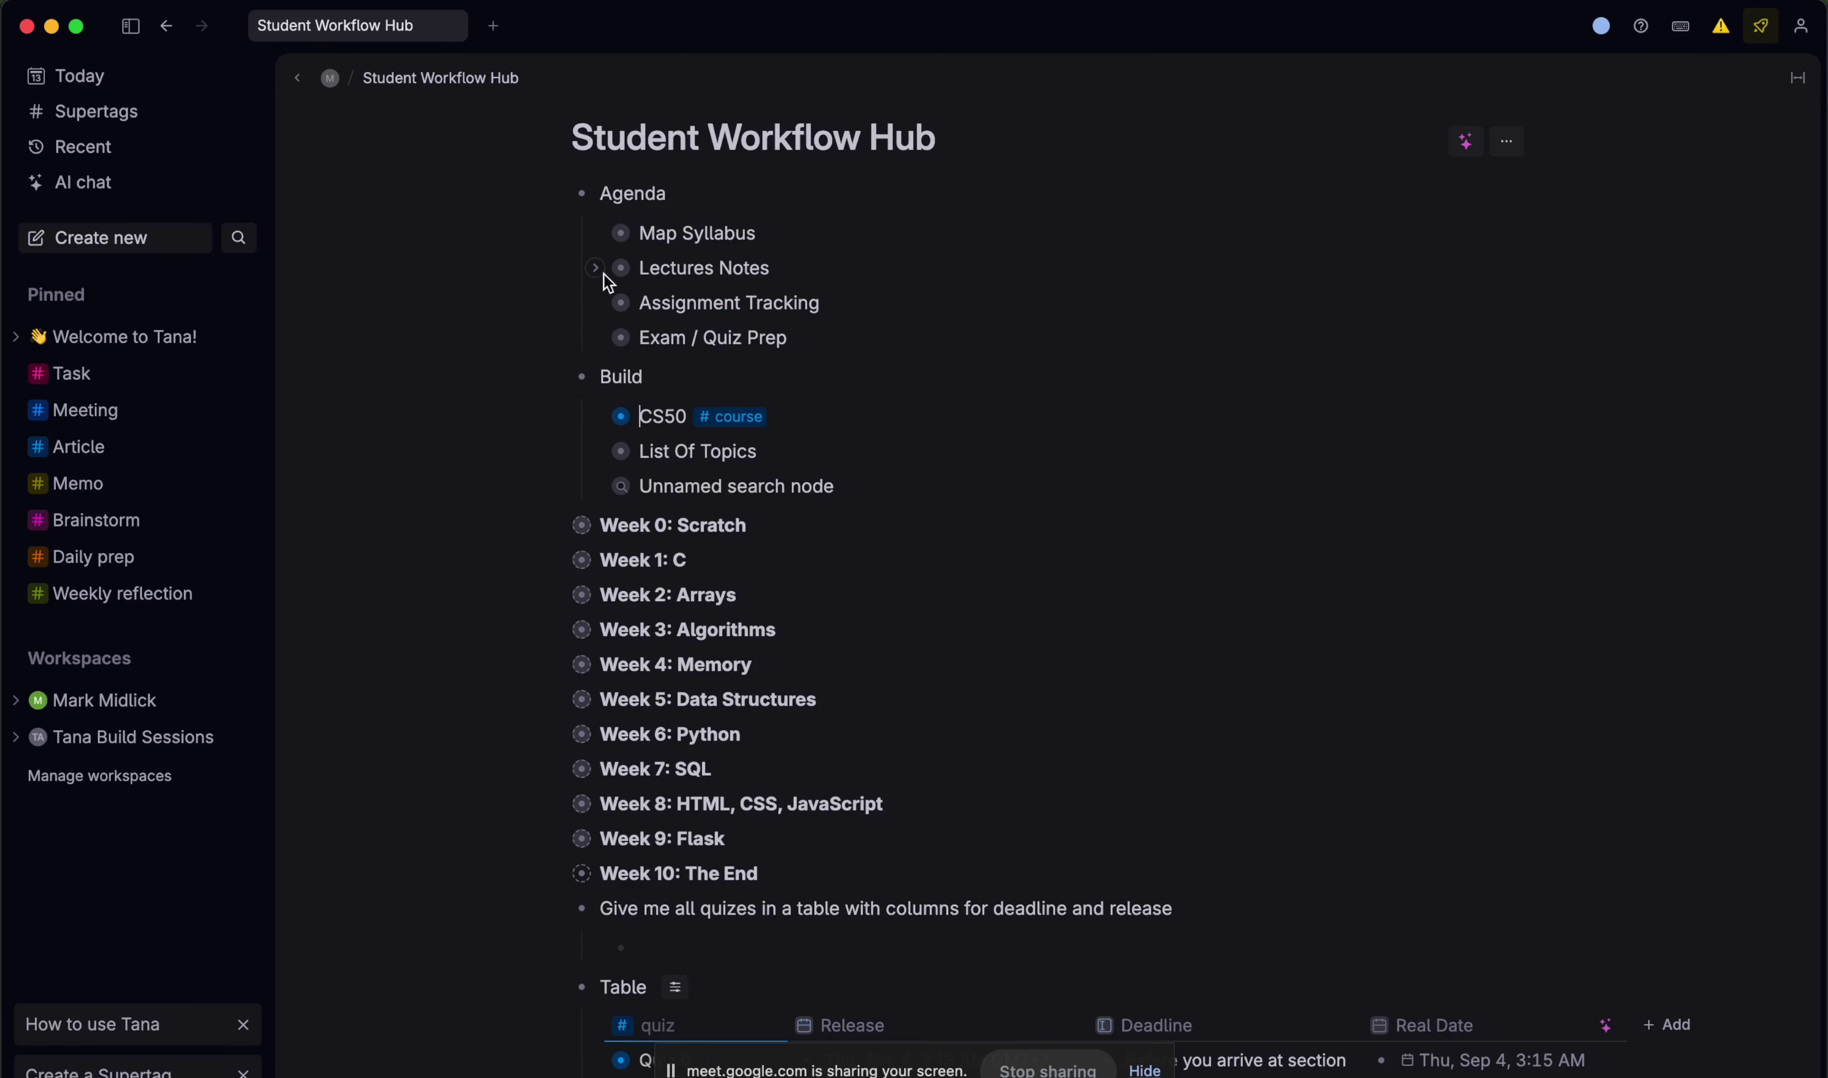
click(620, 416)
click(803, 272)
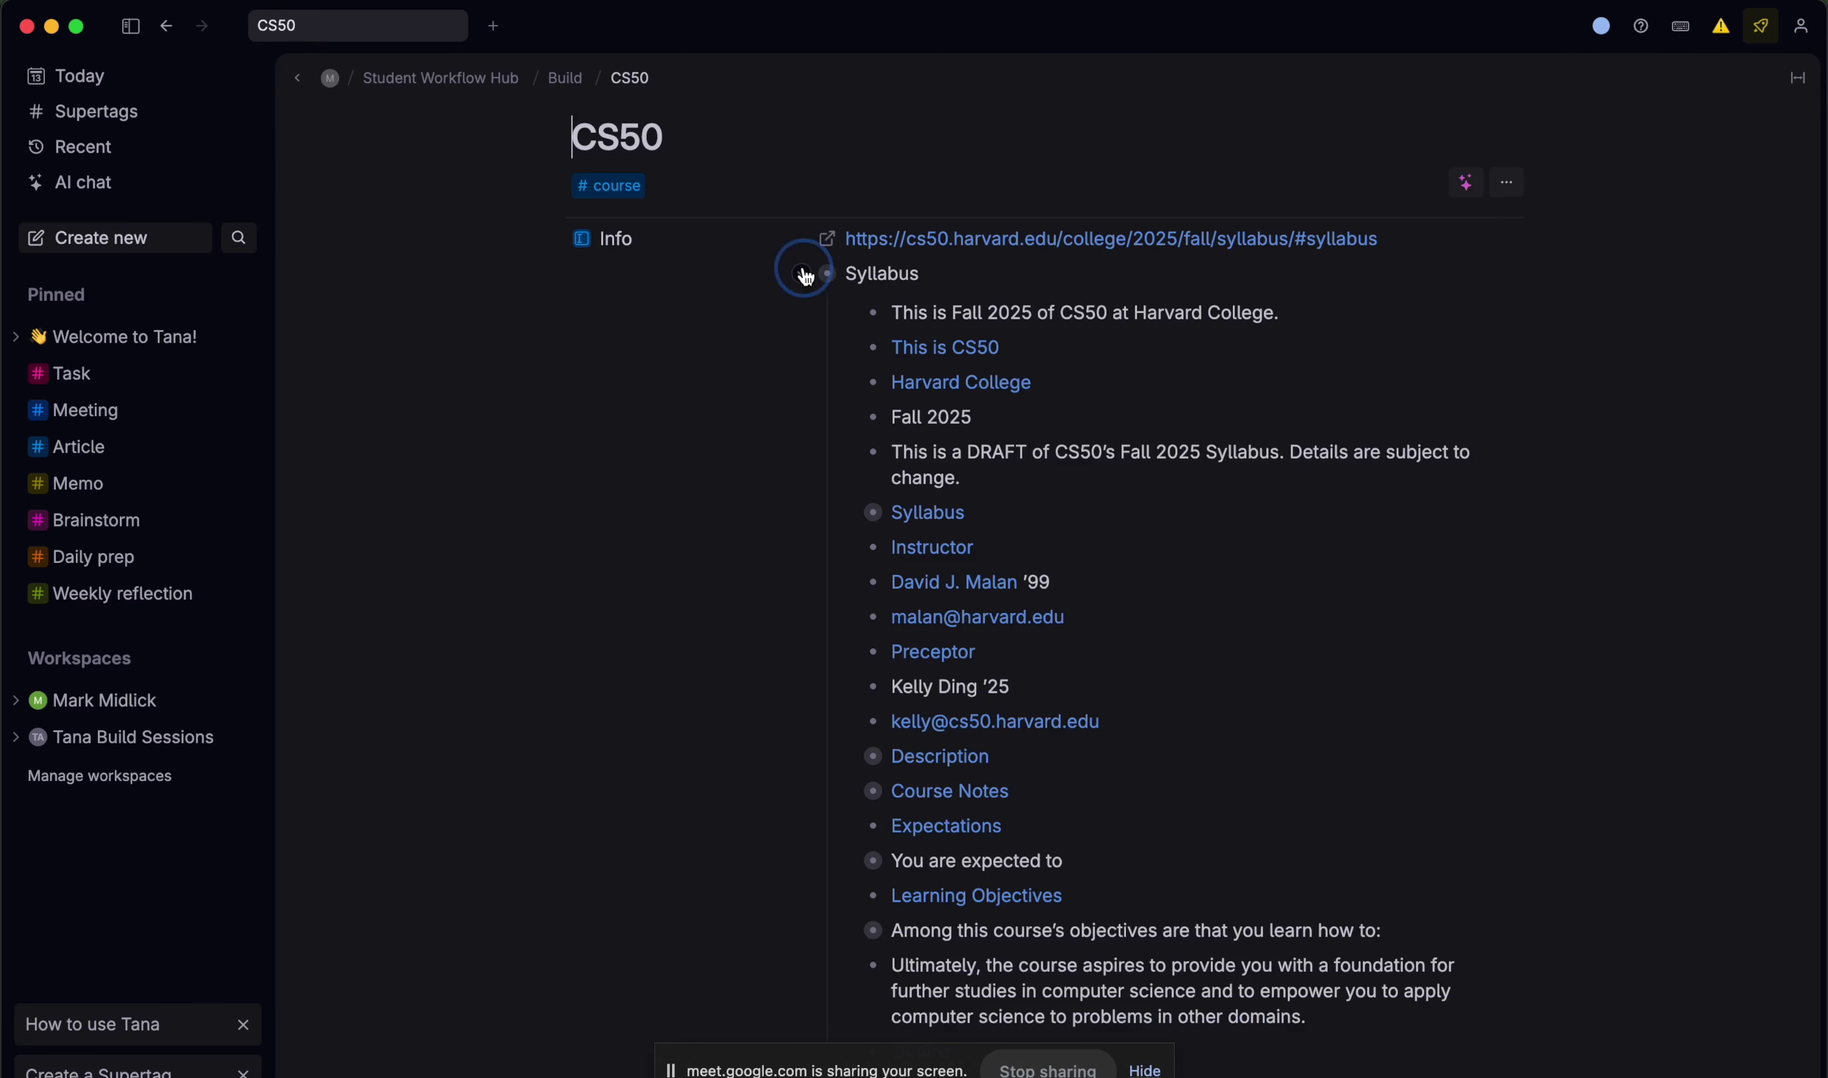
scroll(1080, 444, down, 10)
scroll(1081, 444, up, 5)
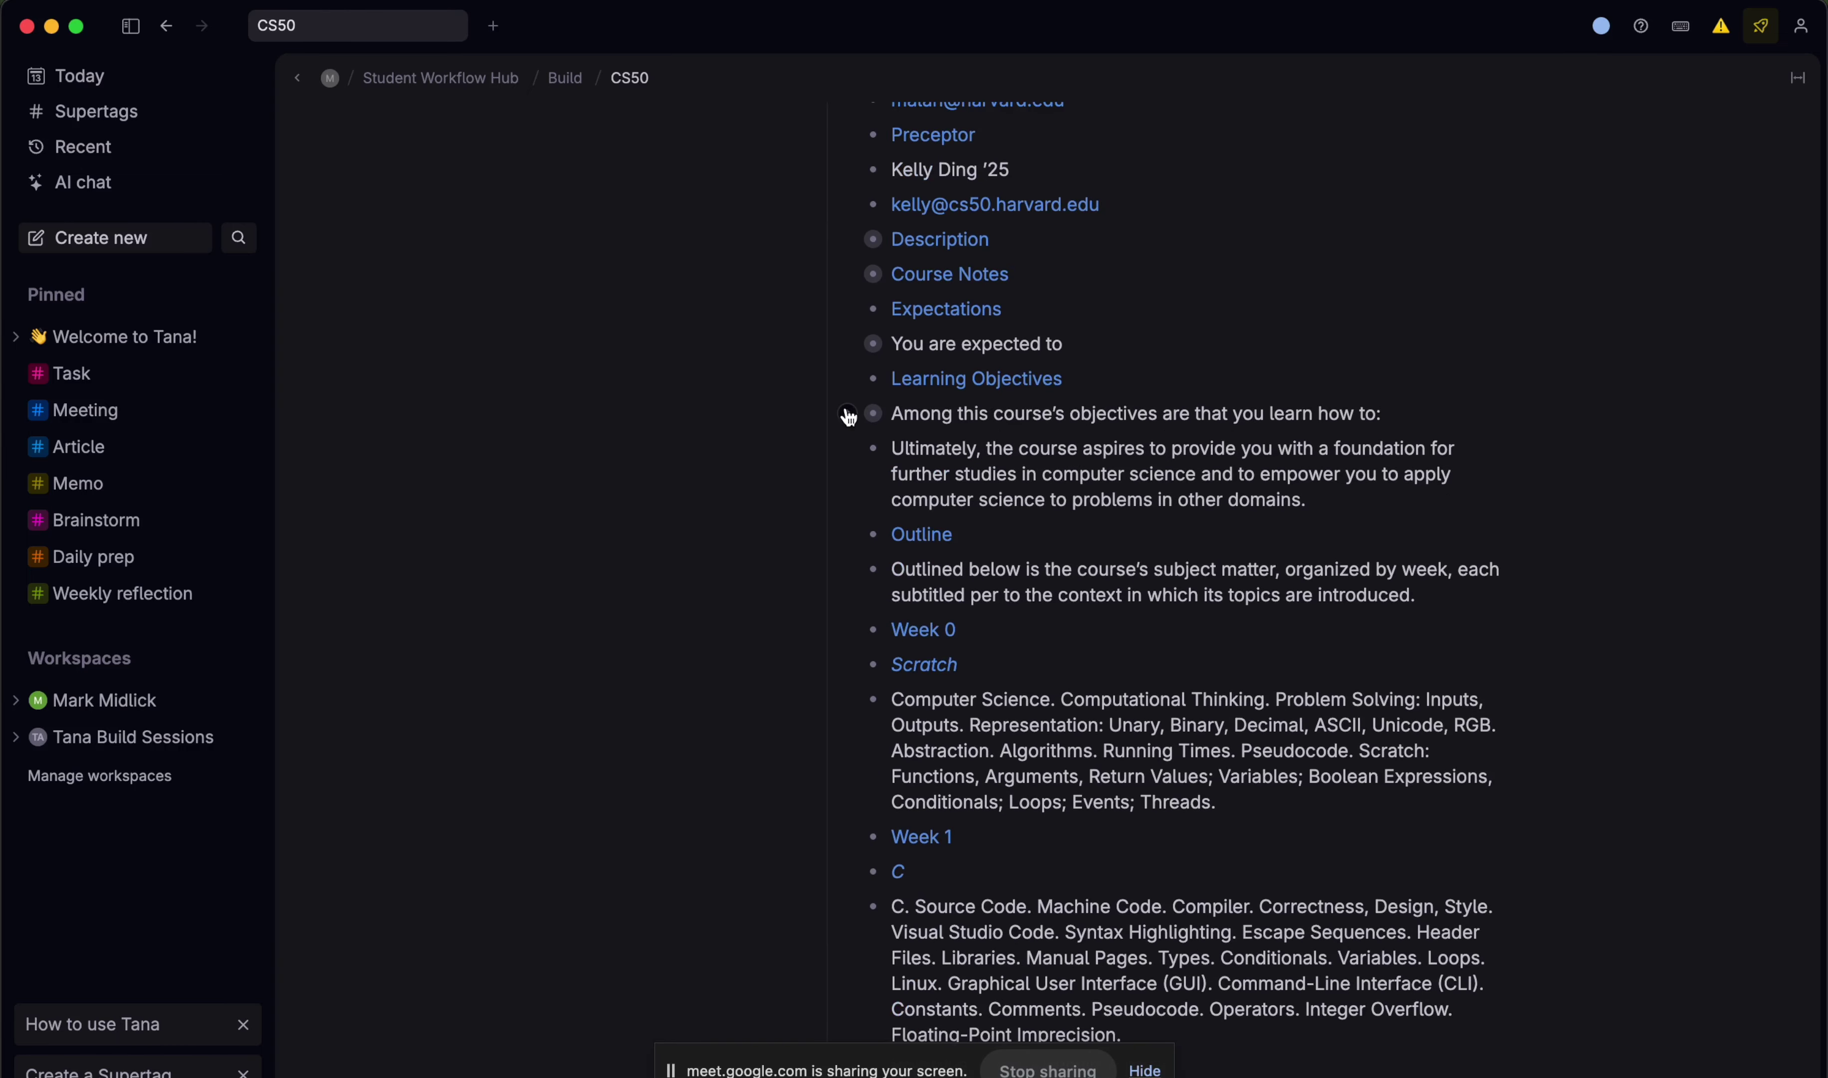
click(846, 415)
click(847, 415)
scroll(844, 411, down, 20)
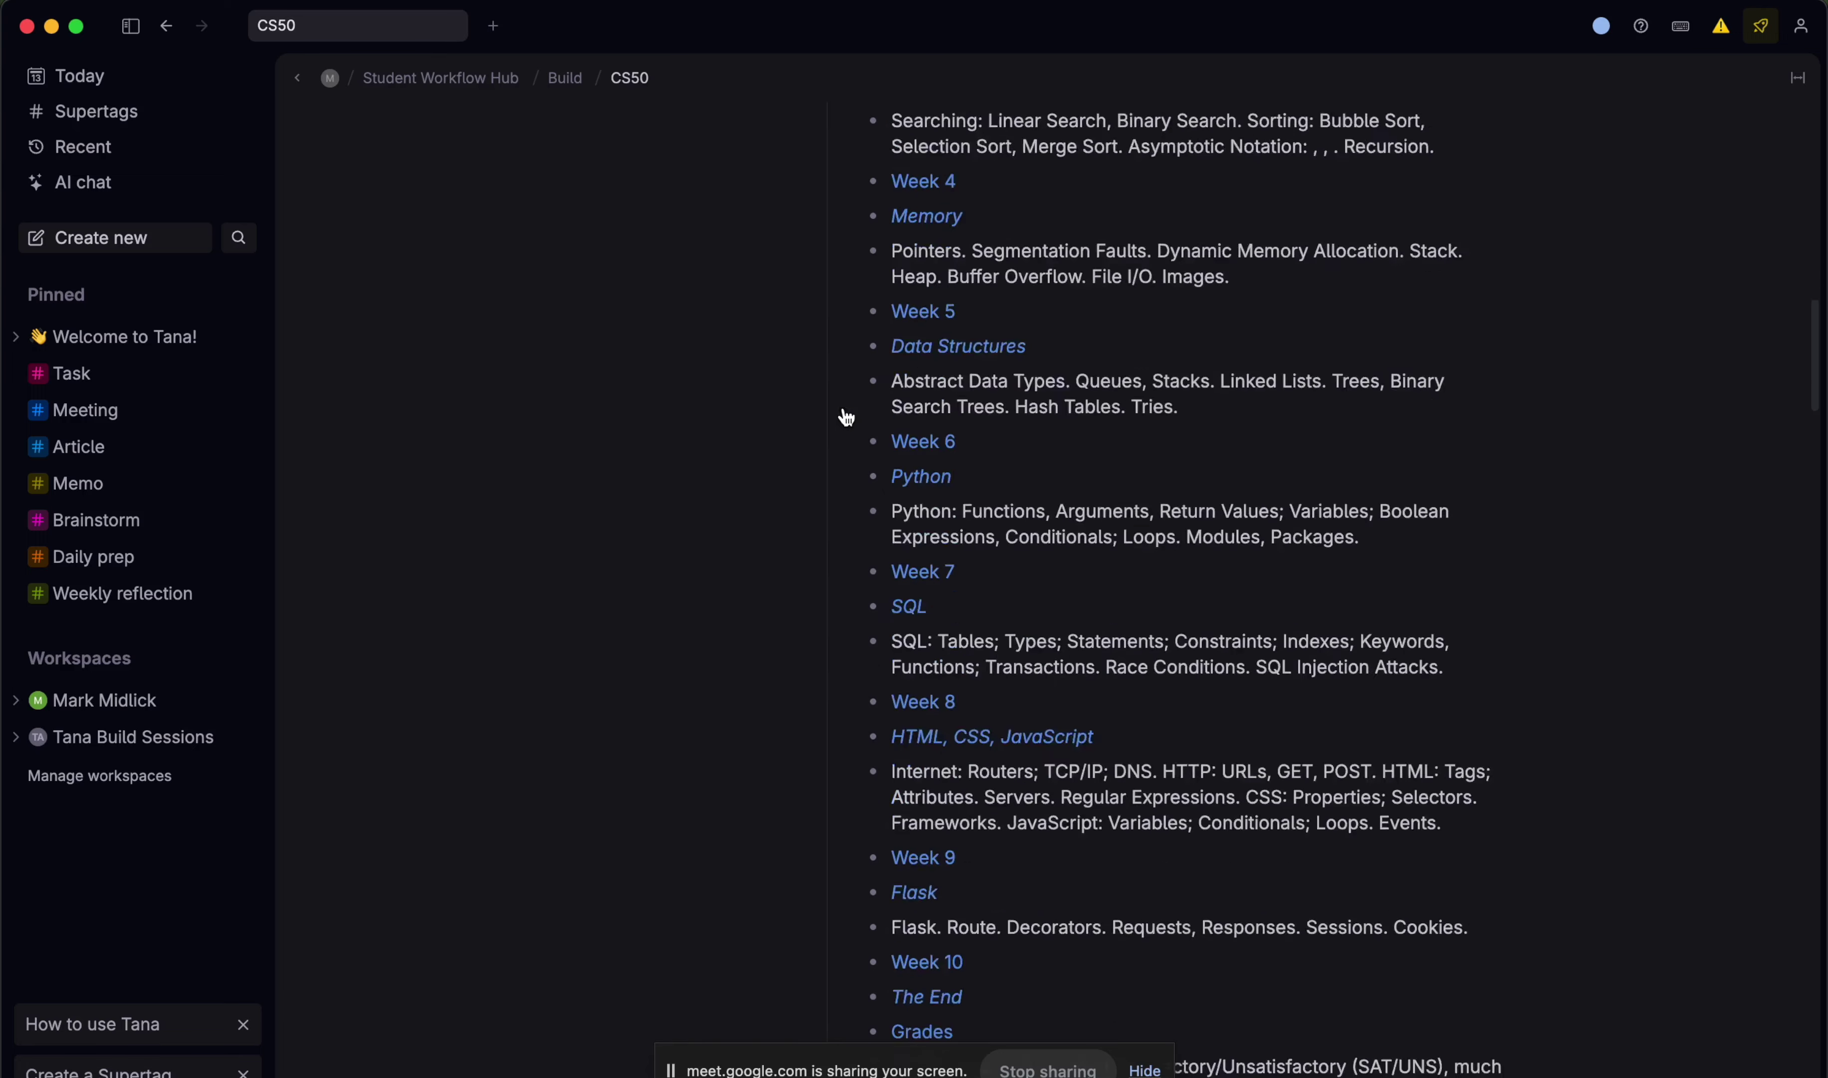
scroll(844, 407, down, 20)
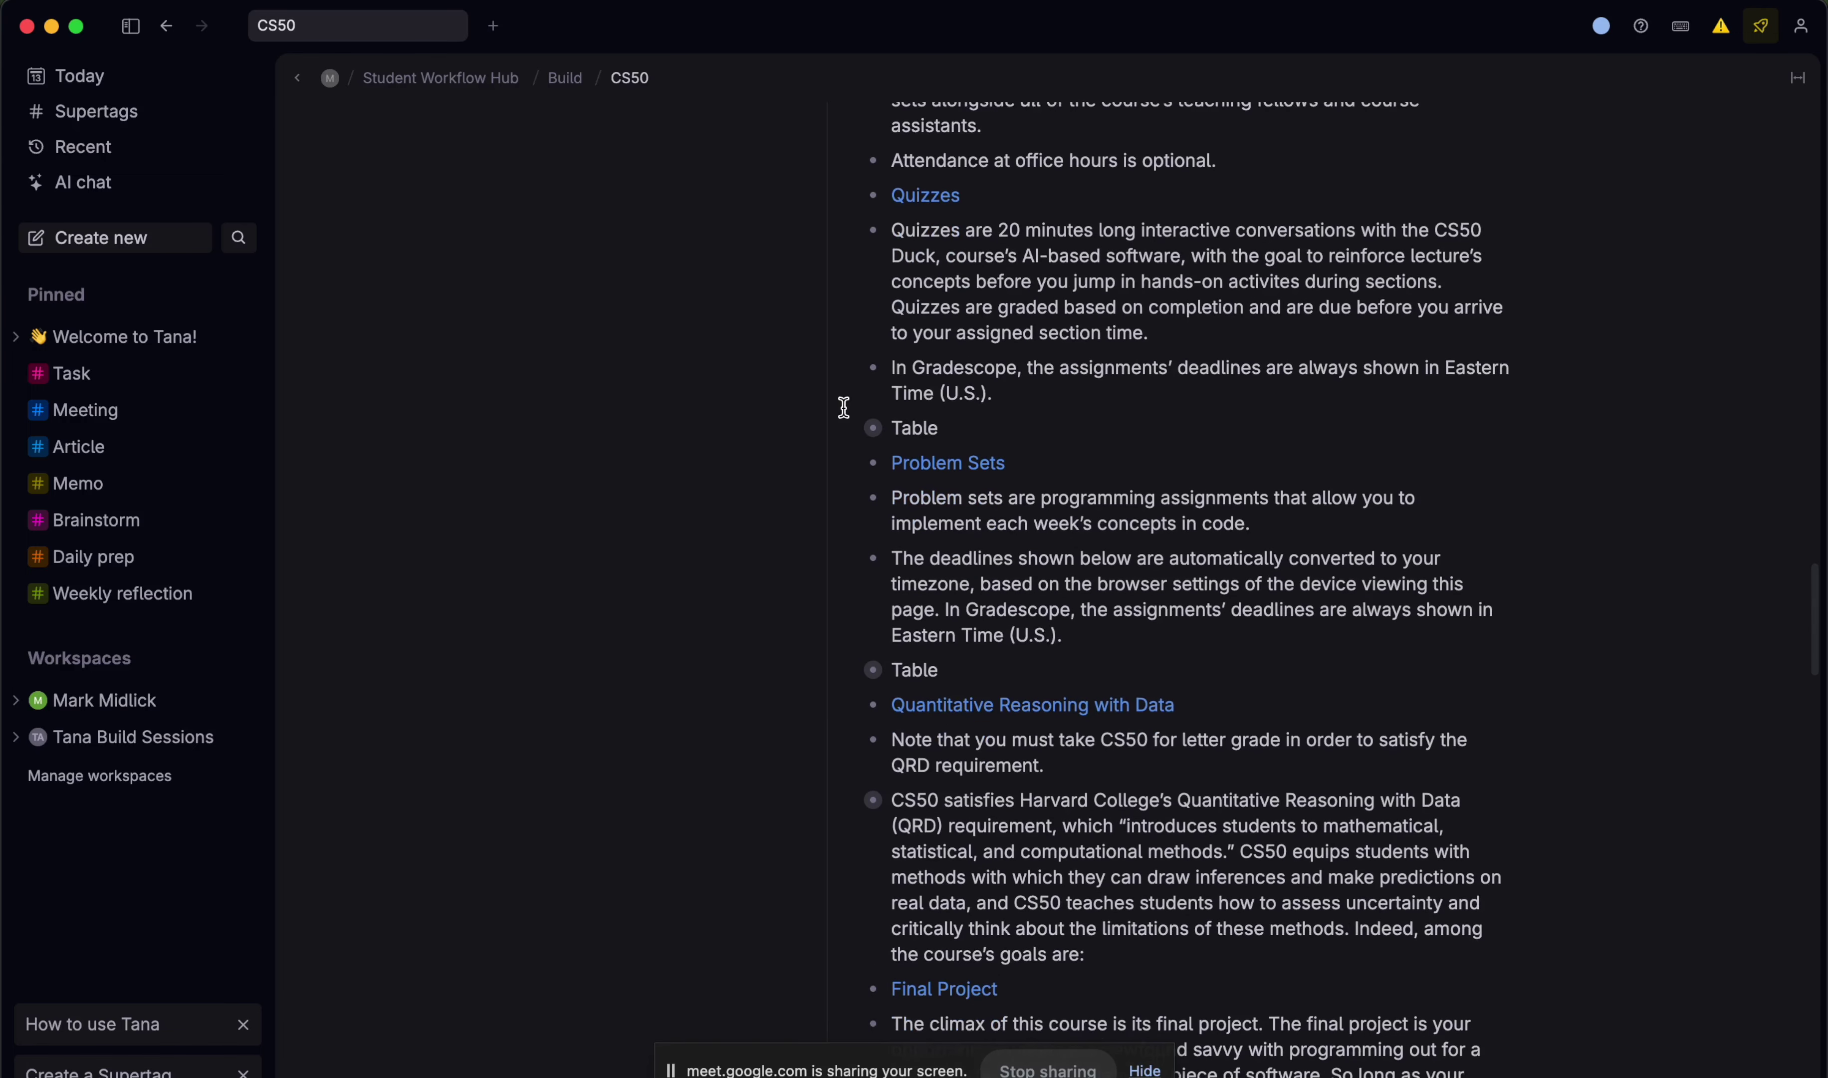
scroll(880, 403, up, 2)
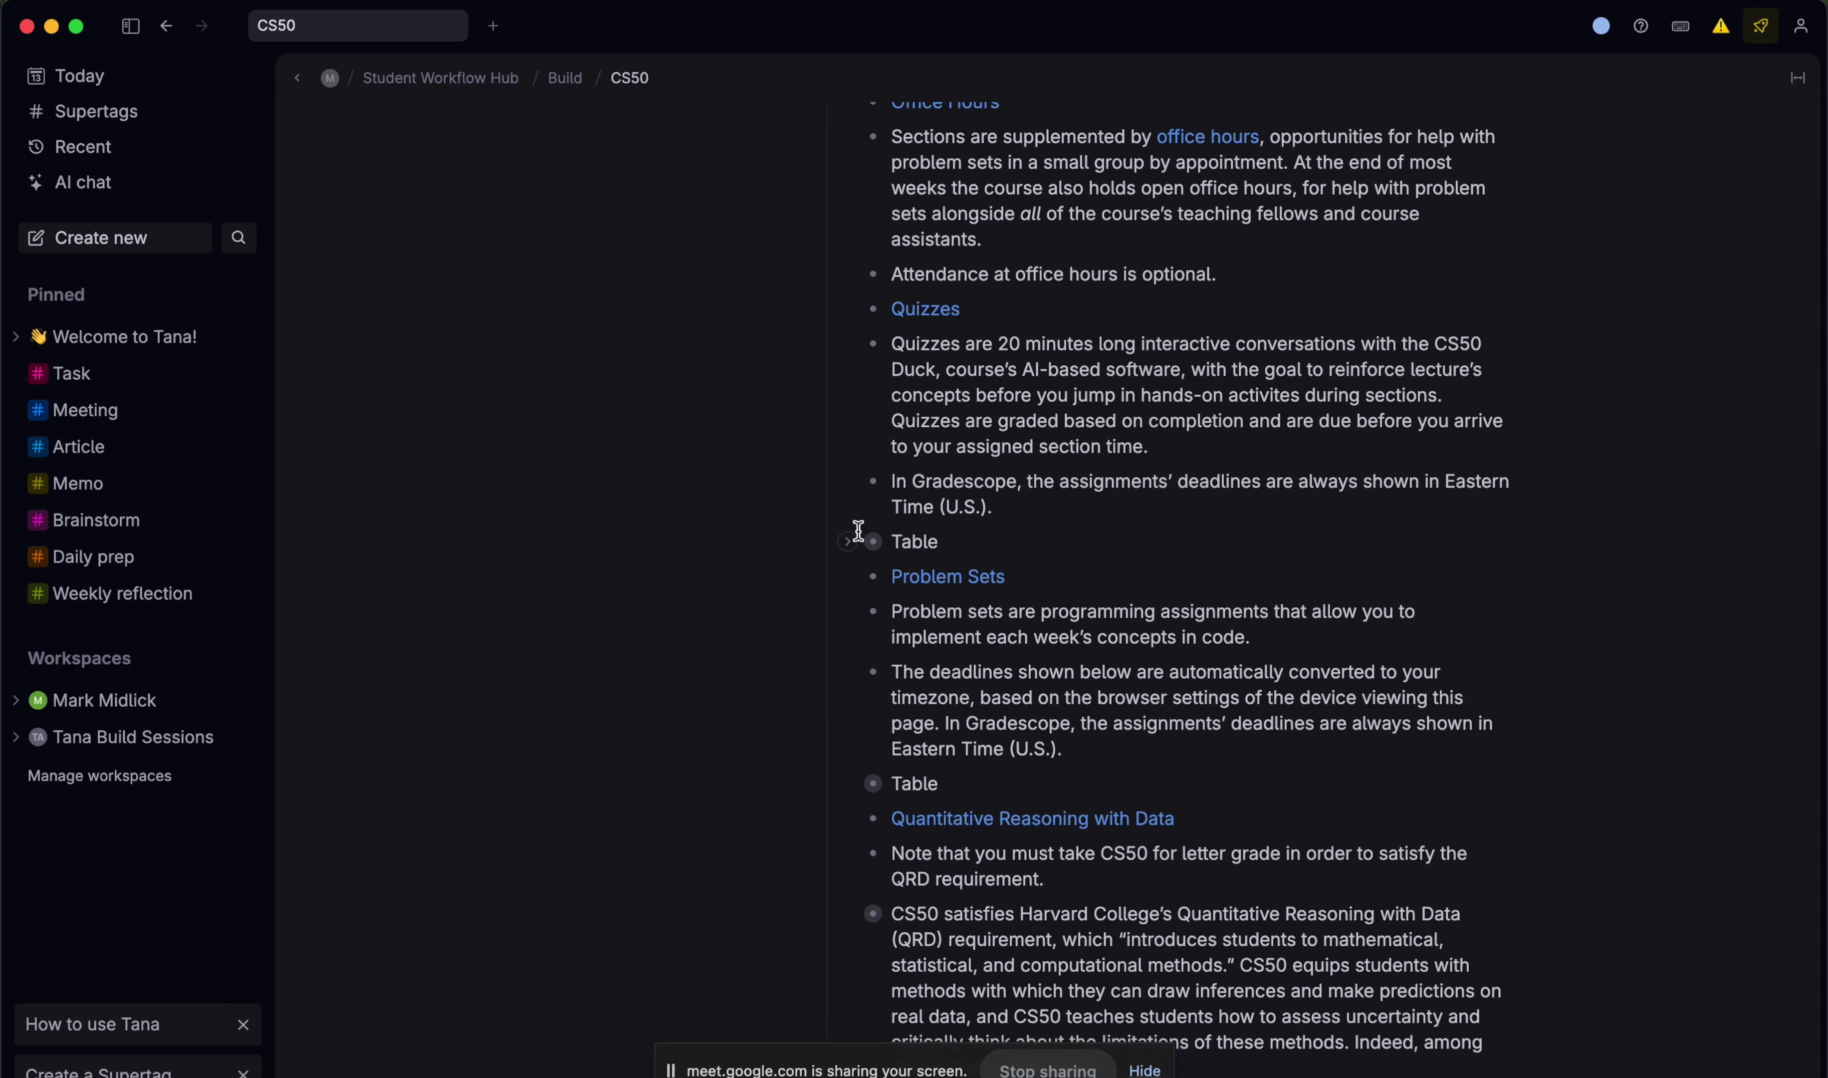
click(845, 544)
click(846, 543)
scroll(844, 544, down, 6)
scroll(843, 548, down, 6)
scroll(843, 547, down, 17)
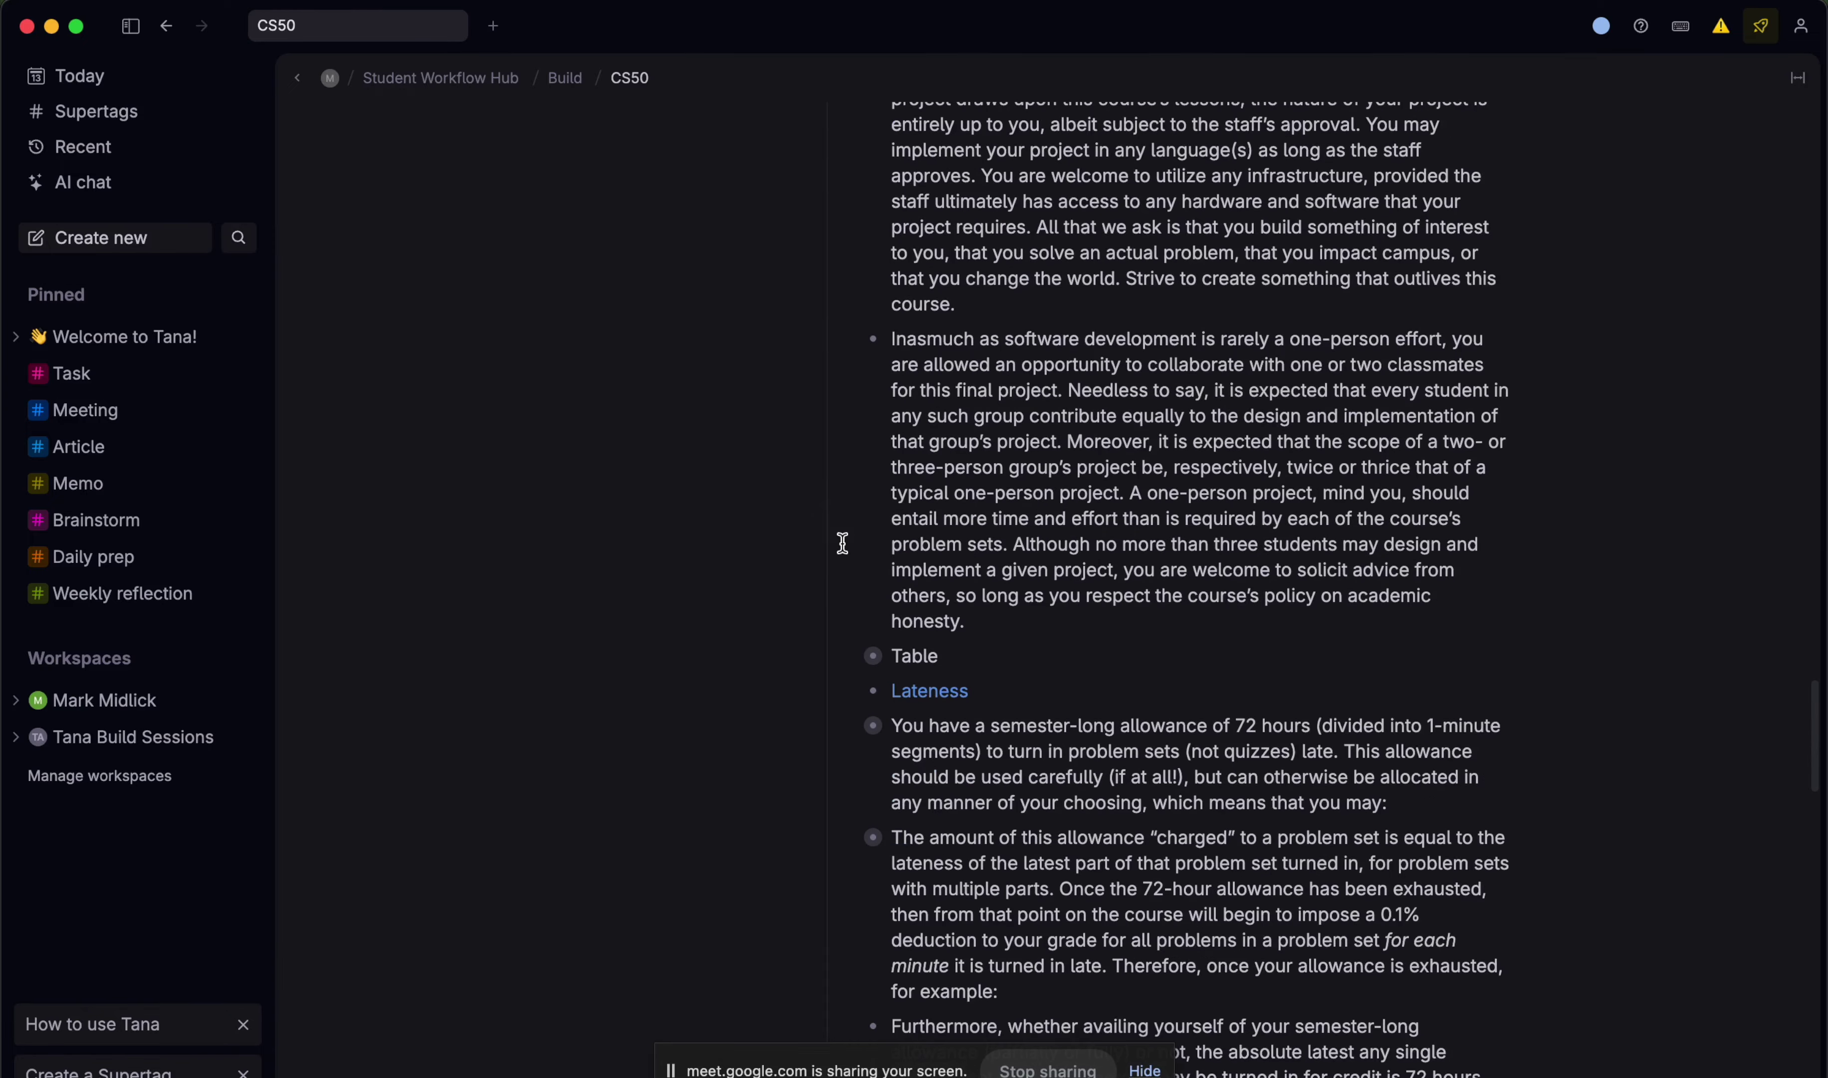
scroll(1326, 465, down, 8)
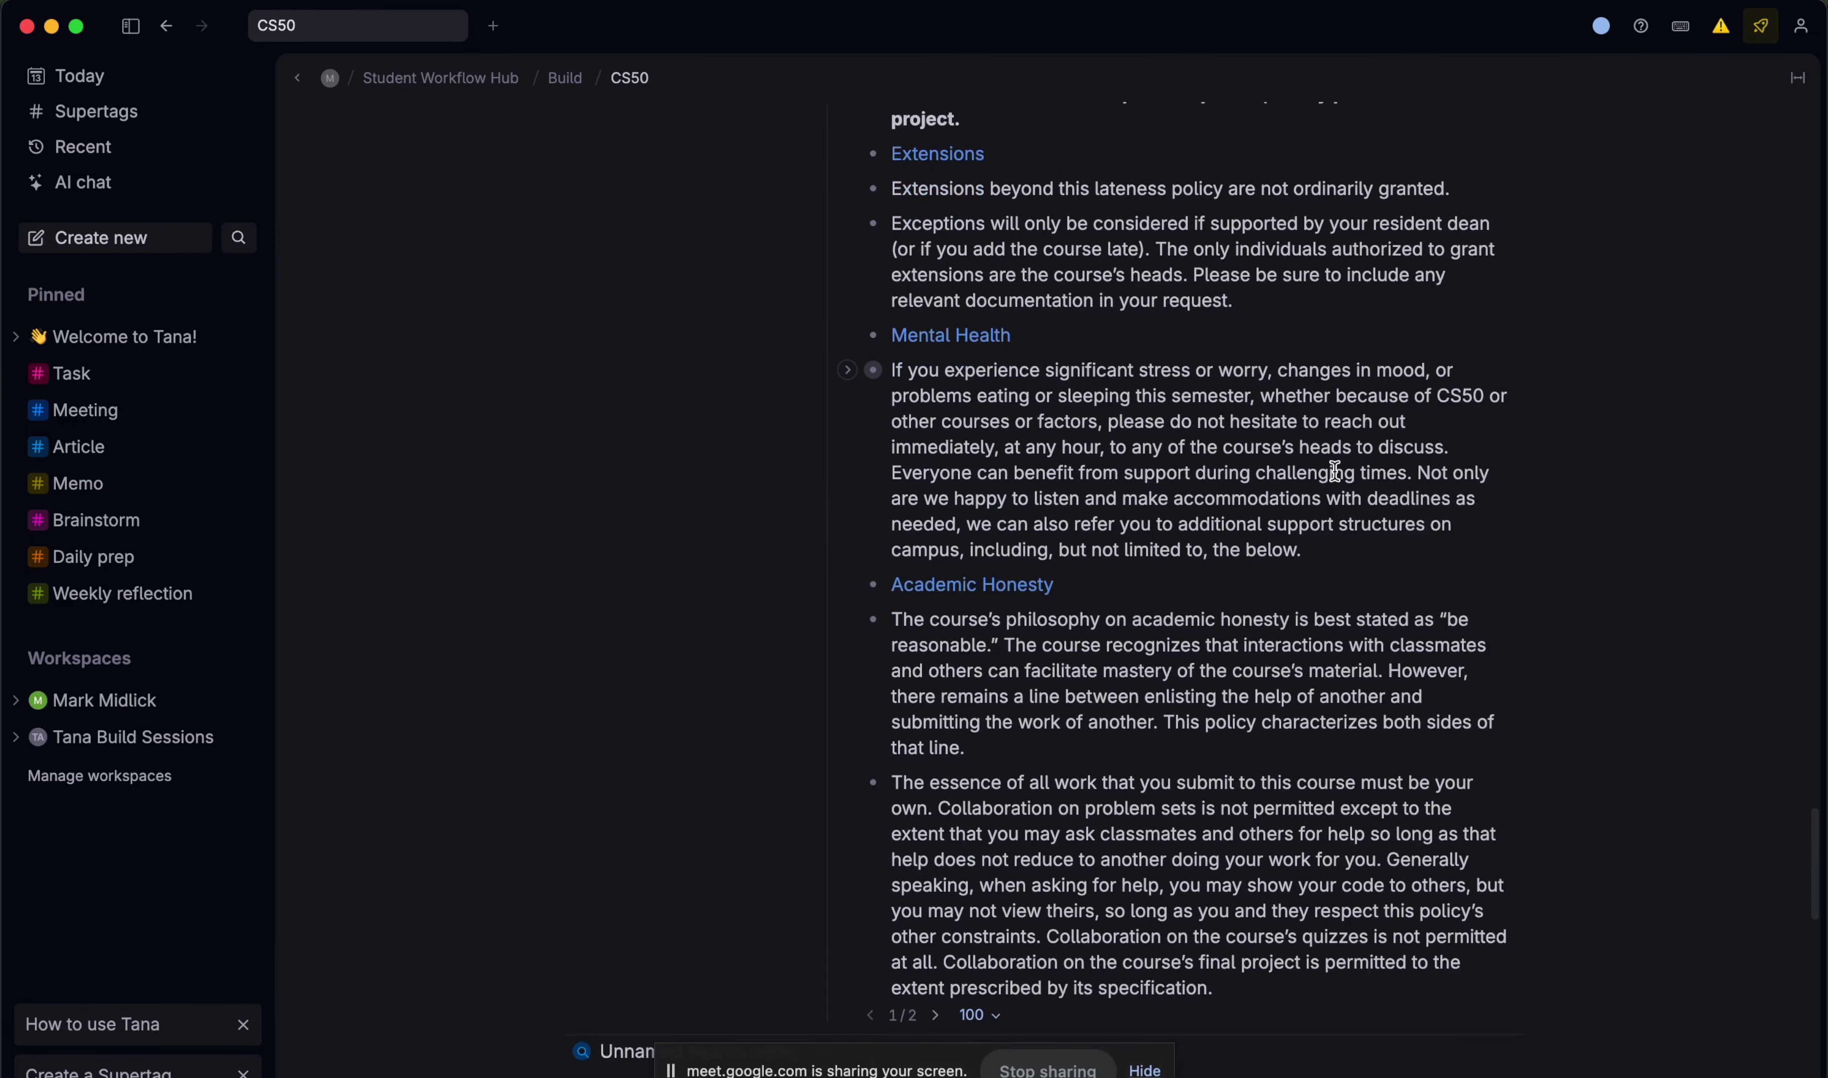
scroll(1208, 559, up, 20)
- Switch to the CS50 syllabus page in Chrome and examine the weekly outline and the Lectures schedule
key(ctrl+Up)
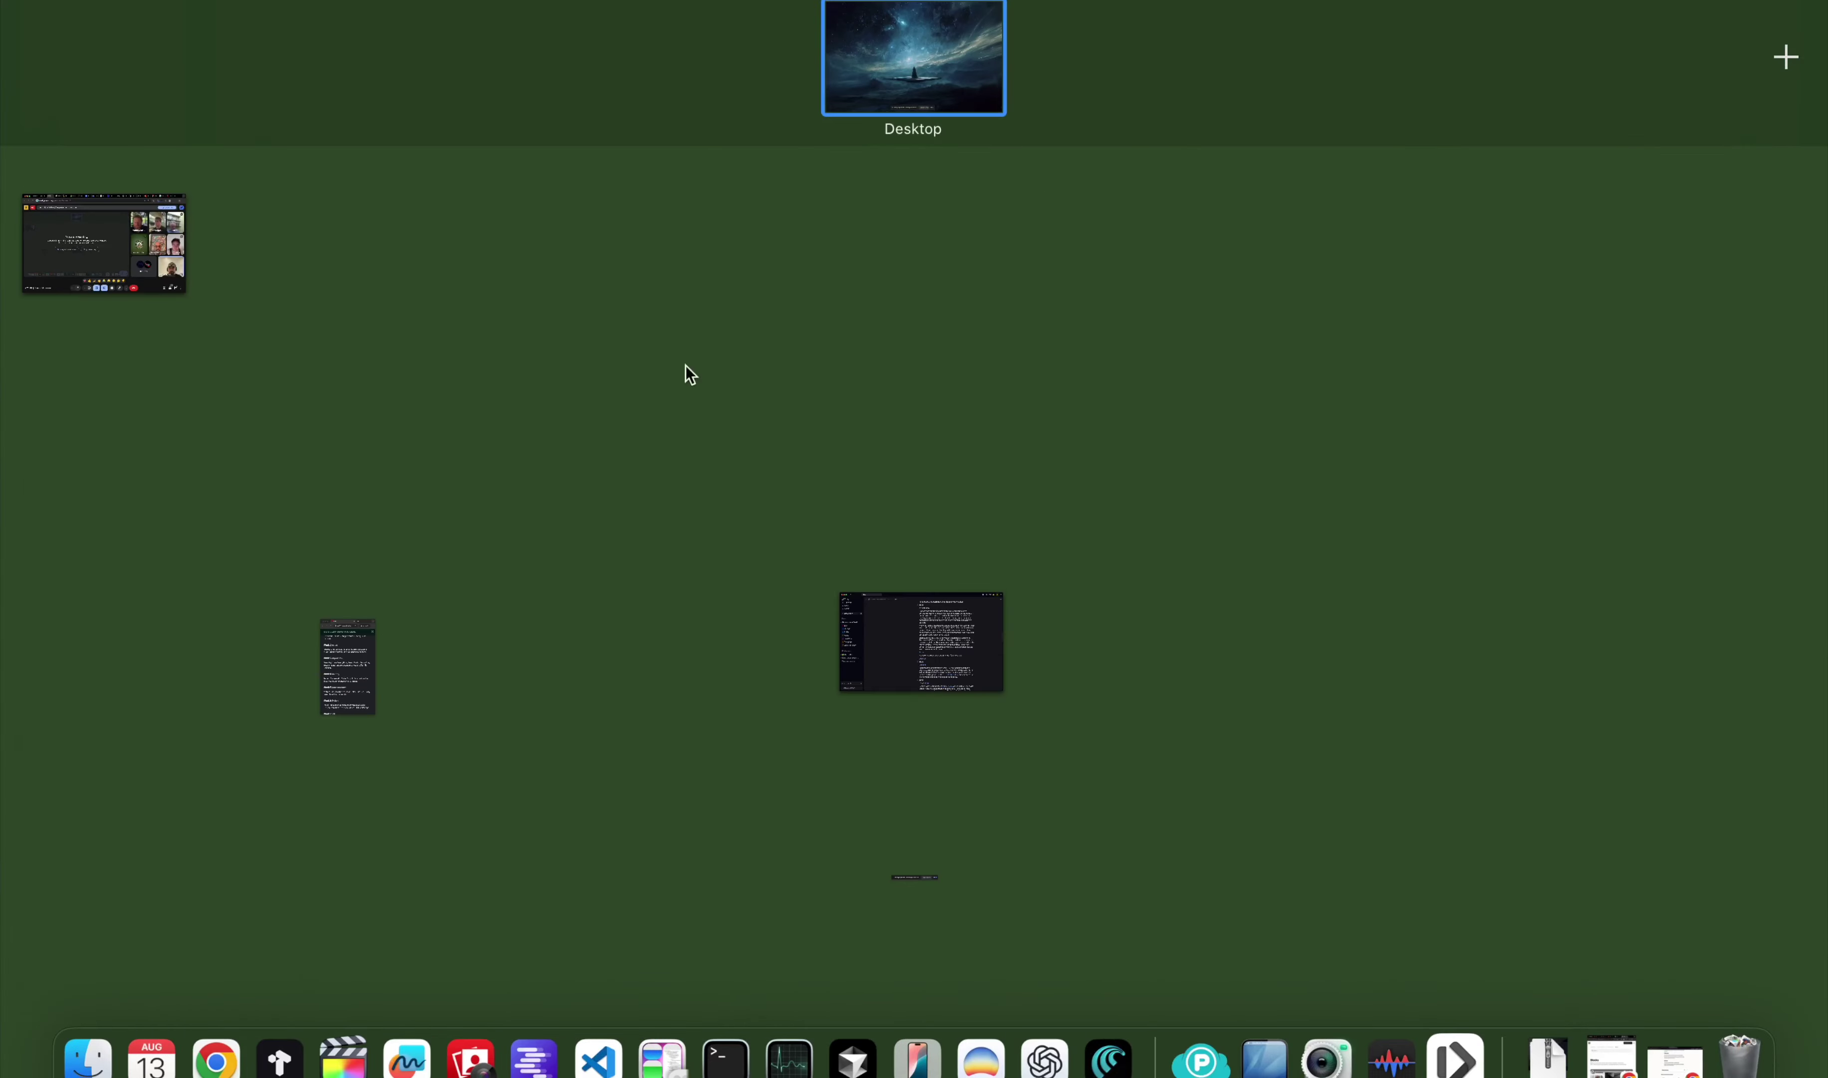
click(343, 707)
scroll(359, 586, up, 18)
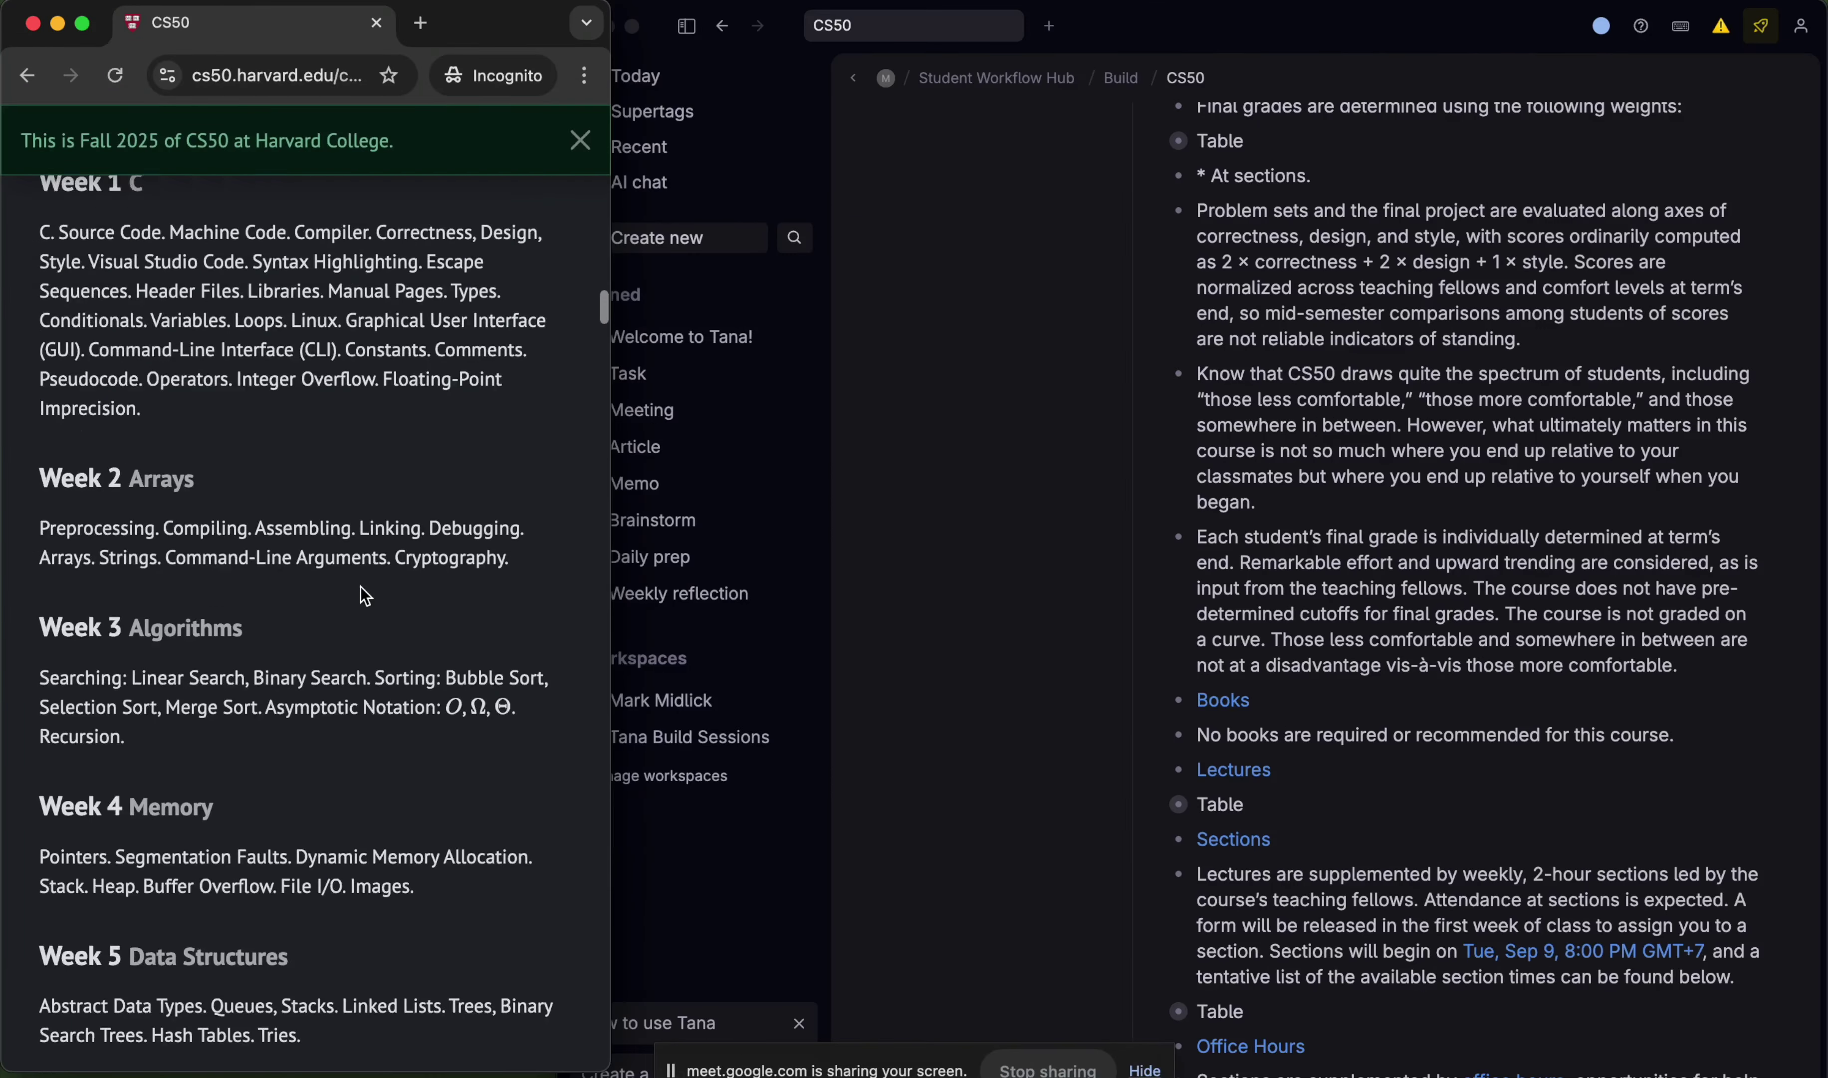
scroll(361, 587, up, 6)
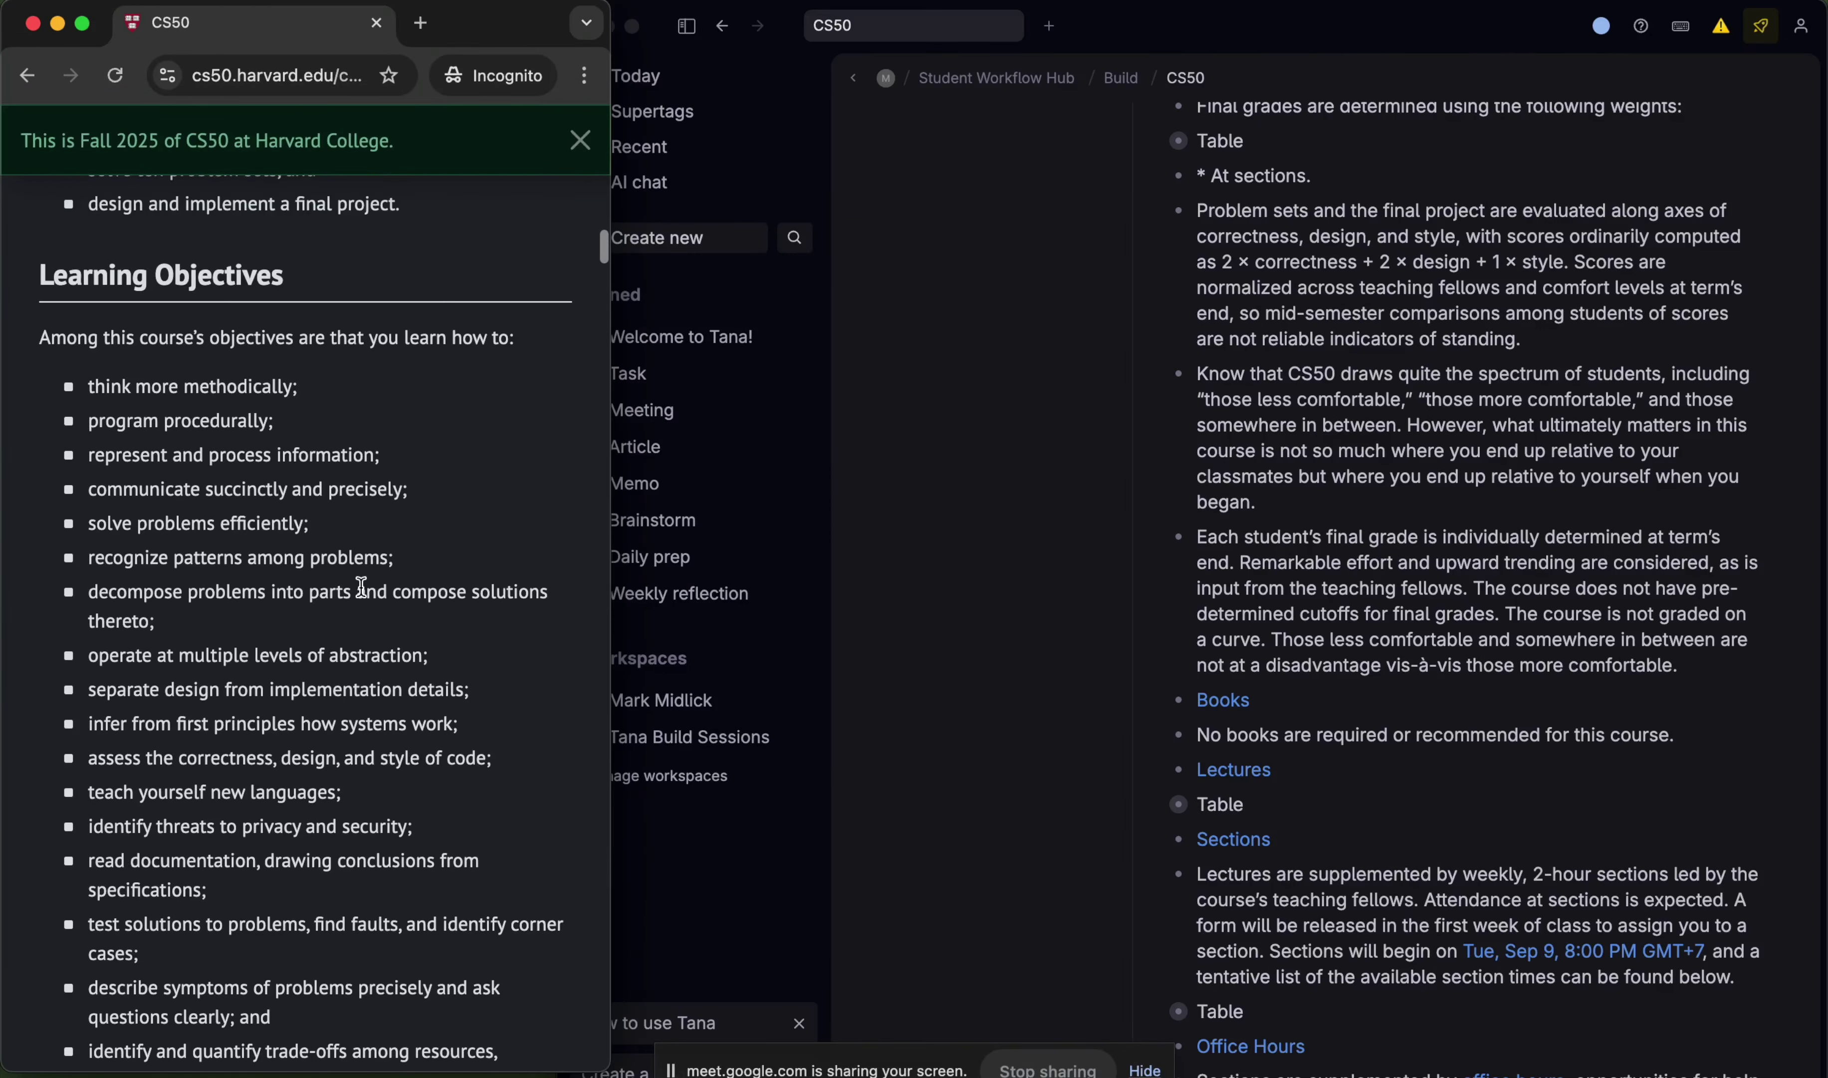
scroll(361, 587, down, 15)
scroll(361, 587, down, 20)
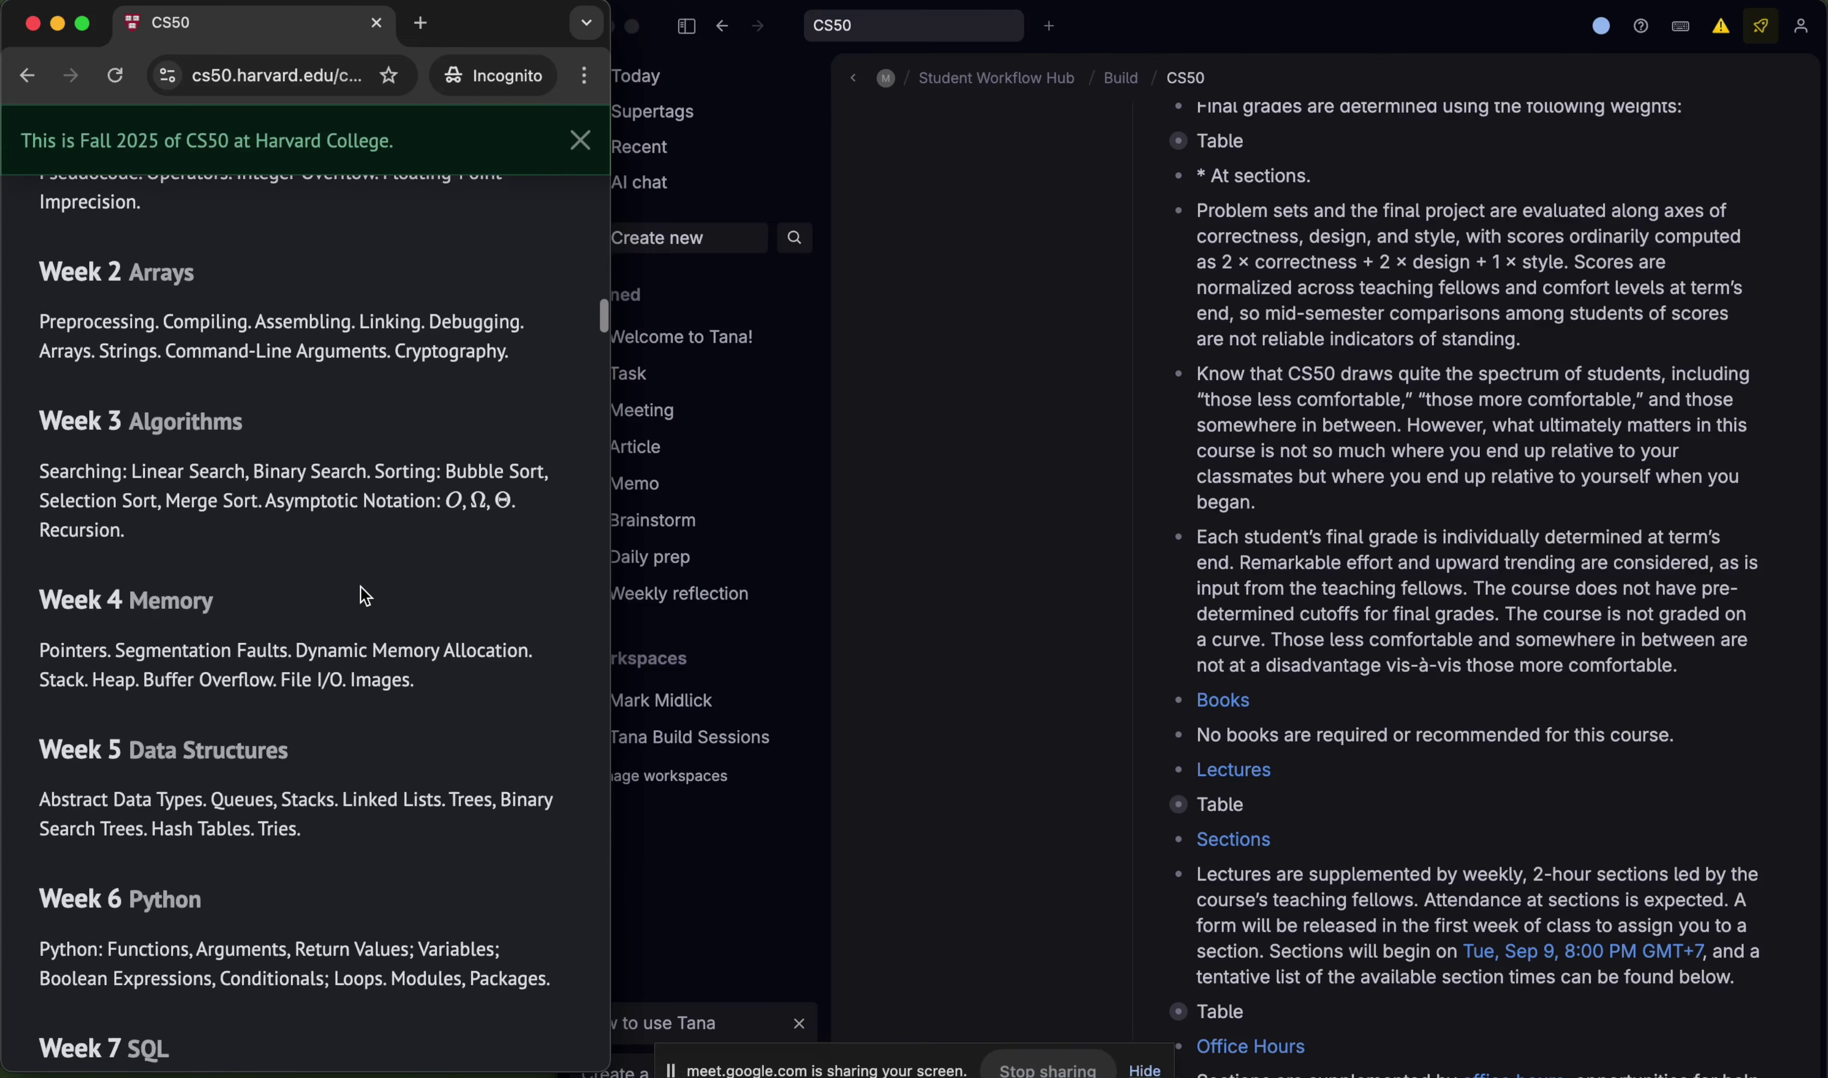
scroll(359, 585, down, 17)
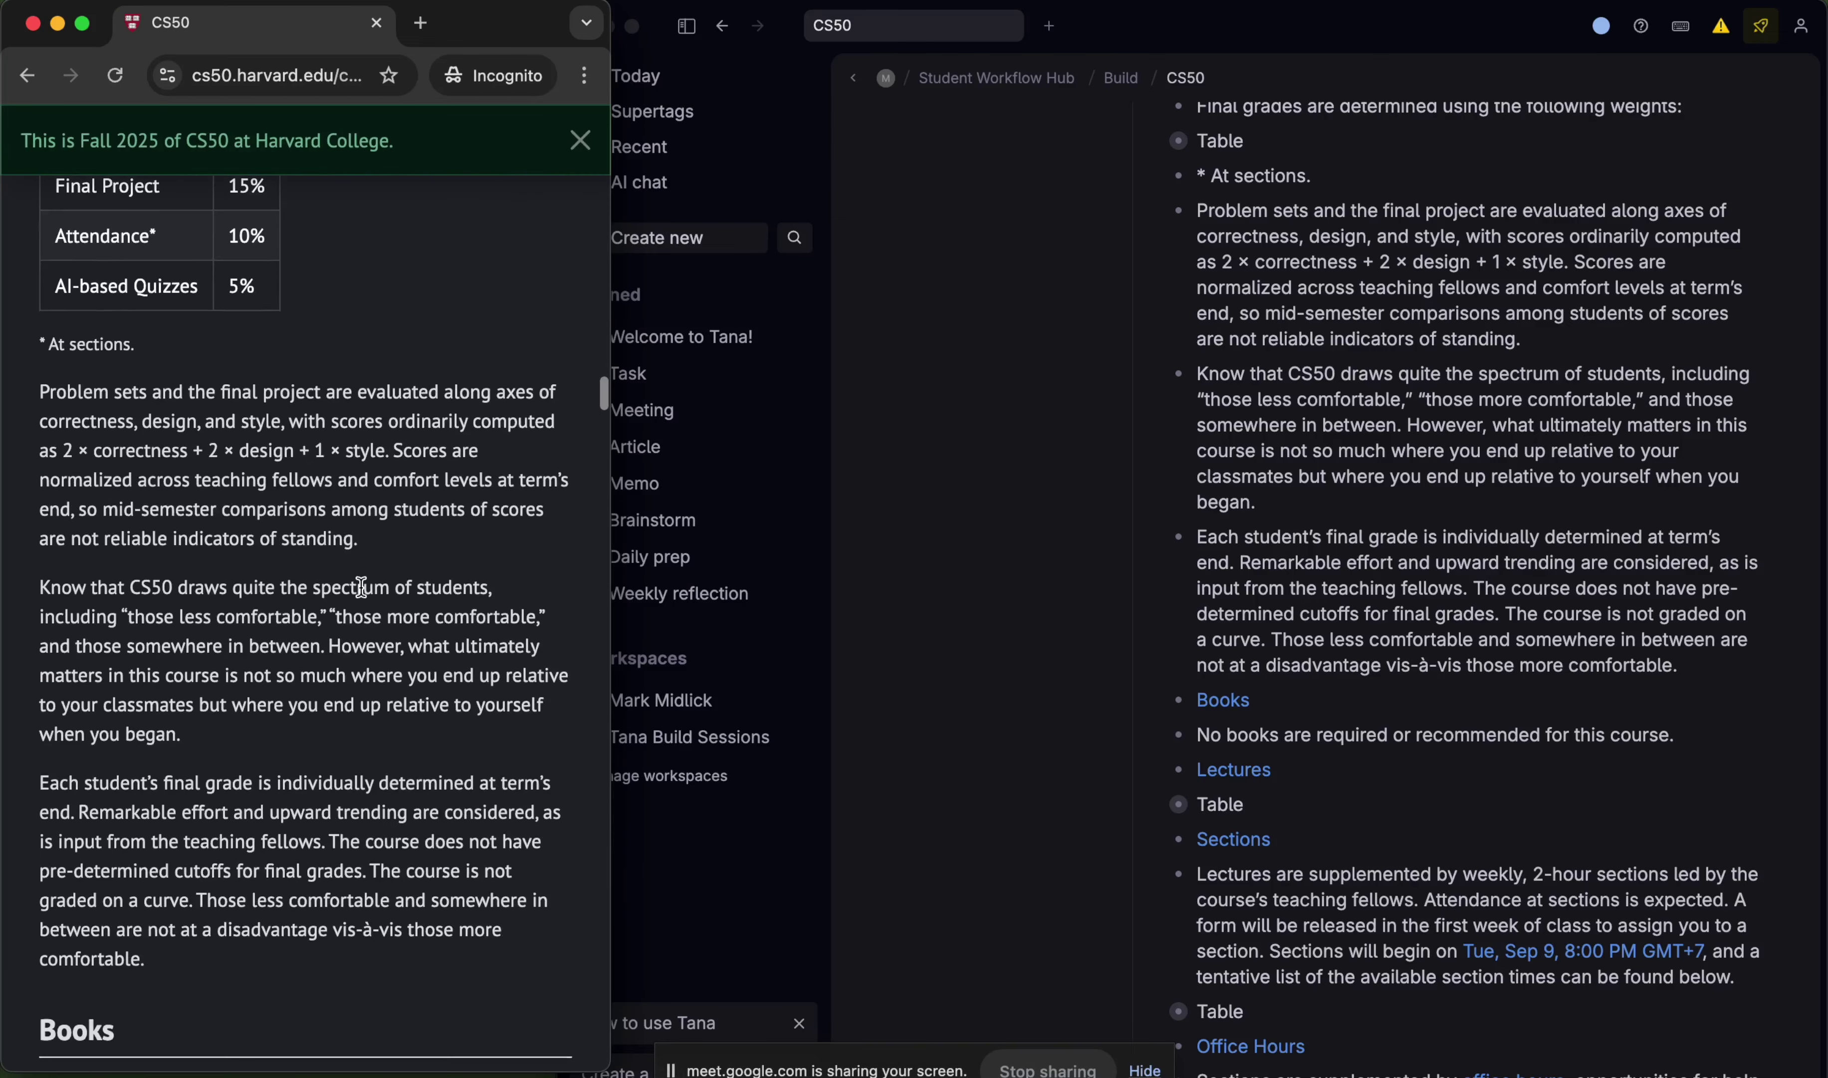
scroll(355, 463, down, 4)
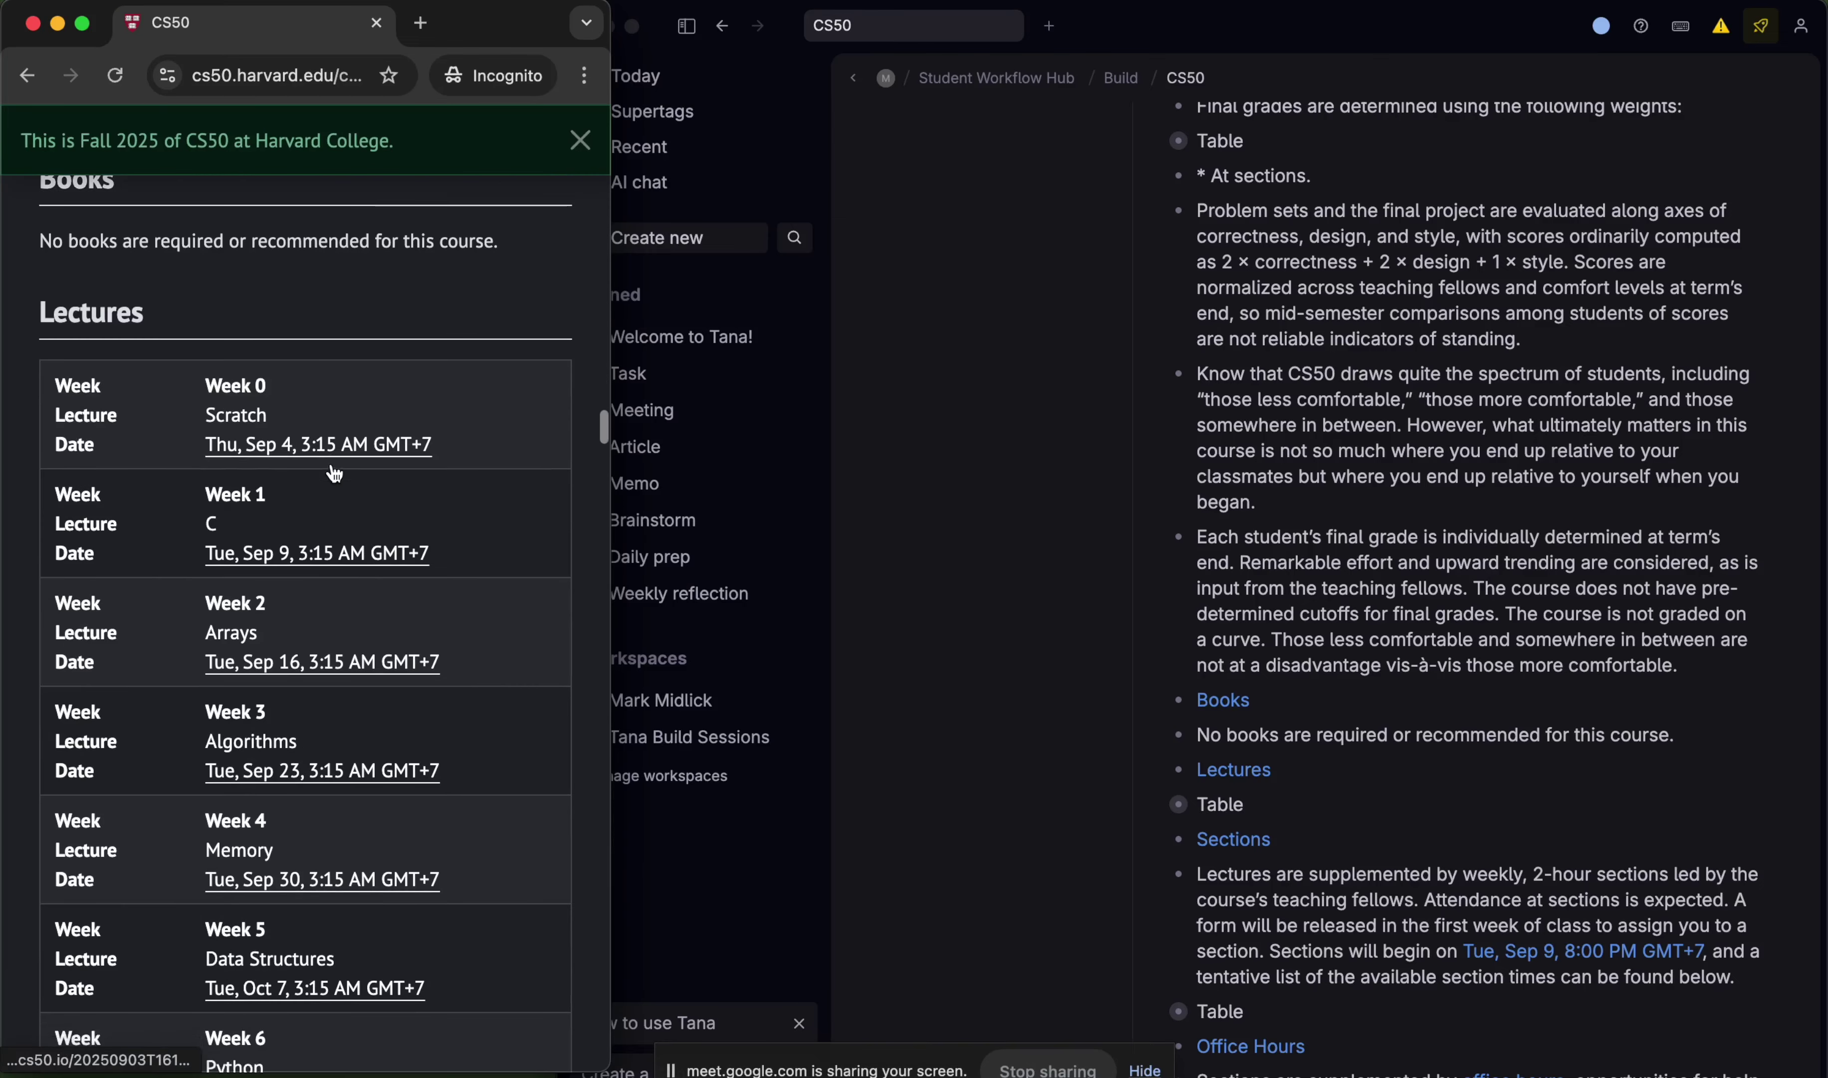
scroll(381, 451, down, 12)
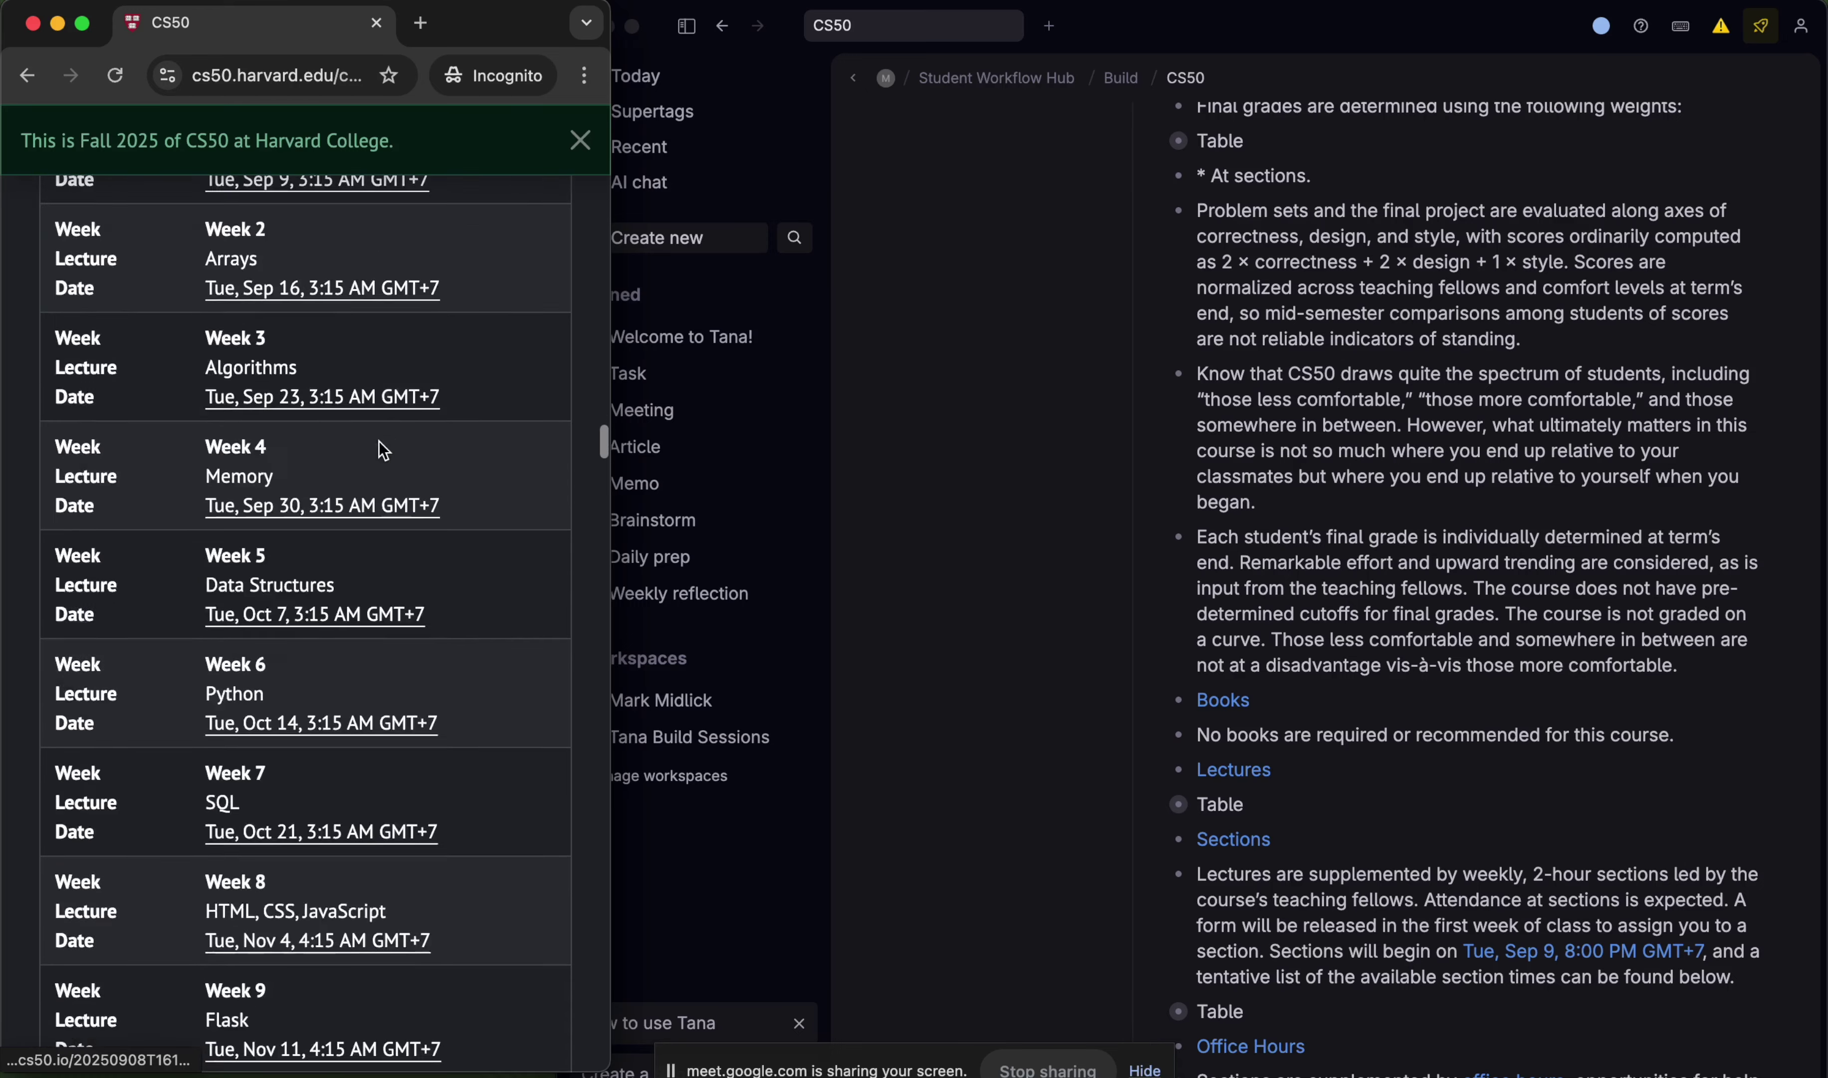
- Switch from the syllabus page back to CS50 in Tana and collapse its Syllabus node
scroll(378, 441, down, 5)
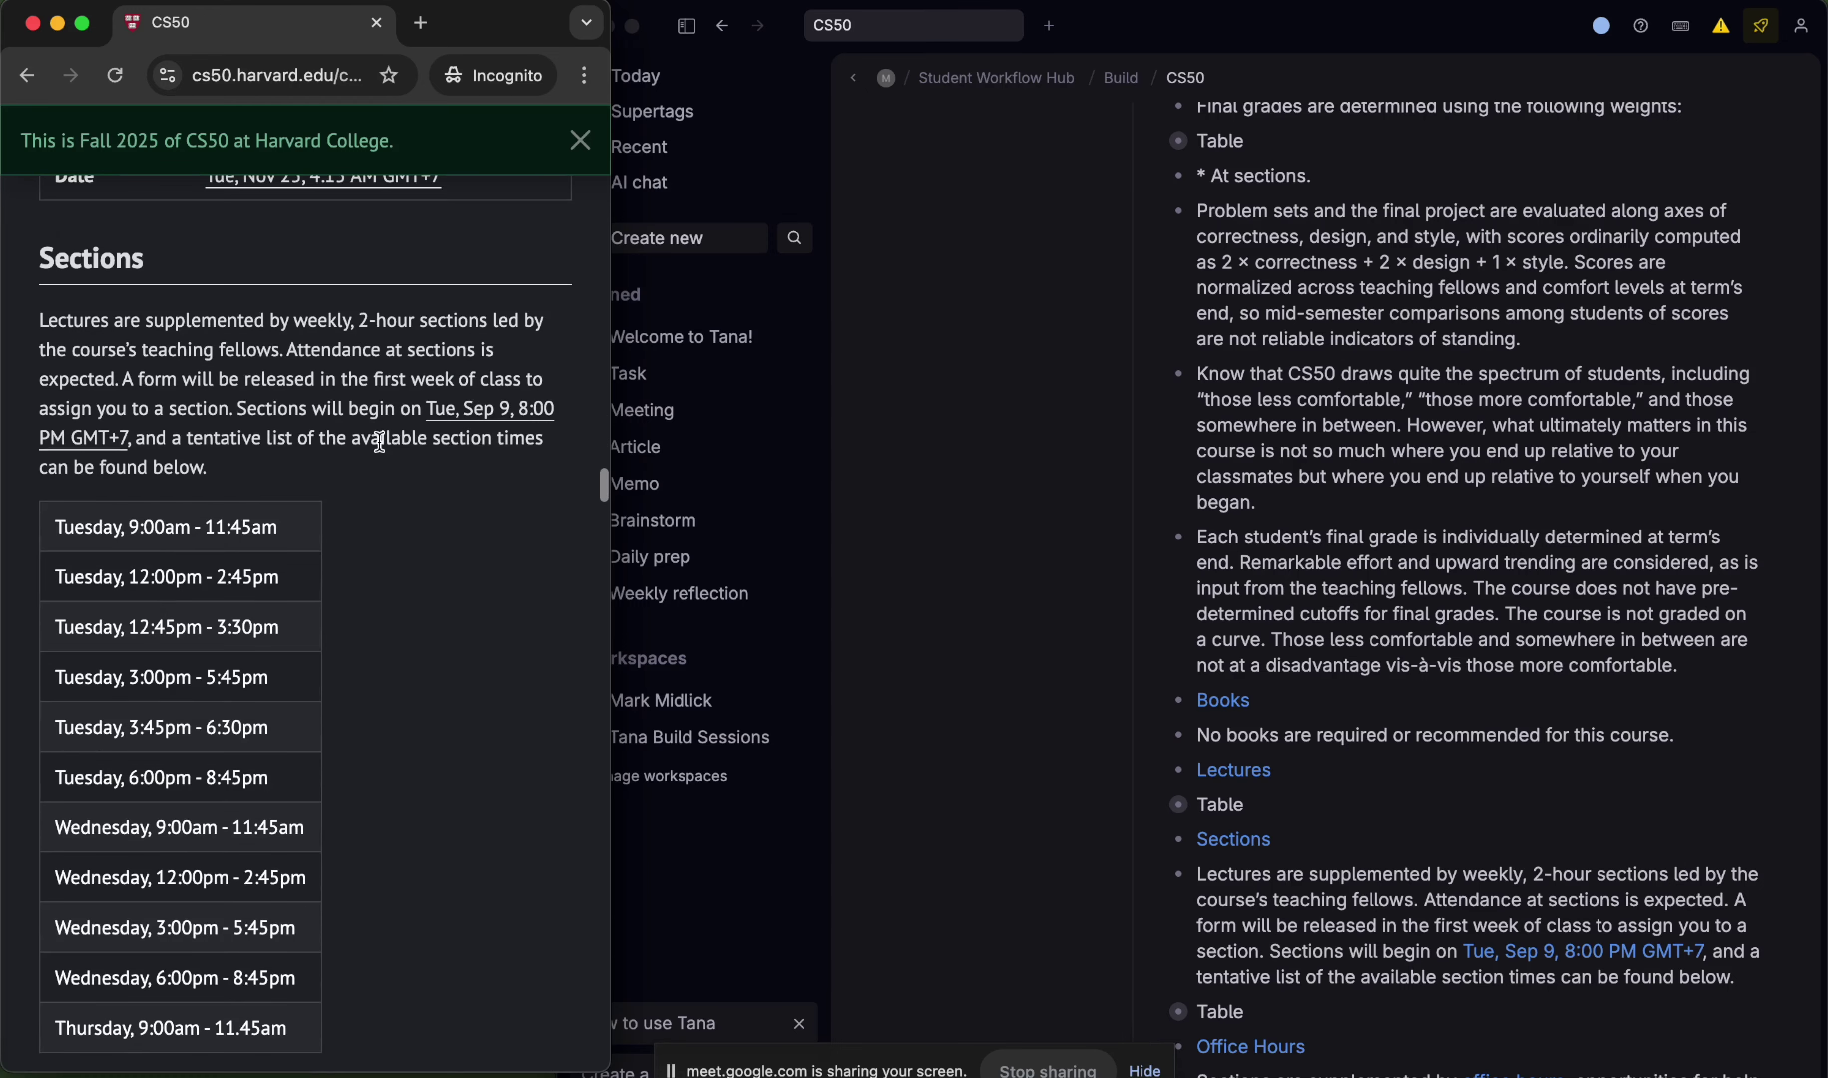
click(1059, 462)
scroll(1059, 463, up, 10)
scroll(1313, 606, up, 10)
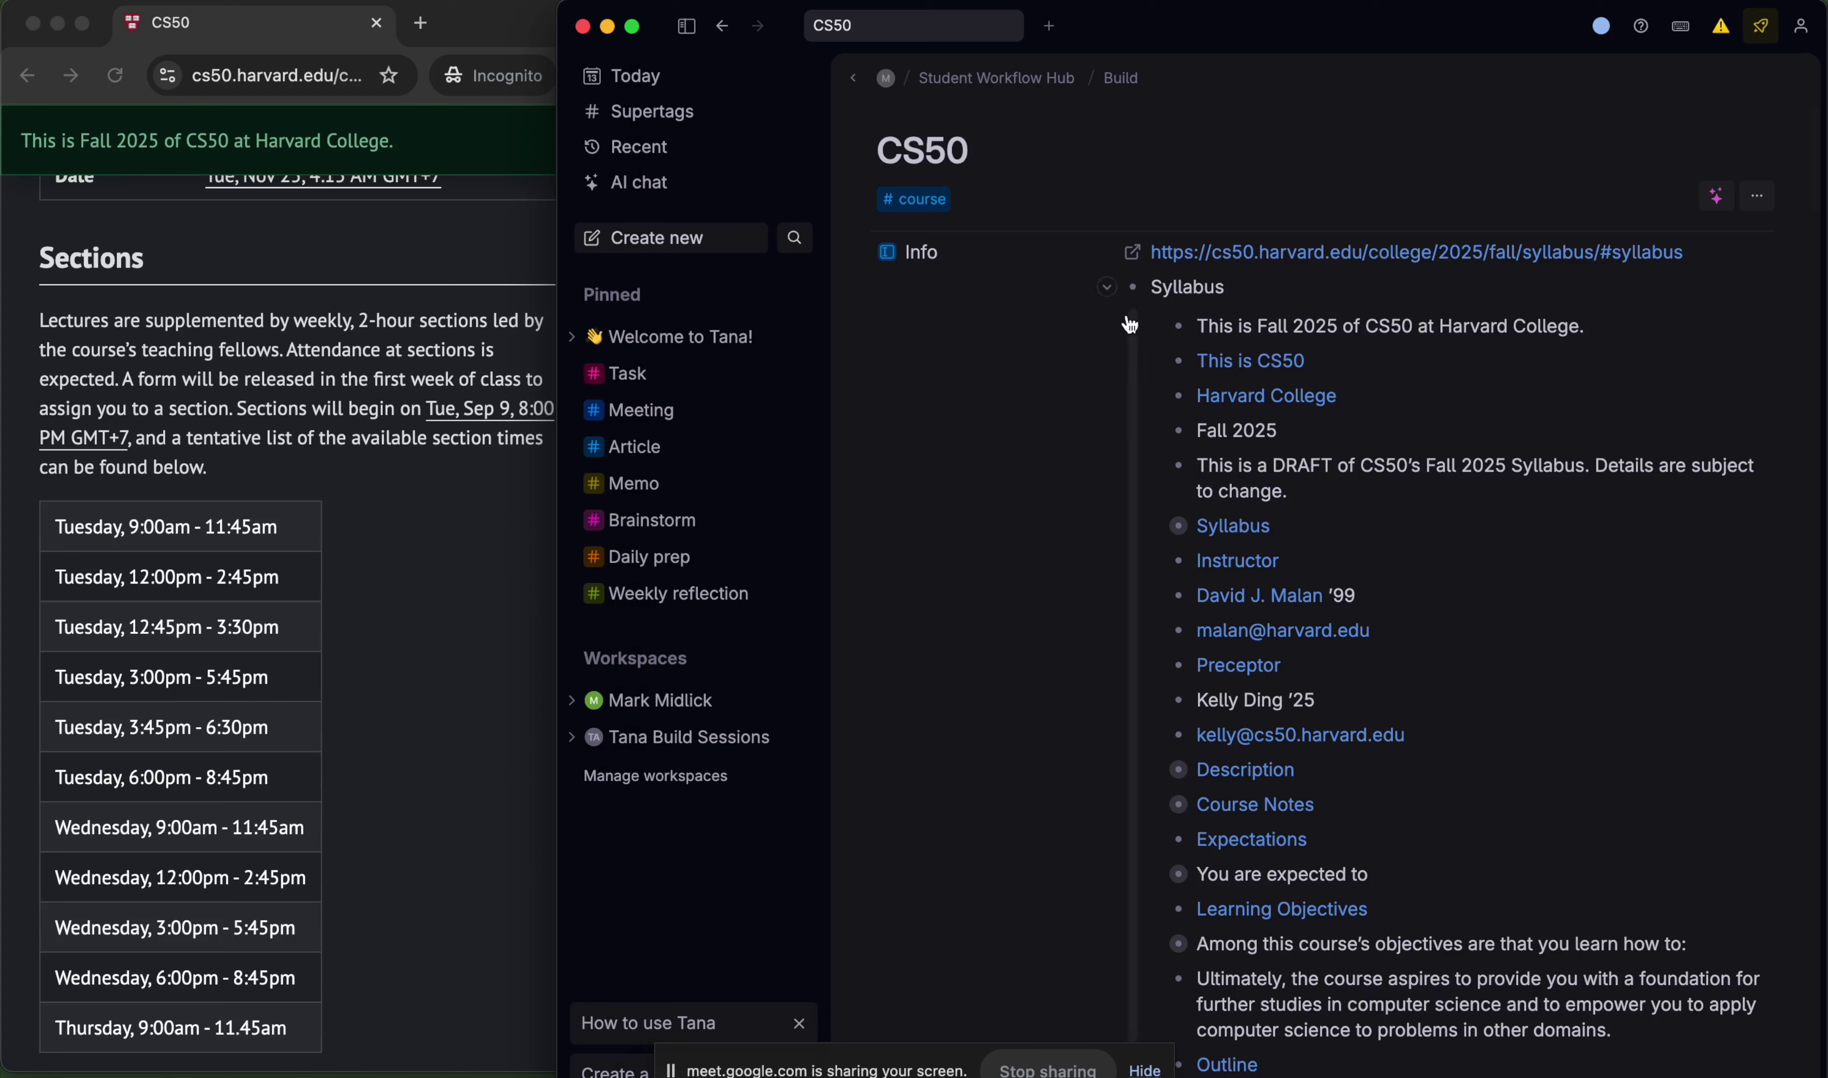
click(1108, 287)
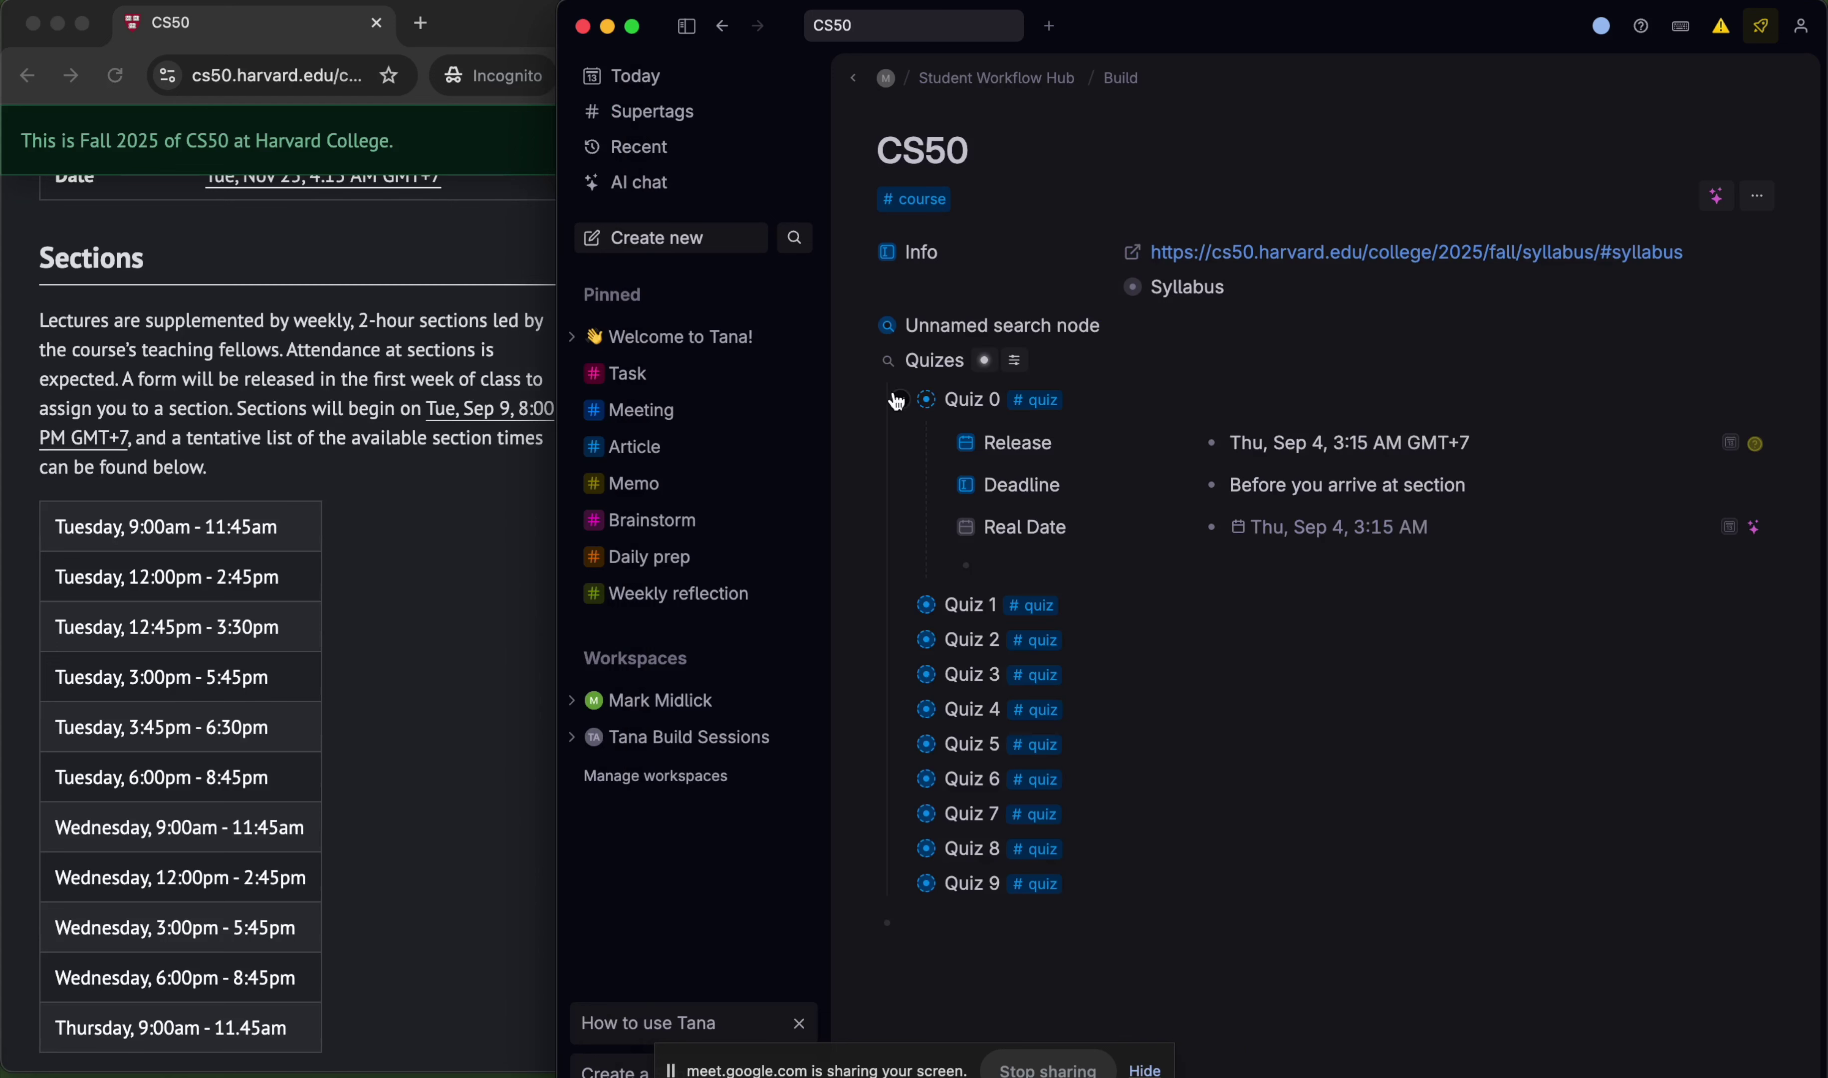
- Switch to the CS50 syllabus page in Chrome and examine the quiz and problem set schedules with their release dates and deadlines
click(459, 557)
scroll(461, 562, down, 20)
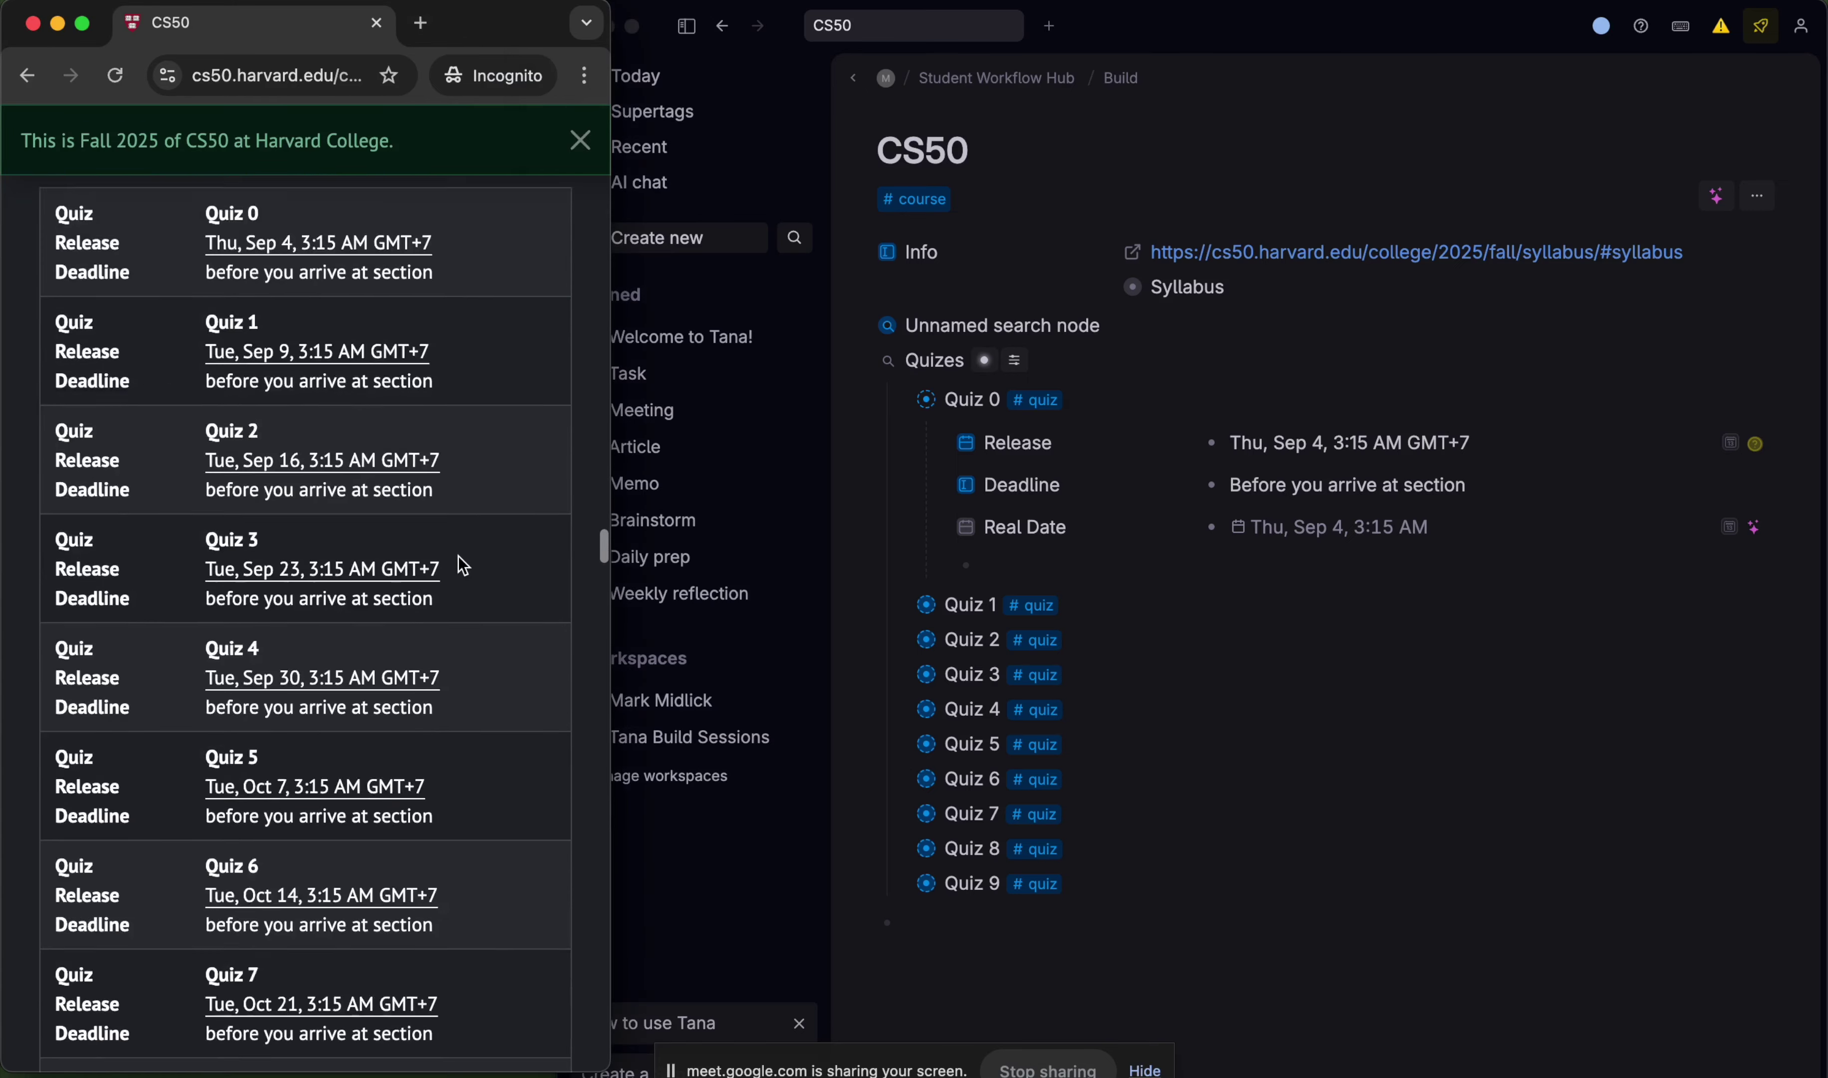
scroll(462, 565, down, 5)
scroll(463, 565, up, 3)
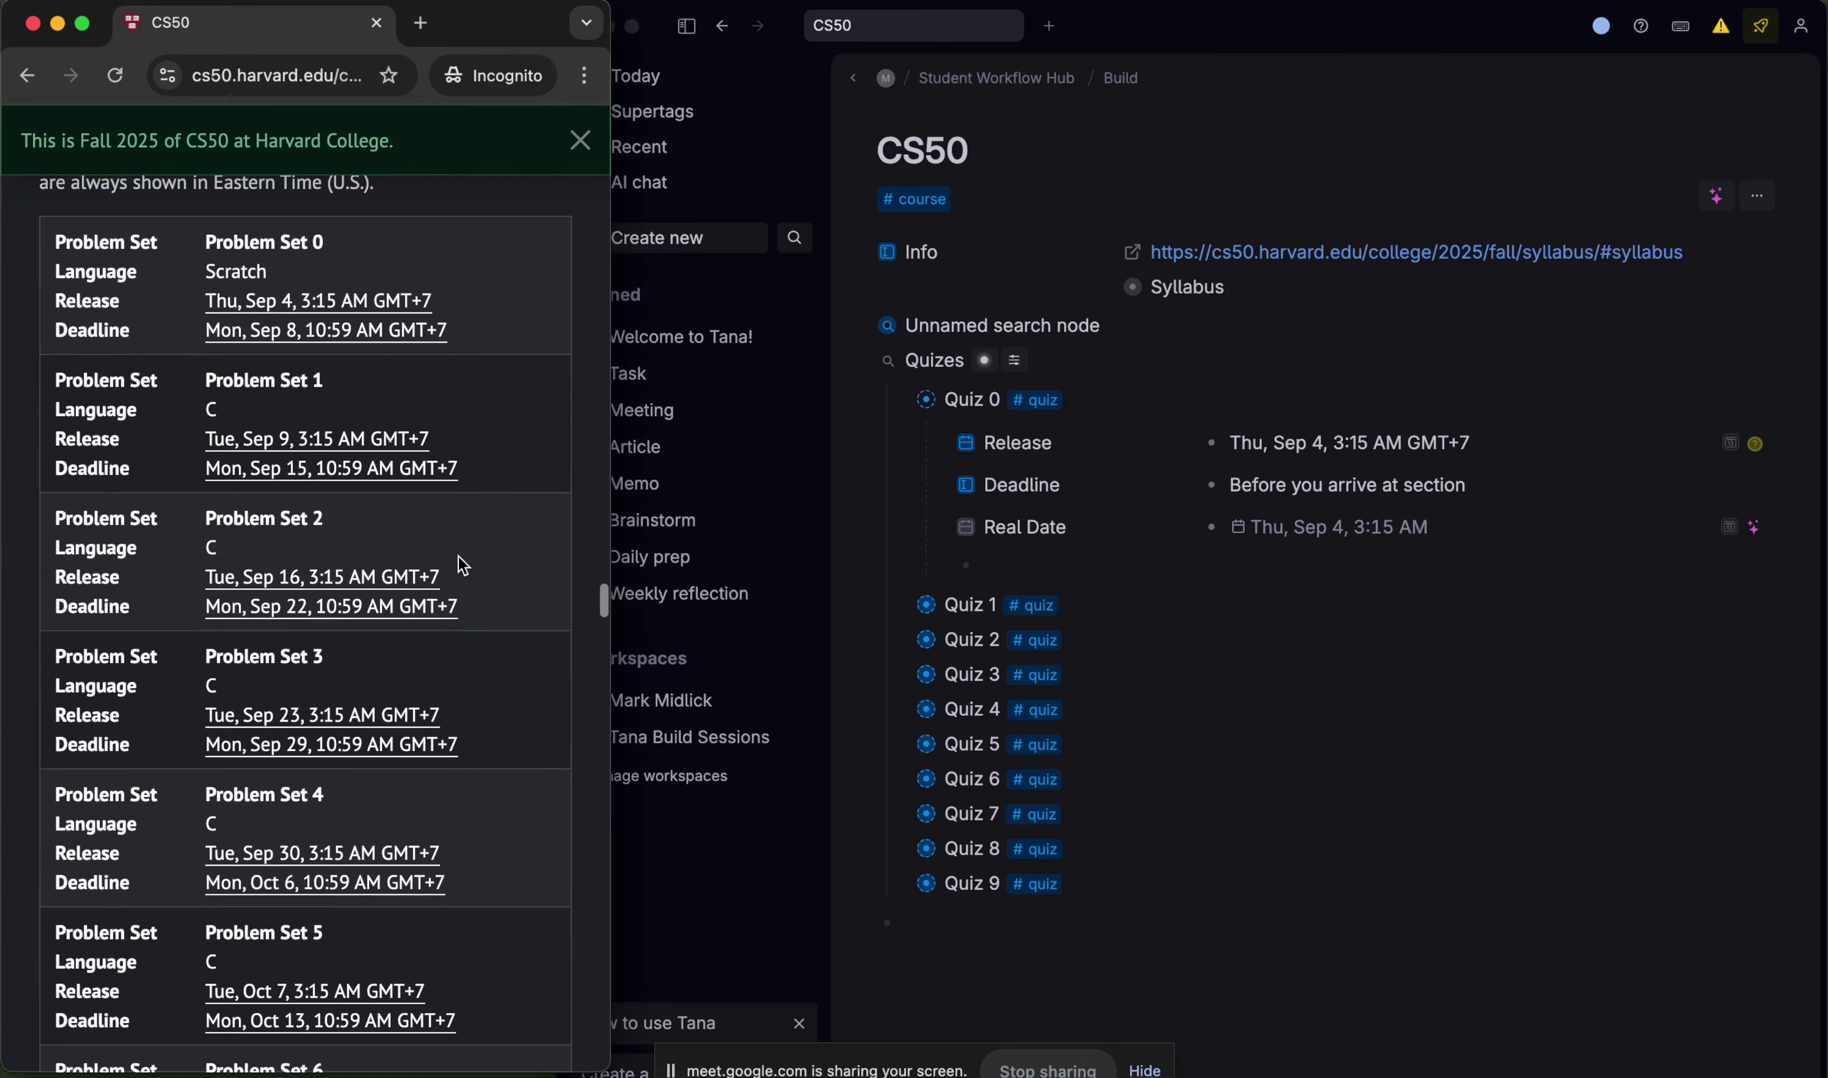
- Switch back to Tana and place the cursor in the Syllabus node of CS50's Info field
click(864, 320)
click(1100, 287)
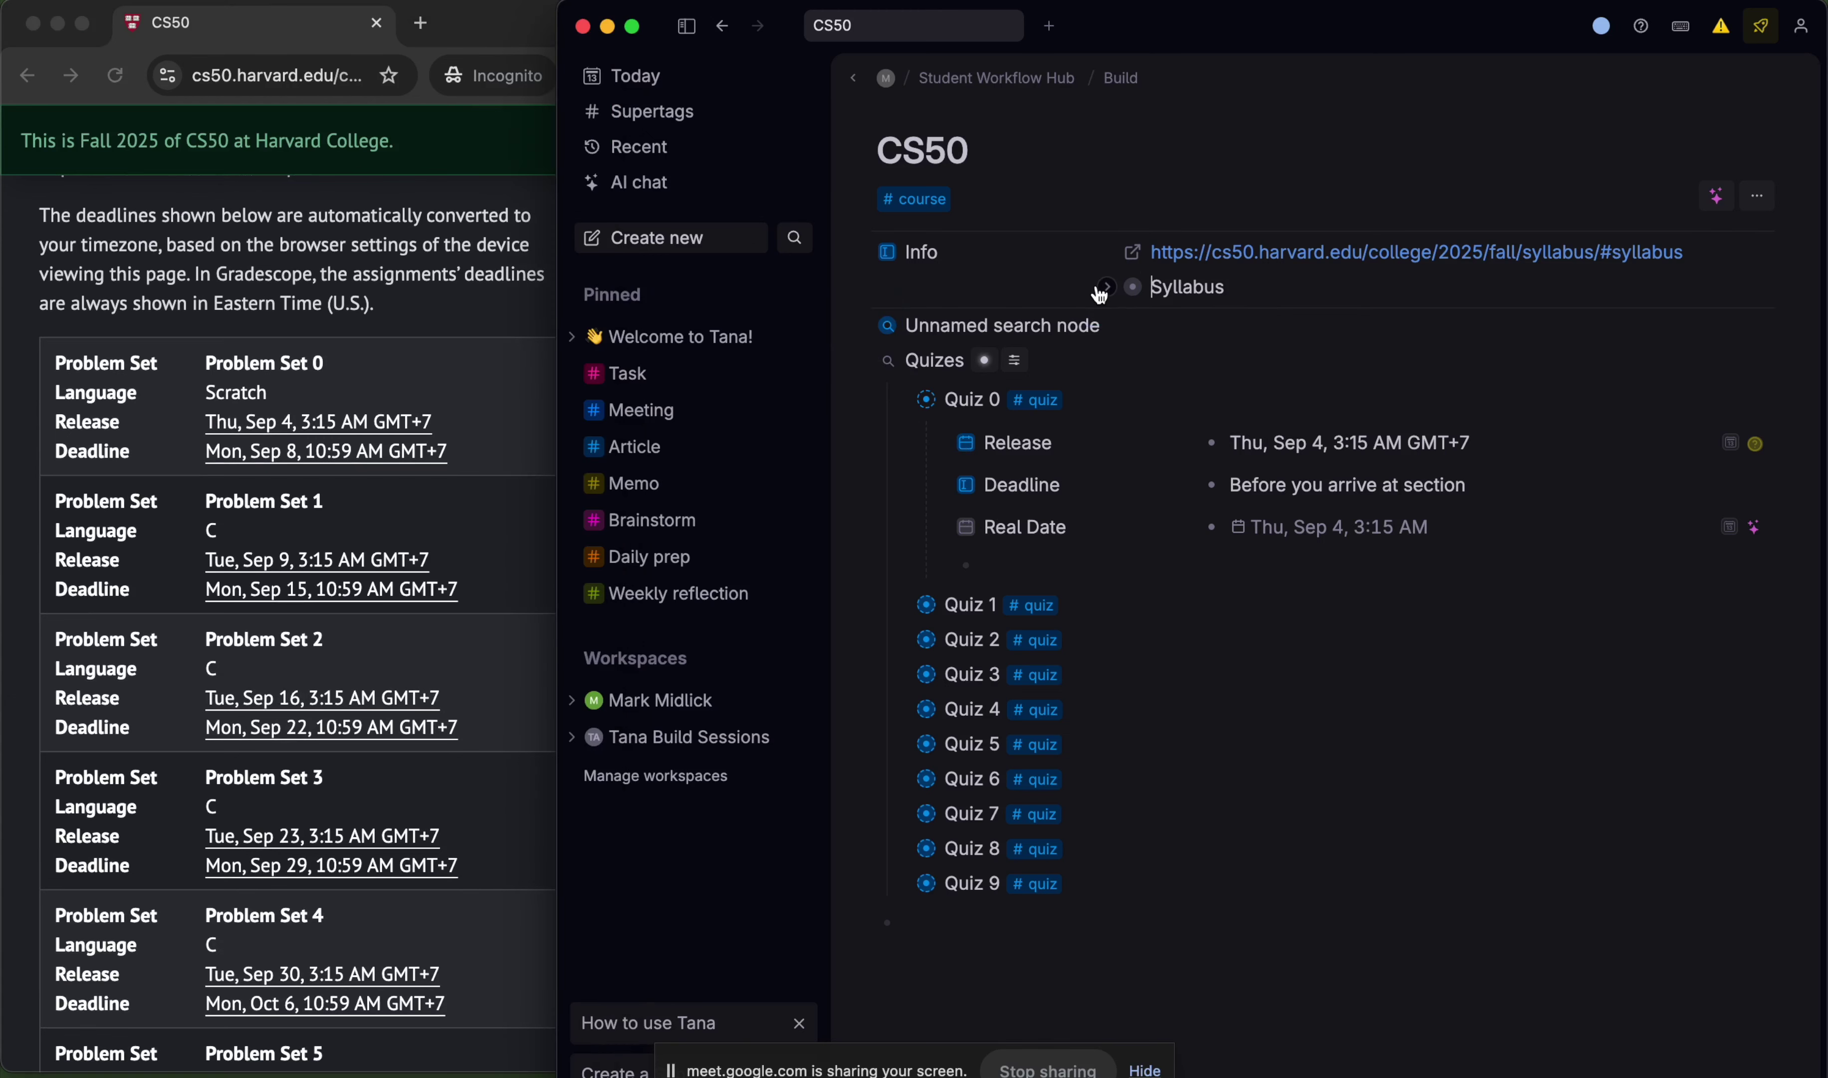
- Examine the Syllabus node's contents under Info, including its Syllabus, Description and Course Notes sections, and collapse the node
scroll(1415, 360, down, 3)
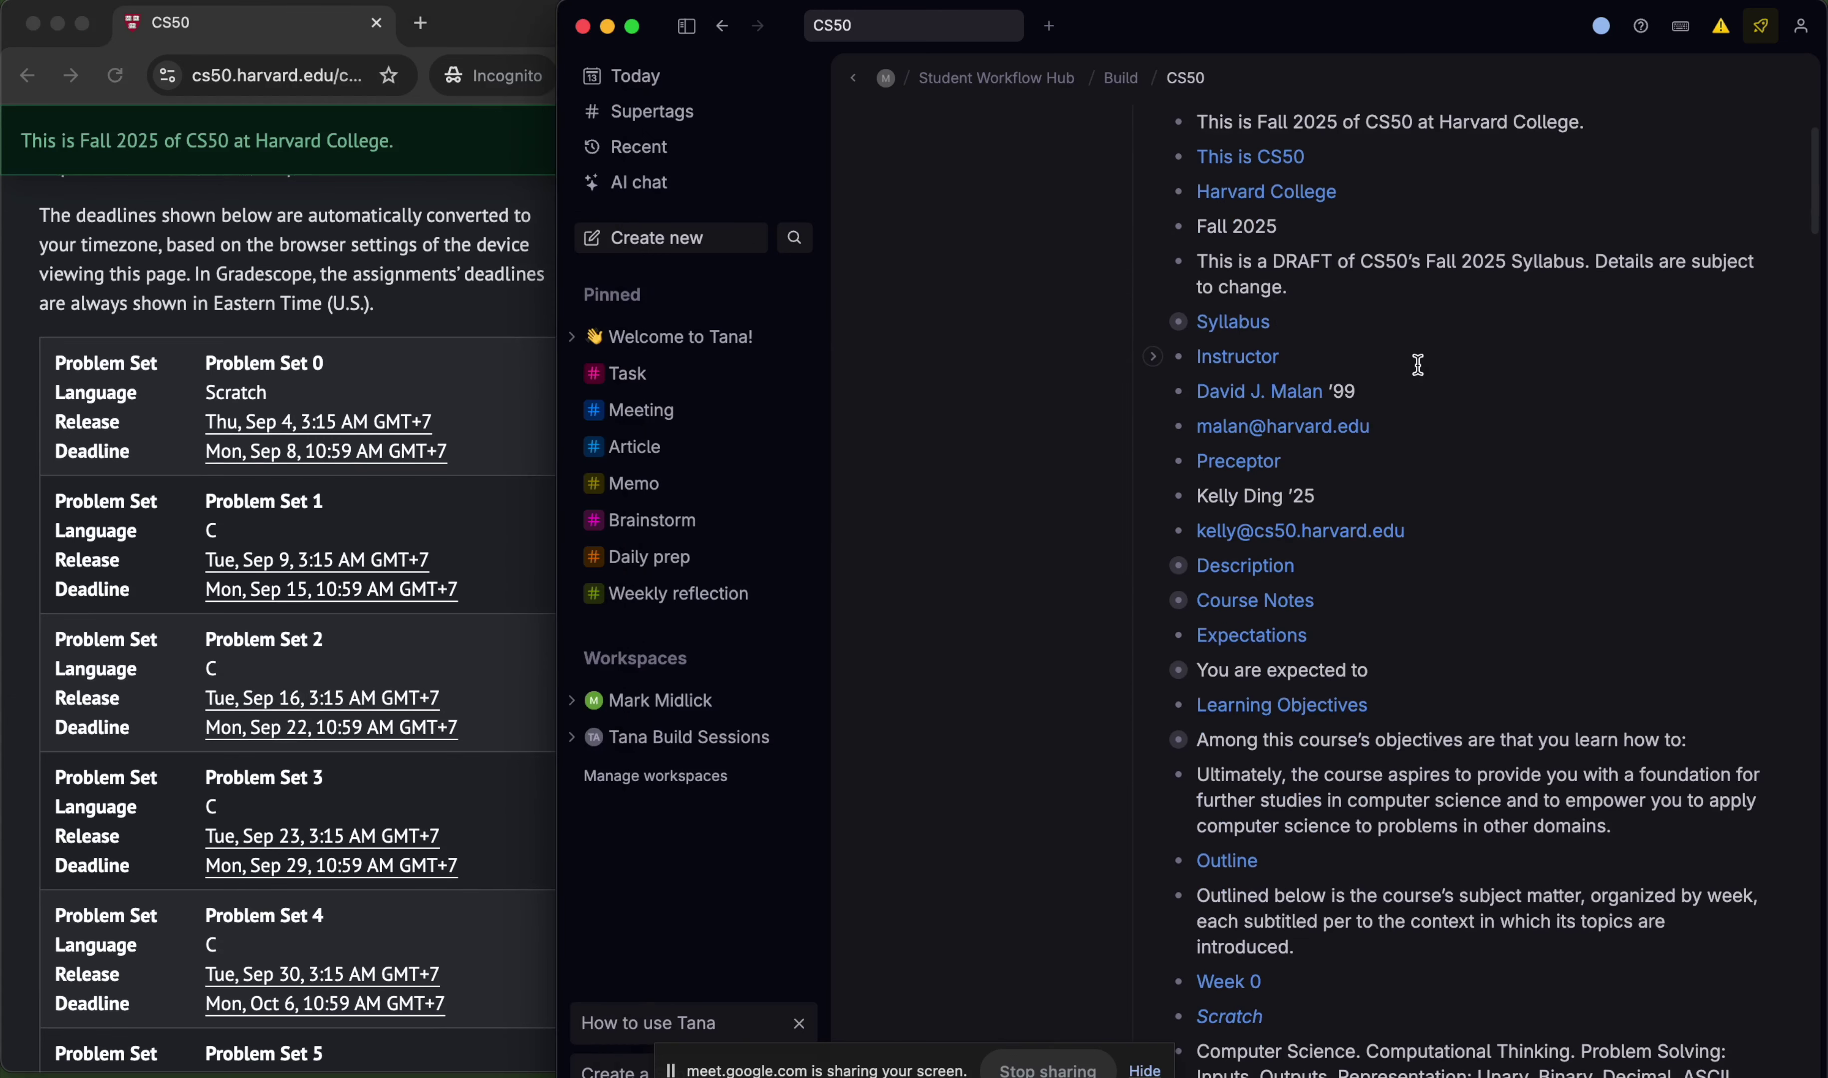
click(1152, 320)
scroll(1572, 392, down, 4)
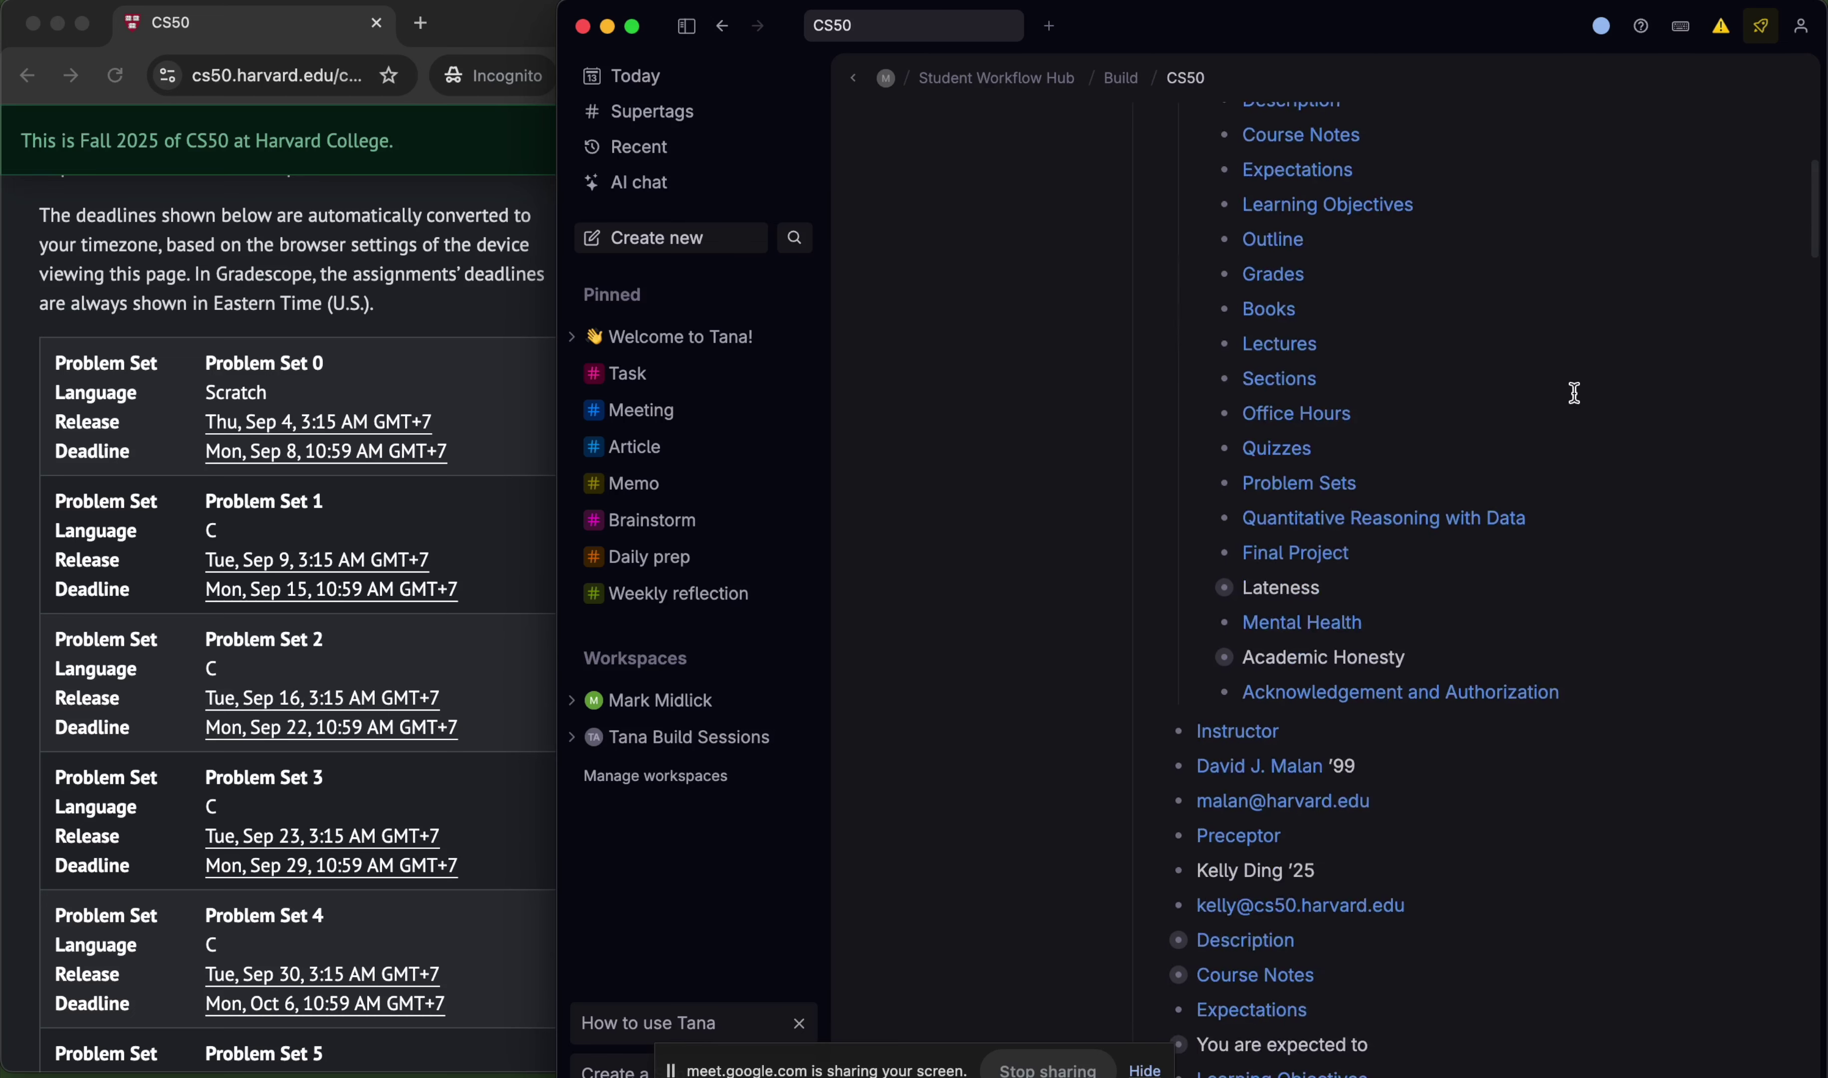
scroll(1575, 392, down, 1)
scroll(1574, 392, up, 5)
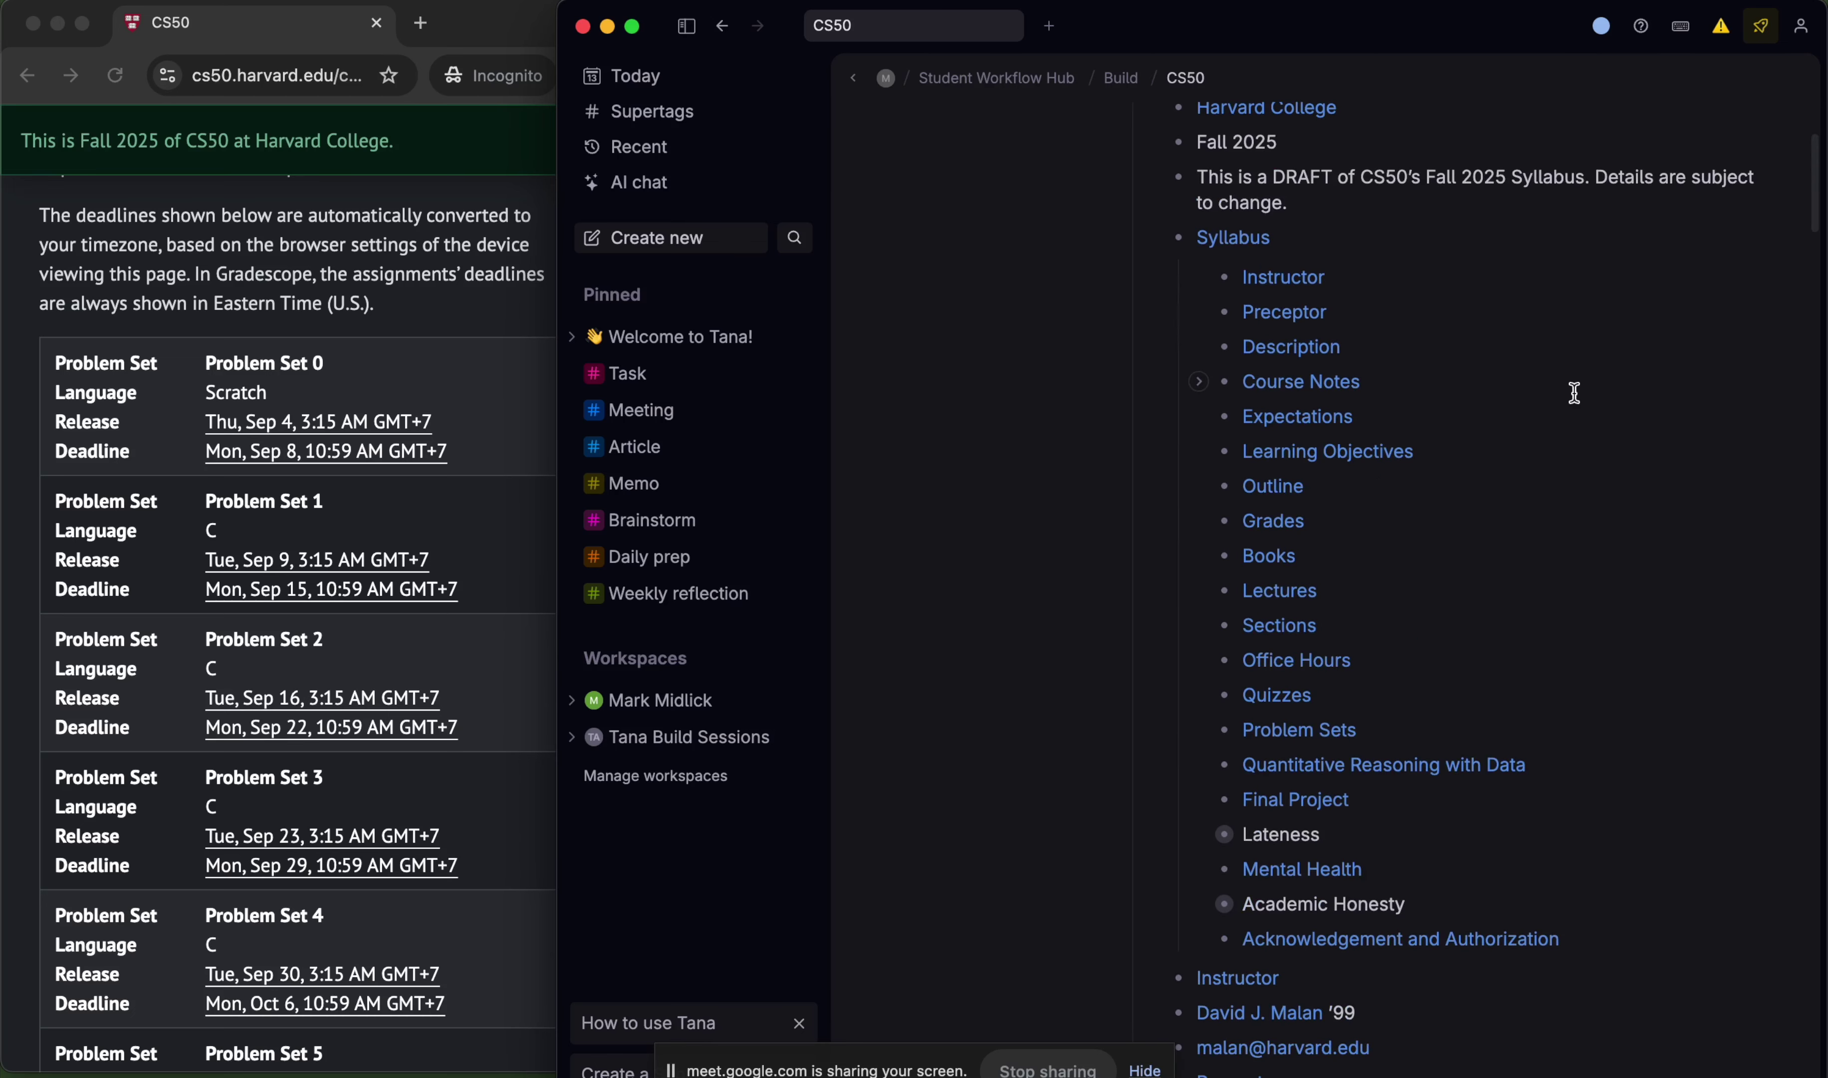
scroll(1575, 393, down, 5)
scroll(1574, 393, down, 5)
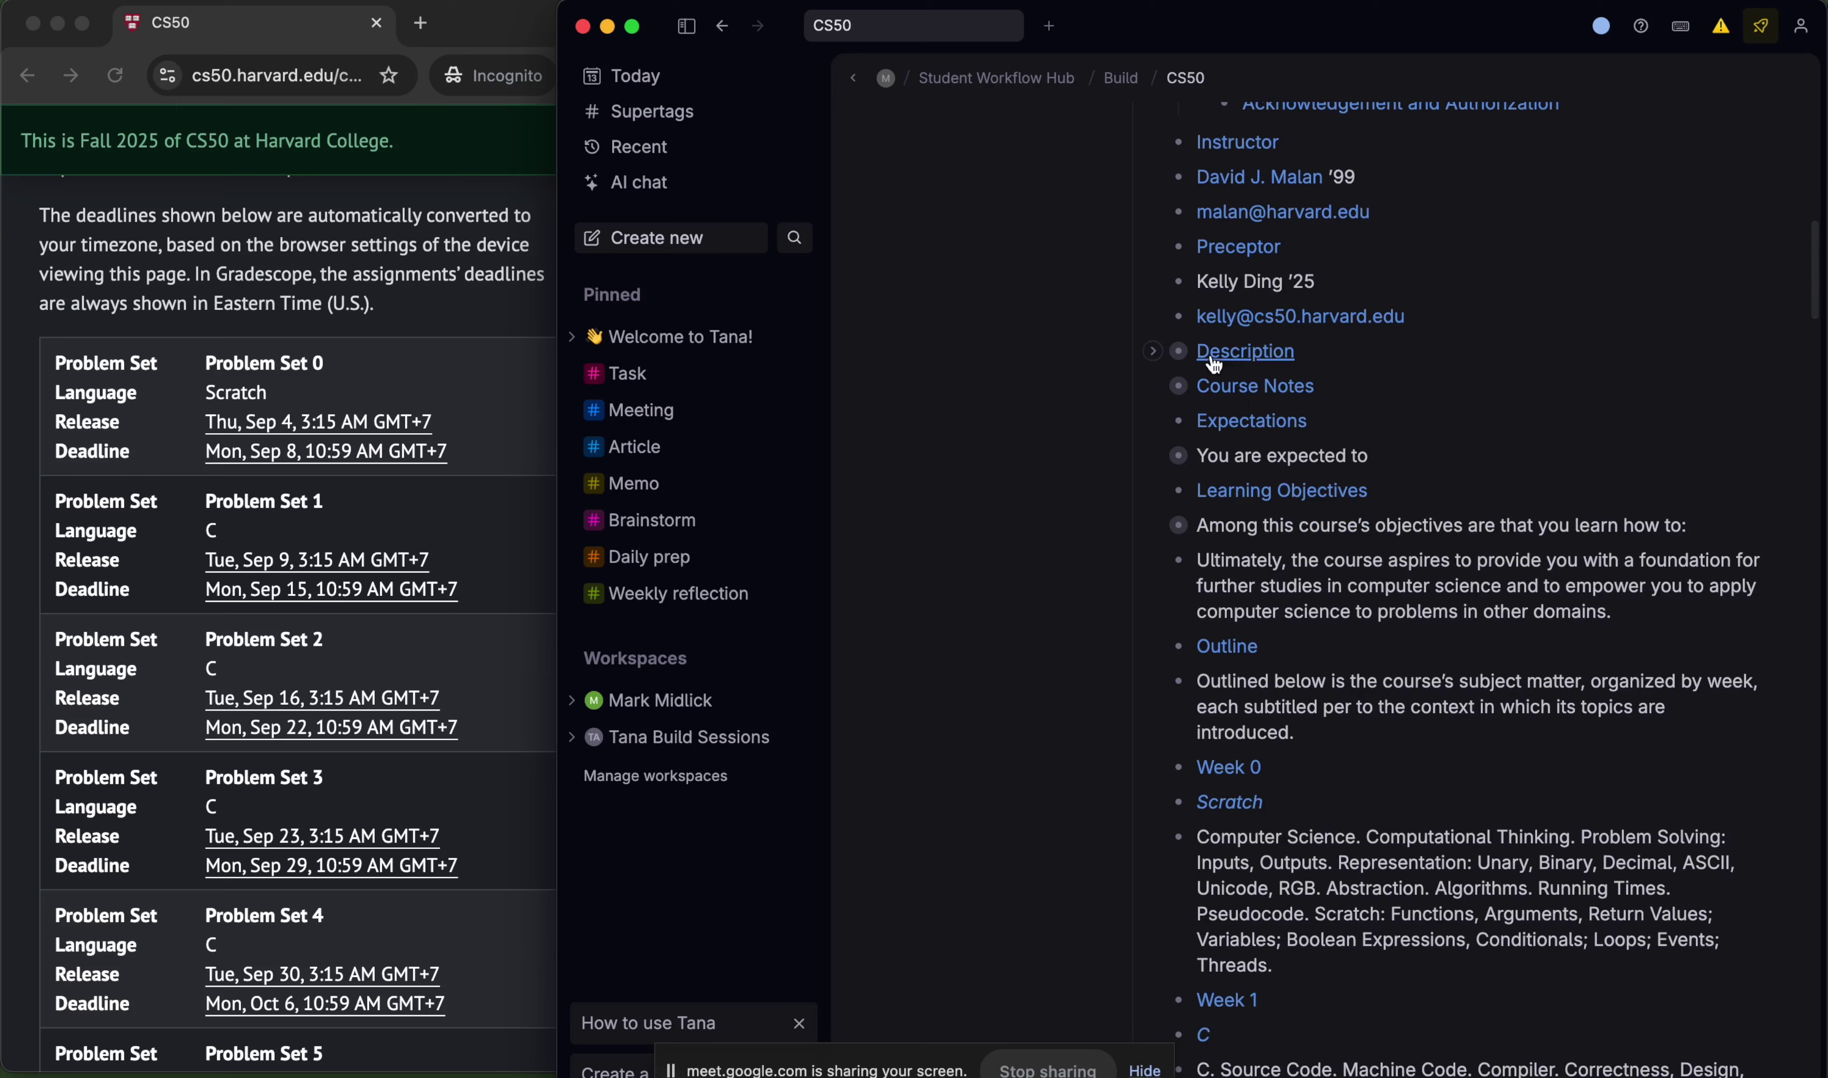
click(1157, 354)
scroll(1526, 396, down, 8)
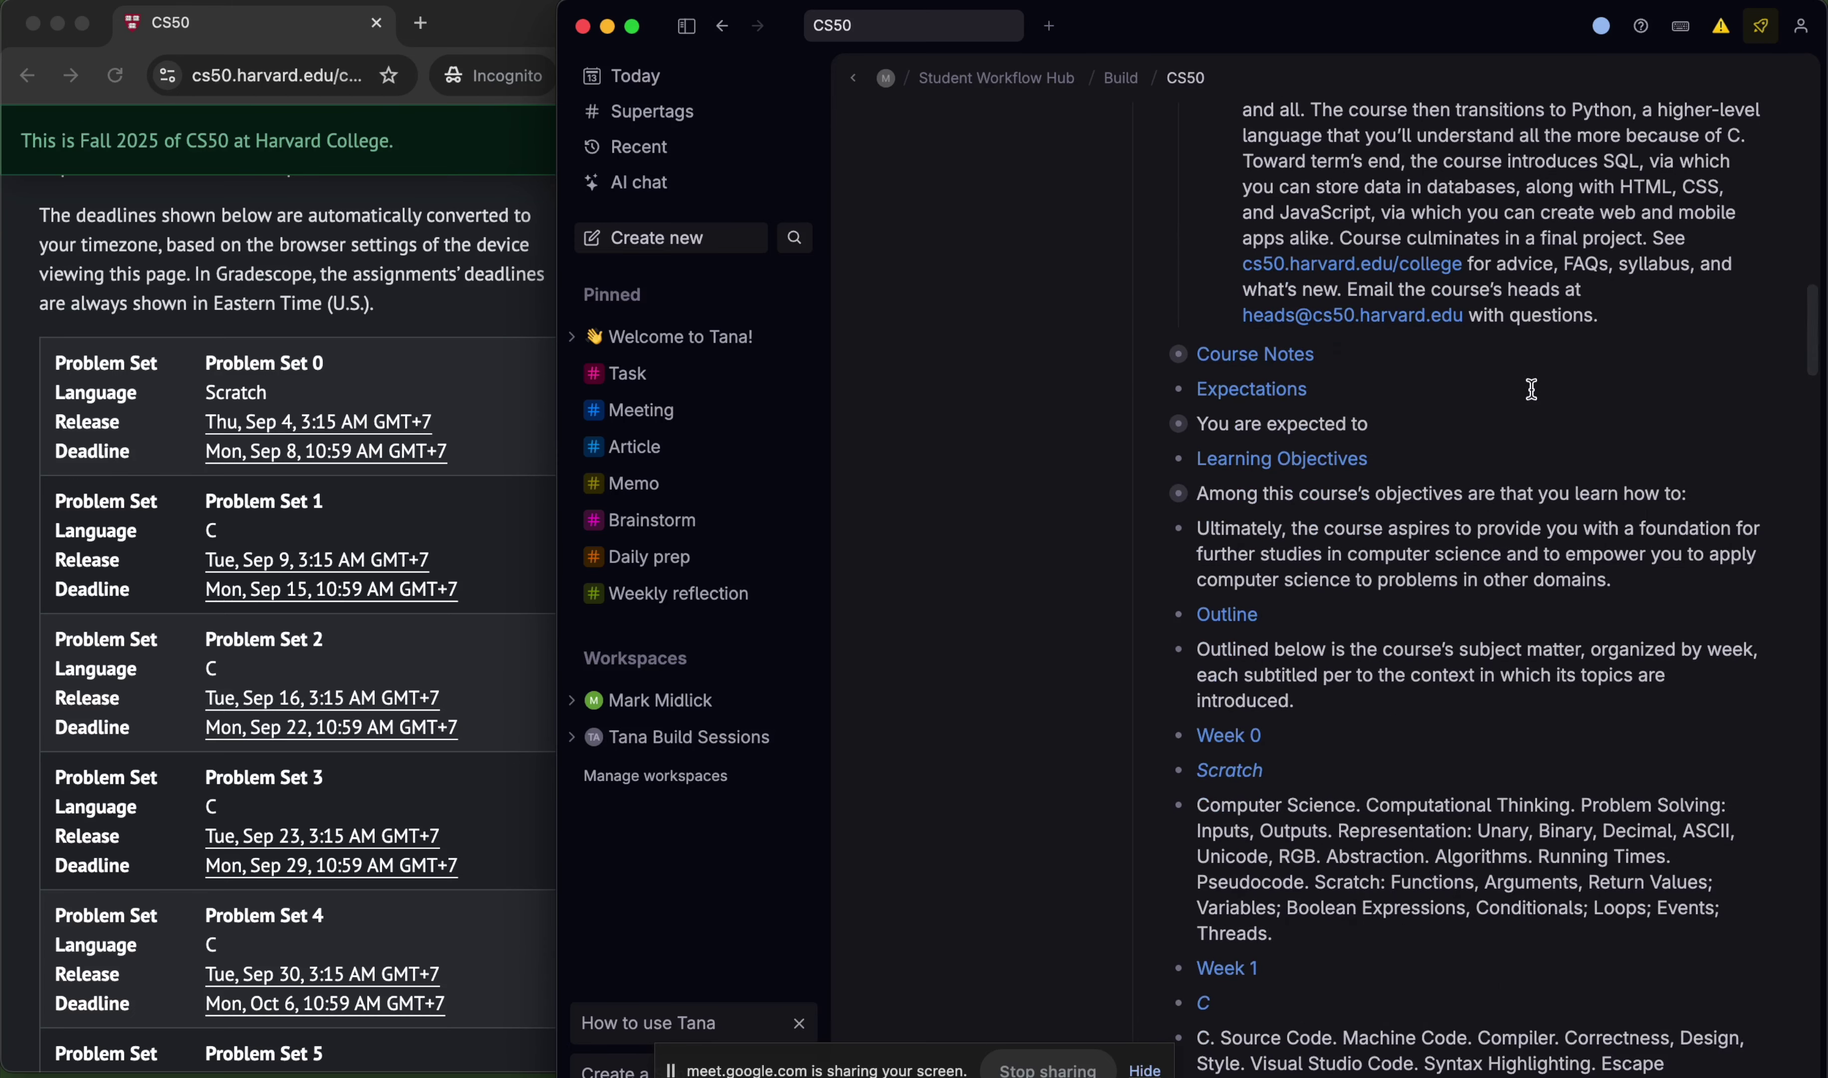
scroll(1501, 409, down, 1)
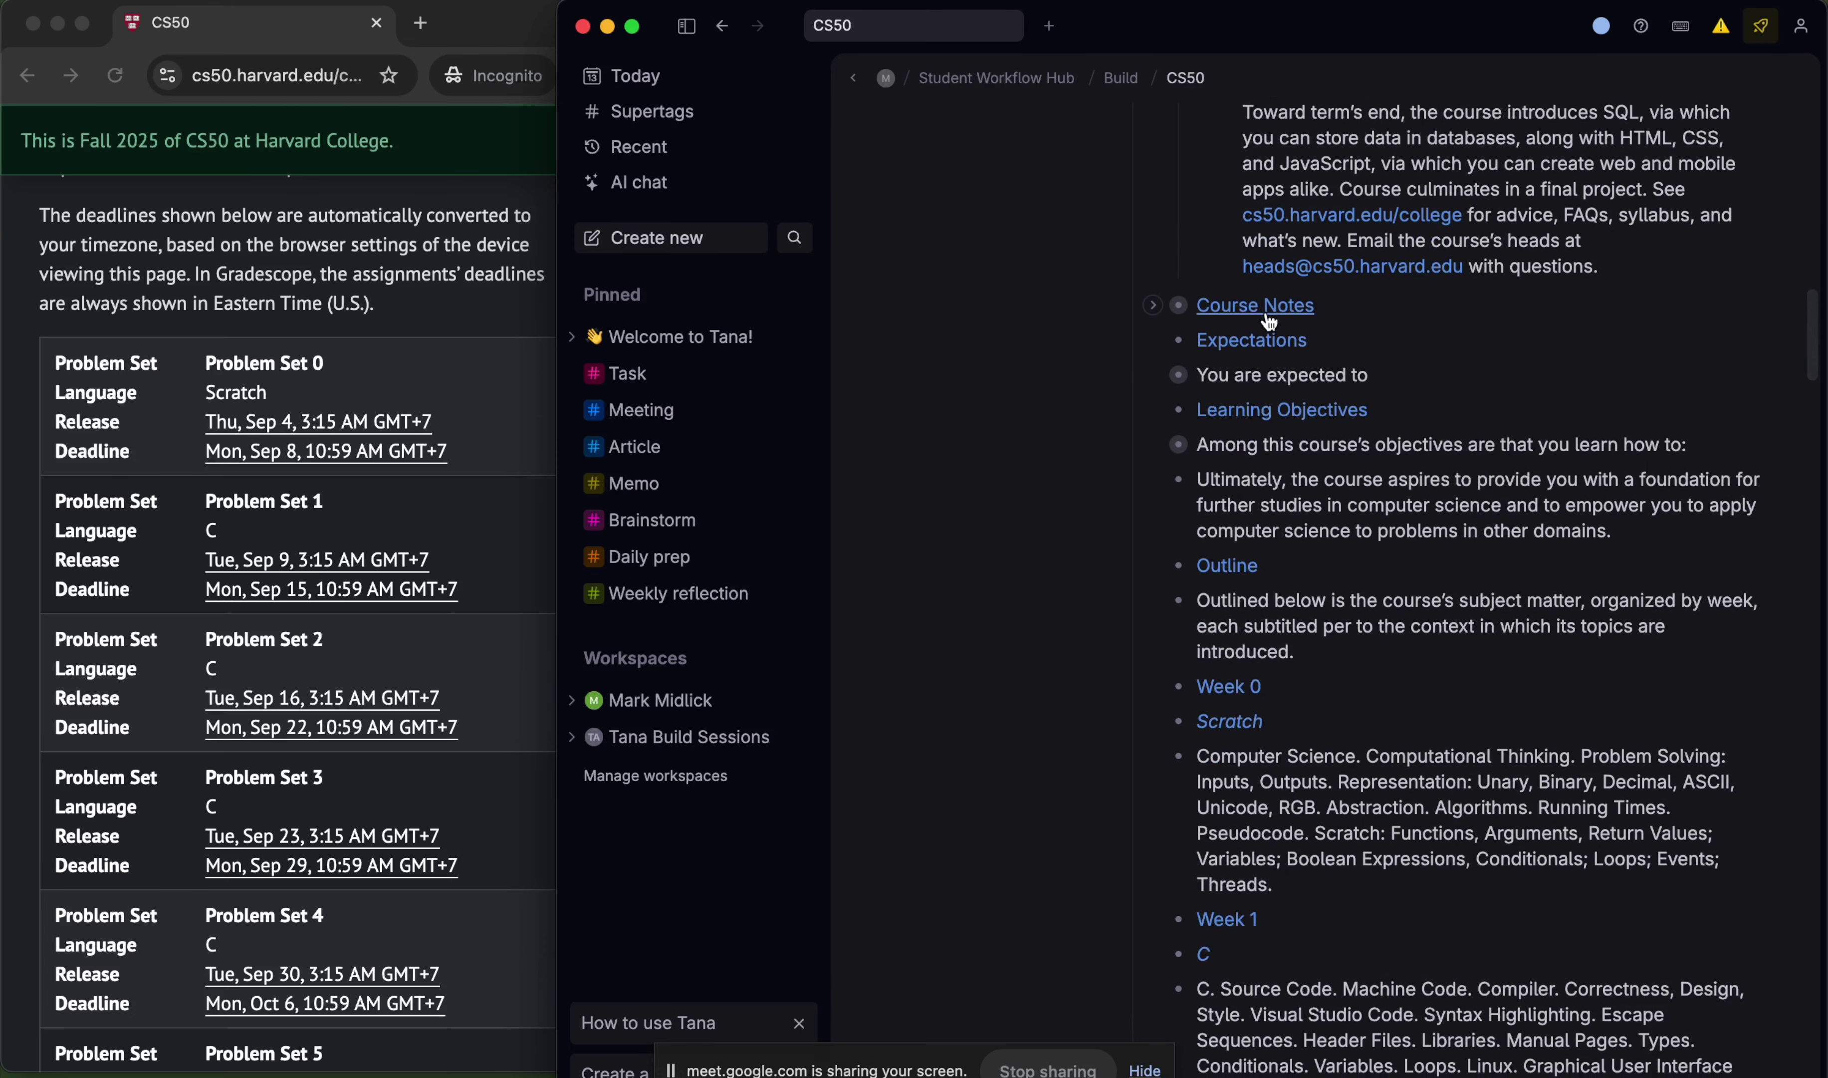
click(1153, 308)
scroll(1598, 403, down, 7)
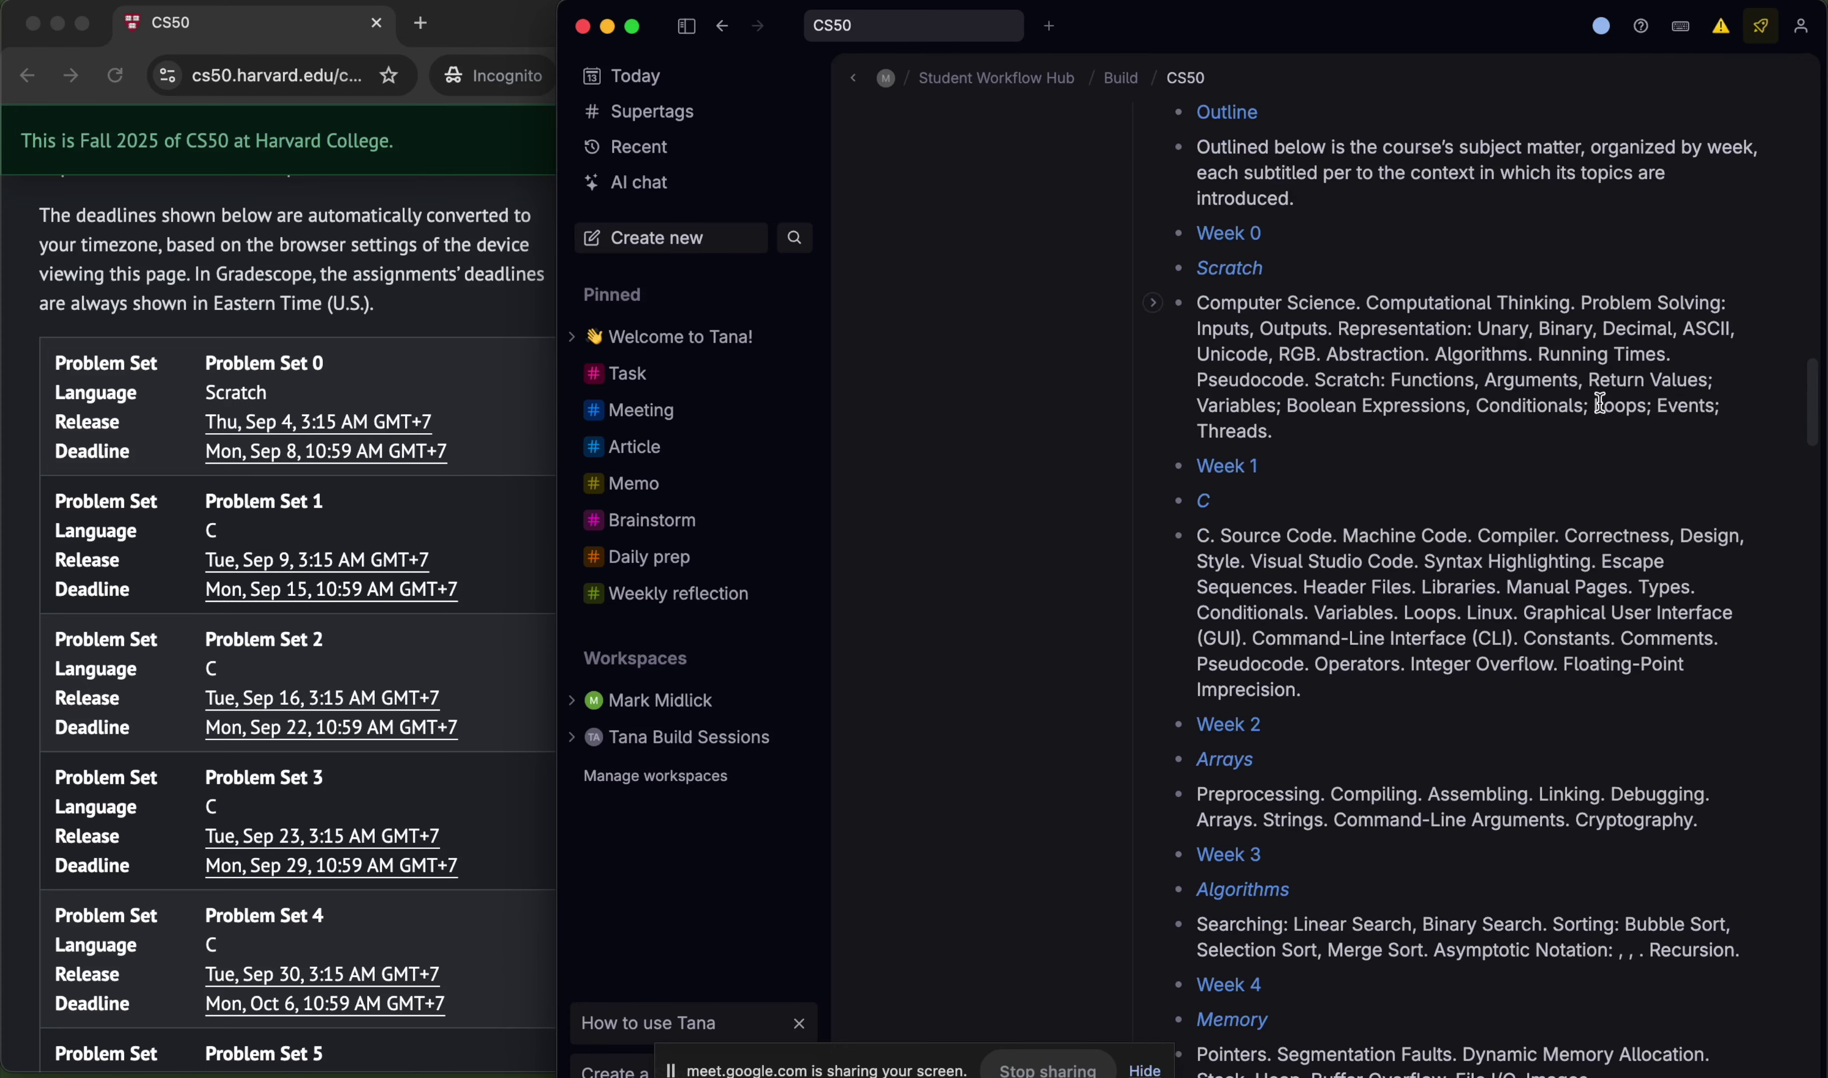
scroll(1539, 415, up, 15)
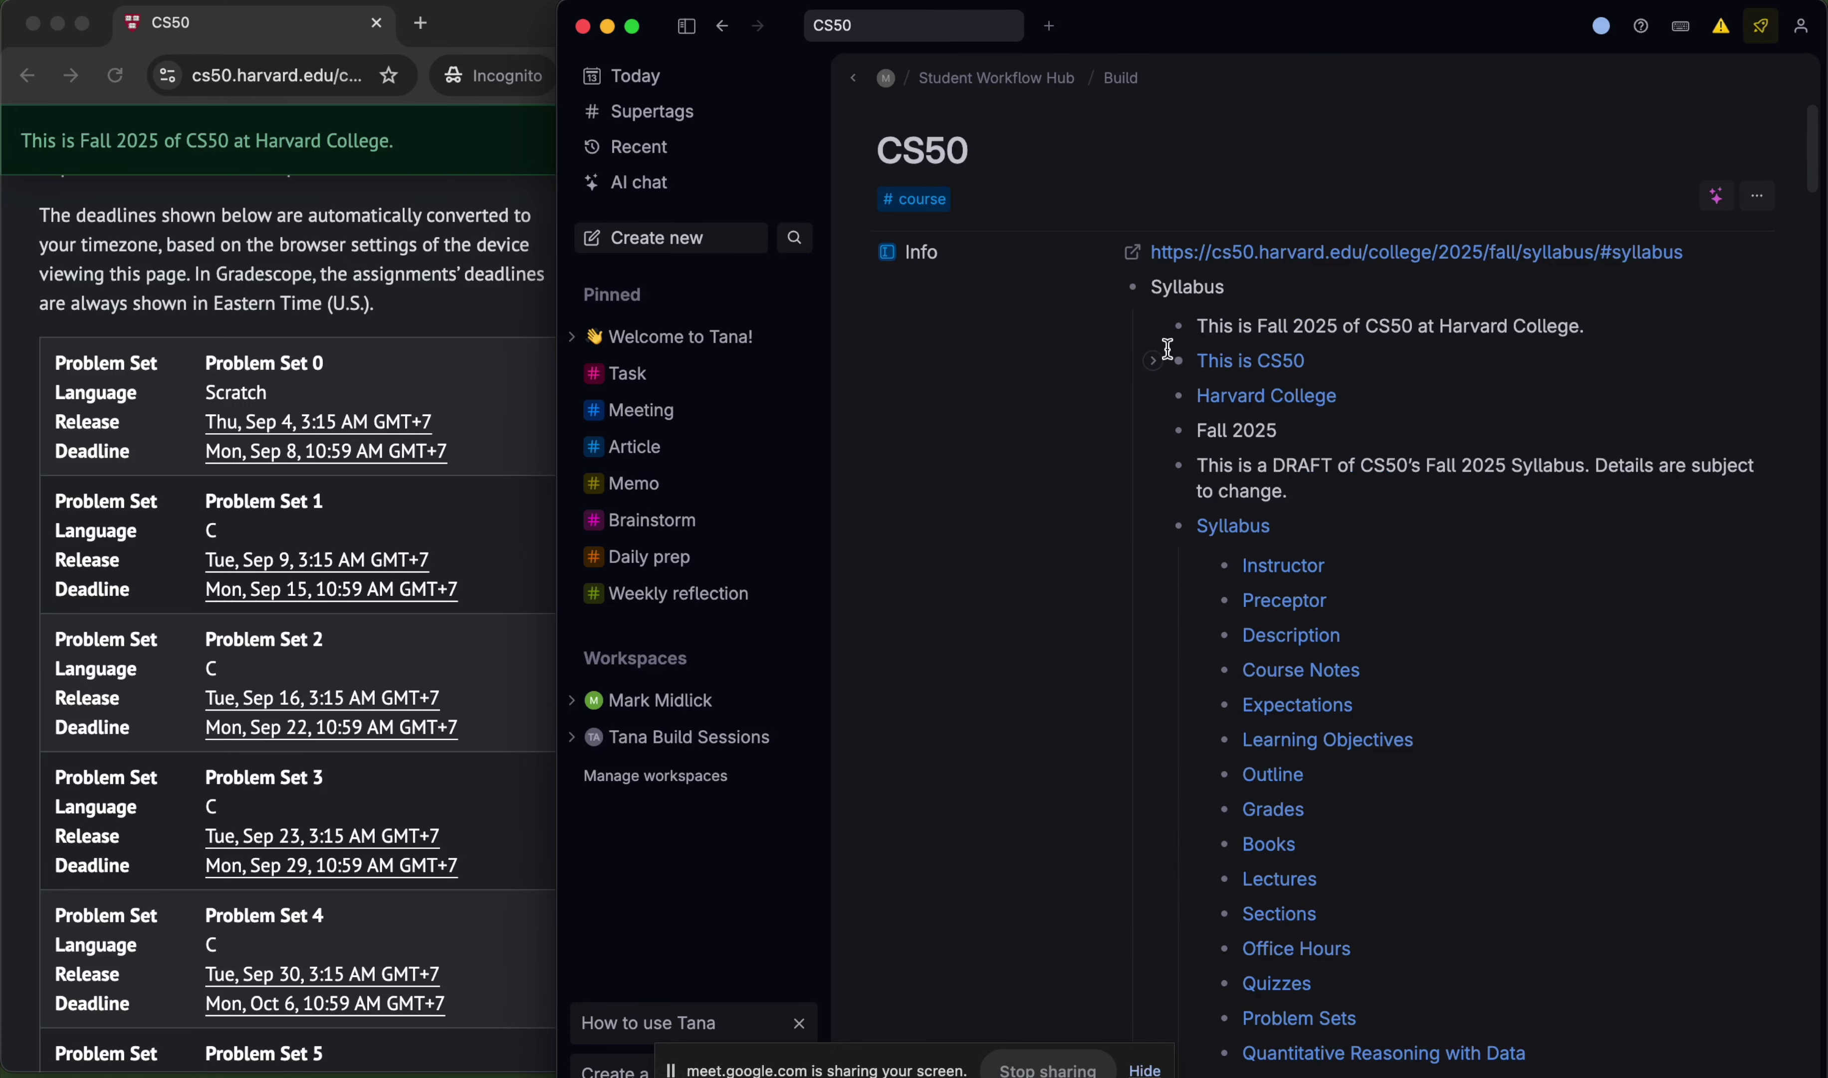
click(1107, 288)
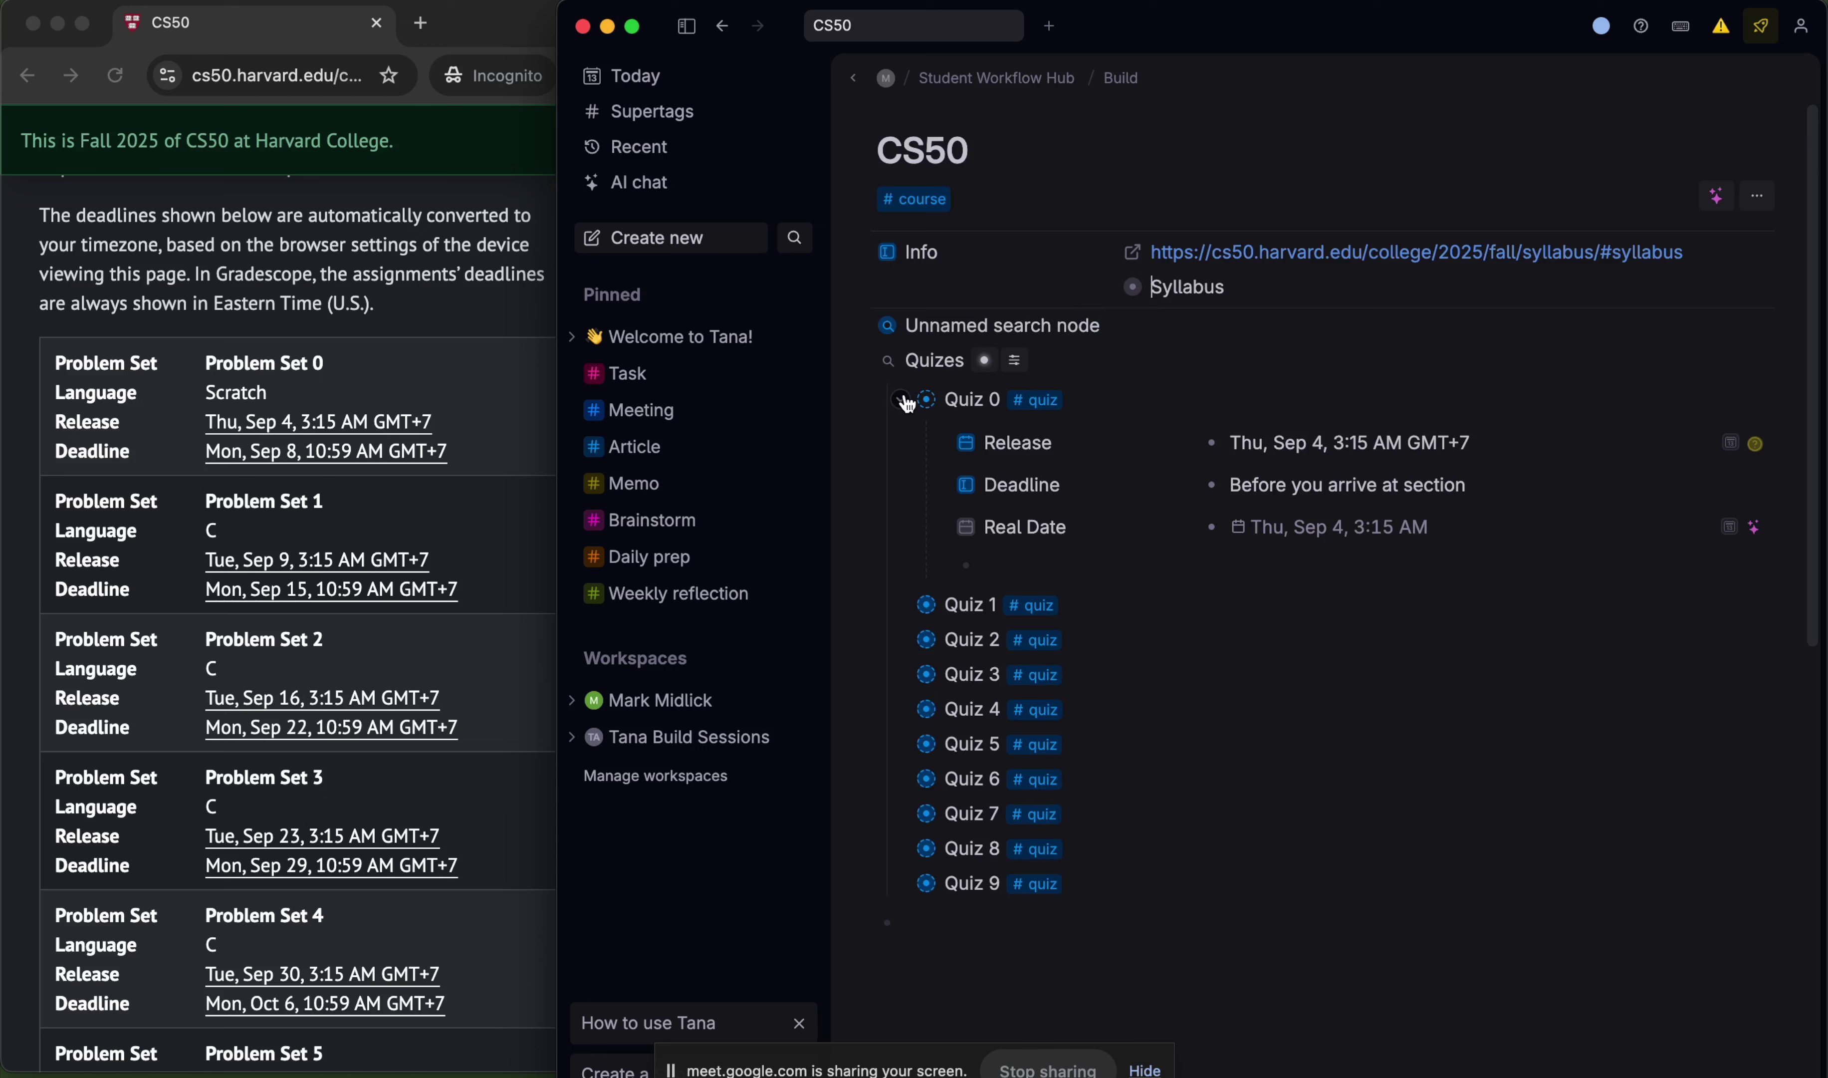
- Collapse the Quiz 0 entry in the Quizes list
click(901, 400)
key(XF86AudioRaiseVolume)
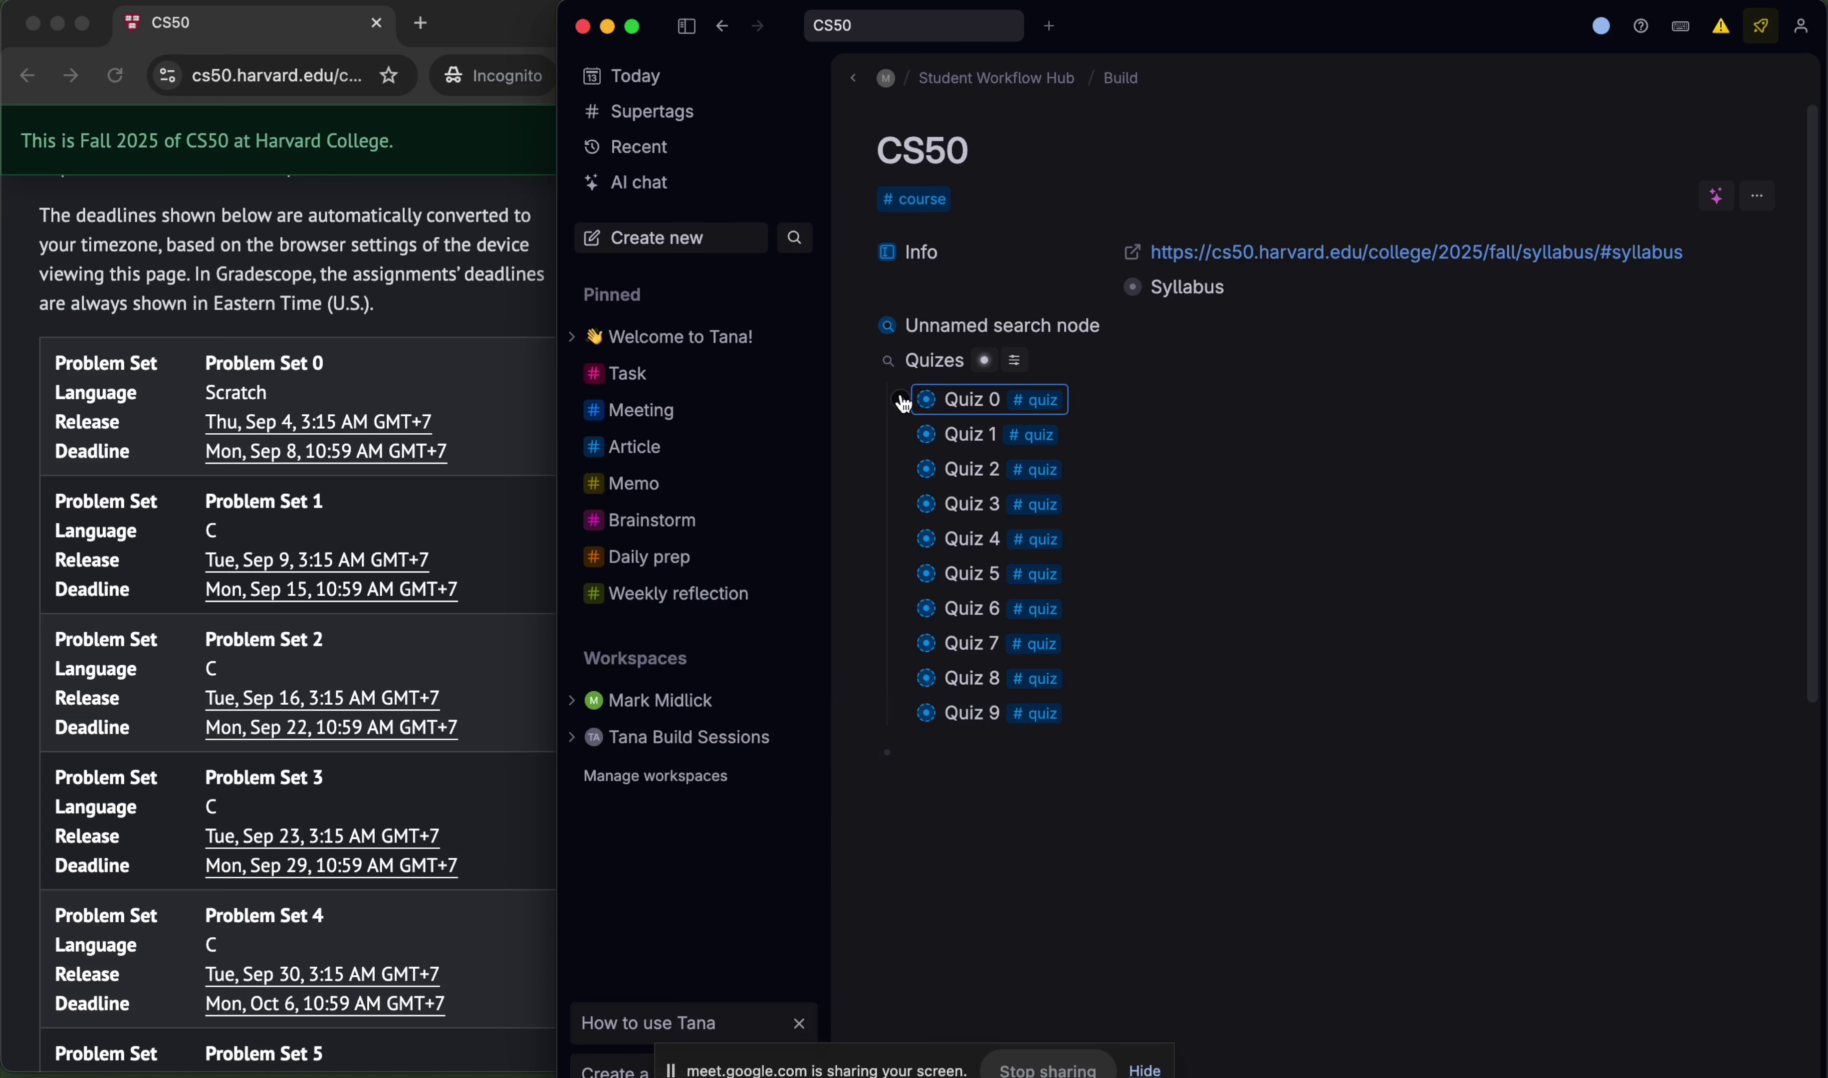
click(1113, 368)
click(1110, 287)
click(1276, 283)
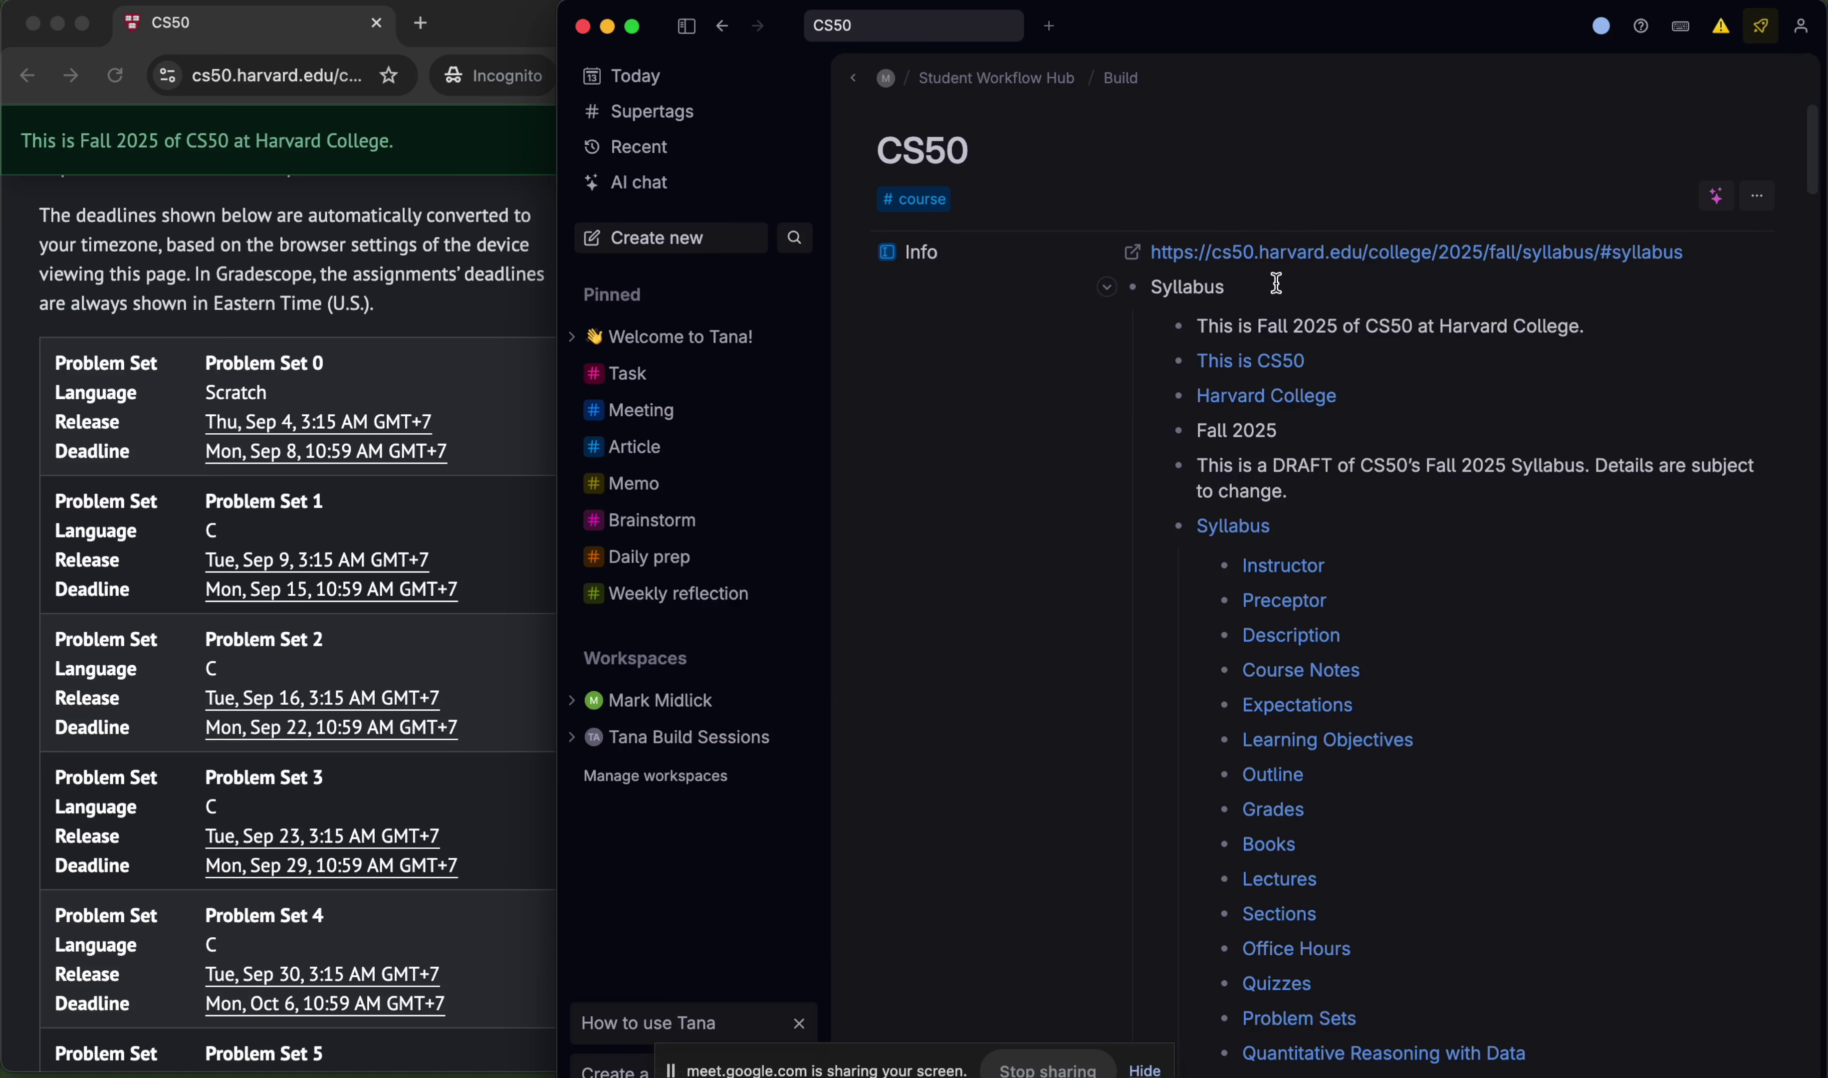
key(super+k)
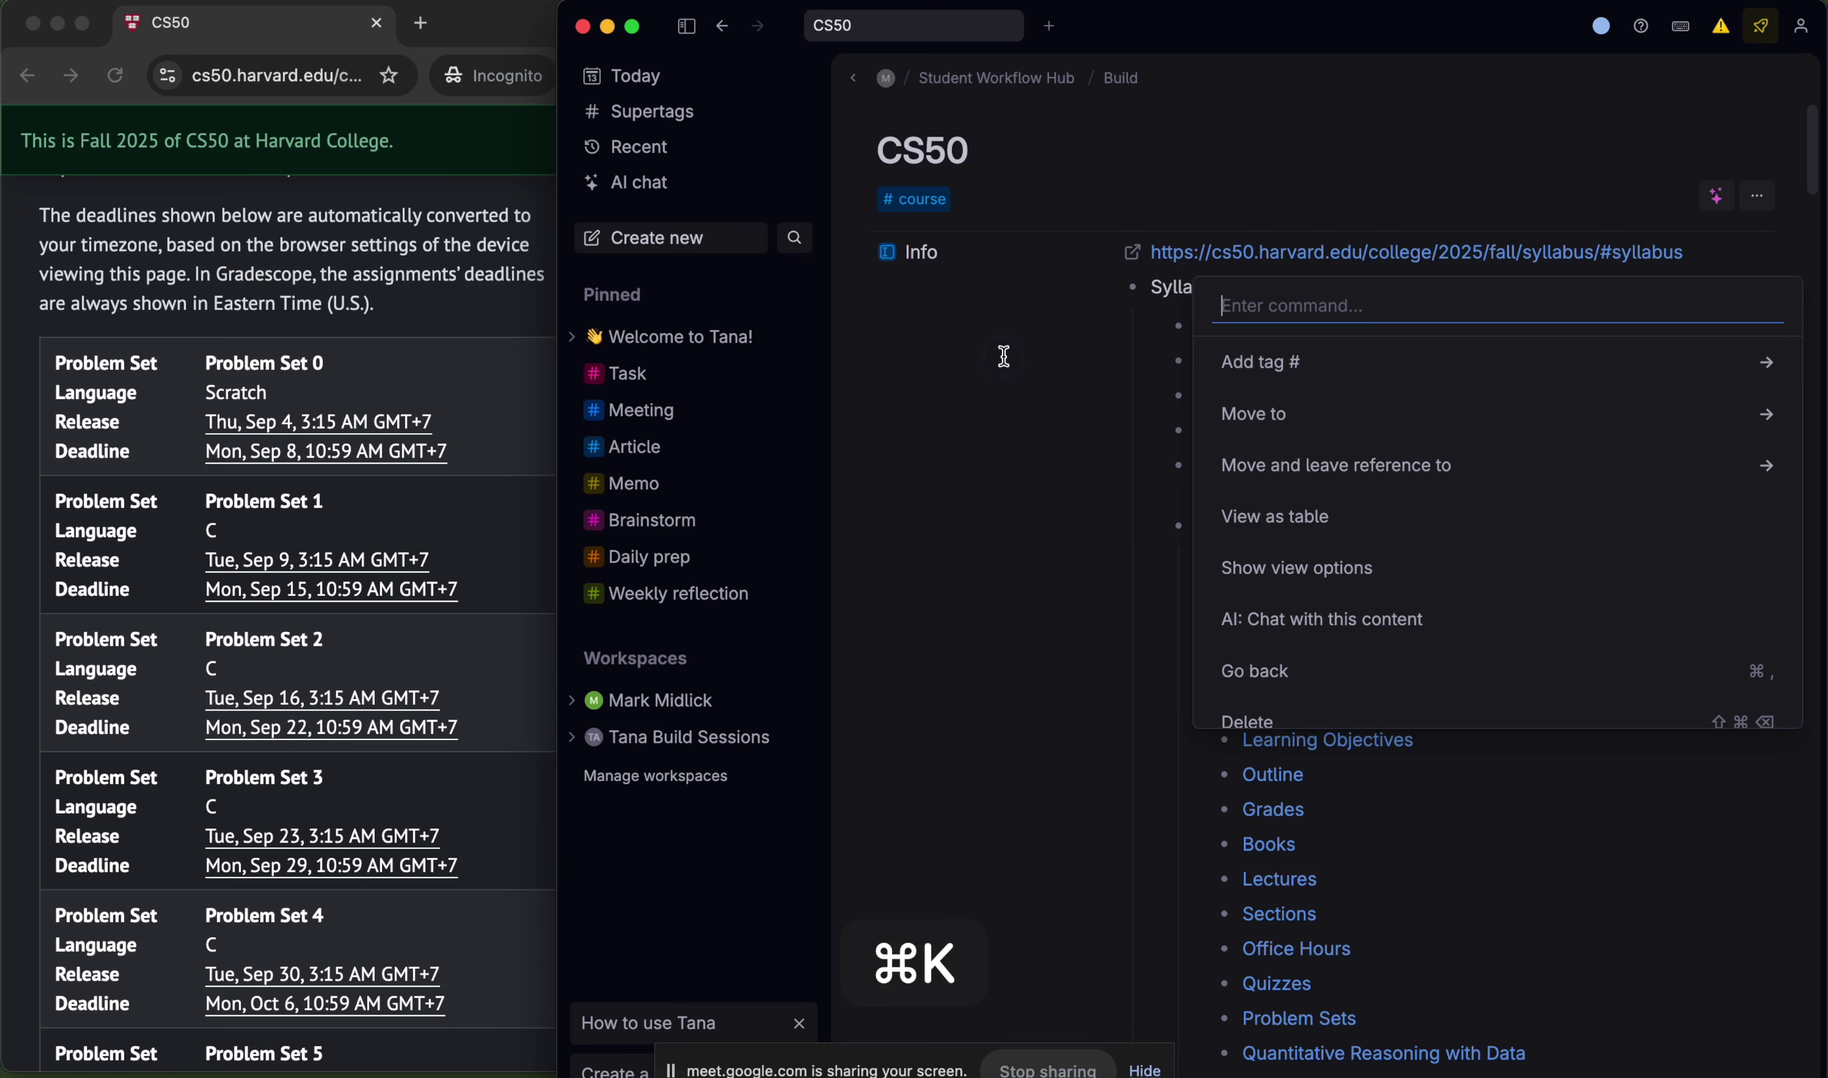
click(1022, 357)
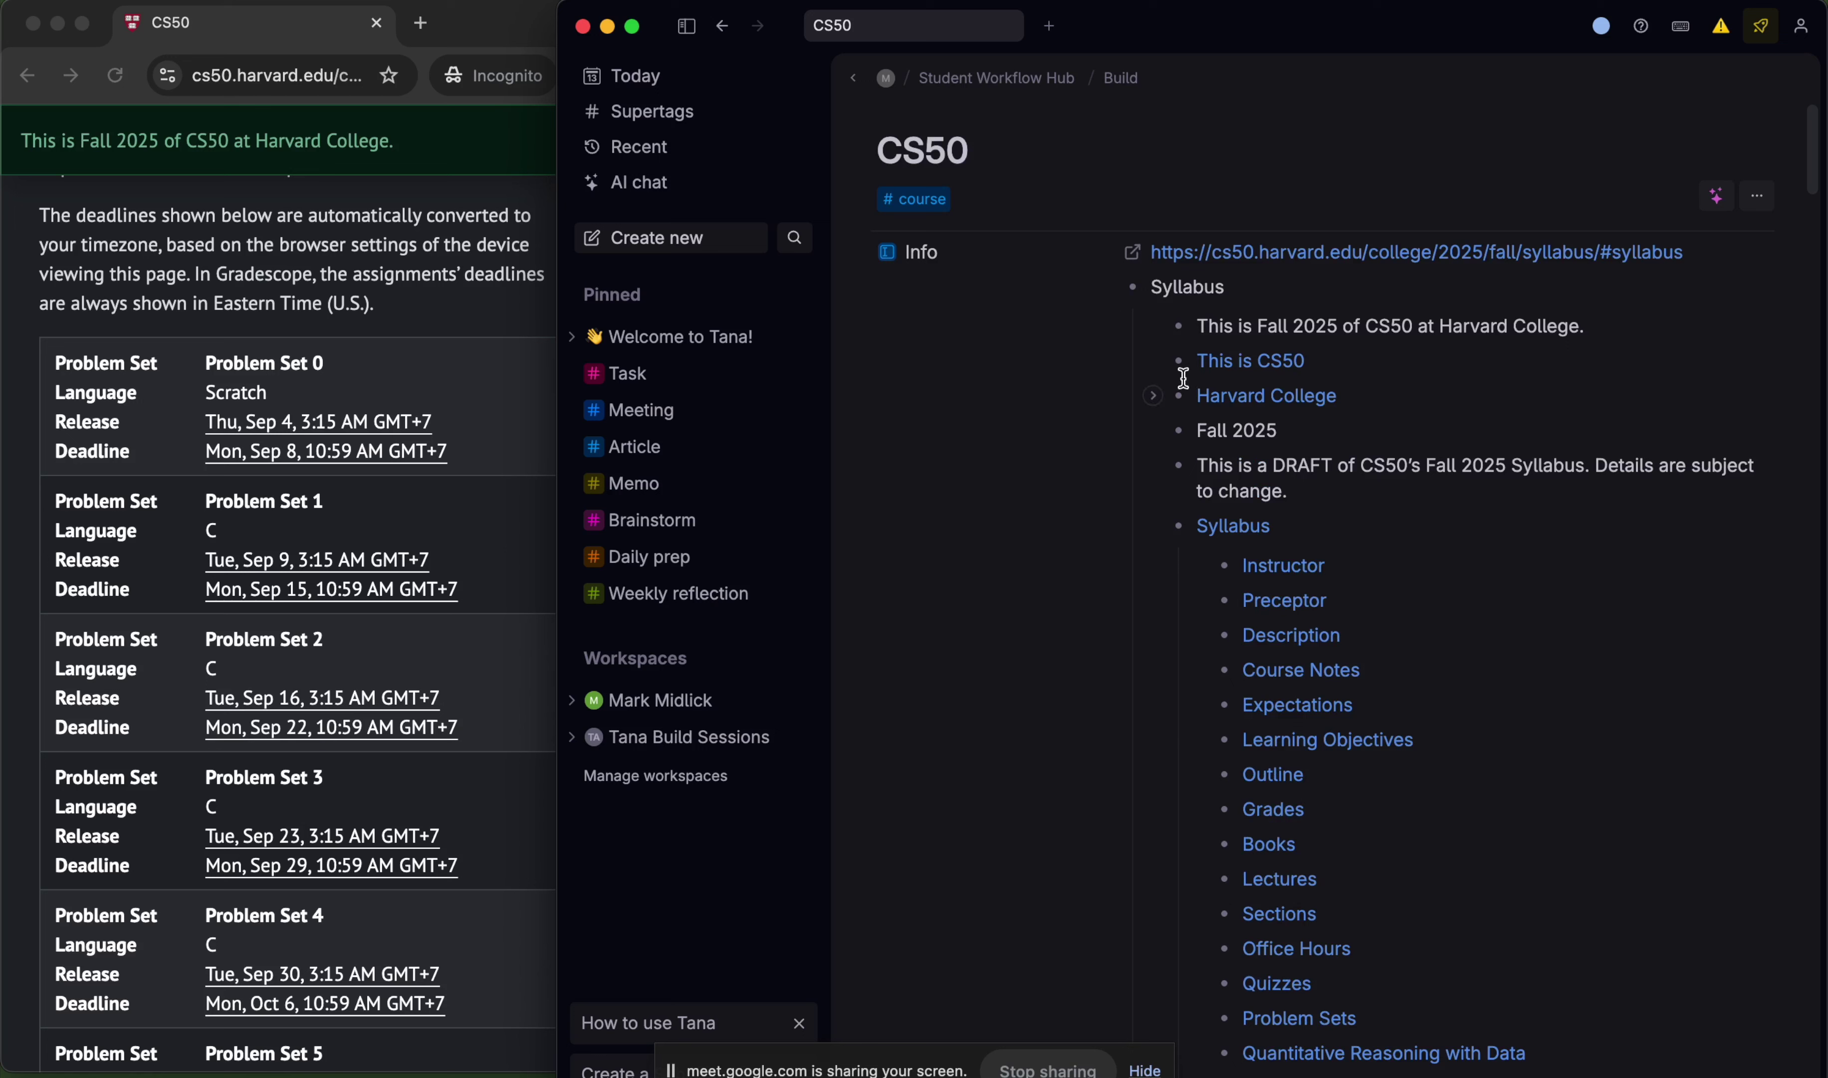
click(1107, 288)
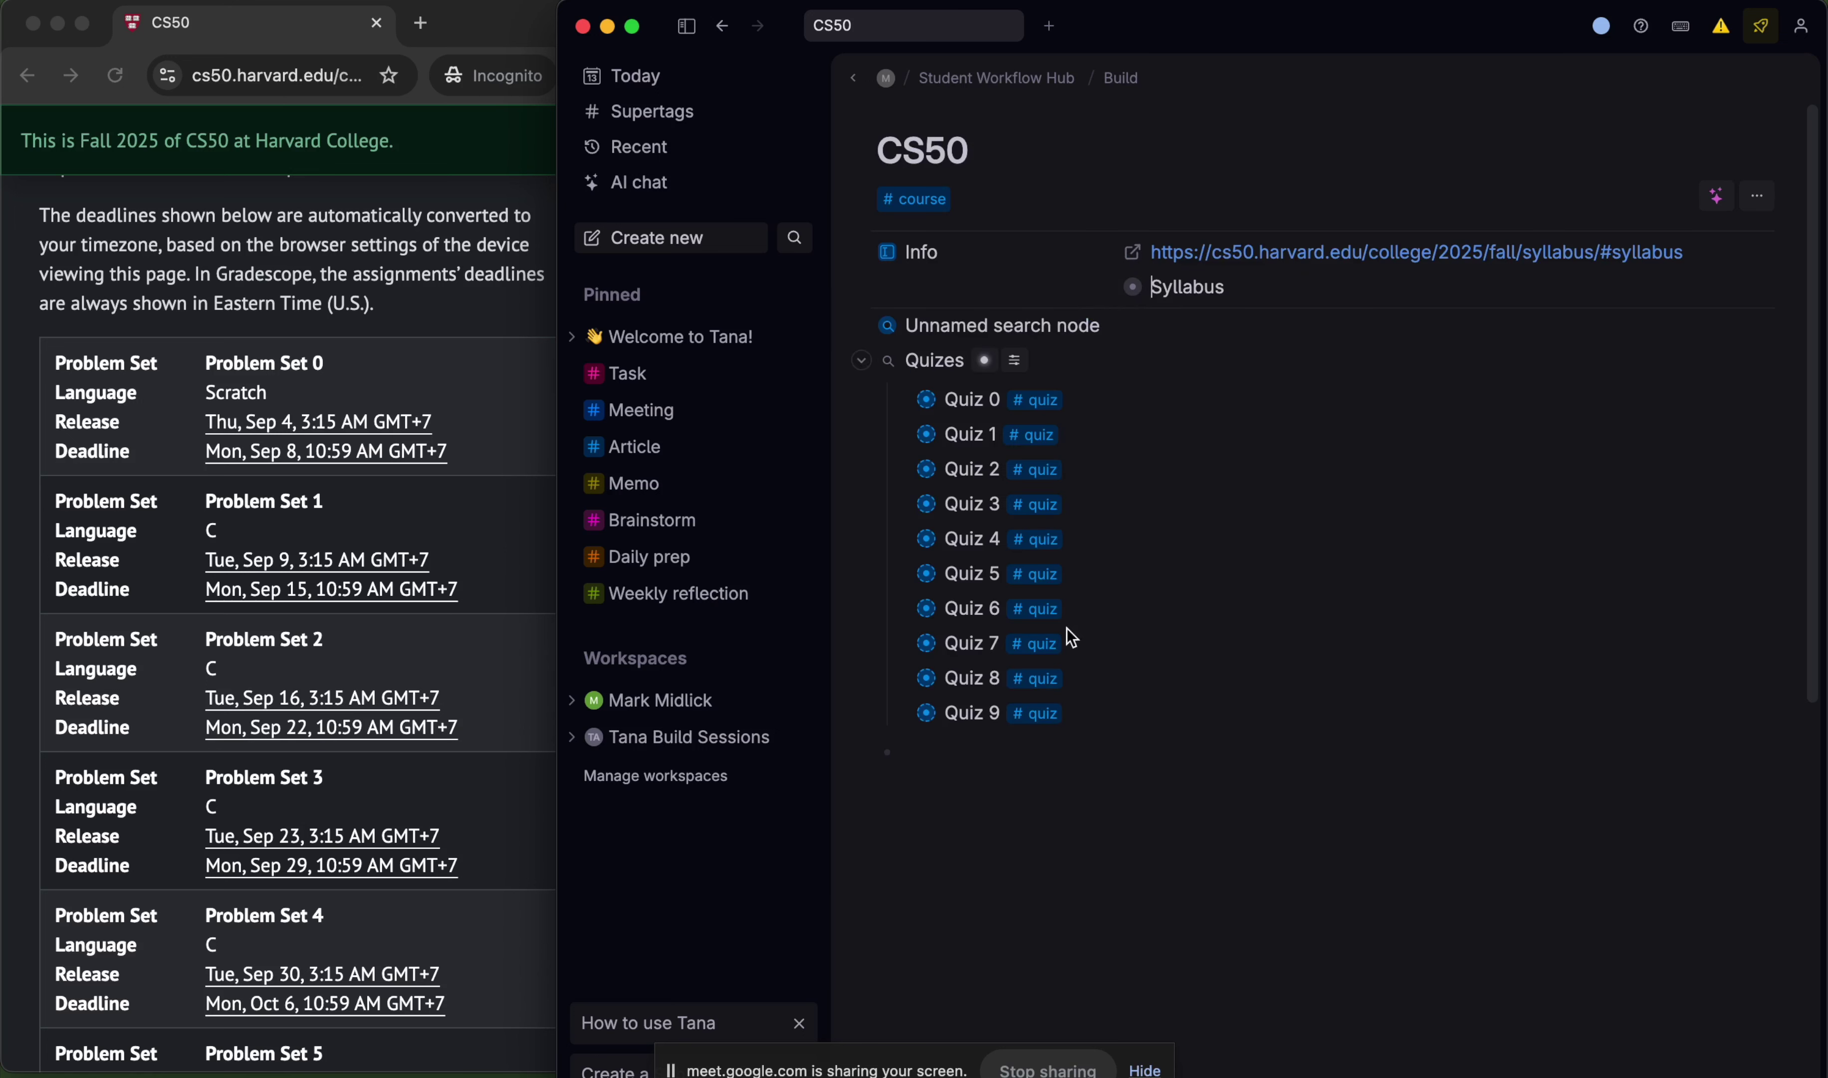
- Create a search node on the CS50 page that queries a new #lecture tag, and collapse the Quizes list
click(954, 763)
text(?)
key(Return)
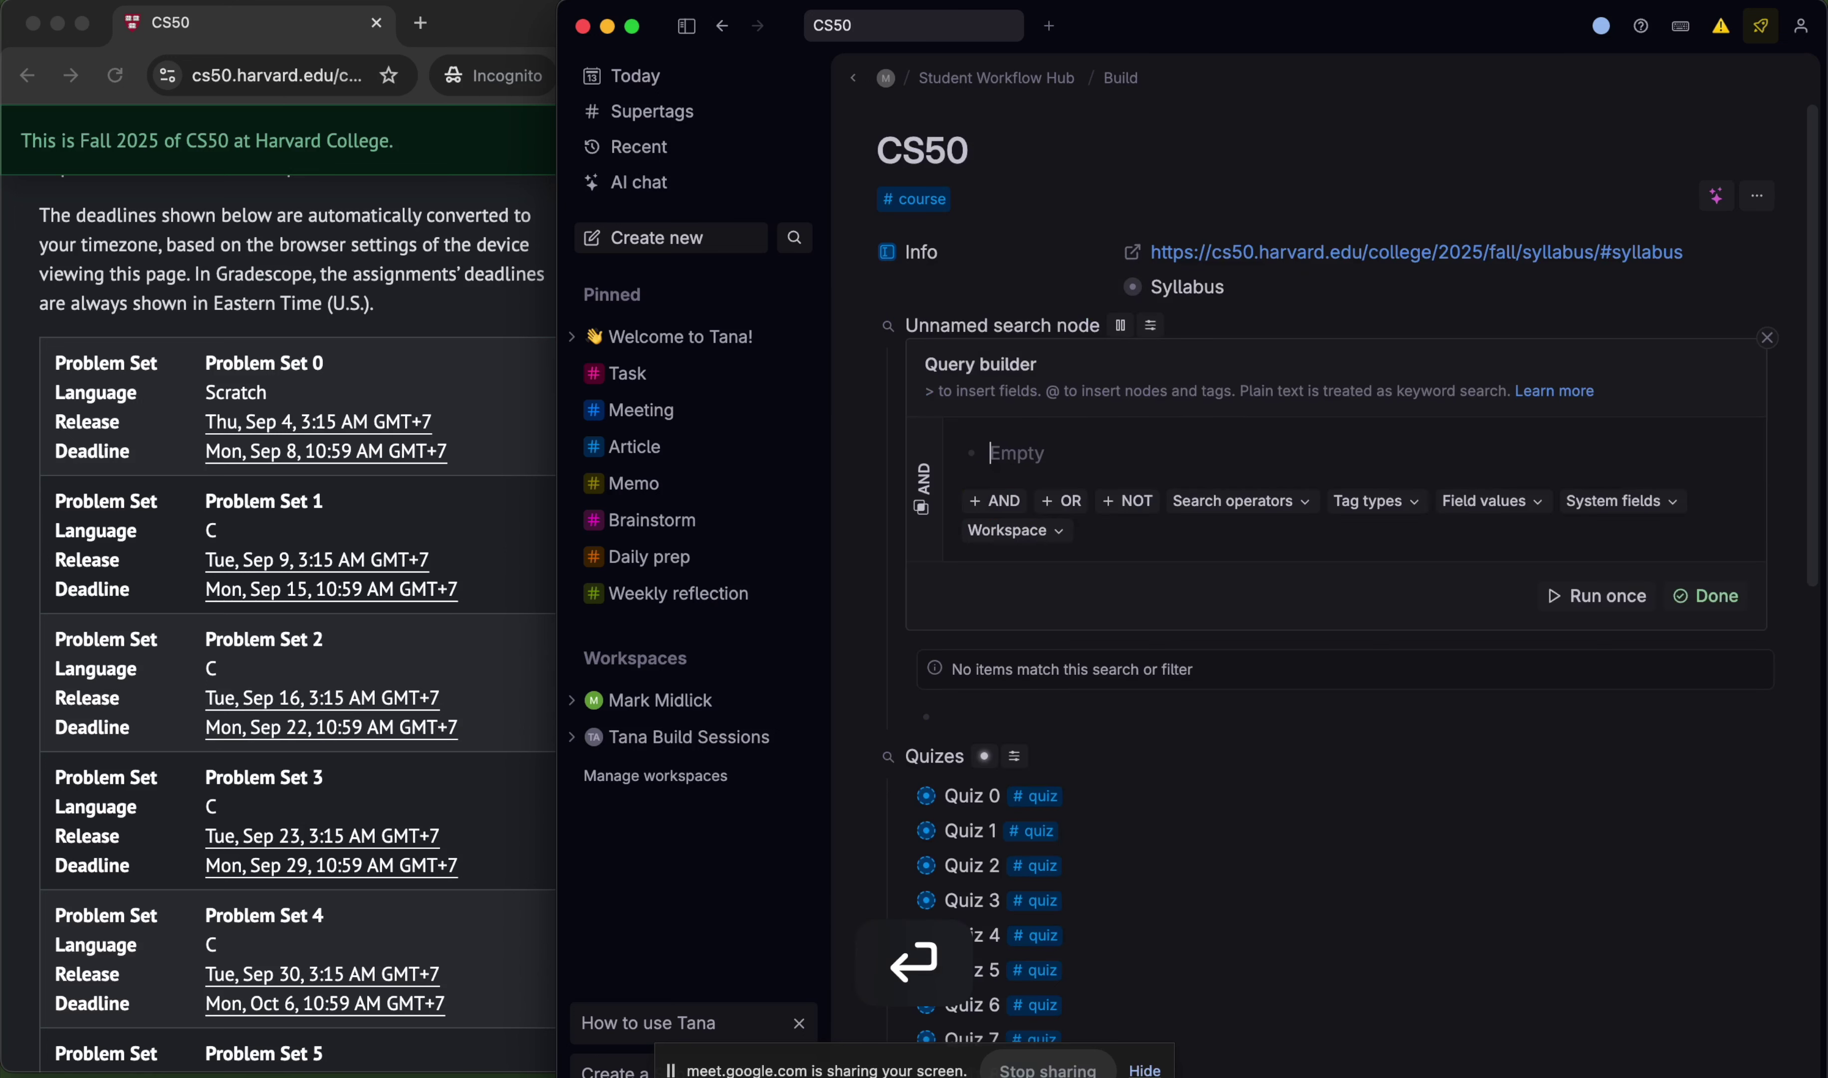
text(#lecture)
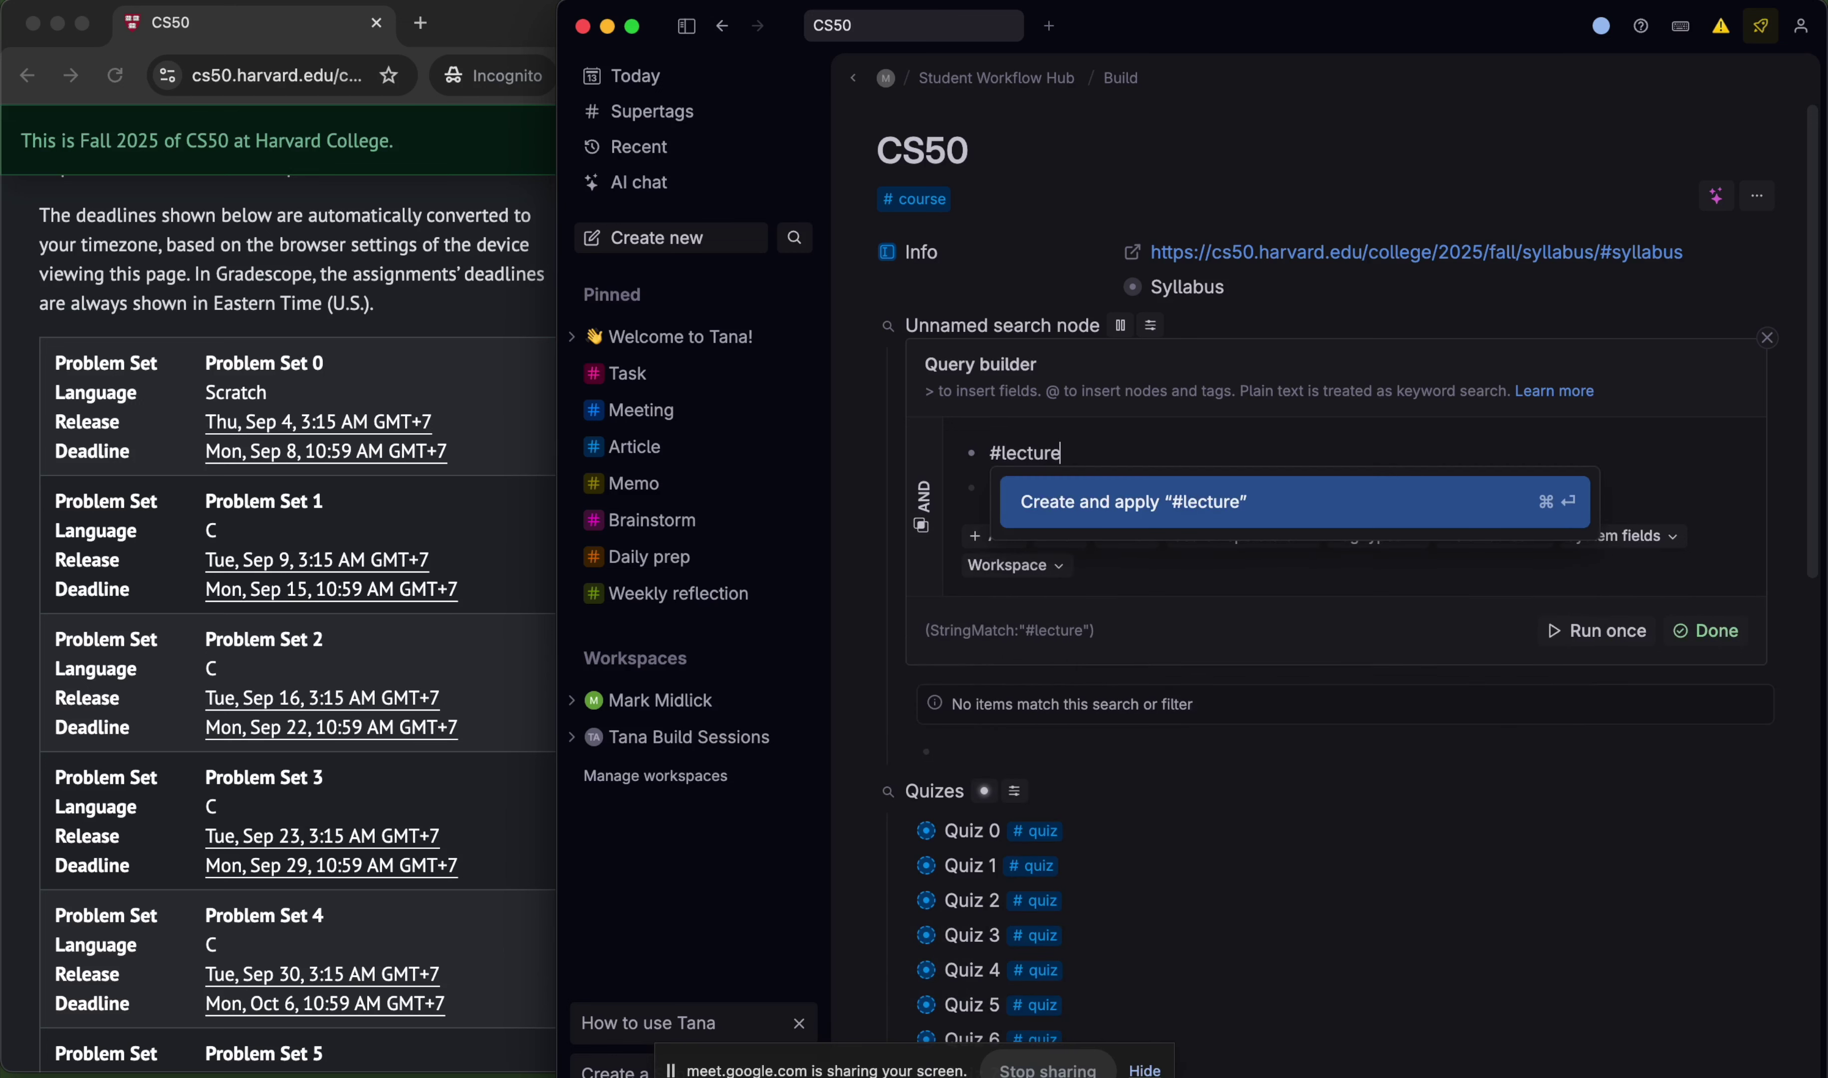
key(Return)
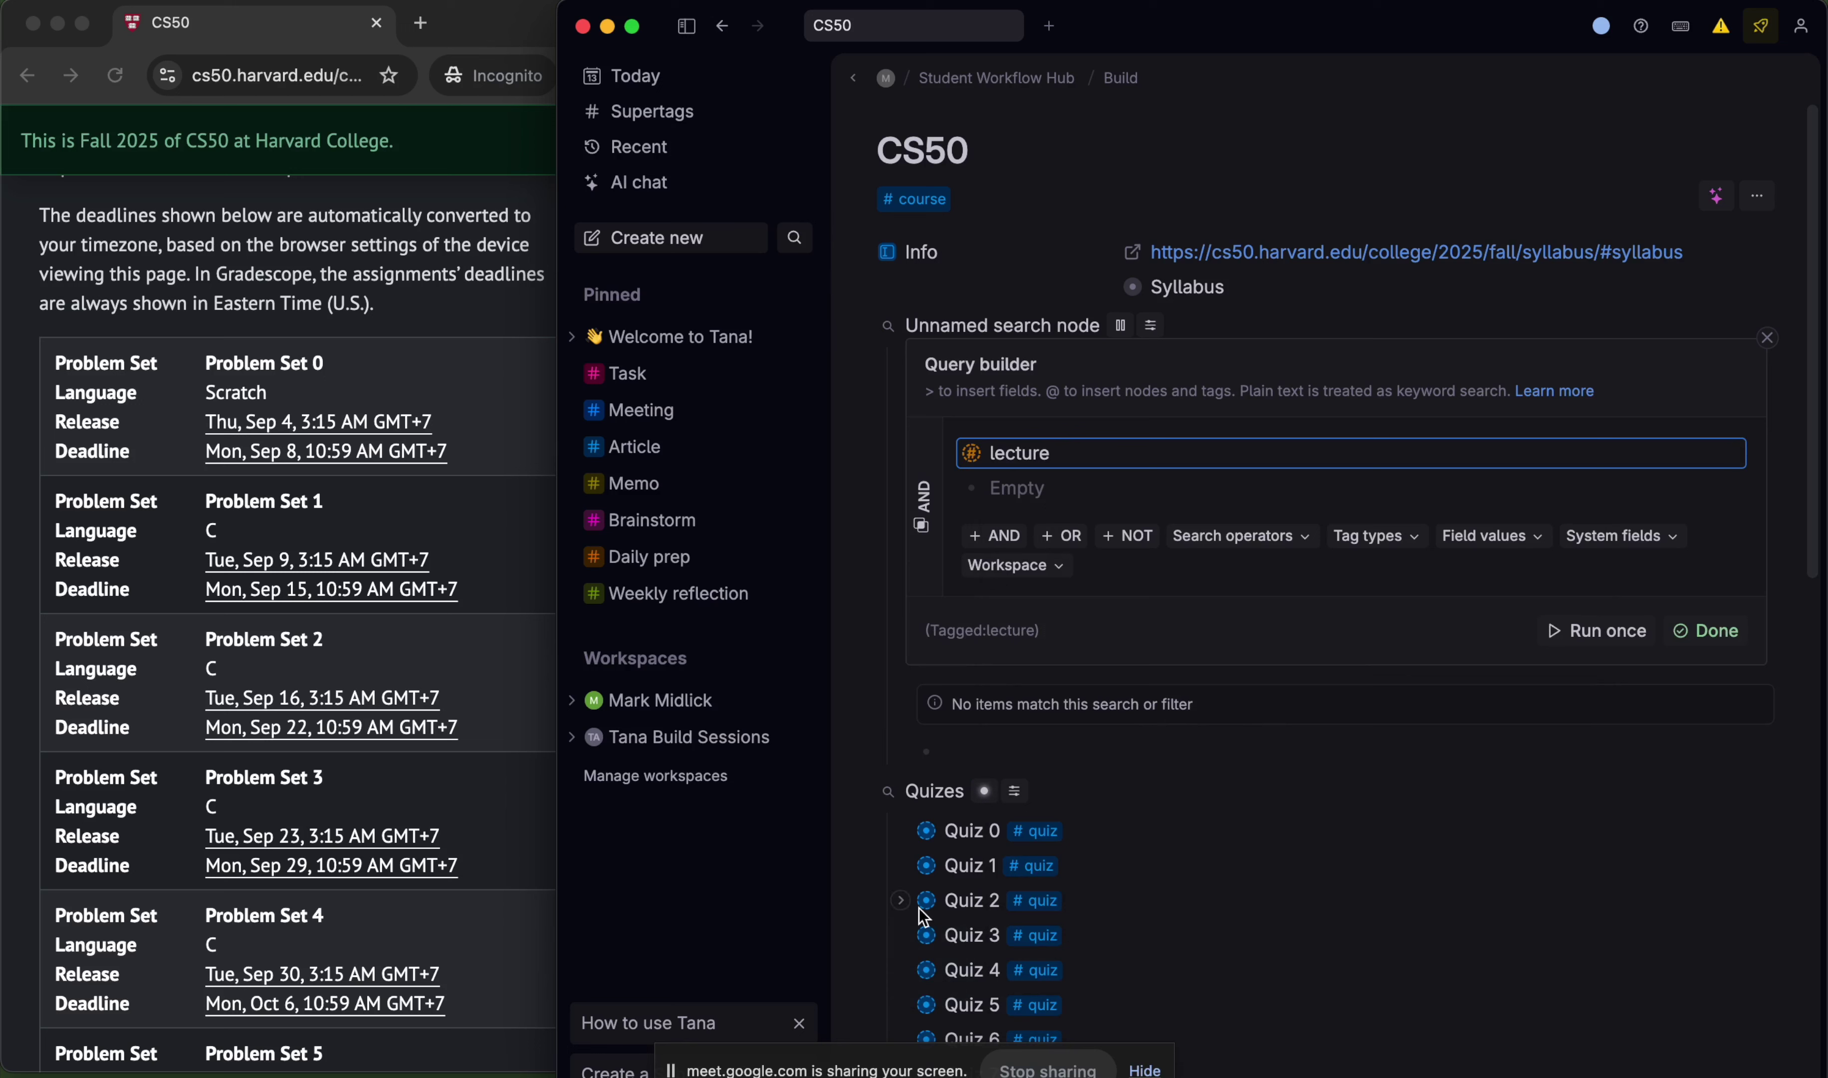
click(855, 786)
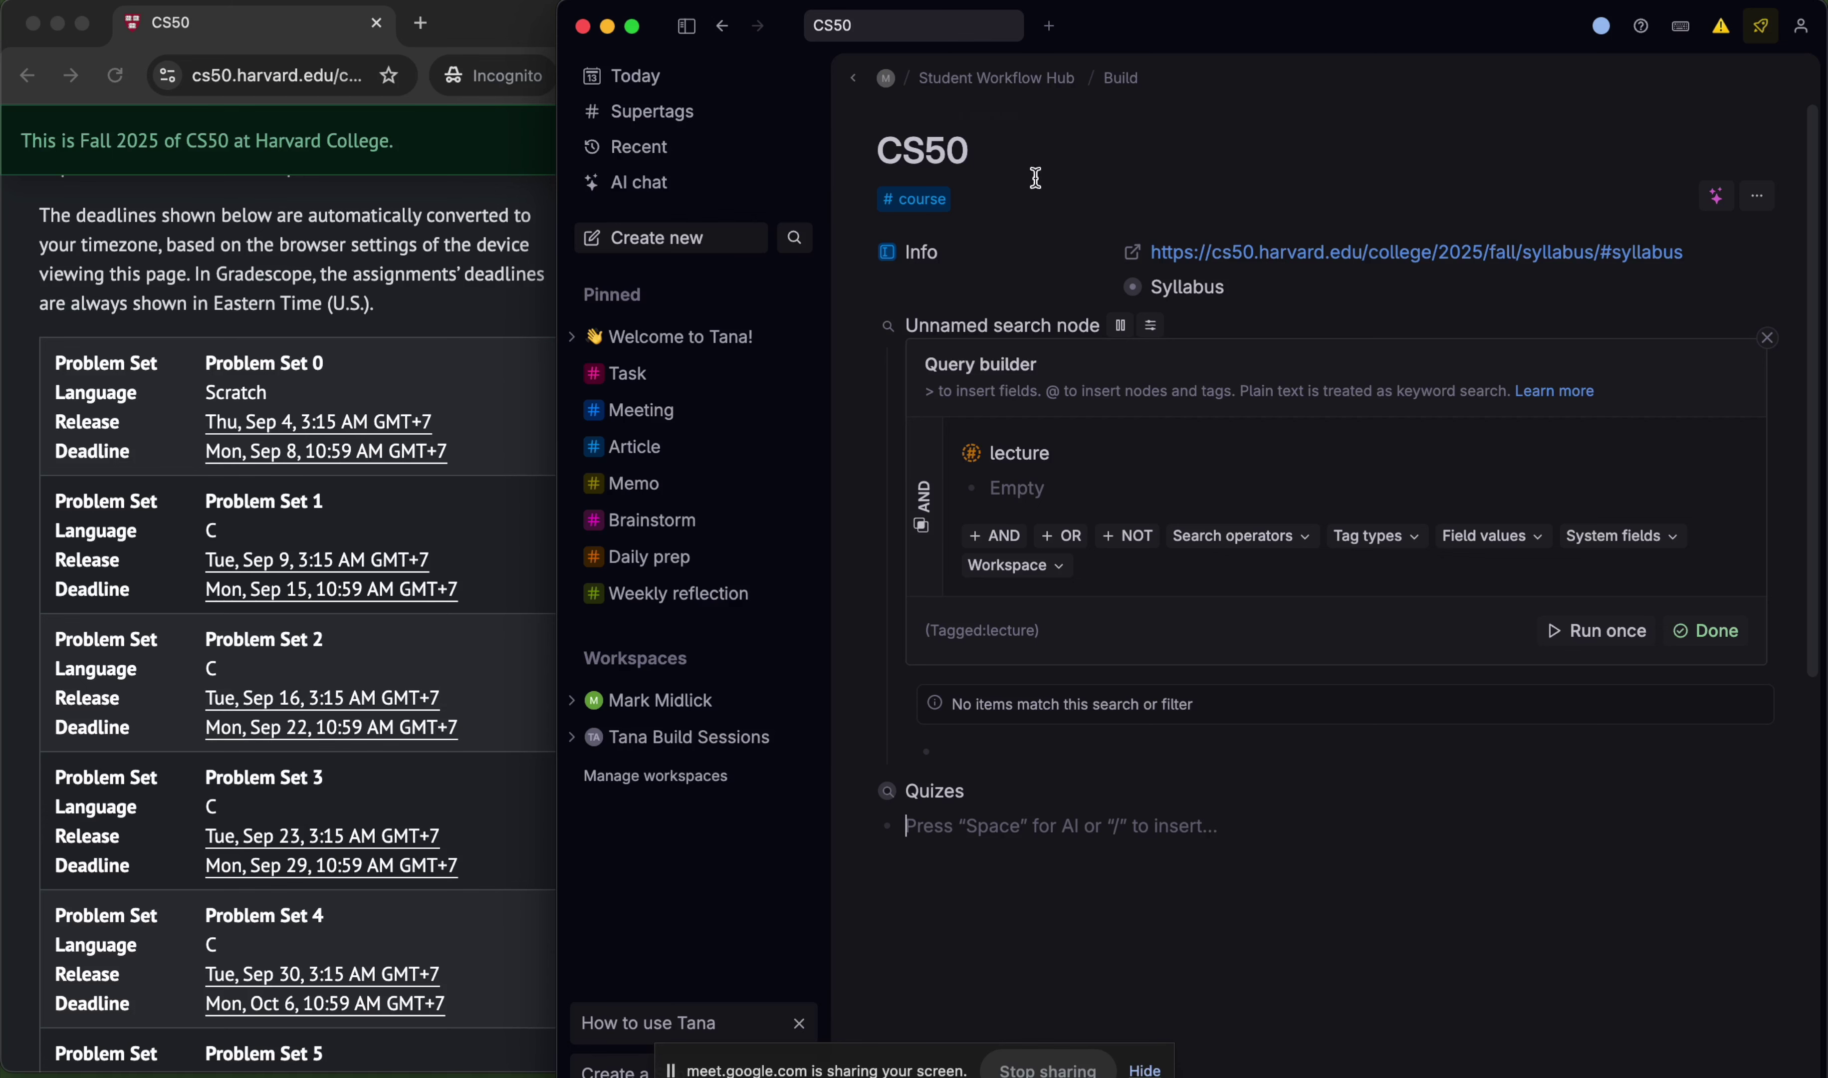
- Find AI chats and open the "Weekly Breakdown of CS50 Course Topics" chat beside the CS50 page
key(super+s)
text(aic)
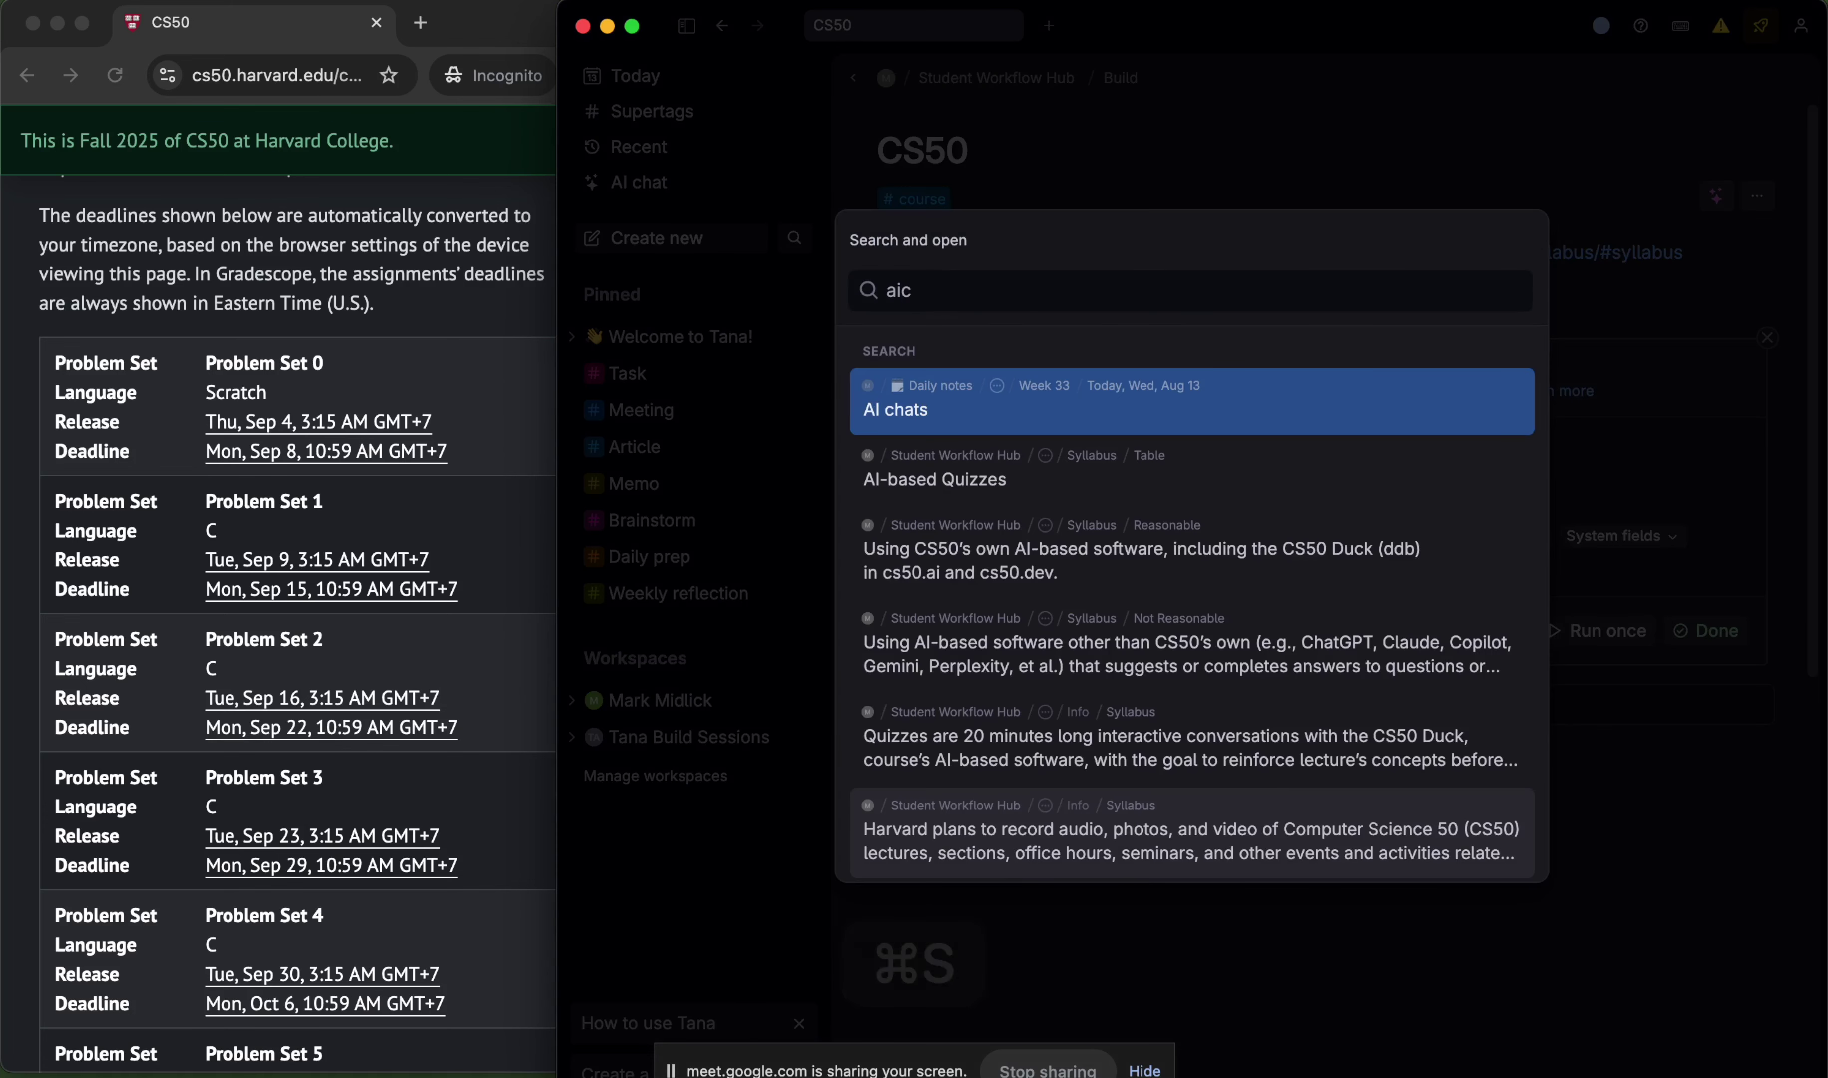
key(shift+Return)
click(1517, 207)
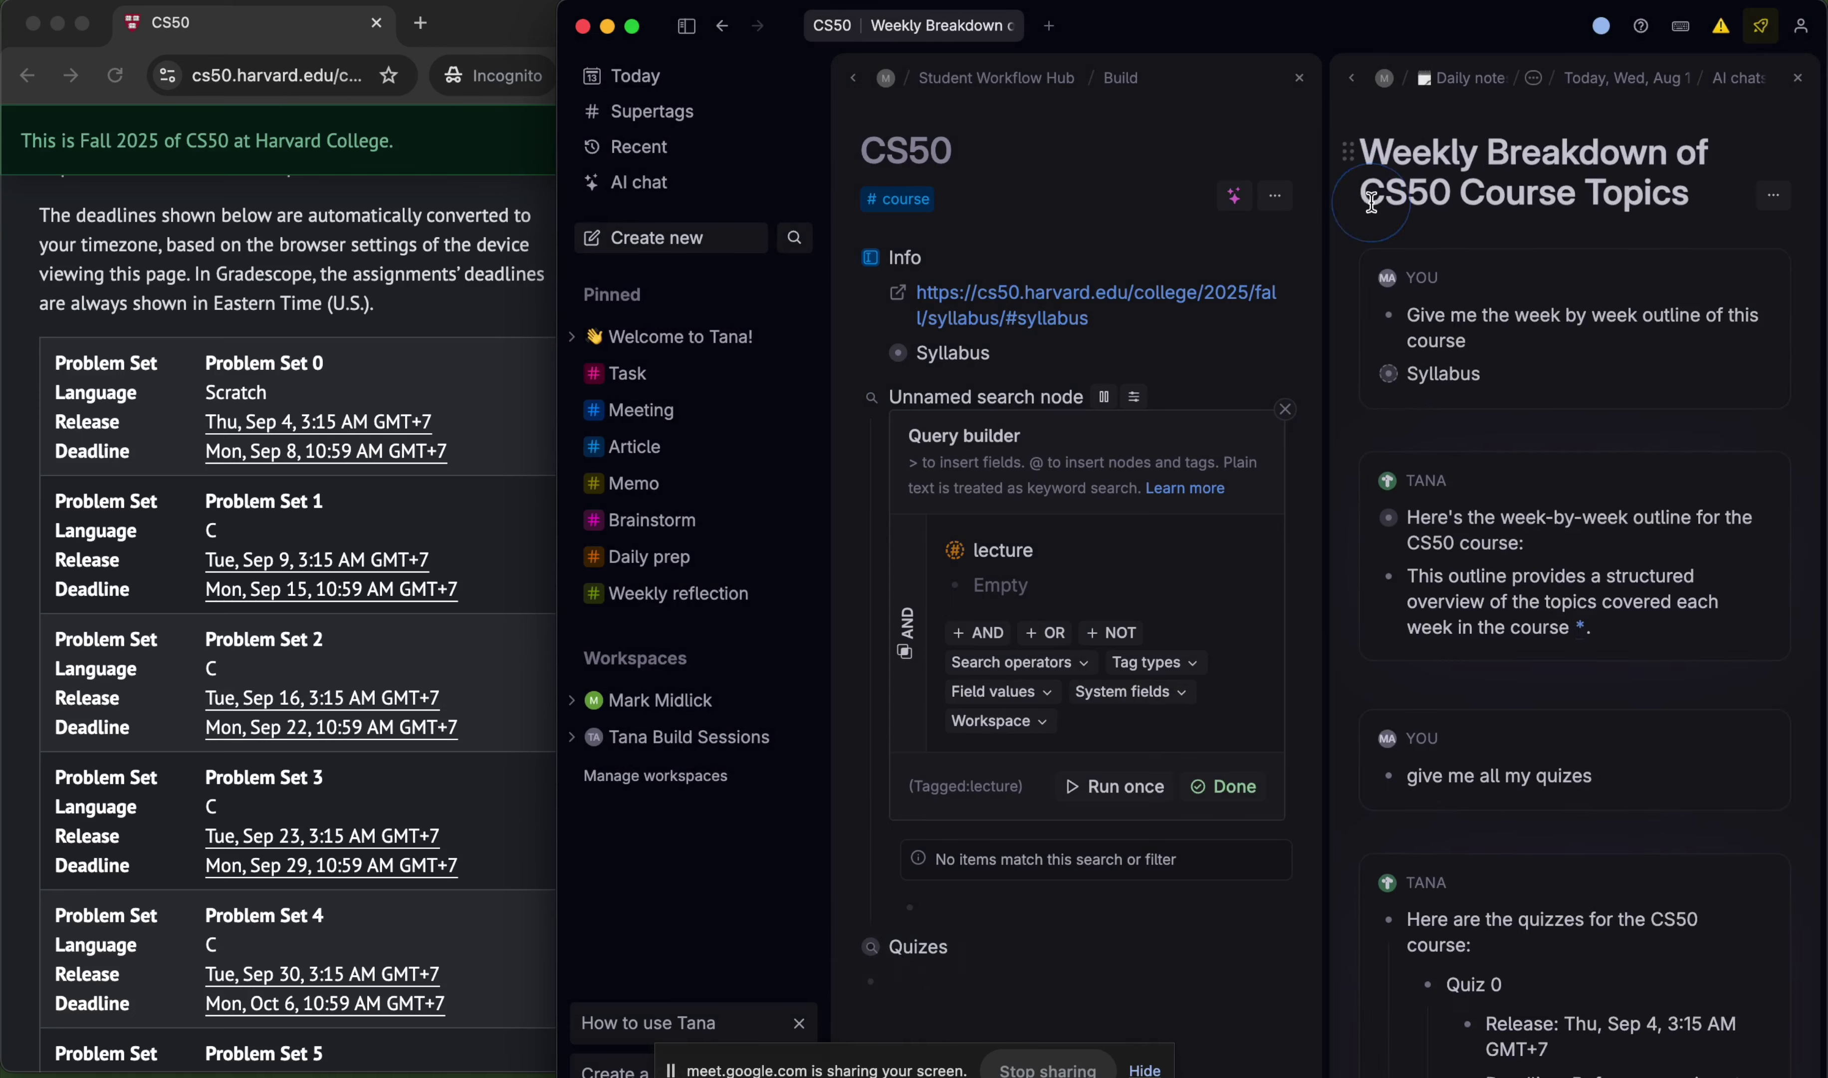
- Send the follow-up "Grab me all lectures for this course" in the Weekly Breakdown AI chat
scroll(1591, 410, down, 10)
scroll(1631, 411, up, 10)
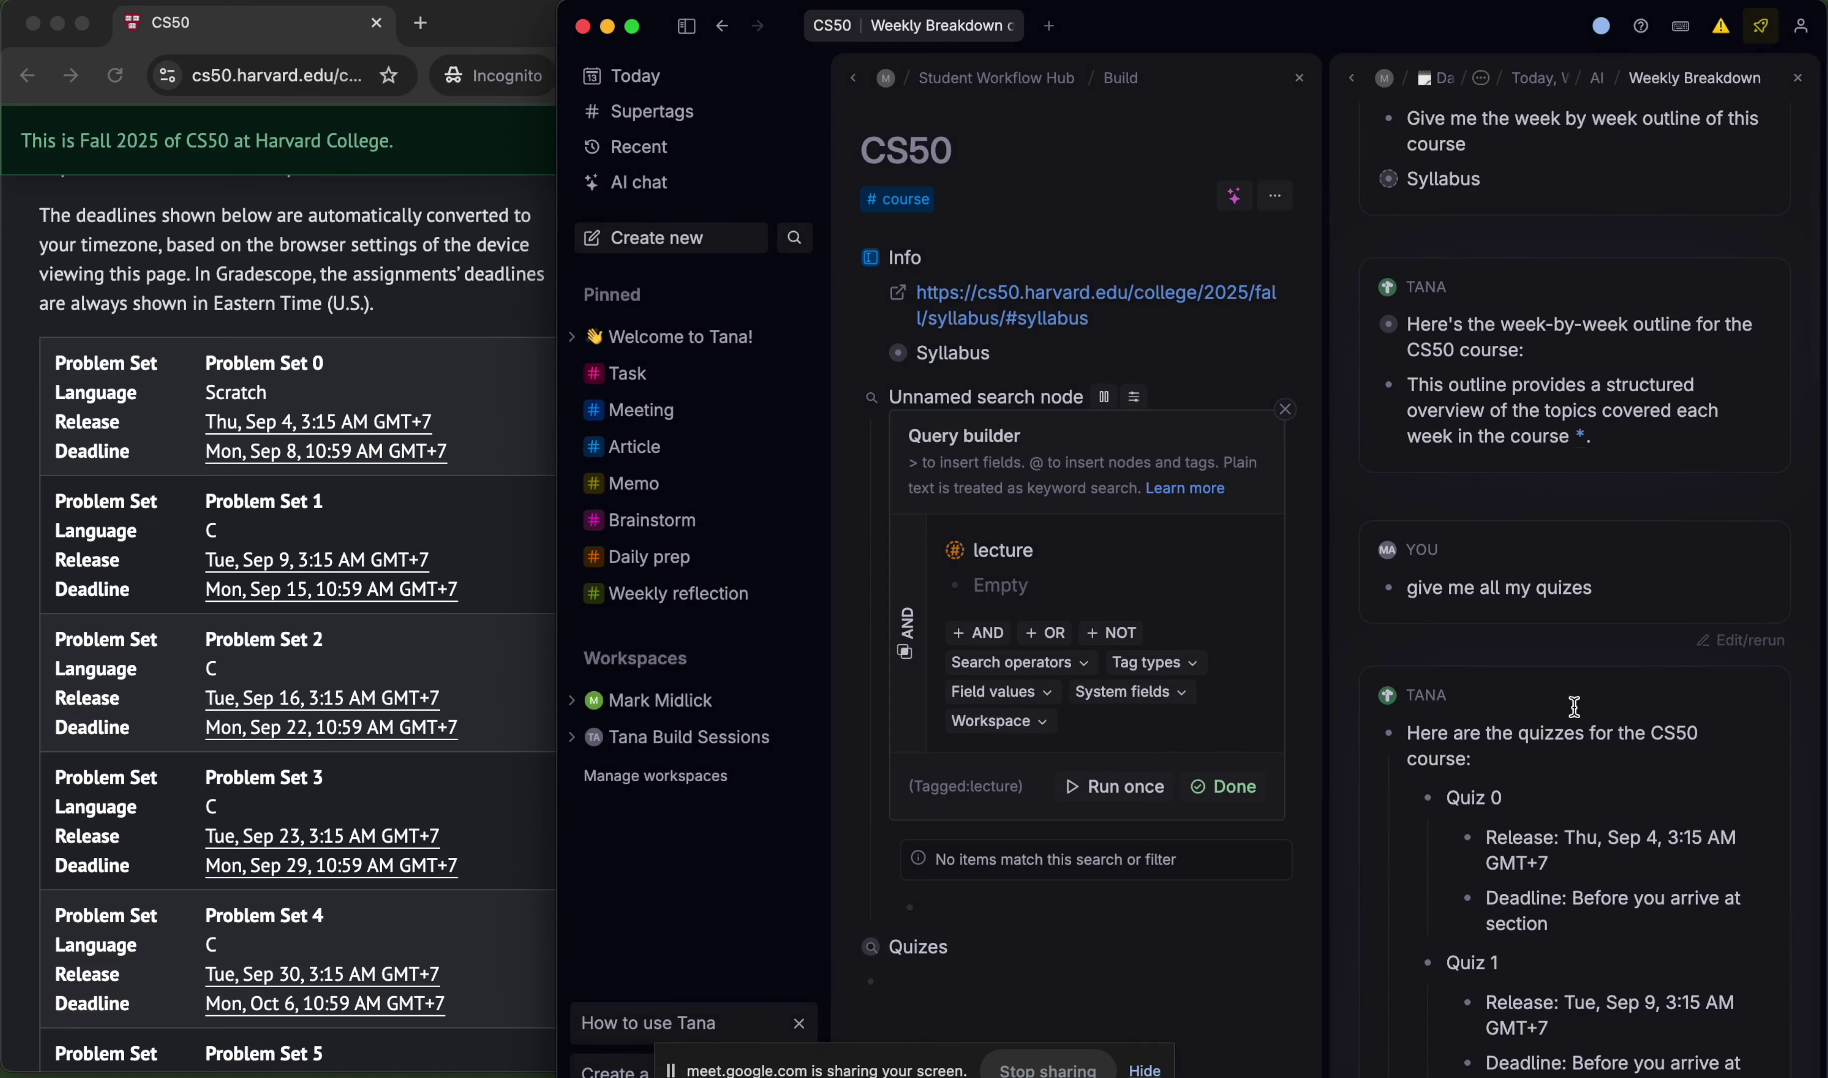
scroll(1547, 812, down, 15)
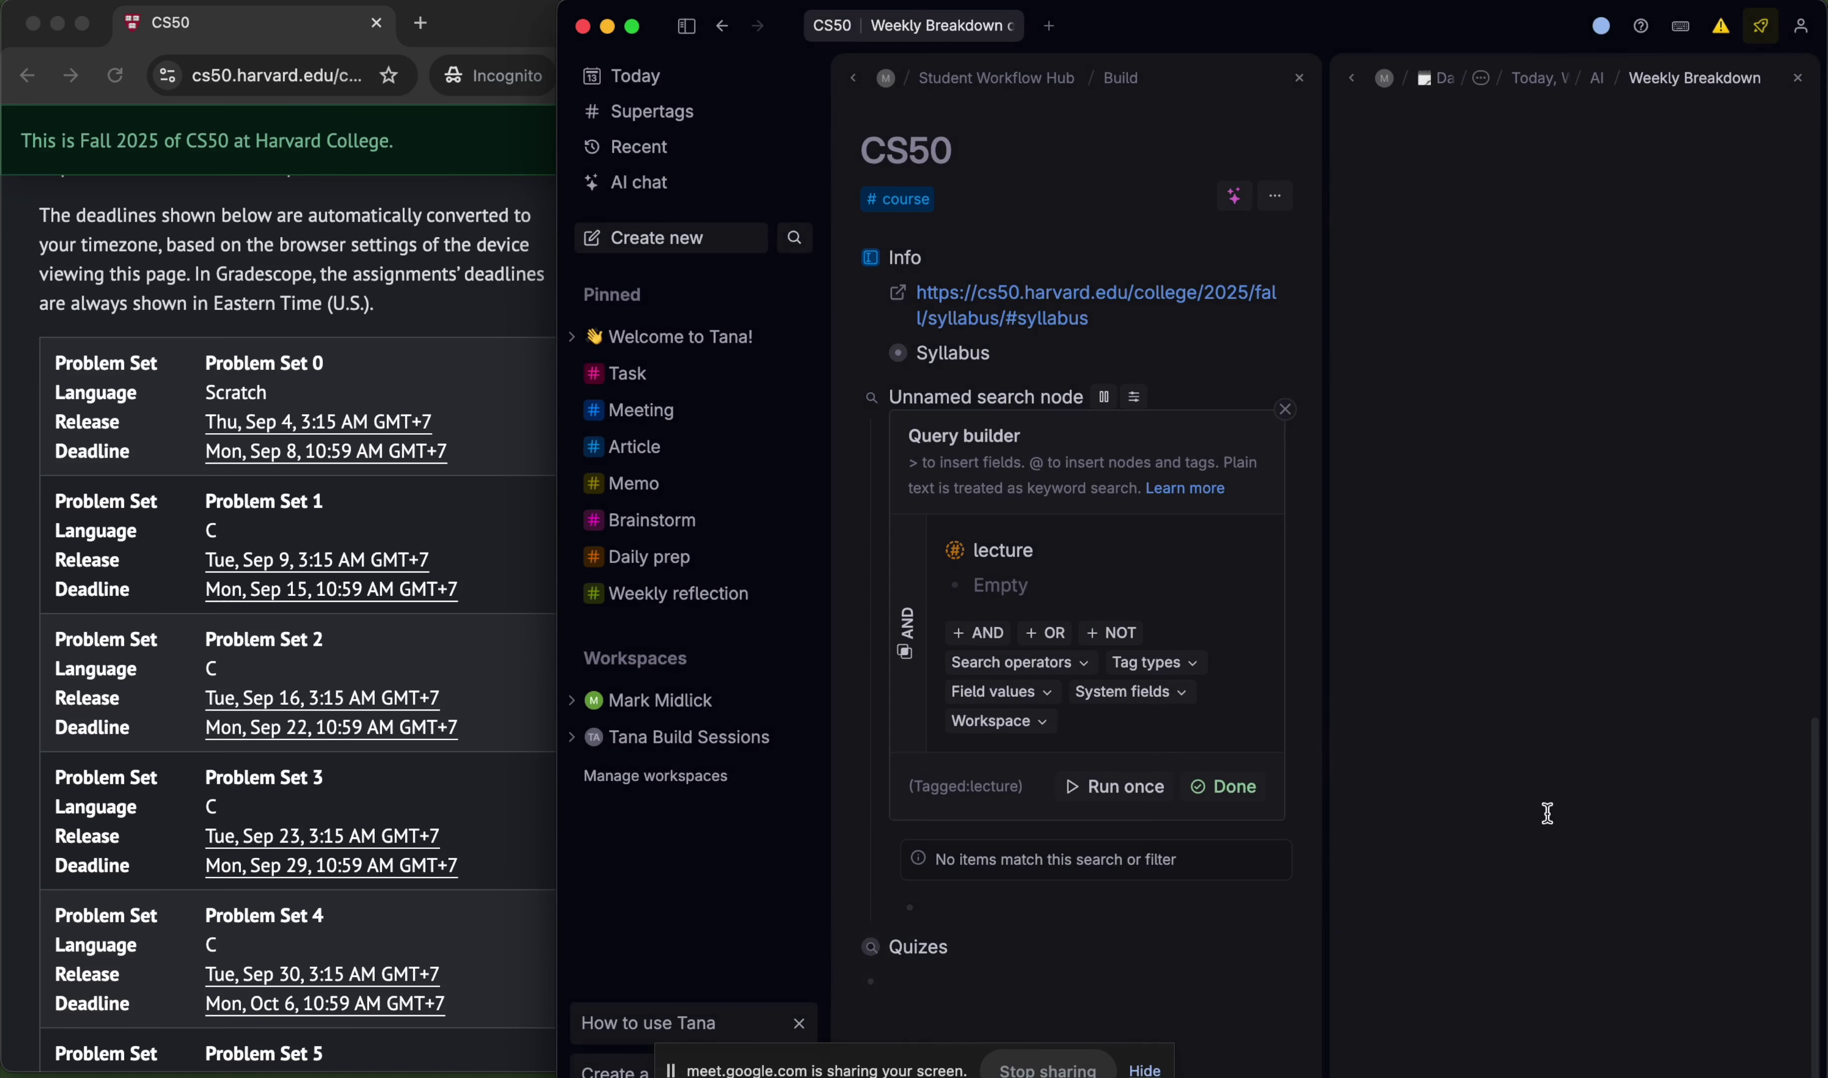
scroll(1547, 811, up, 7)
click(1508, 618)
text(Grab me all lec)
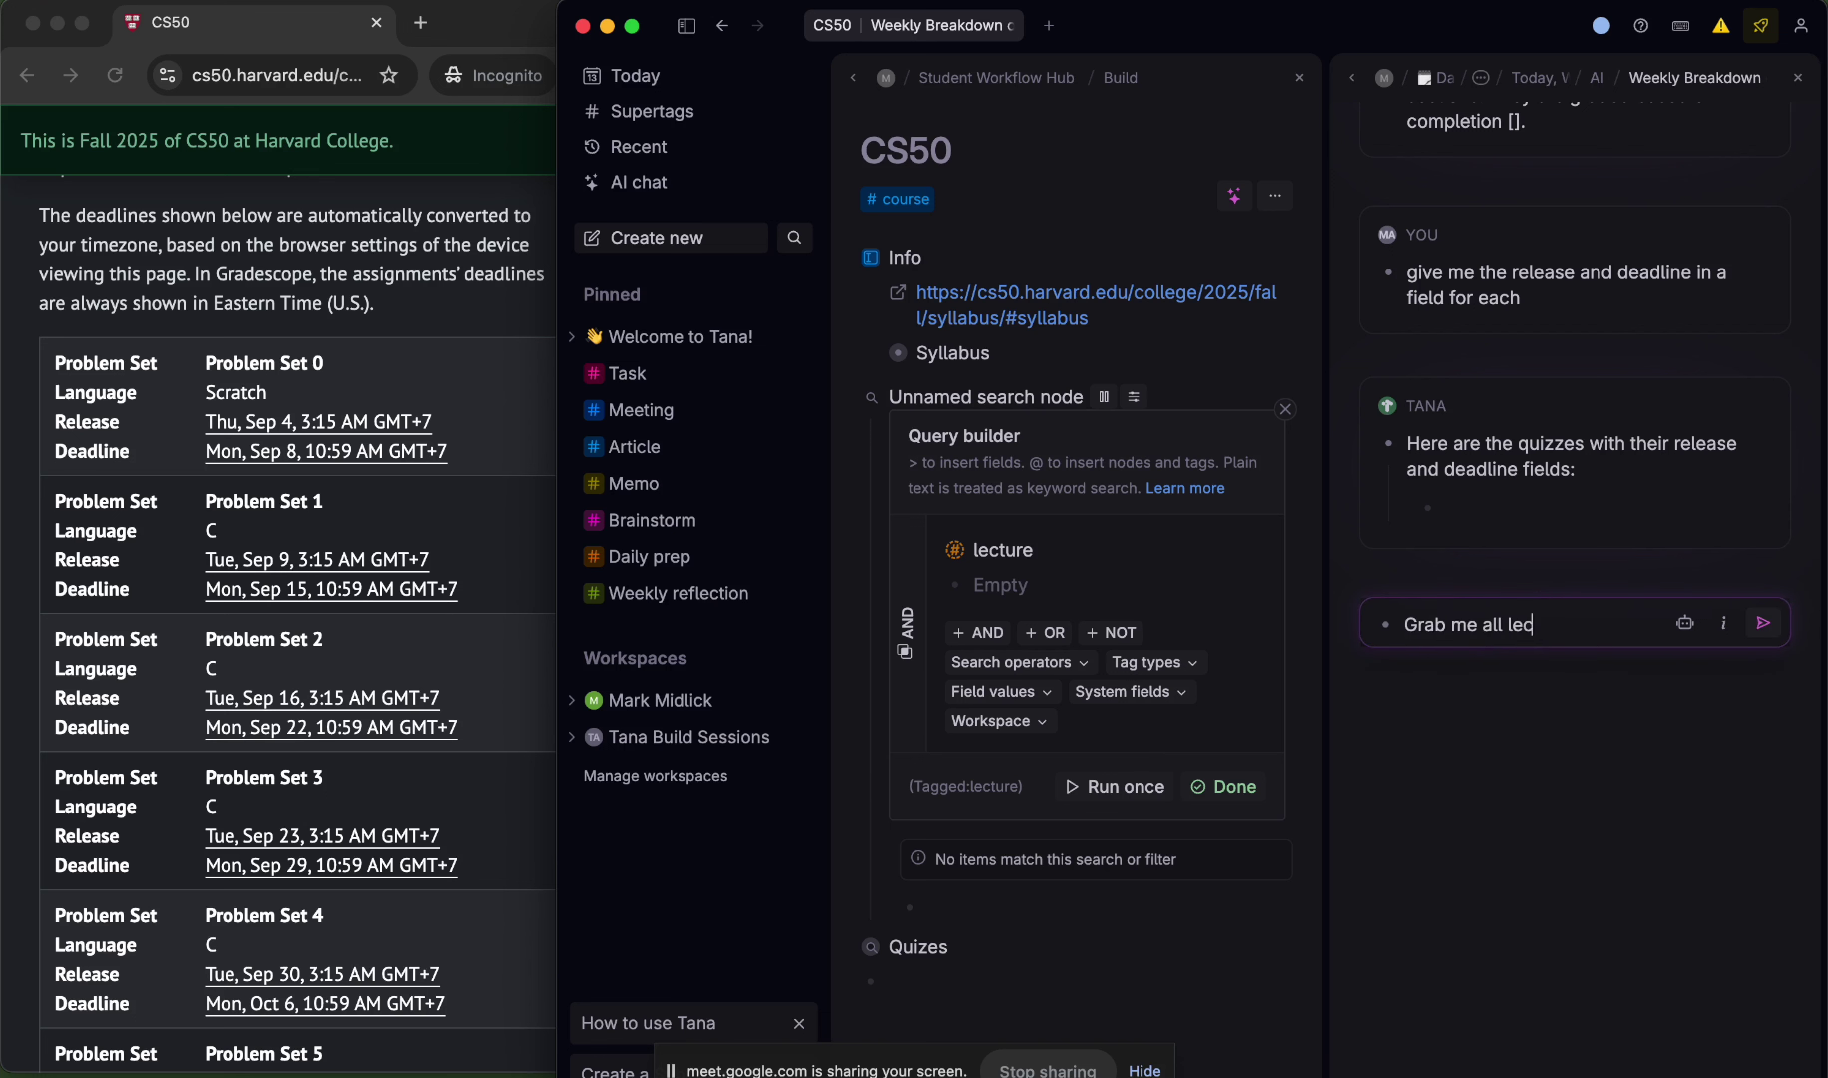
text(is course)
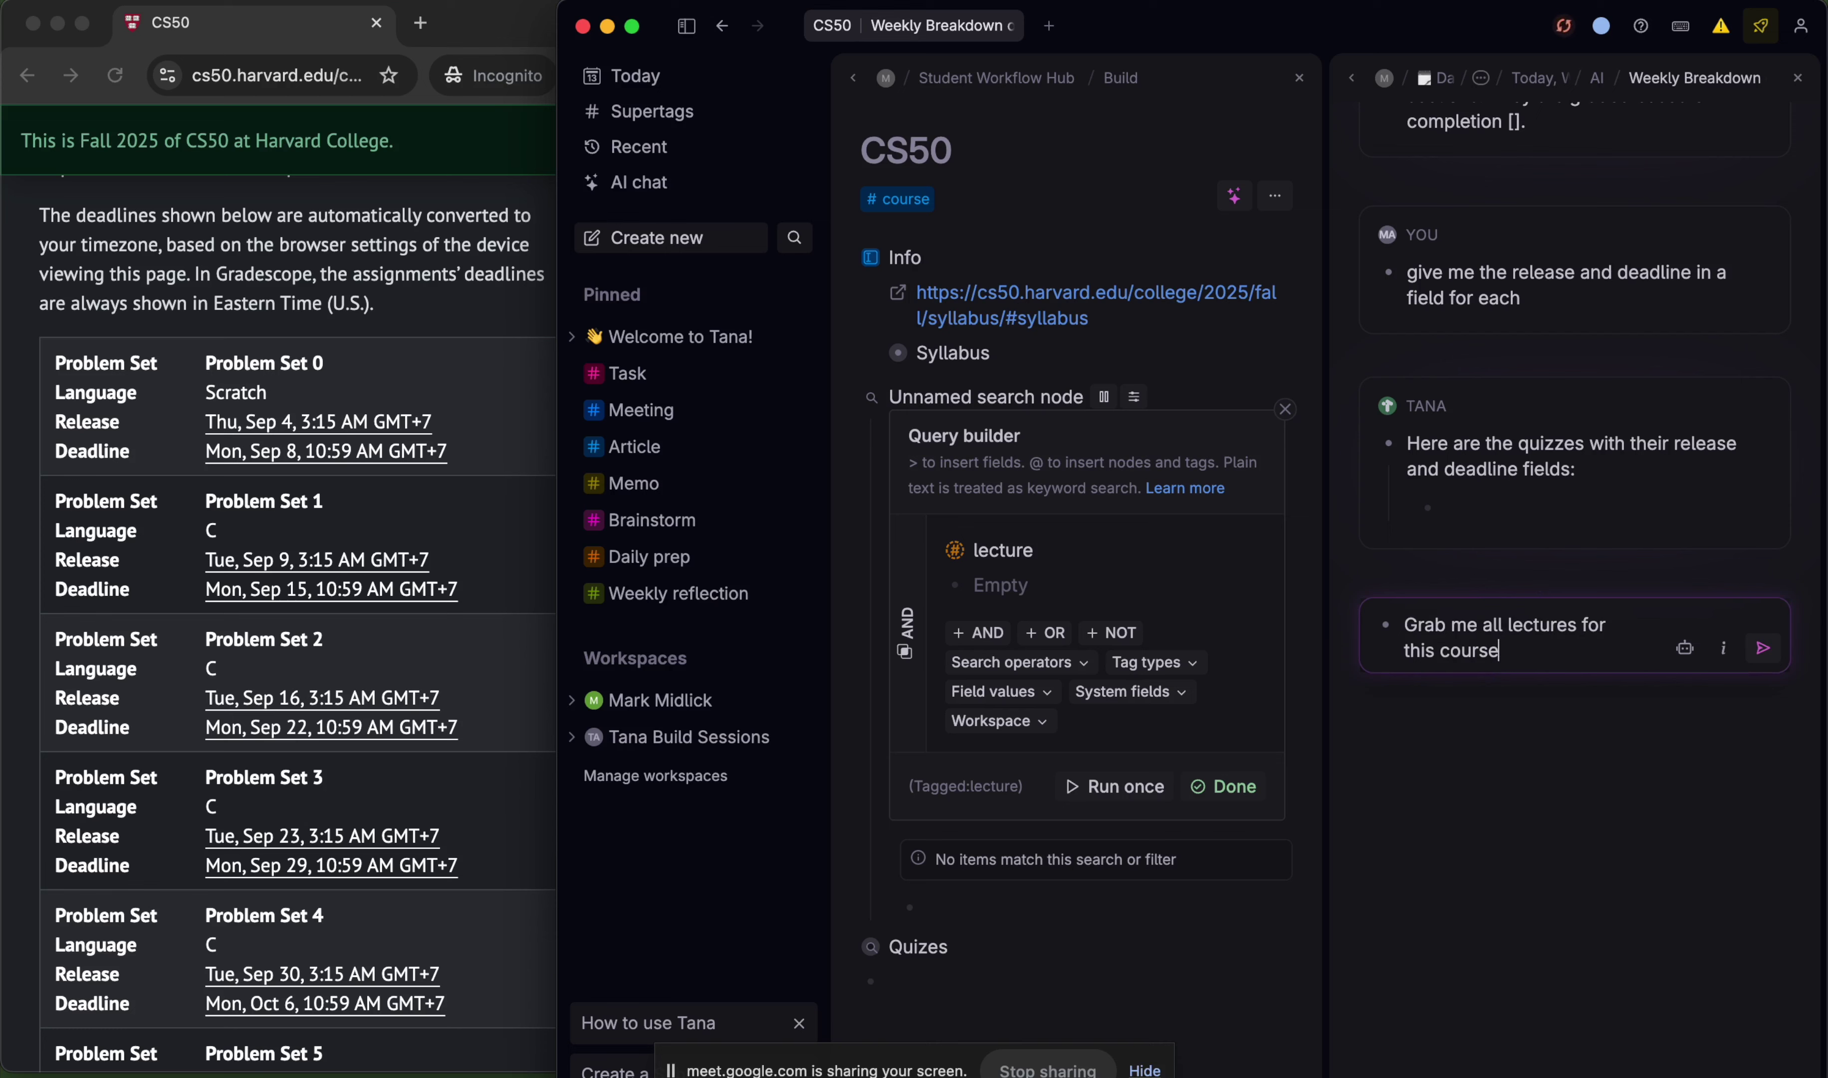
key(Return)
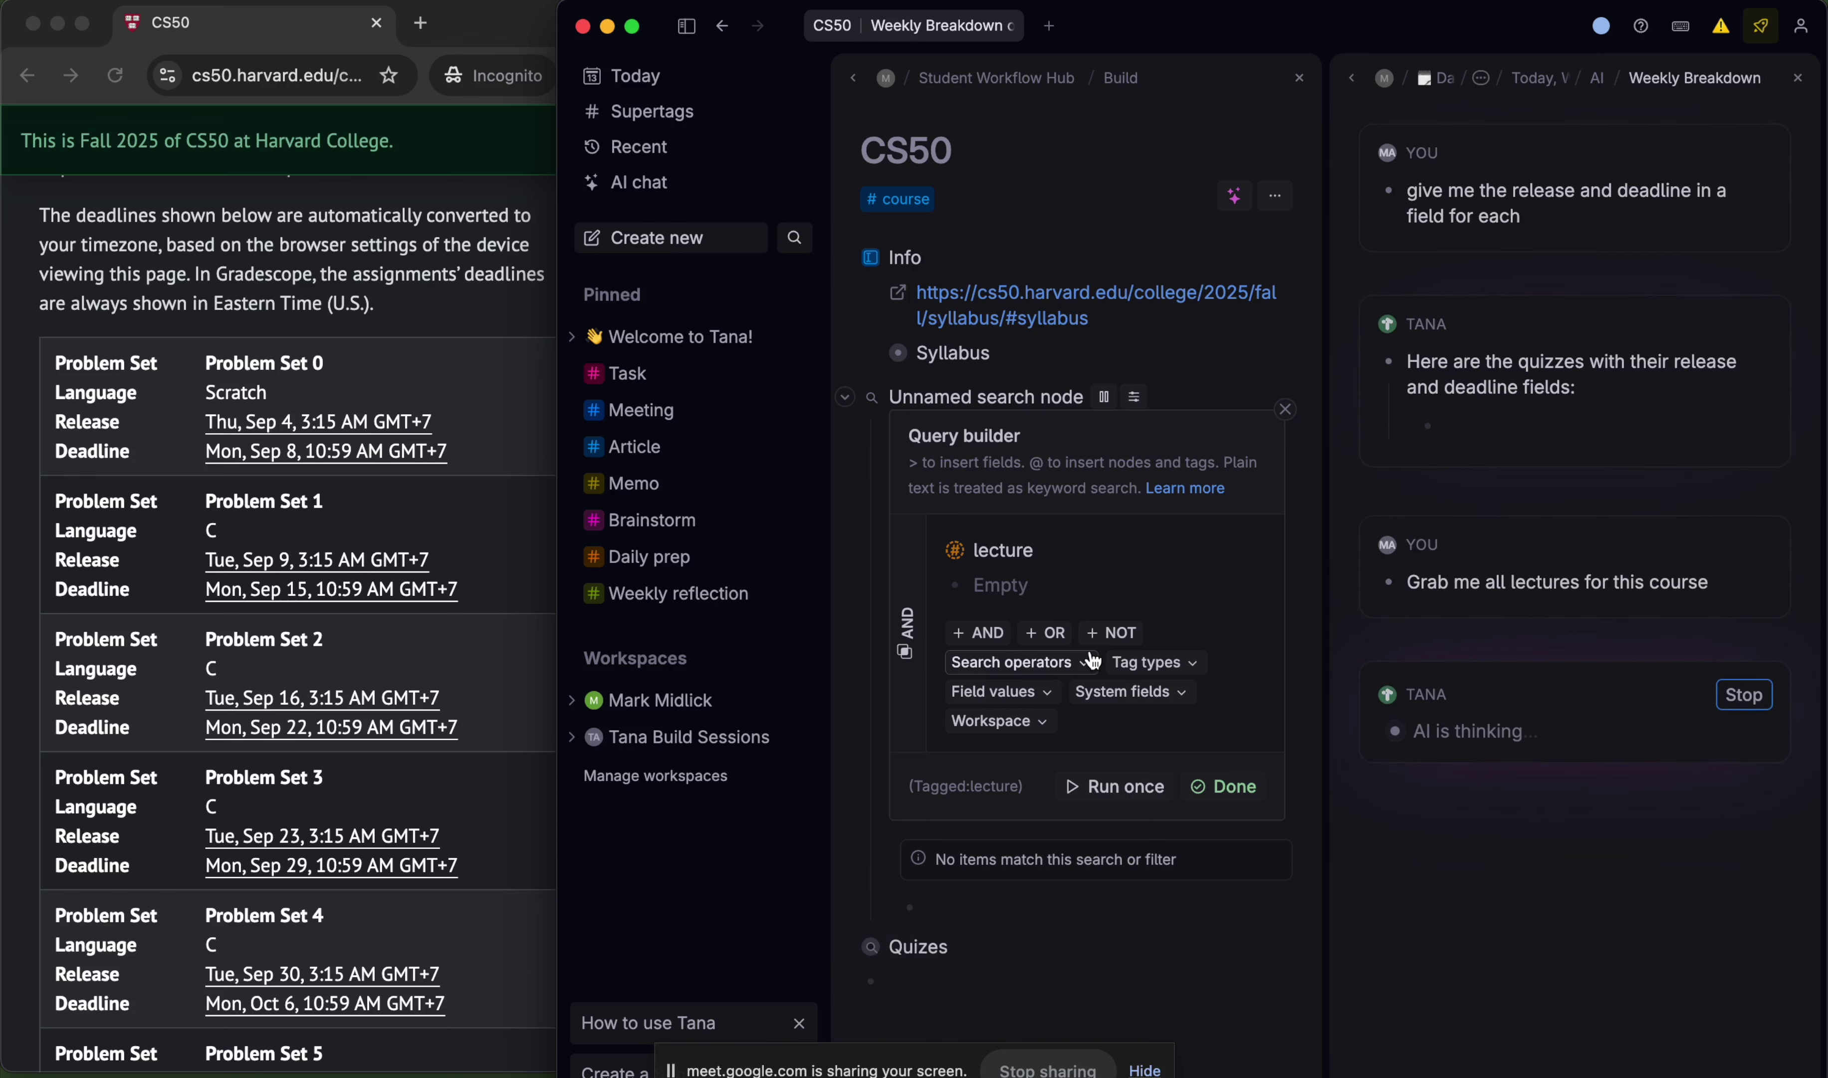
- Collapse the lecture entries in the AI answer and move Week 0 through Week 11 onto the CS50 page below Quizes
scroll(1092, 658, down, 2)
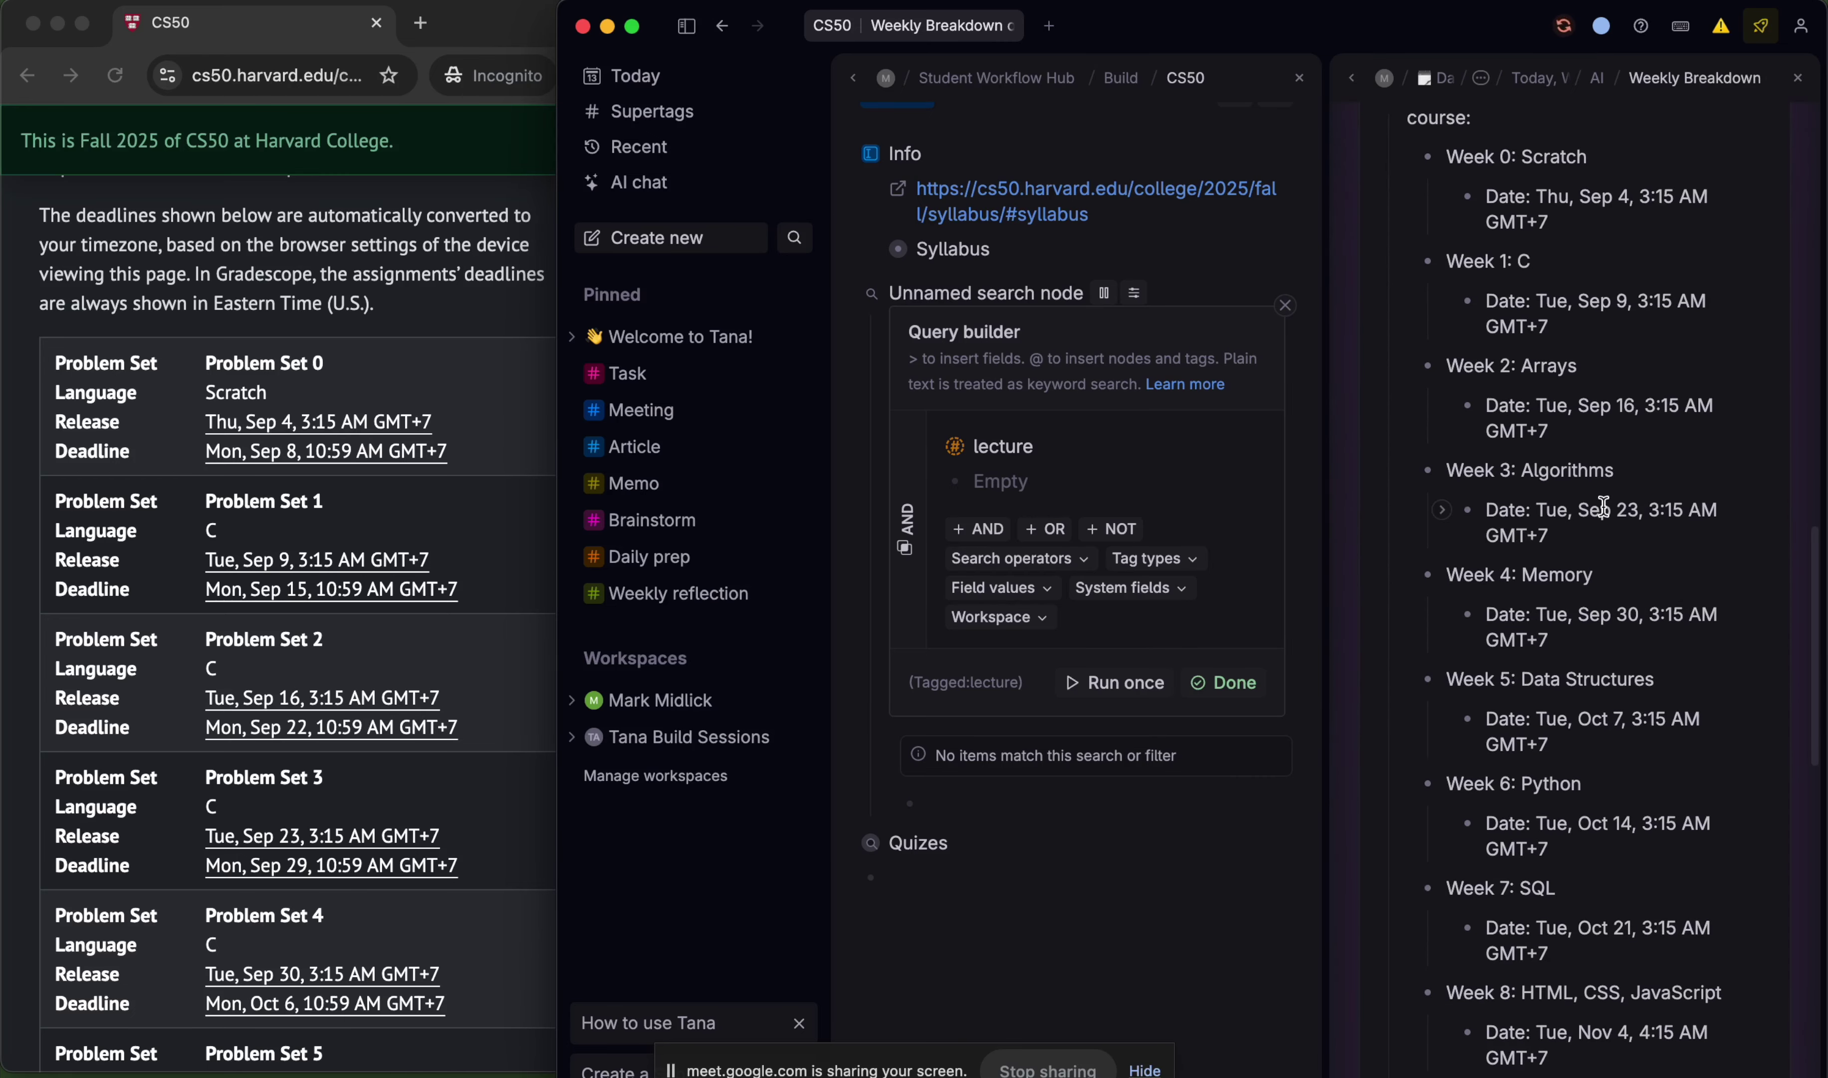
scroll(1603, 506, up, 10)
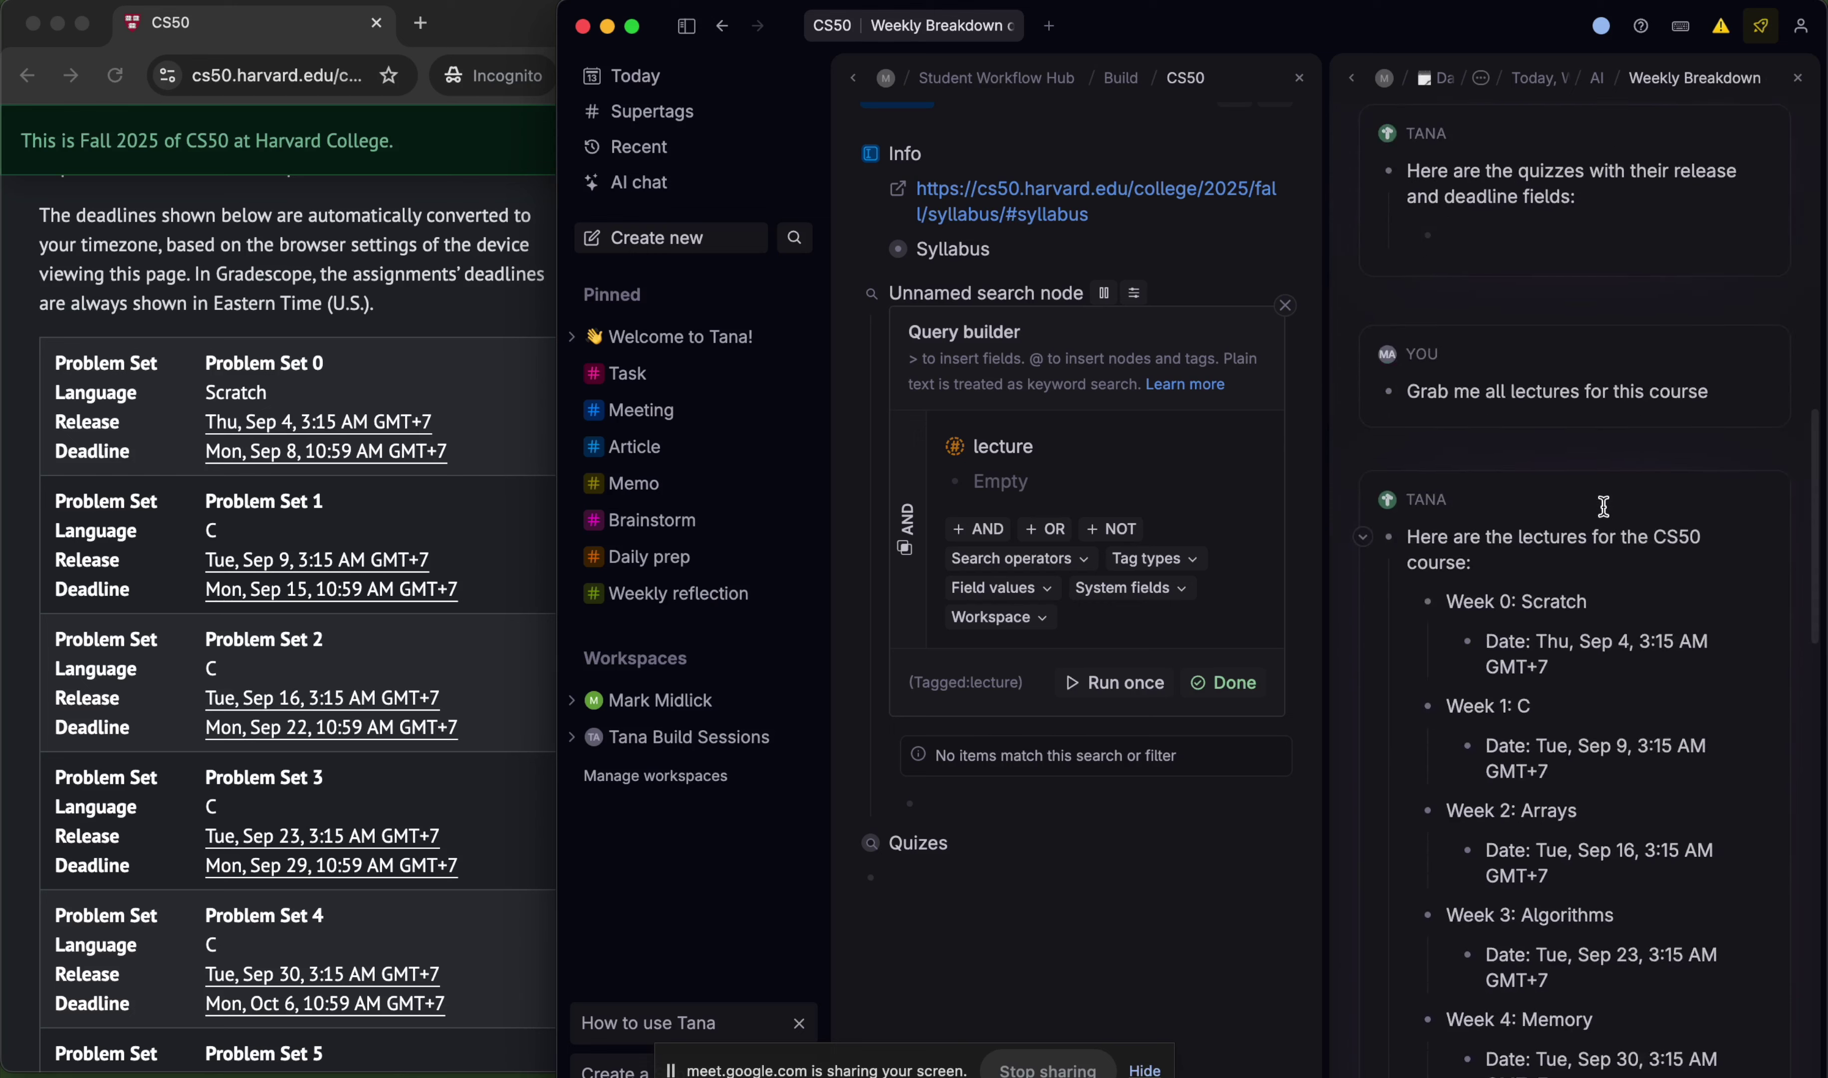
scroll(1603, 506, up, 1)
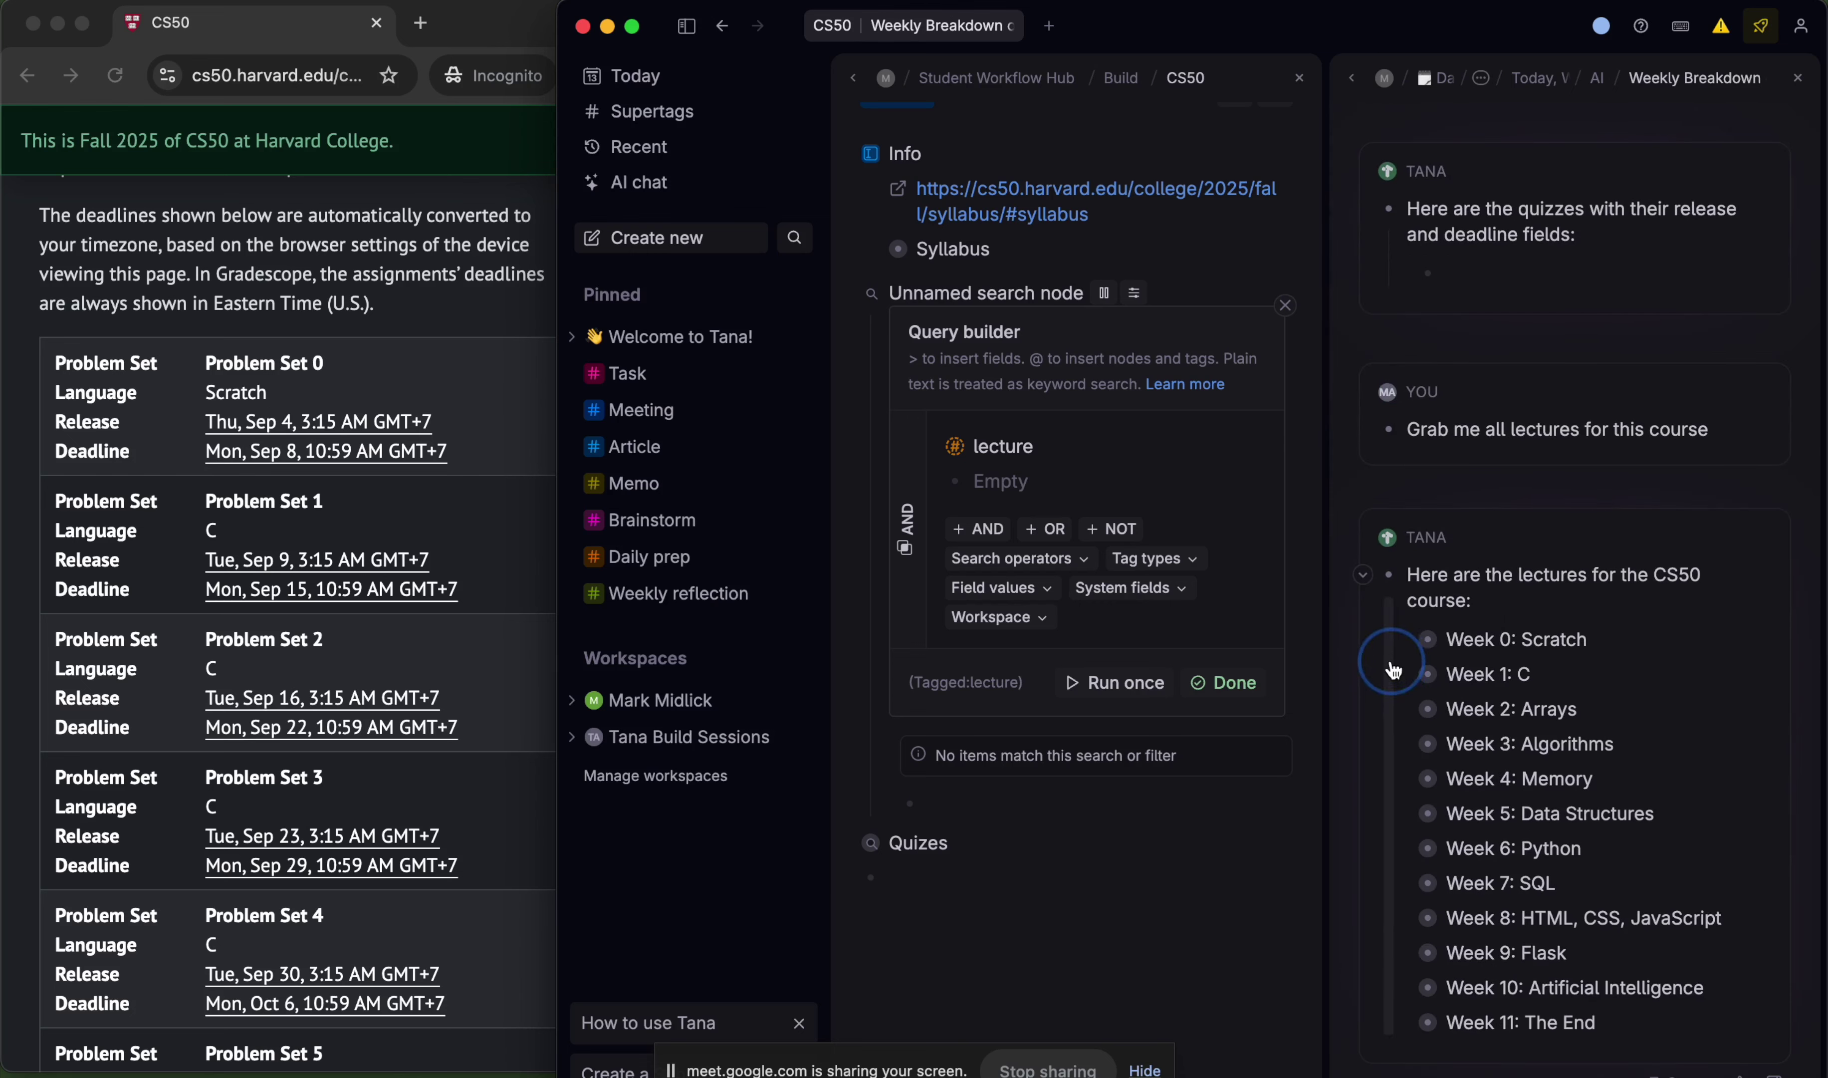
drag(1599, 639, 1567, 1012)
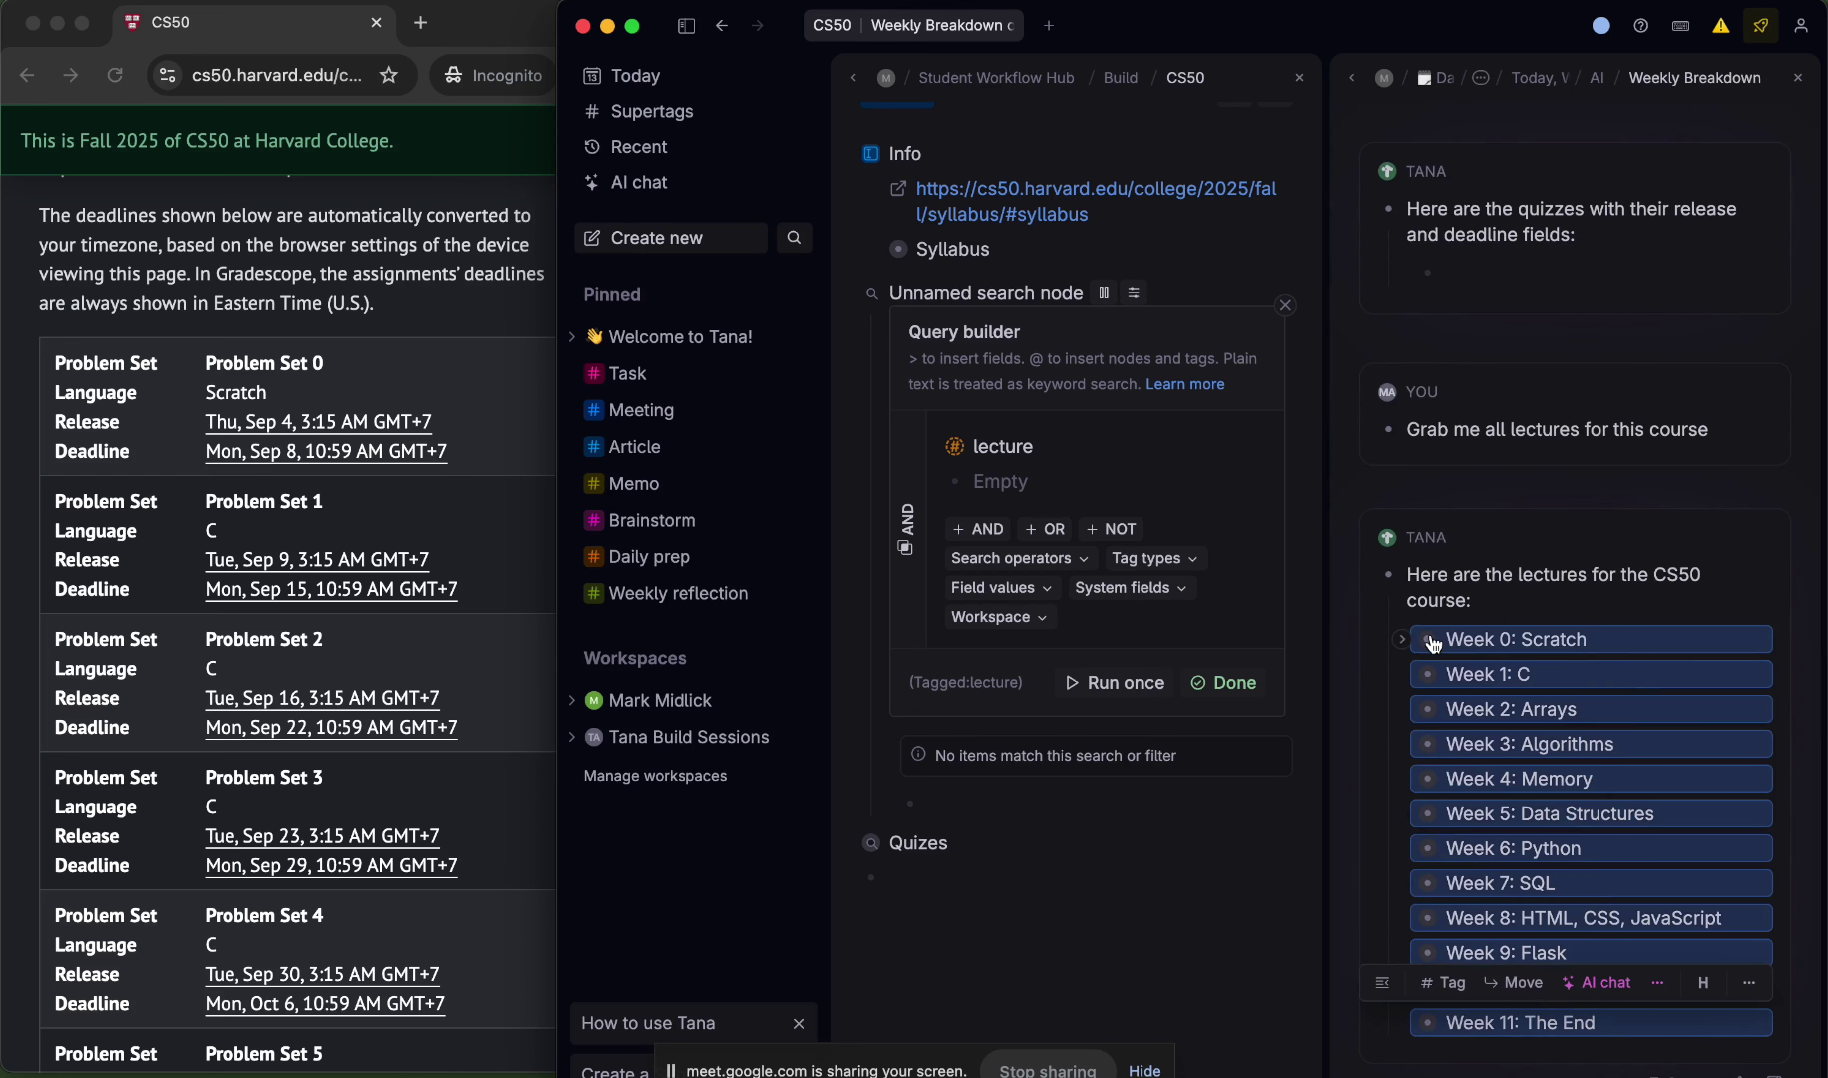
drag(1432, 643, 934, 877)
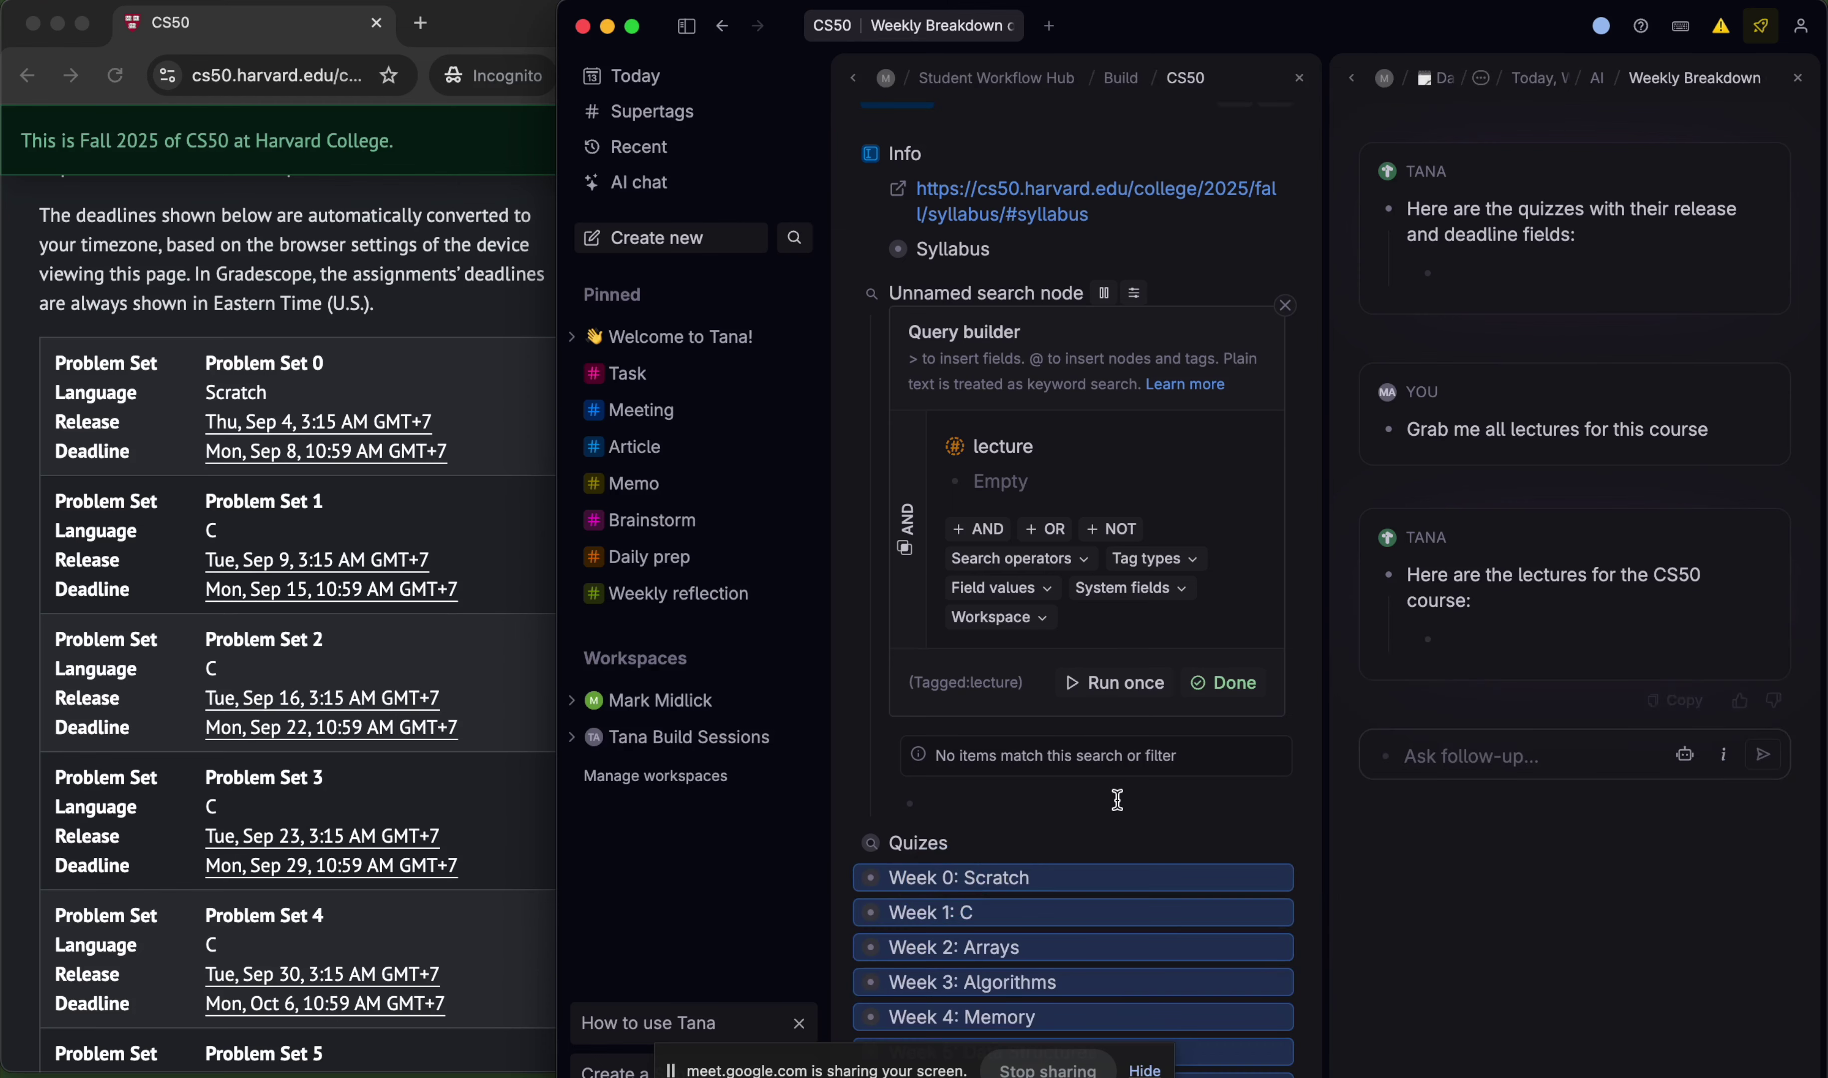
scroll(1116, 799, down, 5)
click(977, 489)
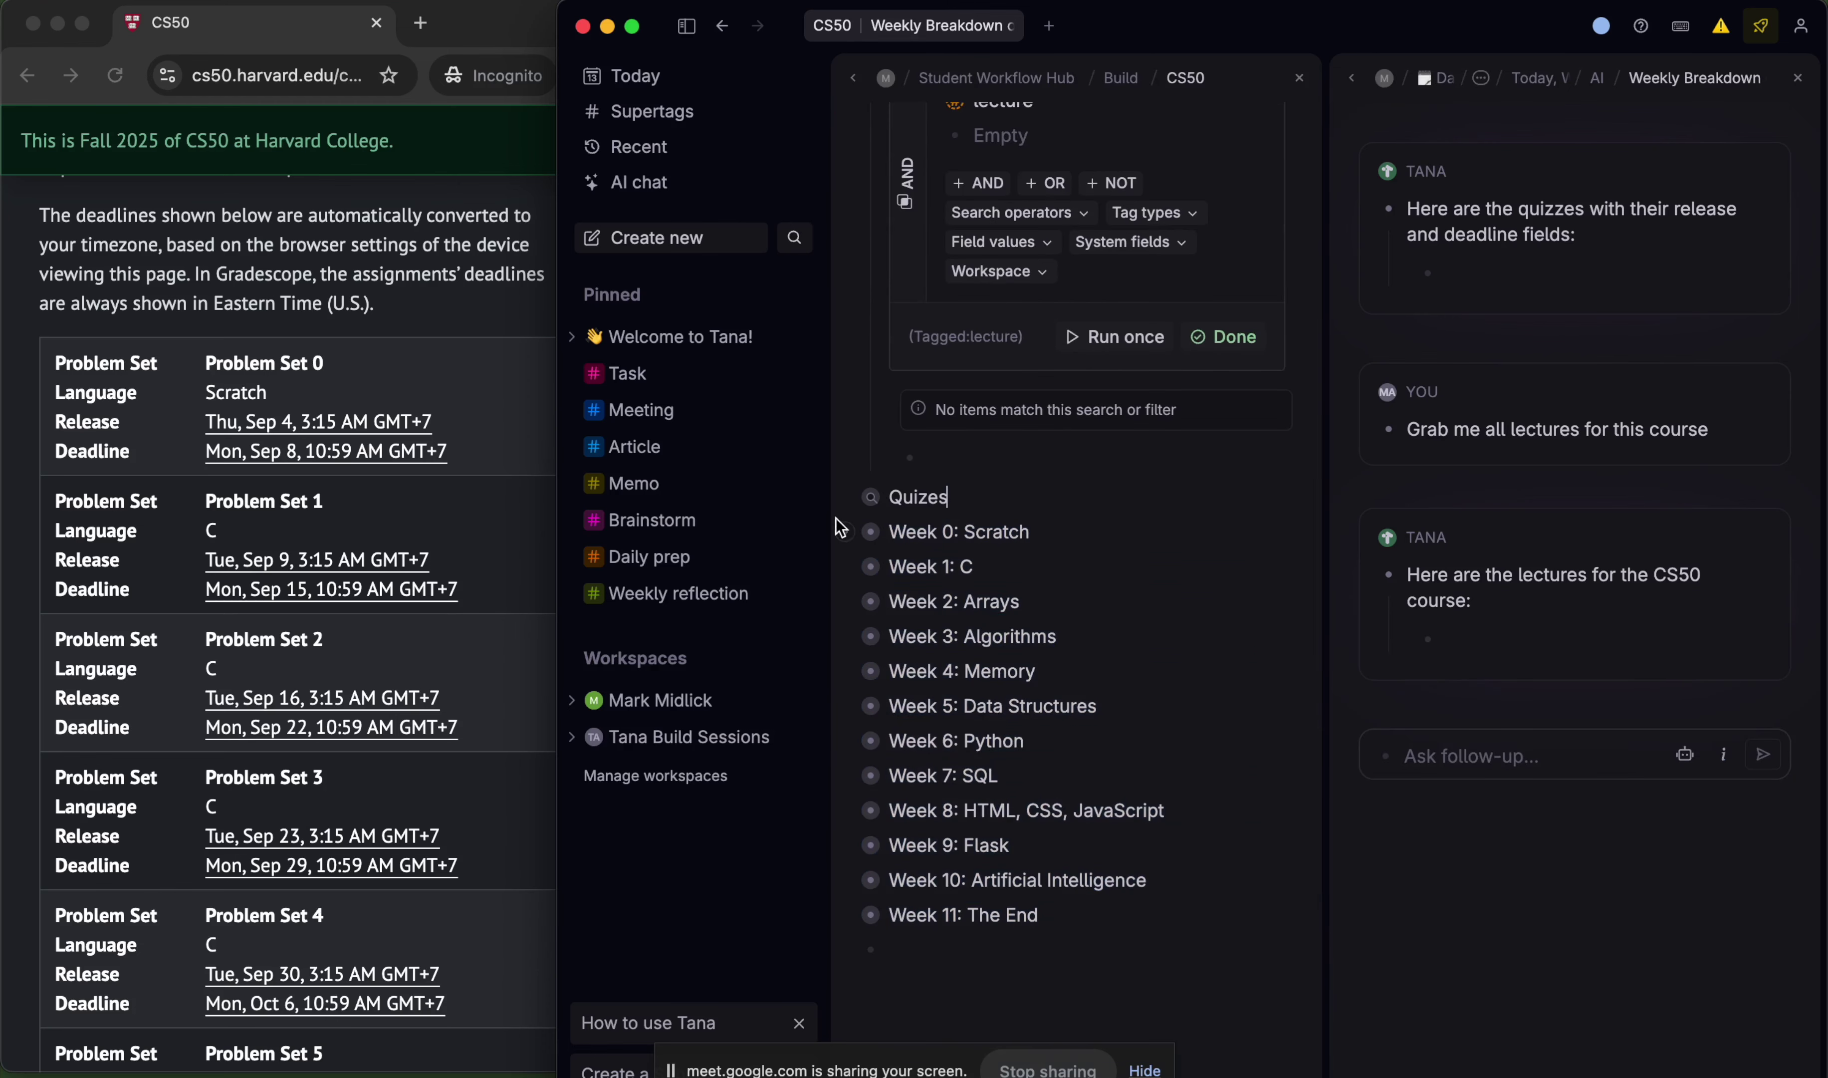
- Insert a node below Quizes reading "Make me a table of lectures with topic in one column and date in another"
click(843, 532)
click(841, 532)
click(982, 502)
key(Return)
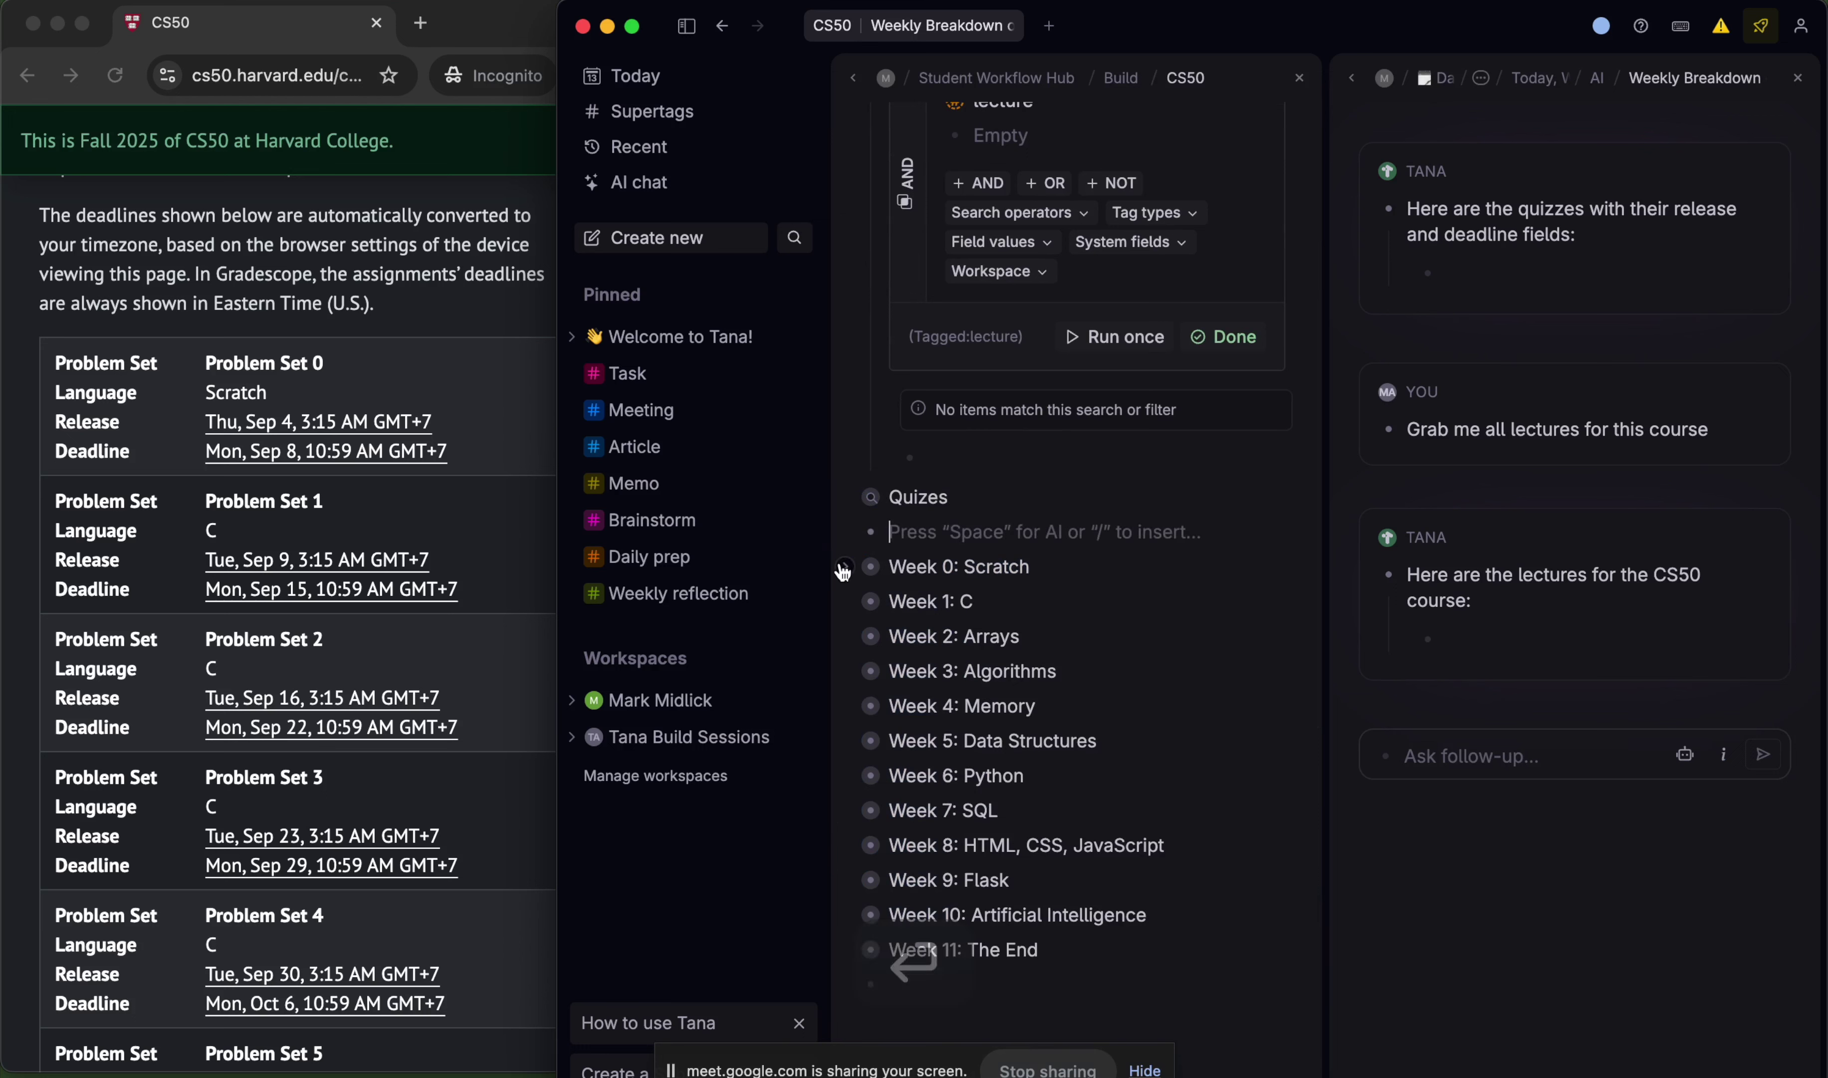
click(846, 567)
click(846, 567)
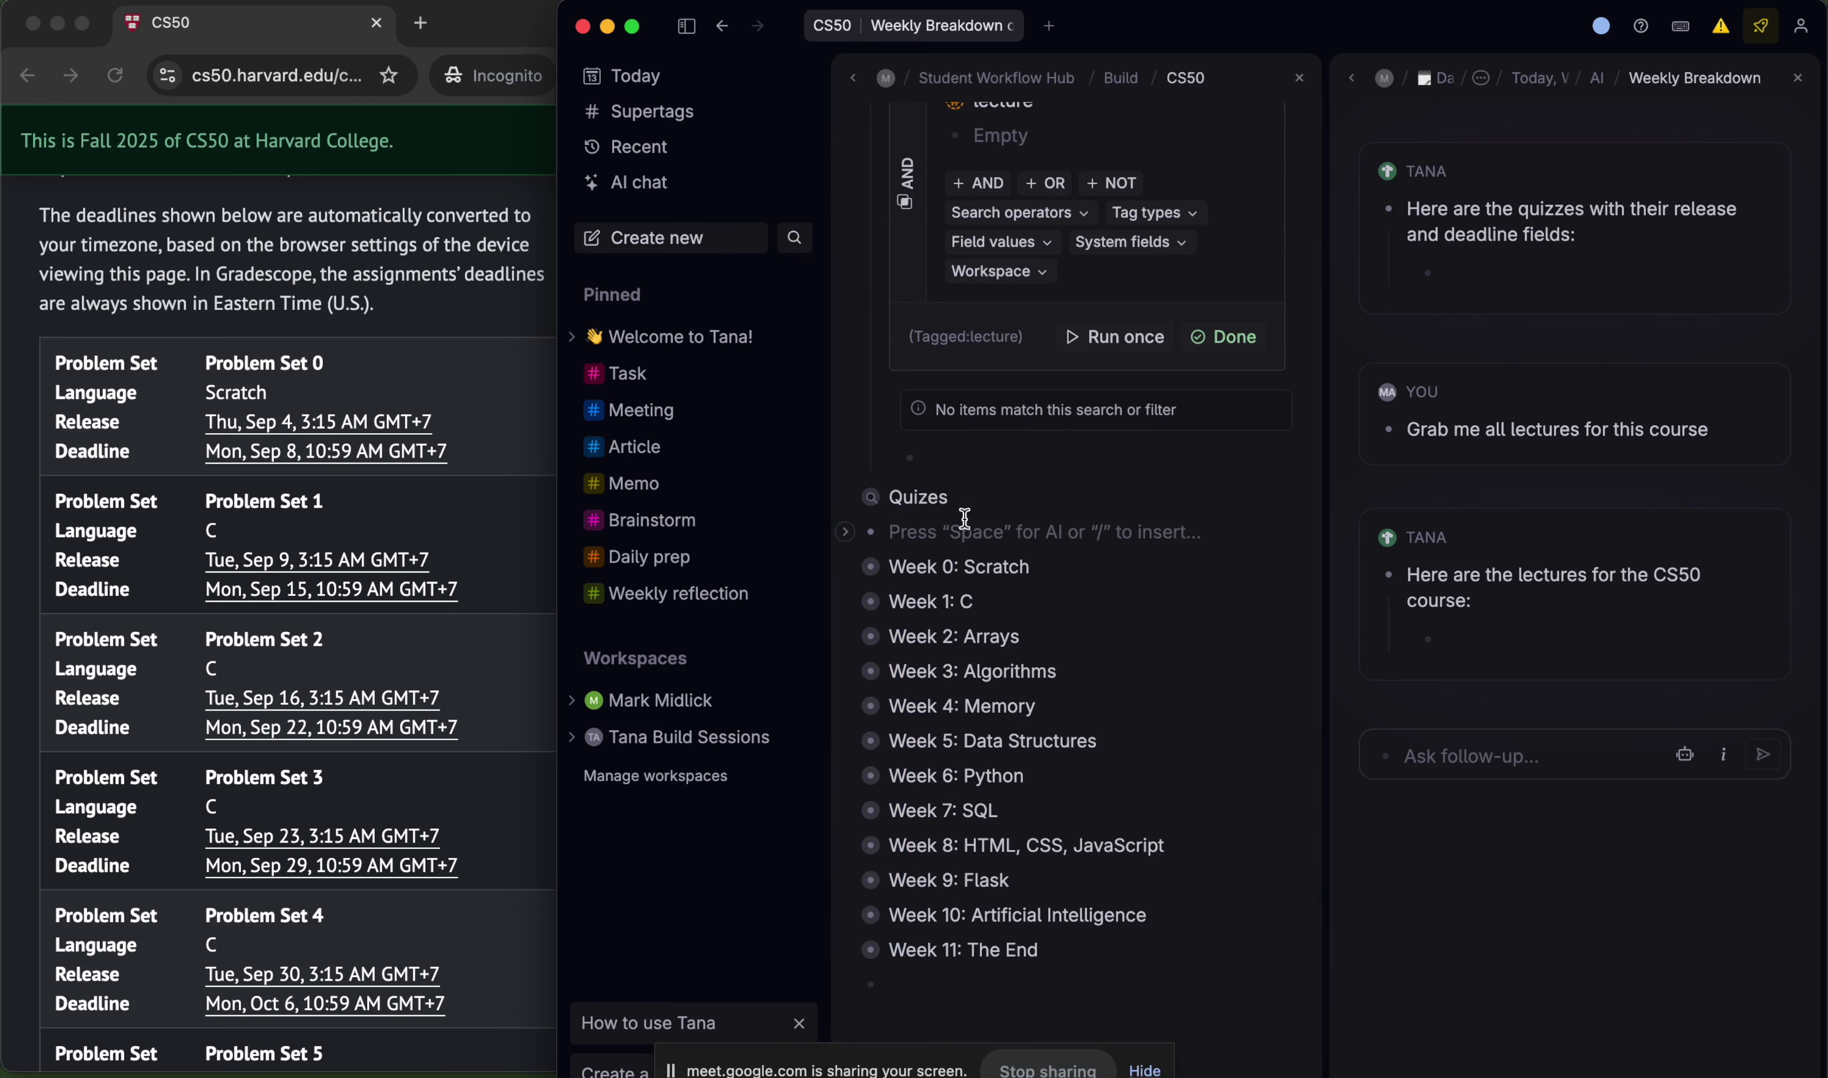
click(954, 527)
text(Mak)
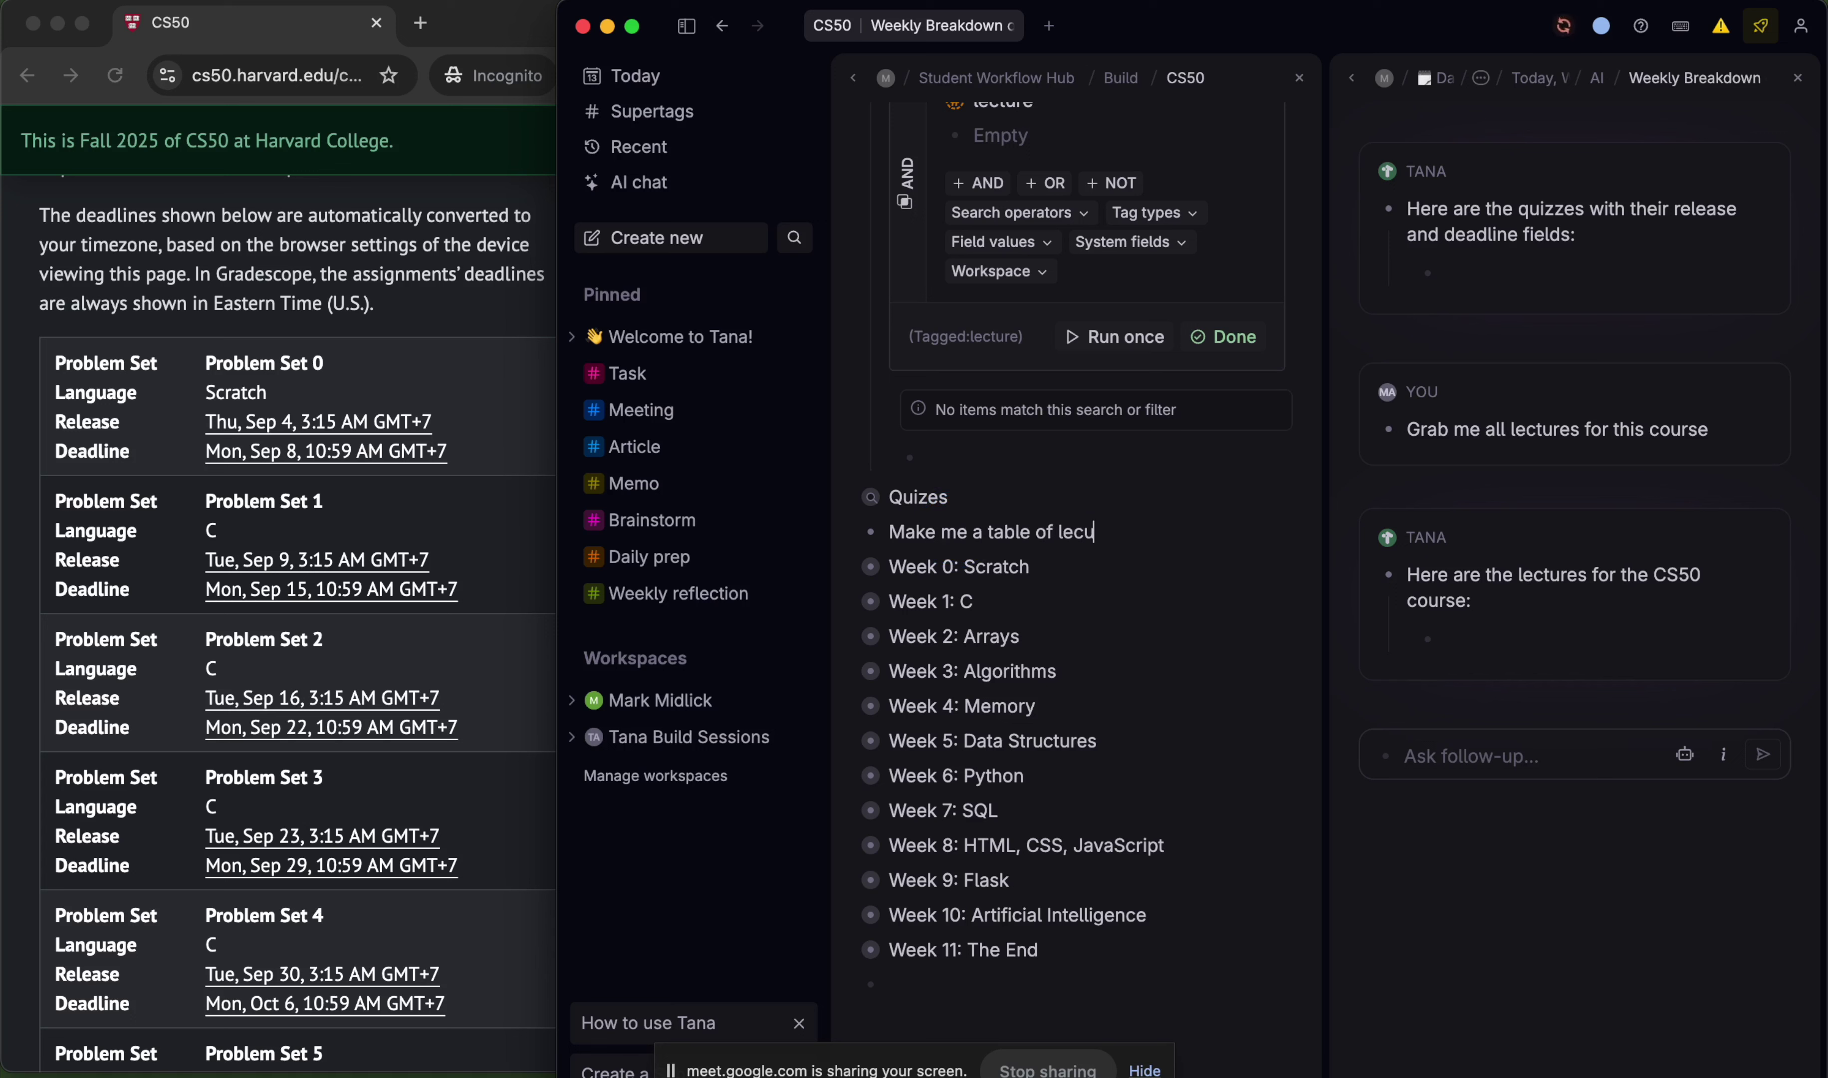
text(e me a table of lectur)
key(BackSpace)
key(BackSpace)
text(tures )
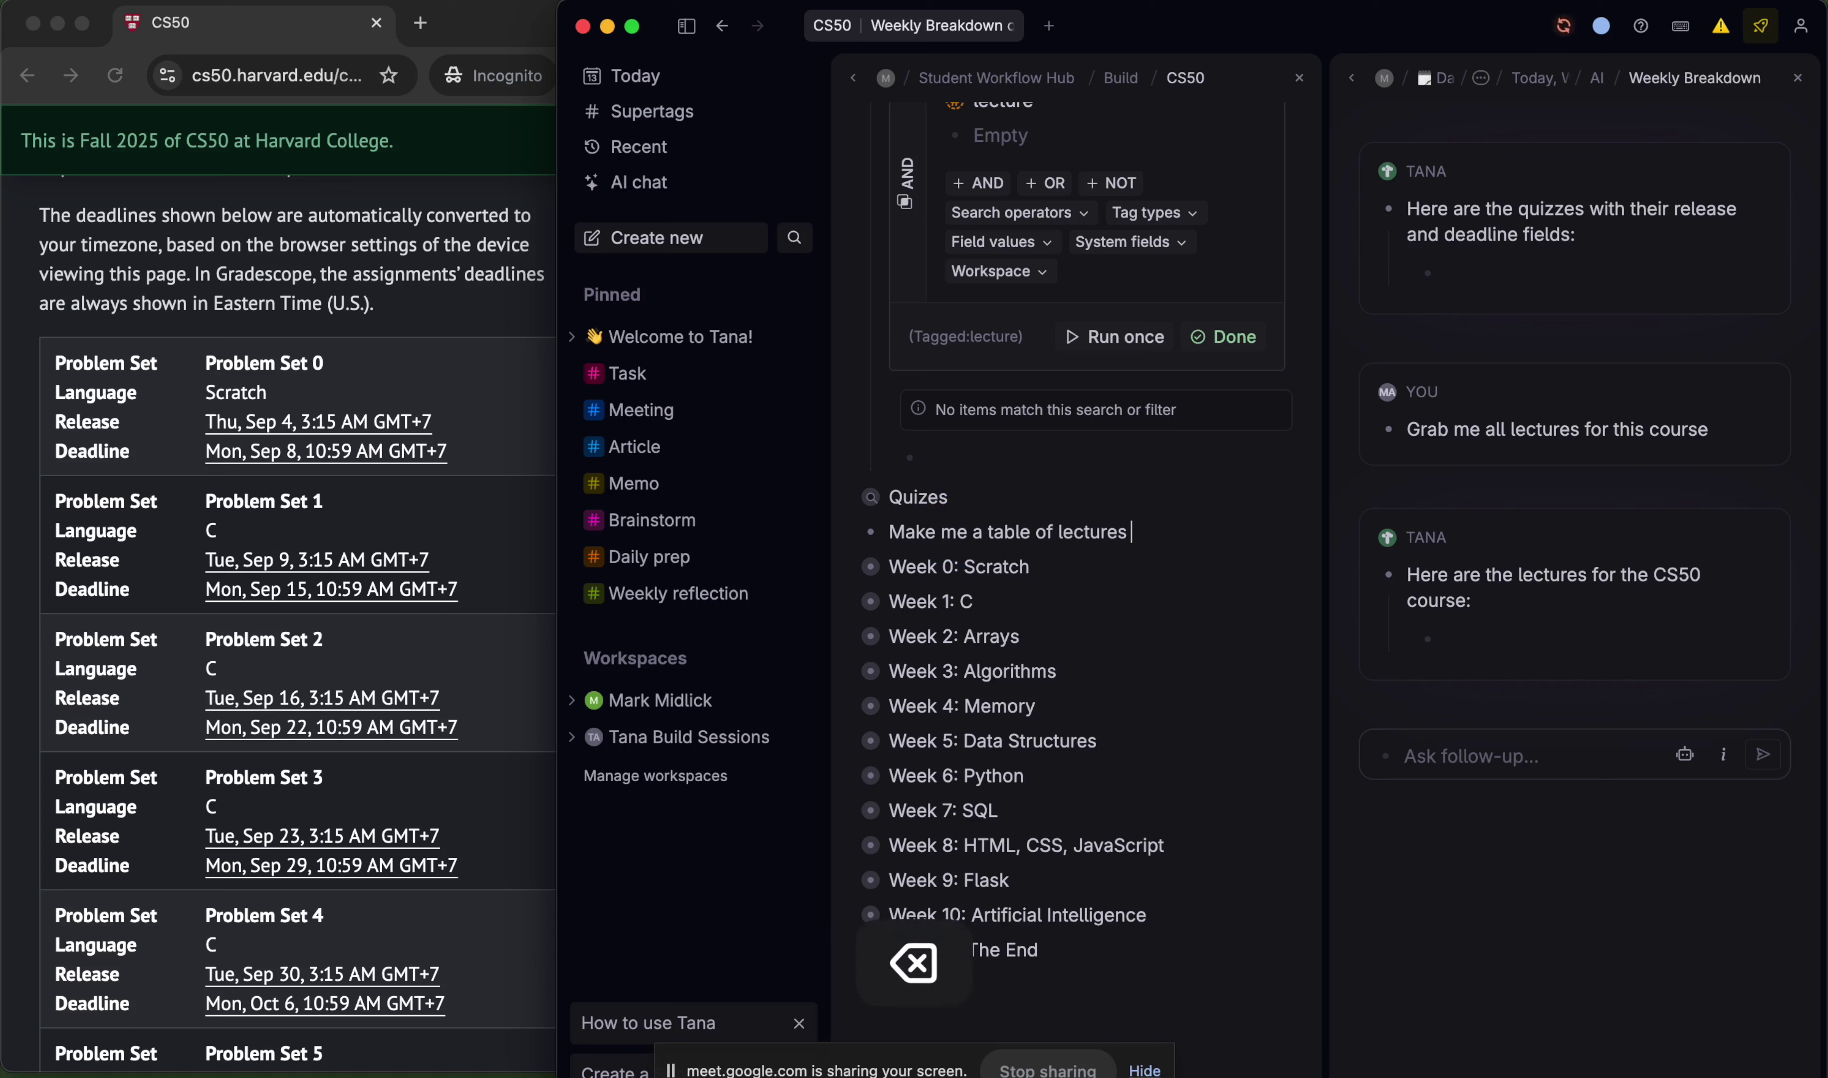
text(with topi)
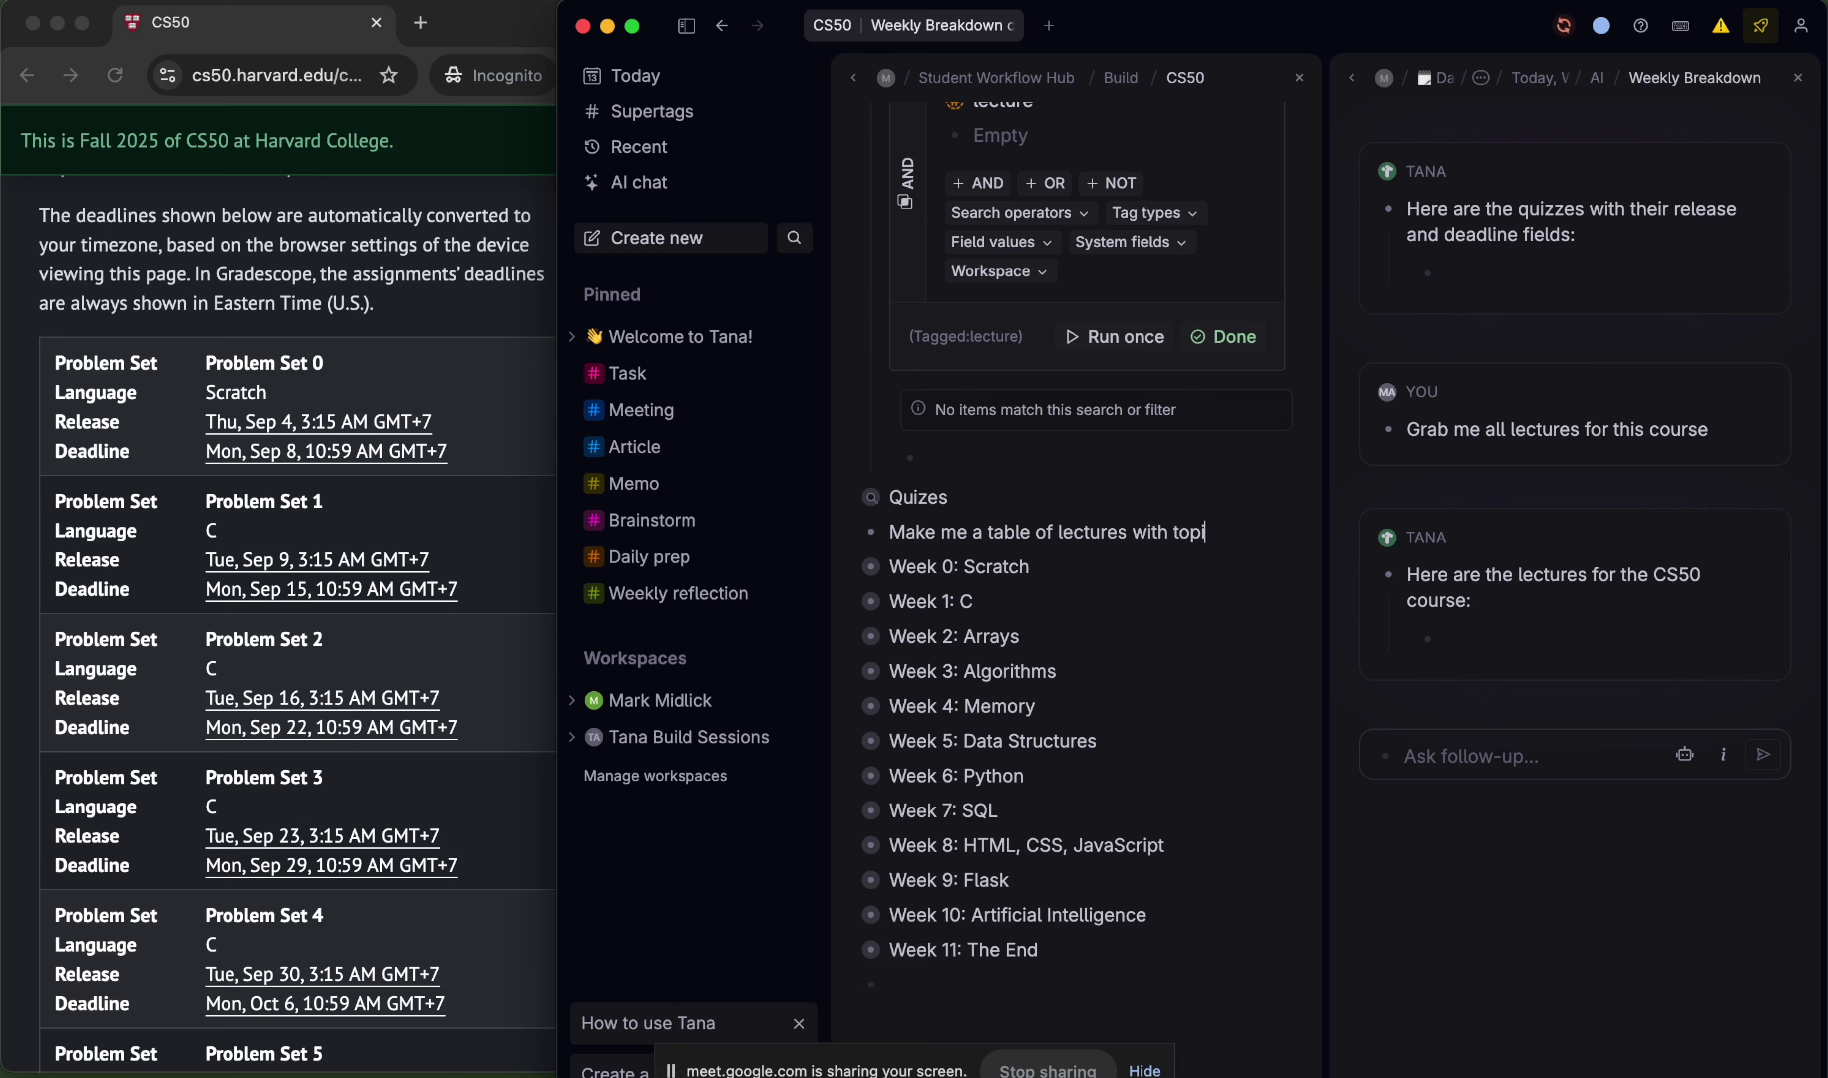
text(c in one column and date in another)
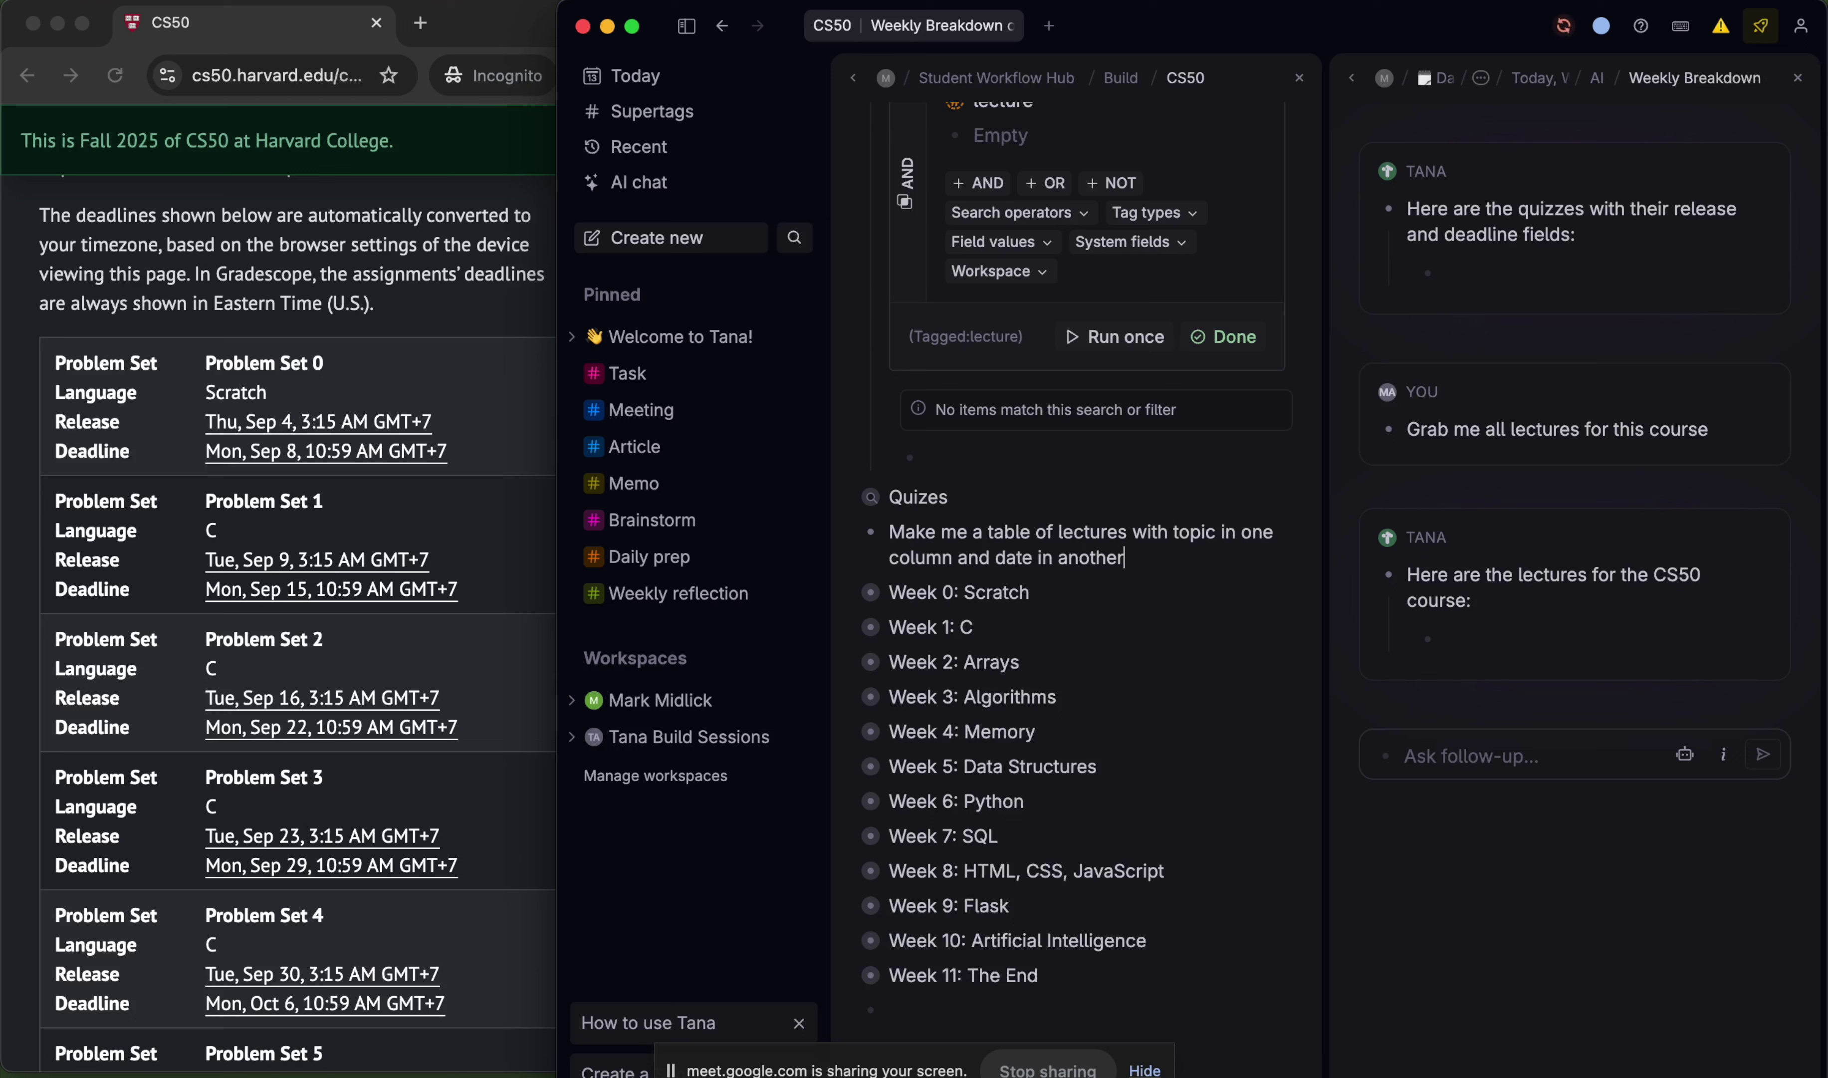
- Nest the Week 0 through Week 11 nodes under the new table prompt node
click(1086, 593)
drag(1071, 950, 1070, 973)
key(Tab)
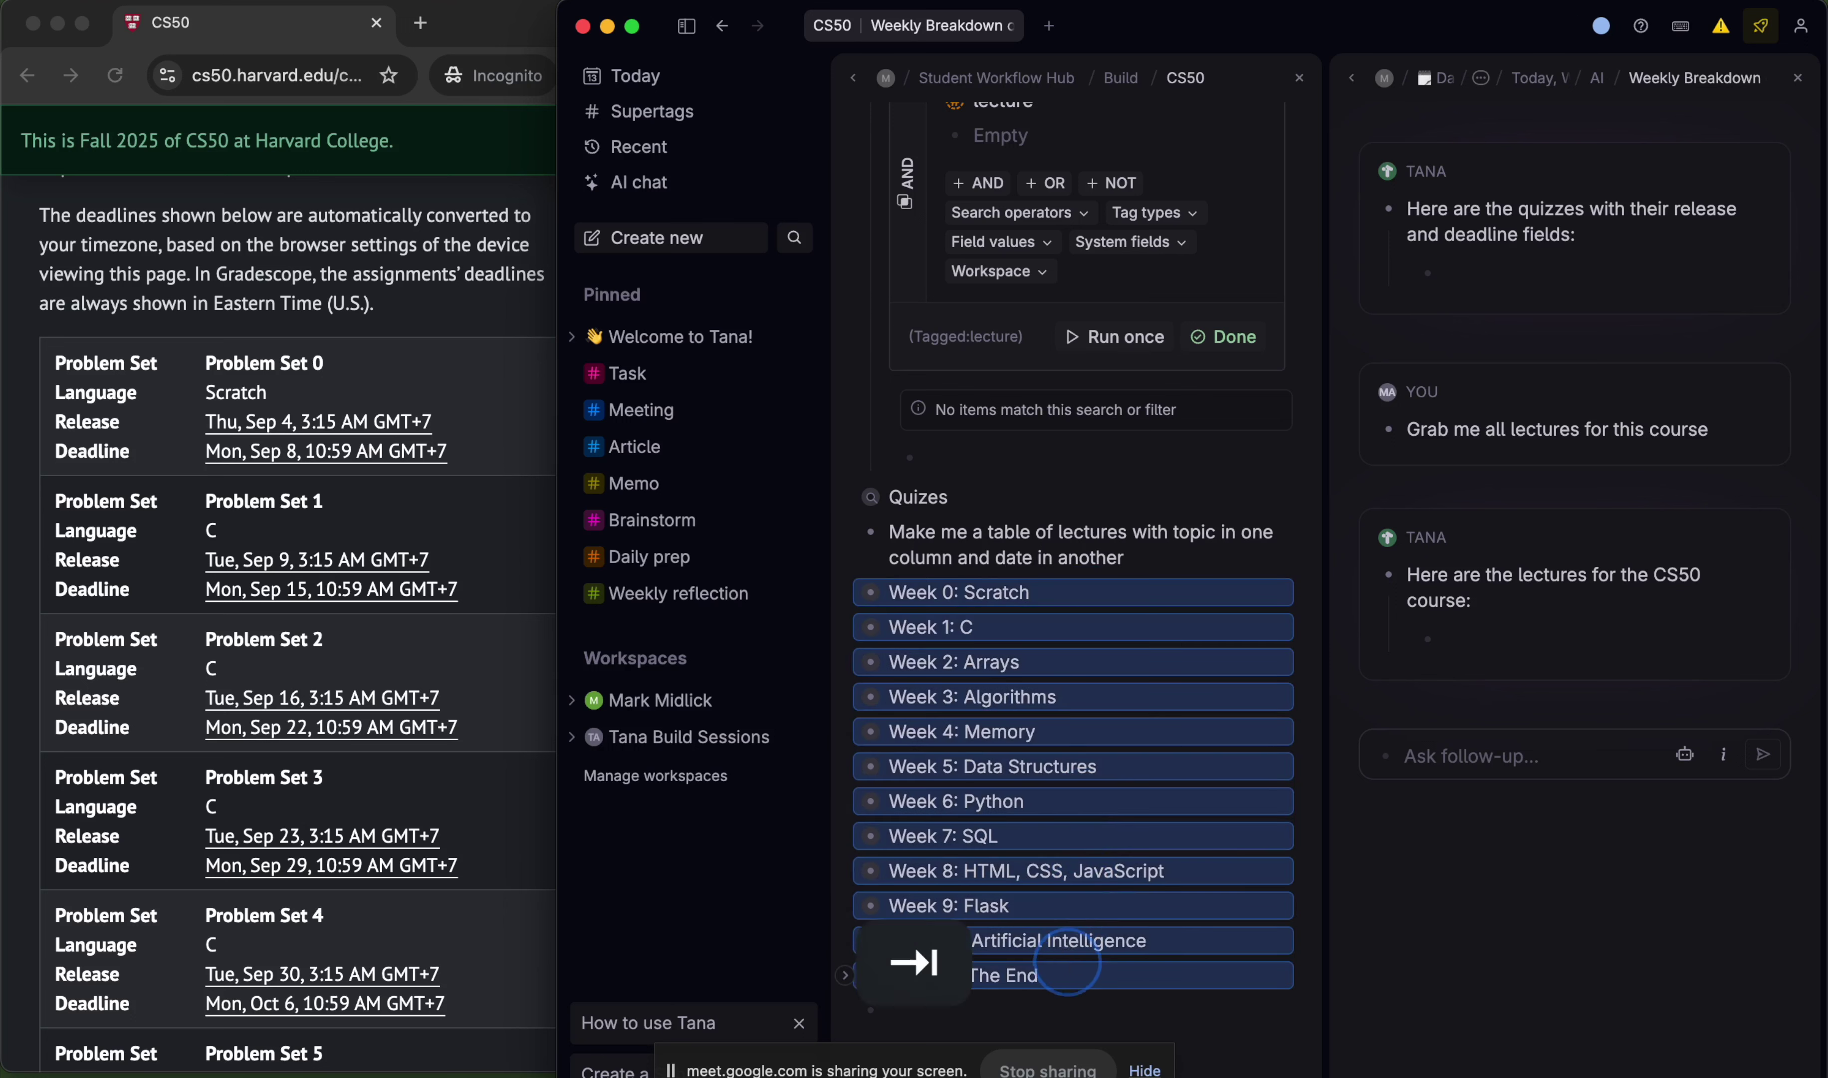
- Ask AI with the table prompt node, and close the Weekly Breakdown chat beside the CS50 page
click(1173, 562)
key(super+a)
text(s)
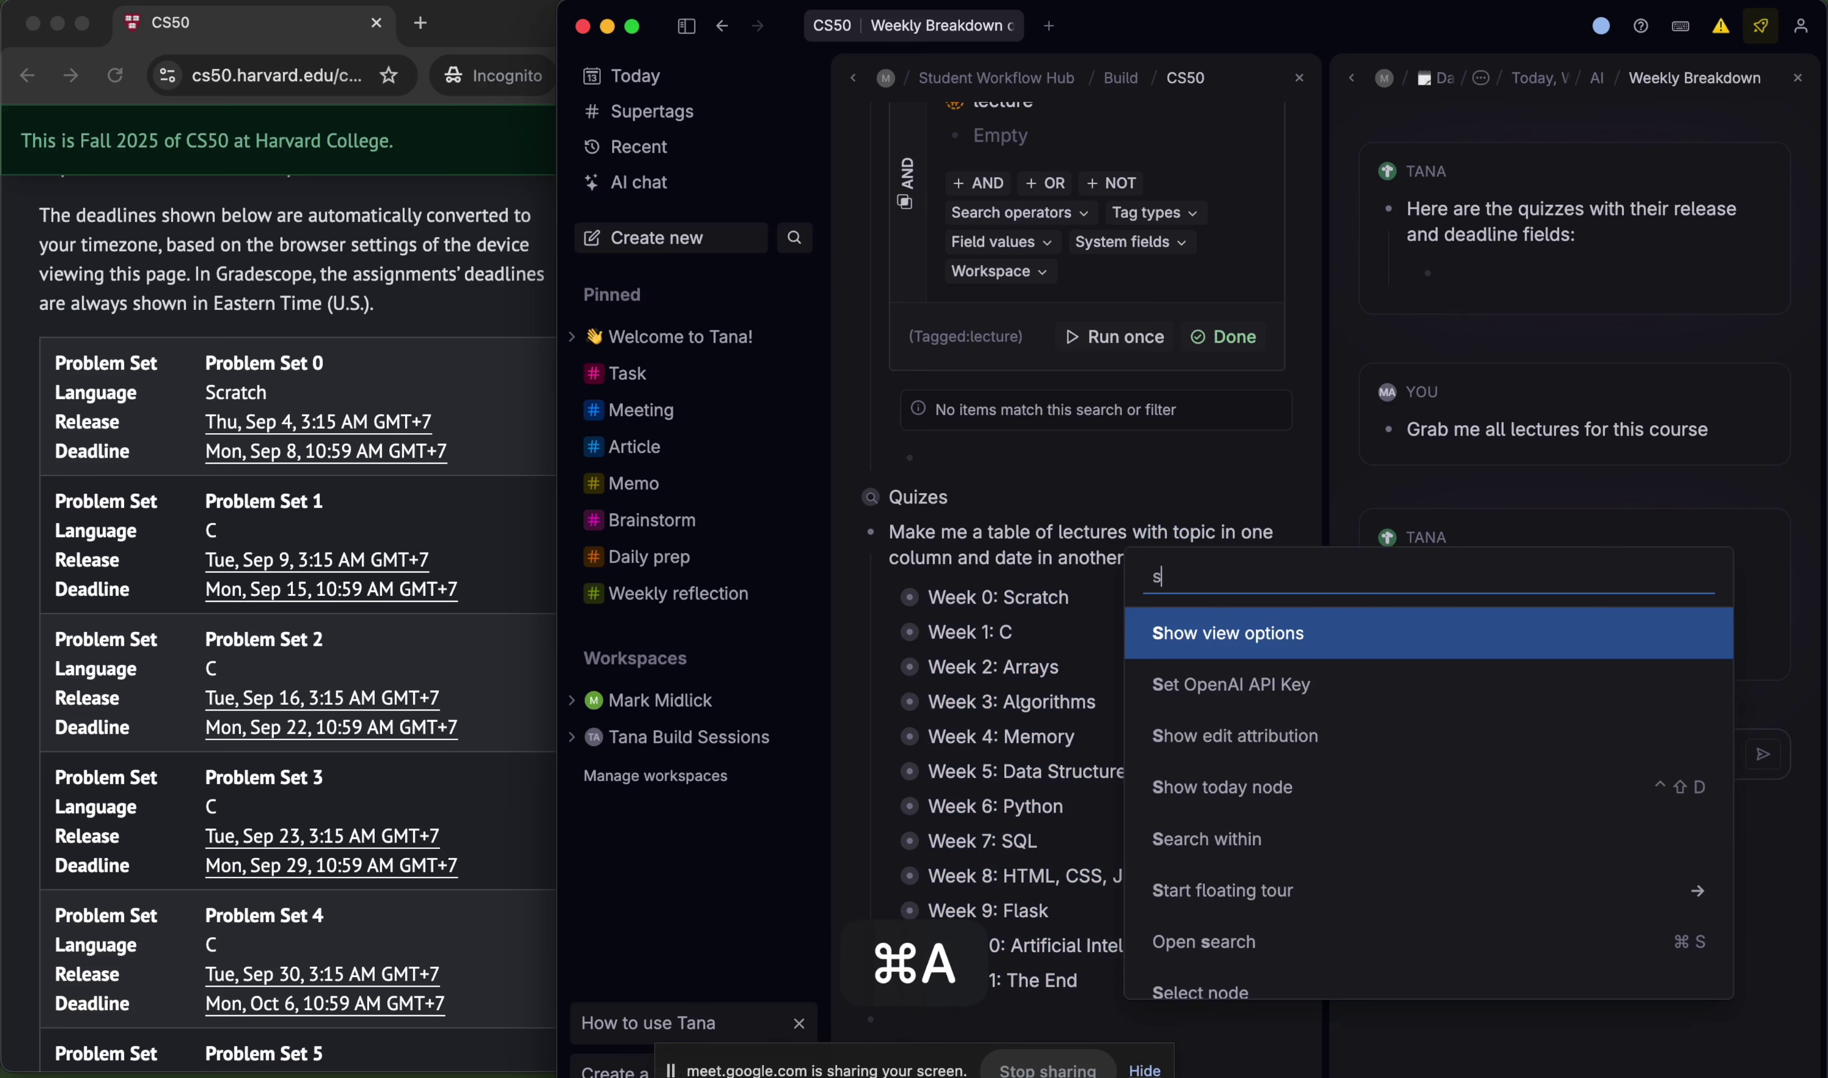
key(BackSpace)
text(ask)
key(Return)
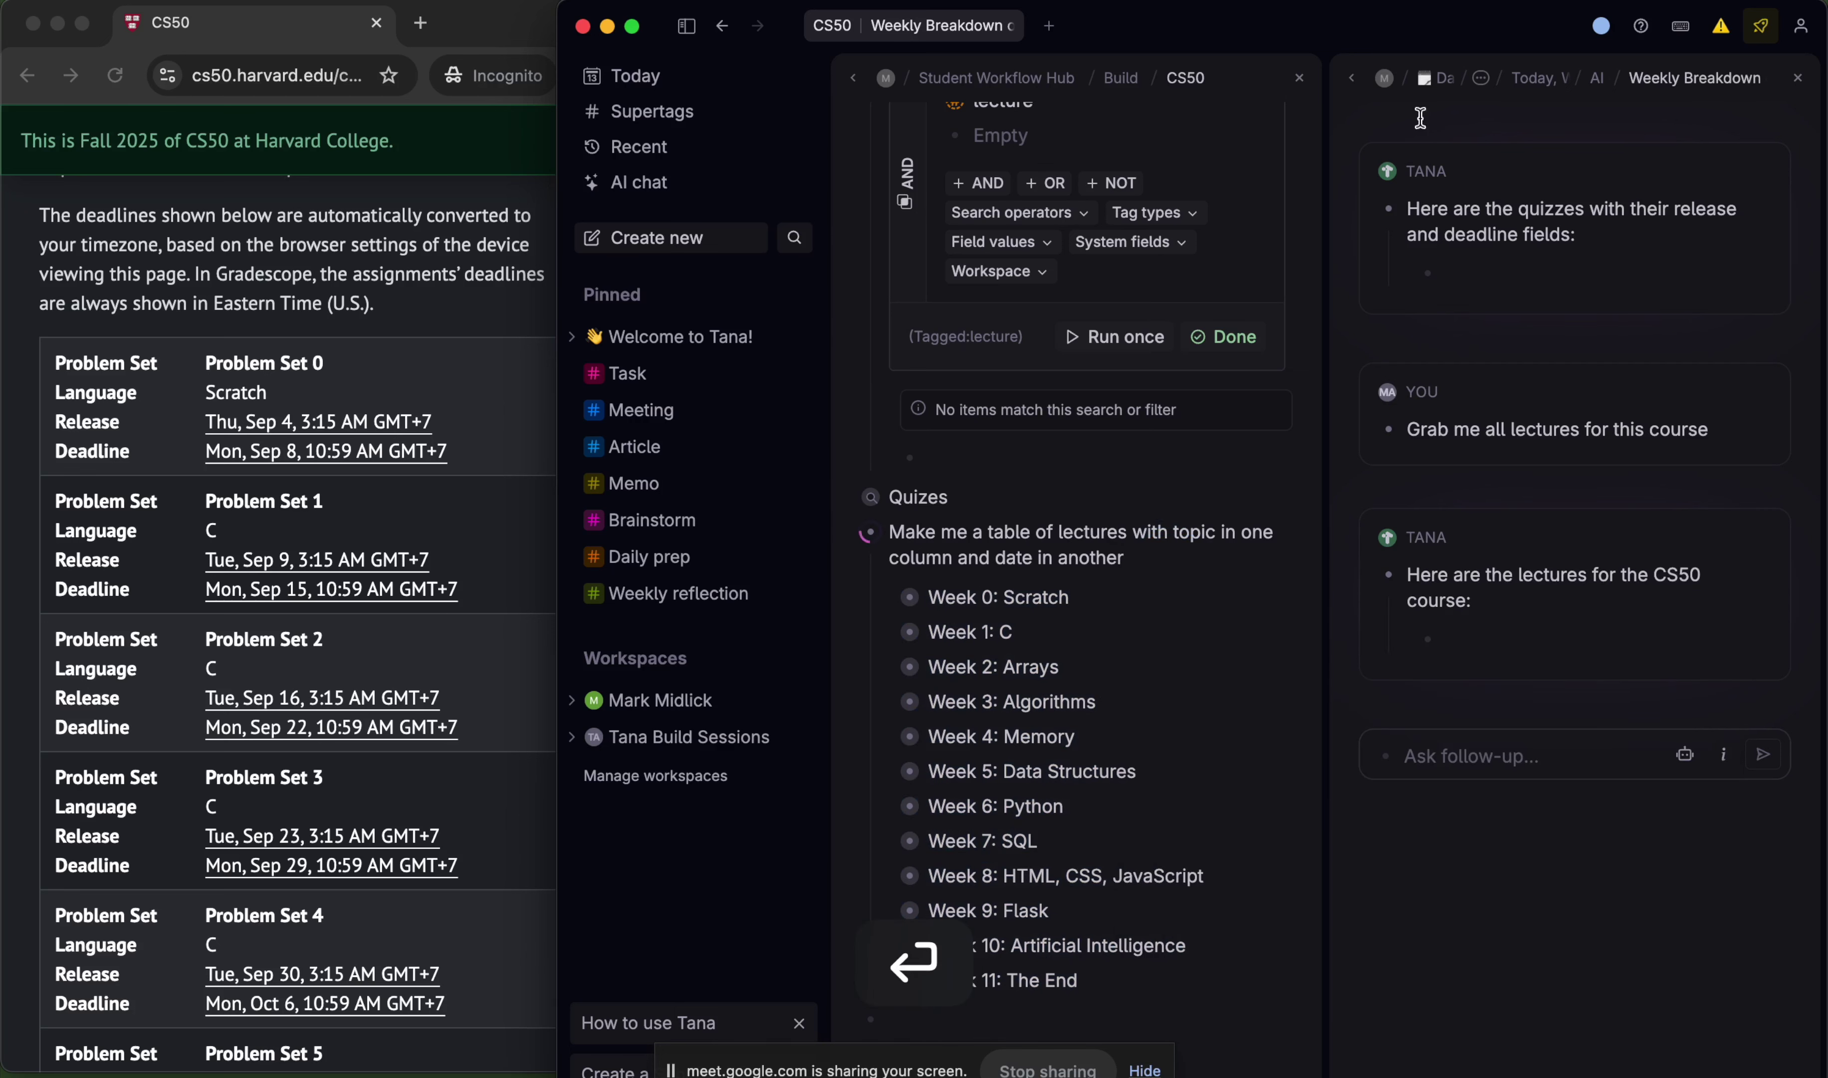
click(1797, 77)
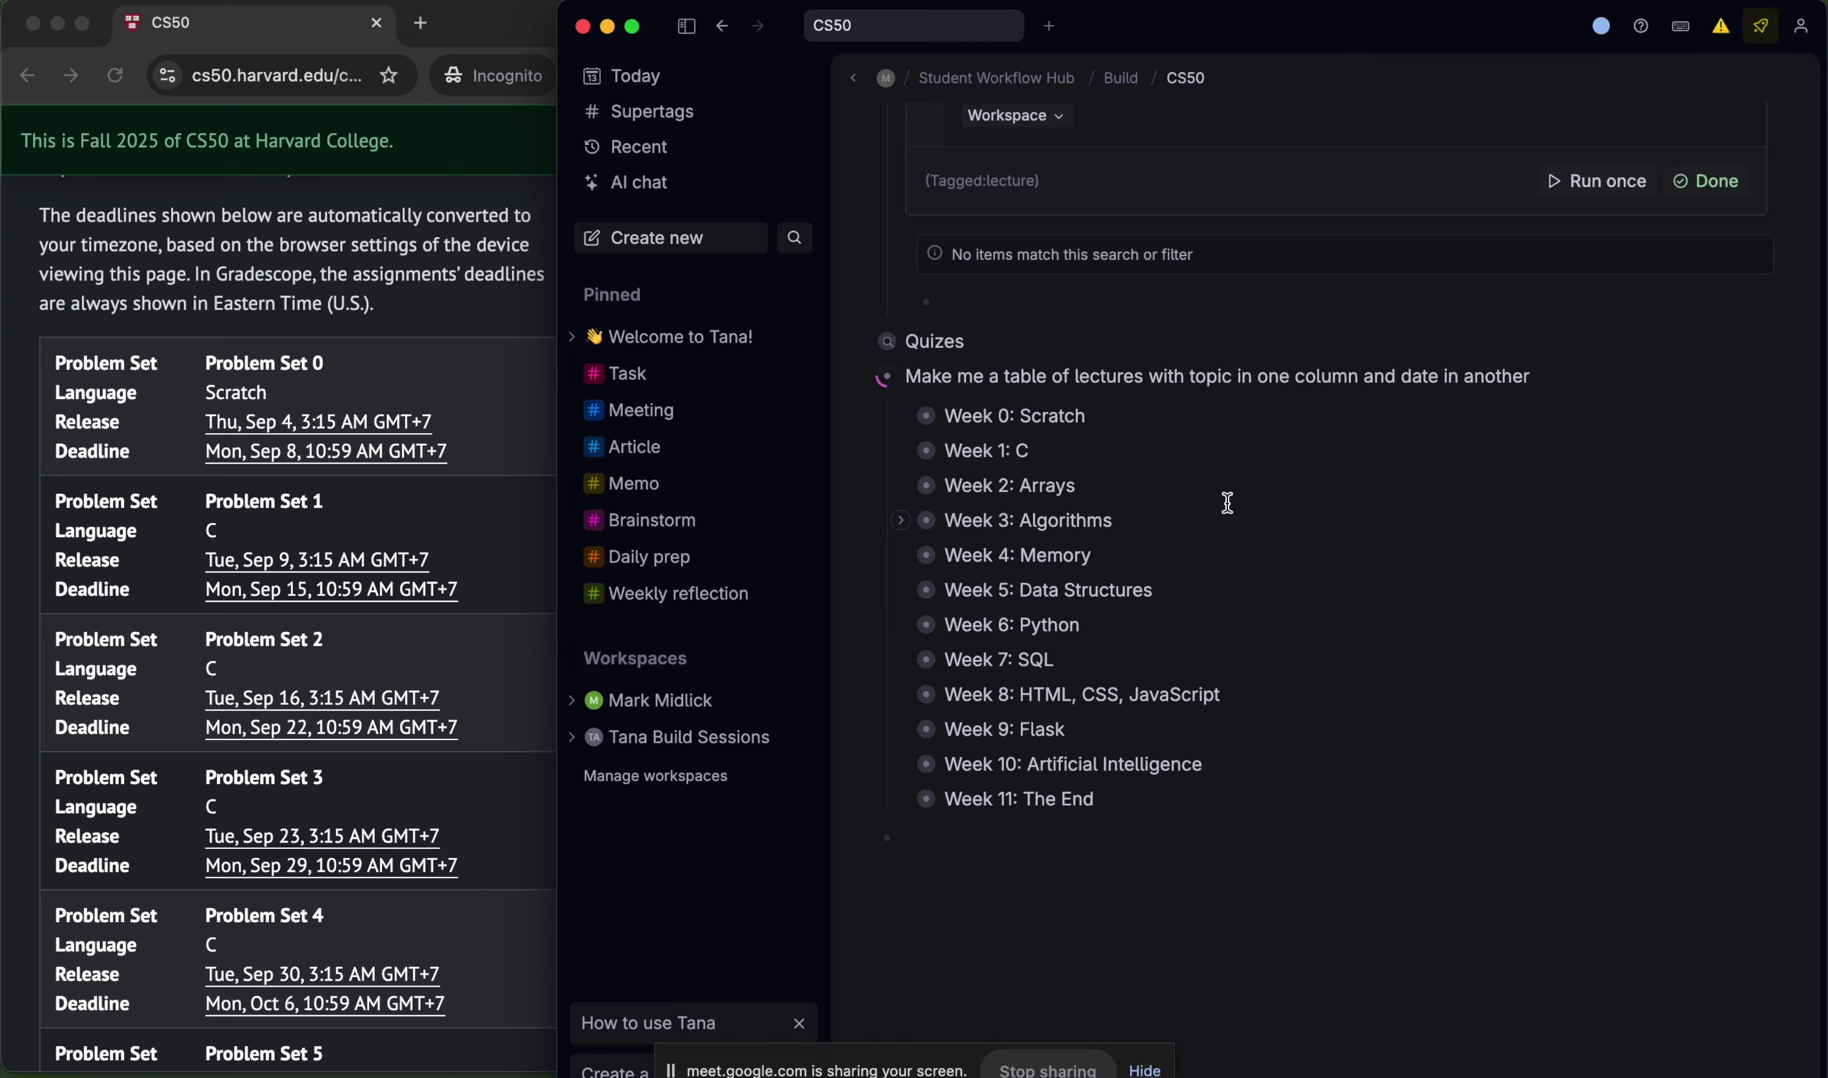
- Expand the AI-generated Table below the weeks and examine its lecture titles and dates
scroll(1226, 502, down, 3)
scroll(1228, 864, up, 2)
scroll(1219, 844, up, 3)
scroll(1222, 847, down, 5)
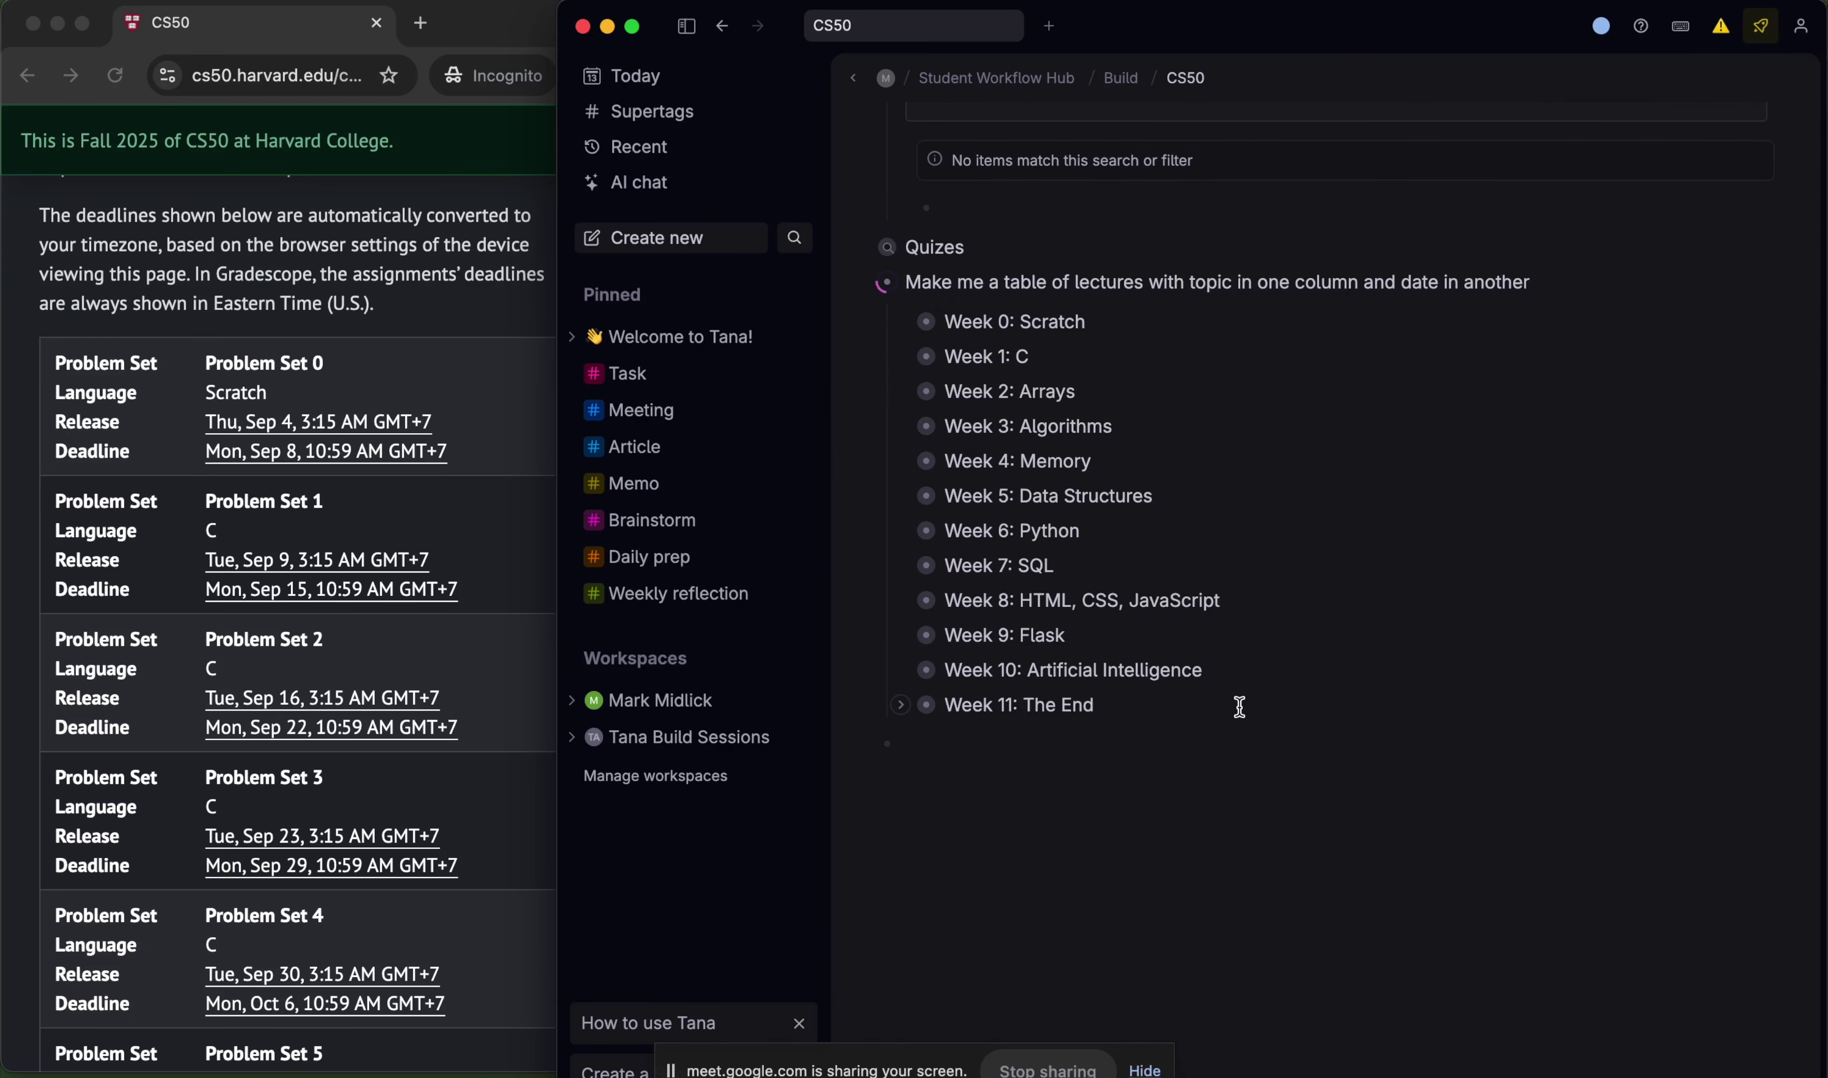
scroll(1242, 706, down, 2)
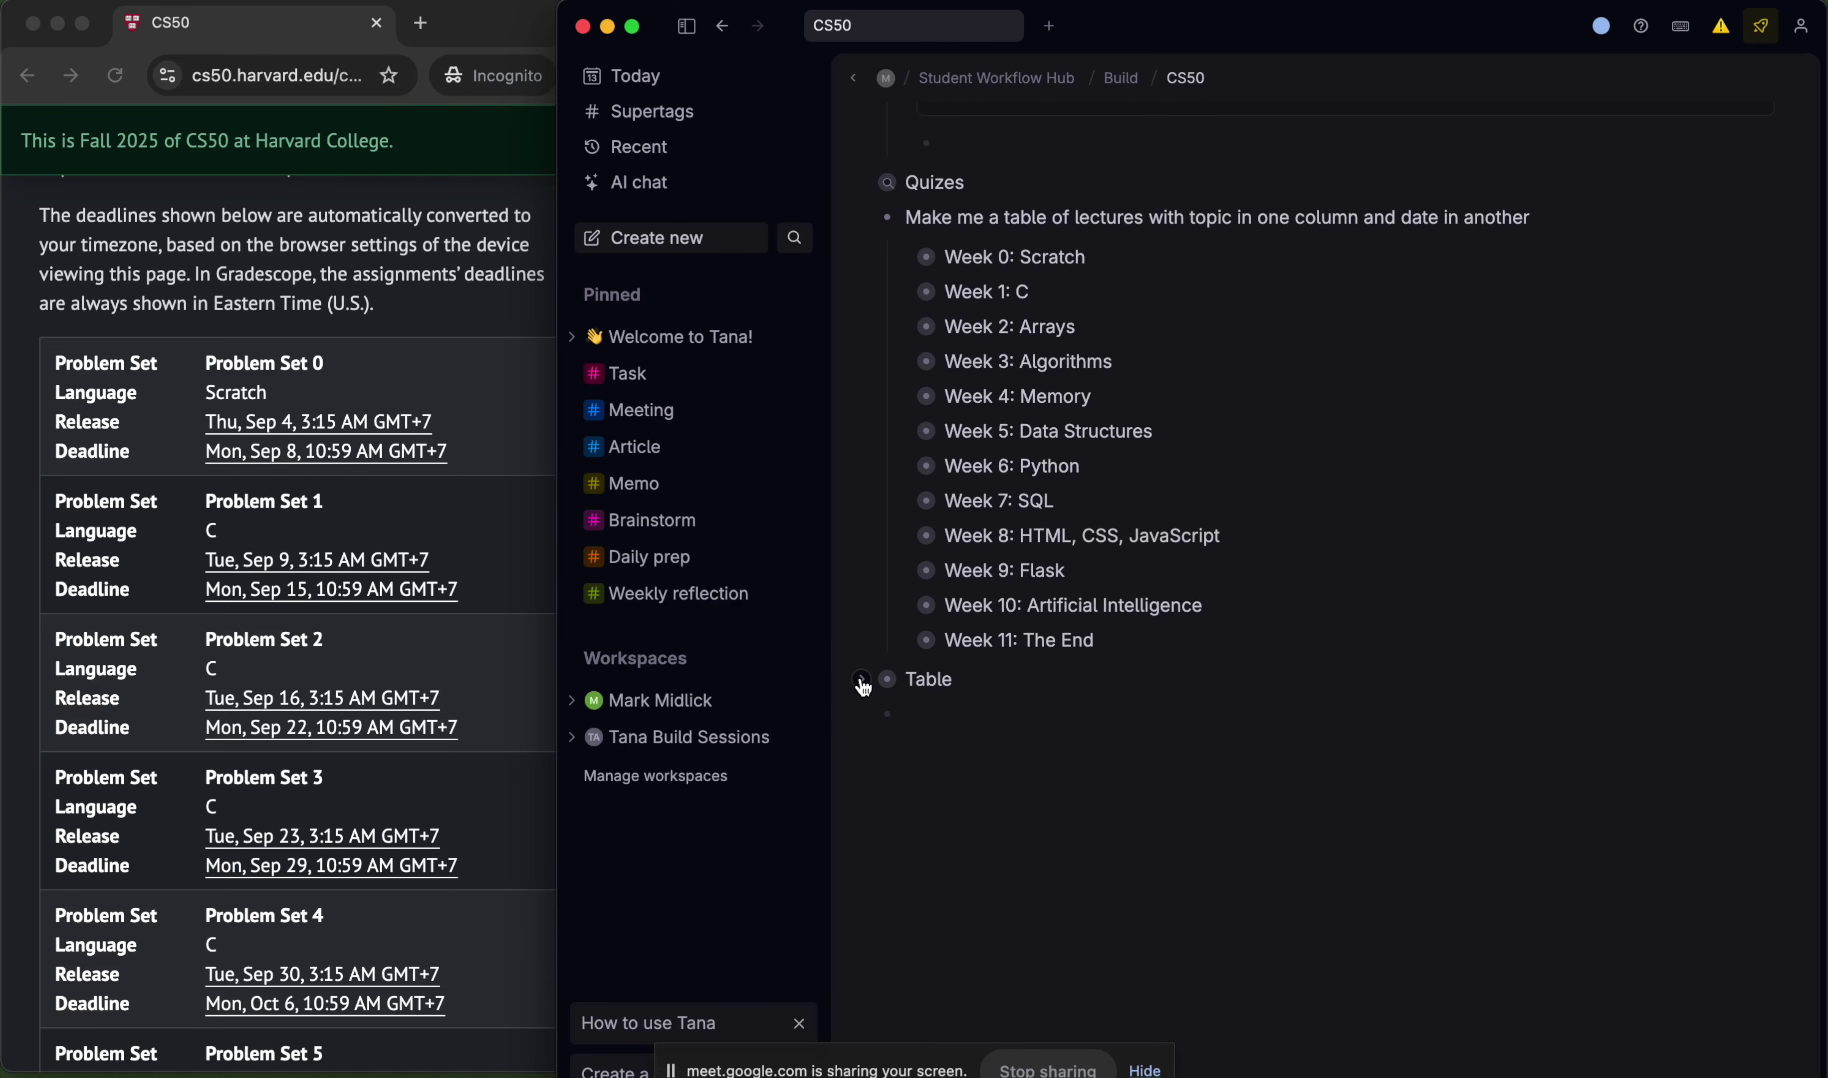
click(862, 682)
scroll(861, 681, down, 5)
scroll(1137, 561, down, 2)
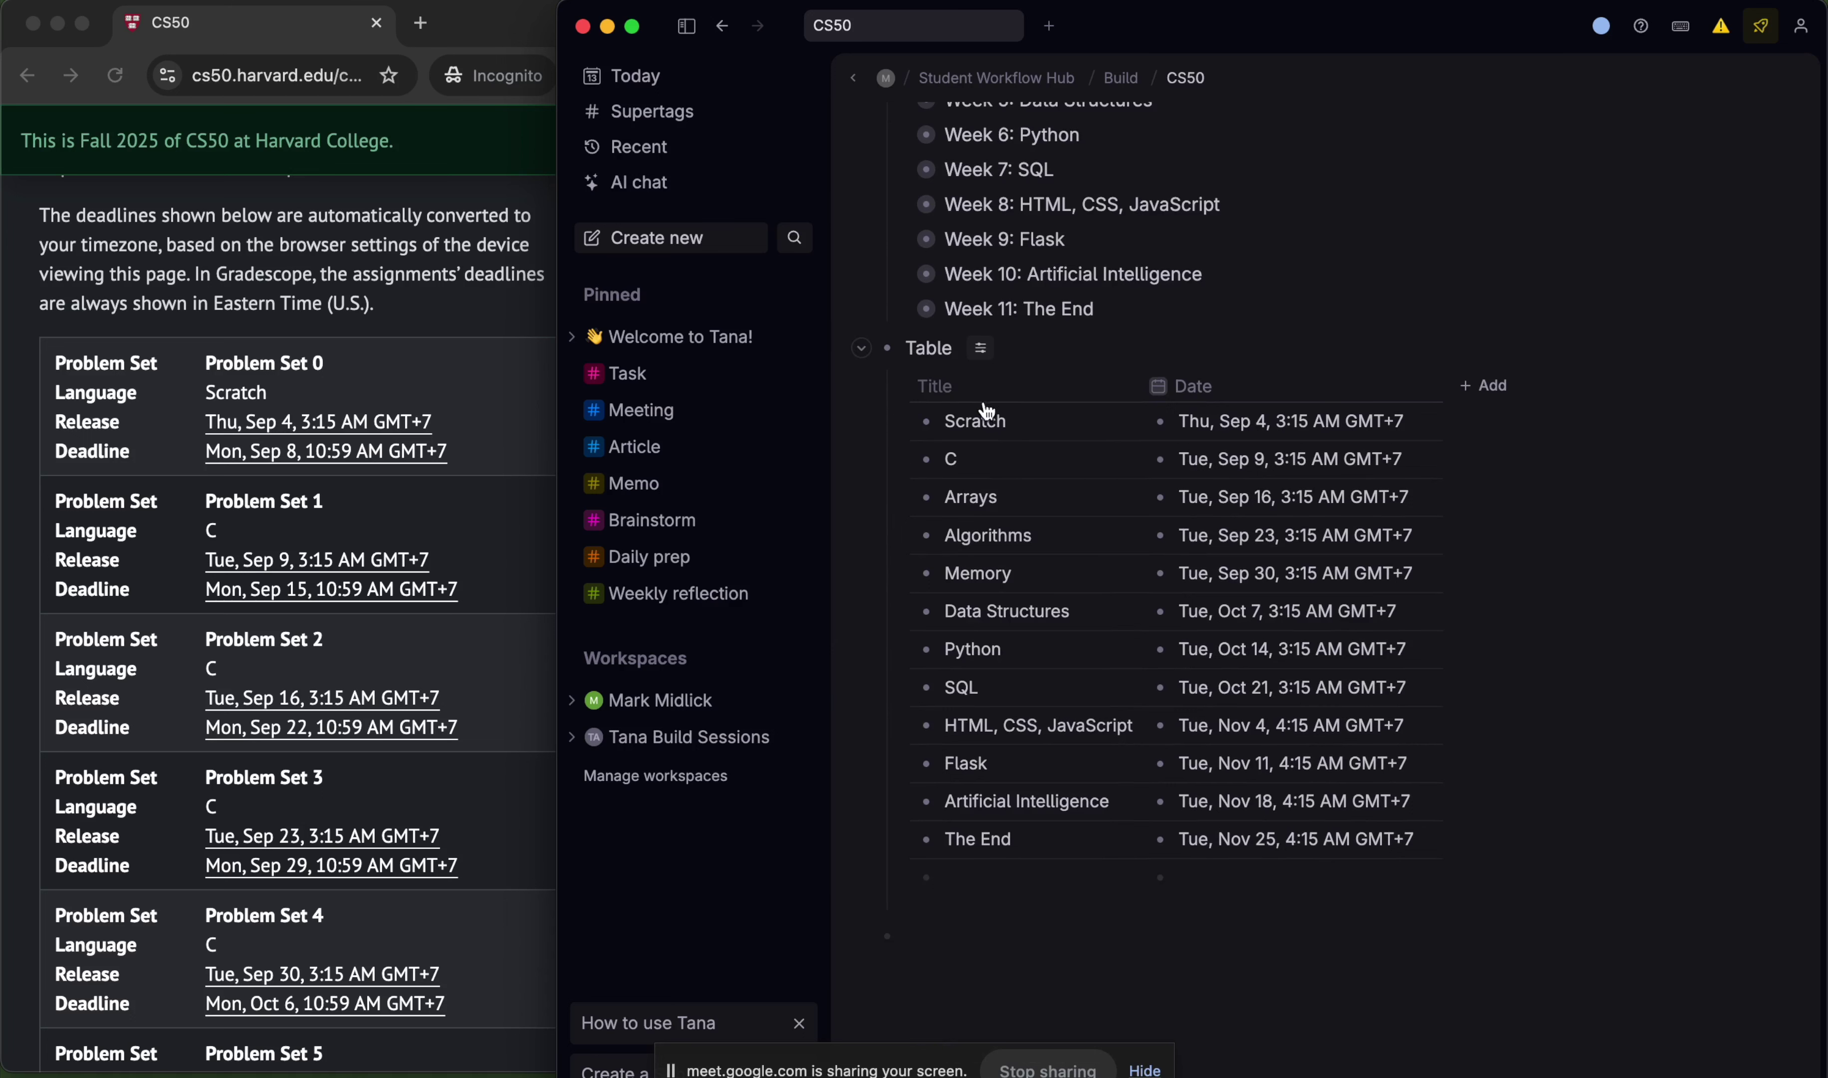
scroll(1040, 467, down, 1)
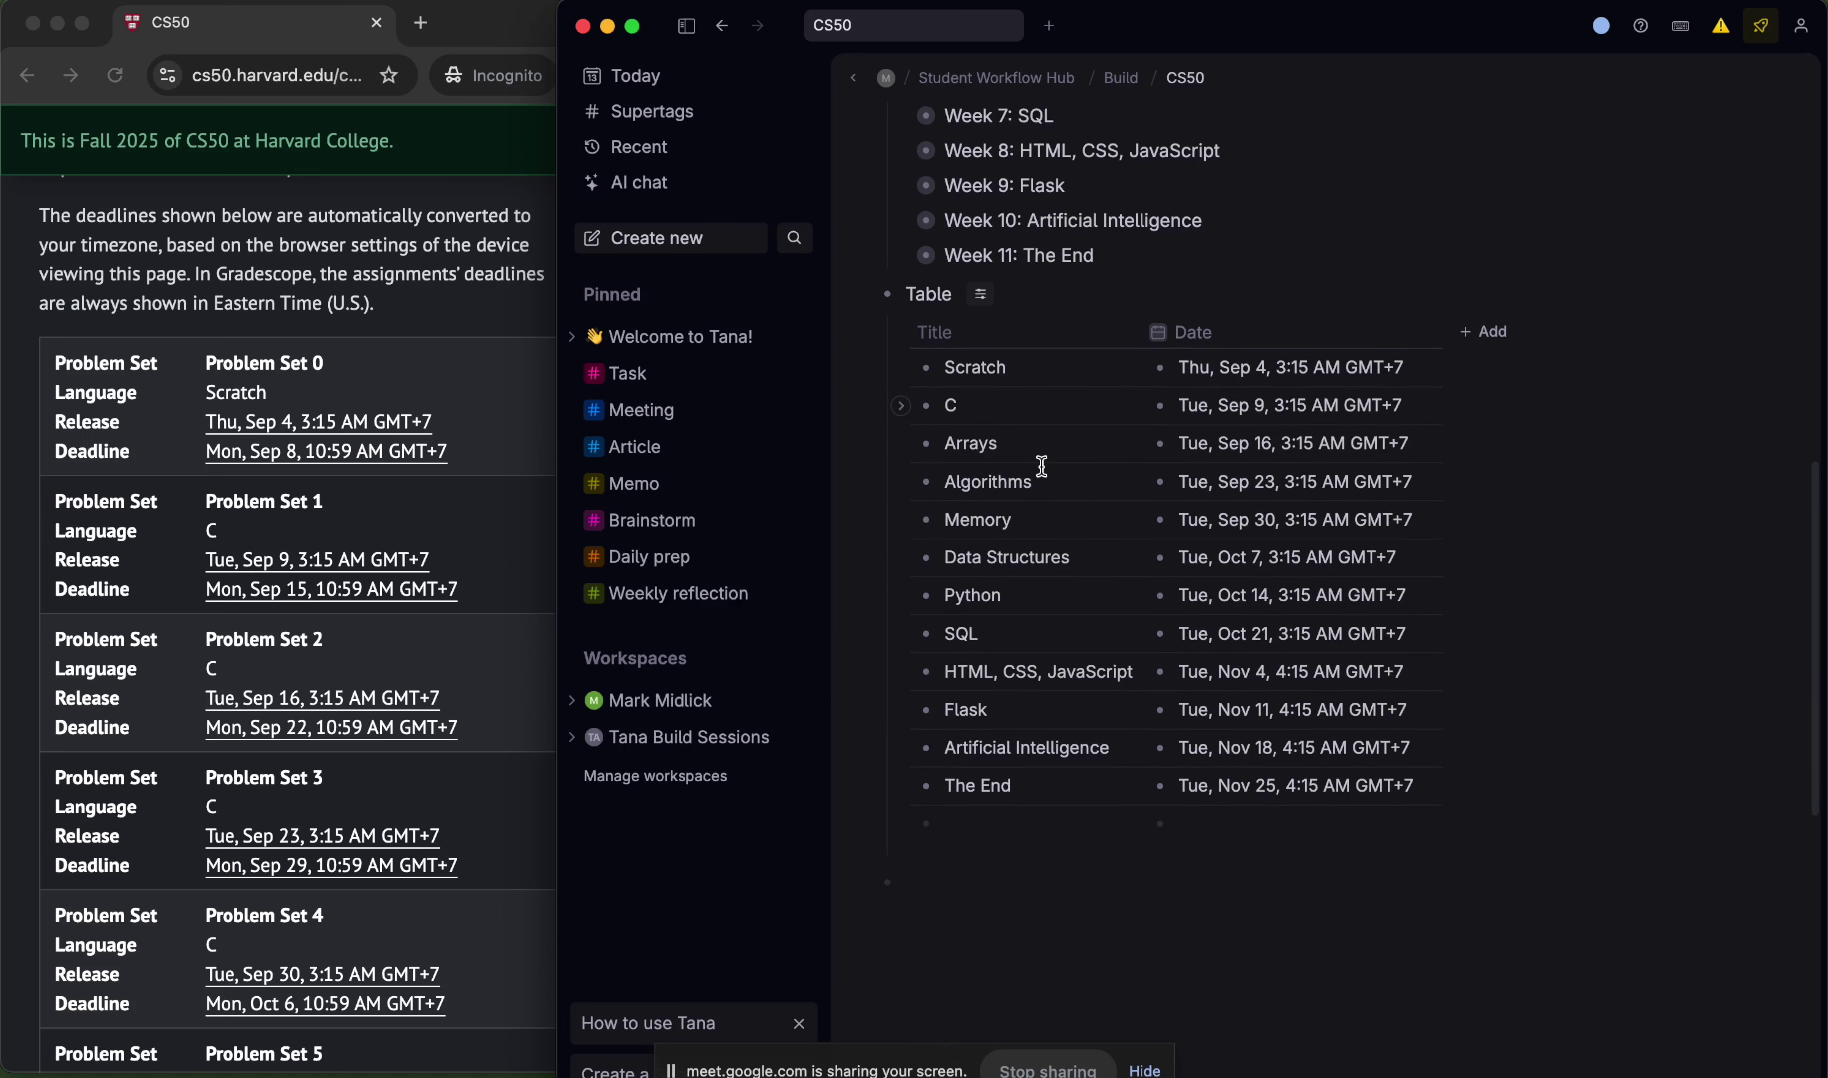
- Add "the week in main column," before "topic" in the prompt node and ask AI again
scroll(1041, 467, up, 5)
scroll(1183, 654, up, 4)
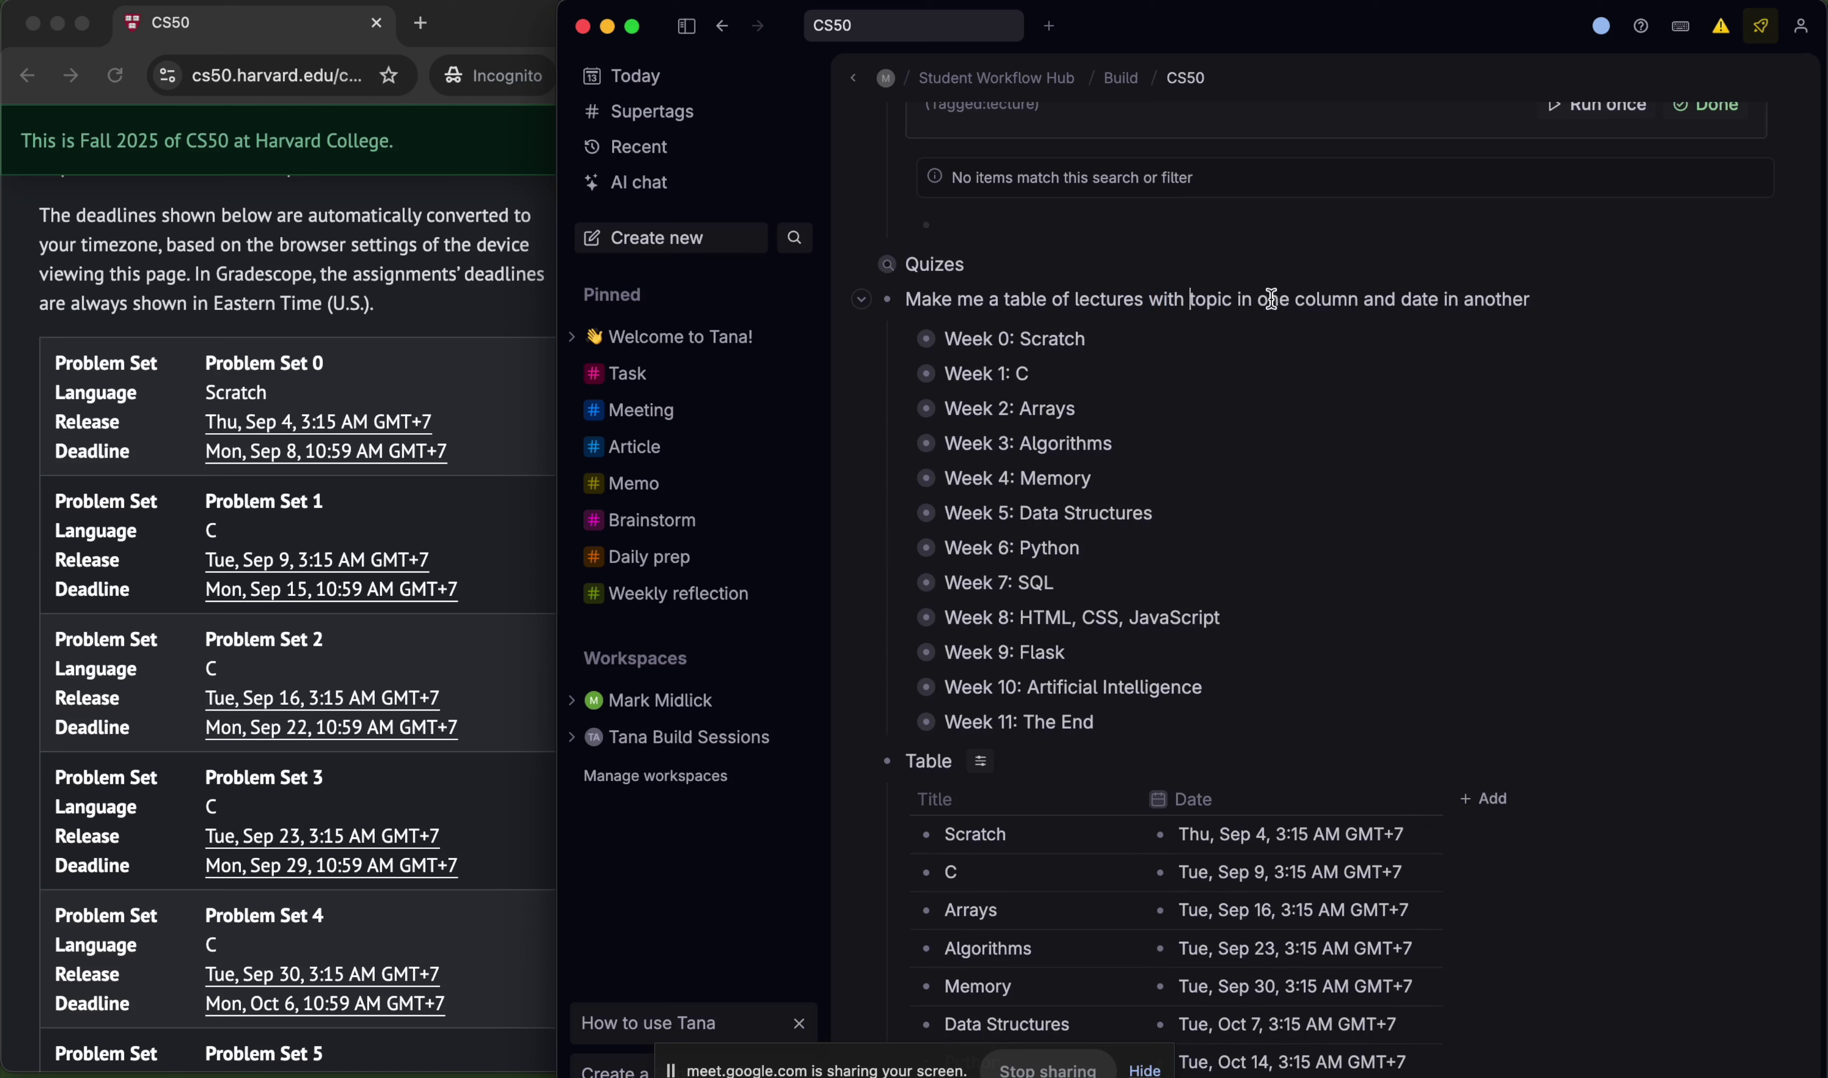
click(1194, 299)
text(the week in )
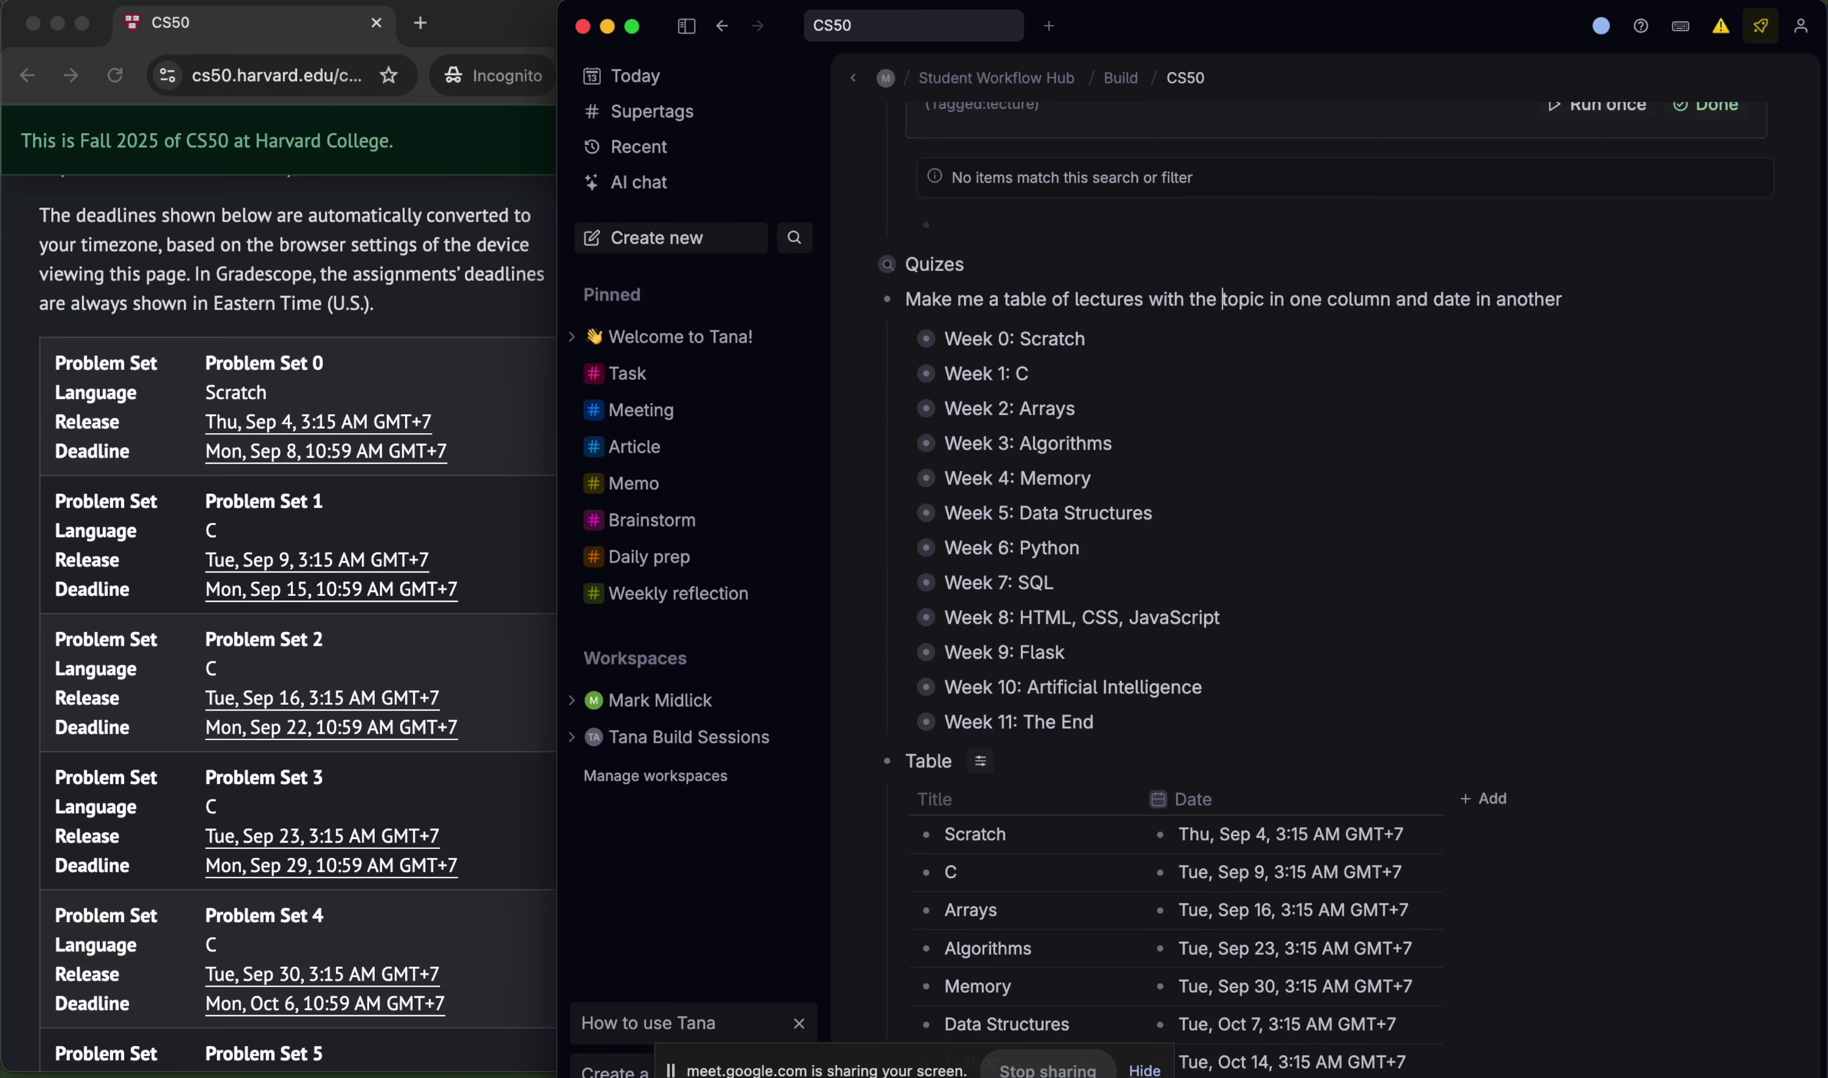
text(main colum)
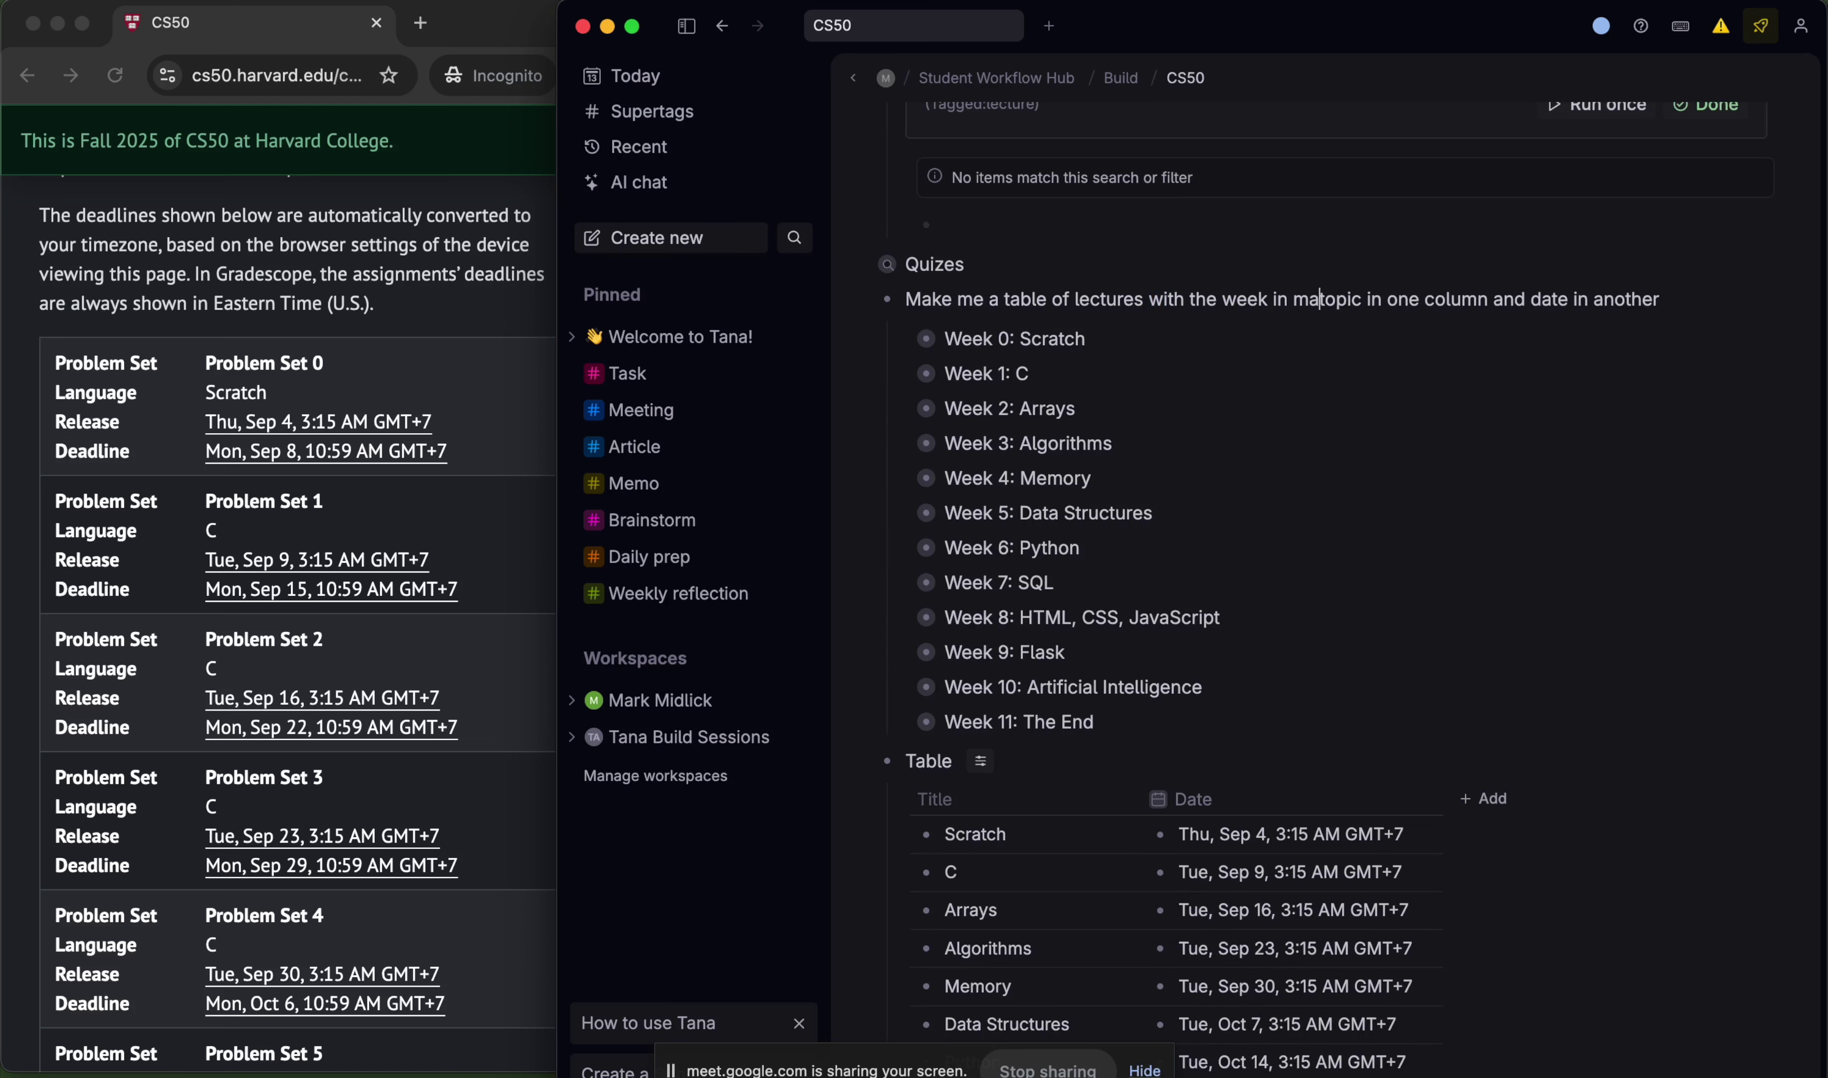
text(,)
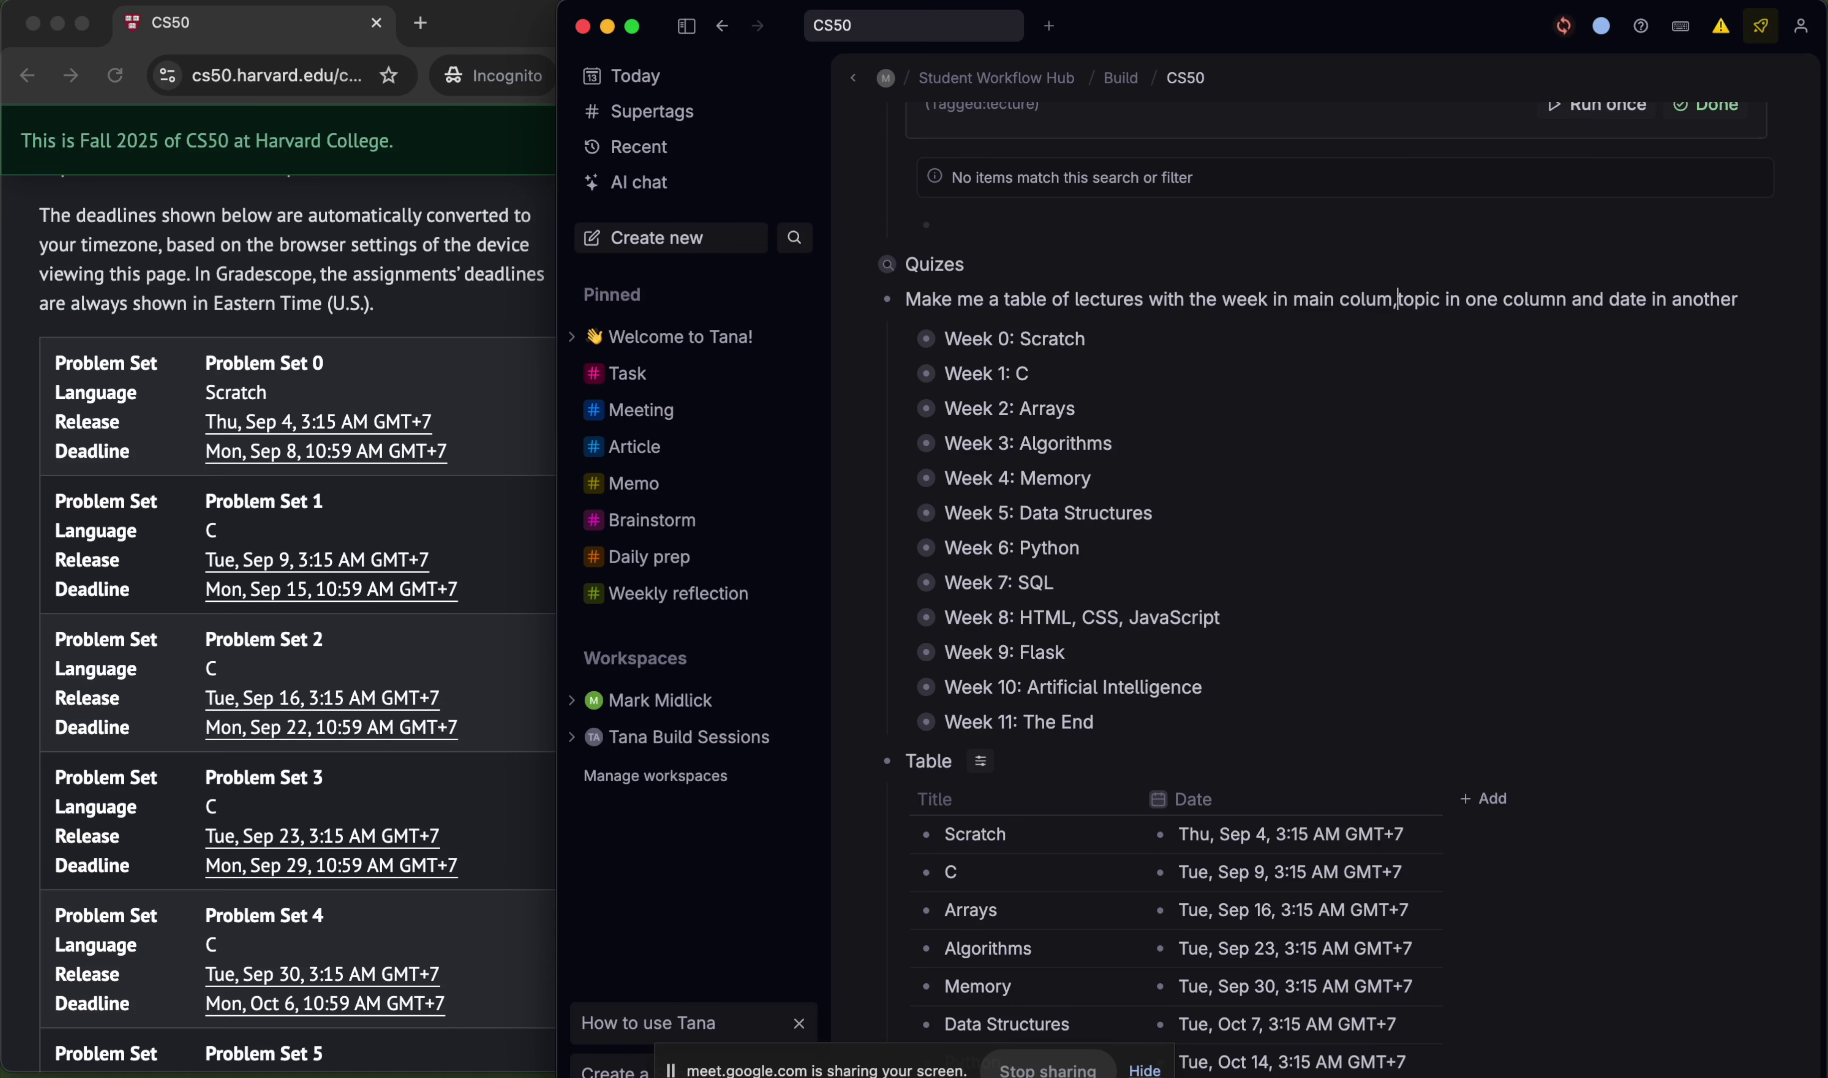
key(BackSpace)
text(n,)
key(super+k)
text(as)
key(Return)
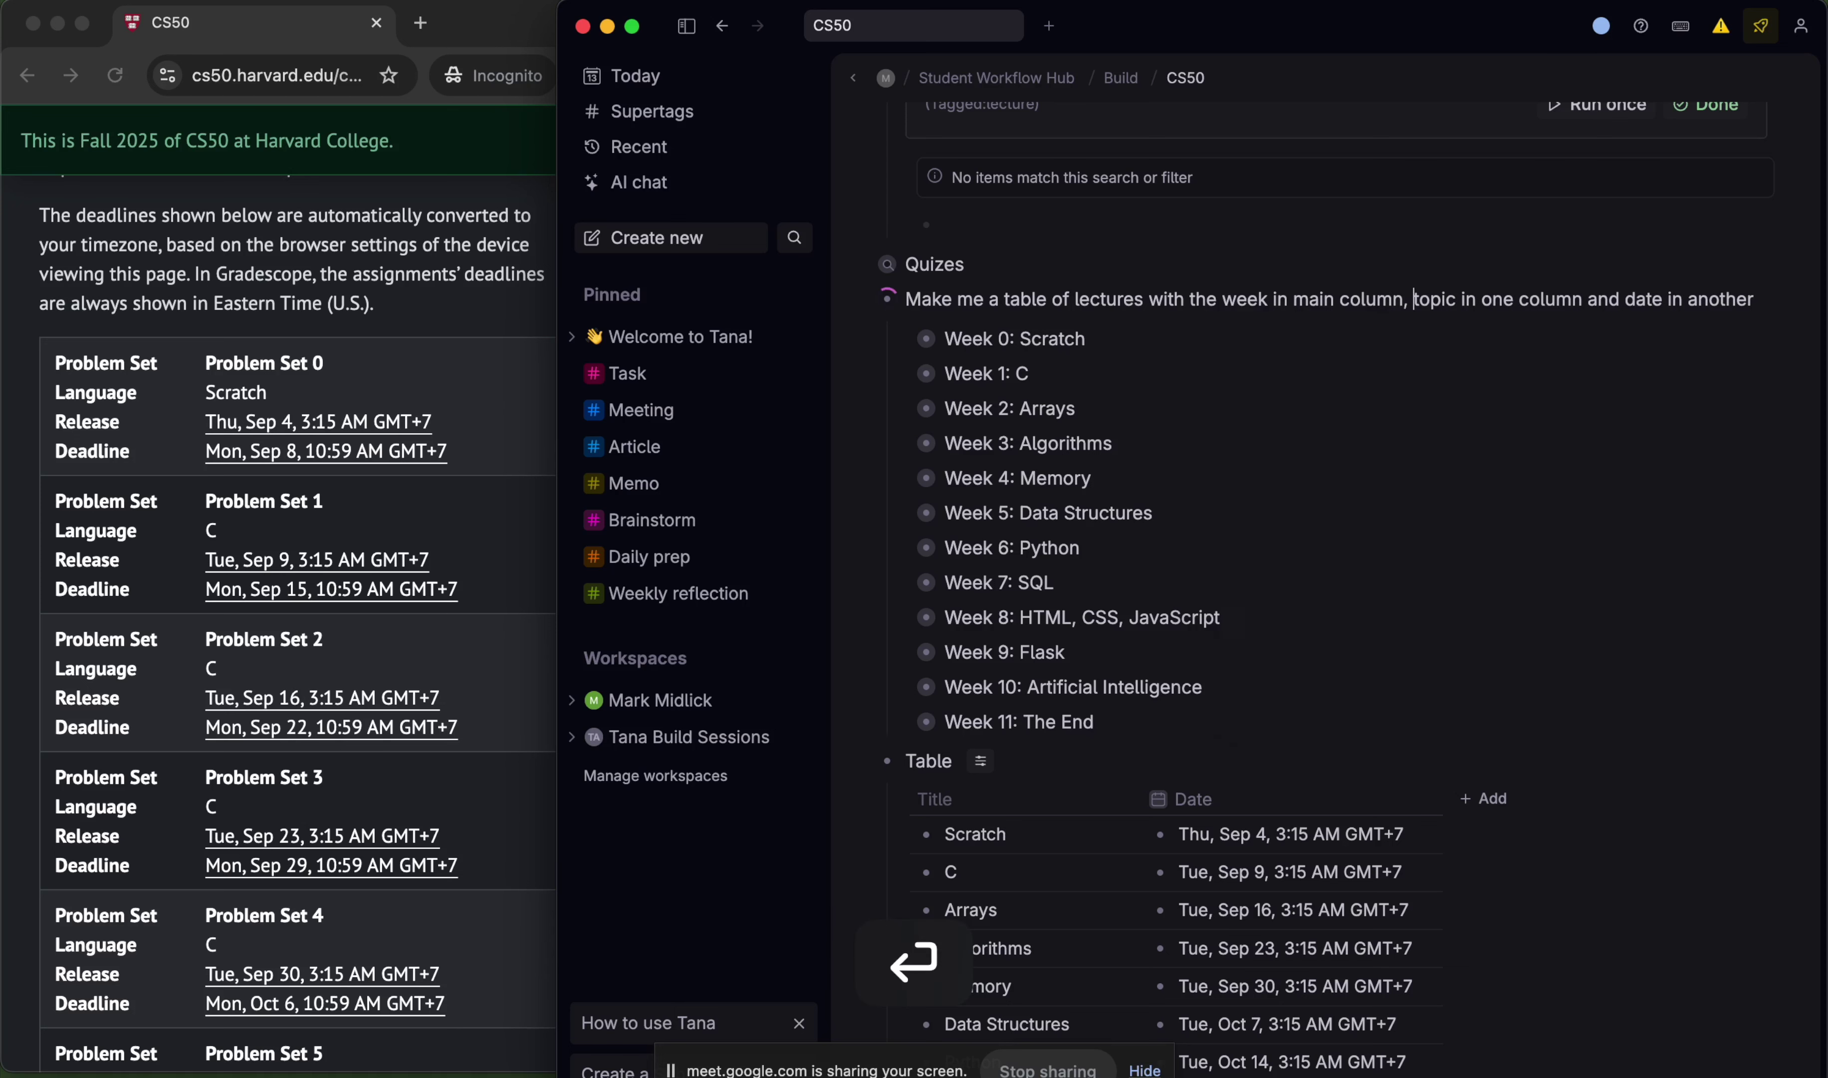
- Expand the newly generated Table and check its week, topic and date columns
scroll(1362, 412, down, 5)
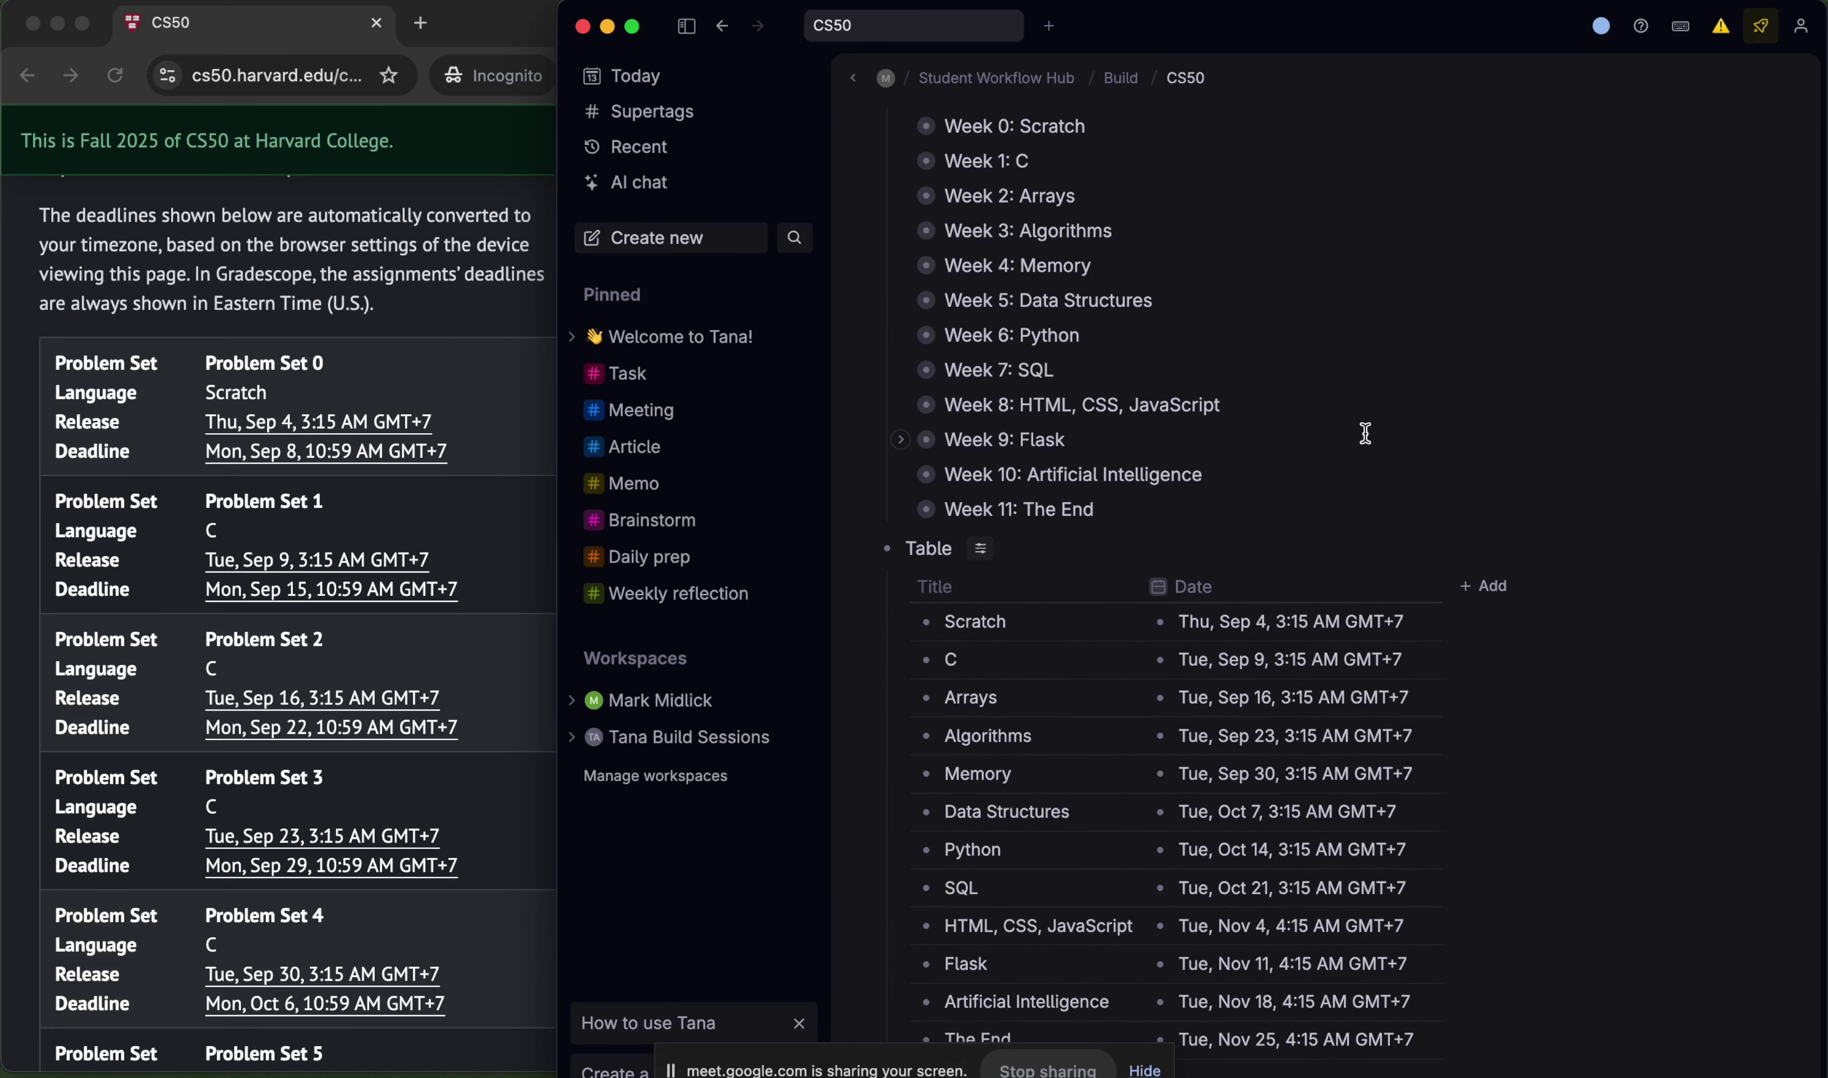
scroll(1364, 433, down, 5)
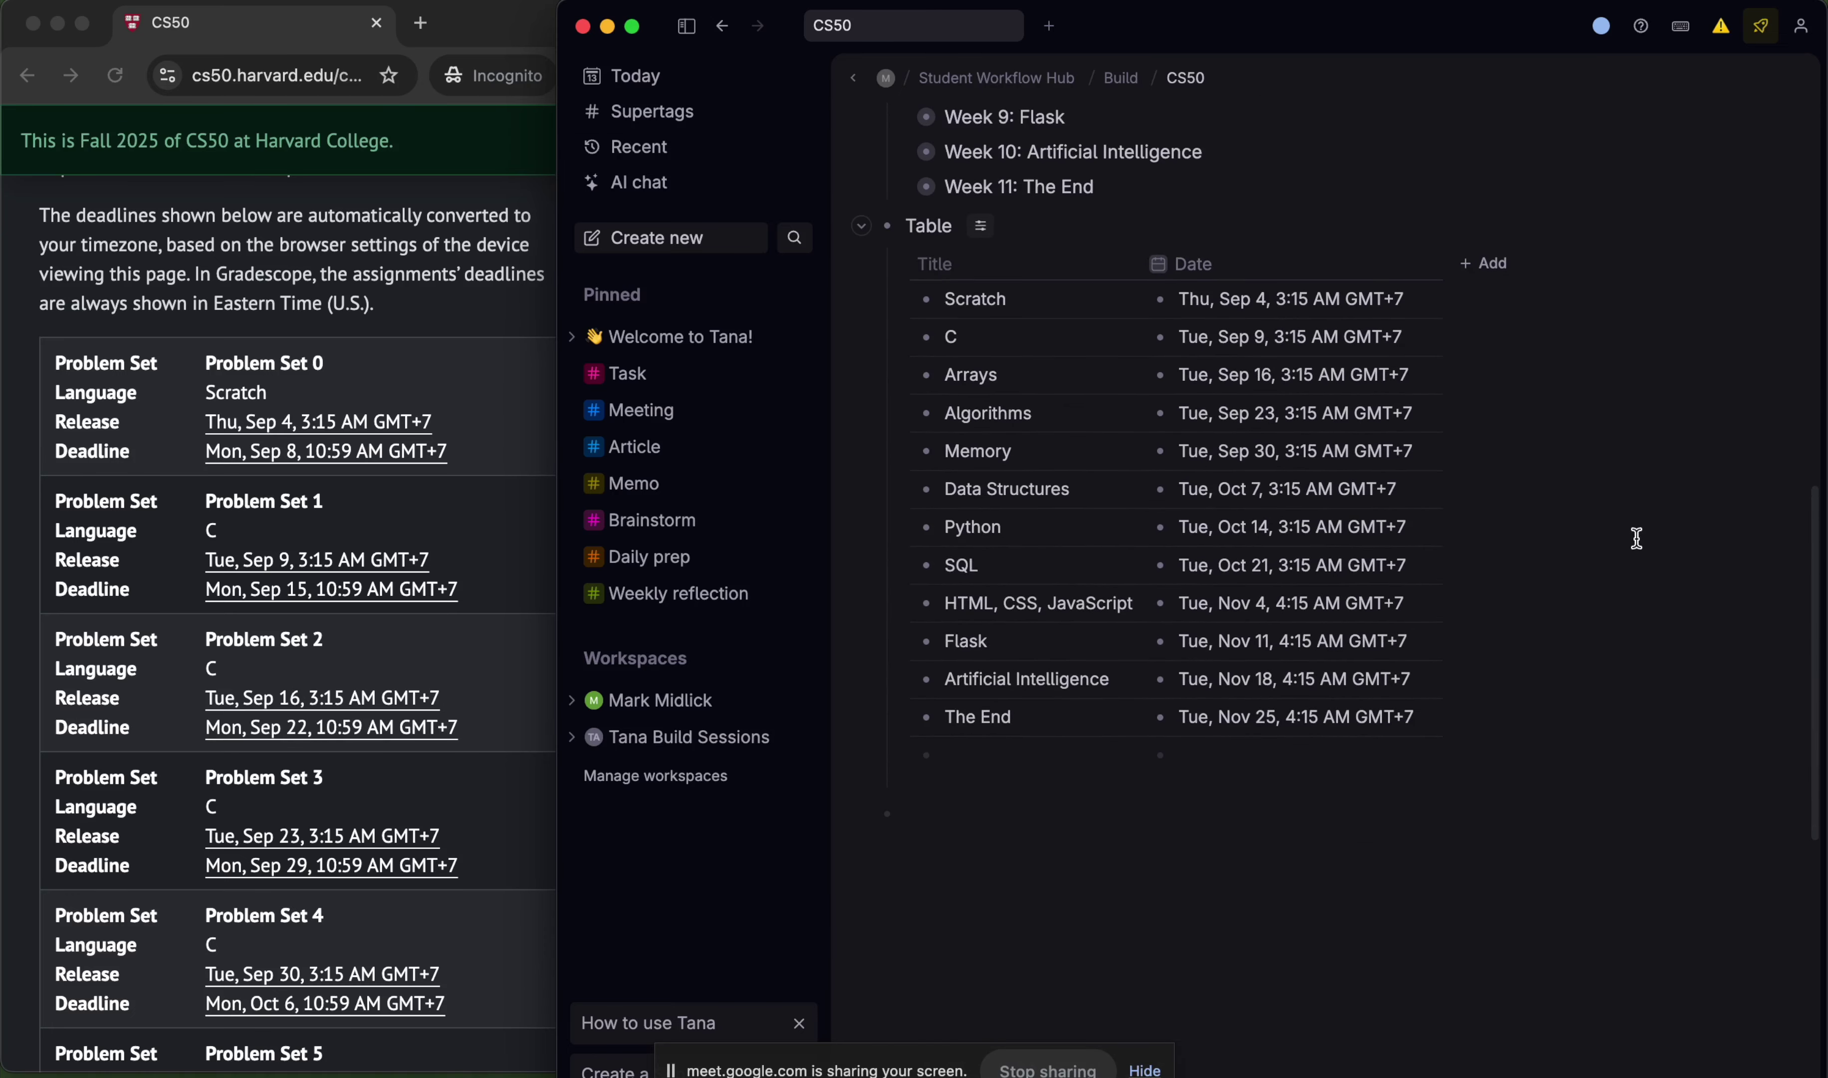
click(859, 230)
scroll(1471, 509, up, 2)
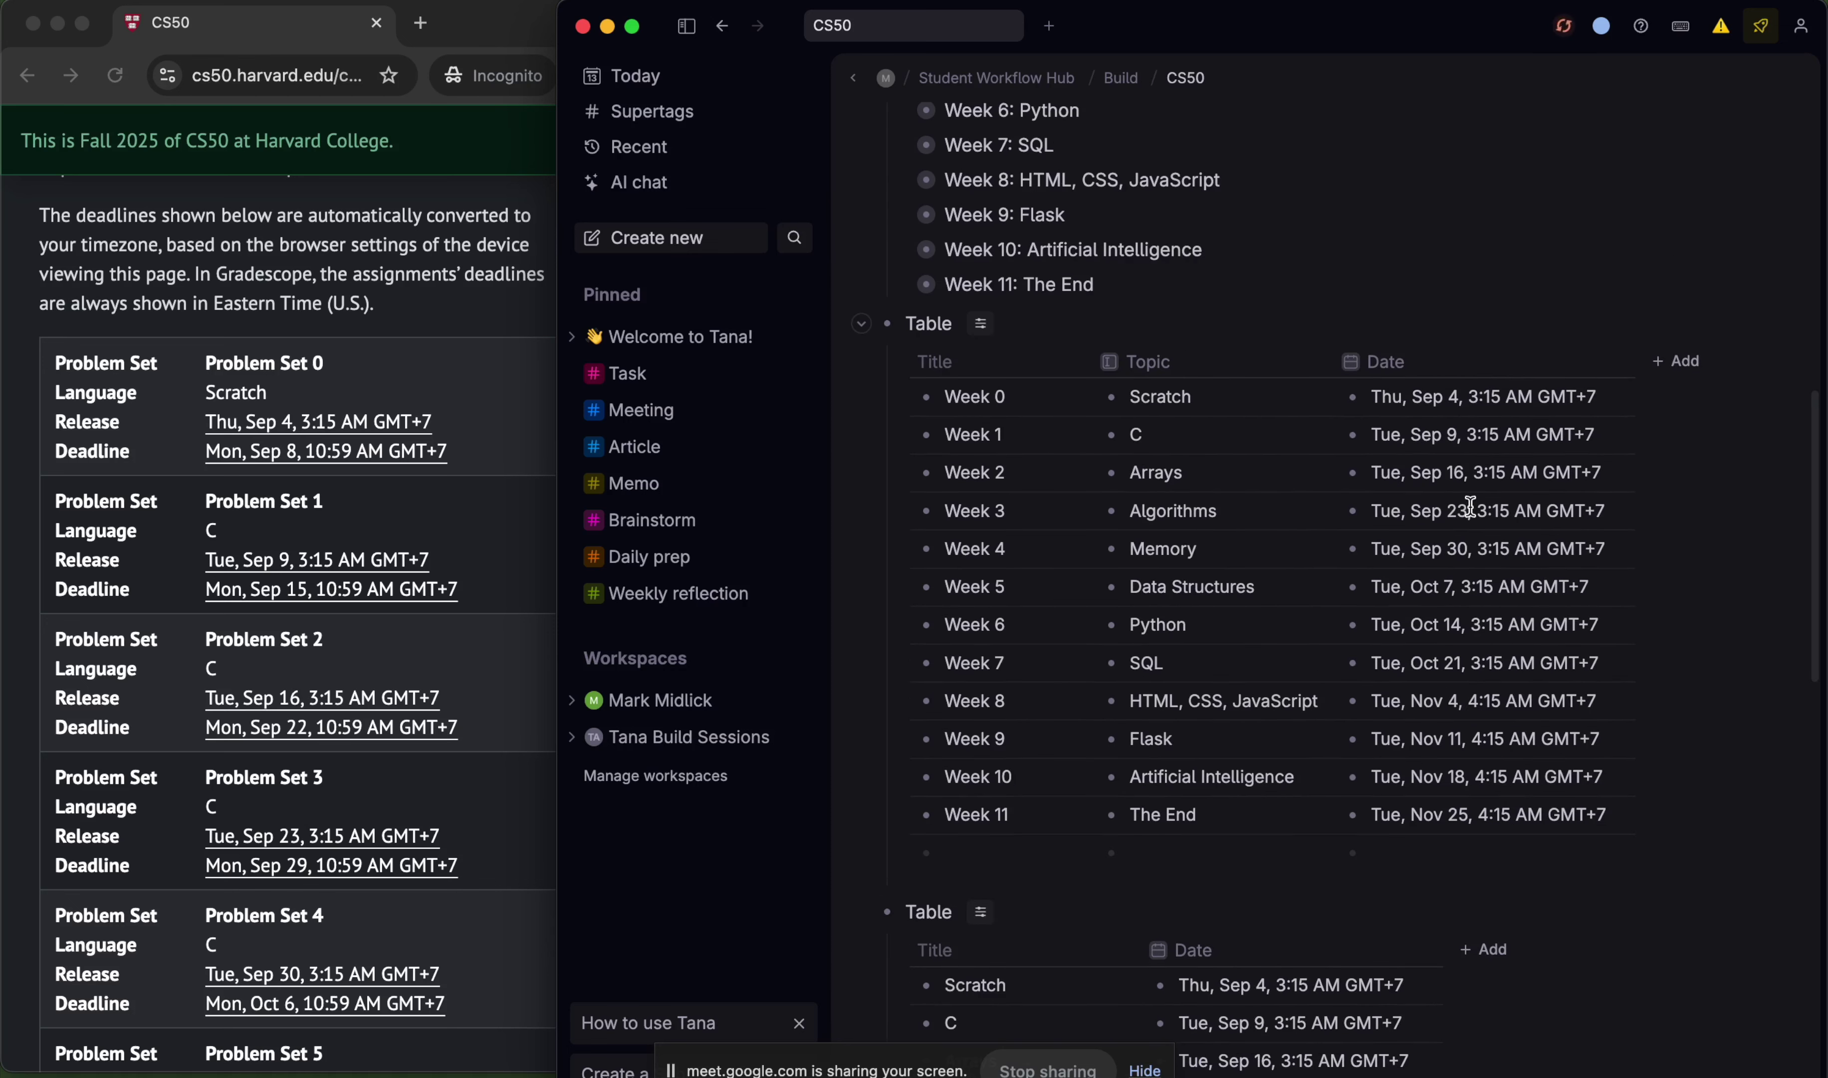
scroll(1052, 409, up, 1)
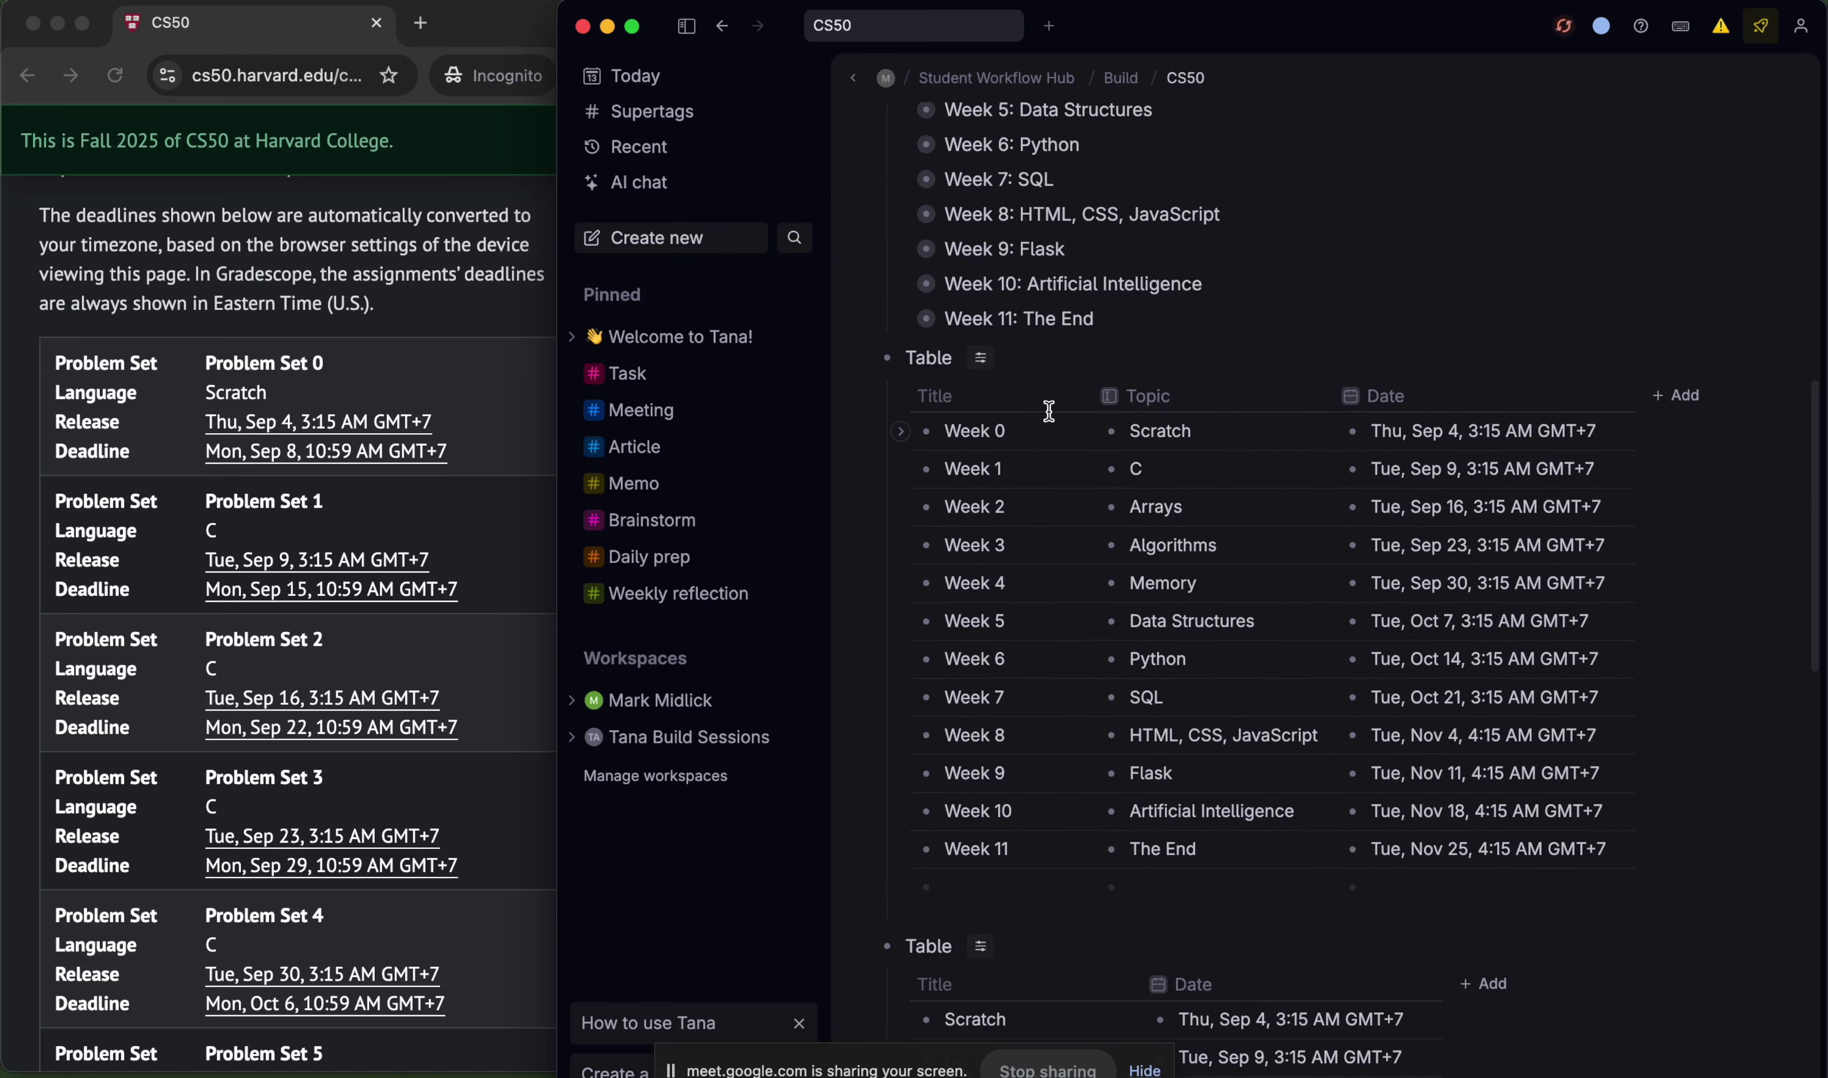
- Switch the new week-based Table from the table view to a plain outline list
click(977, 361)
click(1094, 392)
click(1302, 393)
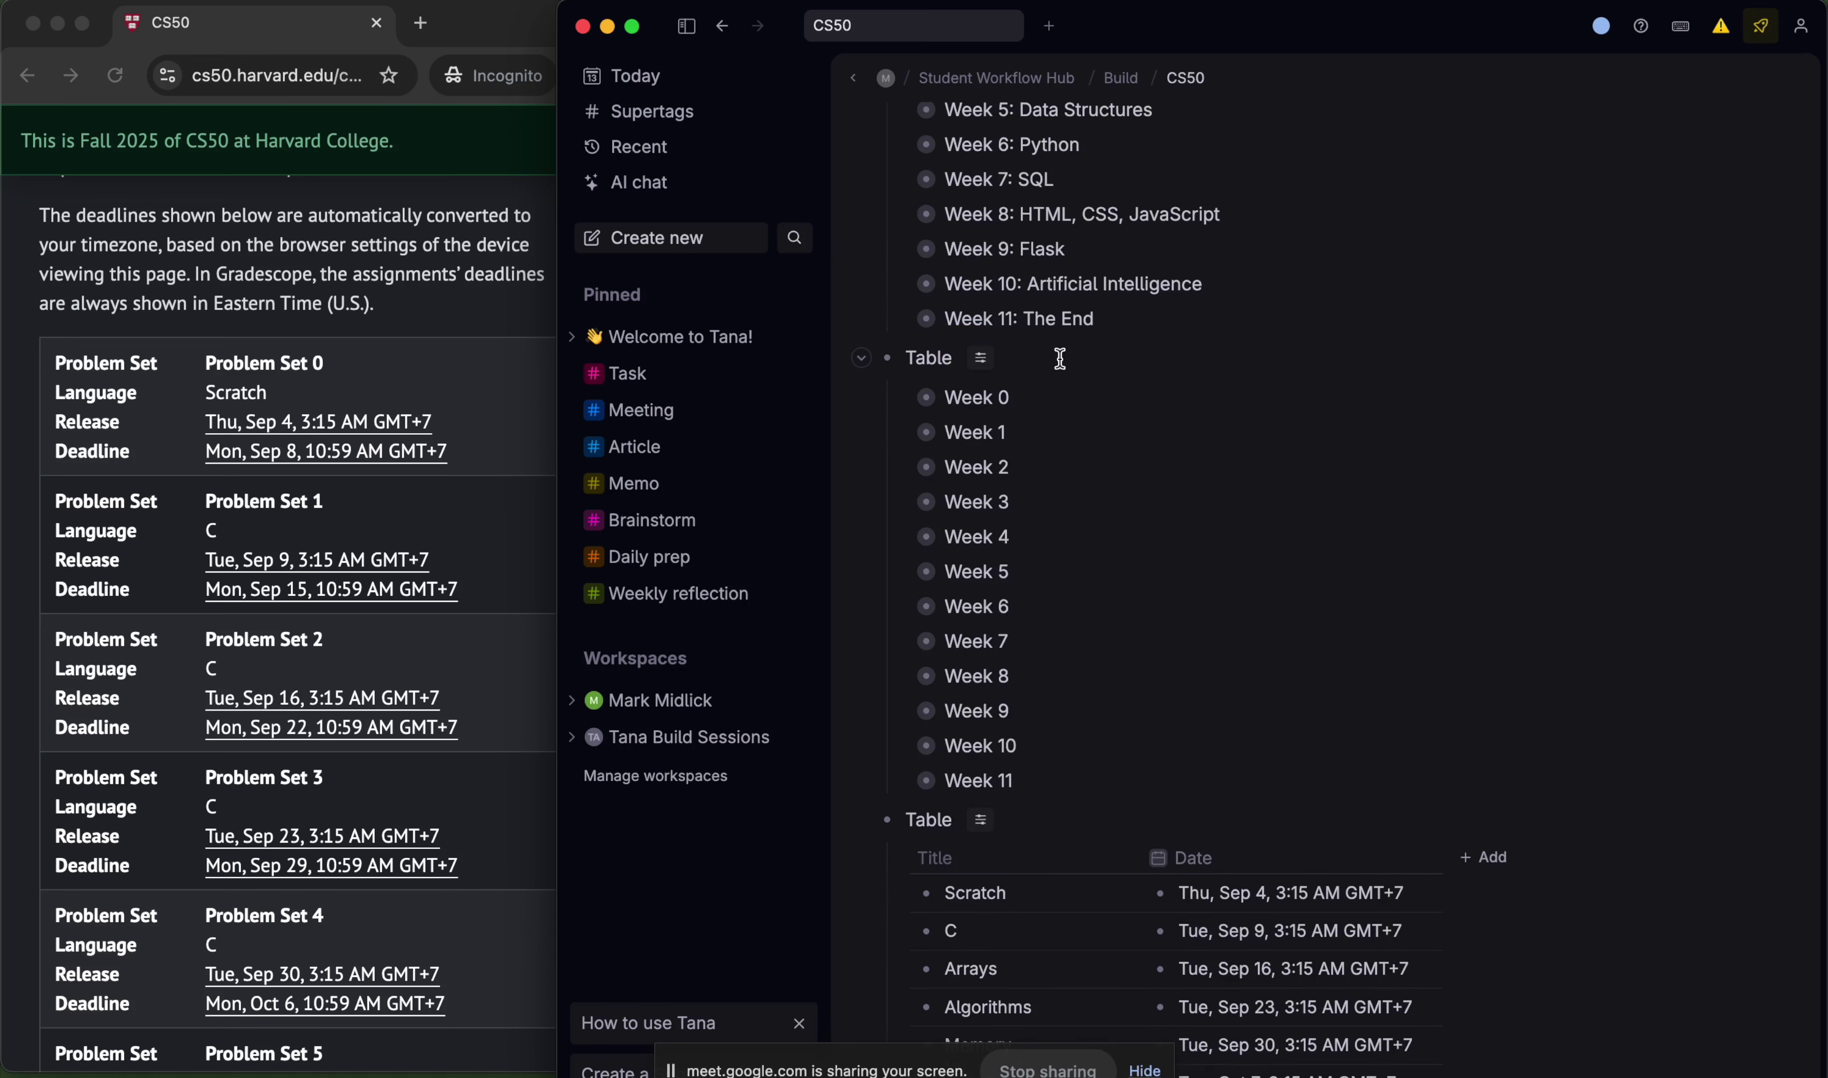
- Tag the Week 0 through Week 11 nodes under the new Table with #lecture
drag(1028, 393, 1019, 779)
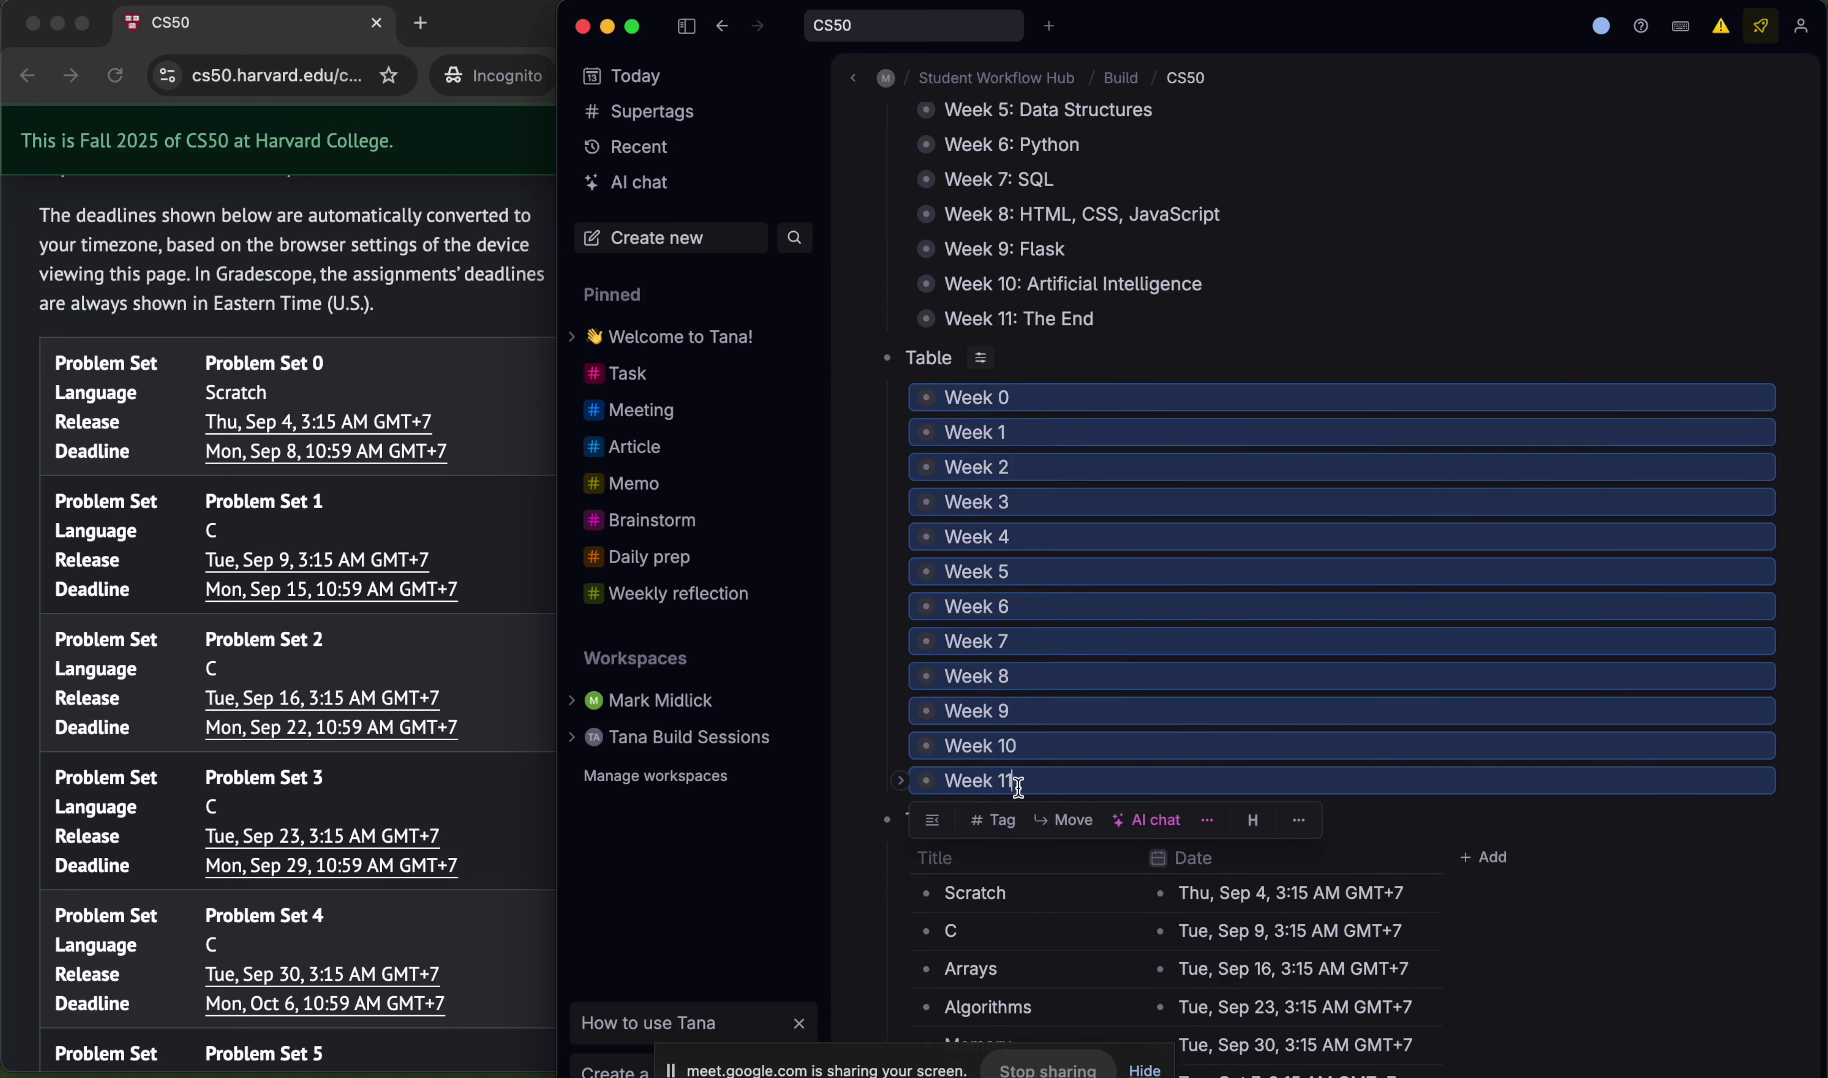
key(super+k)
text(ta)
key(Return)
text(lec)
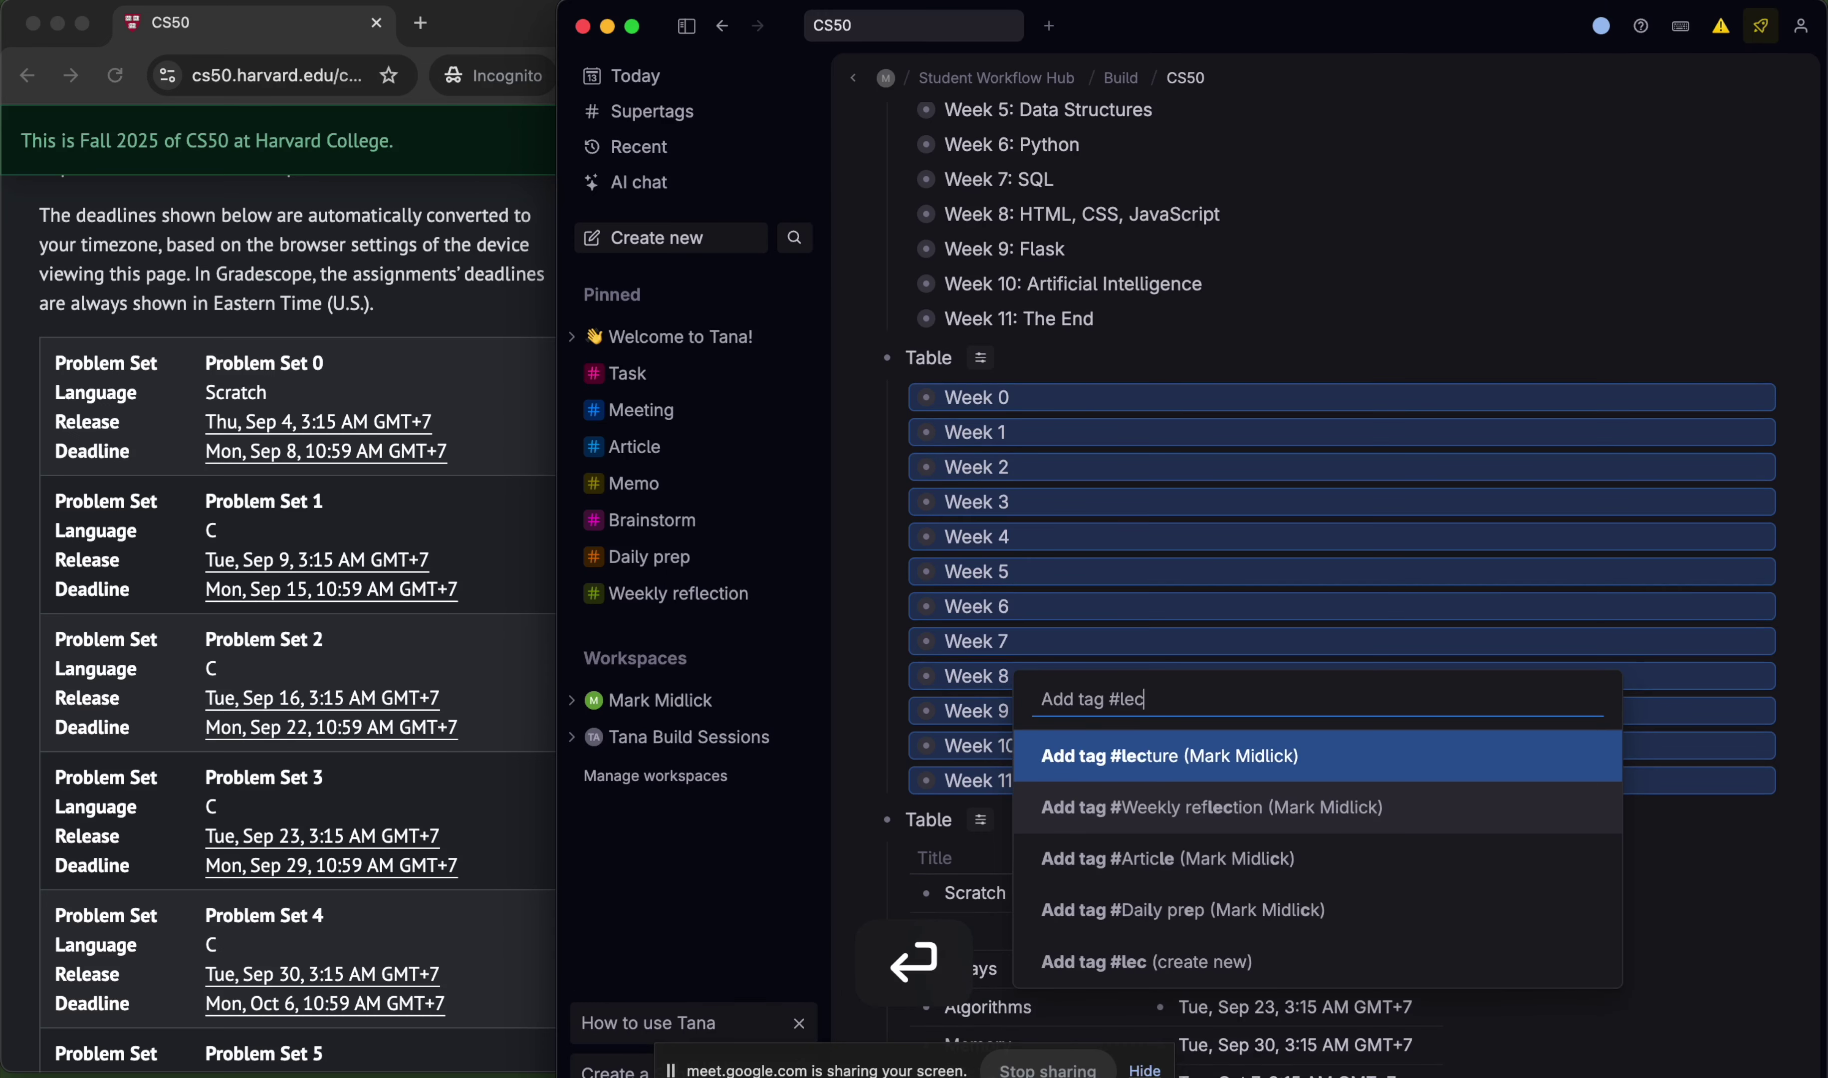
key(Return)
- Expand the tagged Week 0 node and add its Topic and Date fields to the #lecture template
click(907, 398)
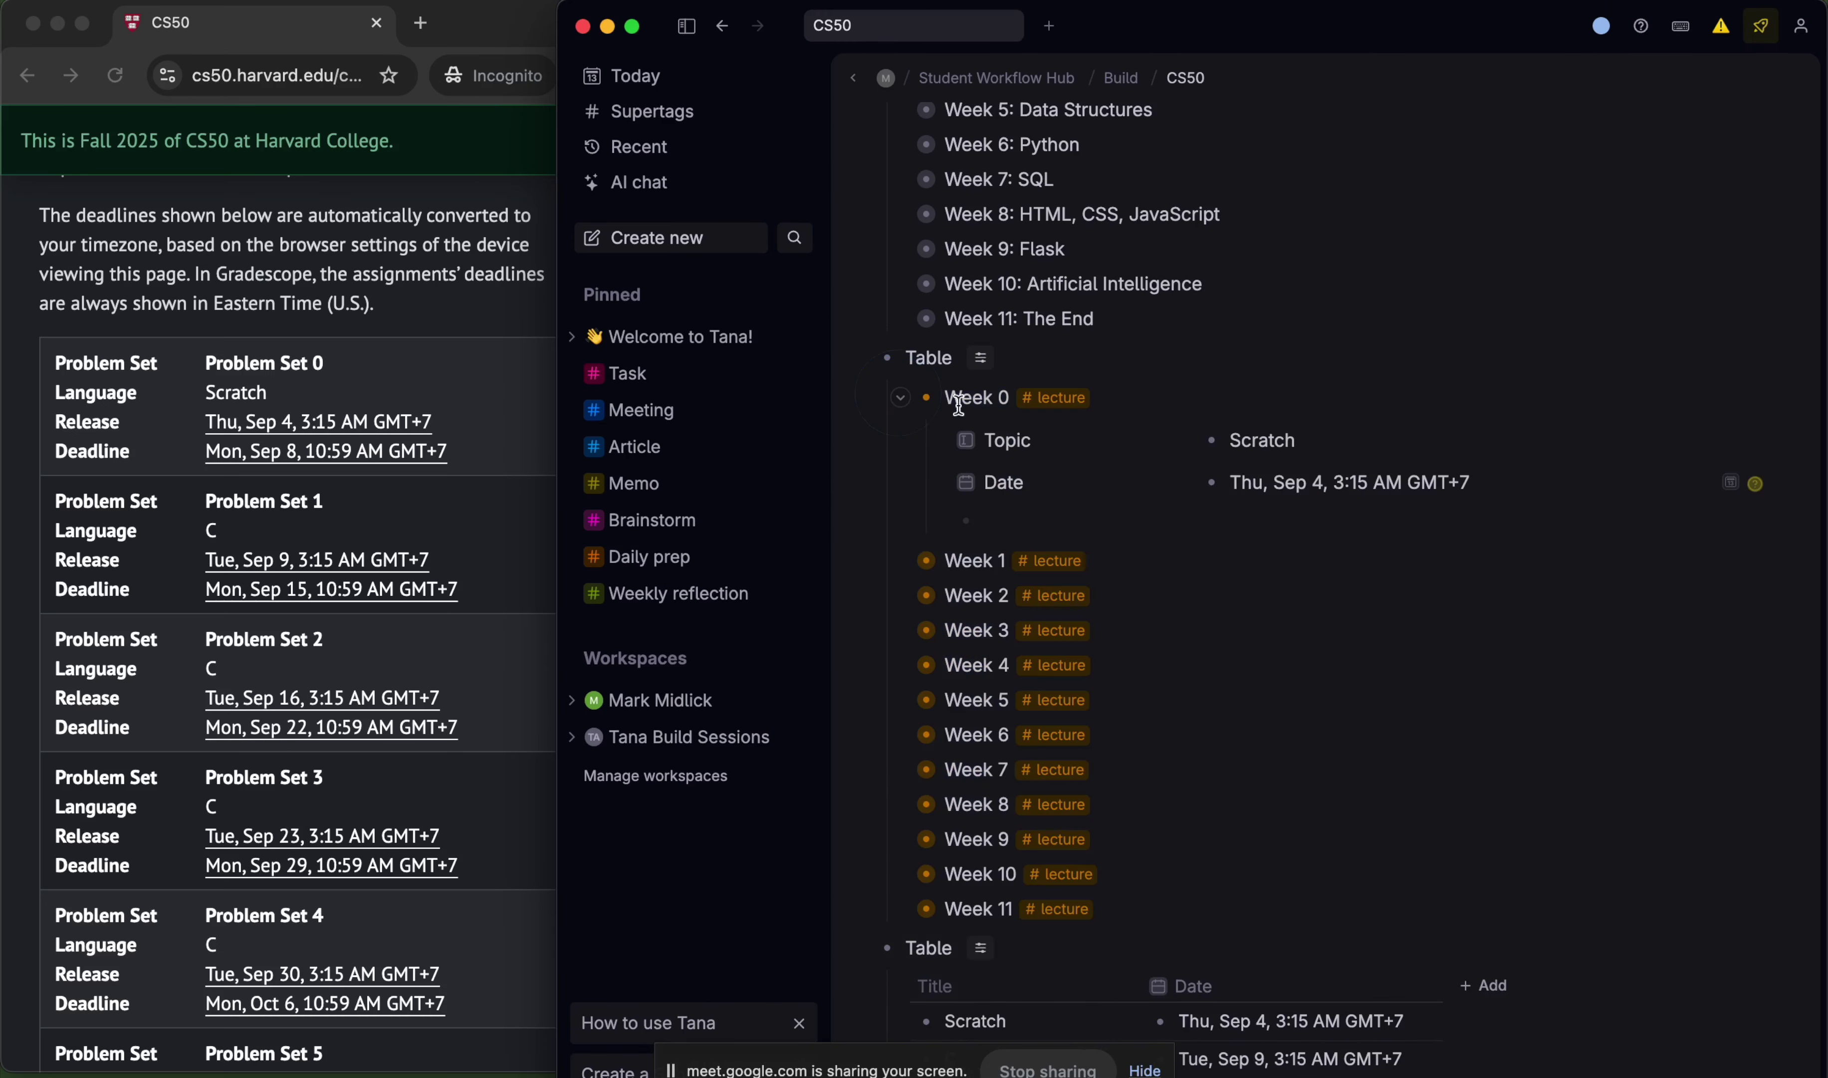
click(1028, 424)
key(super+k)
text(add)
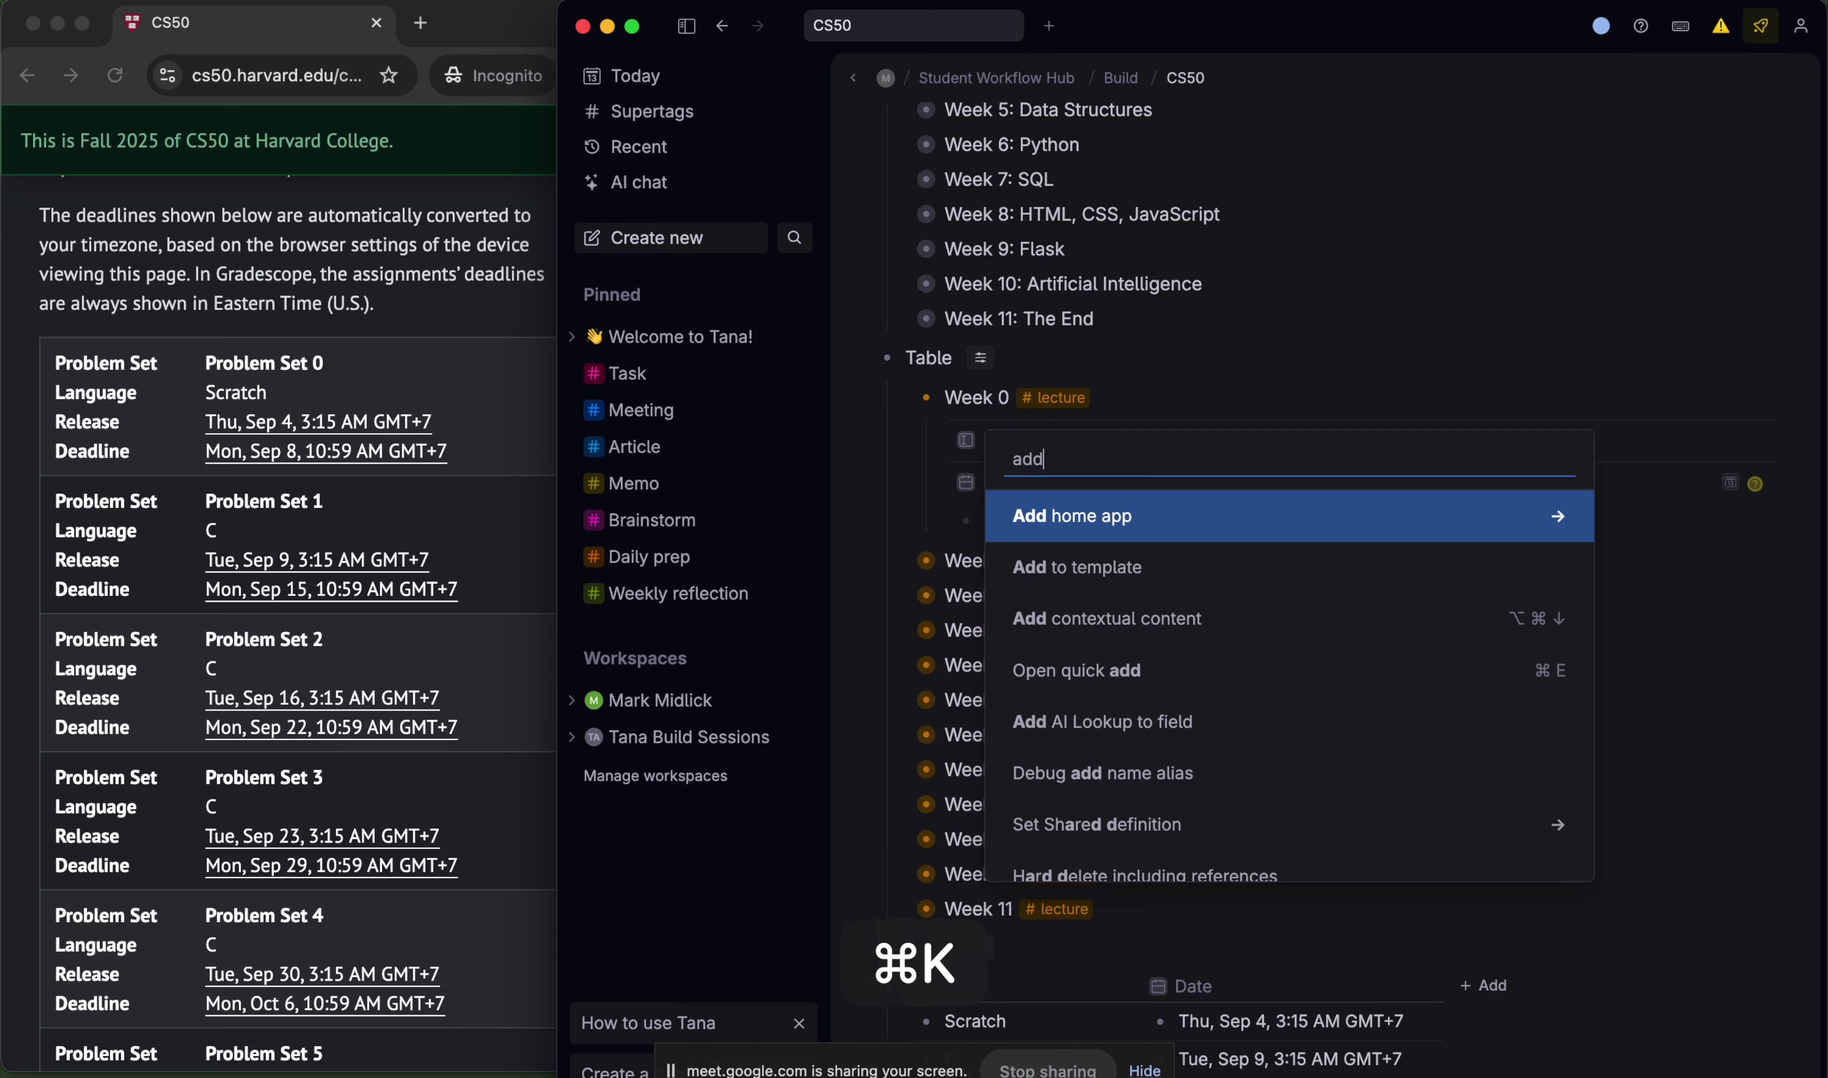
key(Down)
key(Return)
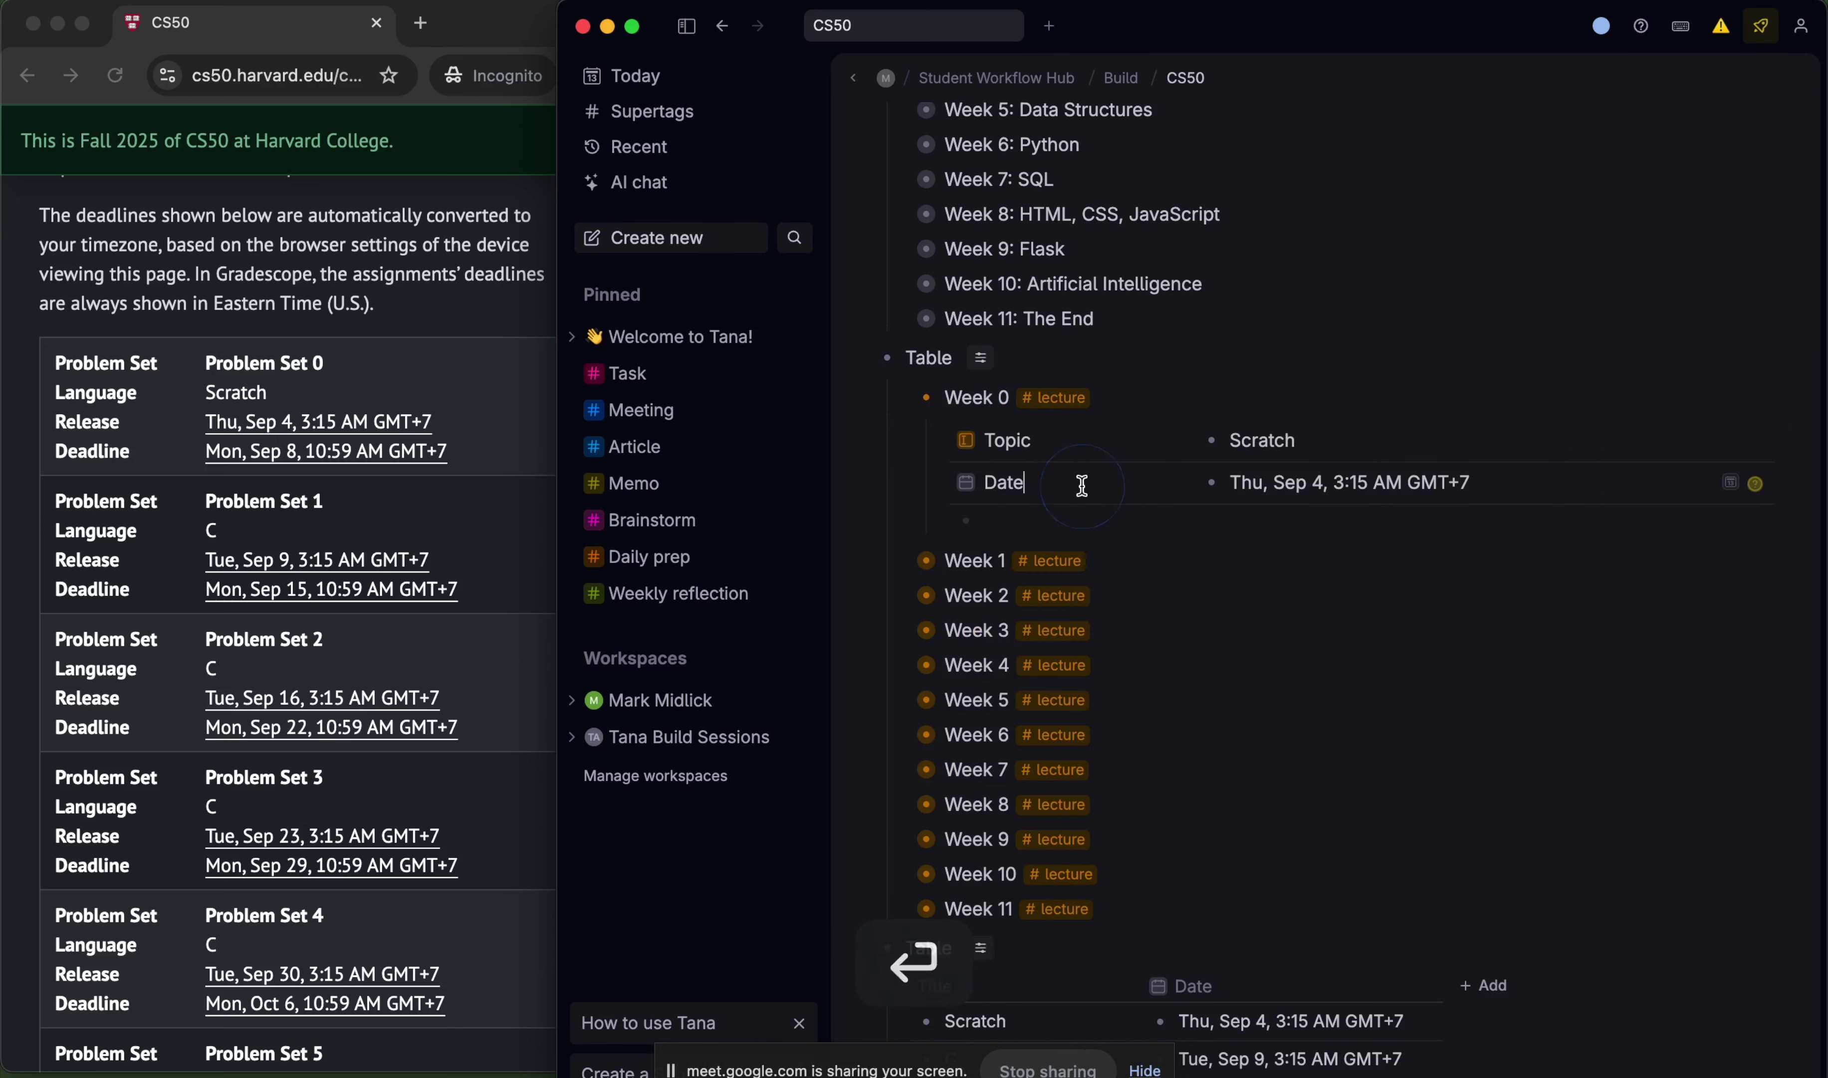
key(super+k)
text(add)
key(Down)
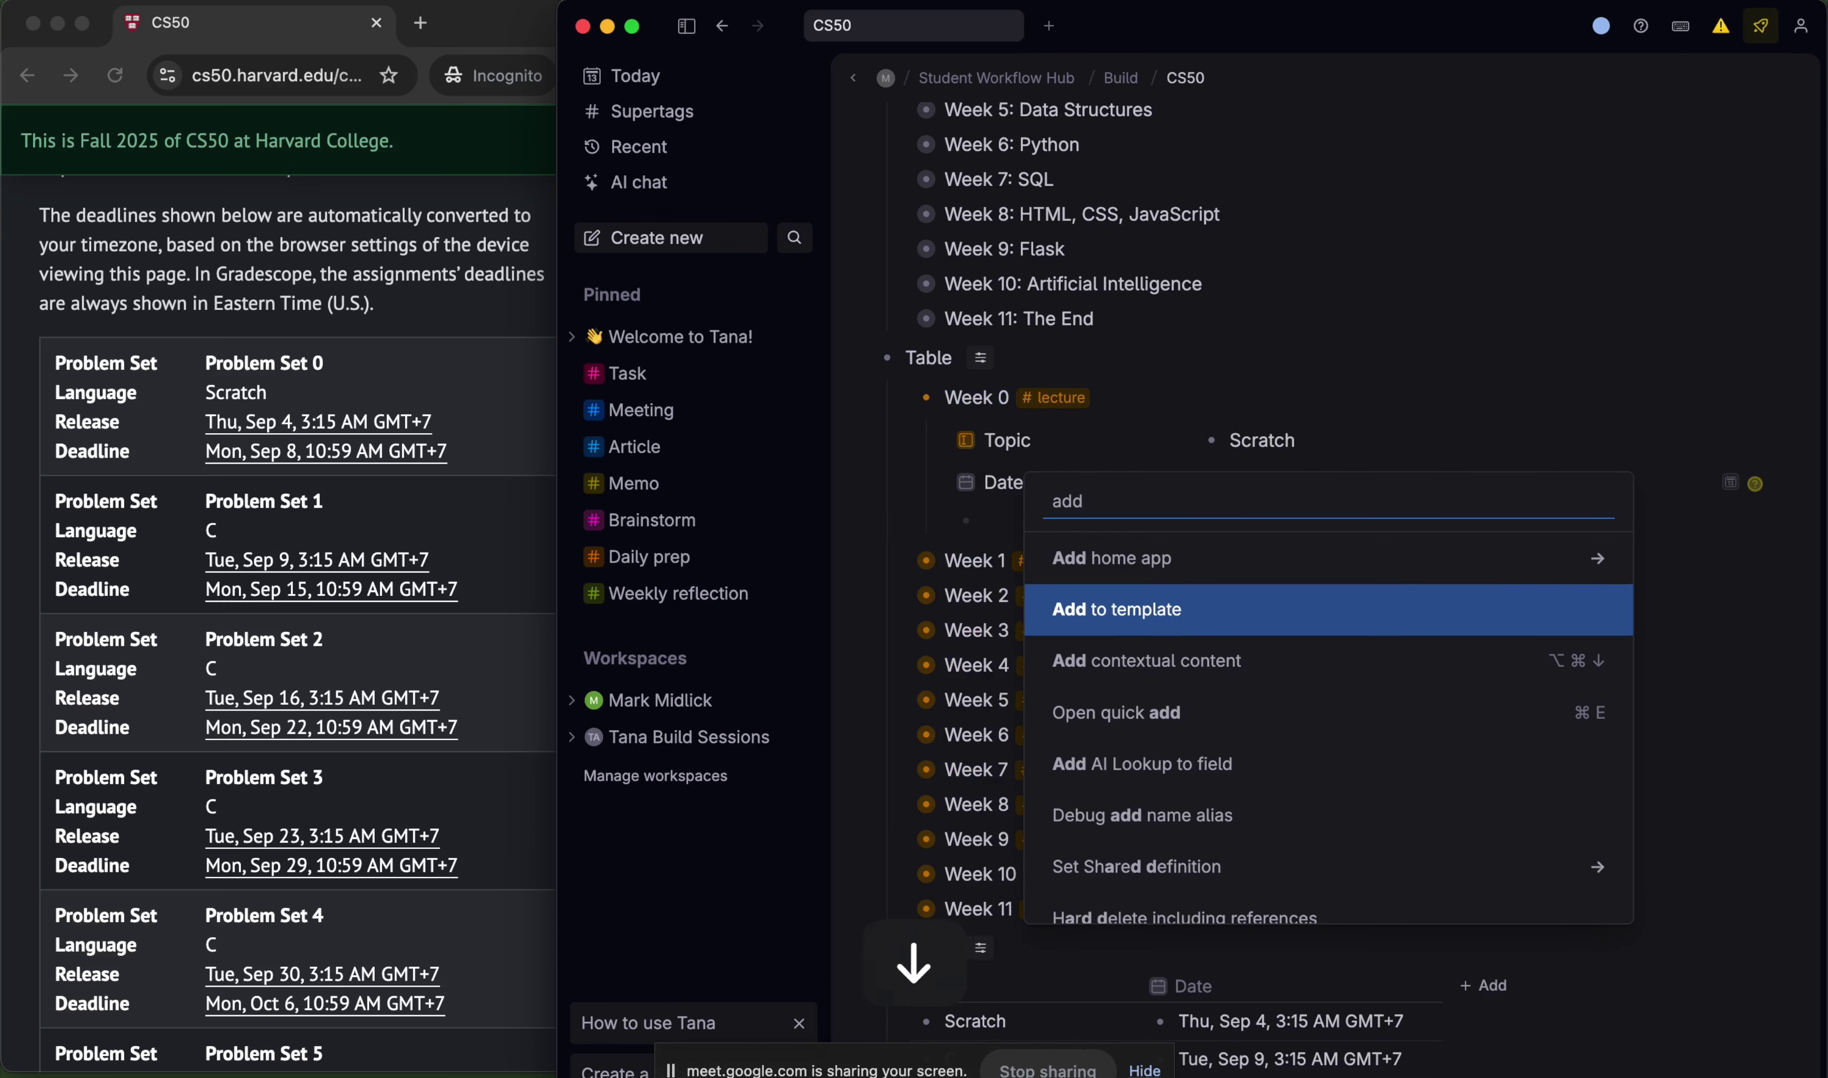
key(Return)
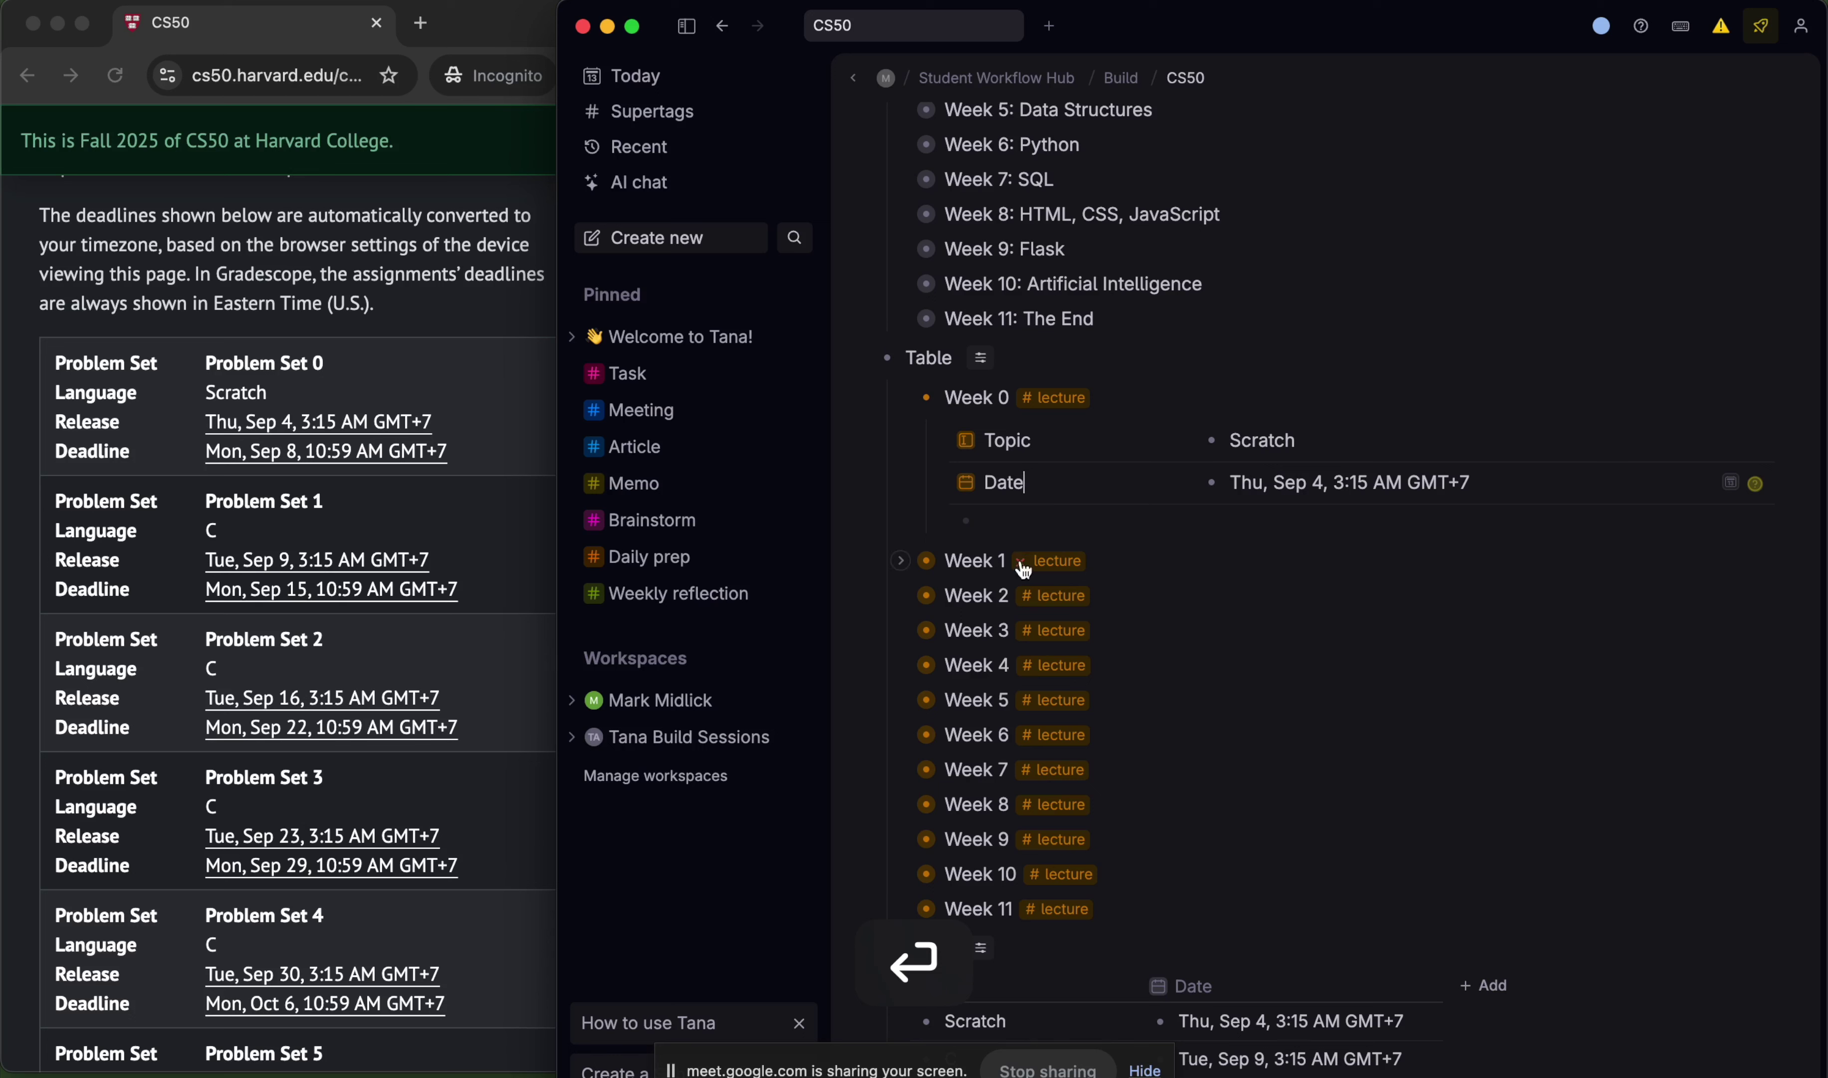
- Add a Real Date field to the Week 0 node and include it in the #lecture template
click(1003, 523)
text(>)
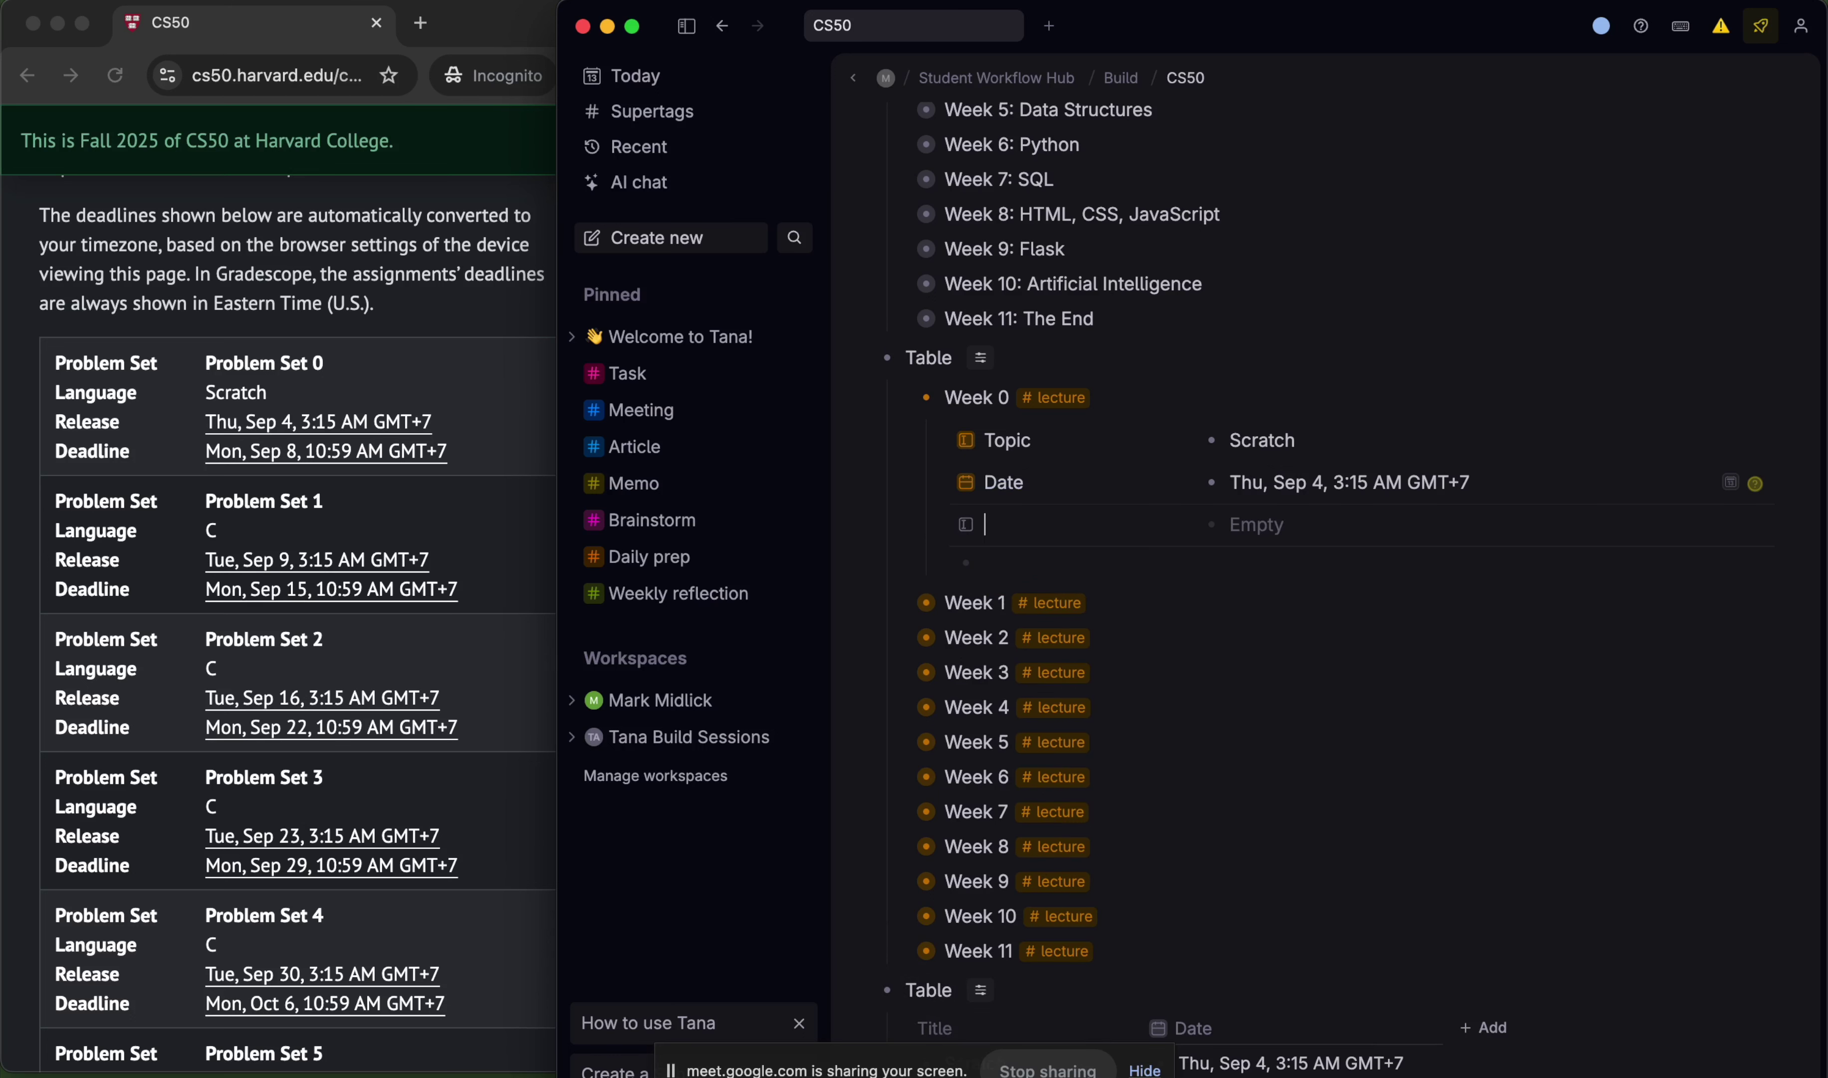
text(real)
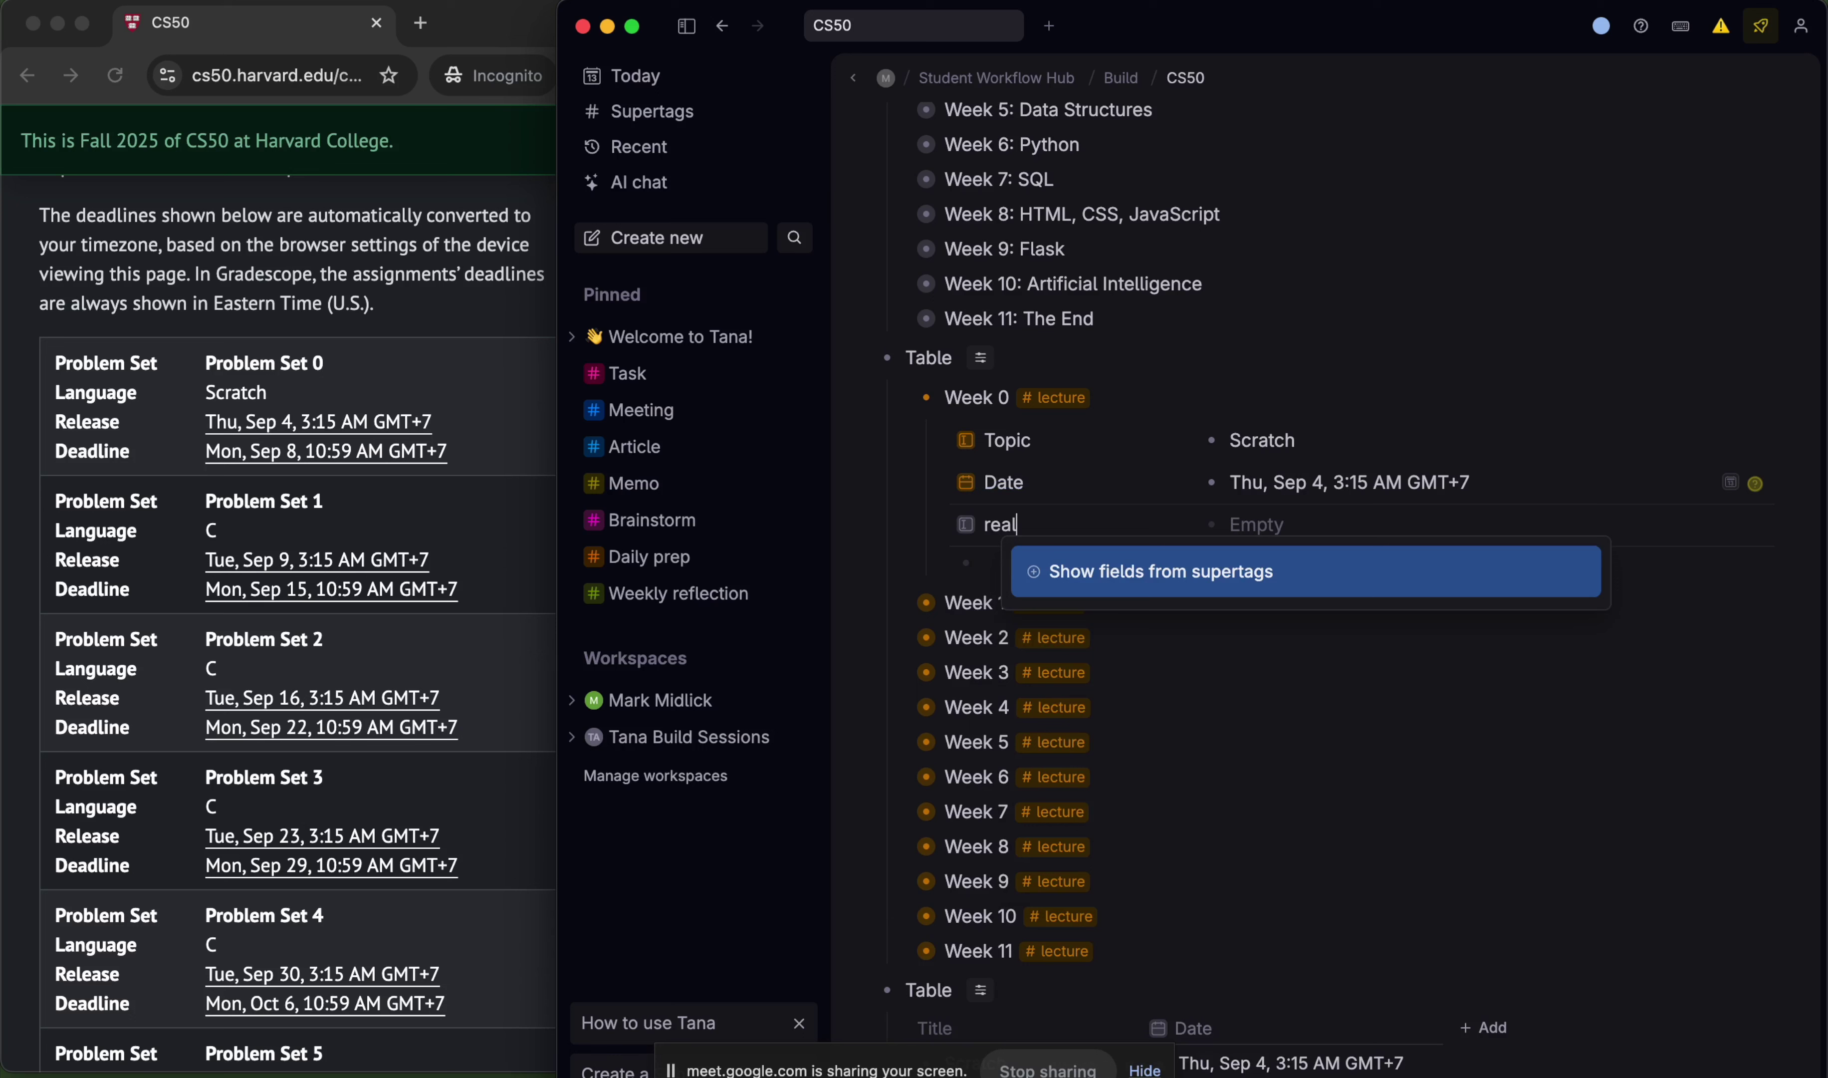
key(Return)
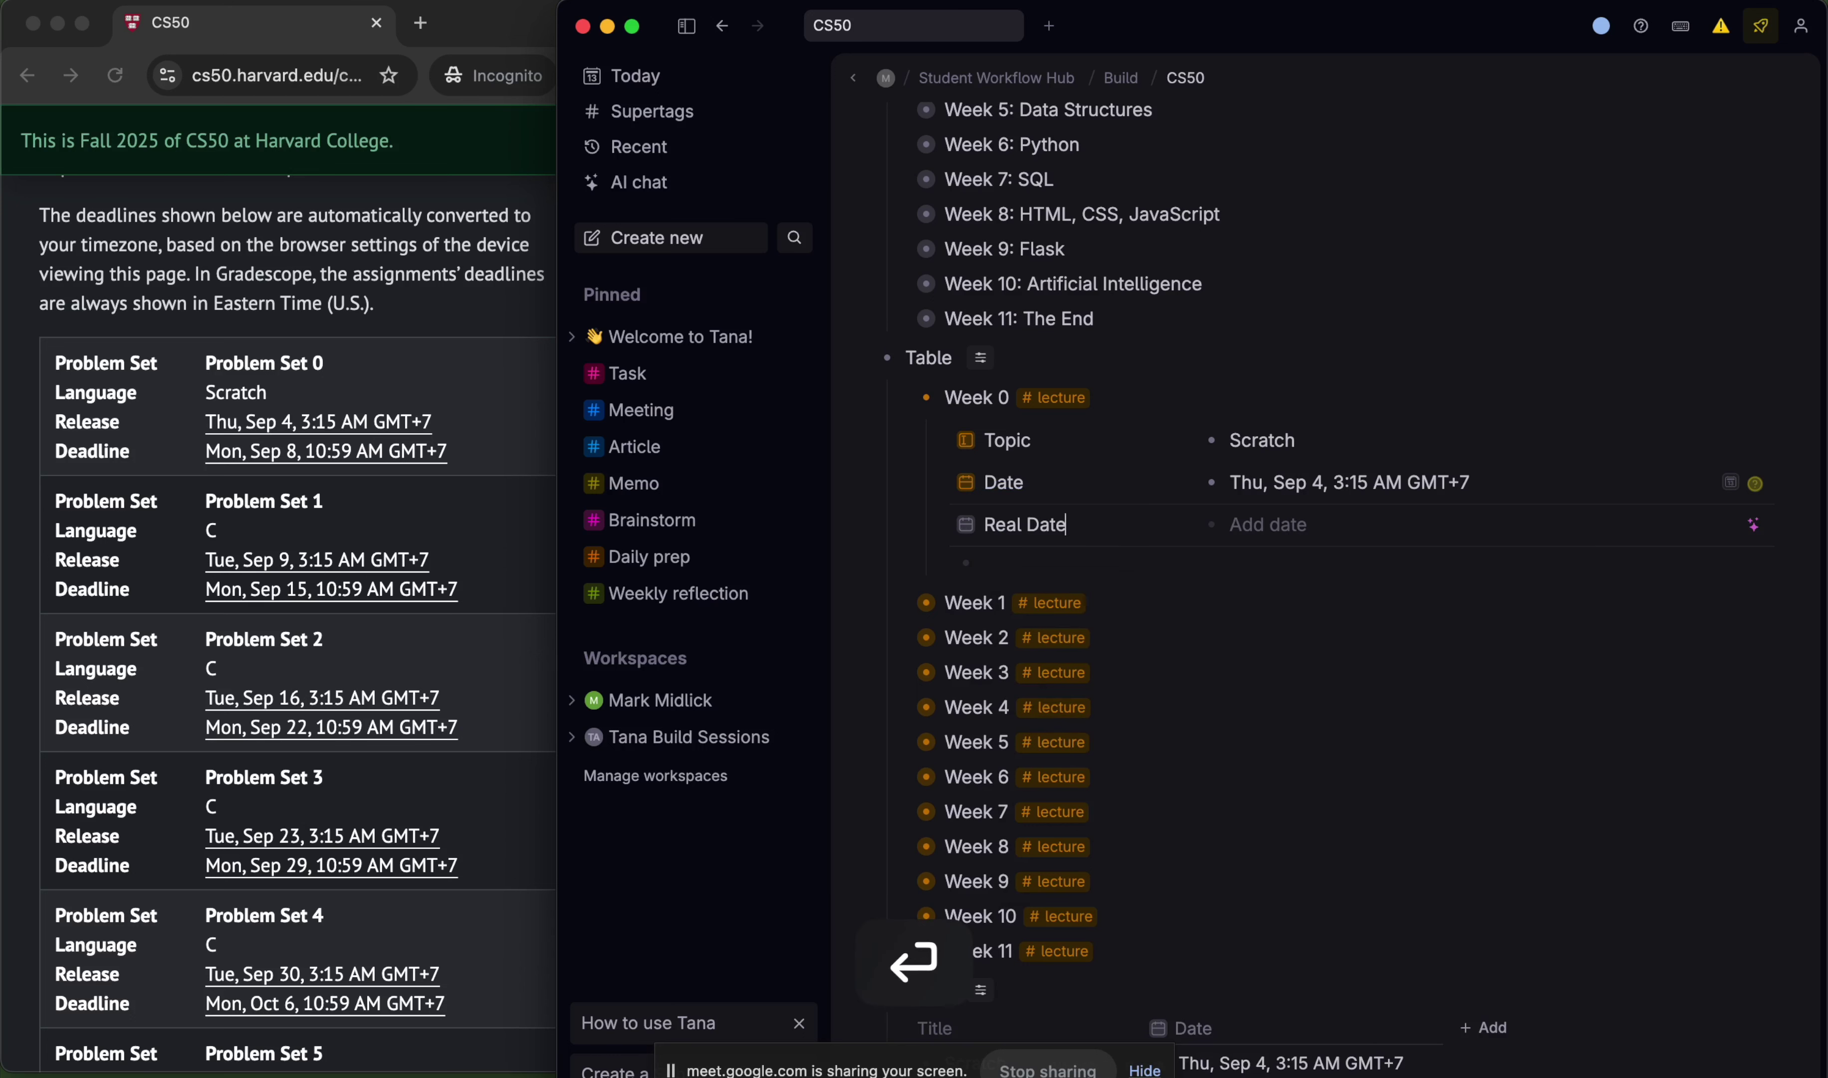
key(super+k)
text(add)
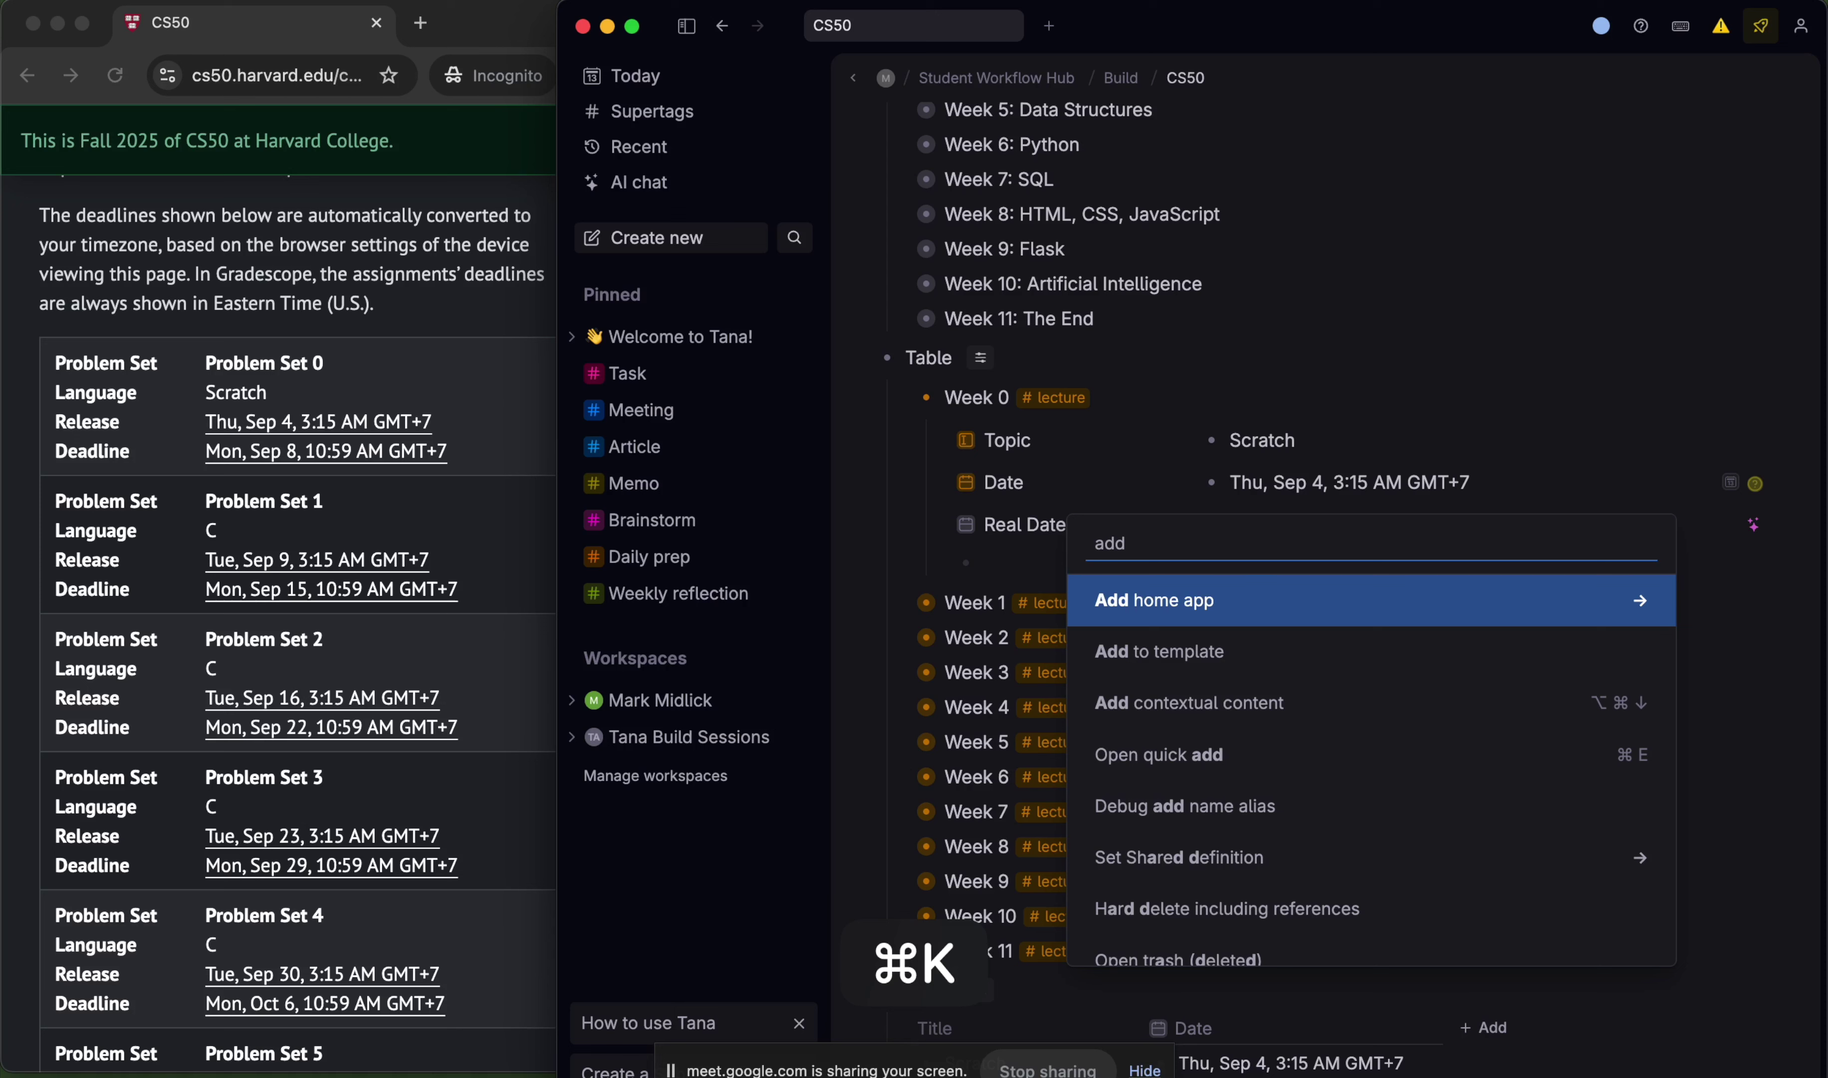
key(Down)
key(Return)
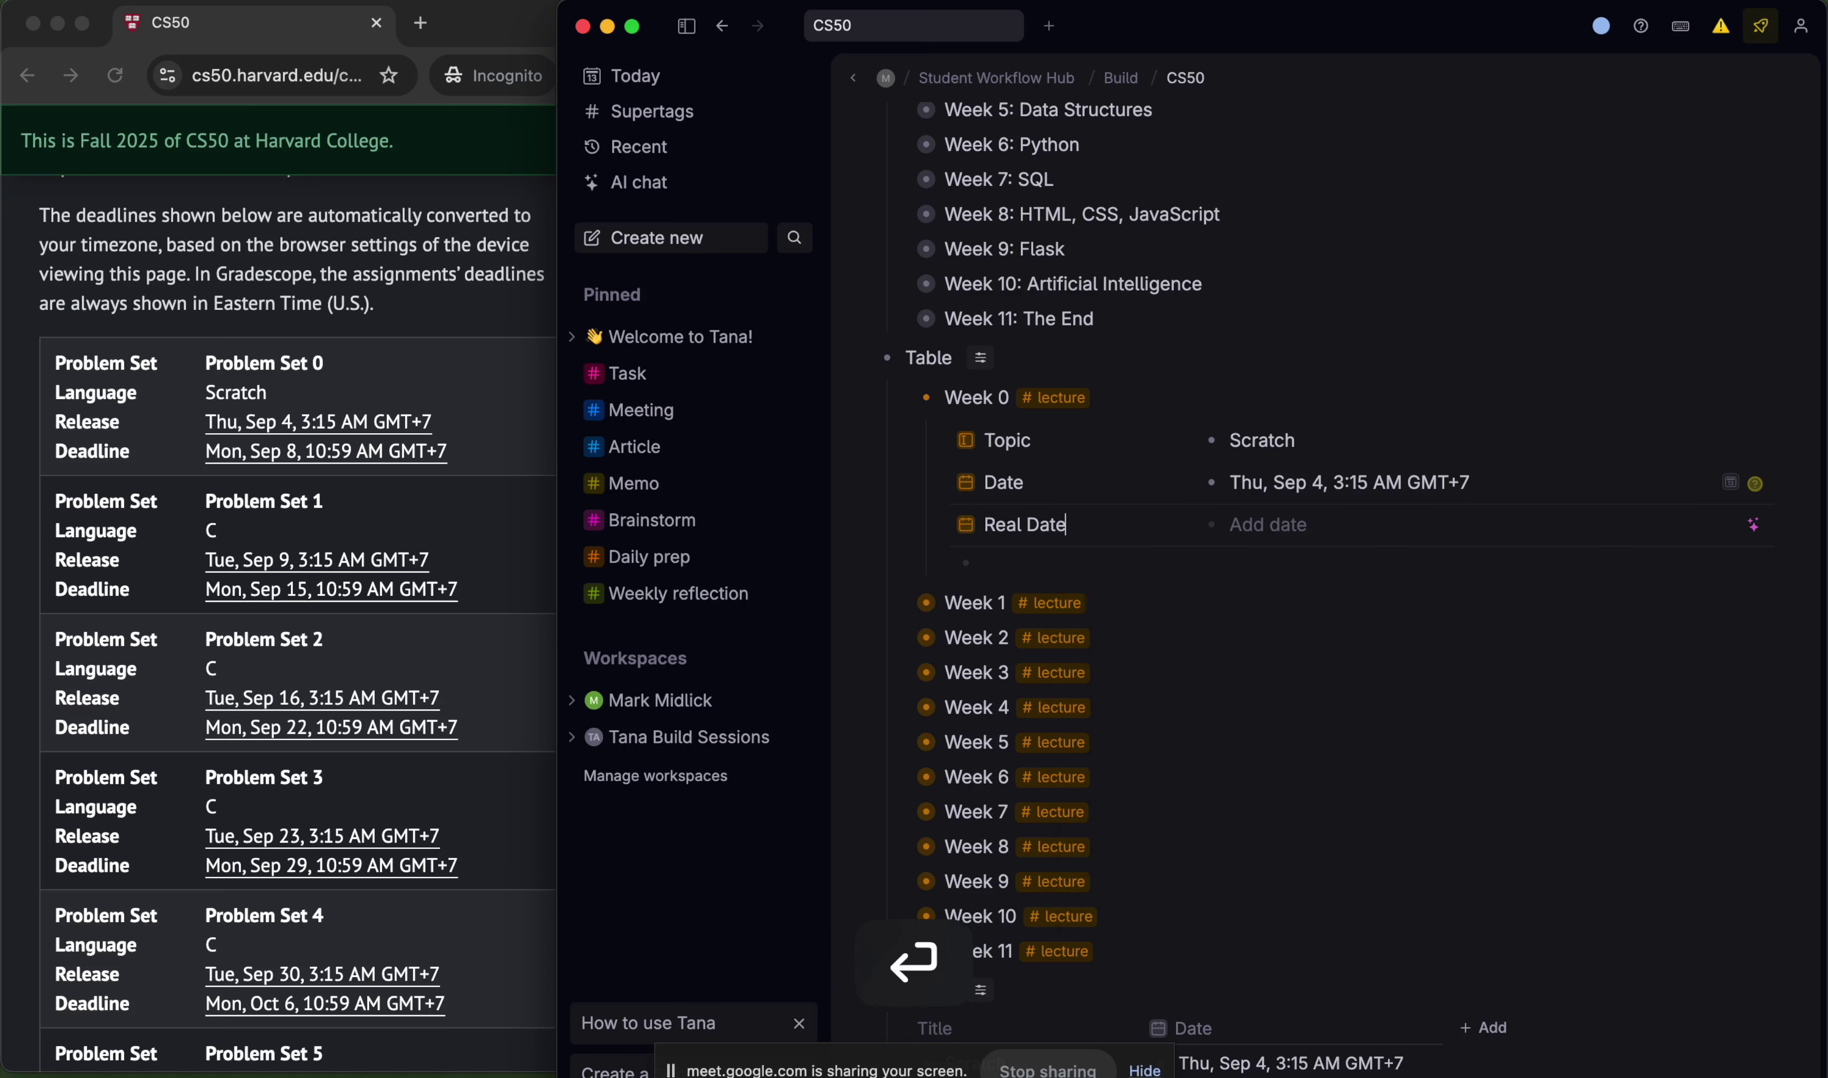
- Switch the week-based lecture list back to the table view
click(980, 360)
mouse_move(1155, 393)
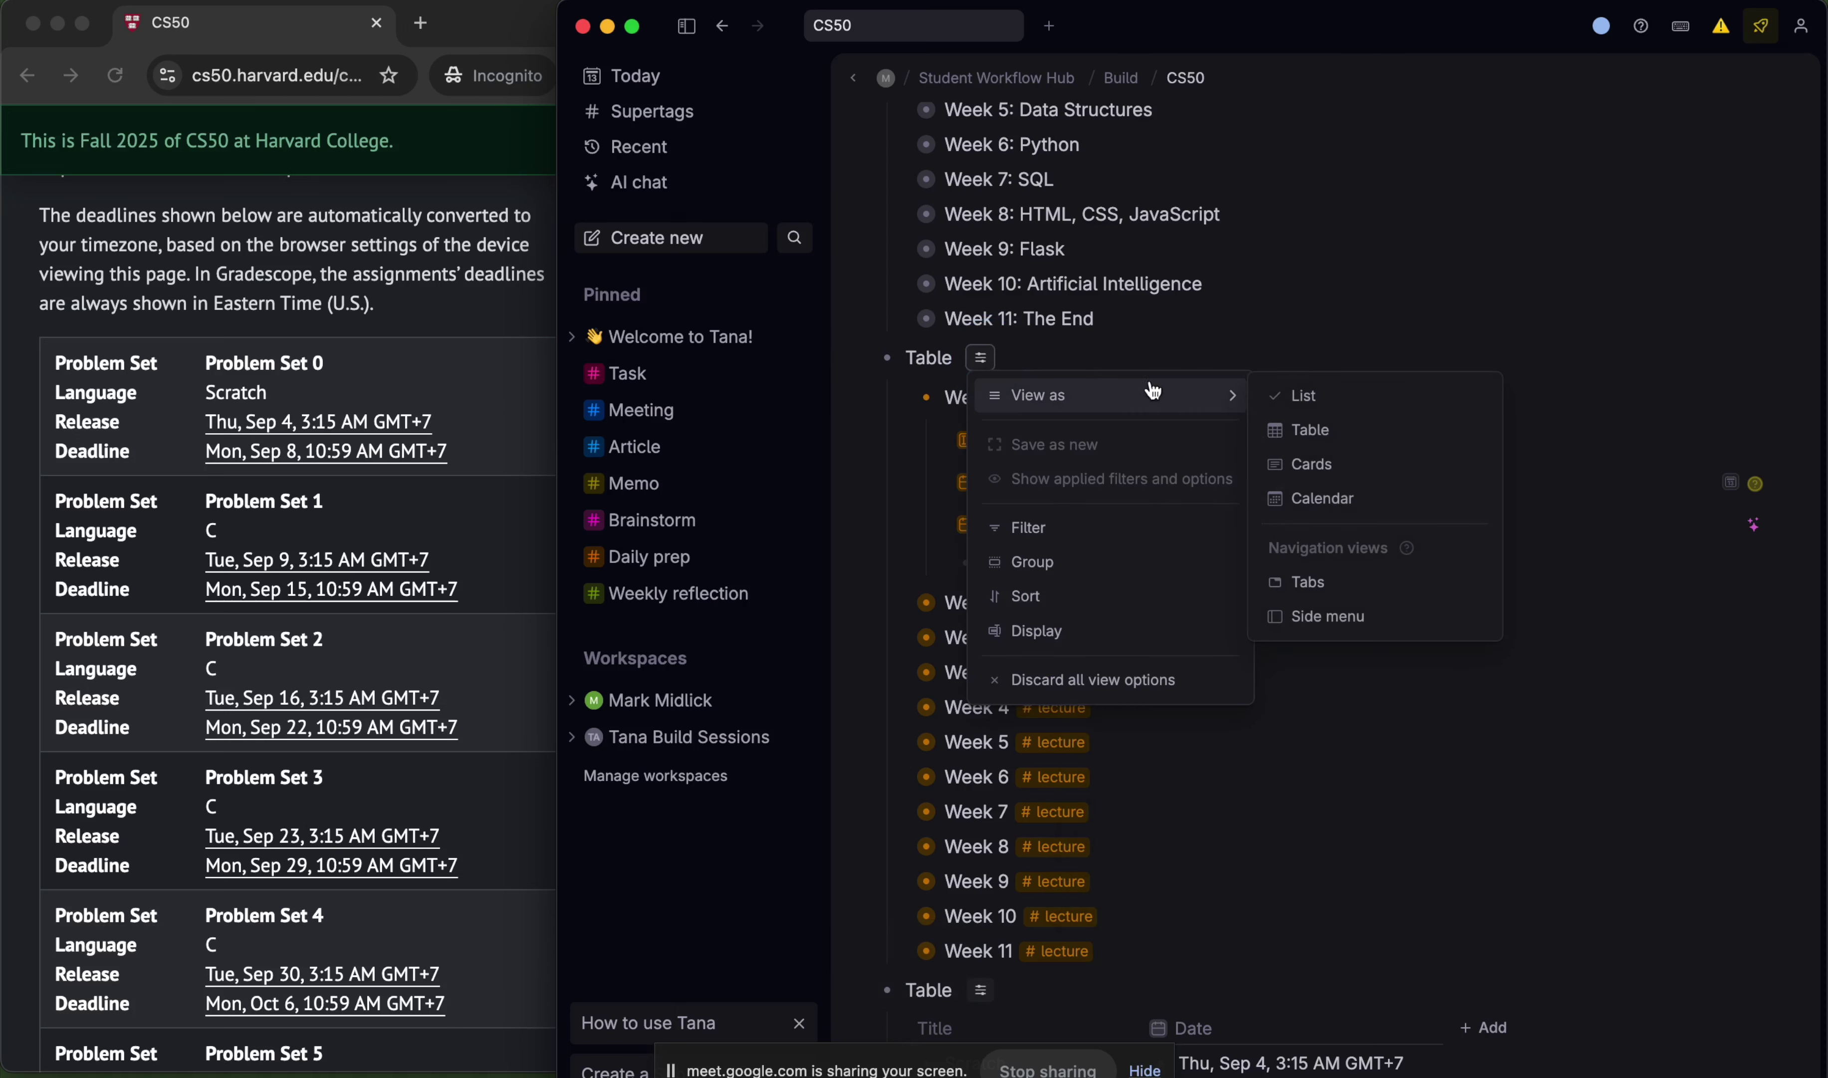
click(1303, 427)
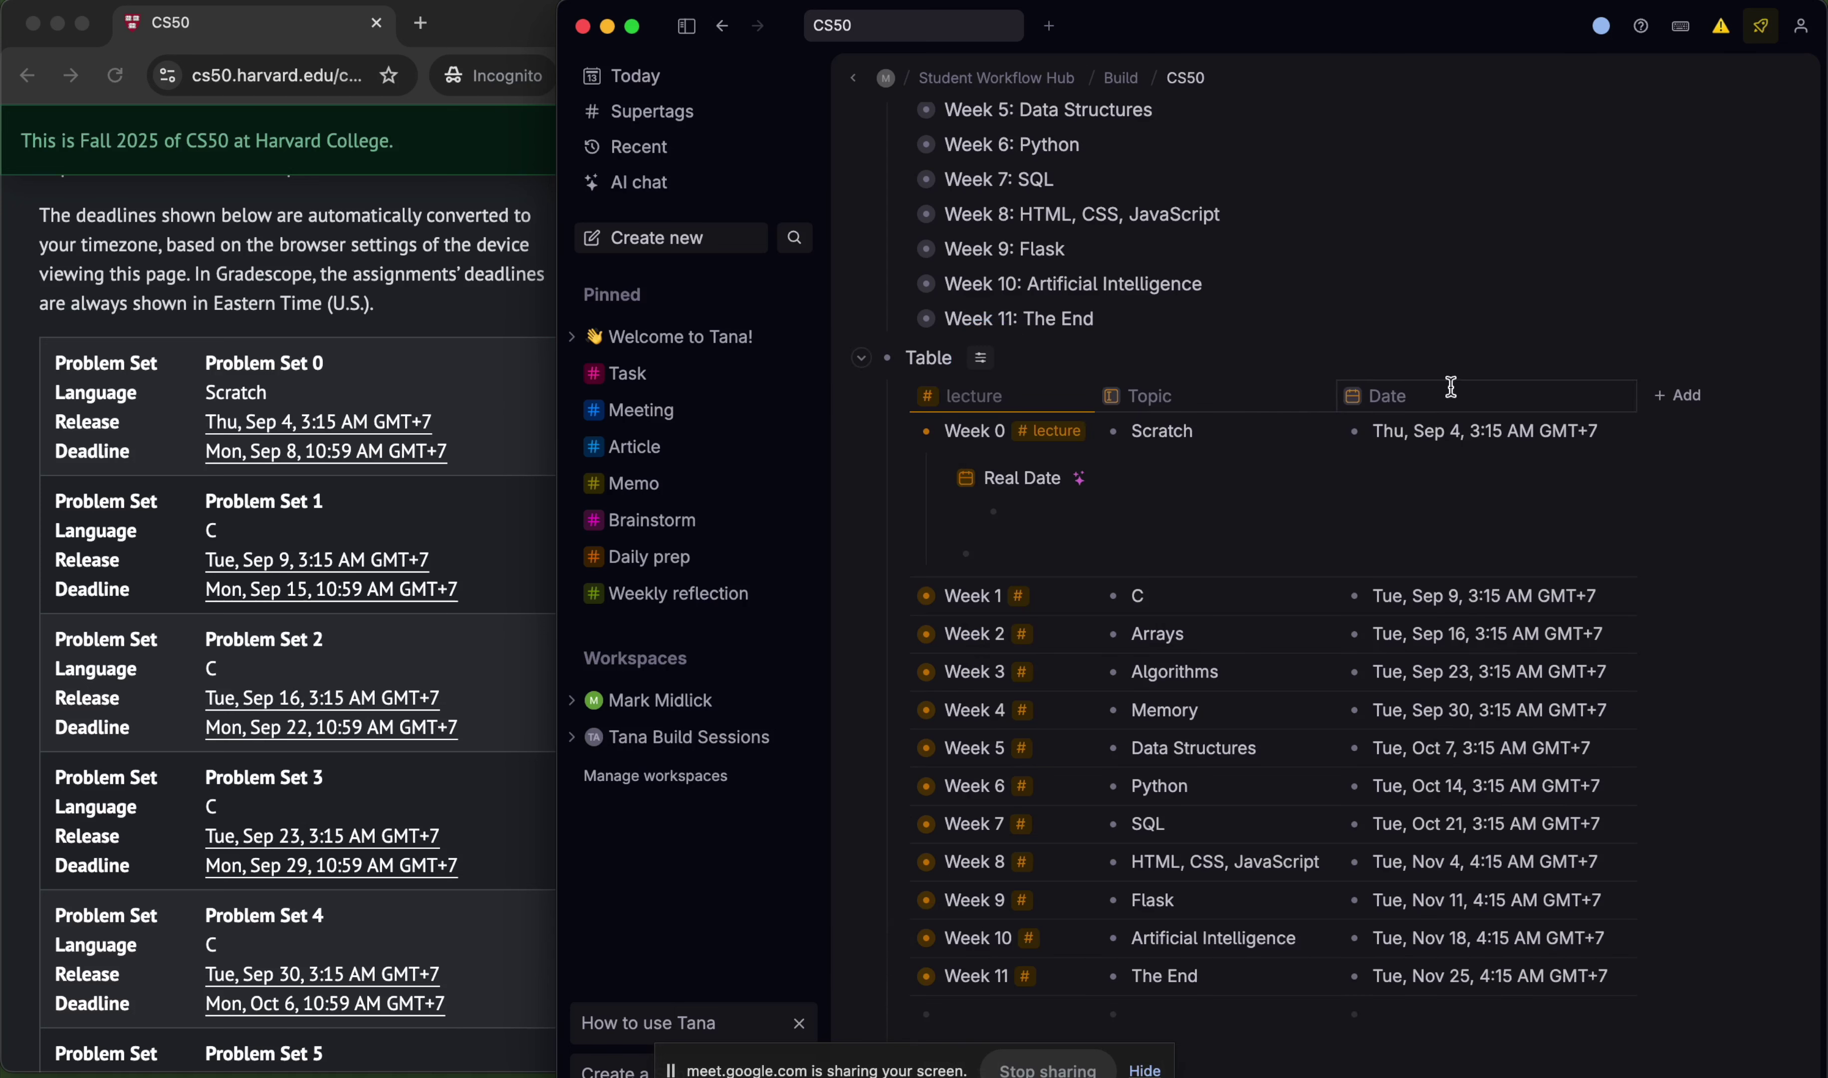
click(1676, 395)
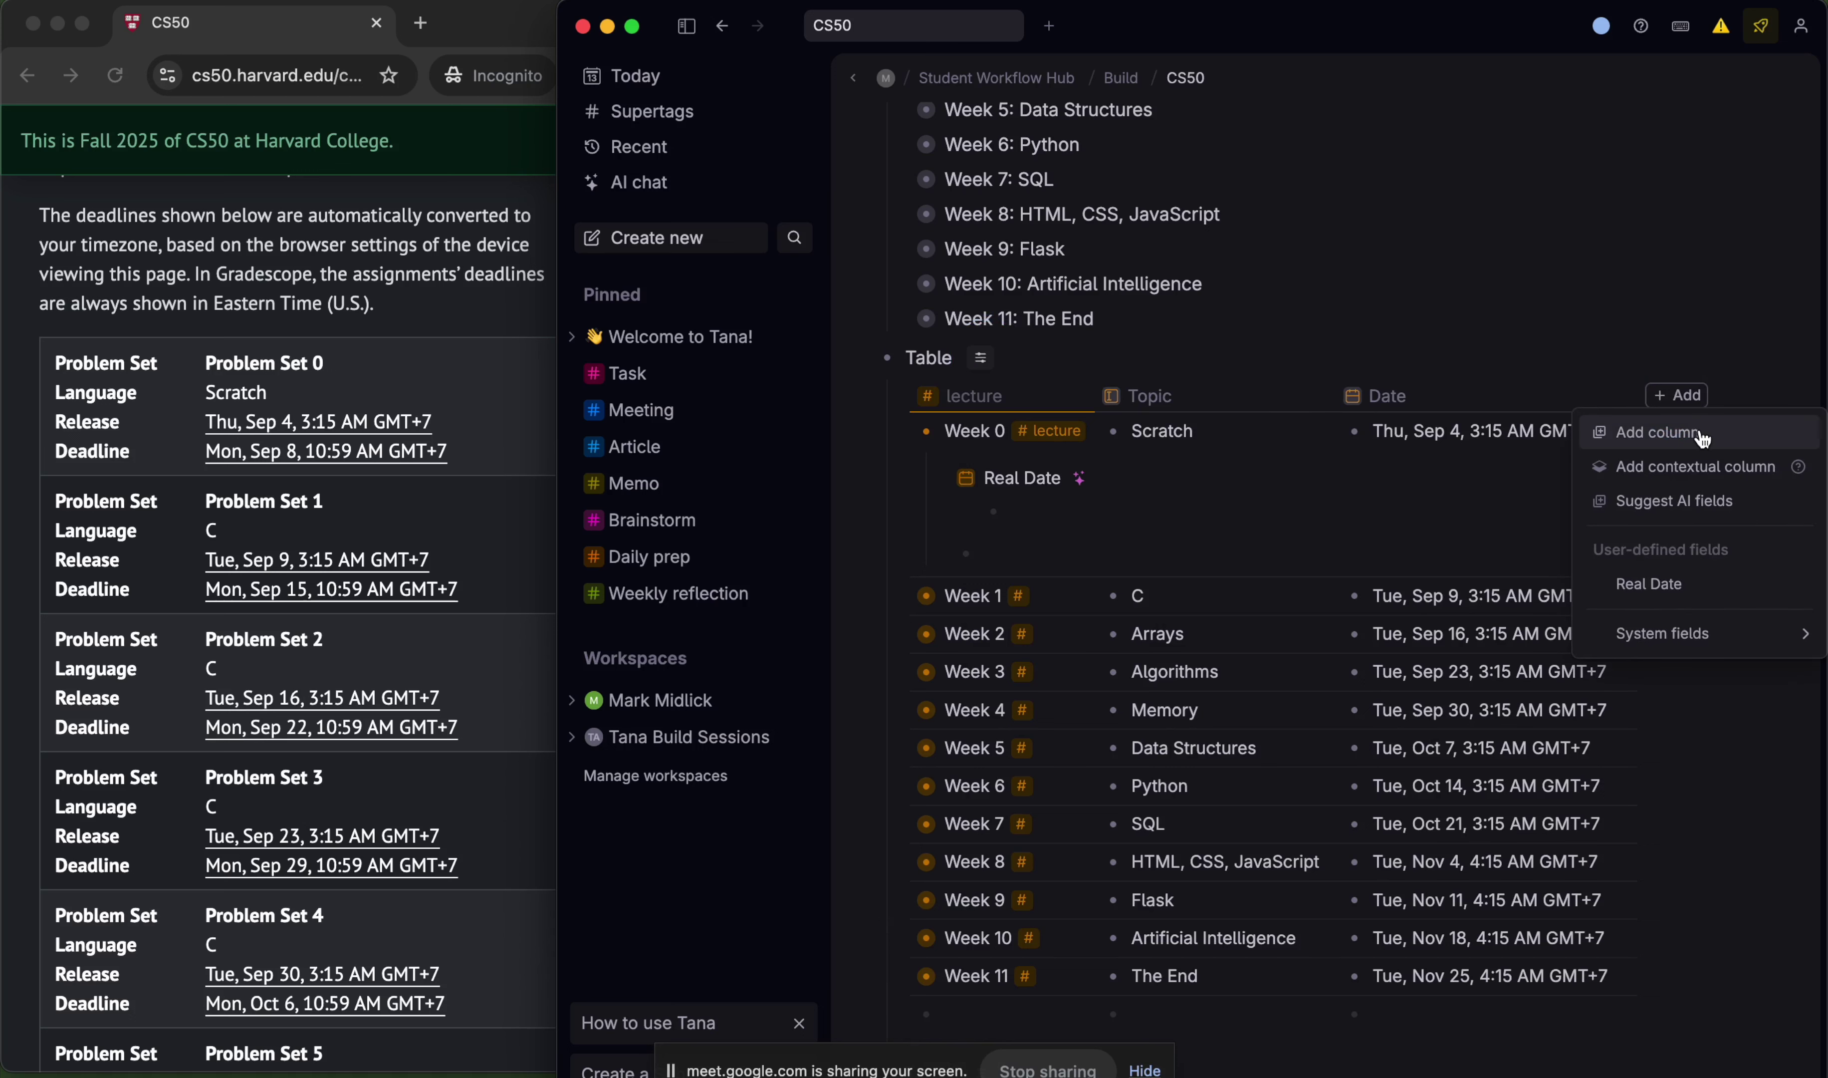
click(1658, 432)
click(1655, 395)
text(re)
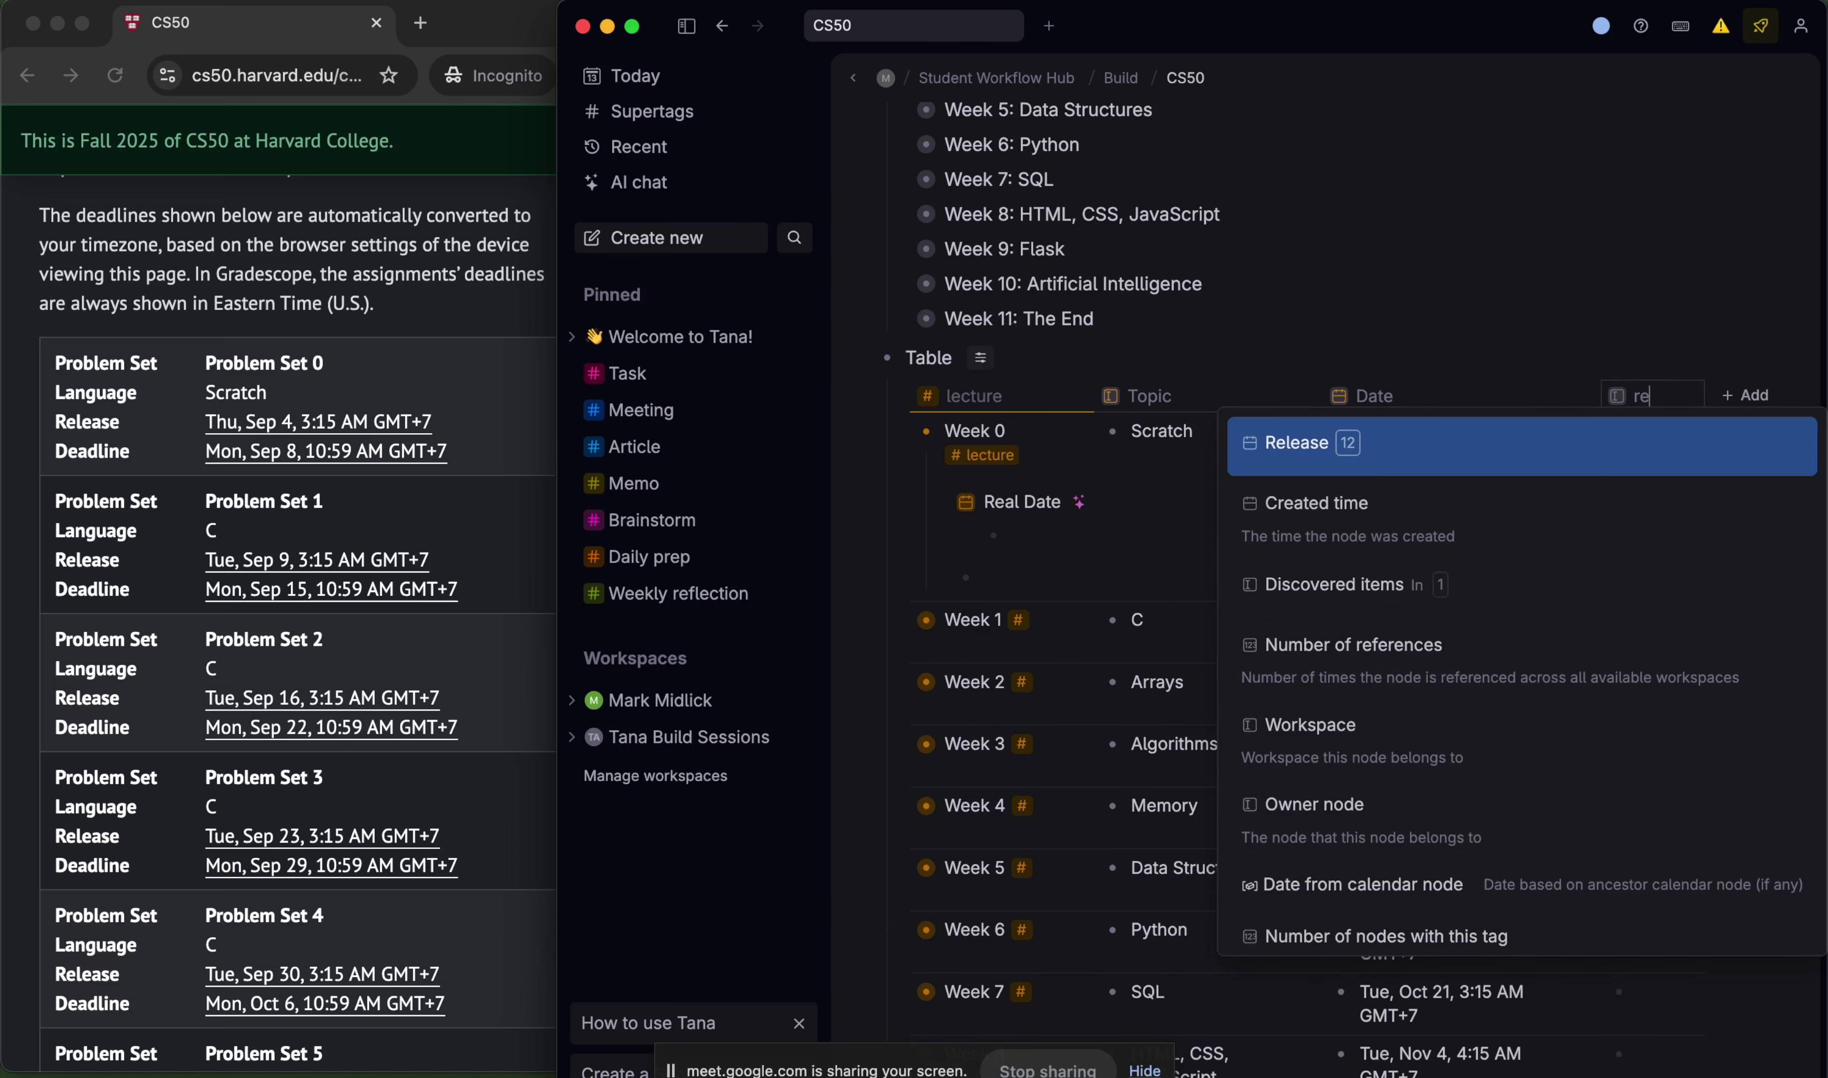
key(BackSpace)
key(BackSpace)
key(BackSpace)
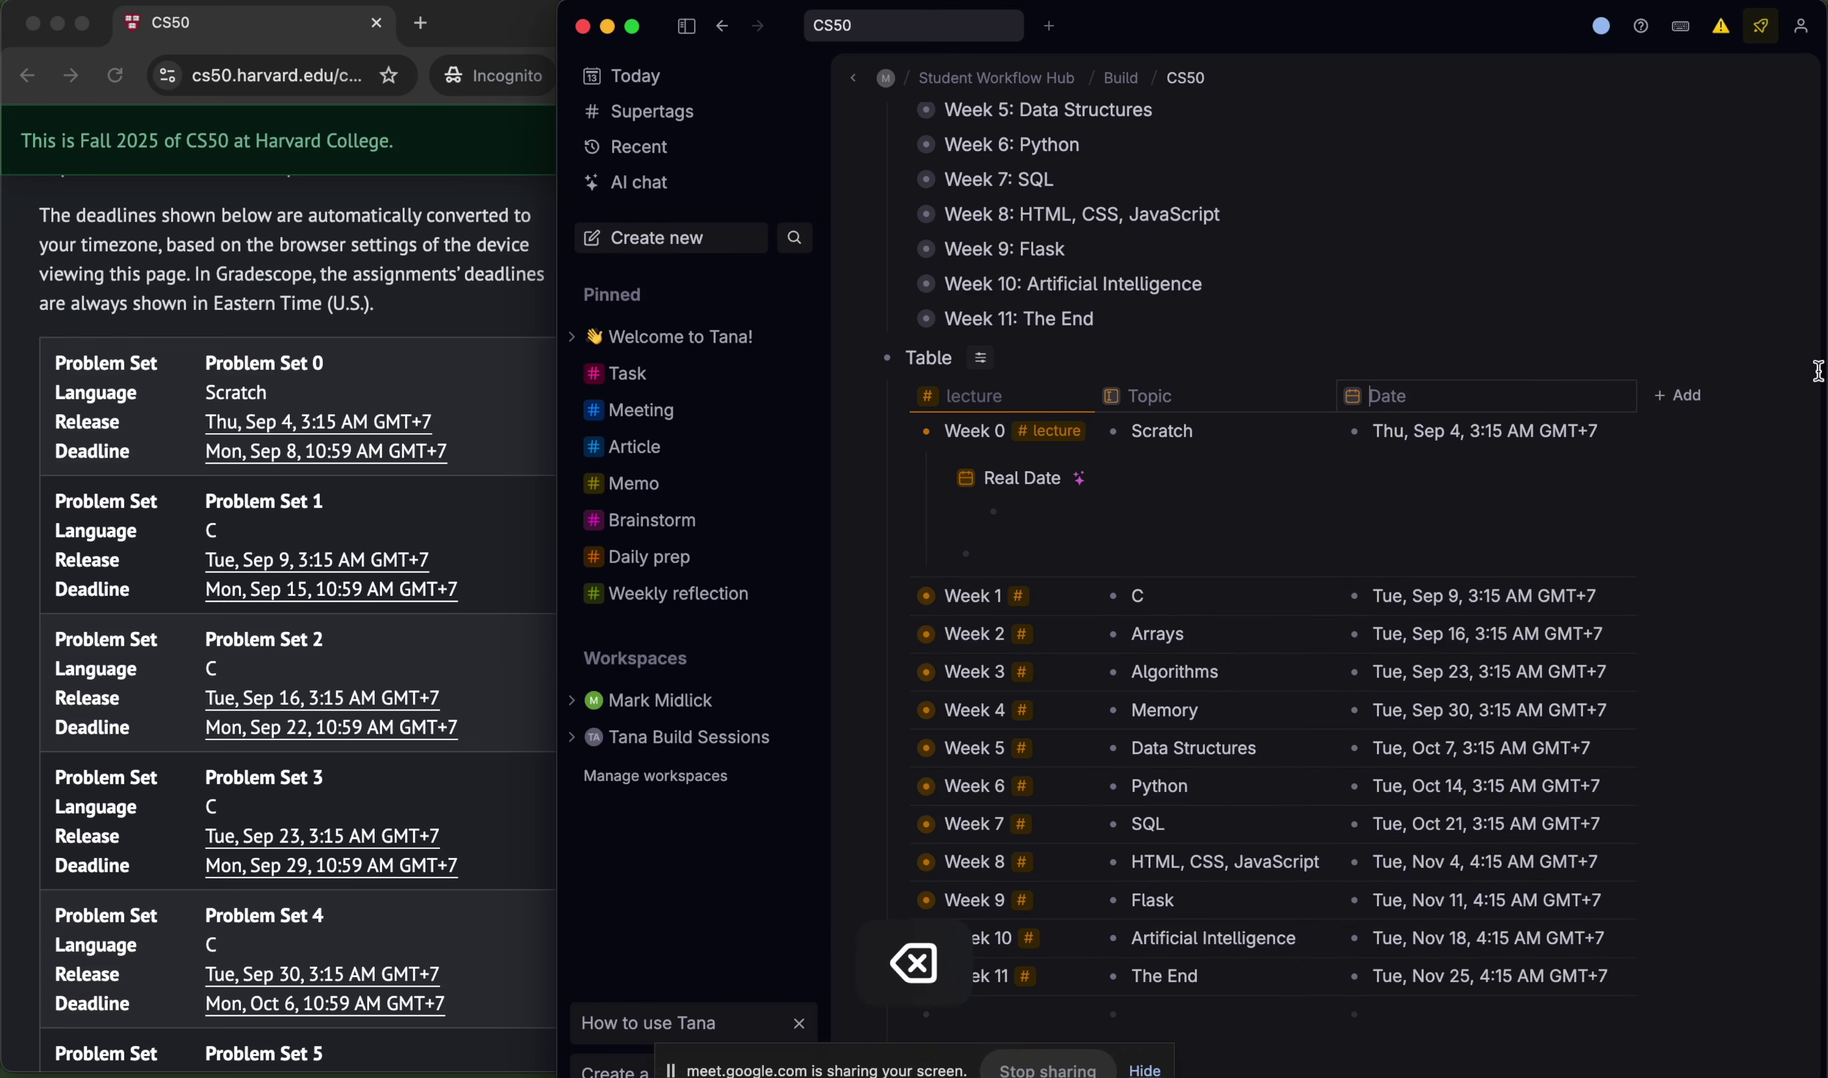
- Show the existing Real Date field as a column in the lecture Table
click(1655, 391)
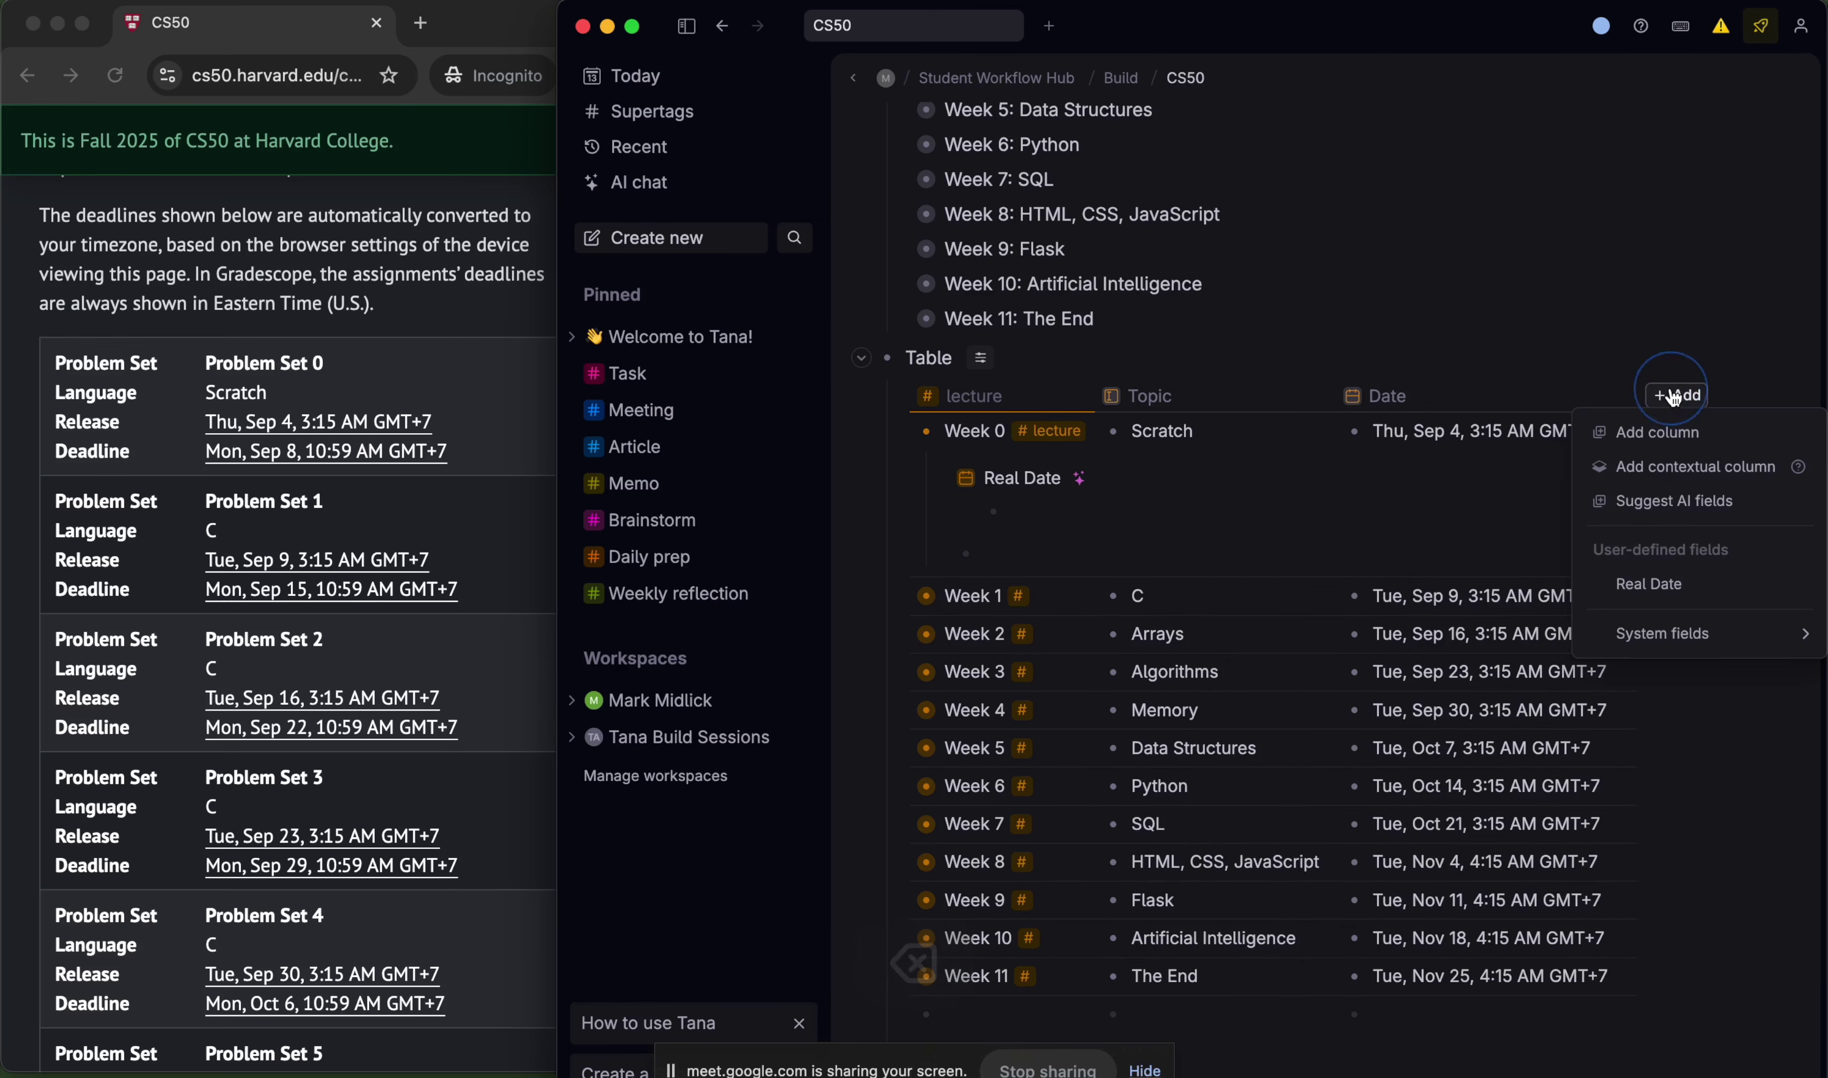
click(1662, 578)
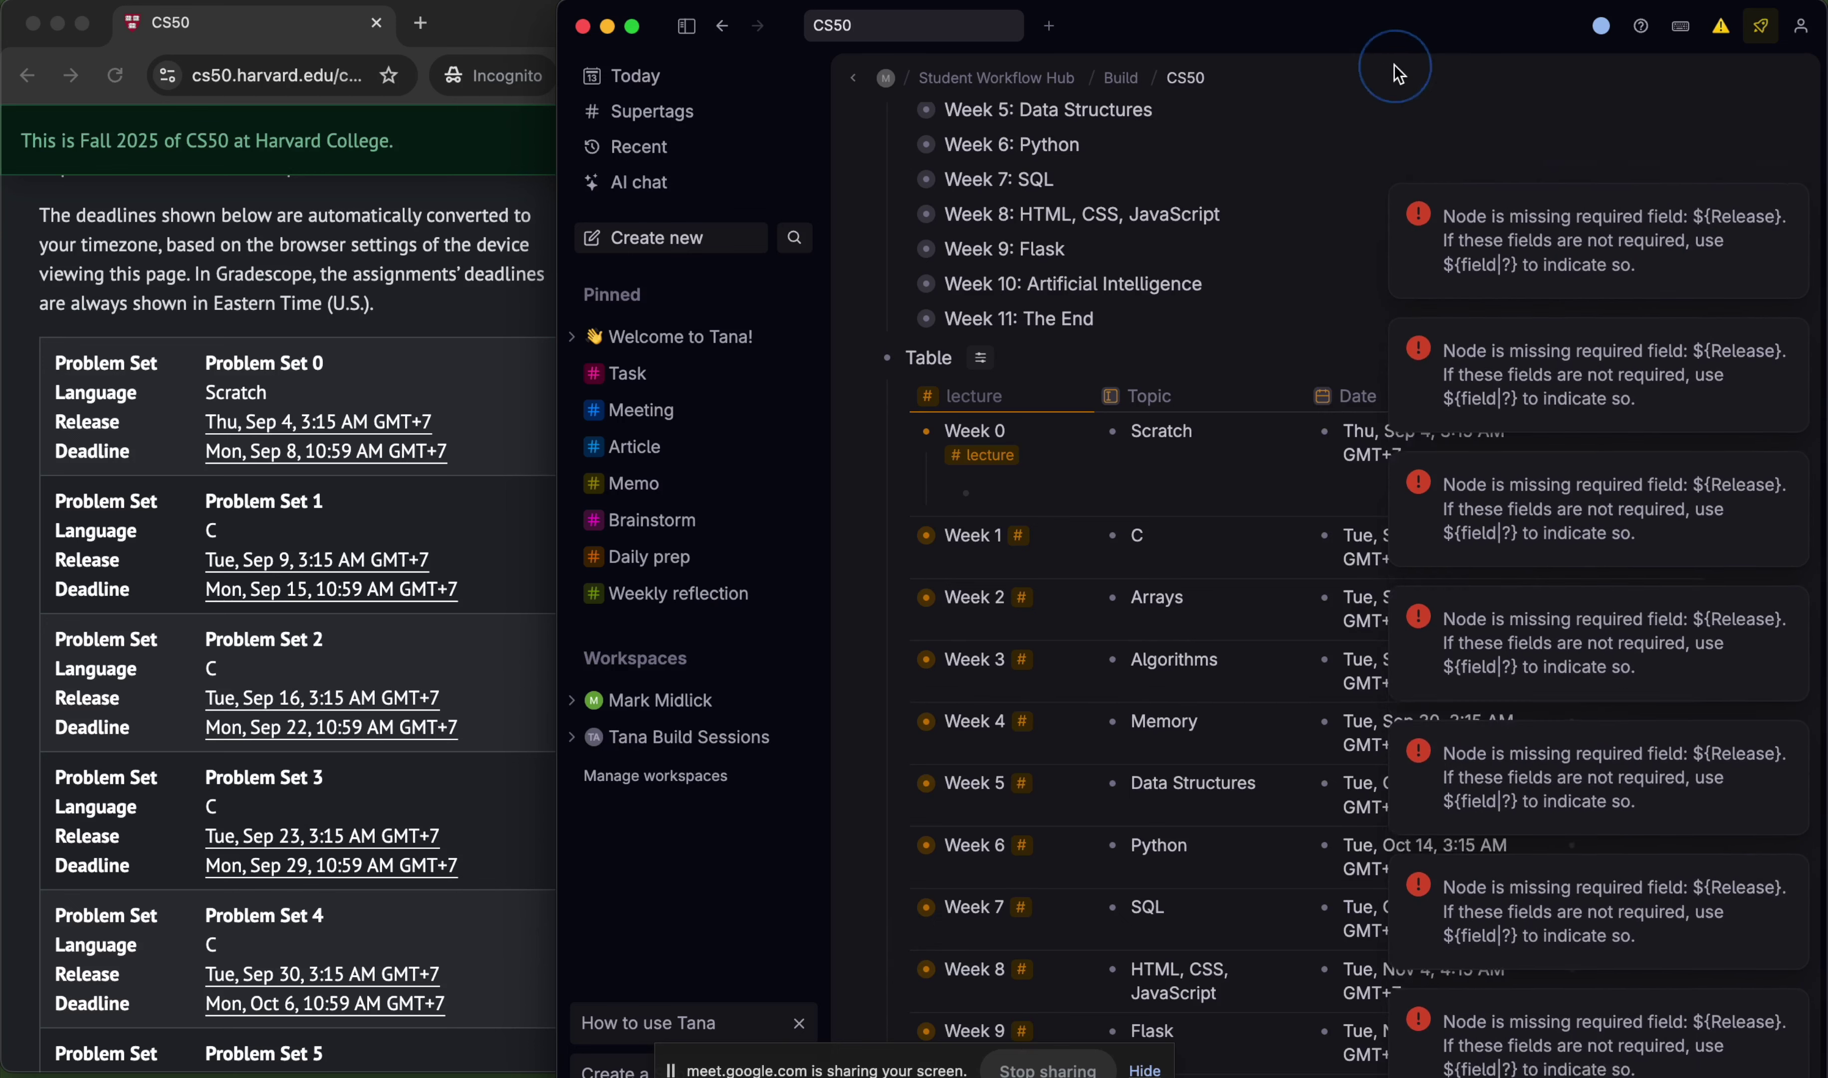
- Try to rename the lecture Table's Date field in its configuration, undoing the change and closing the configuration
click(1326, 398)
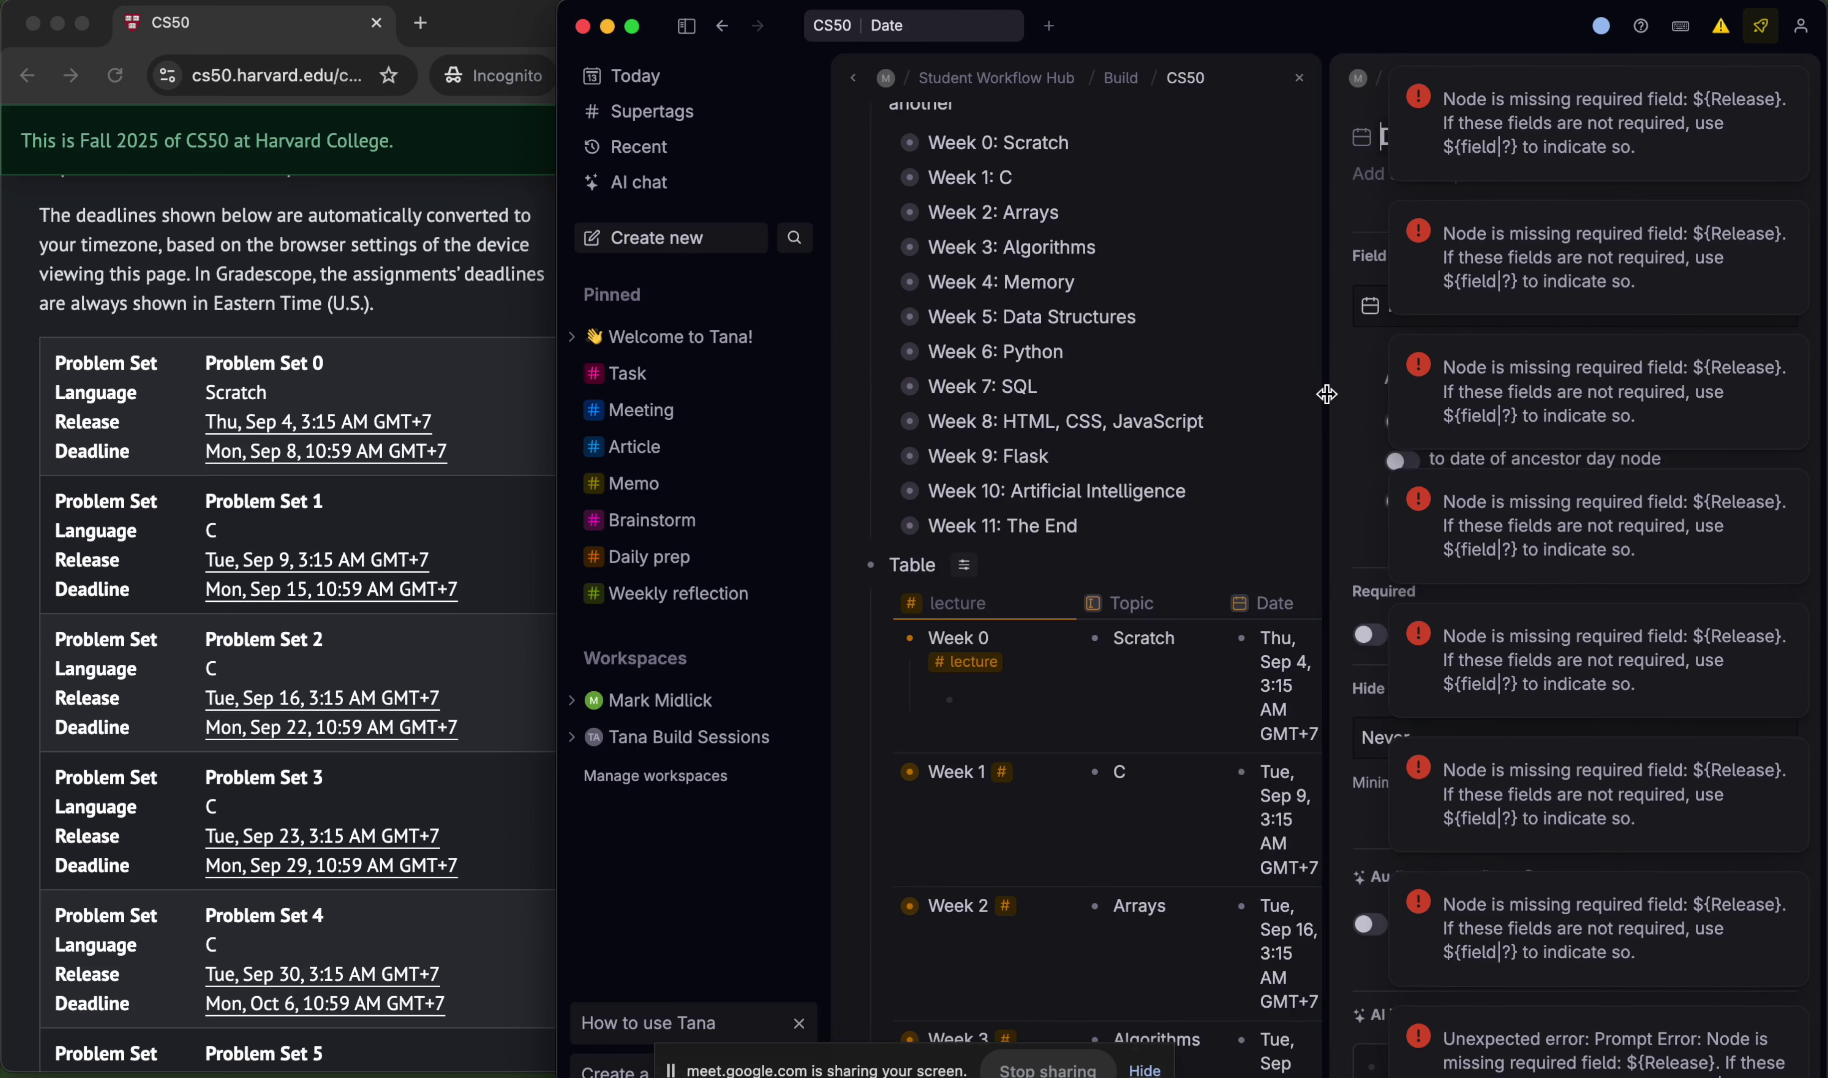
click(1392, 71)
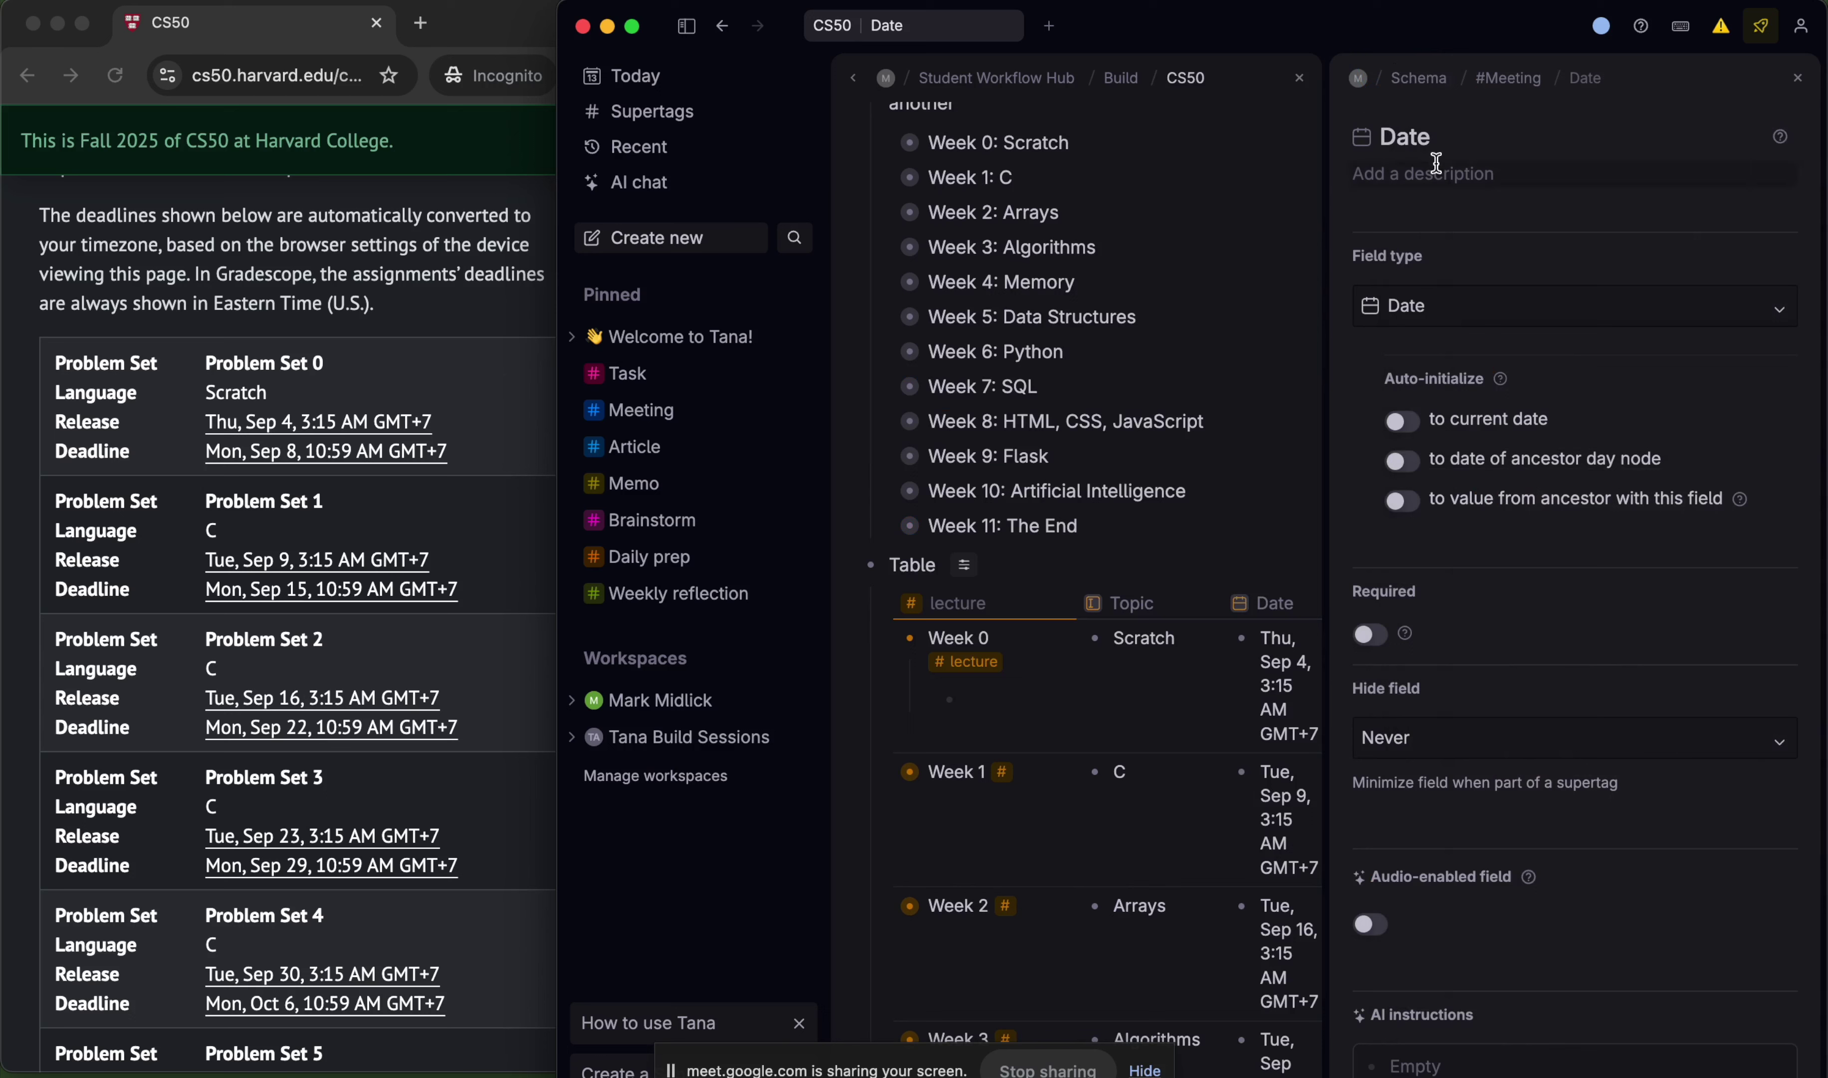
double_click(1417, 136)
text(R)
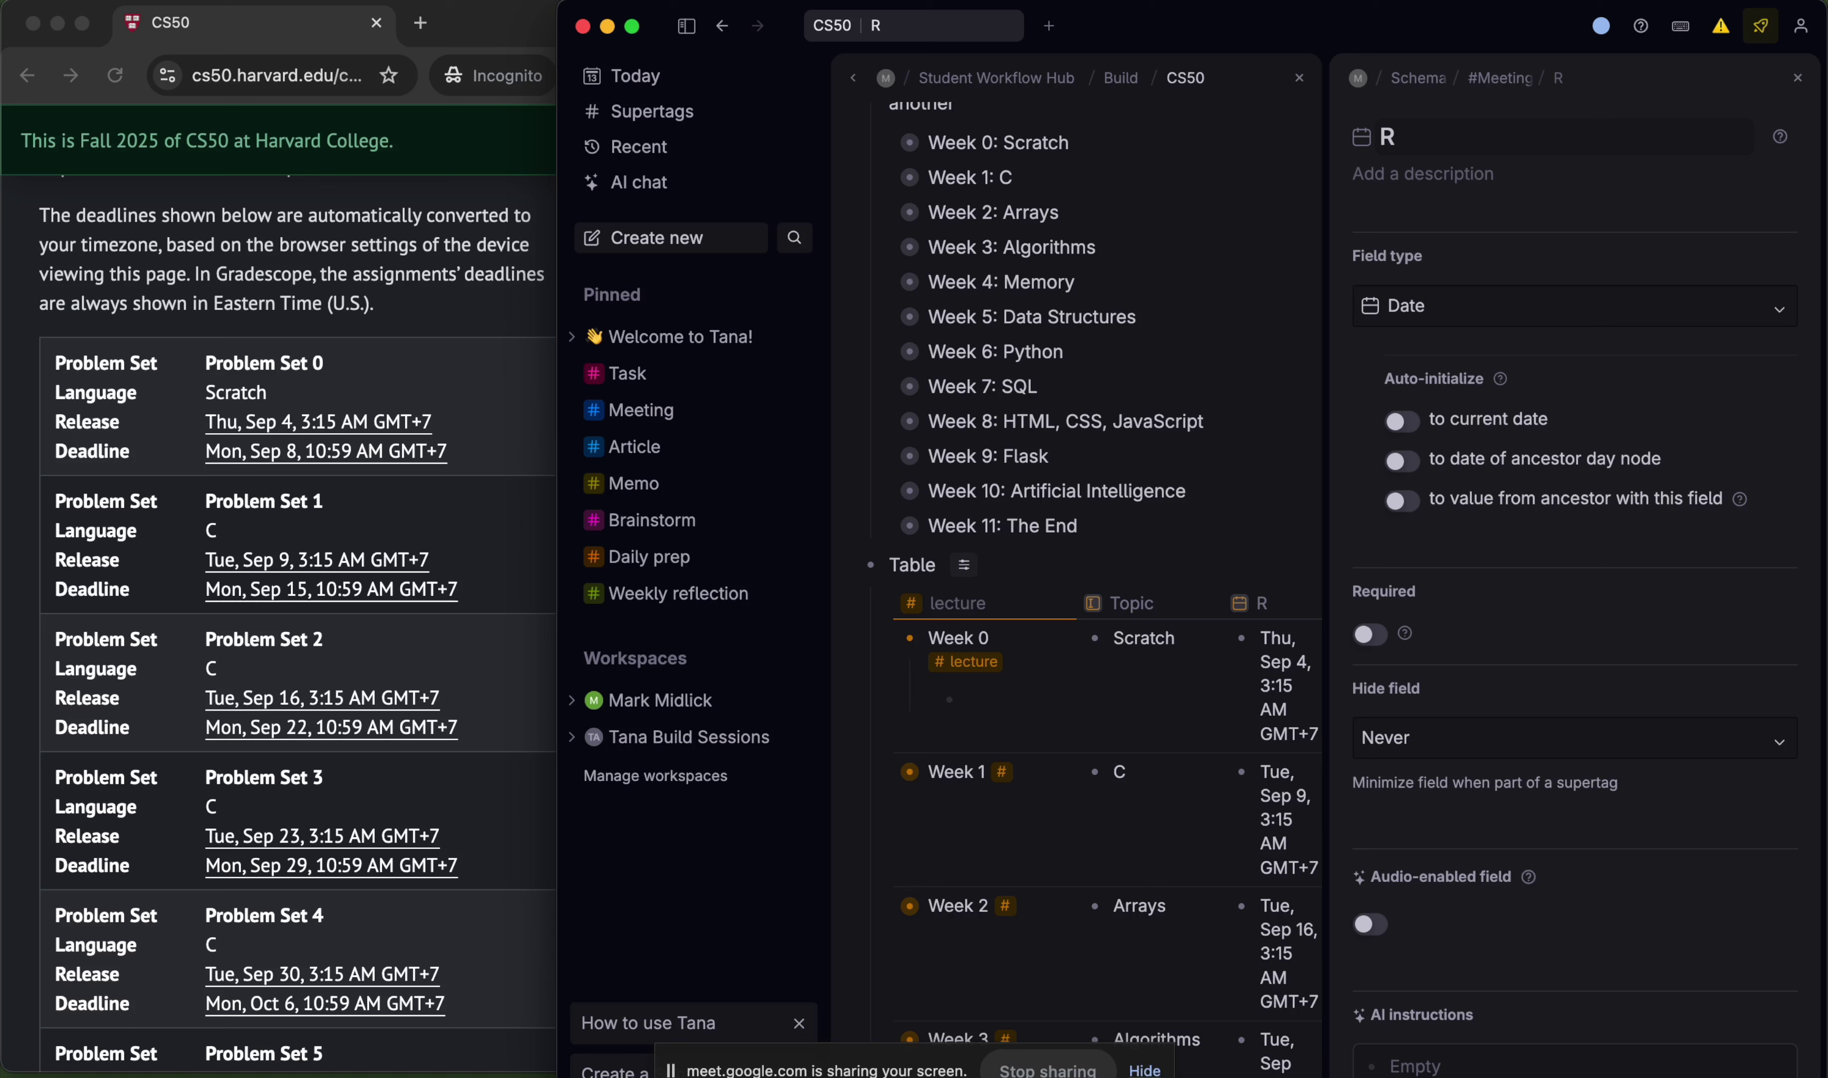
text(ela)
key(BackSpace)
key(BackSpace)
key(BackSpace)
key(BackSpace)
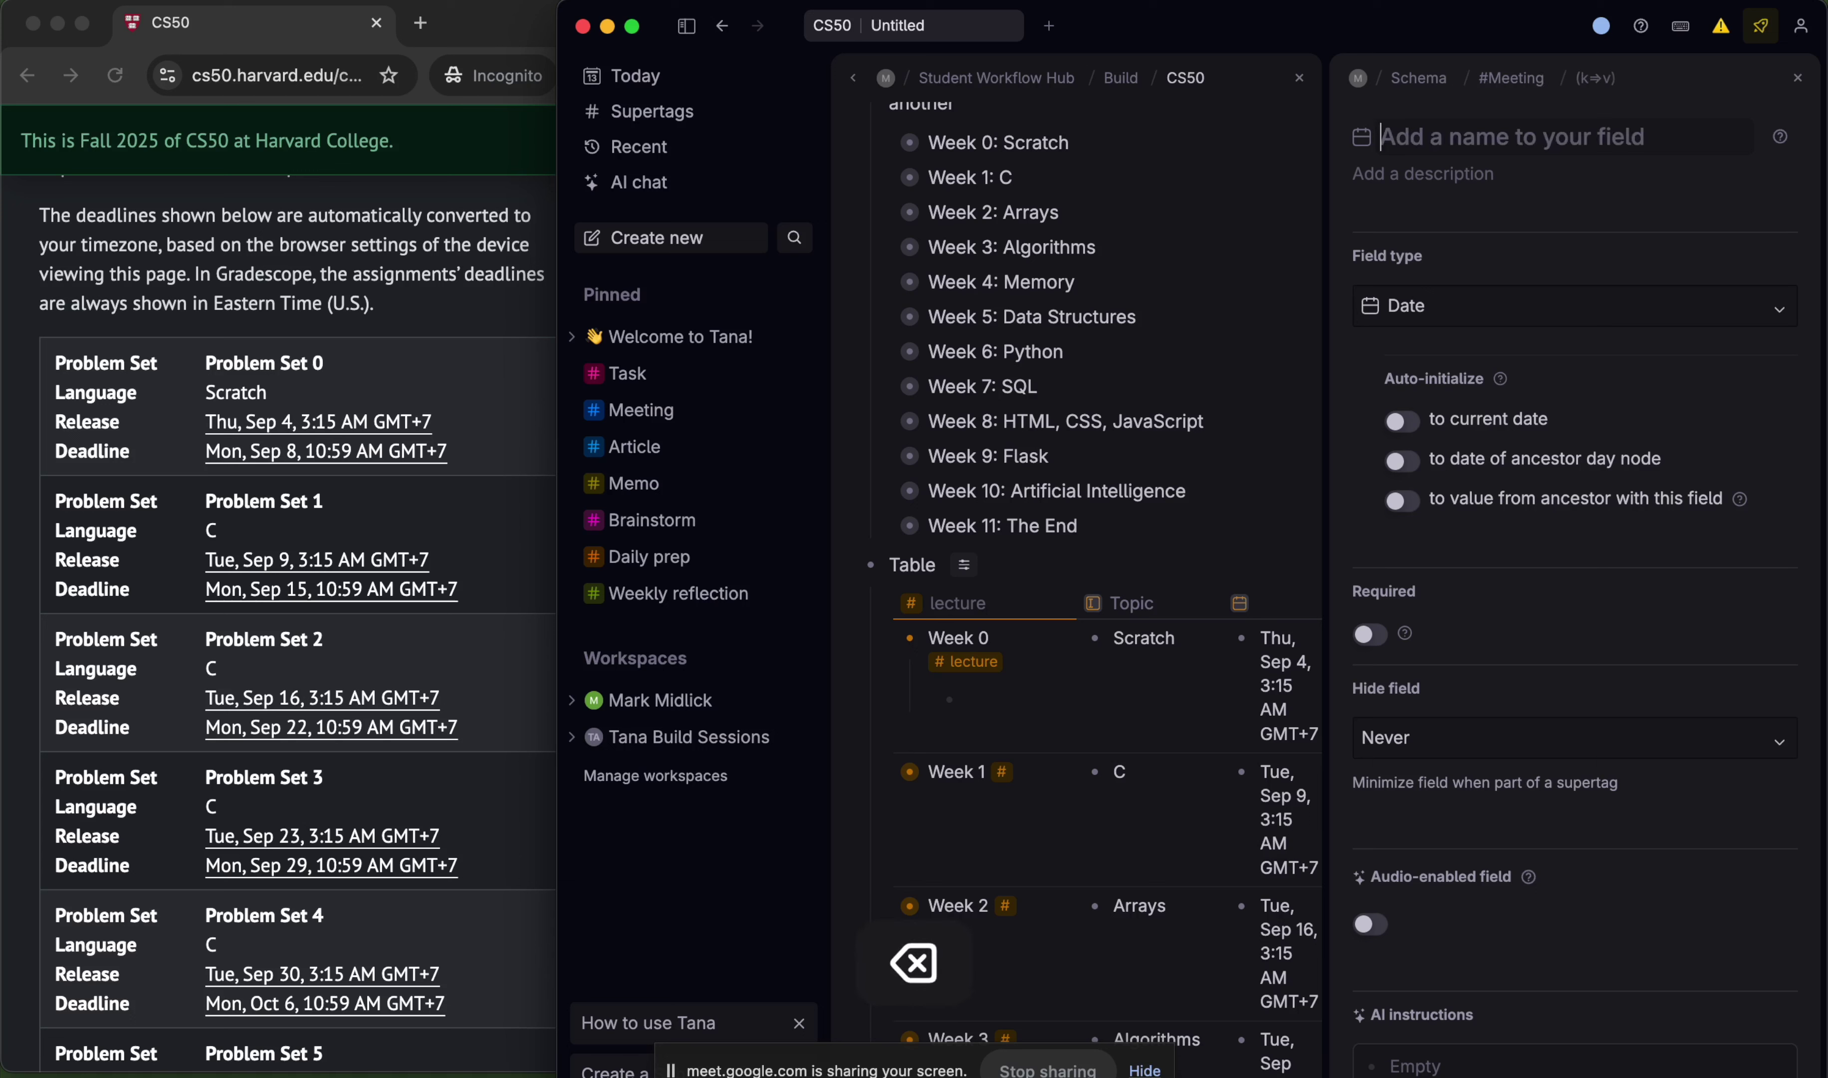
key(super+z)
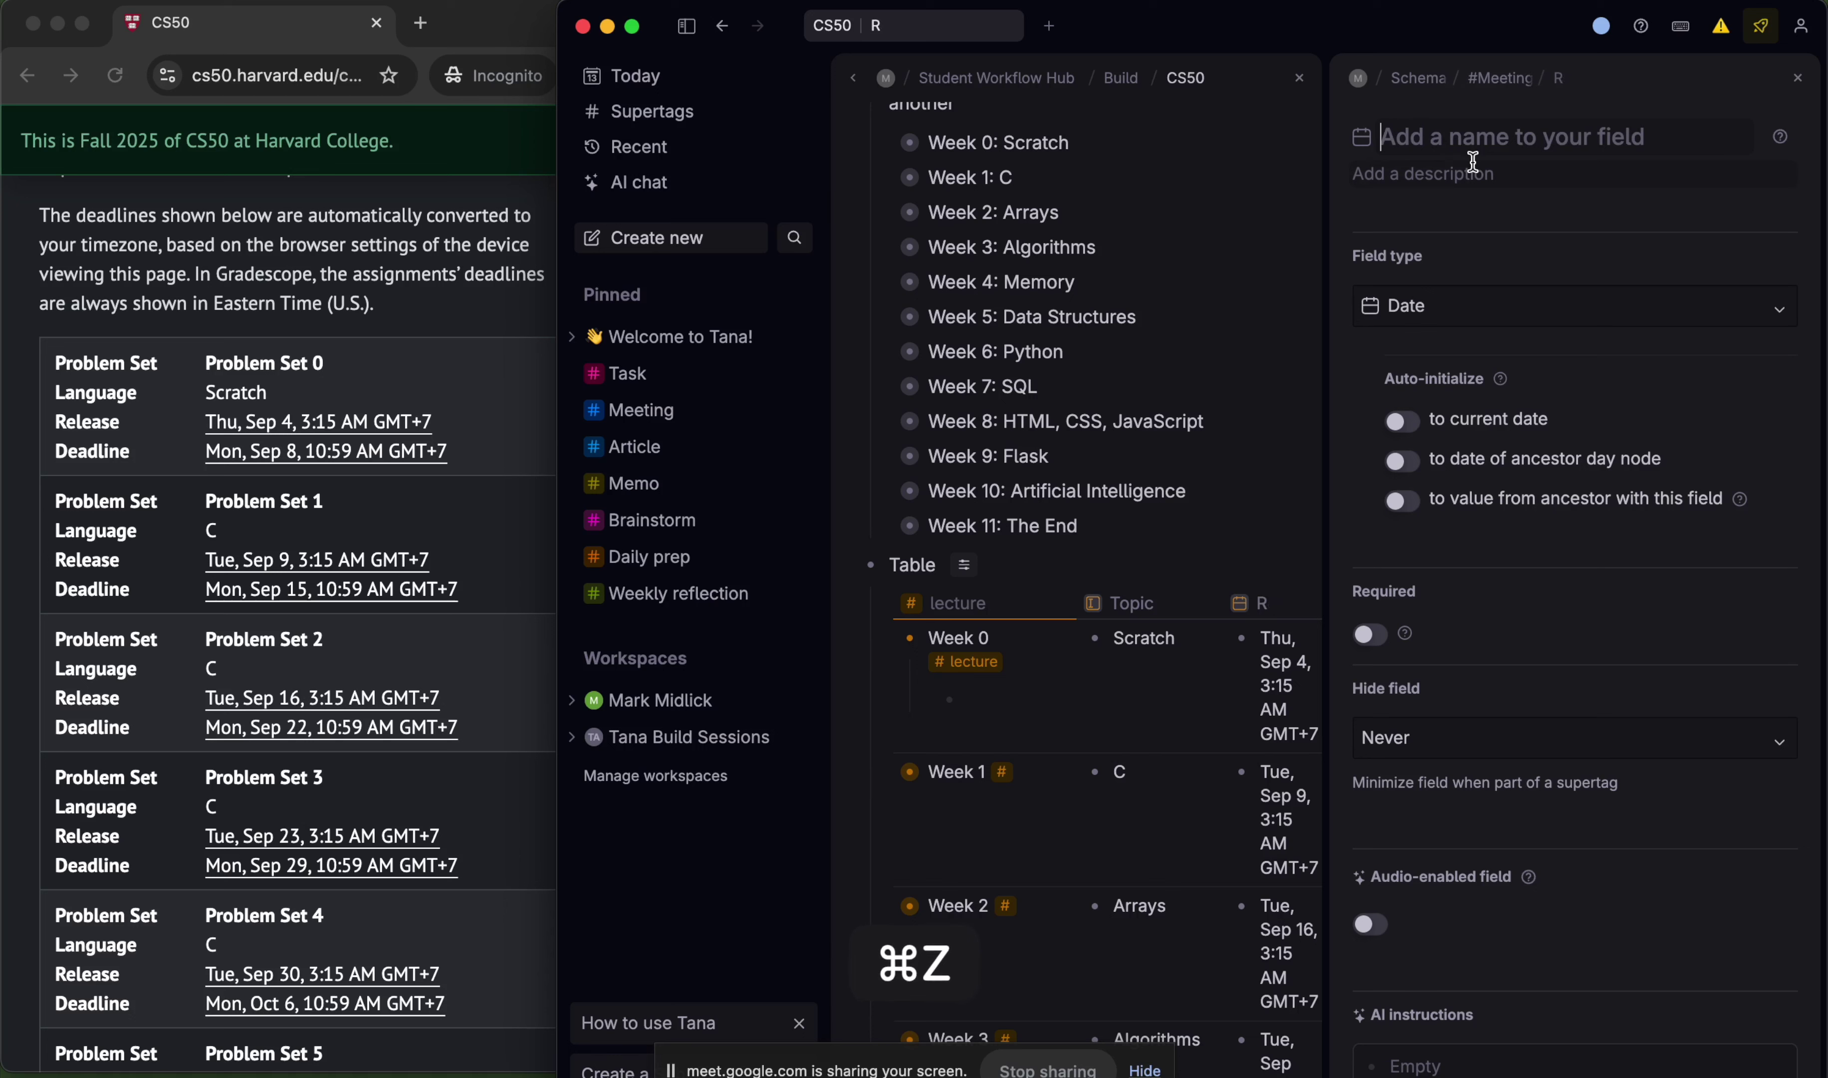
click(1798, 77)
- Copy the Date field from the lecture Table, collapse both Tables and paste the field as a node below them
click(1364, 395)
key(super+c)
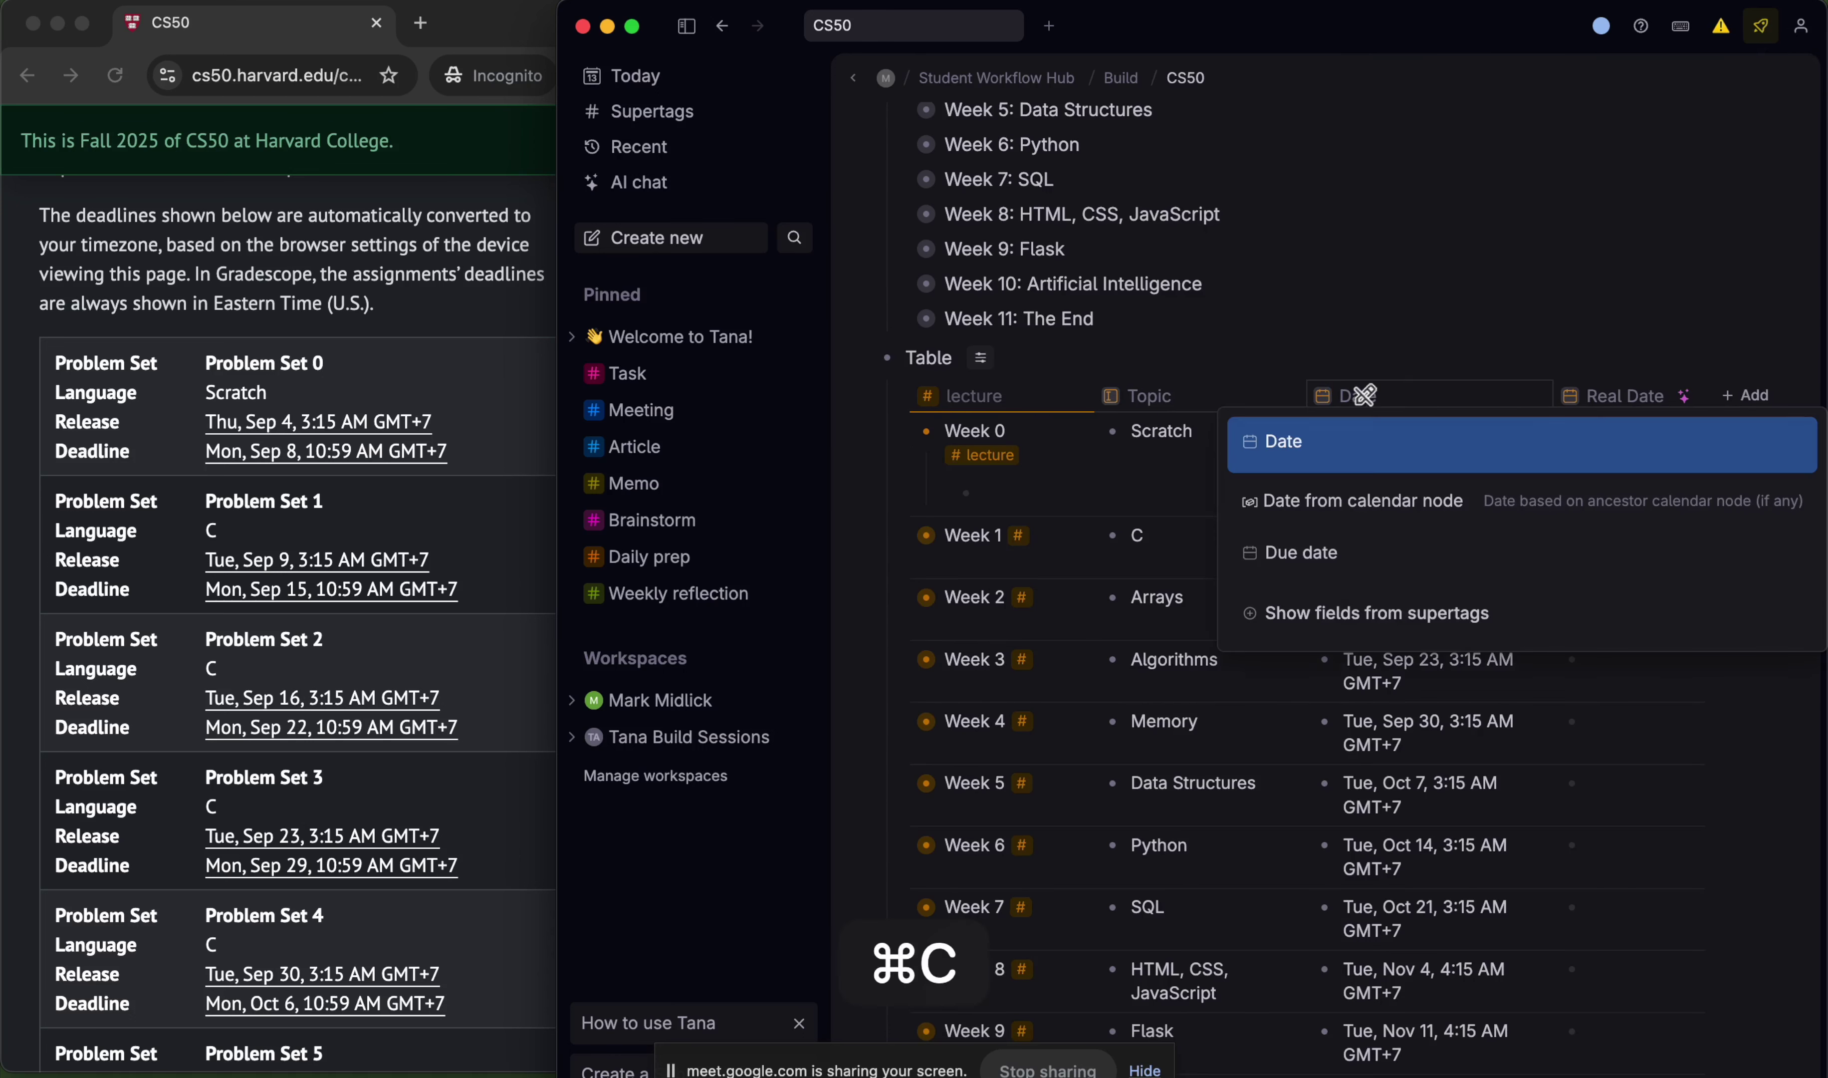
click(863, 361)
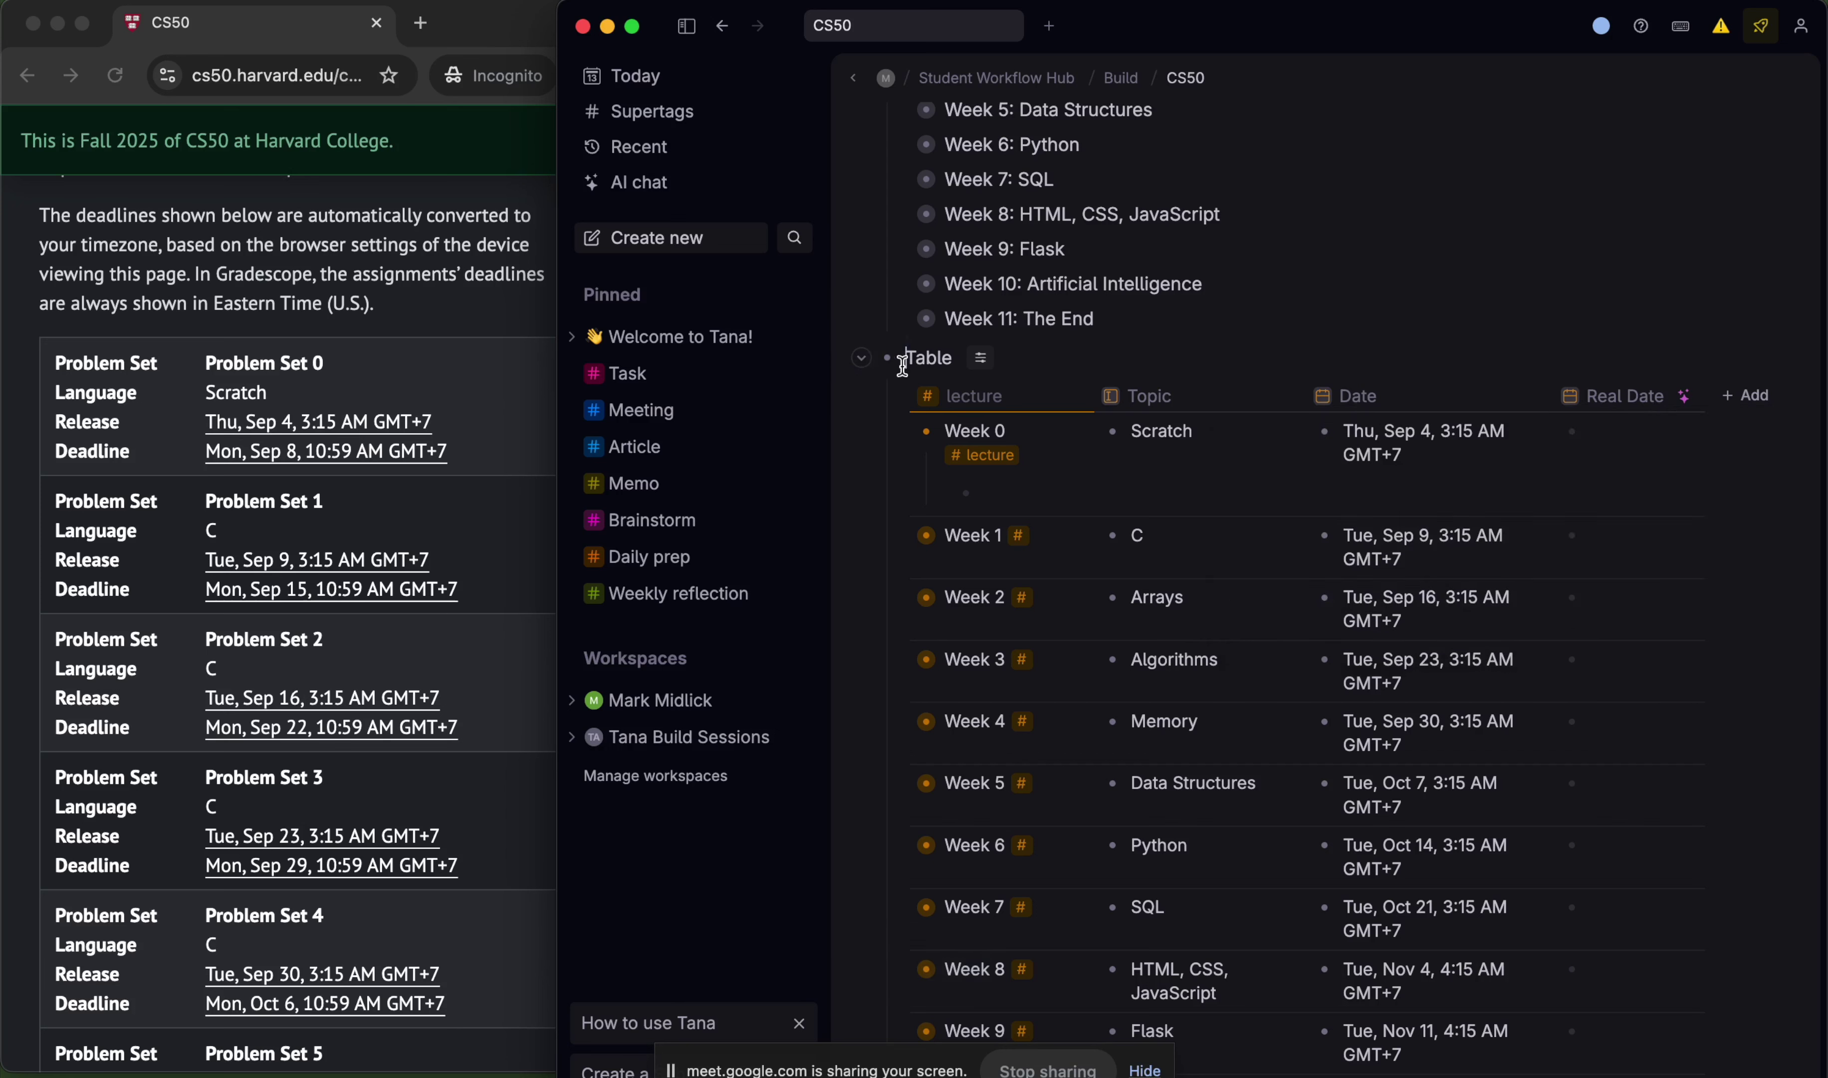
click(863, 360)
click(861, 396)
click(909, 426)
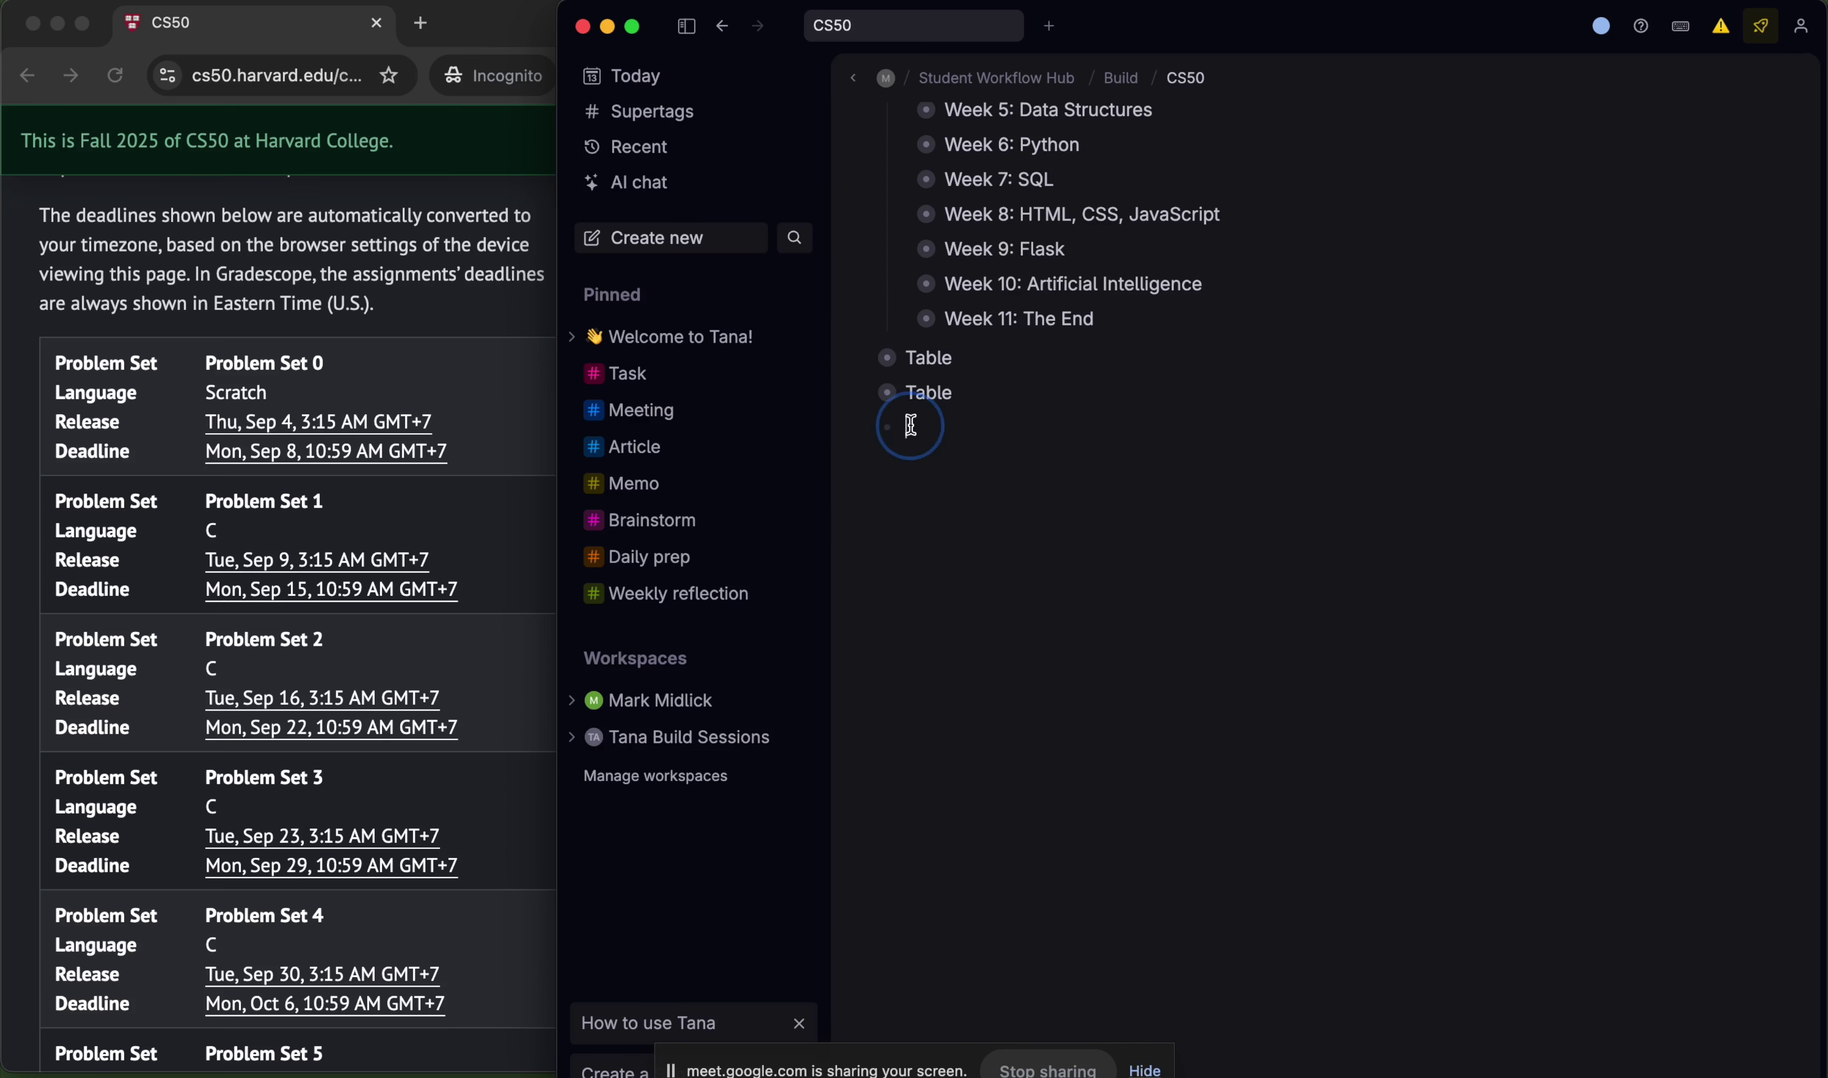
key(super+v)
key(Return)
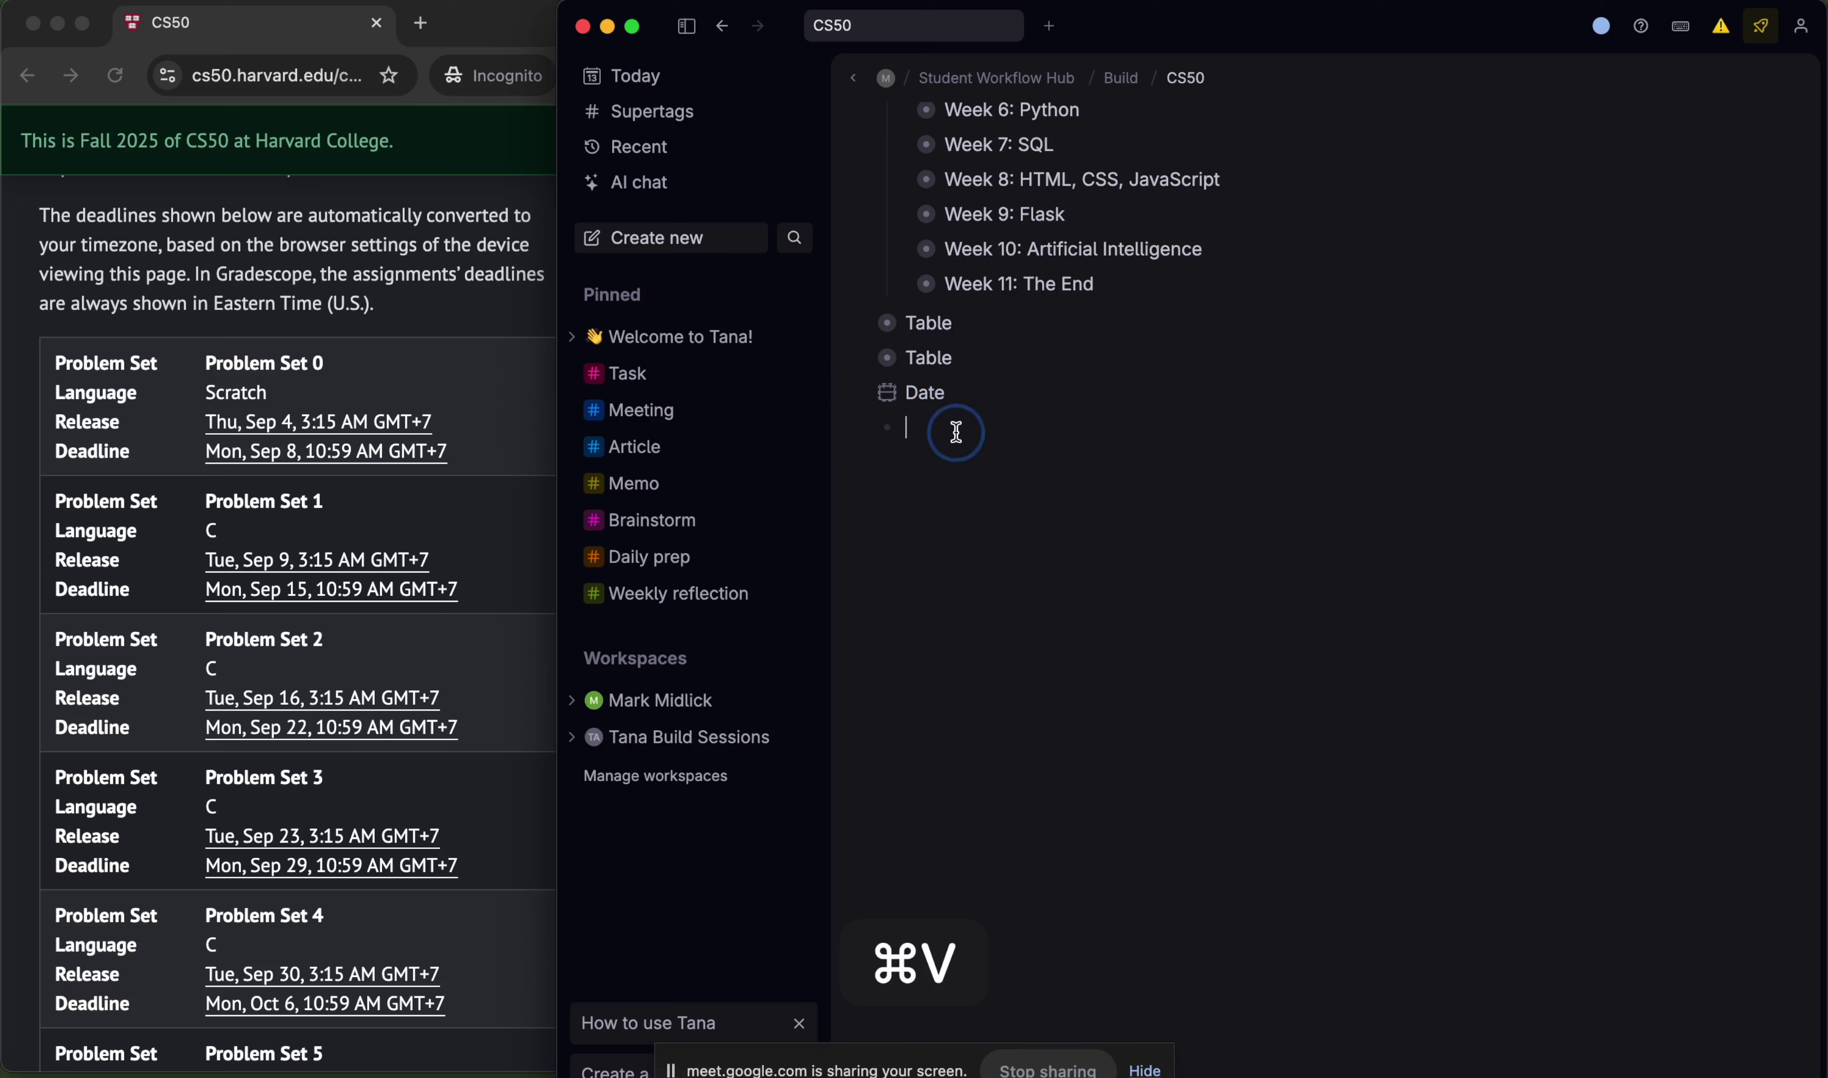
- Insert a reference to the Release field below the Date field and move it above Date
text(@rela)
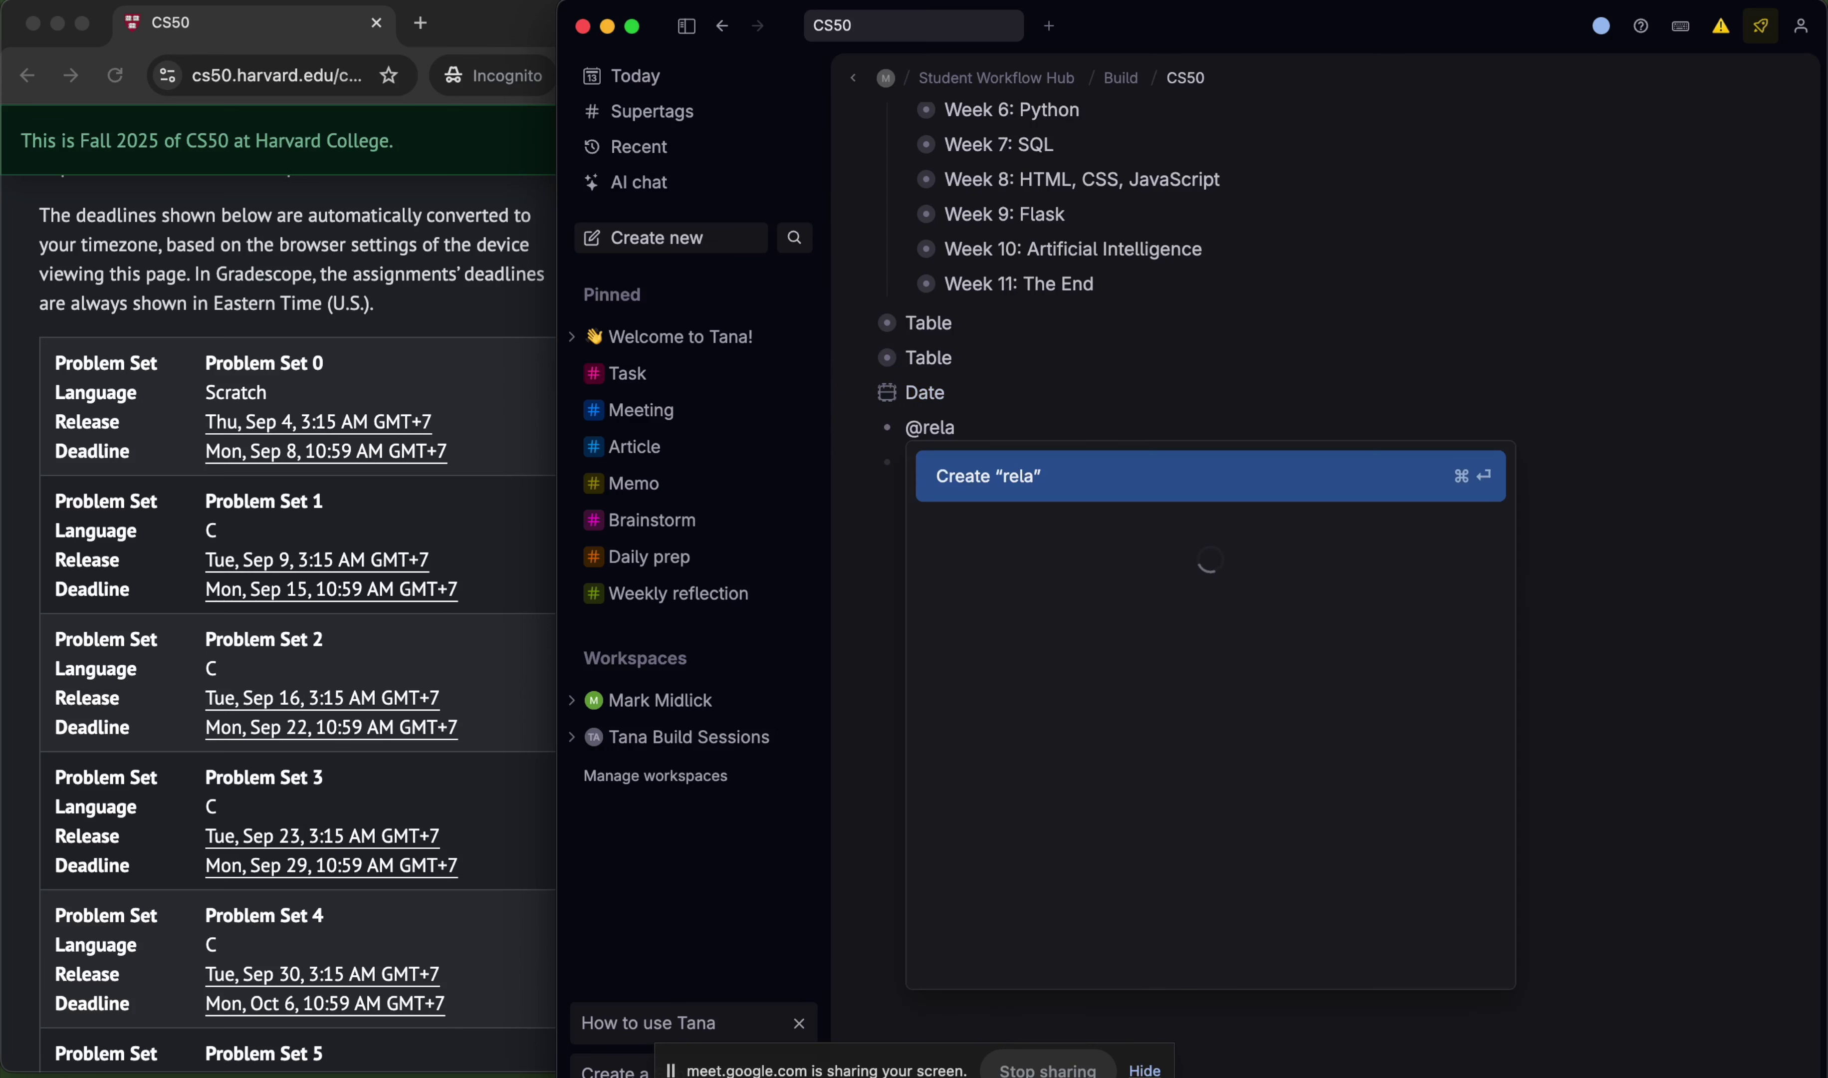
key(BackSpace)
text(ease)
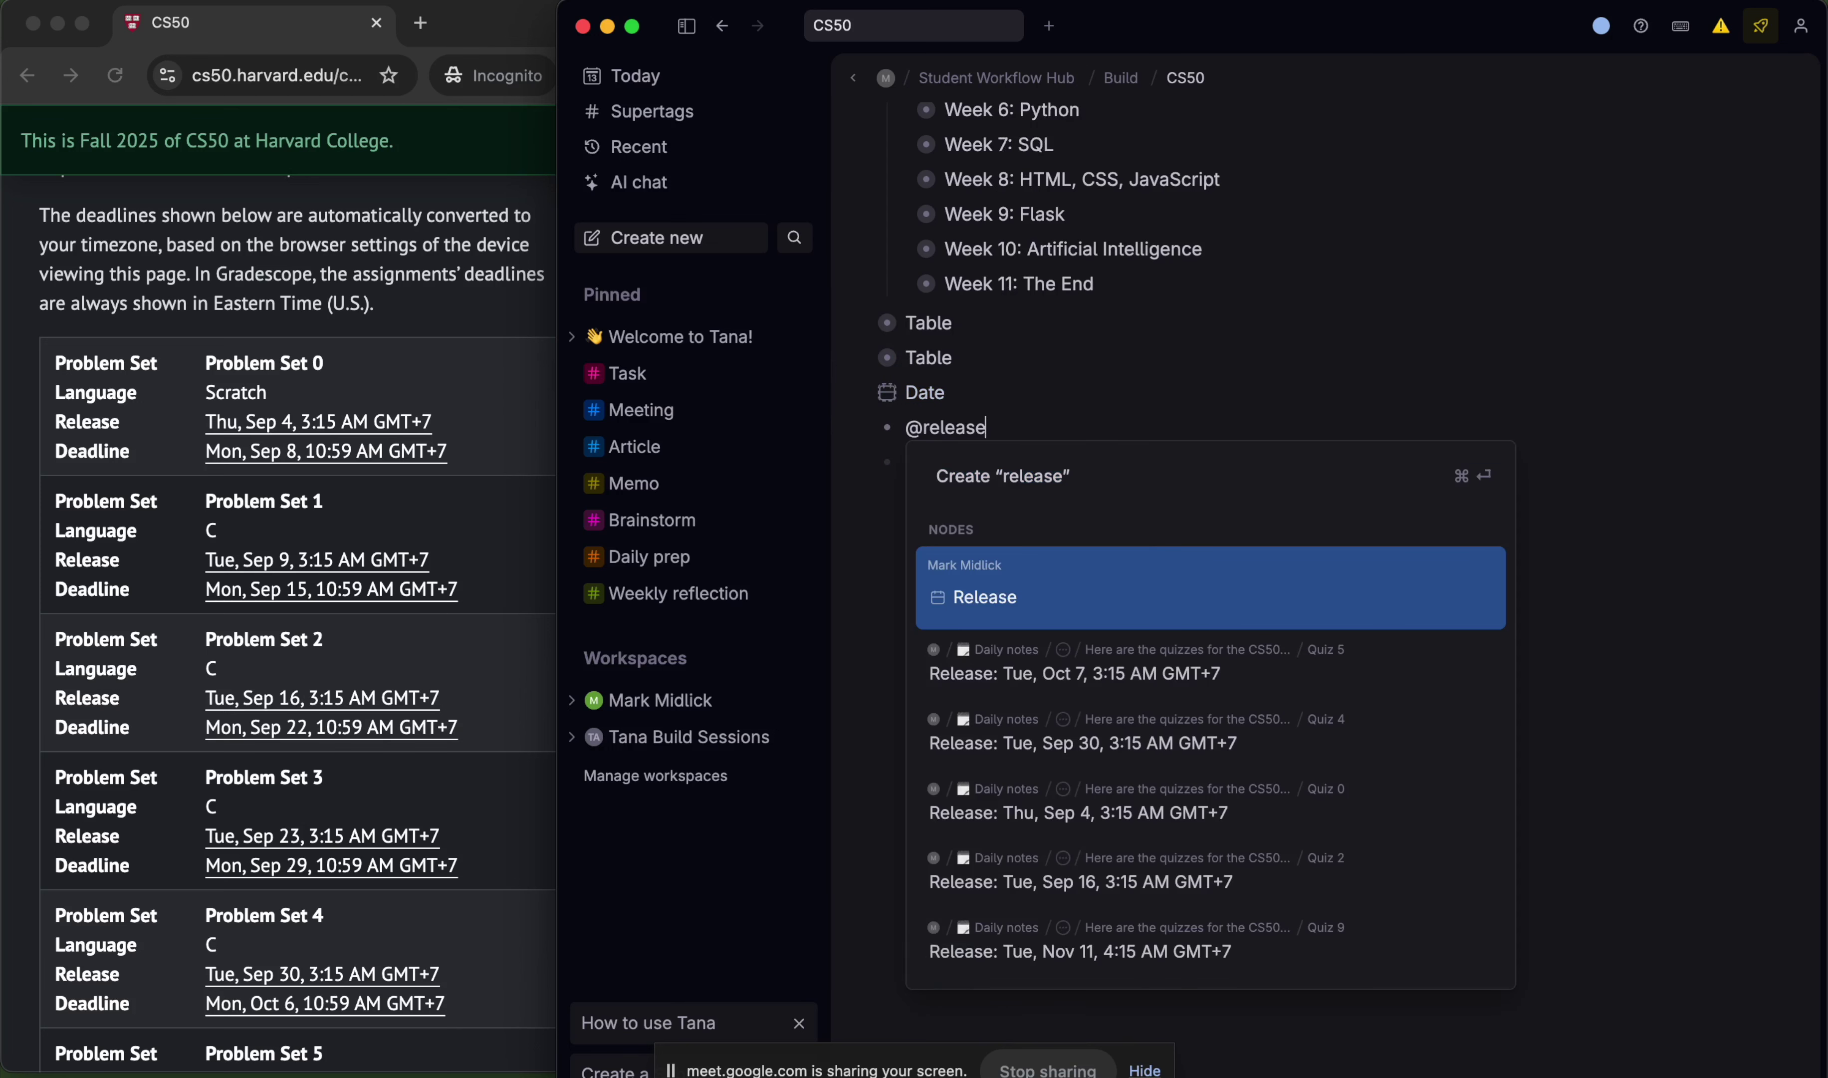
key(Return)
key(shift+super+Up)
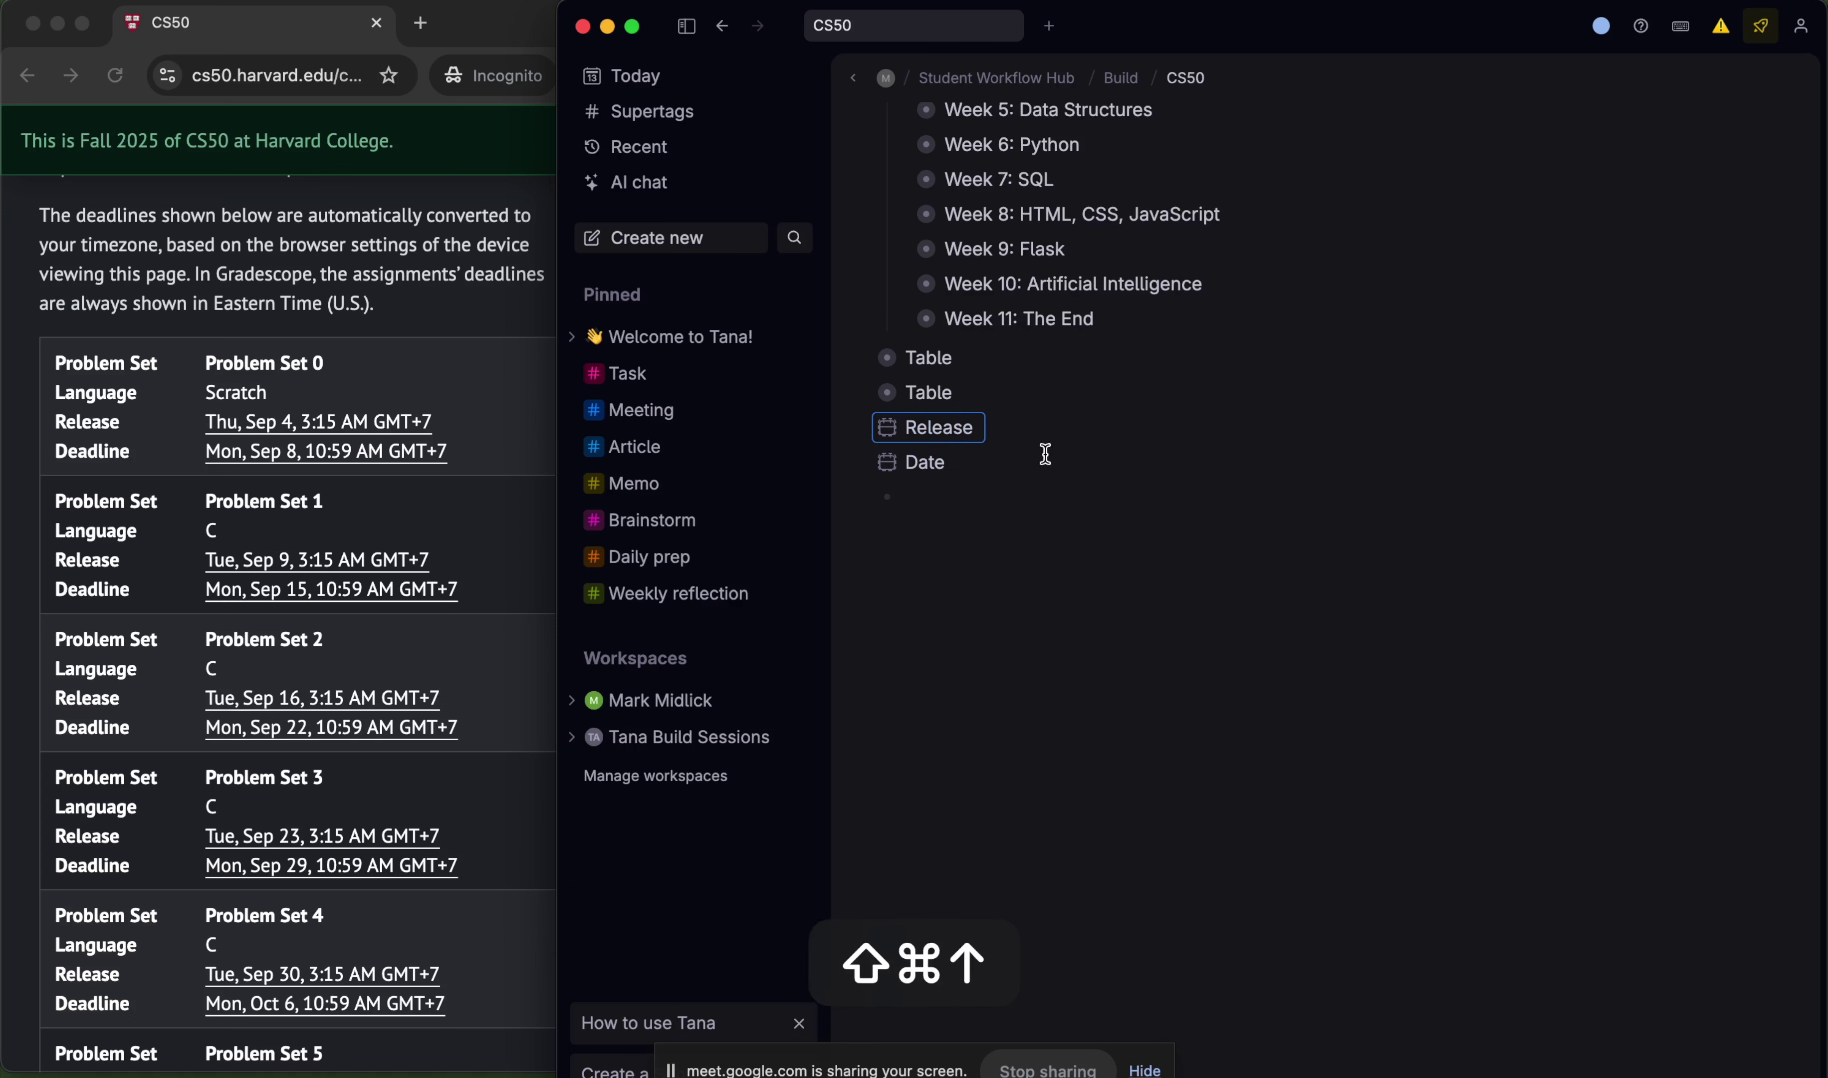
- Select the Release and Date field nodes and merge Date into Release
drag(1045, 454, 1018, 436)
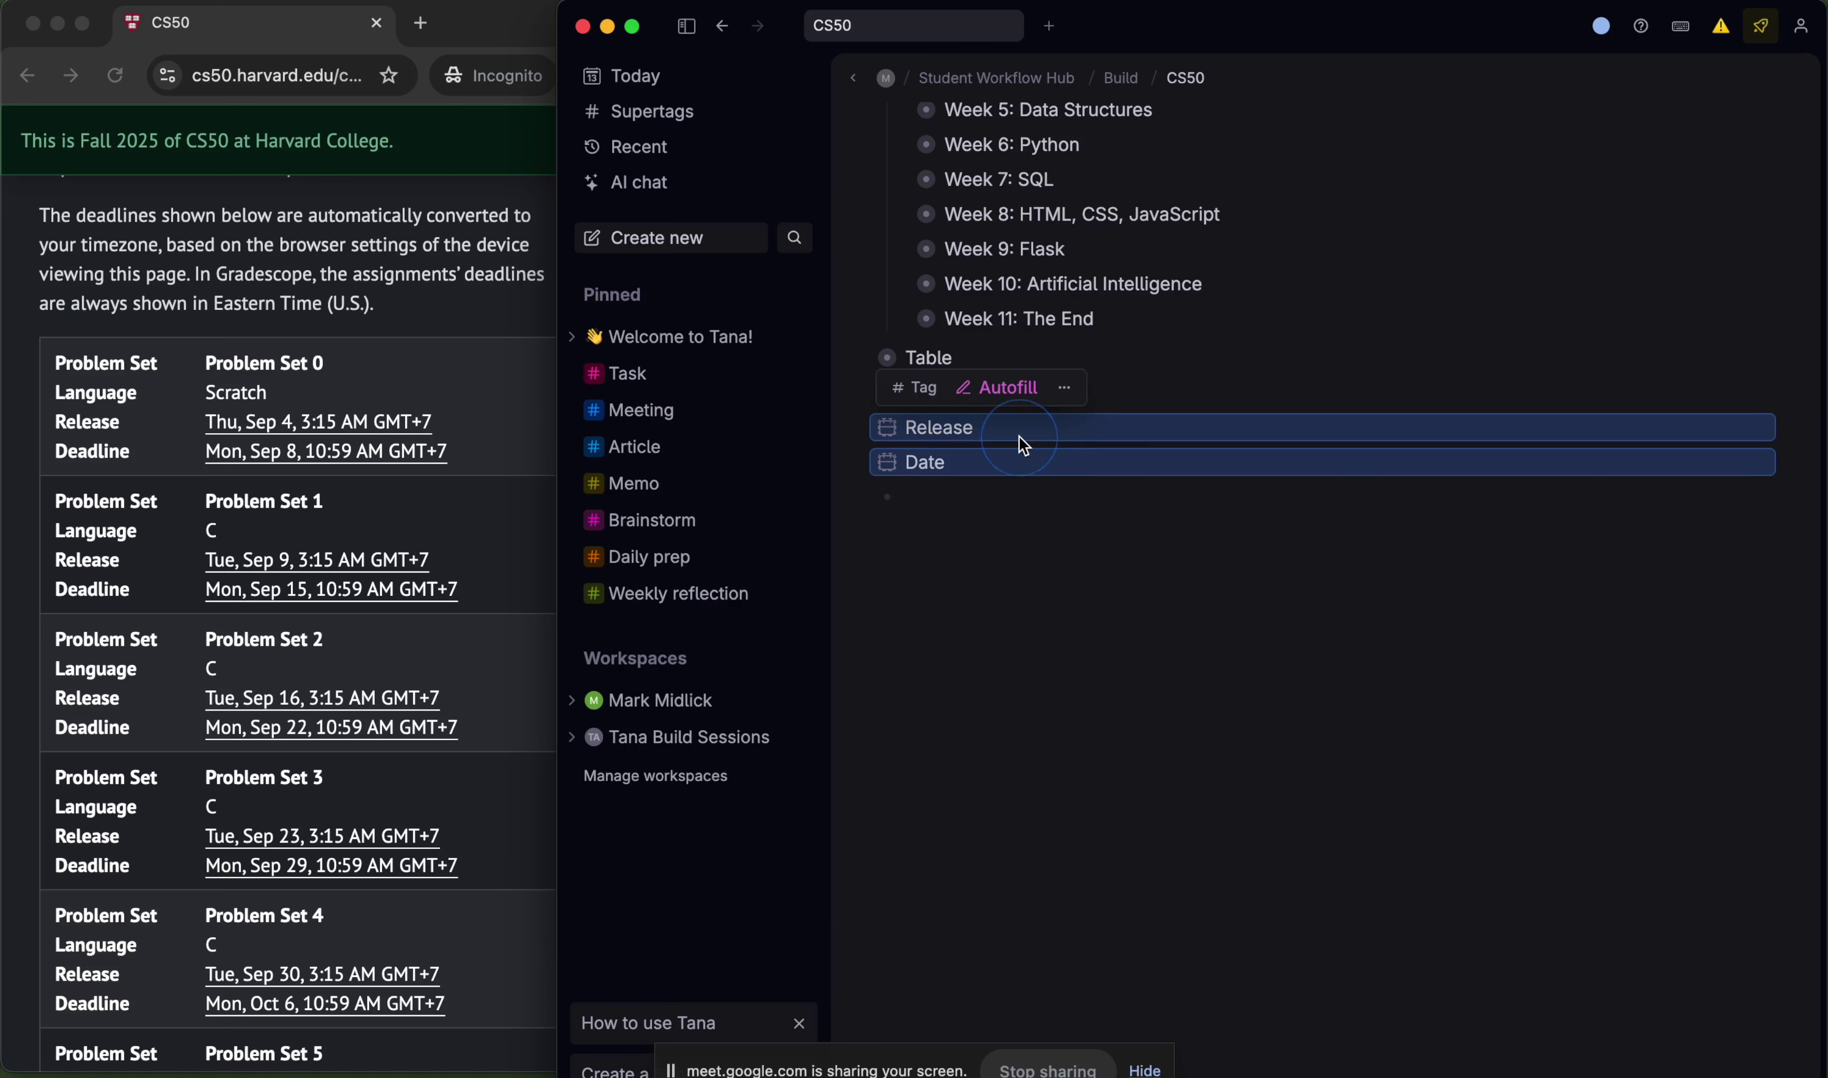
key(super+k)
text(Merge node)
key(Return)
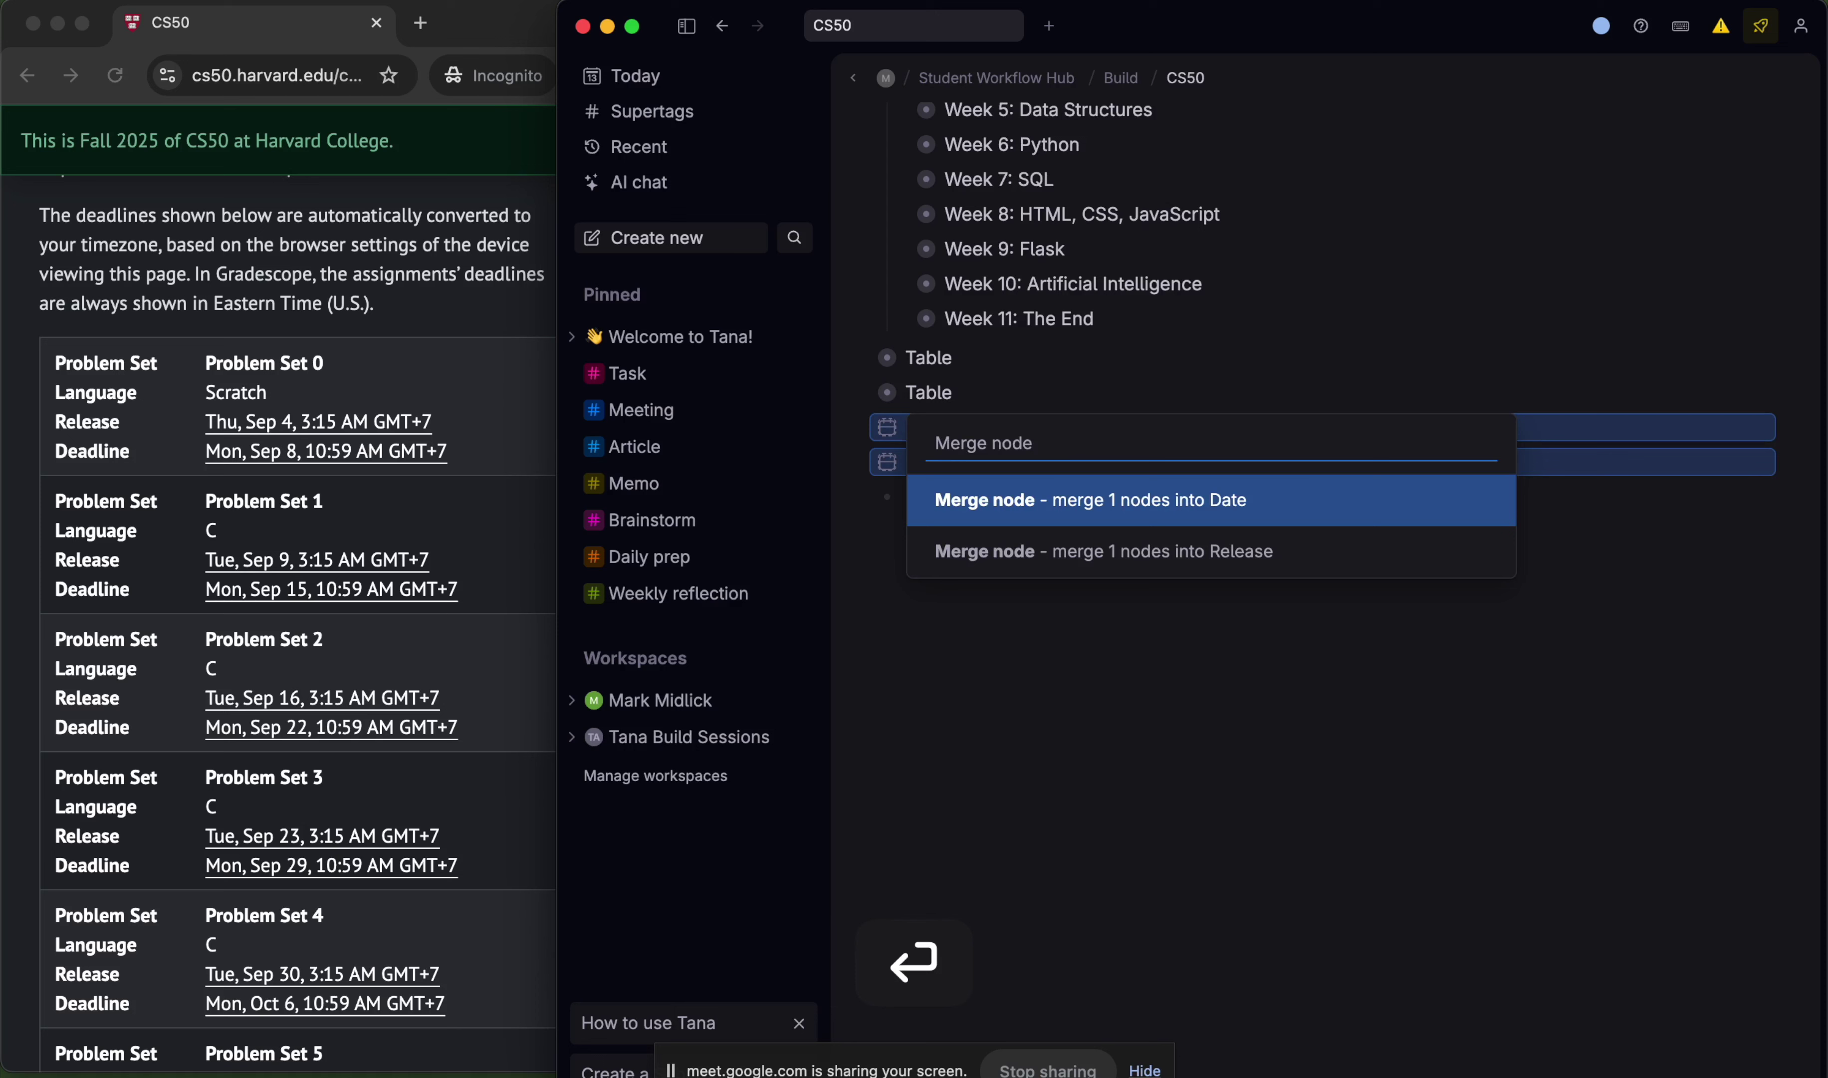
key(Down)
key(Return)
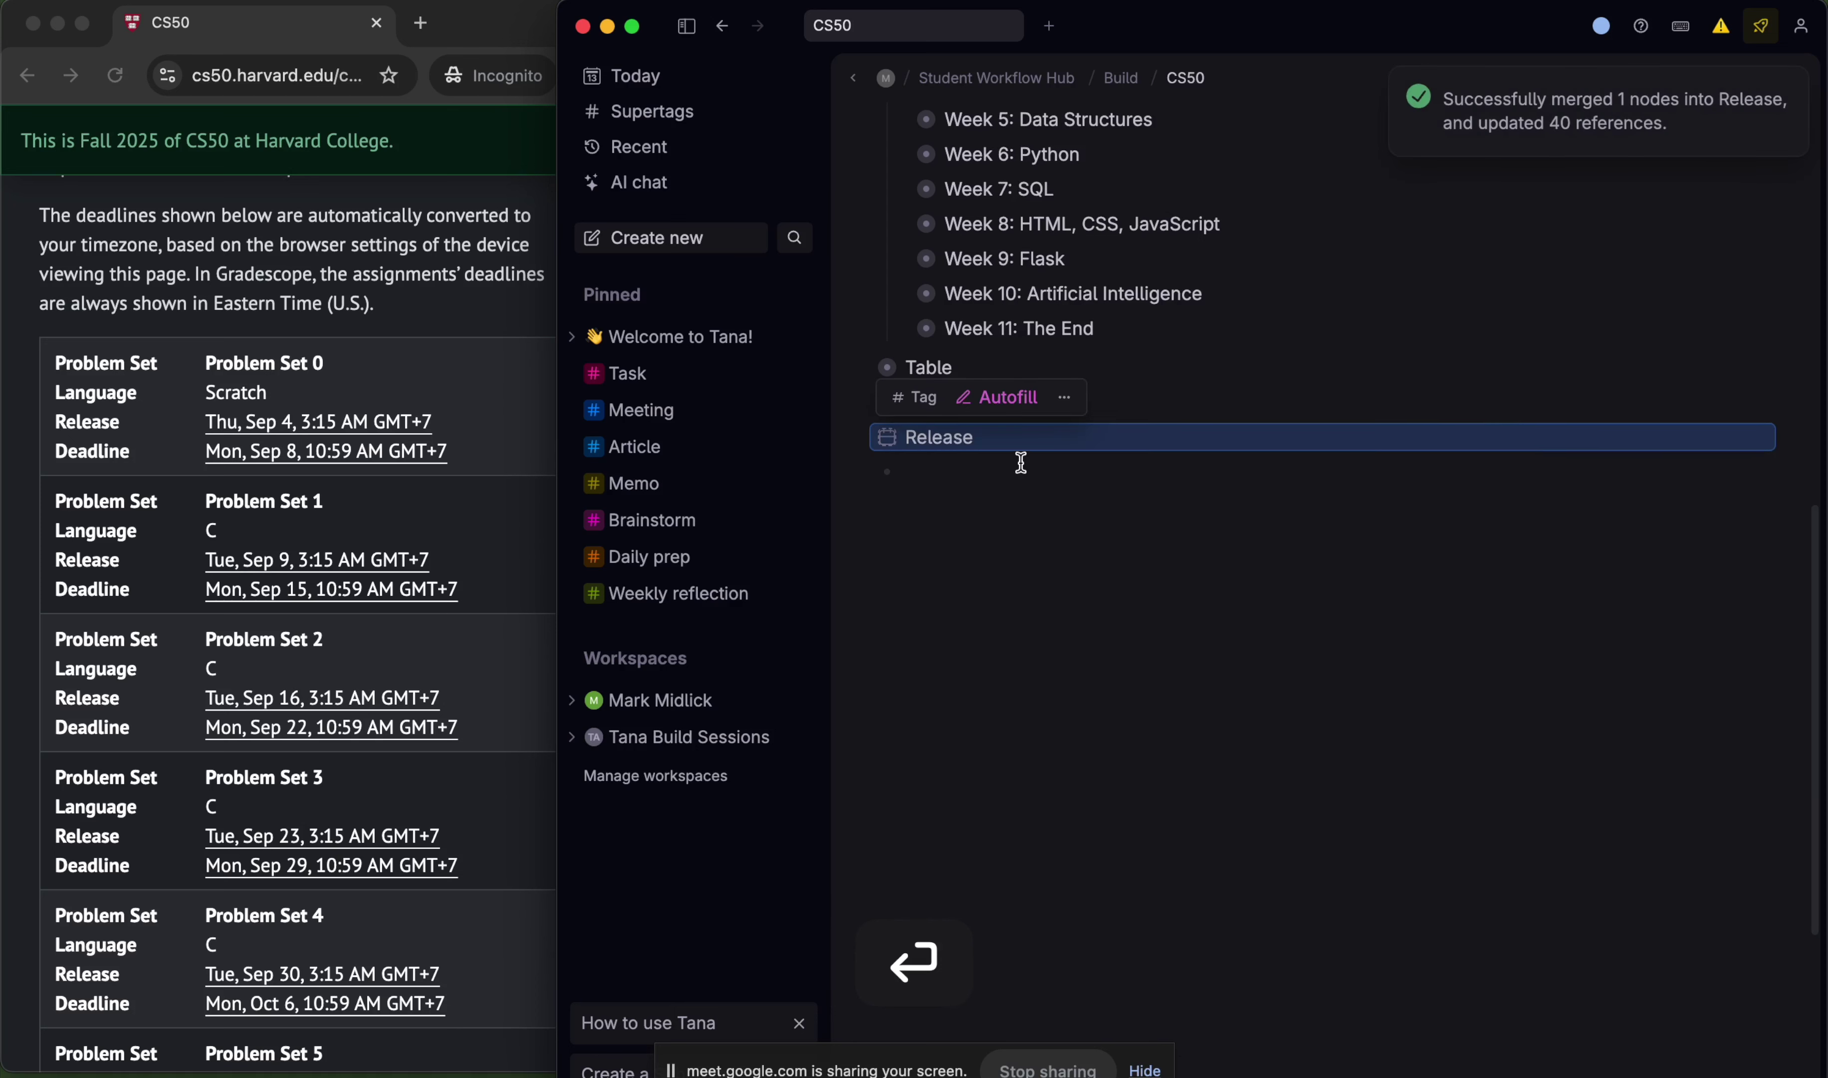
- Expand the lecture Table, review the Real Date field's AI prompt and autofill the Real Date column for all weeks
click(863, 382)
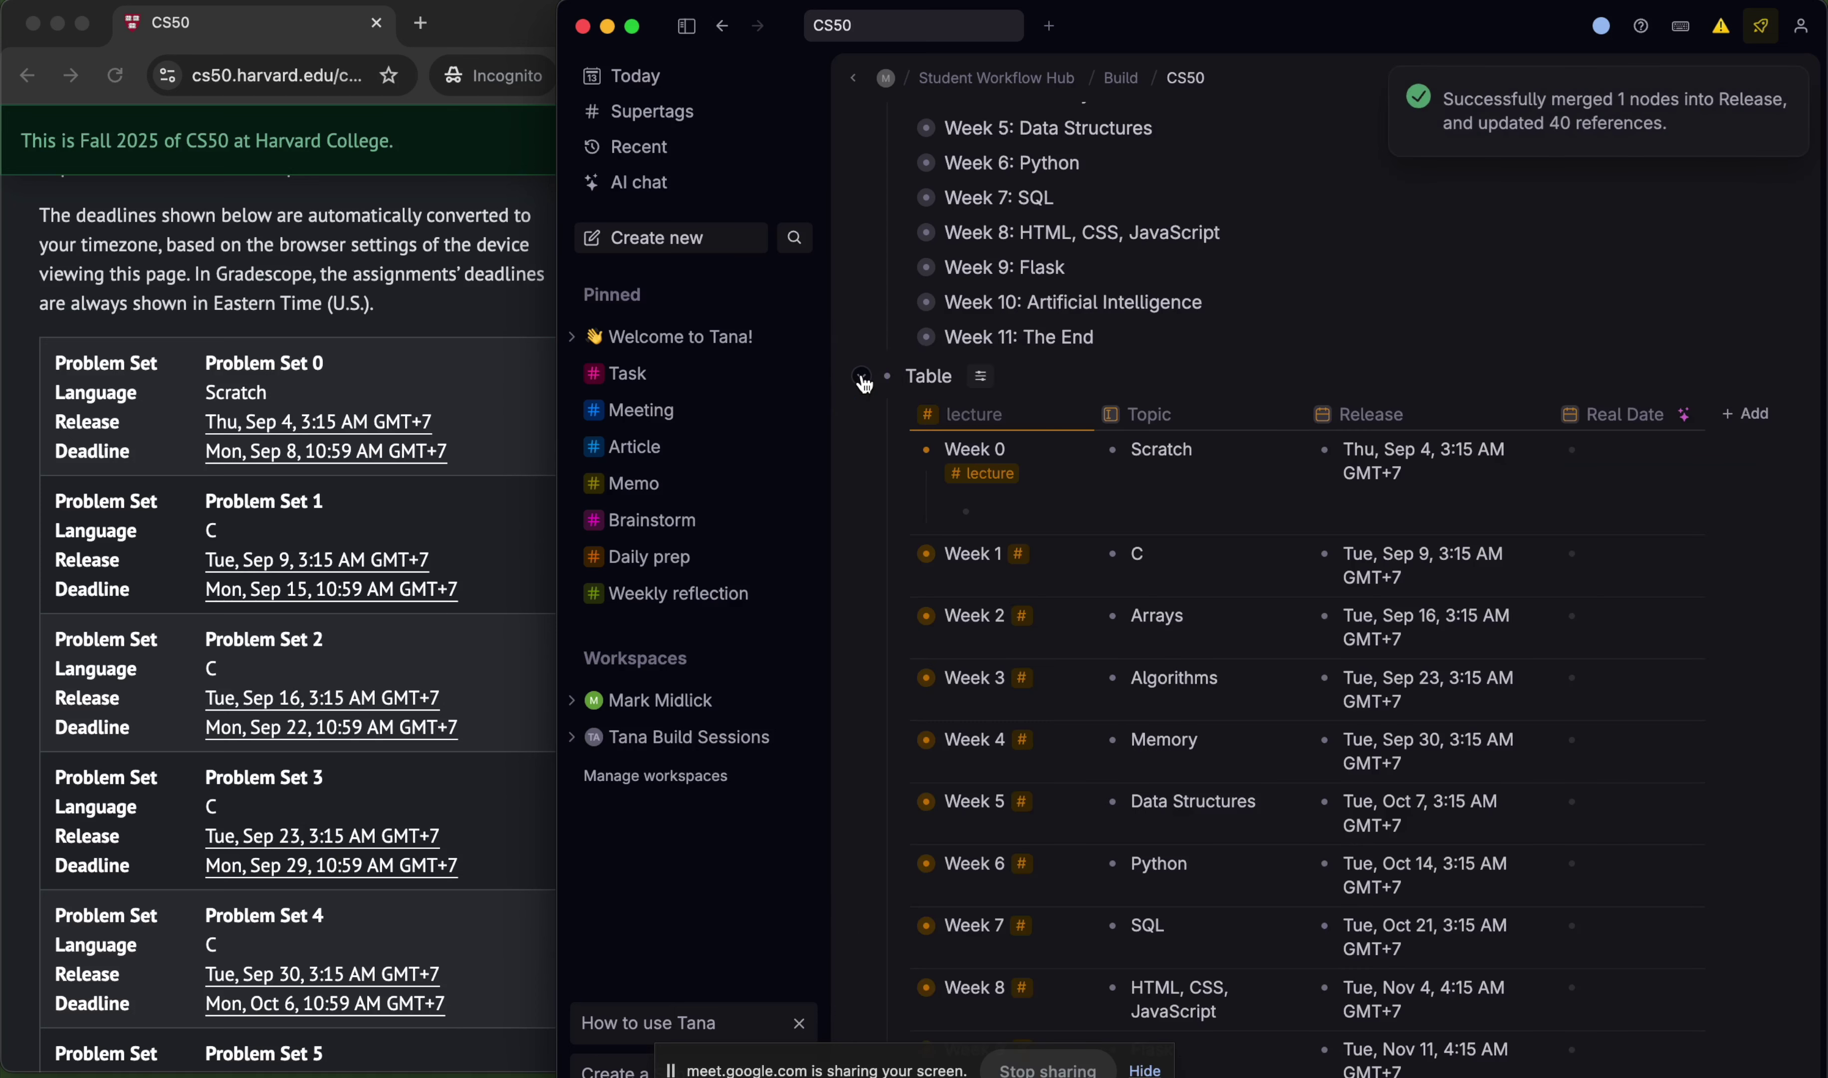
click(1579, 418)
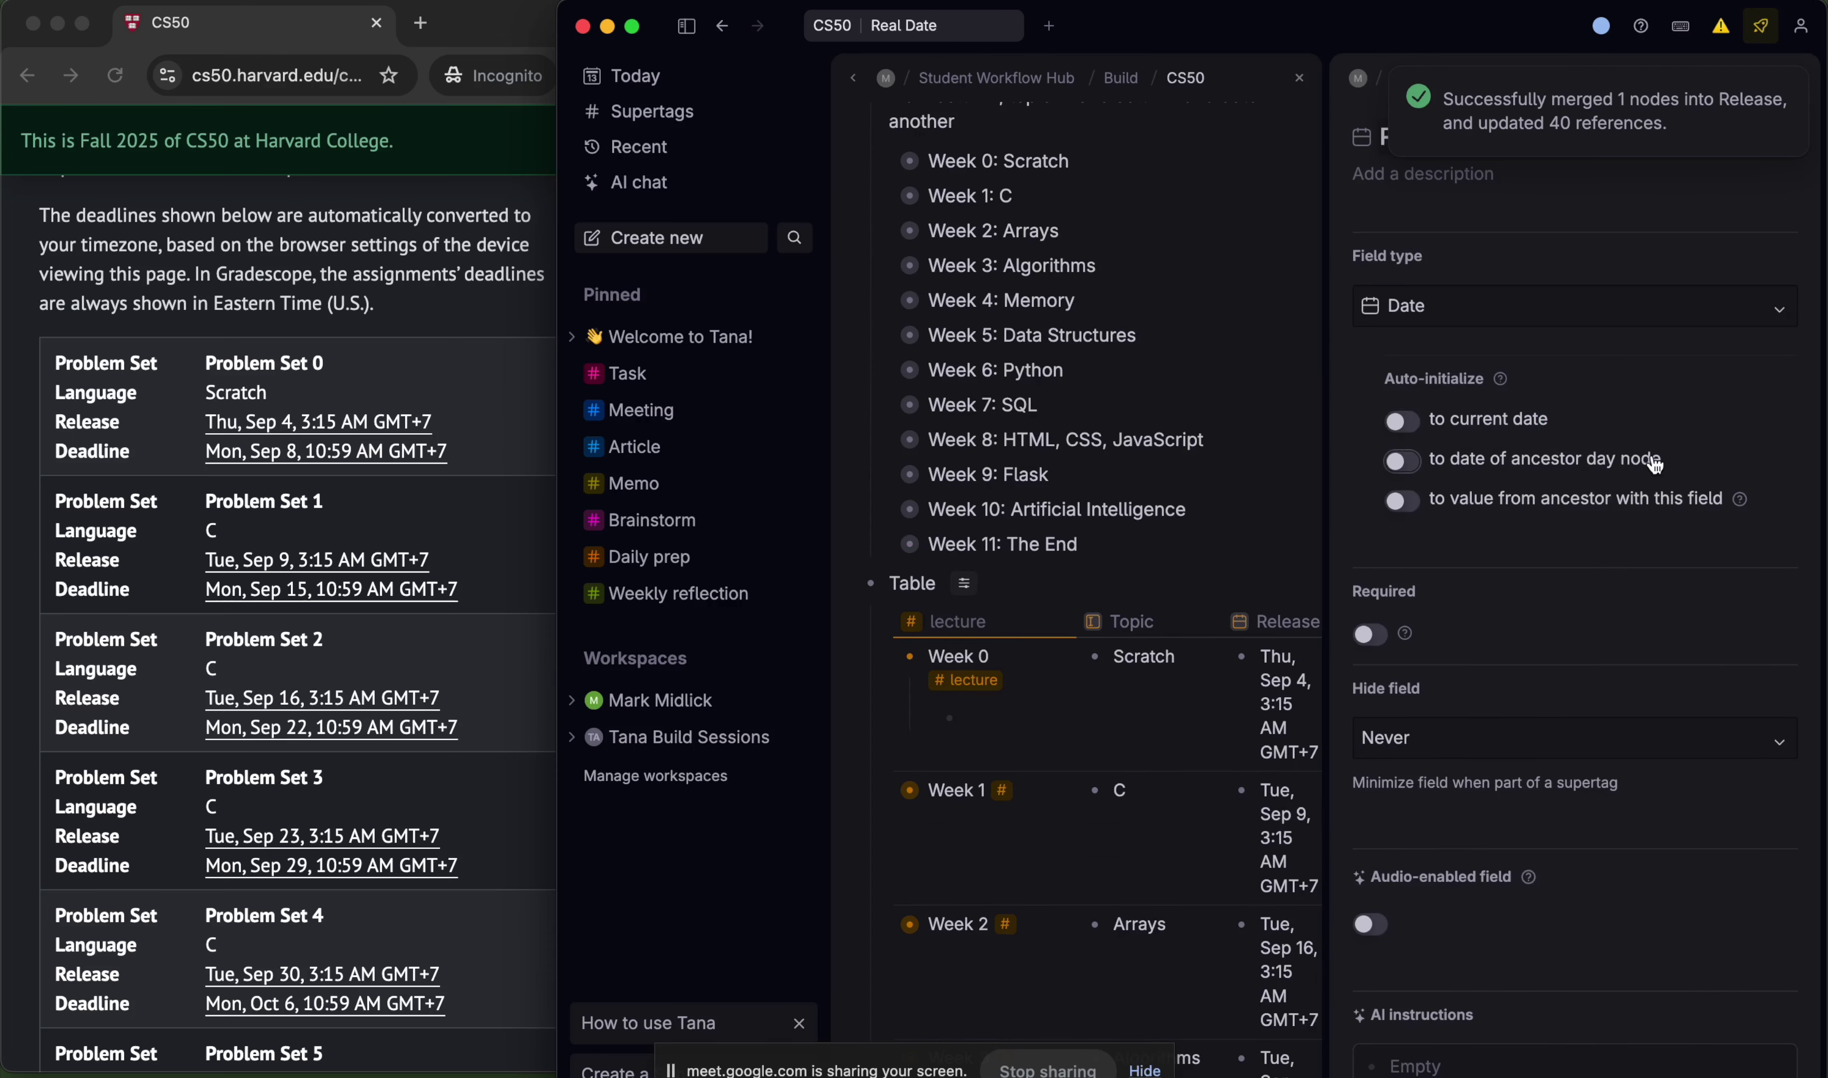
scroll(1561, 562, down, 10)
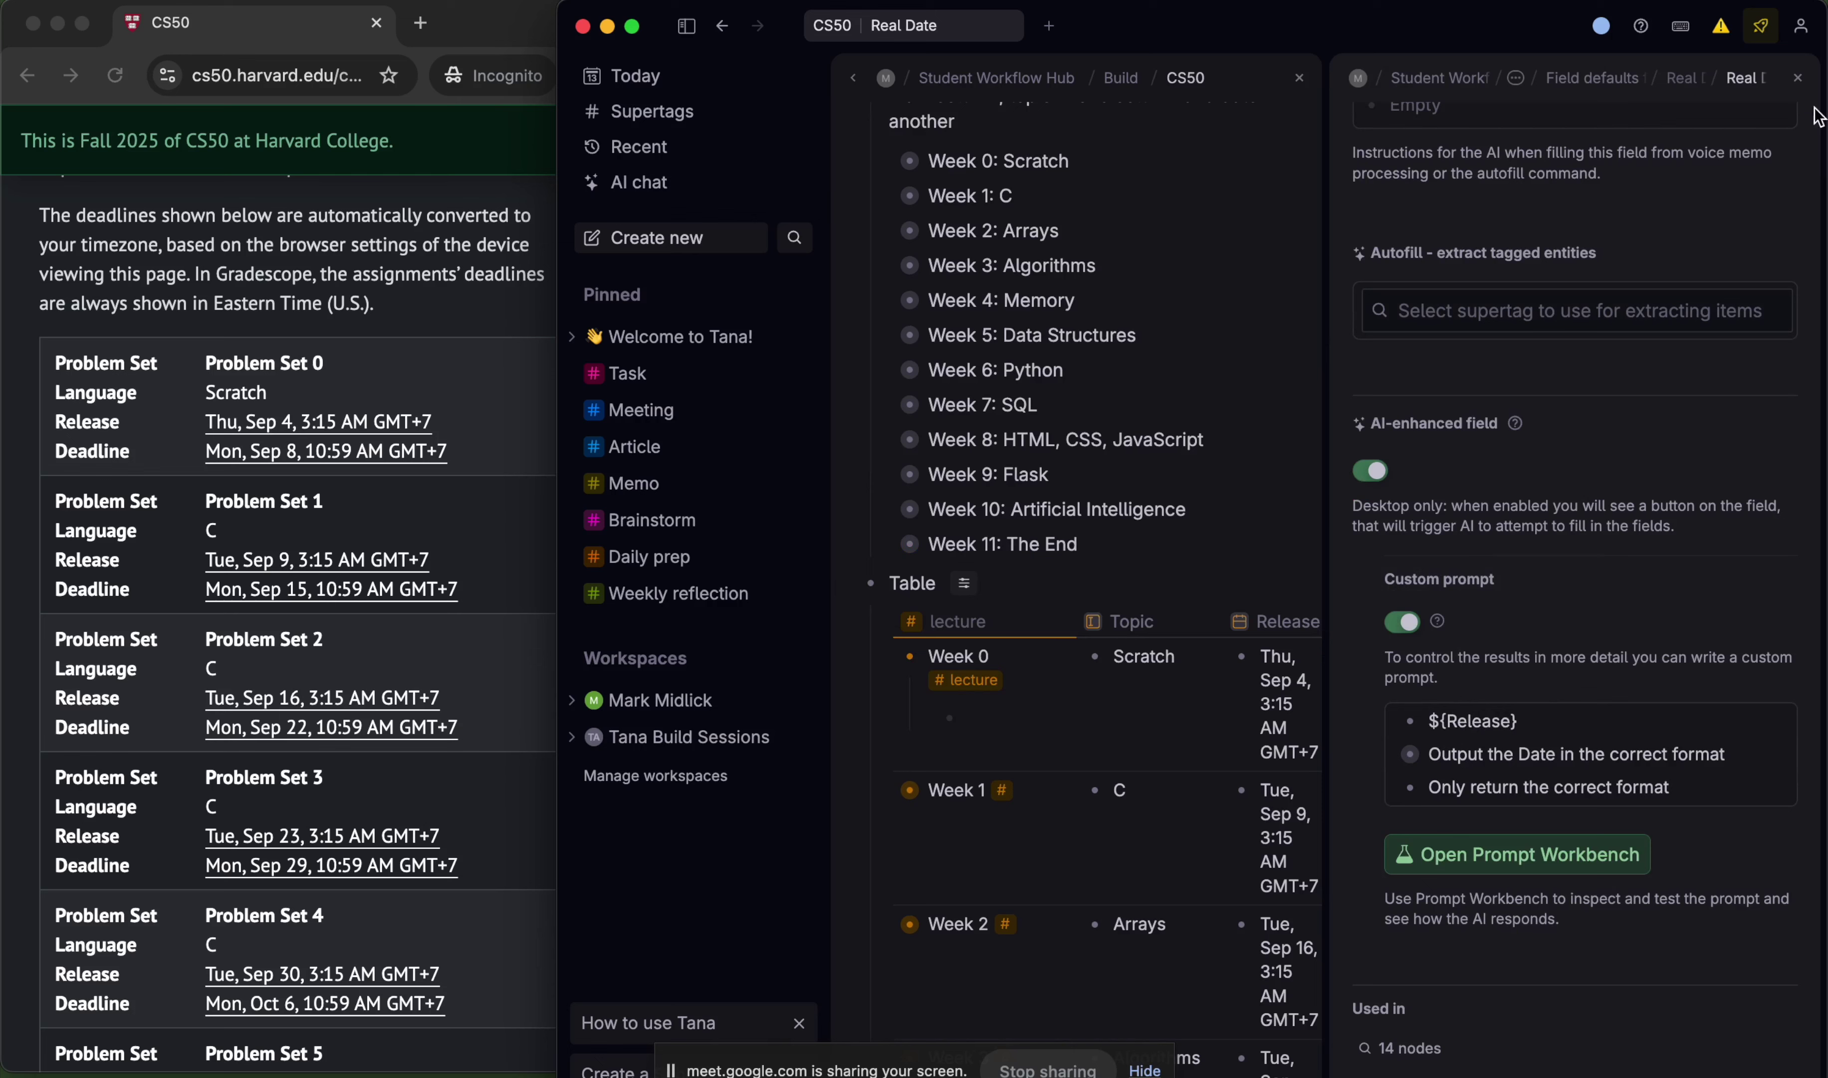
click(1804, 78)
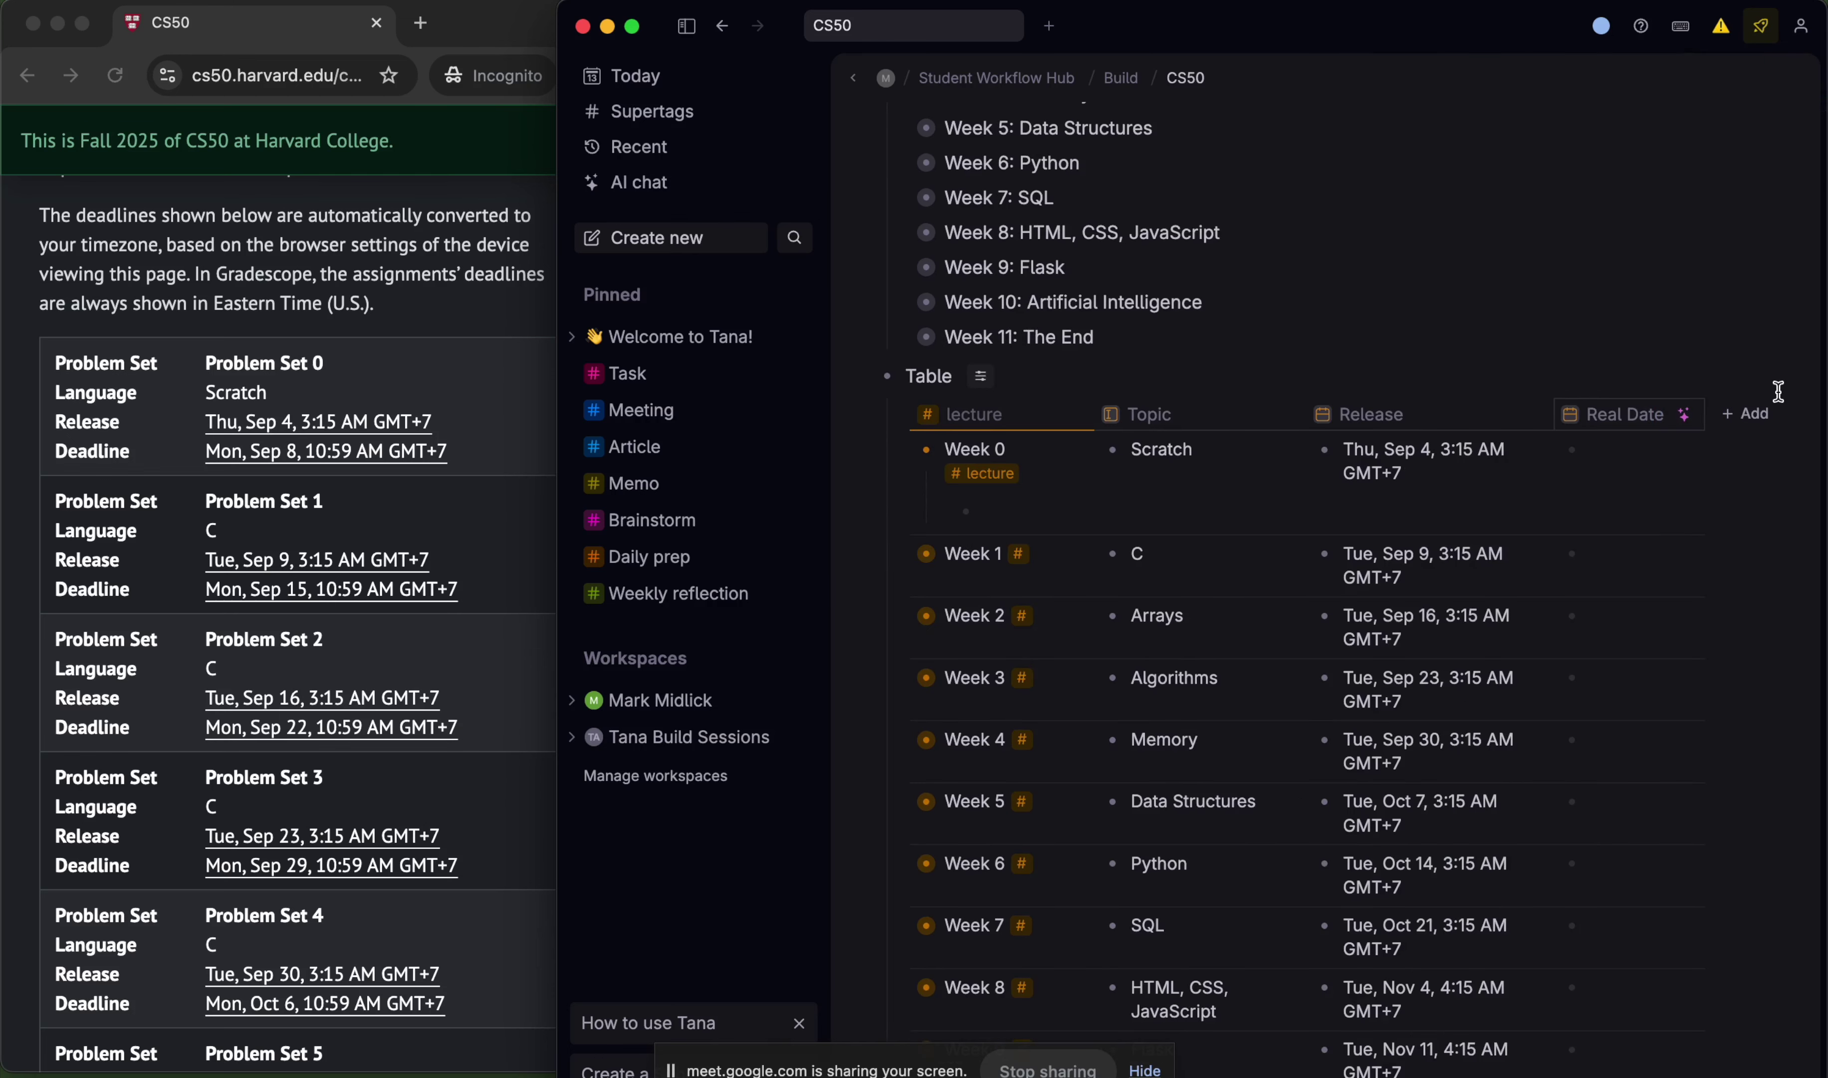
scroll(1776, 391, down, 2)
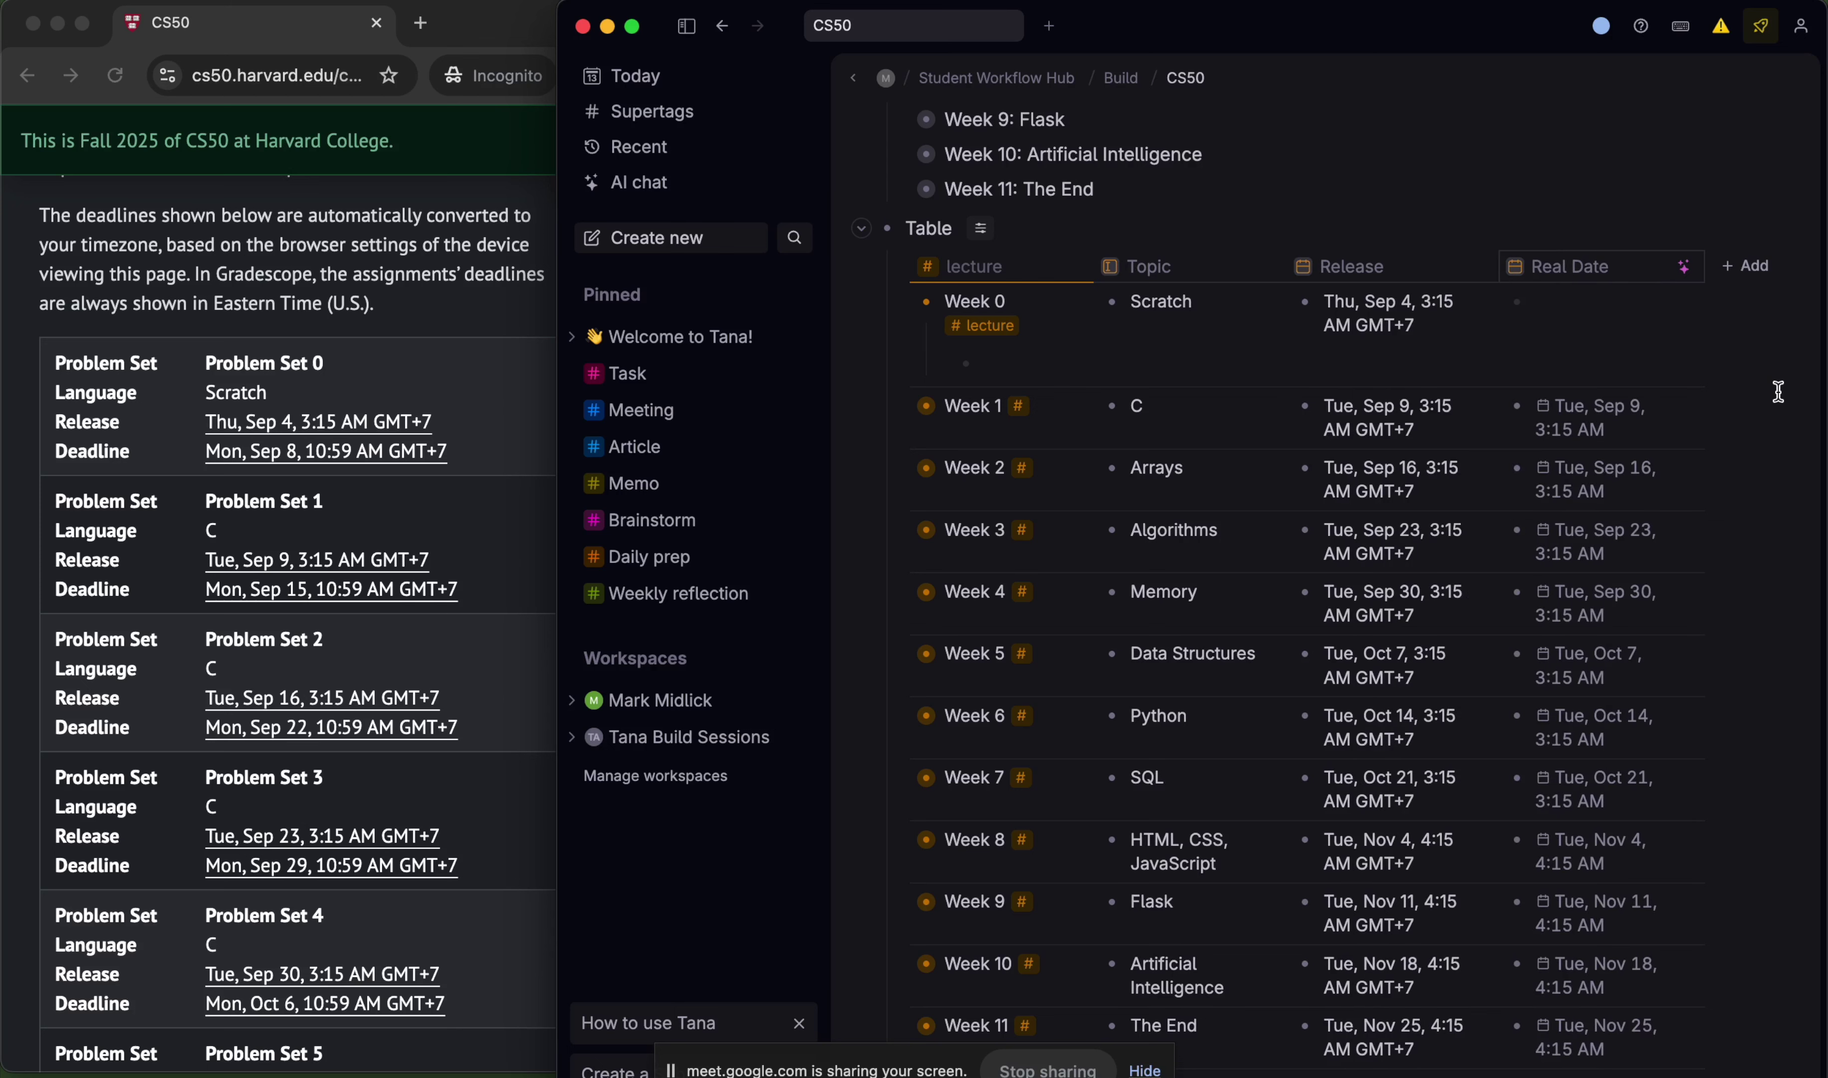
scroll(1482, 300, down, 3)
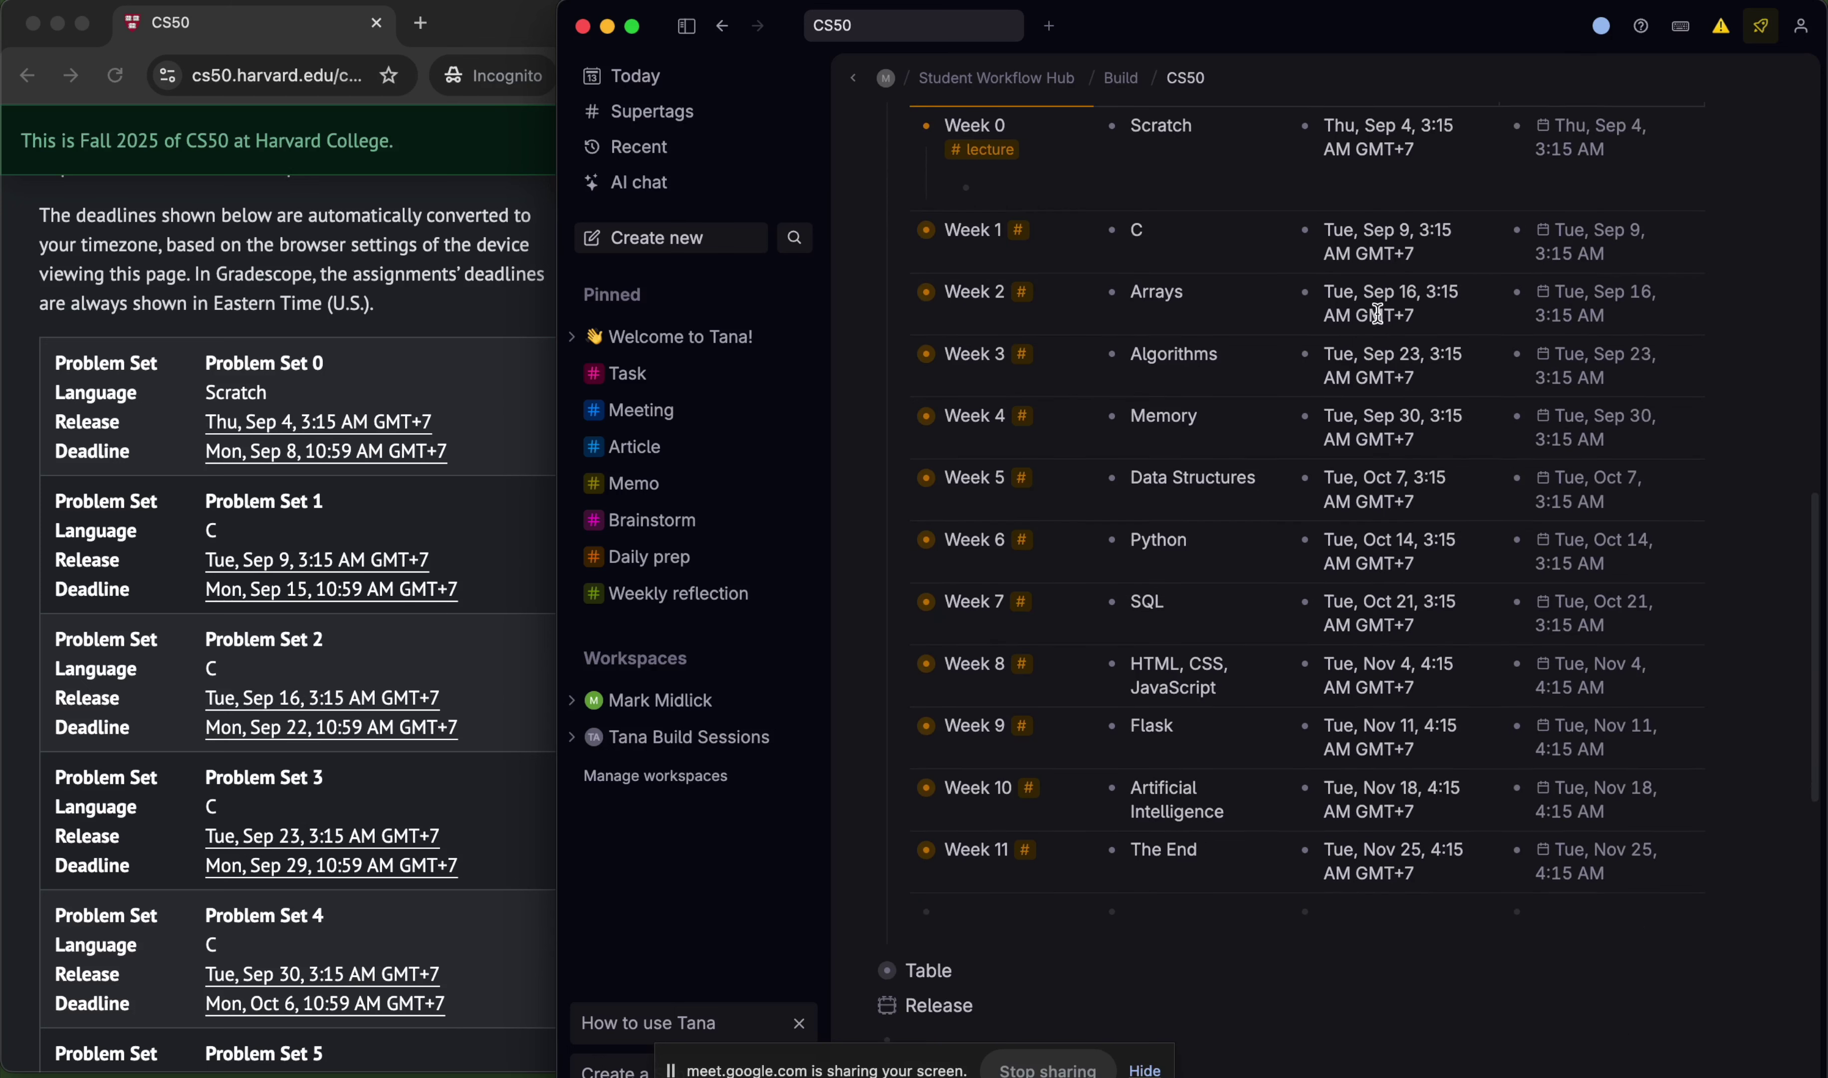
- Add the quiz supertag to the unnamed search node's query alongside lecture and finish editing the query
scroll(1487, 666, up, 15)
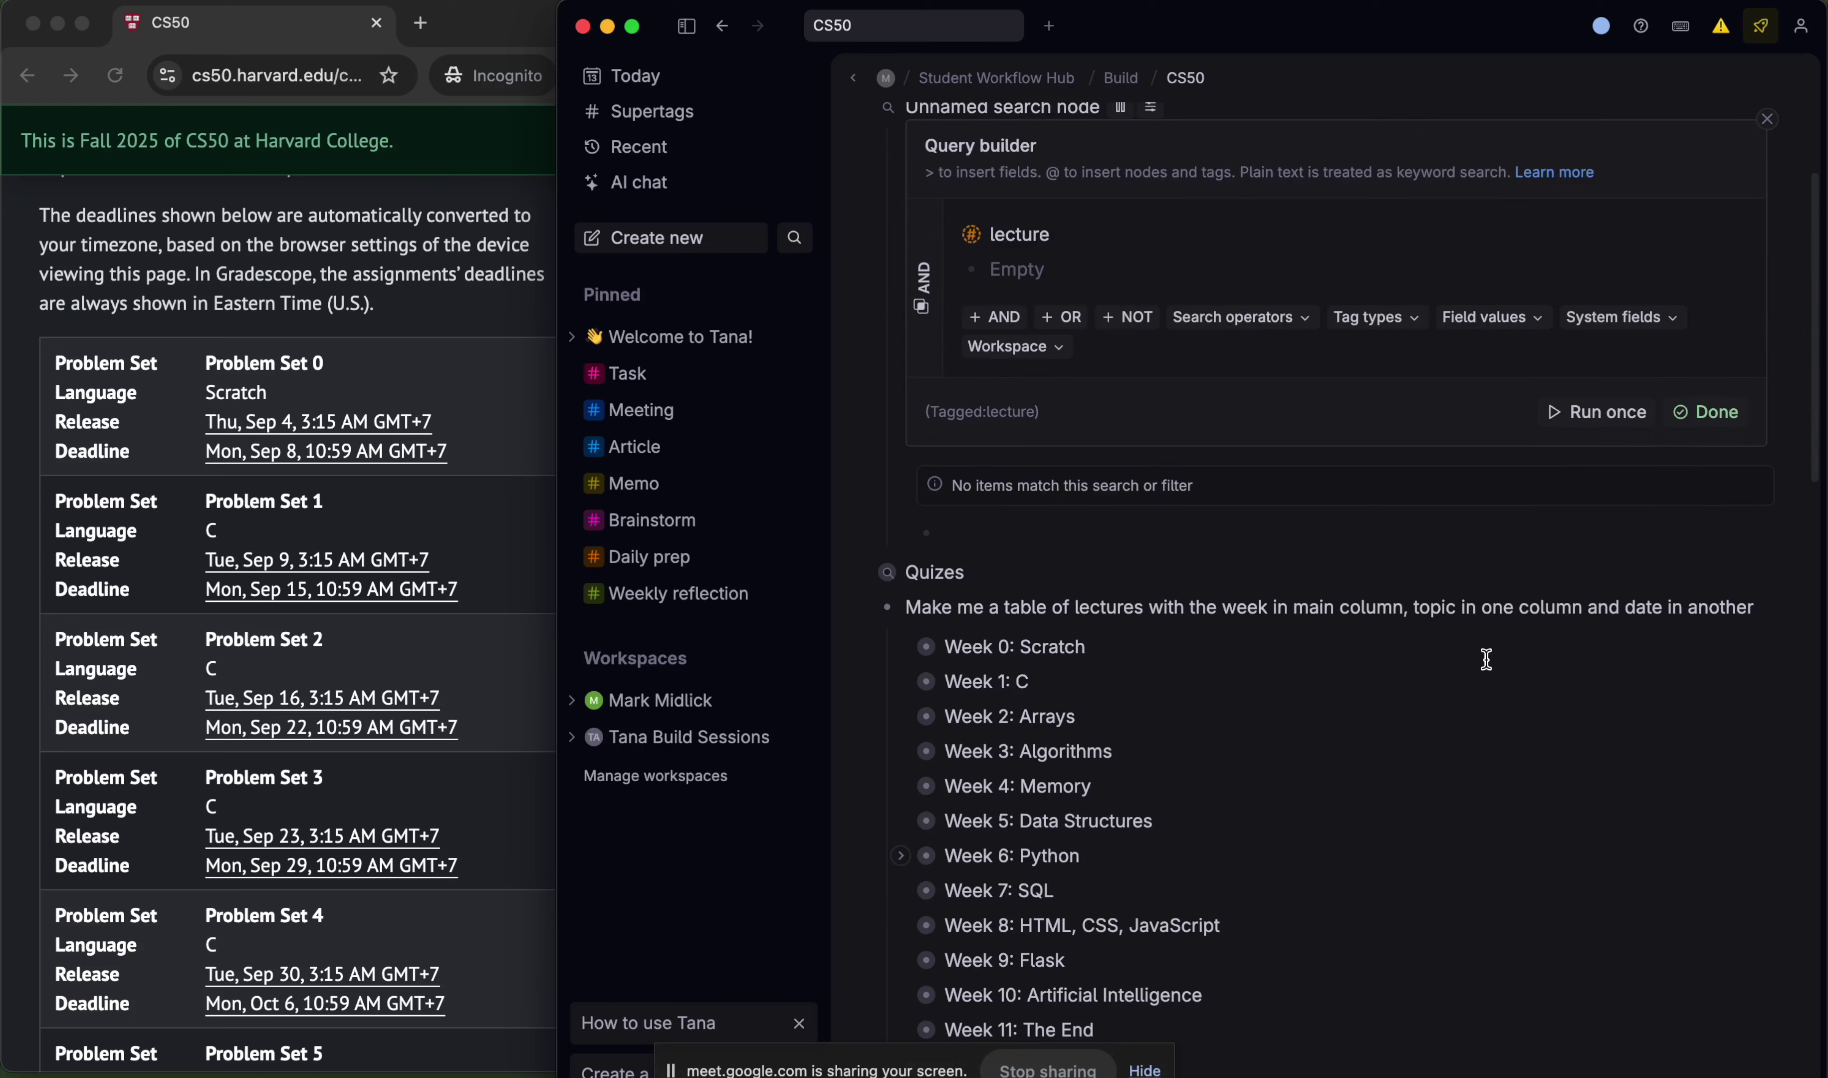
scroll(1484, 651, up, 3)
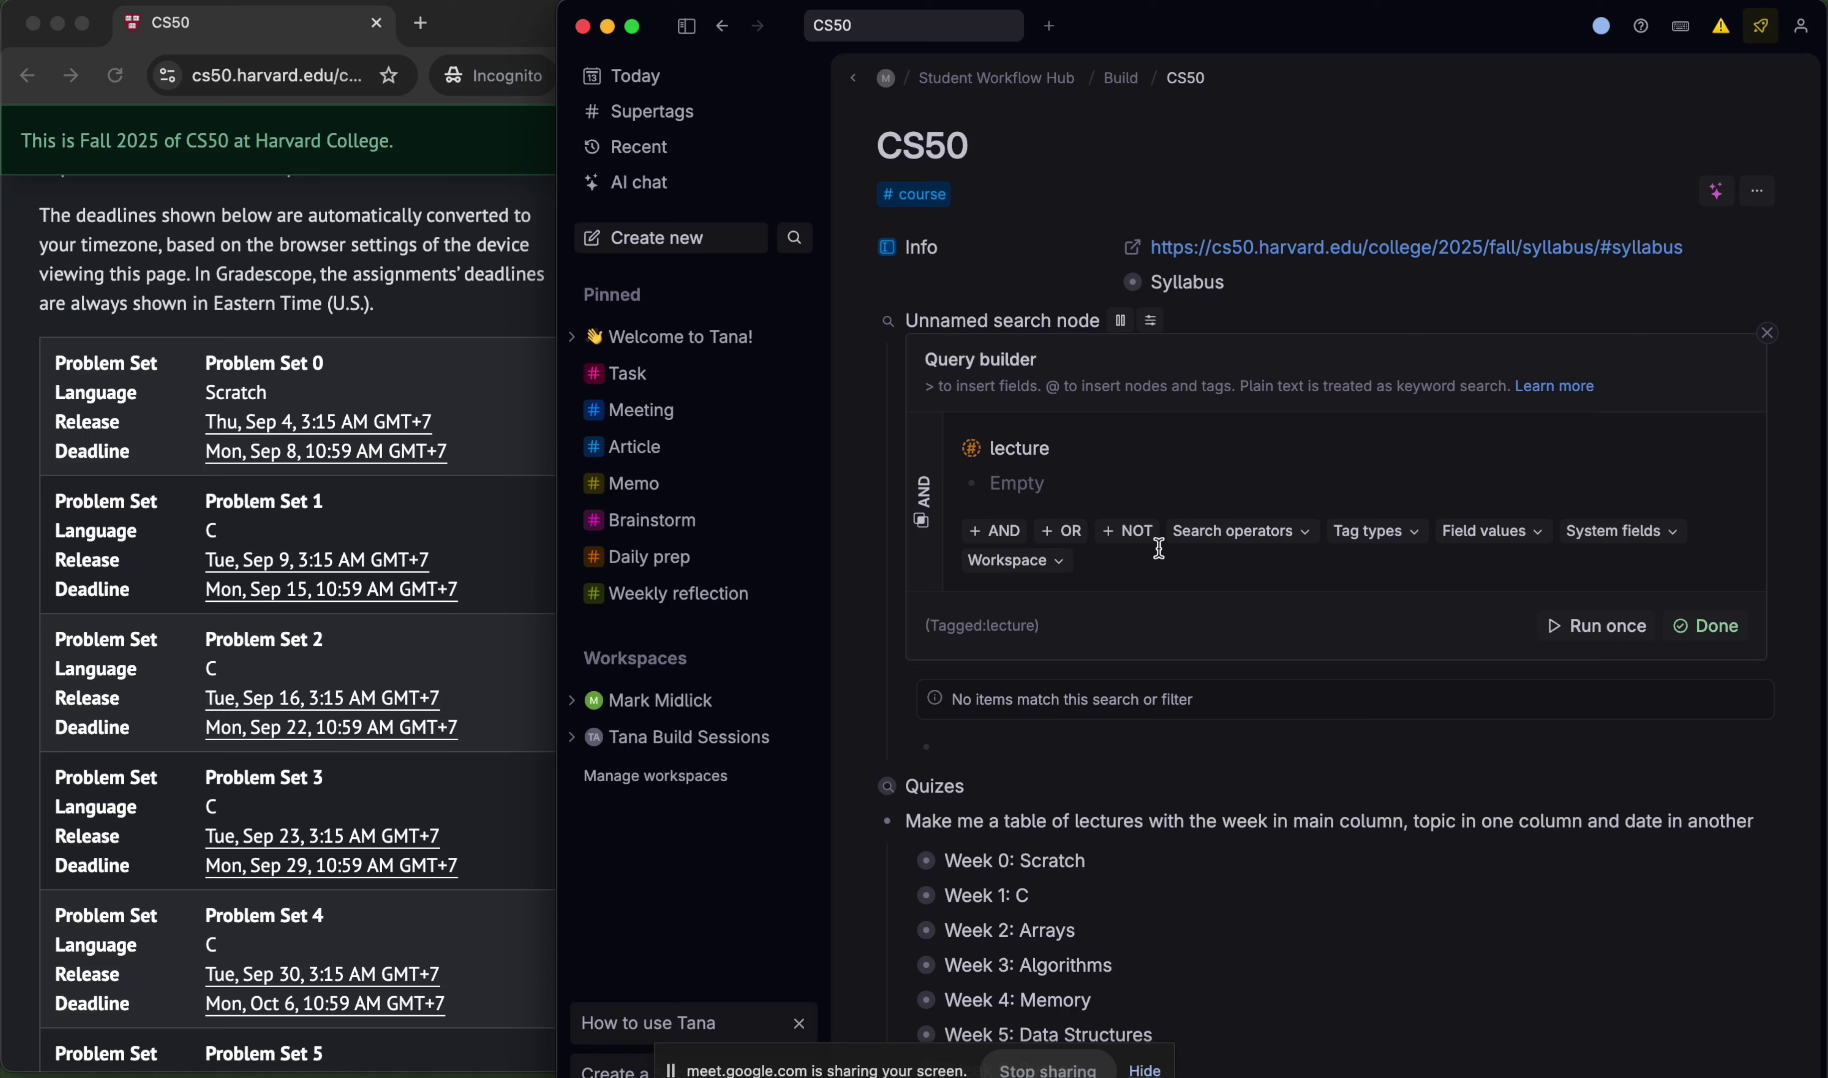
text(#qui)
key(Return)
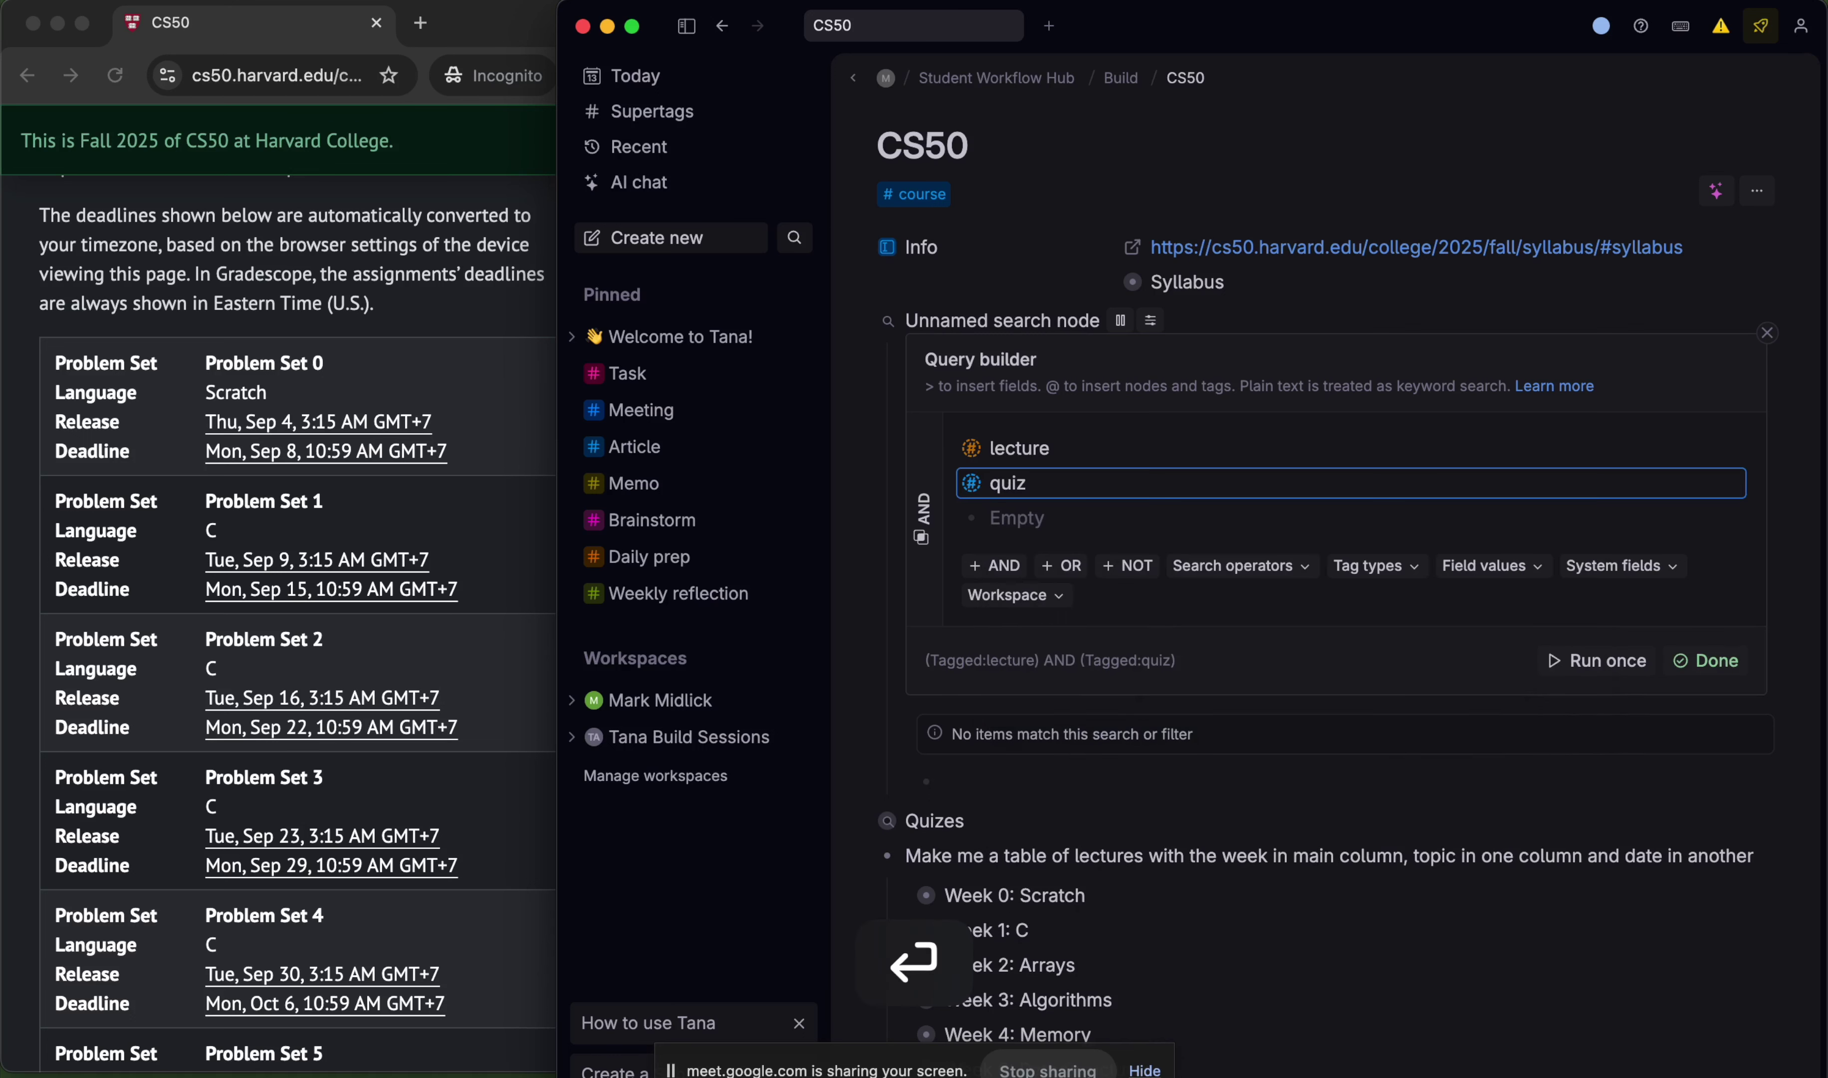
click(1698, 660)
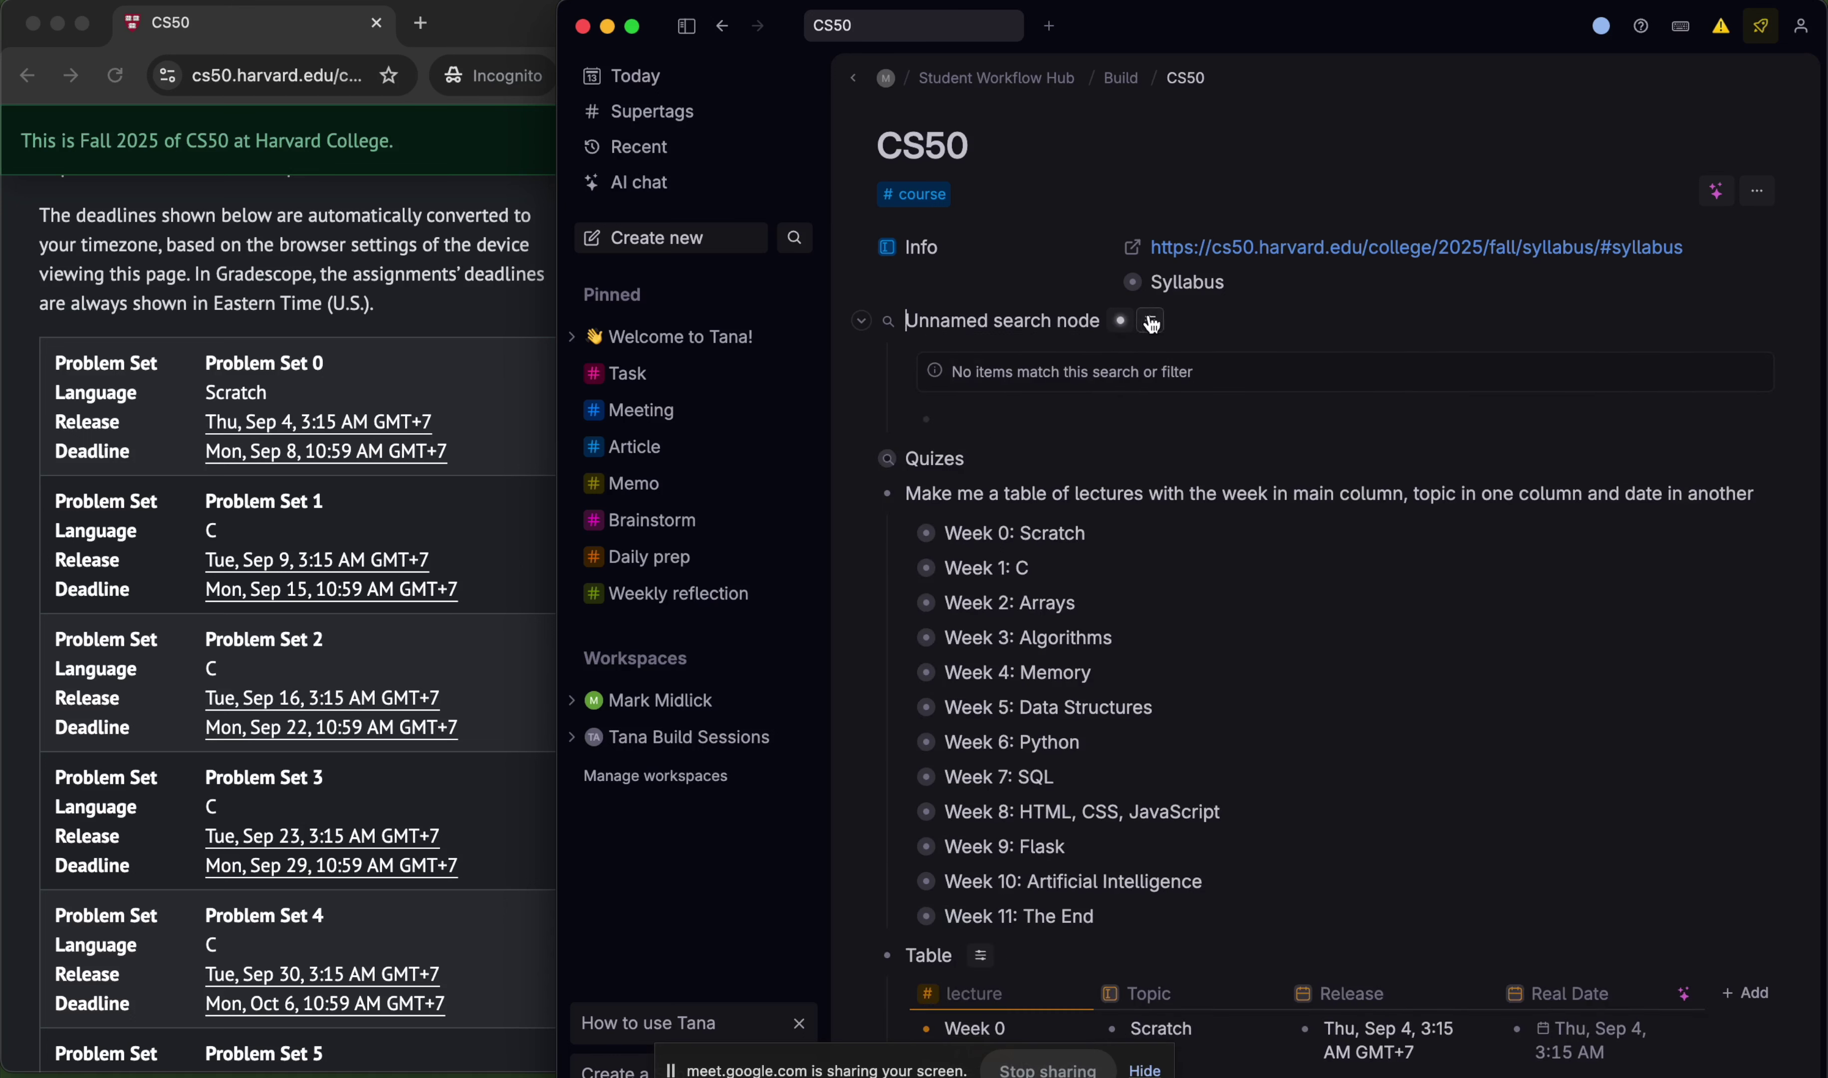
- Reopen the search node's query, add an OR condition and move the lecture and quiz supertags into it
click(1130, 320)
click(1179, 496)
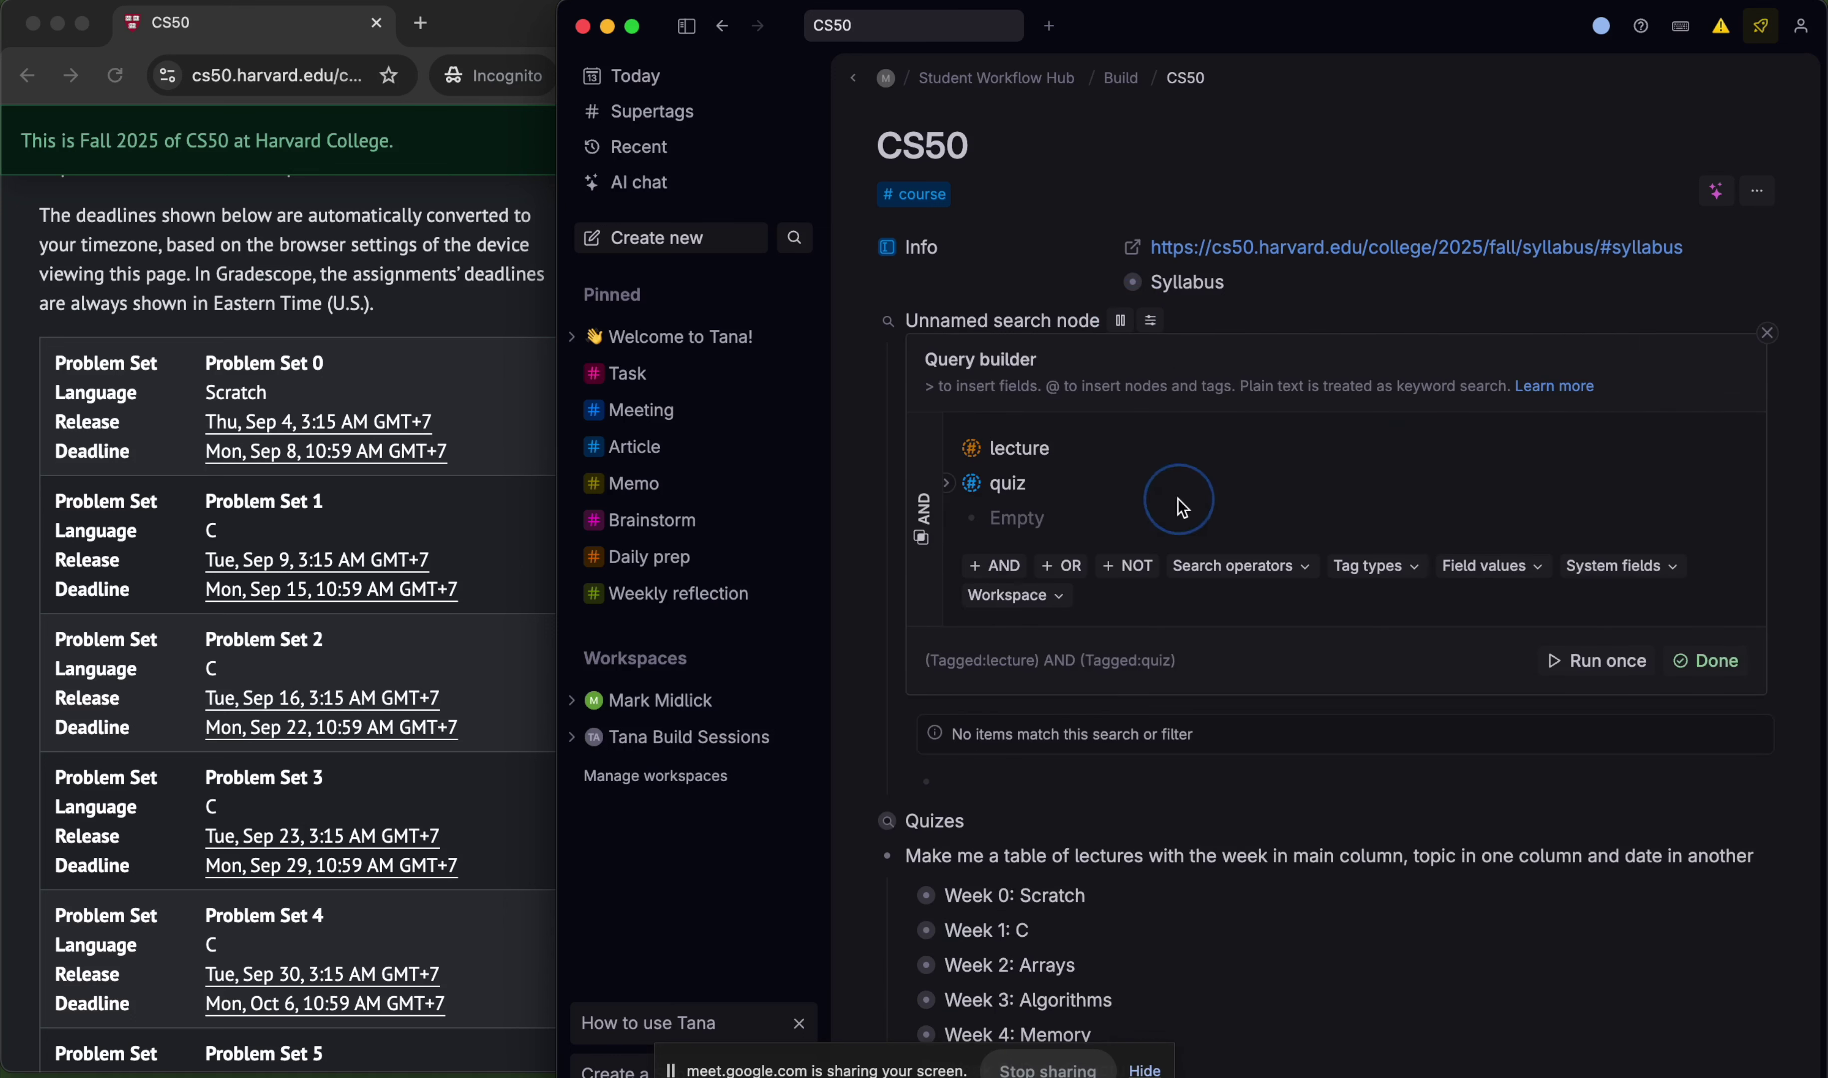
click(1081, 455)
shift+click(1045, 479)
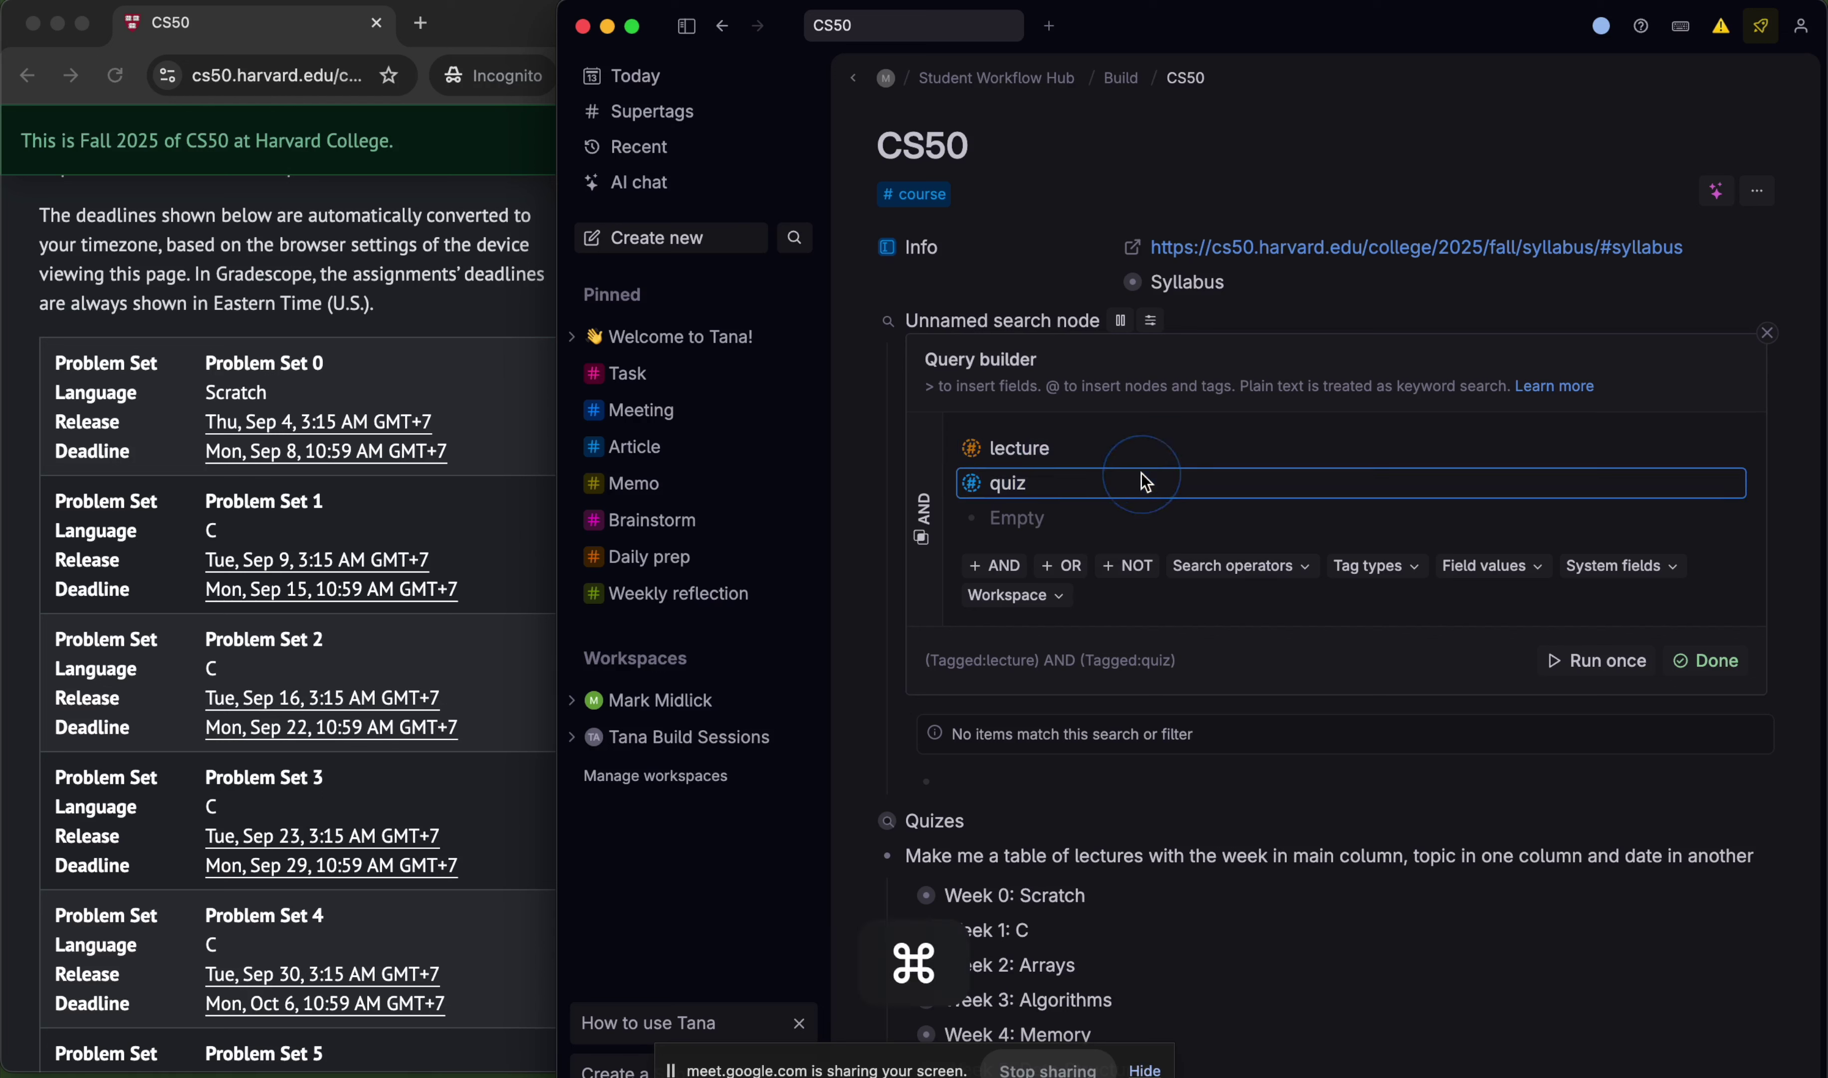
click(1061, 566)
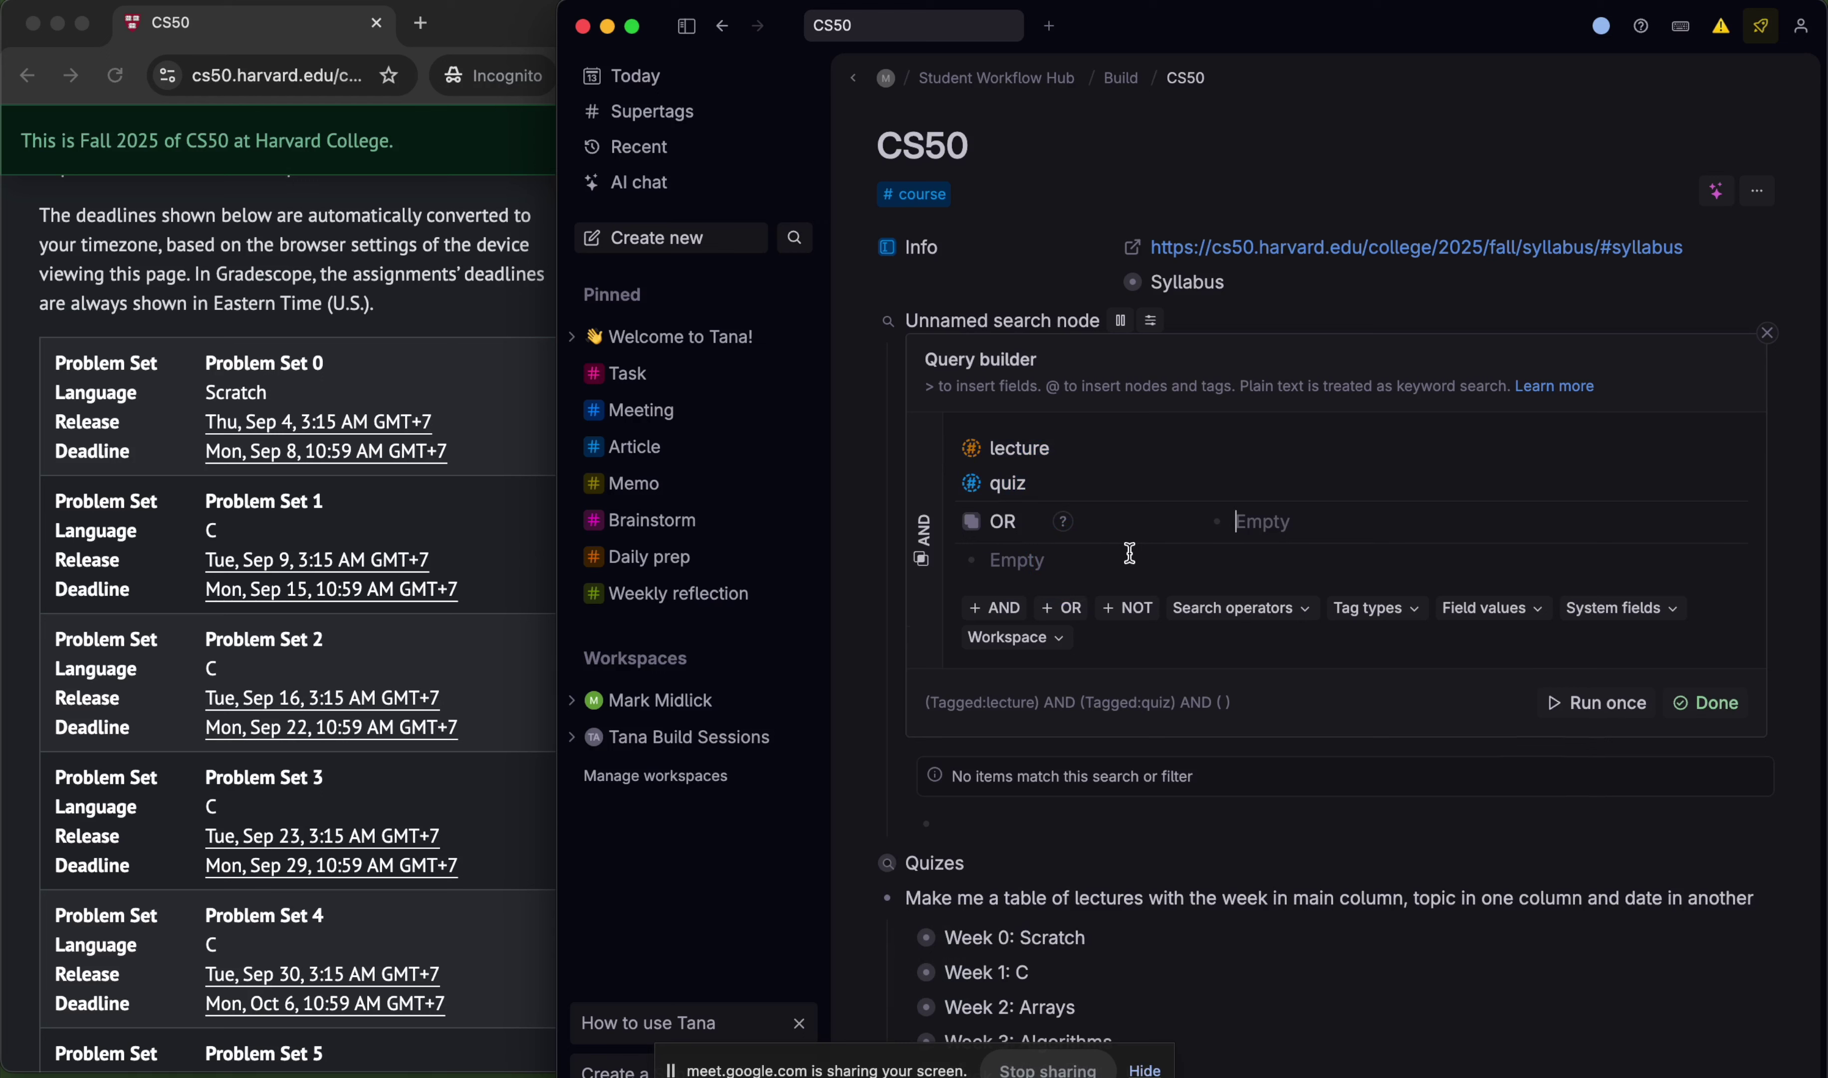
drag(973, 448, 1257, 516)
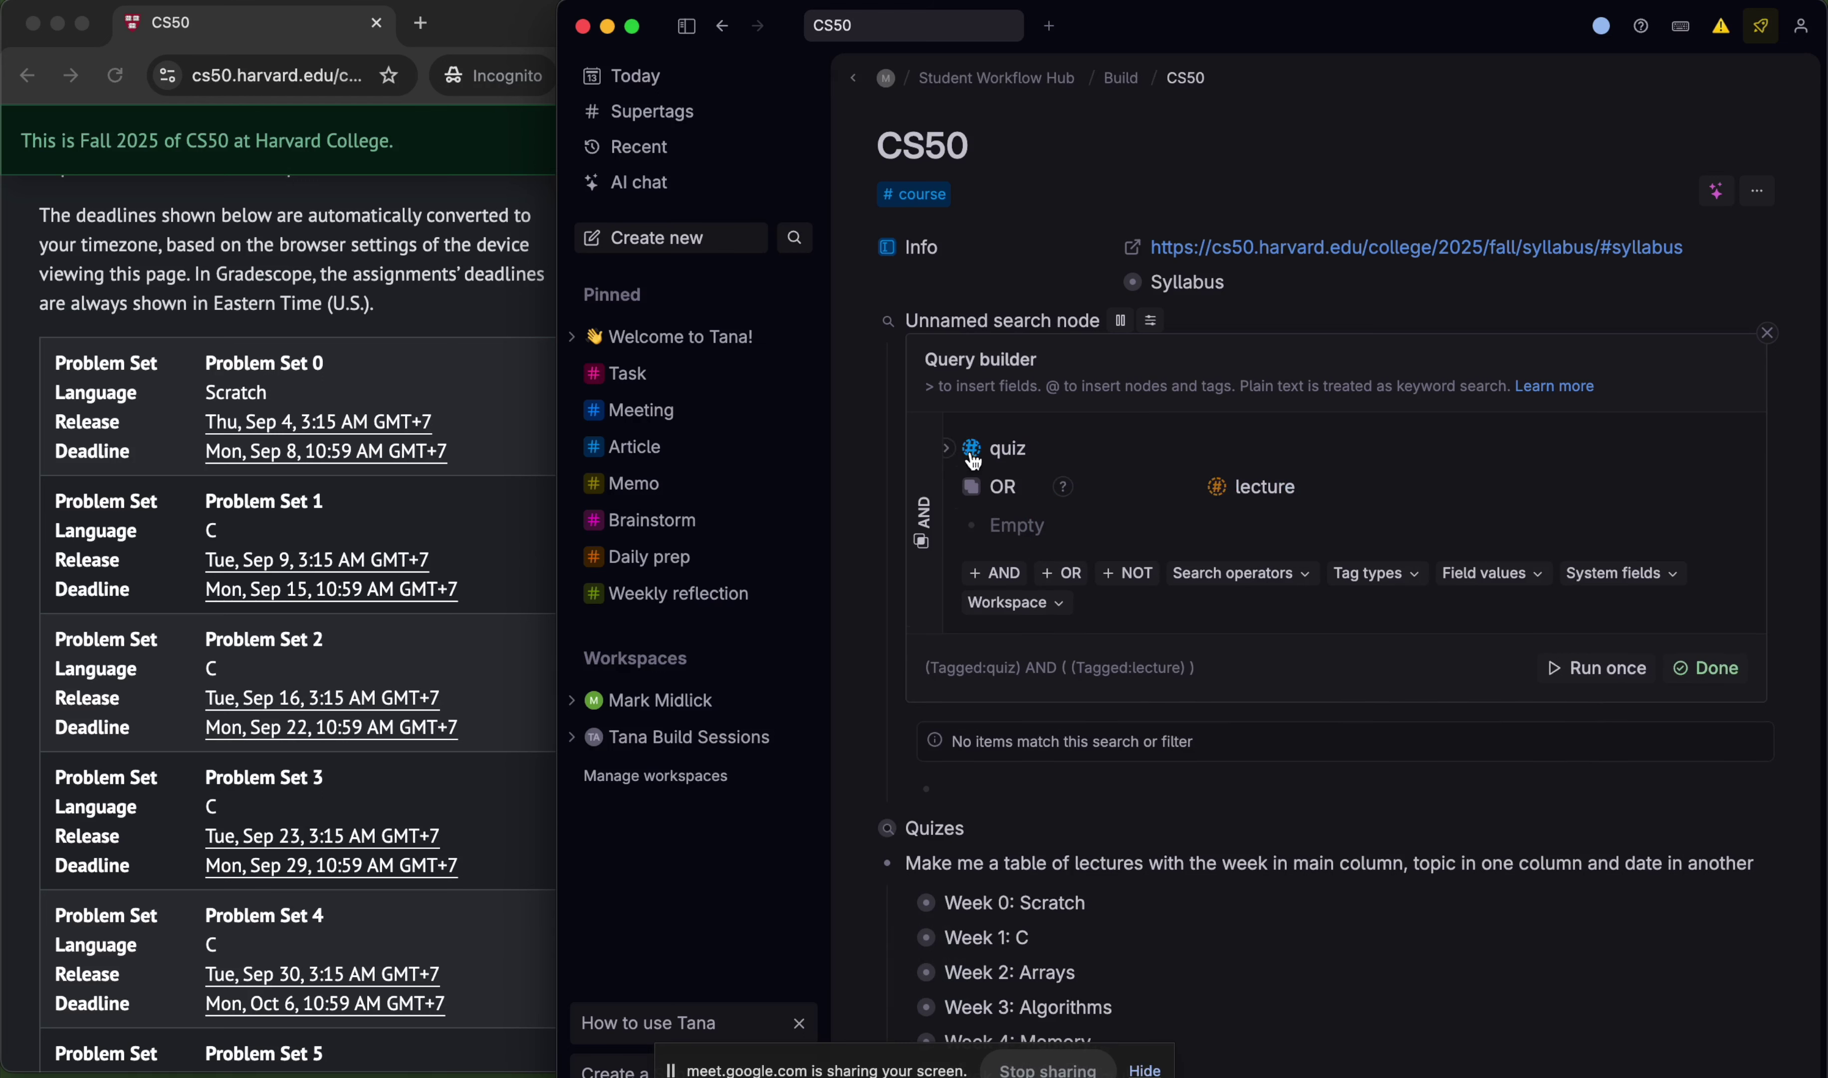
drag(974, 459, 1282, 495)
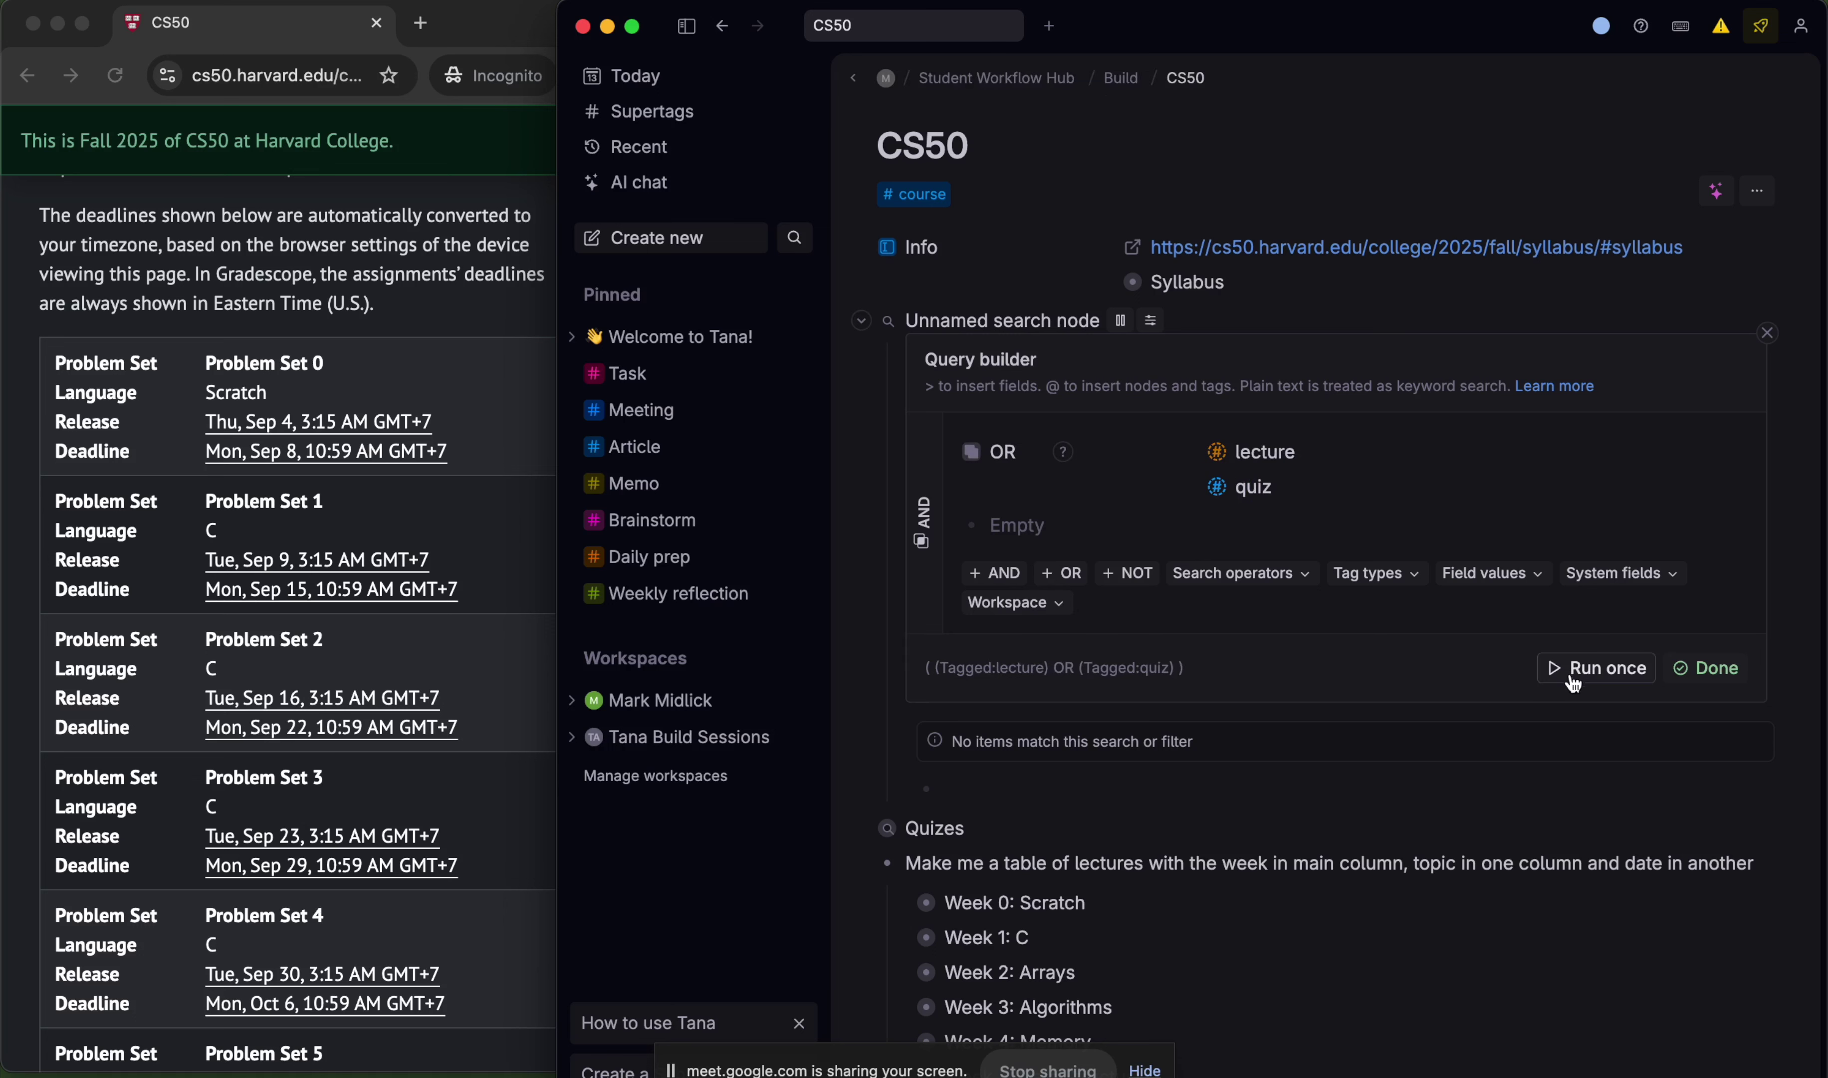
- Run the lecture OR quiz search once, look through the results and finish editing the query
click(1594, 668)
scroll(1107, 696, down, 5)
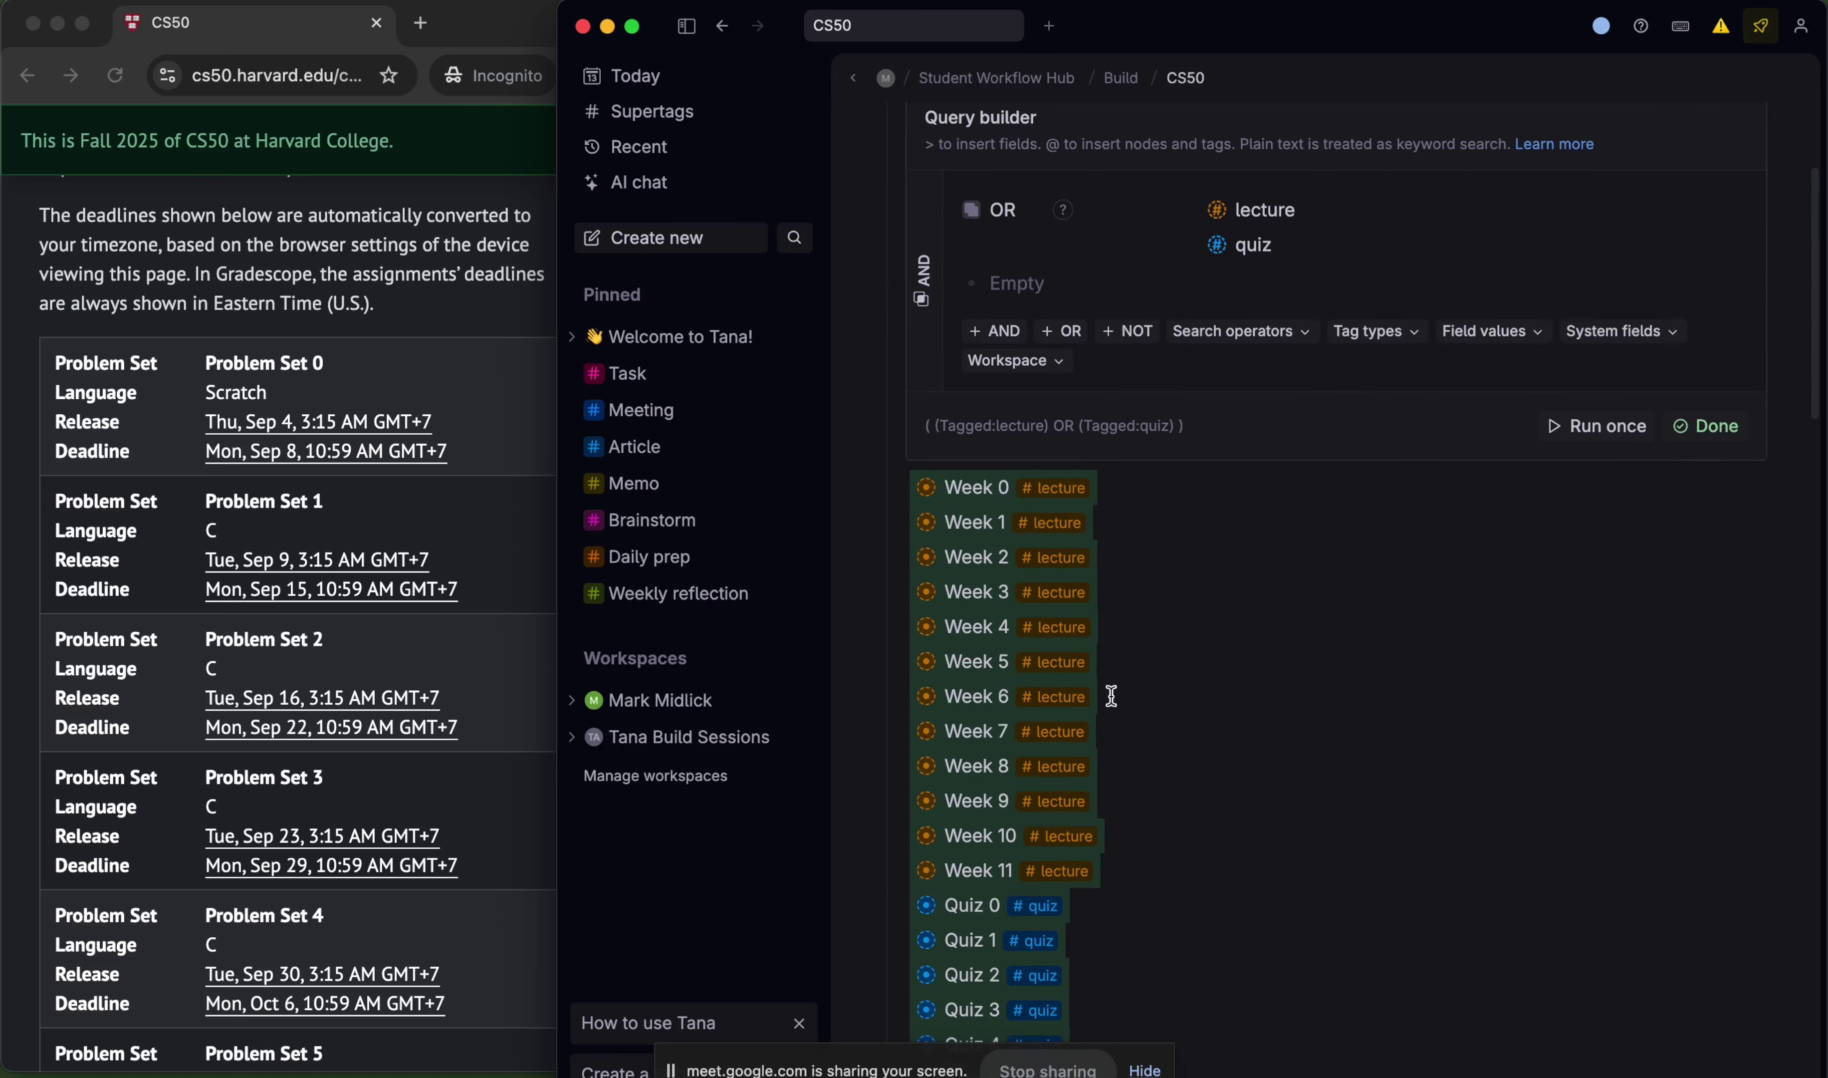
scroll(1522, 587, up, 3)
click(1711, 486)
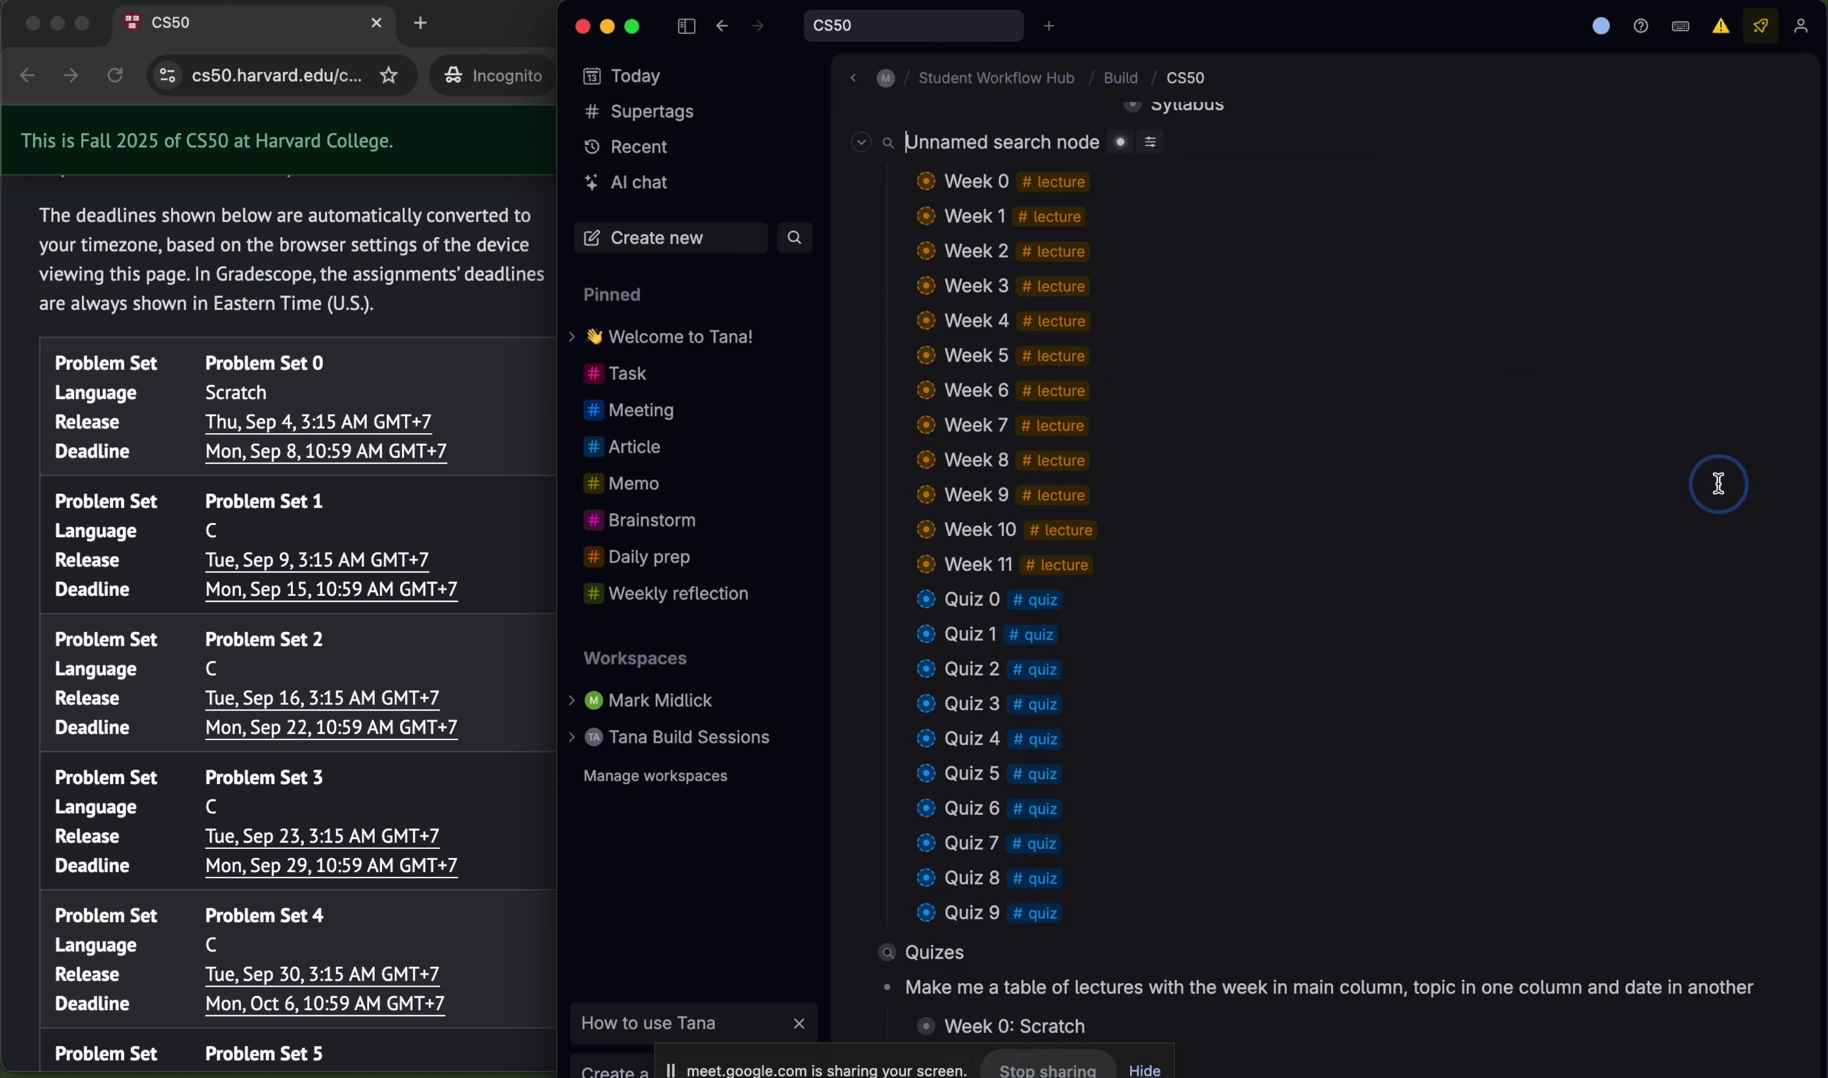
- Display the unnamed search node's results in Calendar view, review September 2025 and collapse the node
click(1150, 142)
mouse_move(1256, 180)
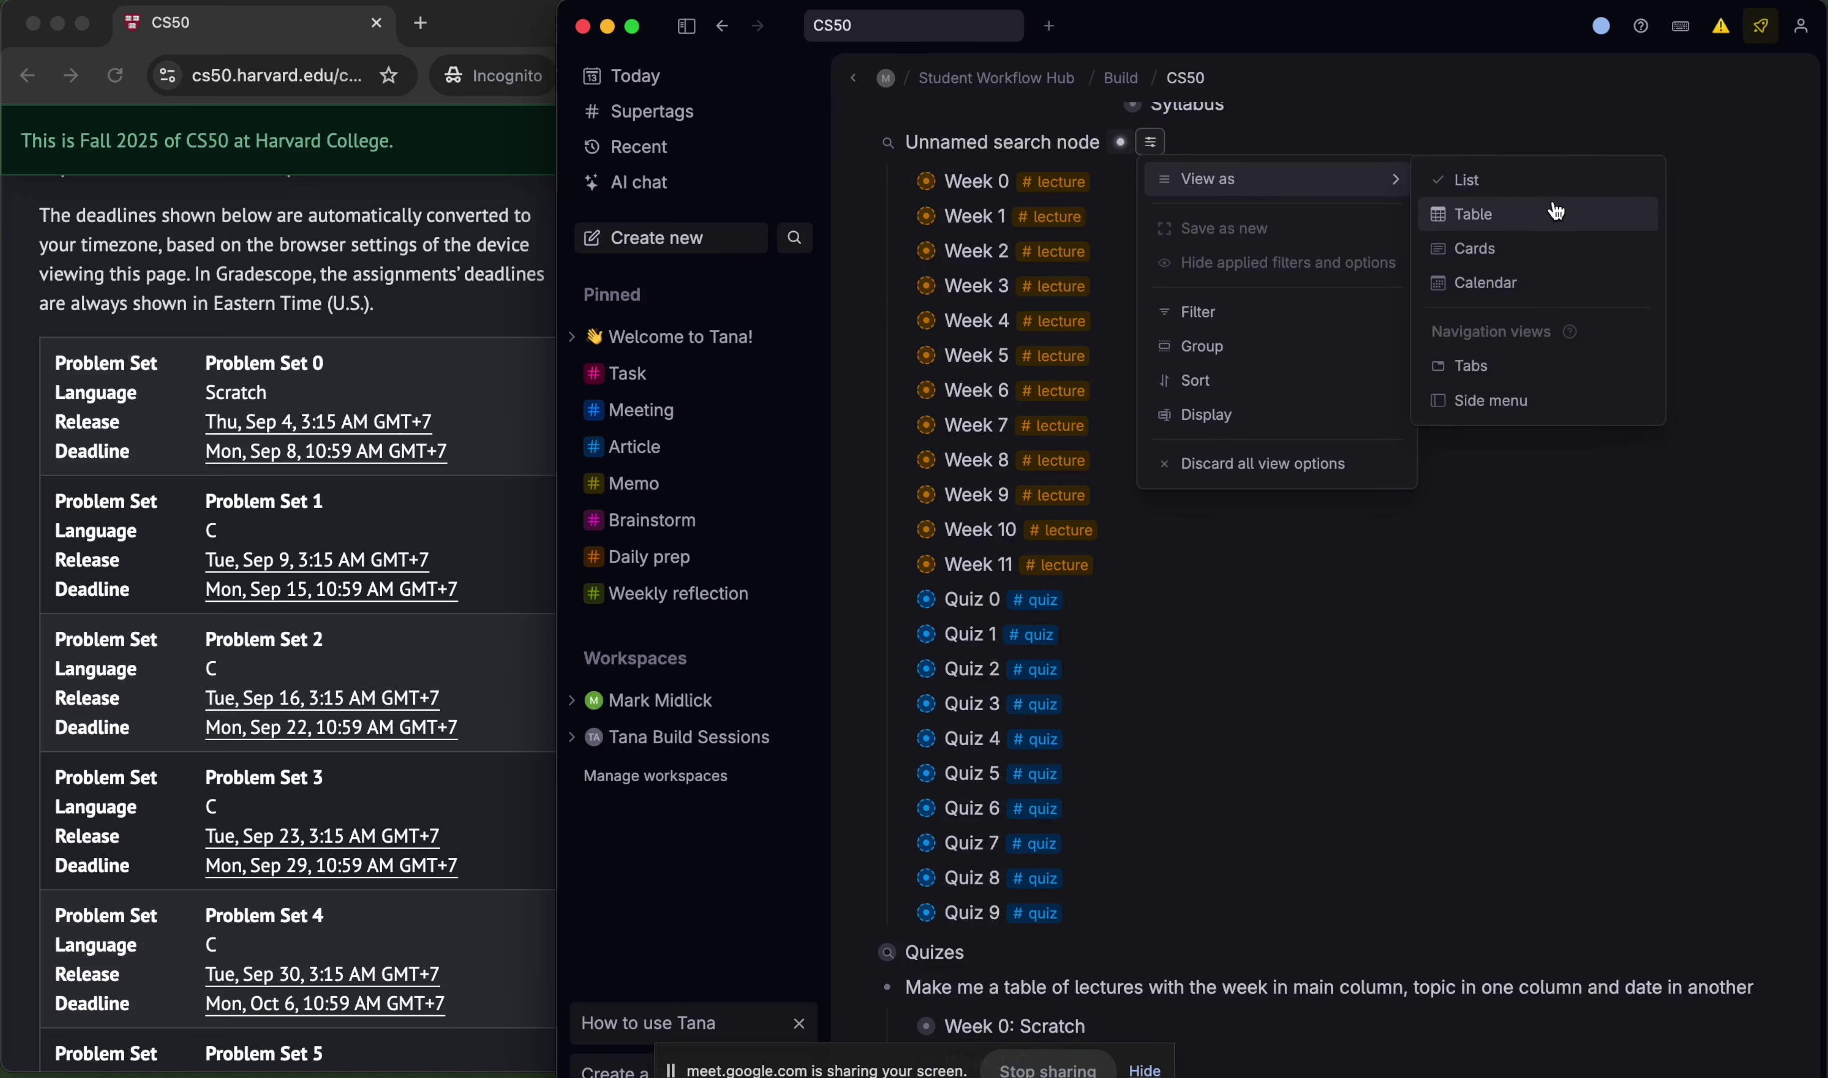
click(1492, 289)
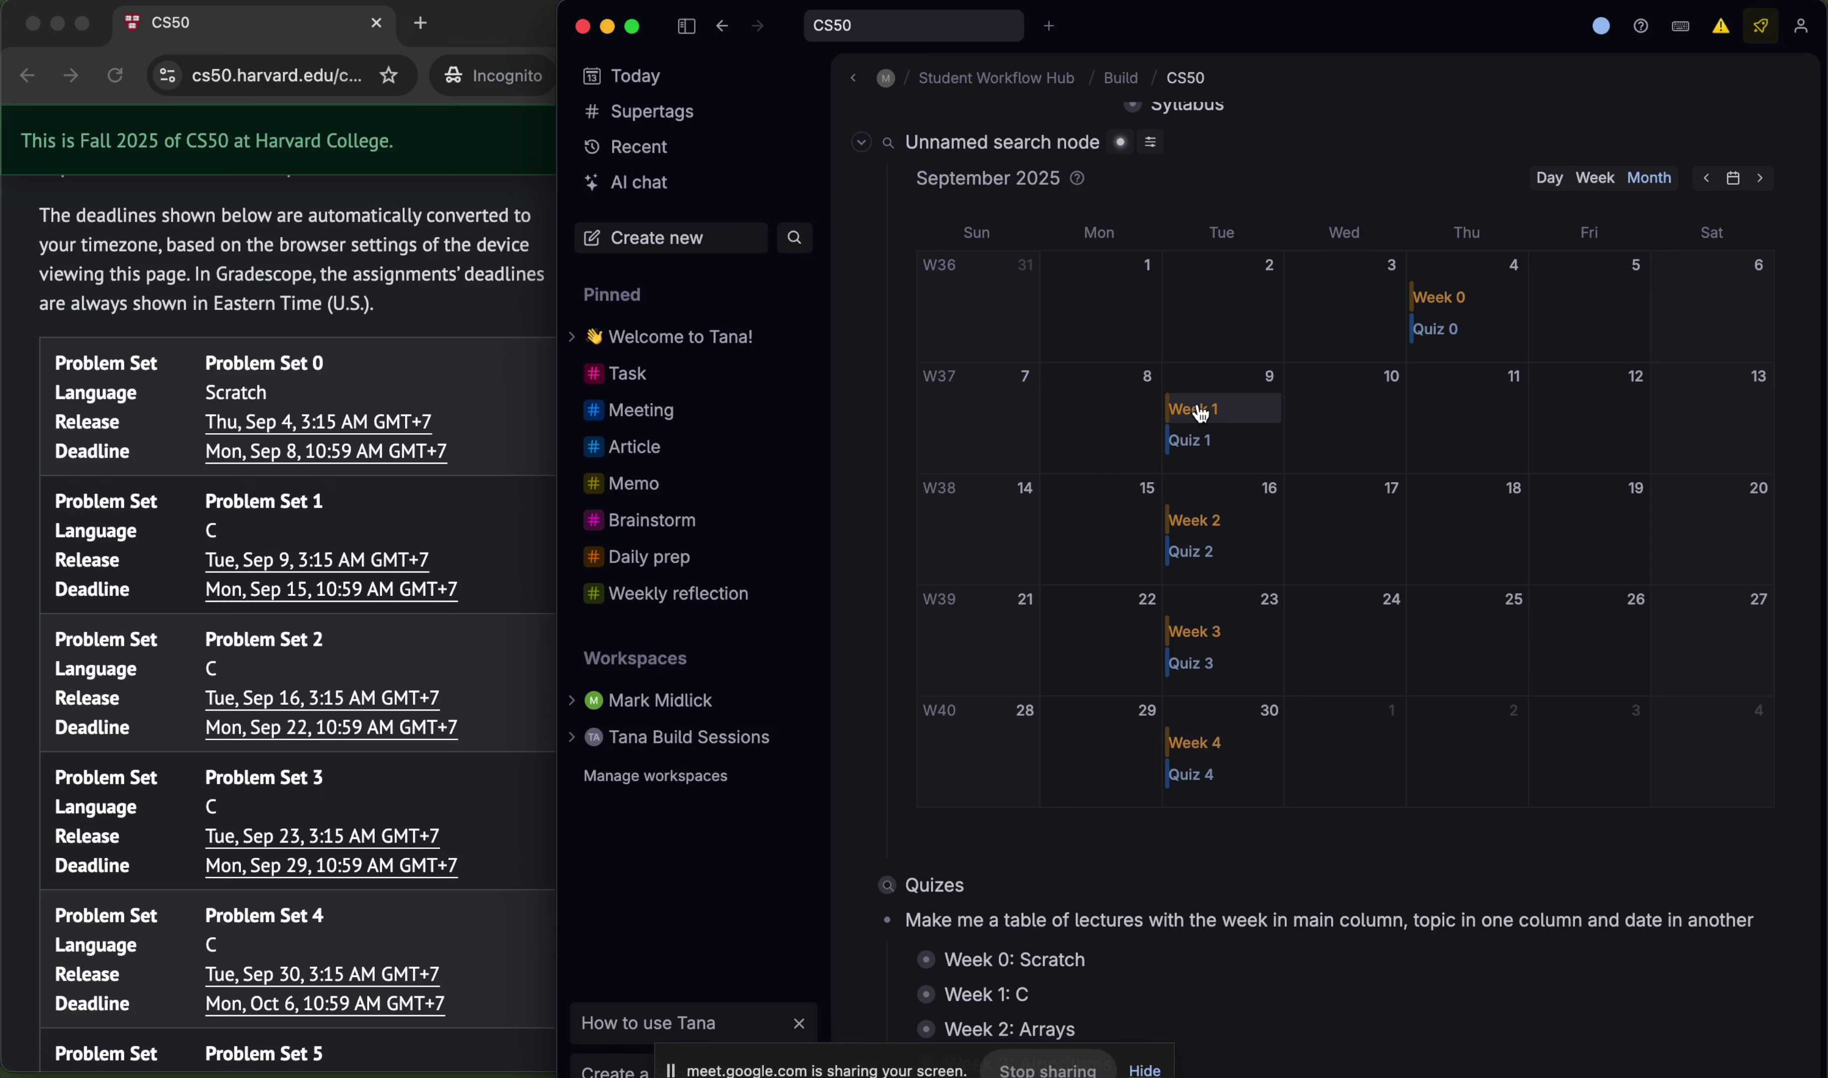
scroll(1200, 522, up, 3)
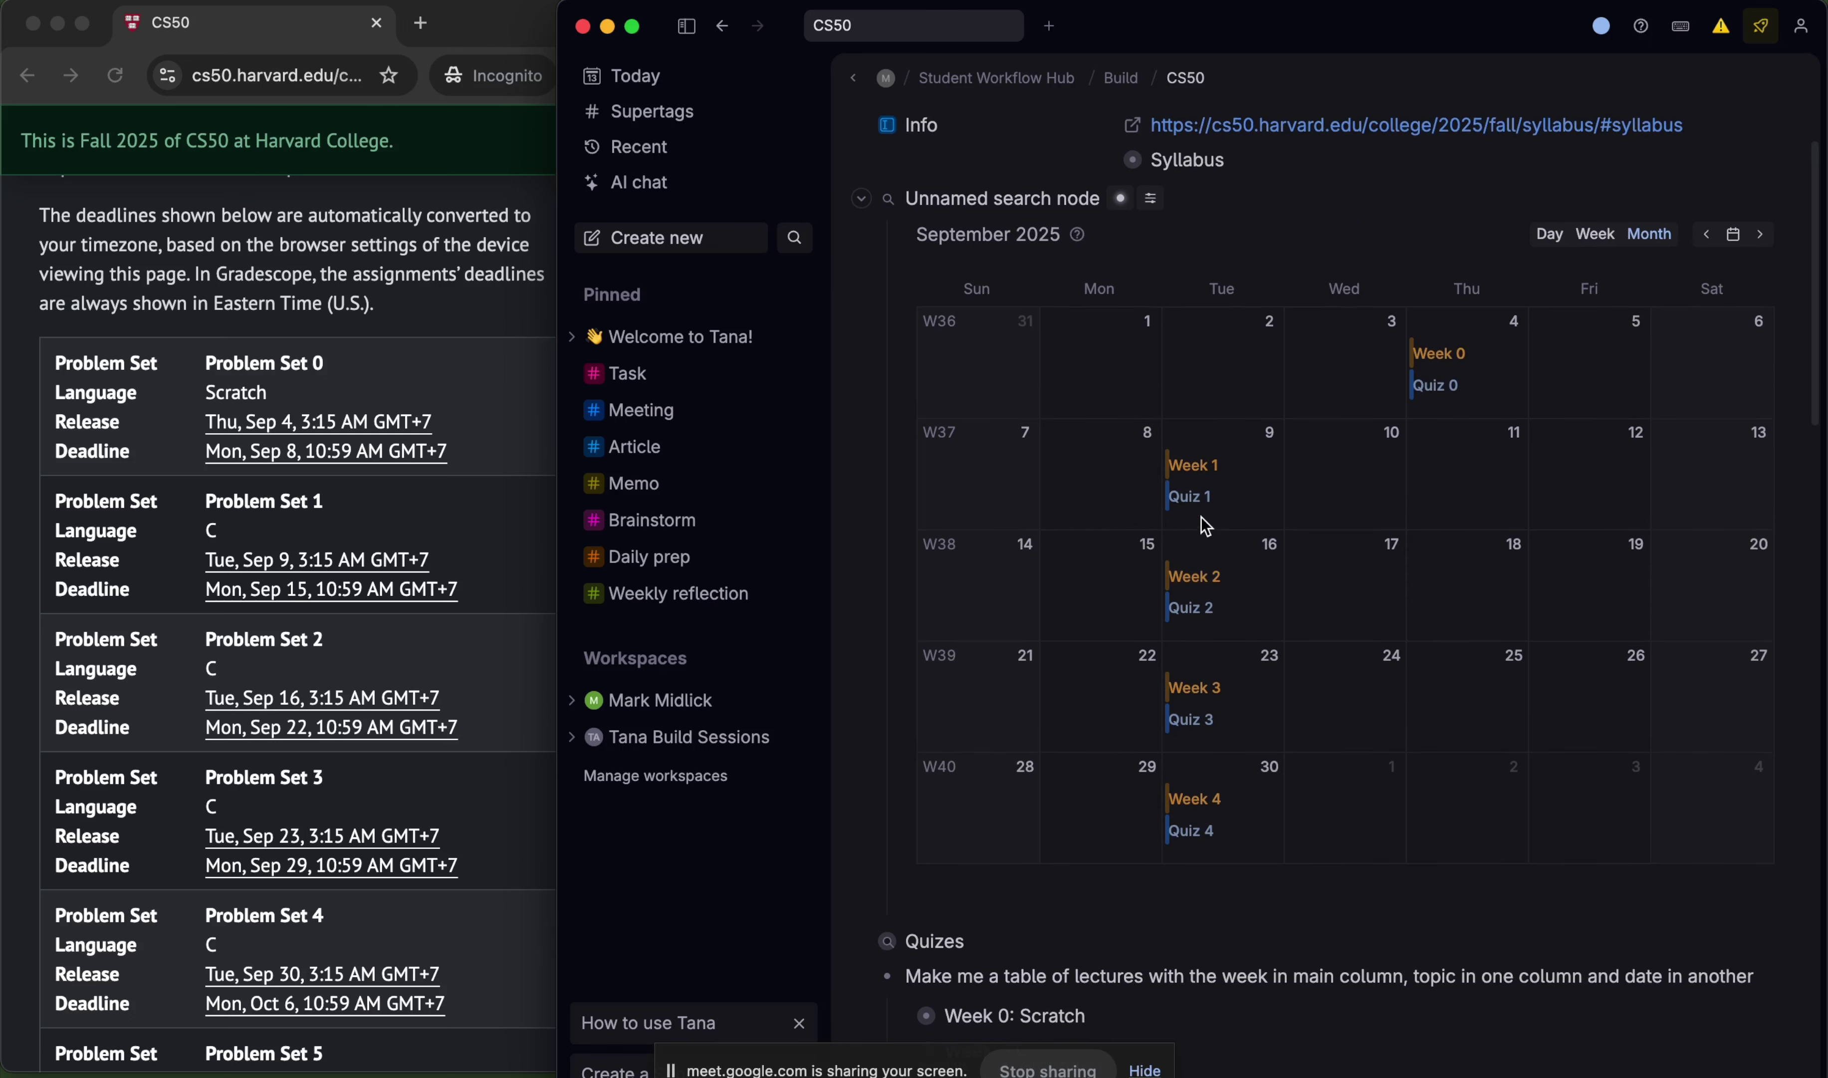
scroll(1034, 290, up, 1)
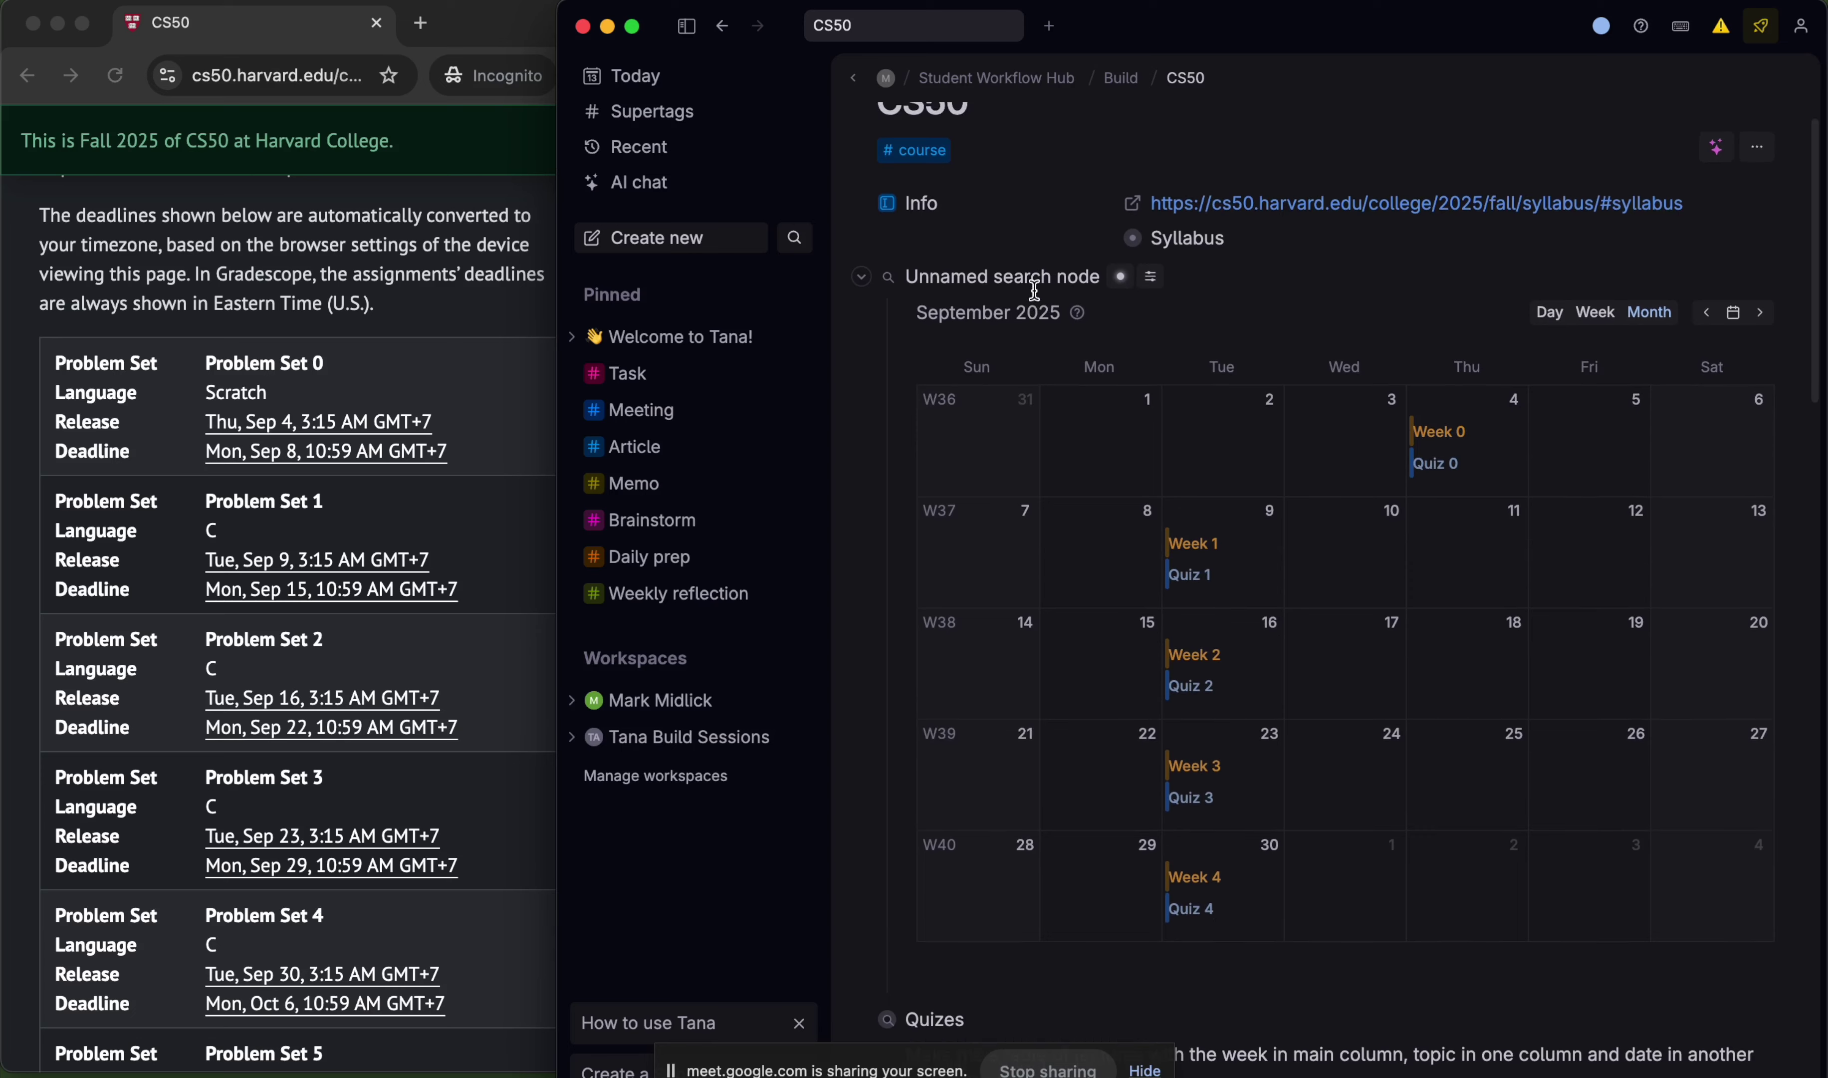
click(860, 278)
- Select all Topic values in the lecture Table from Scratch to The End and tag them with #Topic
scroll(1212, 514, down, 10)
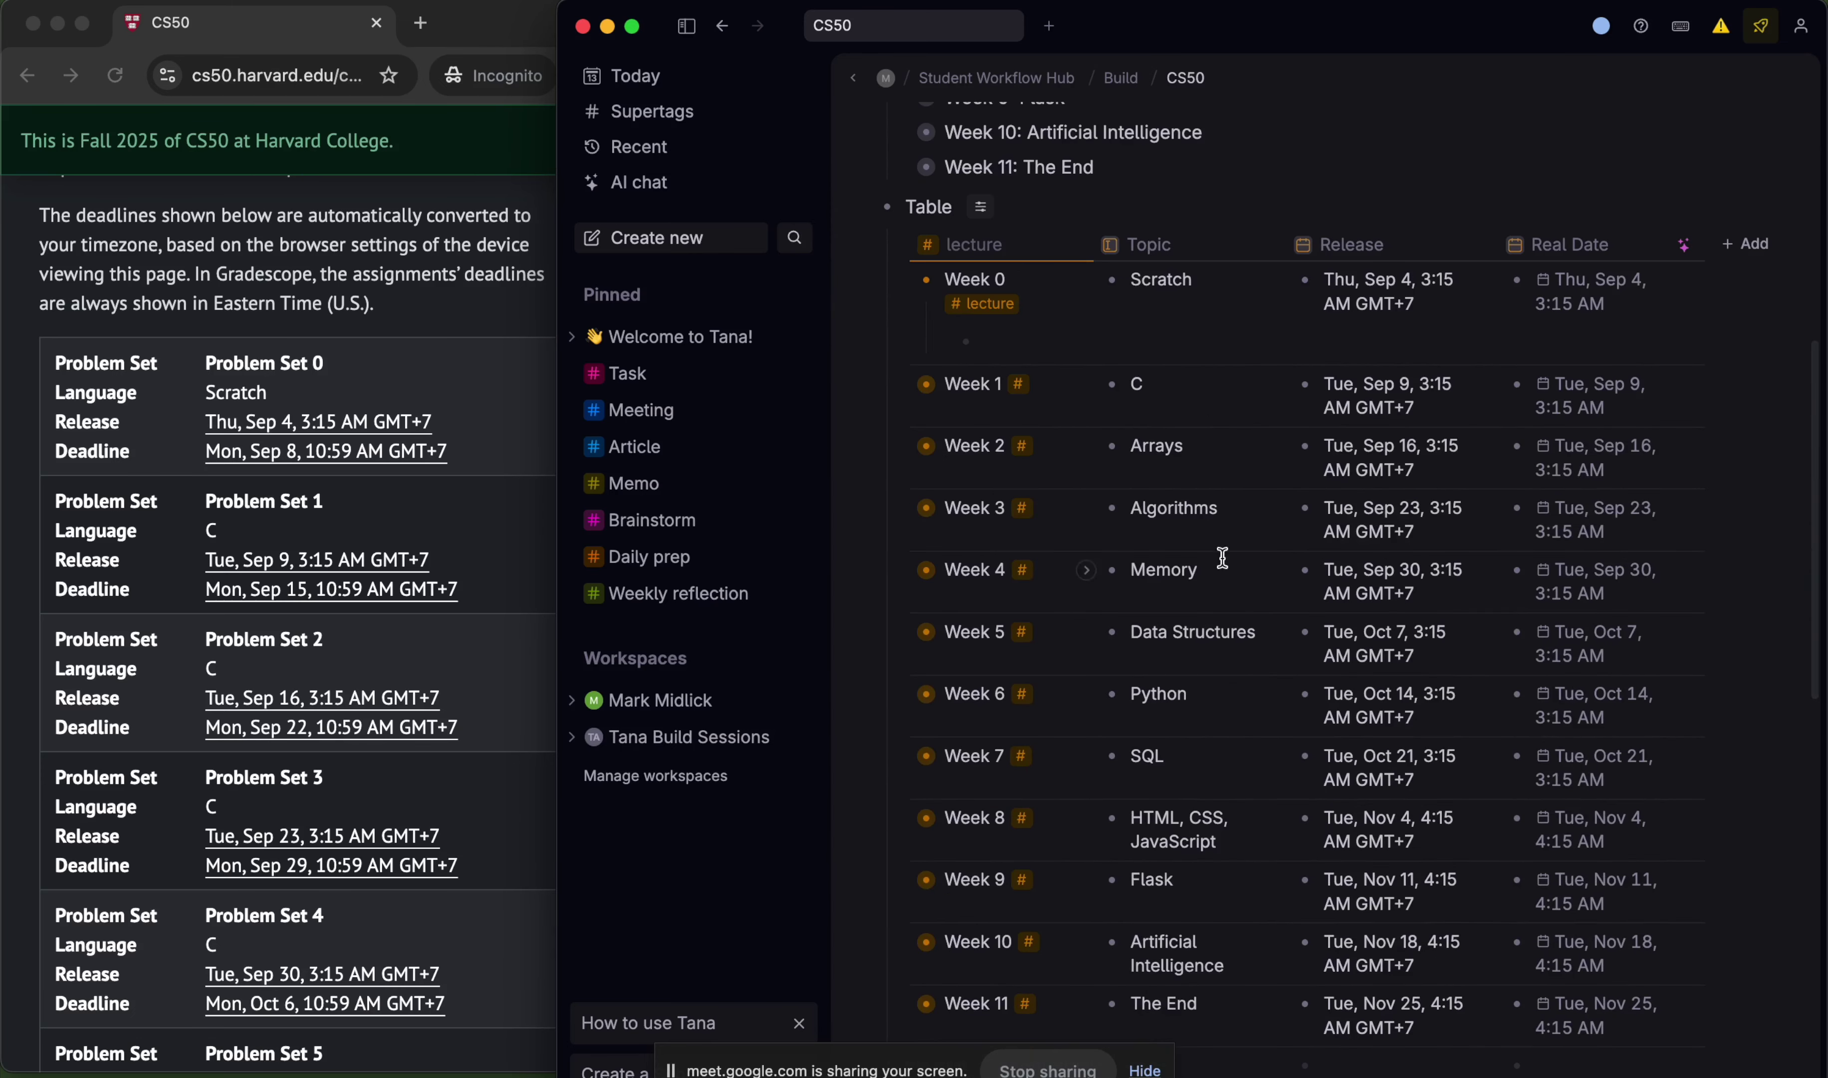
scroll(1224, 347, down, 3)
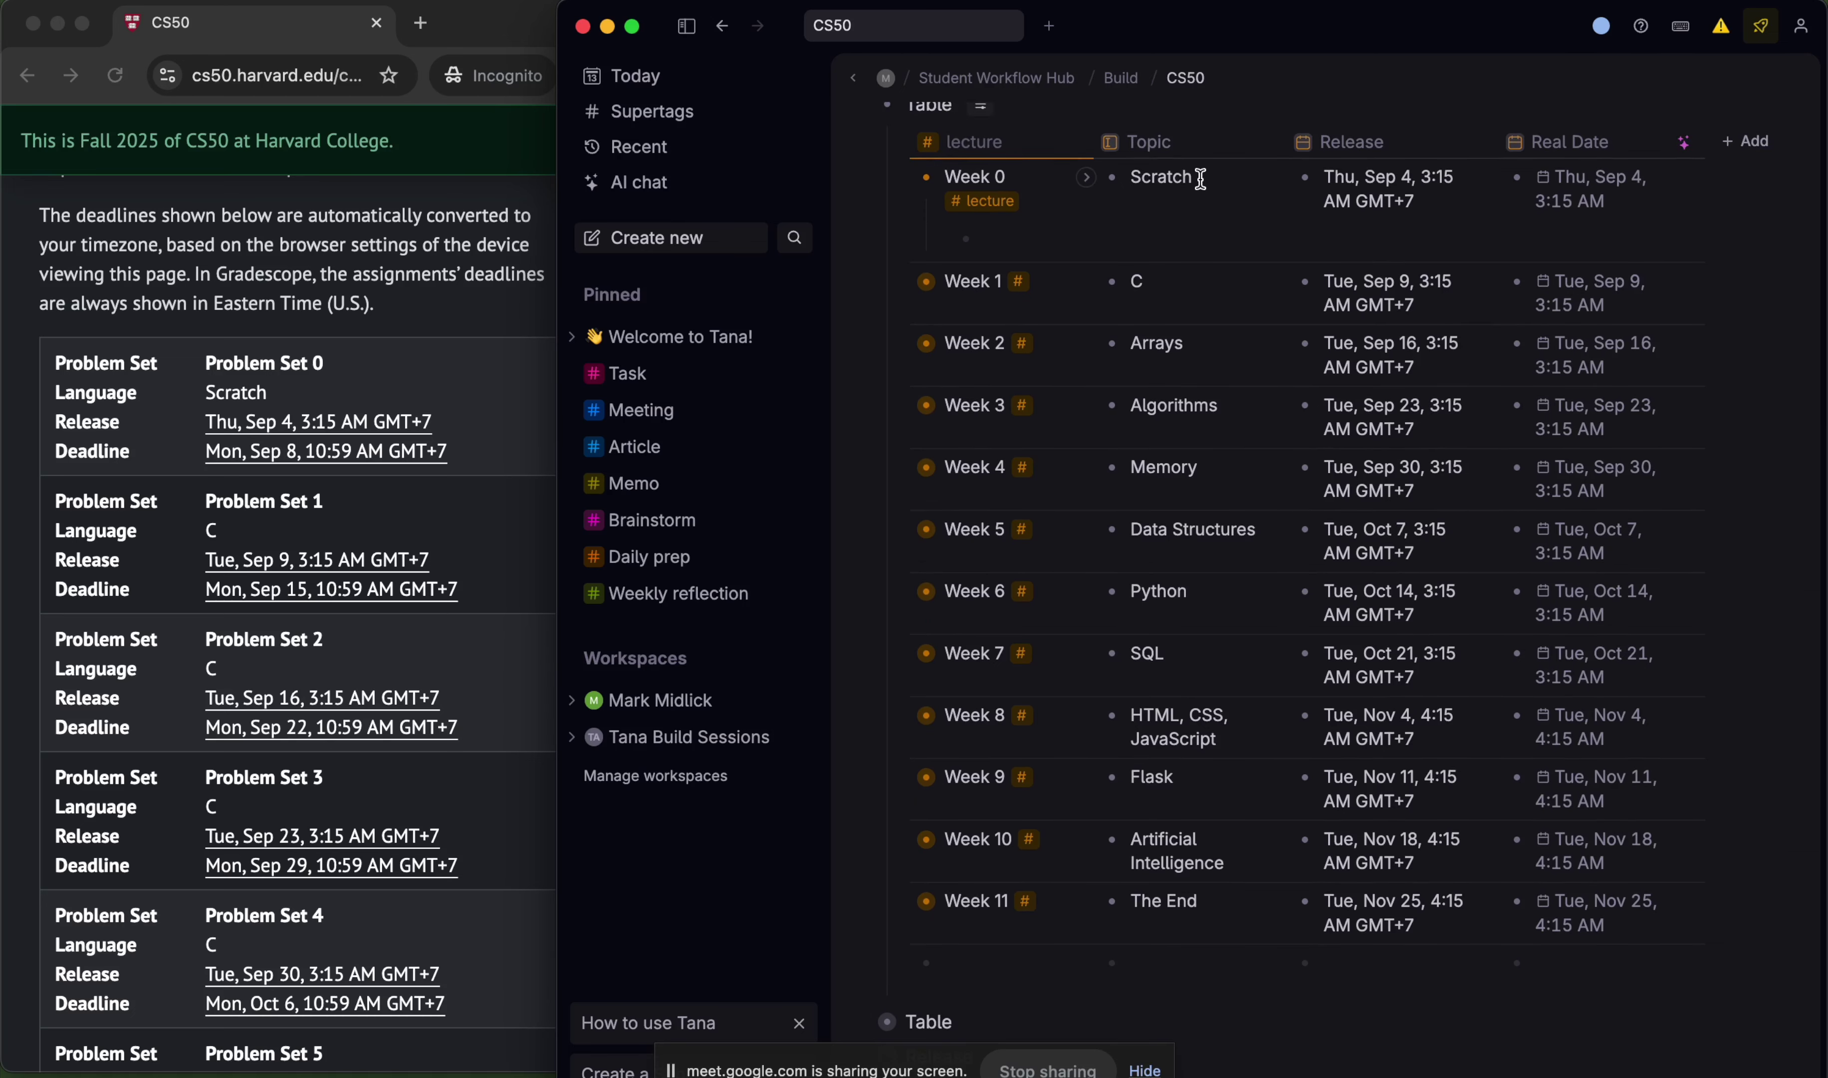
drag(1197, 178, 1214, 888)
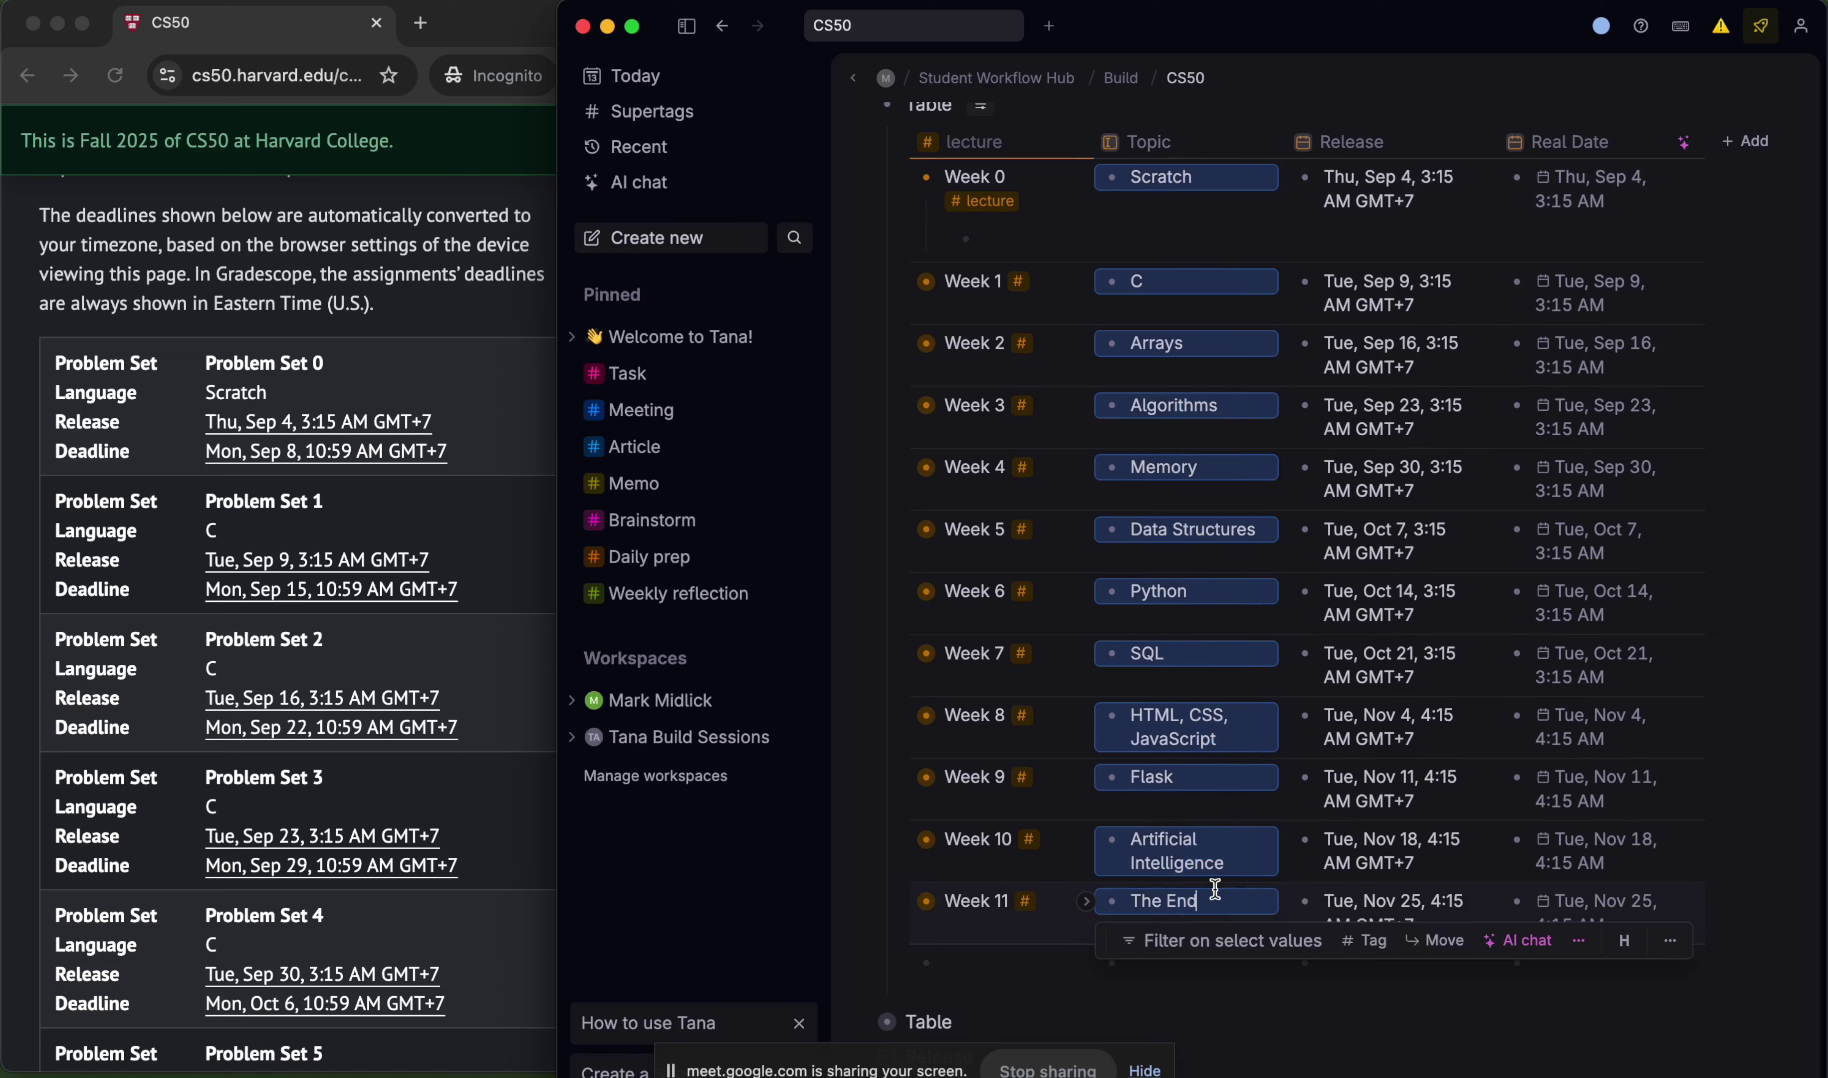
key(super+k)
key(Return)
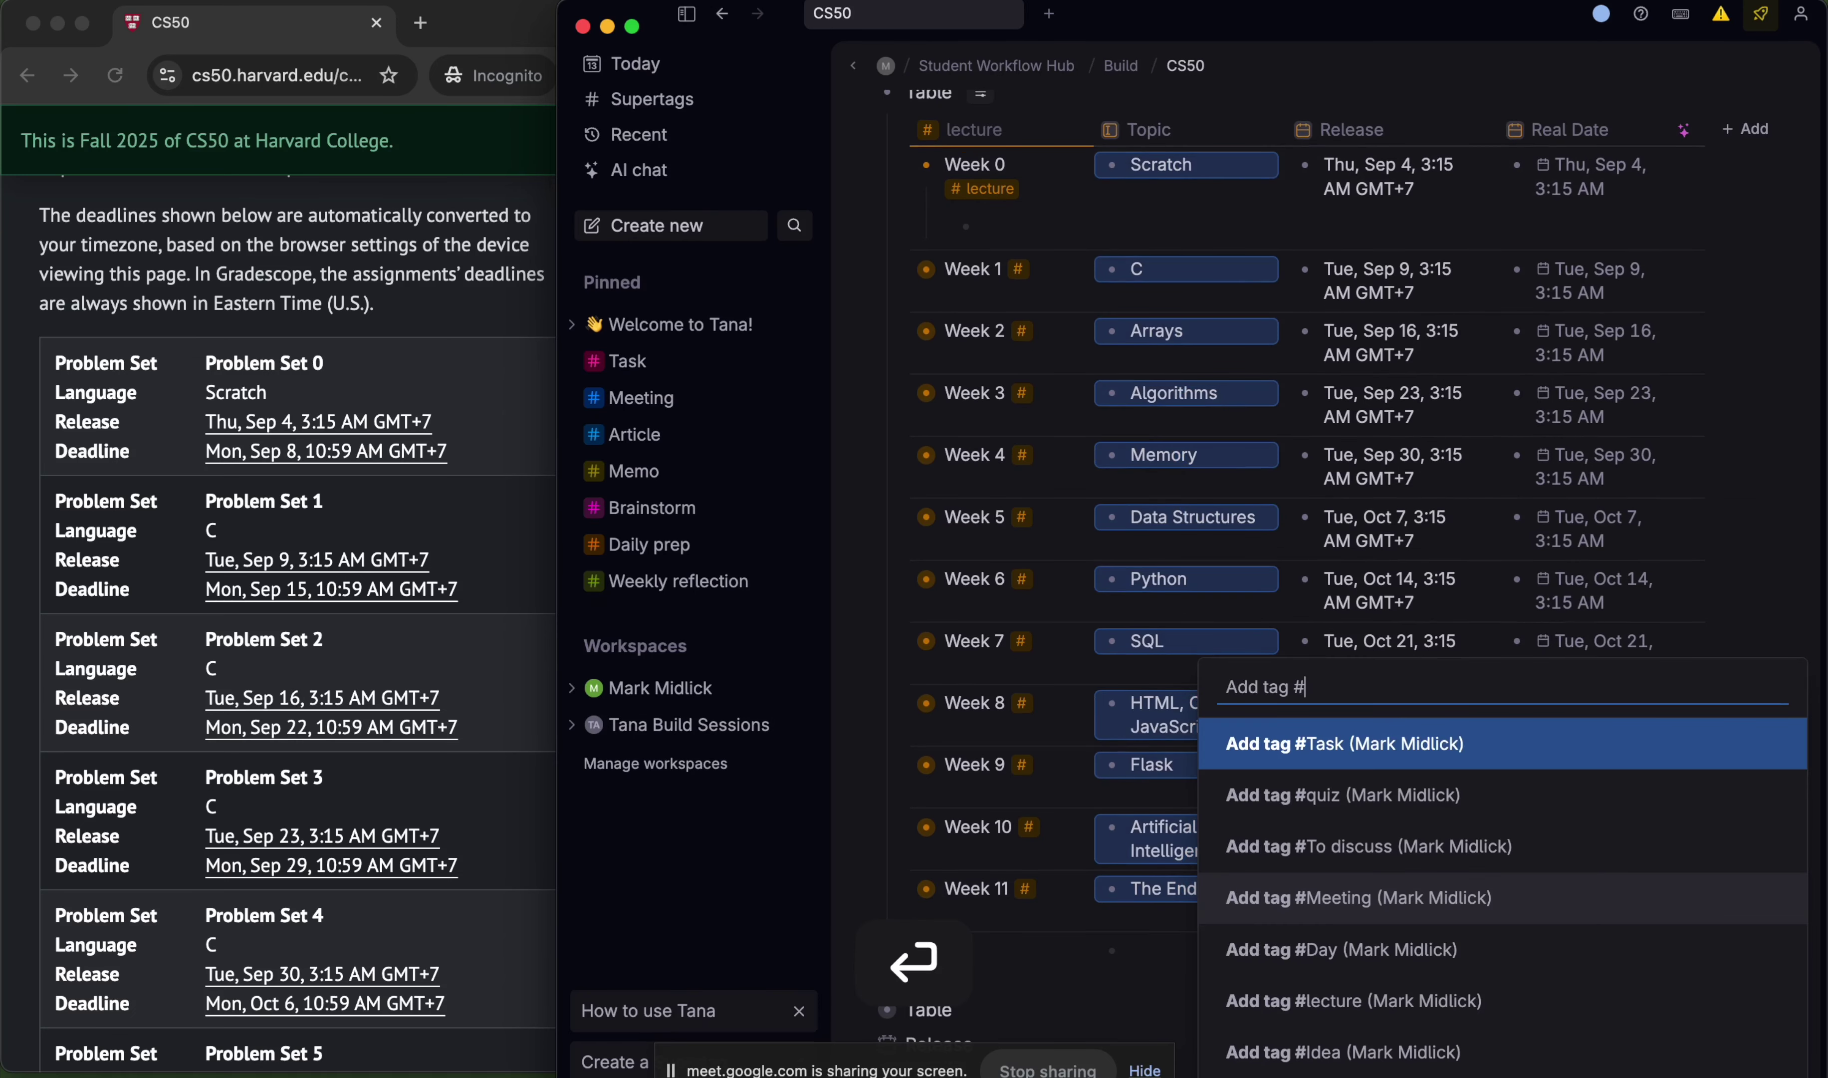
text(top)
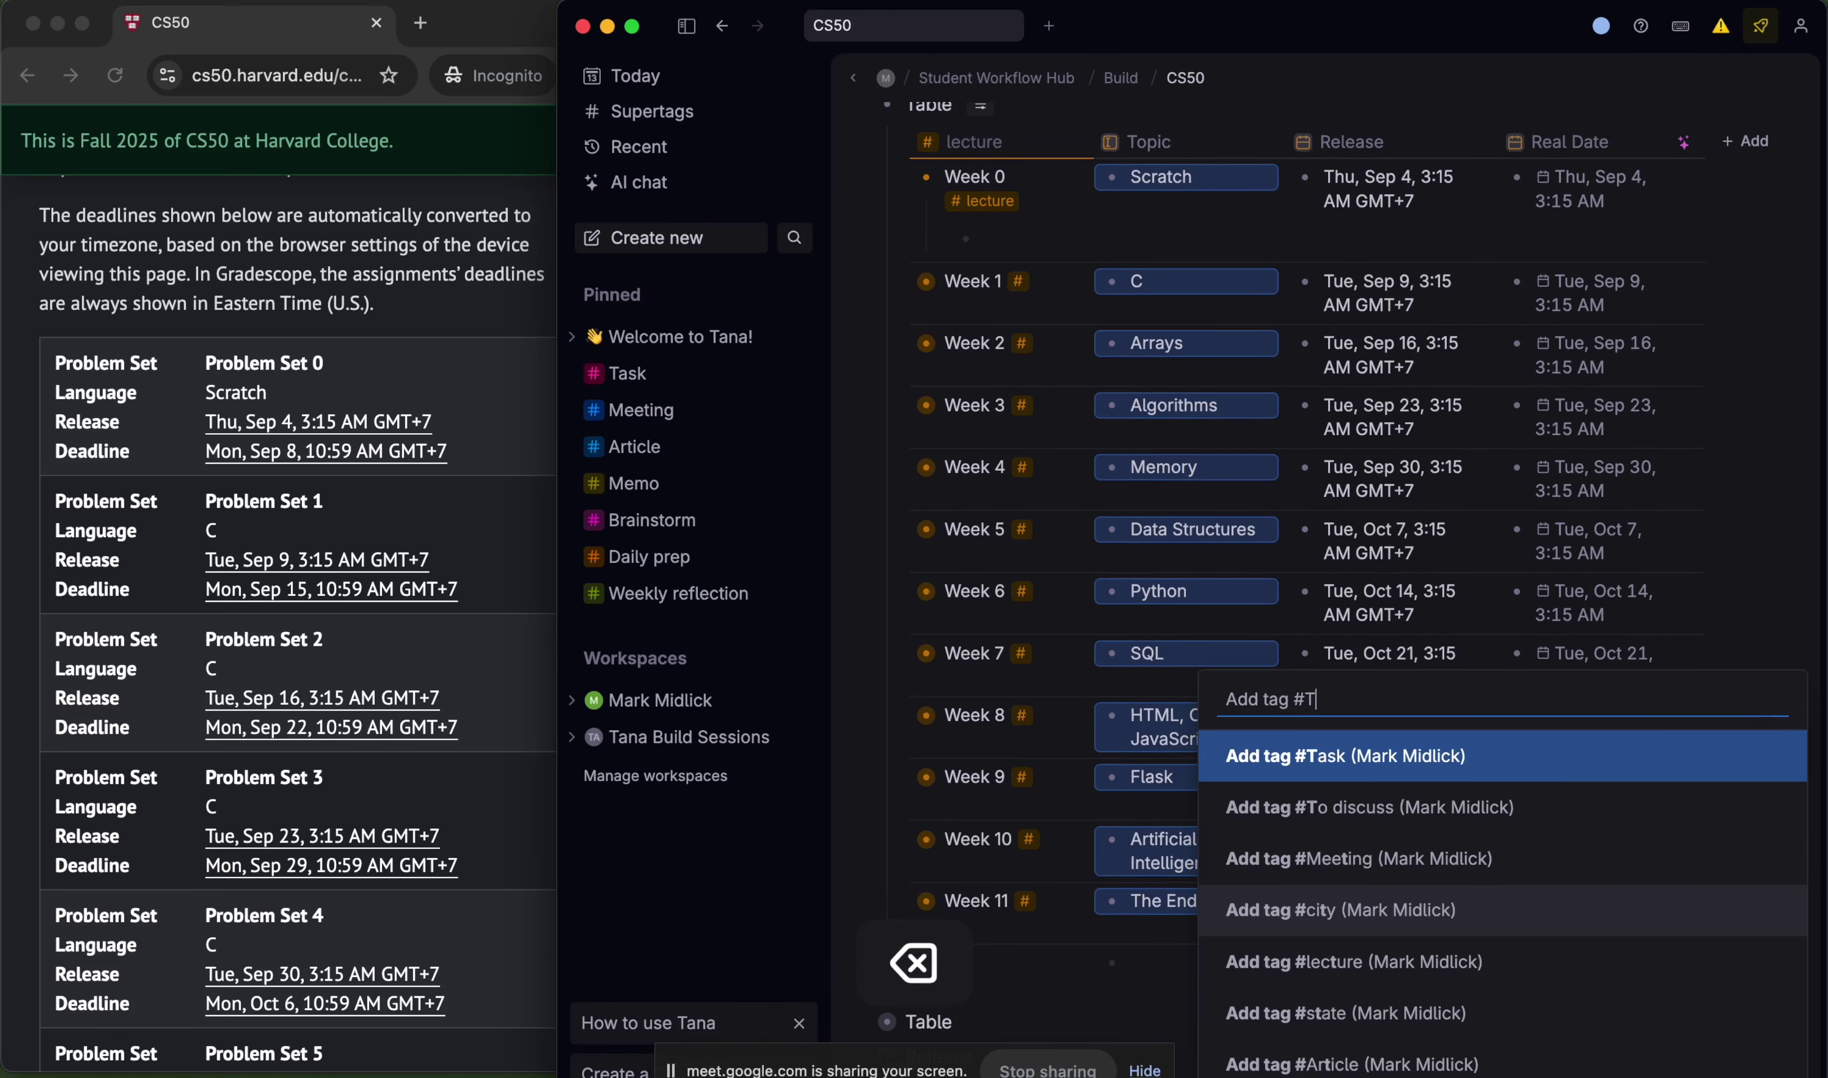
text(opic)
key(Return)
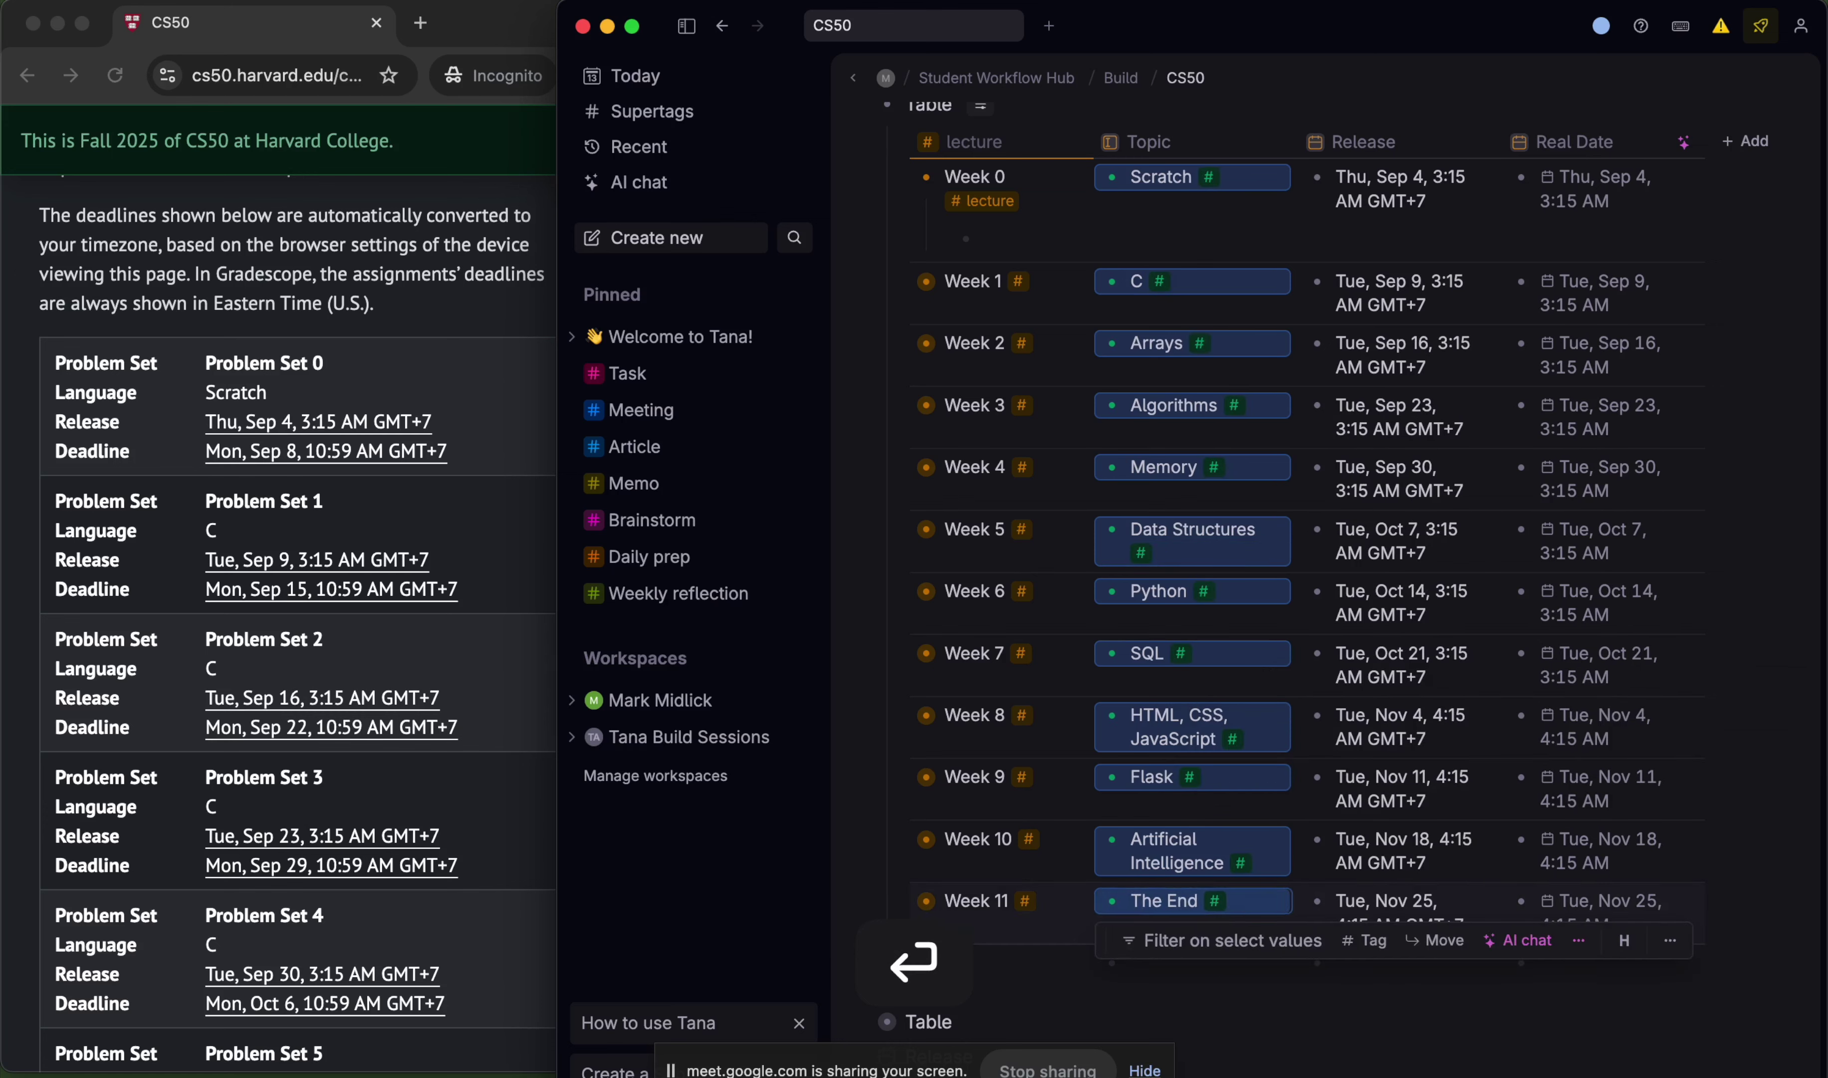
- Configure the Topic field as Options from supertag with the Topic supertag as its source, and close the field's settings
scroll(1223, 683, up, 5)
scroll(1224, 682, up, 4)
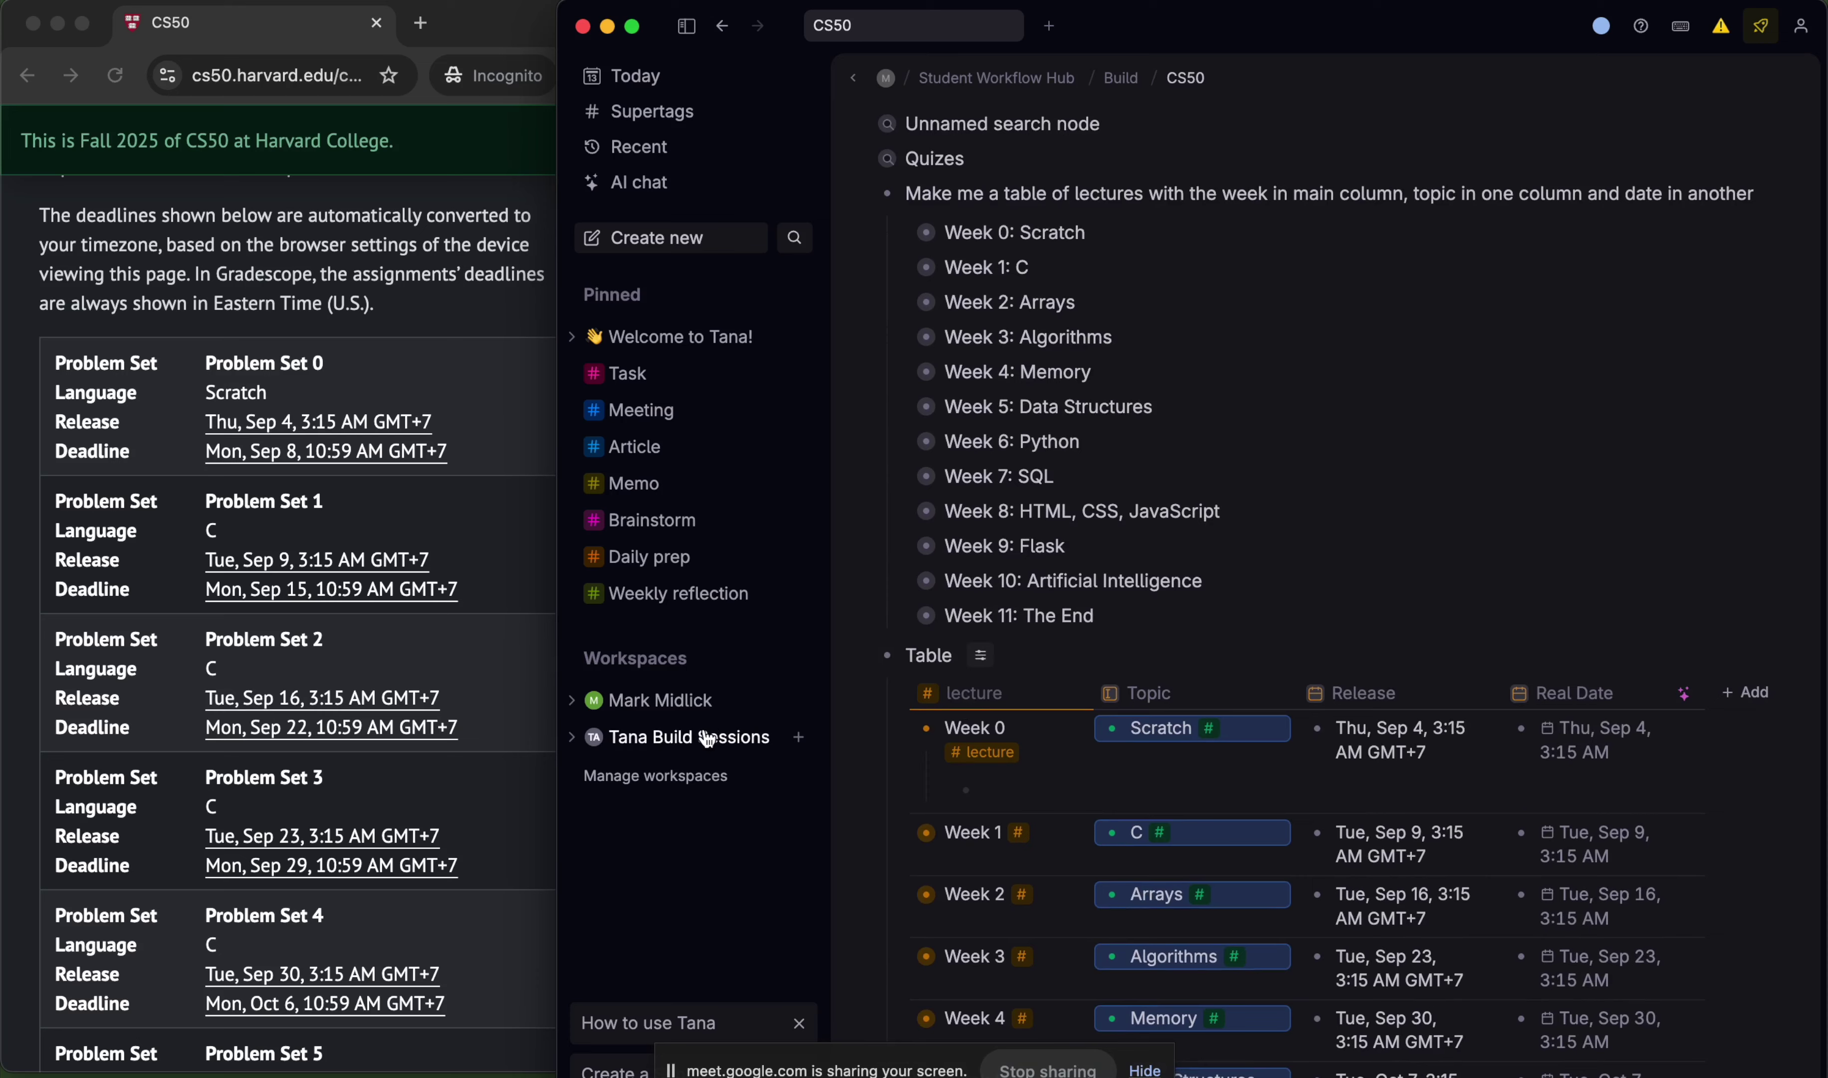
scroll(1388, 530, down, 7)
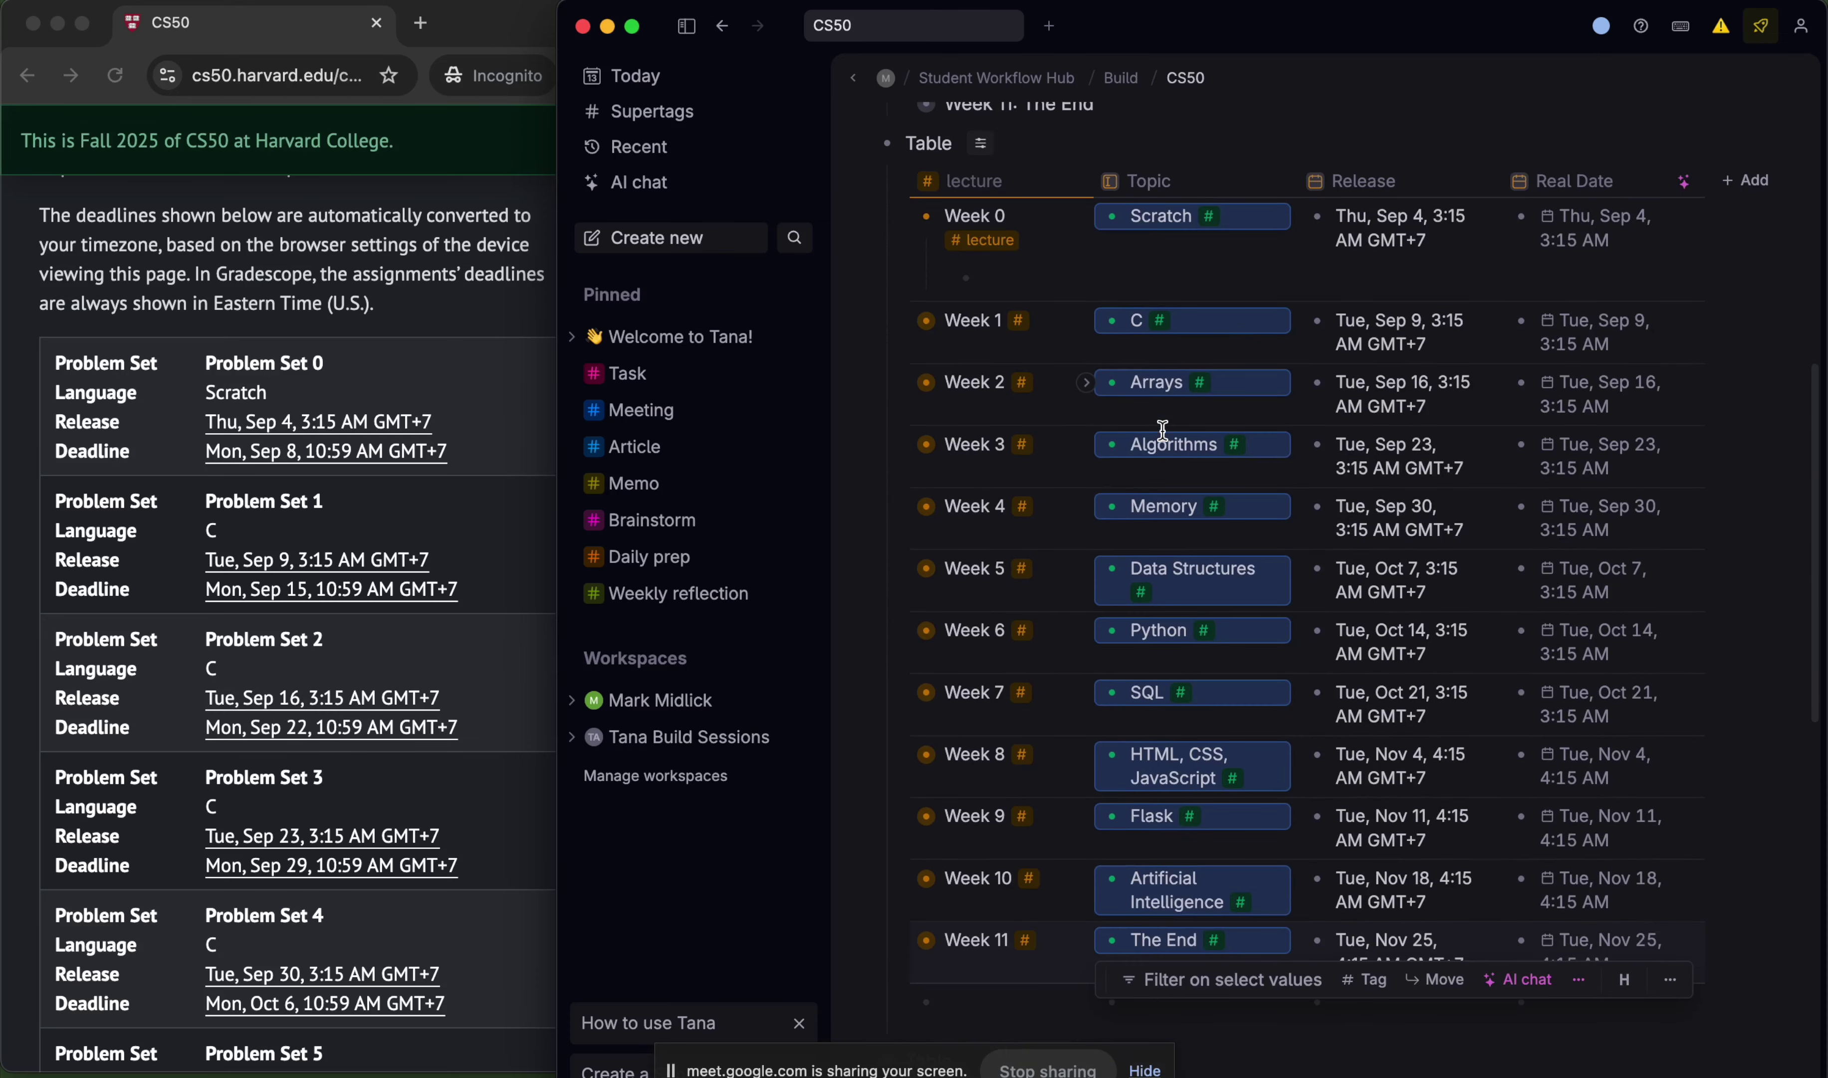
click(1121, 235)
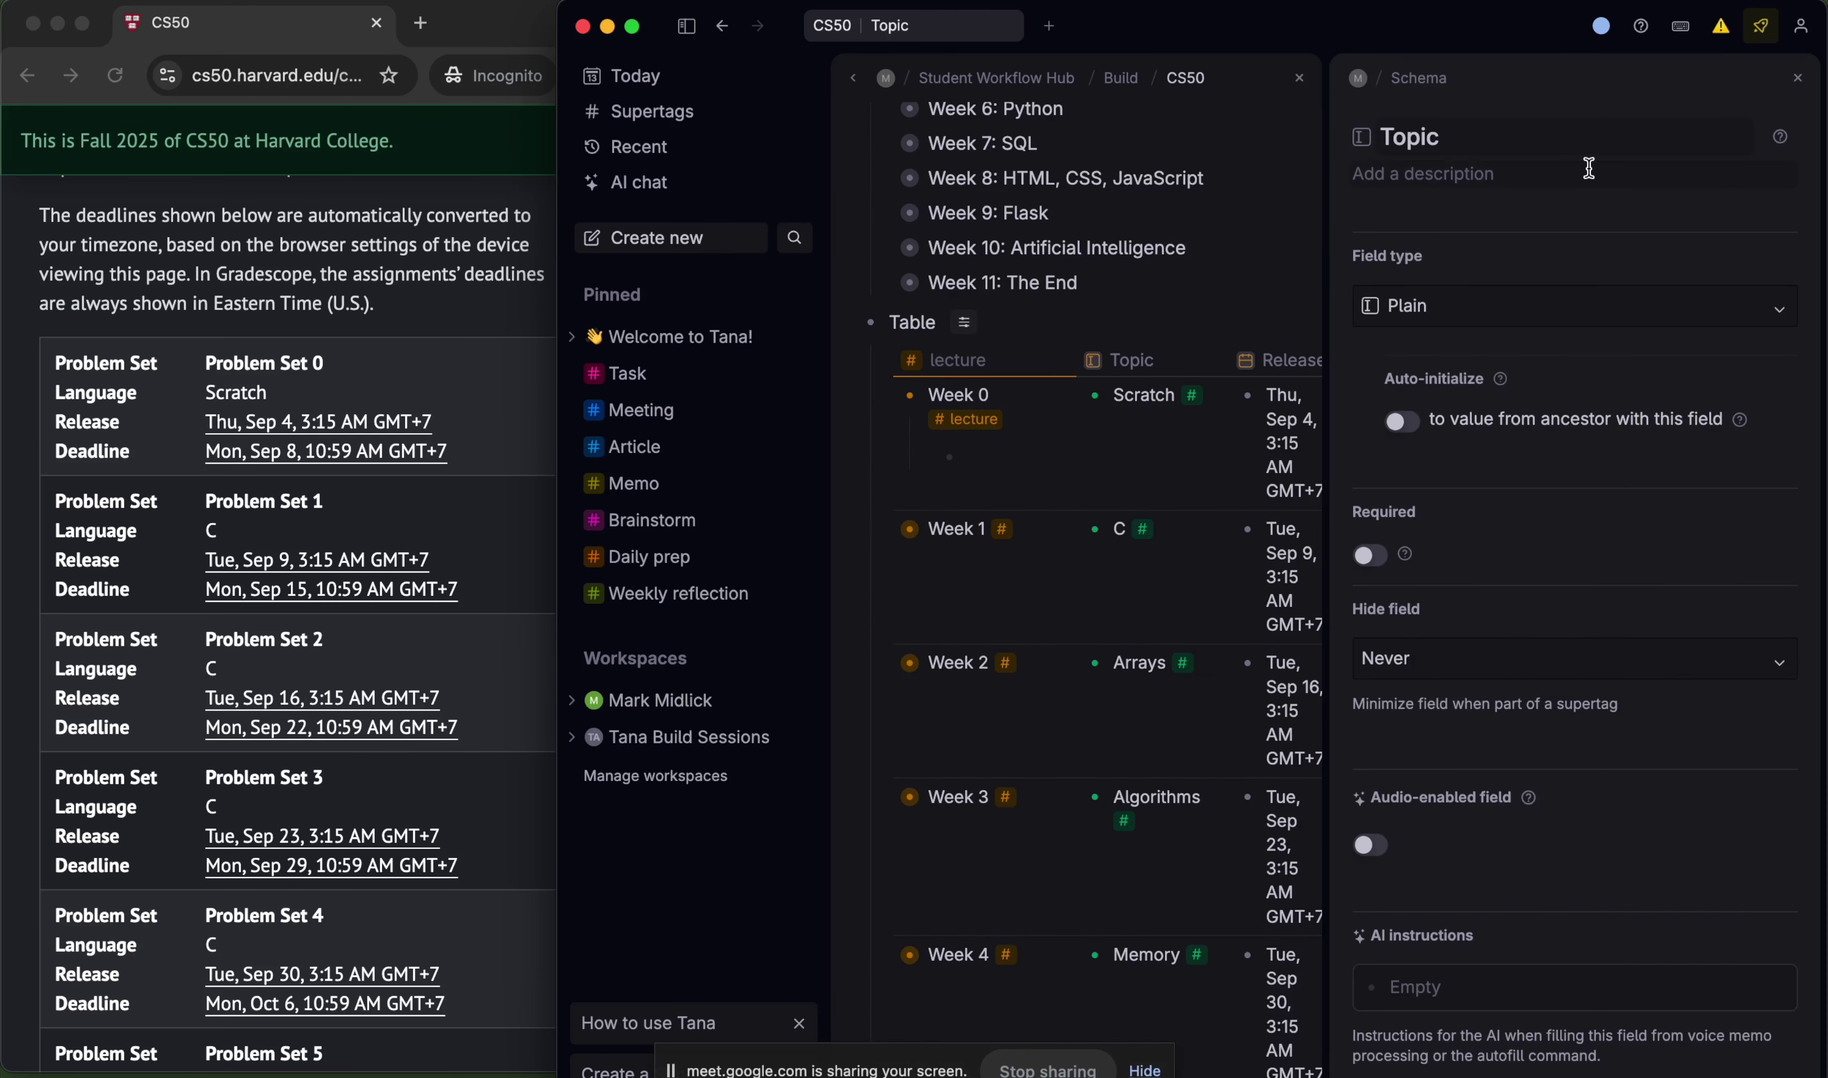
click(1451, 306)
click(1434, 410)
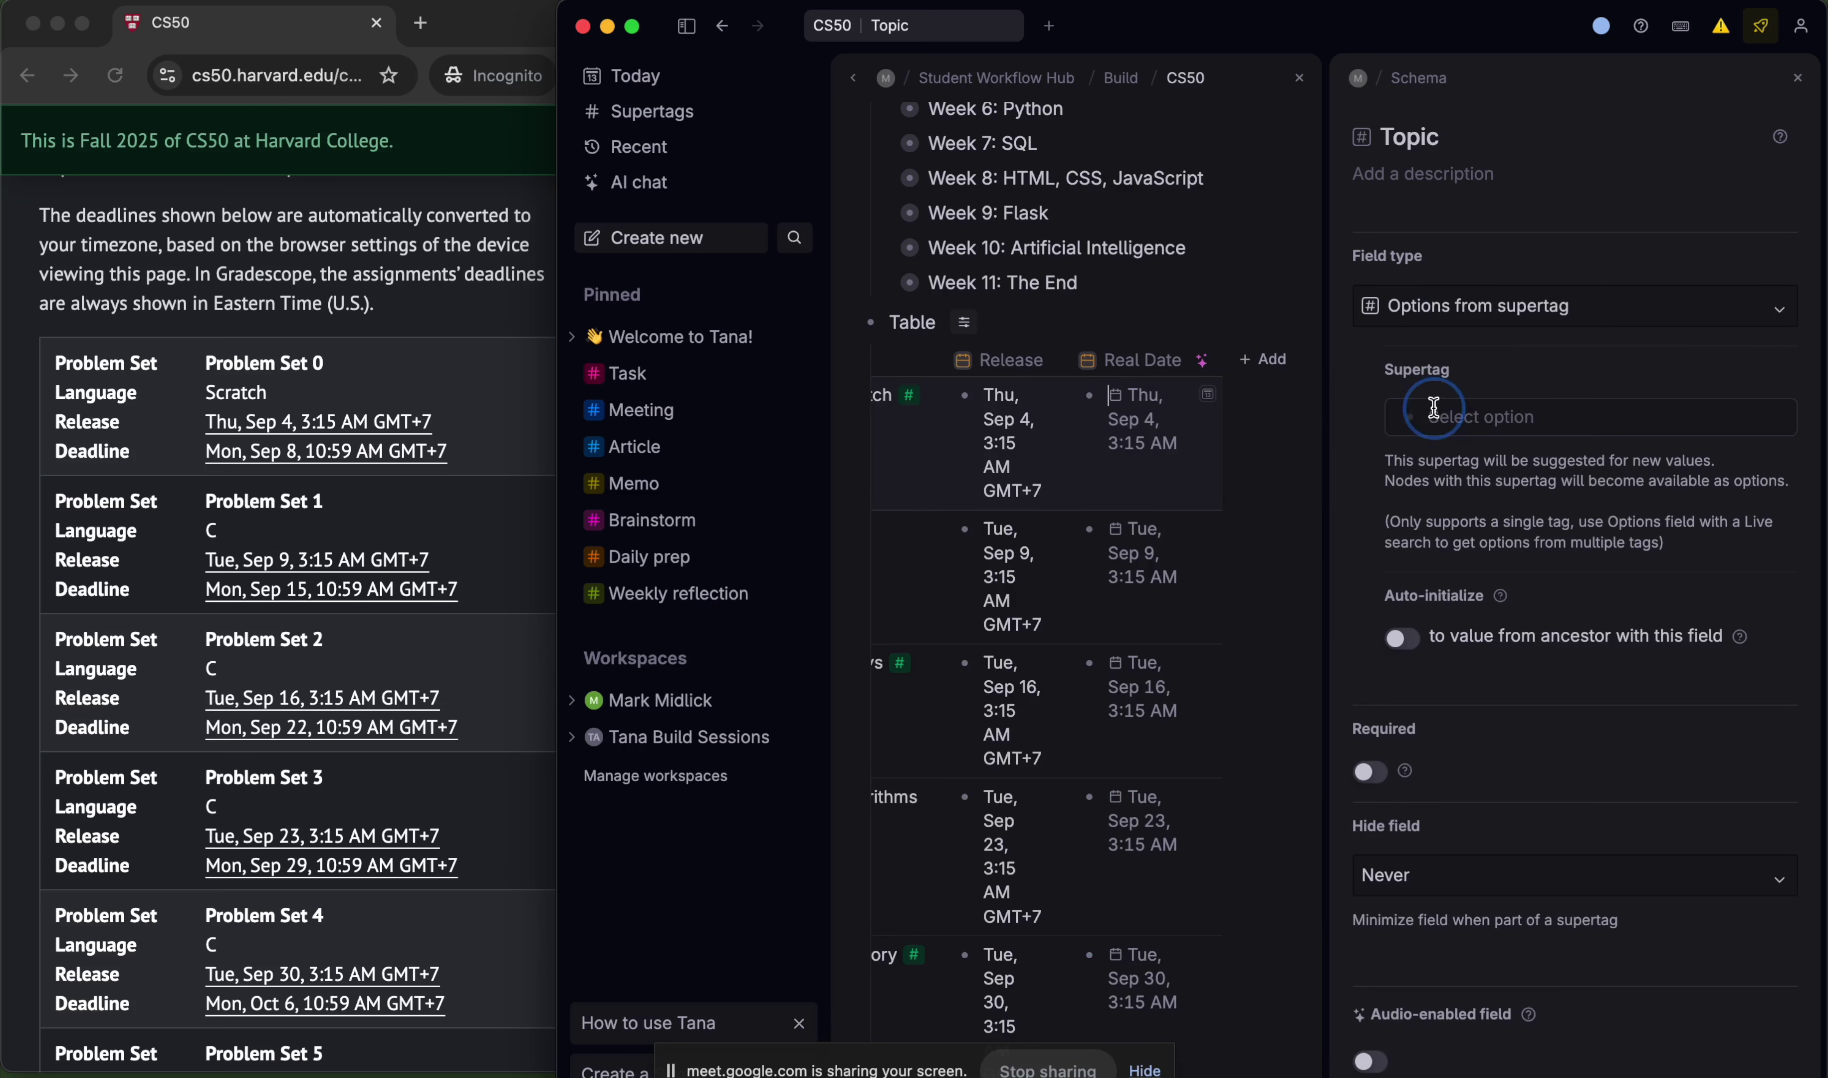
click(1521, 418)
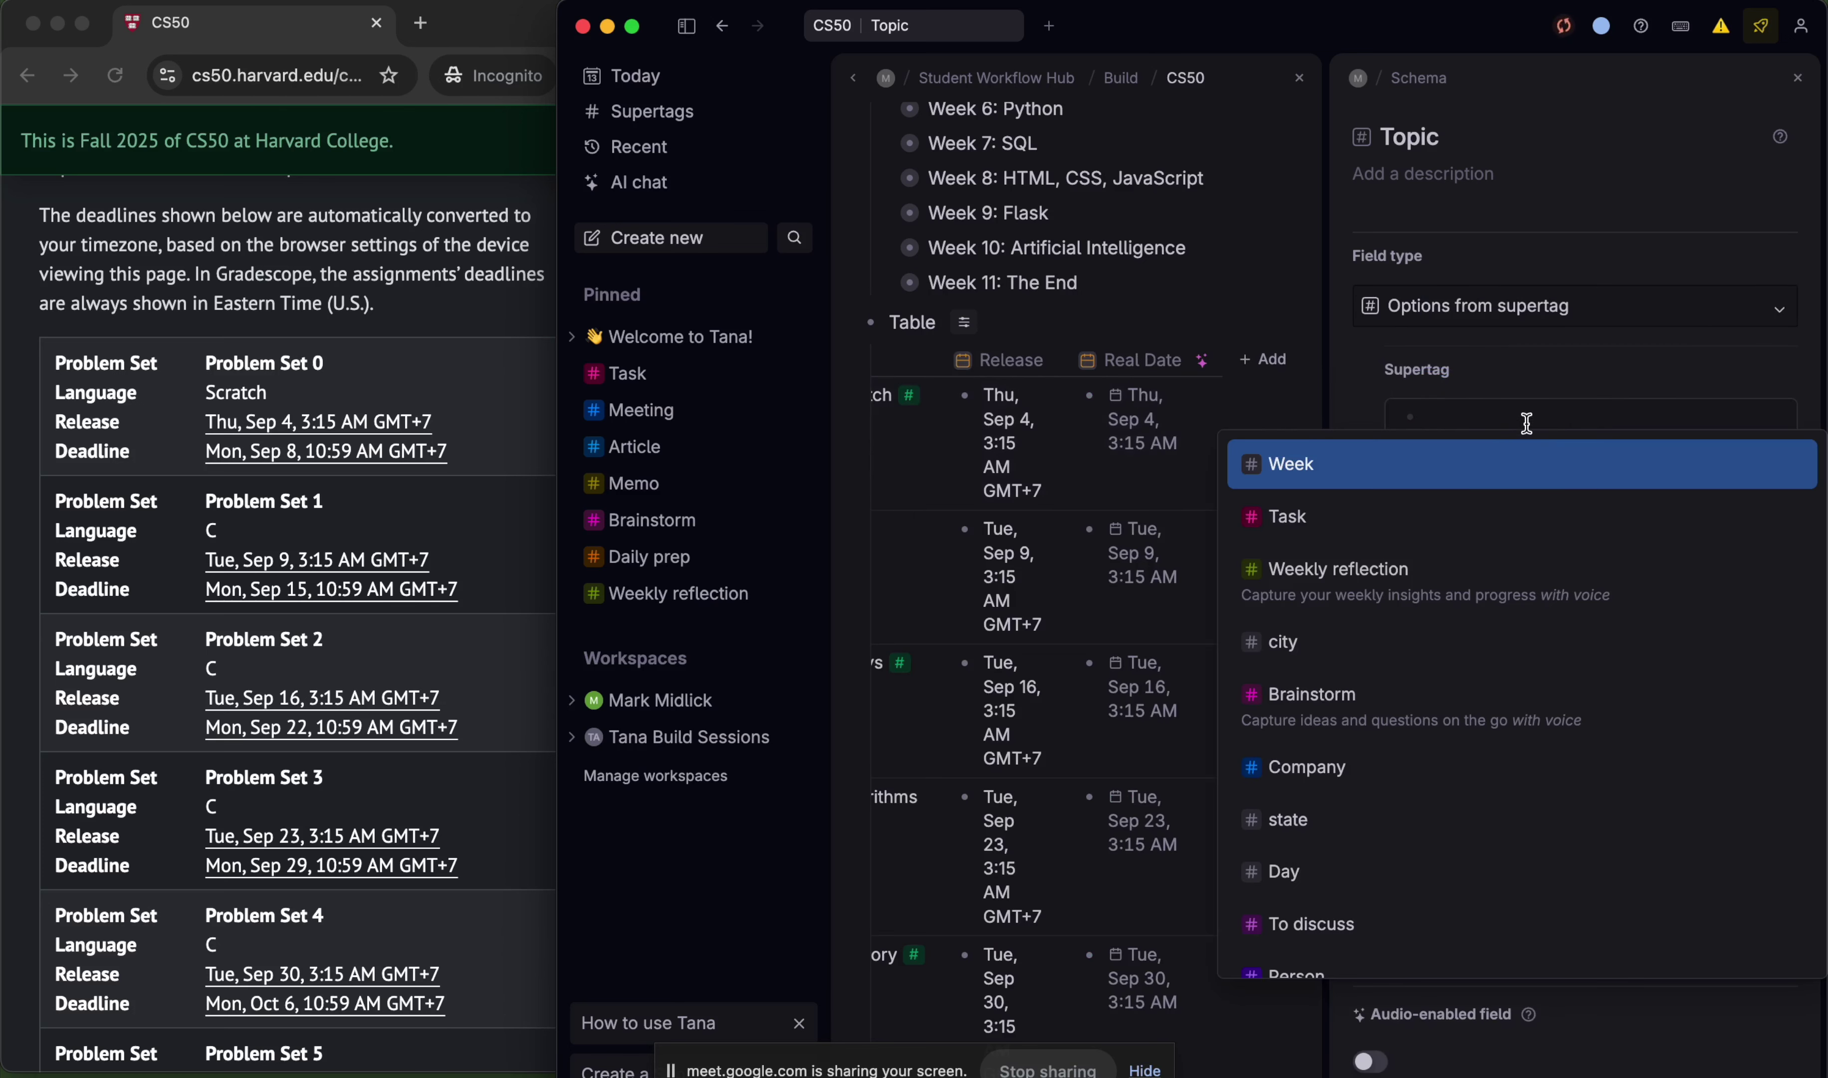
key(BackSpace)
text(topic)
key(Return)
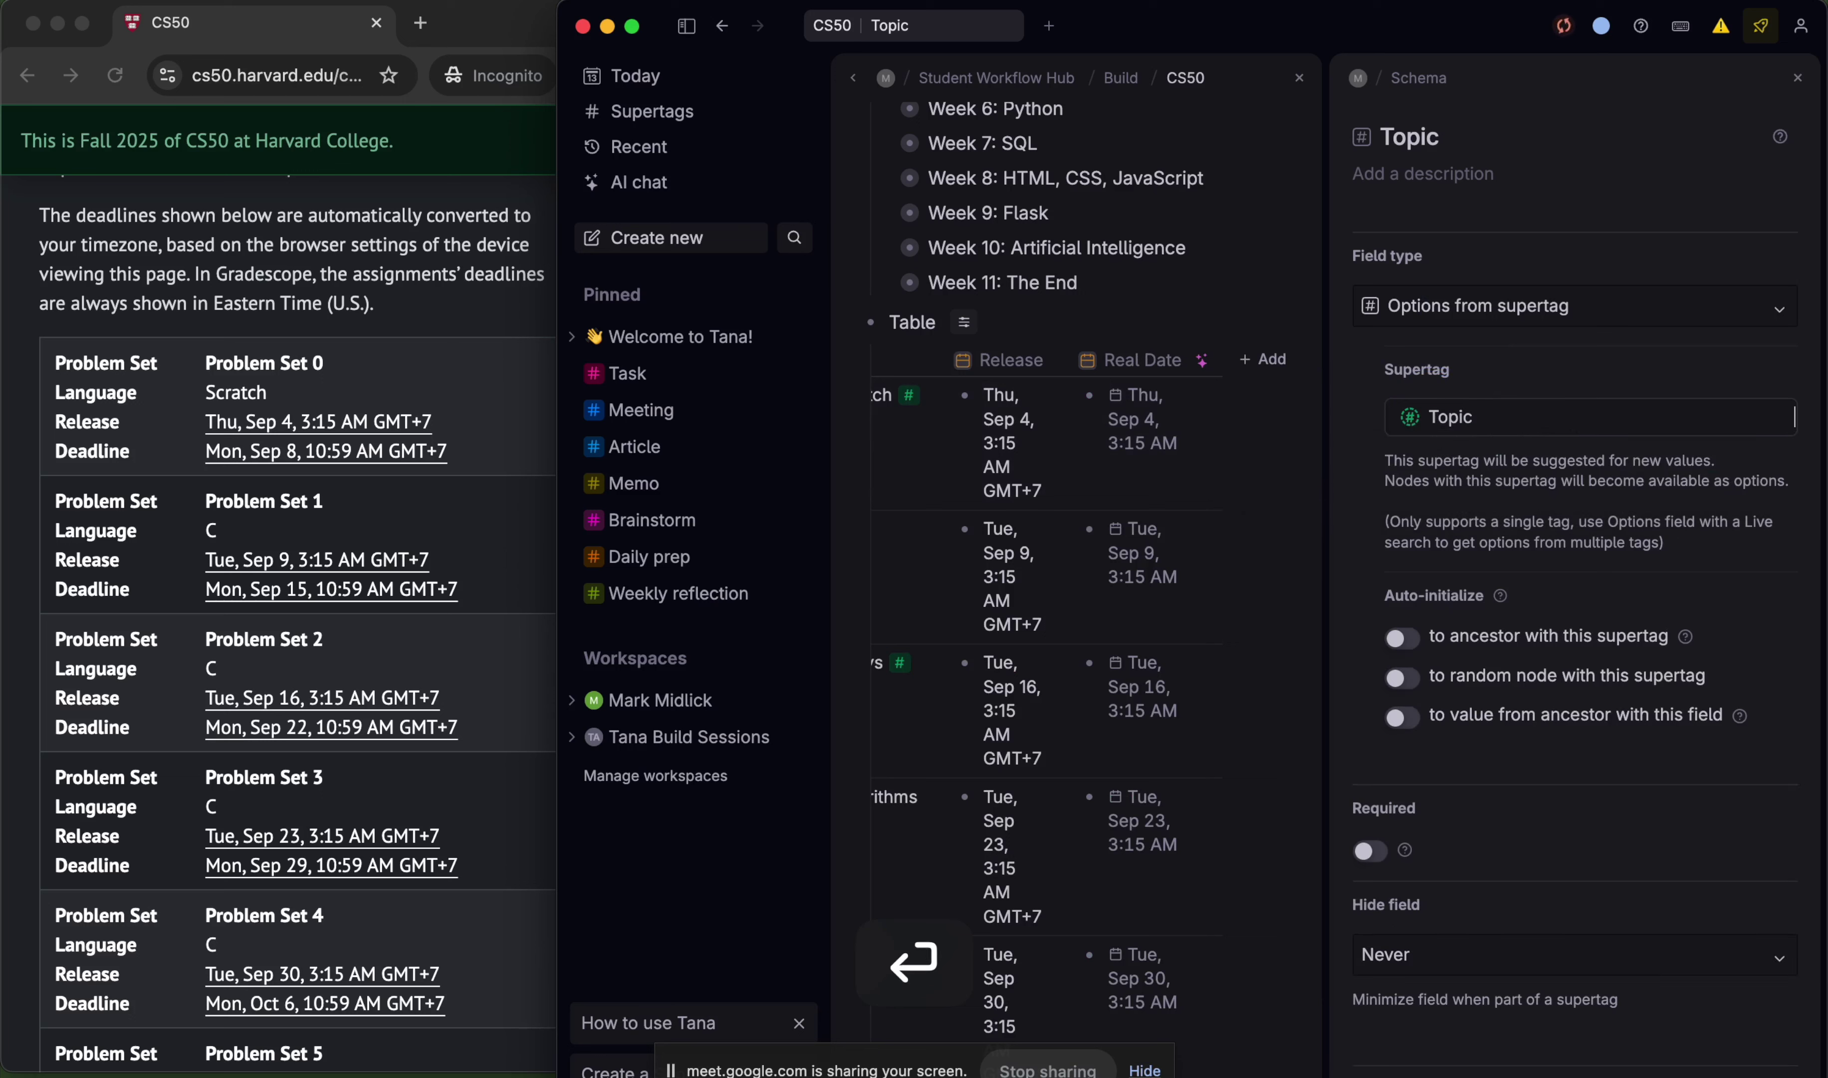
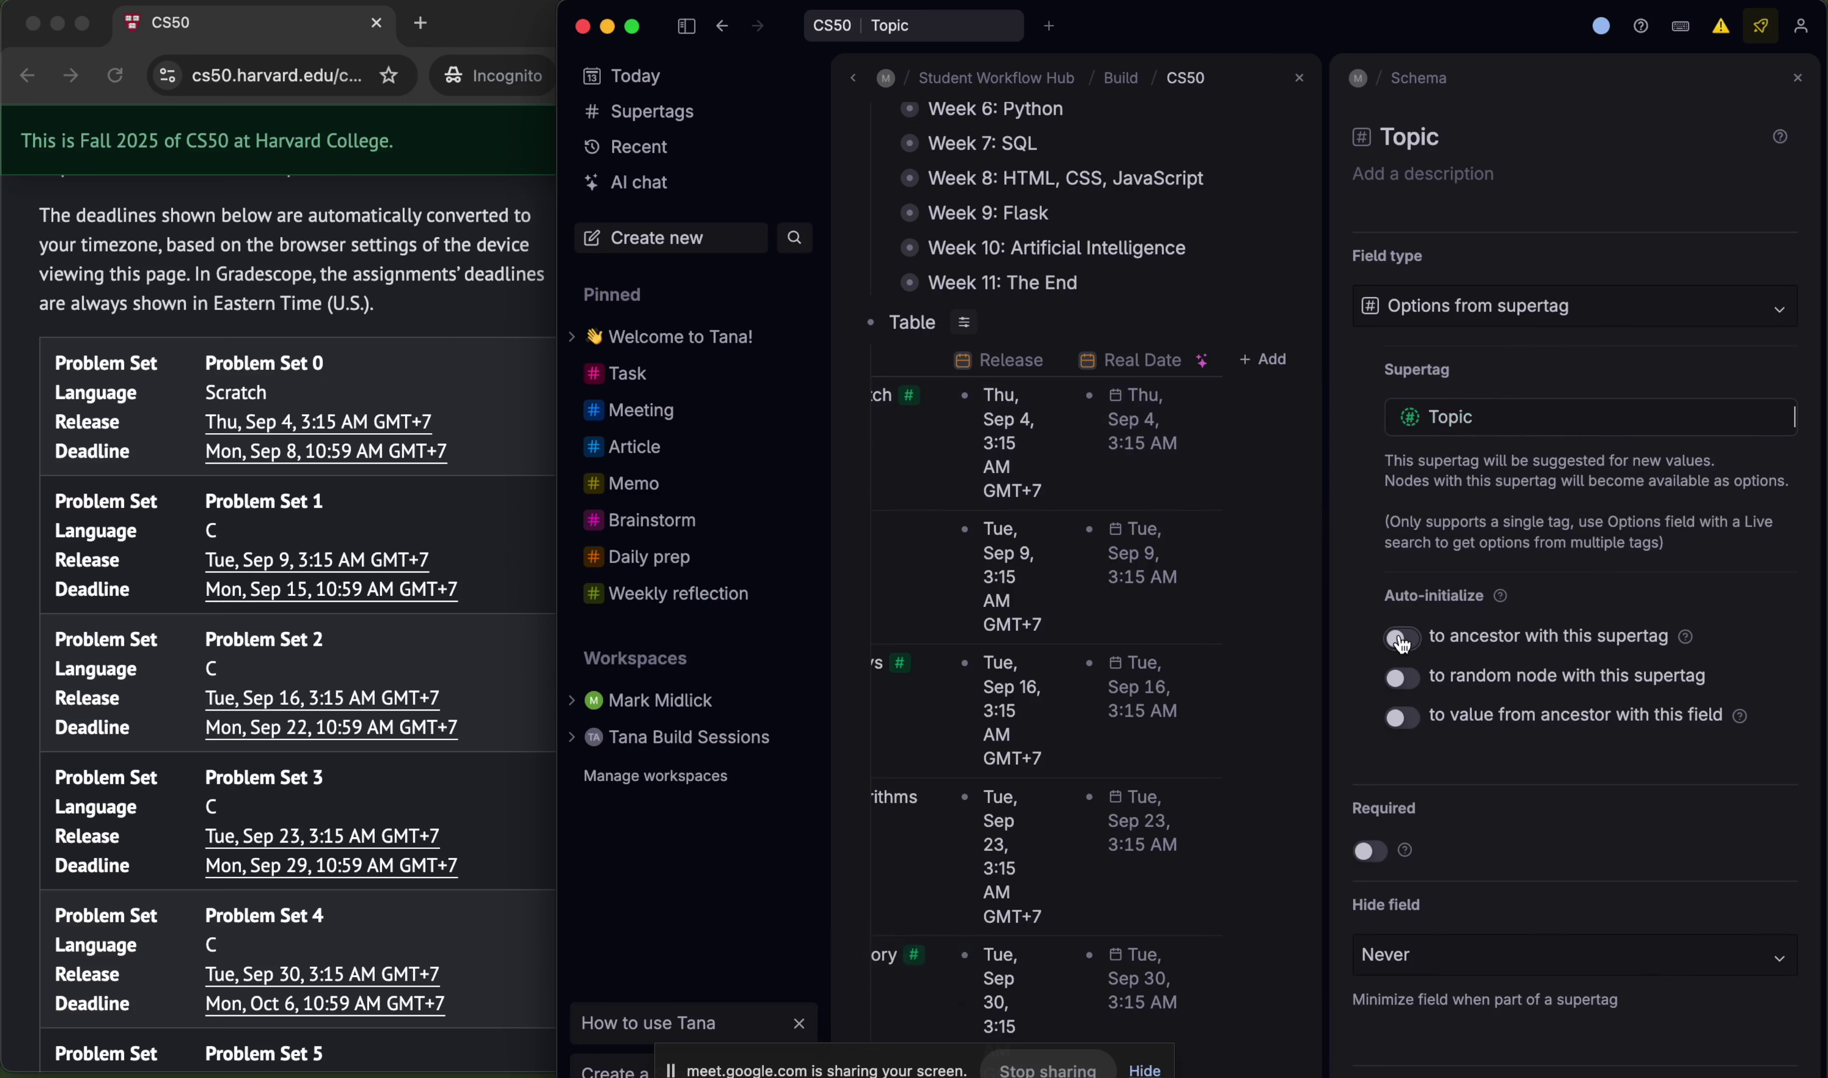
click(1798, 77)
- Narrow the workspace window to uncover the syllabus page and collapse the workspace sidebar
scroll(1229, 652, down, 4)
scroll(1229, 652, up, 7)
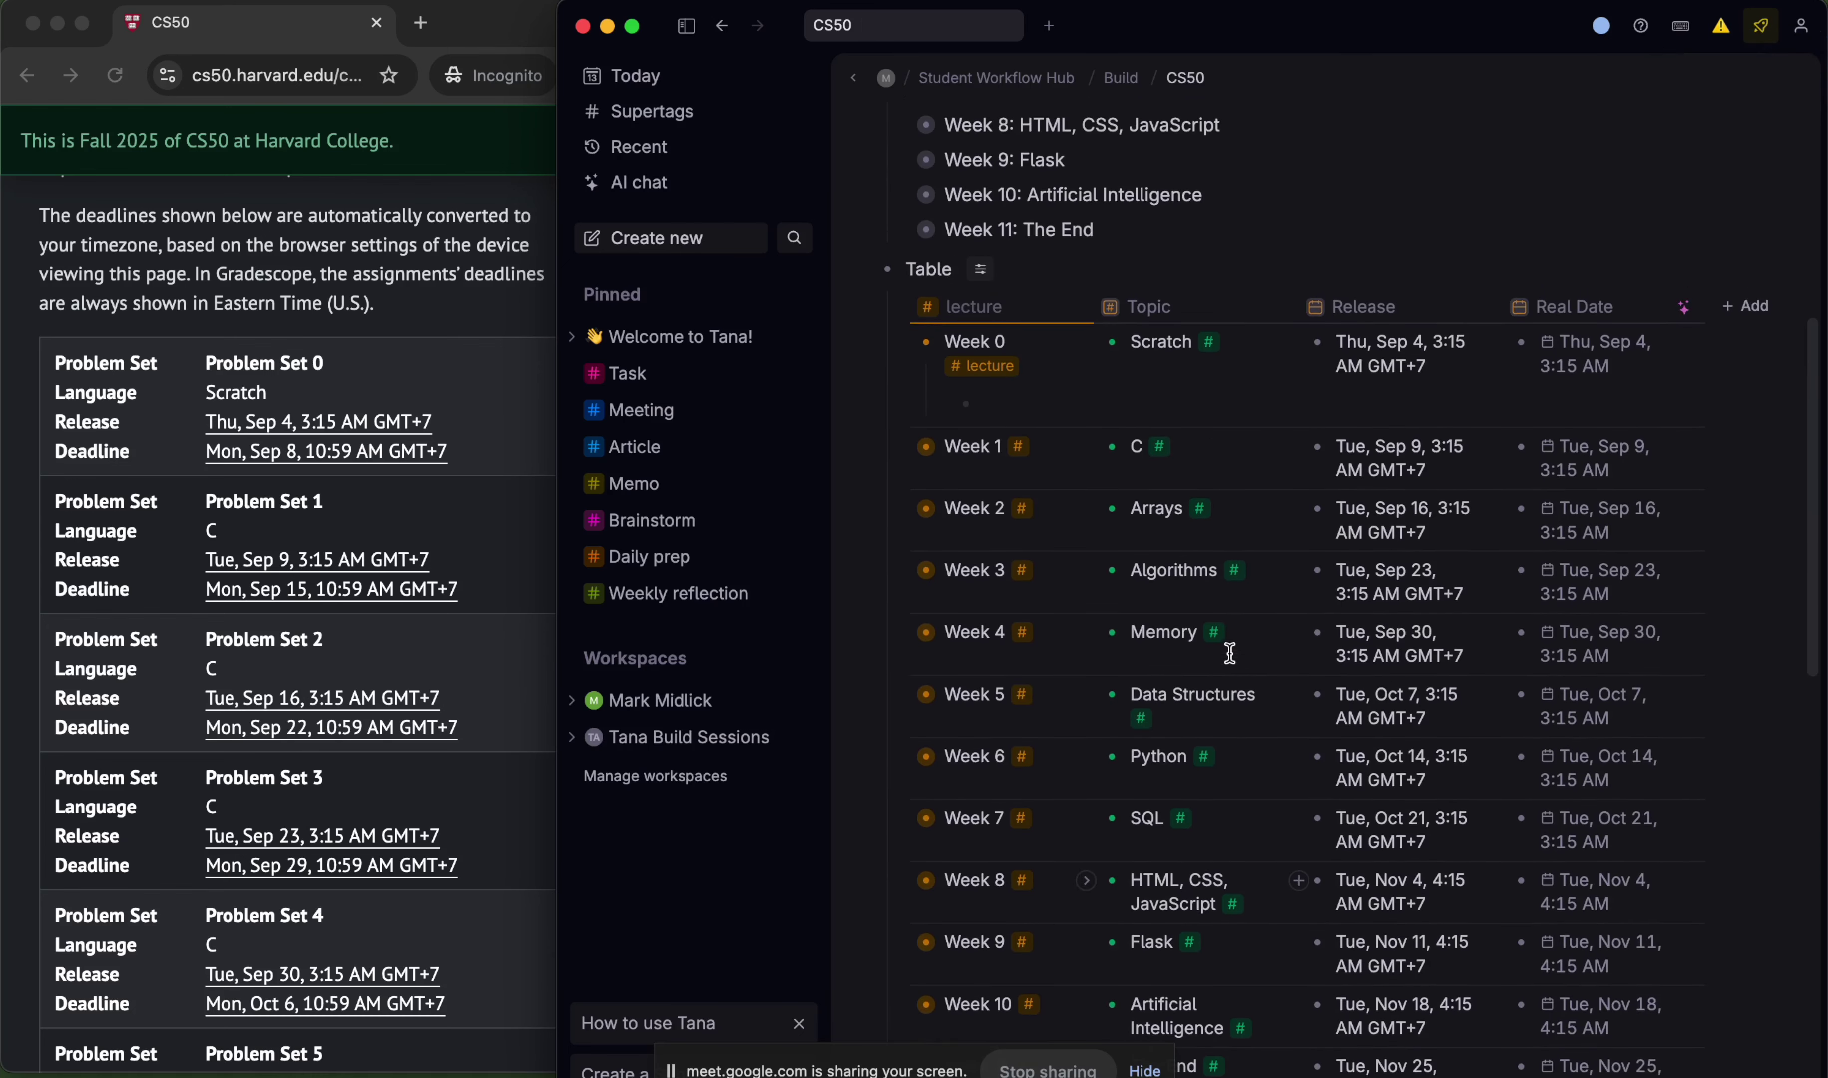
scroll(1245, 653, down, 1)
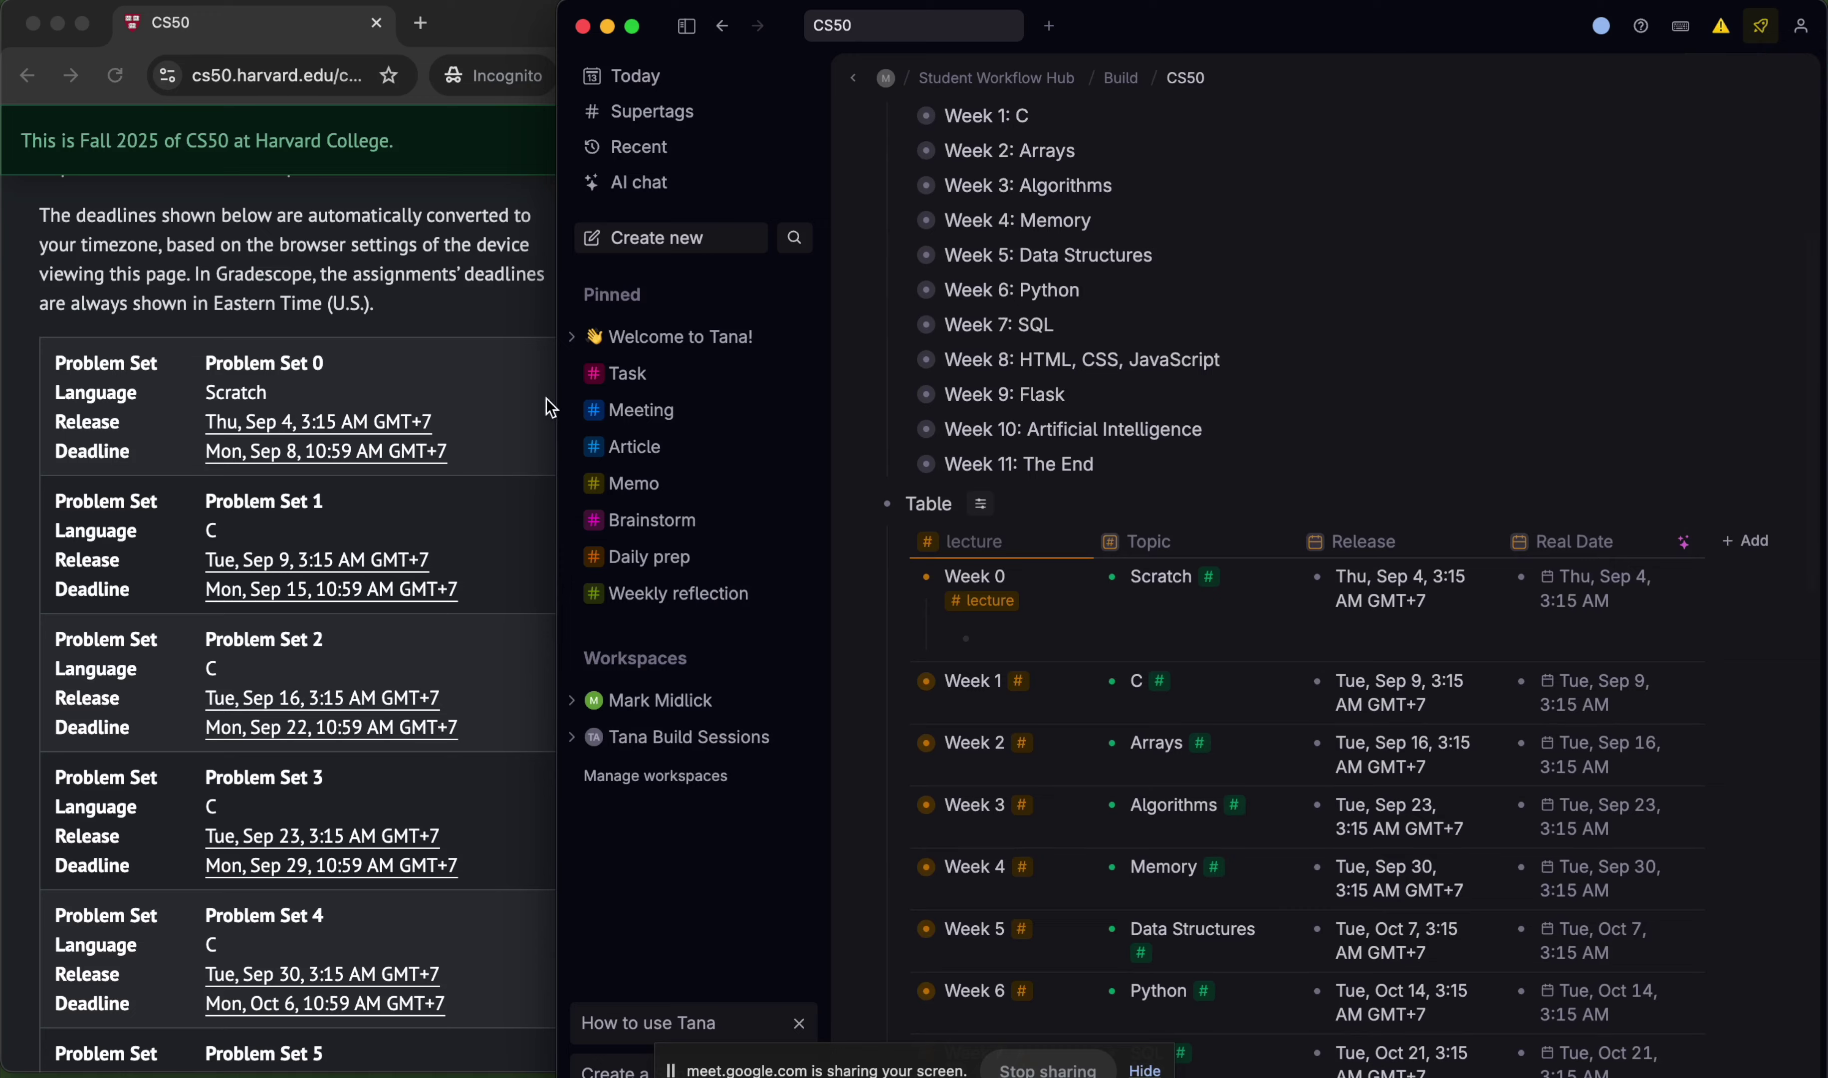
drag(552, 402, 702, 400)
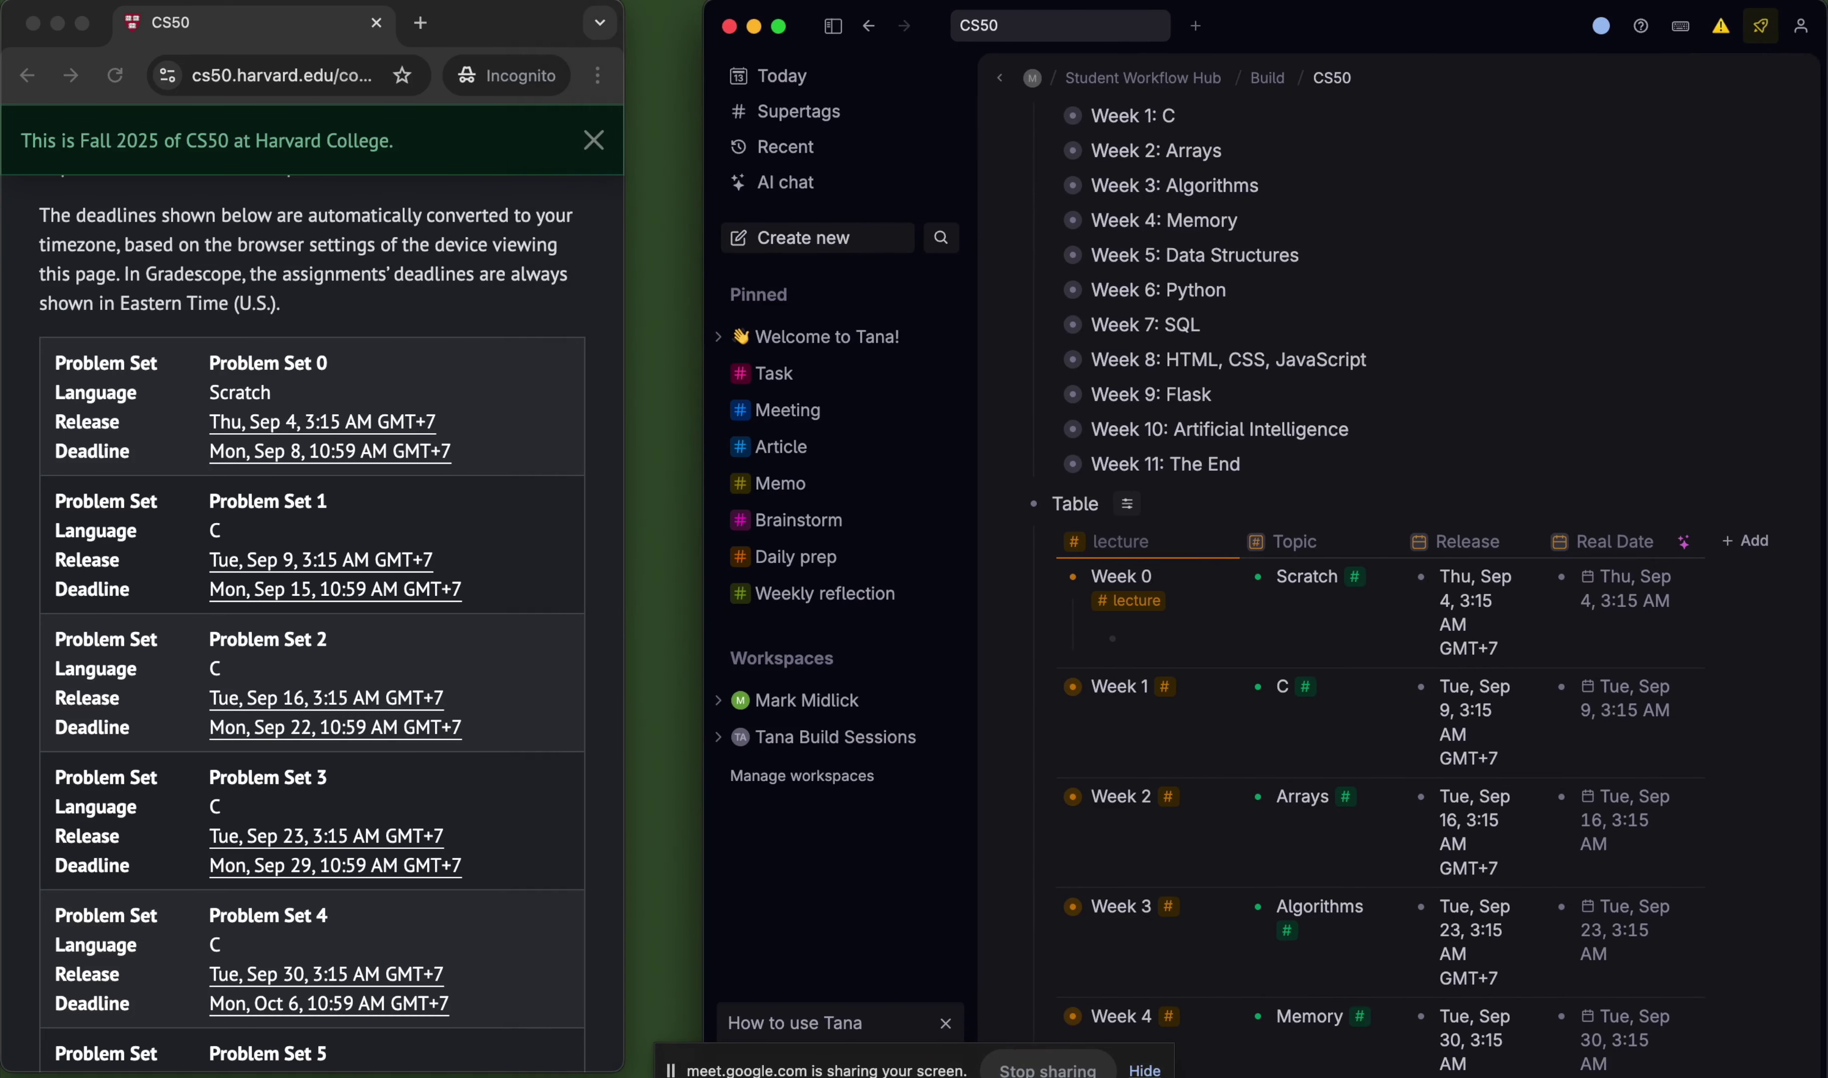
click(755, 27)
- Open the Week 0 lecture node as its own page from the course's lecture Table
scroll(337, 348, down, 10)
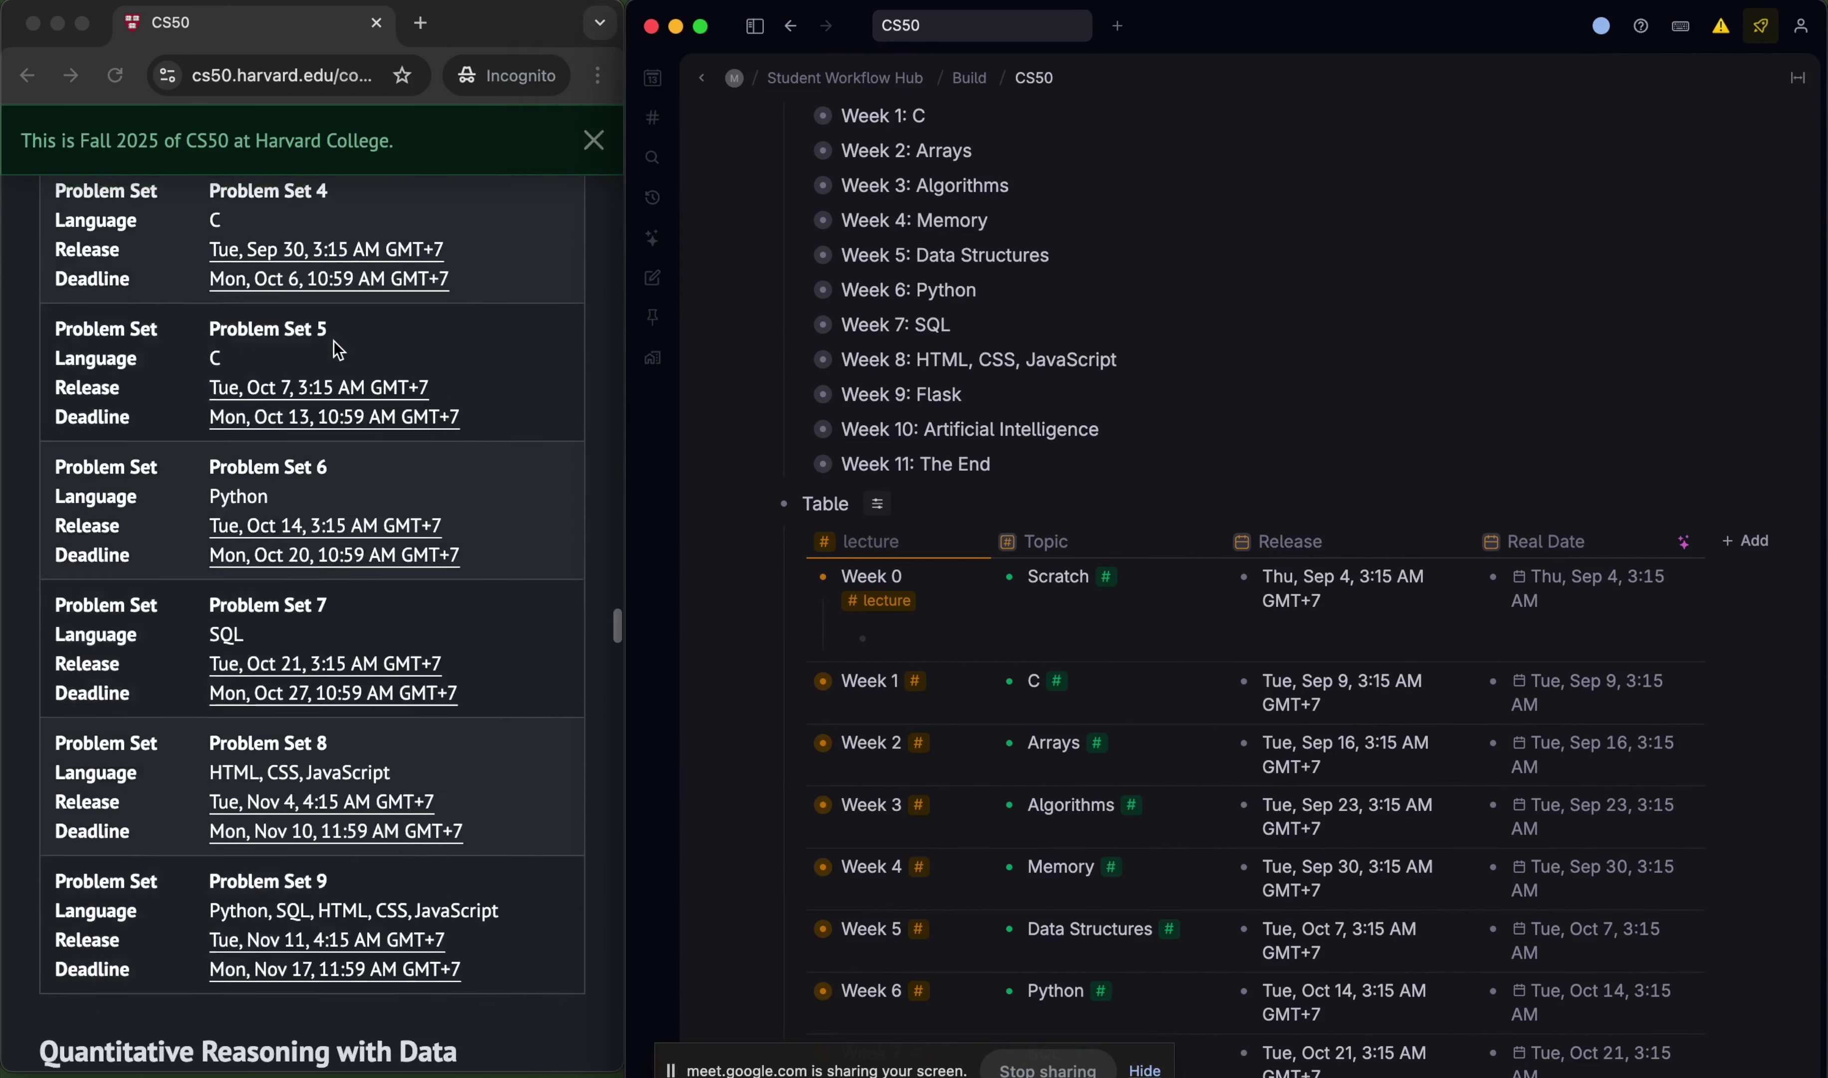
scroll(1469, 542, down, 3)
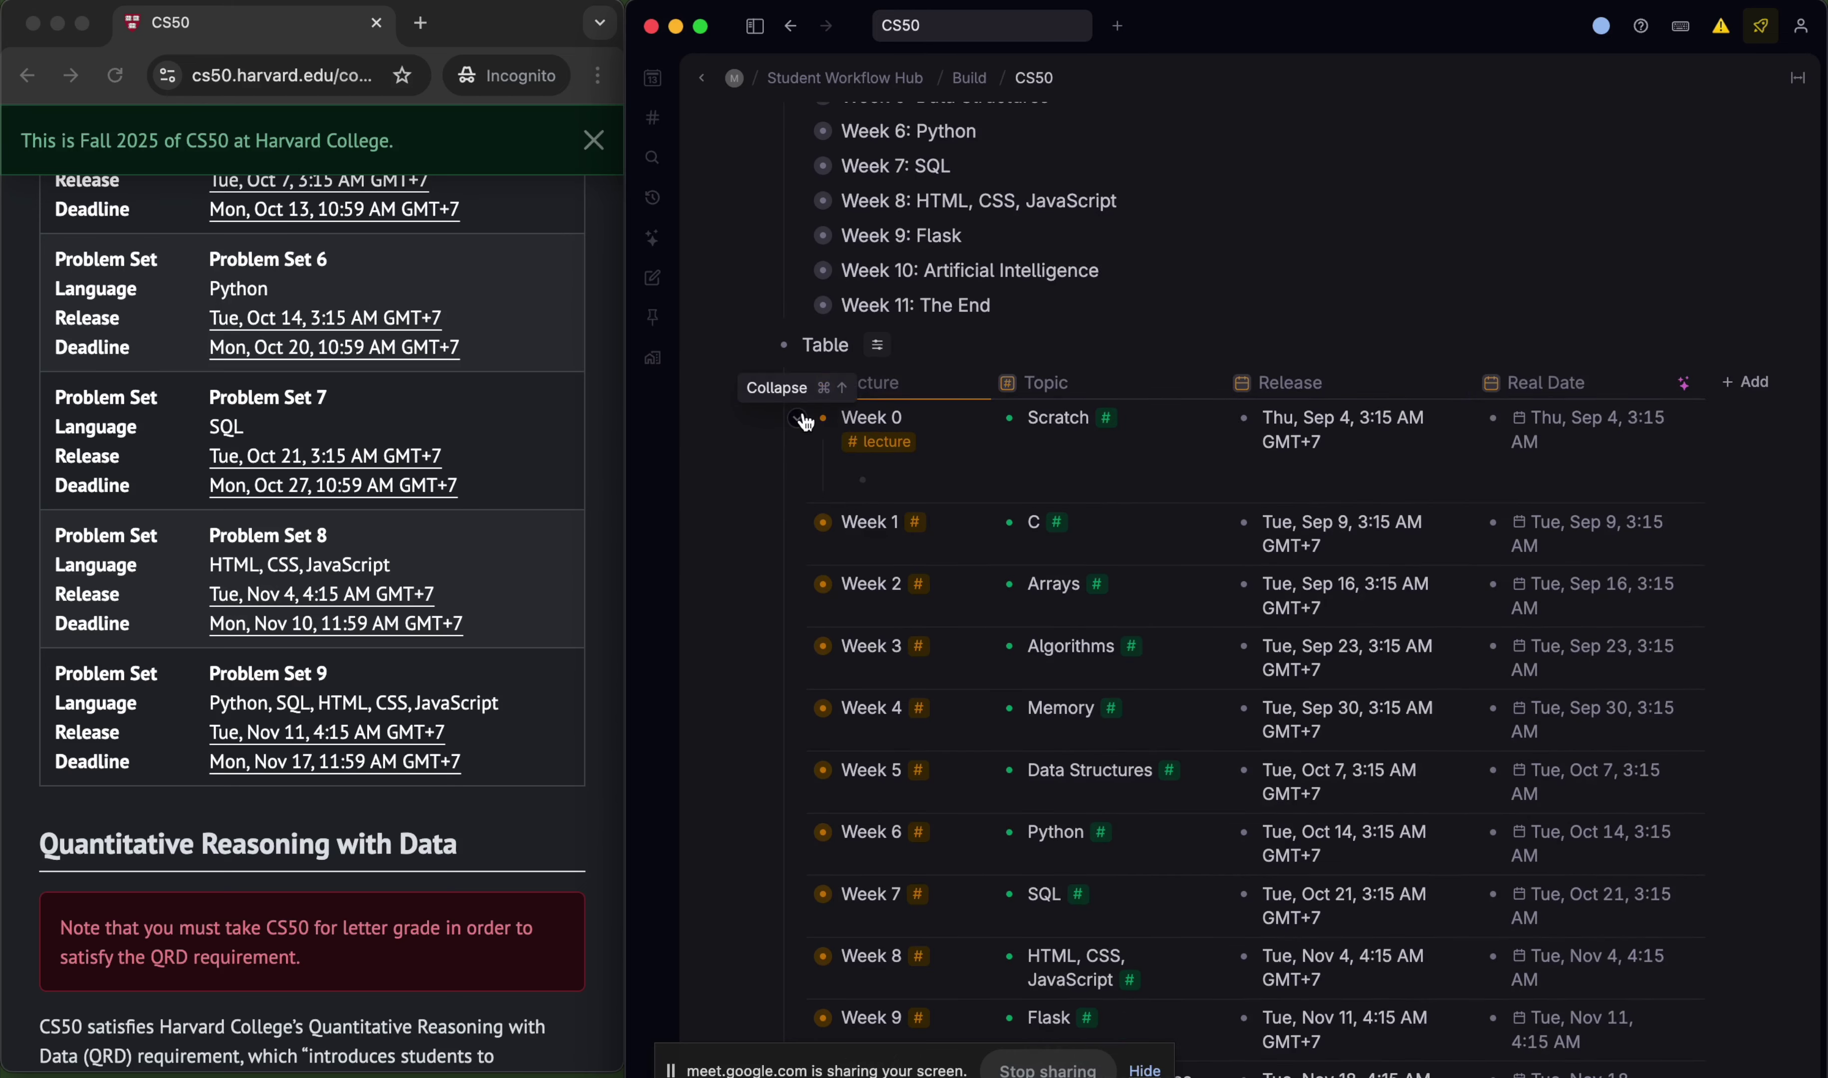
click(823, 418)
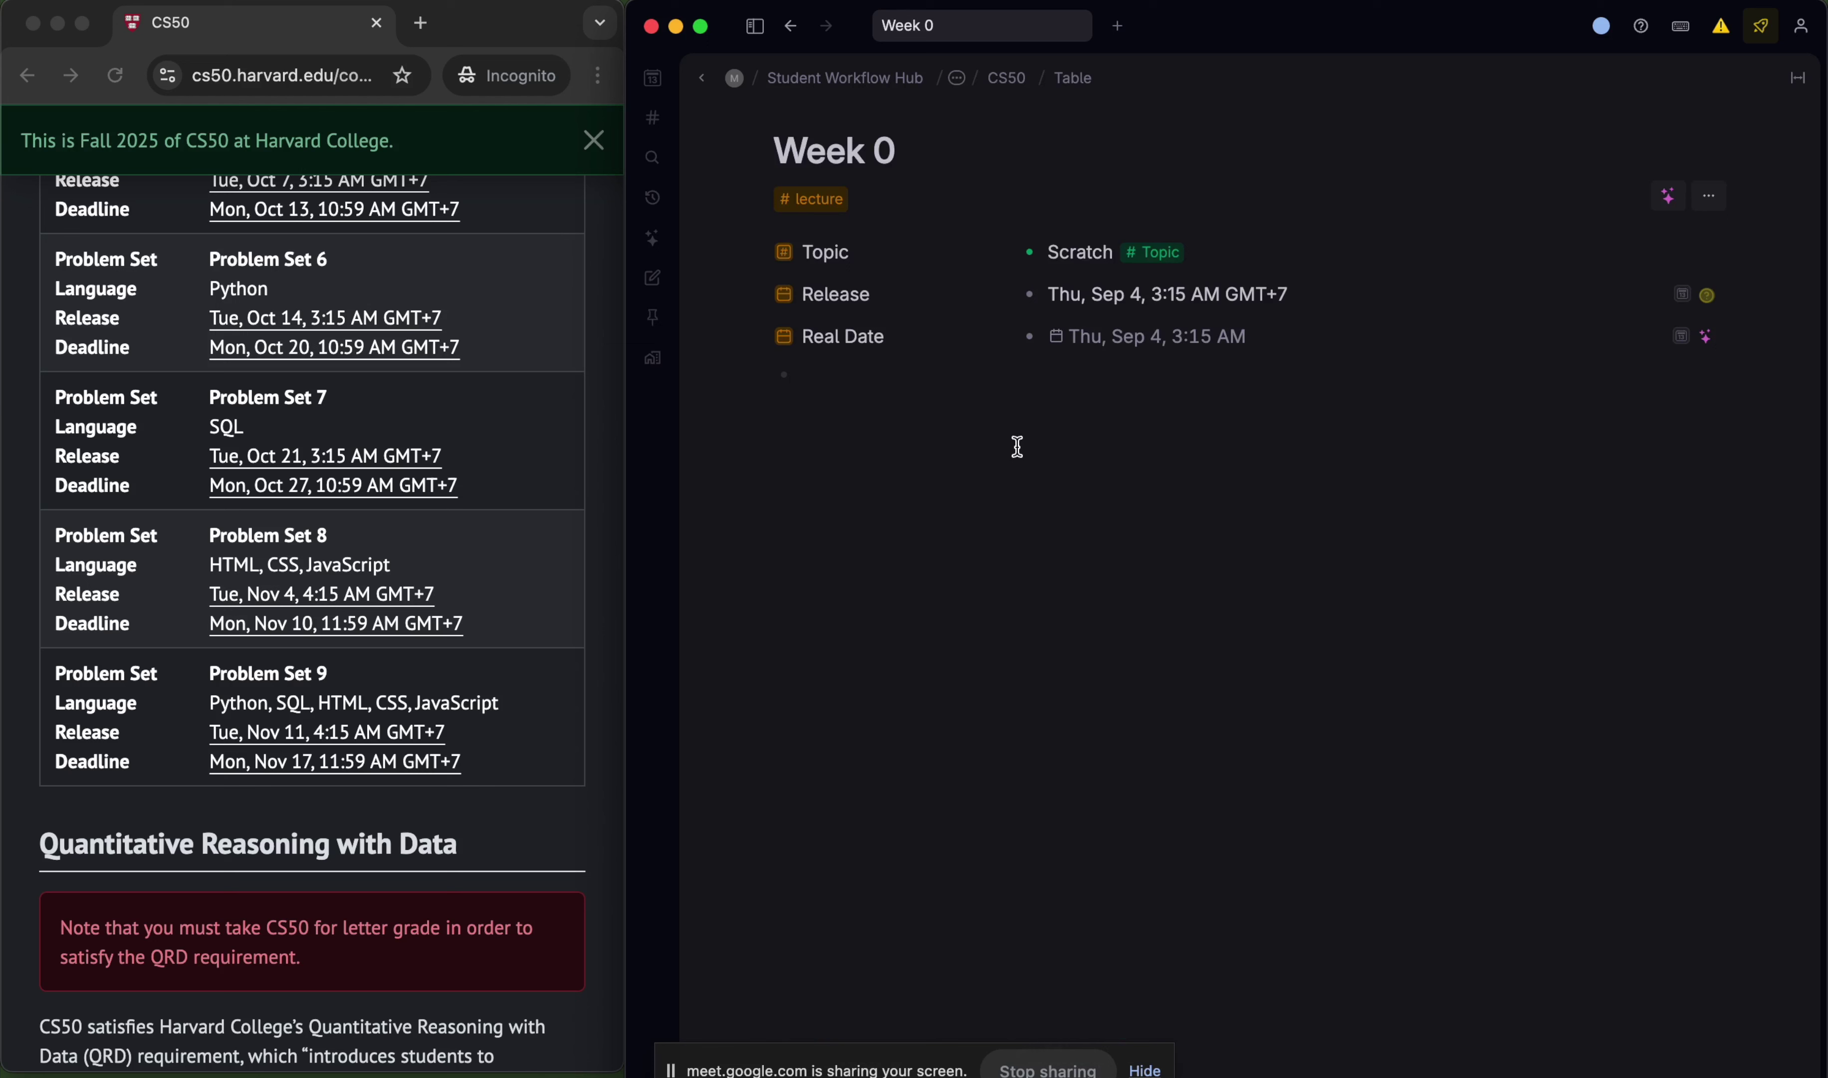
click(928, 397)
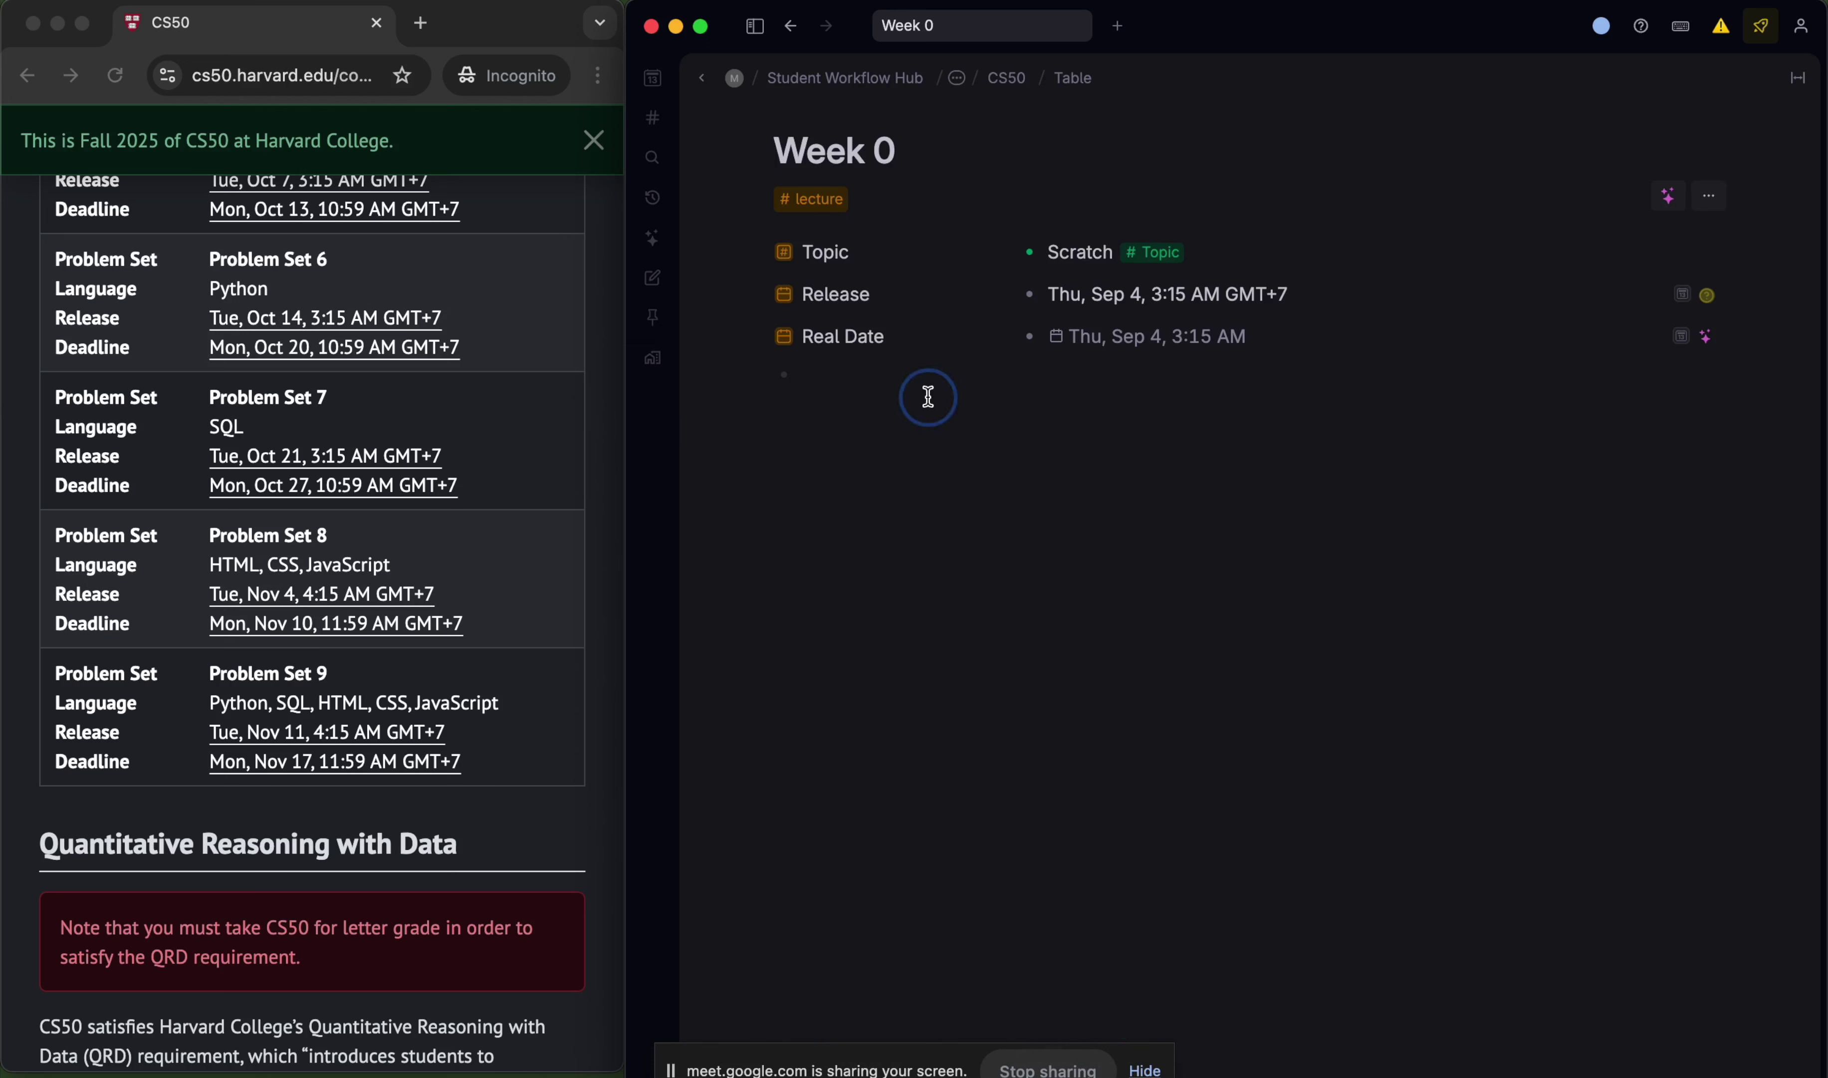
click(1040, 157)
- Configure the #lecture supertag as an audio-enabled tag that includes system audio and outputs as transcript
alt+shift+click(829, 203)
scroll(1561, 681, down, 8)
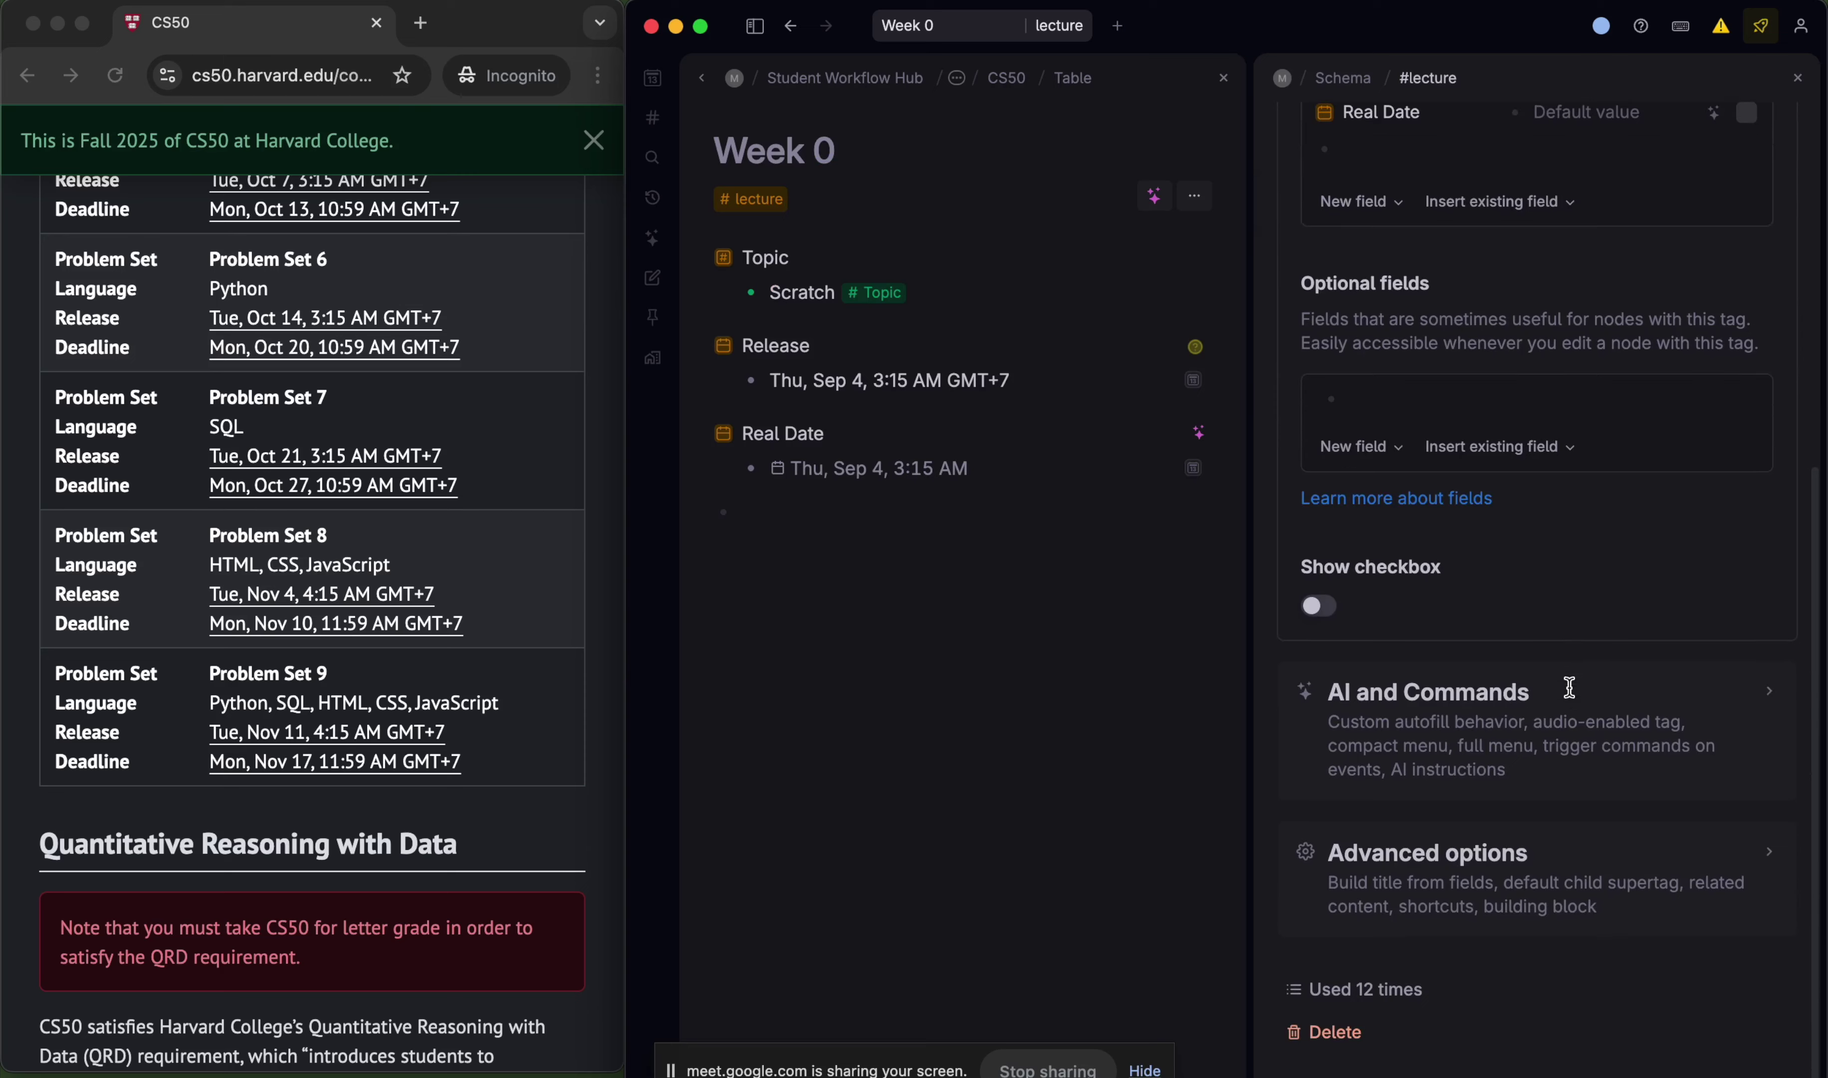
click(1567, 692)
scroll(1443, 517, down, 4)
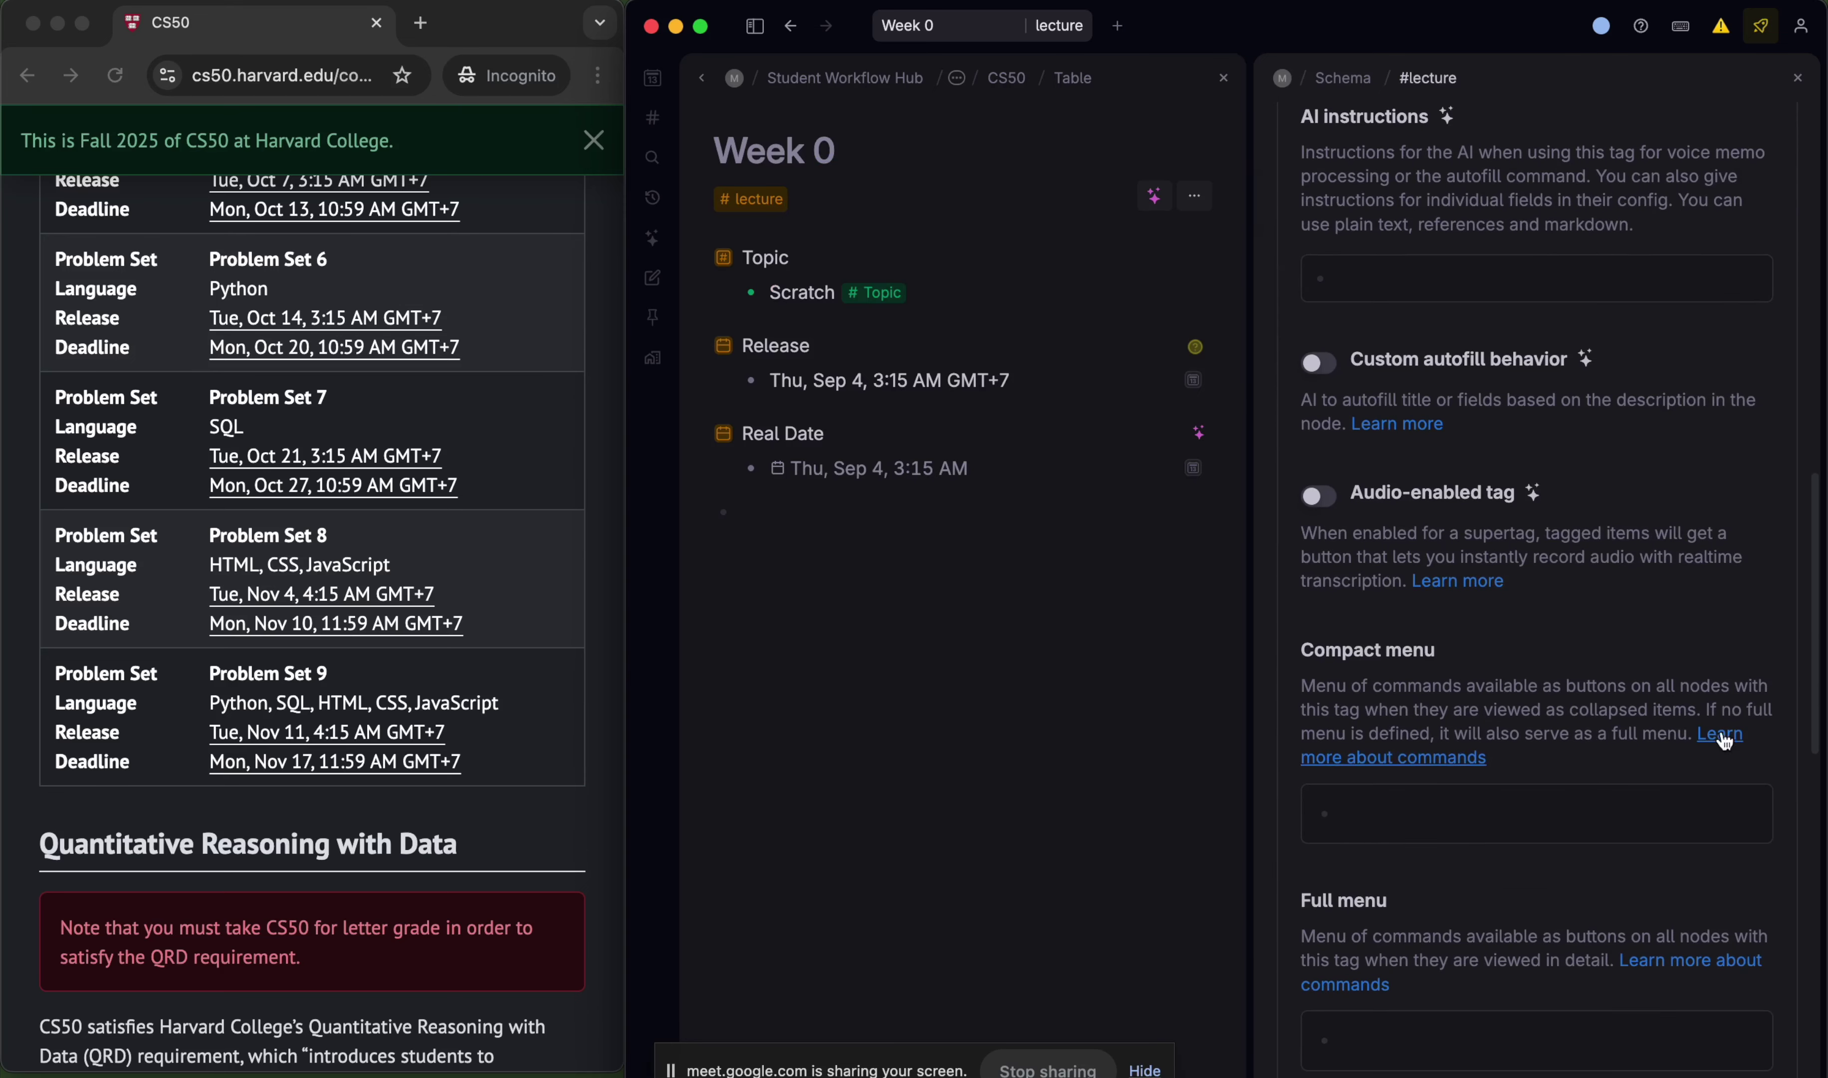
click(1318, 494)
scroll(1530, 488, down, 3)
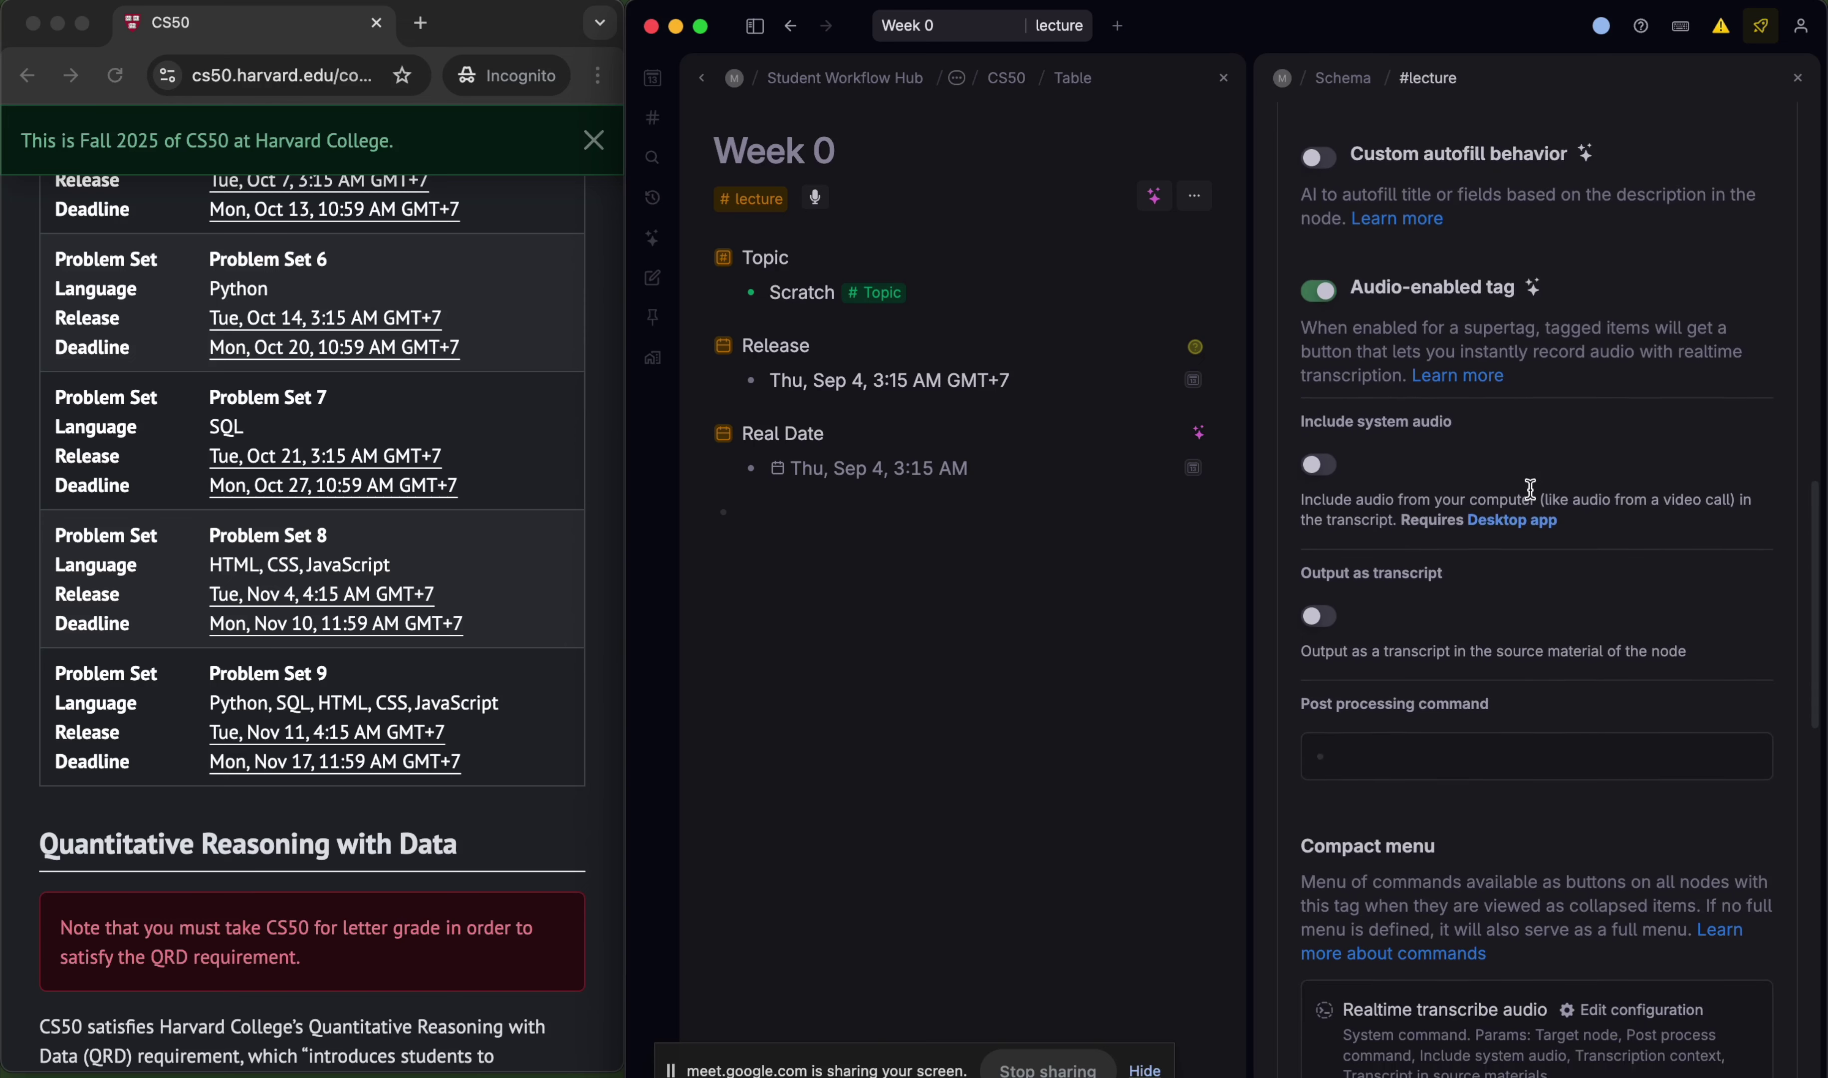
click(1316, 447)
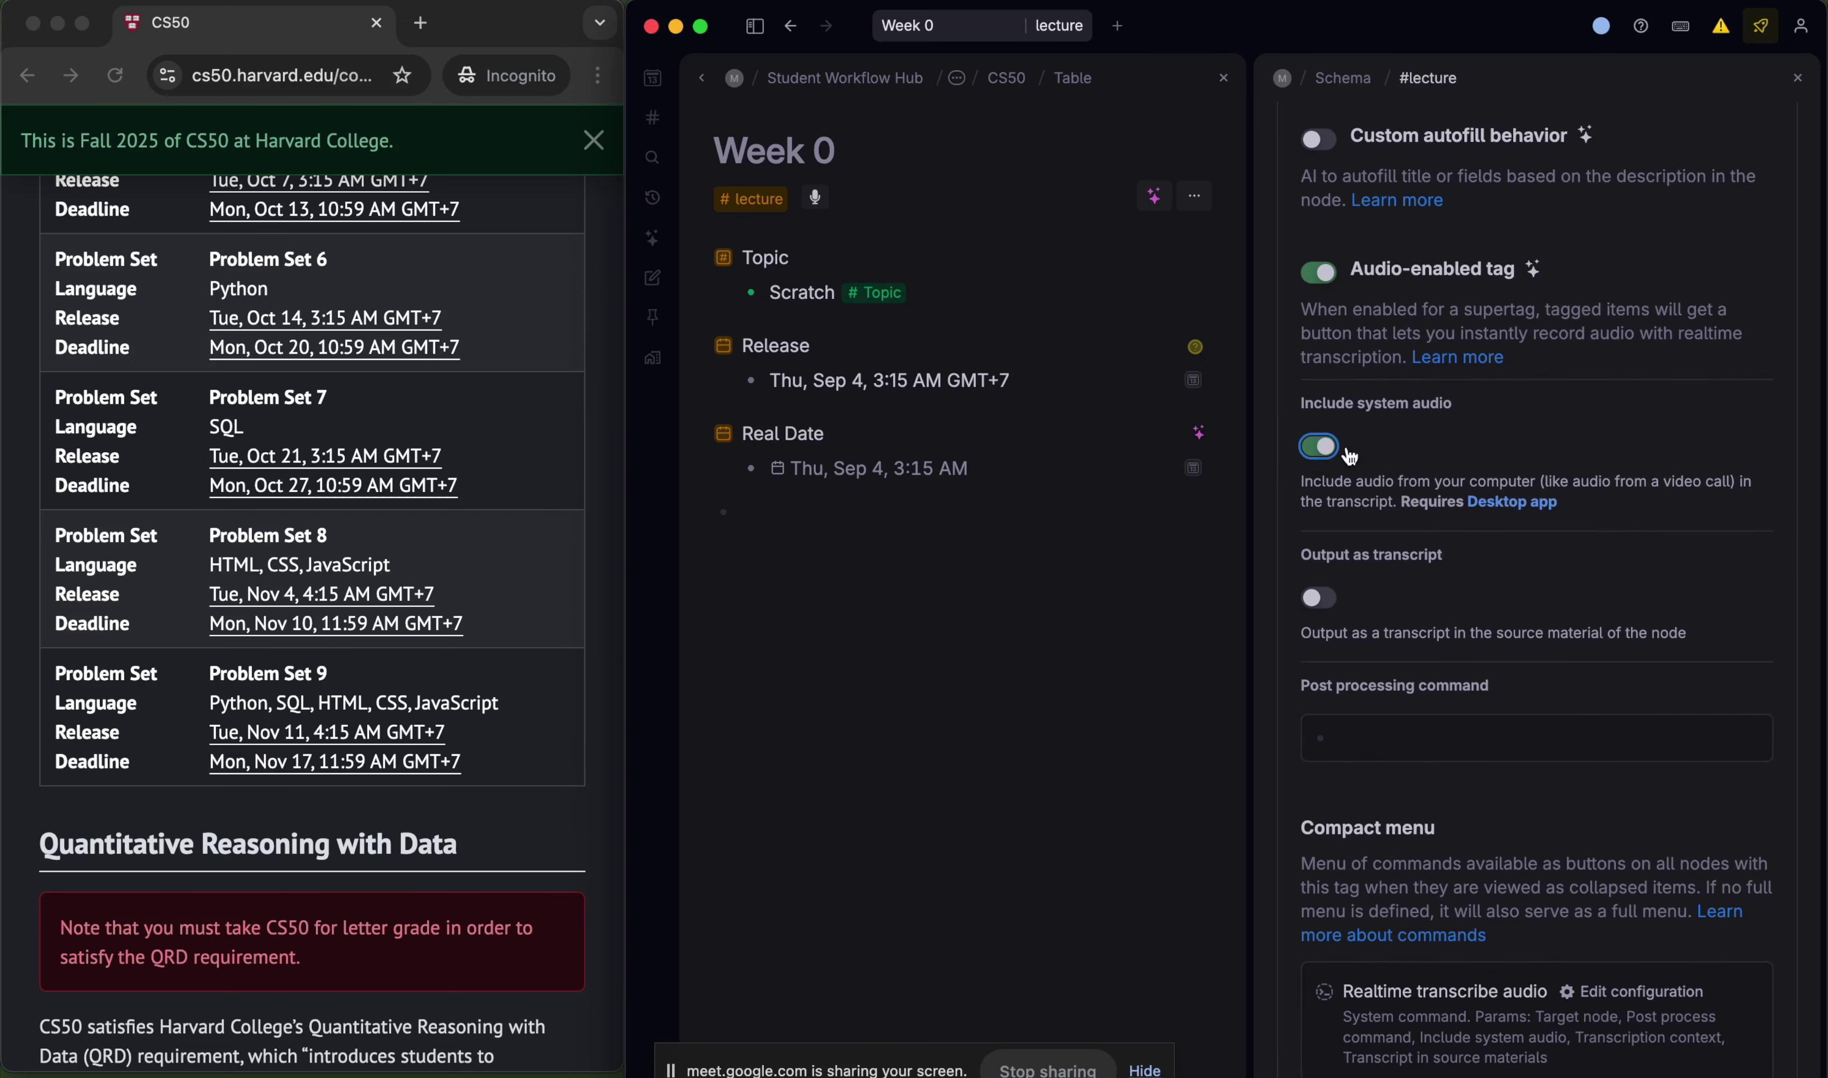
click(1319, 596)
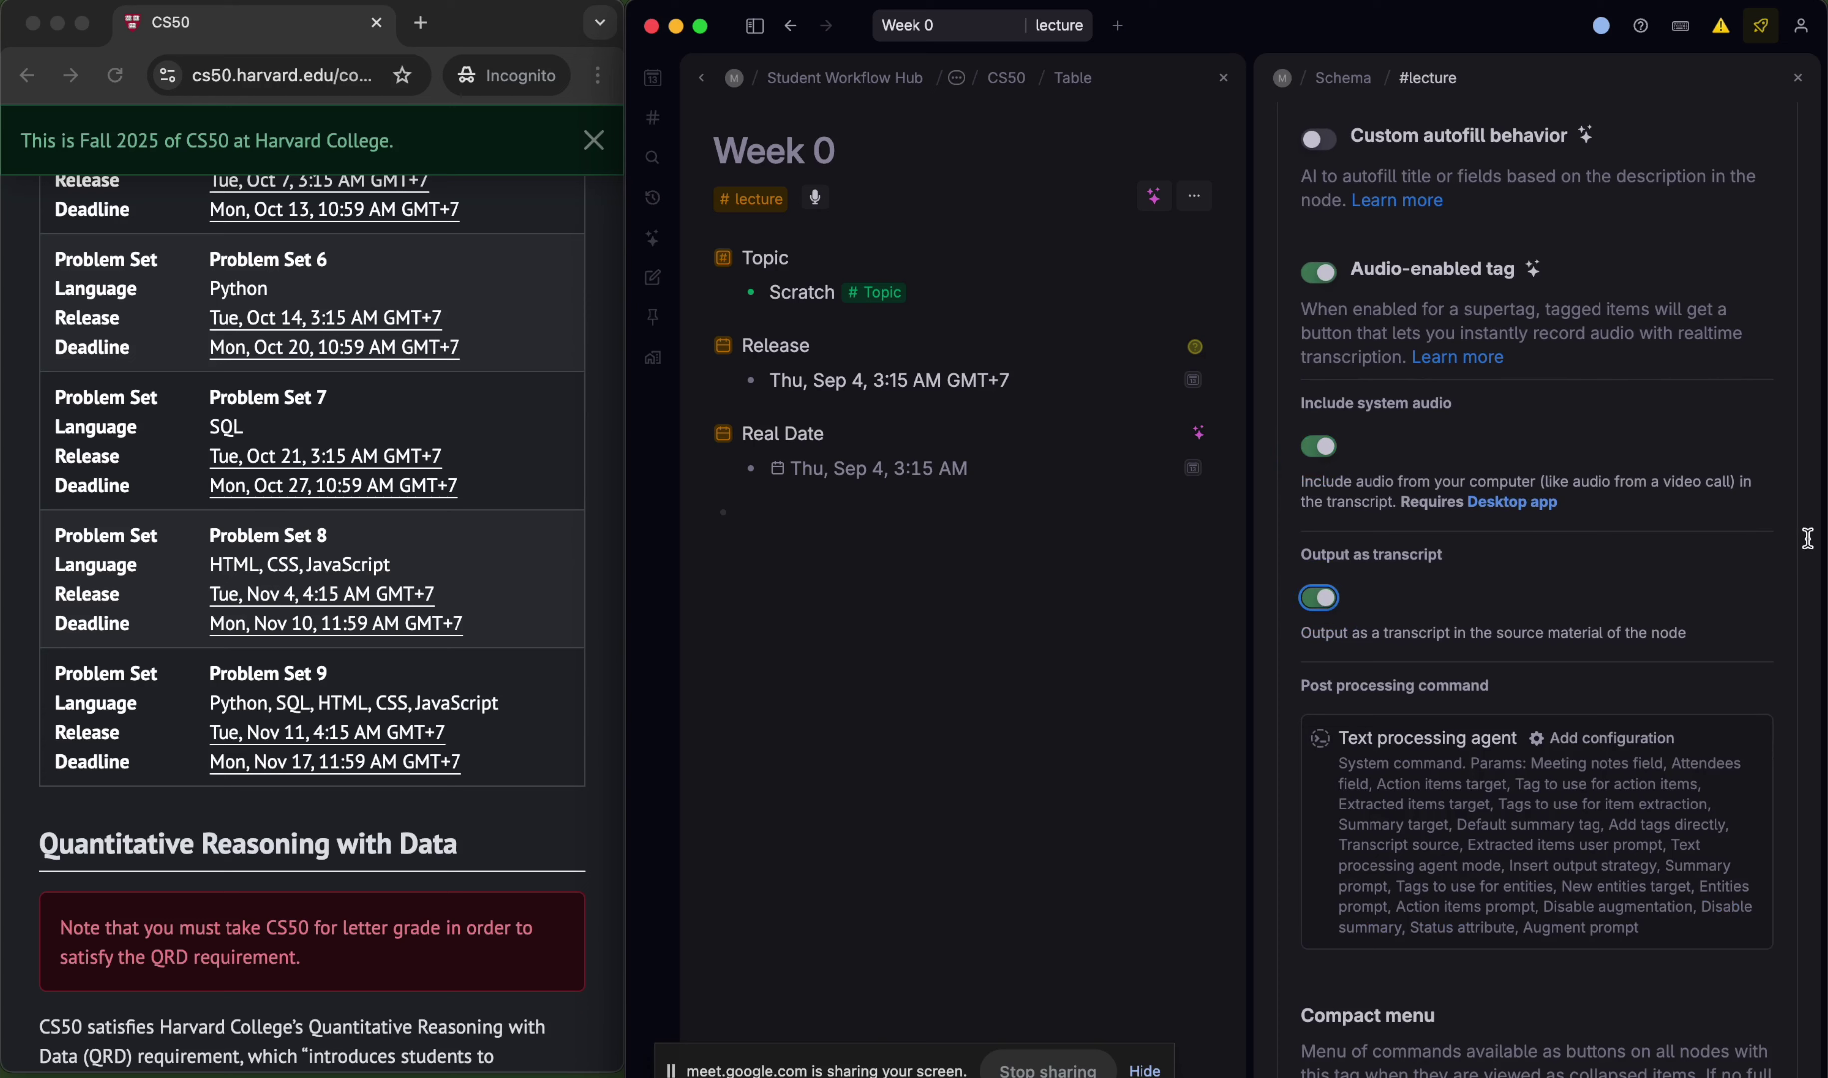
scroll(1727, 539, down, 3)
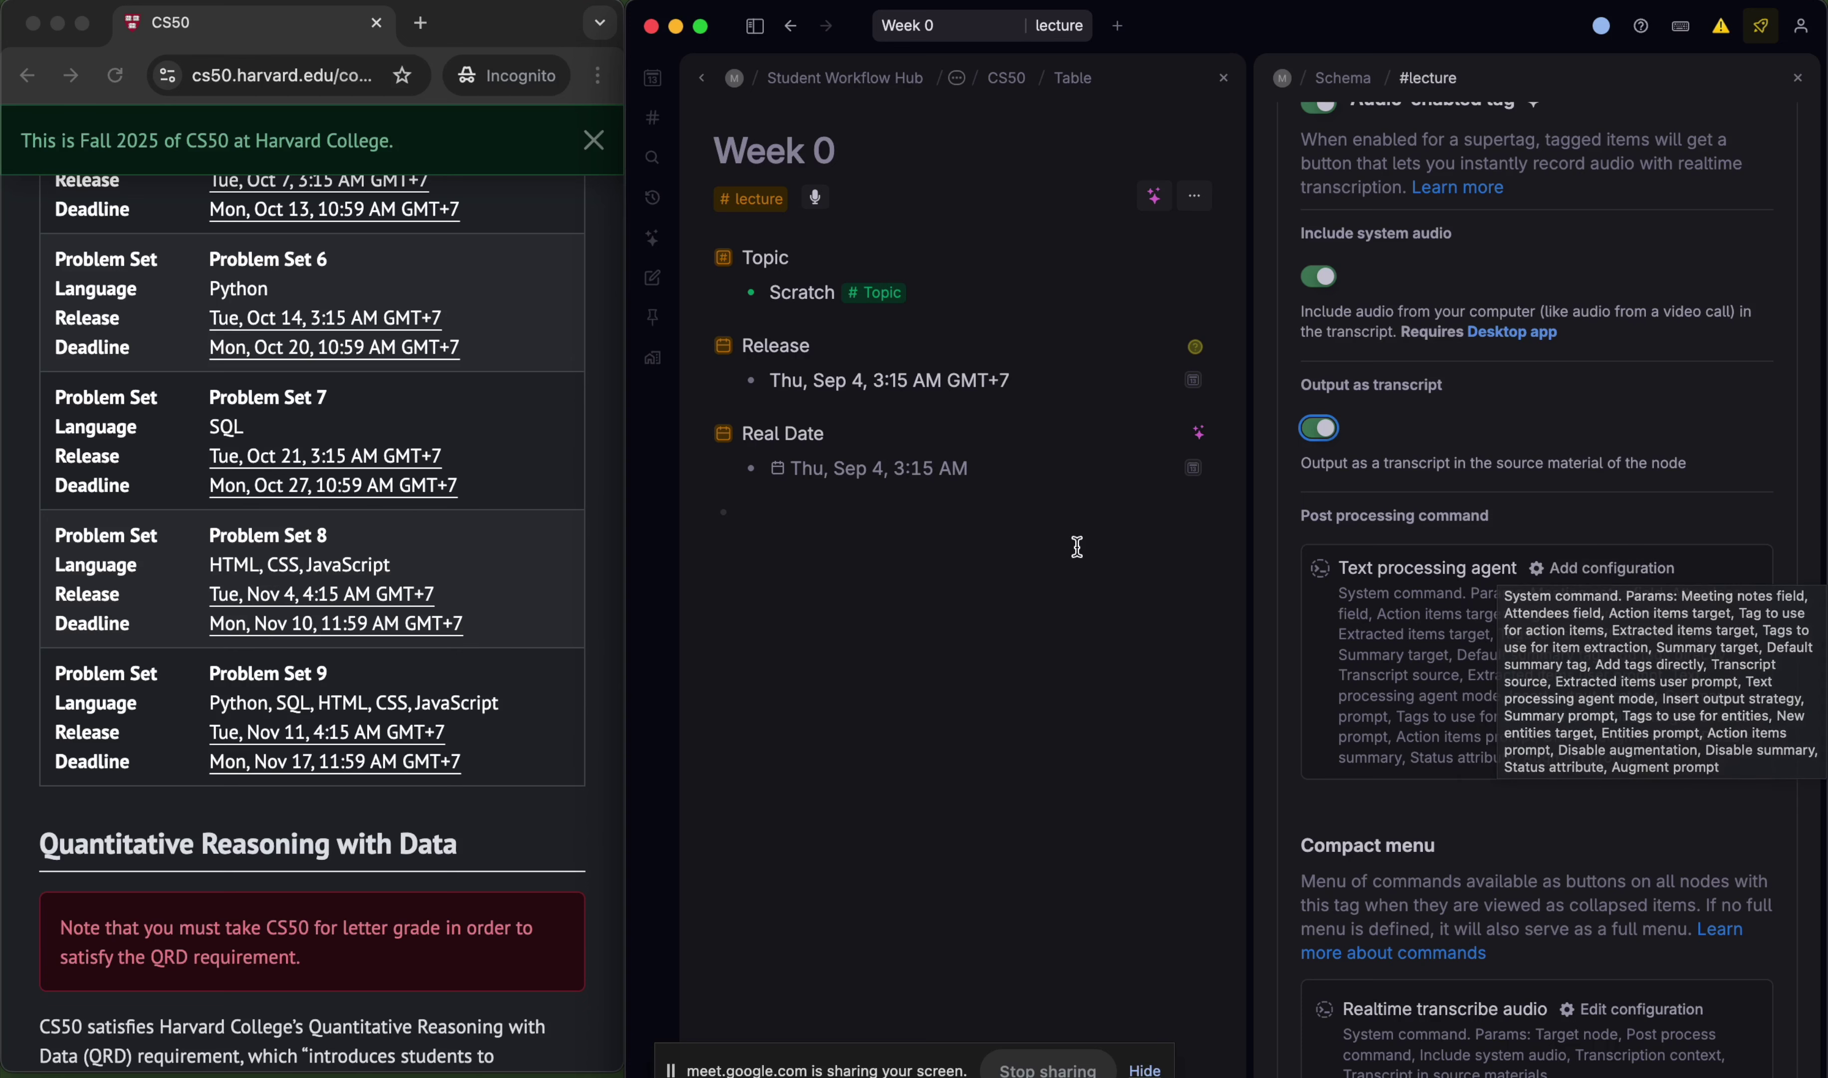
- Start a live audio transcription on the Week 0 node and open its transcript beside it
click(814, 199)
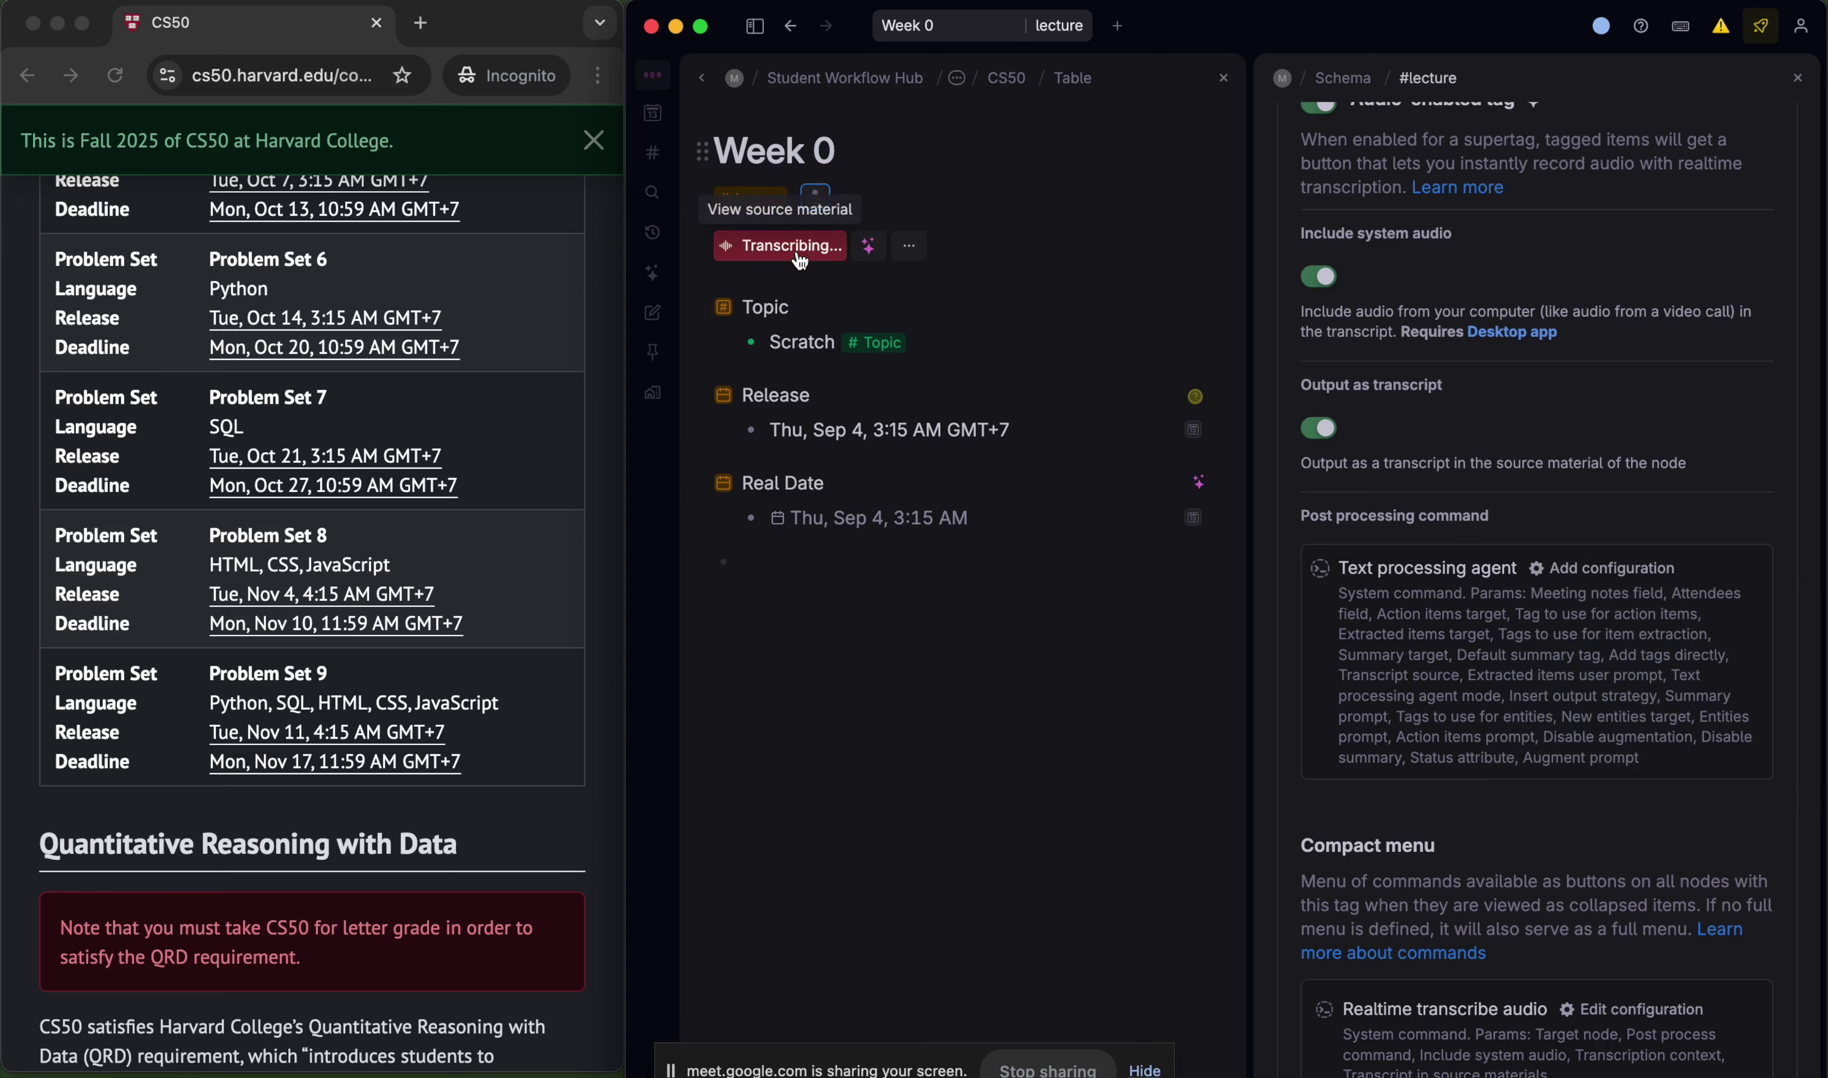
scroll(1427, 305, up, 1)
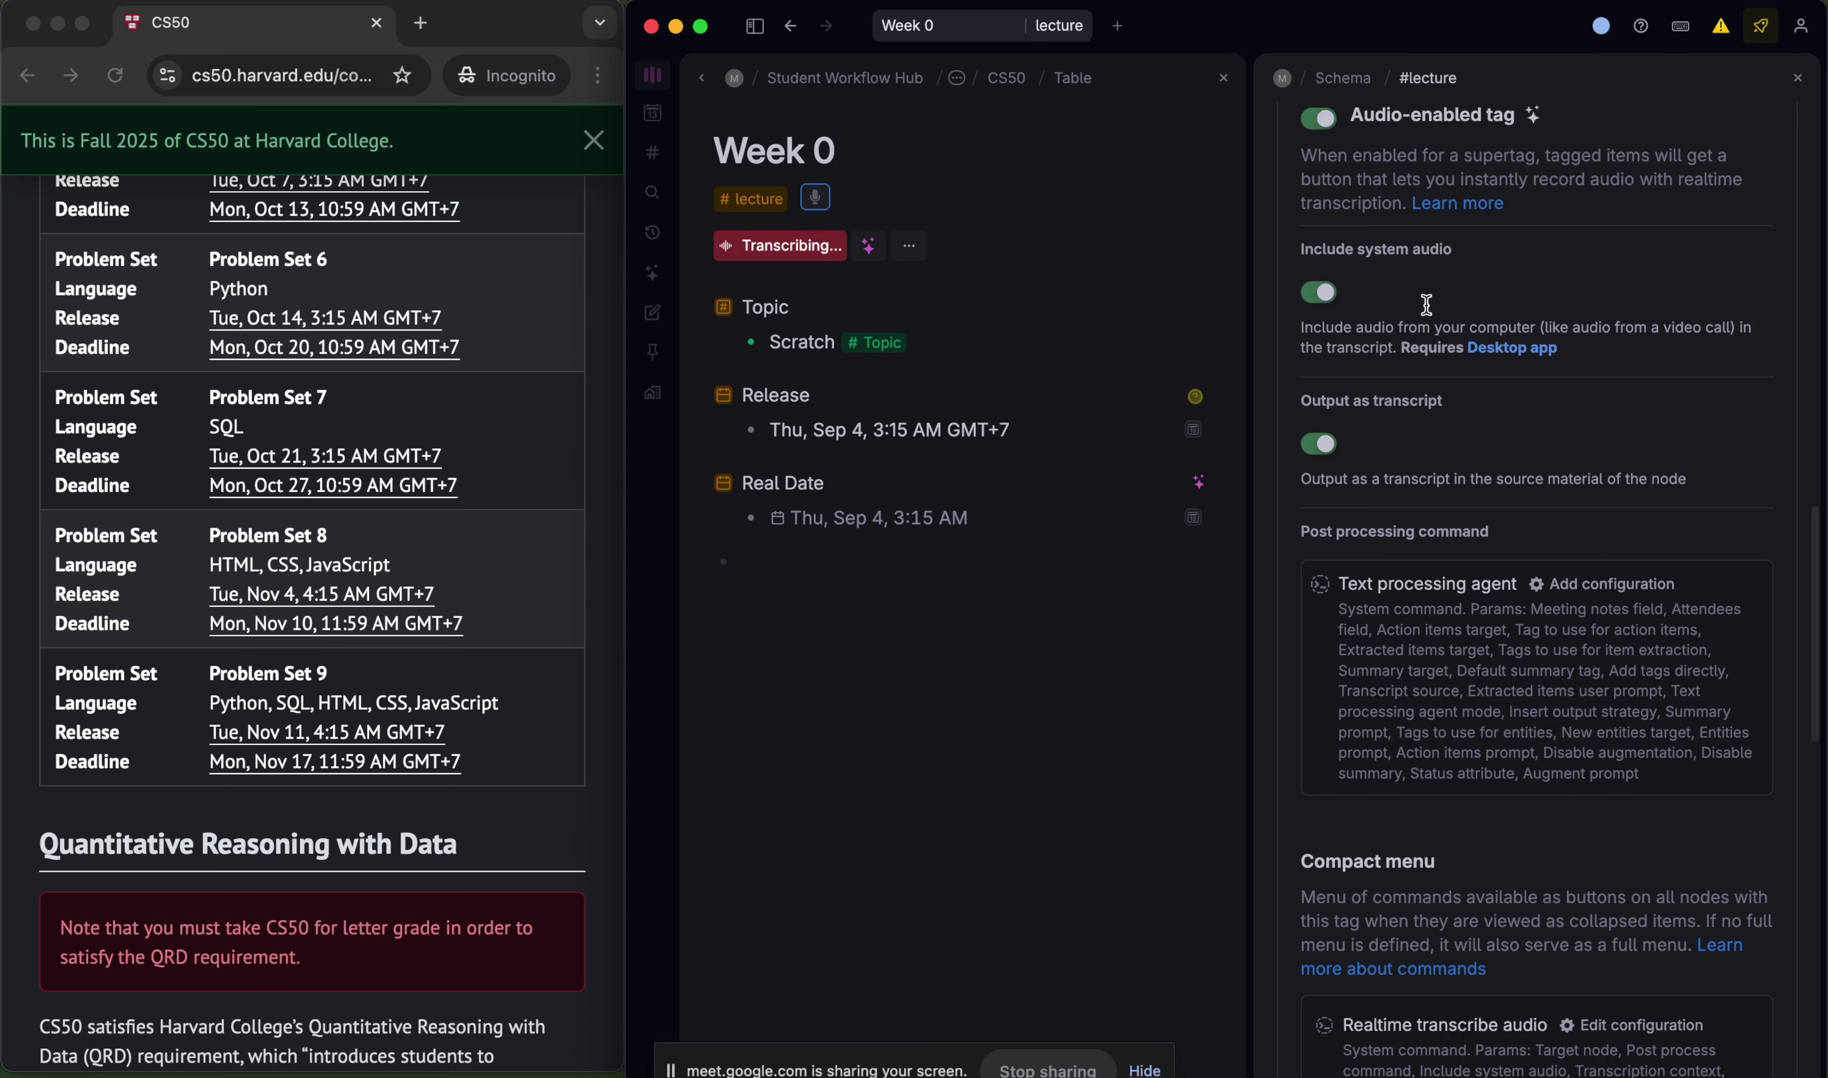
click(792, 246)
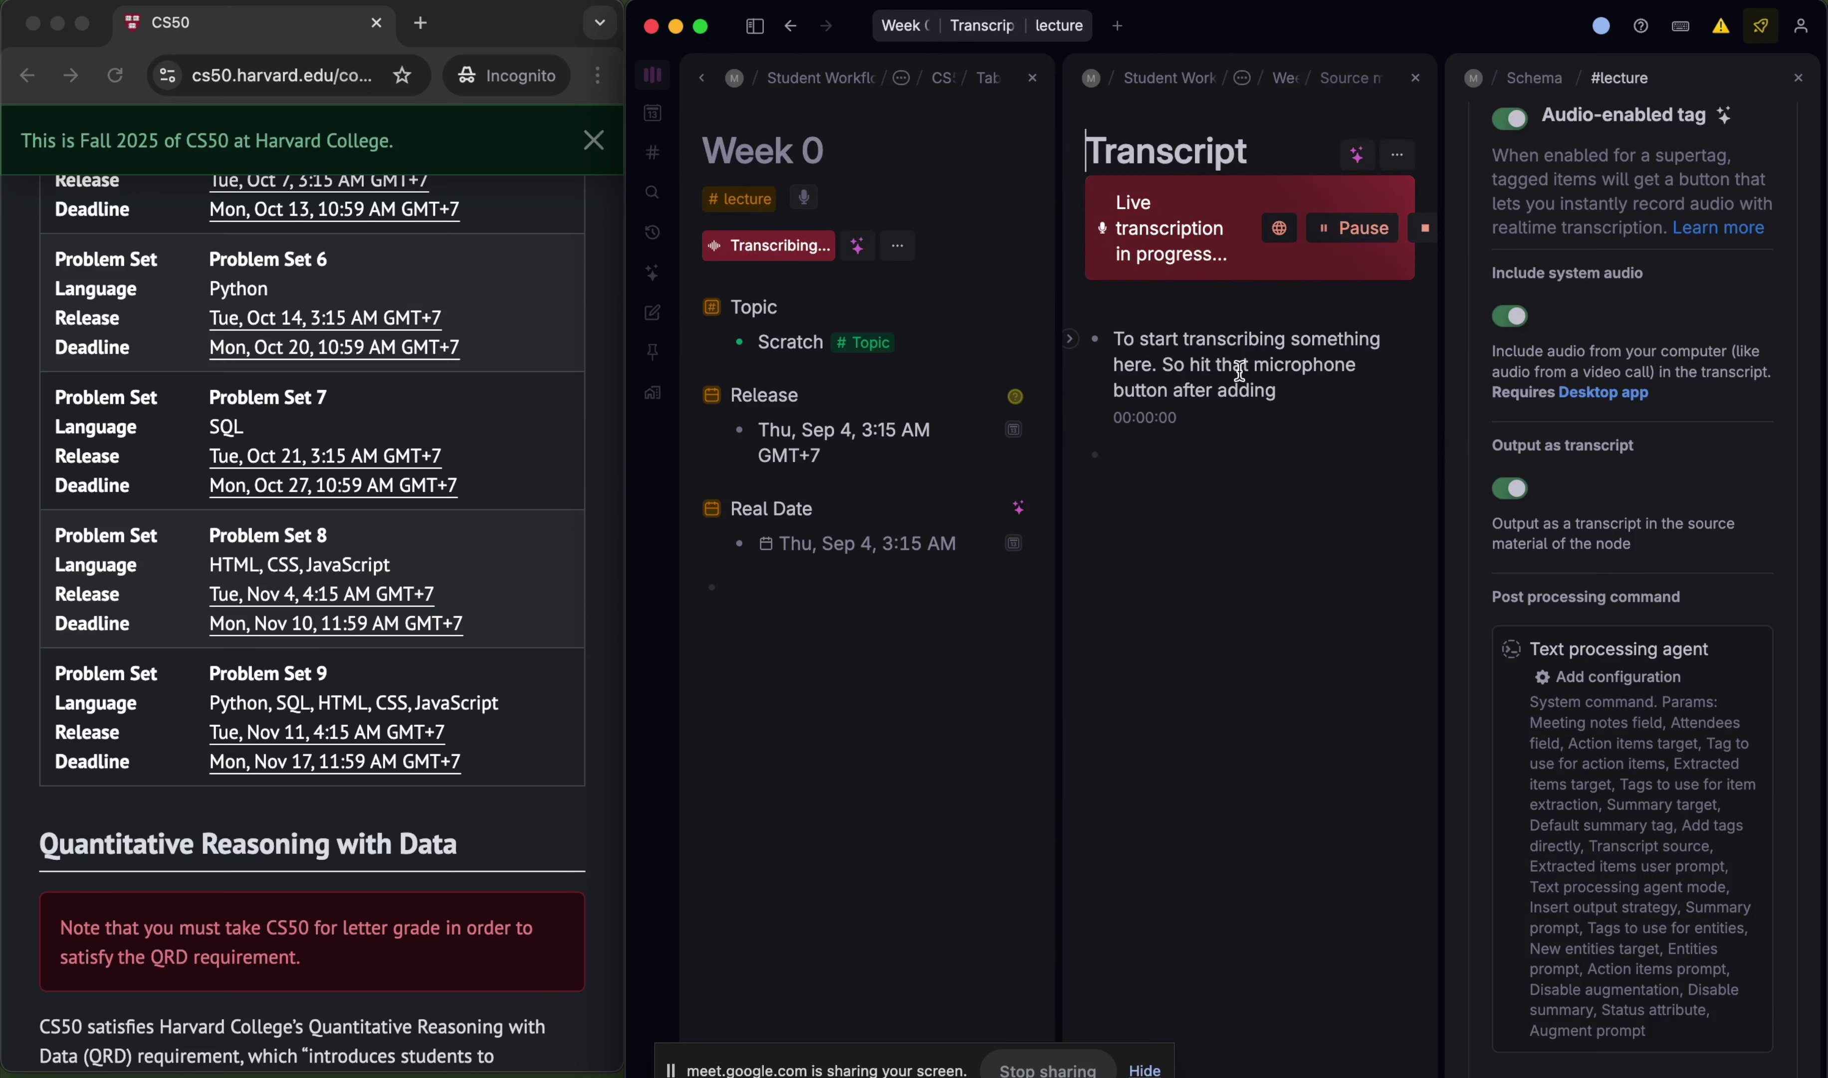
scroll(1622, 522, down, 1)
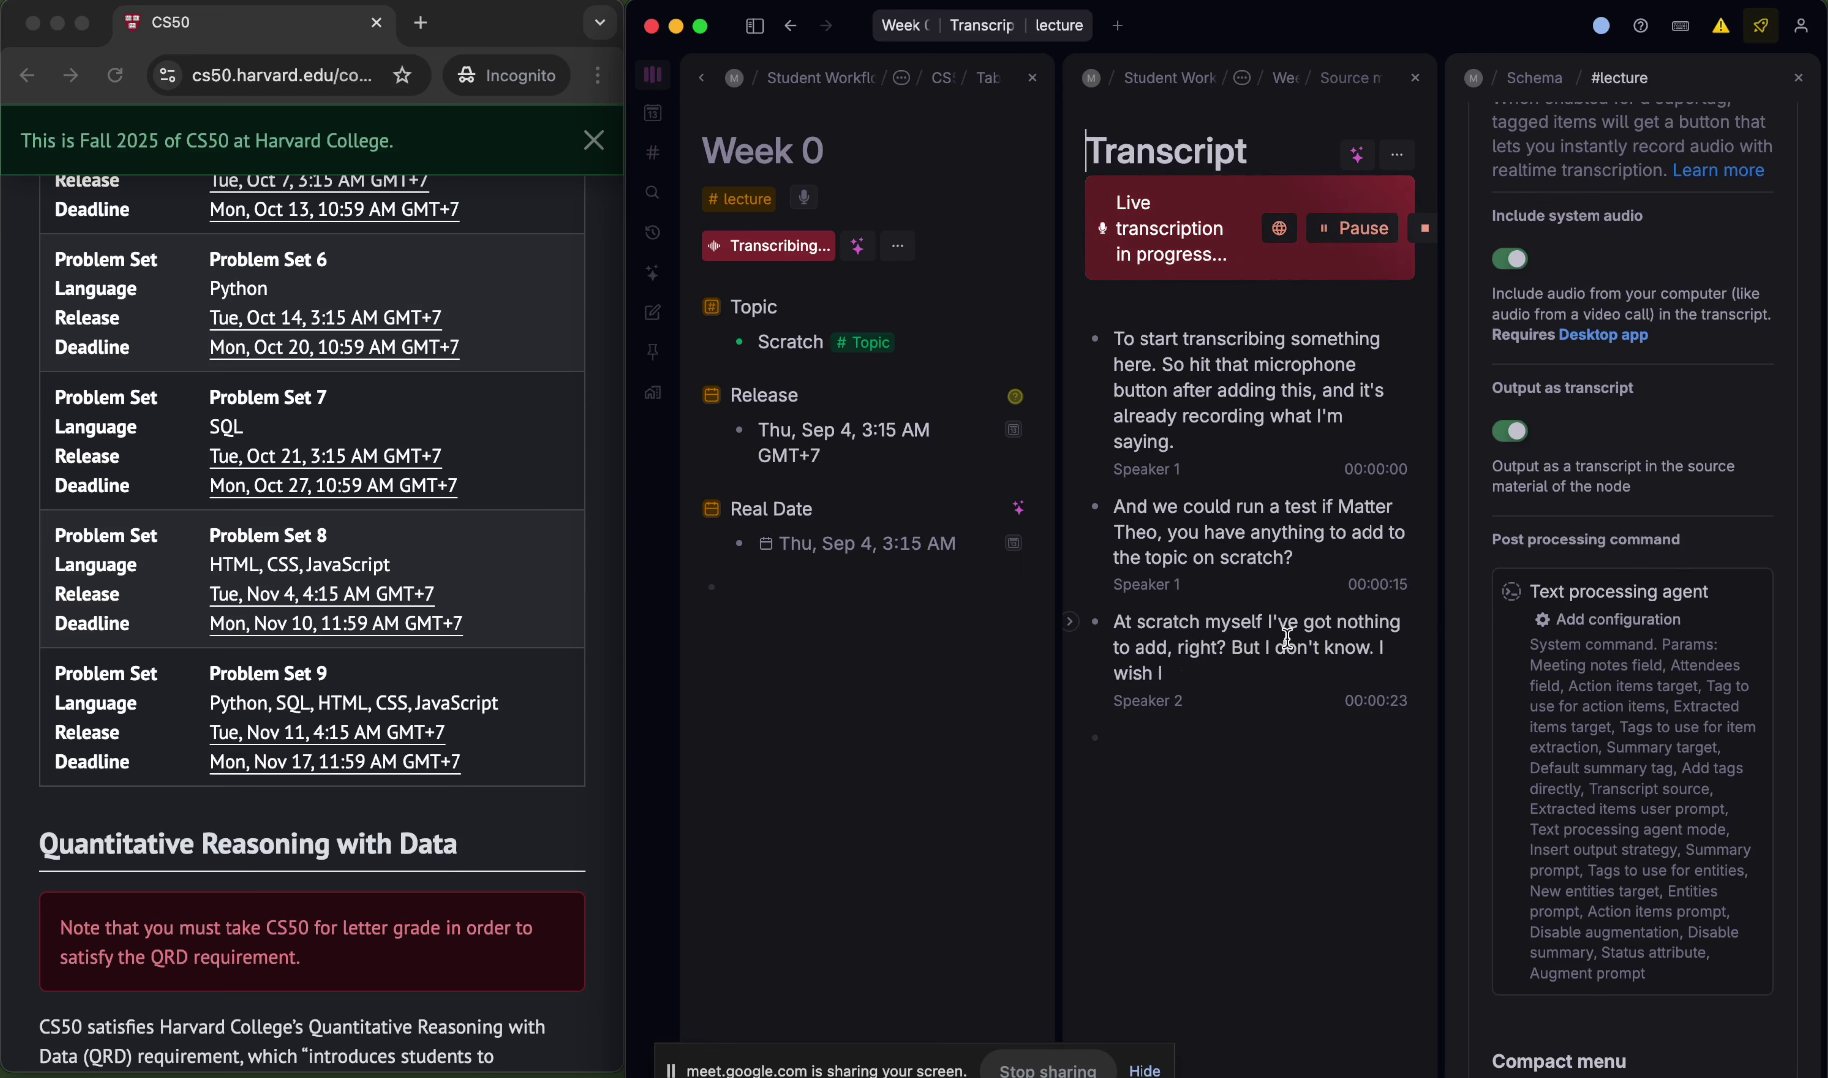
scroll(464, 570, up, 15)
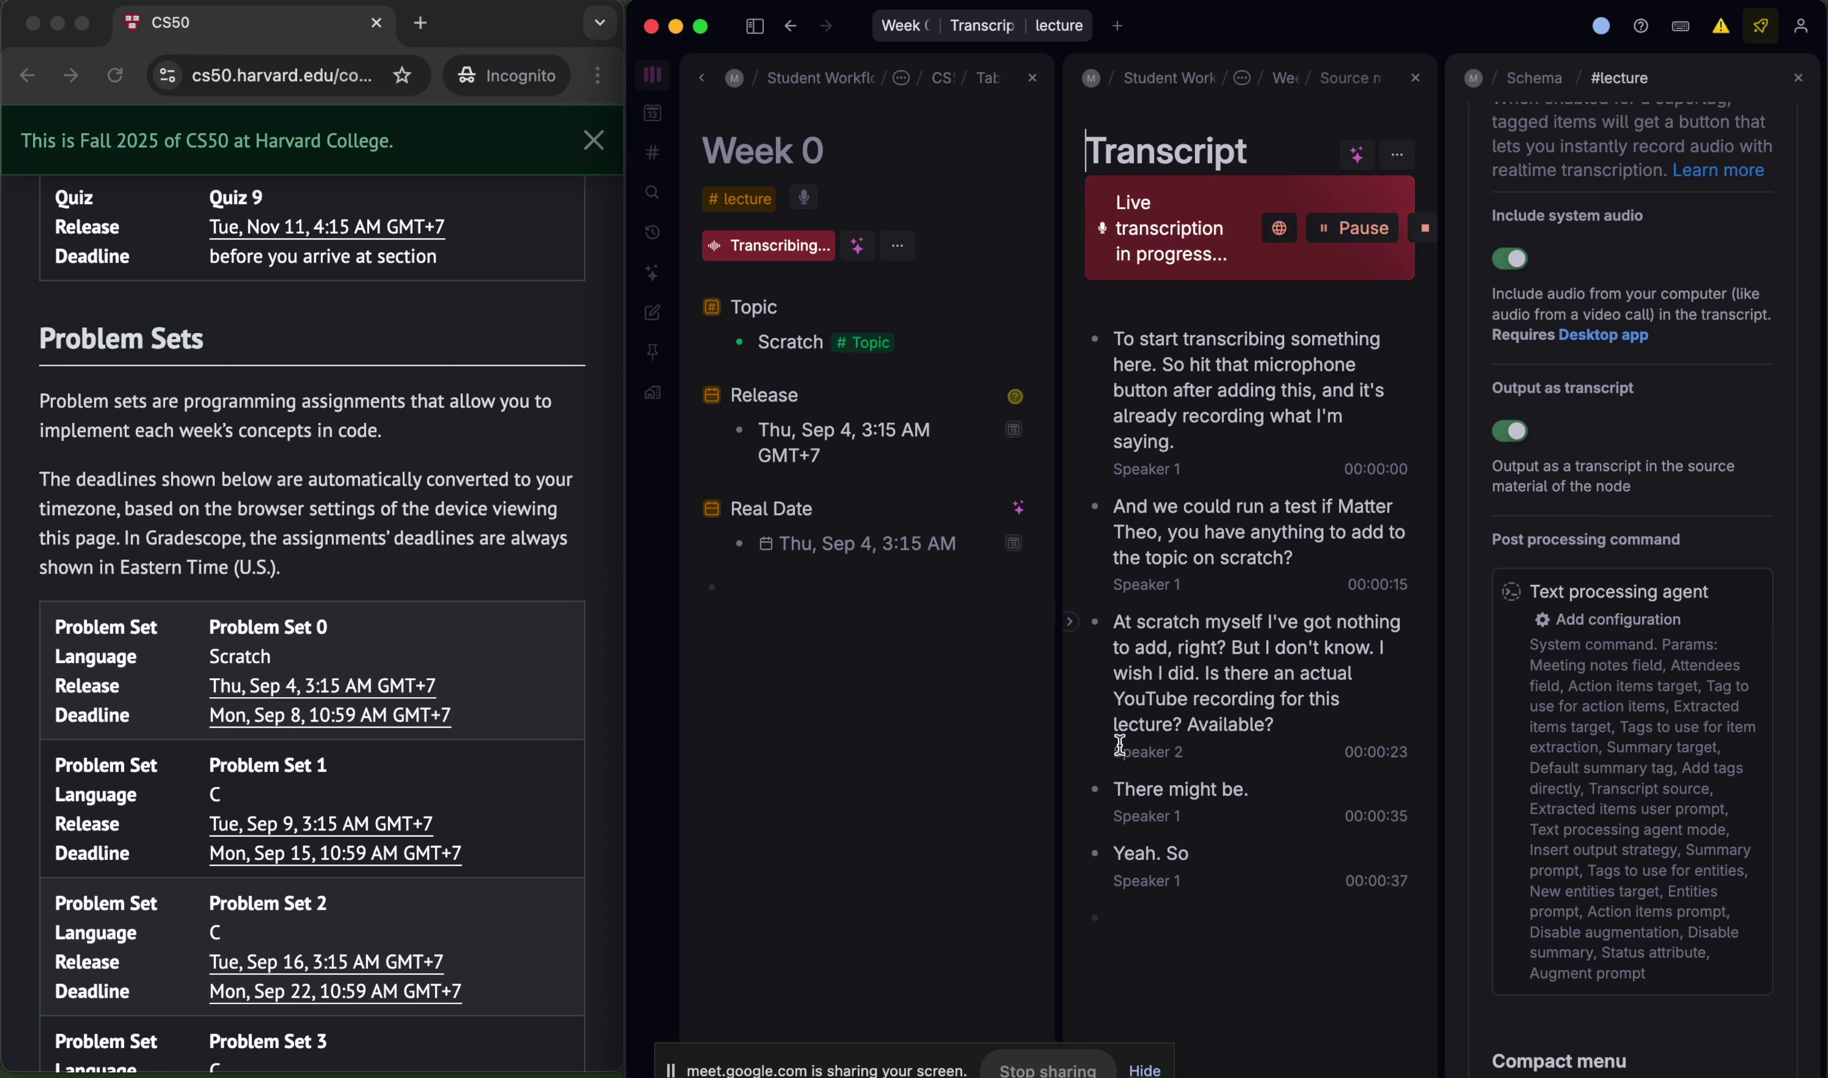
- Try to overwrite the Speaker 1 label under the first transcript entry, and remove the stray text
click(1152, 474)
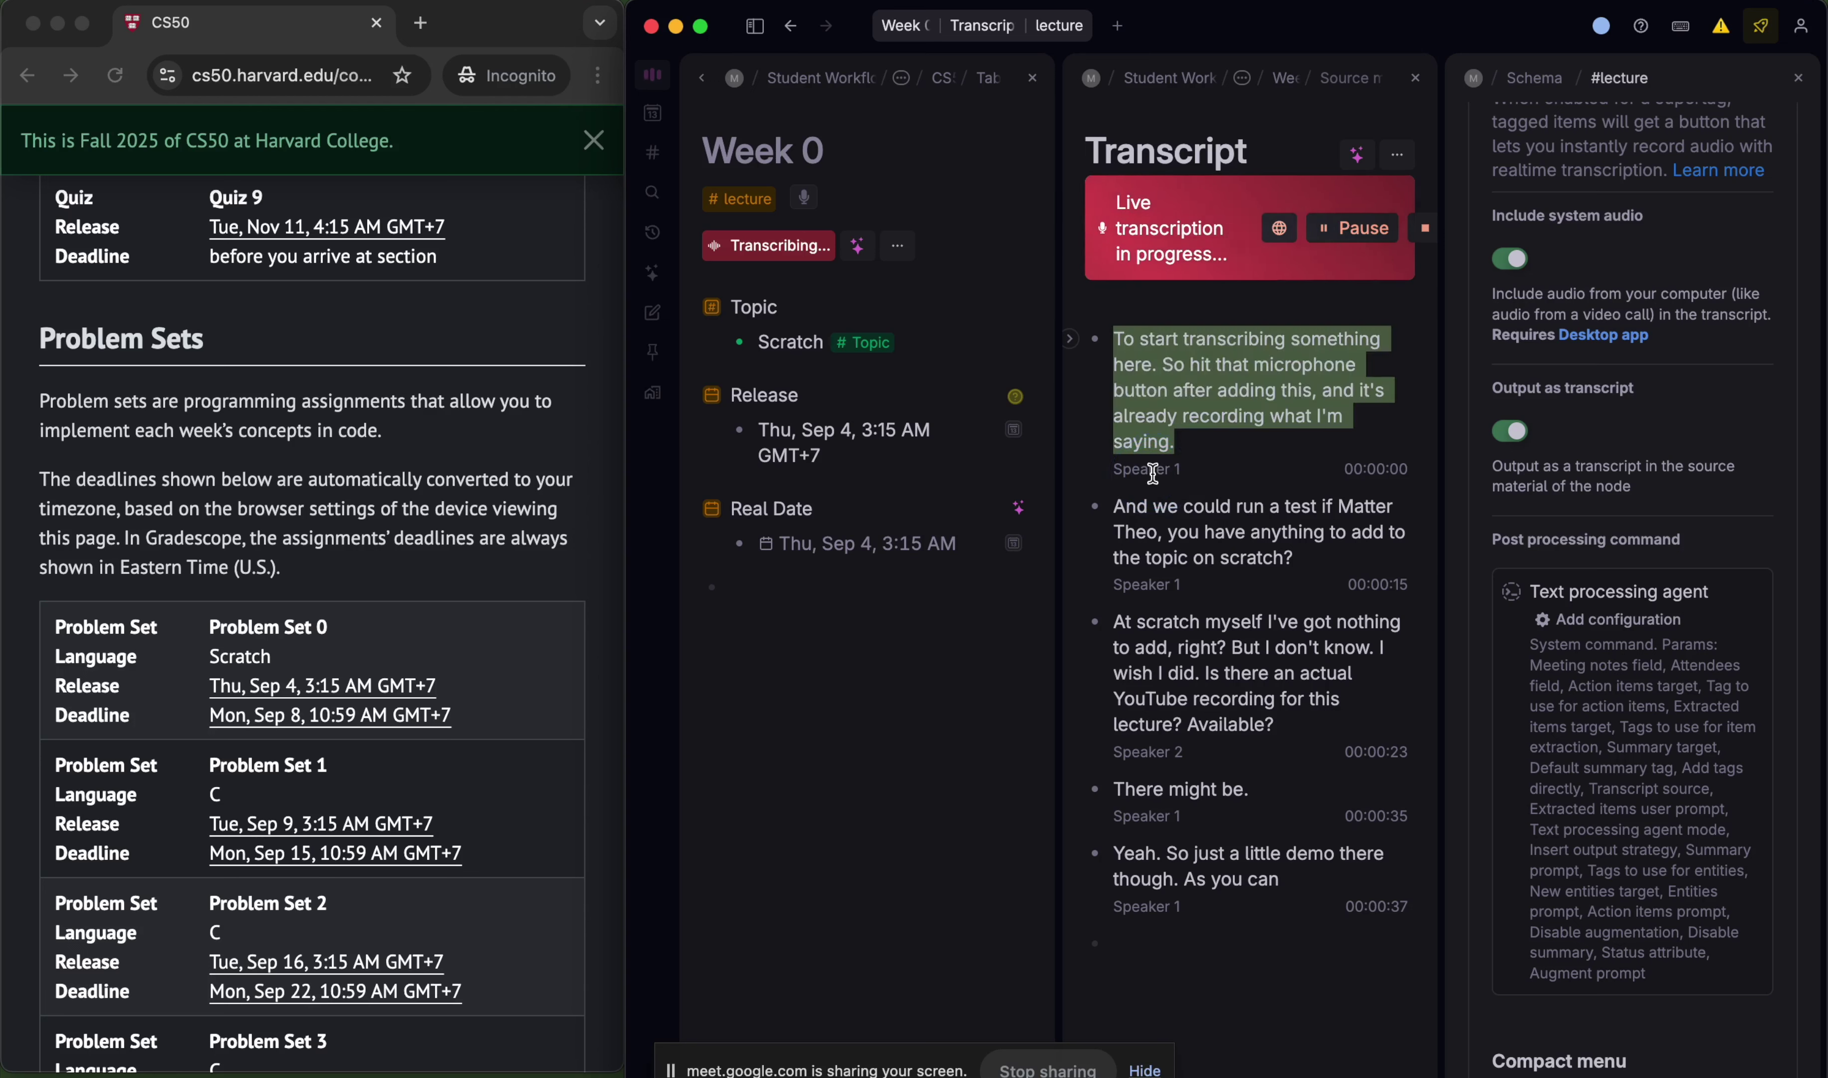
click(1153, 474)
click(1152, 474)
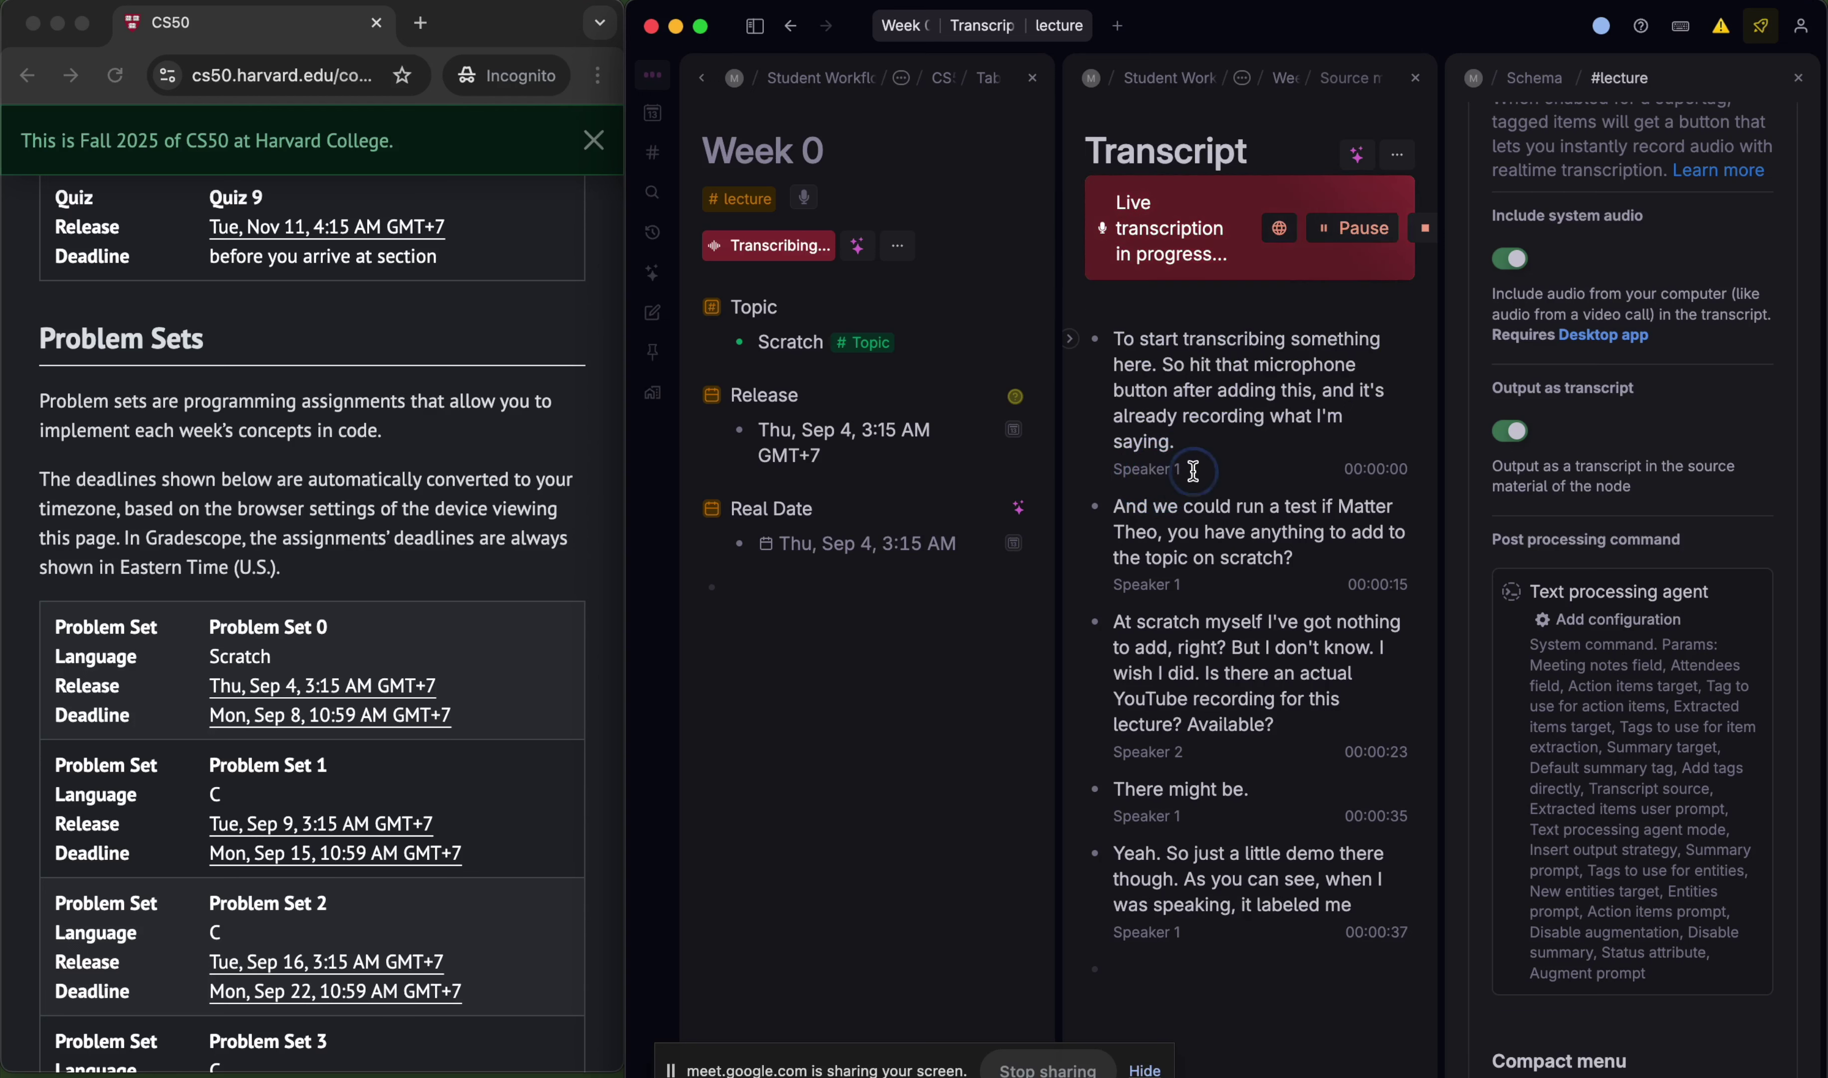
drag(1188, 471, 1116, 471)
click(1113, 339)
text(Me)
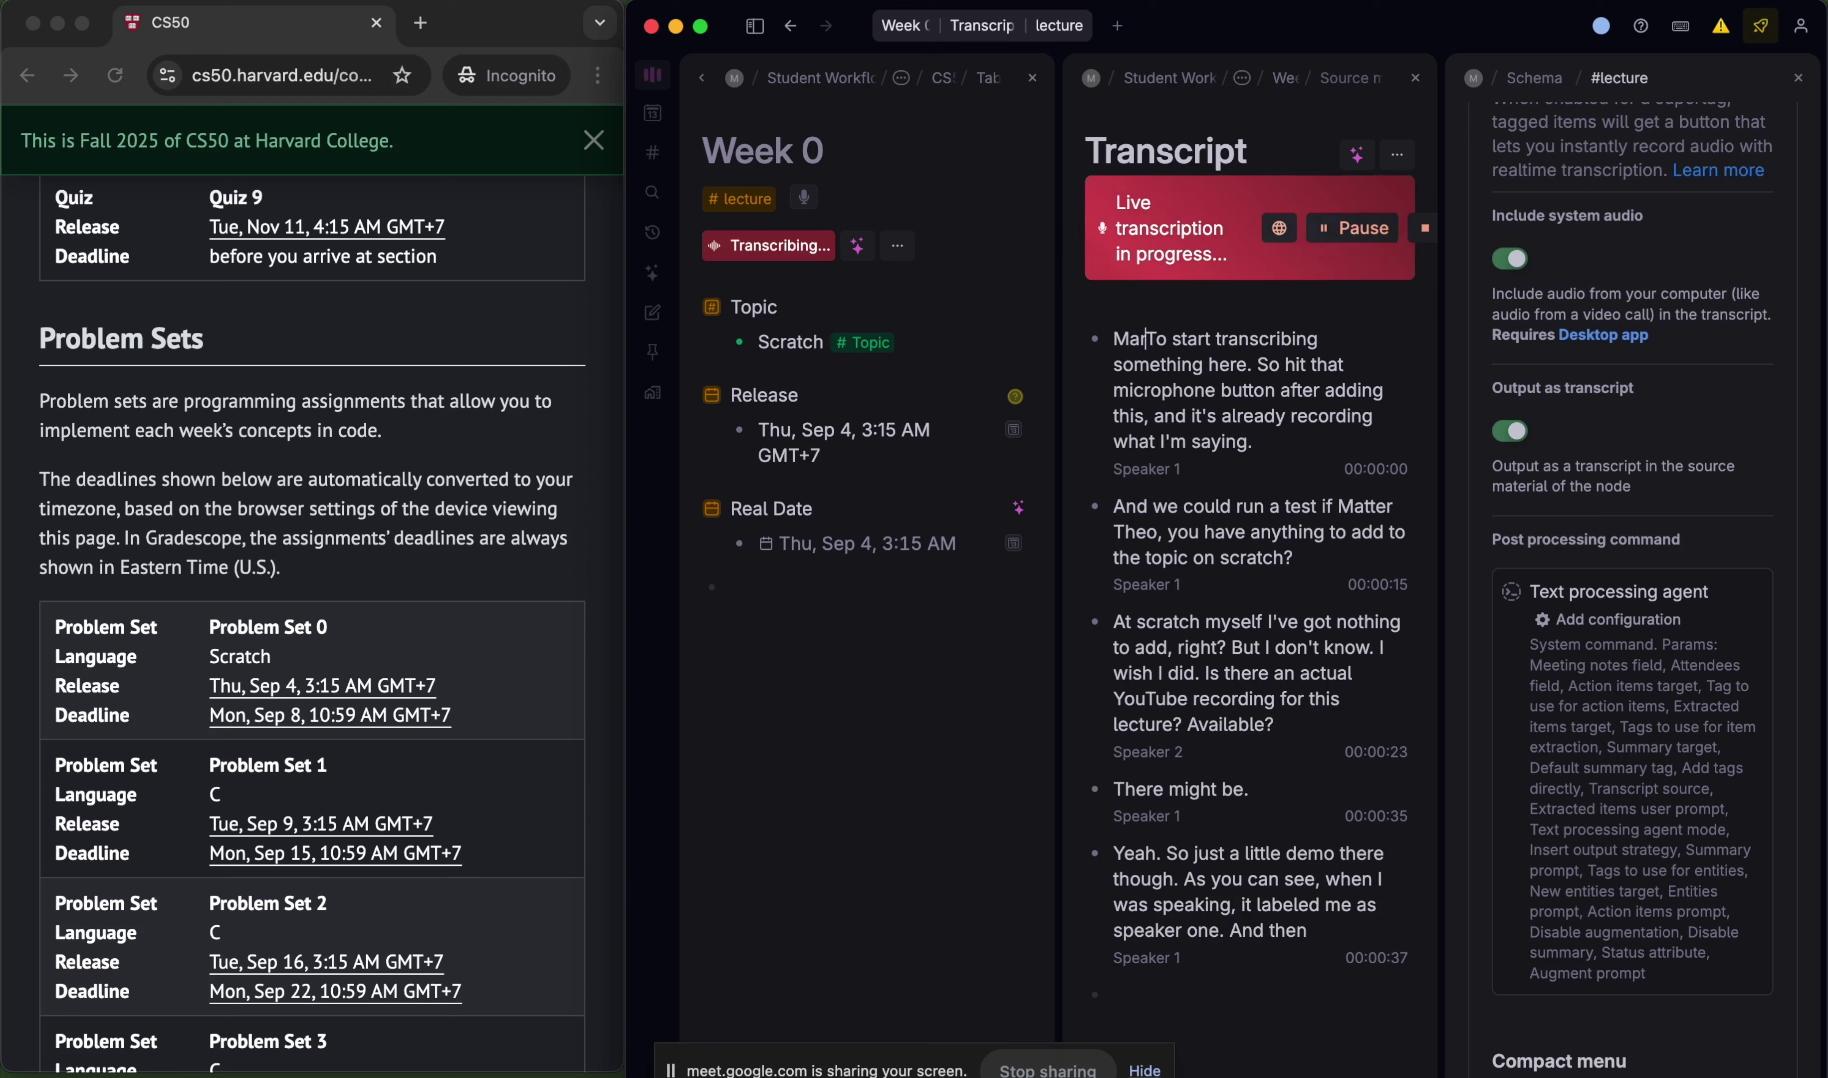
key(BackSpace)
key(BackSpace)
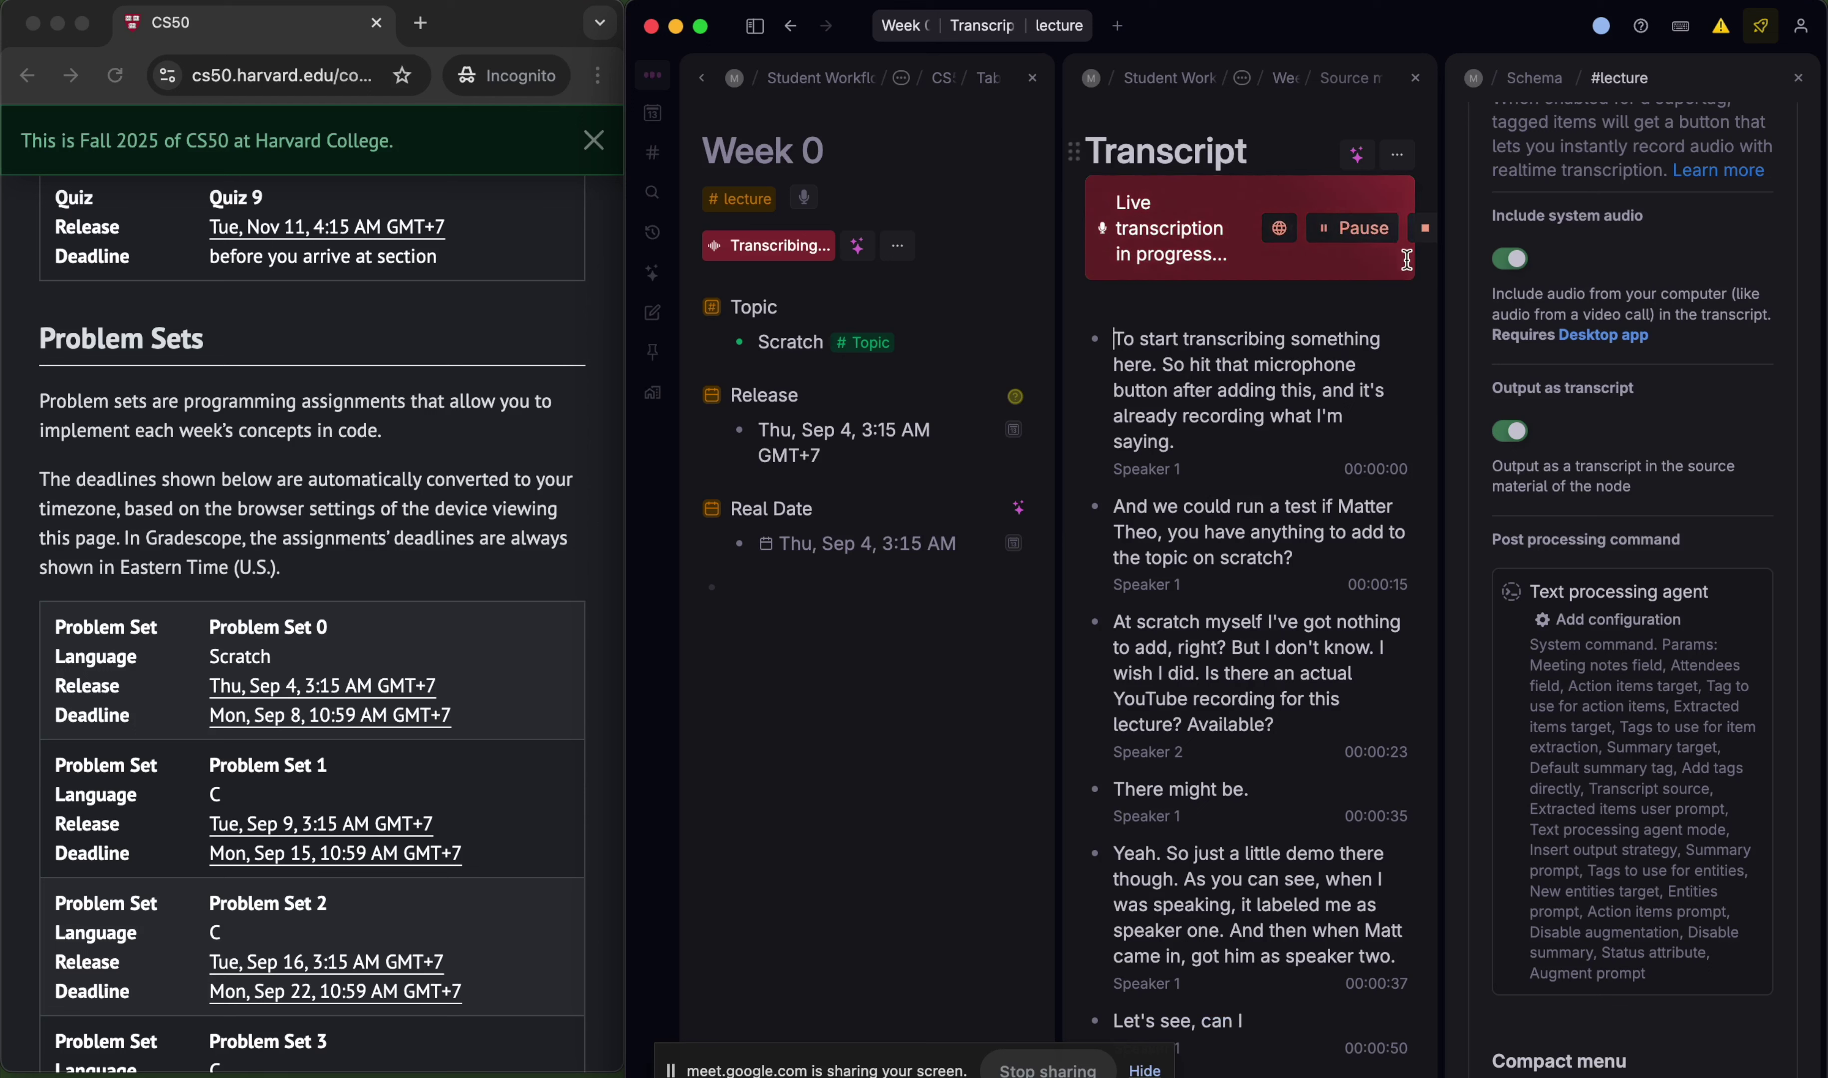
- Pause the live transcription and expand the Week 4 Memory link under Lectures Notes in the Student Workflow Hub
click(1364, 229)
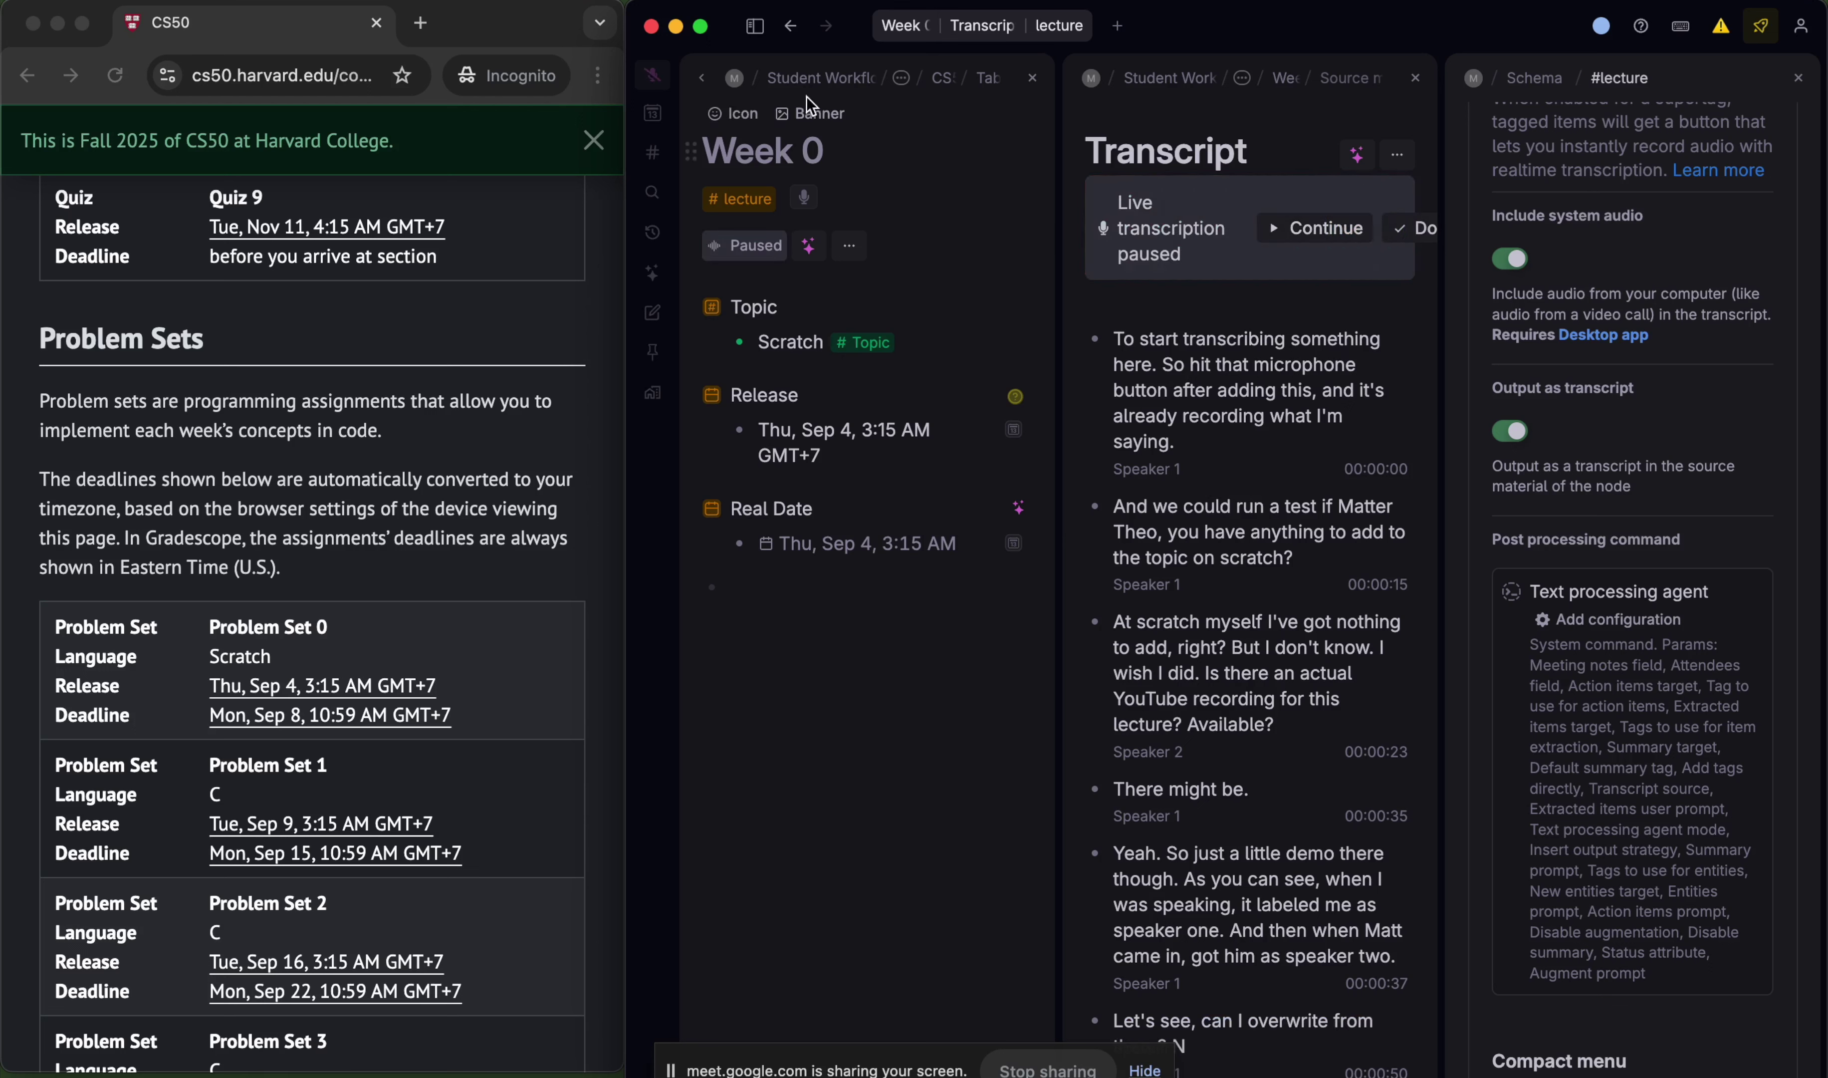
click(830, 82)
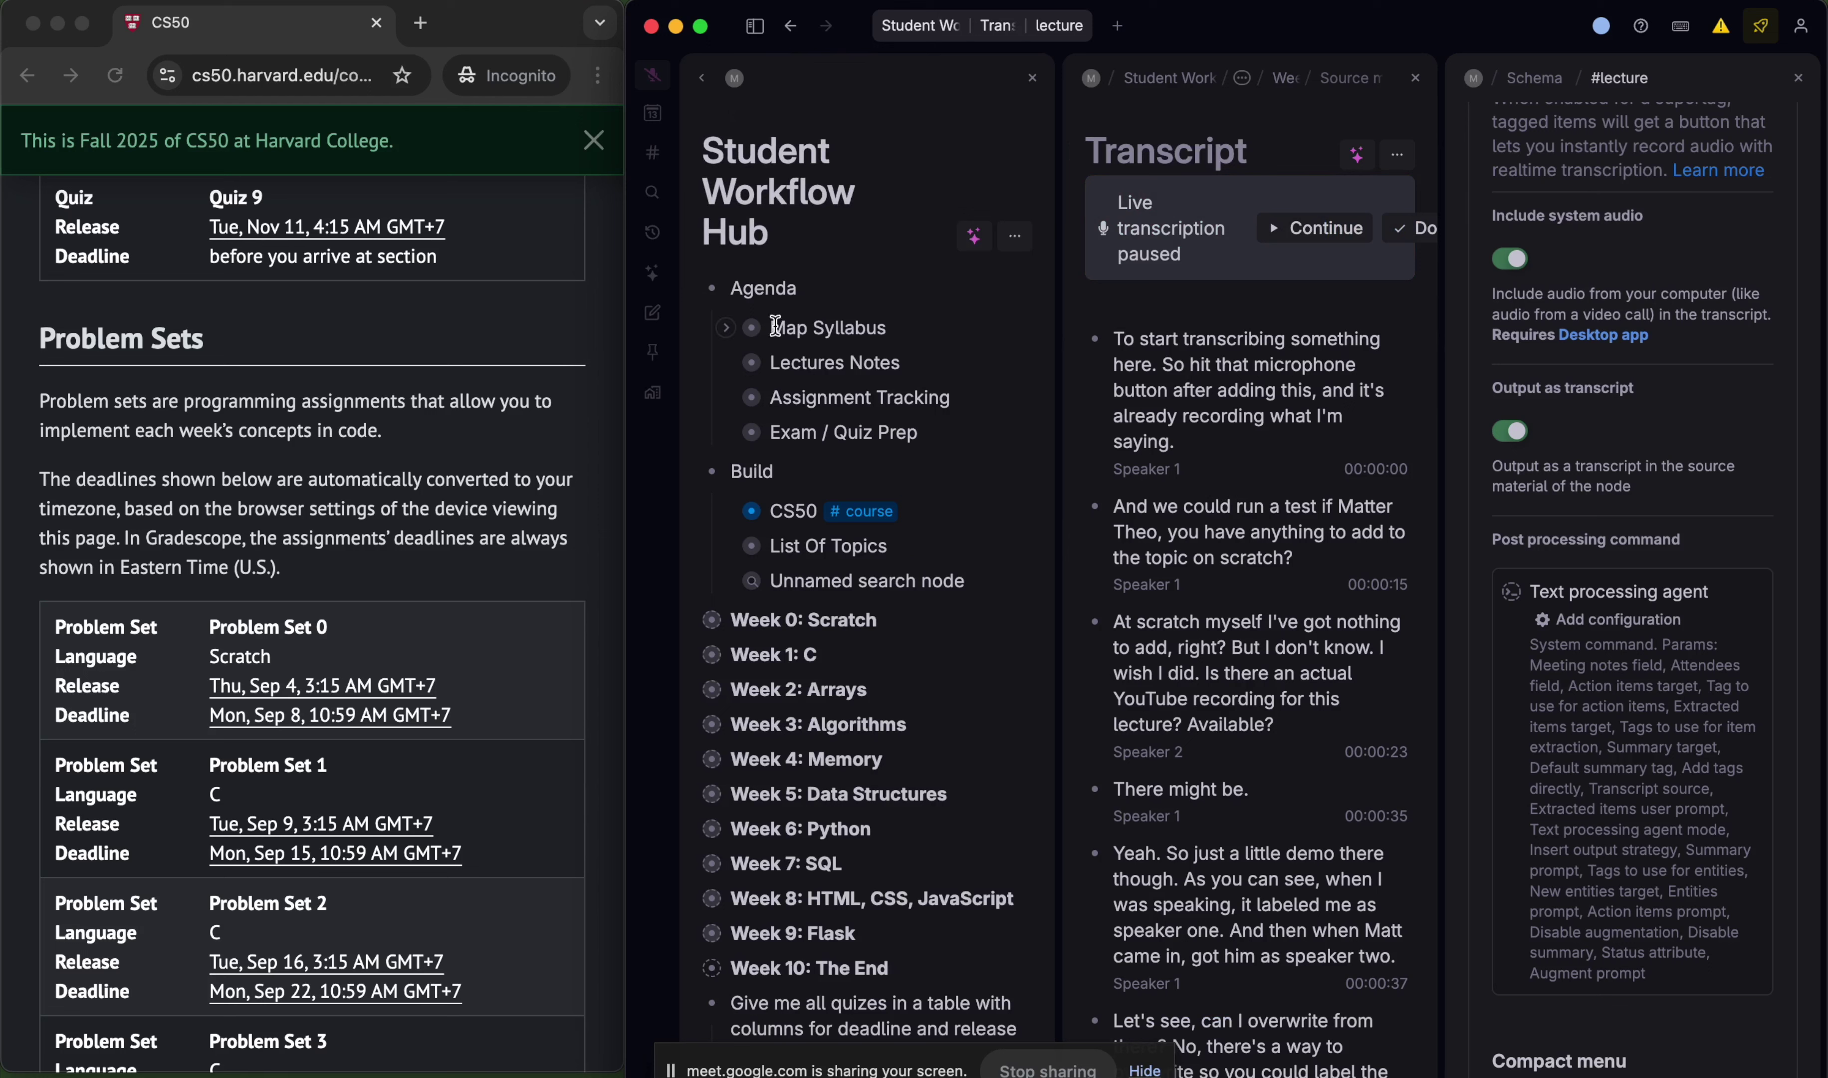
click(727, 363)
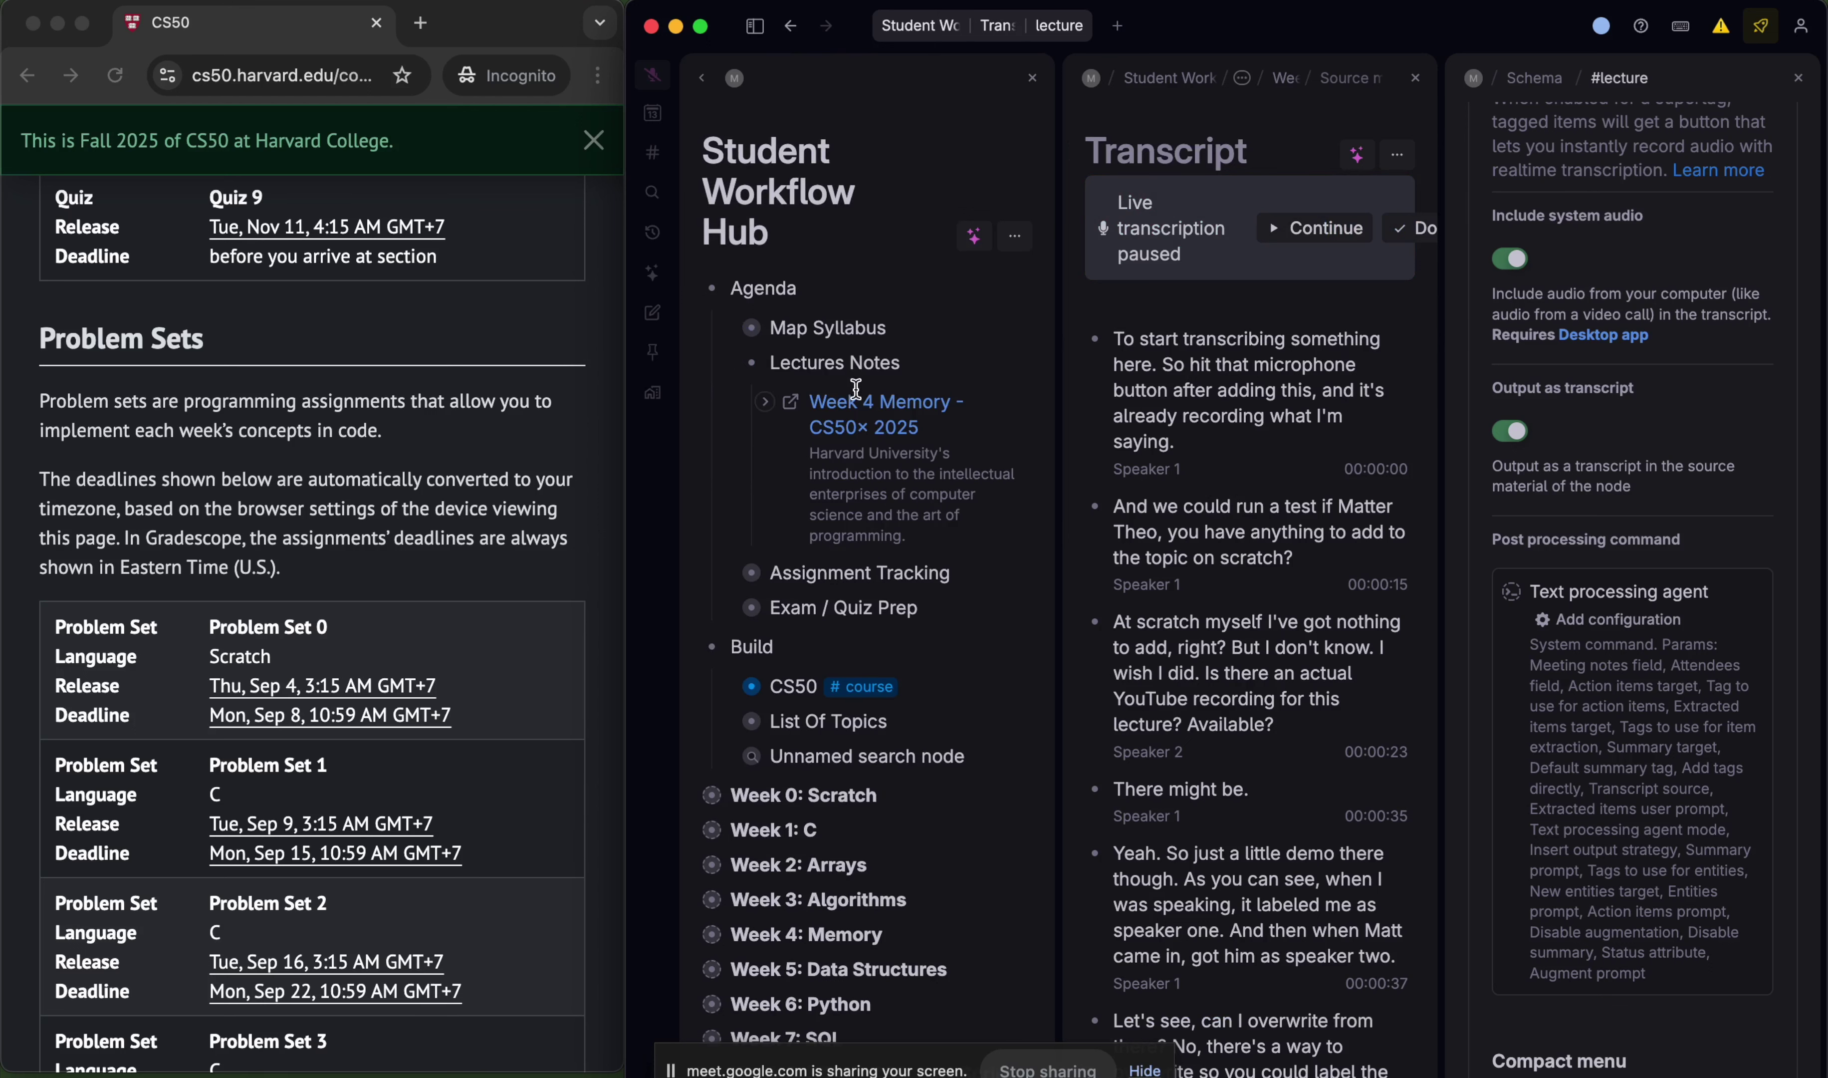
click(766, 401)
scroll(768, 398, down, 2)
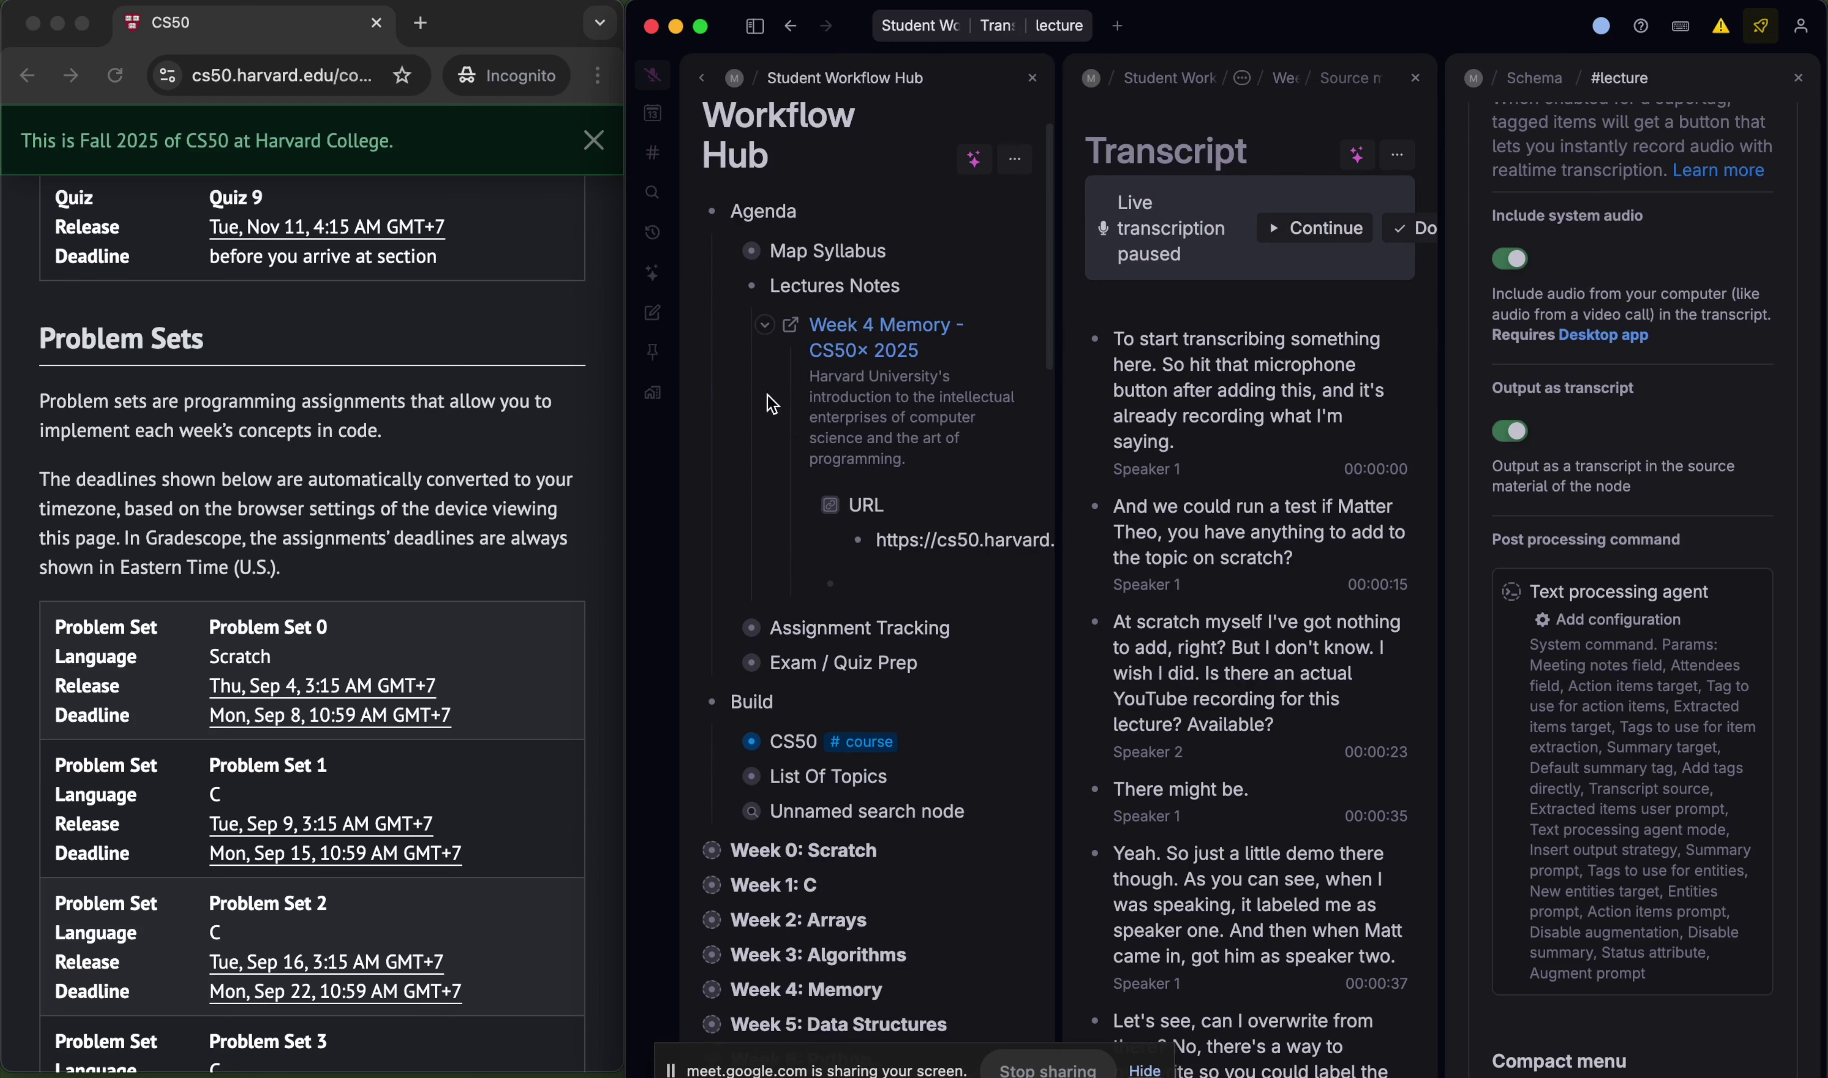
- Copy the Week 4 Memory link's URL and open it in a new browser tab
triple_click(911, 539)
key(super+c)
click(422, 23)
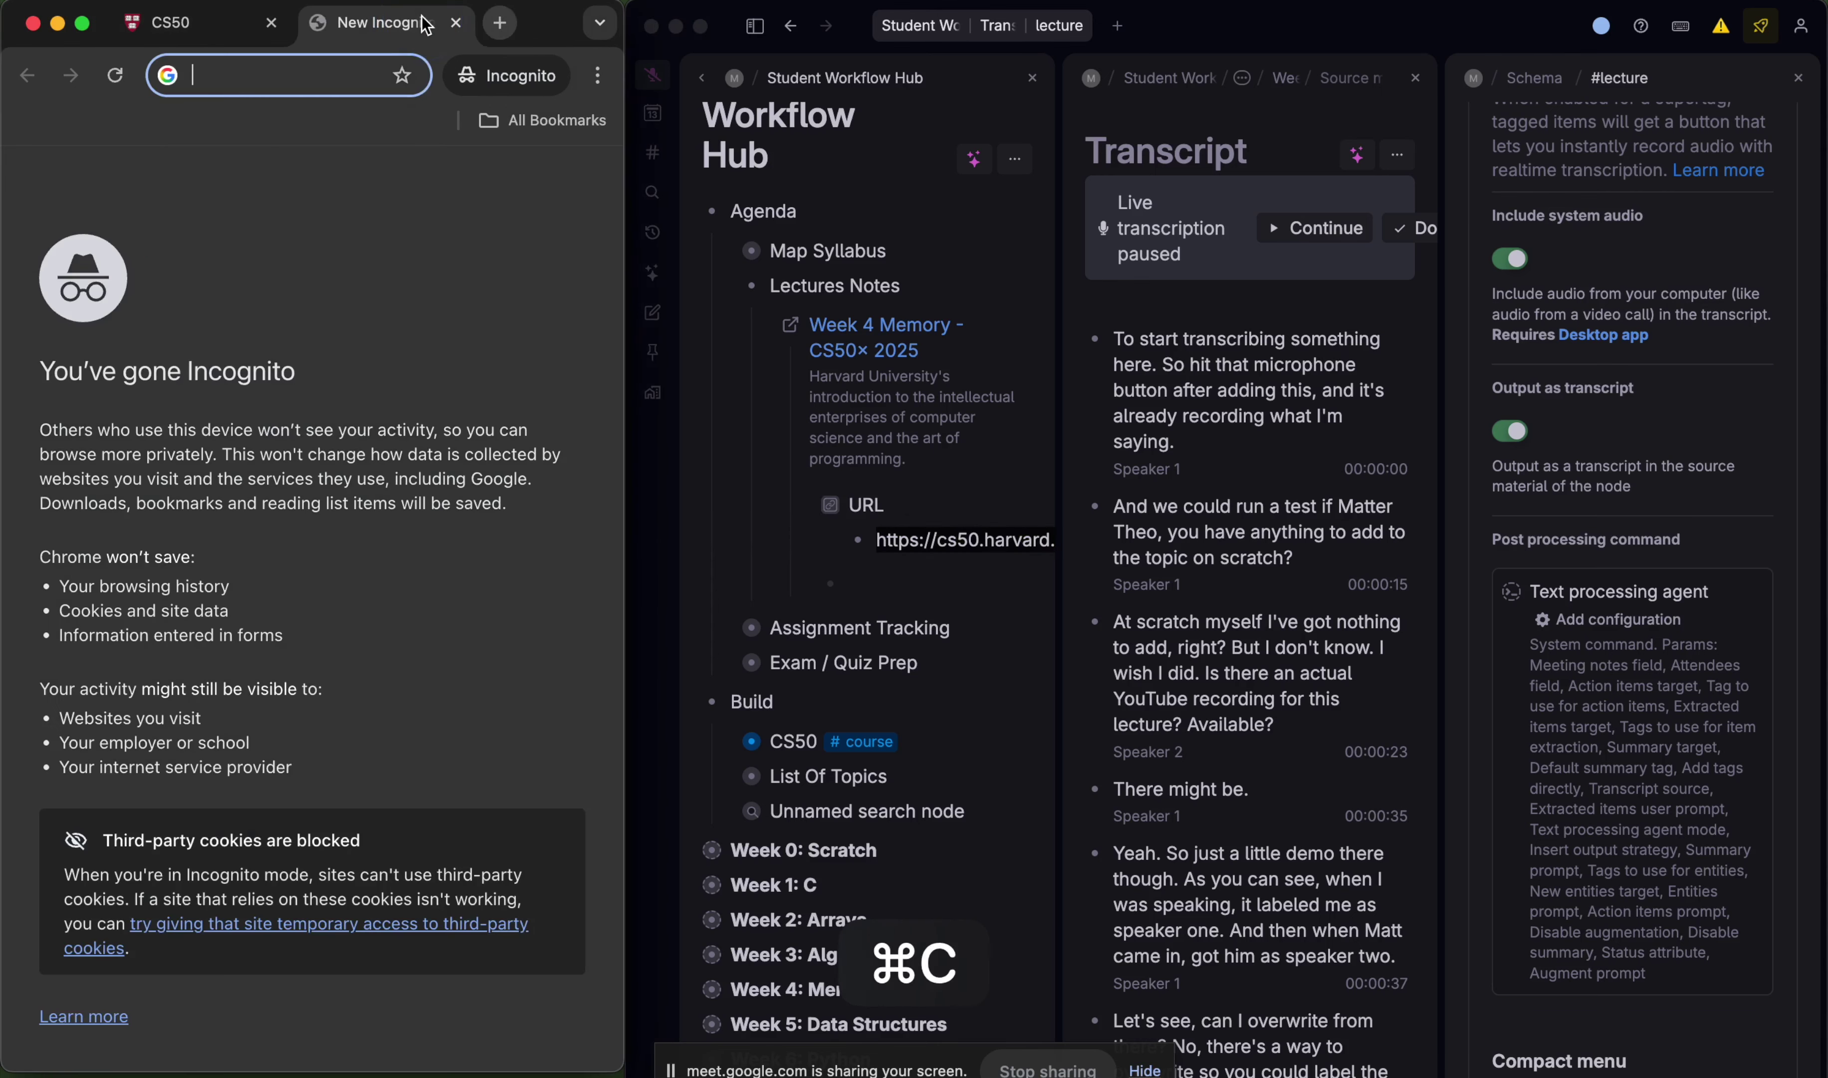
key(super+v)
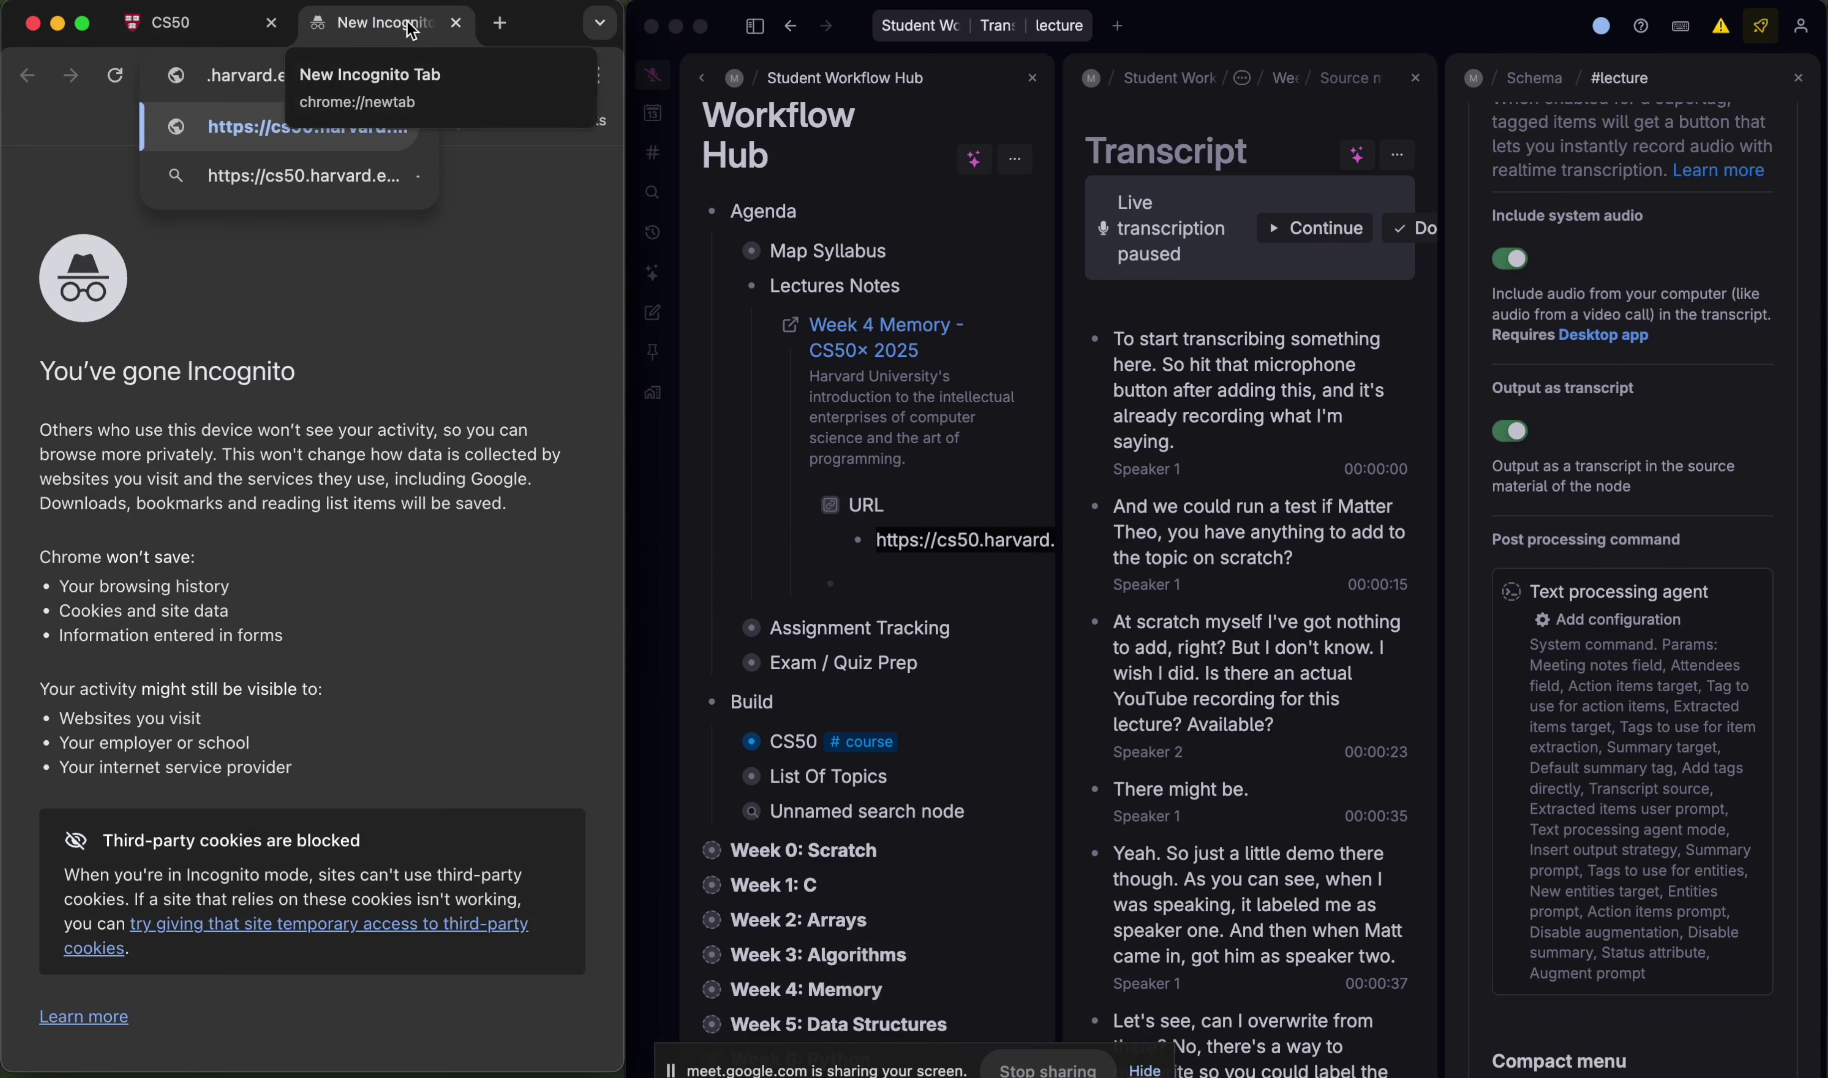
key(BackSpace)
key(Return)
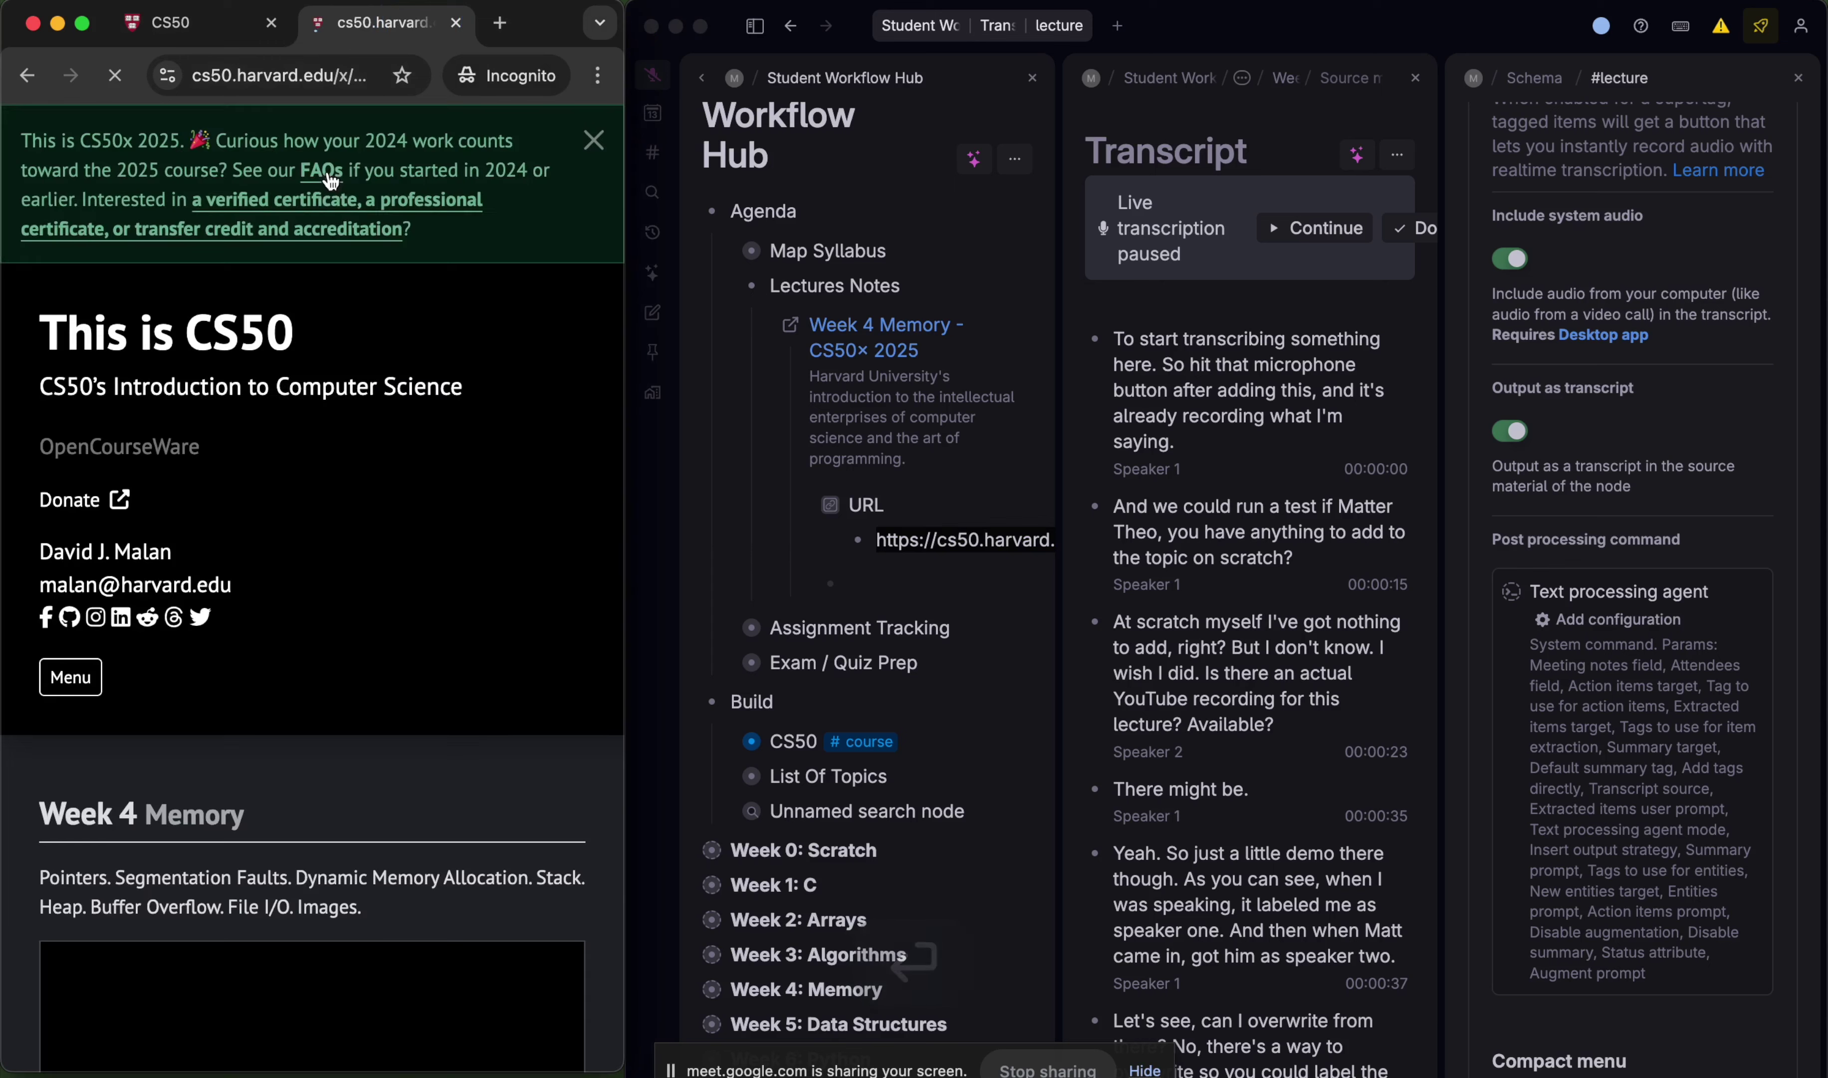
- Dismiss the CS50x 2025 announcement banner on the Week 4 page and widen the browser window
scroll(432, 538, down, 10)
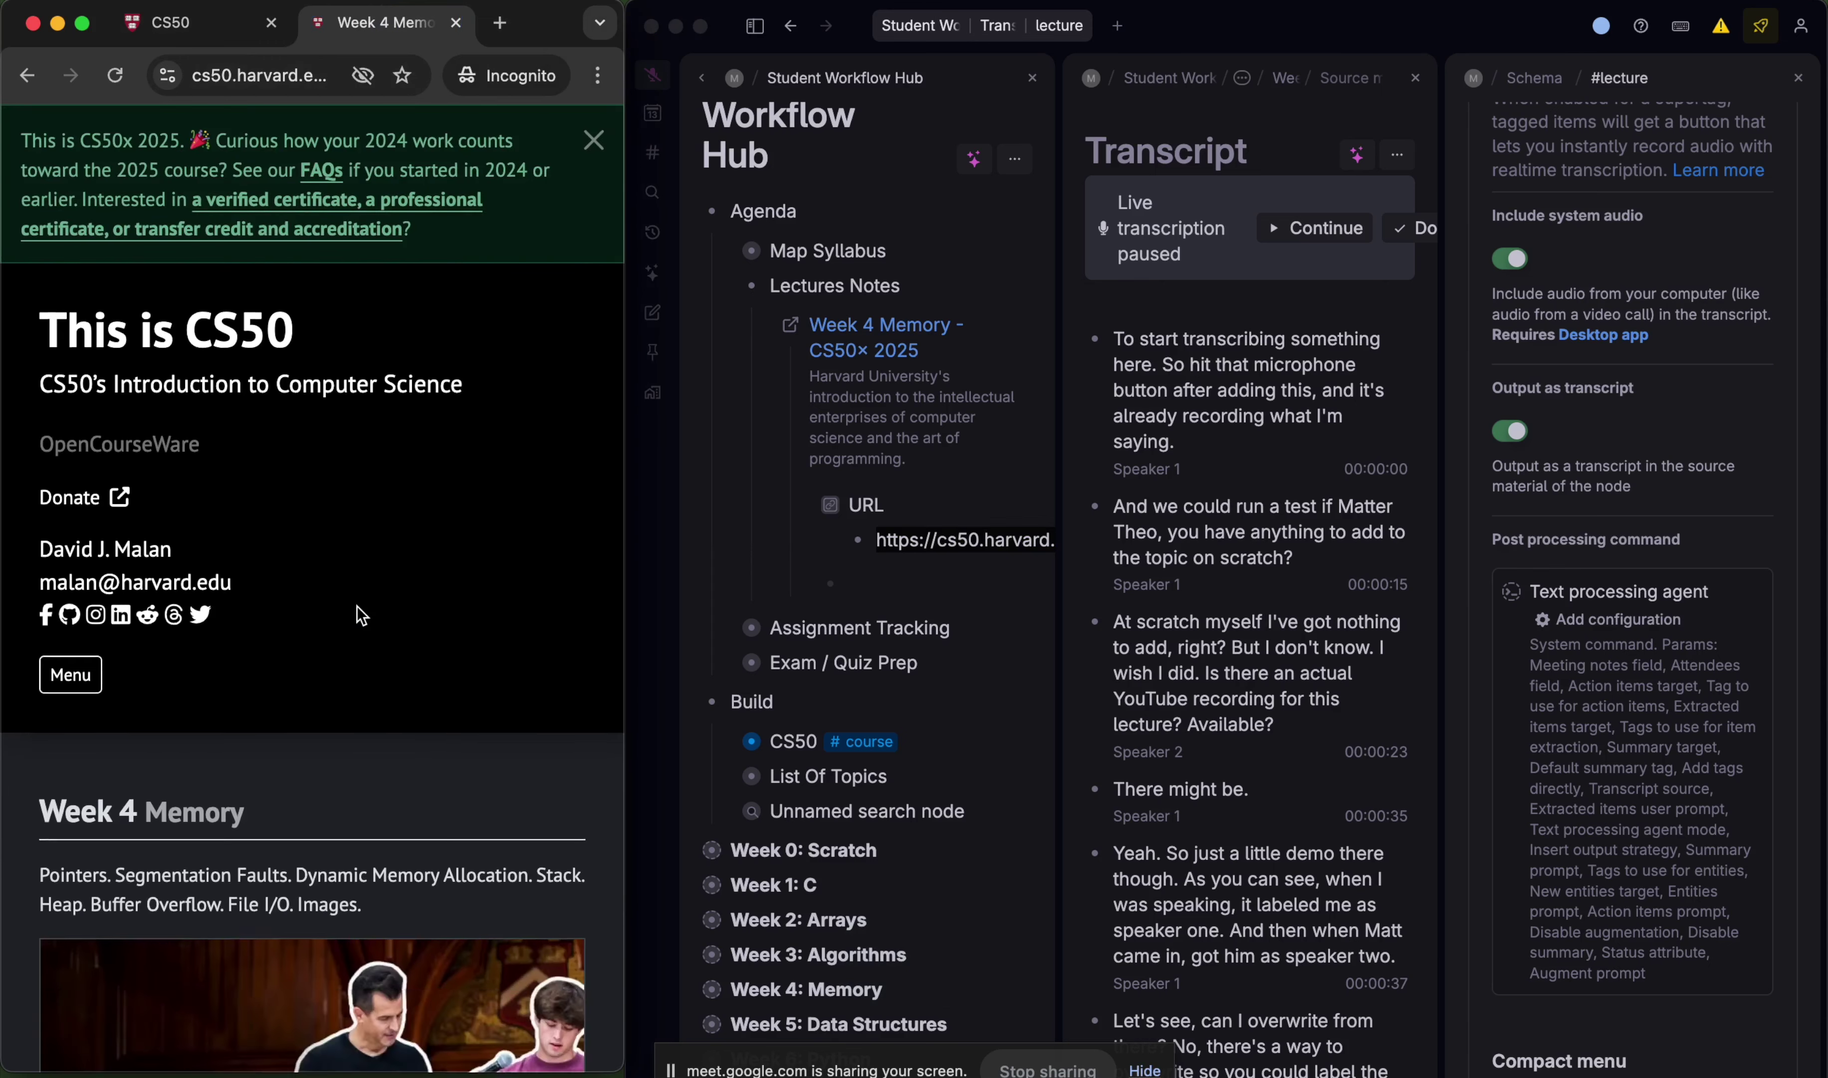
scroll(357, 608, down, 15)
scroll(356, 605, down, 15)
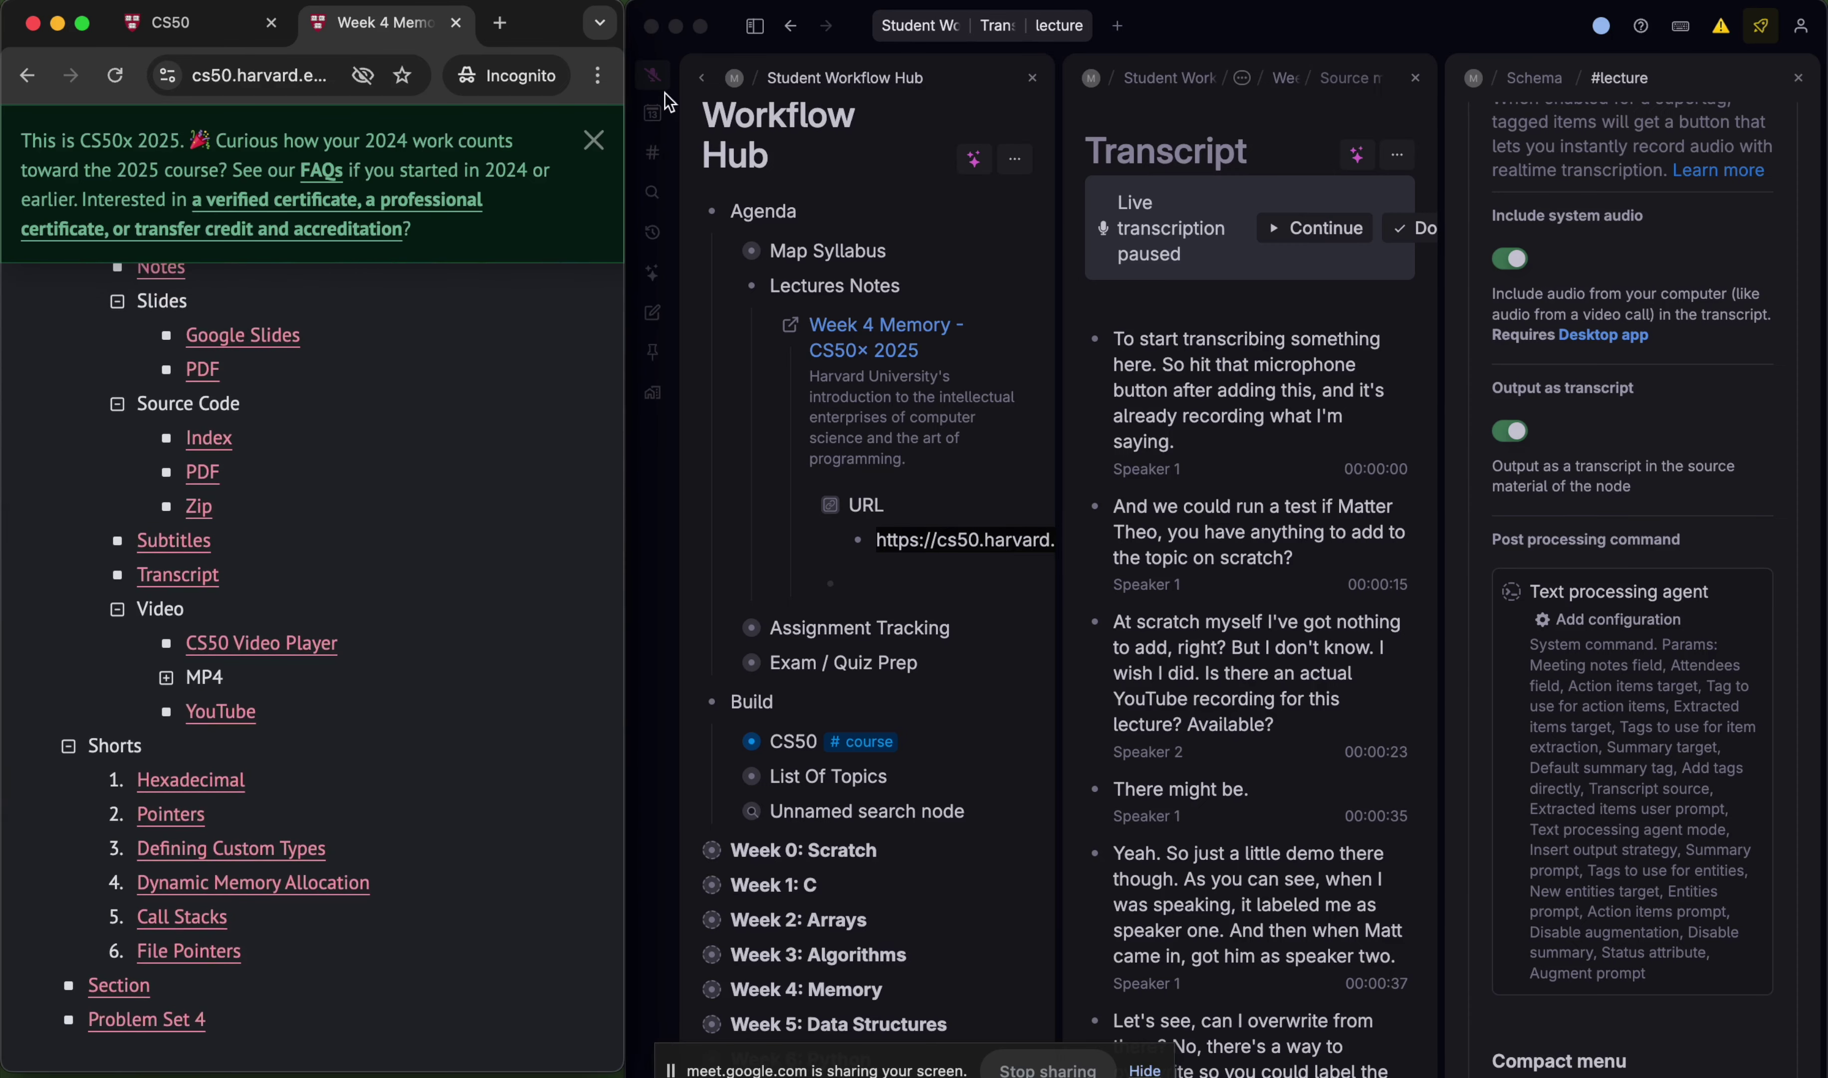
click(594, 141)
drag(622, 150, 731, 149)
- Open the Week 0 Scratch page from the course site's list of weeks and bring up its lecture video
scroll(355, 460, up, 15)
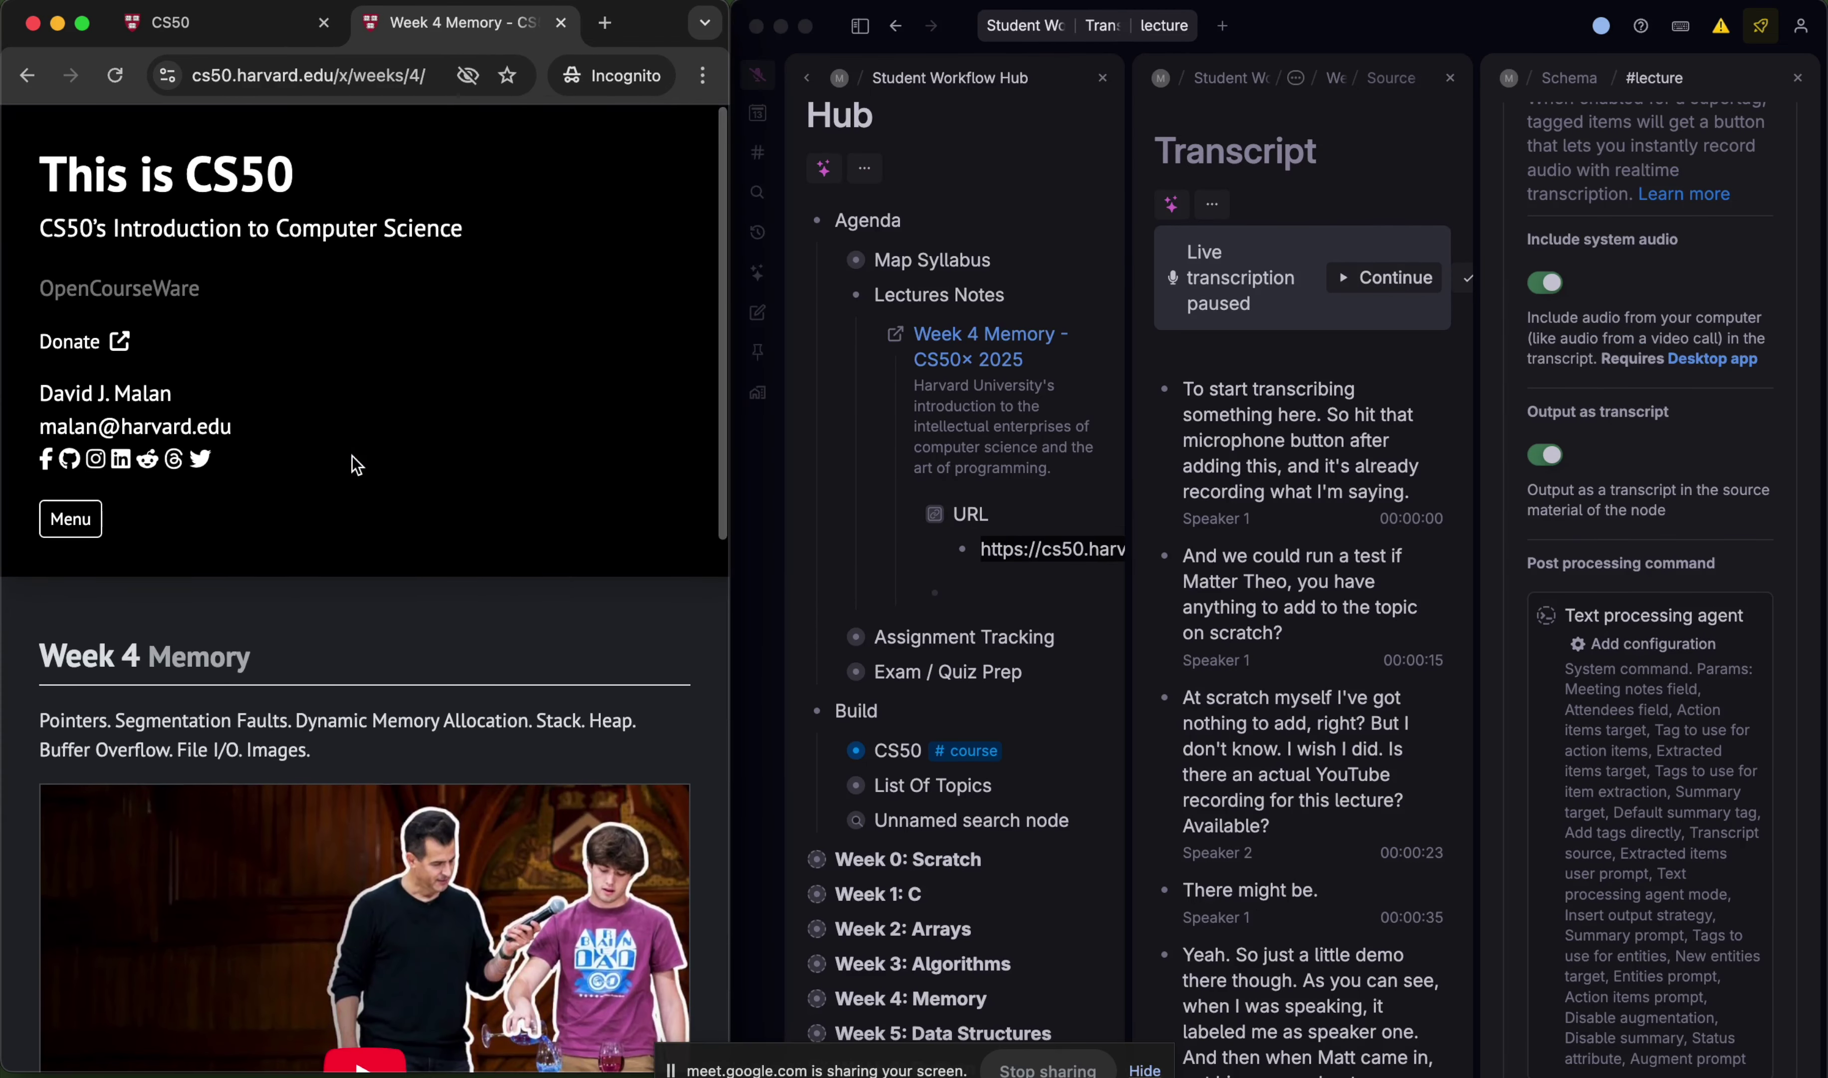
click(71, 517)
scroll(457, 632, down, 5)
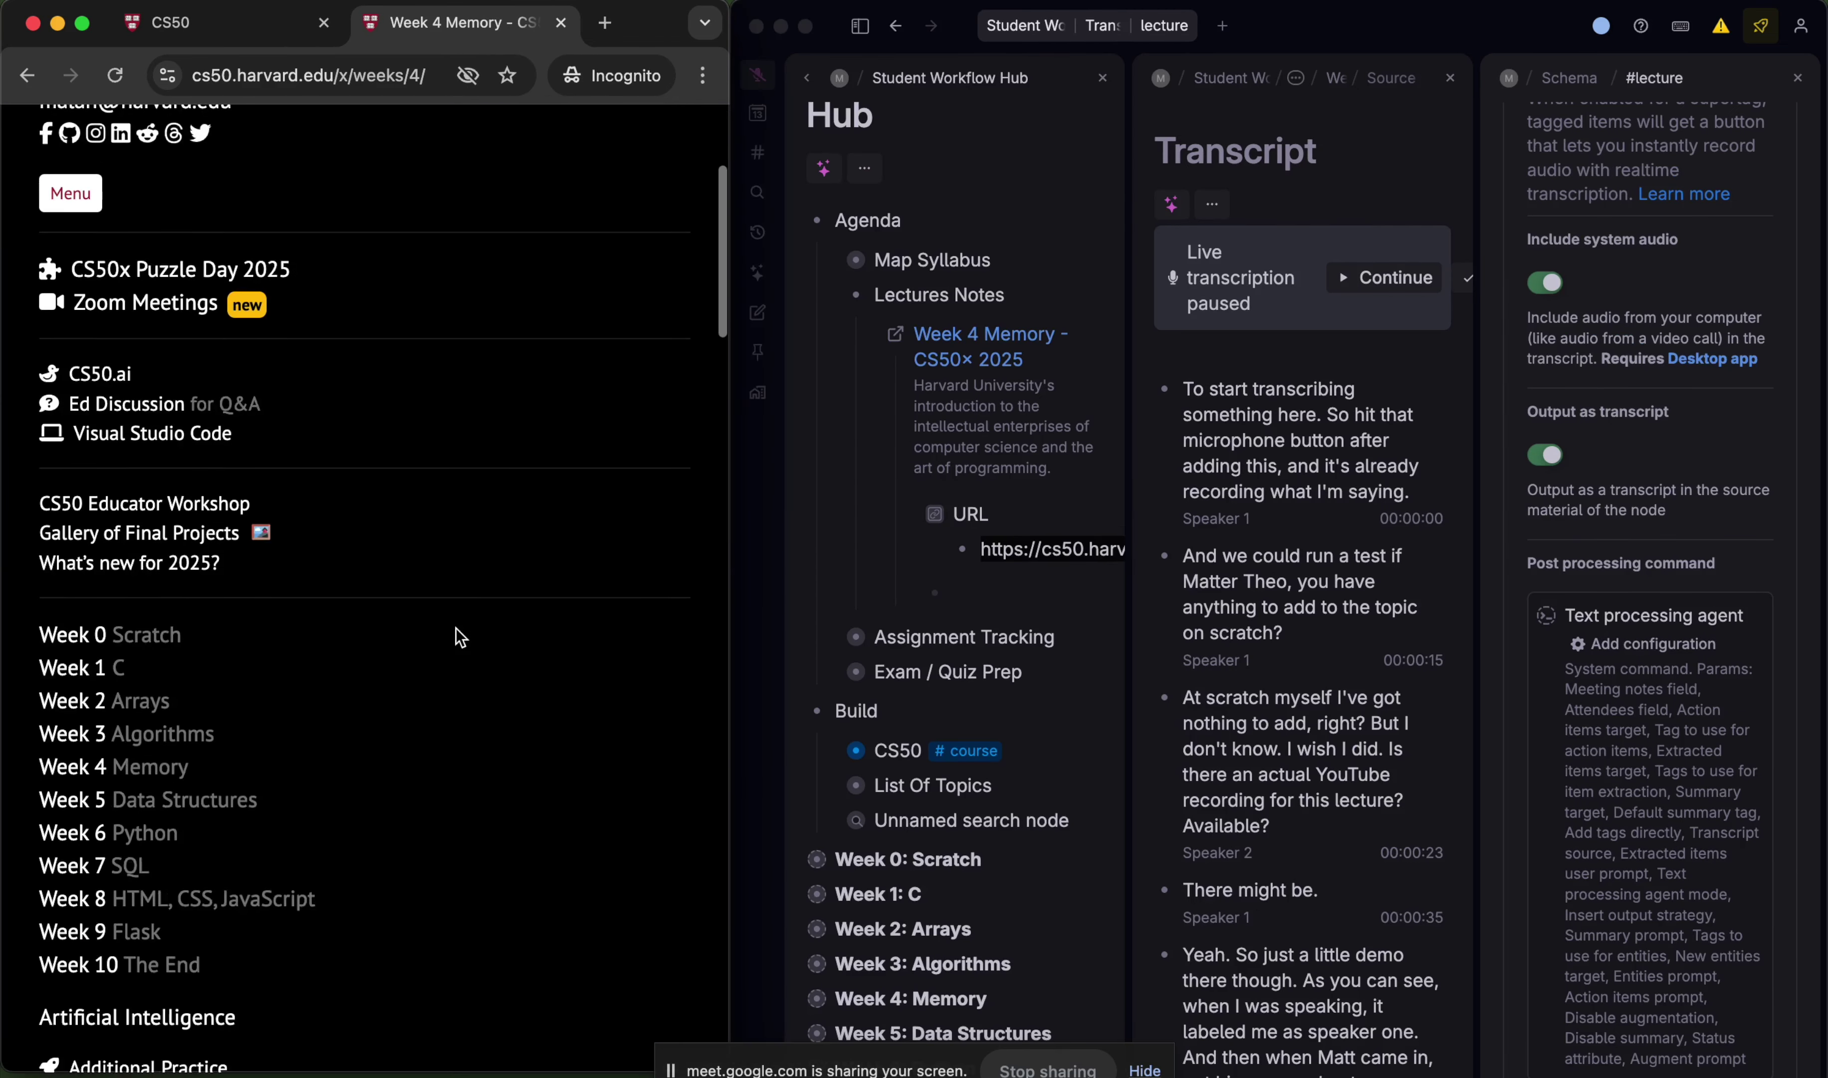
click(67, 601)
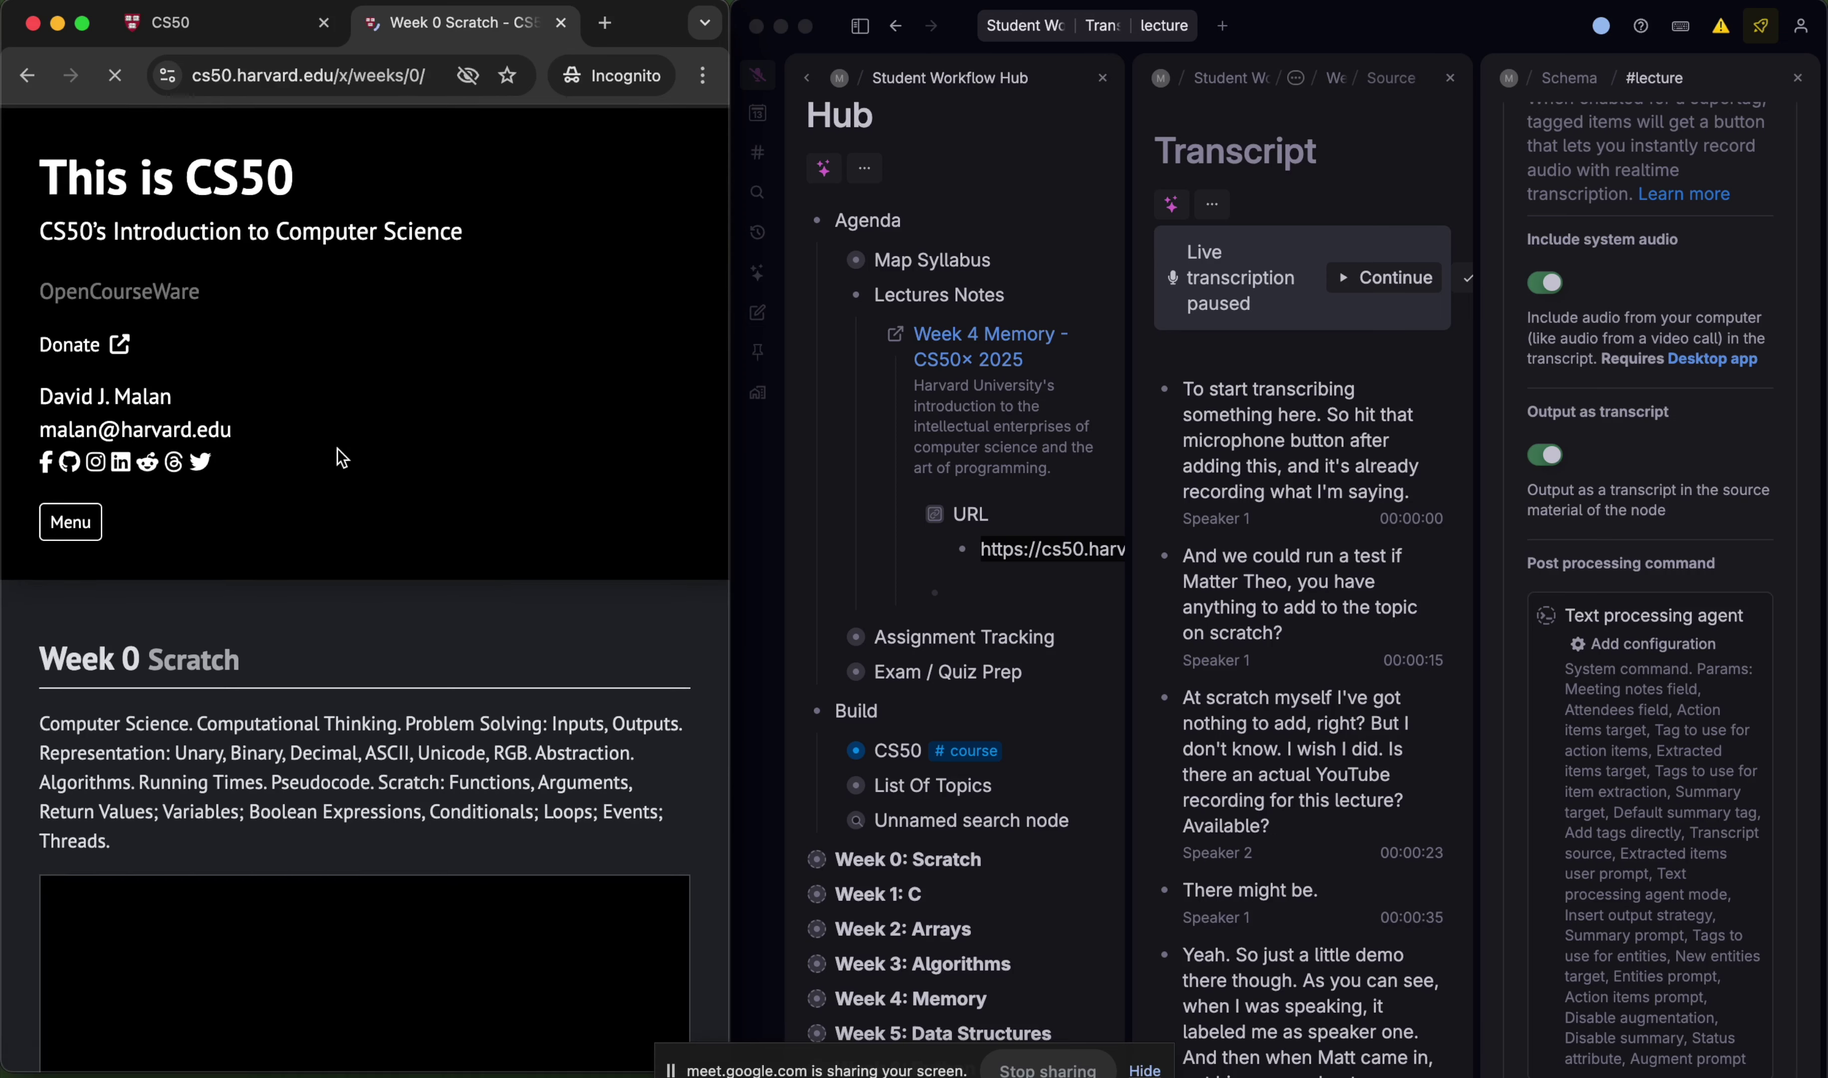
scroll(340, 457, down, 8)
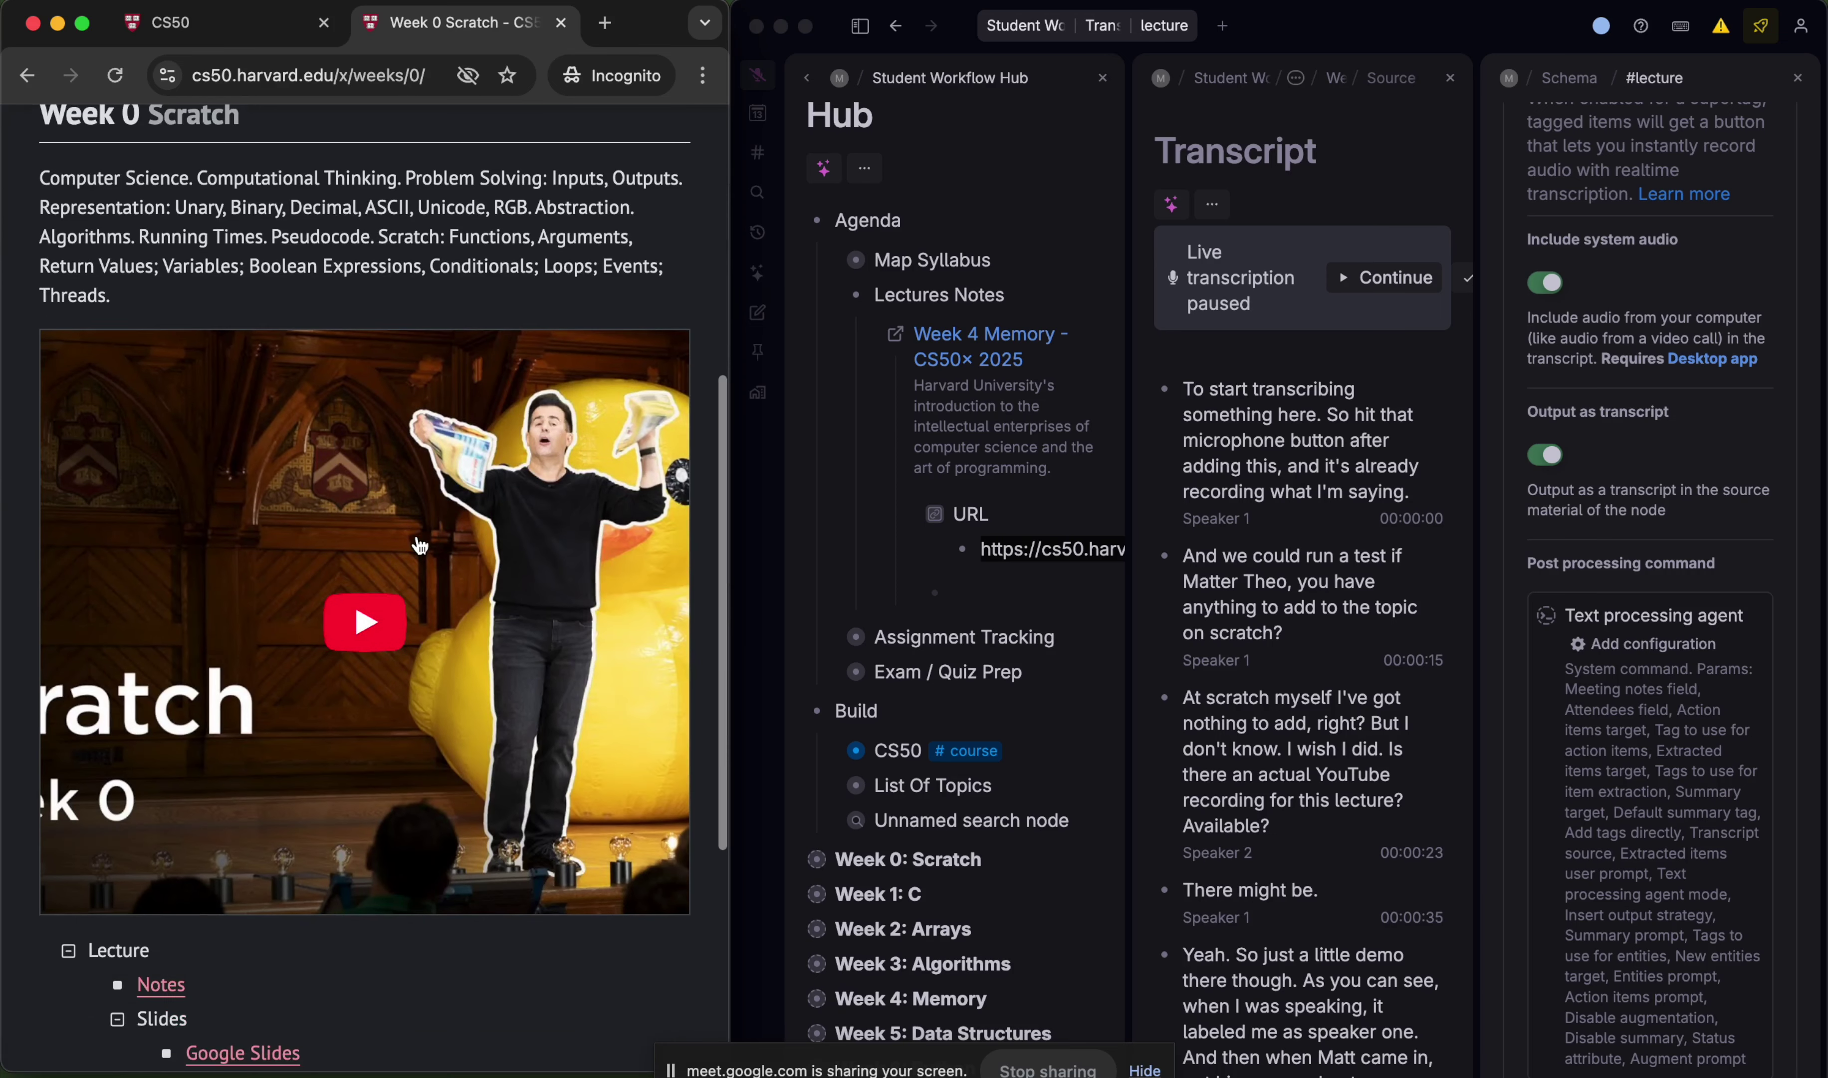
- Open the embedded Week 0 lecture video on YouTube in a new tab and copy its address
click(351, 630)
click(84, 889)
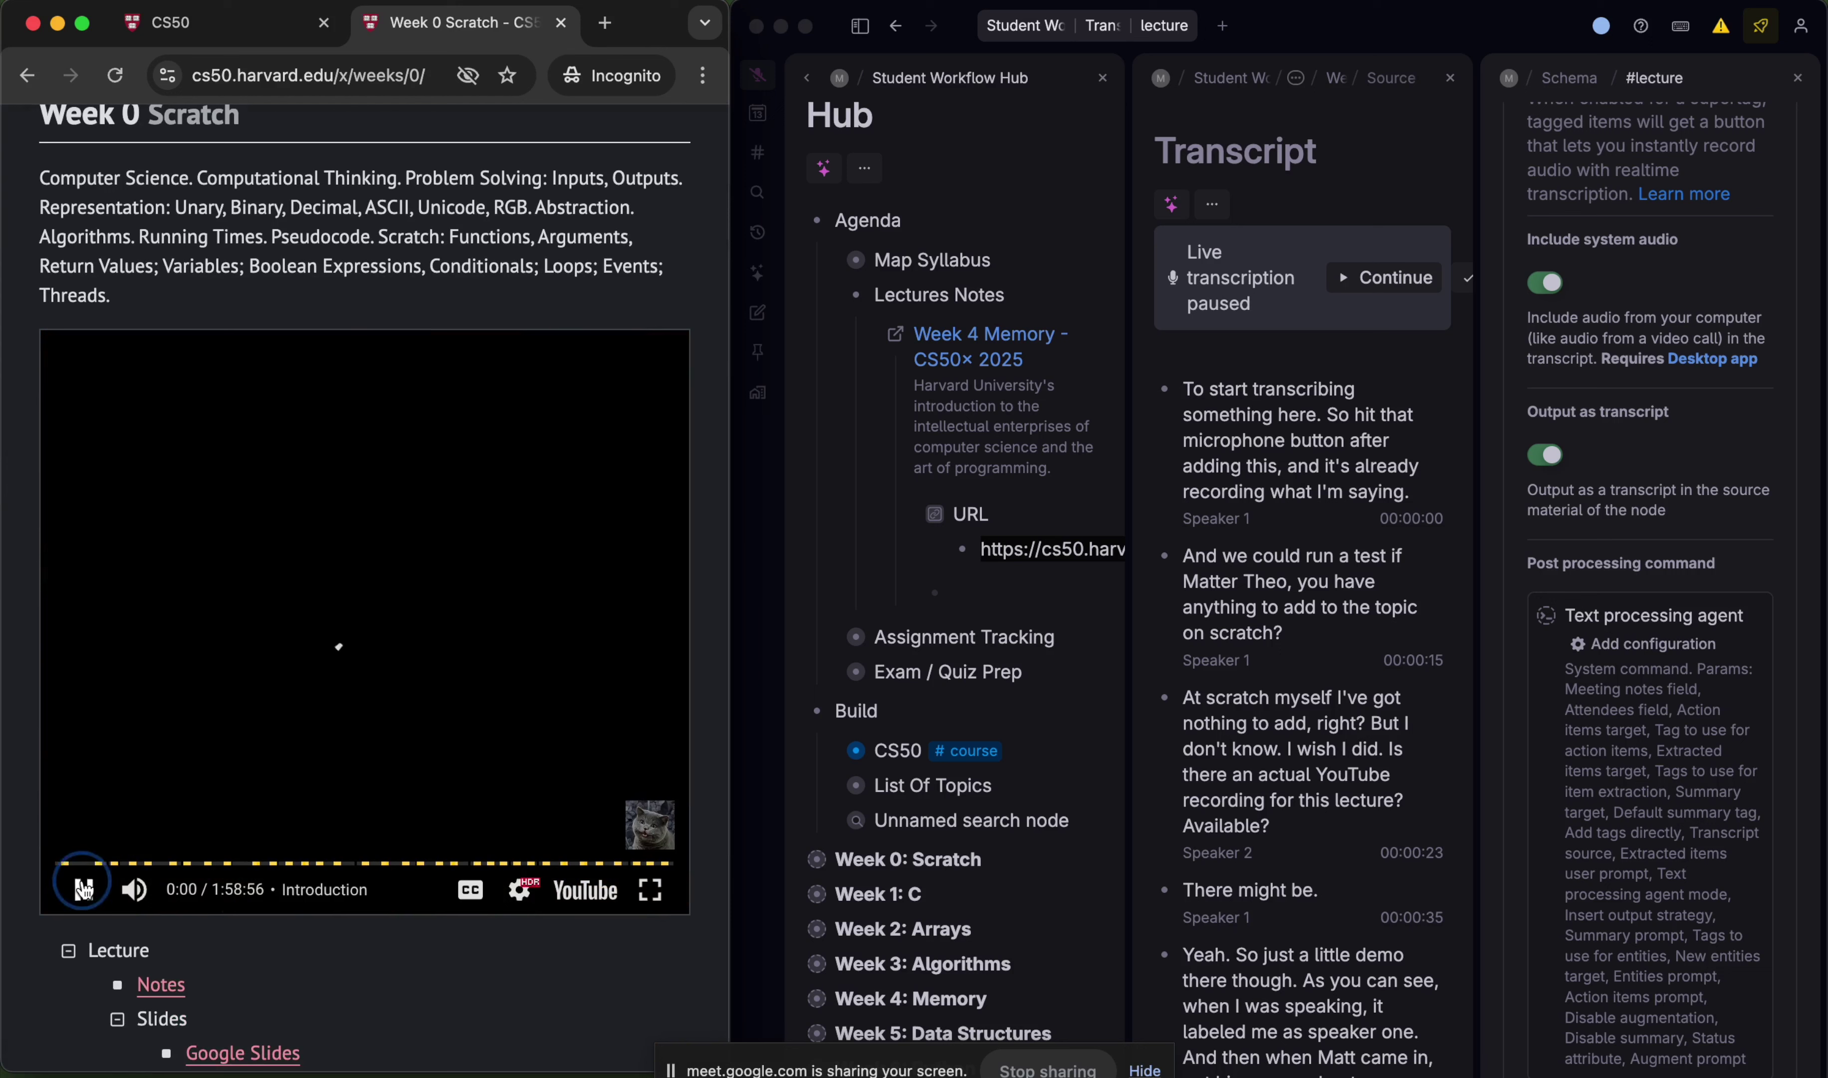
super+click(605, 903)
click(492, 22)
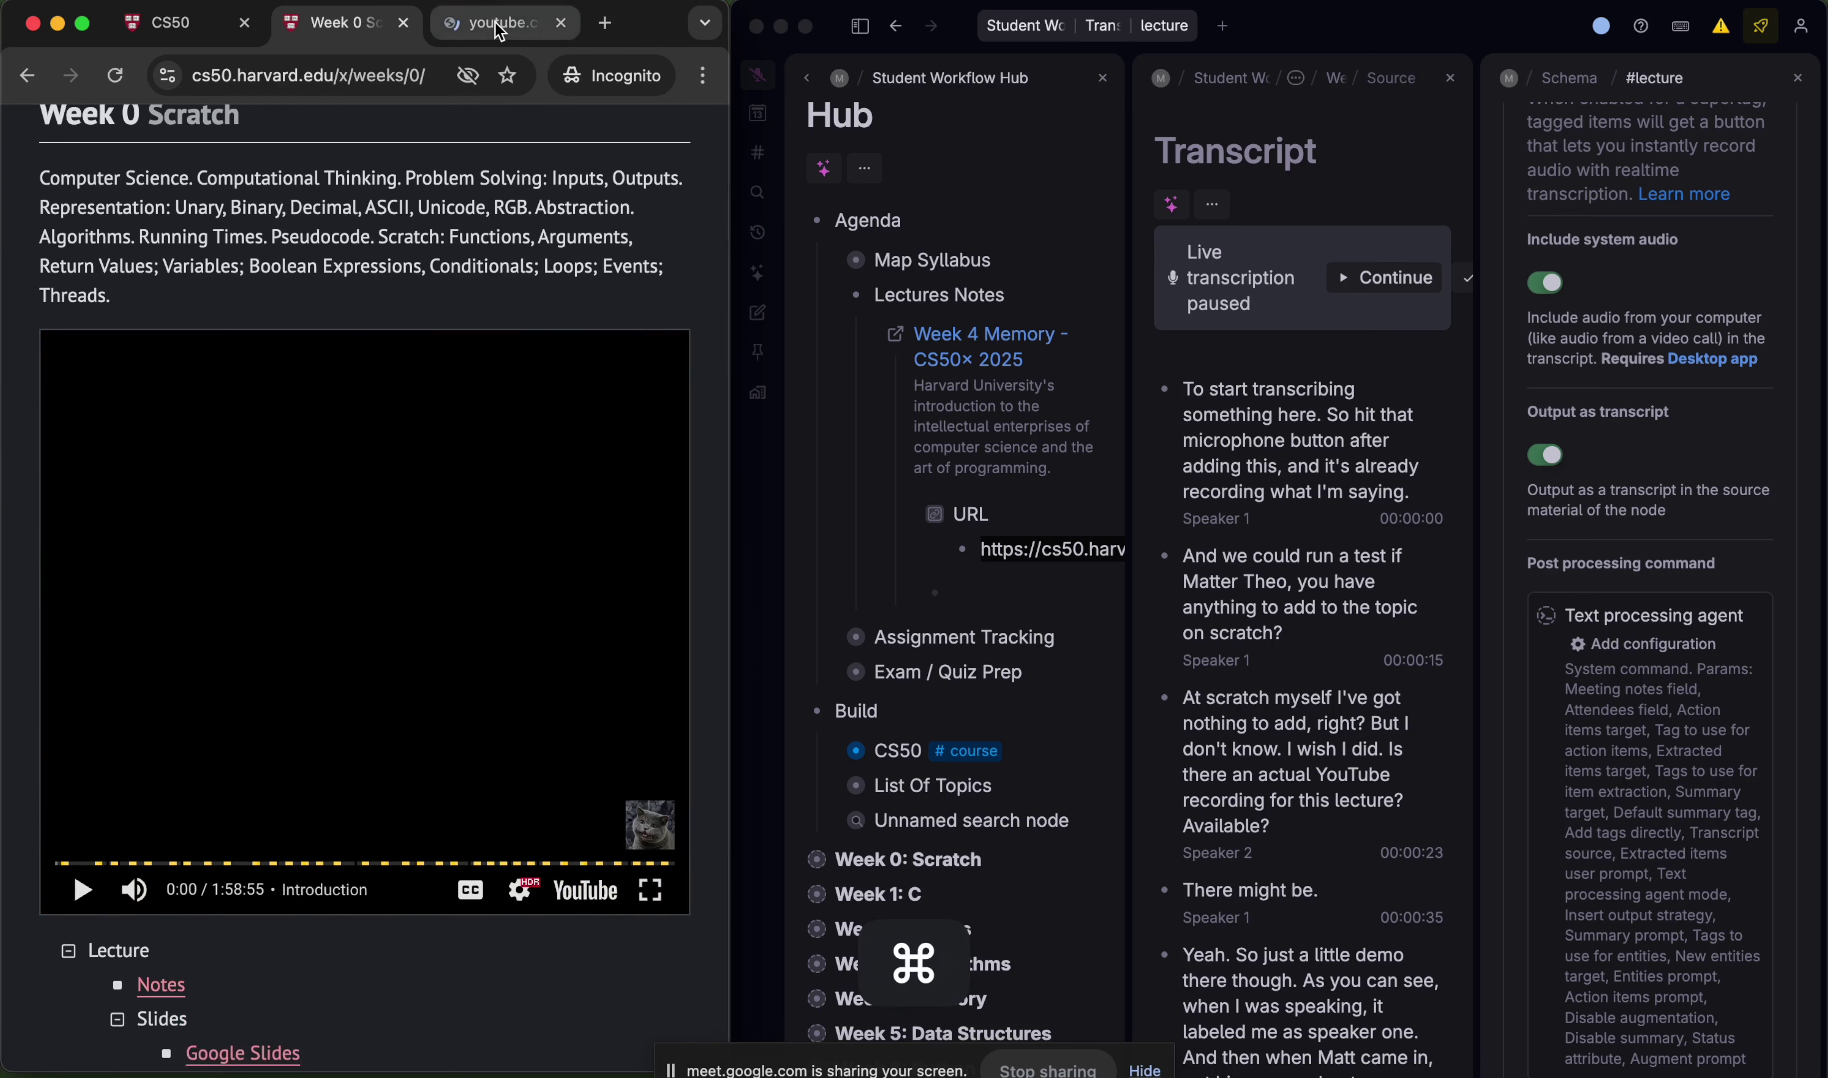
click(399, 69)
key(super+c)
click(276, 399)
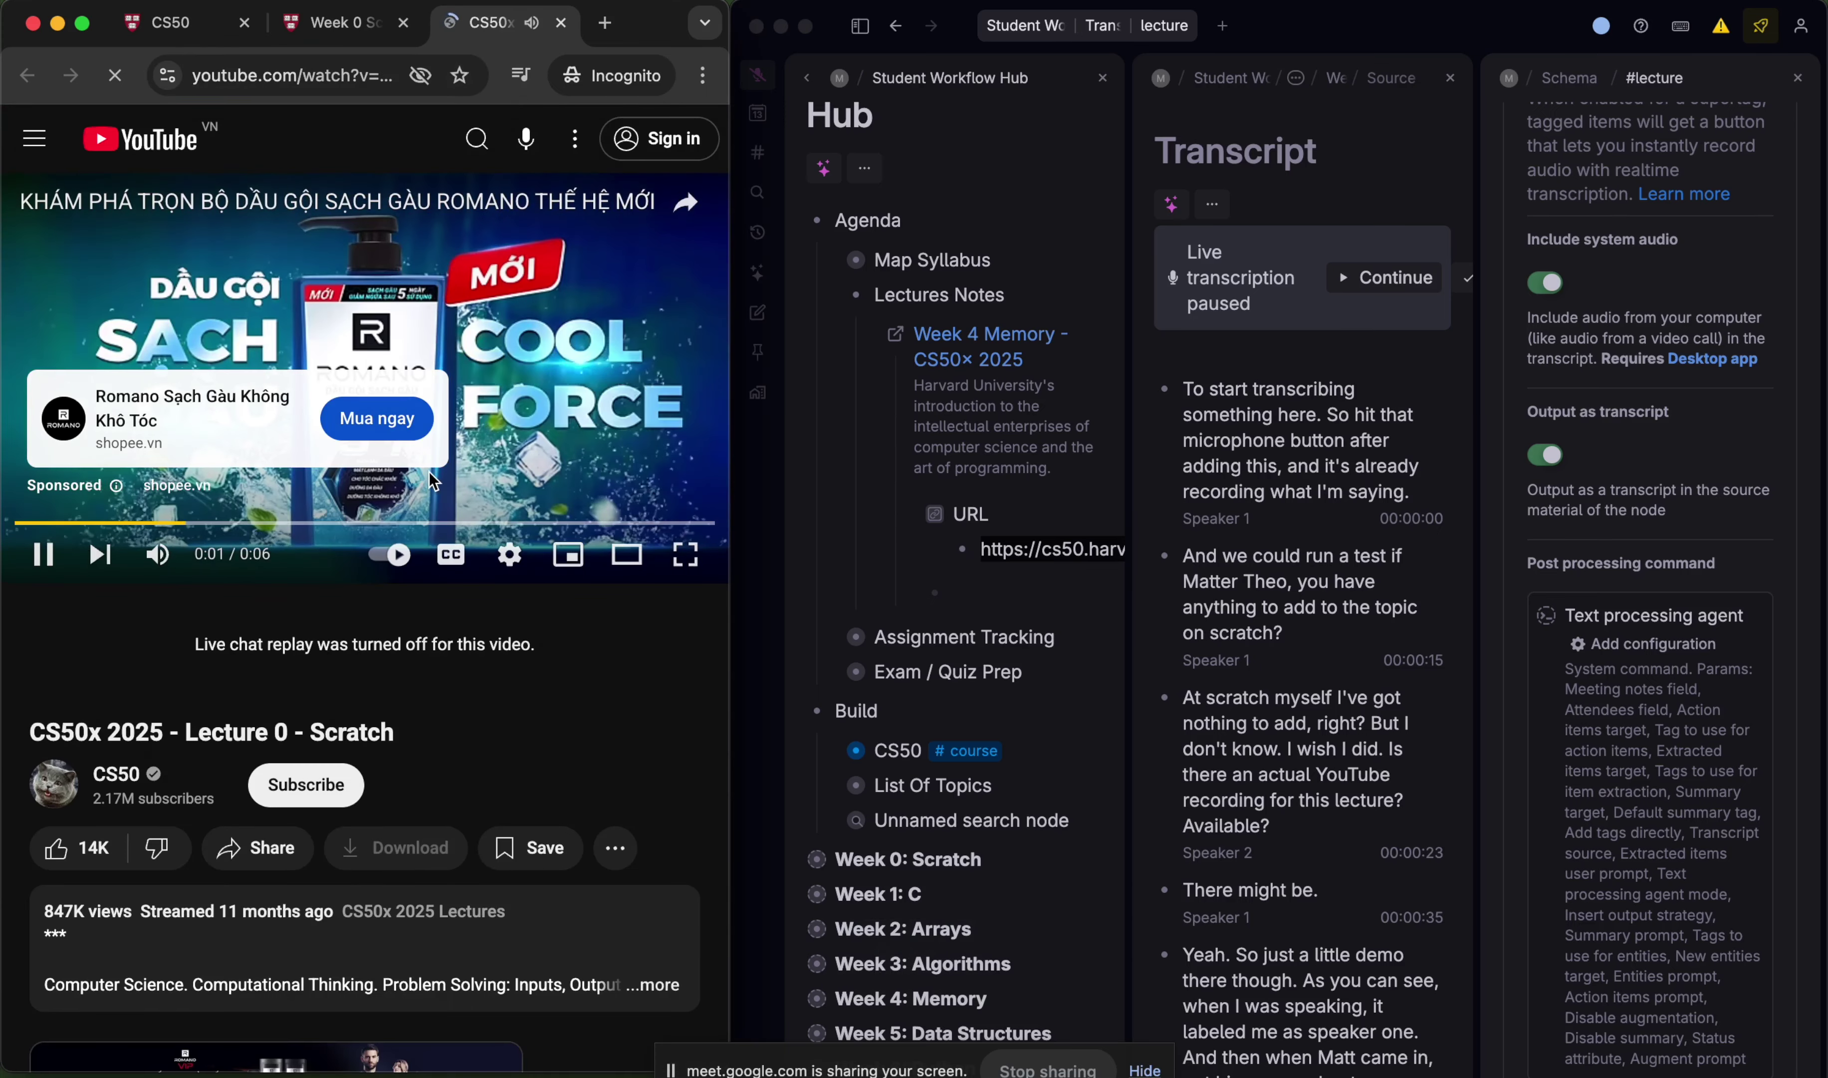
- Pause the YouTube video and open the Week 0 lecture node from the CS50 course's table in Tana
click(43, 554)
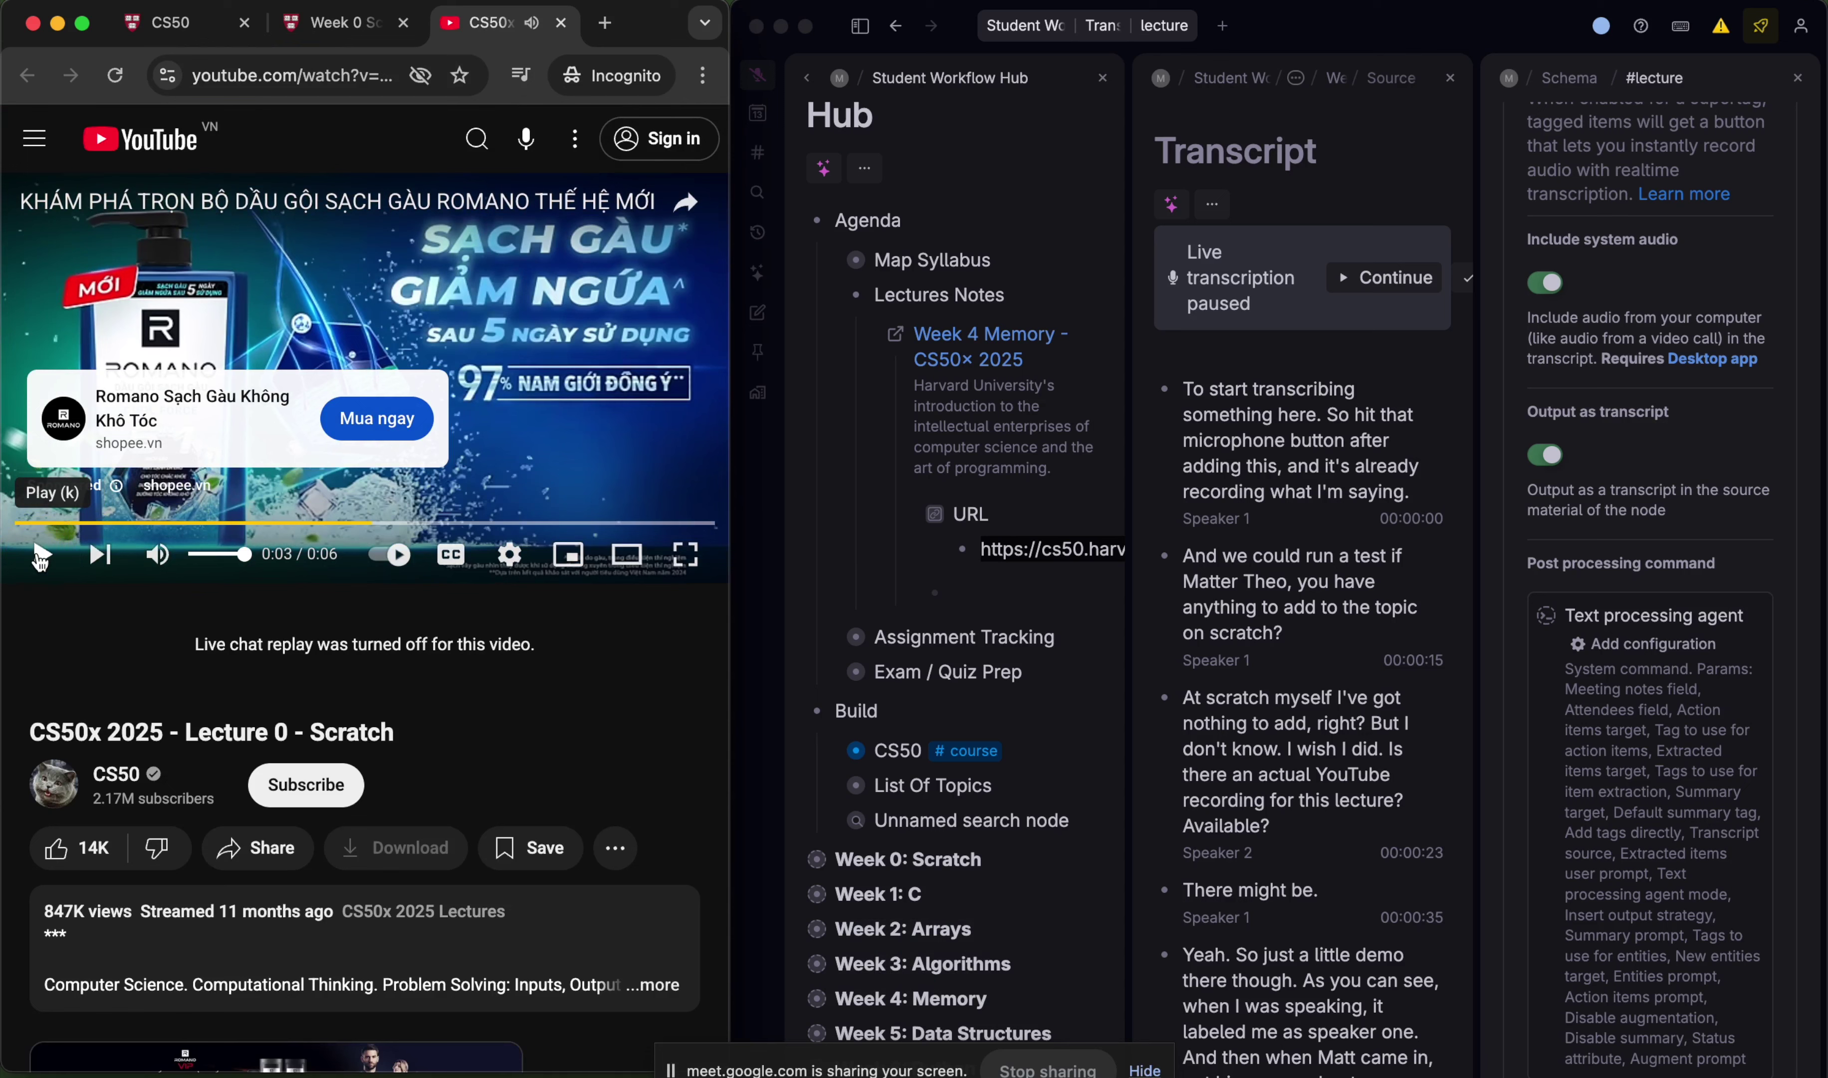
scroll(1108, 629, down, 10)
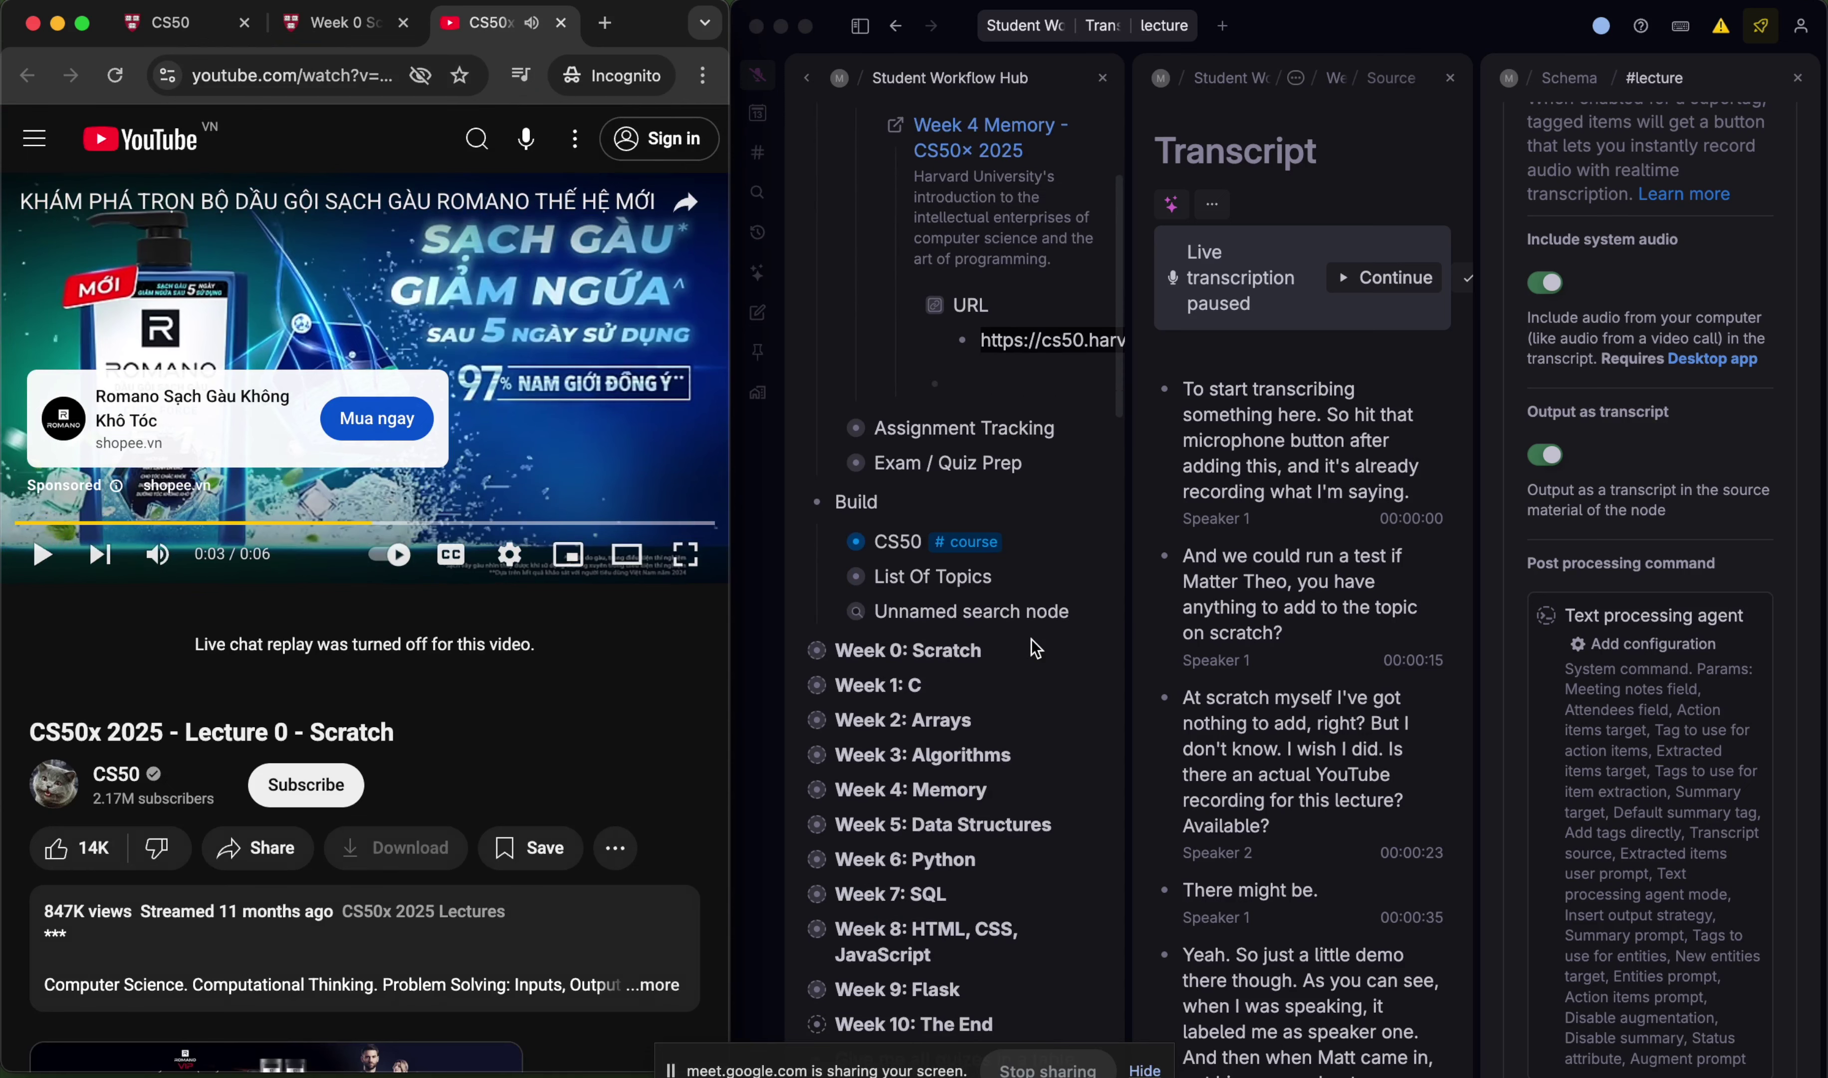
scroll(962, 651, up, 7)
scroll(1035, 649, up, 1)
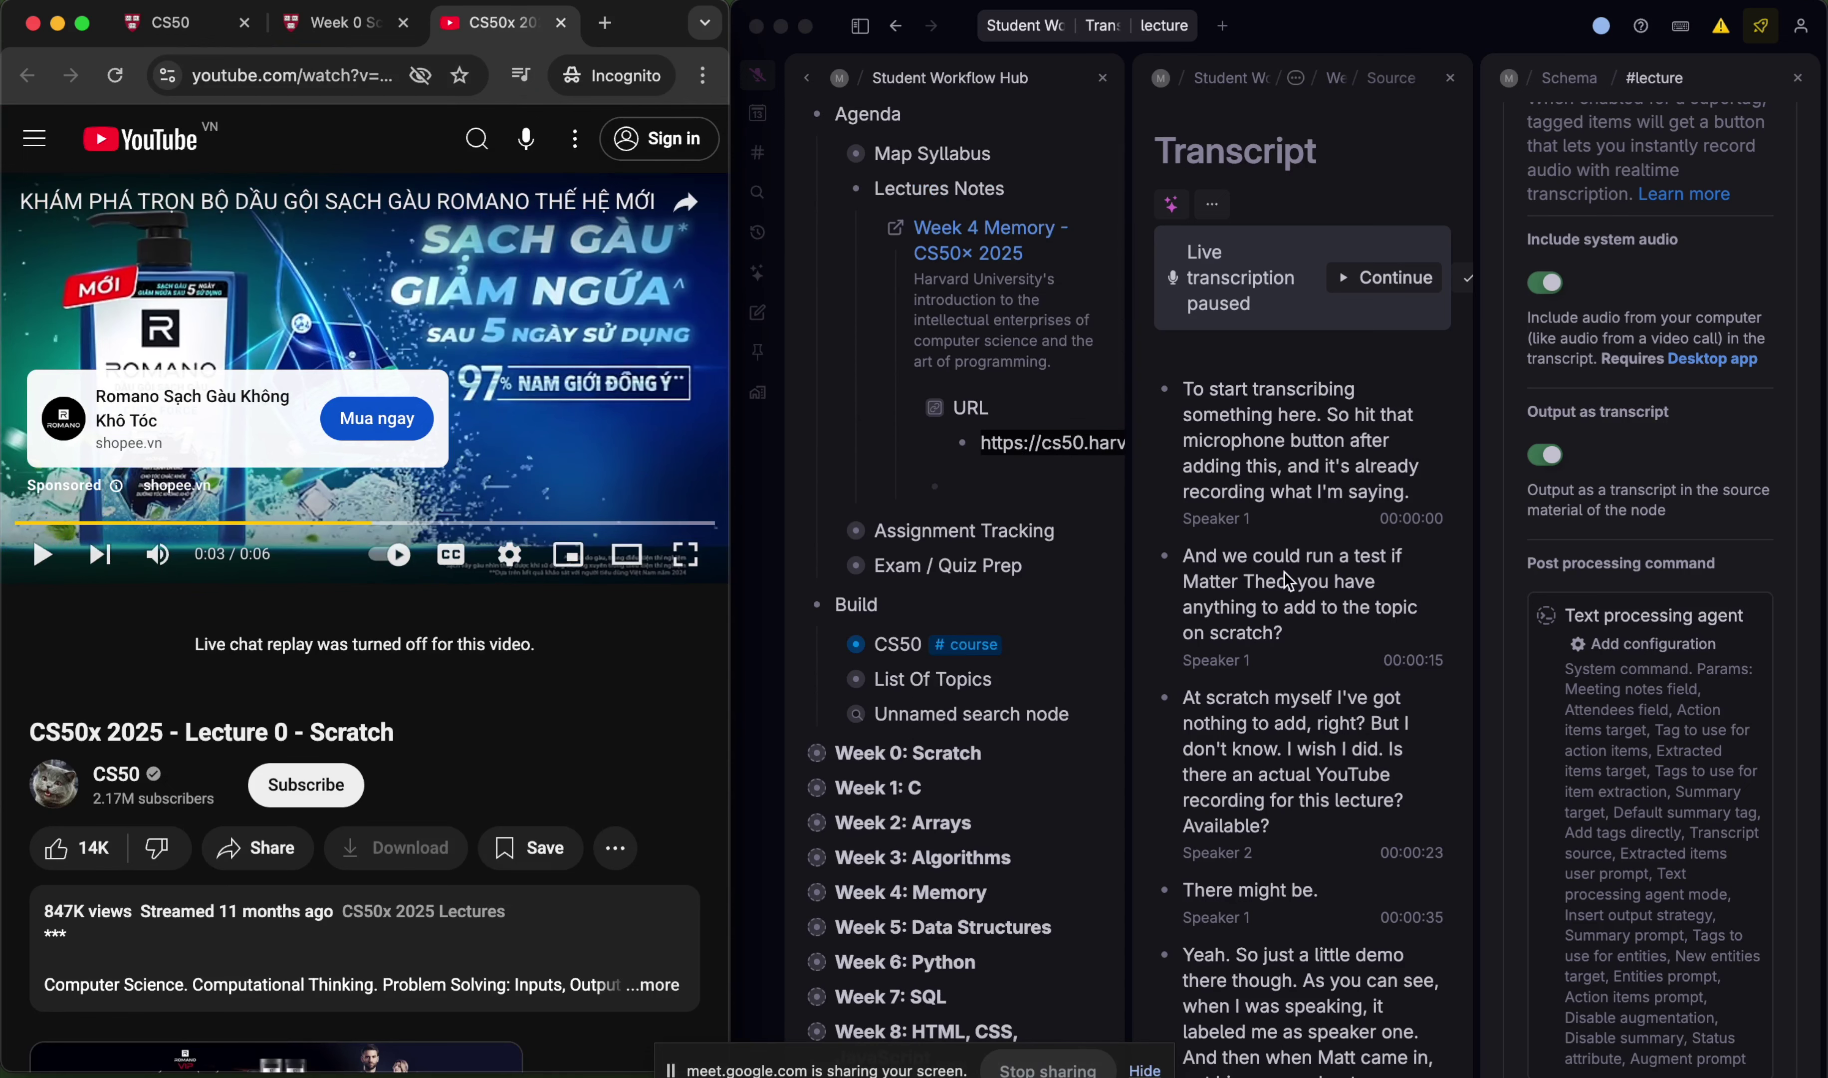
click(1008, 485)
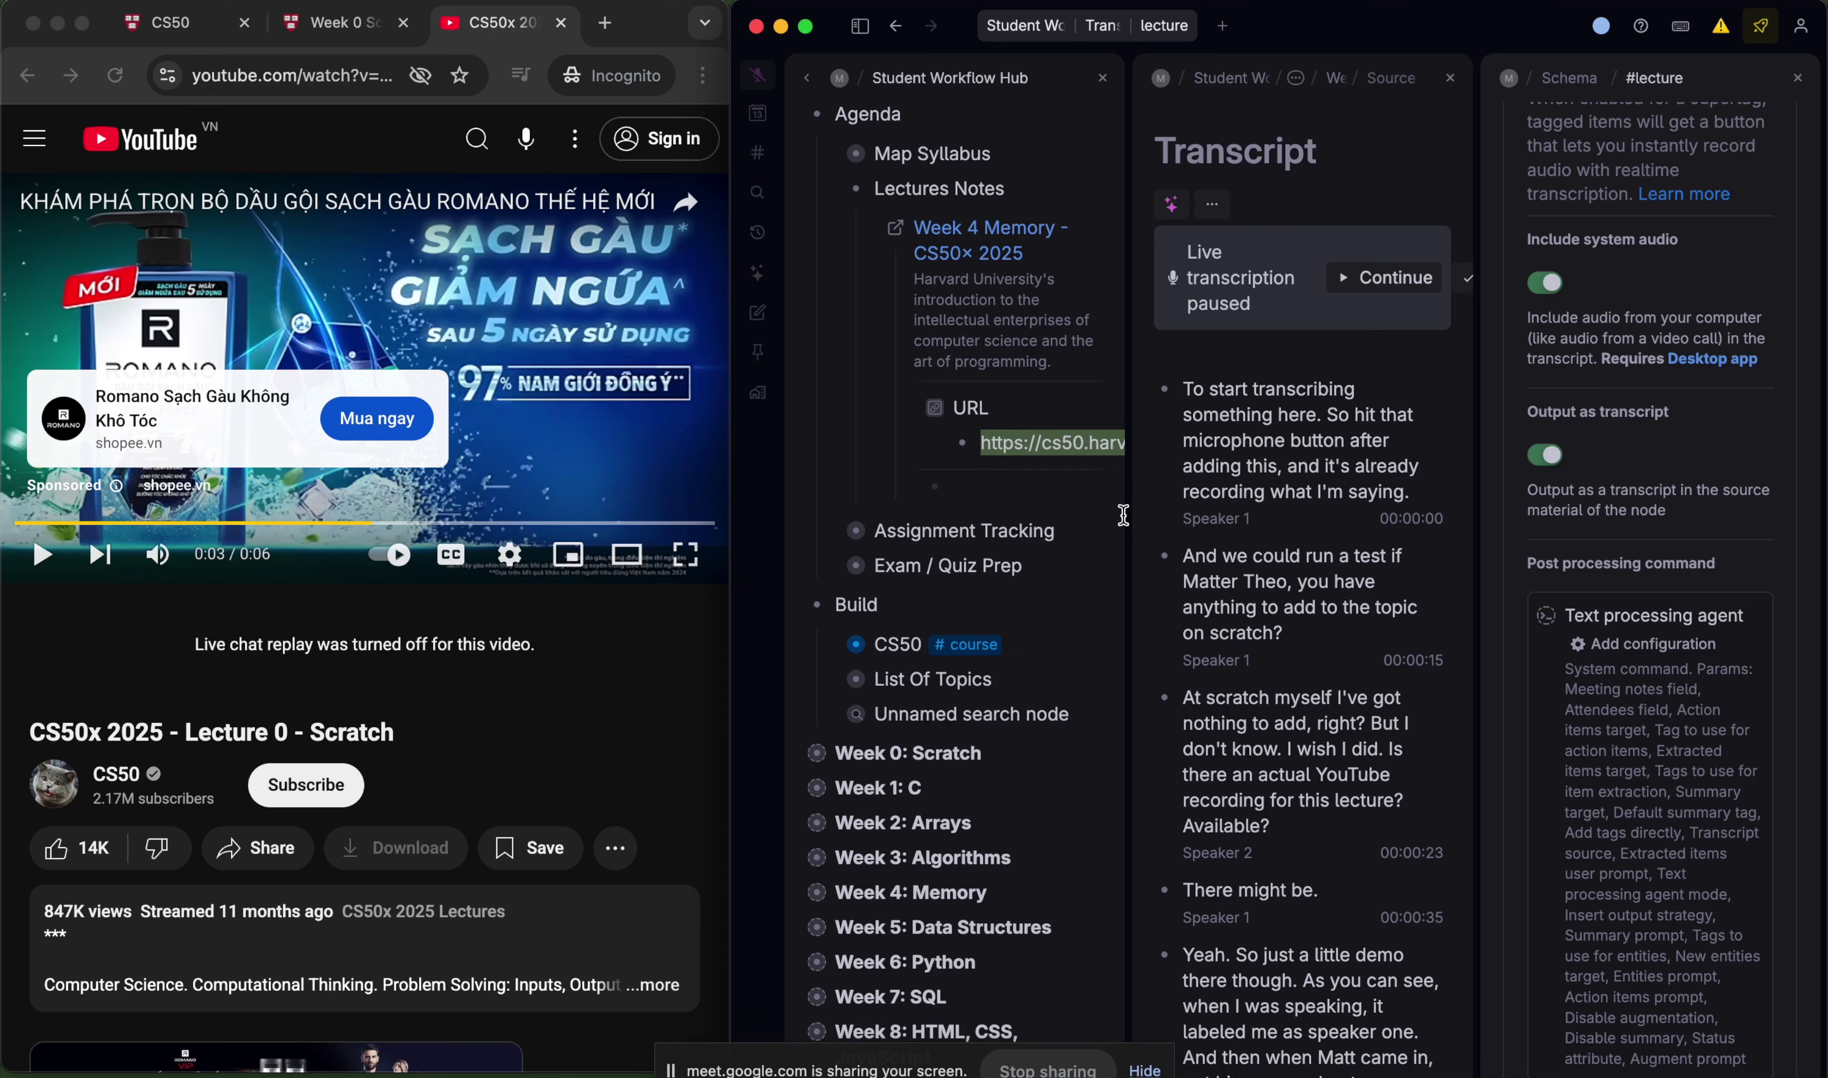
scroll(932, 651, up, 3)
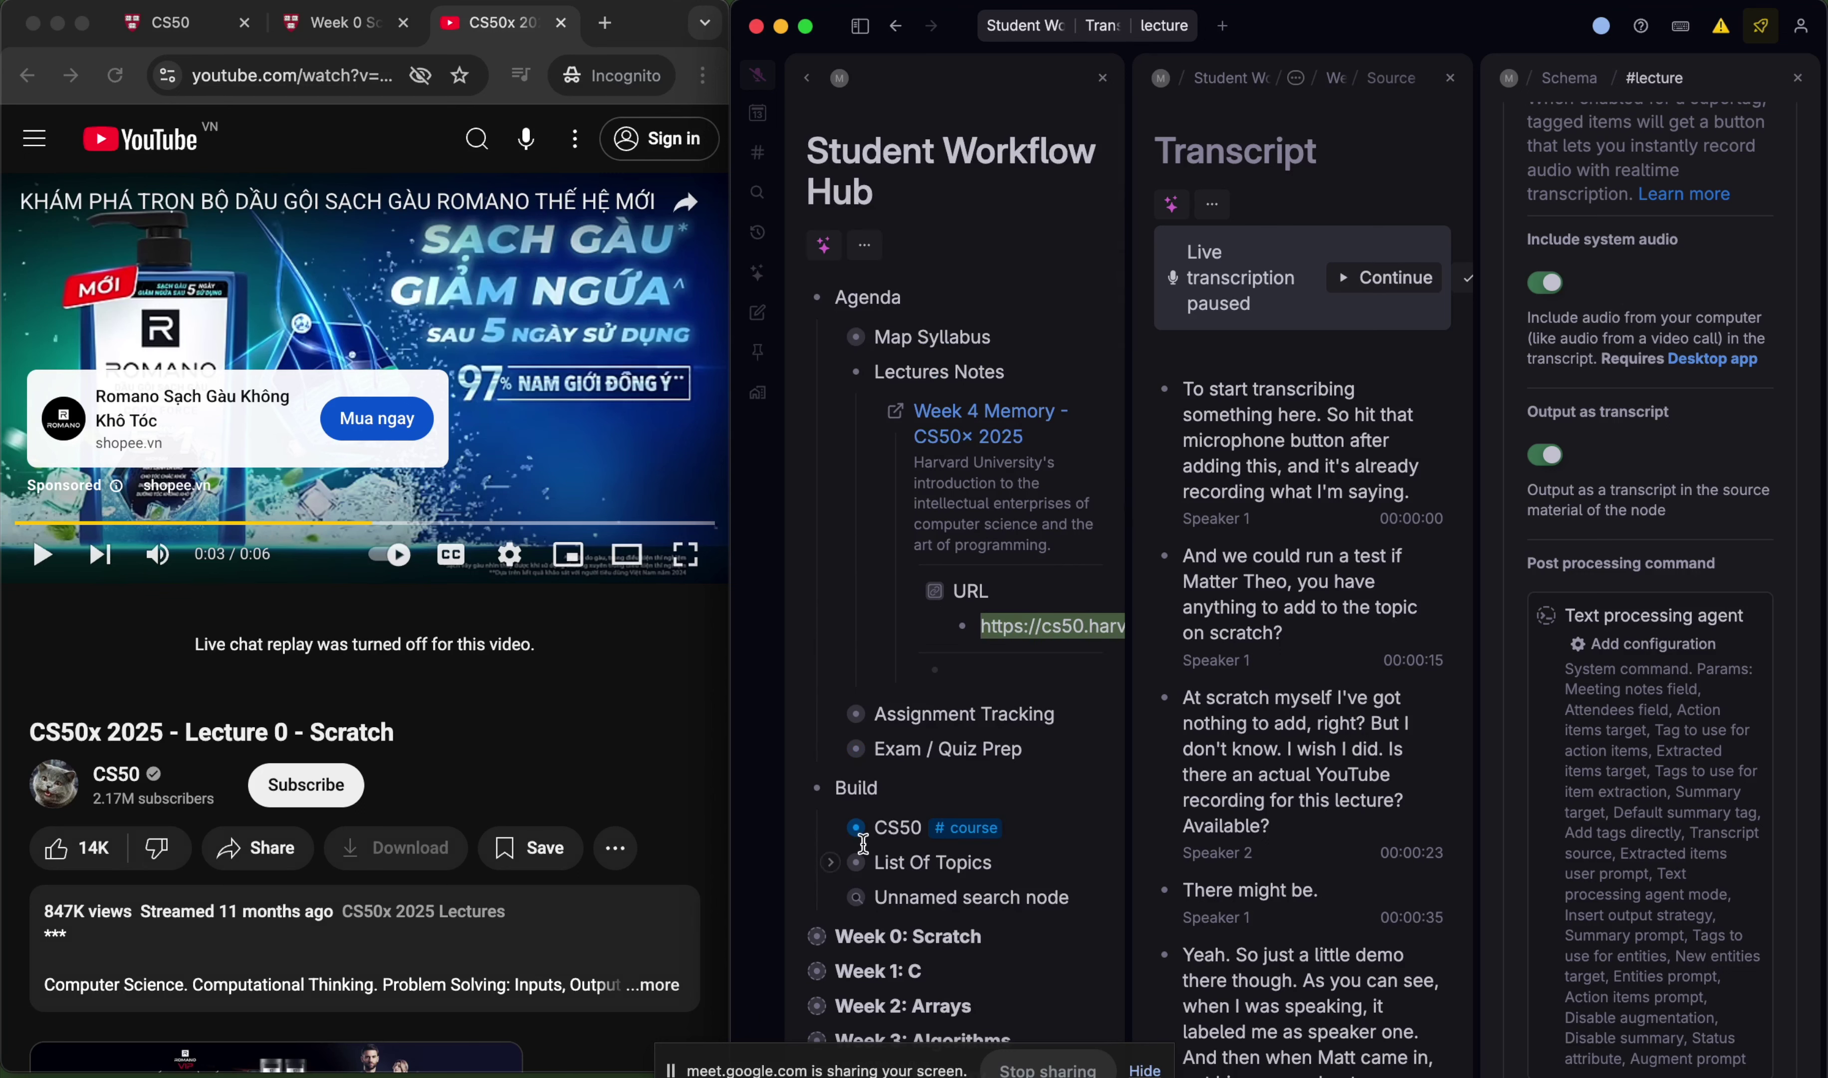
click(855, 829)
scroll(859, 496, down, 3)
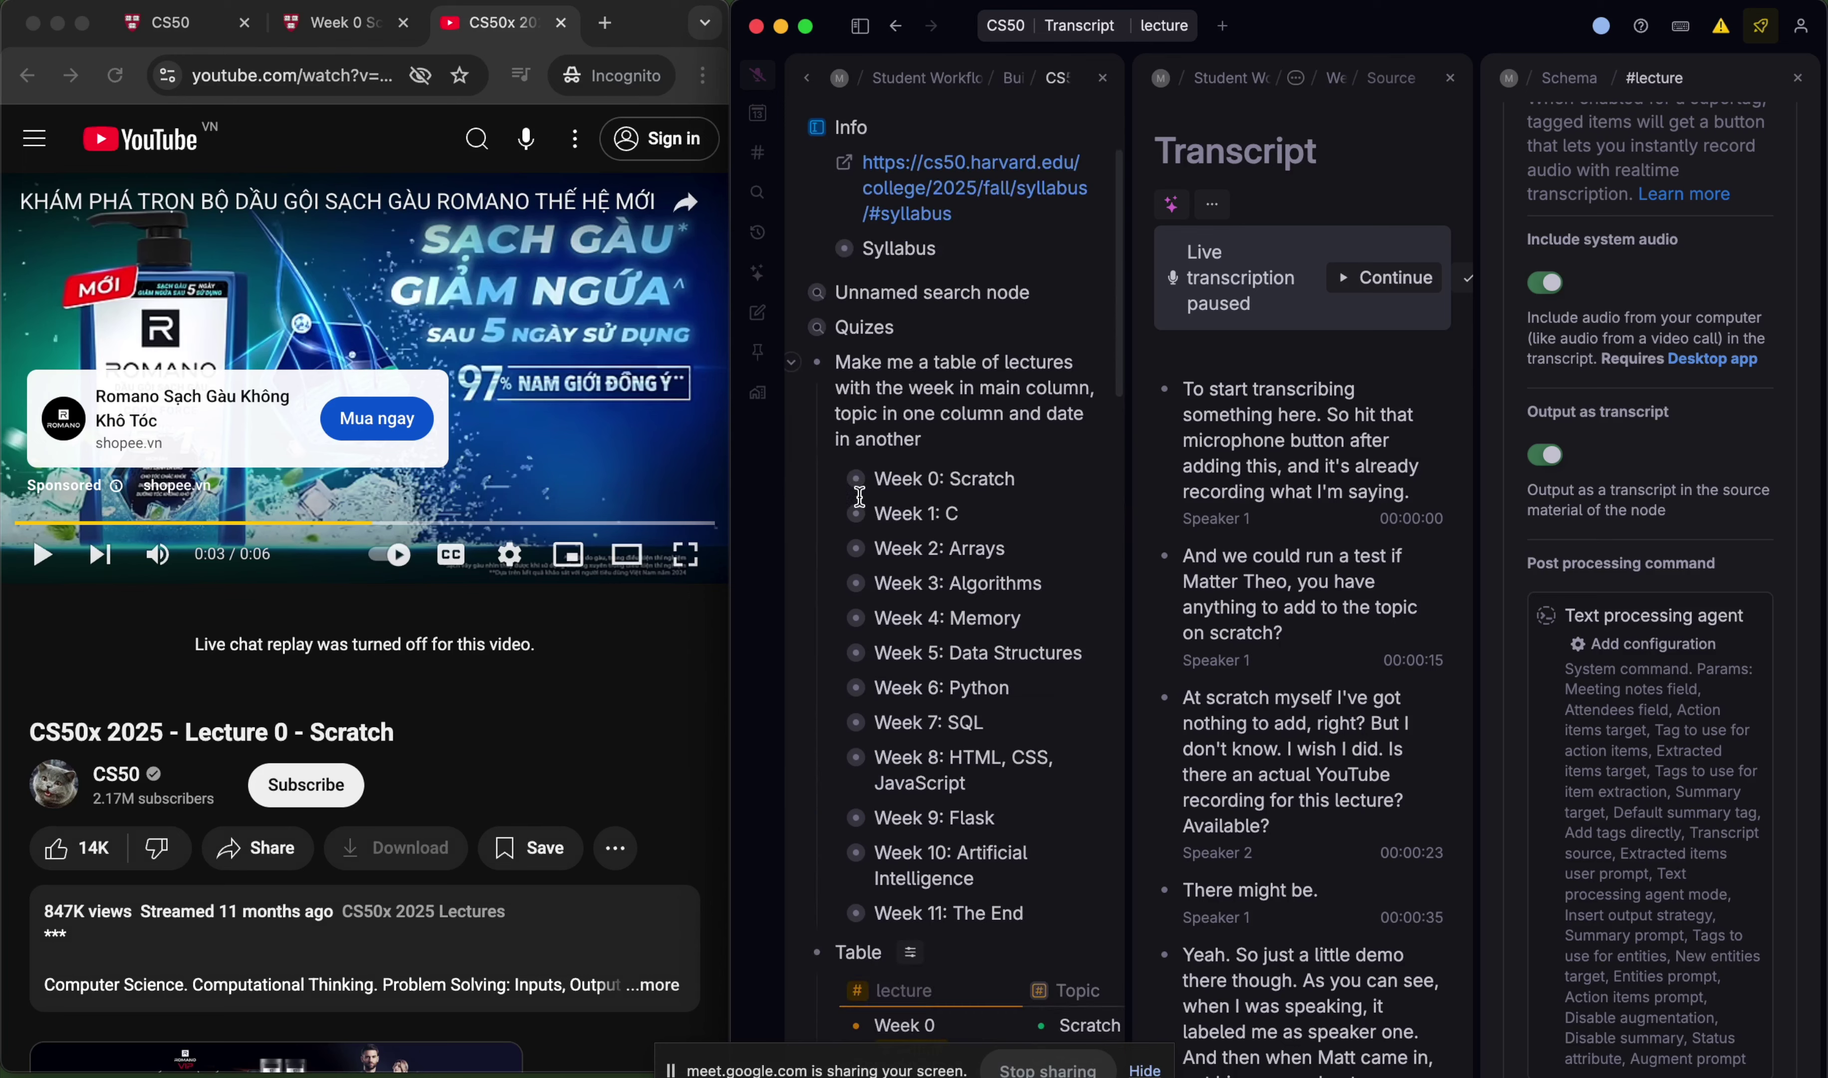
scroll(871, 756, down, 6)
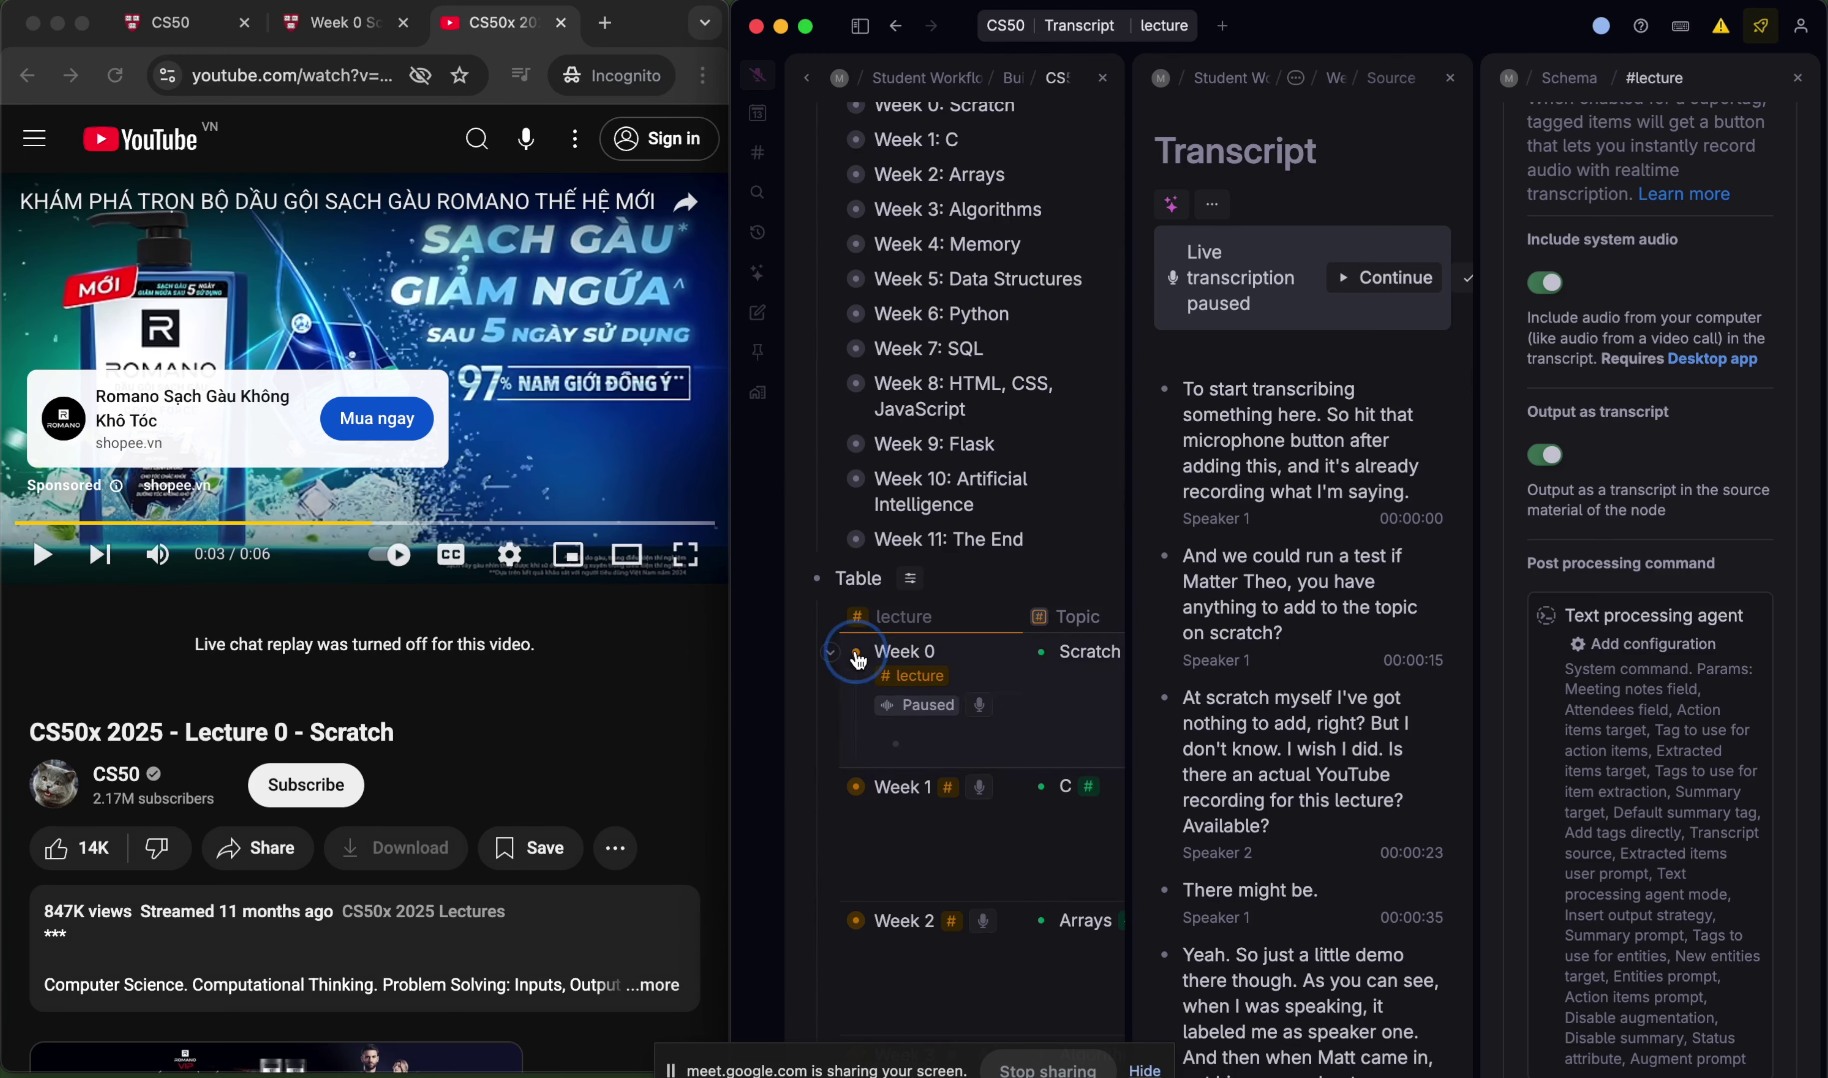
click(856, 652)
- Paste the copied YouTube link into the Week 0 node's content and widen the Tana window
click(851, 588)
key(super+v)
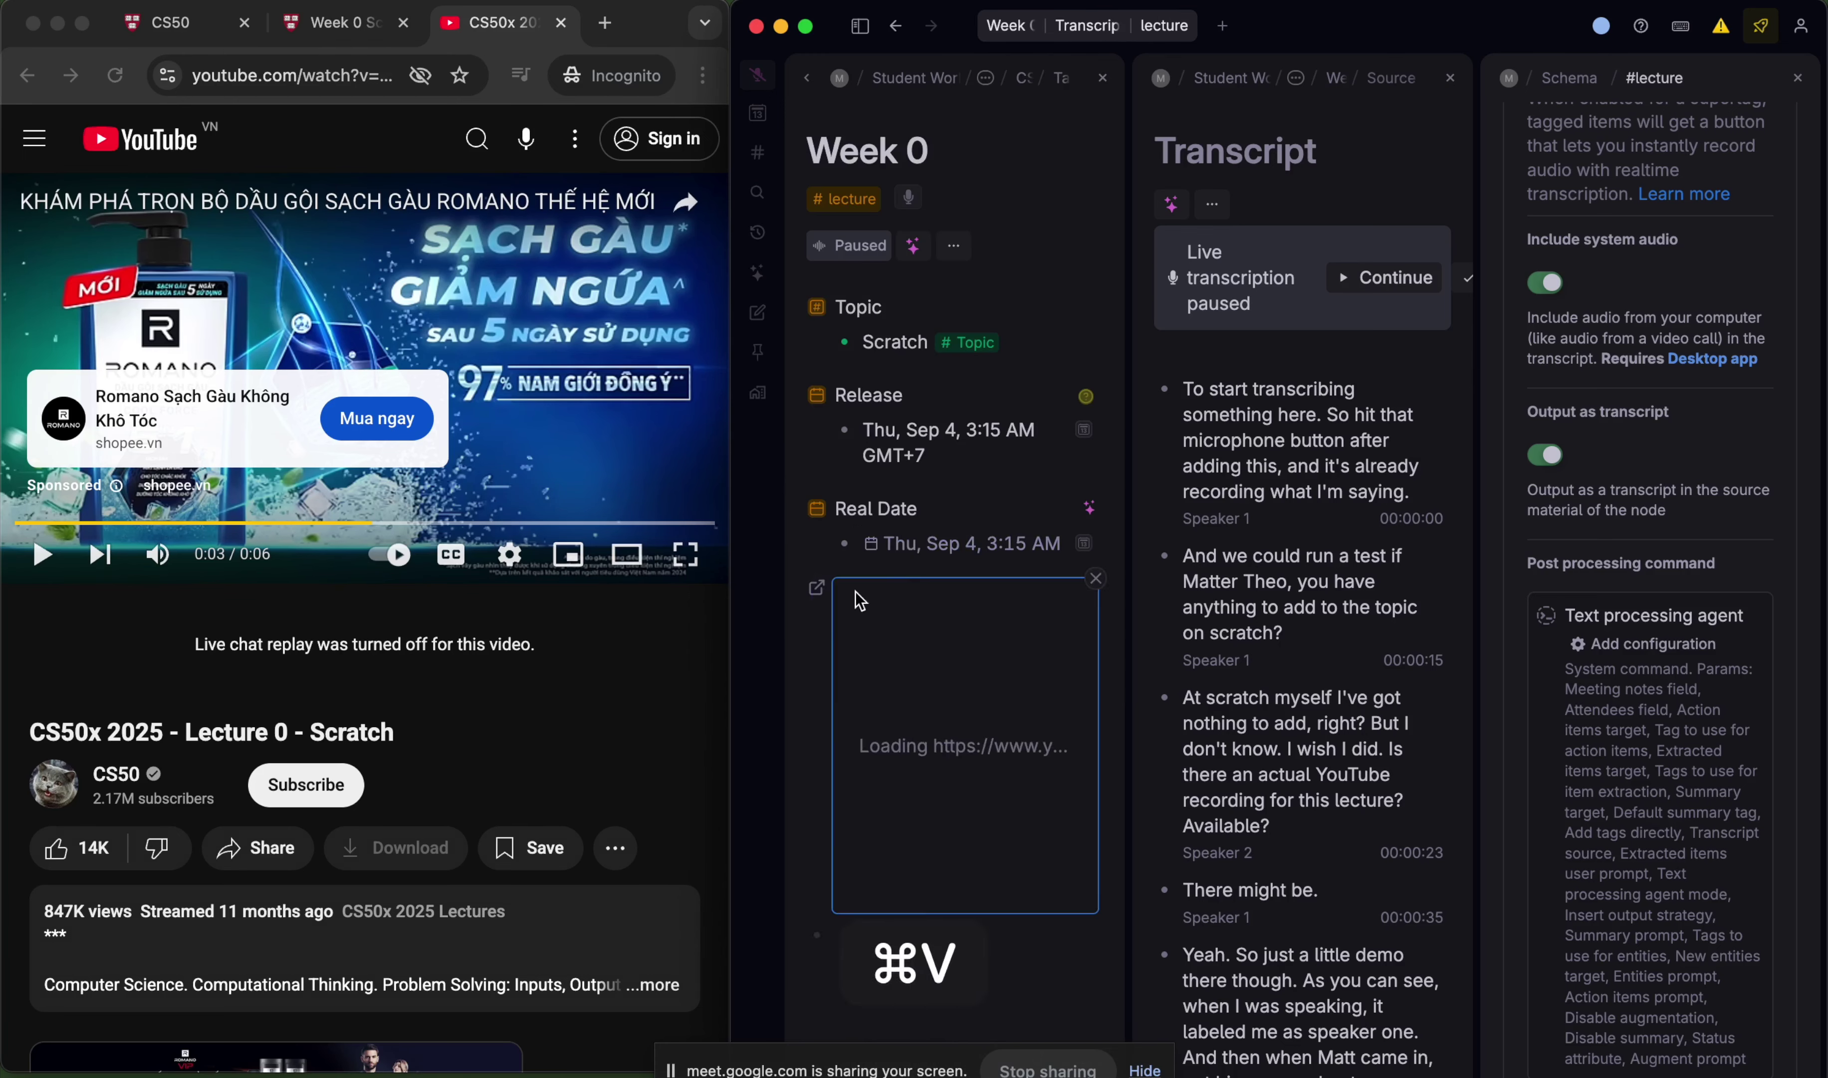
drag(727, 599, 185, 599)
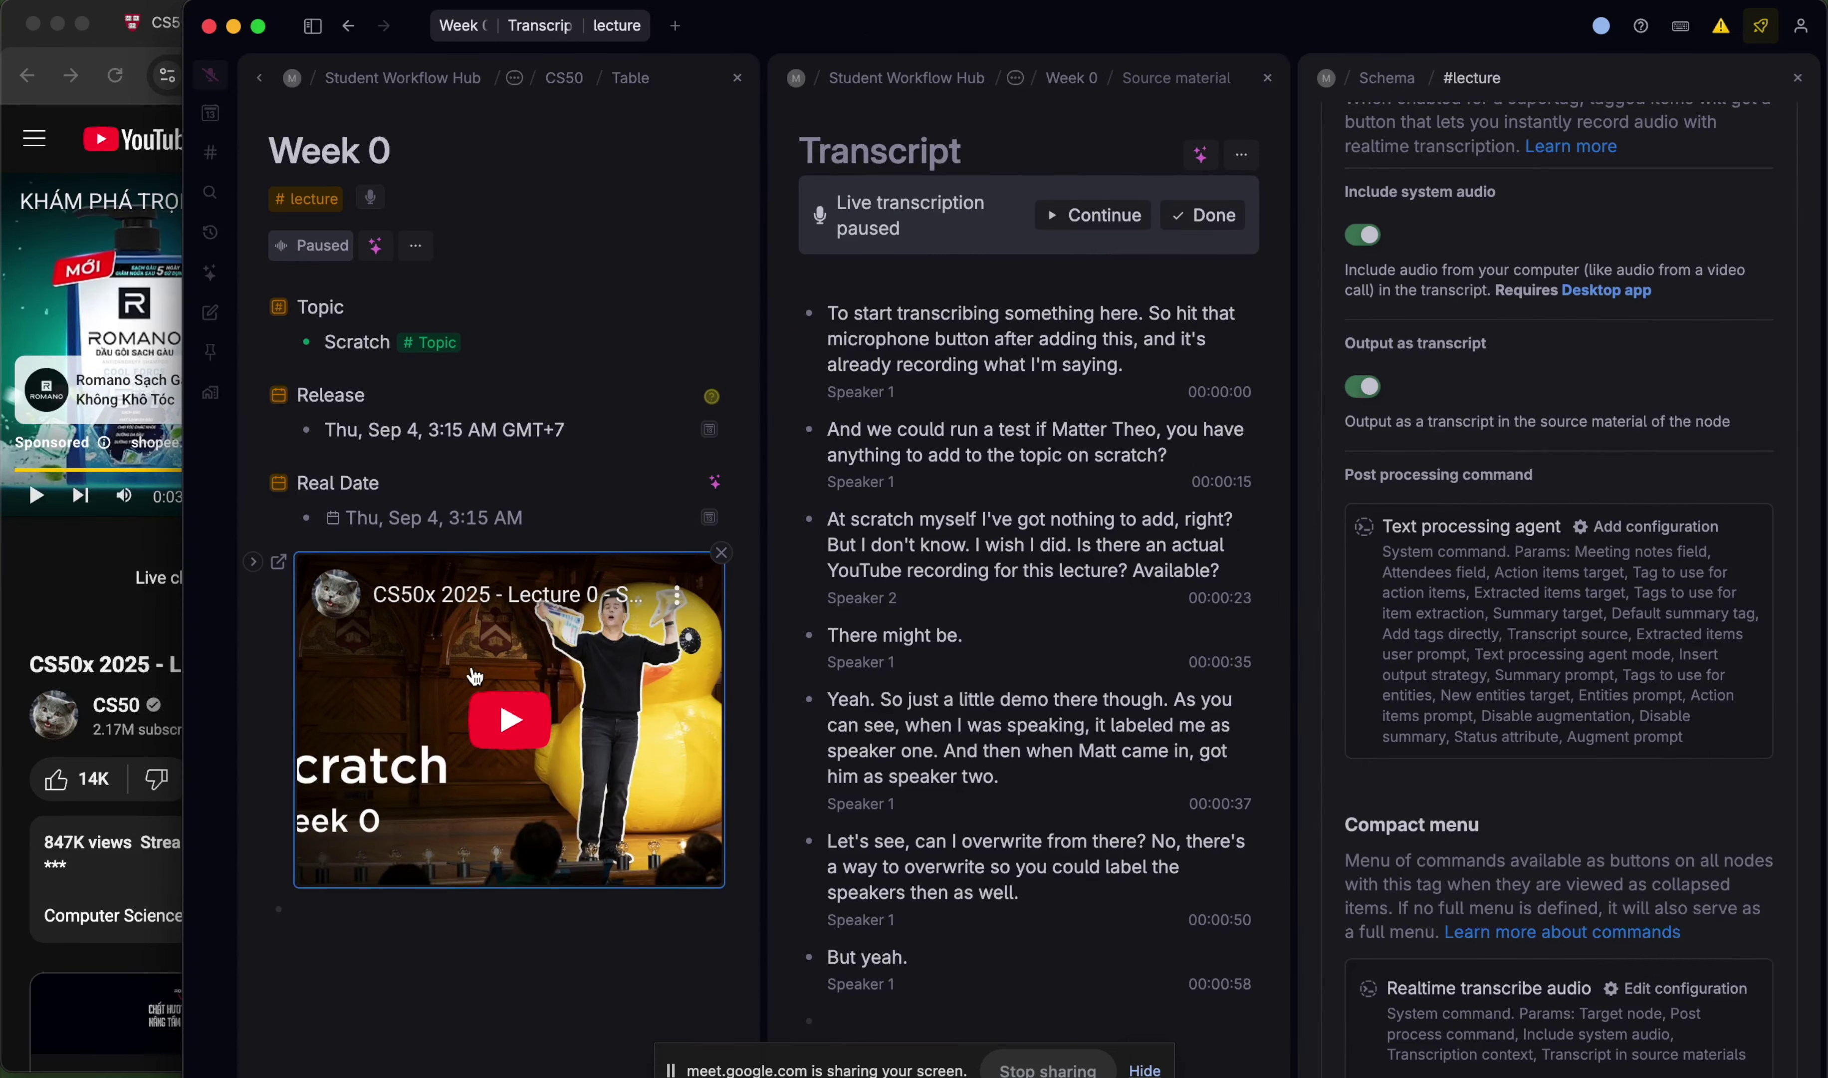
- Play the embedded lecture video from its Binary section and continue the paused live transcription
click(554, 712)
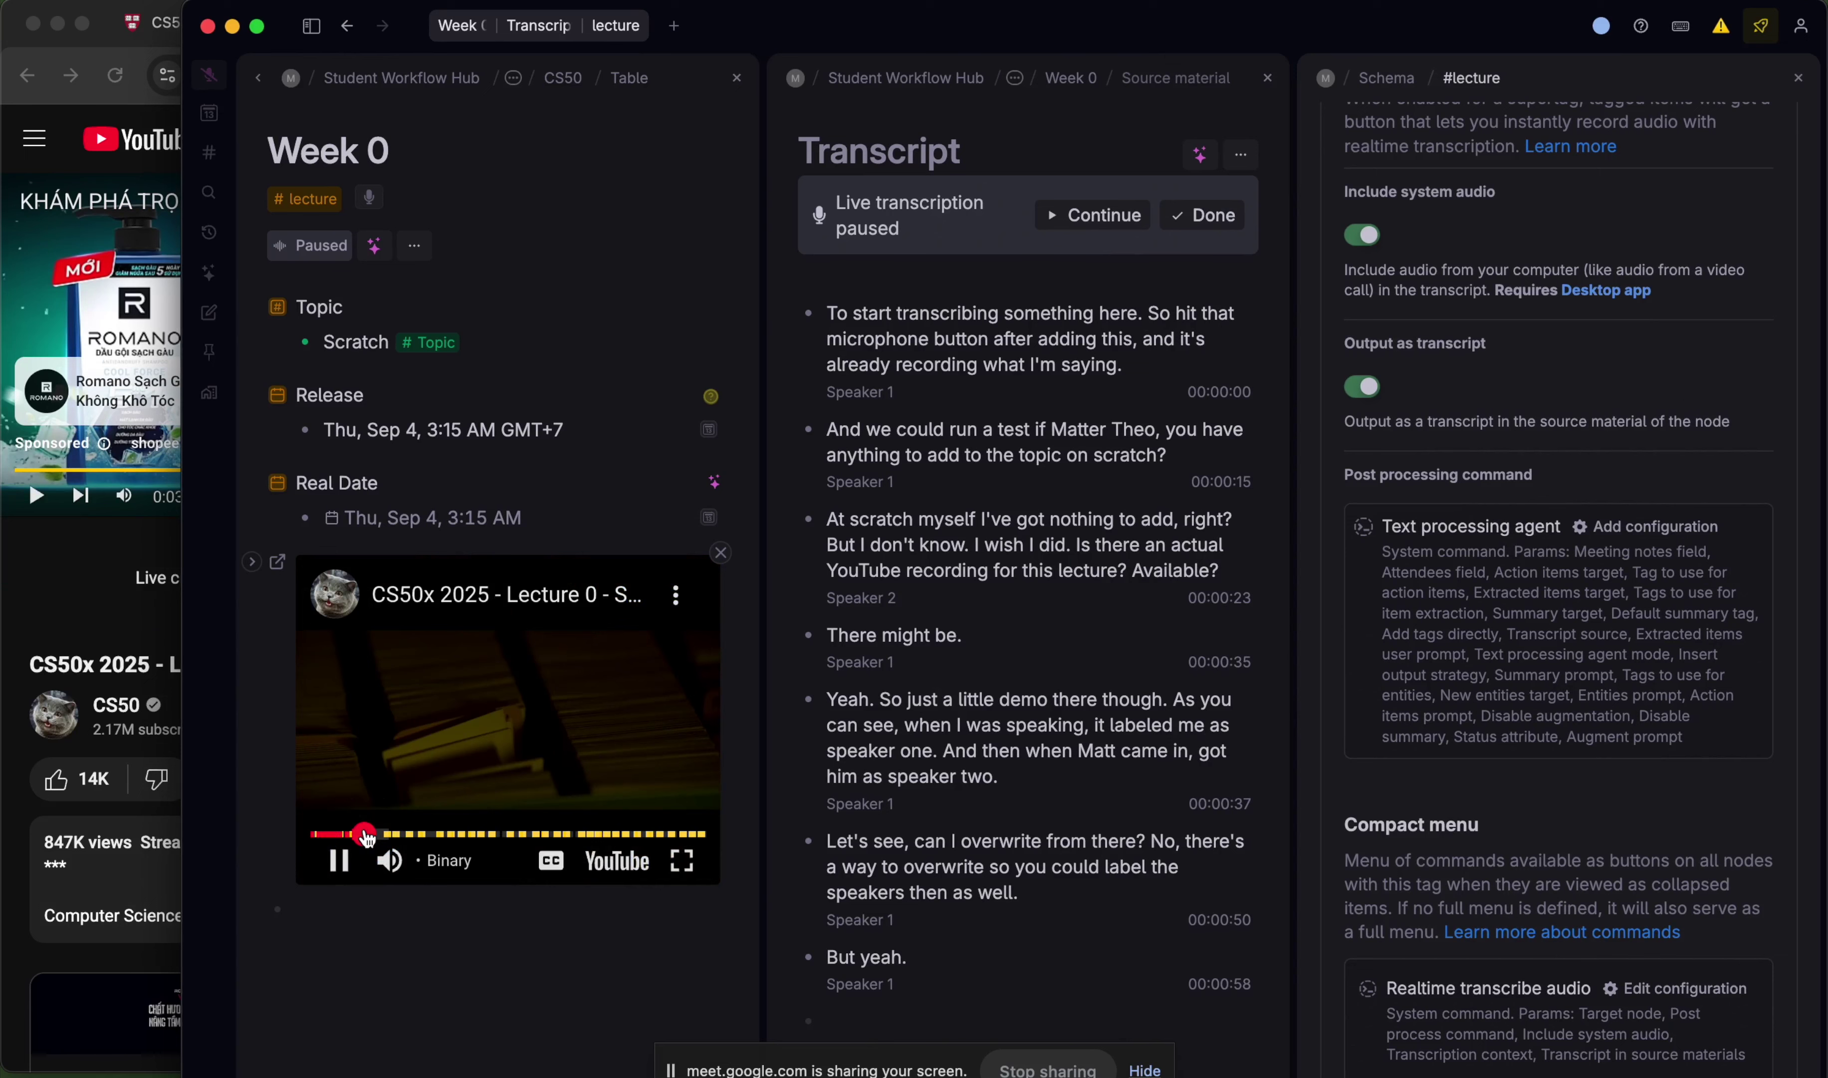
click(1107, 215)
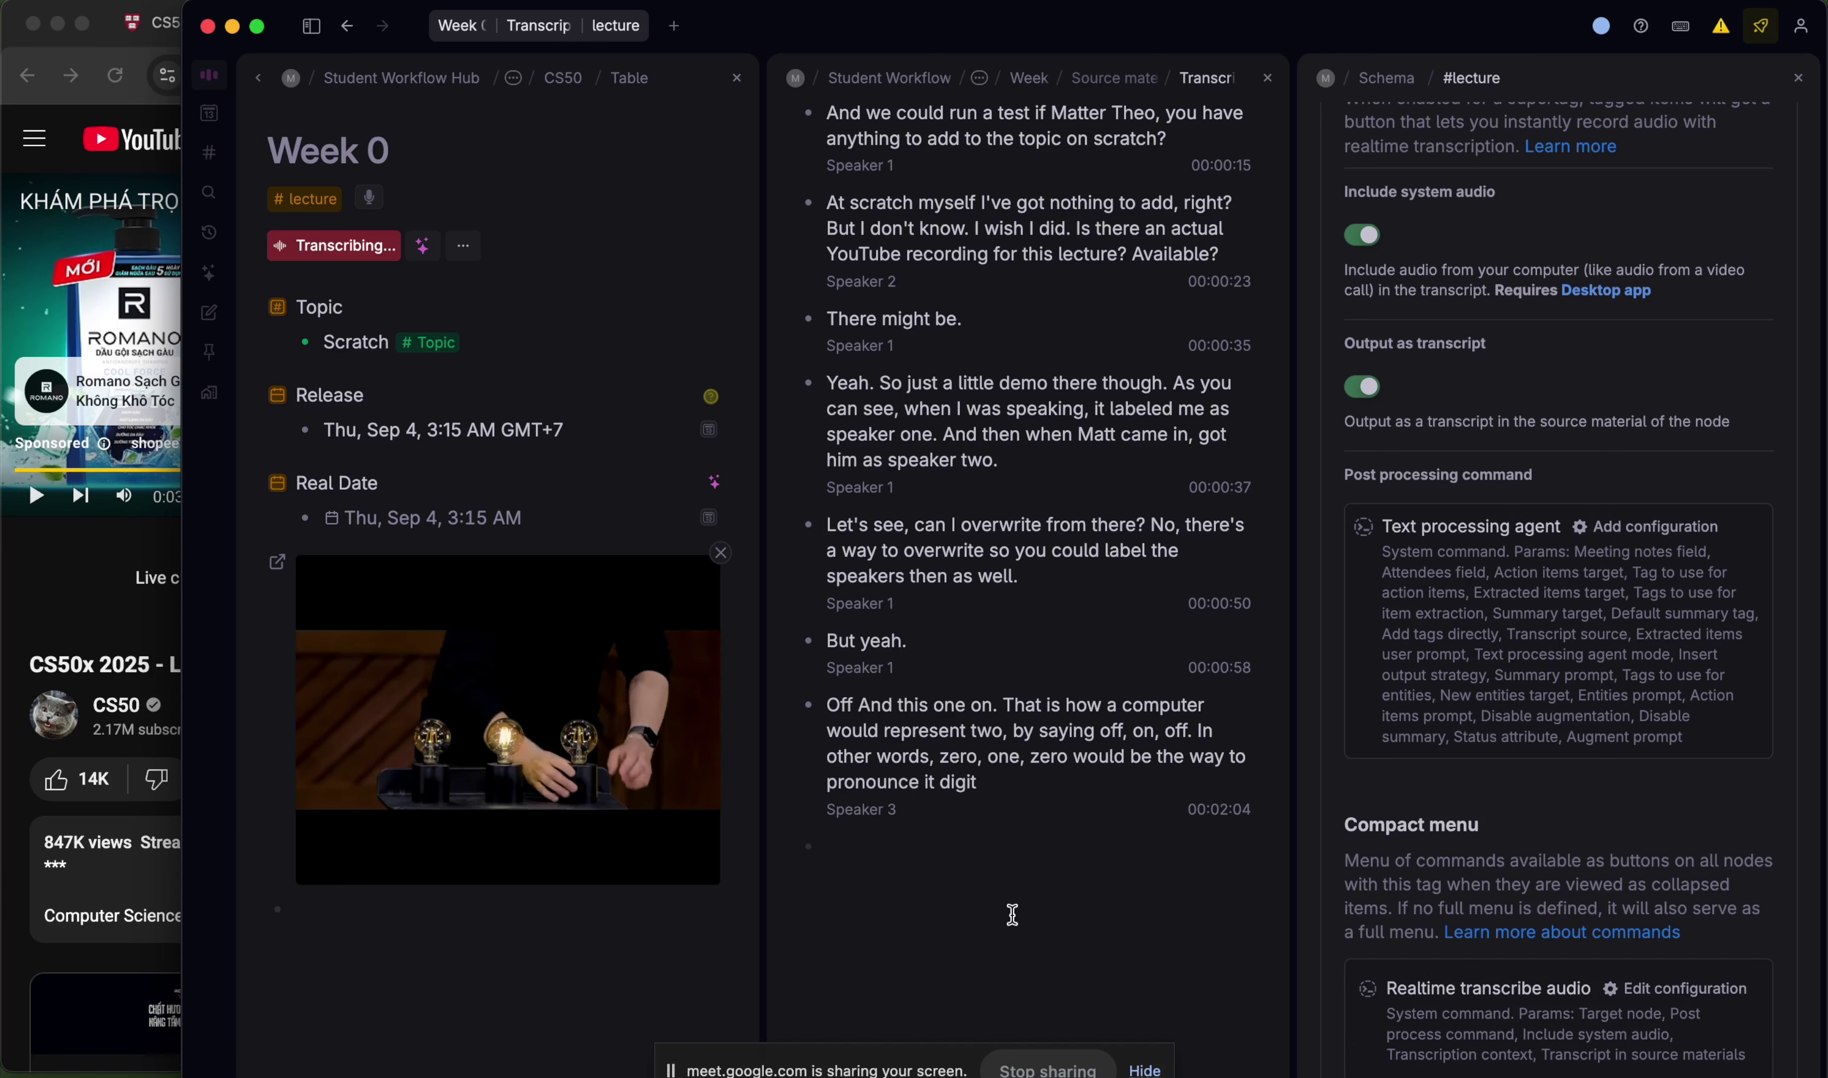
scroll(1012, 915, down, 2)
scroll(1012, 915, down, 3)
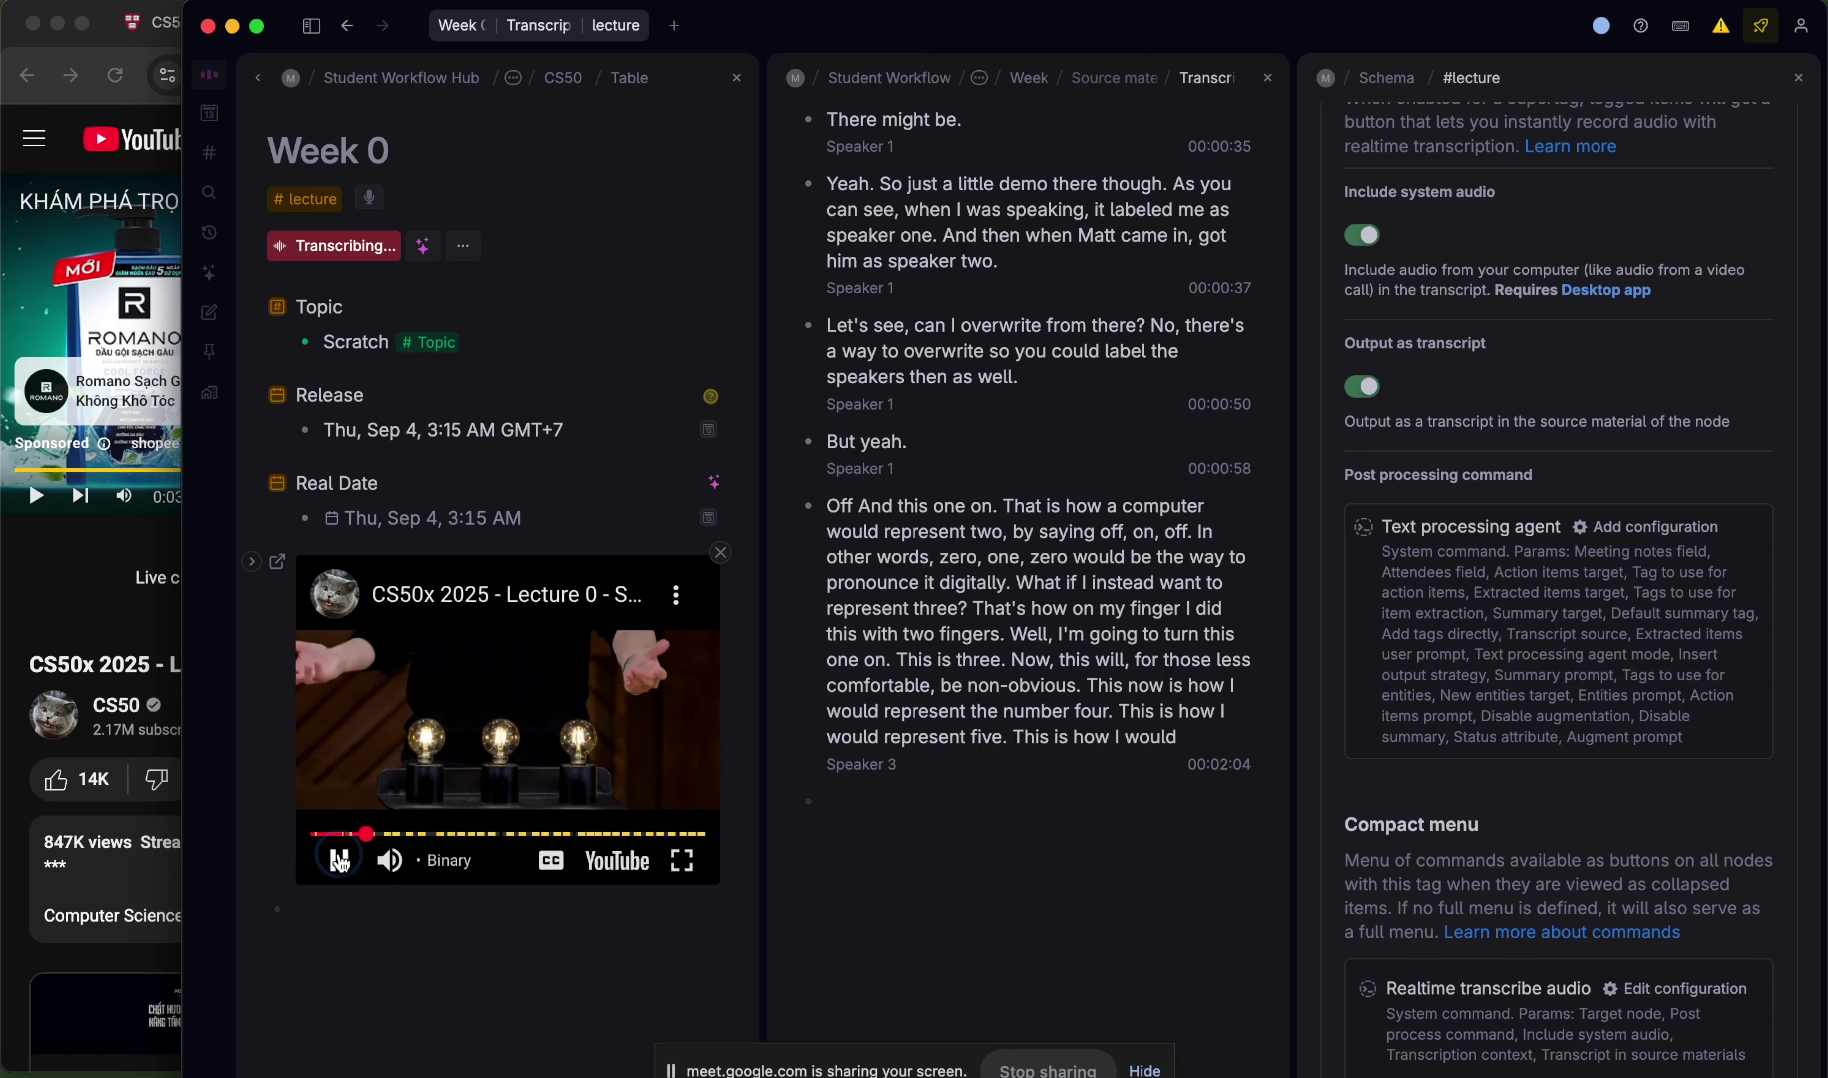
- Pause the embedded lecture video, check the speaker labels in the transcript, and stop the live transcription
click(340, 860)
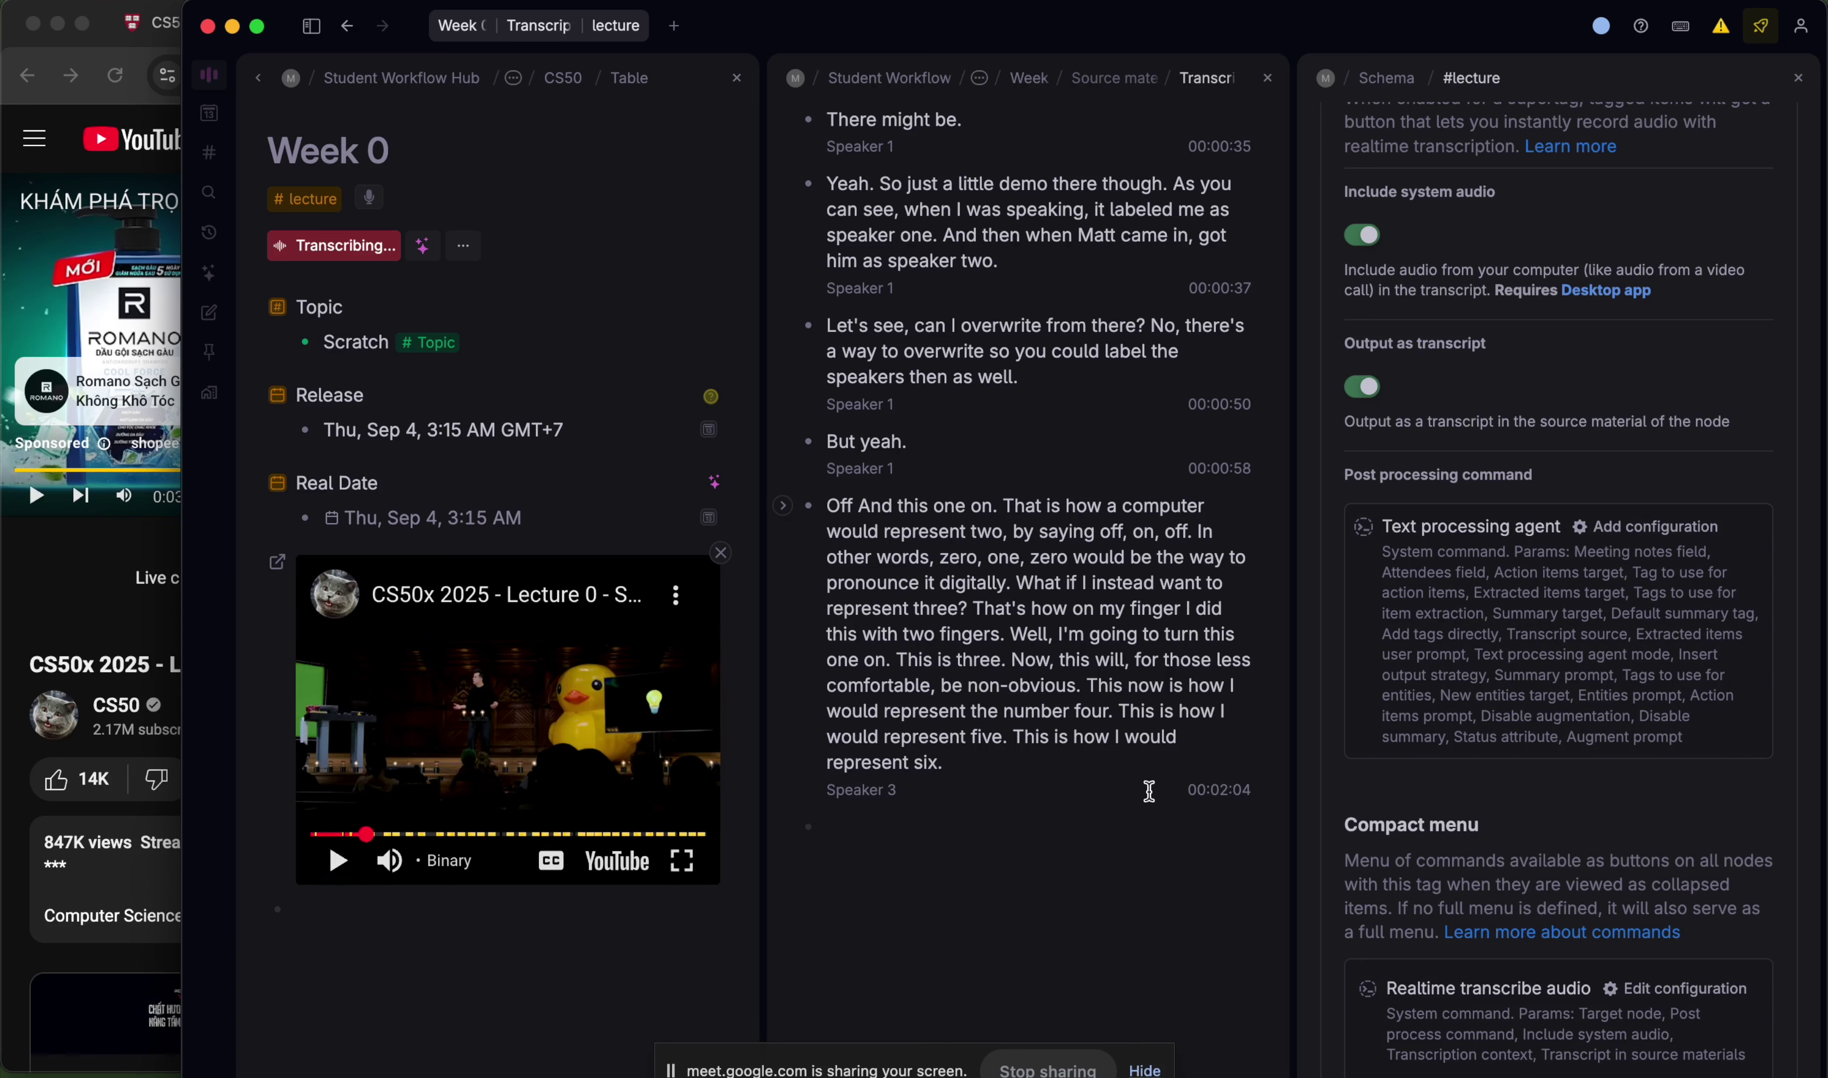
scroll(1147, 770, down, 3)
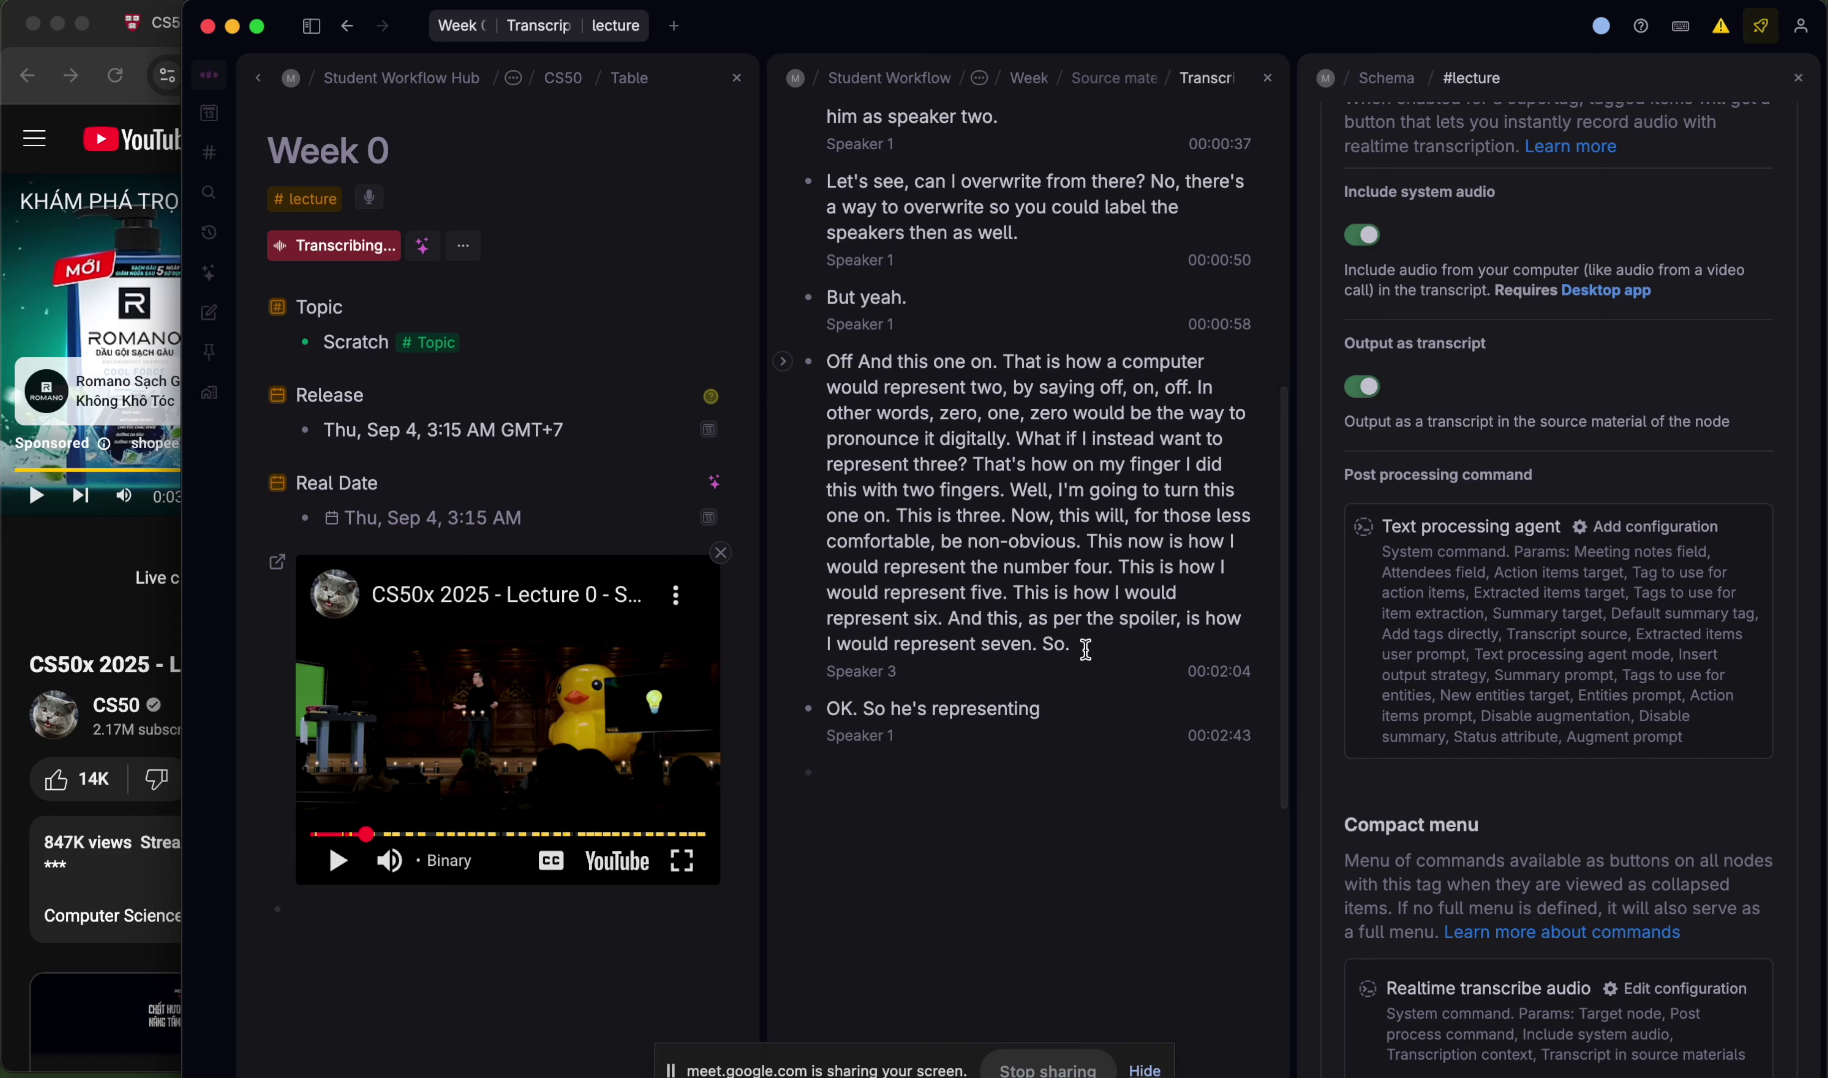
scroll(937, 686, up, 8)
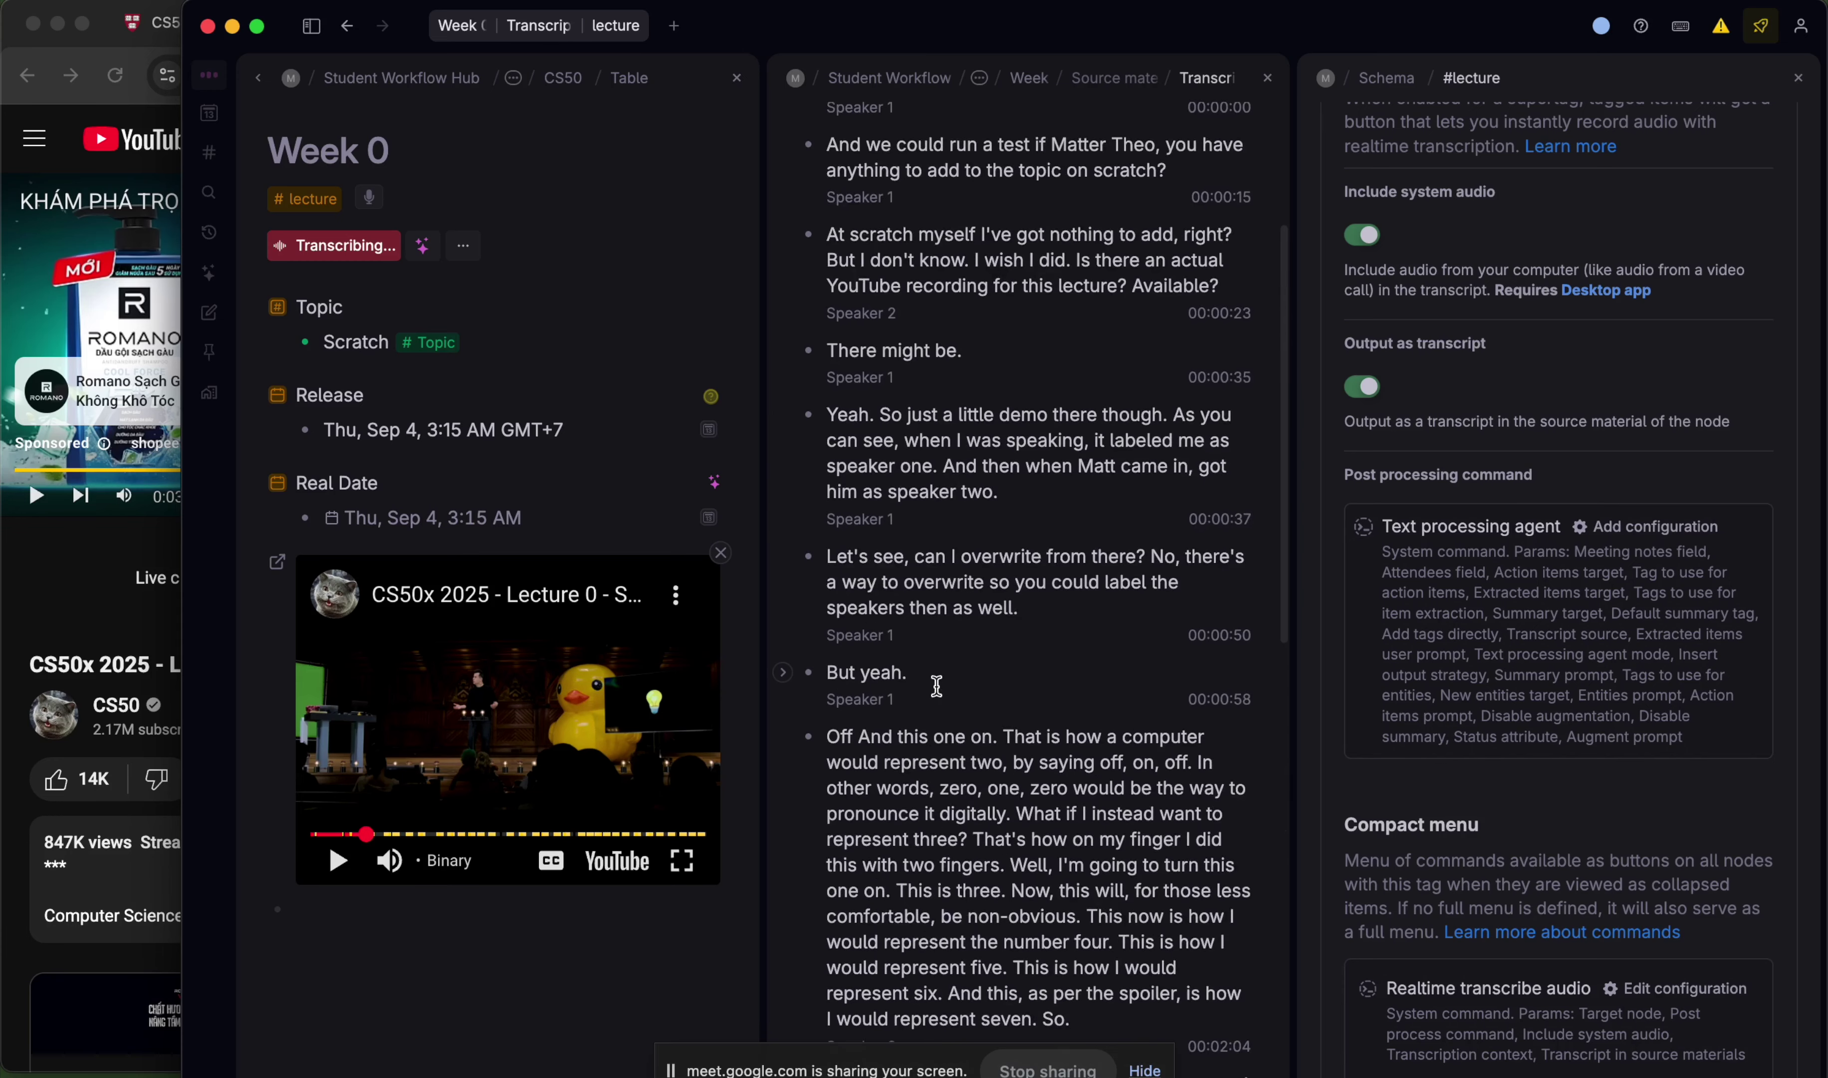
scroll(936, 686, up, 2)
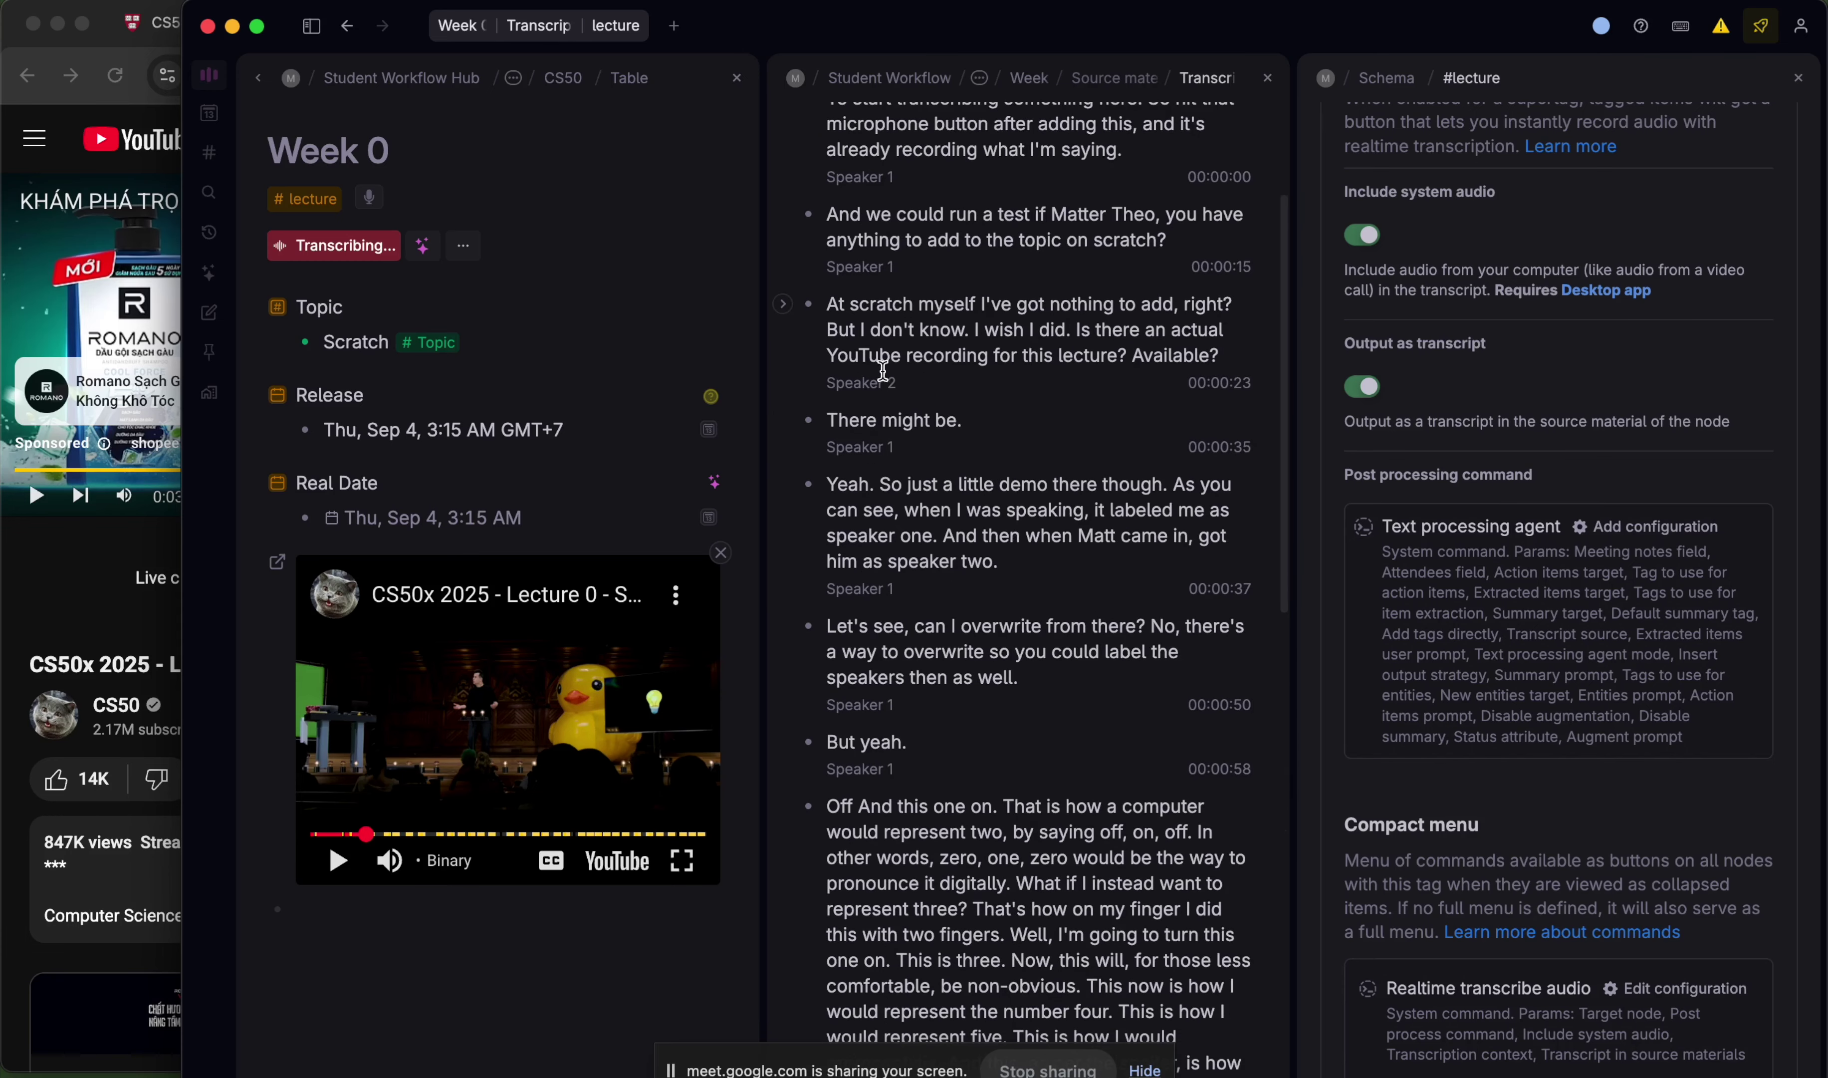
scroll(883, 371, down, 8)
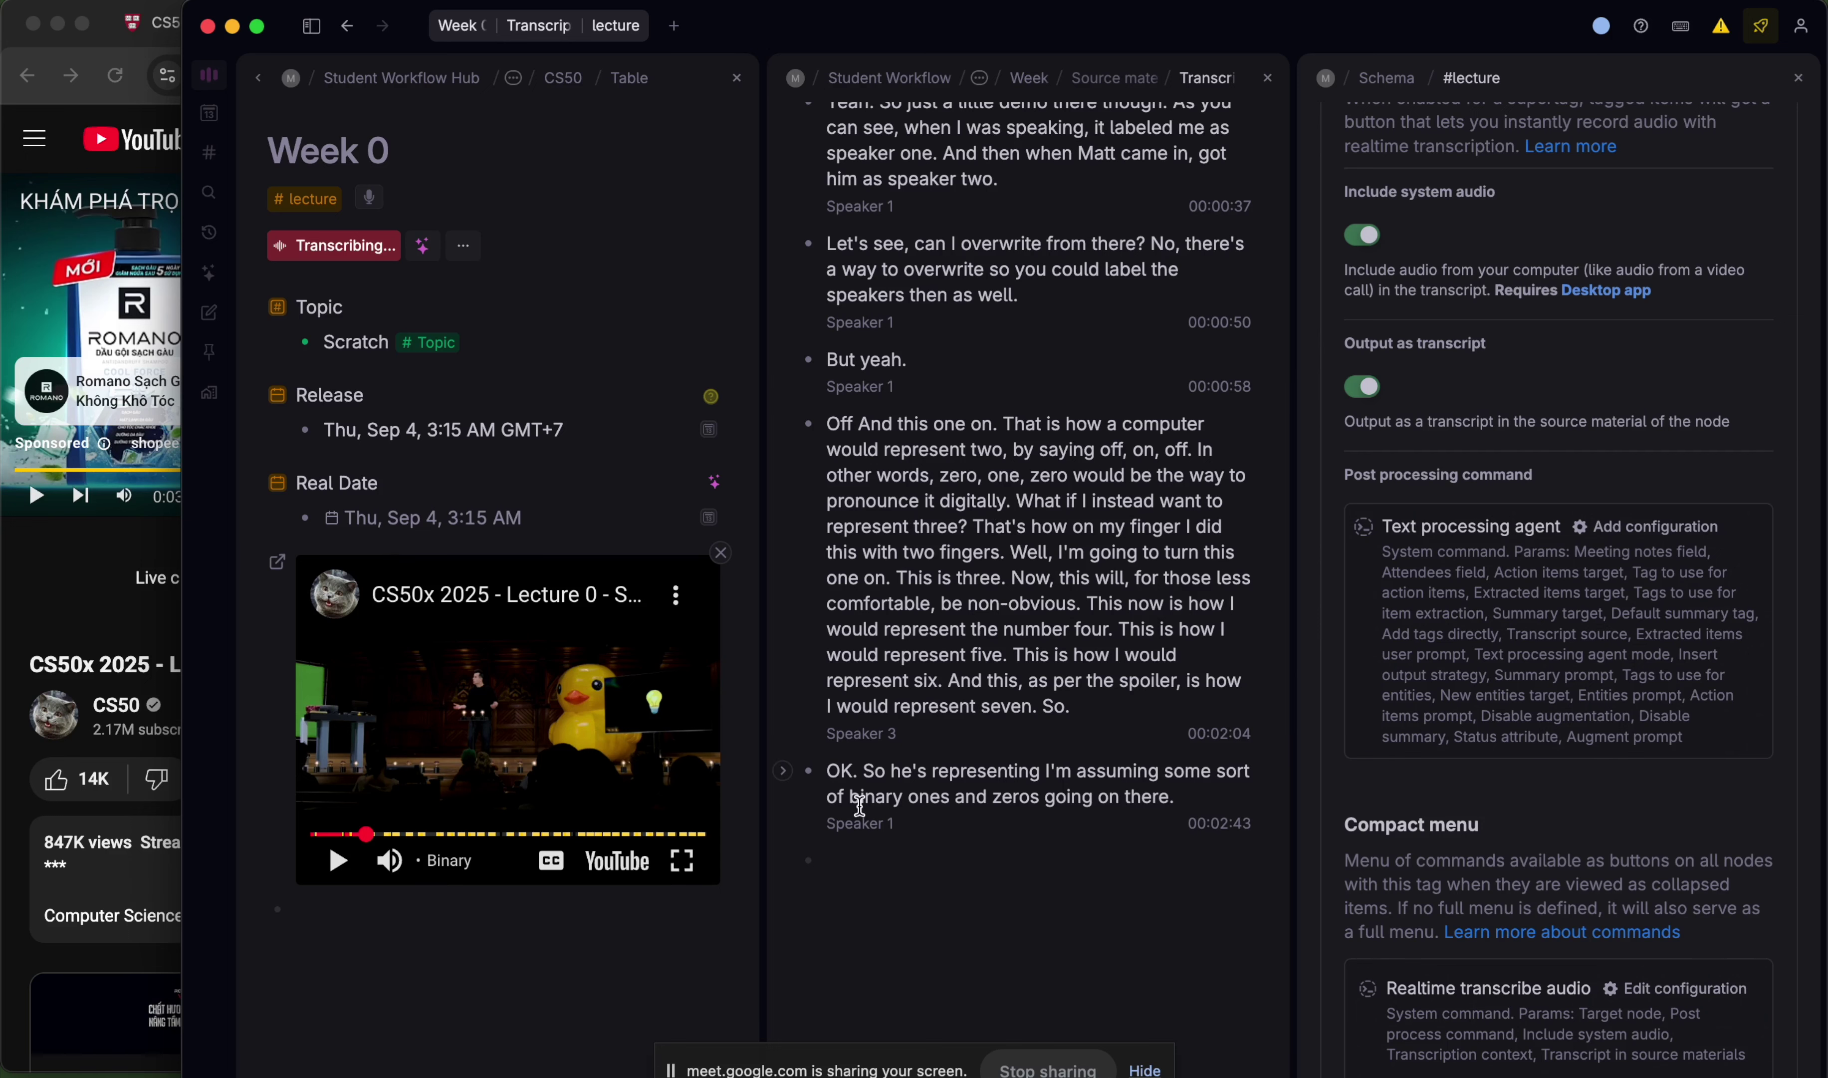
scroll(1179, 311, up, 8)
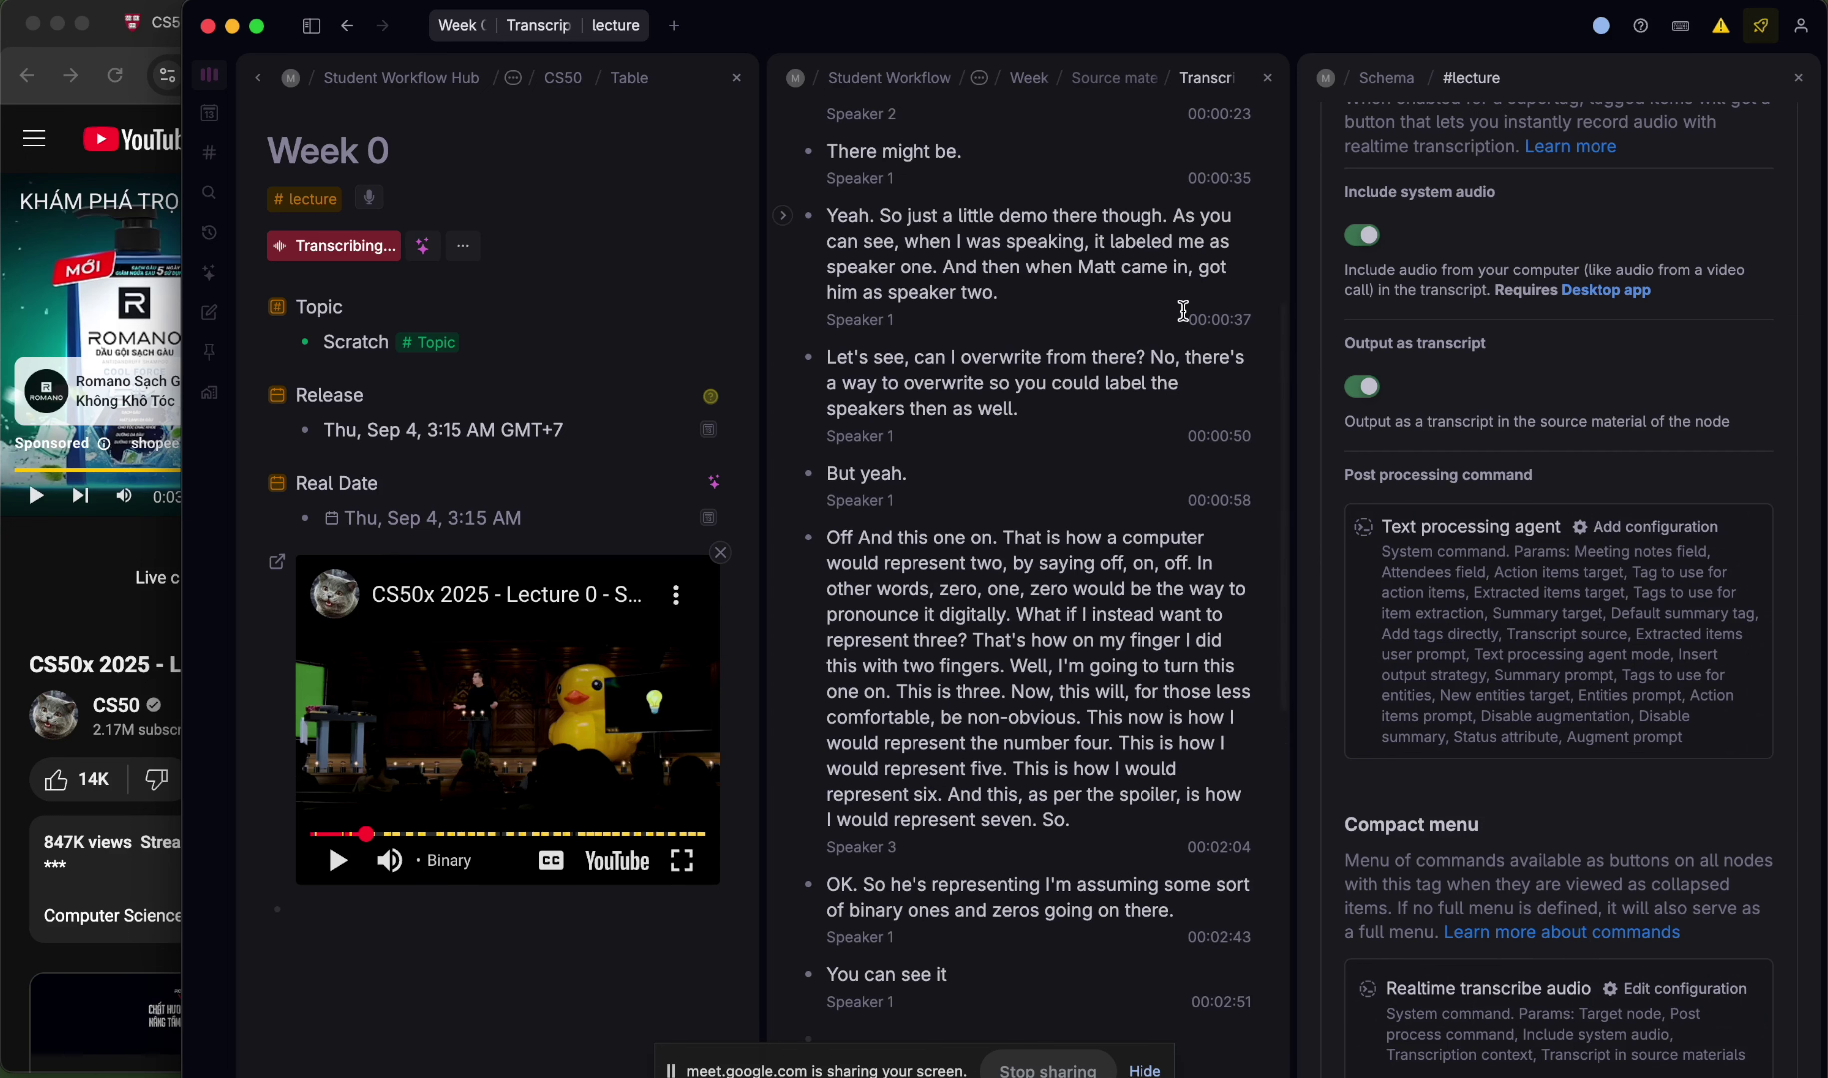
click(1118, 218)
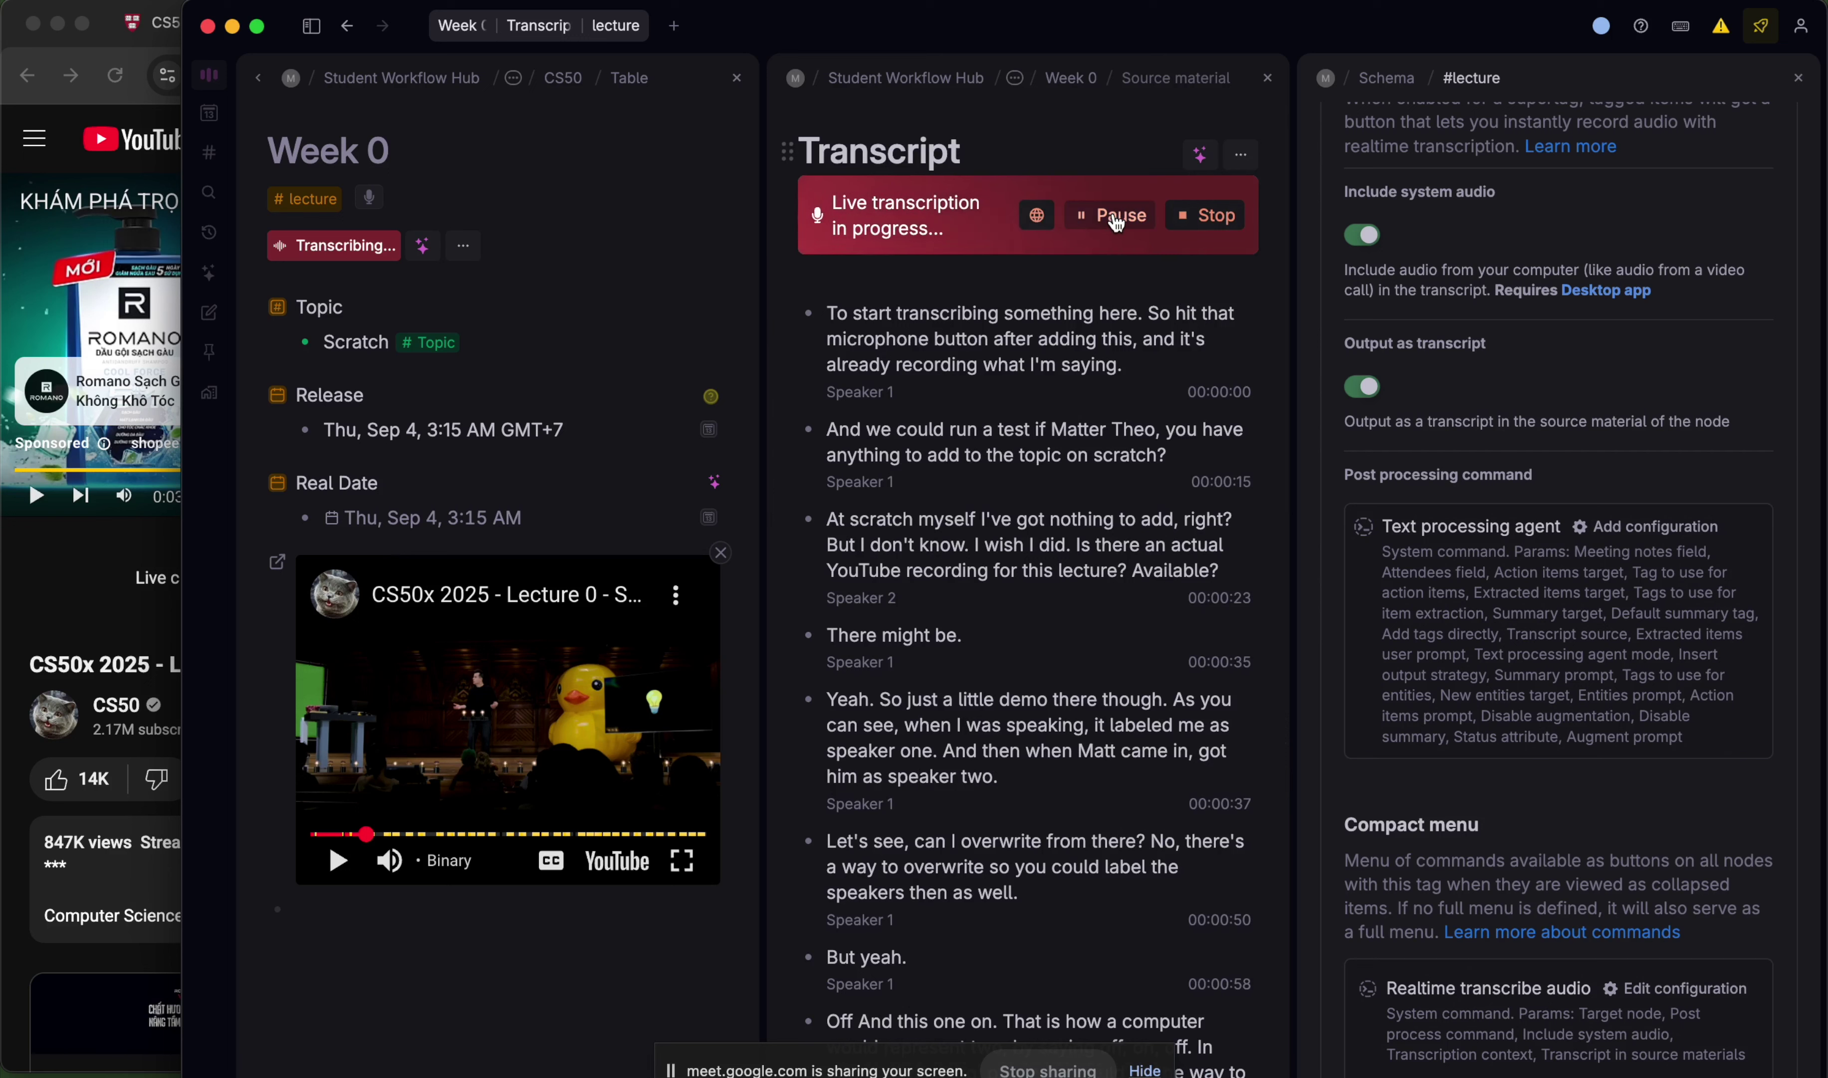
click(1206, 217)
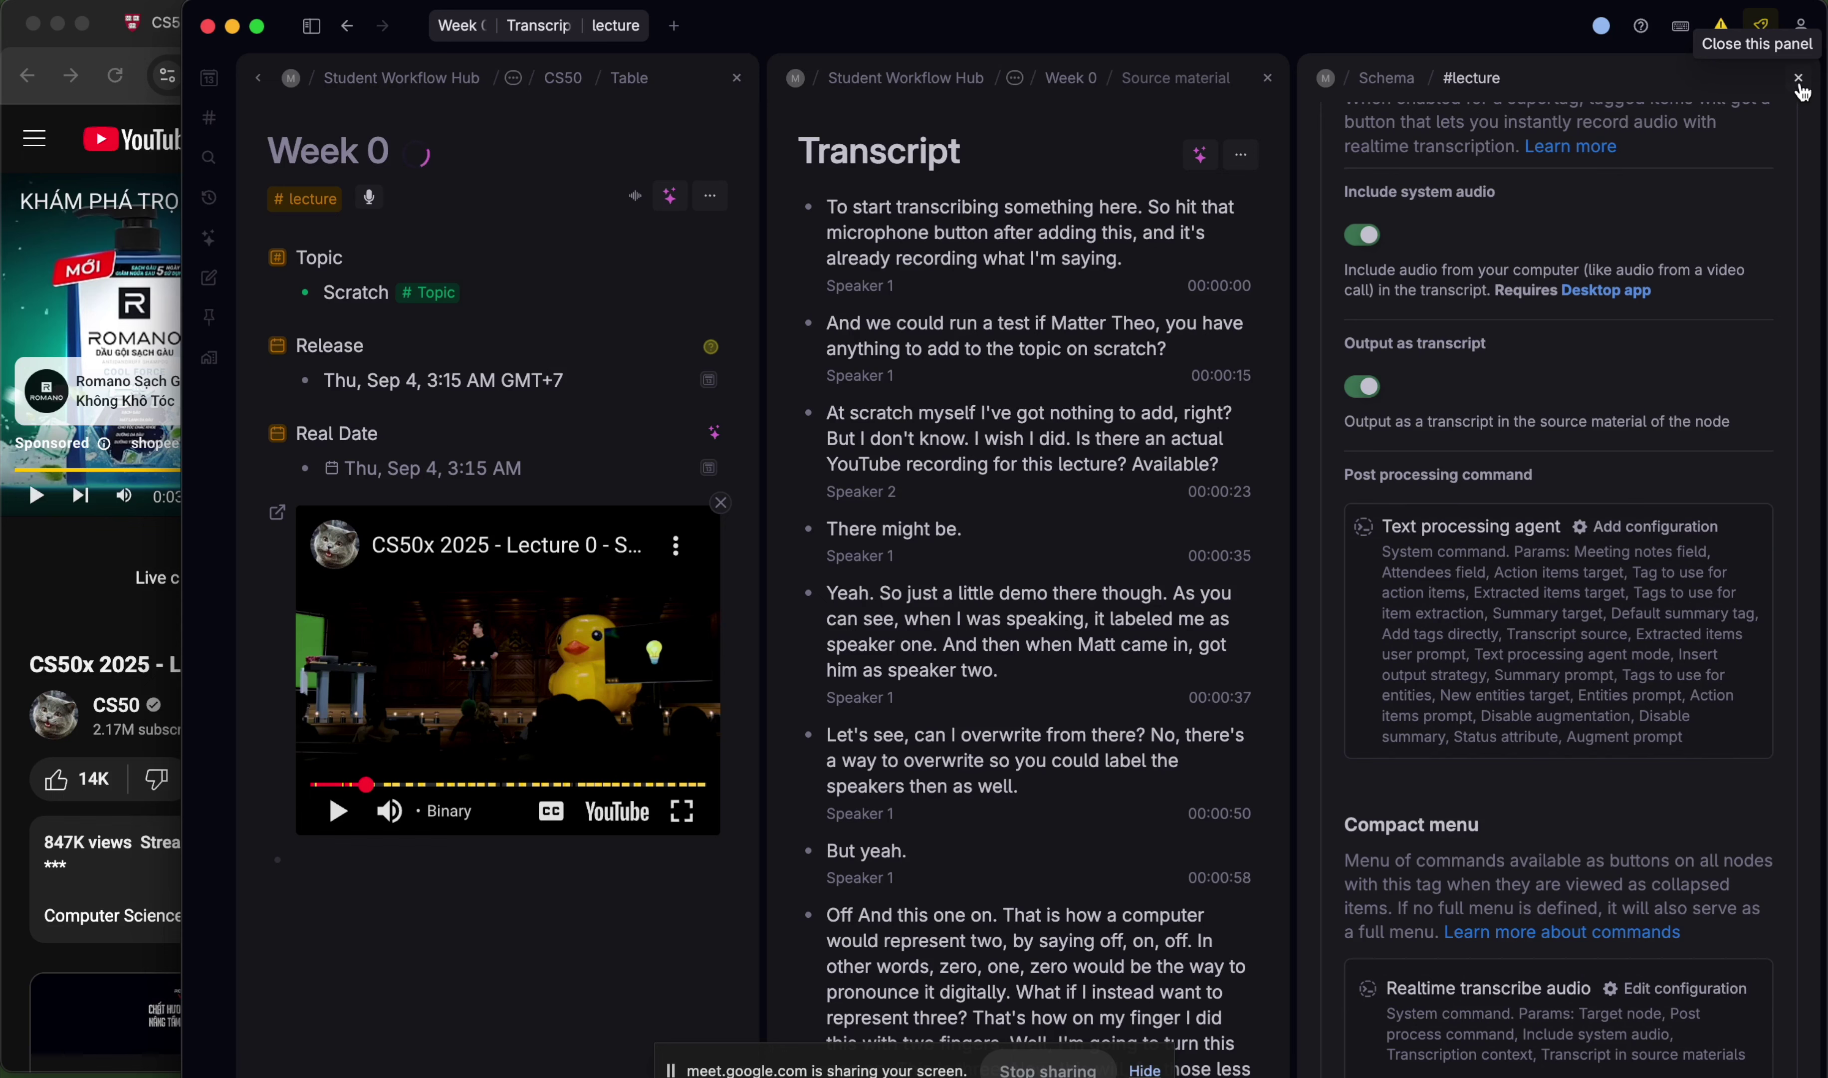
- Close the #lecture tag configuration and read through the summary generated under Week 0
click(1799, 78)
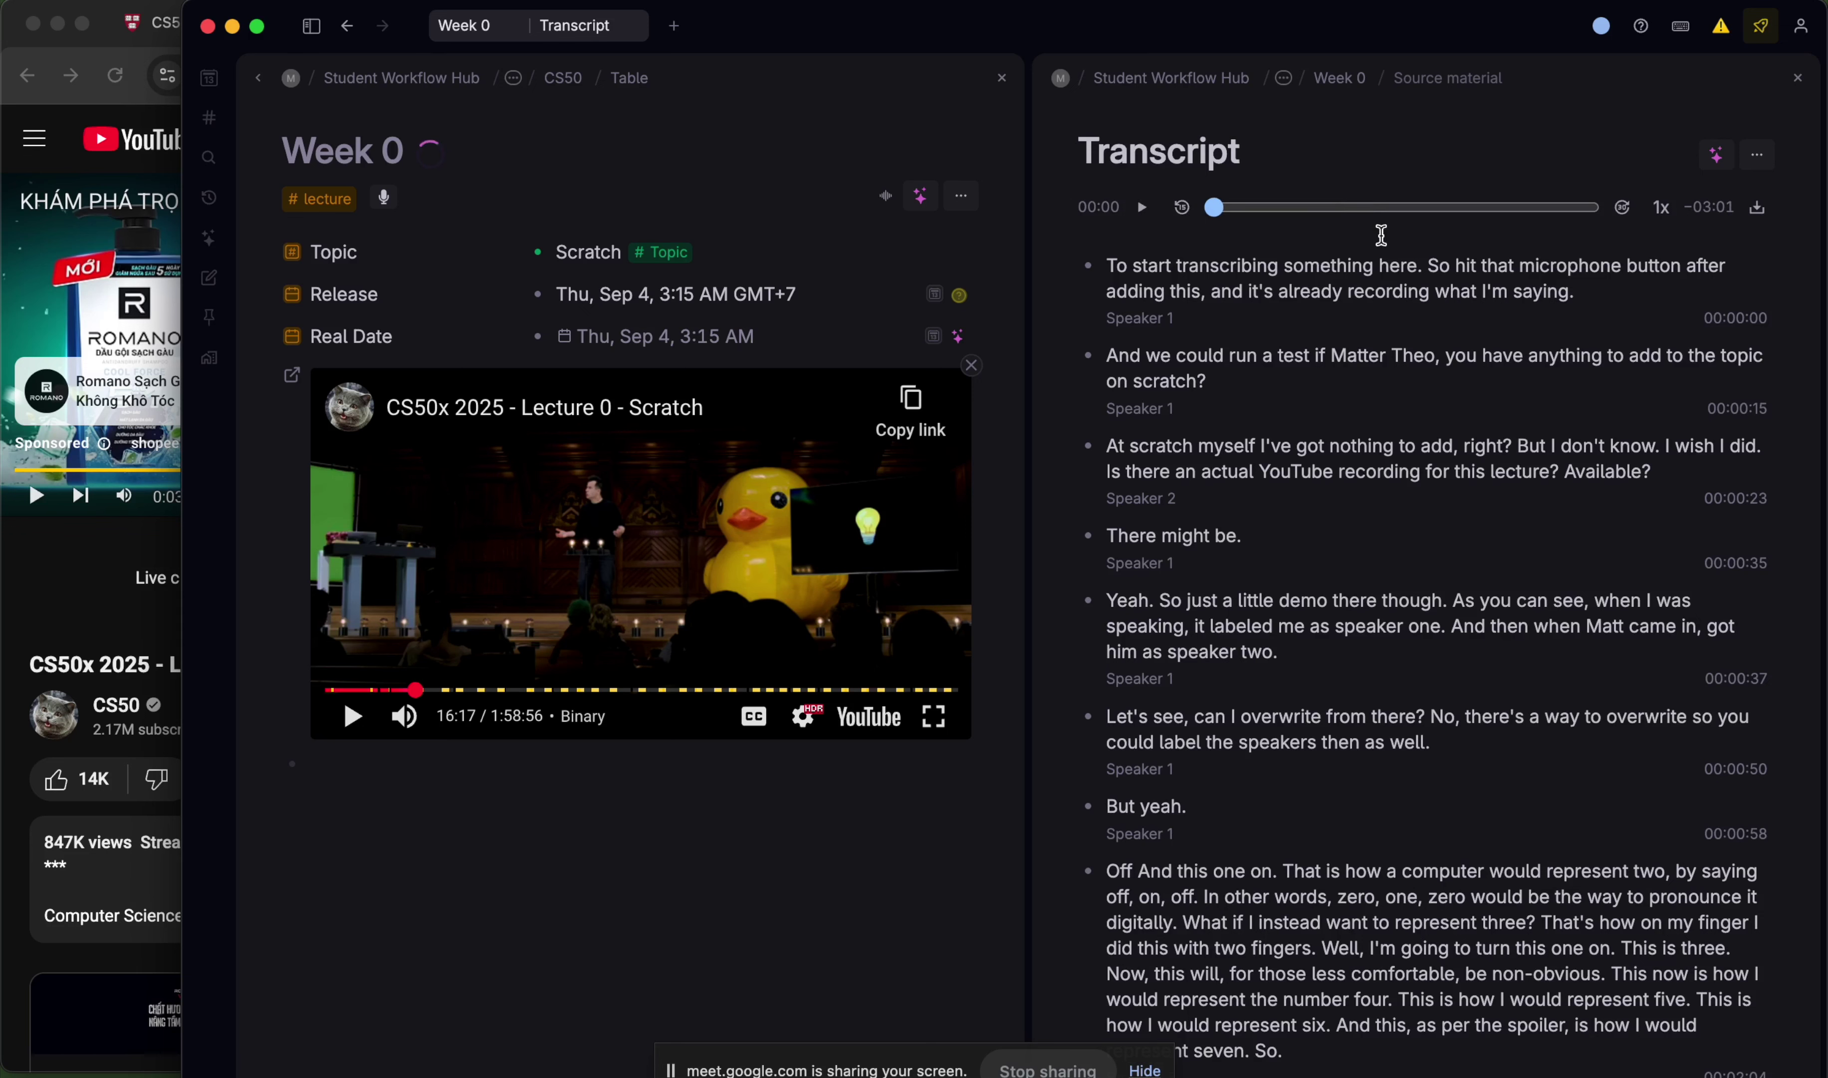
scroll(1374, 260, down, 2)
scroll(817, 437, down, 10)
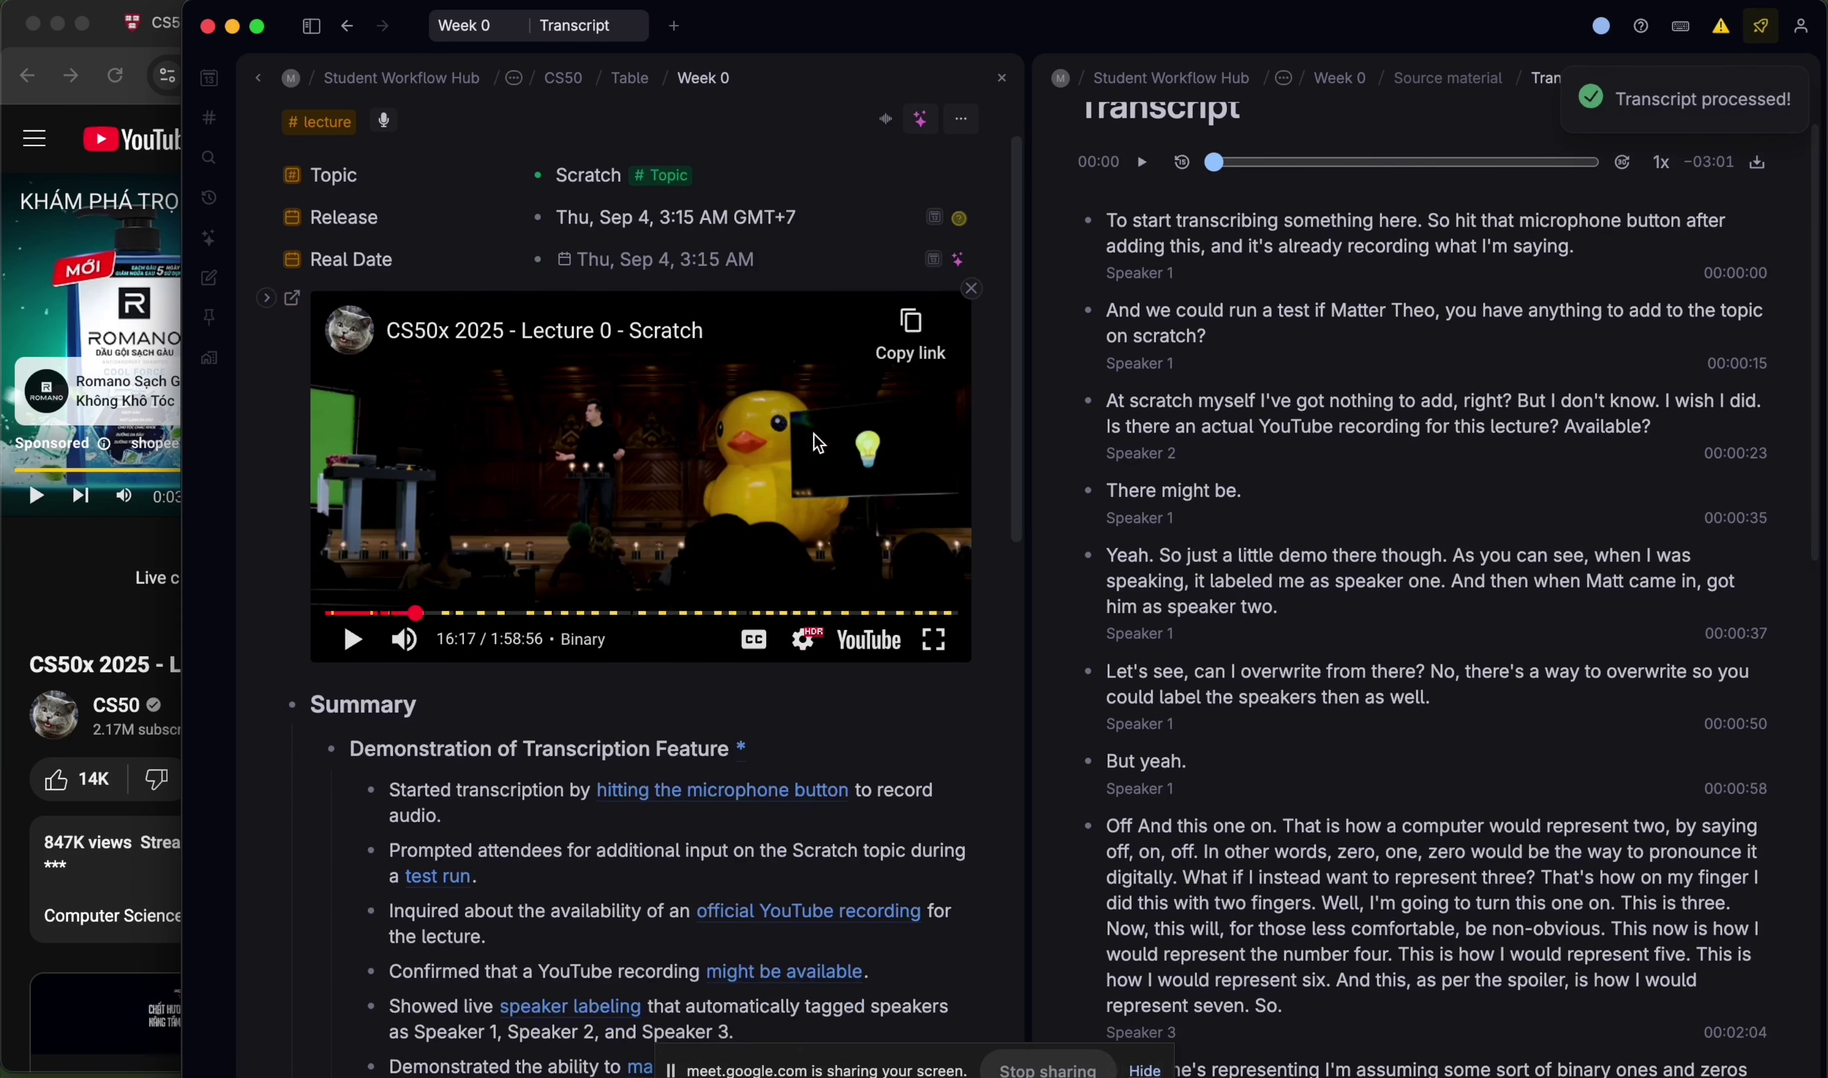
scroll(817, 435, down, 2)
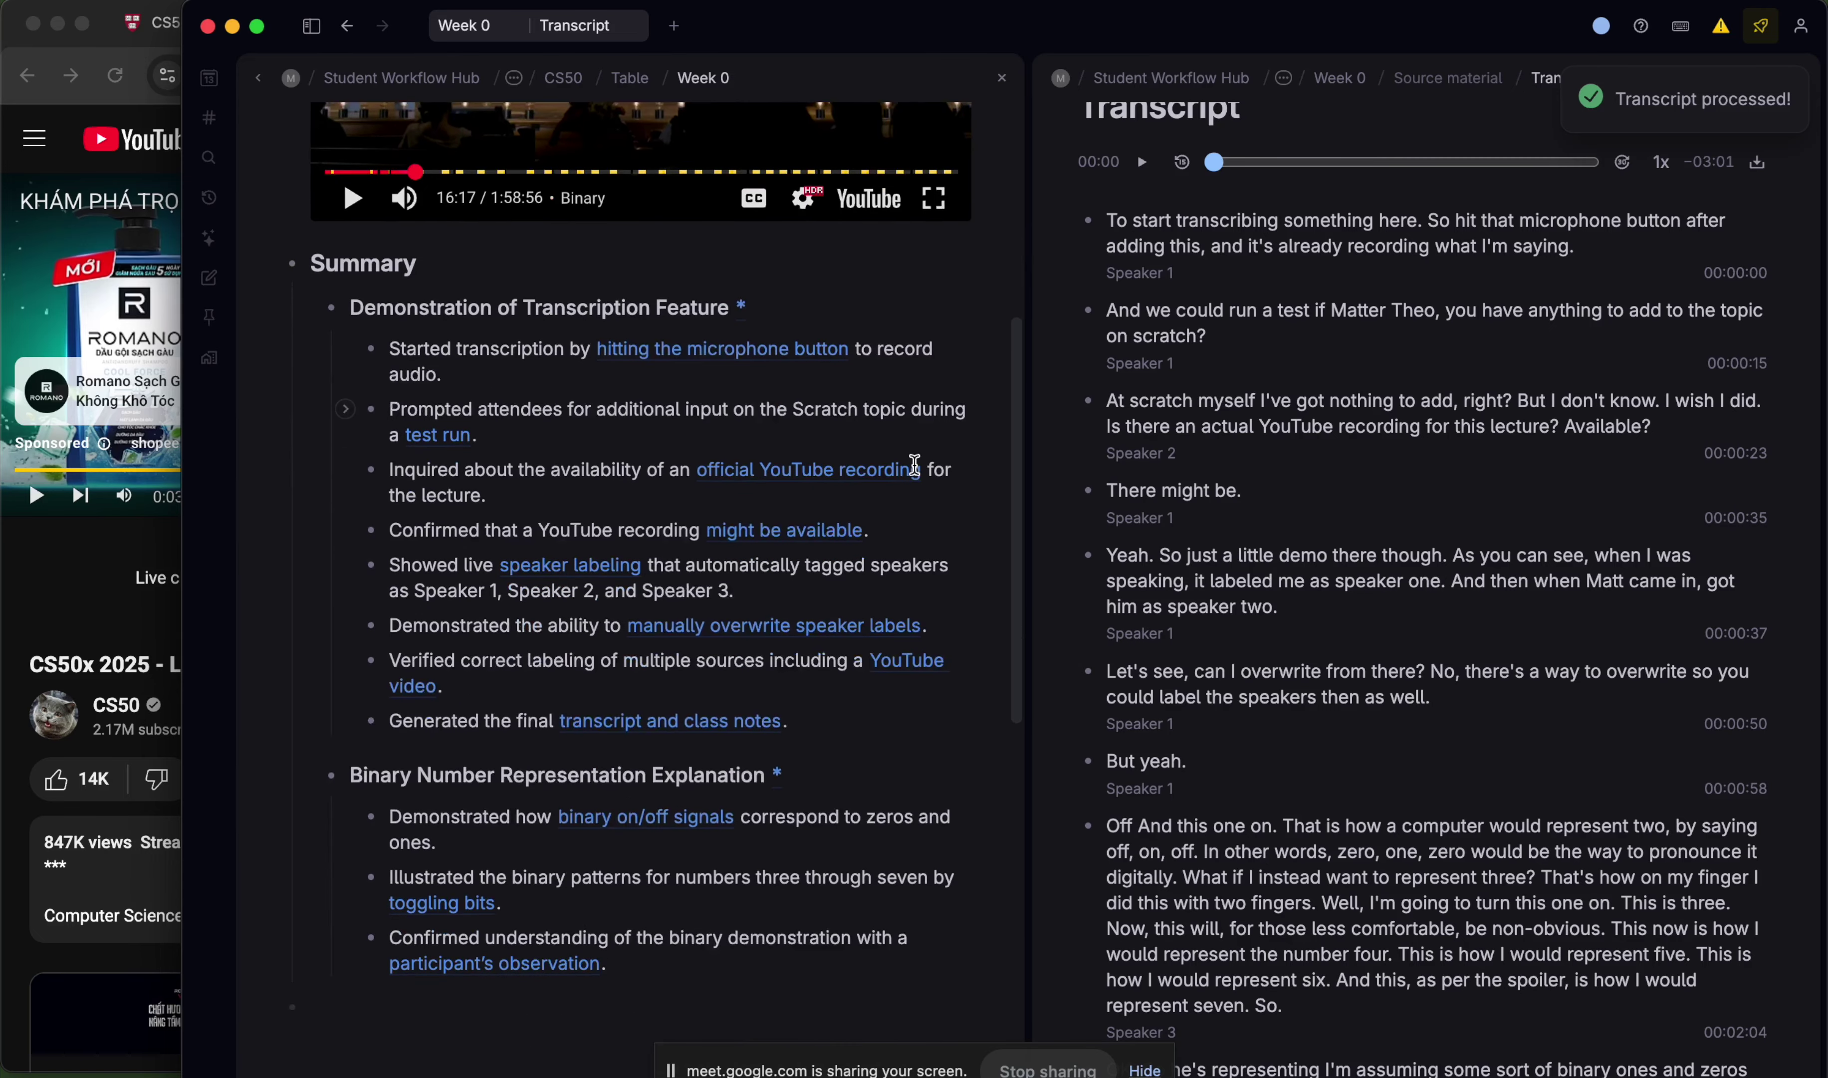
scroll(915, 459, up, 2)
scroll(915, 465, up, 1)
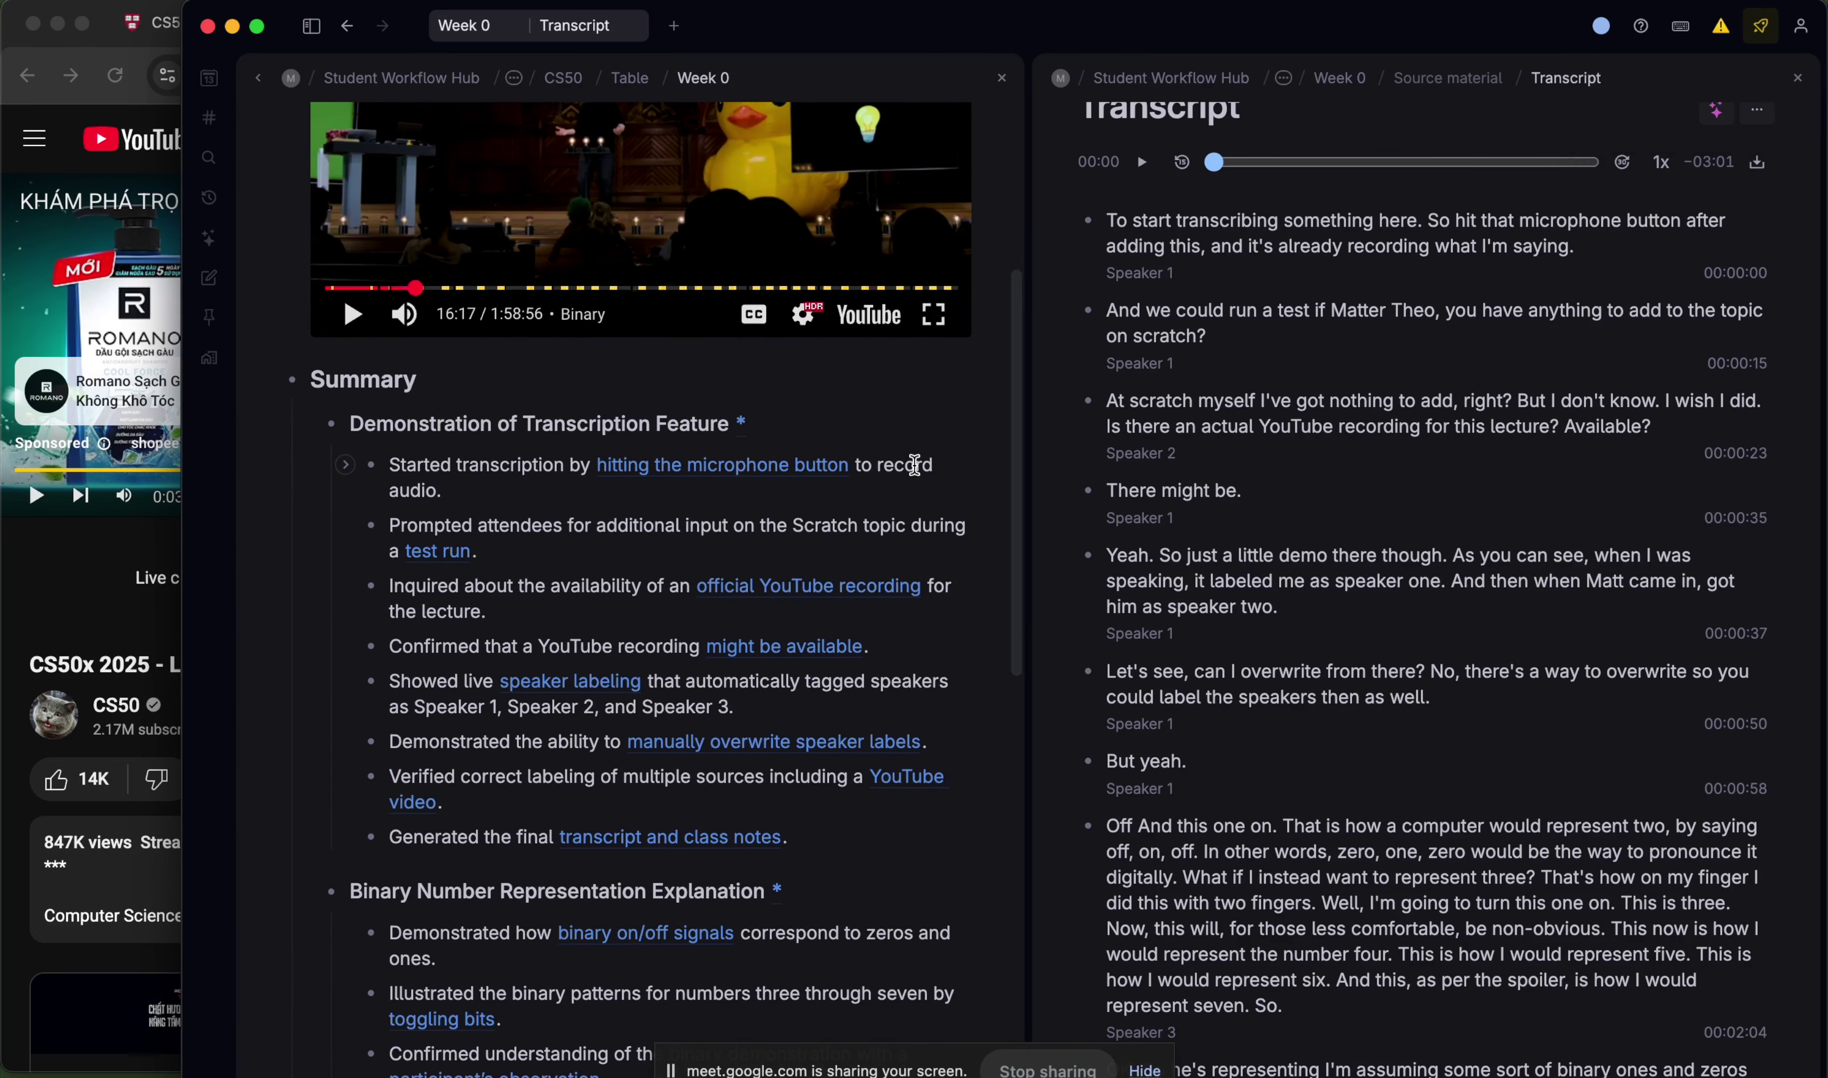
scroll(535, 454, down, 3)
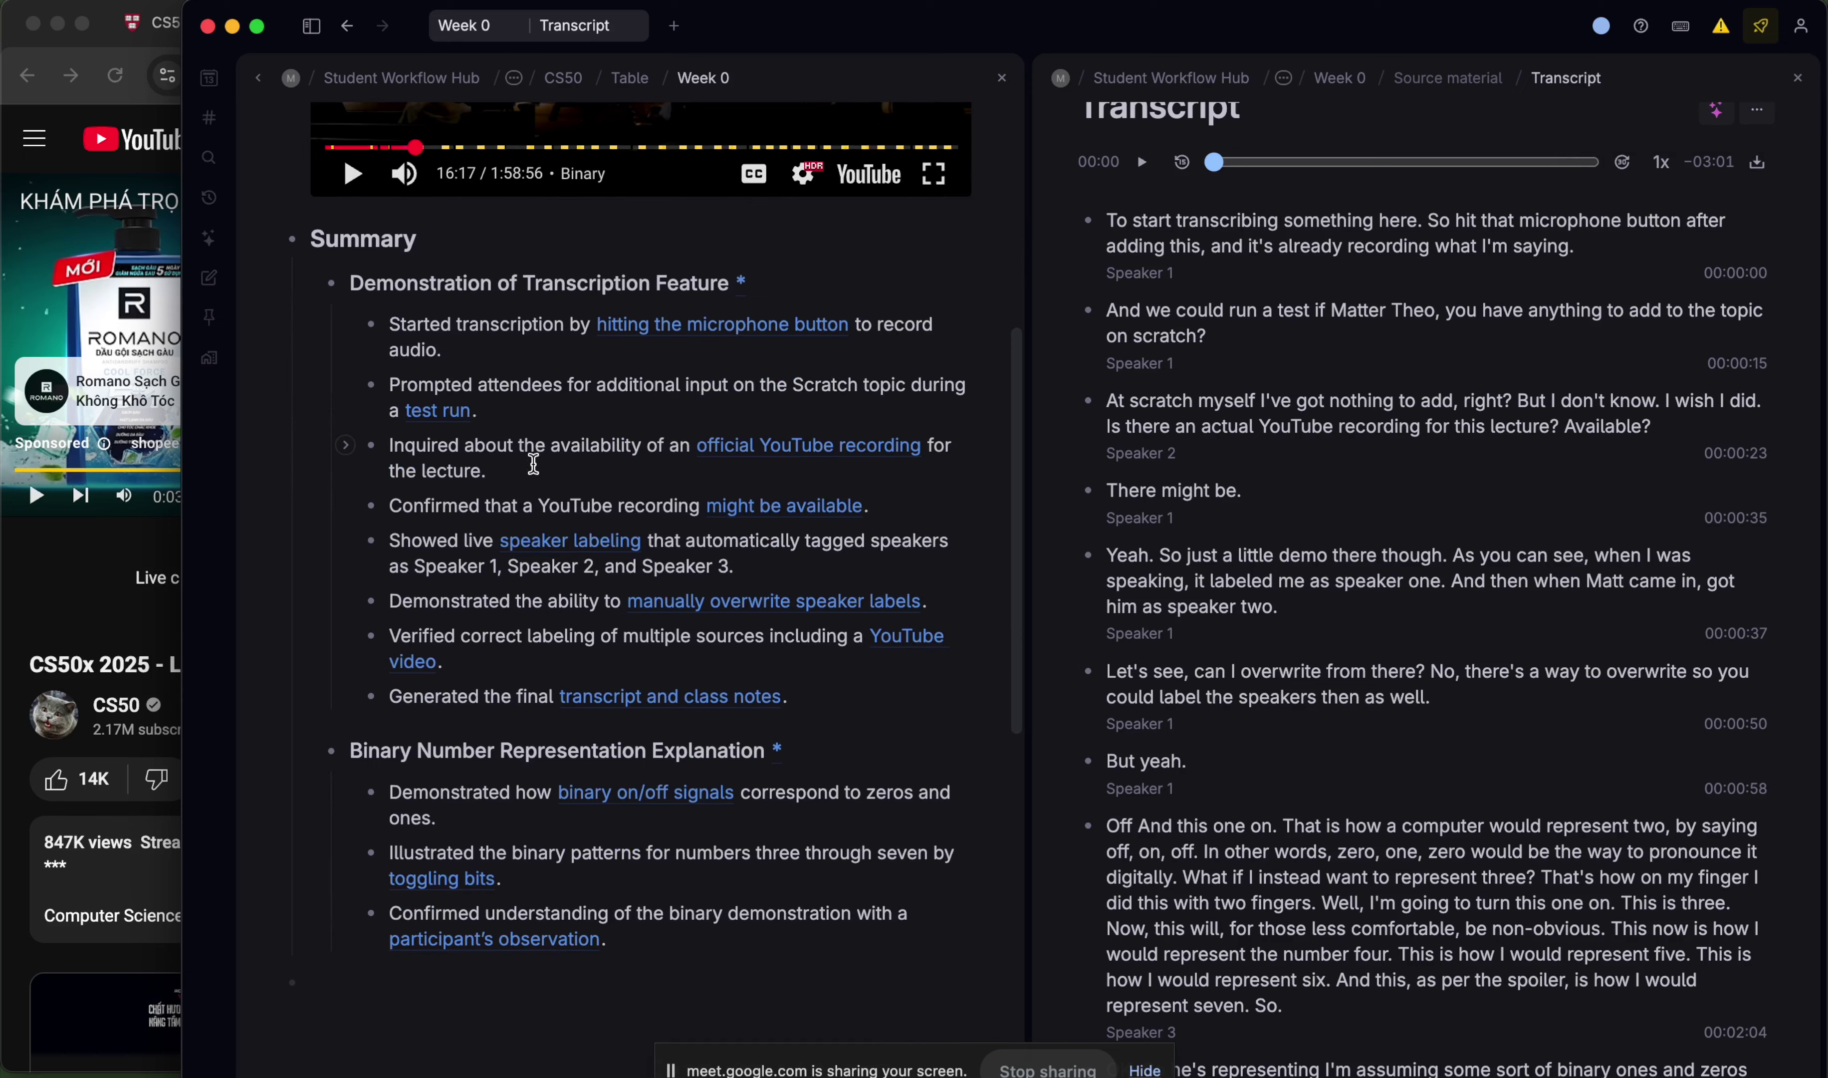
scroll(533, 462, down, 3)
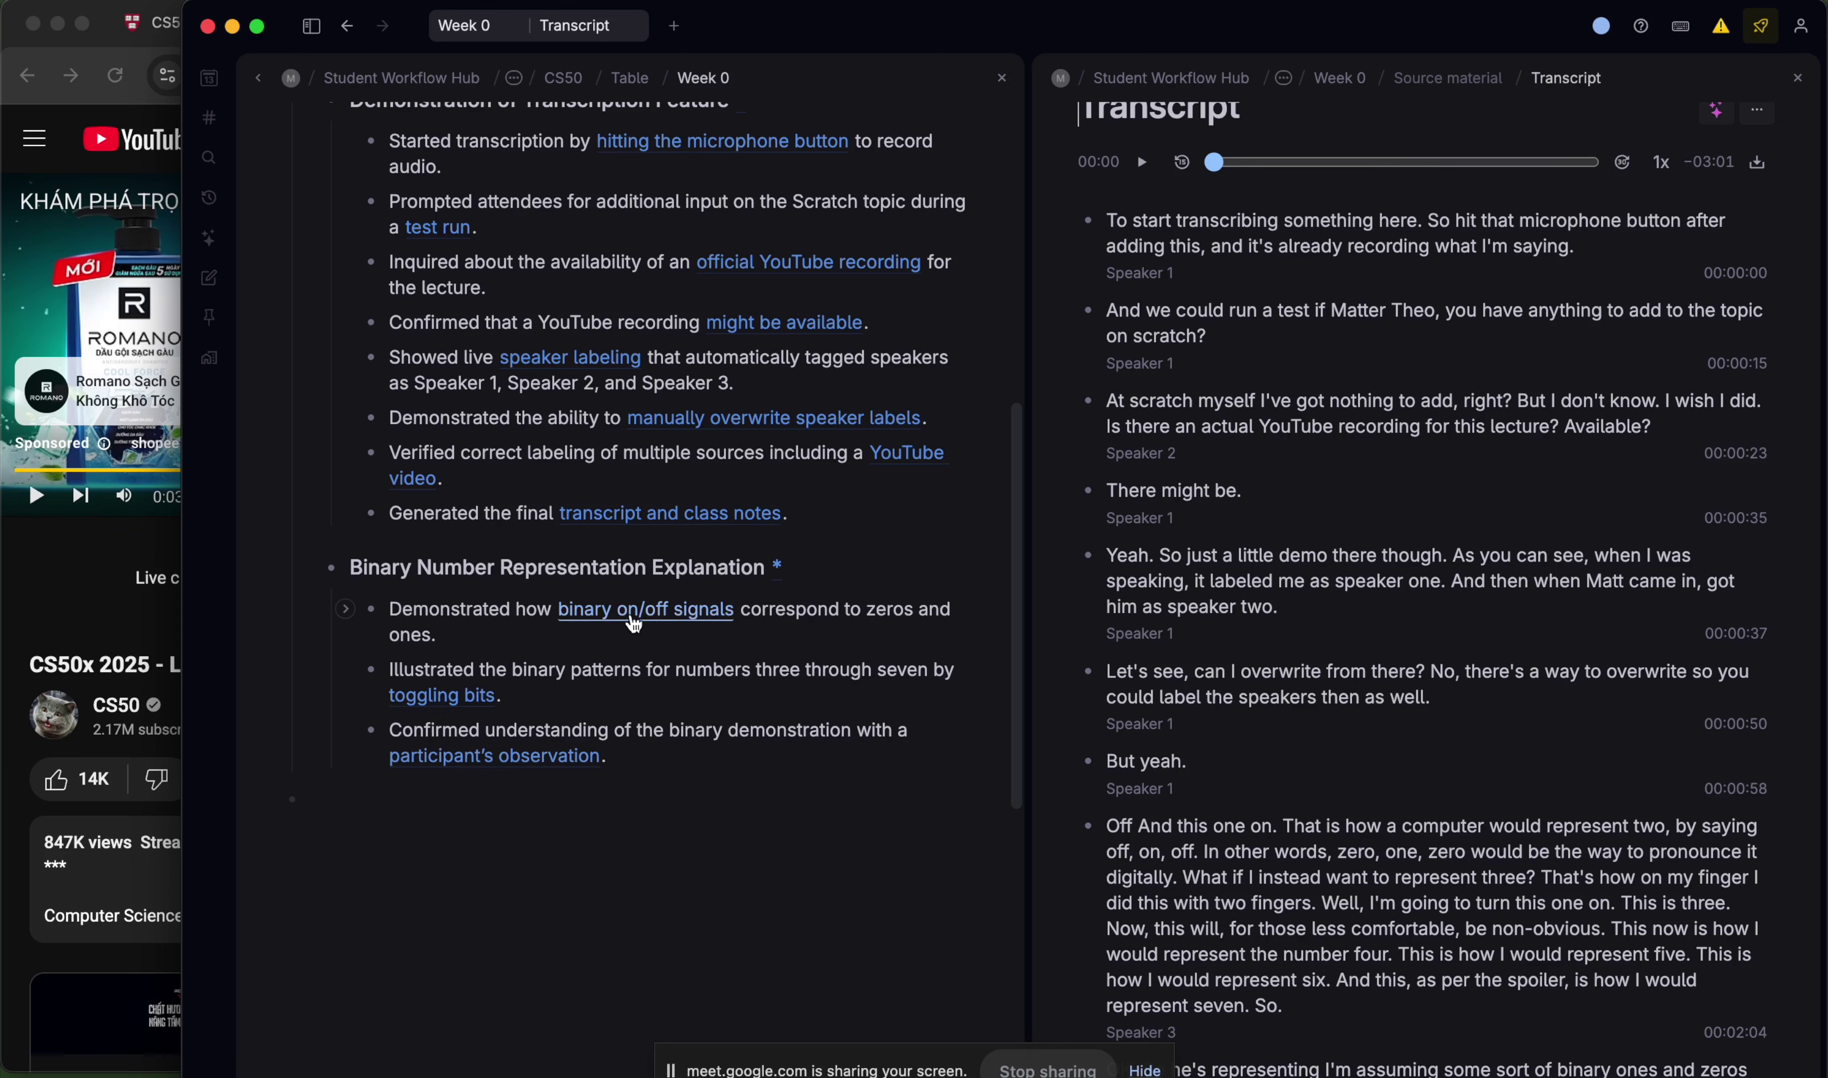
- Inspect the transcript passage cited by "binary on/off signals" in the summary and close it again
click(642, 610)
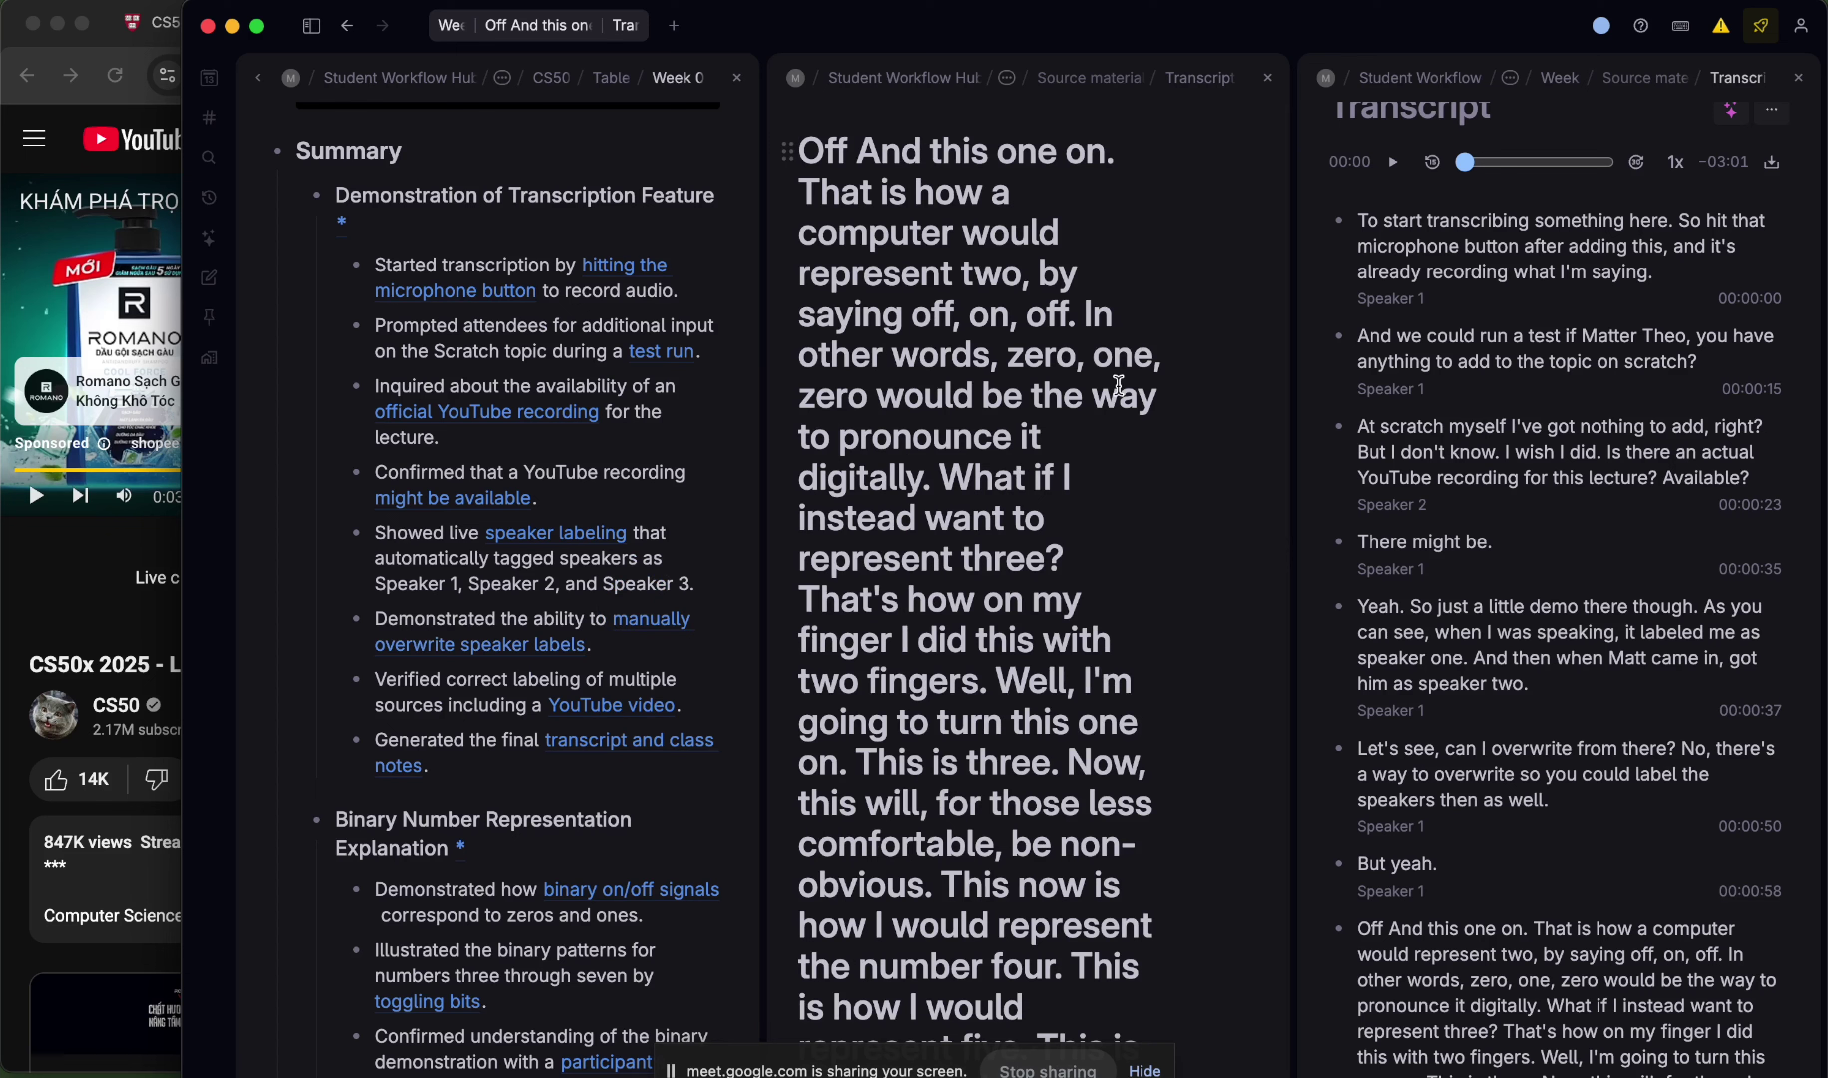
scroll(713, 422, up, 5)
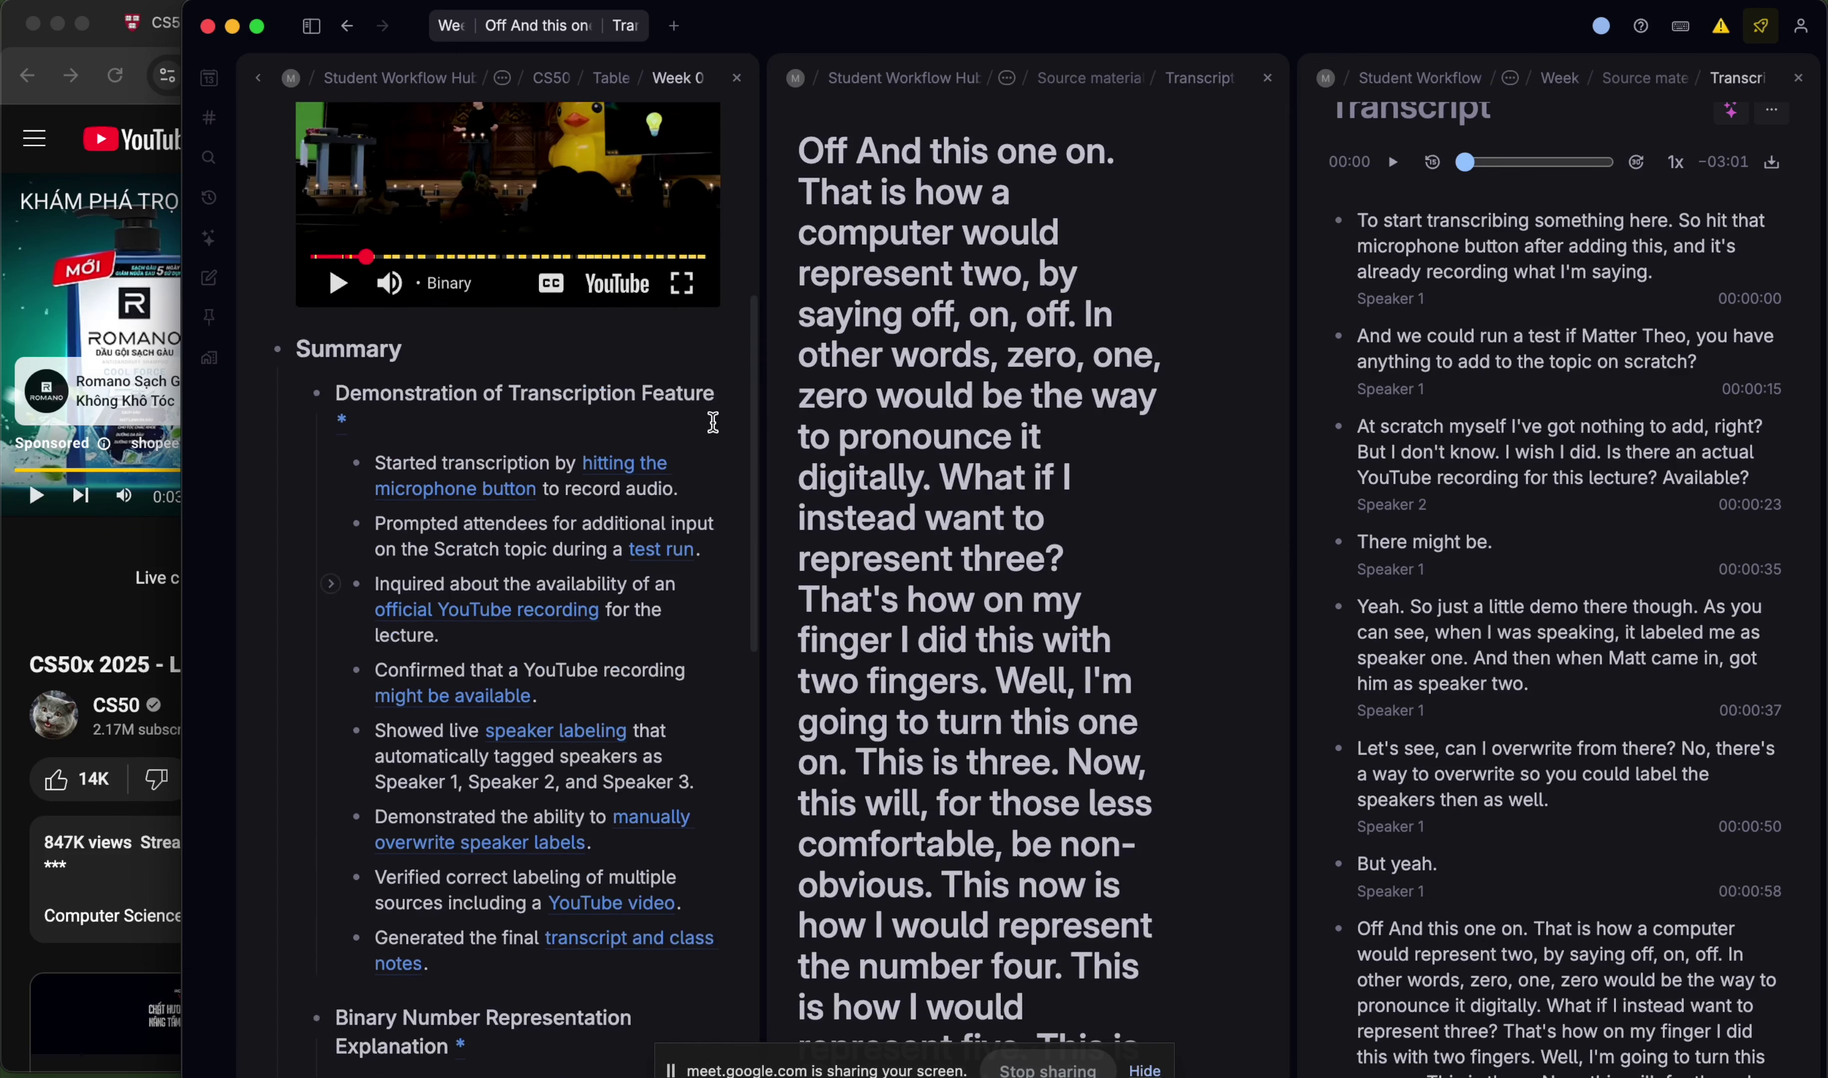
click(1269, 79)
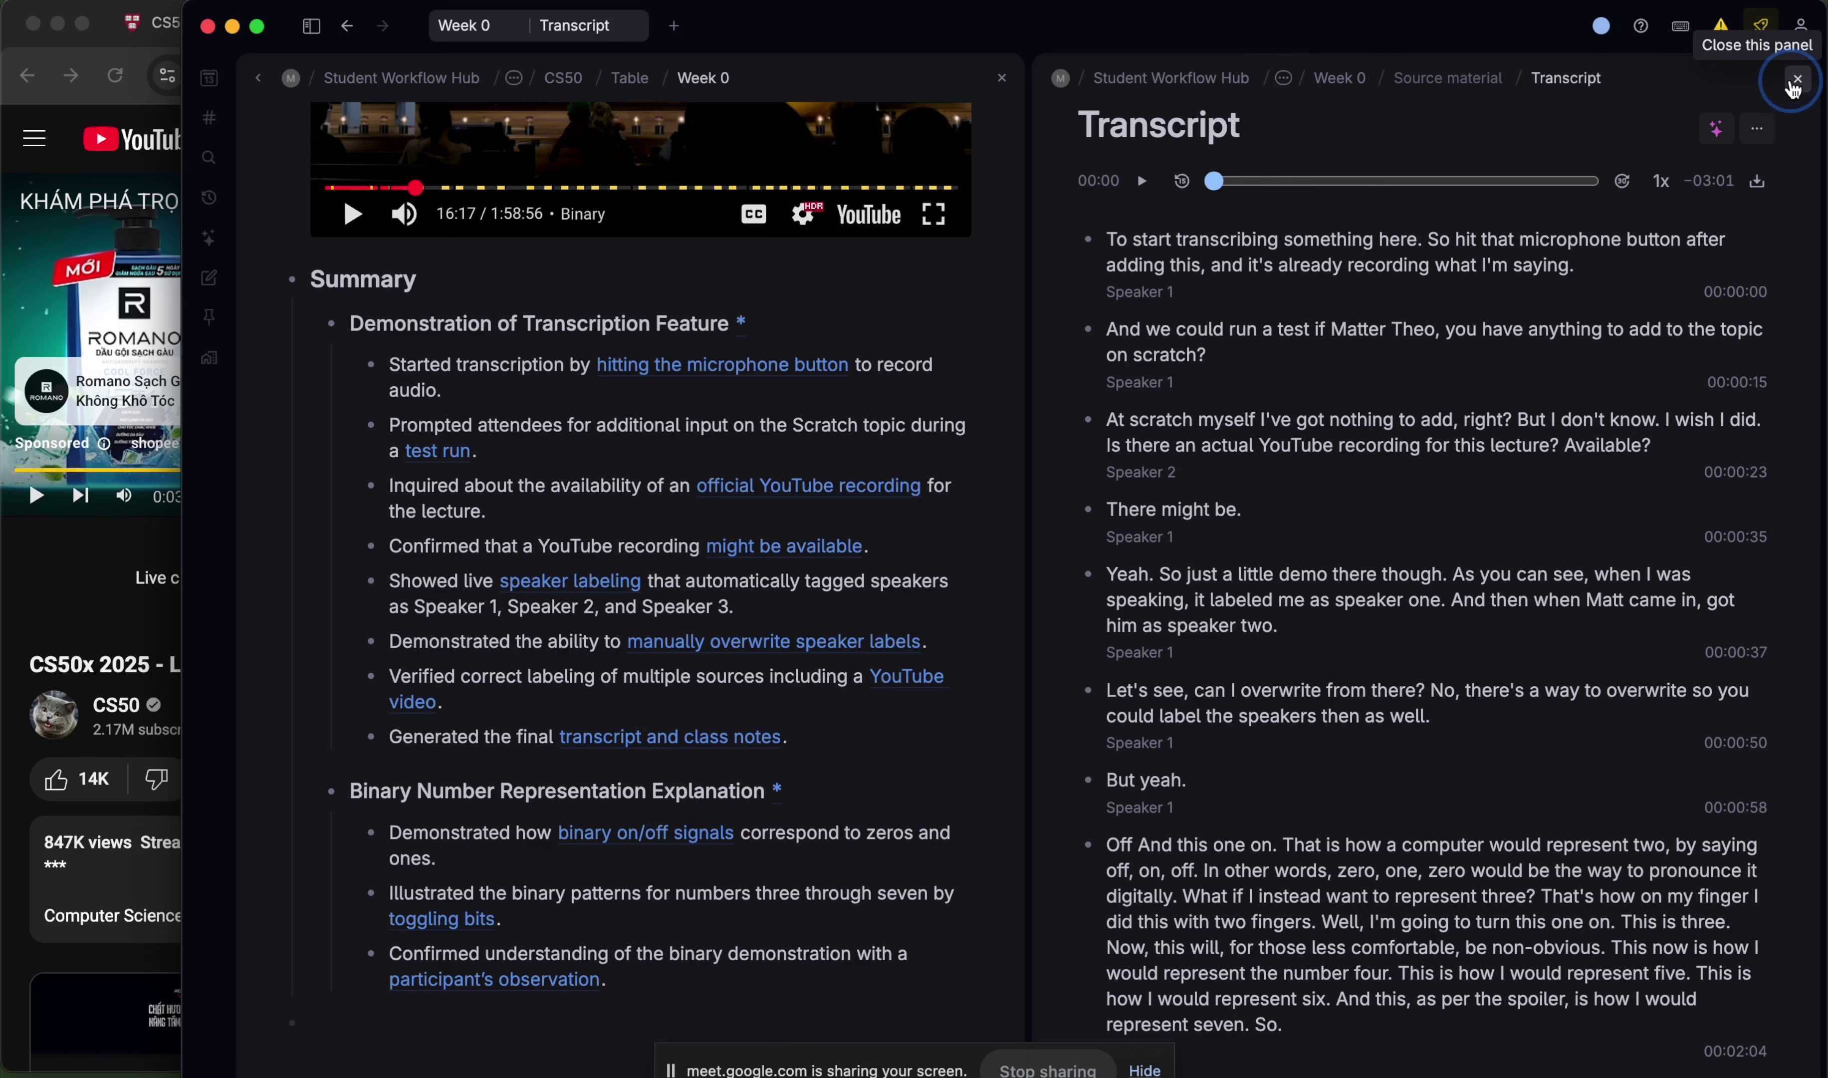
- Close the transcript so only the Week 0 node stays open, and maximize the Tana window
click(1797, 78)
scroll(1101, 506, down, 2)
scroll(1453, 508, up, 2)
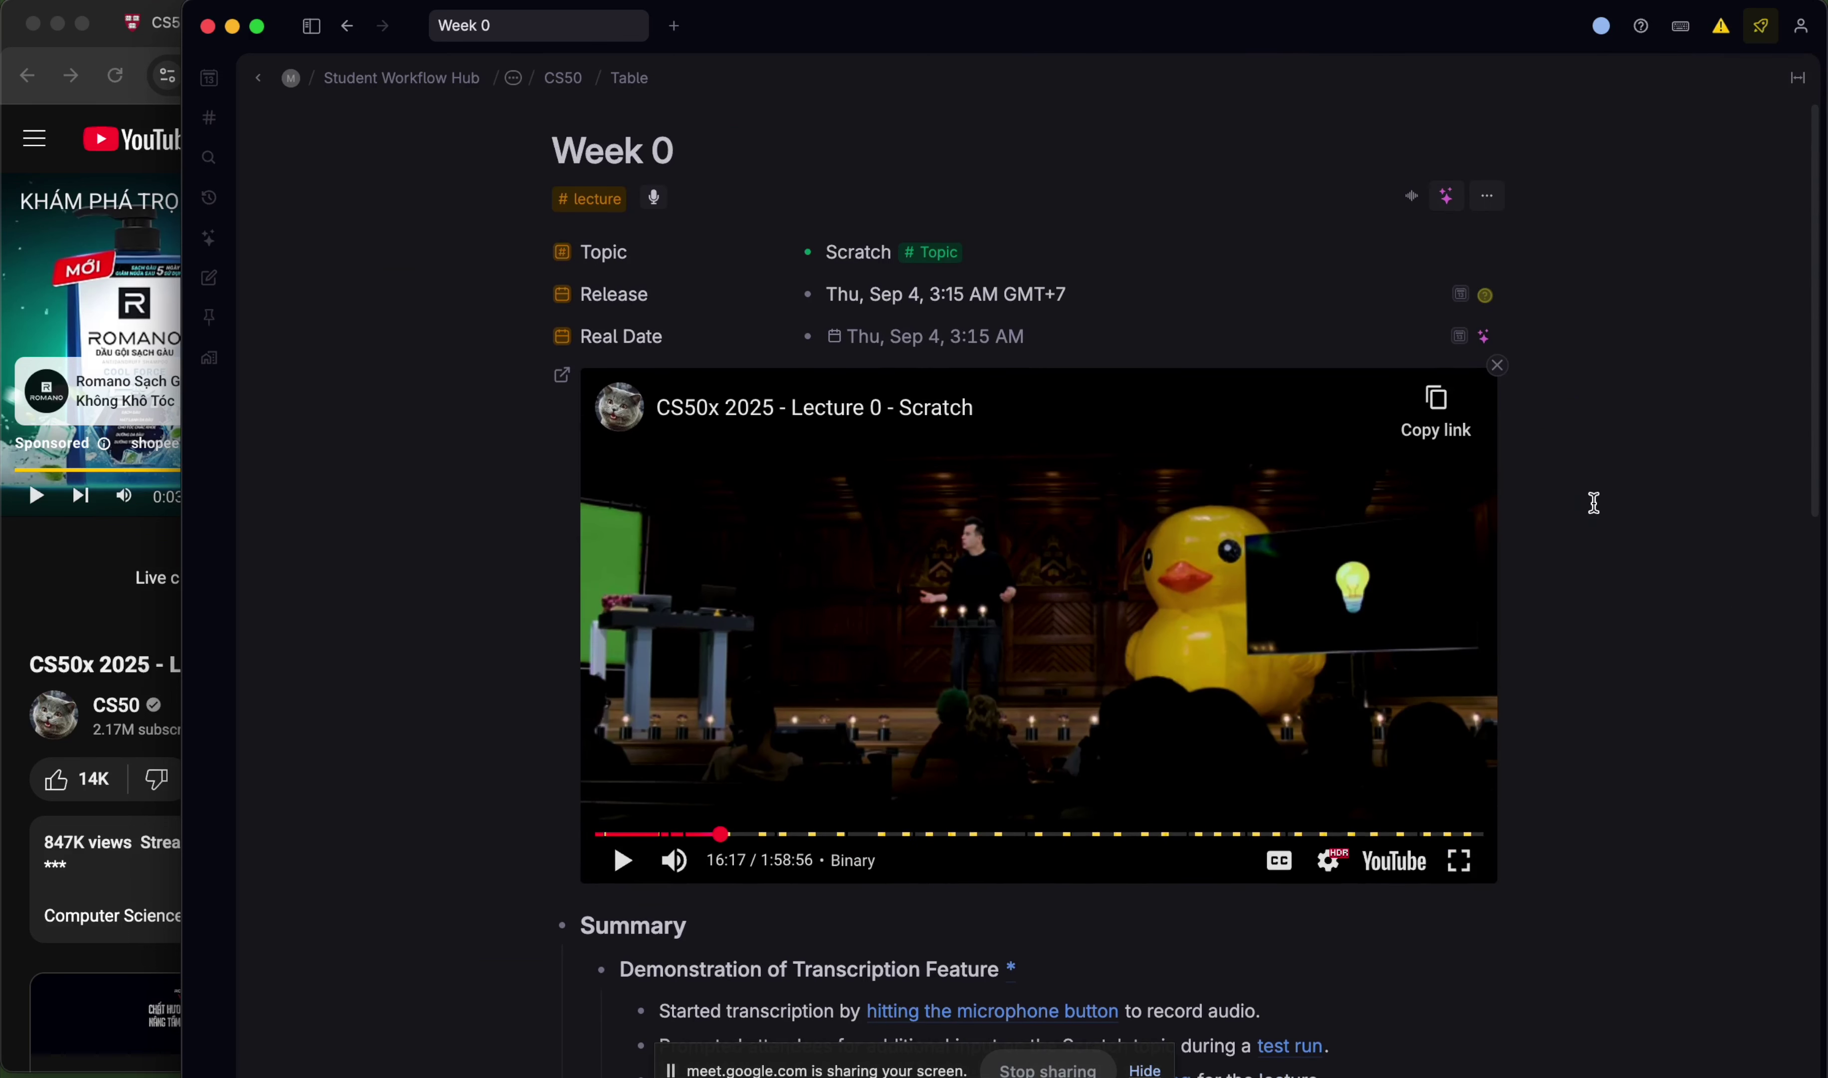
key(alt+shift+super+Up)
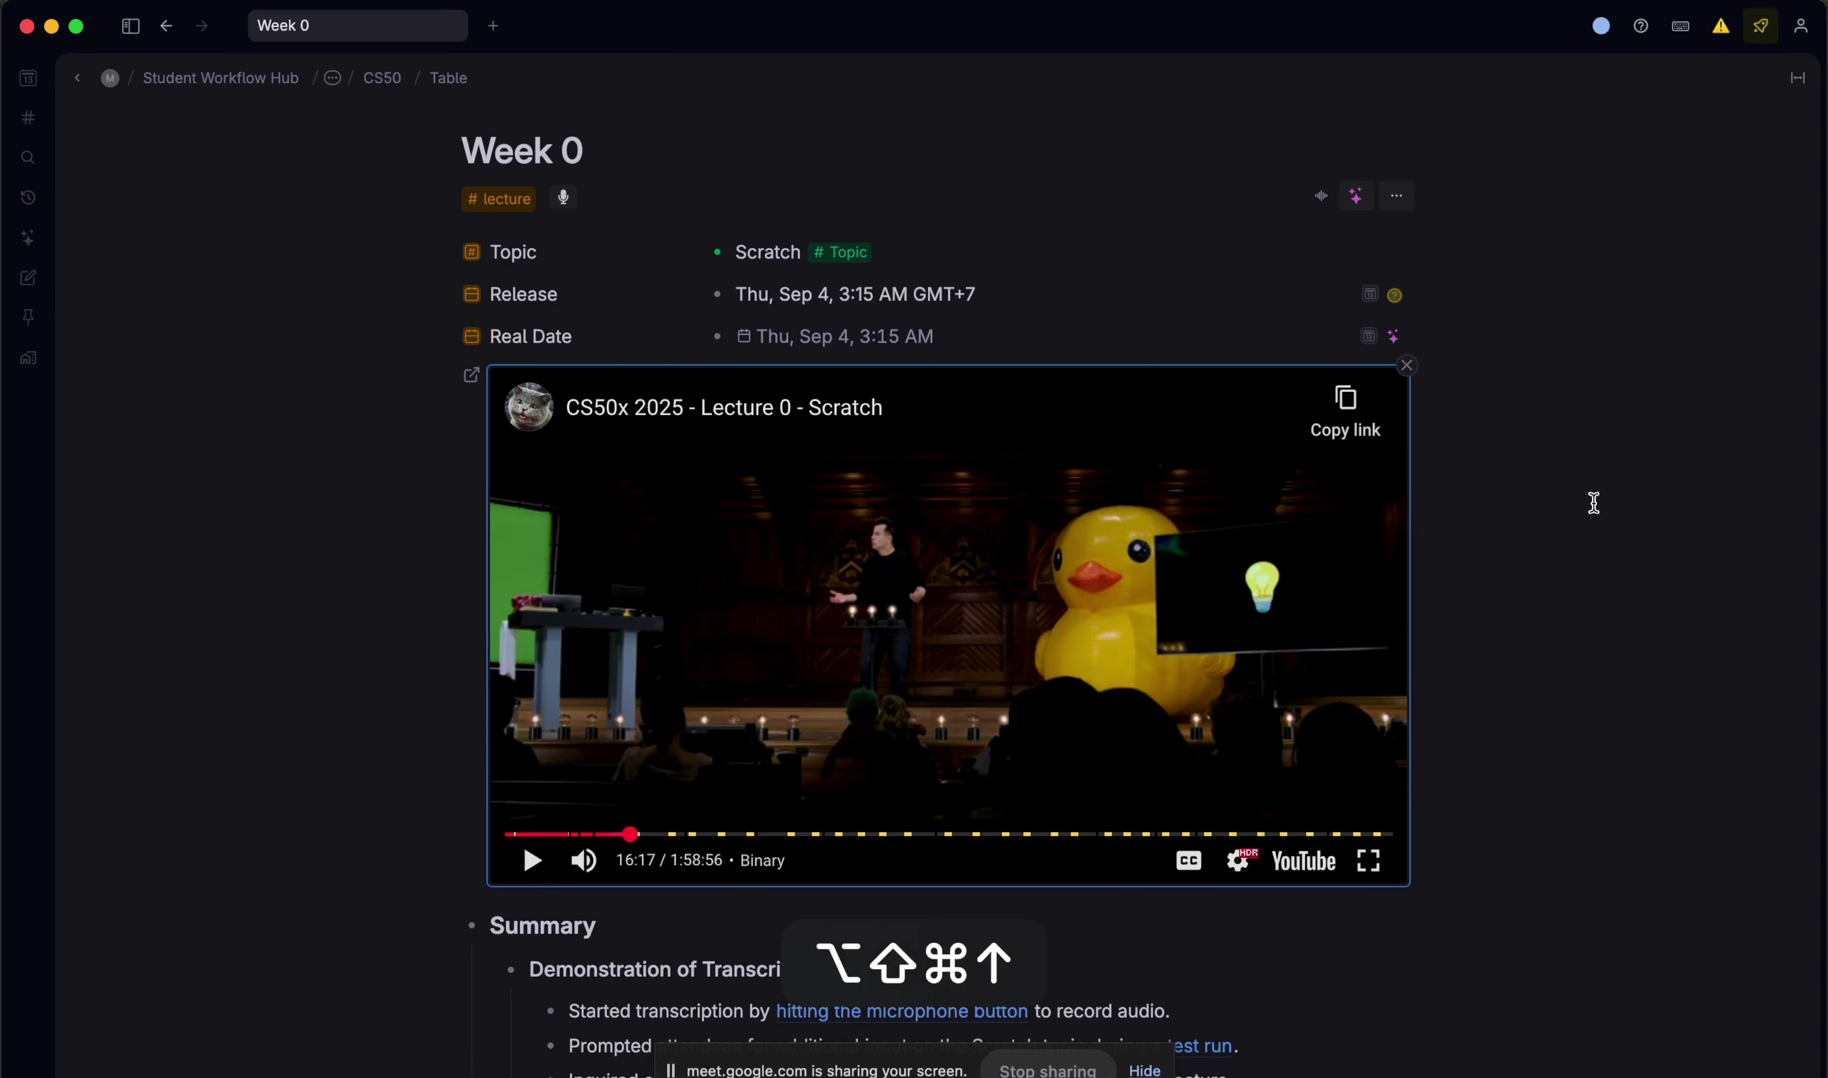
- Review the complete Week 0 node, from its fields and embedded video to the generated summary sections
scroll(1593, 502, down, 12)
scroll(1466, 639, up, 6)
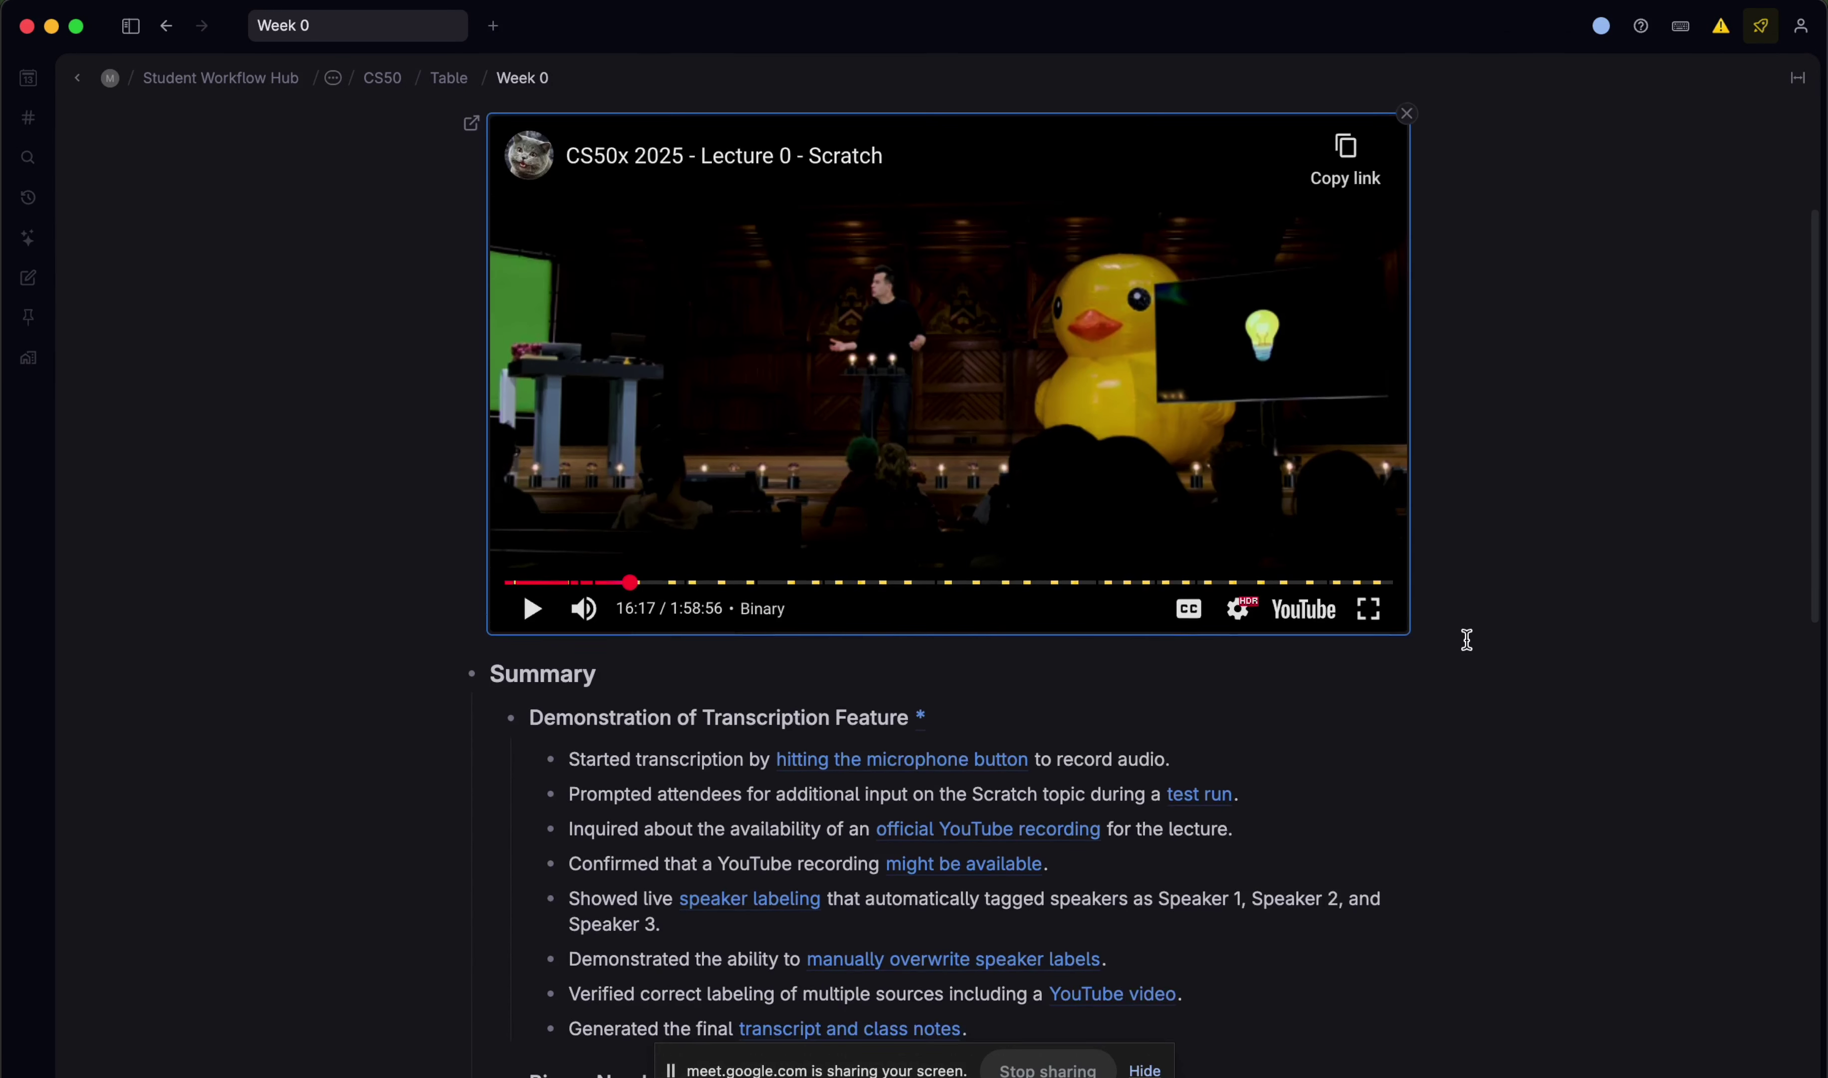
scroll(1466, 638, up, 1)
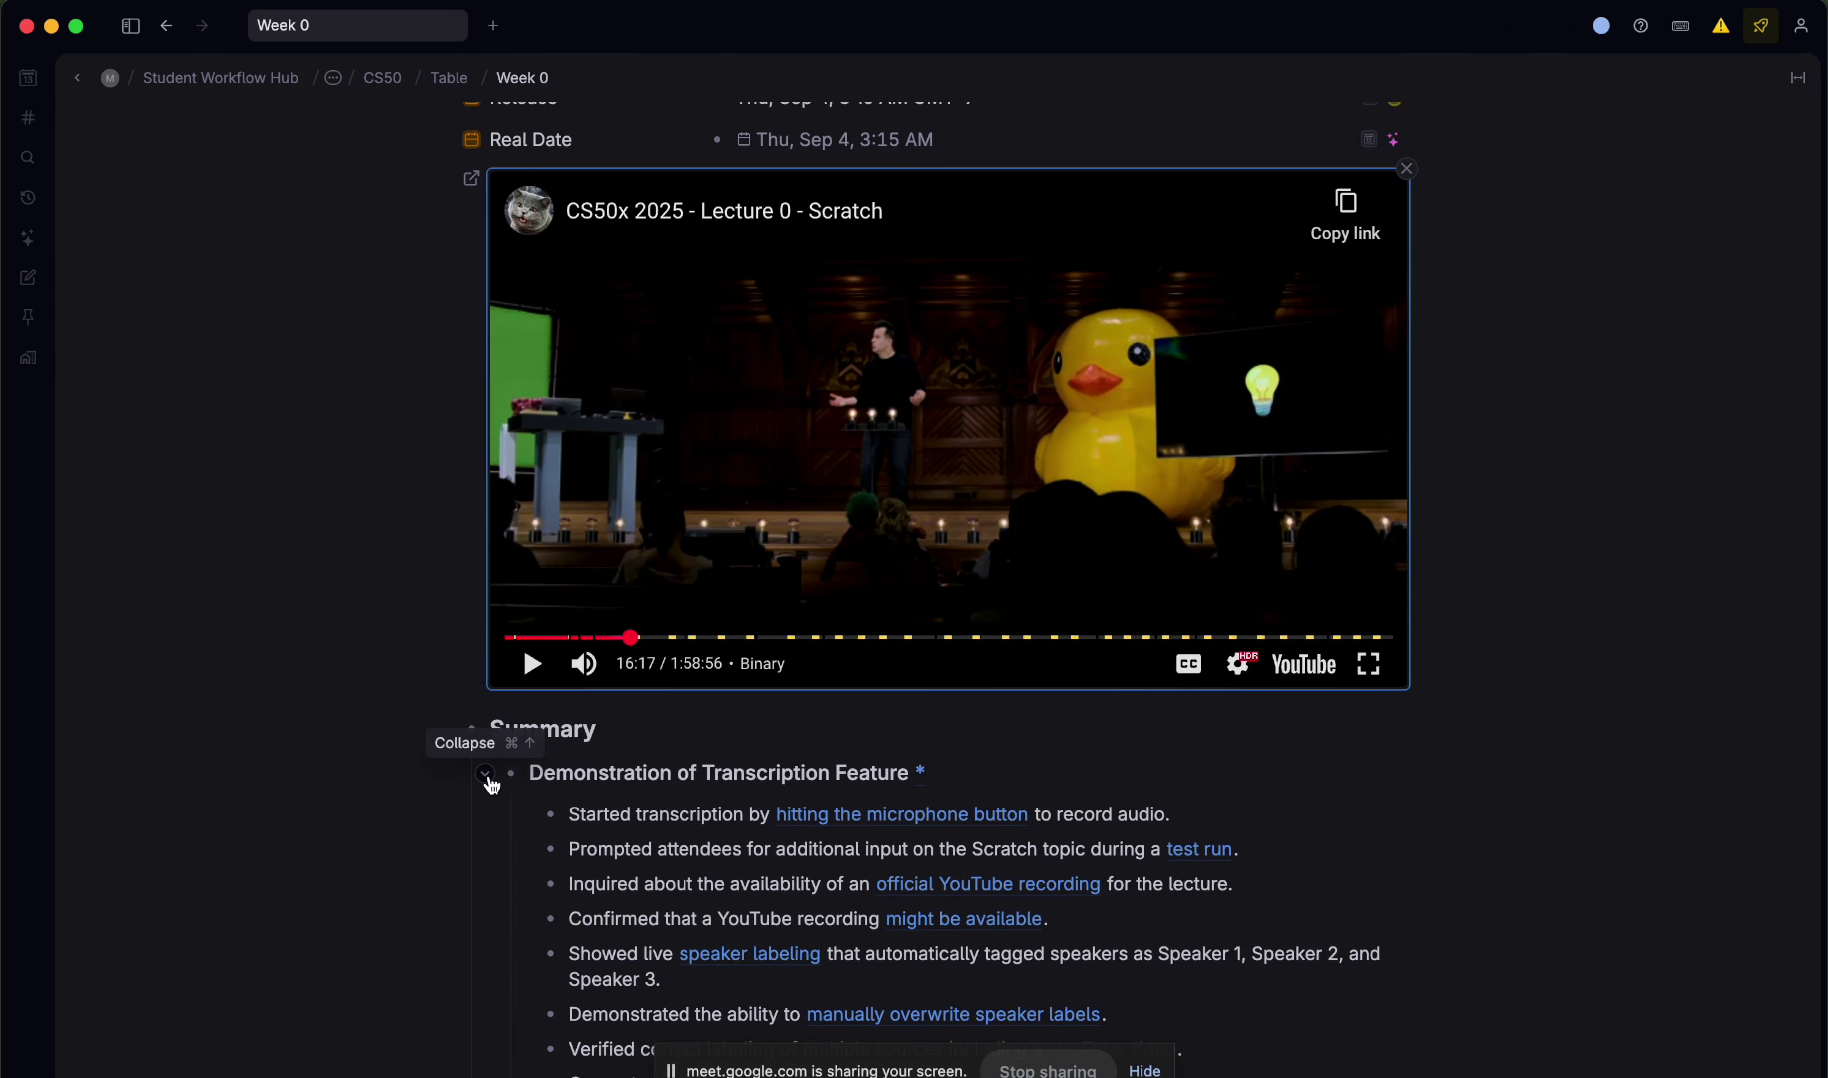
scroll(415, 739, up, 5)
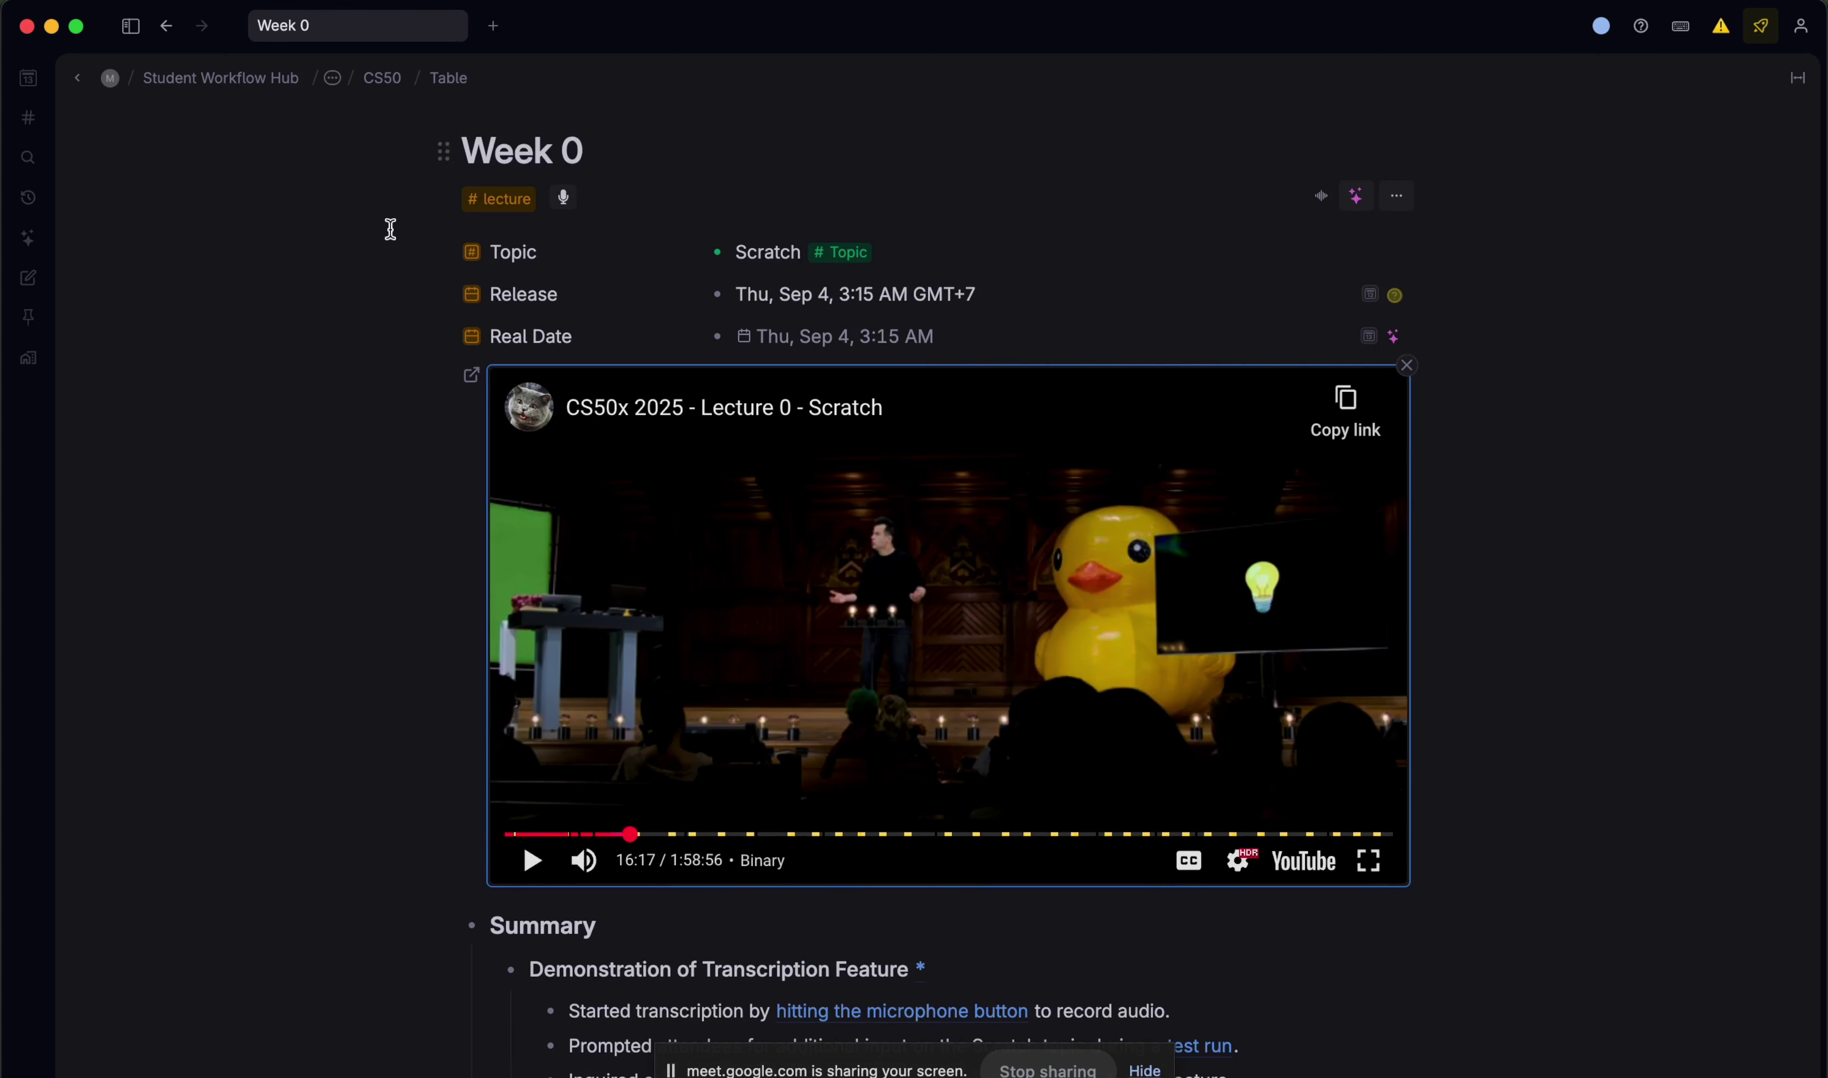
scroll(416, 326, down, 2)
scroll(729, 572, up, 2)
scroll(808, 479, down, 7)
click(779, 395)
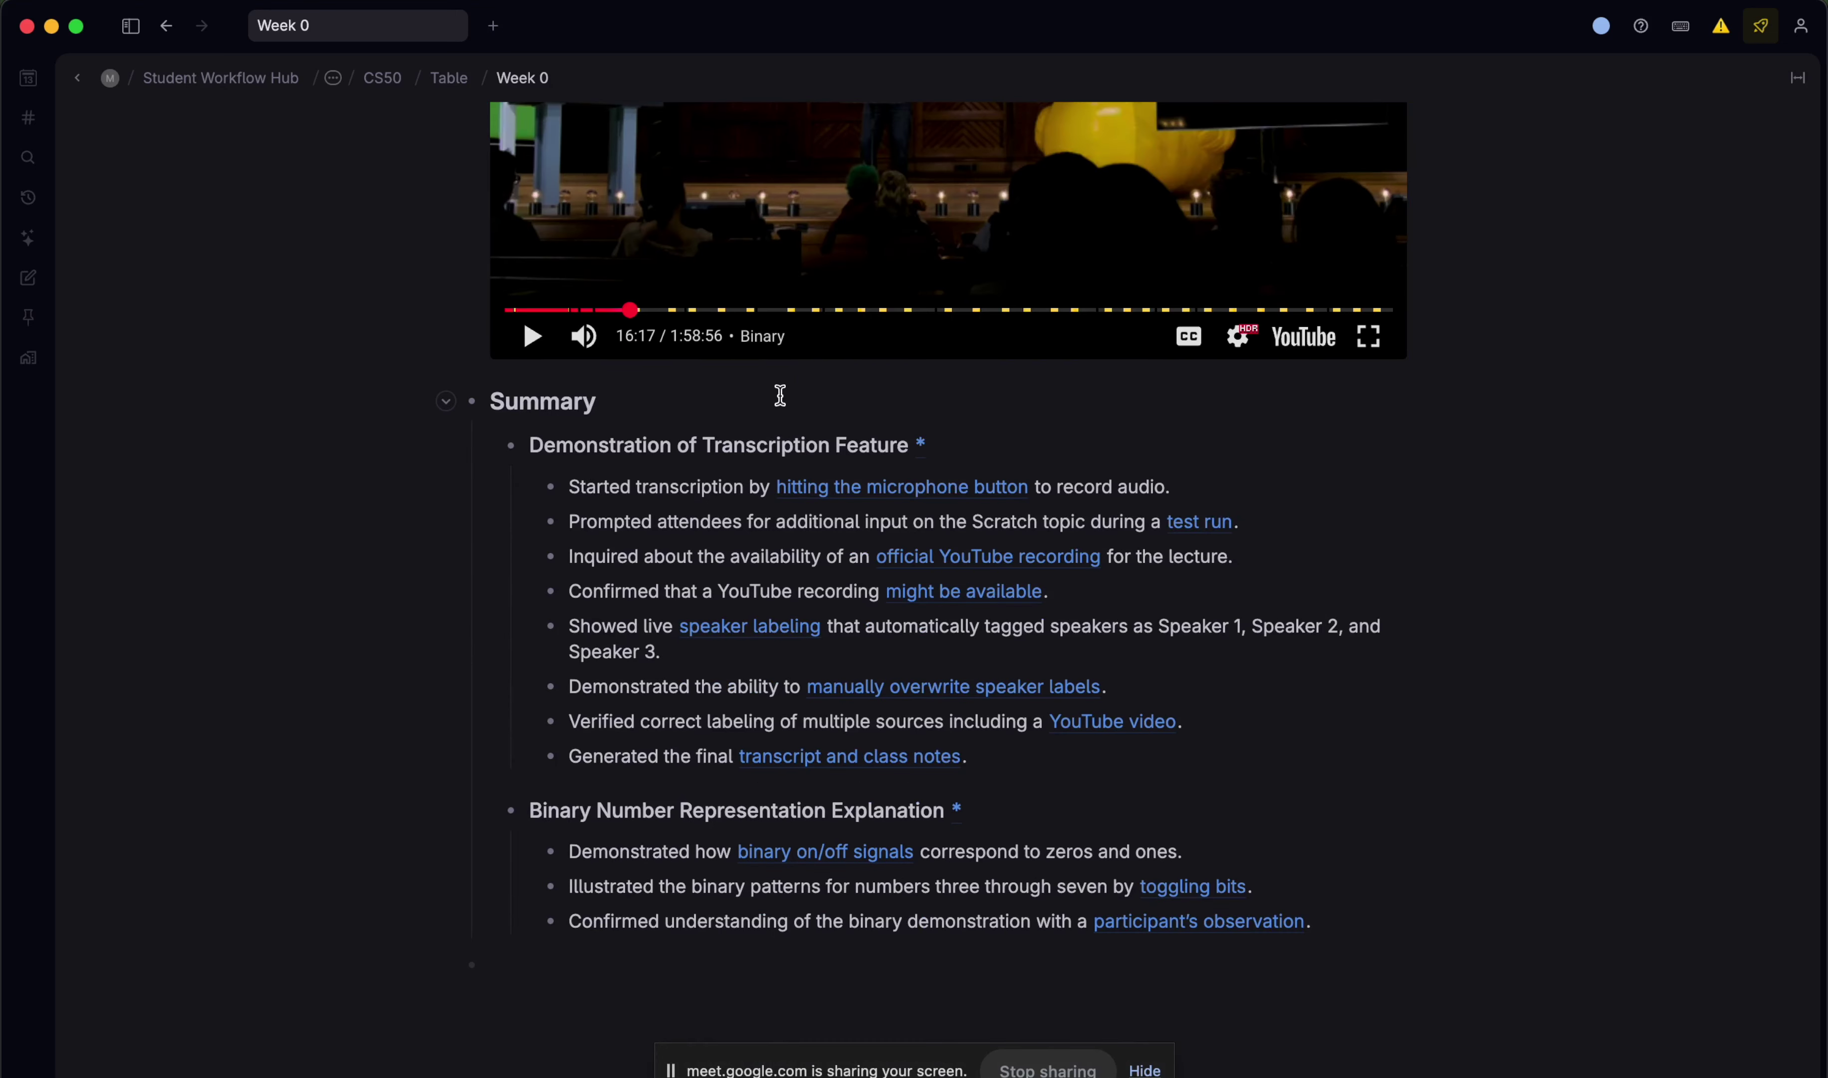
- Start an AI chat about the Week 0 summary content, opened beside the Week 0 node
scroll(1224, 581, up, 2)
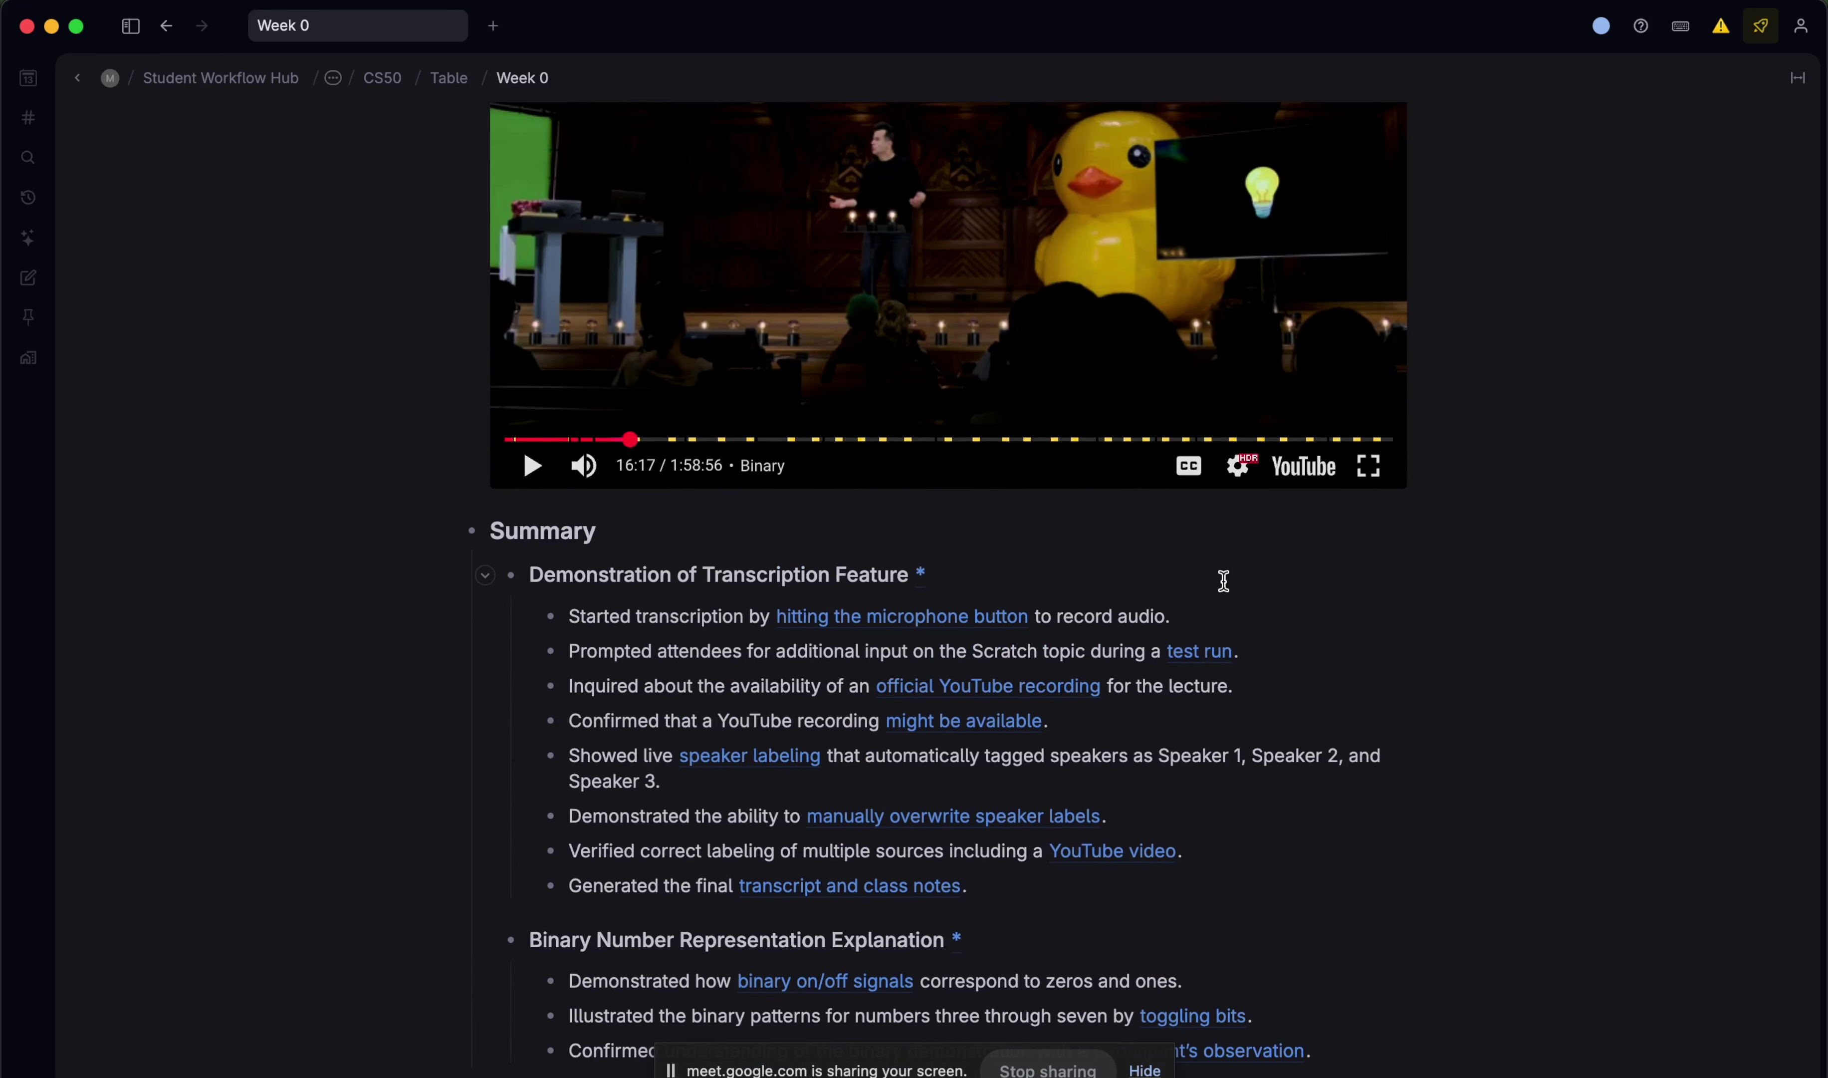
key(super+k)
text(a)
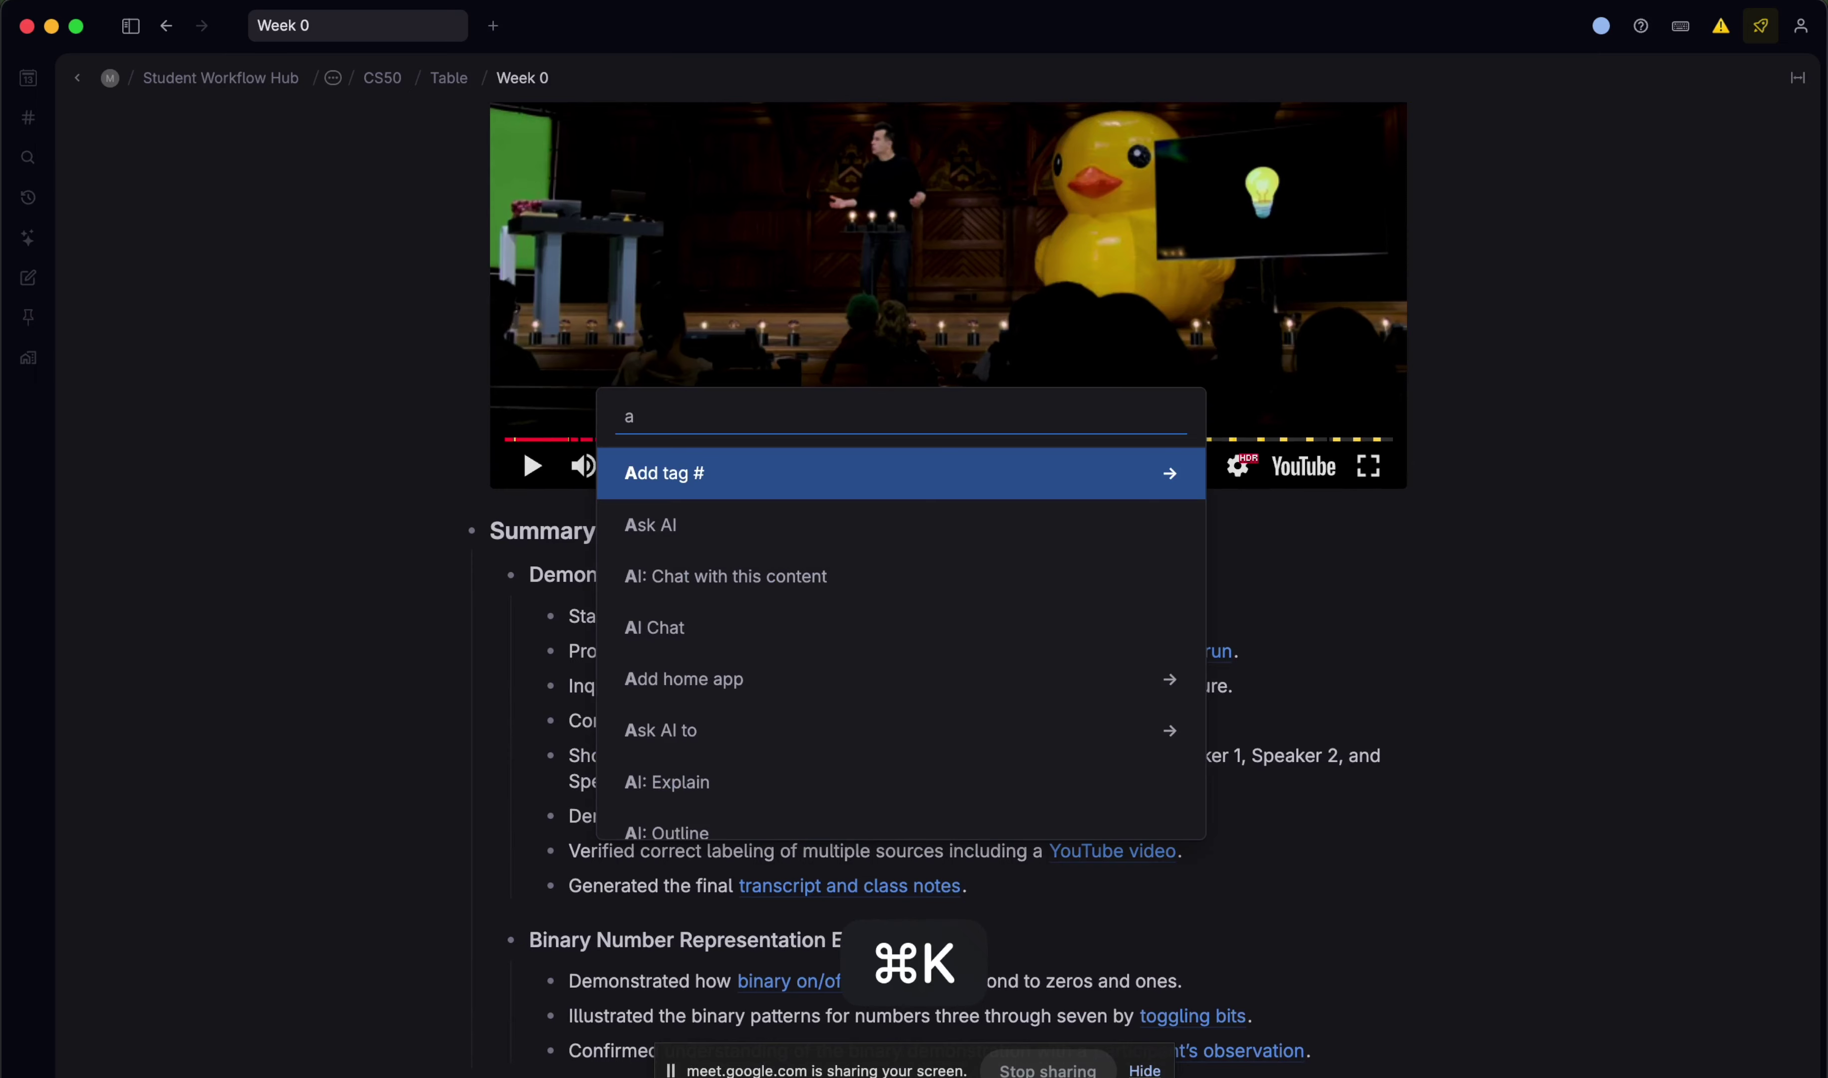
text(io)
key(BackSpace)
text(ch)
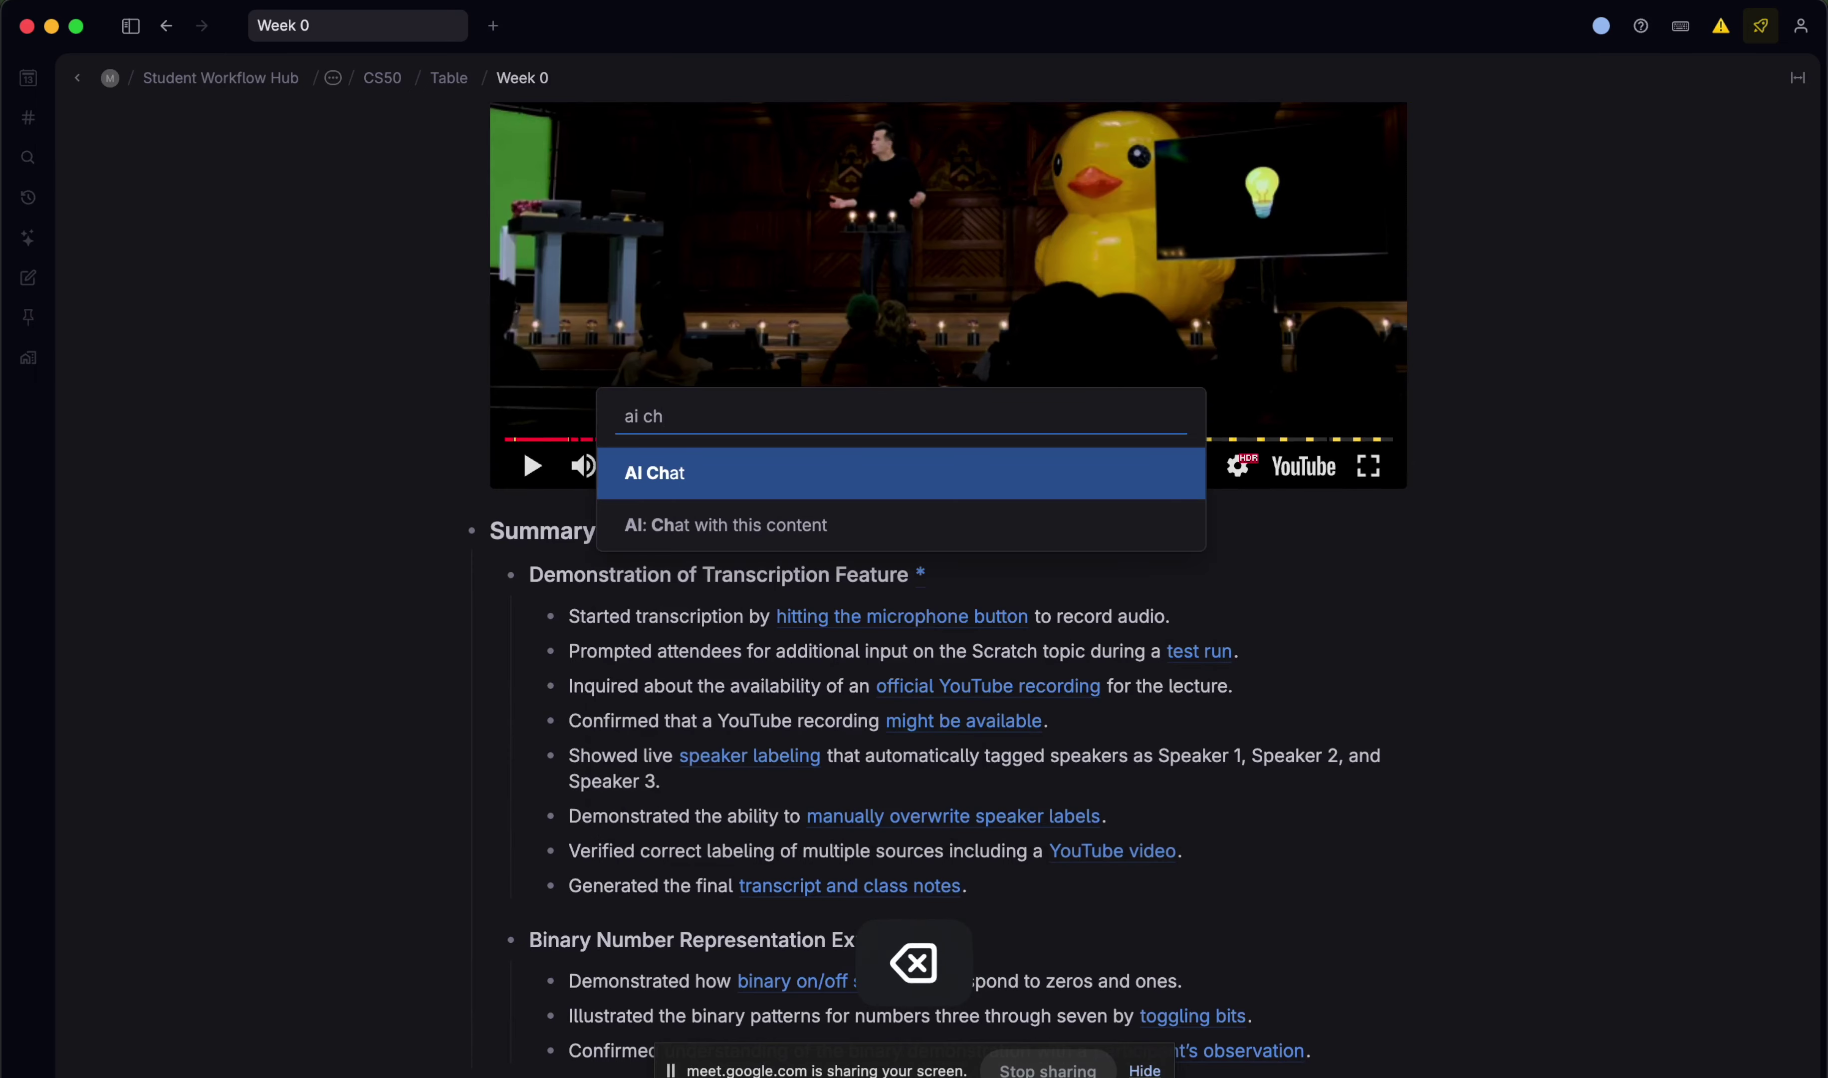
key(Down)
key(shift+Return)
key(ctrl+Up)
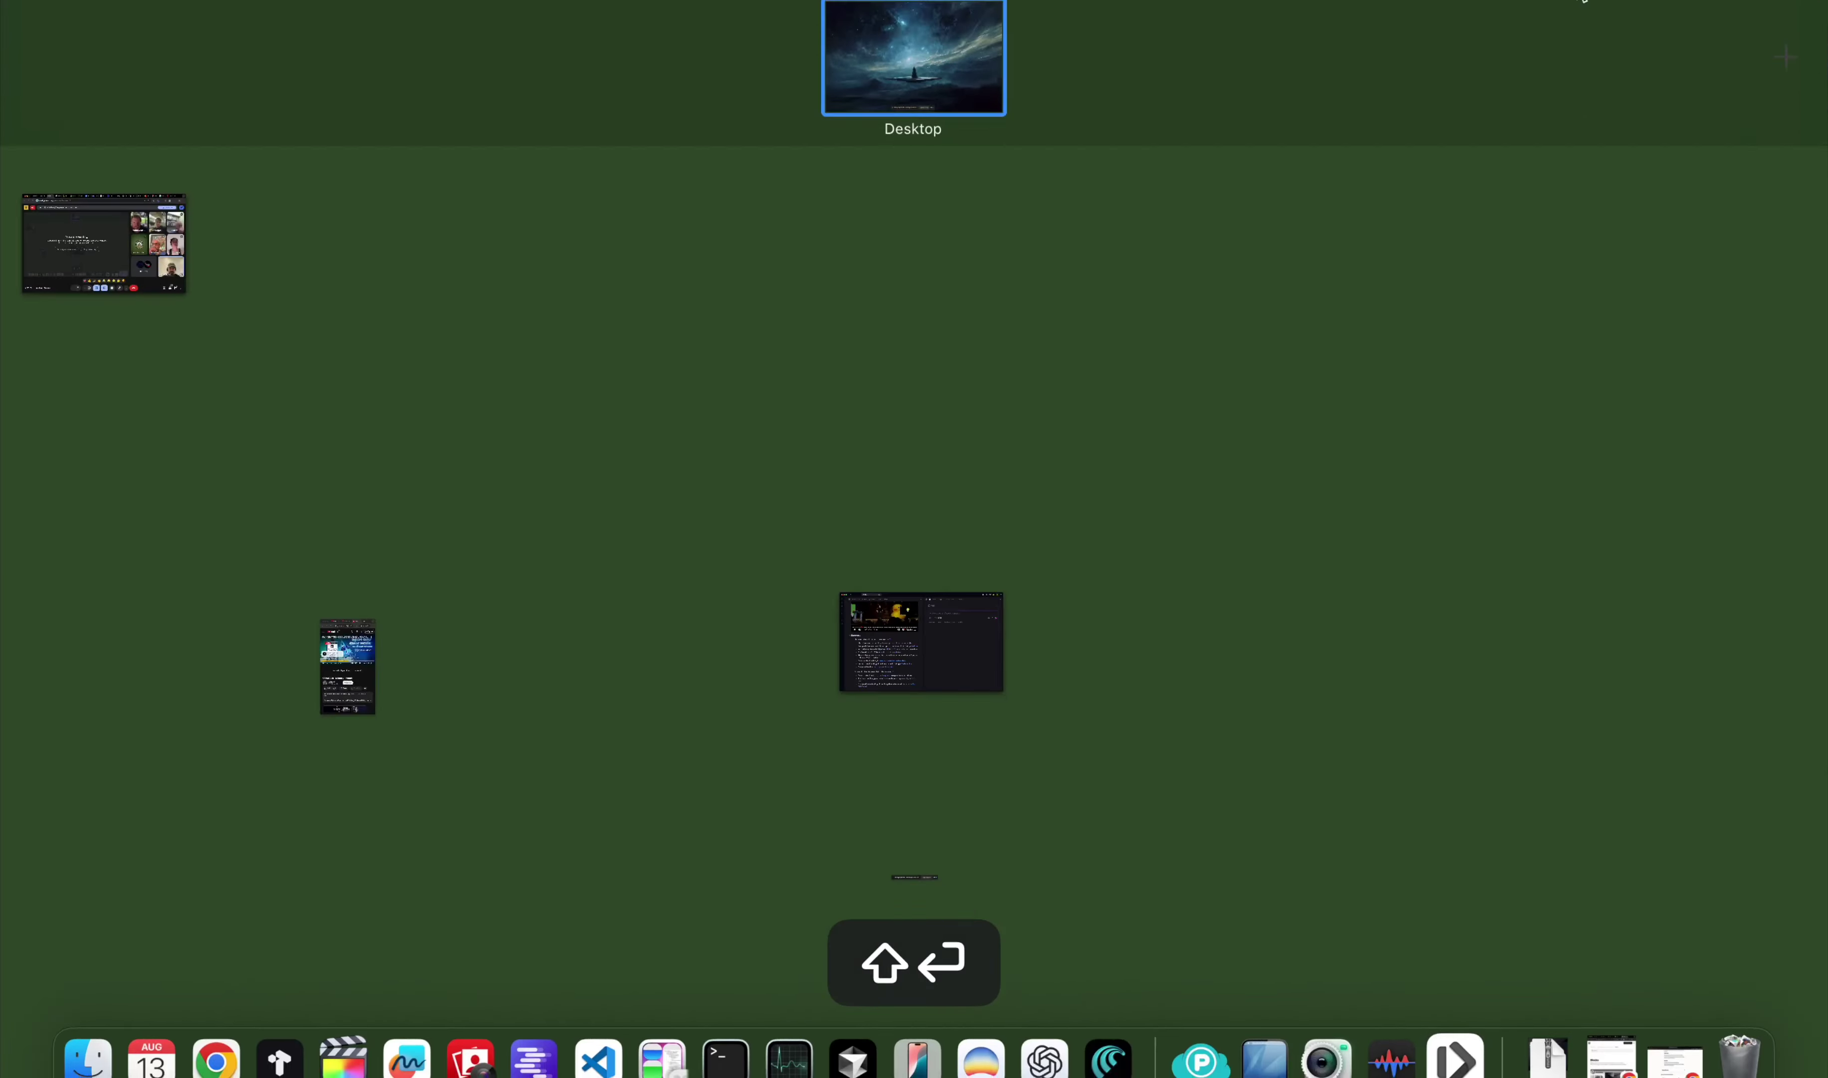
key(ctrl+Up)
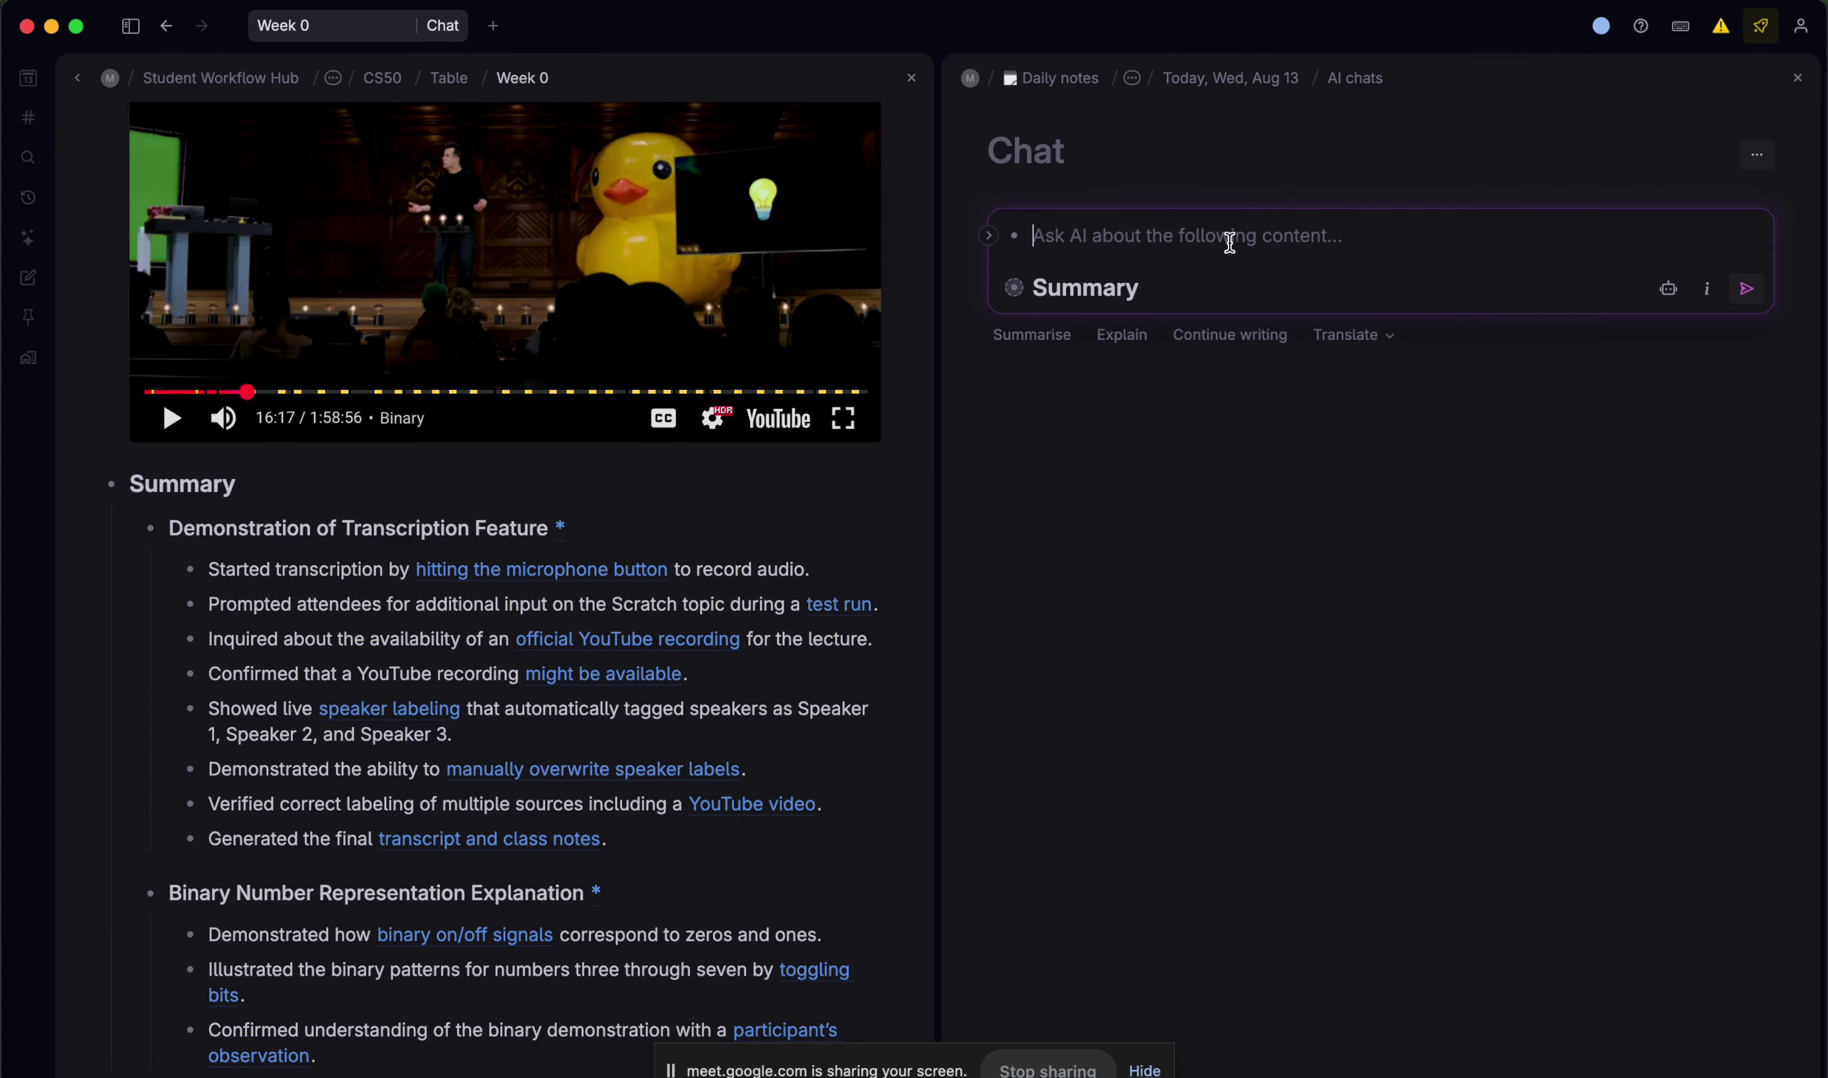
- Ask the AI chat "quiz me on binary" and read through the questions it generates
text(quiz me on)
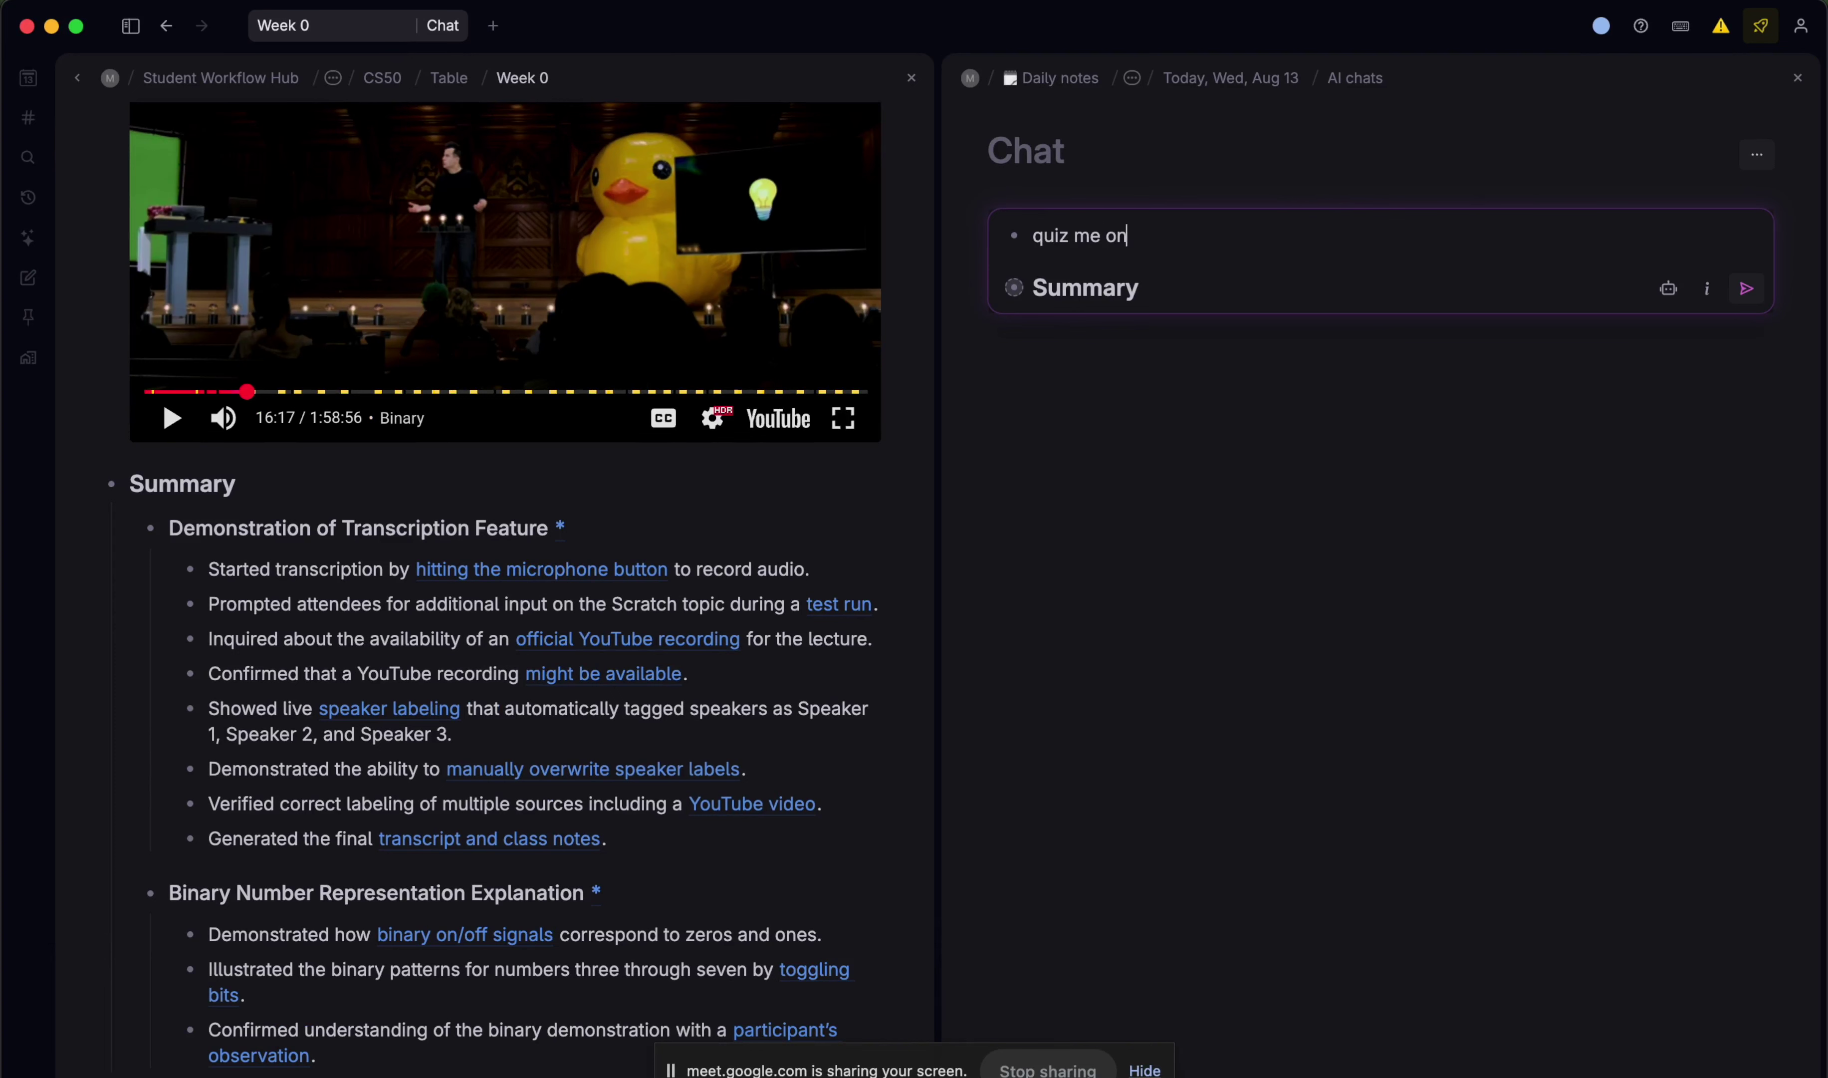
text( binary)
key(Return)
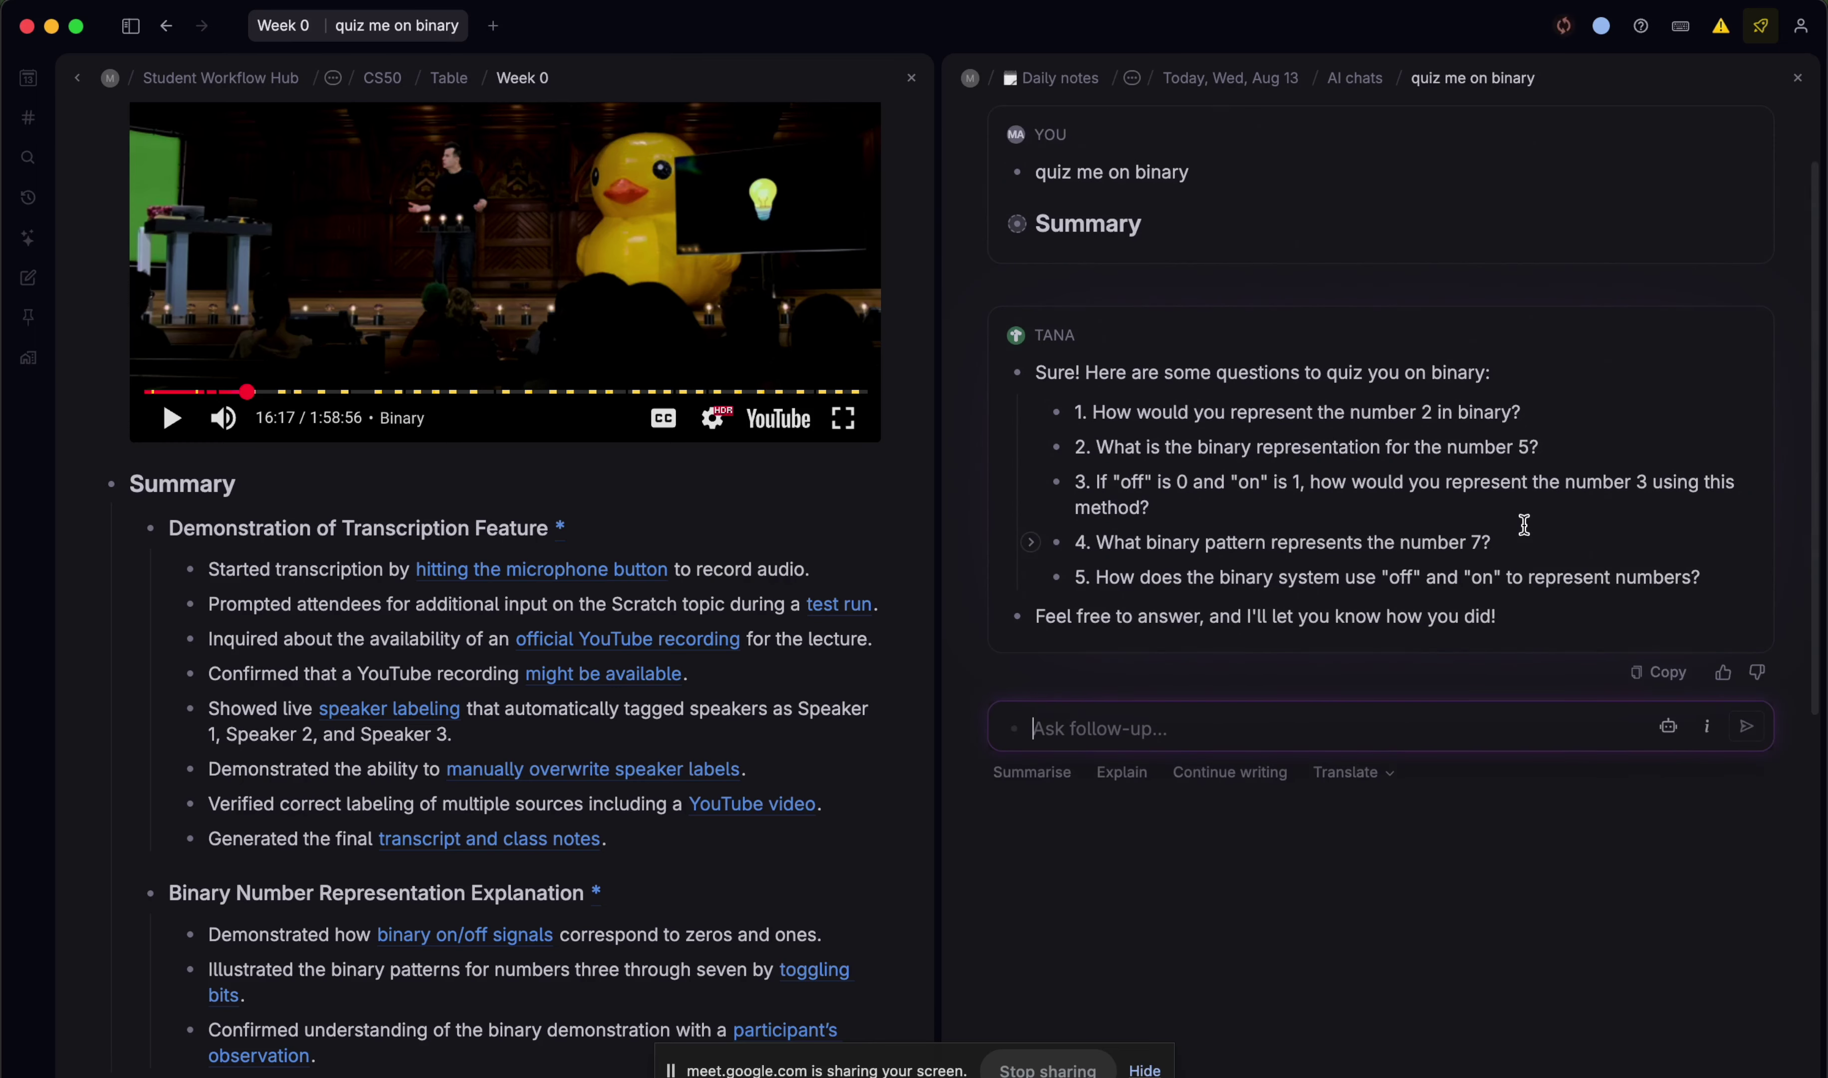
click(1527, 563)
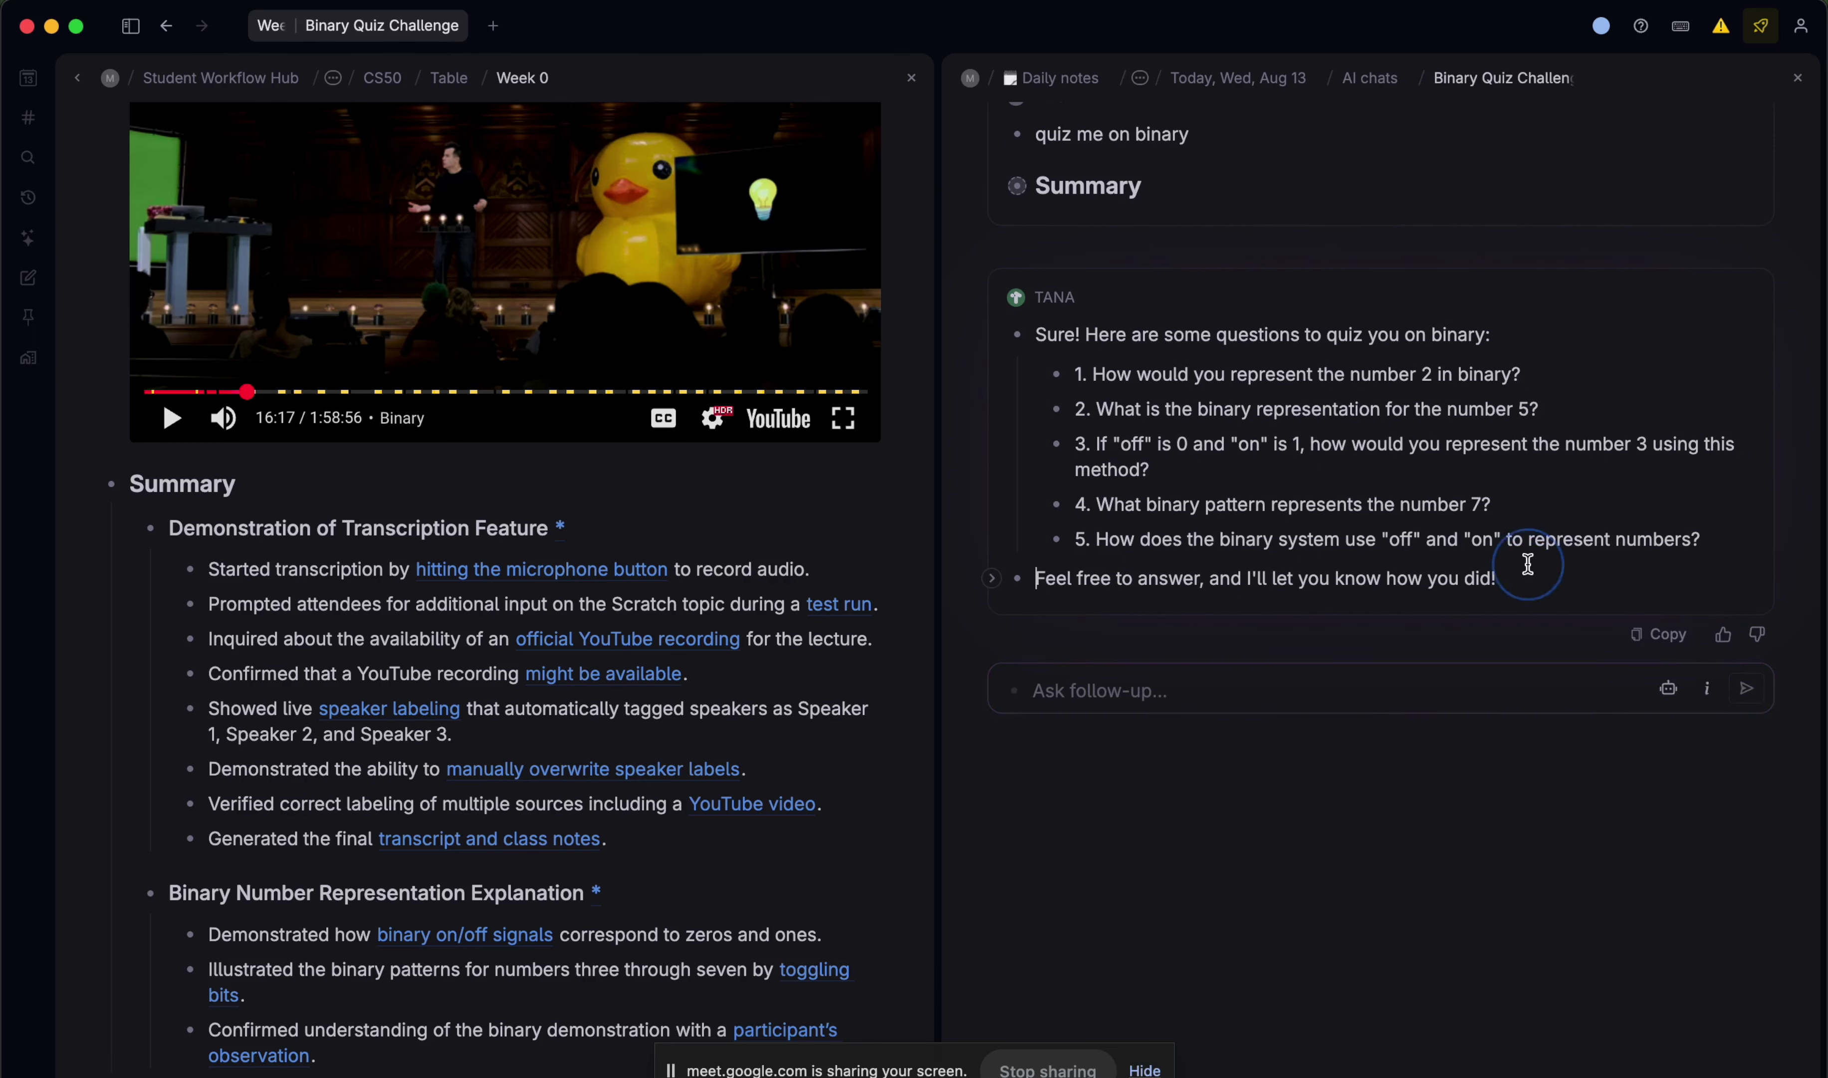
scroll(1637, 465, up, 2)
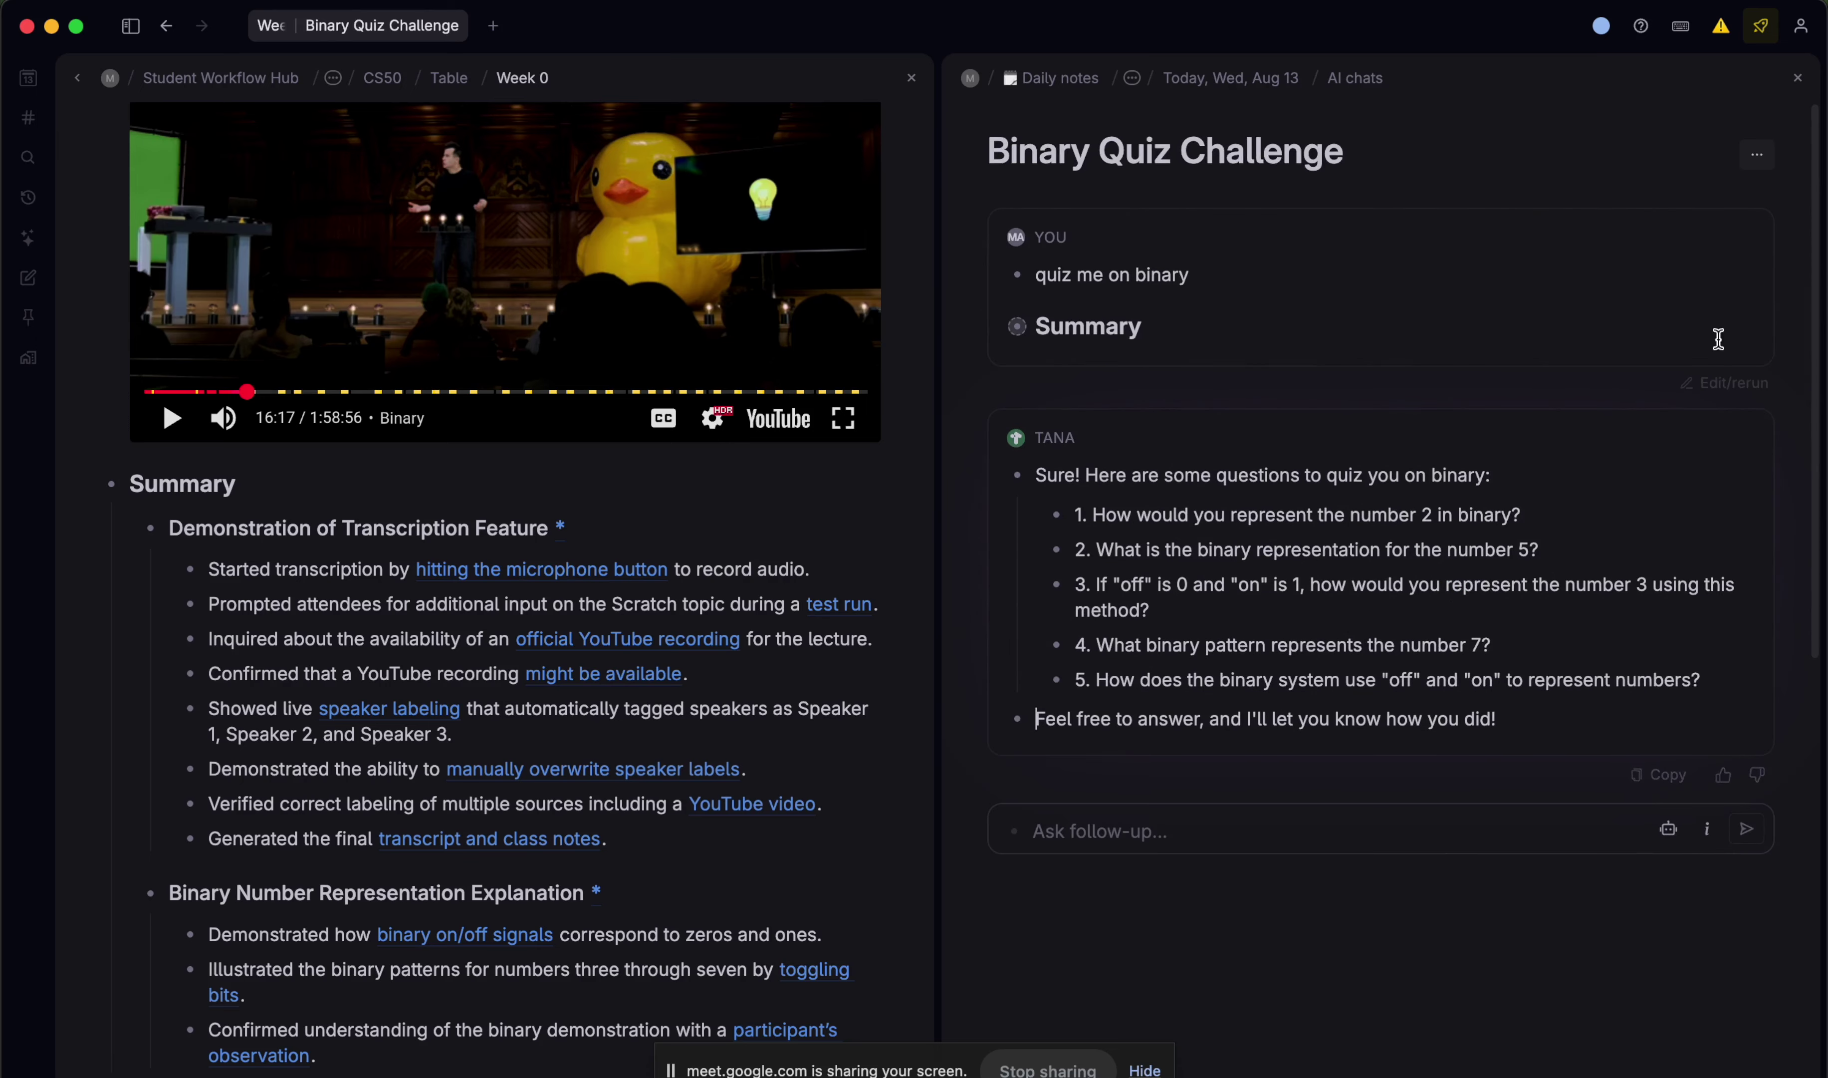
scroll(1702, 337, down, 2)
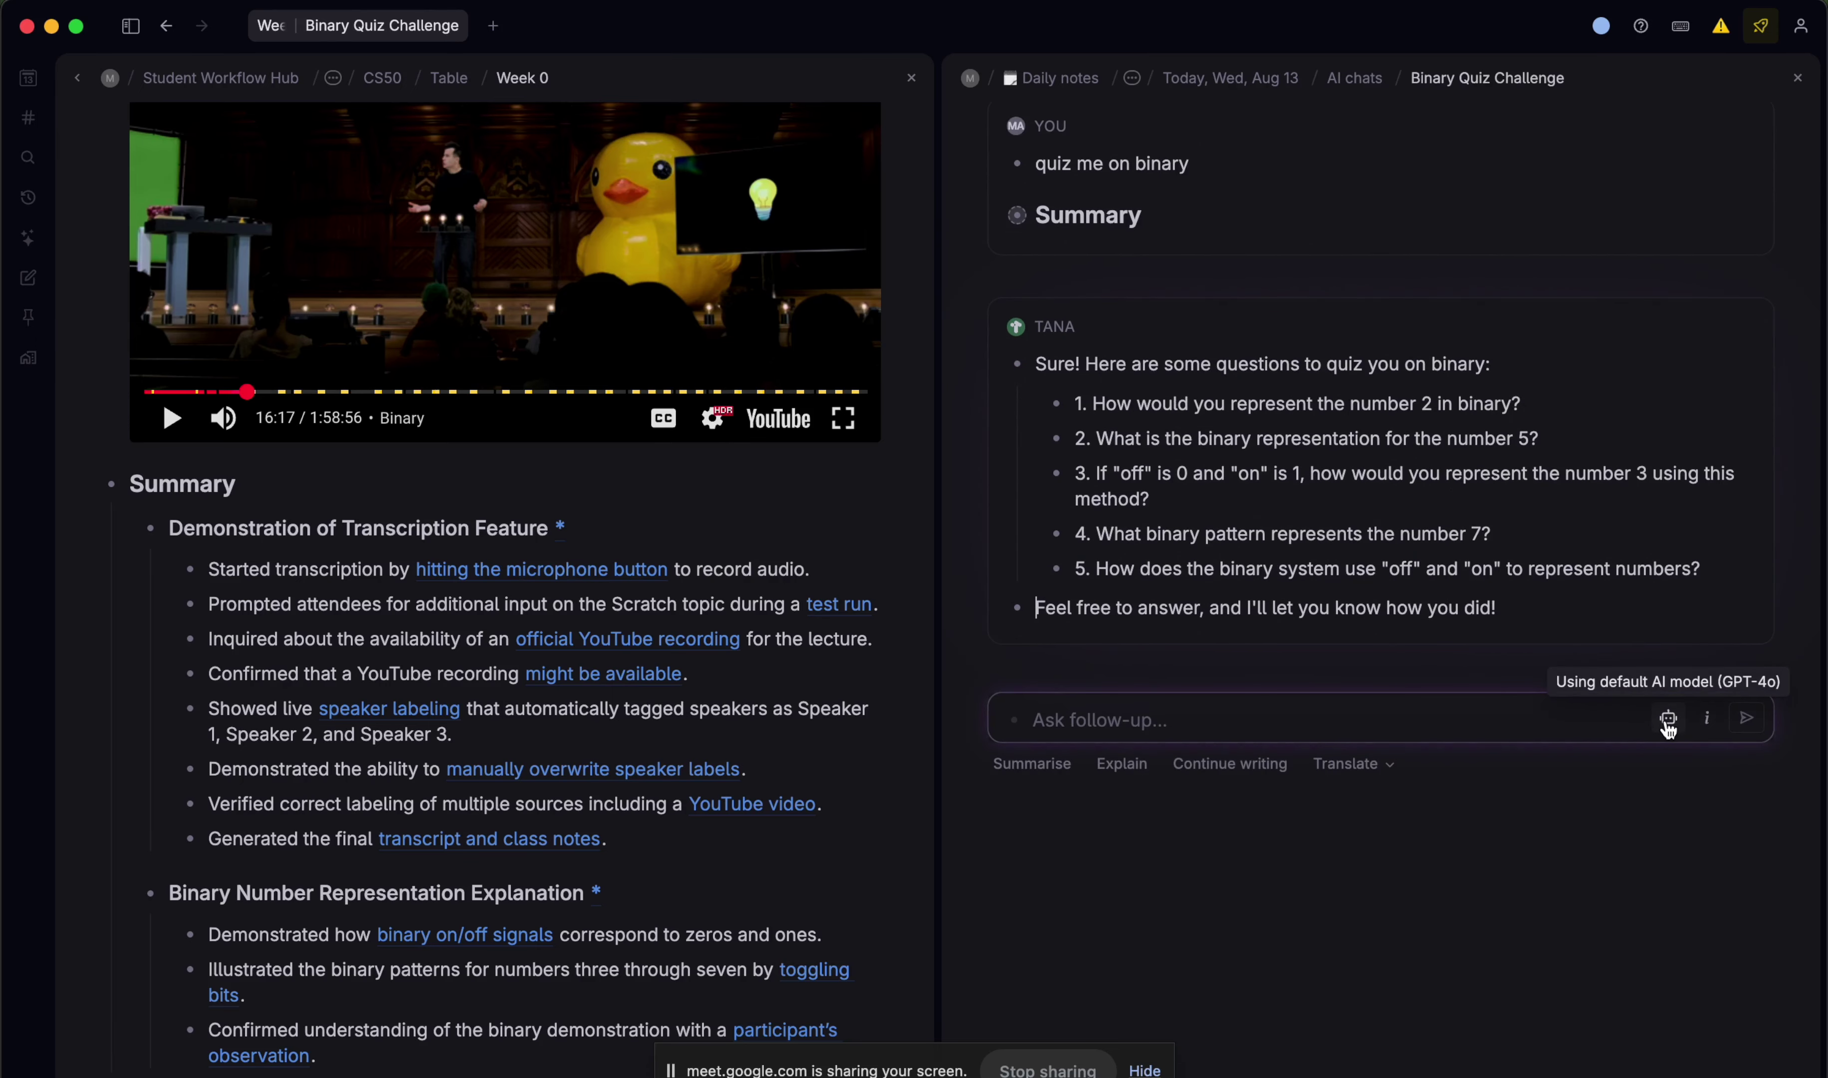
- Look through the cheap, moderate and expensive AI models offered for the chat and dismiss the list without choosing one
click(1684, 732)
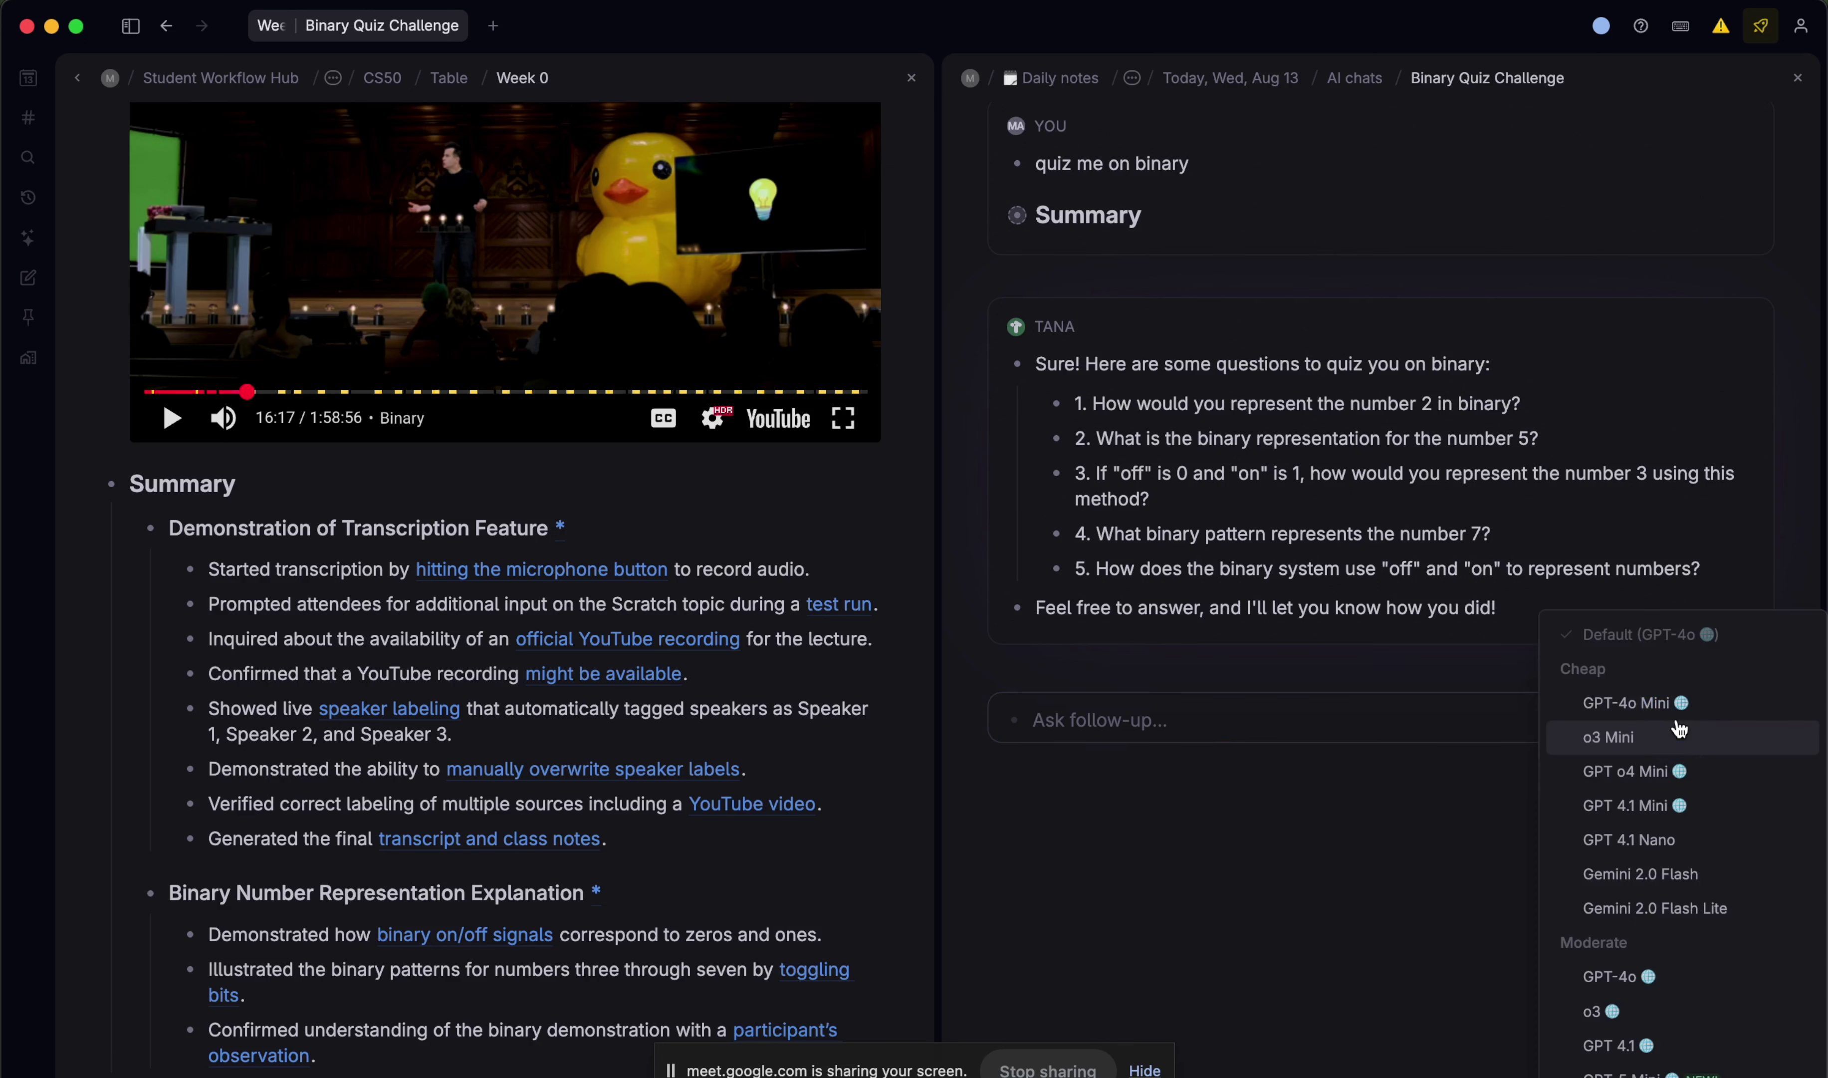
scroll(1679, 729, down, 5)
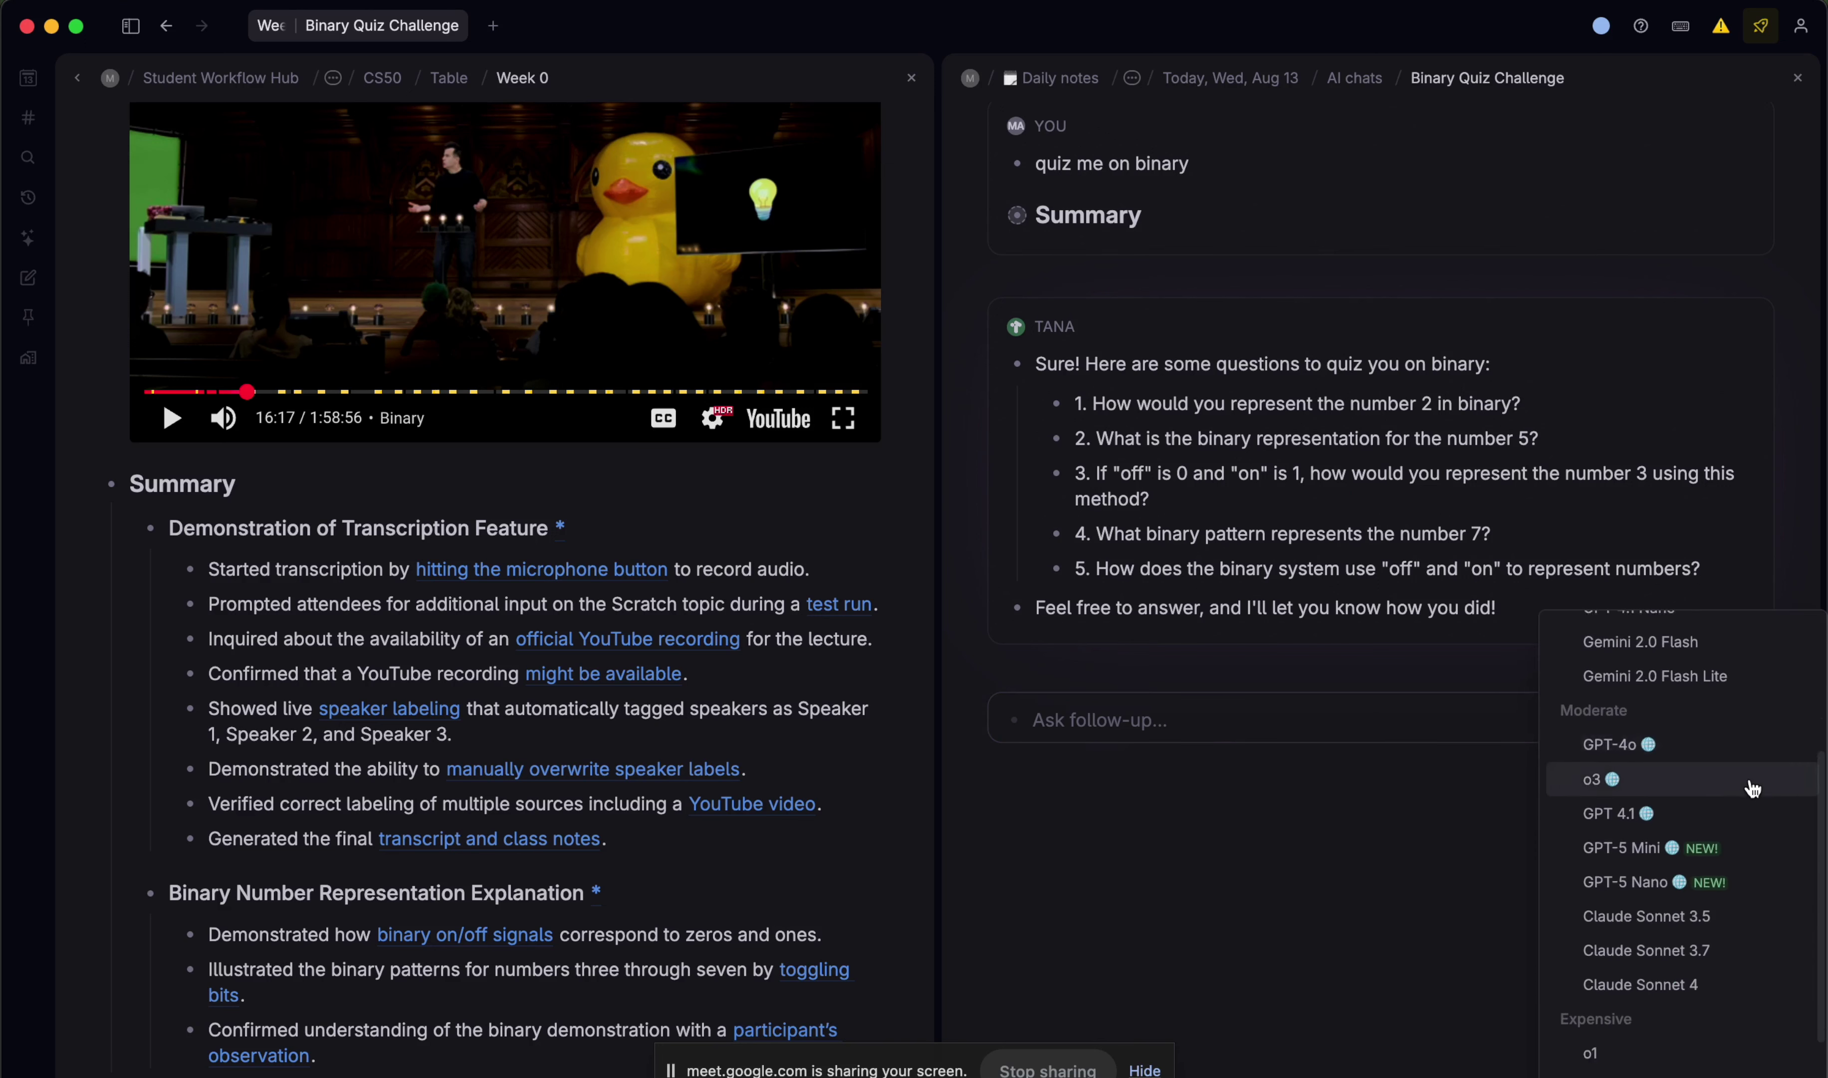
scroll(1747, 784, up, 4)
scroll(1732, 740, down, 4)
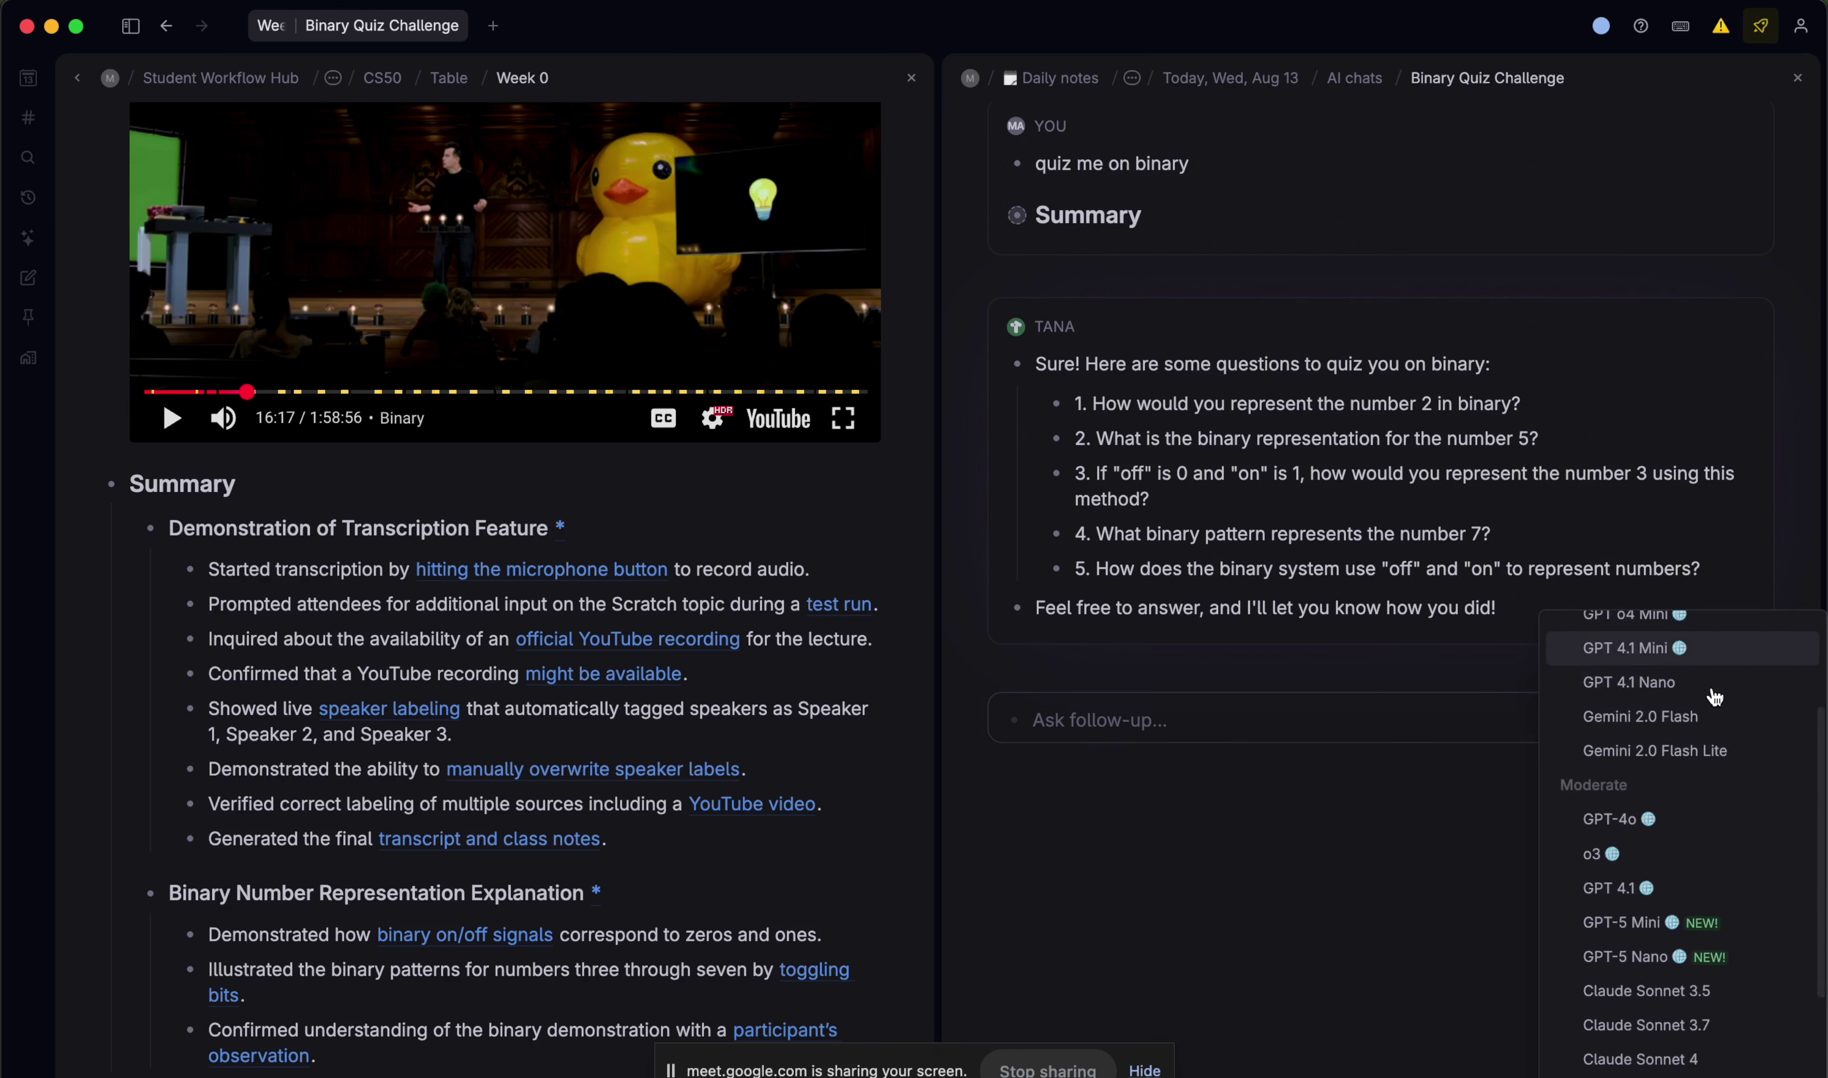
scroll(1714, 696, down, 1)
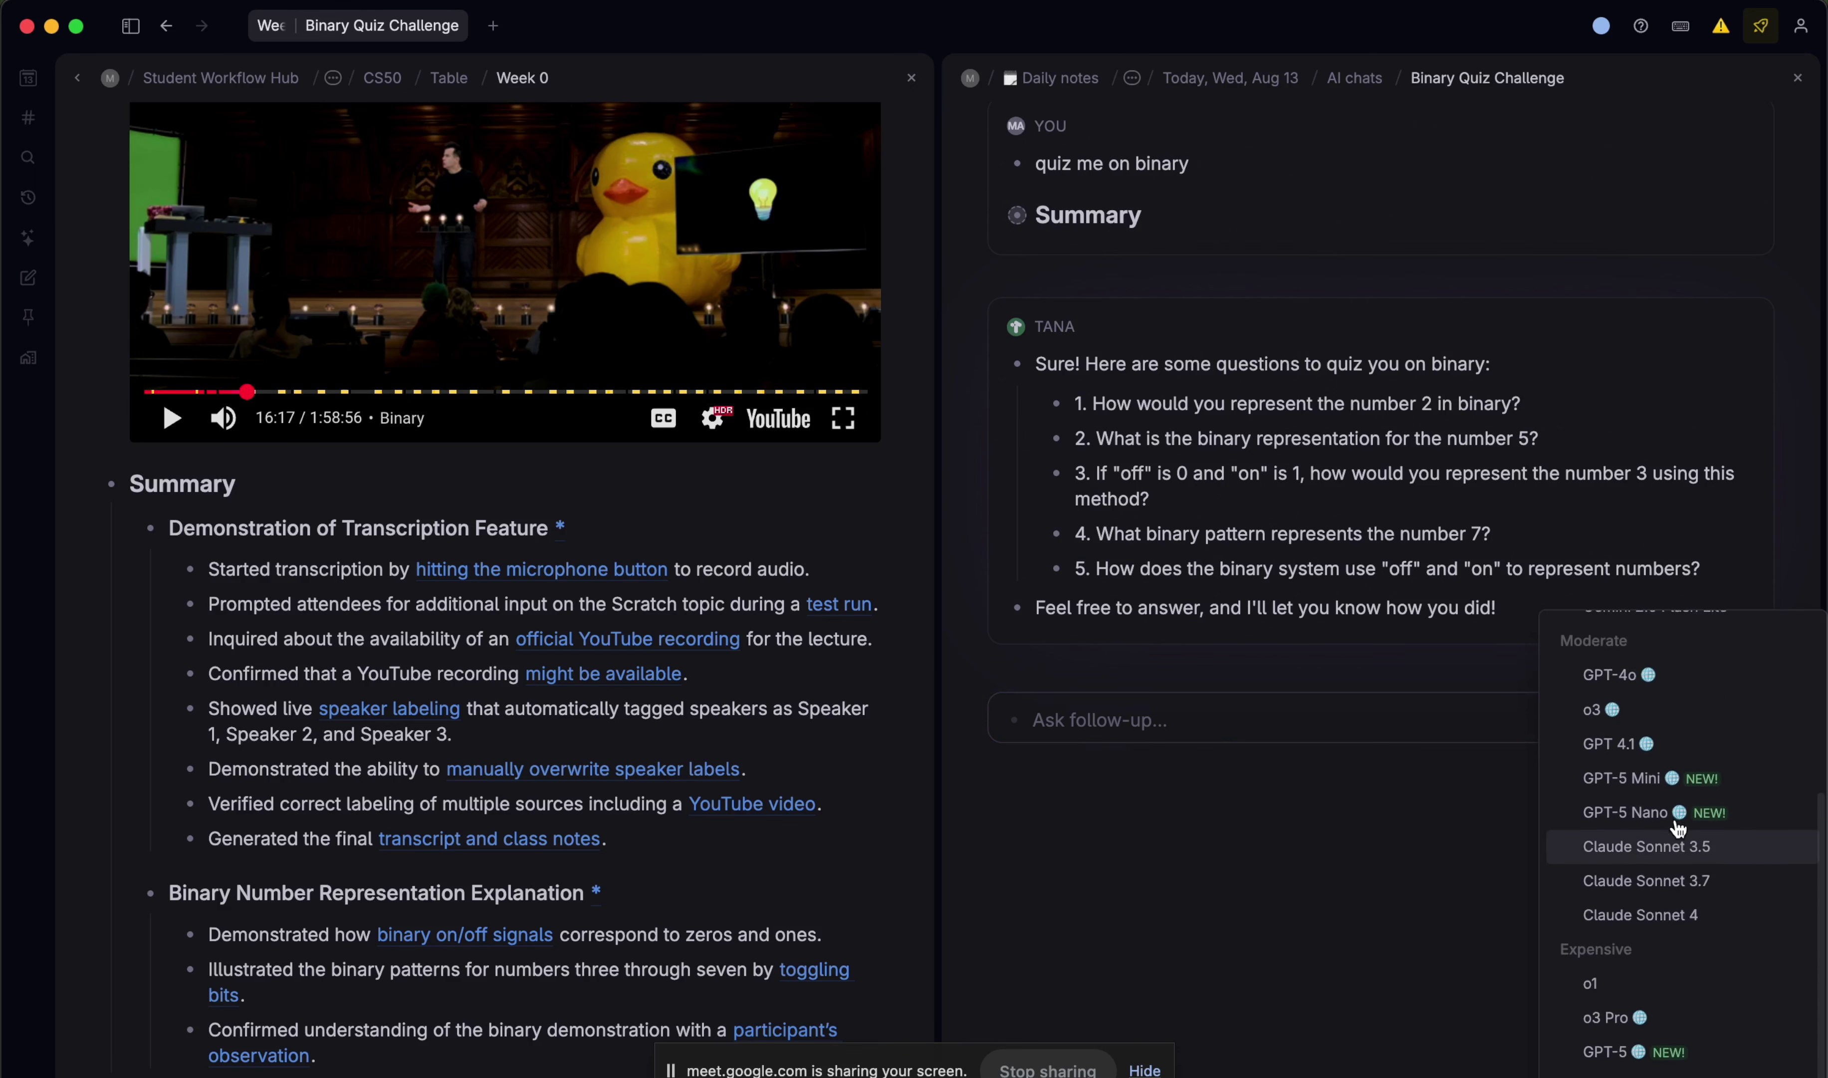
scroll(1672, 962, up, 4)
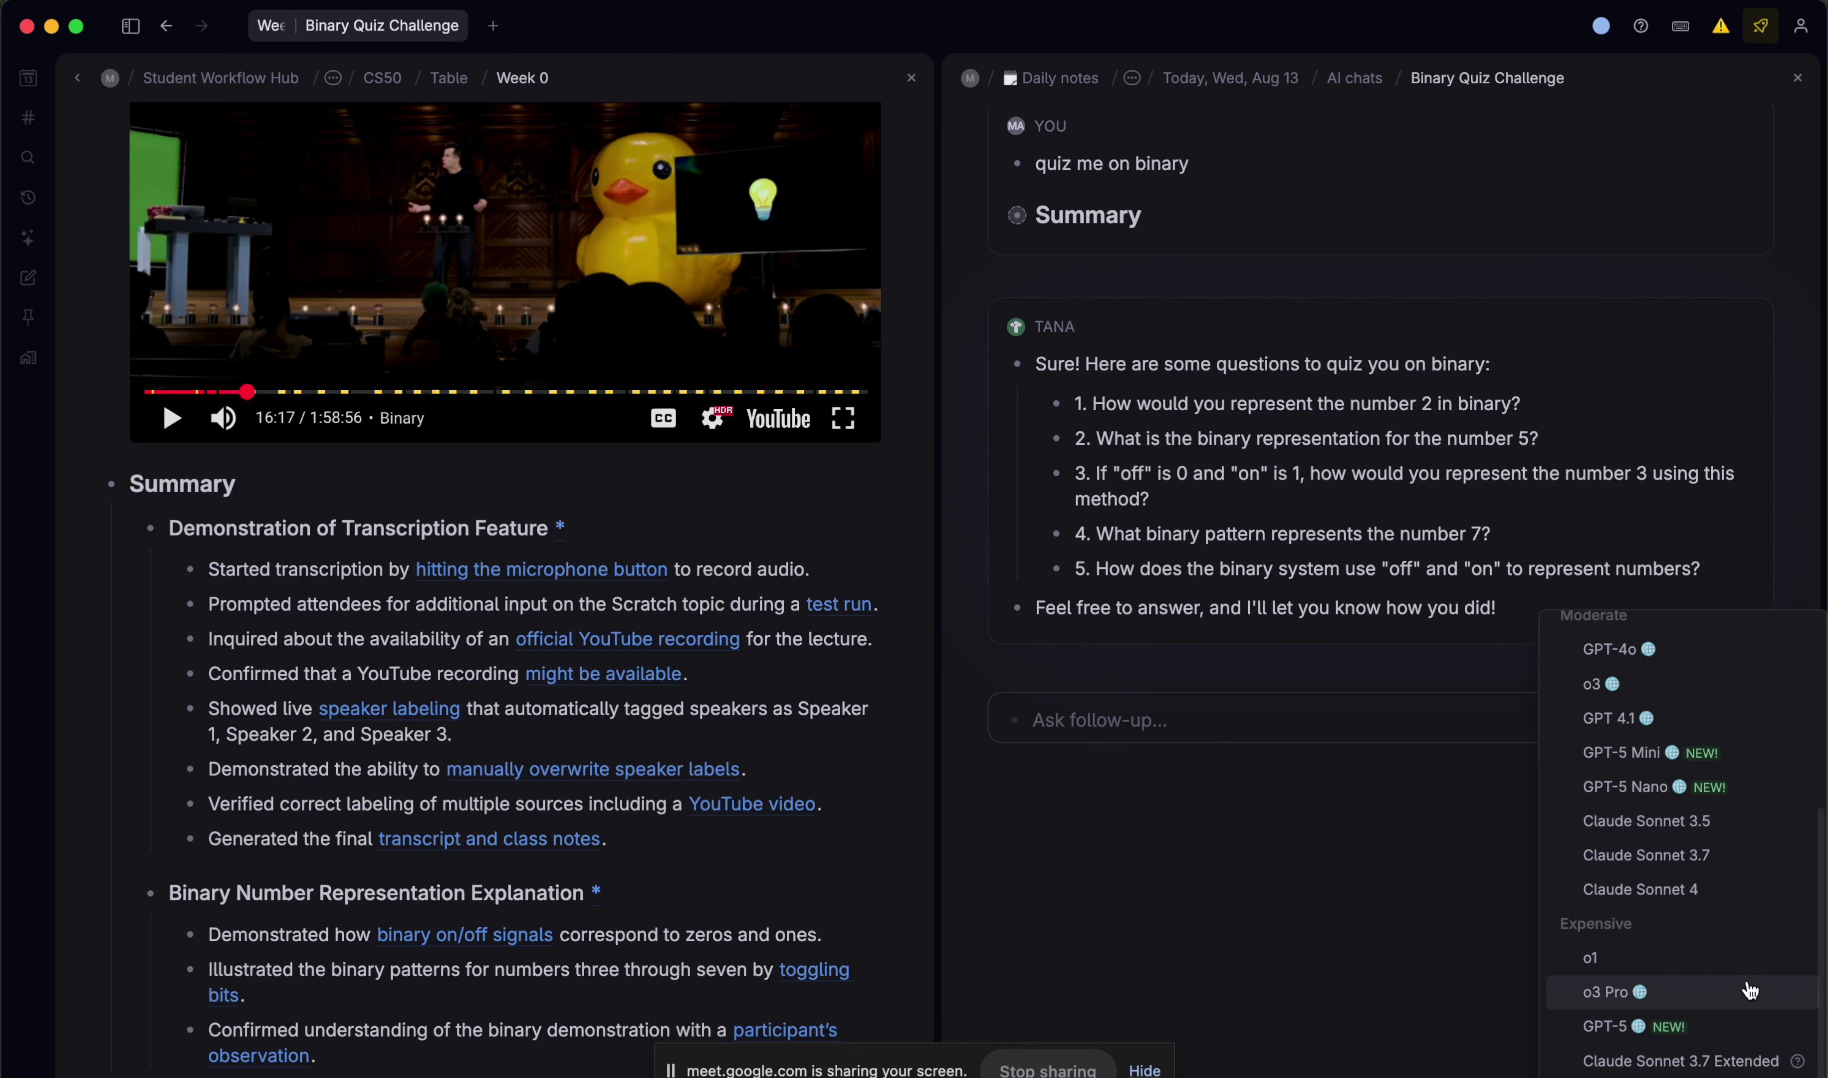
scroll(1725, 638, up, 2)
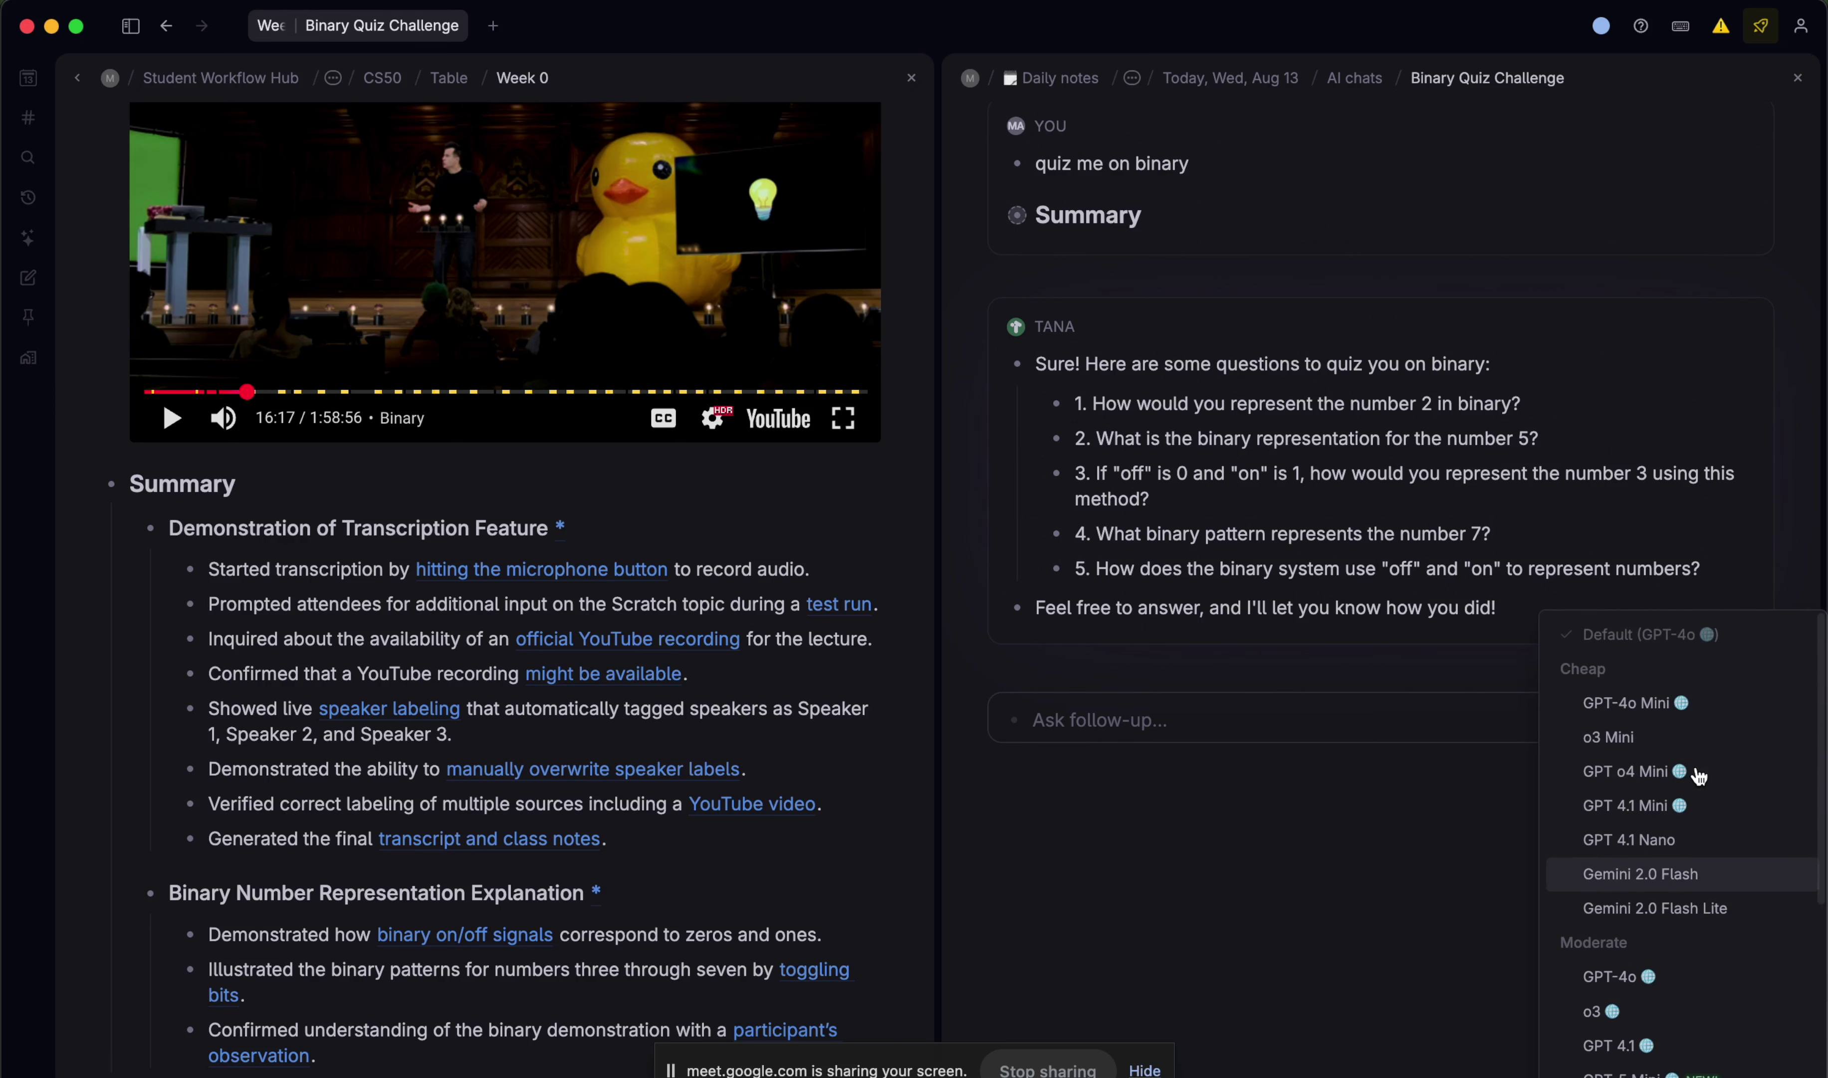
click(1312, 773)
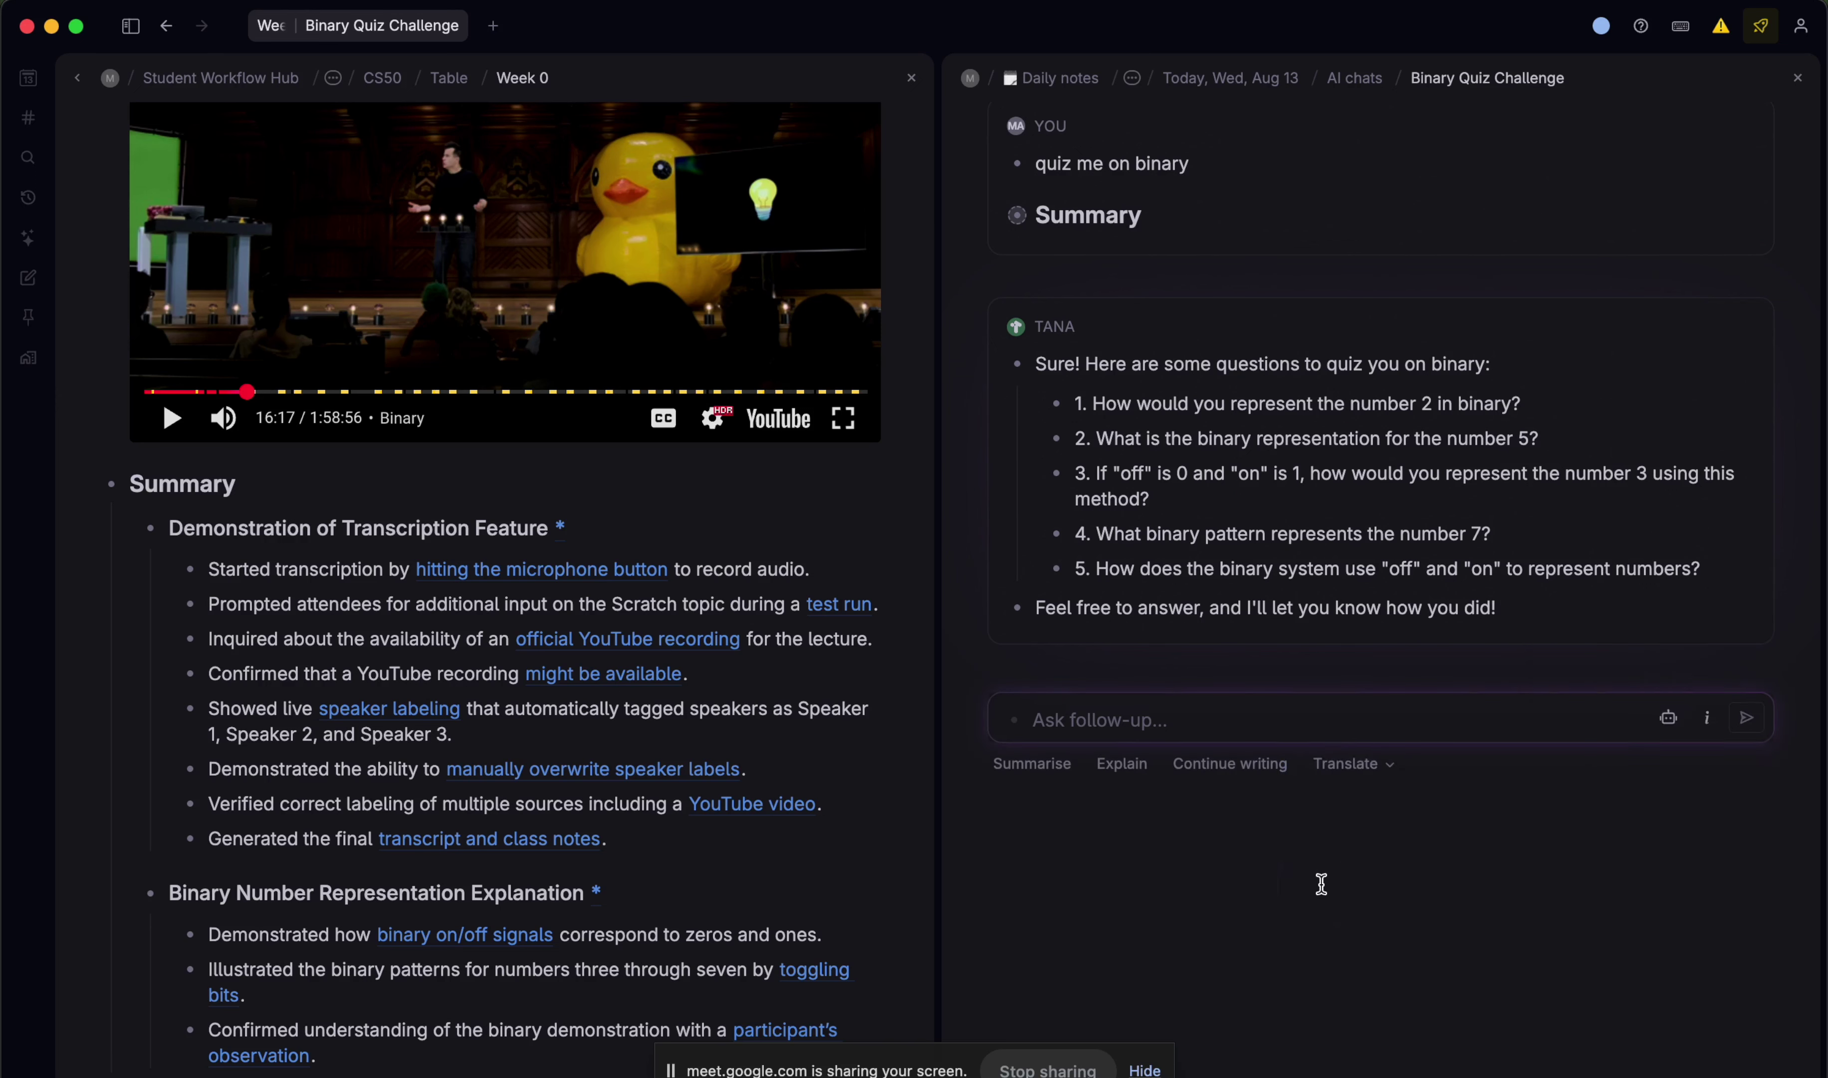
- Open the GPT log monitor, then enlarge its window and move it clear of the Week 0 summary
click(883, 664)
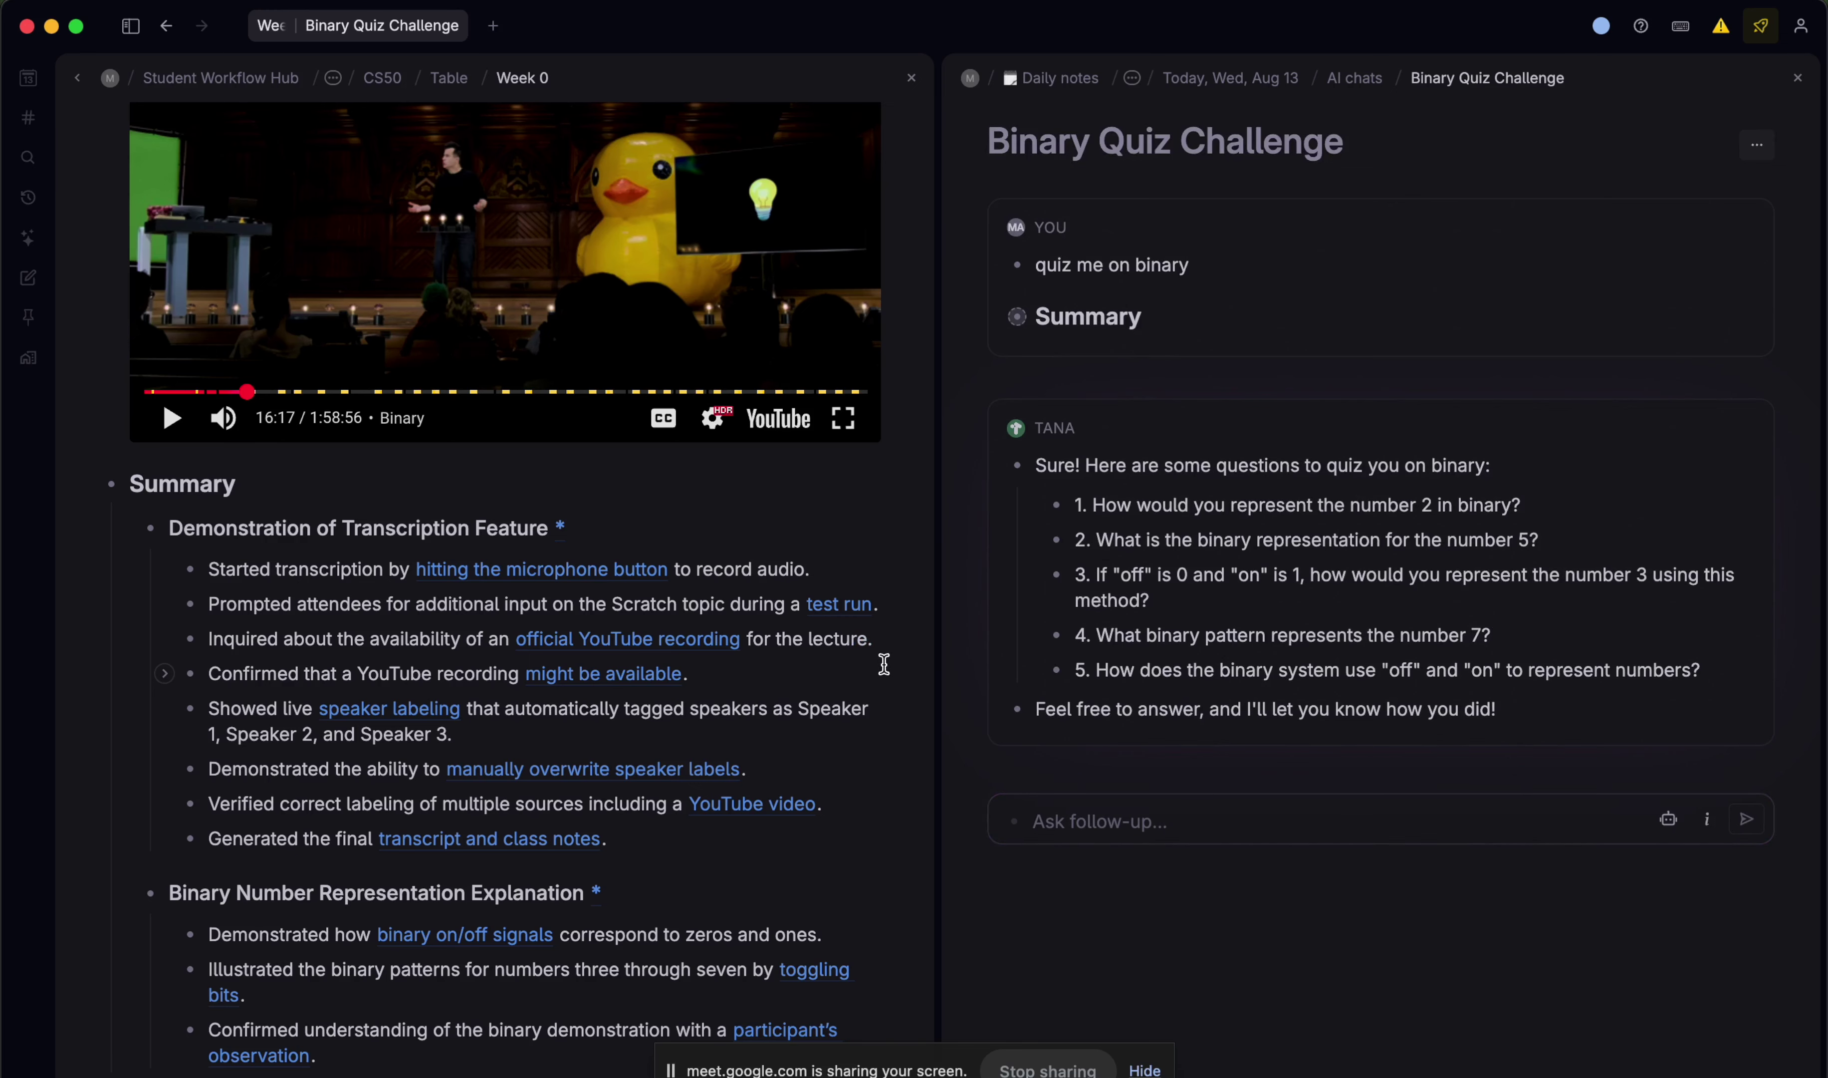
key(super+k)
text(gpt)
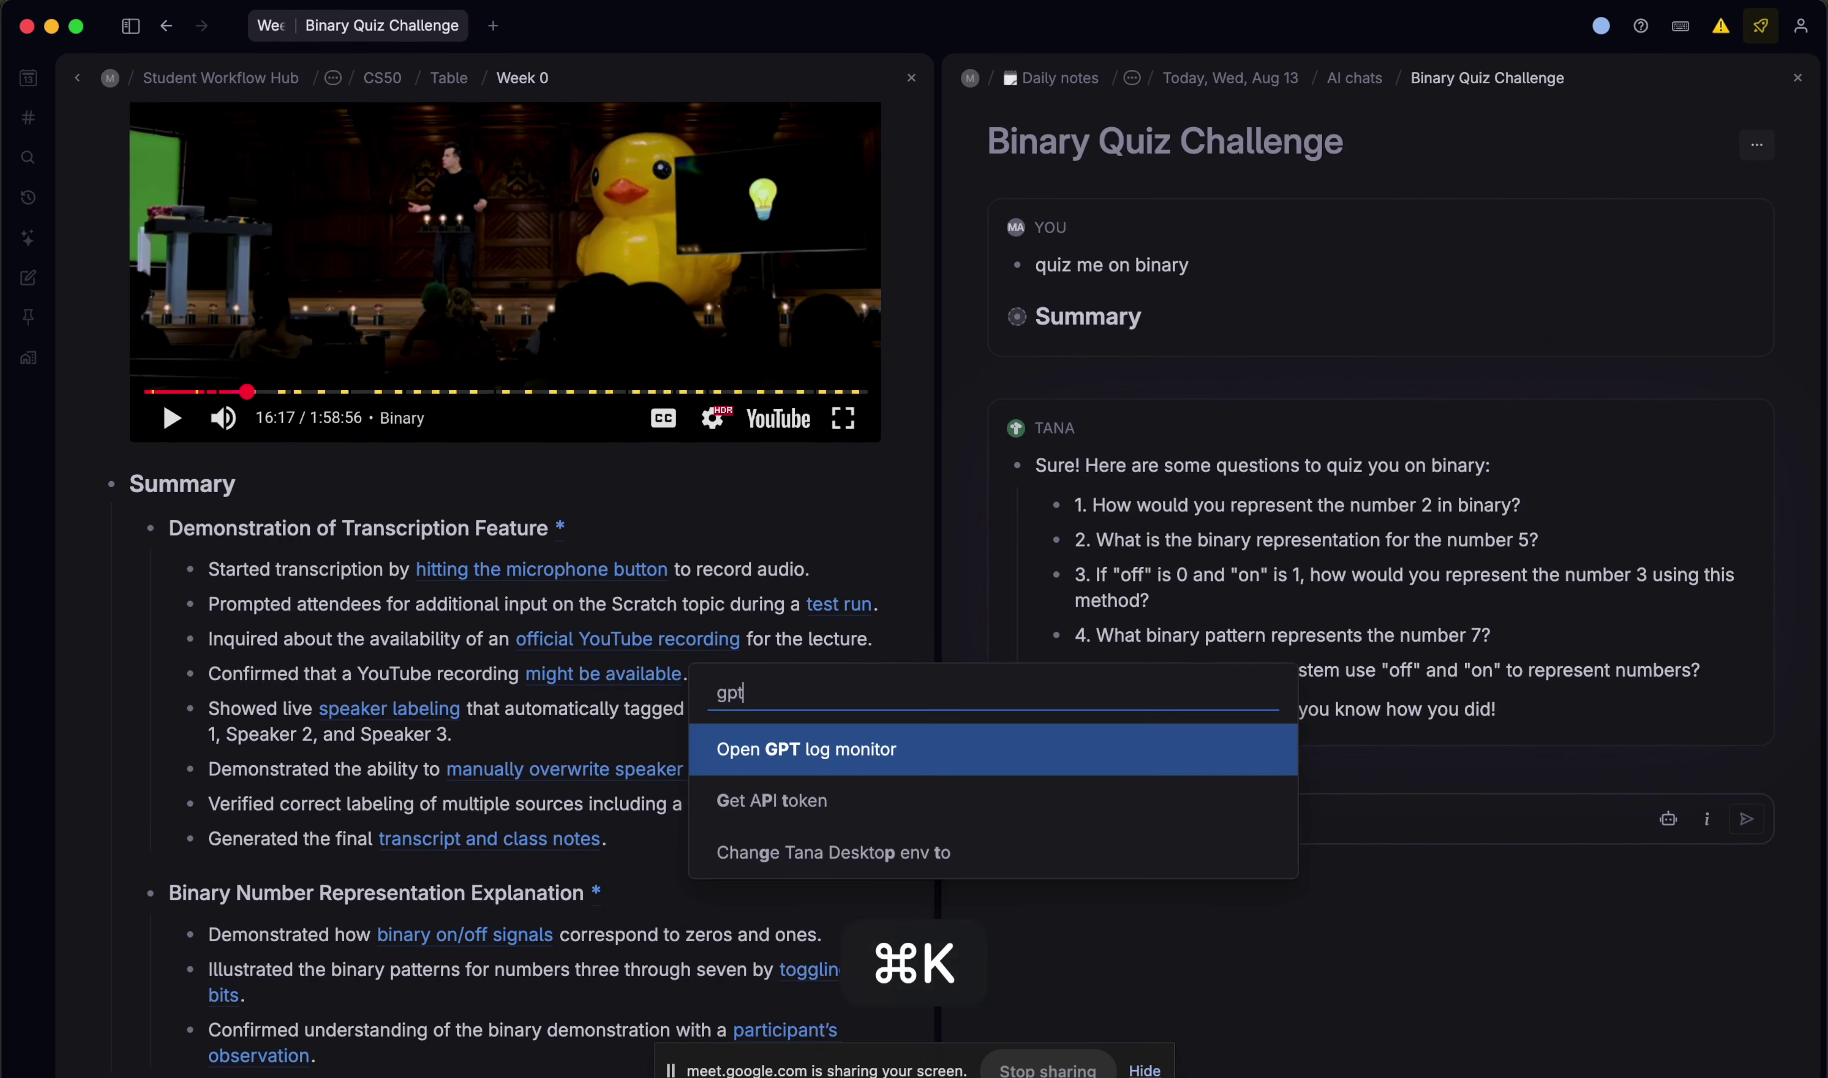
key(Return)
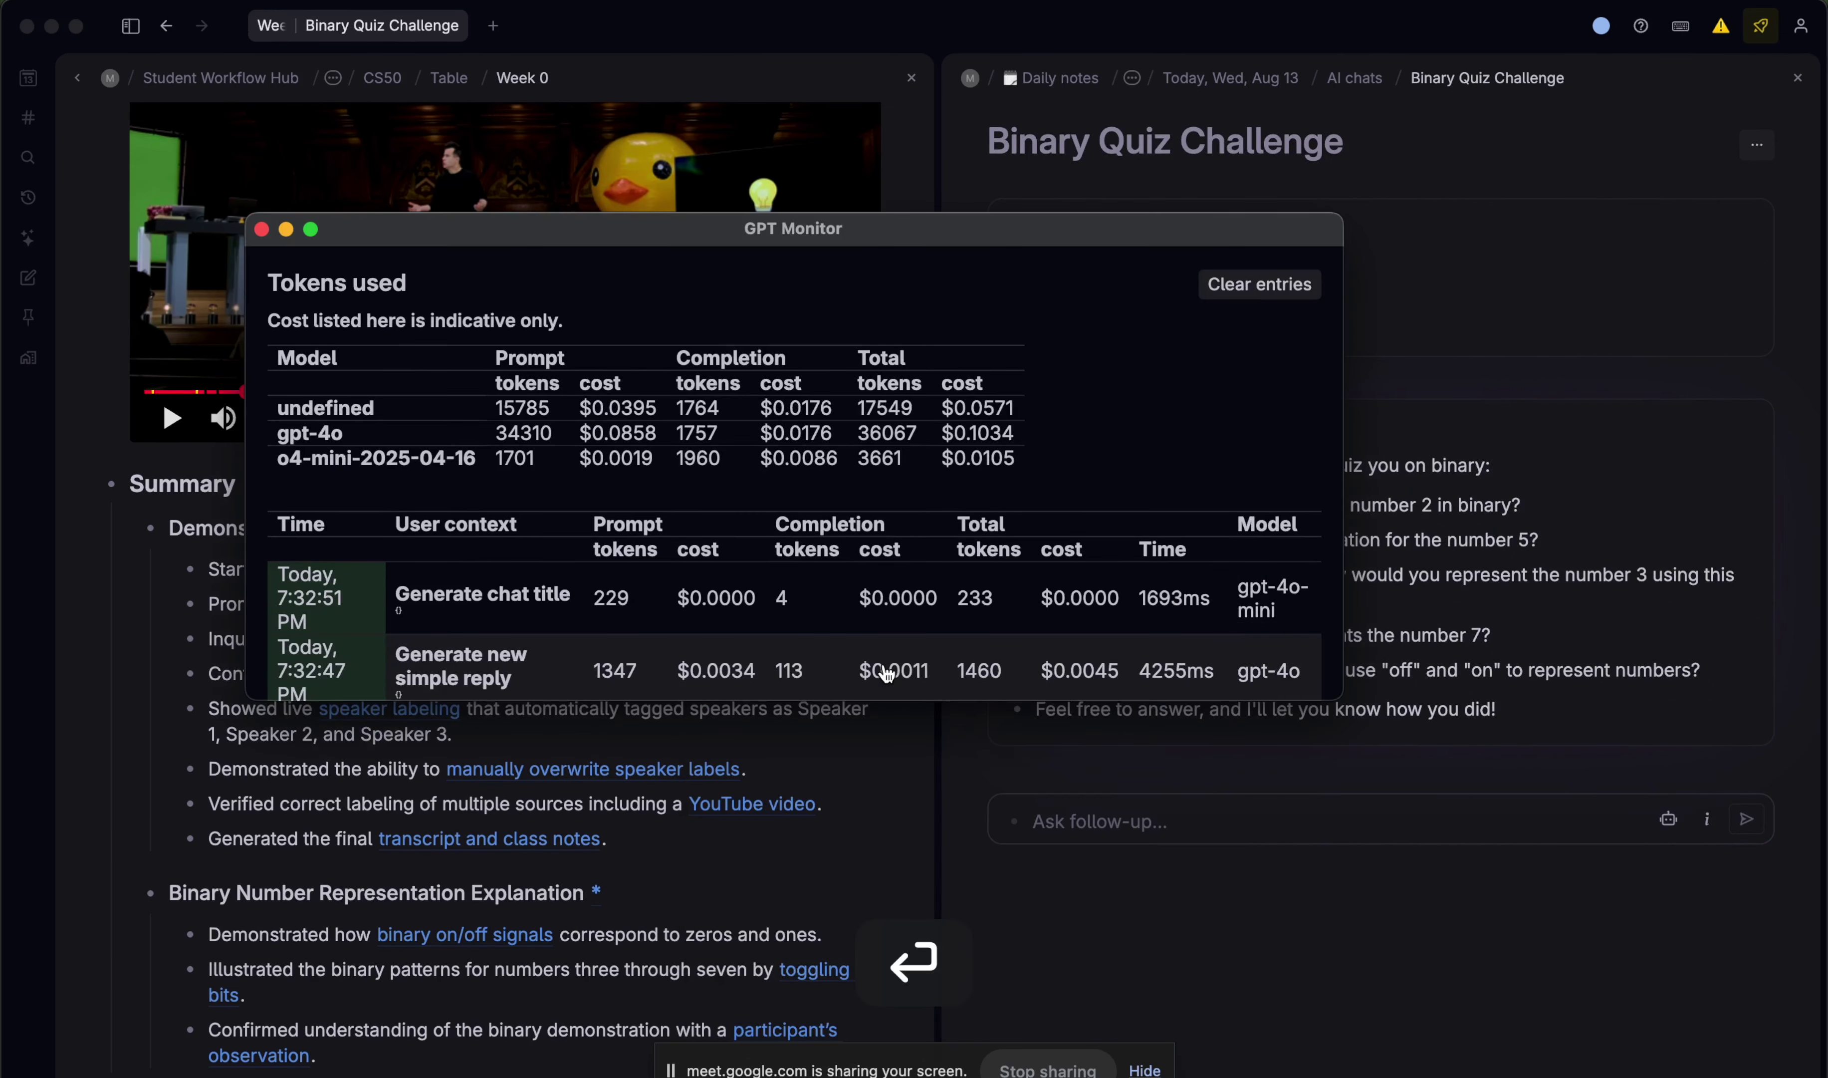
drag(1341, 700, 1354, 885)
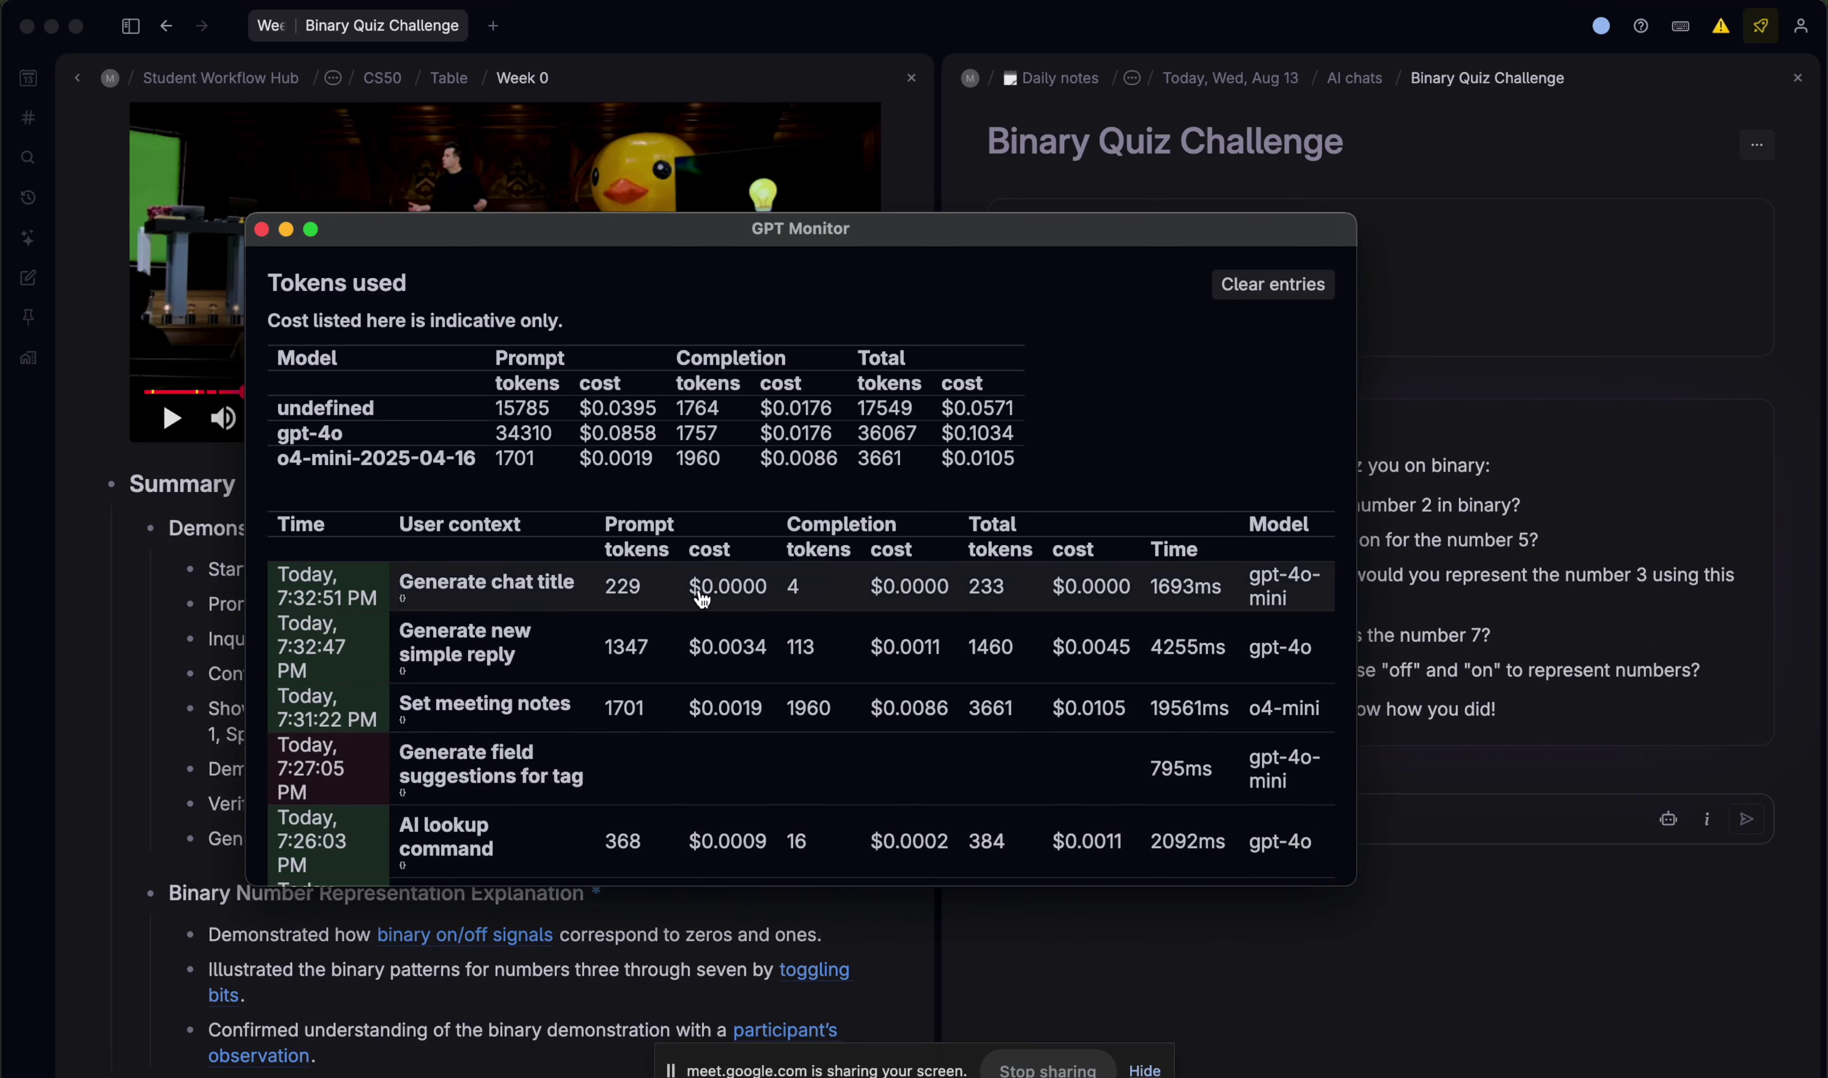
drag(644, 230, 882, 200)
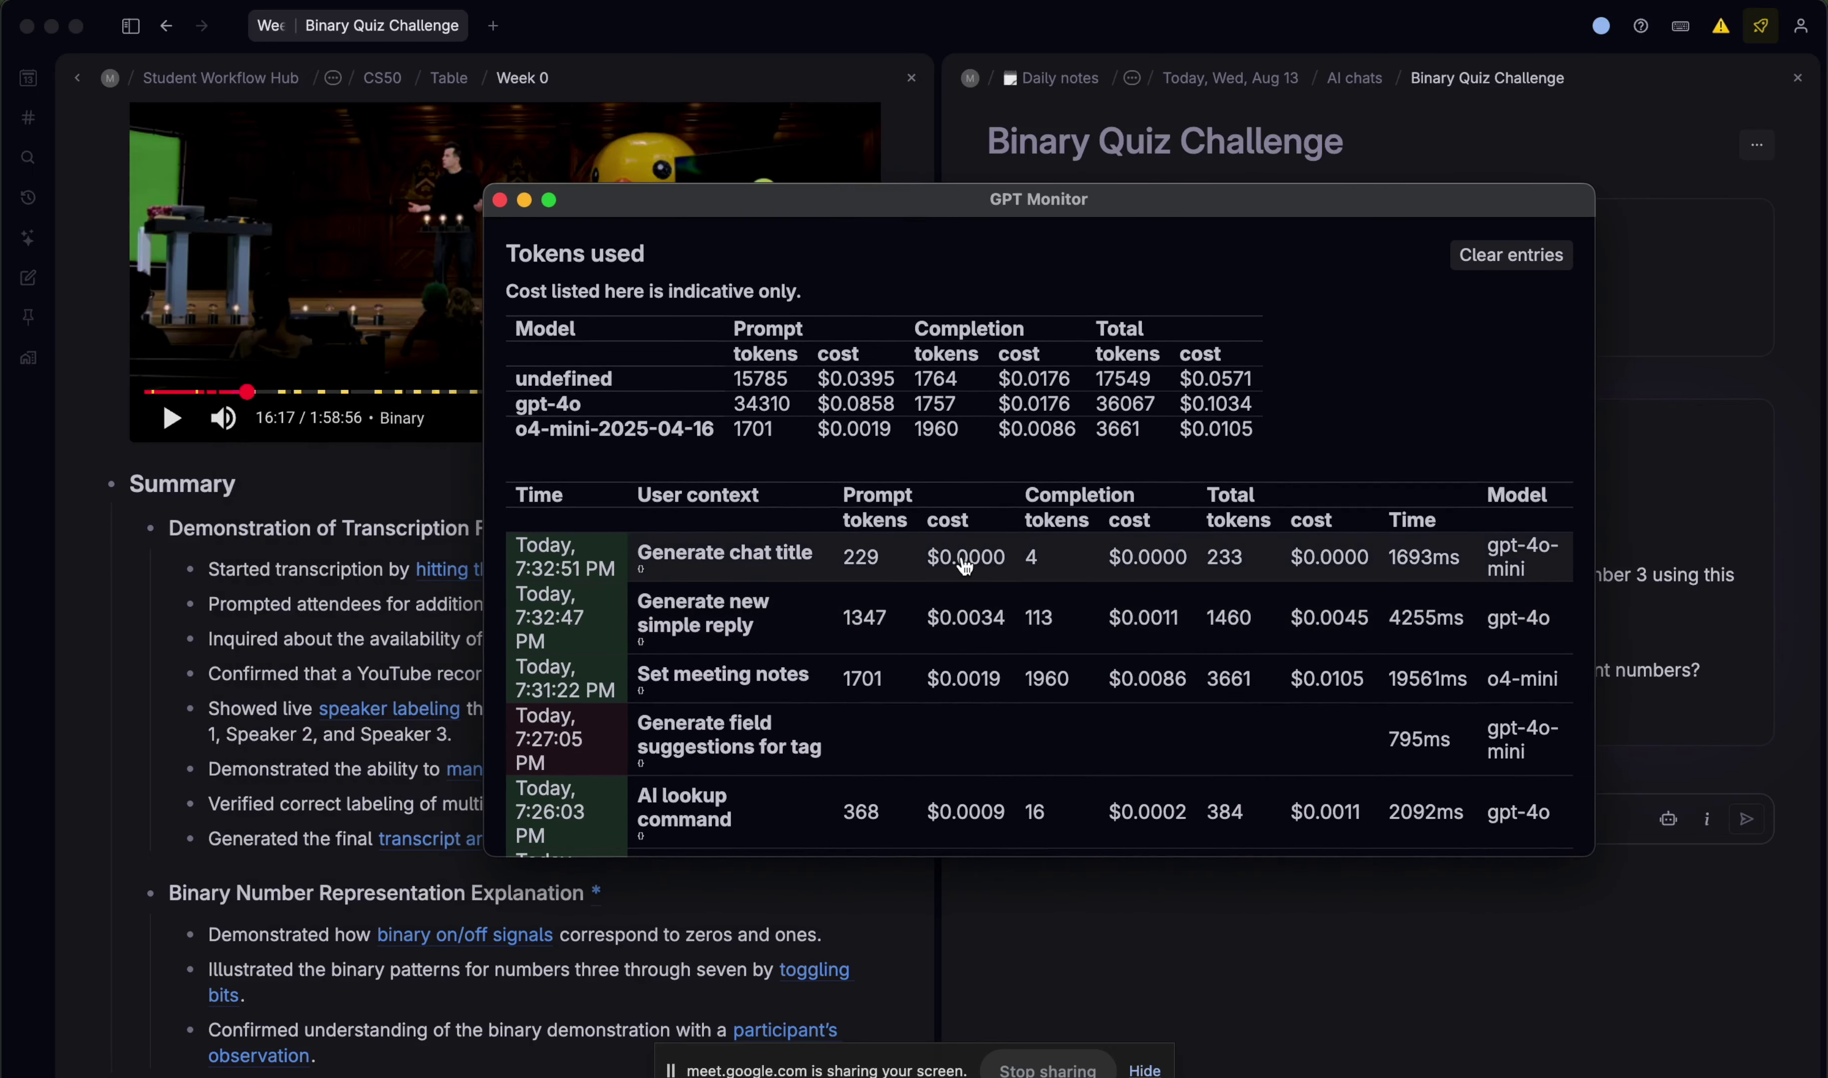
drag(735, 193, 809, 159)
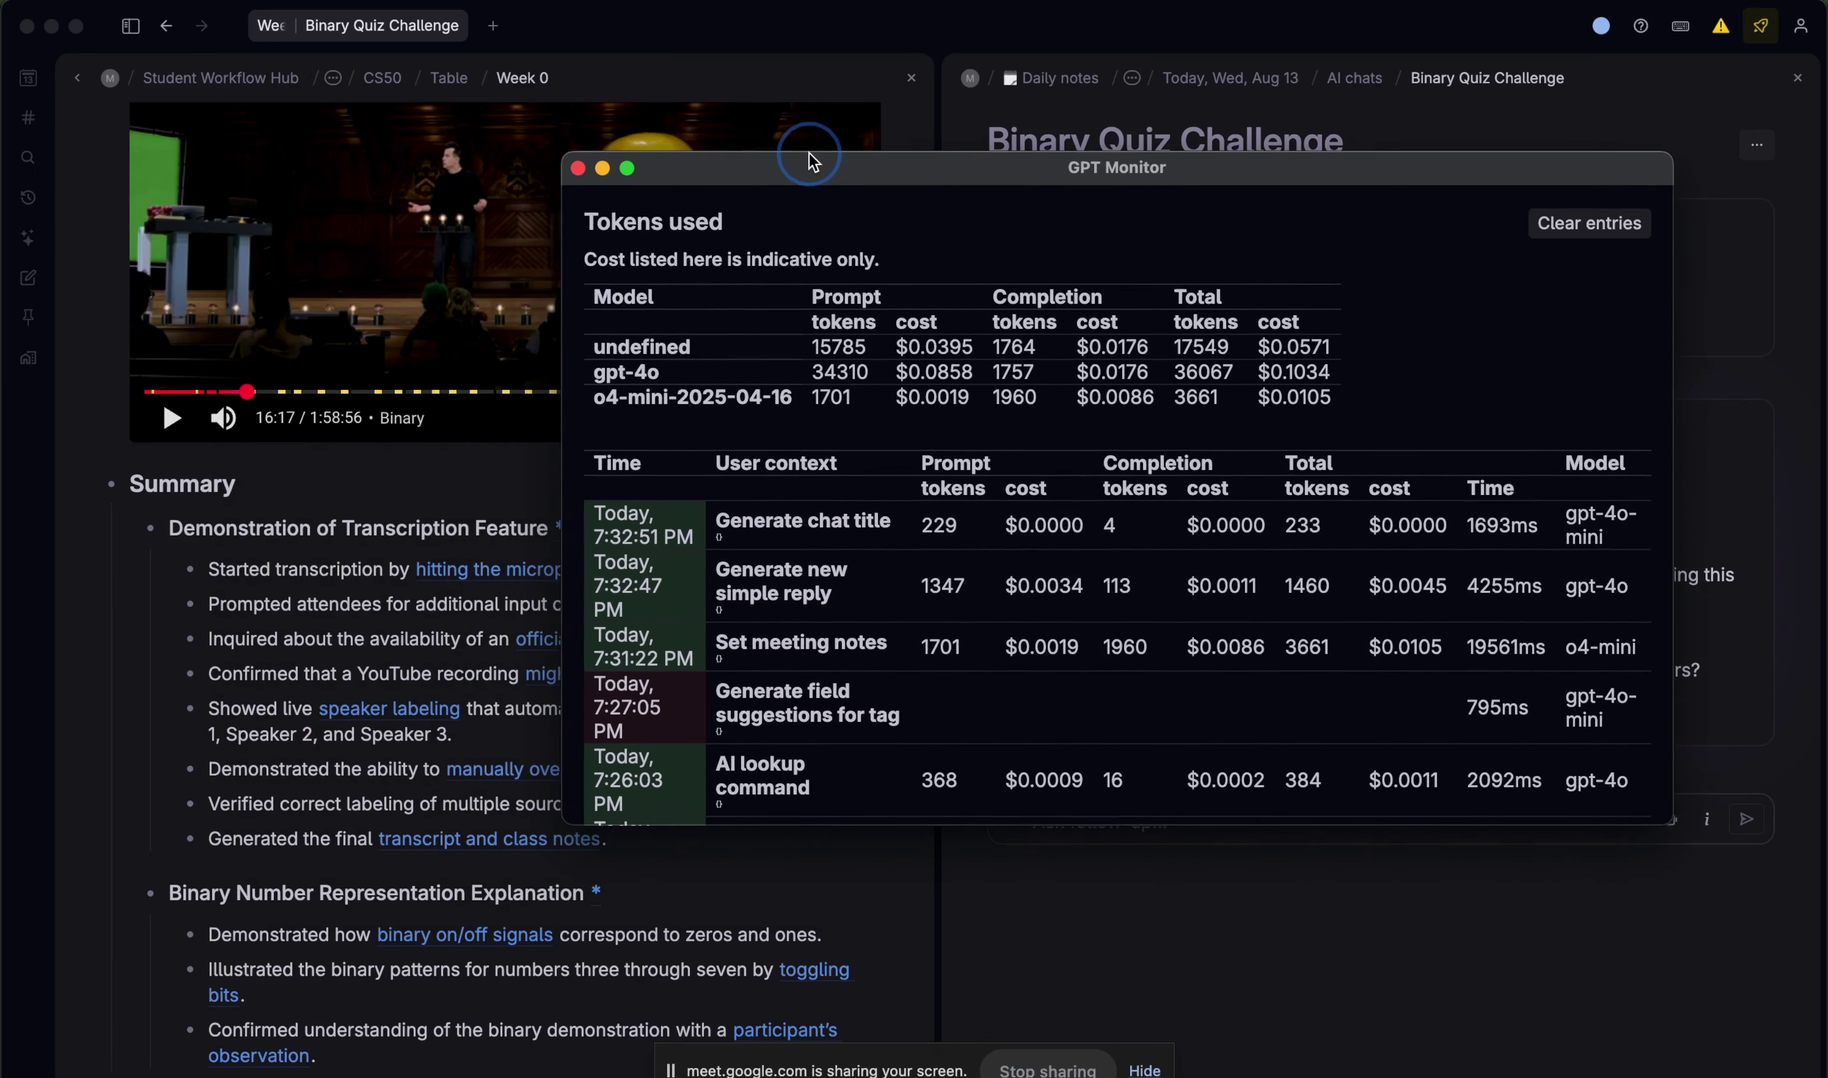
- Review the logged AI requests with their token costs, open the "Set meeting notes" entry, and close the GPT log monitor
scroll(913, 530, down, 3)
scroll(912, 531, down, 3)
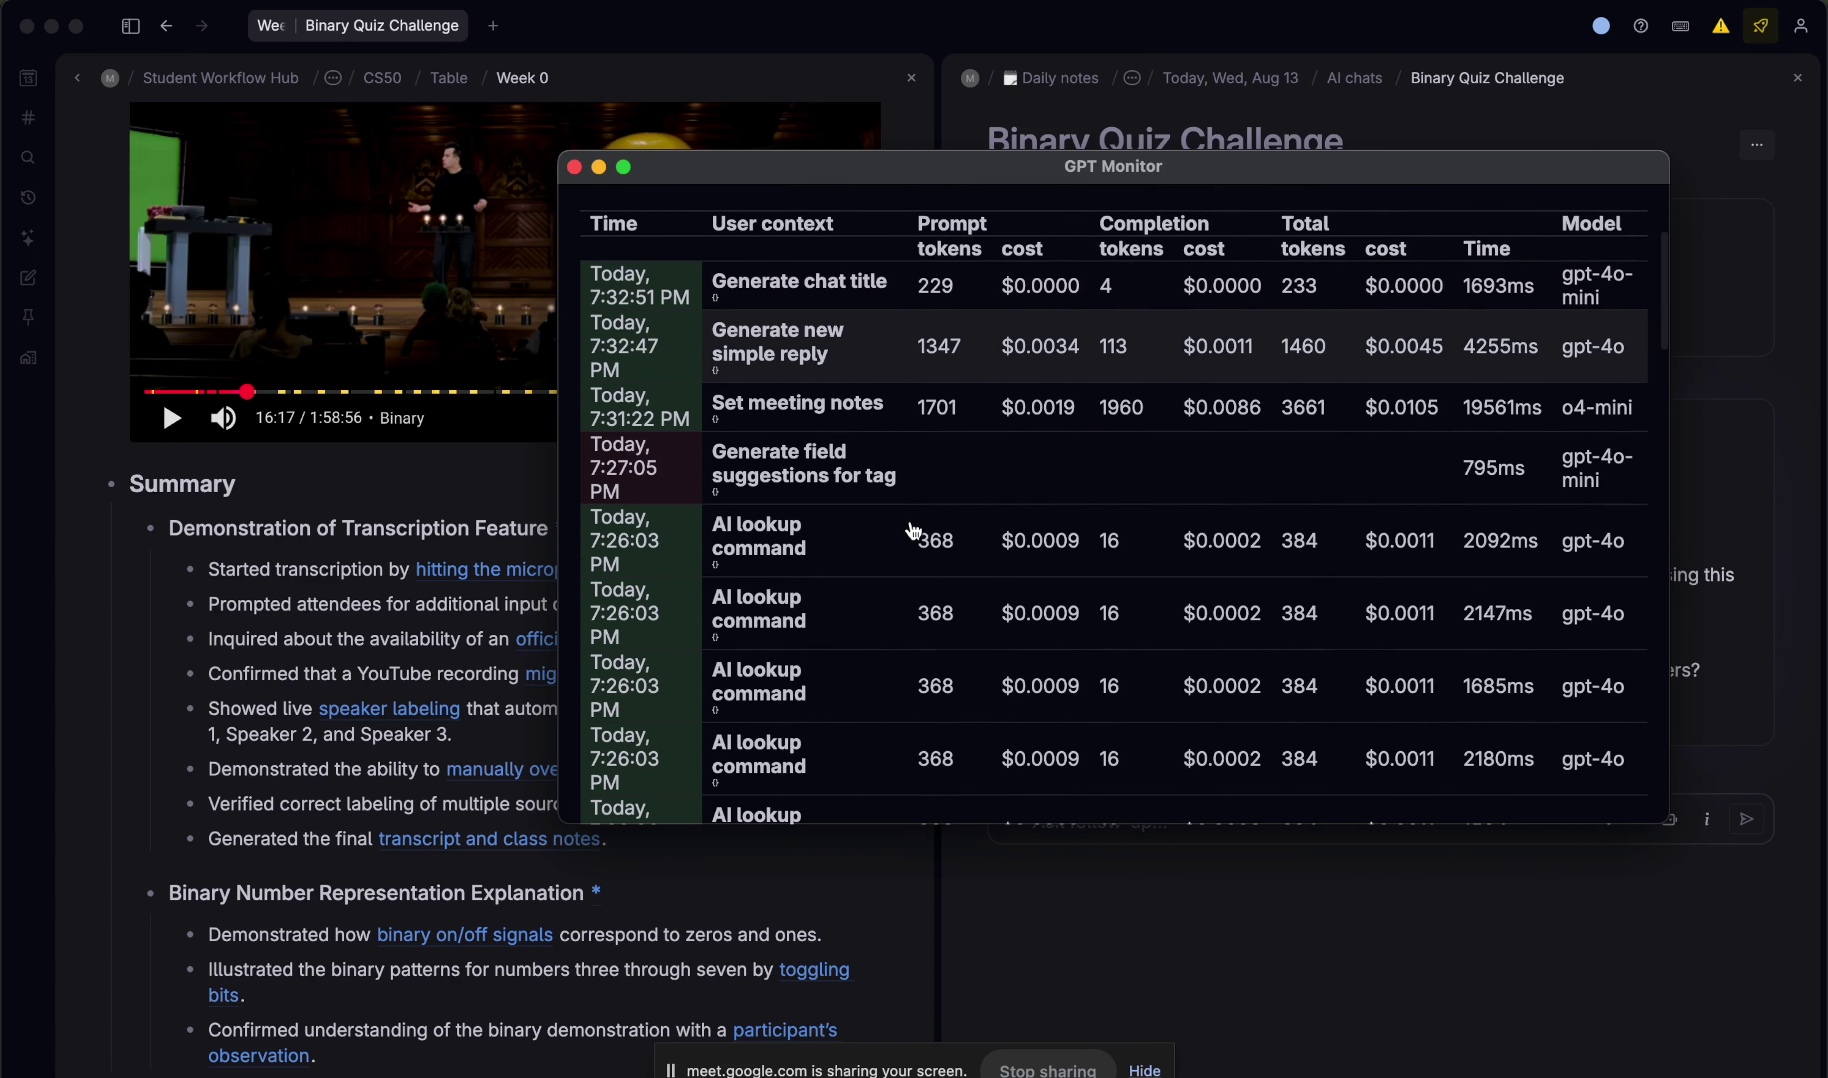
click(771, 414)
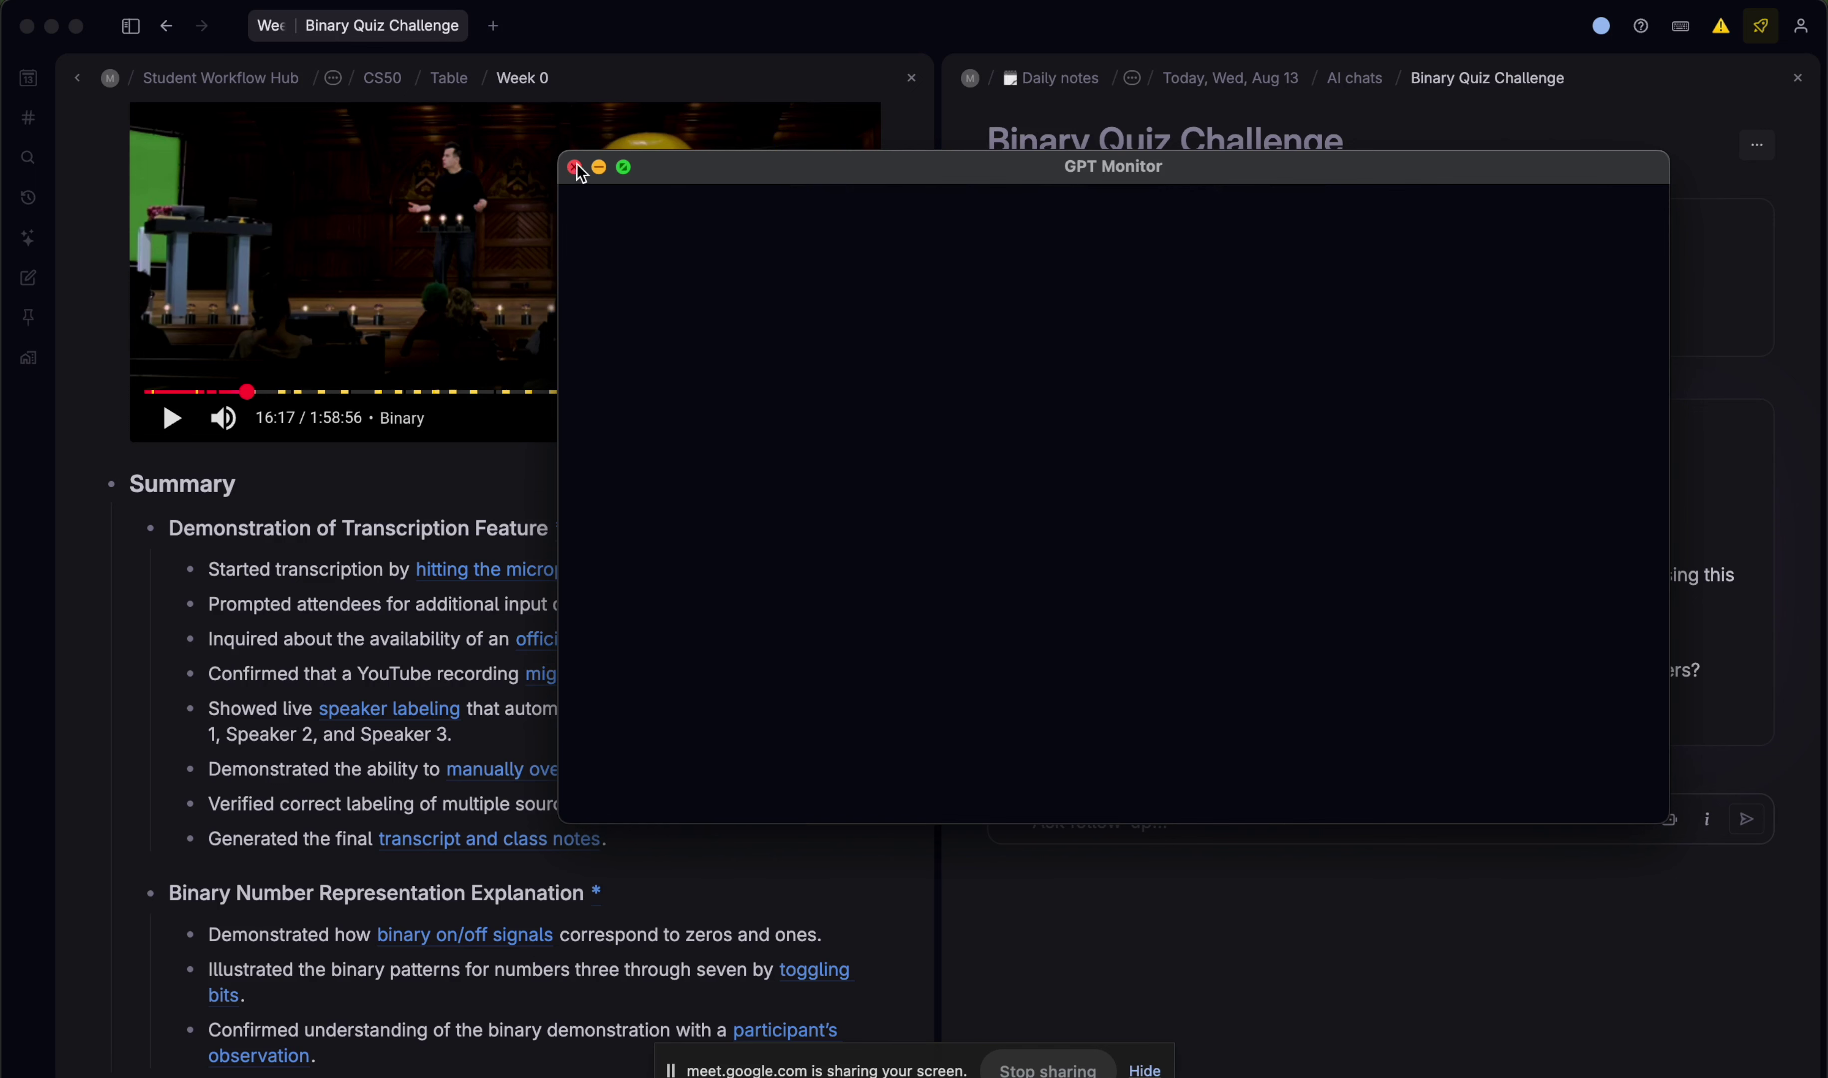
drag(670, 178, 711, 193)
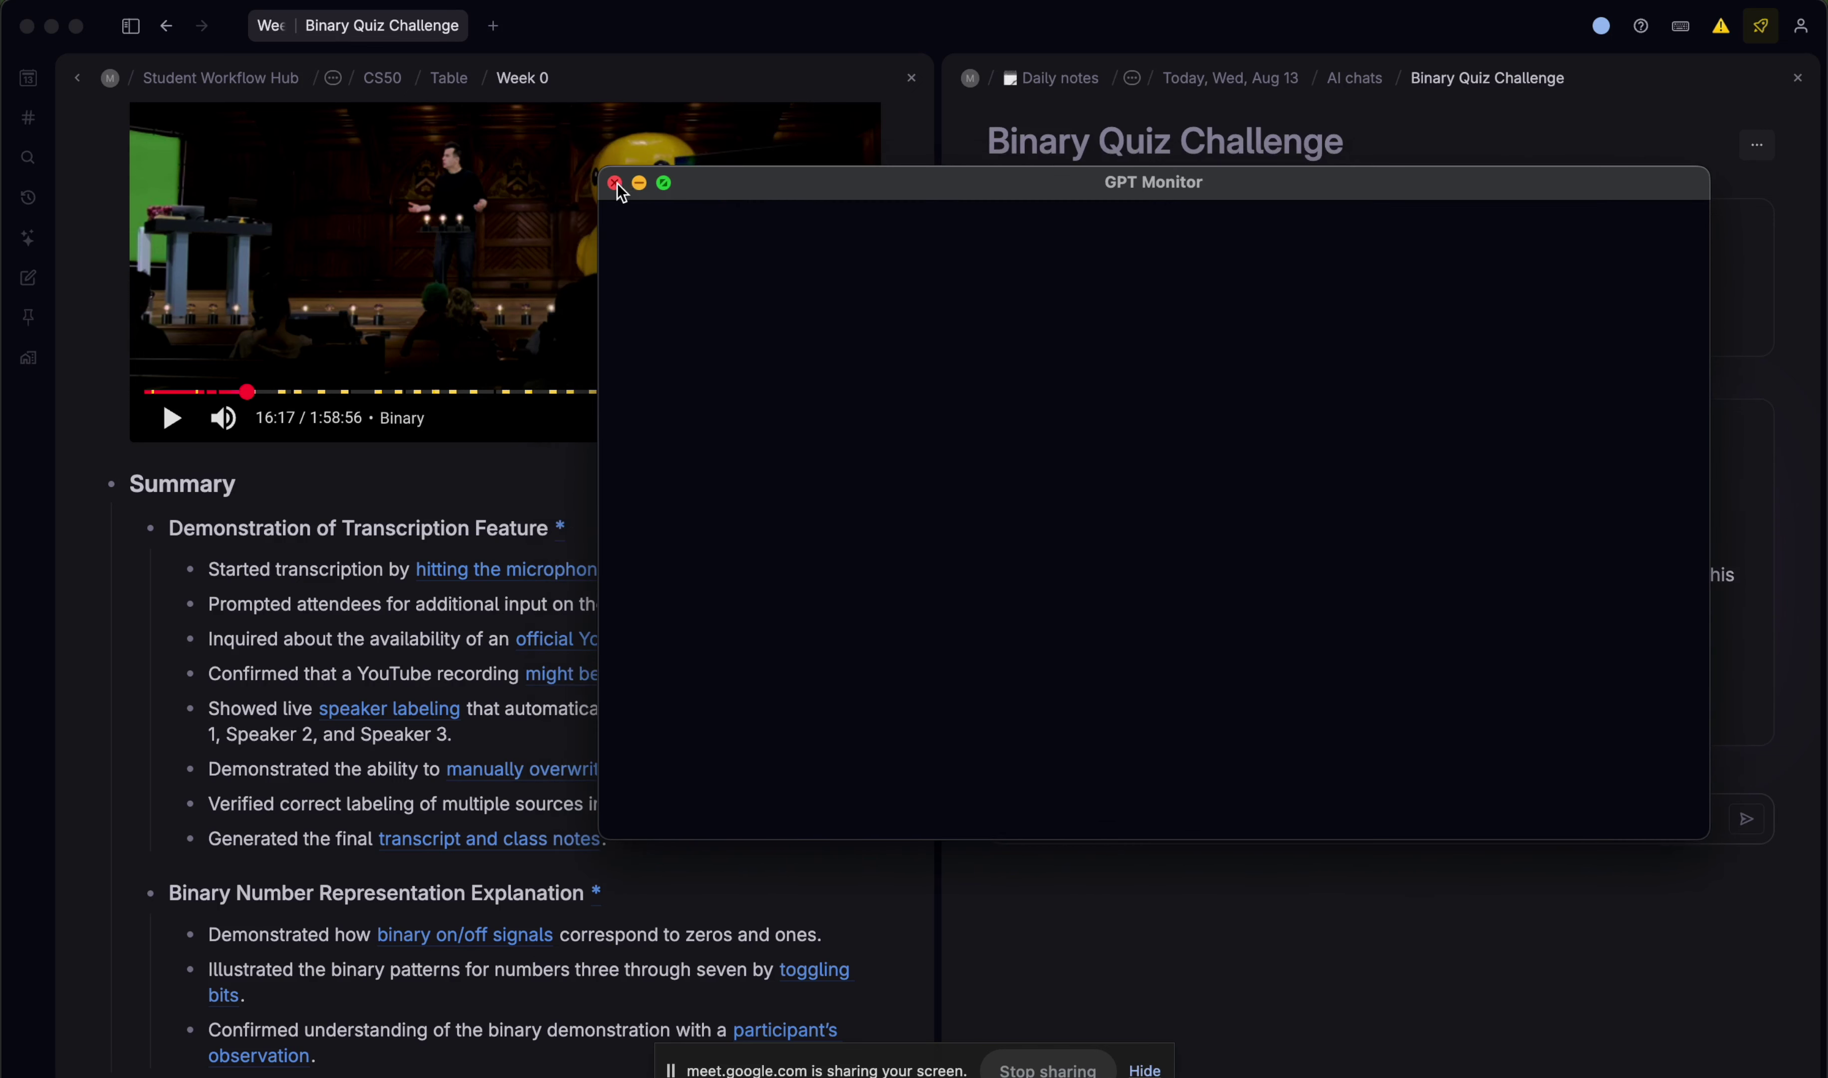
click(620, 189)
- Return to the beginning of the Week 0 node and close the Binary Quiz Challenge chat beside it
scroll(795, 622, up, 1)
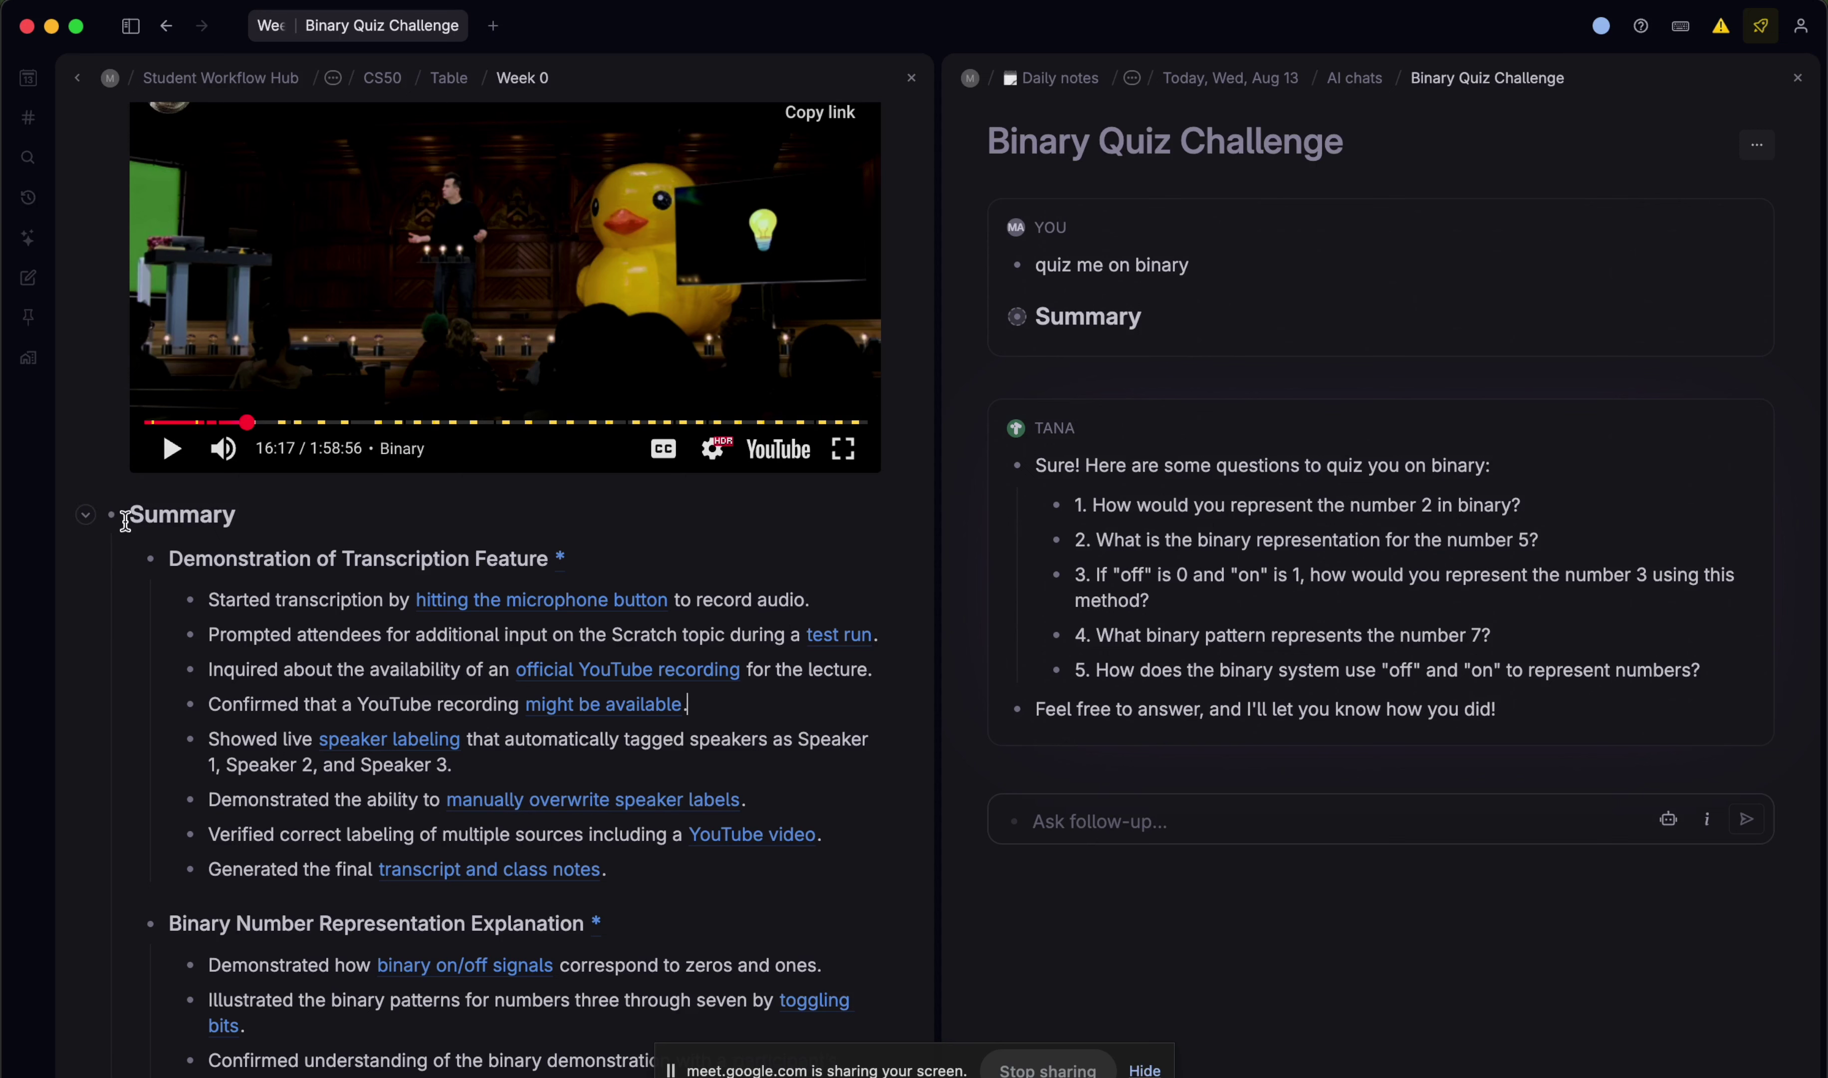
scroll(289, 606, up, 5)
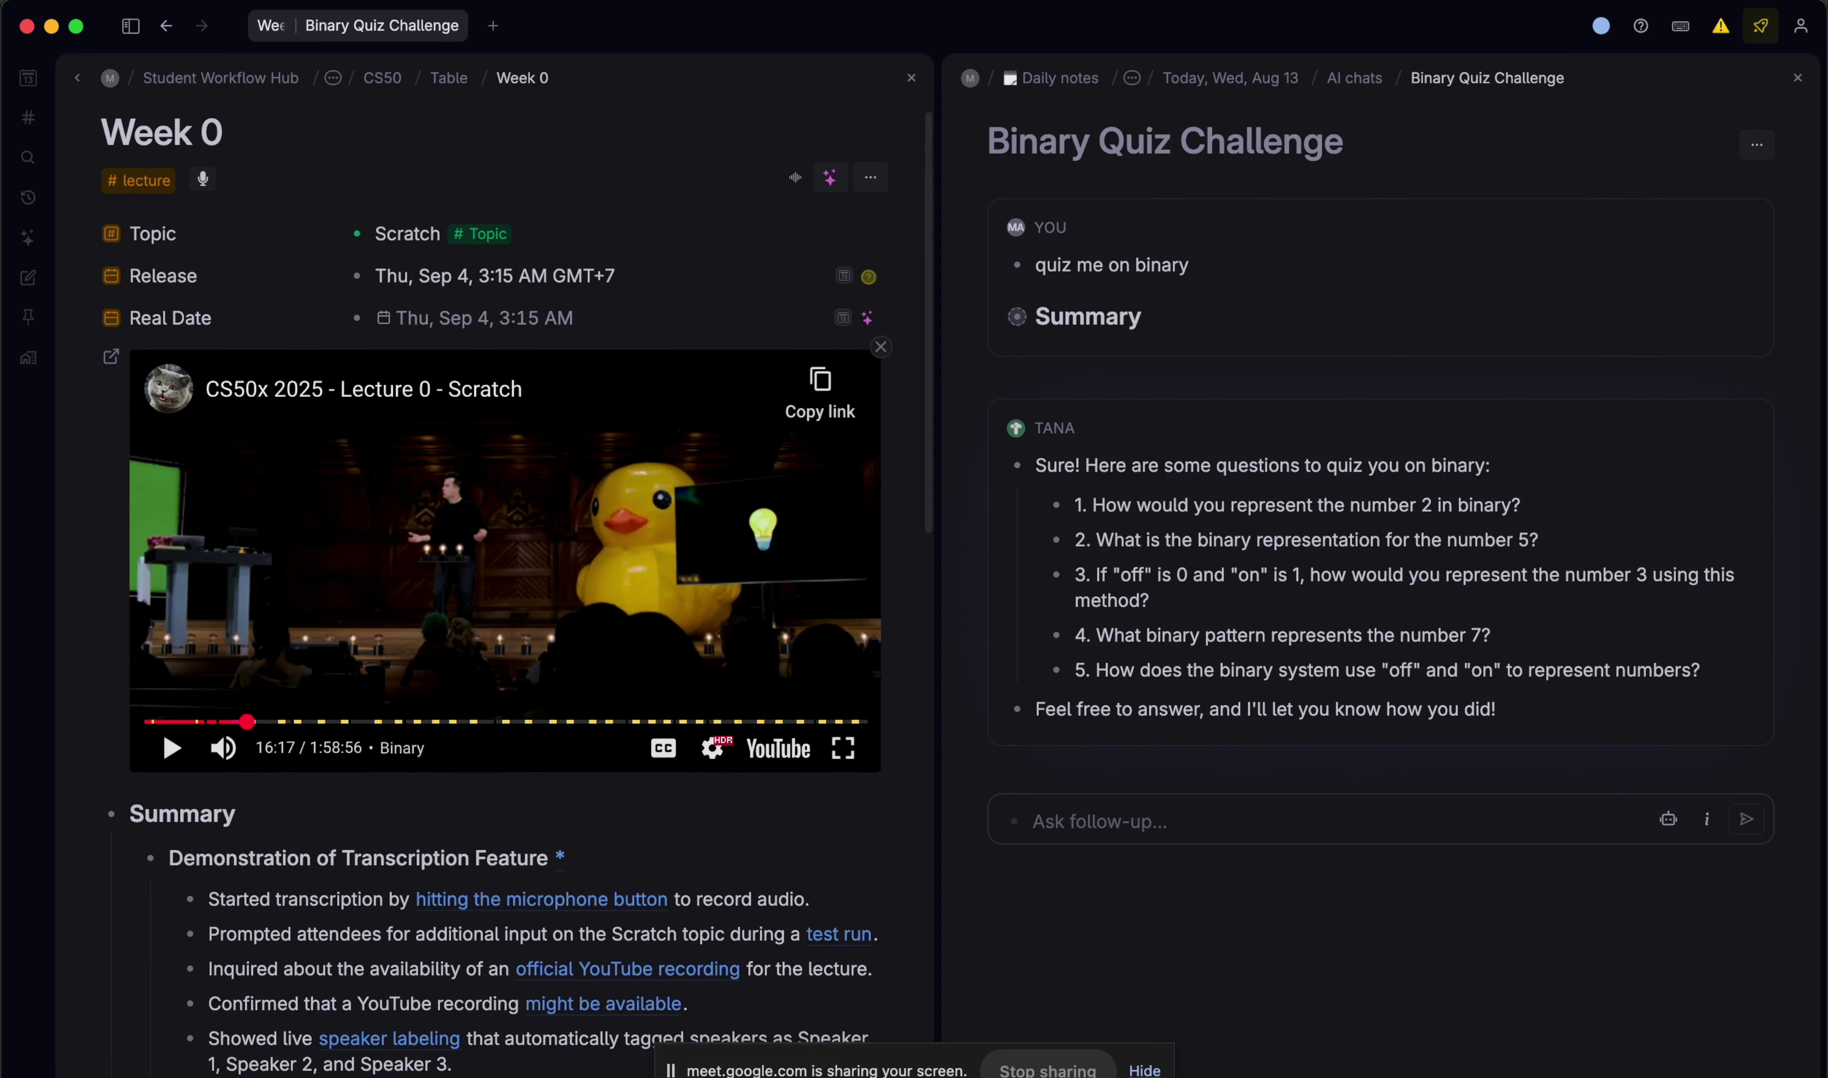
click(1806, 75)
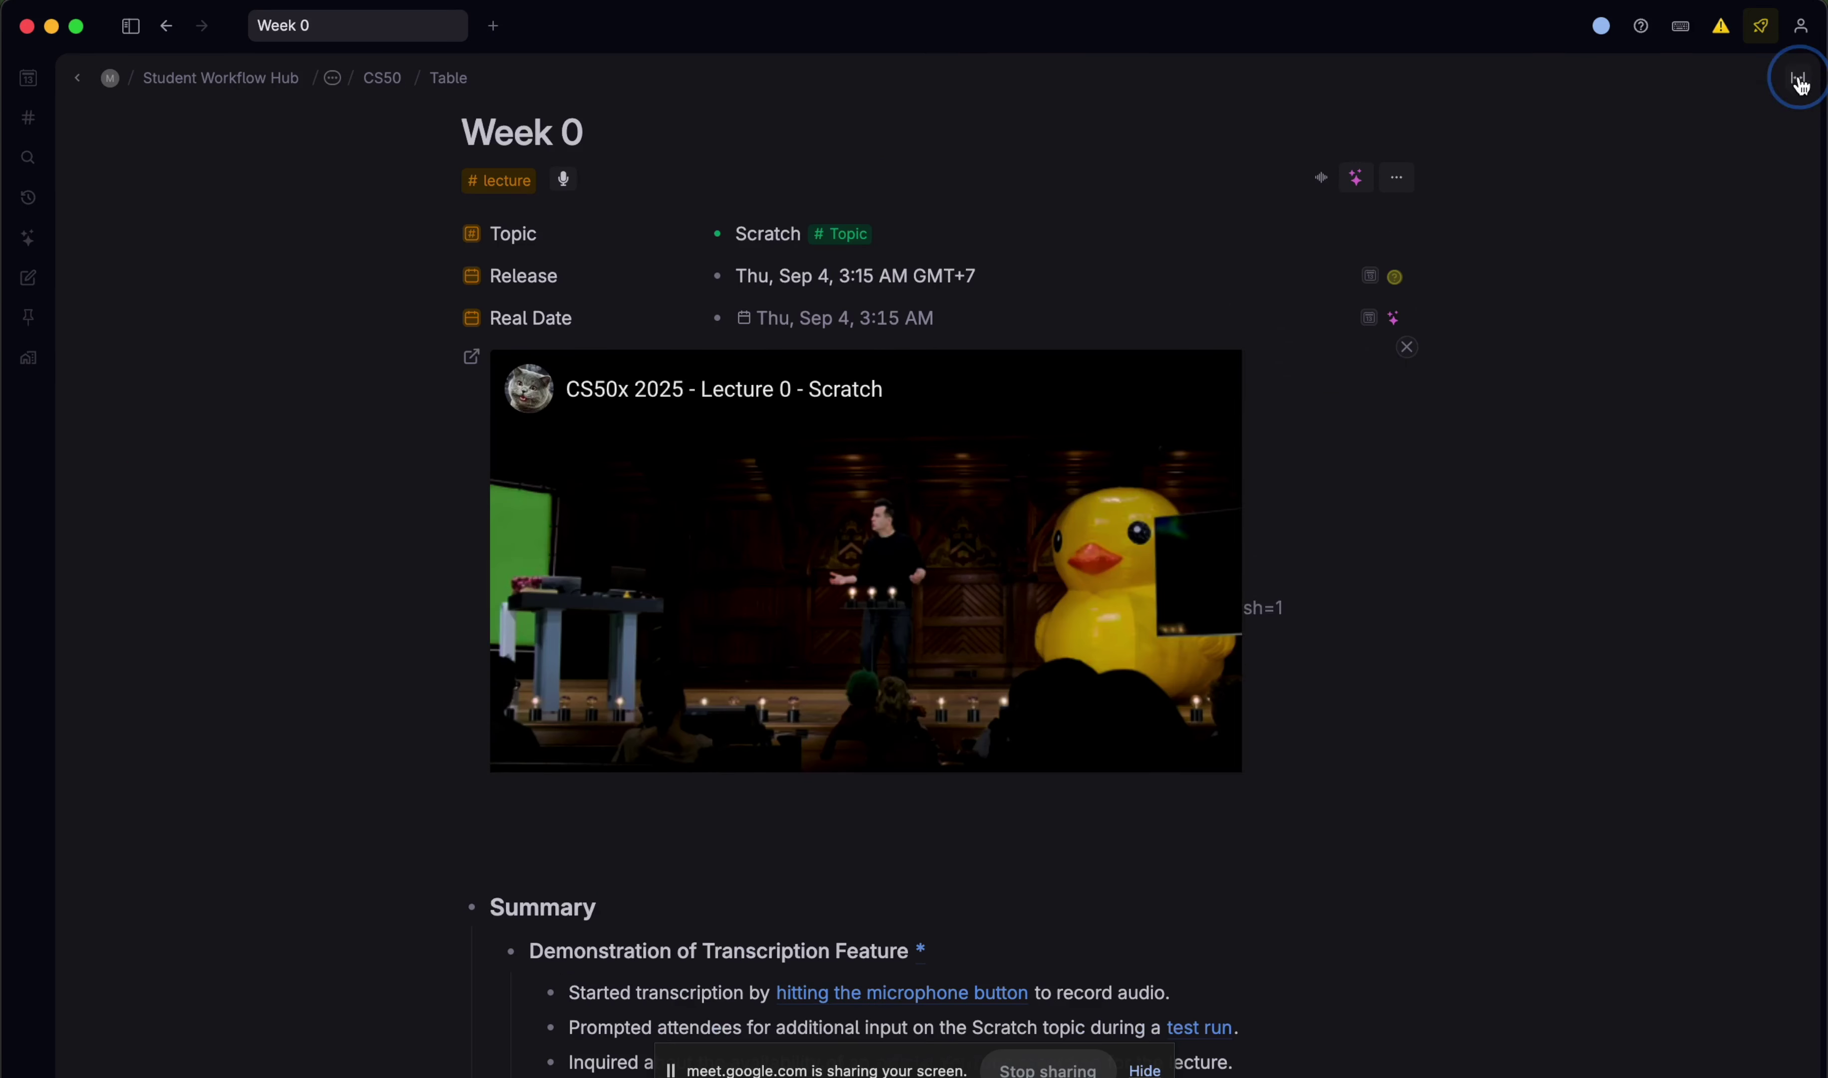
- Open the #lecture tag configuration beside Week 0 and expand AI and Commands to reach the audio post processing command
alt+shift+click(504, 185)
scroll(1415, 477, down, 5)
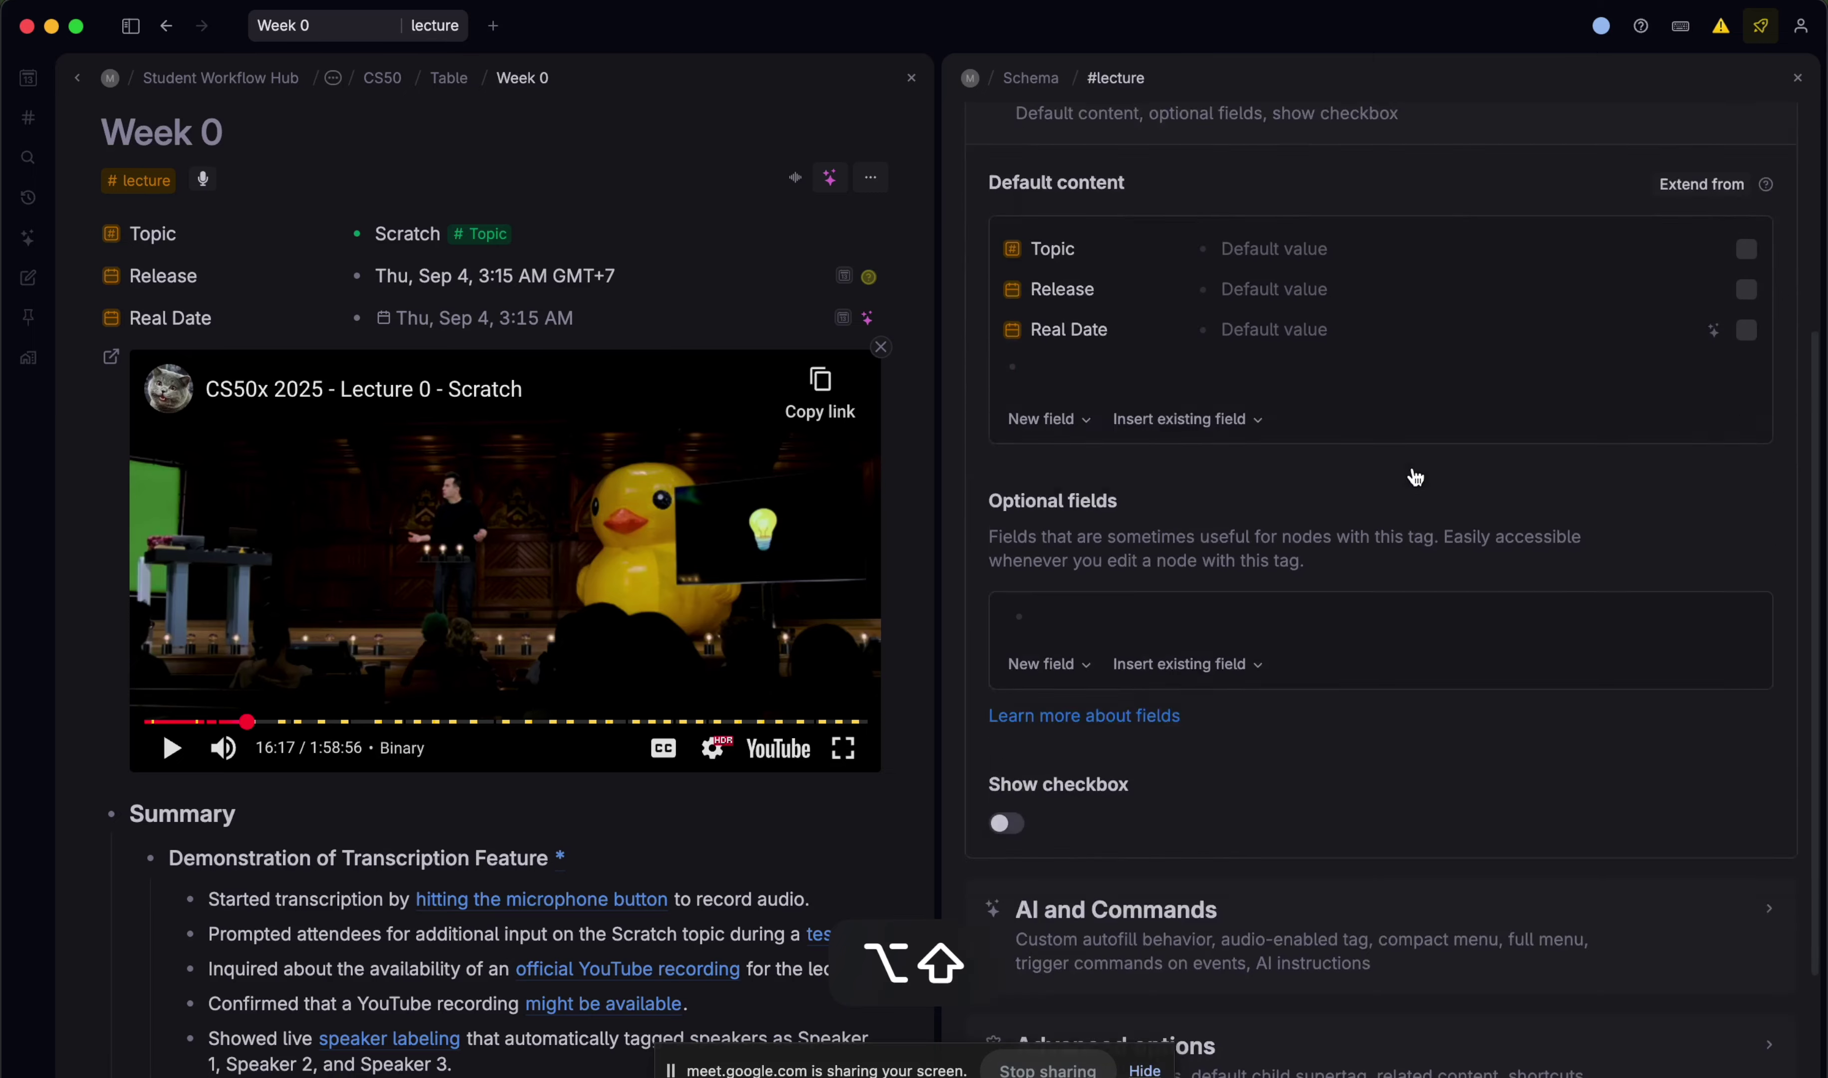
scroll(1415, 476, down, 3)
click(1261, 696)
scroll(1261, 696, down, 7)
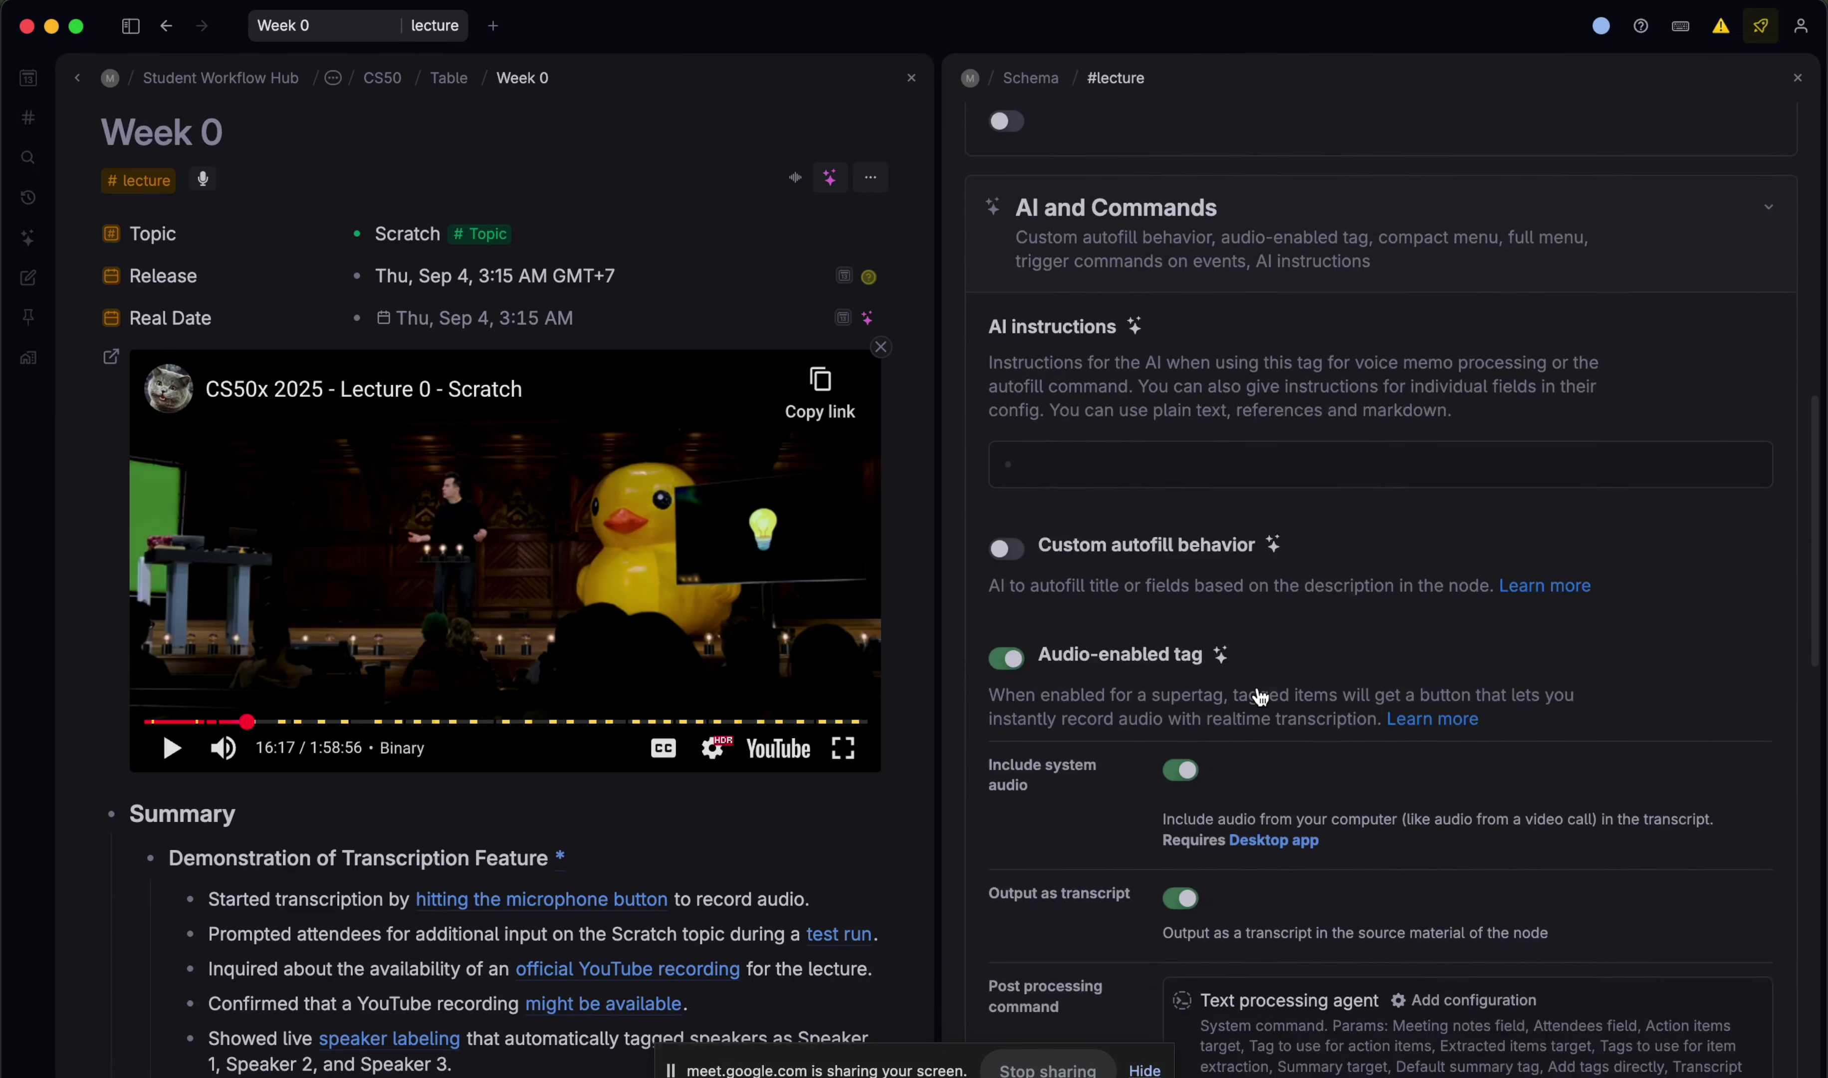
scroll(1261, 696, down, 10)
scroll(1258, 689, up, 3)
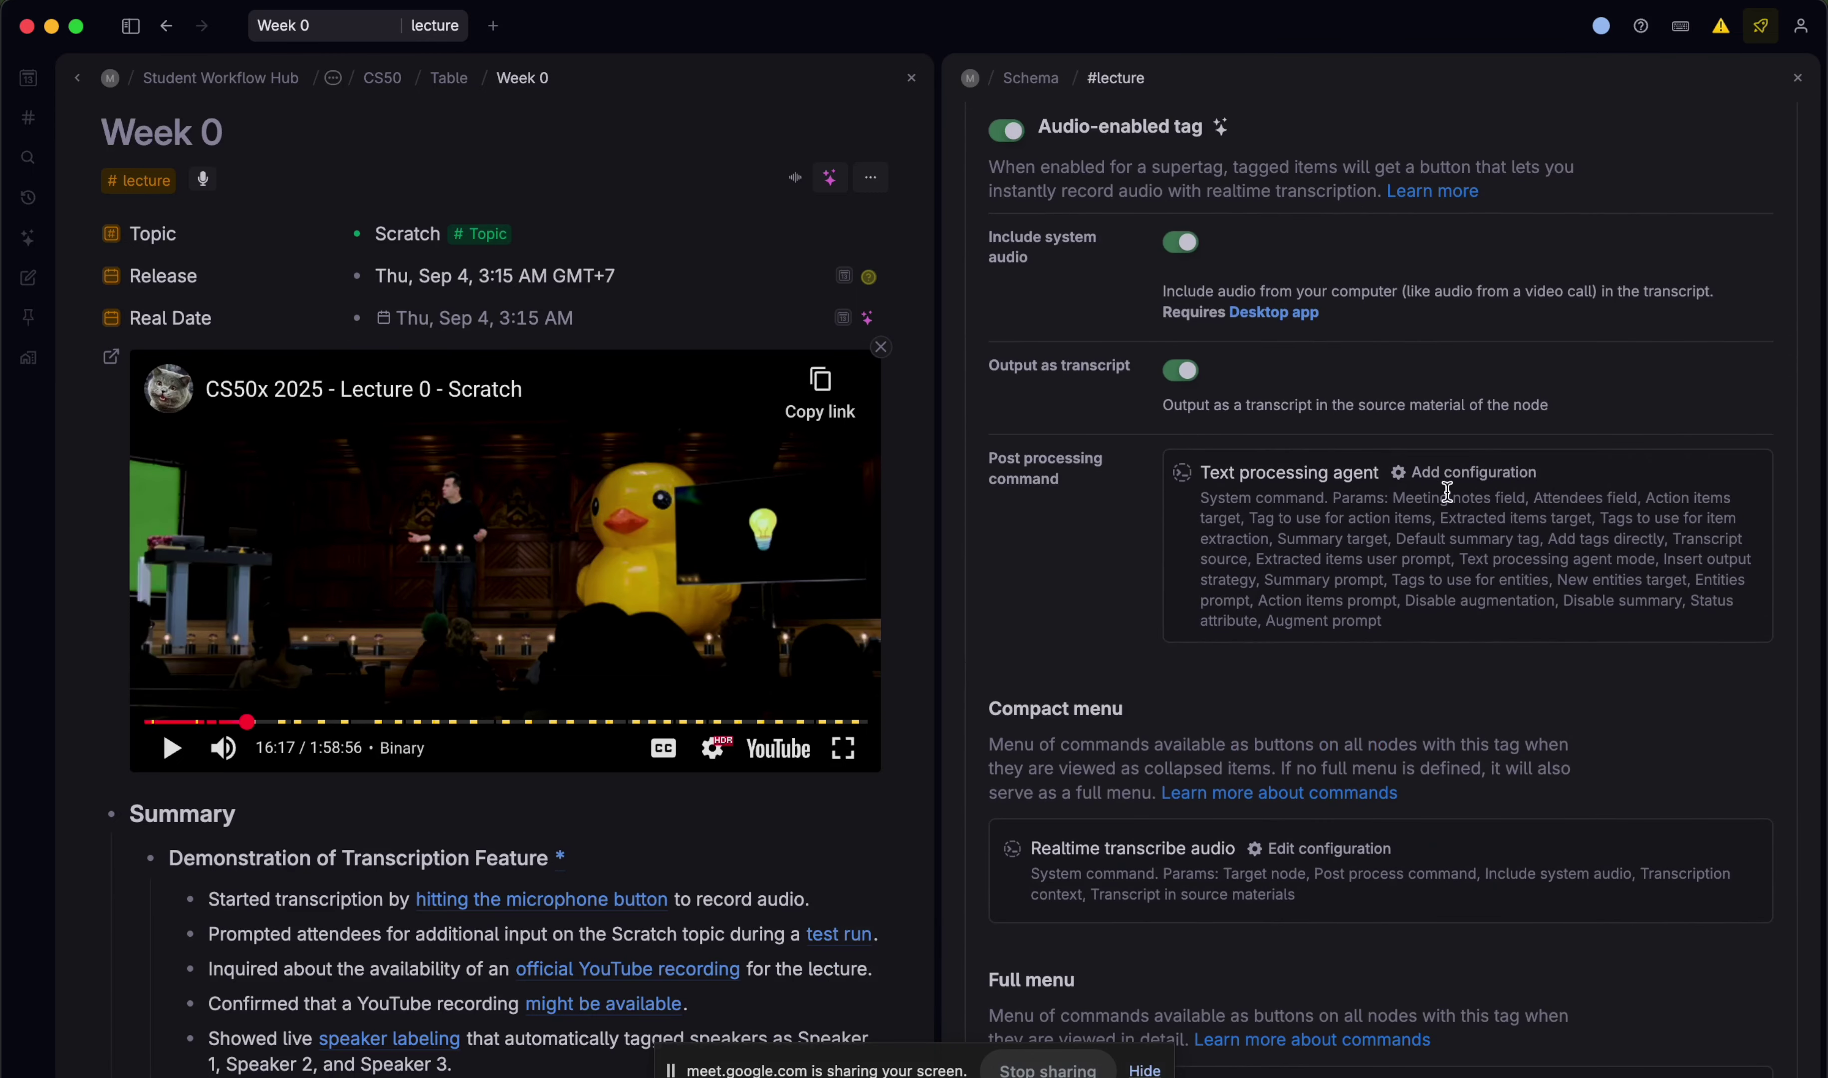
- Open the Text processing agent's configuration and add the Summary prompt parameter to it
click(1469, 473)
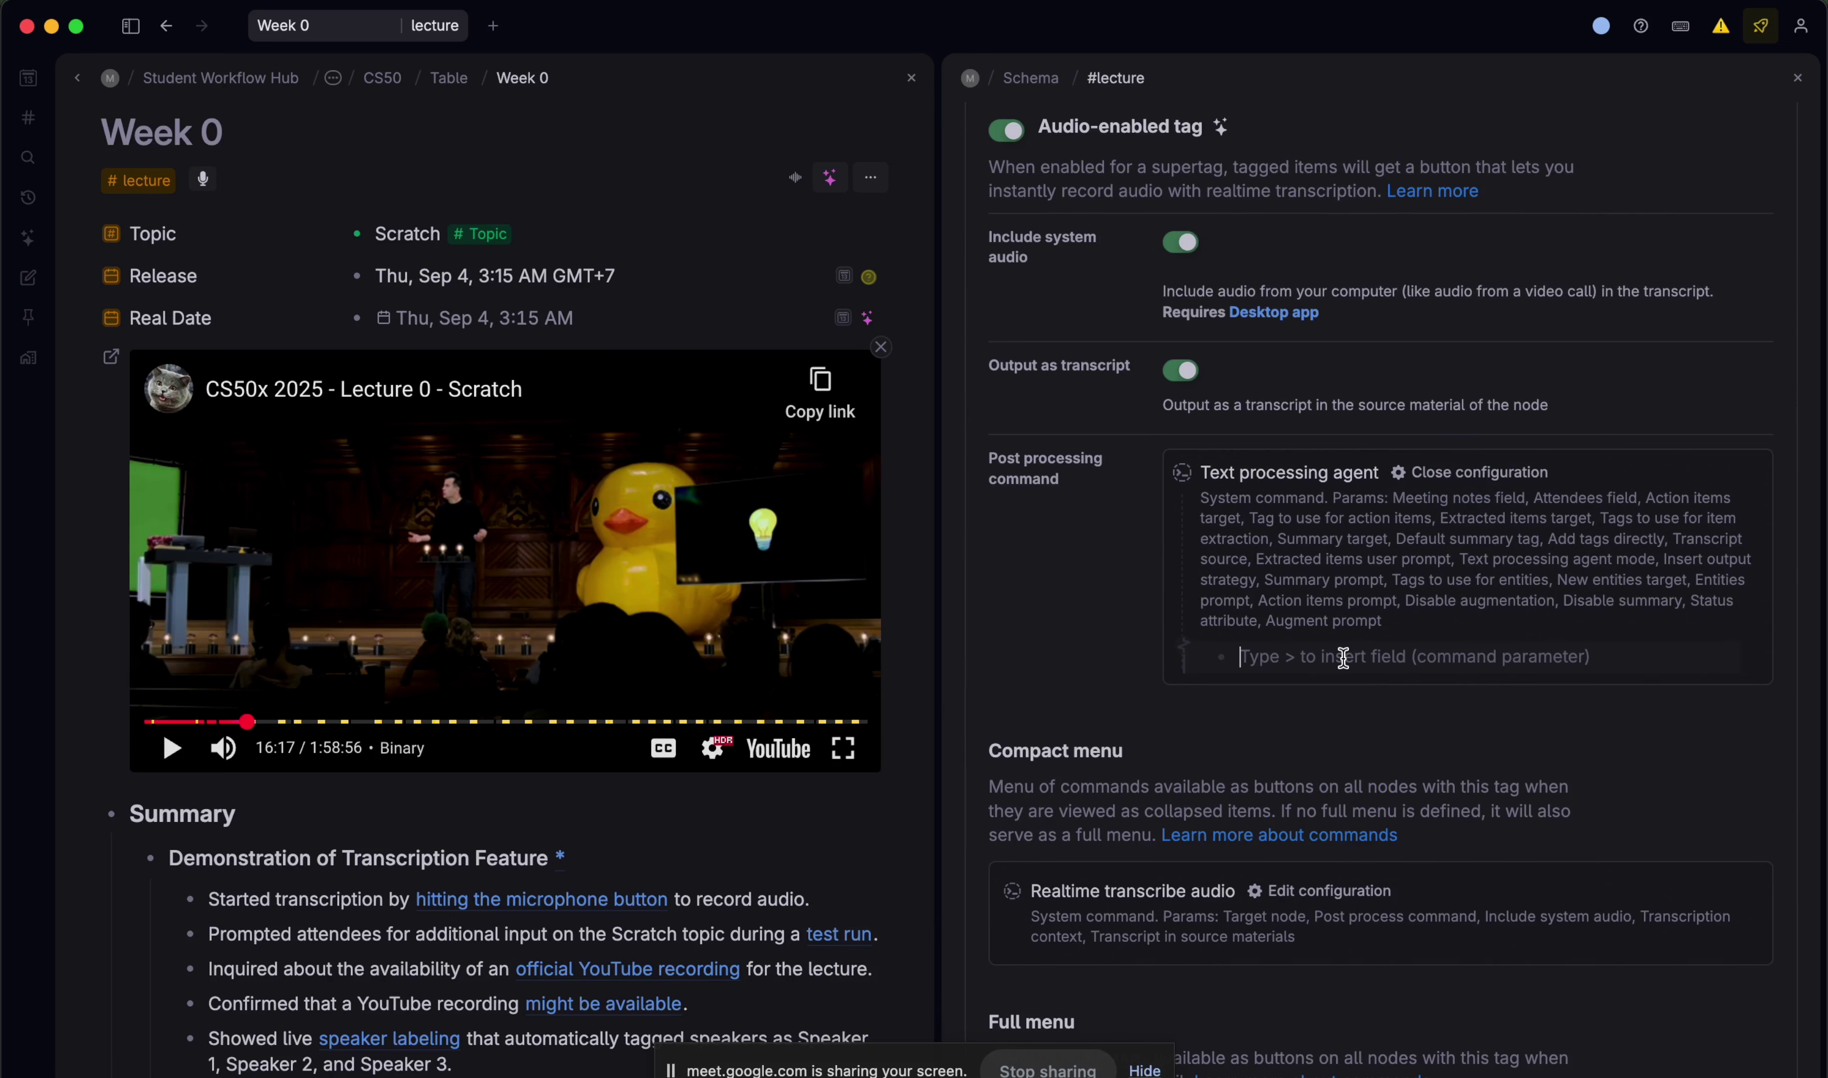
text(>)
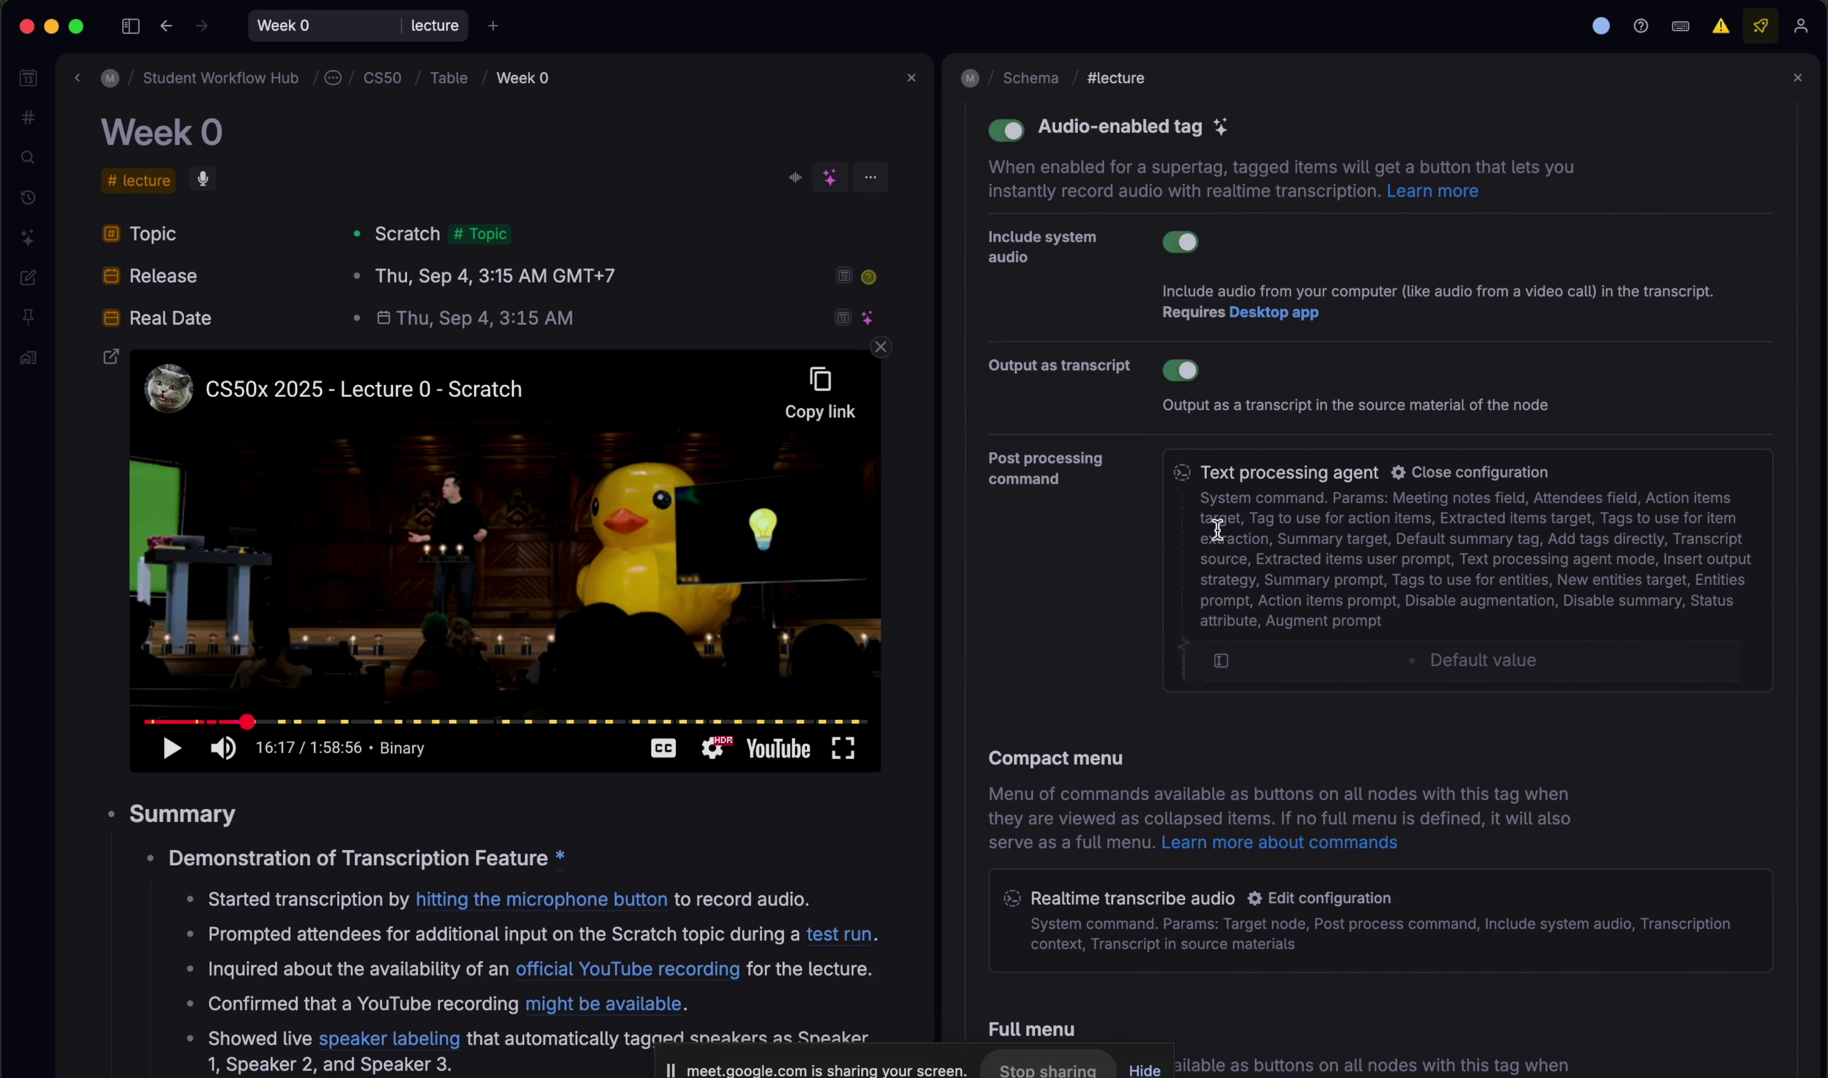
drag(1197, 497, 1393, 612)
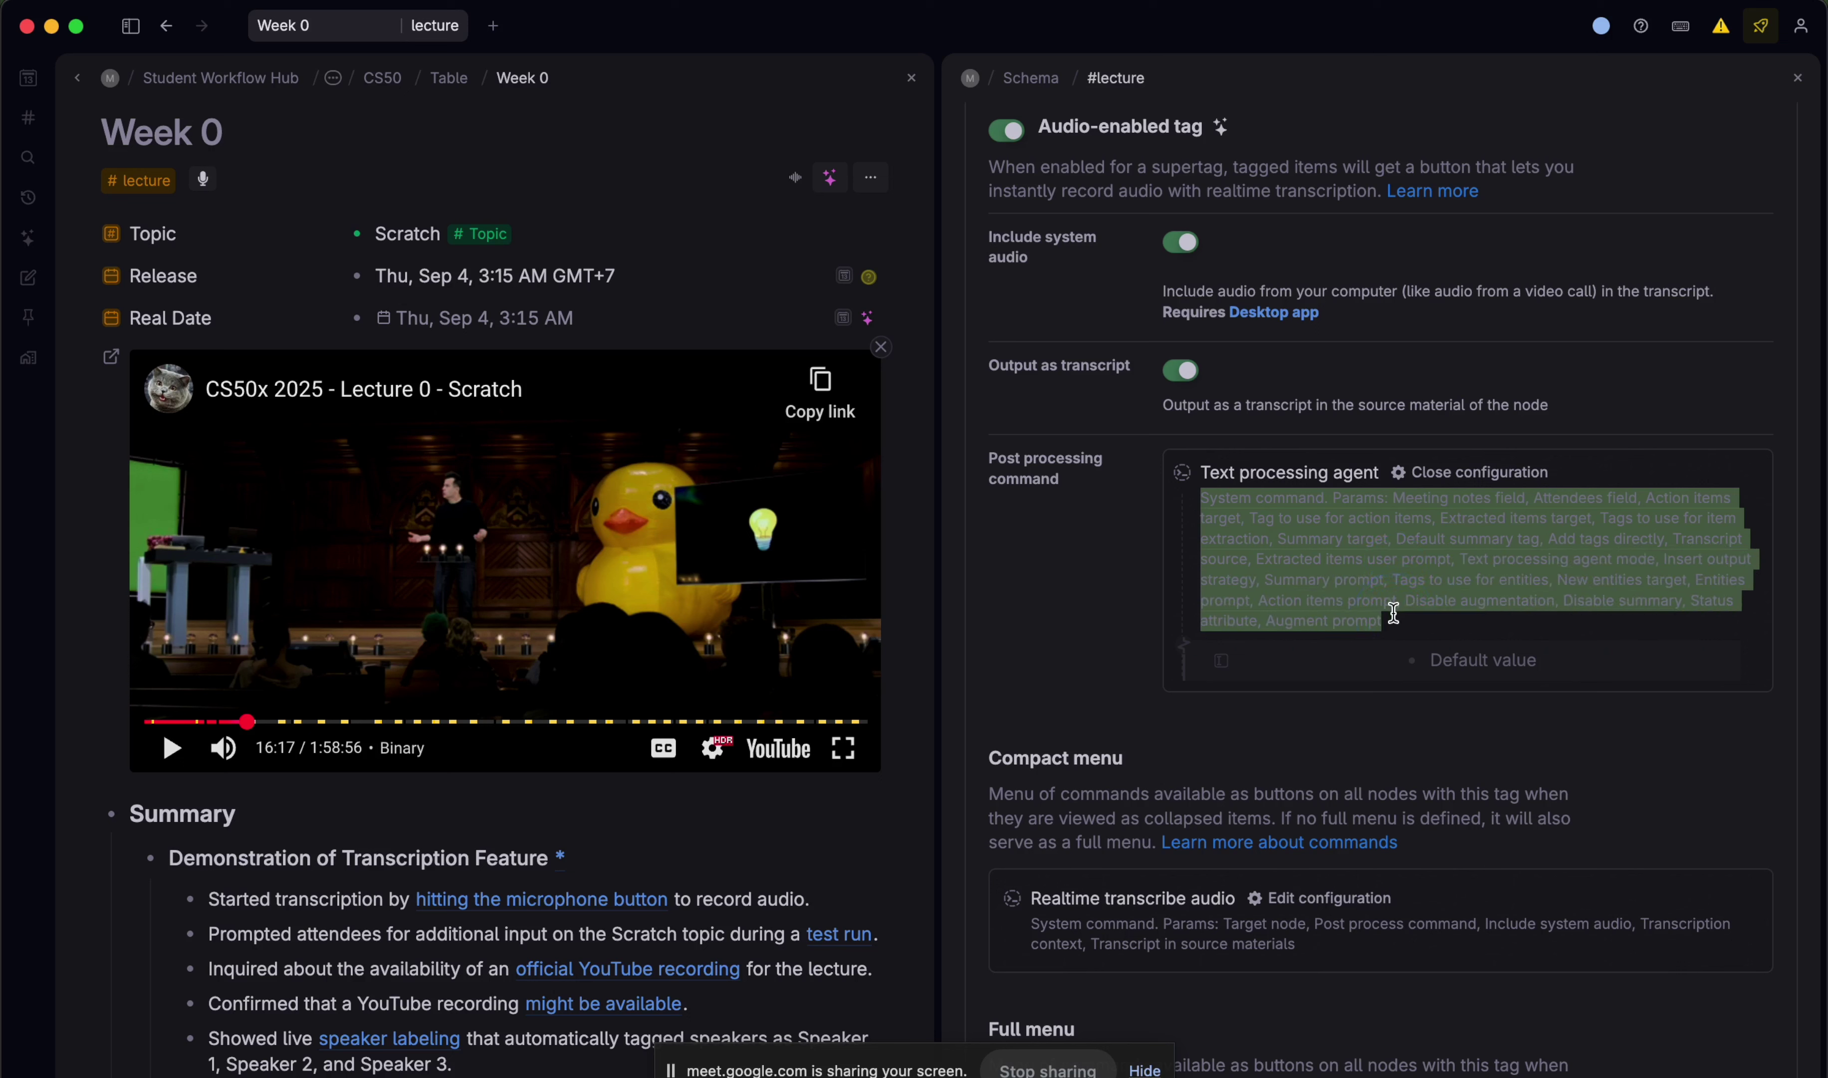
click(1393, 612)
scroll(1399, 488, down, 1)
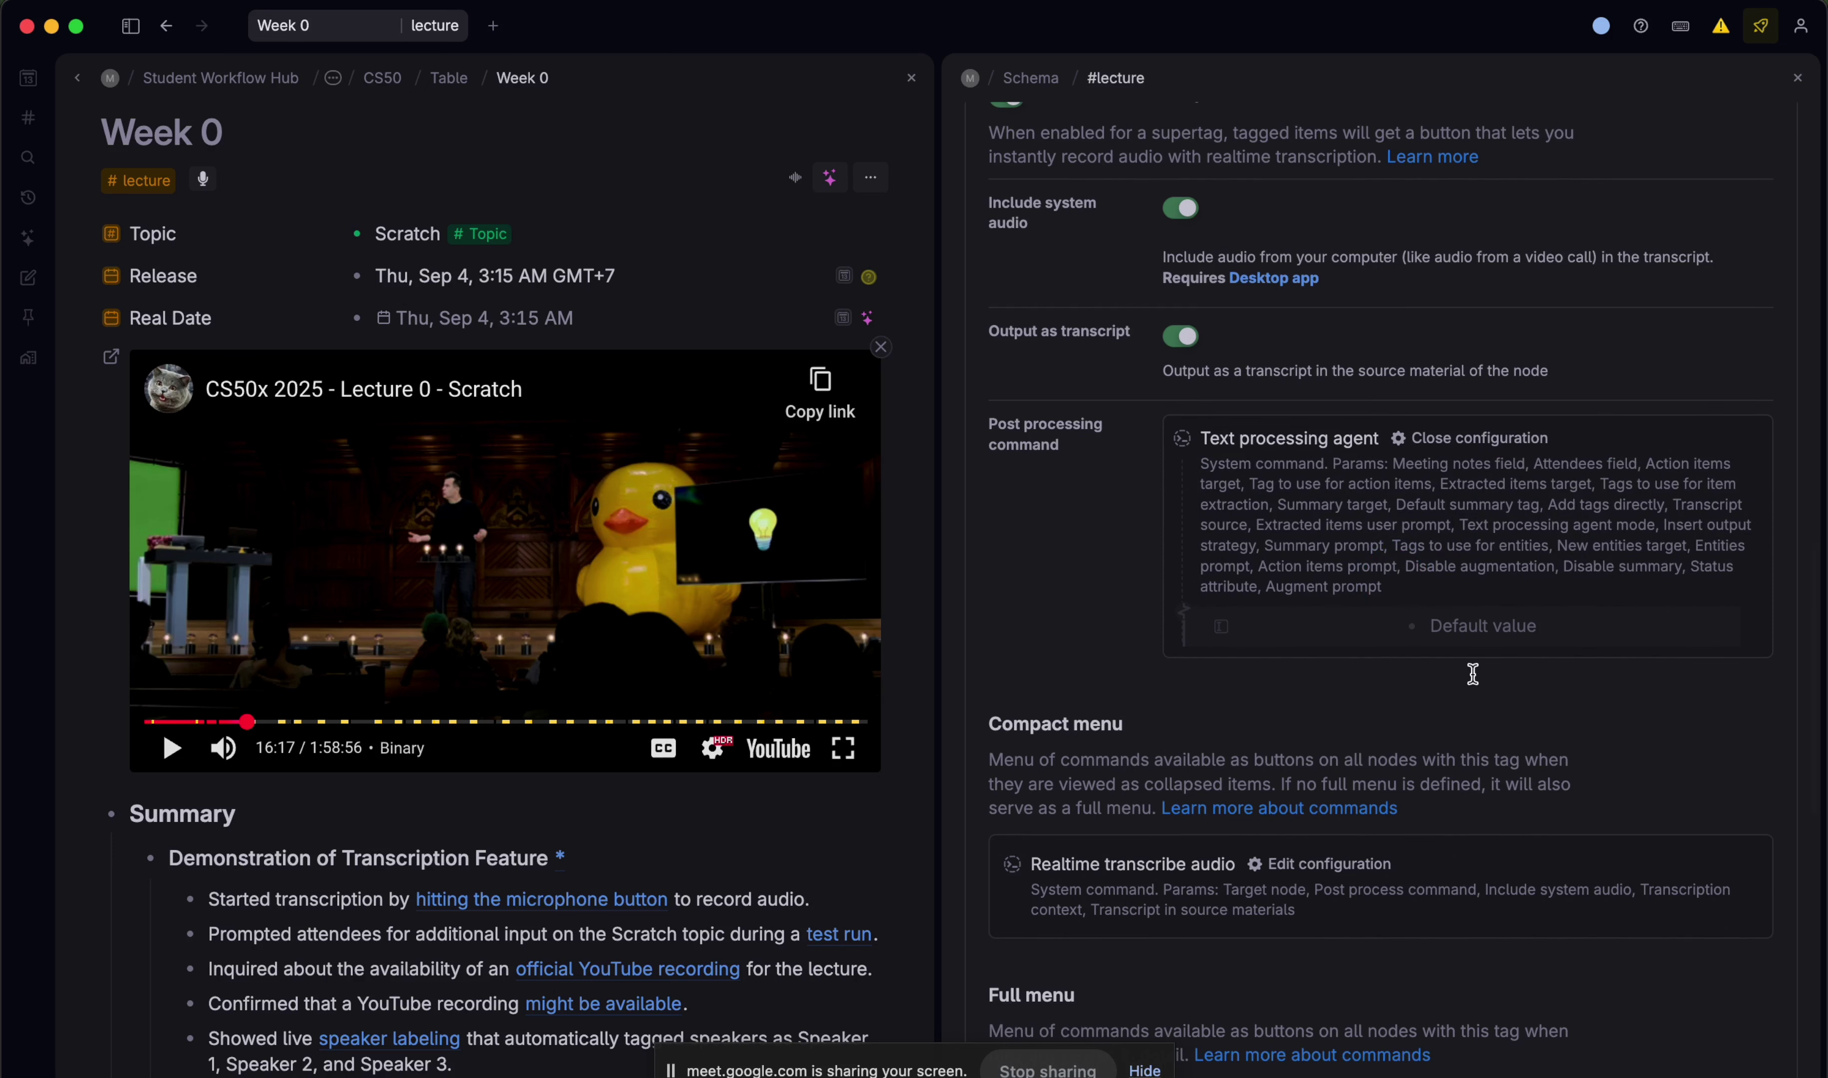
click(1325, 616)
drag(1264, 546, 1383, 545)
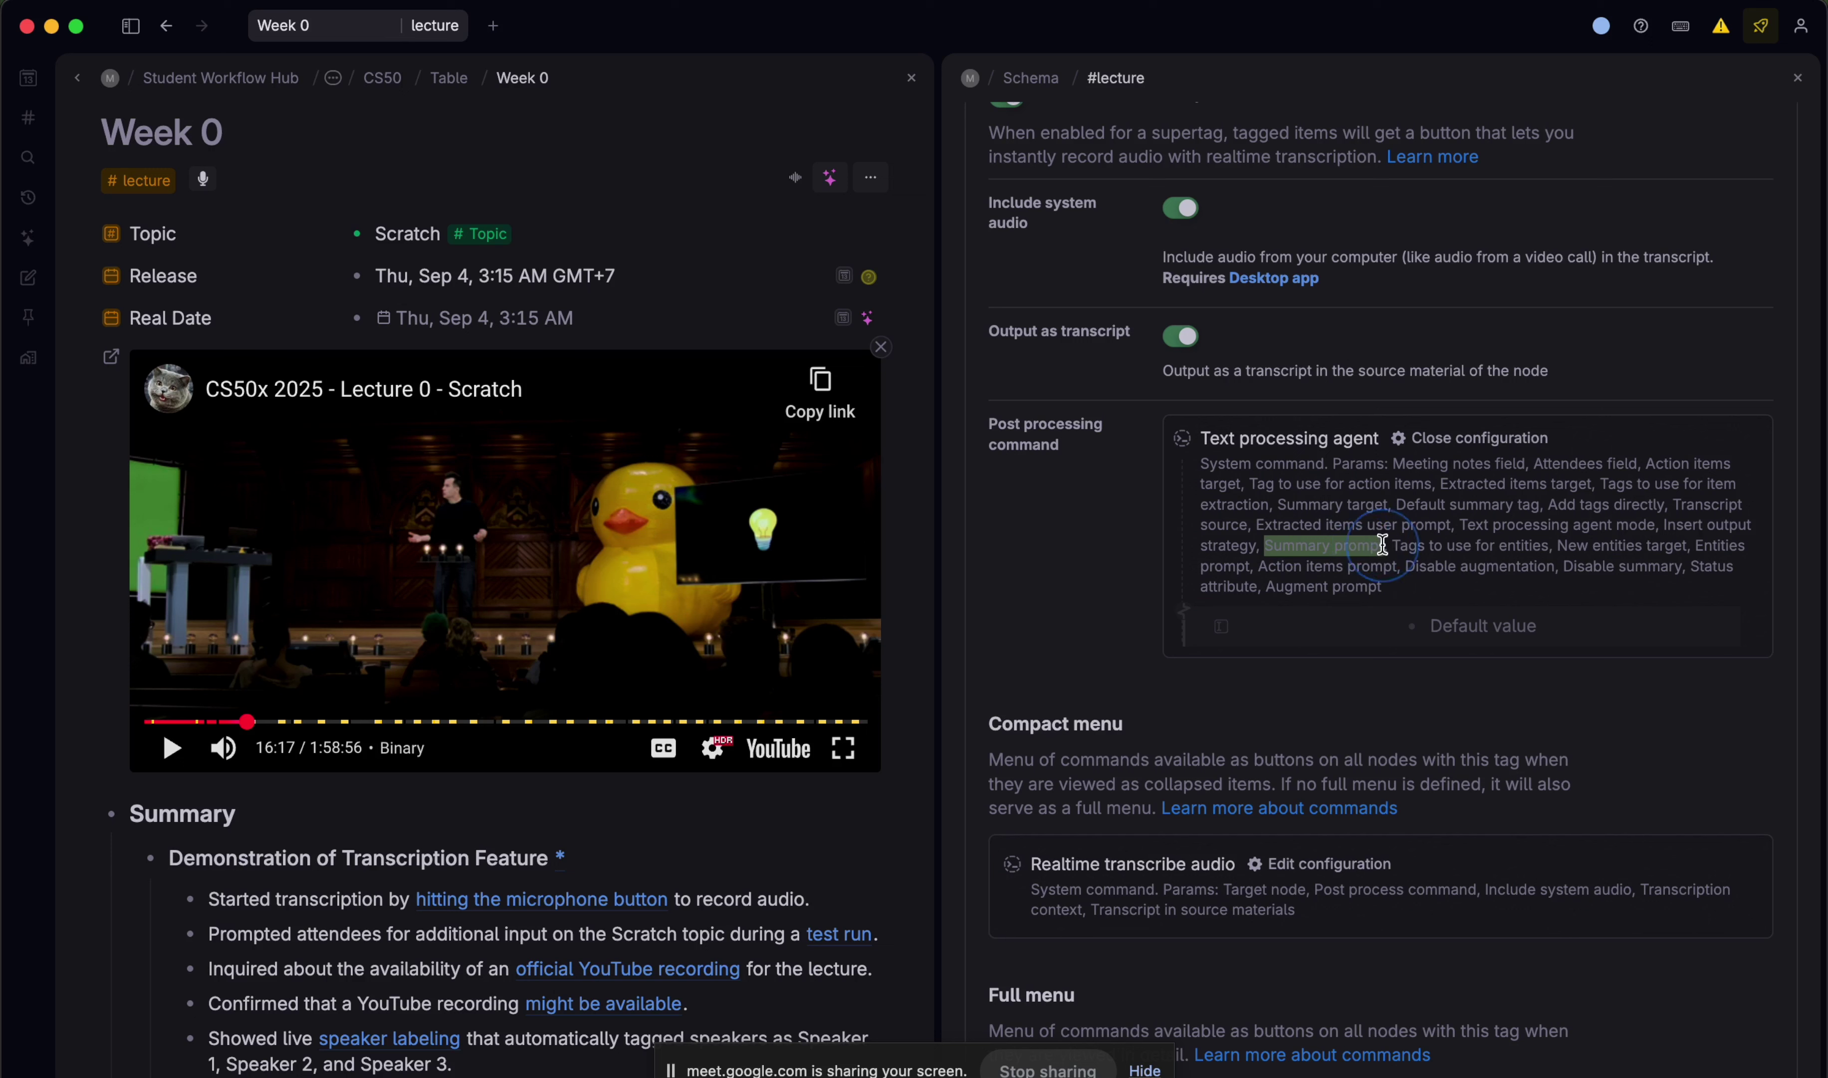
click(1268, 622)
text(Summ)
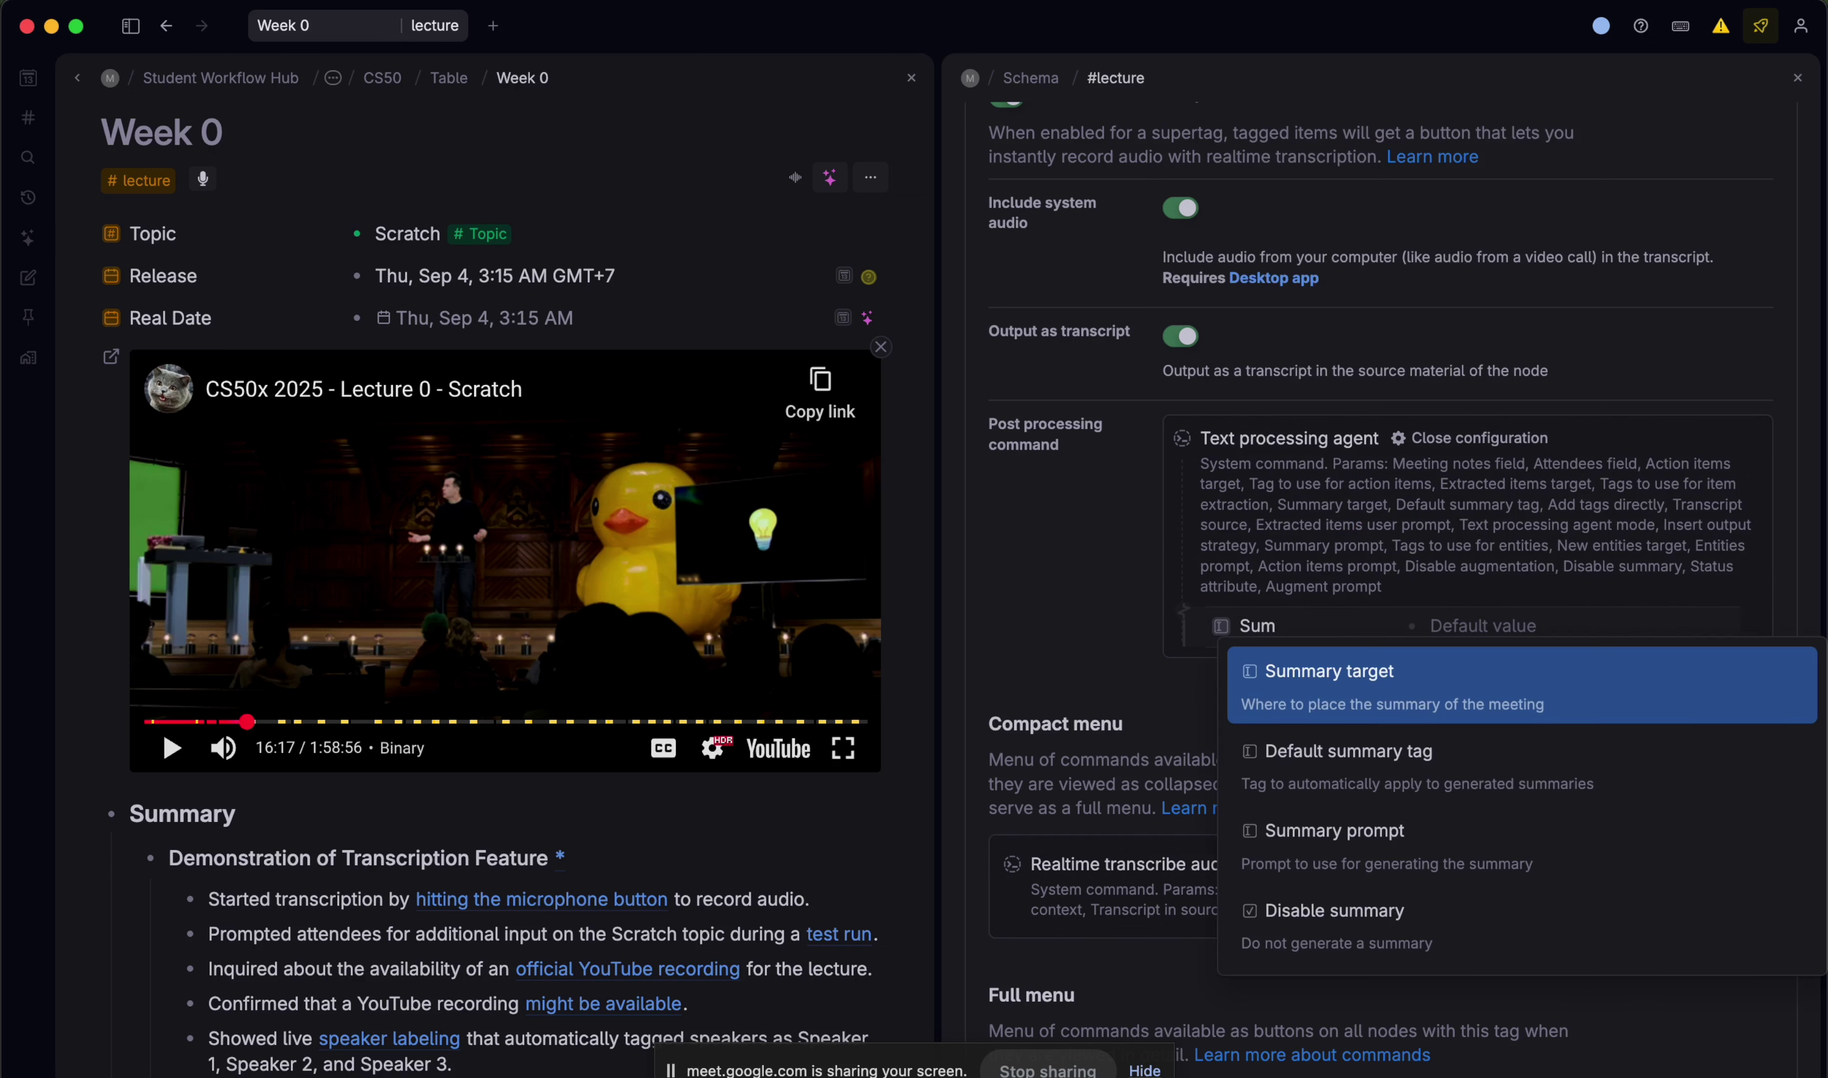
click(1300, 853)
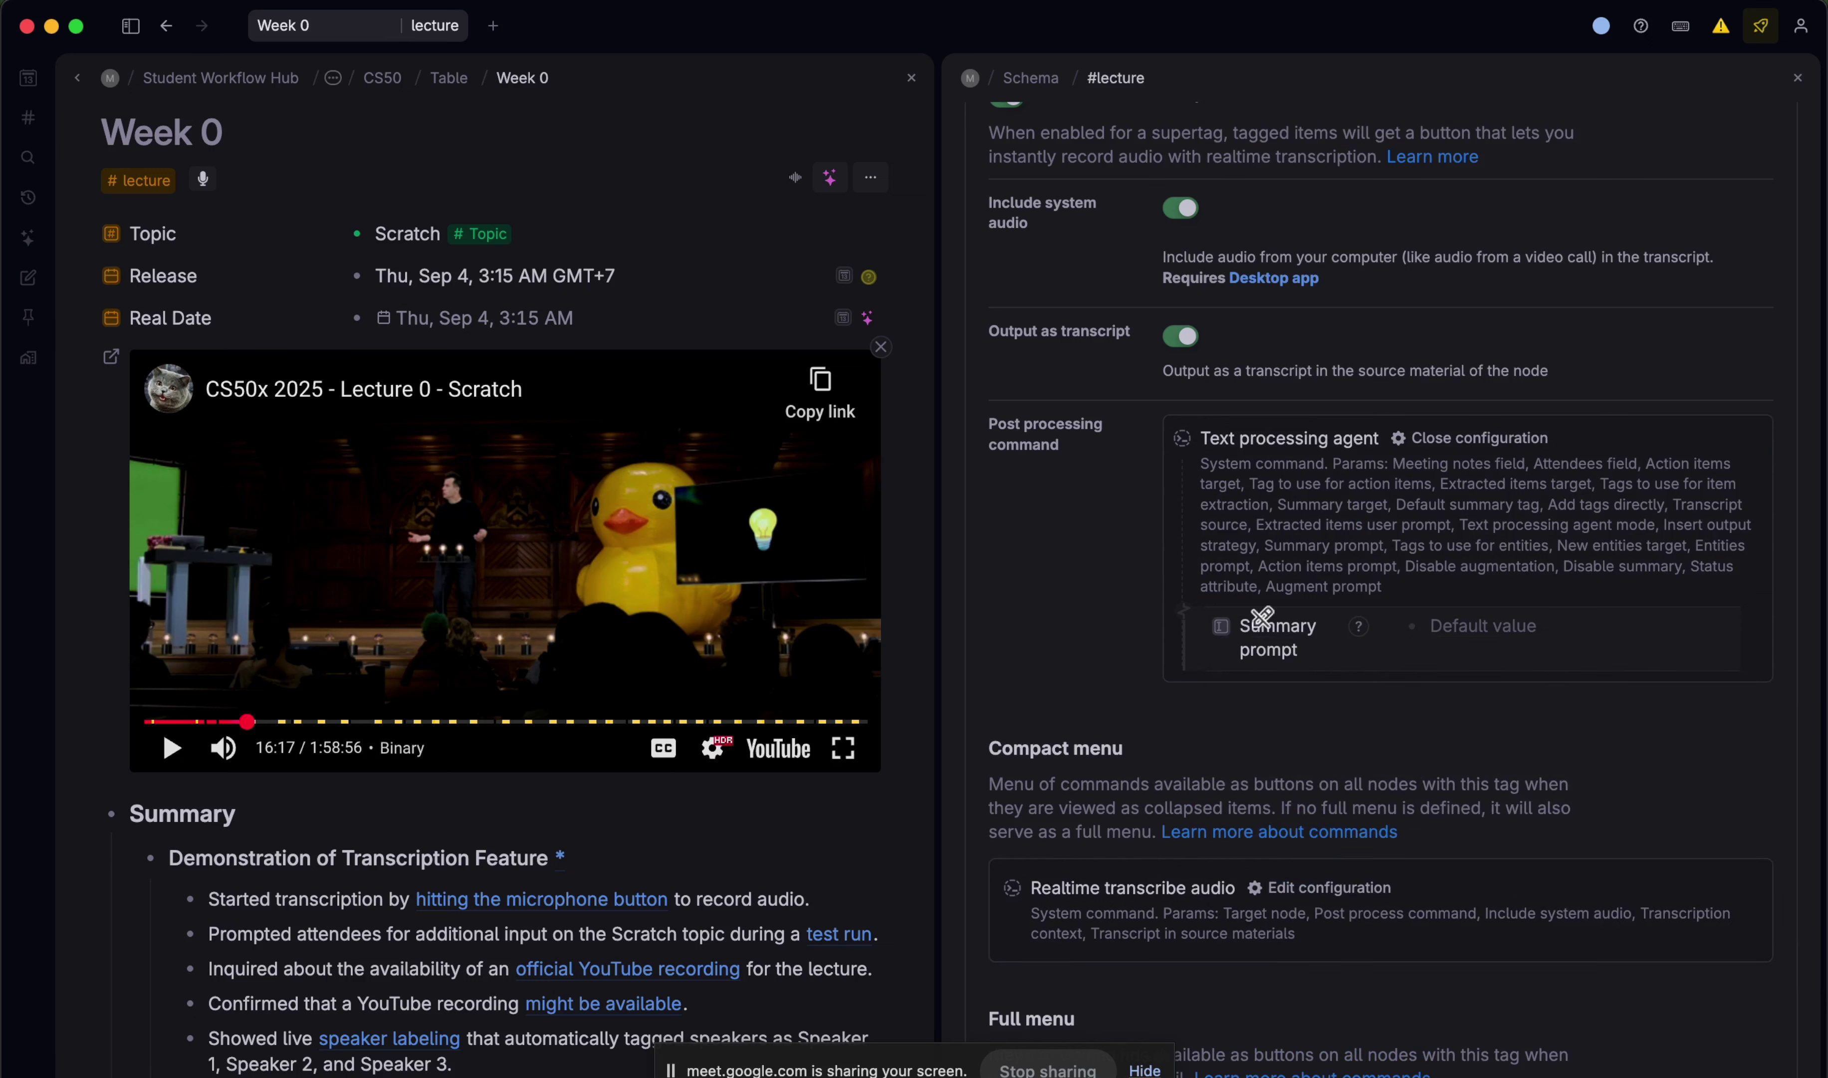
- Set the Summary prompt value to "Summarize this in french"
click(1561, 616)
text(Summarize this in)
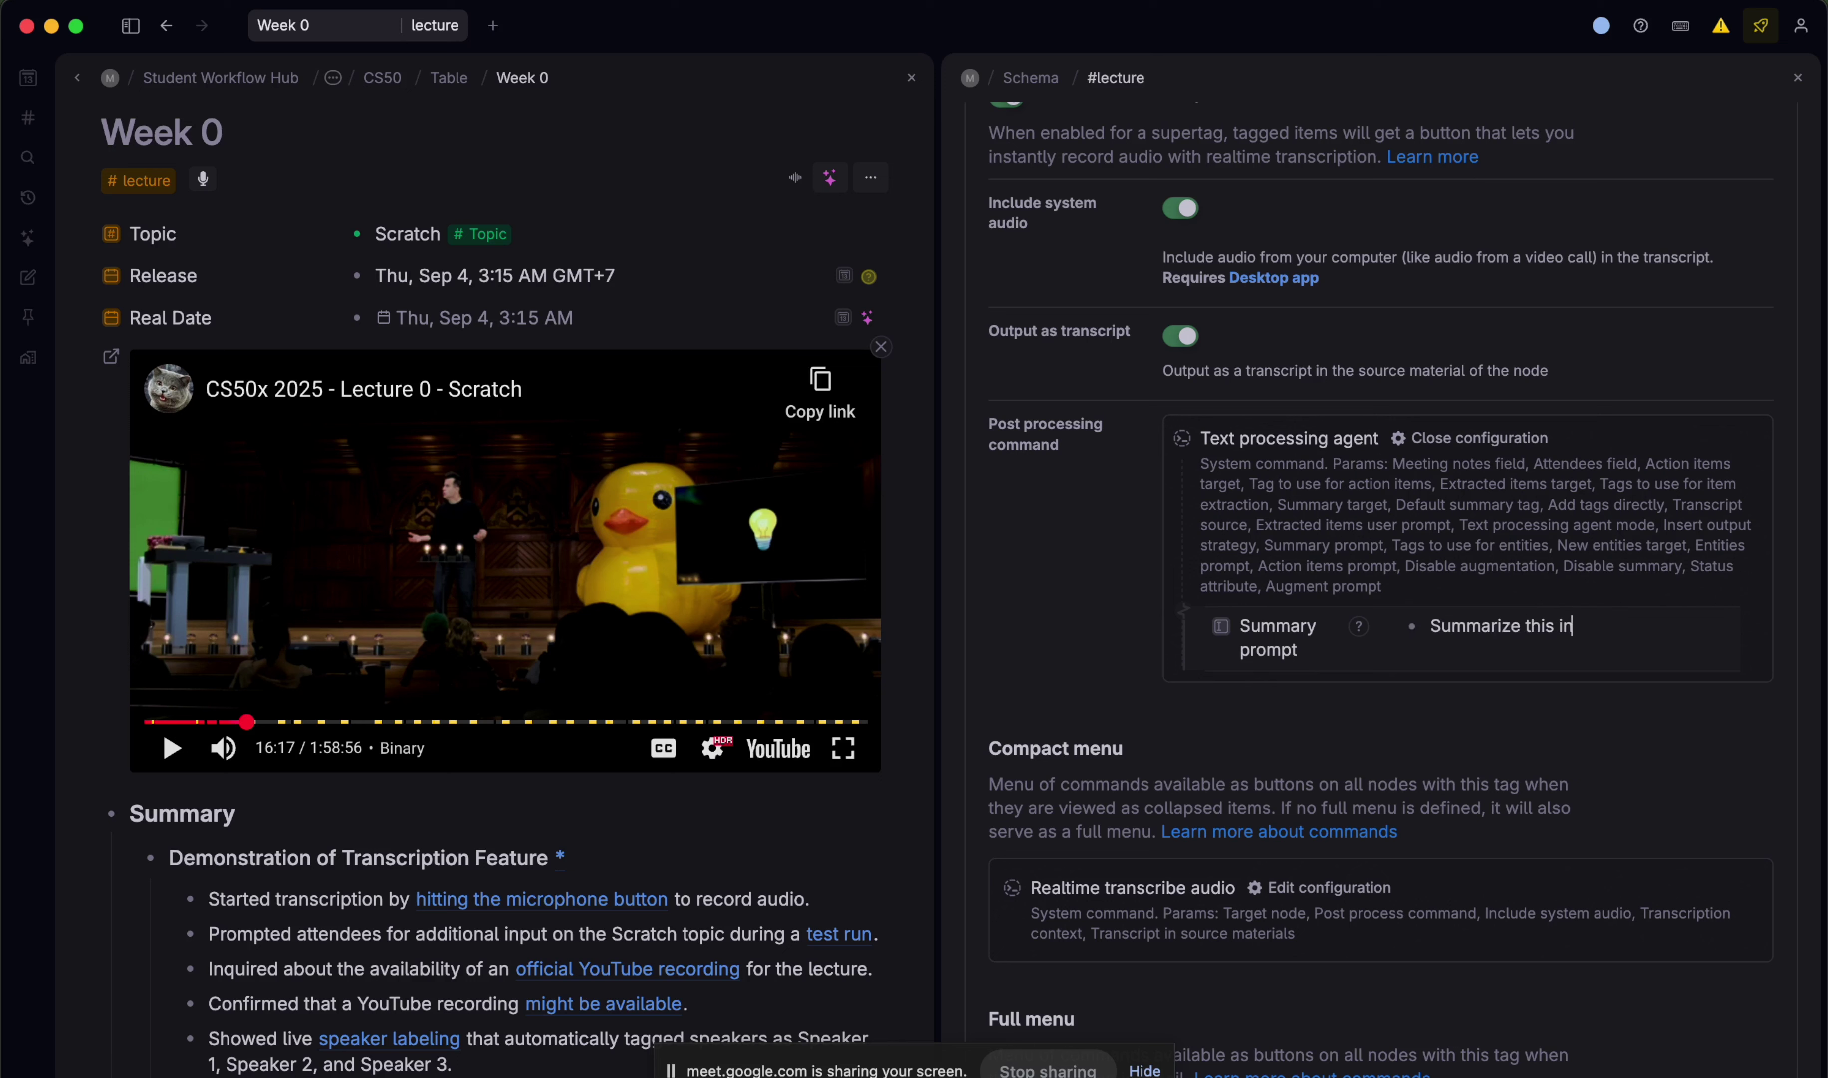
text( french)
- Start a live transcription on Week 0, stop it from its transcript, and return to the Week 0 node
scroll(399, 397, up, 1)
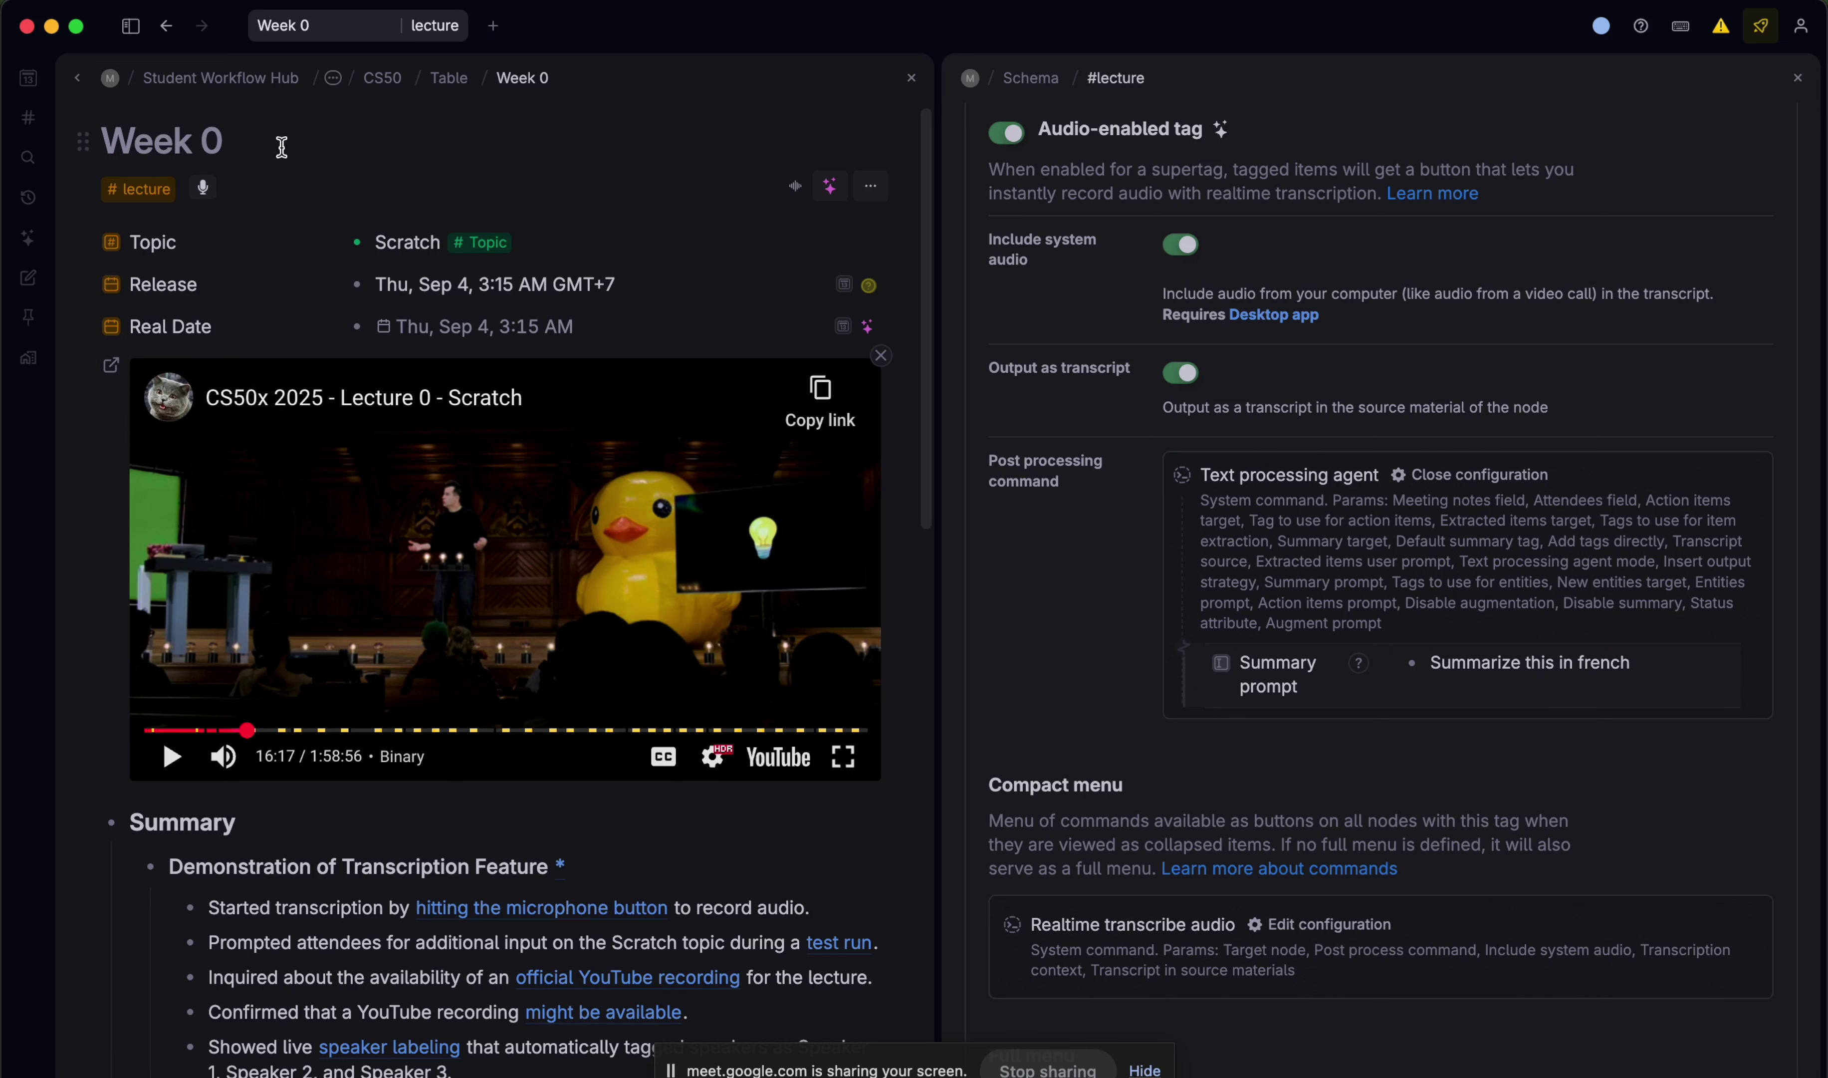
click(204, 188)
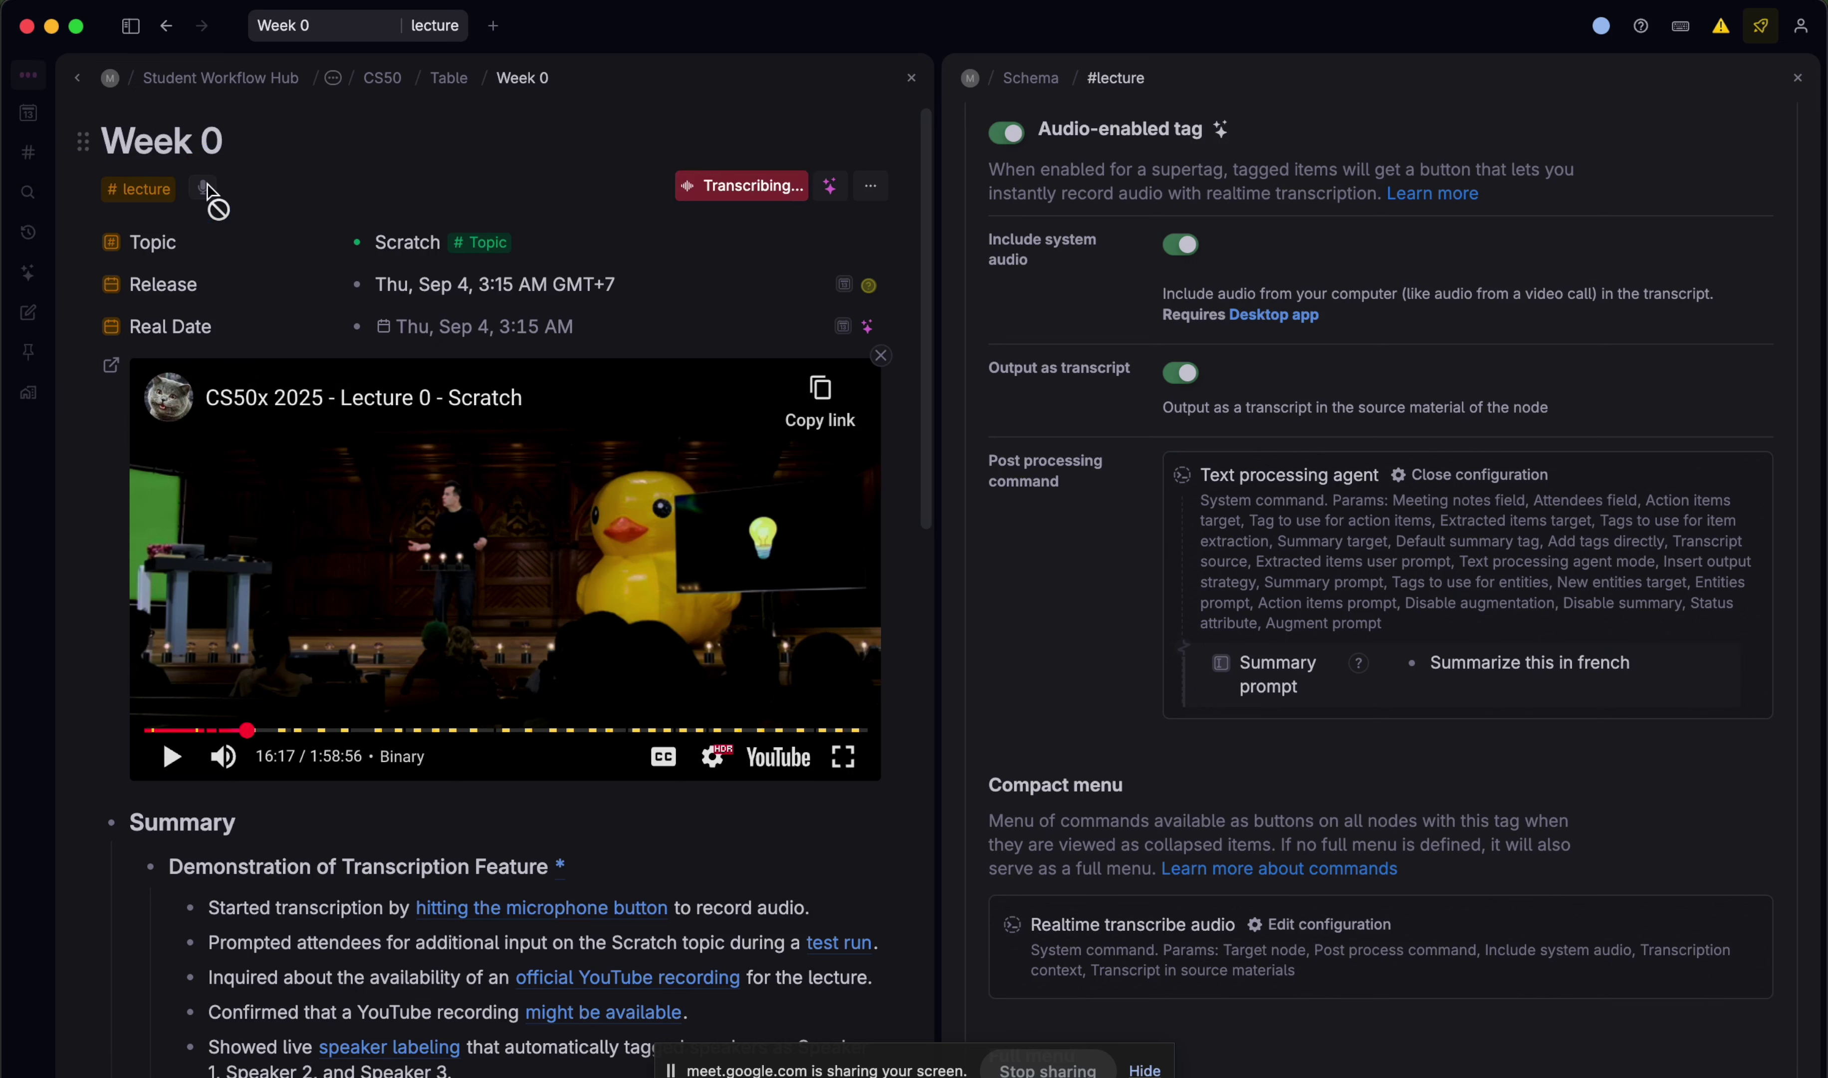
click(733, 187)
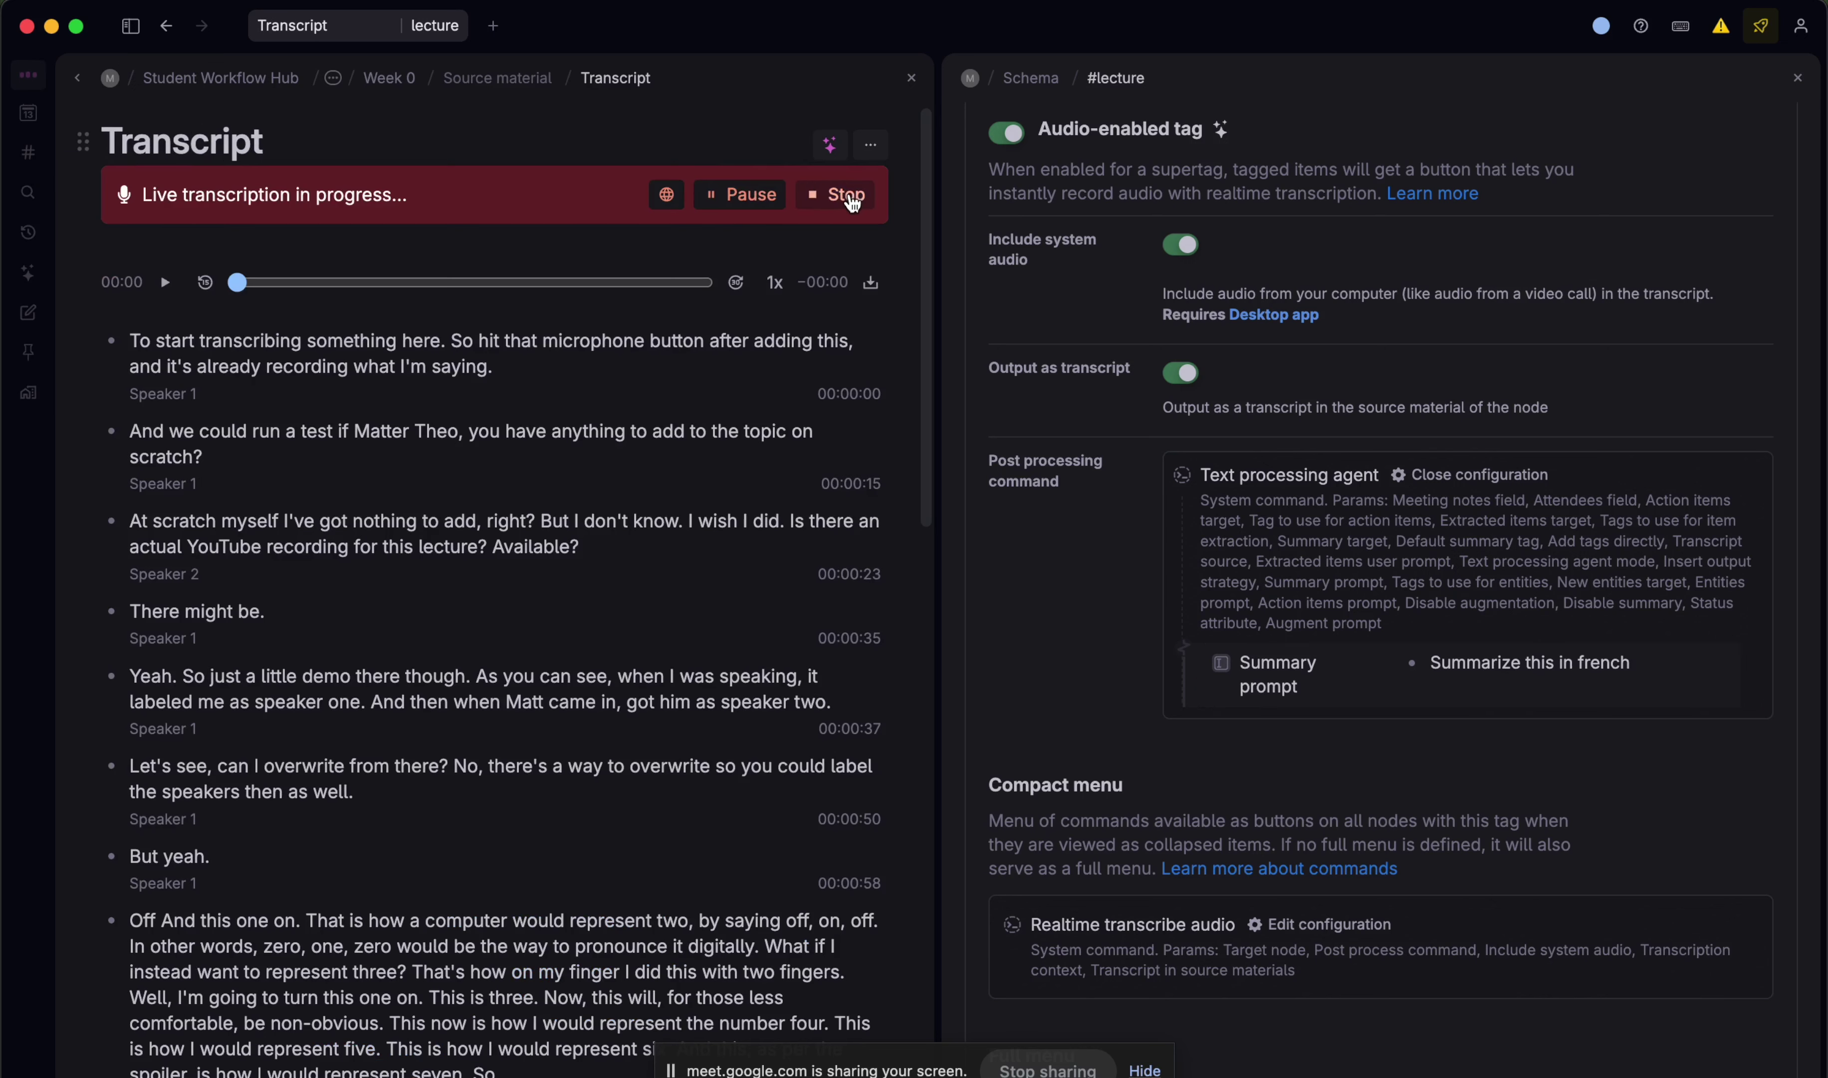
click(853, 203)
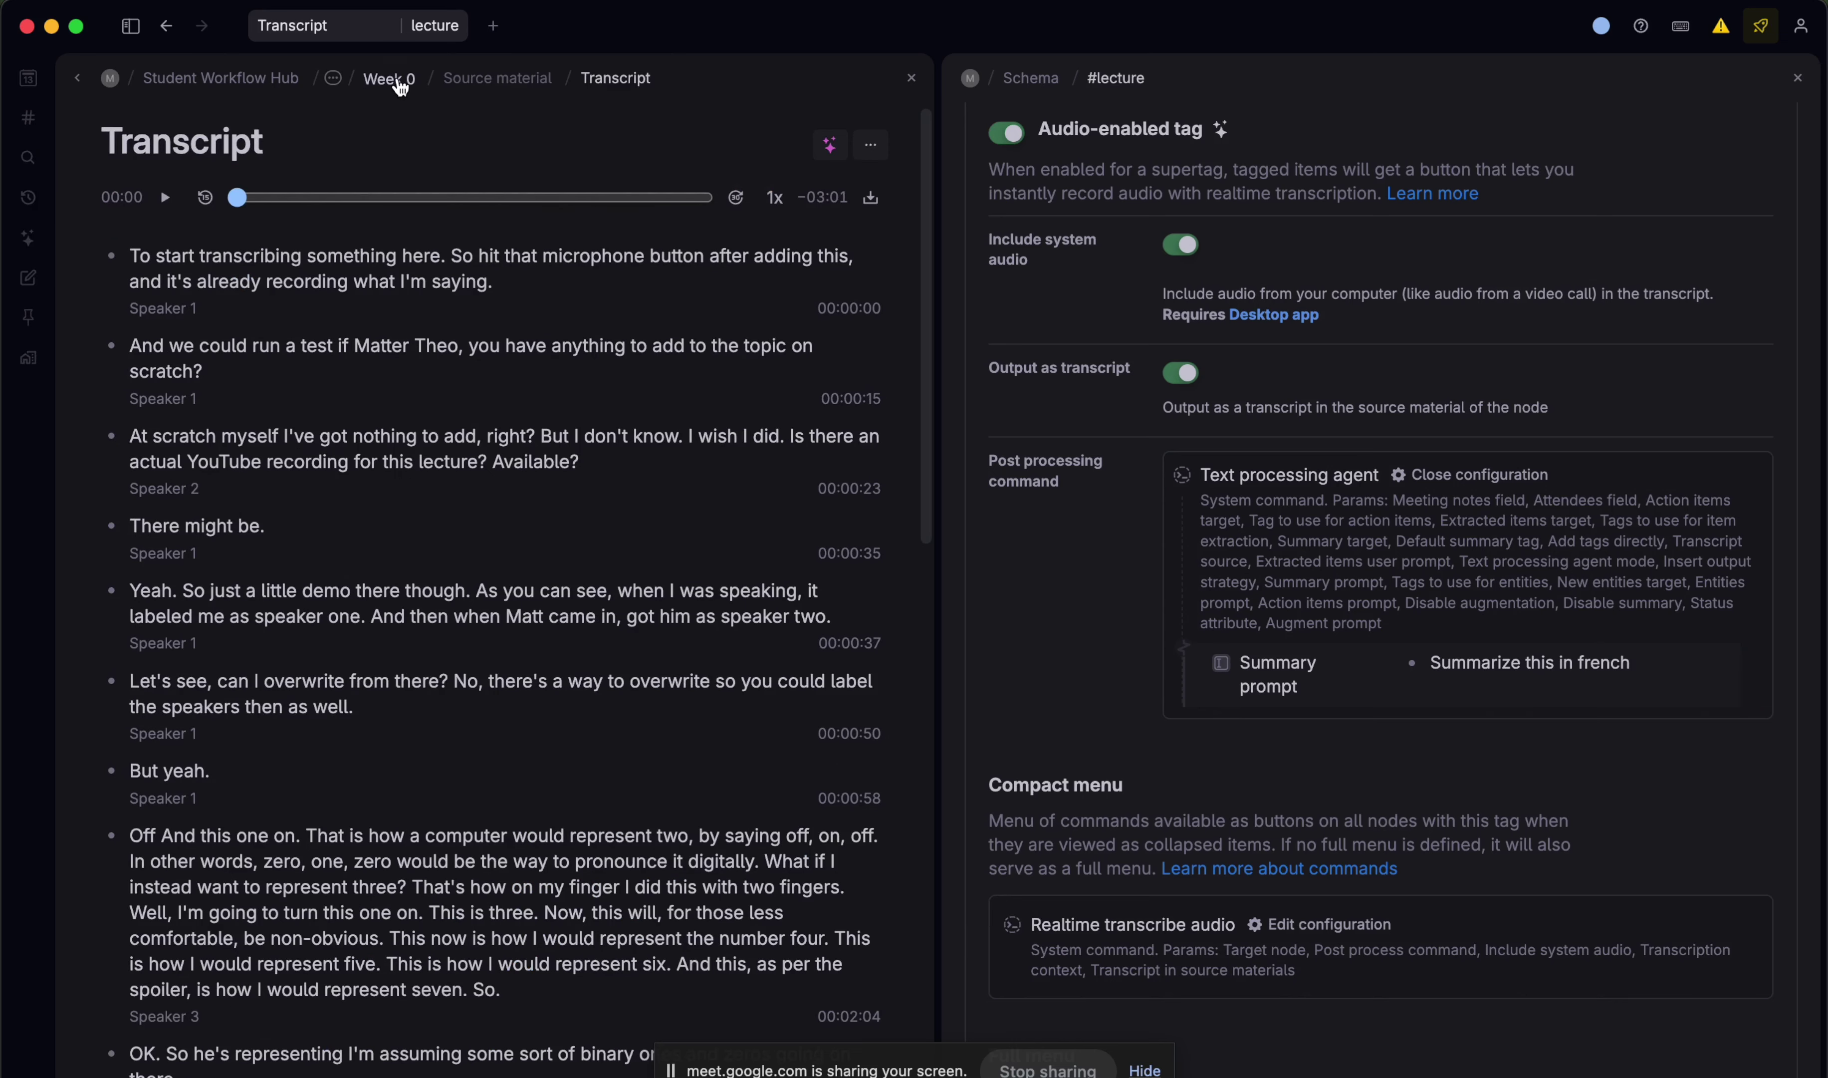
click(397, 80)
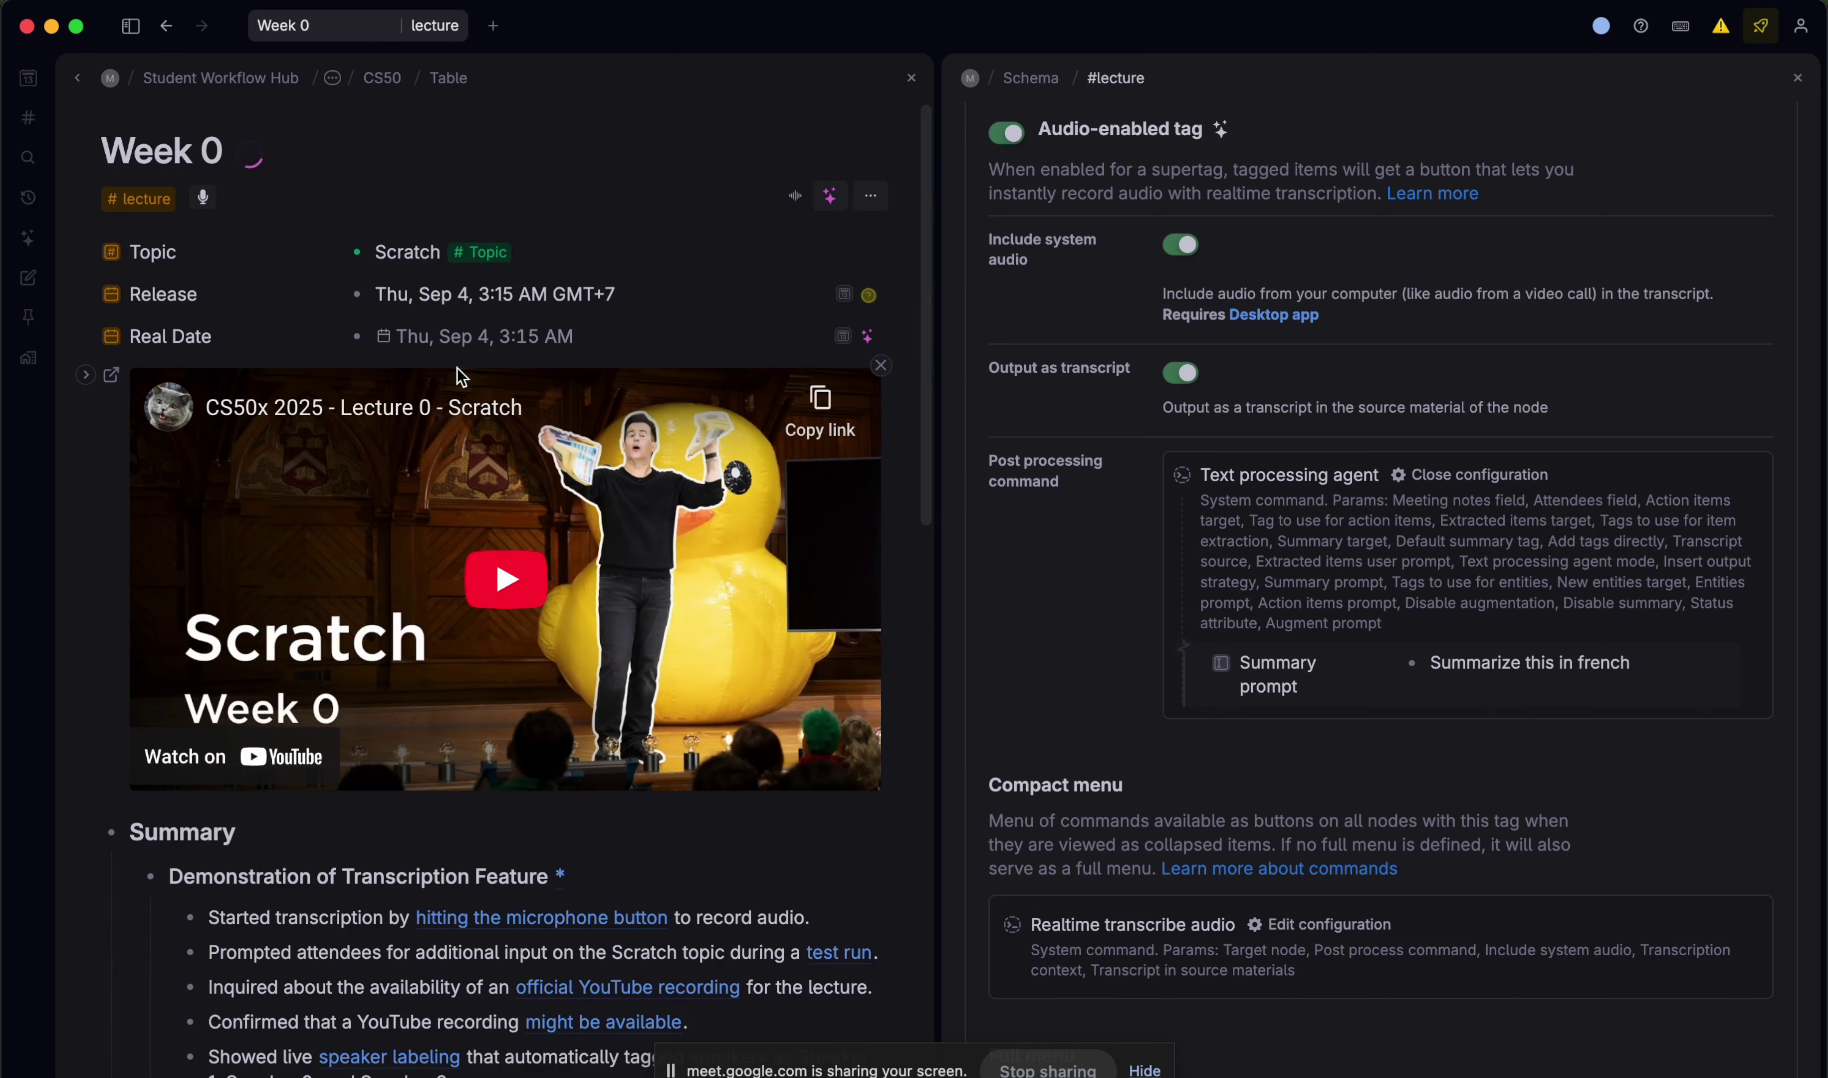
- Collapse the older Summary, read and collapse the new French Summary, and close the Text processing agent configuration
click(85, 831)
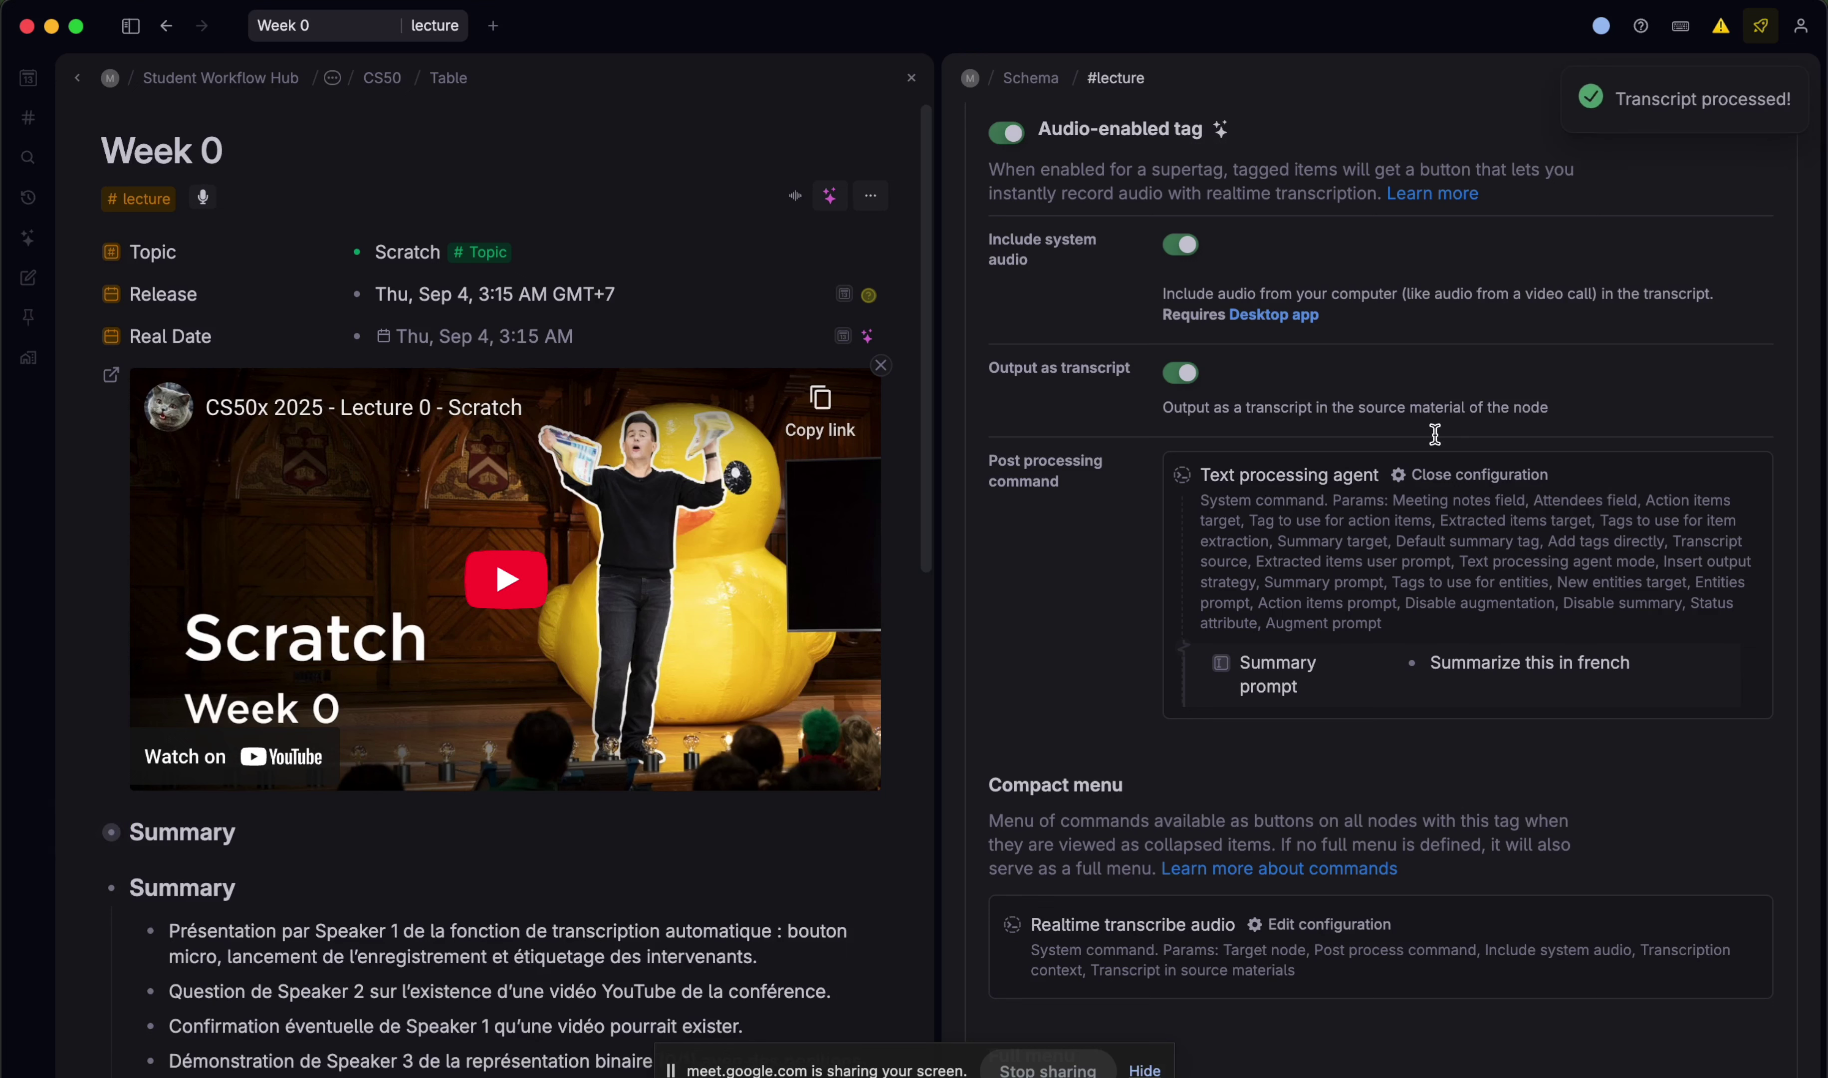
scroll(692, 841, down, 5)
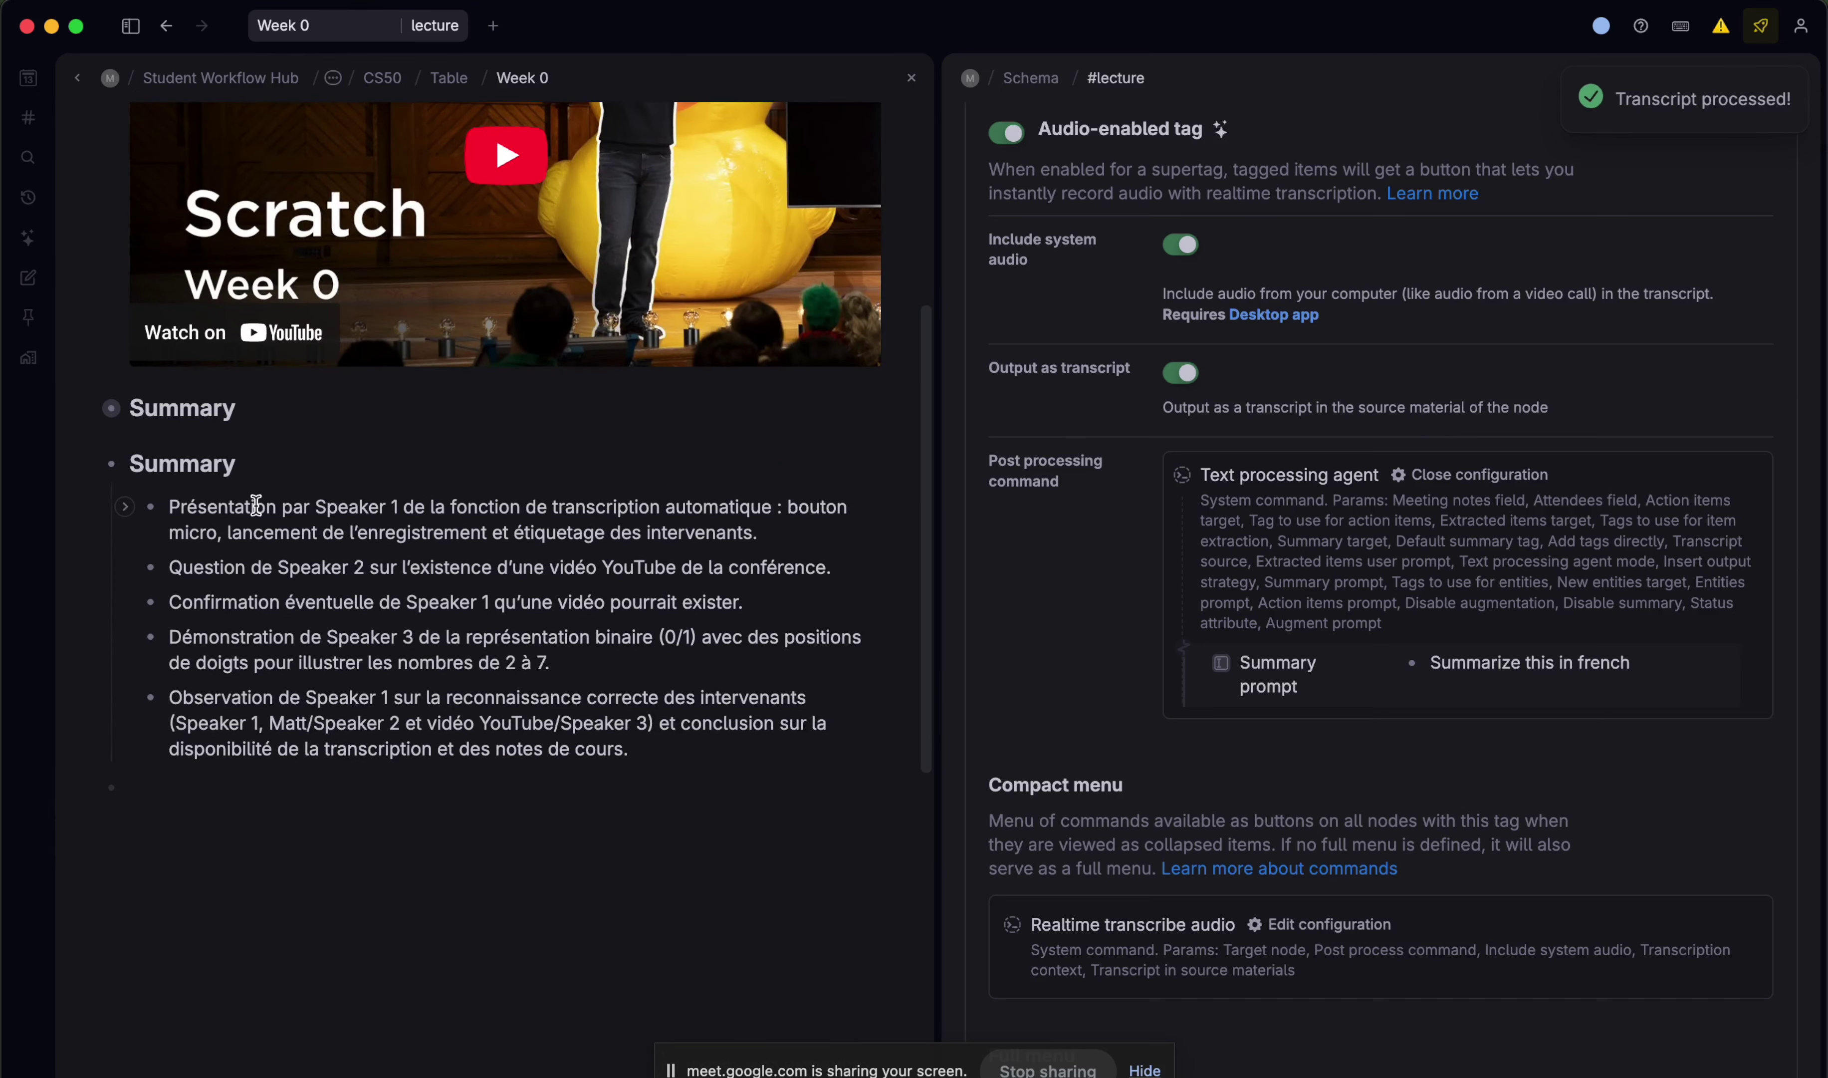
drag(255, 505, 728, 800)
click(727, 801)
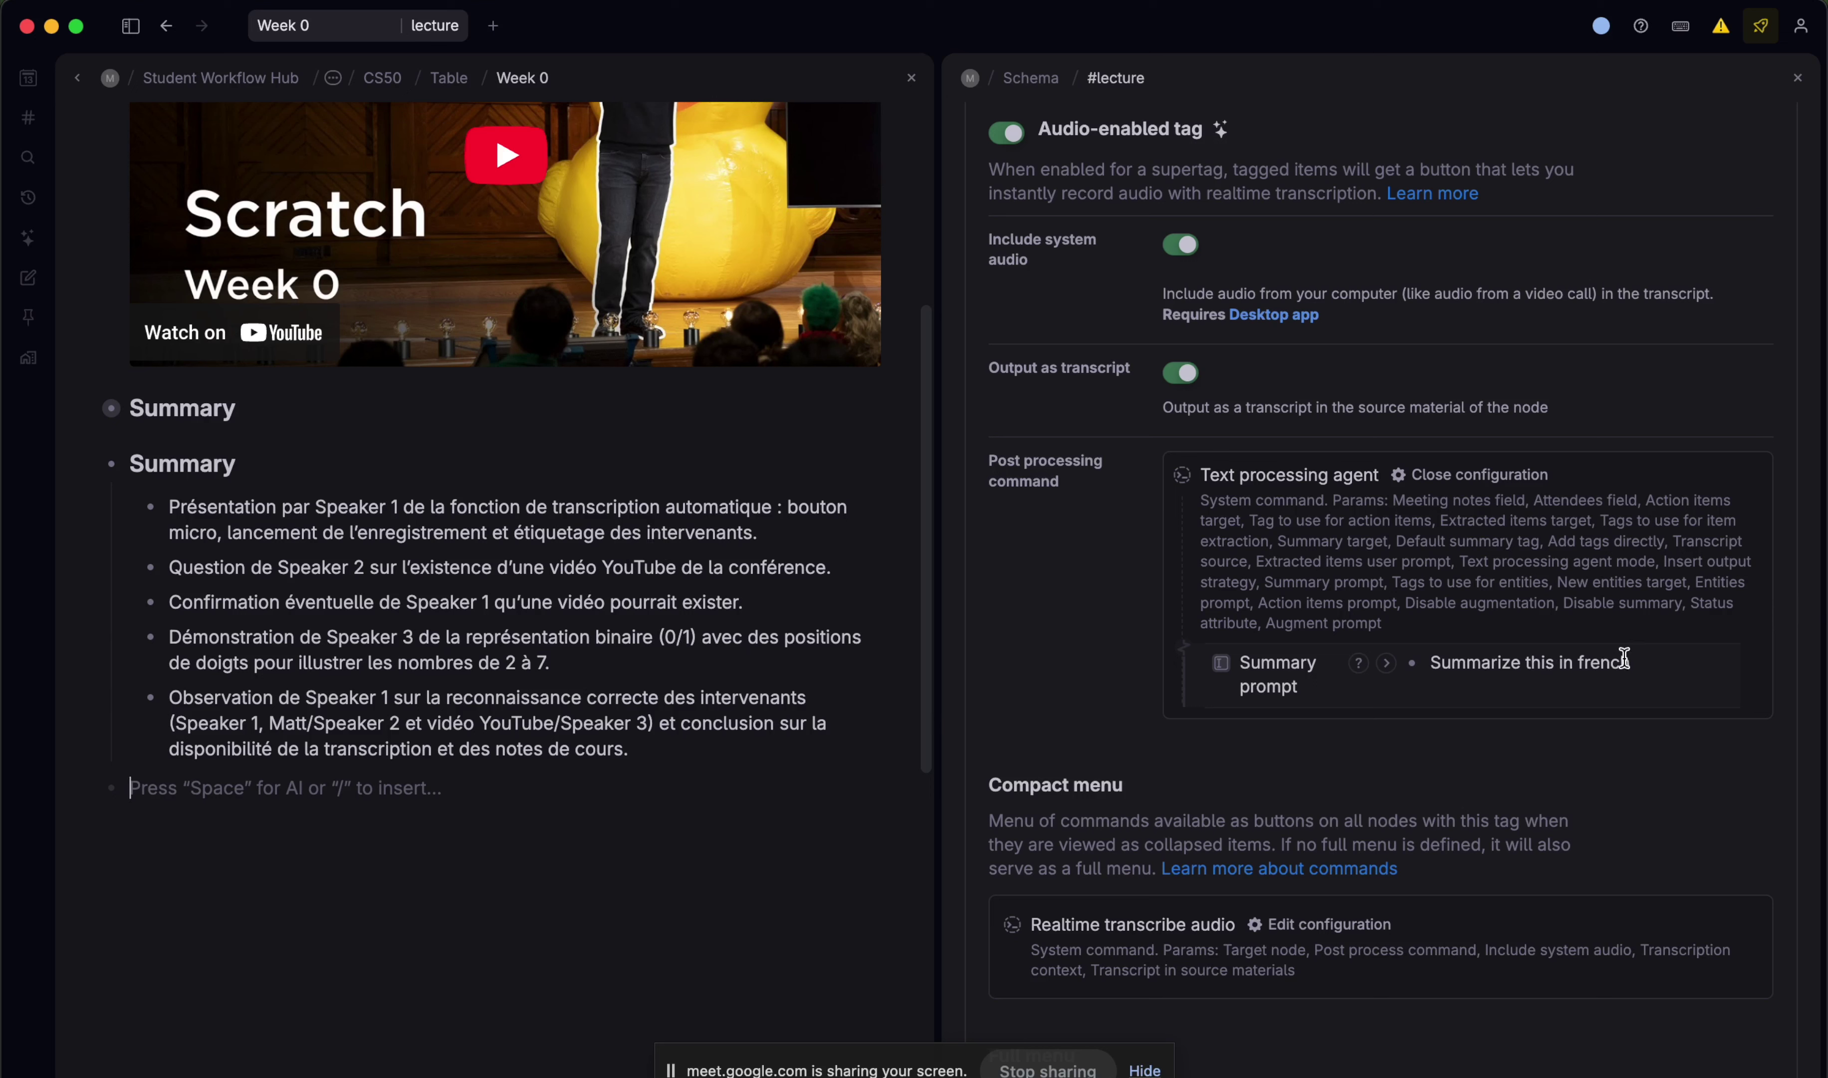
scroll(733, 762, up, 5)
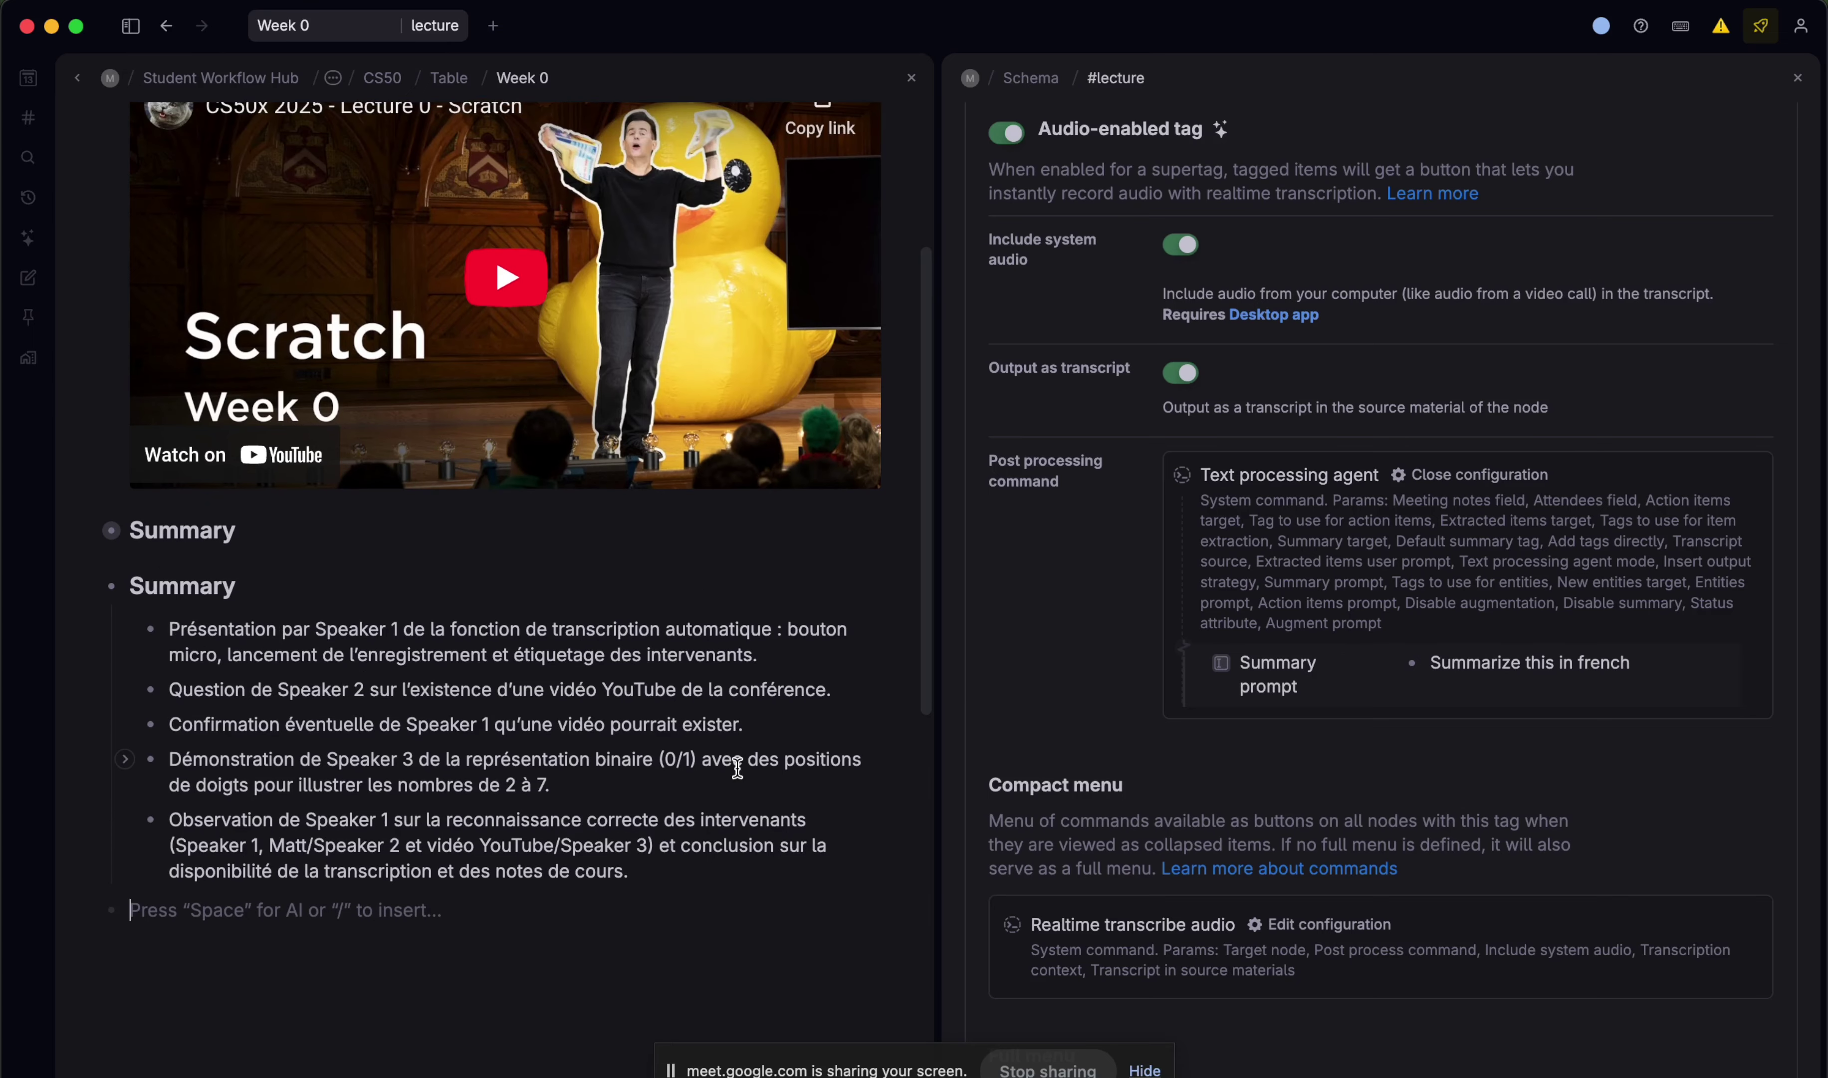
scroll(159, 742, down, 2)
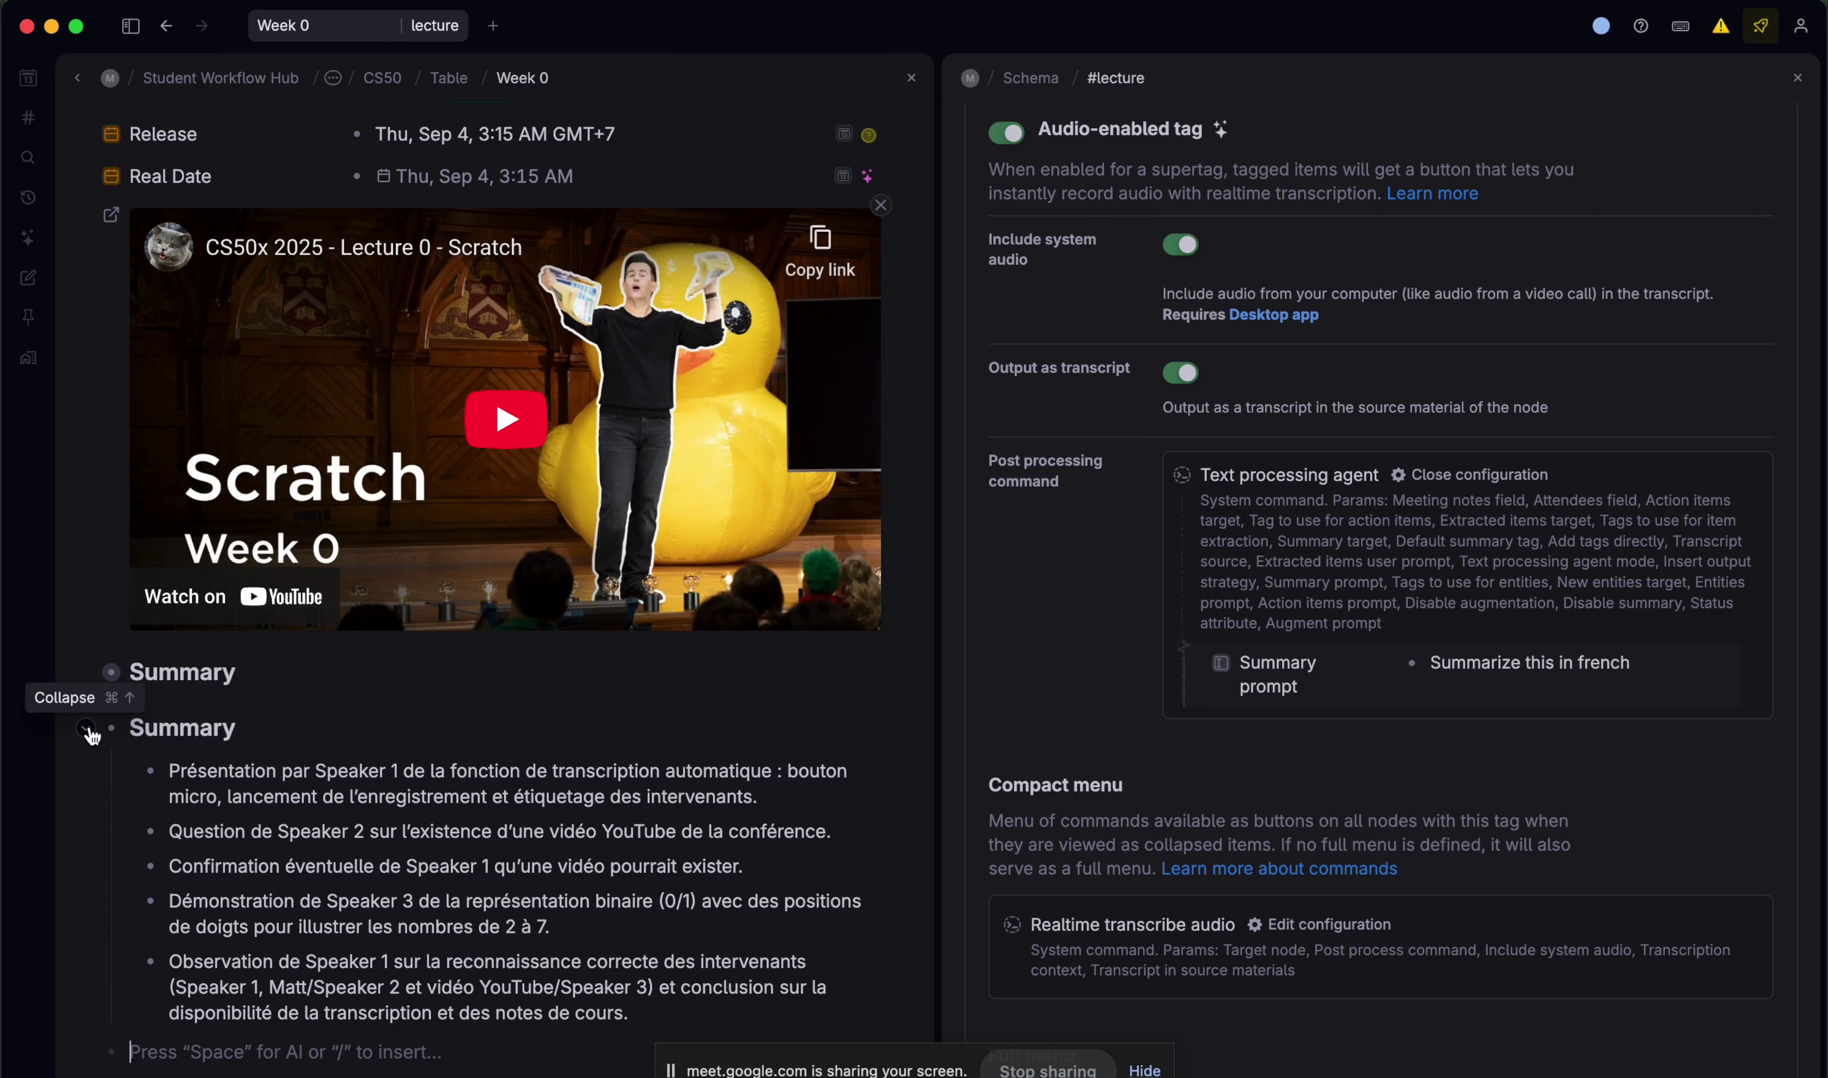
click(88, 729)
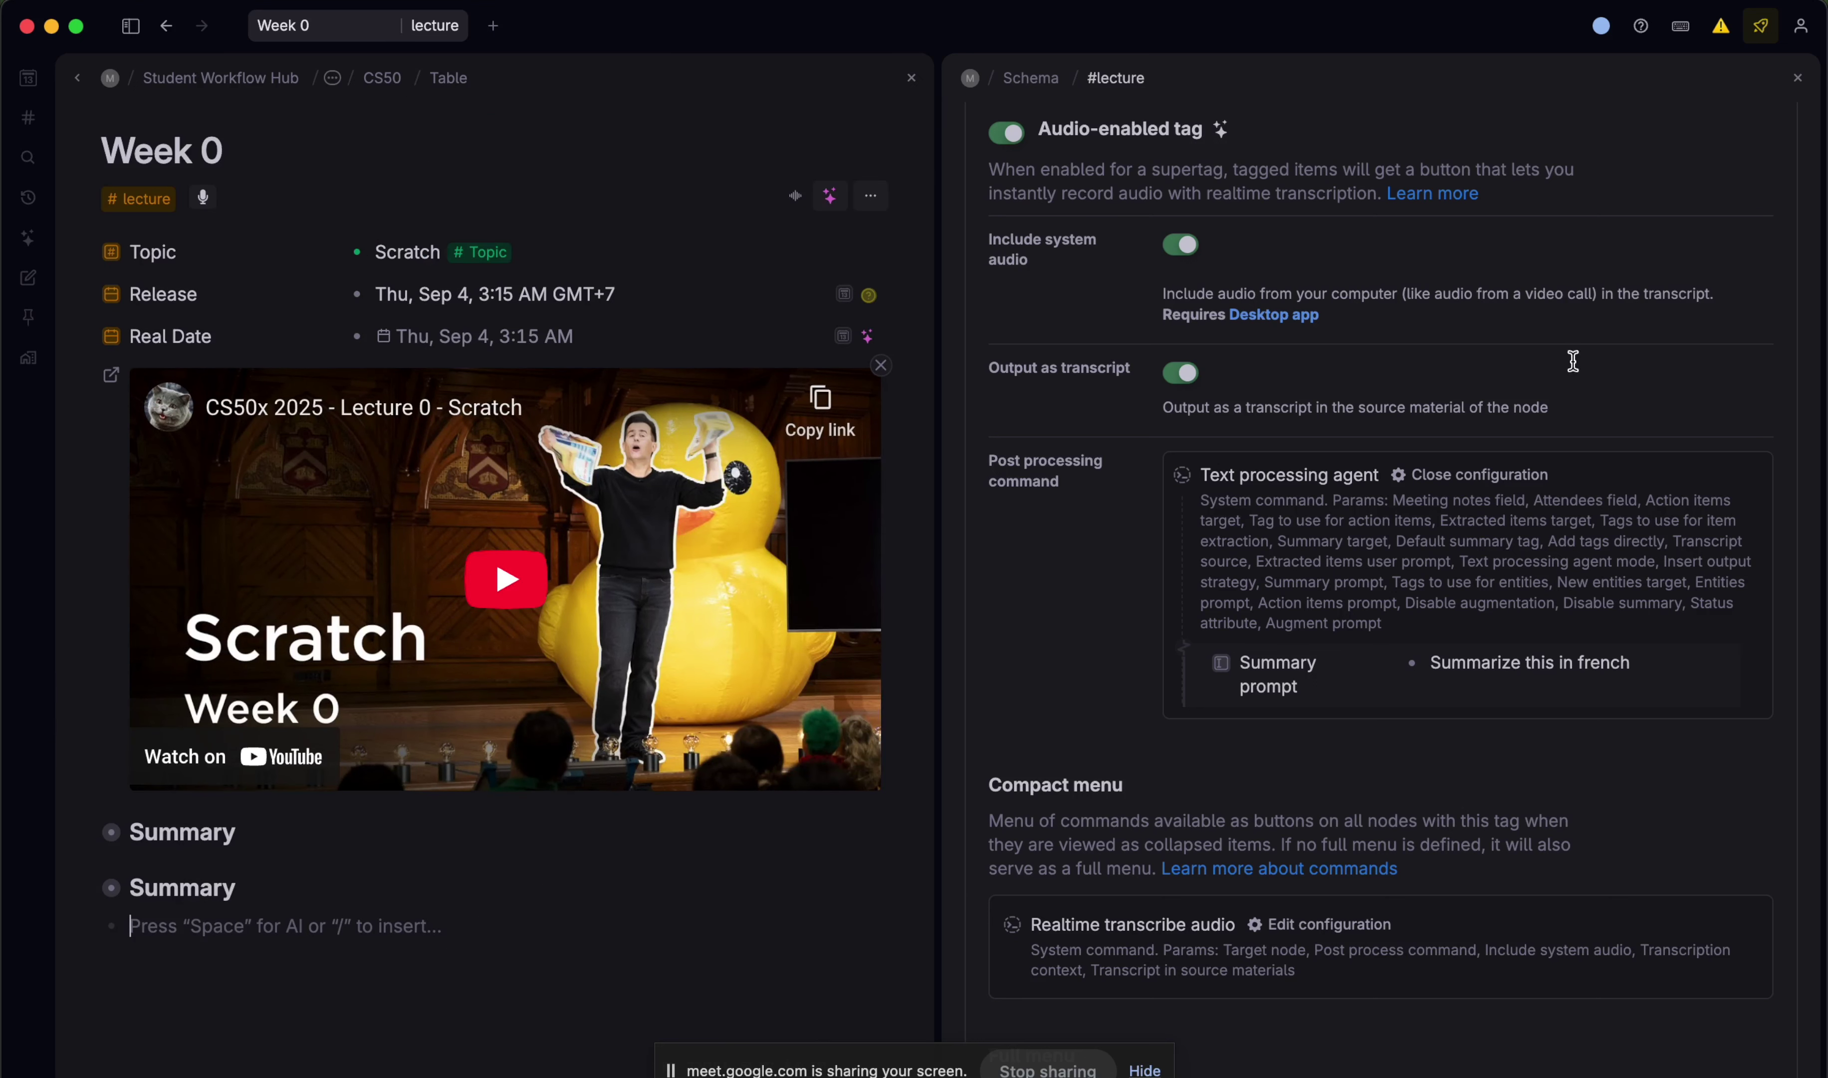
click(1462, 477)
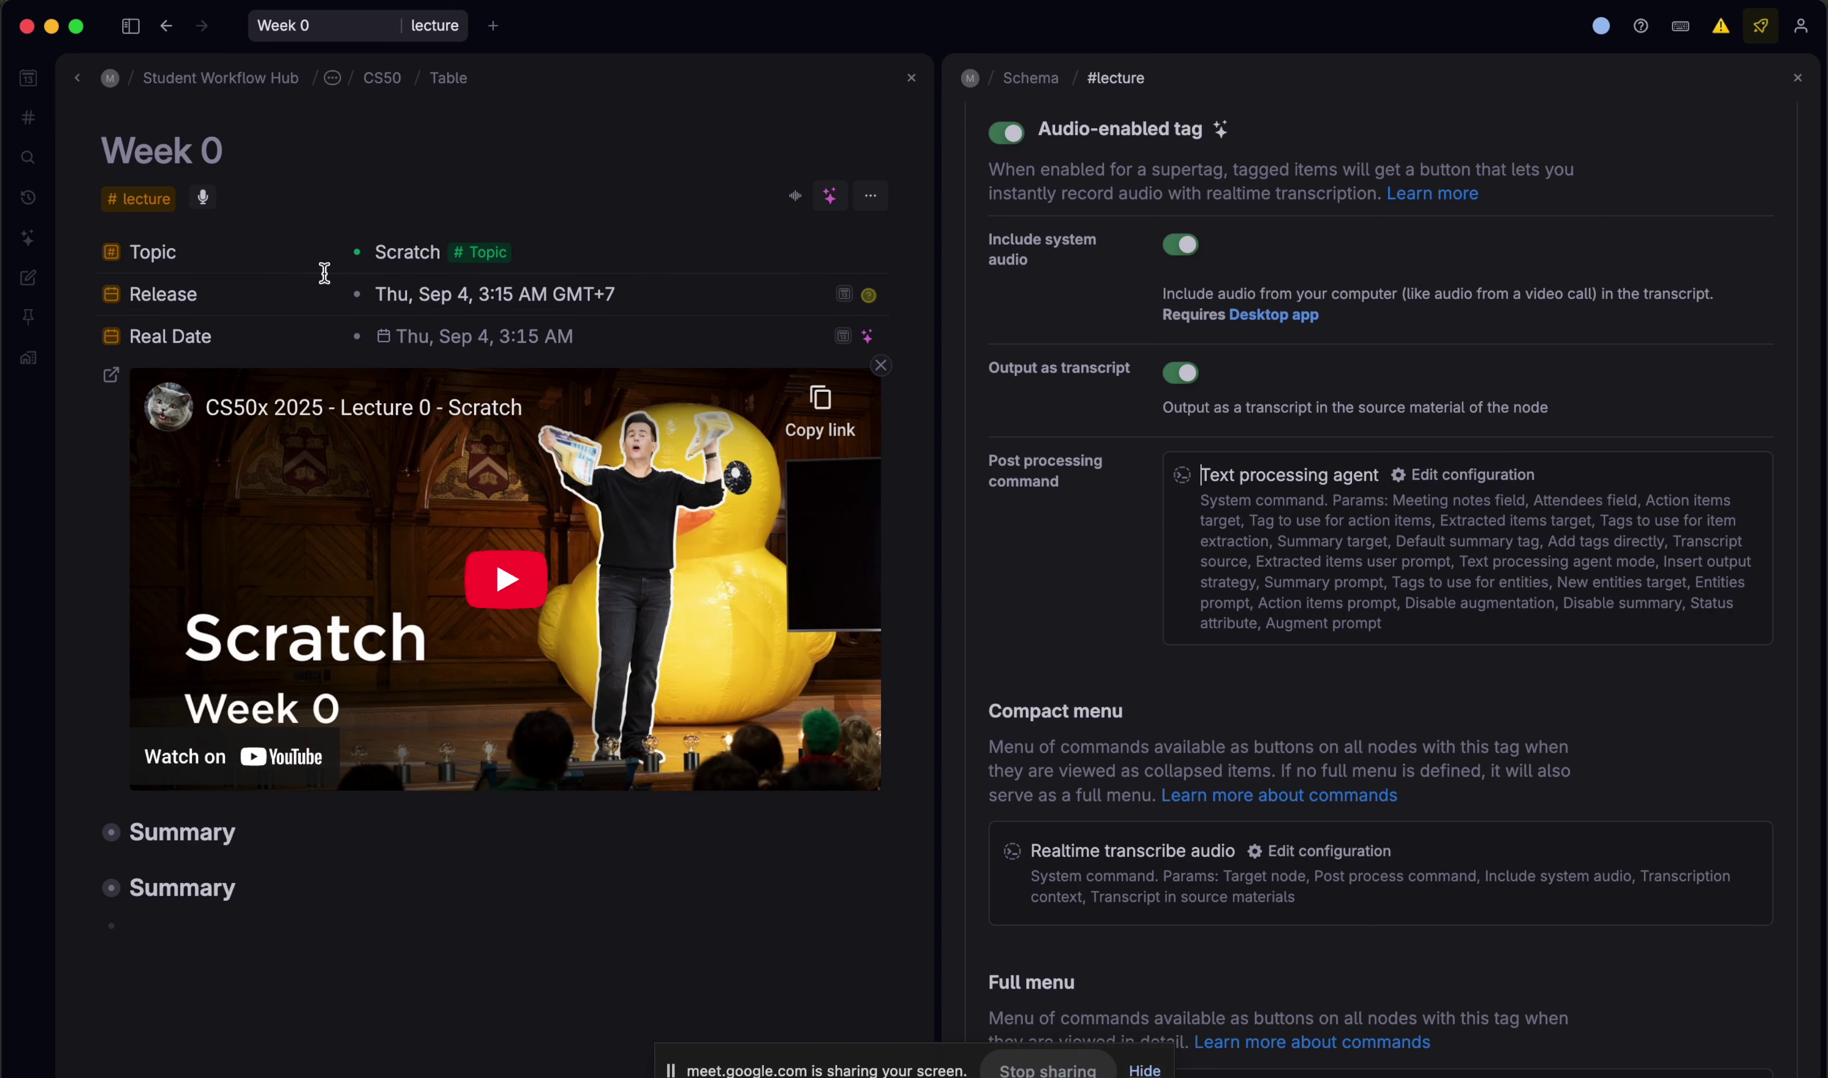
- Open the CS50 course node from Student Workflow Hub and collapse the "Make me a table of lectures" node
click(220, 78)
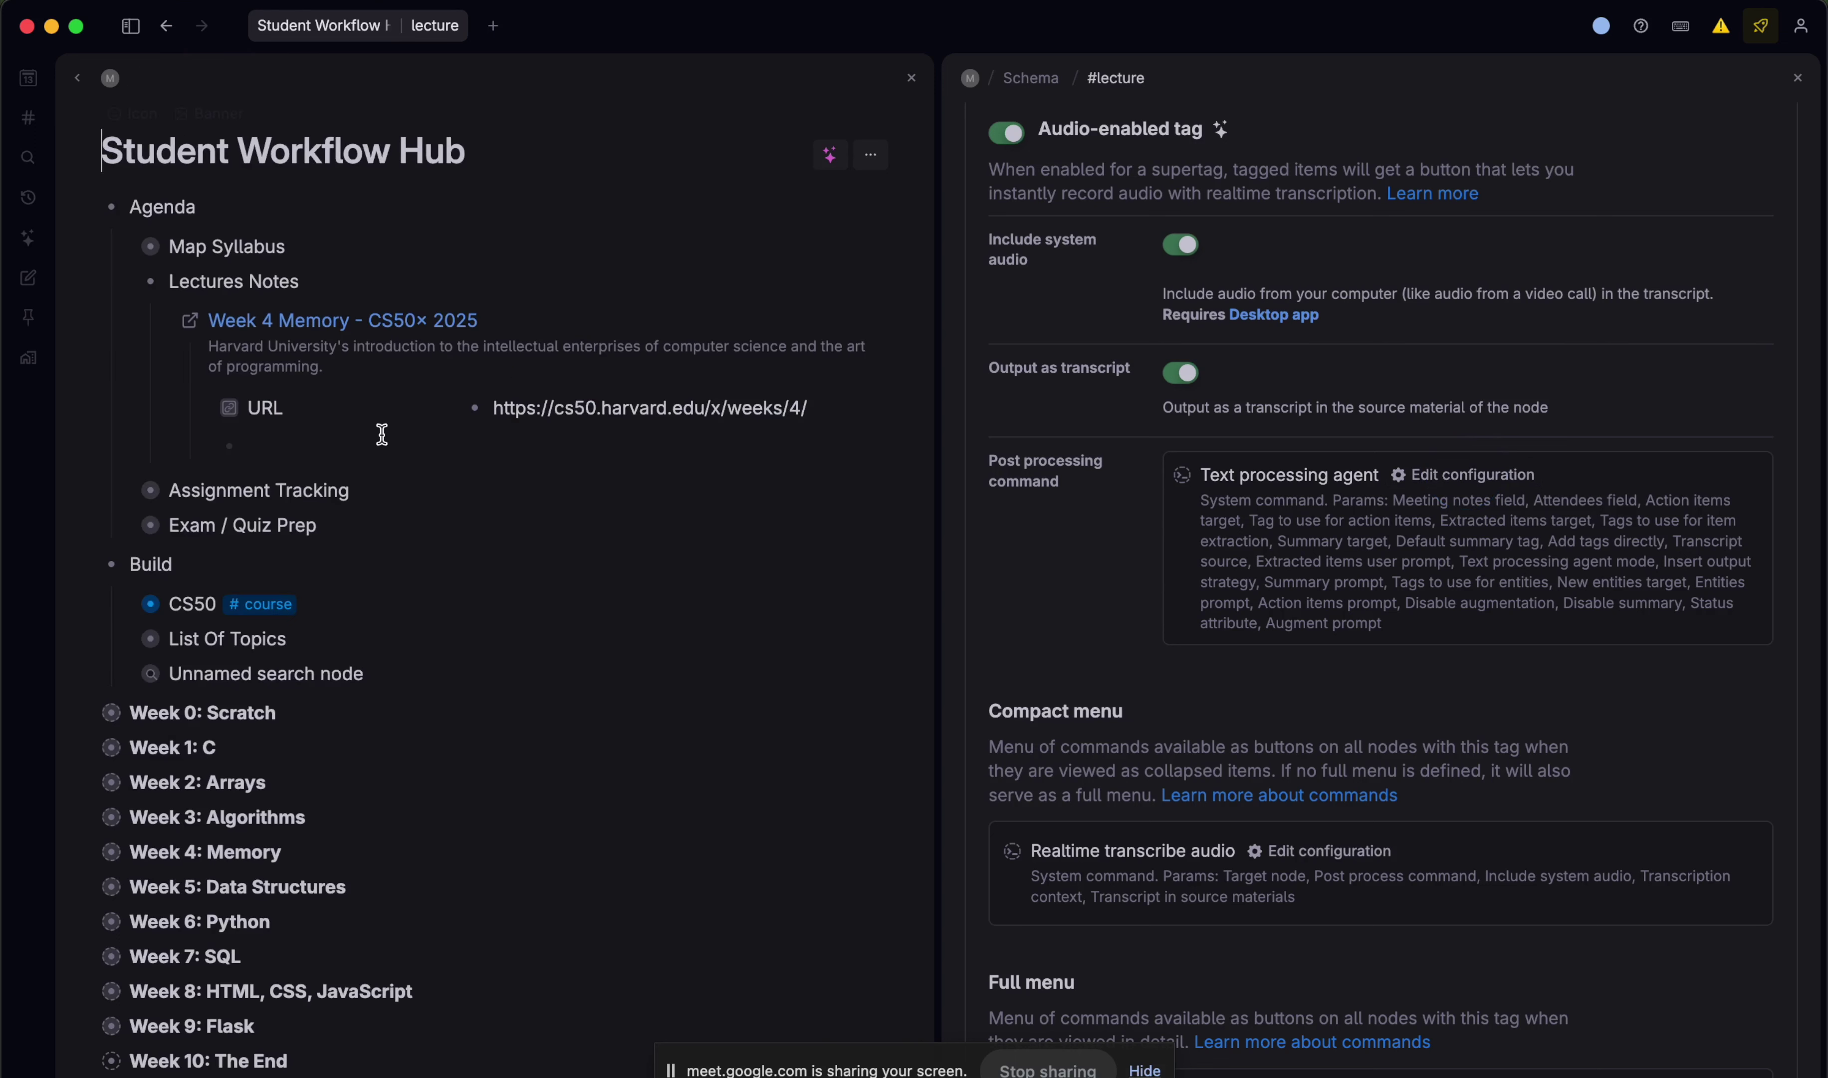
click(152, 606)
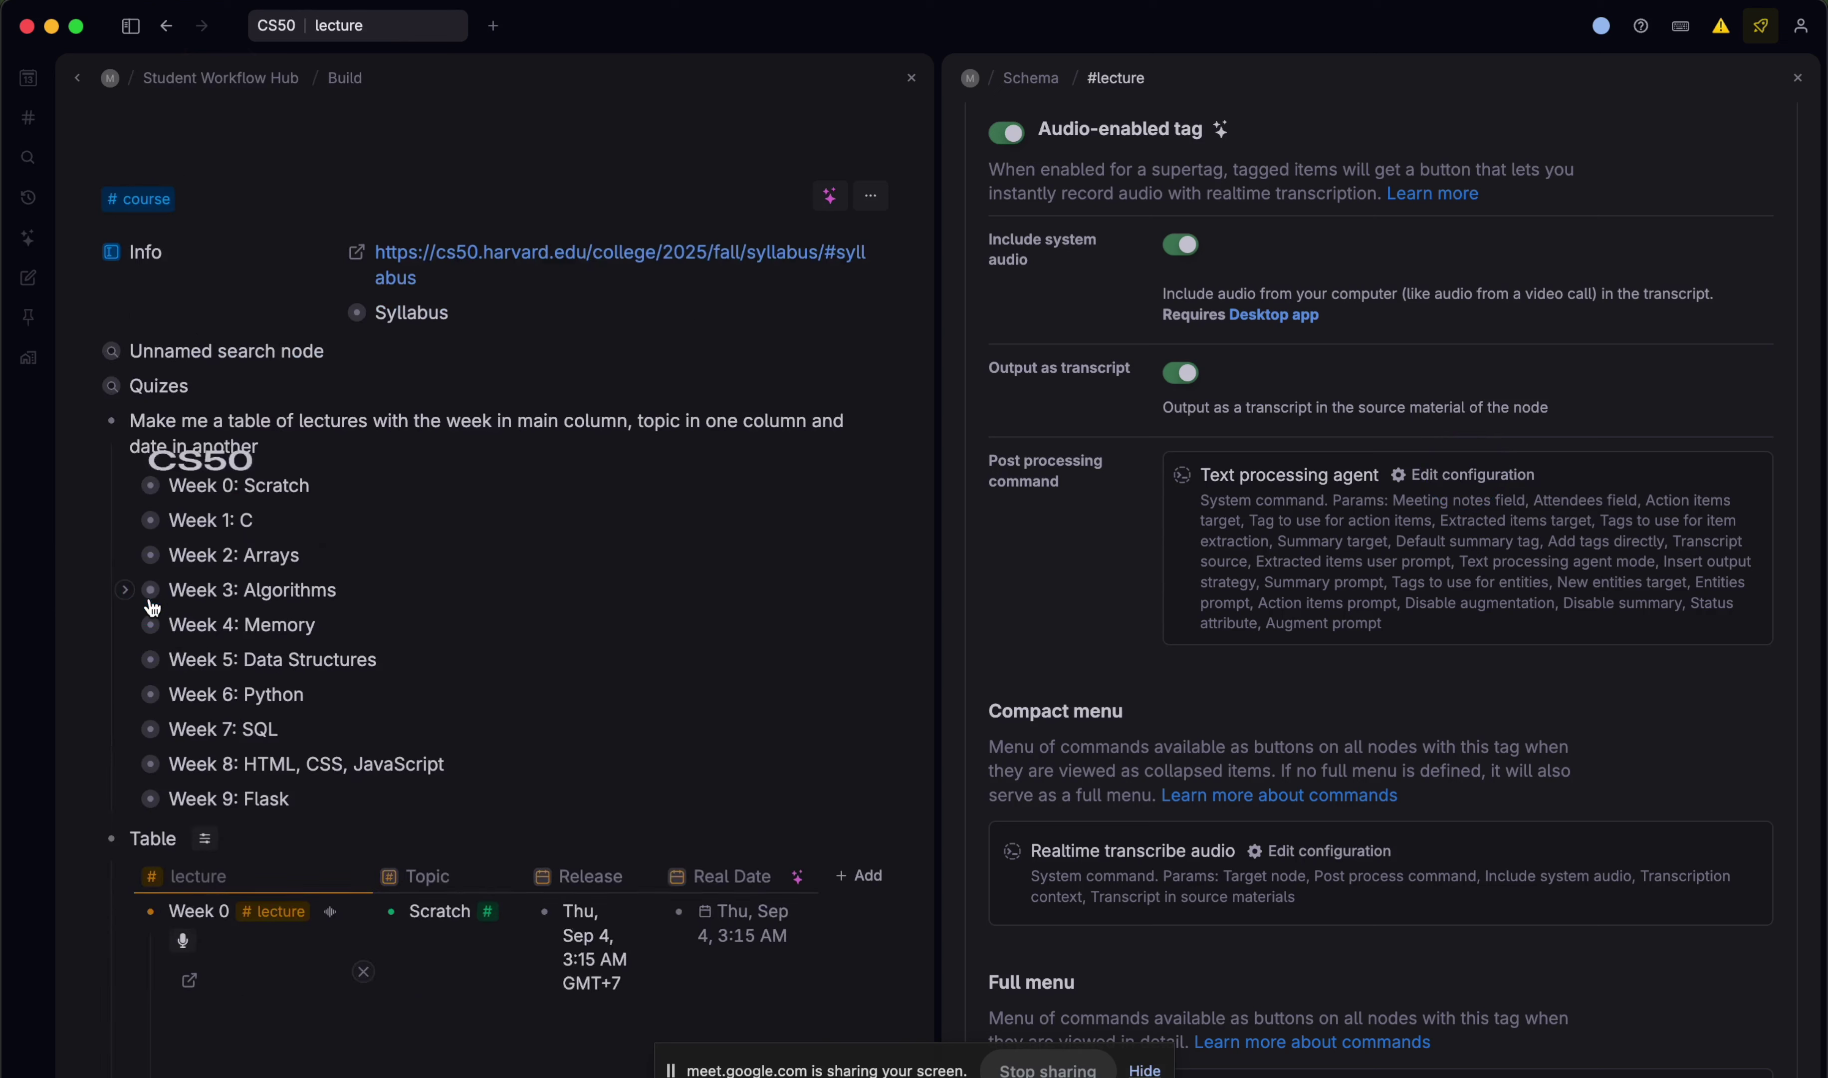
click(86, 420)
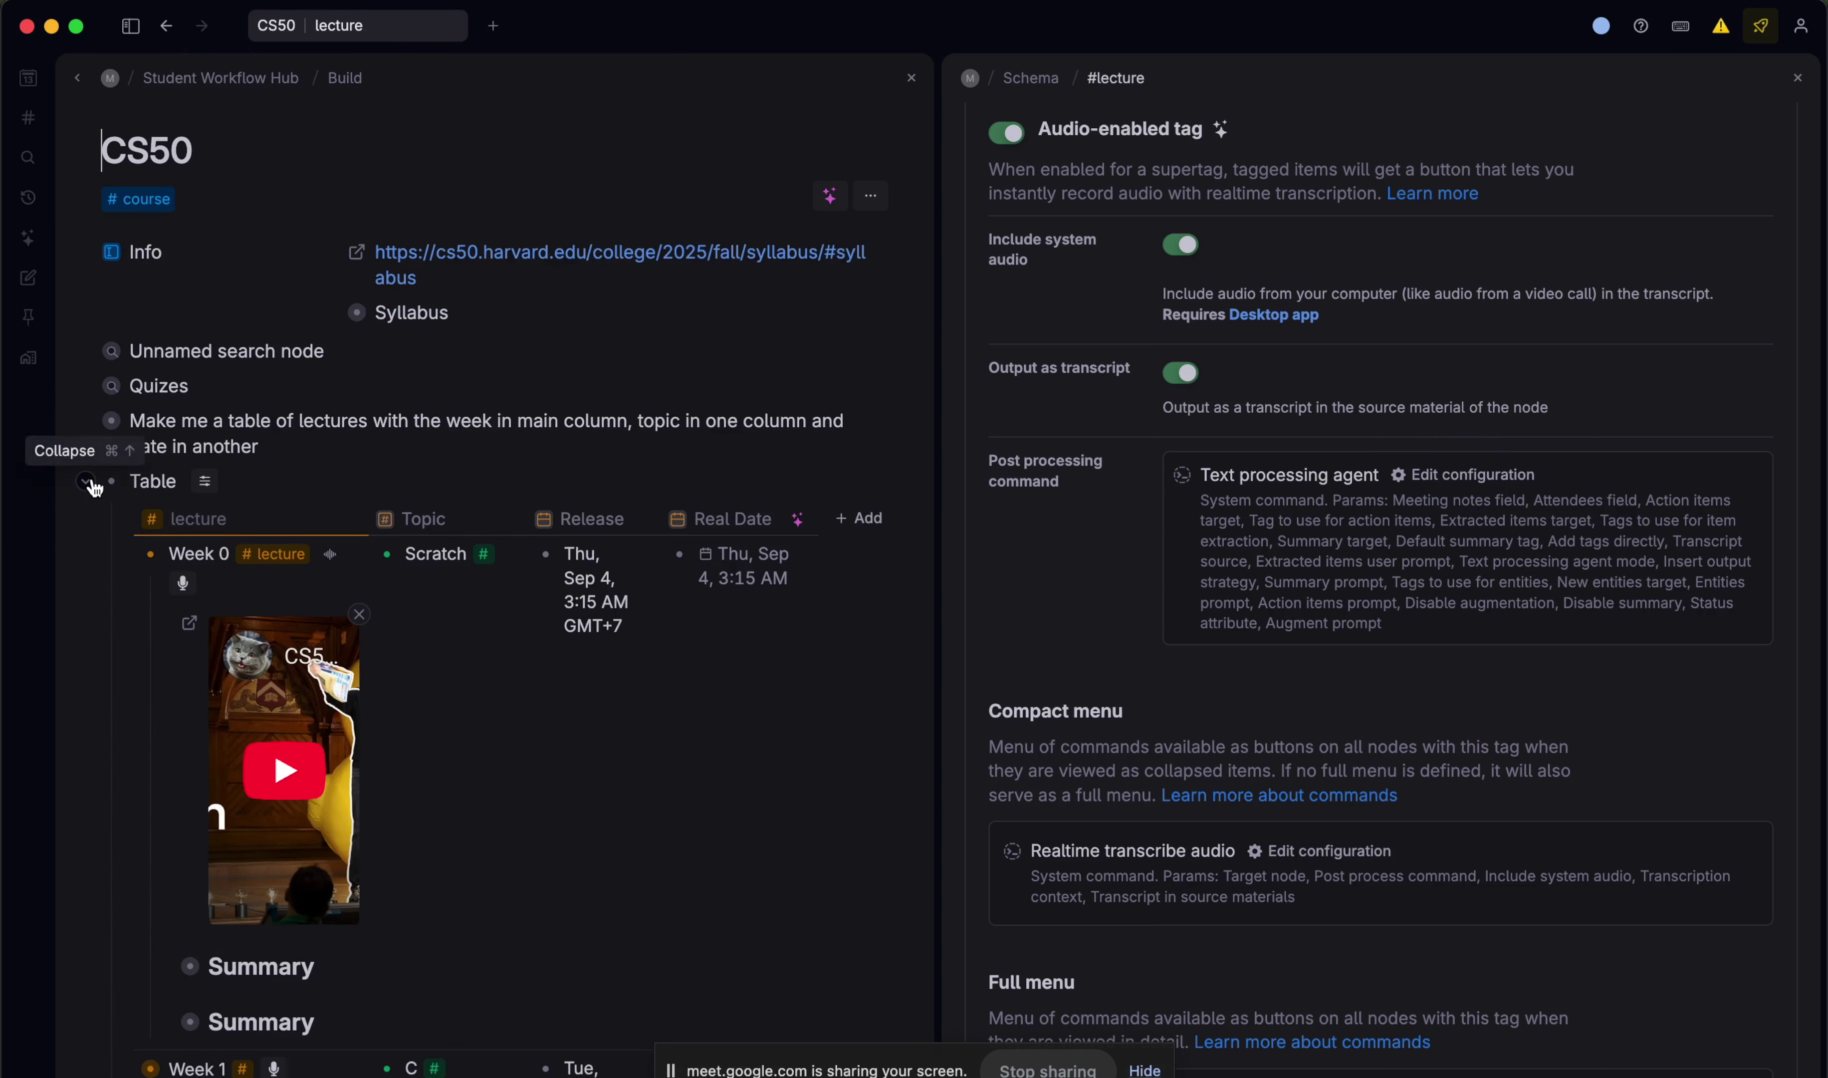
- Rename the CS50 Table node to "Lectures"
double_click(153, 478)
text(Le)
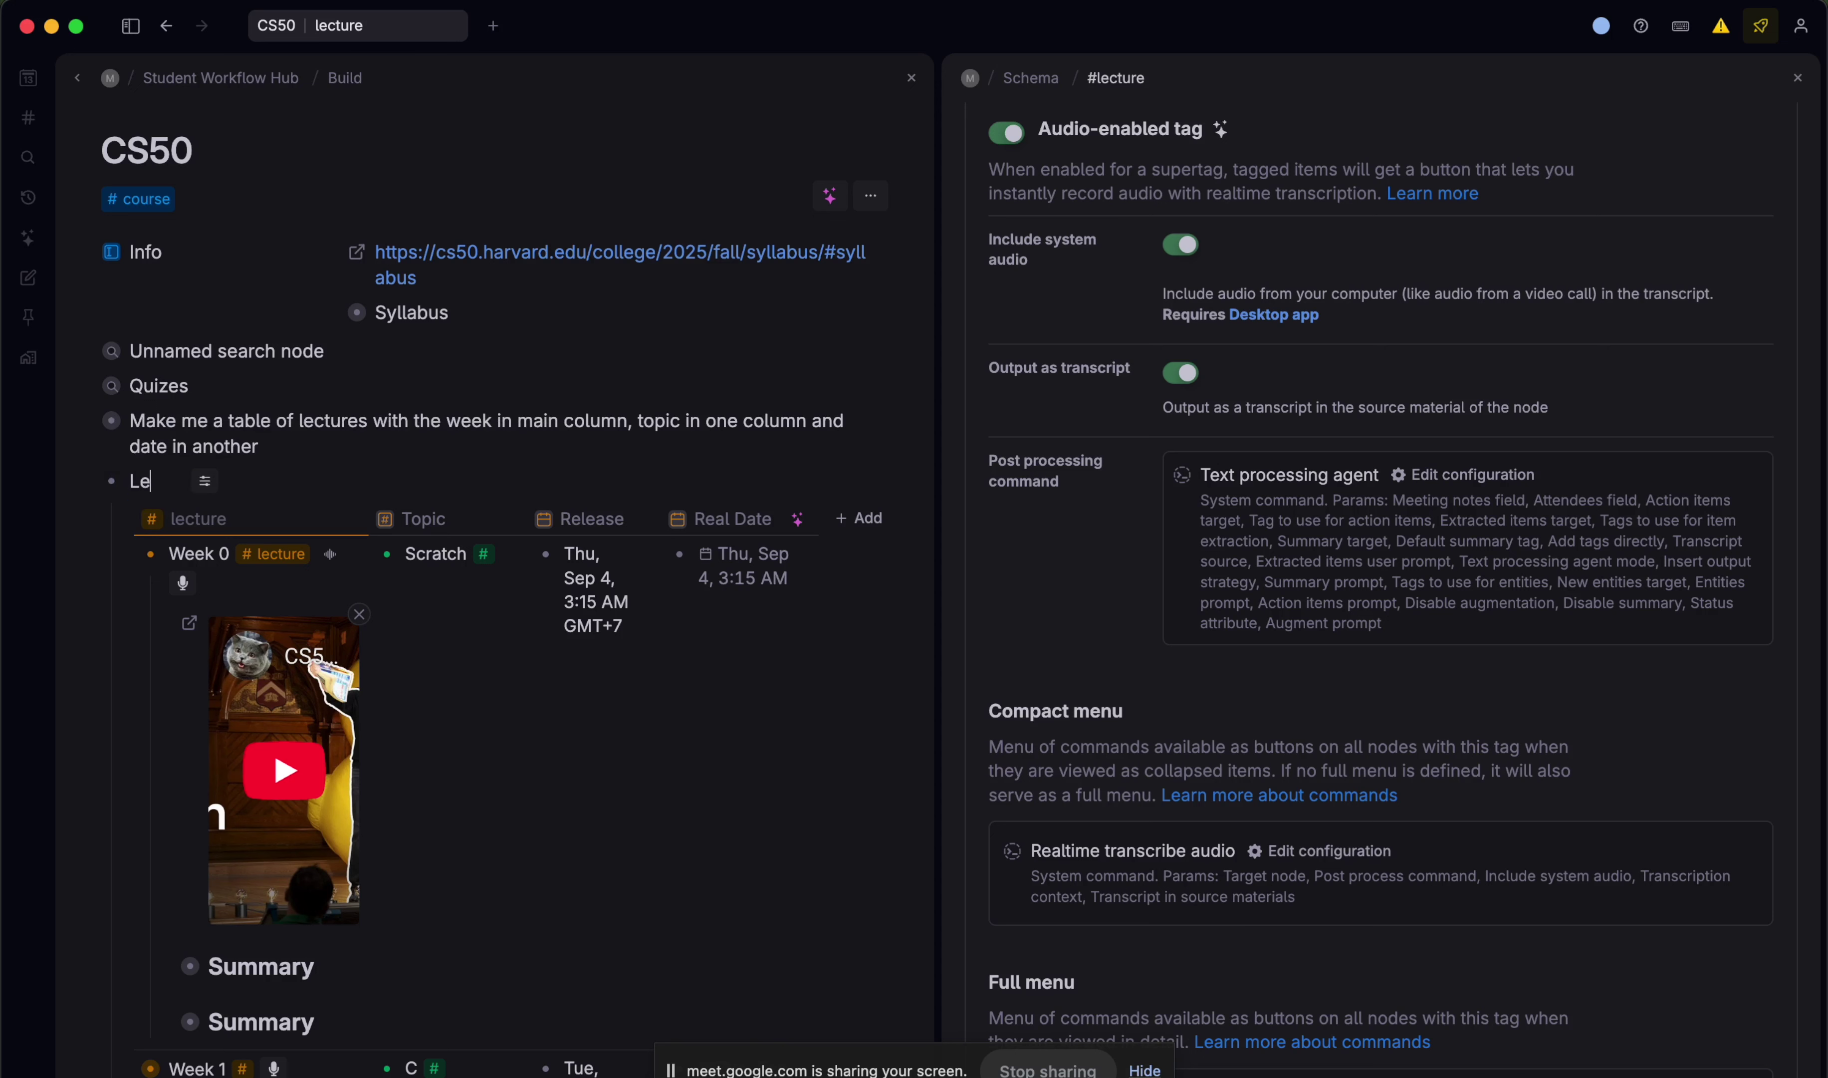
text(ctures)
- Open Week 0 from the Lectures table and tag its embedded YouTube video with #video
scroll(328, 720, down, 5)
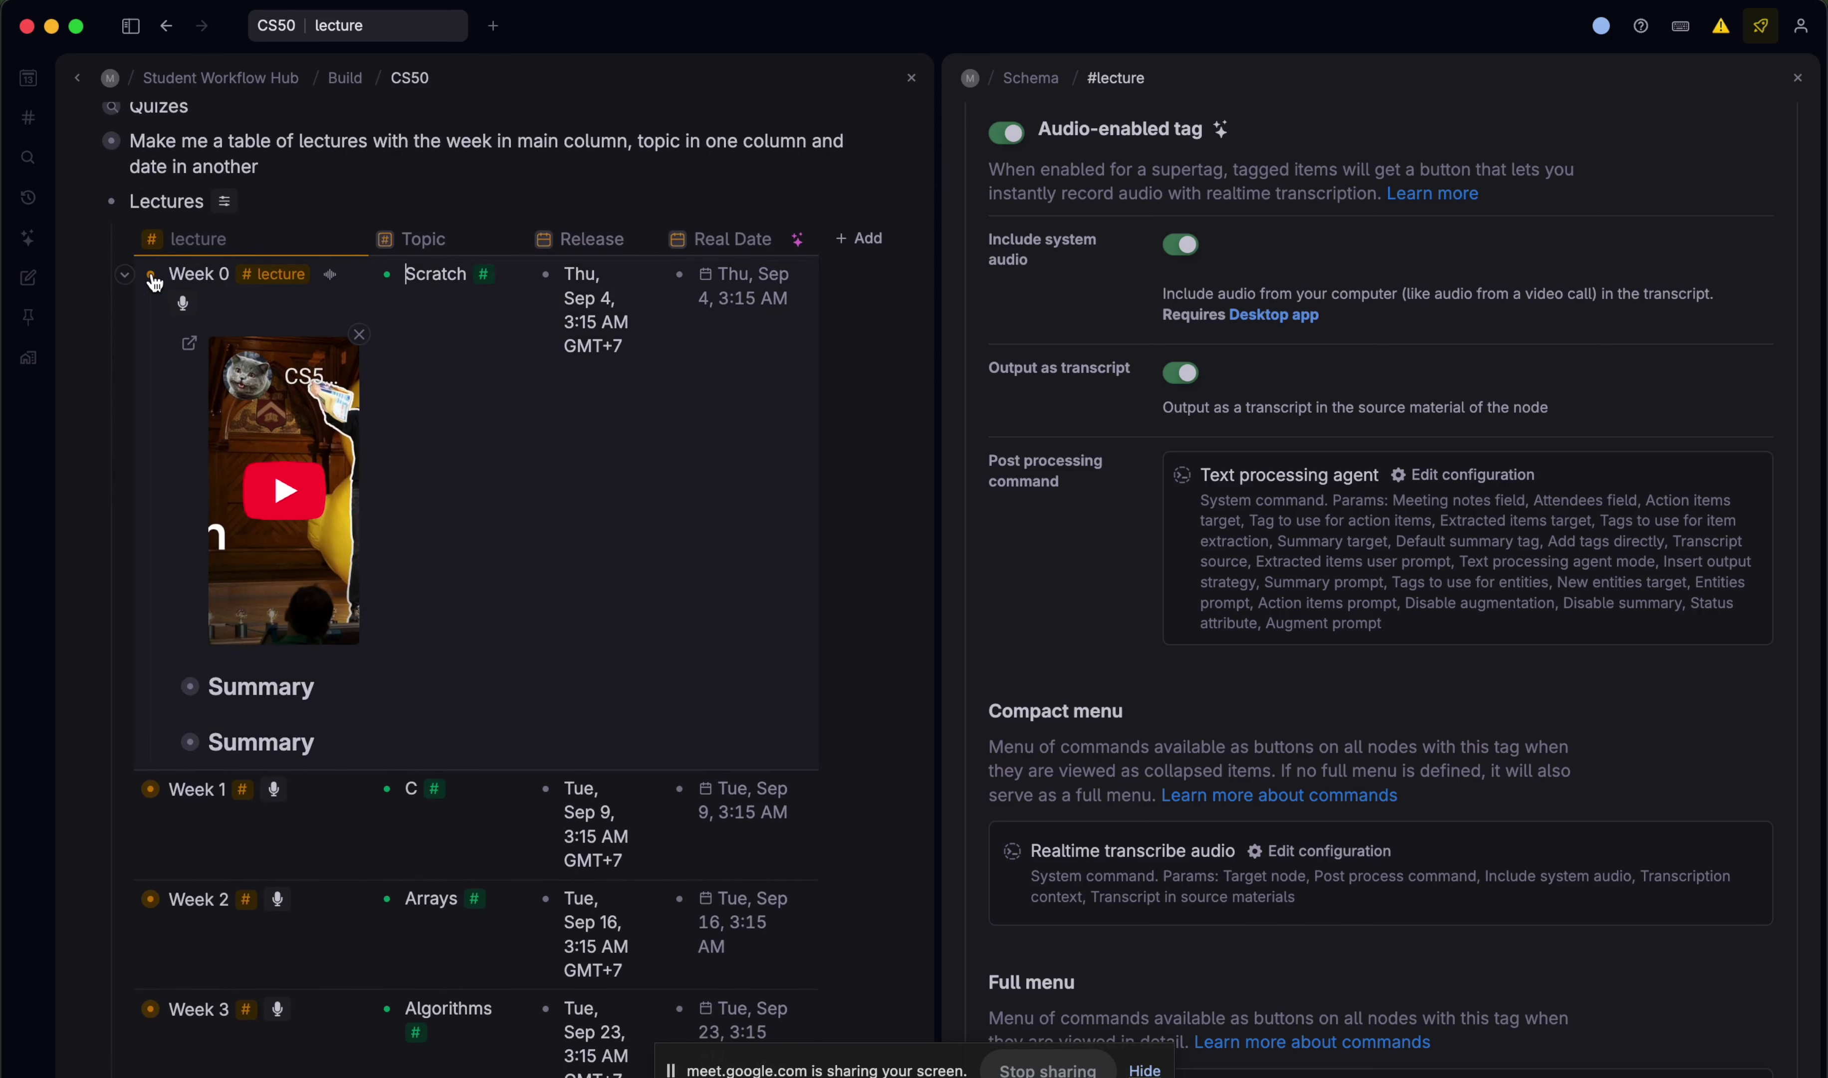
click(150, 274)
click(898, 459)
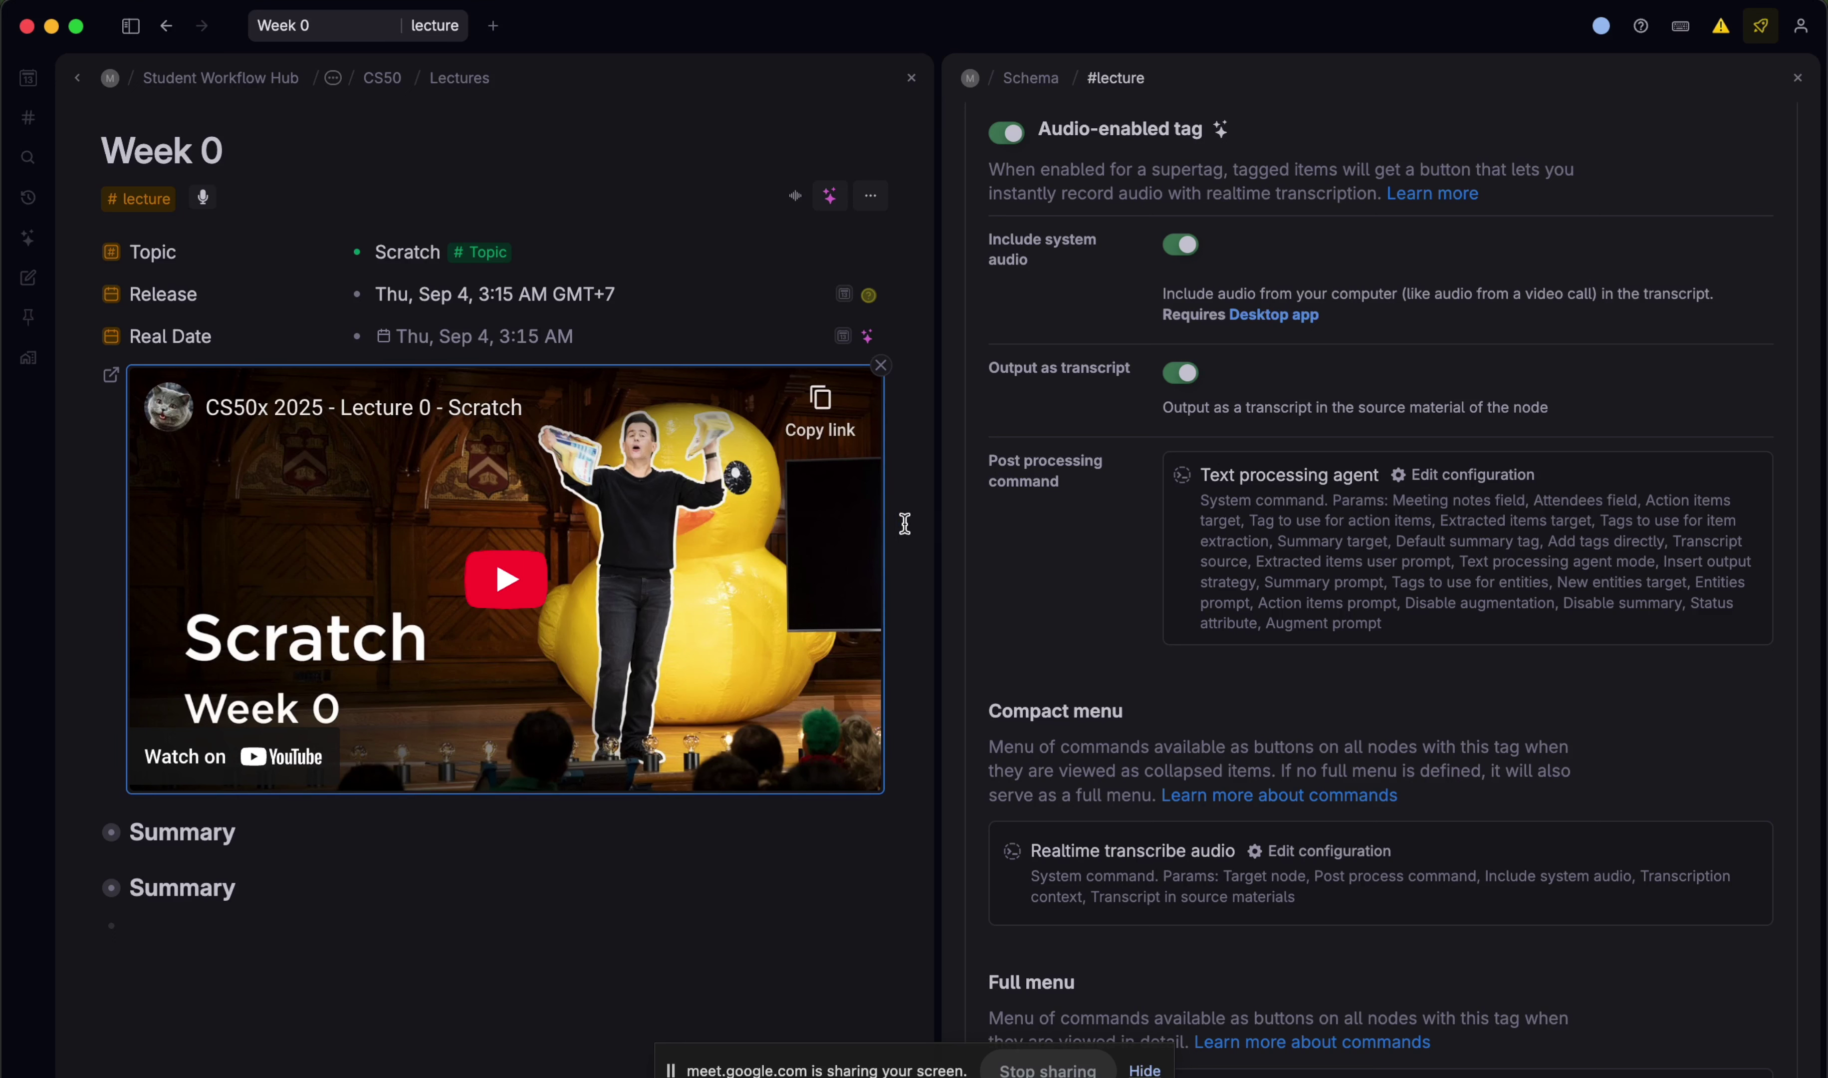
key(shift+3)
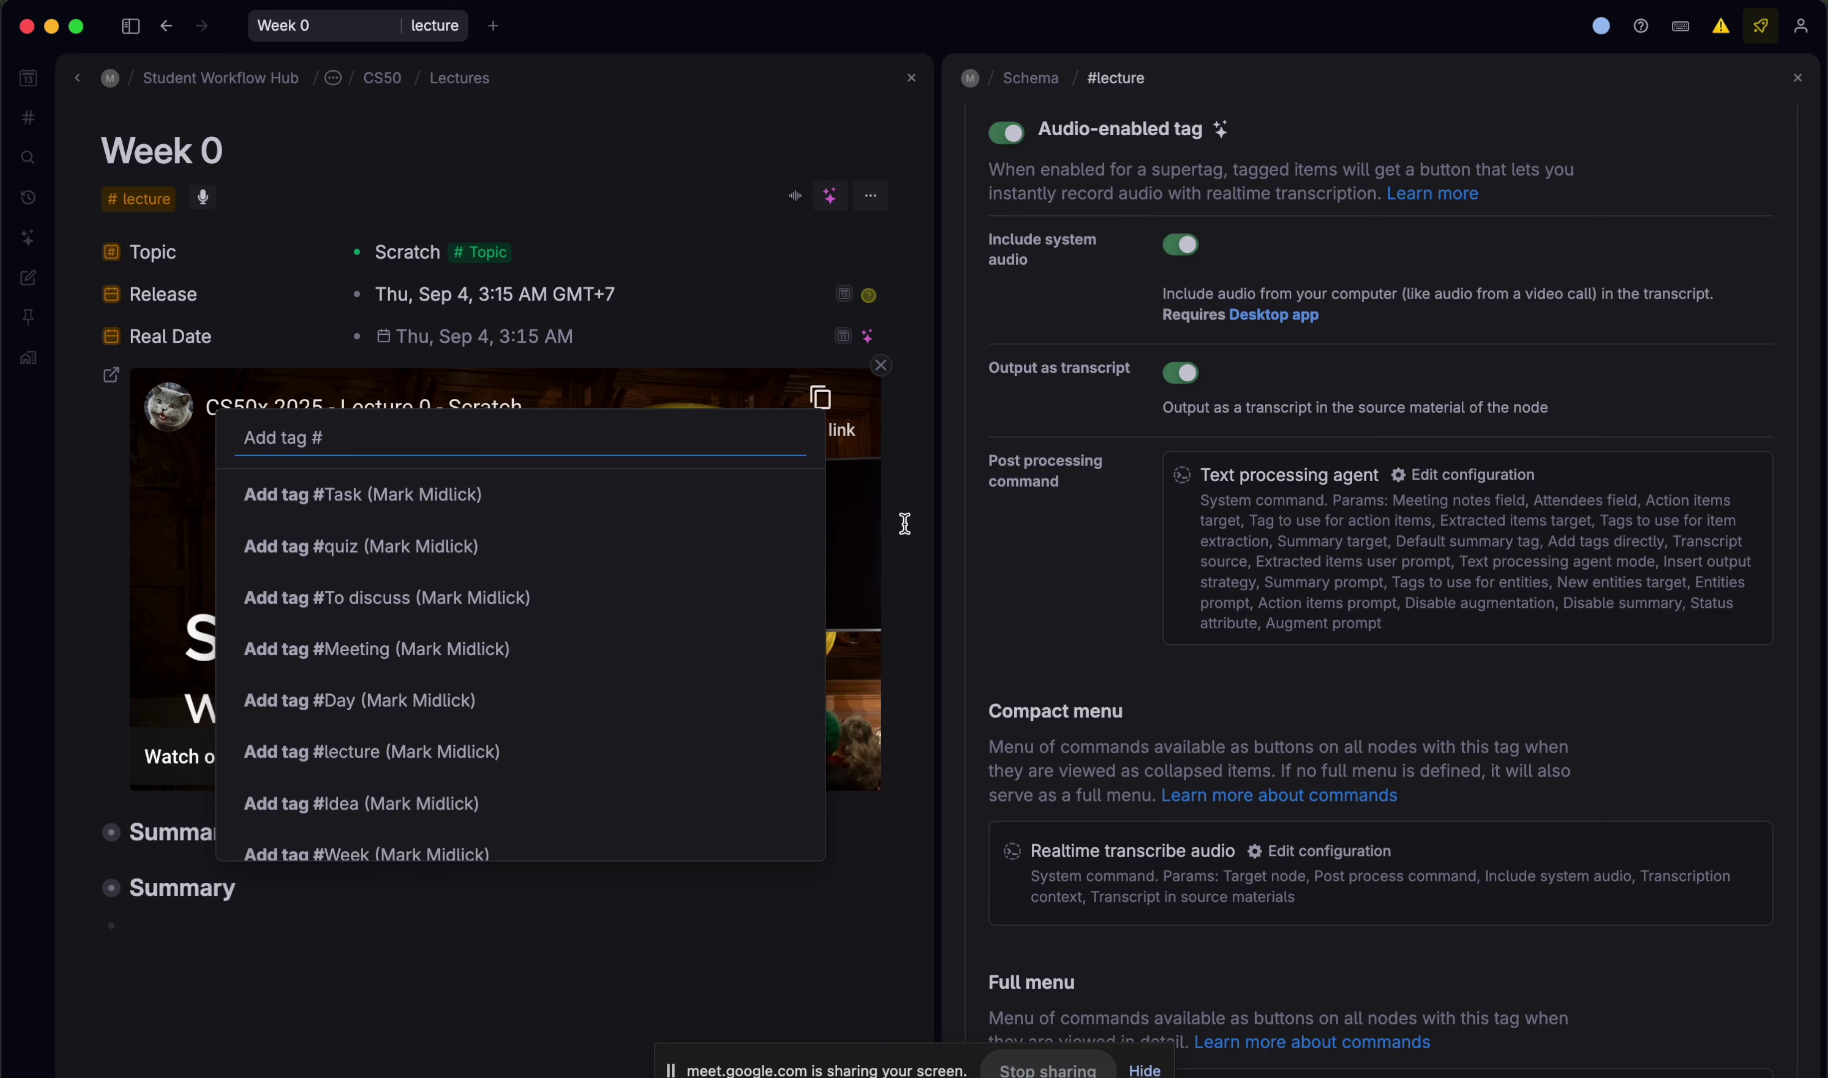
text(video)
key(Return)
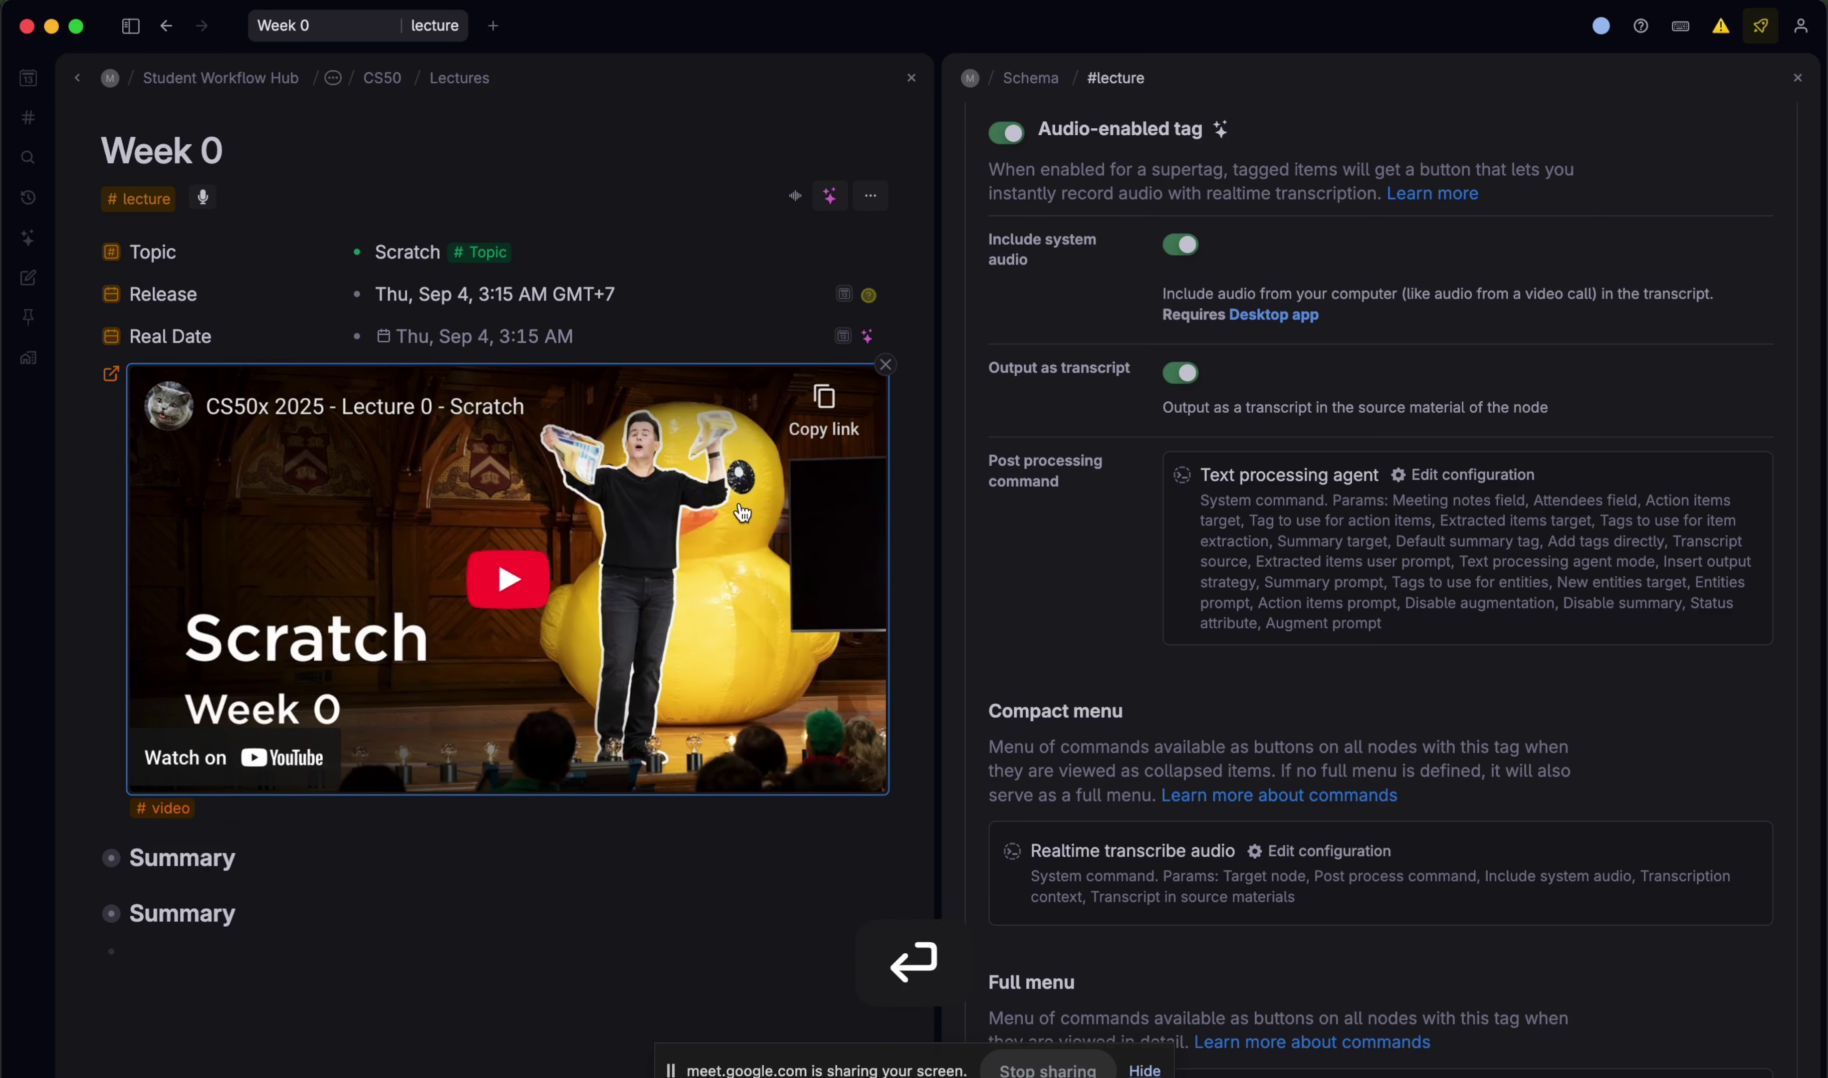
- Insert a search node below the two Week 0 summaries and open its query builder
click(196, 952)
scroll(188, 946, down, 3)
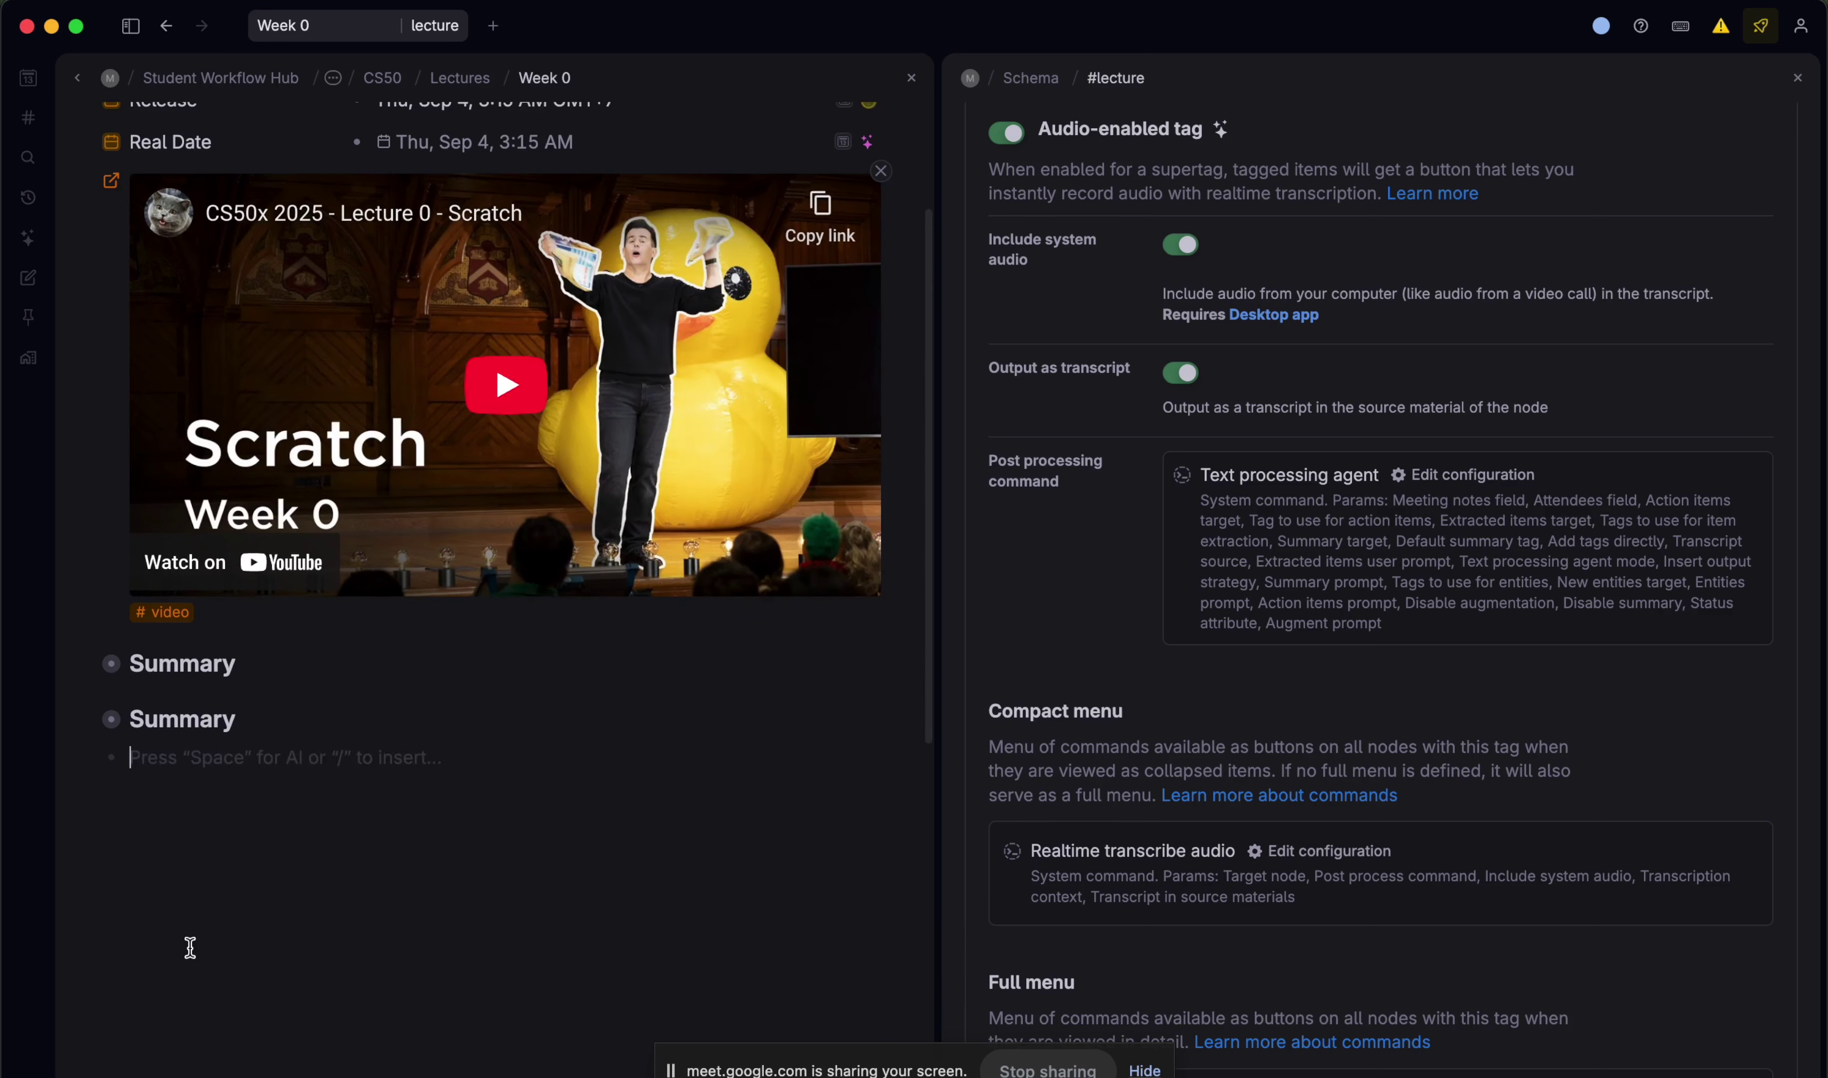
text(?)
key(Right)
key(Return)
scroll(271, 947, down, 3)
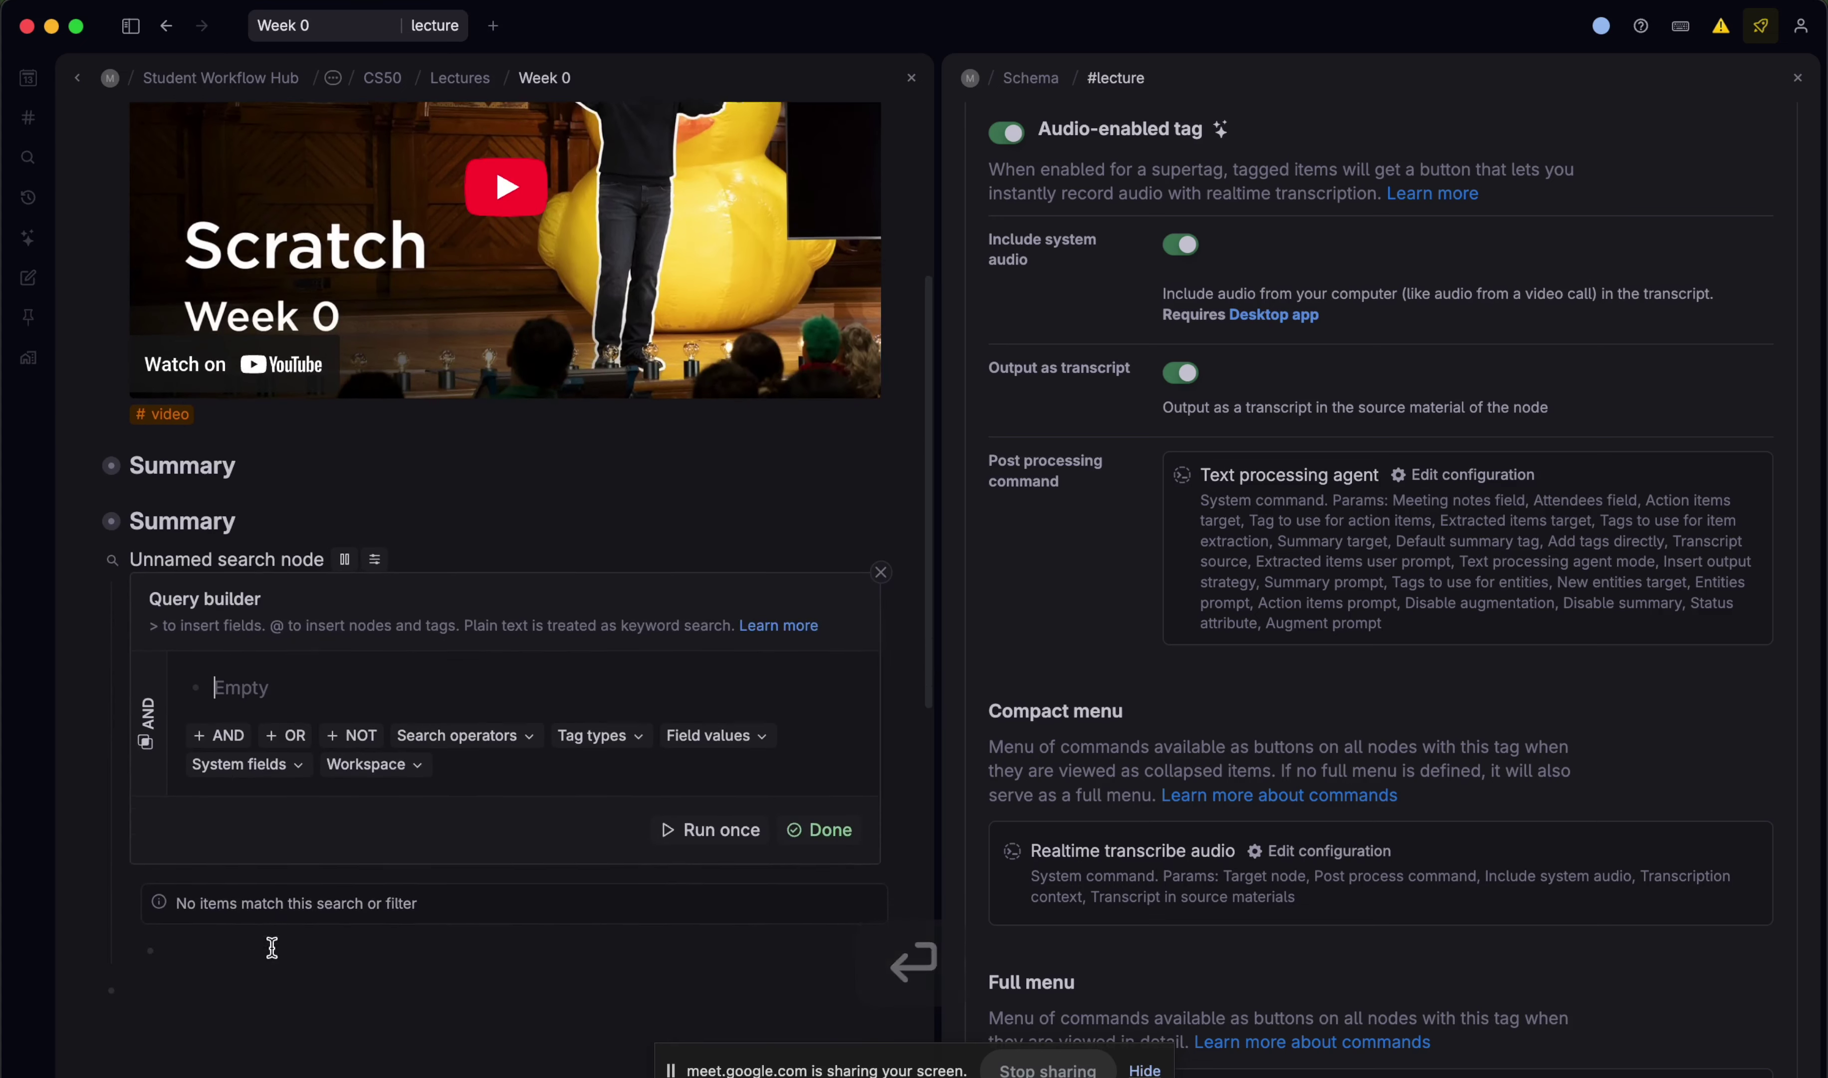
- Set the search query to the #video tag, run it once, and finish the query builder
text(#vi)
key(Return)
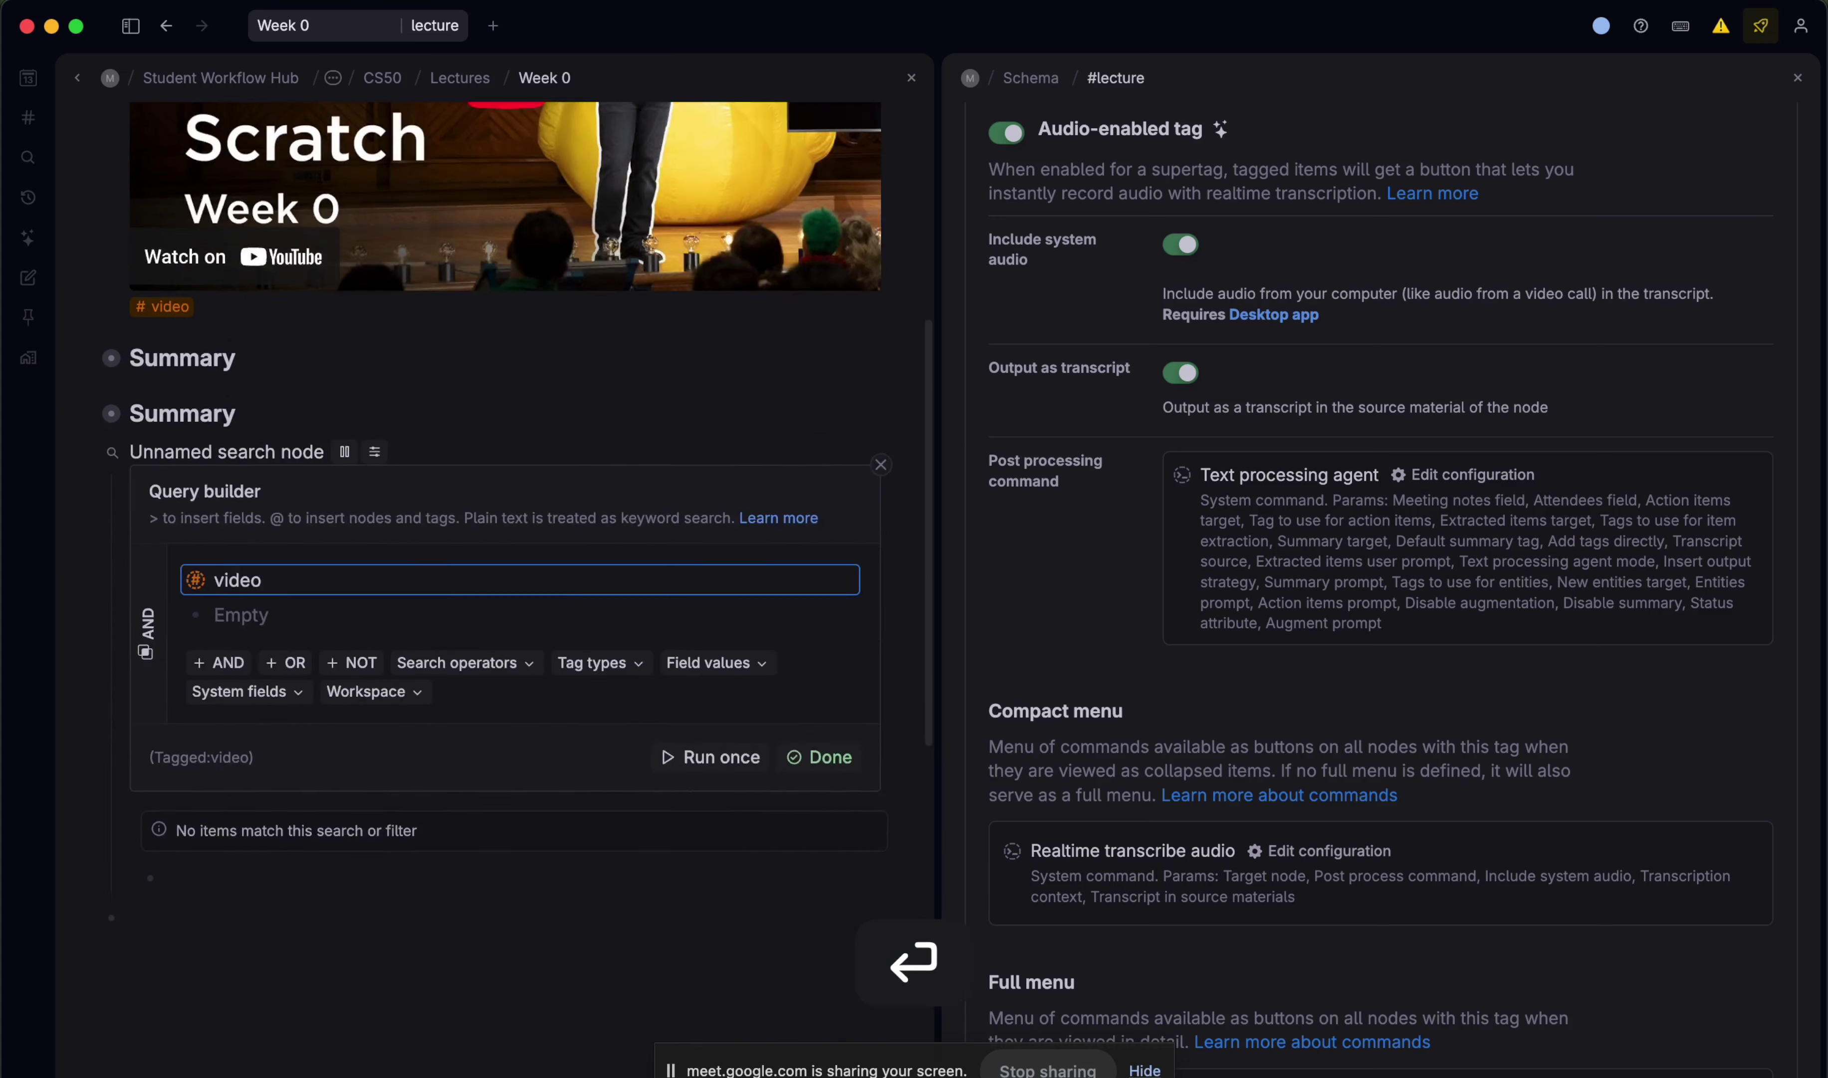
scroll(771, 551, down, 3)
click(703, 534)
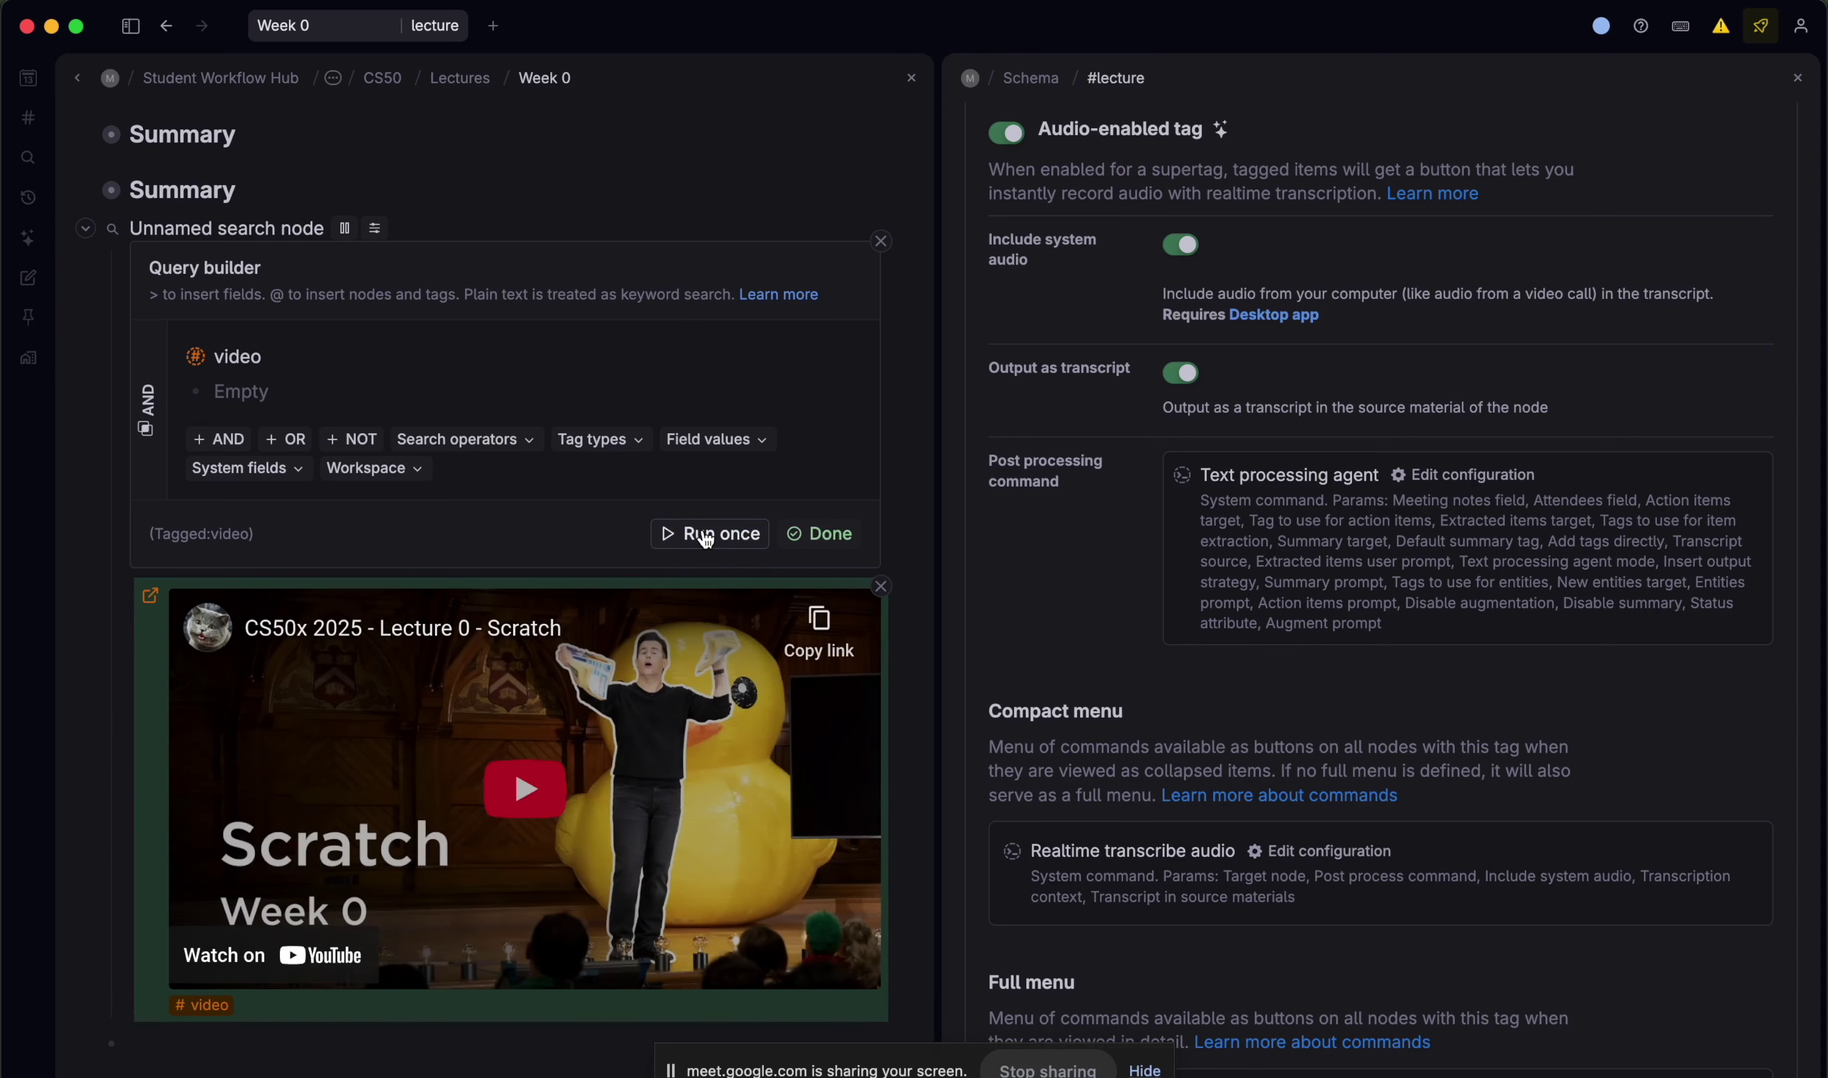
scroll(733, 567, down, 1)
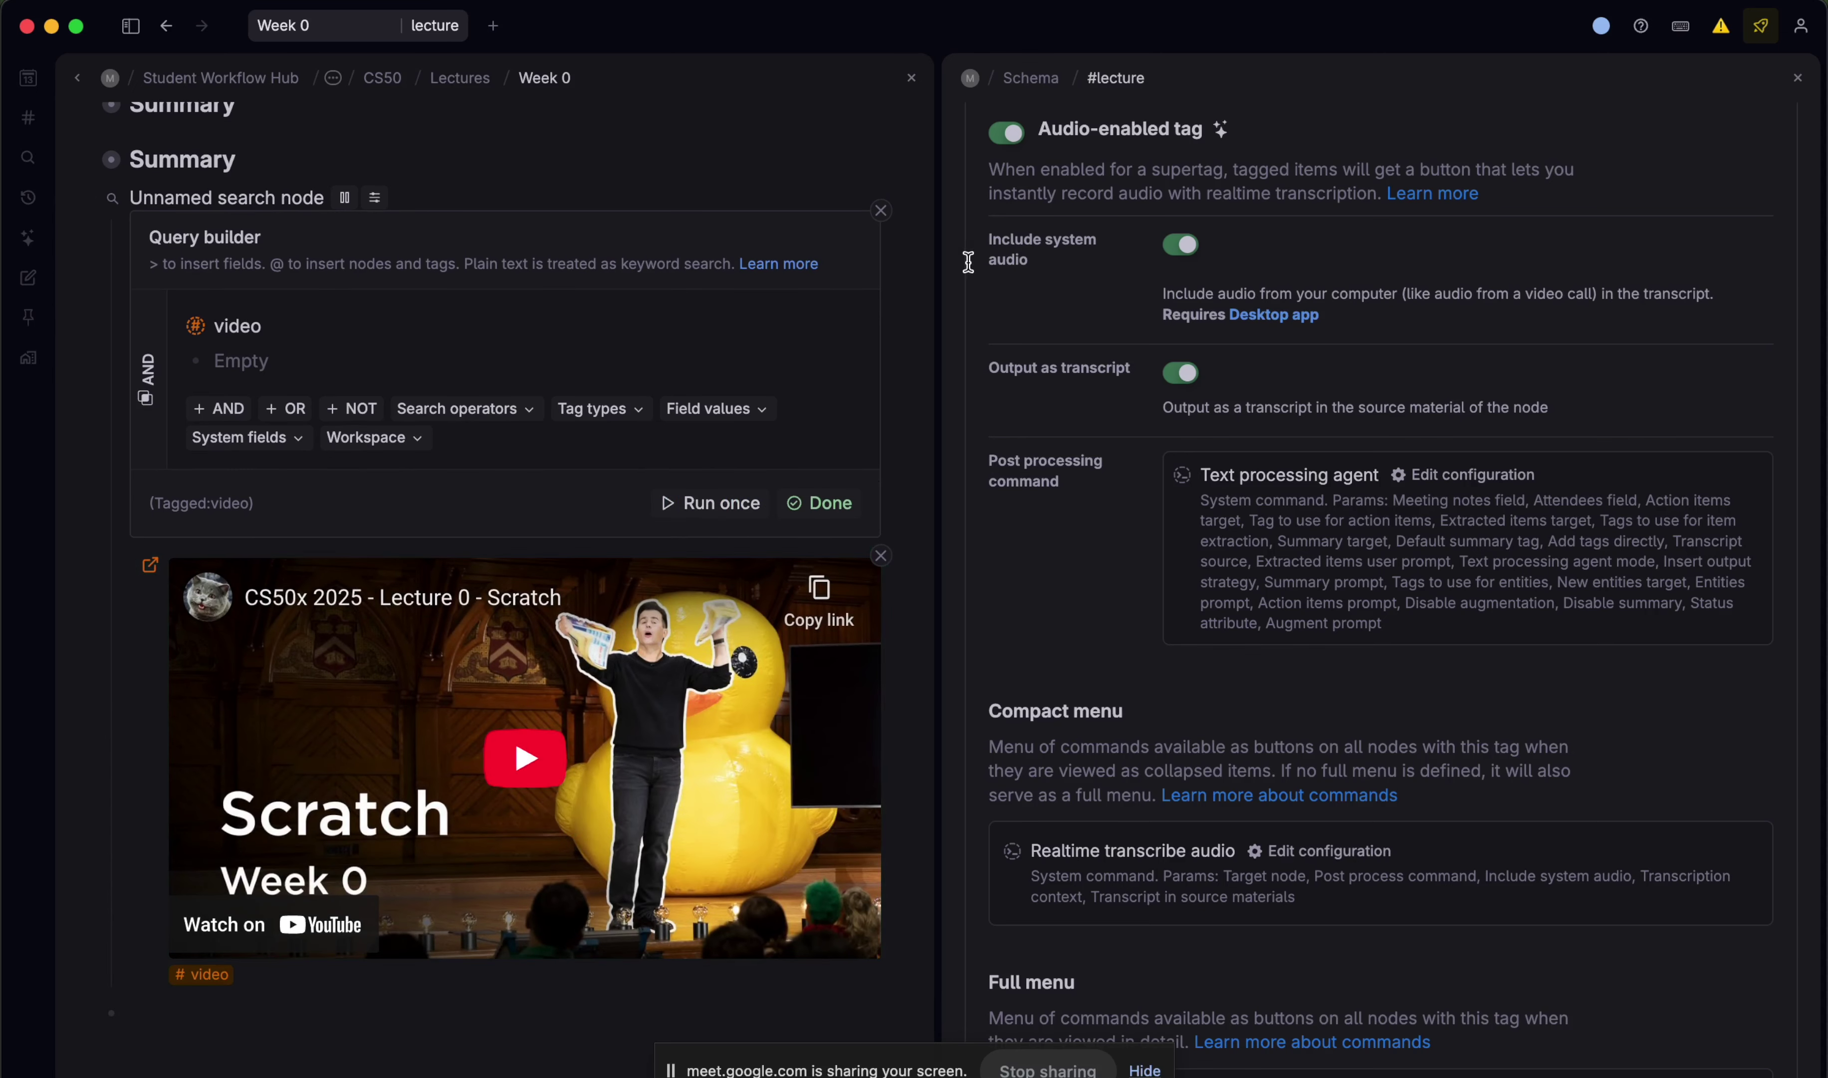
click(815, 518)
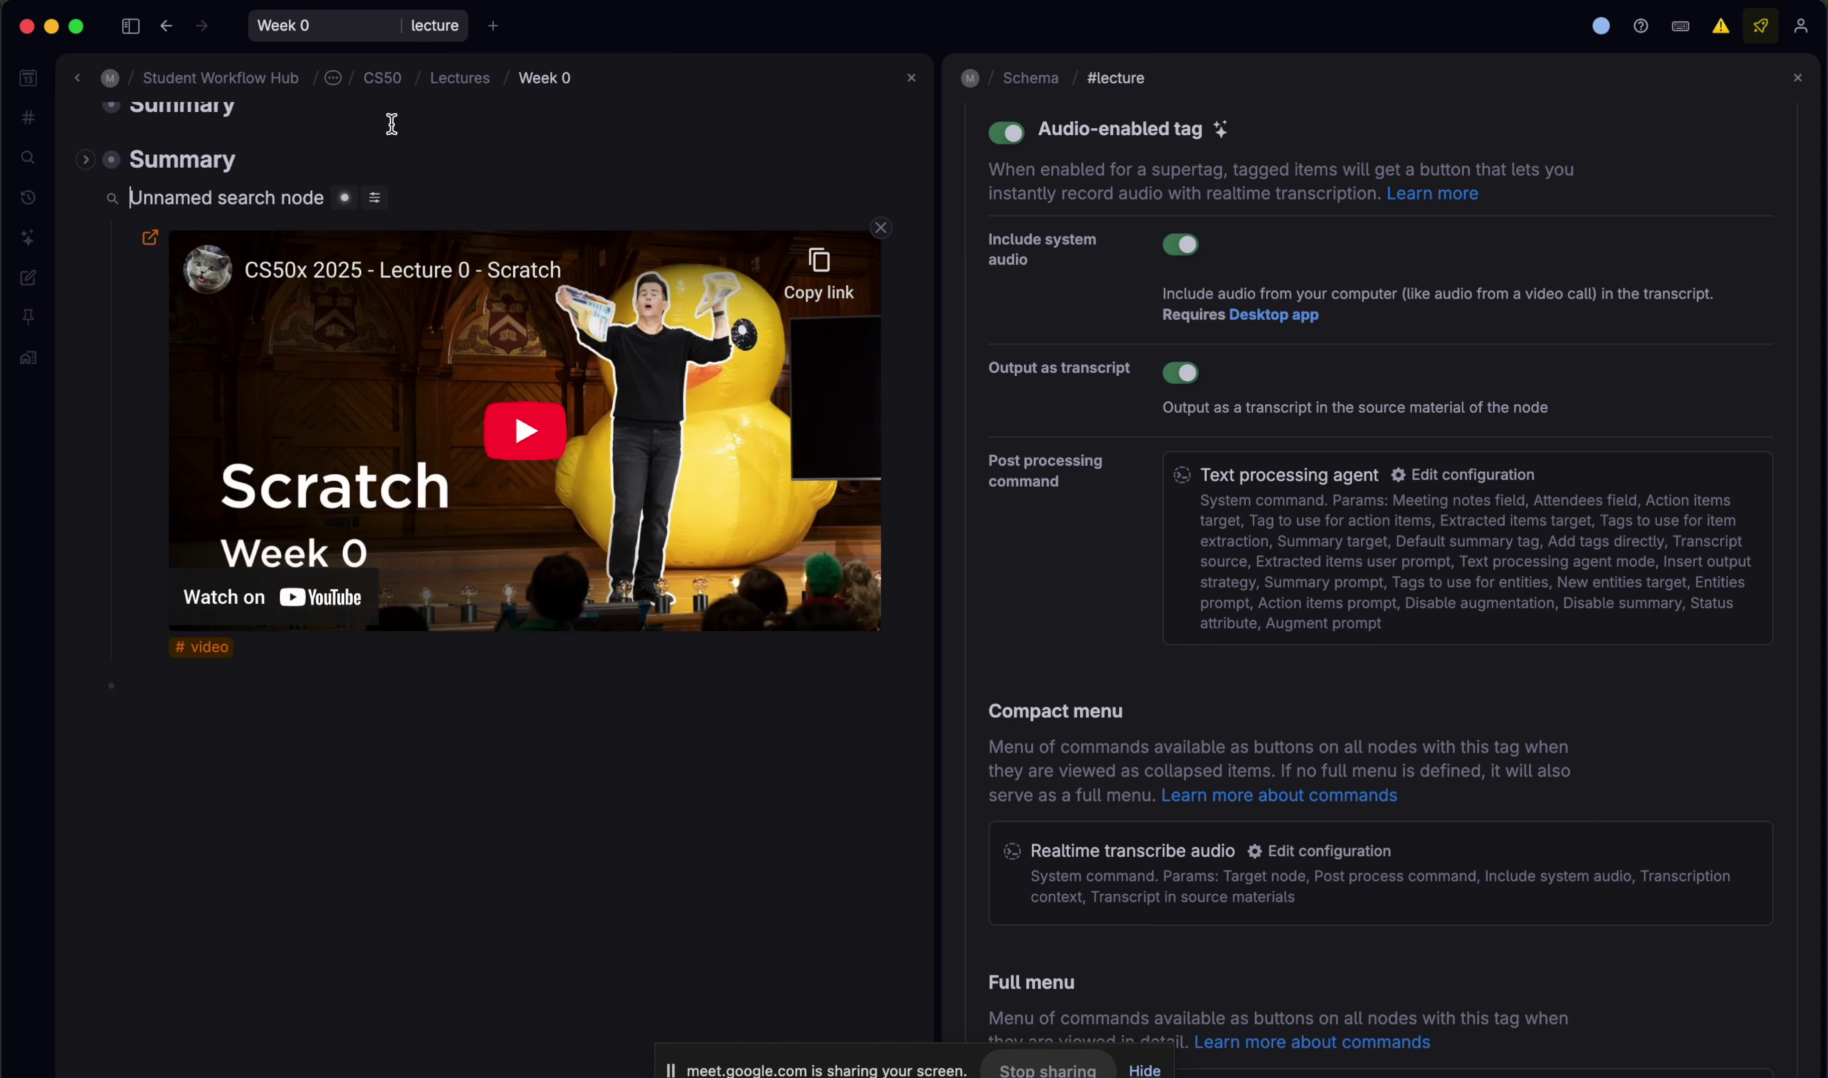
- Display the results of the #video search node as cards
click(375, 198)
mouse_move(492, 226)
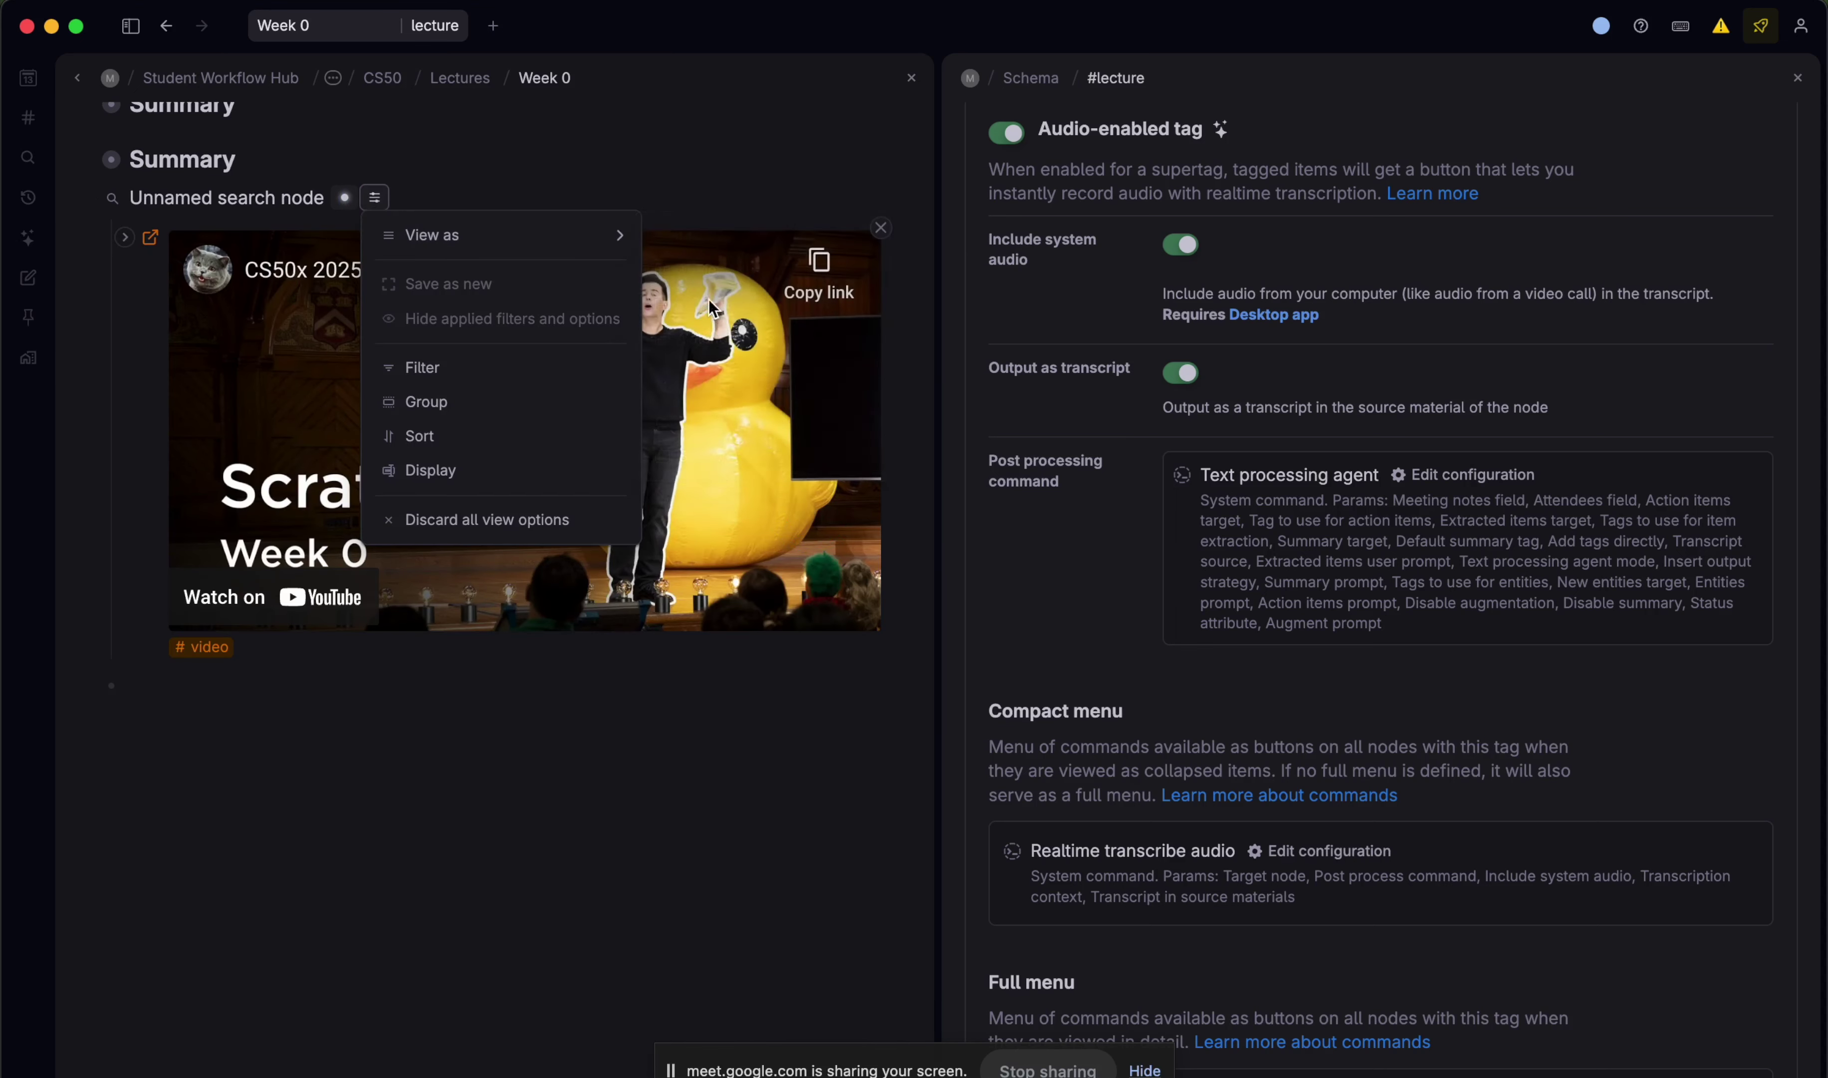
click(699, 302)
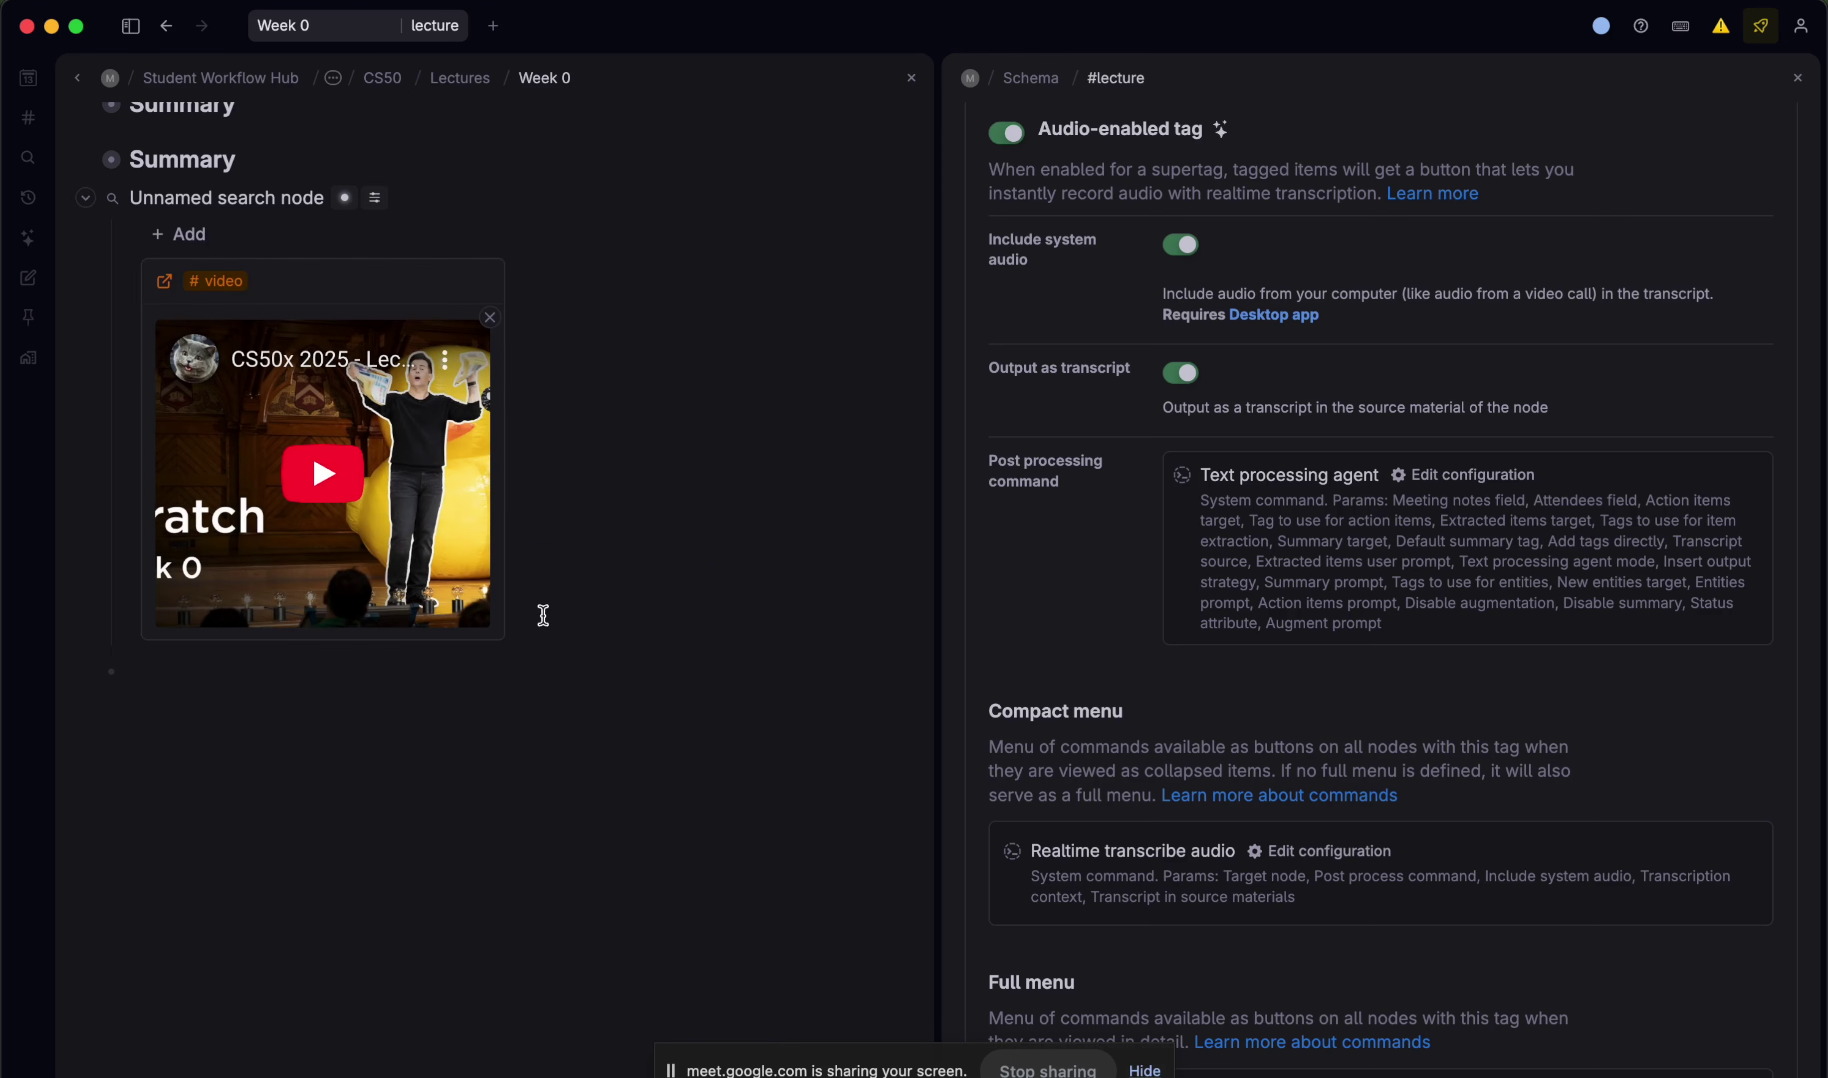
click(375, 197)
mouse_move(452, 233)
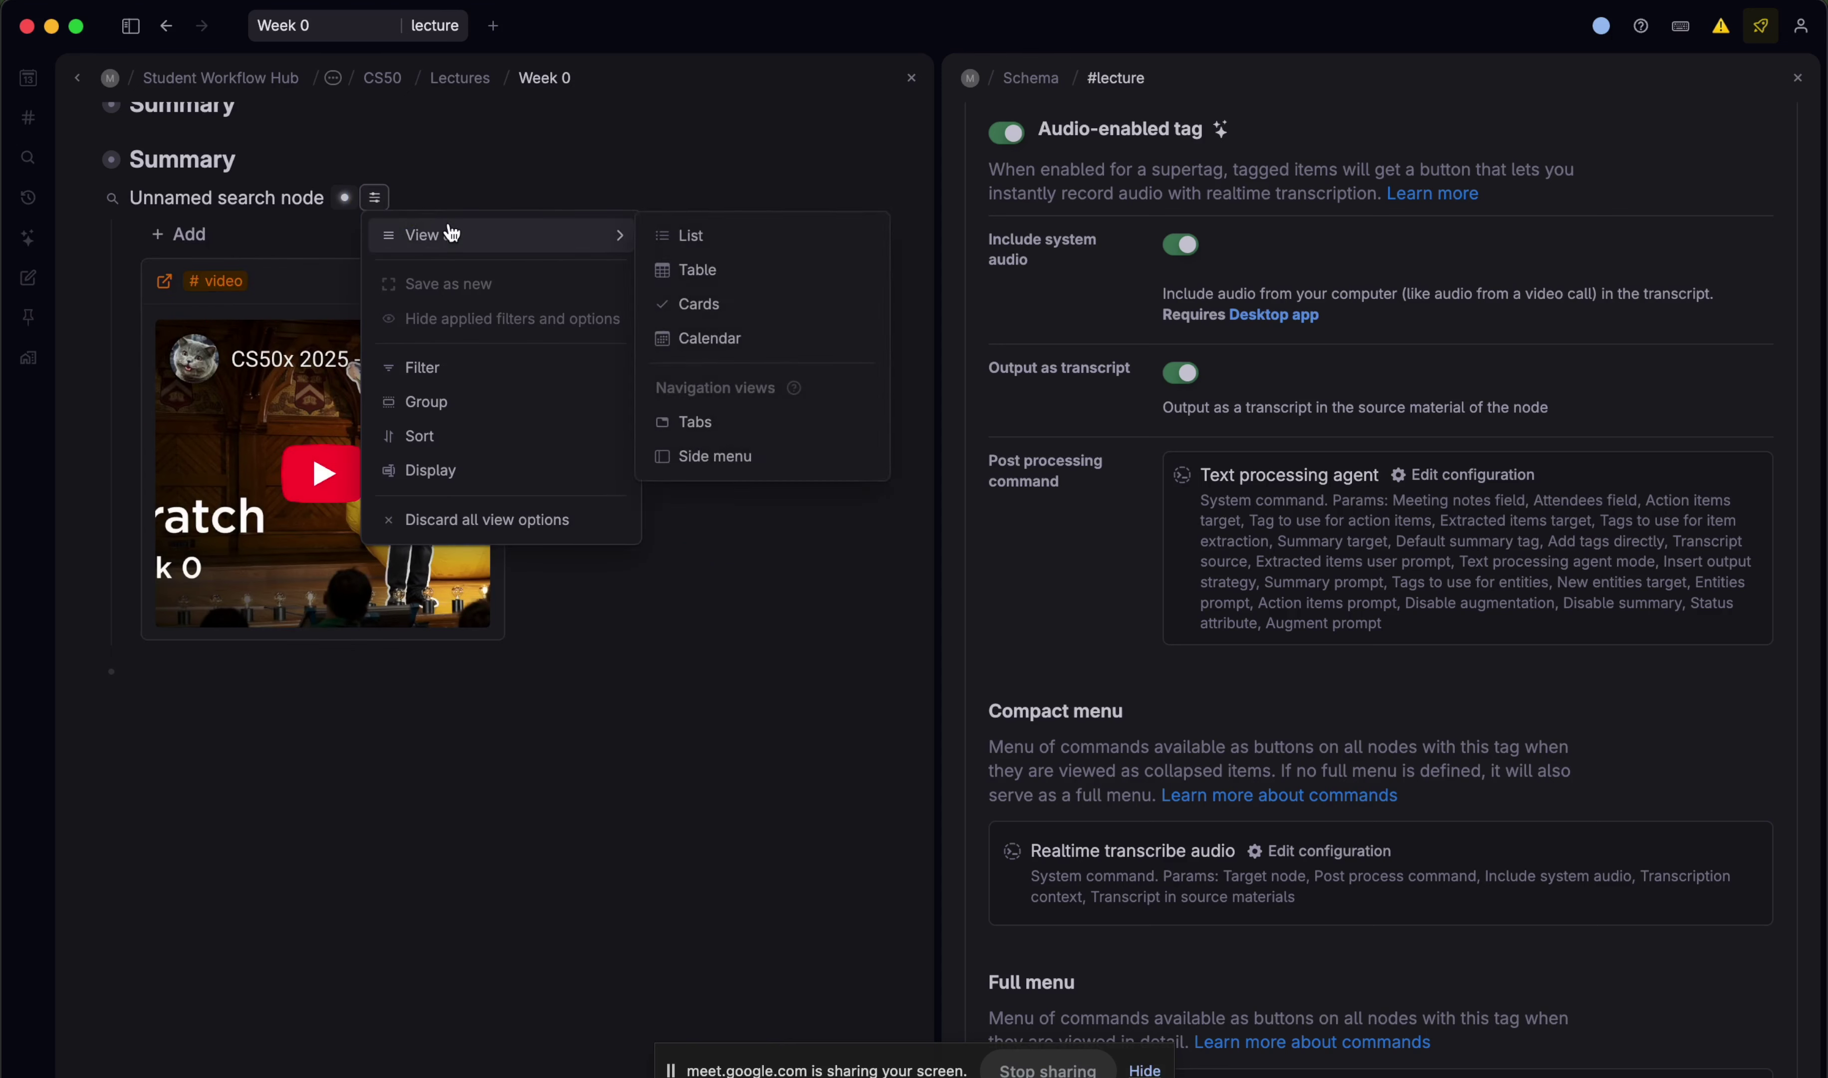
click(572, 157)
- Expand the CS50x video card in the search results and add the existing Topic field to it
scroll(652, 577, up, 5)
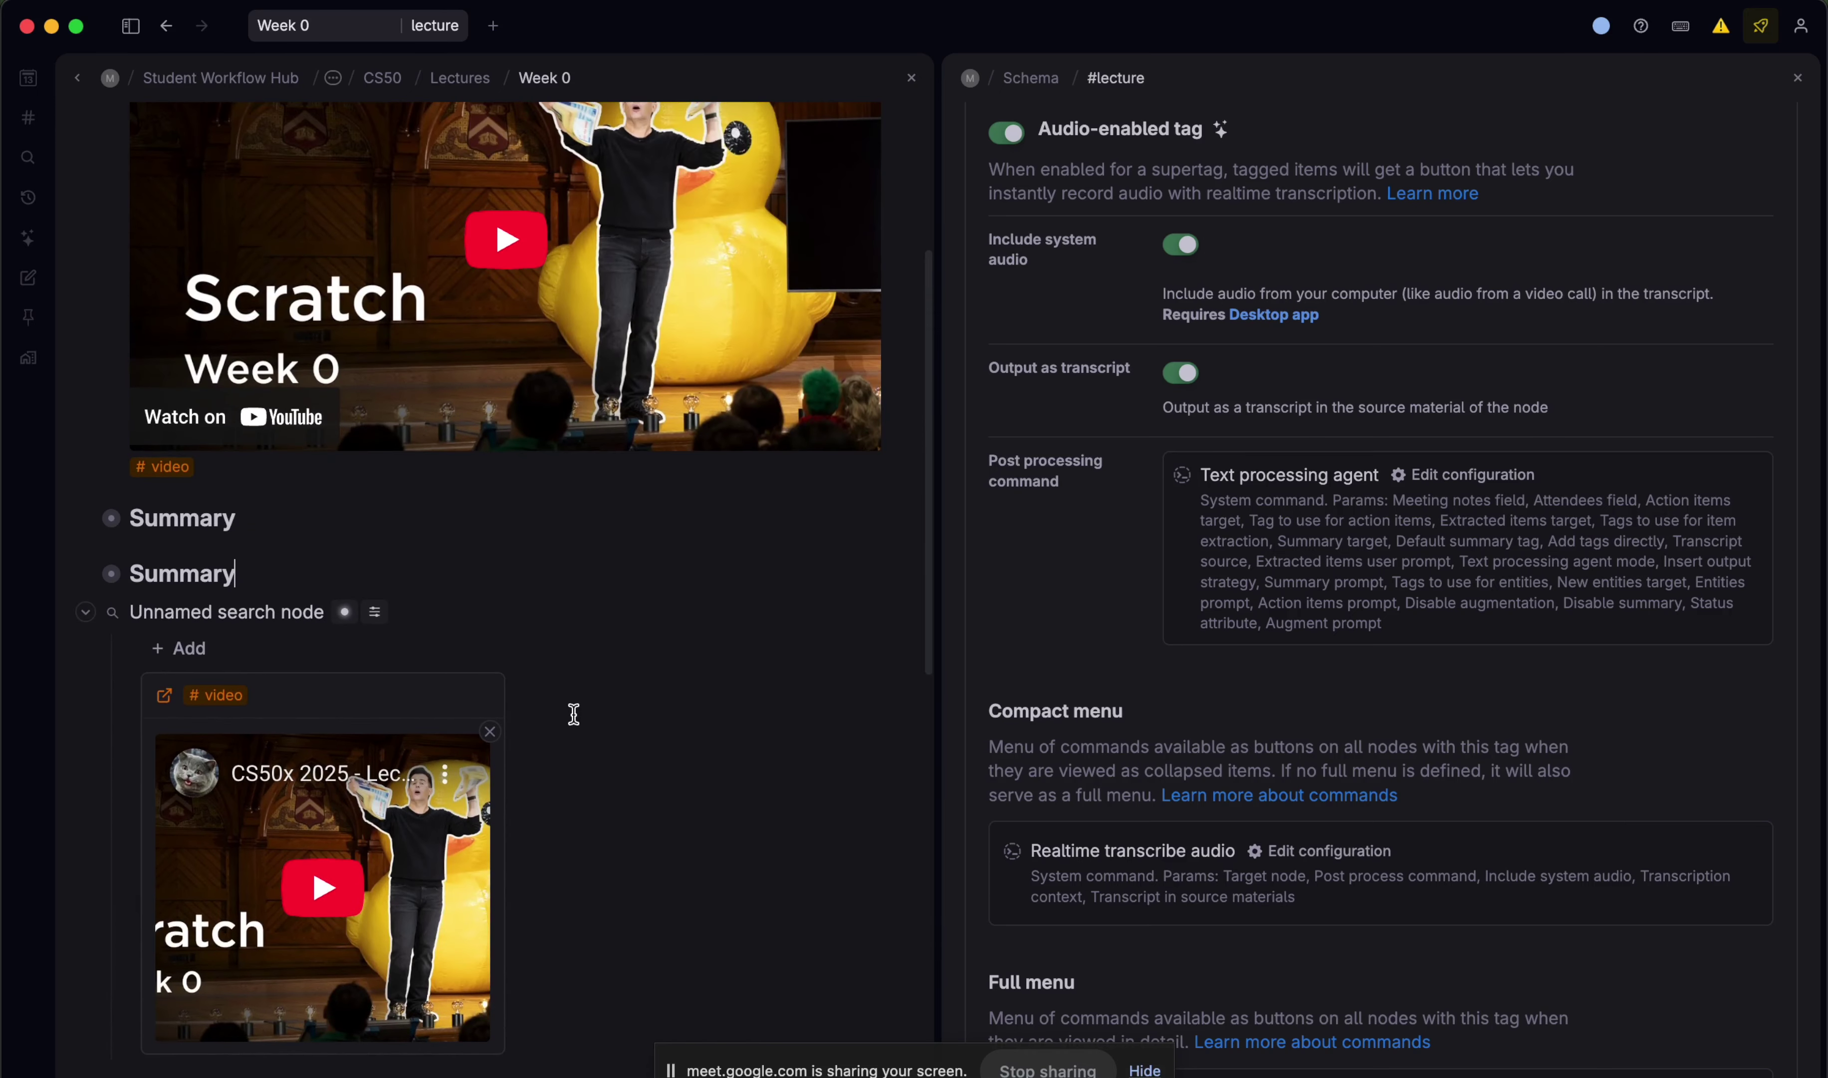
scroll(213, 711, down, 1)
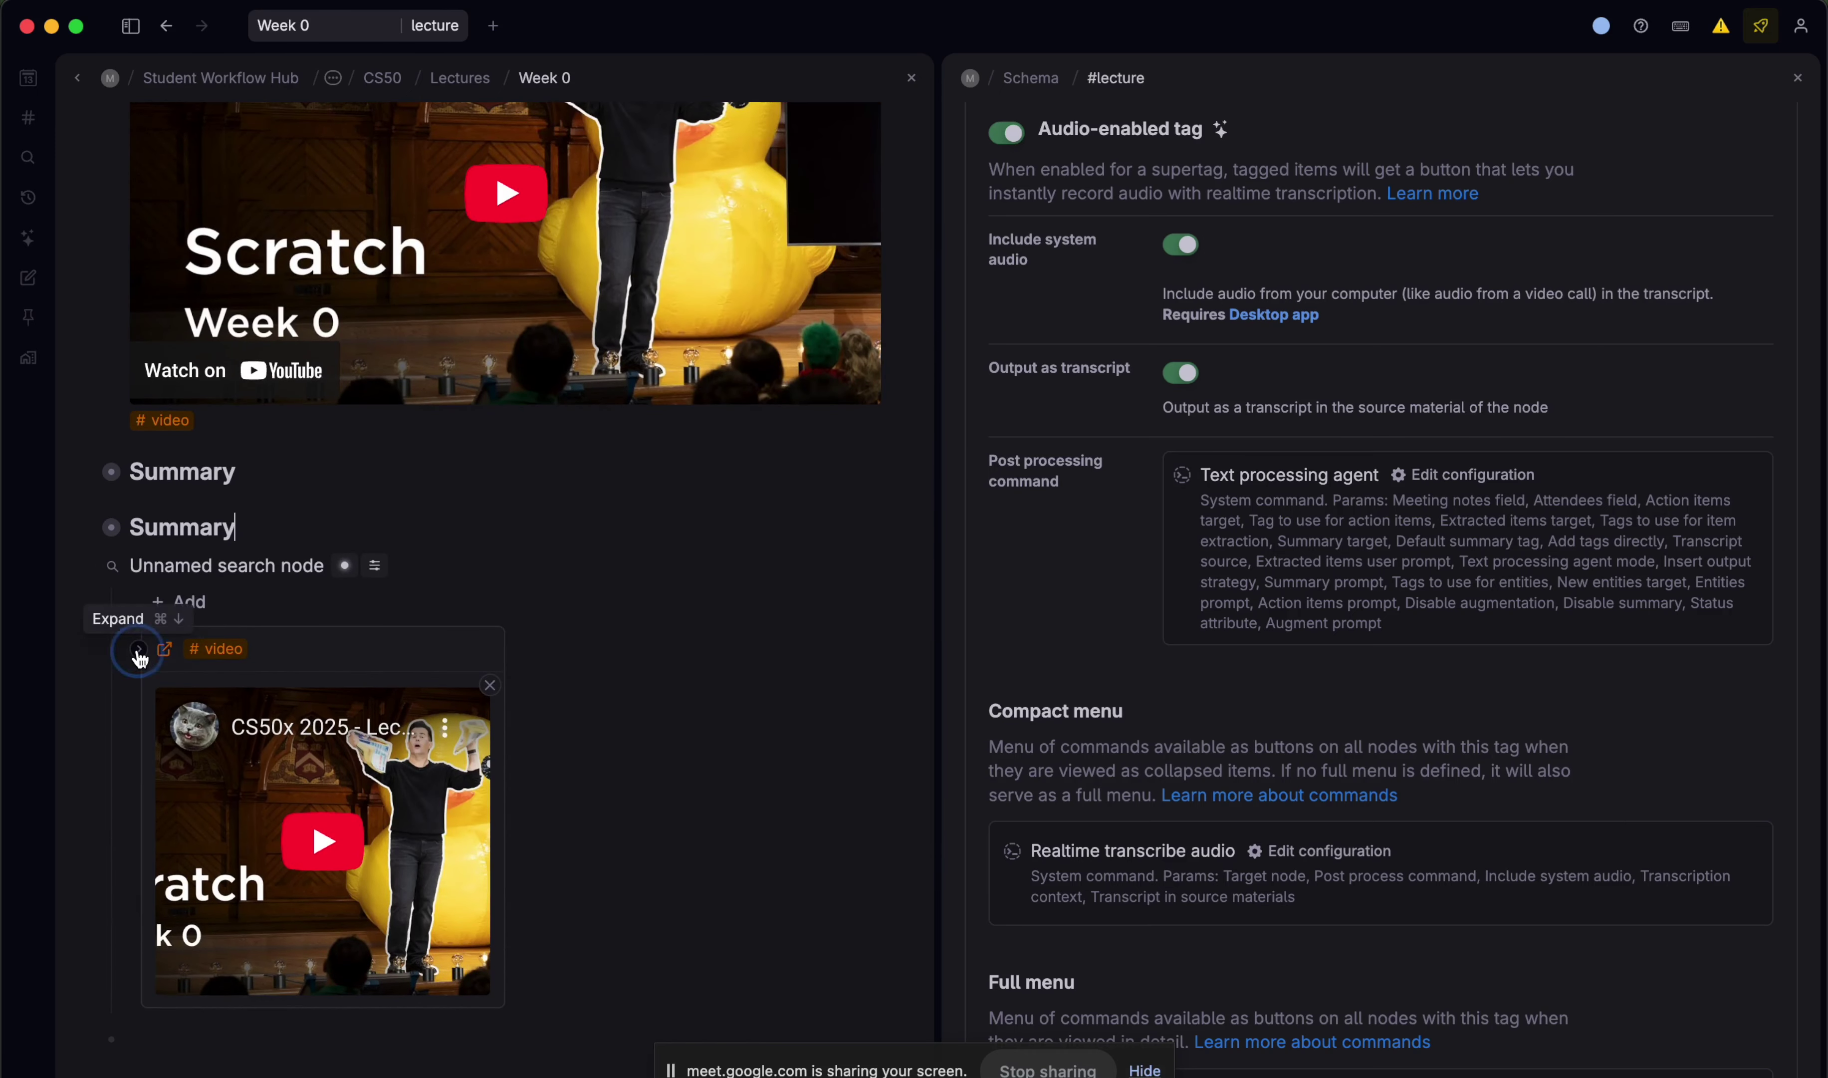
click(139, 655)
scroll(404, 681, down, 6)
click(249, 738)
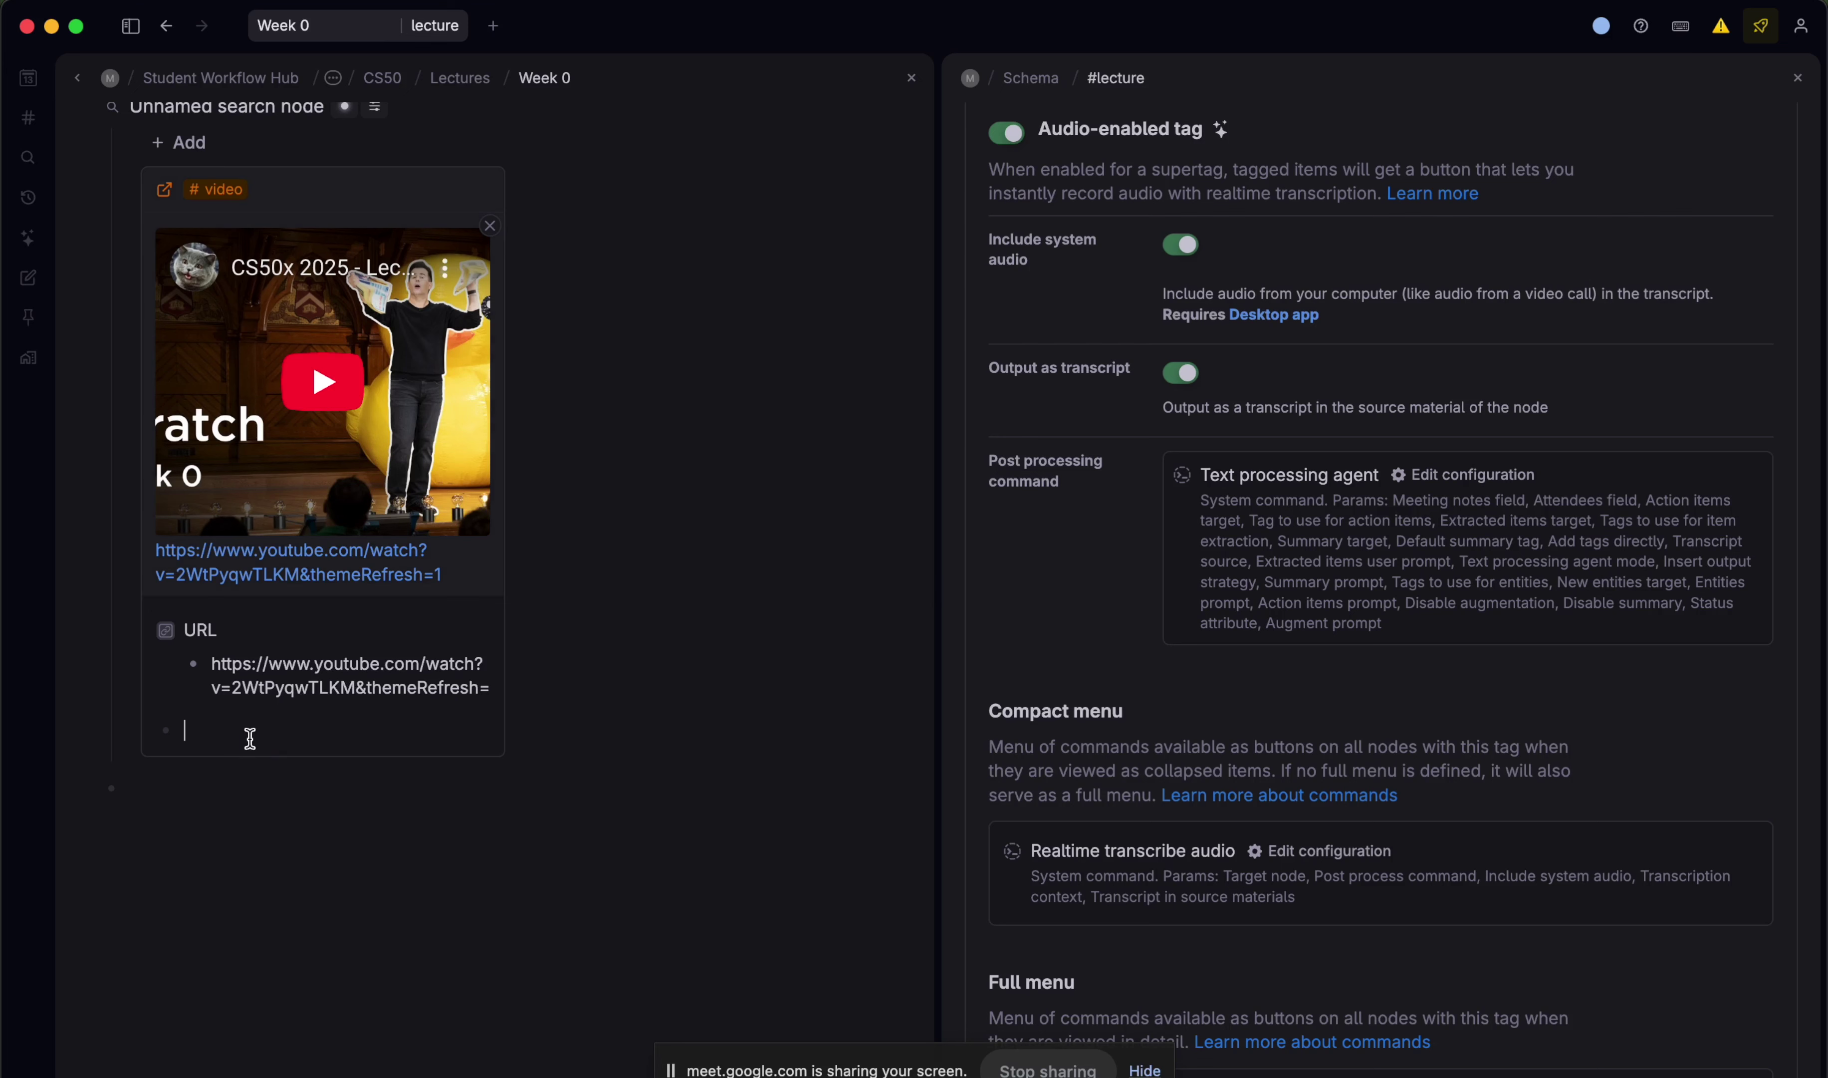
text(<)
key(BackSpace)
text(>)
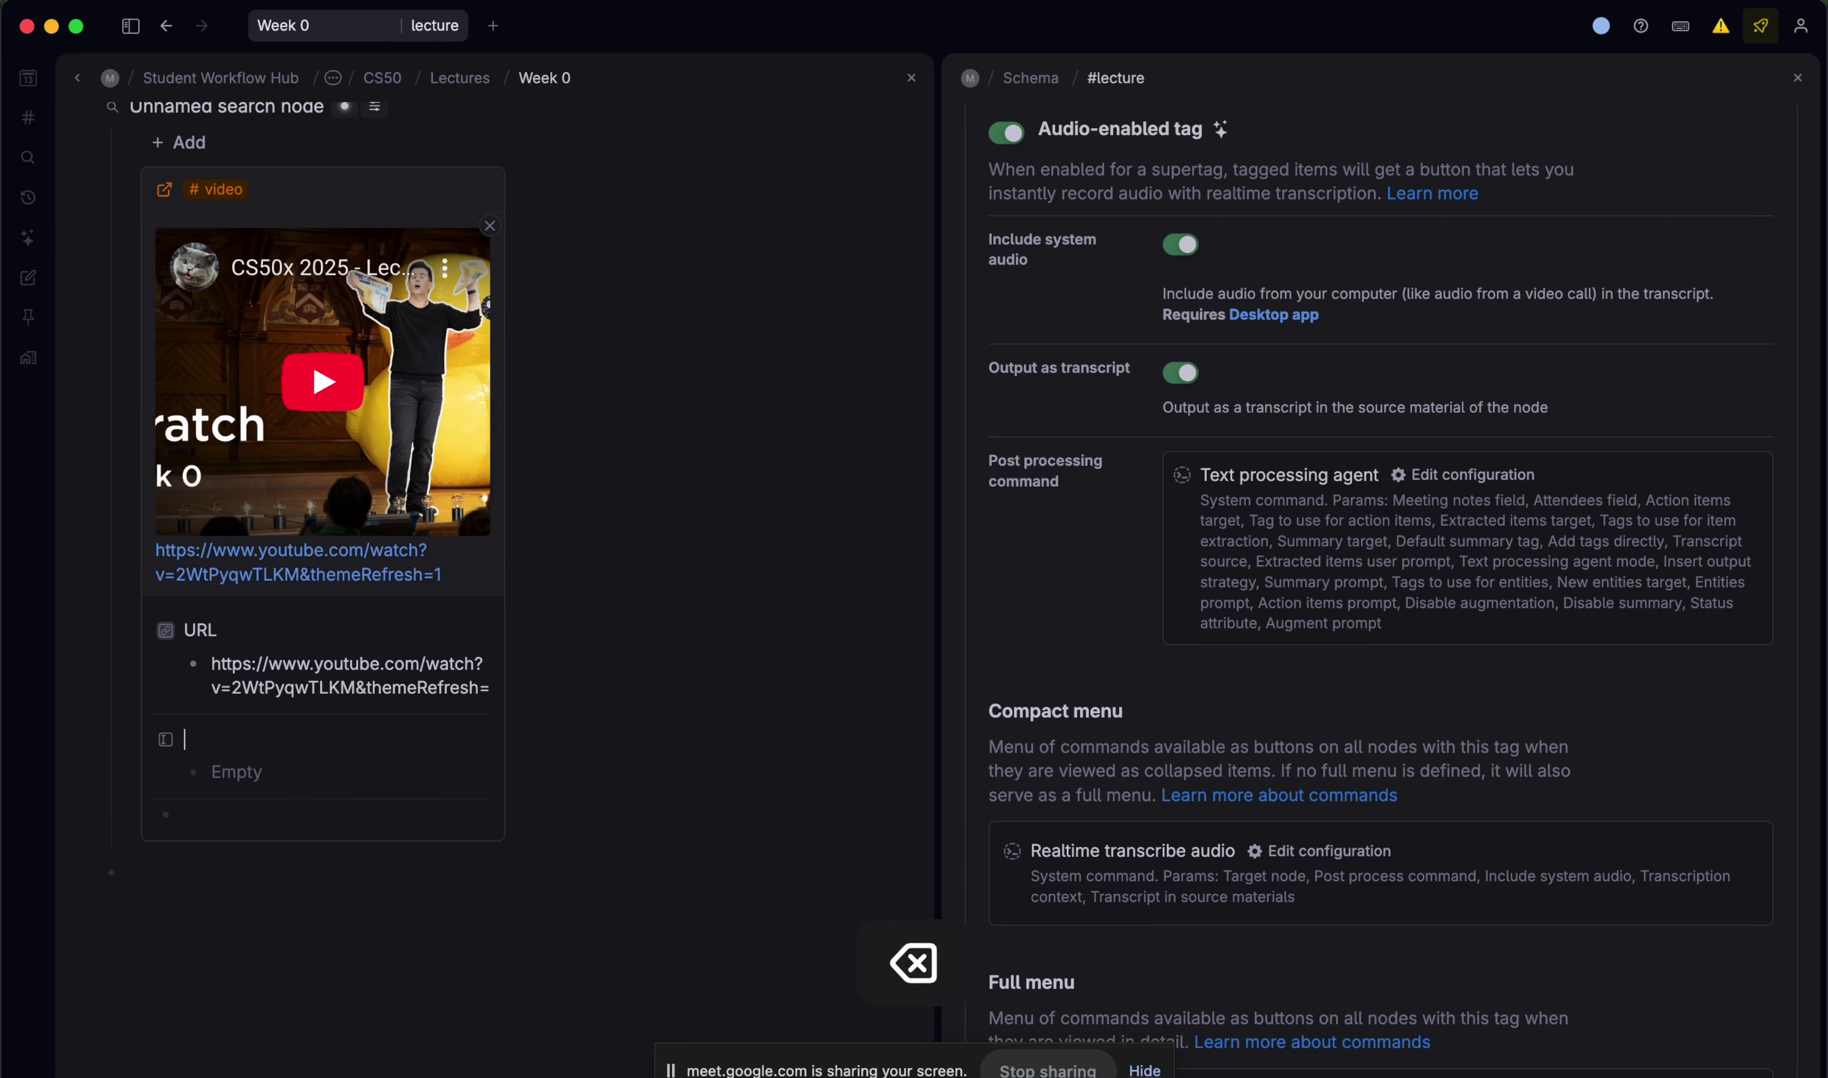
text(Top)
scroll(367, 666, up, 10)
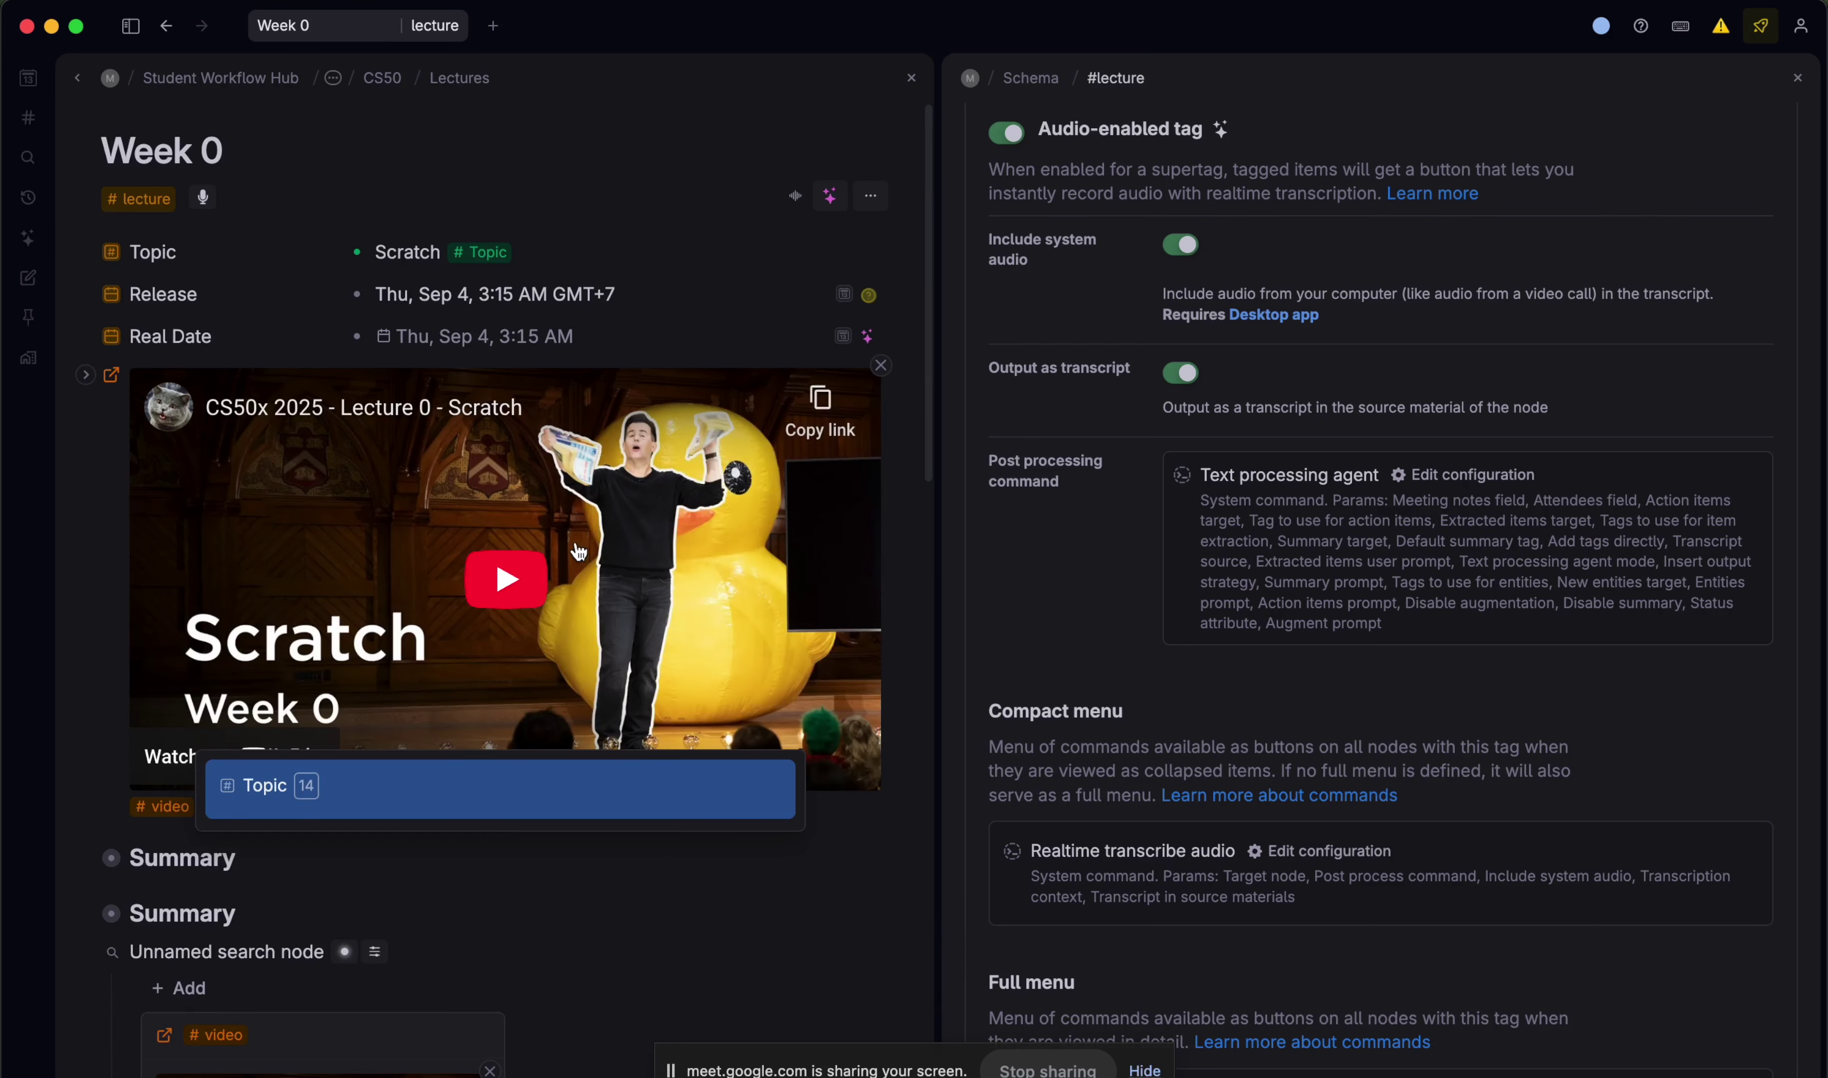
scroll(514, 850, down, 7)
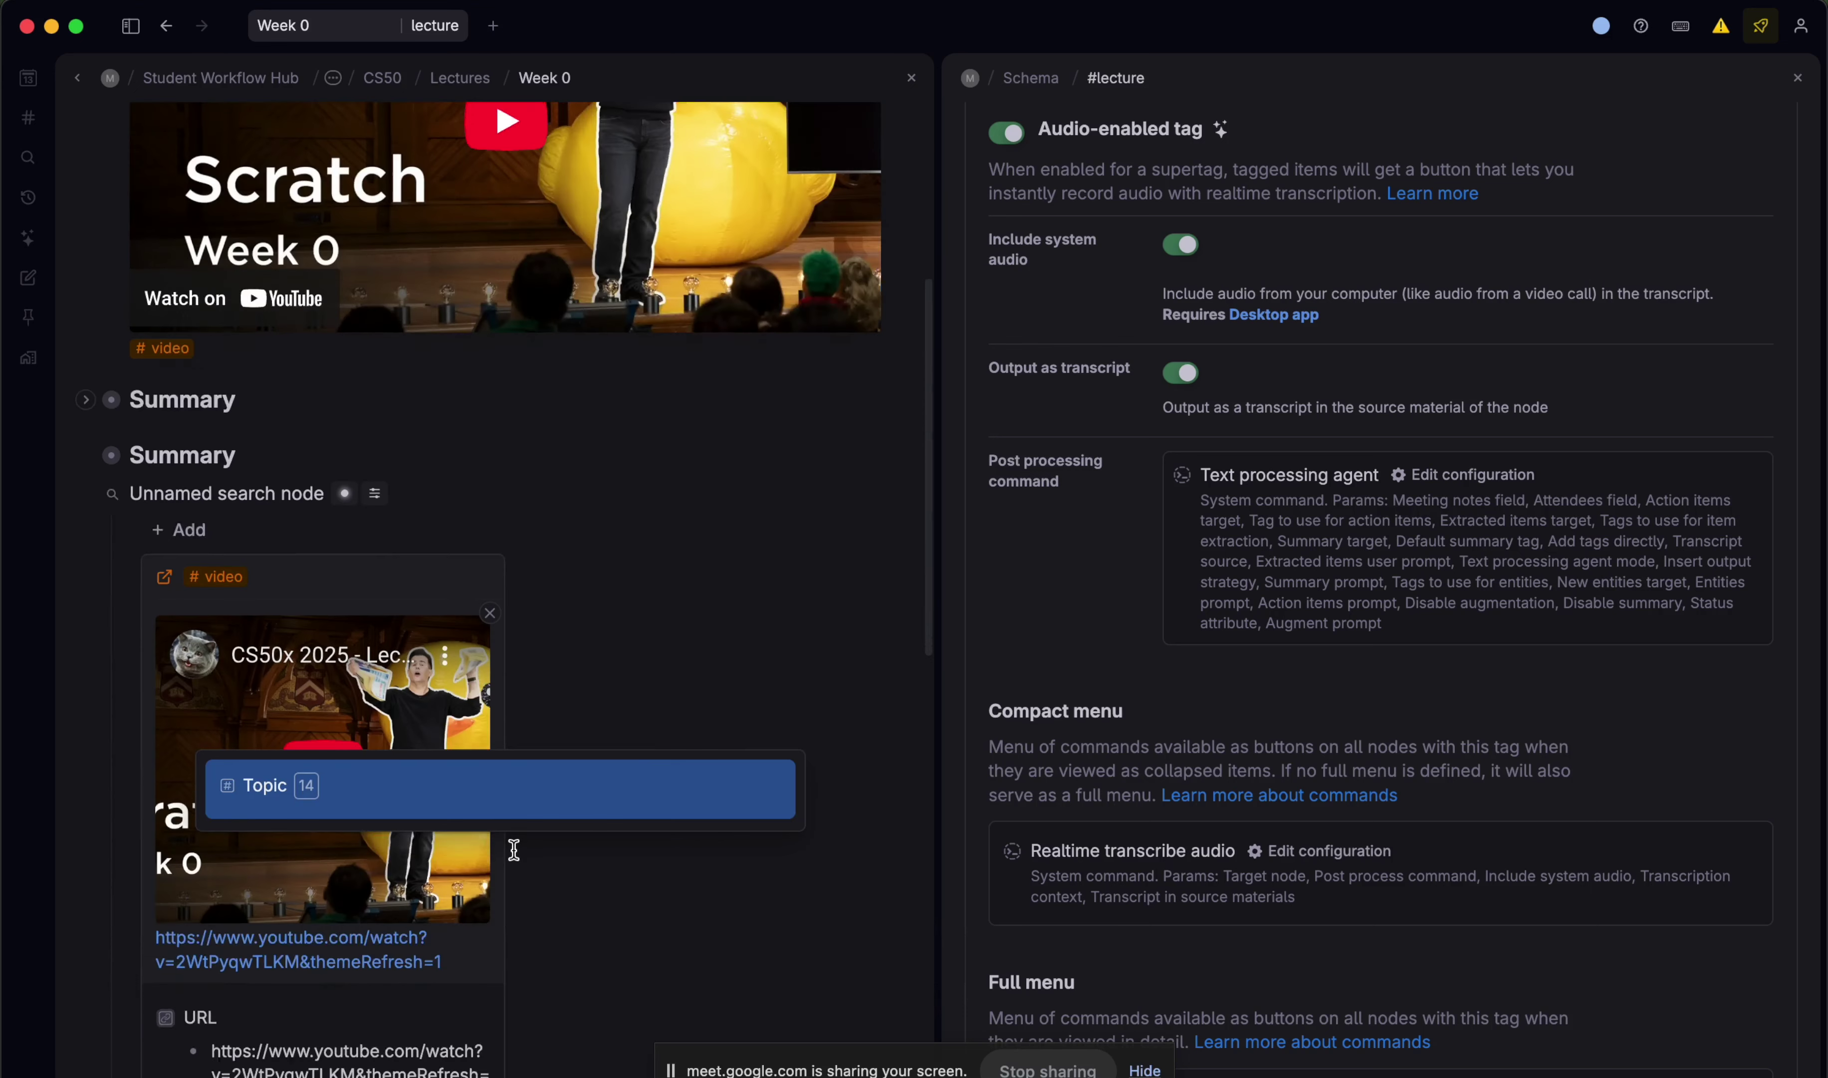
click(380, 791)
scroll(658, 667, down, 2)
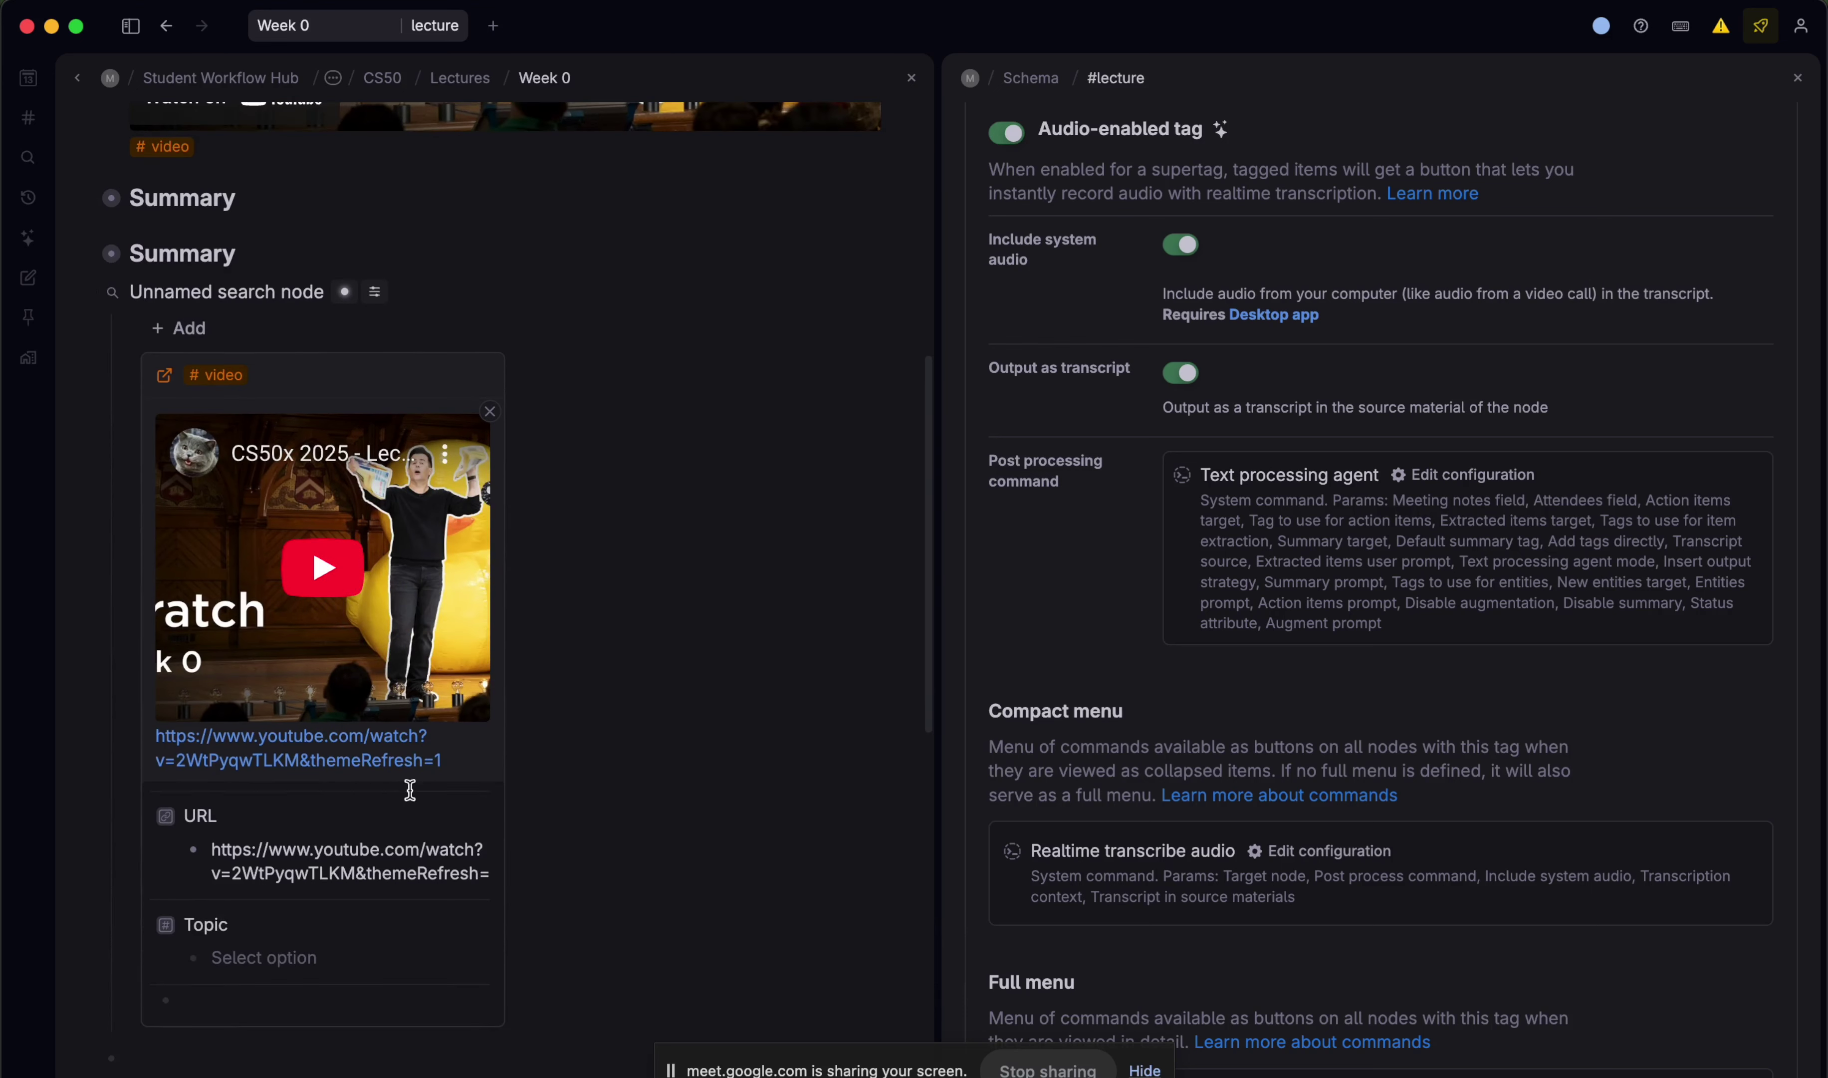
- Open the configuration of the video's Topic field
click(169, 927)
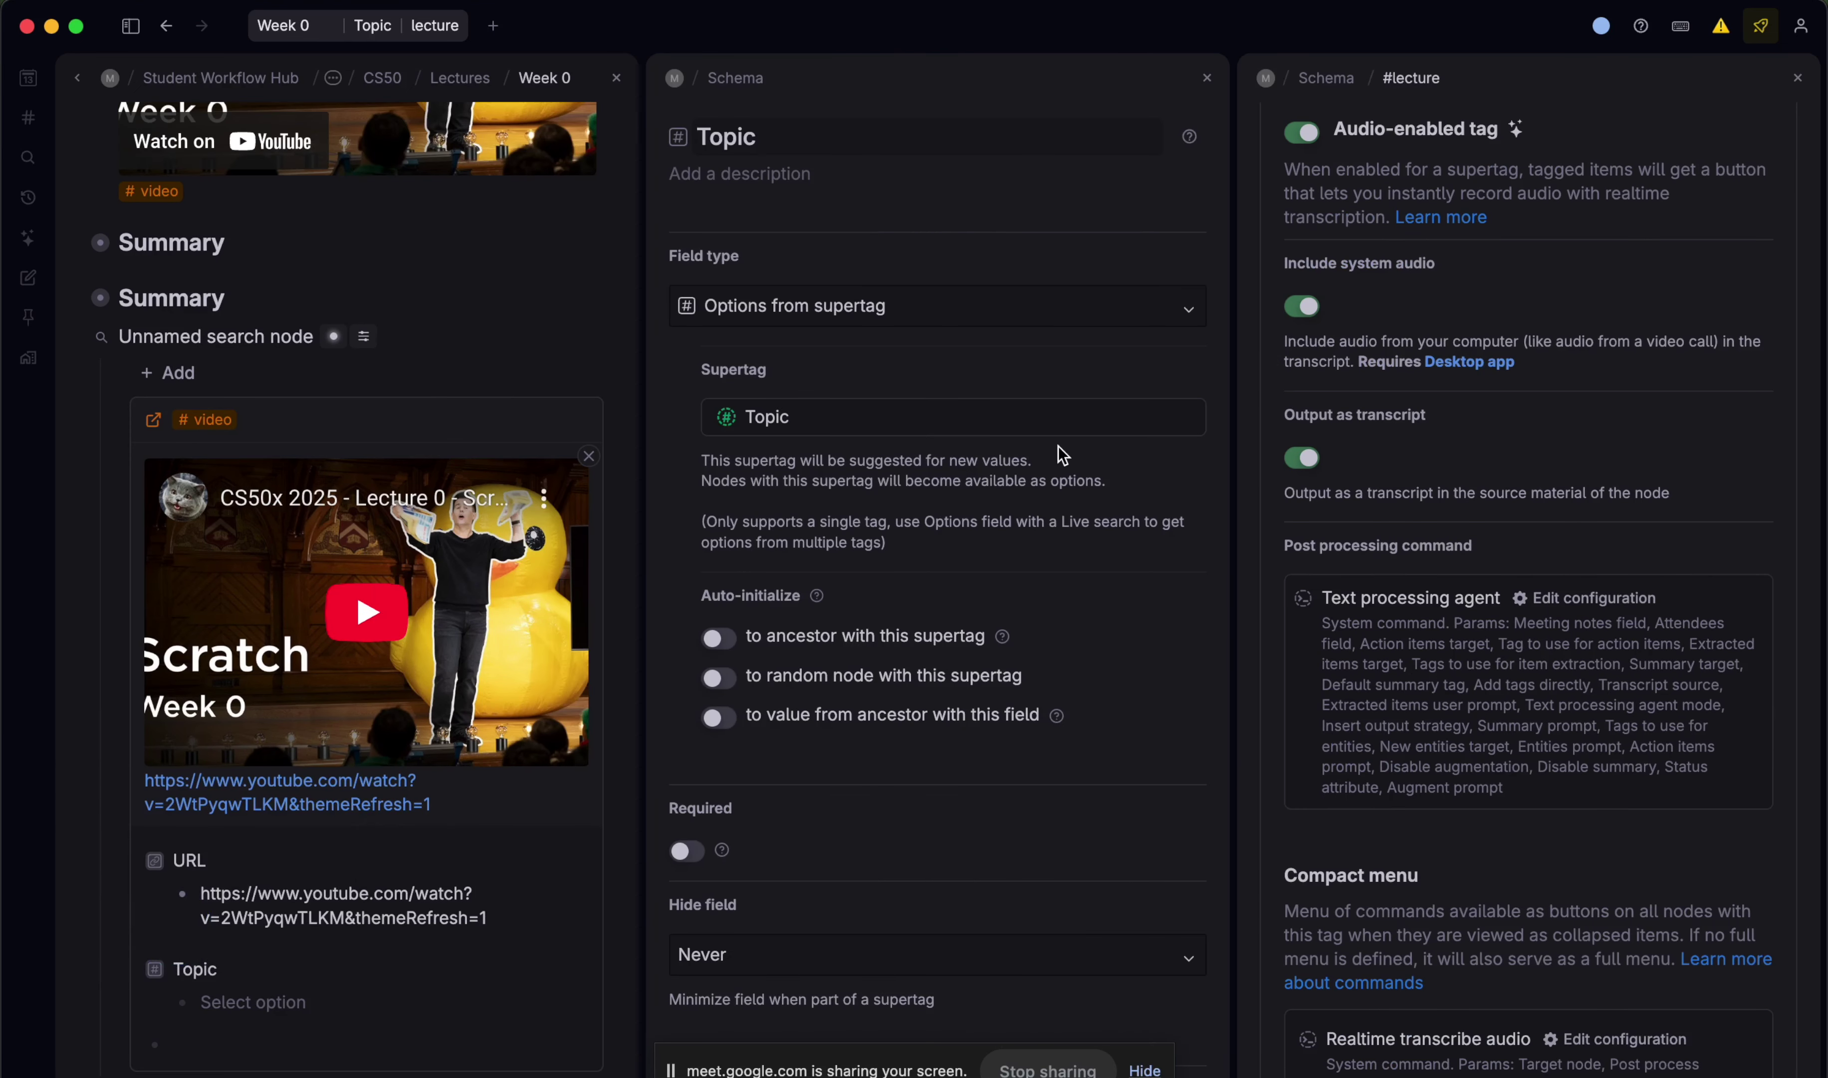
scroll(301, 689, up, 9)
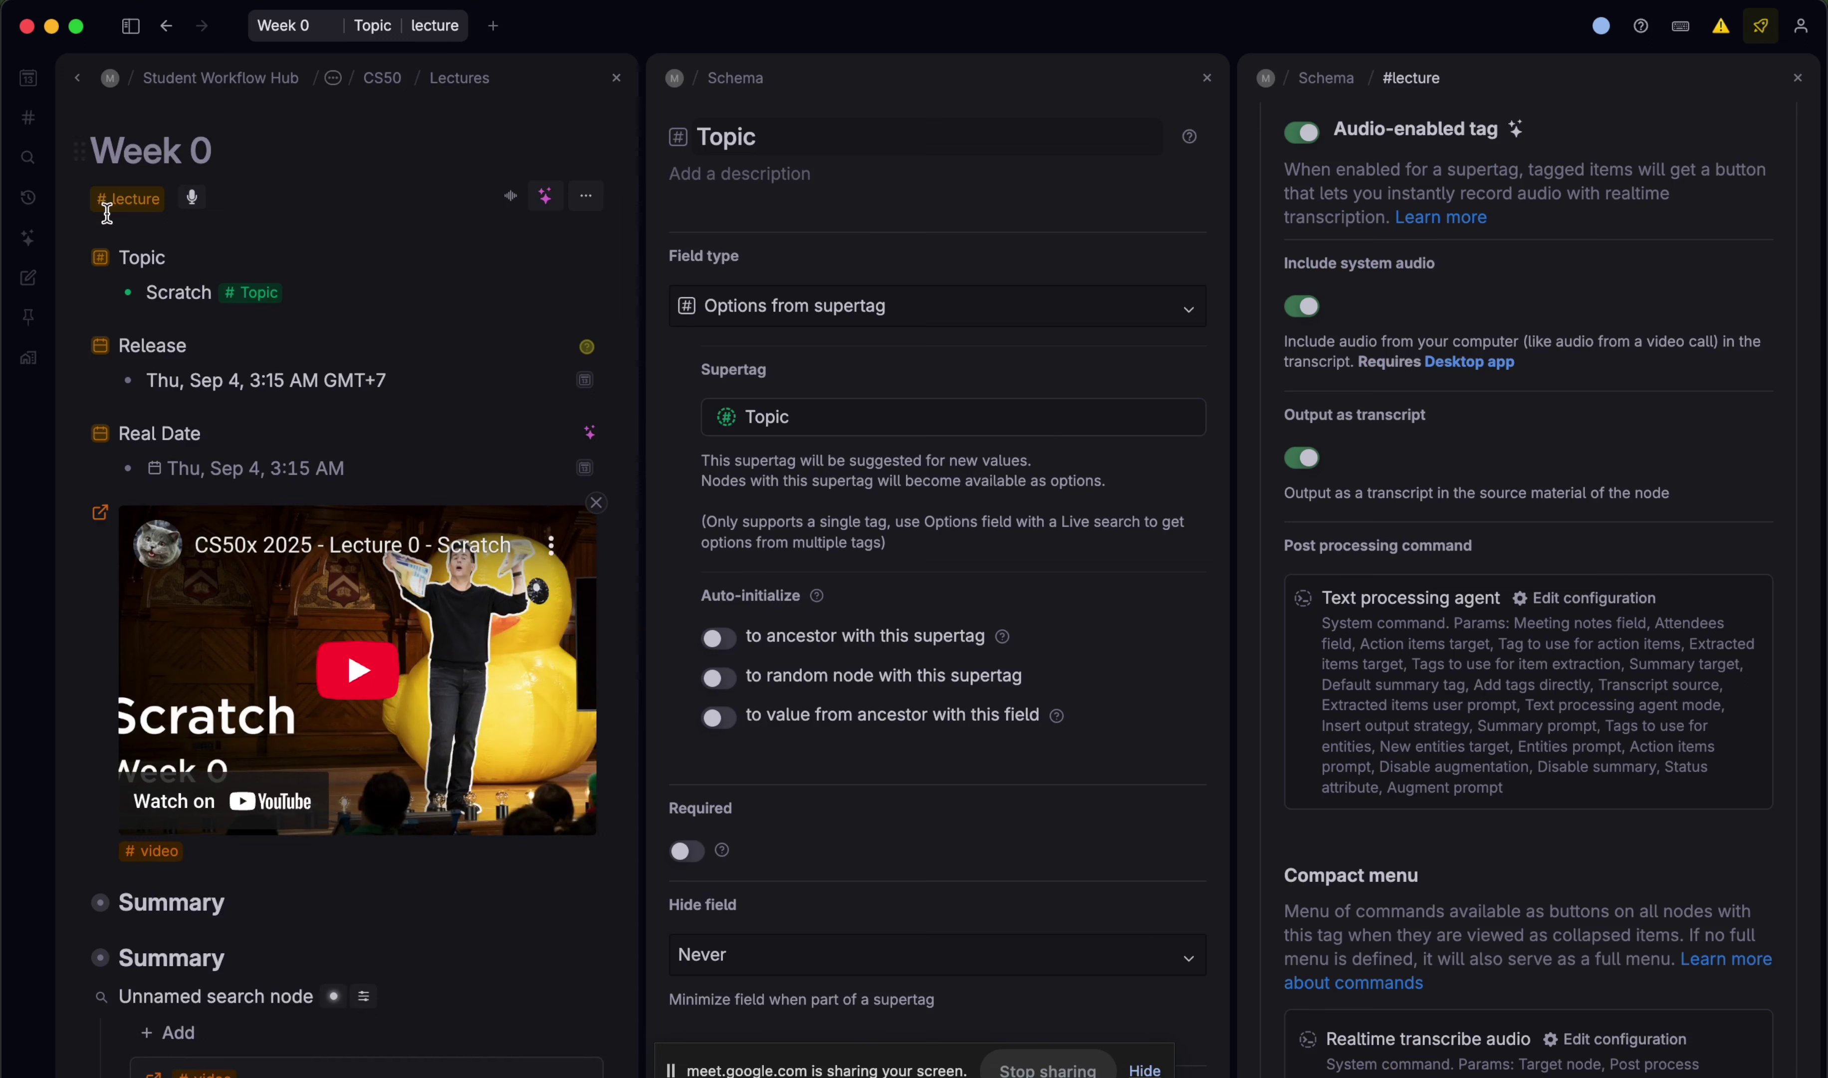
scroll(375, 361, down, 1)
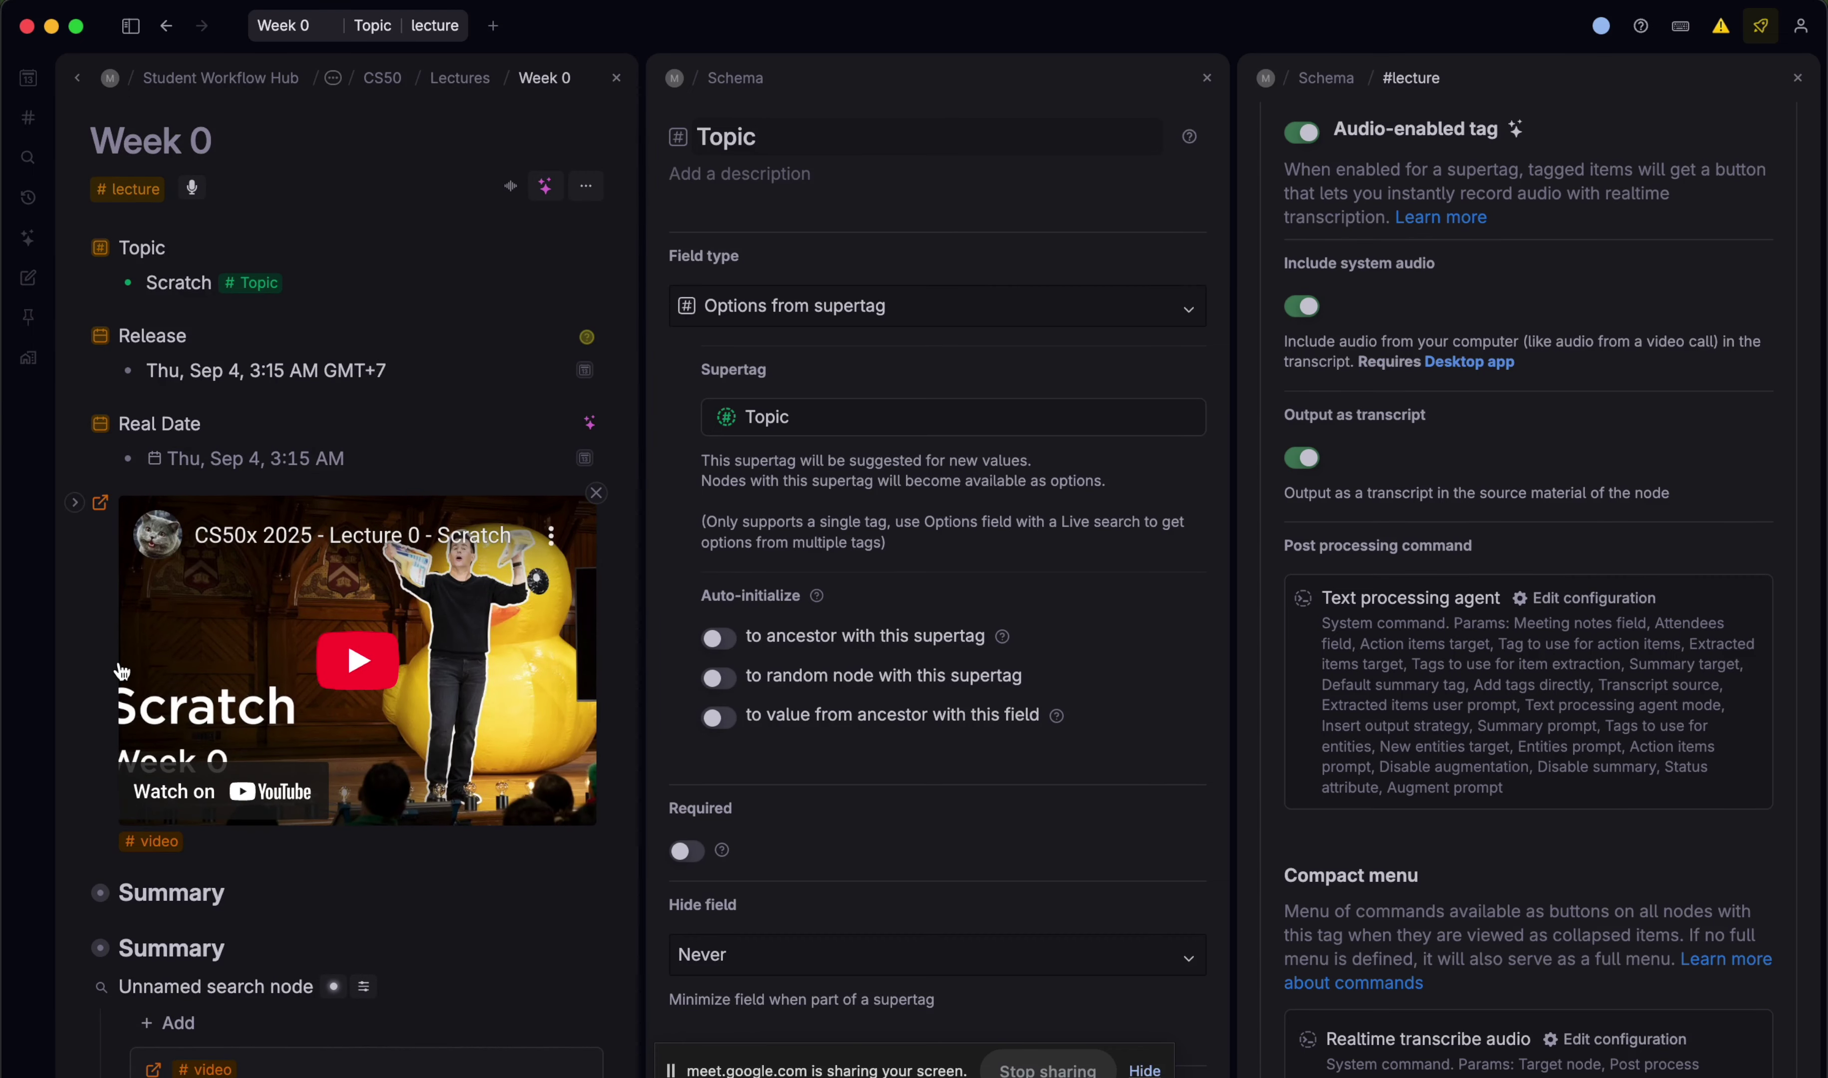
scroll(121, 672, down, 3)
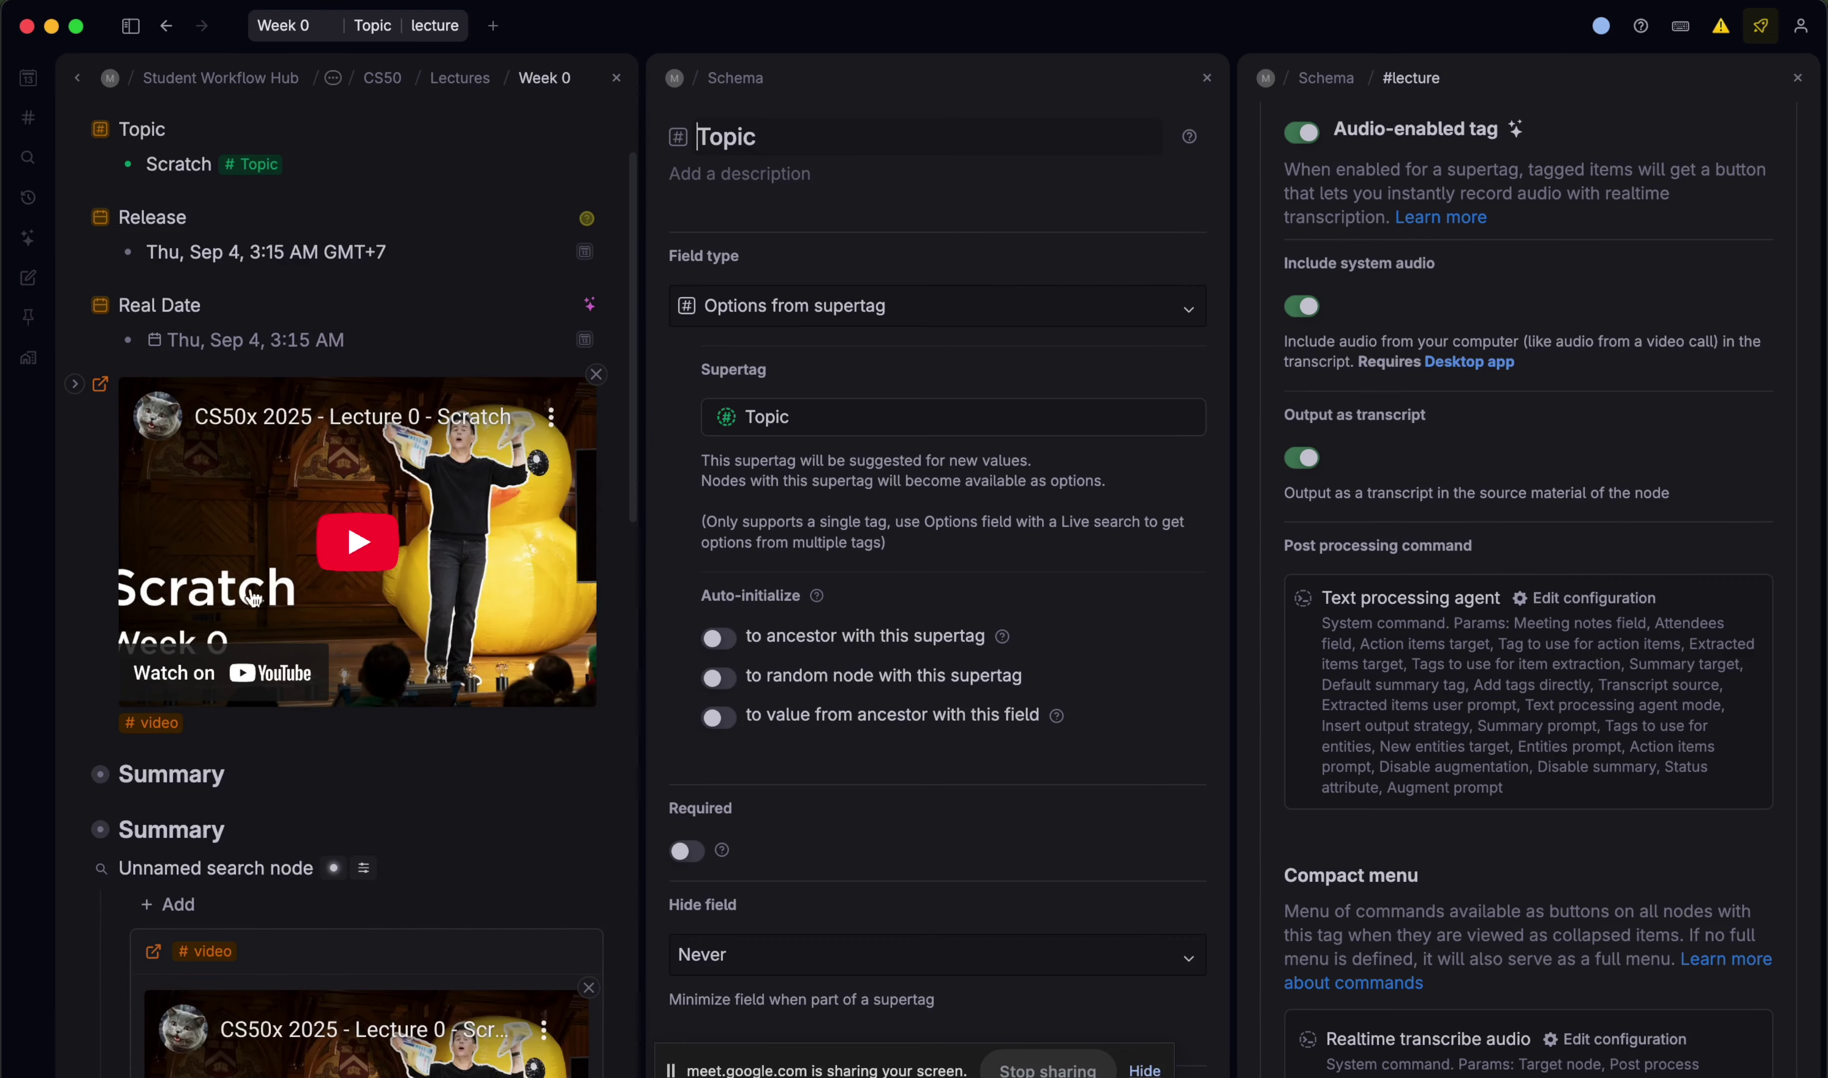
- Expand the embedded YouTube video in Week 0 and add its Topic field to the #video template
click(73, 383)
scroll(253, 151, up, 3)
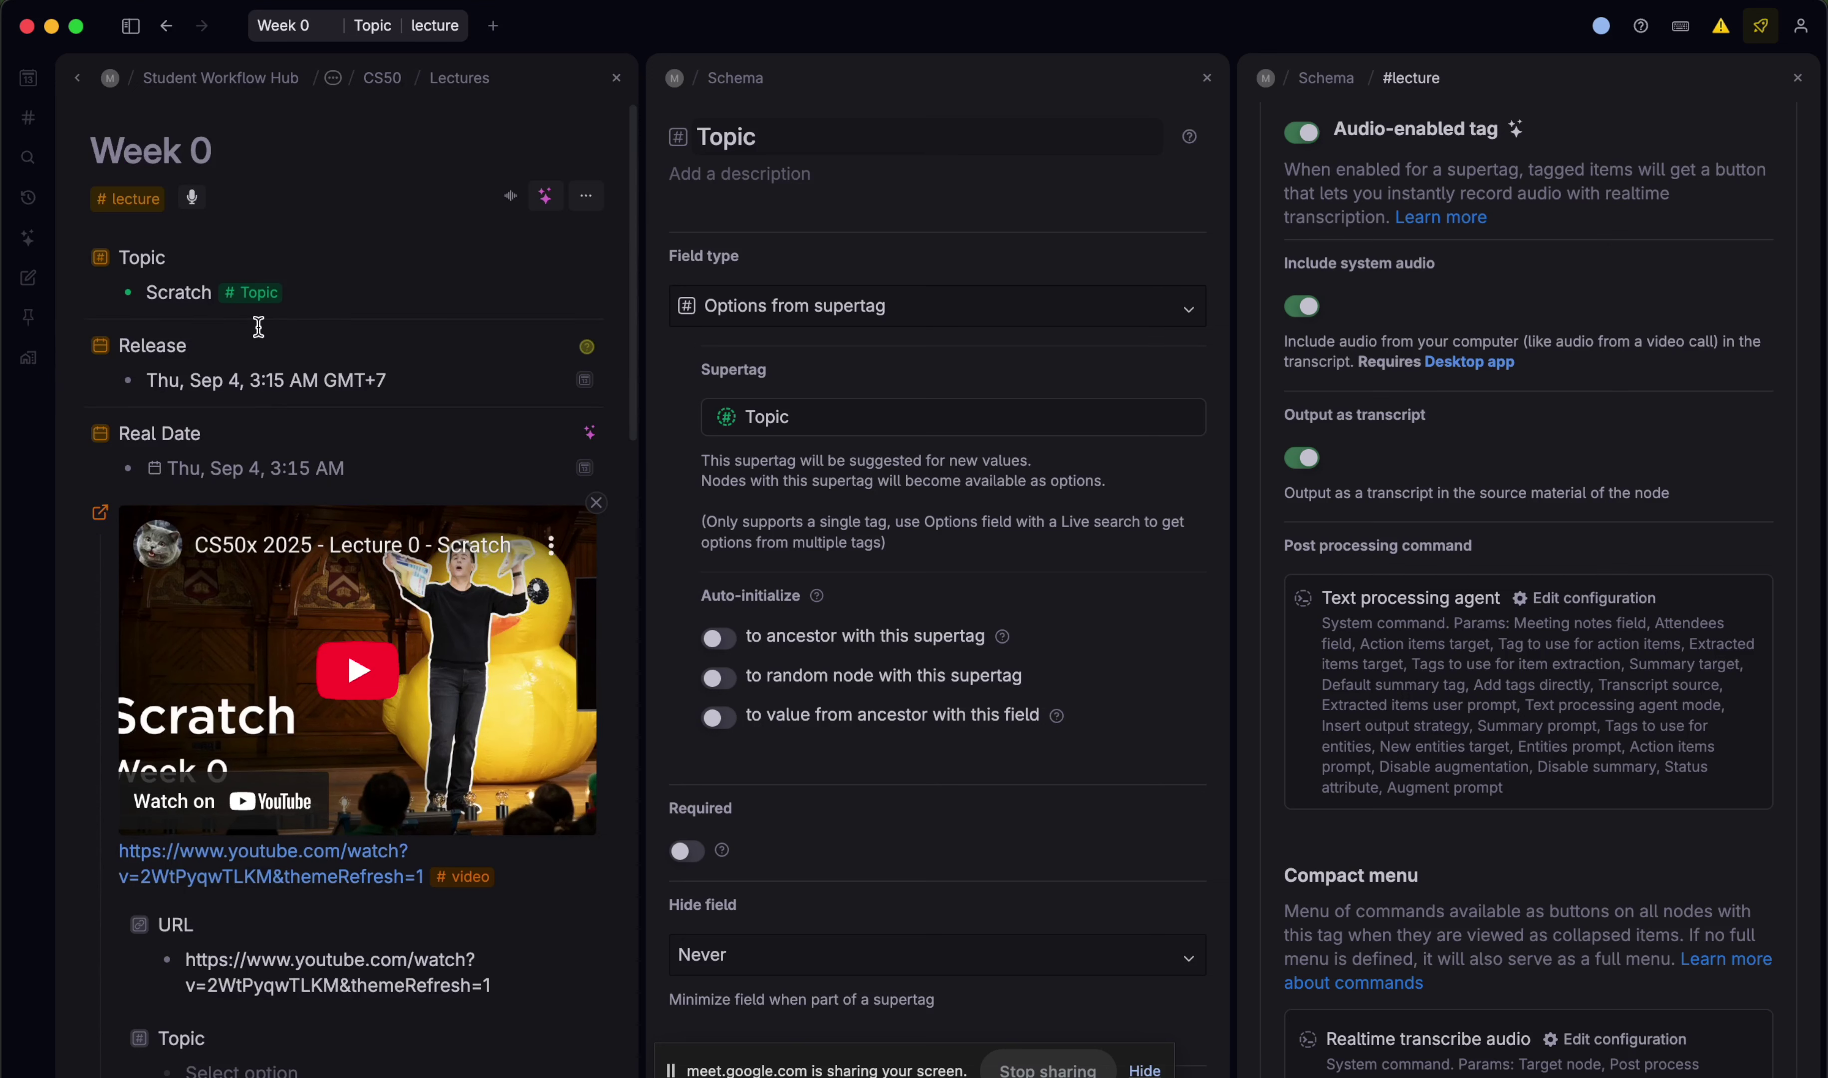
scroll(259, 326, down, 1)
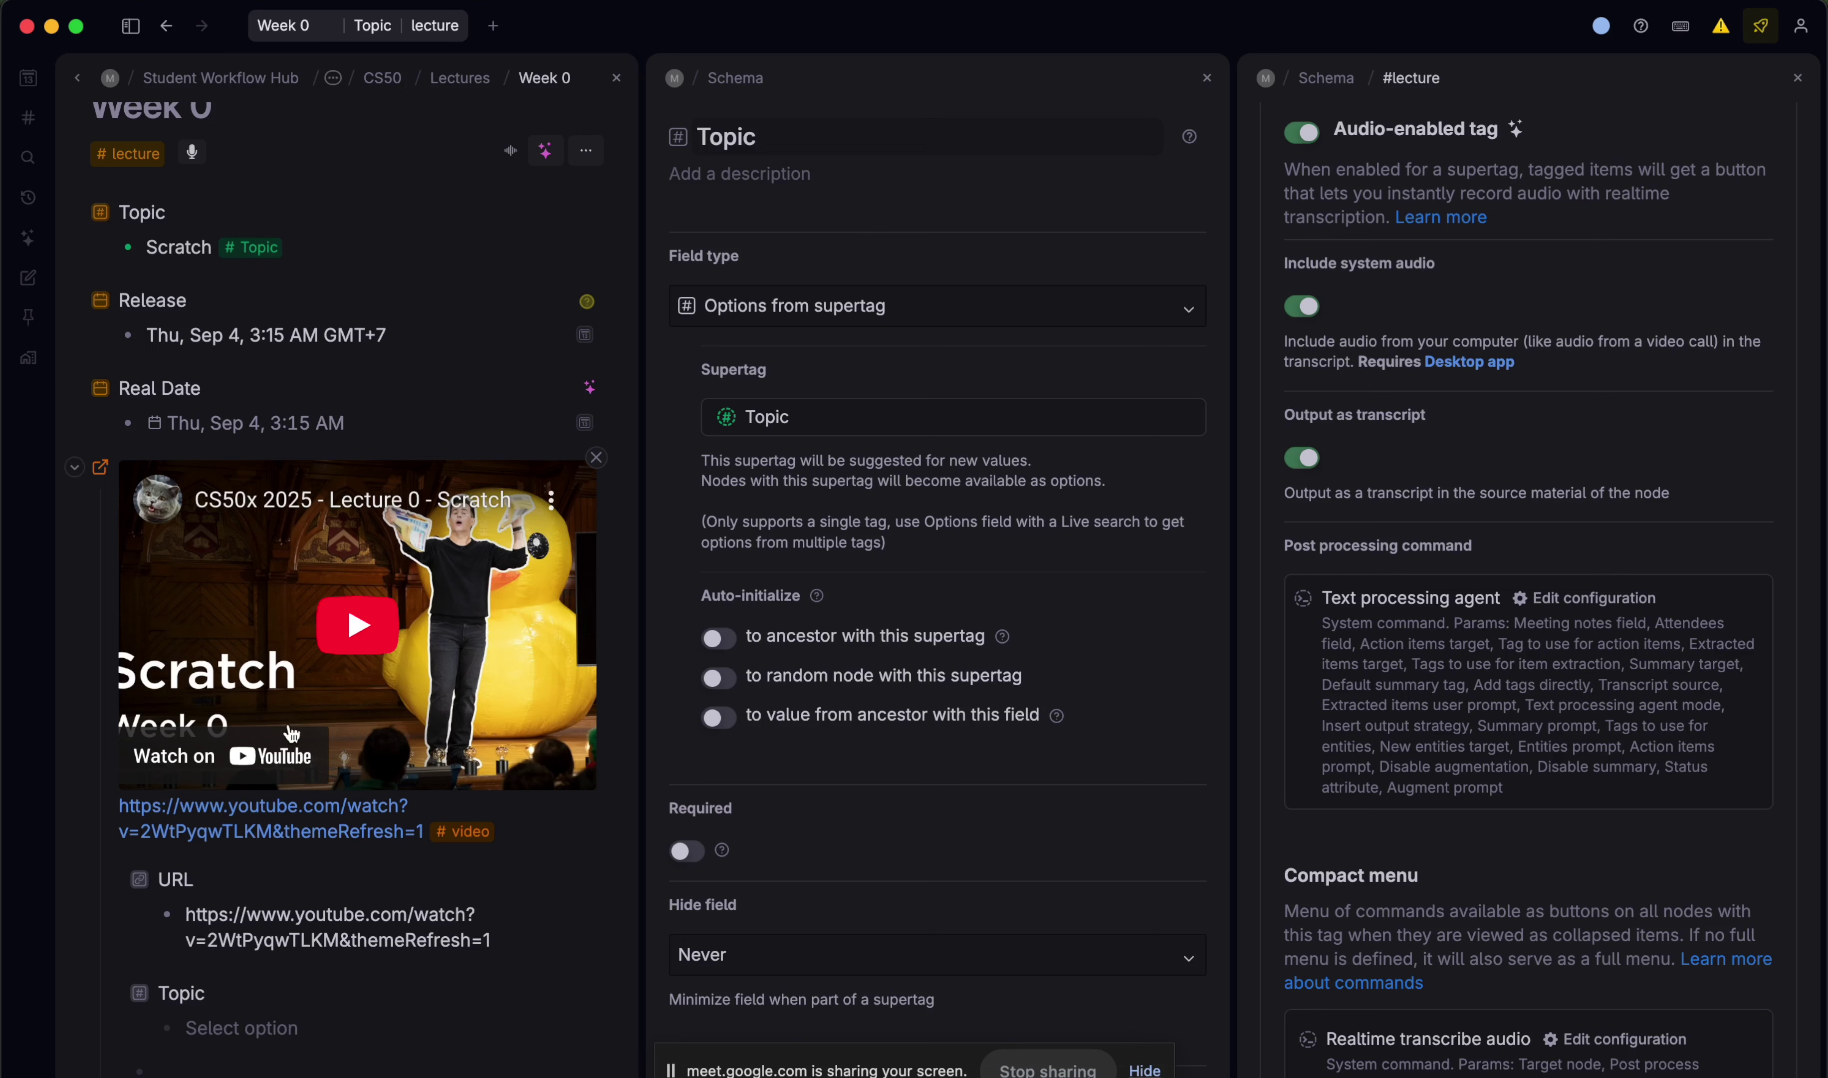
key(super+k)
text(add)
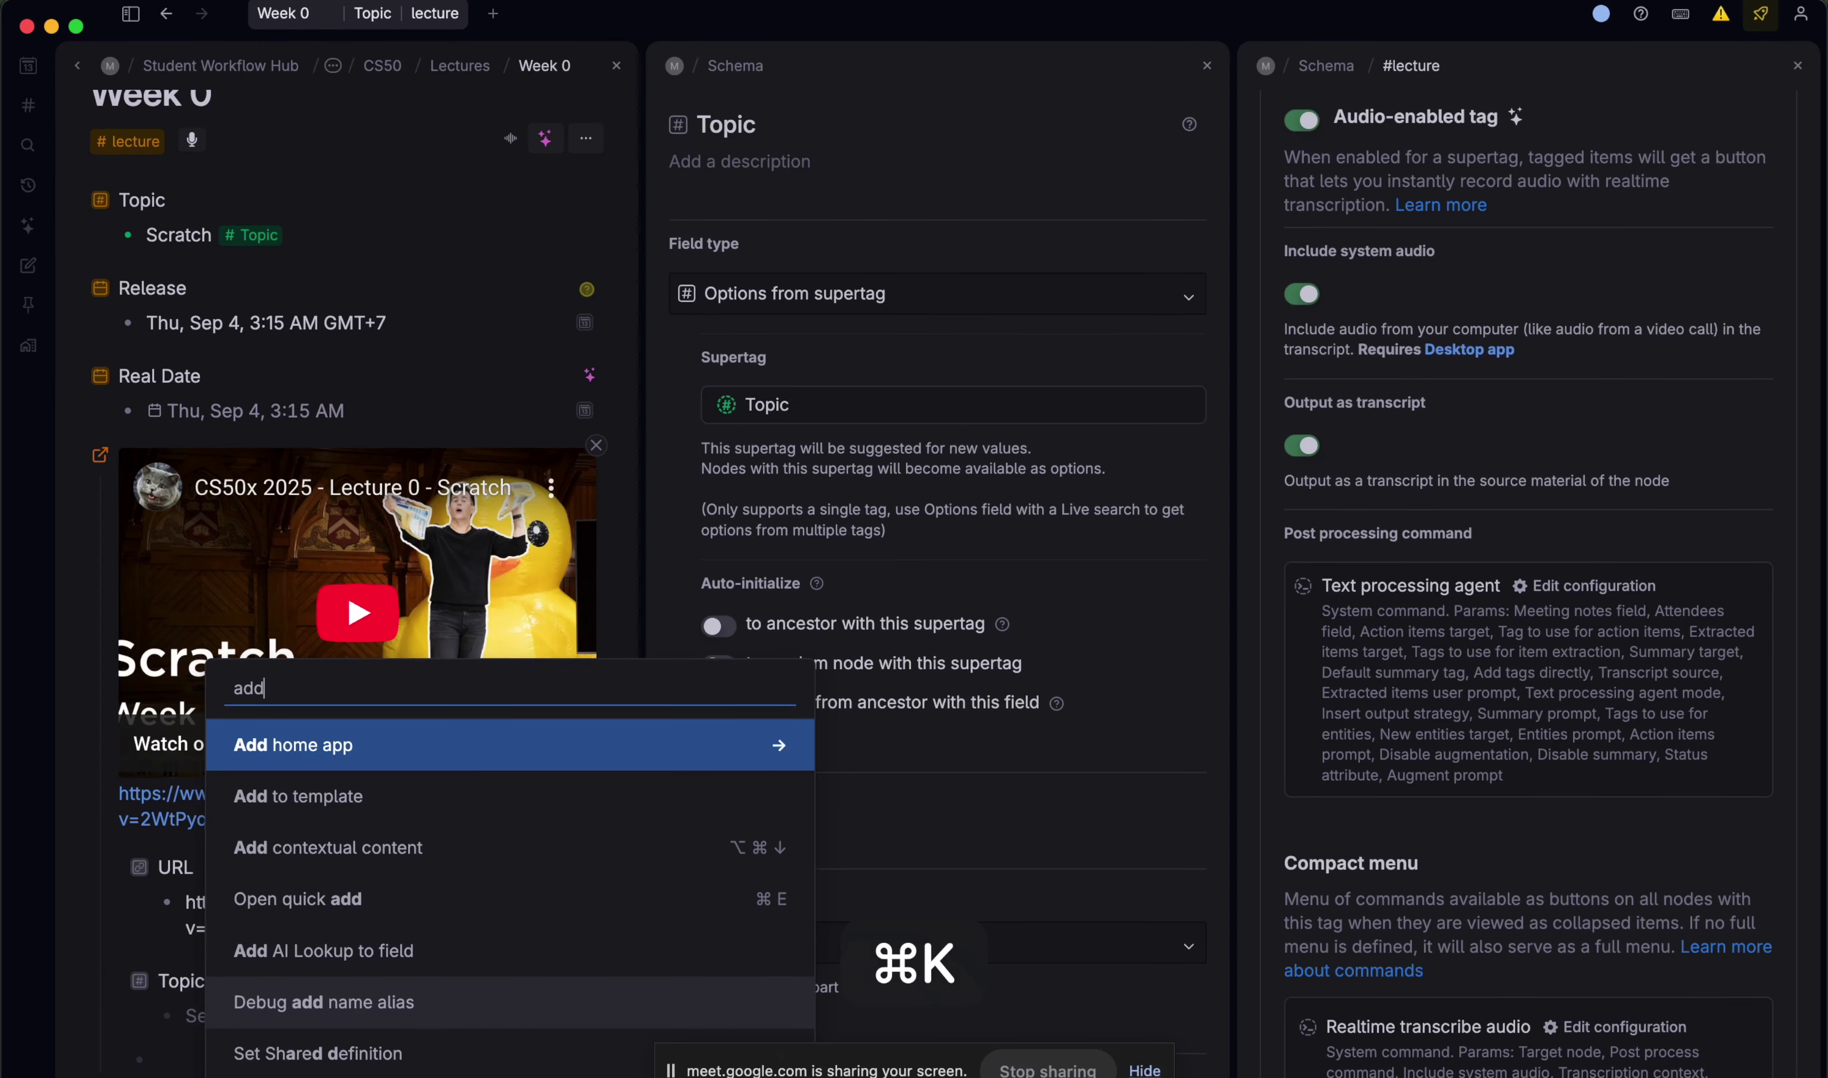
key(Down)
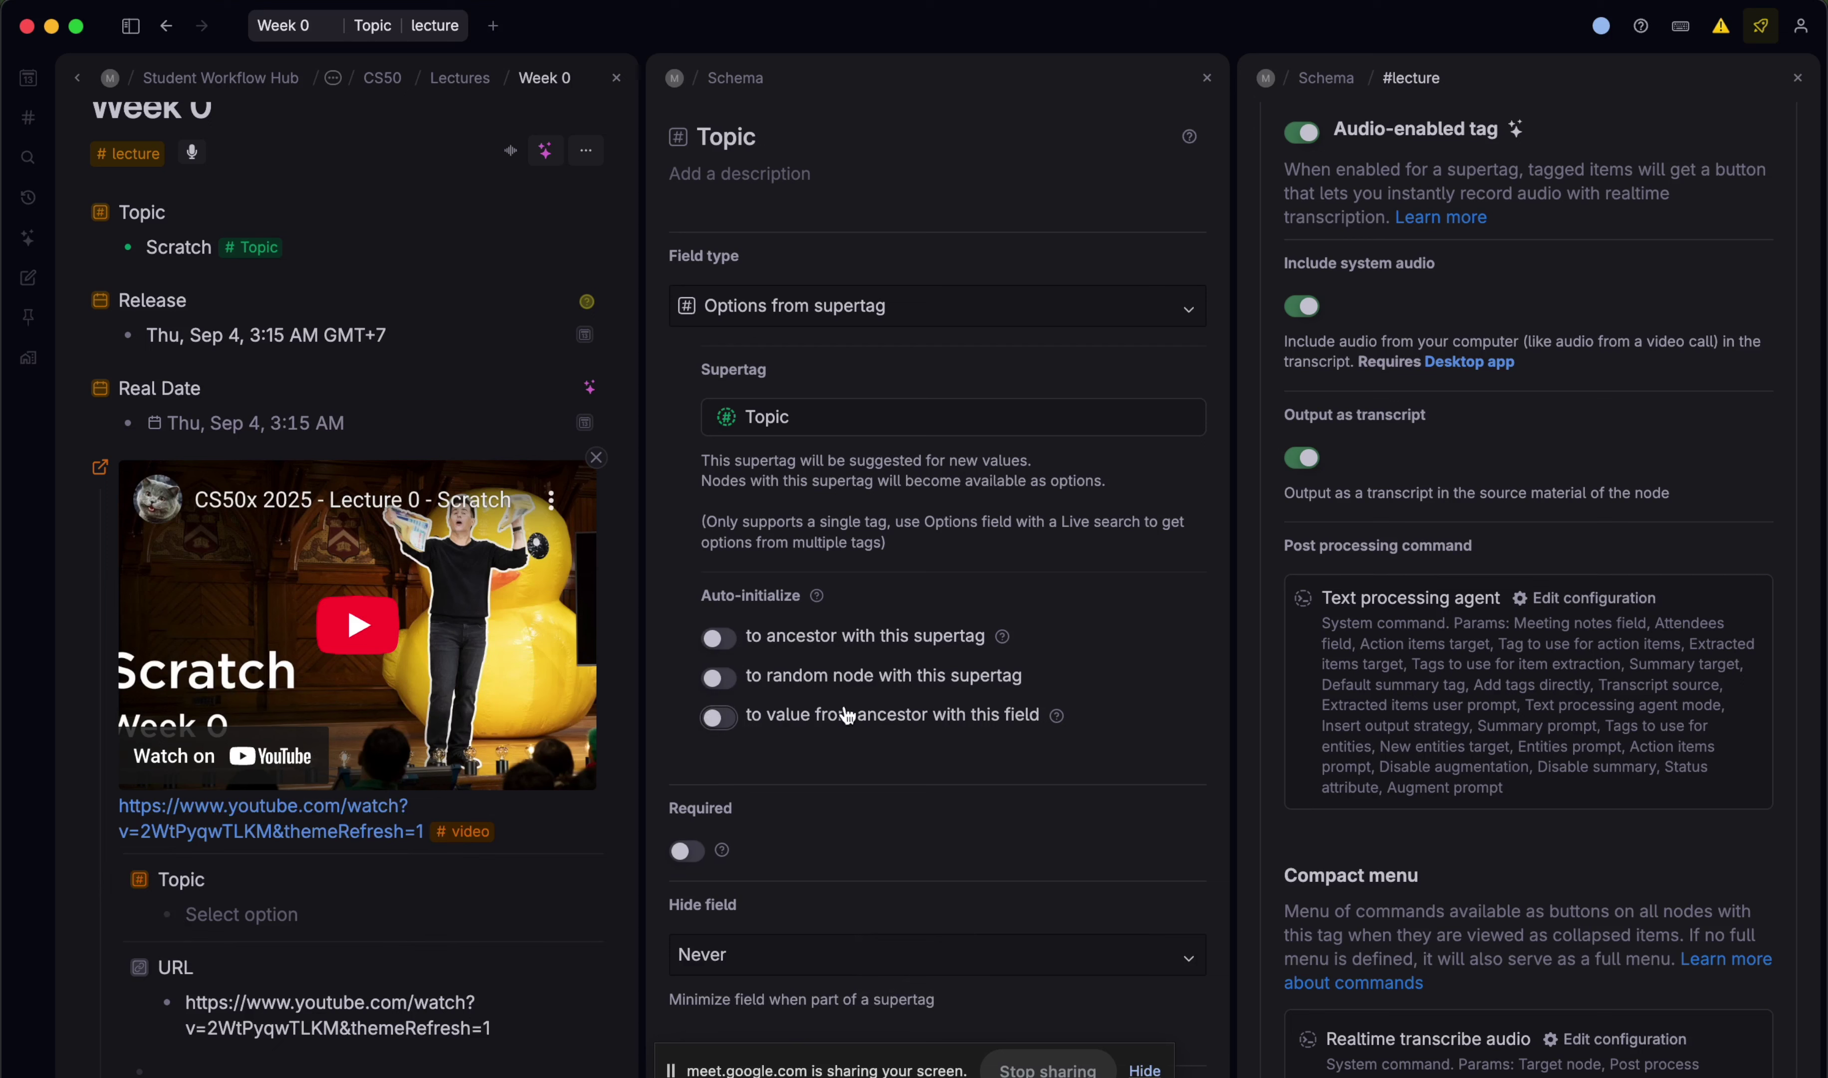
- Enable auto-initializing Topic to the value from an ancestor with this field, and remove the #video tag from the embedded video
click(718, 717)
scroll(248, 690, up, 1)
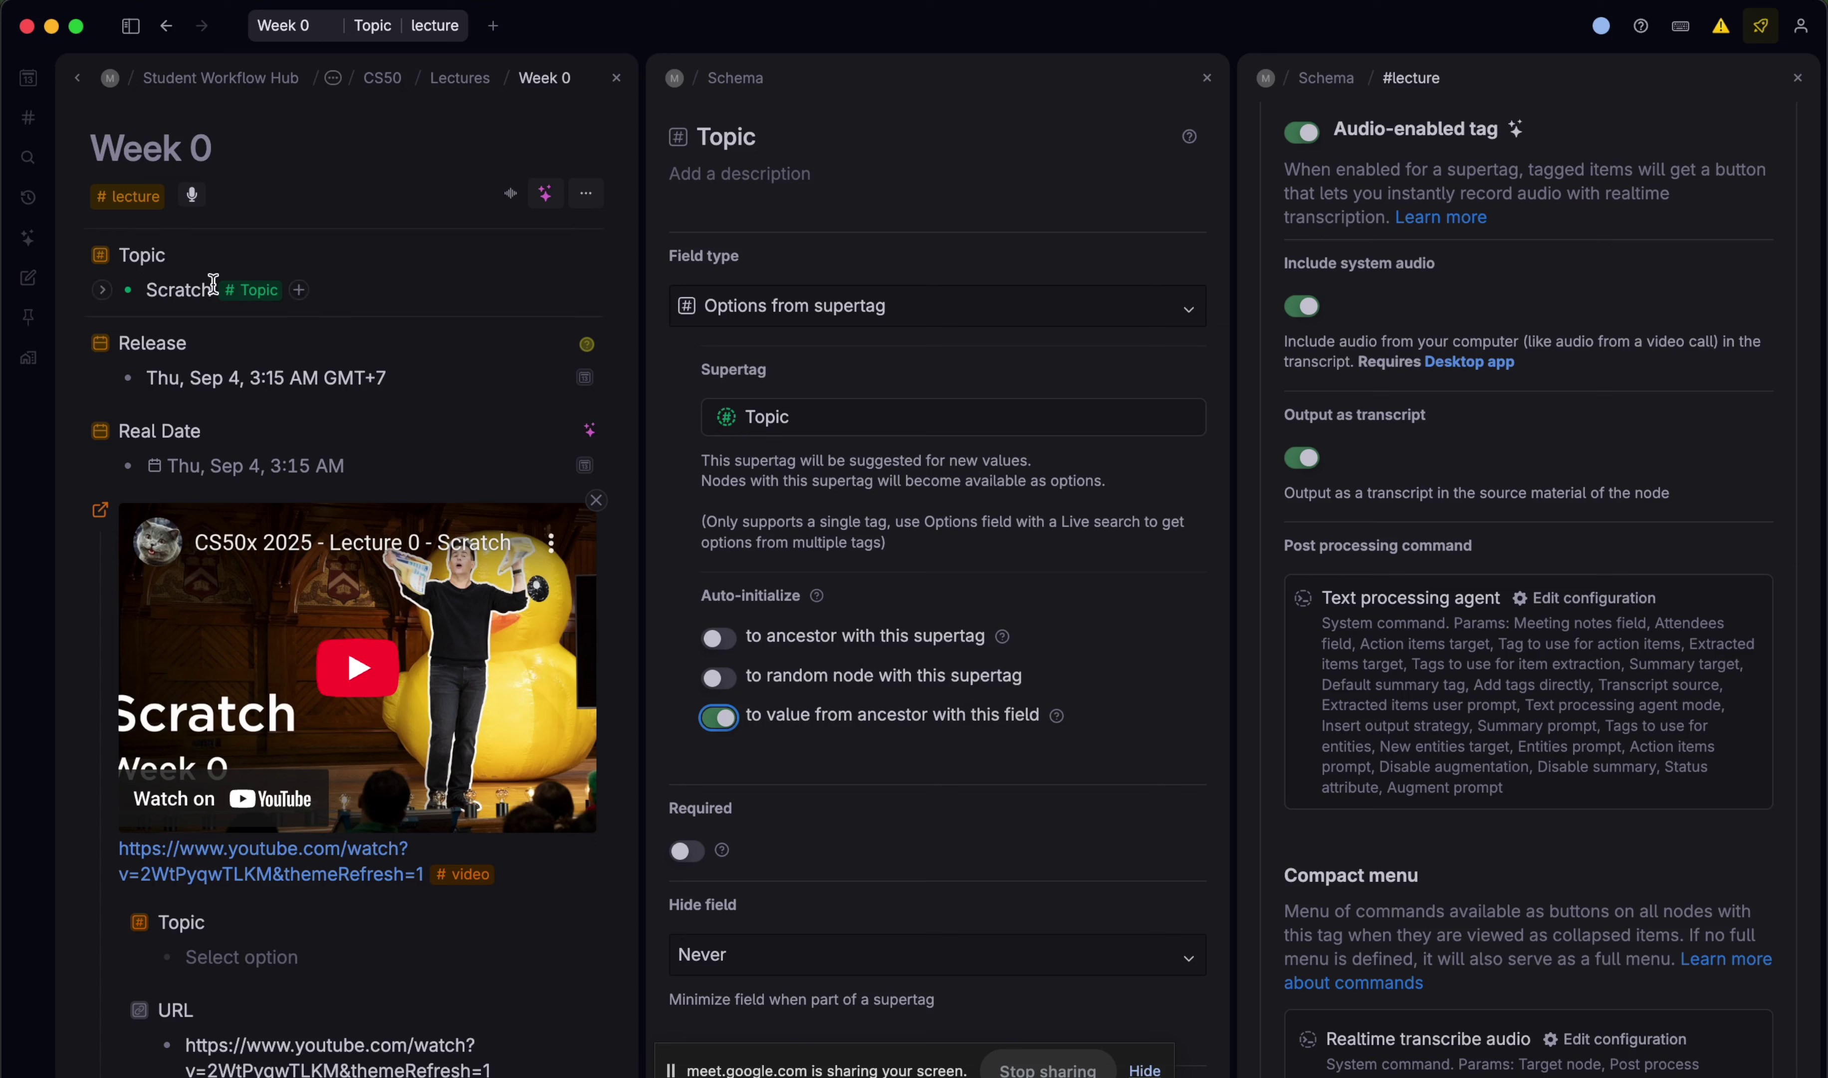
scroll(311, 637, down, 2)
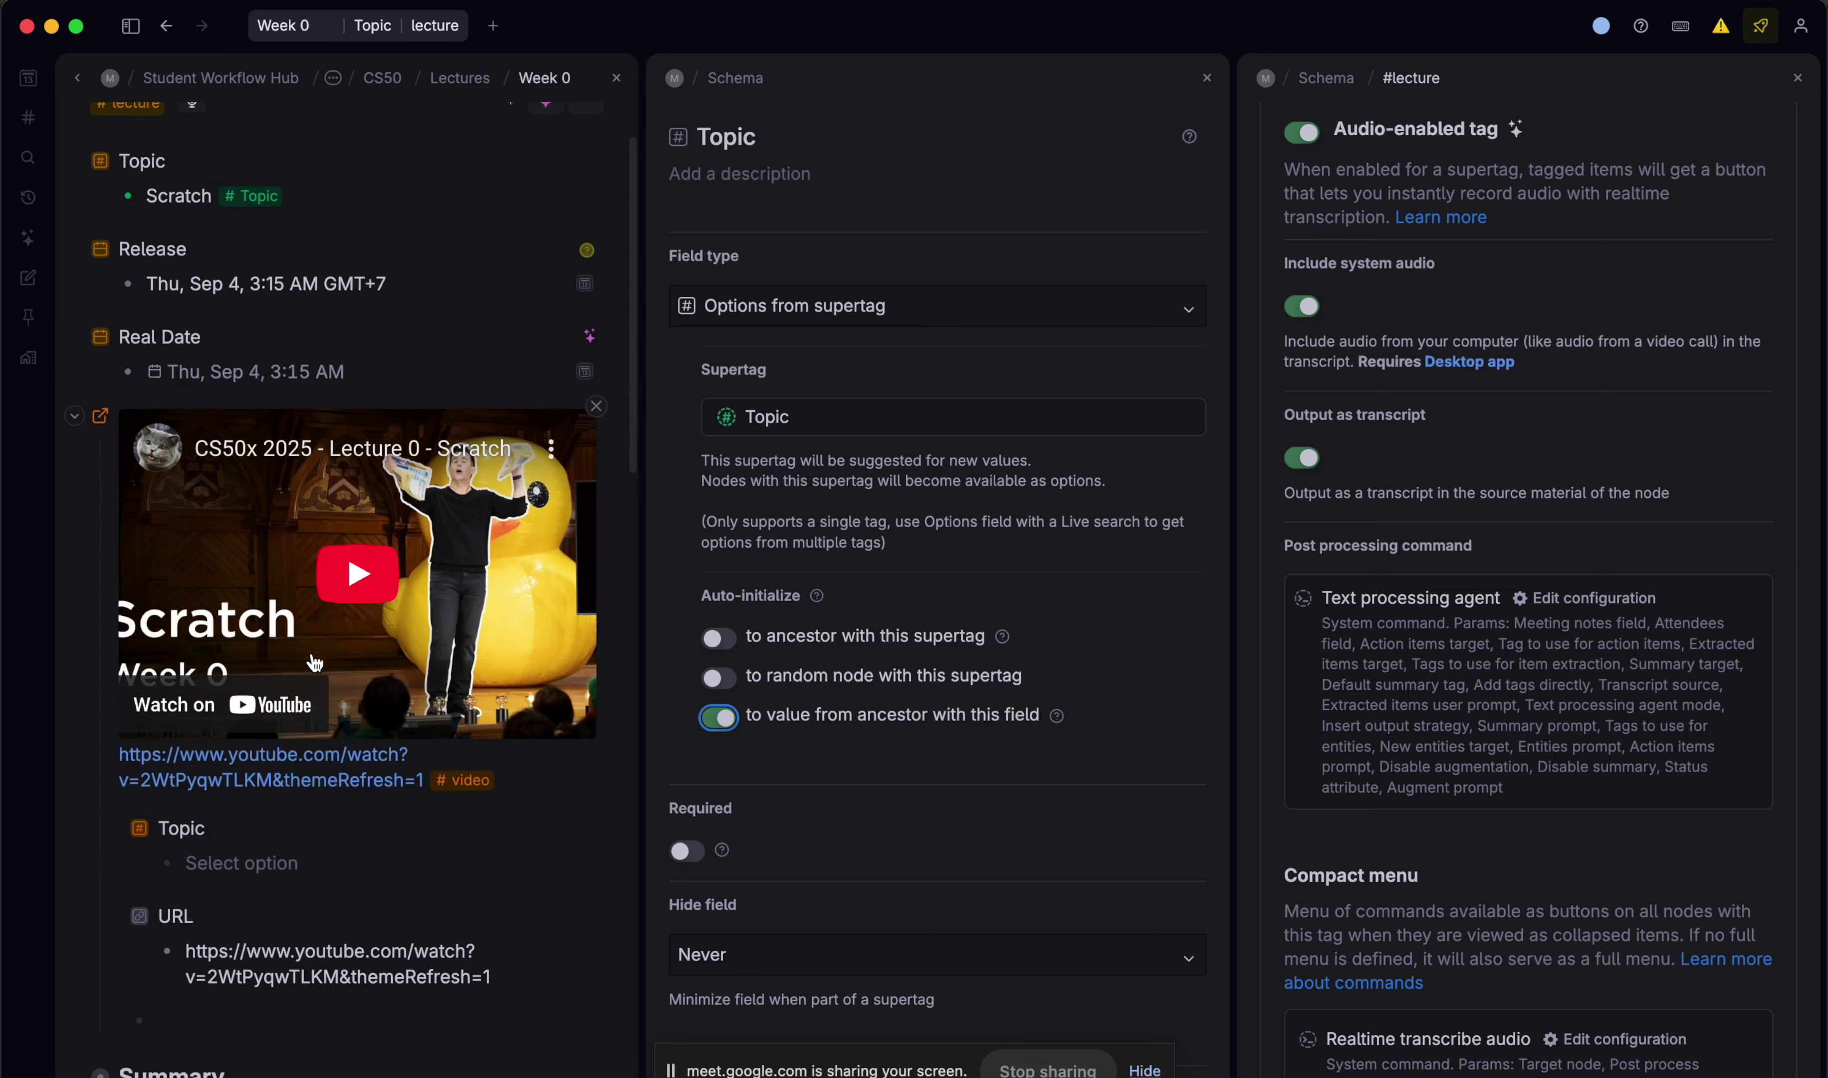
click(442, 781)
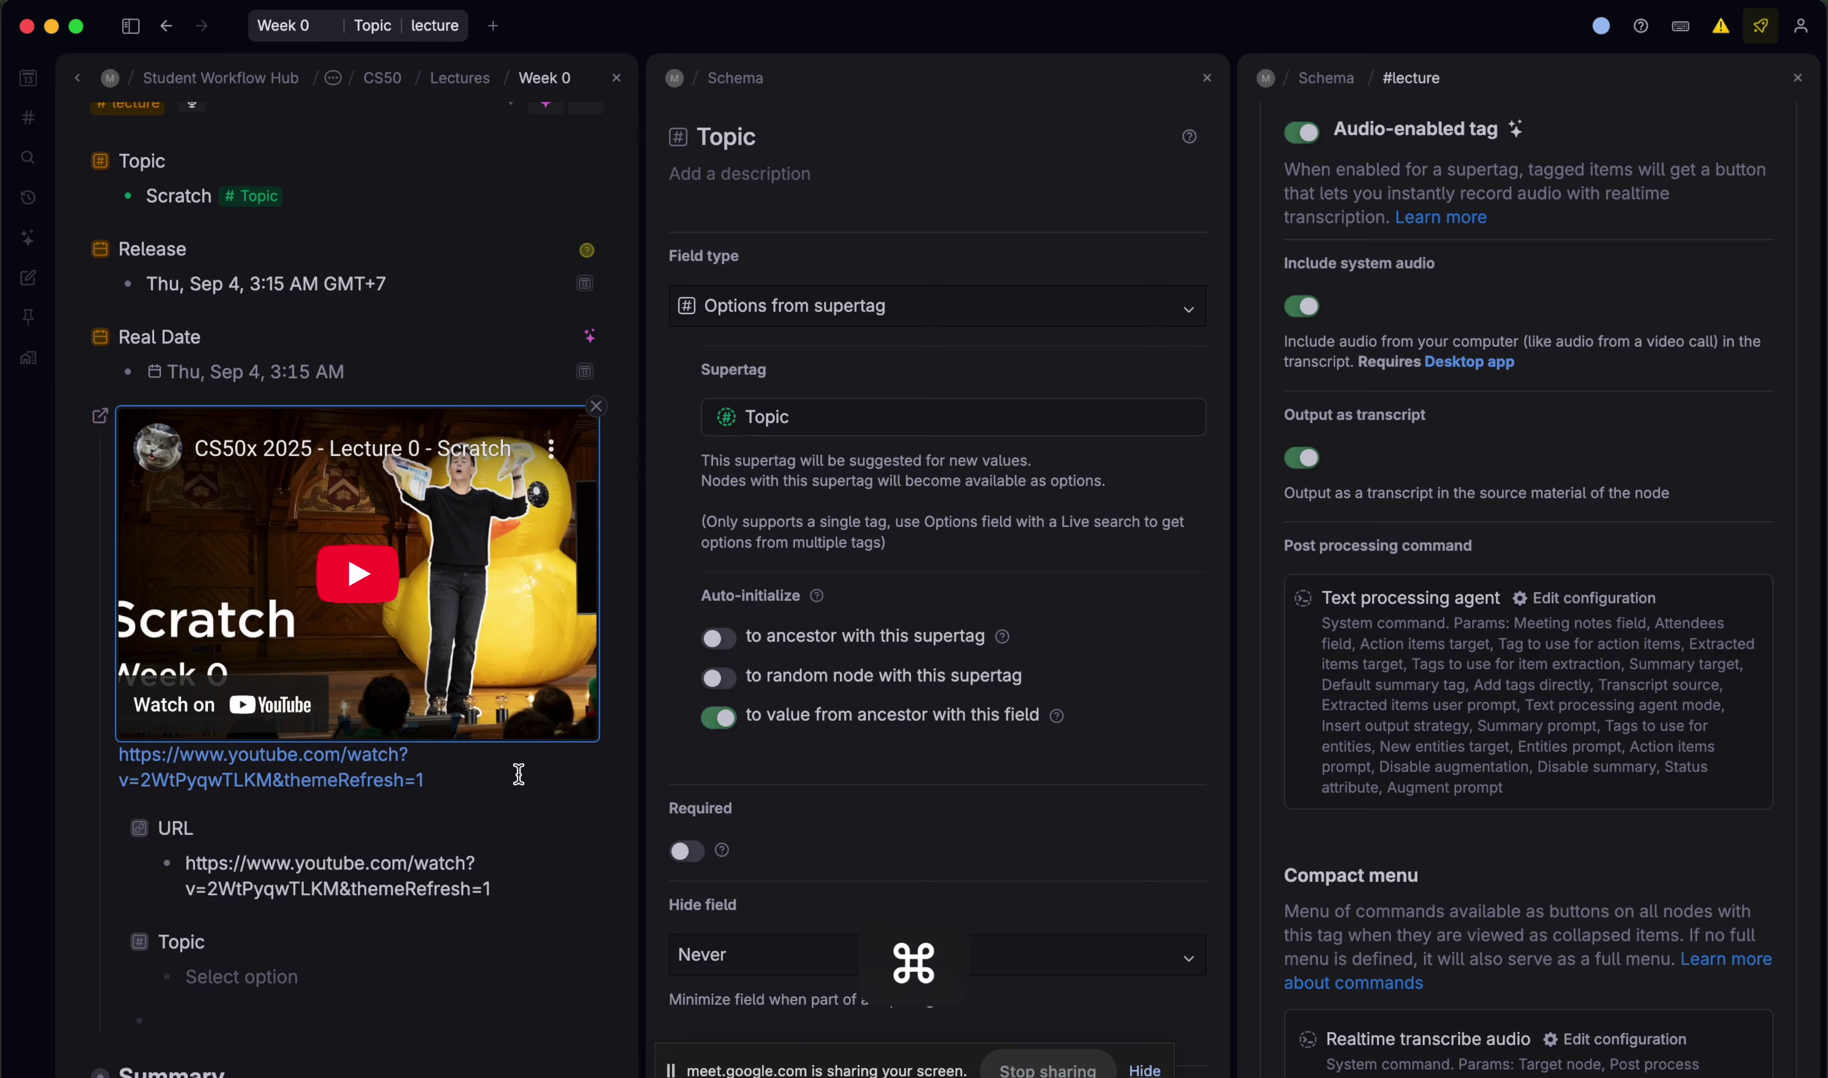
- Try re-applying the #video tag to the embedded video and undo it
key(super+k)
text(ta)
key(Return)
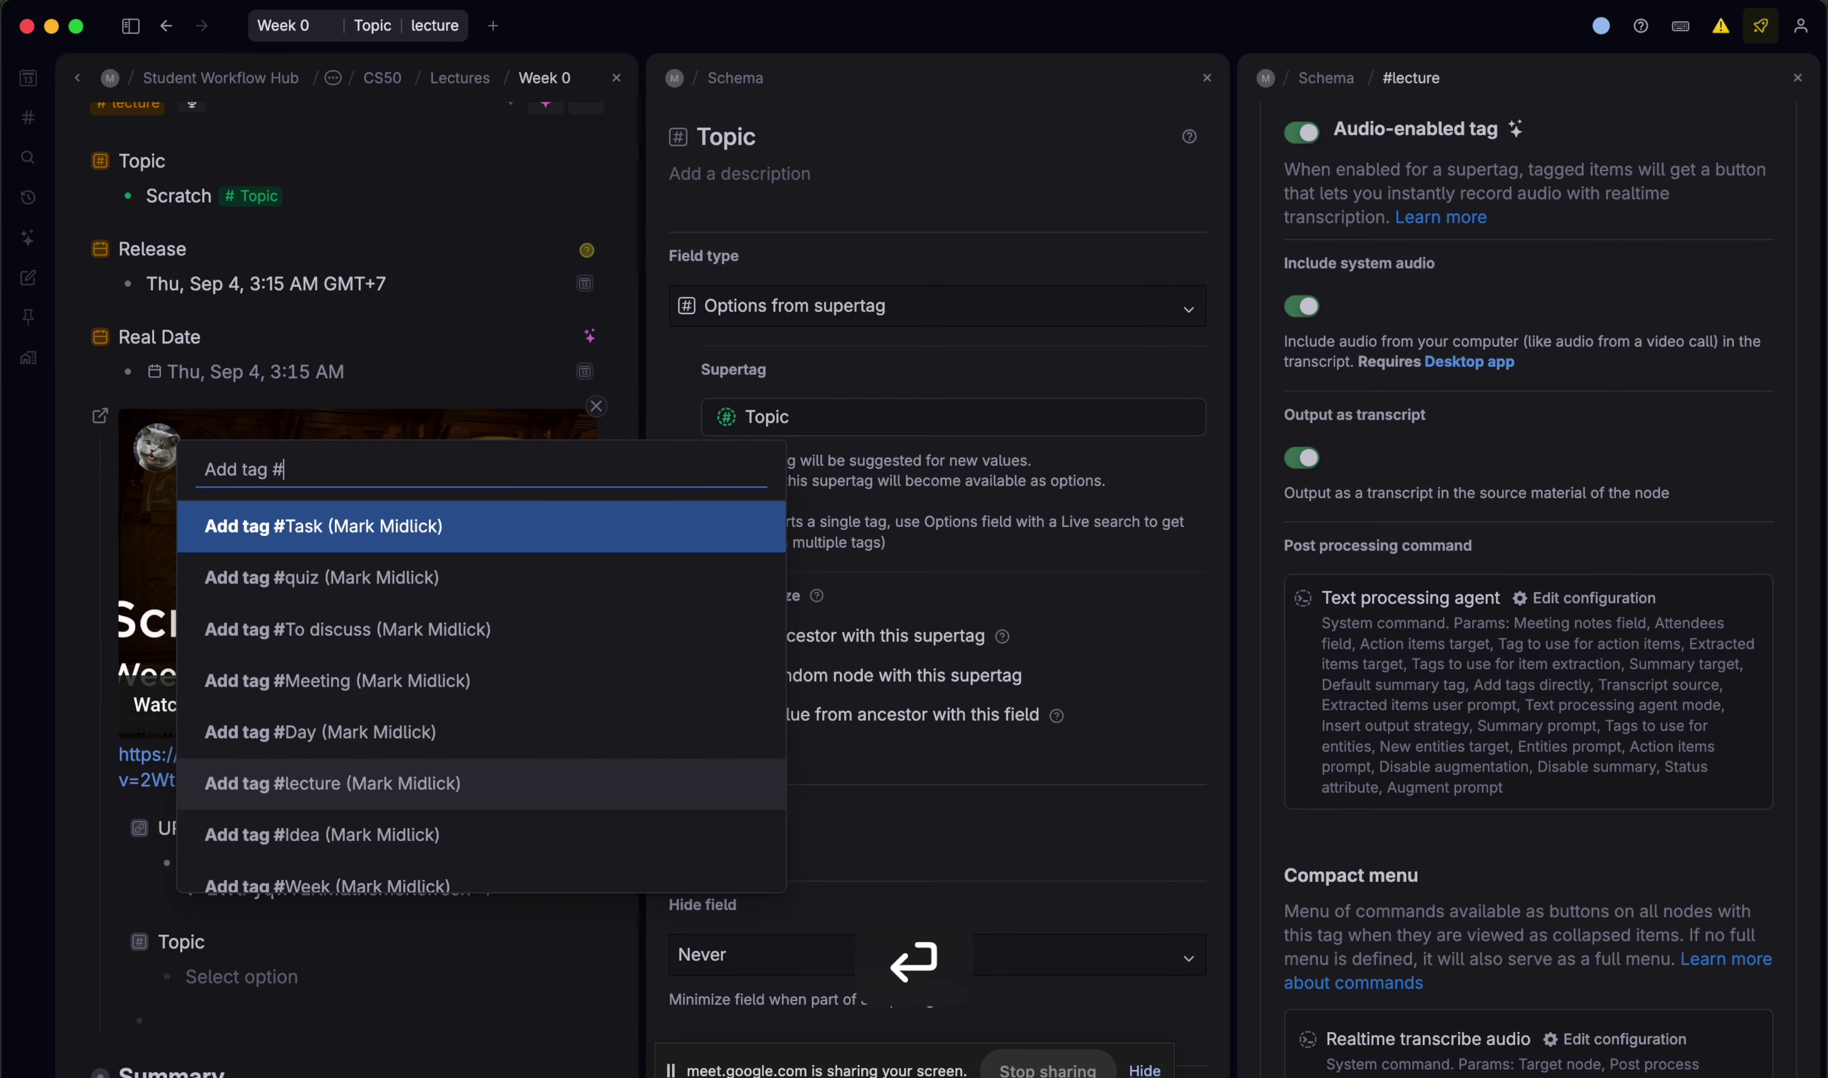
text(vi)
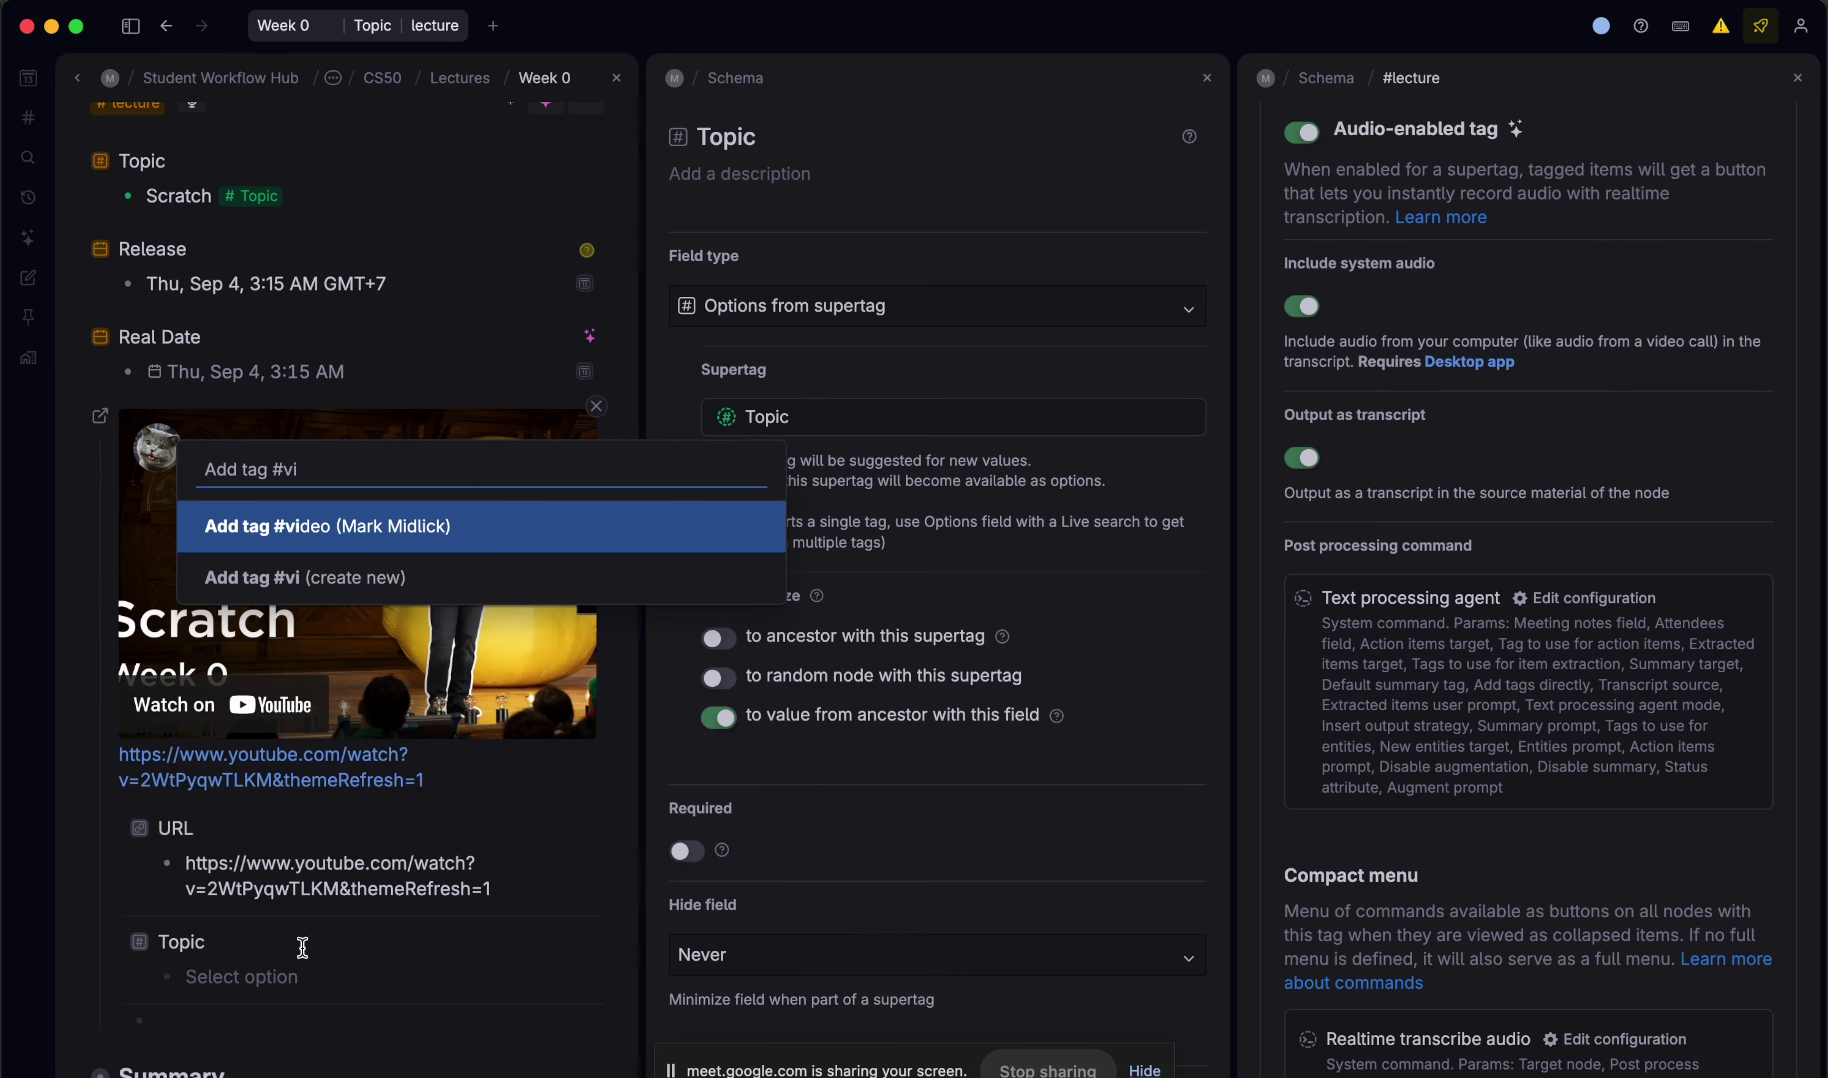
key(Return)
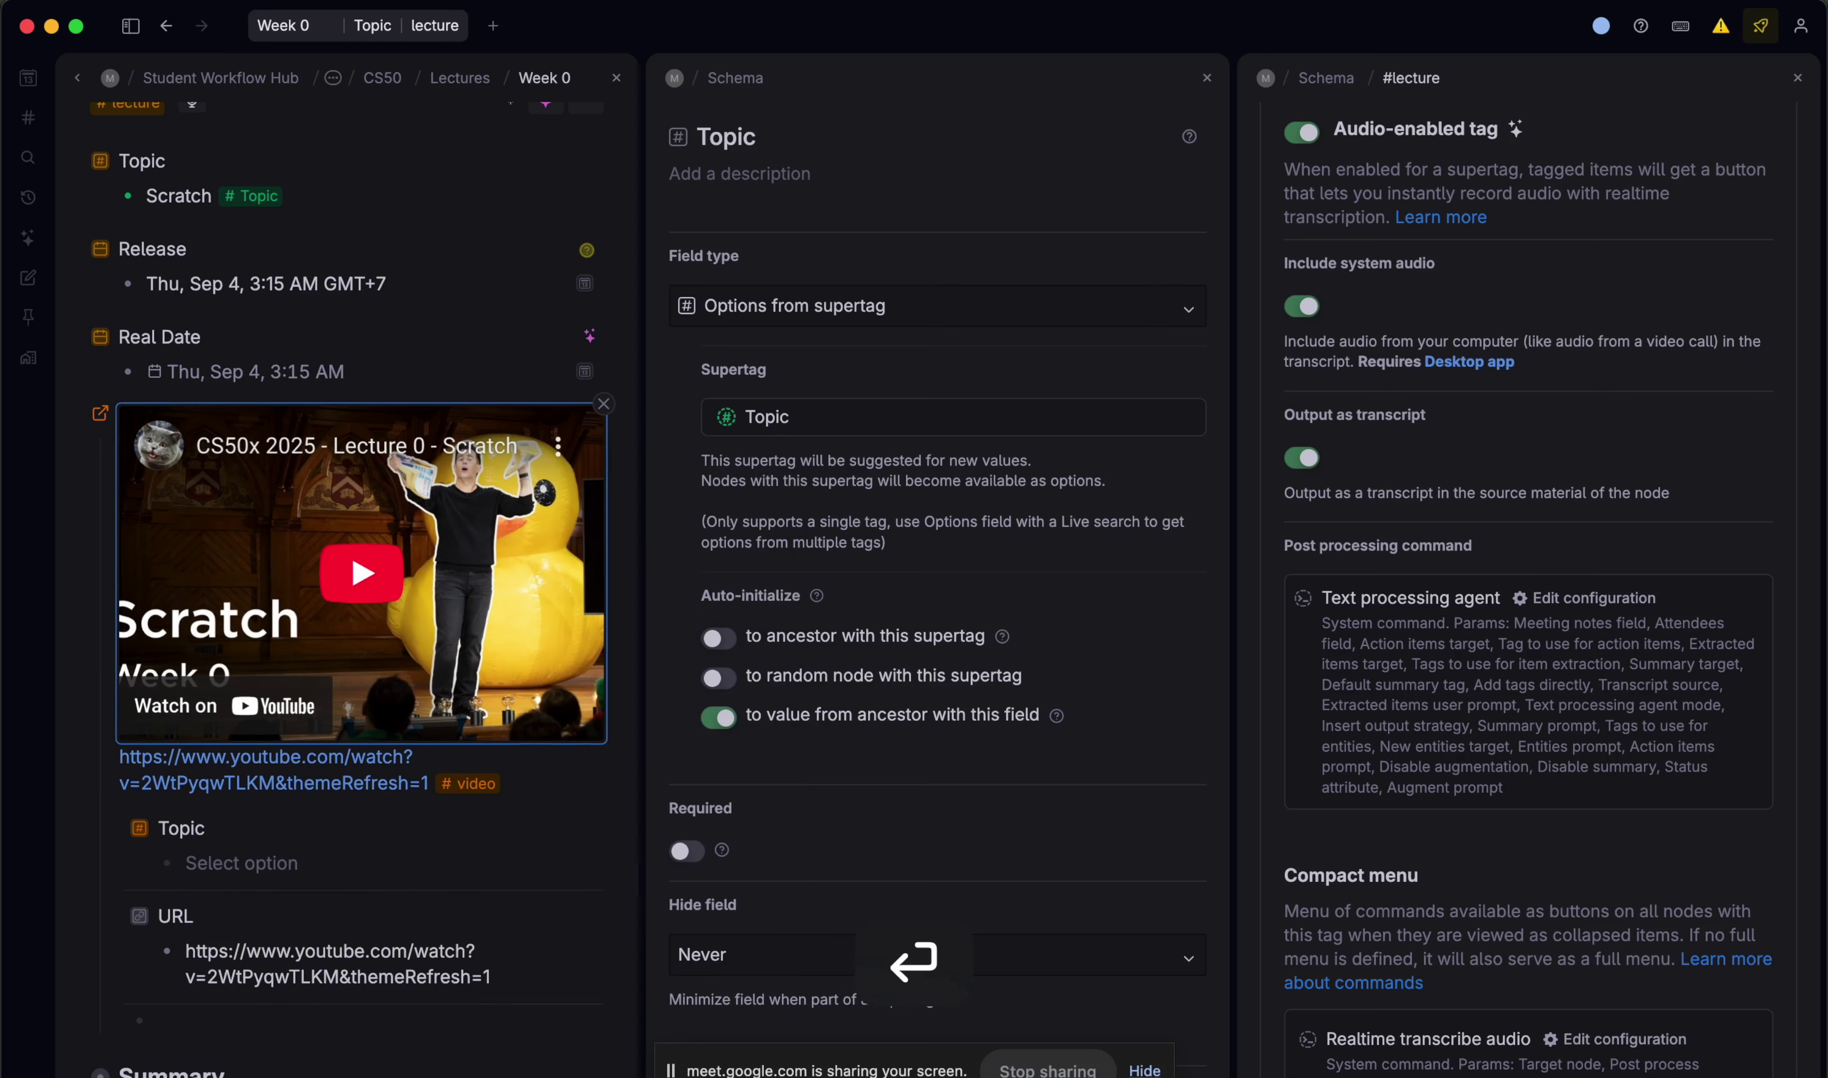
key(super+z)
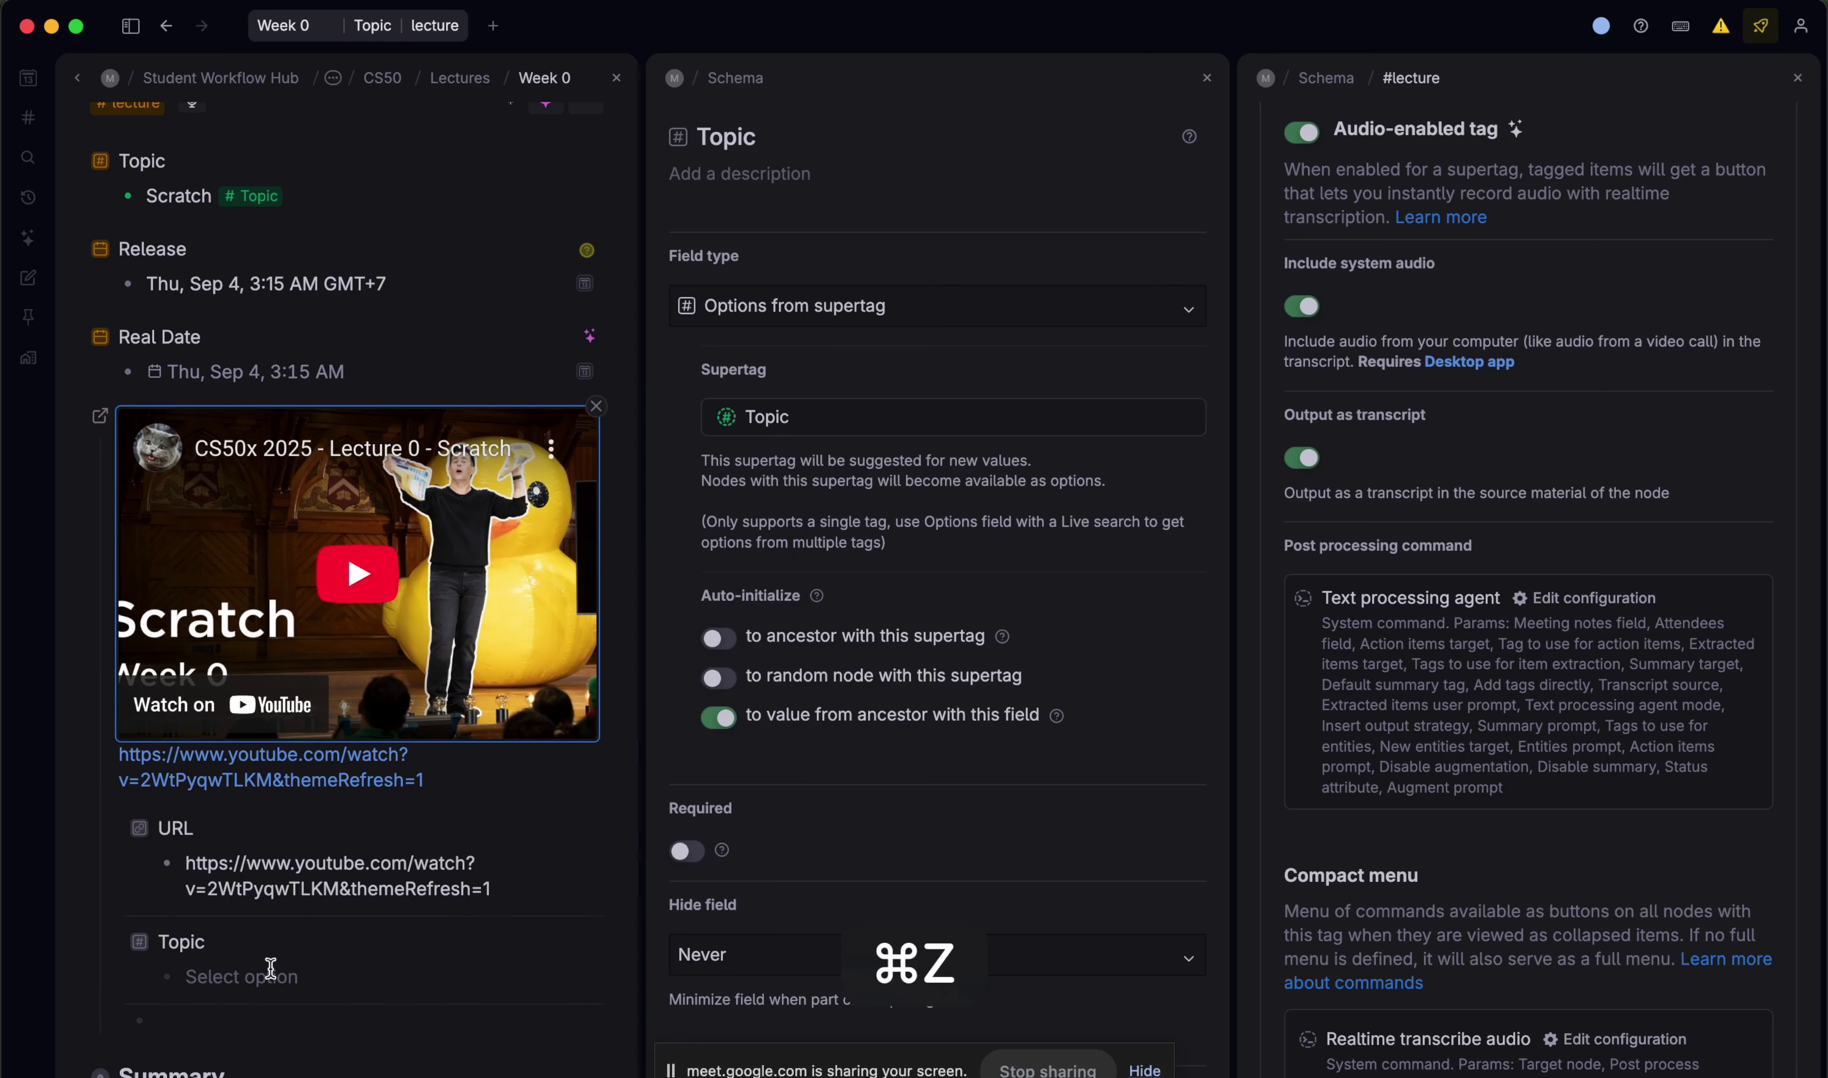
- Delete the empty Topic field from the embedded video and apply the #video tag to the video again
drag(217, 949, 187, 1022)
key(BackSpace)
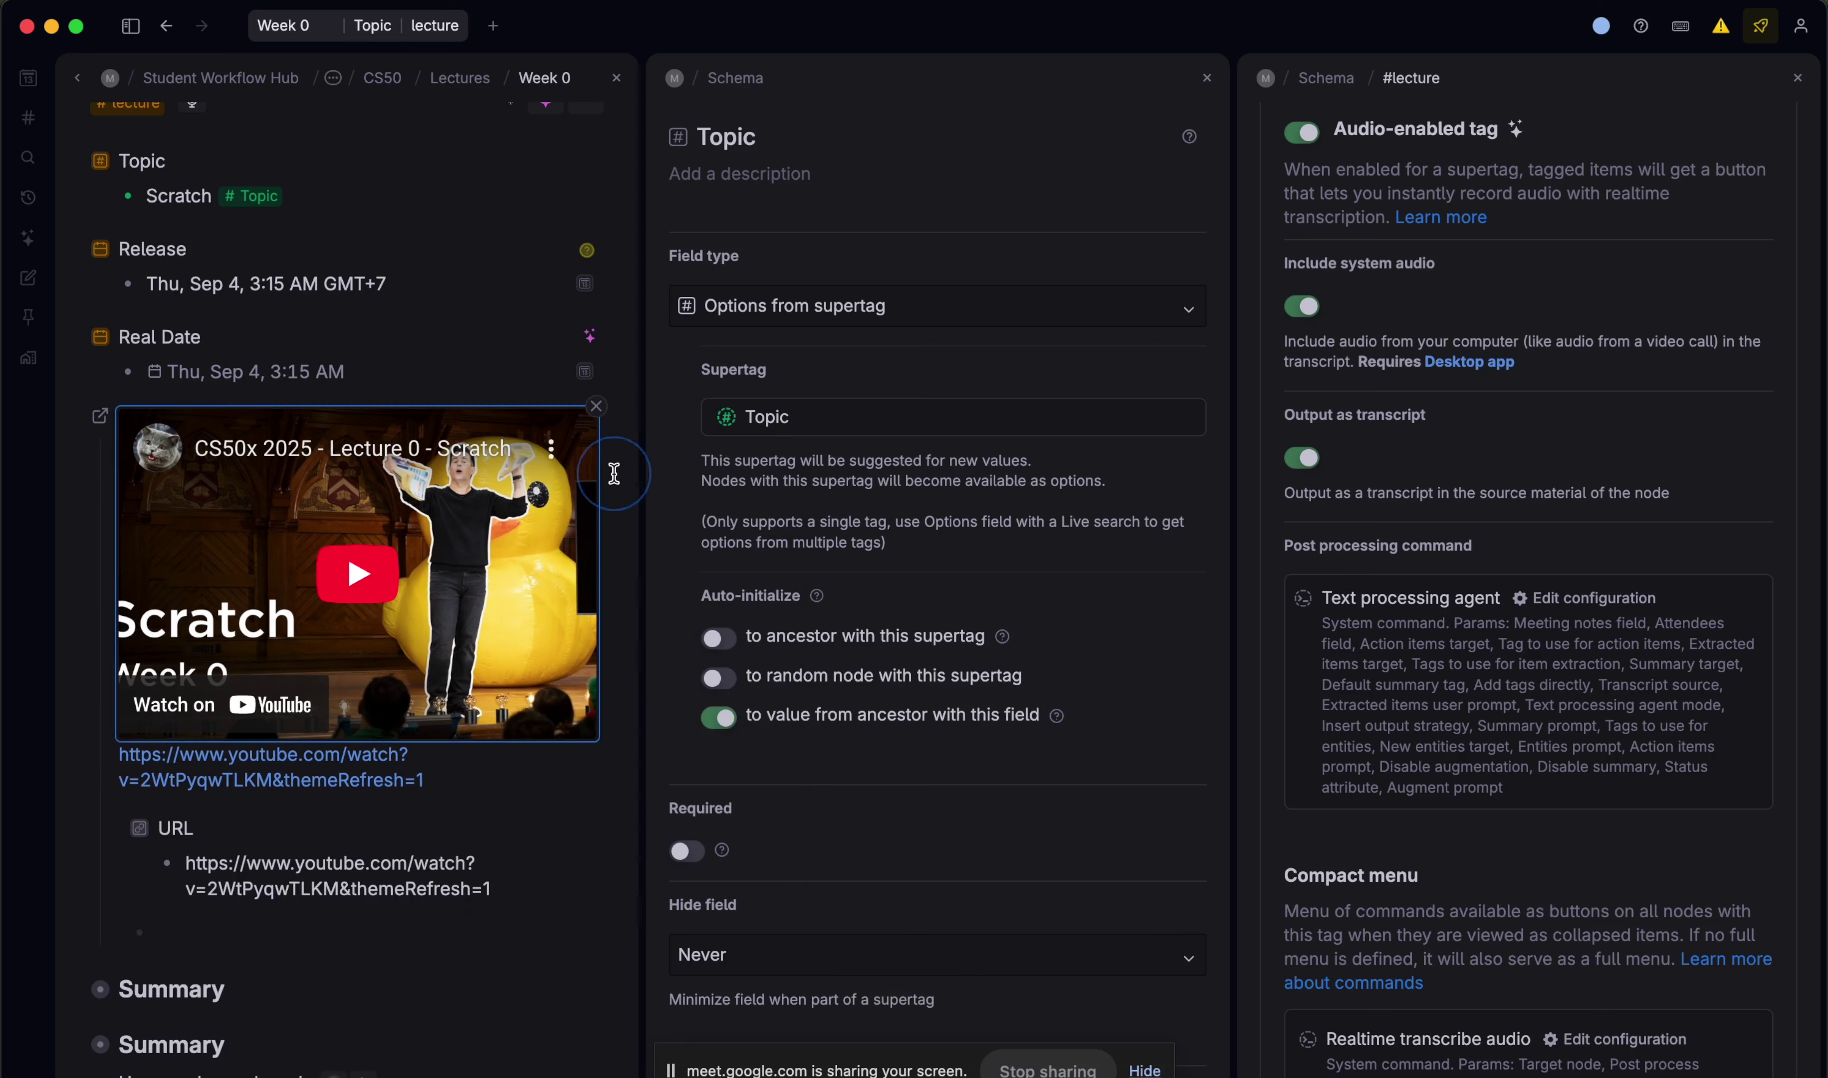
key(super+k)
text(ta)
key(Return)
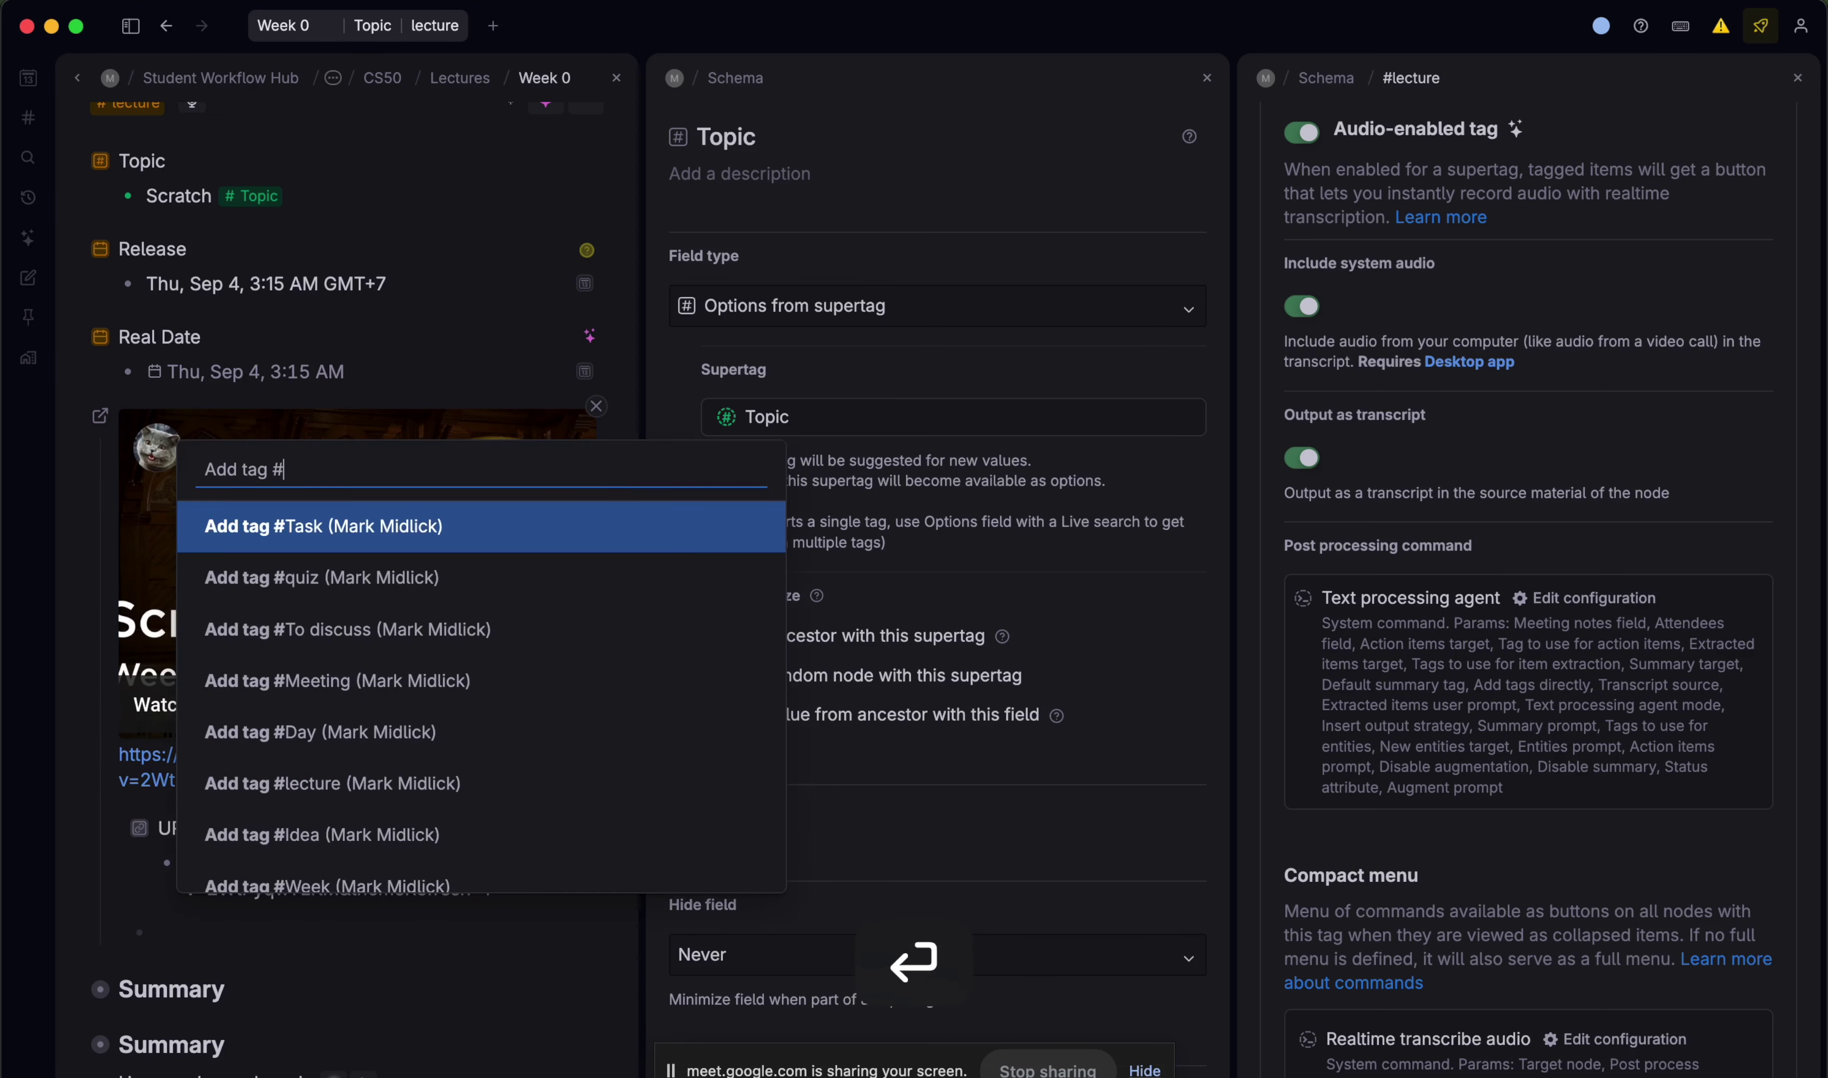
text(vi)
key(Return)
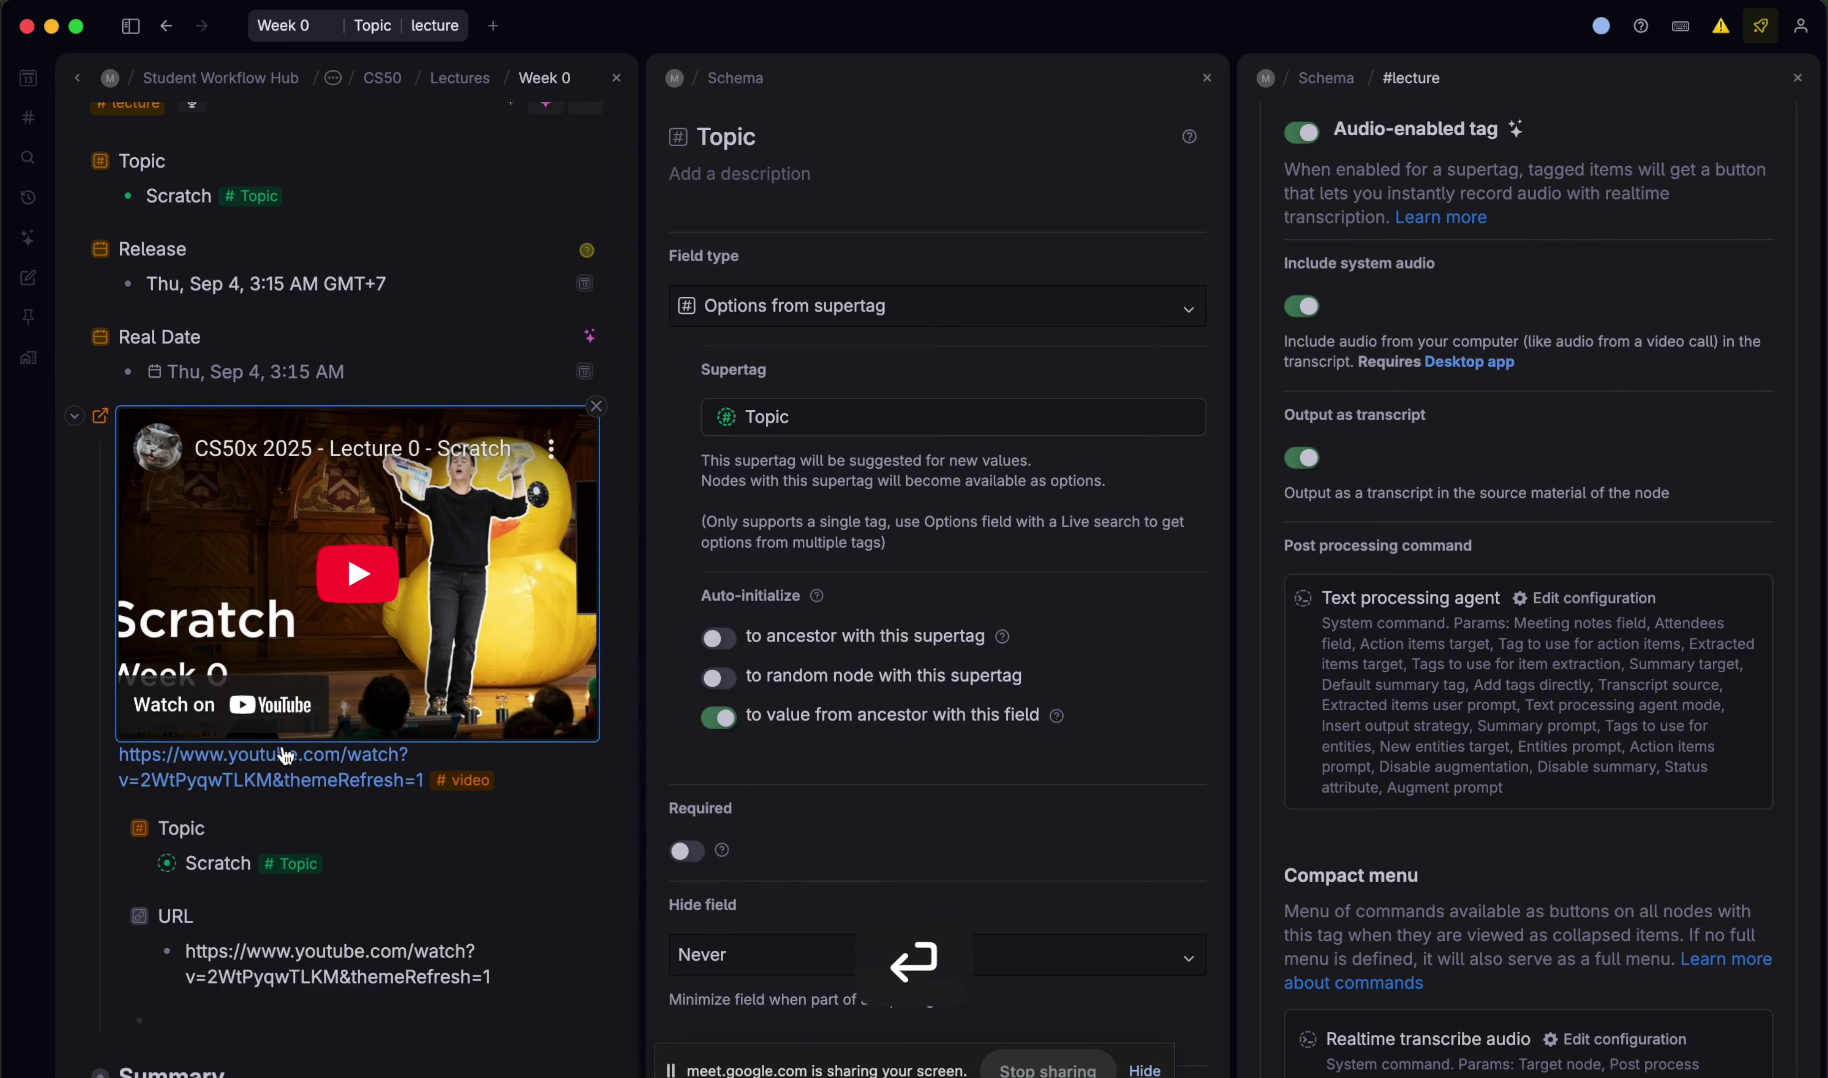
- Collapse the embedded video's details and the search node below the summaries
scroll(554, 815, down, 1)
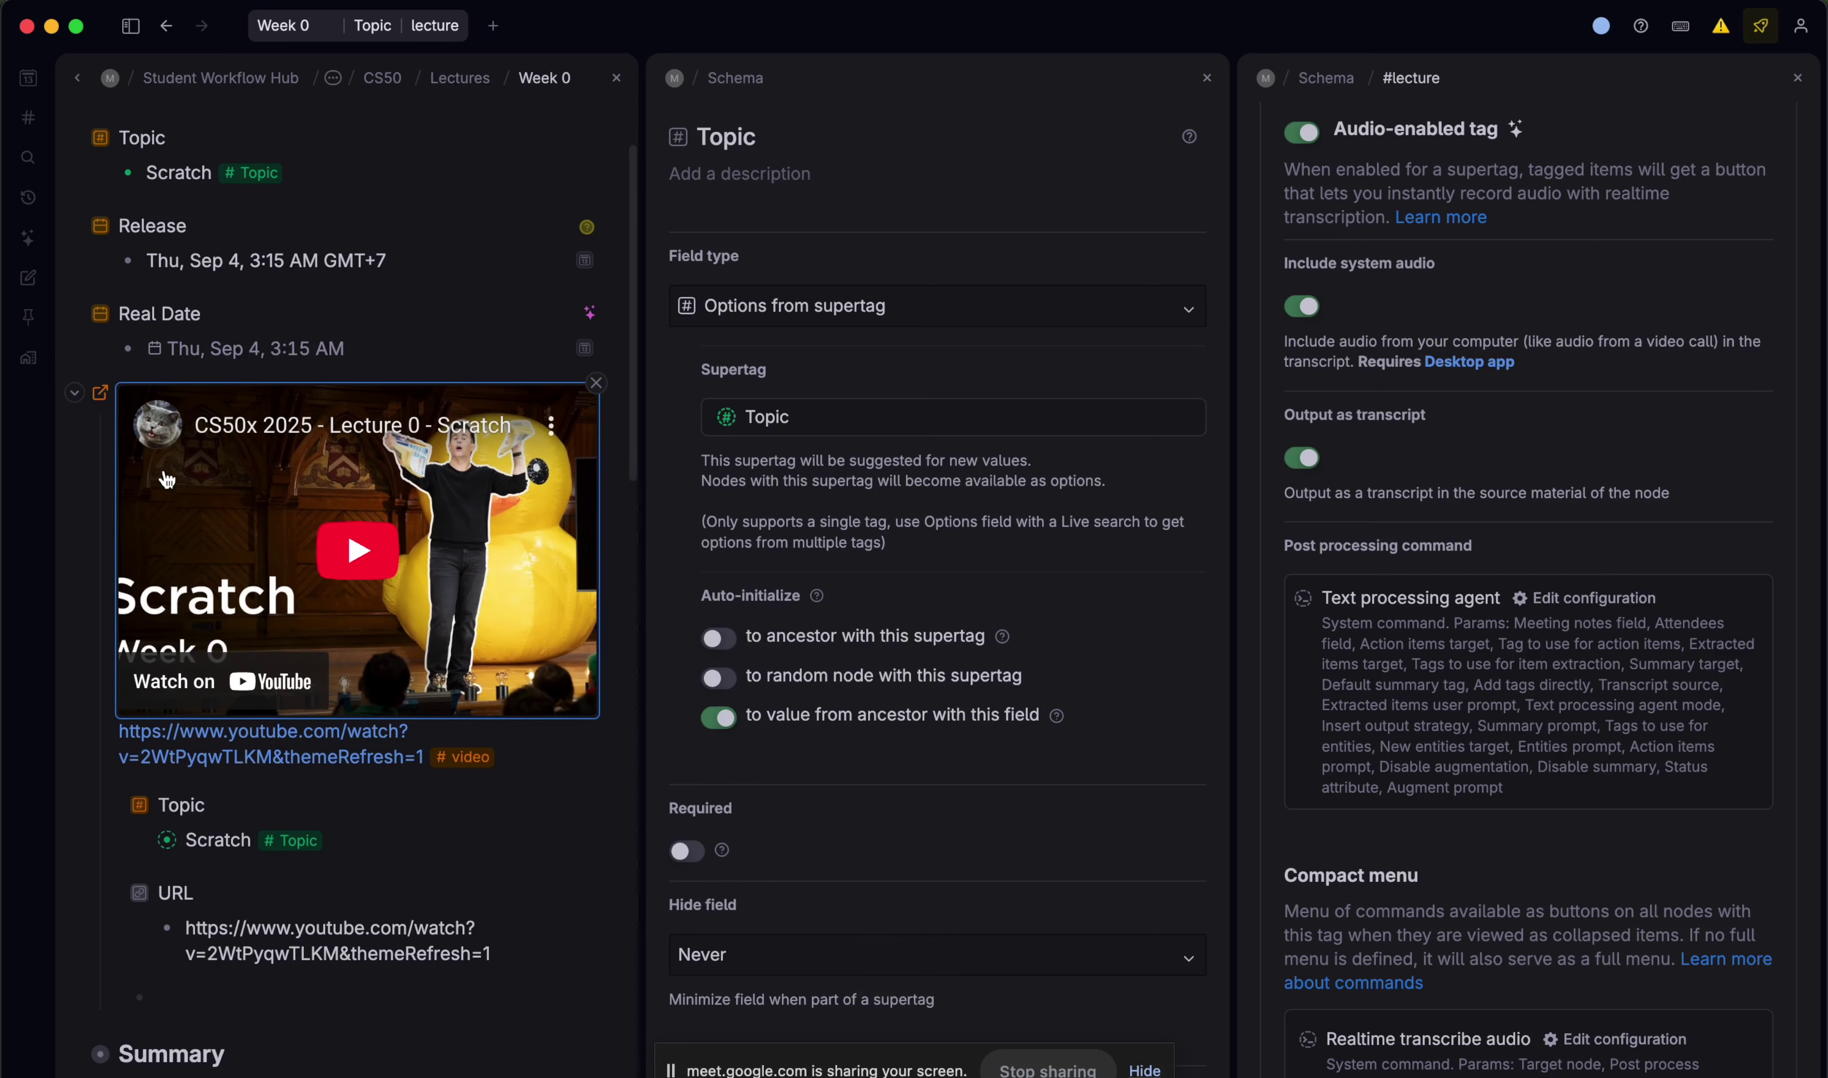
click(76, 393)
scroll(237, 855, down, 1)
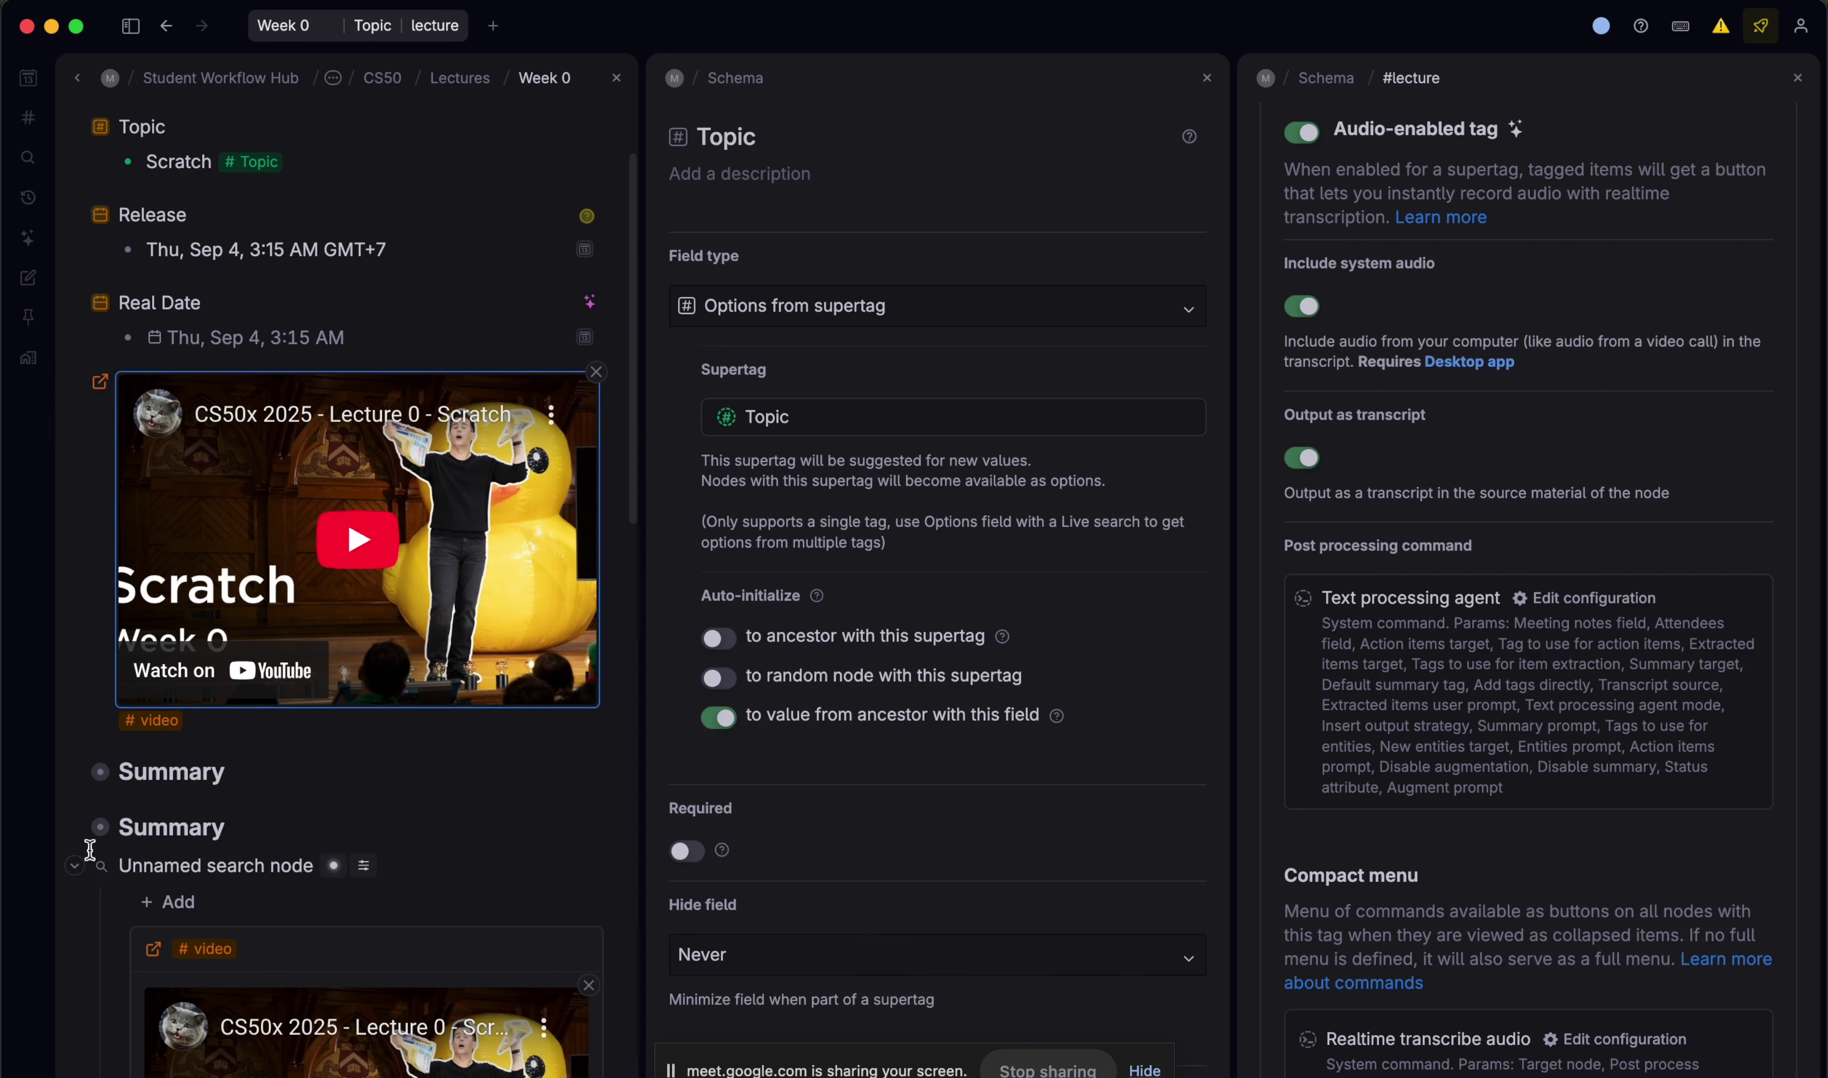
click(74, 875)
scroll(112, 859, down, 2)
- Add an untitled node below the search node and tag it with a new #notes supertag
click(163, 843)
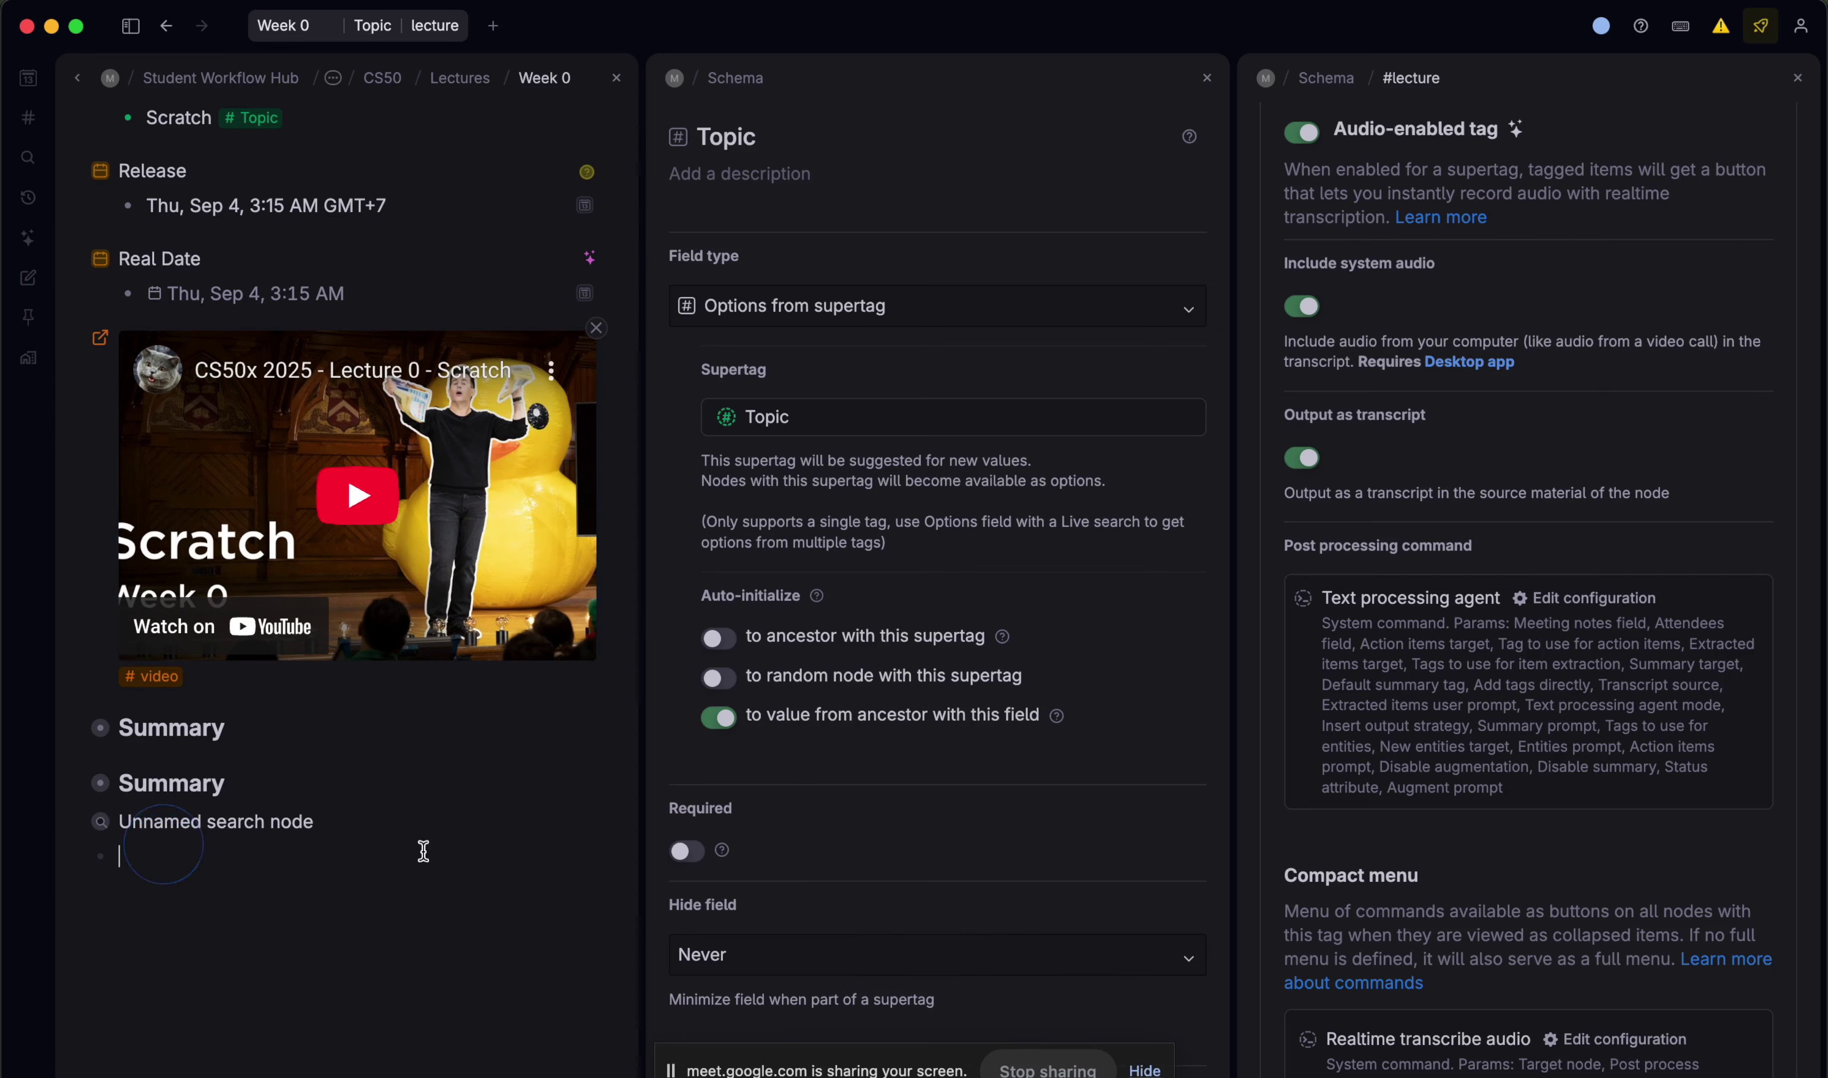
text(#notes)
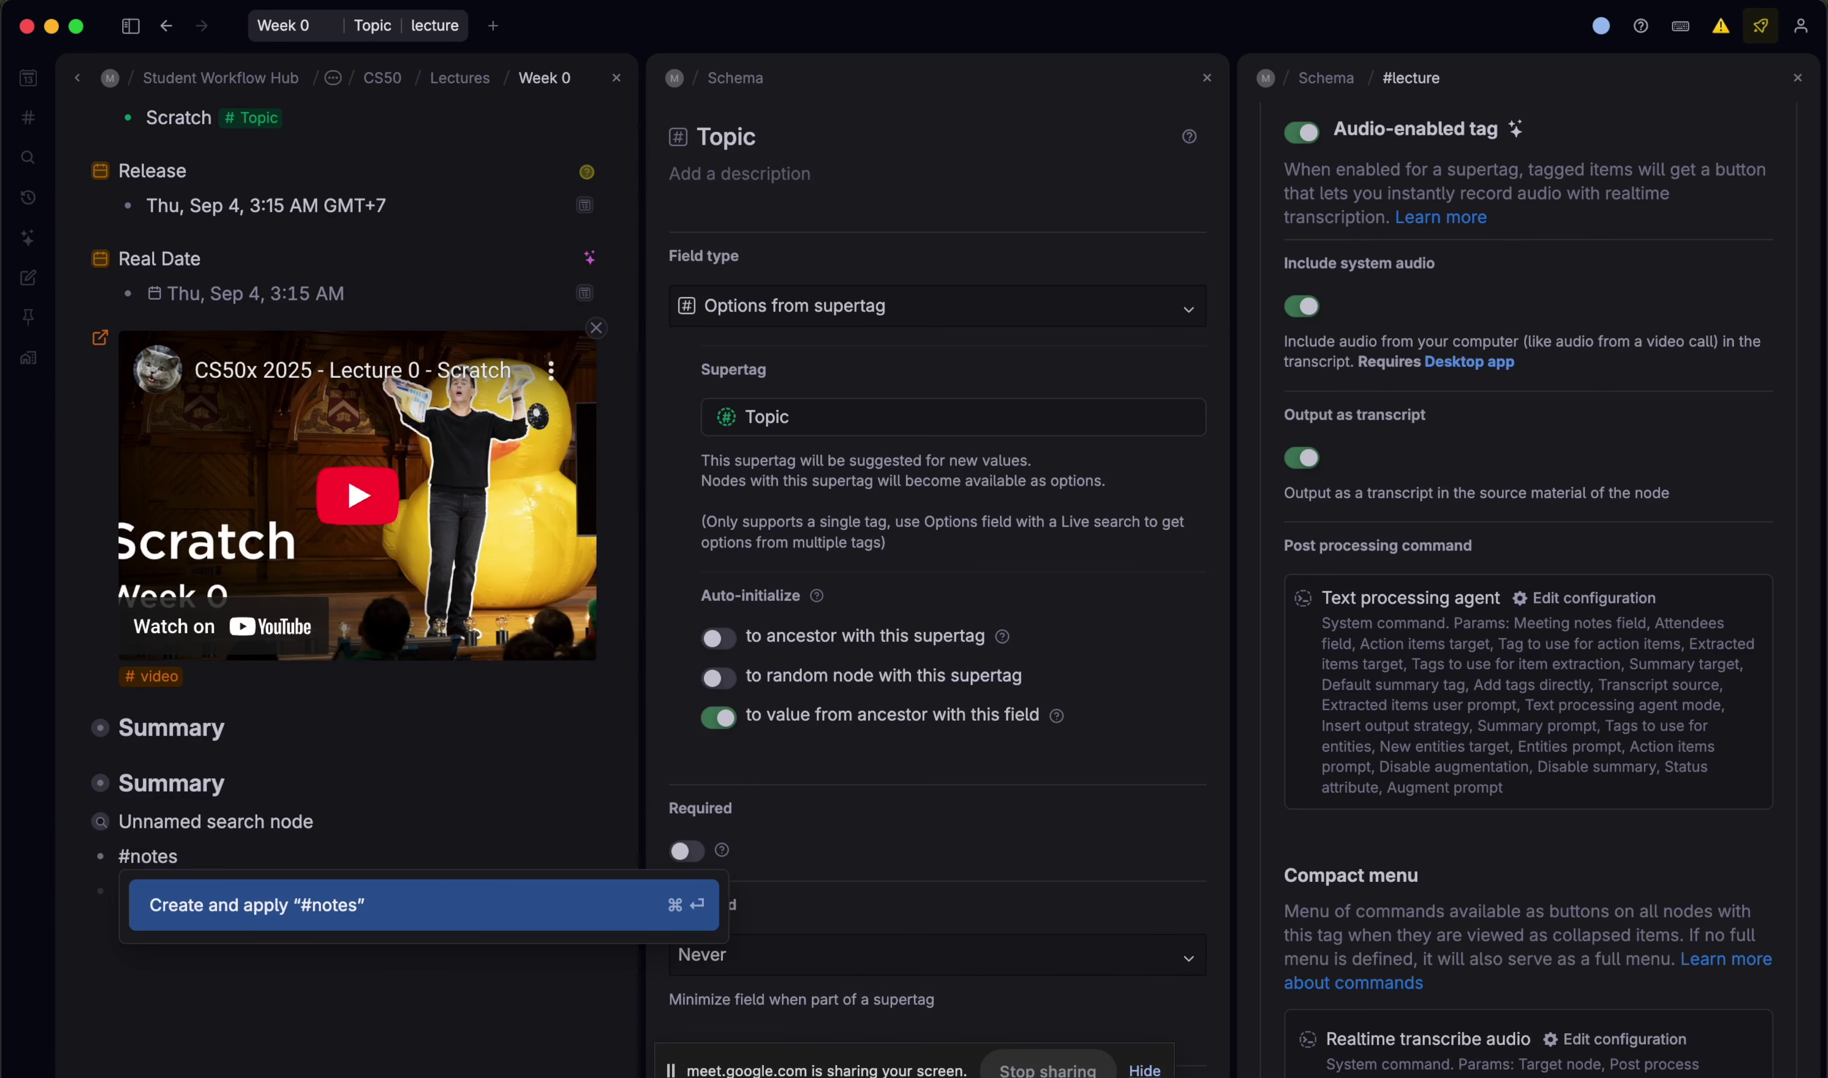
key(Return)
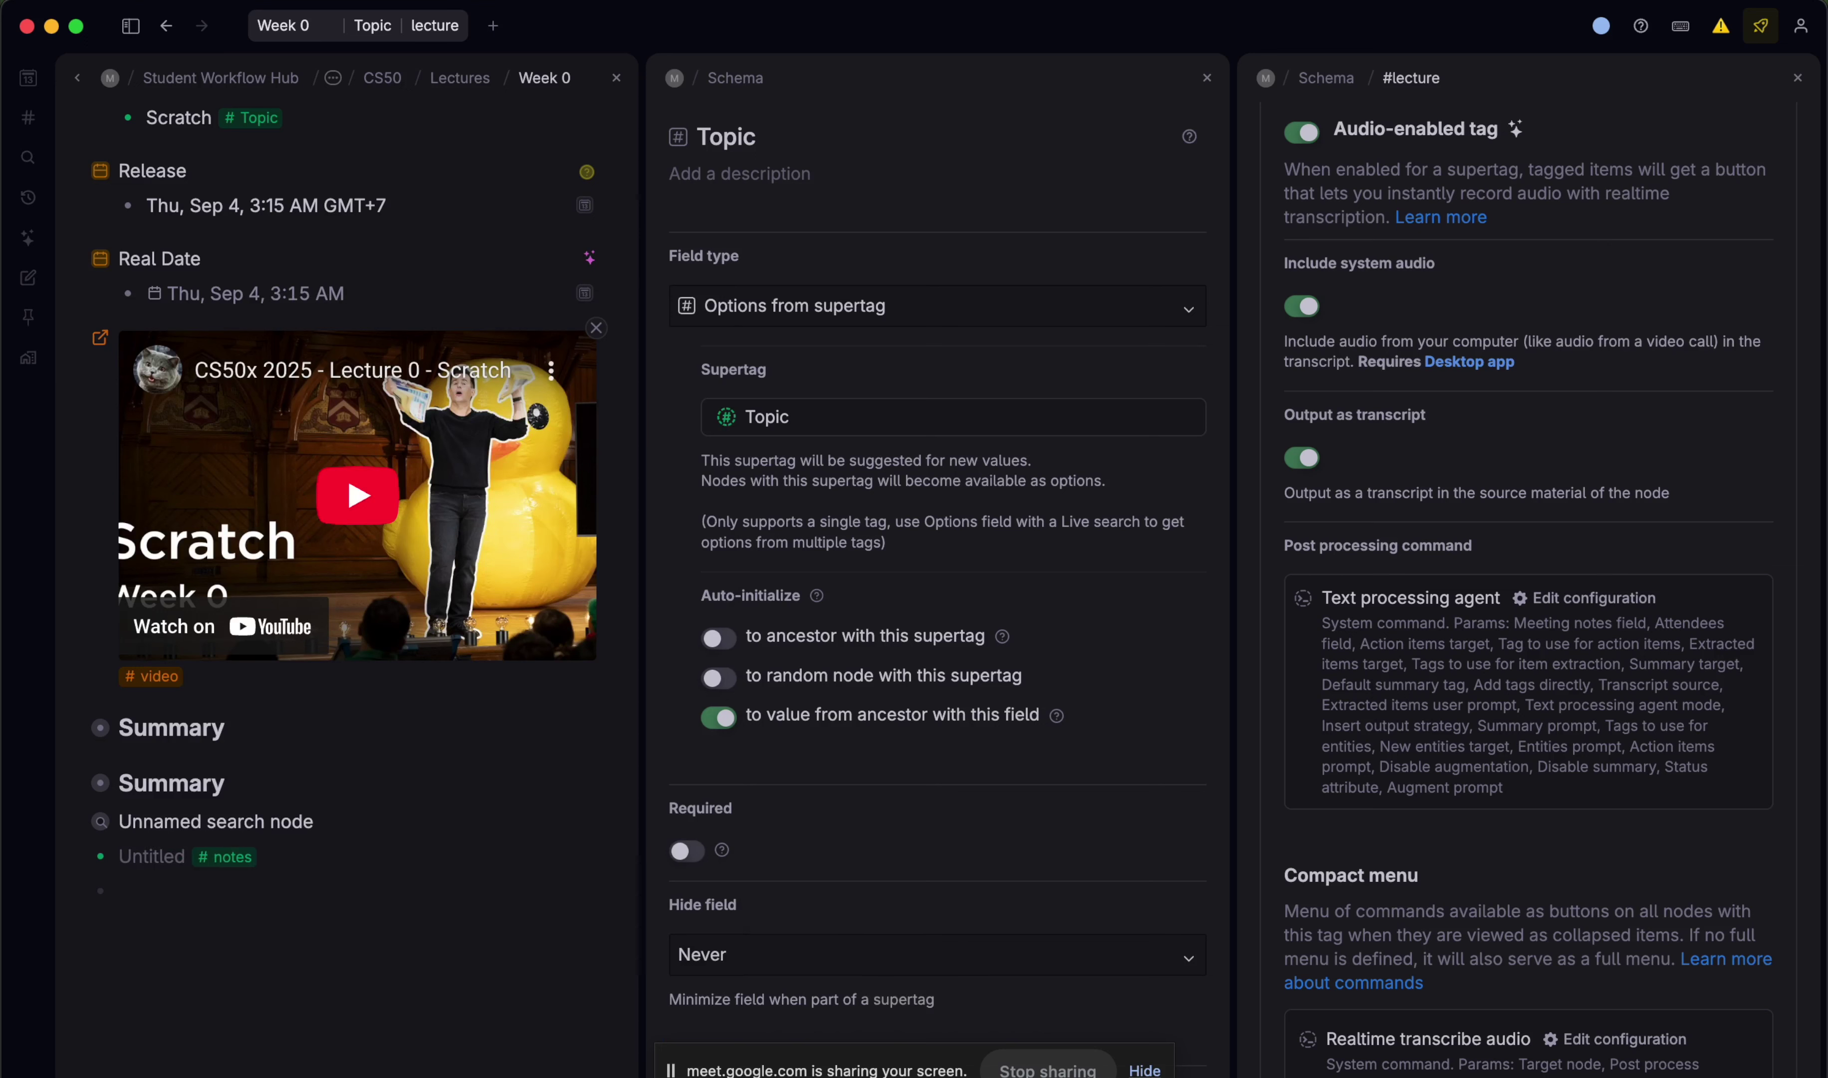
- Expand the #notes node and add the existing Topic field inside it
key(super+Down)
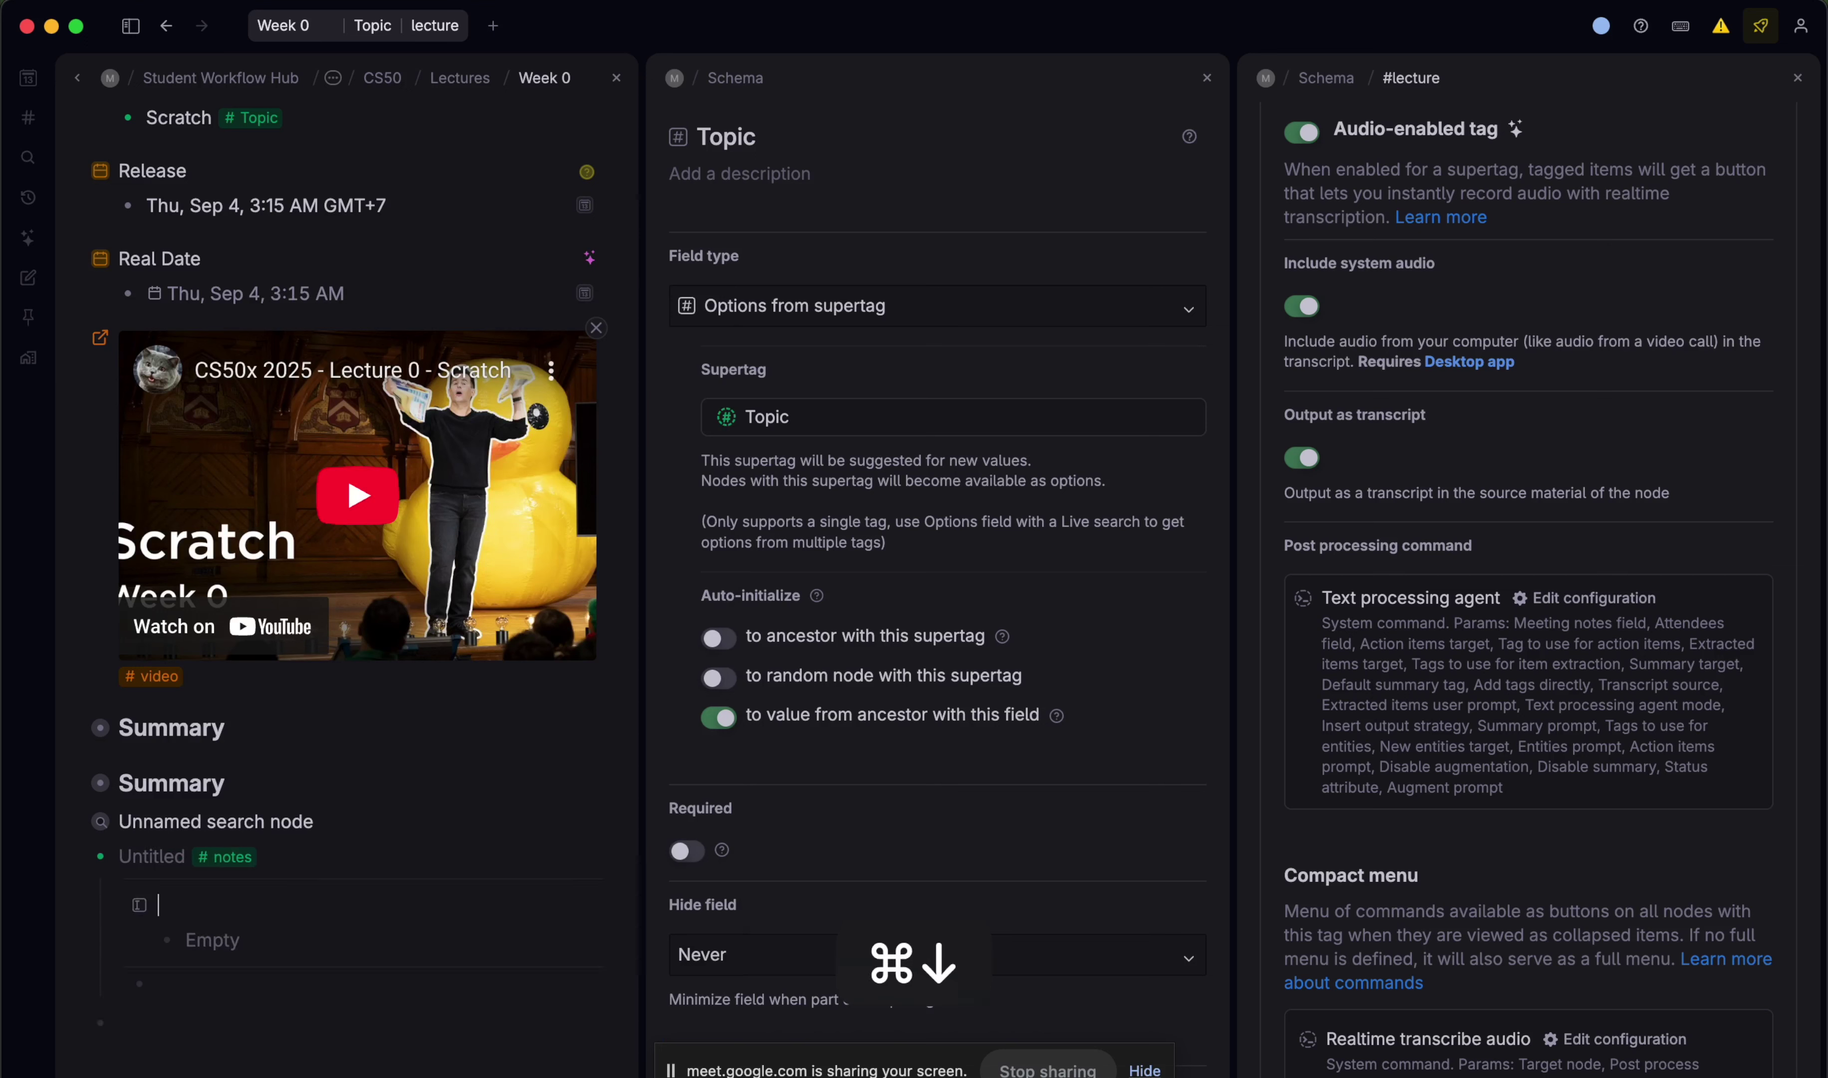
text(>top)
key(Return)
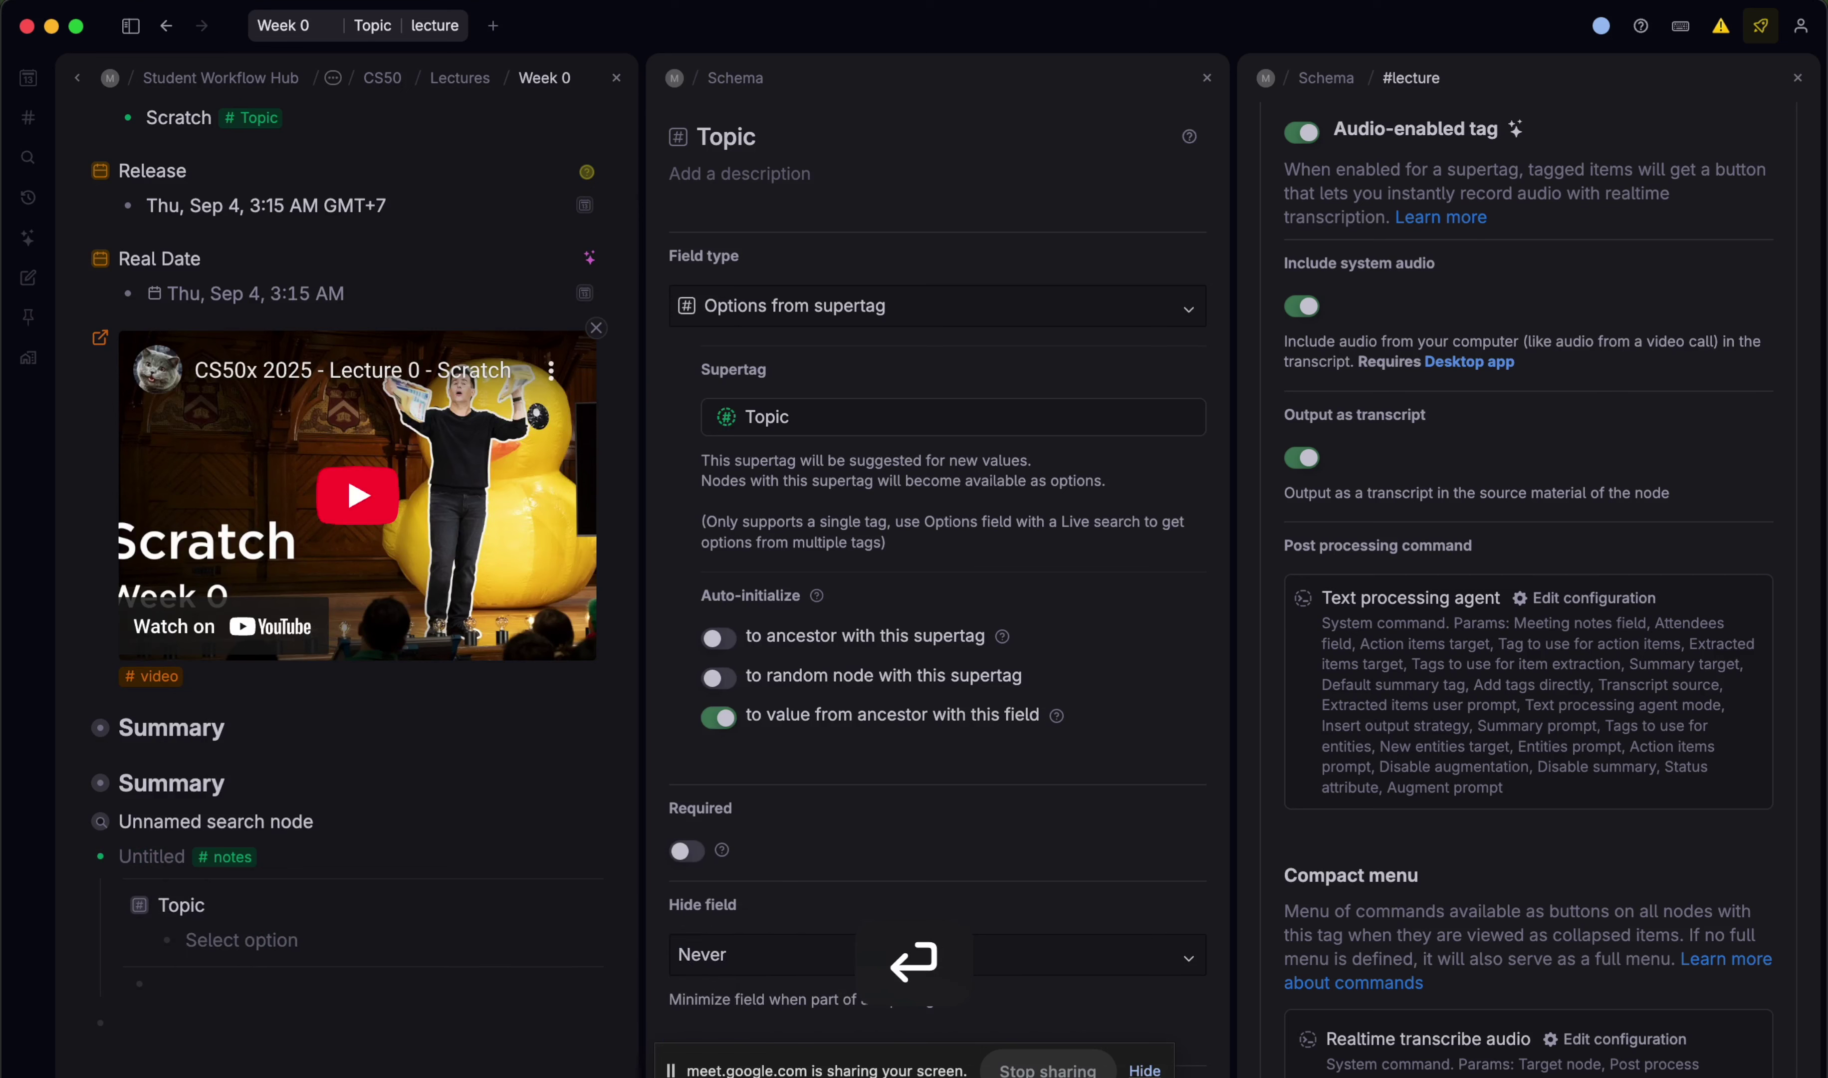
- Add the note's Topic field to the #notes supertag's template content
key(super+k)
text(add)
key(Down)
key(Return)
key(Down)
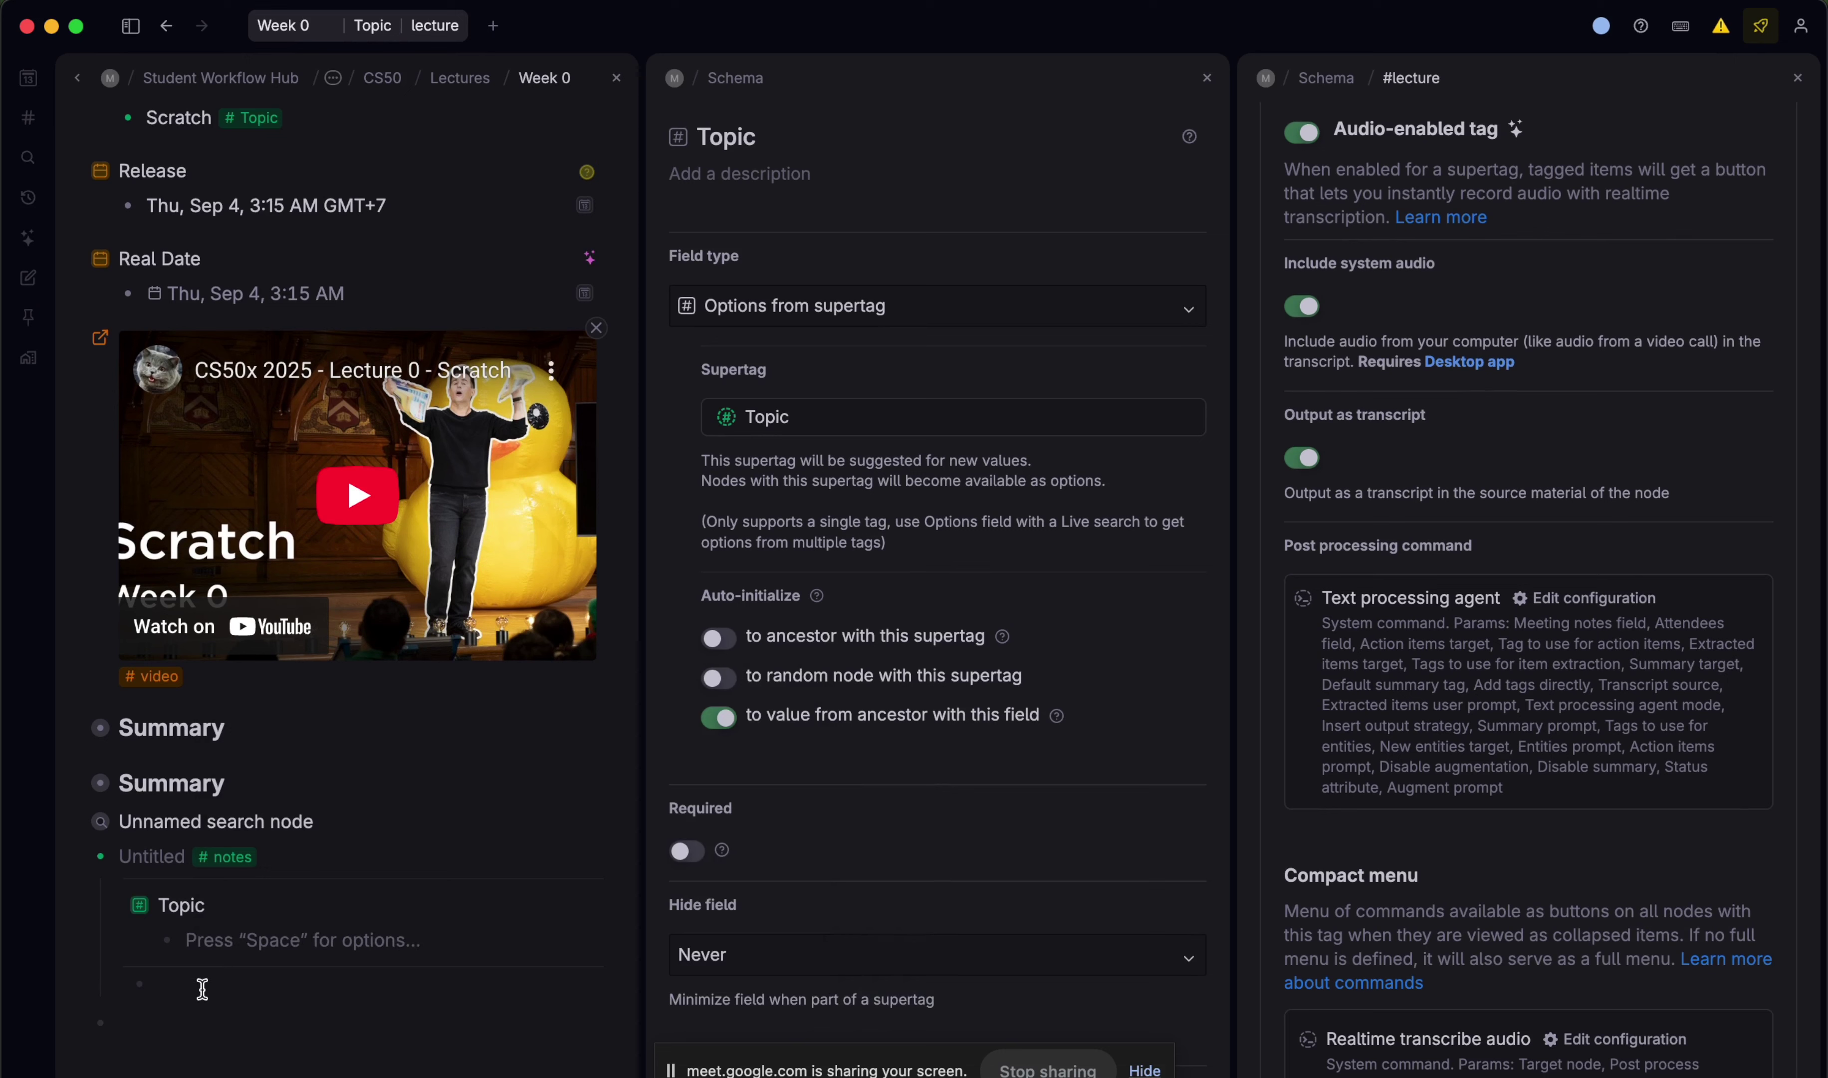
- Create a search node below the #notes node and make its query look for the notes supertag
click(202, 988)
click(150, 1015)
text(?)
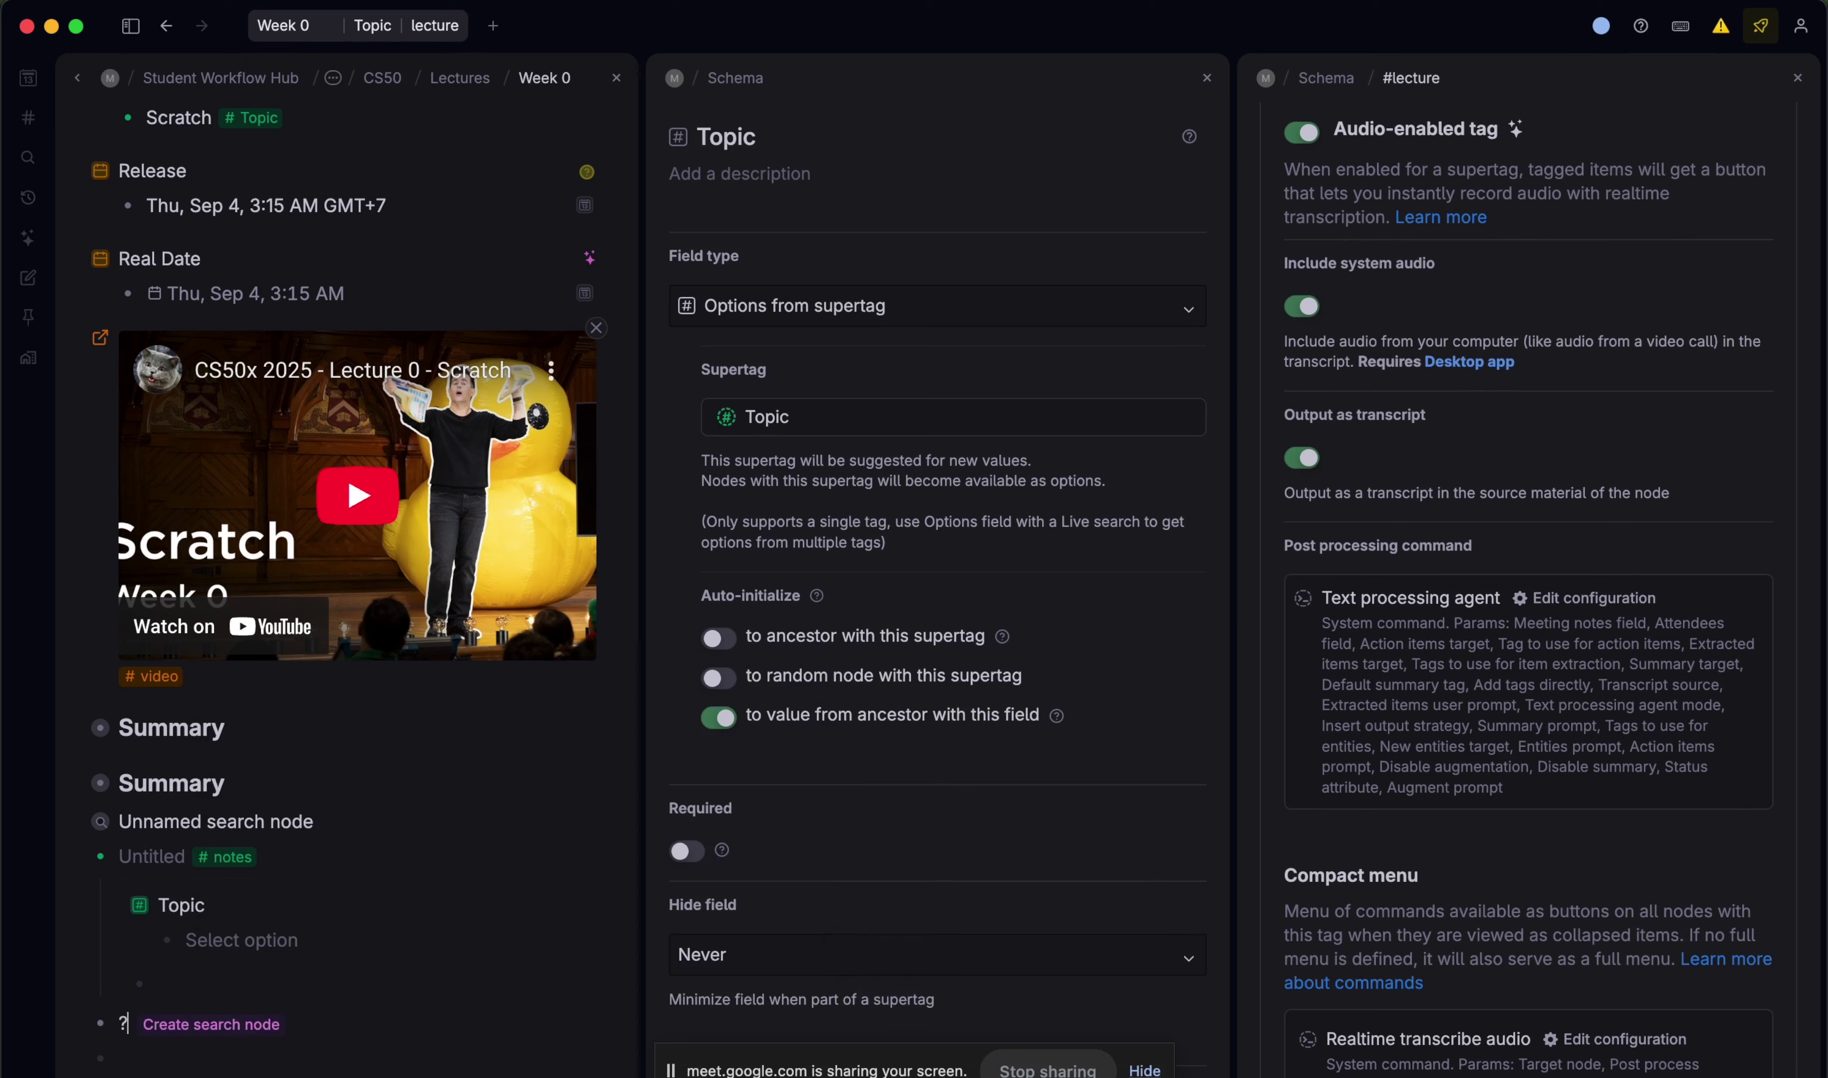
key(Return)
text(#)
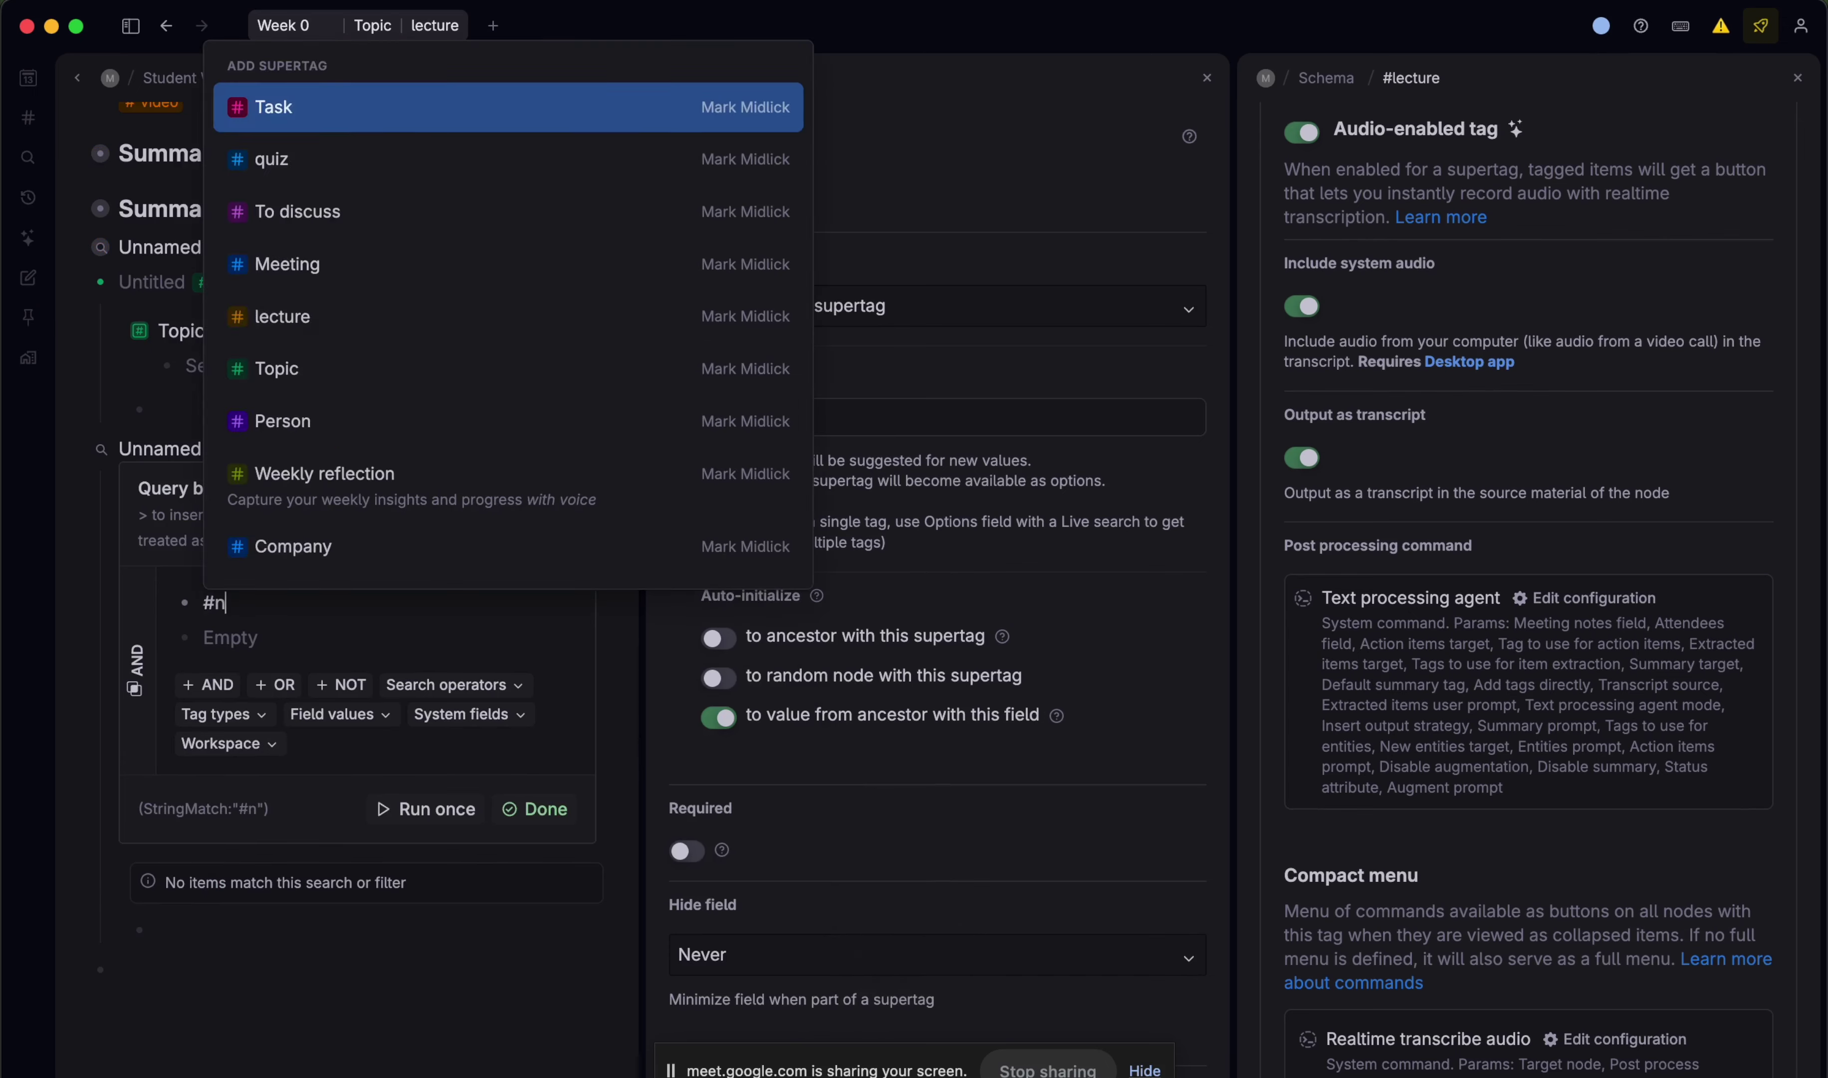
text(no)
key(Return)
key(Down)
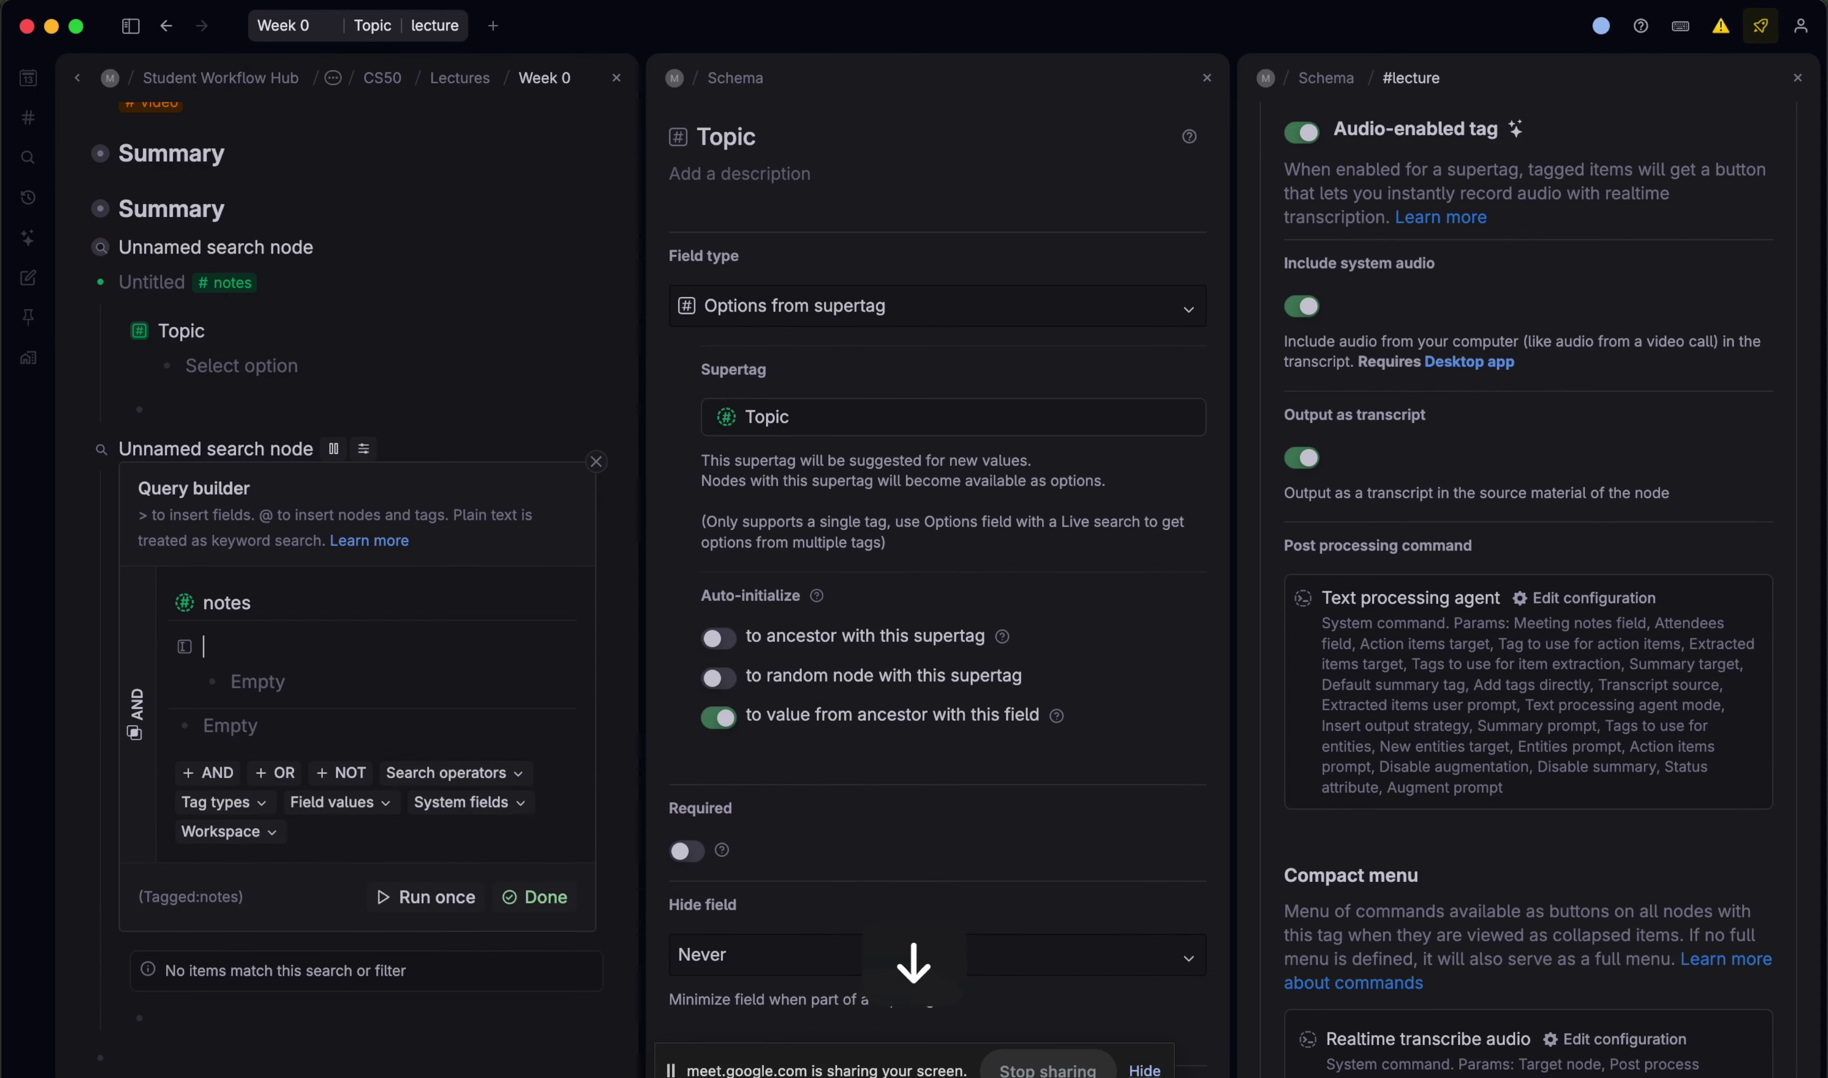
- Add a Topic field condition with the value PARENT.Topic to the notes search query
text(>top)
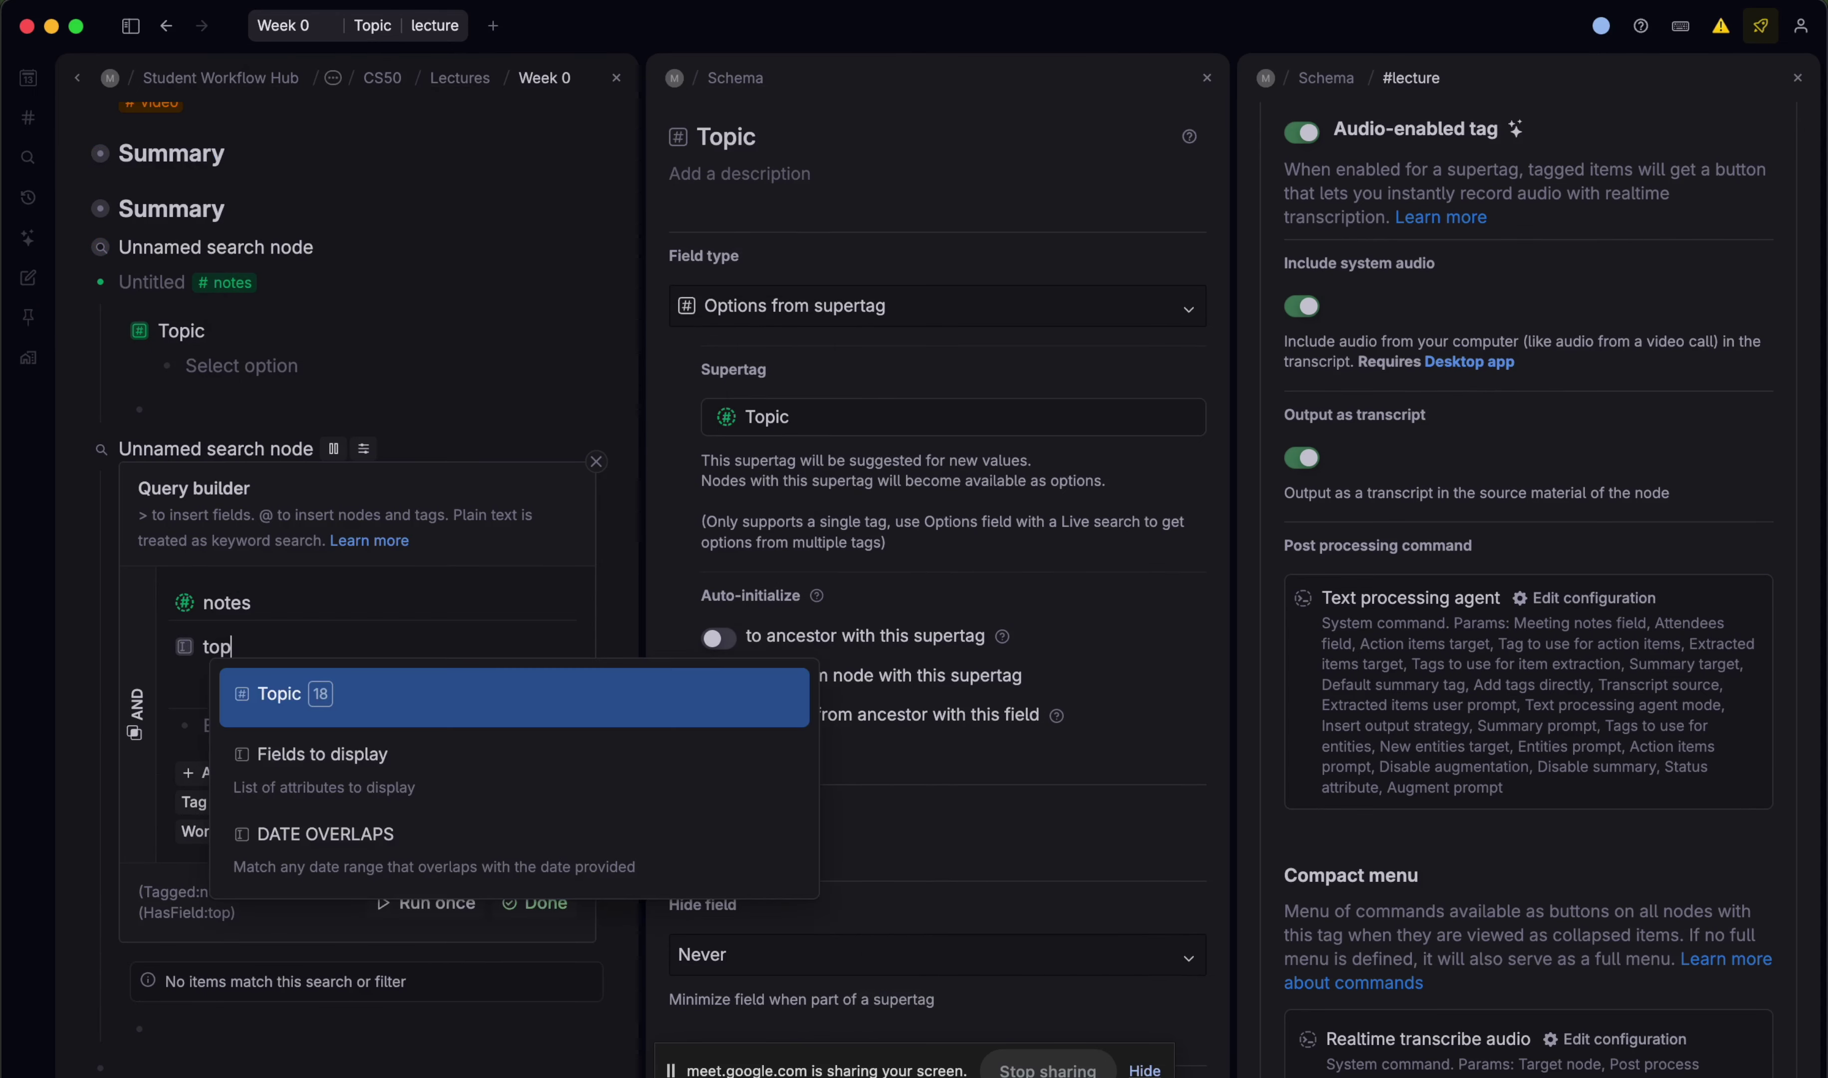
key(Return)
key(Down)
text(PARE)
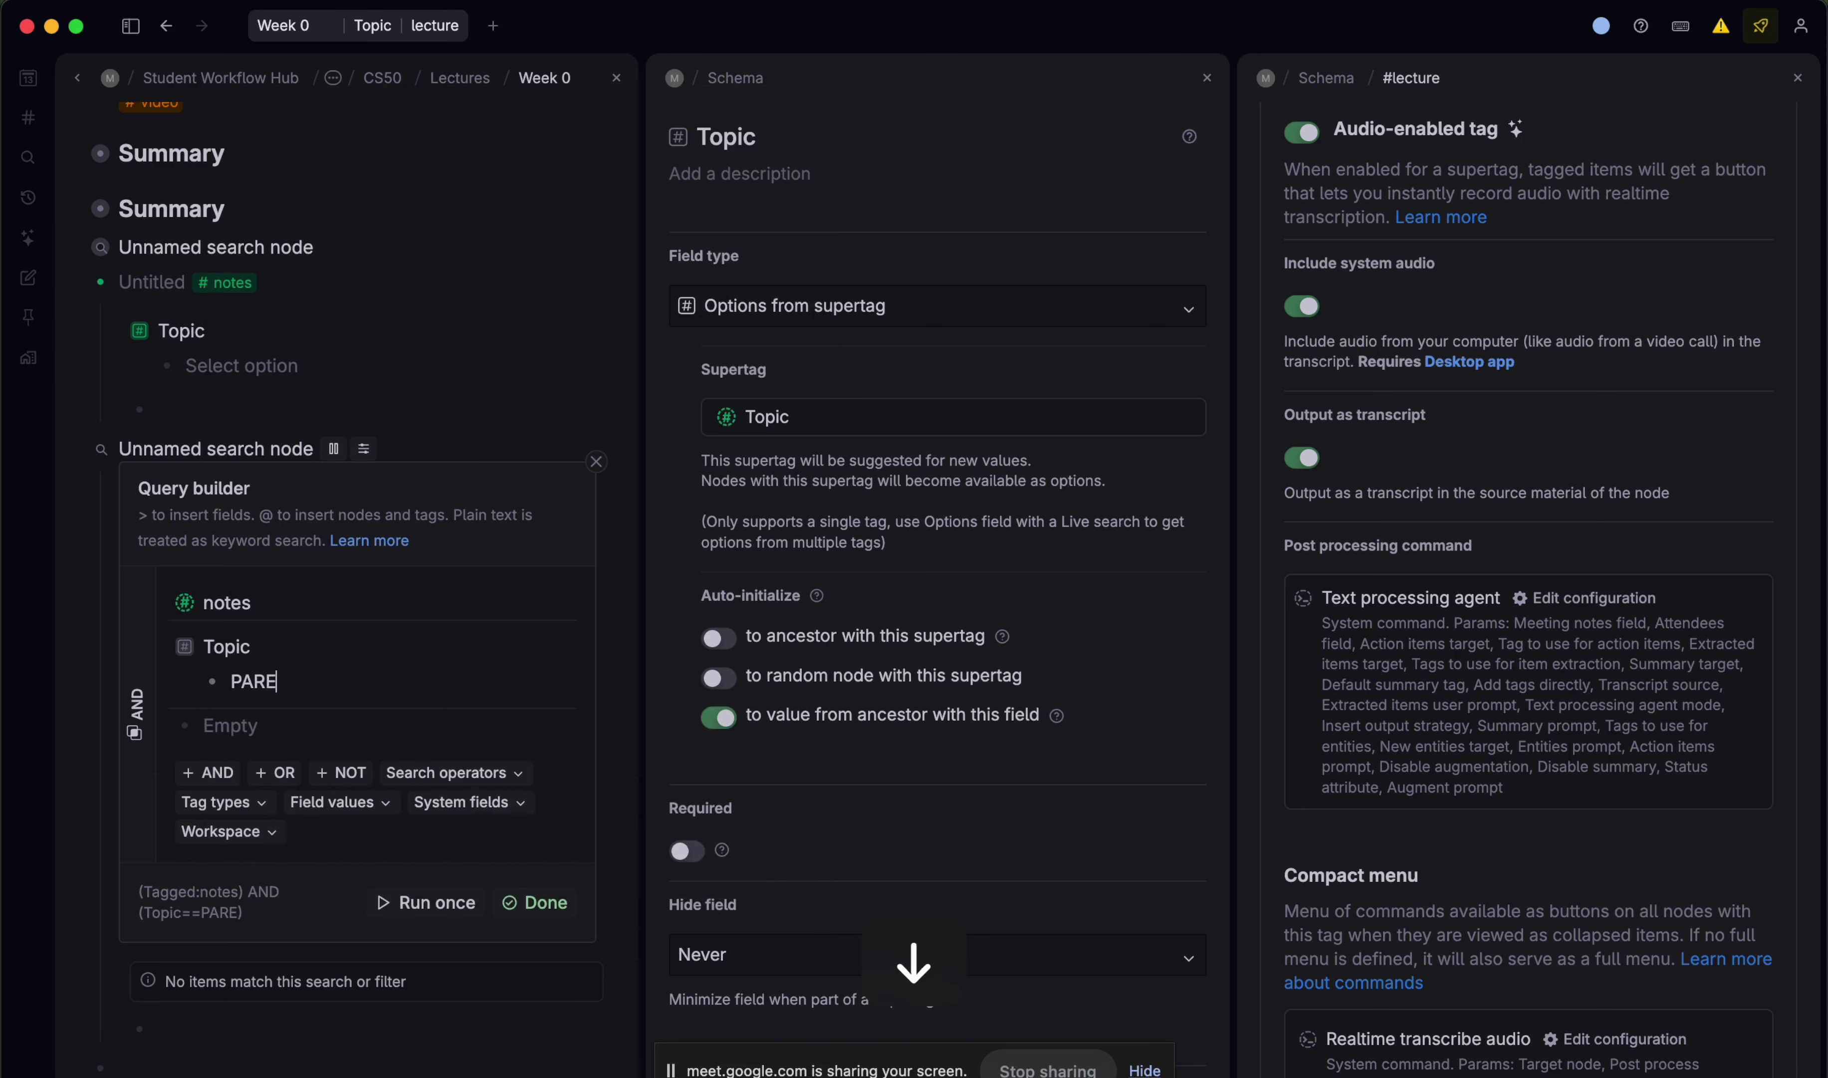
text(NT.Topic)
- Name the new search node "Notes For This Lecture"
triple_click(170, 449)
text(Notes)
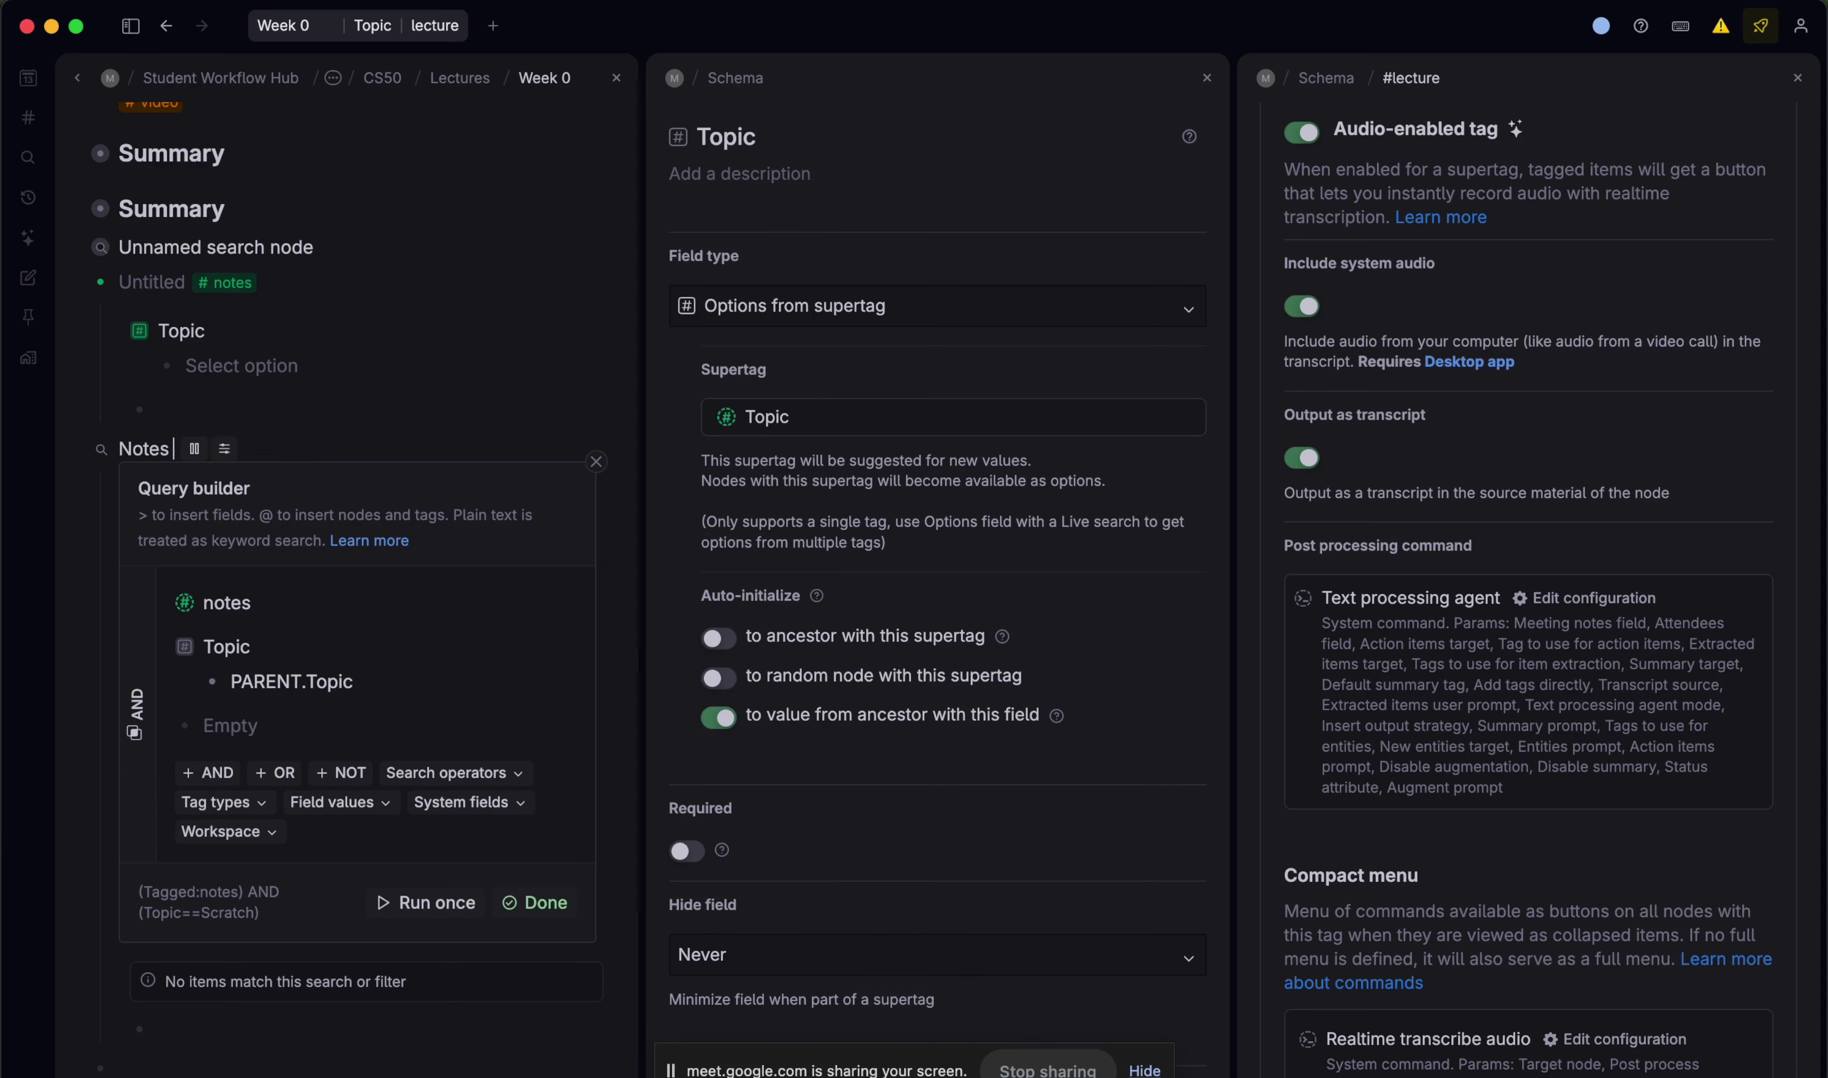
text( For thi)
key(shift+BackSpace)
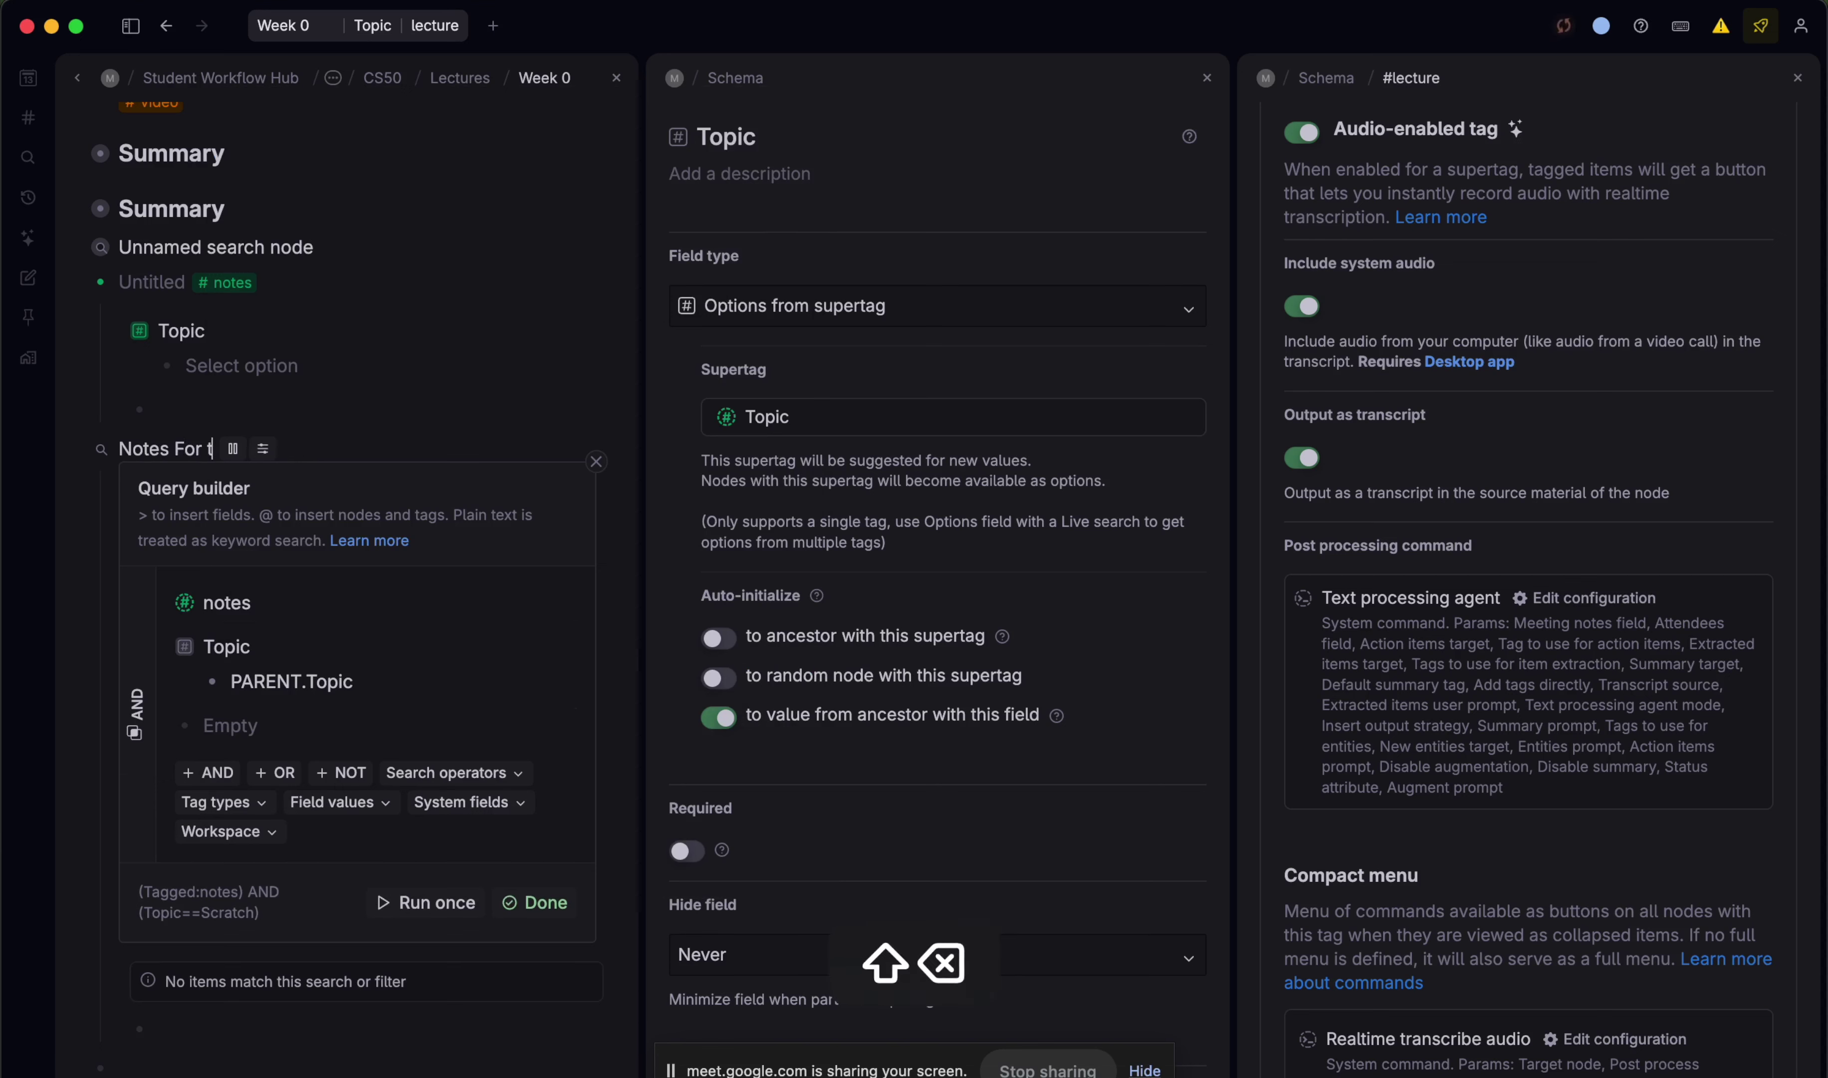
key(shift+BackSpace)
text(This Lecu)
key(BackSpace)
text(ure)
- Add the Notes For This Lecture search node to the #lecture template content
key(super+k)
text(add to)
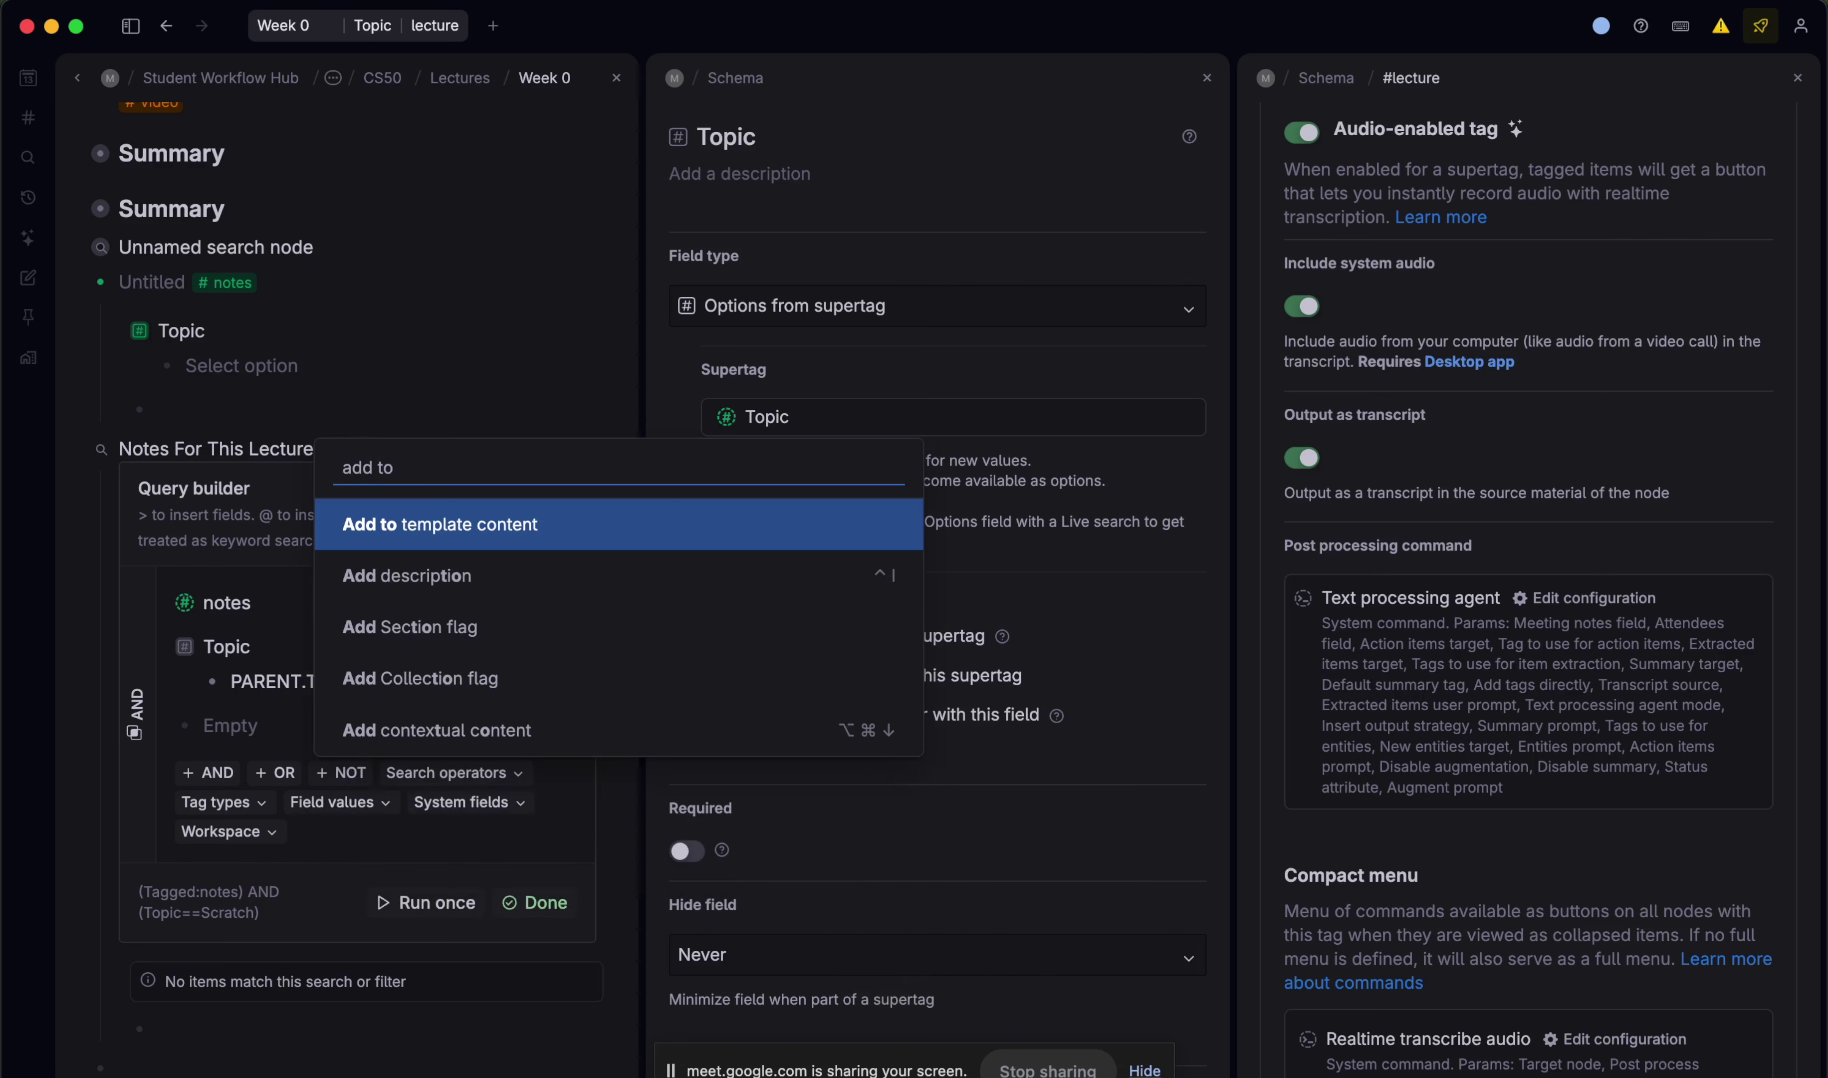
key(Return)
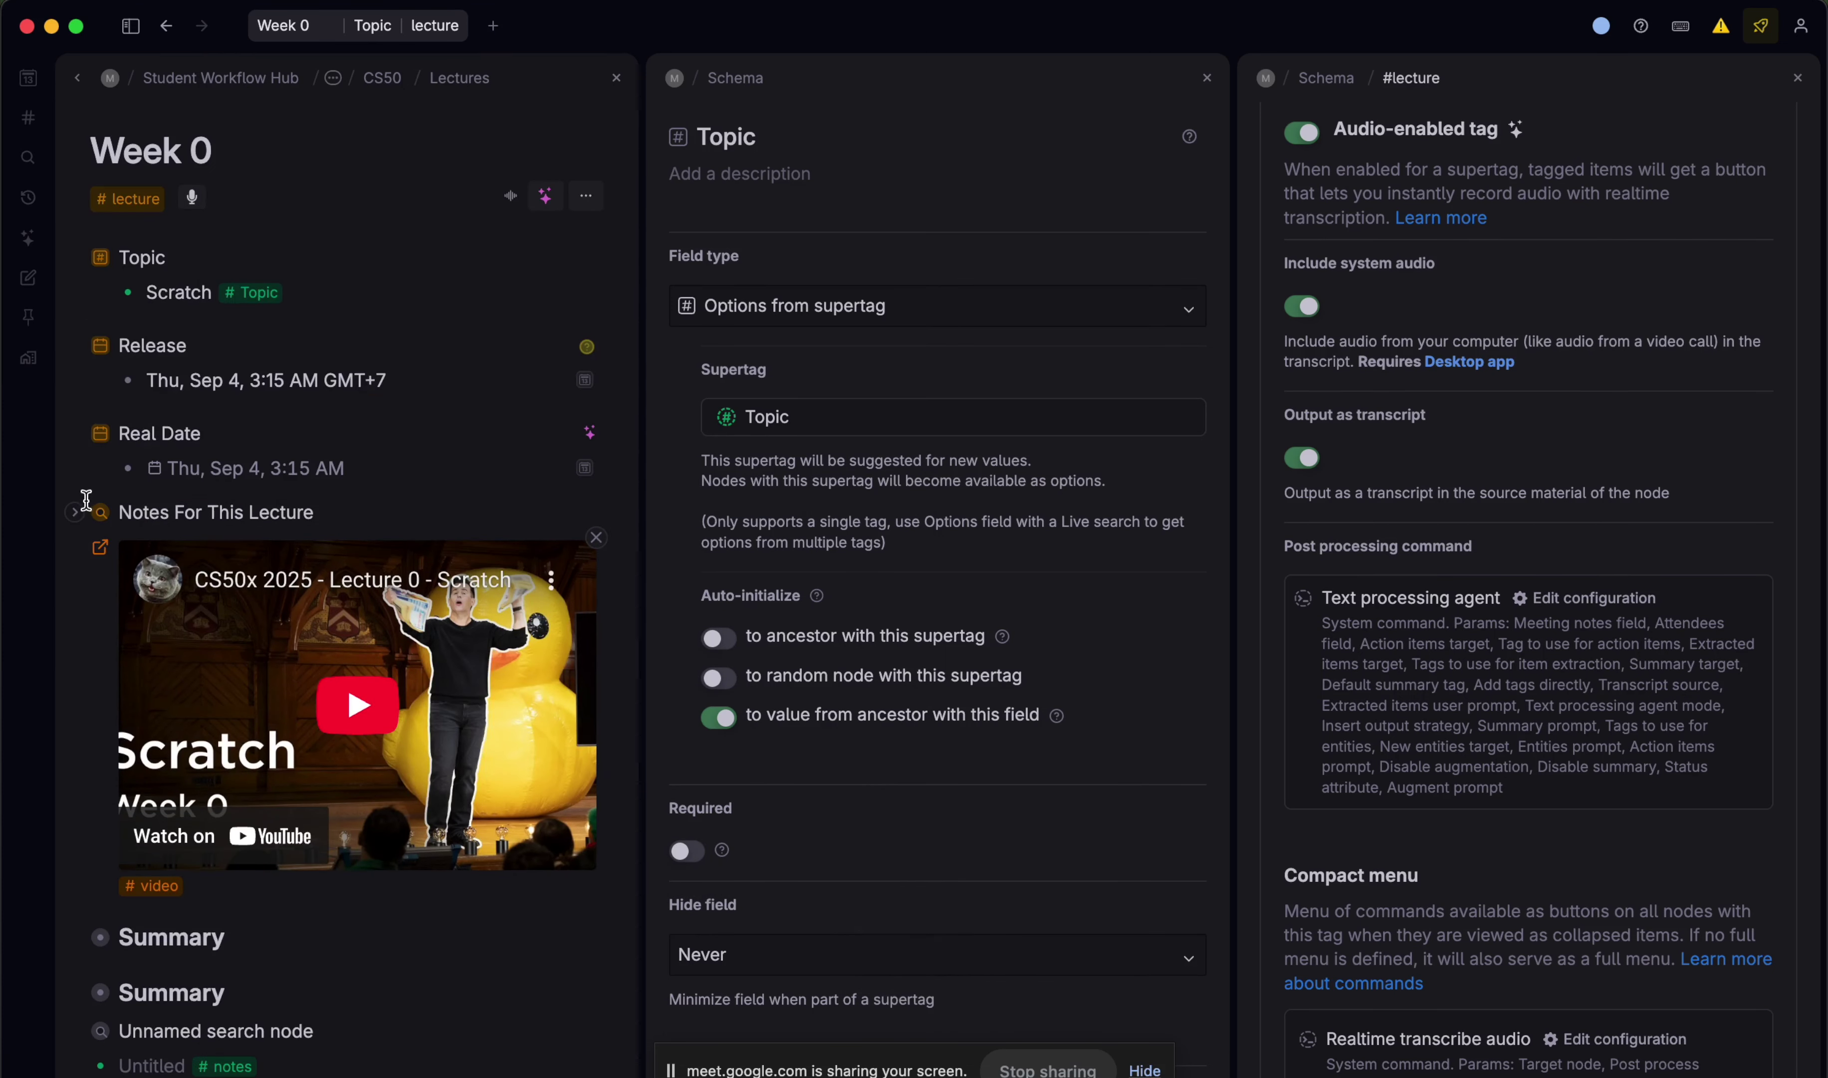
- Expand Notes For This Lecture under Week 0 and add two untitled #notes nodes inside it
click(80, 509)
key(Return)
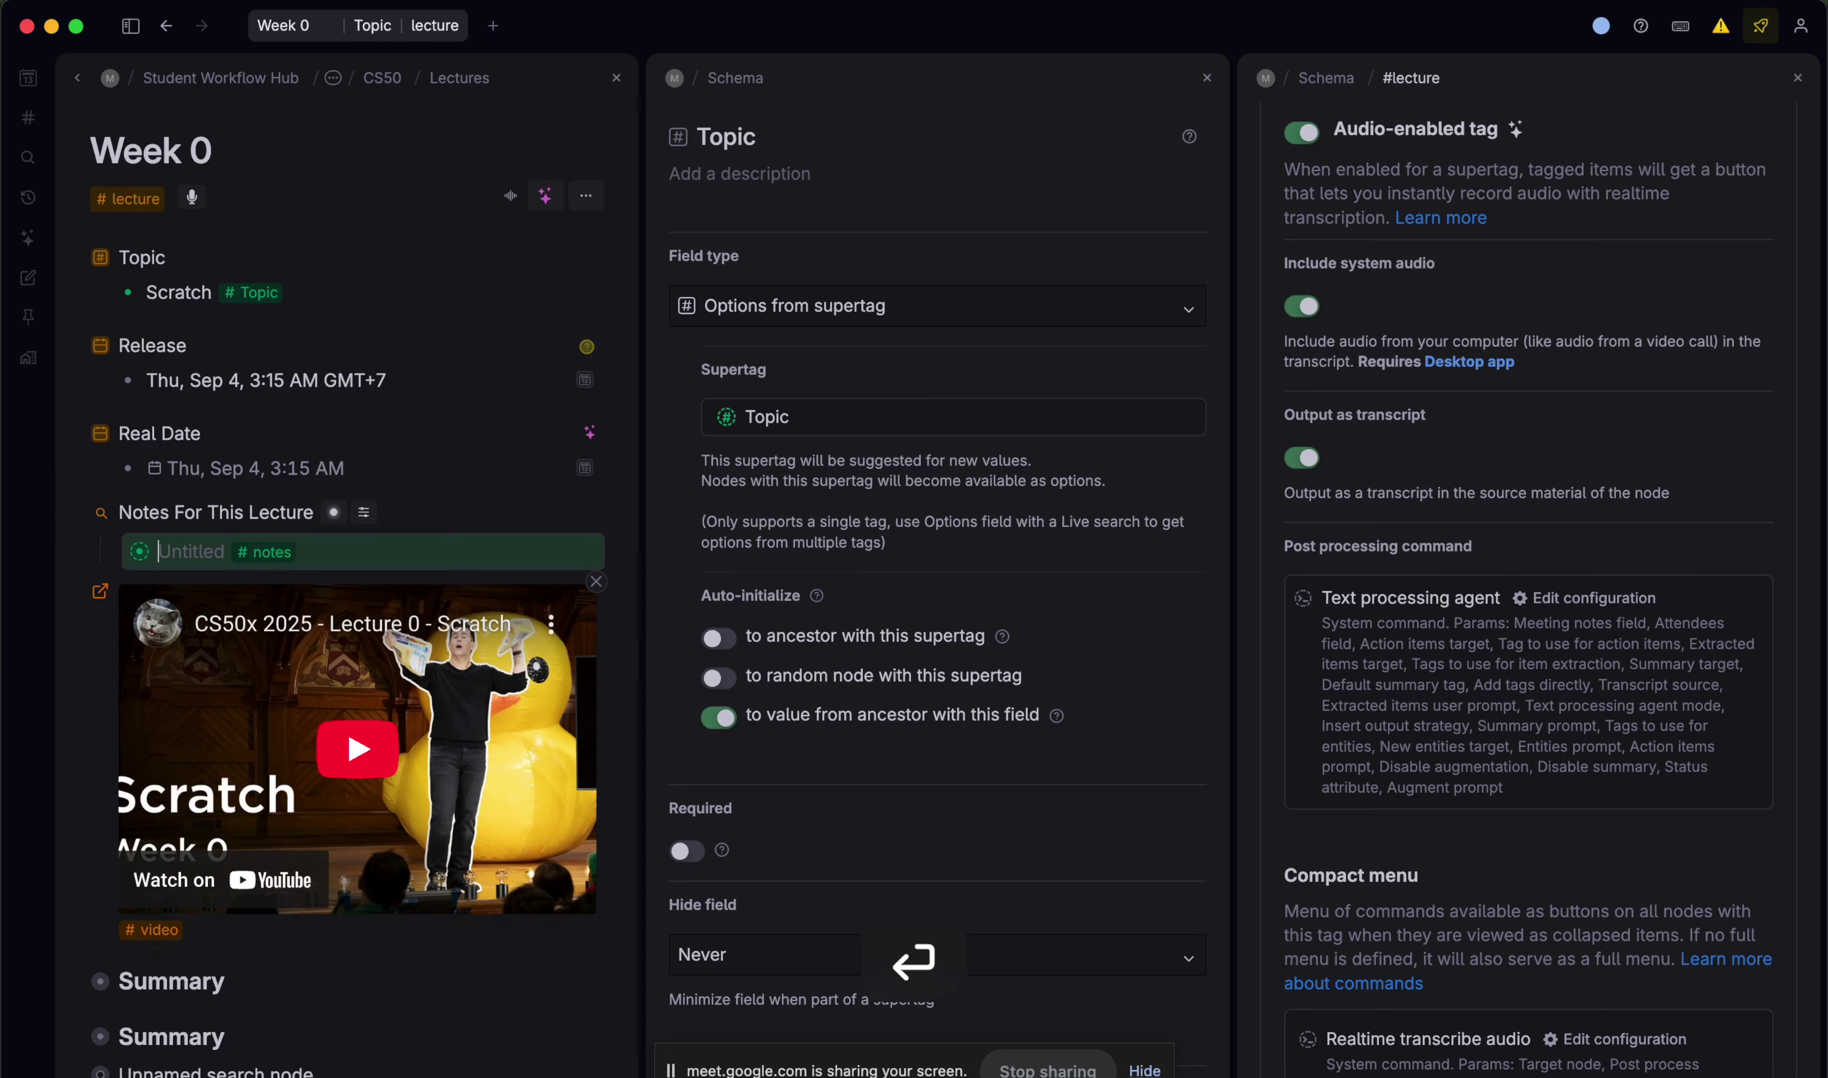
key(Return)
key(Right)
key(Return)
key(Return)
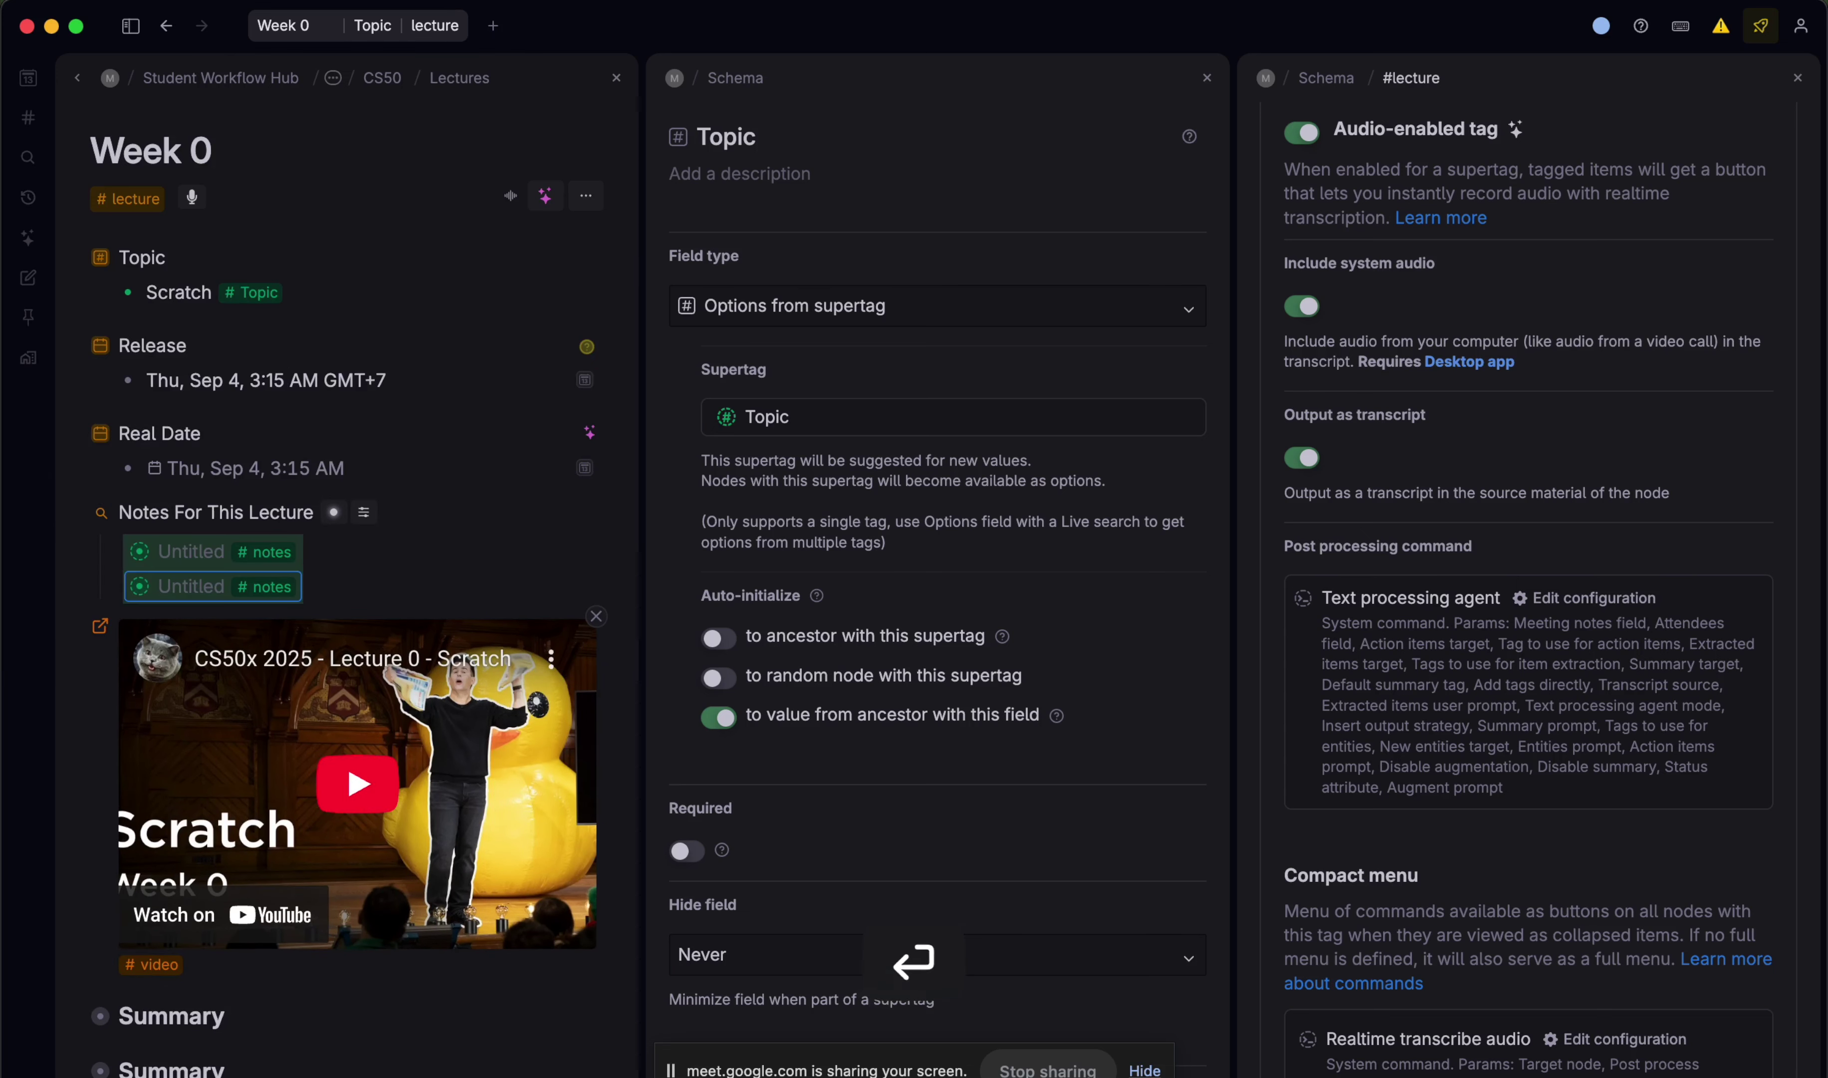
- Expand both new #notes nodes to check the value filled into their Topic fields
key(Right)
key(super+Down)
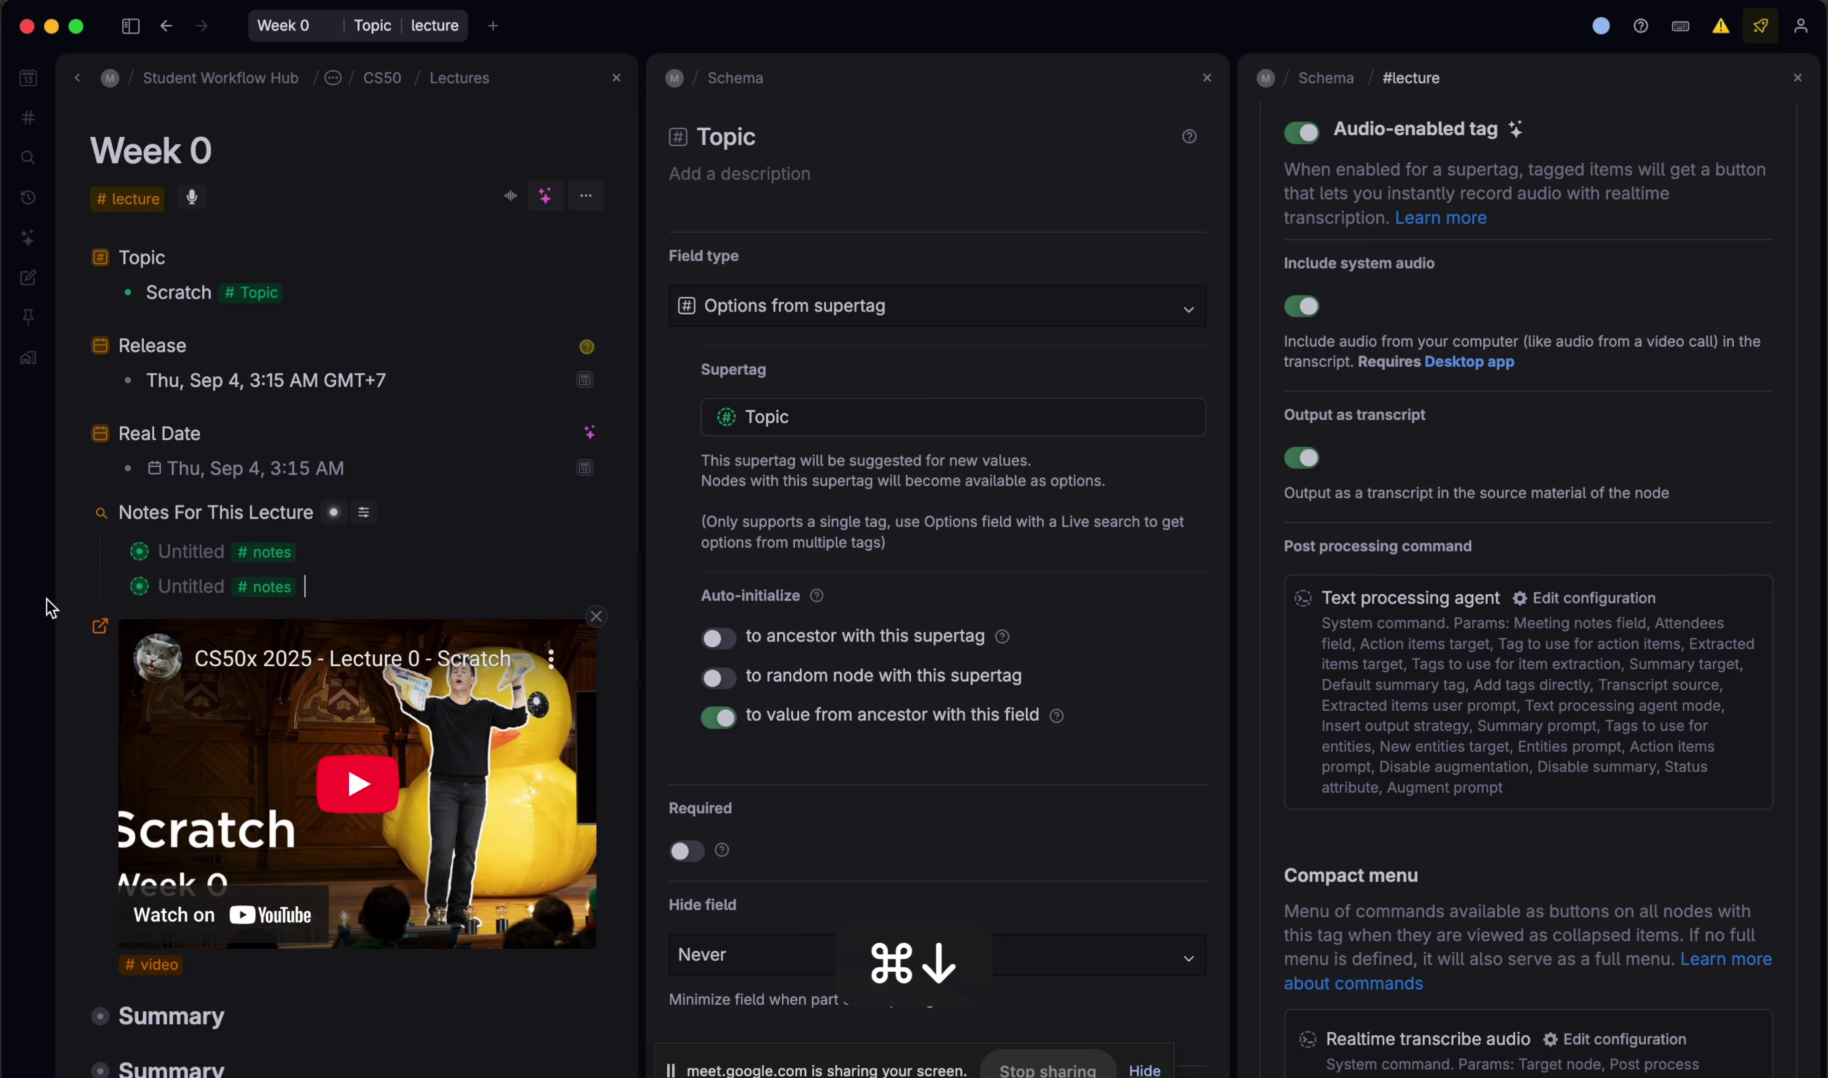
click(112, 586)
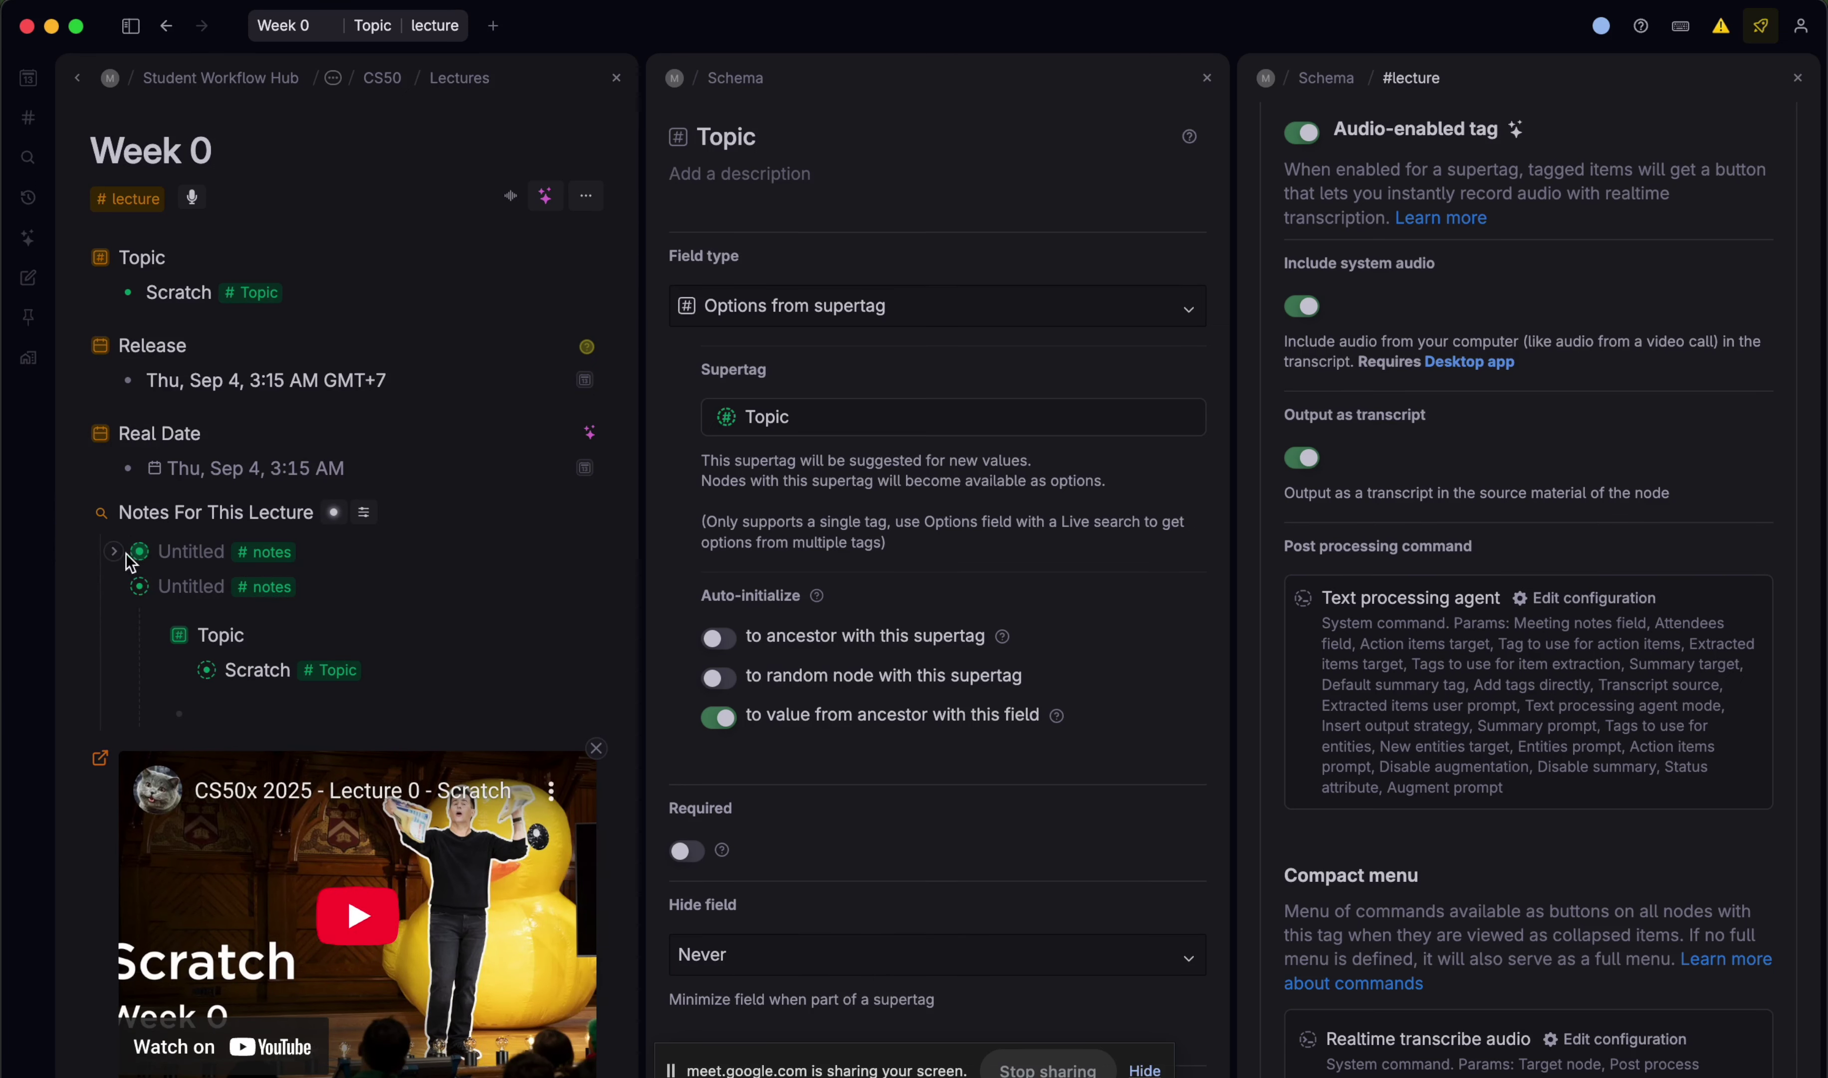
click(114, 551)
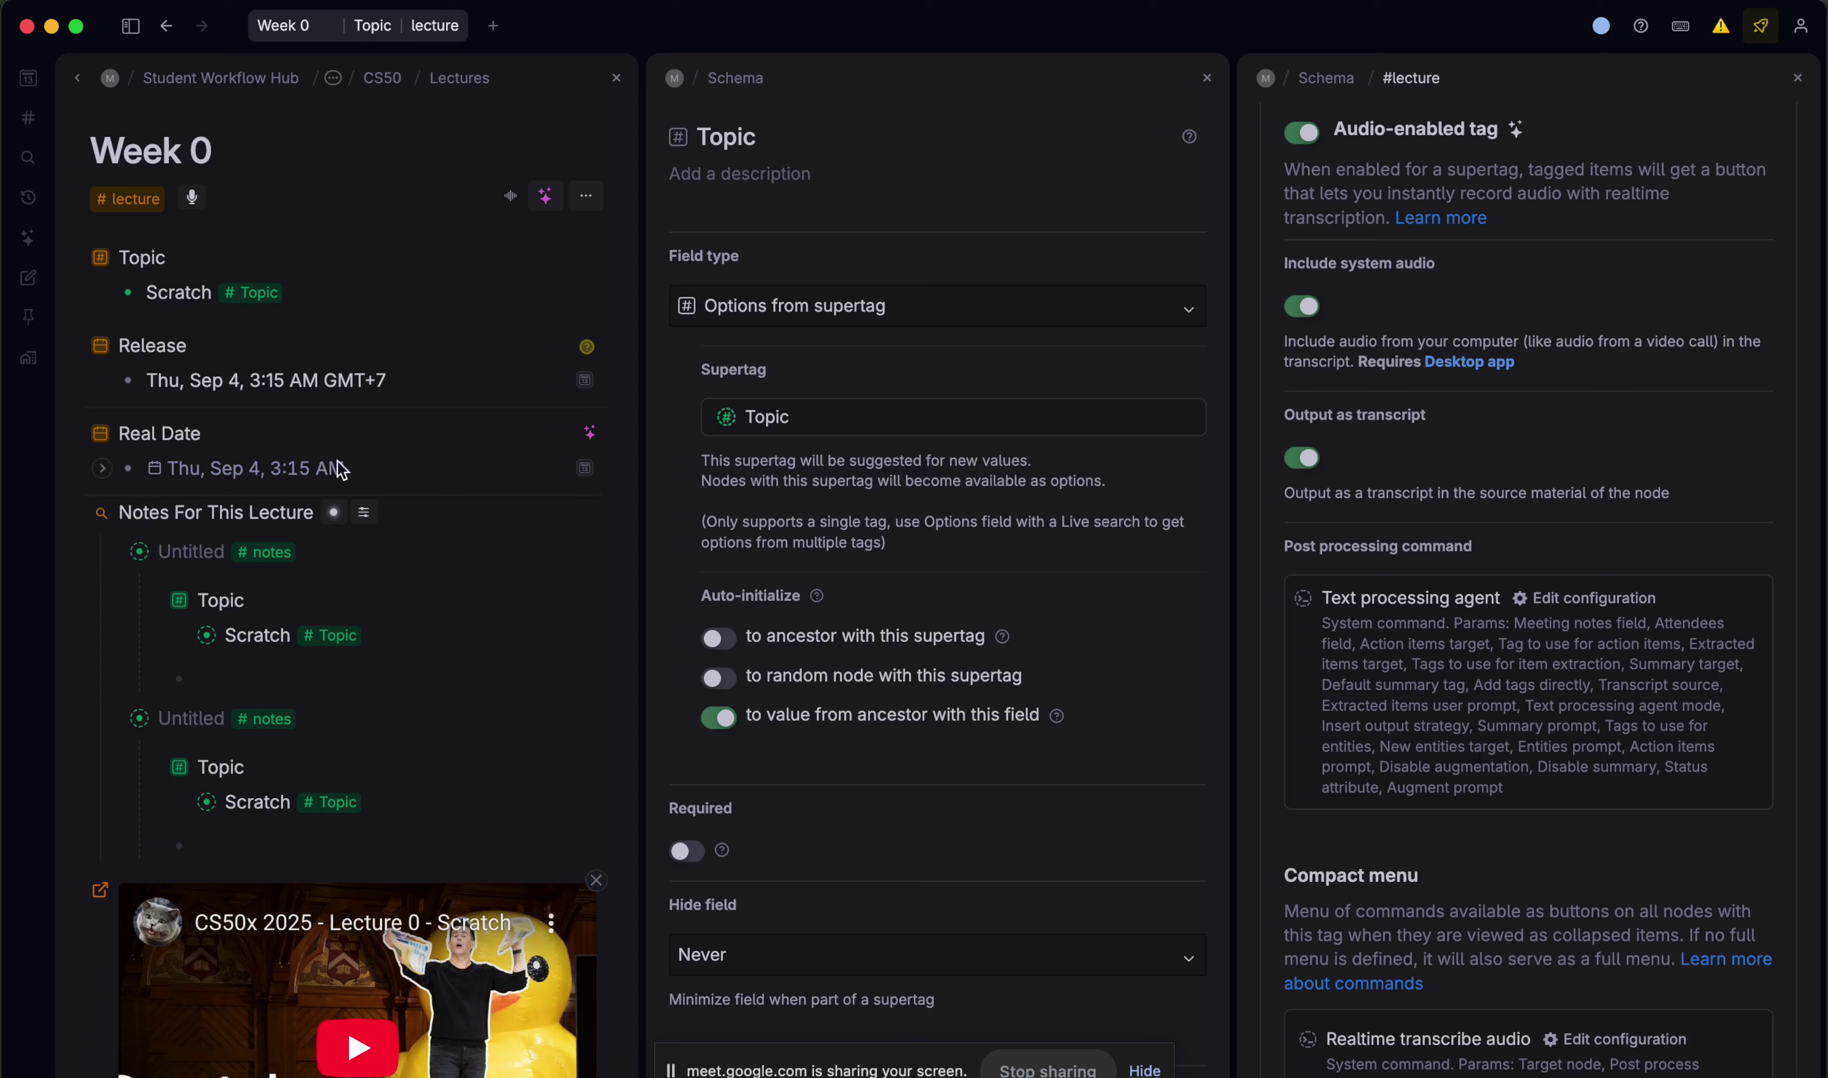
- Close the Topic field and #lecture supertag configurations so only Week 0 stays open
click(1206, 78)
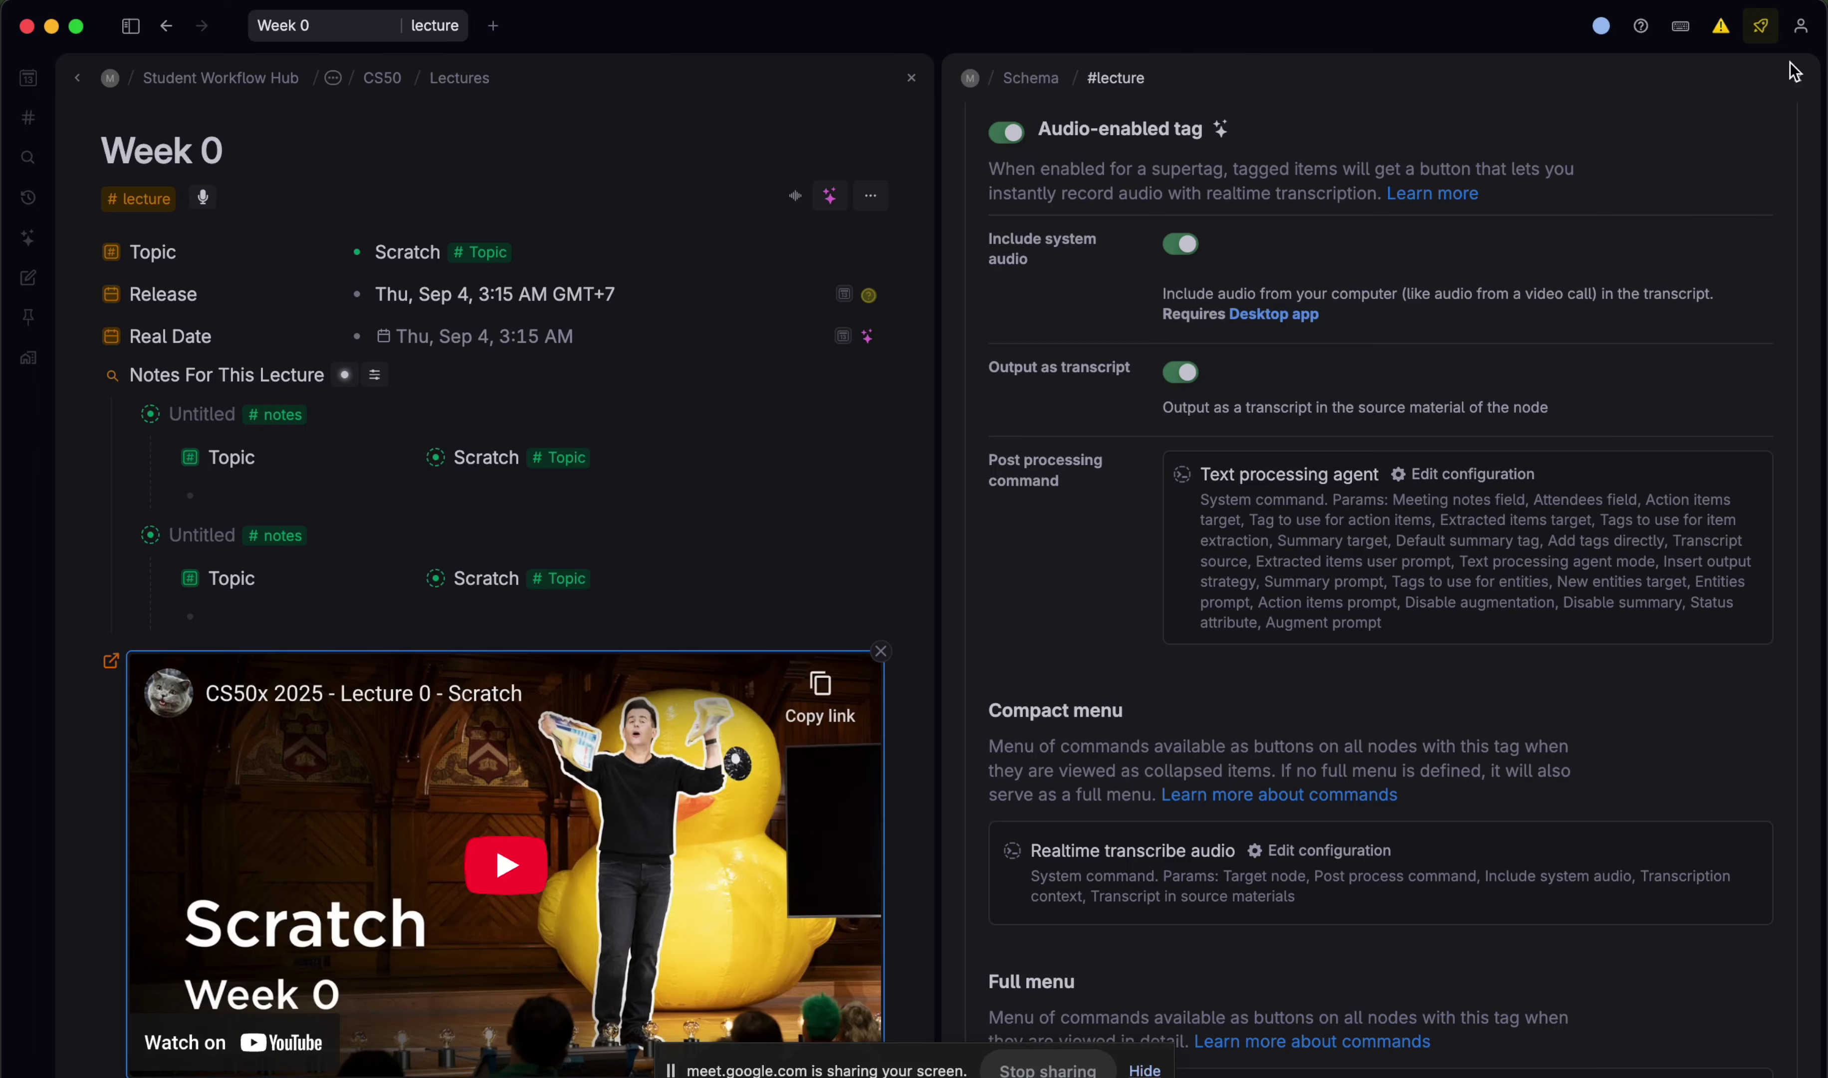
click(1798, 78)
scroll(1027, 286, up, 5)
- Search for the AI chats node, open it beside Week 0 and expand the Binary Quiz Challenge chat
key(super+s)
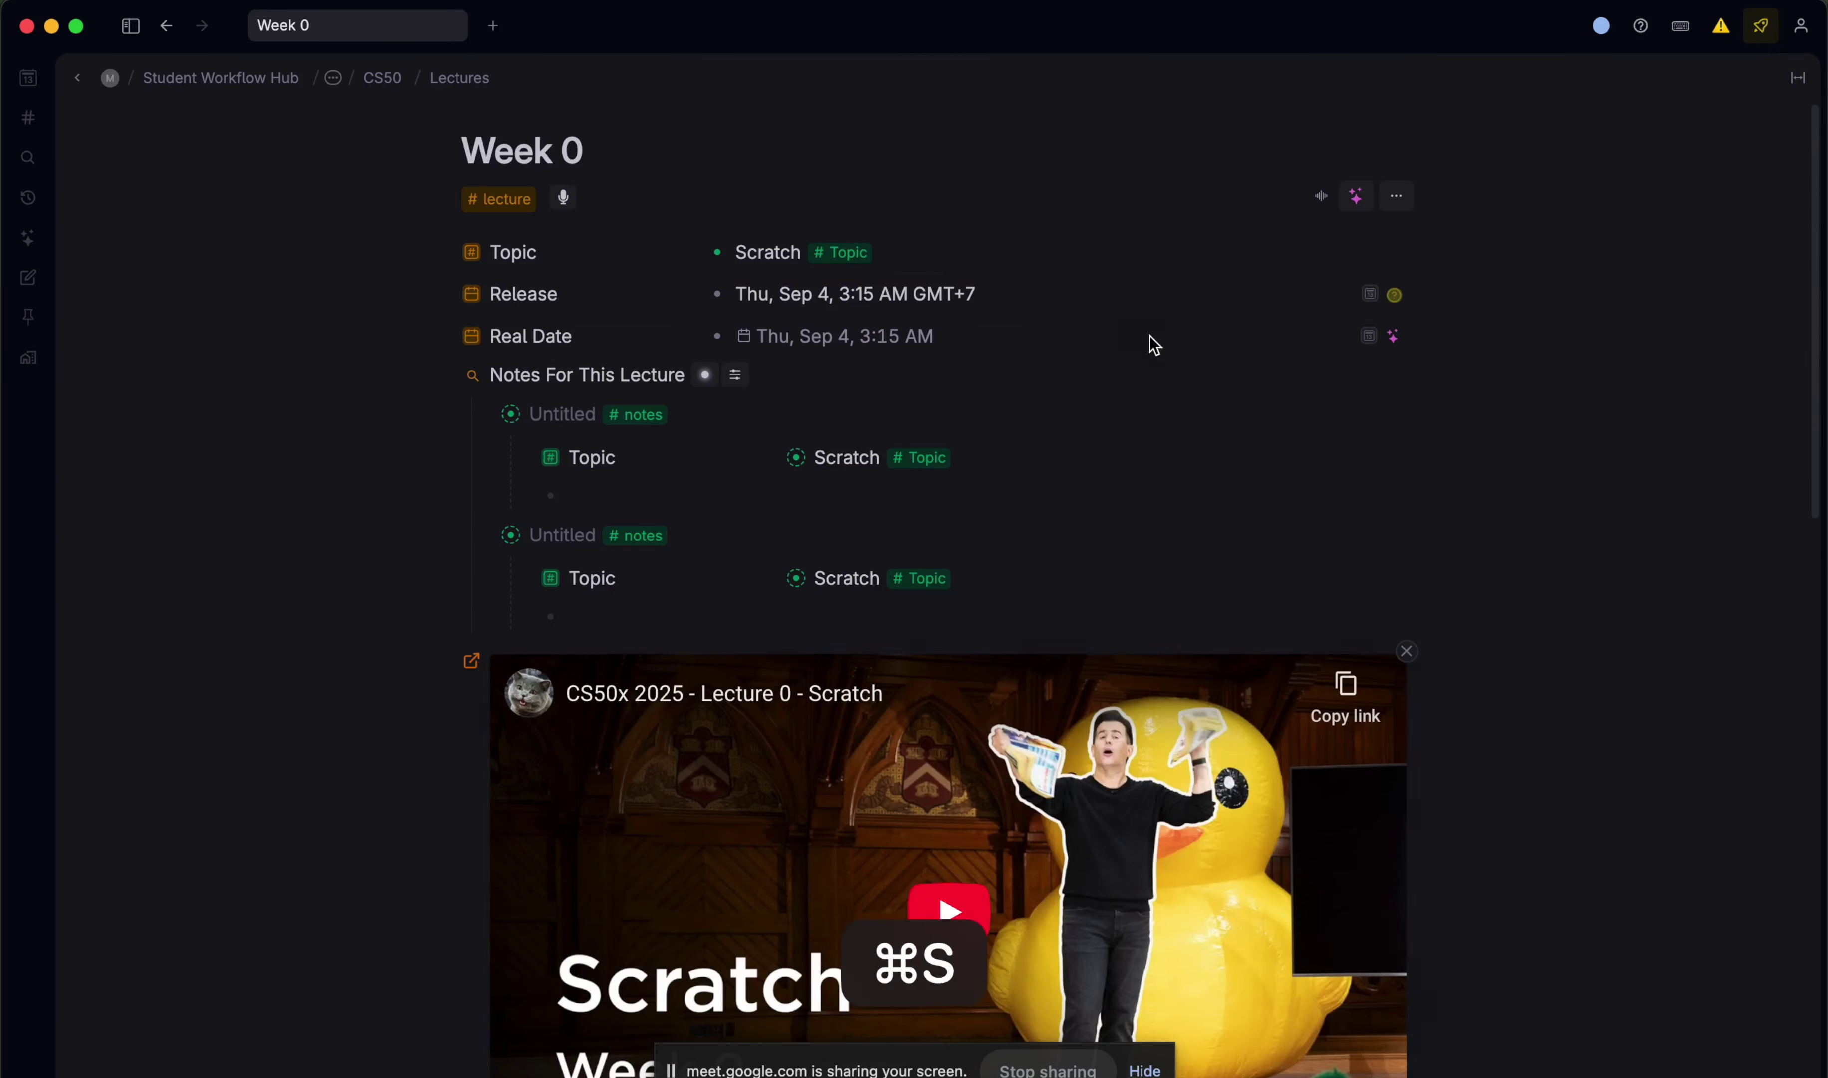
text(ai)
key(shift+Return)
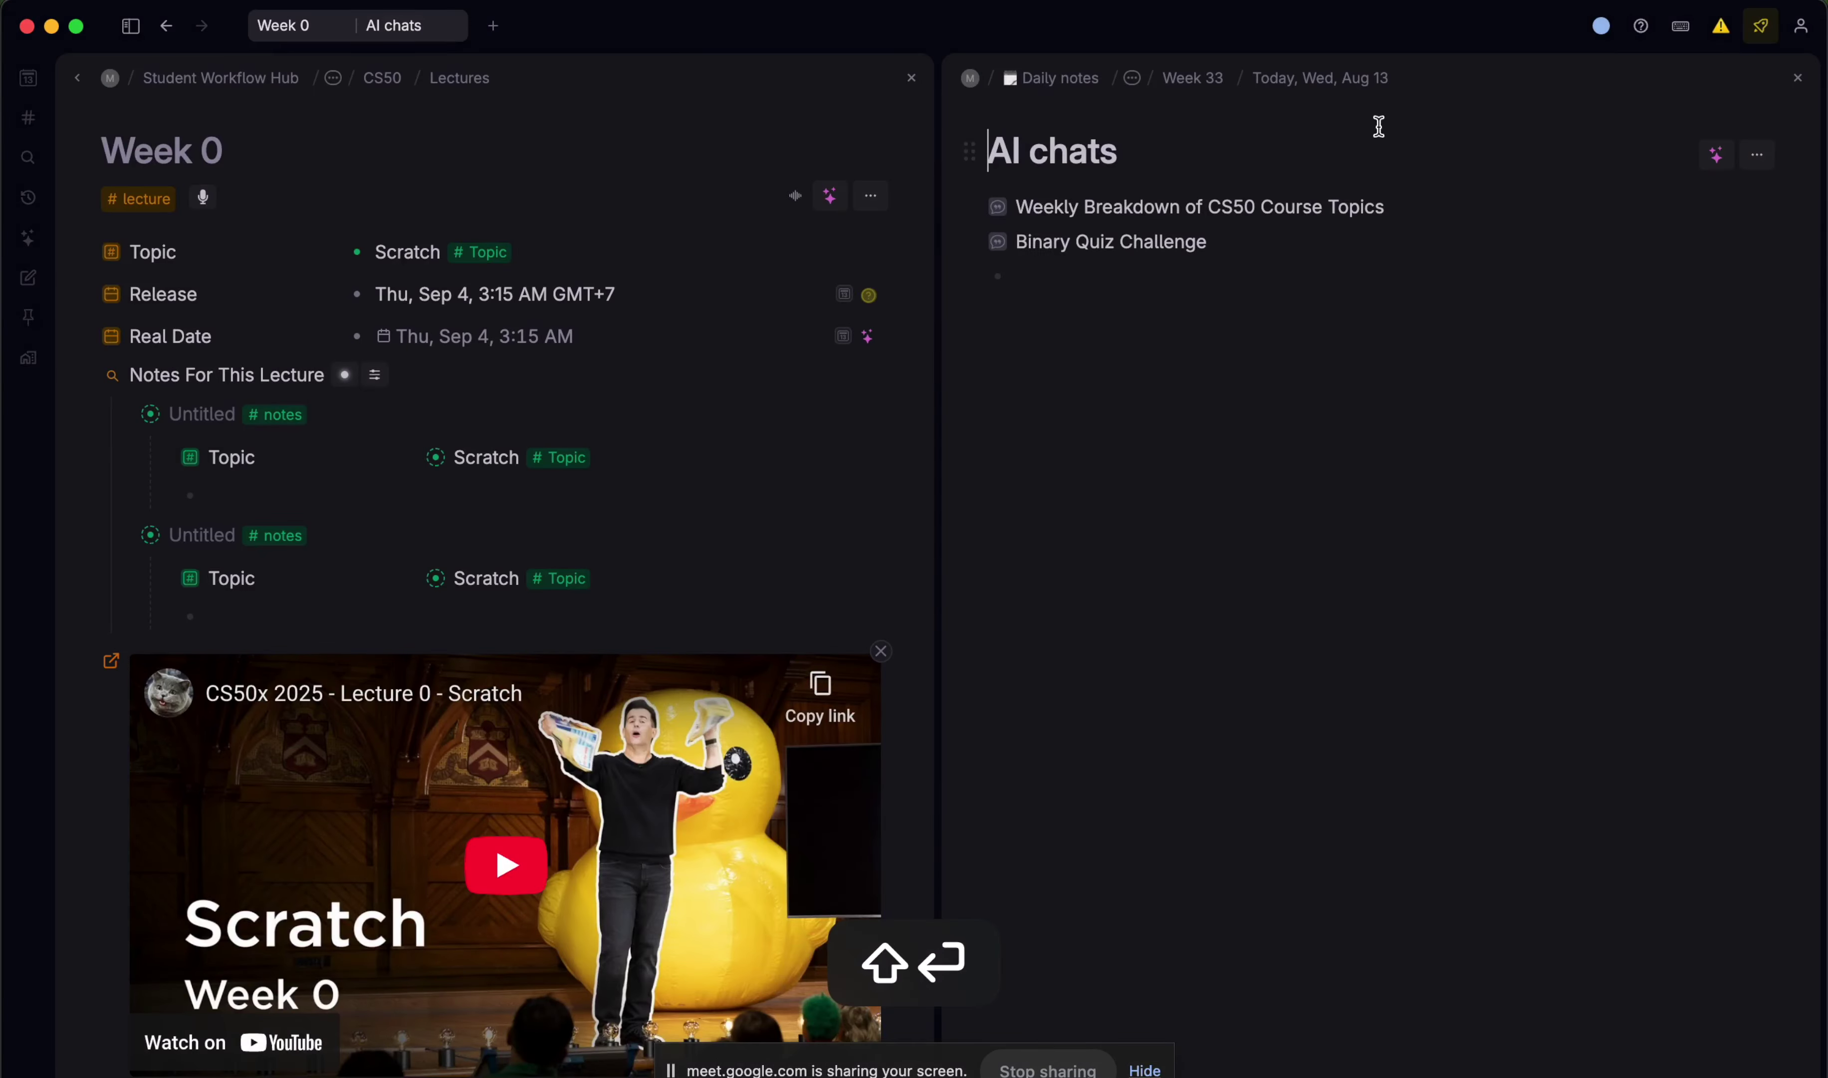
click(972, 242)
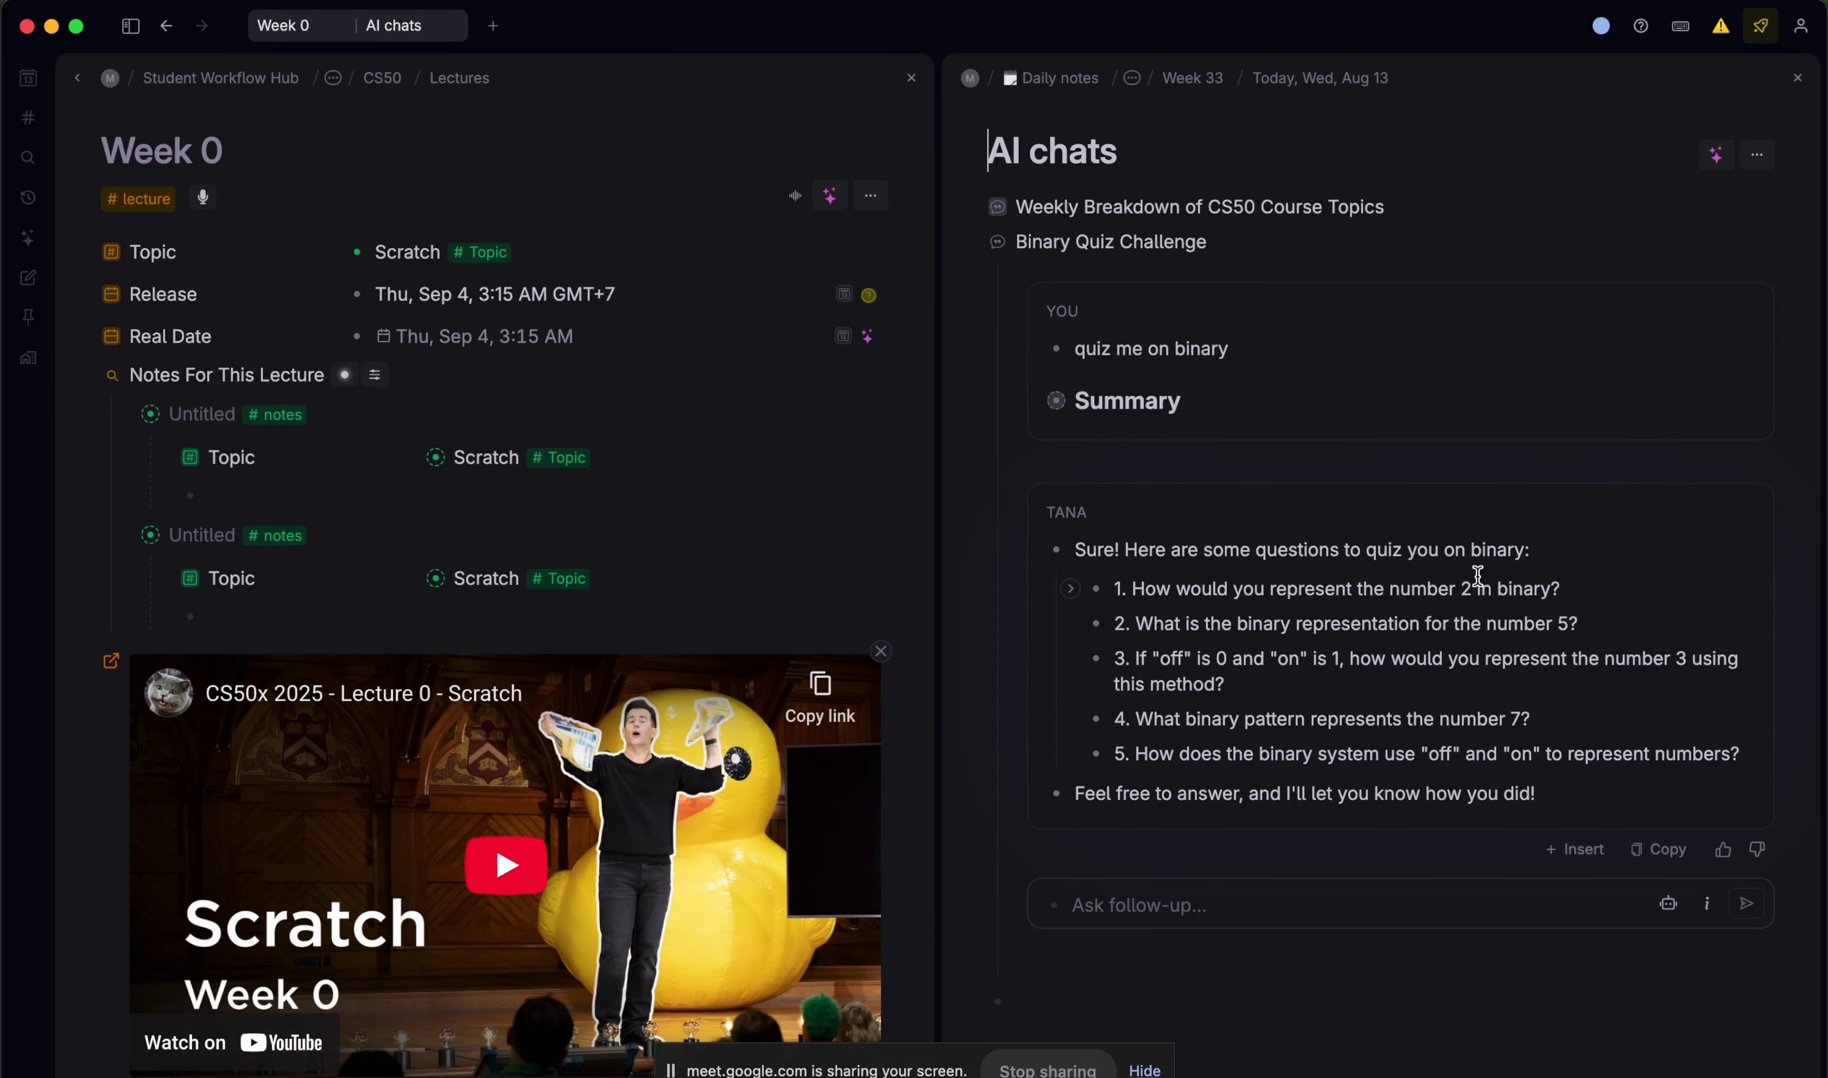
- Send the follow-up "answer these for me" in the Binary Quiz Challenge chat
scroll(1469, 560, down, 3)
click(1171, 796)
text(an)
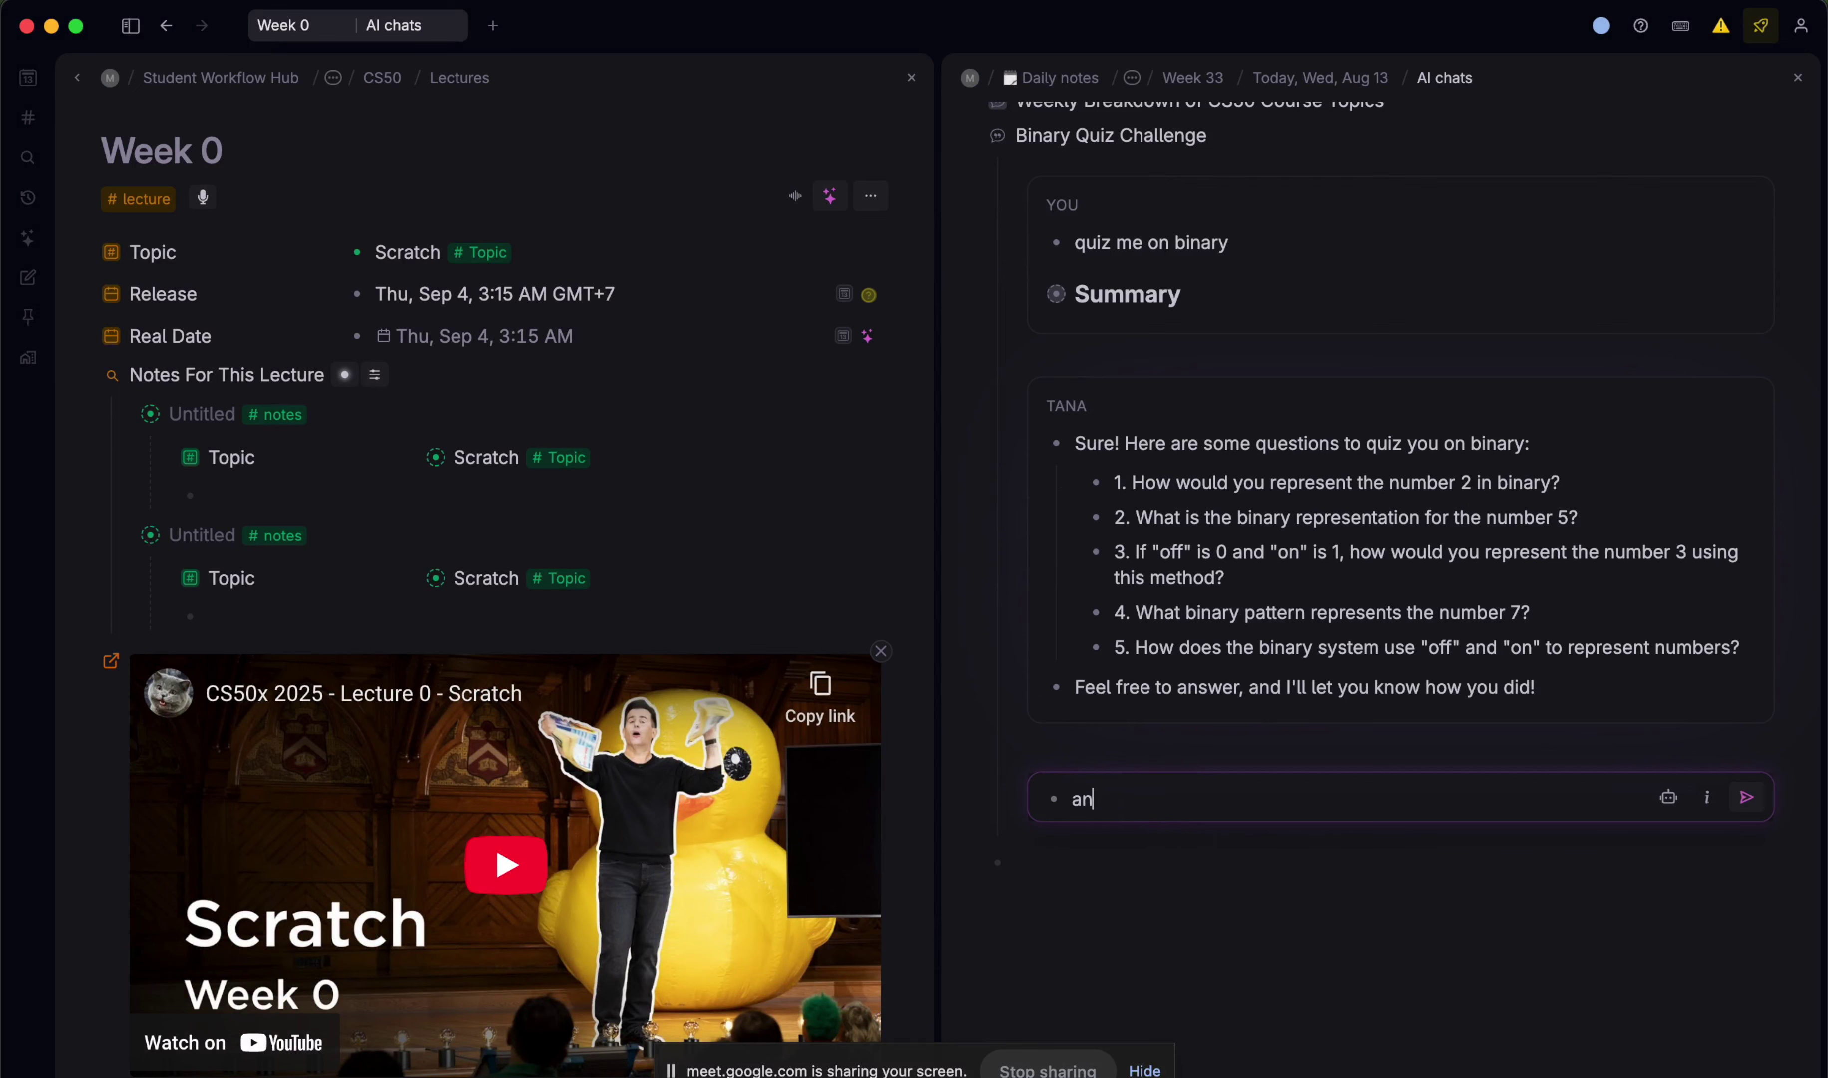
text(swer thi)
key(BackSpace)
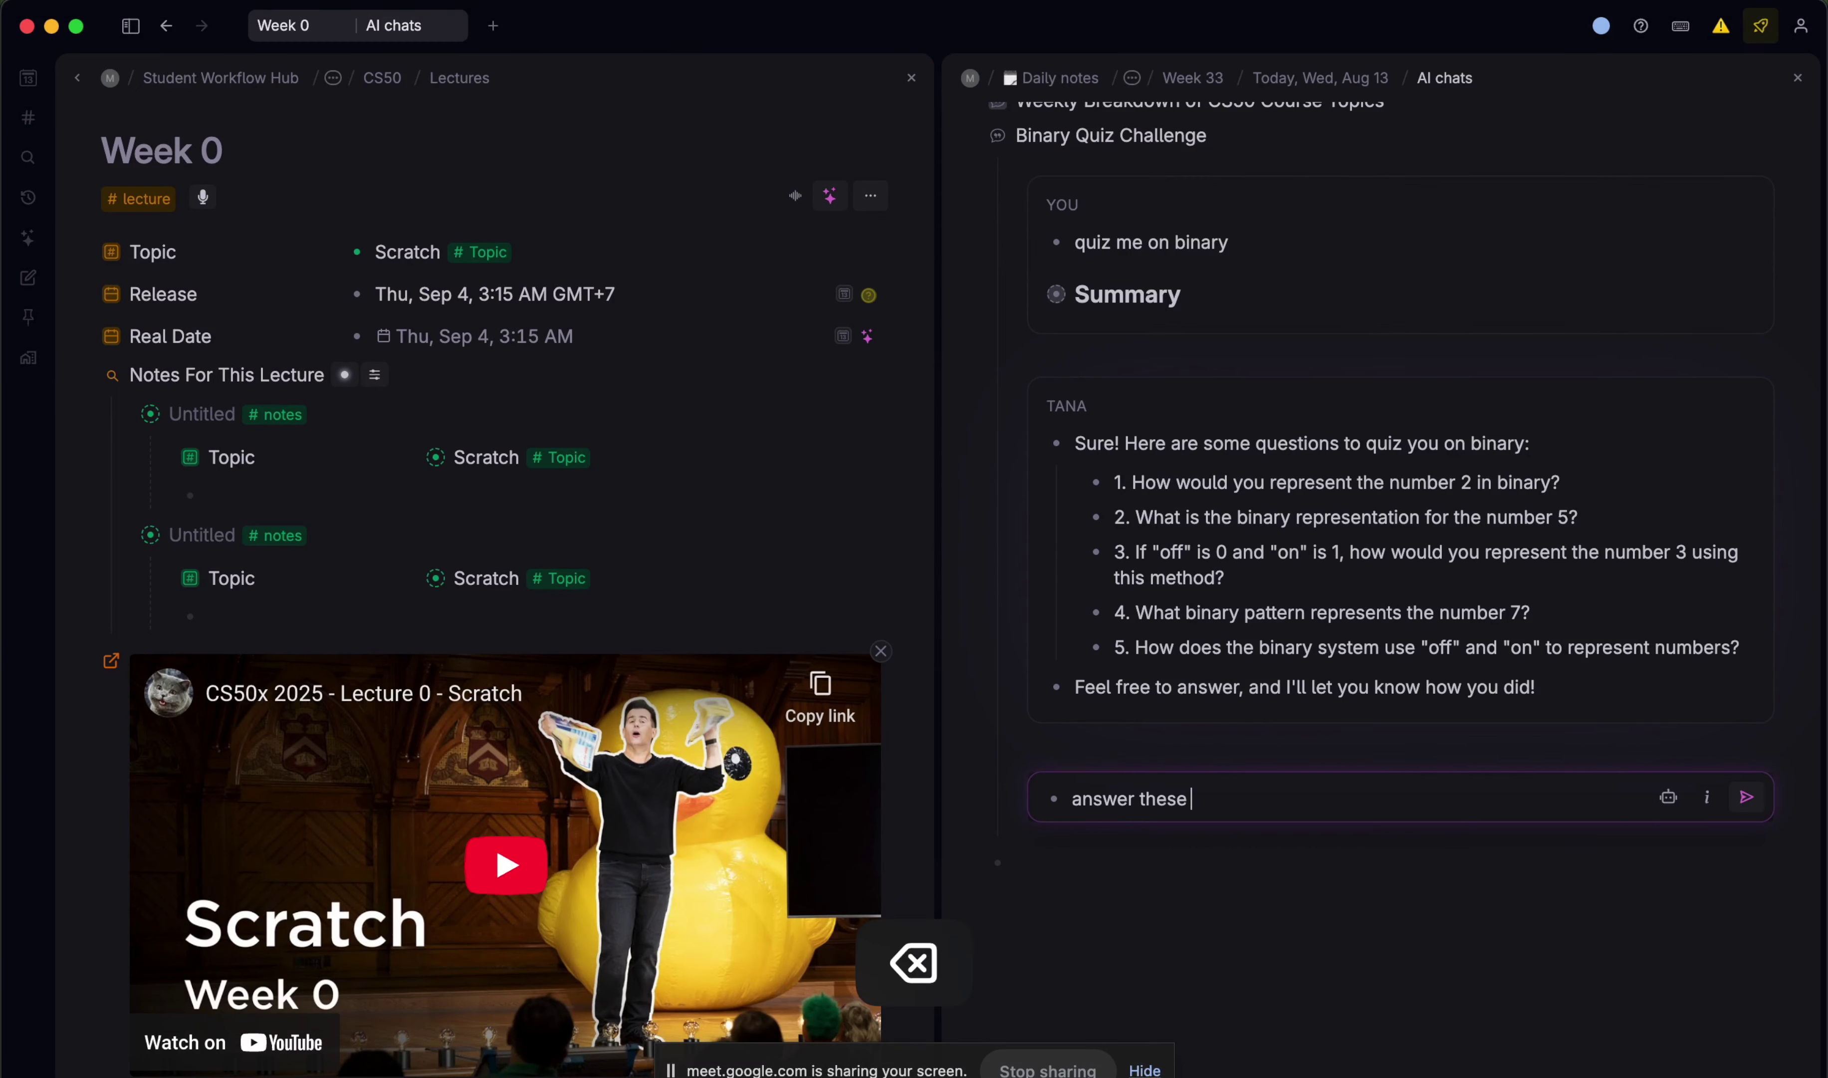
text(ese for me)
key(Return)
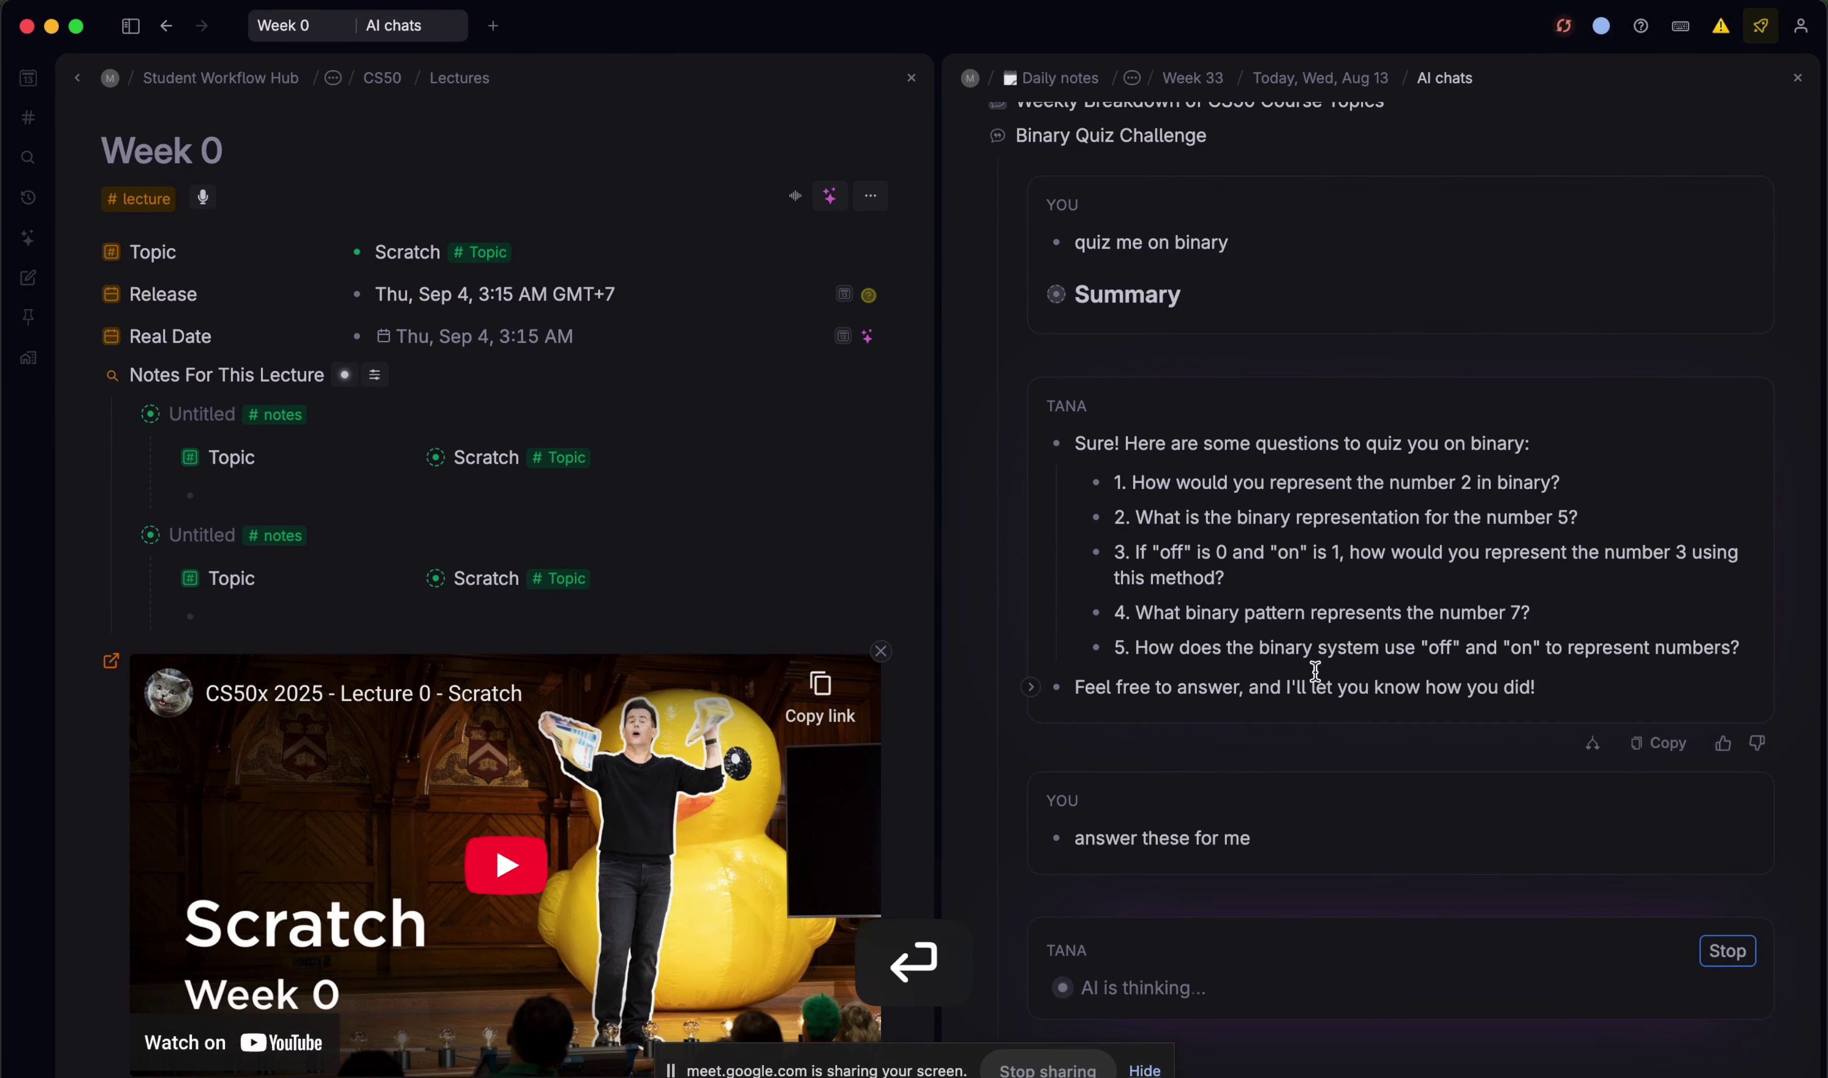
- Copy the answer "Number 2 in binary: 010" from the chat into the first untitled #notes node
scroll(1551, 658, down, 5)
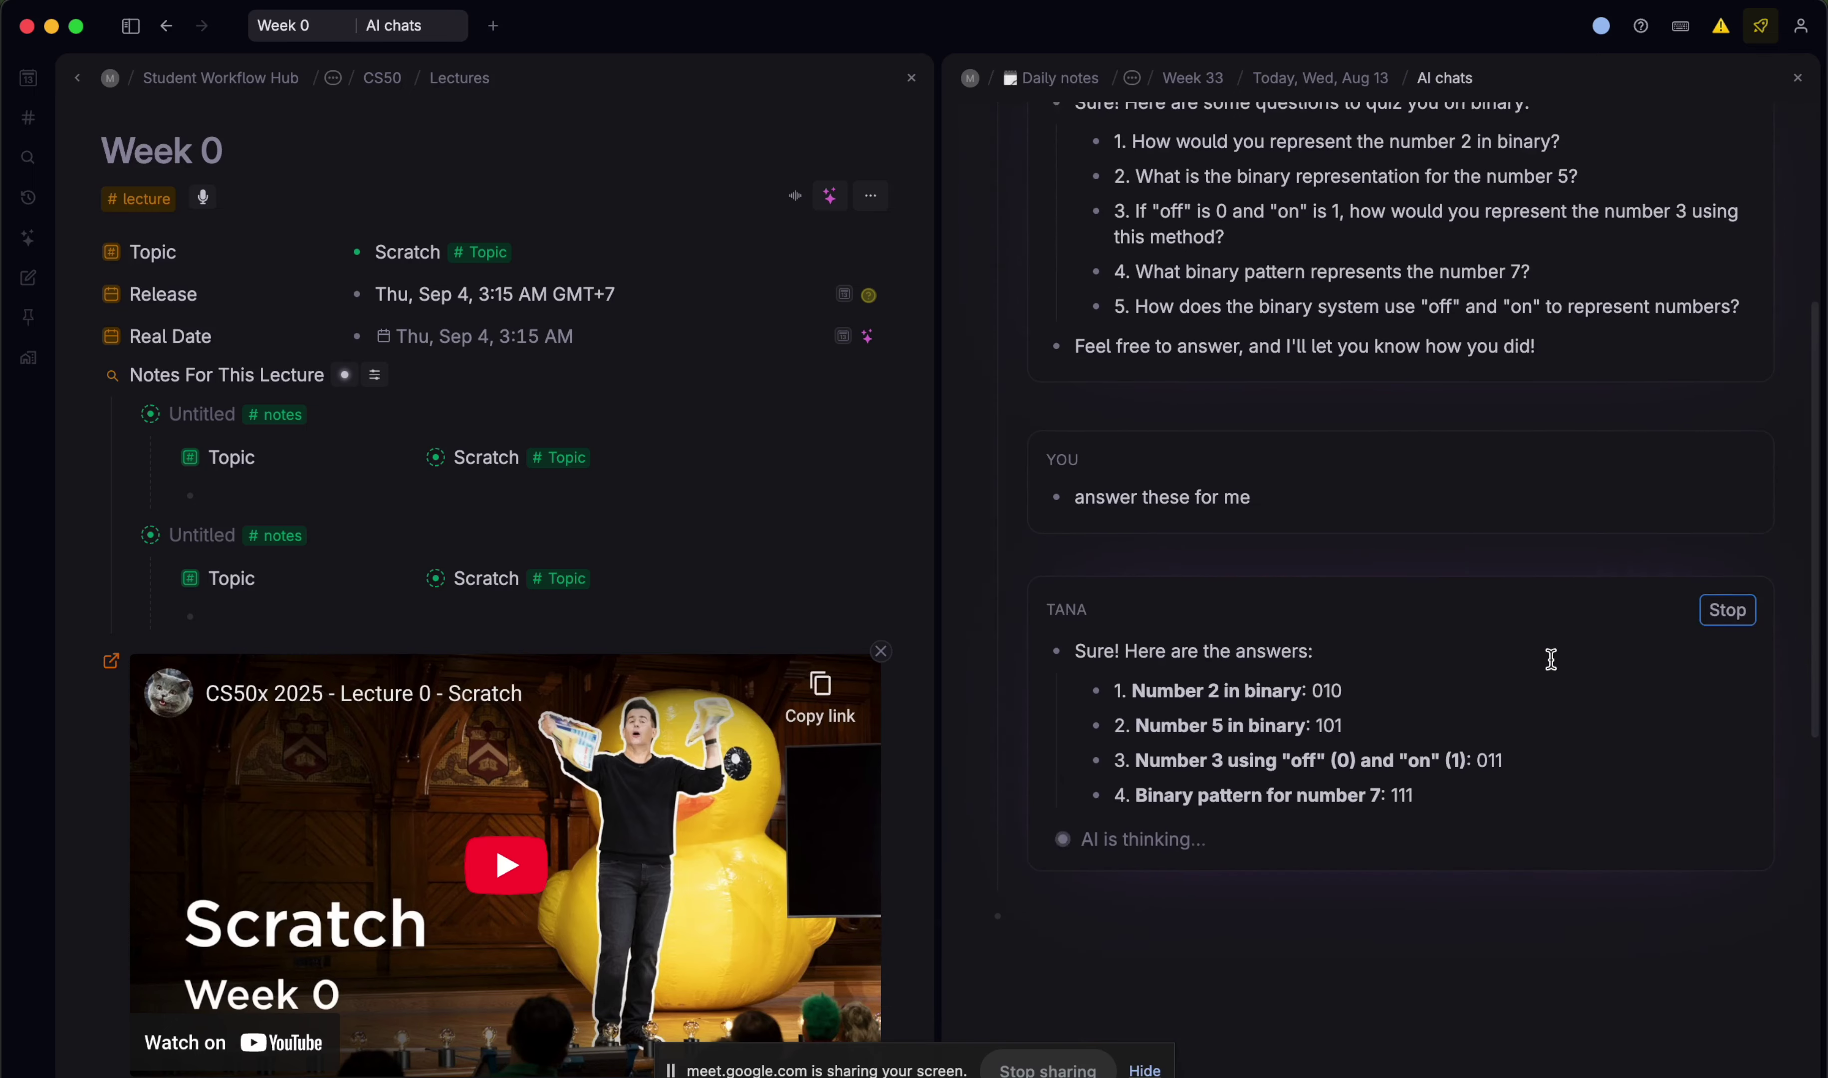
drag(1378, 629, 1110, 629)
key(super+c)
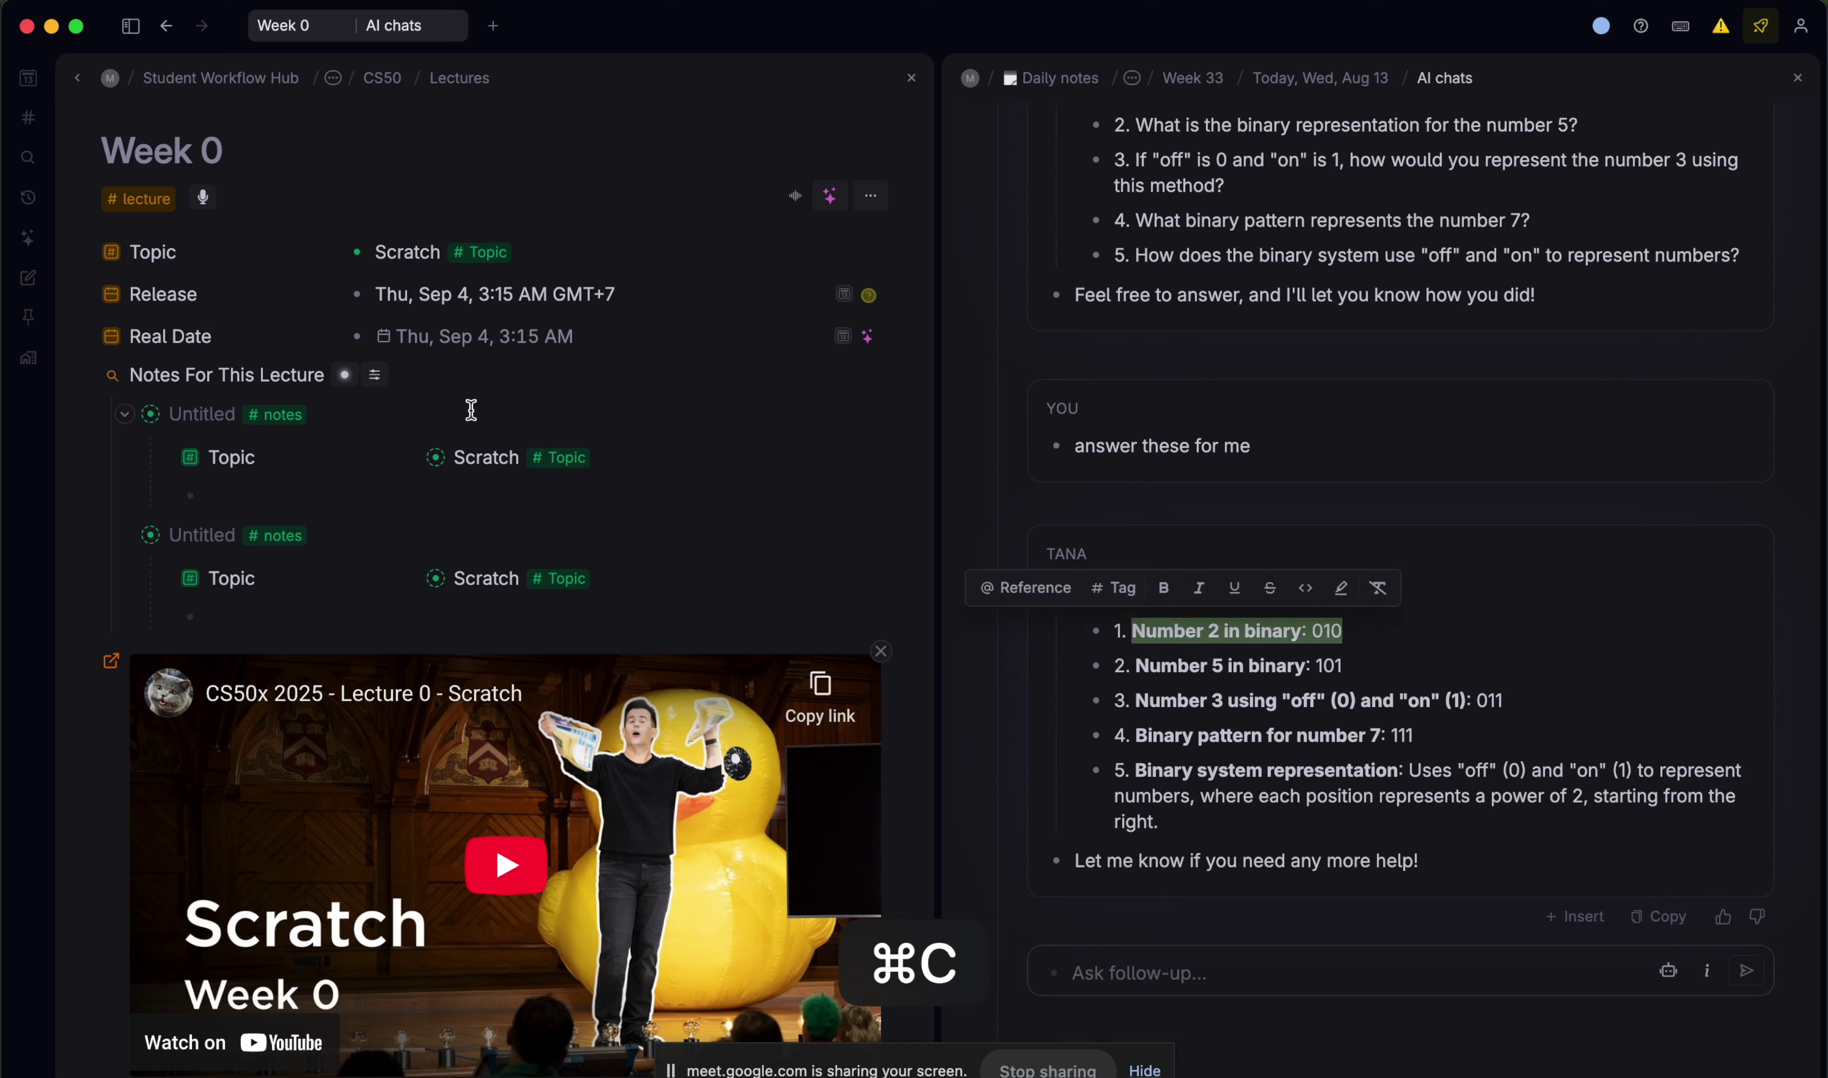
click(191, 417)
key(super+v)
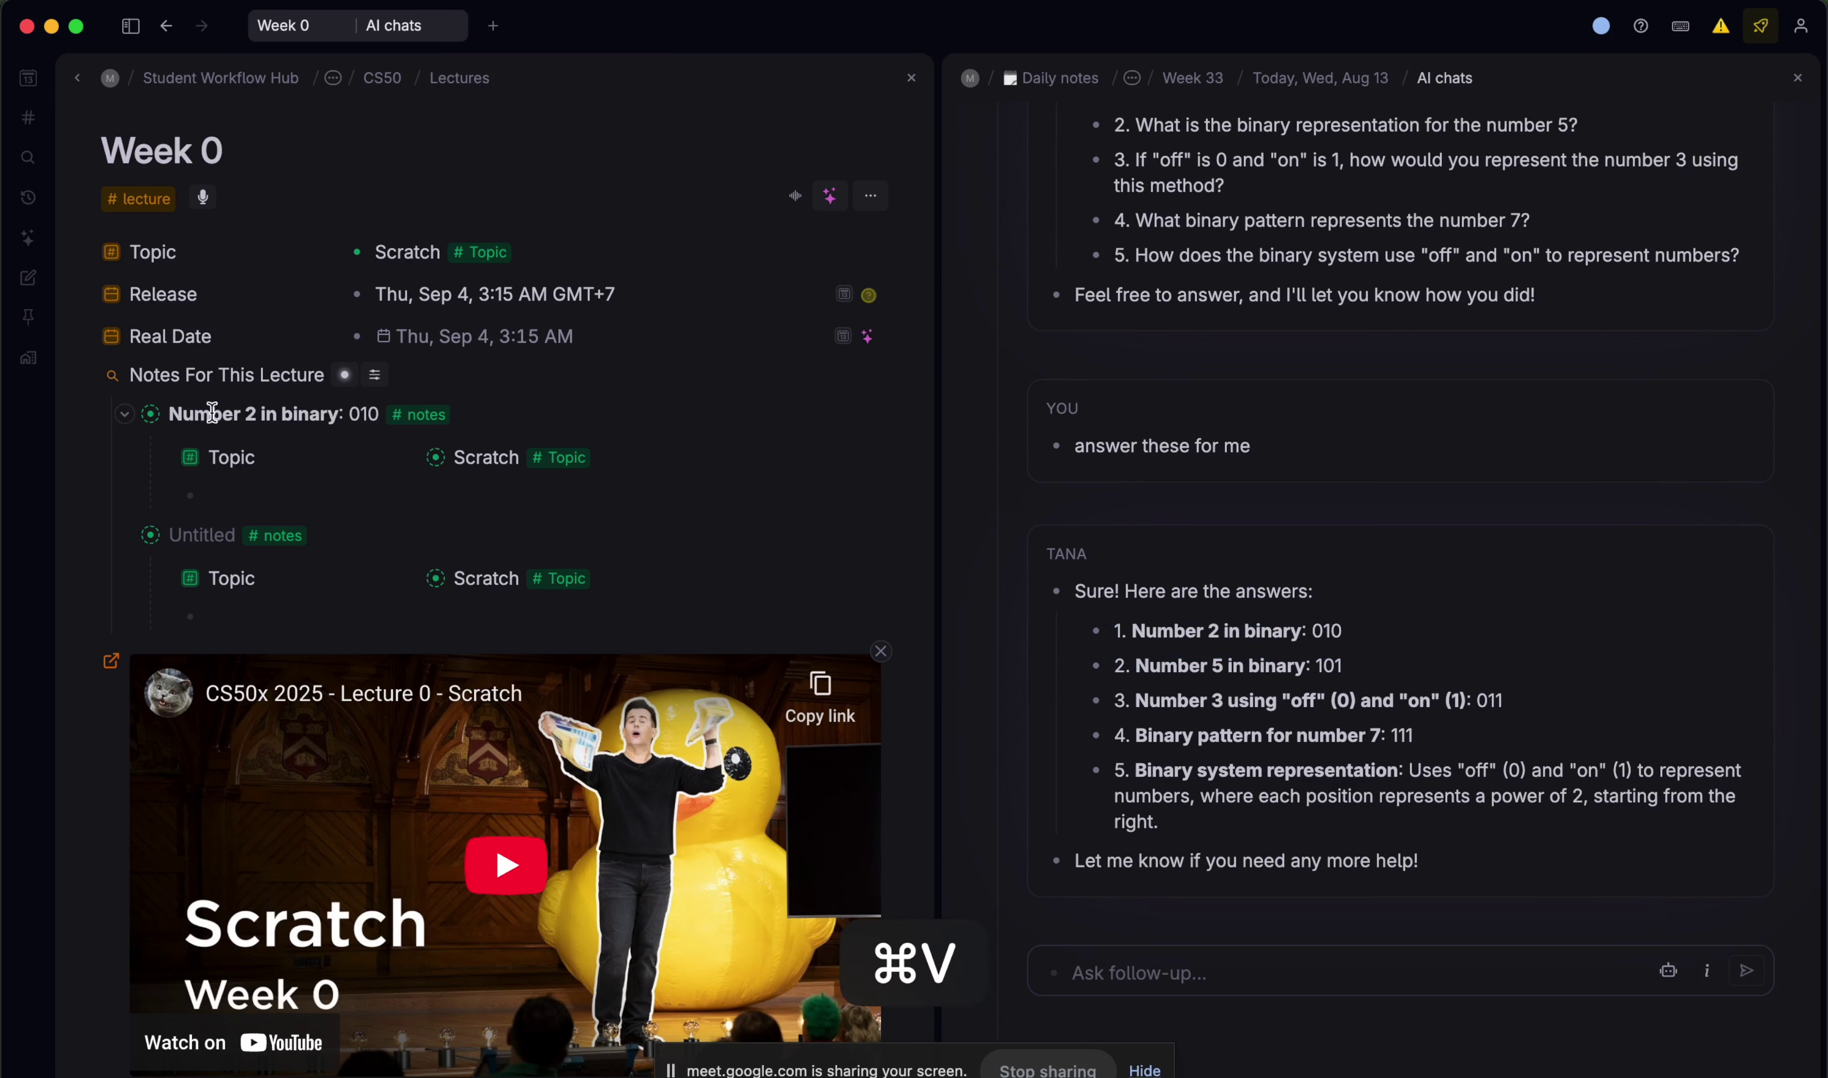
- Copy the answer "Number 5 in binary: 101" from the chat into the remaining untitled #notes node
click(1354, 656)
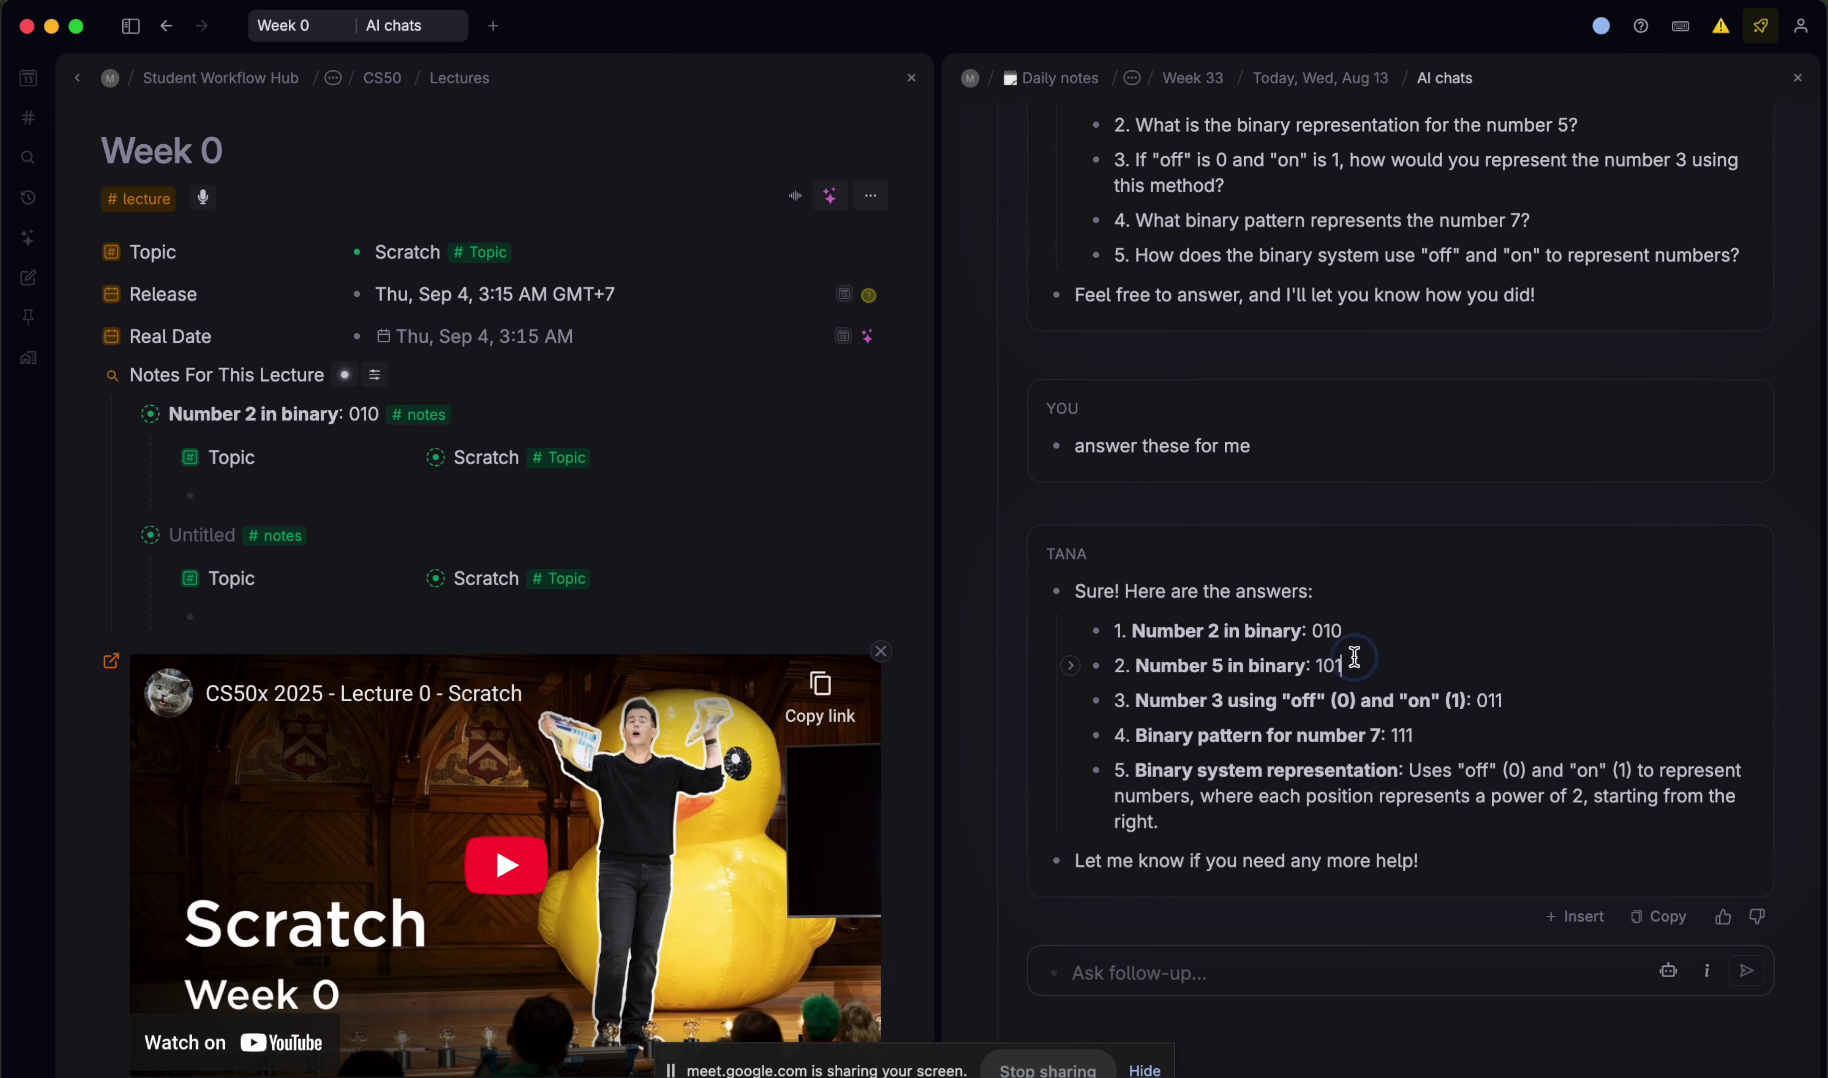
drag(1355, 656, 1134, 665)
key(super+c)
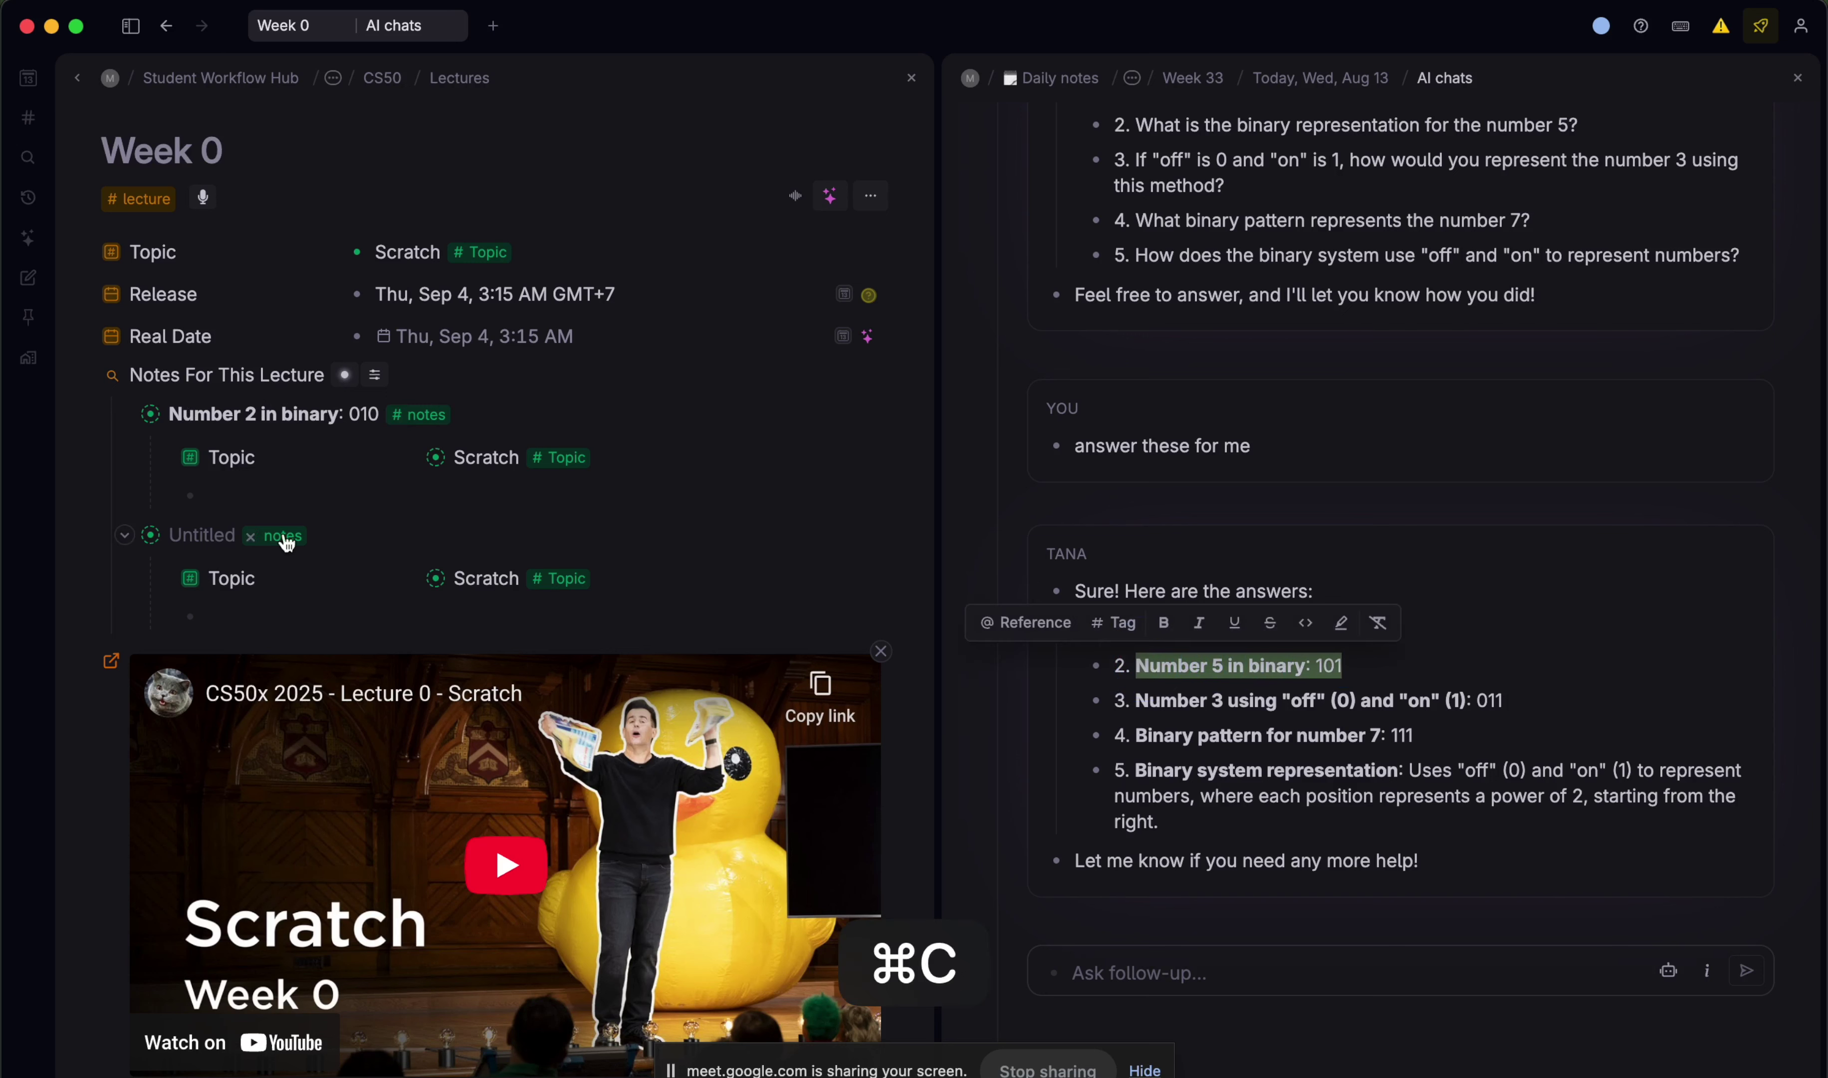
click(191, 534)
key(super+v)
- Add the chat's "Binary system representation" answer as a third #notes node and collapse the details of the first two notes
scroll(1404, 752, down, 2)
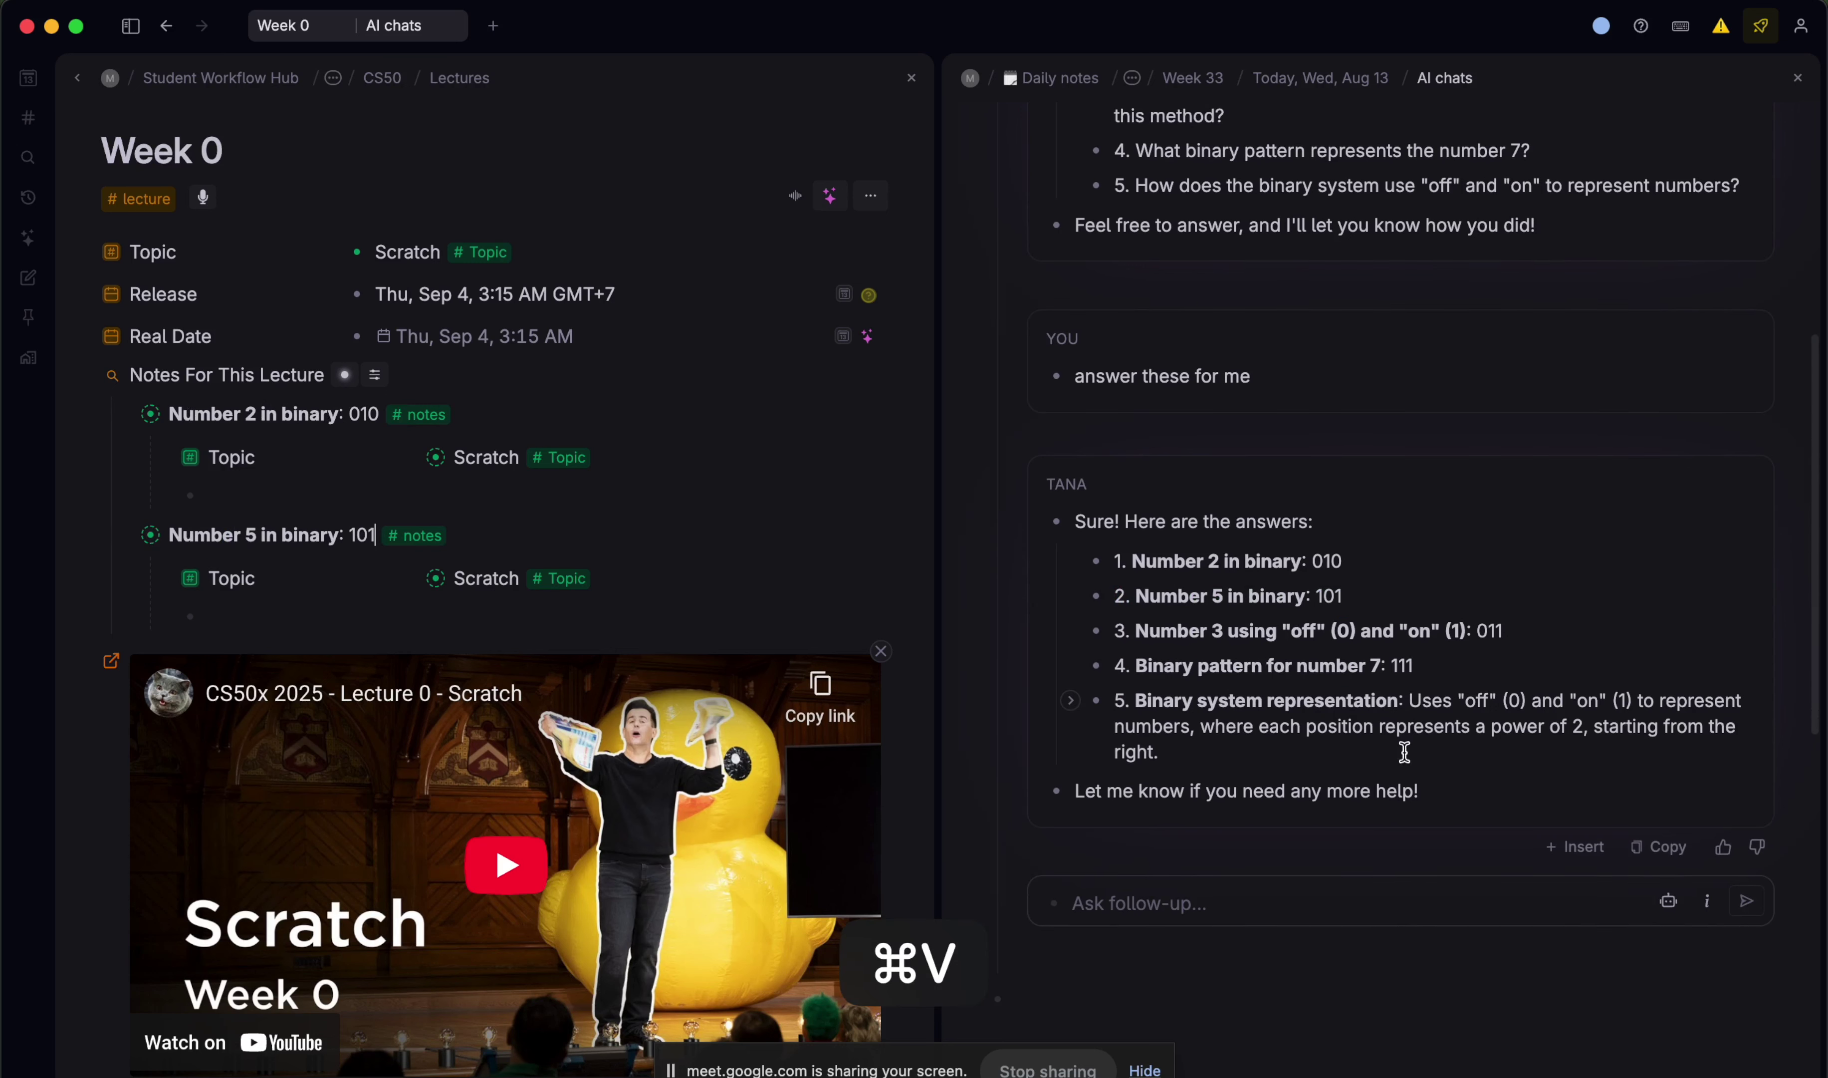
drag(1234, 745, 1130, 703)
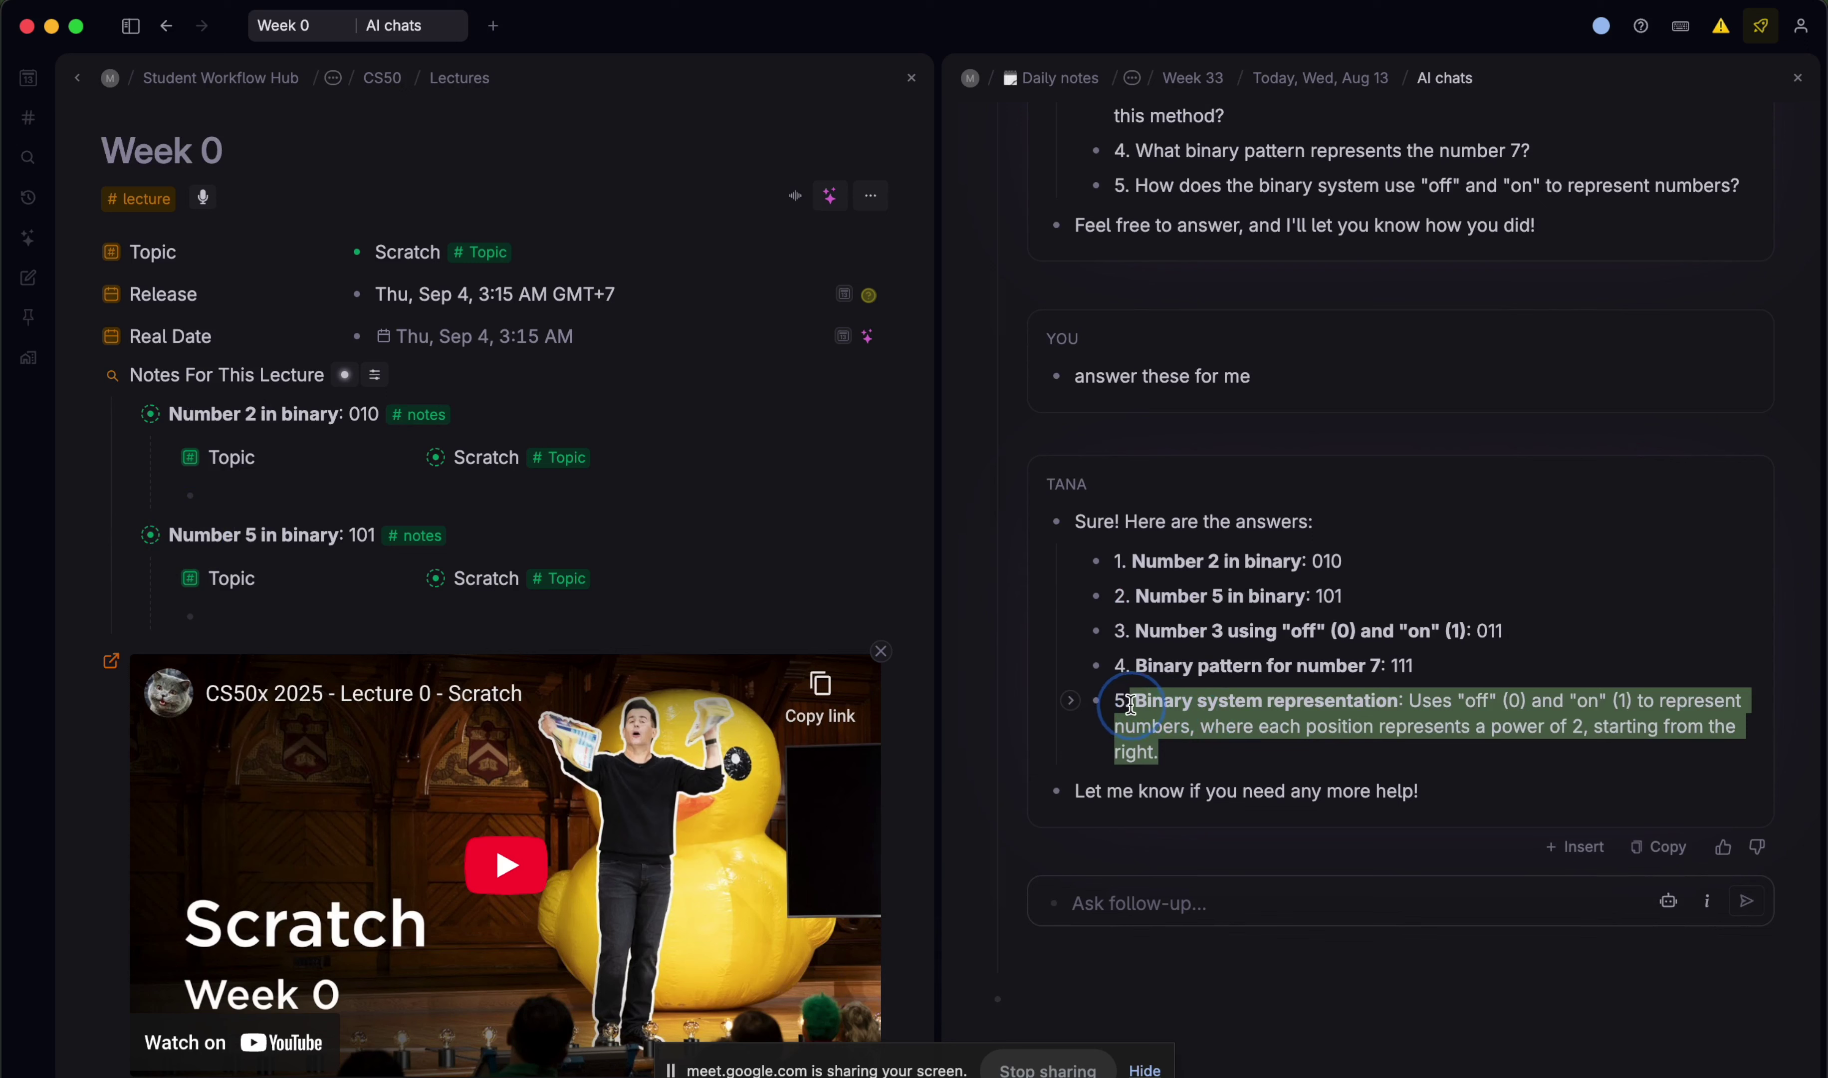
key(super+c)
click(630, 537)
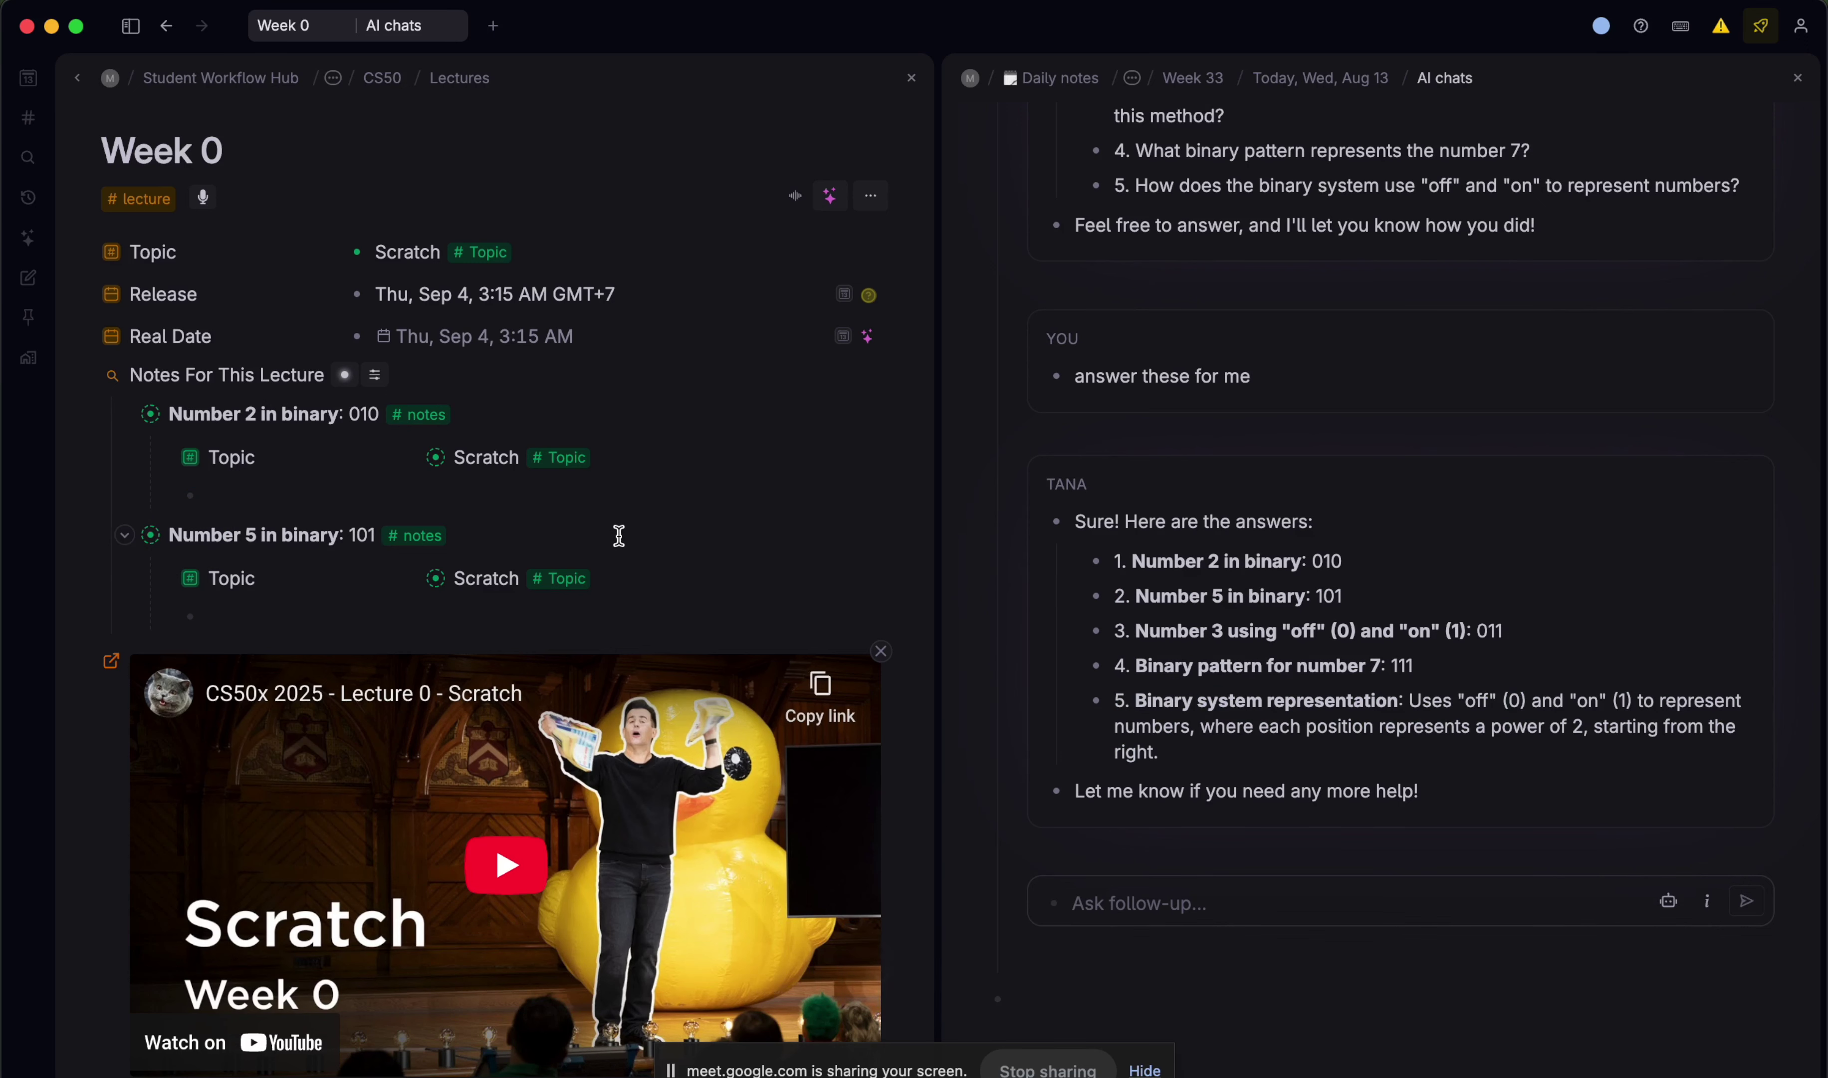
key(Return)
key(BackSpace)
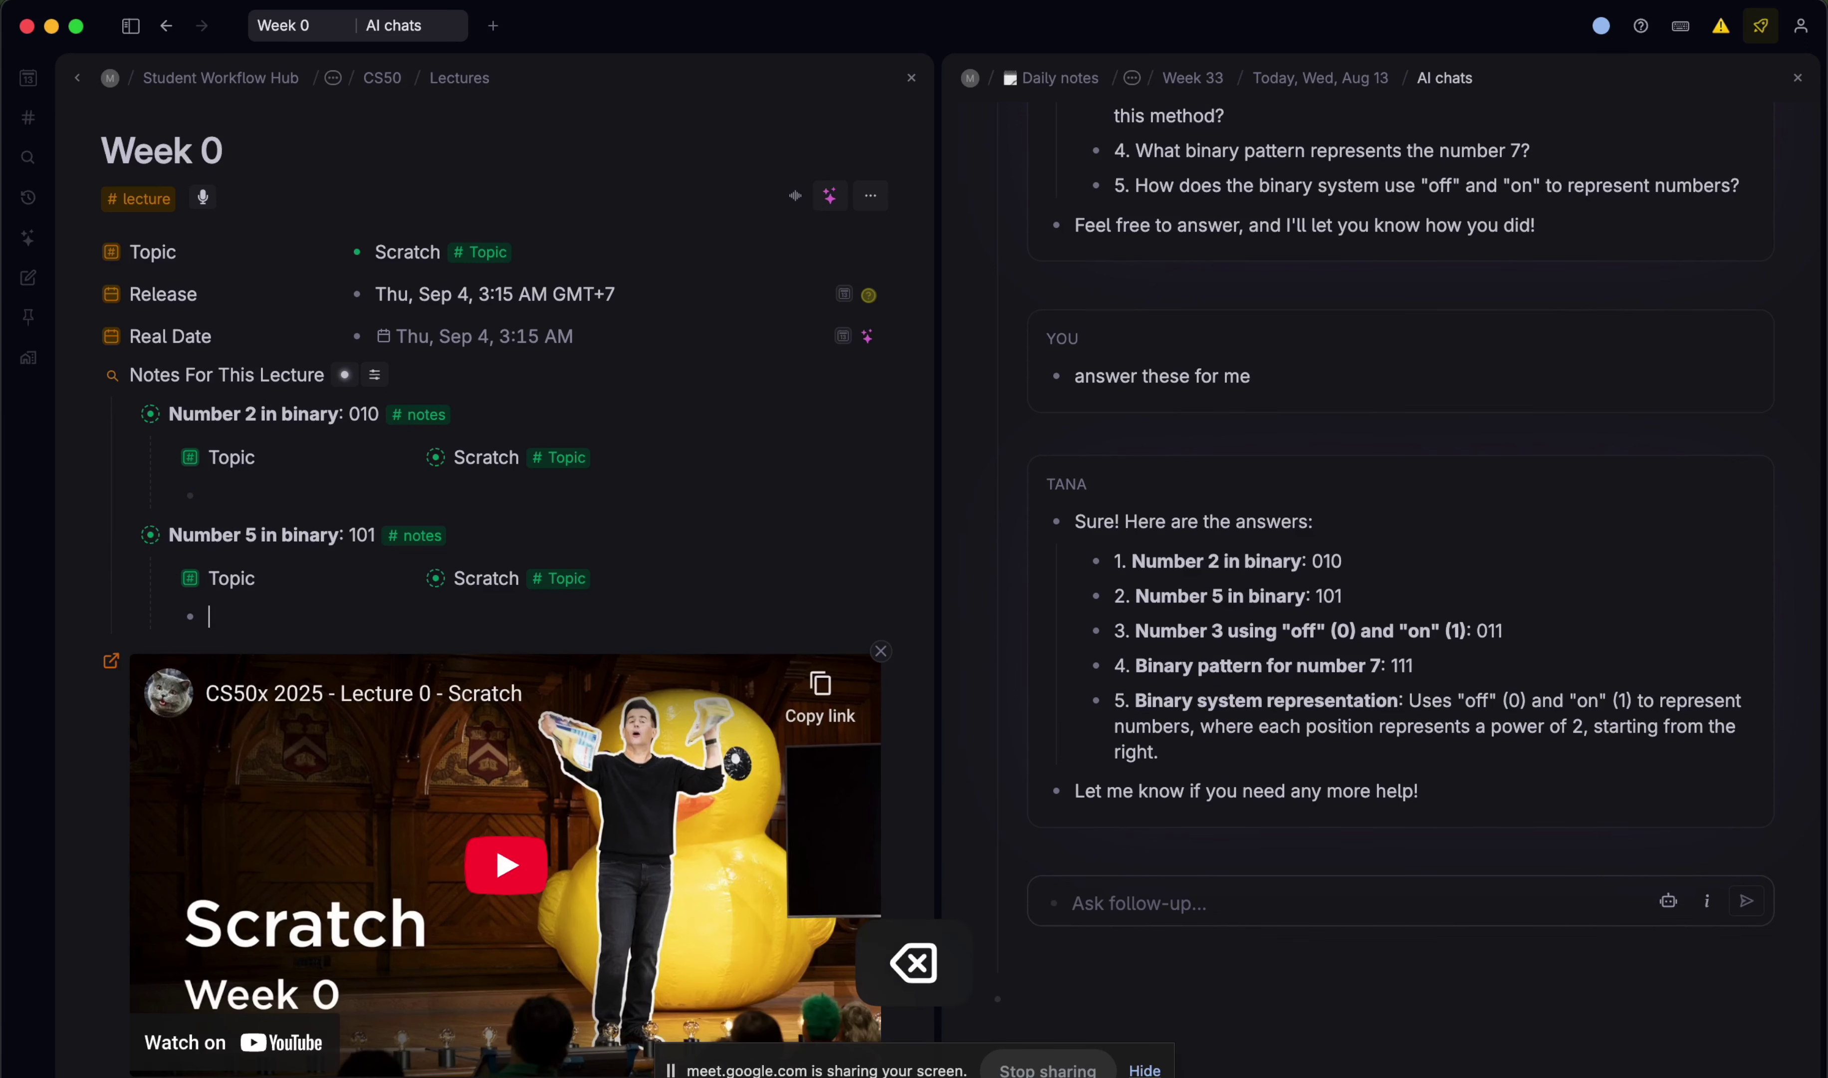
click(133, 526)
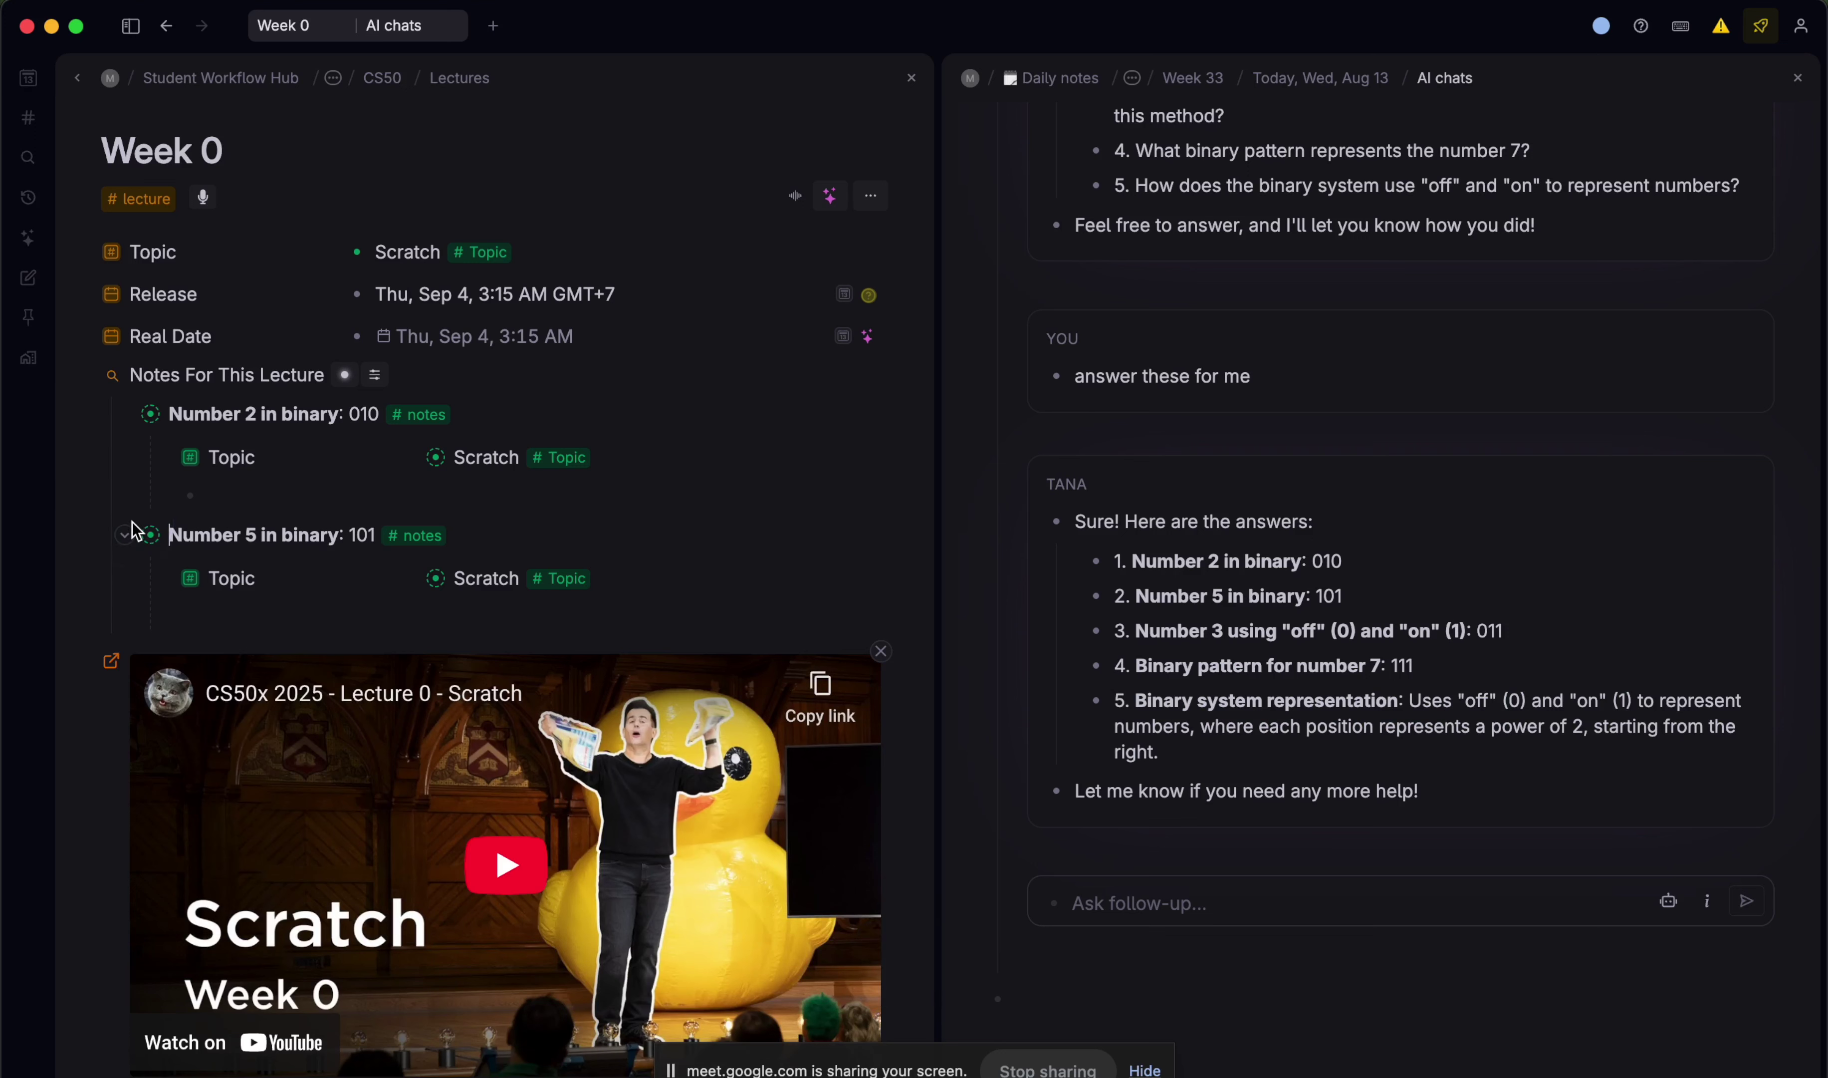
click(127, 528)
click(559, 530)
key(Return)
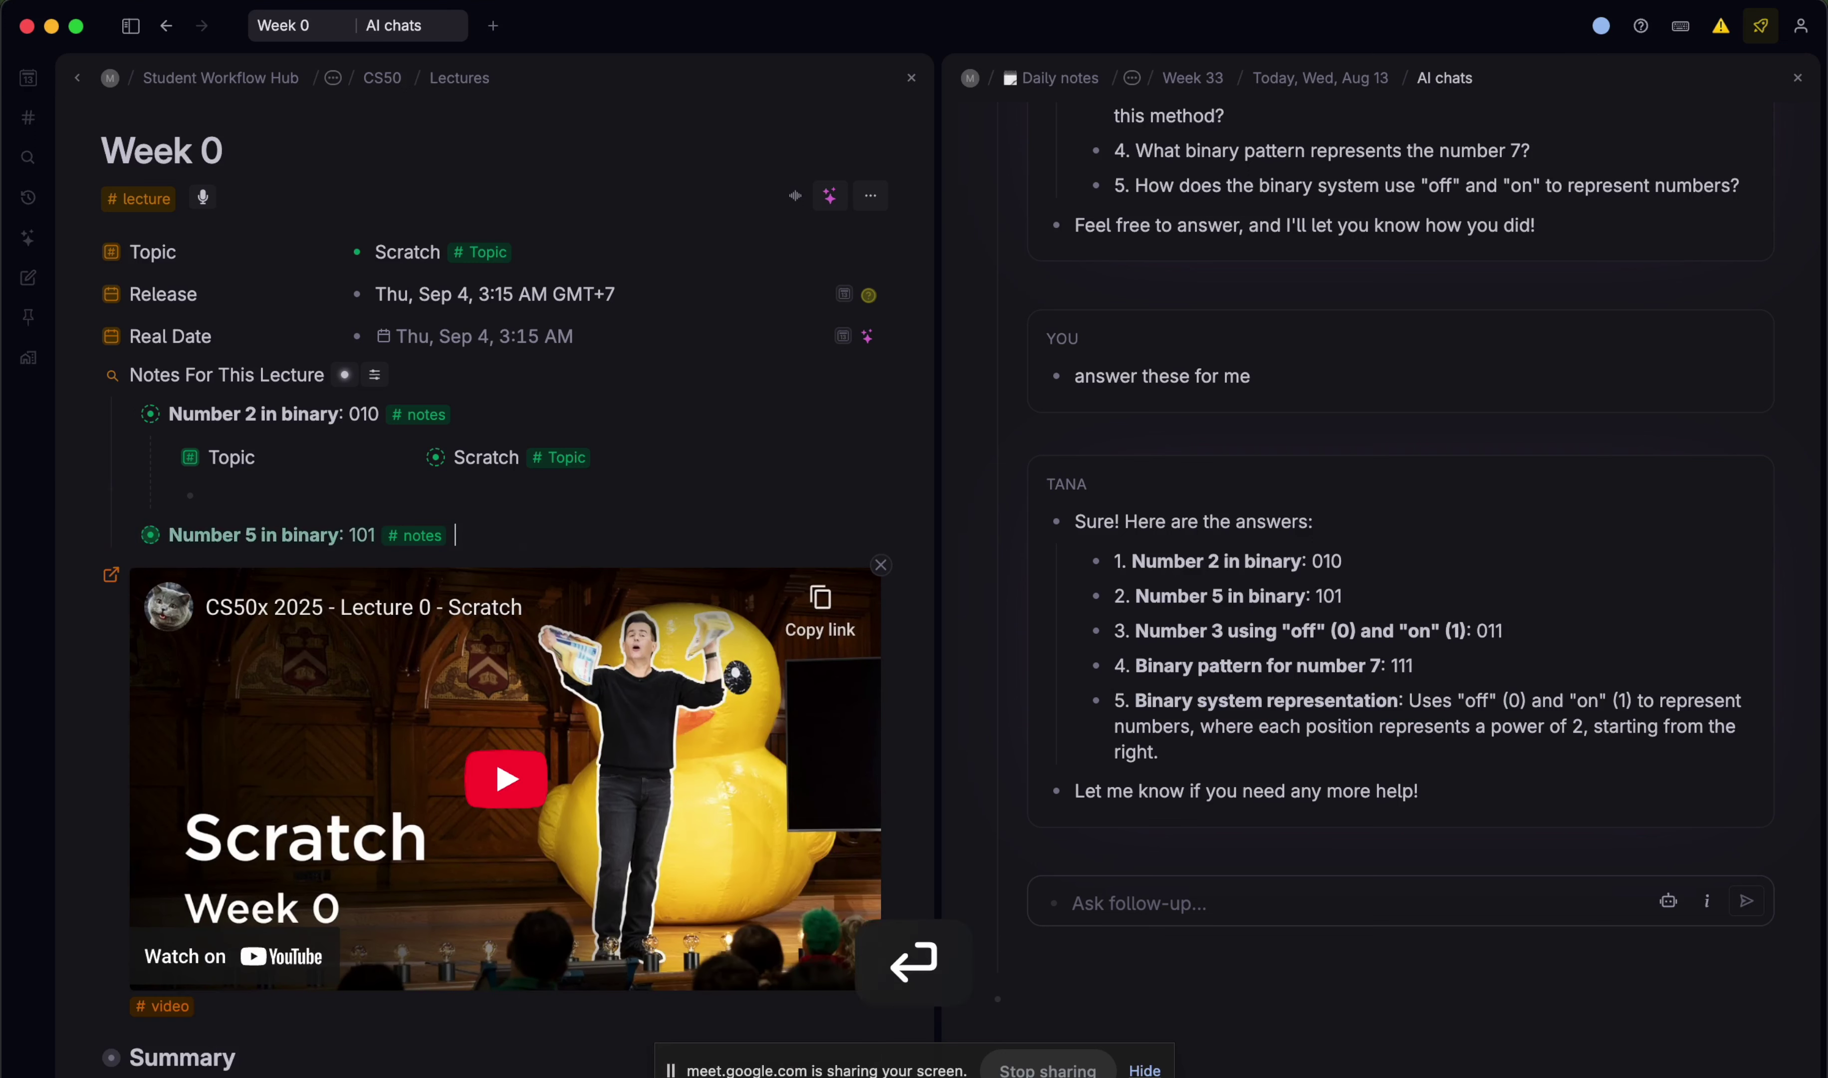
key(super+v)
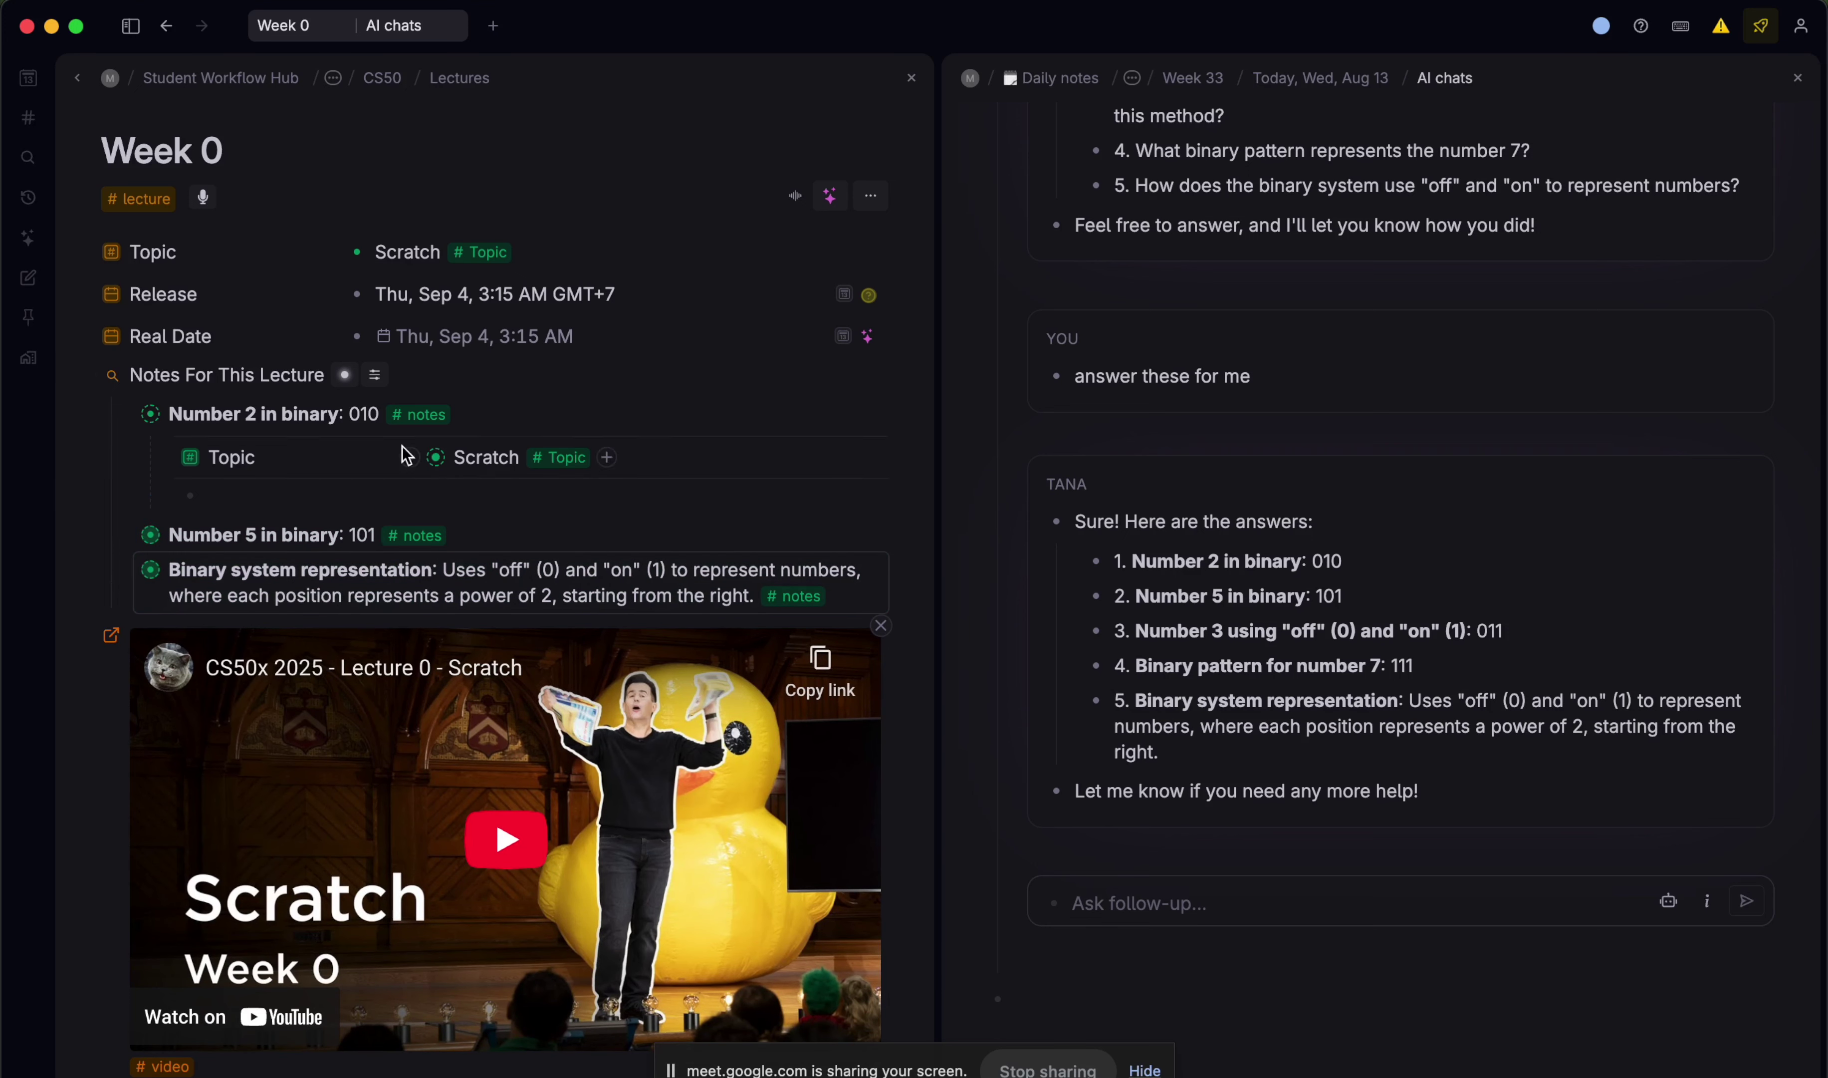
click(122, 415)
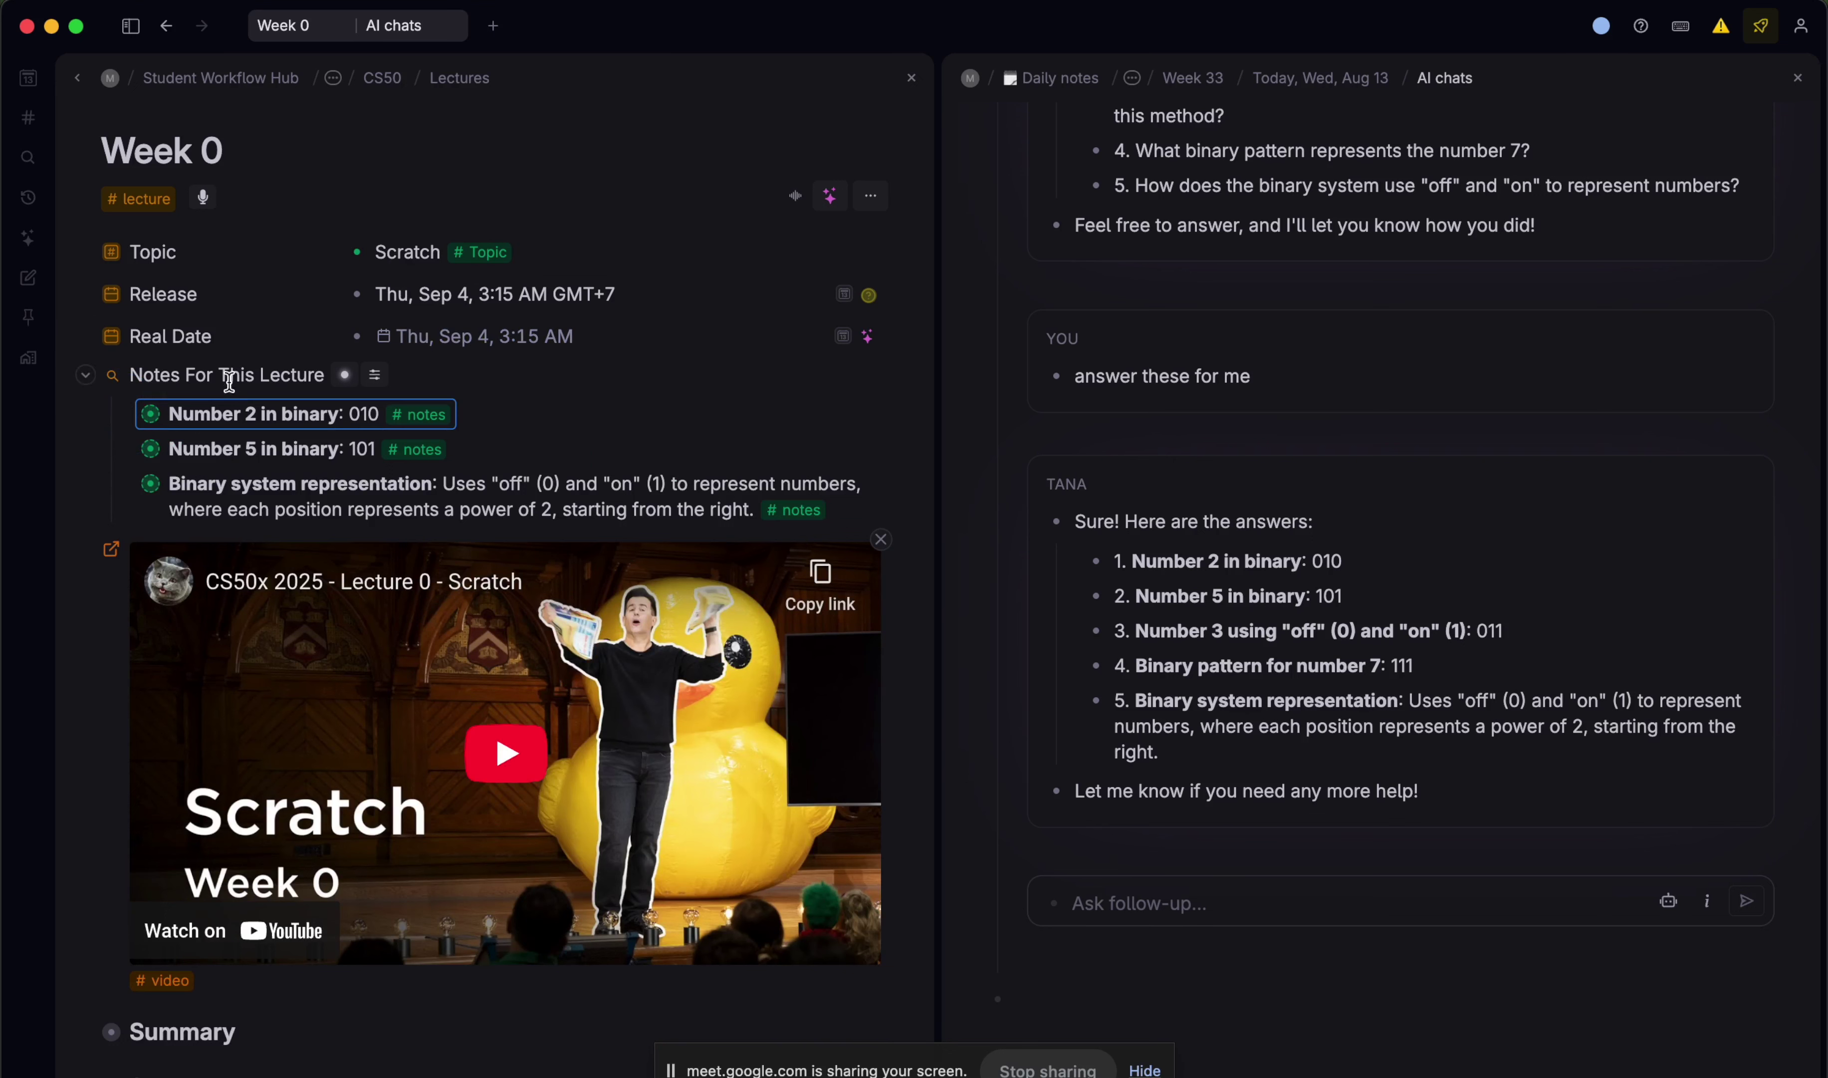
- Check the Topic field of the "Number 2 in binary" note and open the lecture's Scratch topic node
click(121, 414)
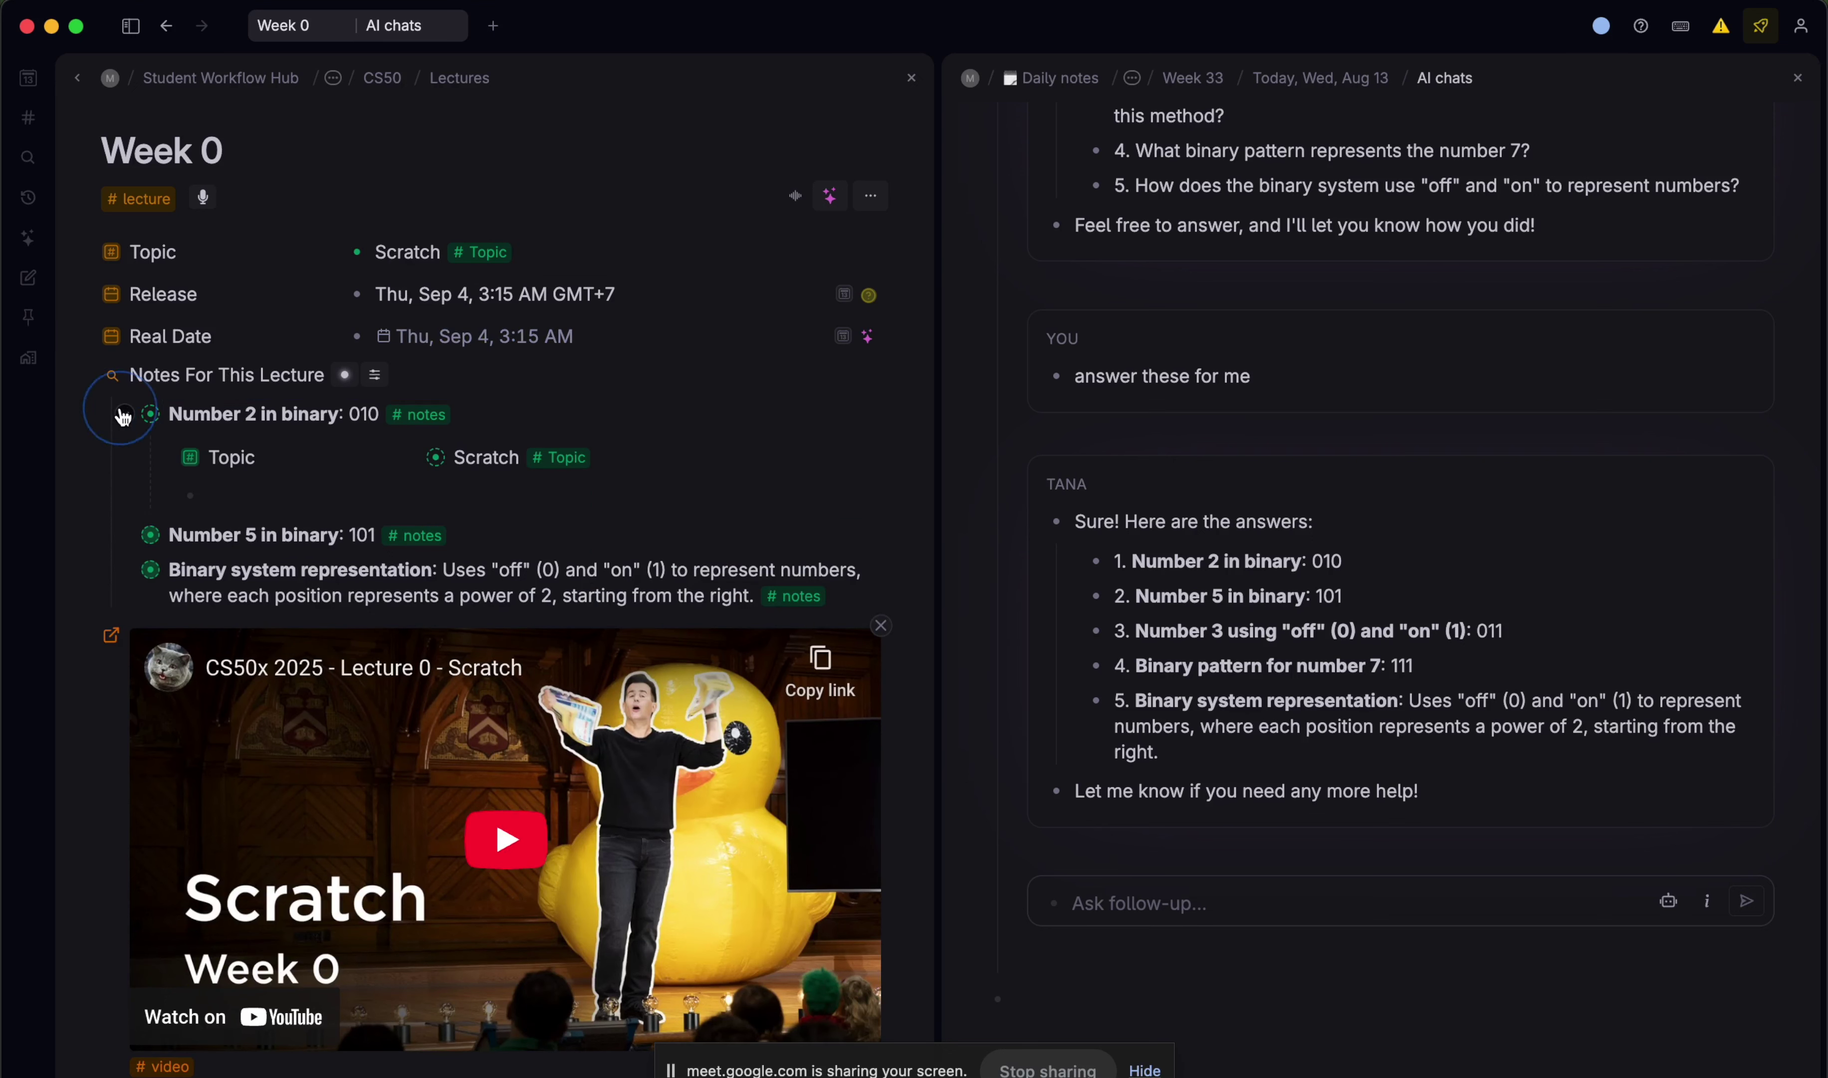
click(122, 415)
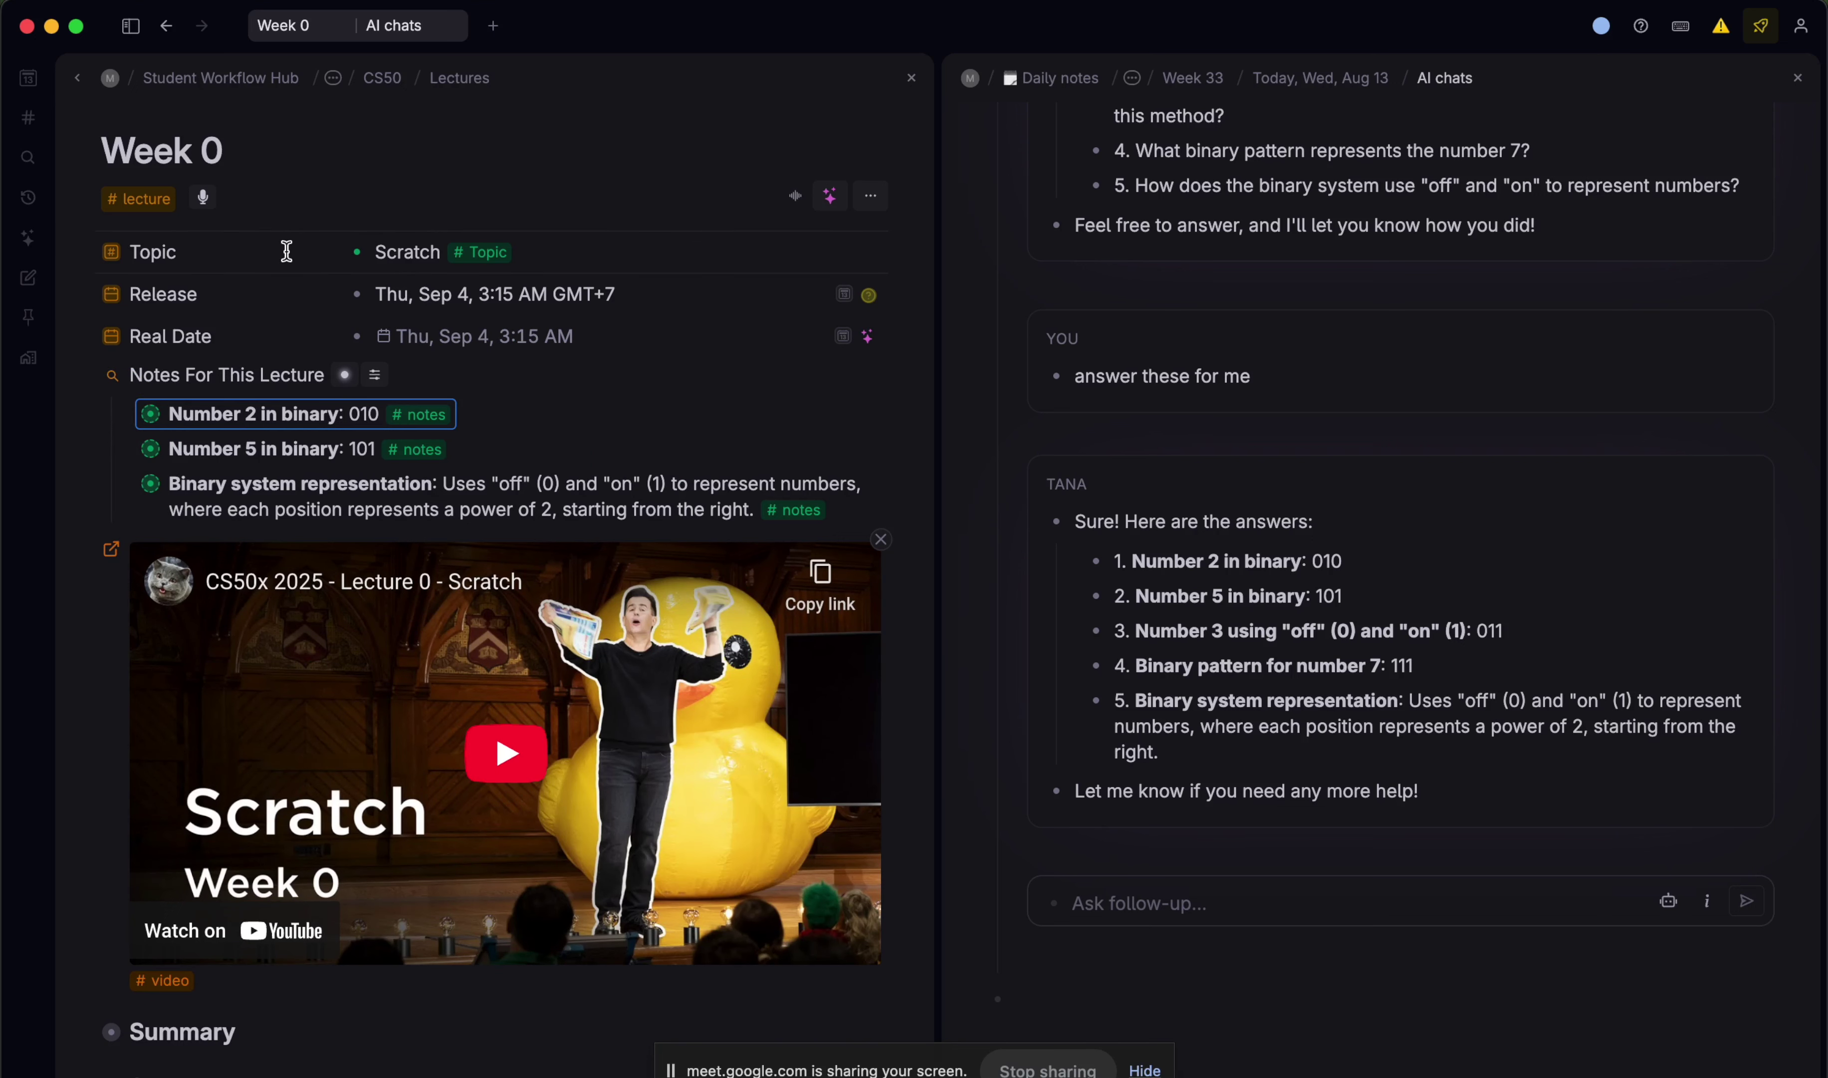
click(360, 253)
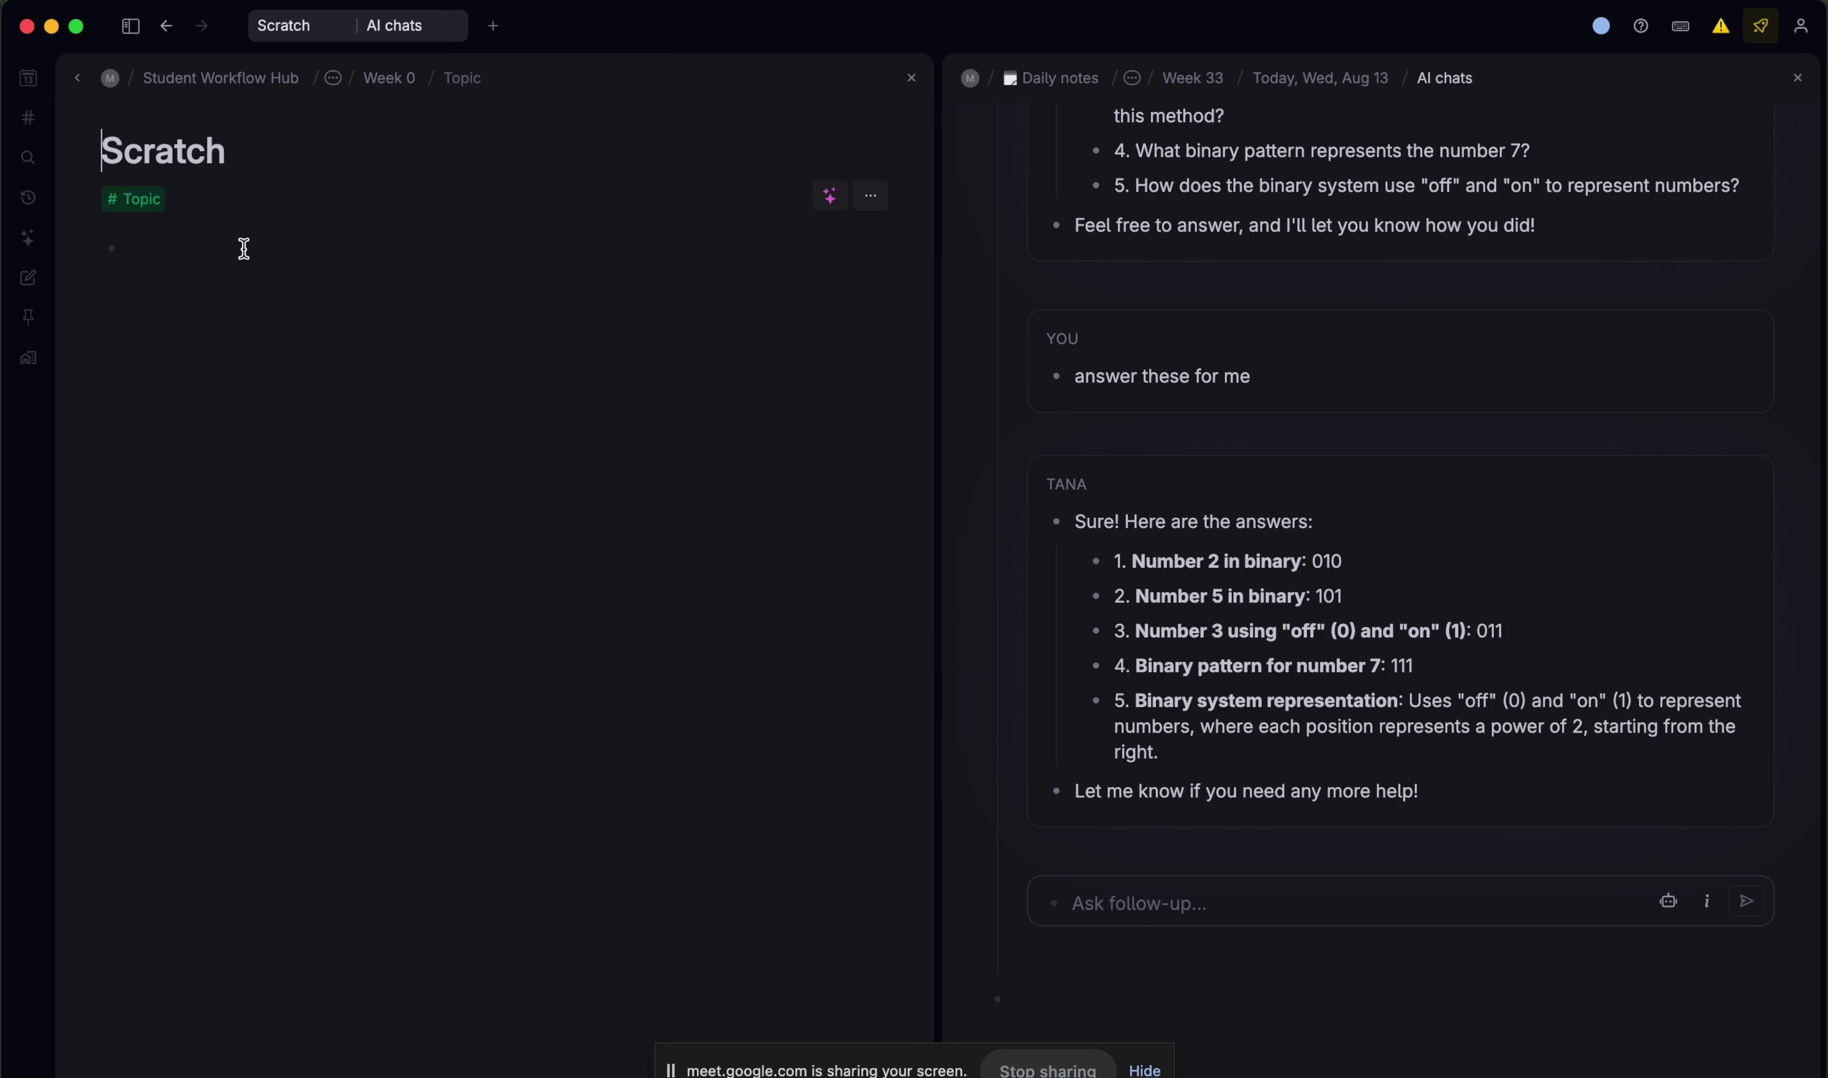
- Create a search node under the Scratch topic that finds nodes whose Topic field equals PARENT
click(244, 248)
scroll(478, 460, down, 3)
scroll(478, 460, up, 3)
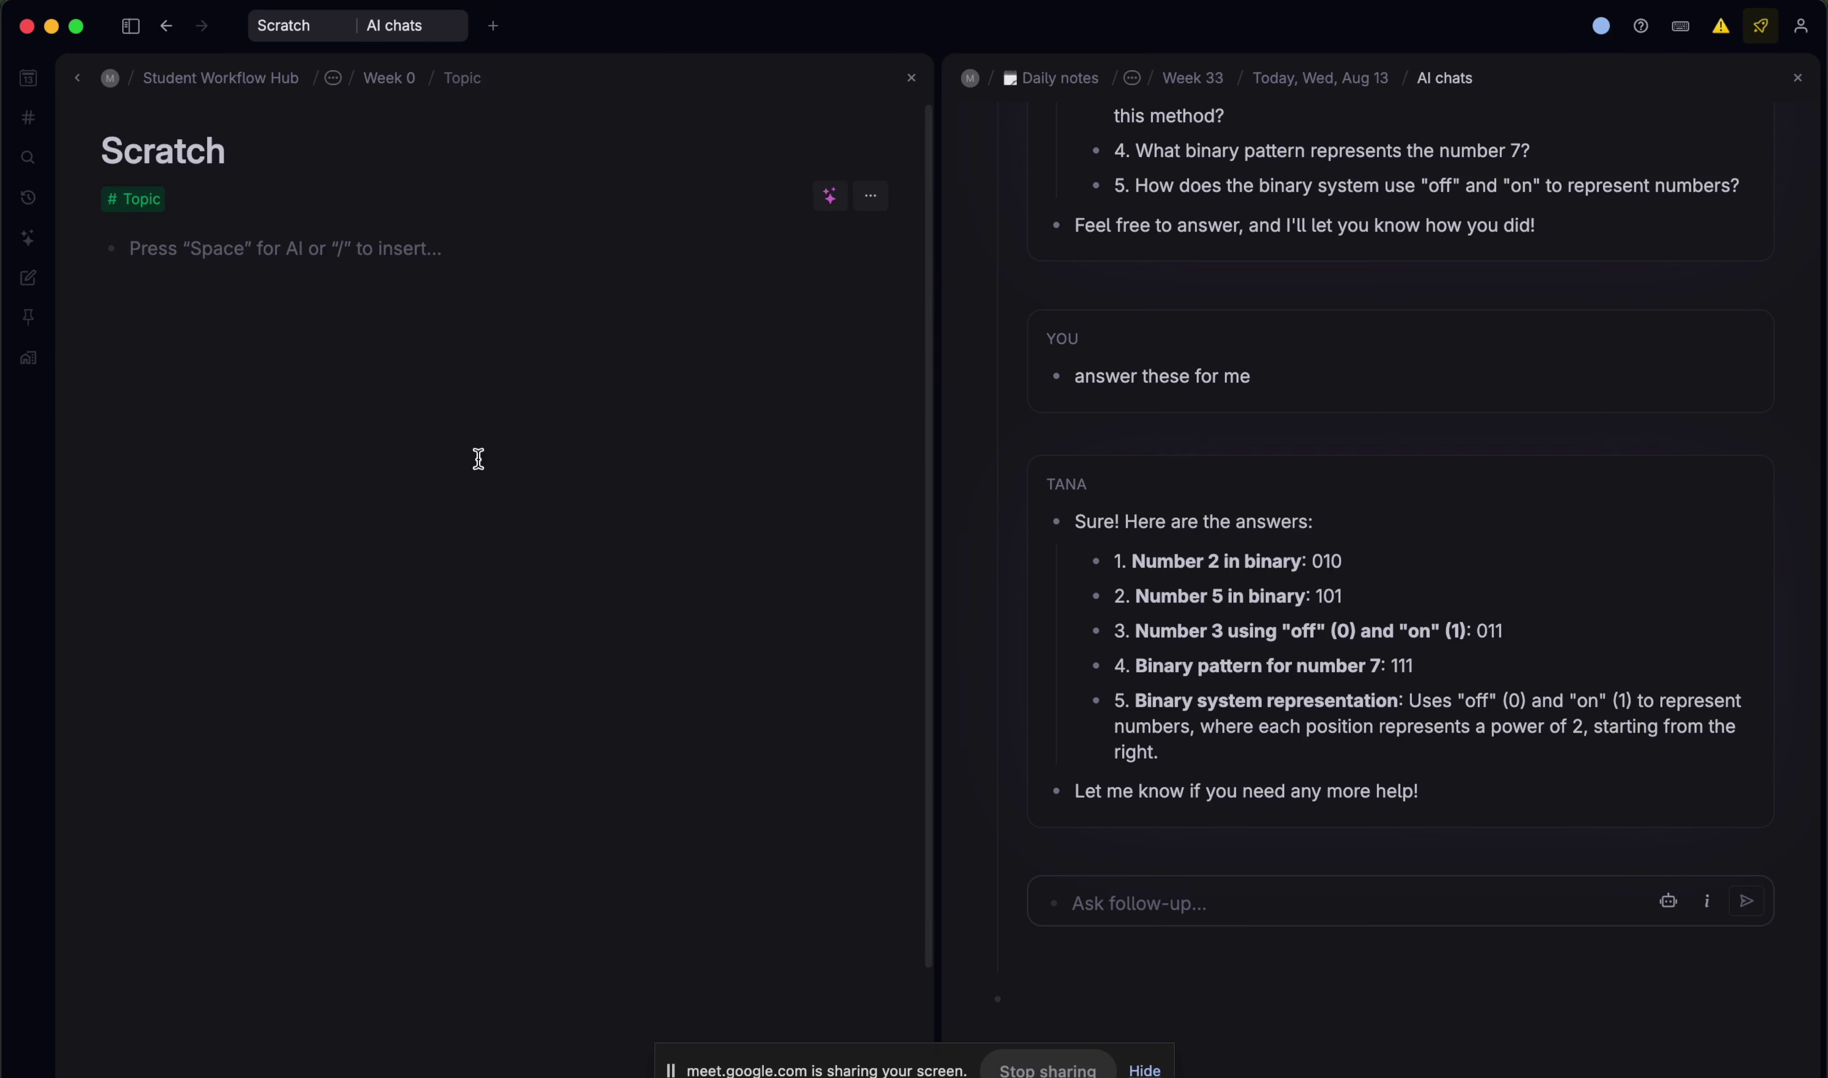
click(231, 238)
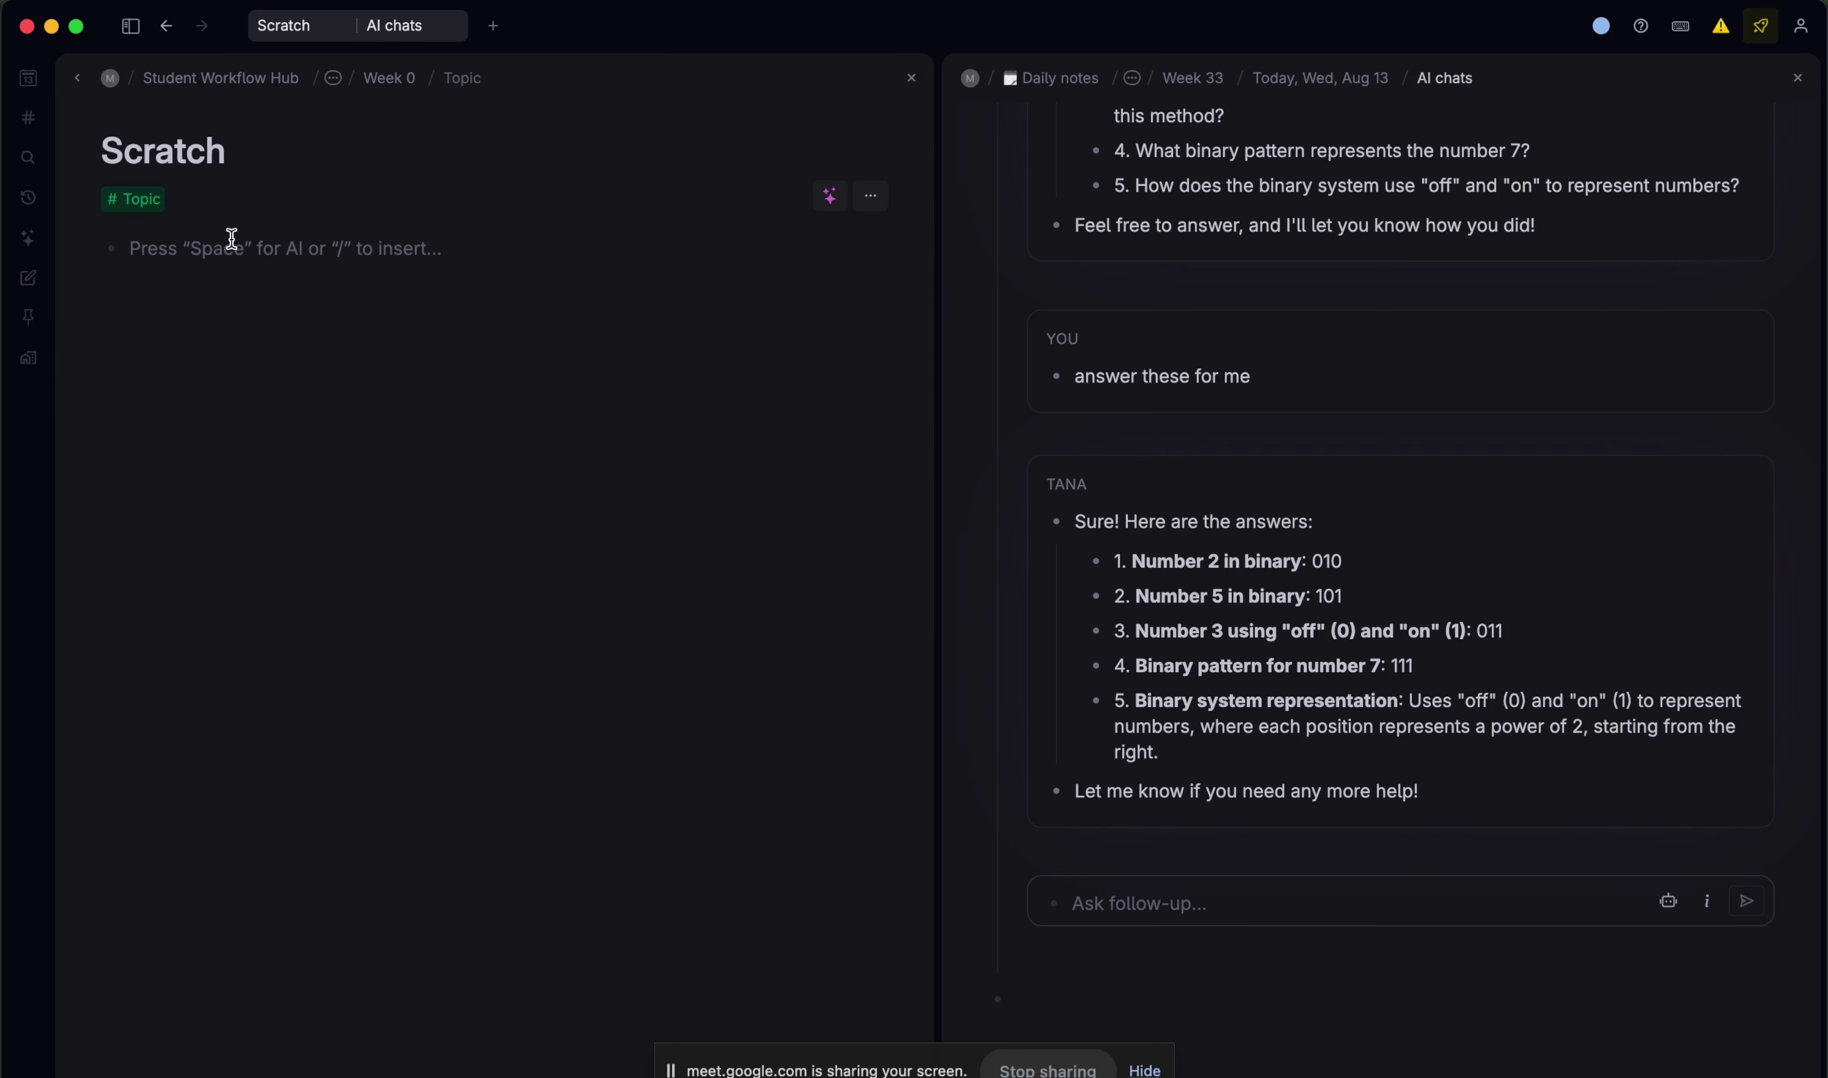
key(BackSpace)
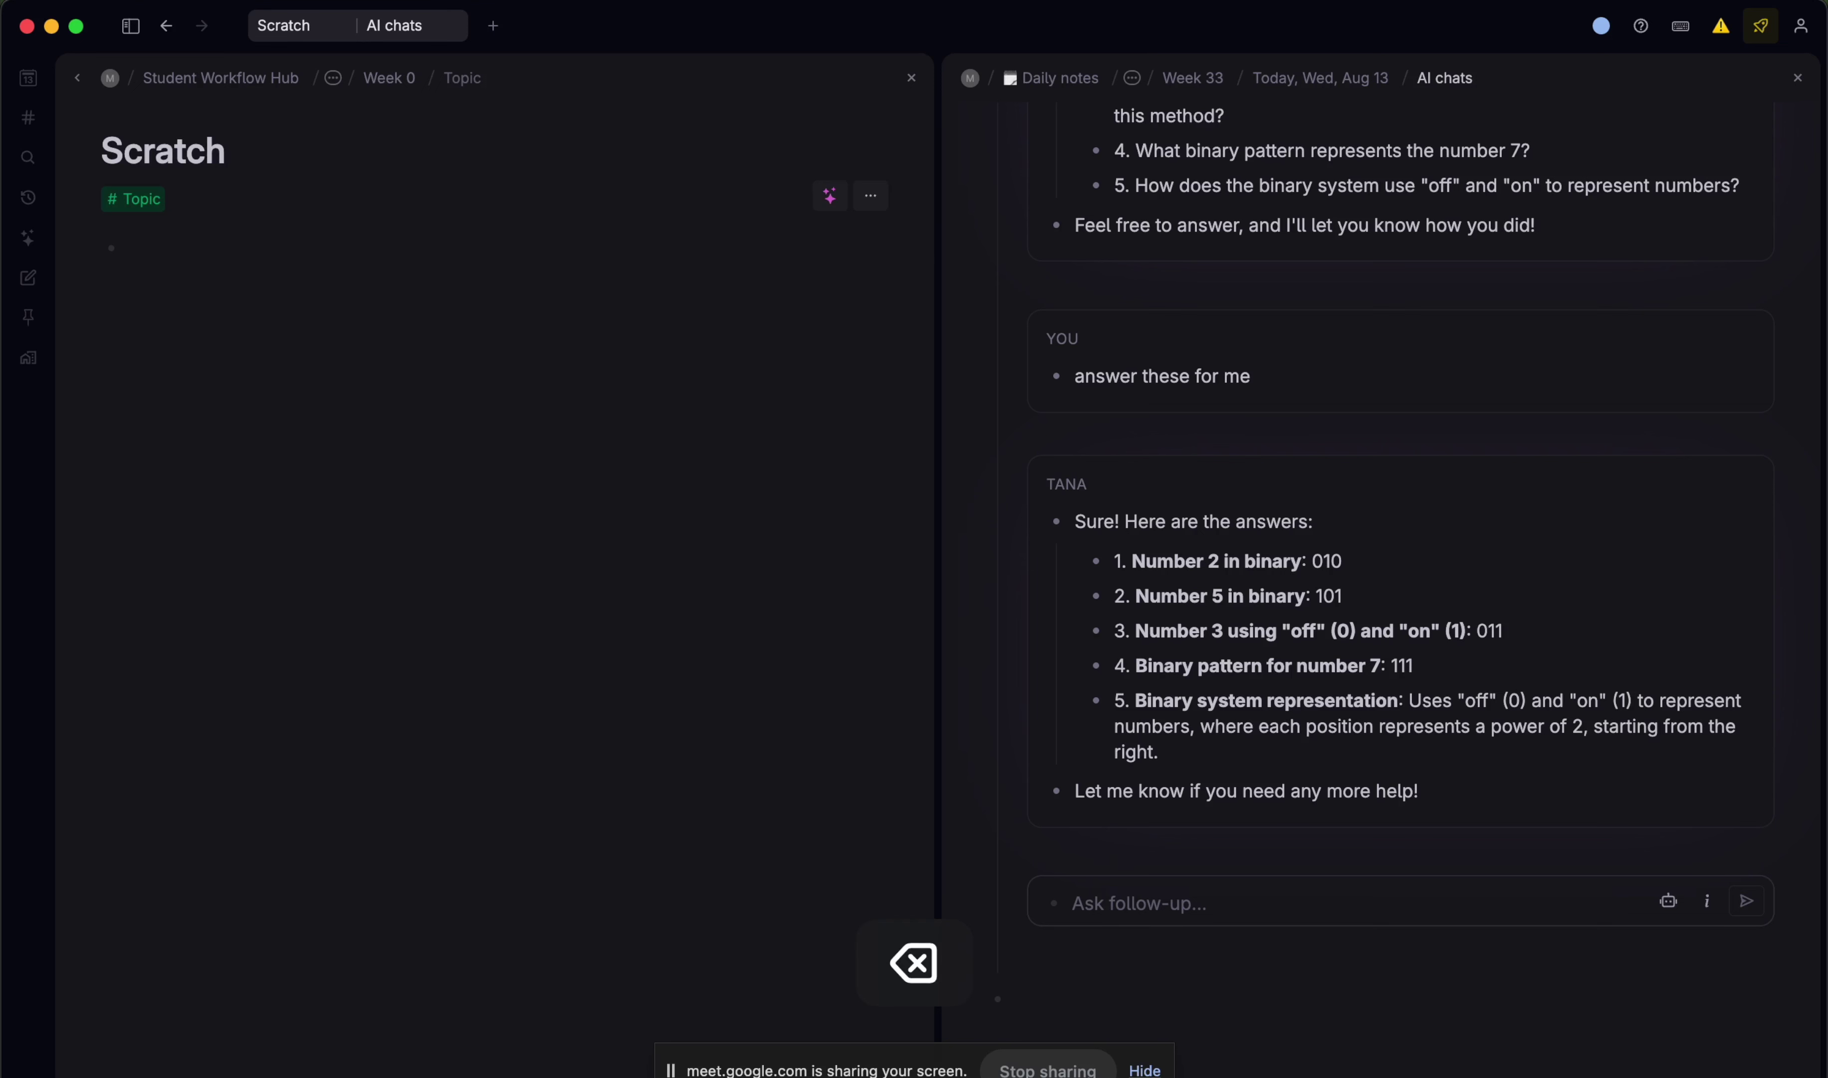
key(Down)
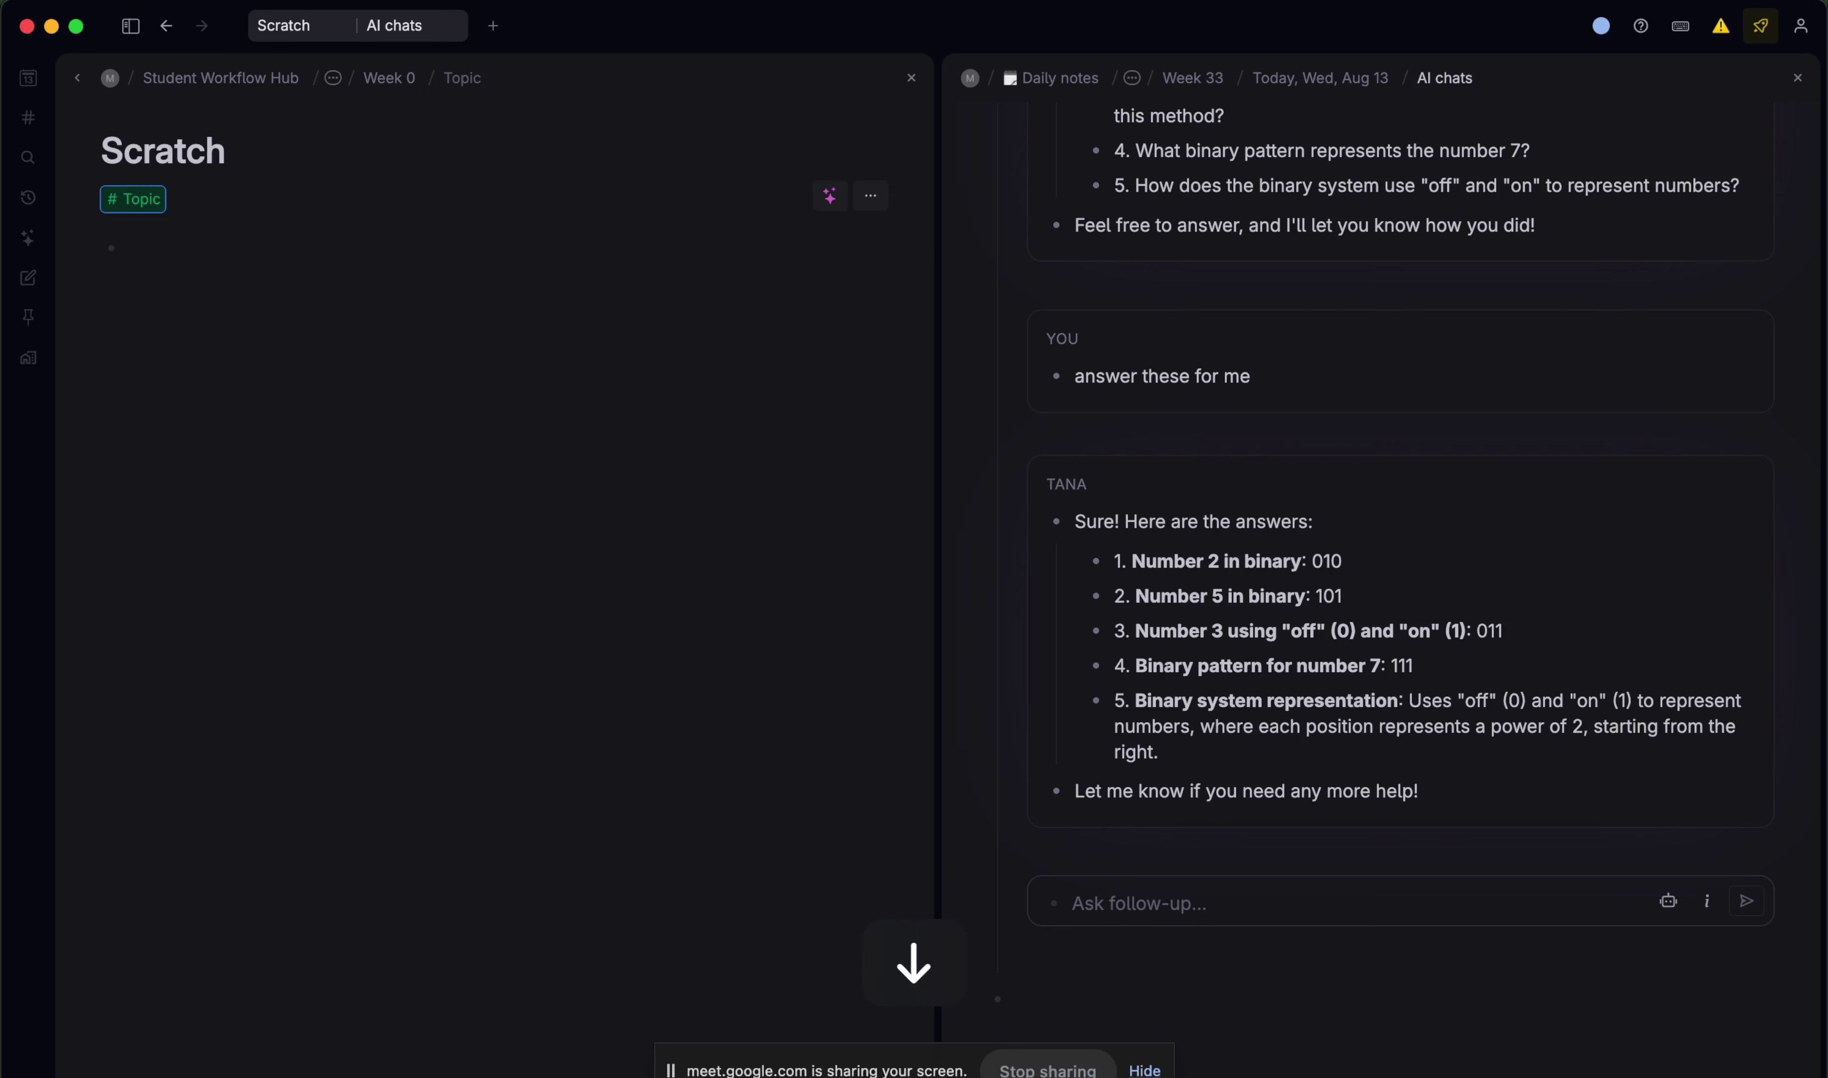
click(198, 259)
text(?)
key(Return)
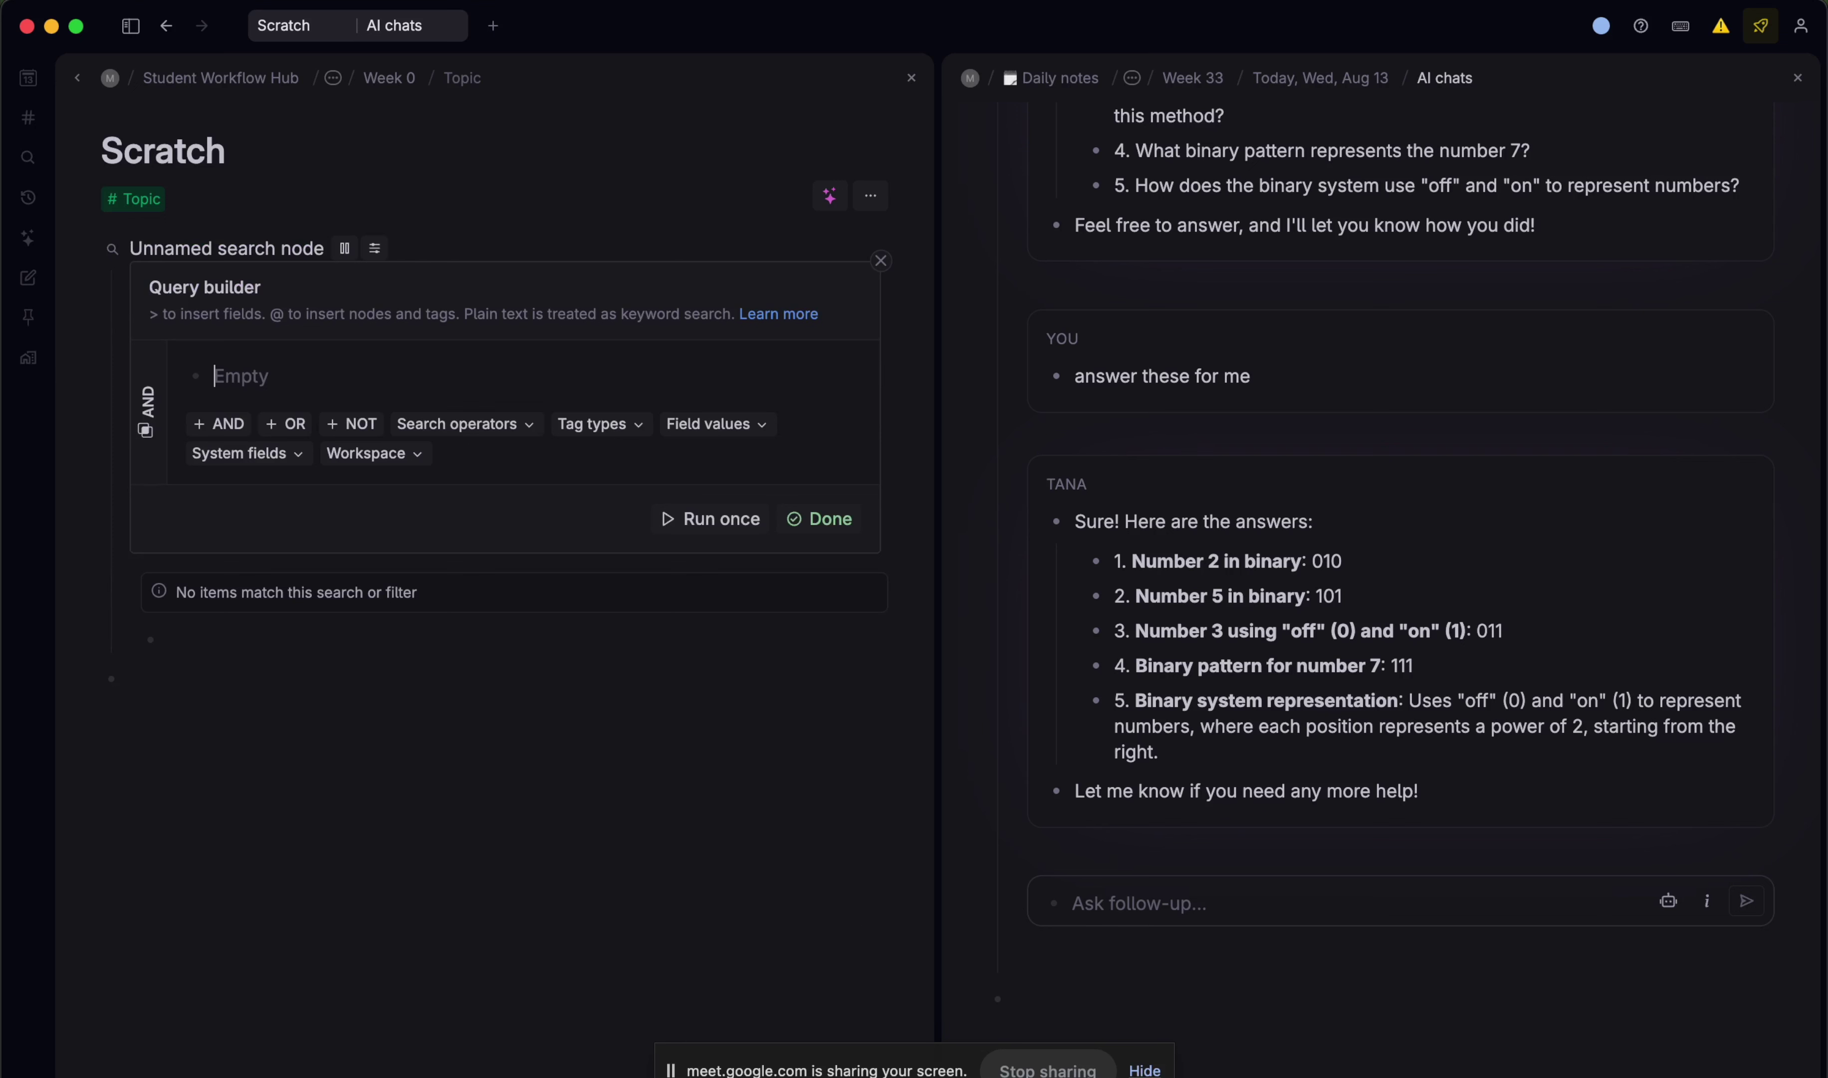
text(>Topic)
key(Return)
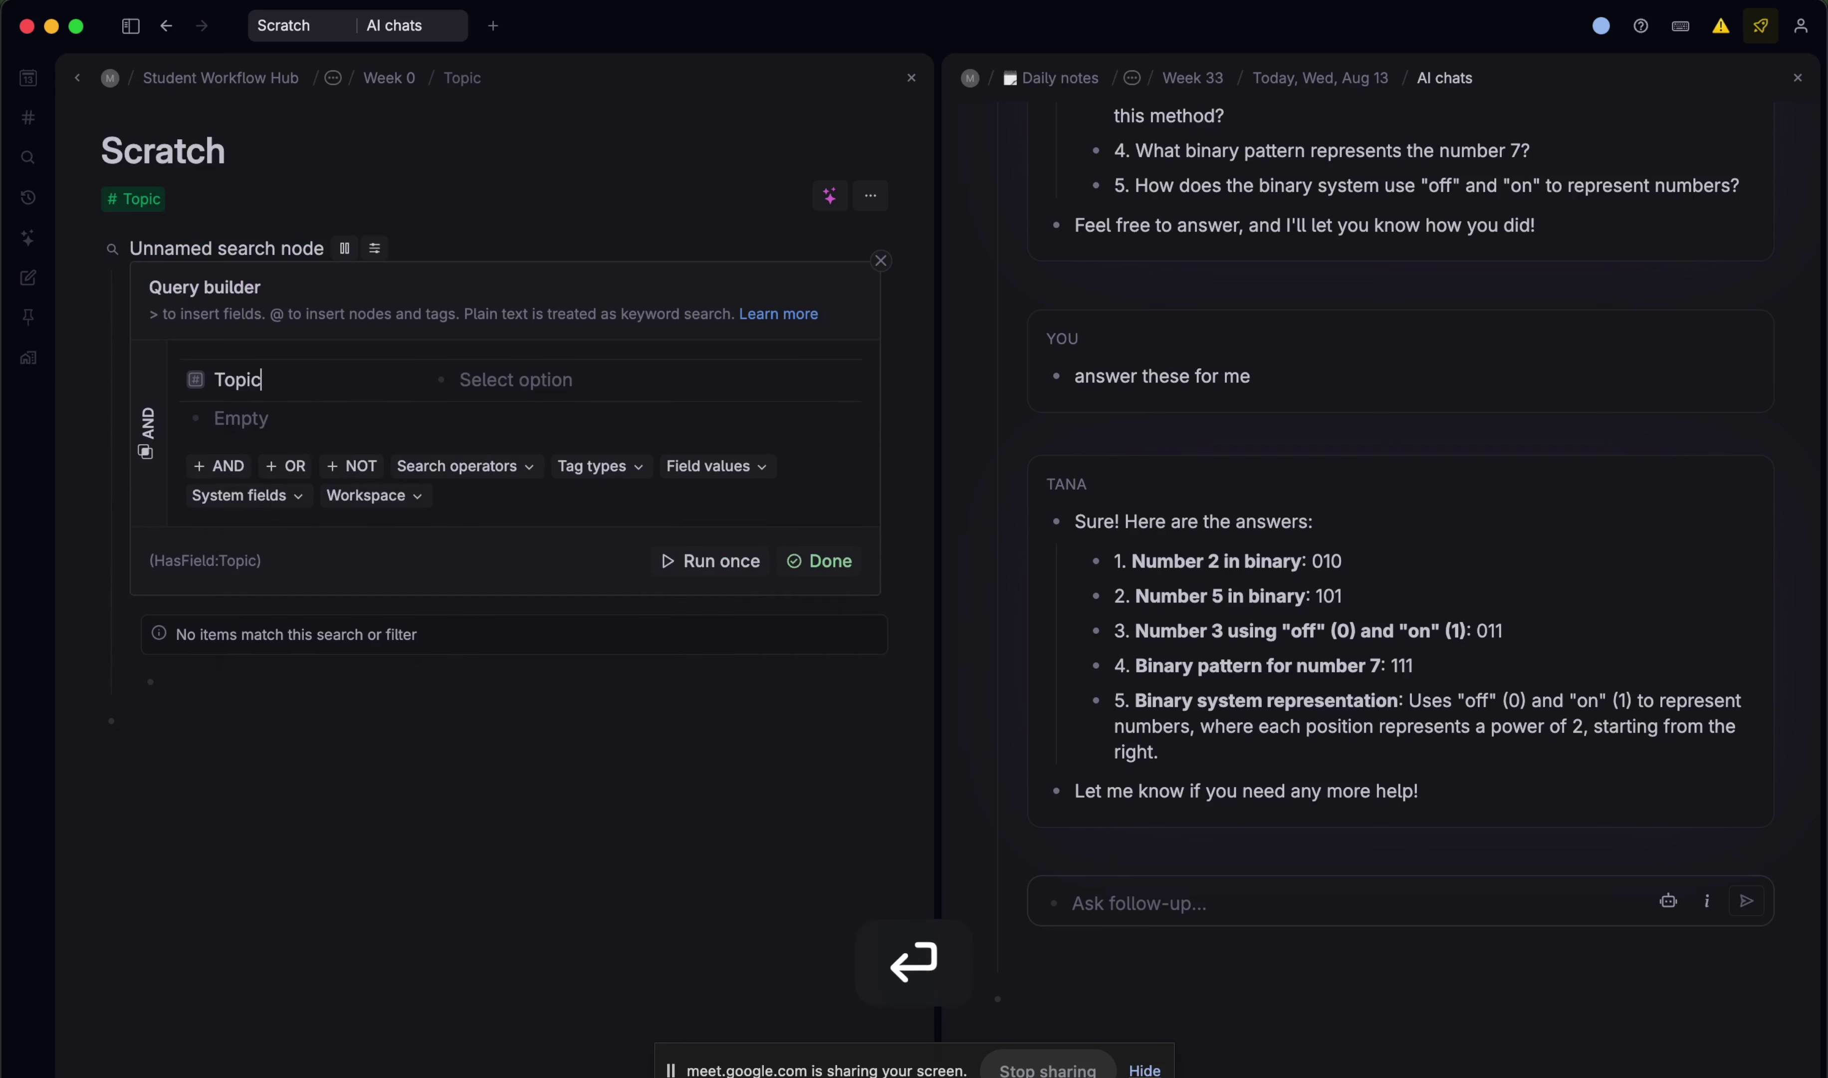
key(Right)
text(PARENT)
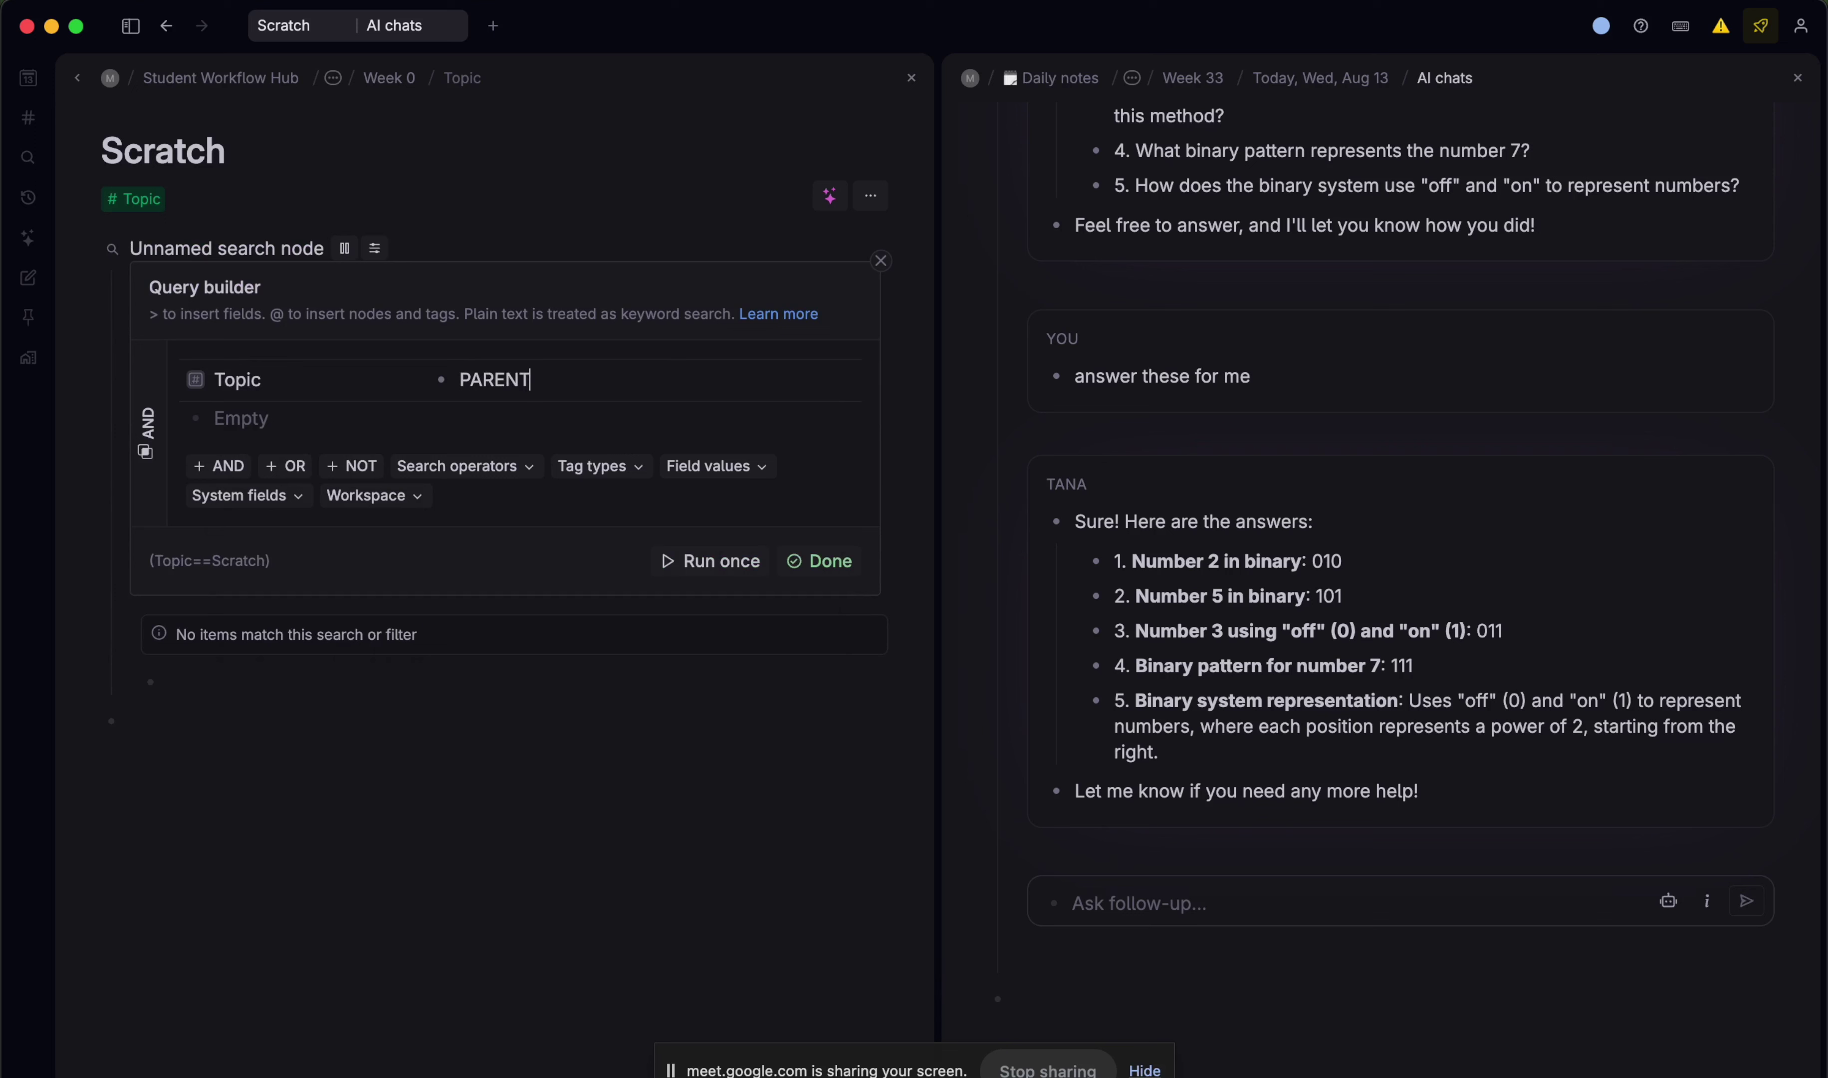
- Name the search node "All Related to Topic" and add it to the #Topic tag's template content
triple_click(197, 253)
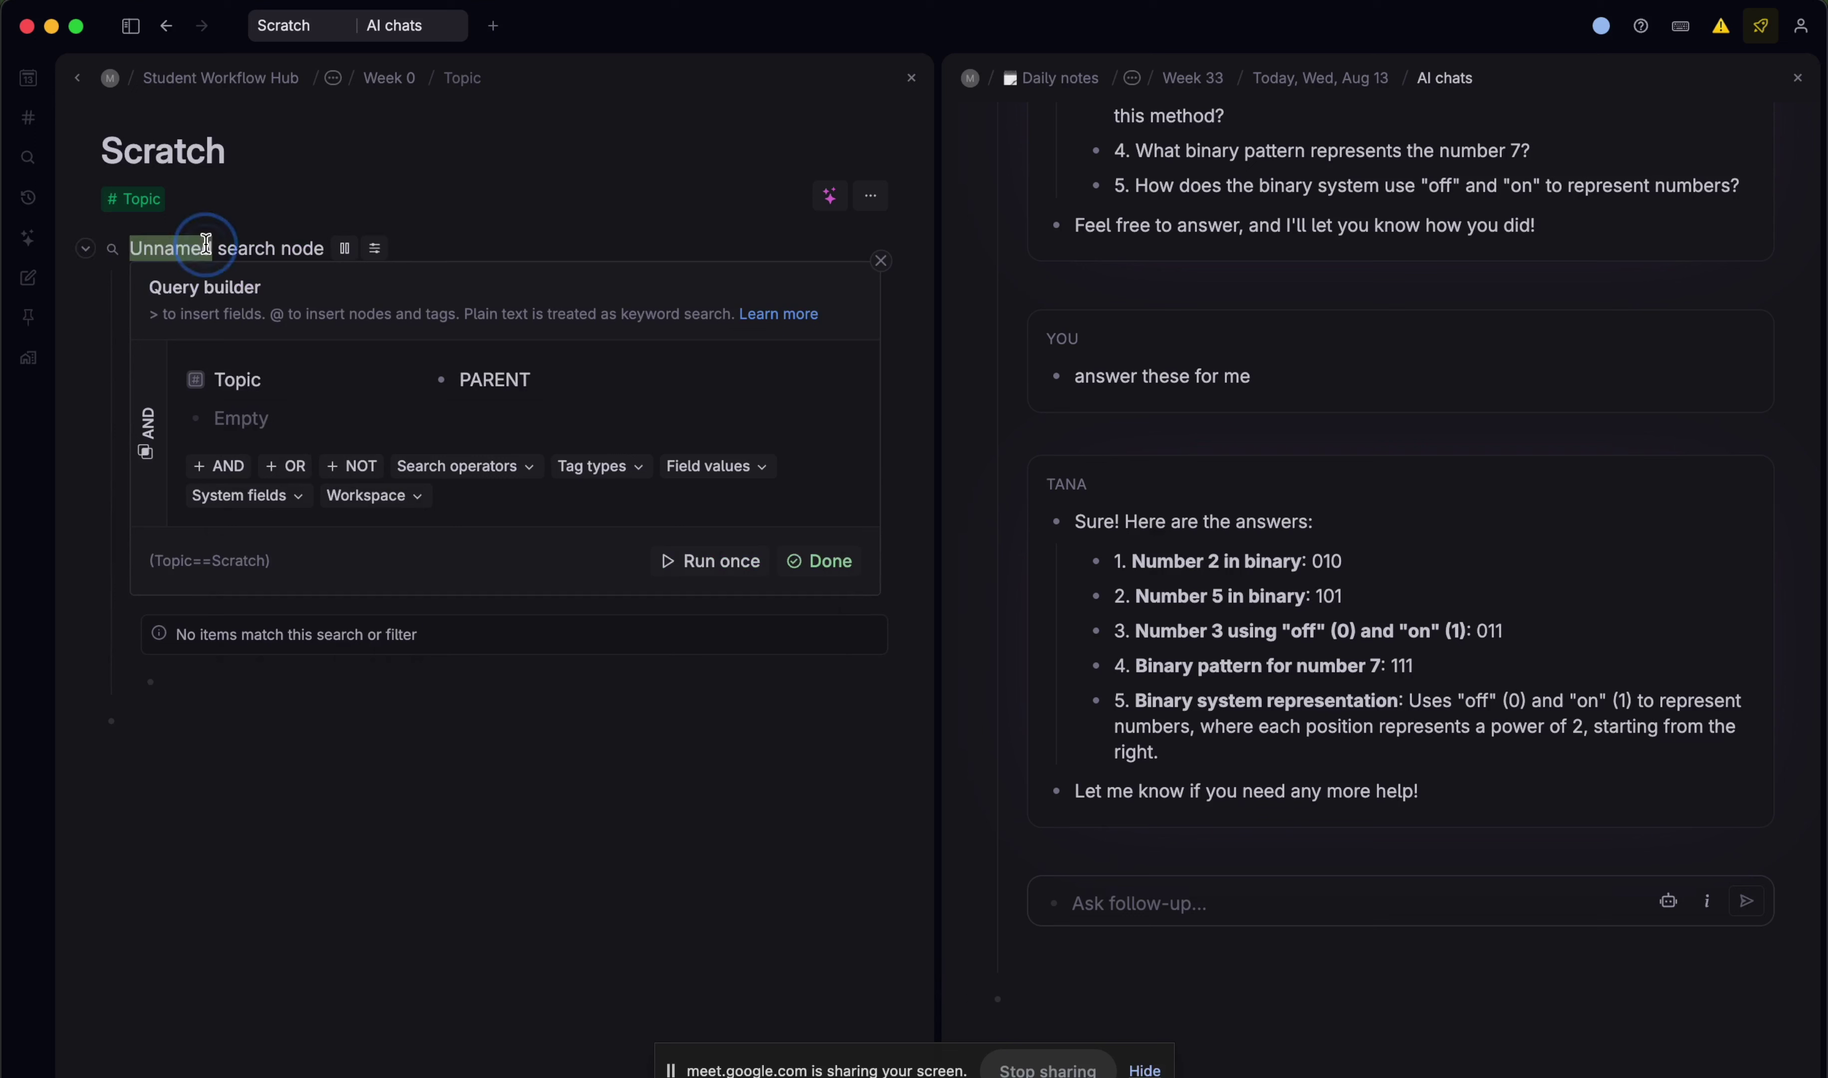
text(All Relate)
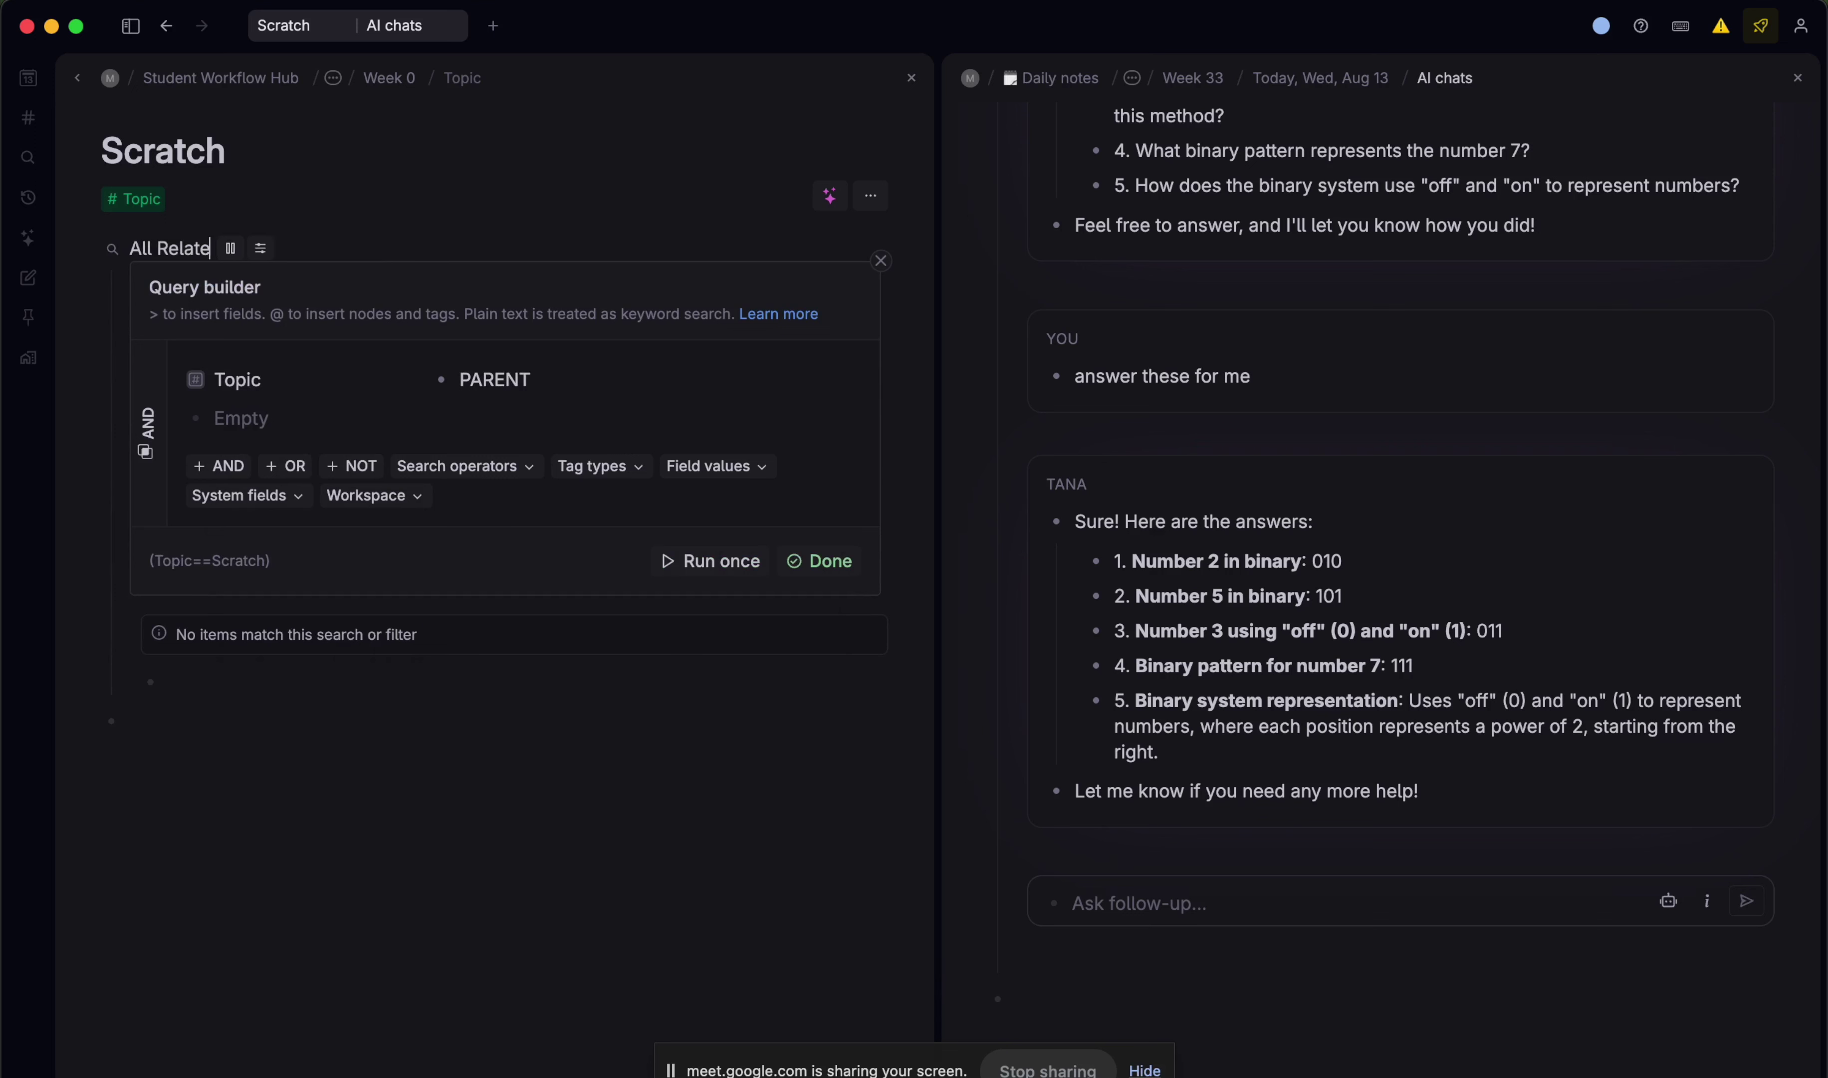
text(d to Topic)
key(super+k)
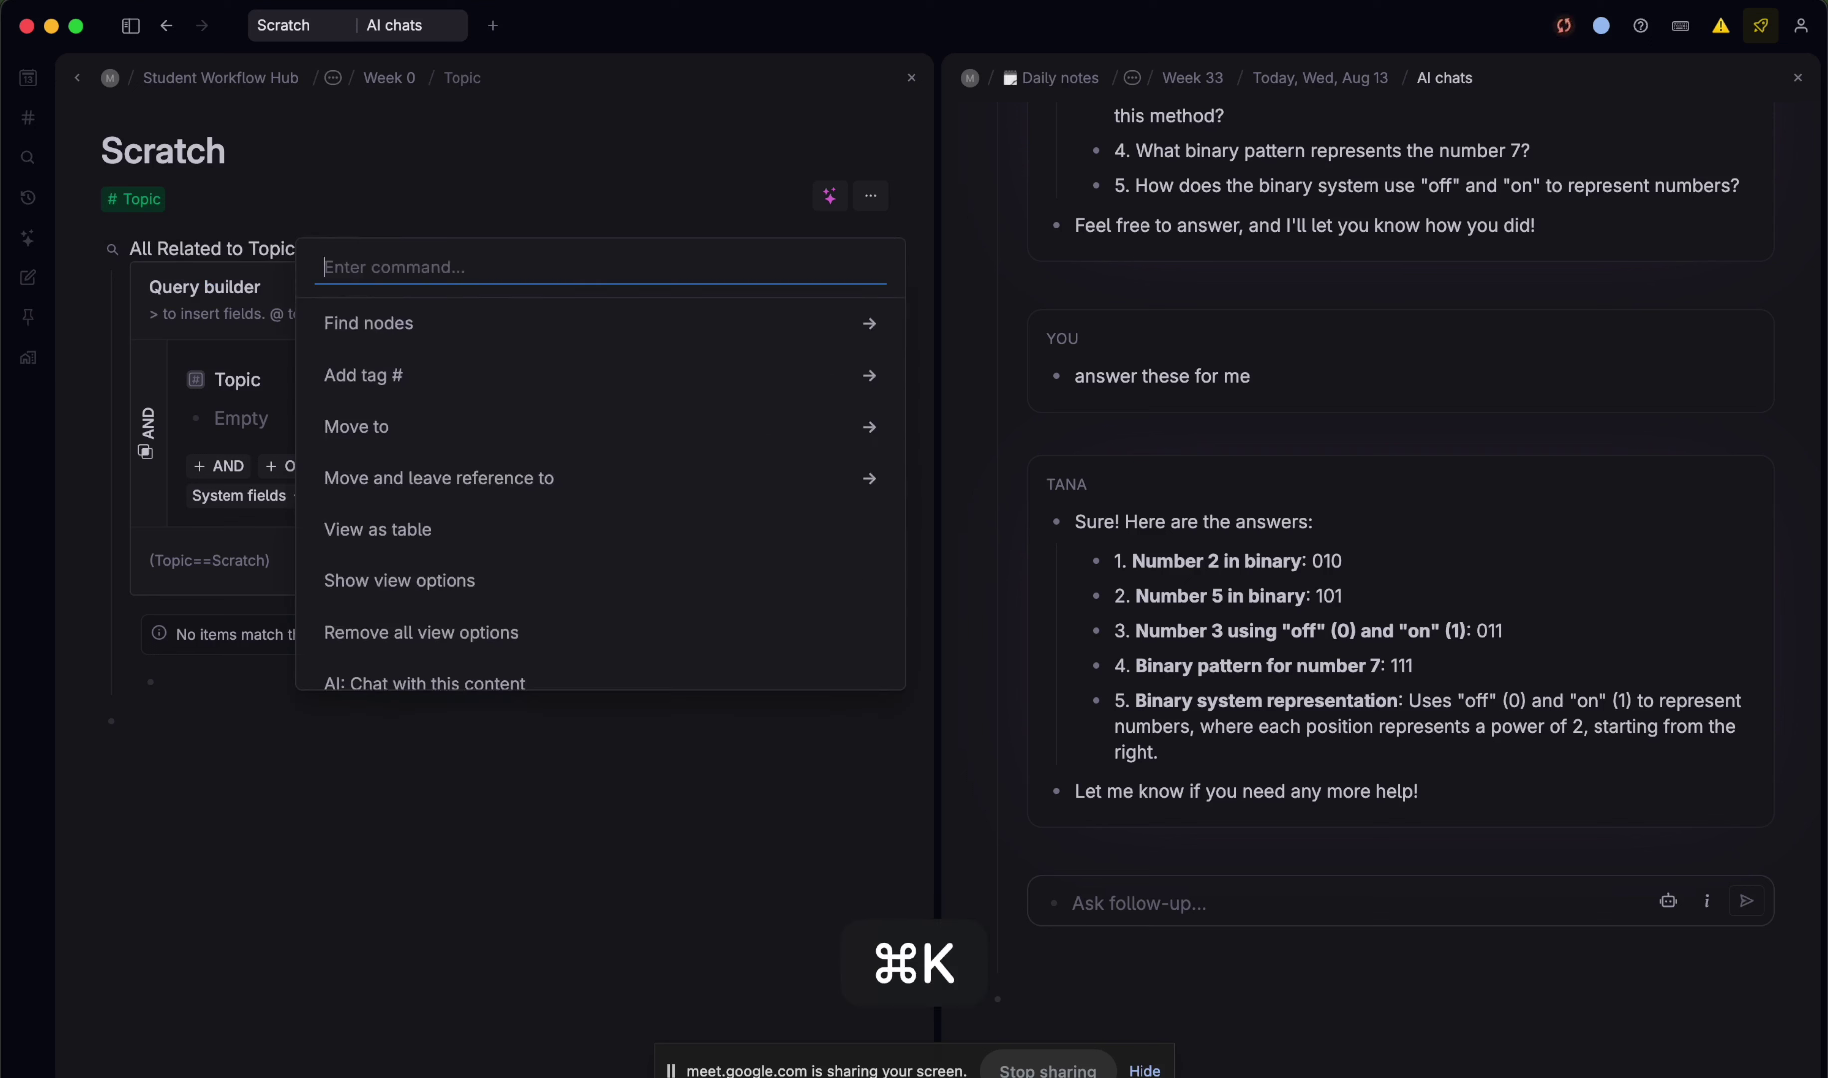
text(add)
key(Down)
text(to)
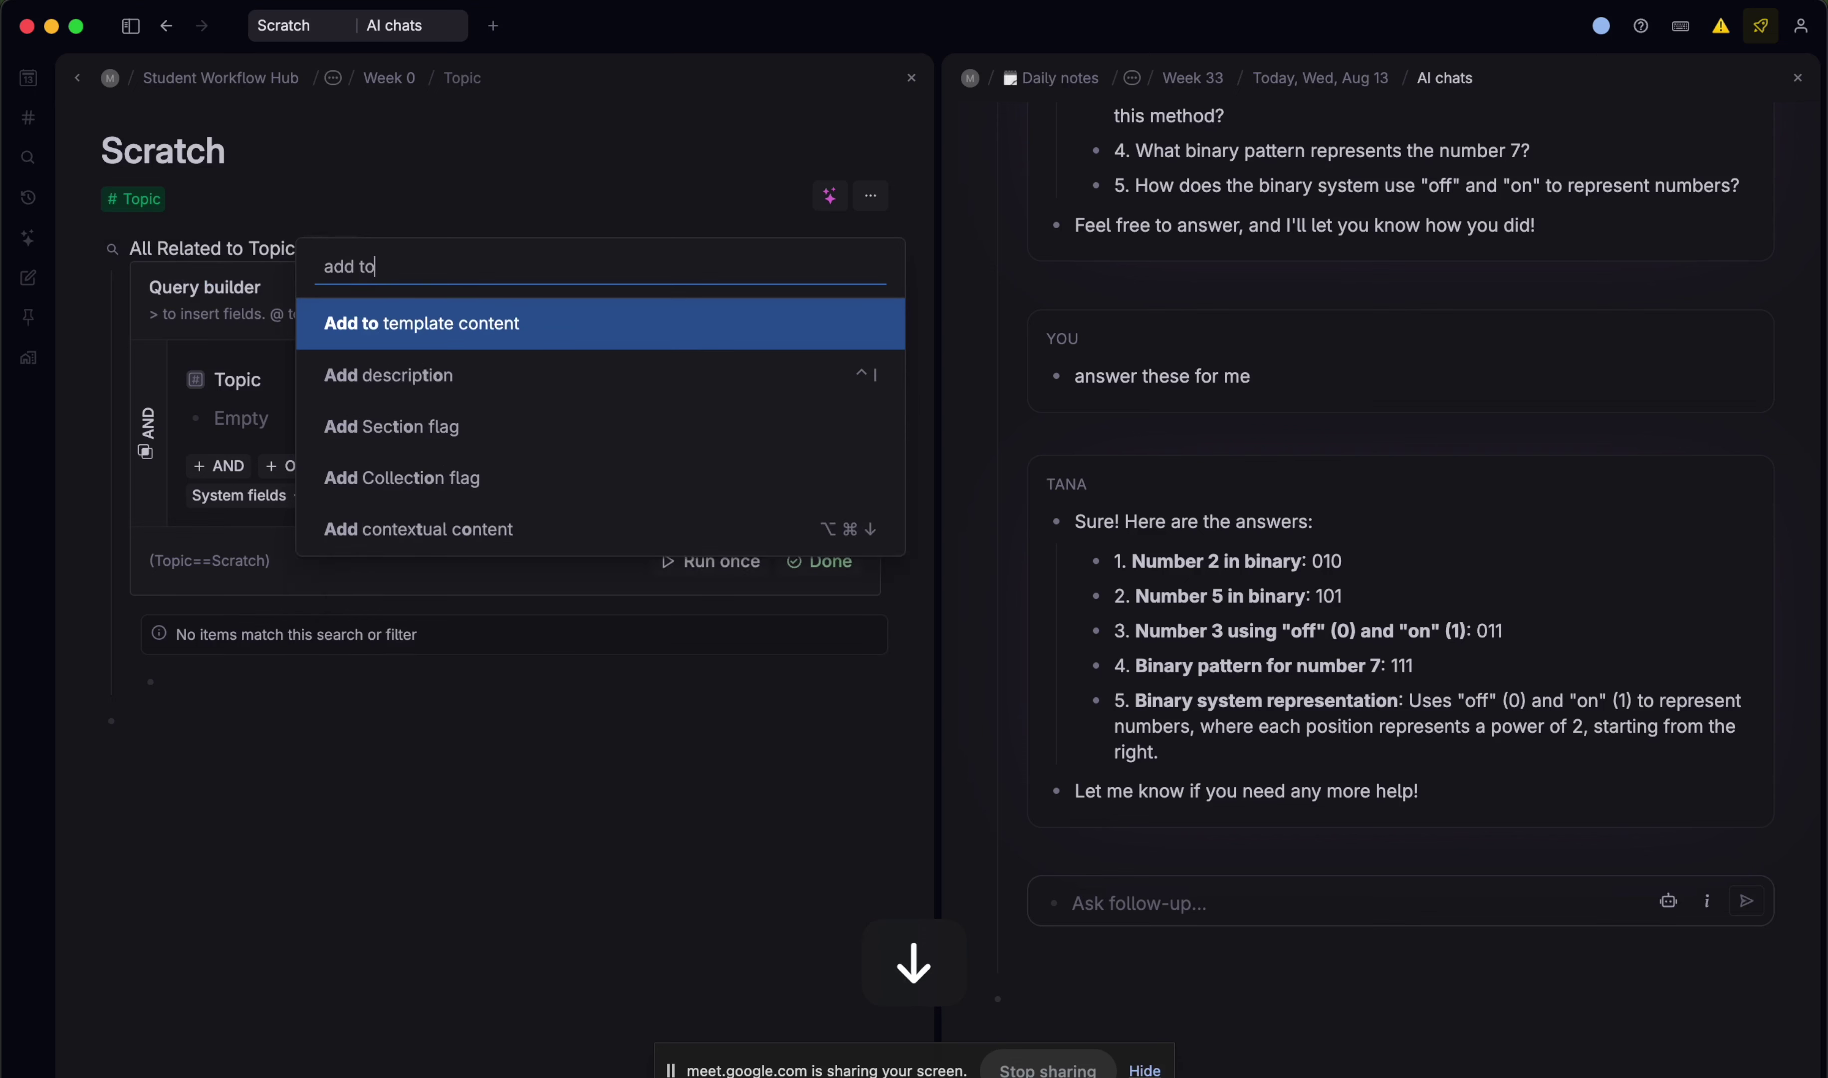
key(Return)
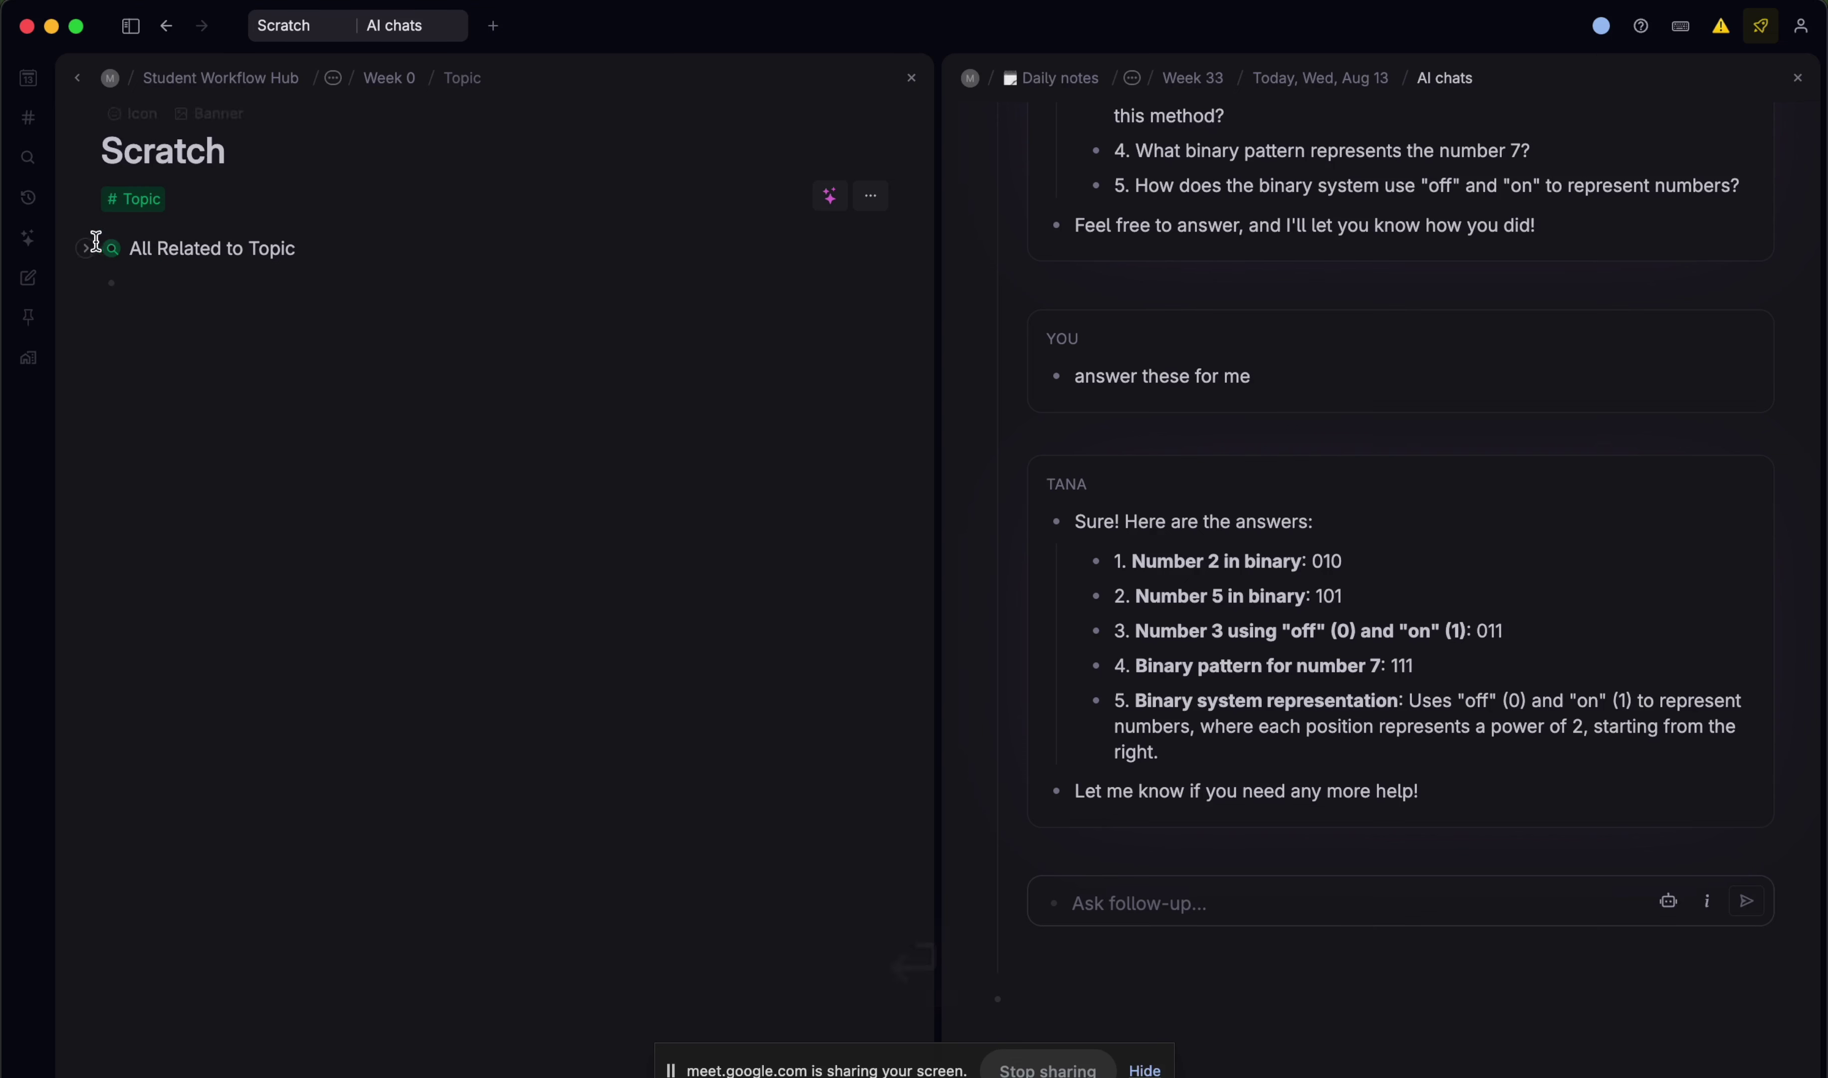
- Expand All Related to Topic and review the video, notes and lecture items it gathers
click(87, 248)
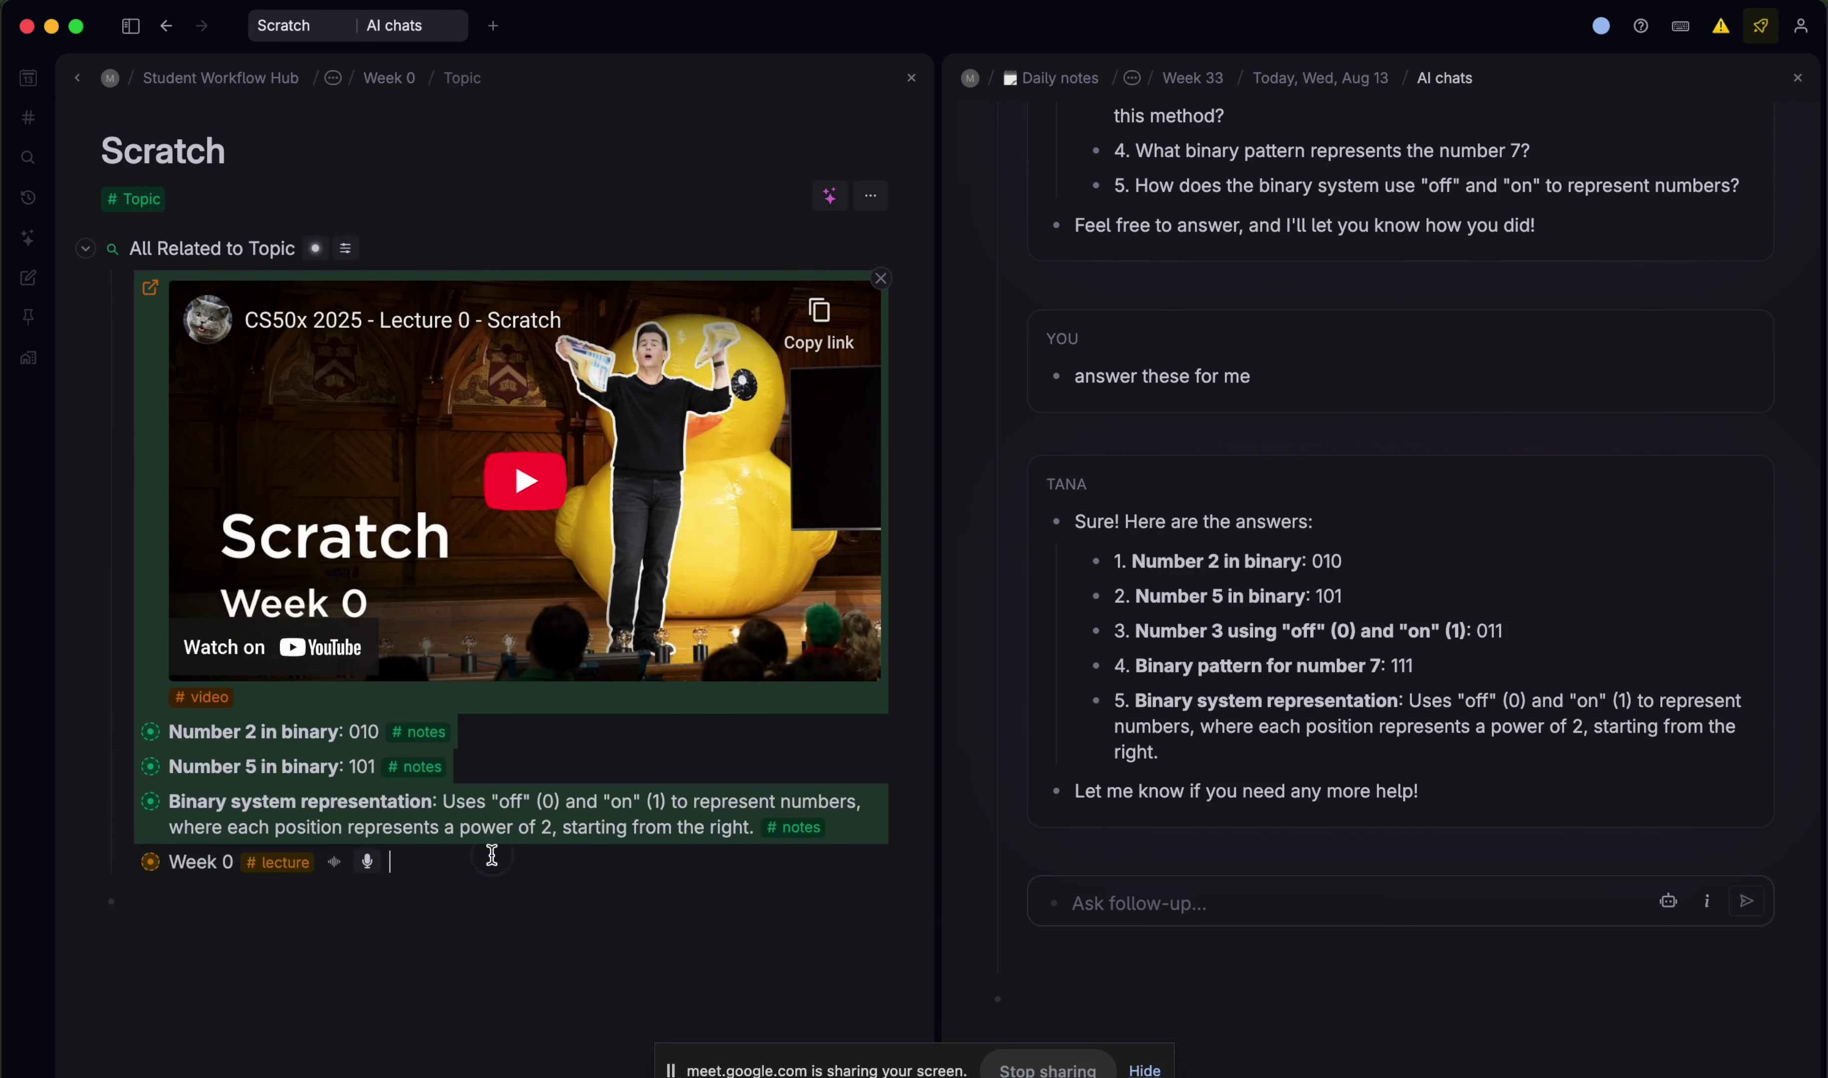
scroll(701, 882, down, 1)
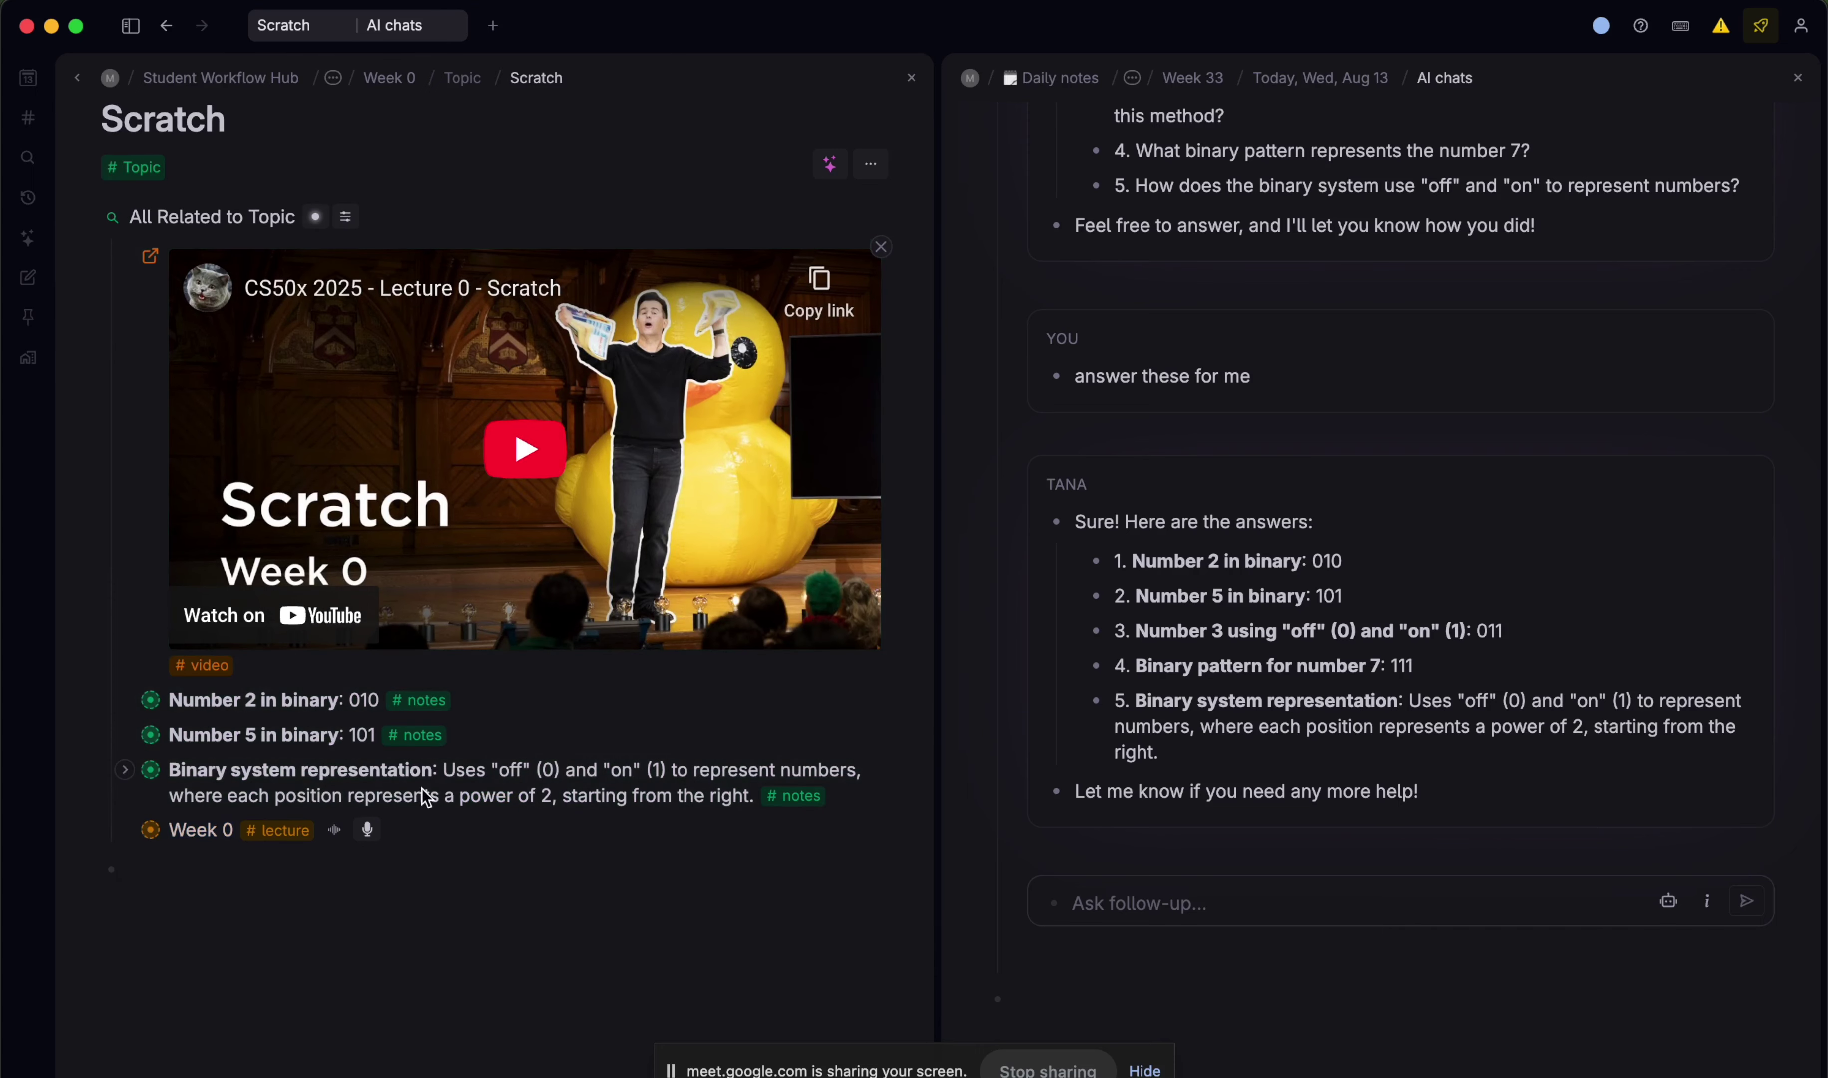
click(126, 829)
click(125, 829)
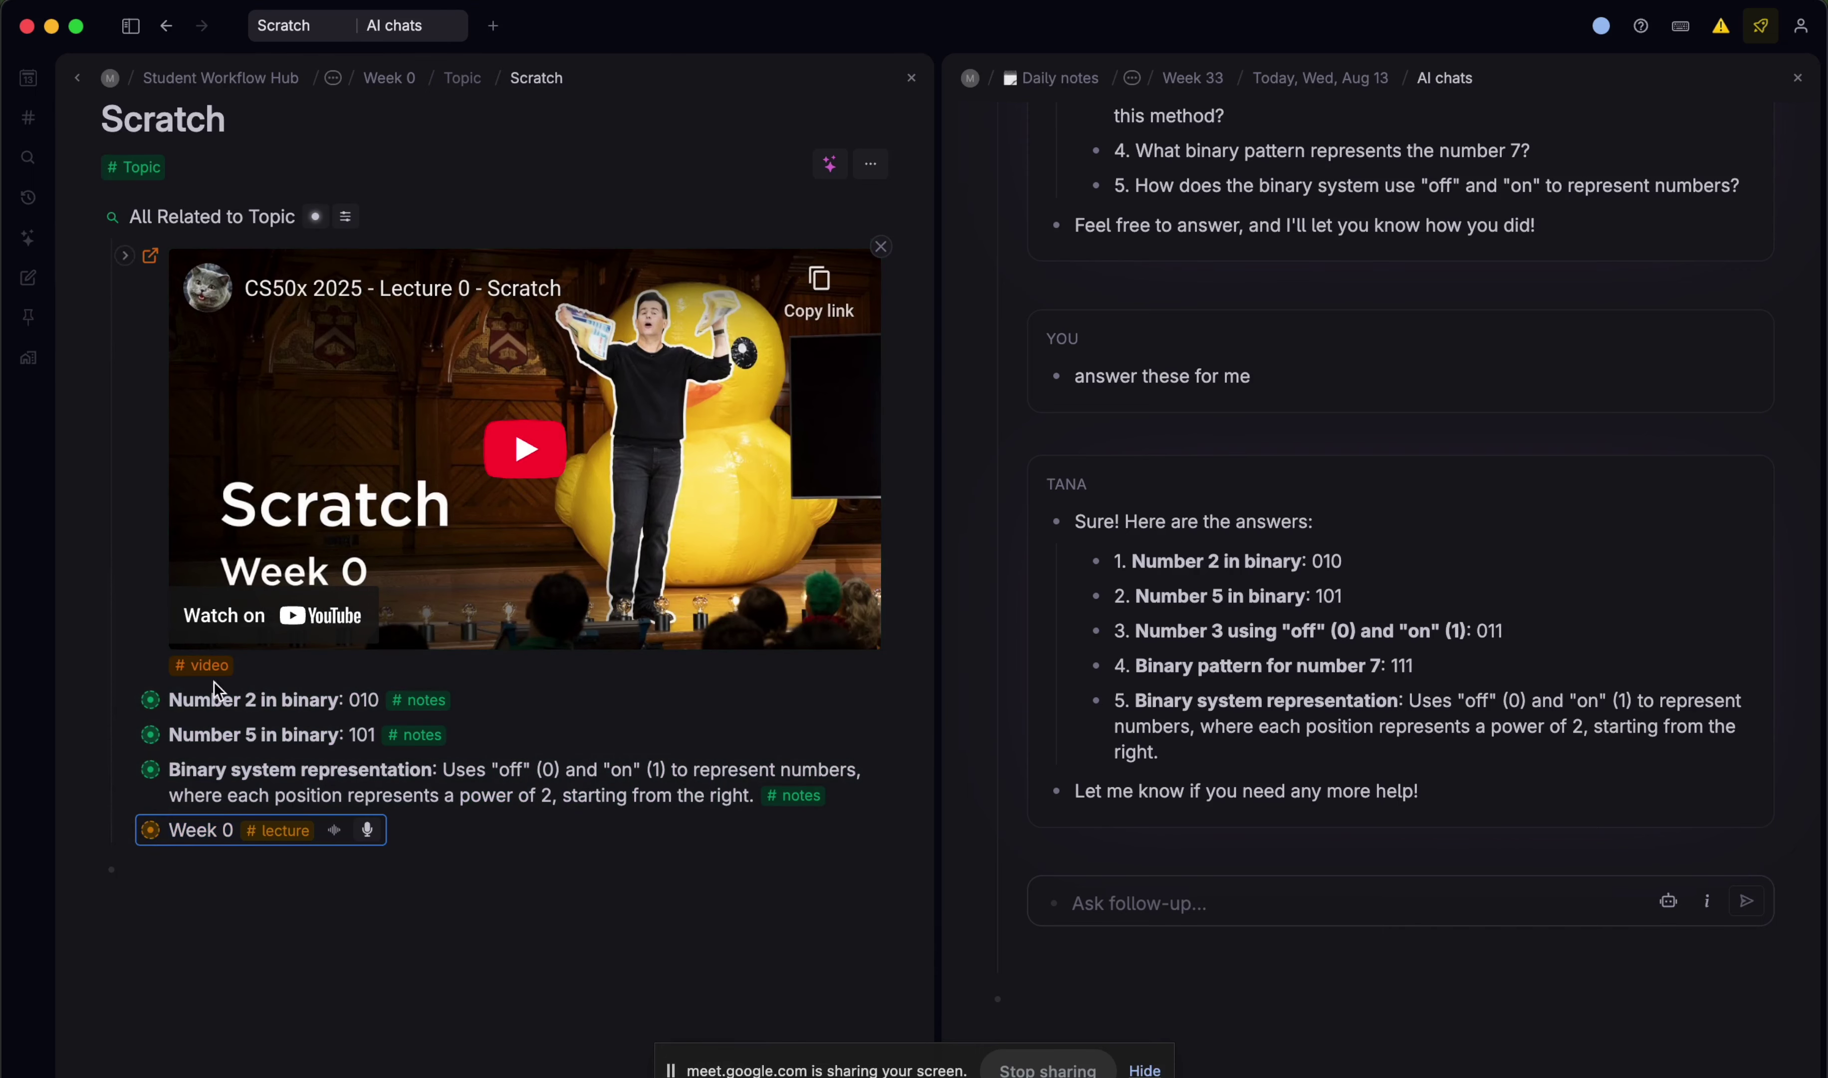
scroll(143, 130, up, 1)
scroll(126, 244, down, 5)
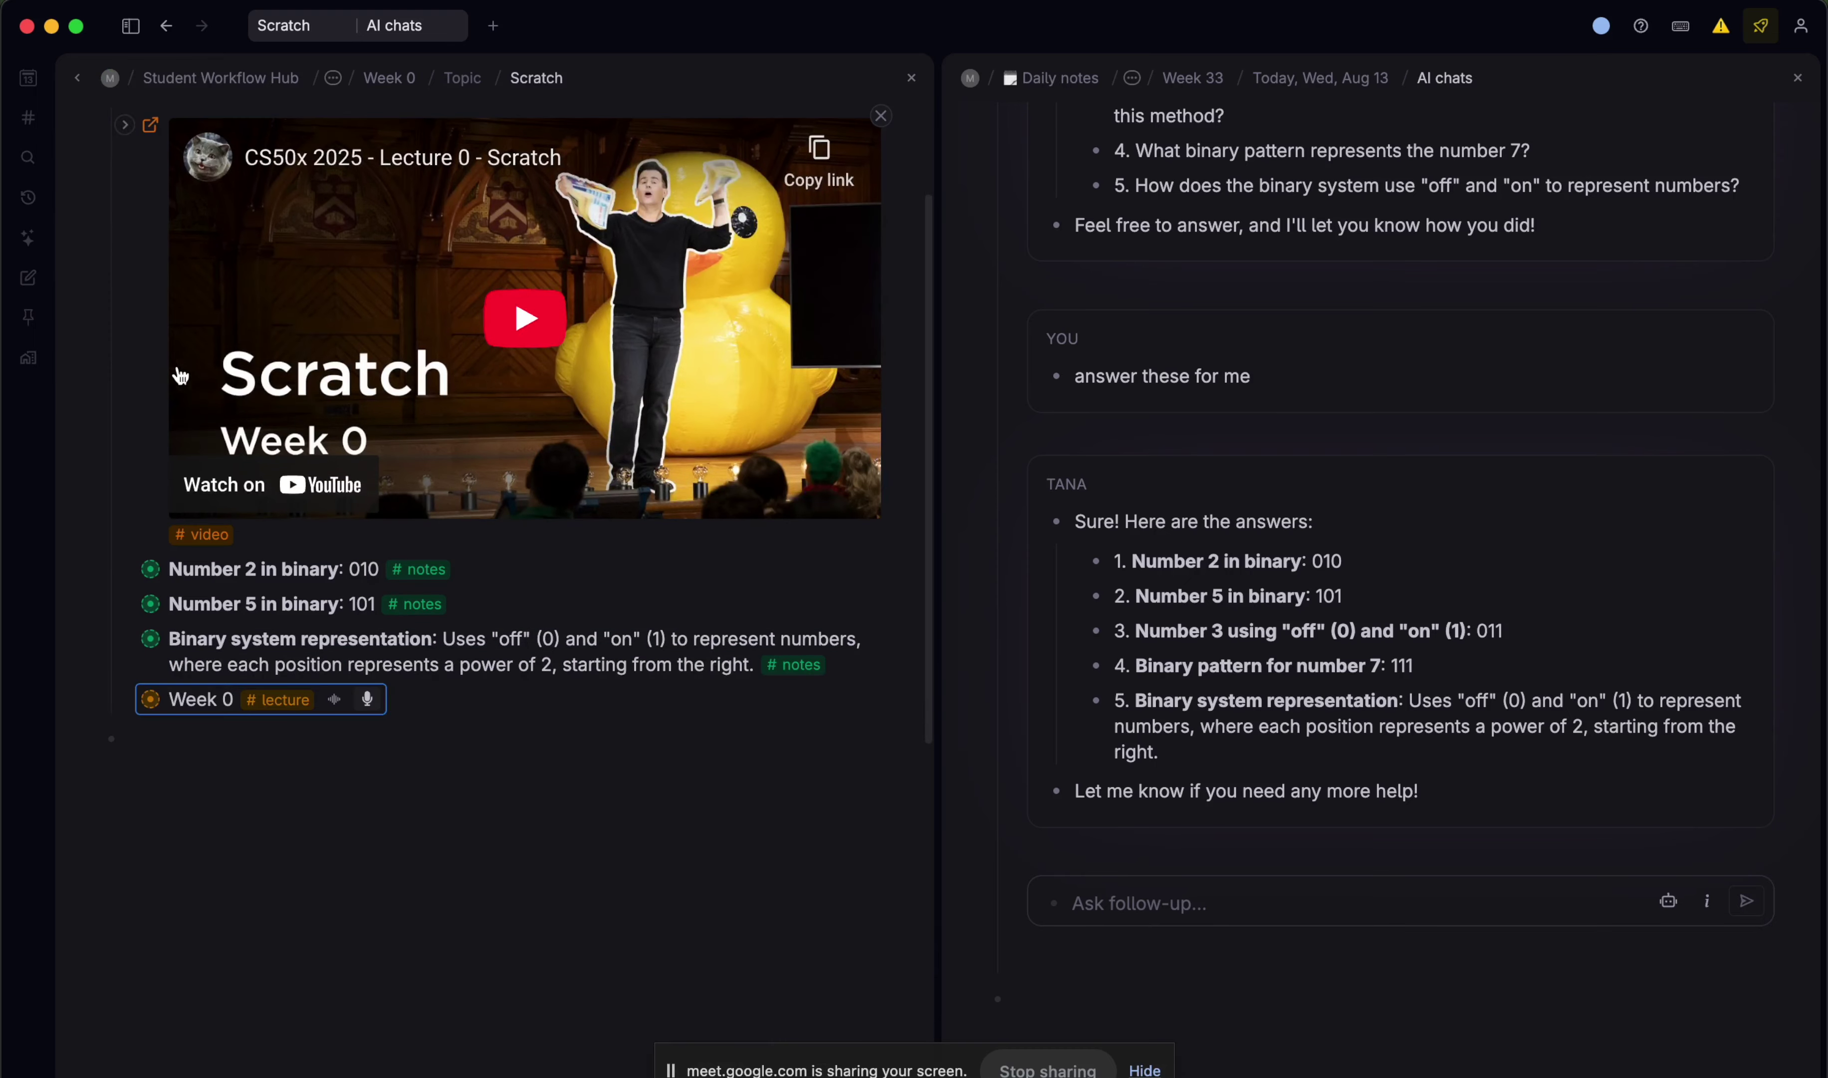
scroll(110, 359, up, 5)
- Show the All Related to Topic results as a table, widen its Topic column and collapse the search node
mouse_move(469, 286)
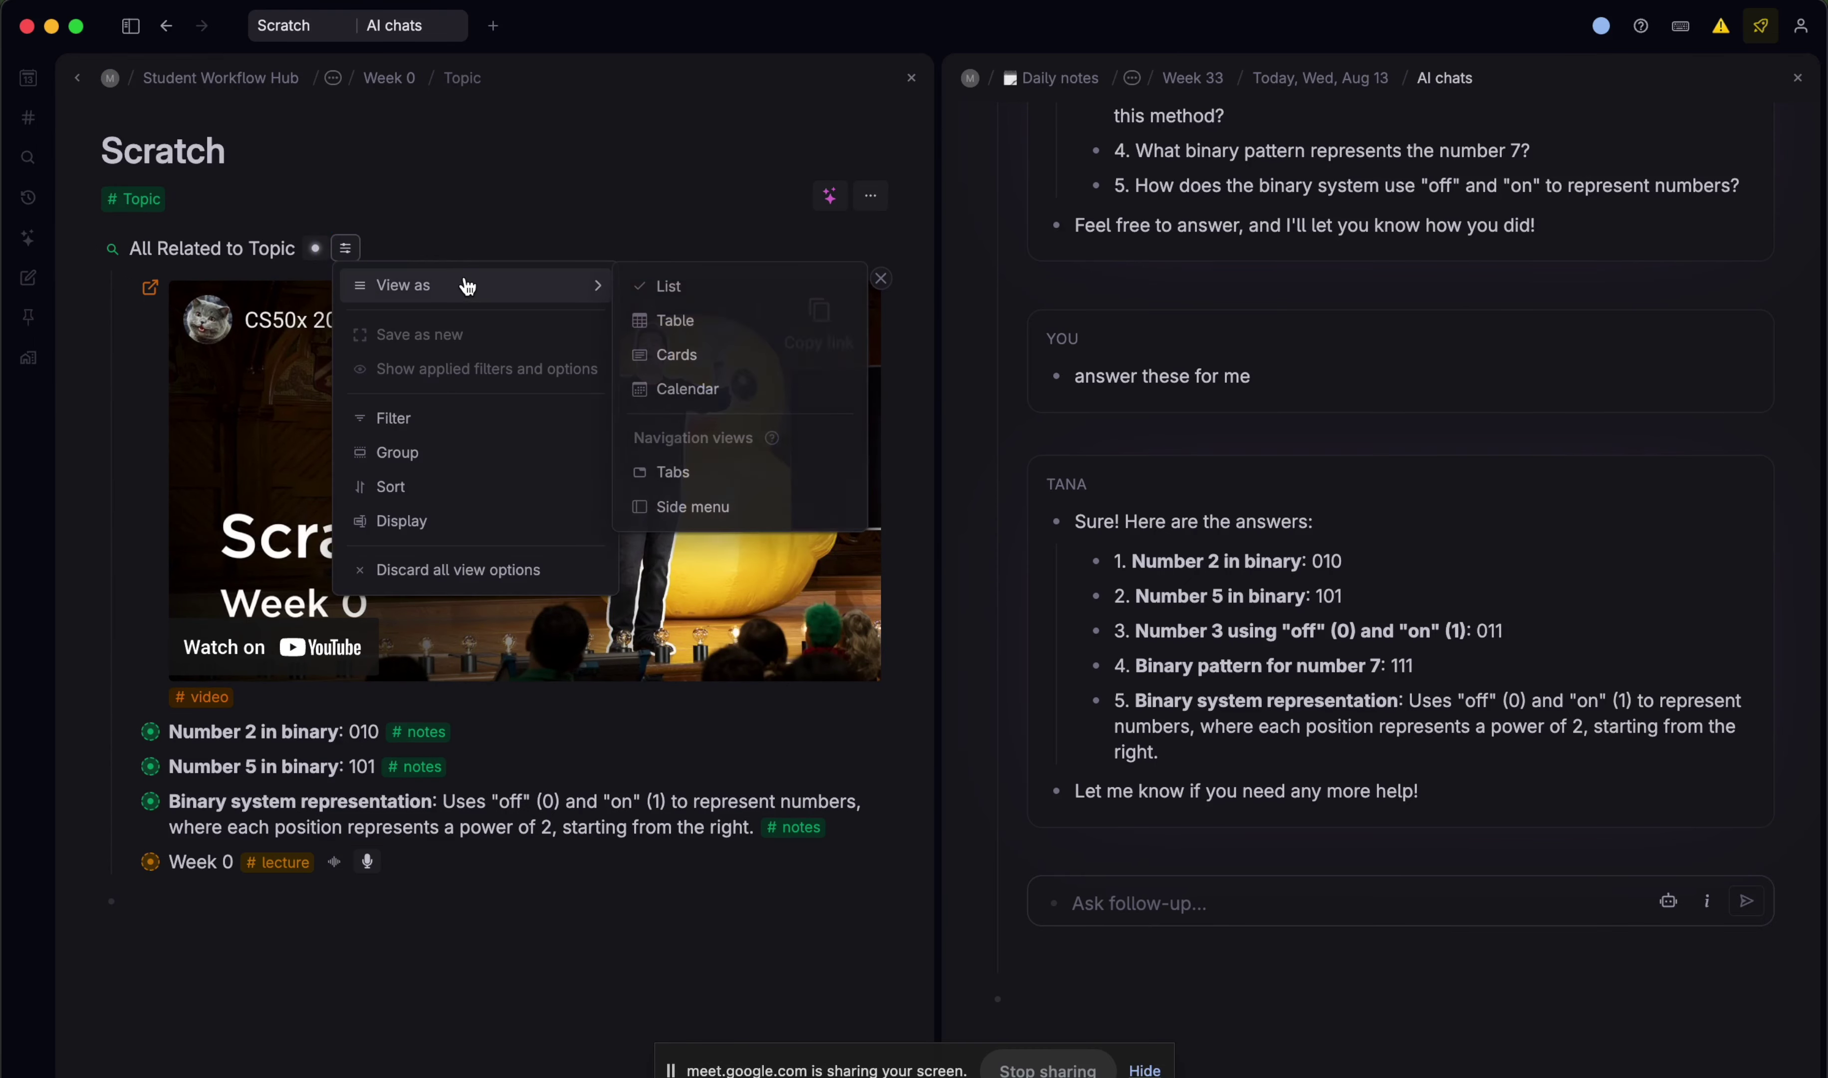
click(658, 315)
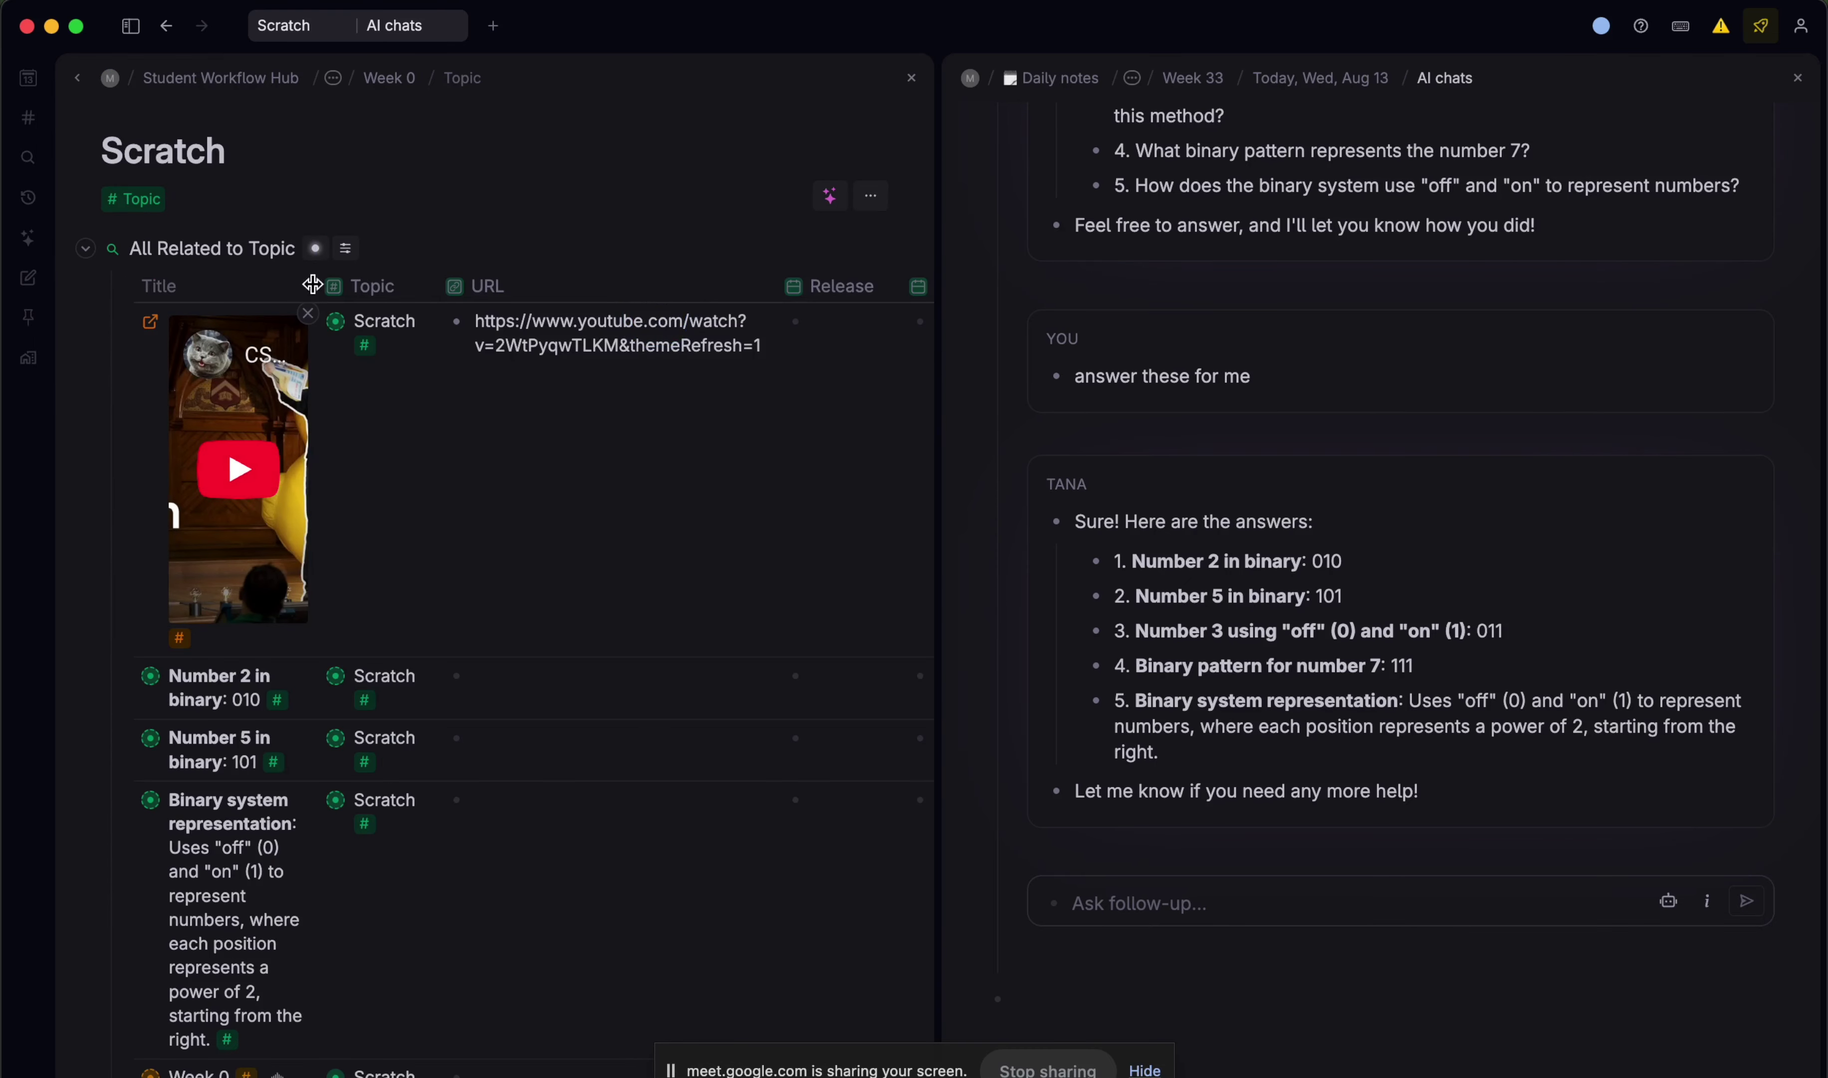
drag(440, 286, 877, 300)
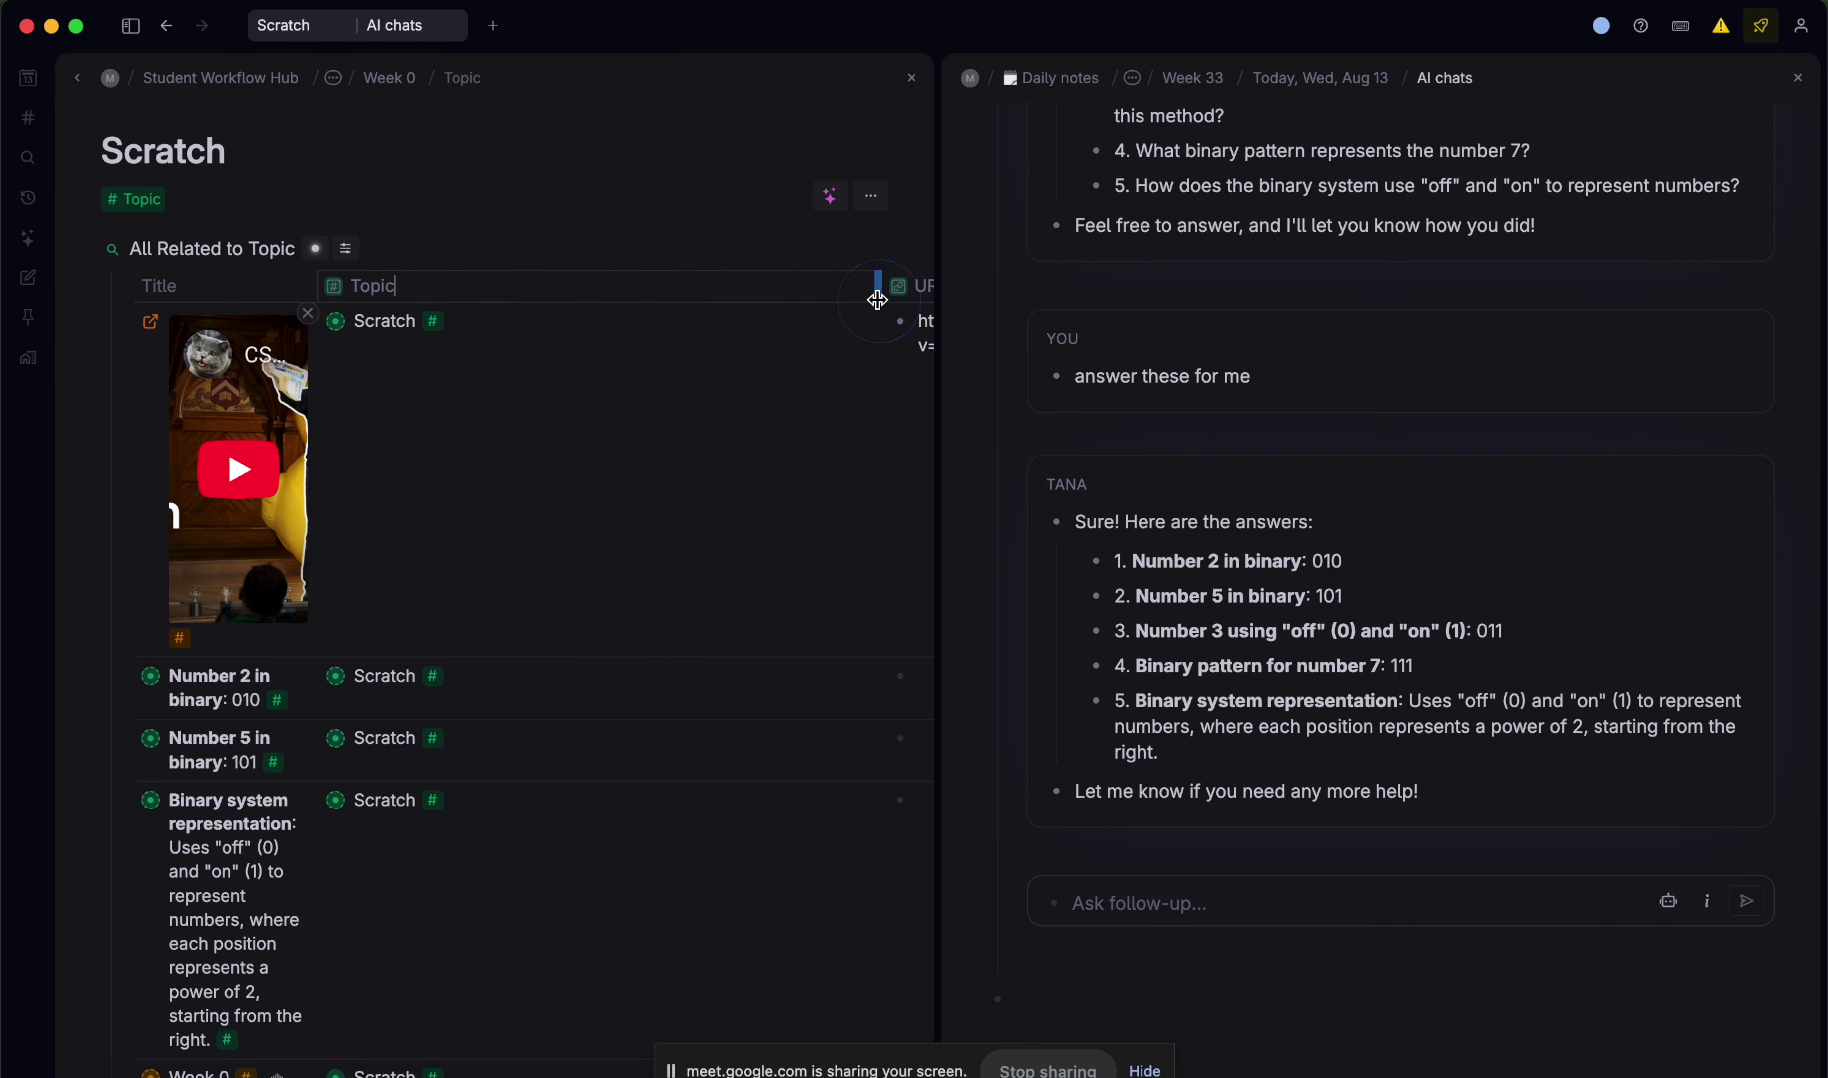
scroll(448, 334, down, 10)
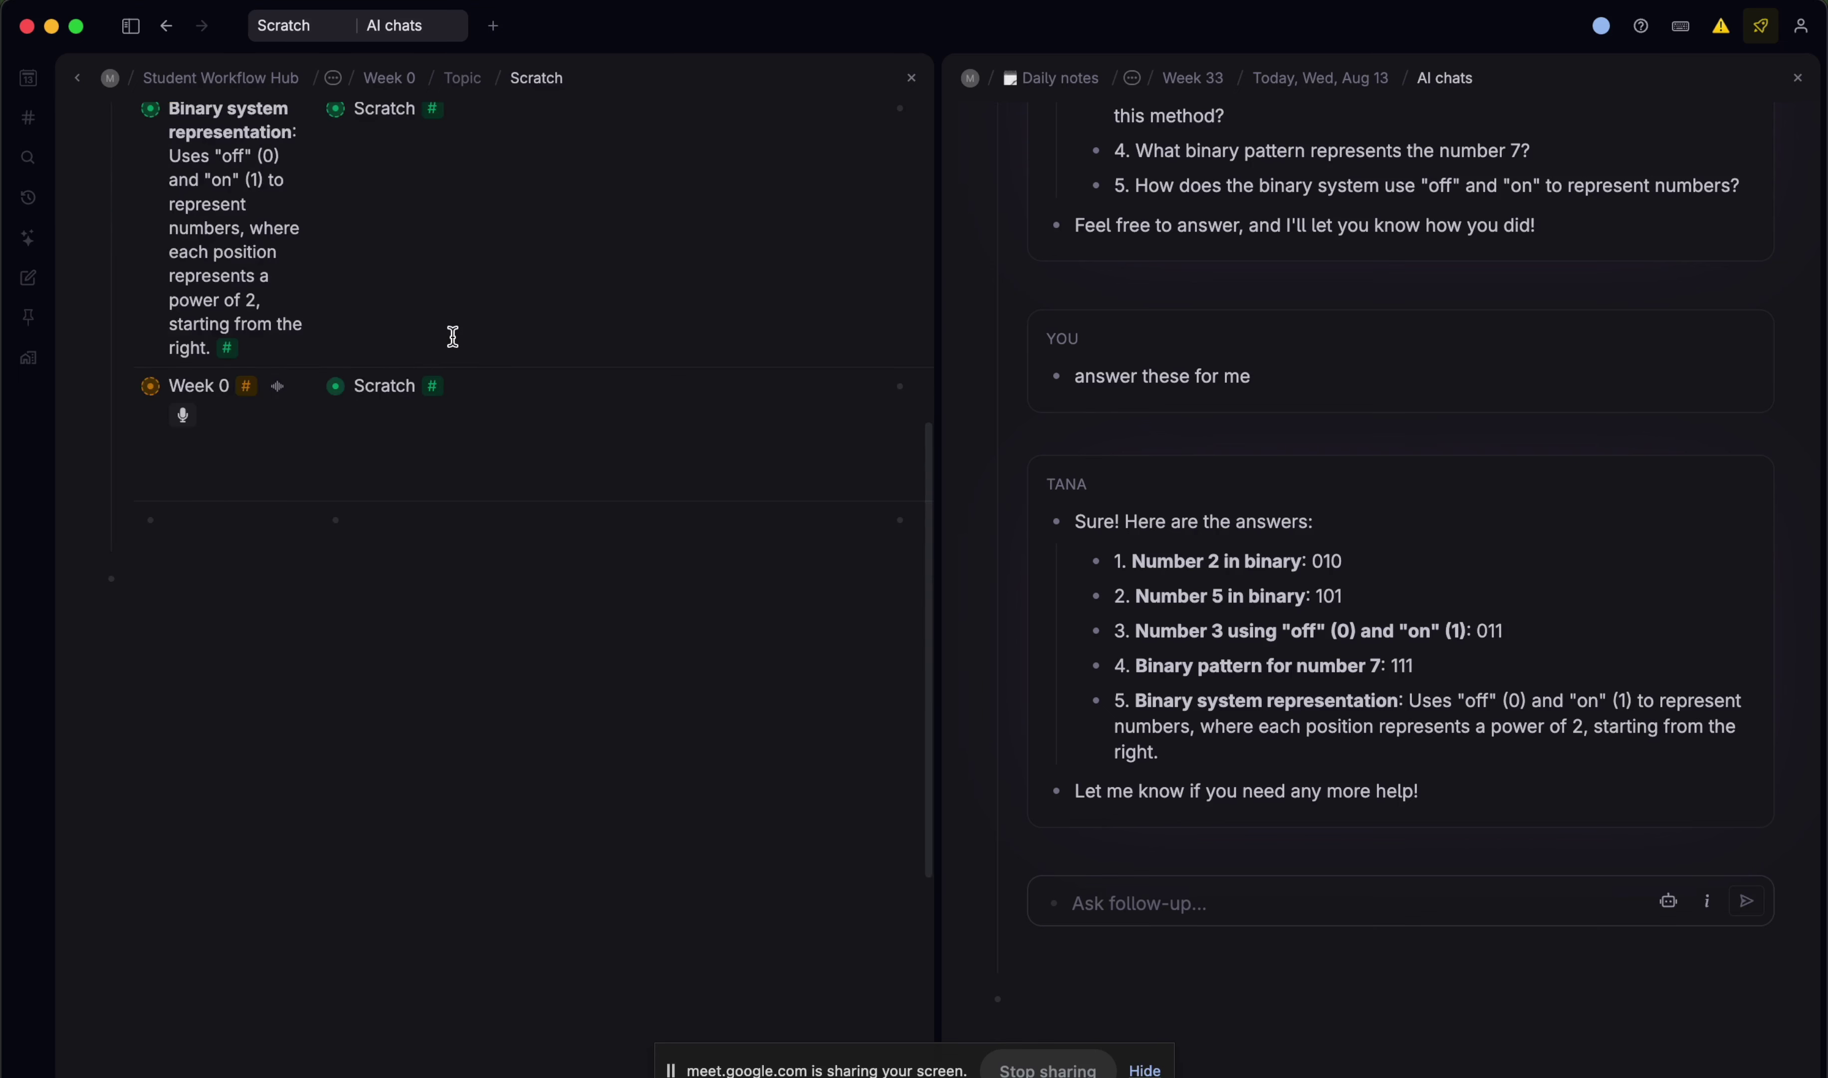
scroll(448, 335, up, 10)
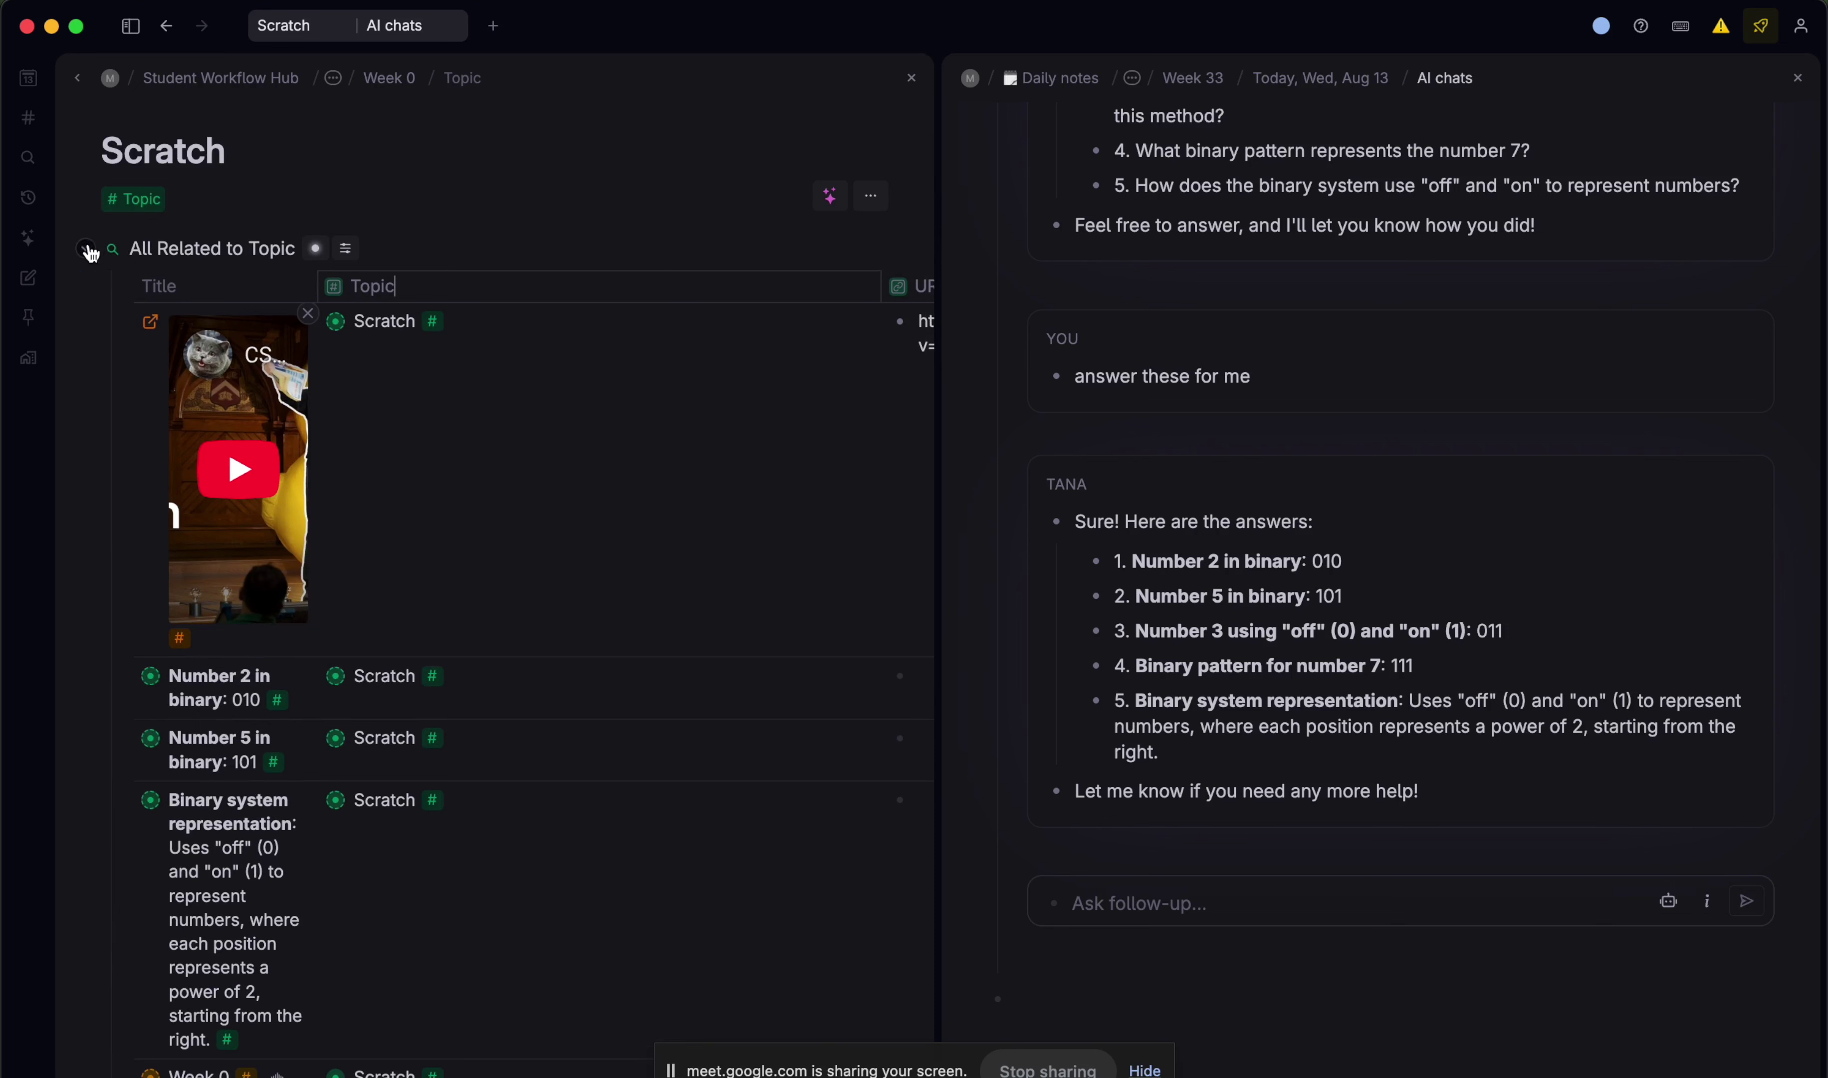
click(87, 250)
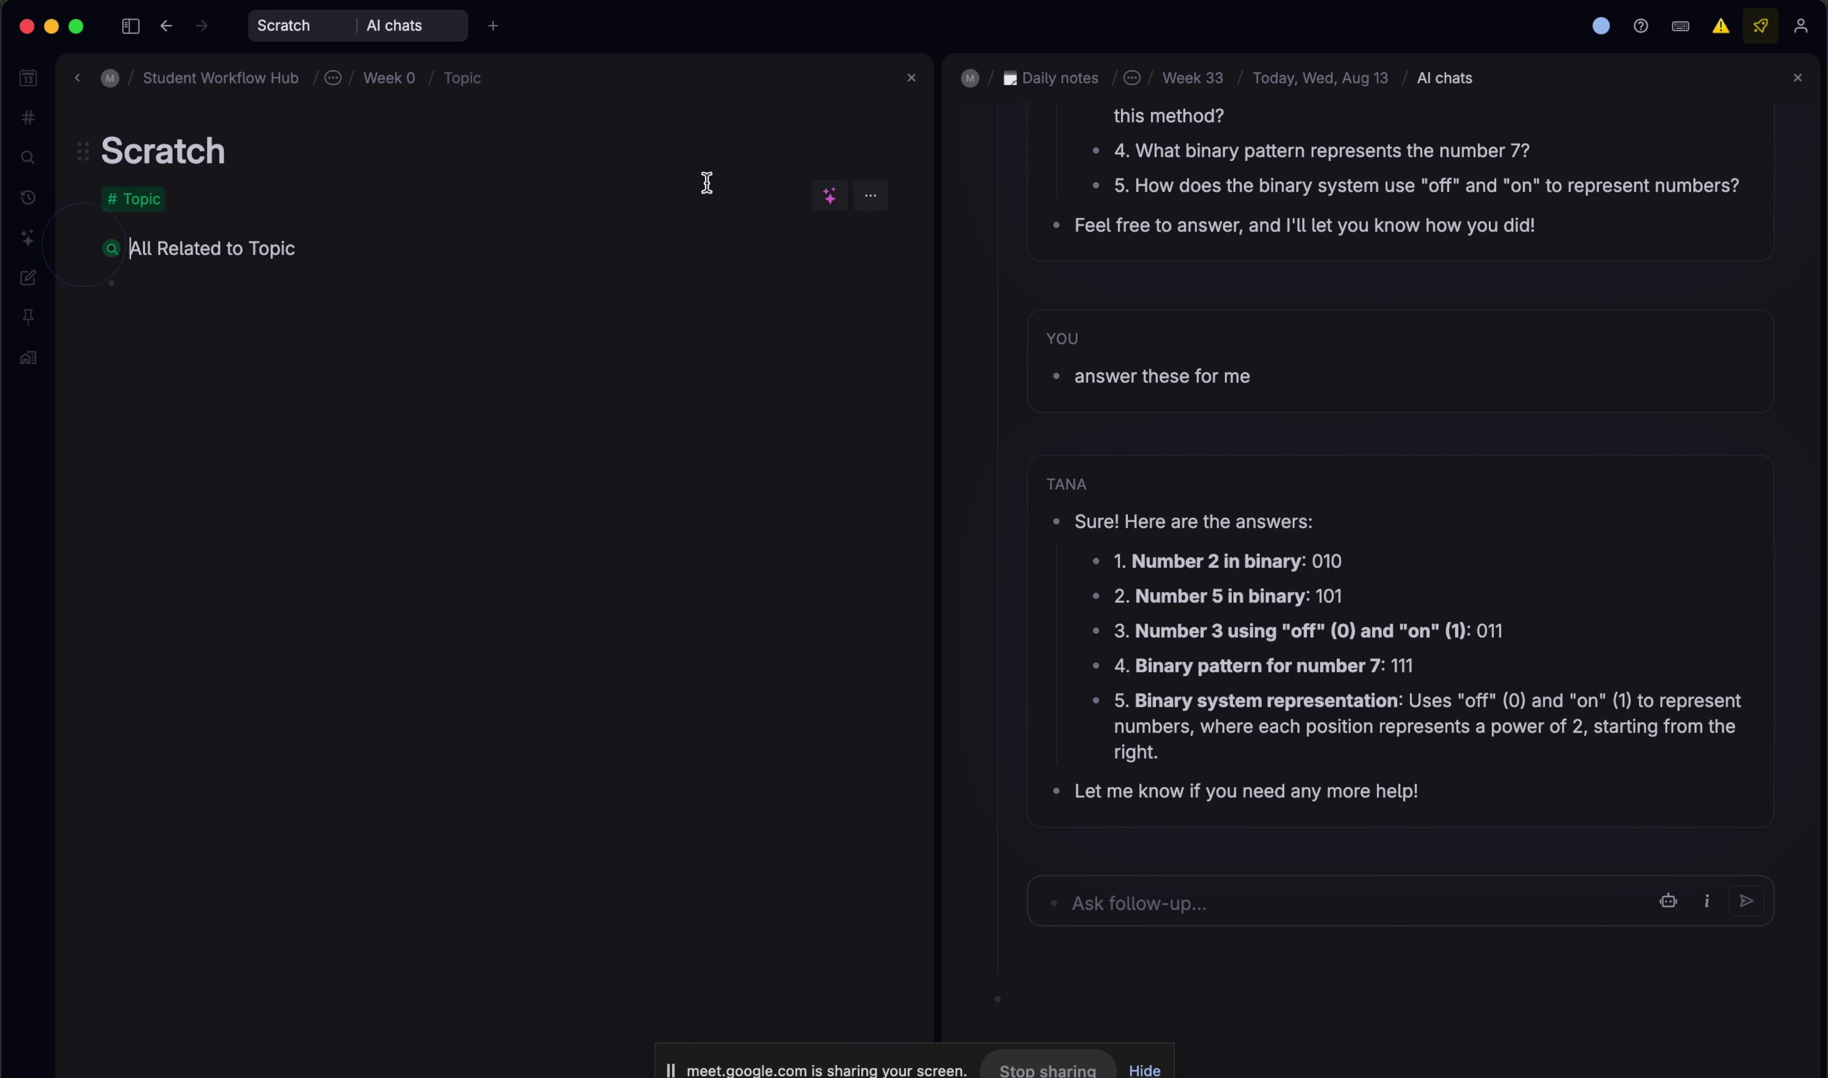
- Open the CS50 course from the Student Workflow Hub, collapse its Lectures node and move it above Quizes
click(244, 77)
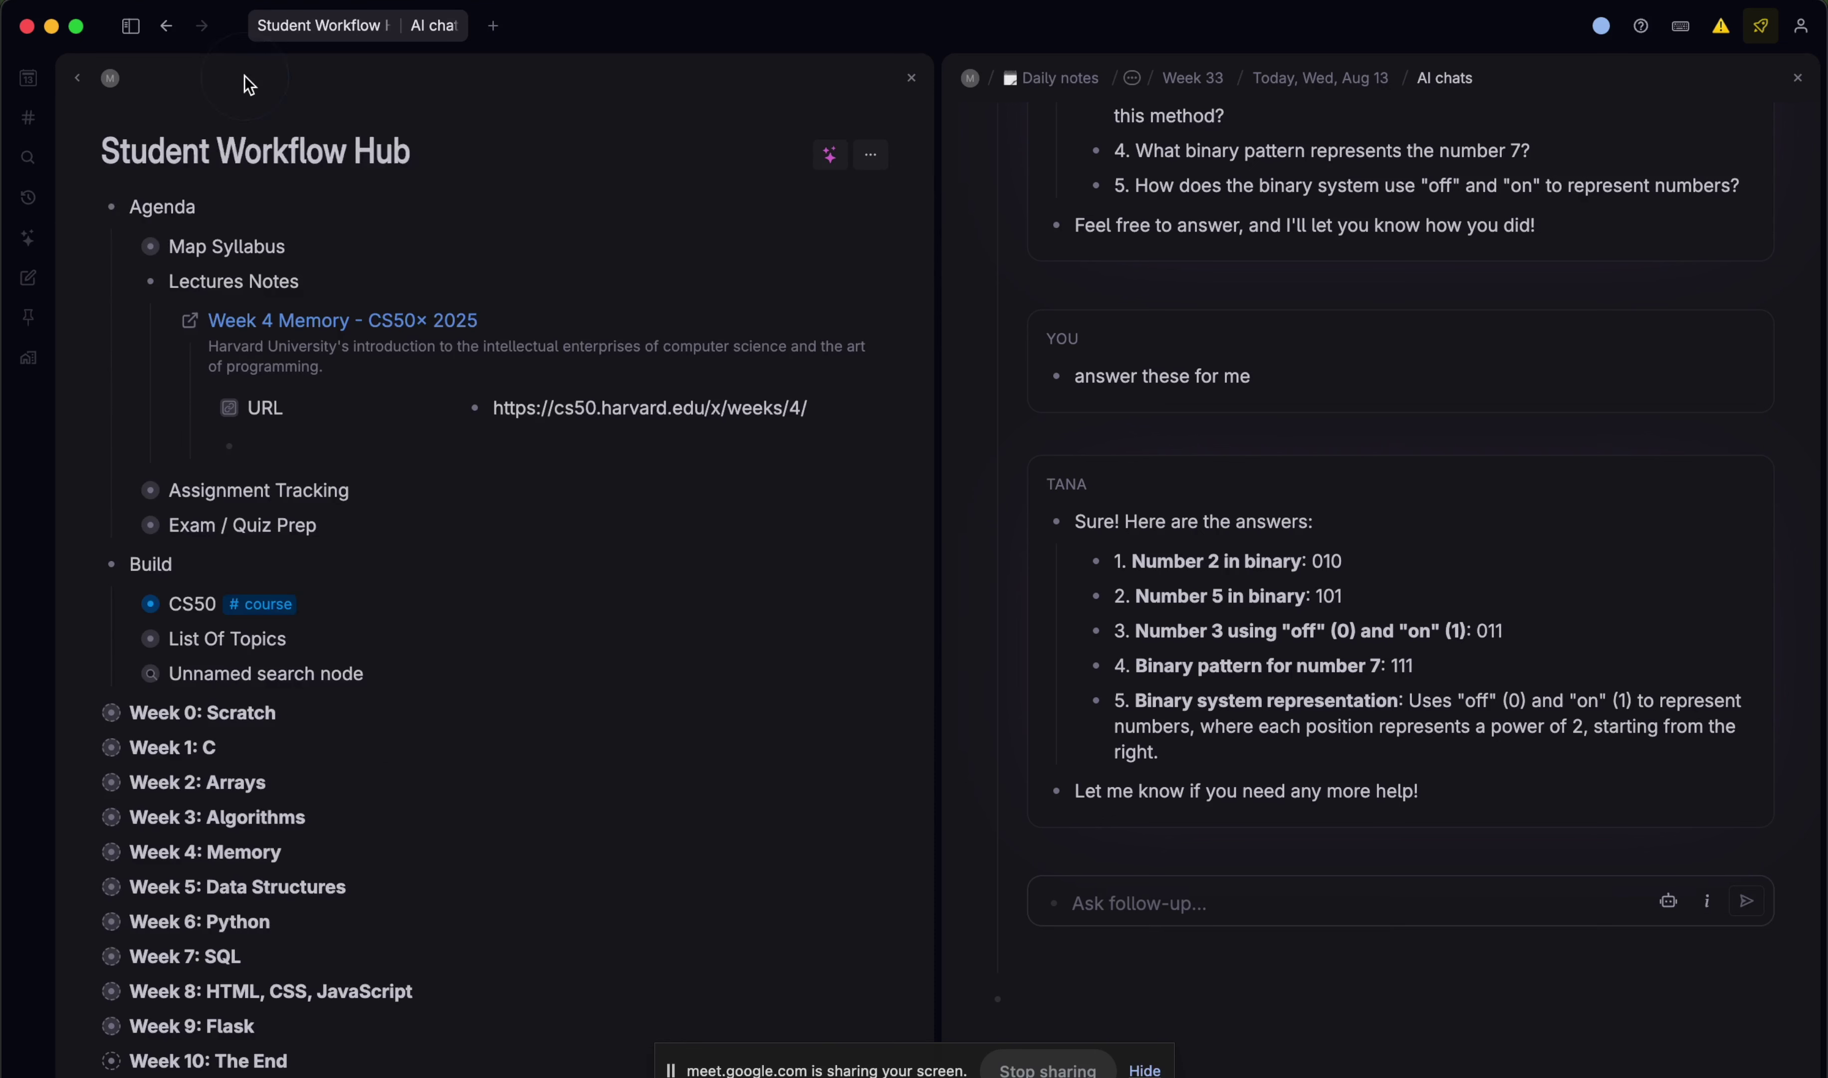
click(150, 605)
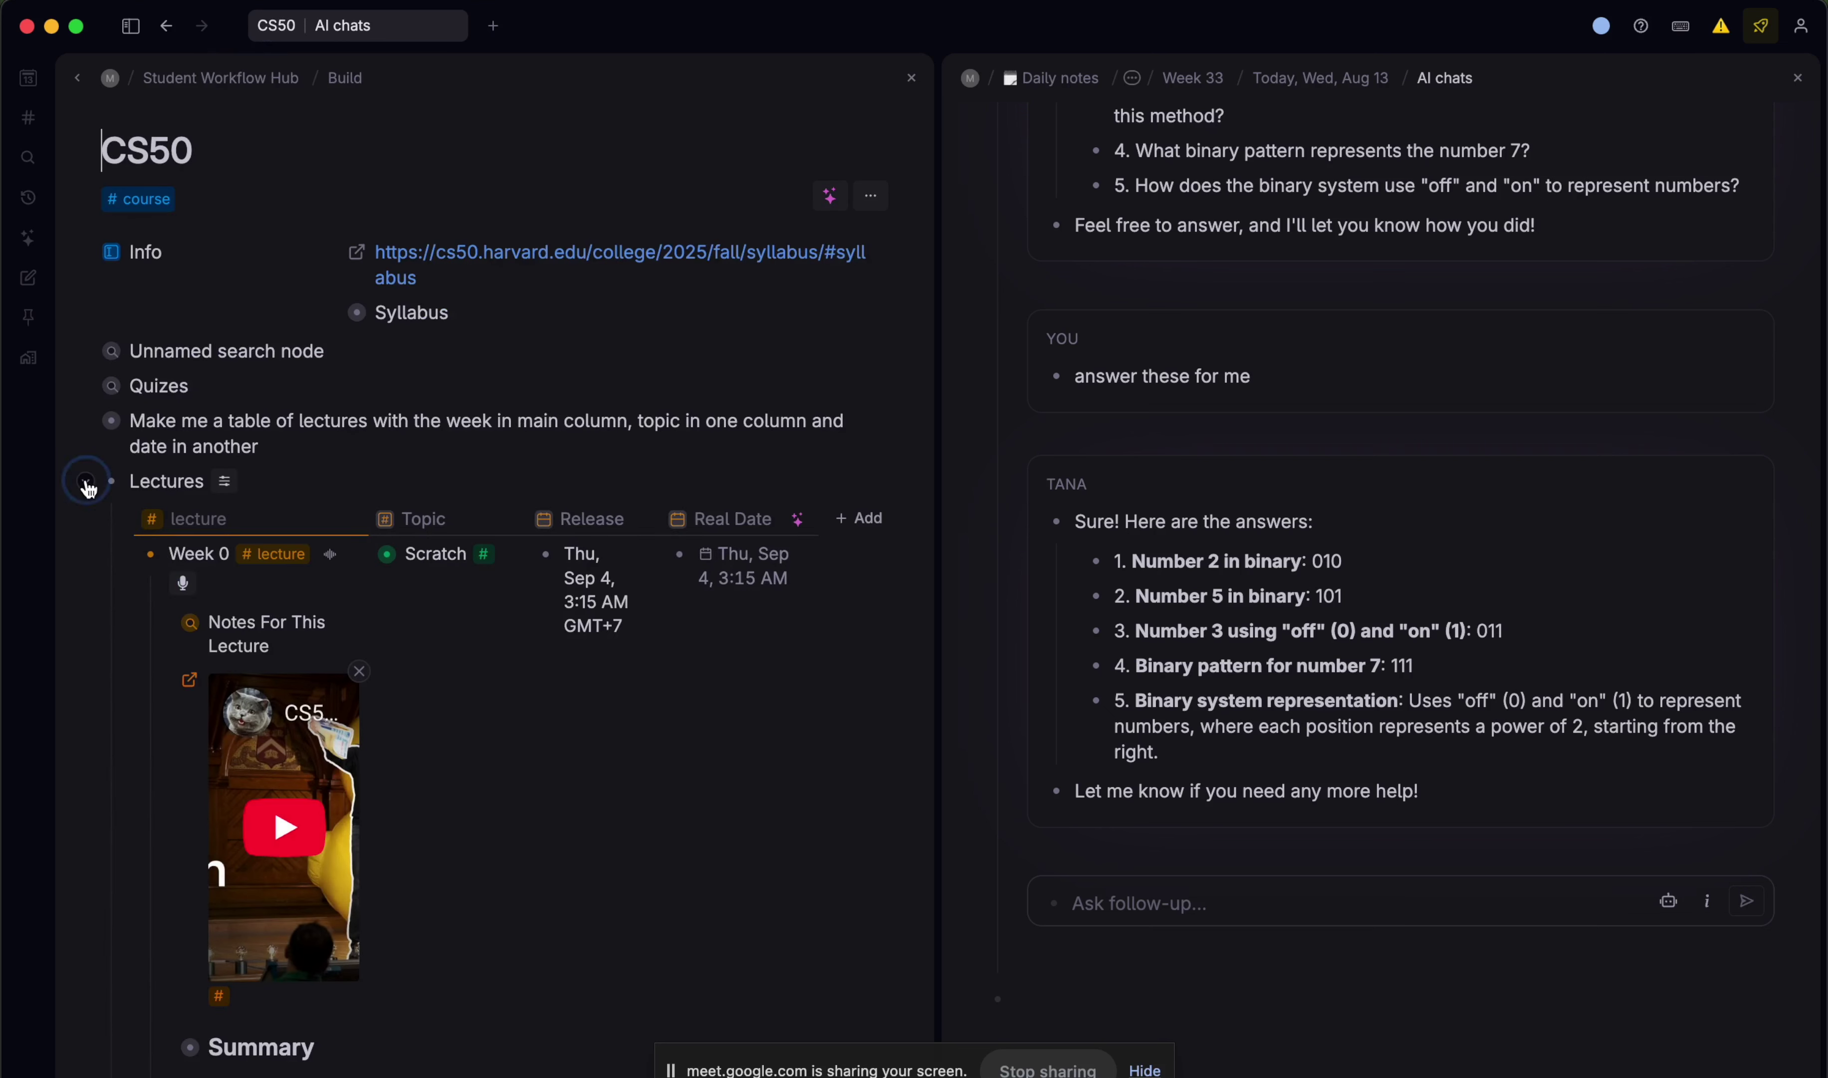
click(86, 481)
key(shift+super+Up)
key(shift+super+Up)
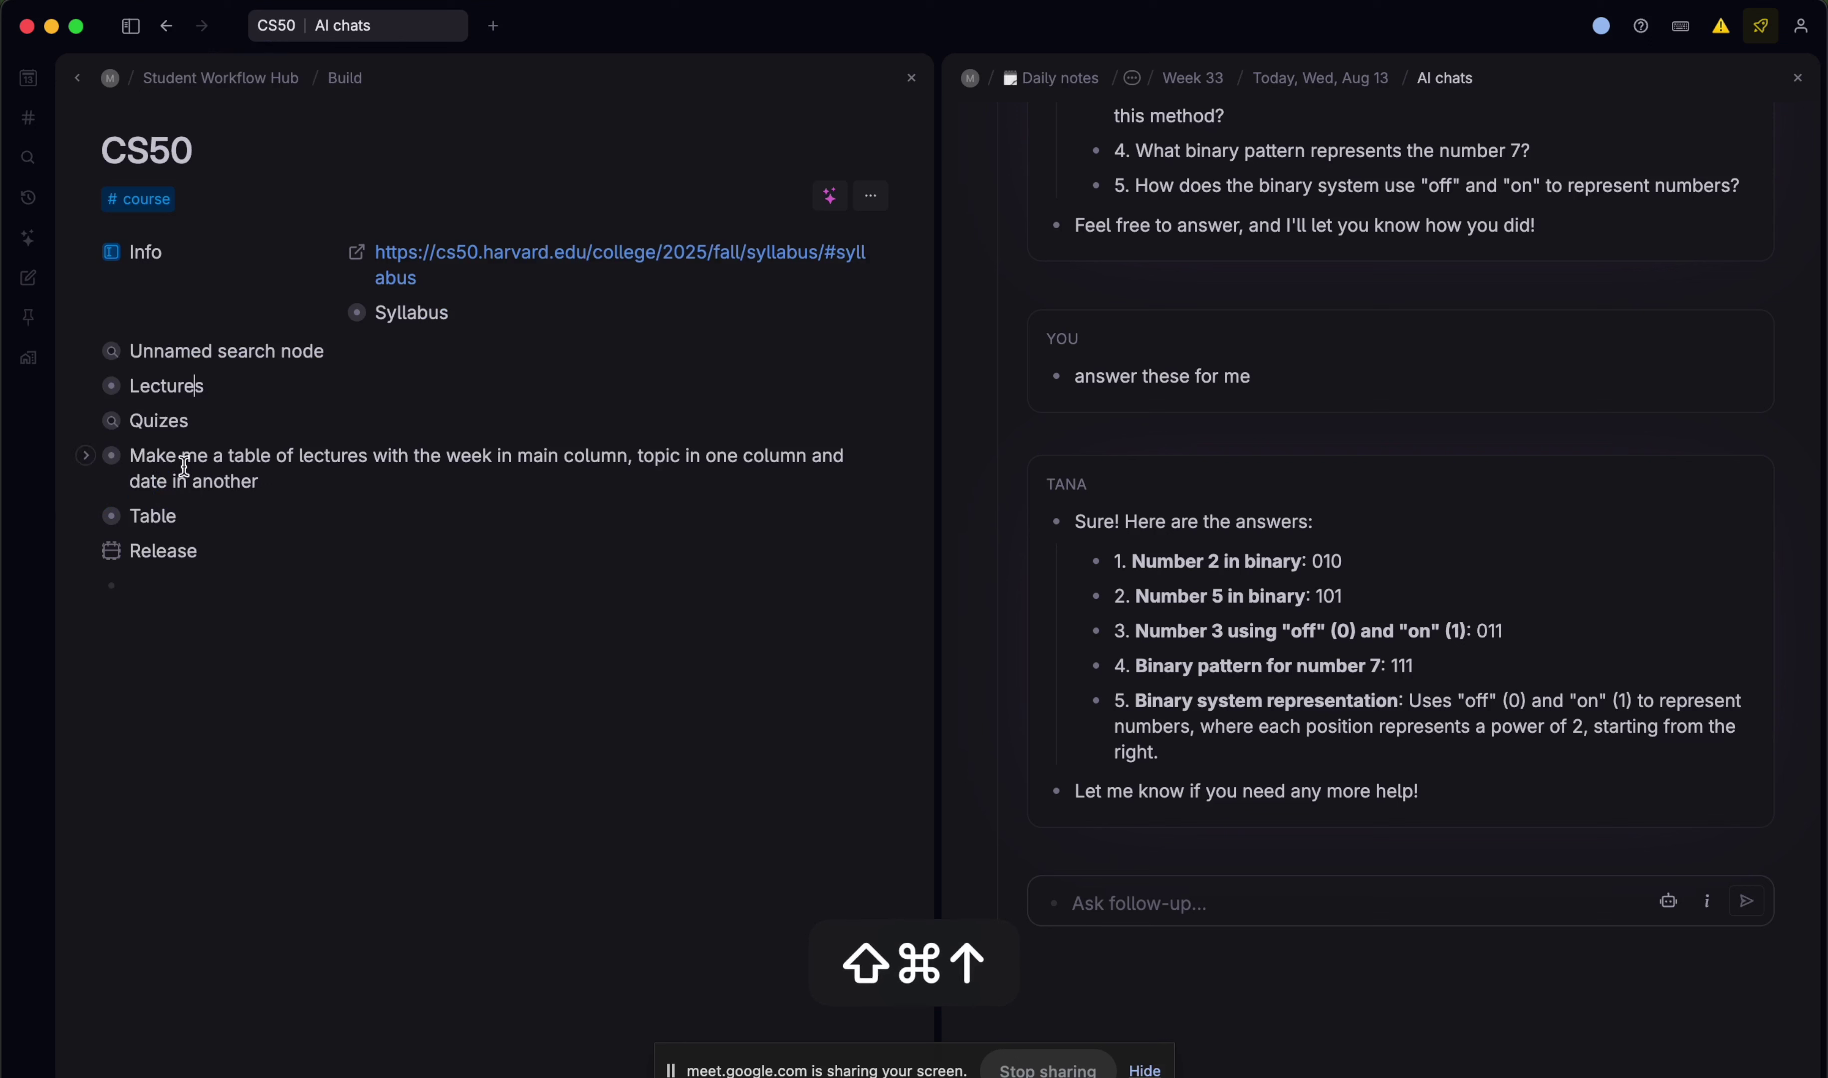
key(super+k)
text(add to)
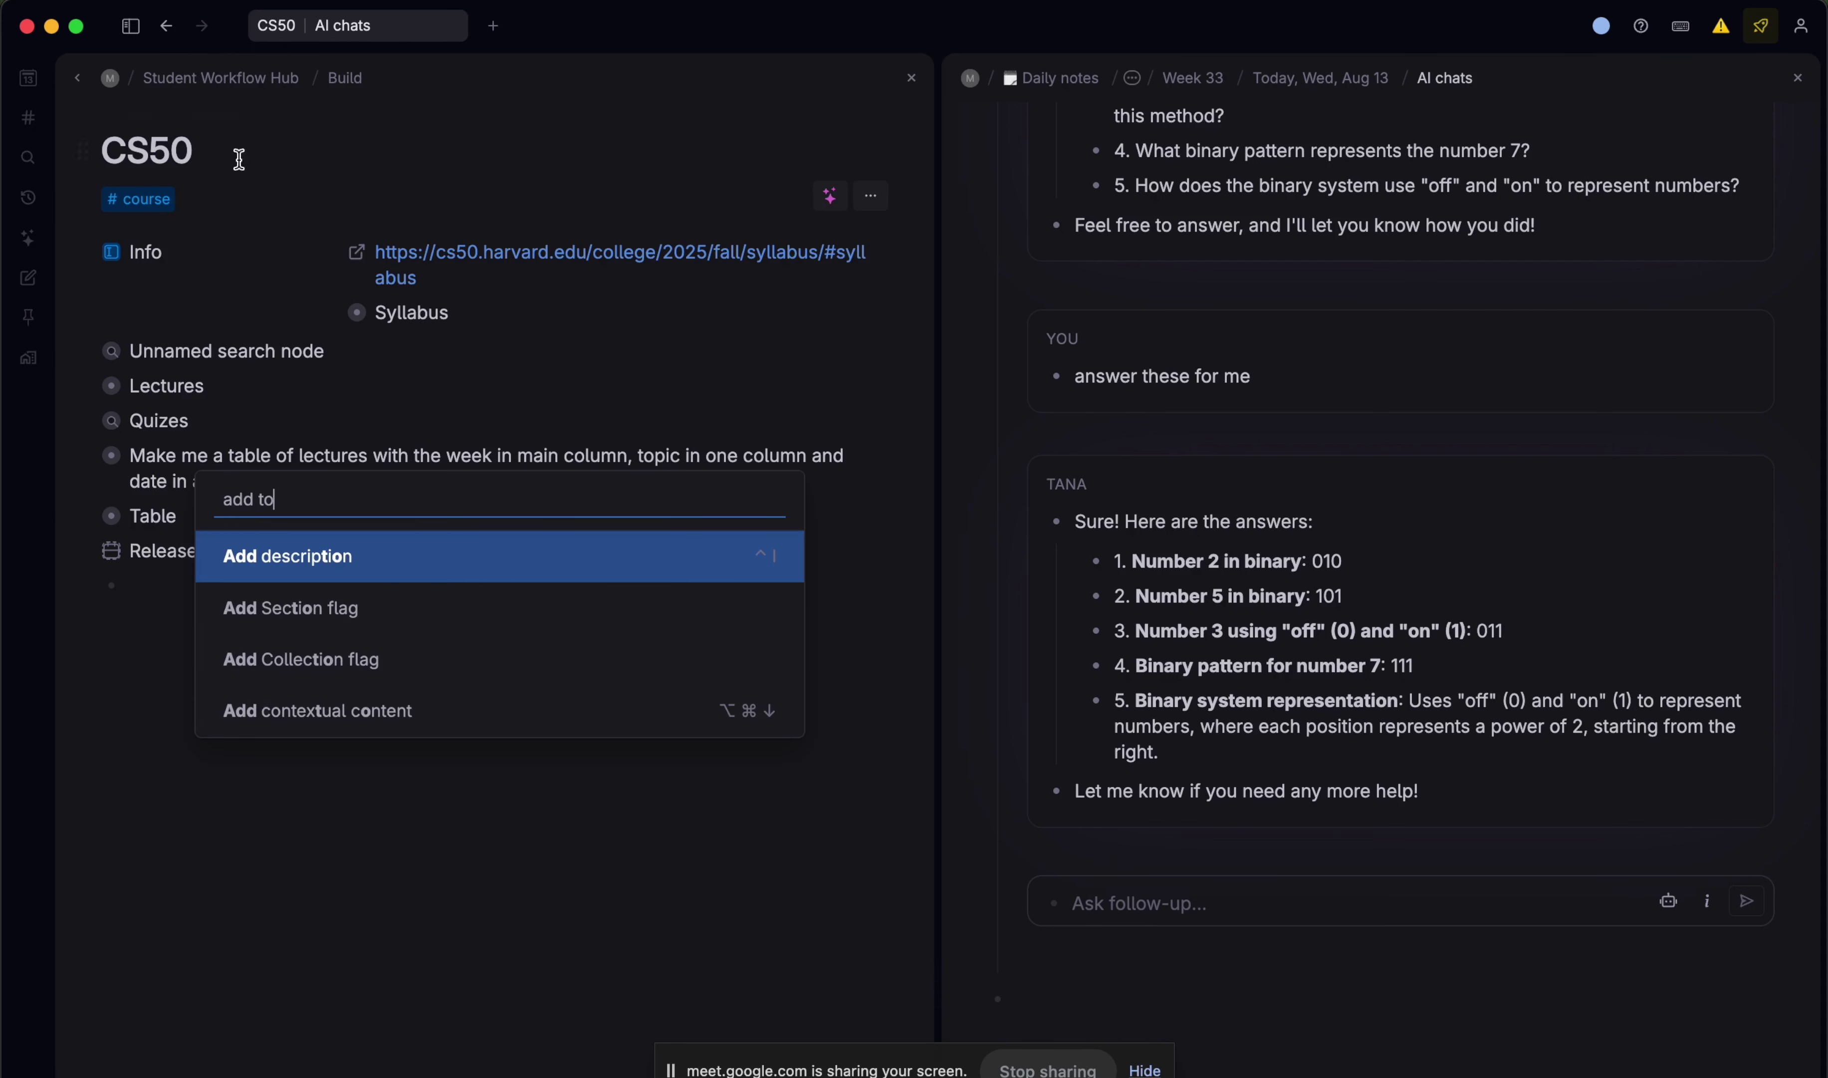
click(140, 199)
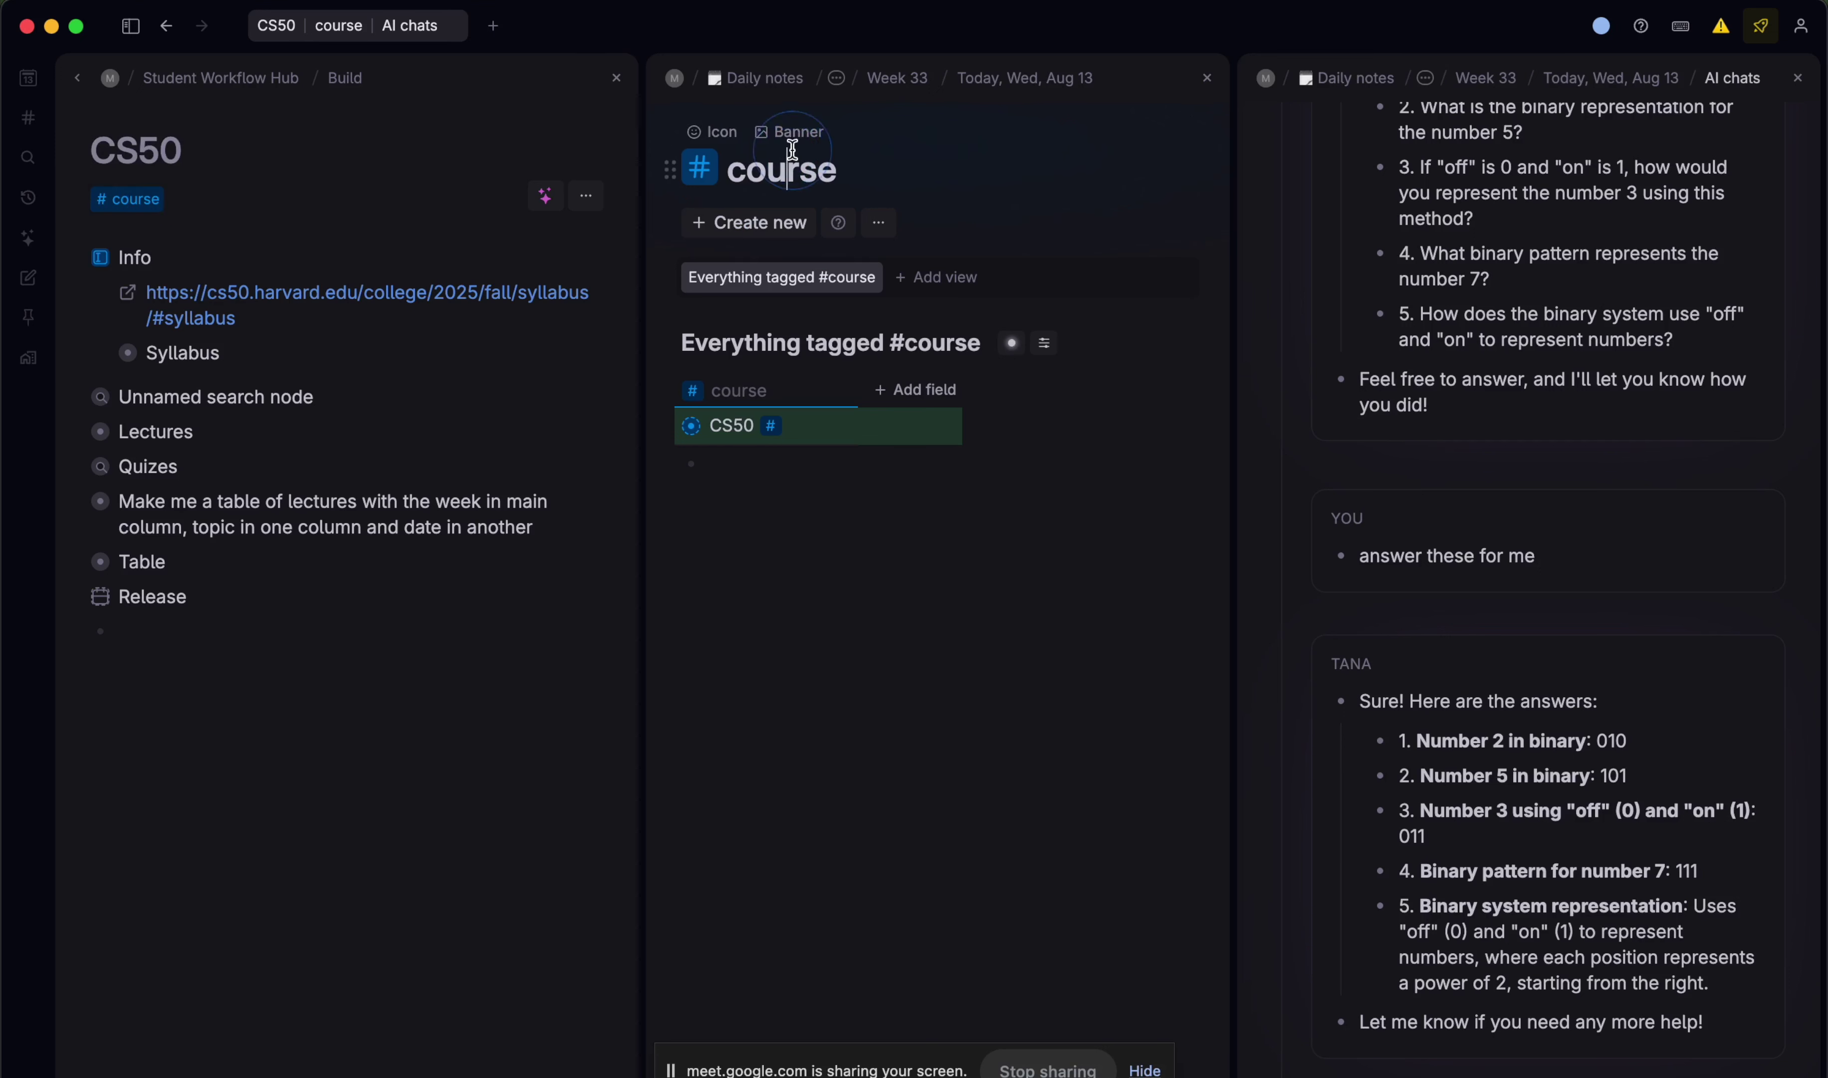
click(1207, 77)
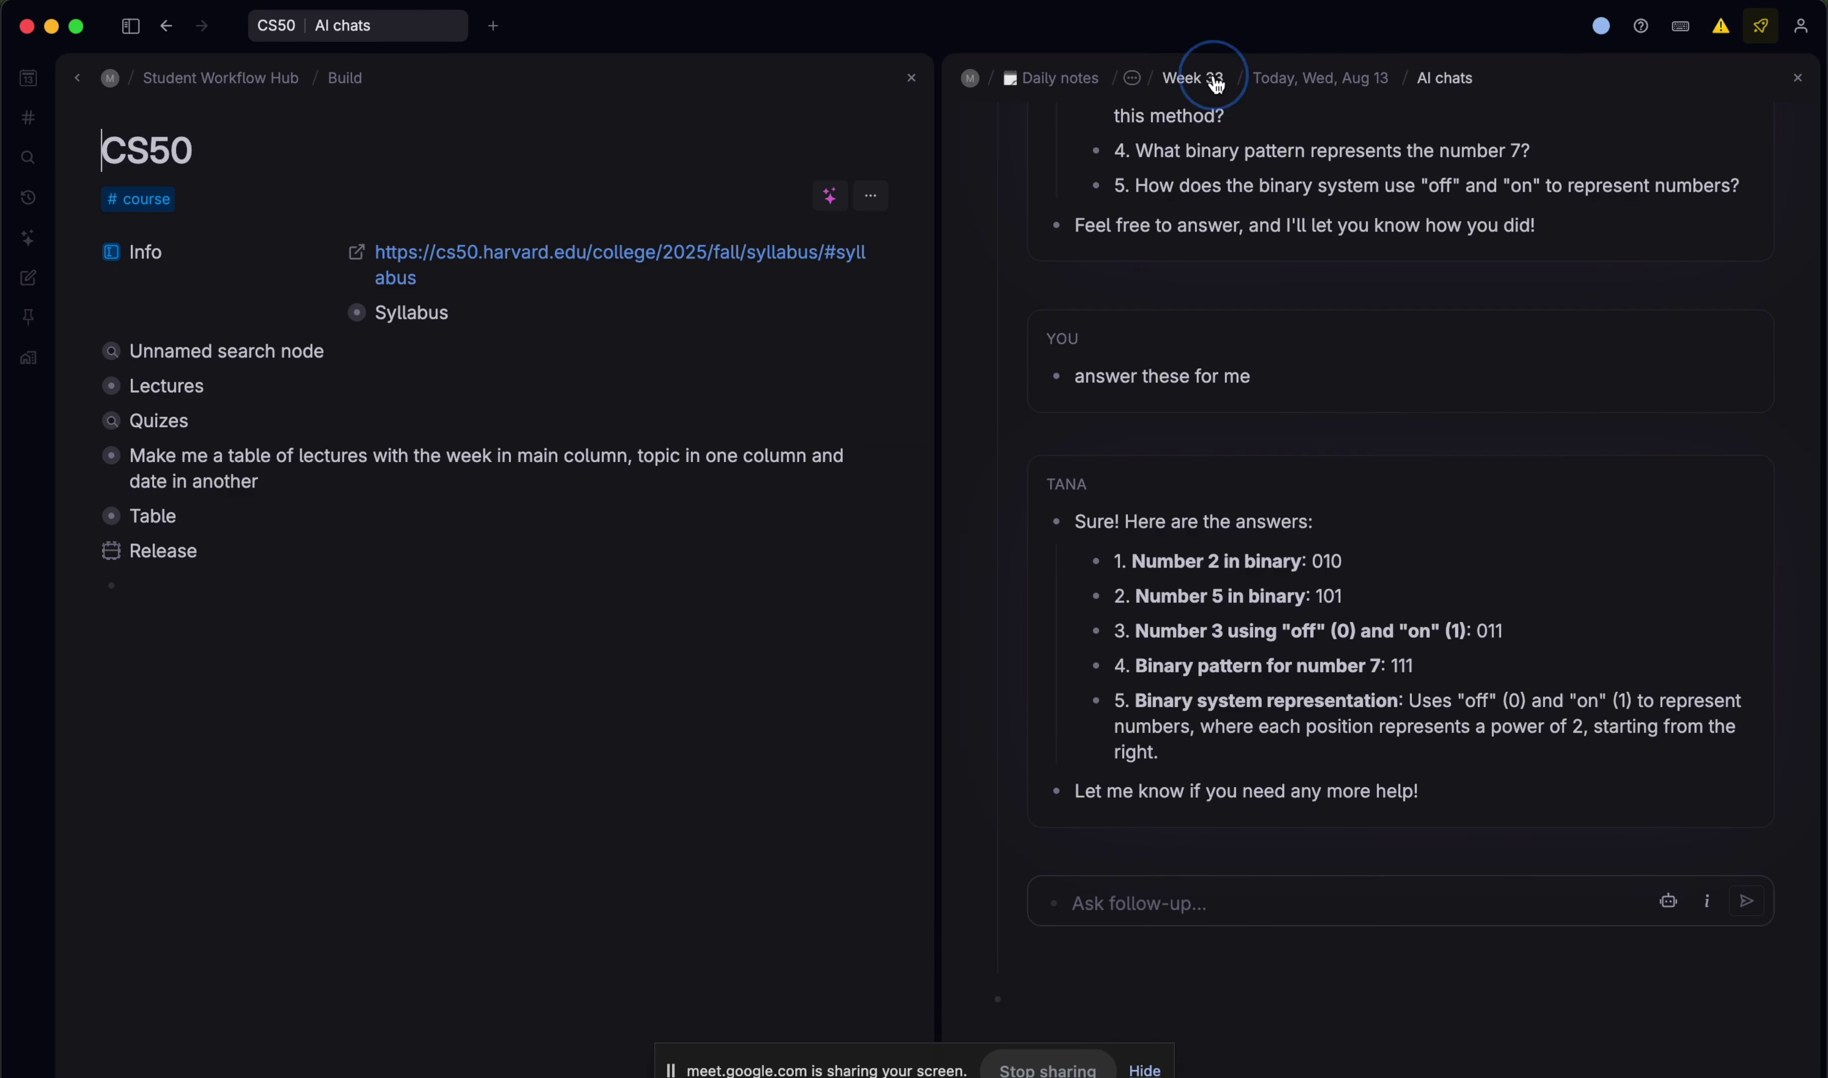
- Open the #course tag's configuration beside the CS50 course and briefly check the course's Lectures and unnamed search nodes
alt+shift+click(149, 202)
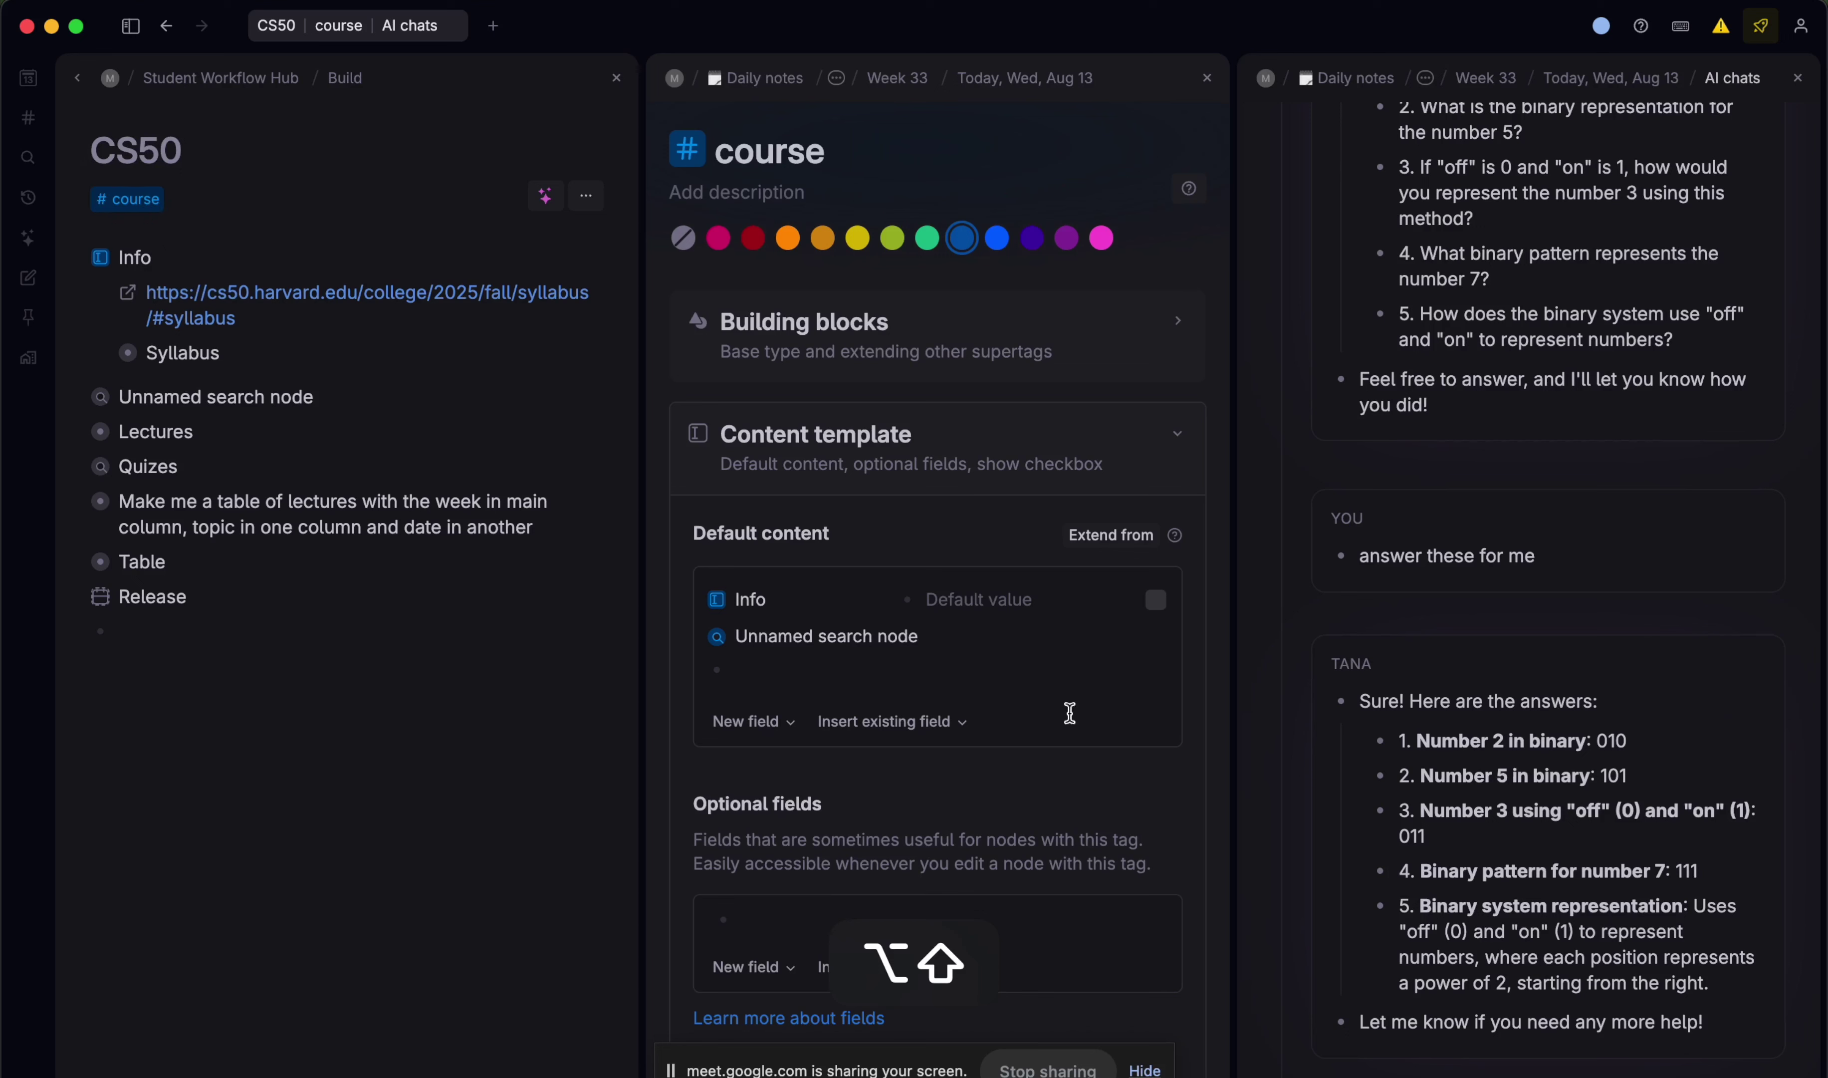
click(859, 670)
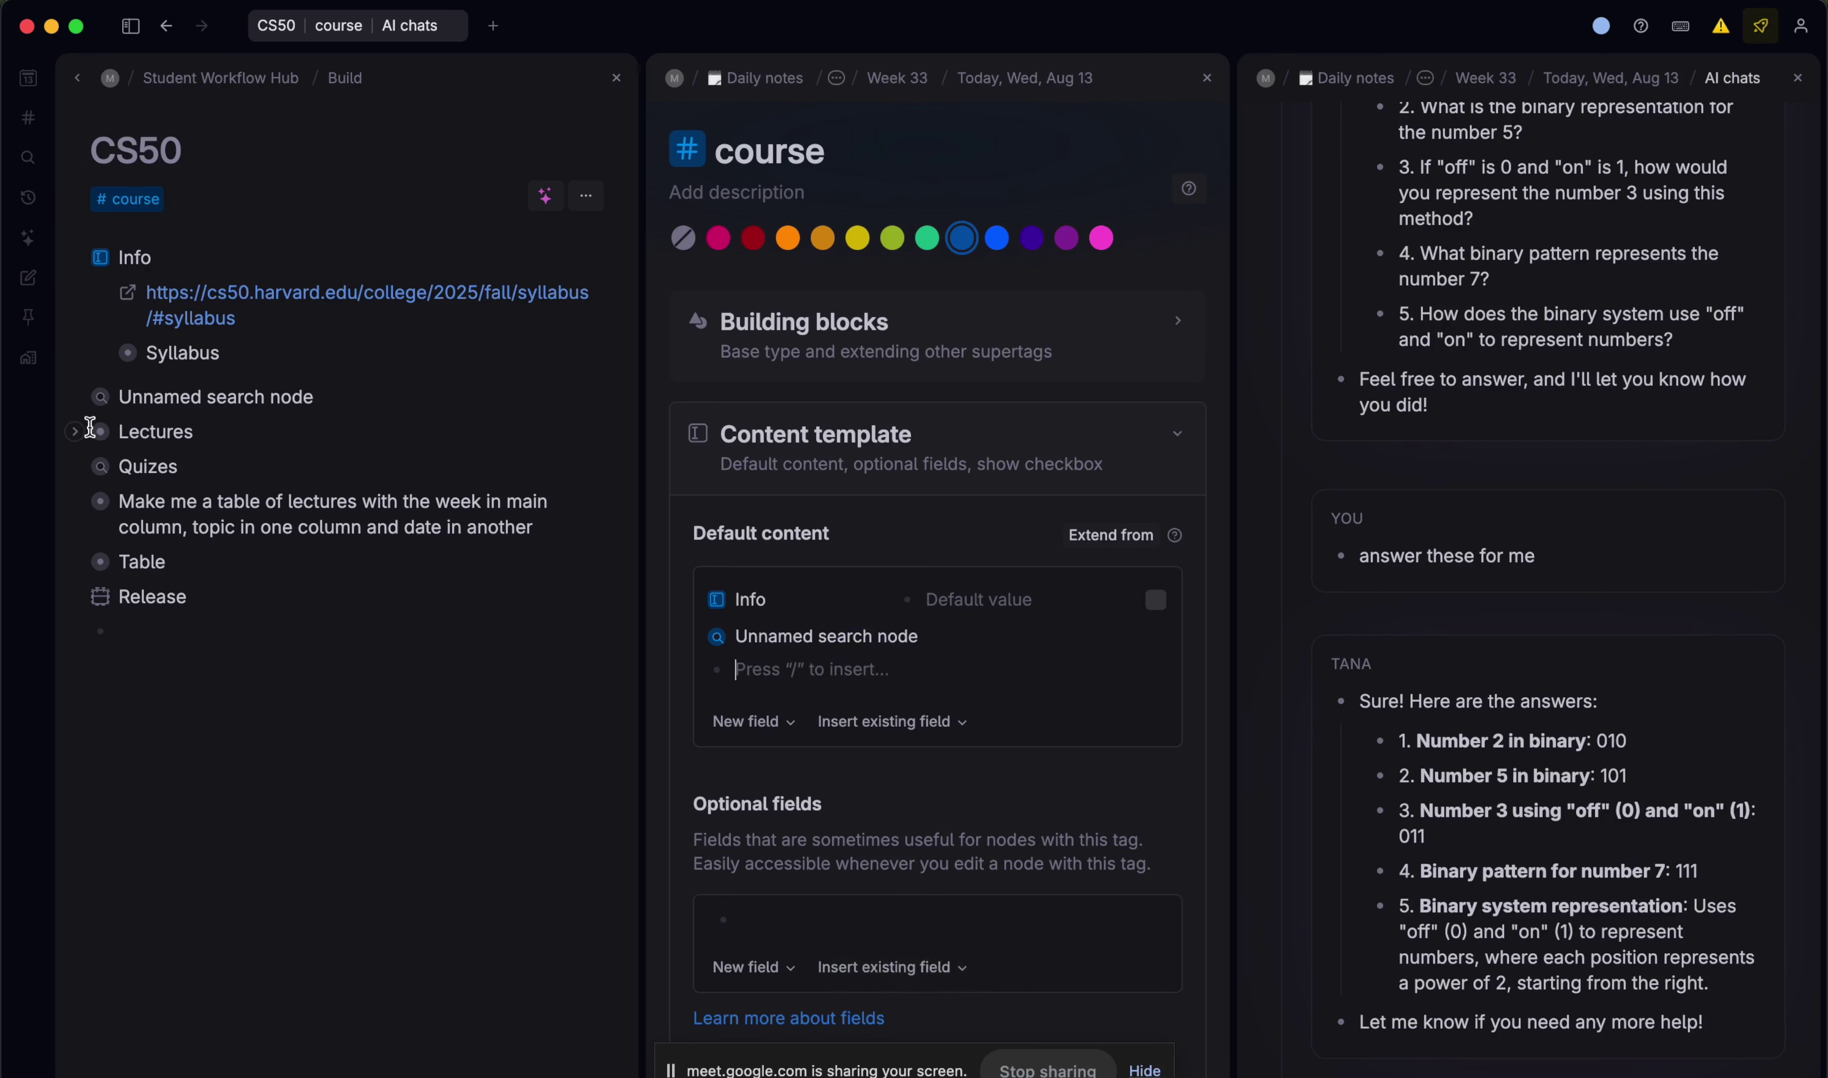
click(74, 431)
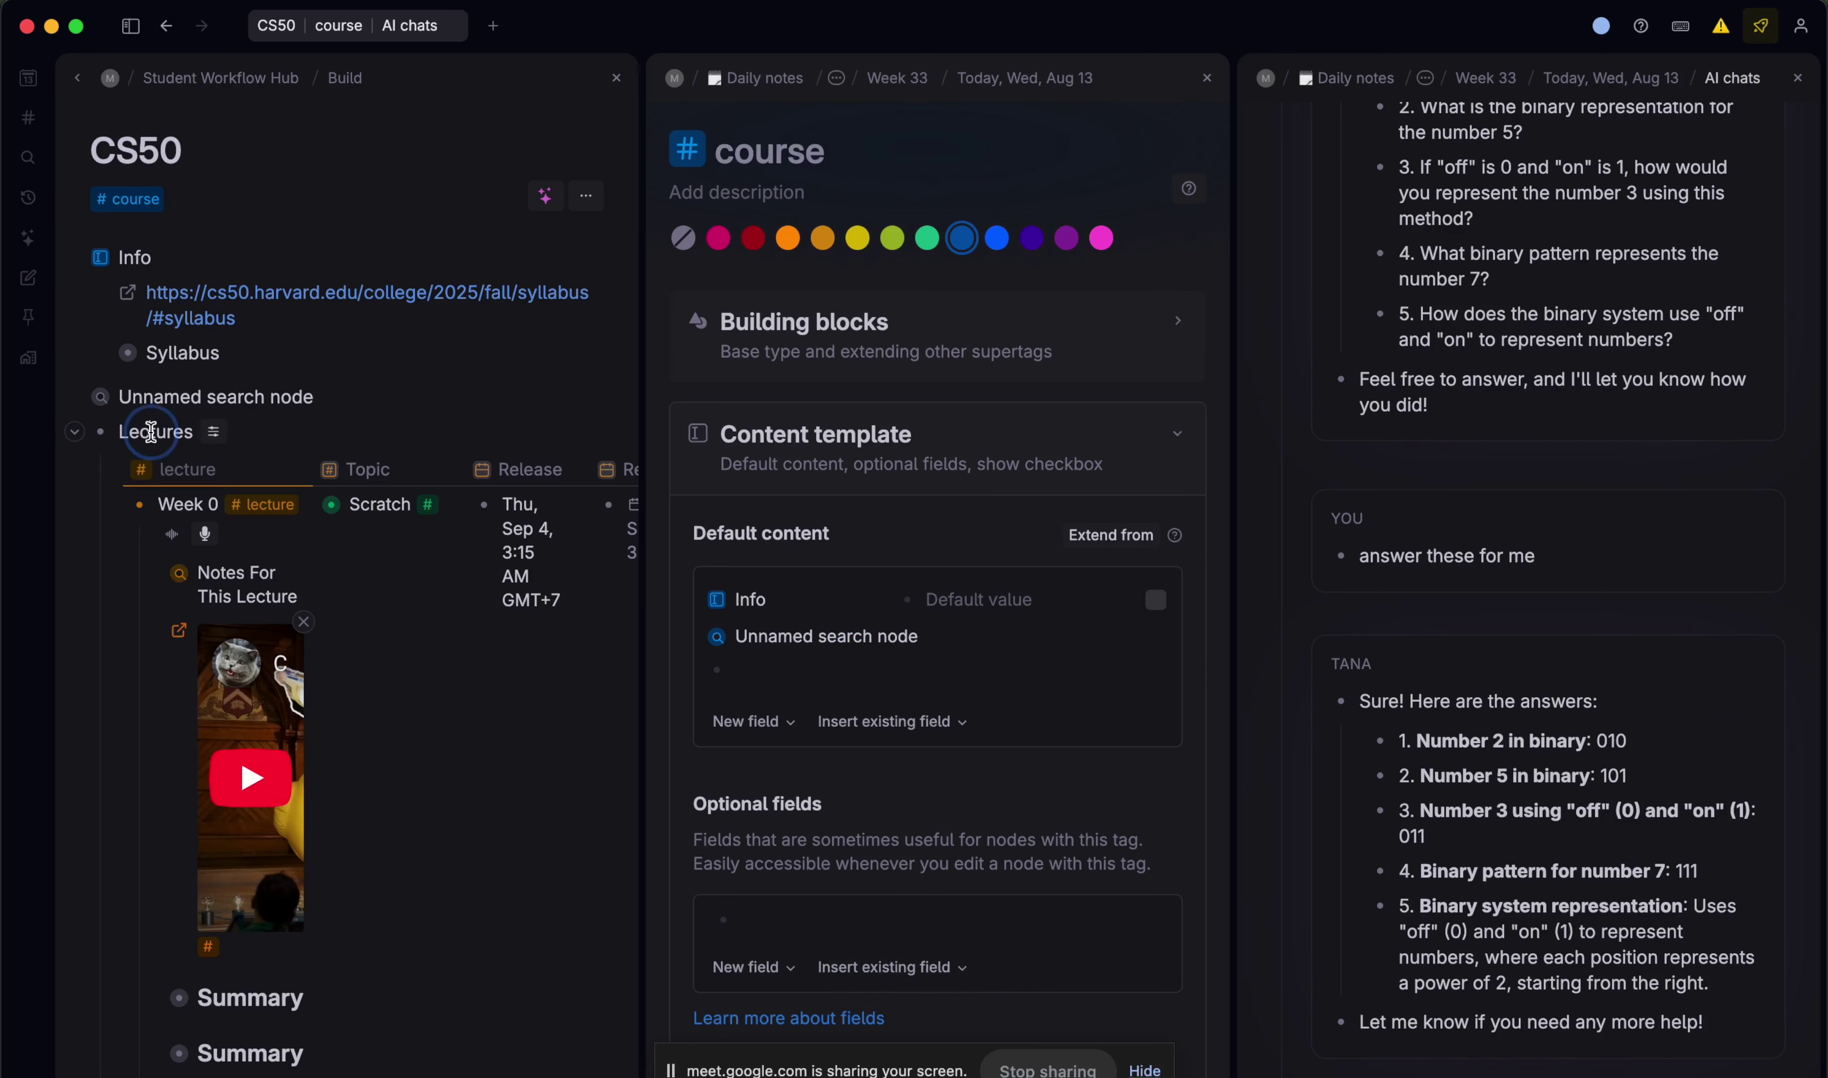
click(74, 430)
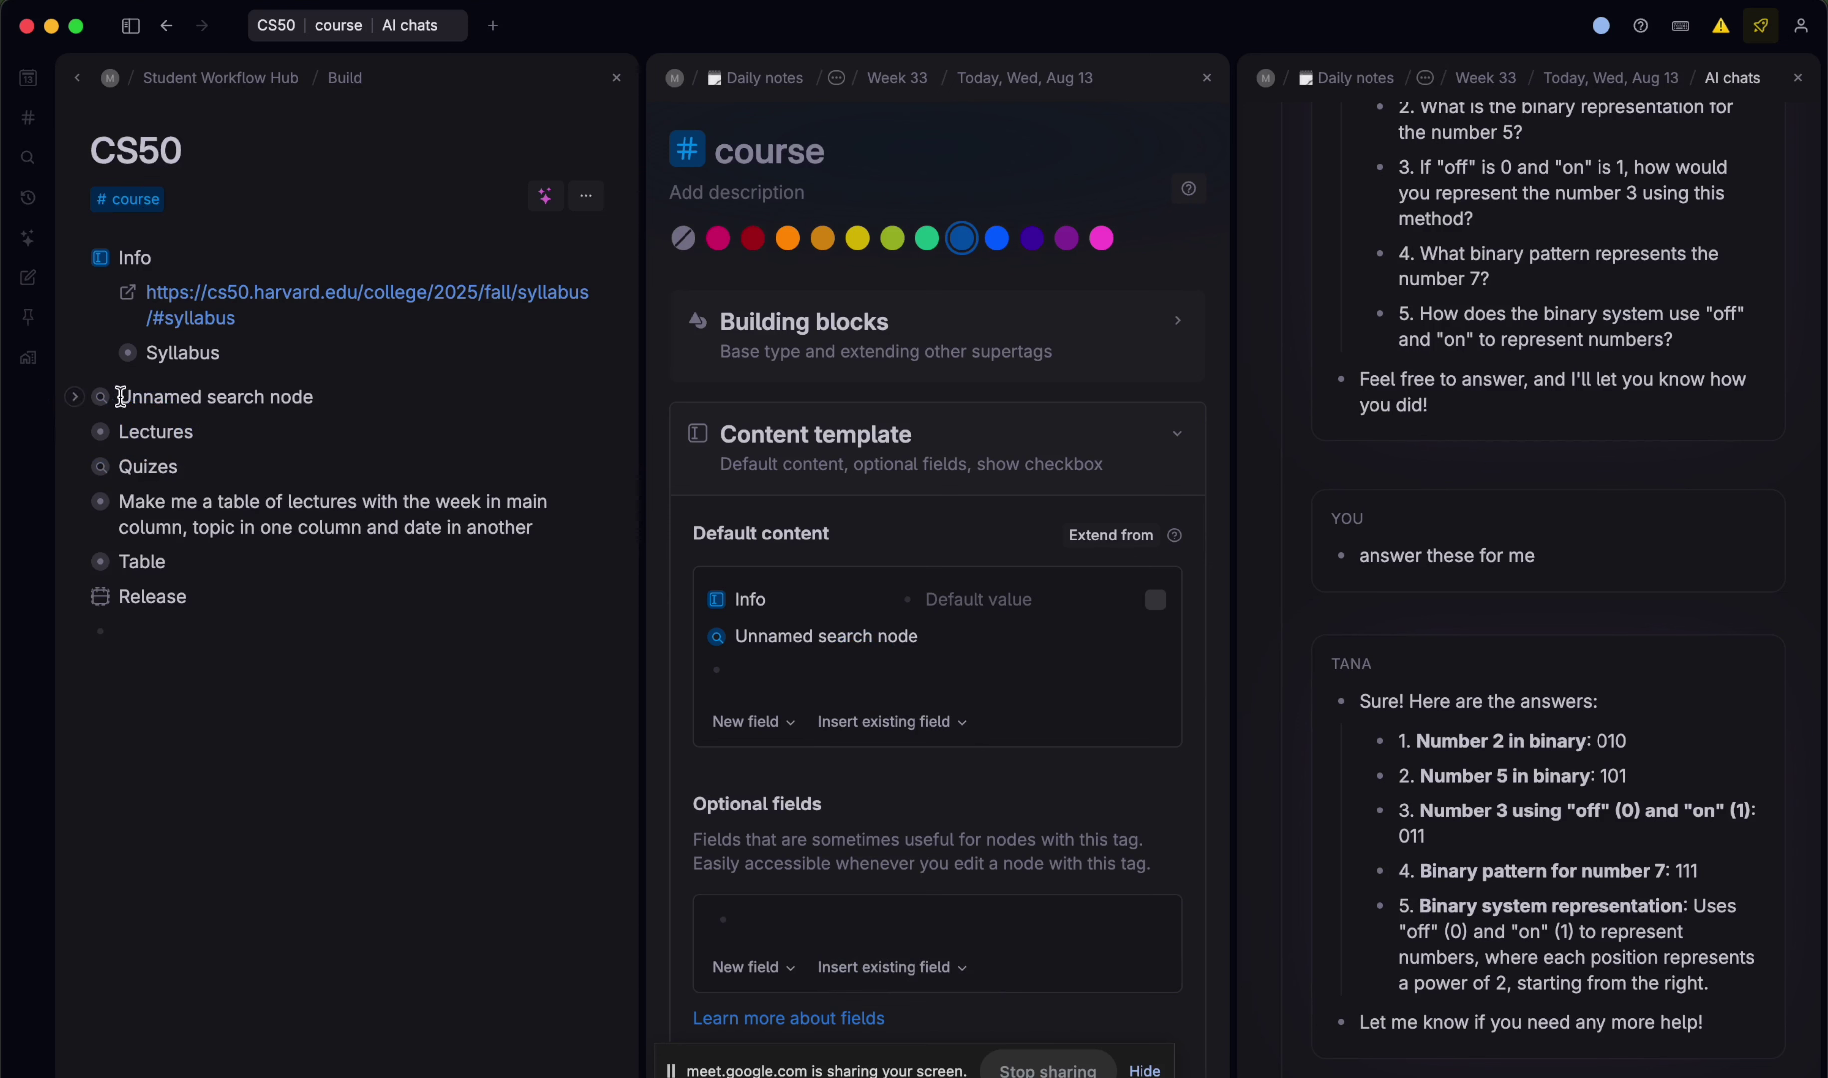
click(74, 397)
click(74, 397)
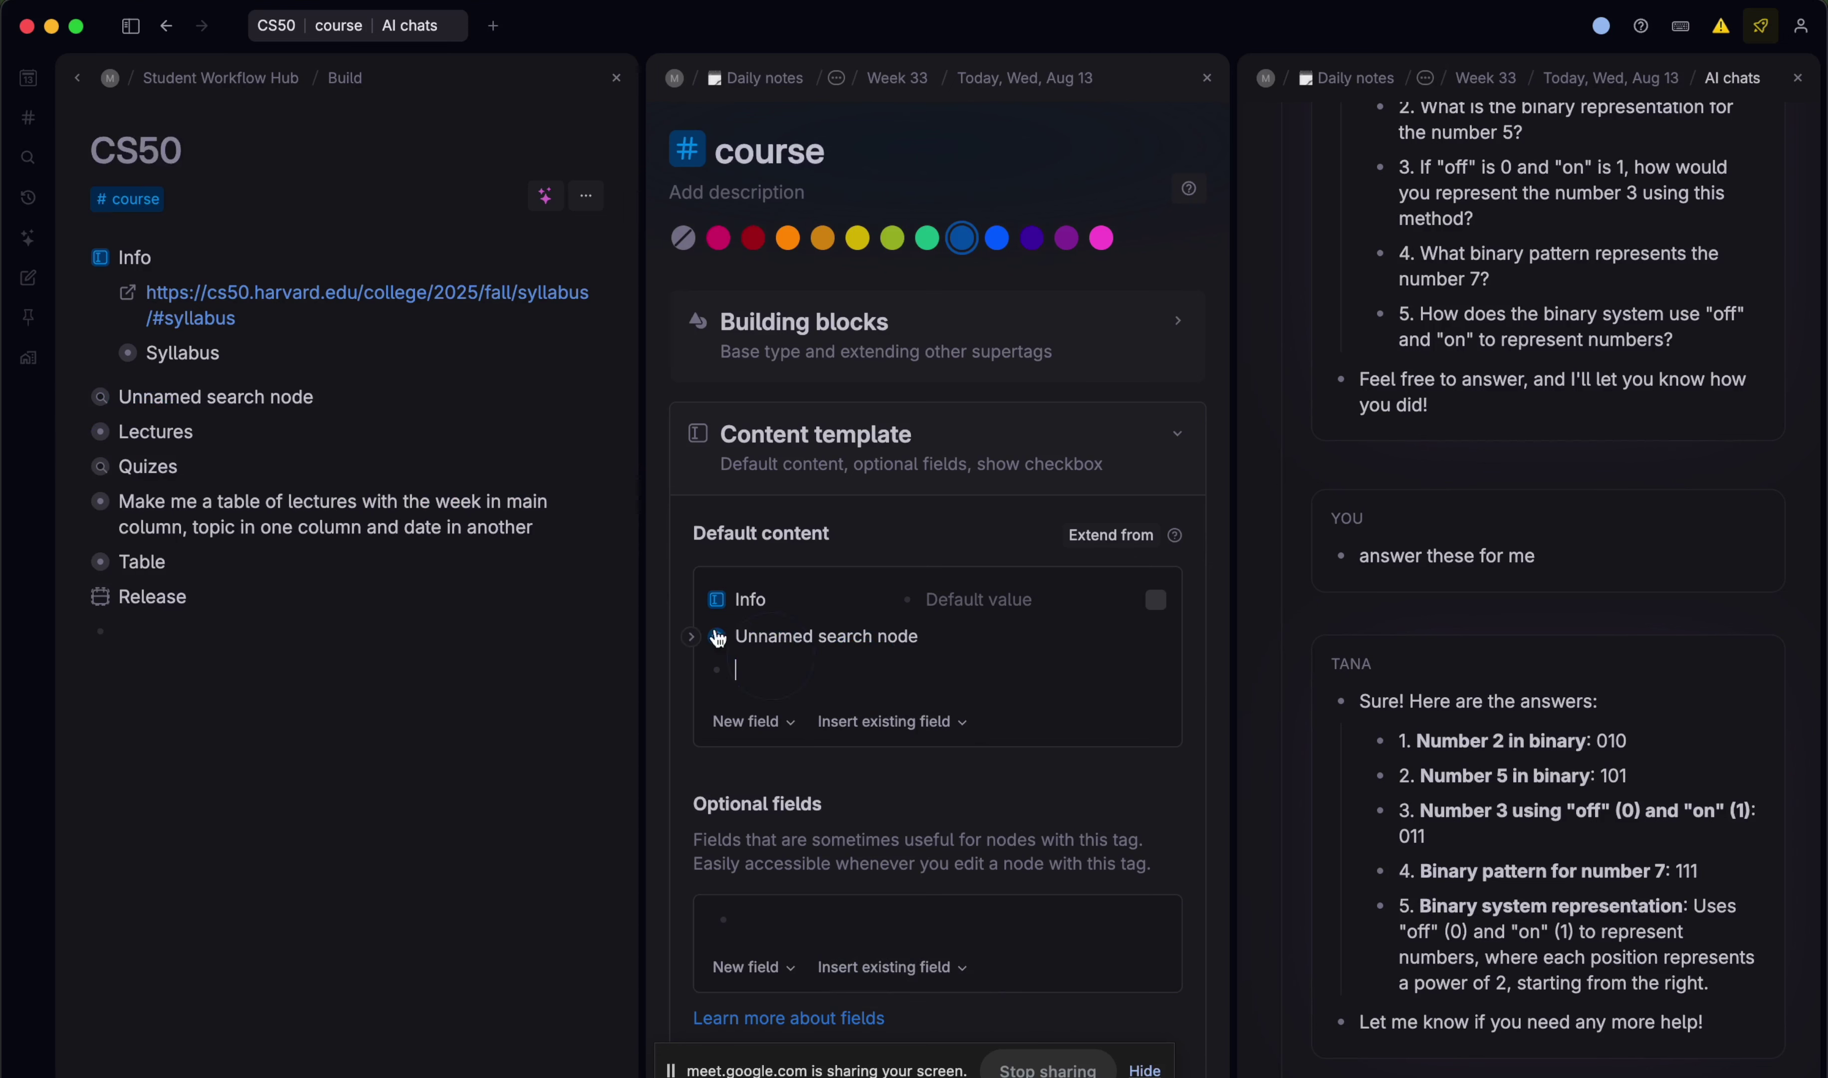
- Inspect the query of the unnamed quiz search in the #course default content and rename that search All Quizes
click(690, 636)
click(936, 638)
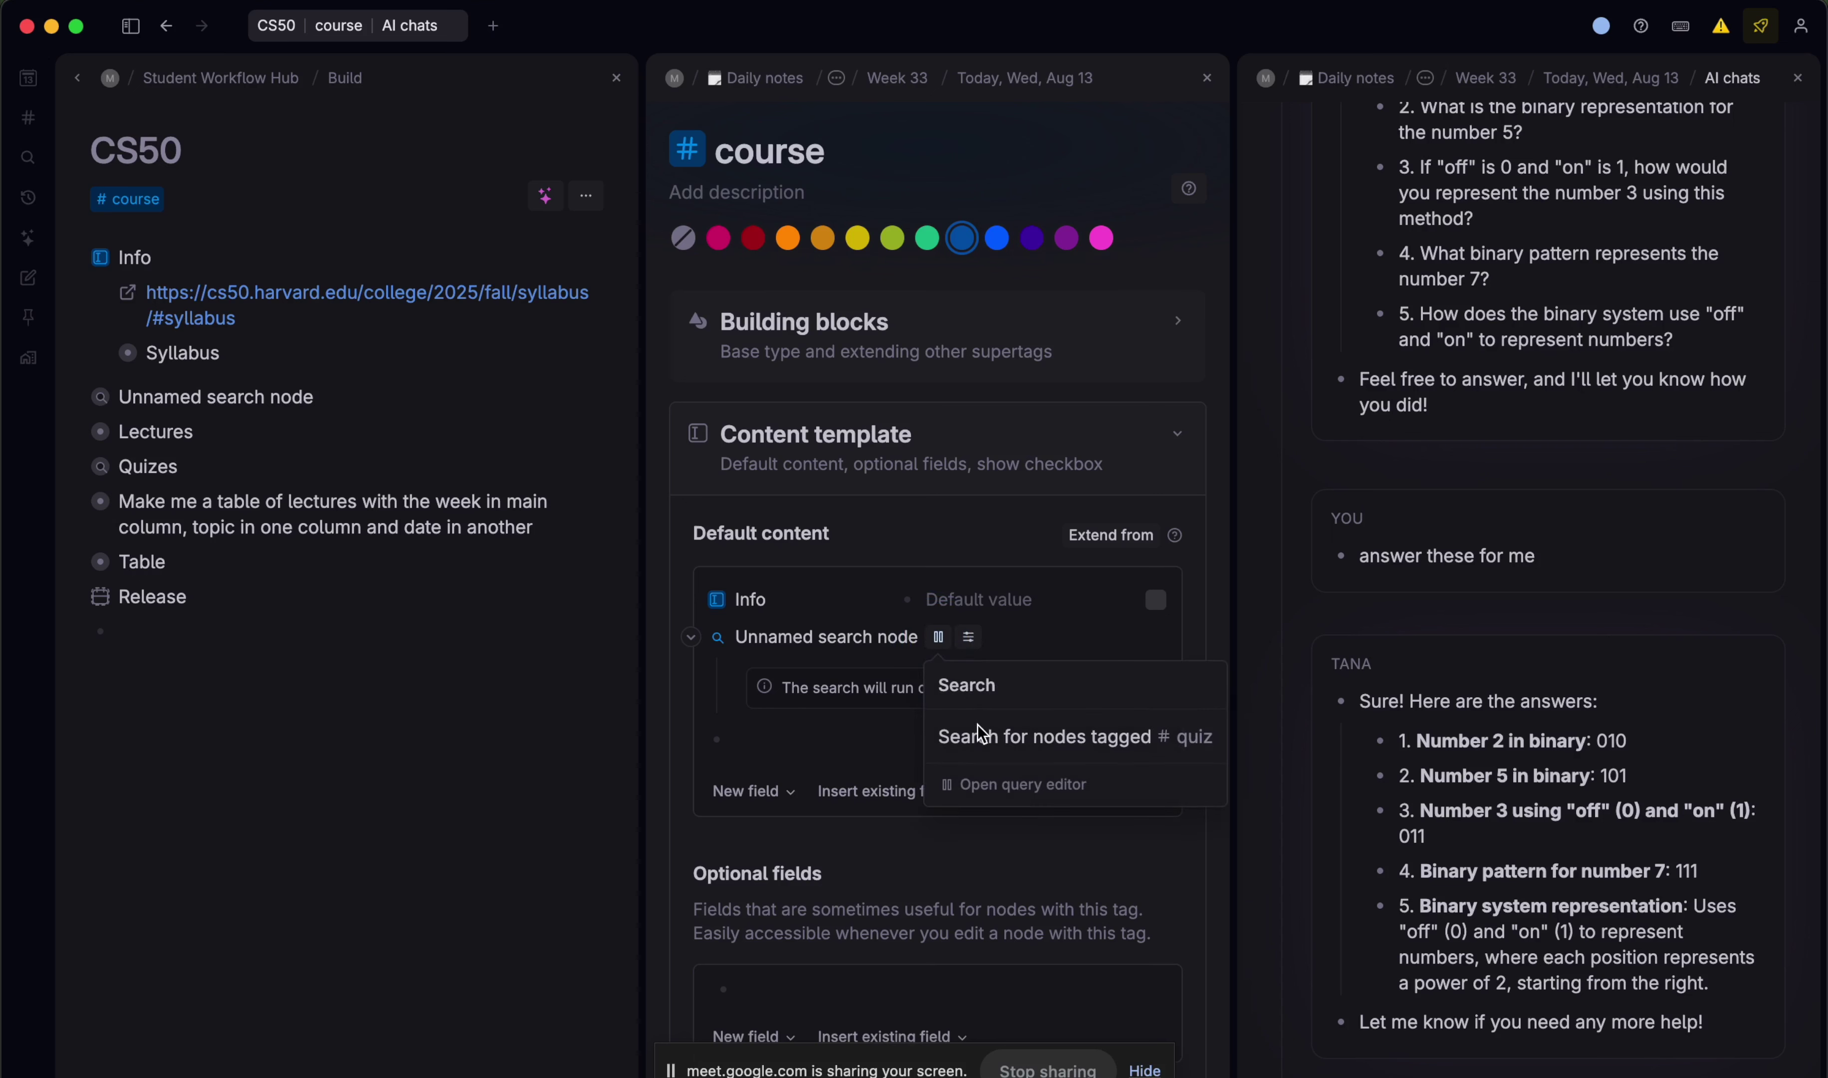
click(984, 782)
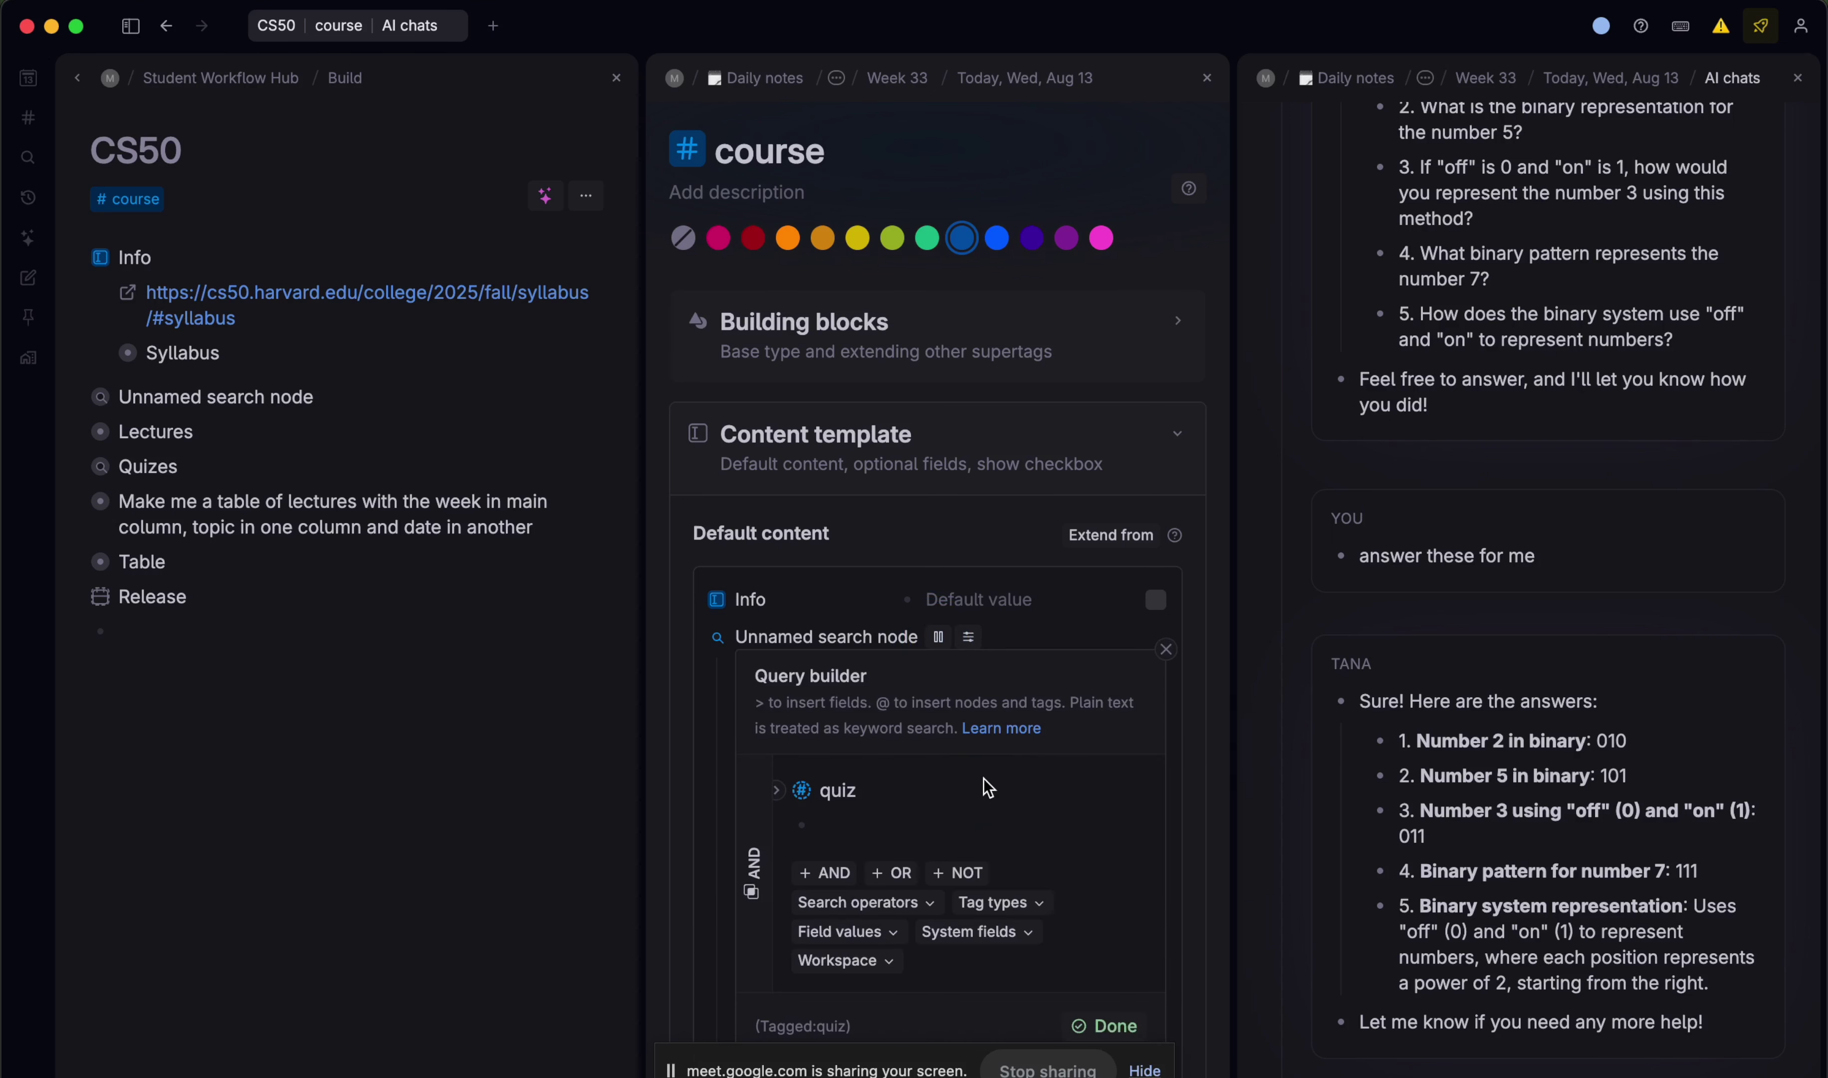
scroll(981, 777, down, 3)
click(901, 698)
key(BackSpace)
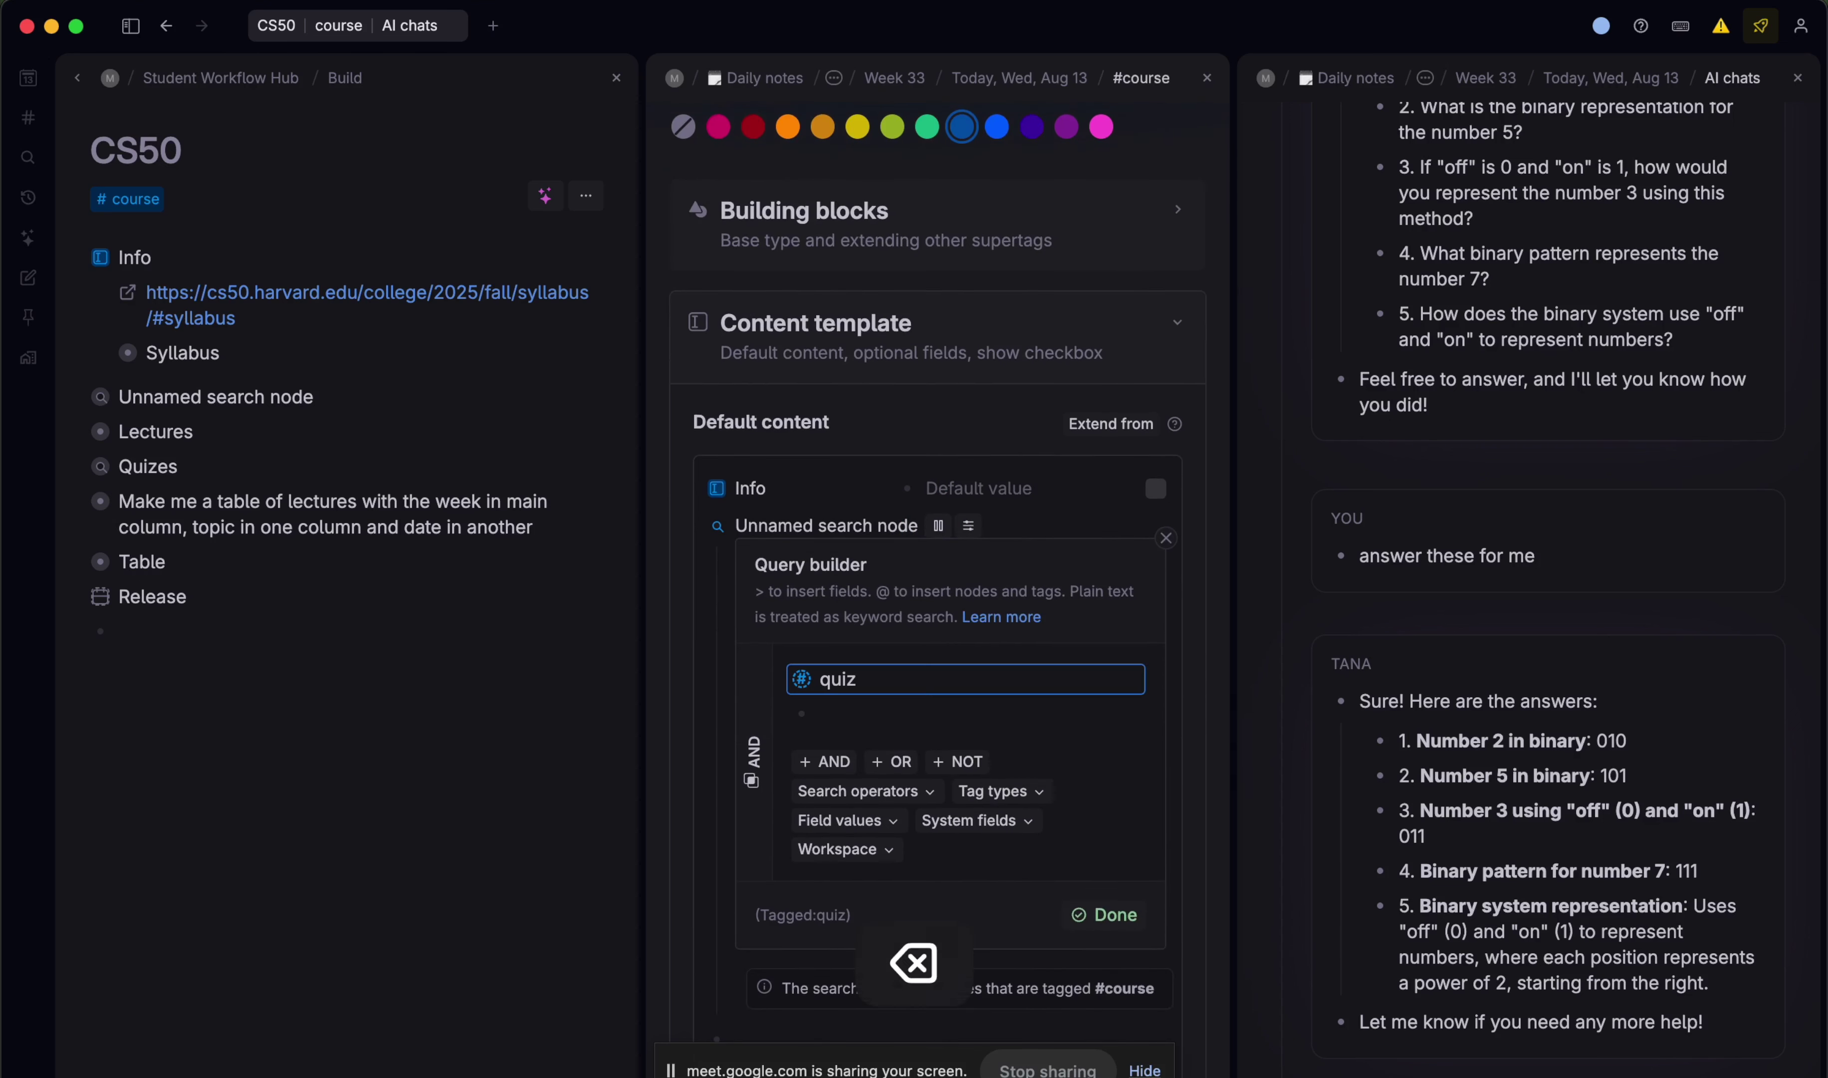
triple_click(785, 525)
text(A)
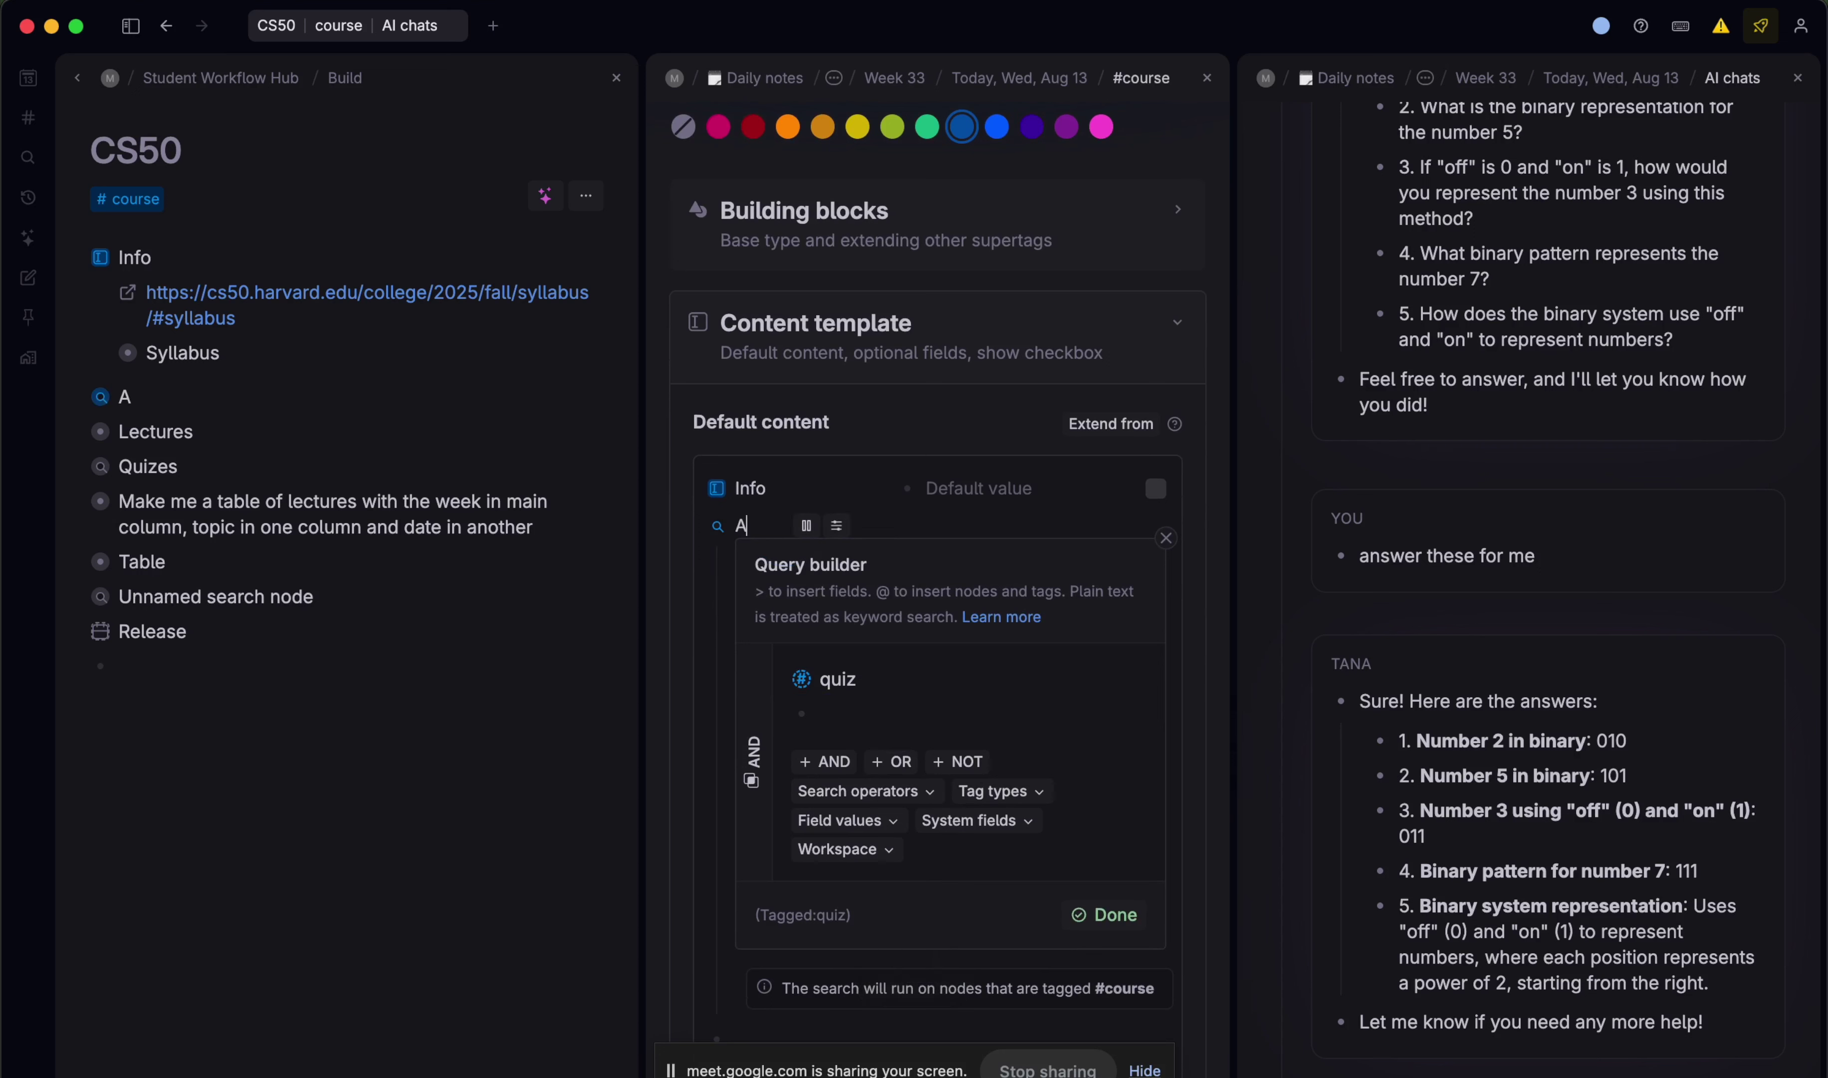
text(ll Quizes)
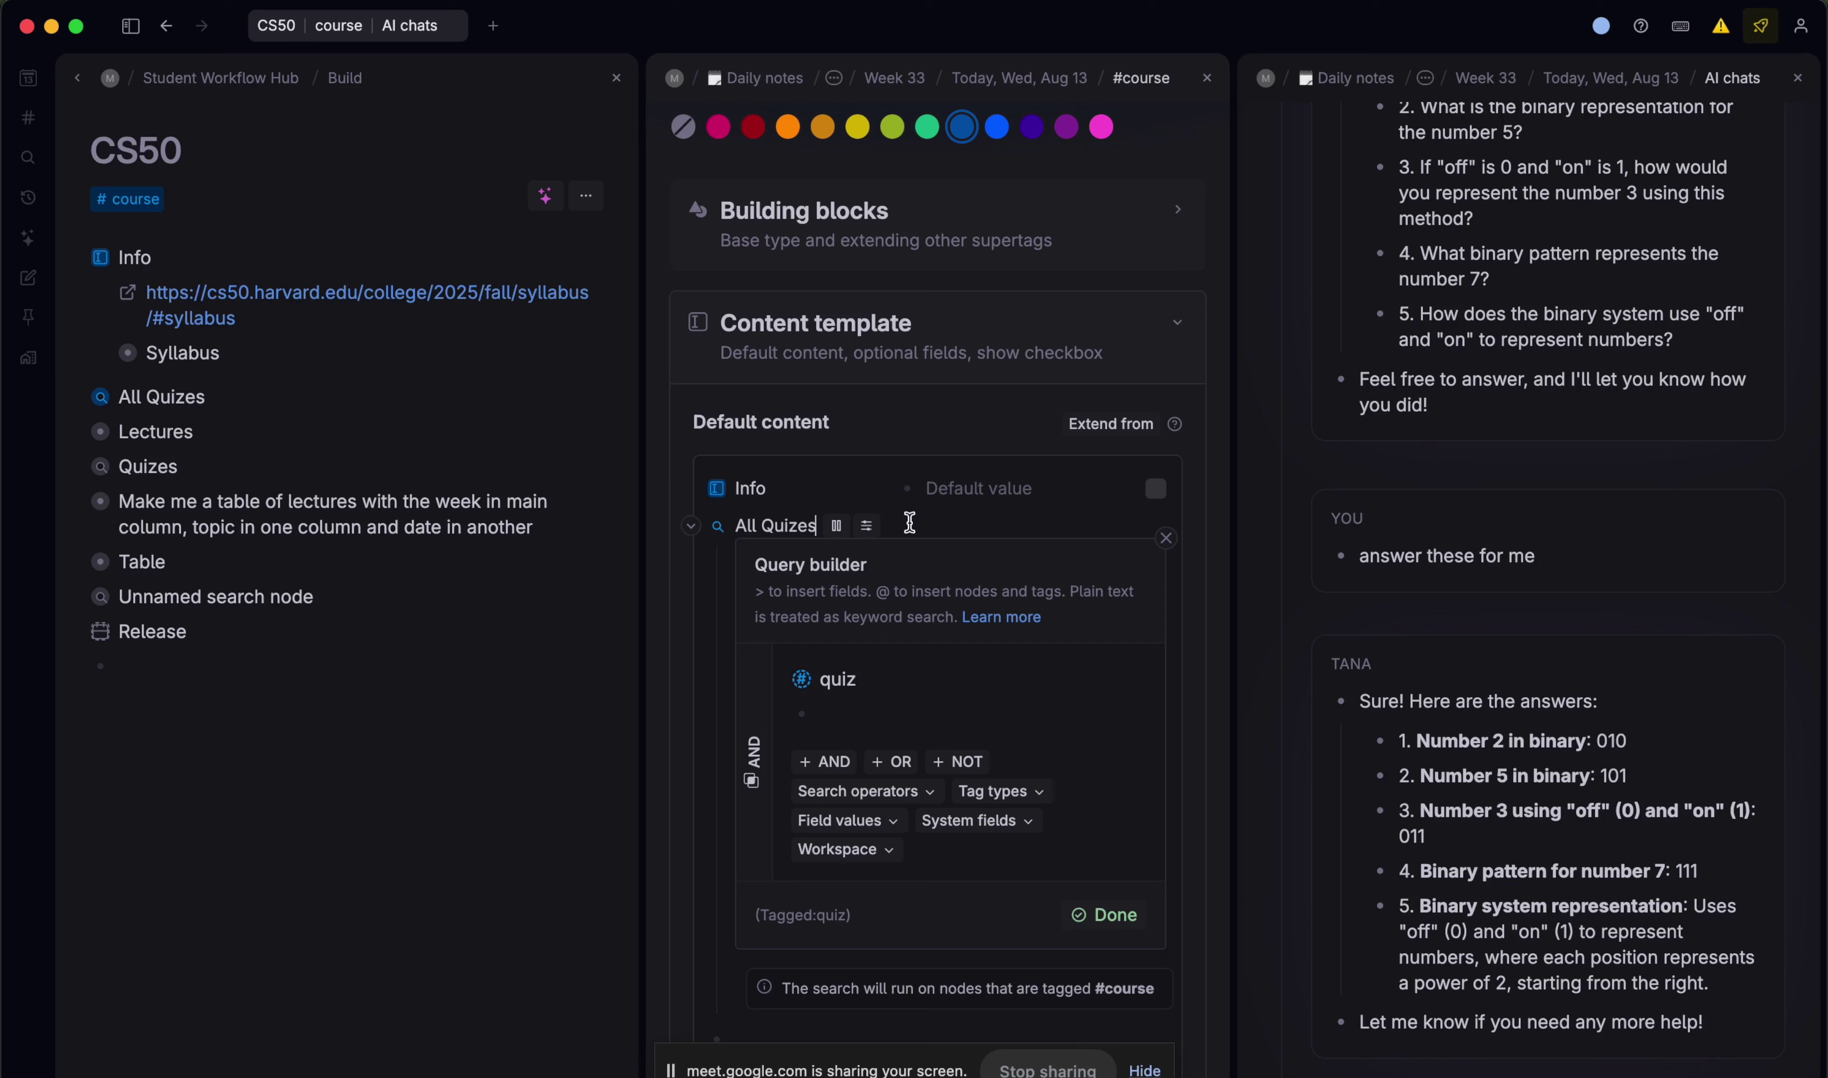
click(1100, 893)
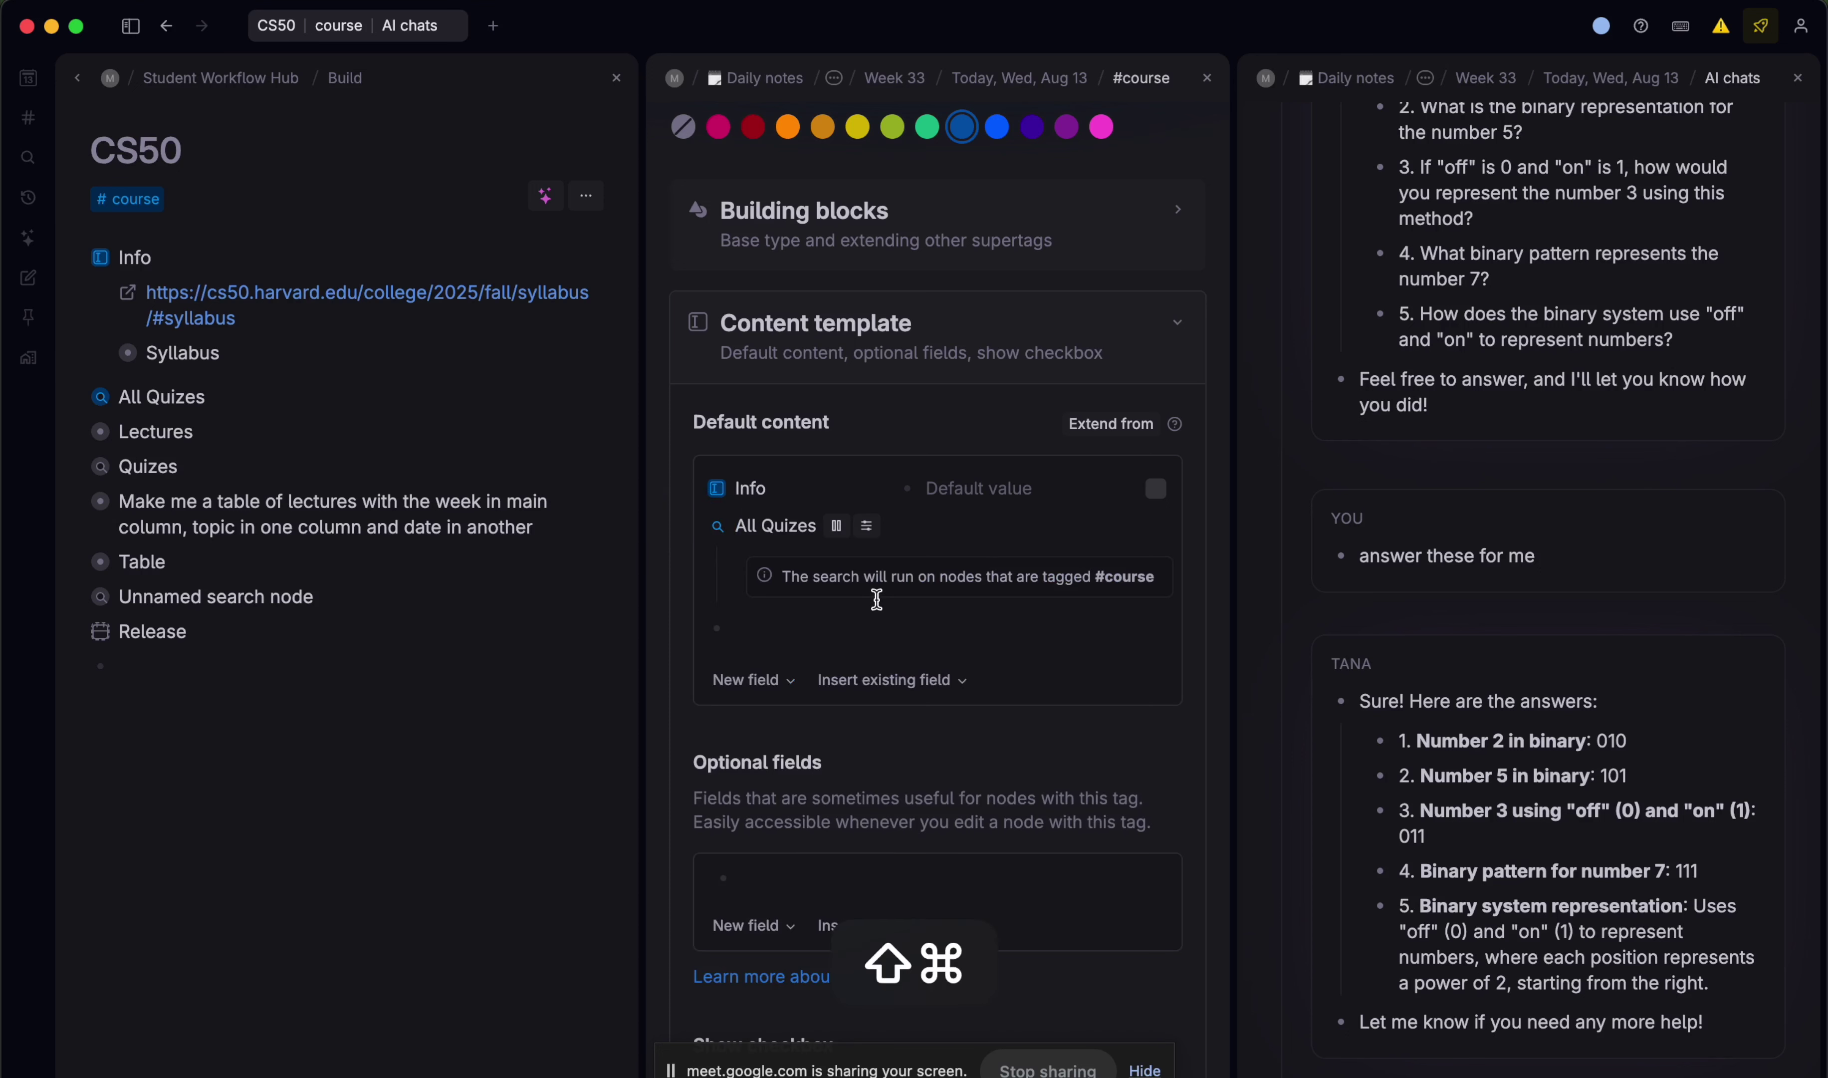
- Duplicate the All Quizes search twice in the #course default content and rename the copies All Topics and All Lectures
key(shift+super+d)
key(shift+super+d)
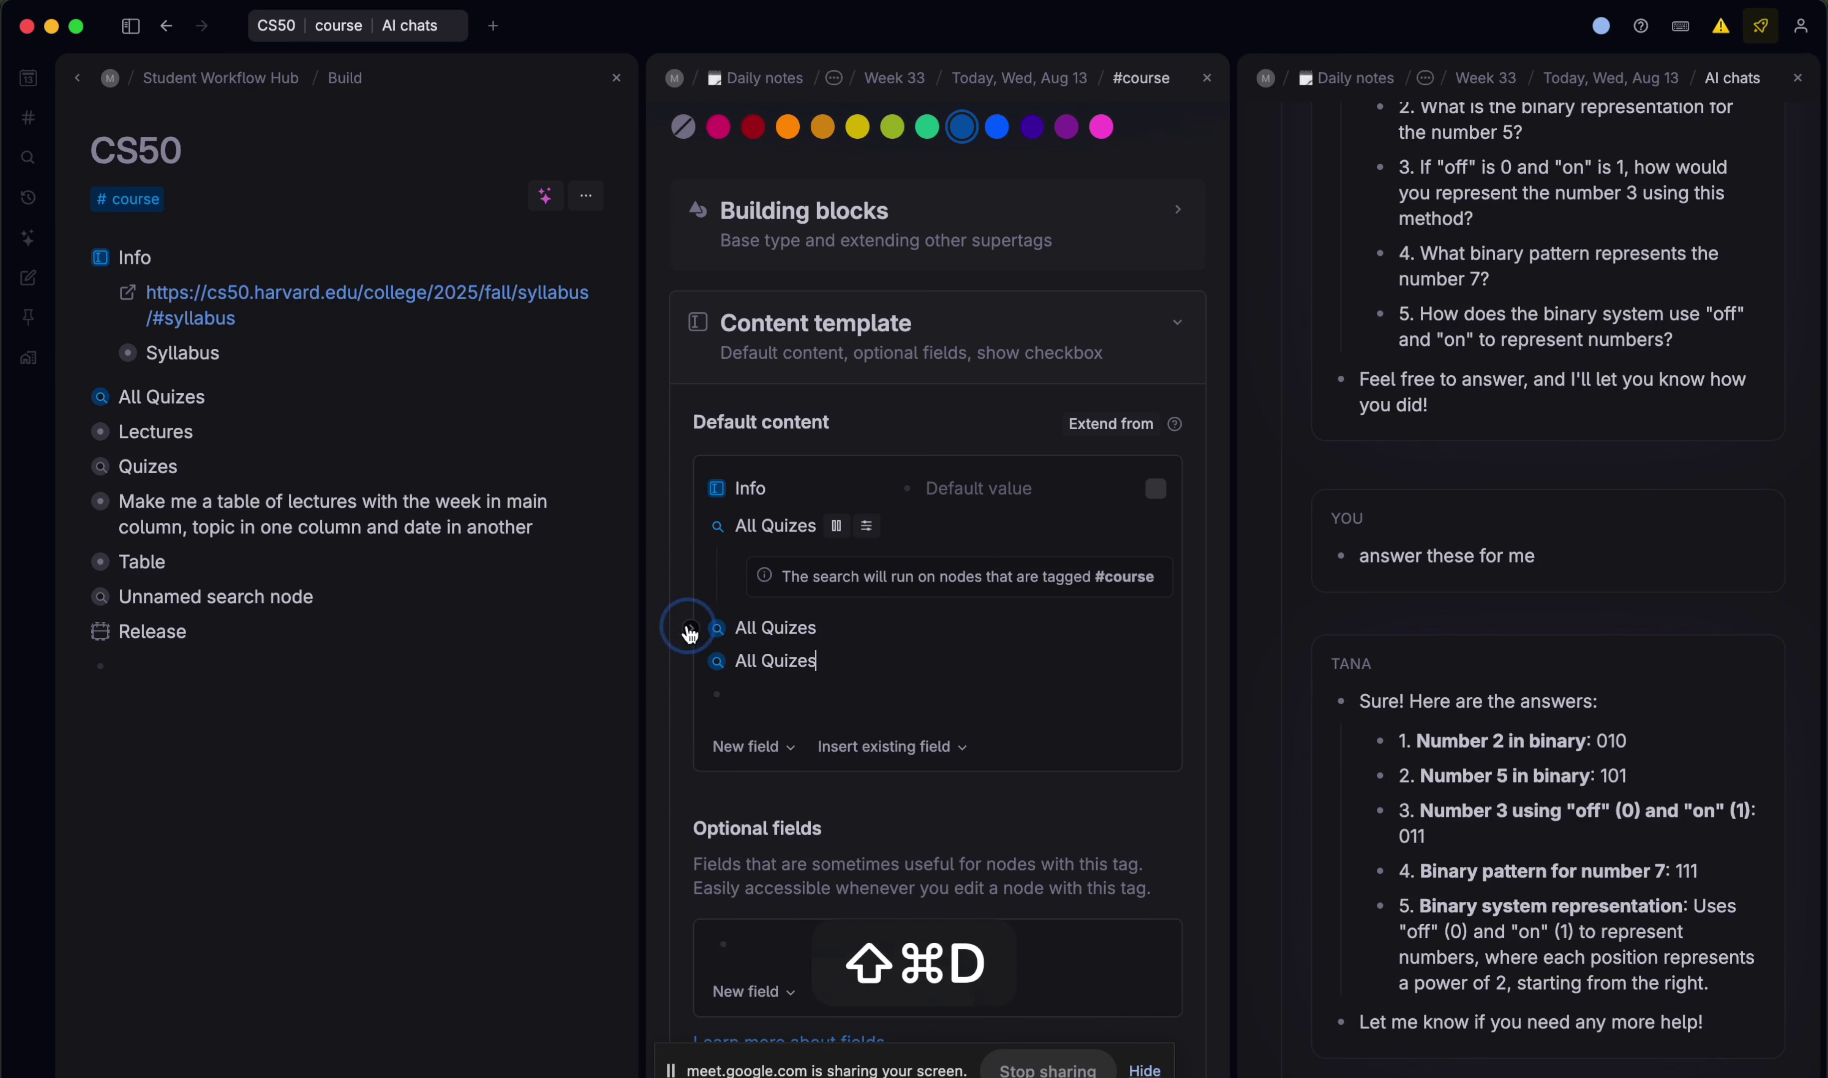
click(690, 627)
double_click(775, 566)
text(Topics)
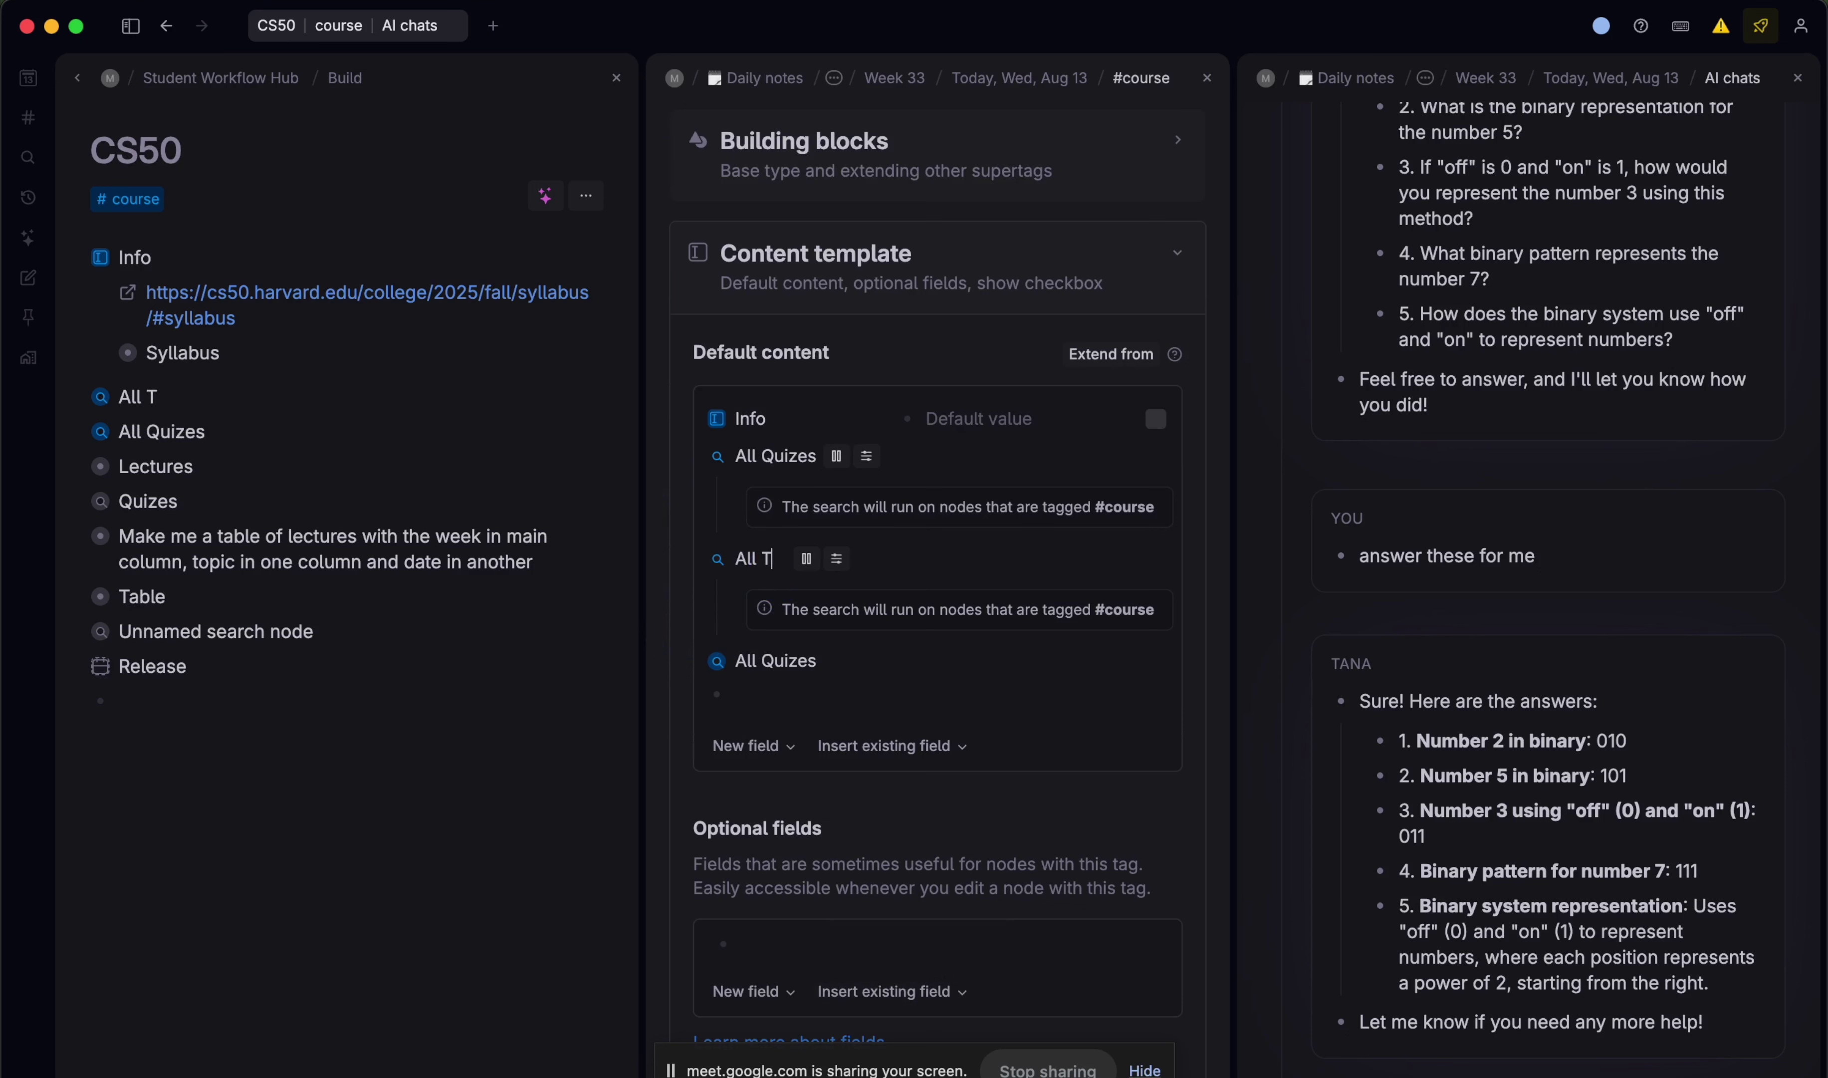
double_click(792, 660)
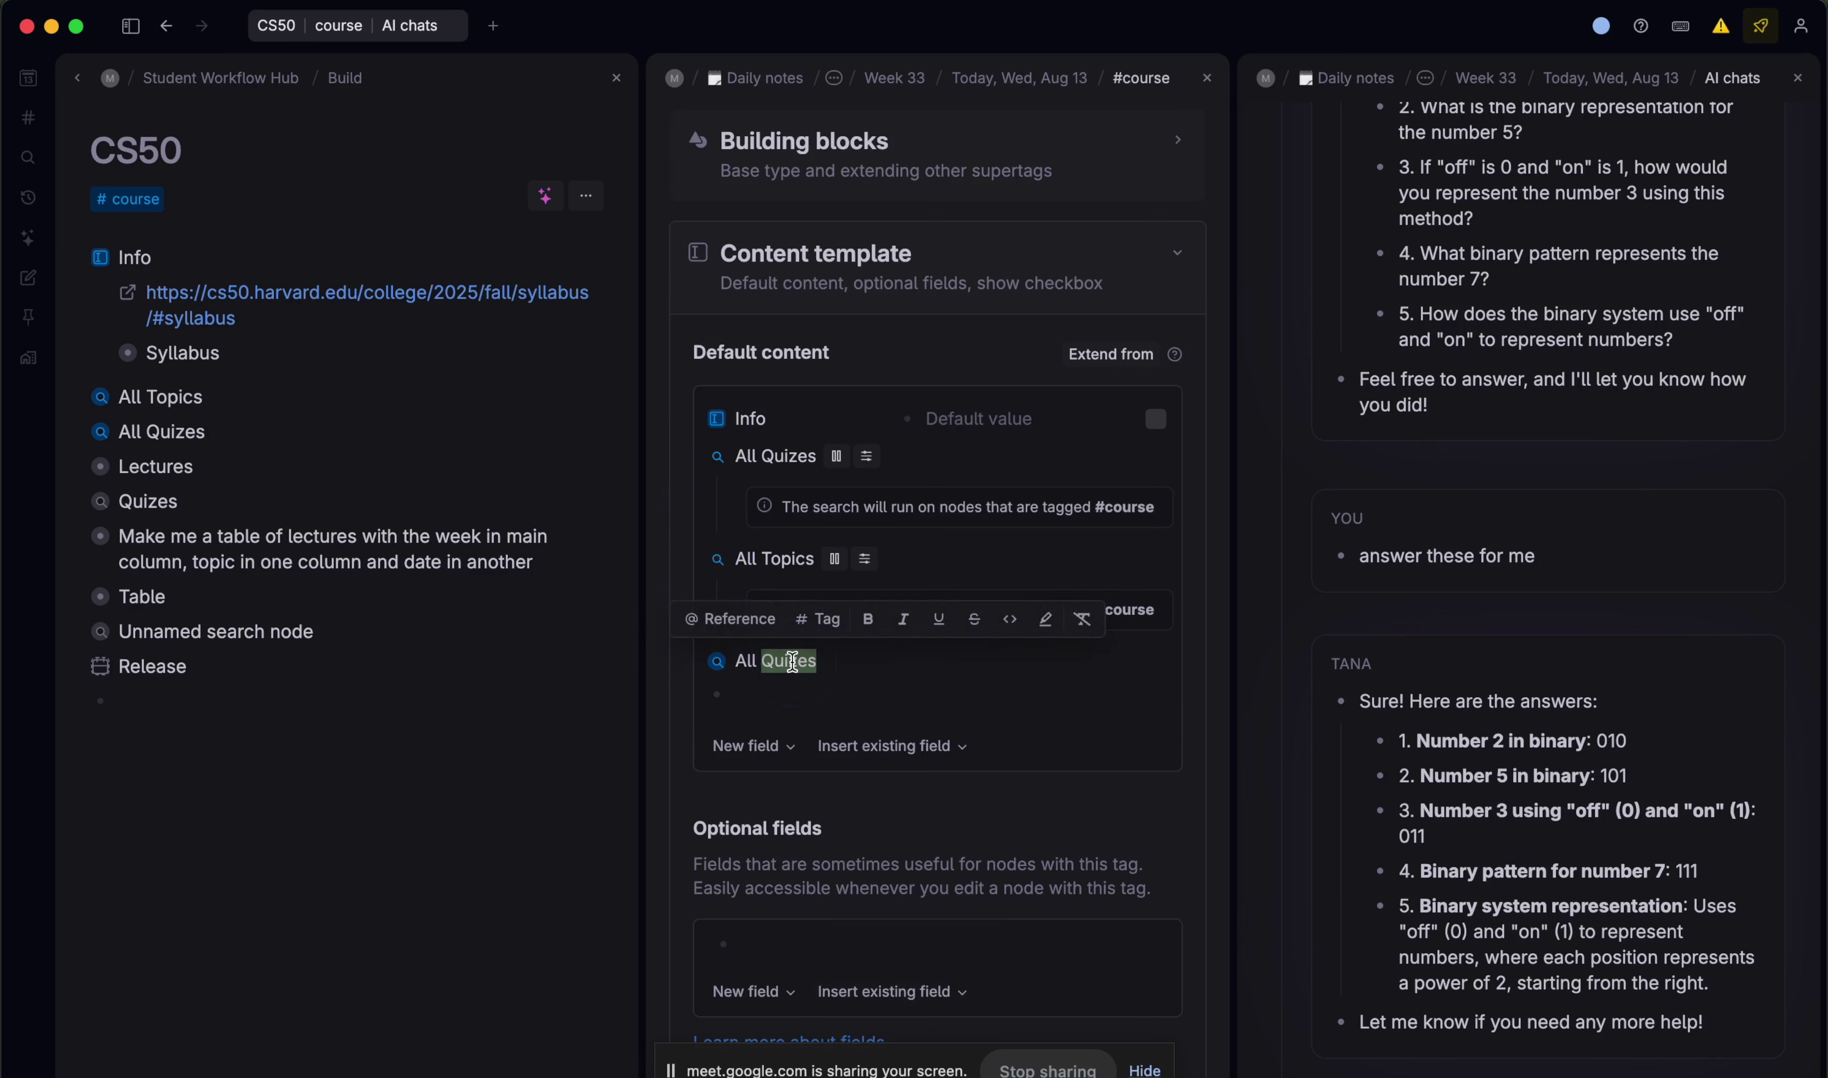
text(Lectur)
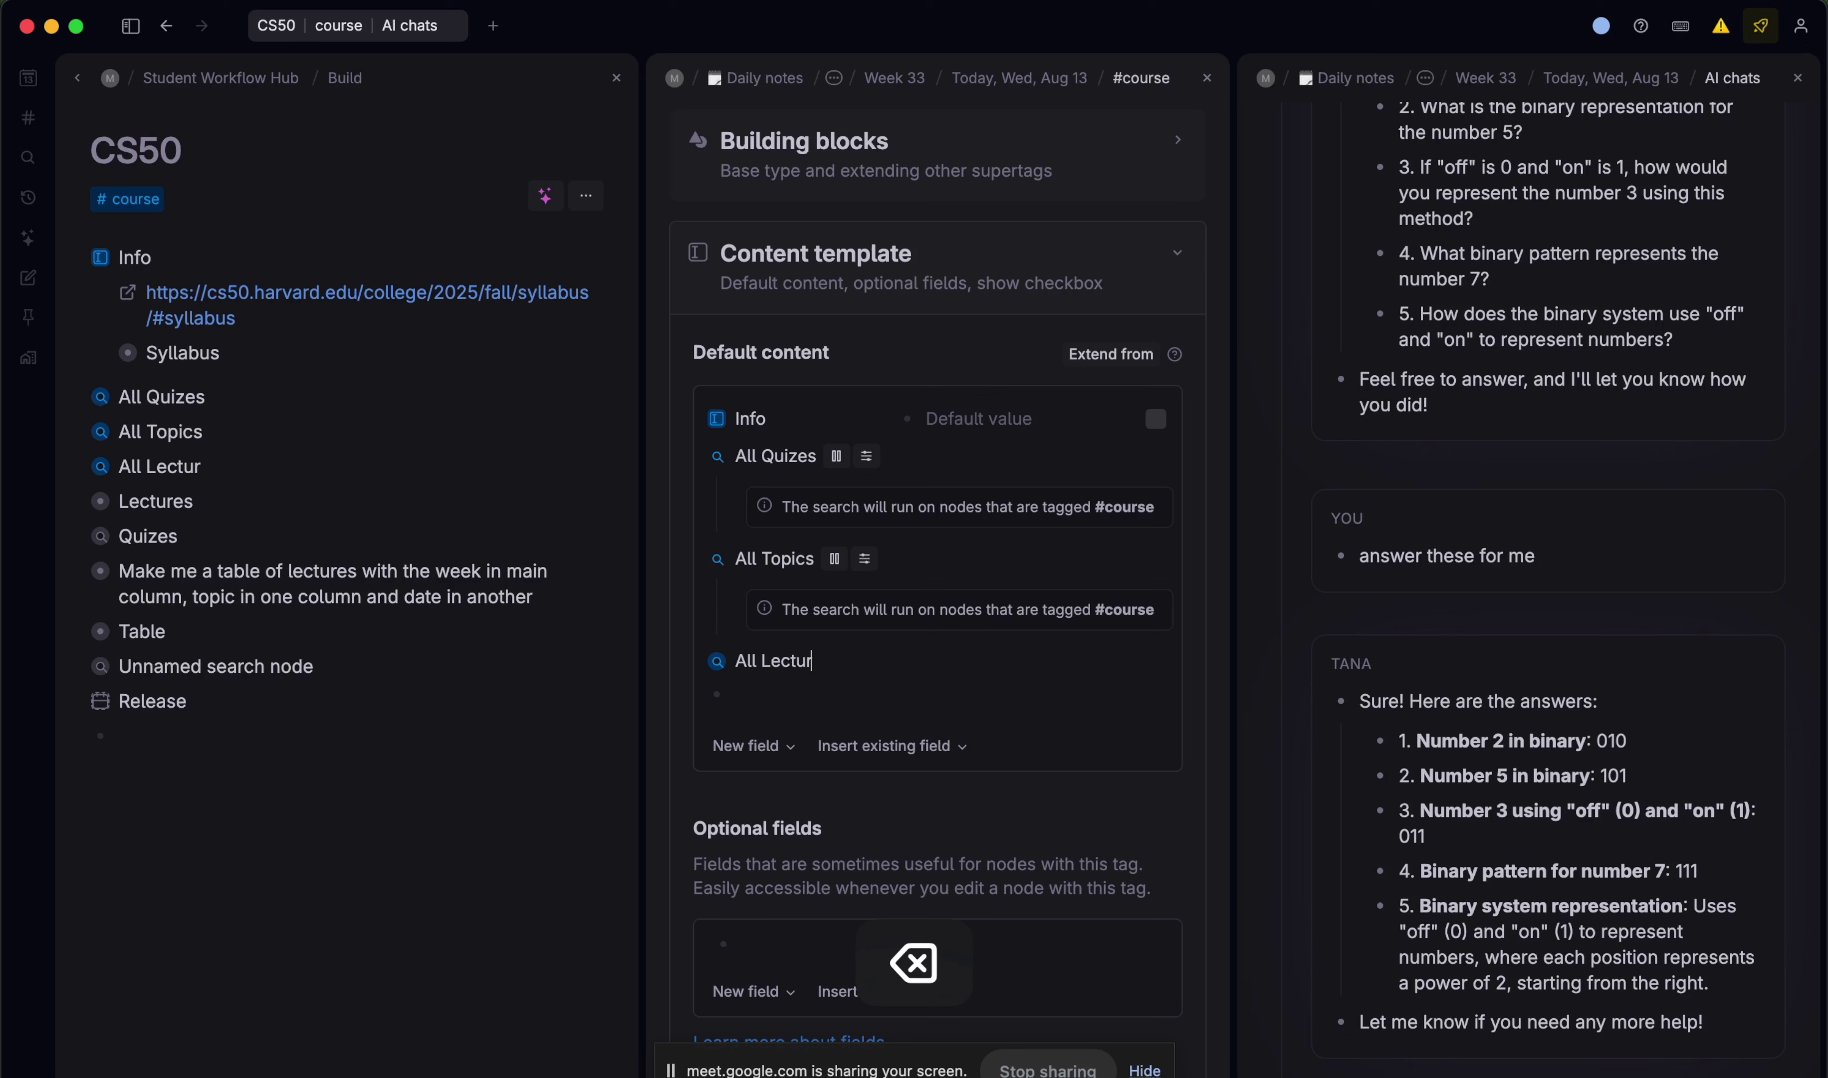
text(es)
- Replace the quiz tag in the All Topics search query with the Topic supertag
click(835, 559)
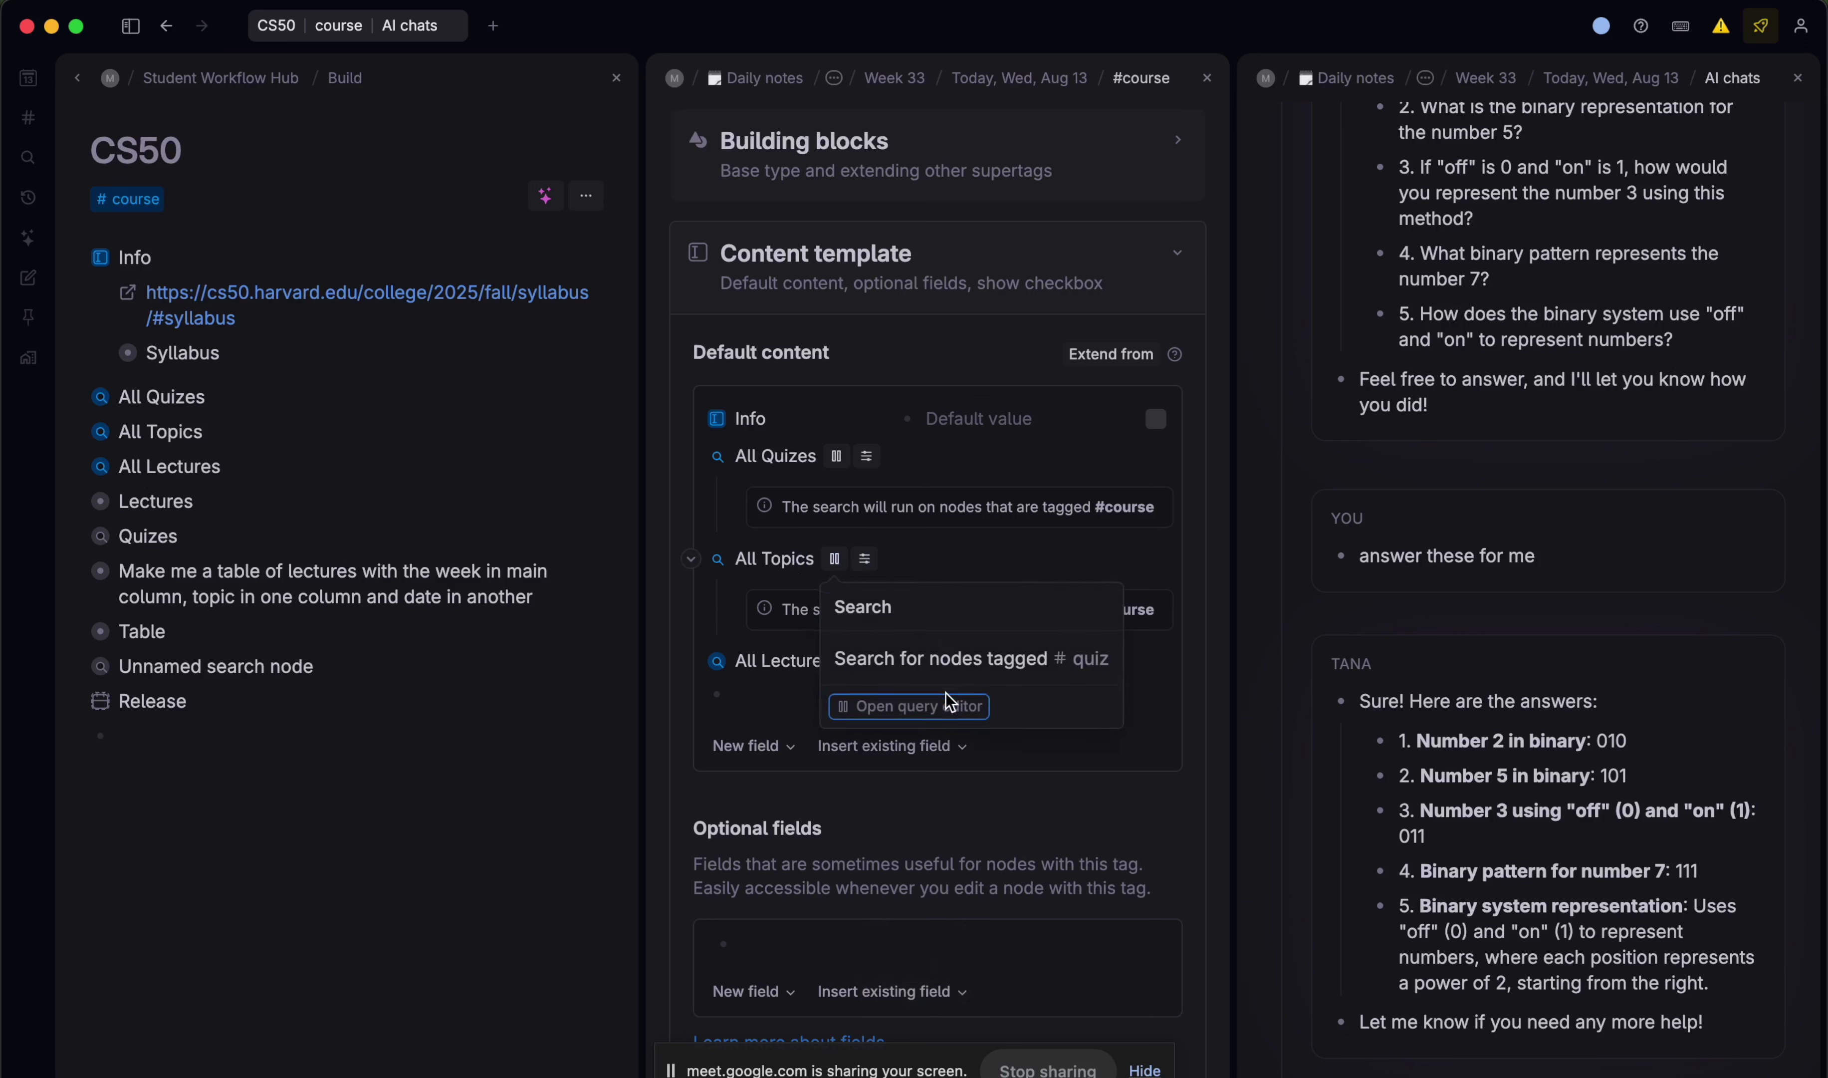
click(927, 711)
click(866, 703)
key(BackSpace)
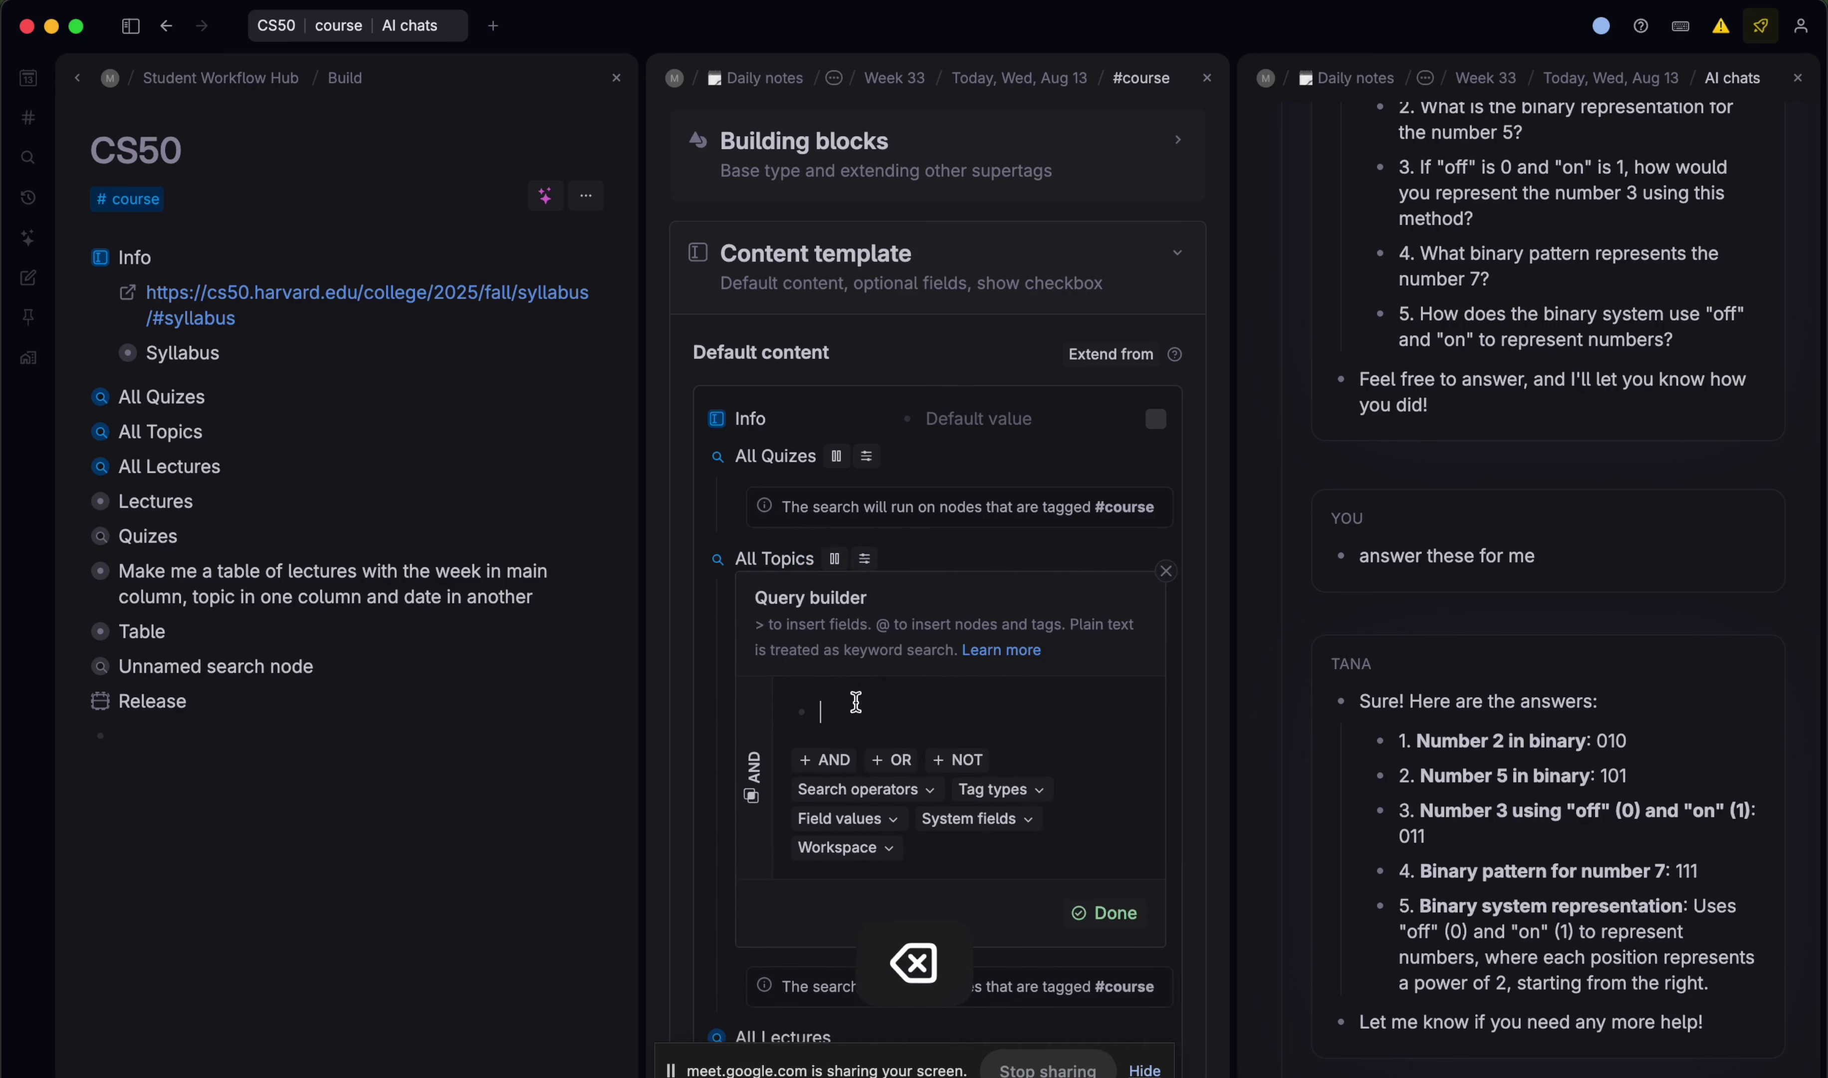
text(#top)
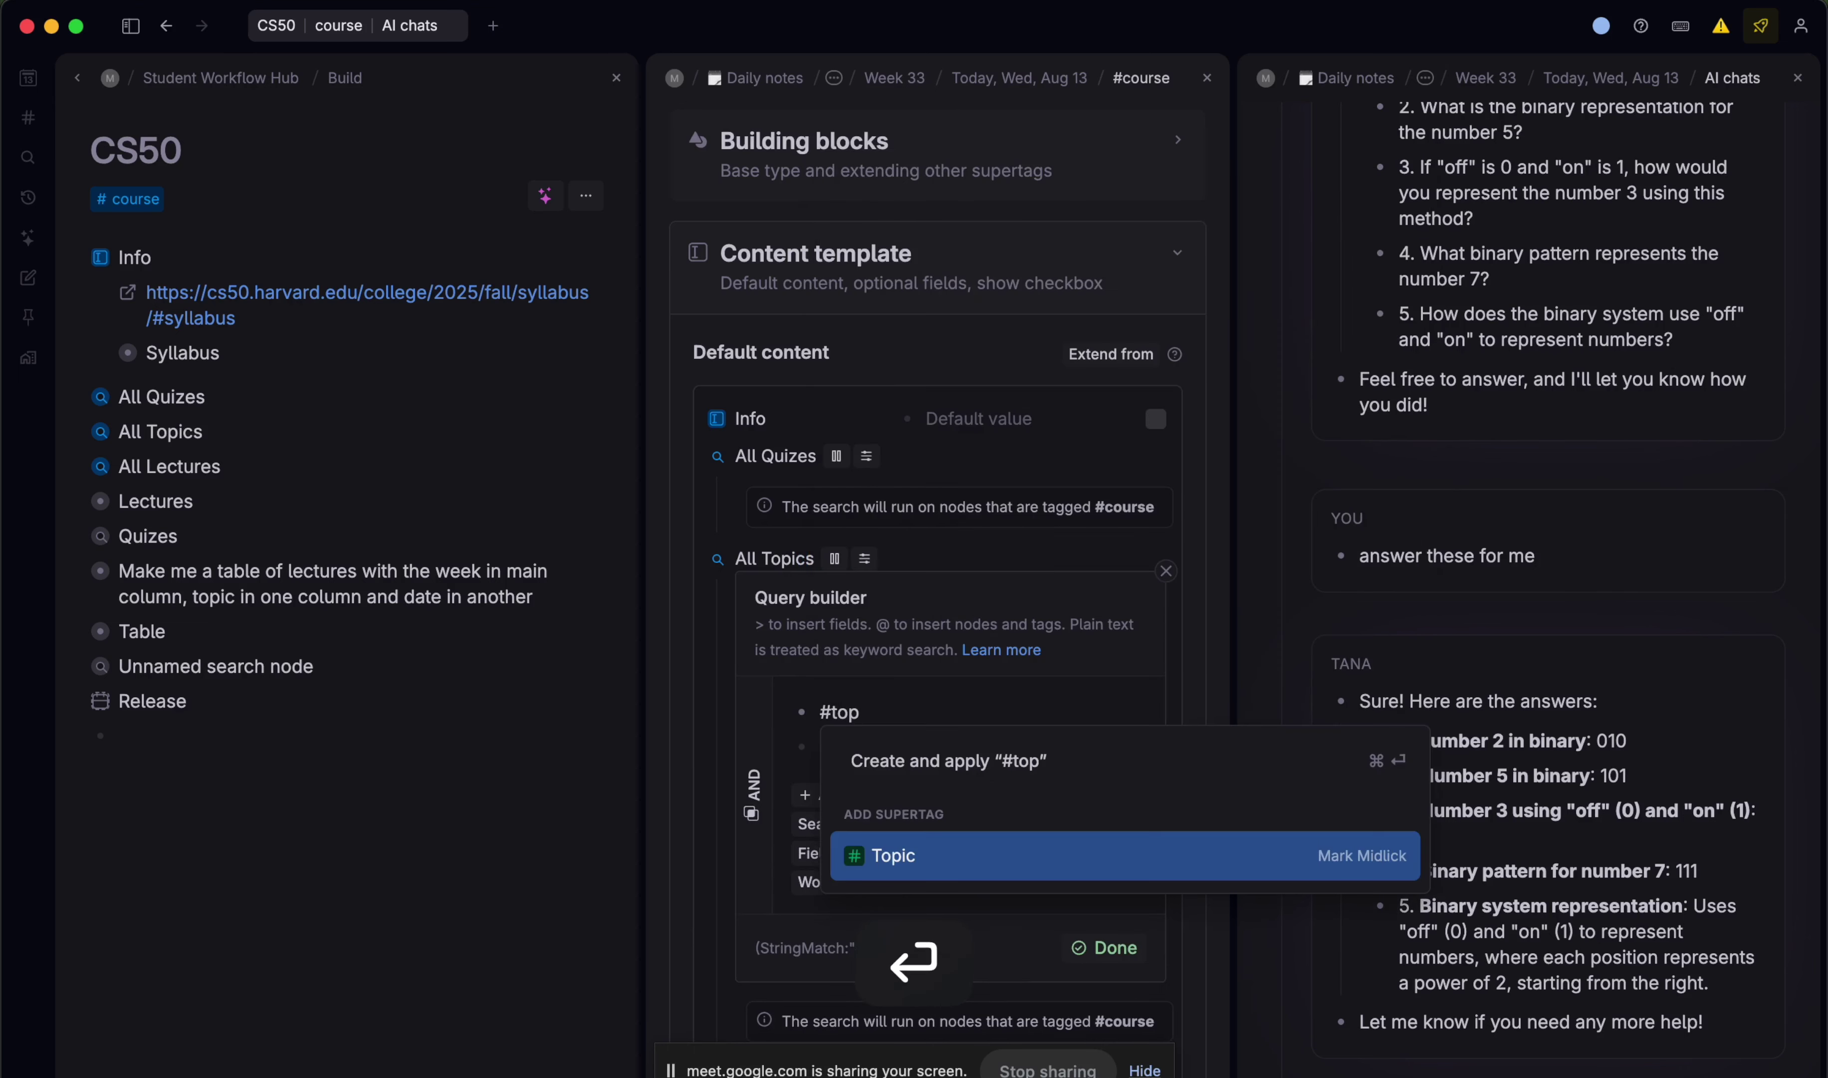
key(Return)
scroll(1070, 576, down, 4)
click(1095, 639)
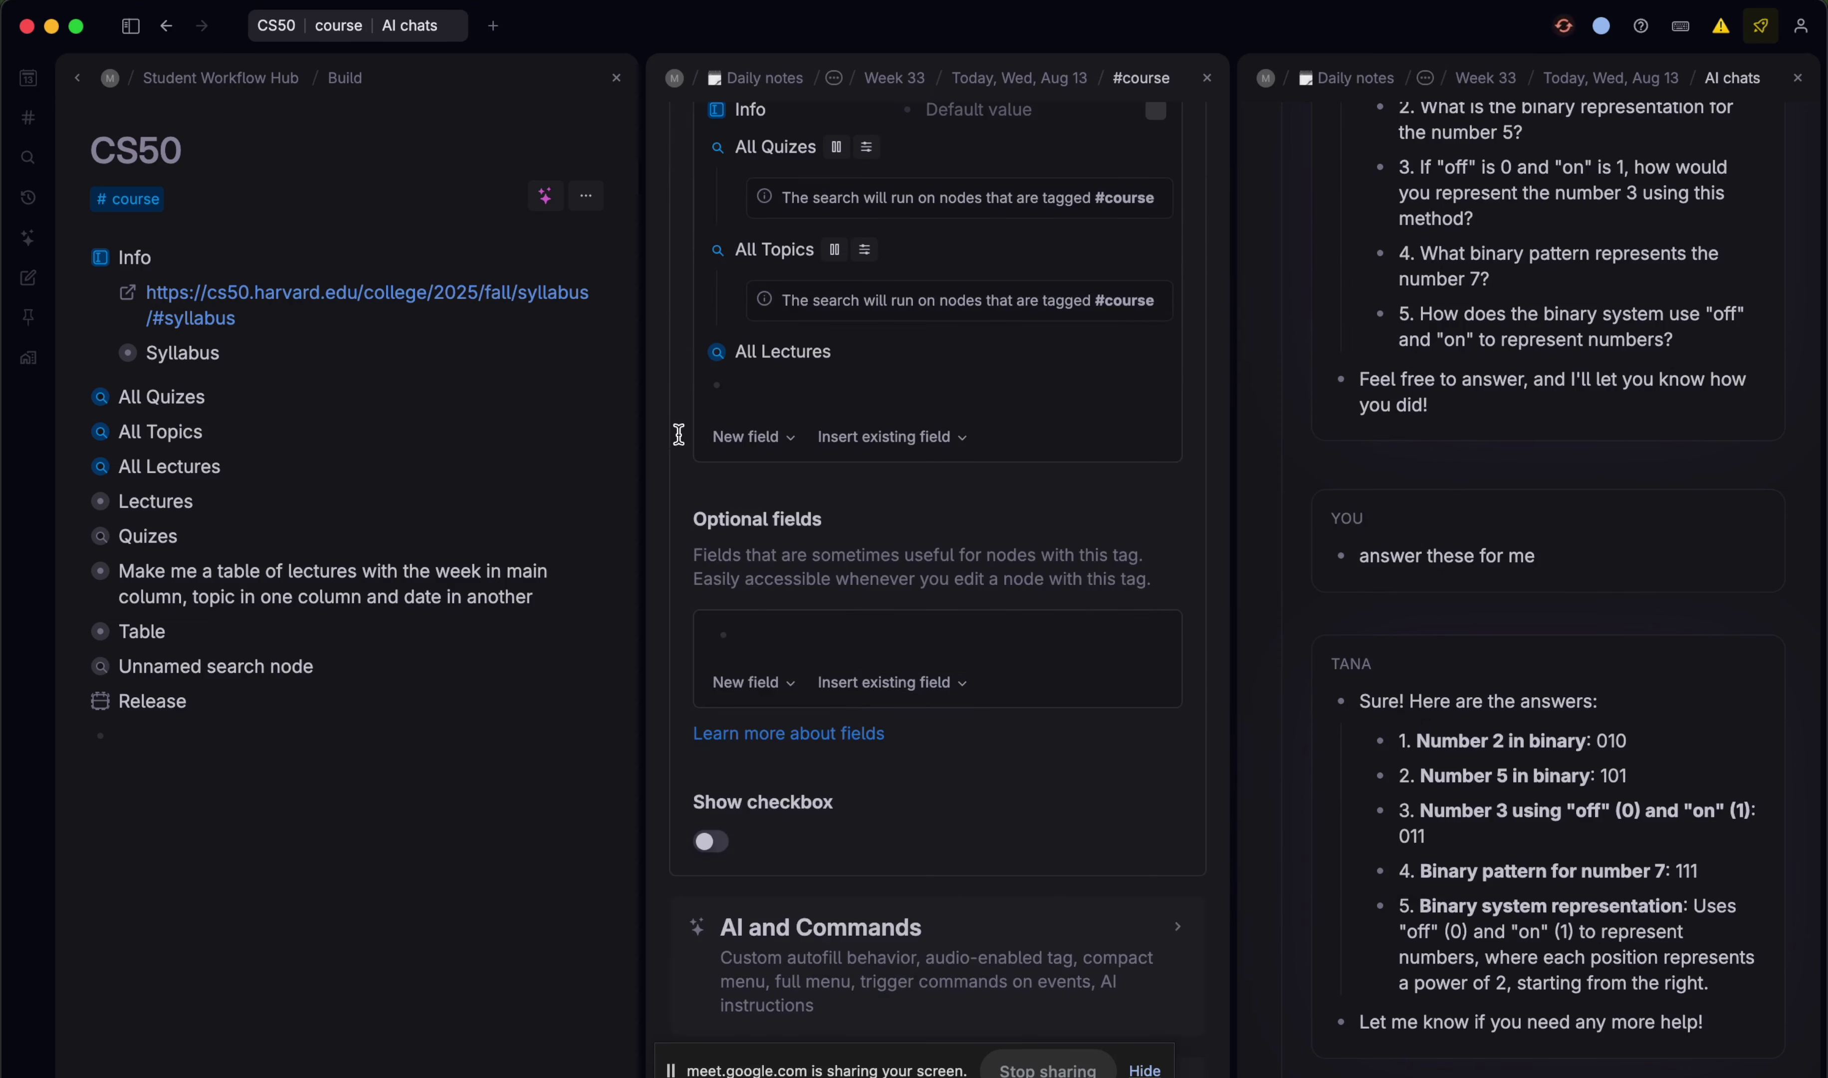
- Replace the quiz tag in the All Lectures search query with the lecture supertag
click(691, 352)
click(852, 352)
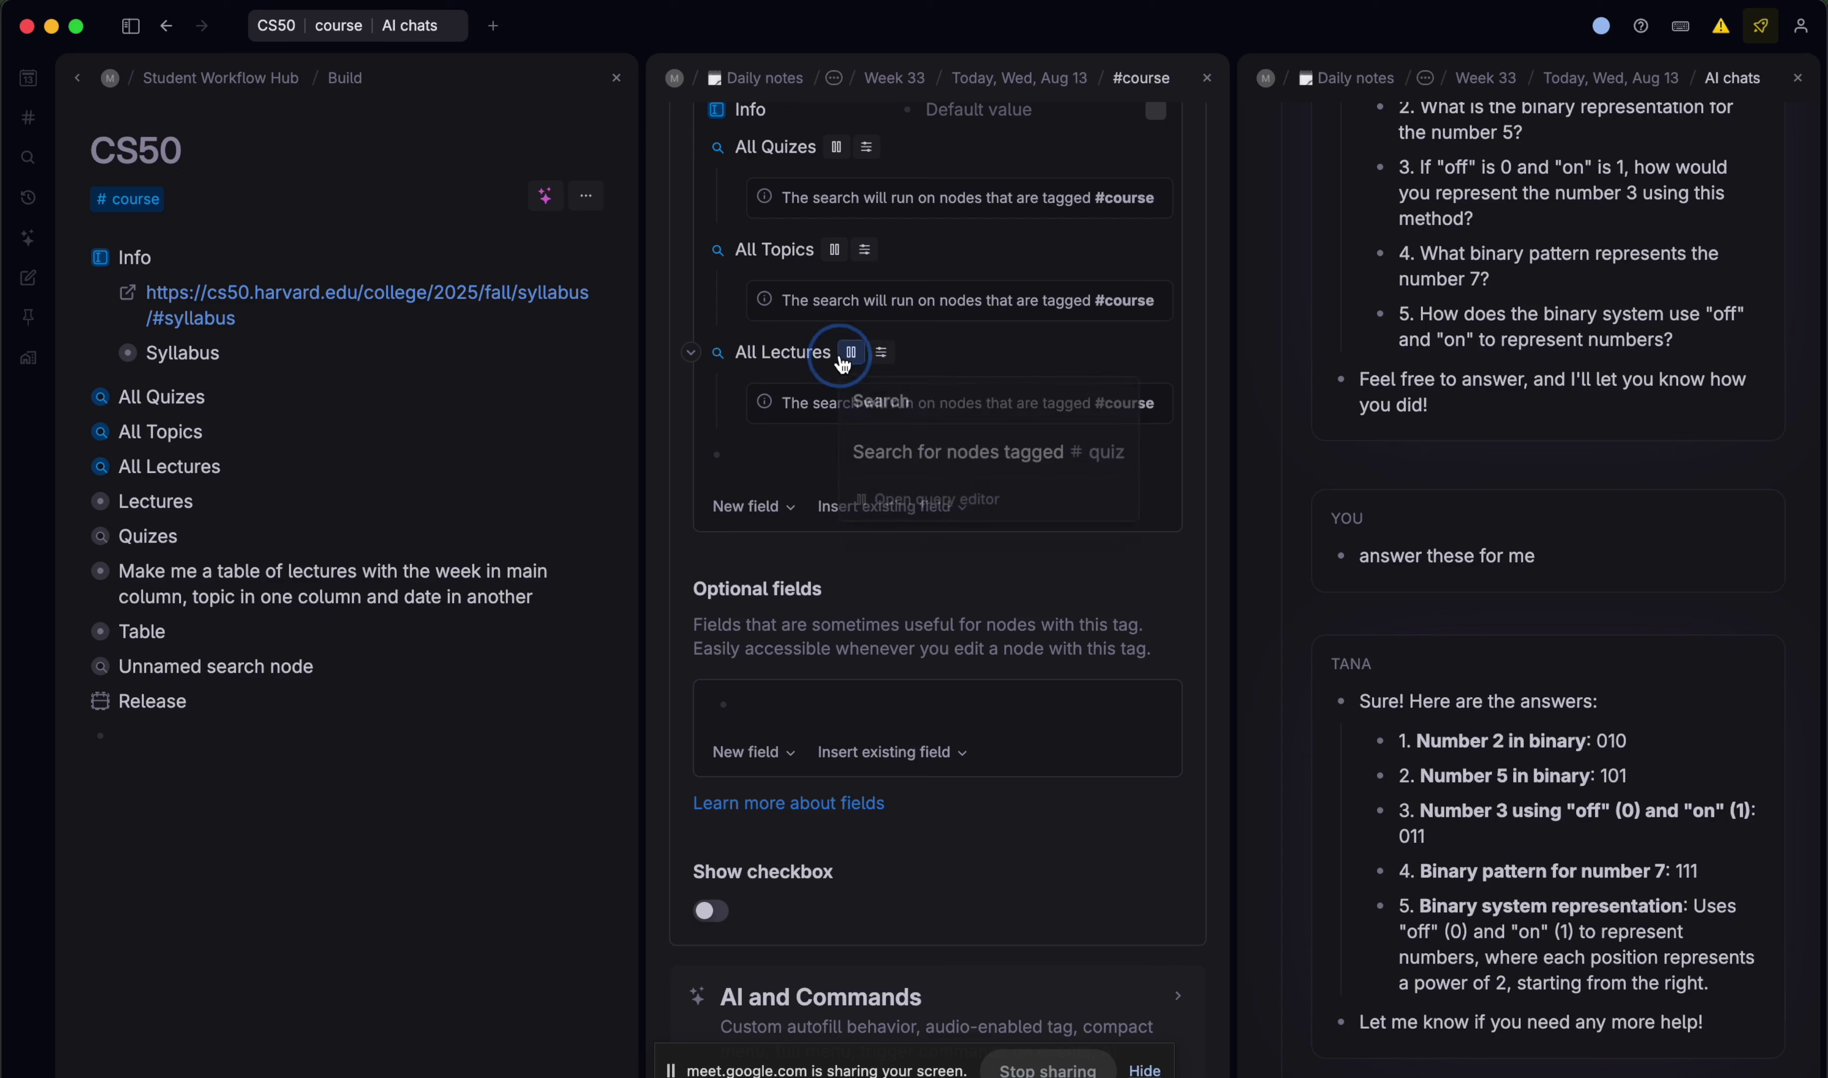
click(918, 498)
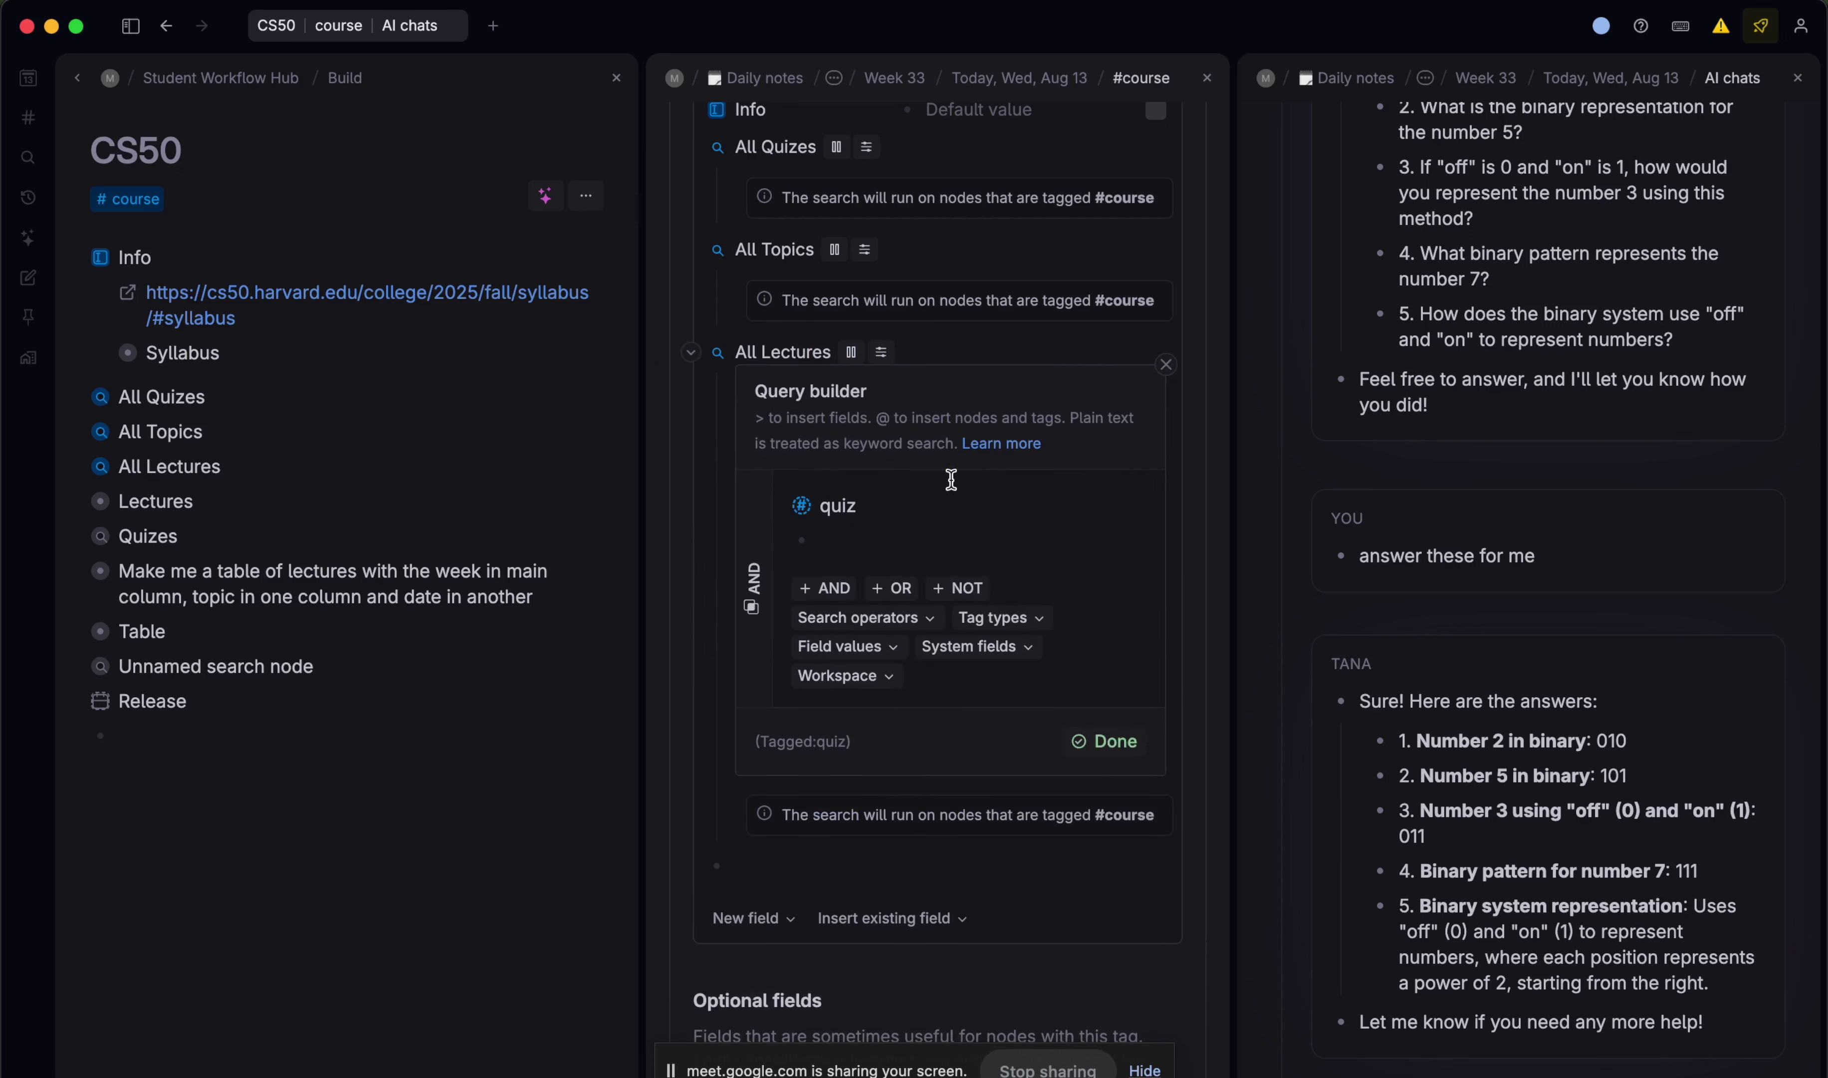
click(930, 511)
key(BackSpace)
text(#lec)
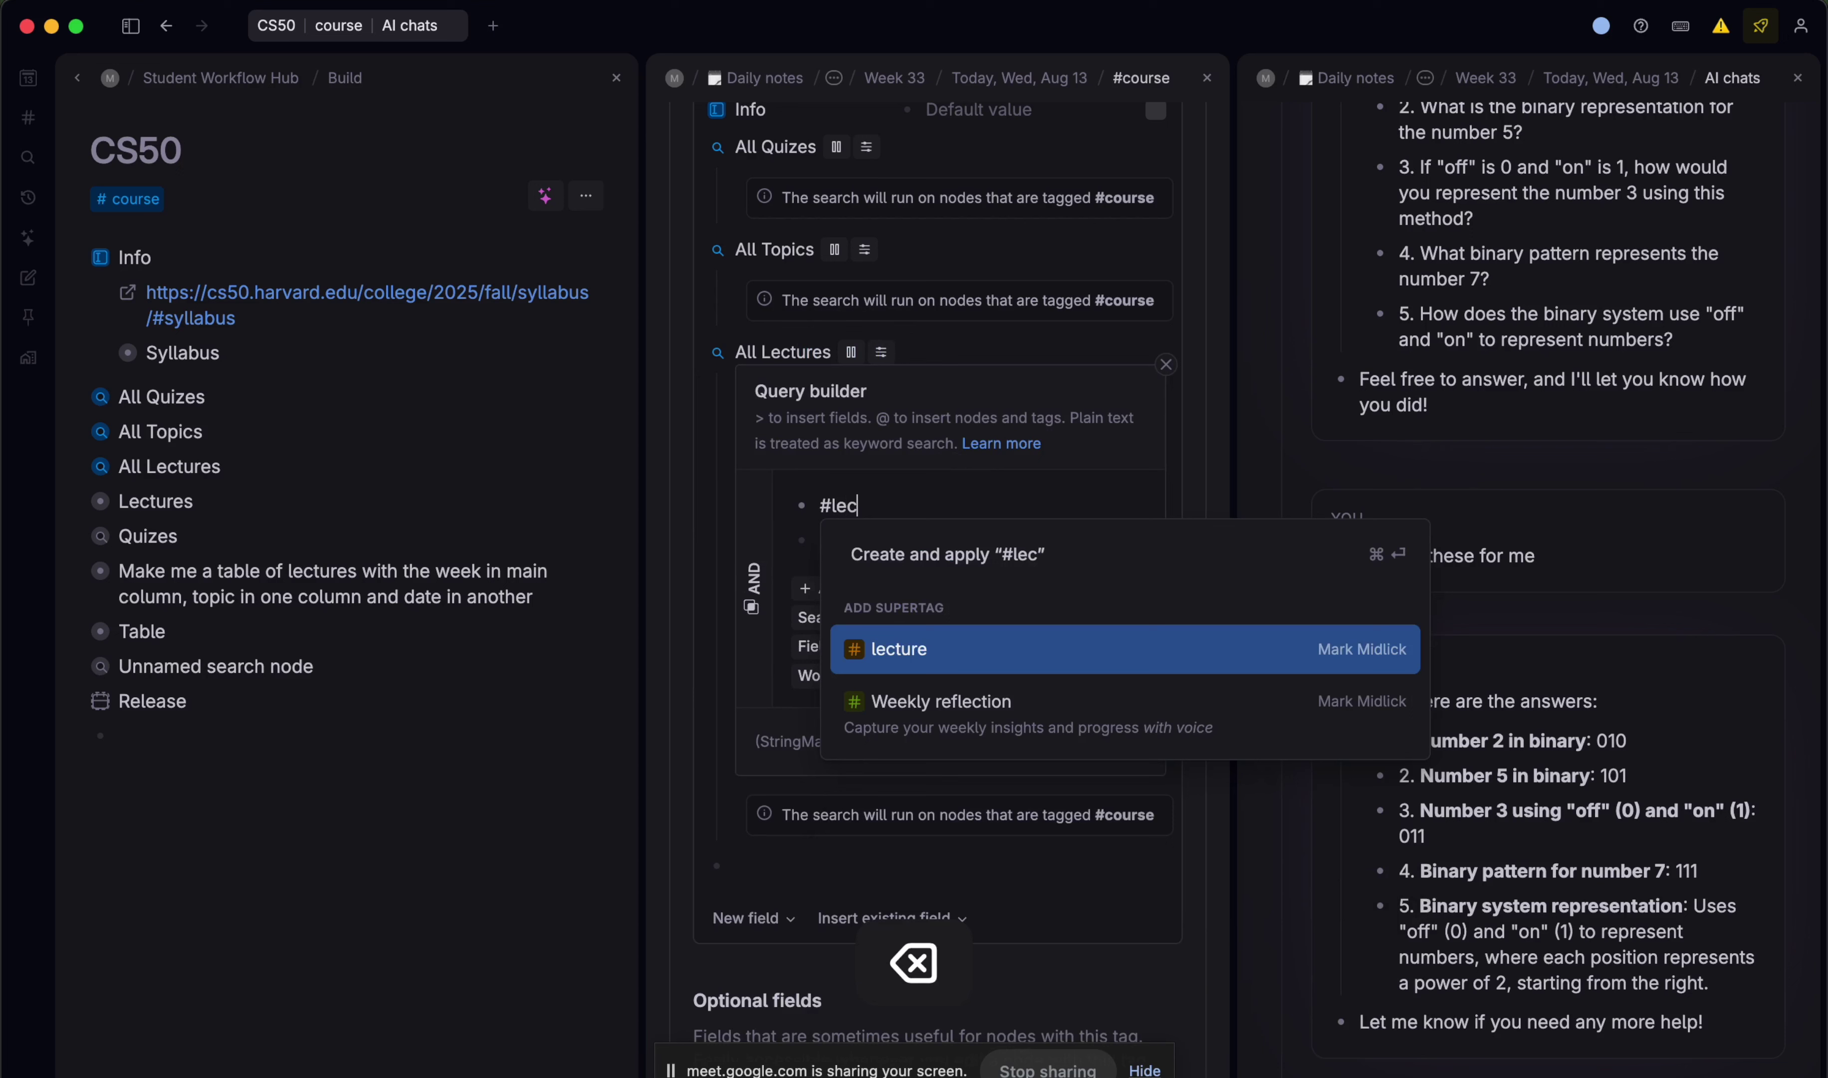
key(Return)
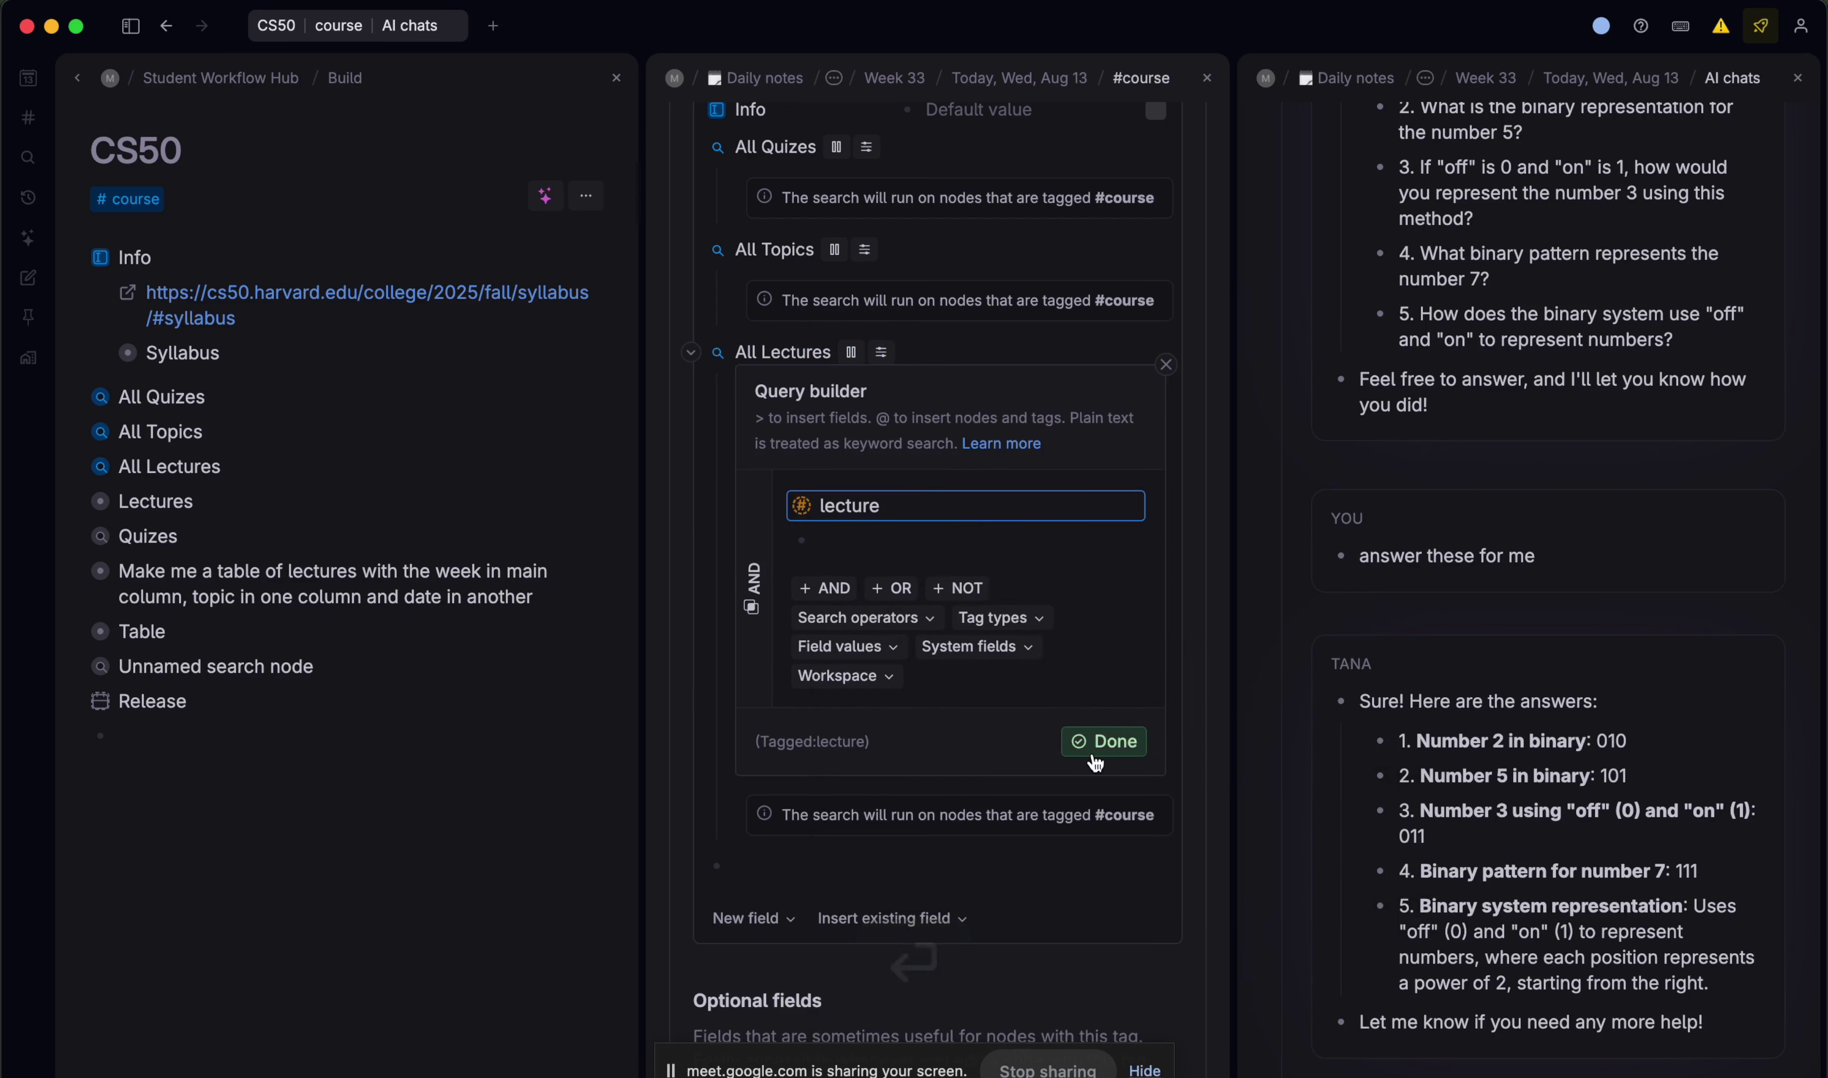
- Save the course tag's All Lectures search with the lecture tag as its query and check its results in CS50
click(1103, 741)
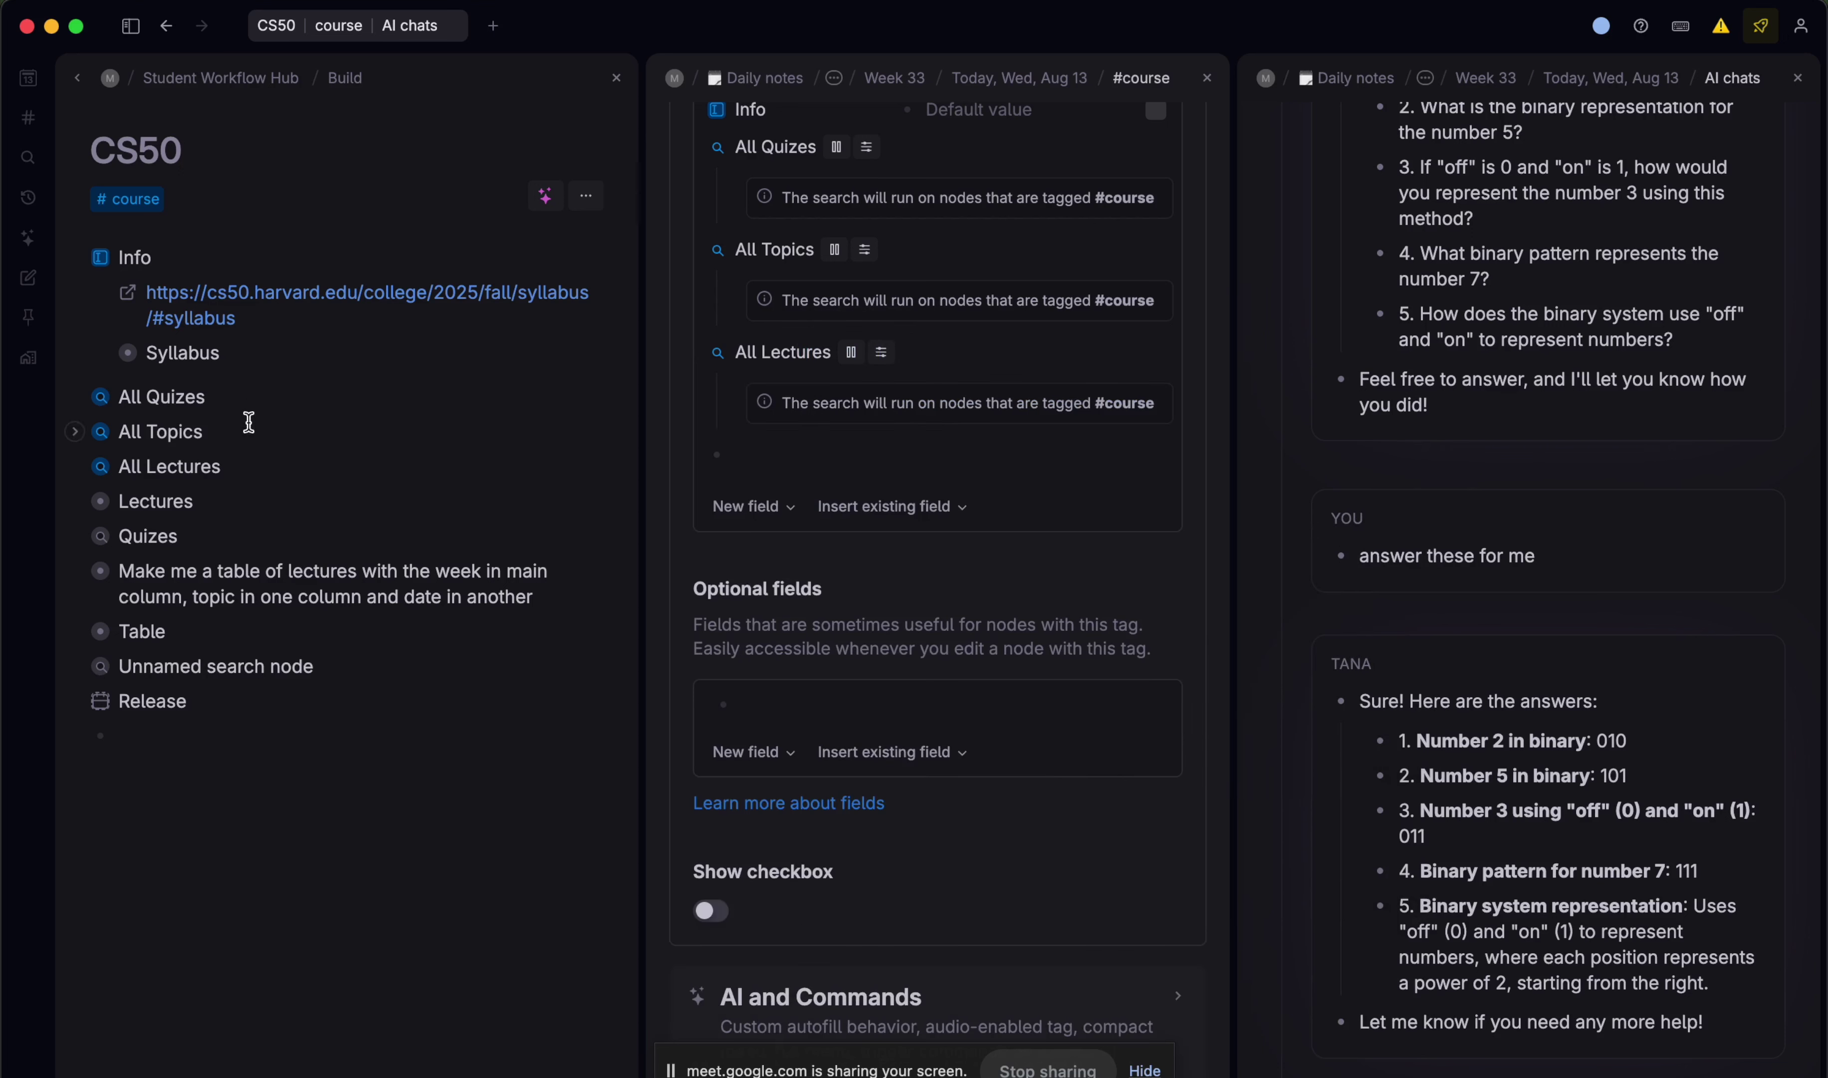
click(268, 474)
key(Return)
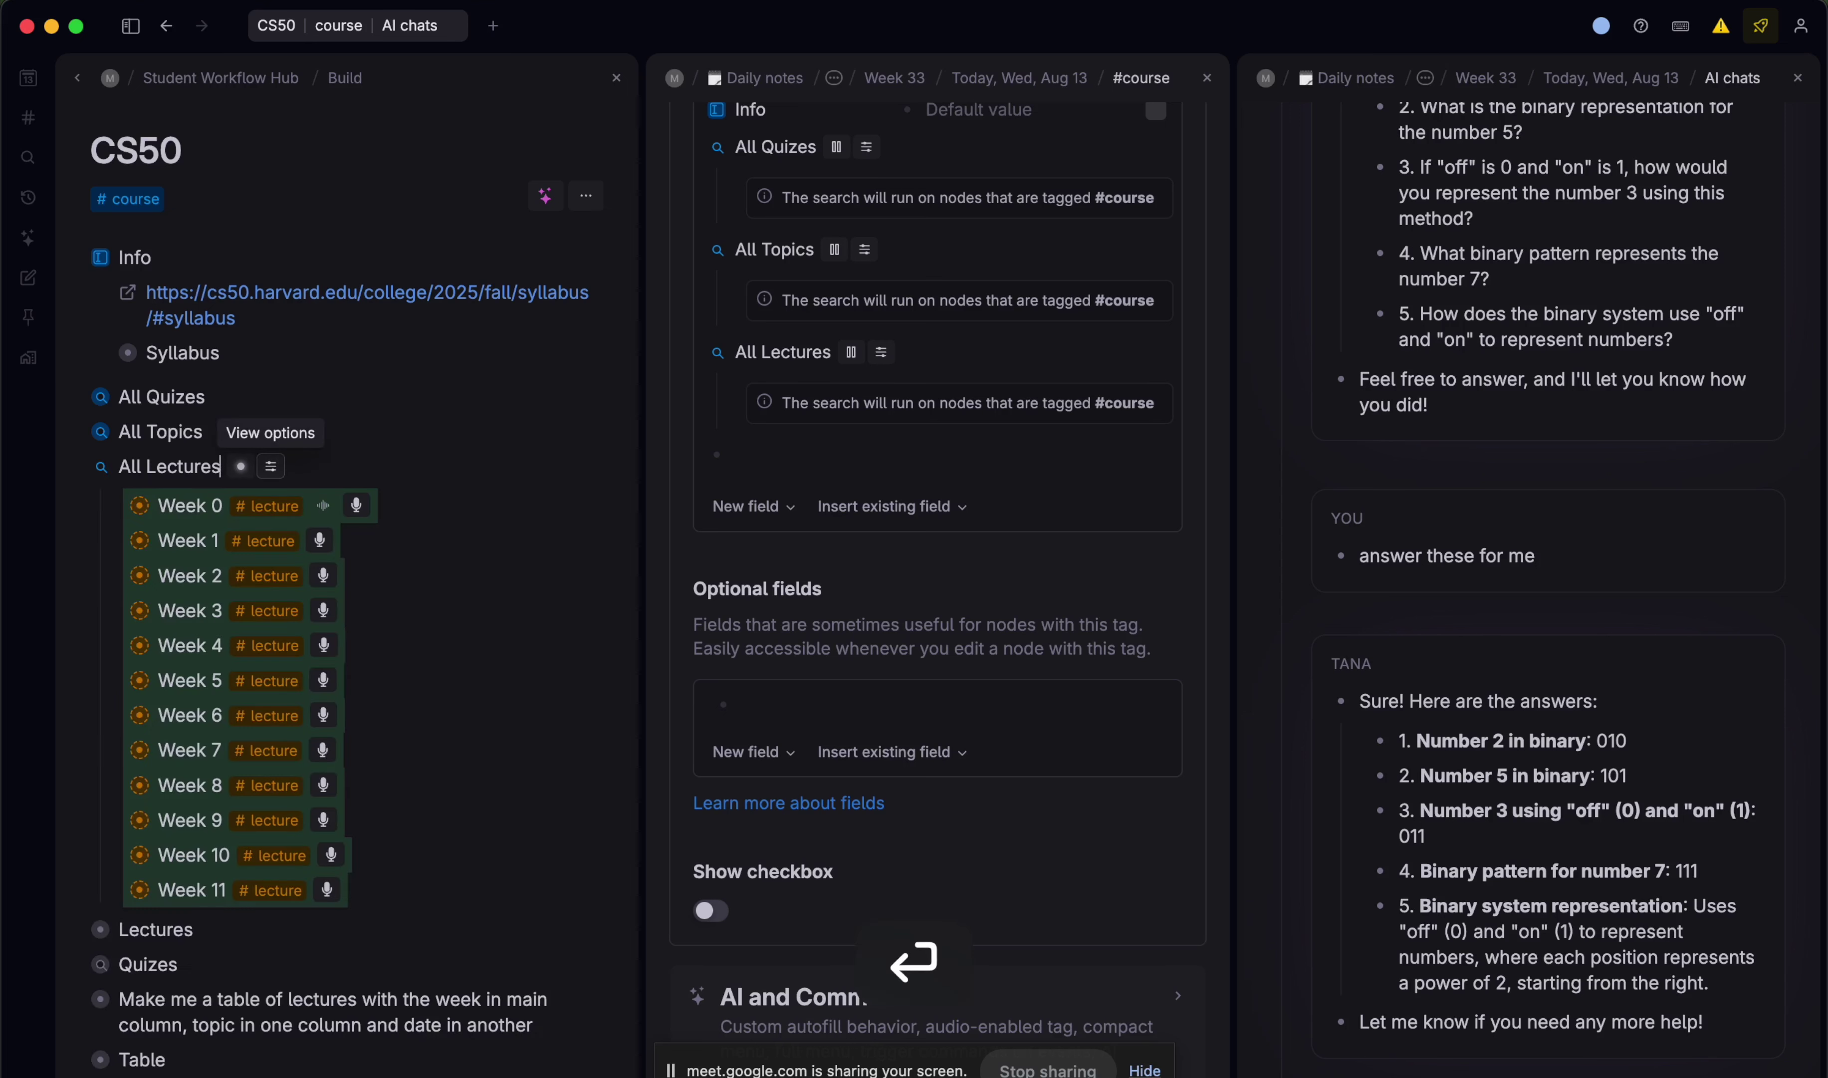
key(super+Up)
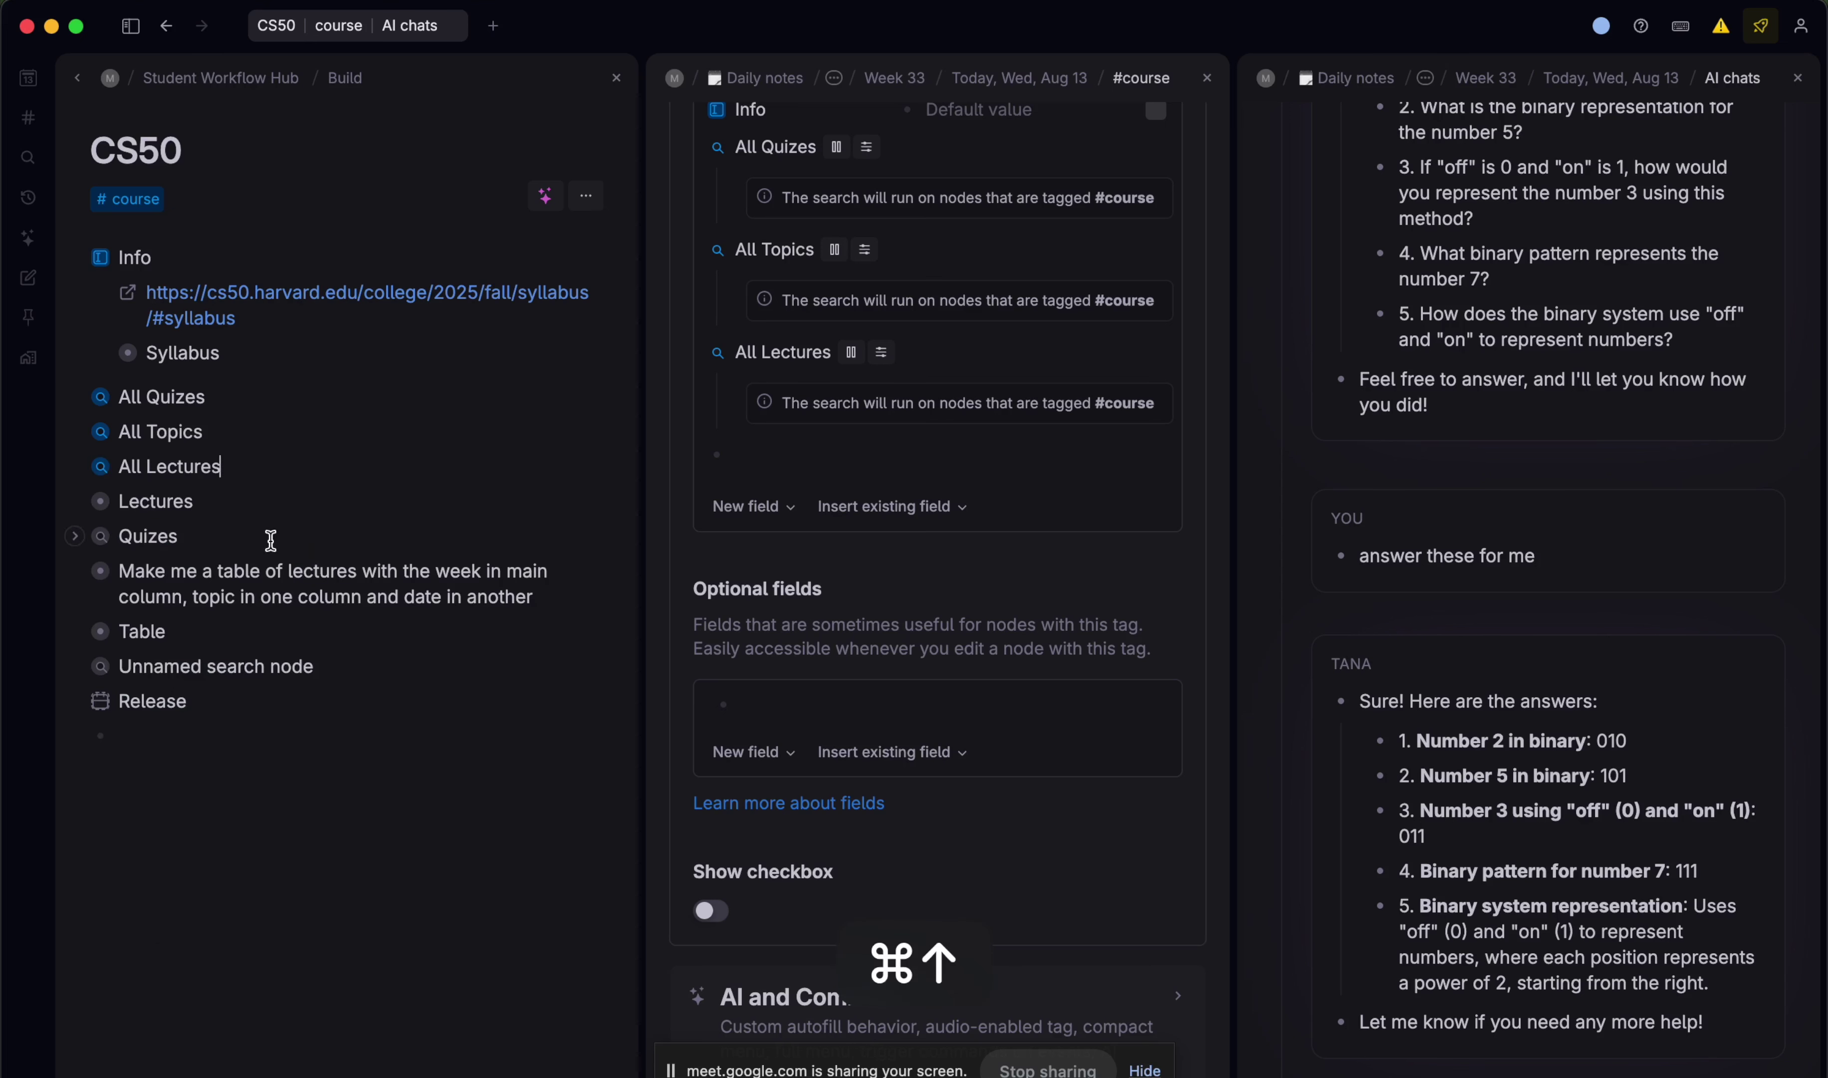
- Add a node named "Random Note" to CS50 and move it directly above Lectures
click(245, 507)
key(Return)
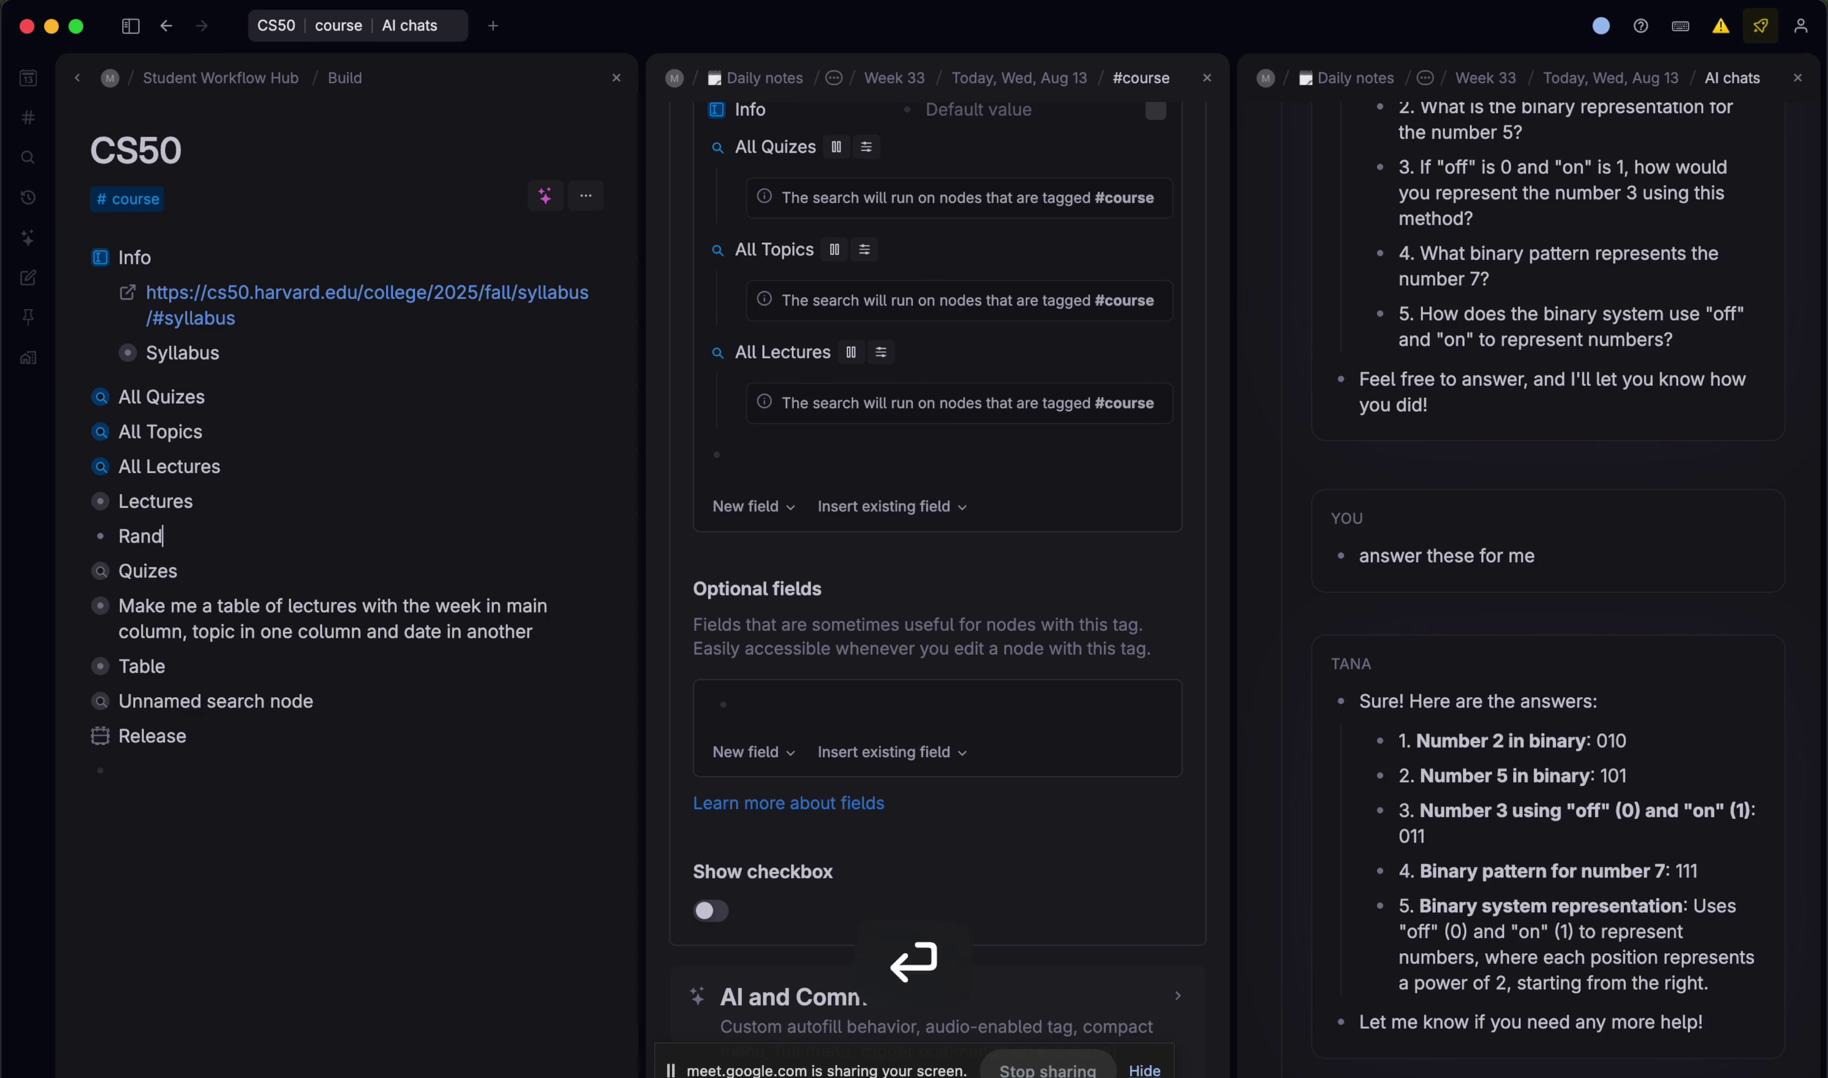
text(Random Note)
key(shift+super+Up)
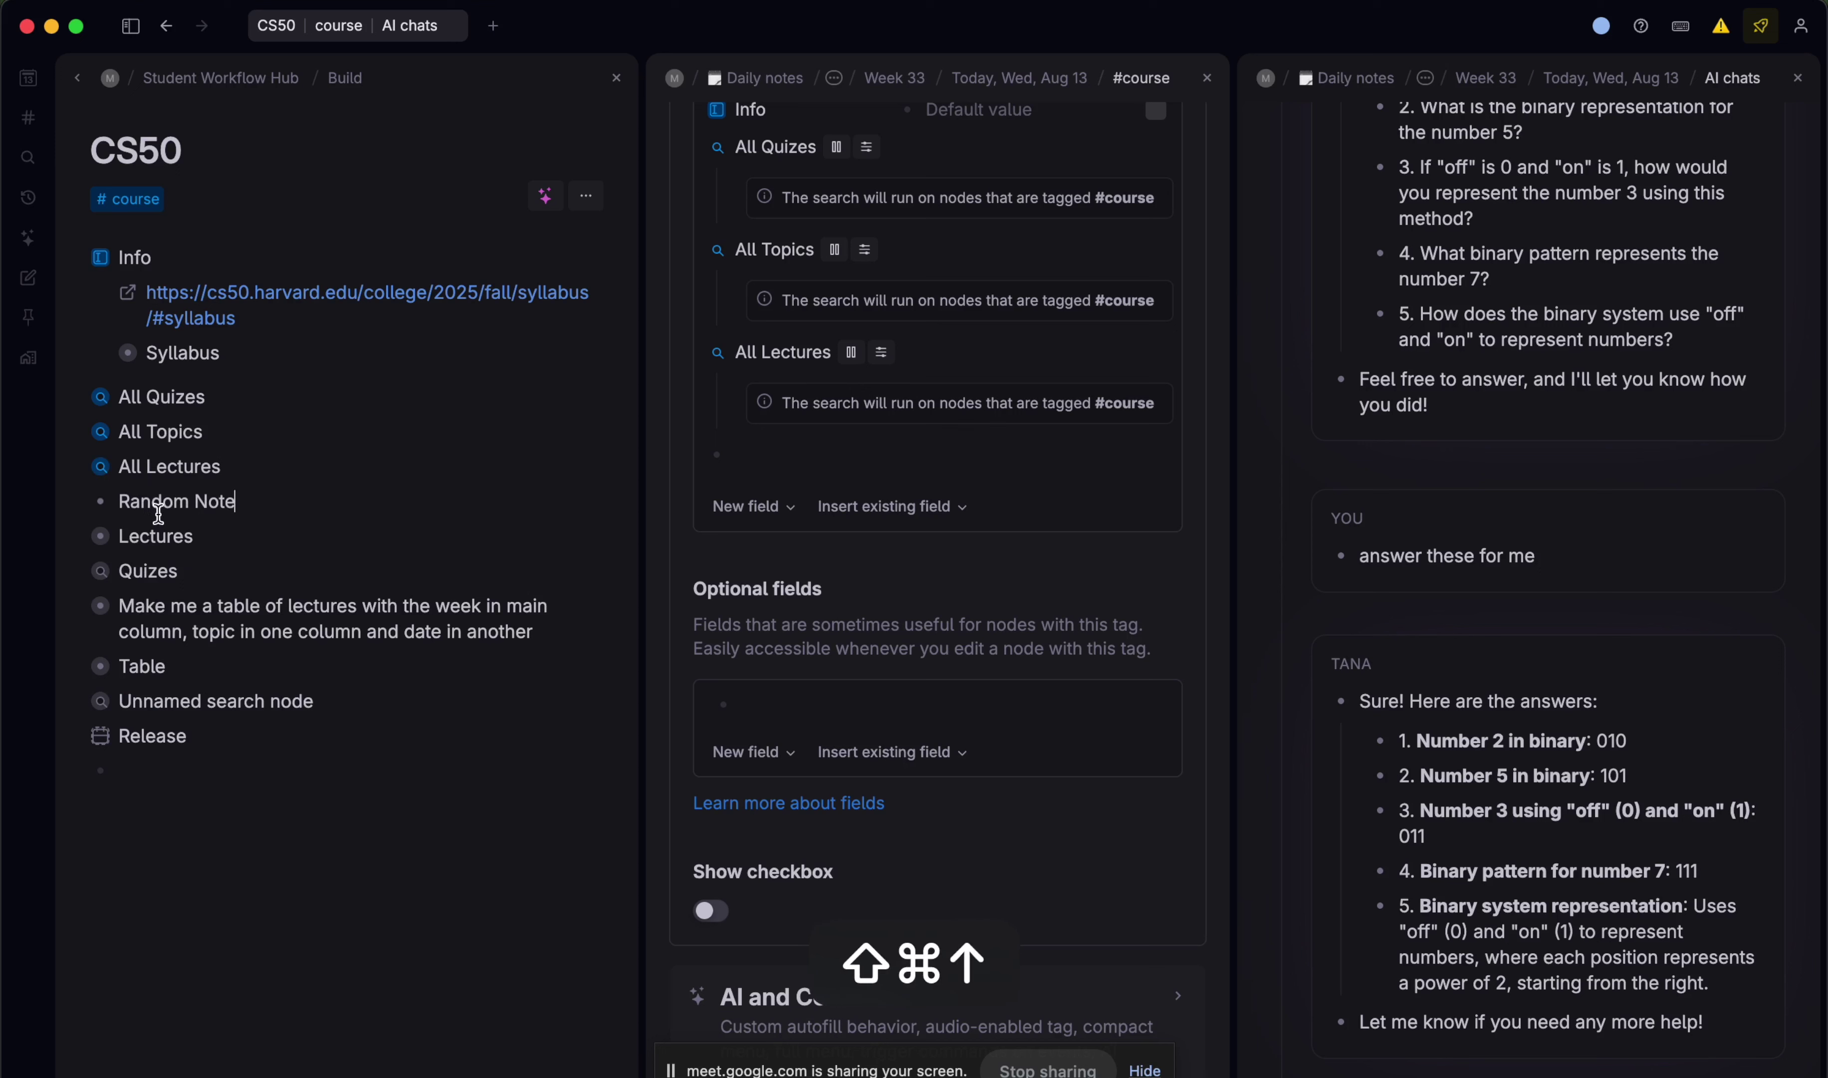
- Nest all nodes from Lectures through Release under Random Note and collapse it
drag(253, 555, 247, 719)
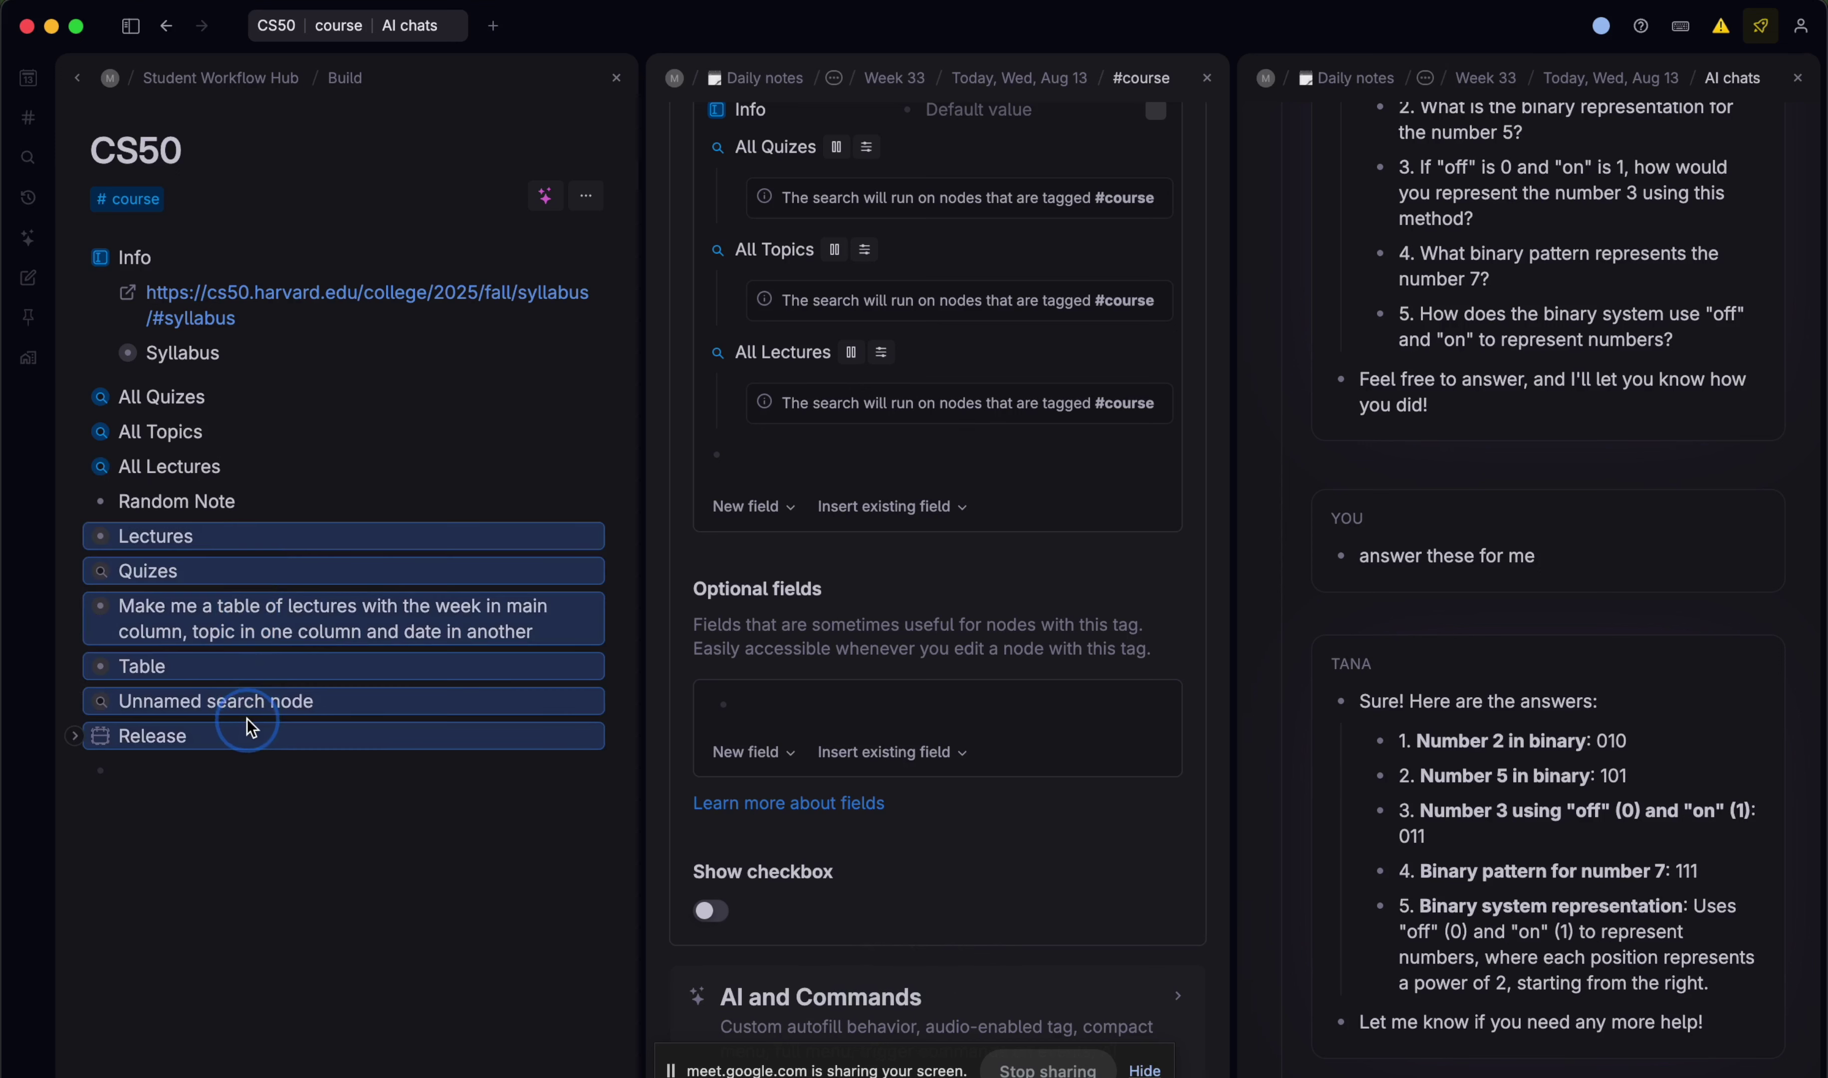
key(Tab)
click(76, 503)
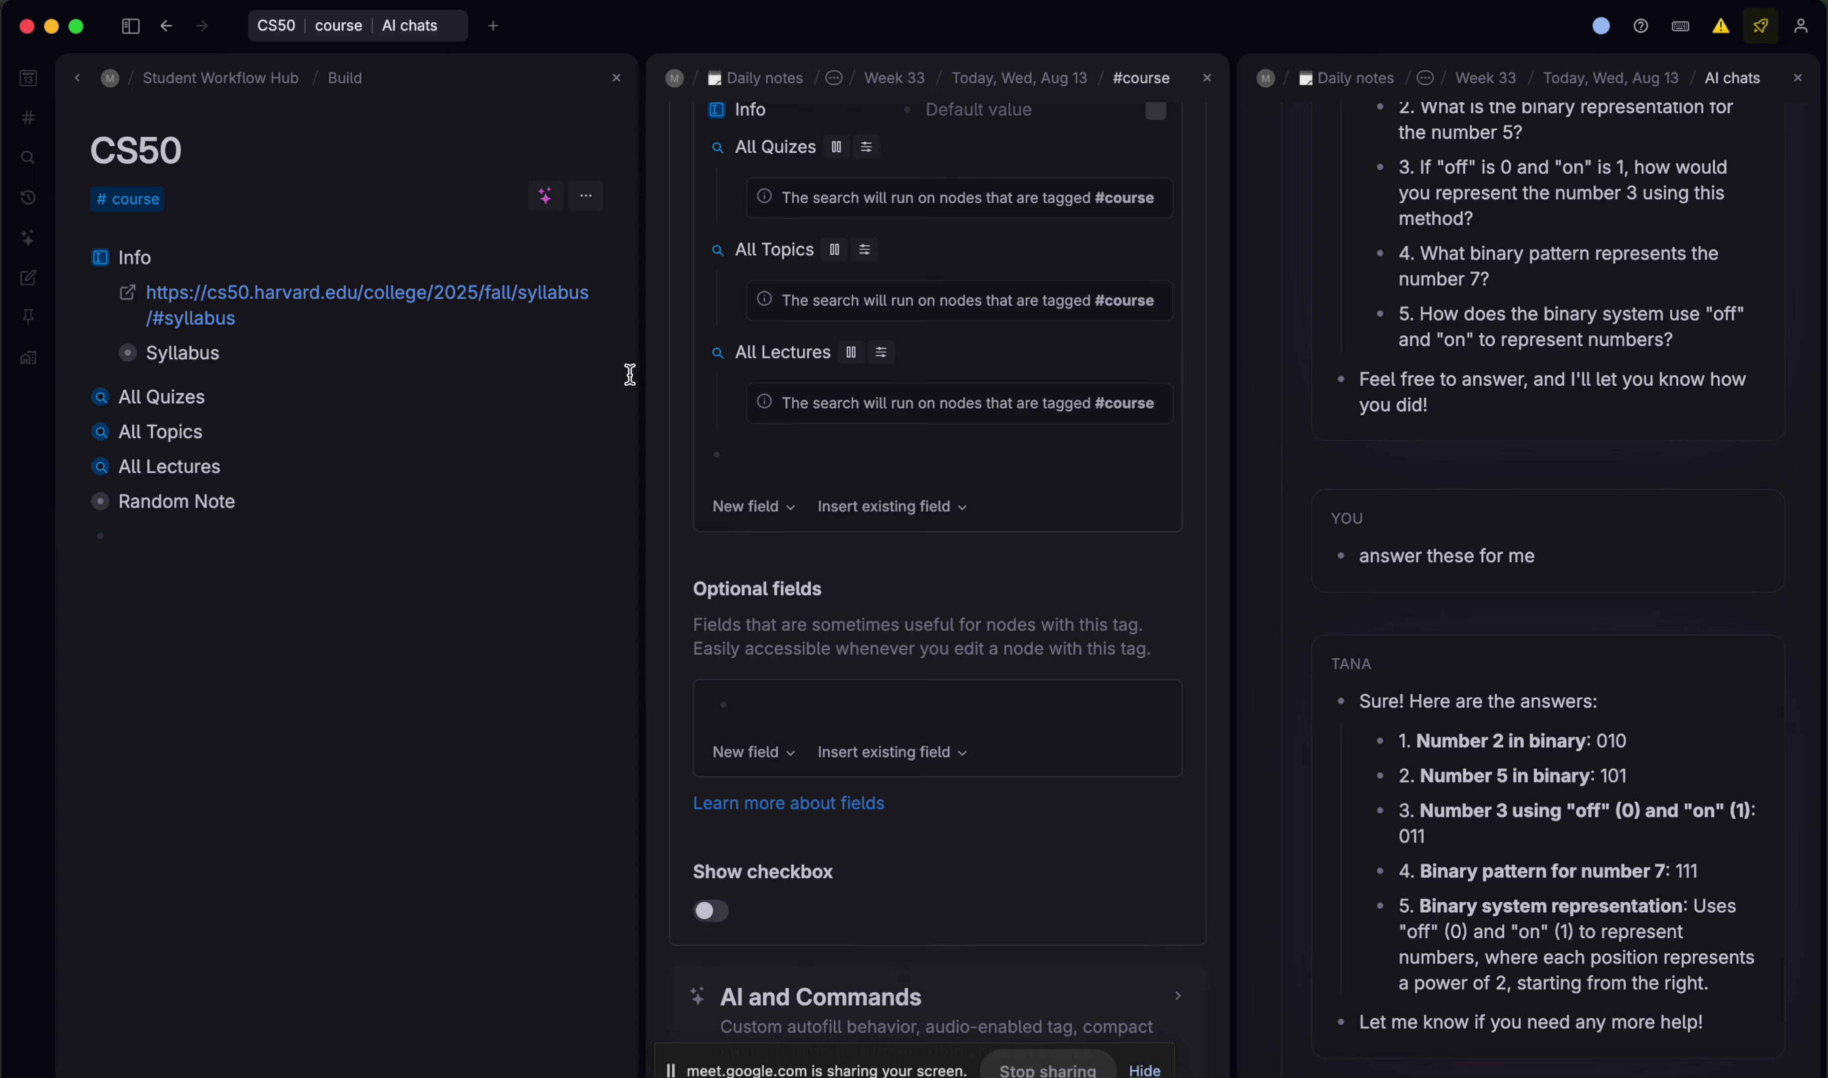
- Widen the CS50 pane and look through the results of the All Quizes, All Topics and All Lectures searches
drag(643, 375, 1184, 377)
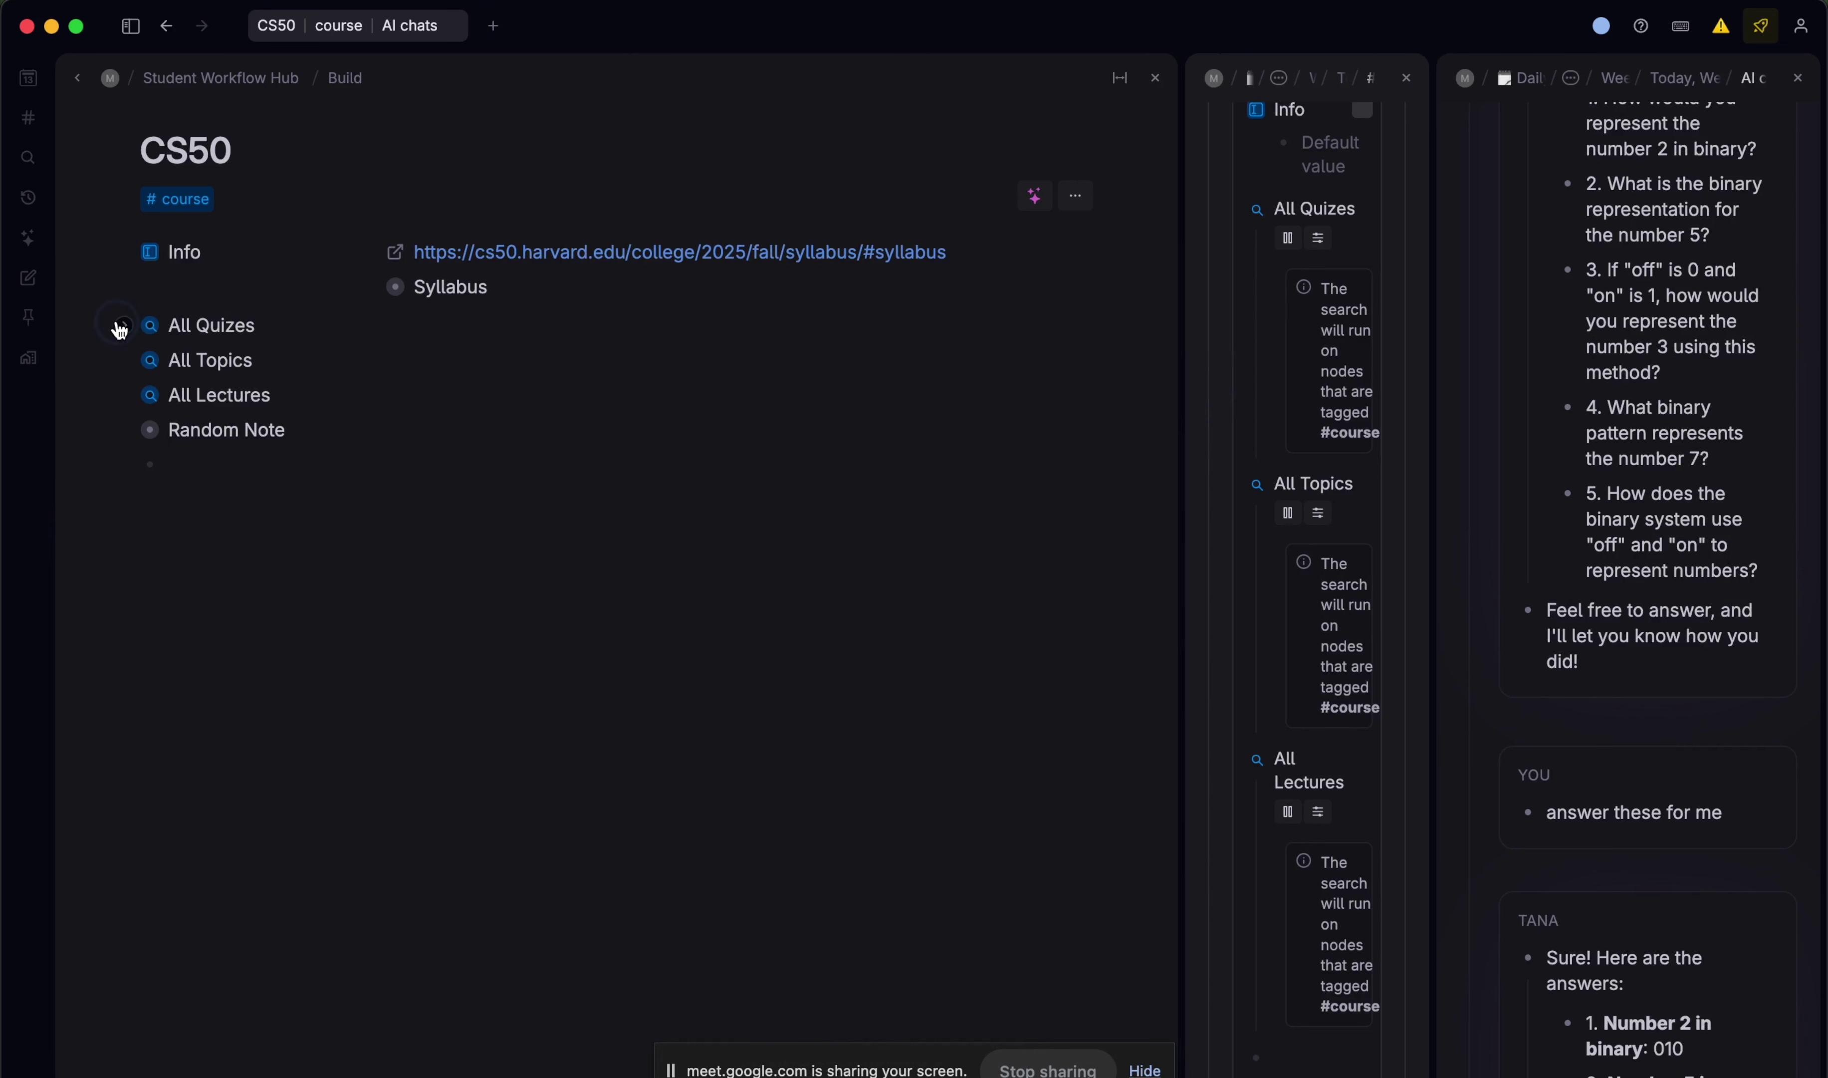
click(124, 326)
click(124, 326)
click(123, 360)
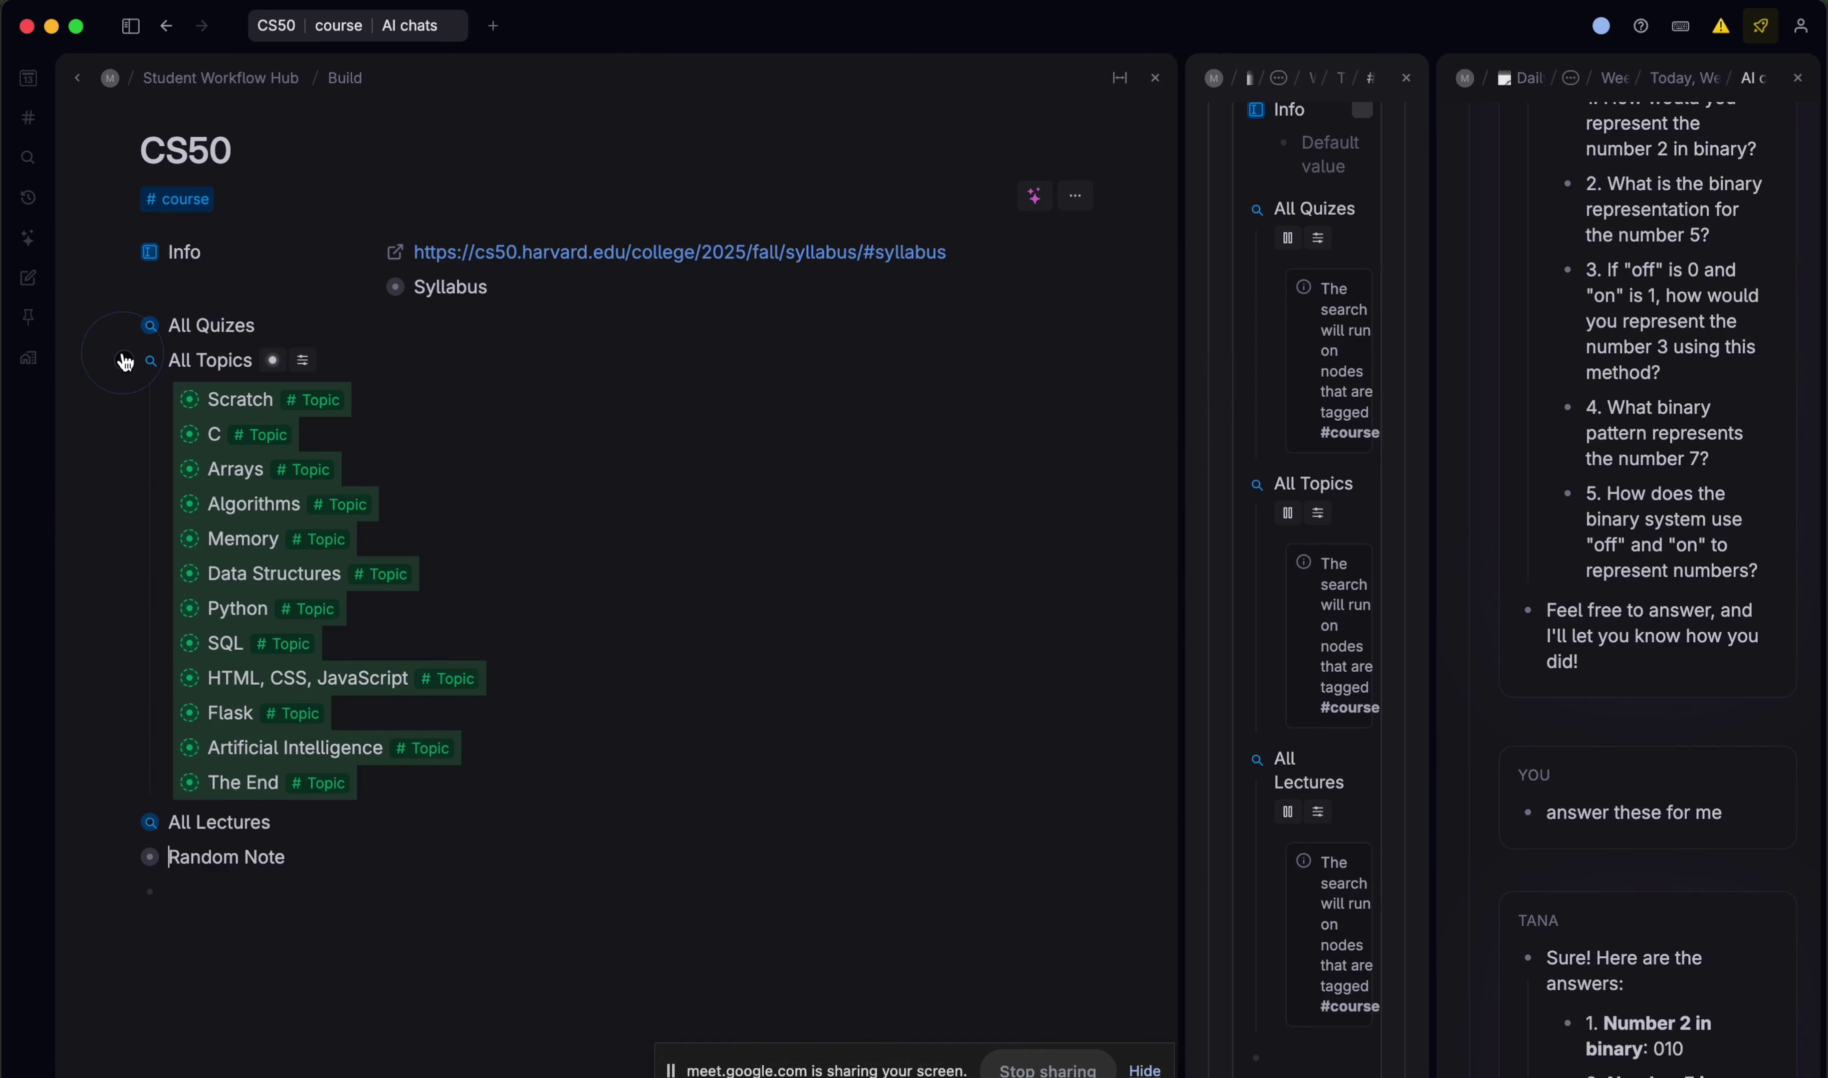
click(124, 360)
click(126, 395)
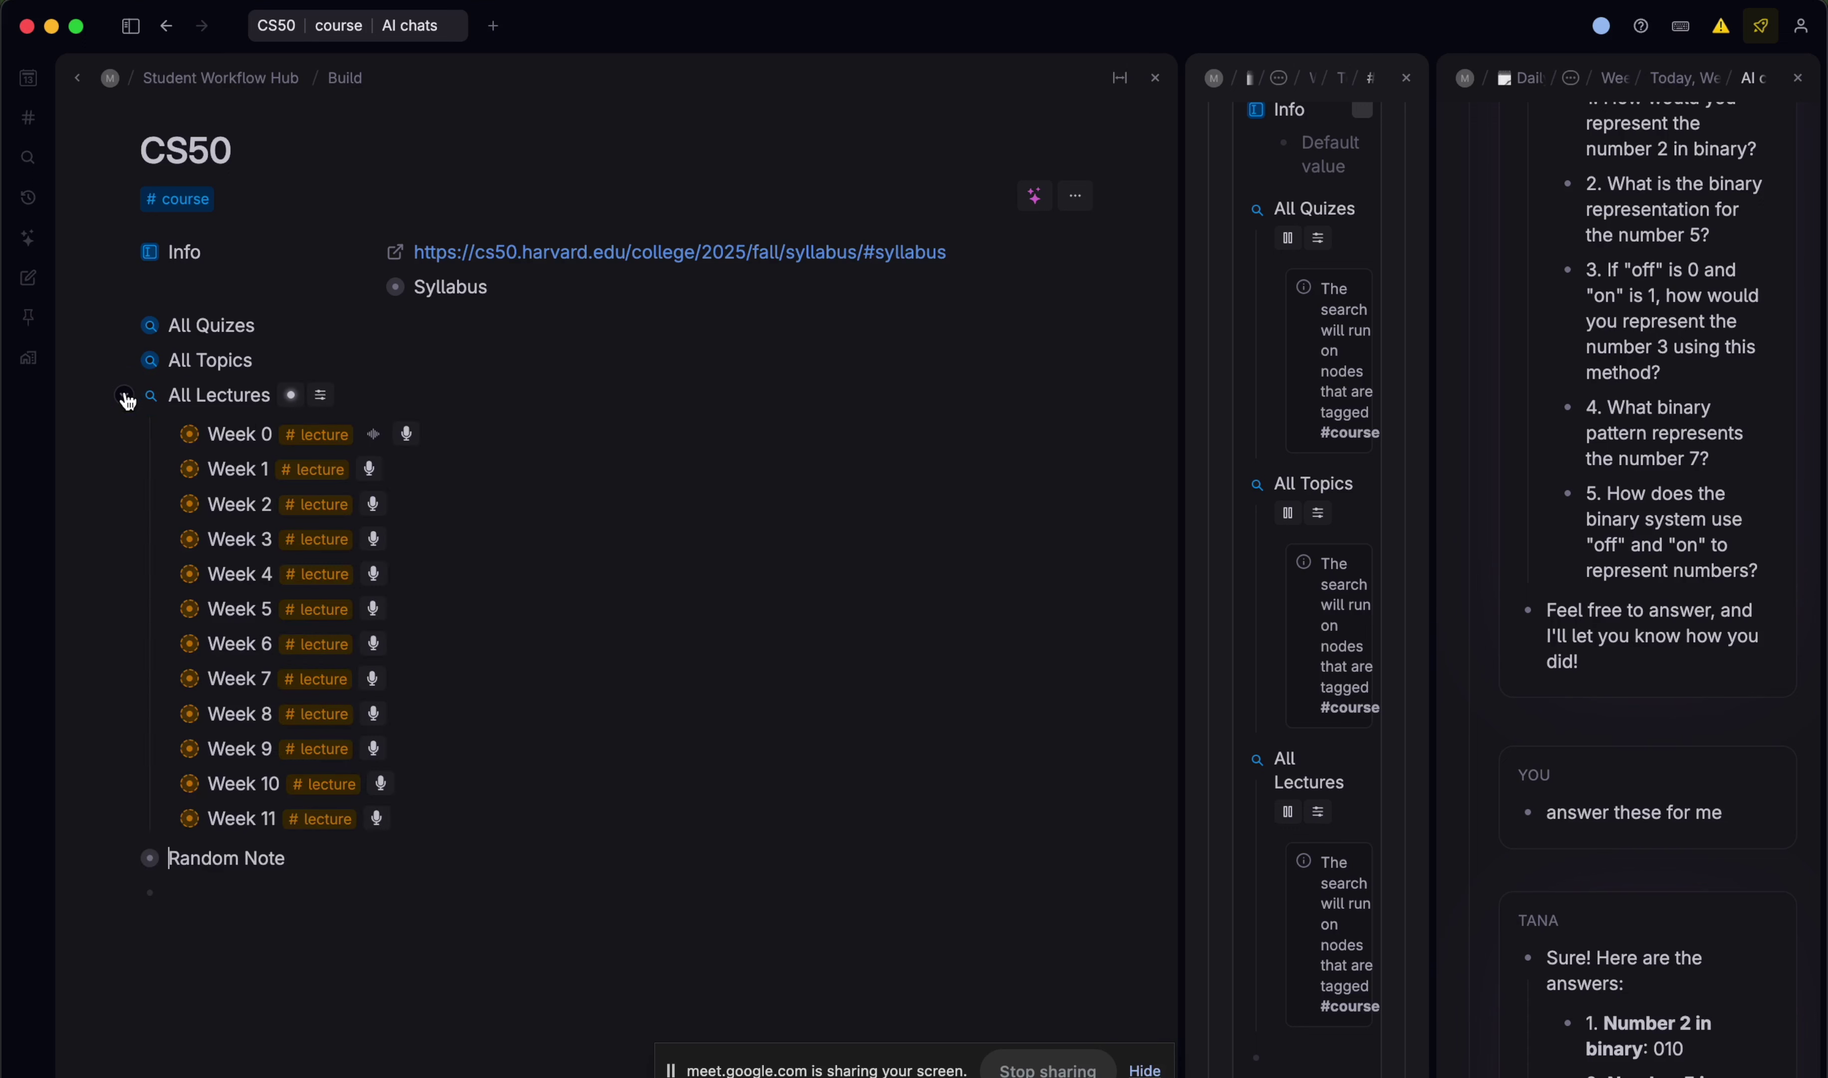
click(124, 397)
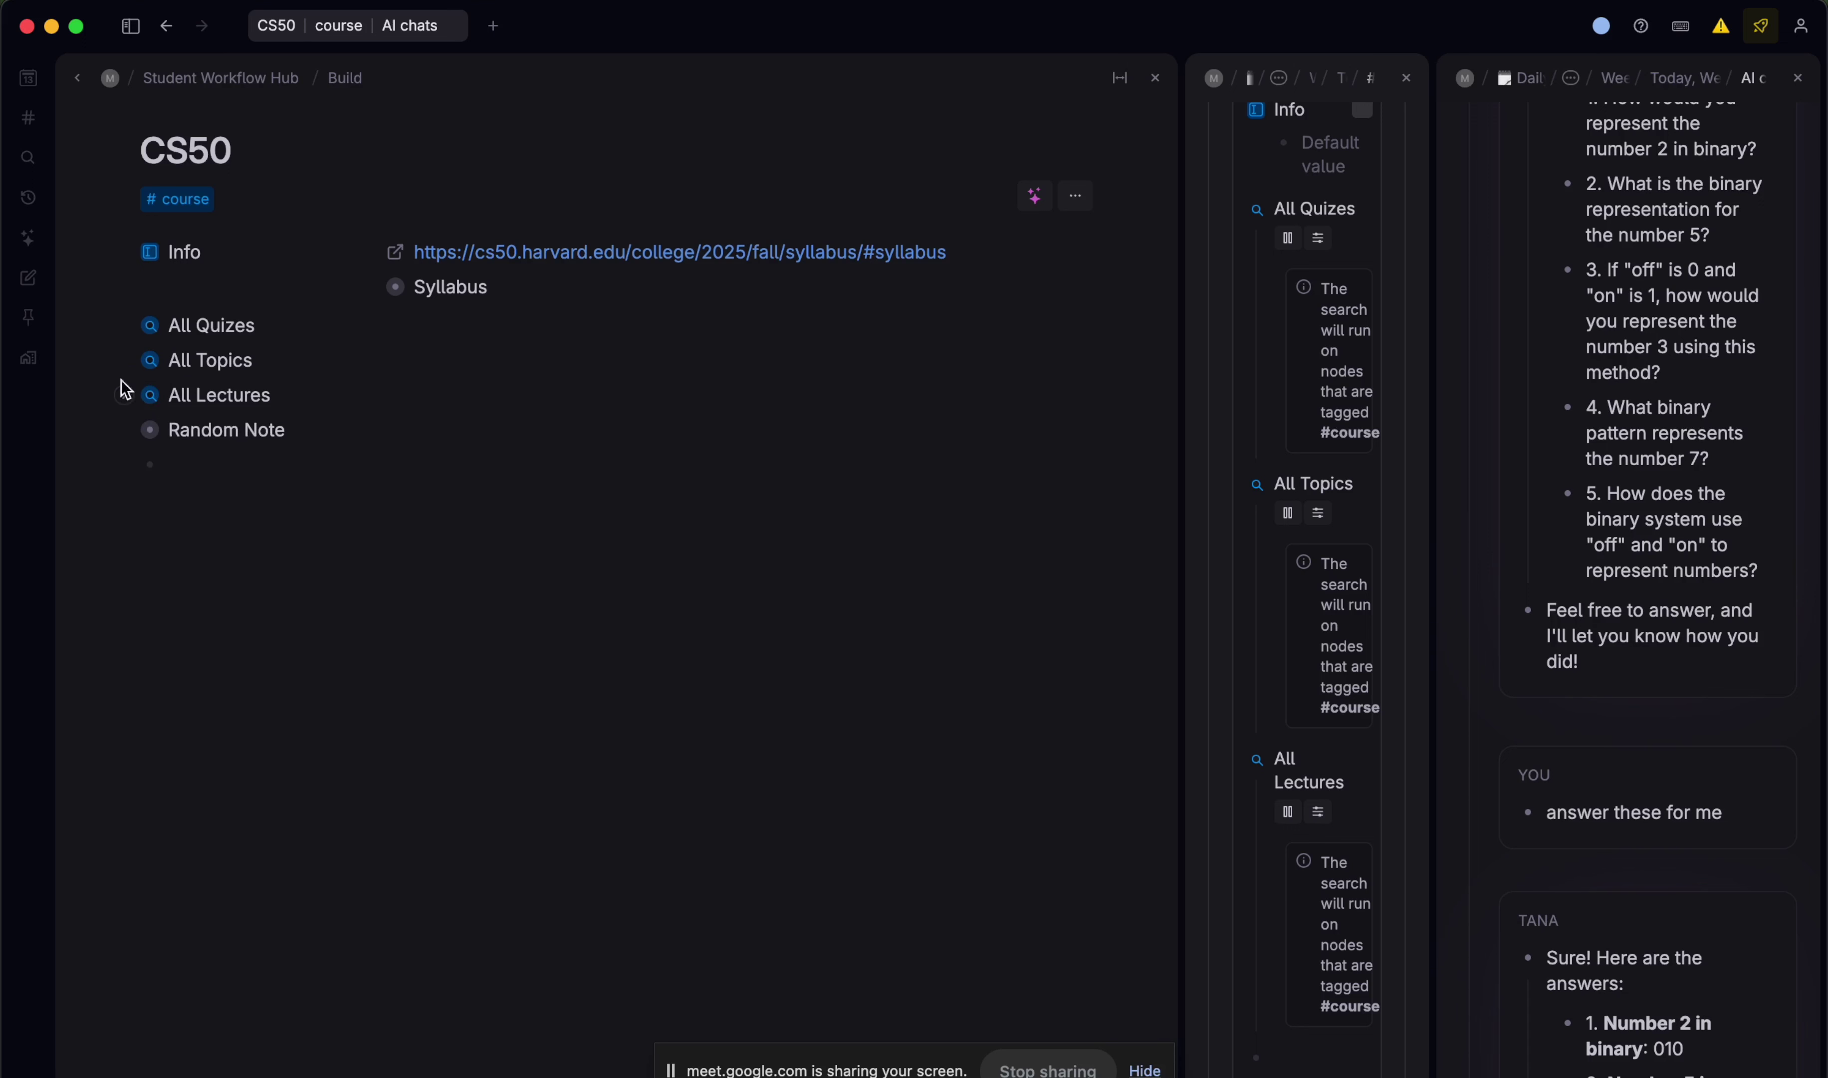
- Open the Scratch topic from All Topics and review its All Related to Topic table with a wider Title column
click(124, 360)
click(190, 400)
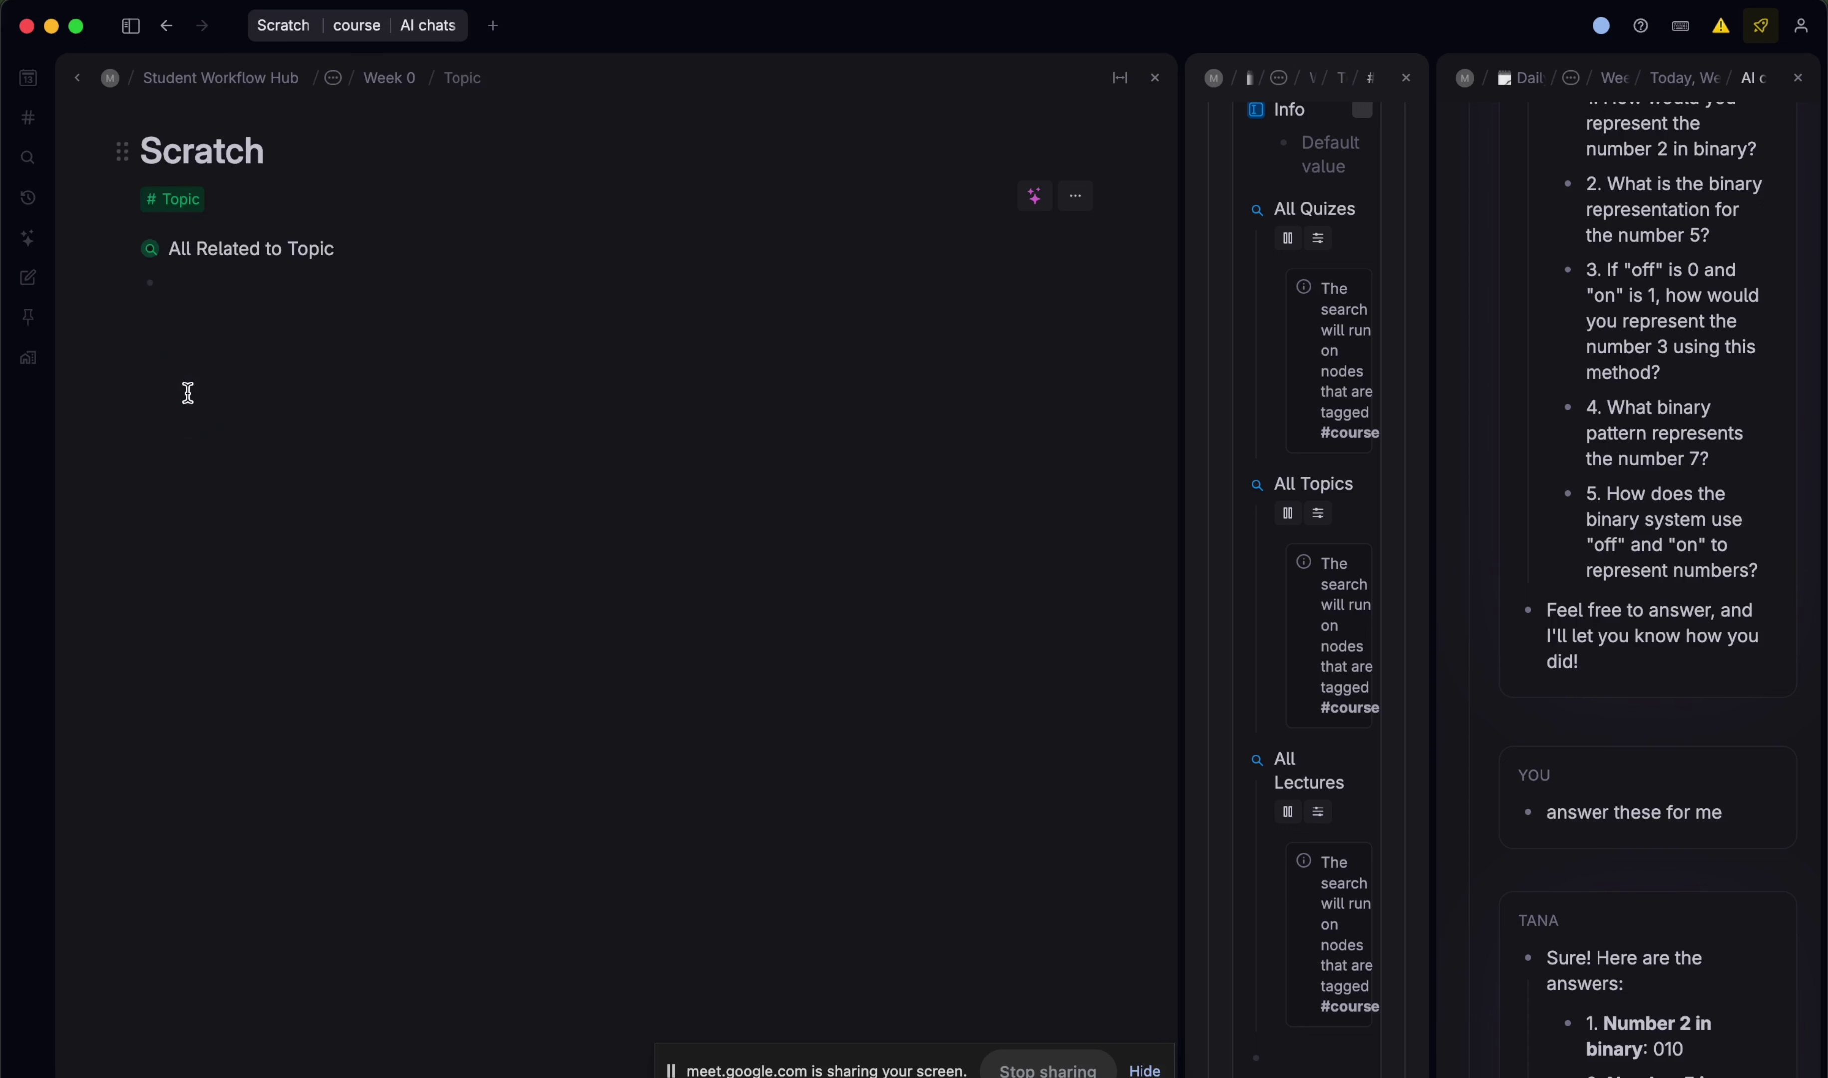
click(124, 250)
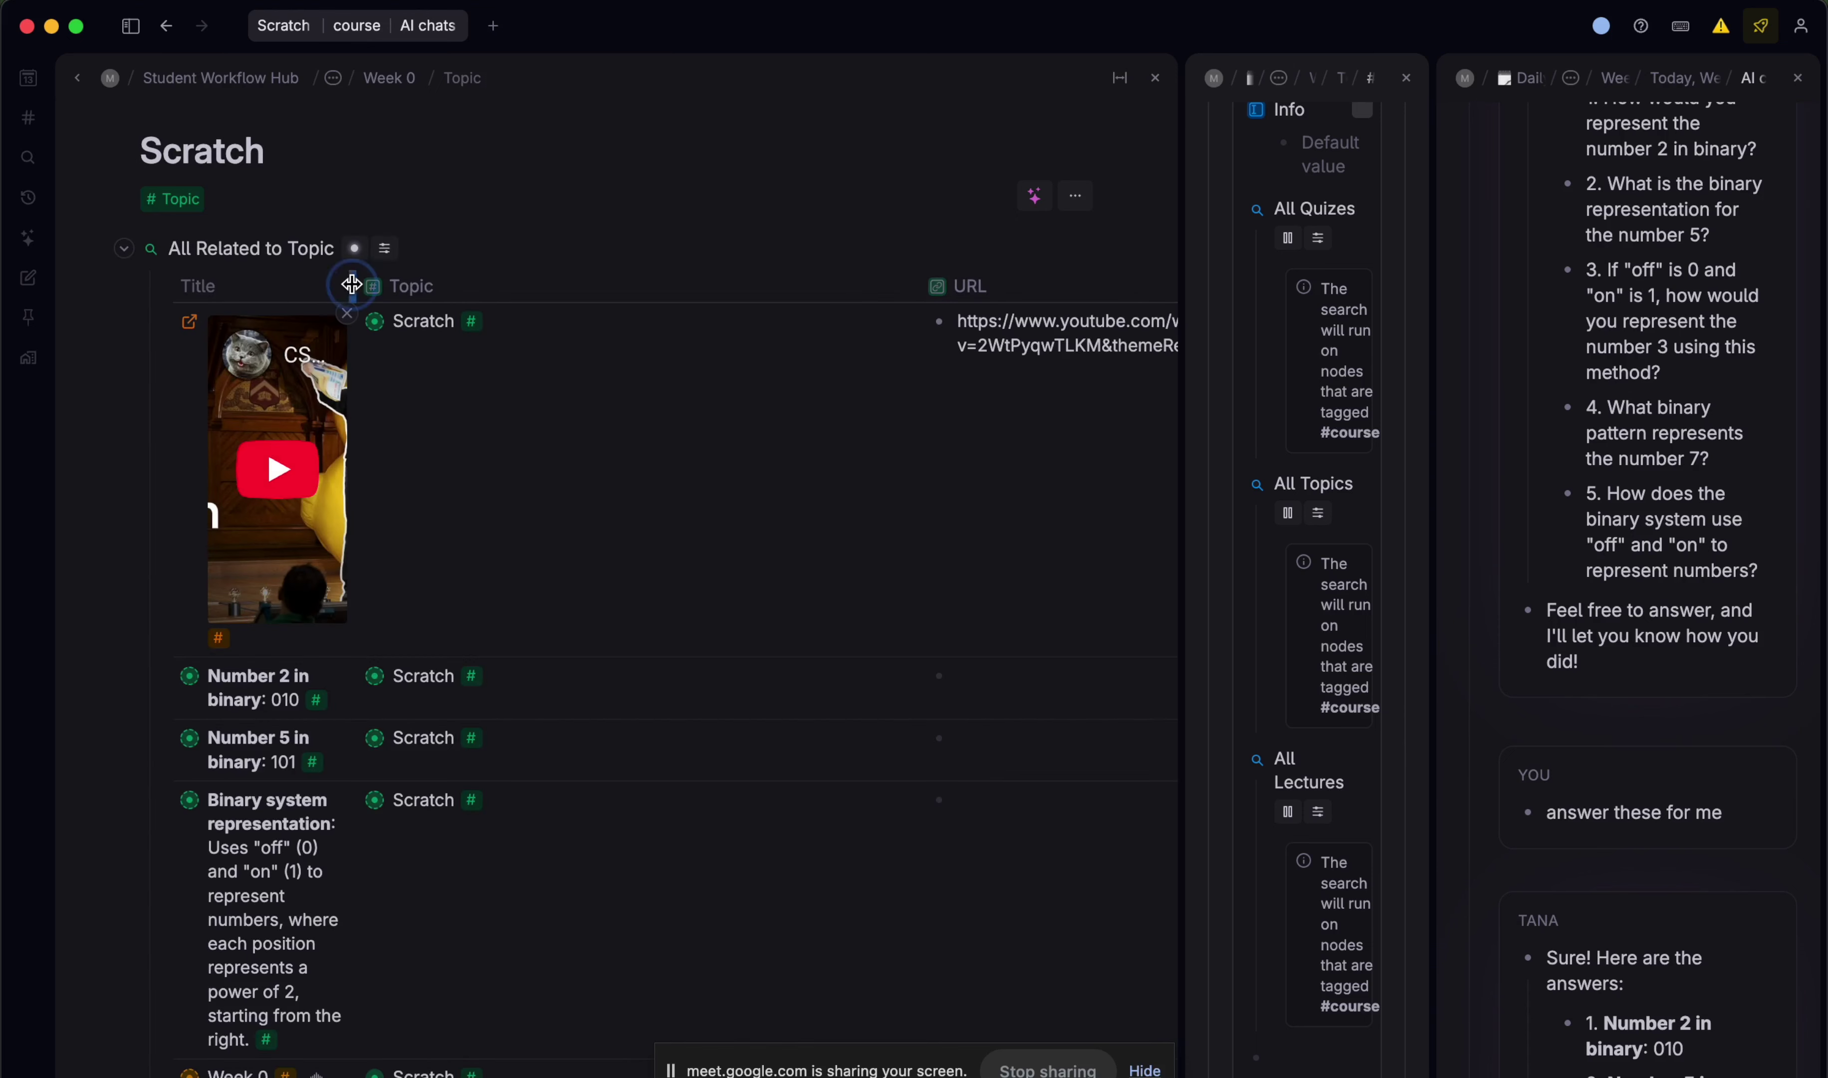
drag(351, 286, 588, 287)
scroll(325, 294, down, 2)
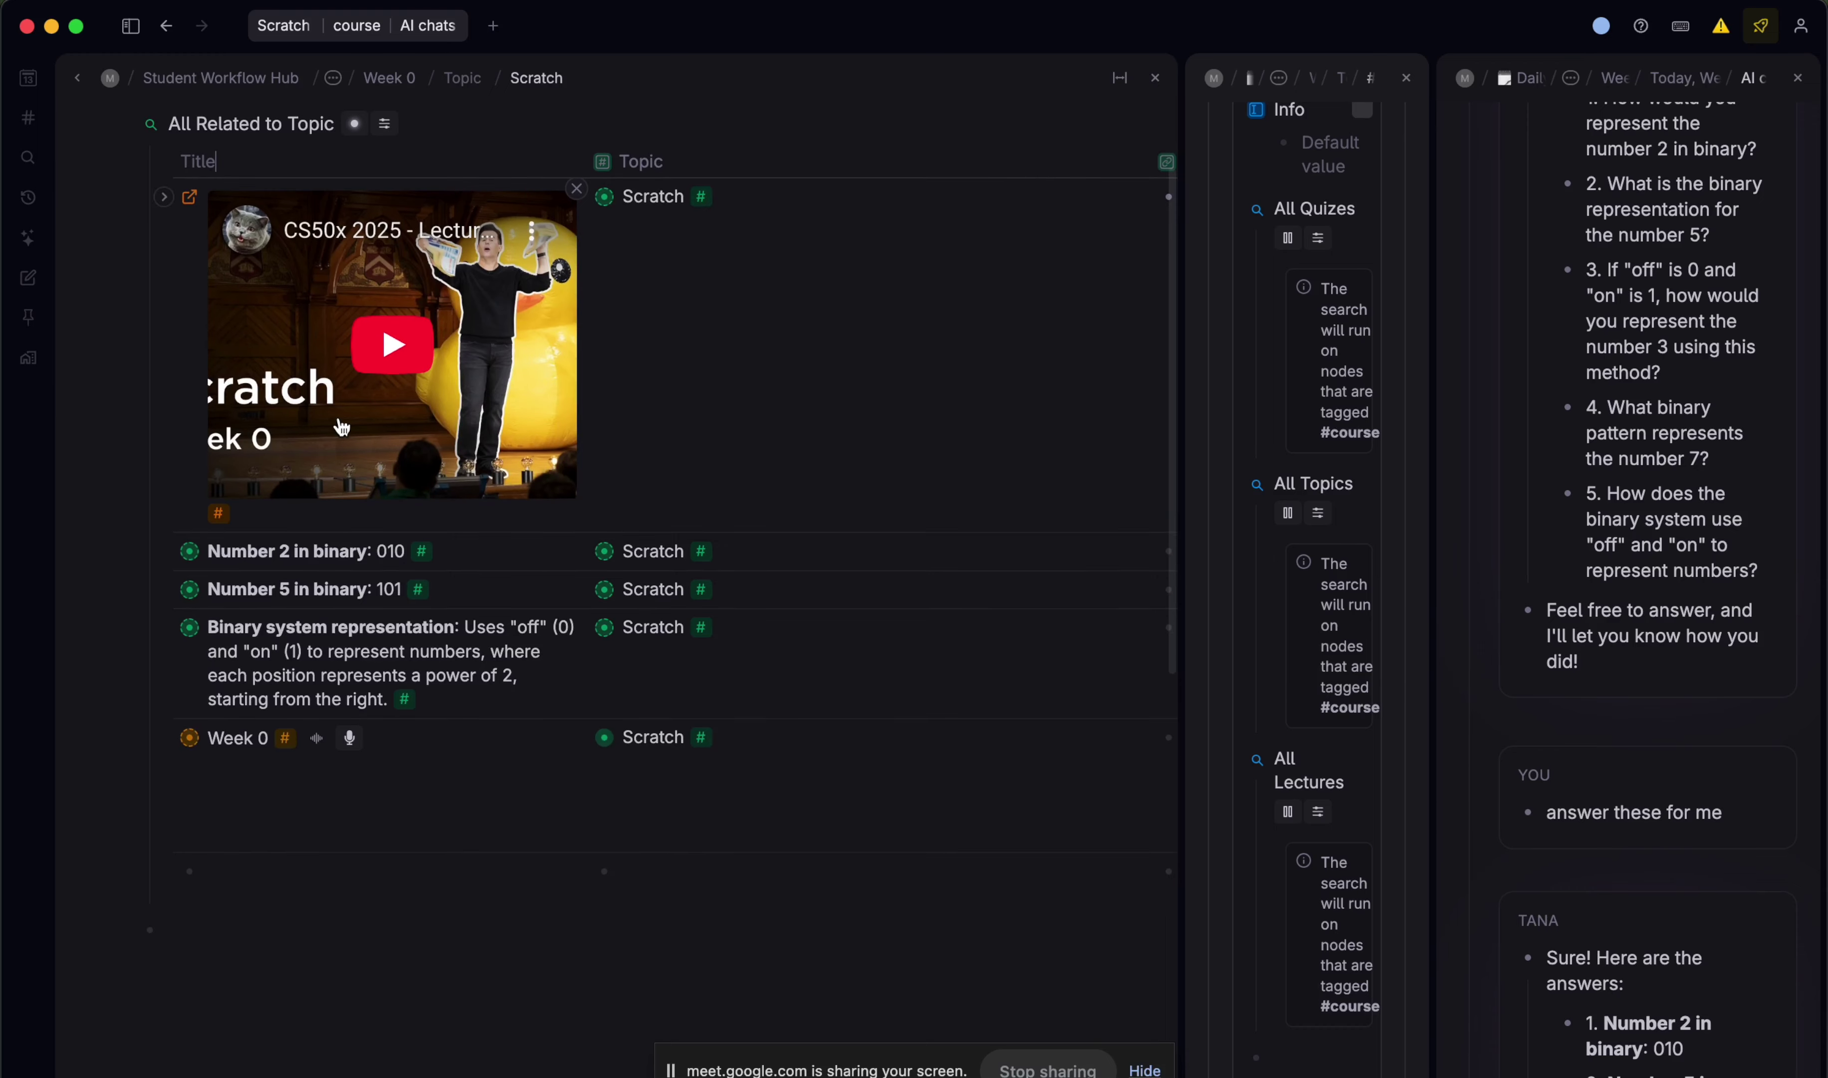
scroll(324, 294, up, 2)
click(124, 249)
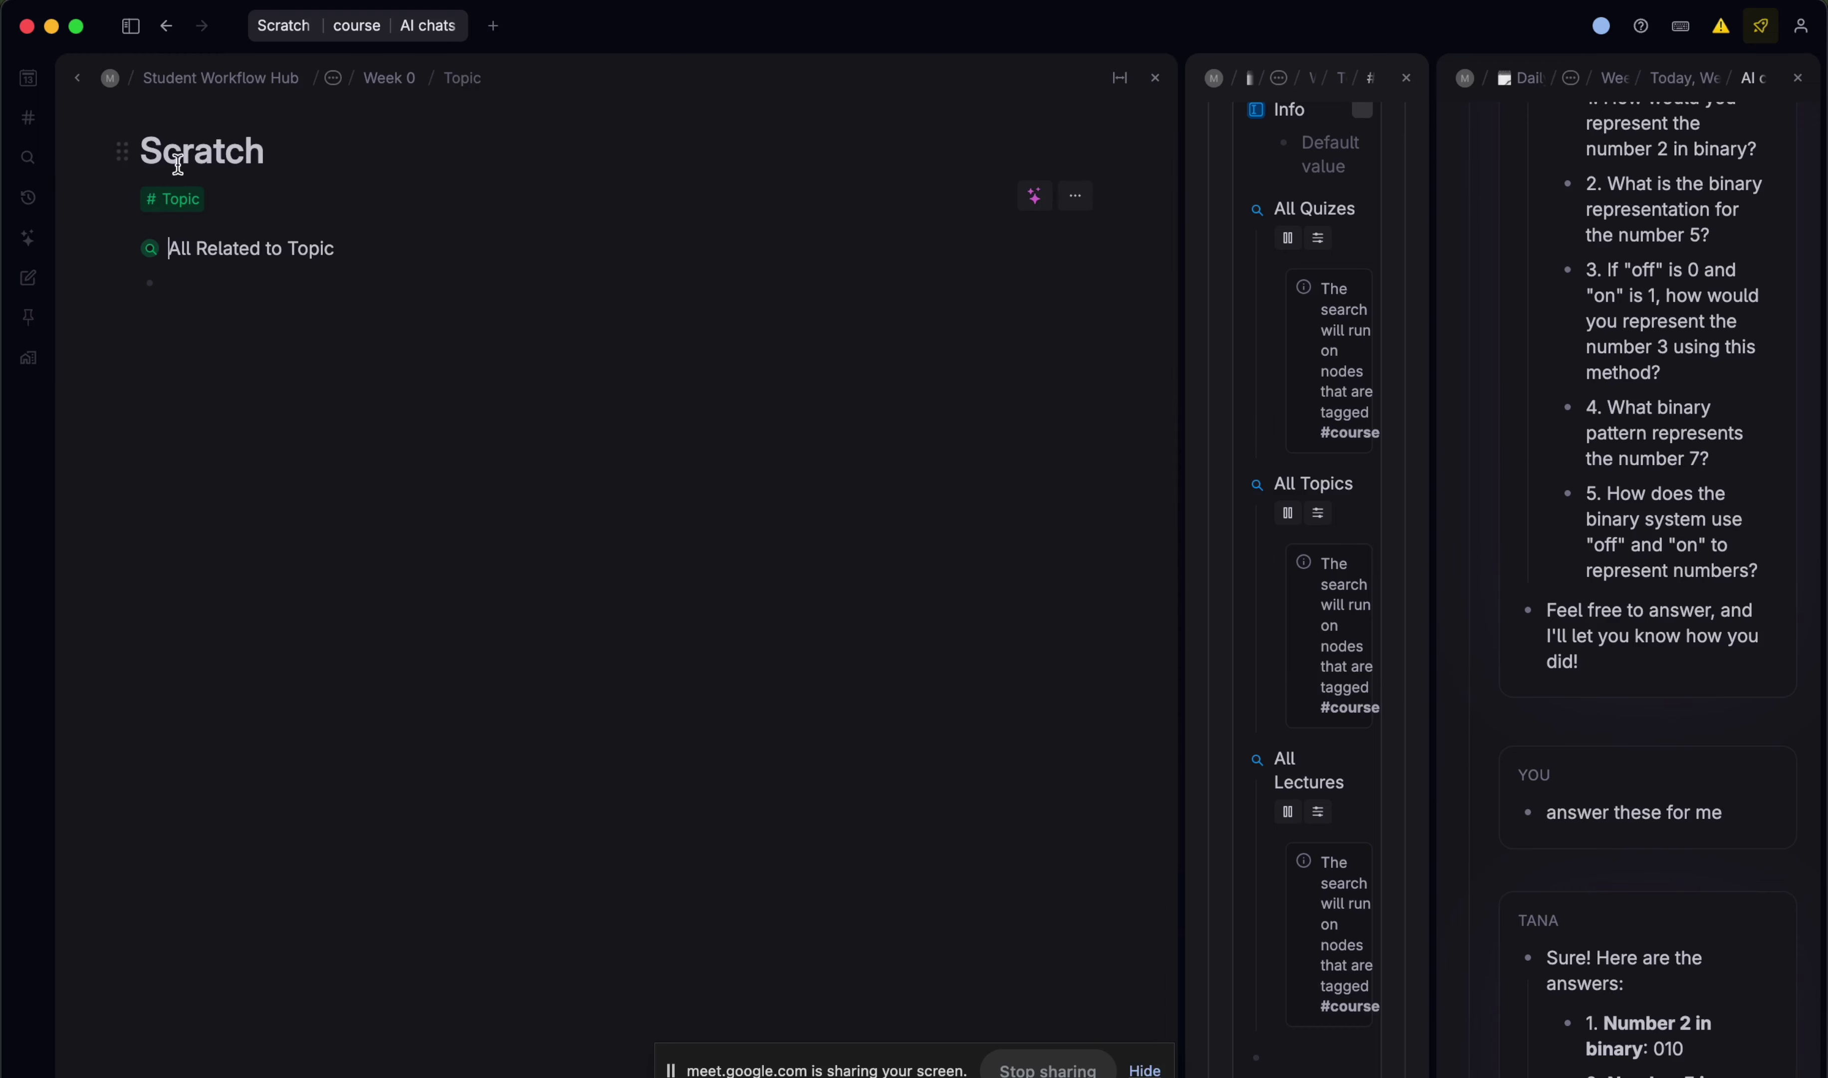
- Return to CS50, open the Arrays topic and go to its related Week 2 lecture
click(77, 78)
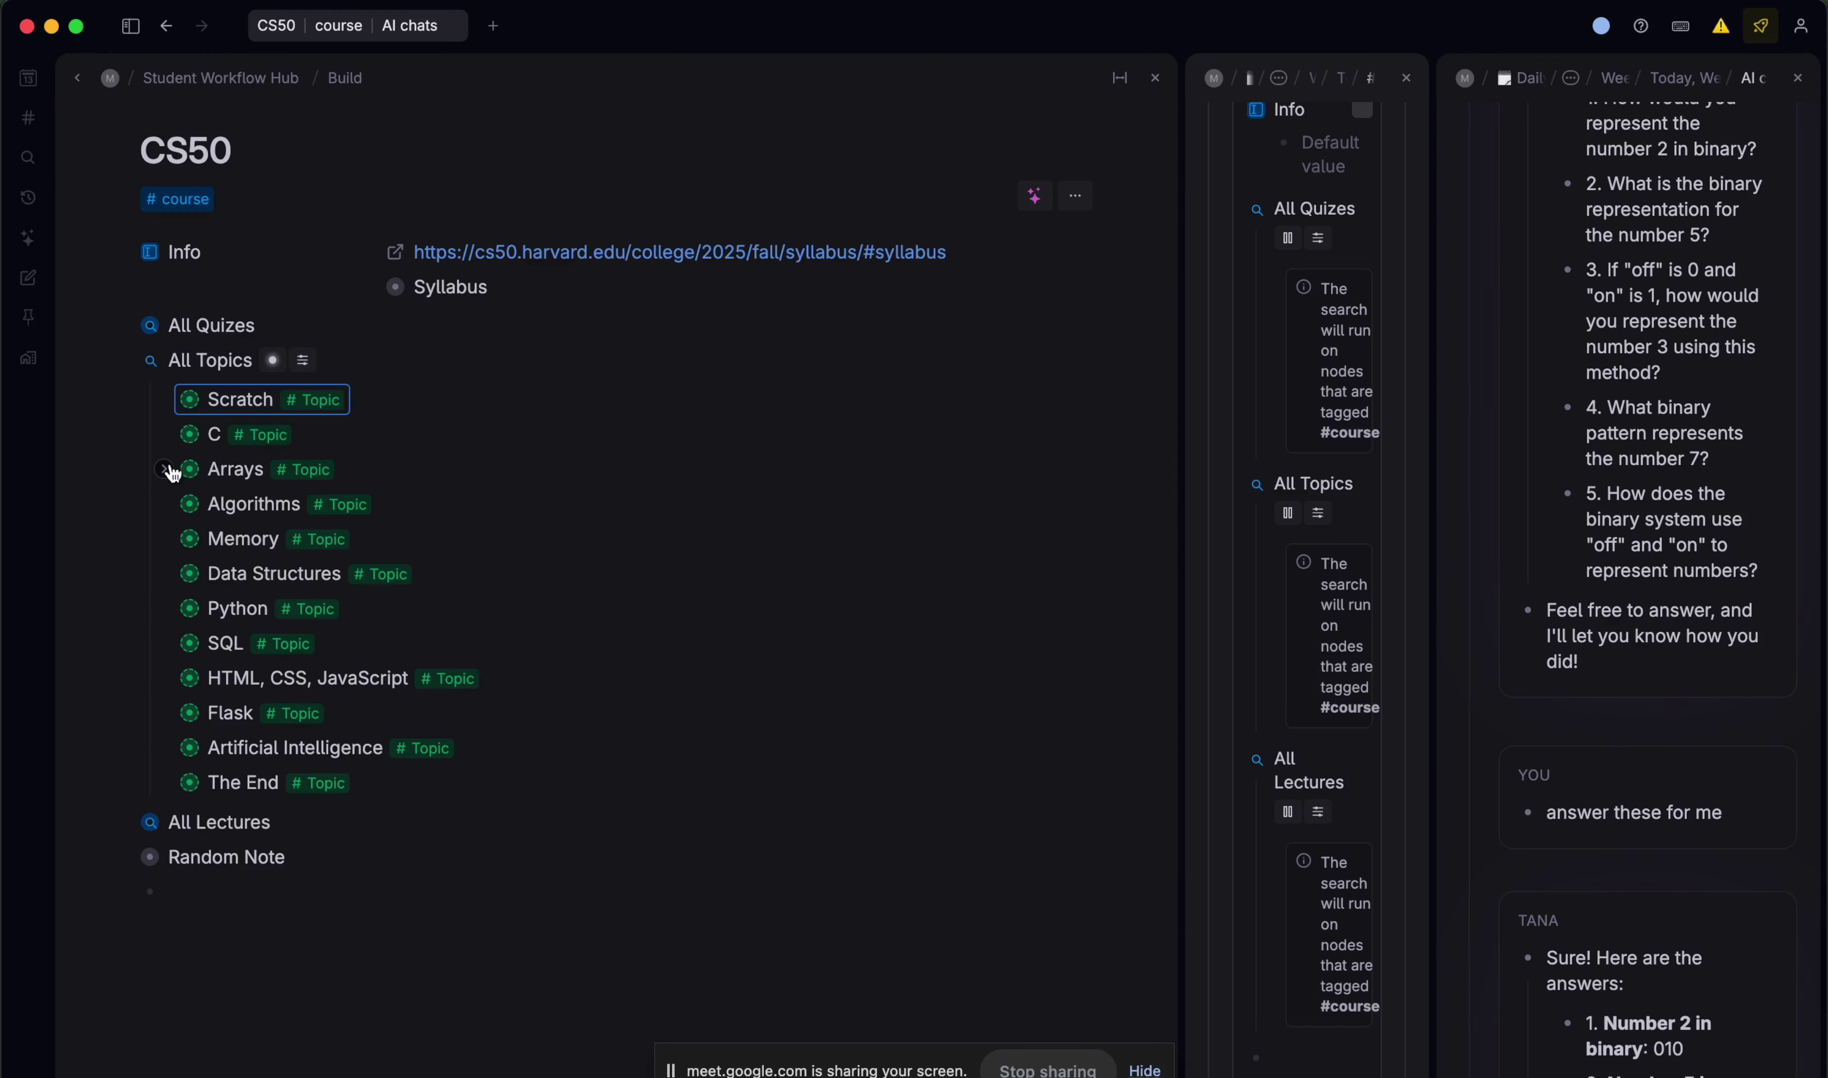
click(191, 468)
click(124, 249)
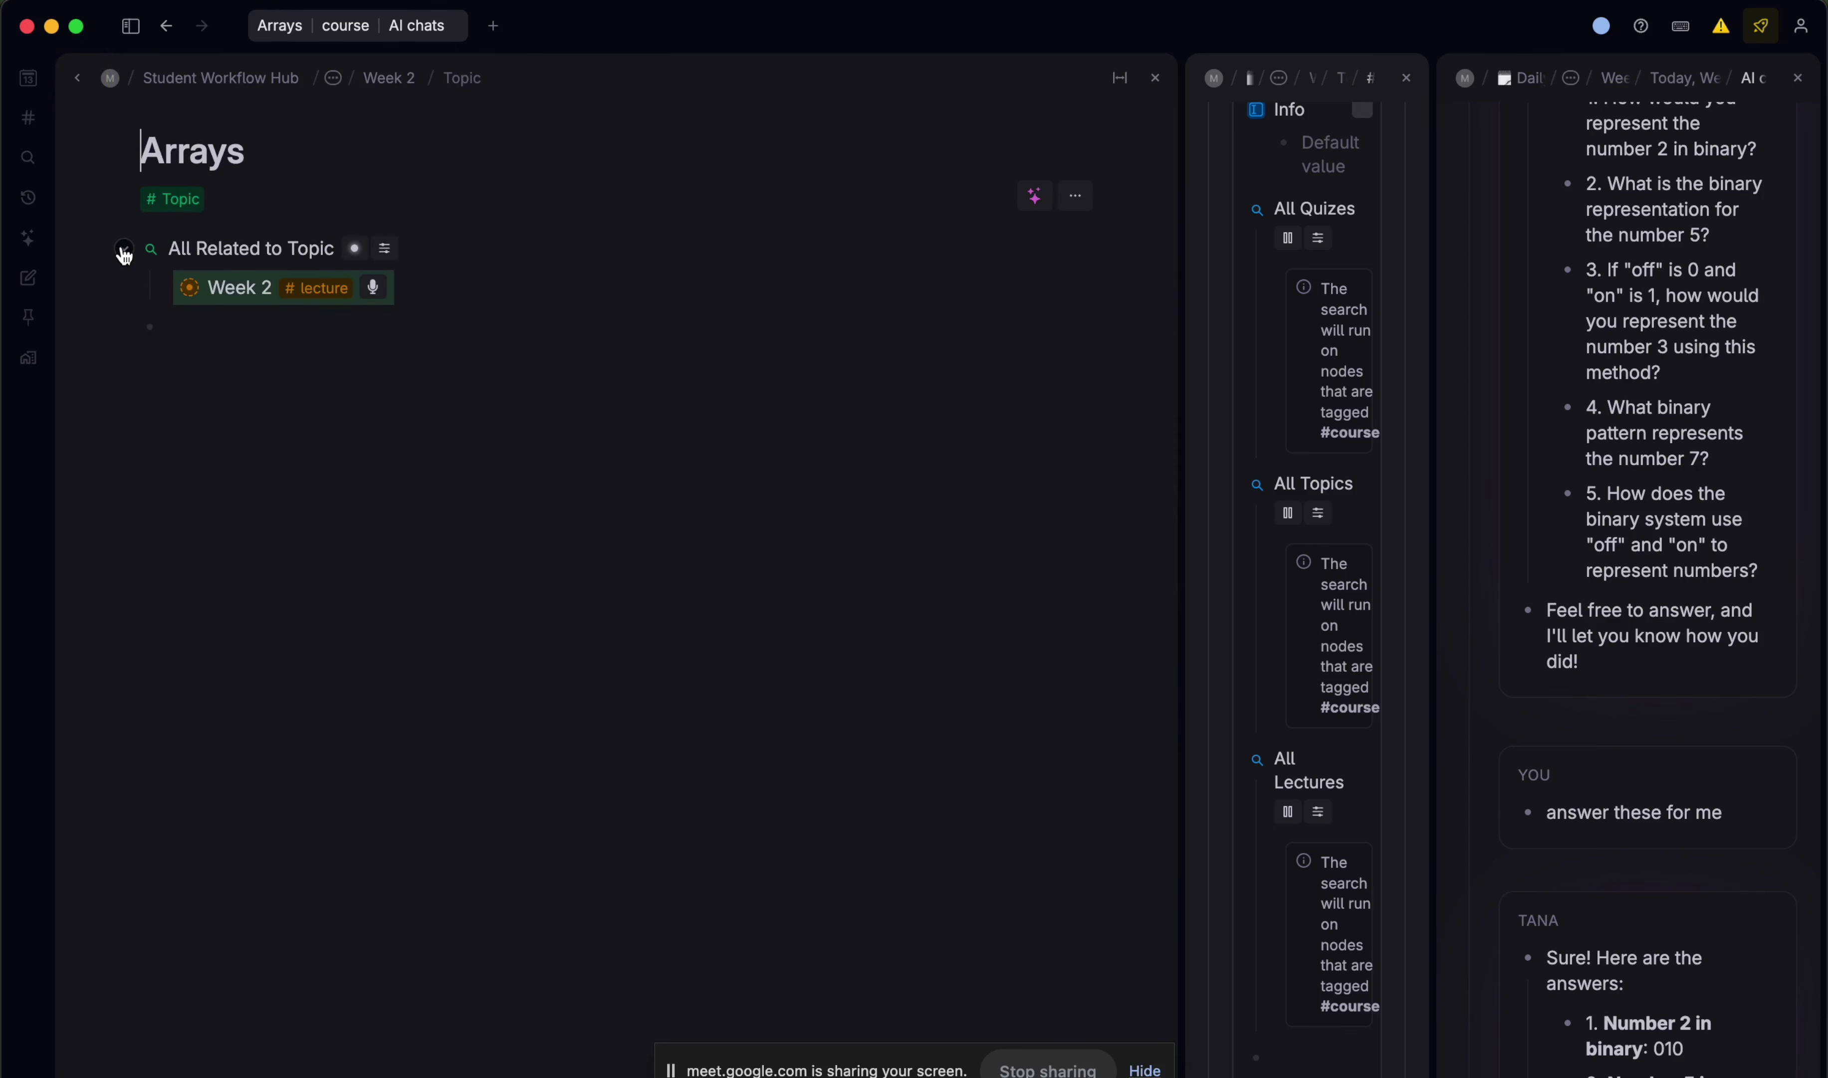
click(165, 288)
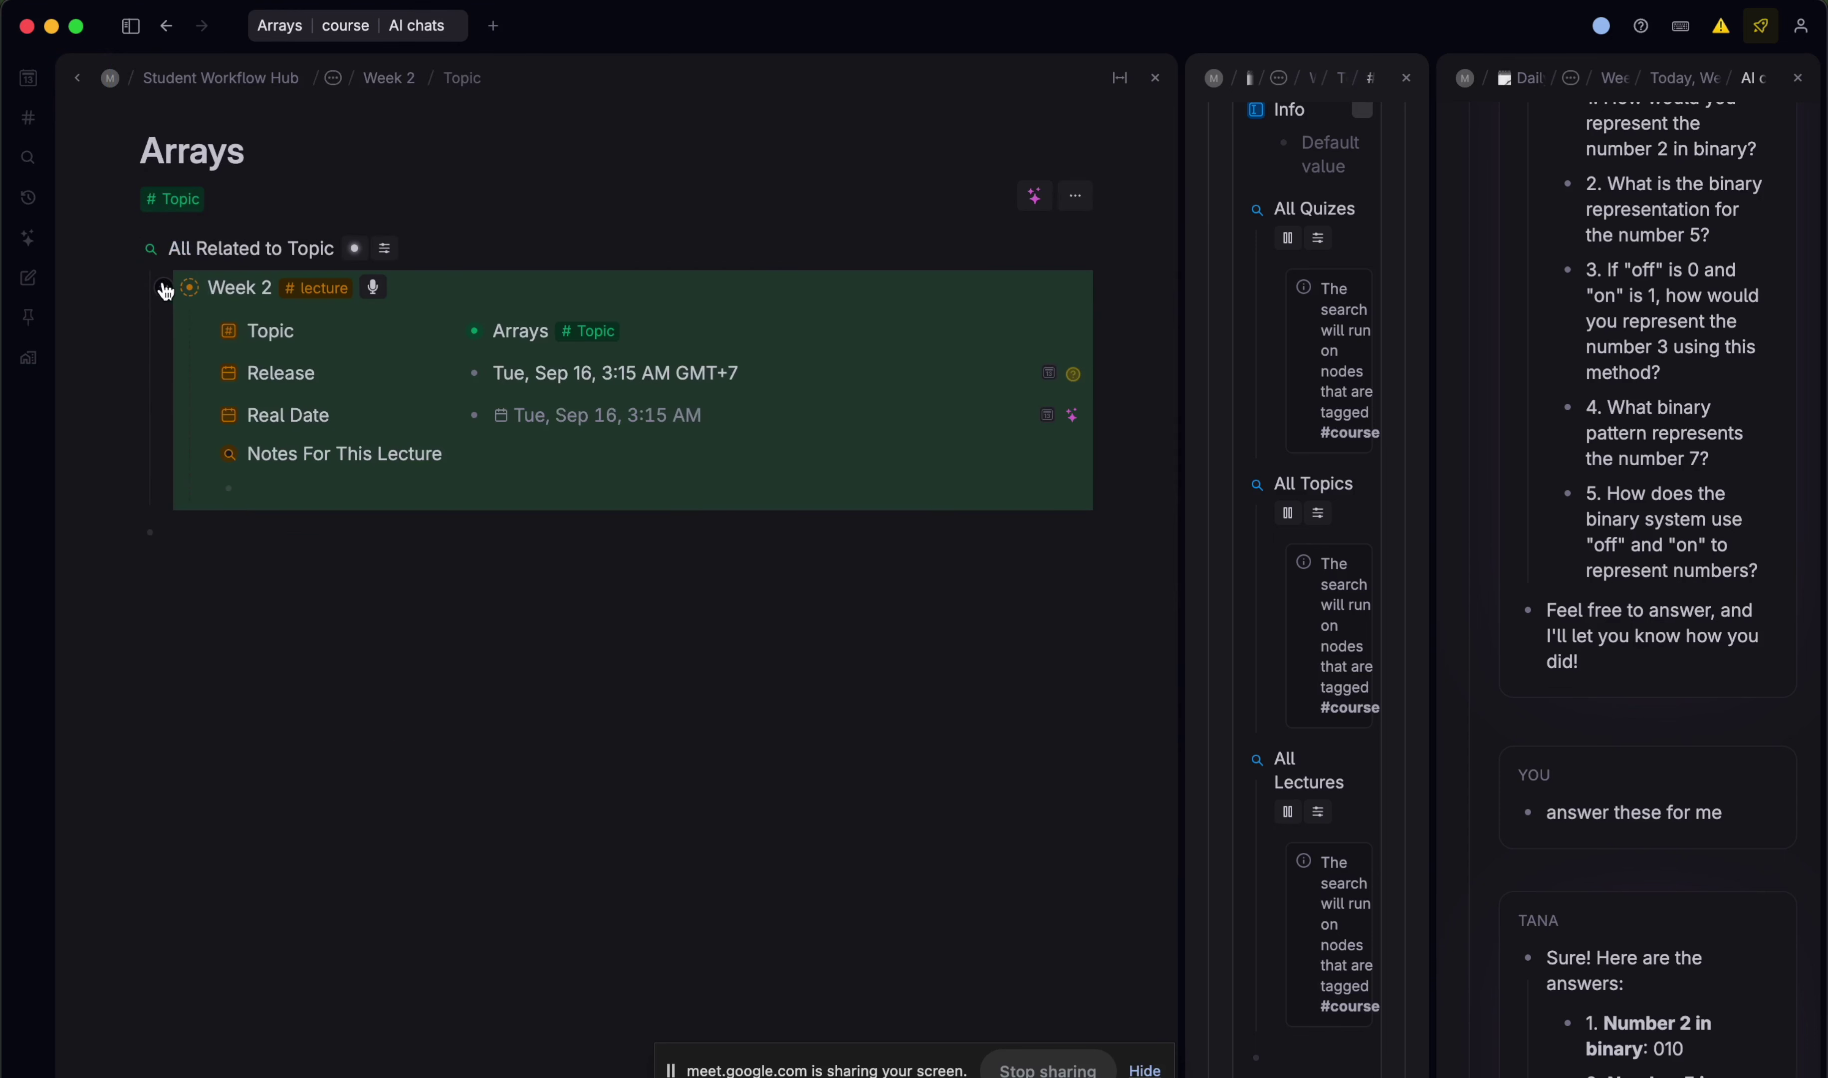
click(190, 288)
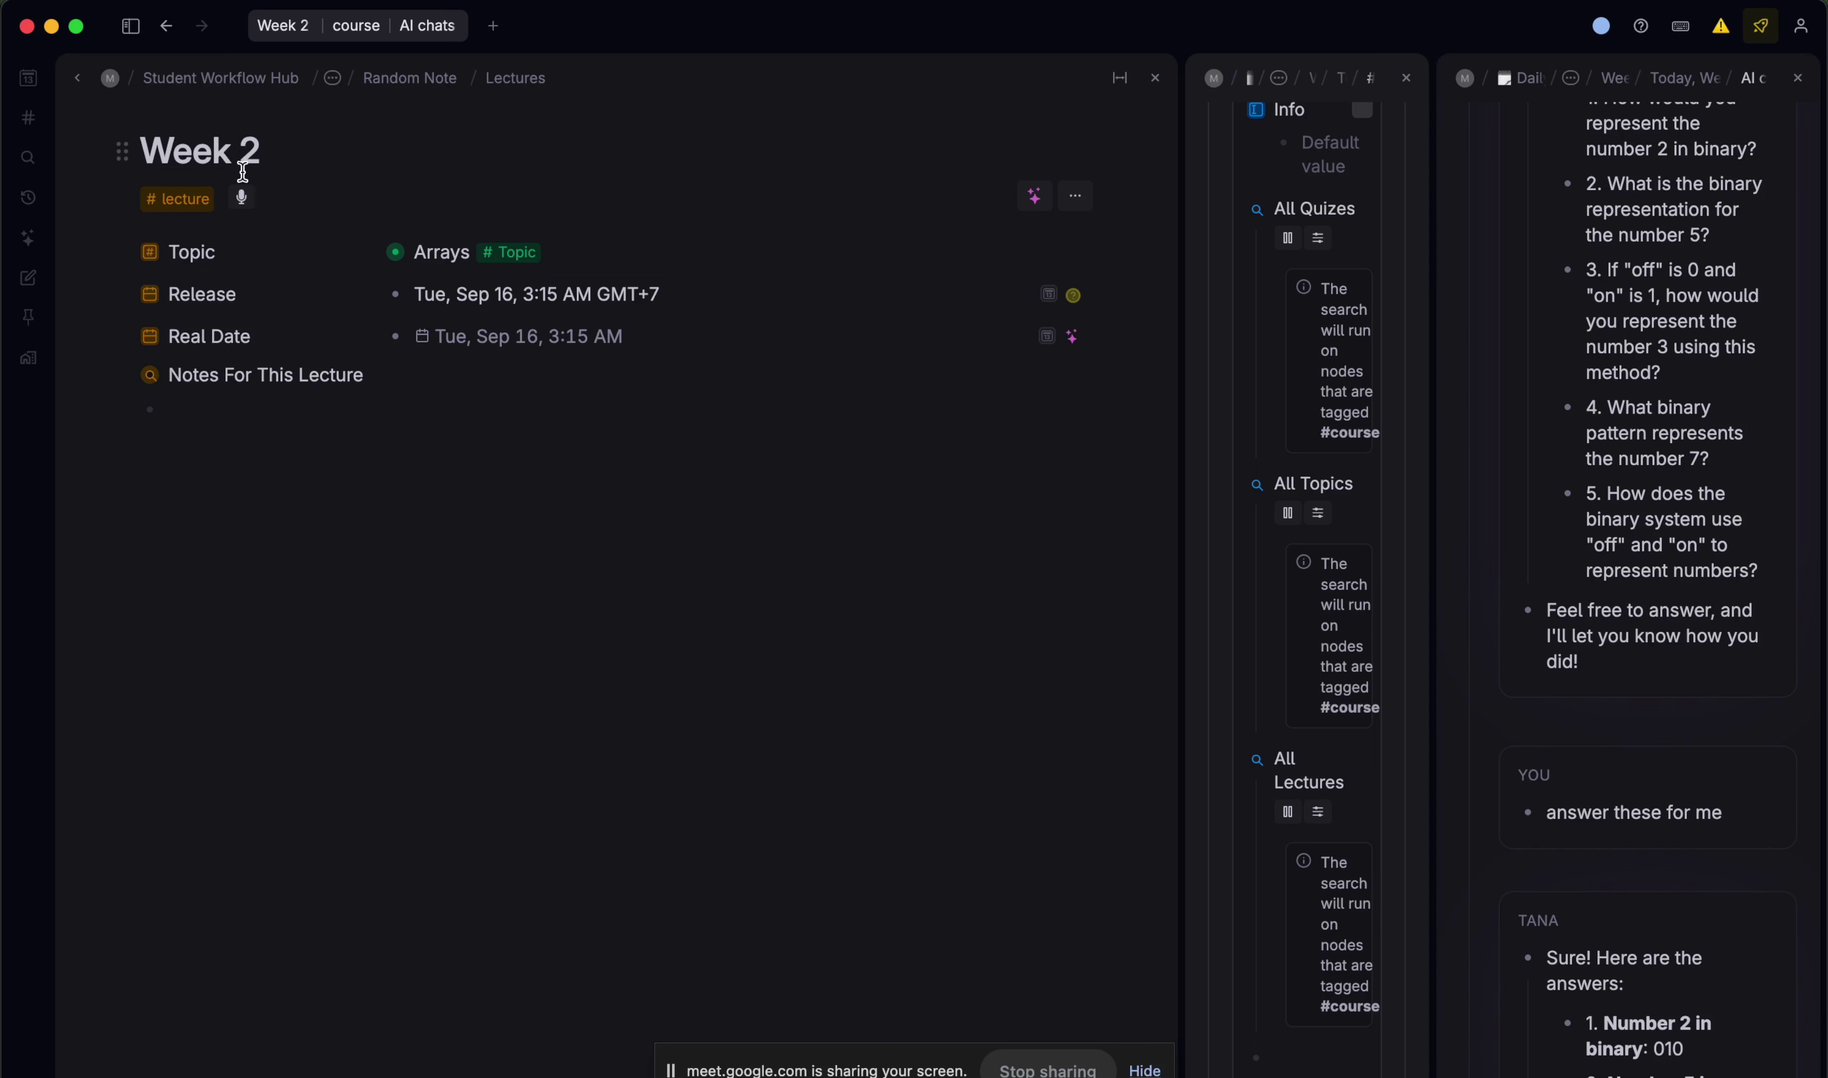
- Start transcribing audio for Week 2 and add the note "arrays are importnat for stuff" under Notes For This Lecture
click(241, 197)
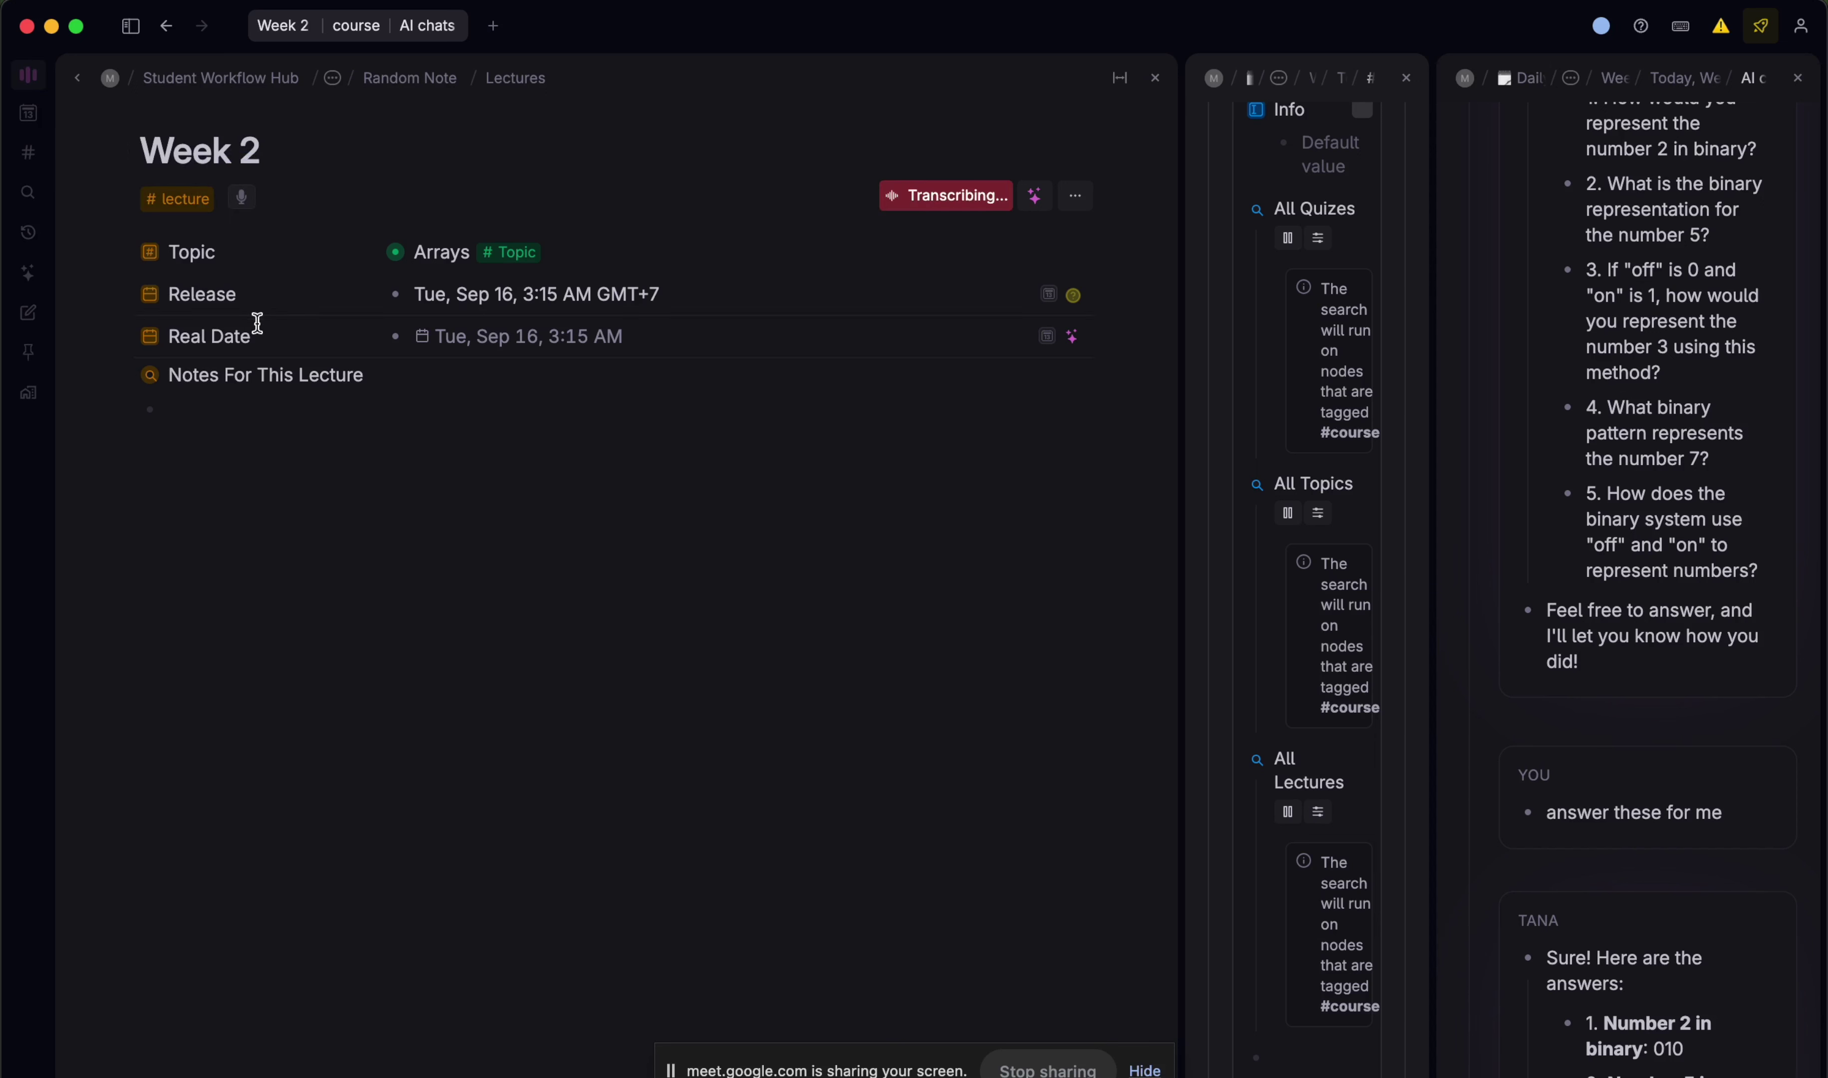
click(118, 374)
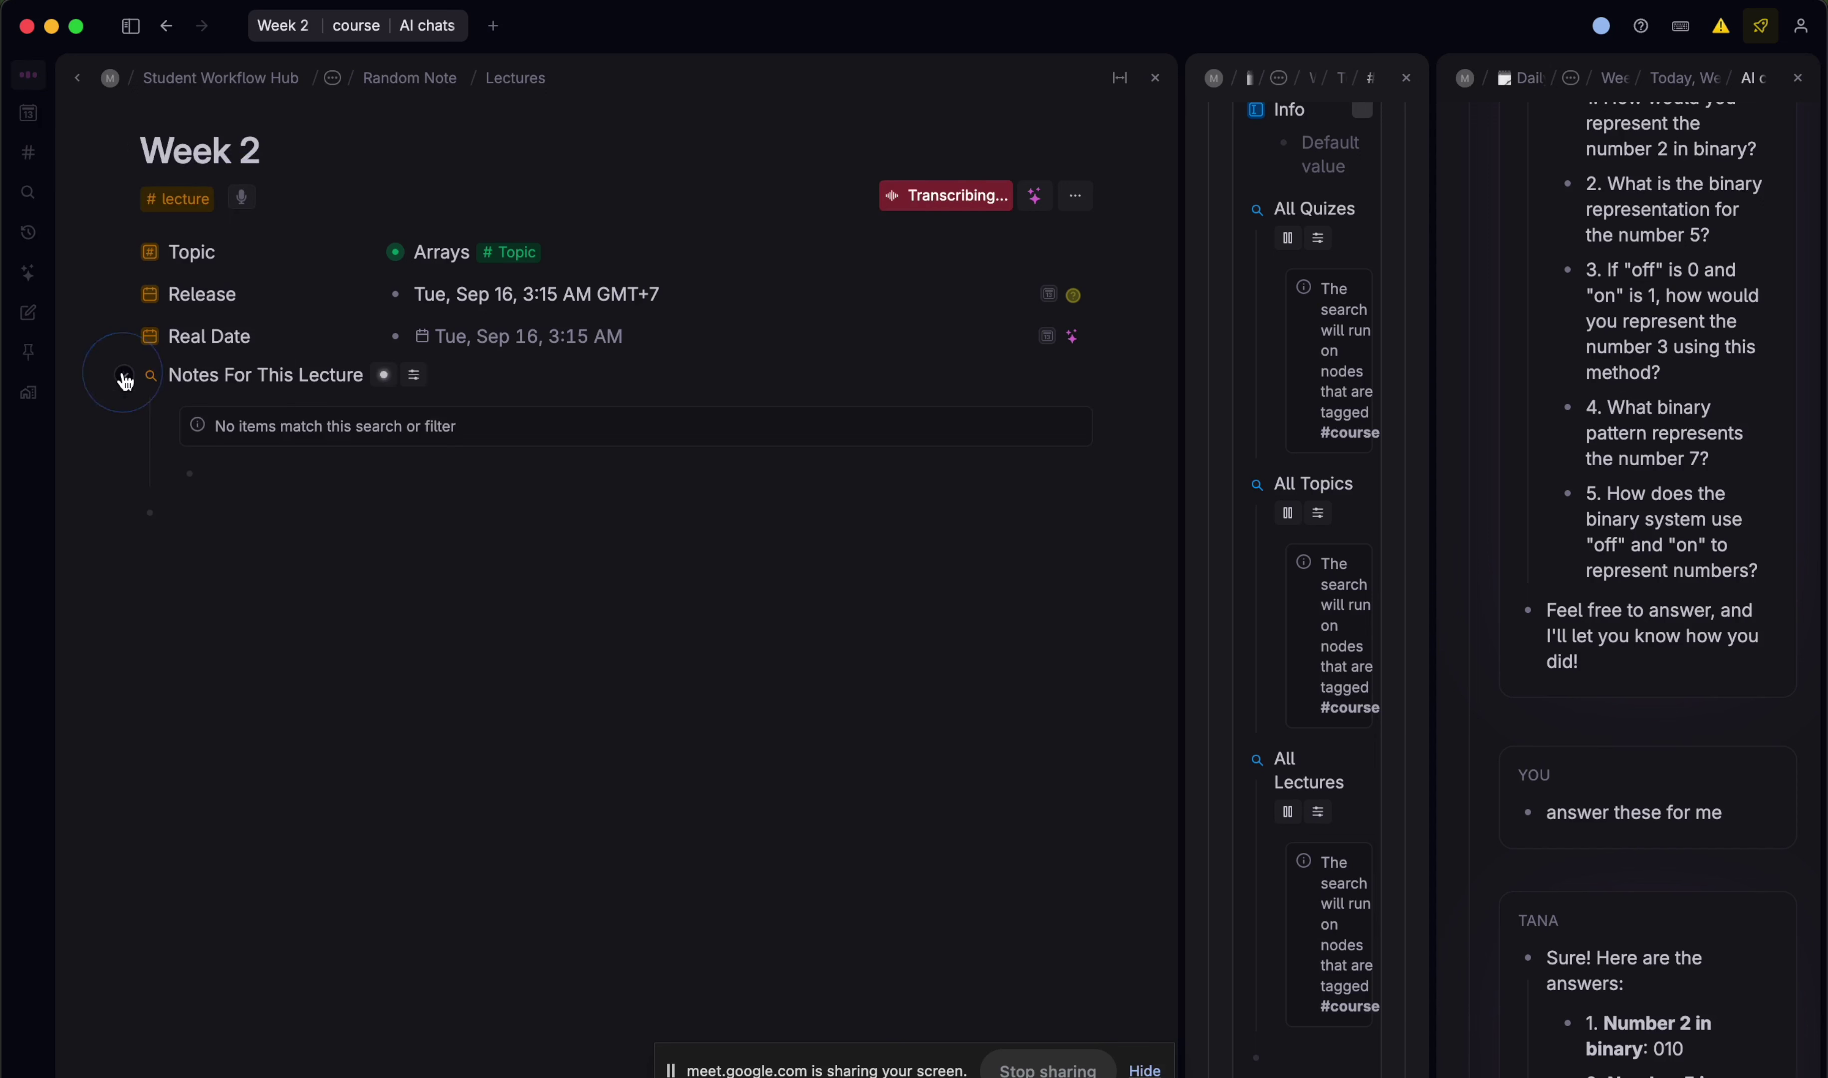
click(272, 469)
text(a)
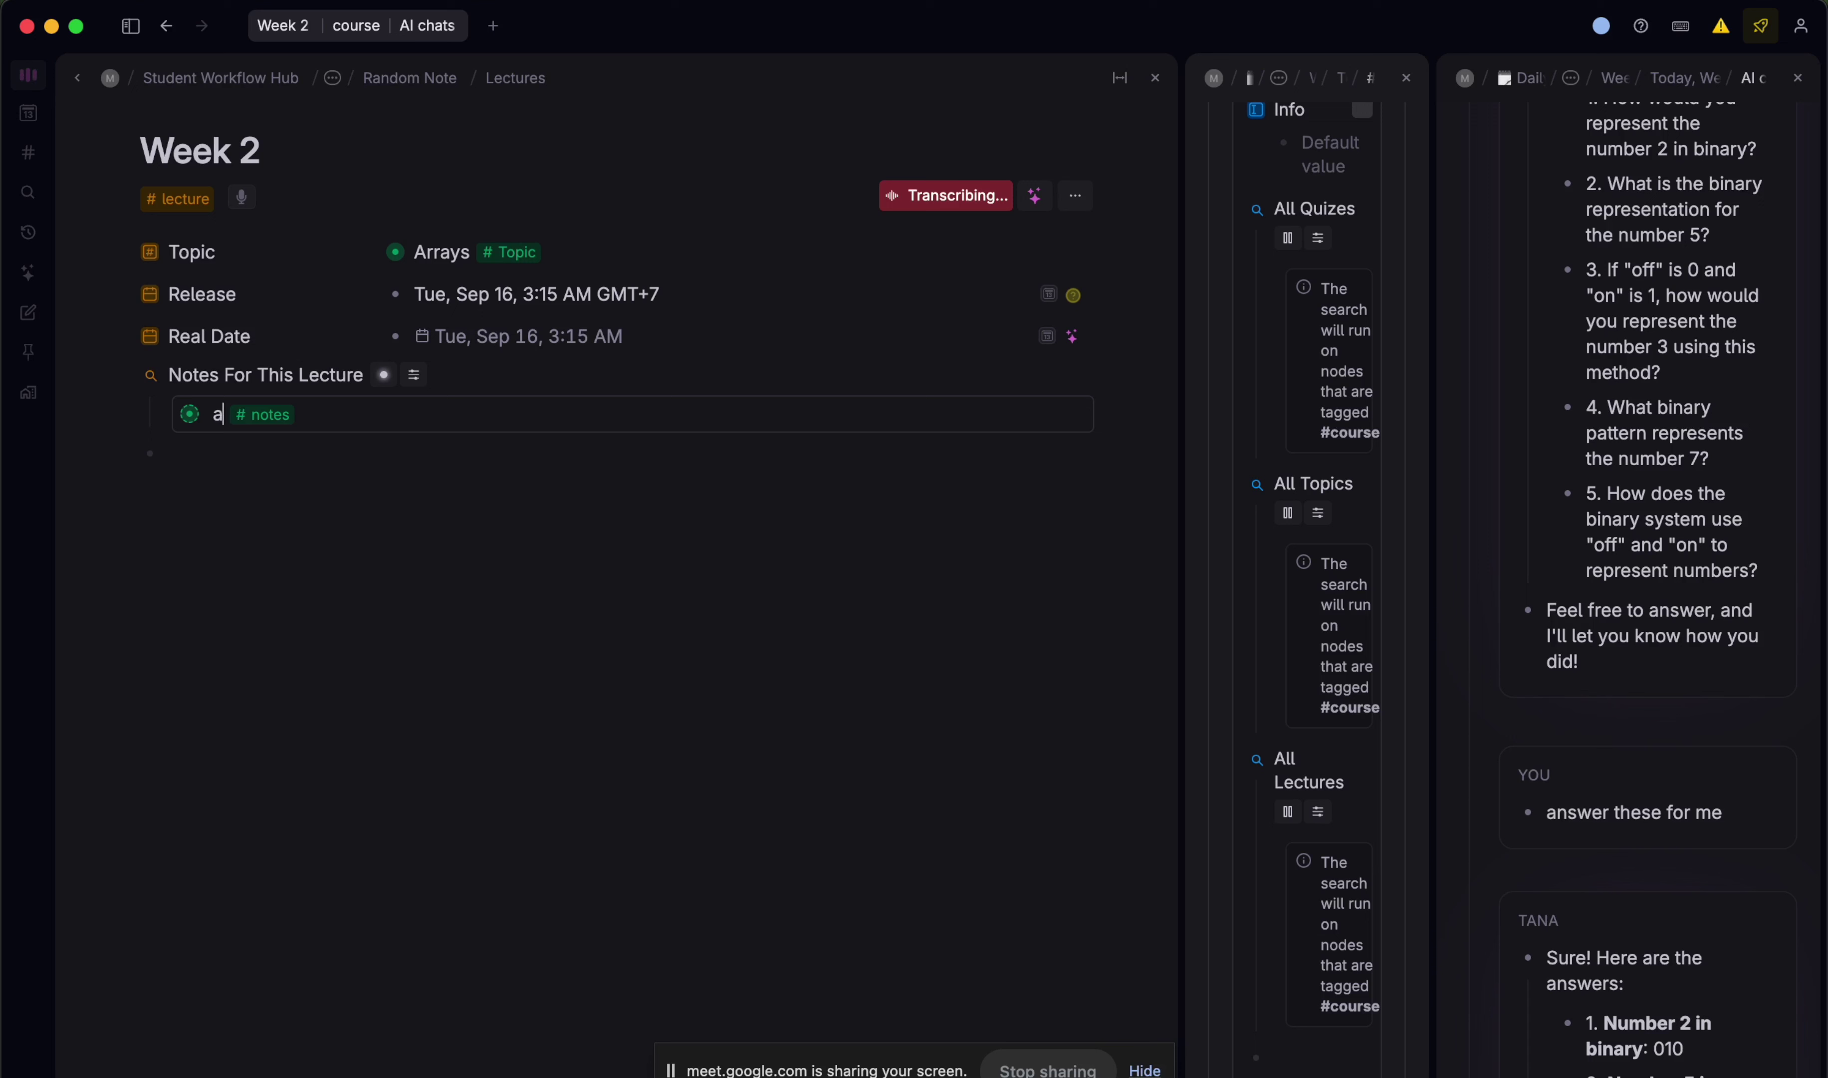
text(rrays are )
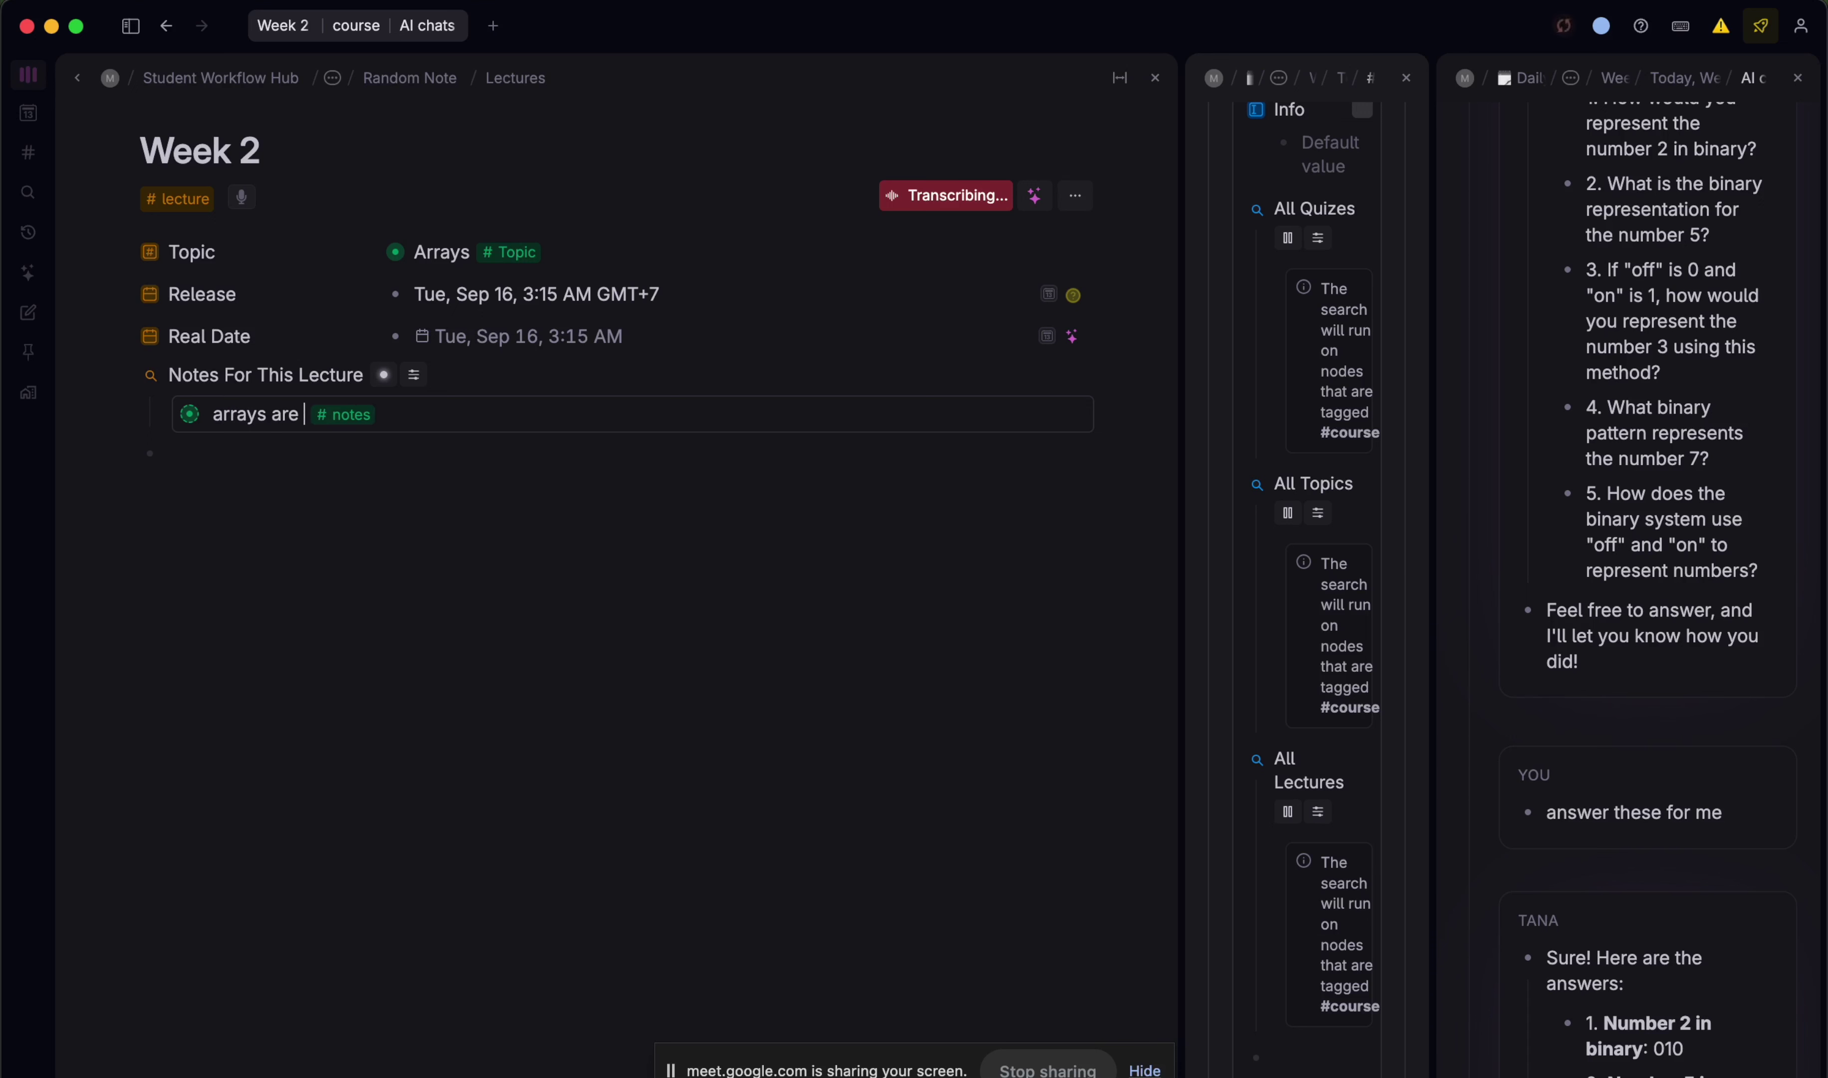
text(importnat for stuff)
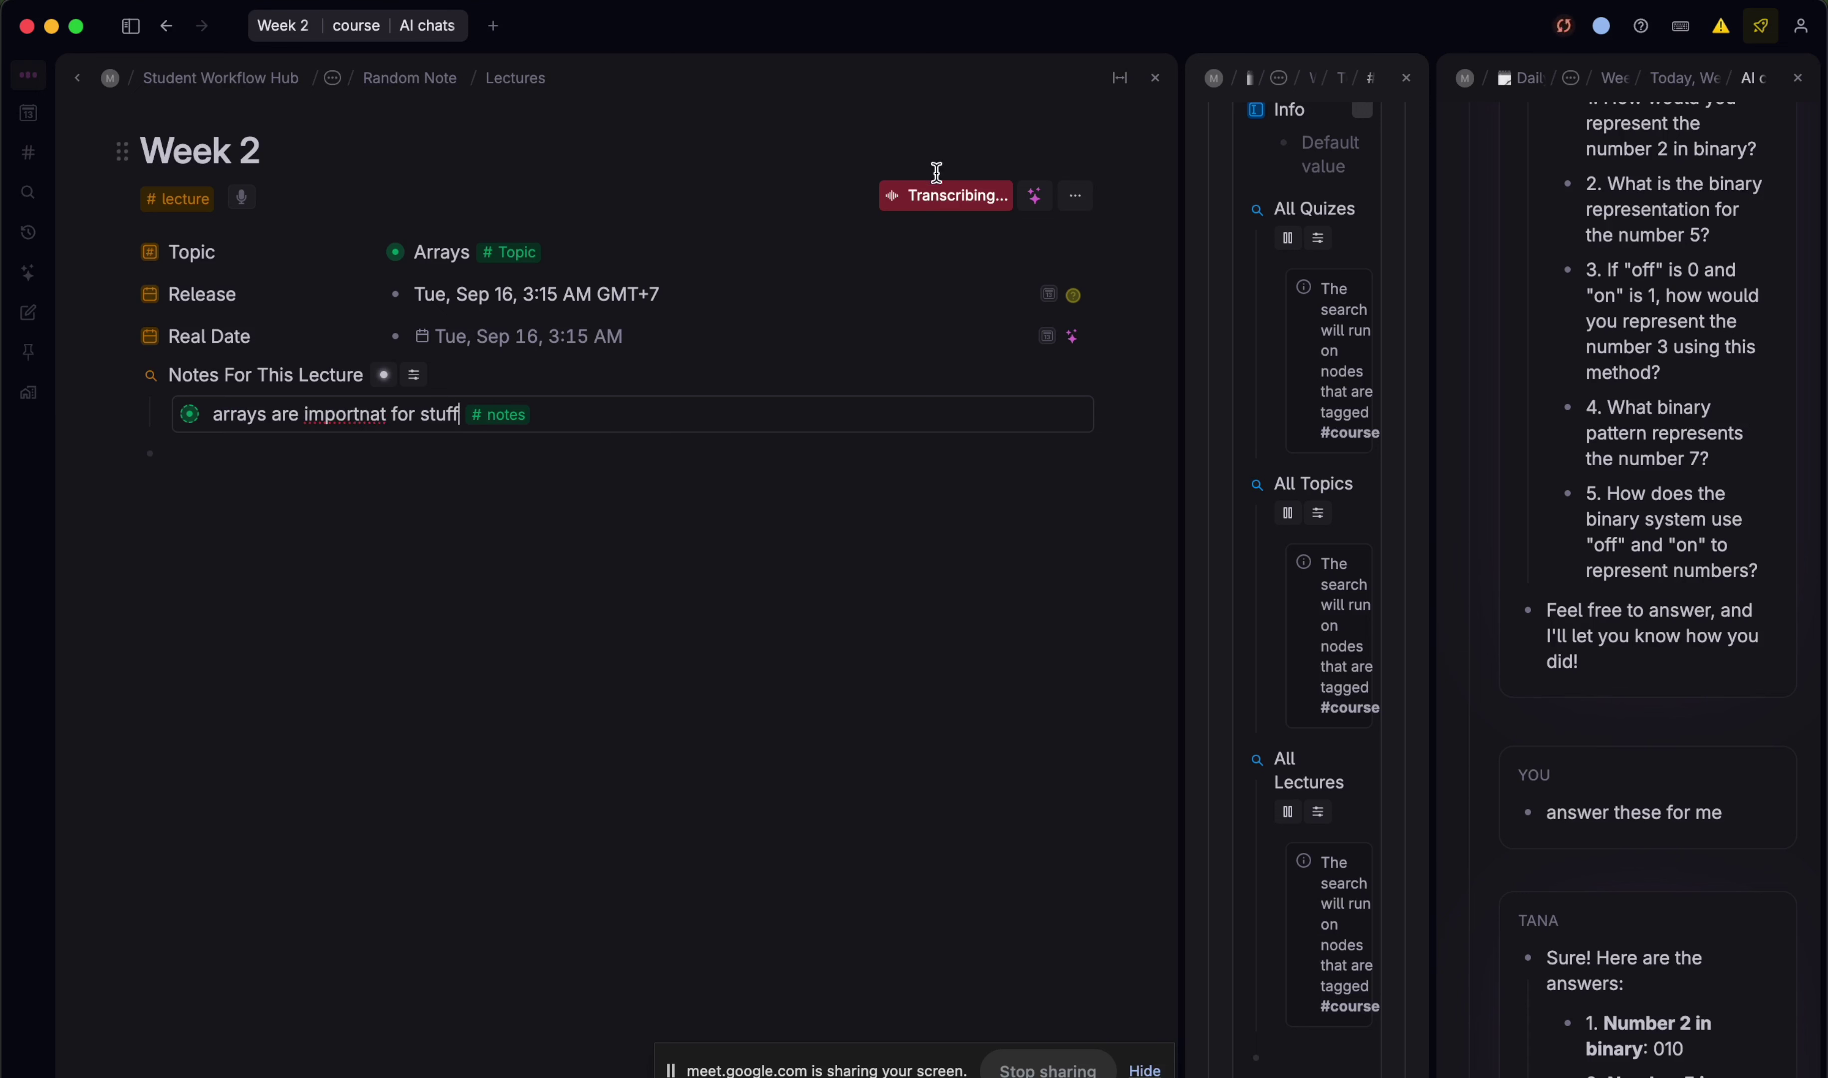
- Stop the Week 2 transcription, view its transcript and return to the lecture
click(937, 196)
click(1040, 203)
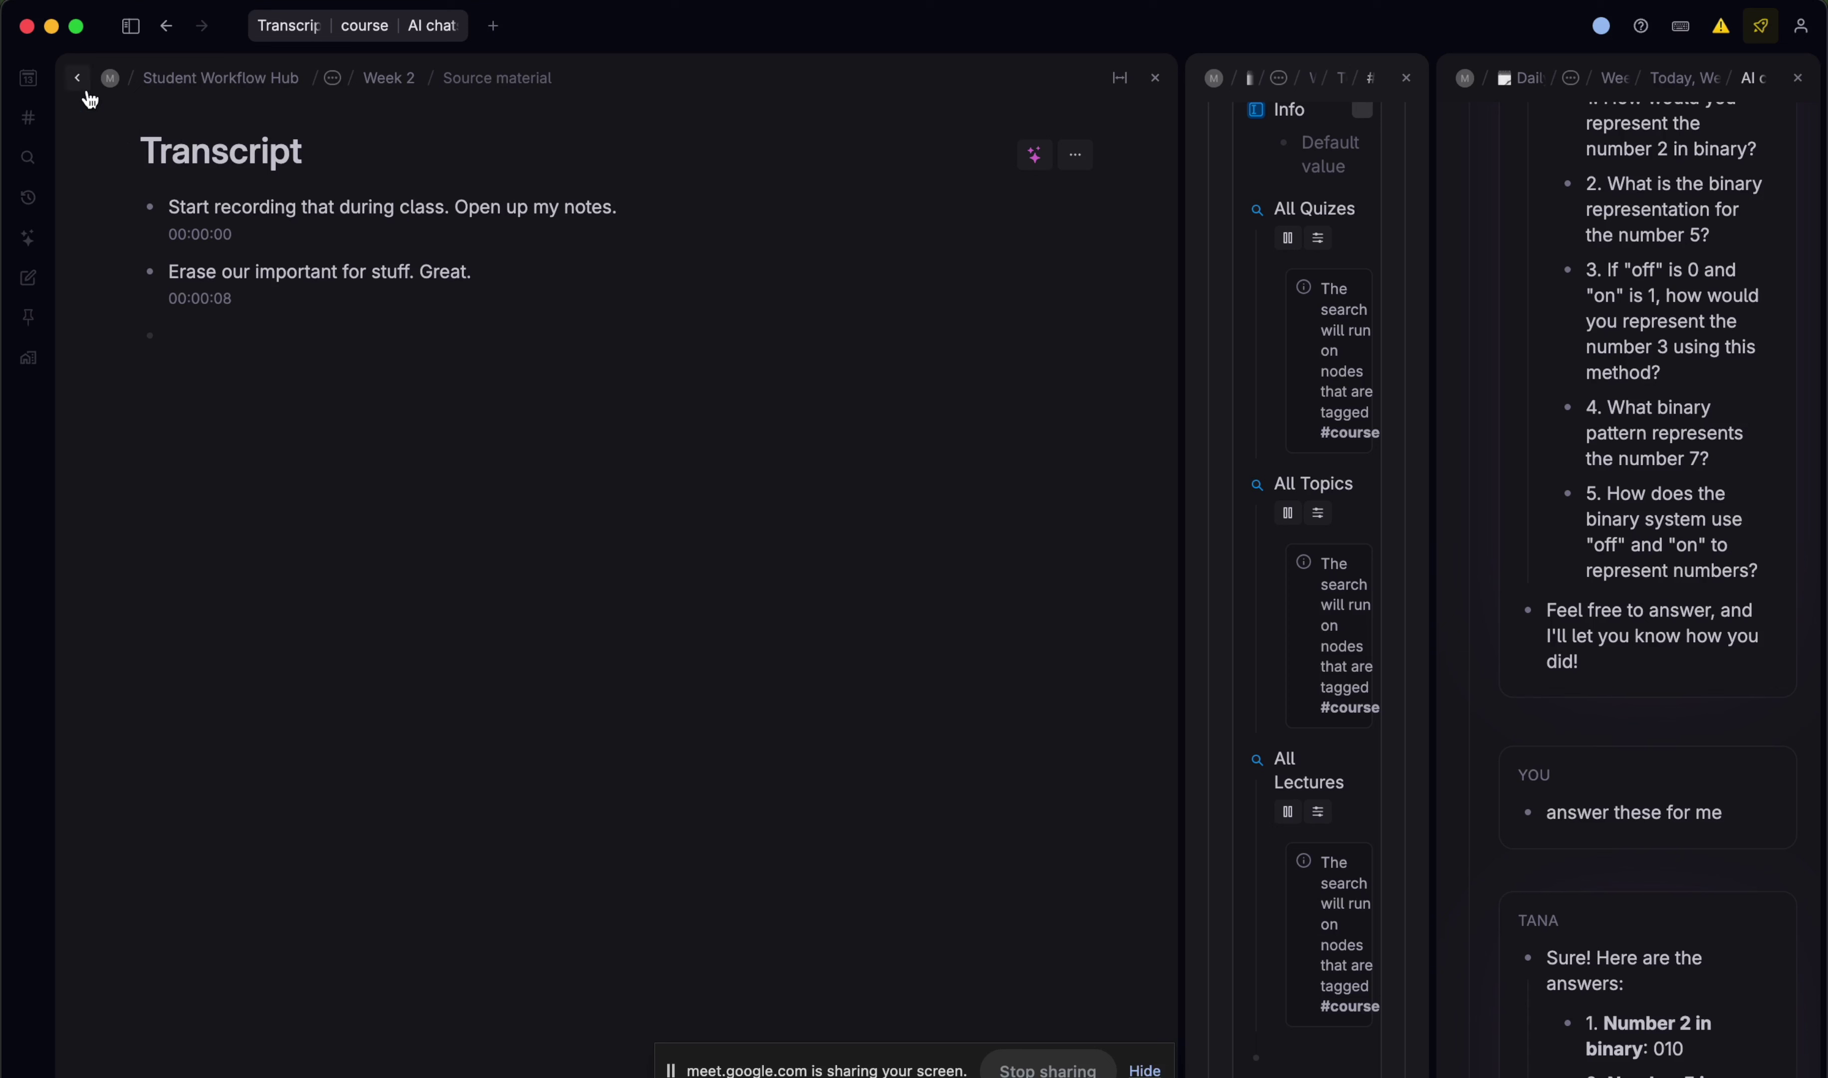
click(77, 78)
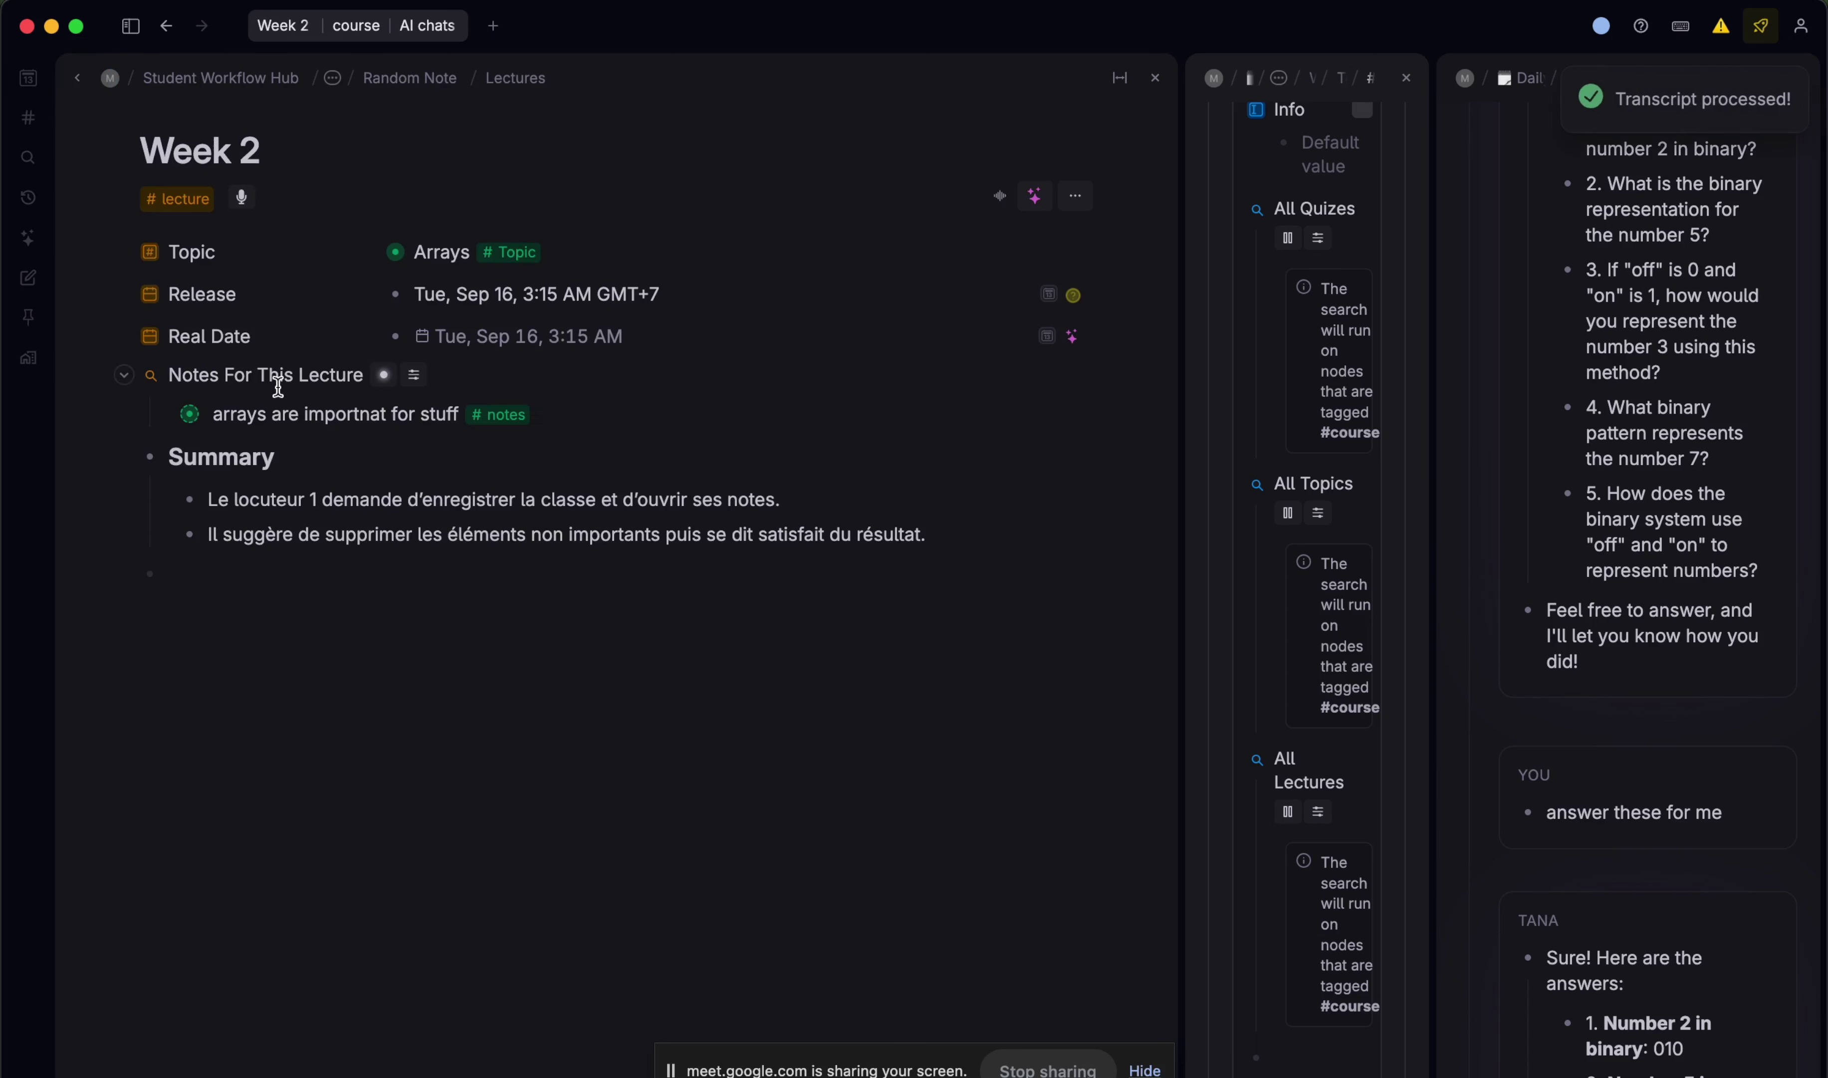
- Close the course tag and AI chats panes so that only Week 2 stays open
click(1406, 78)
drag(1310, 176, 988, 222)
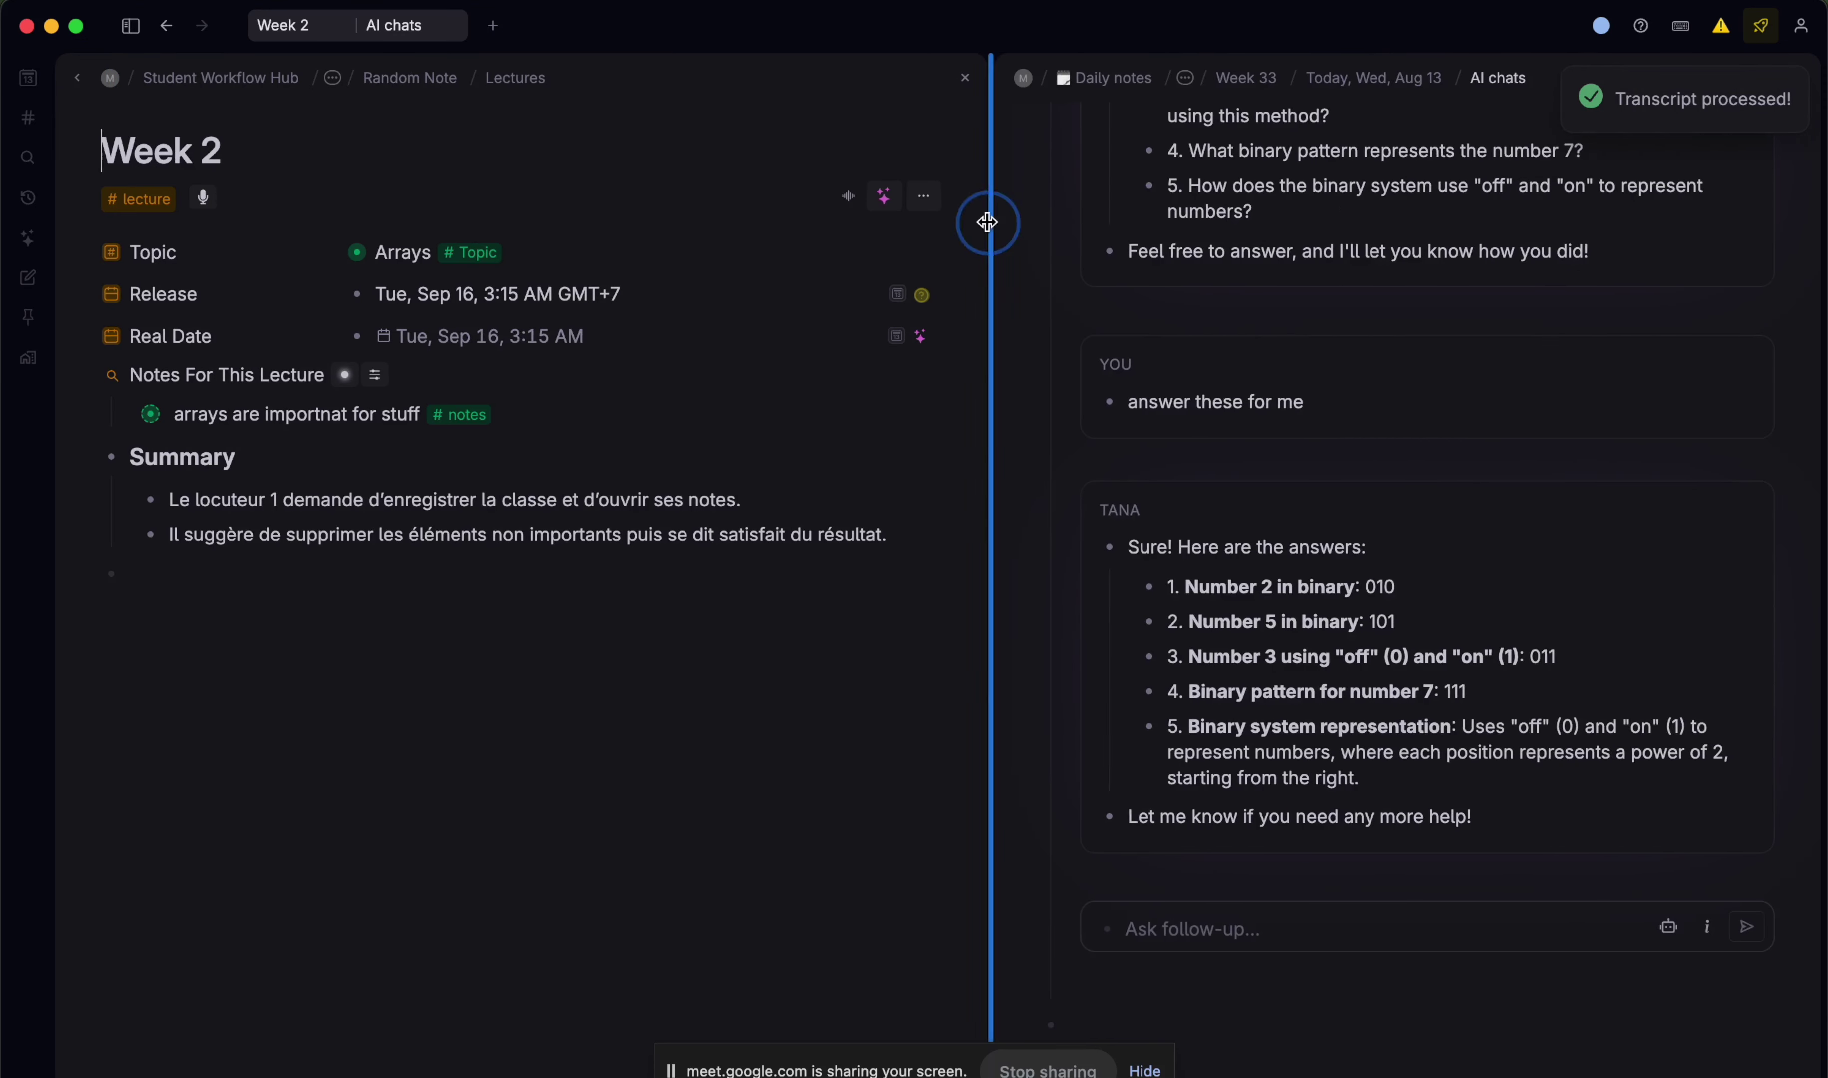
click(1803, 78)
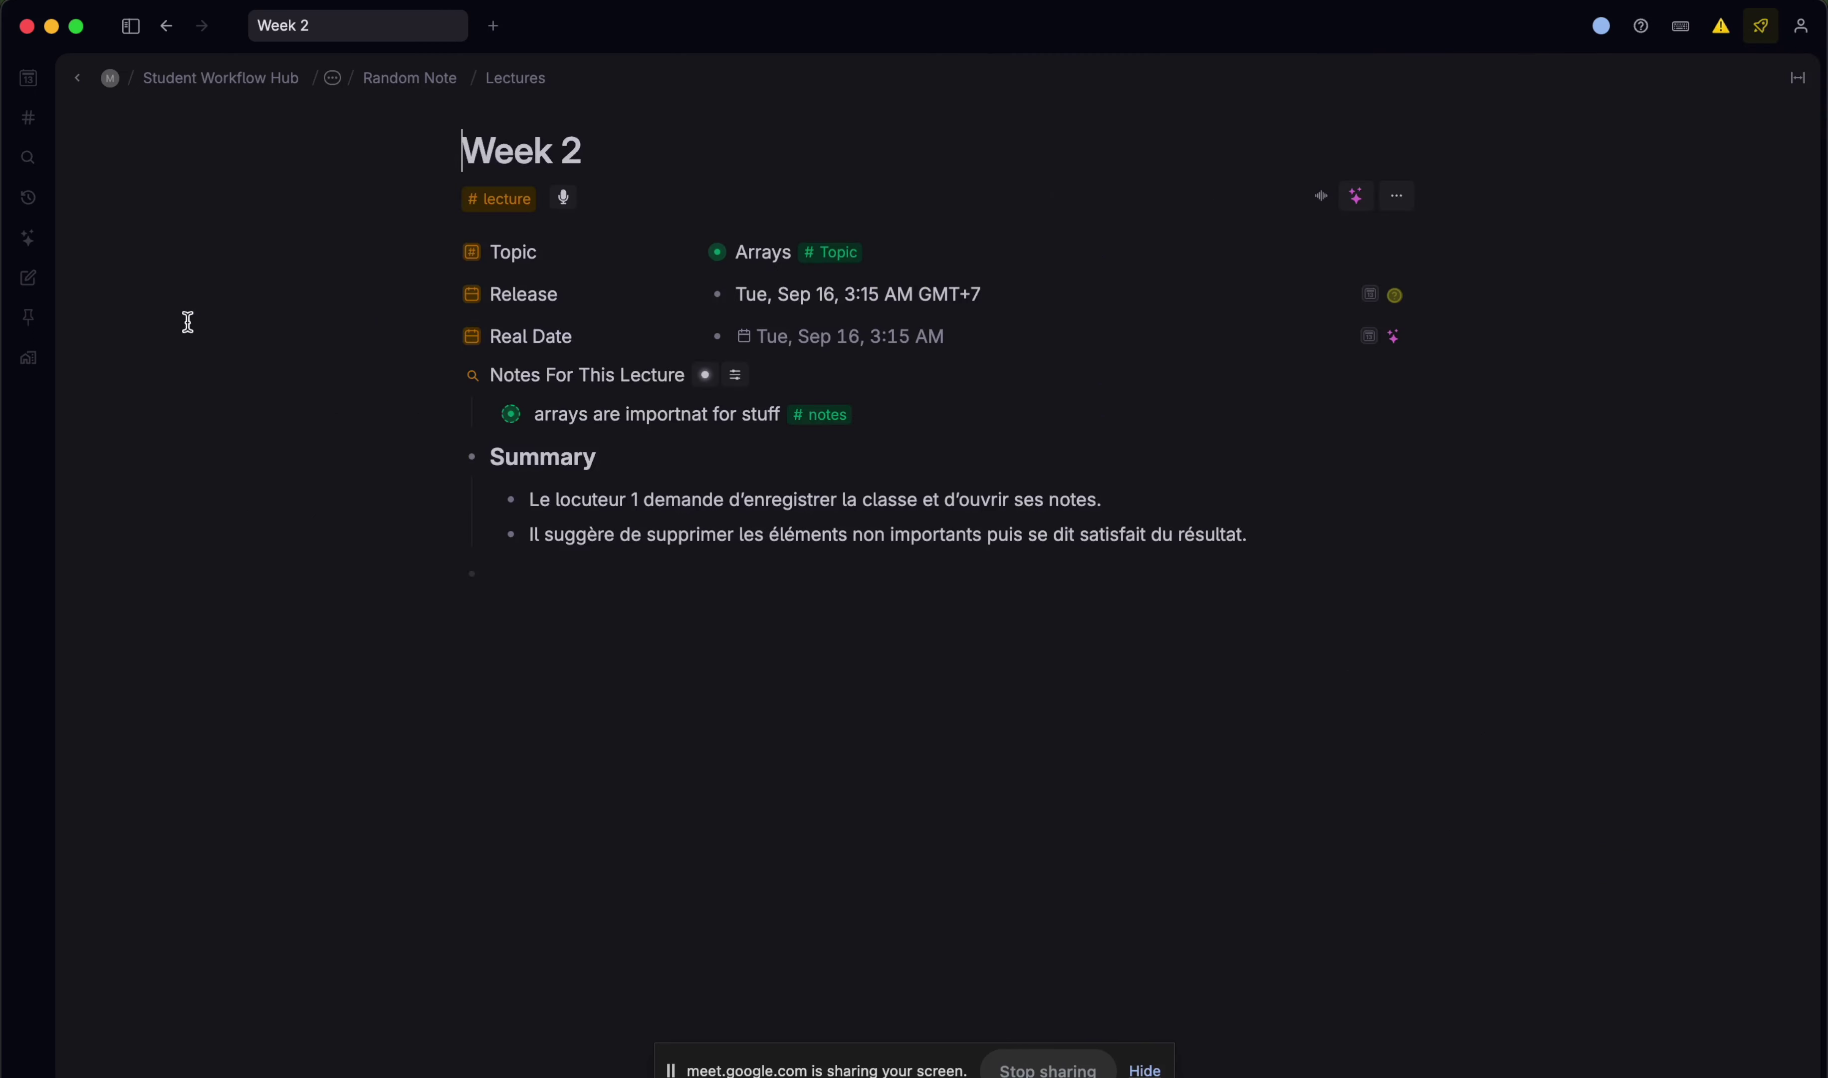
- Open the lecture tag's settings beside Week 2 and show the text processing agent's configuration in AI and Commands
alt+shift+click(506, 201)
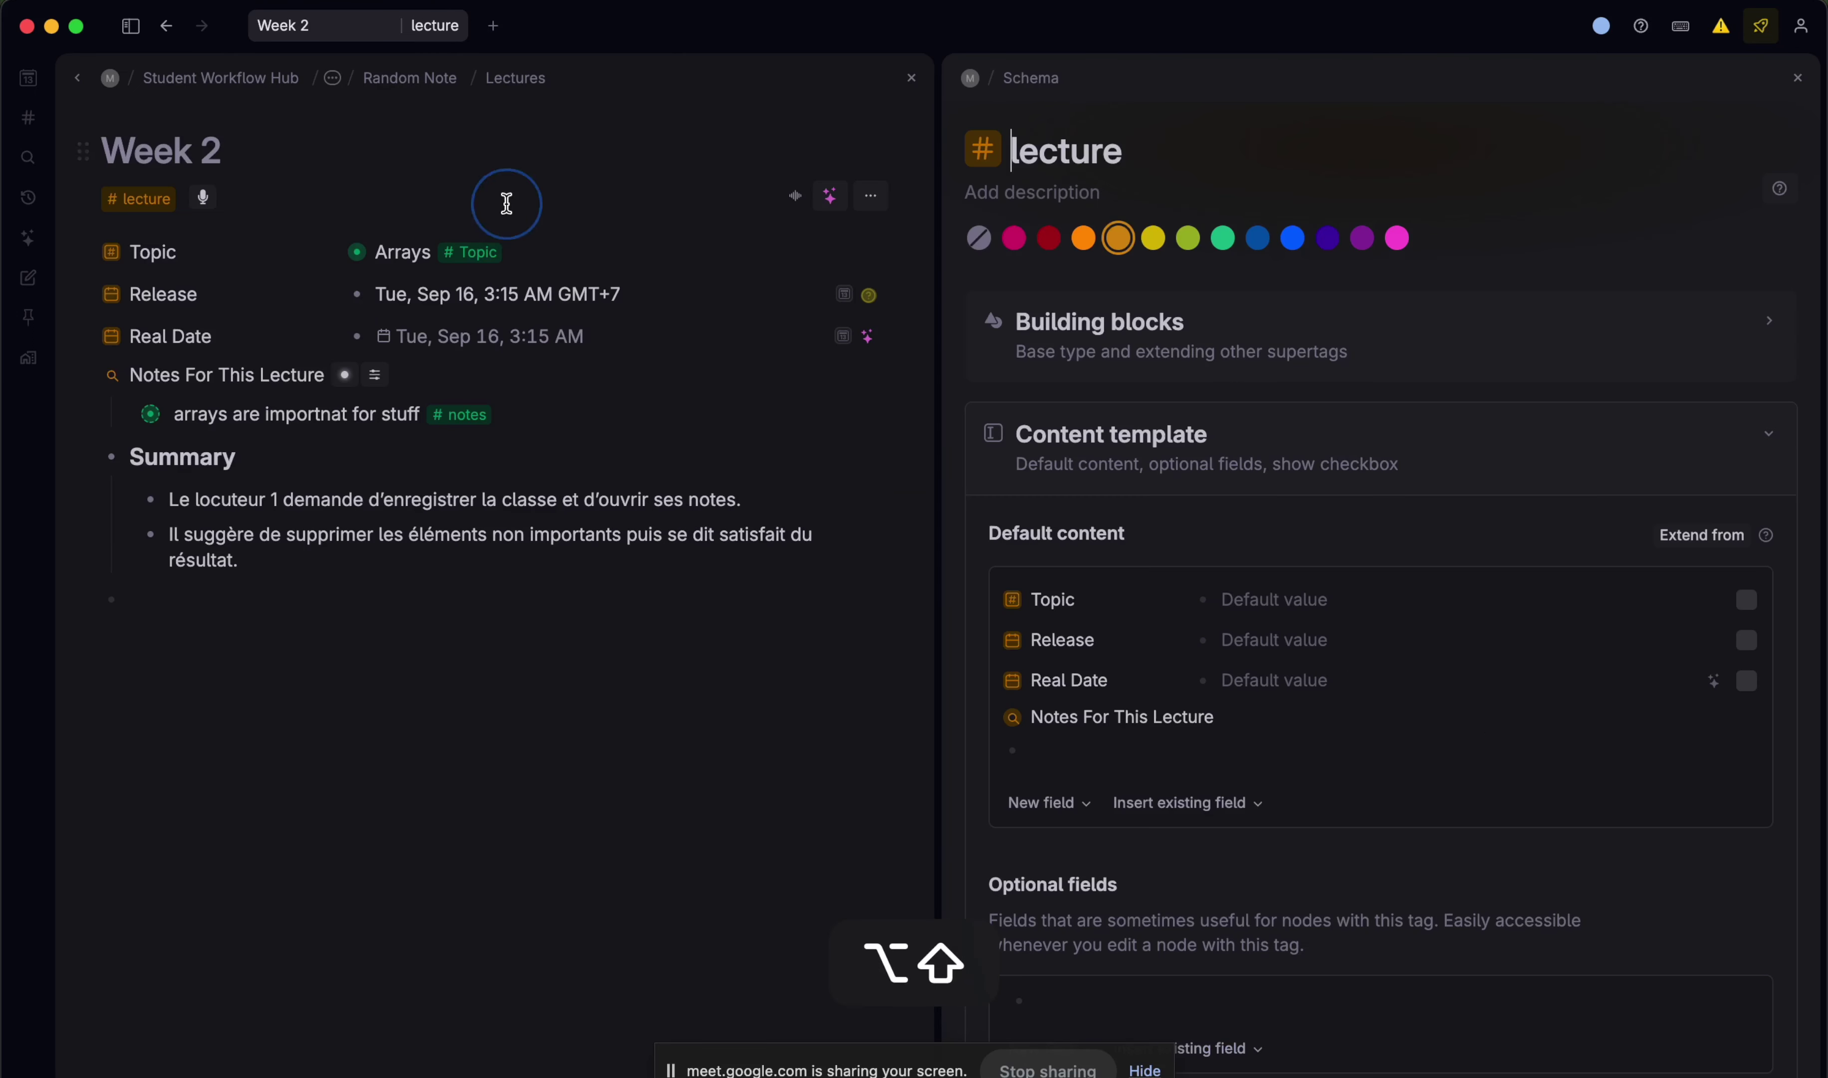
scroll(1341, 614, down, 10)
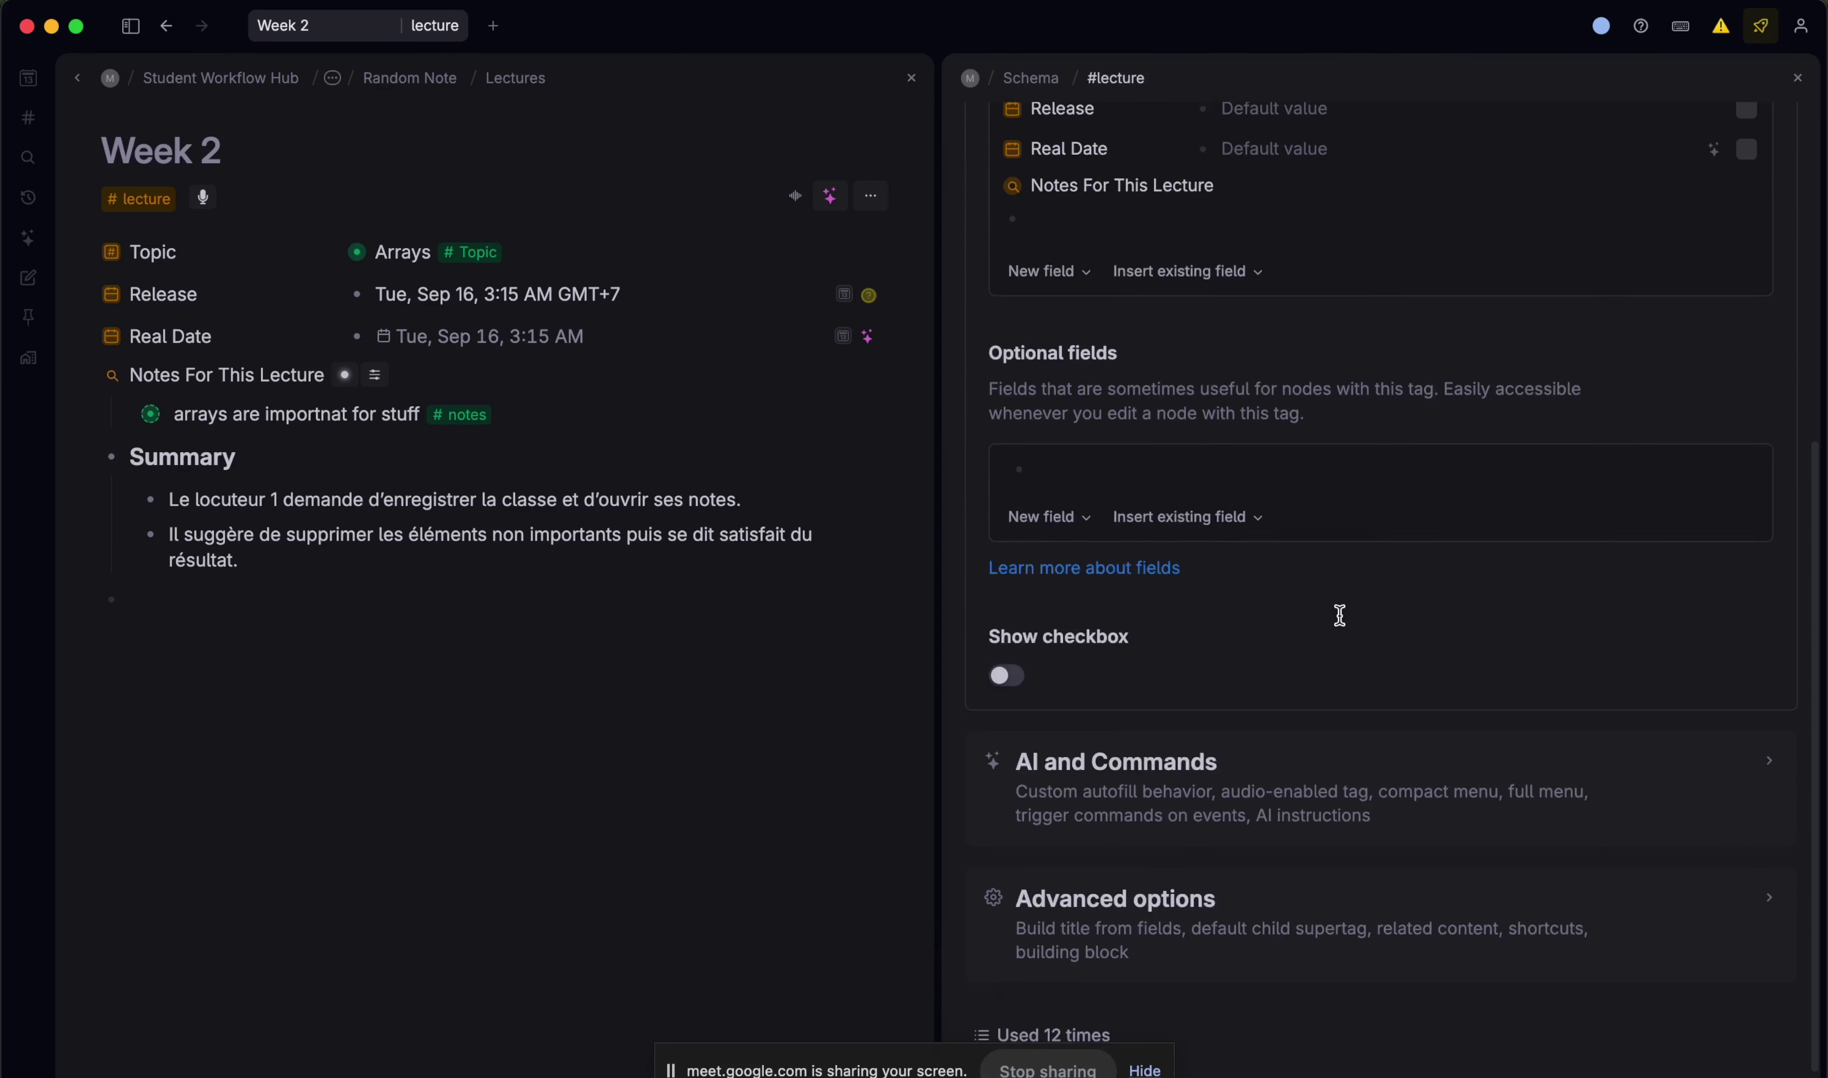
click(1348, 777)
scroll(1199, 610, down, 6)
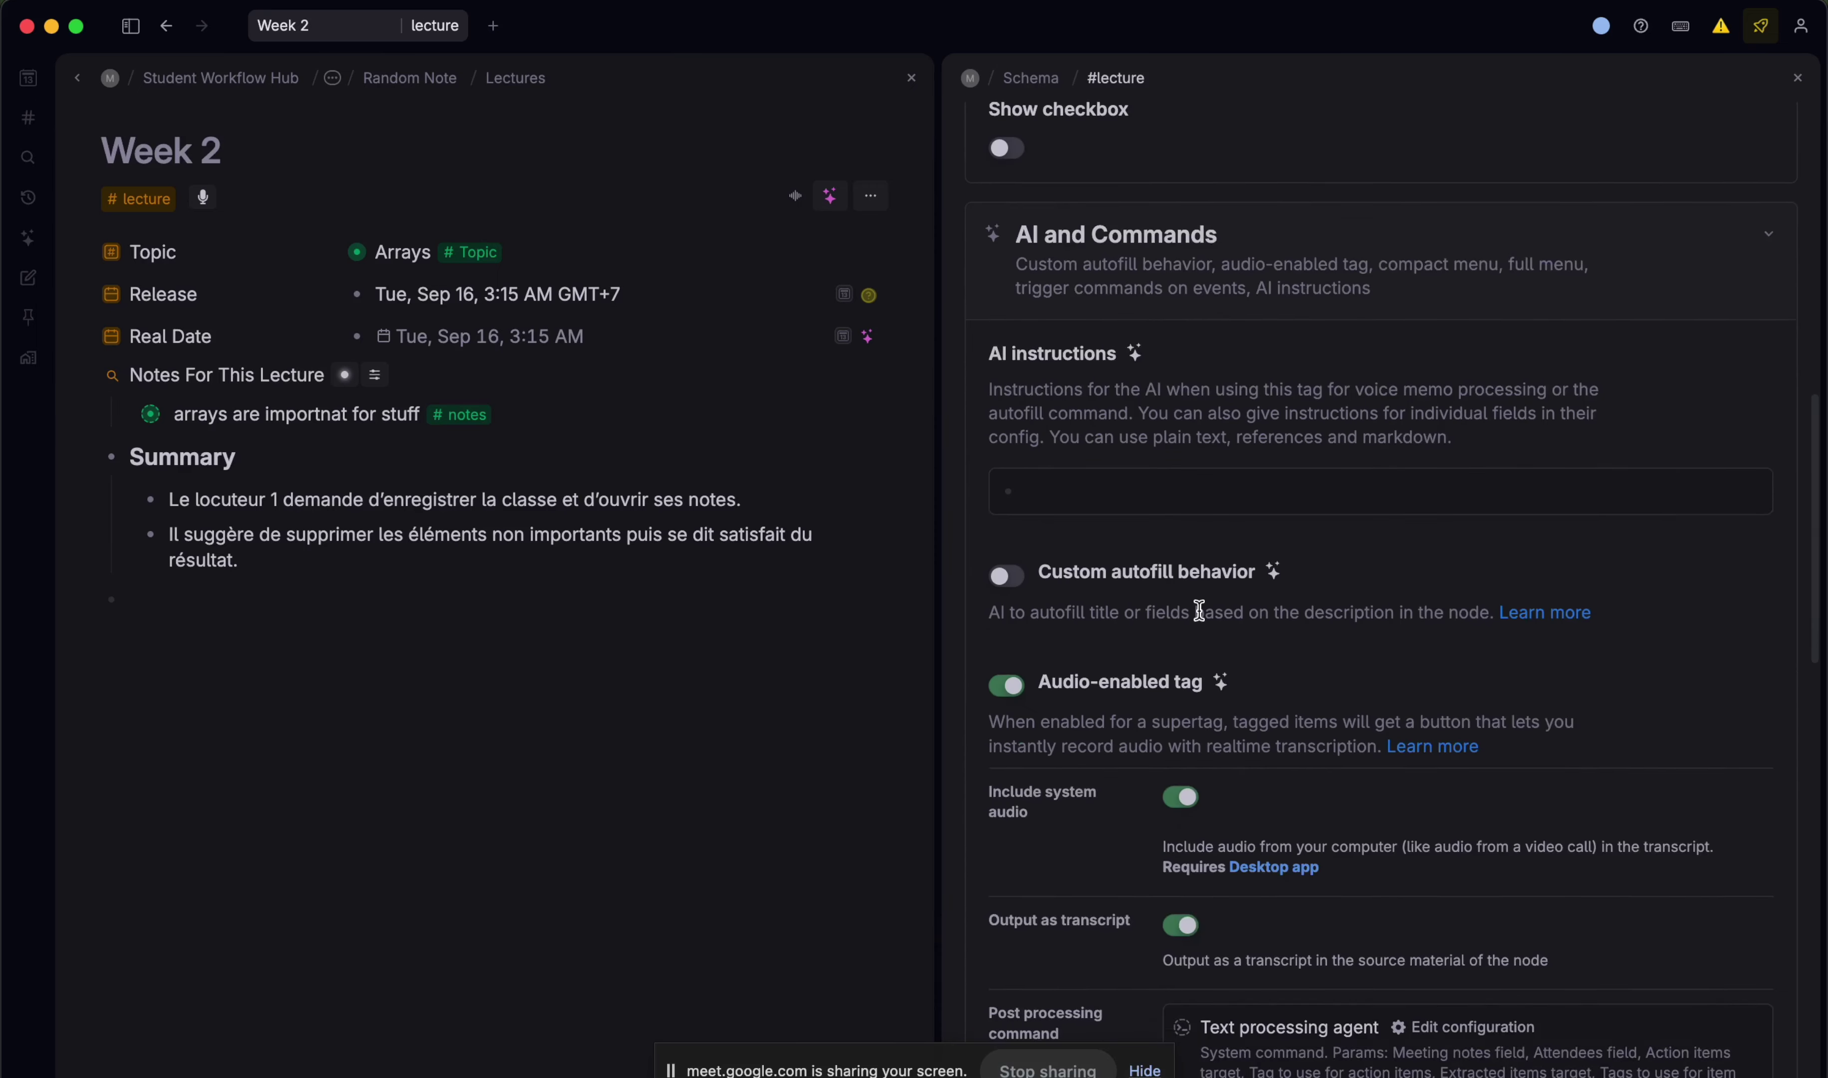
scroll(1196, 612, down, 5)
click(1367, 736)
scroll(1512, 649, down, 3)
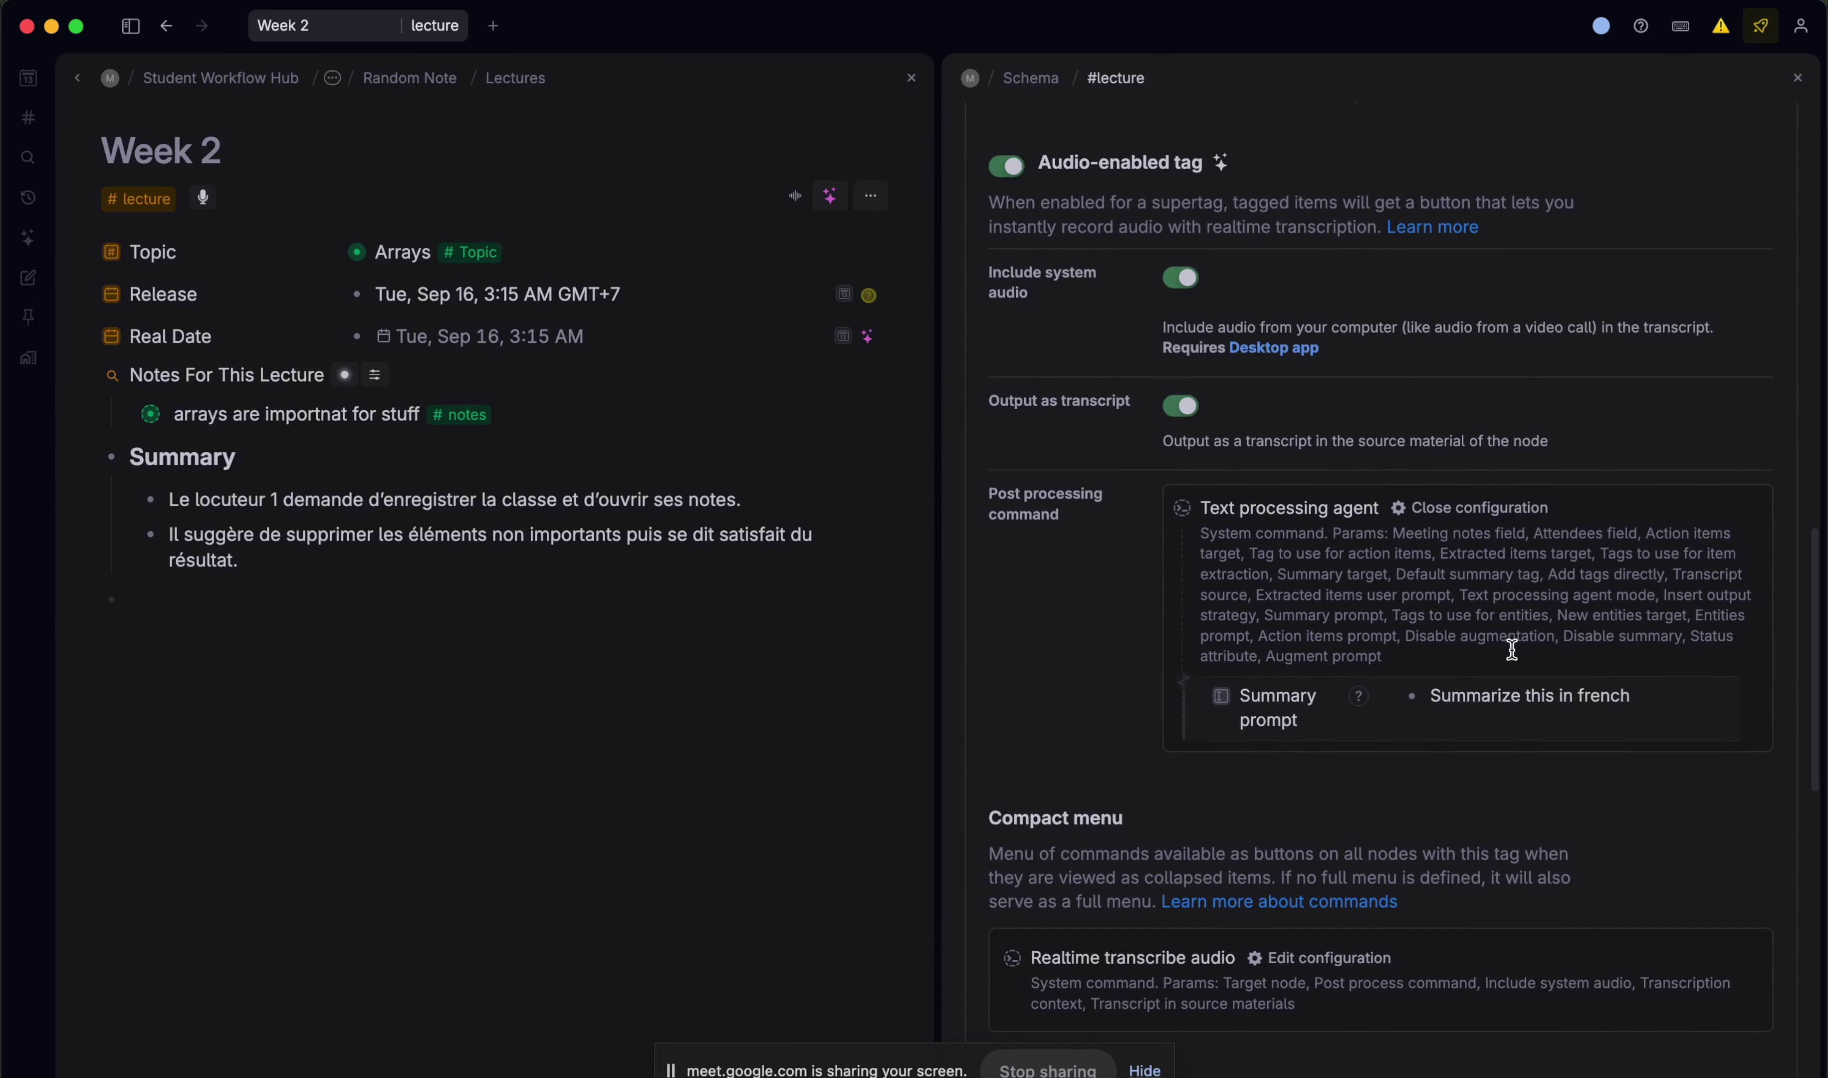
- Delete the "Summarize this in french" summary prompt from the lecture tag's text processing agent
click(1273, 726)
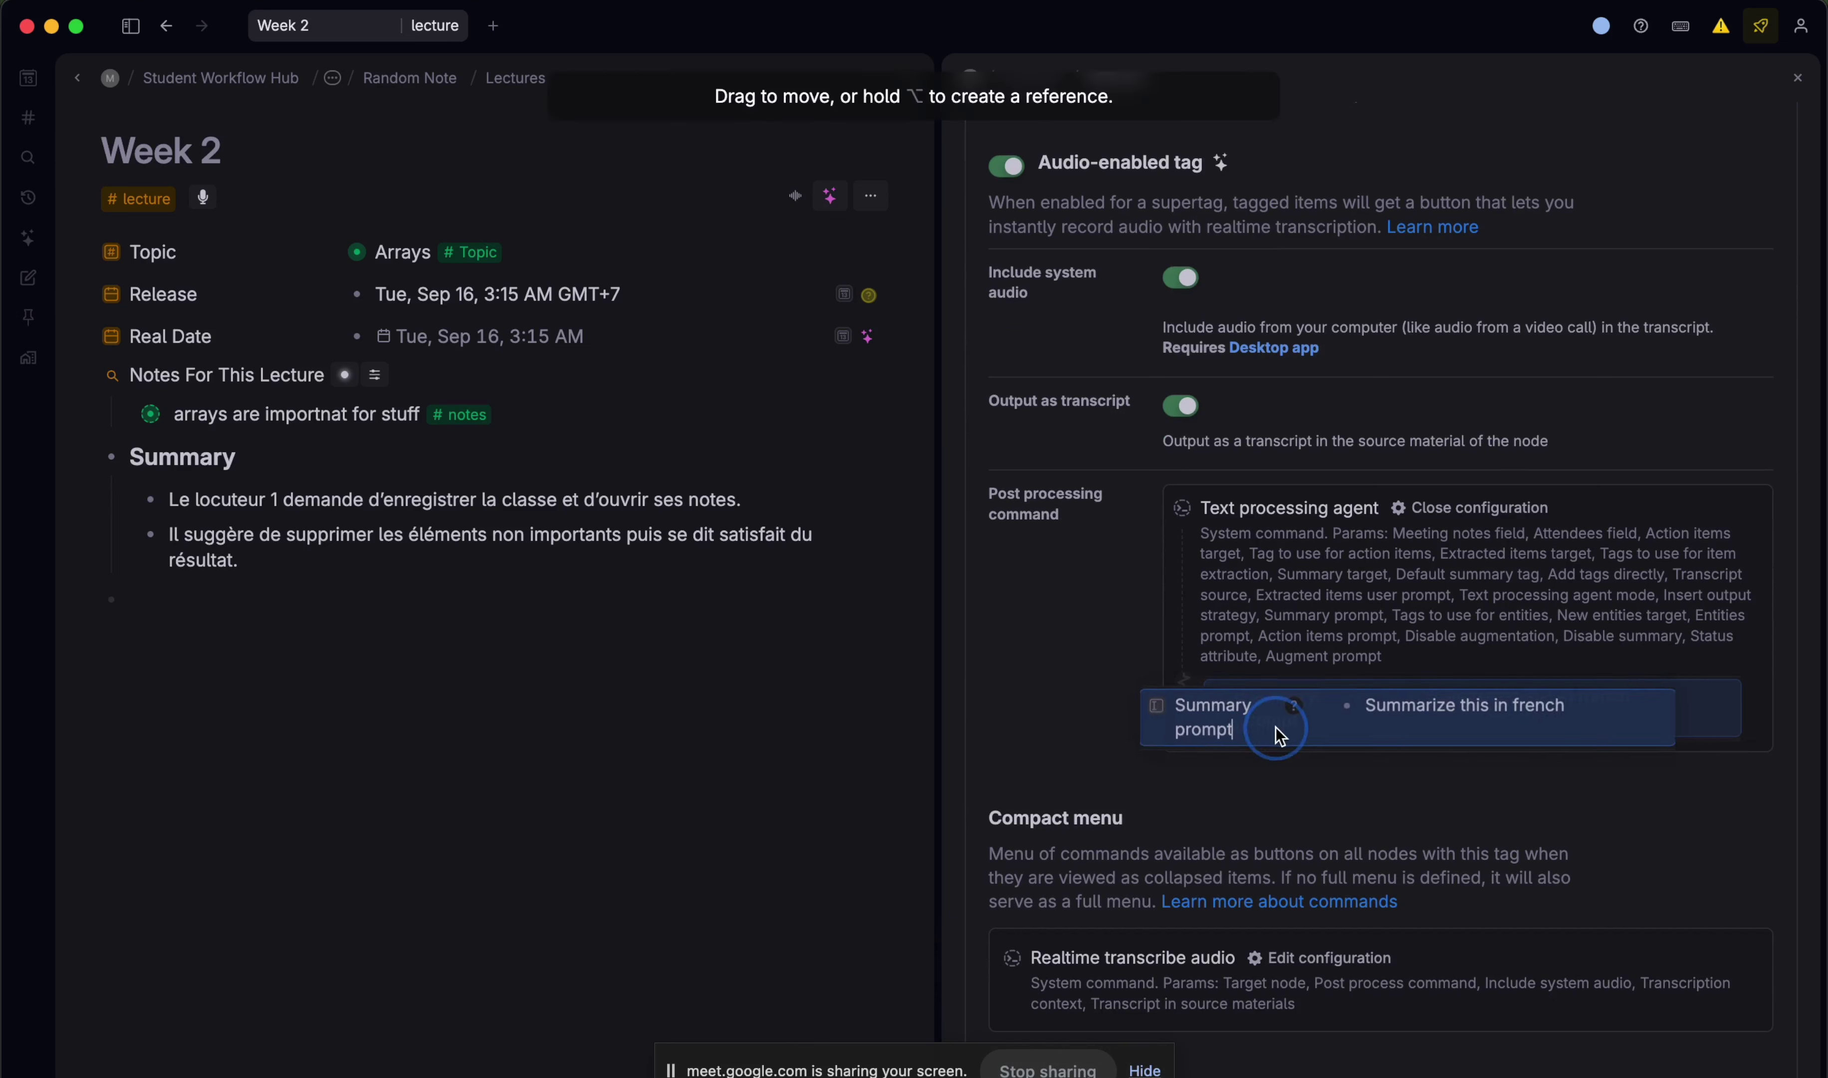
key(BackSpace)
key(Escape)
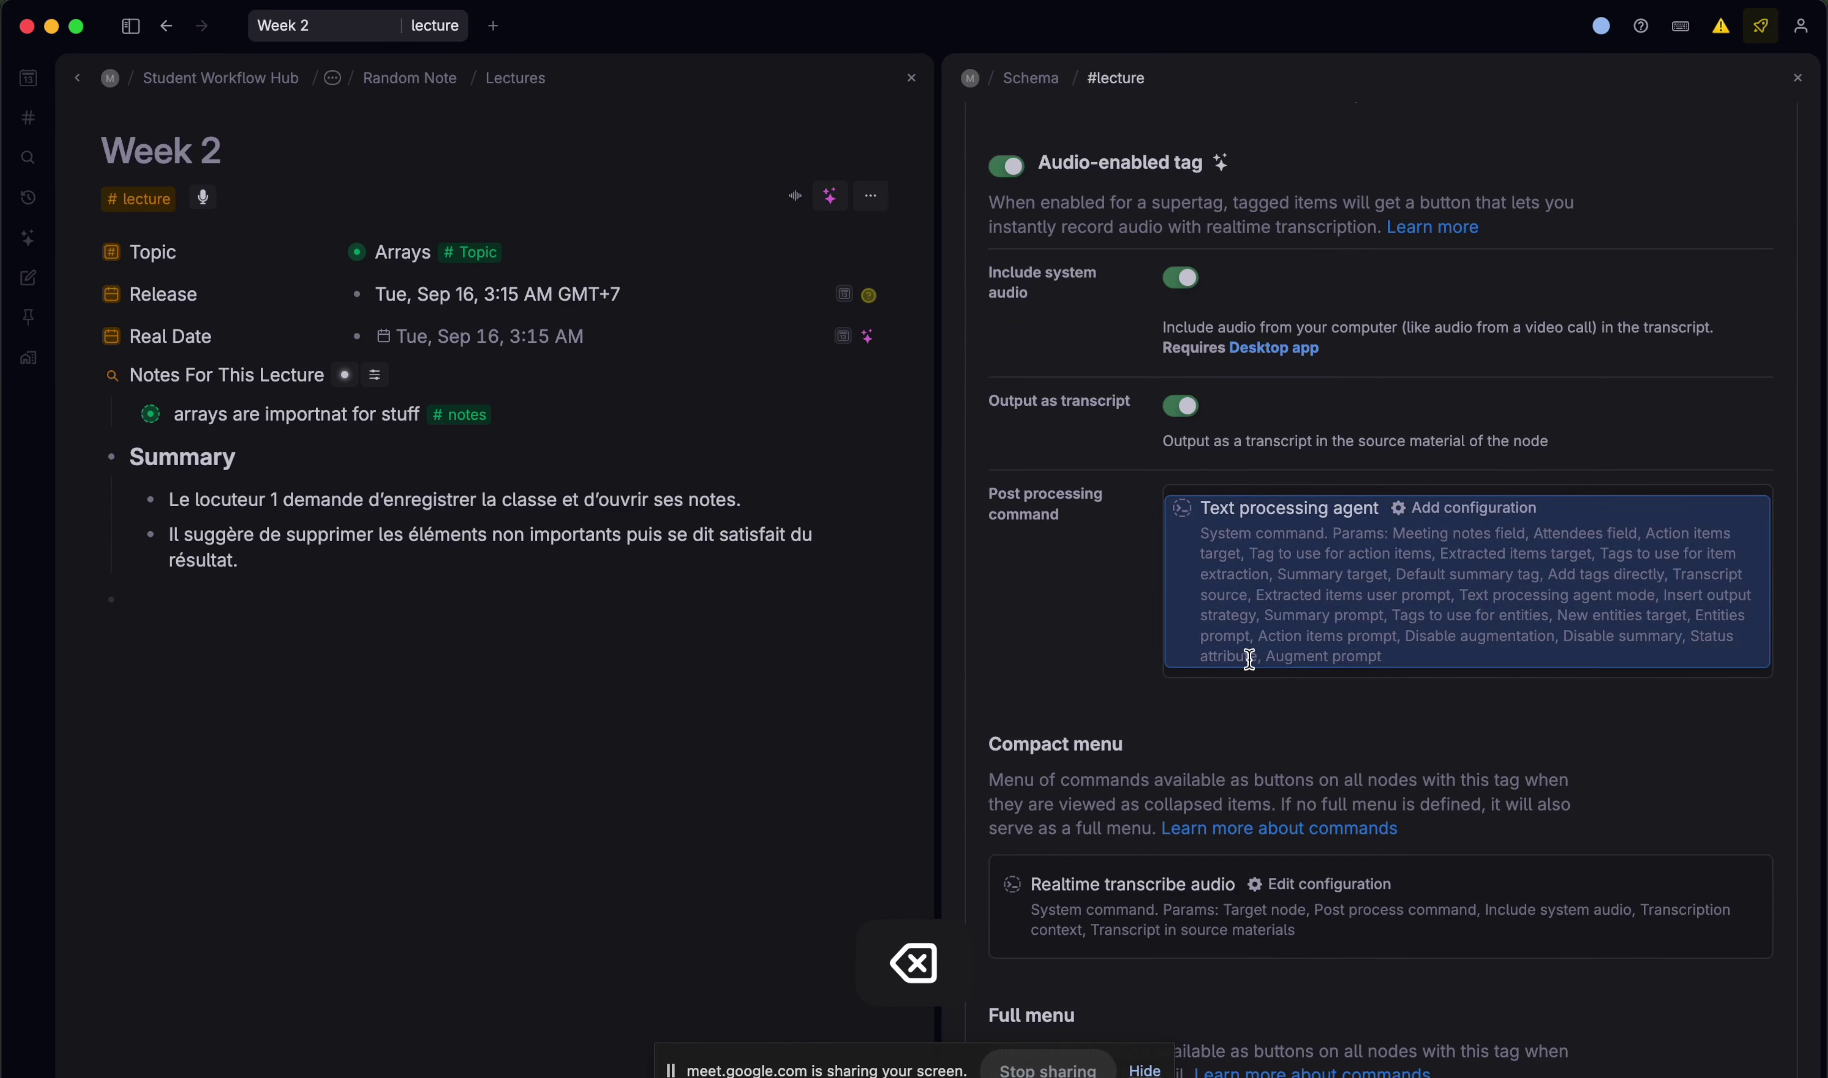
click(670, 718)
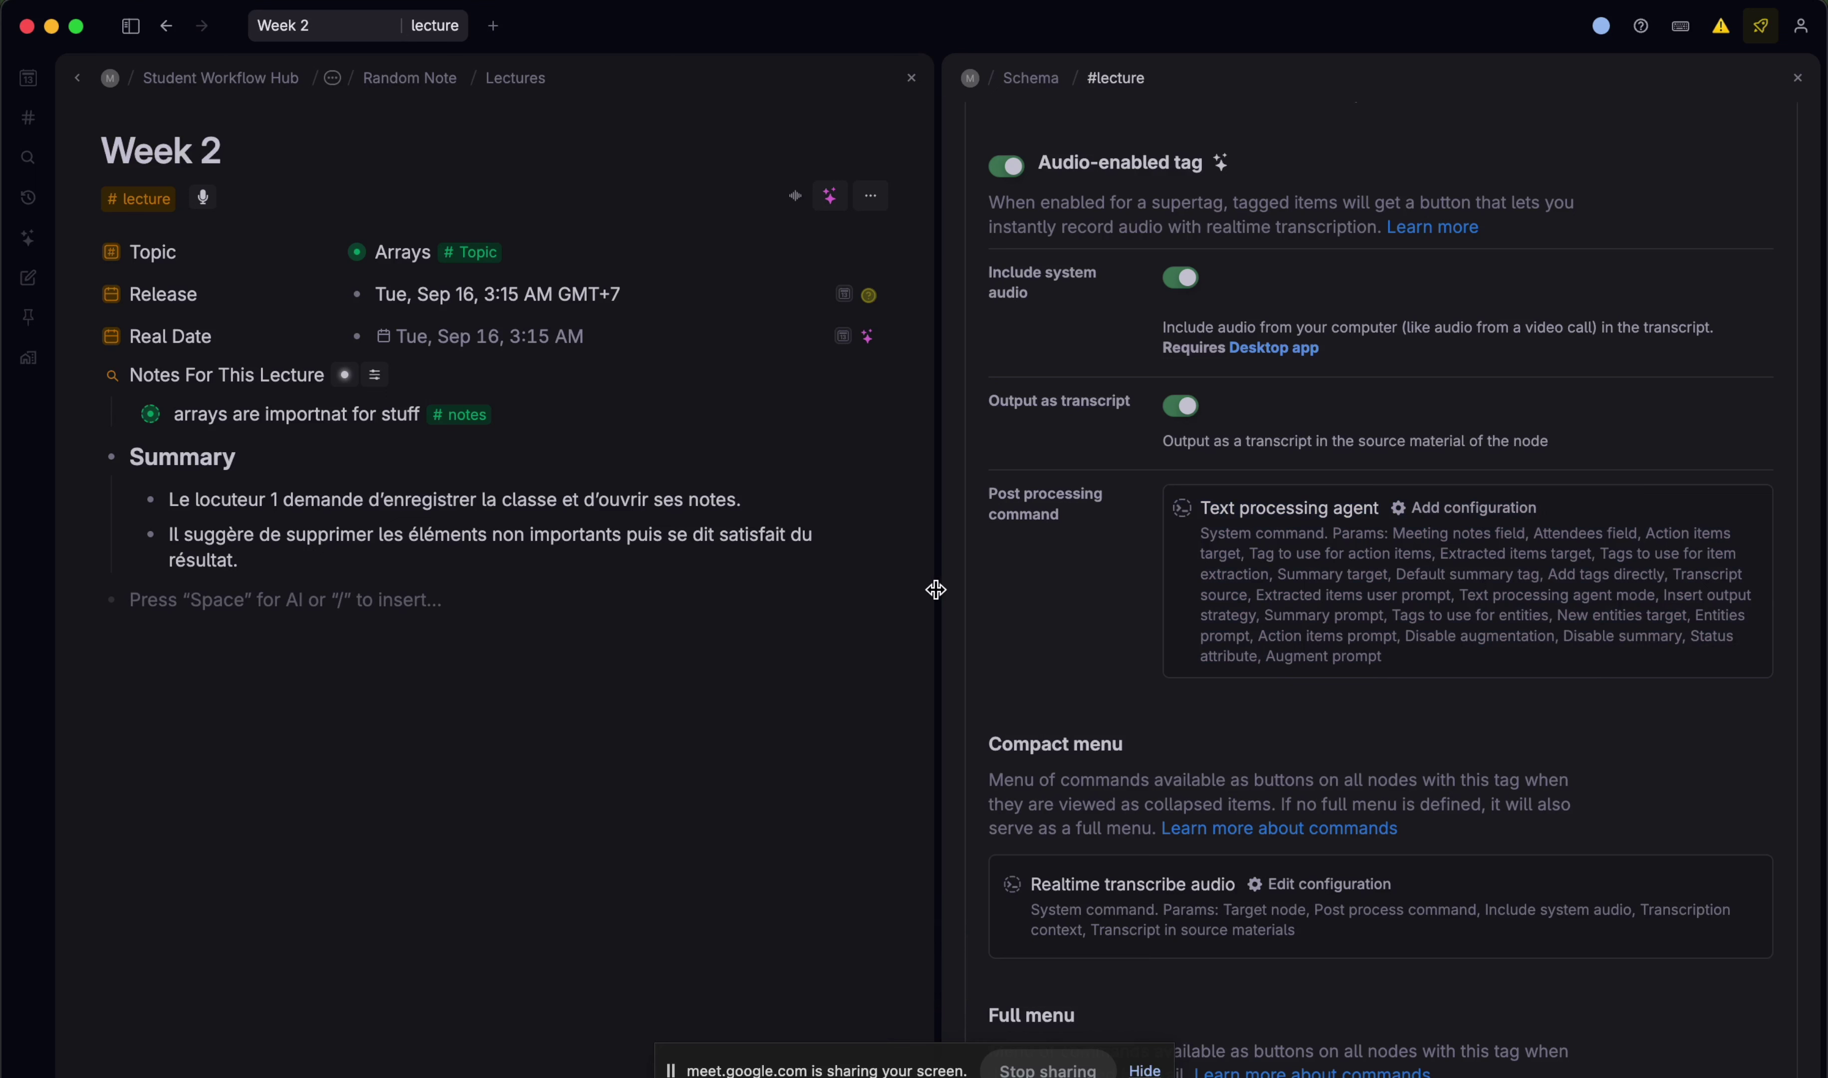
- Widen the Week 2 pane slightly and delete the French Summary node with its two bullets from the lecture
drag(935, 589, 952, 593)
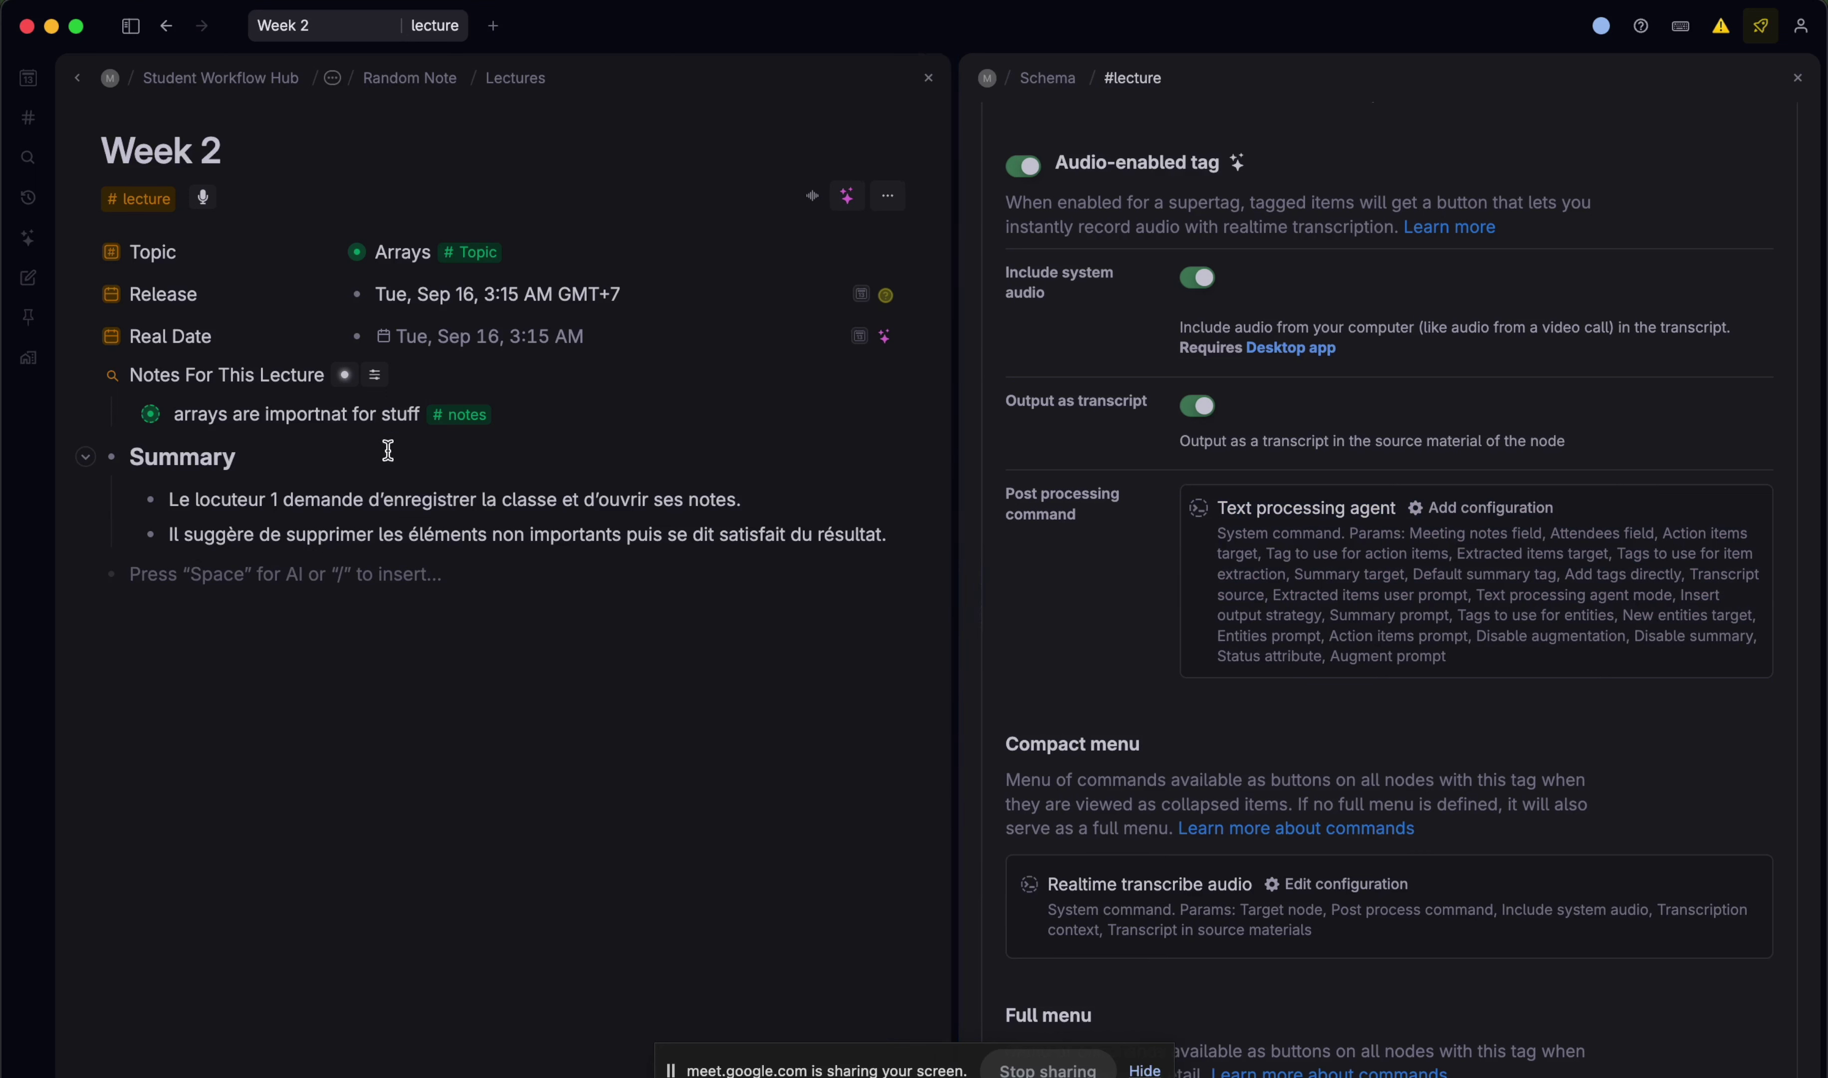
drag(359, 441, 371, 559)
key(BackSpace)
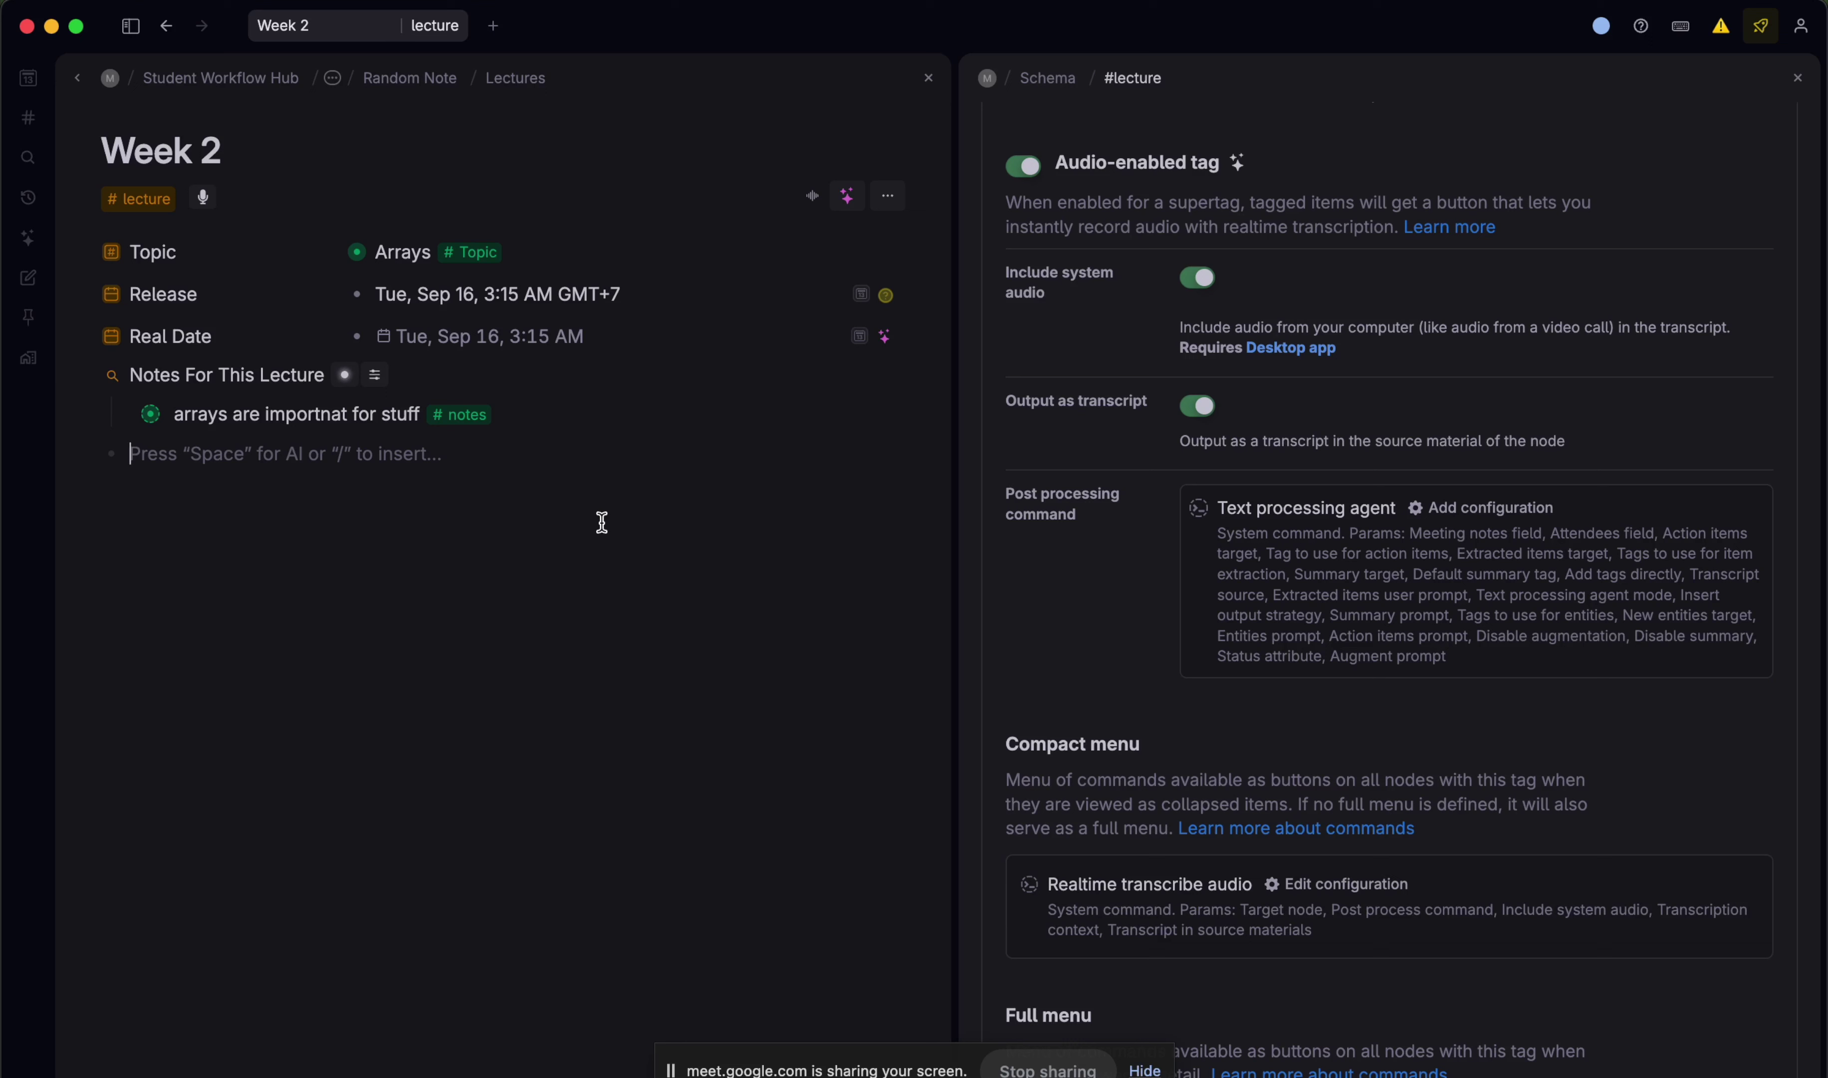
- Run the Capture voice memo command from the Week 2 lecture, record a short memo and stop the recording
key(super+k)
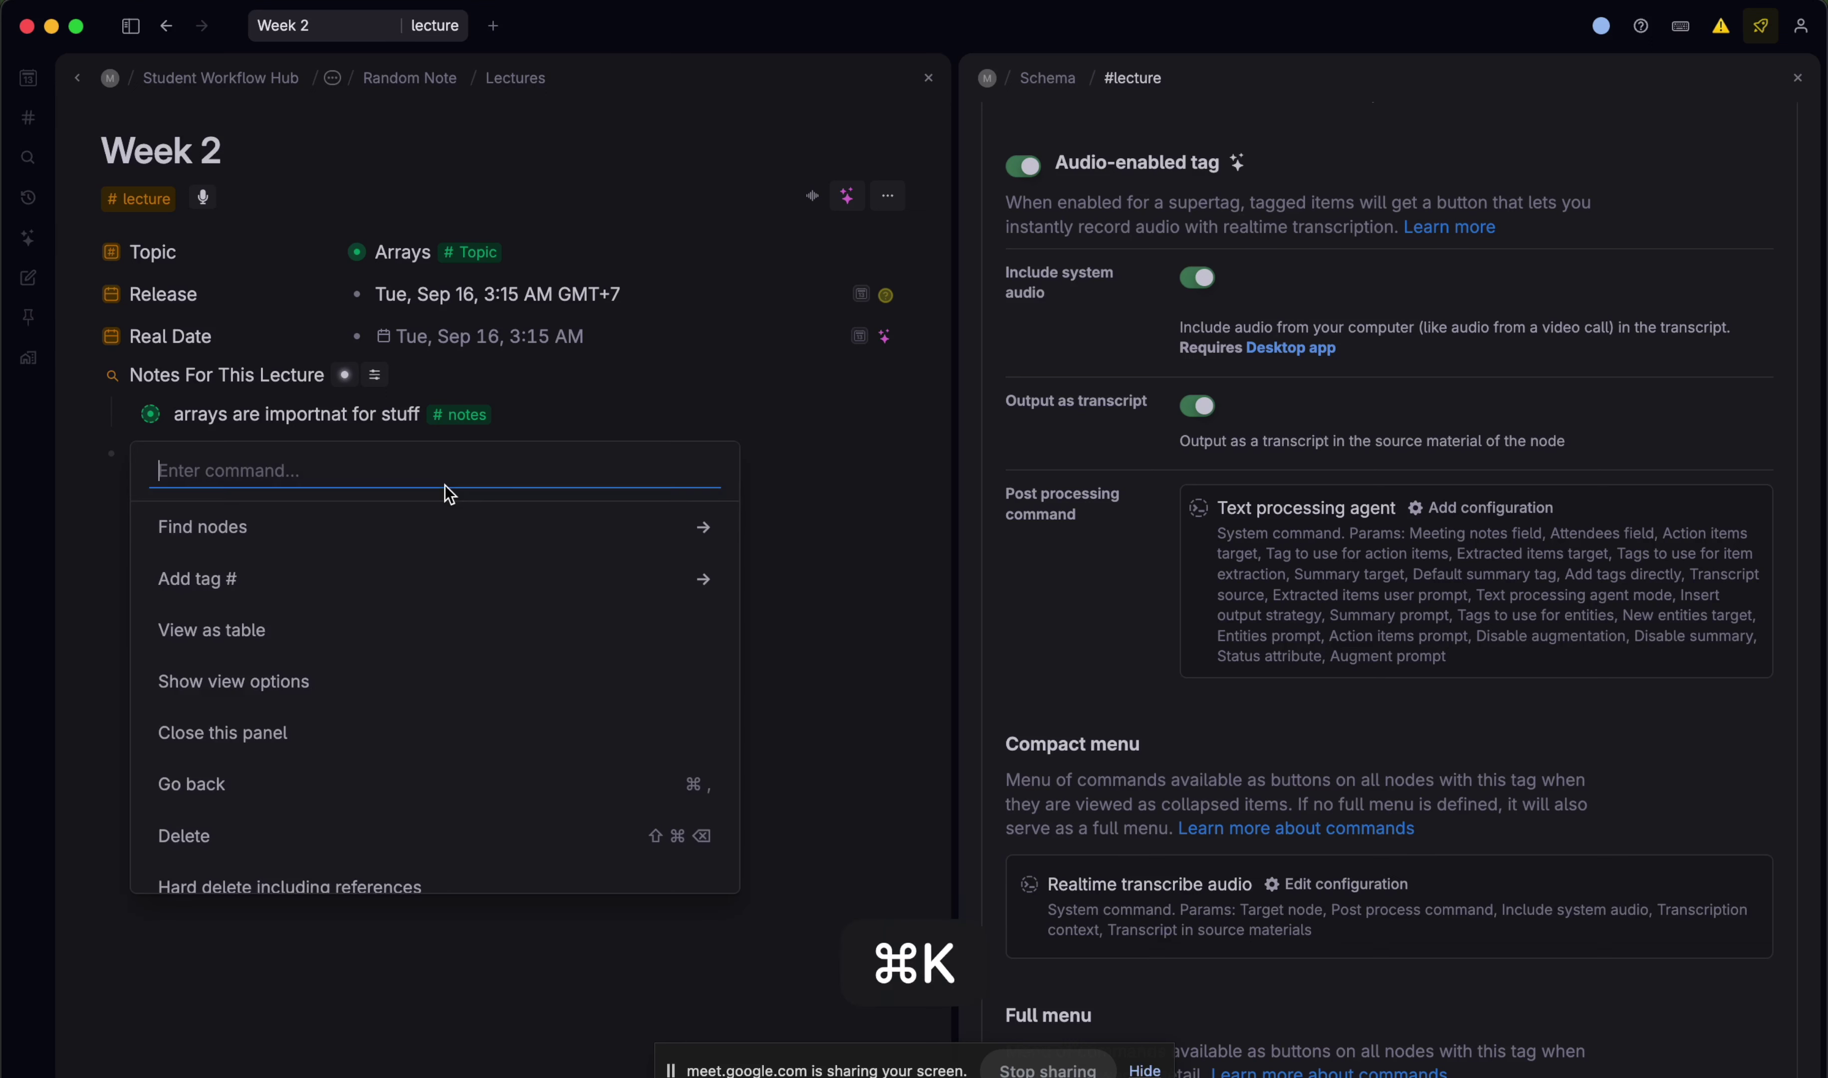
text(rec)
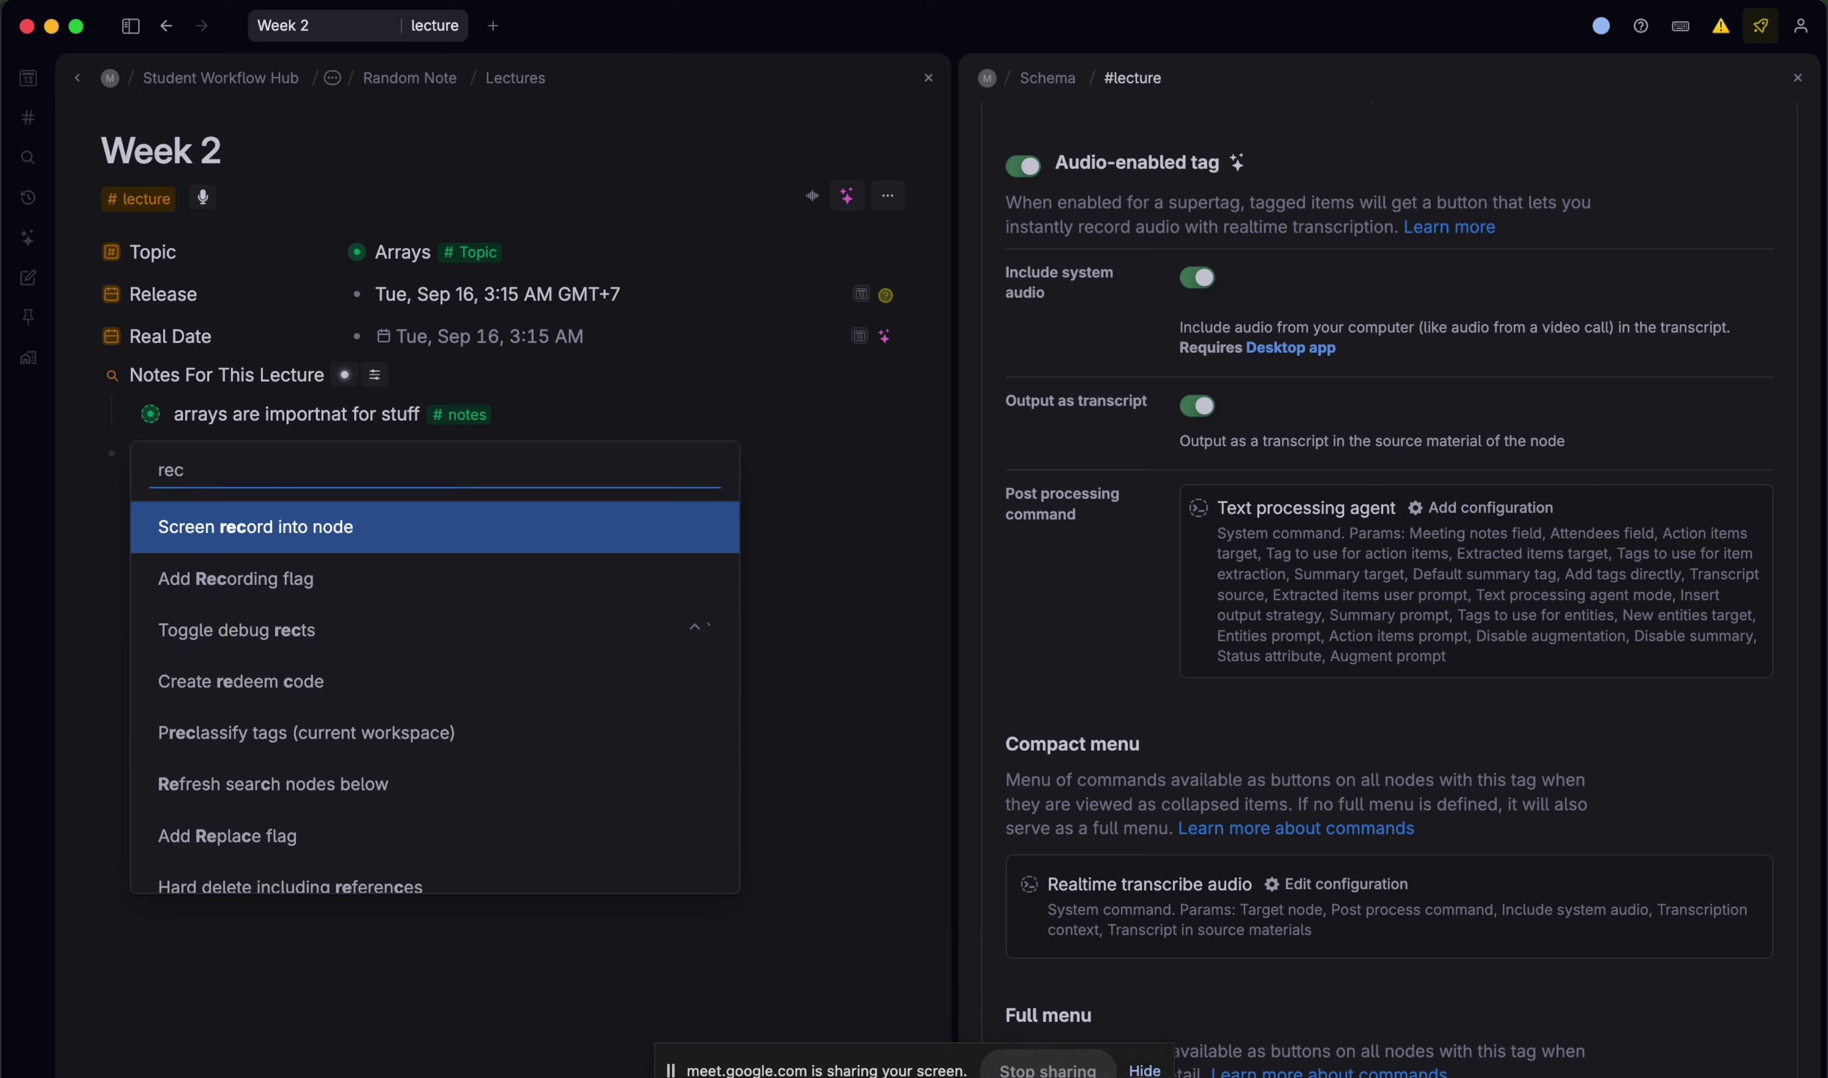
key(BackSpace)
key(BackSpace)
key(BackSpace)
text(voic)
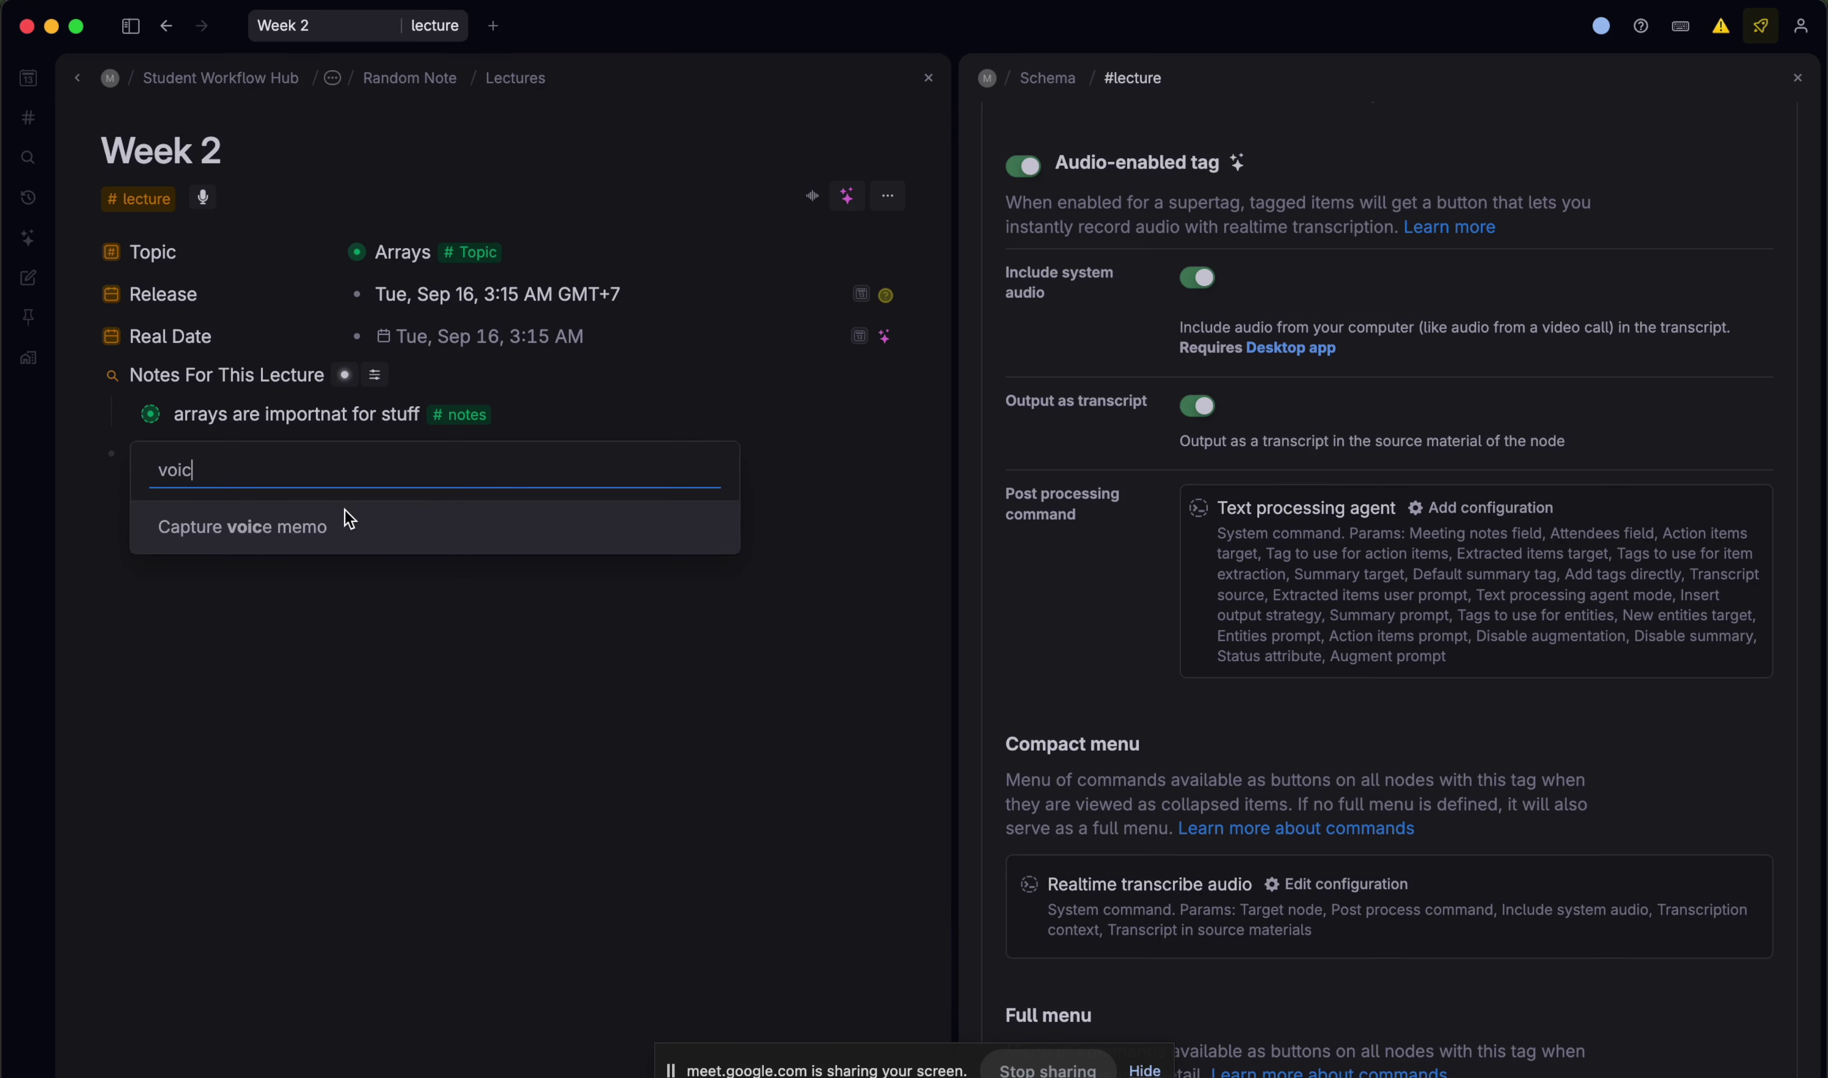
click(318, 526)
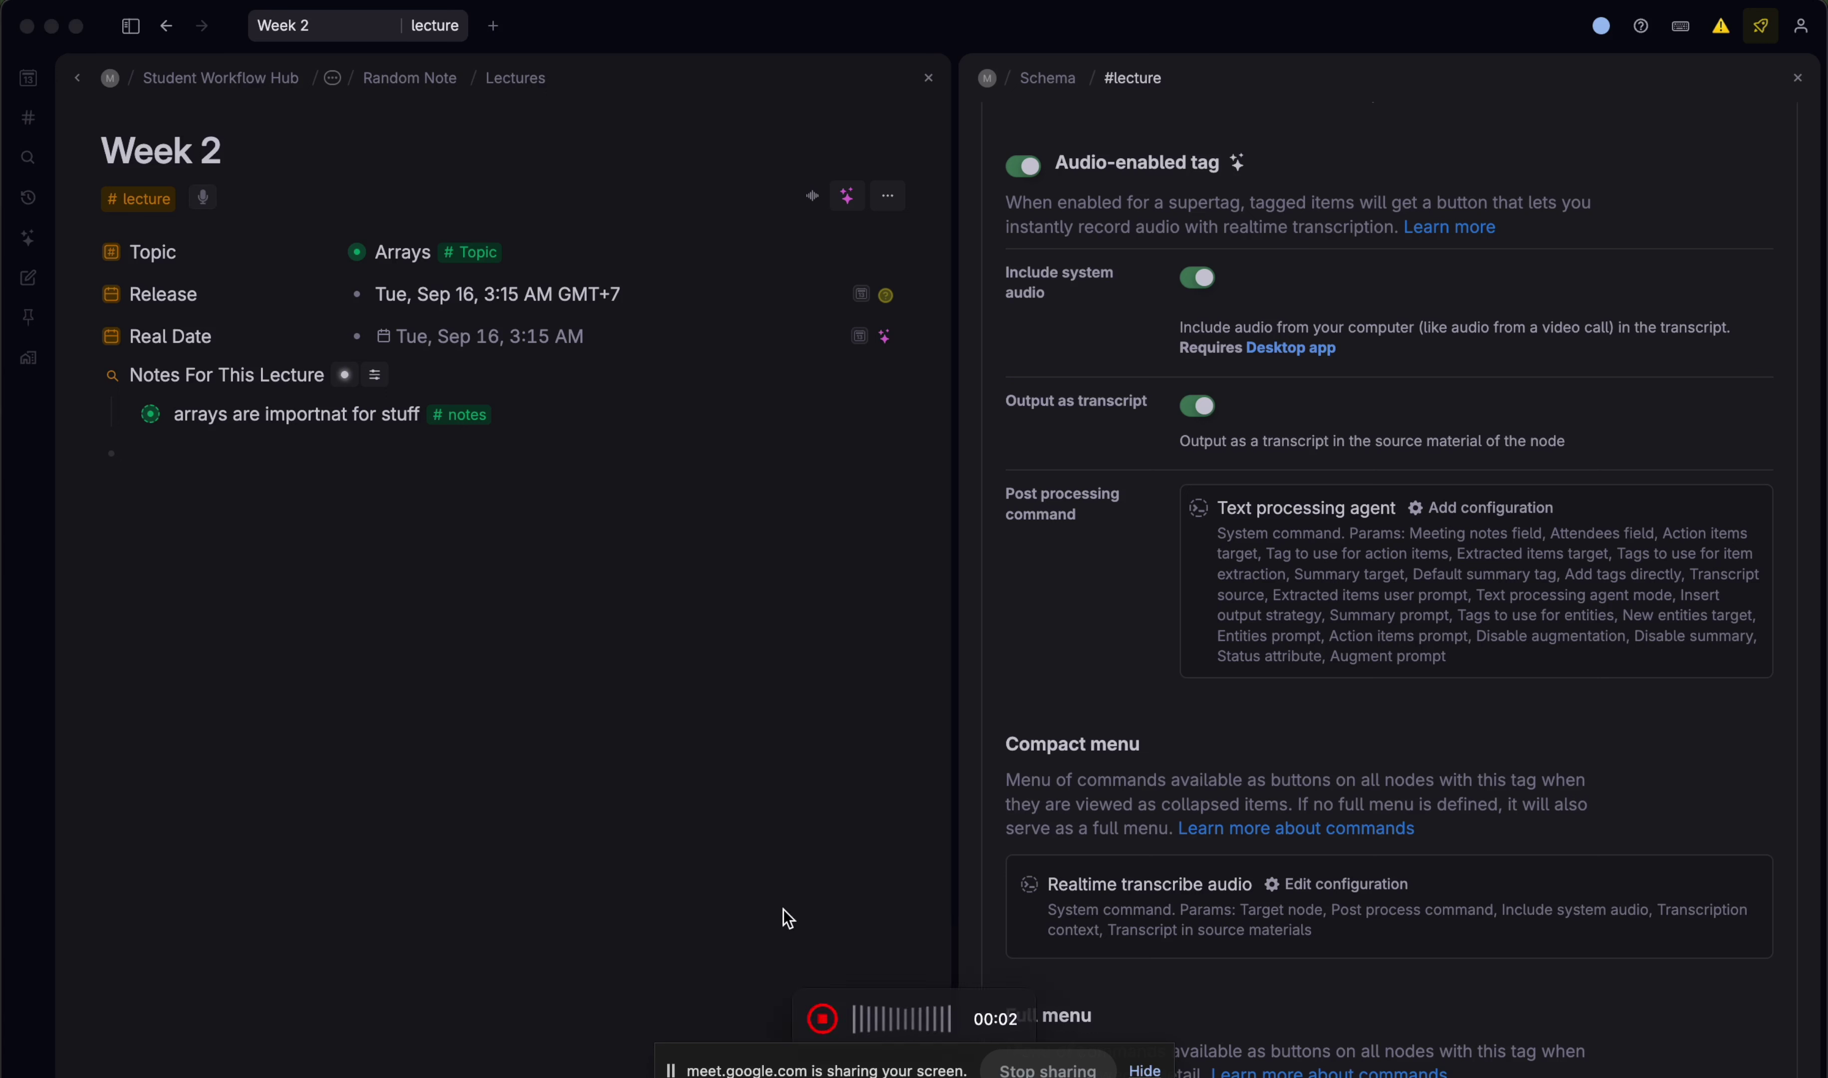
click(823, 1019)
click(303, 516)
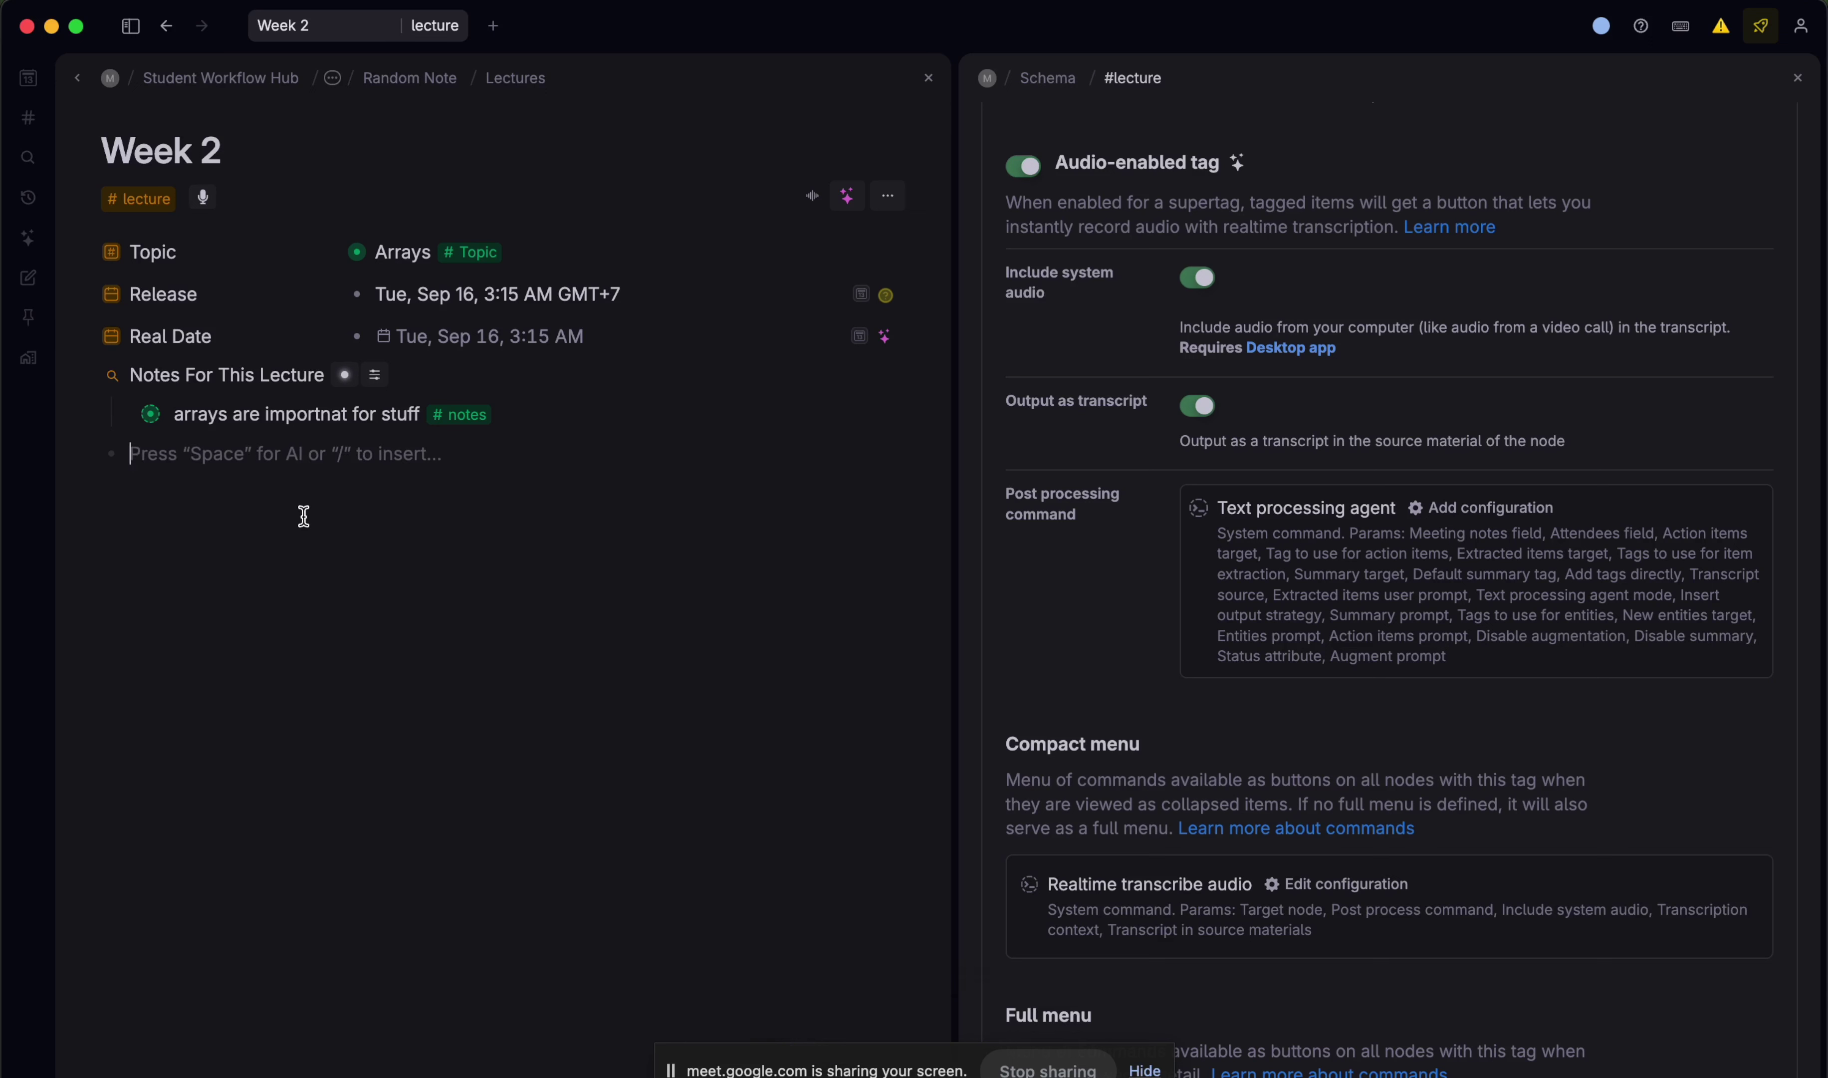
scroll(432, 522, down, 5)
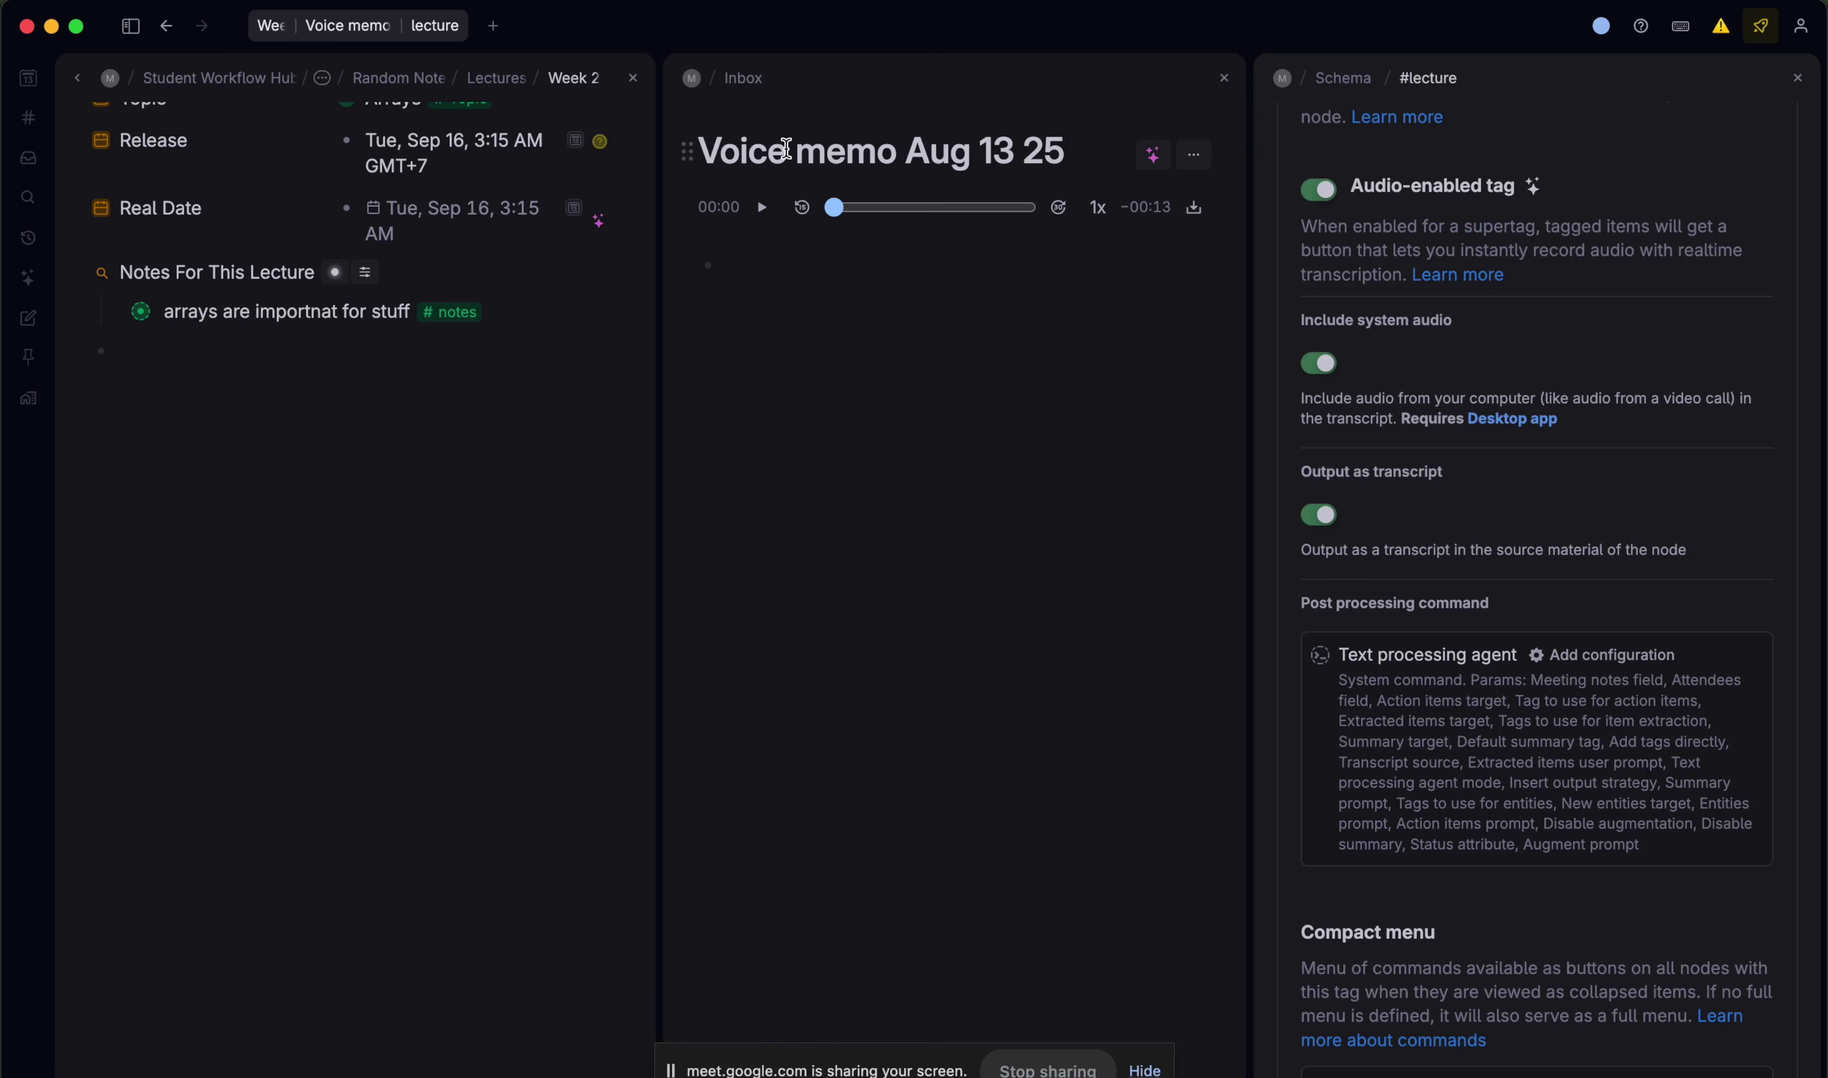
- Transcribe the recorded voice memo, review its text and close the memo's pane
click(786, 152)
key(super+k)
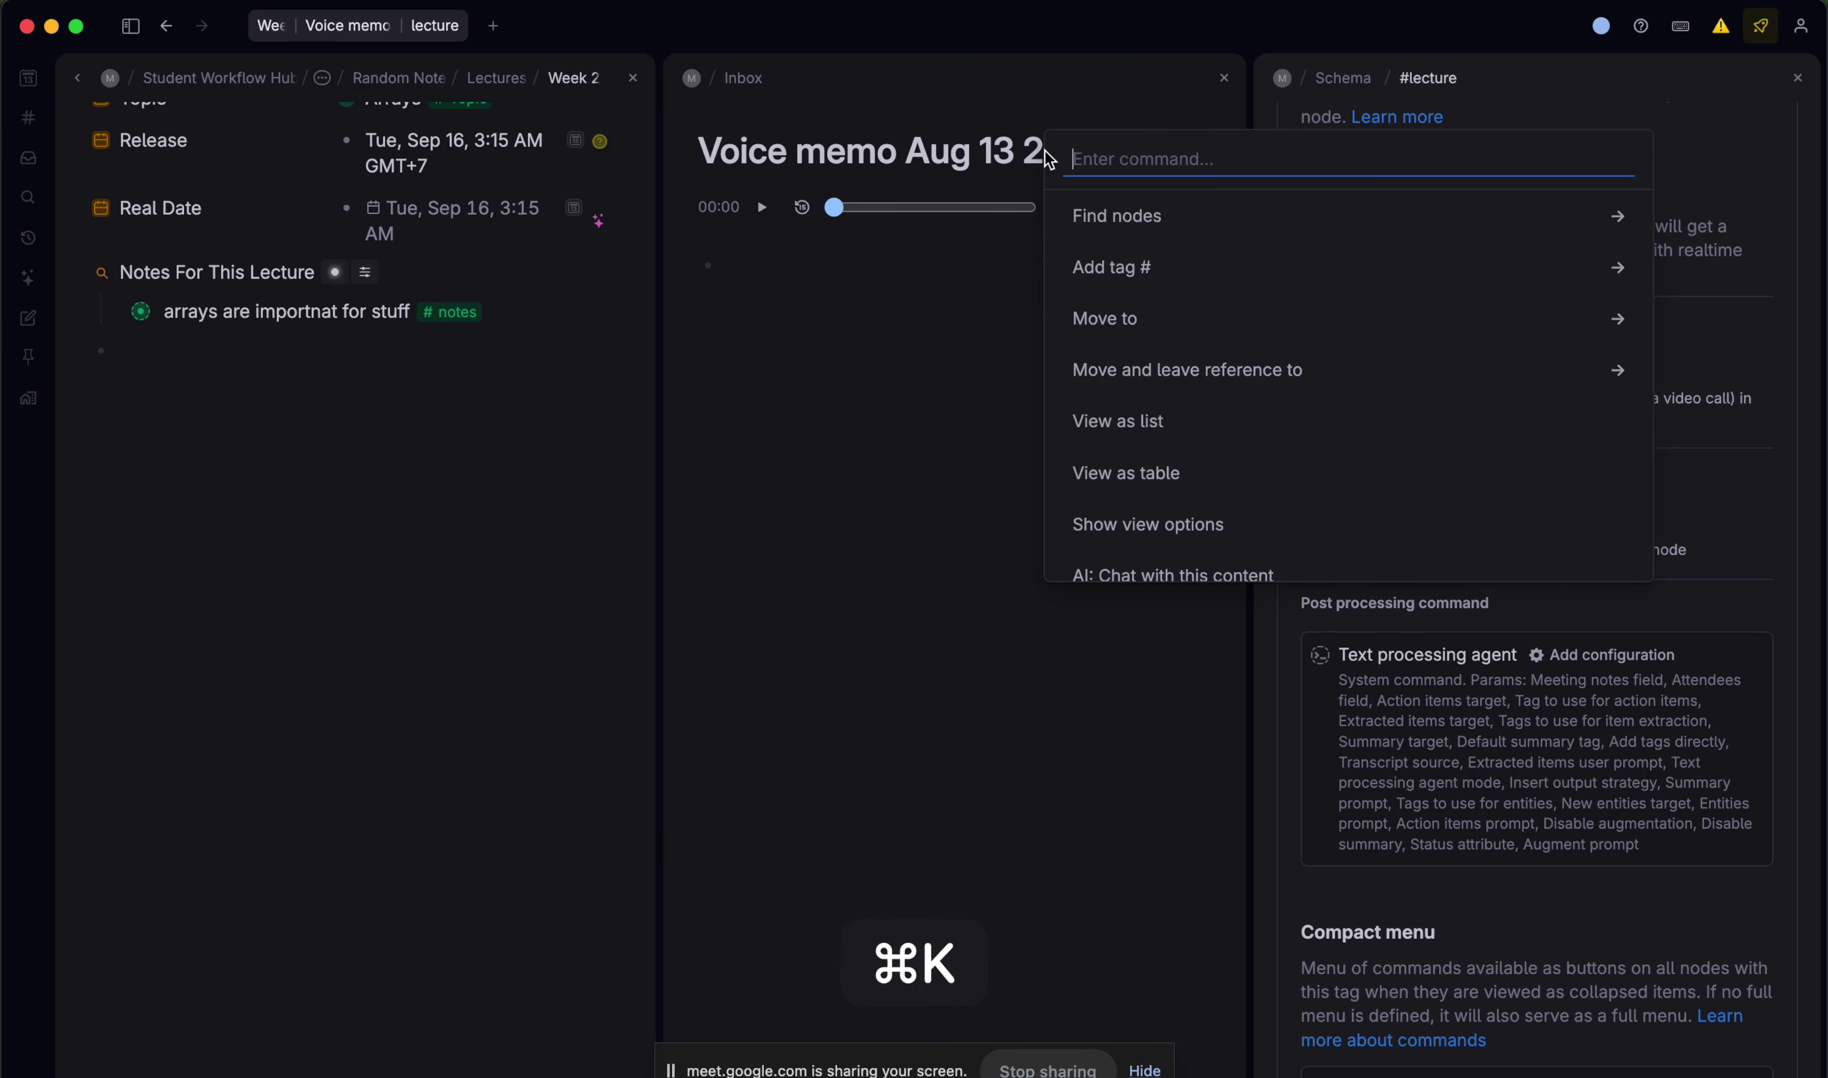
text(tran)
key(Return)
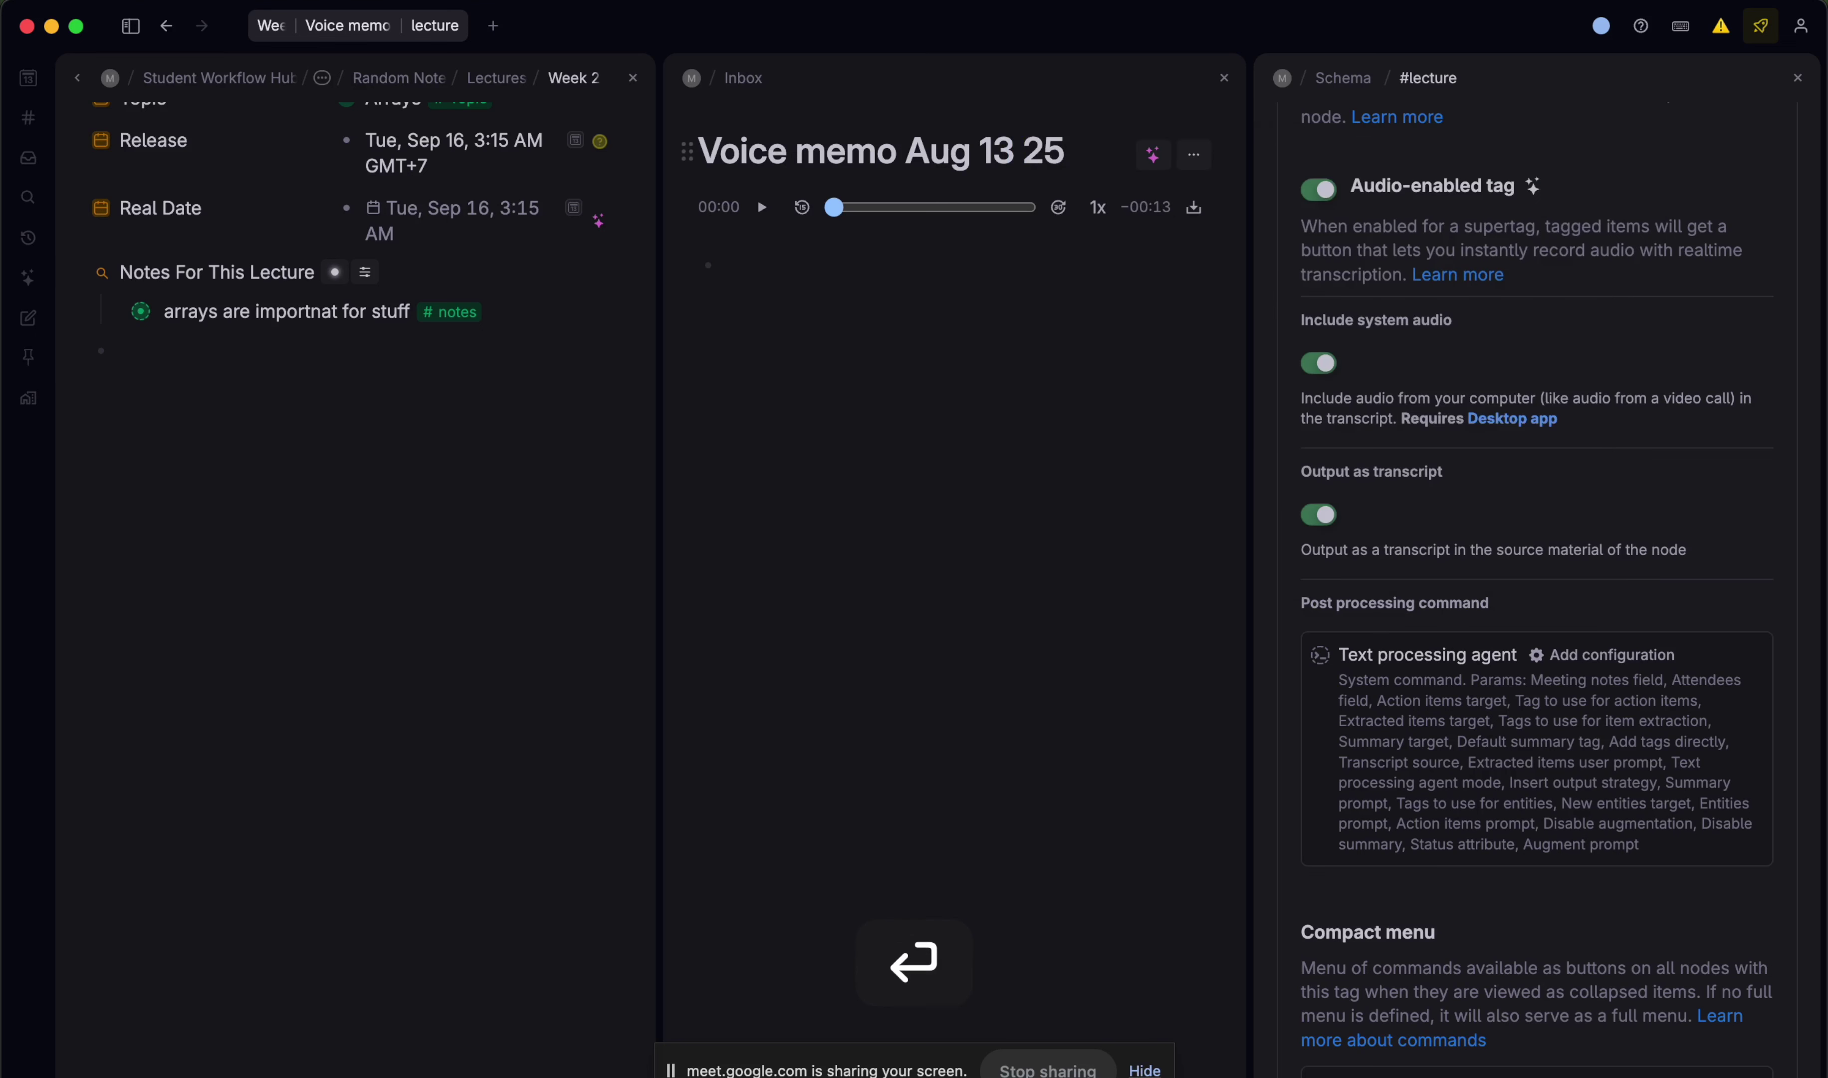
scroll(551, 417, up, 3)
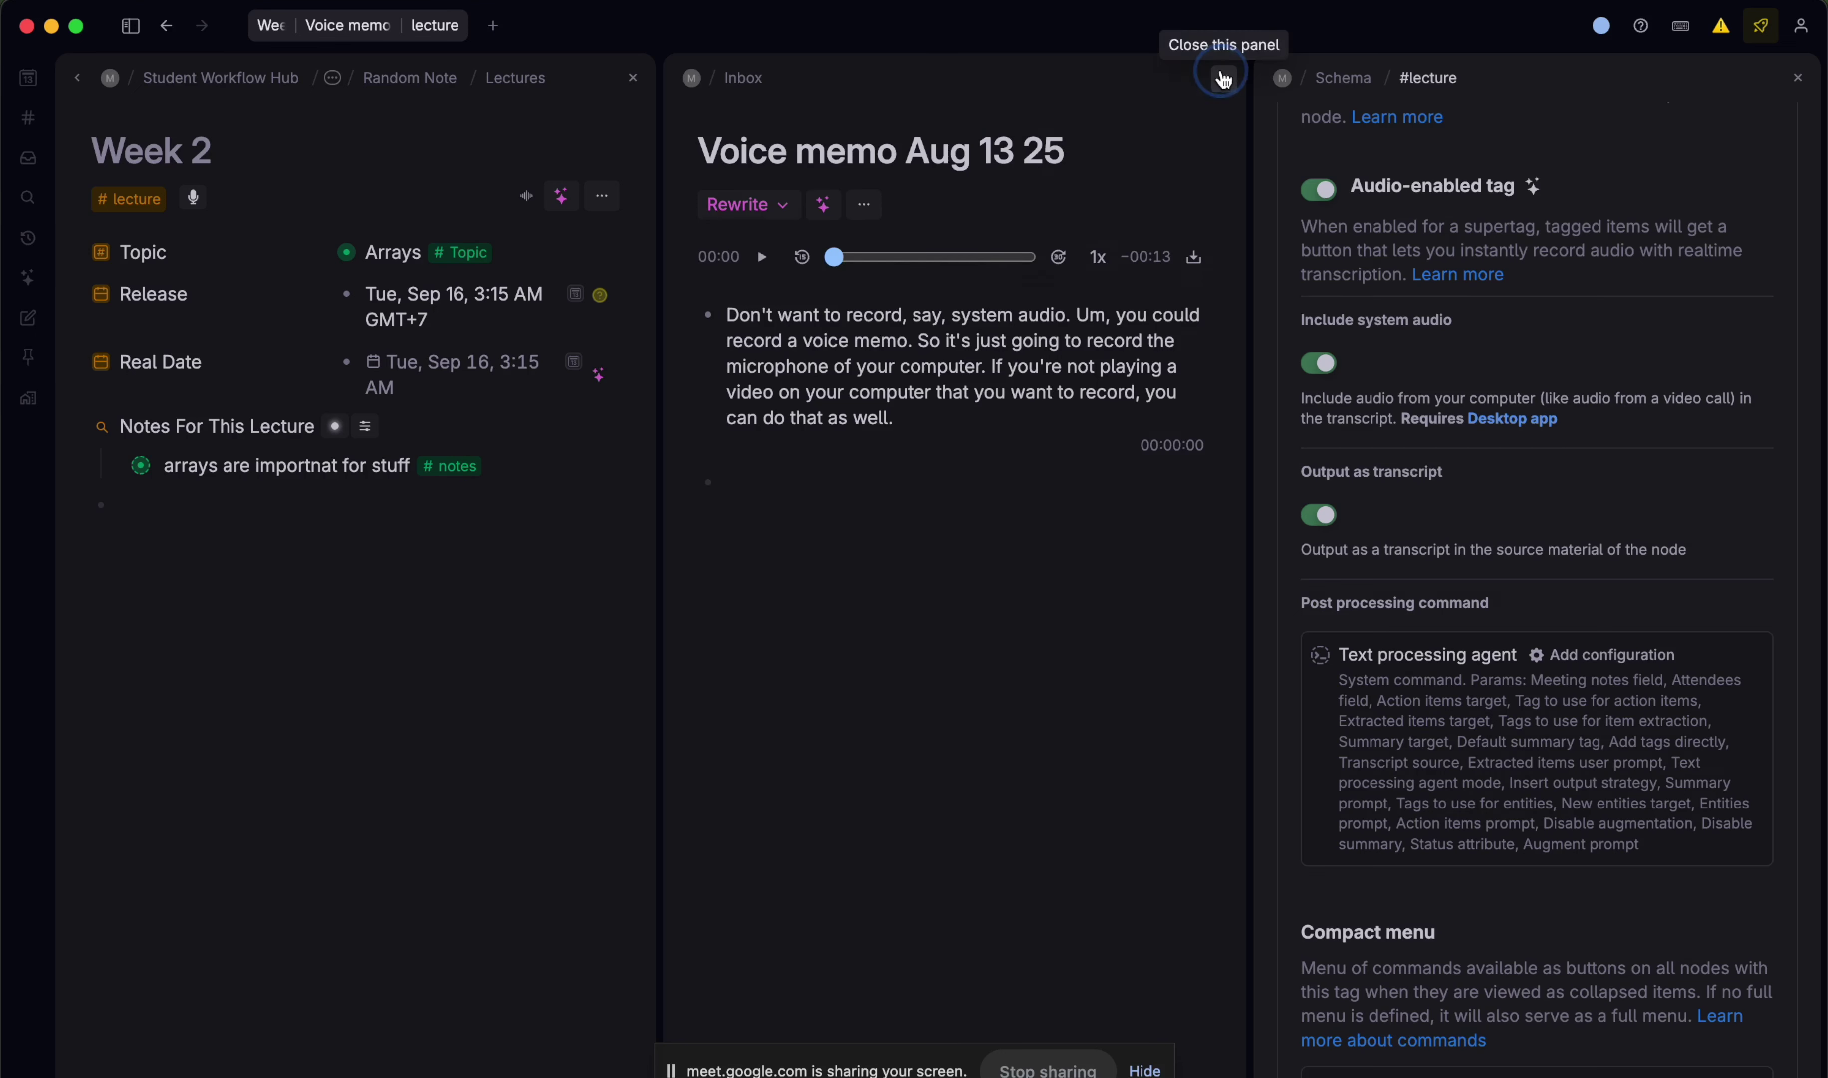
click(1223, 78)
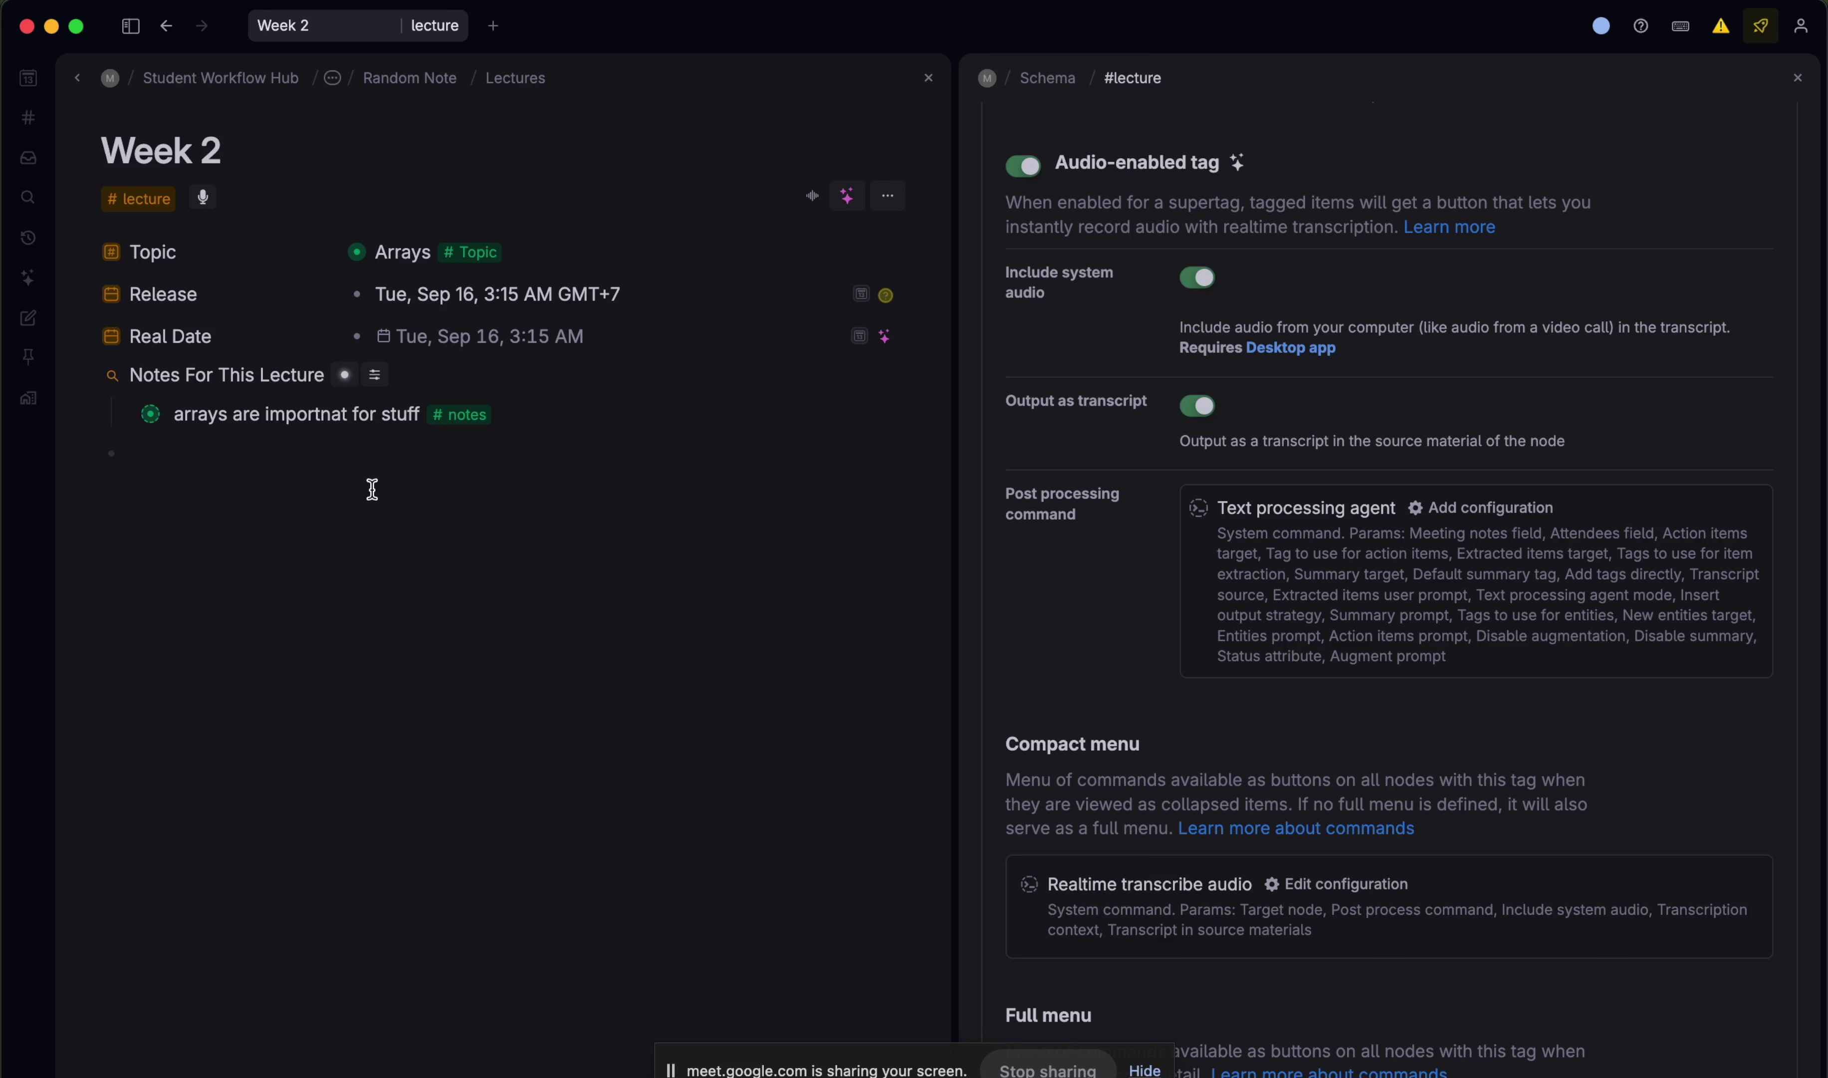
- Open the CS50 course from Student Workflow Hub, collapse All Topics and expand All Lectures
click(259, 80)
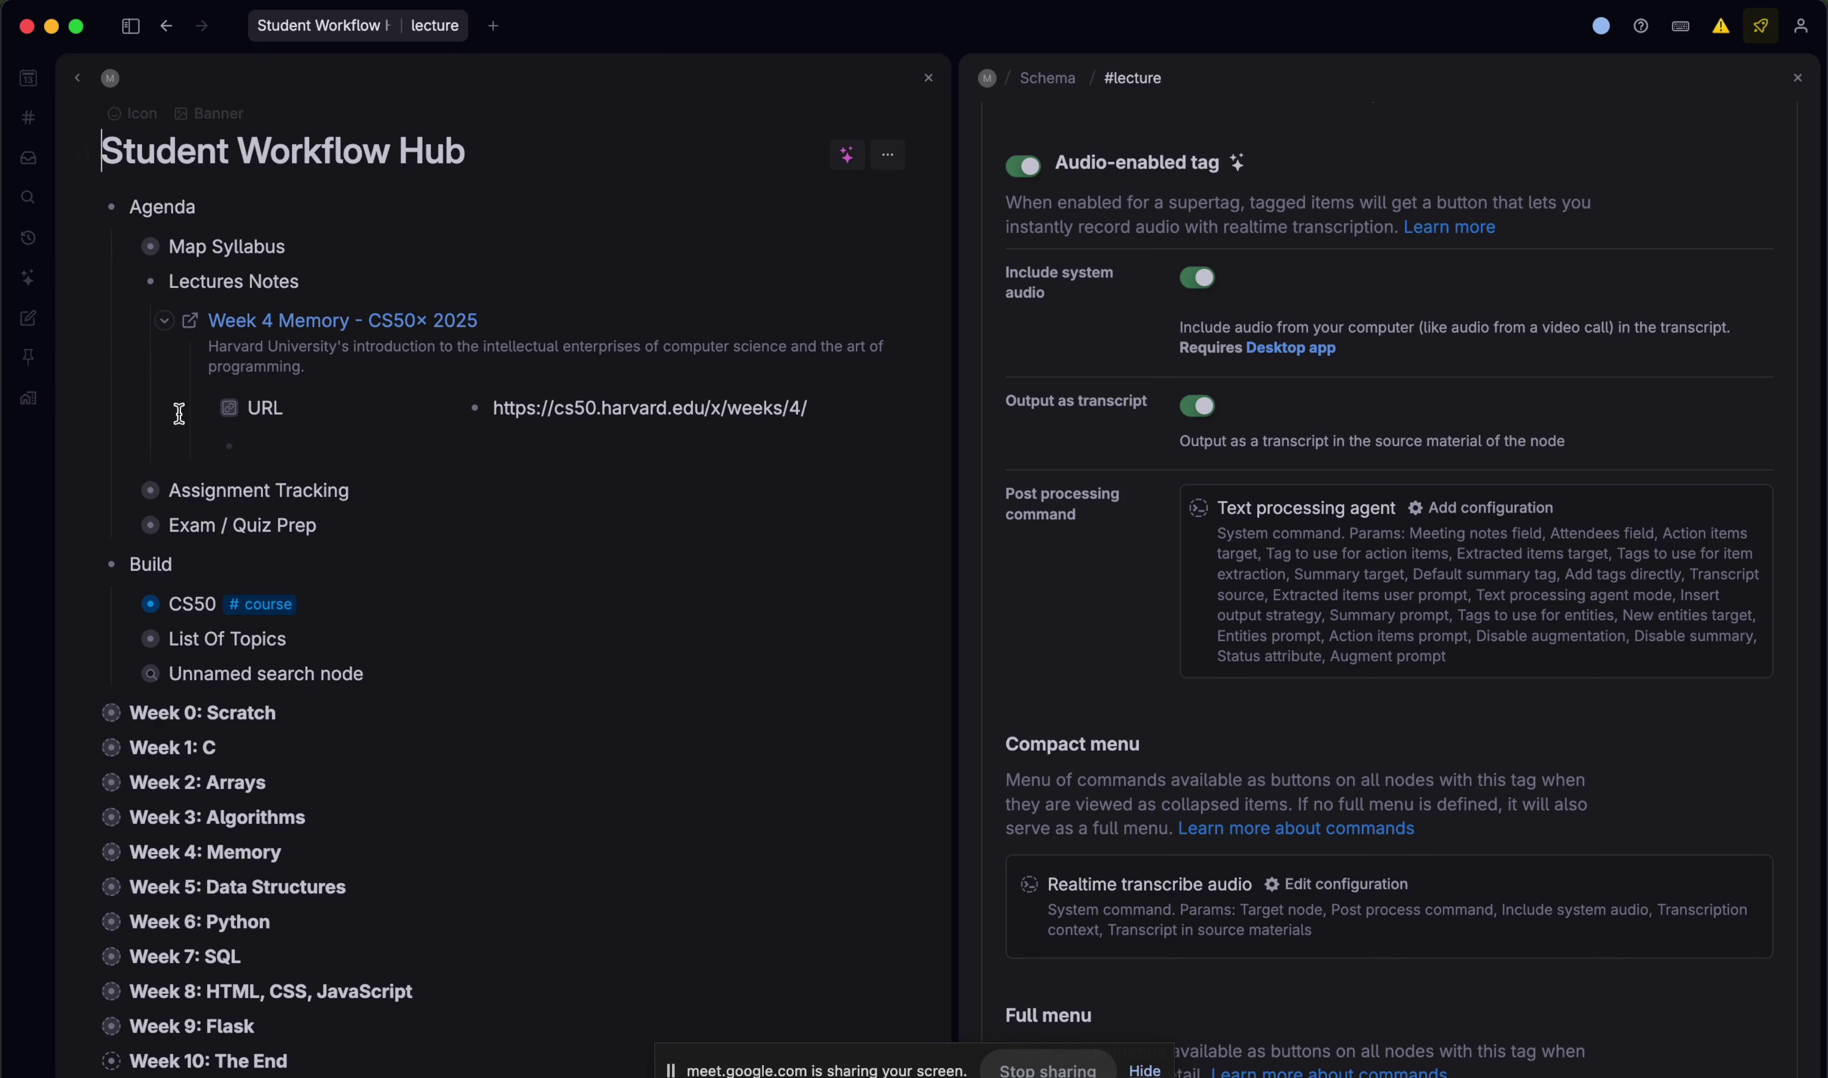
click(150, 603)
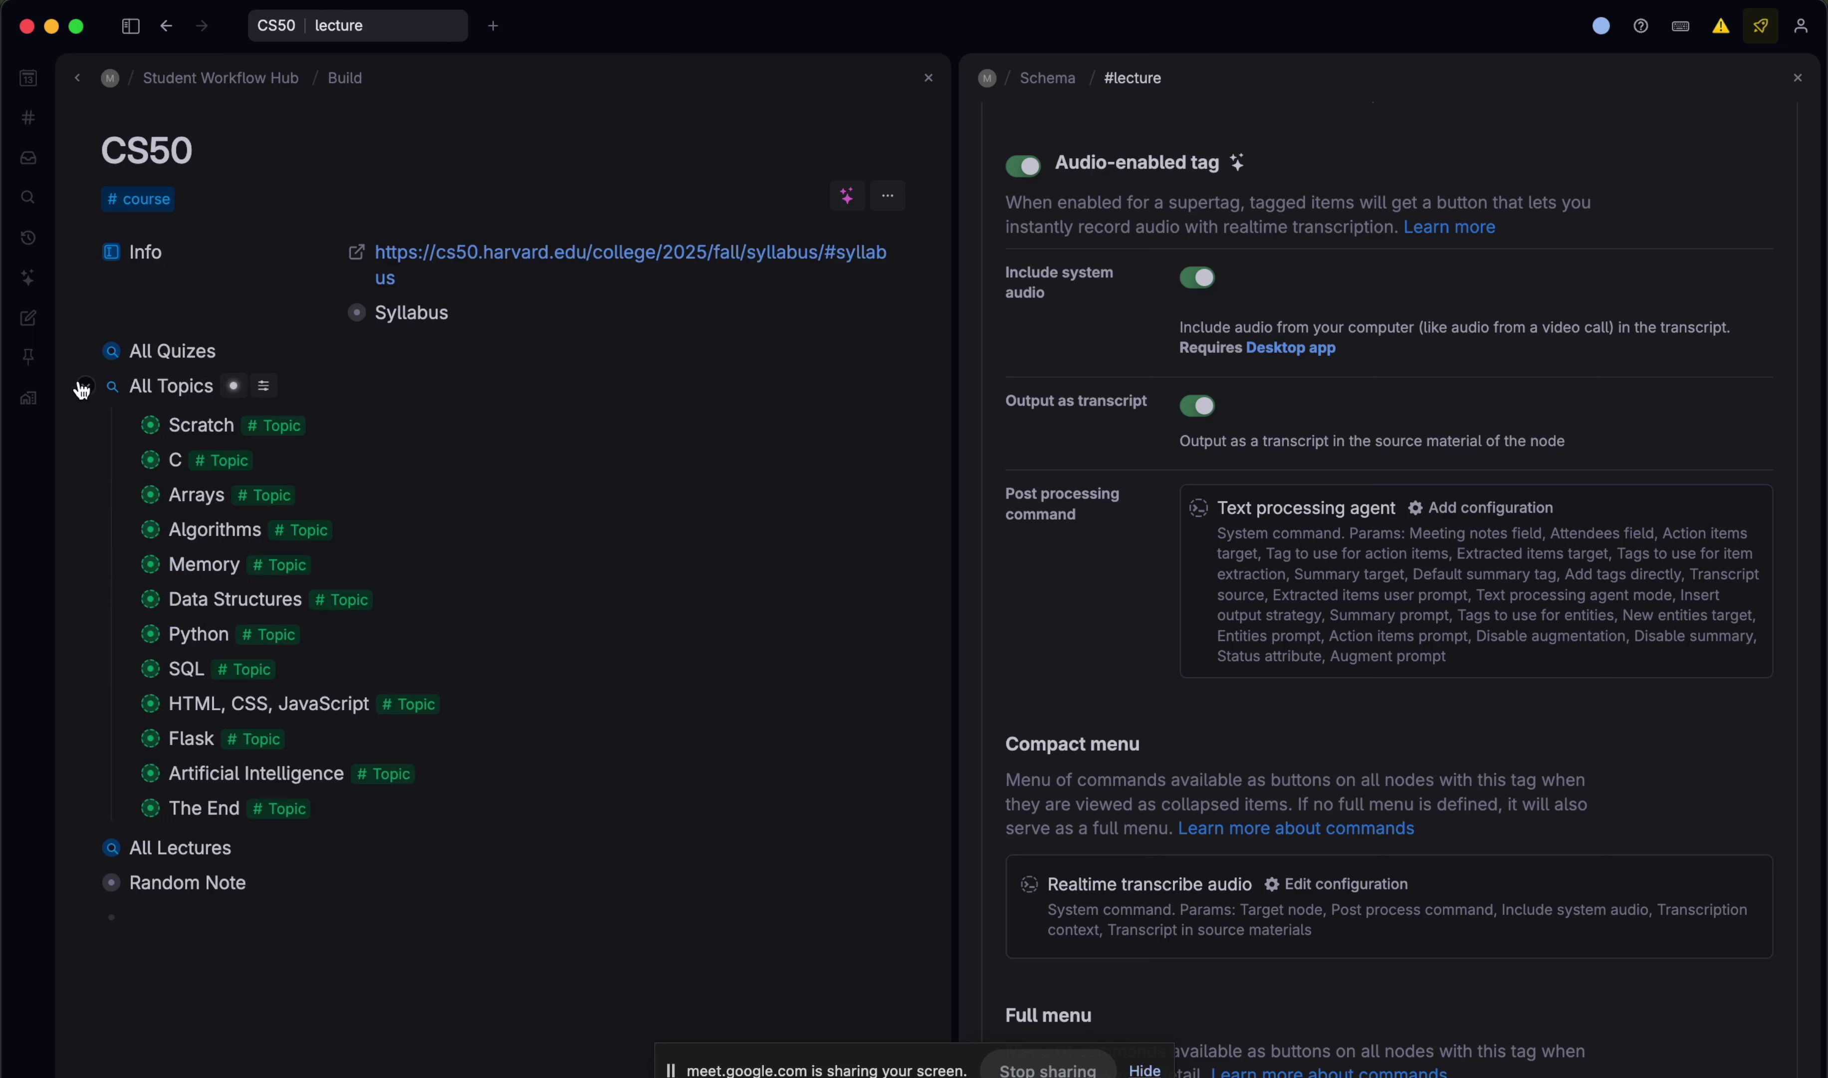
click(84, 386)
click(286, 419)
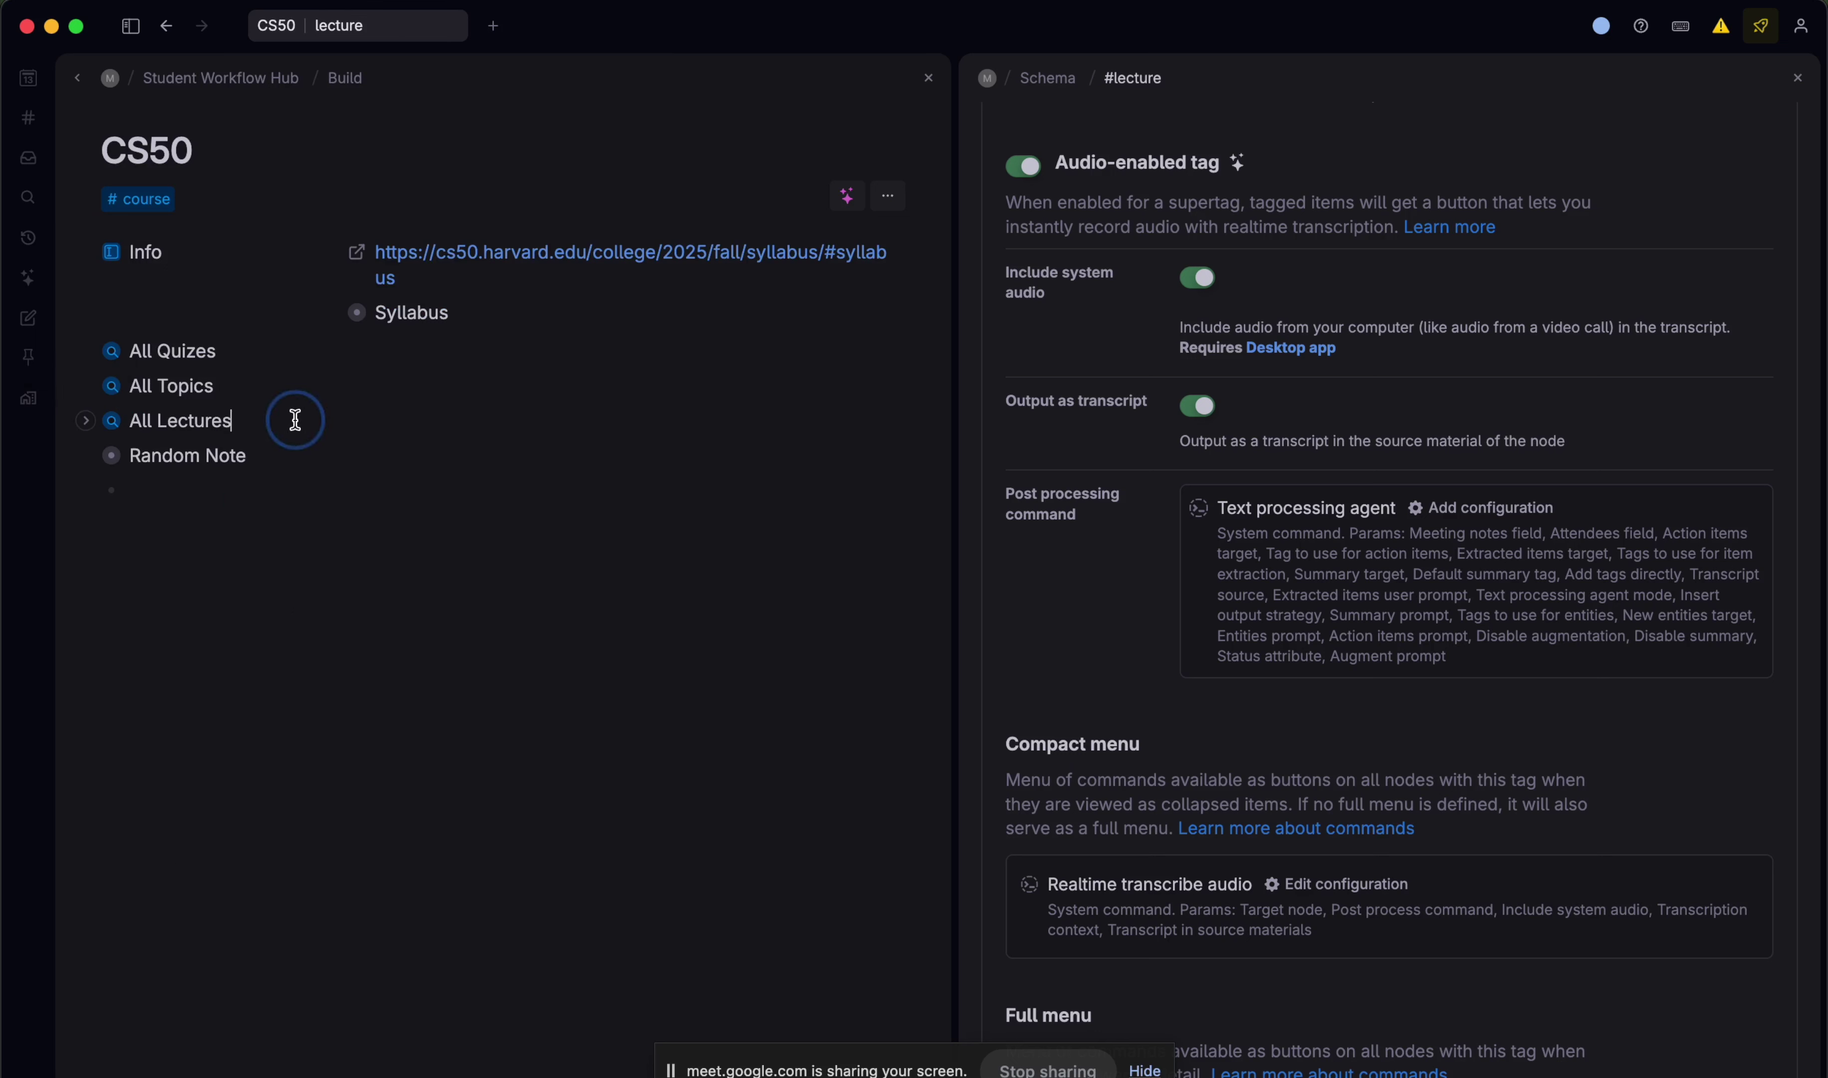
key(Return)
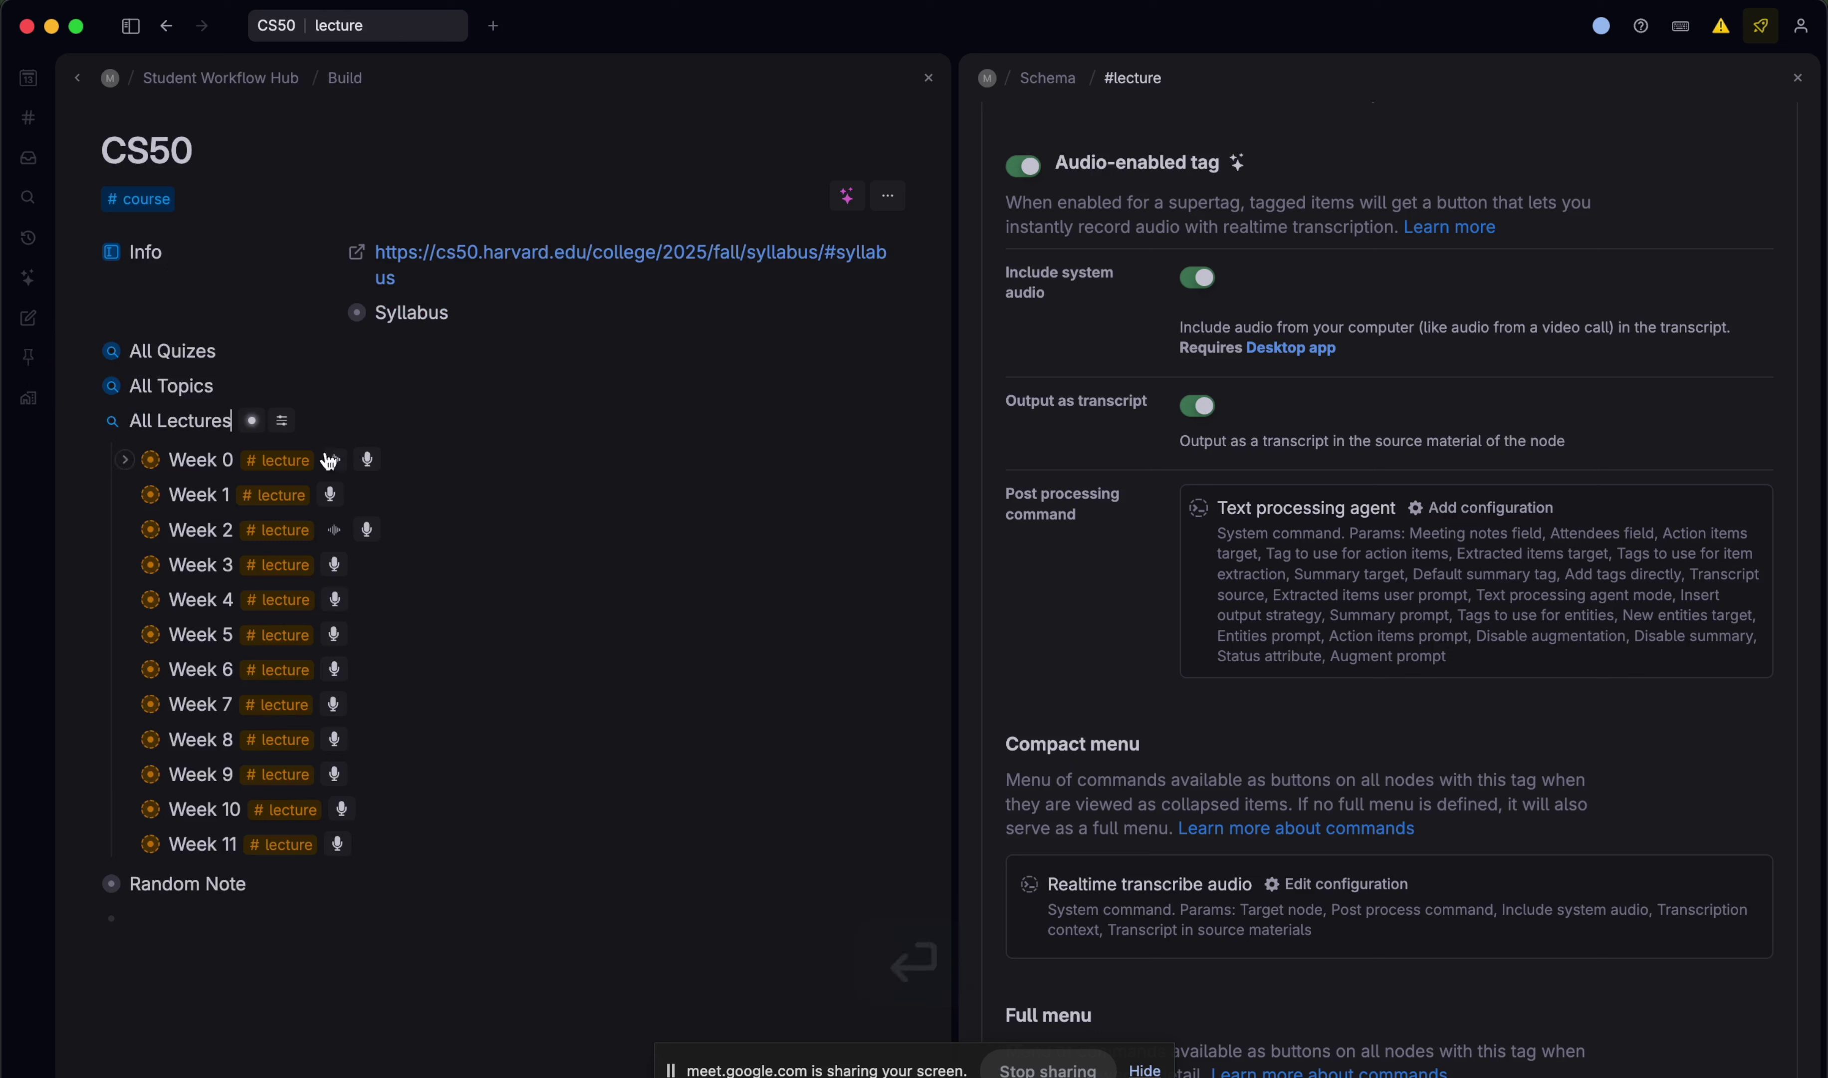
- Add a search node at the end of CS50 for a new "study session" tag and create an untitled item in it
click(179, 917)
text(?)
key(Return)
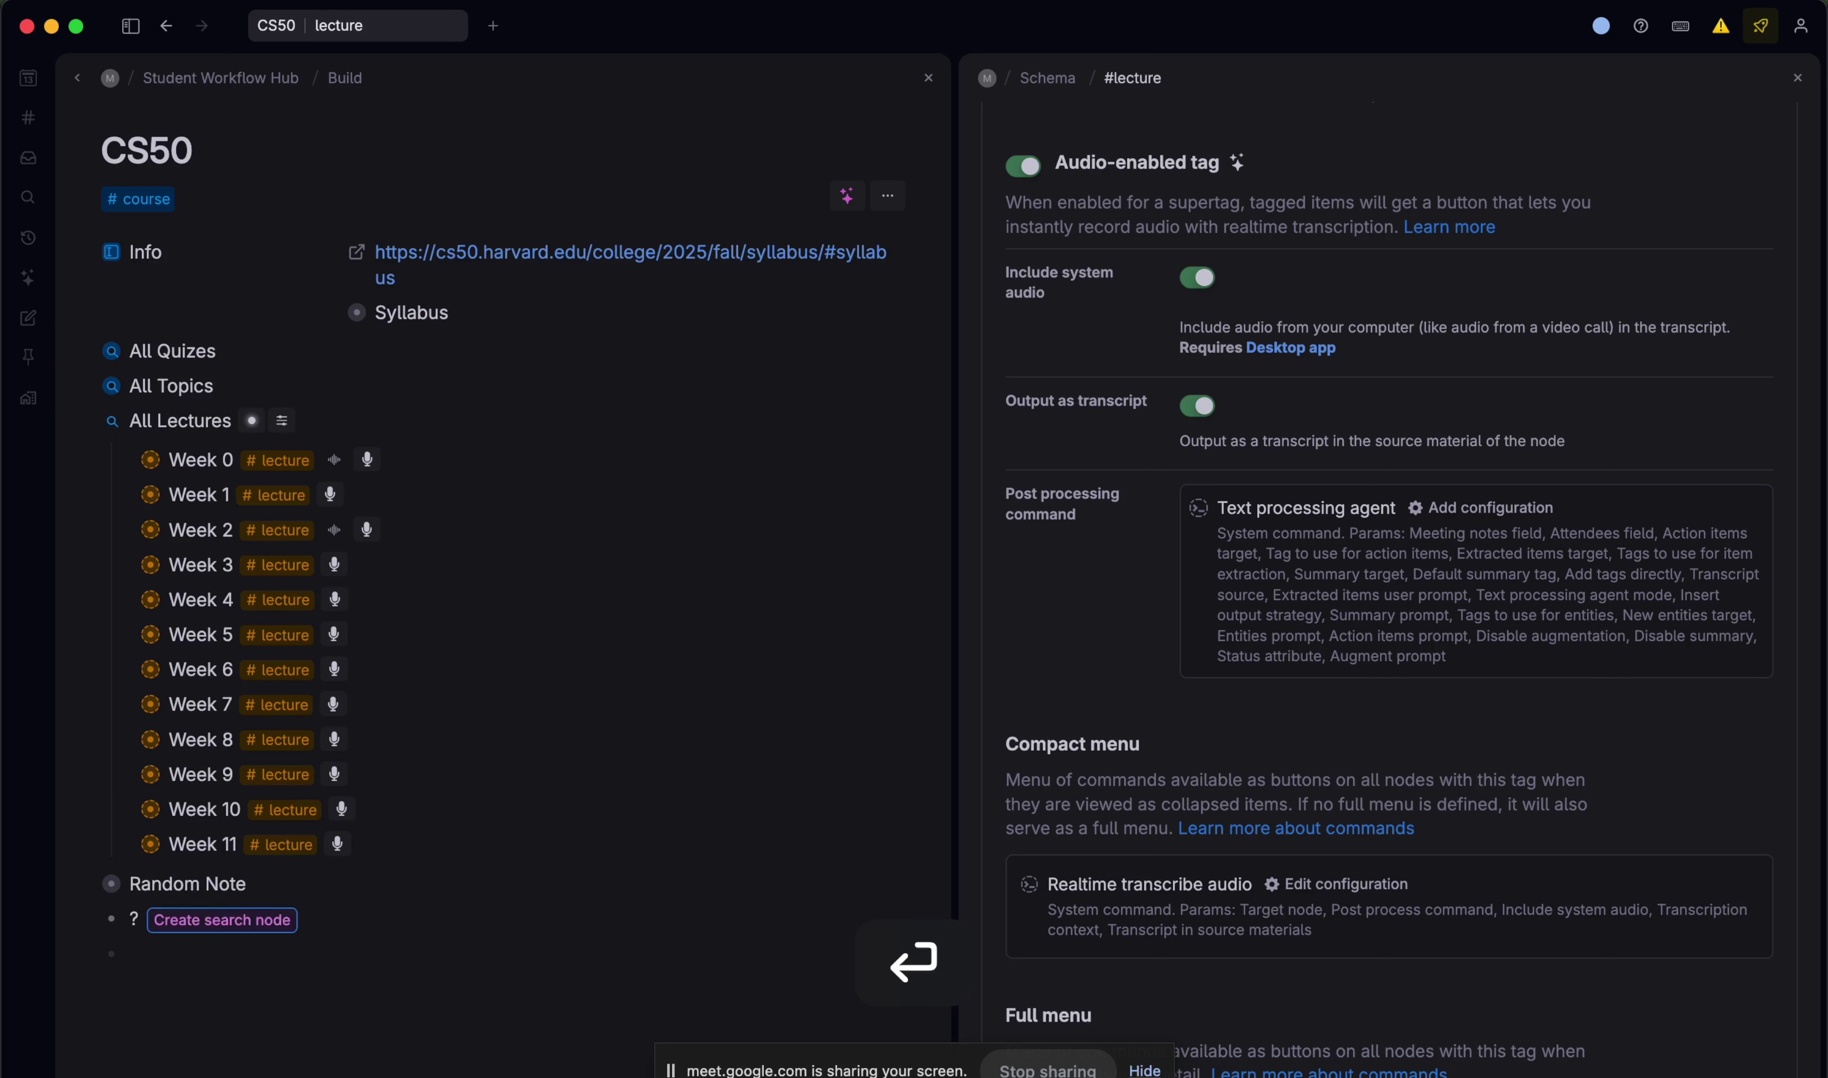
text(#stu)
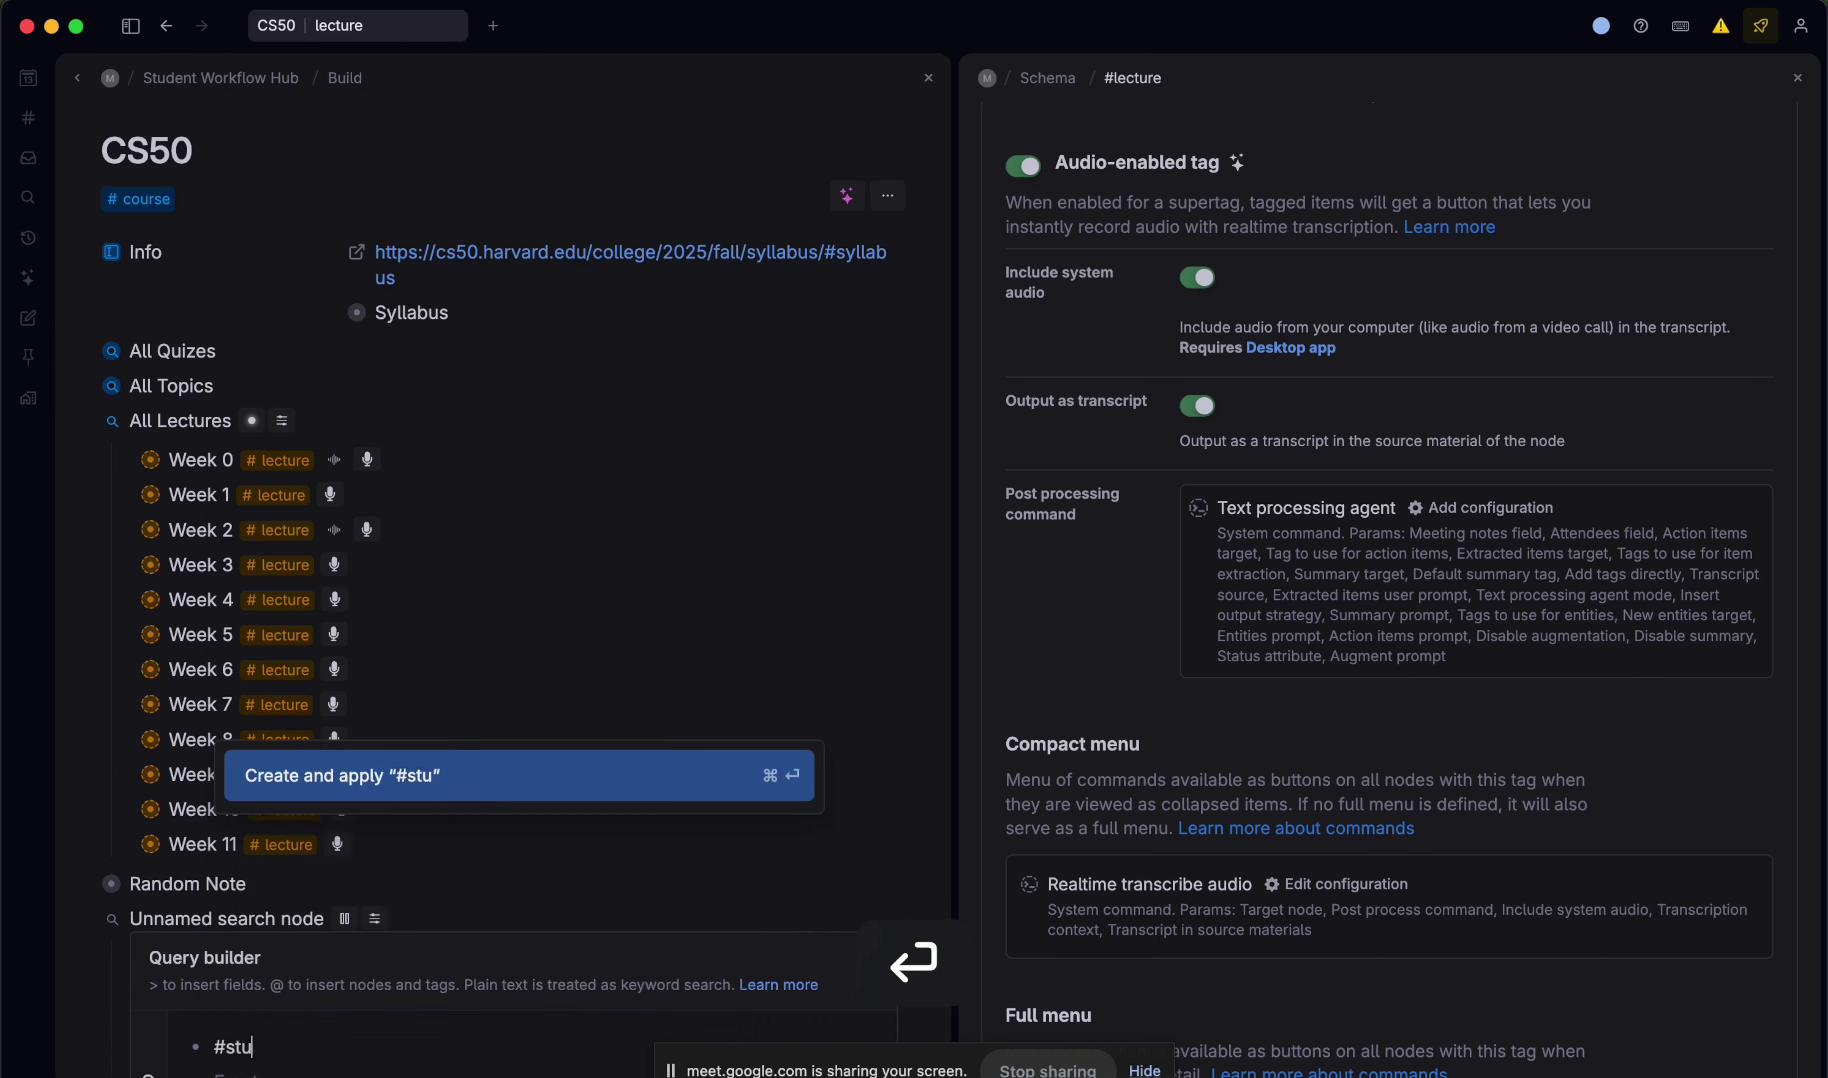
text(dy session)
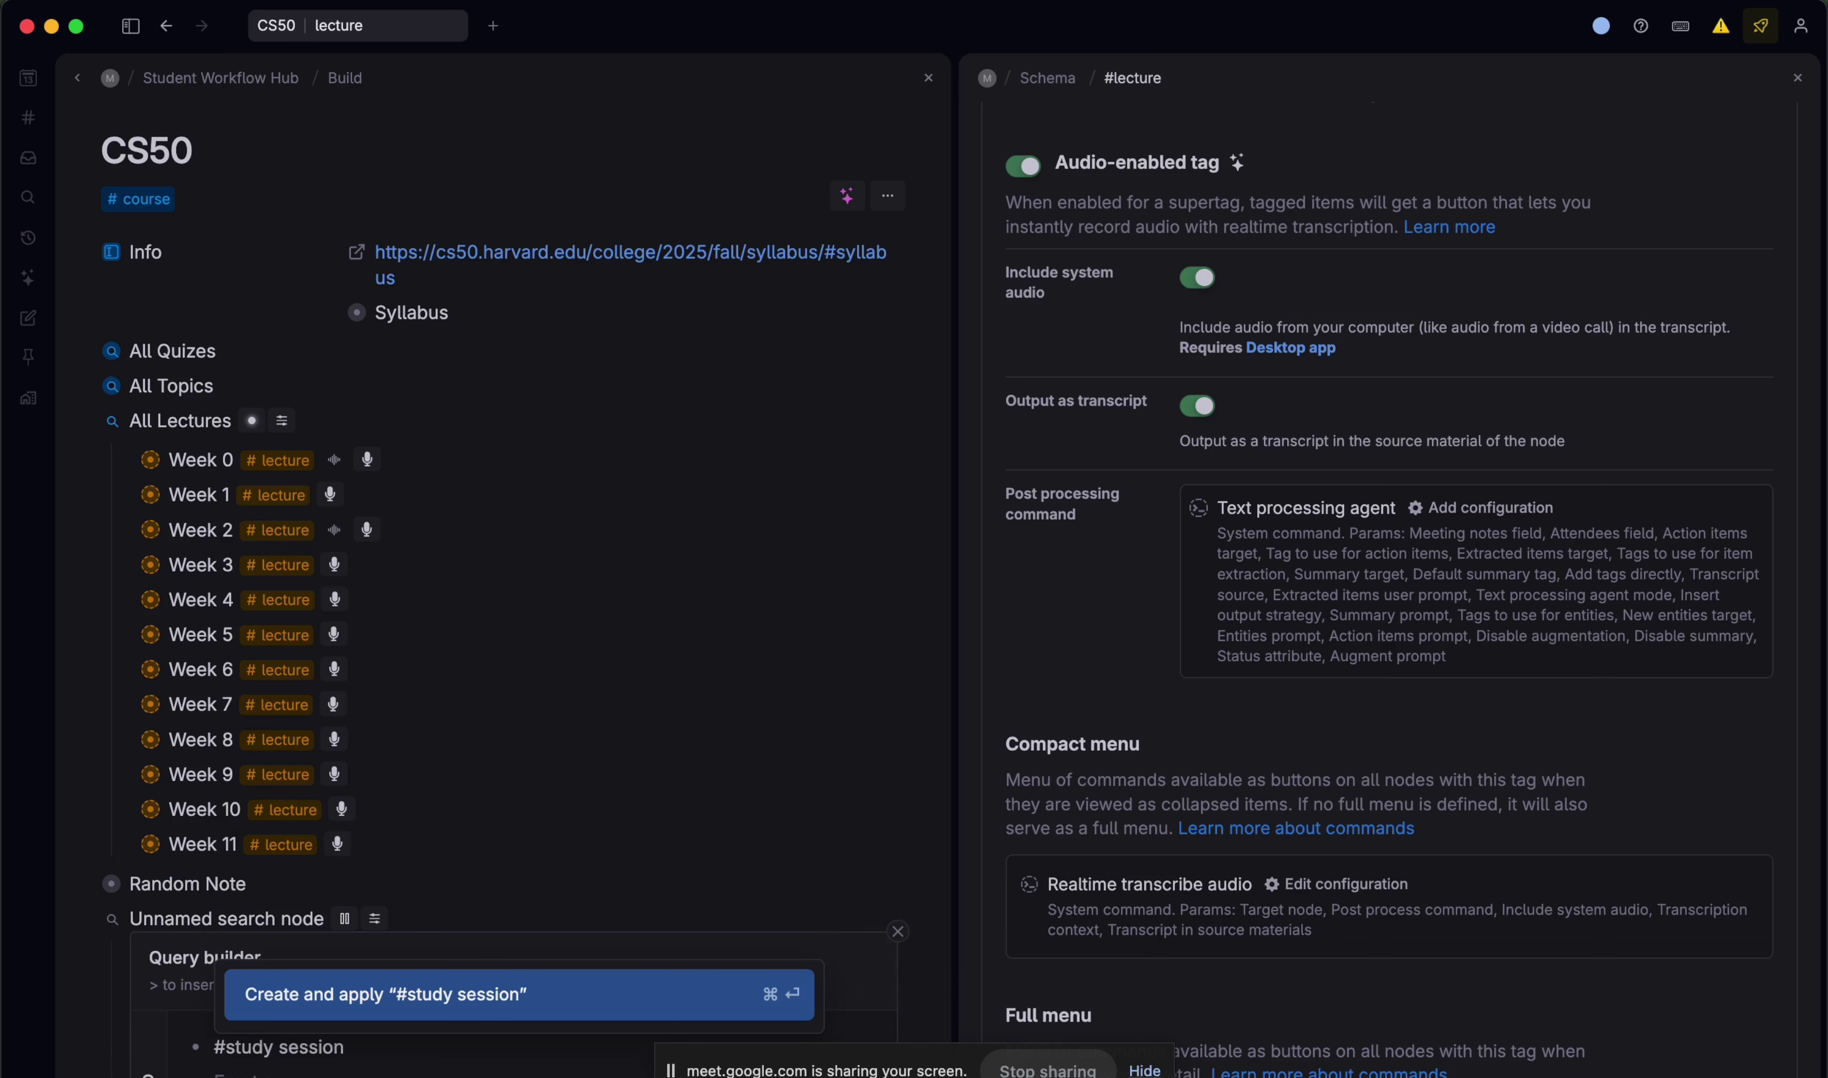
key(Return)
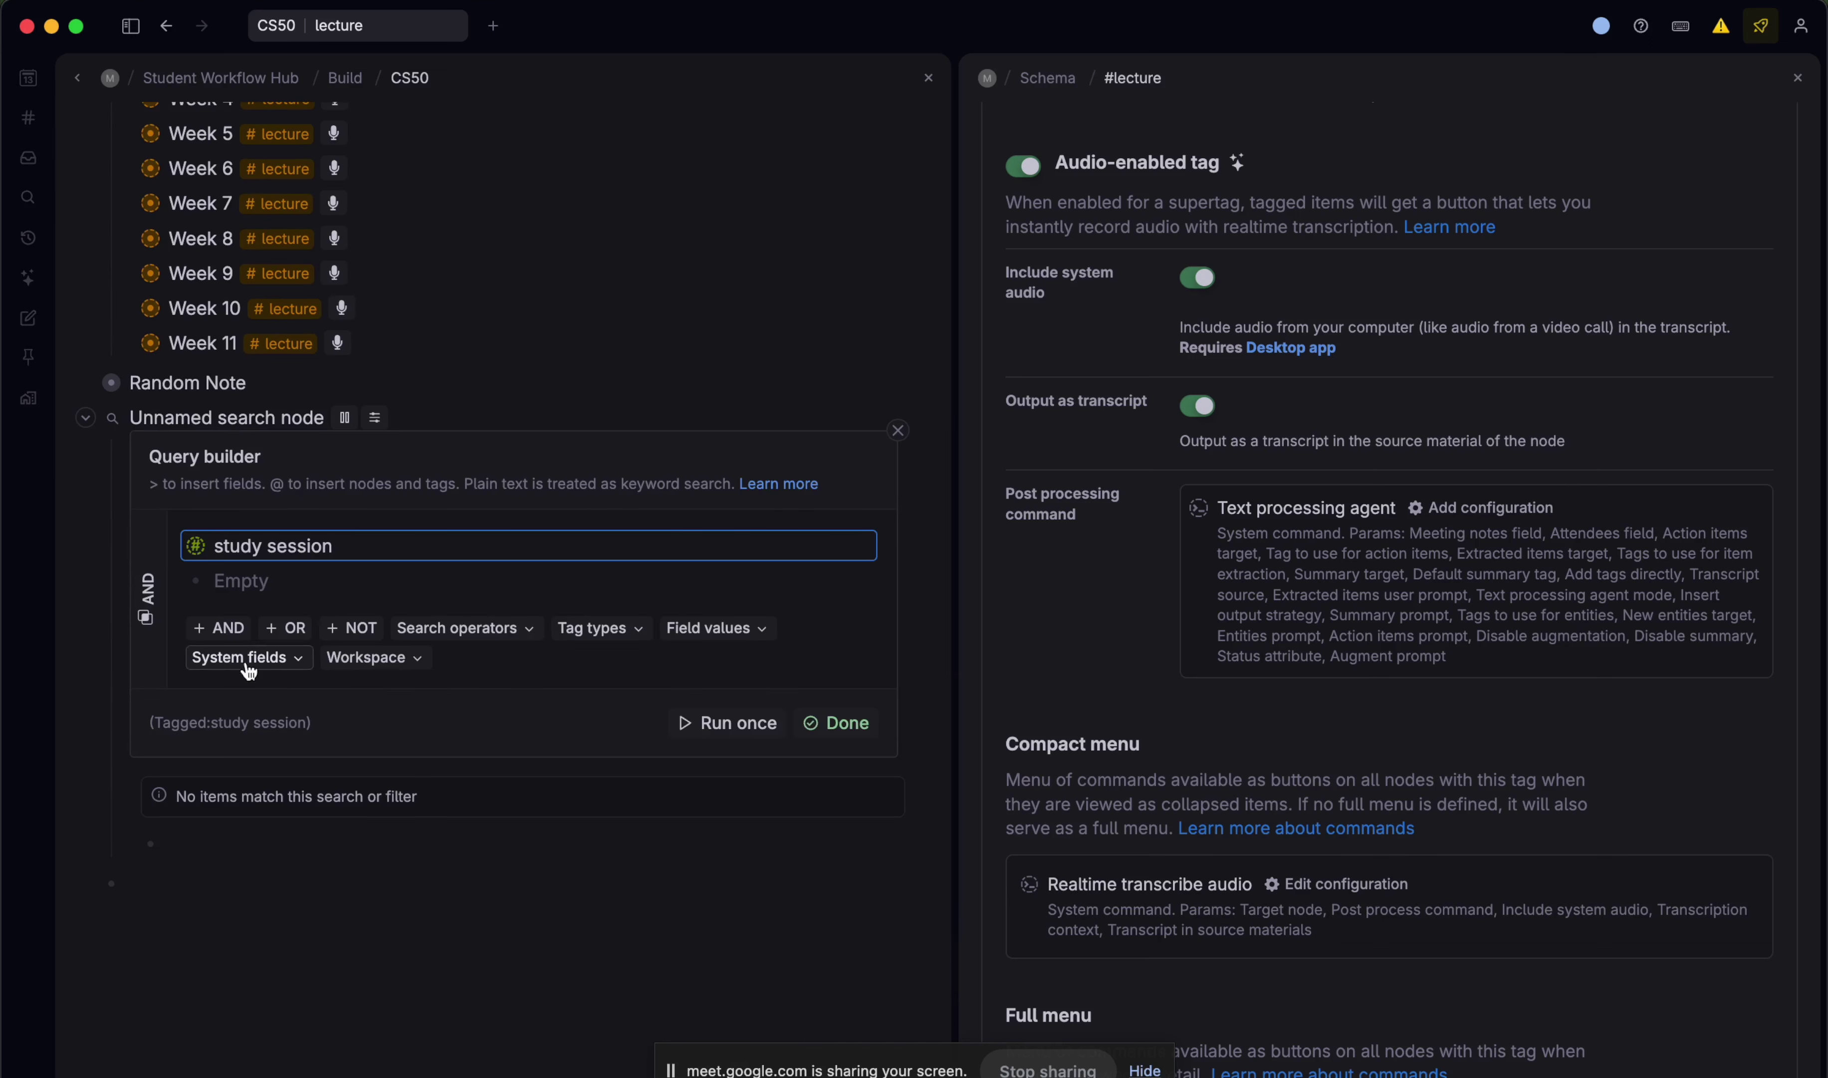
click(196, 853)
key(Return)
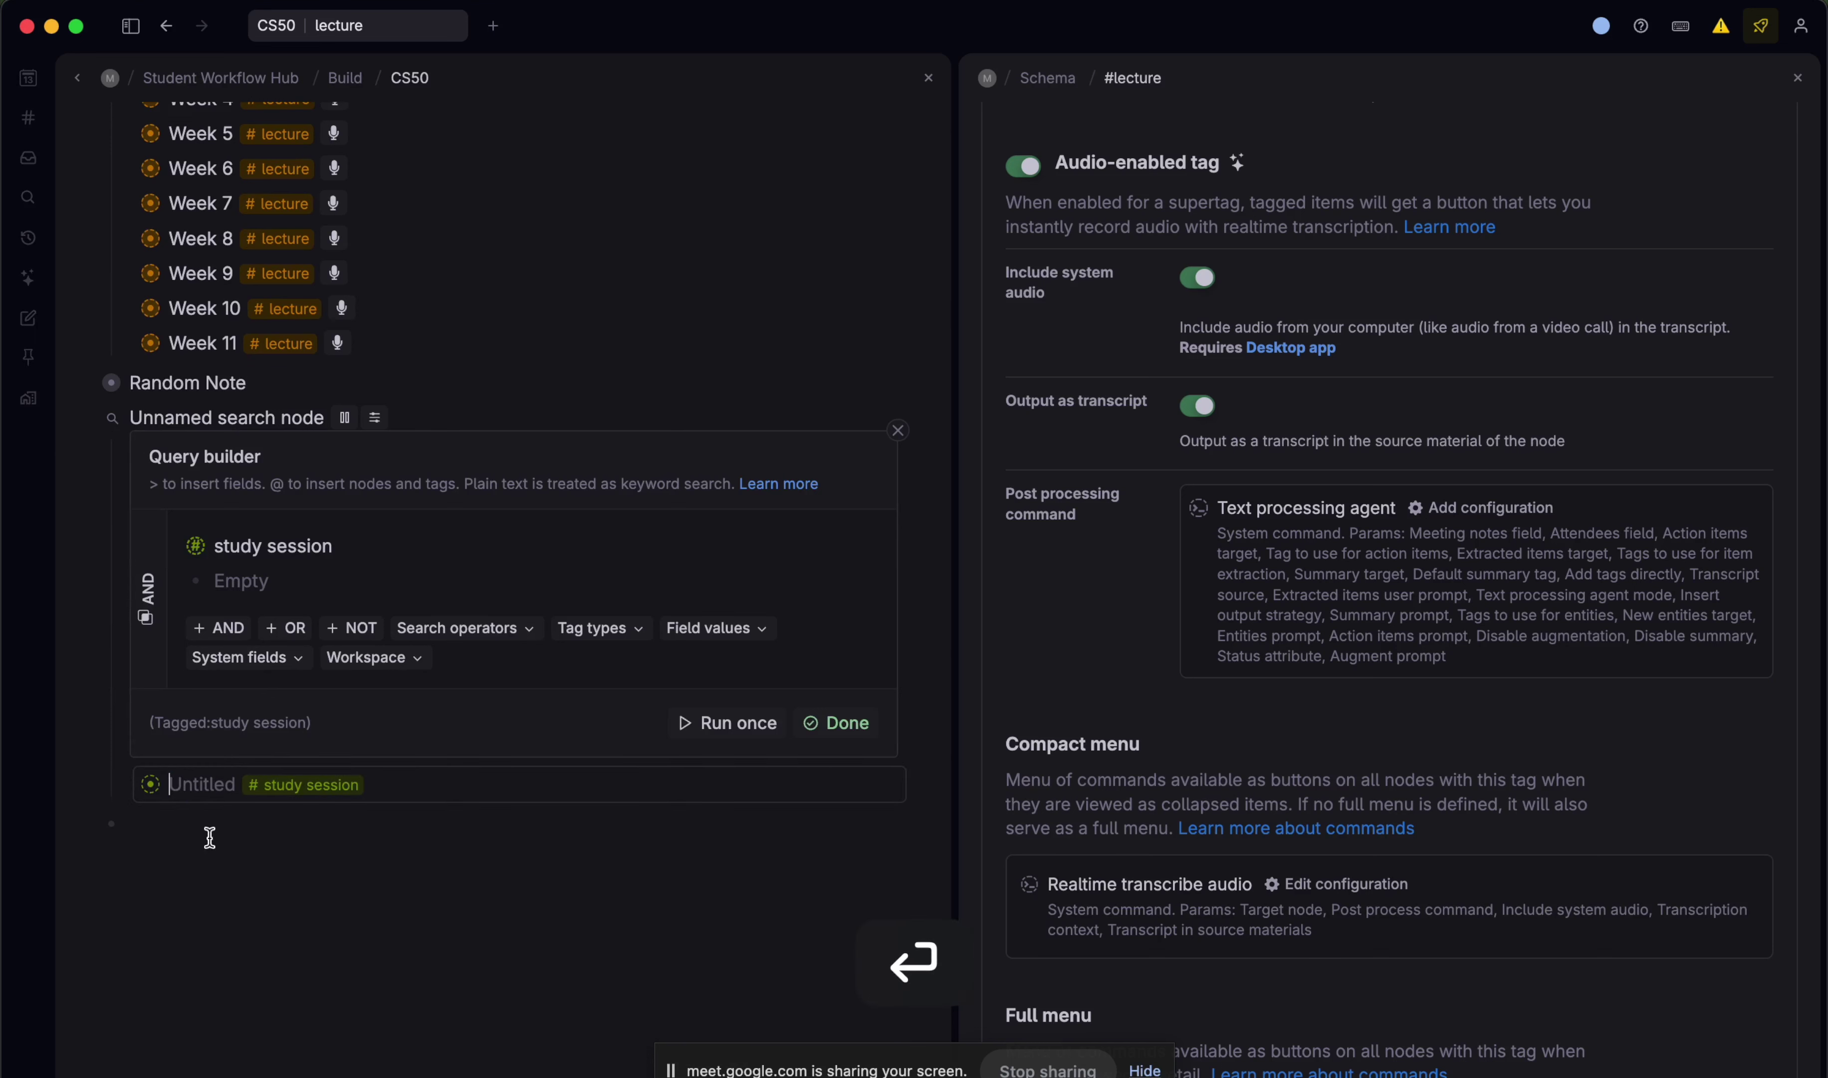
- Rename the new search node "Study Session"
triple_click(196, 417)
text(St)
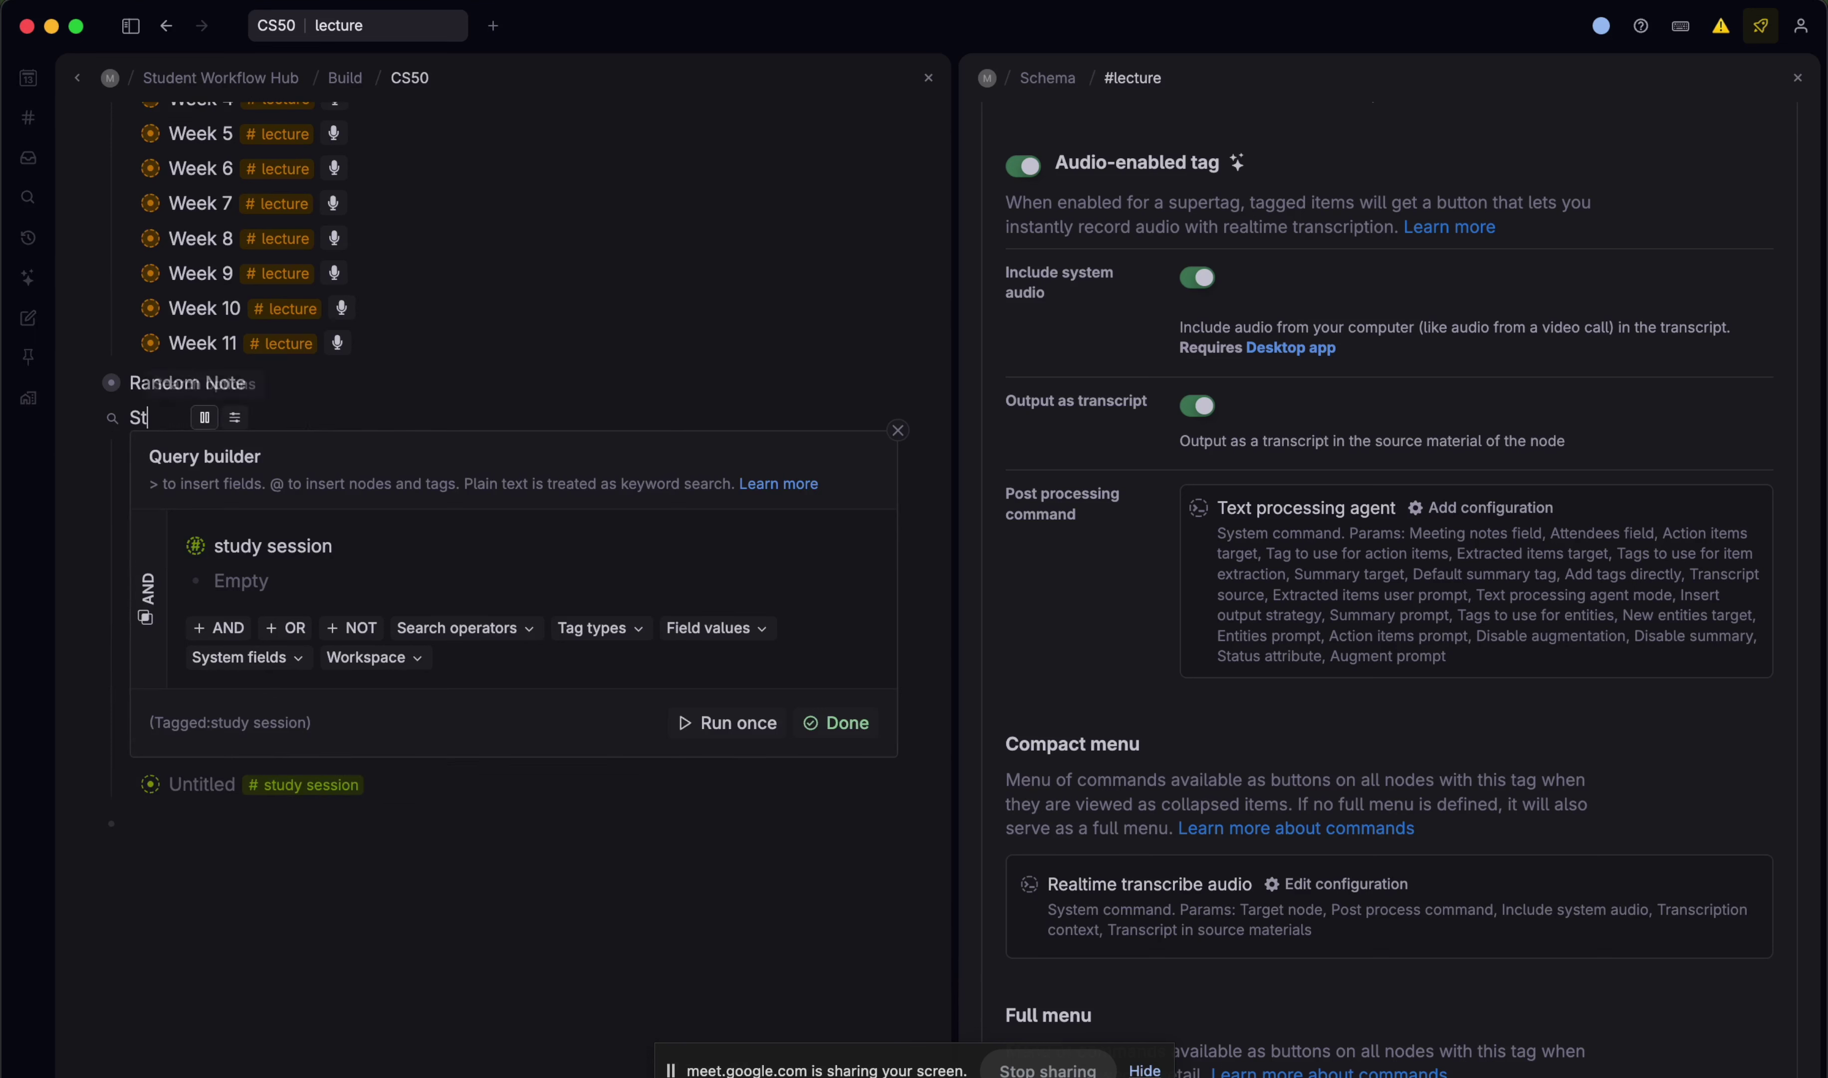
text(udy se)
key(BackSpace)
key(BackSpace)
key(BackSpace)
key(BackSpace)
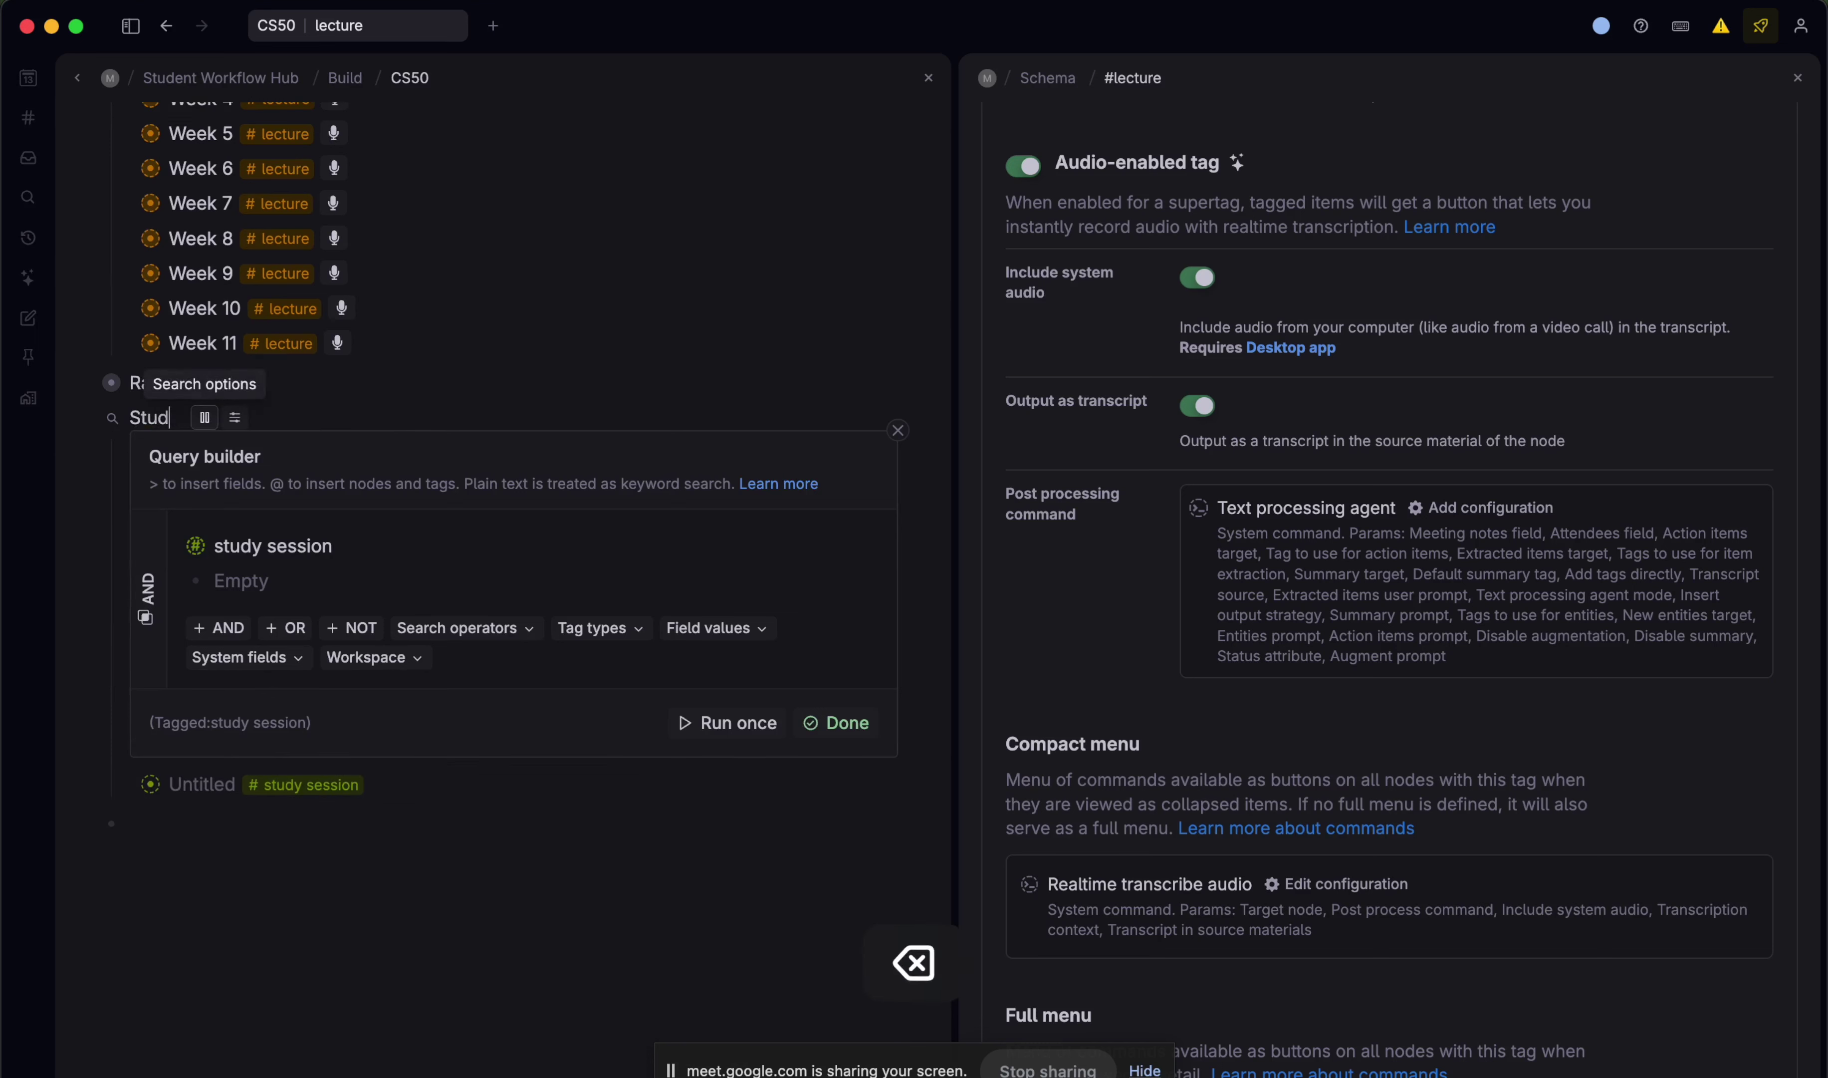
text(y Session)
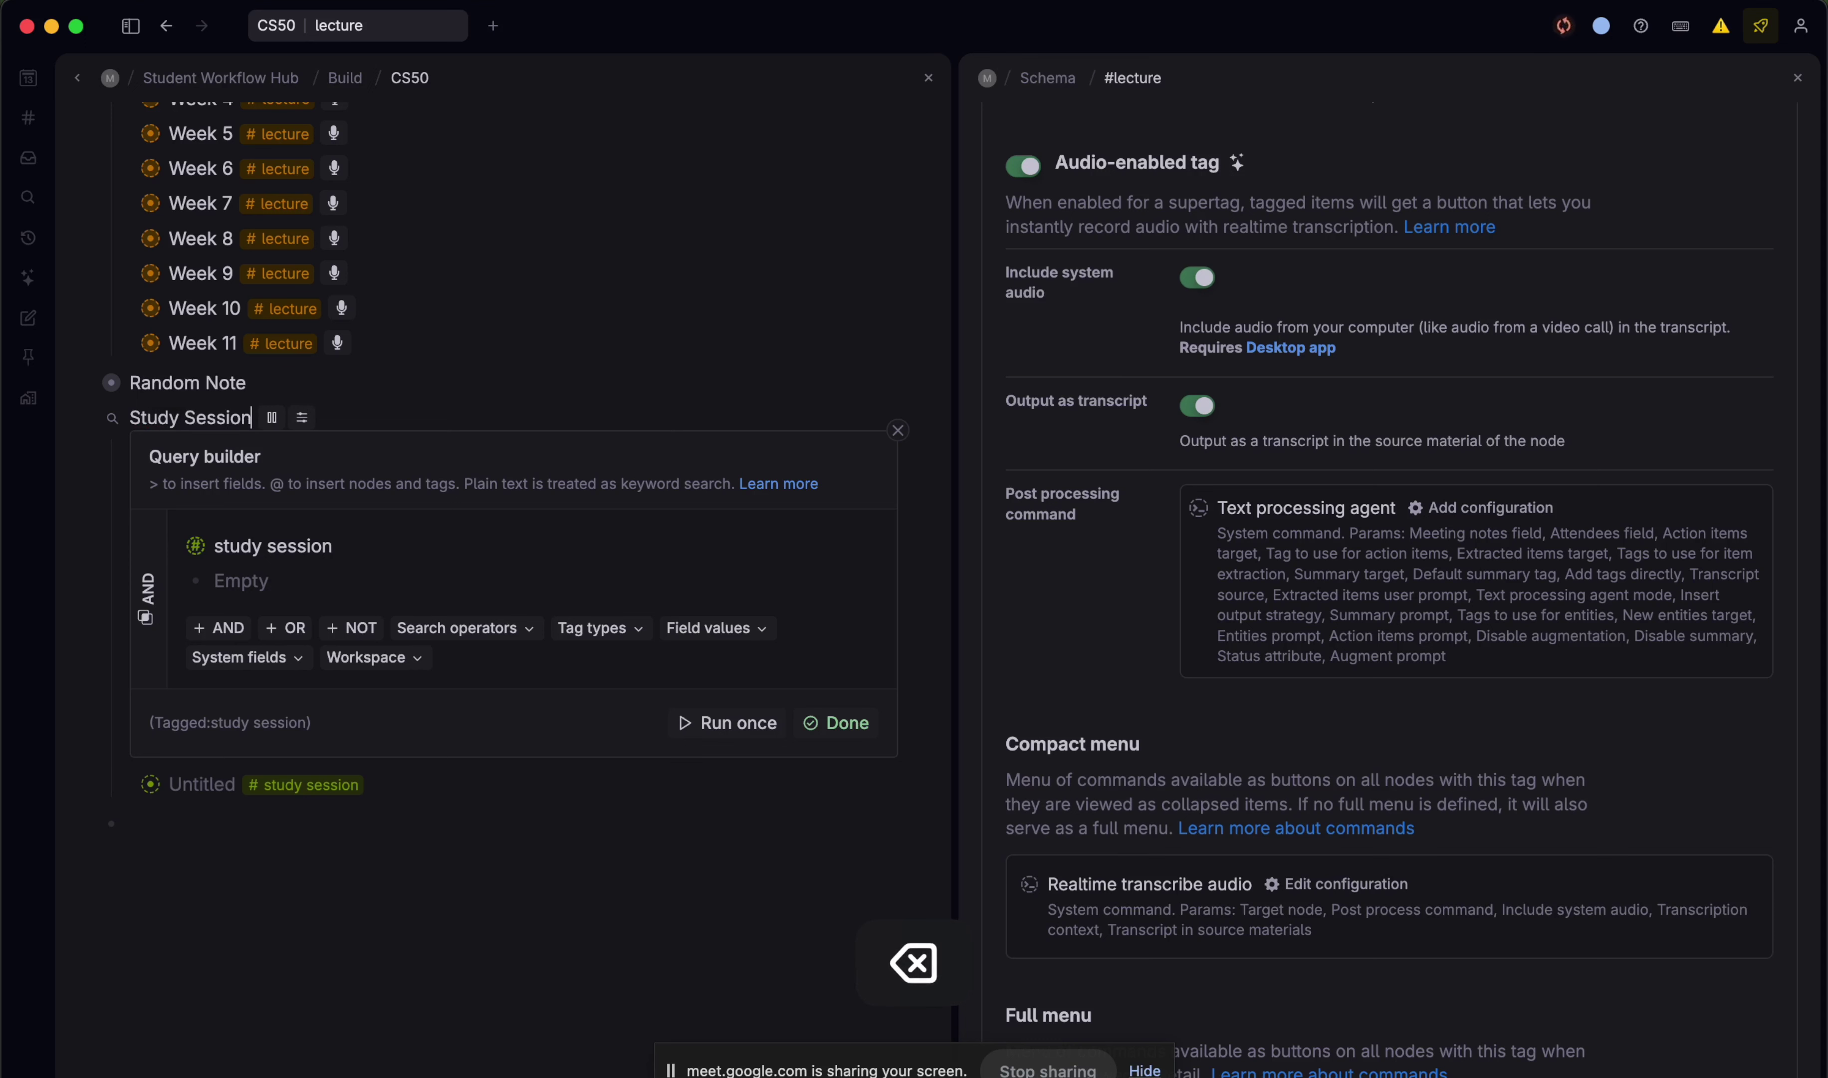
- Open the untitled study session from the search and insert the existing Real Date field in it
key(super+period)
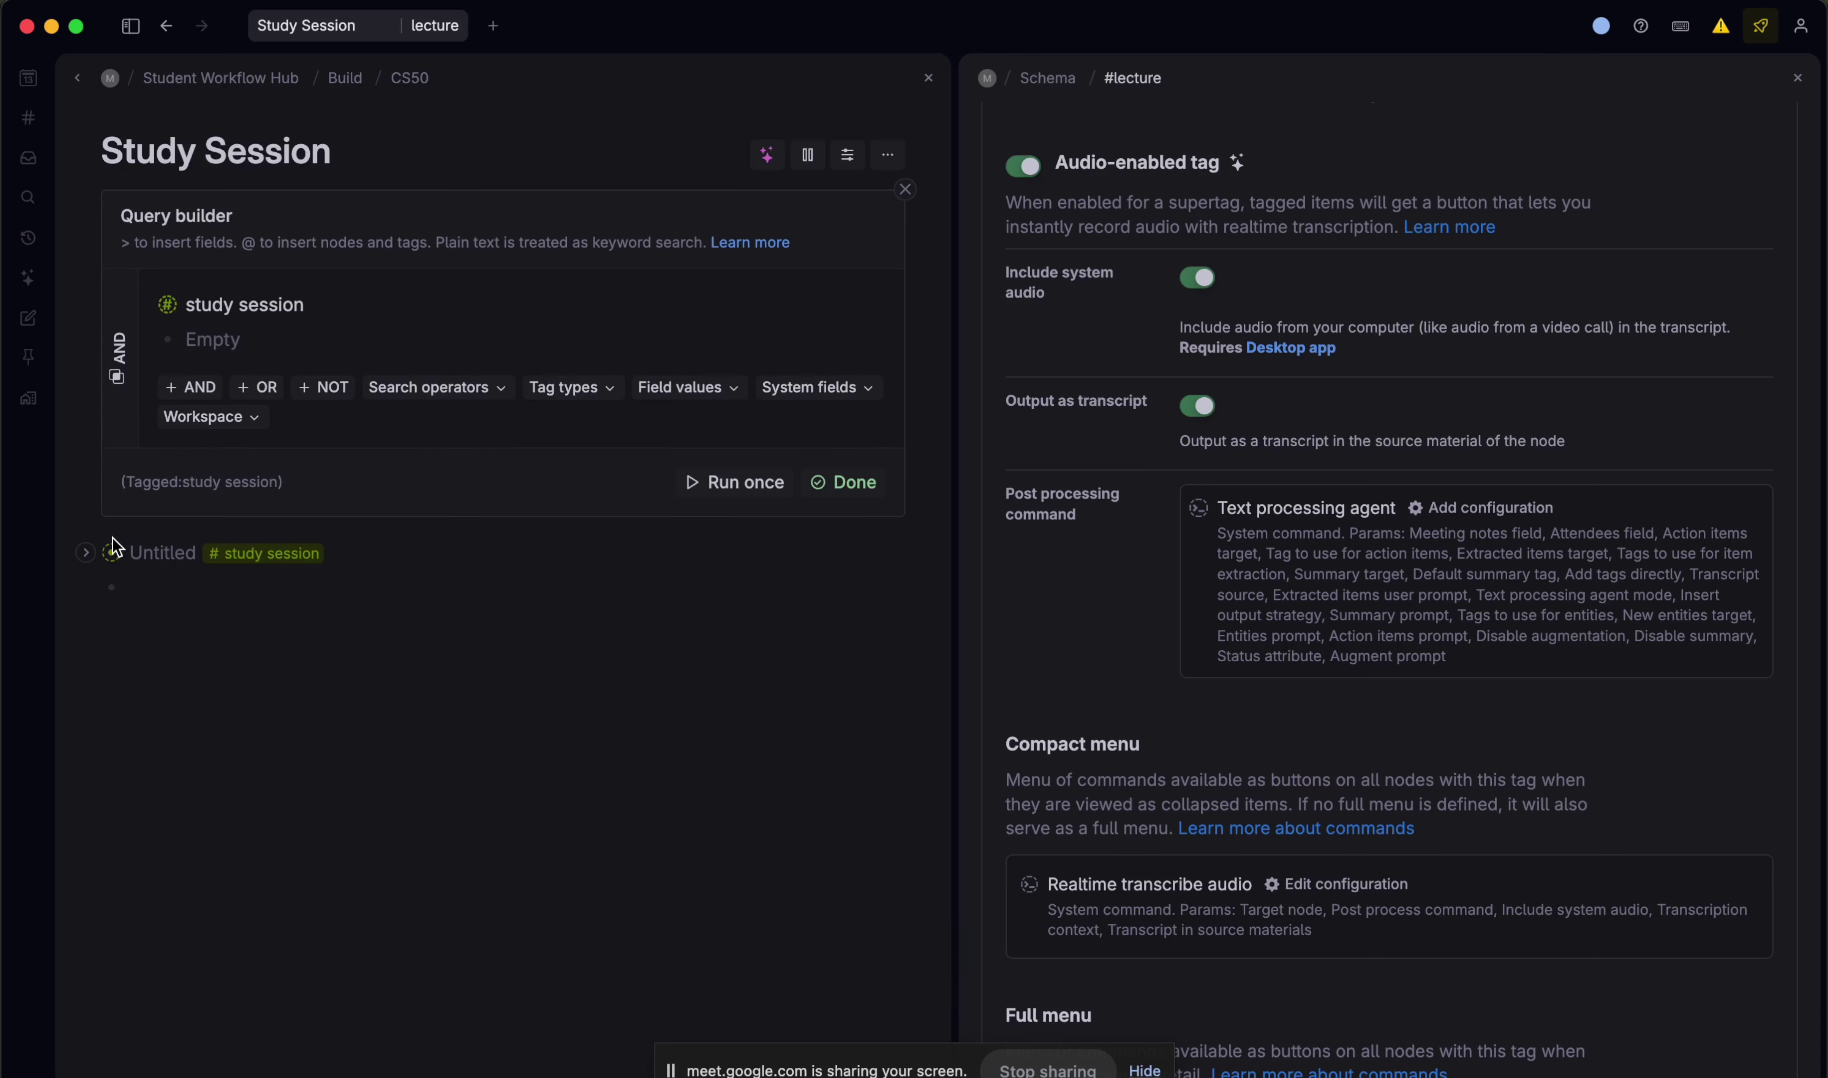
click(112, 552)
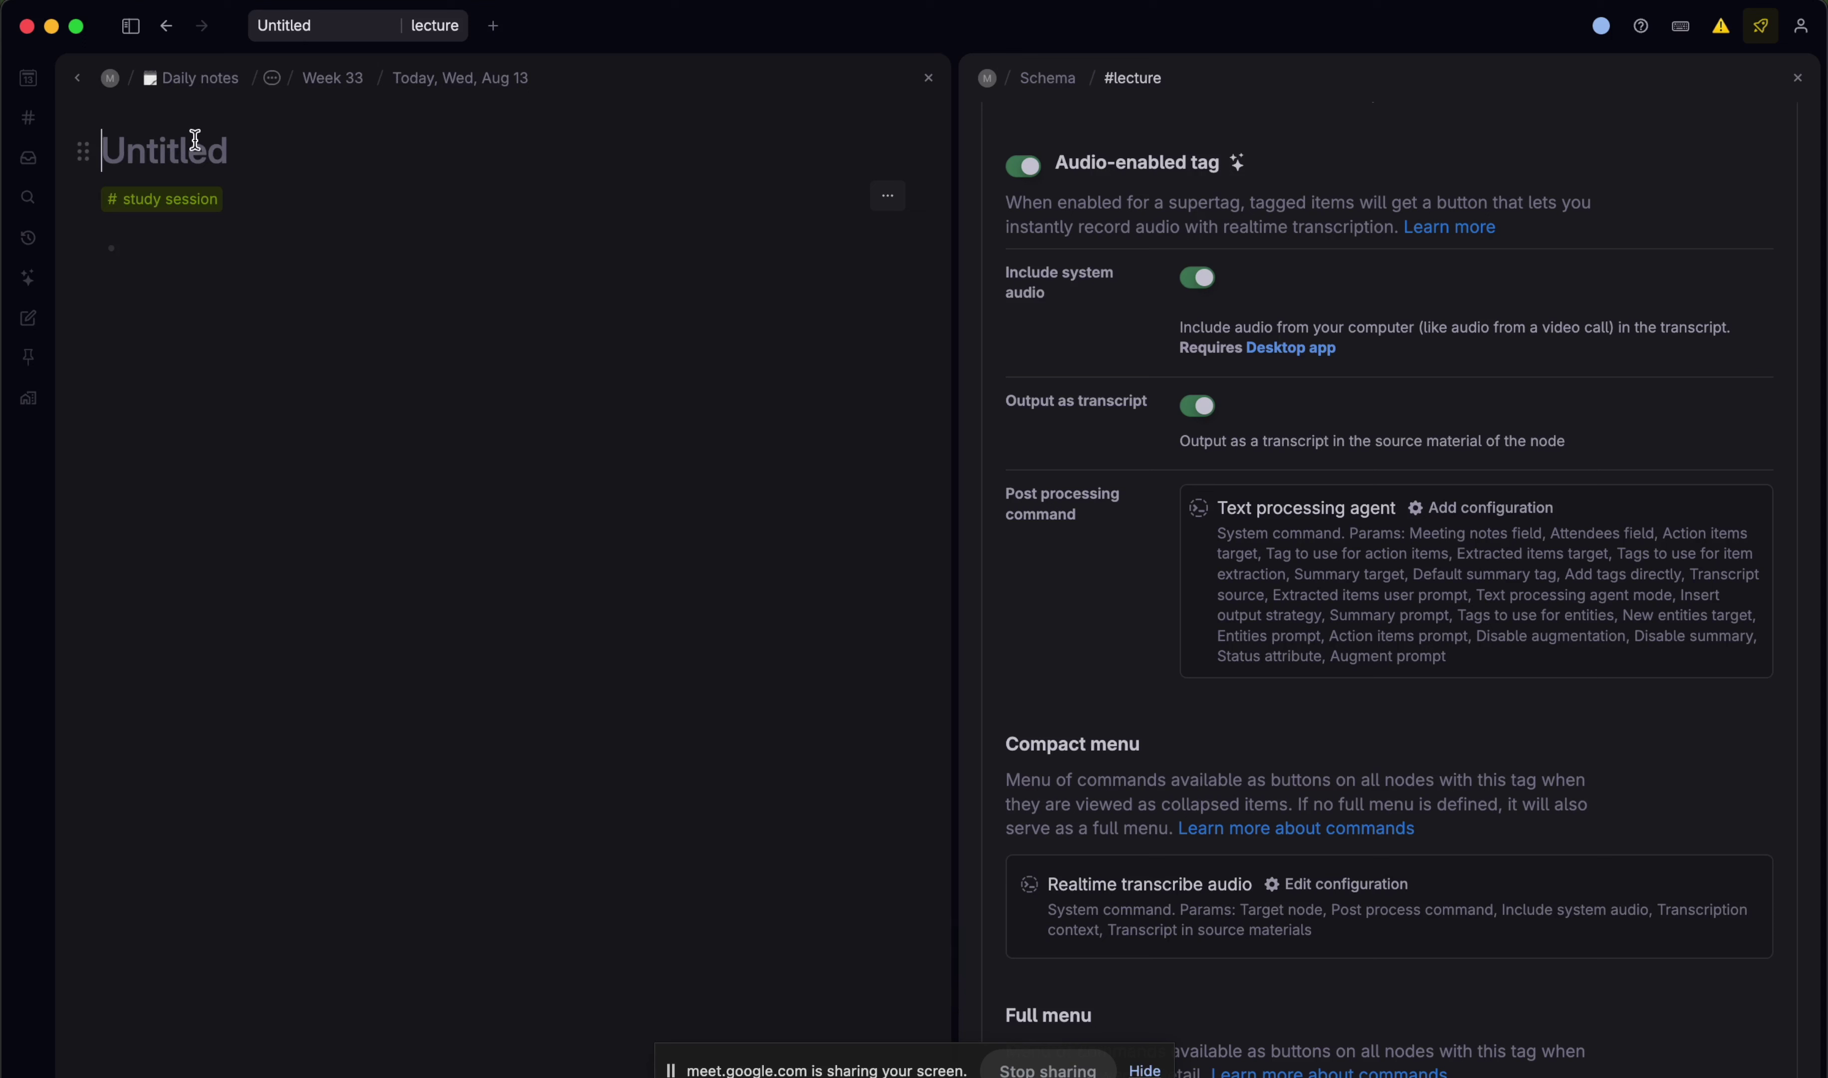
click(160, 243)
text(>read)
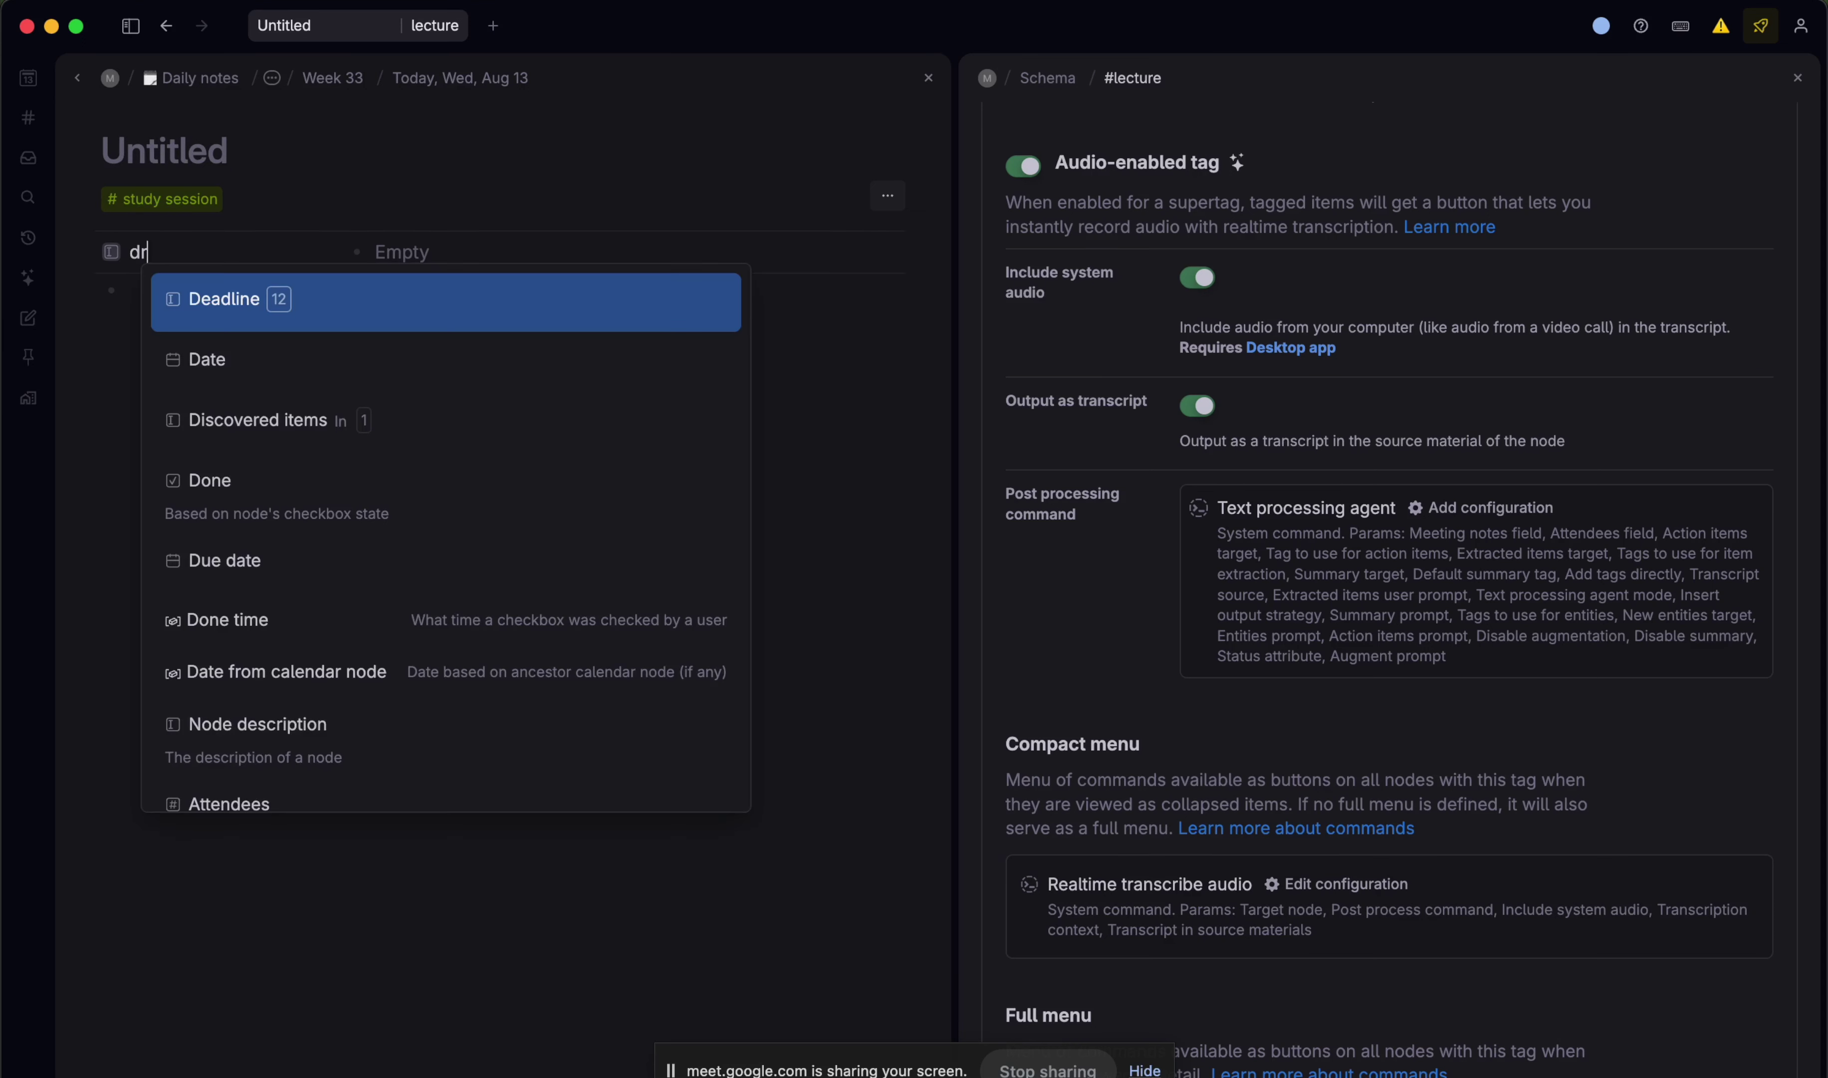
key(BackSpace)
key(Return)
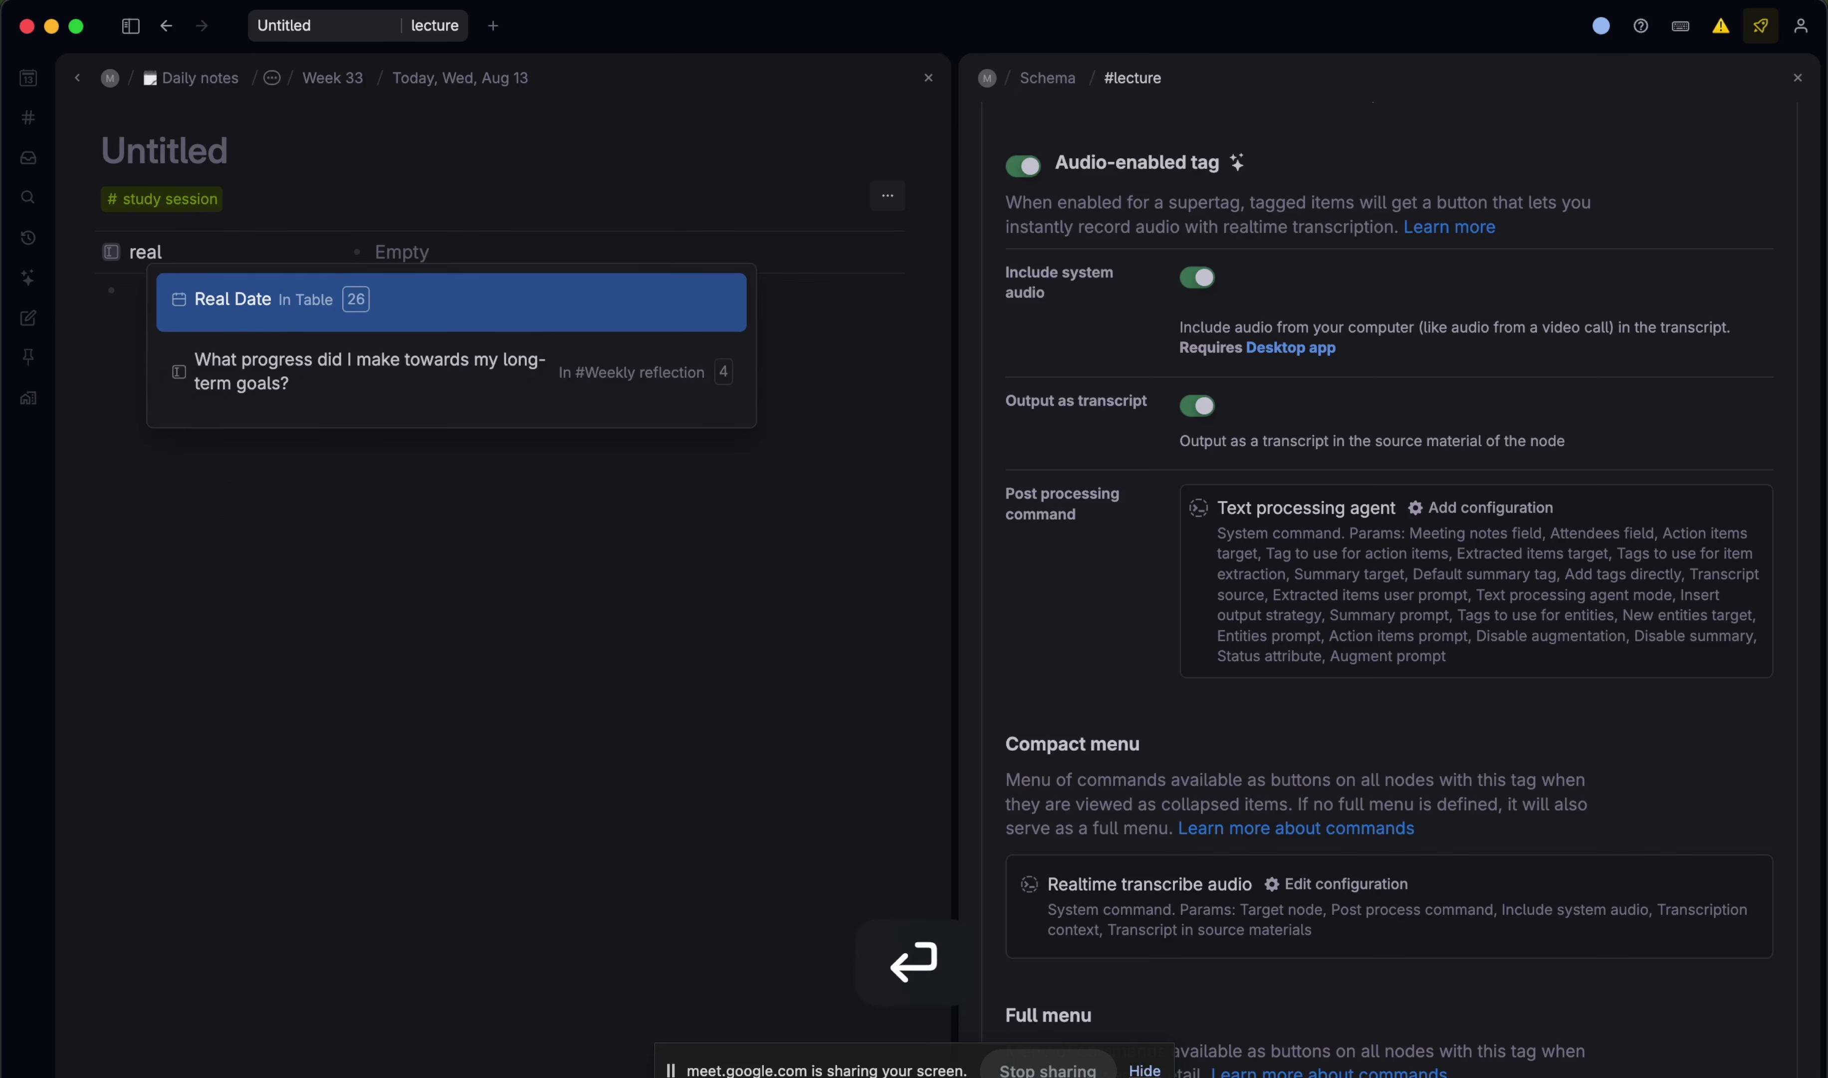
- Add the Real Date field to the study session tag's template, leaving this session's date empty
click(388, 239)
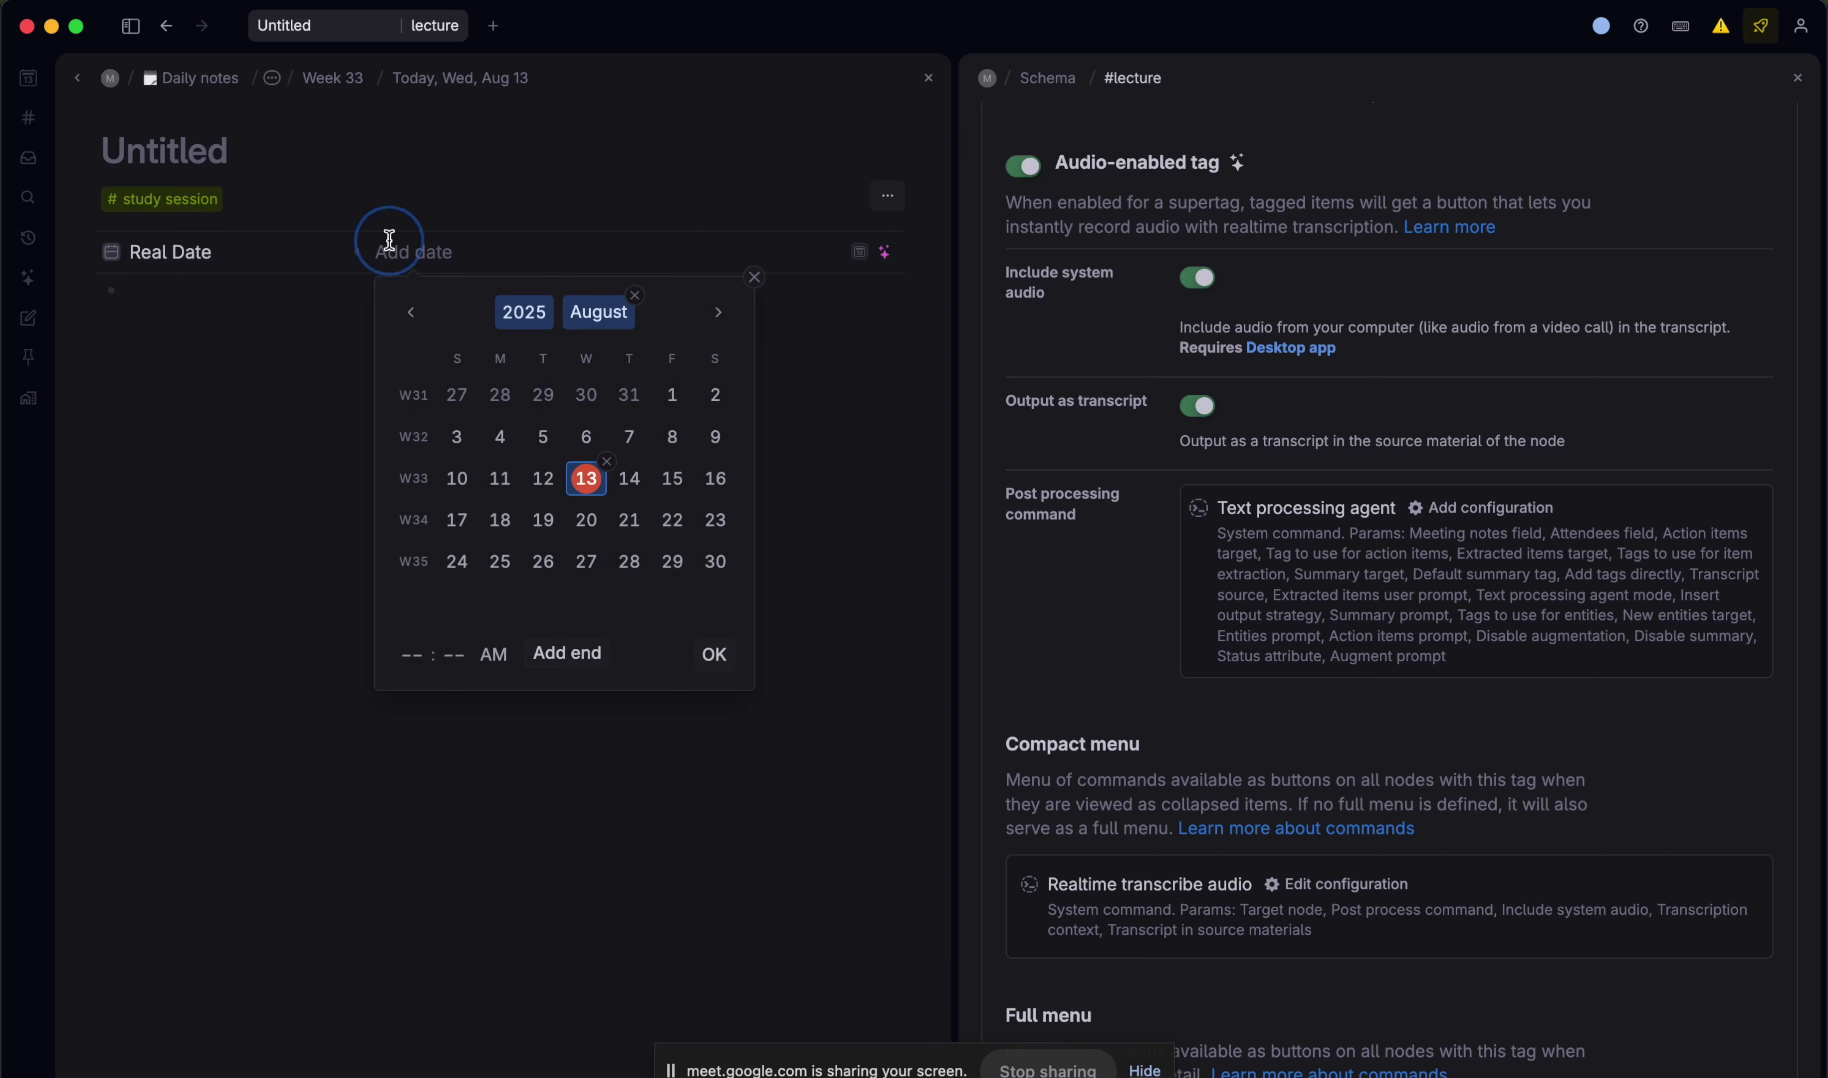
click(247, 257)
key(super+k)
text(add)
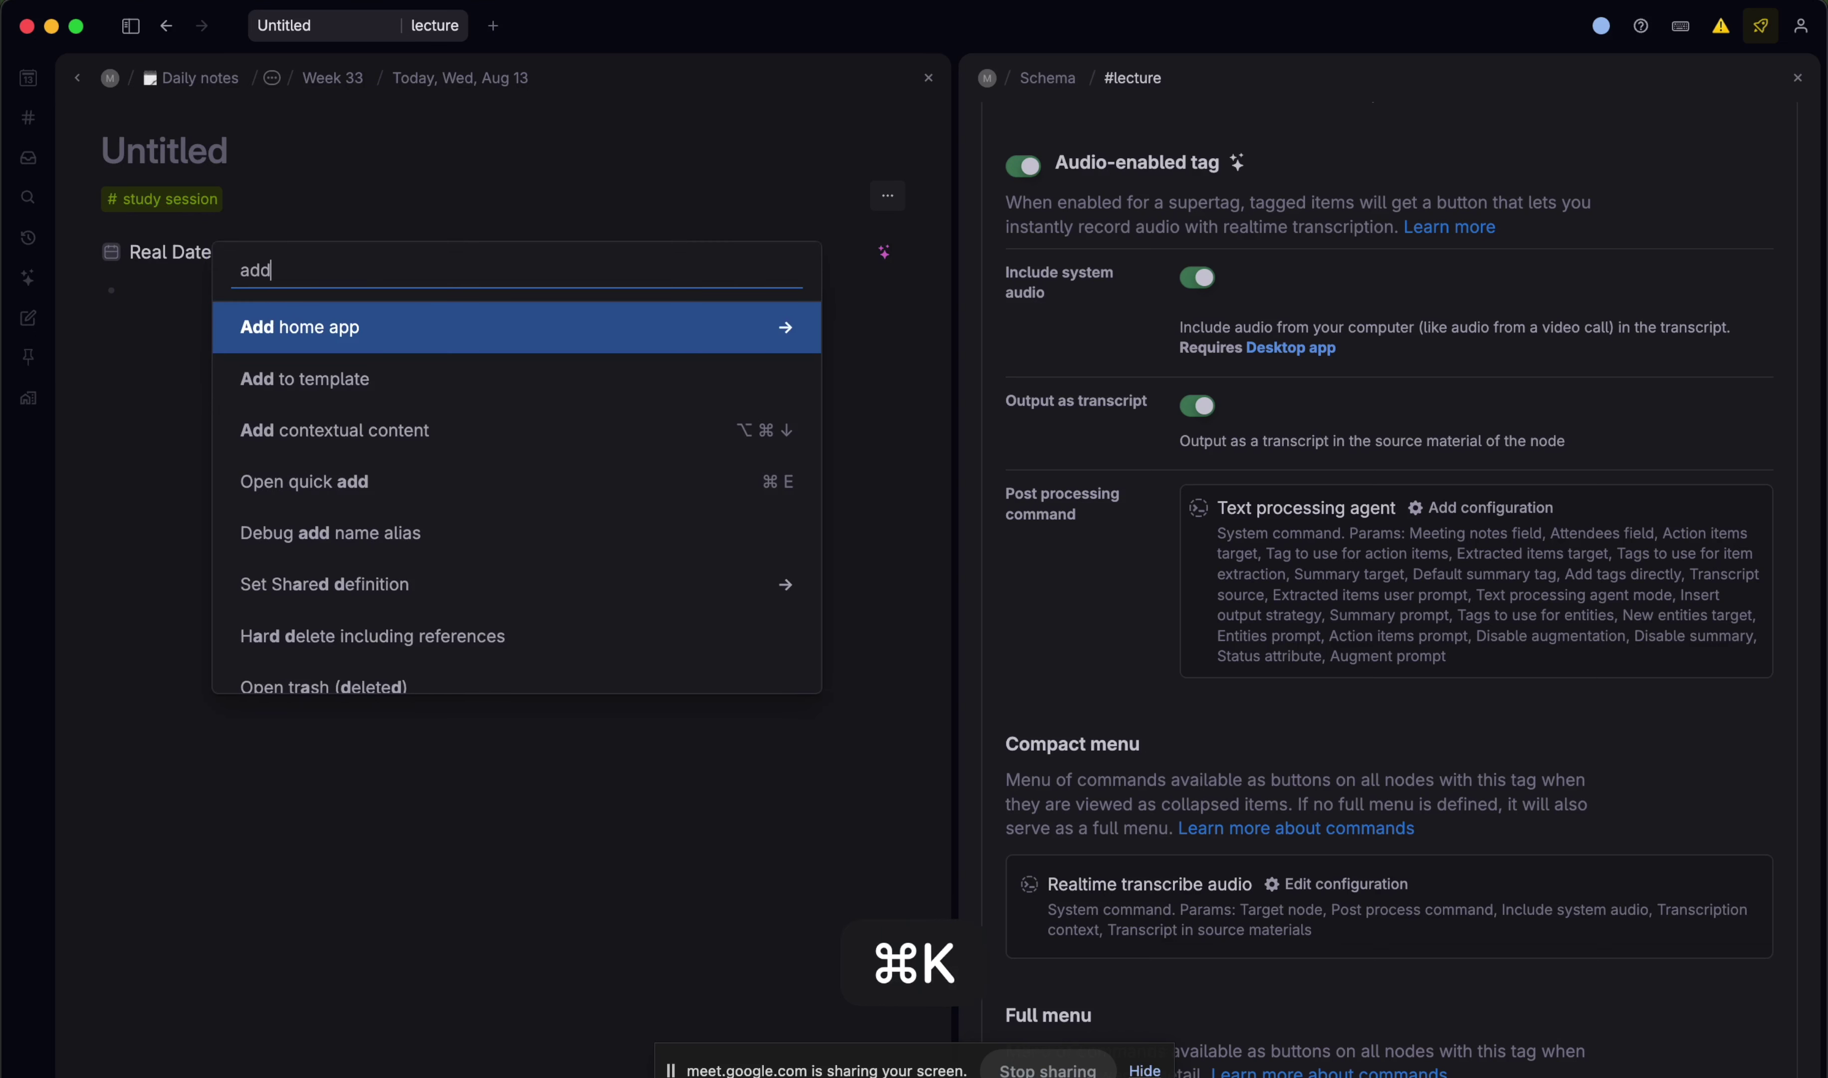
key(Down)
key(Return)
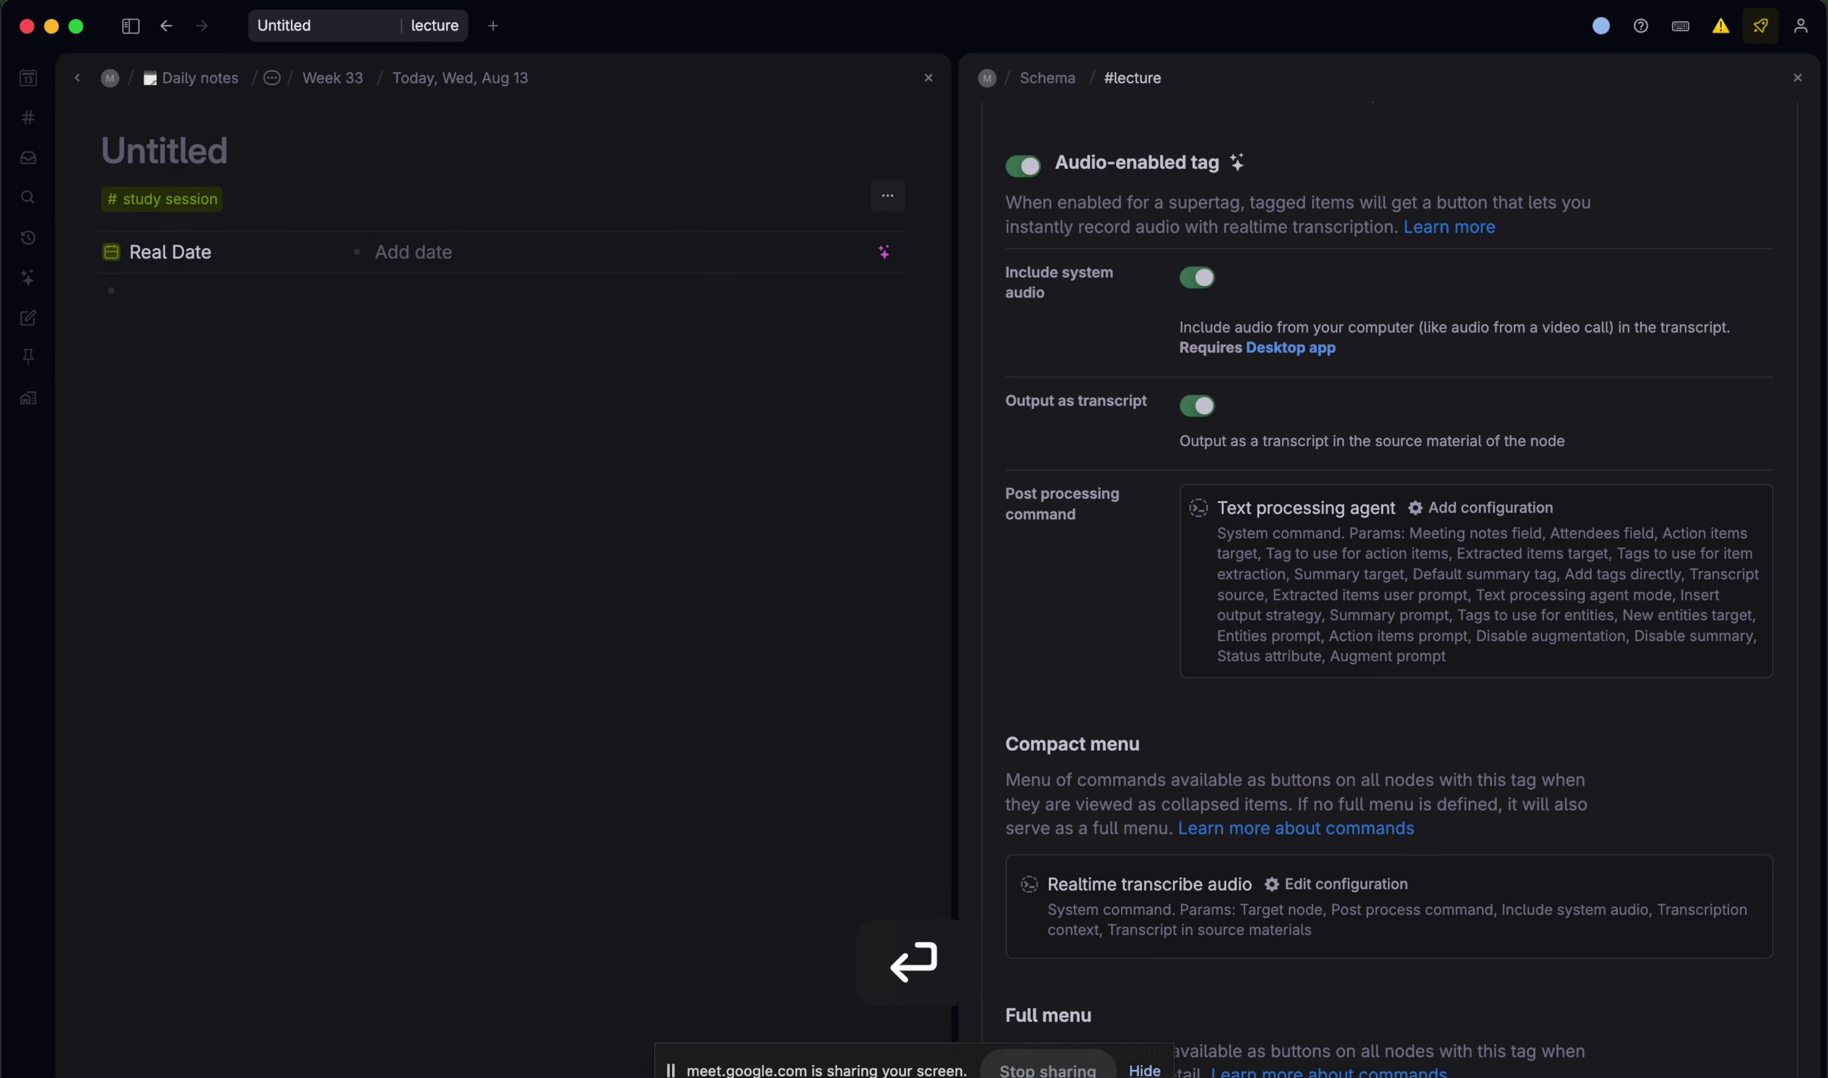
click(403, 252)
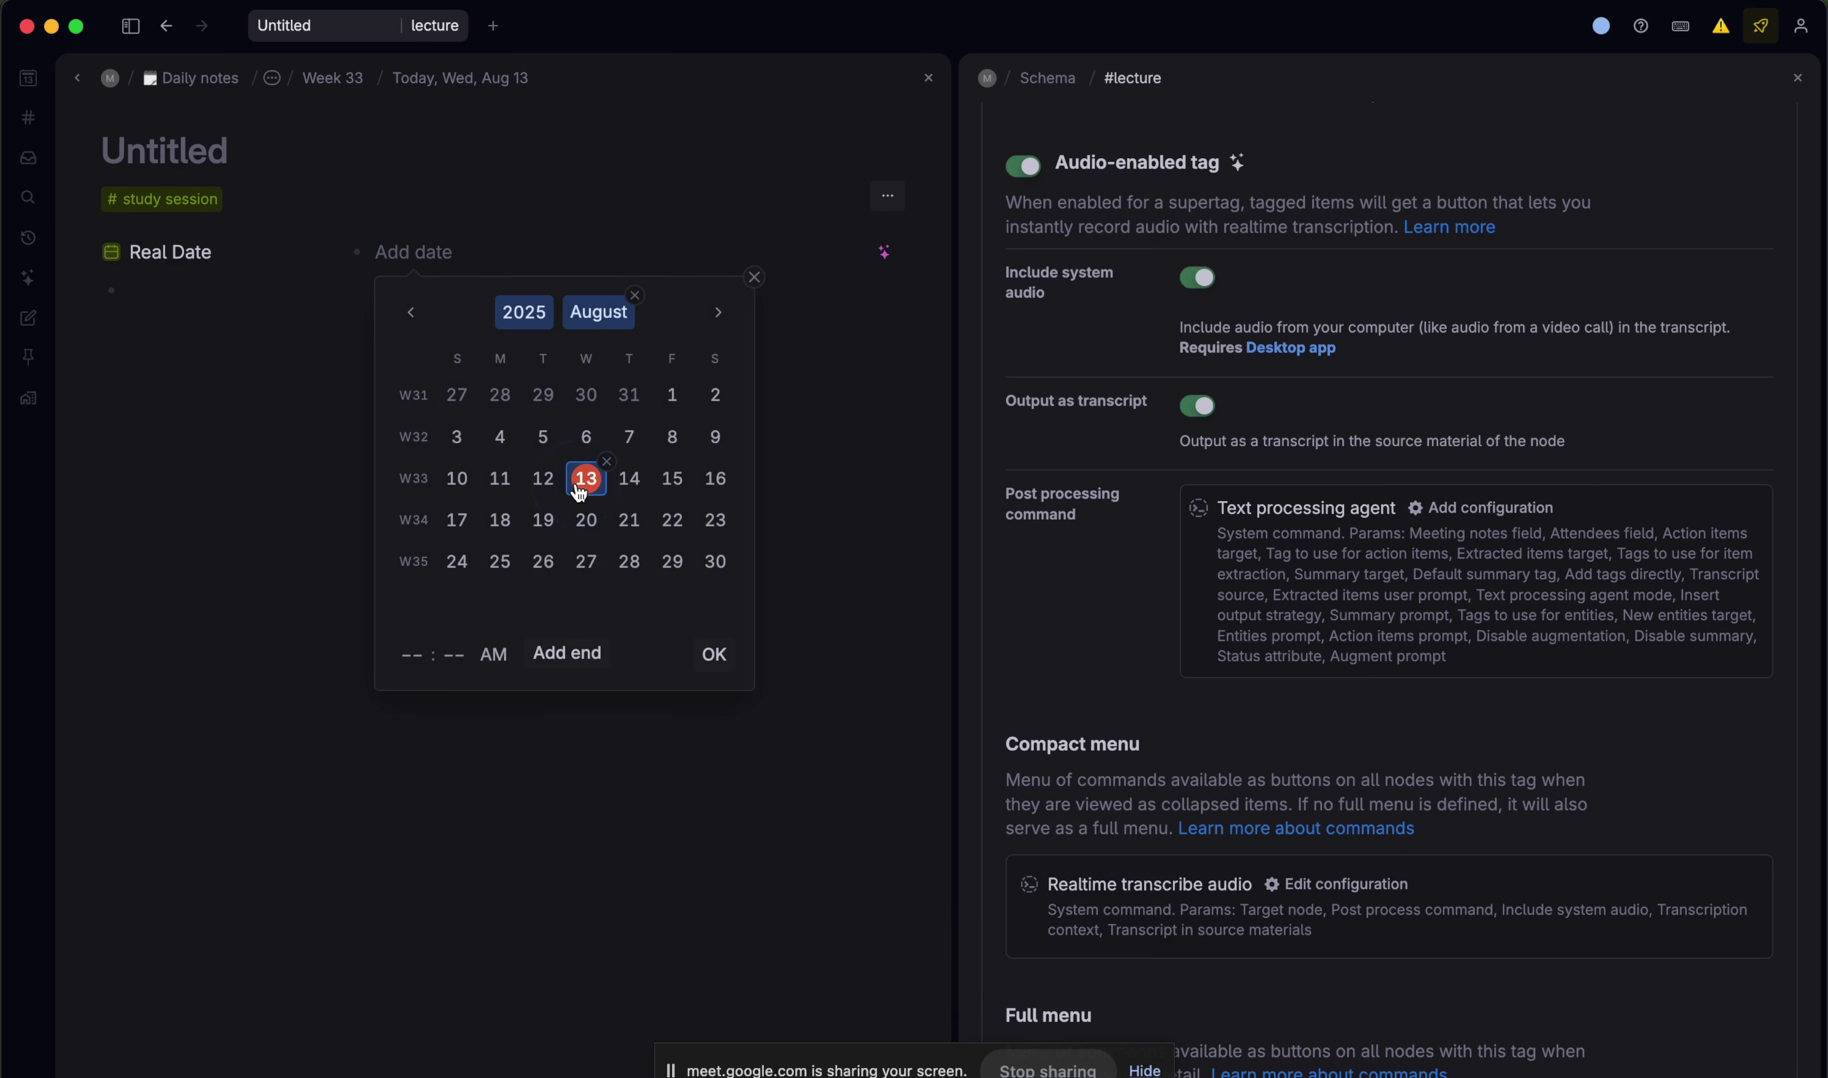
key(Escape)
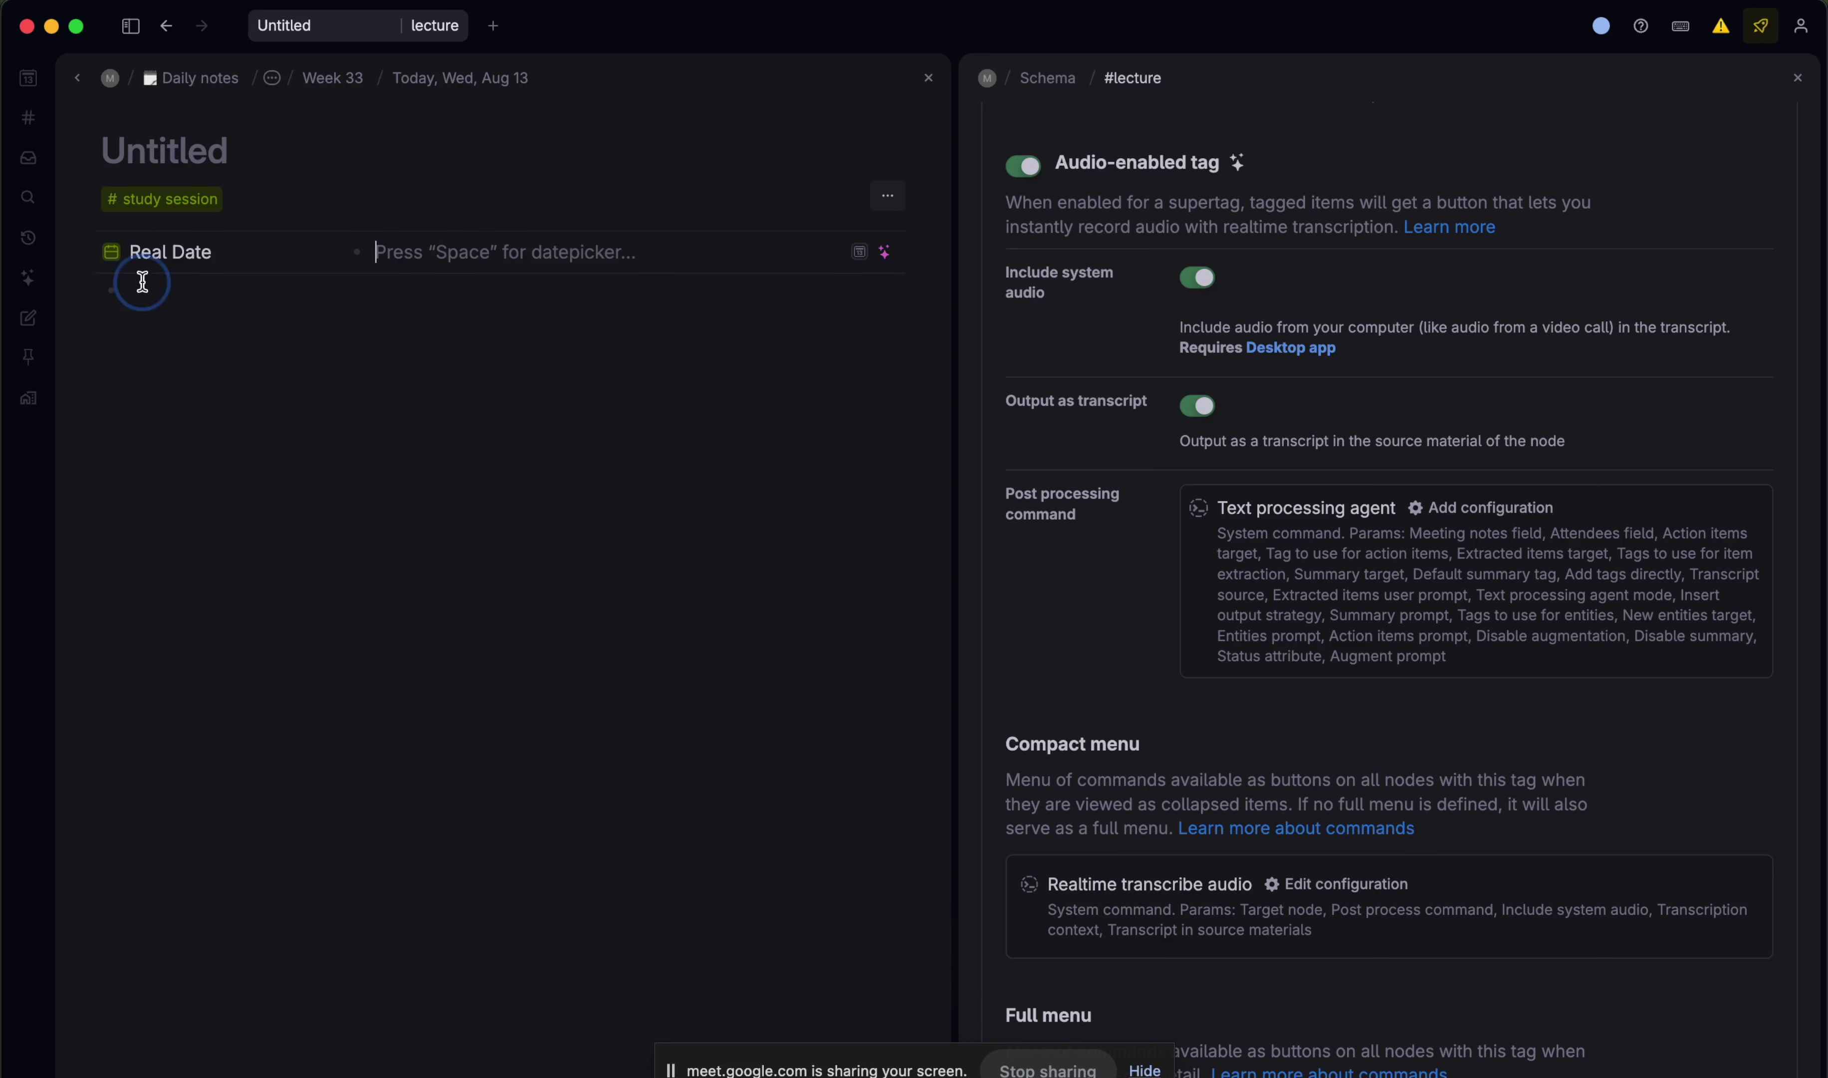
- Open the study session tag's configuration and set its title expression to ${Real Date}
alt+shift+click(207, 200)
scroll(878, 740, down, 6)
click(943, 762)
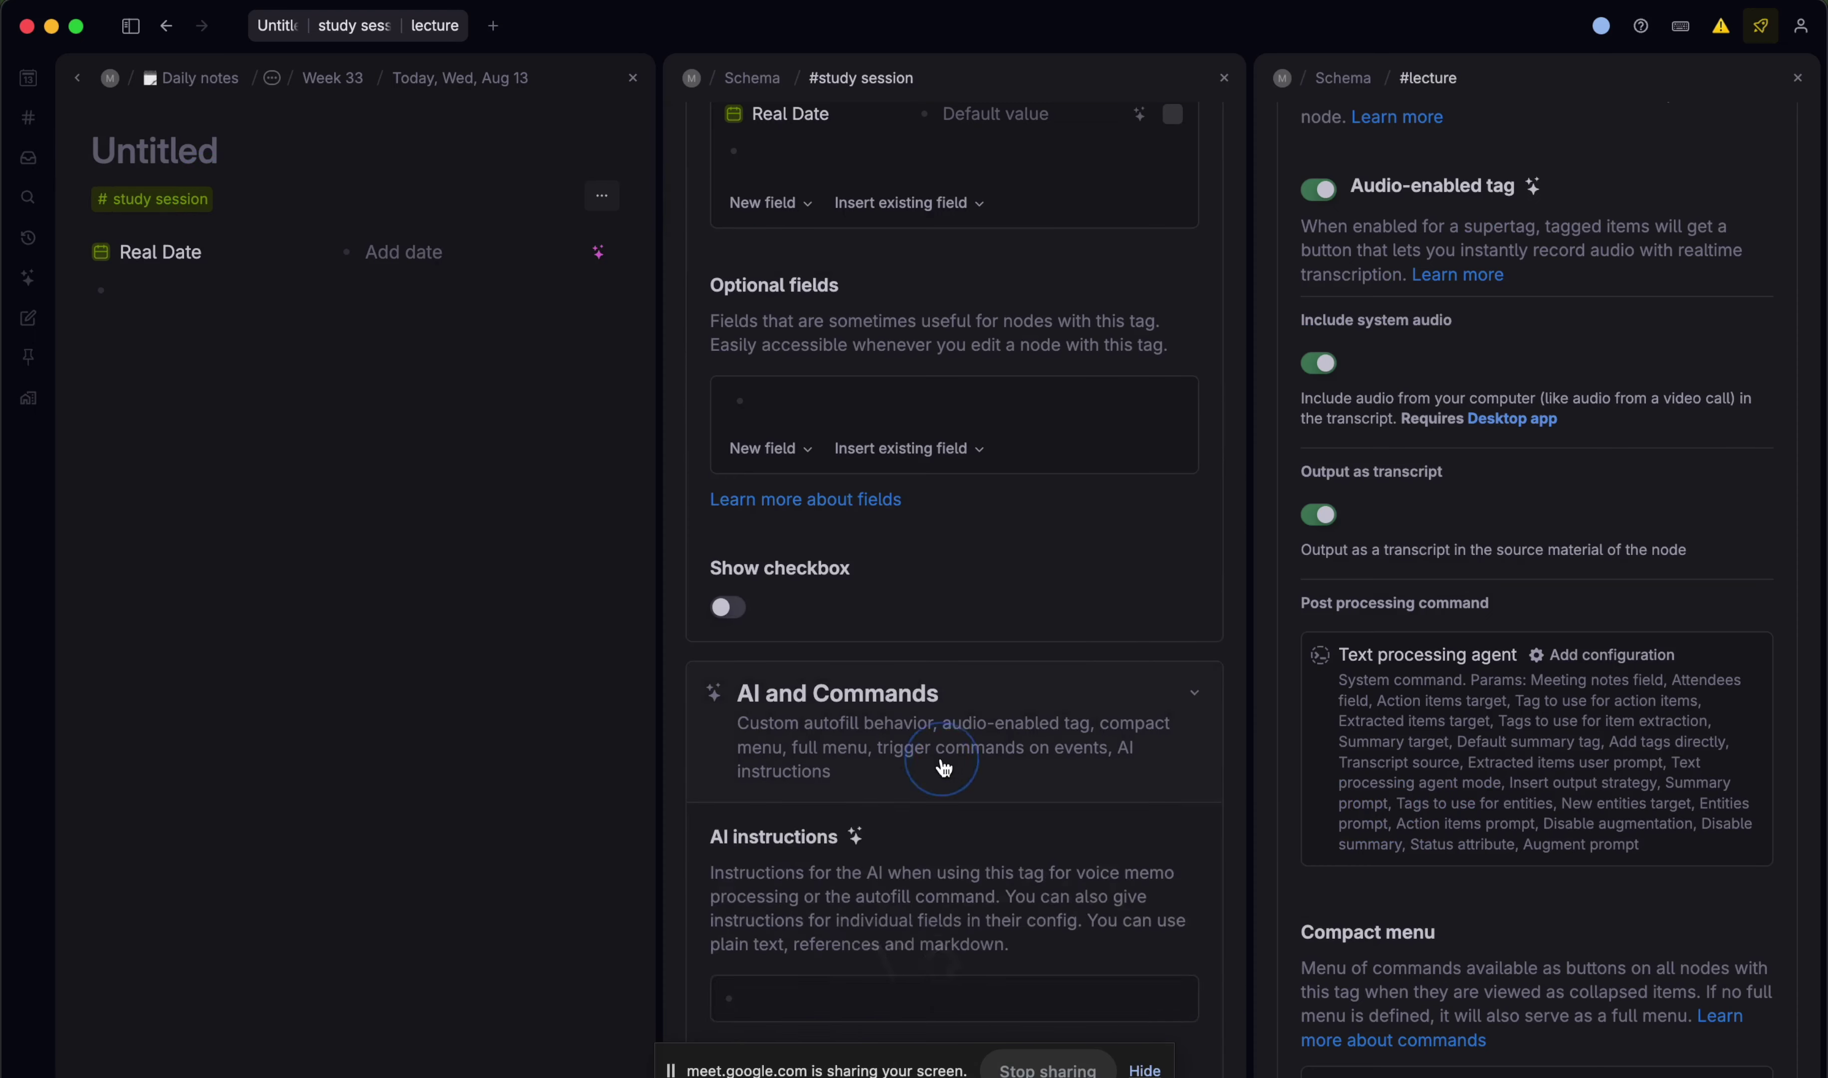
scroll(942, 763, down, 15)
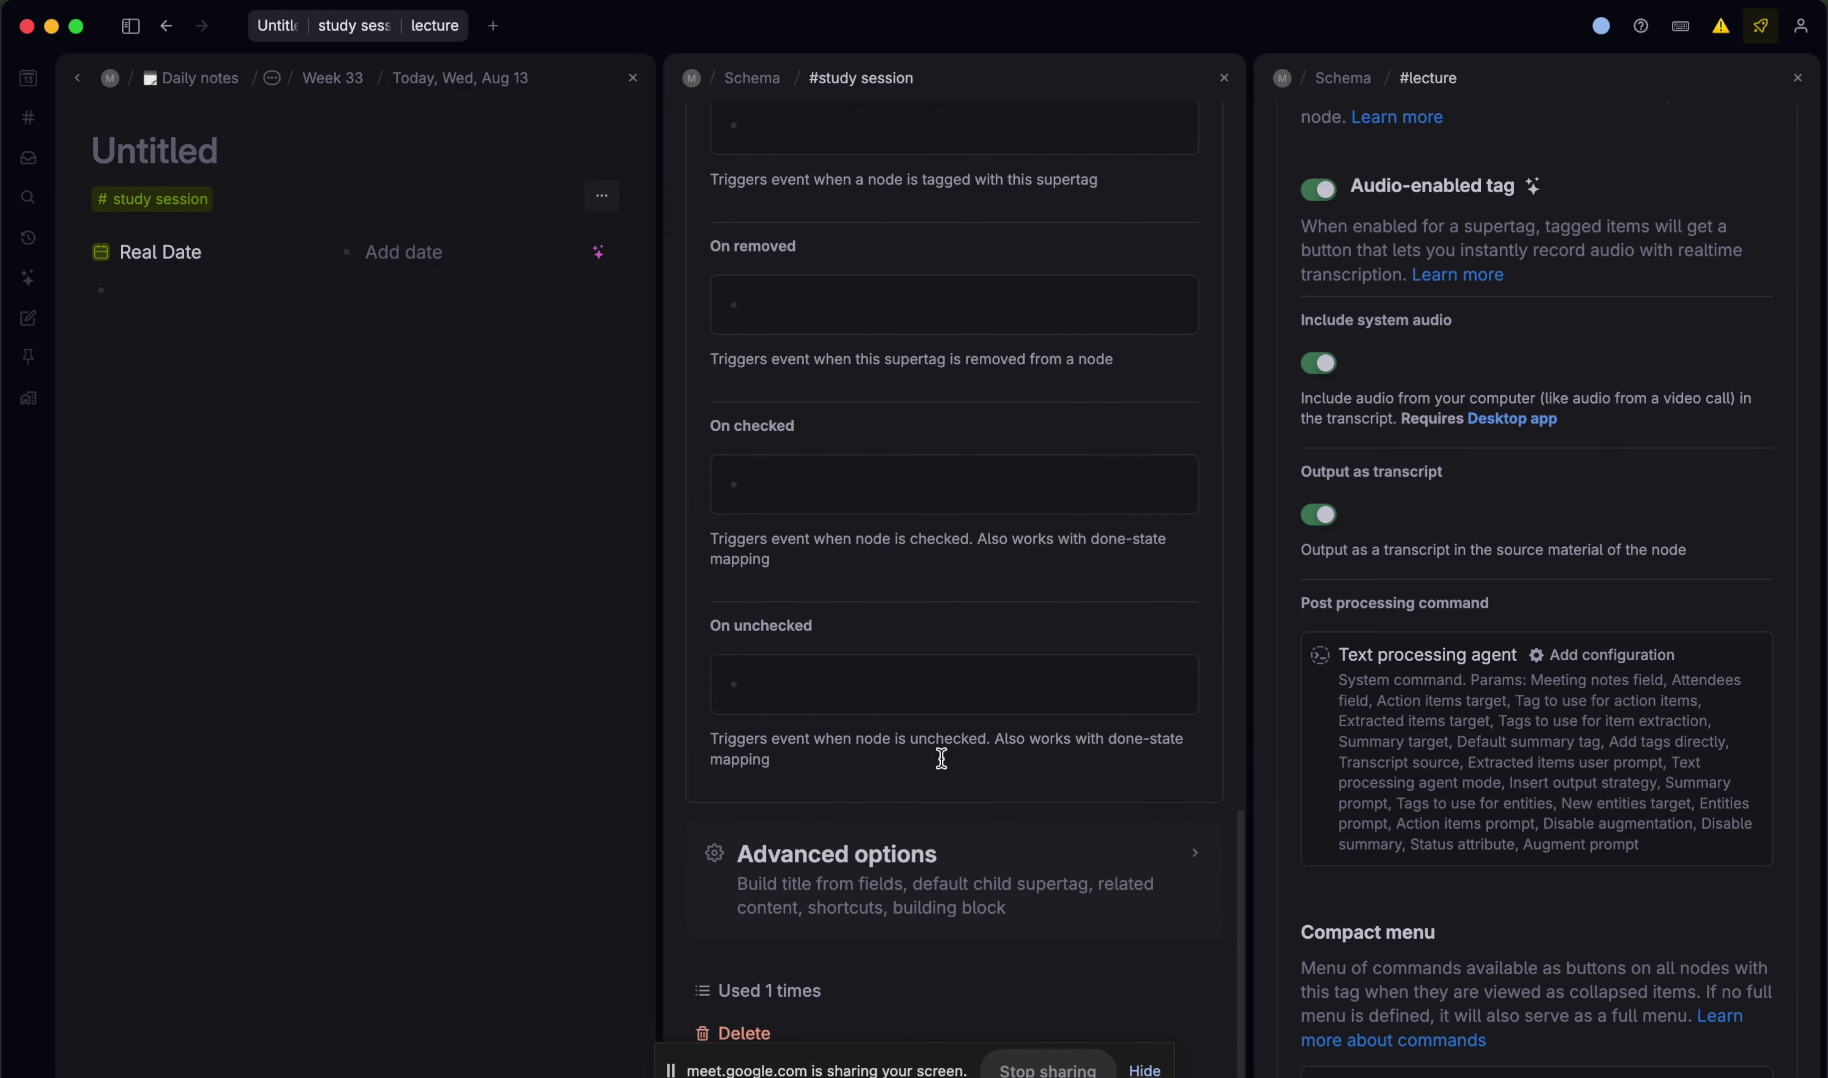
click(807, 892)
scroll(1088, 693, down, 12)
scroll(1051, 566, up, 3)
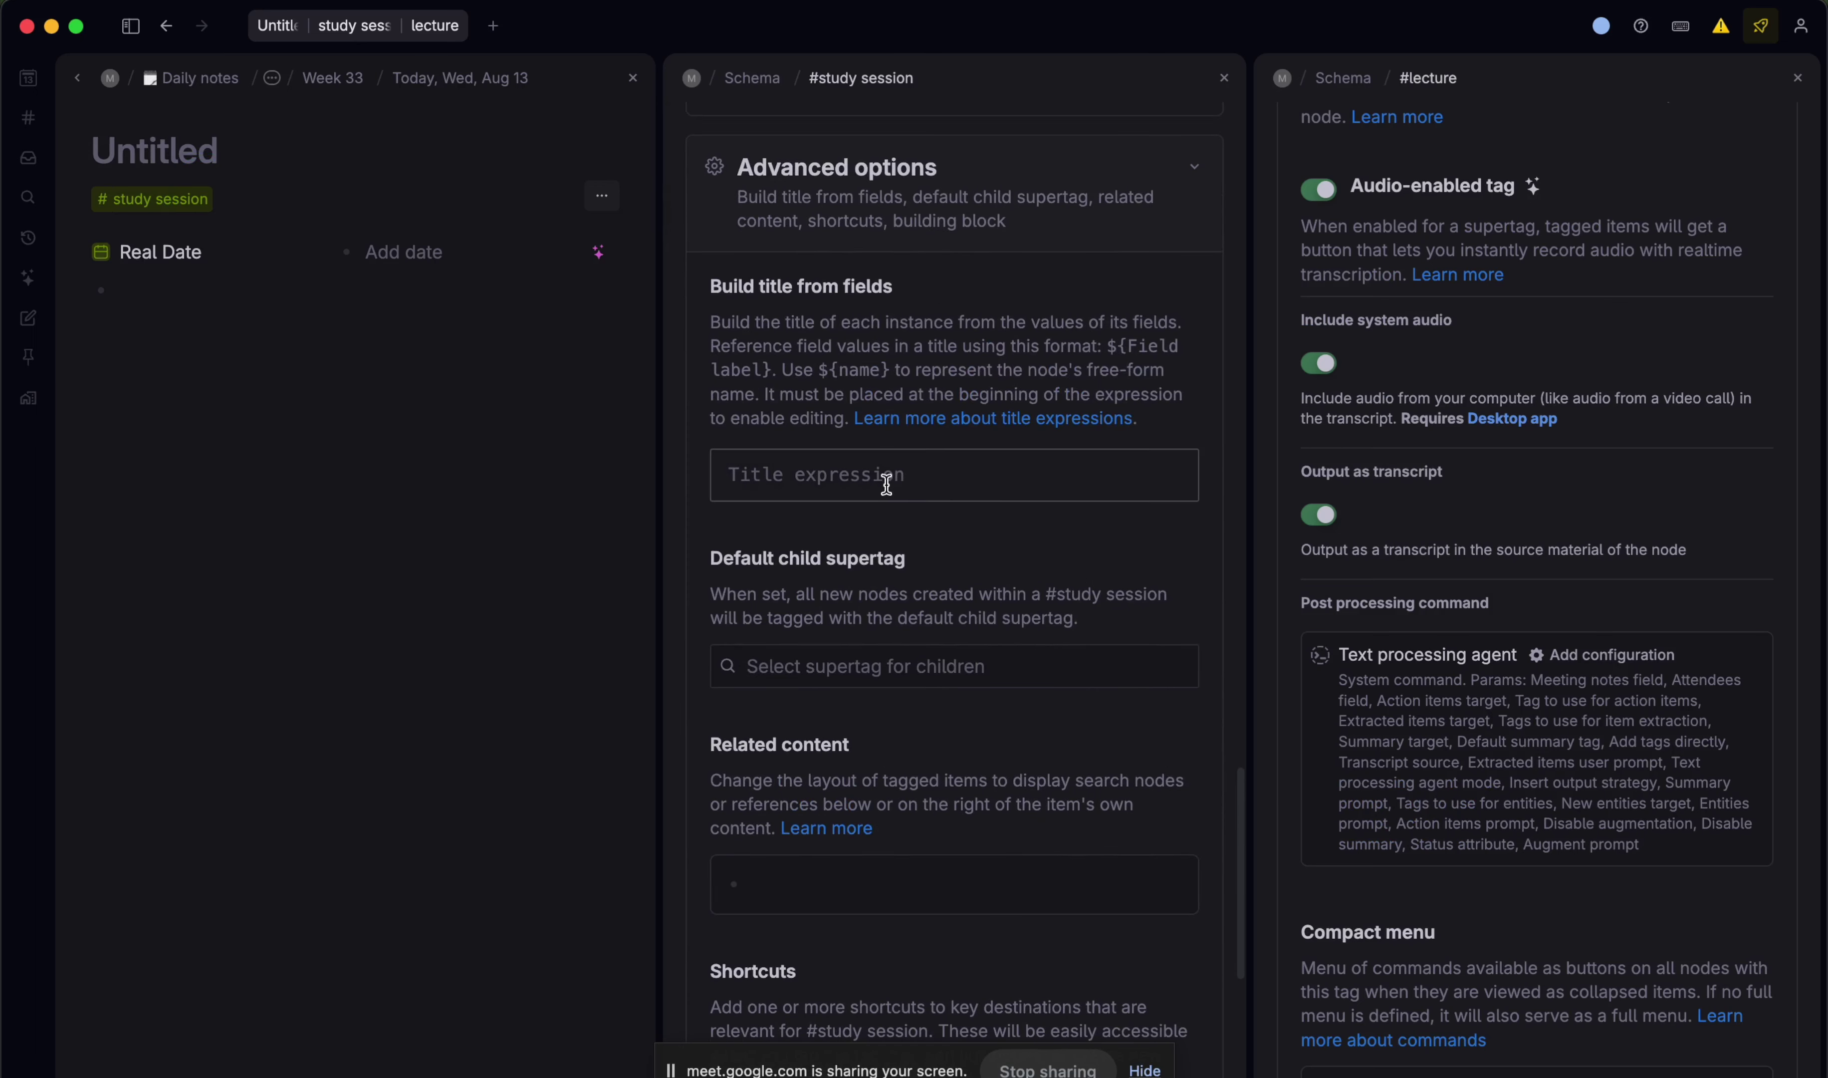
click(886, 485)
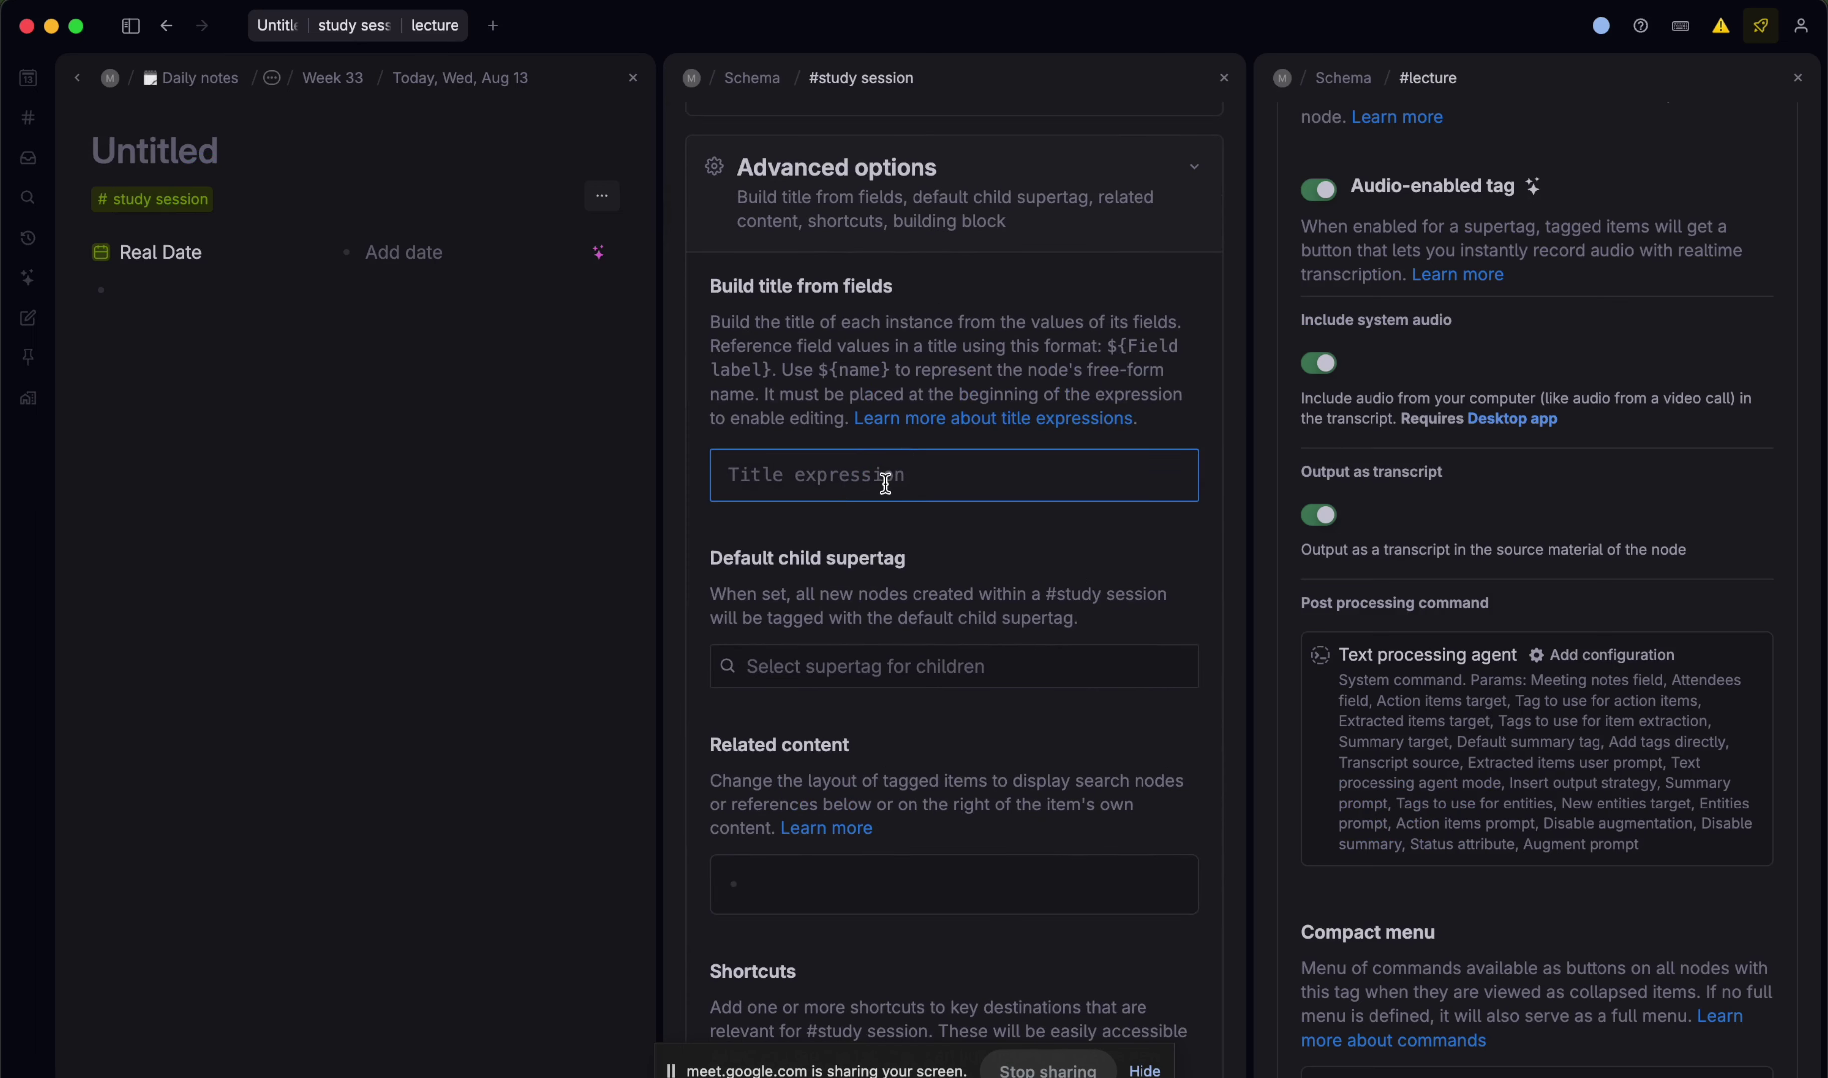
text($)
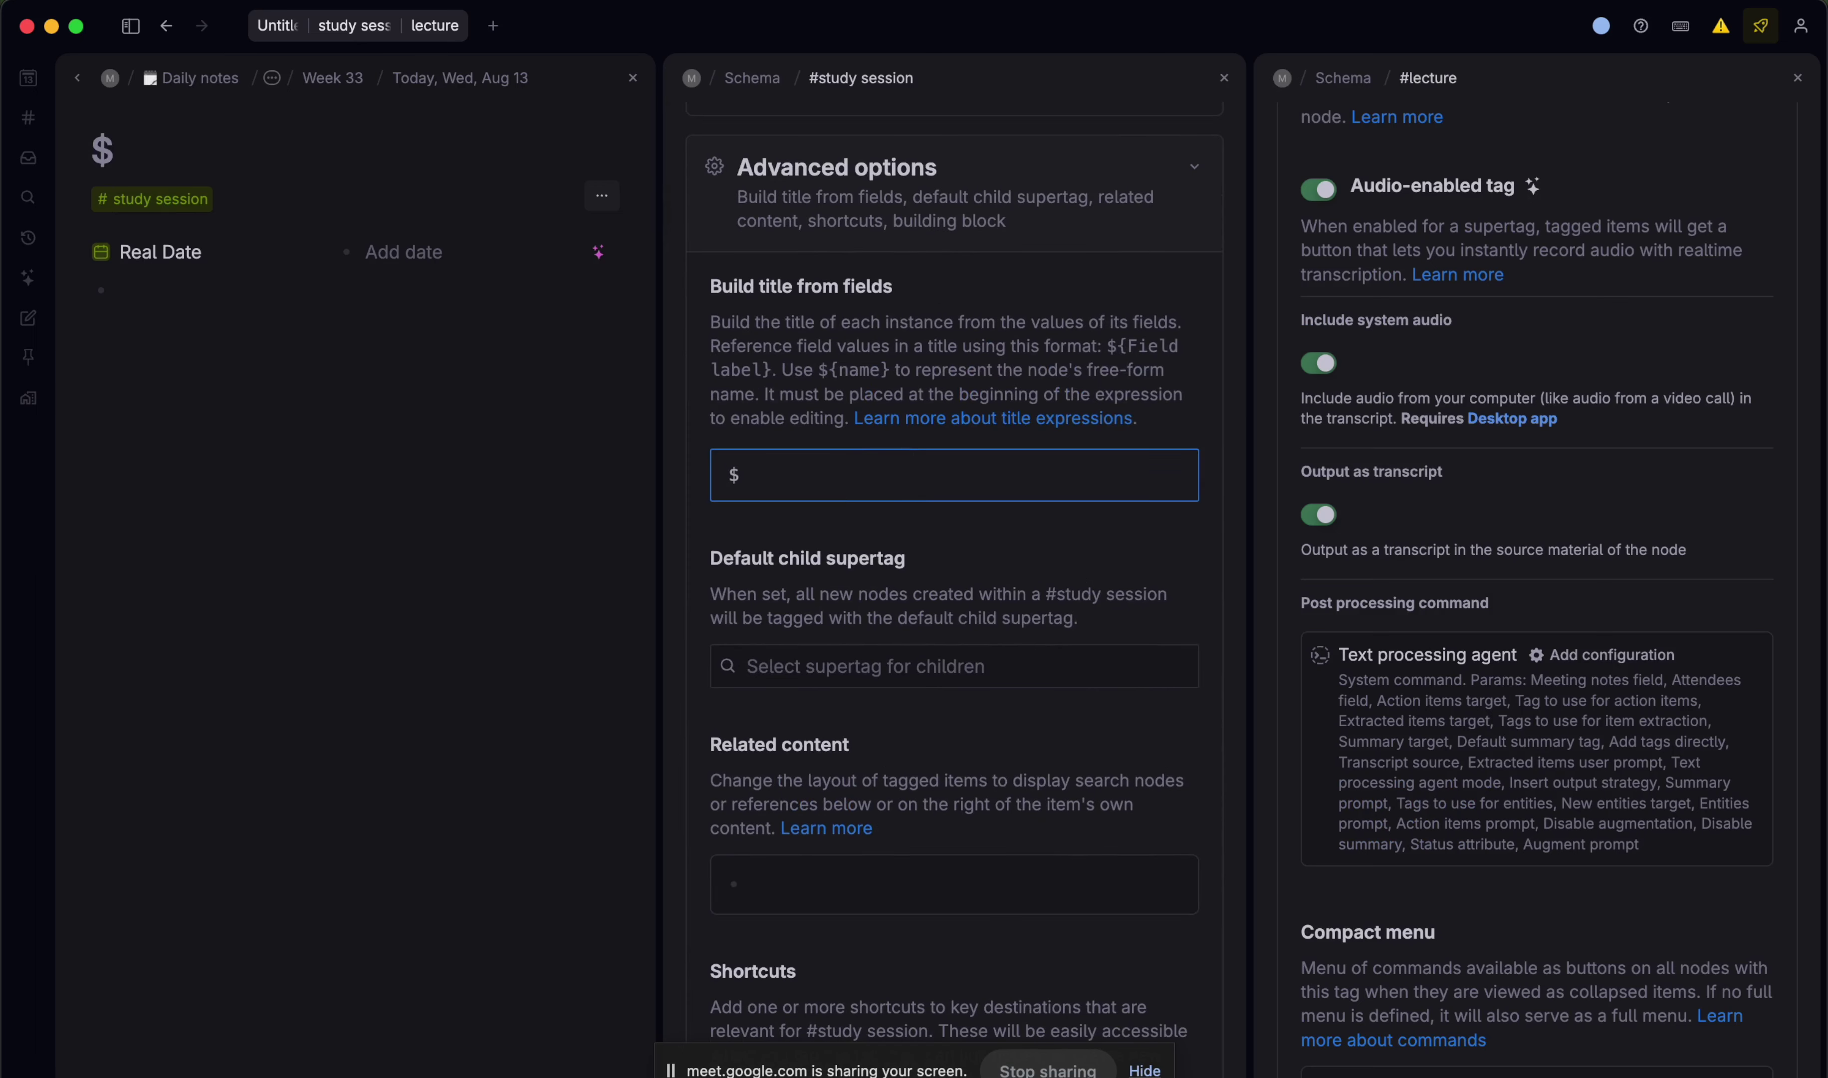
text({Realte)
key(BackSpace)
key(BackSpace)
text(Date})
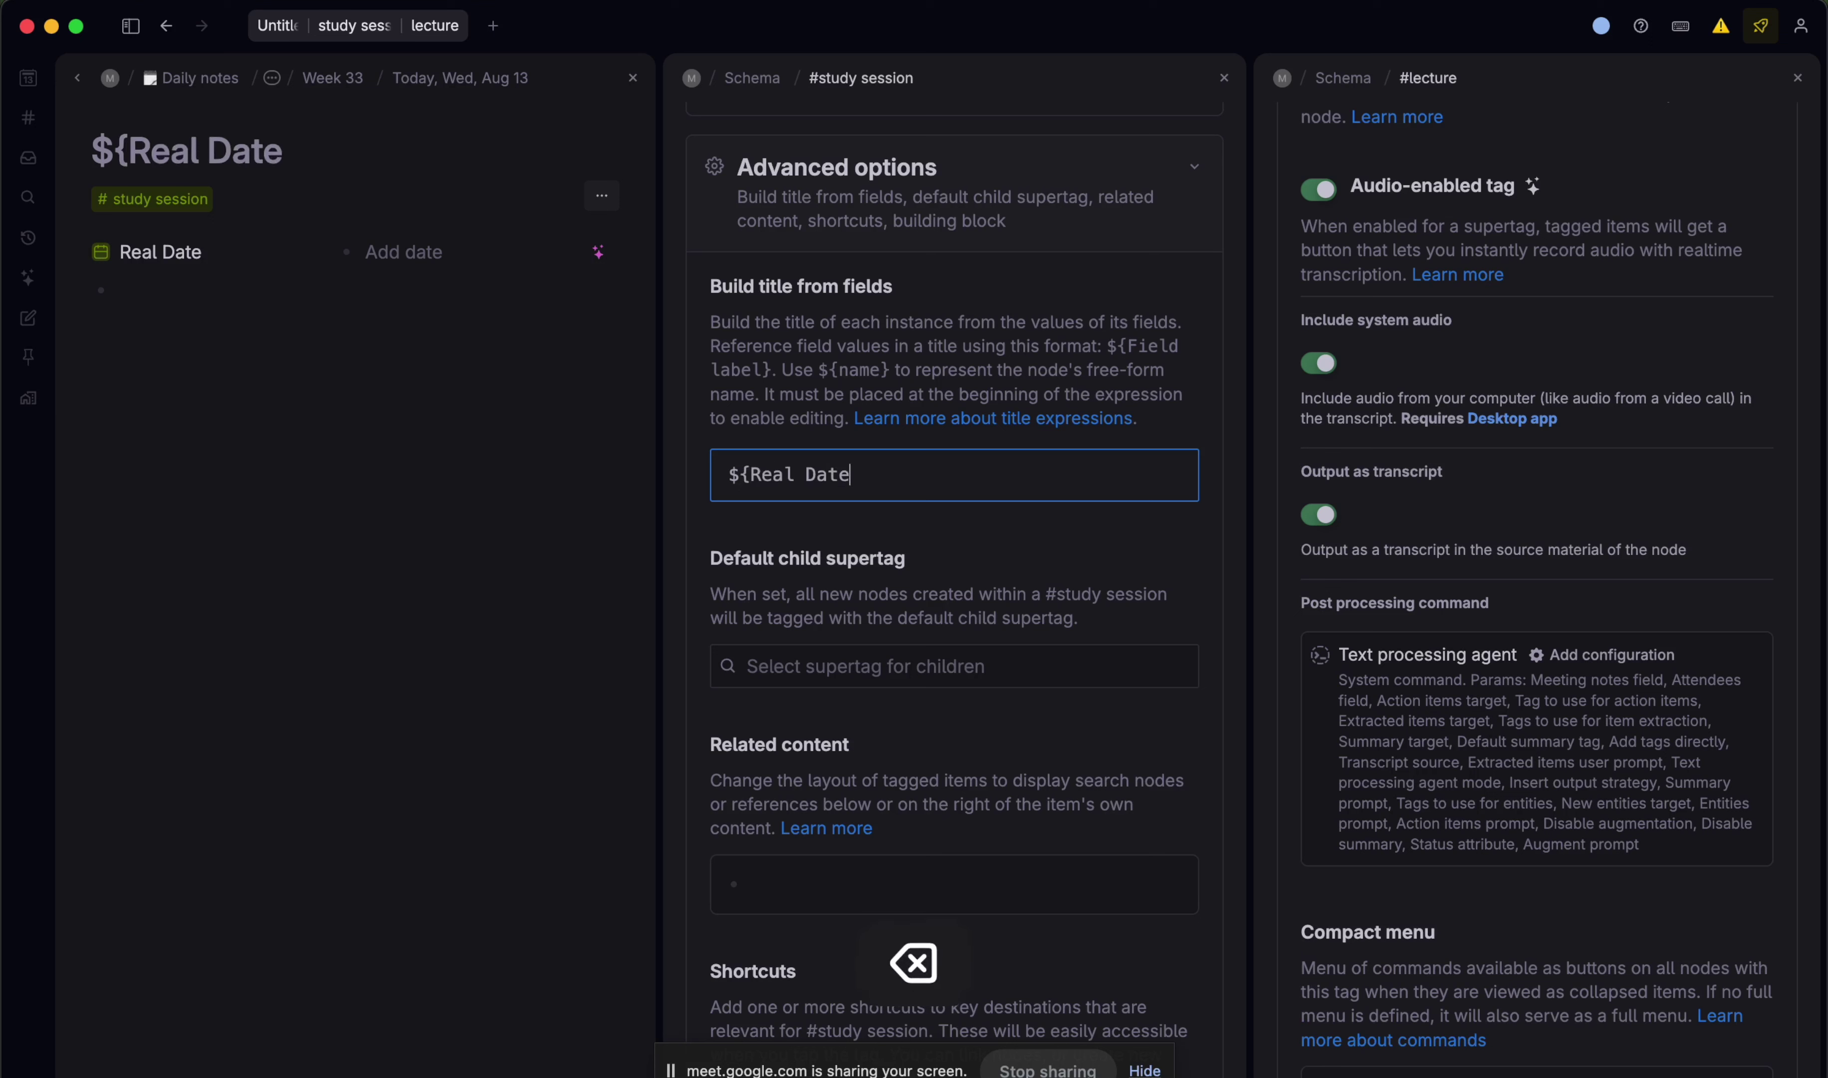
- Set the study session's Real Date to today, August 13, 2025, and close the tag's configuration
click(387, 260)
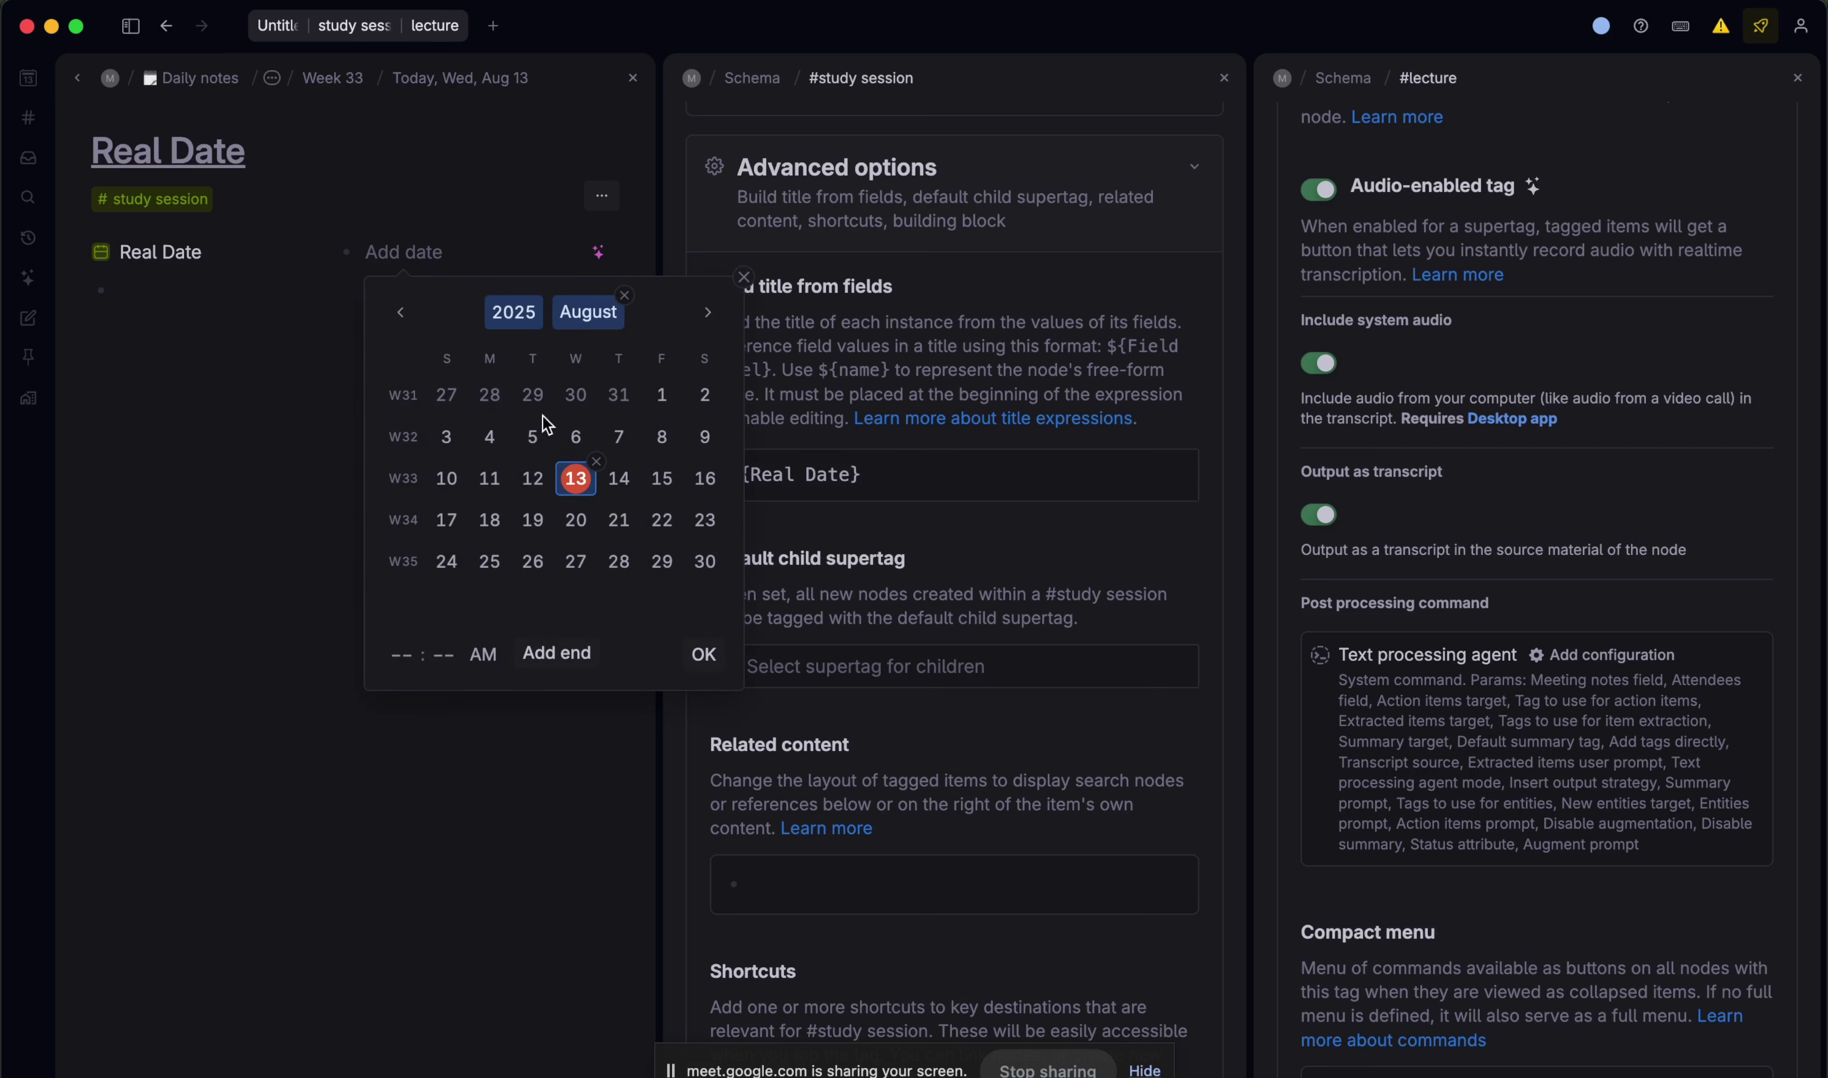
click(700, 643)
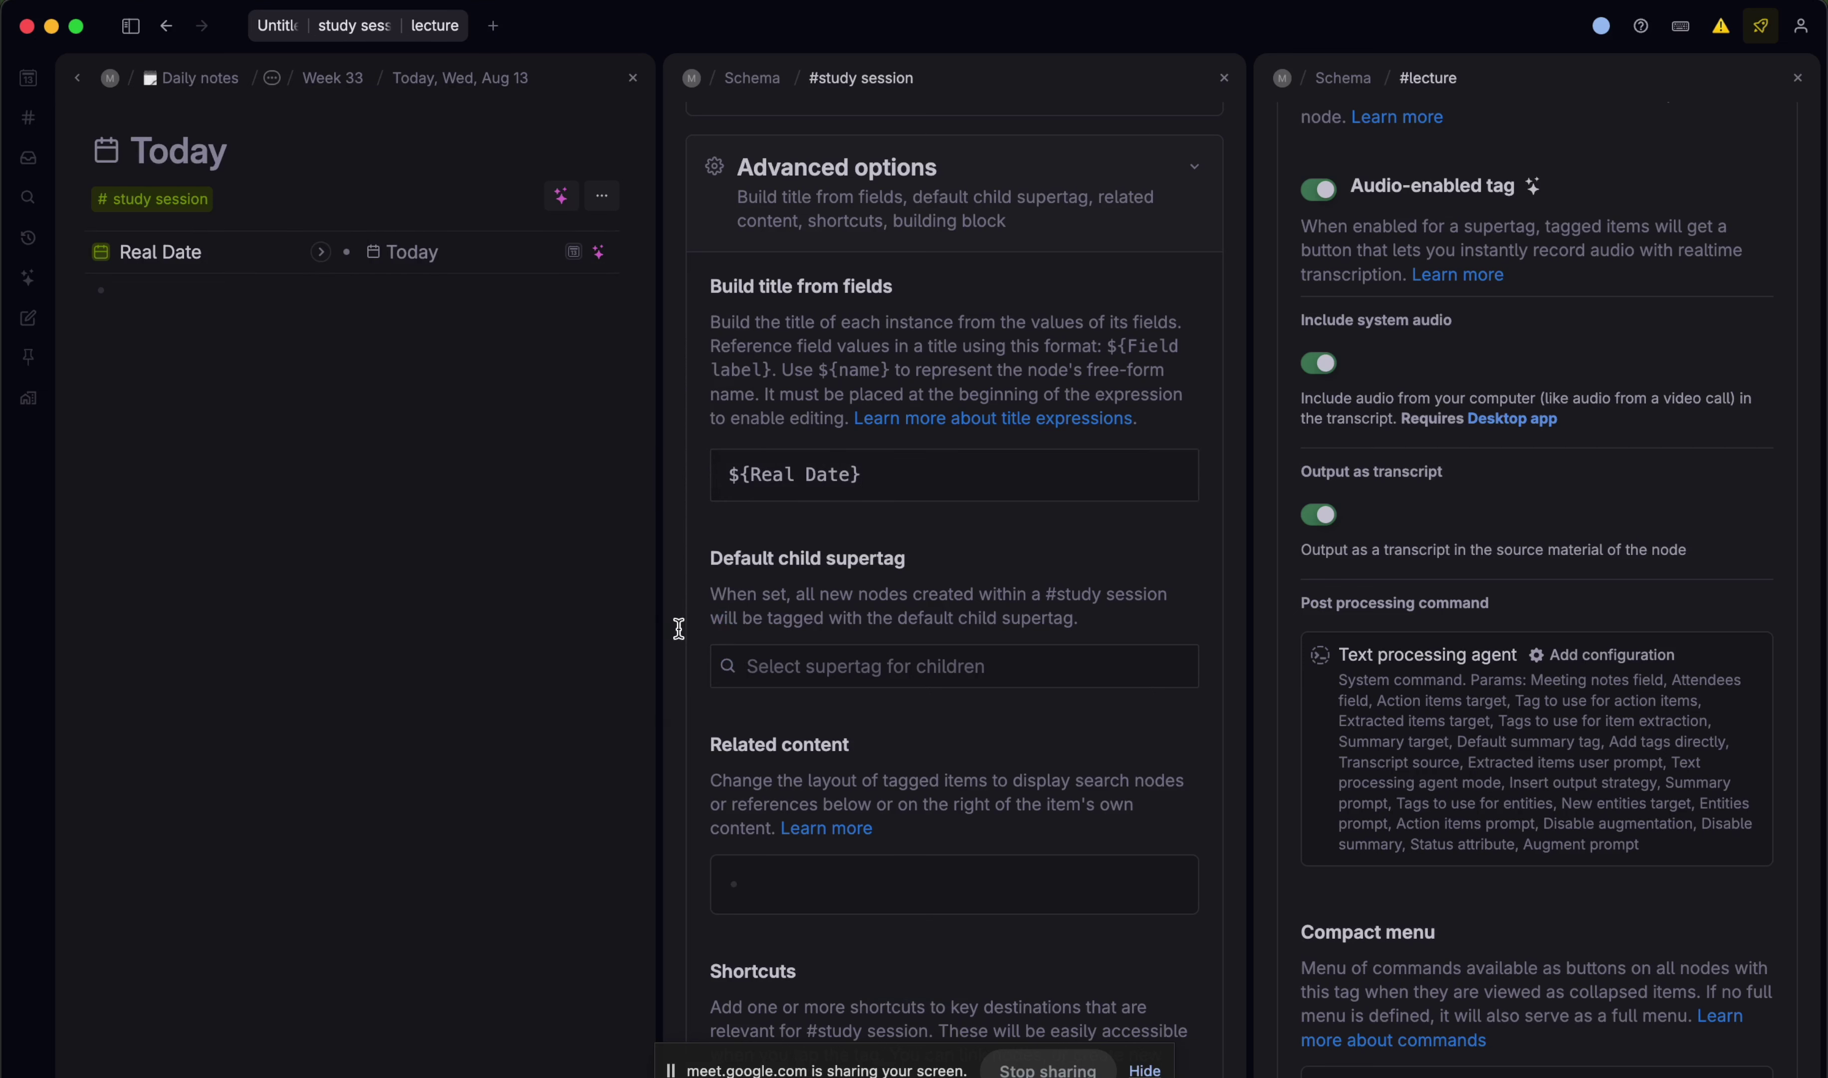
click(1223, 79)
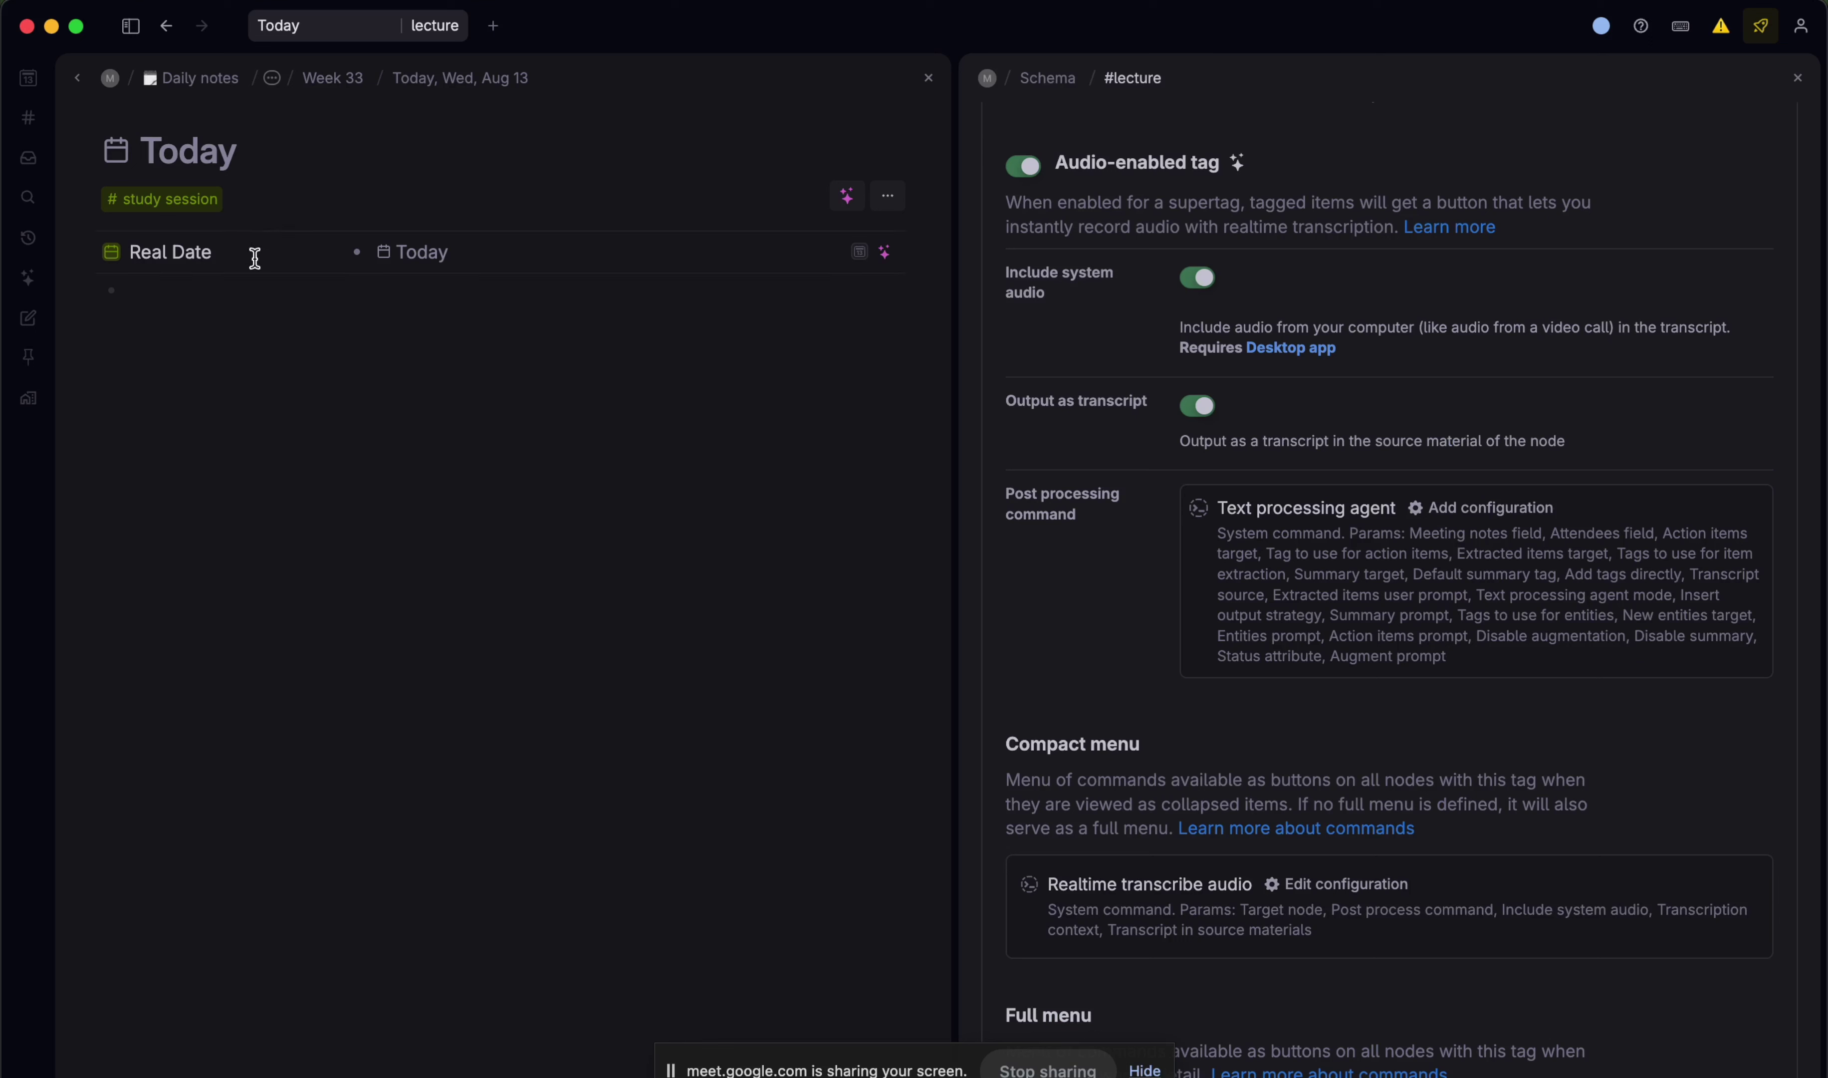
- Insert the existing Topic field below Real Date in the study session and add it to the tag's template
click(185, 286)
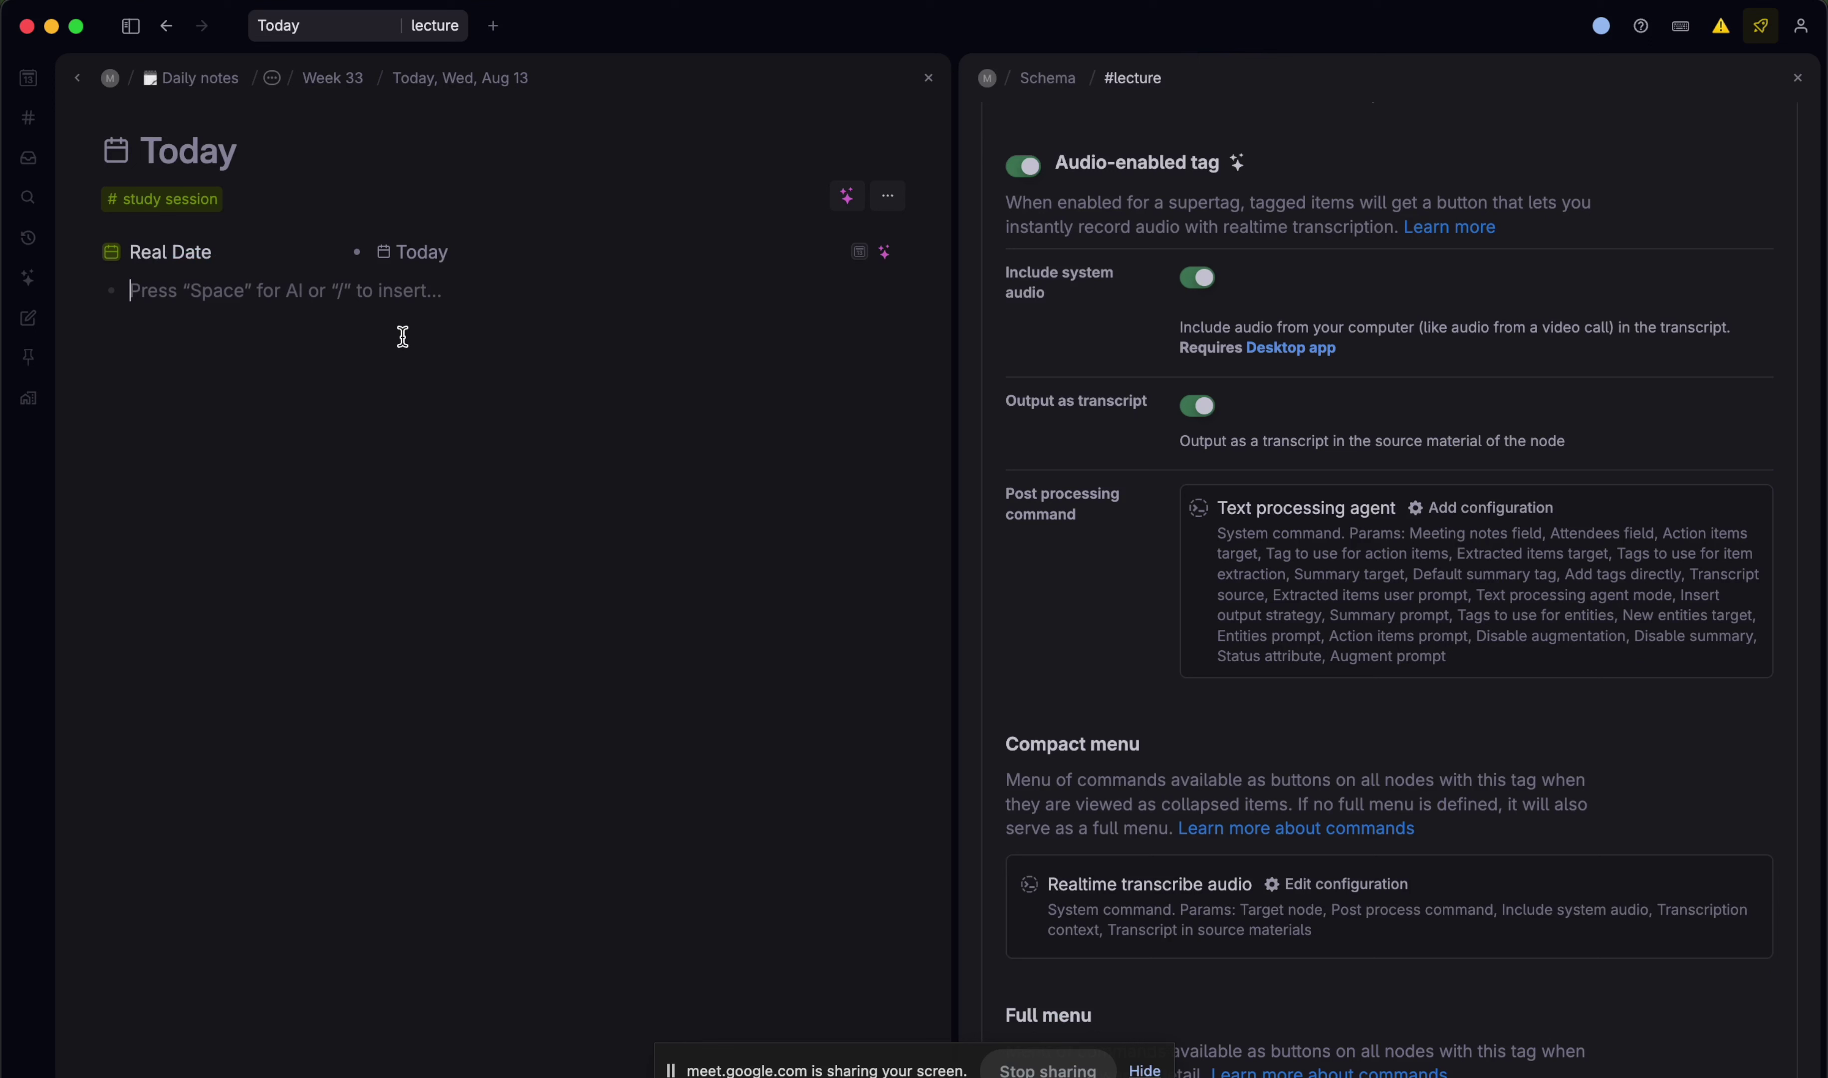
text(>Top)
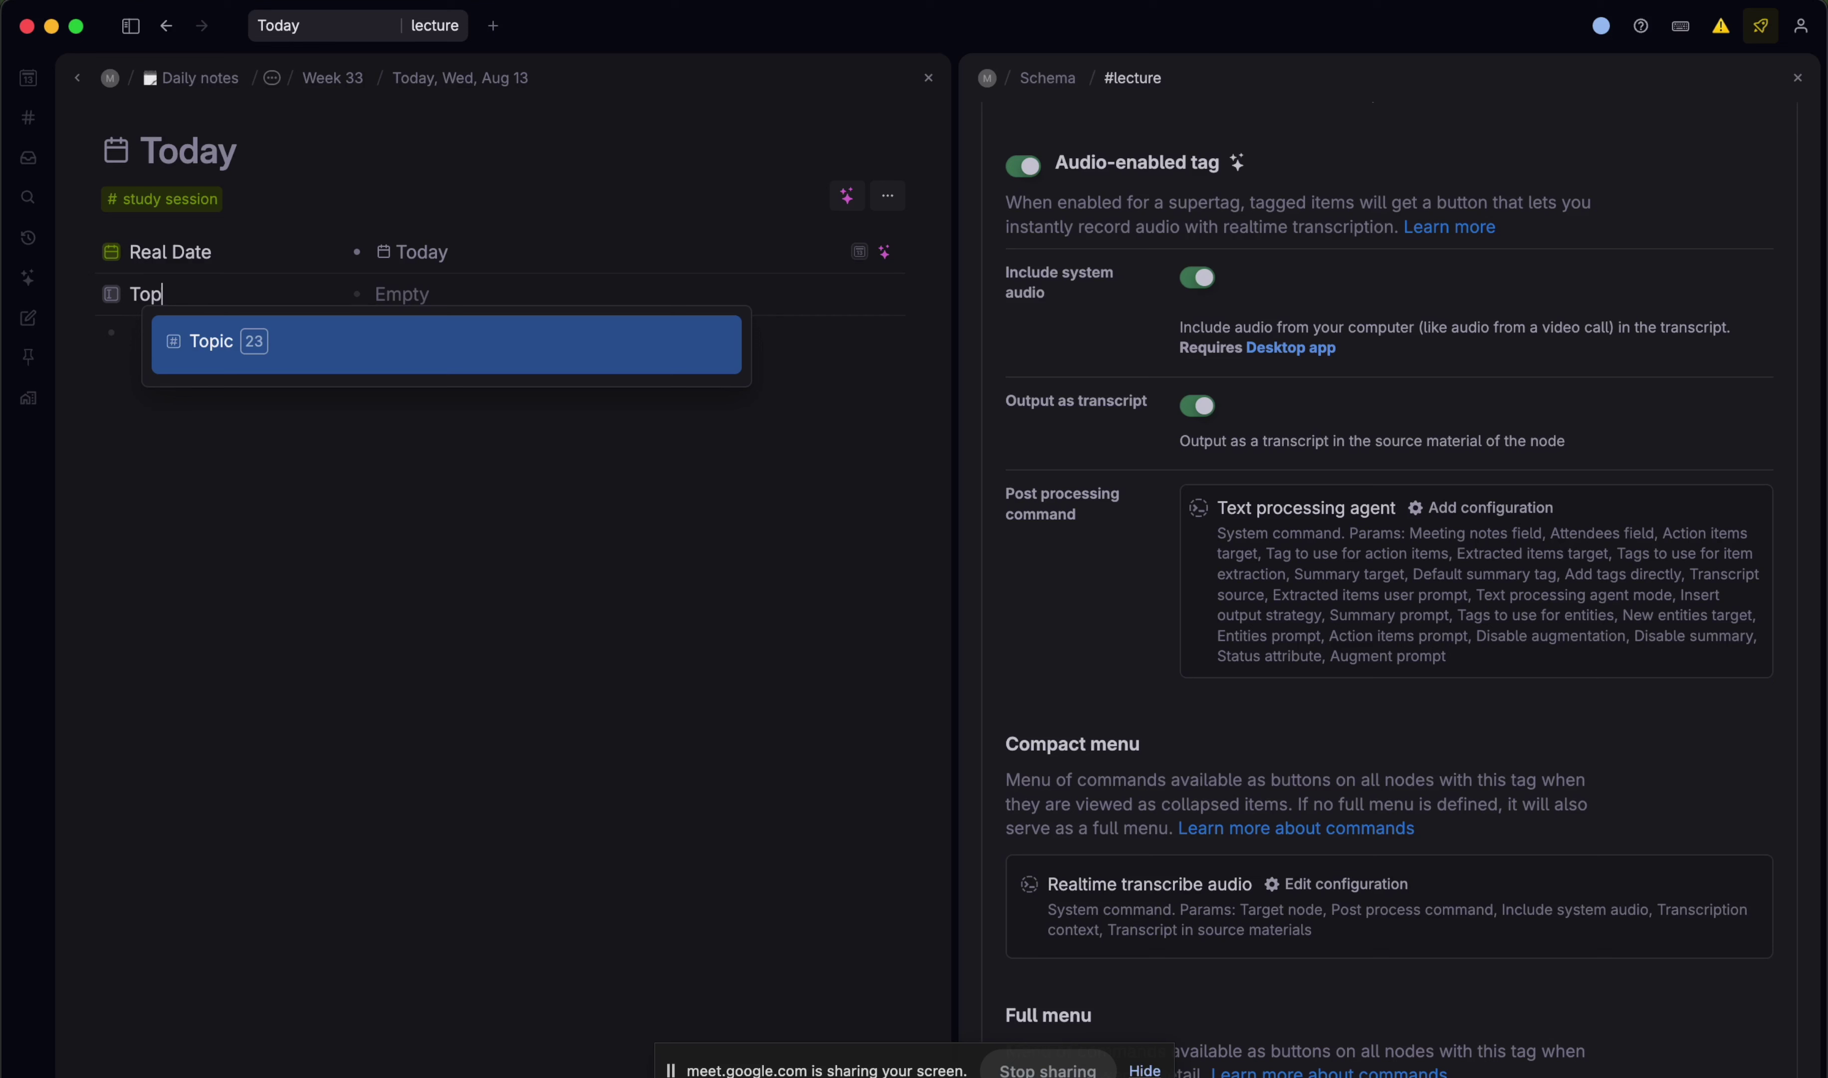
key(Return)
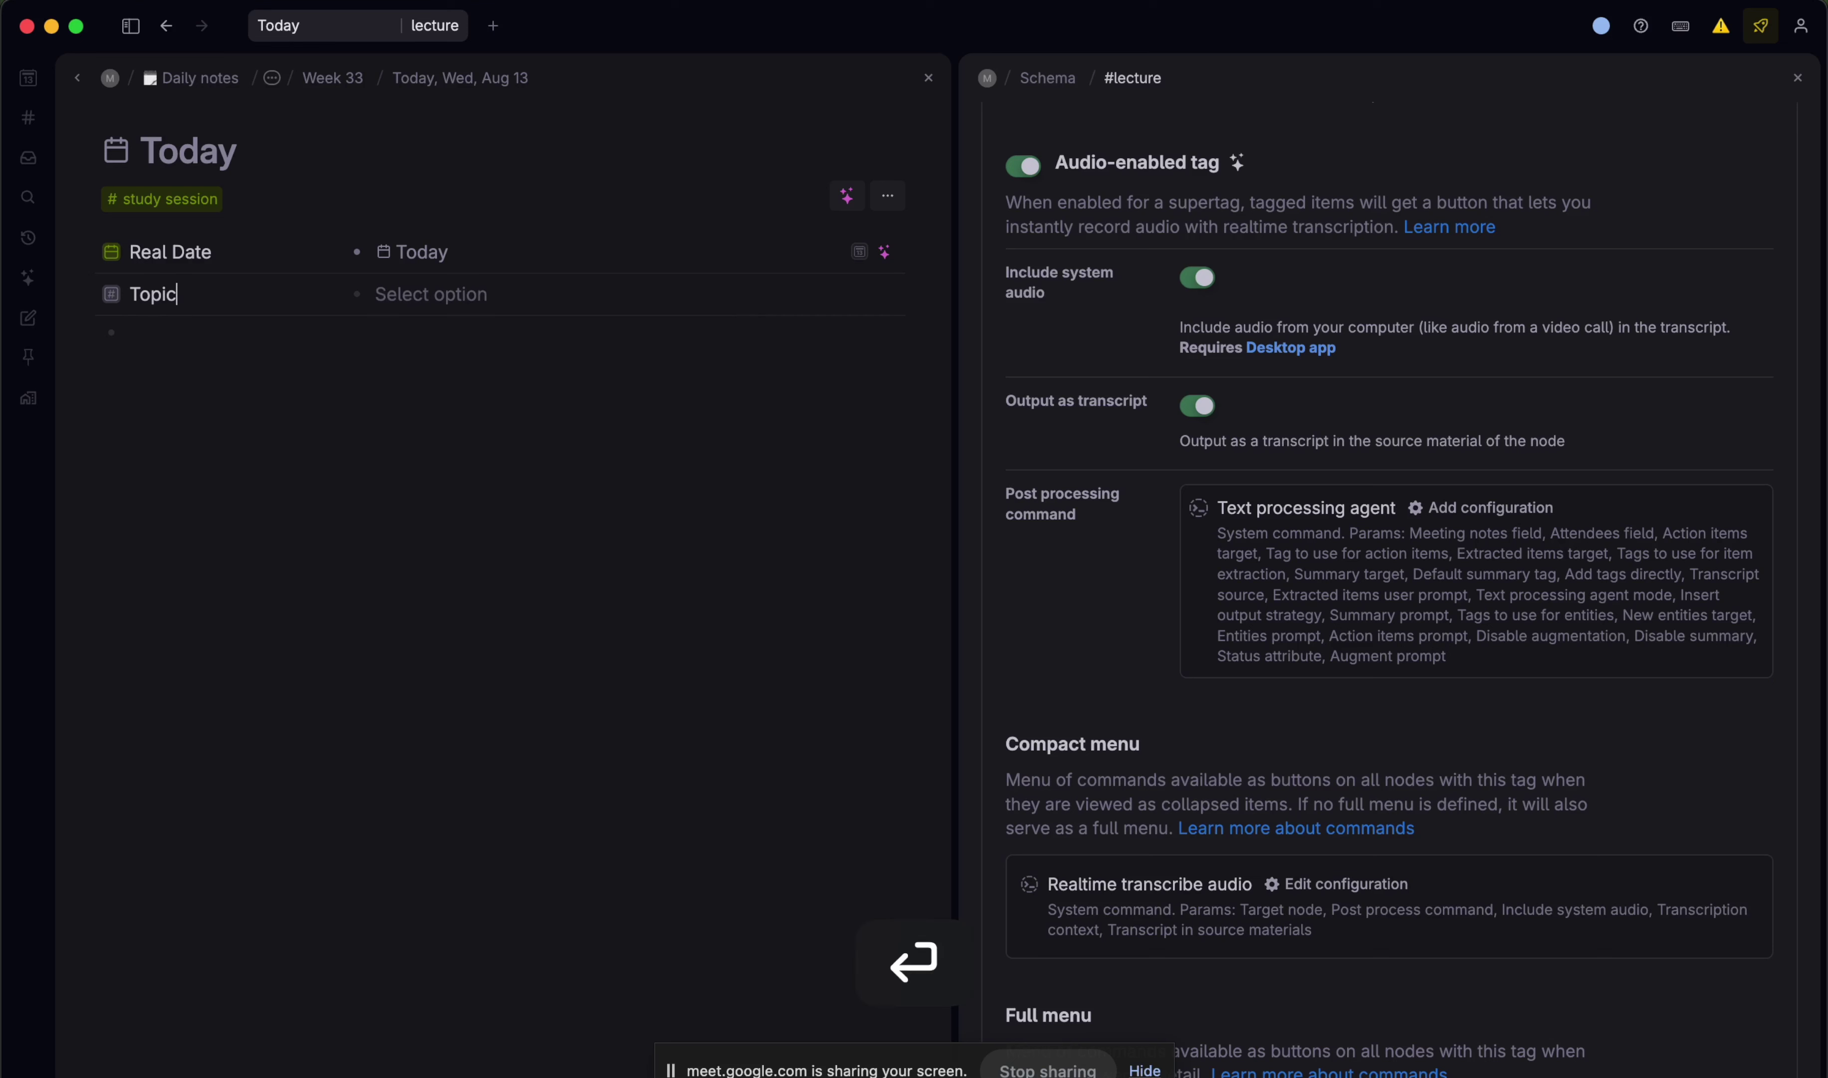
key(cmd+k)
text(dd)
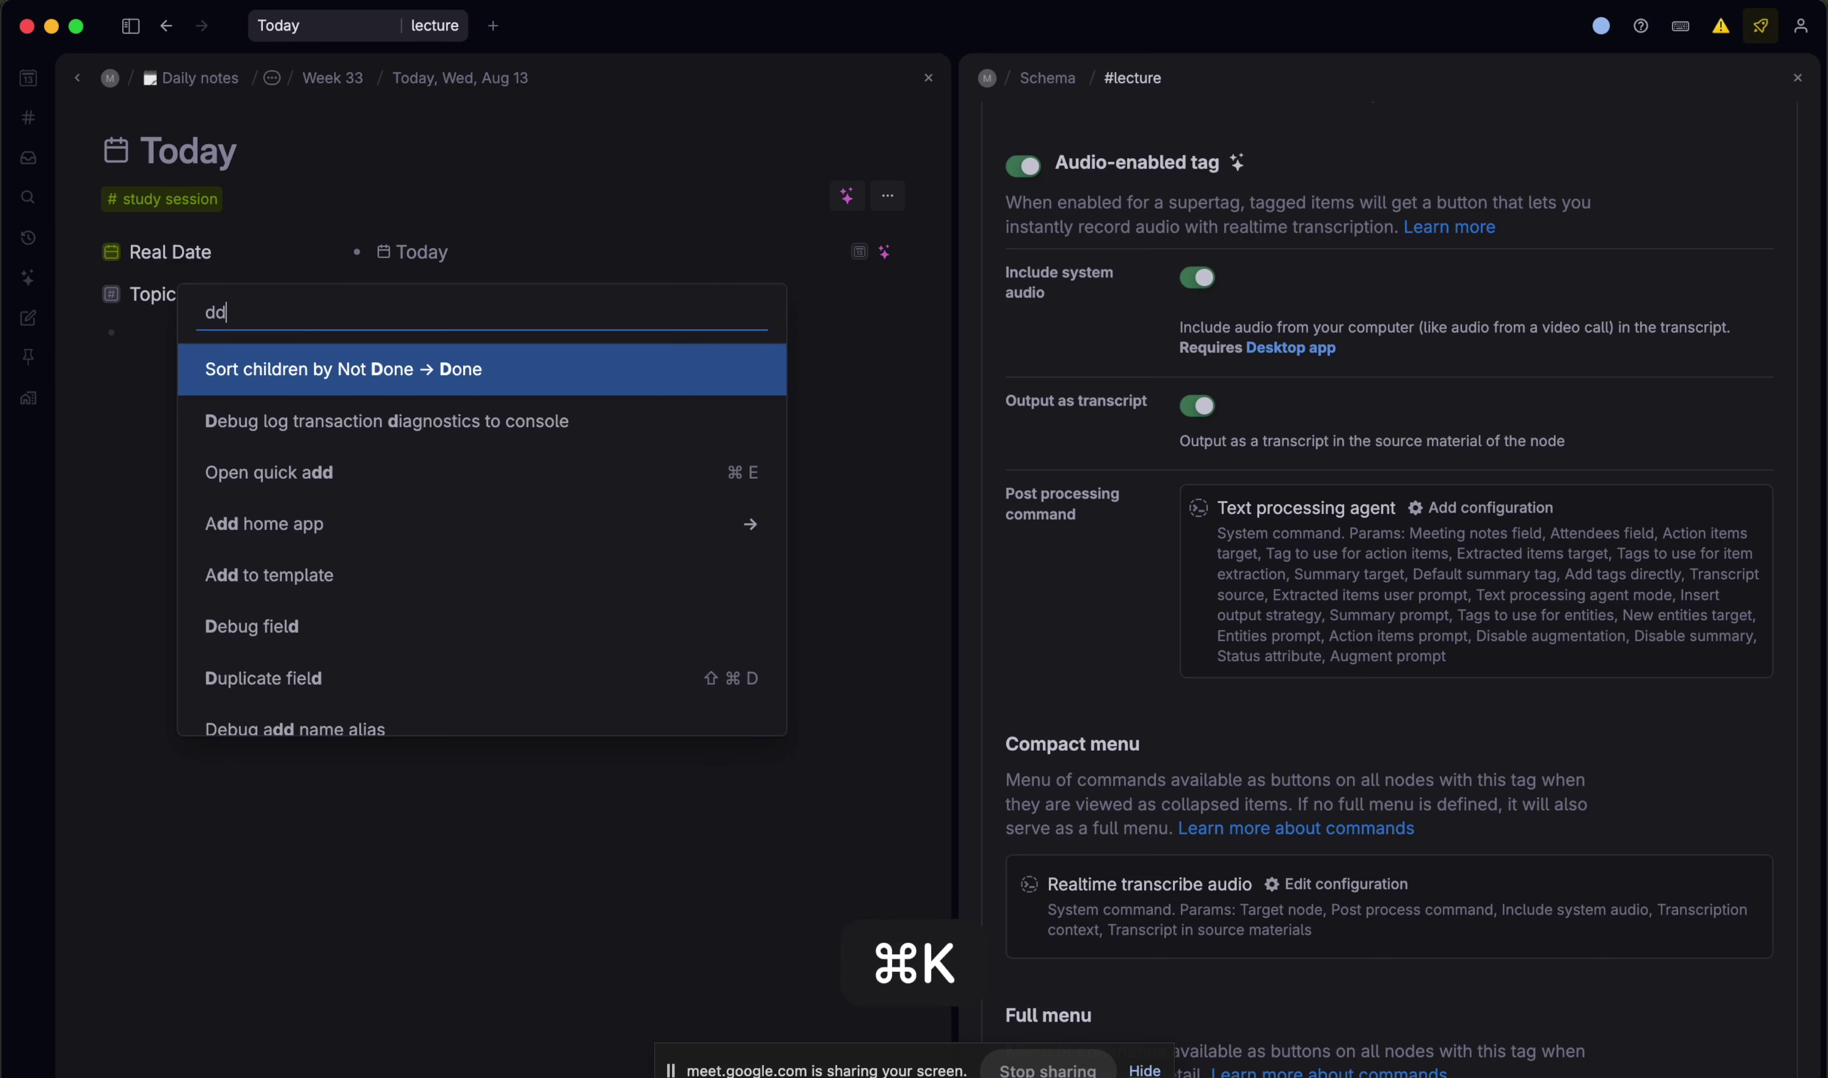
key(BackSpace)
key(BackSpace)
text(add)
key(Return)
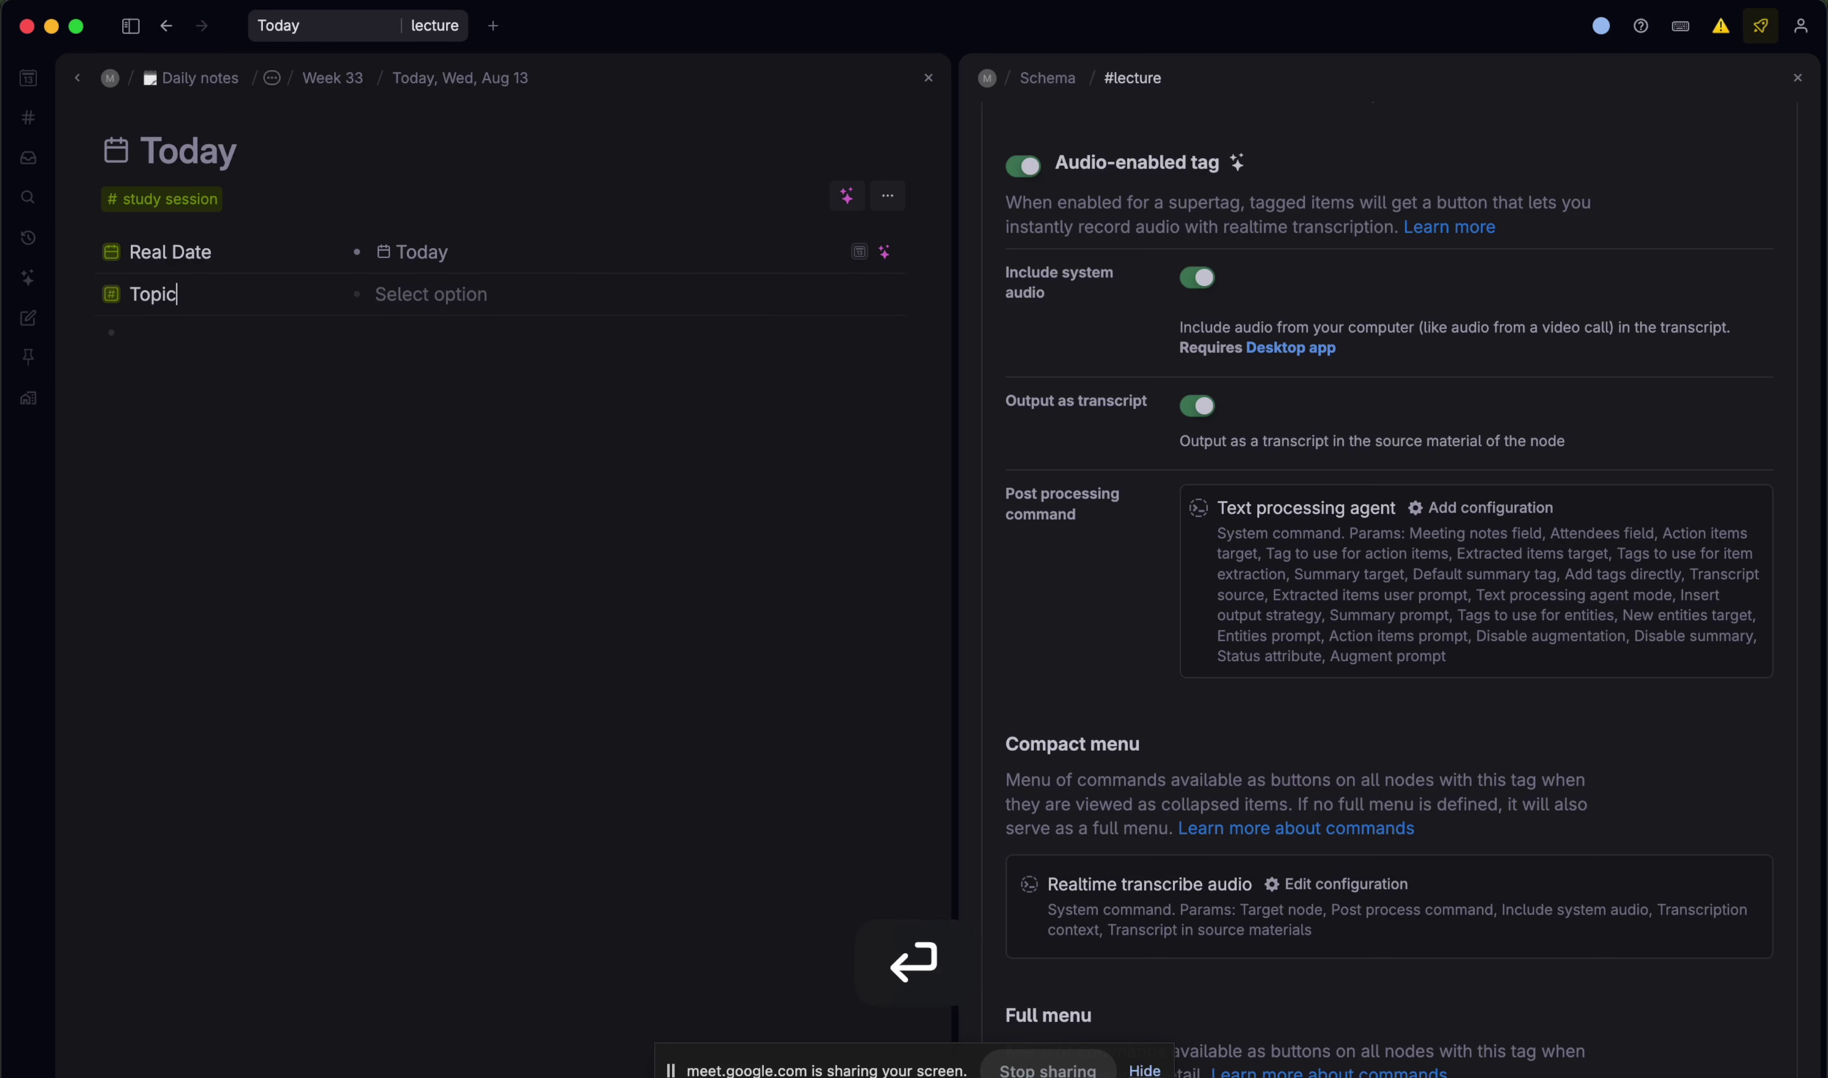
- Fill the session's Topic field with Scratch, Arrays and Python
key(Right)
click(531, 351)
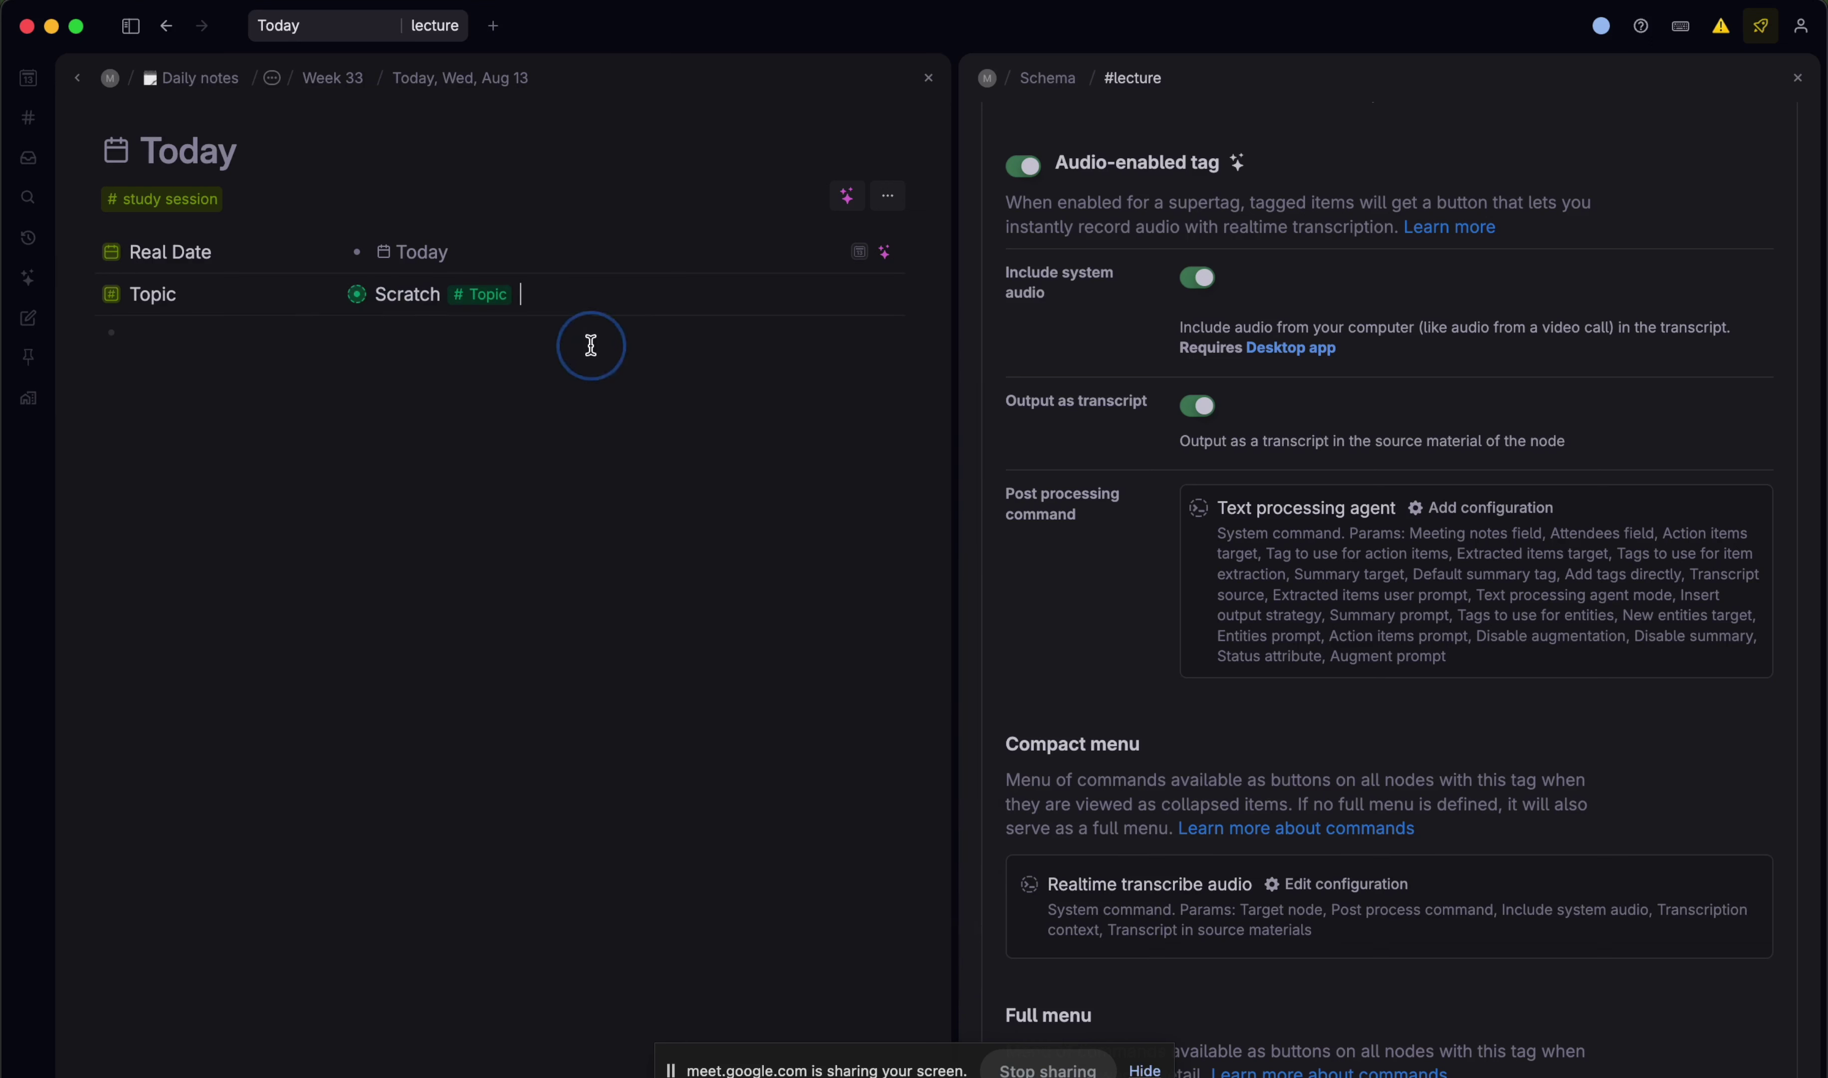
key(Return)
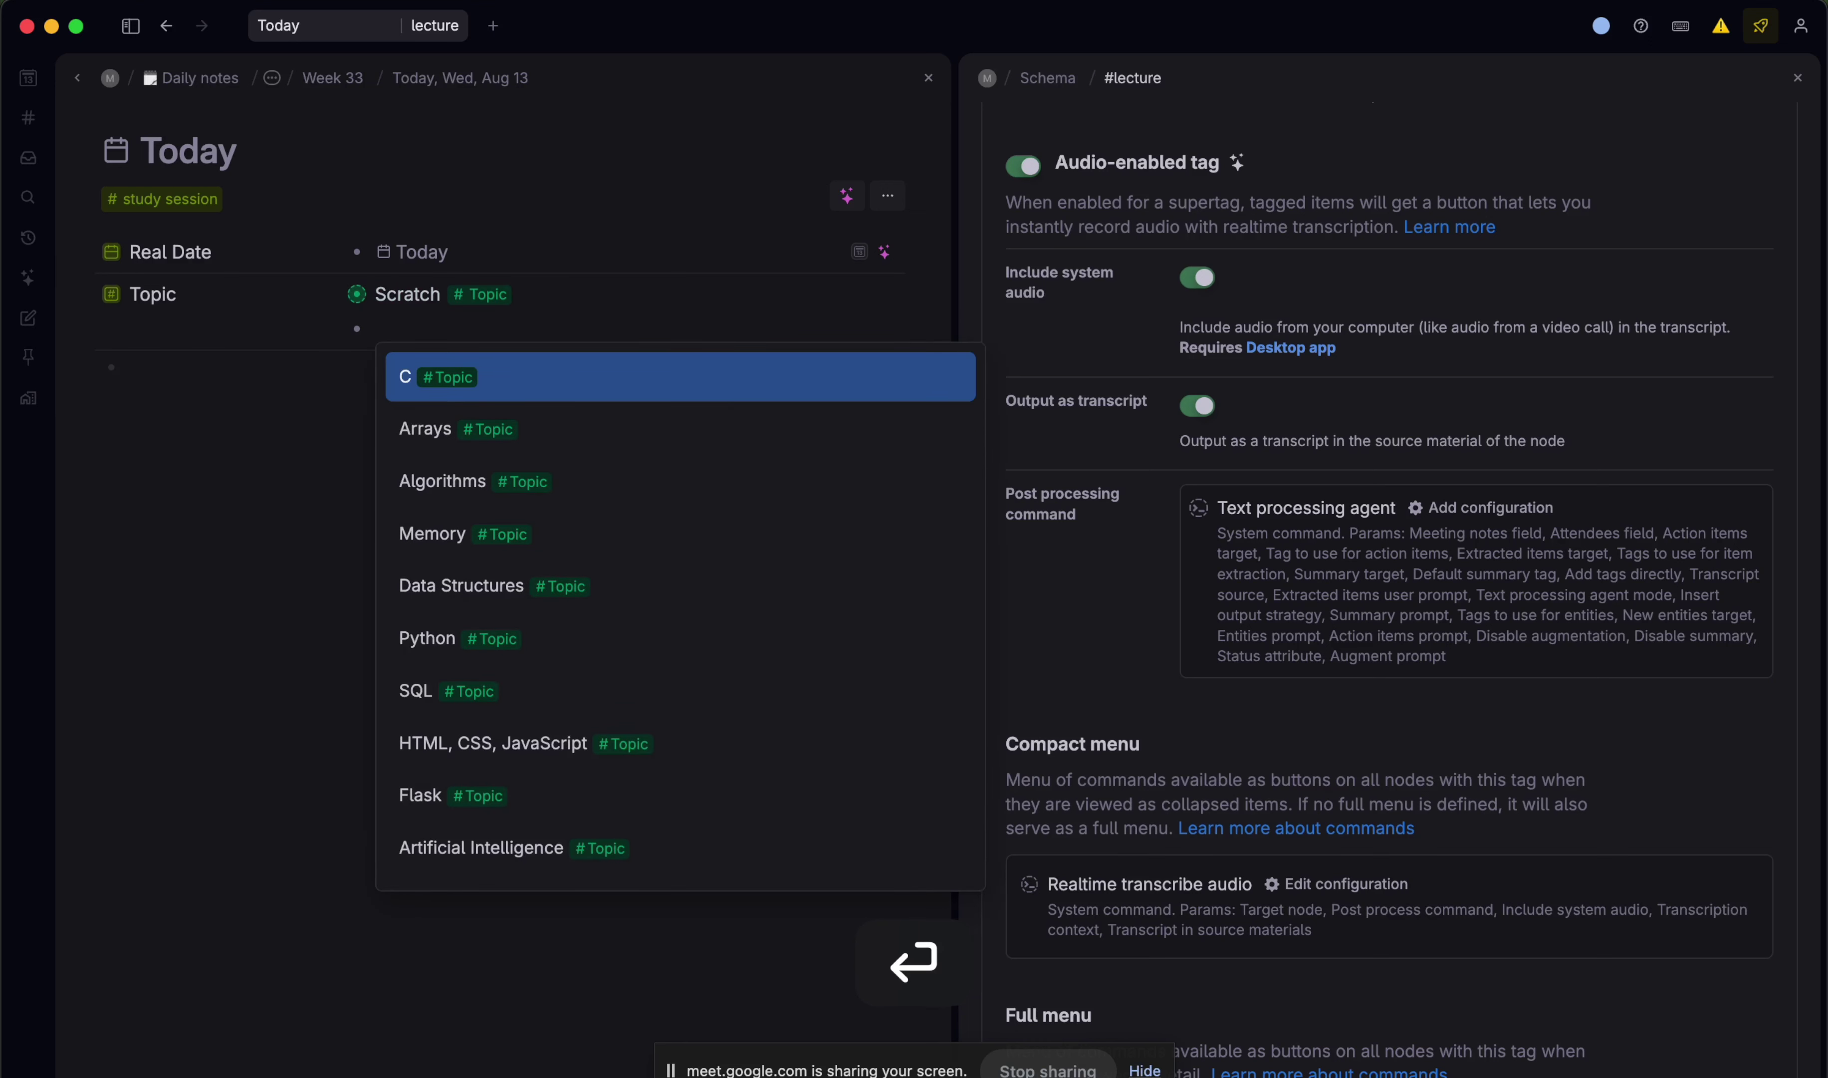
click(564, 419)
key(Return)
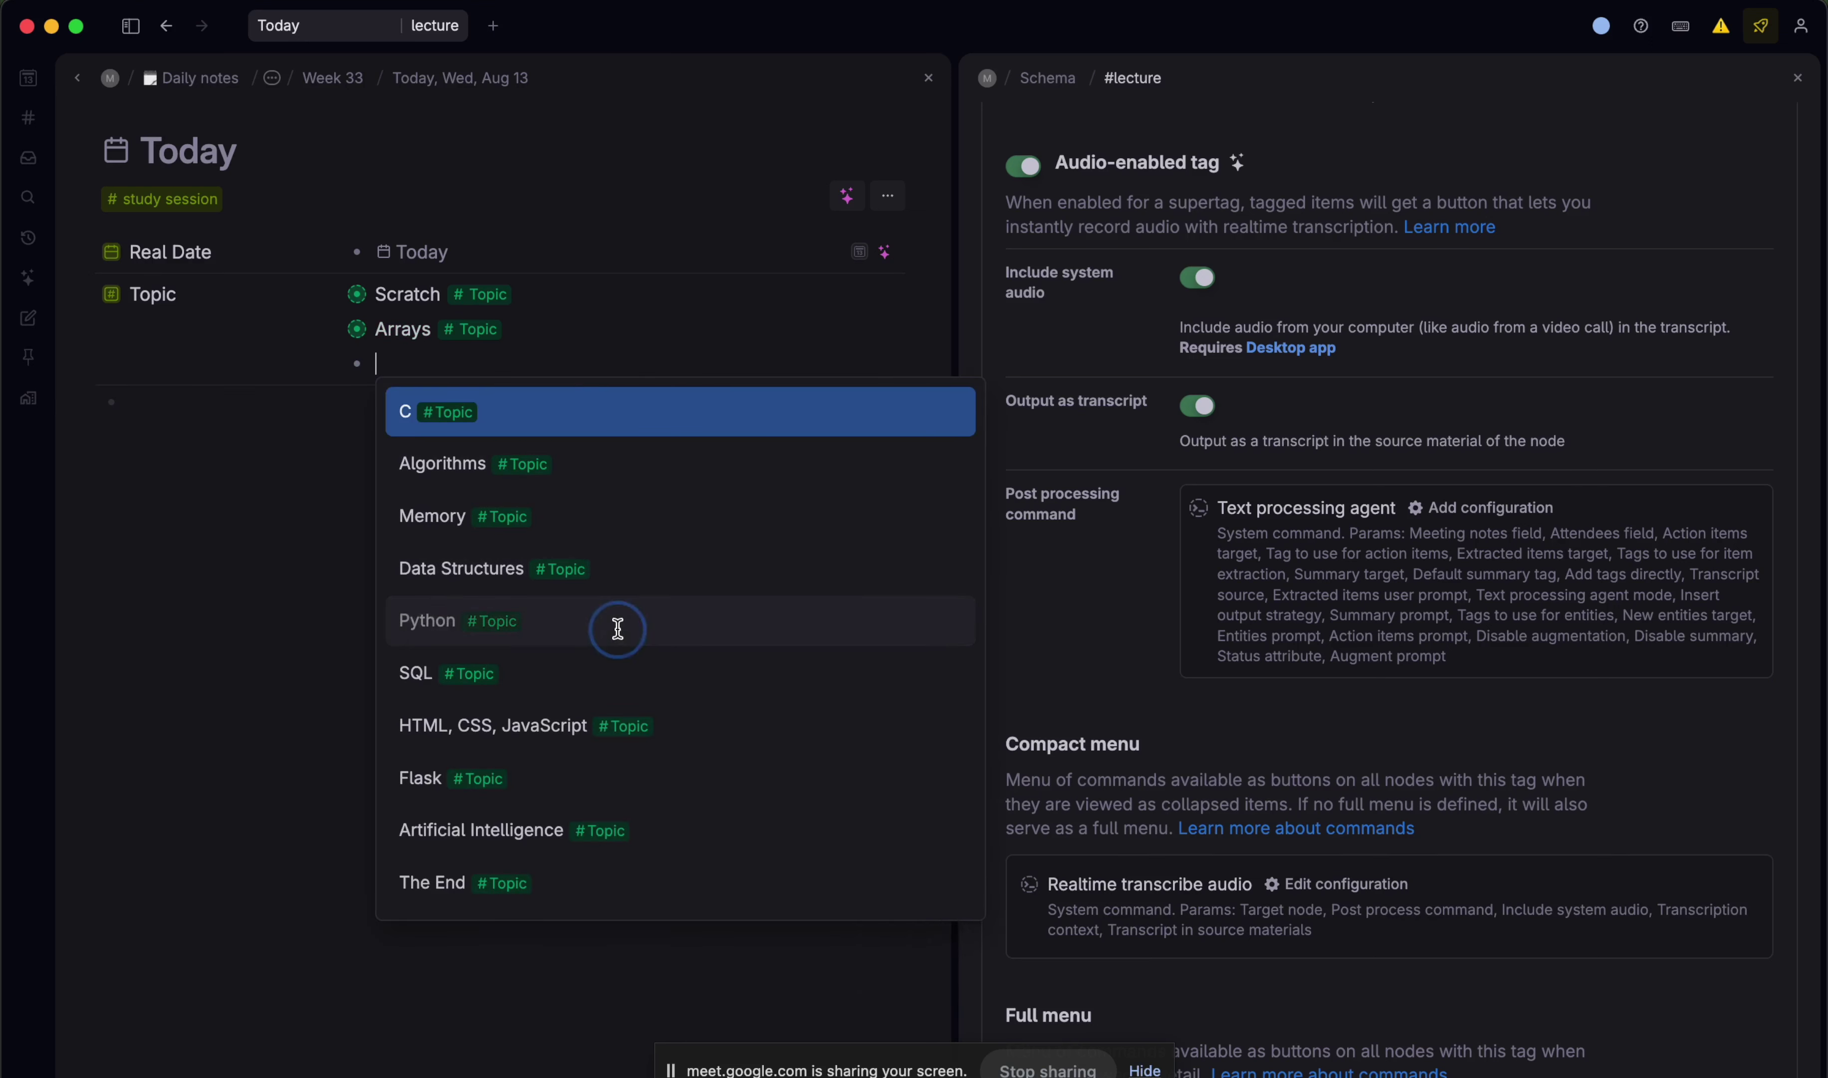
click(619, 635)
- Create a new Notes field below Topic in the study session and add it to the tag's template
click(211, 410)
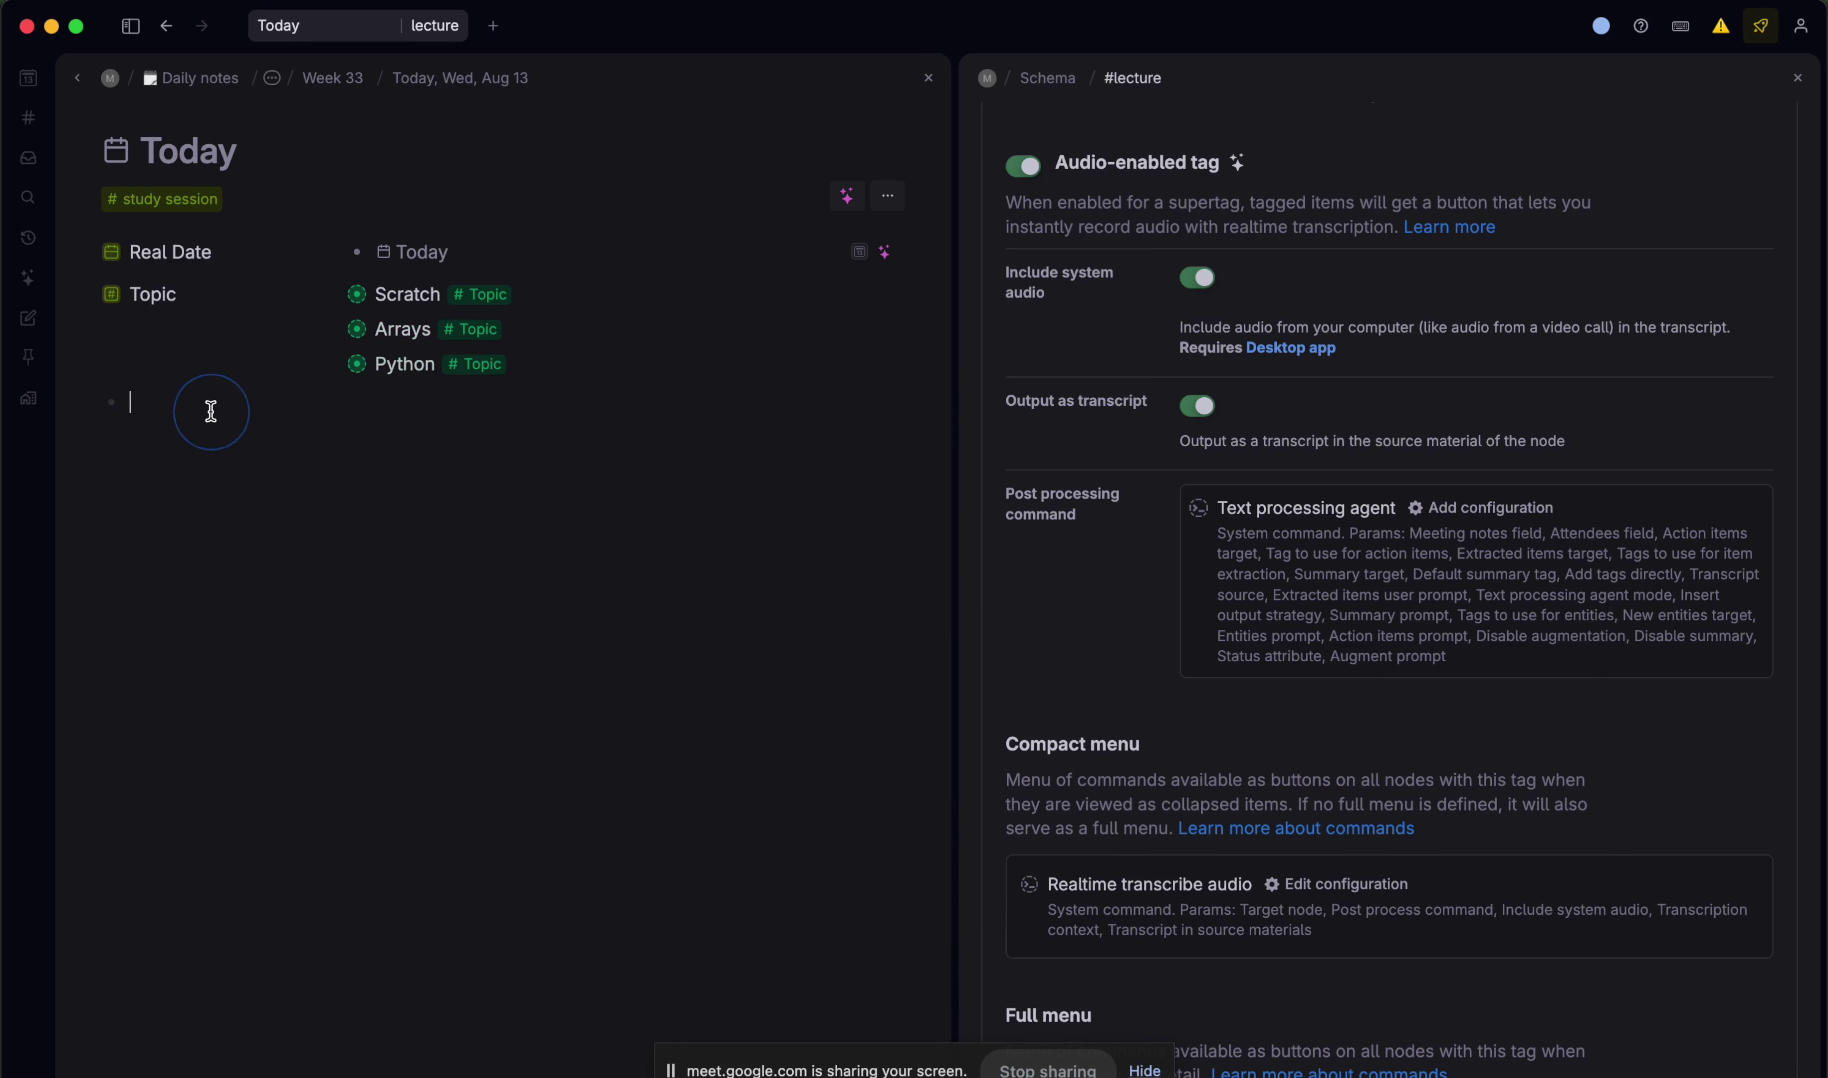
text(>Notes)
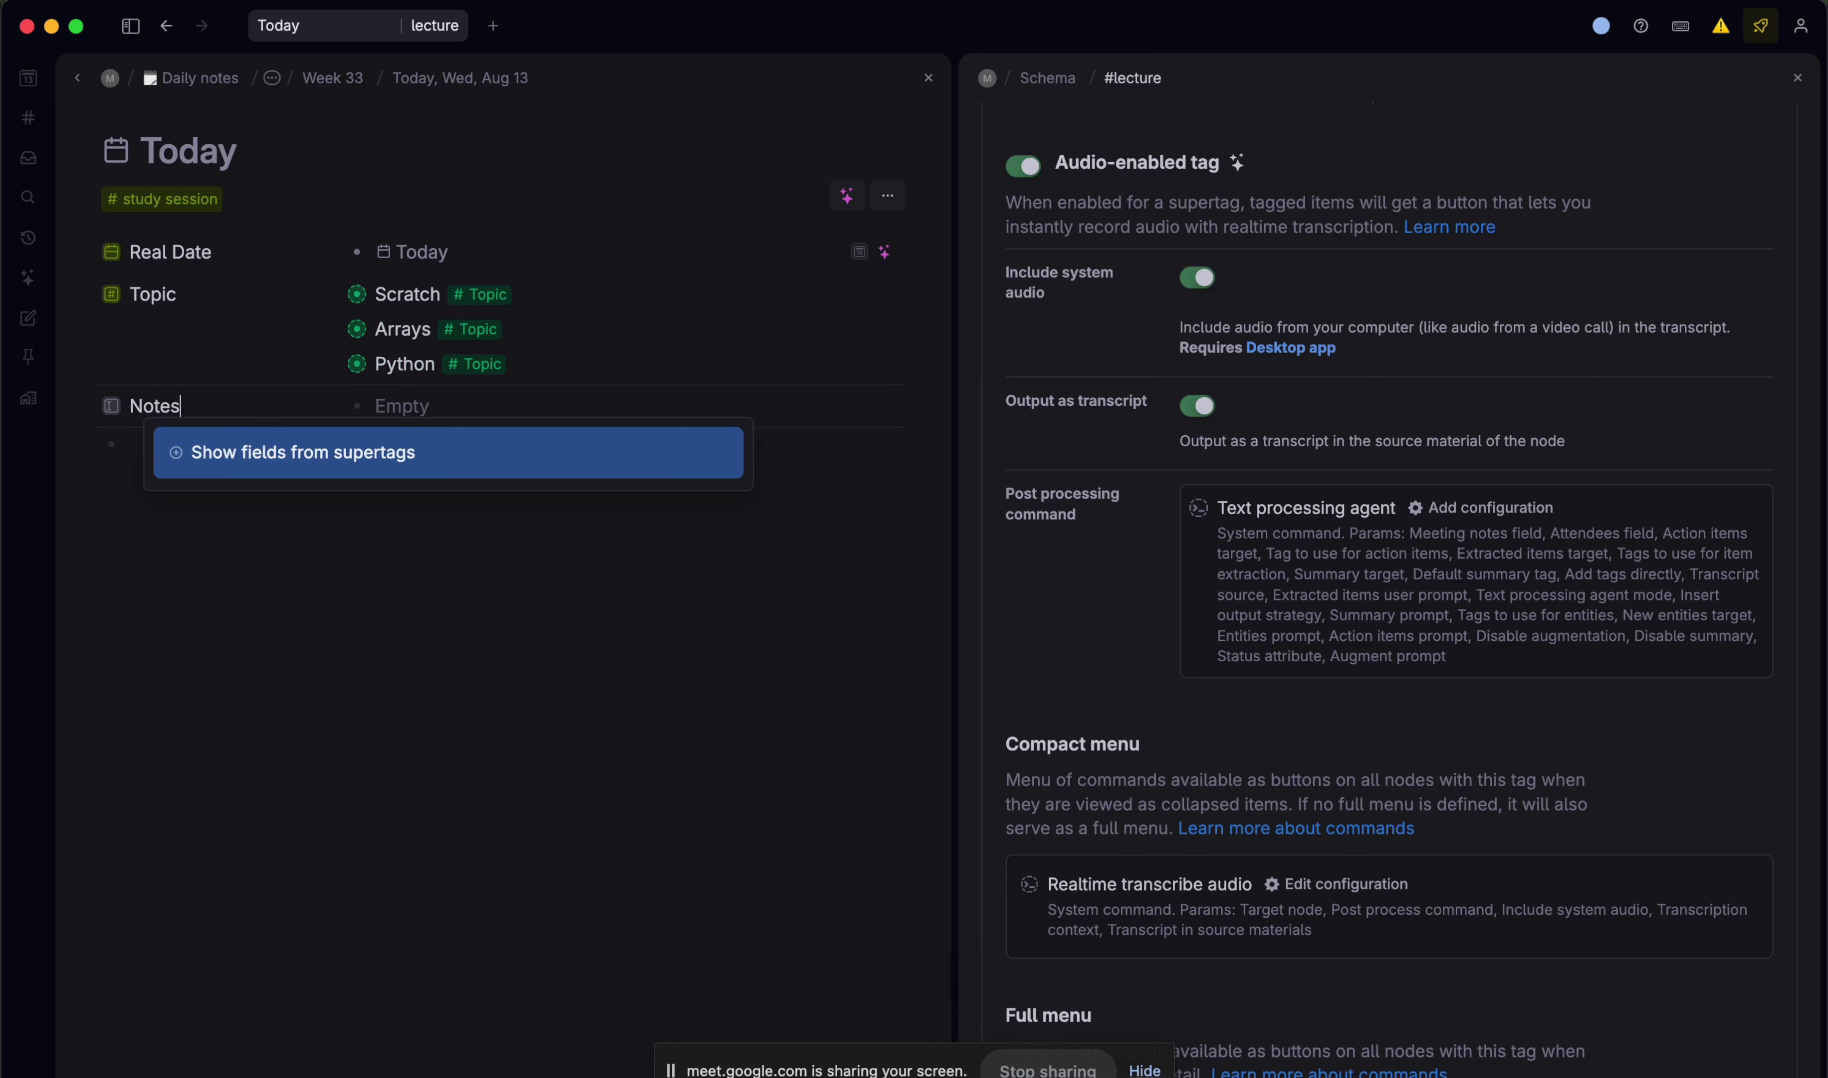
key(Return)
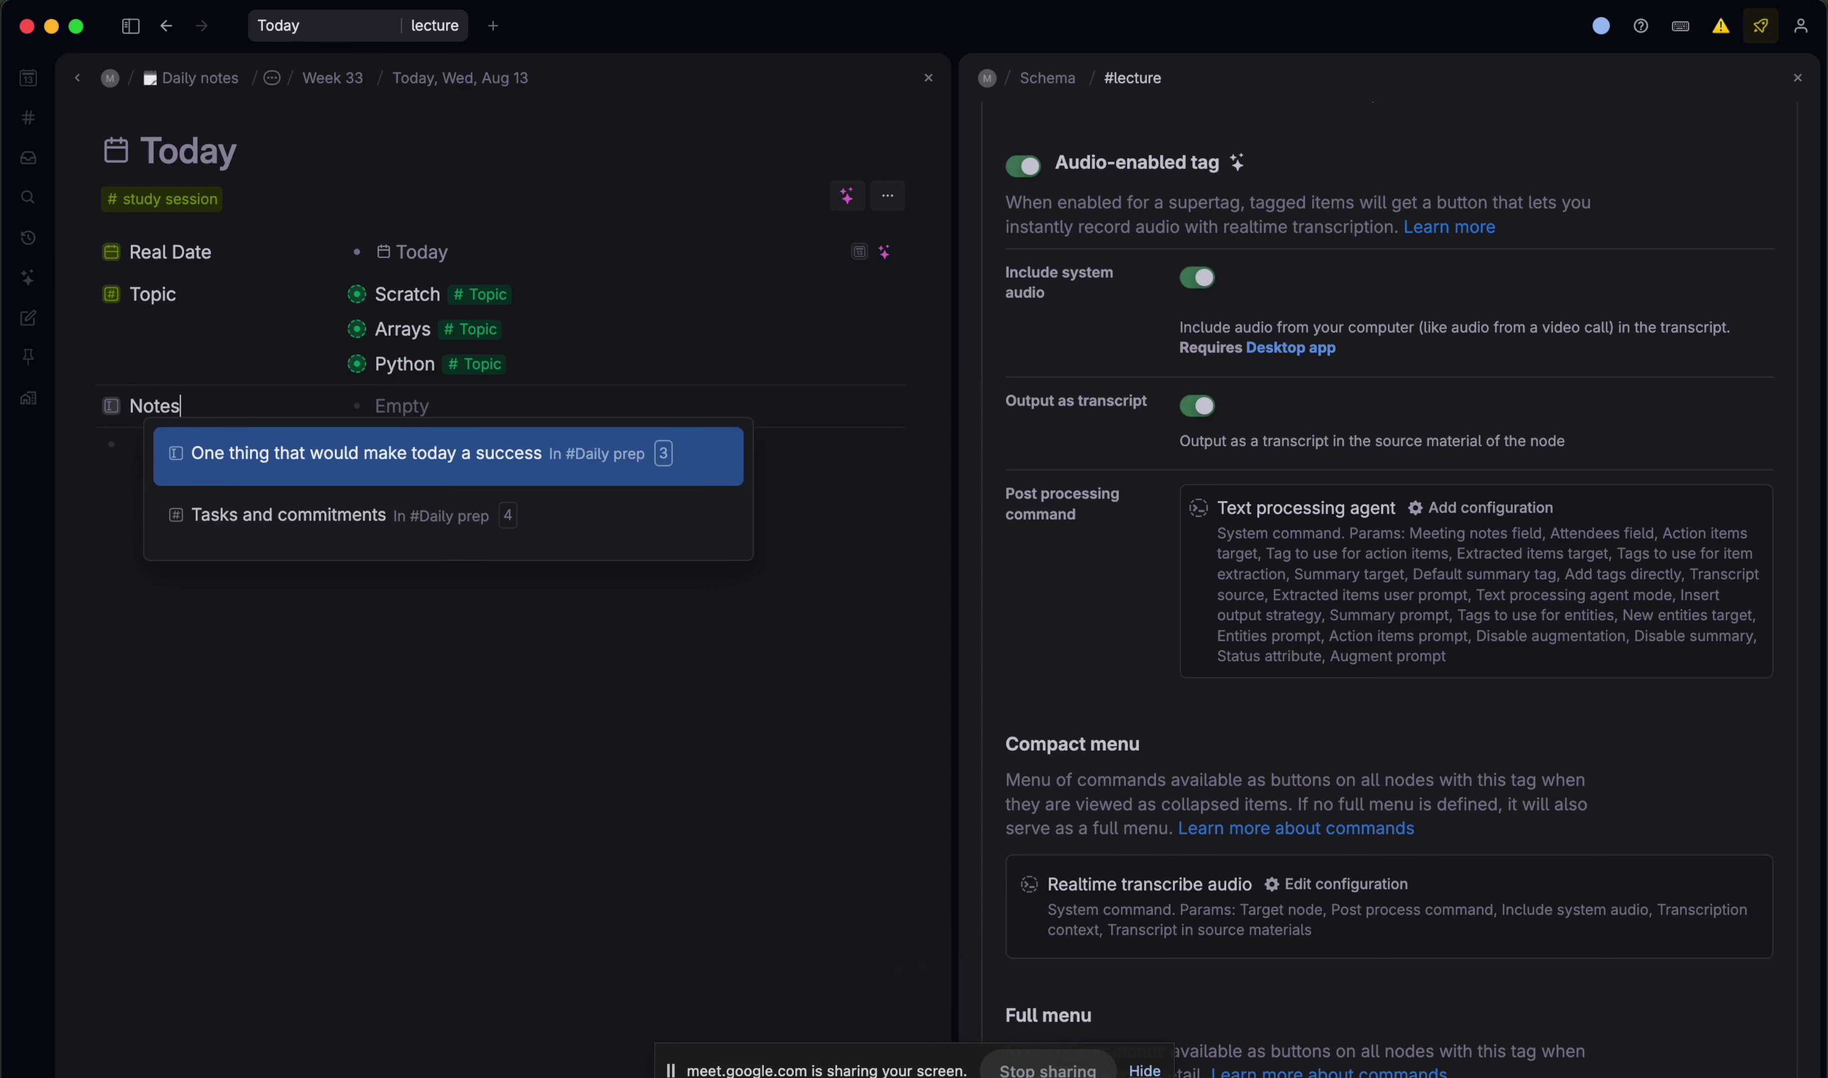
click(213, 381)
key(super+k)
text(add)
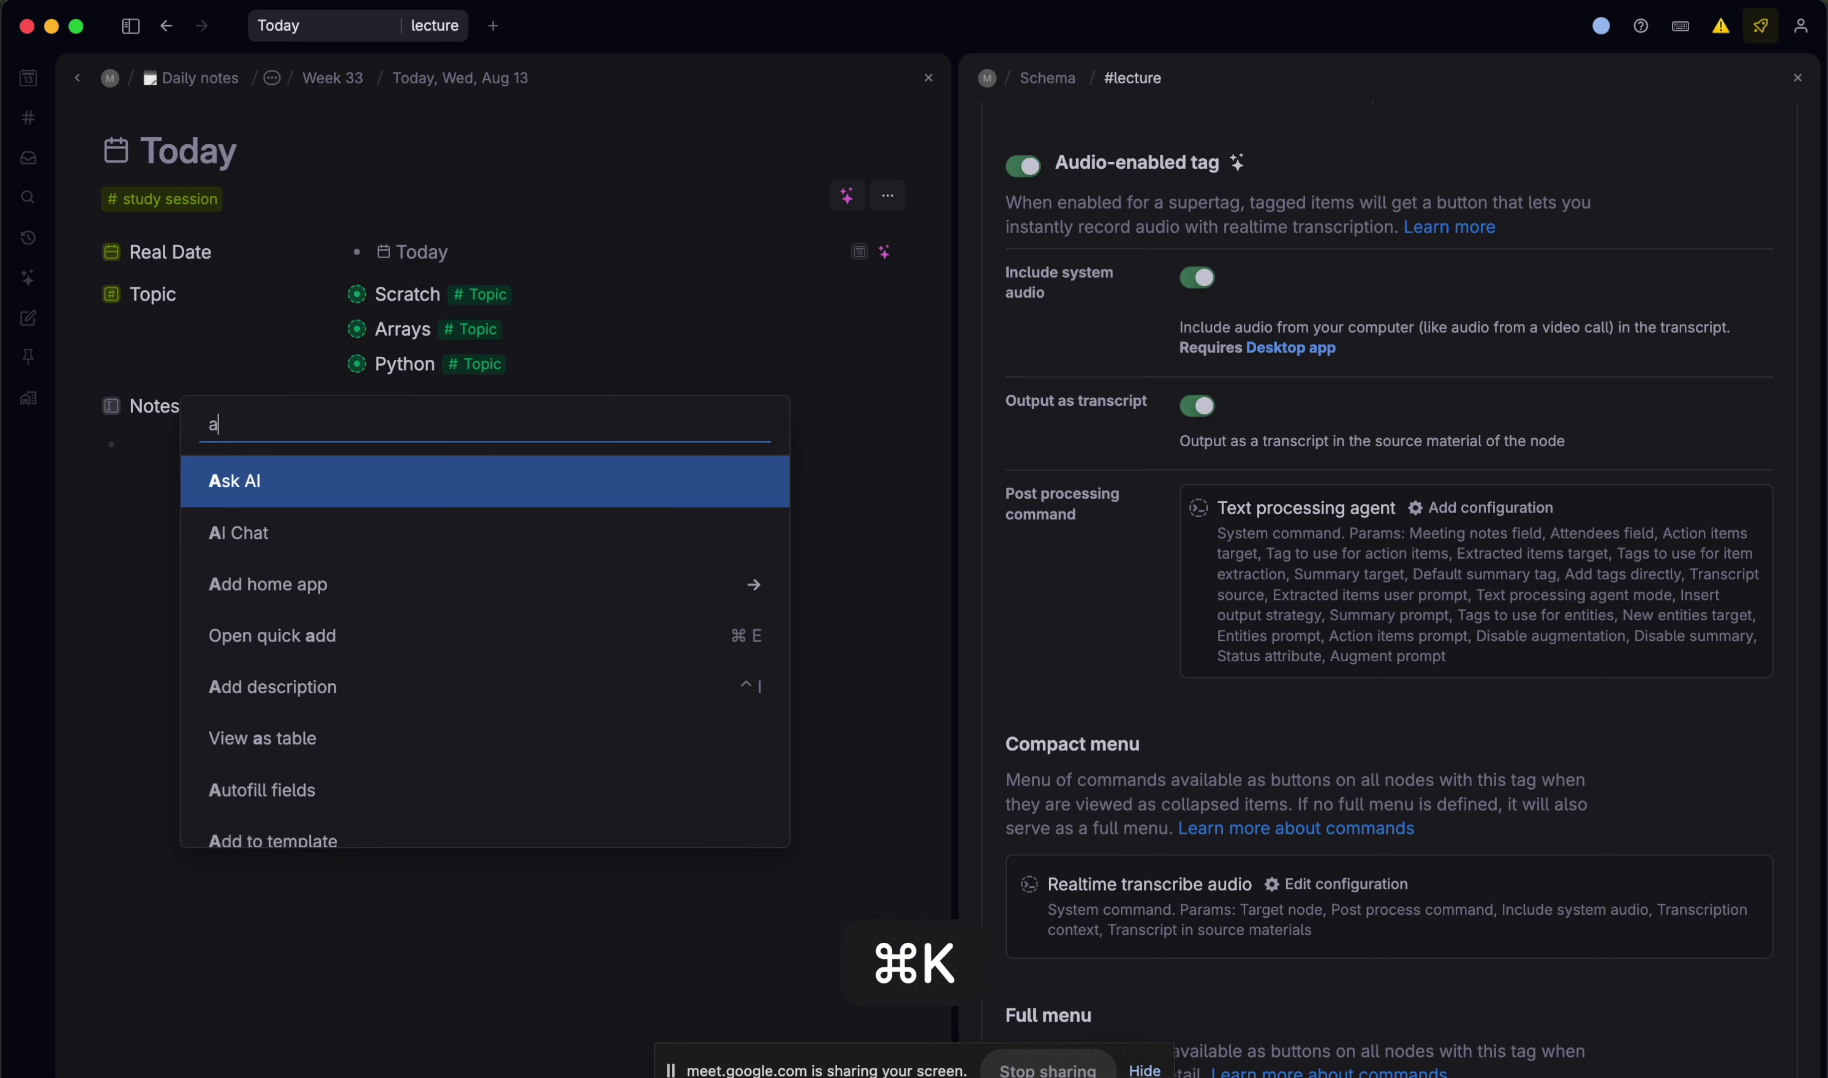
key(Down)
key(Down)
key(Return)
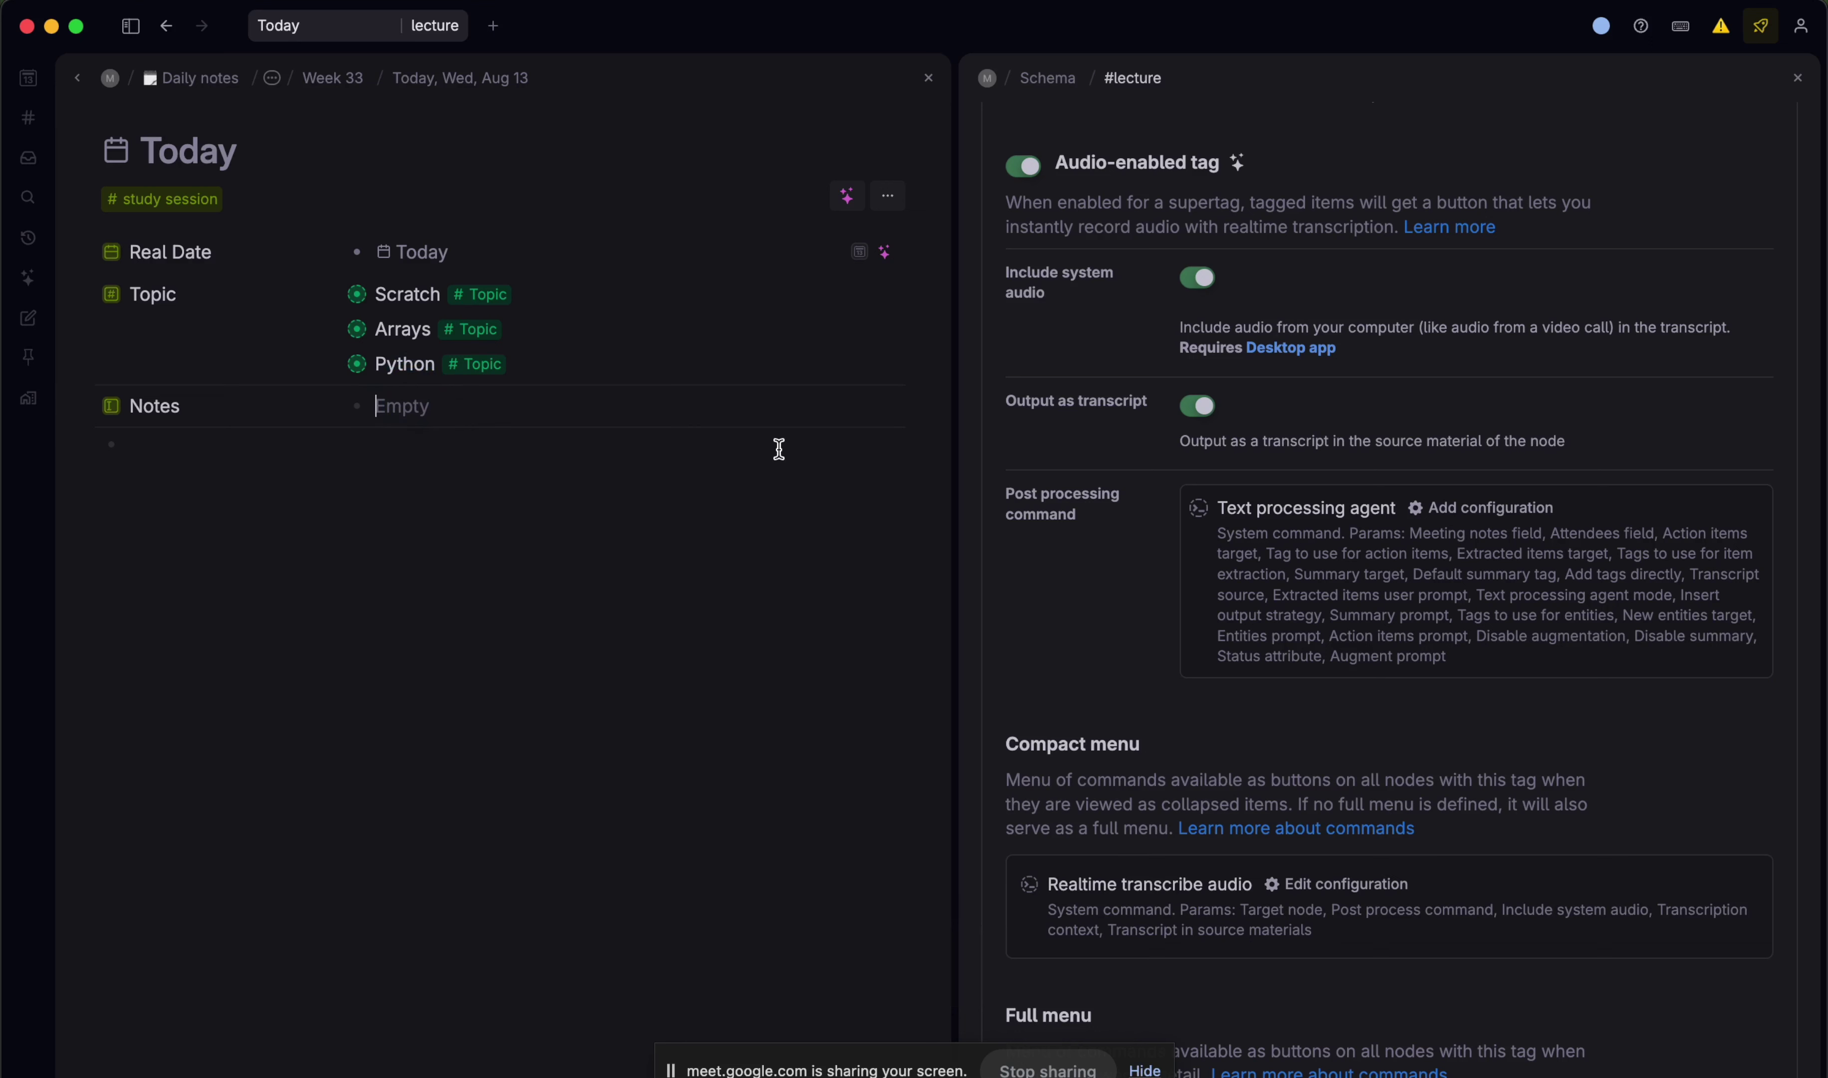
- Enter two placeholder items reading "asdf" in the session's Notes field
text(as)
key(shift+Return)
text(asdf)
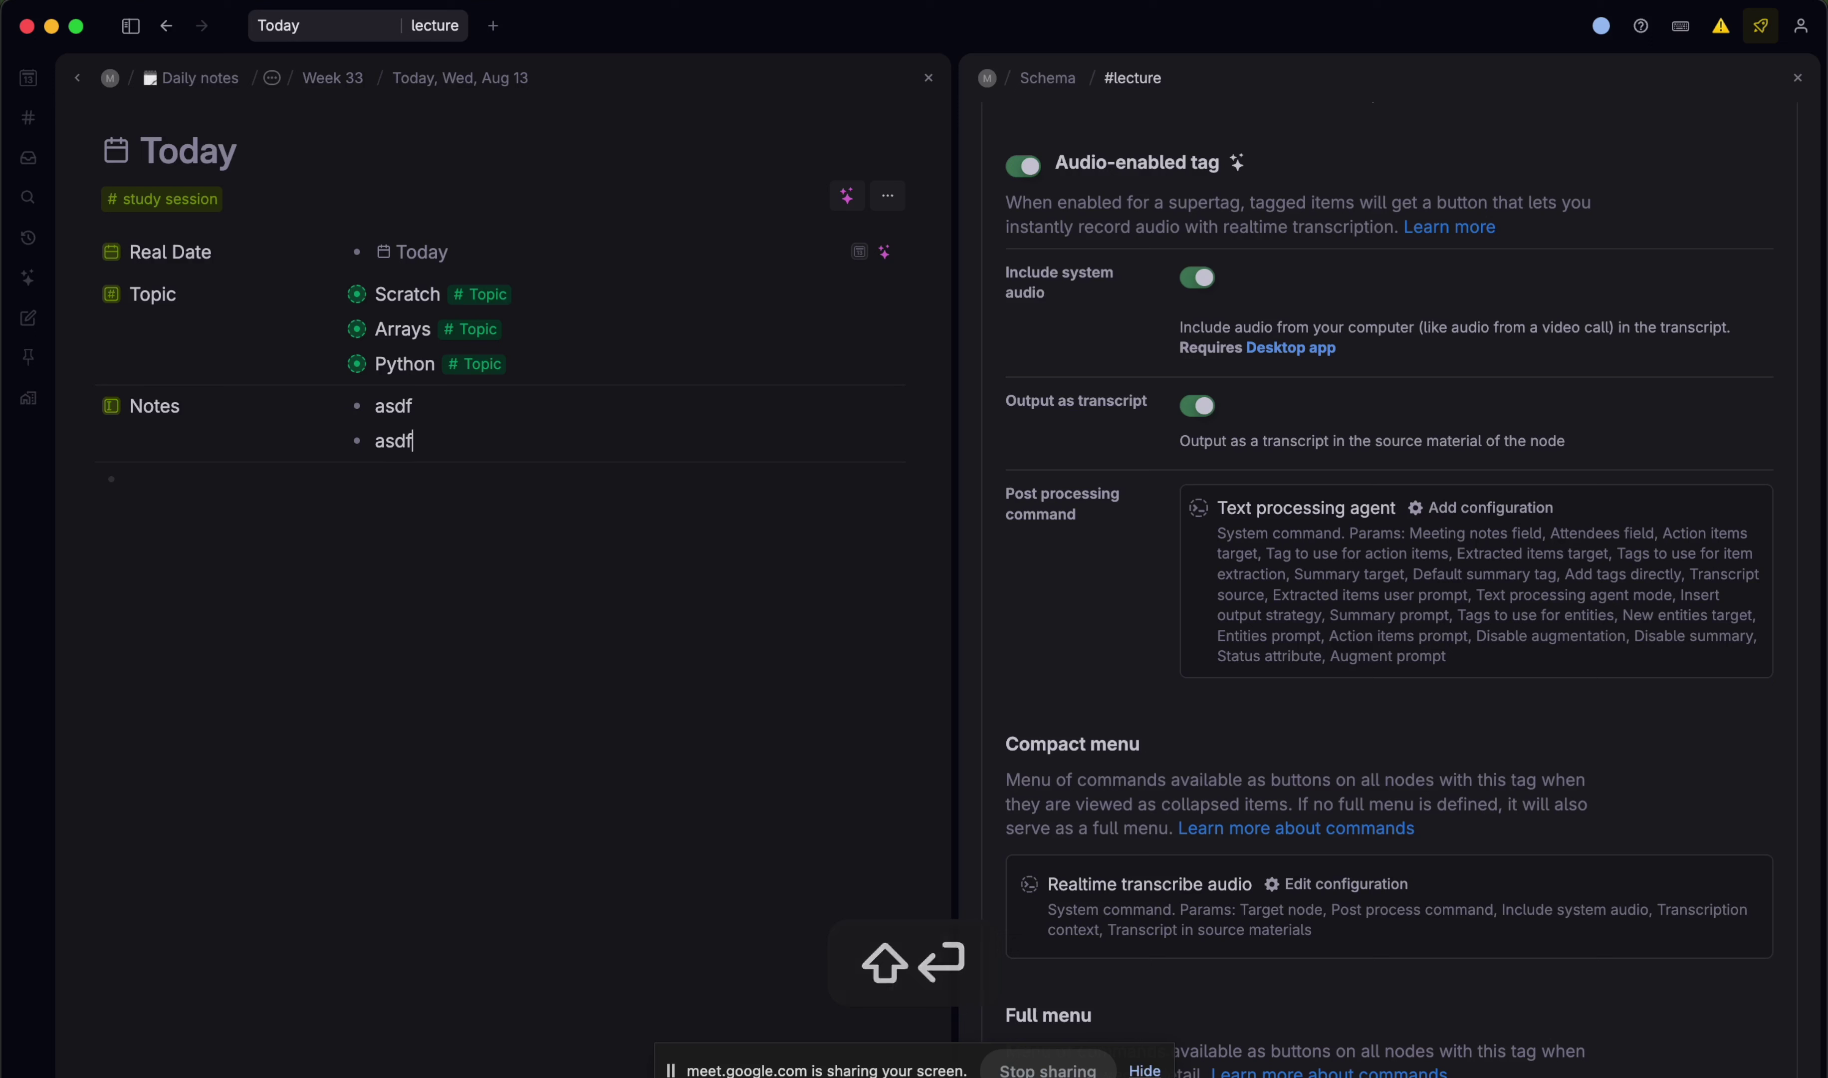
key(Return)
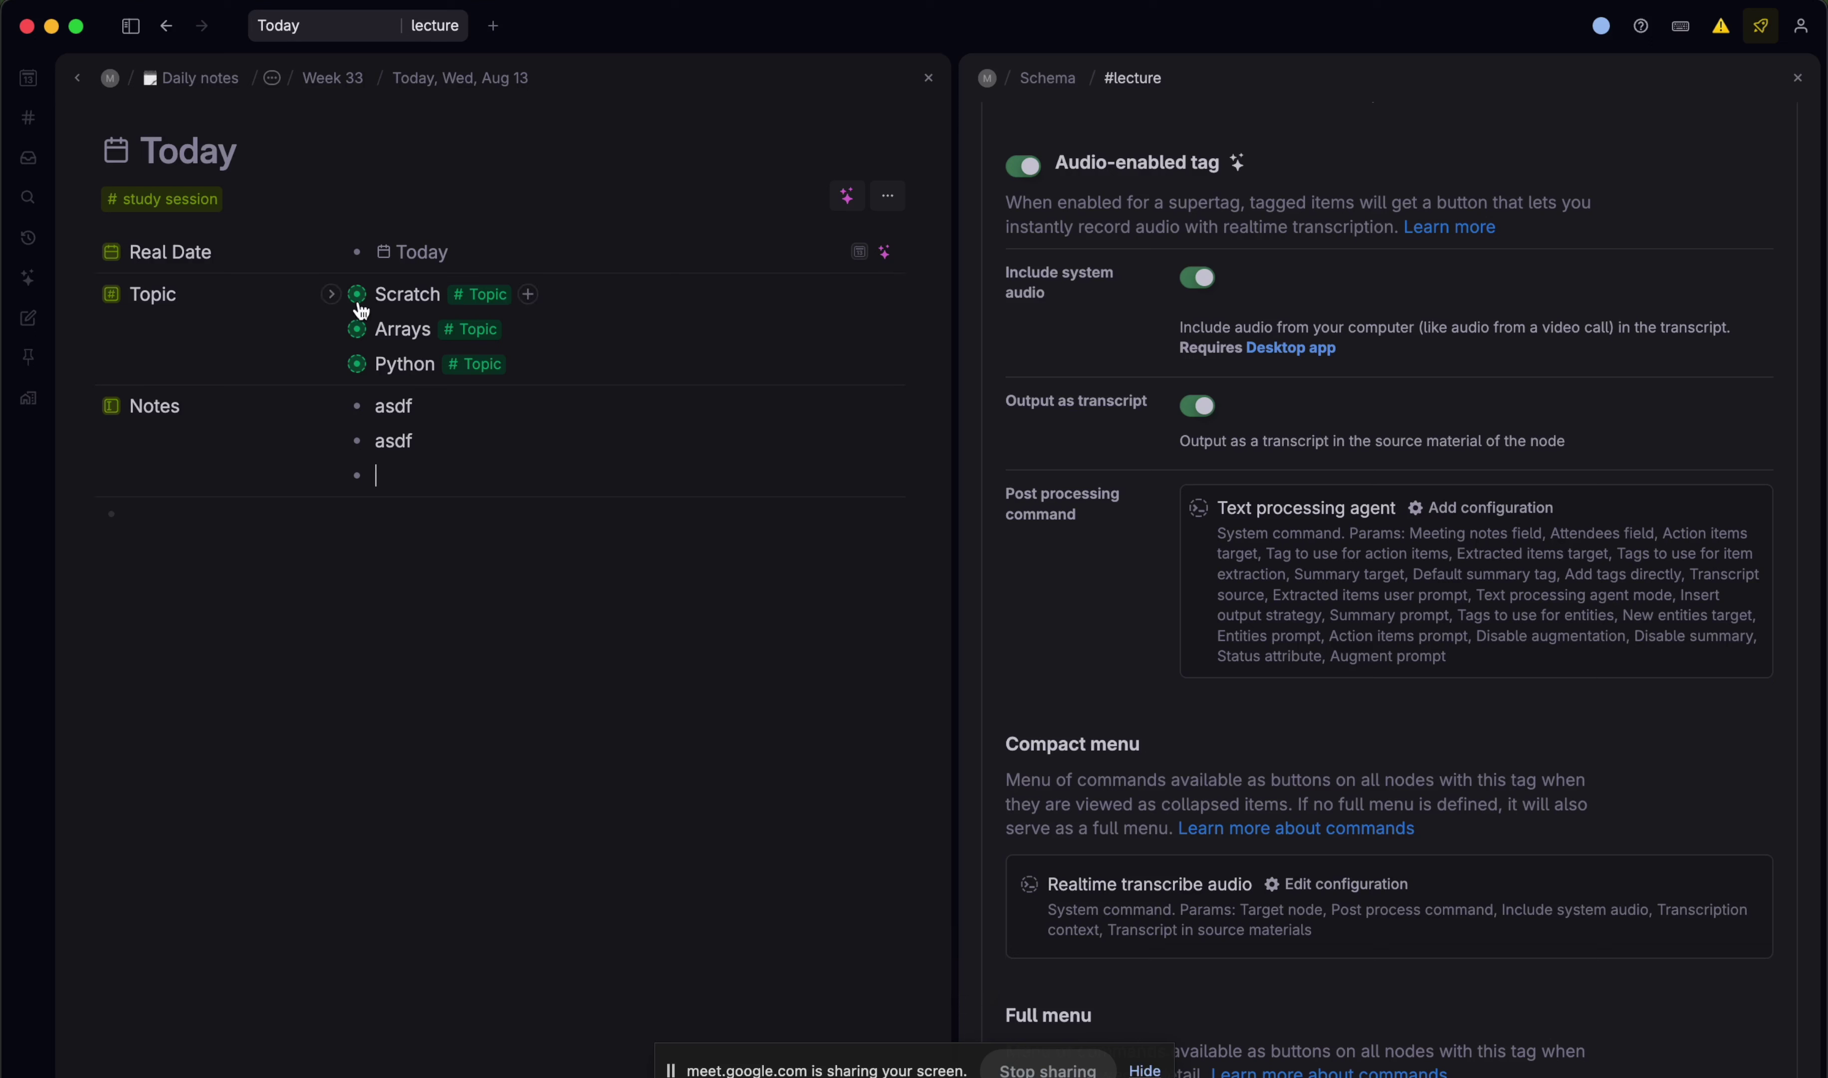
- Open the Scratch topic and examine the study session and its notes within All Related to Topic, collapsing both when done
mouse_move(360, 302)
click(356, 294)
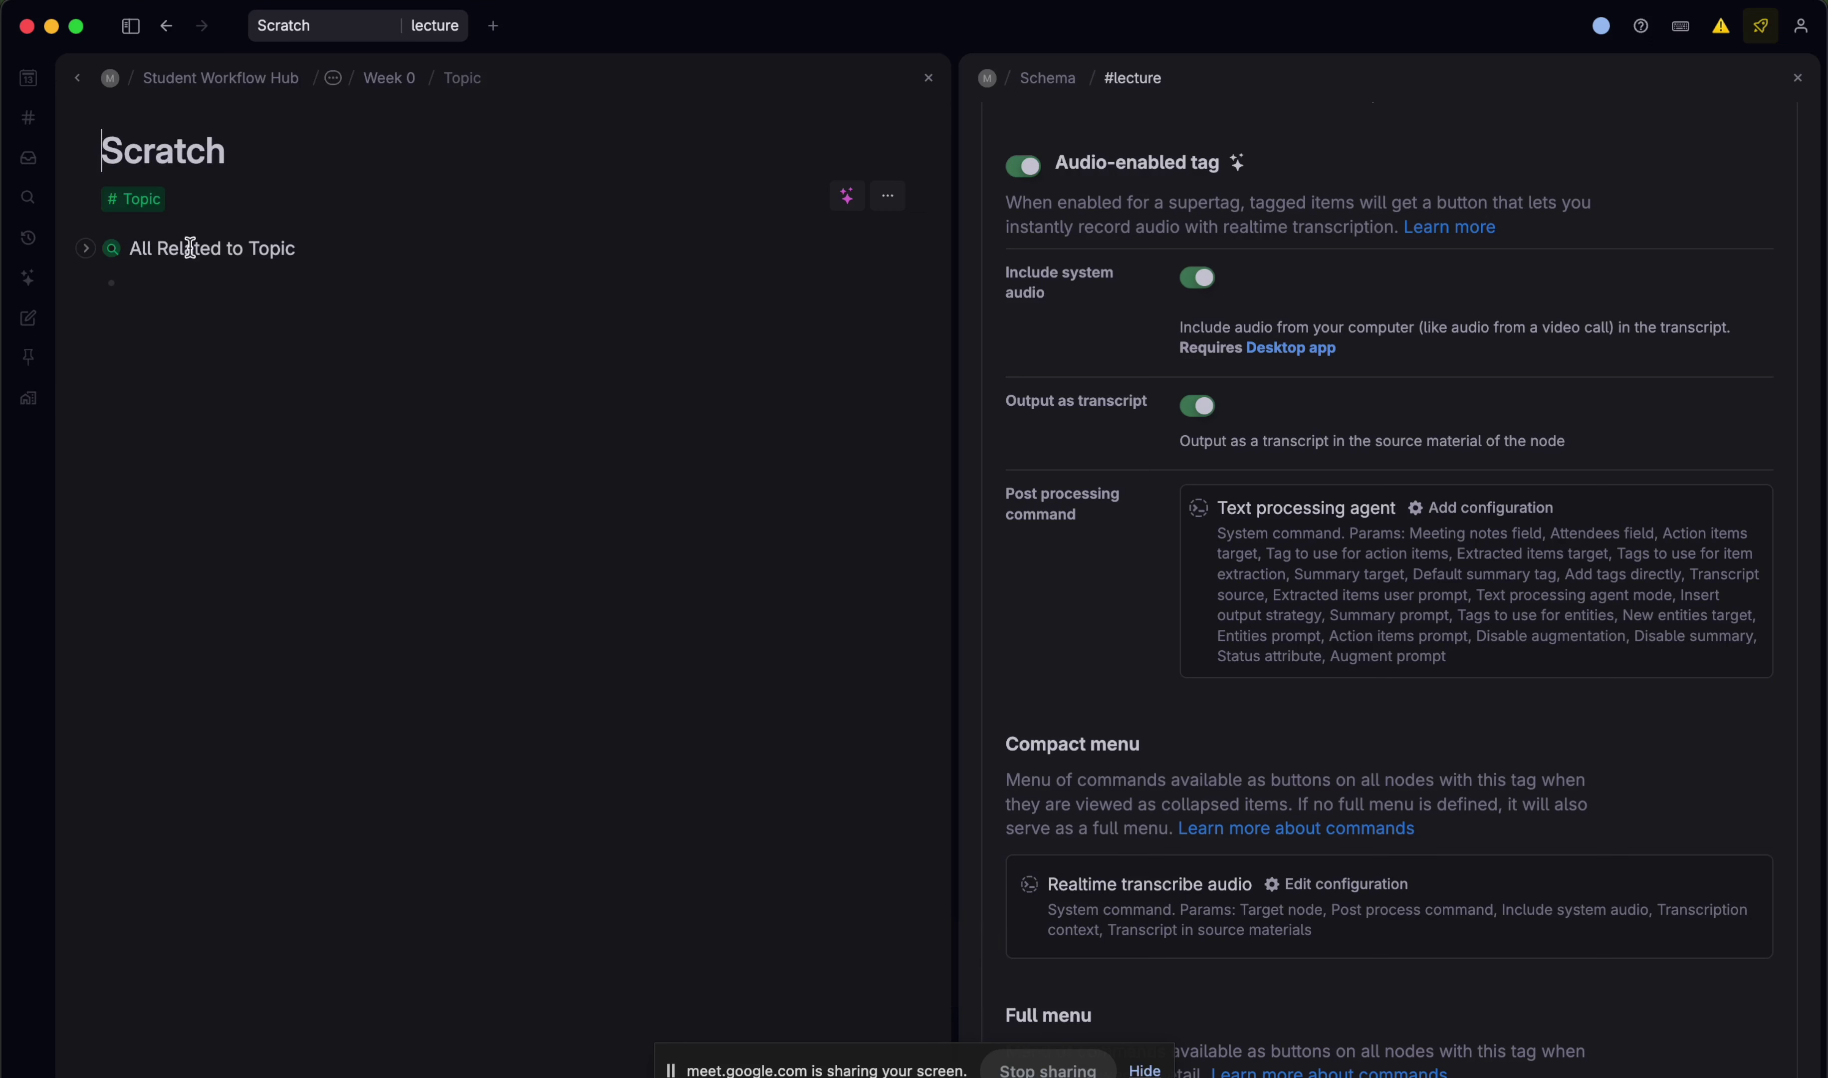
click(84, 250)
scroll(662, 796, down, 2)
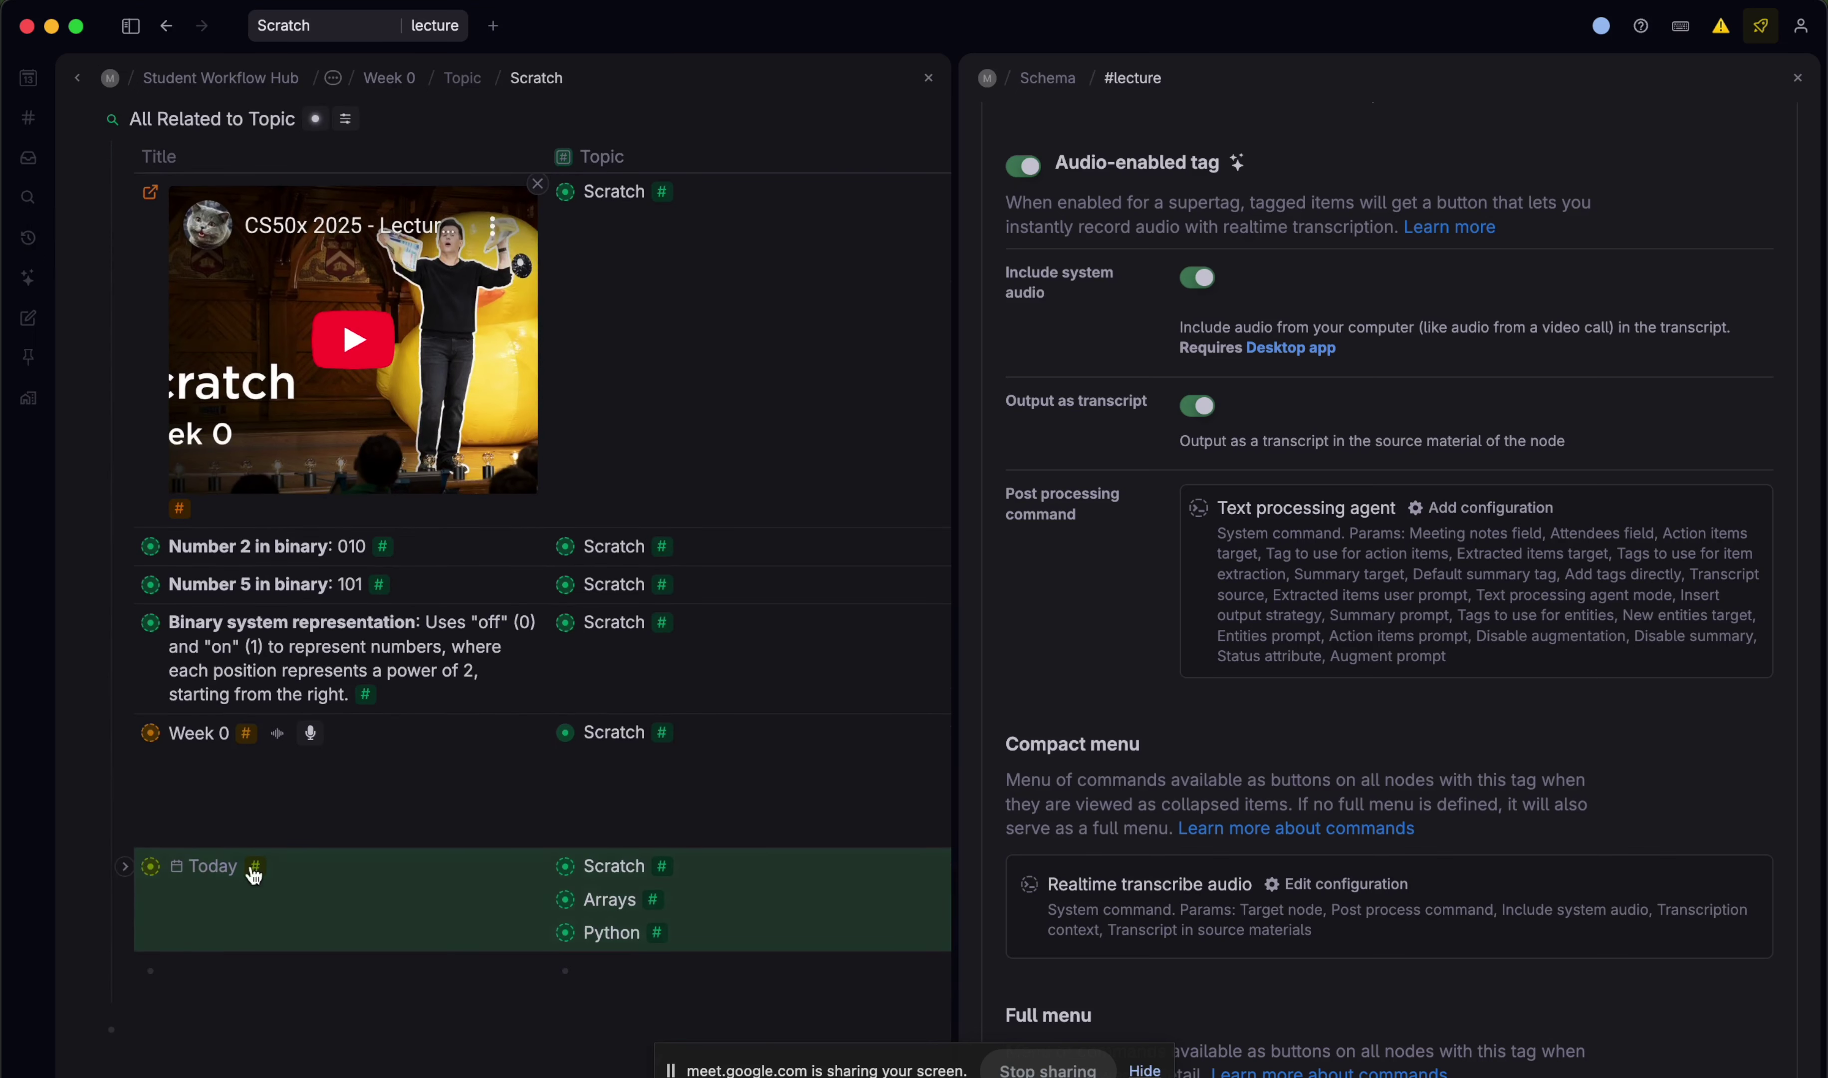
click(125, 867)
scroll(151, 860, down, 3)
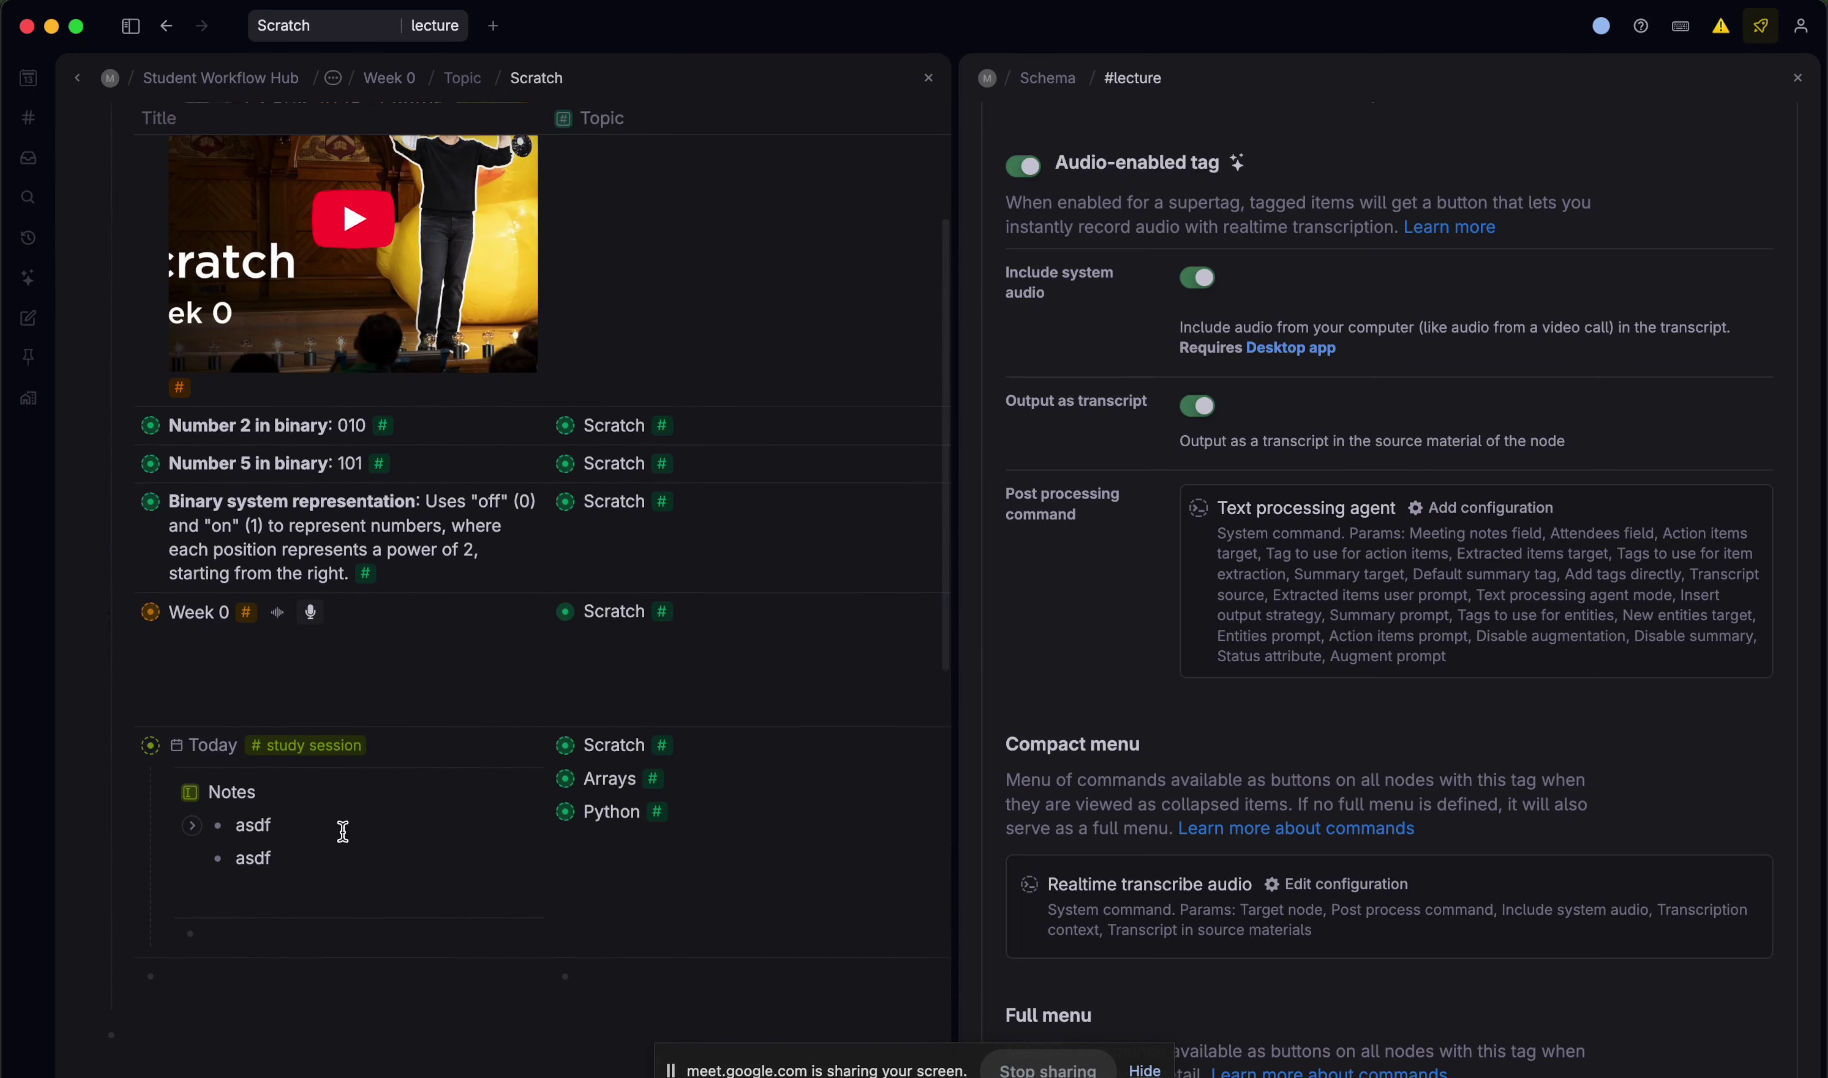
click(343, 835)
click(306, 886)
scroll(302, 885, up, 2)
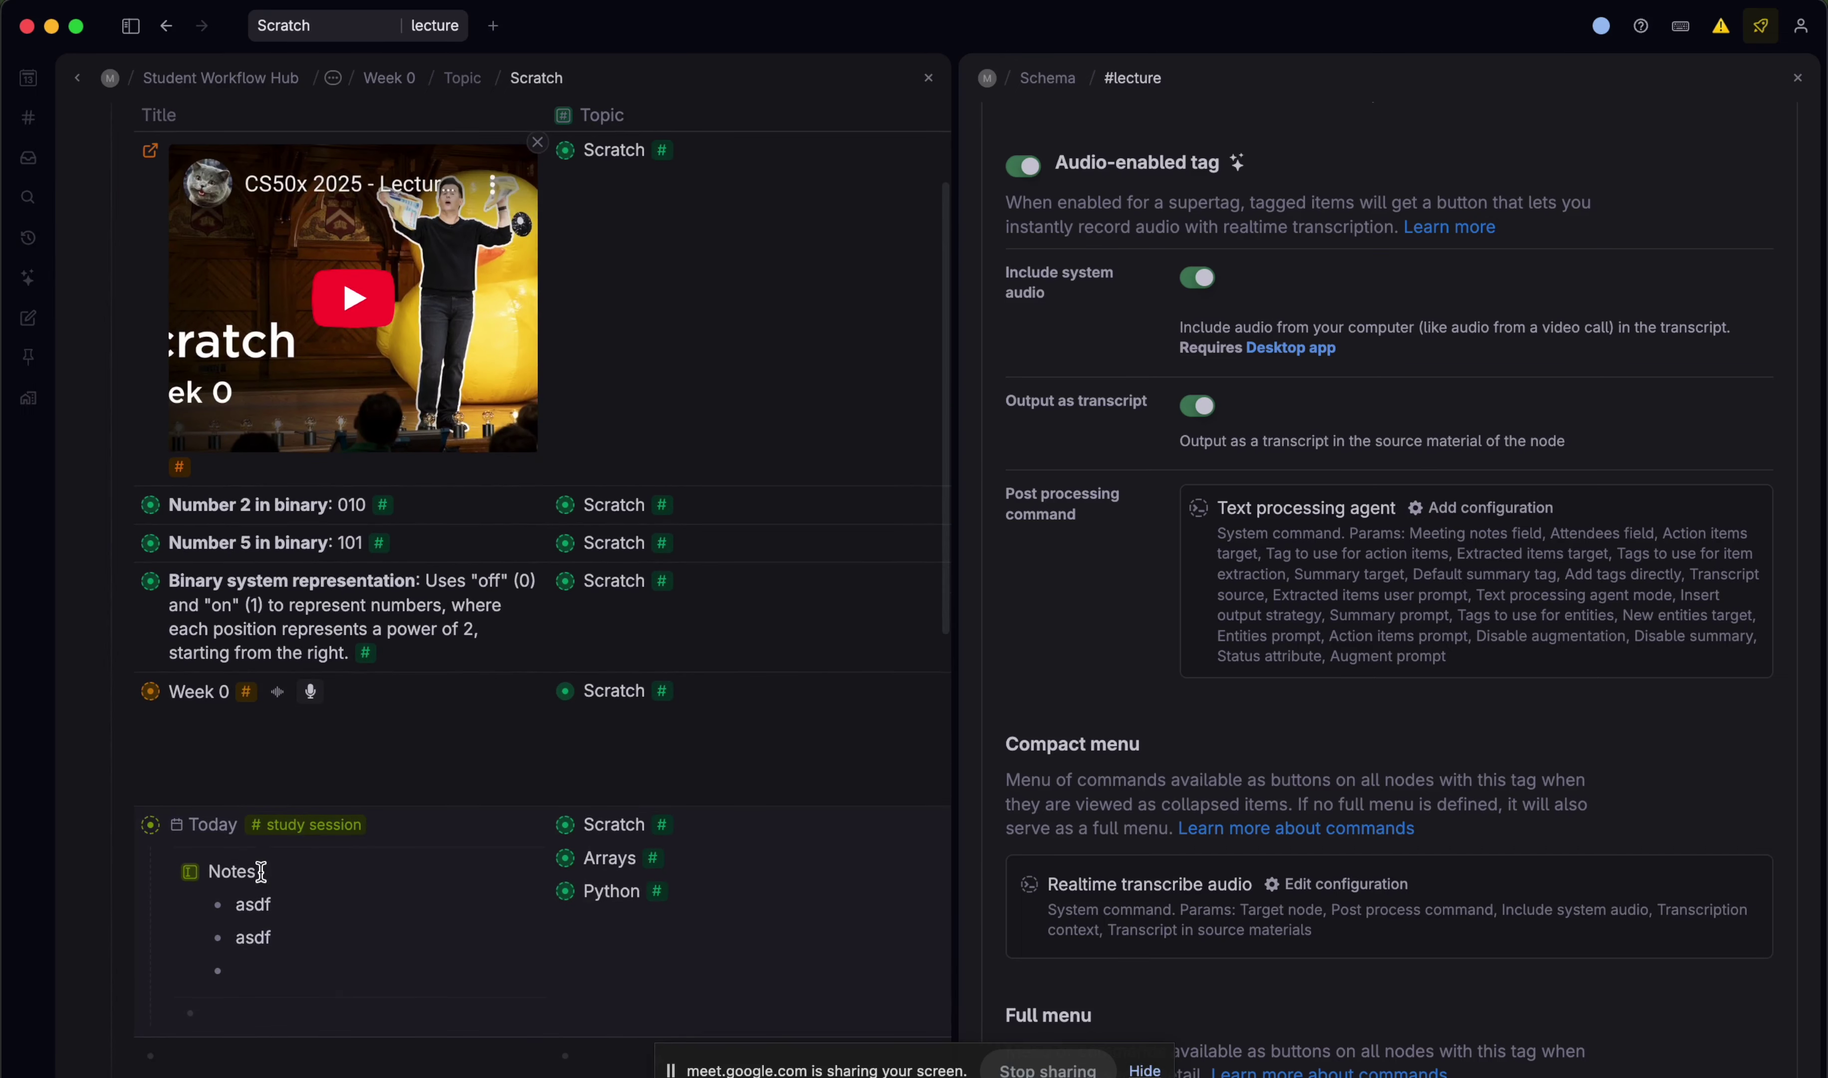
click(125, 826)
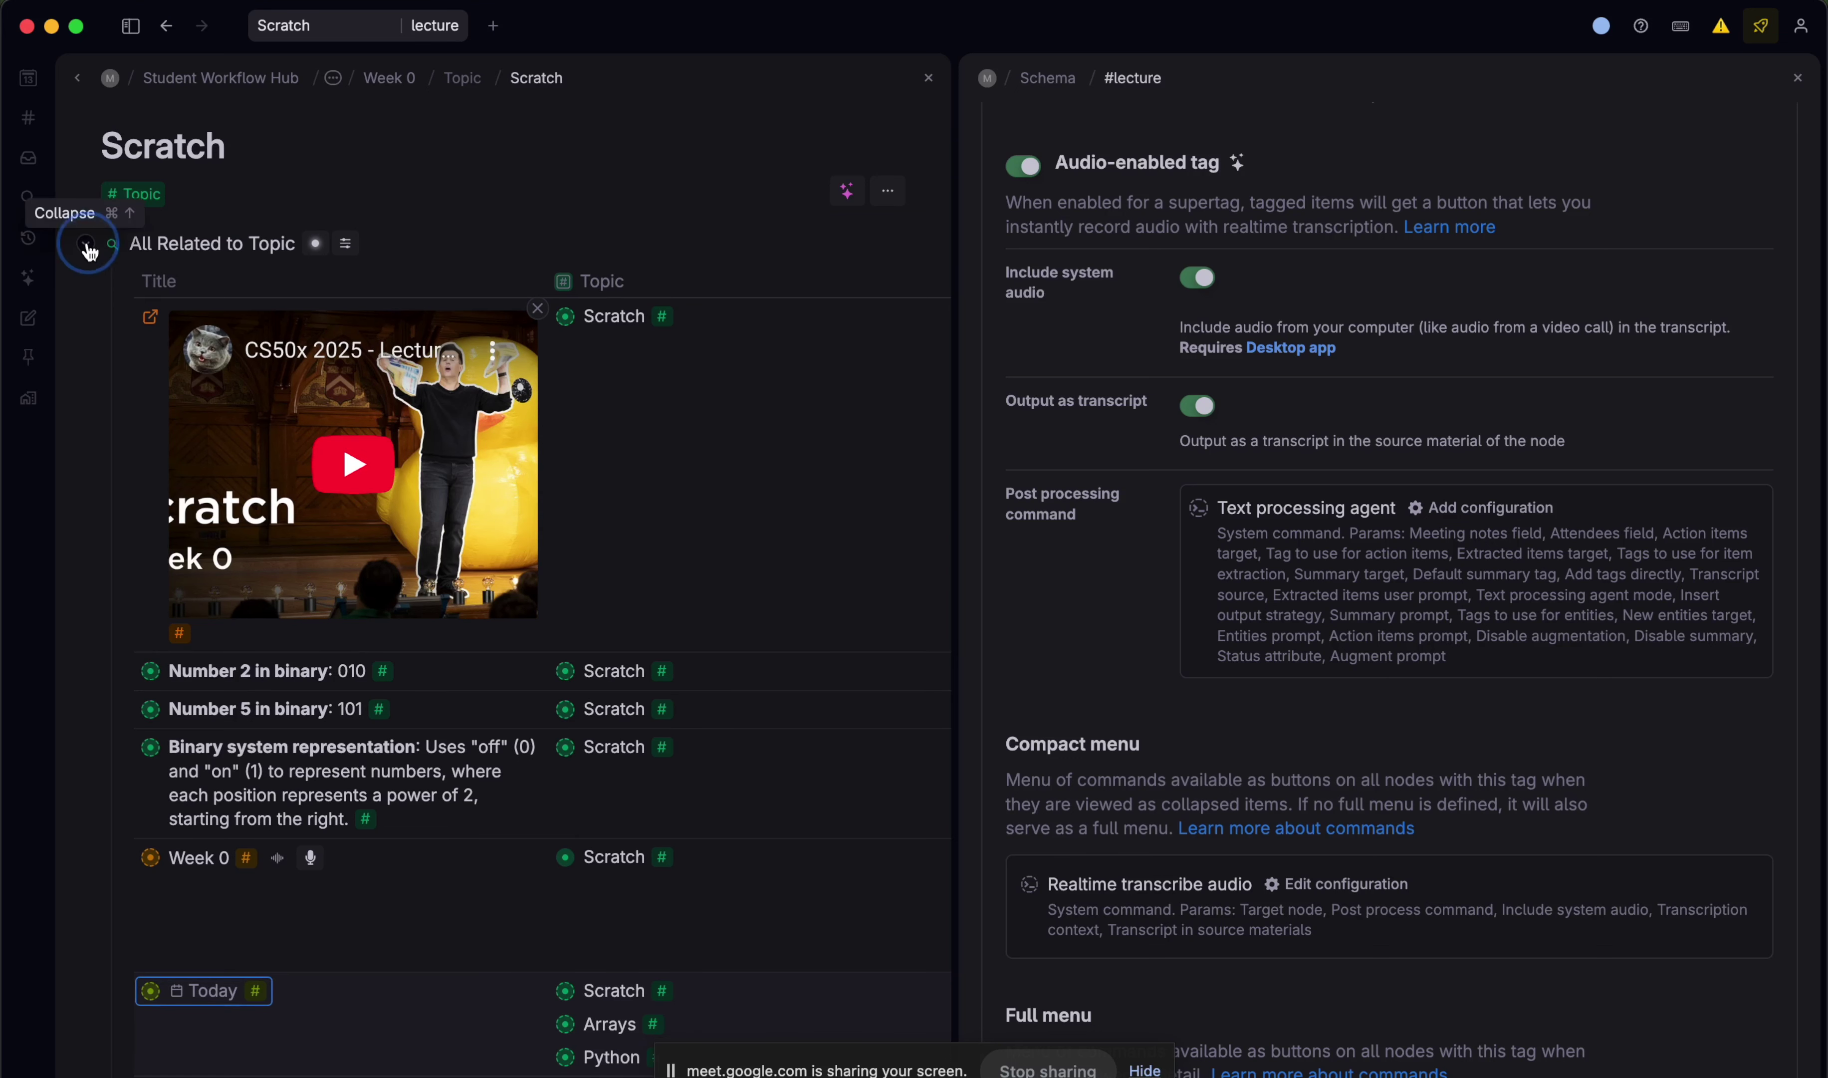
click(86, 245)
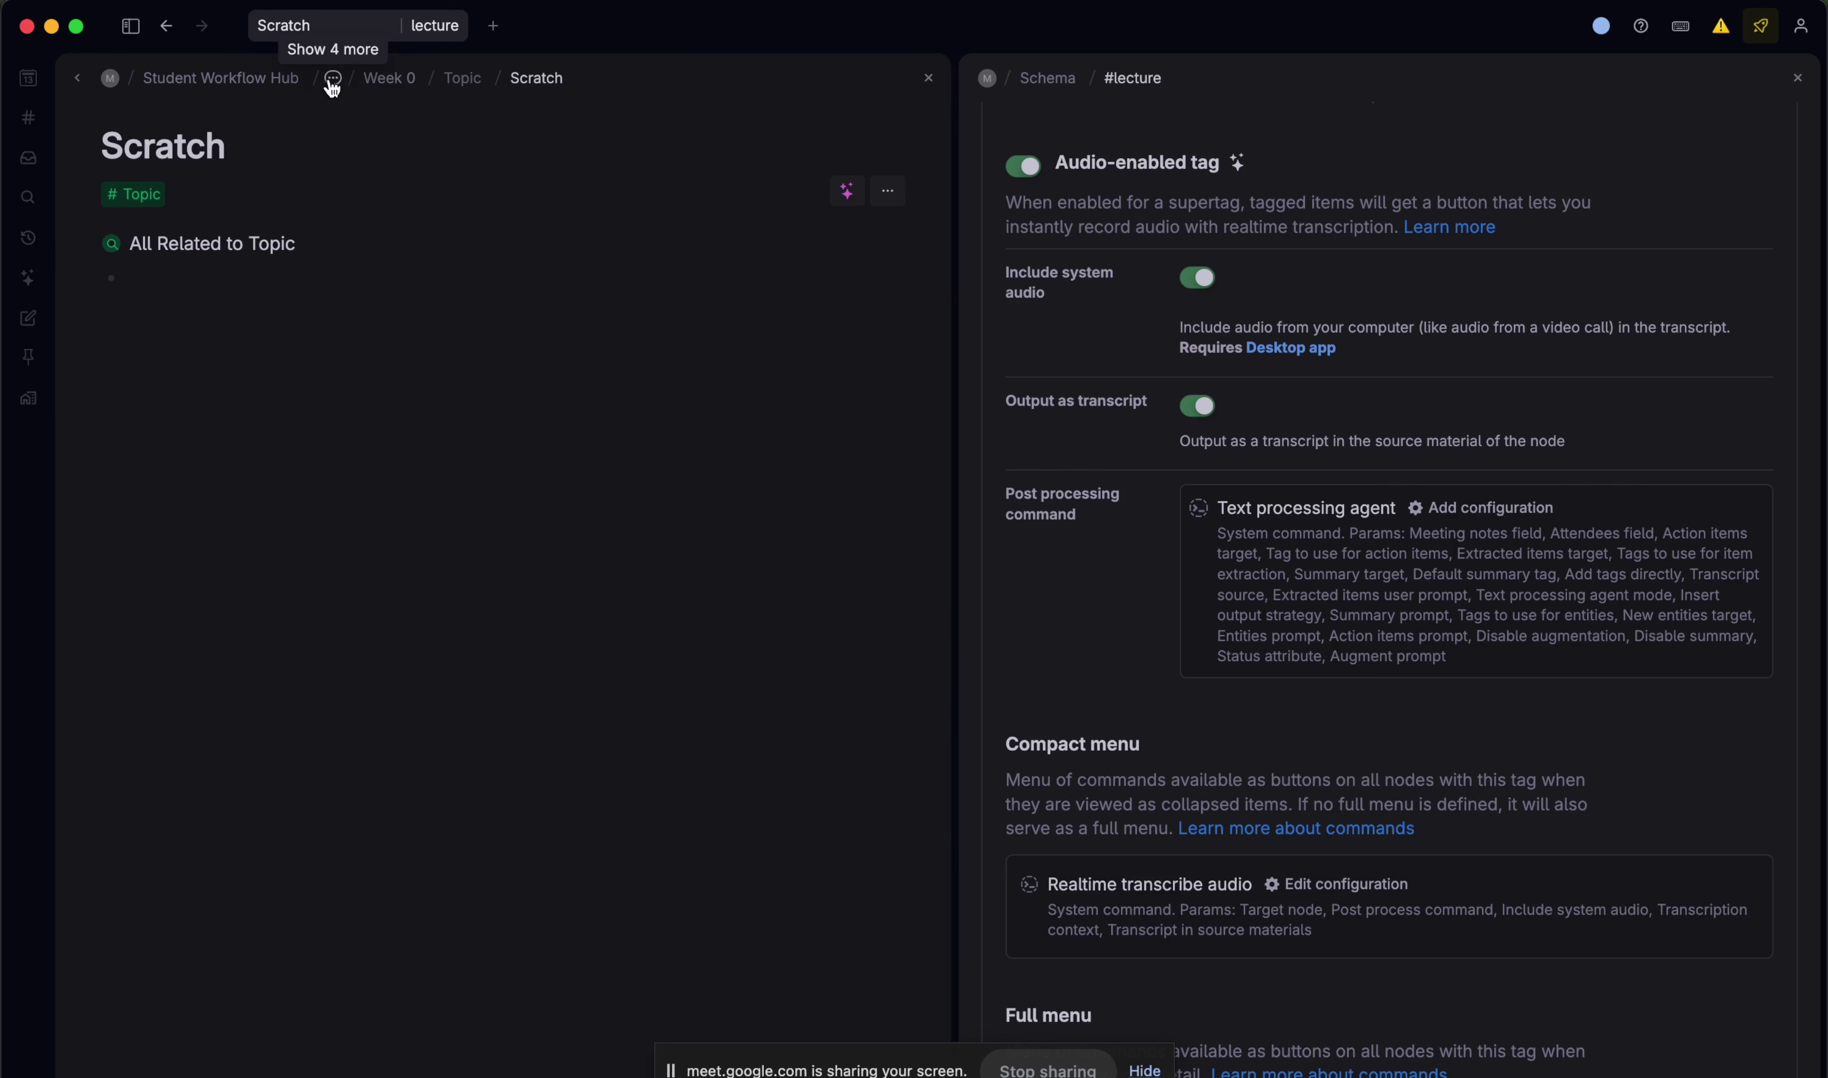
- Return to the Student Workflow Hub and expand the agenda's Exam / Quiz Prep and Assignment Tracking items to review them
click(253, 79)
scroll(530, 795, down, 5)
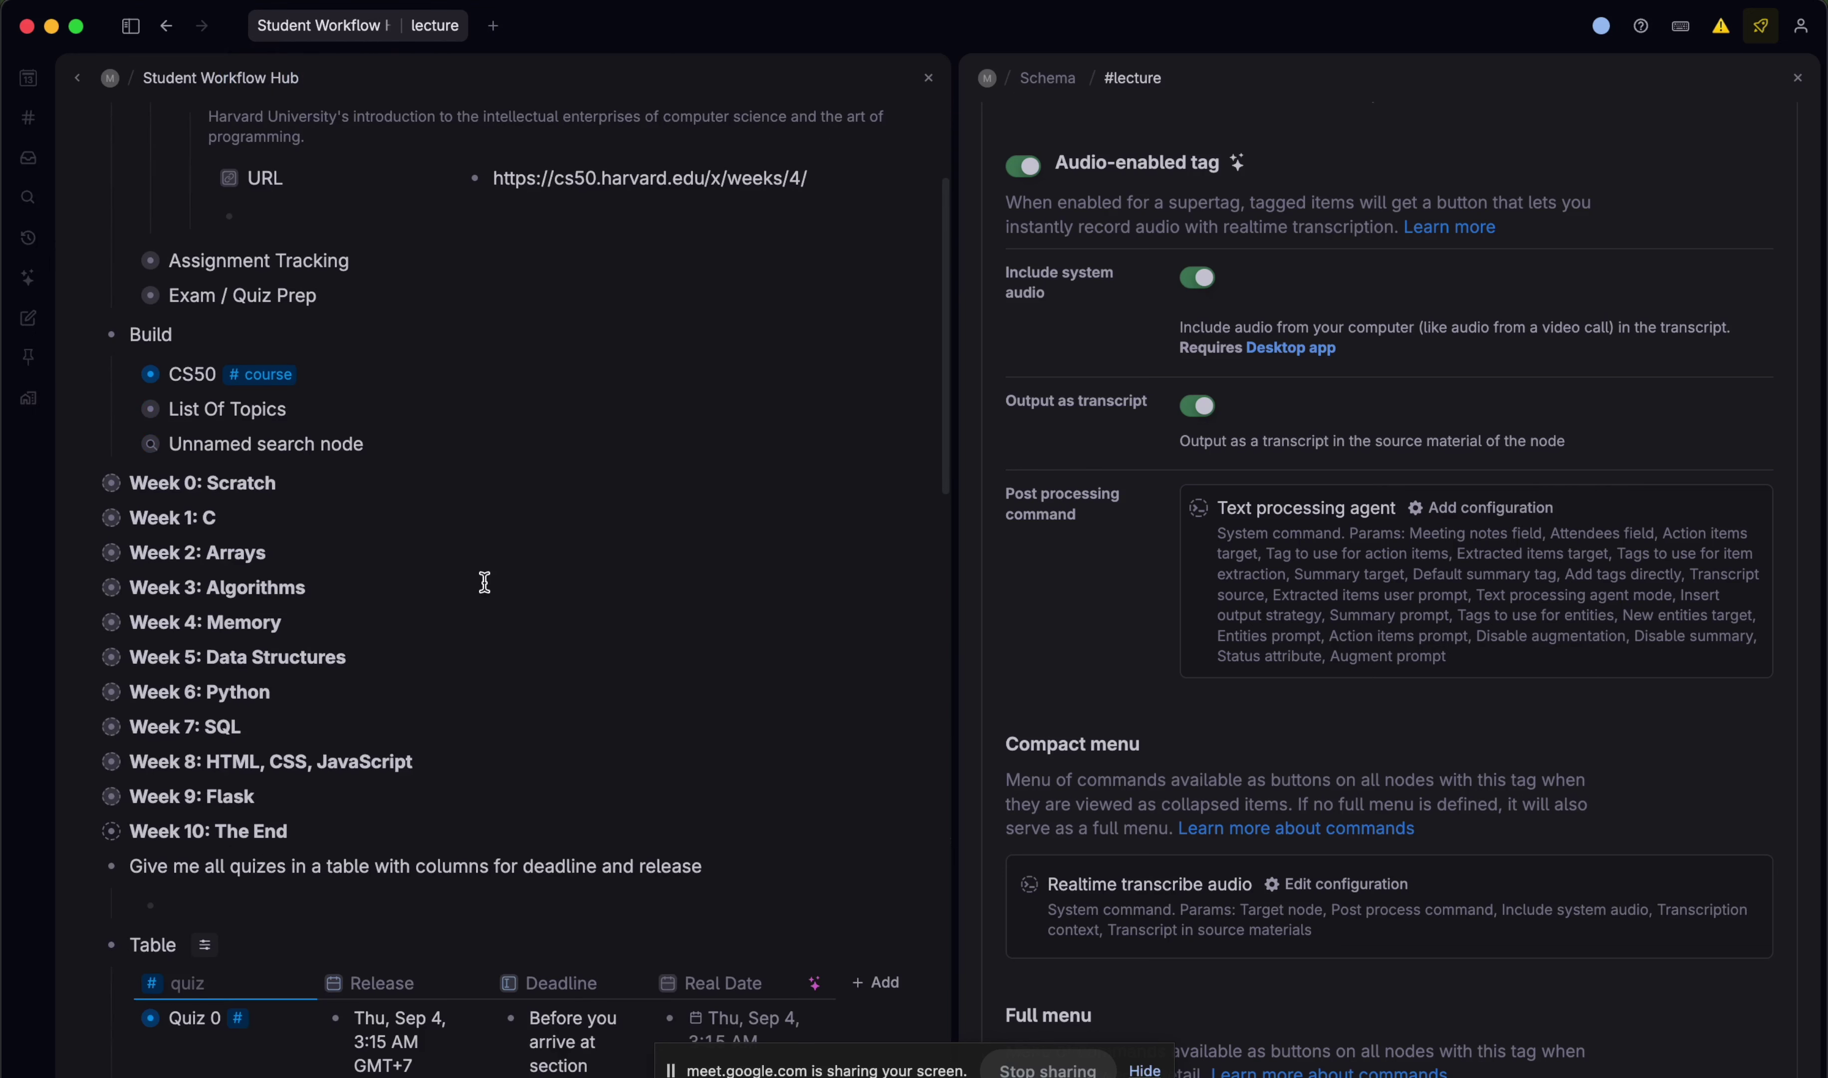
scroll(303, 409, down, 2)
scroll(303, 409, up, 4)
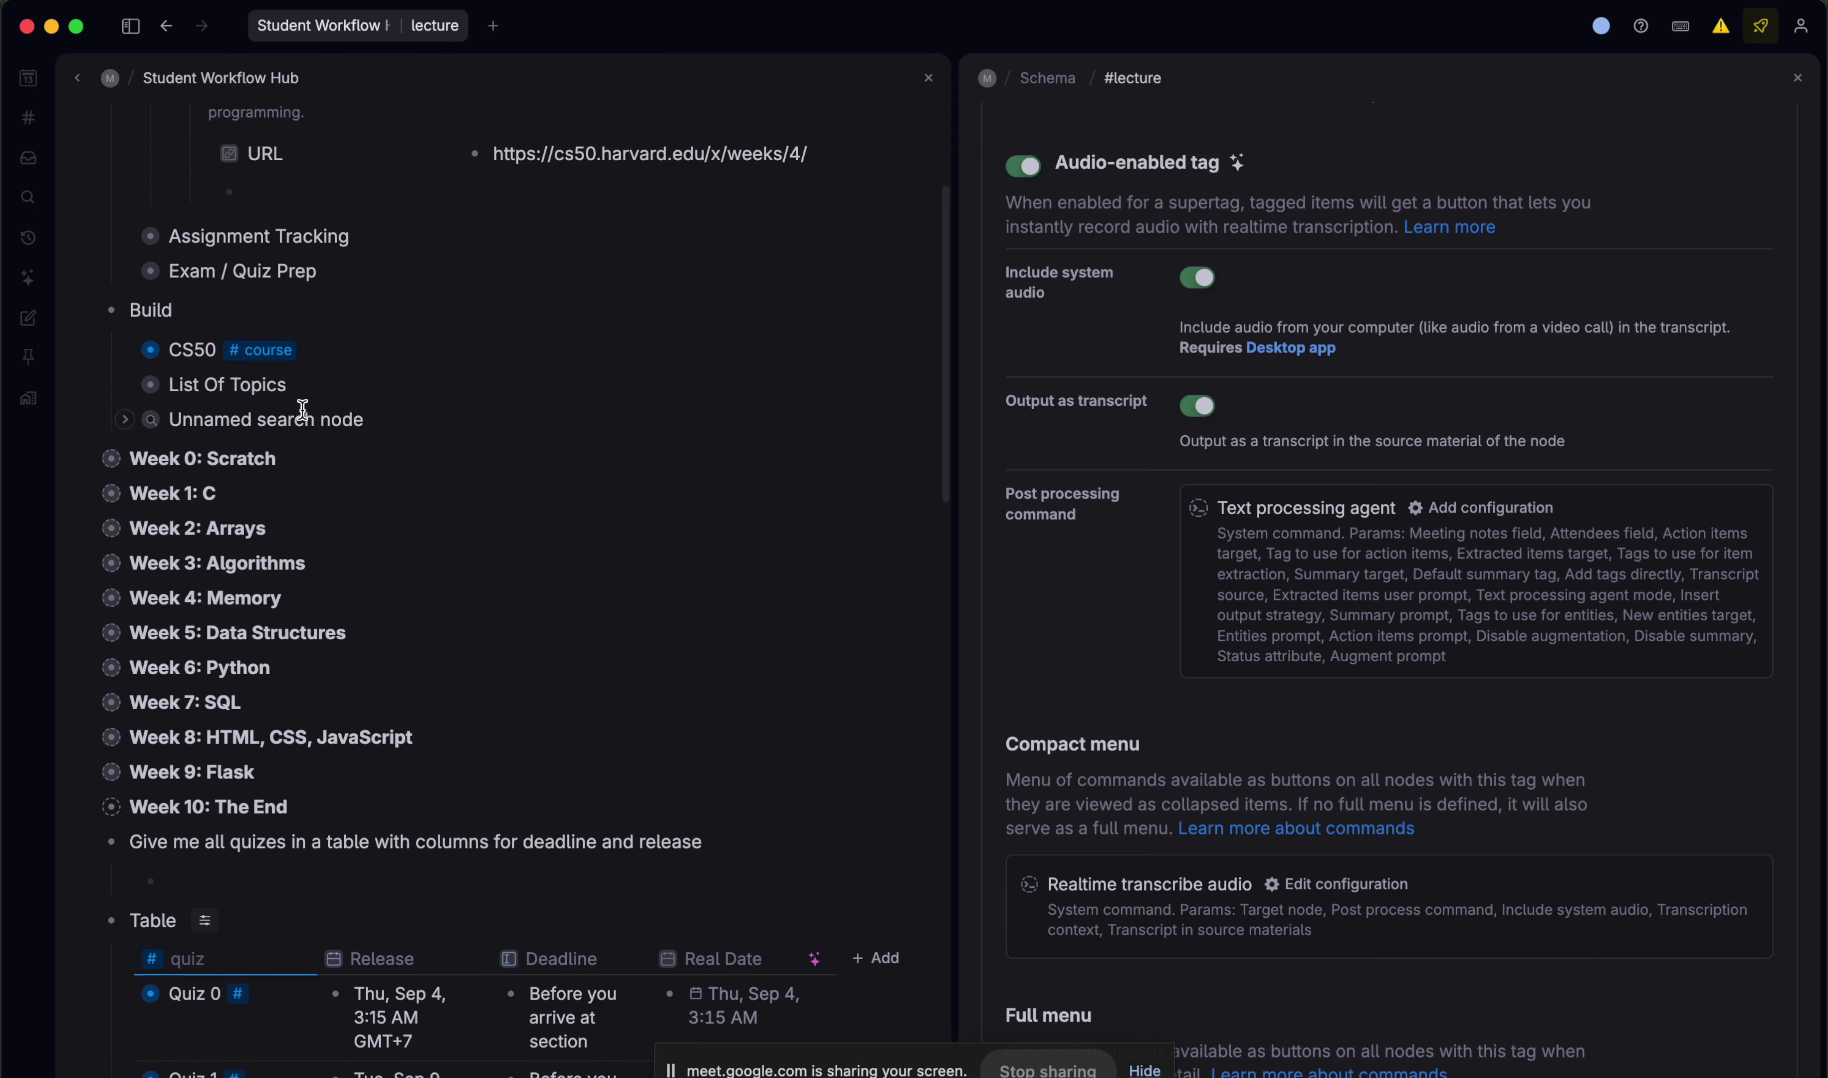
scroll(268, 495, up, 3)
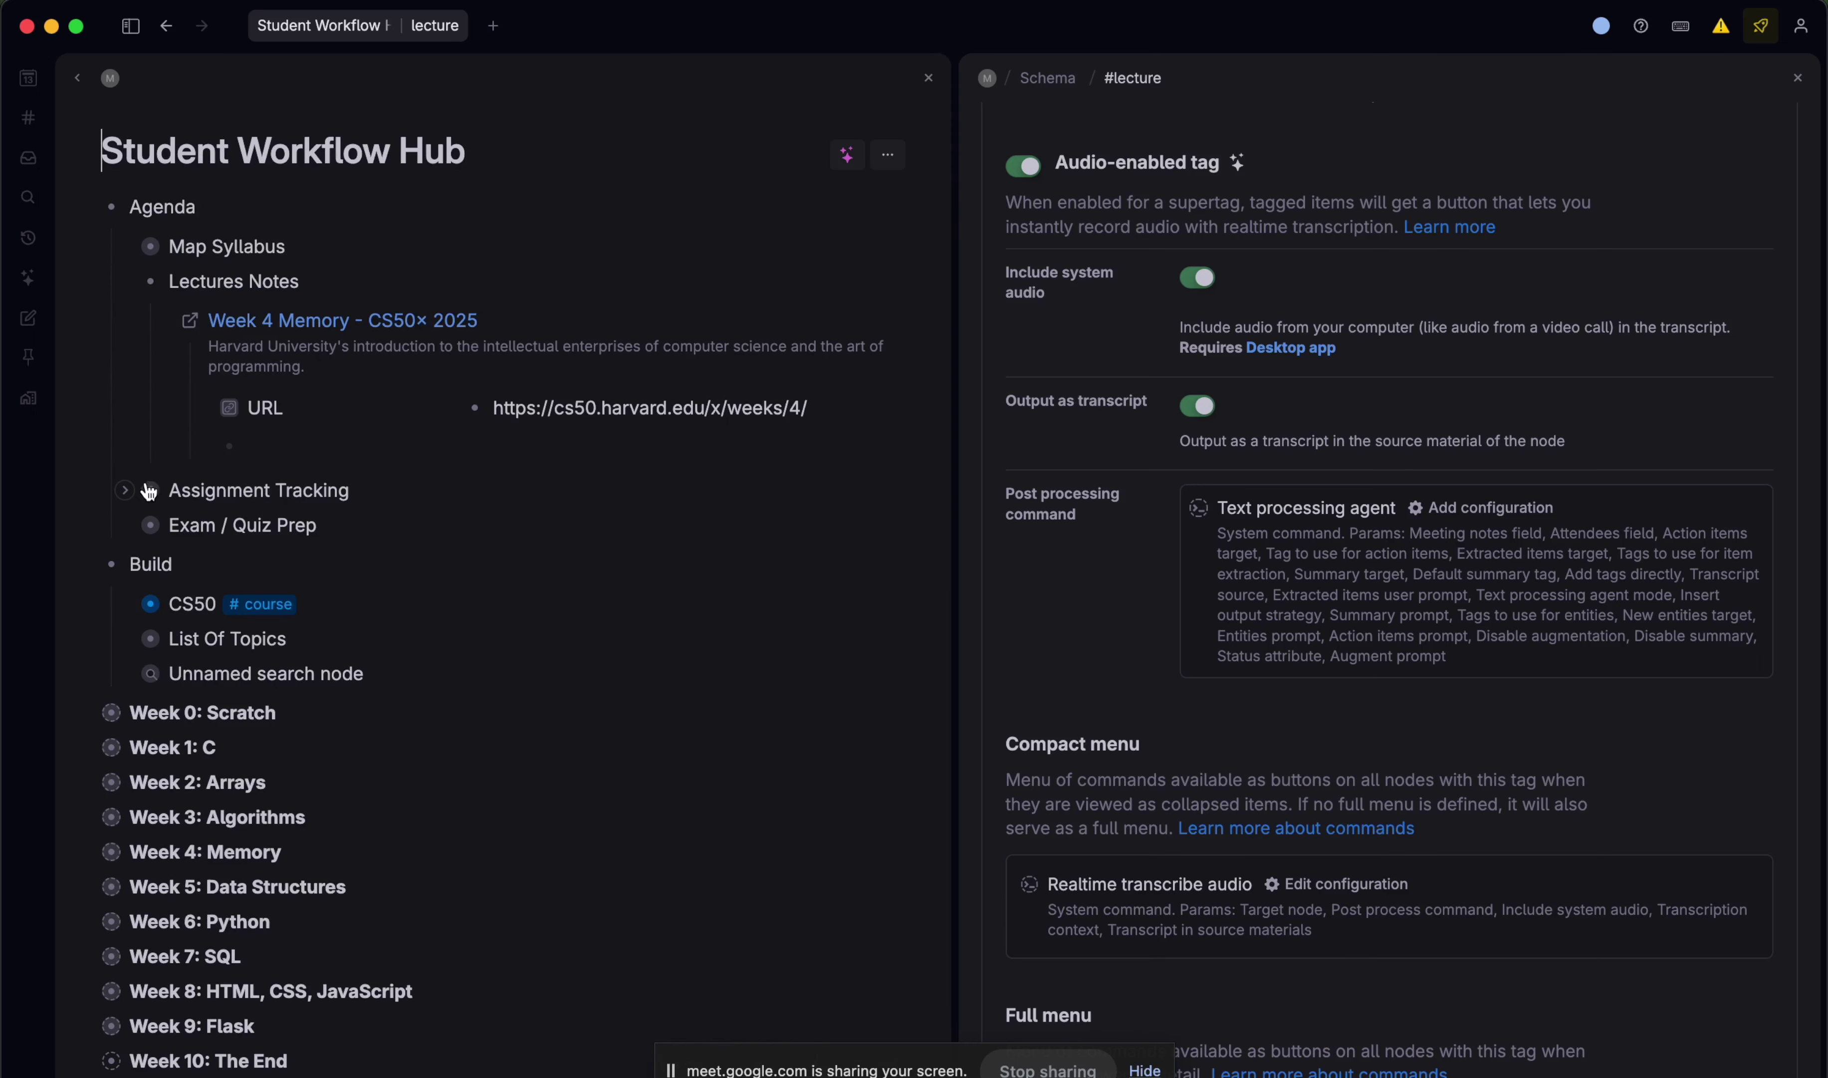
click(127, 524)
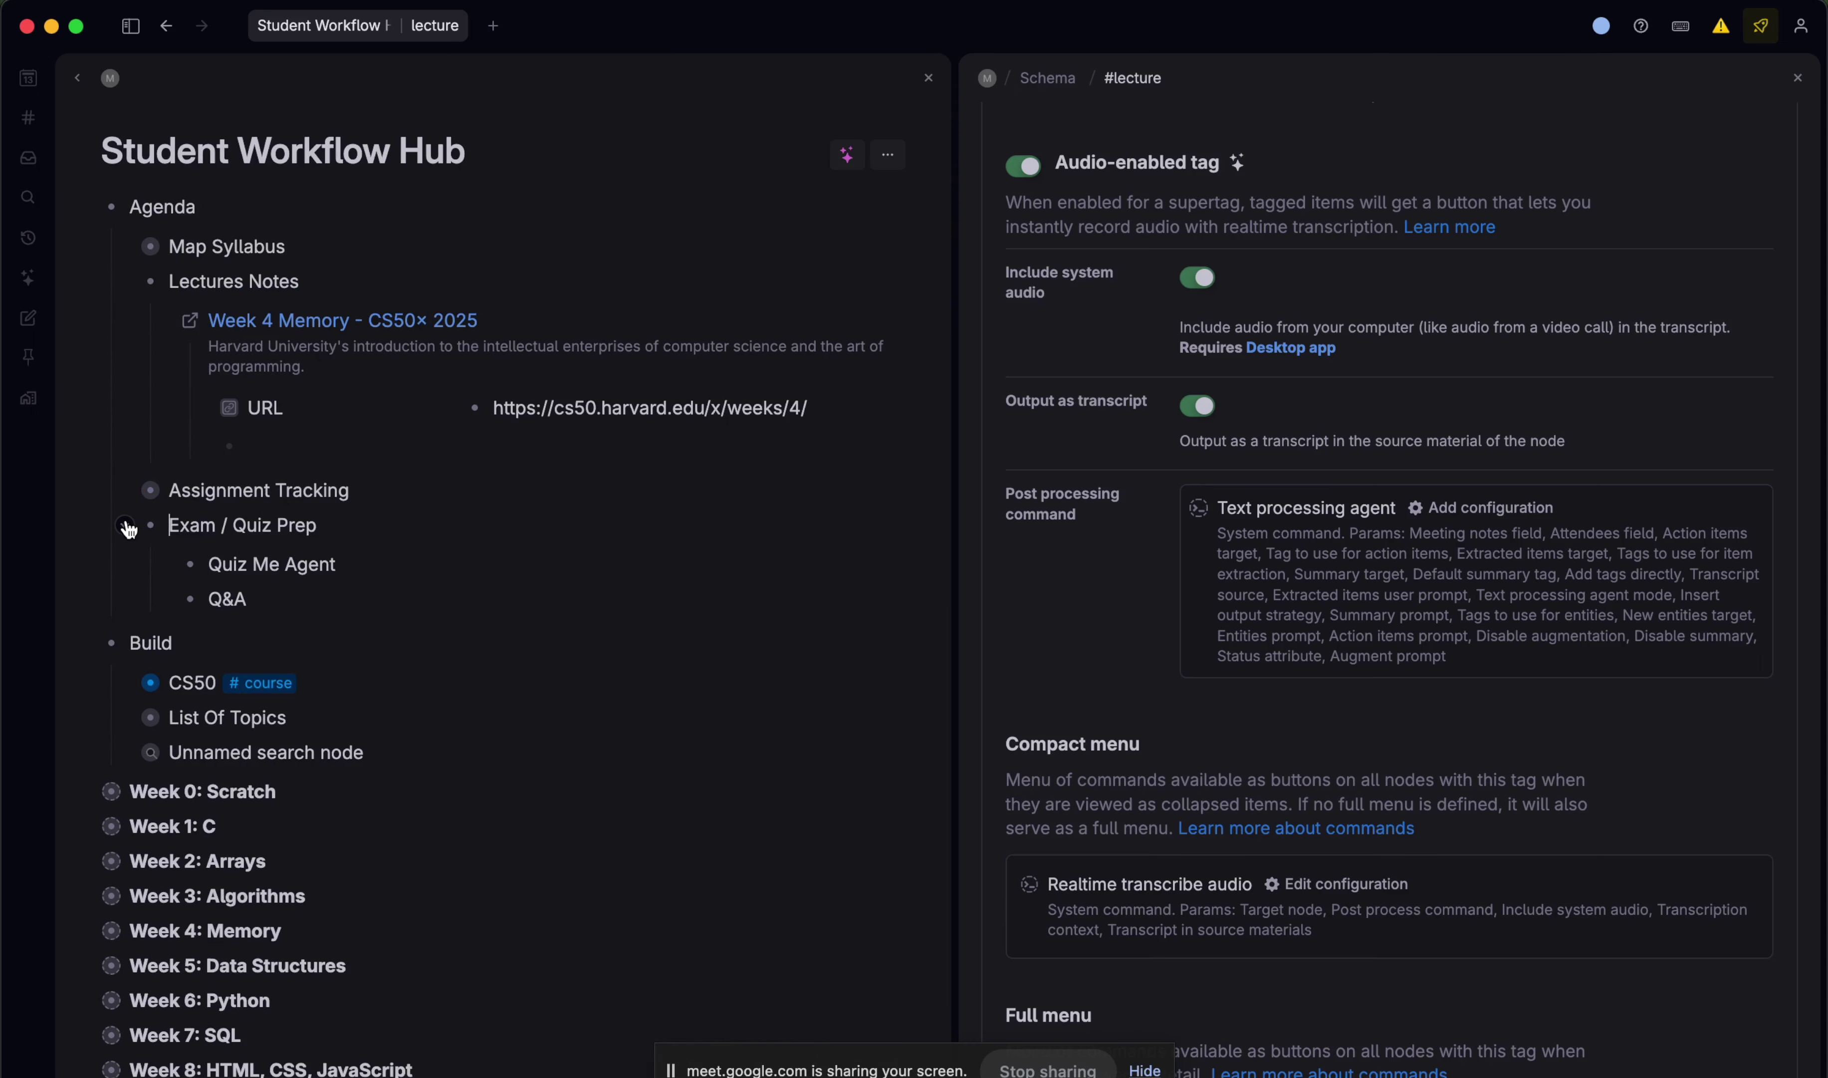
click(124, 491)
scroll(603, 485, down, 3)
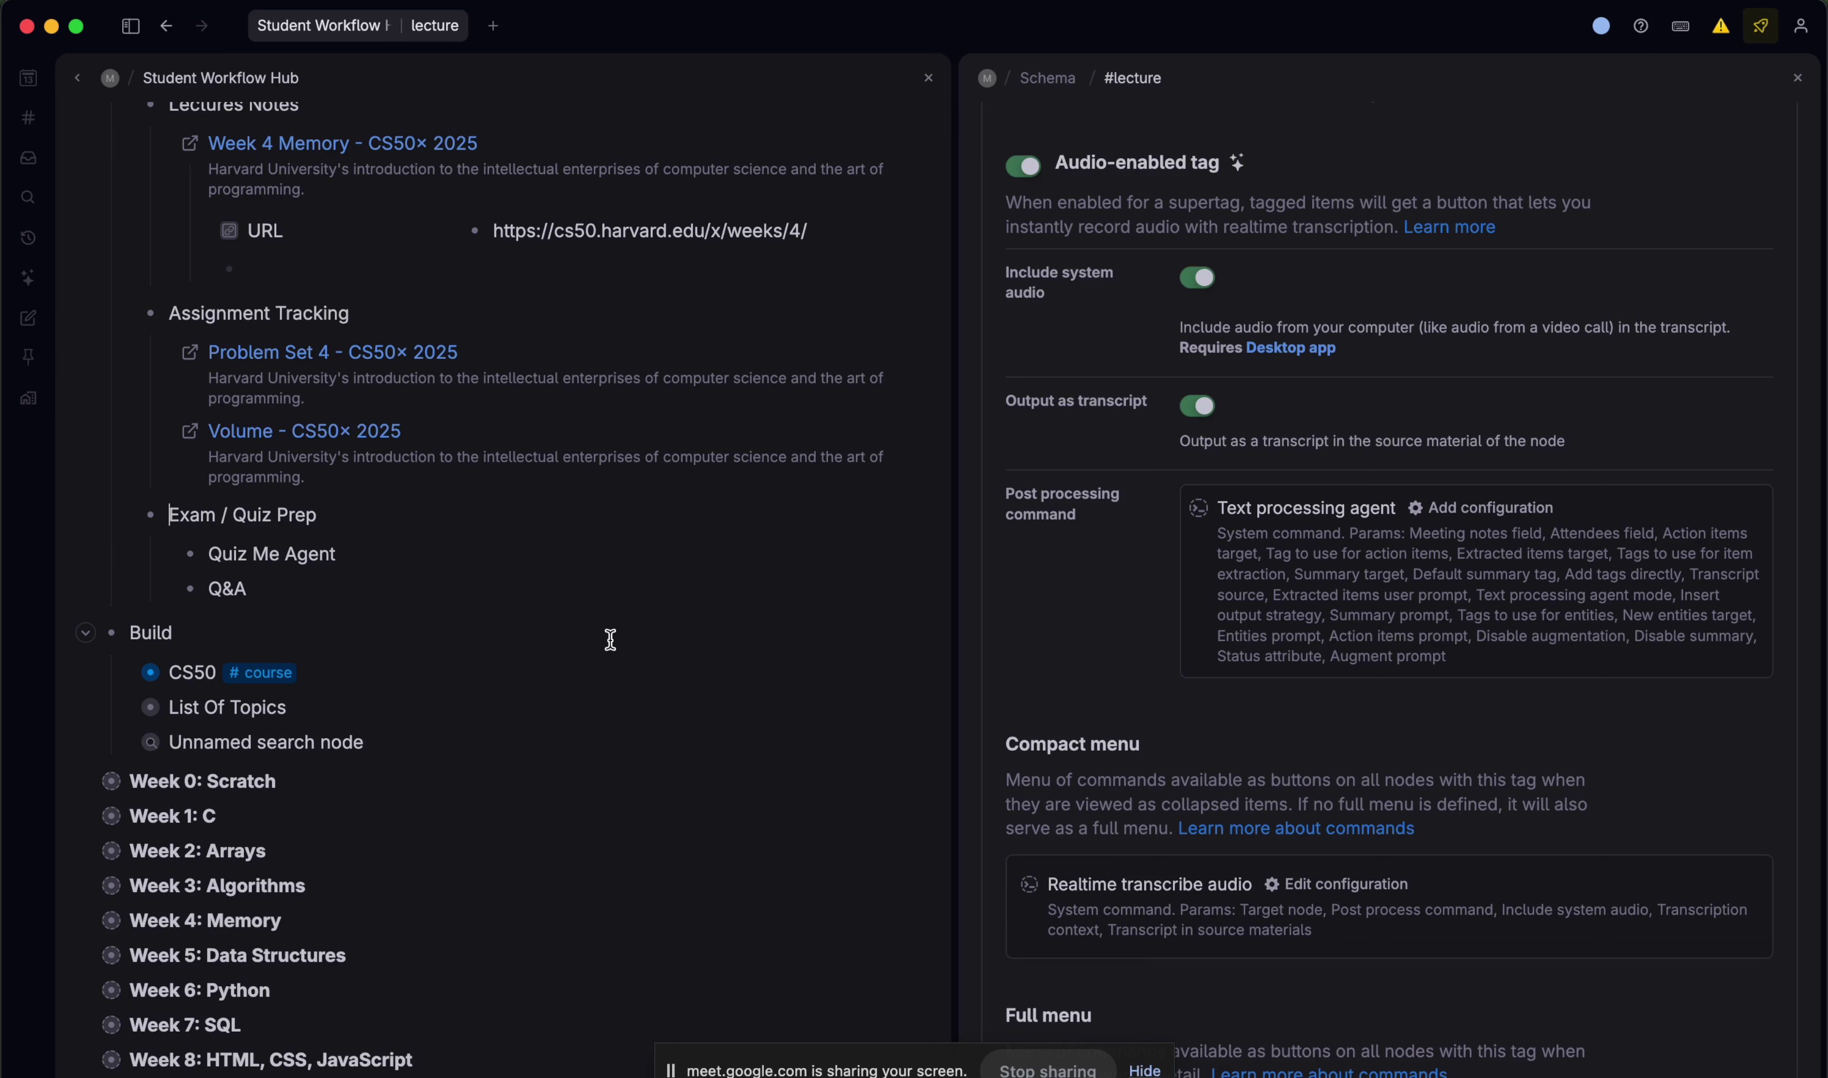
- Copy the URL of the Problem Set 4 link under Assignment Tracking and open it in a new browser tab
scroll(523, 570, up, 1)
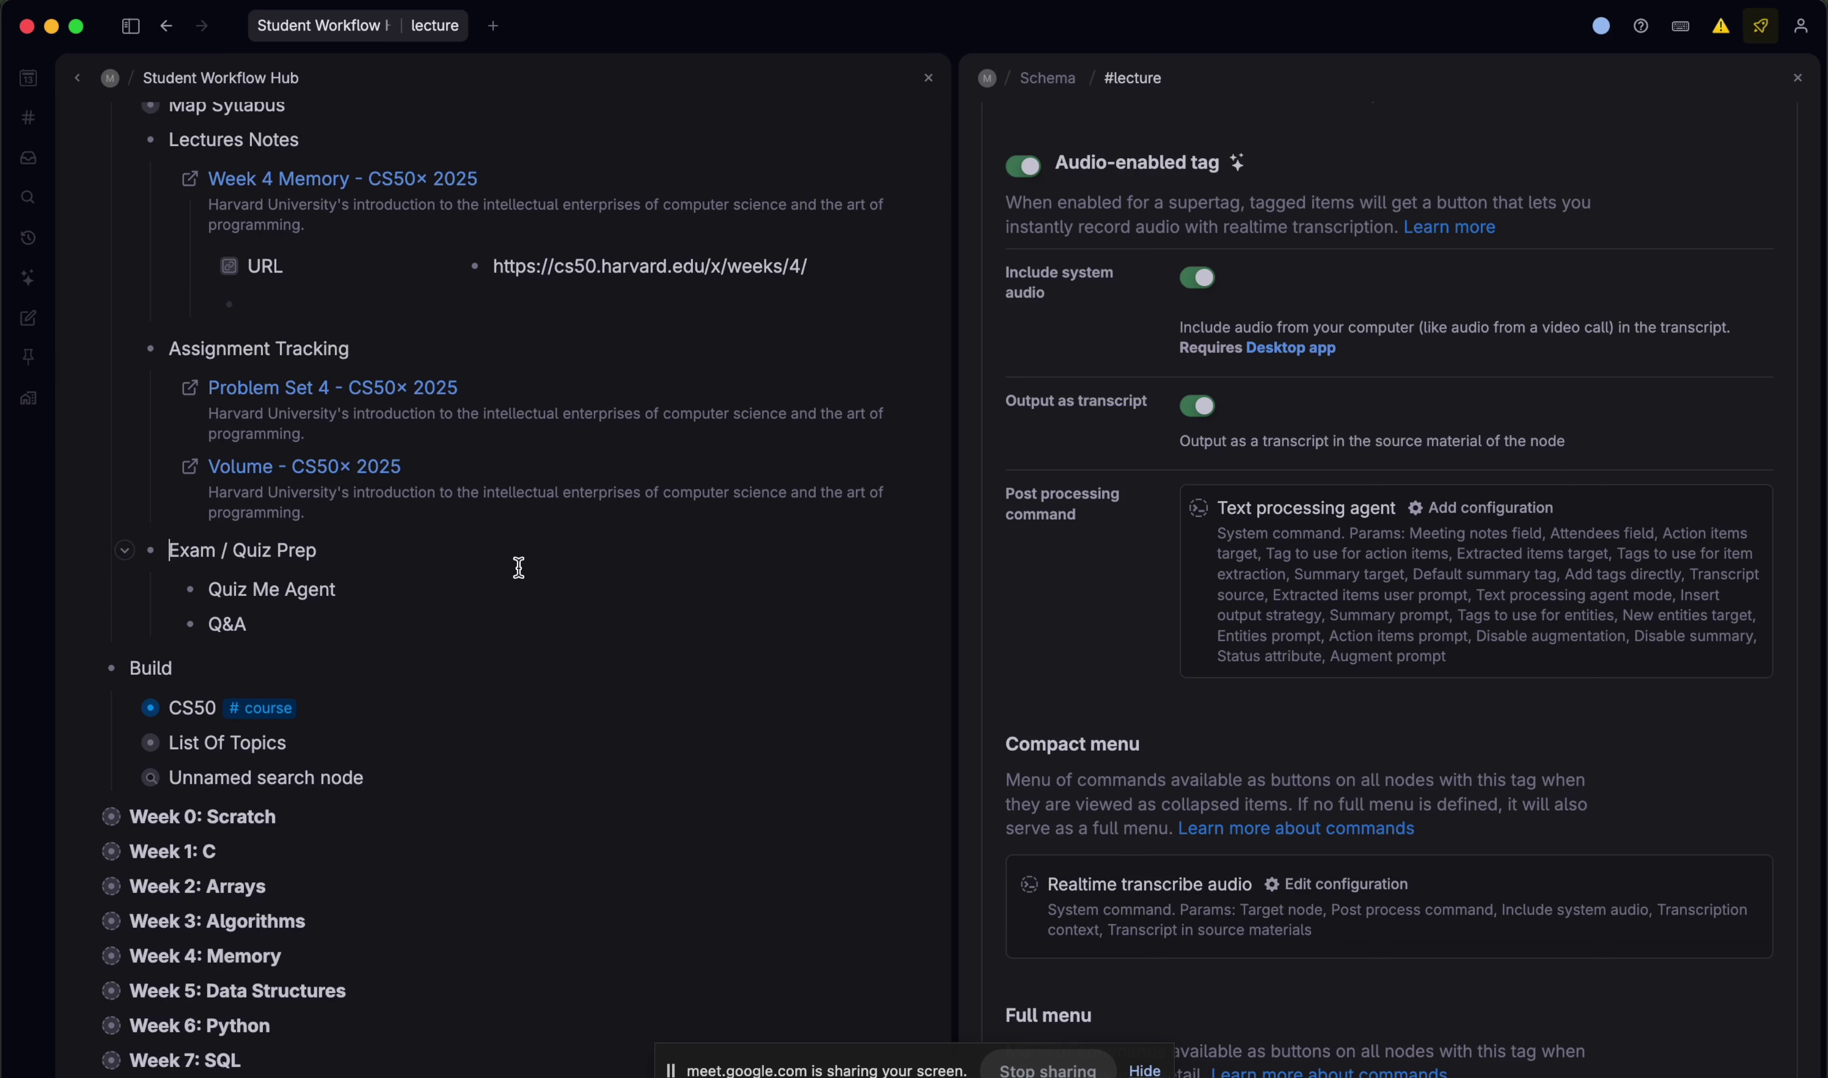
click(165, 388)
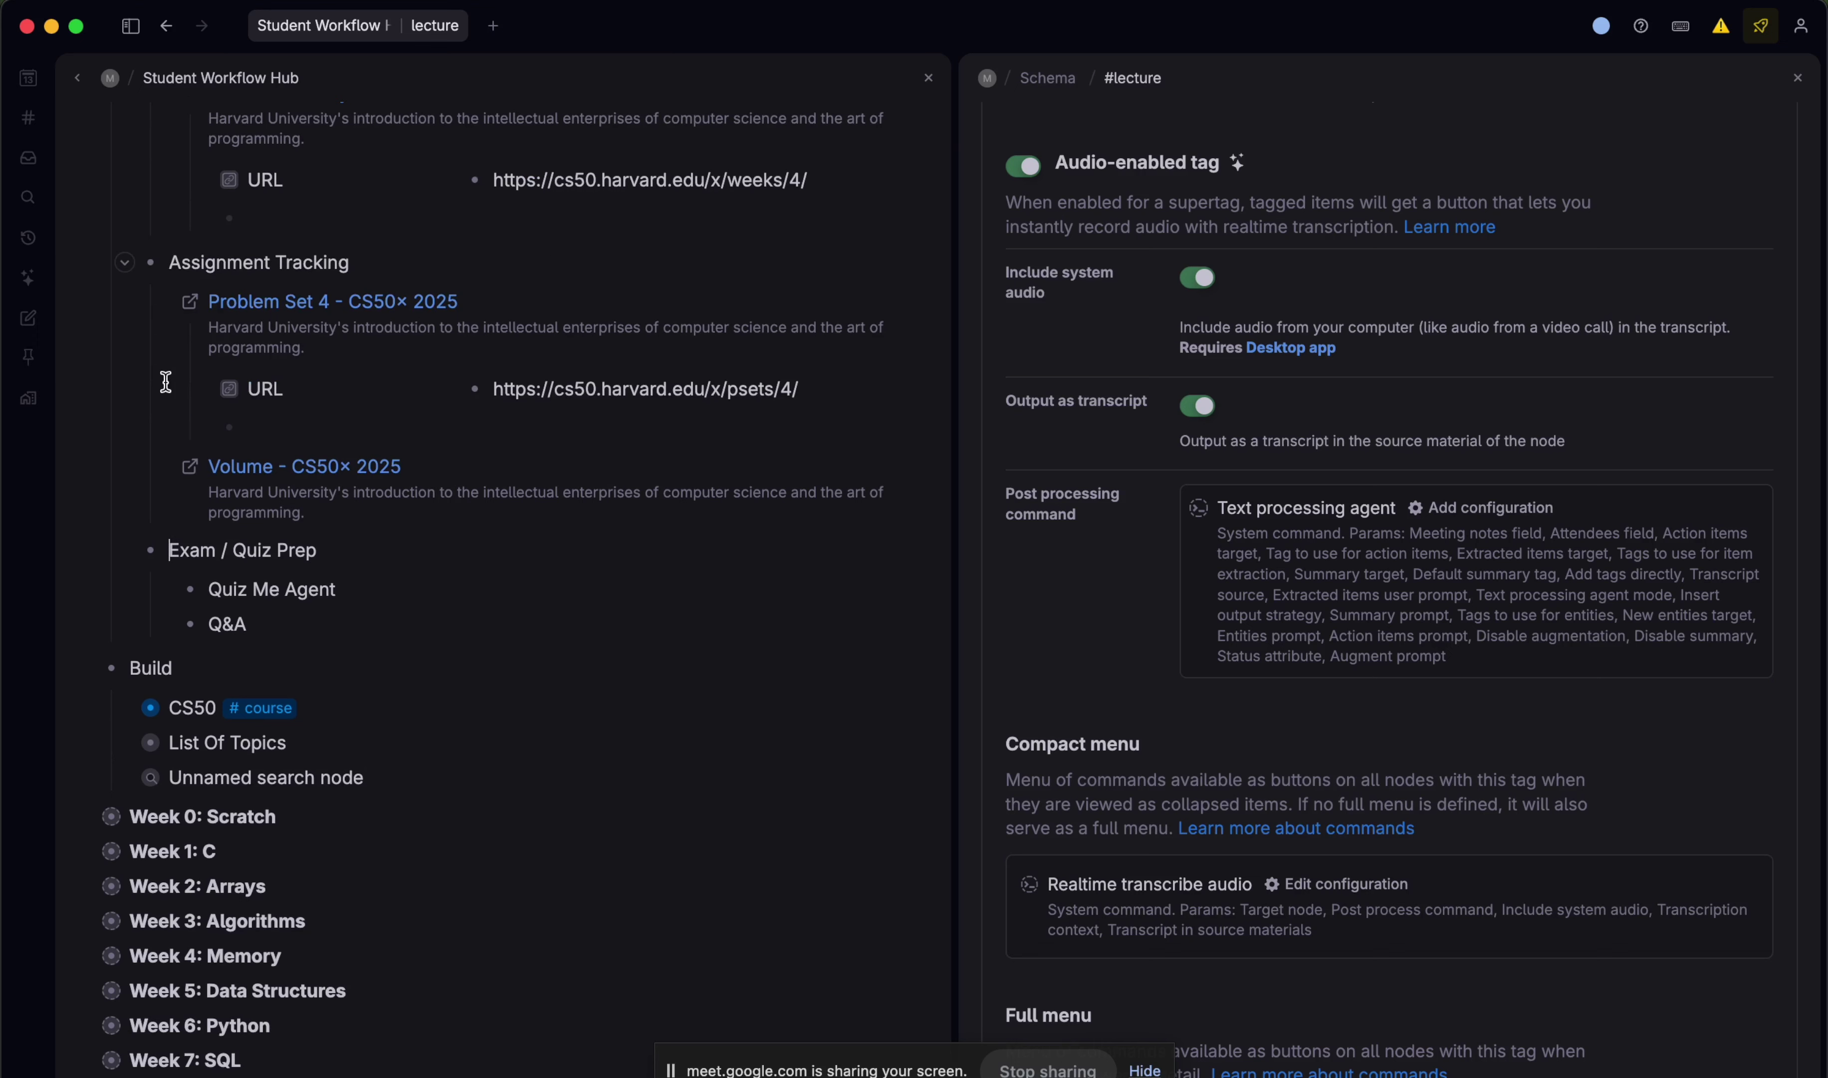
triple_click(701, 375)
key(super+c)
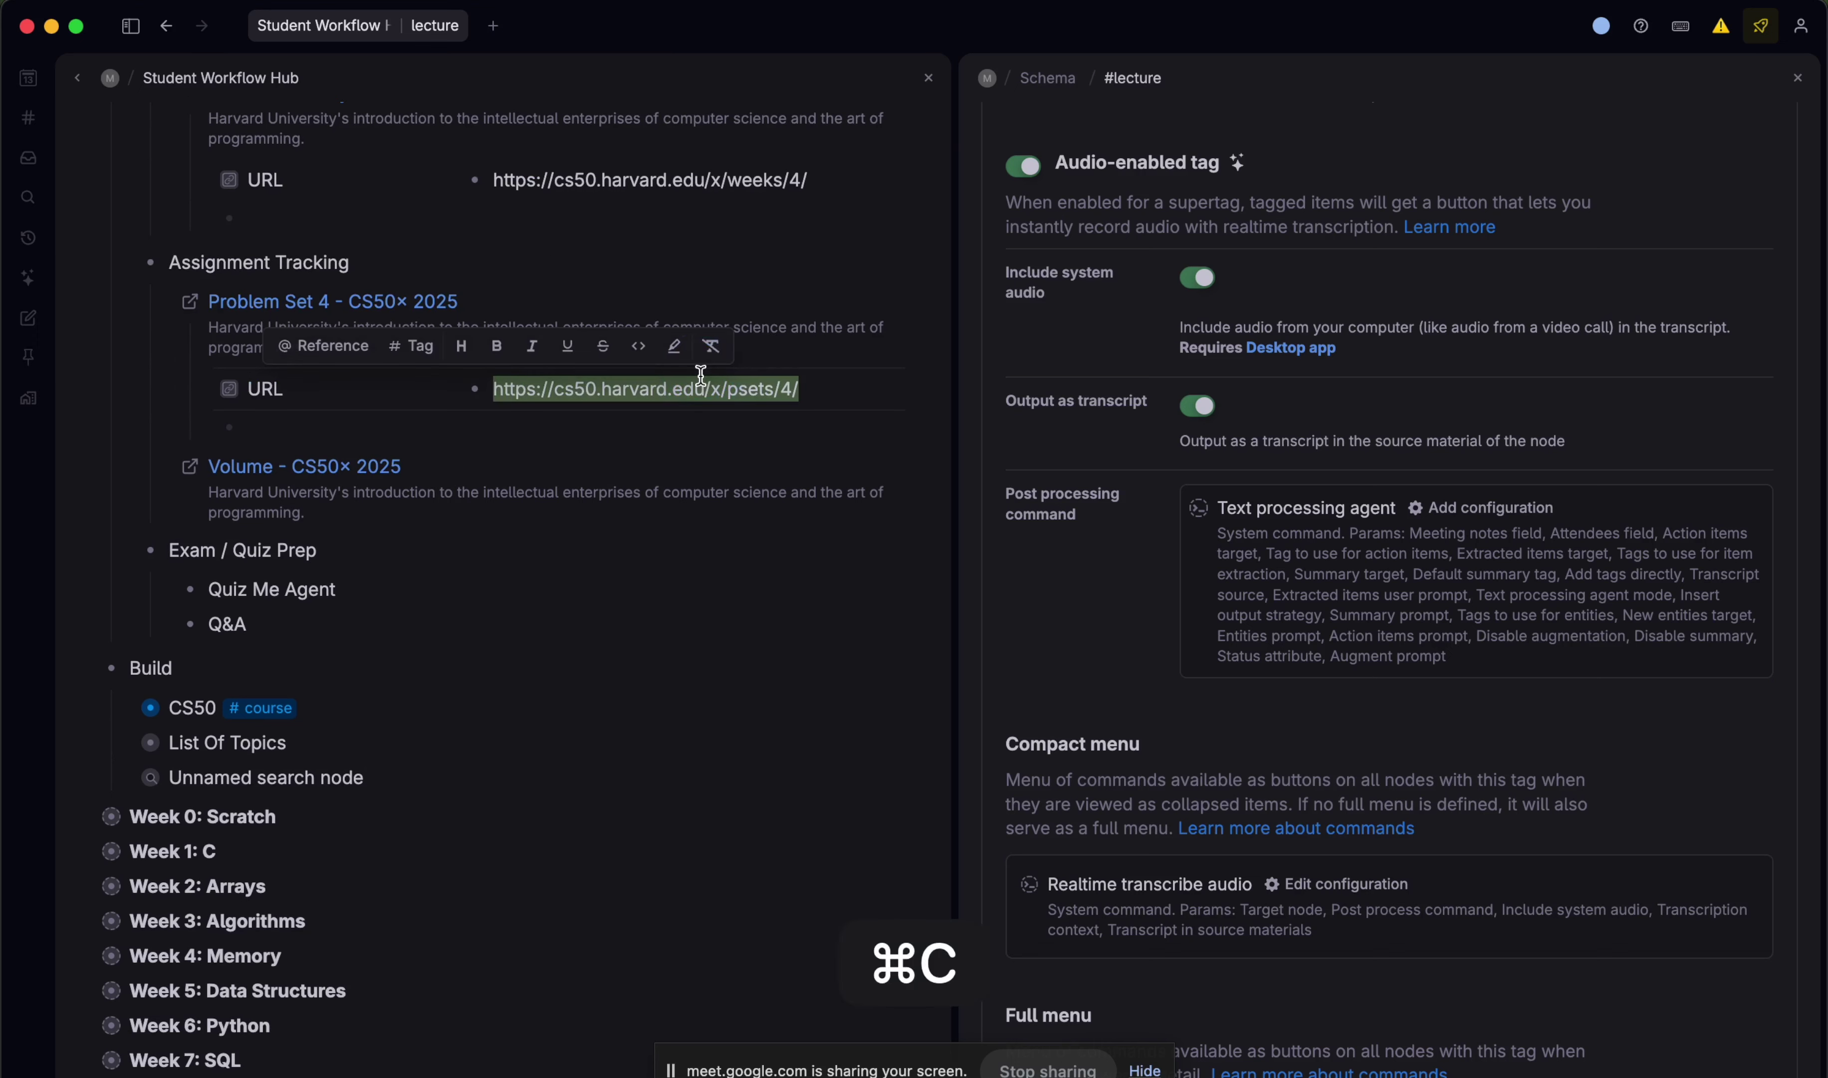
key(F3)
click(356, 666)
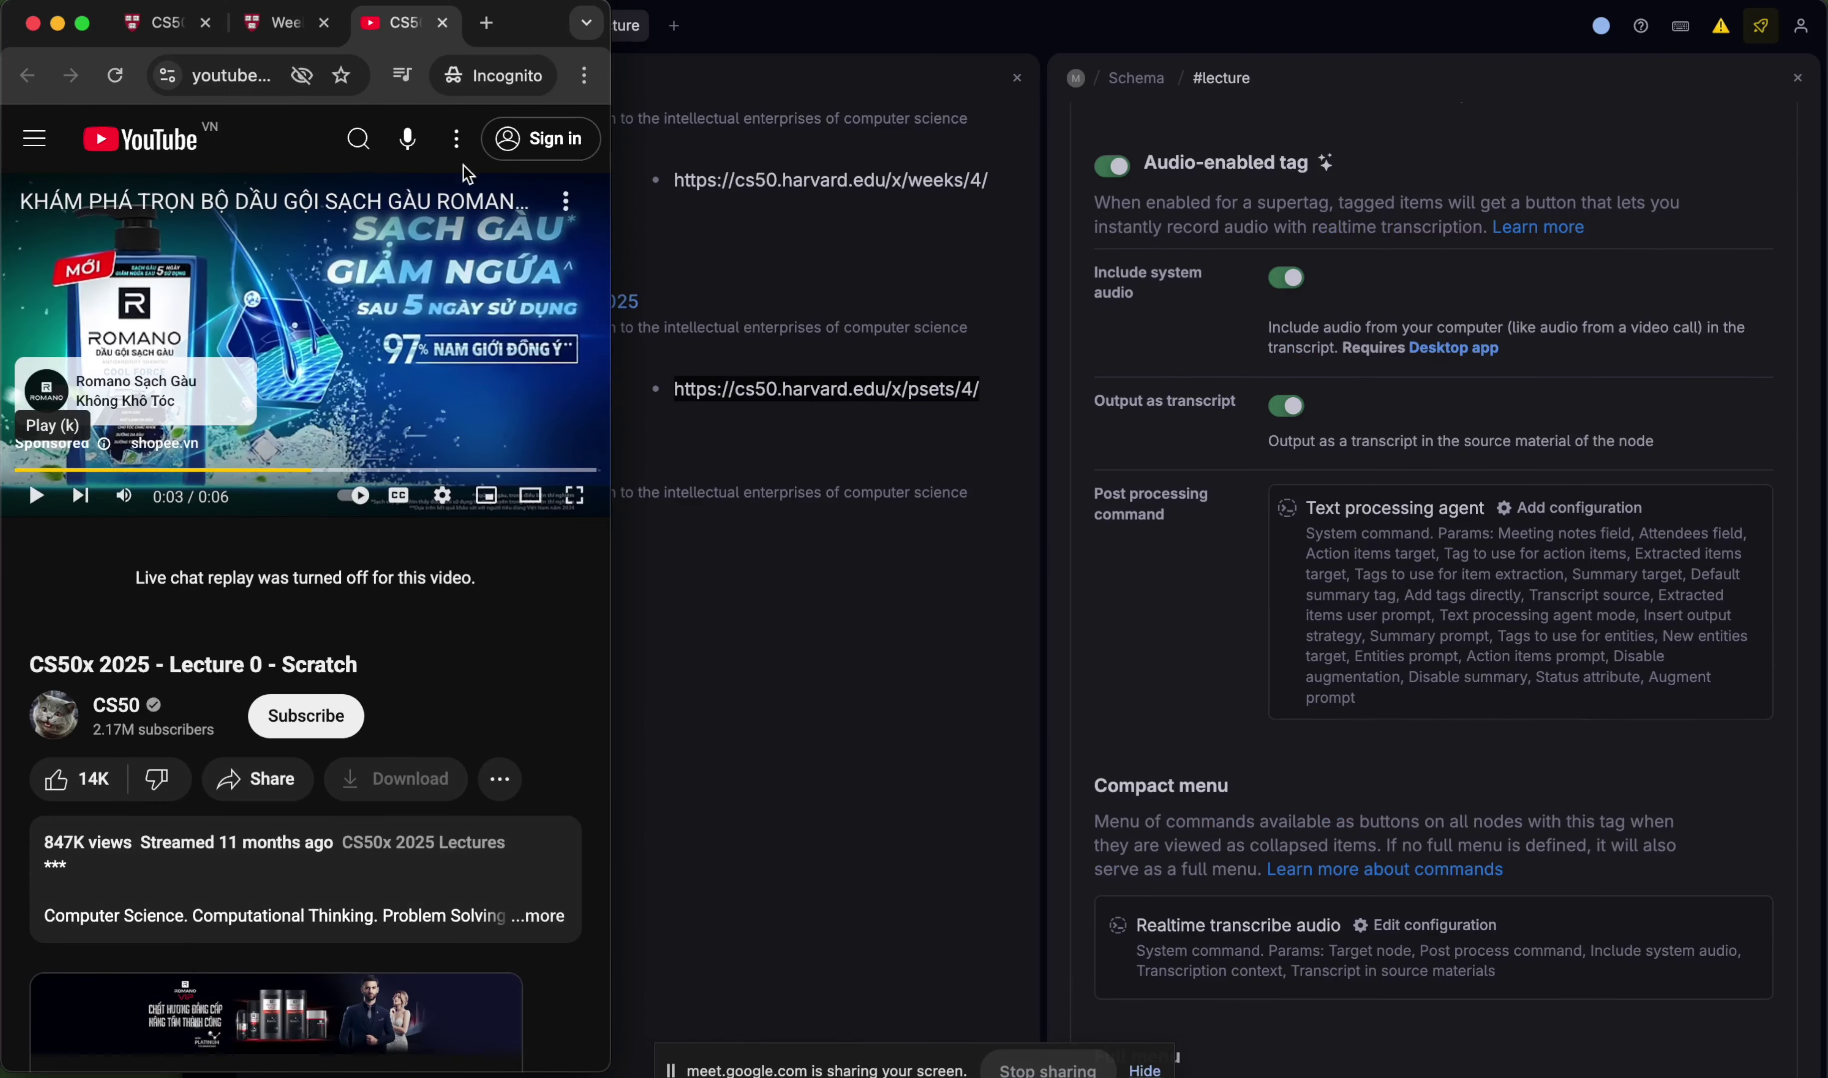
click(486, 23)
key(super+v)
key(Return)
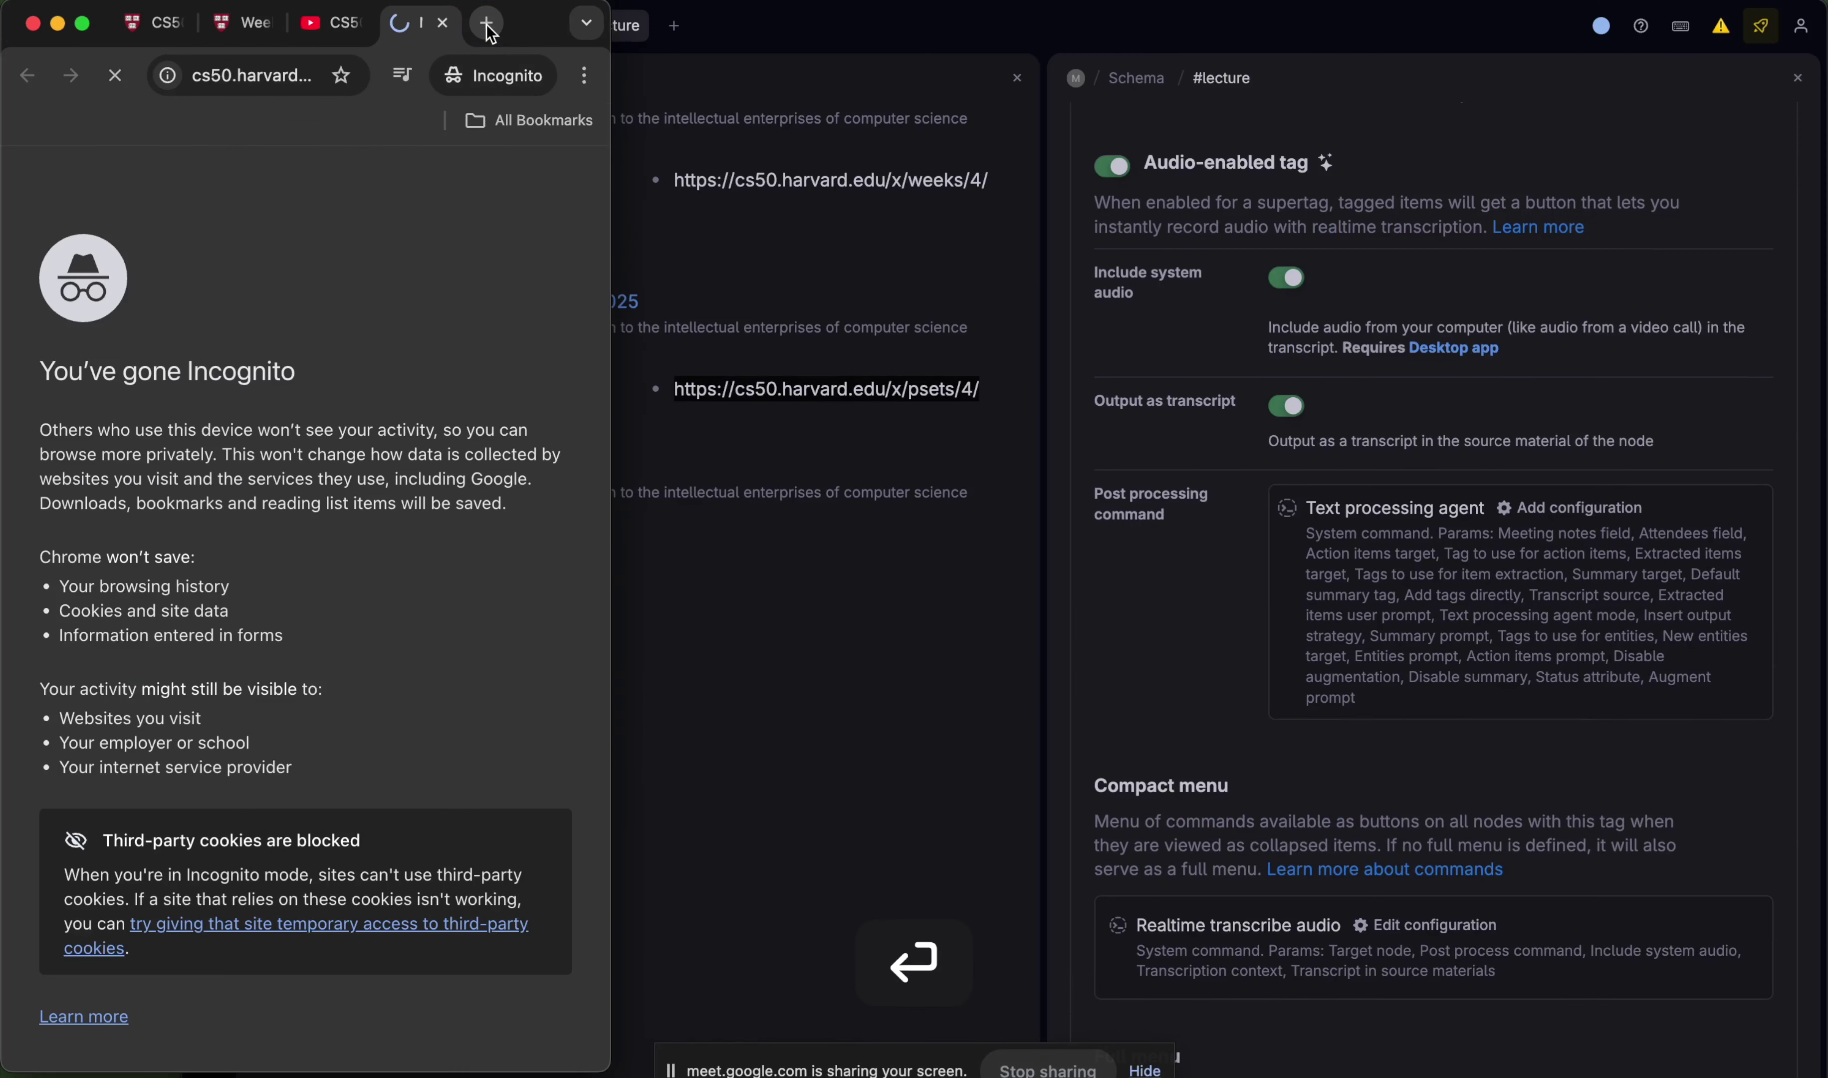
- Return to Tana and narrow its window so the browser page is visible beside it
click(929, 696)
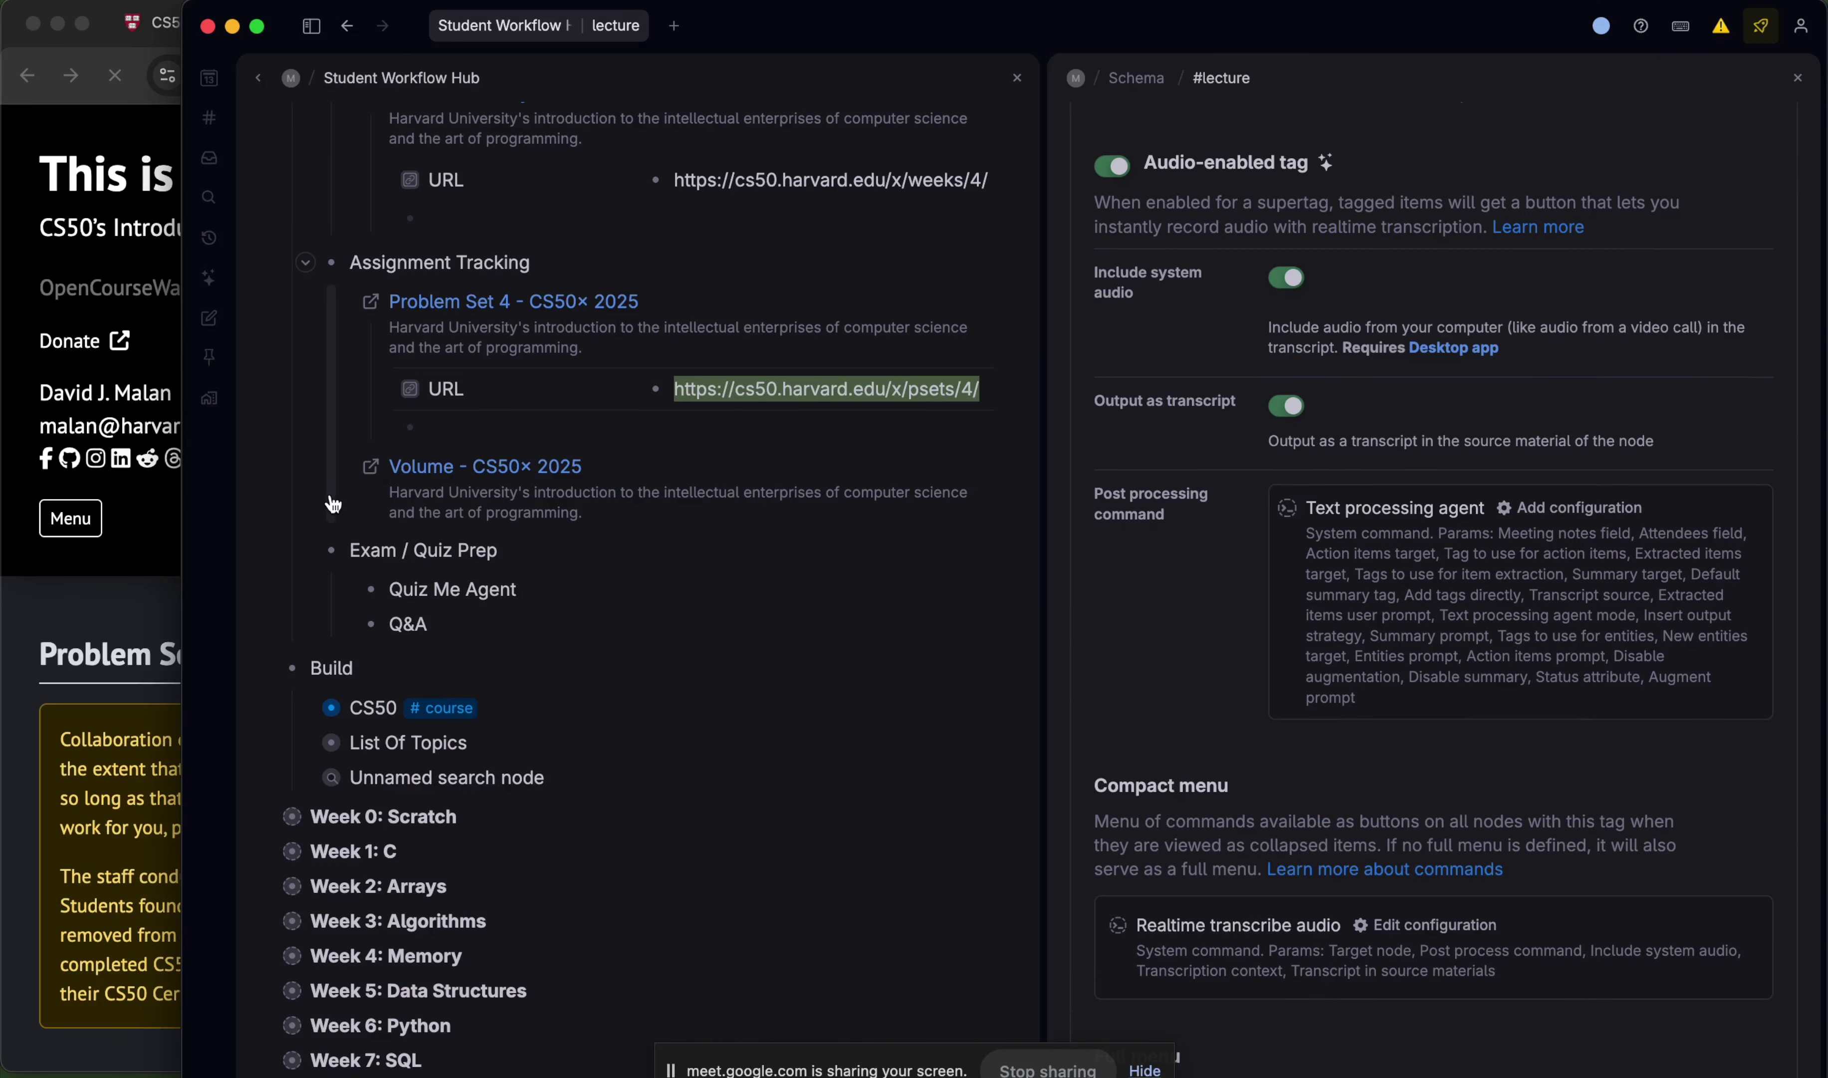
drag(189, 522, 557, 529)
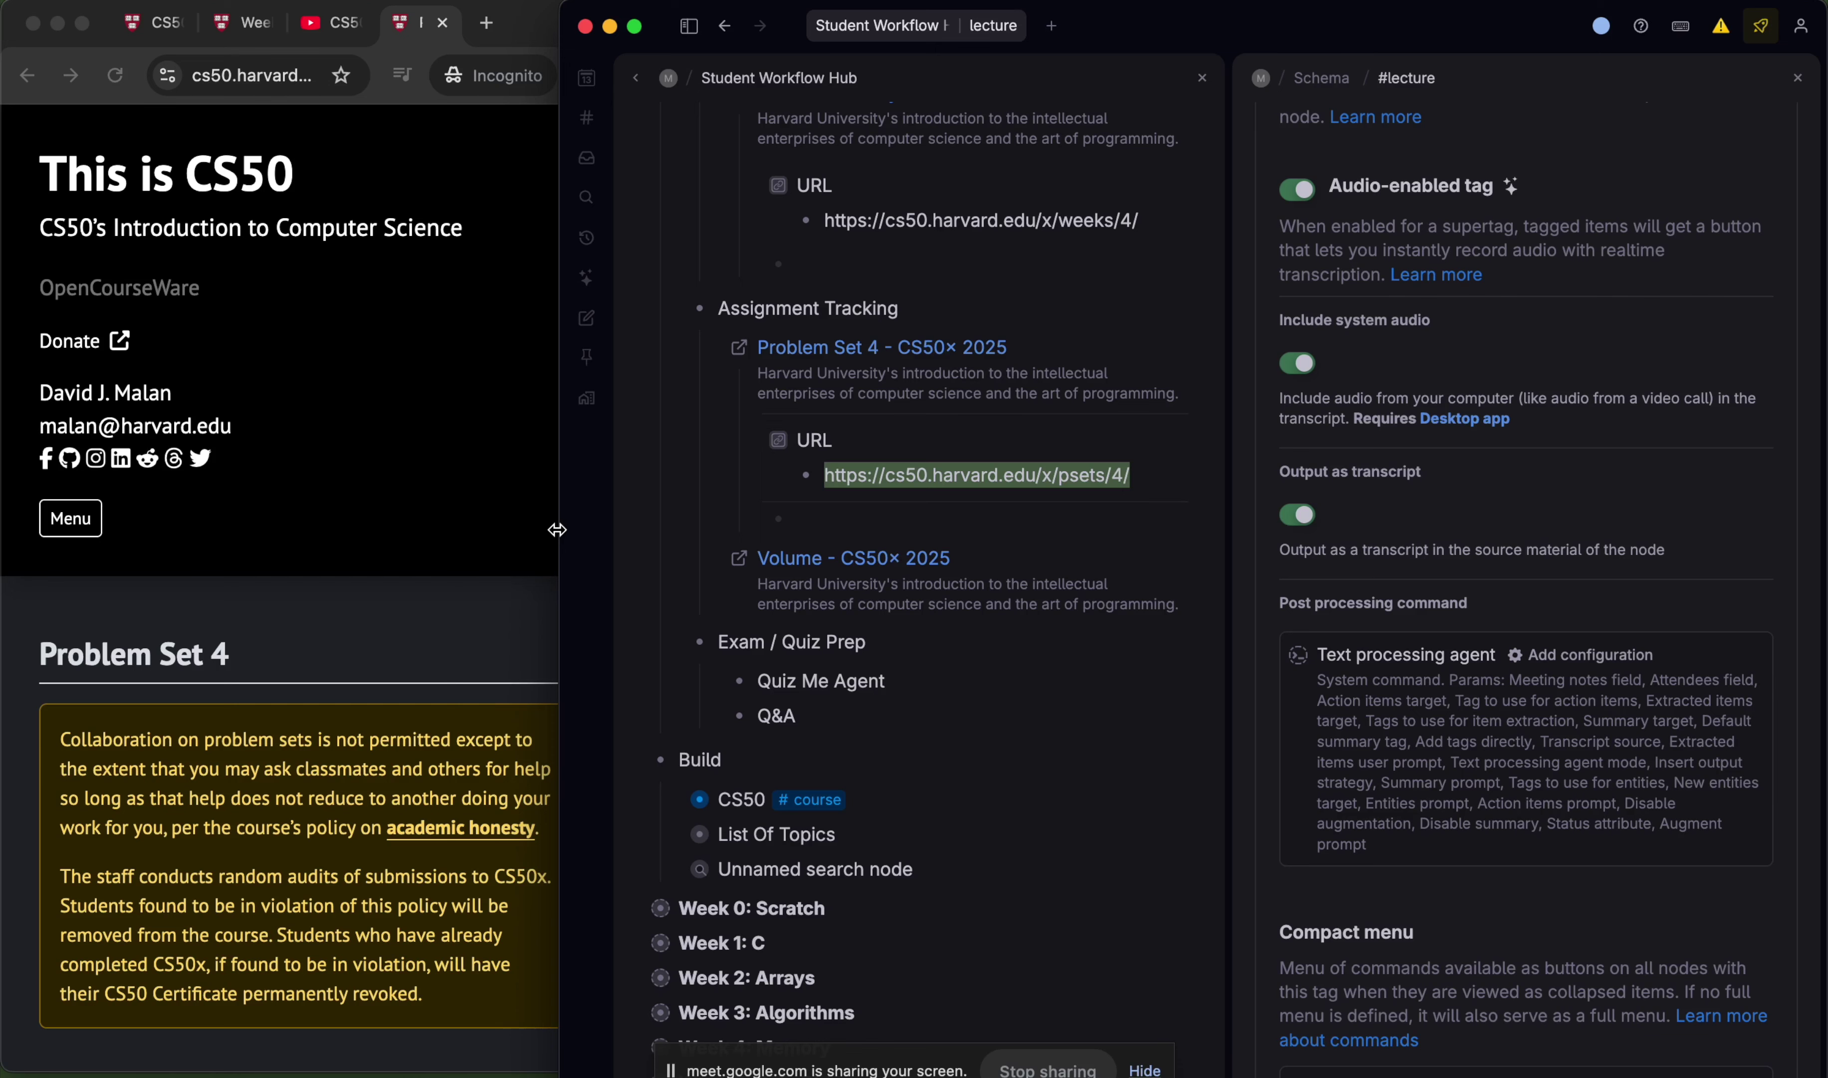
drag(557, 530, 614, 535)
- Open the Volume problem from the What to Do list on the Problem Set 4 page
scroll(518, 578, down, 15)
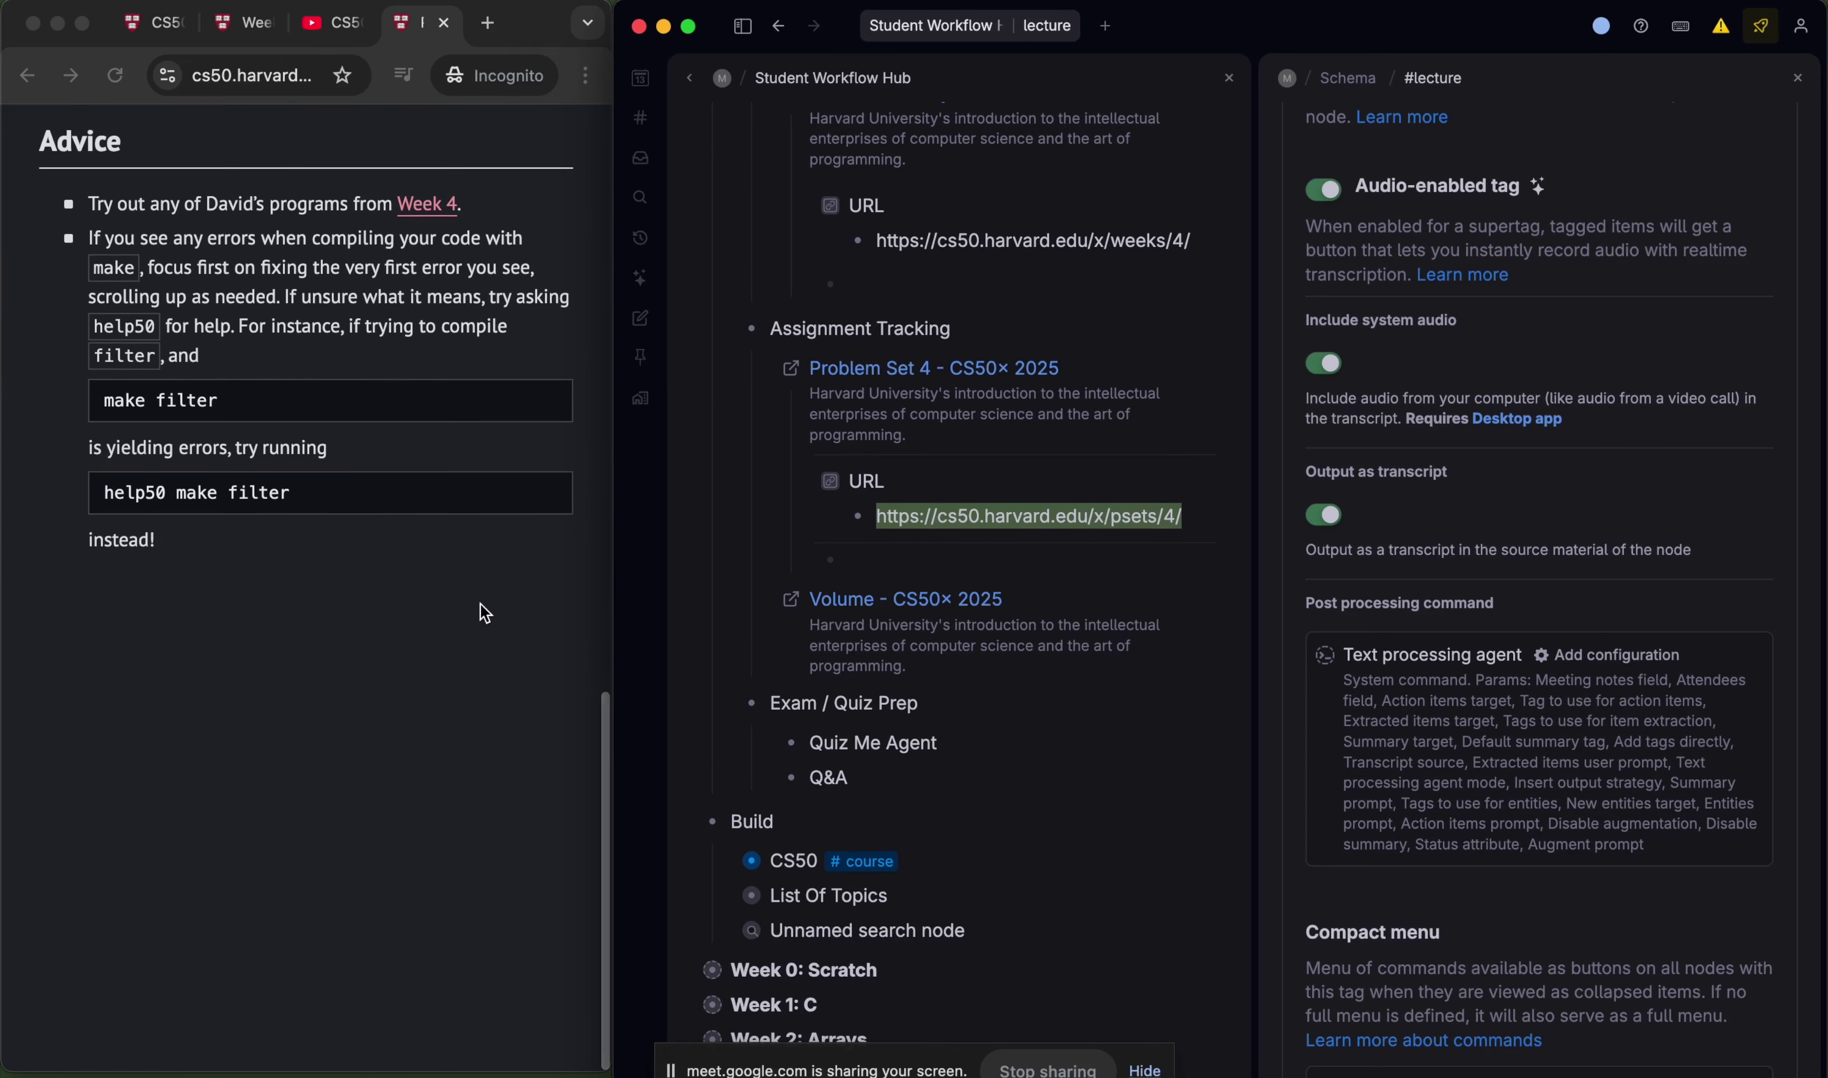
click(470, 592)
scroll(355, 651, up, 6)
scroll(340, 703, up, 2)
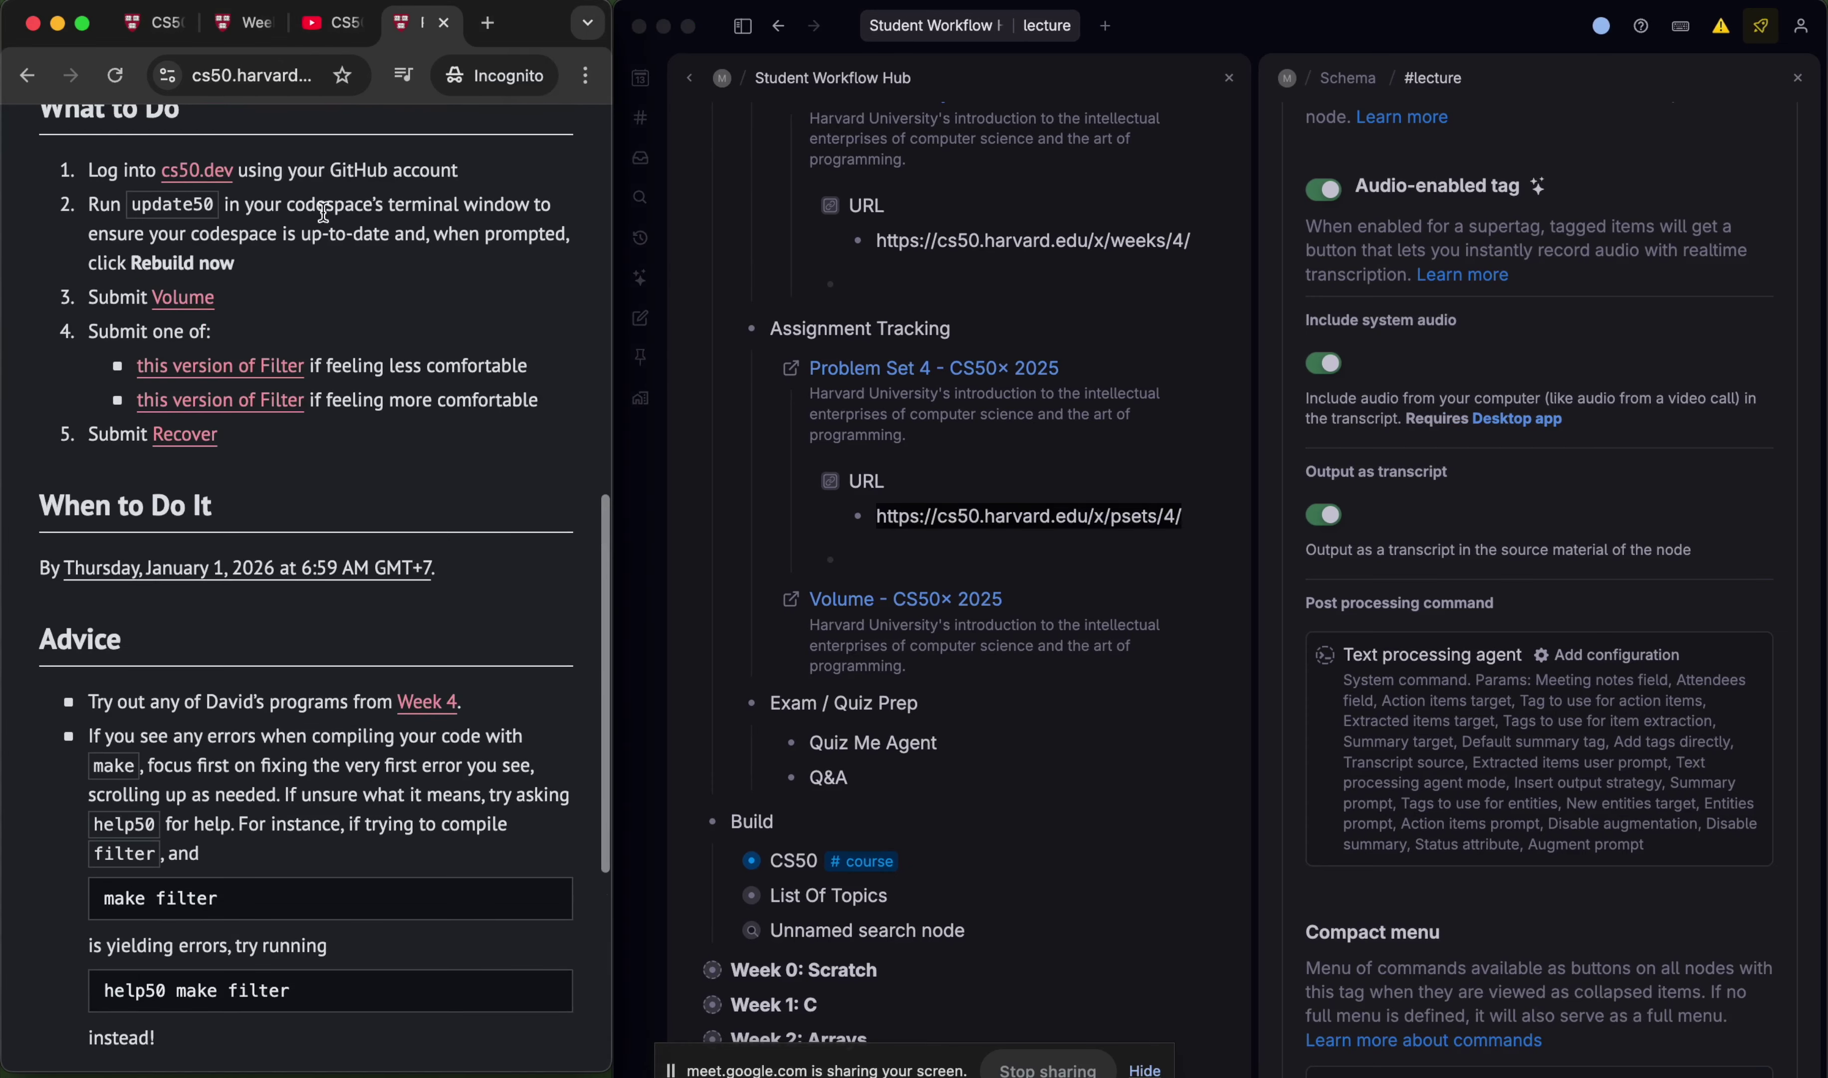
click(196, 296)
- Copy the command "$ ./volume input.wav output.wav 0.5" from the How to Test section of the Volume page
scroll(390, 304, down, 15)
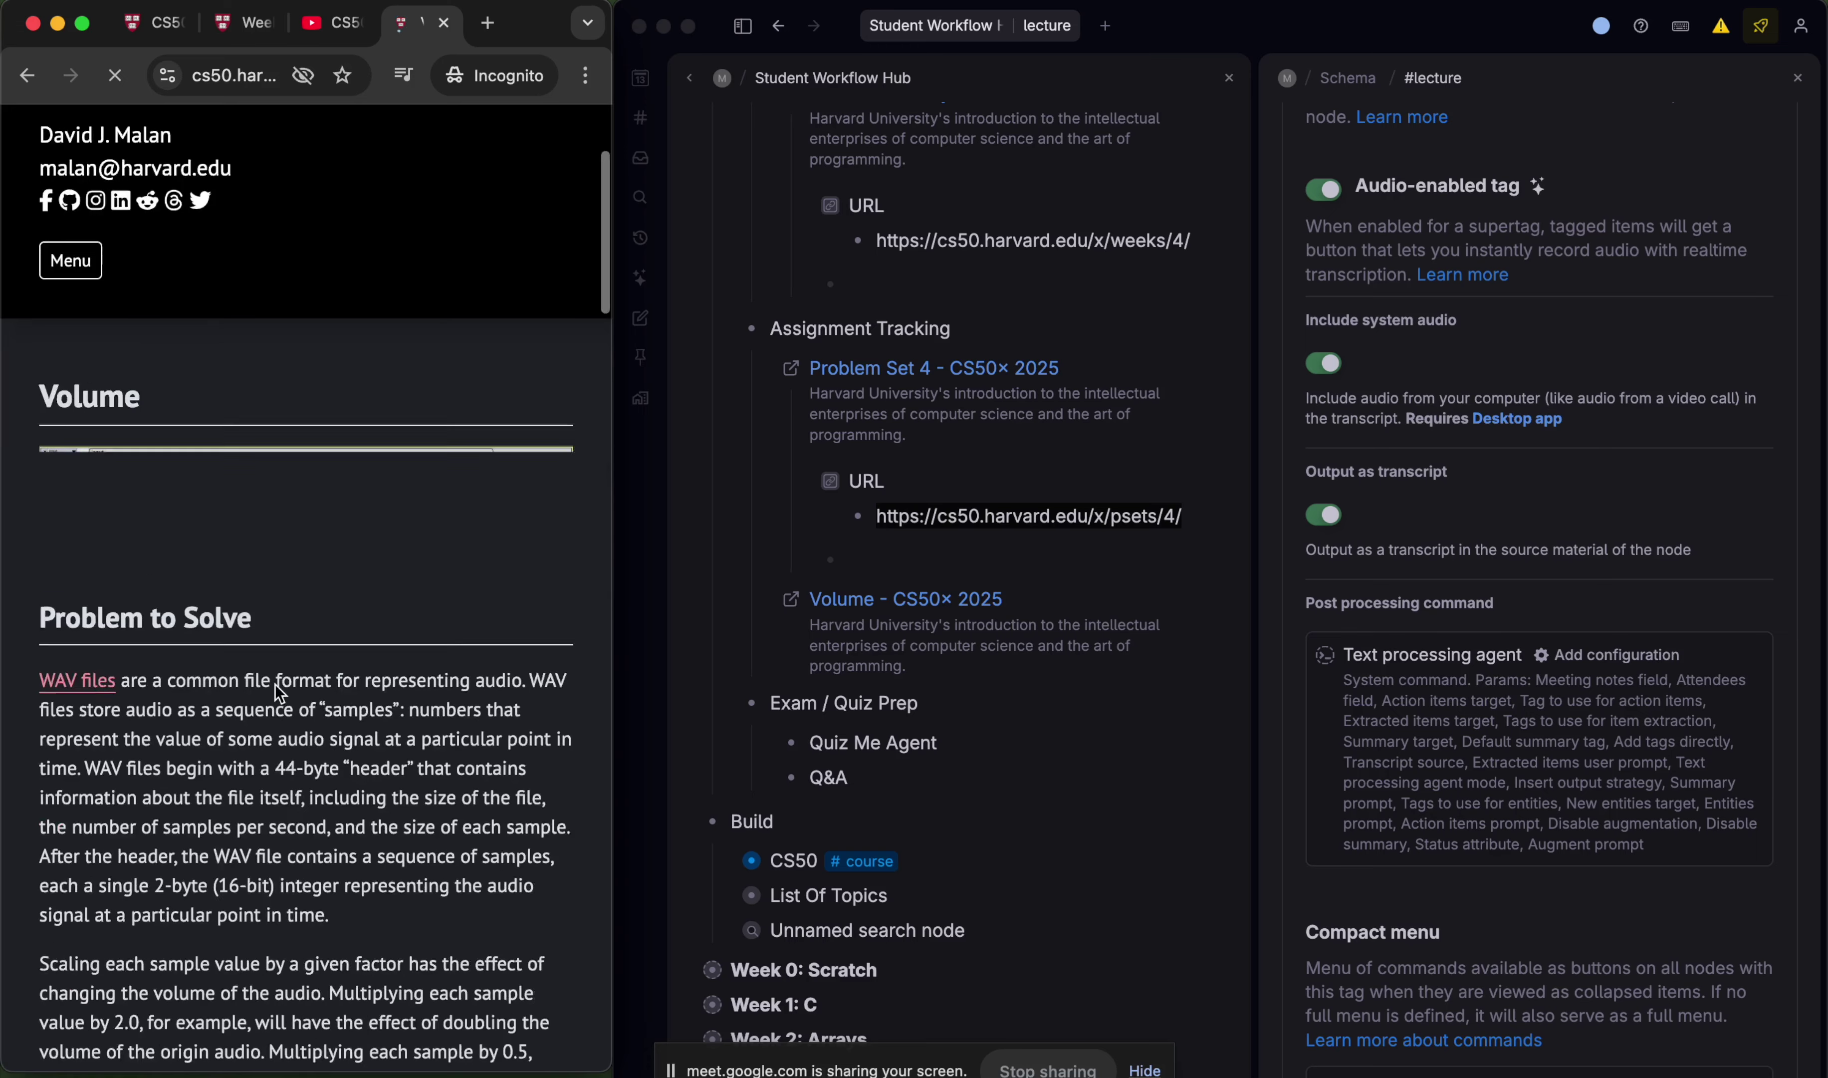
scroll(409, 637, down, 10)
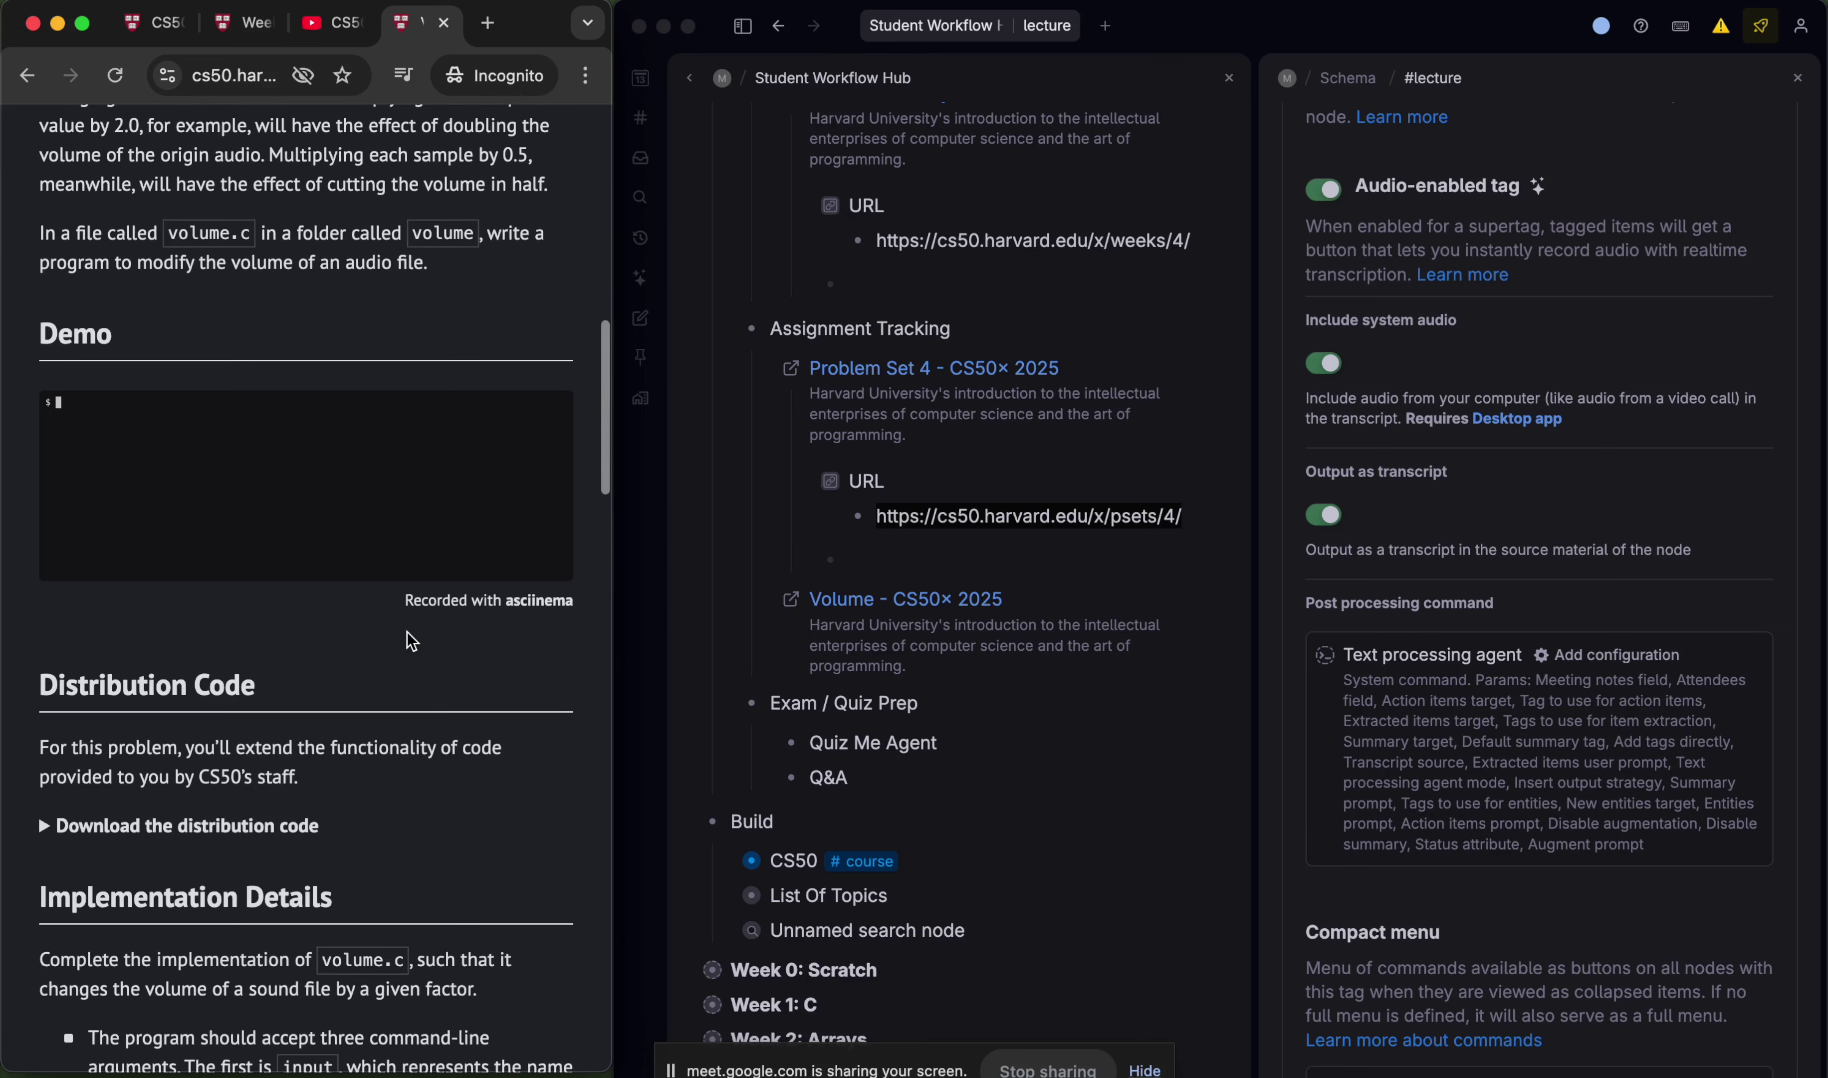
scroll(362, 448, down, 15)
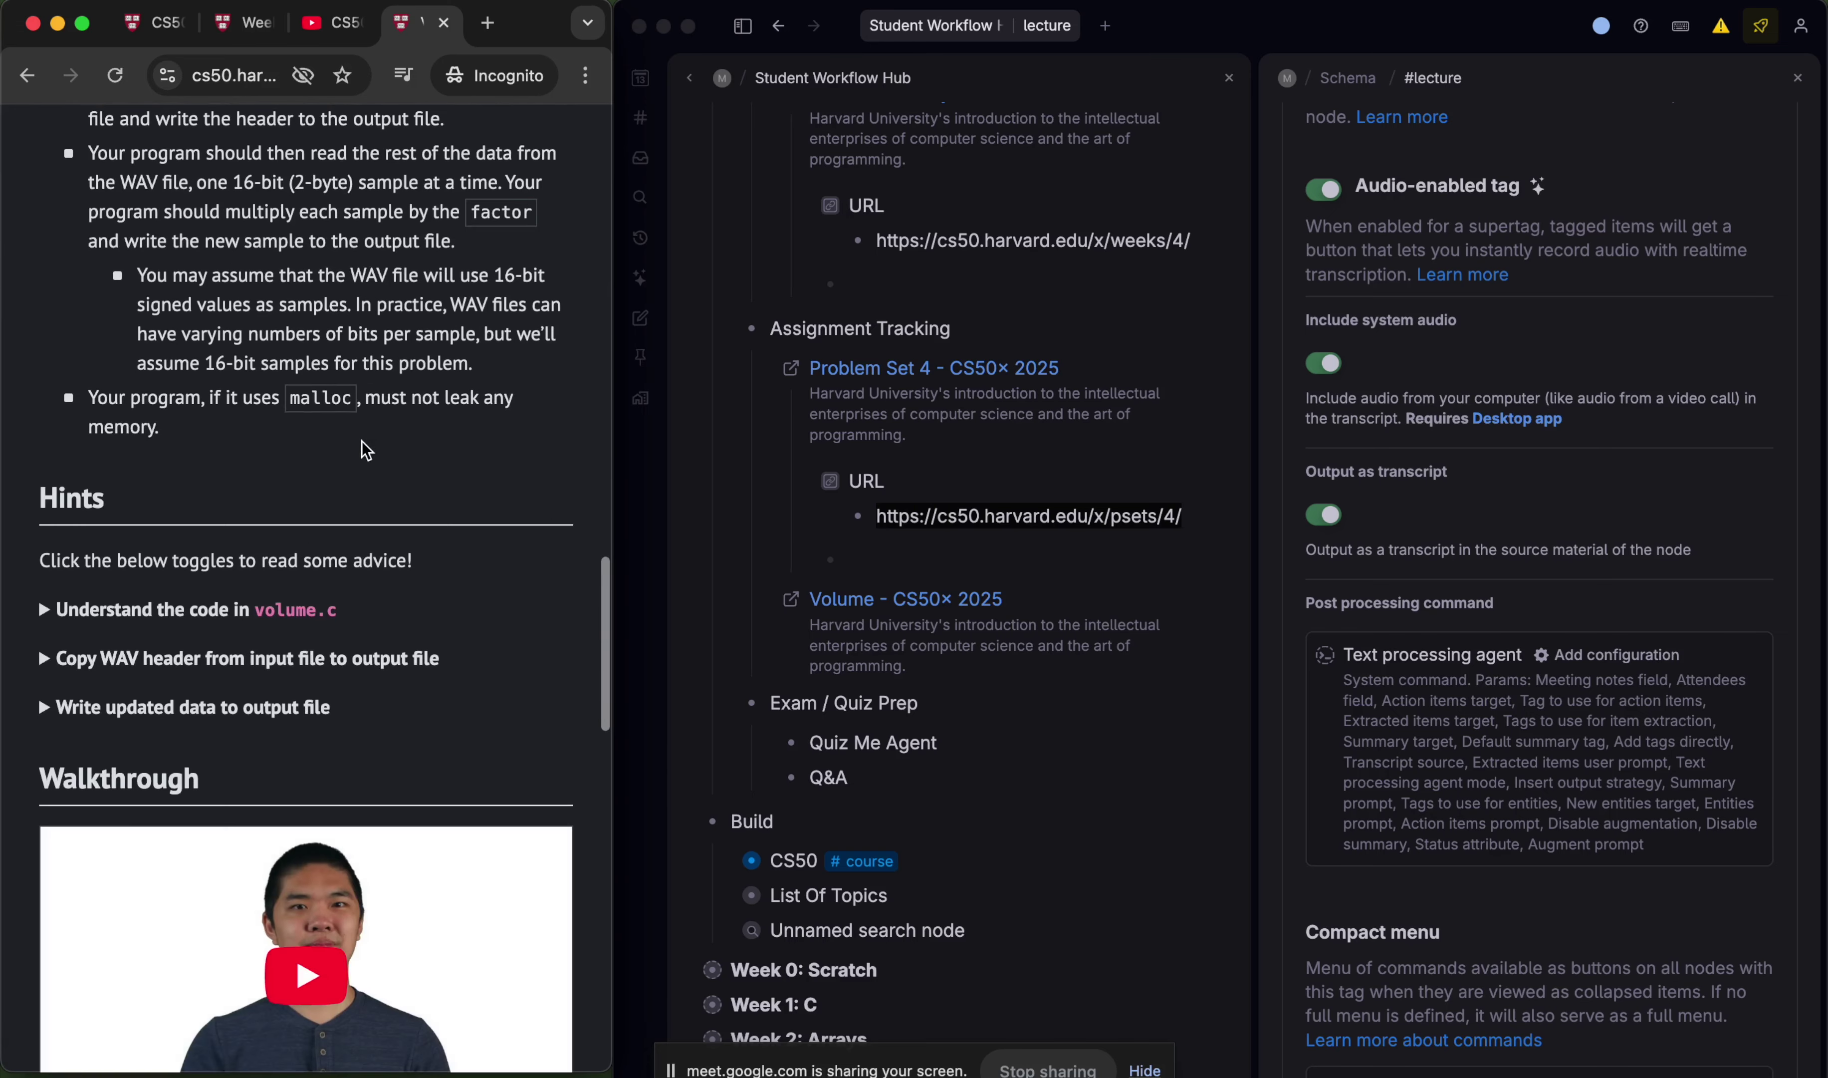
scroll(466, 383, up, 3)
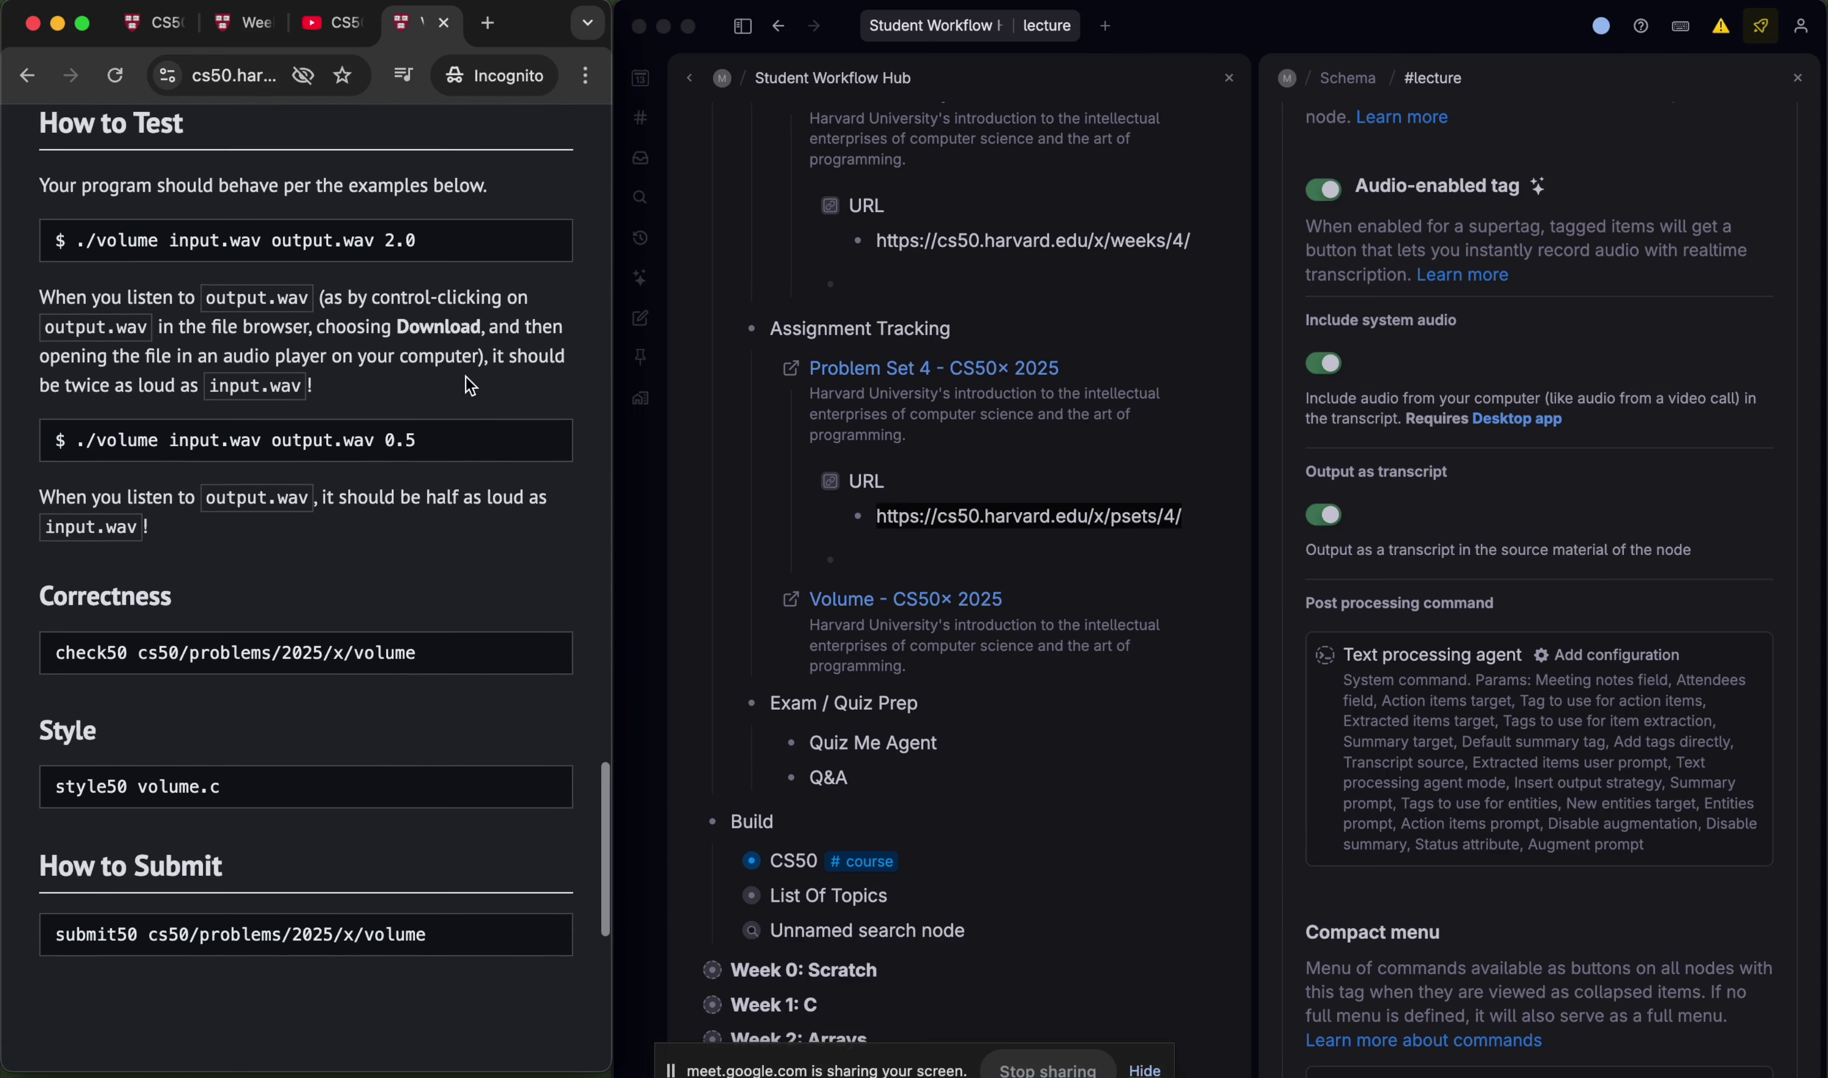
click(458, 552)
drag(457, 549, 21, 547)
key(super+c)
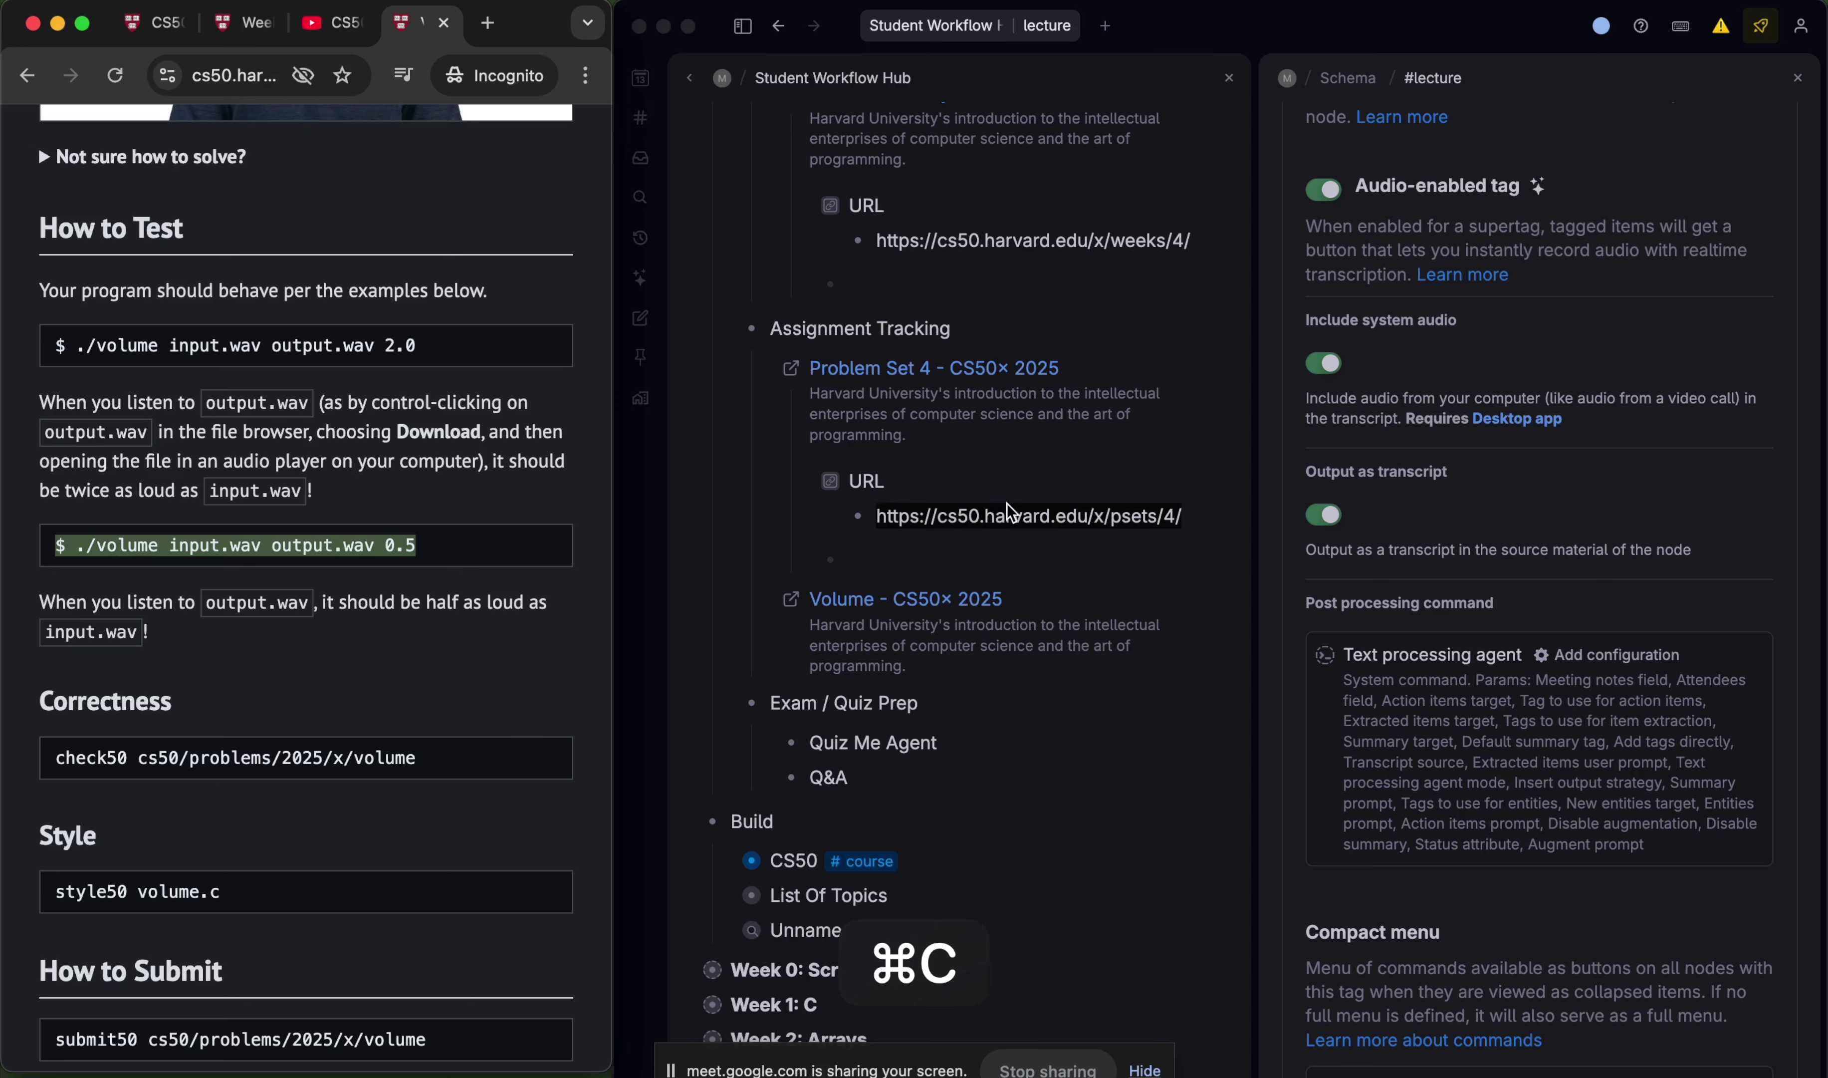
- In Tana, open the CS50 course node and go to the Today study session from its Study Session search
scroll(1008, 510, up, 5)
scroll(1008, 511, down, 15)
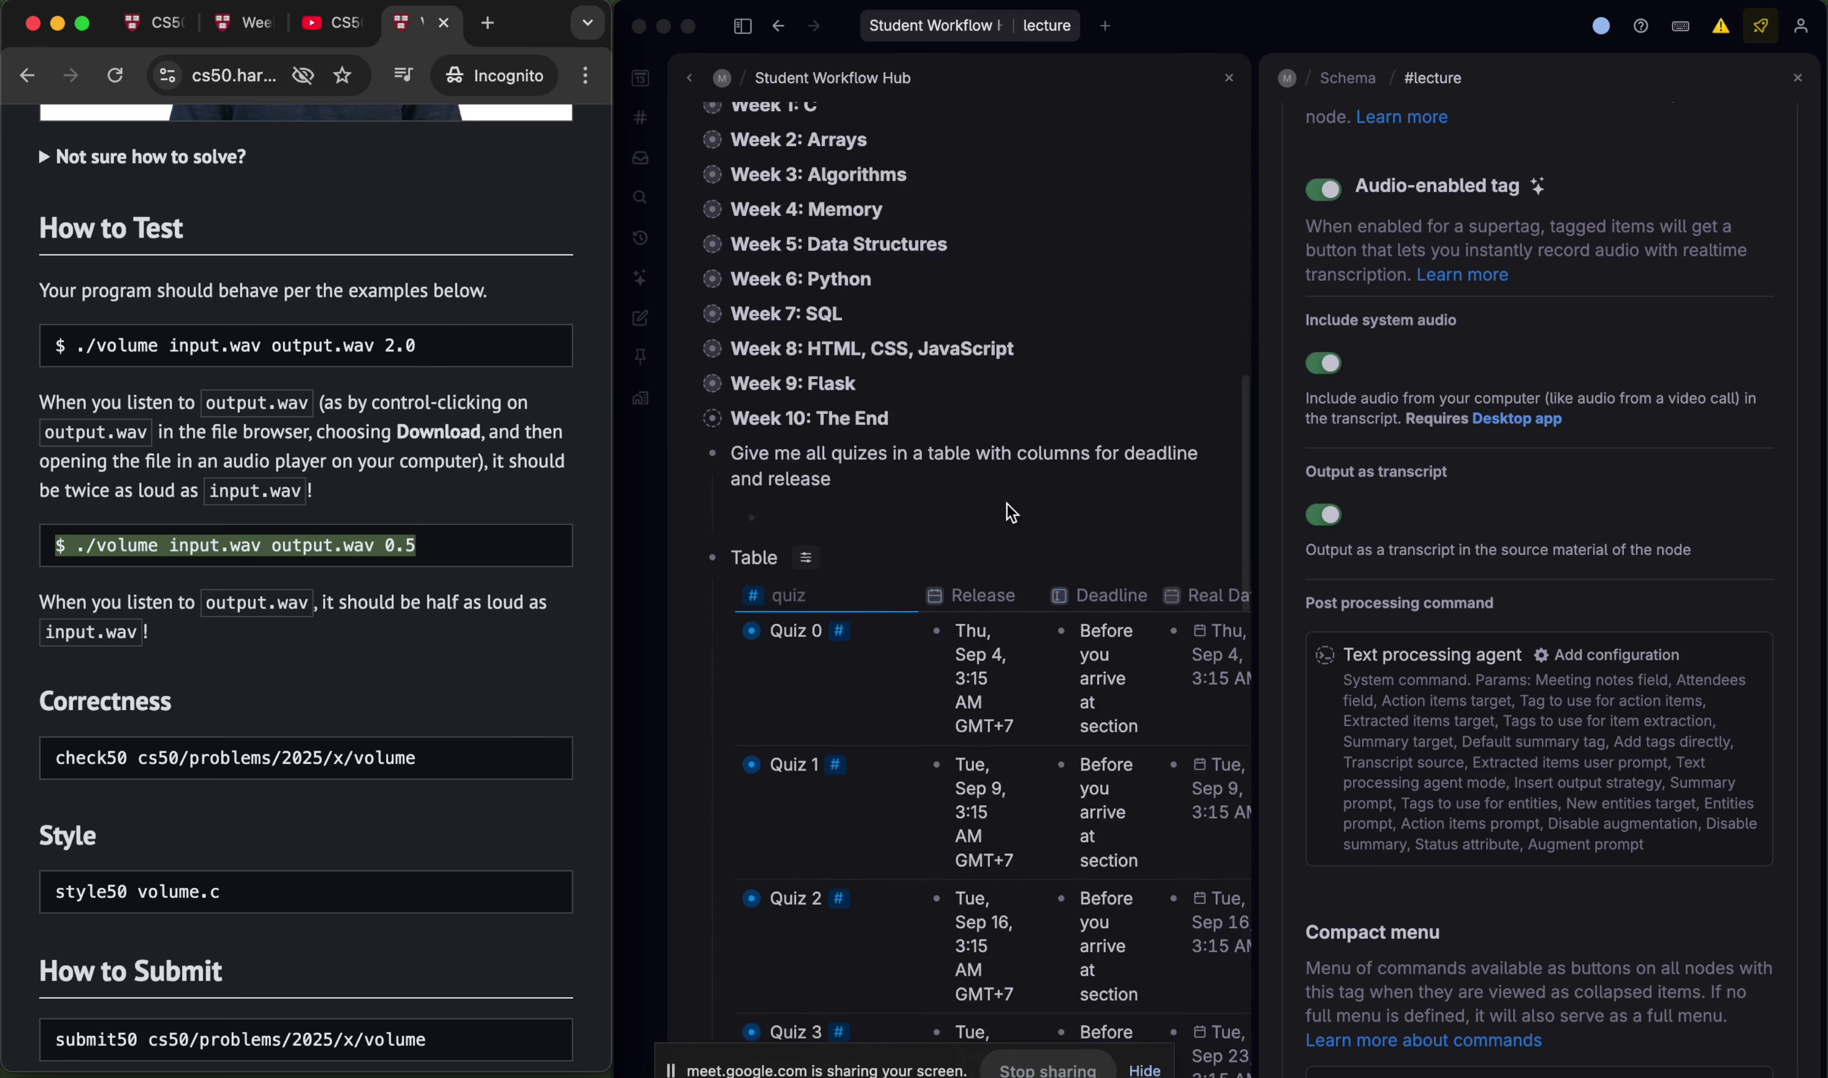
scroll(1011, 513, down, 10)
scroll(996, 514, up, 14)
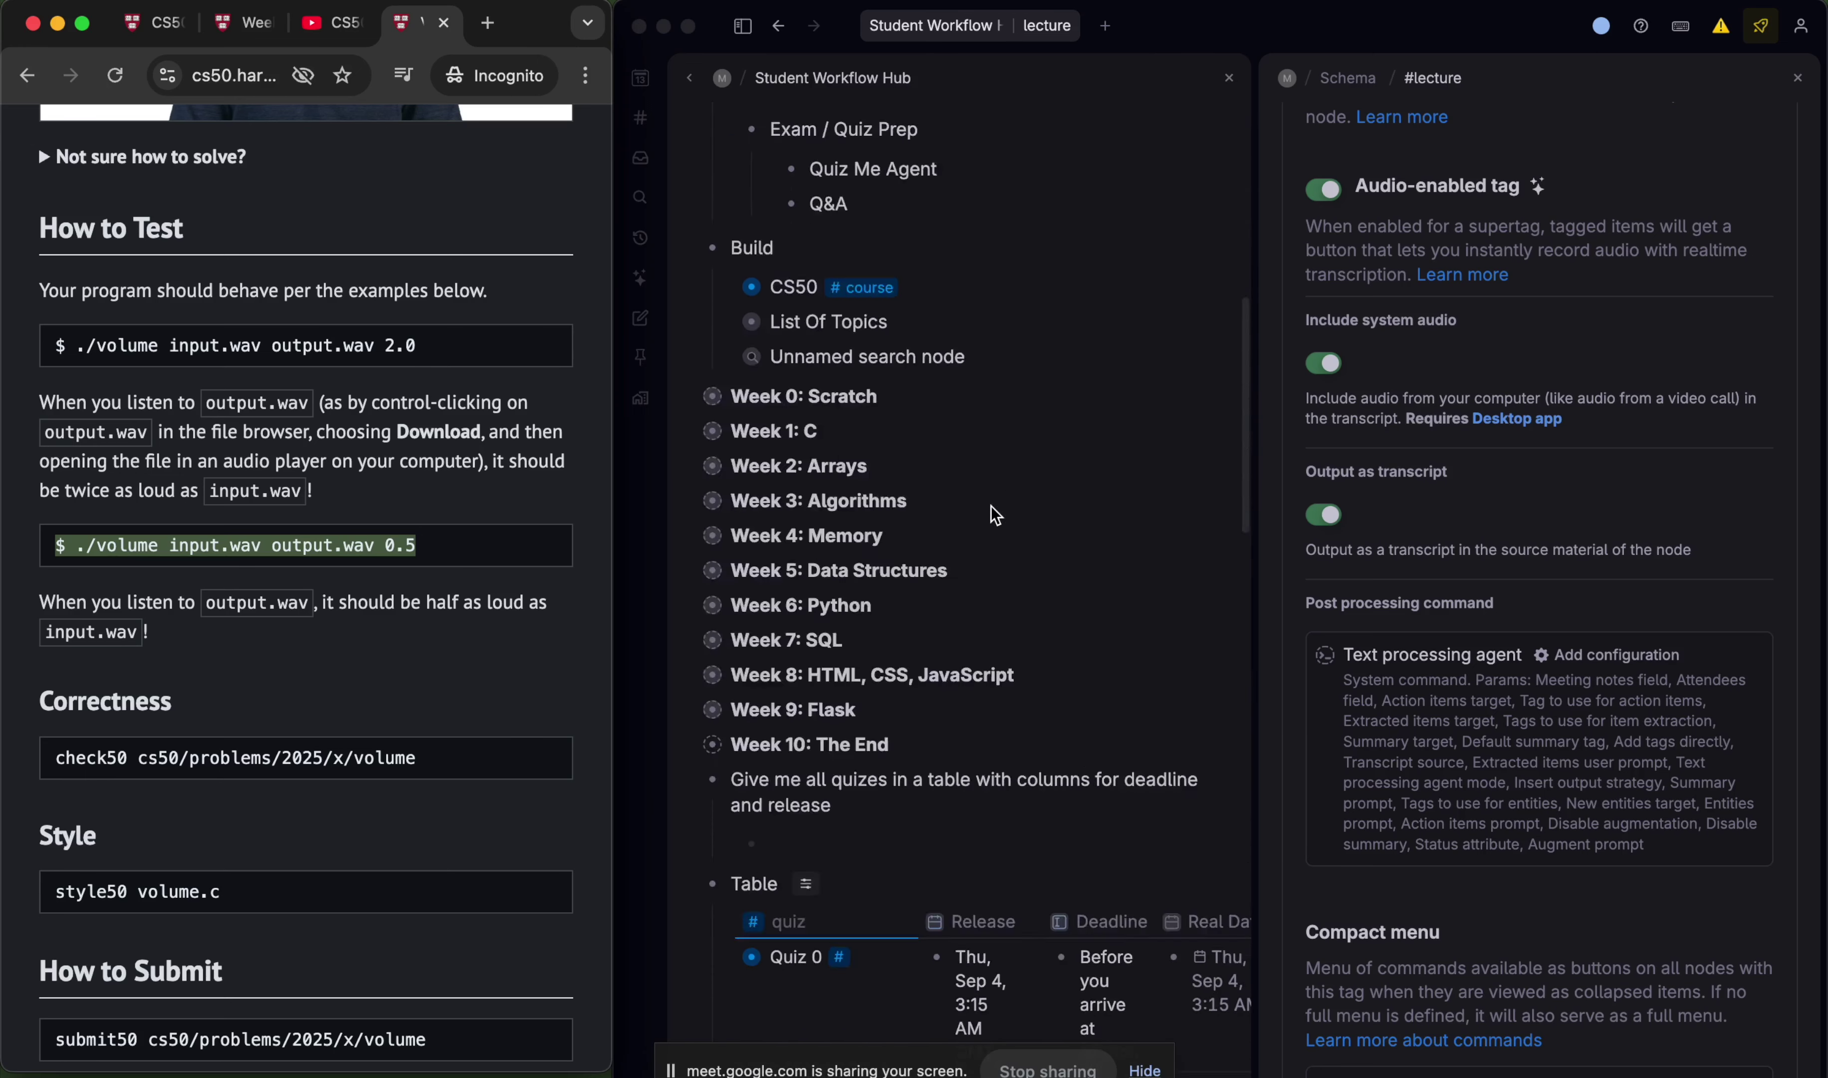
scroll(995, 514, up, 9)
scroll(947, 258, down, 5)
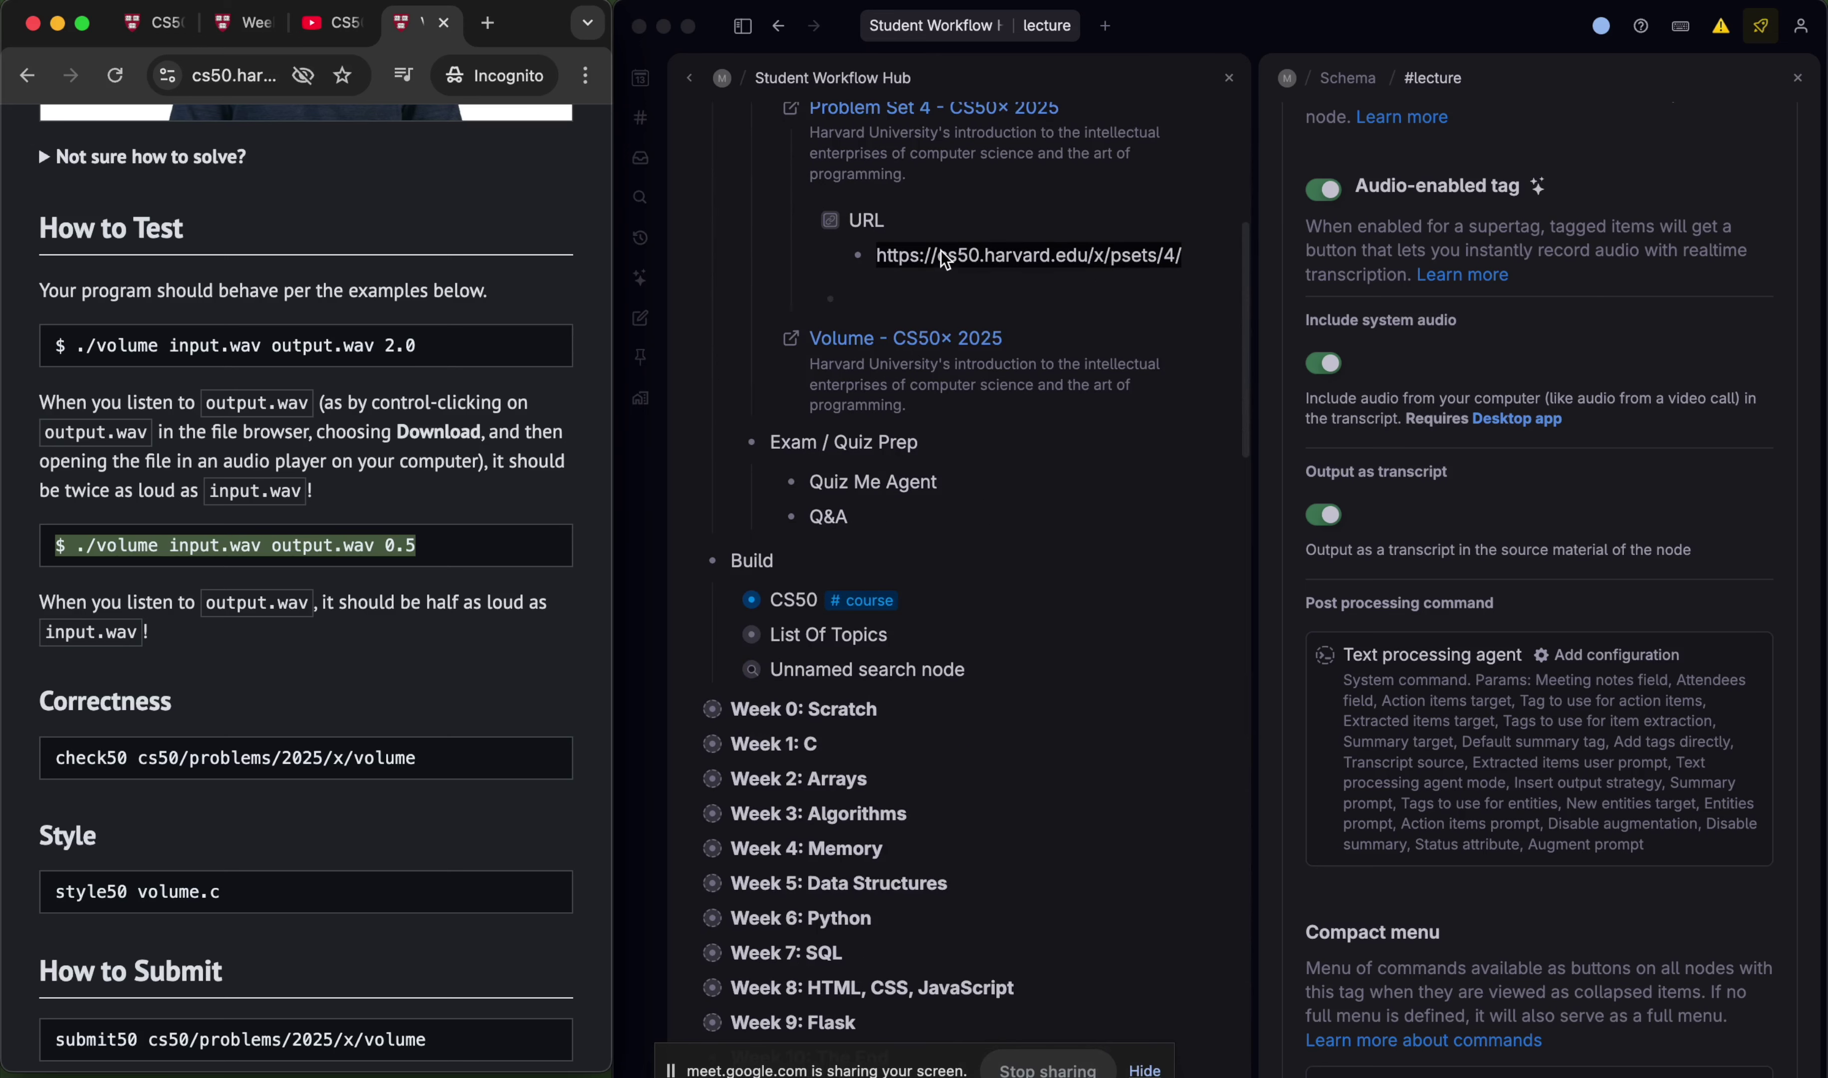
click(758, 606)
click(752, 601)
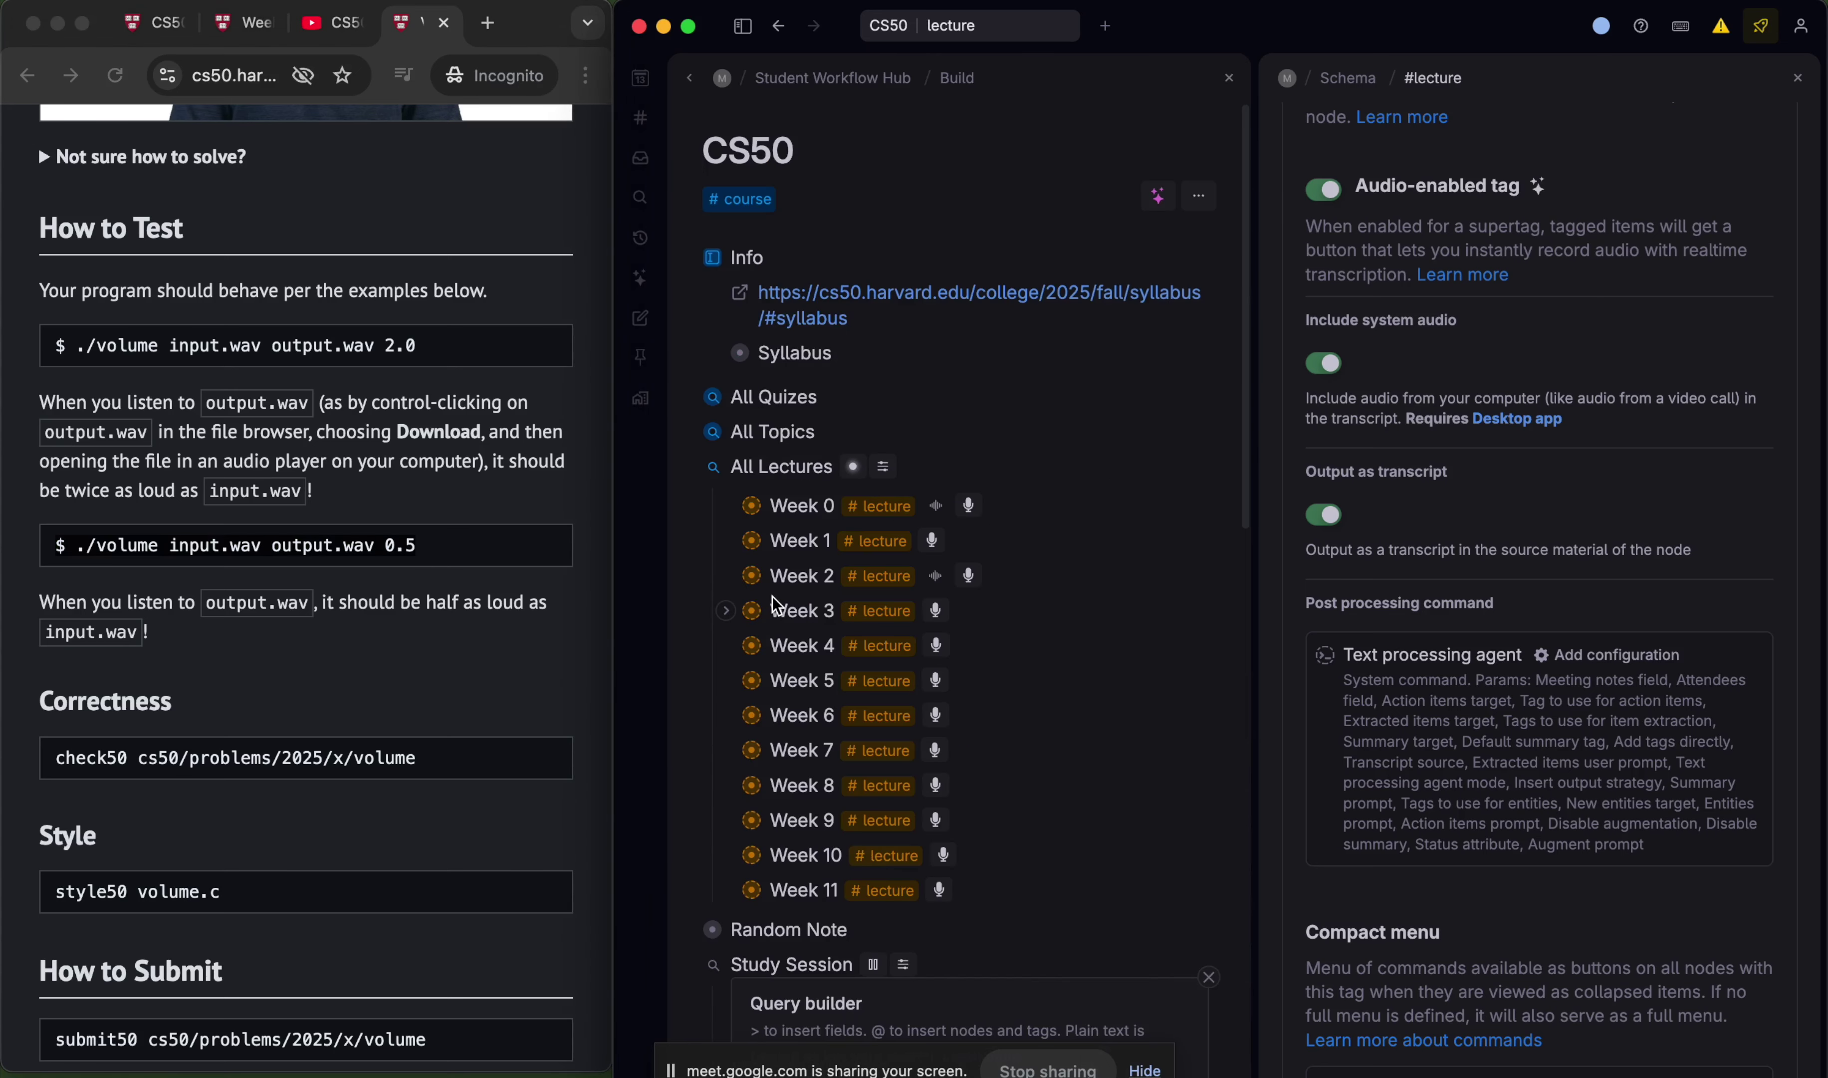
scroll(807, 562, down, 6)
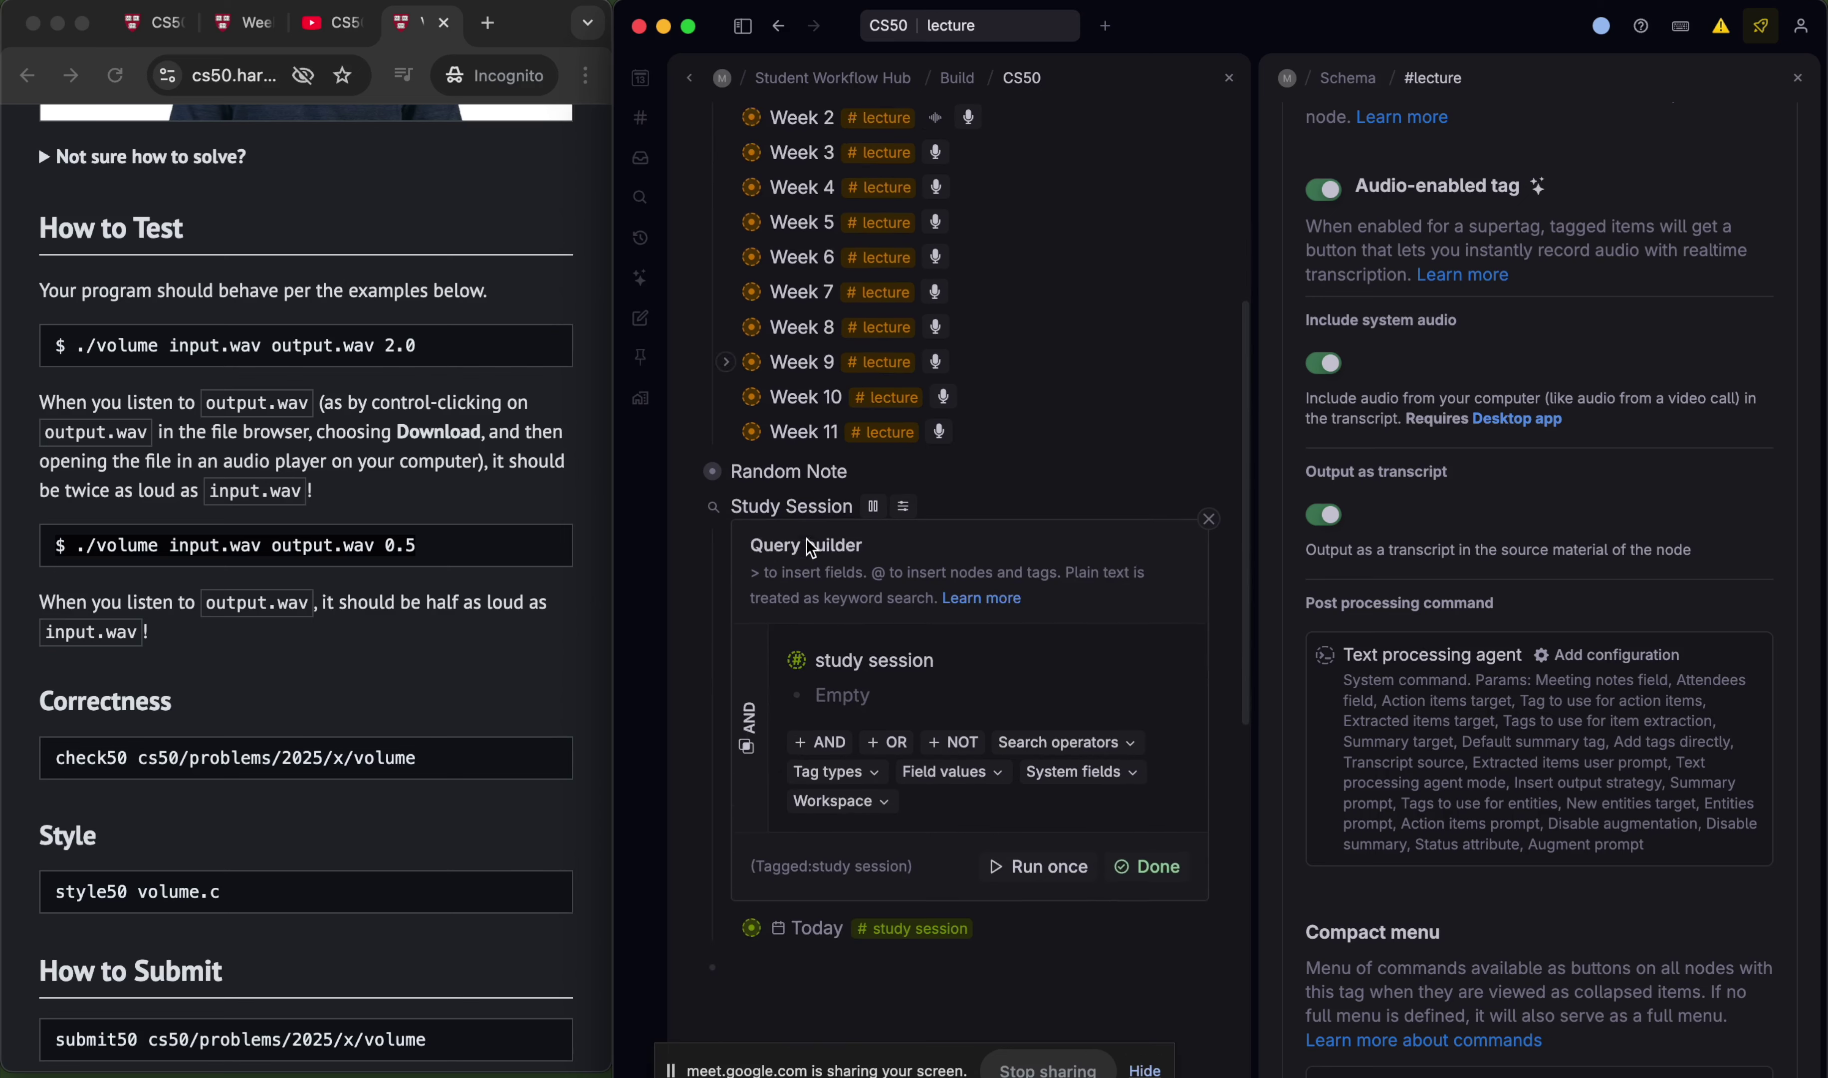
click(749, 909)
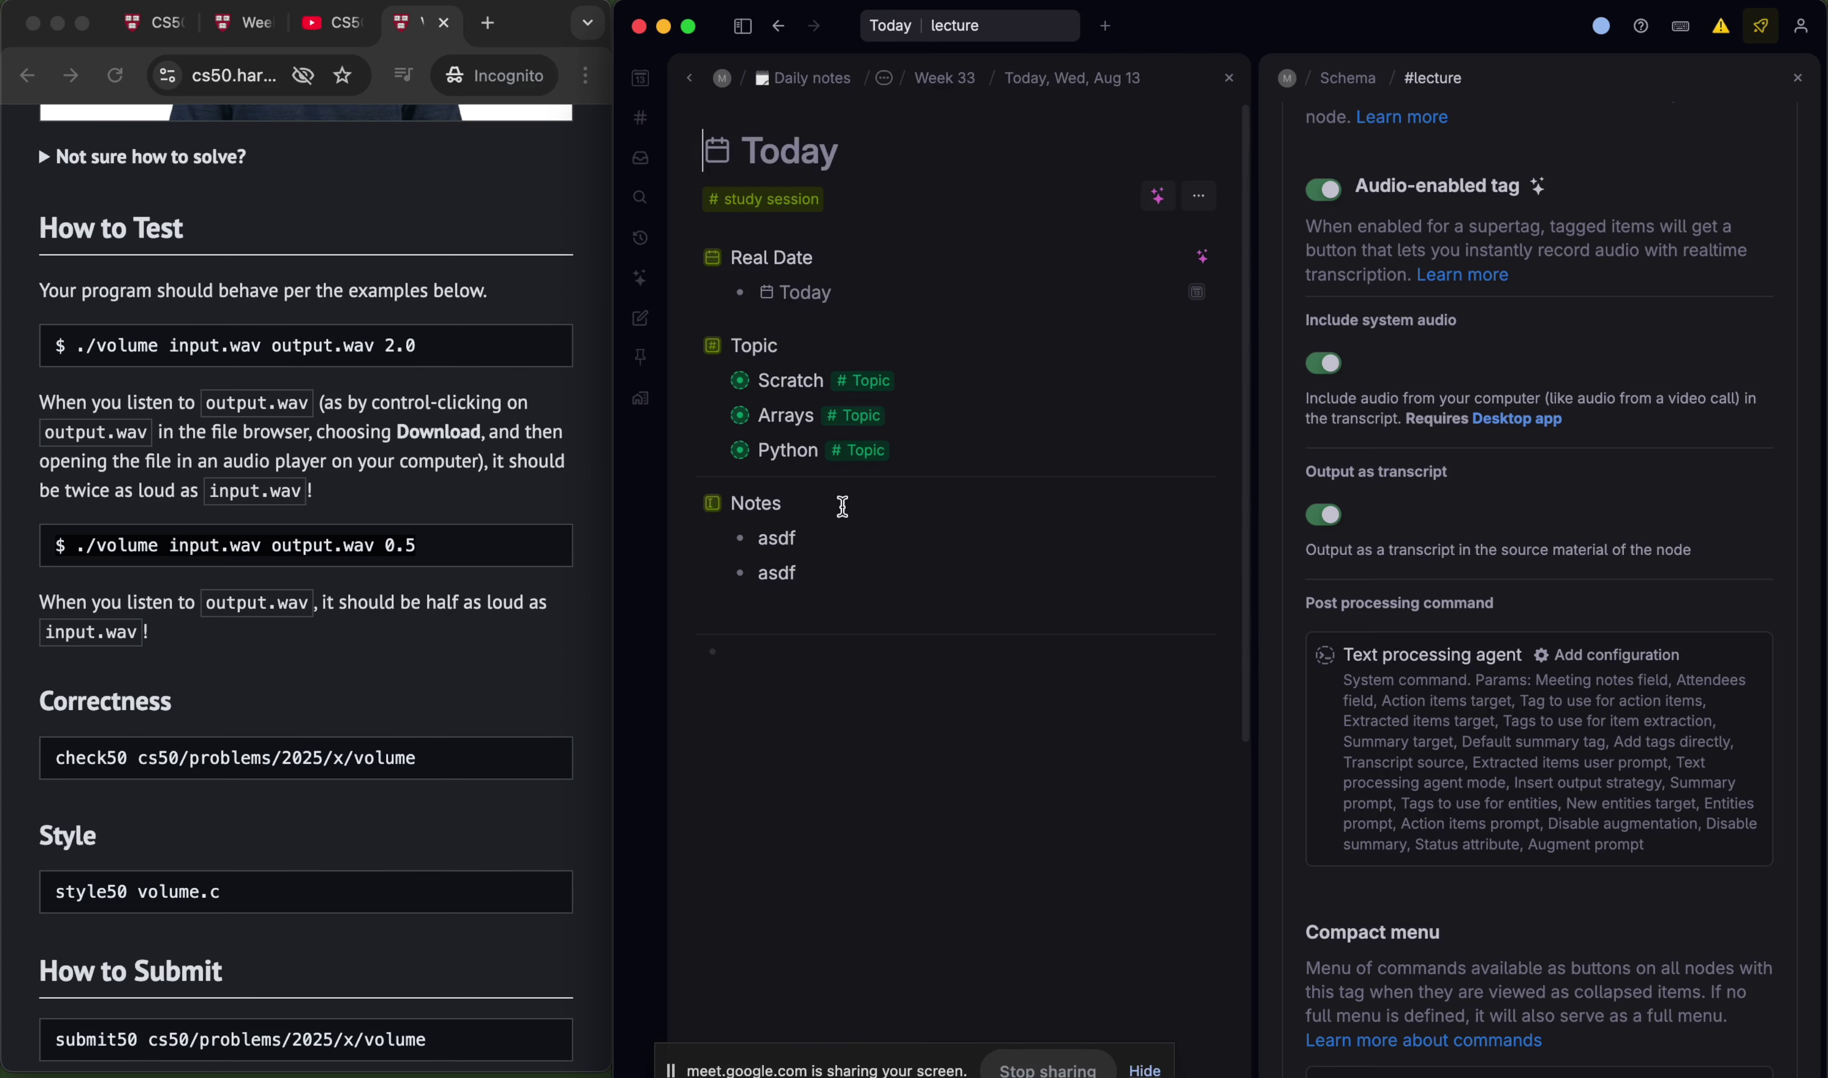
- Add a "Wav Project" item to the session's Notes and paste the copied command beneath it as Python code
click(801, 600)
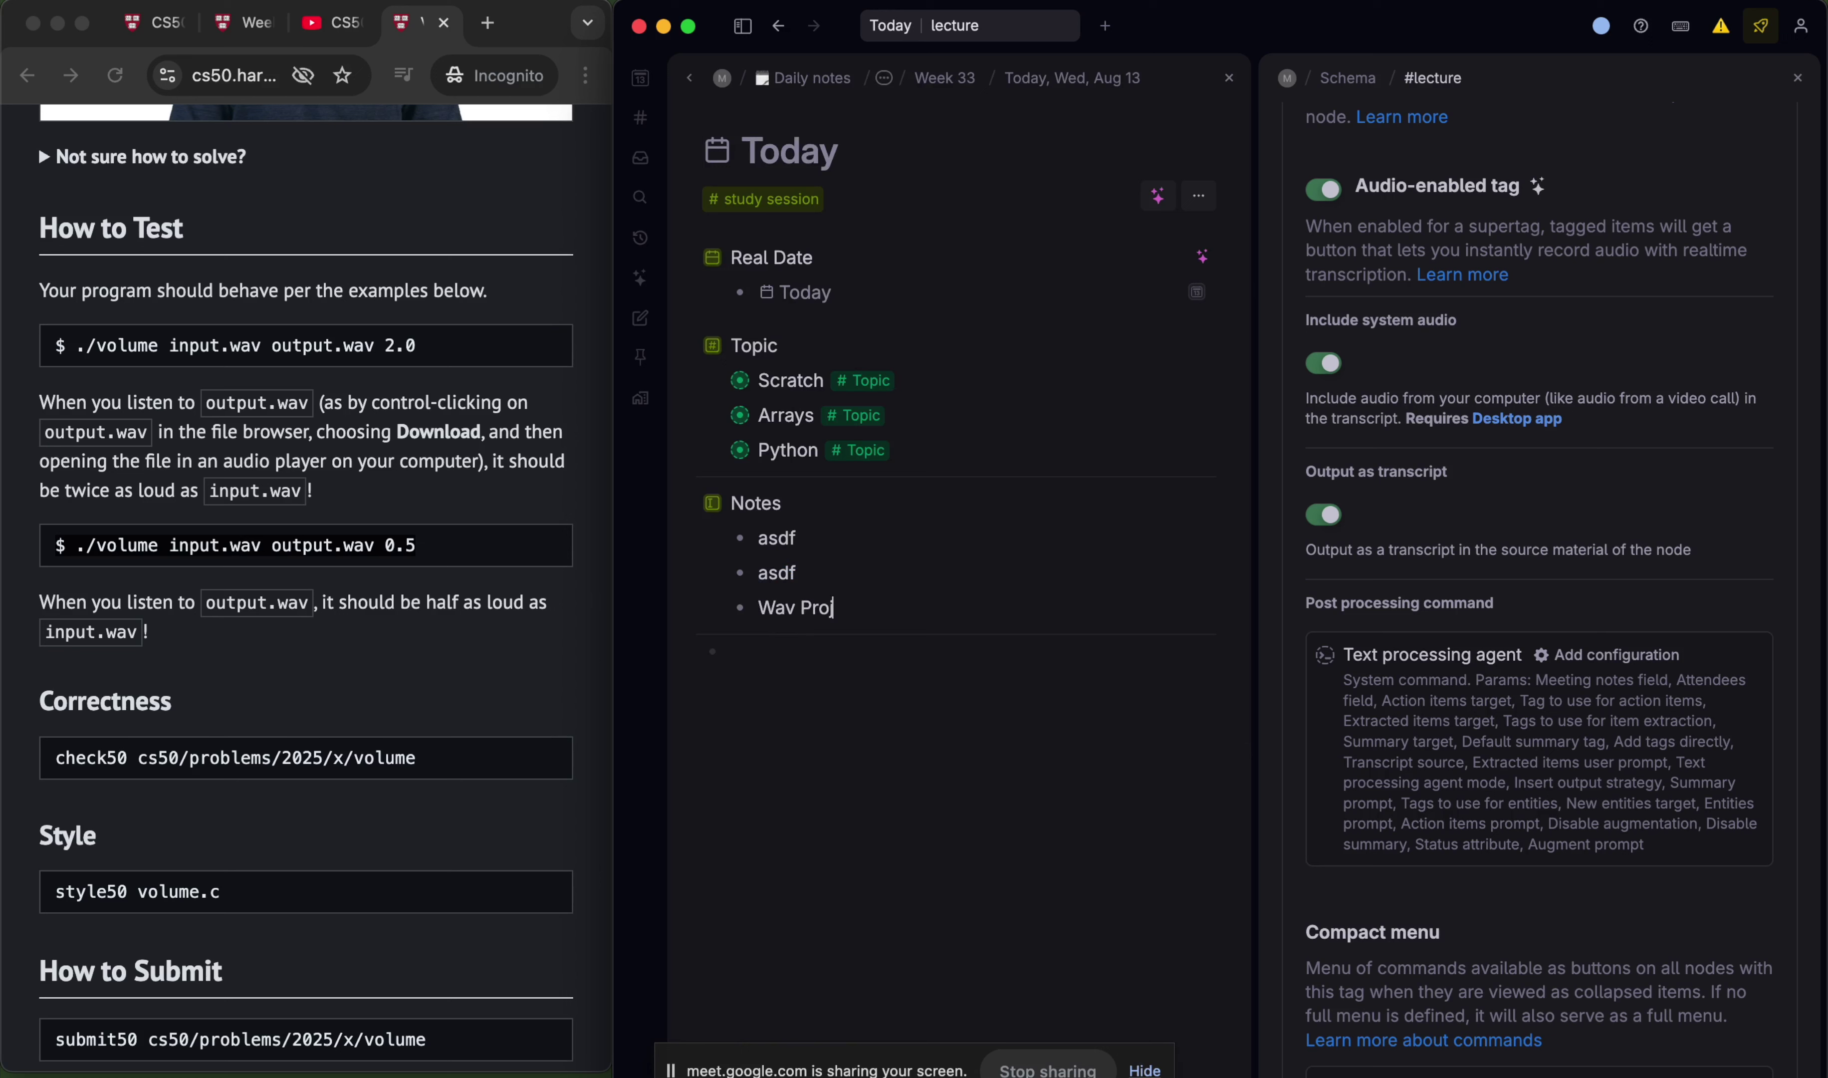
key(Return)
key(super+k)
text(past)
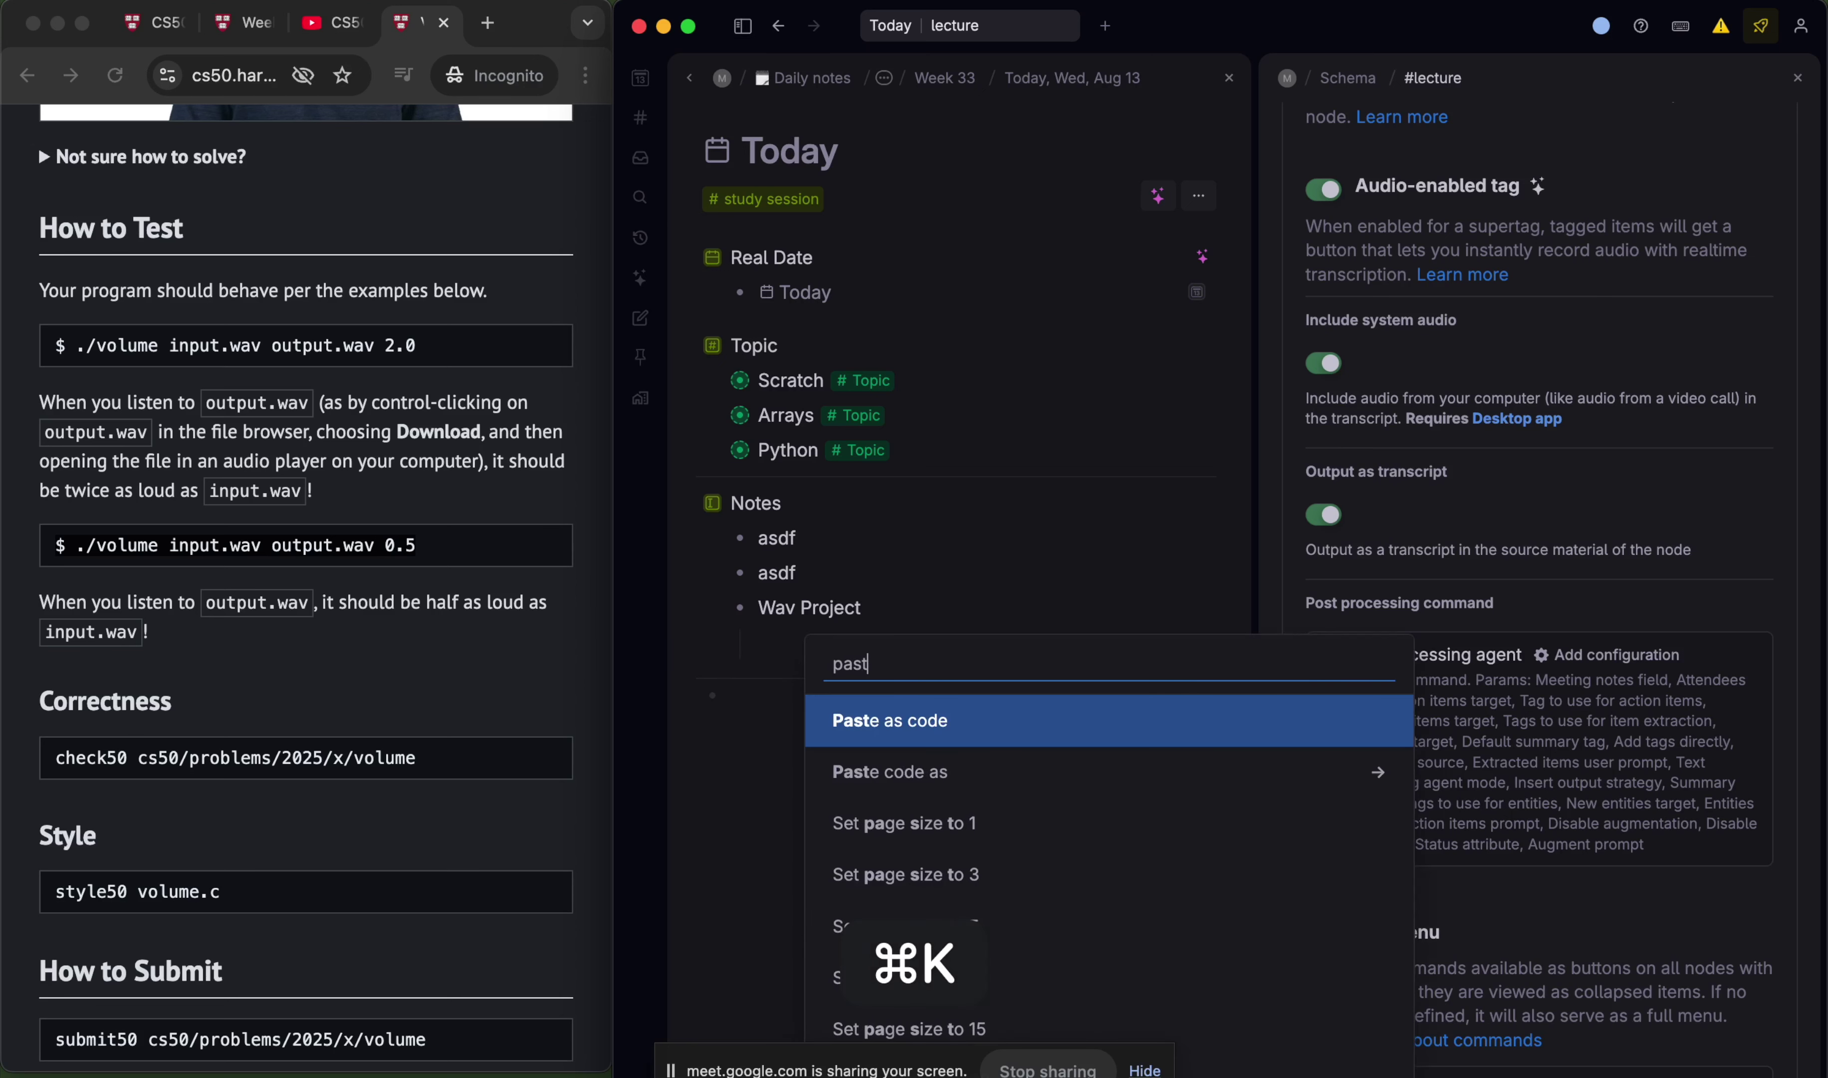
key(Down)
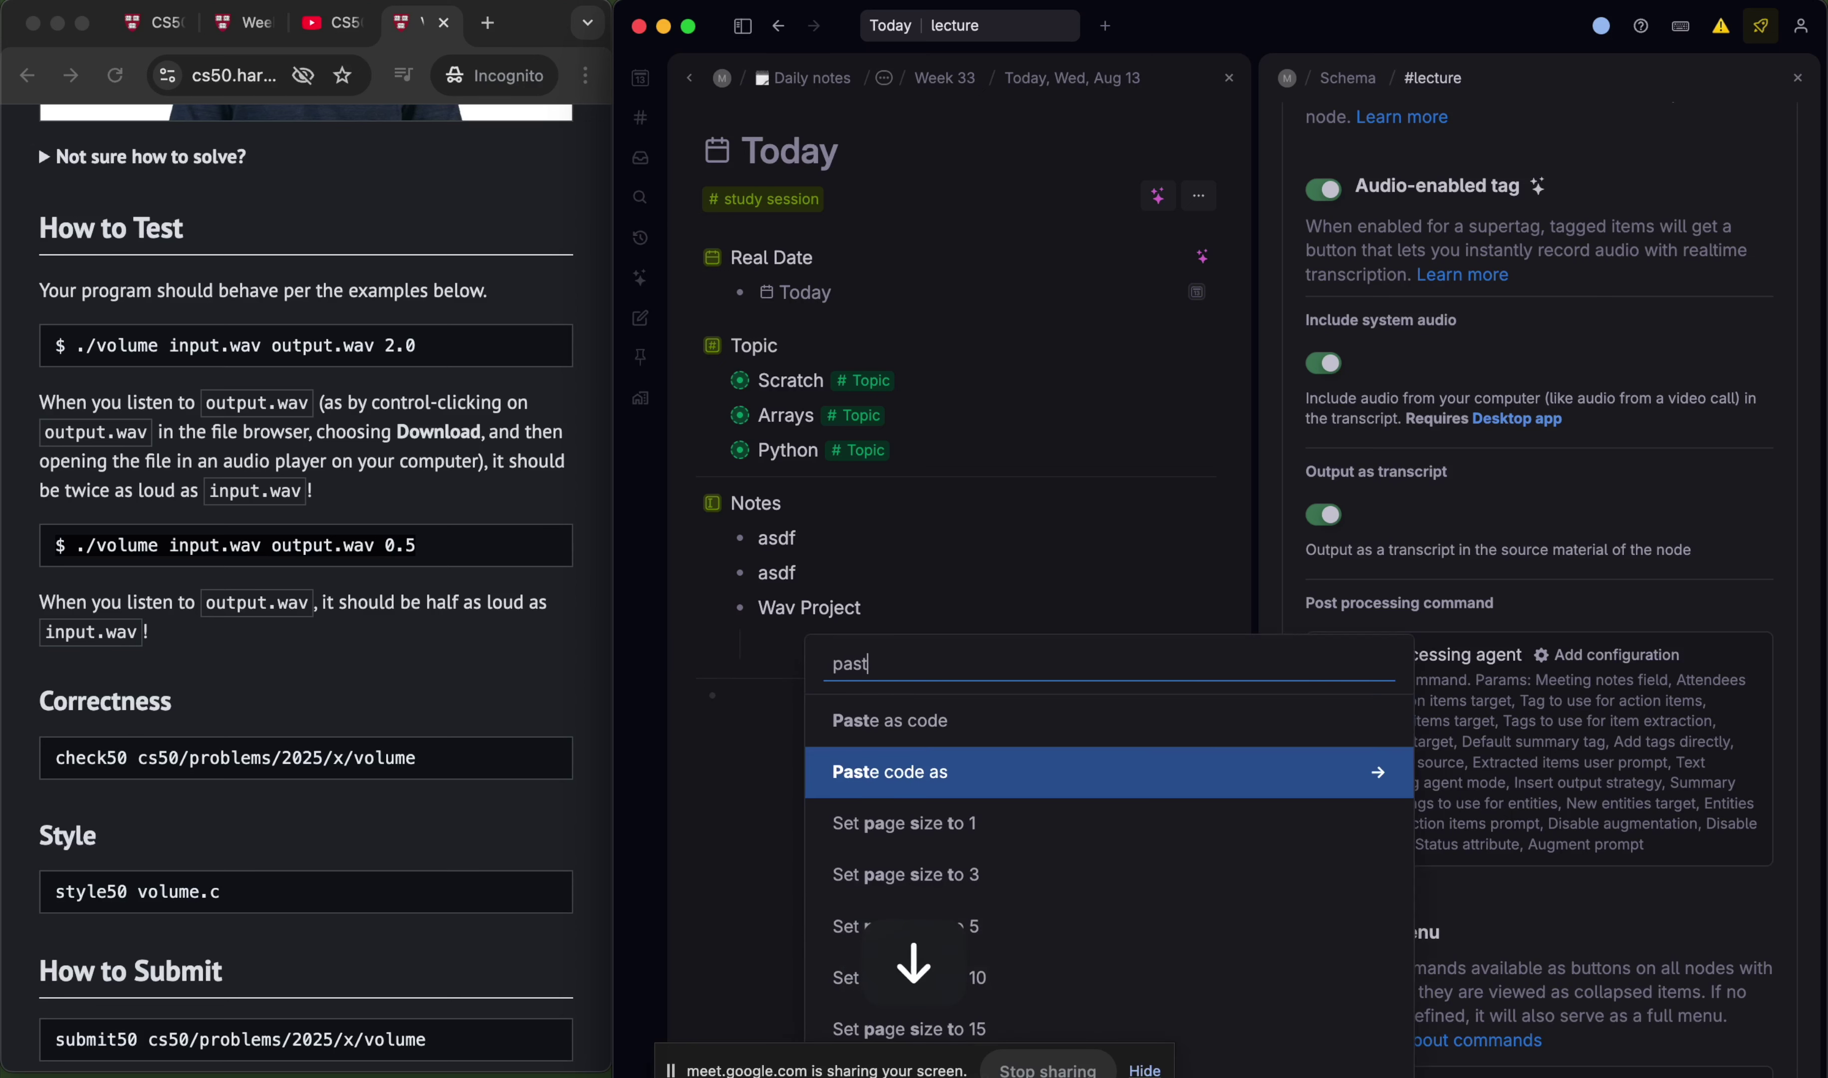
key(Return)
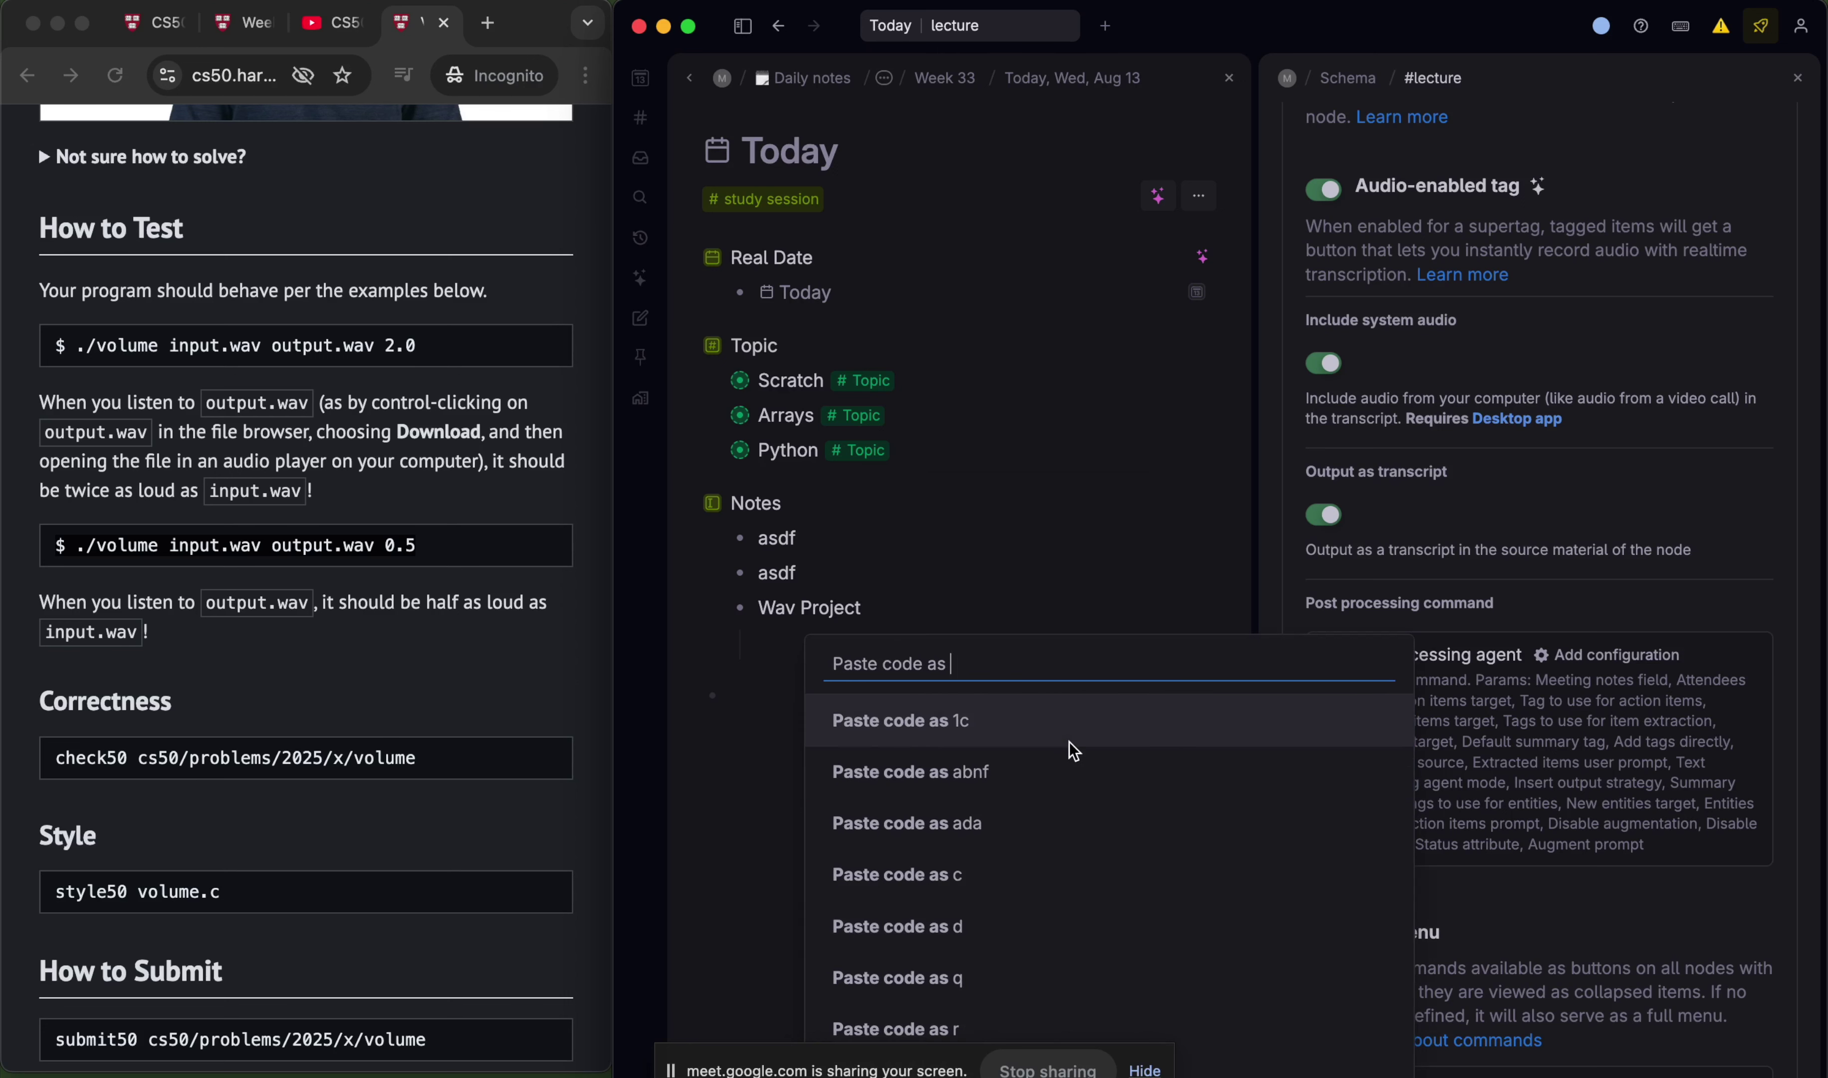
text(pyt)
key(Return)
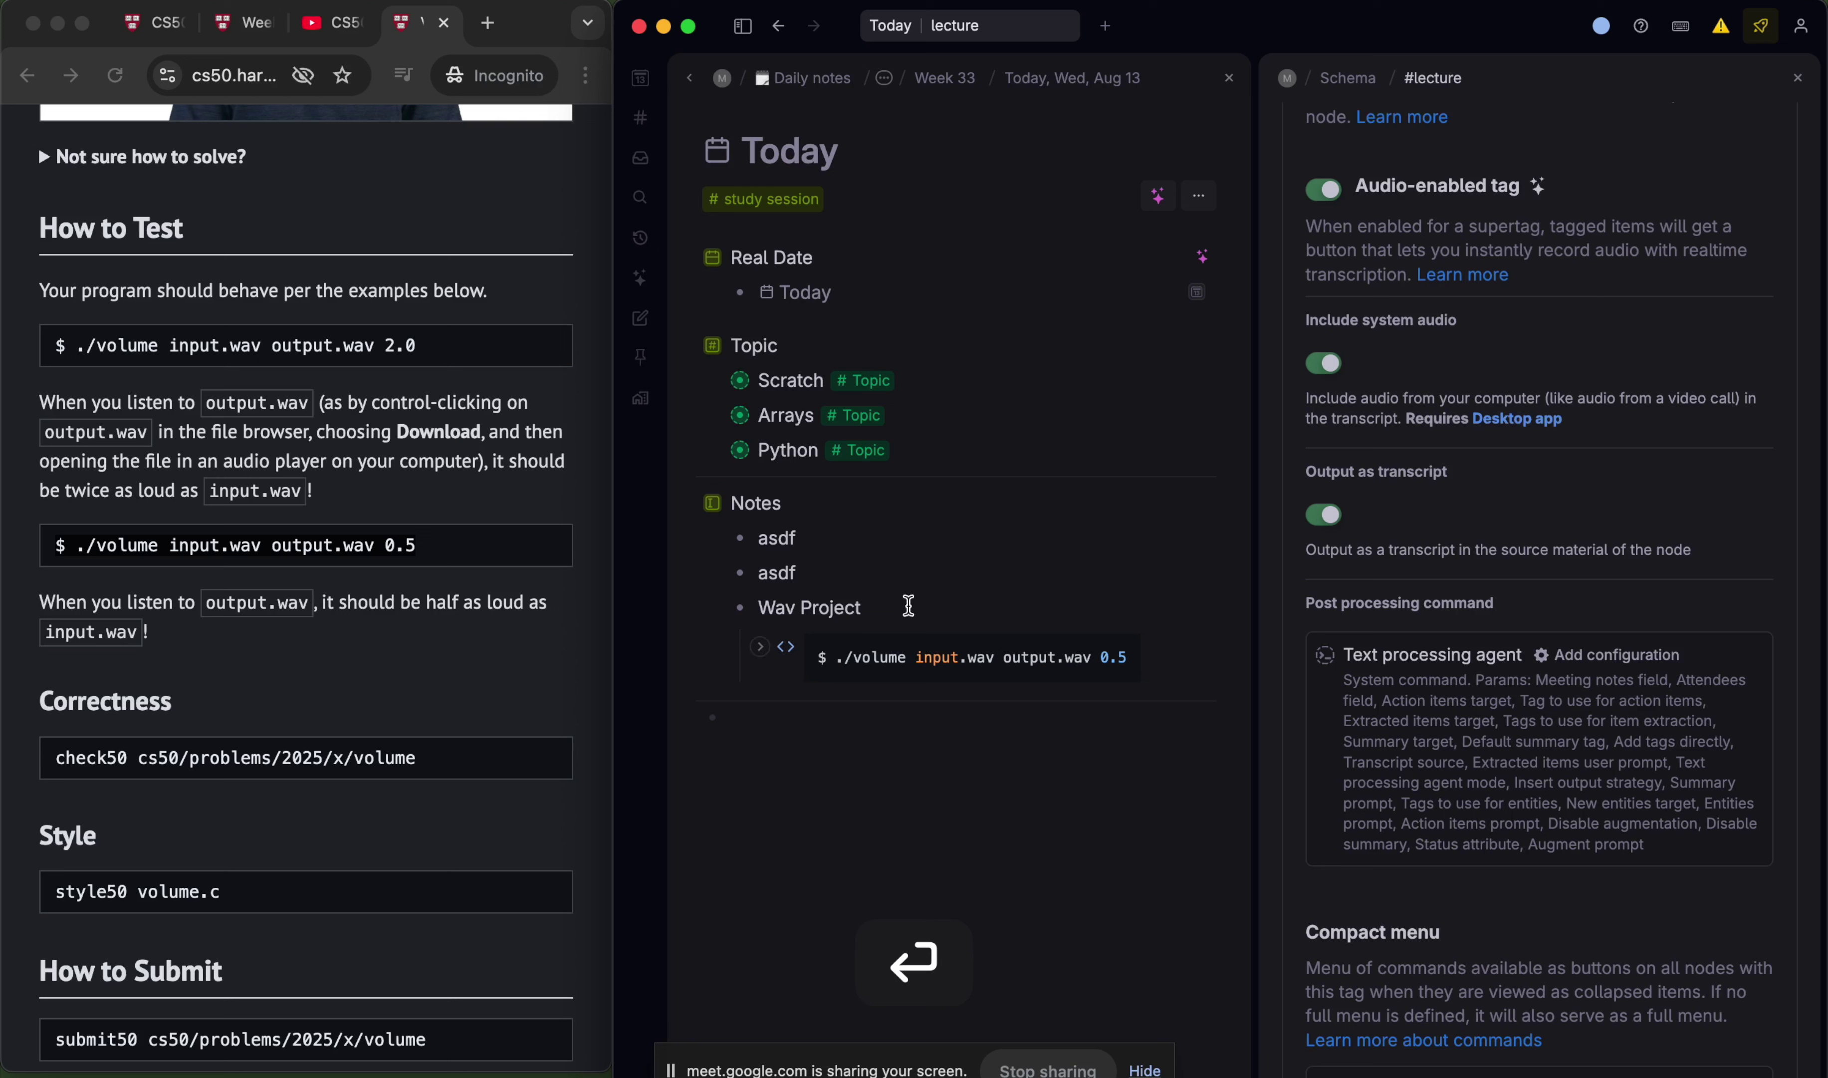
drag(830, 660, 1184, 647)
click(1082, 721)
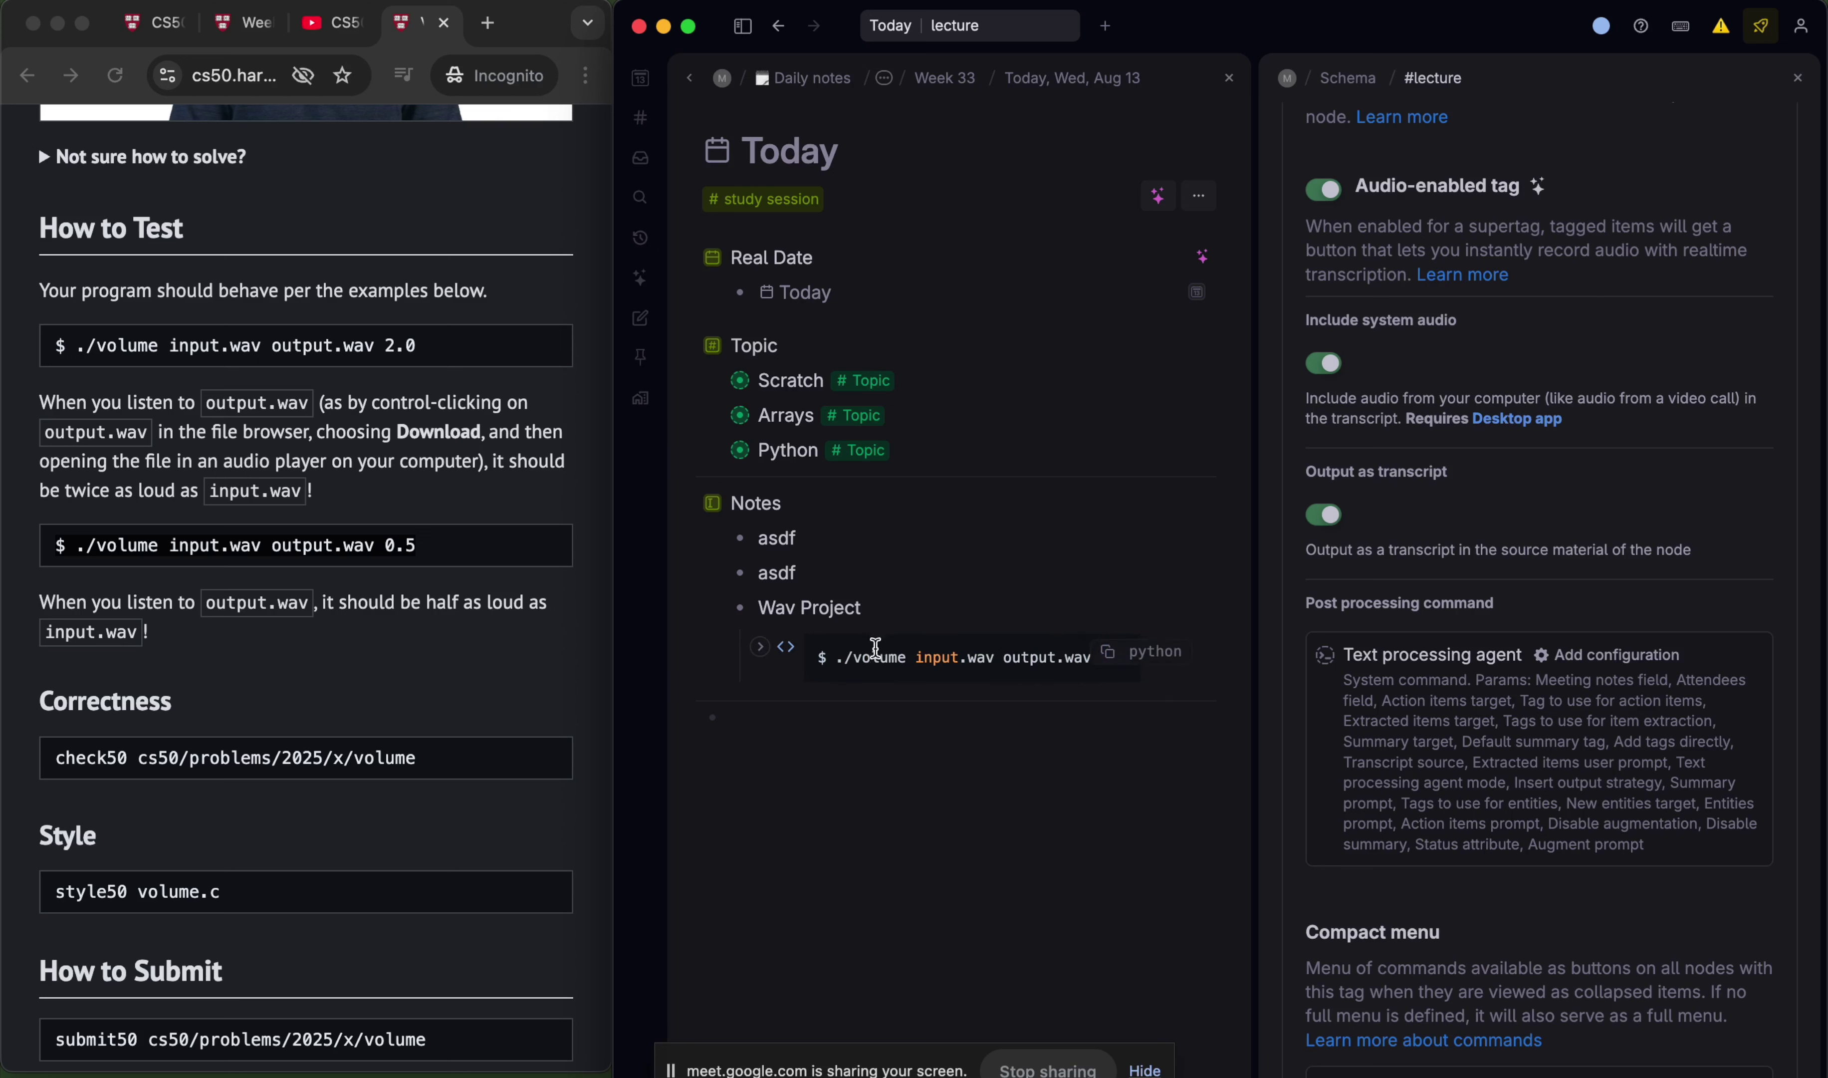
drag(834, 657, 1133, 667)
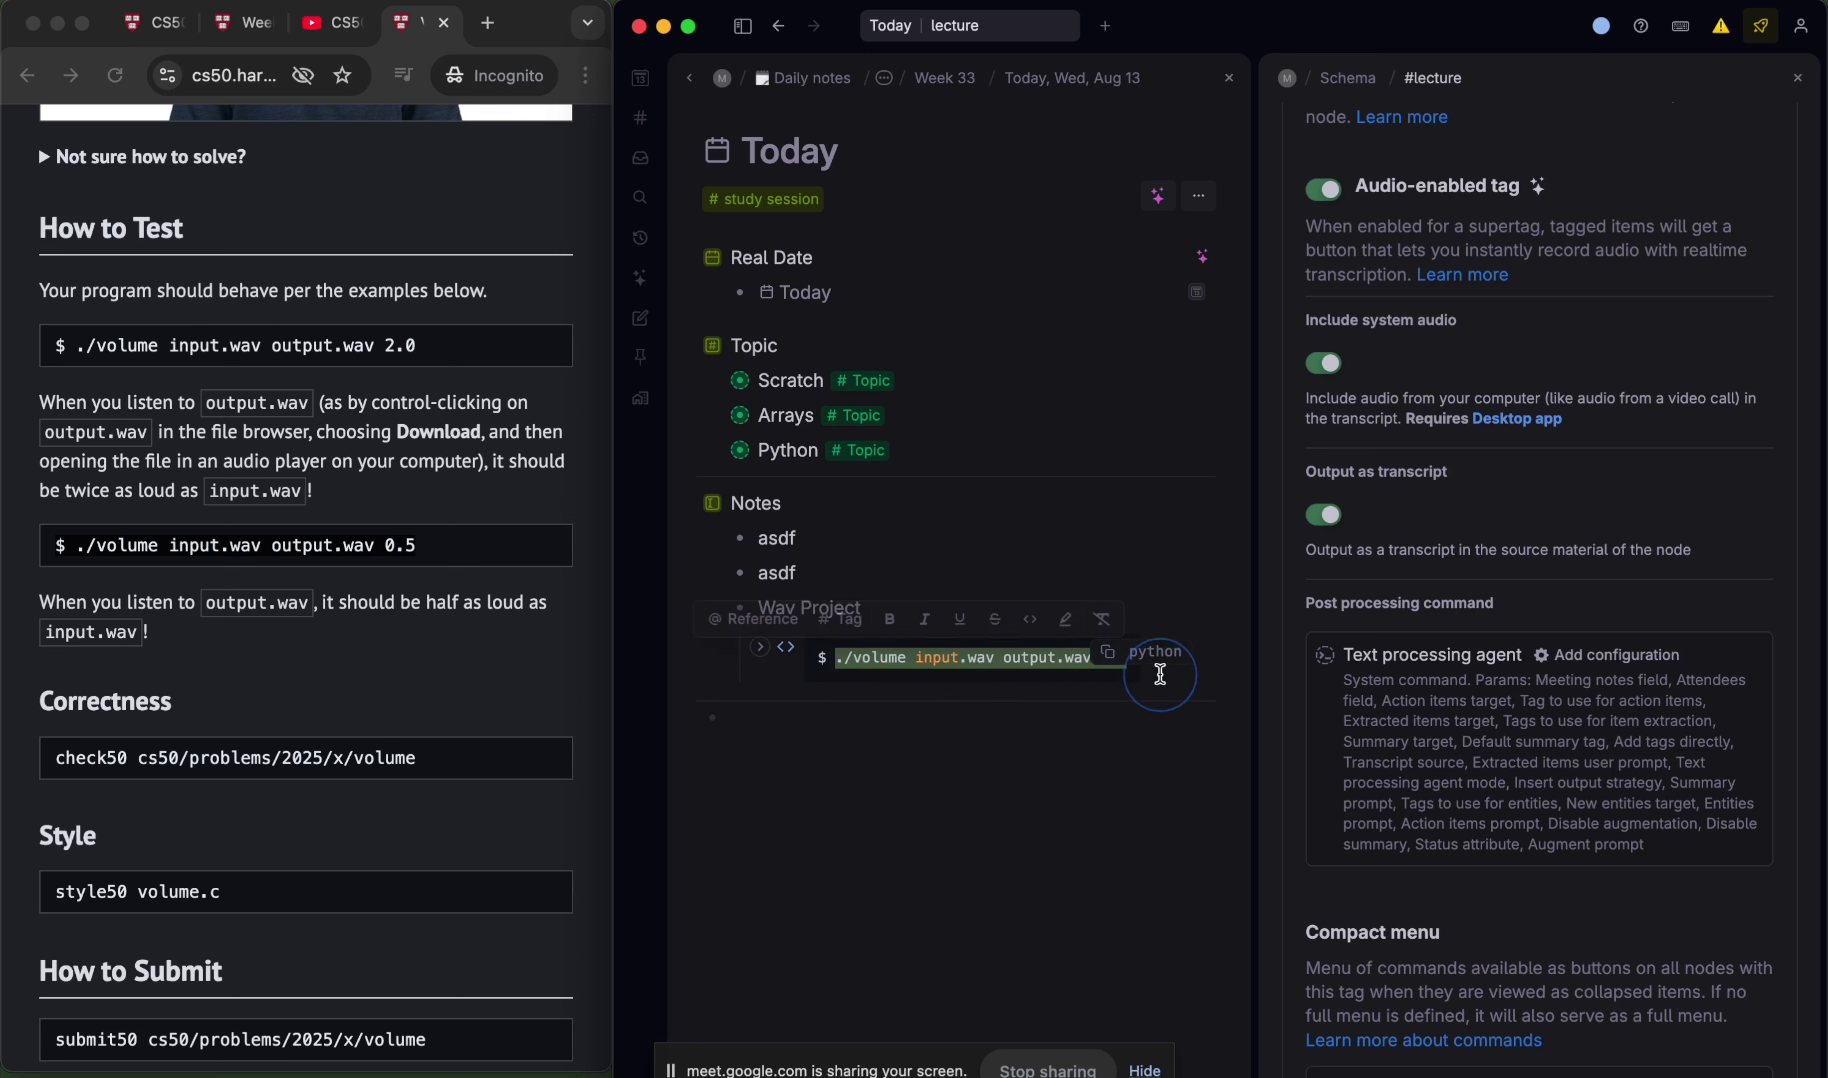
click(1110, 714)
drag(819, 655, 993, 659)
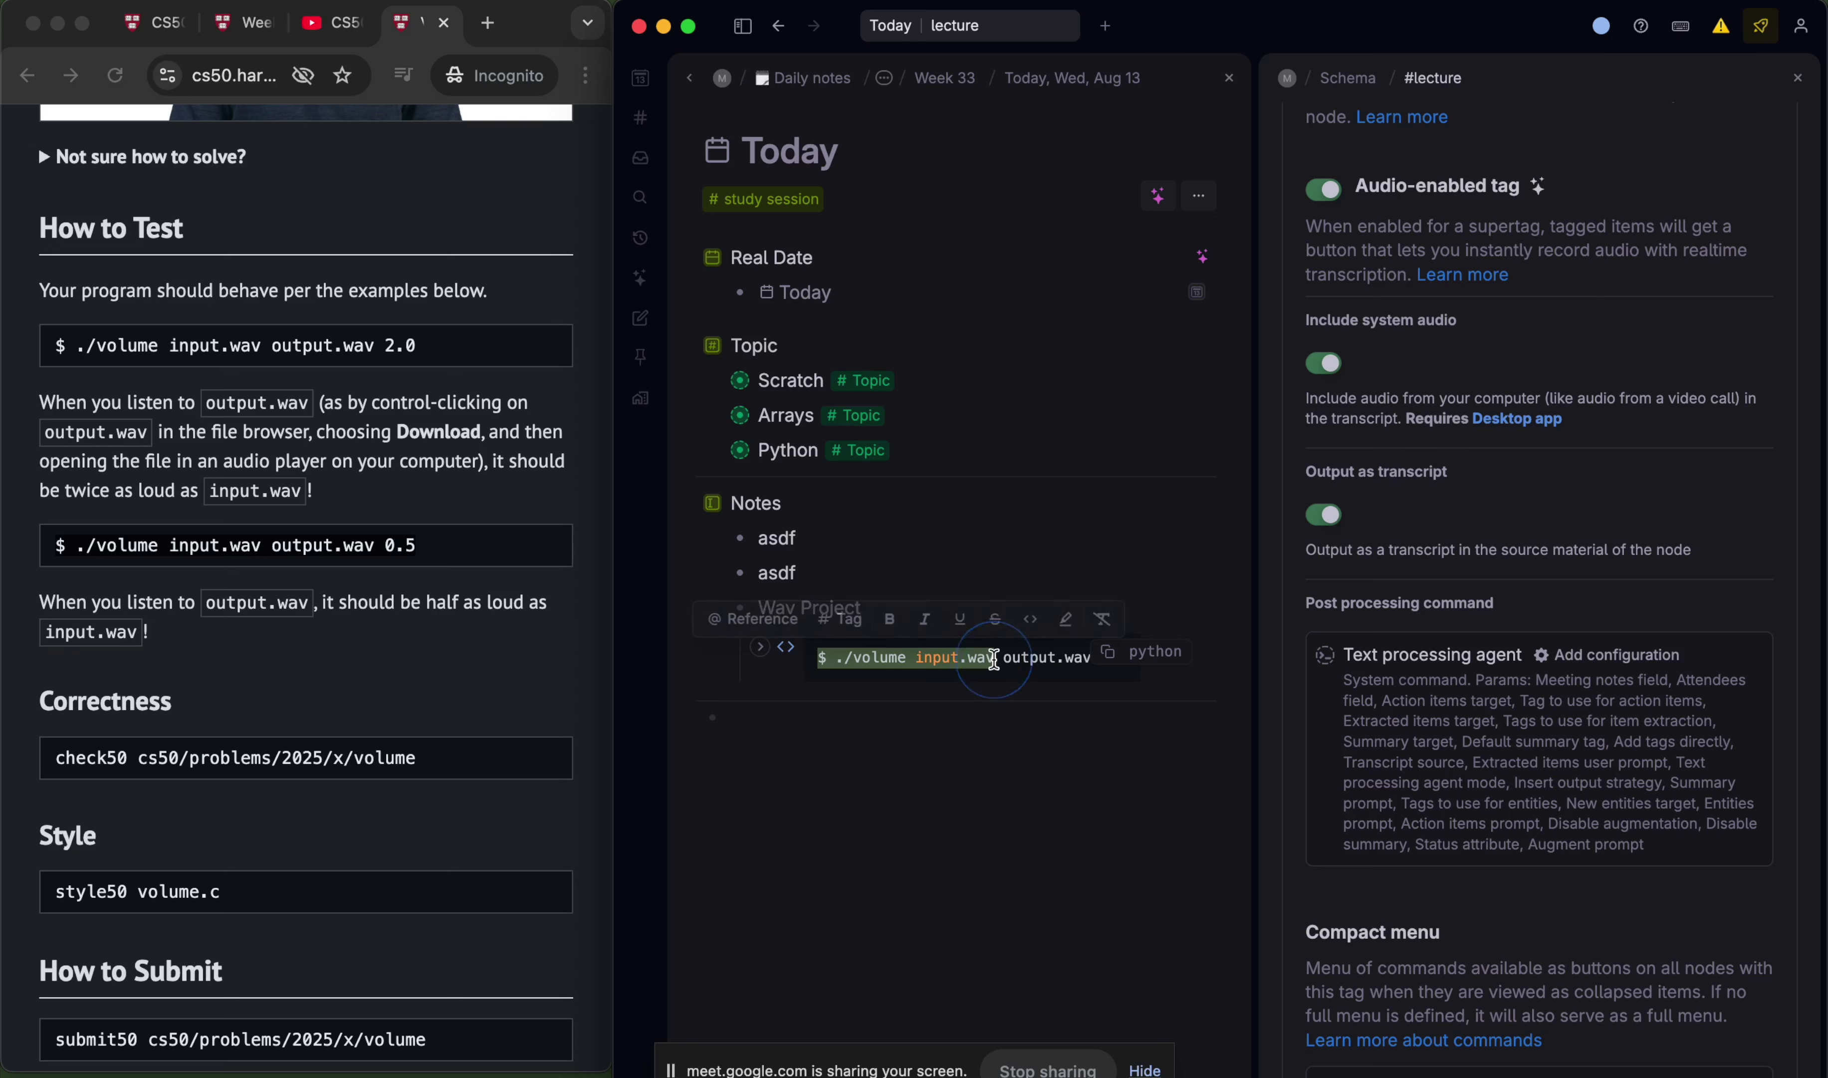
click(899, 653)
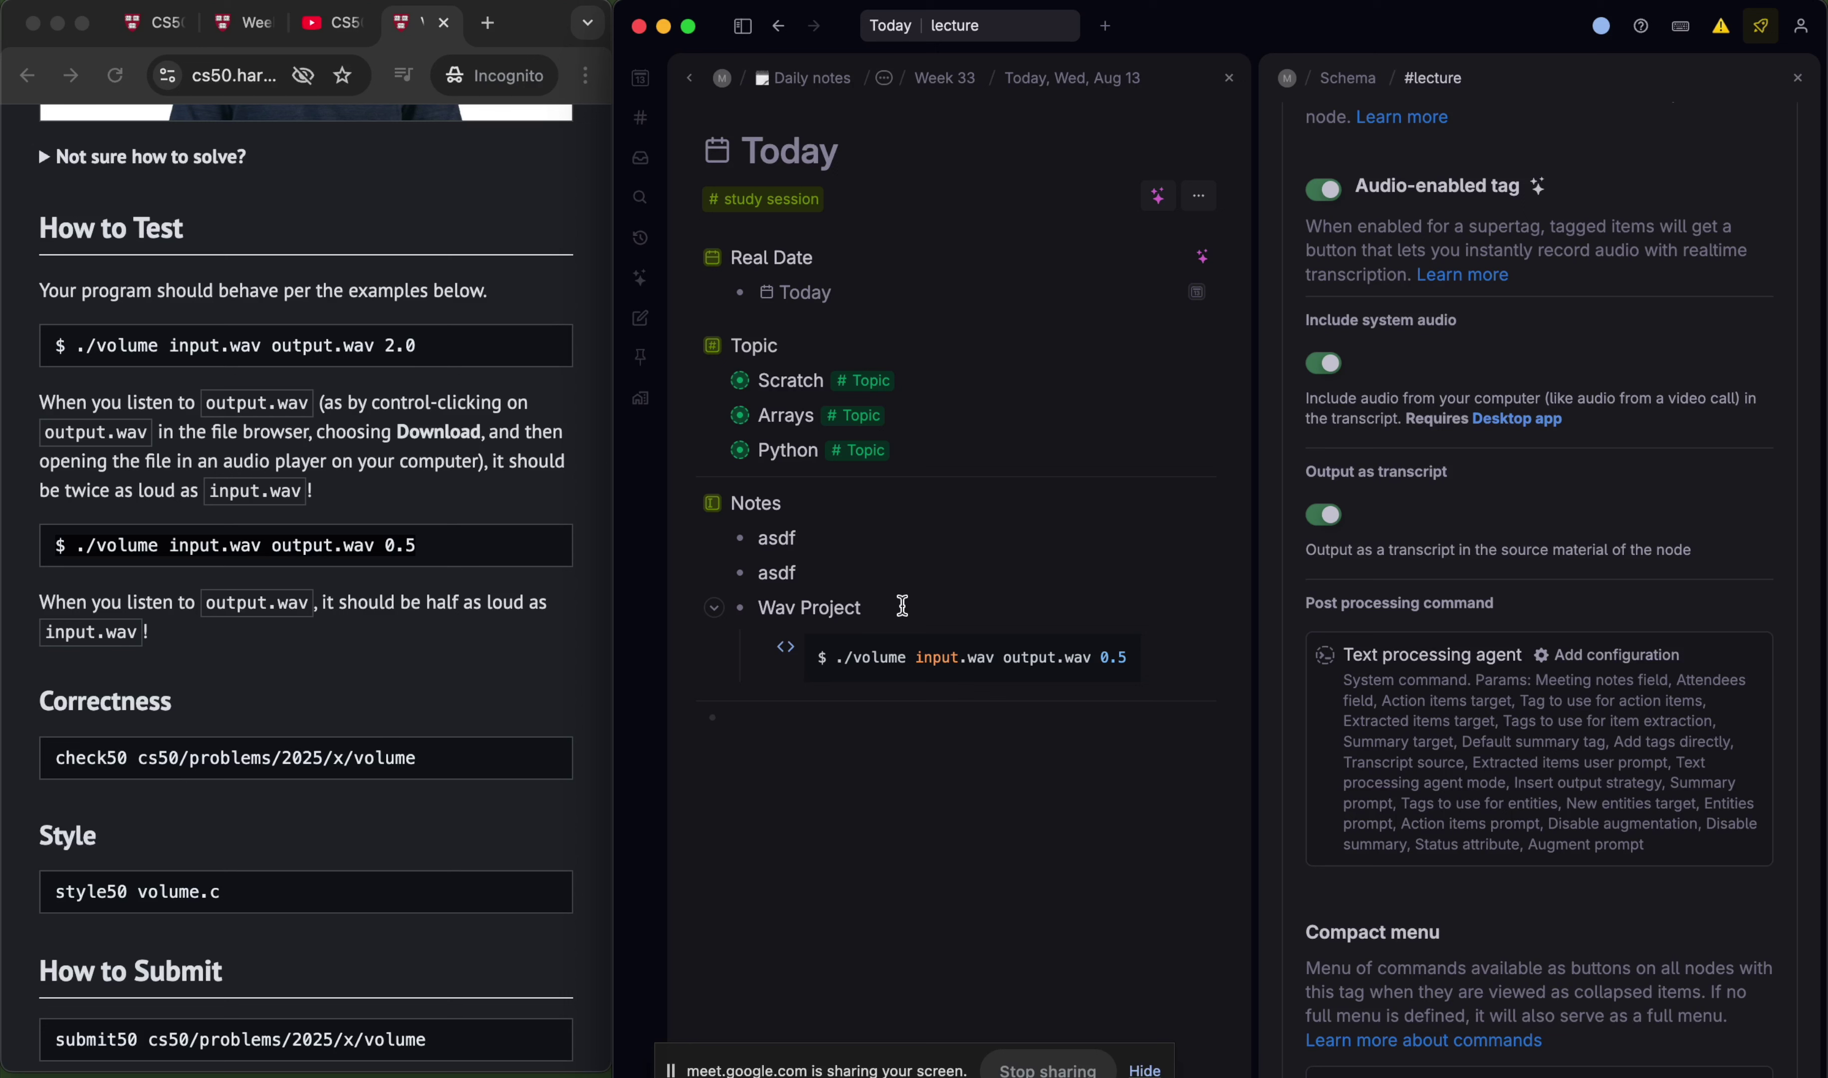
- Create a new search node below the study session's Notes field
click(735, 736)
text(?)
key(Right)
key(Return)
scroll(1029, 581, down, 4)
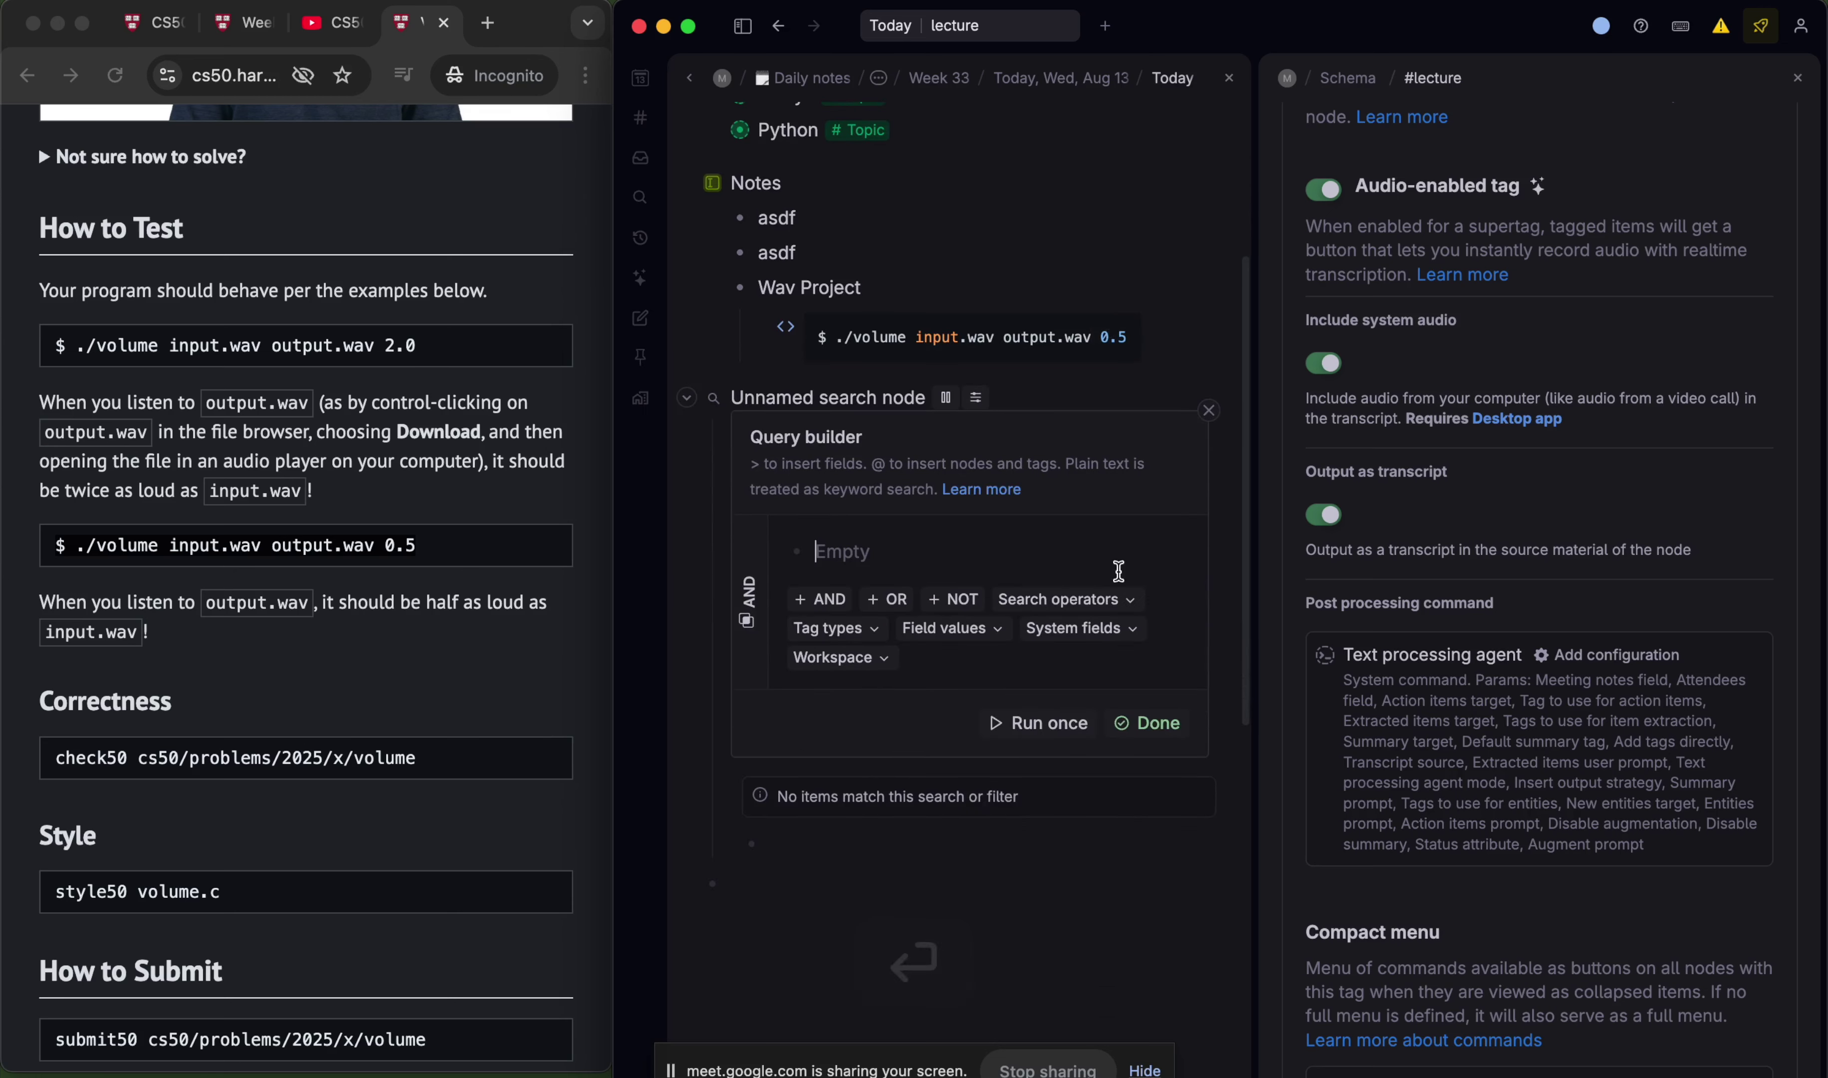
- Examine the field-value conditions and search operators available in the unnamed search node's query builder
click(1022, 611)
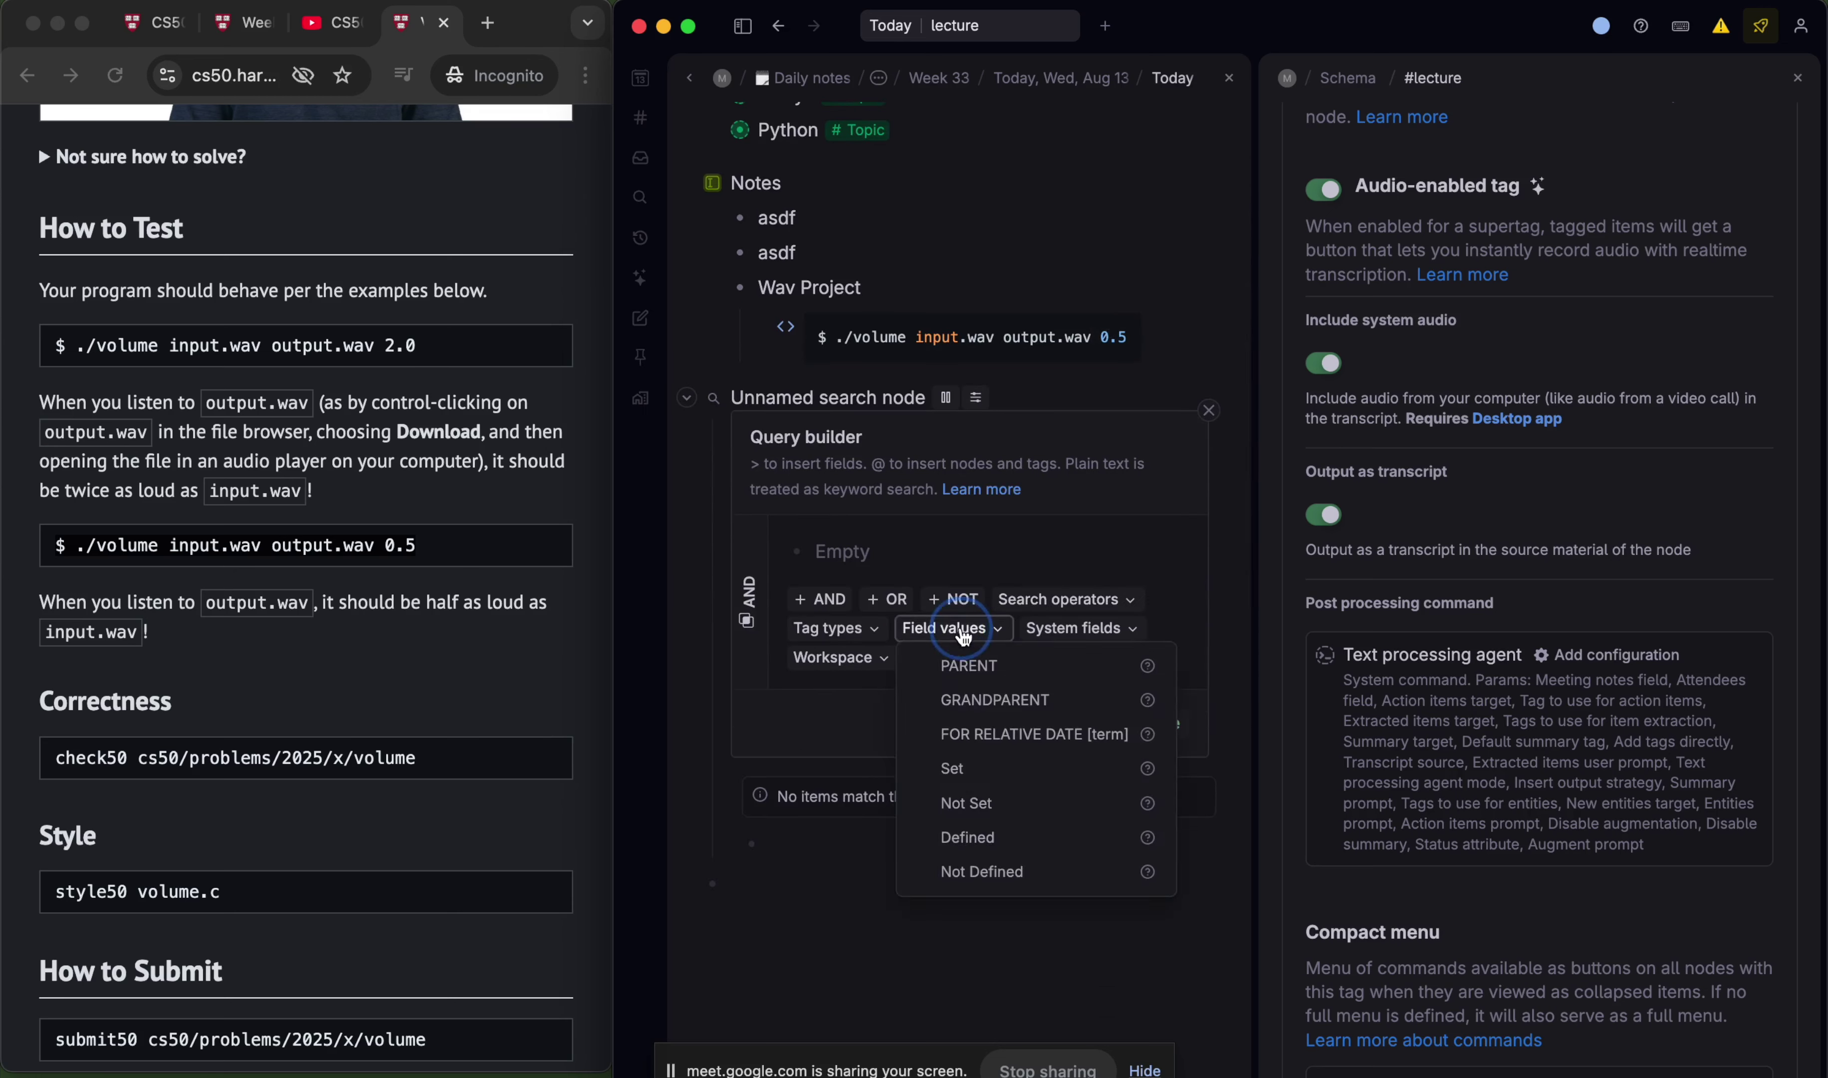
click(1075, 604)
click(1075, 603)
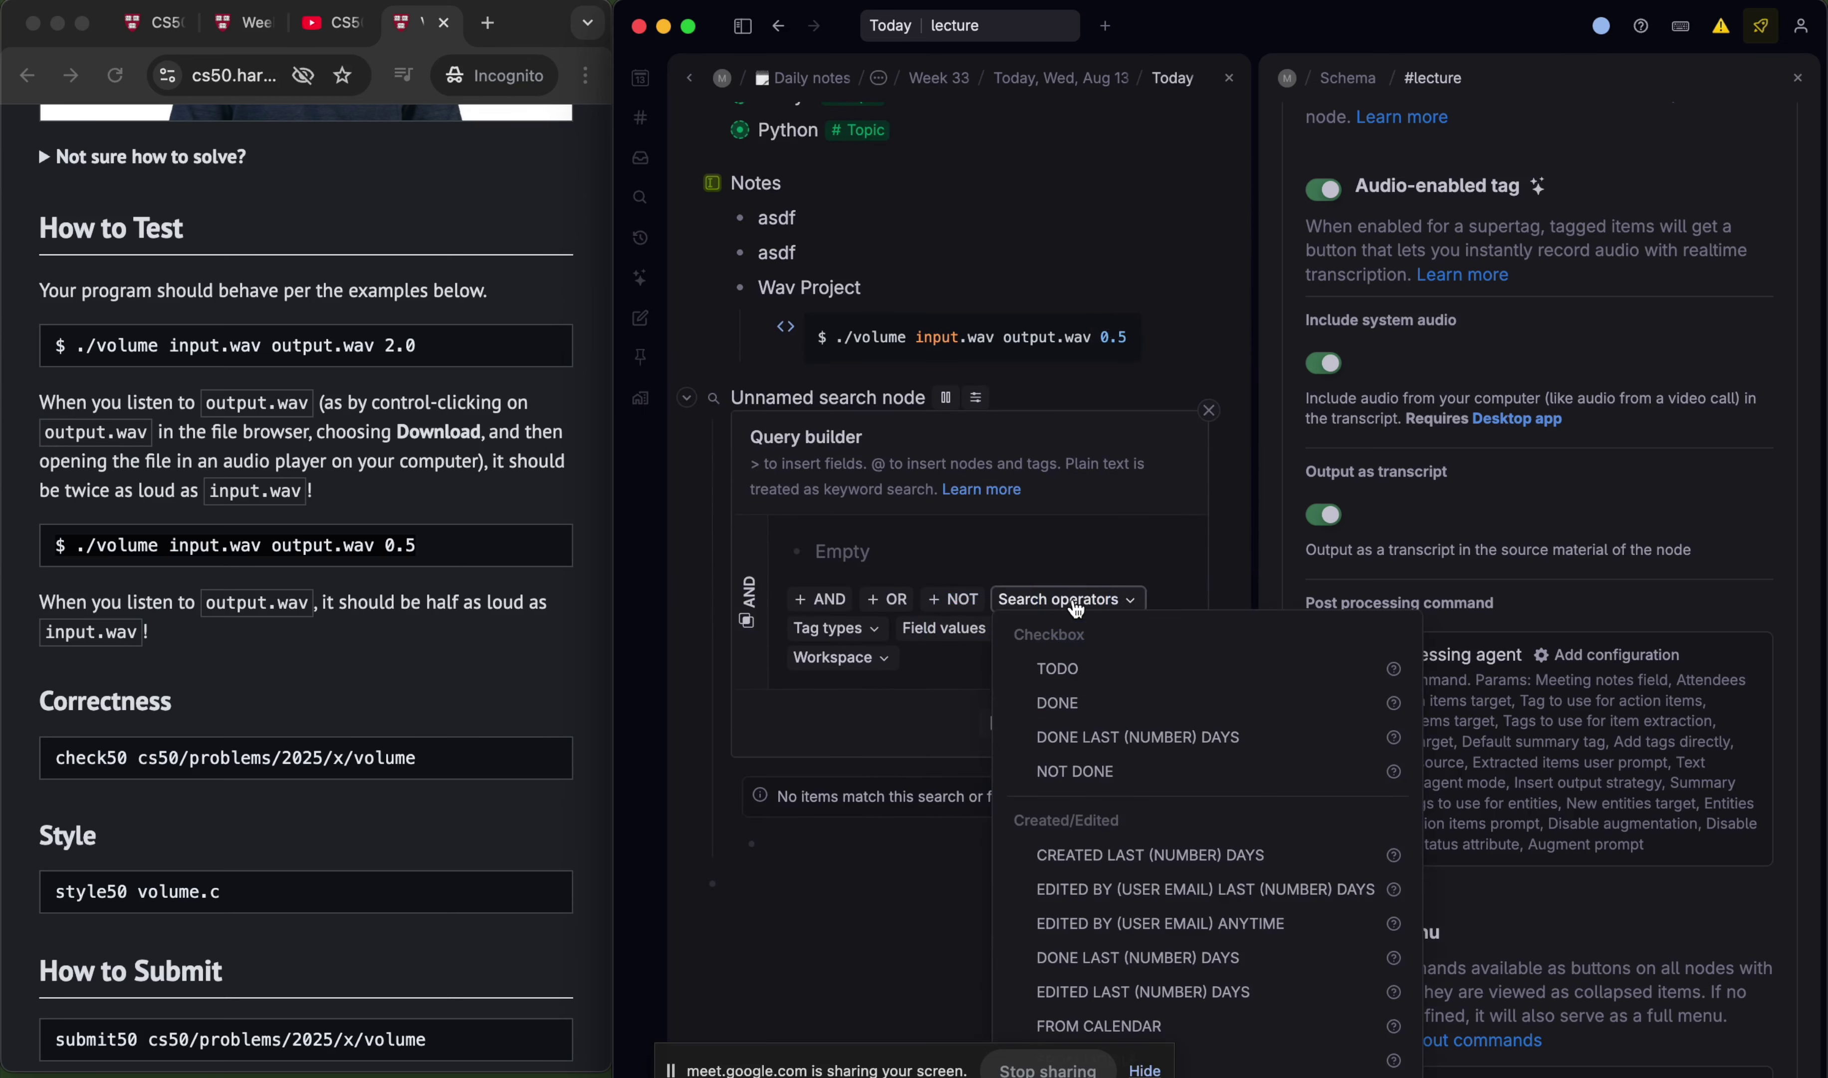
scroll(1088, 607, down, 4)
scroll(1147, 778, down, 3)
scroll(1148, 818, down, 10)
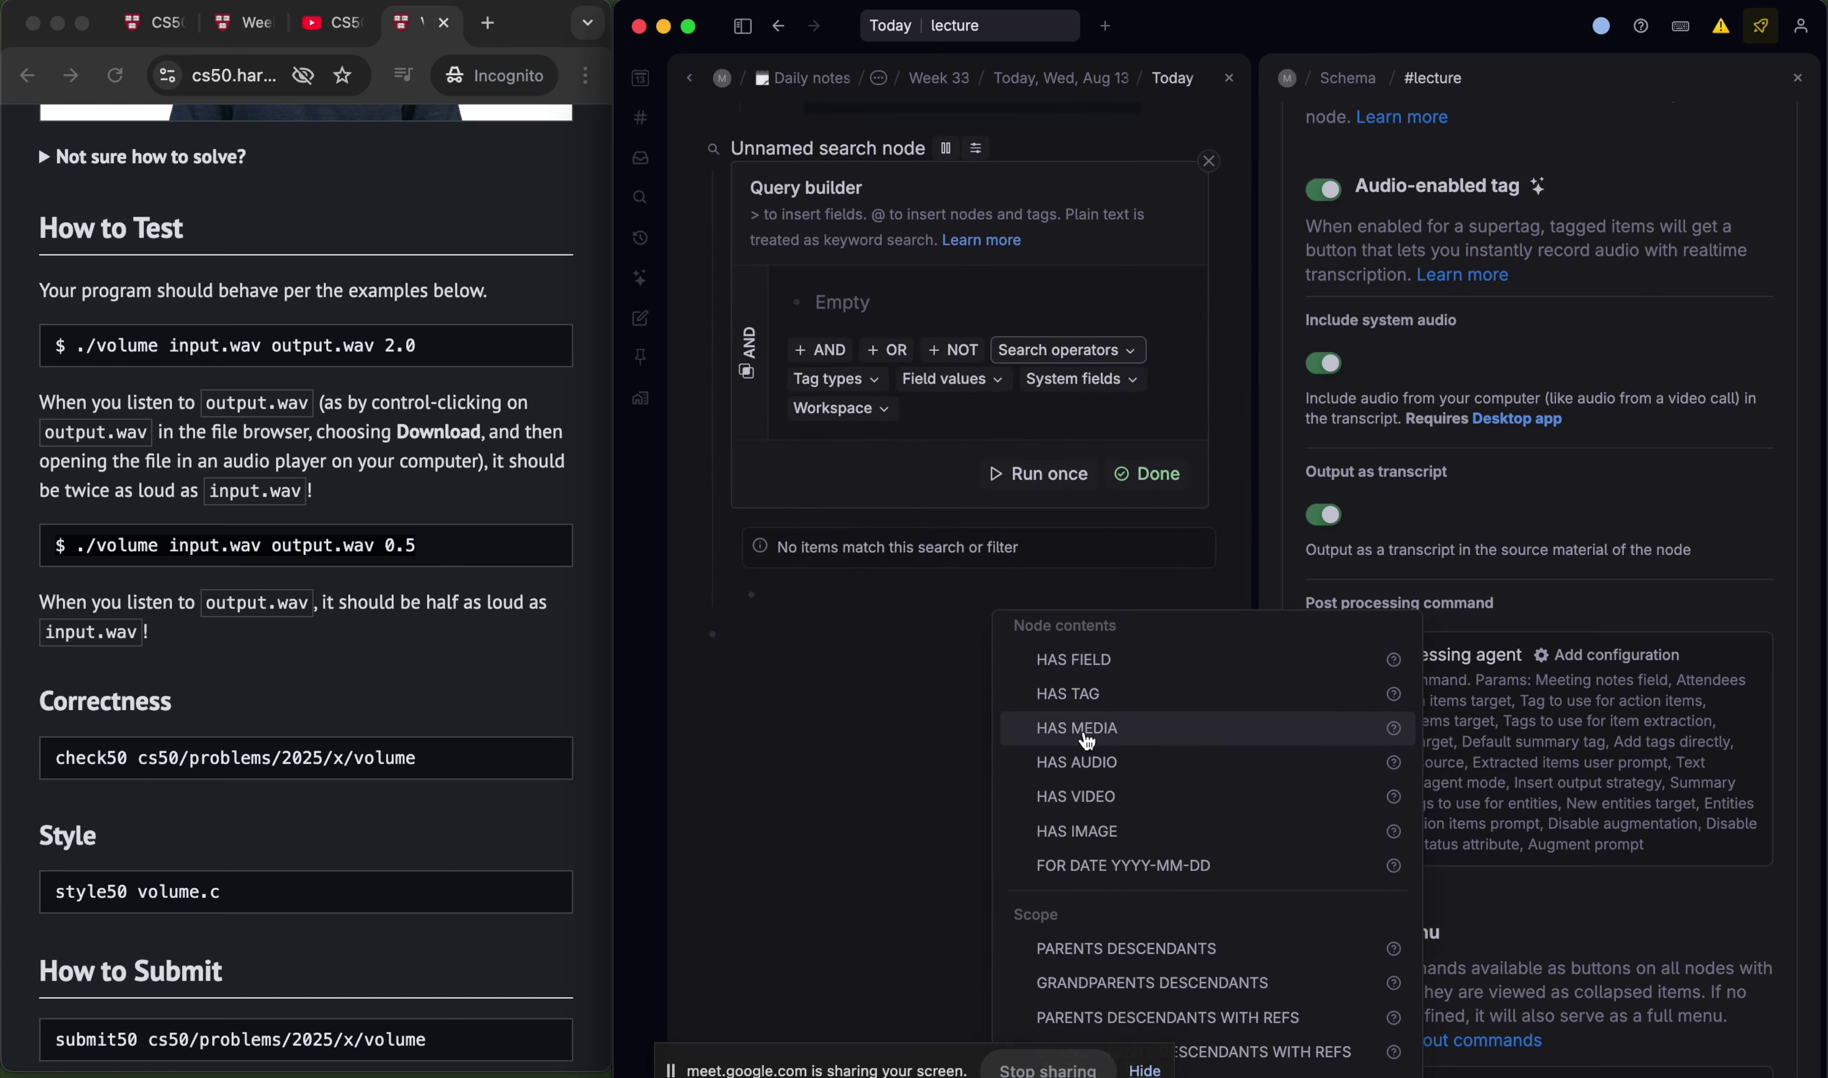
scroll(1117, 851, down, 5)
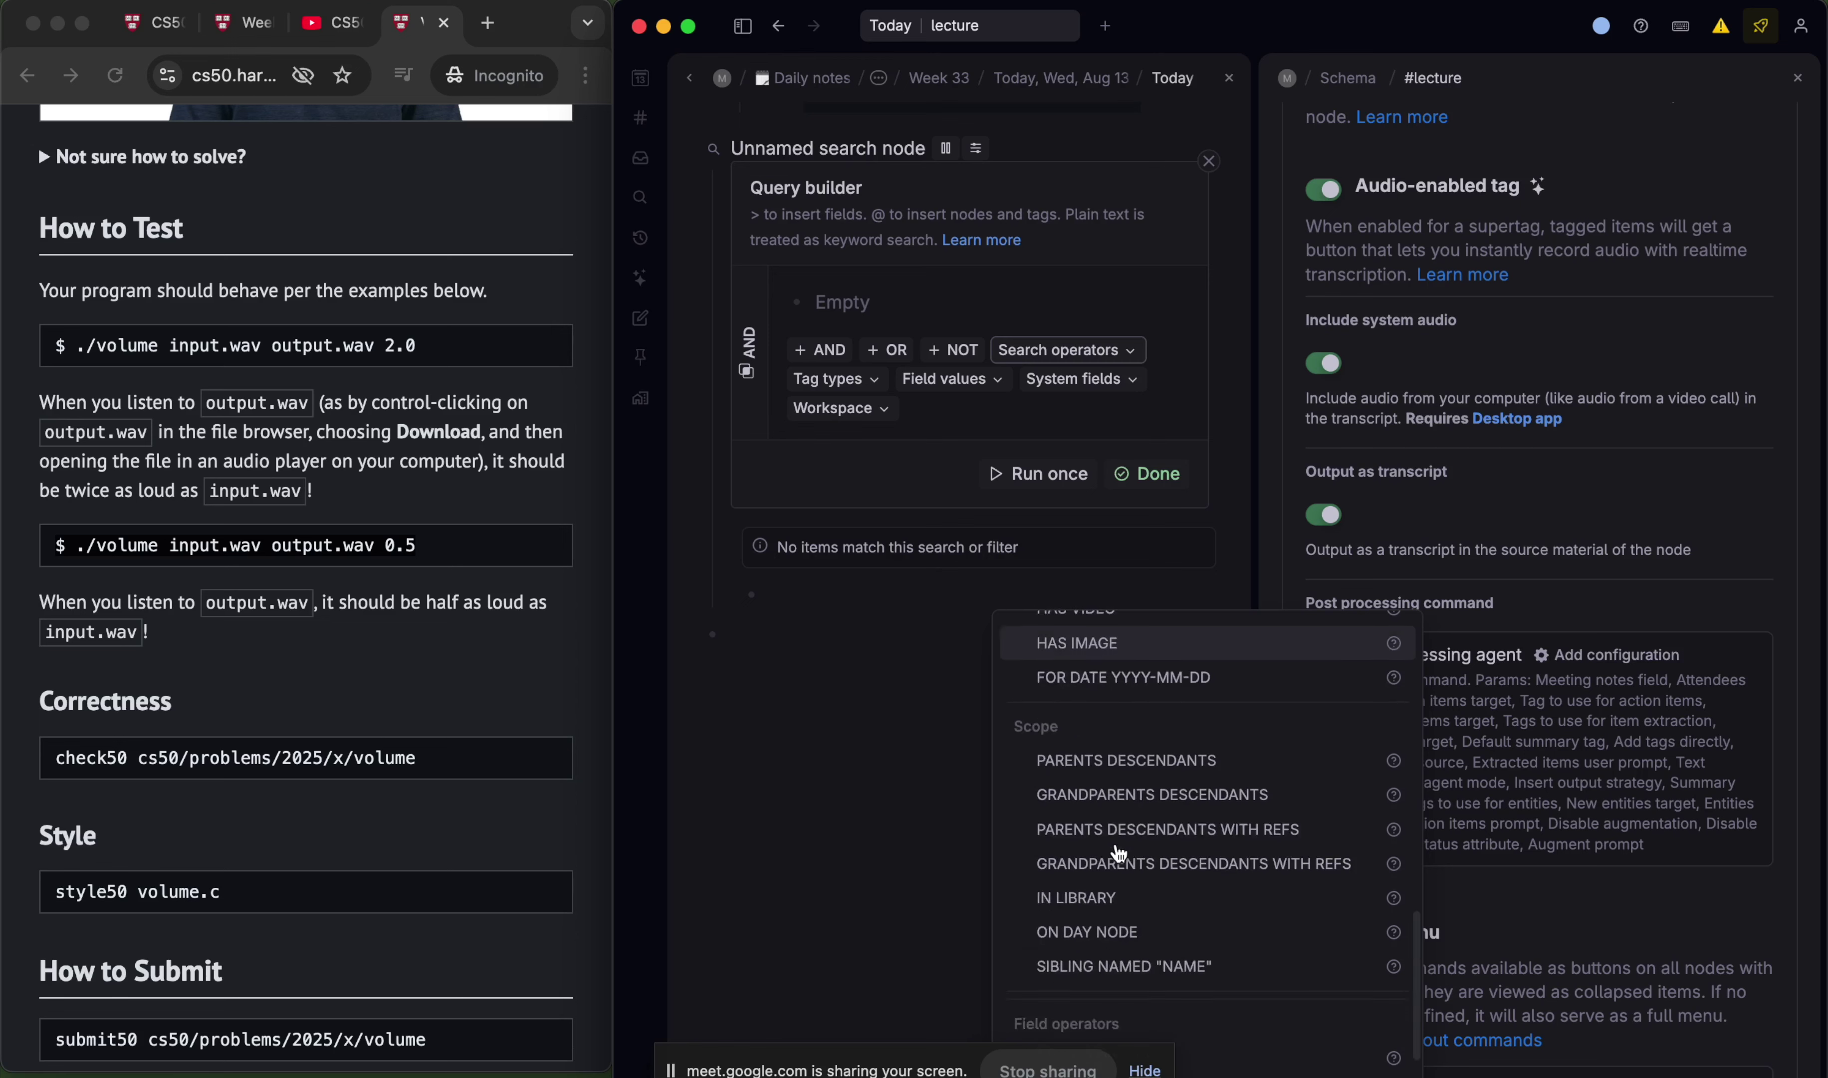
scroll(1168, 948, up, 8)
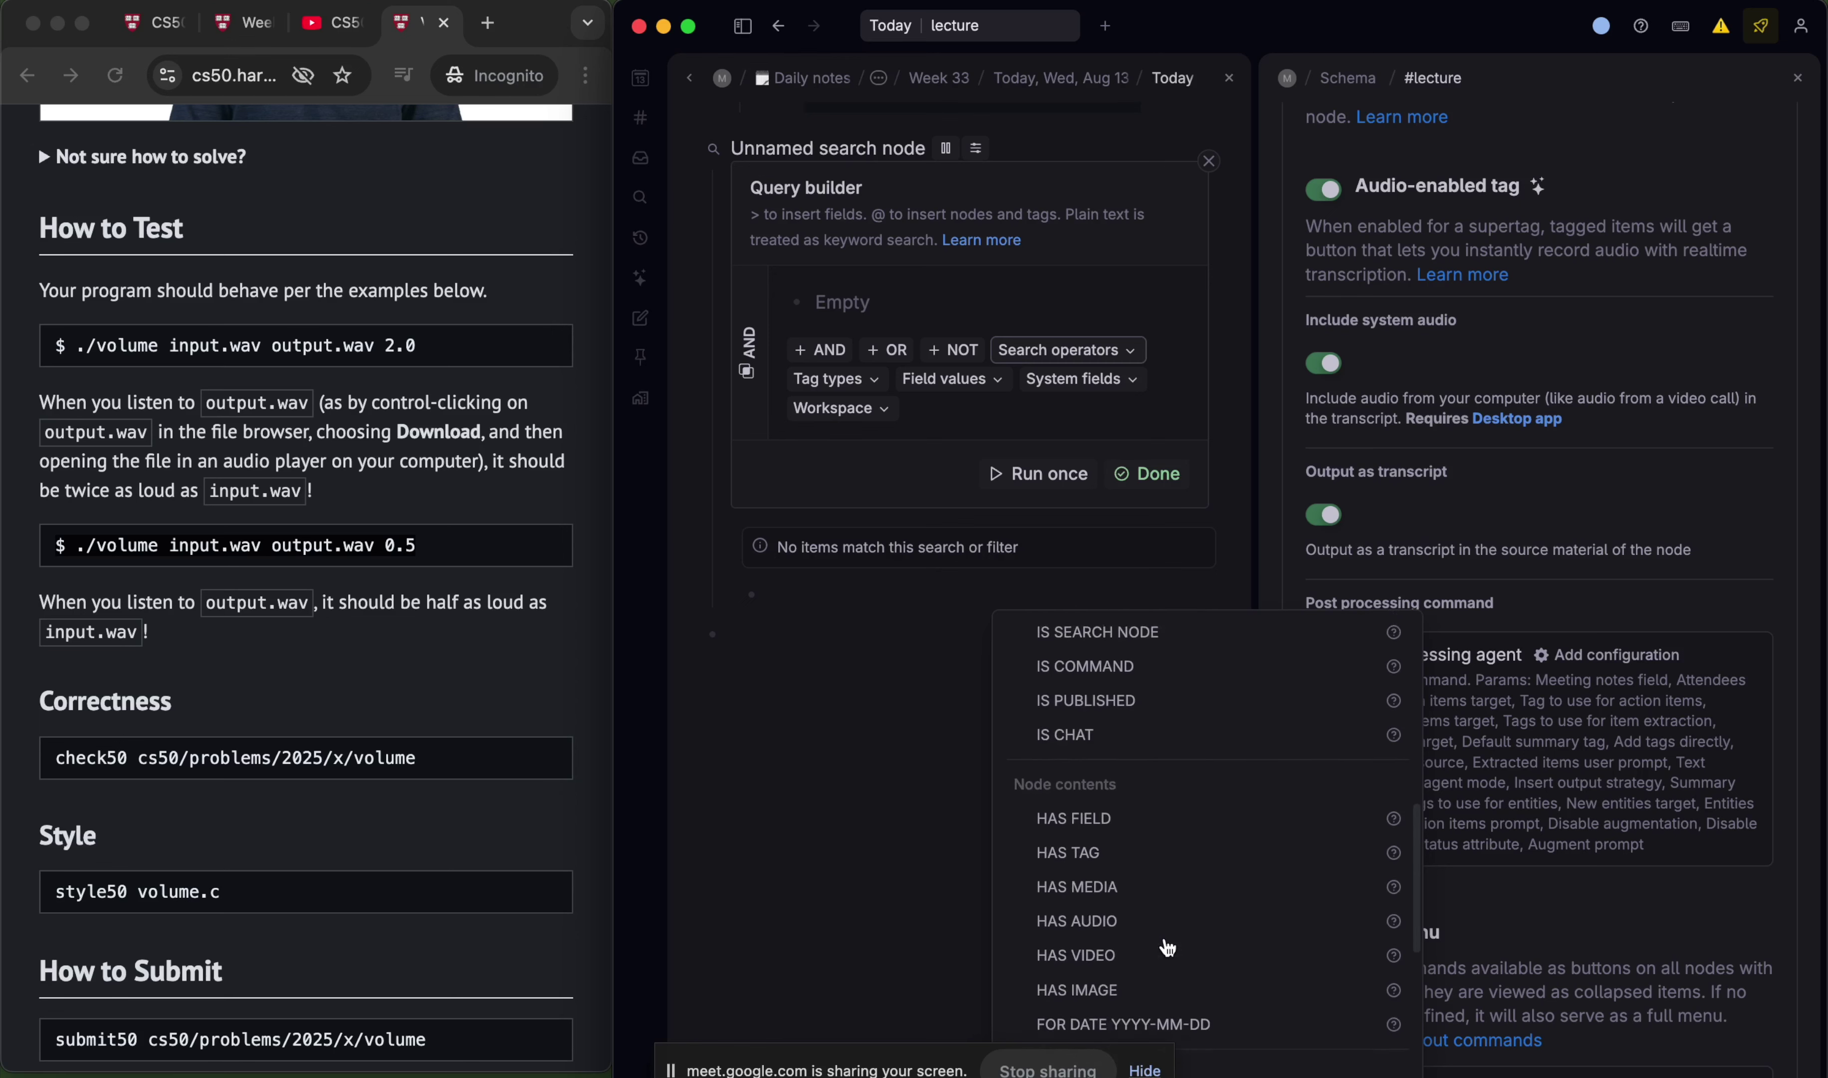
scroll(1168, 948, down, 3)
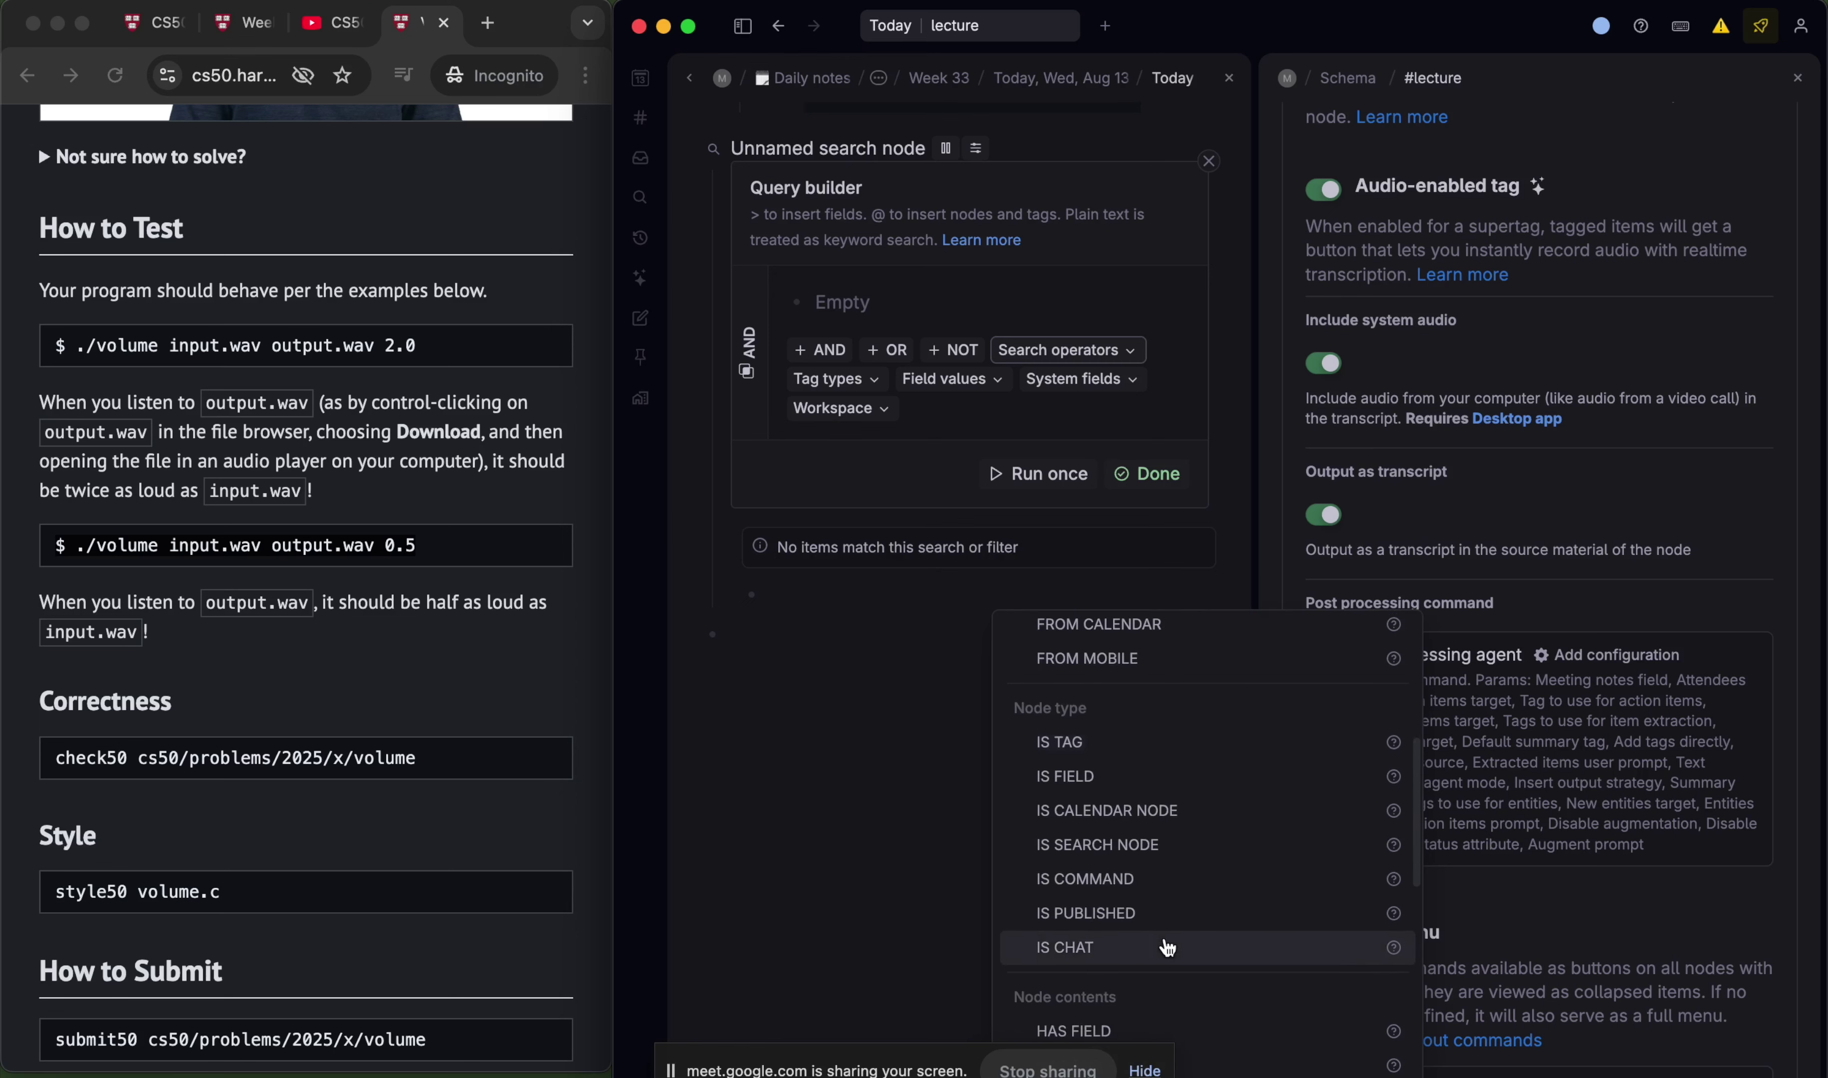
scroll(1165, 925, up, 6)
click(857, 695)
scroll(857, 693, up, 4)
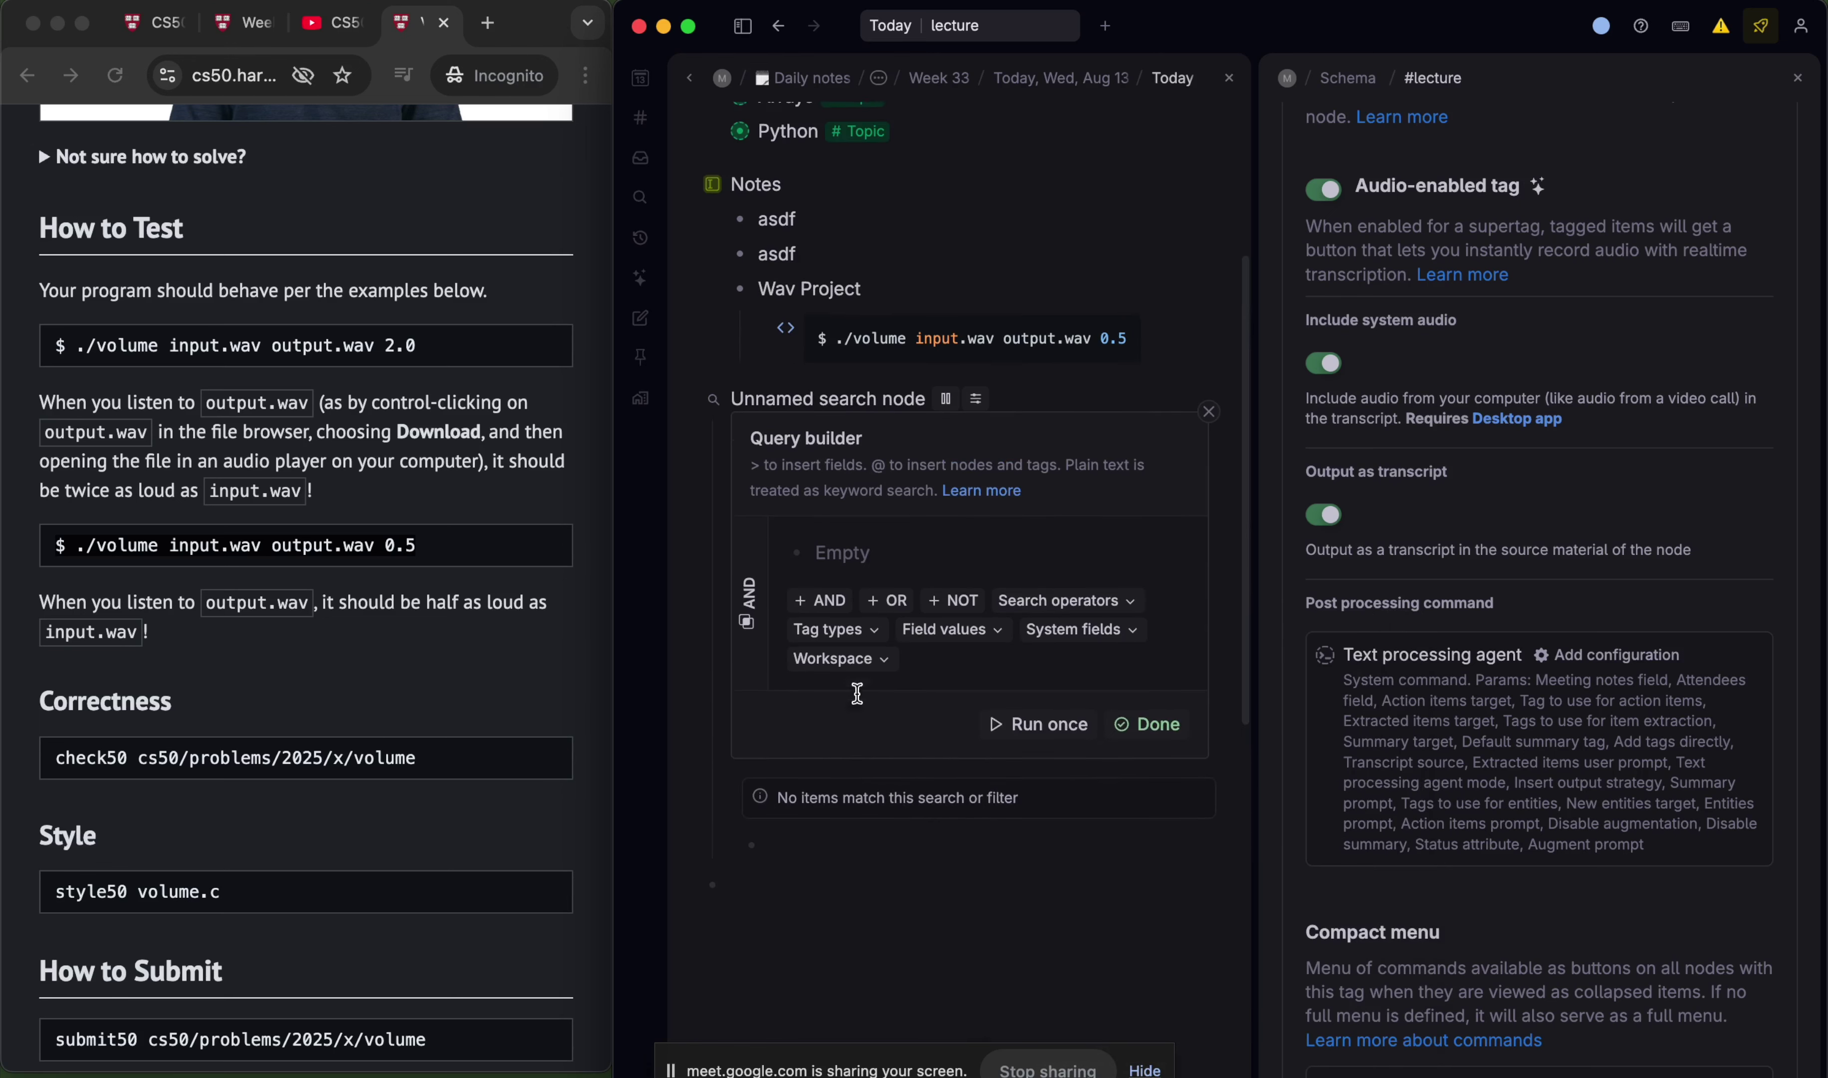
- Delete the unnamed search node below the Today study session's Notes field
drag(775, 404, 706, 463)
key(BackSpace)
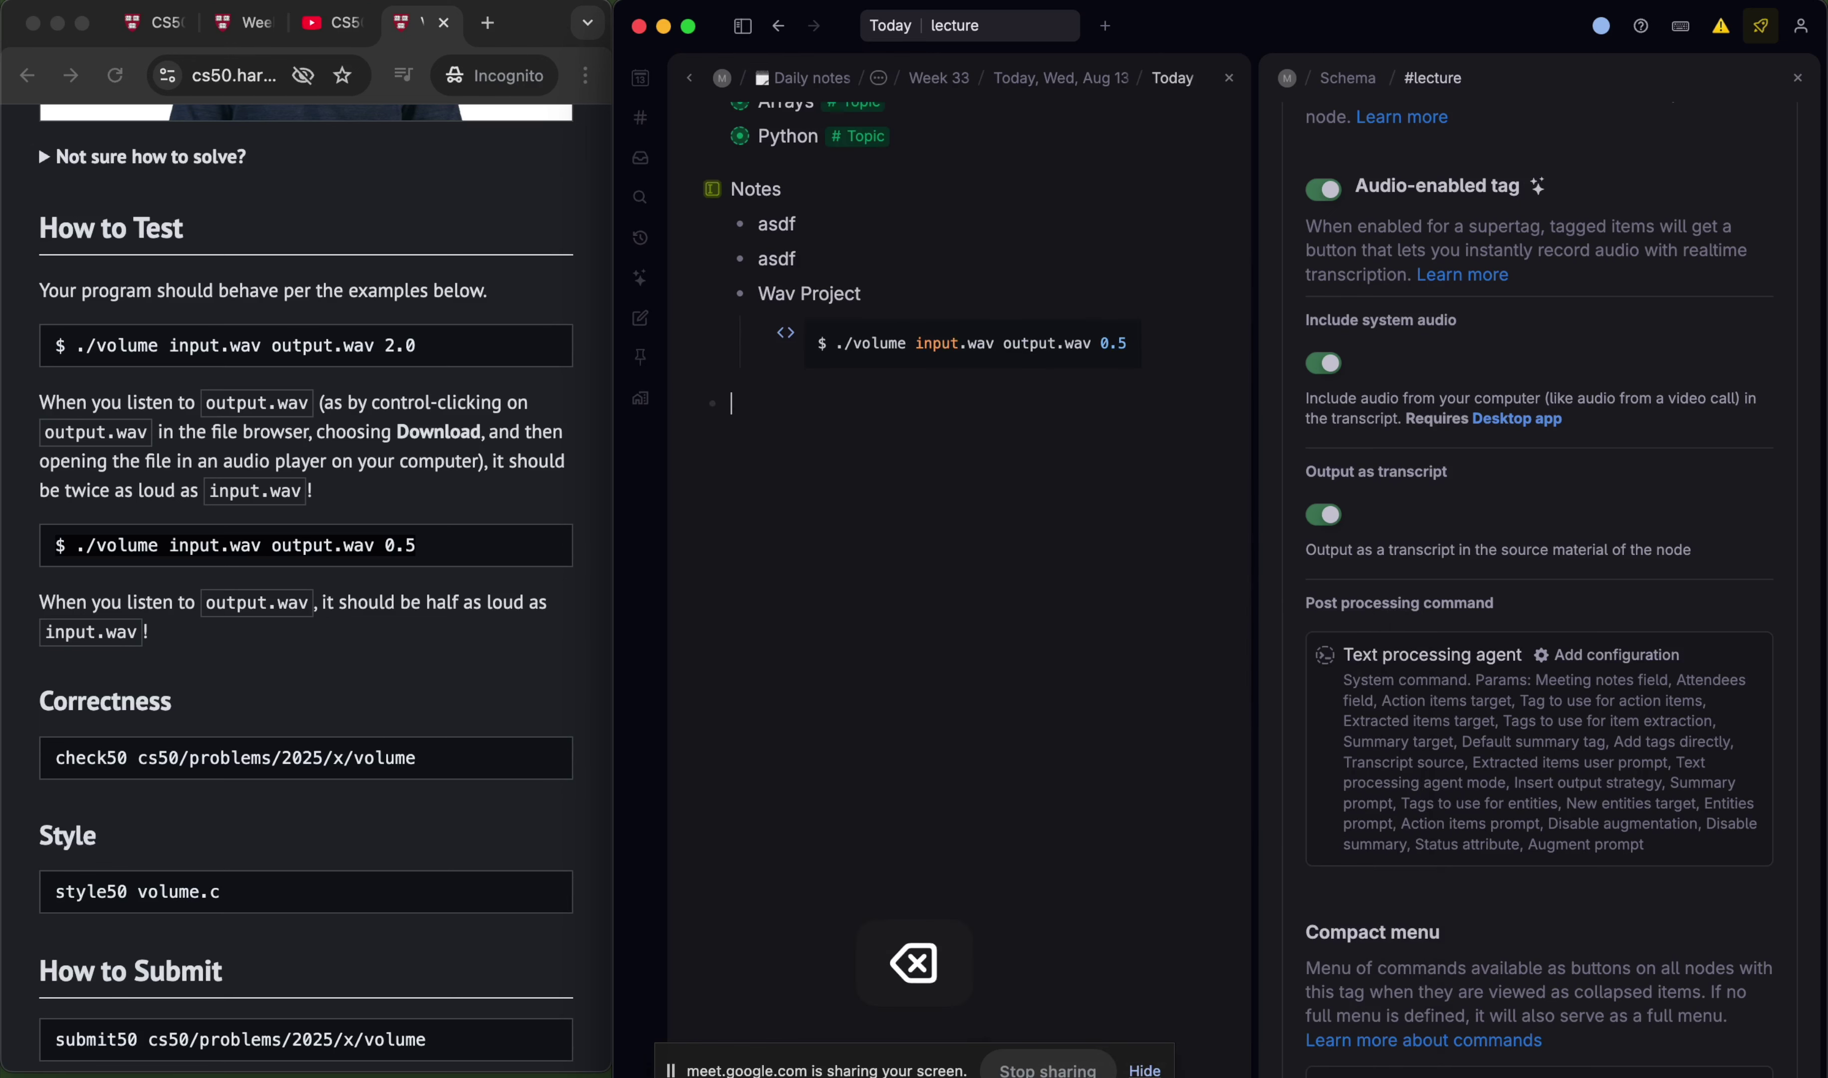
scroll(420, 608, down, 2)
scroll(420, 608, up, 3)
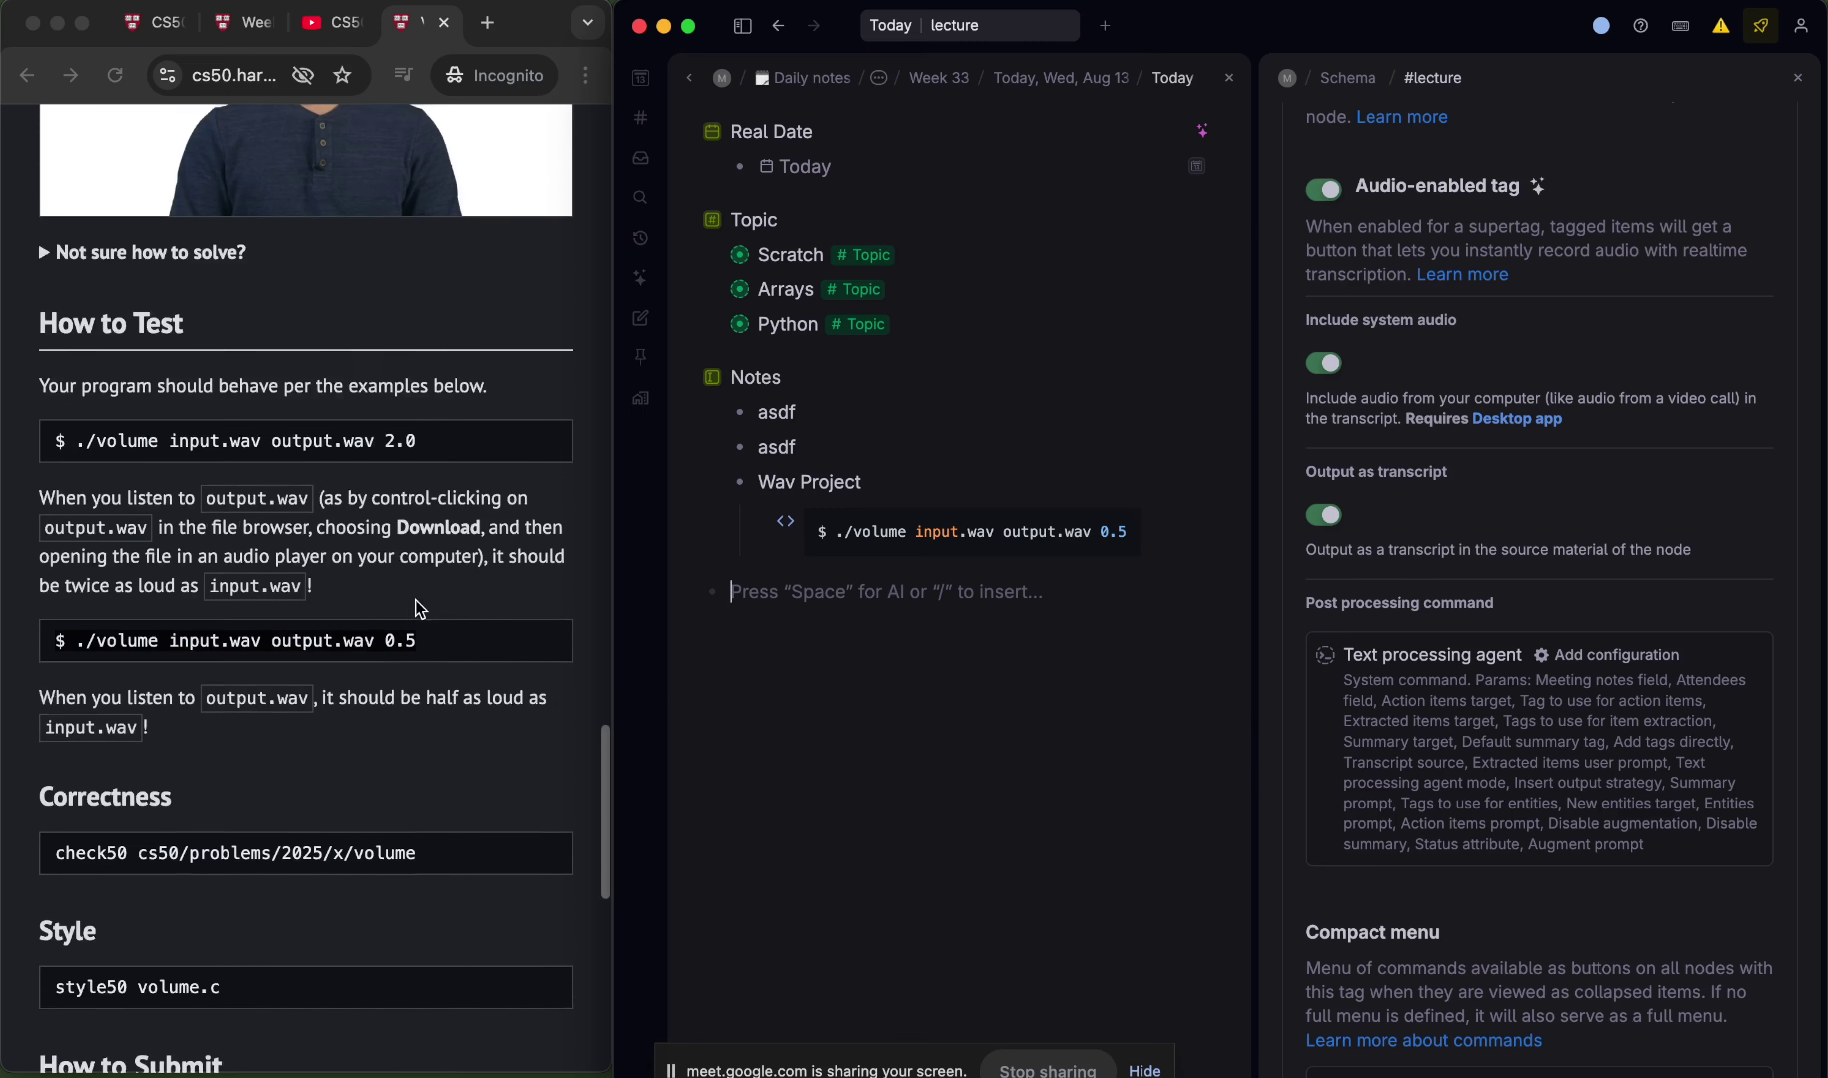
scroll(981, 505, up, 1)
scroll(981, 506, up, 2)
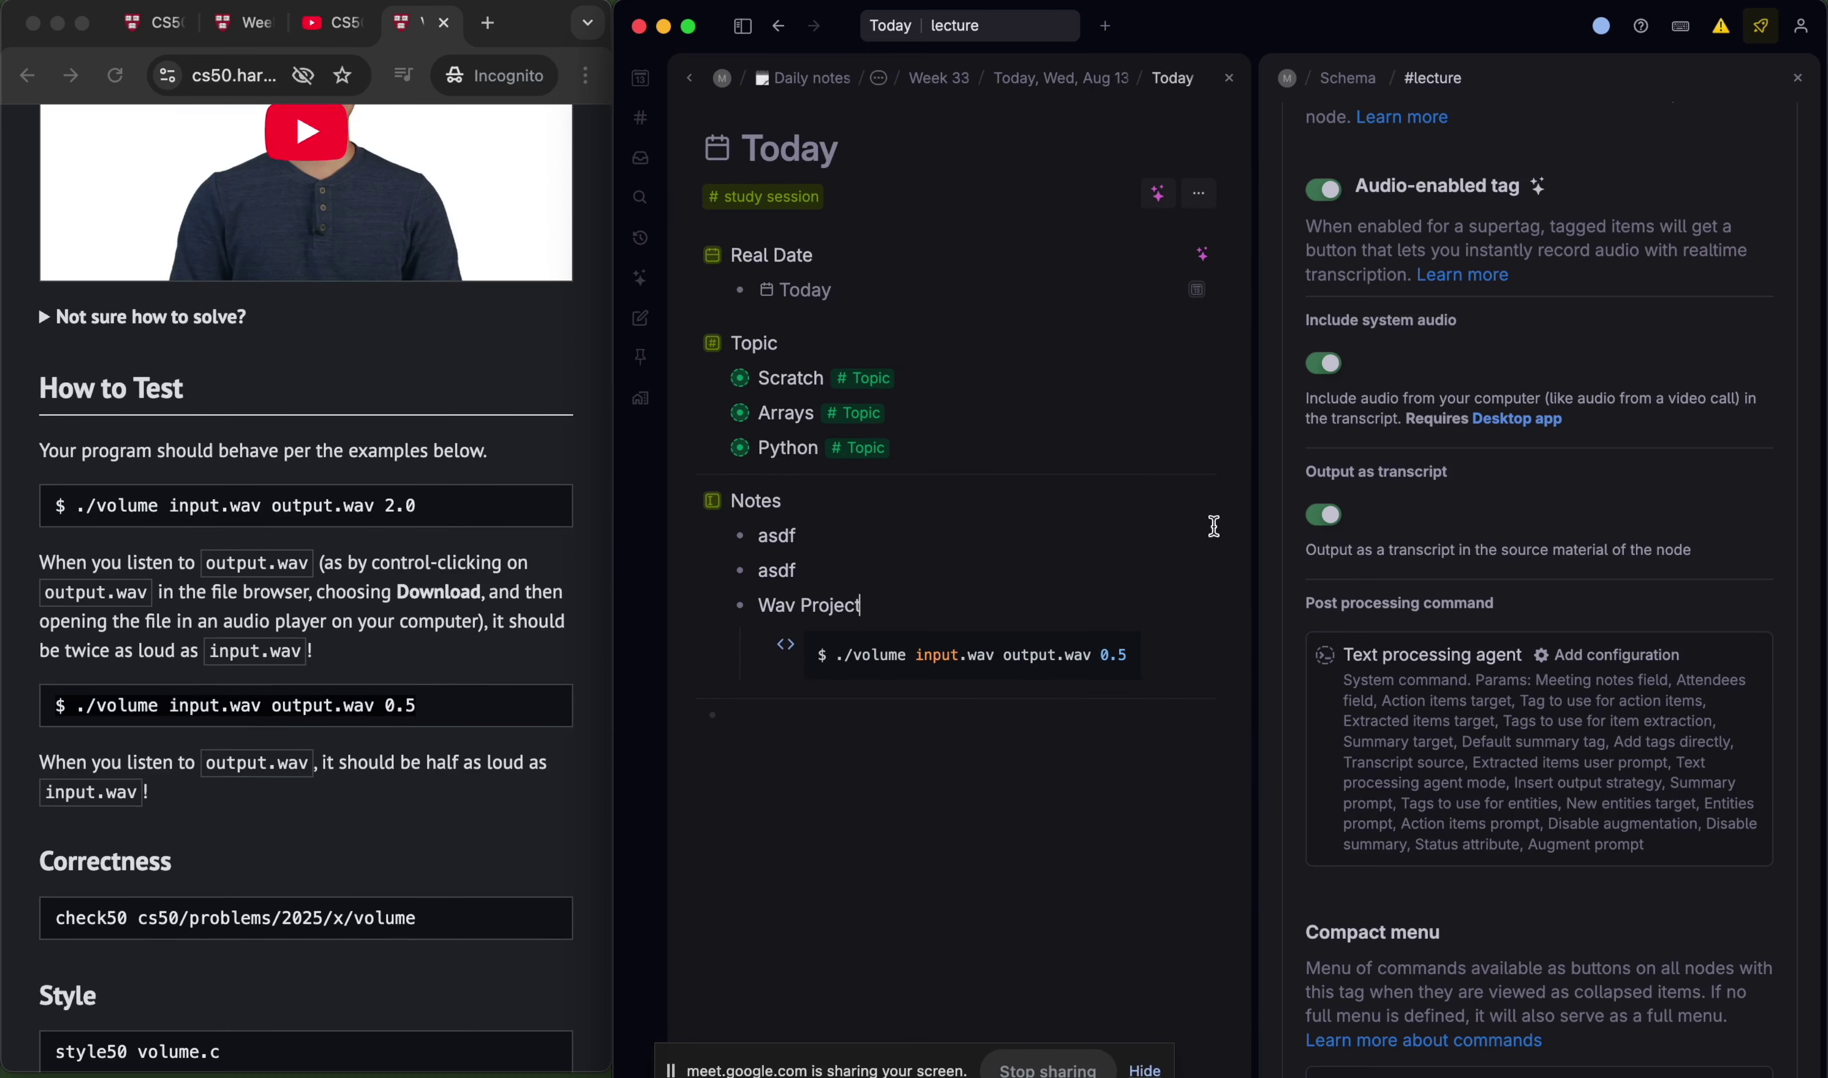
- Maximize the Tana window, close the #lecture schema panel and enlarge the interface by one zoom level
click(1103, 814)
key(alt+shift+super+Up)
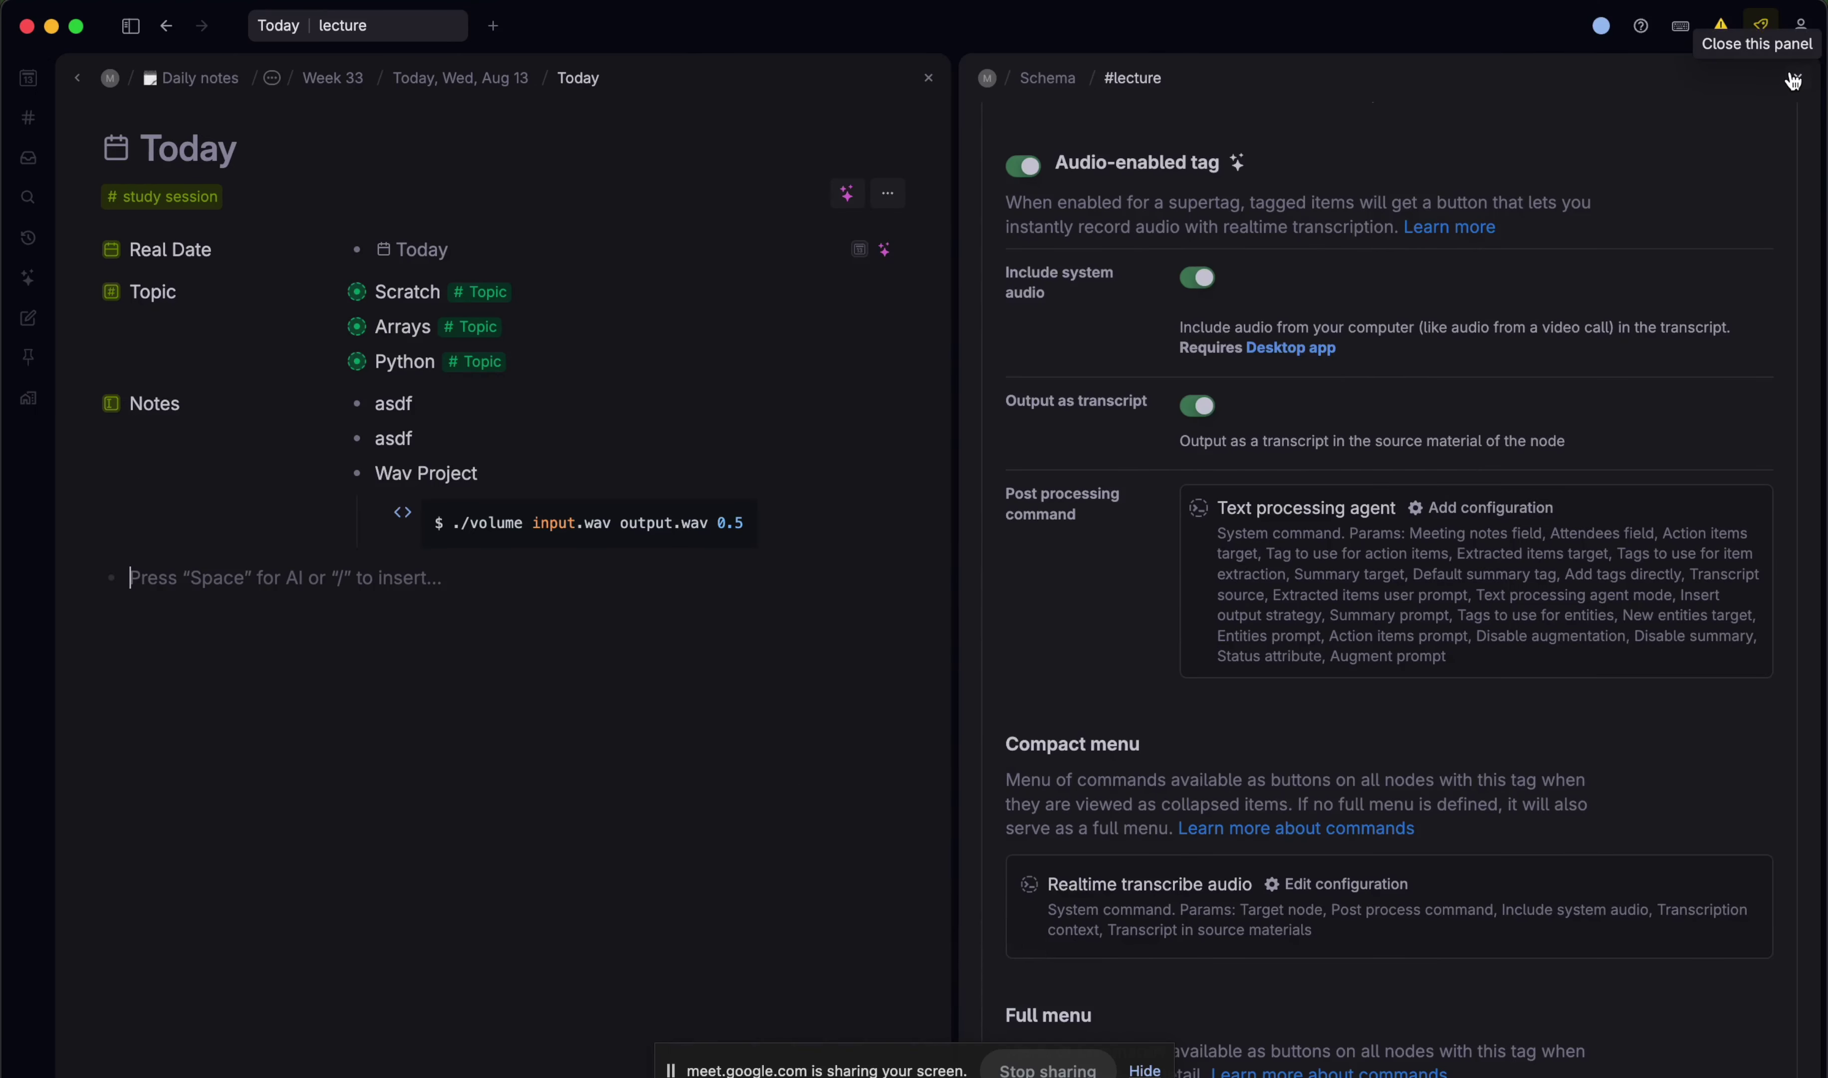
click(1793, 80)
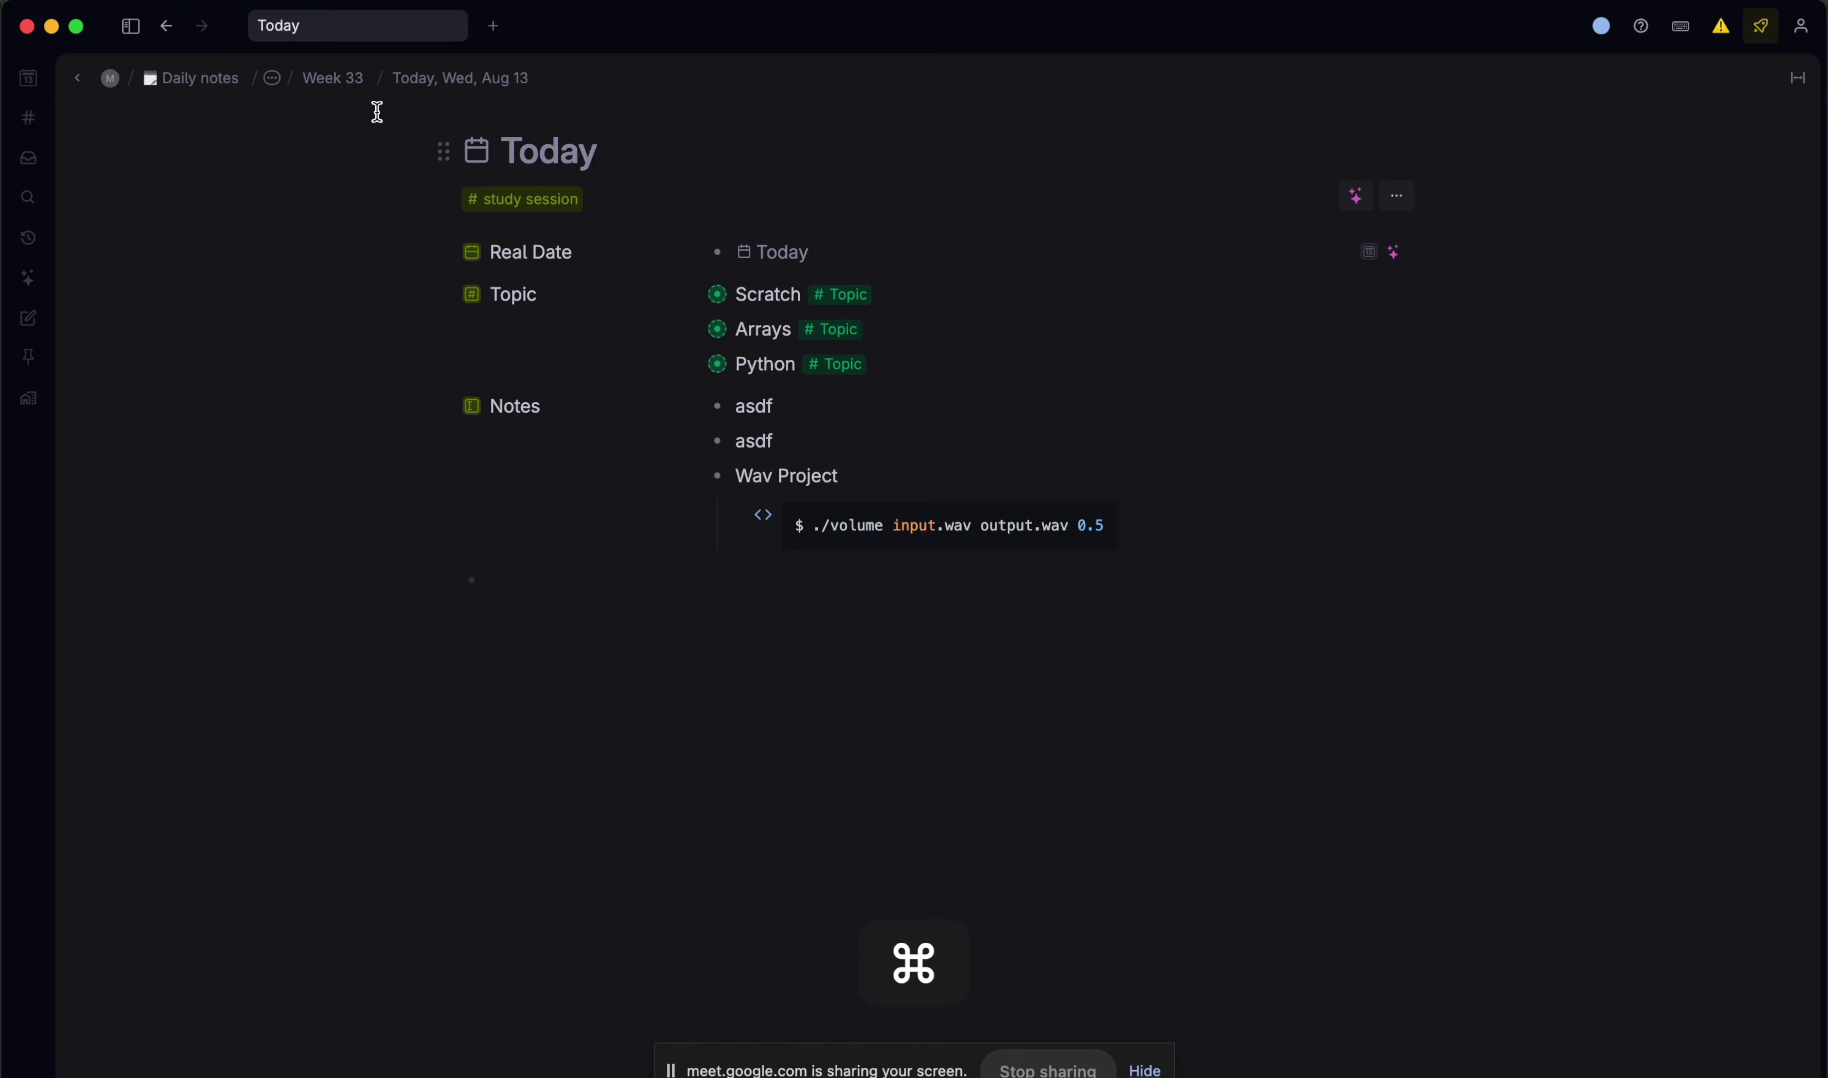
key(super+equal)
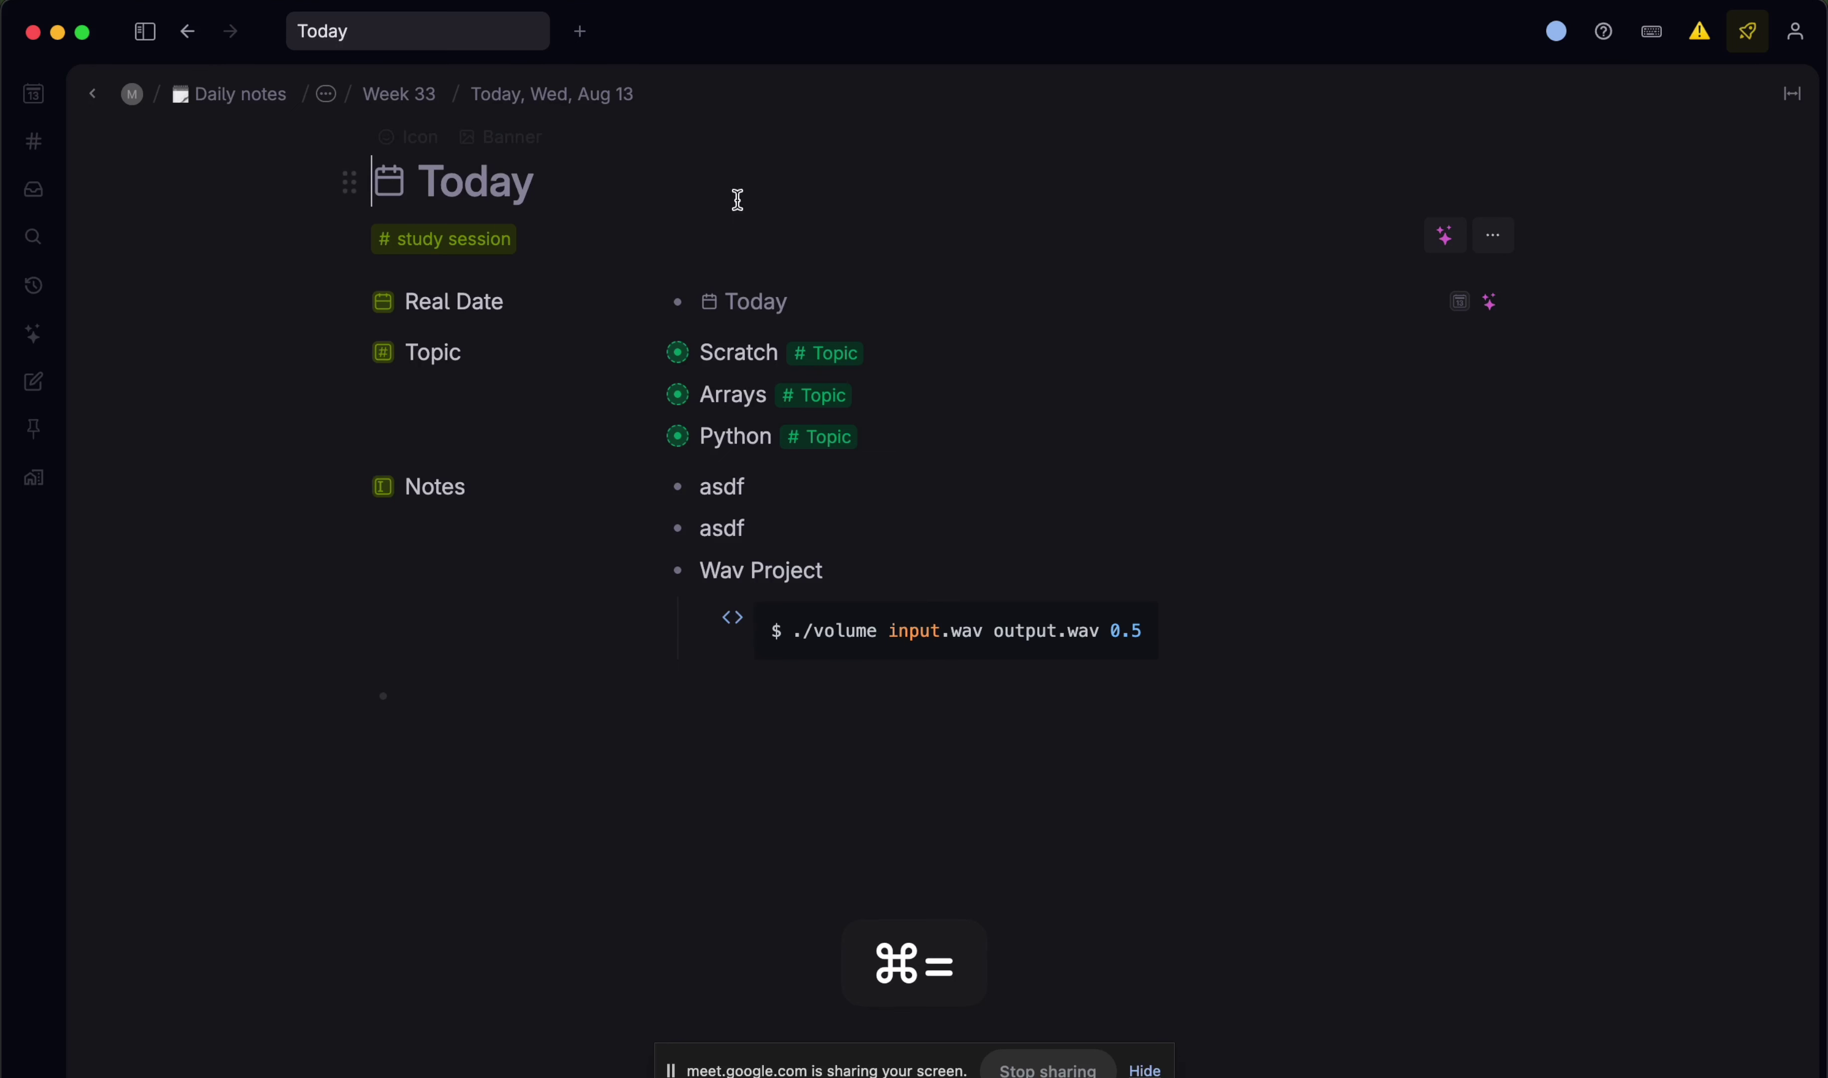
click(866, 207)
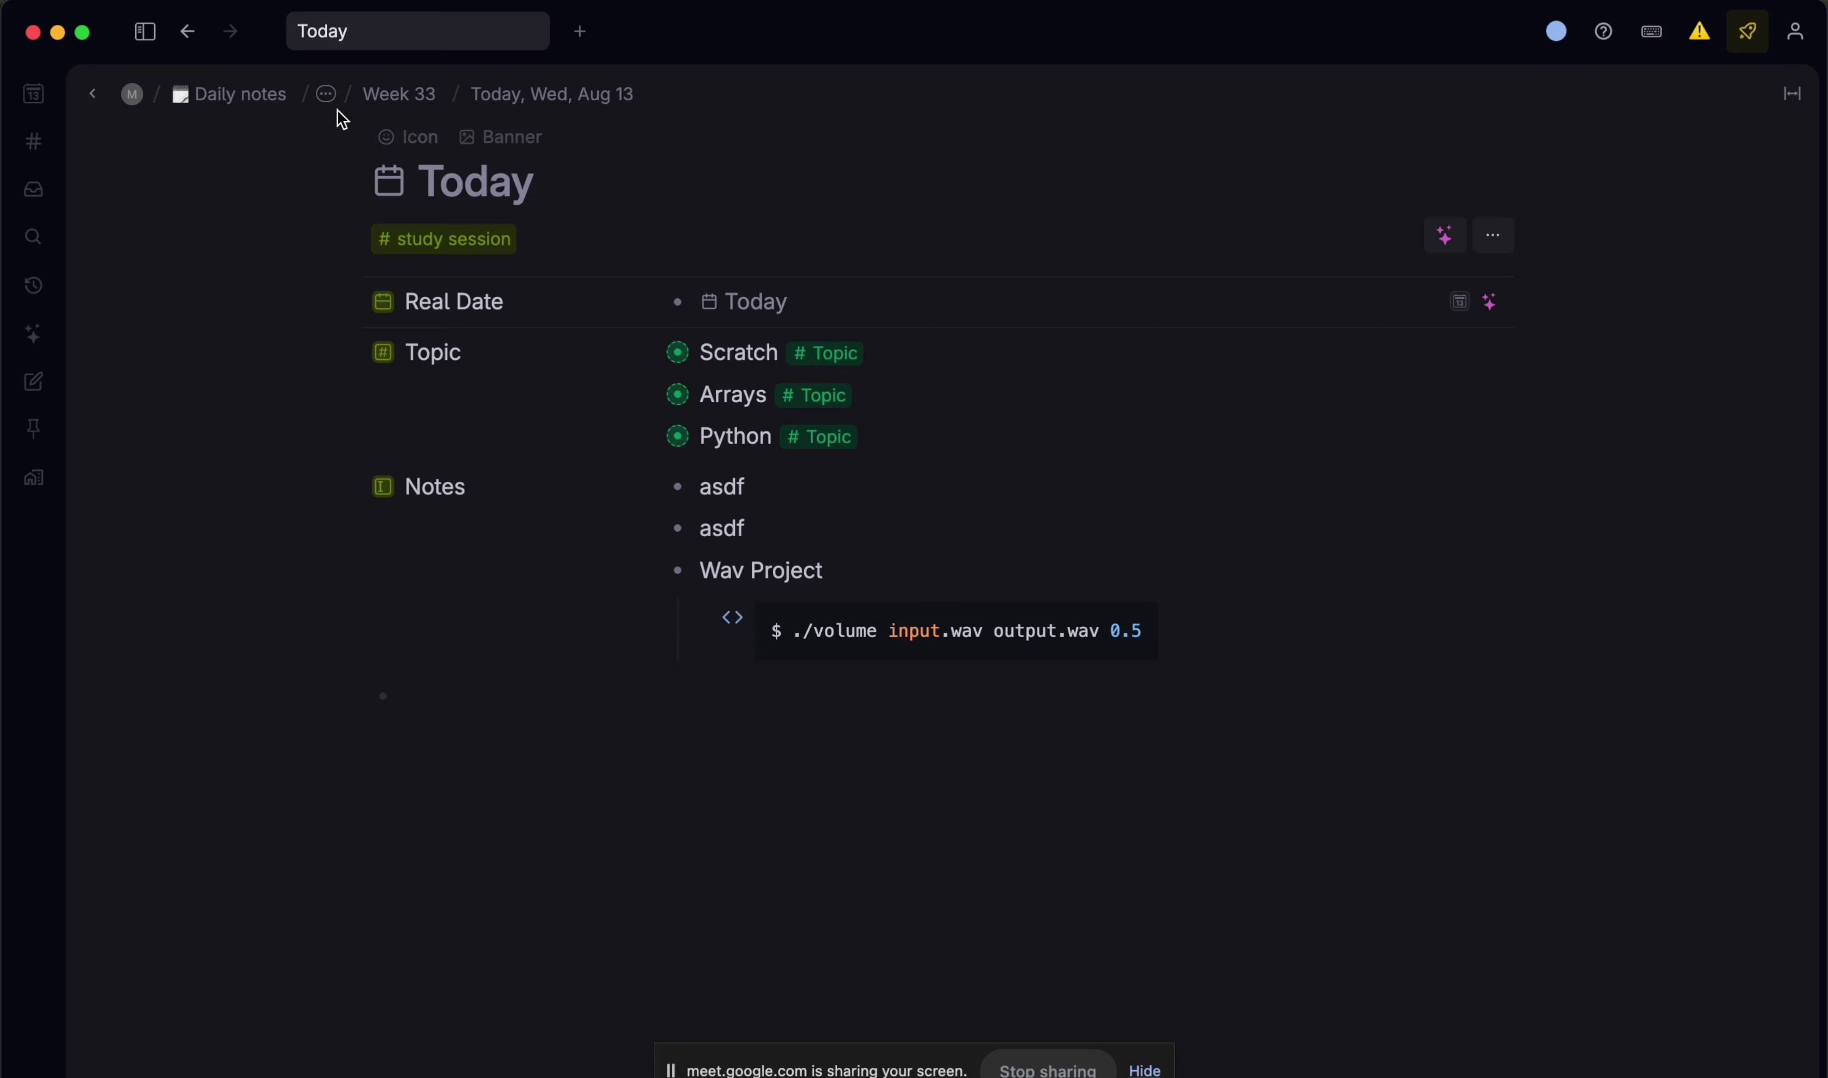
- Go to the shared Tana Build Sessions workspace and expand The Build Session Game Plan
click(133, 93)
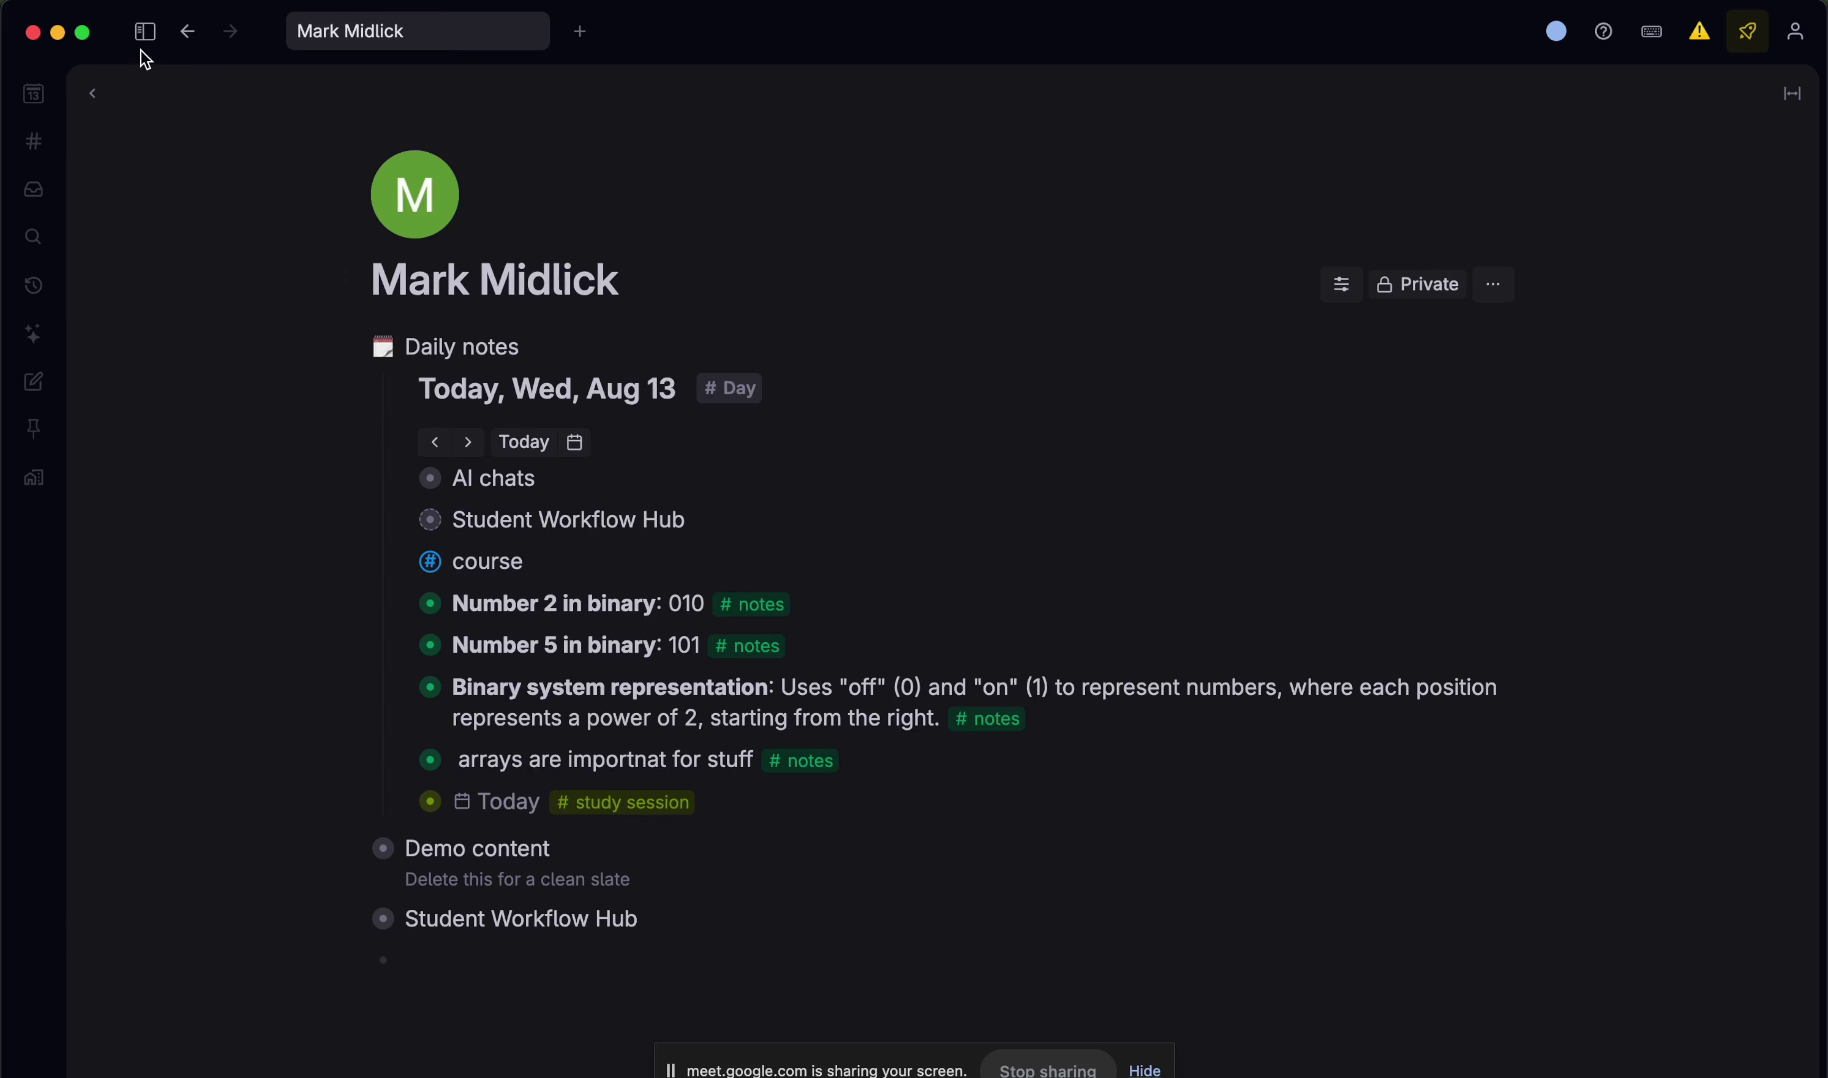
click(144, 31)
scroll(133, 666, down, 1)
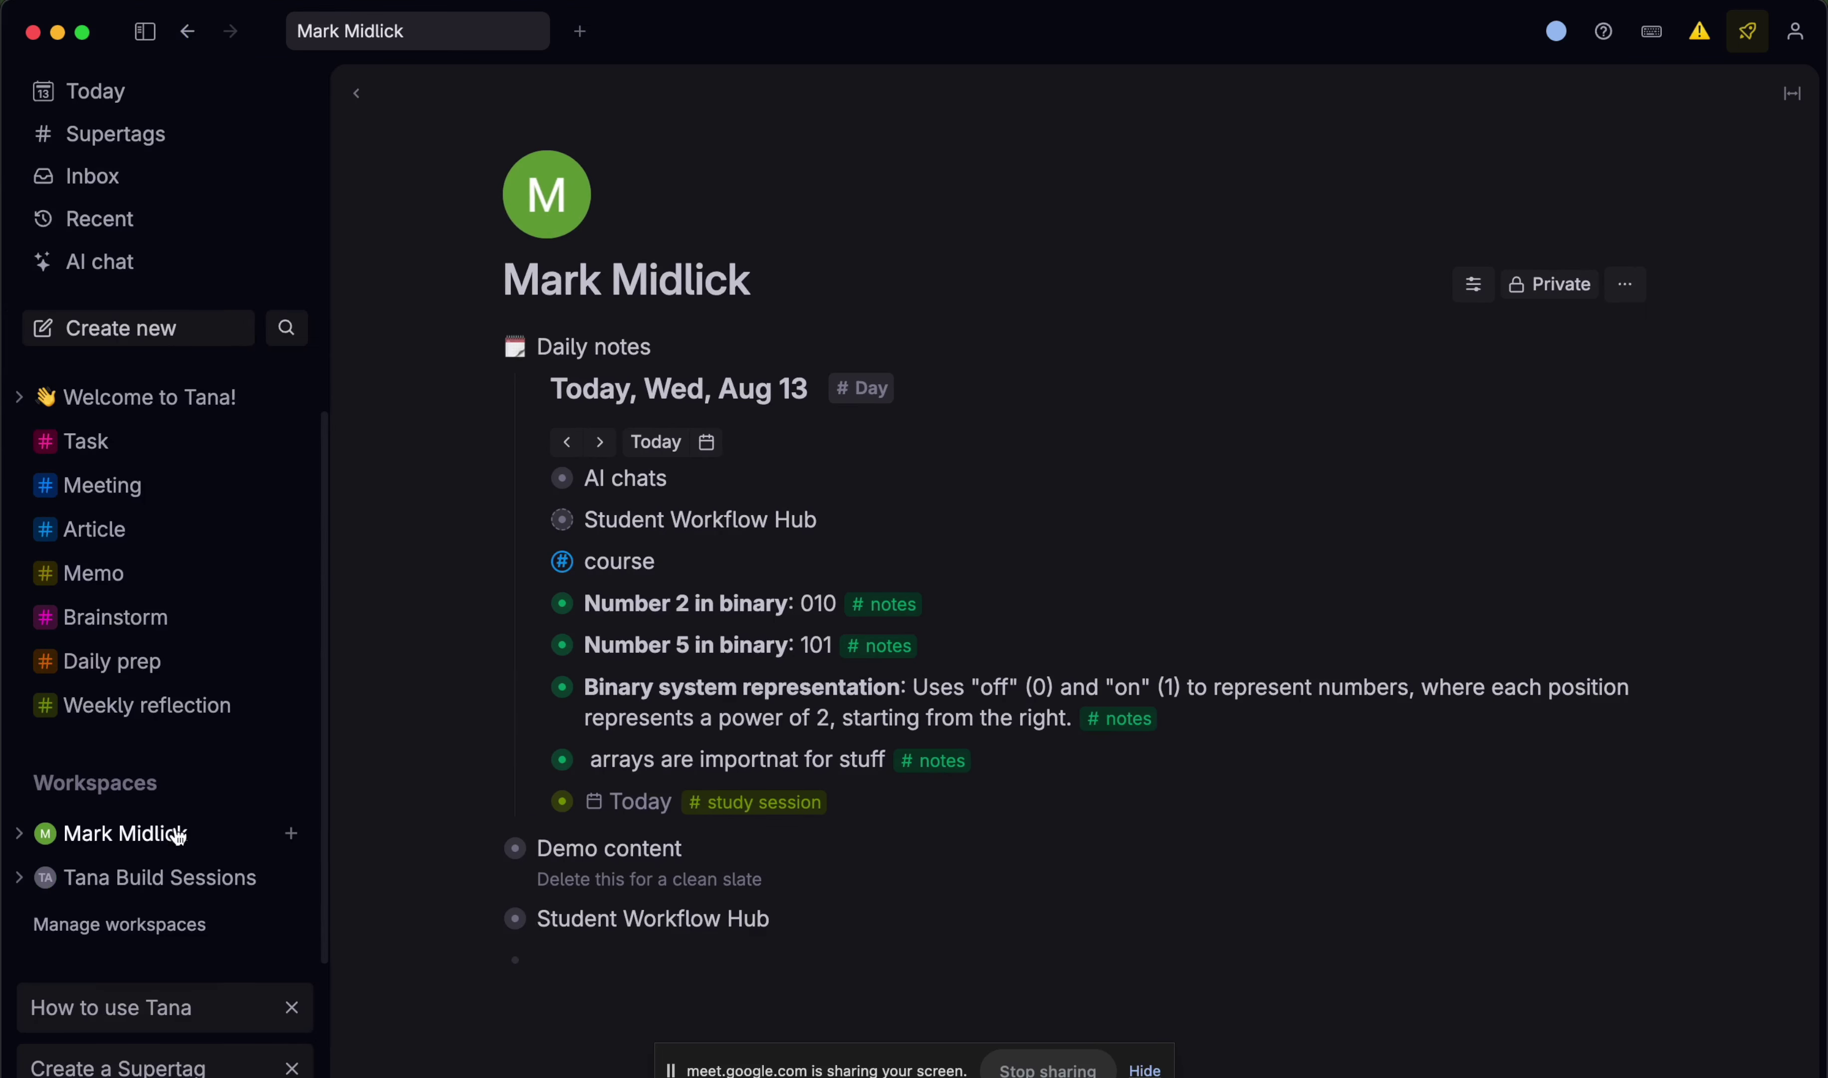
click(125, 878)
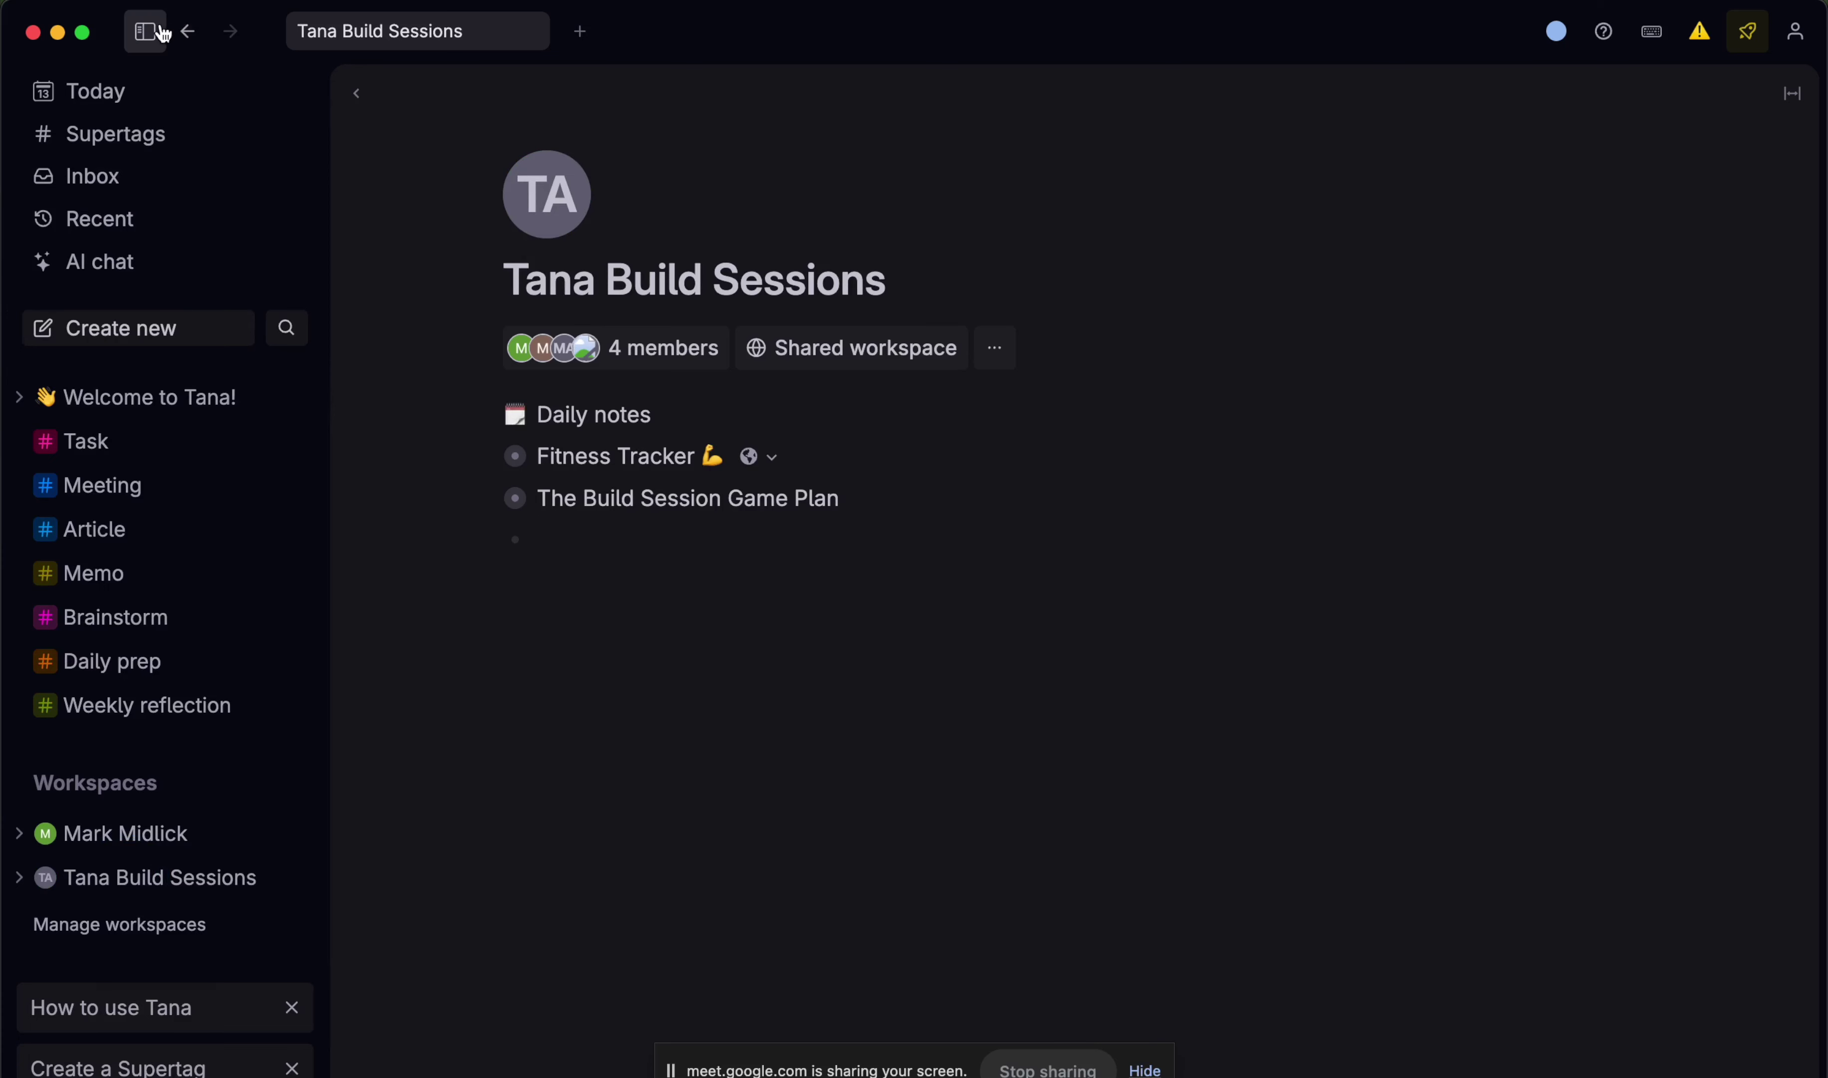
click(144, 31)
click(354, 499)
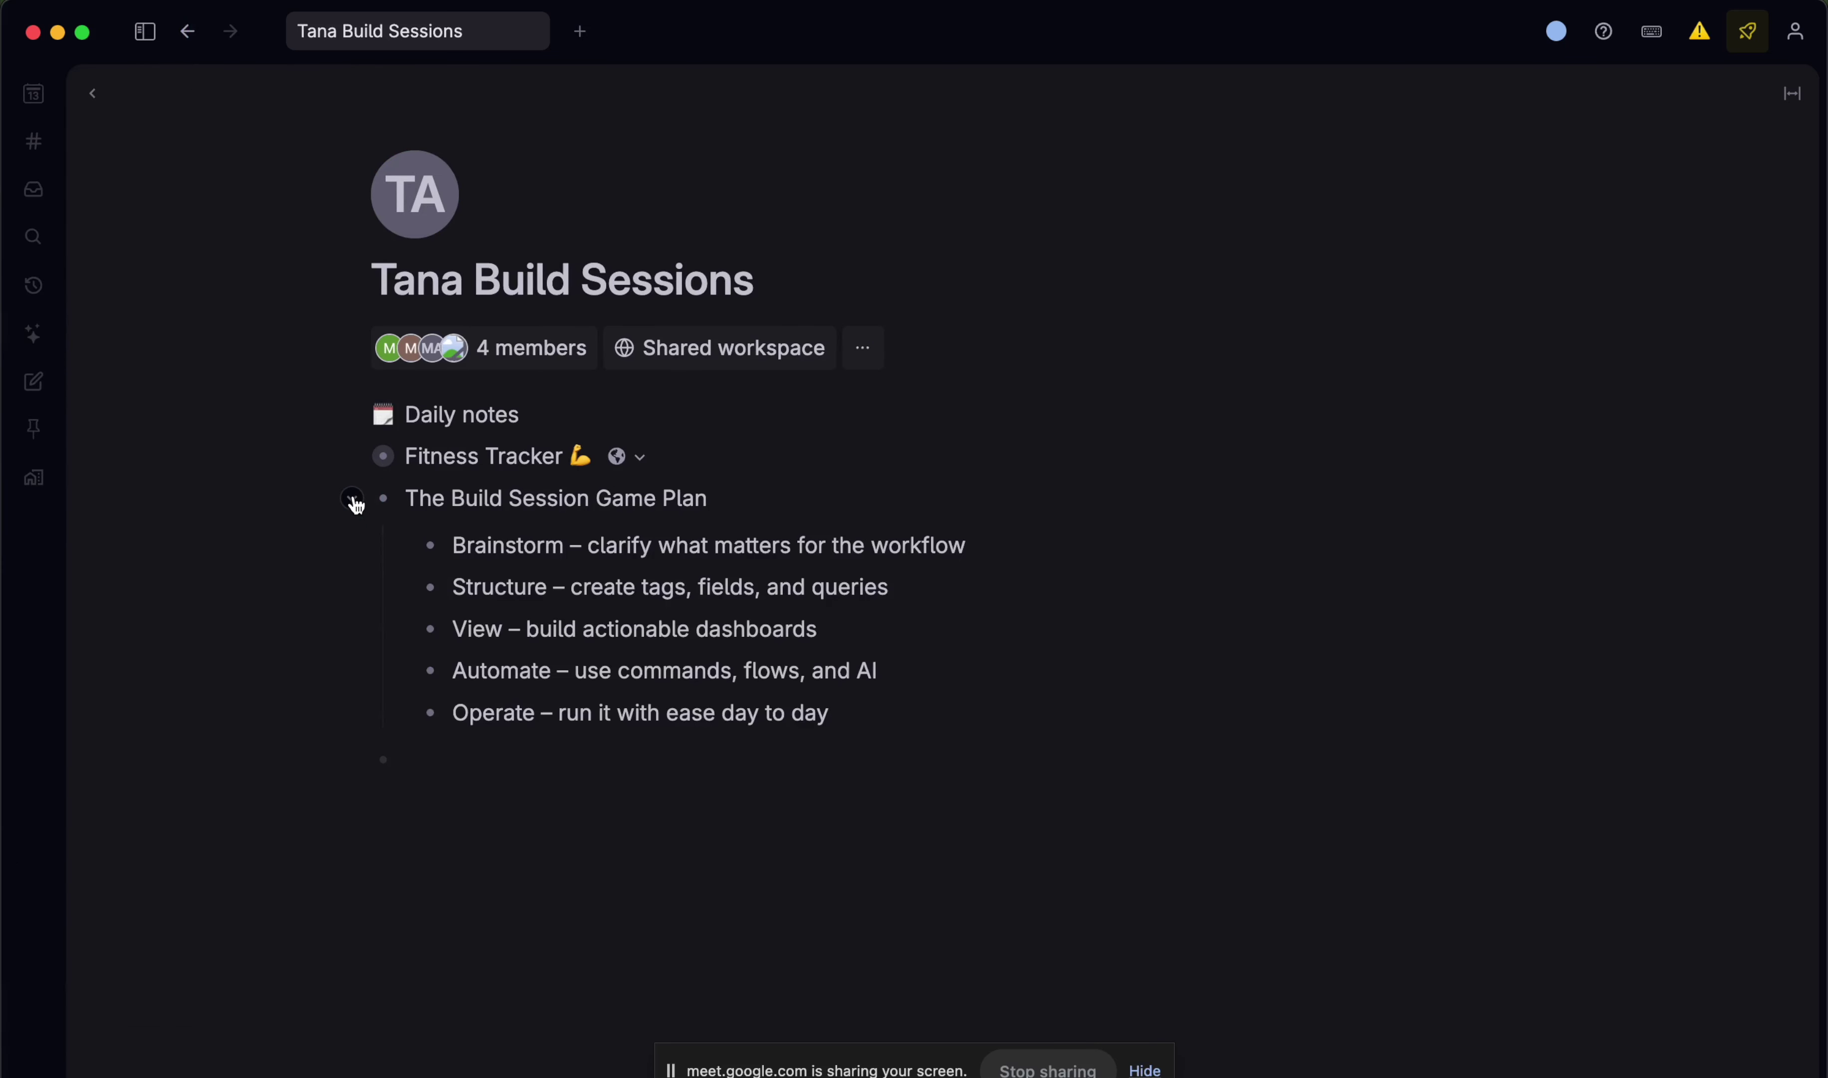
scroll(1154, 466, down, 2)
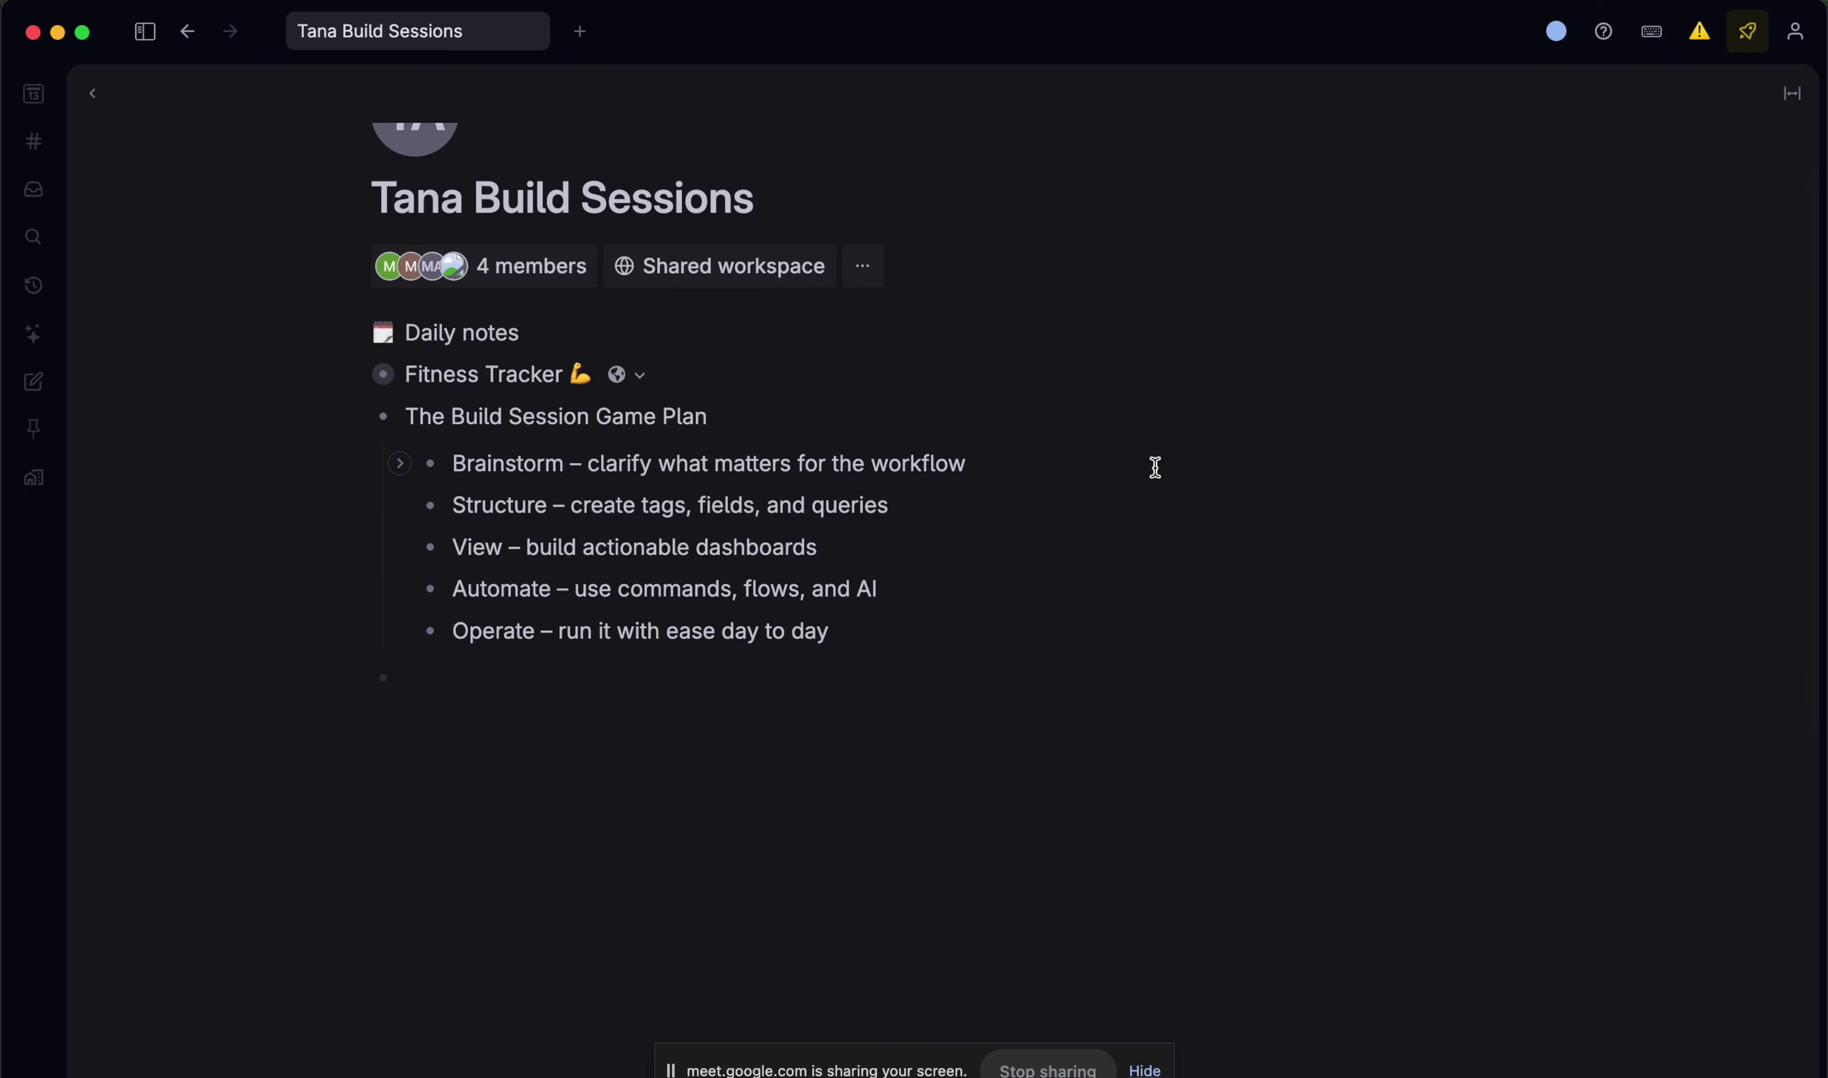
- Add a "Teacher Workflow" node below The Build Session Game Plan, with "students" as its first child
click(608, 692)
text(Teacher Workflow)
key(Return)
key(Tab)
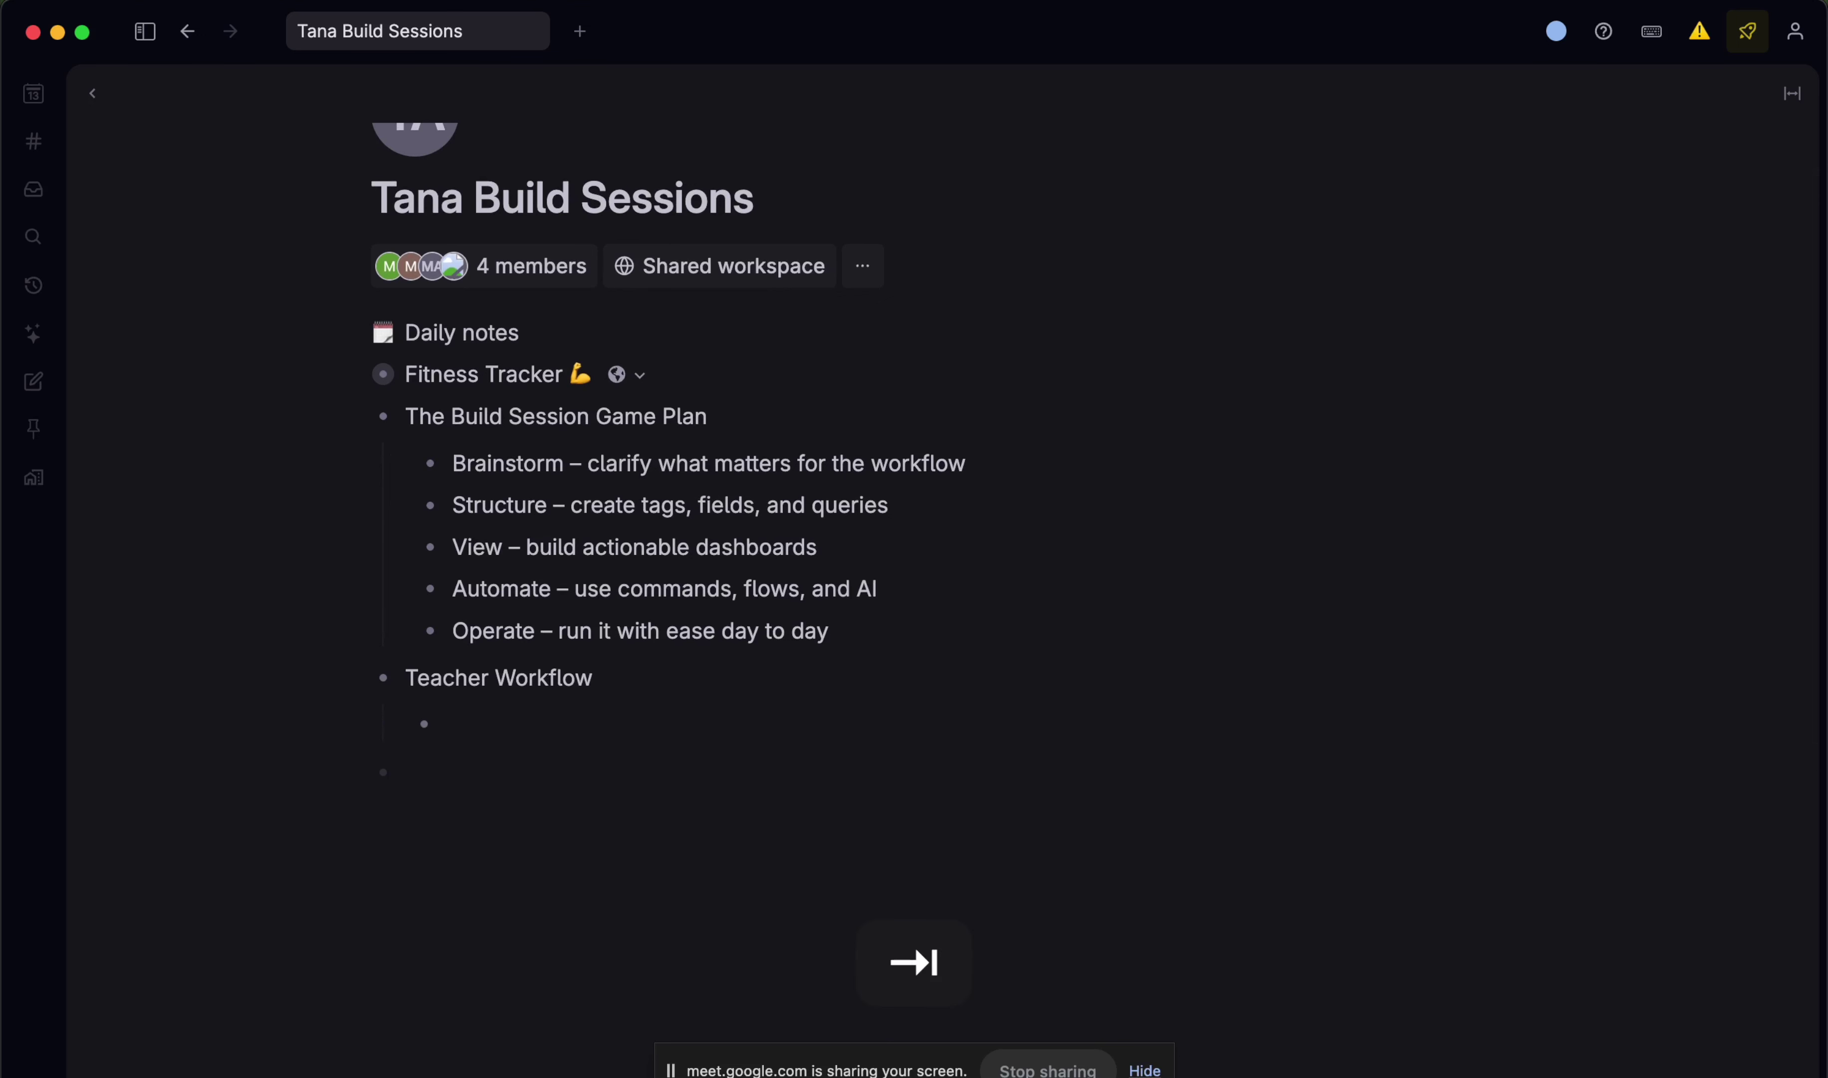
text(studnets)
key(BackSpace)
key(BackSpace)
key(BackSpace)
key(BackSpace)
text(ents)
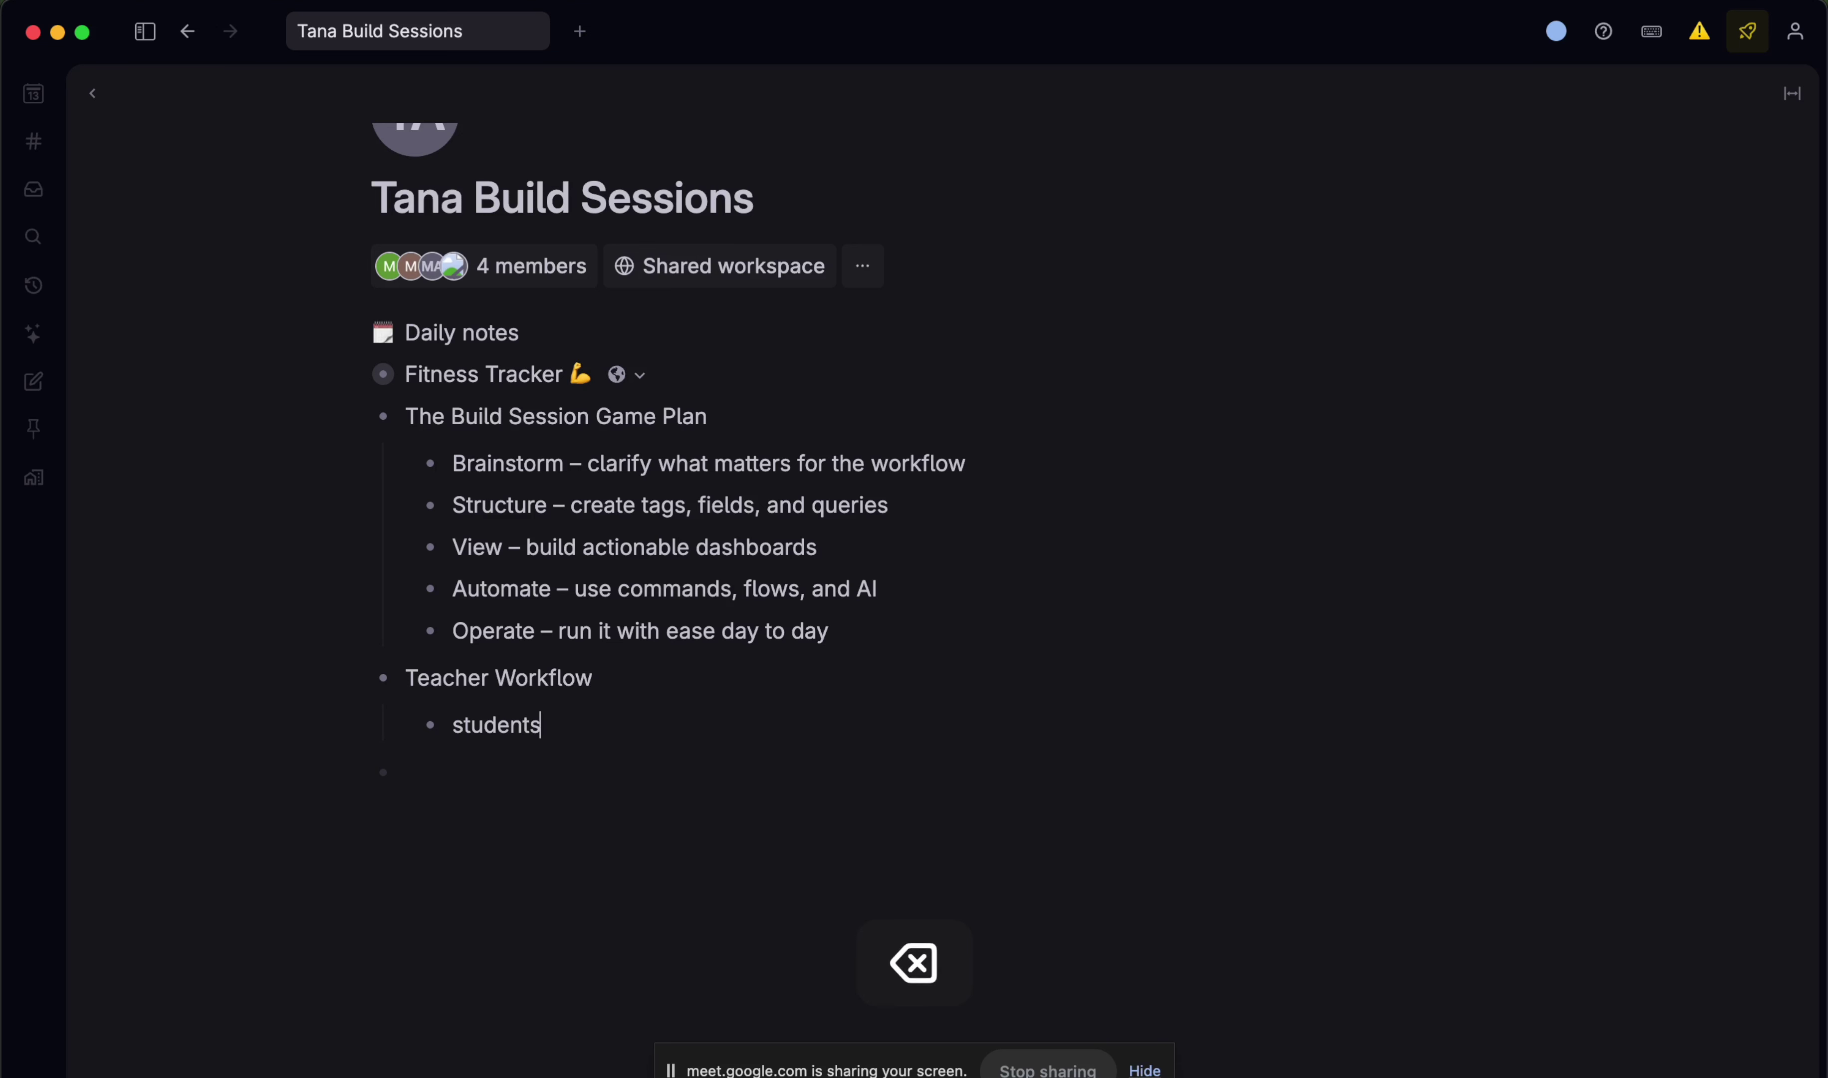
- Add "classes" and "homework" as further items under Teacher Workflow
key(Return)
text(asses)
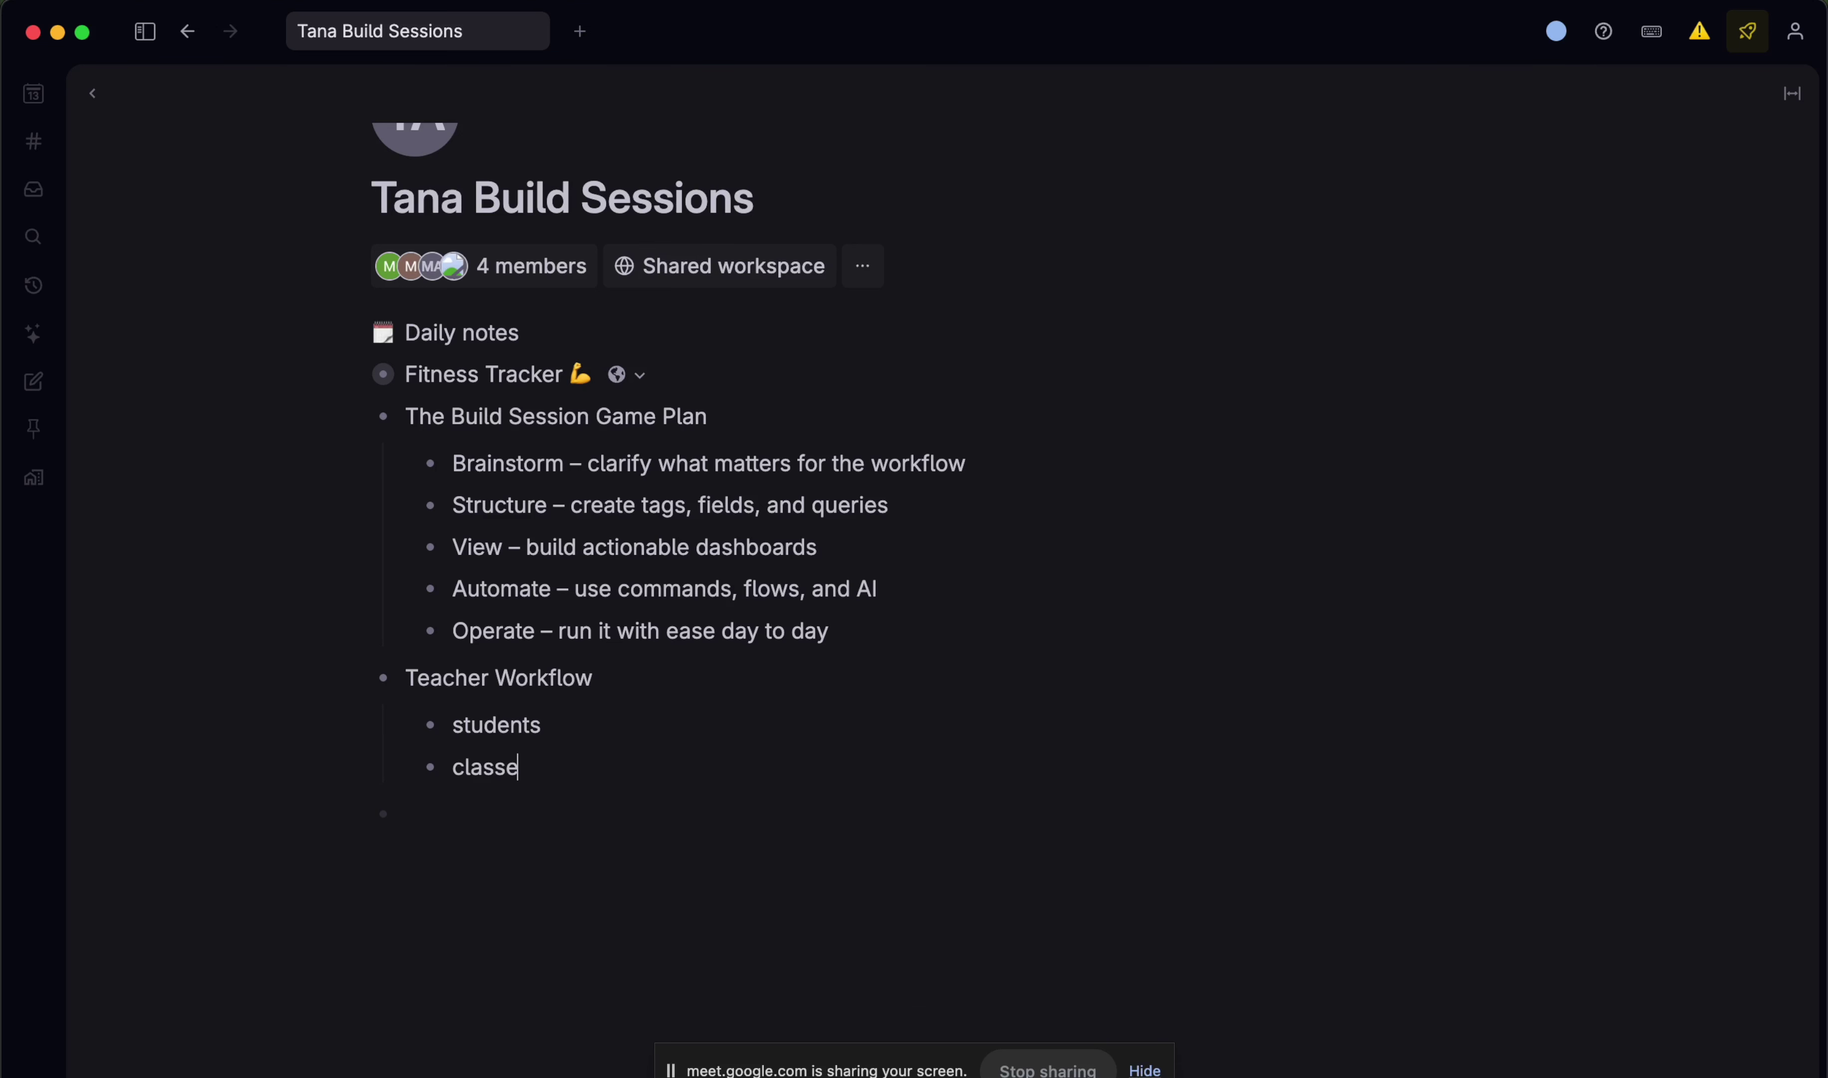
key(Return)
text(homework)
key(Return)
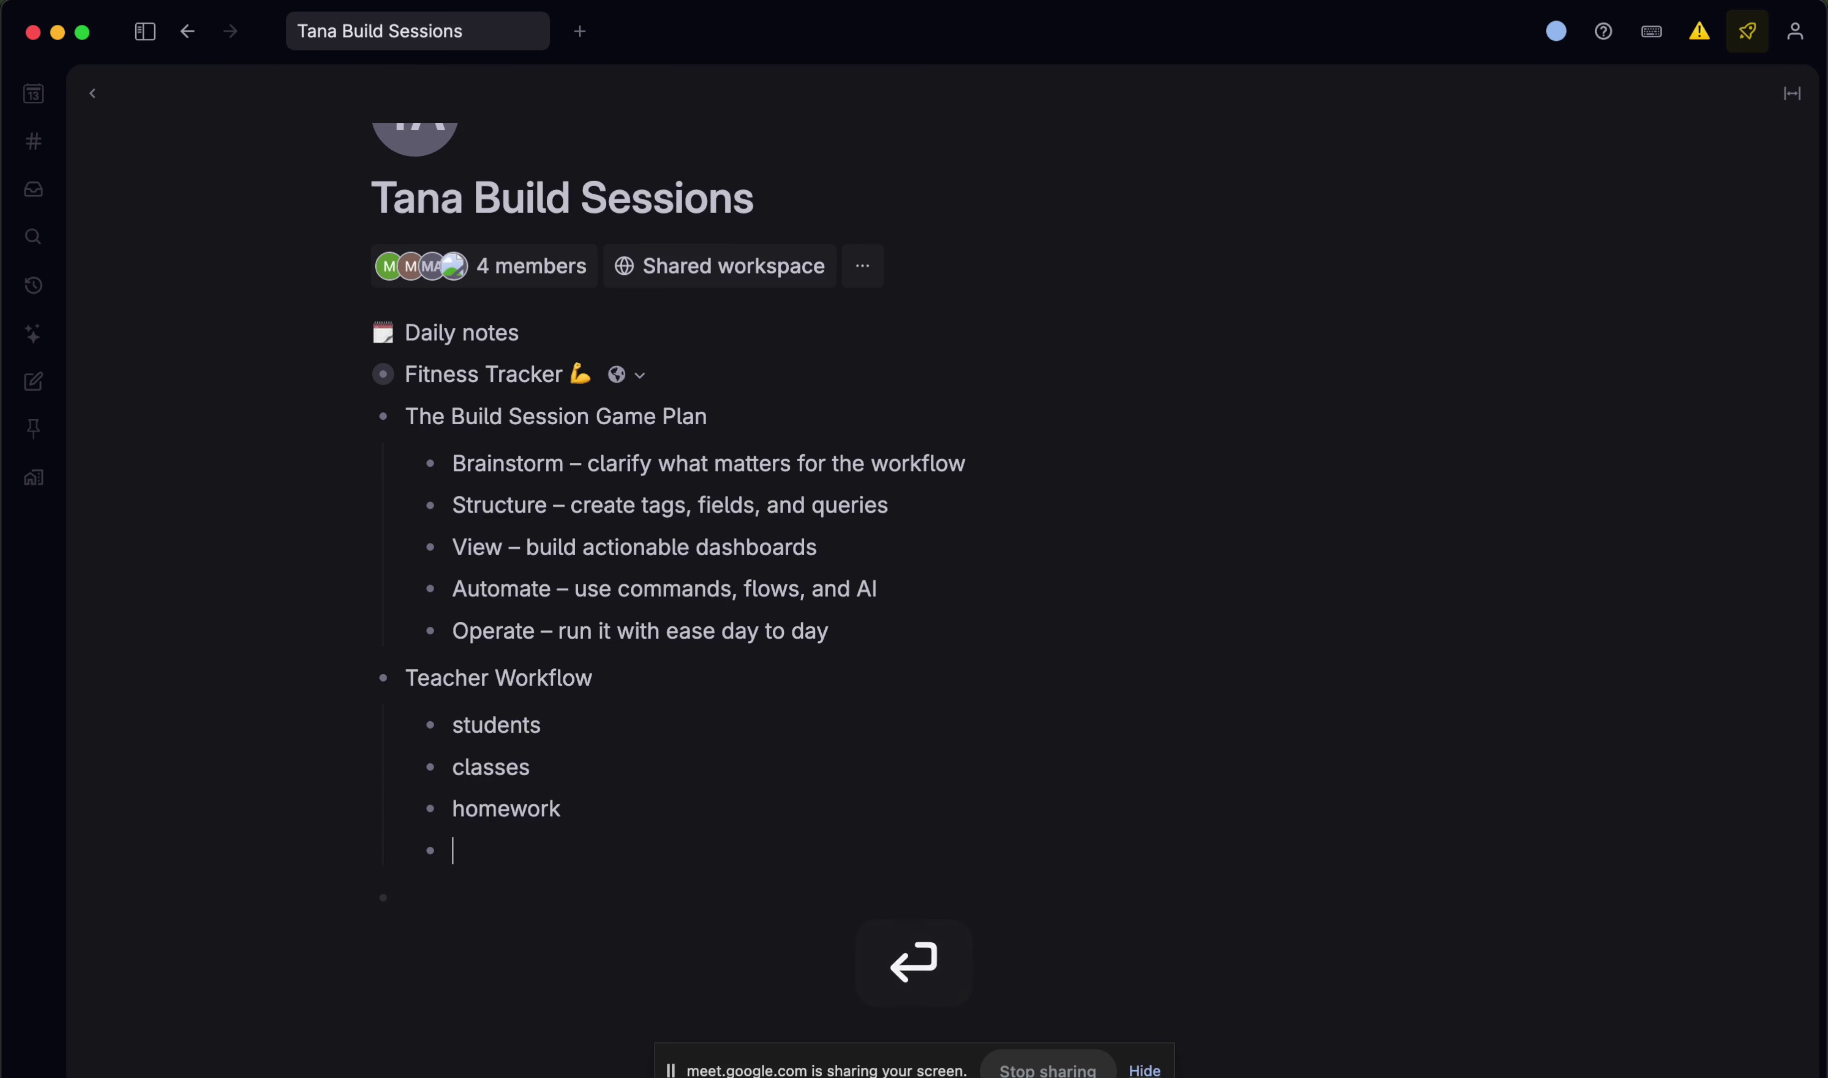
- Insert an empty child item beneath "students" in the Teacher Workflow outline
click(604, 727)
key(Return)
key(Tab)
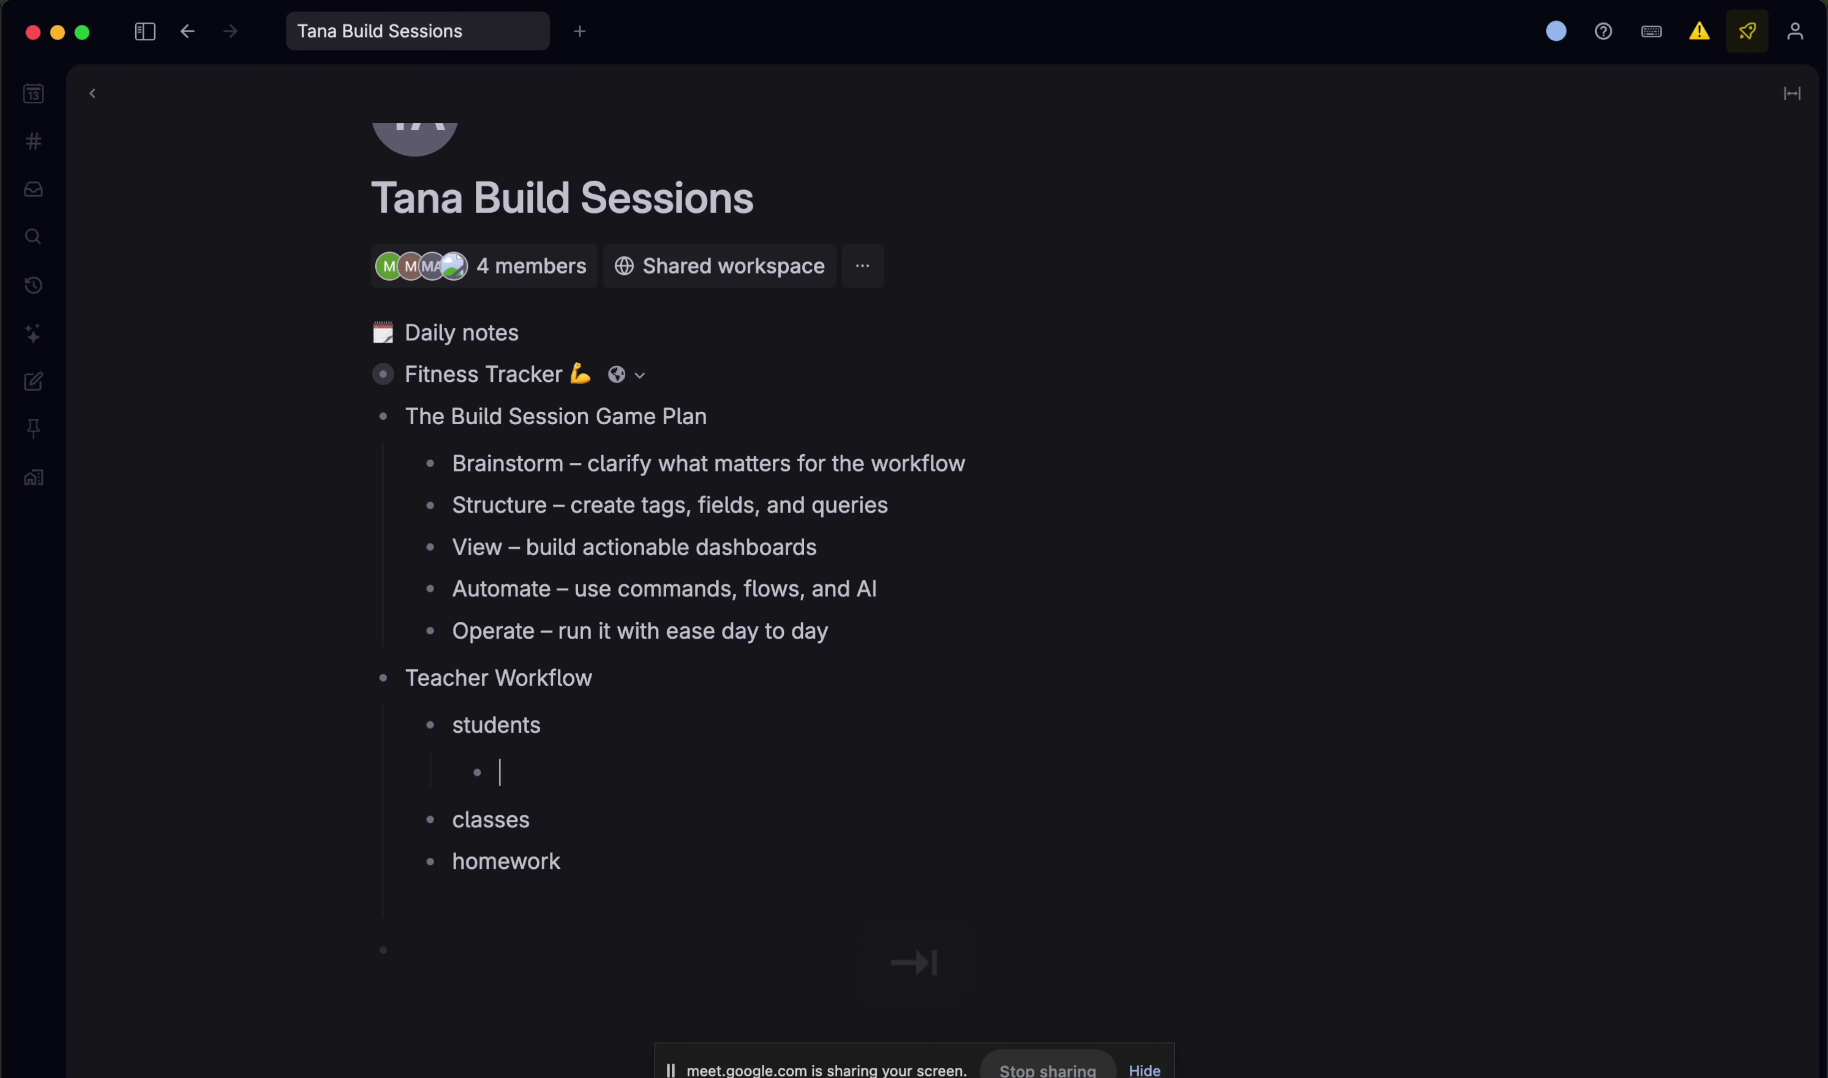
text(#)
key(BackSpace)
click(525, 723)
click(548, 803)
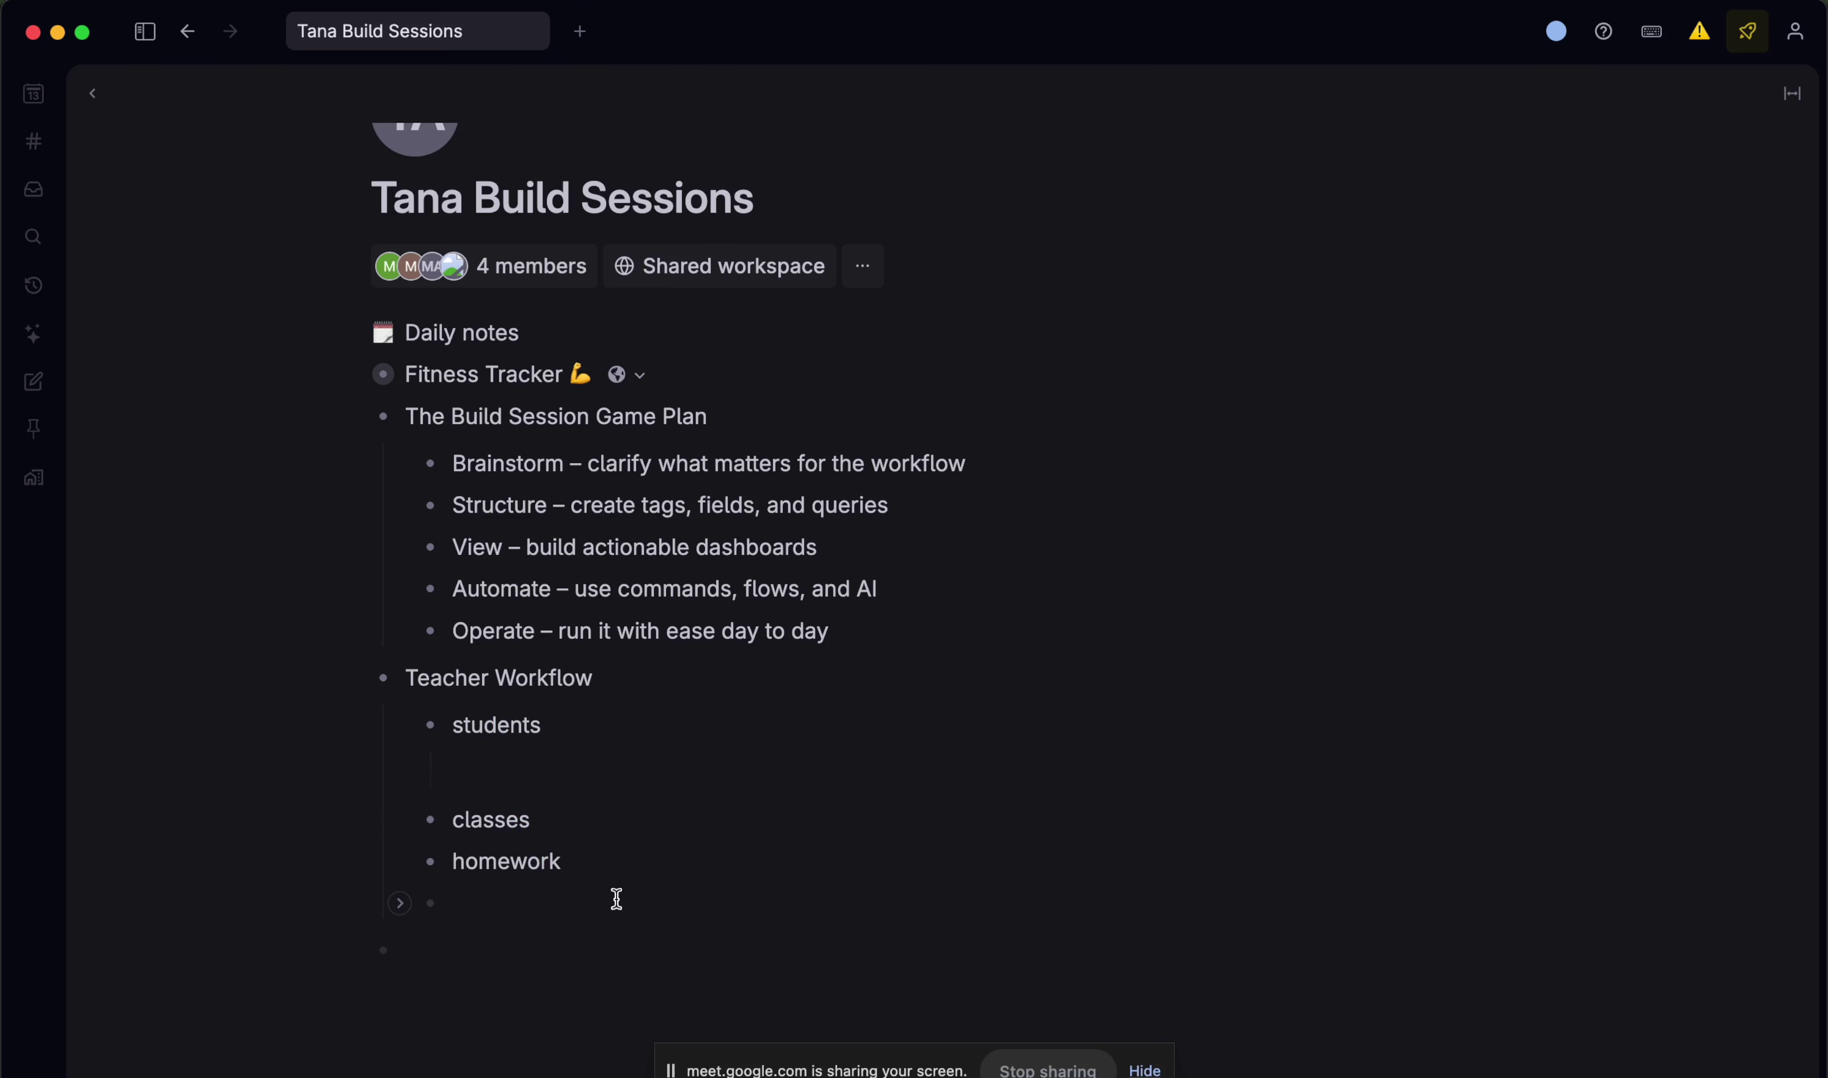
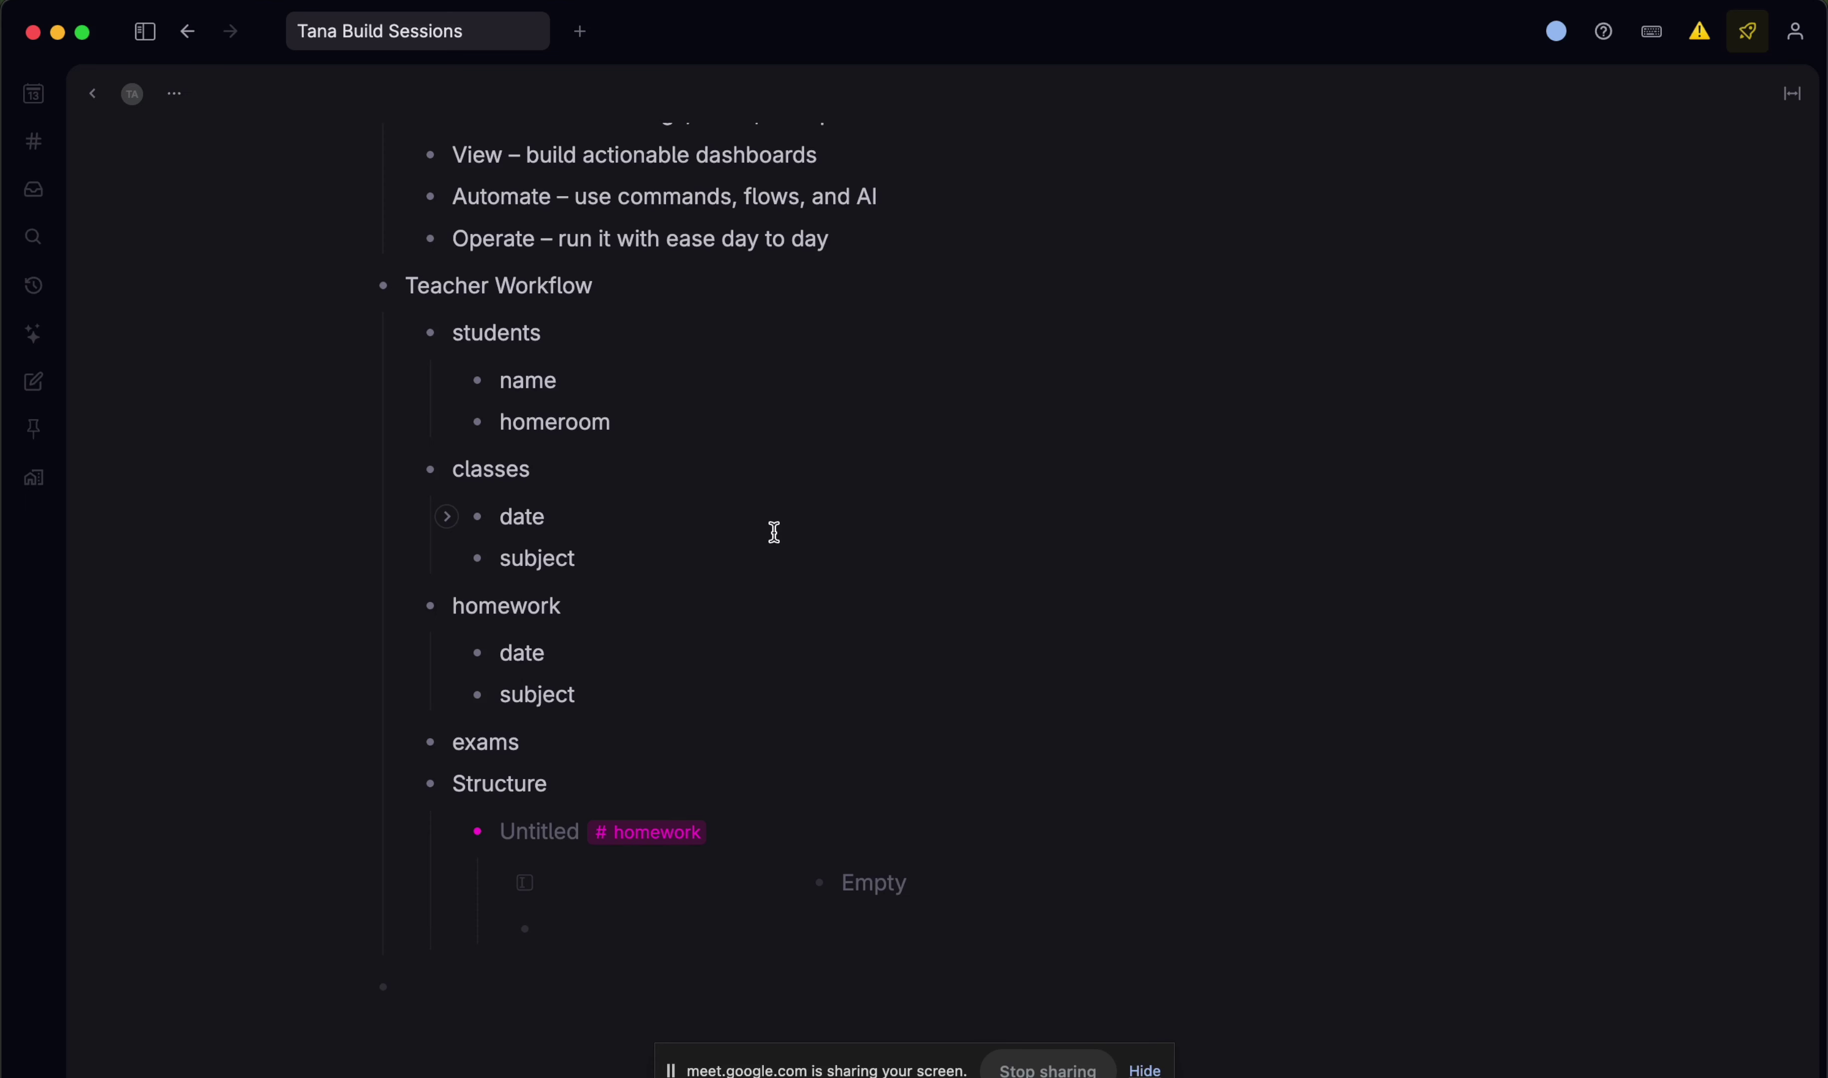
- Return to the Student Workflow Hub in the personal workspace and open the CS50 course node under Build
click(148, 32)
click(81, 834)
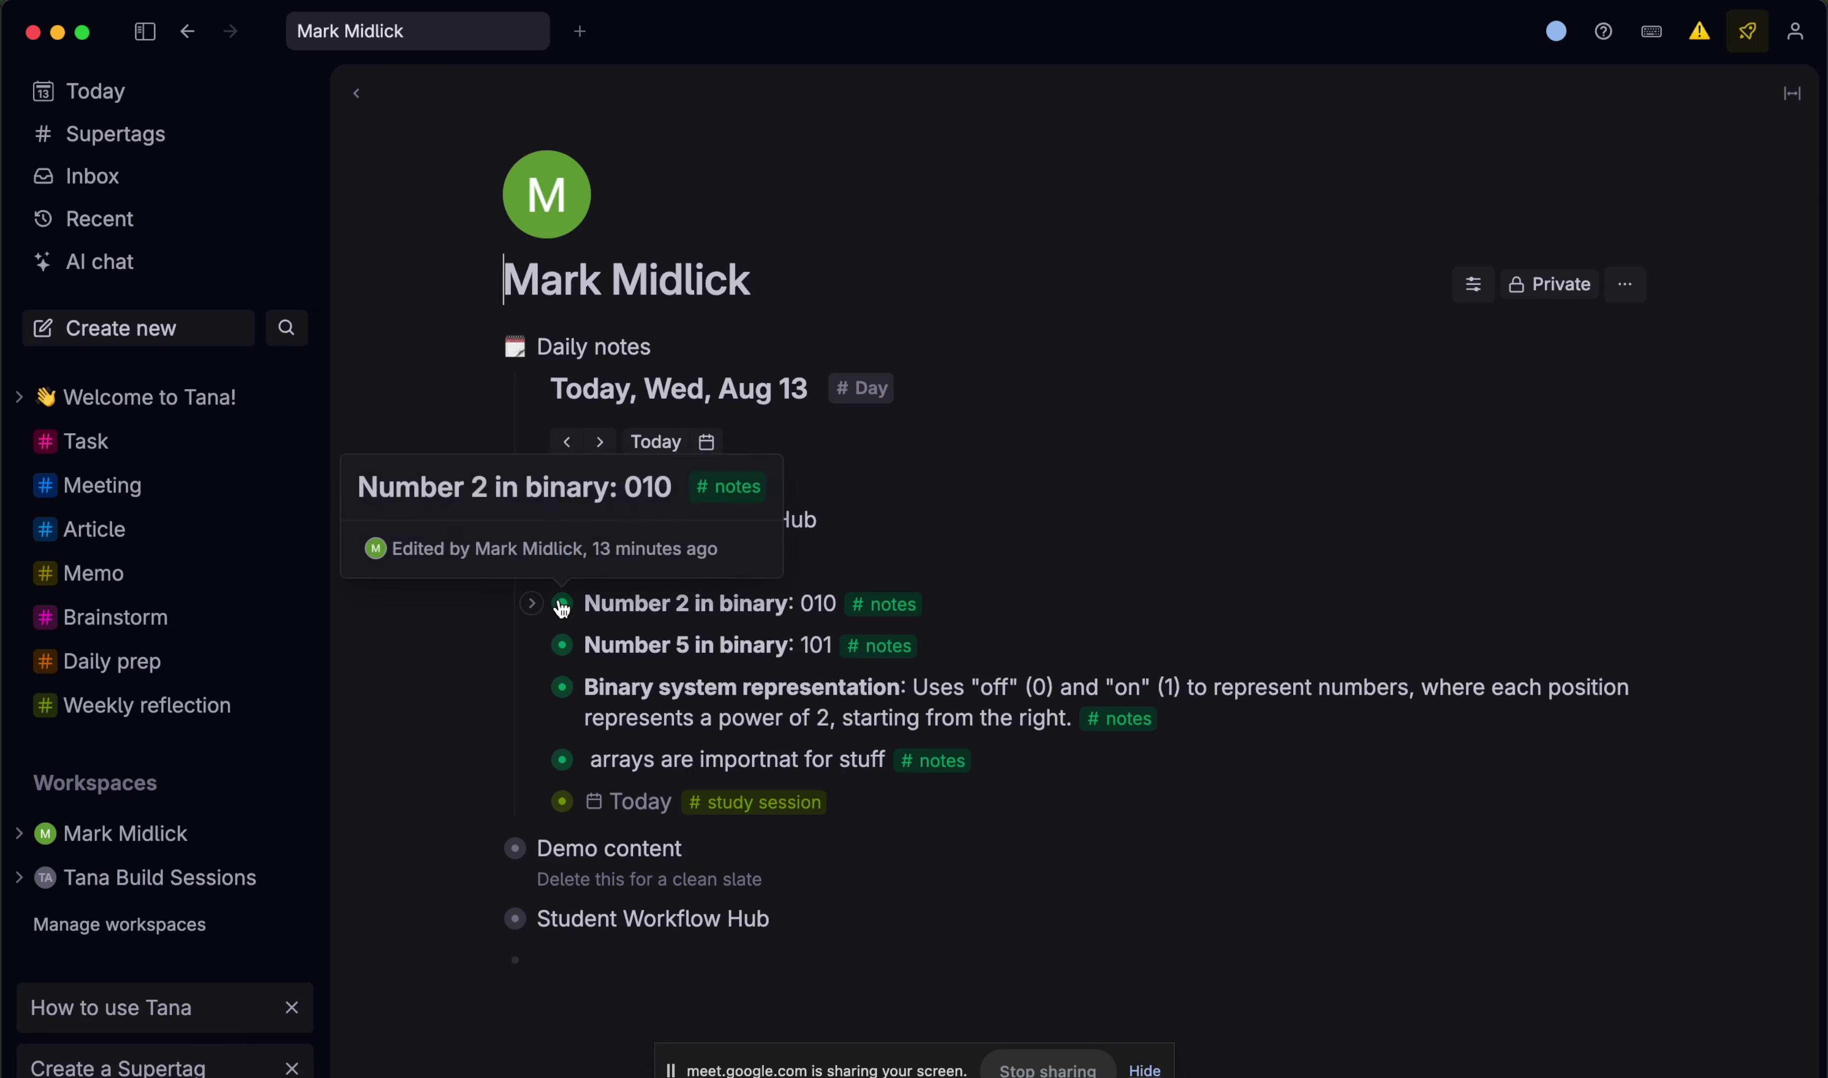
scroll(593, 629, down, 2)
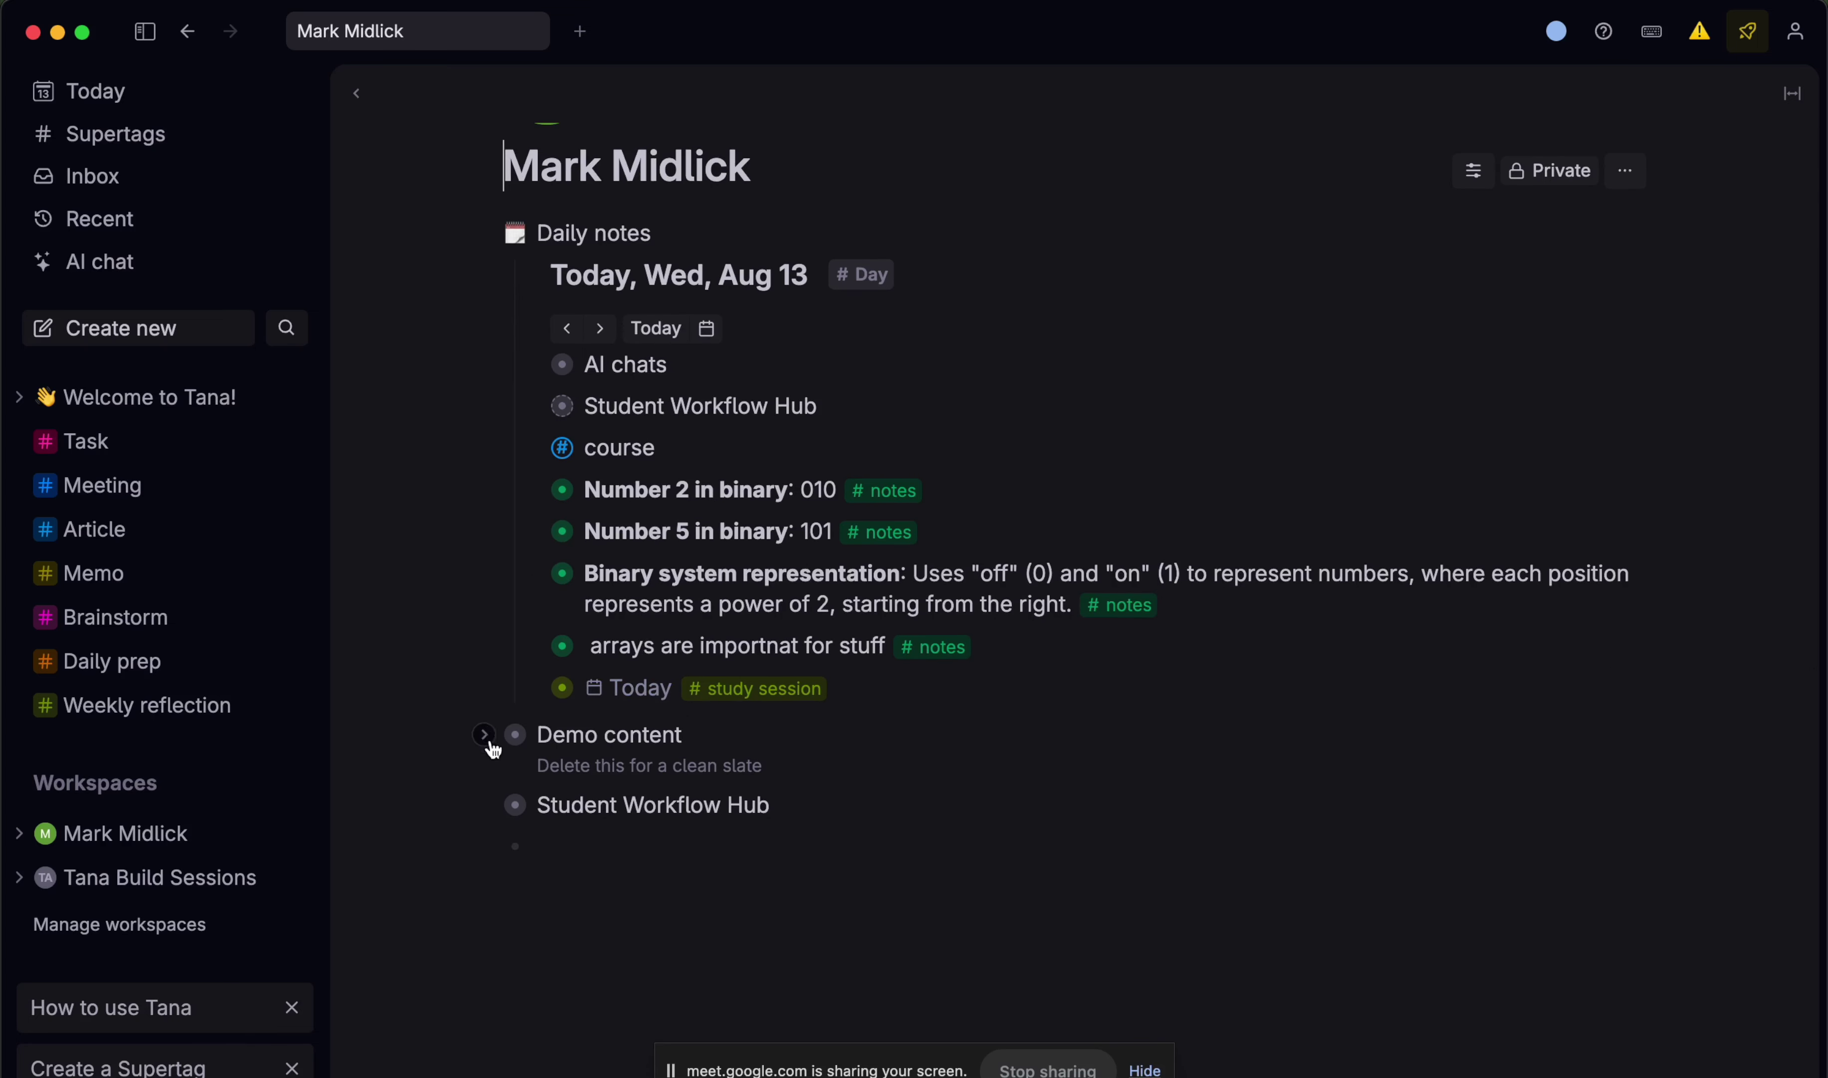
click(513, 804)
click(145, 31)
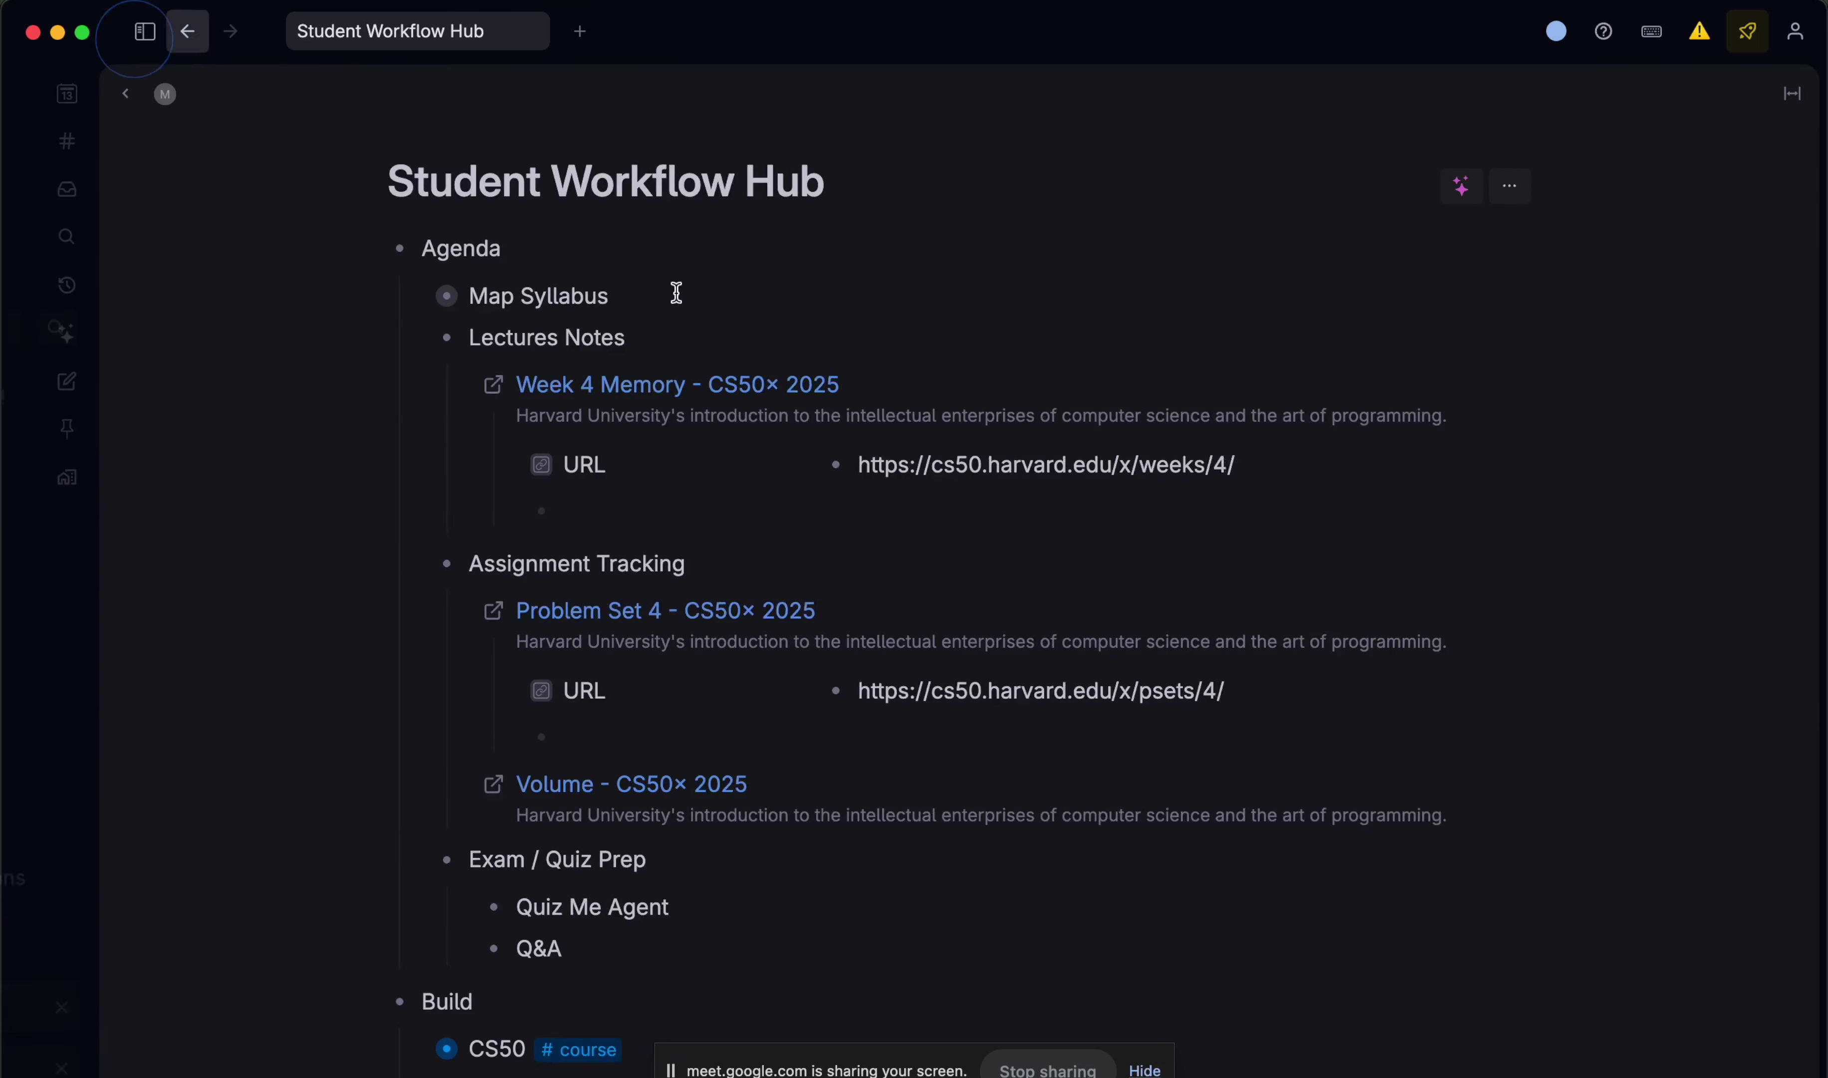
scroll(1000, 576, down, 9)
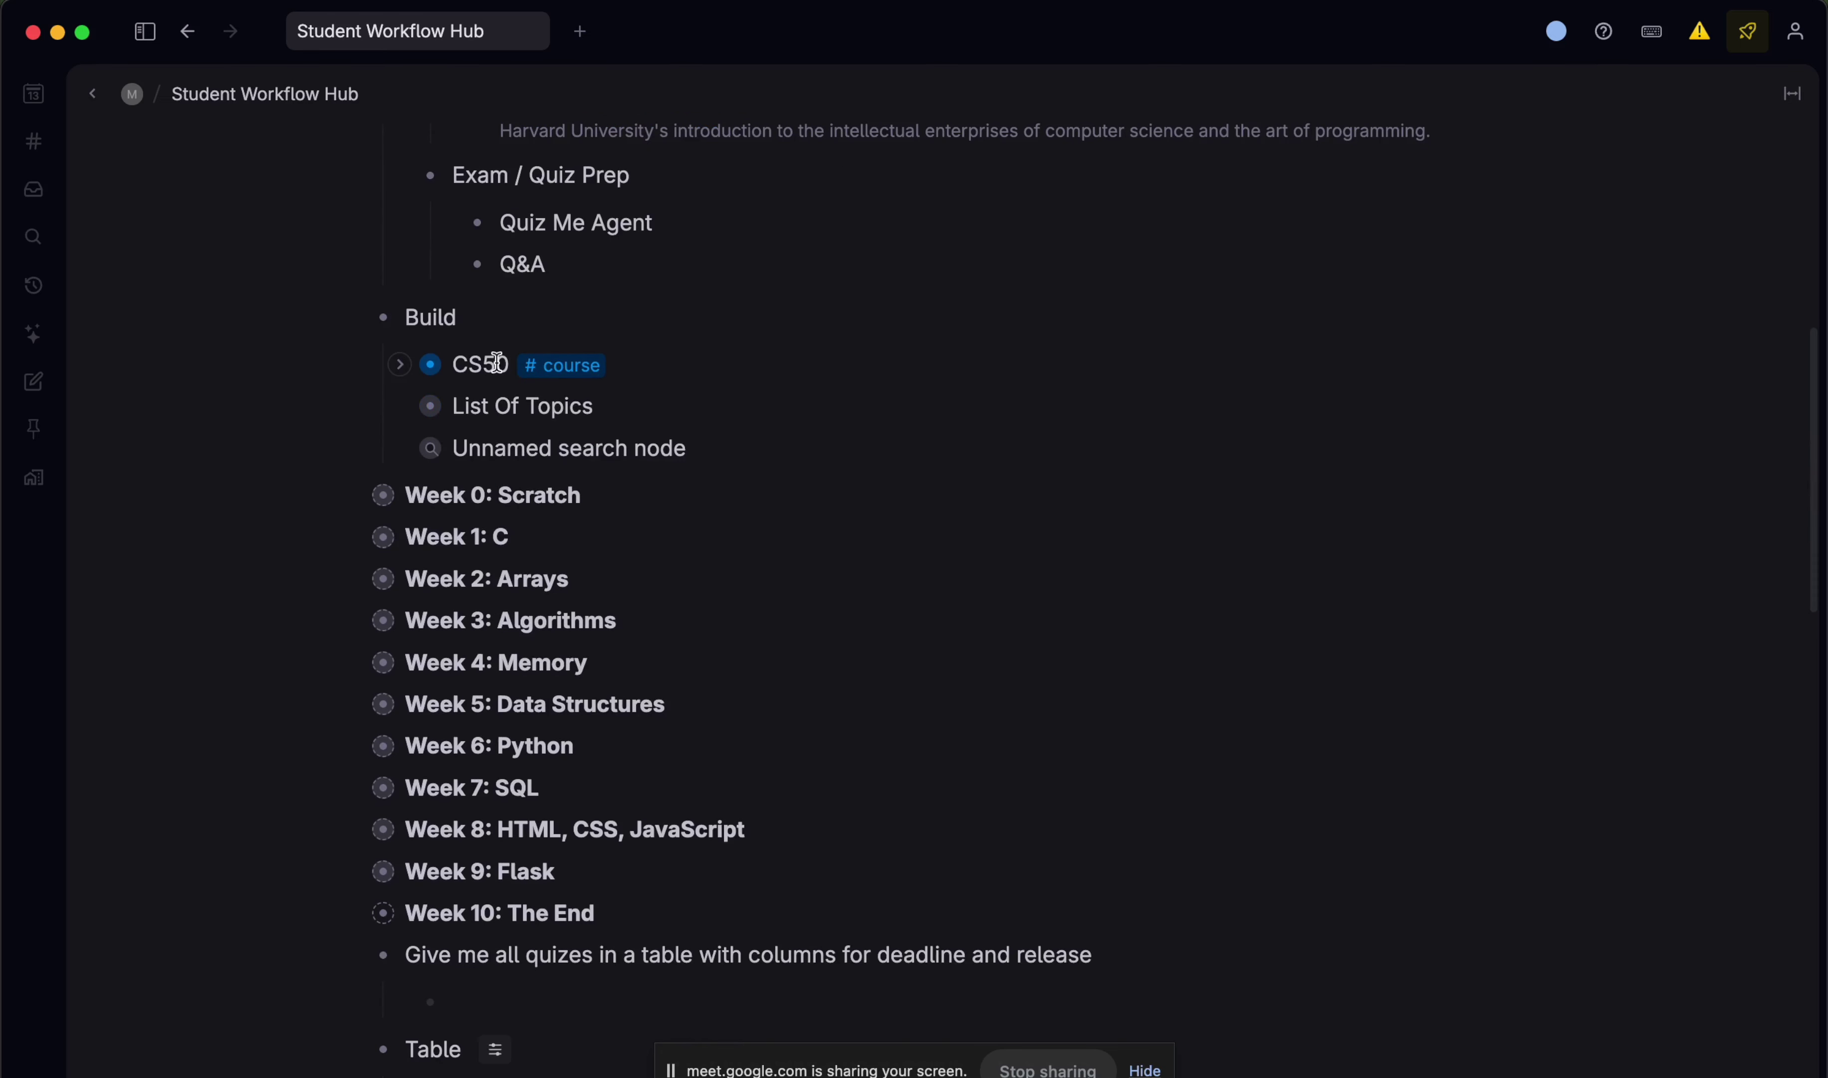
click(430, 364)
scroll(666, 436, down, 2)
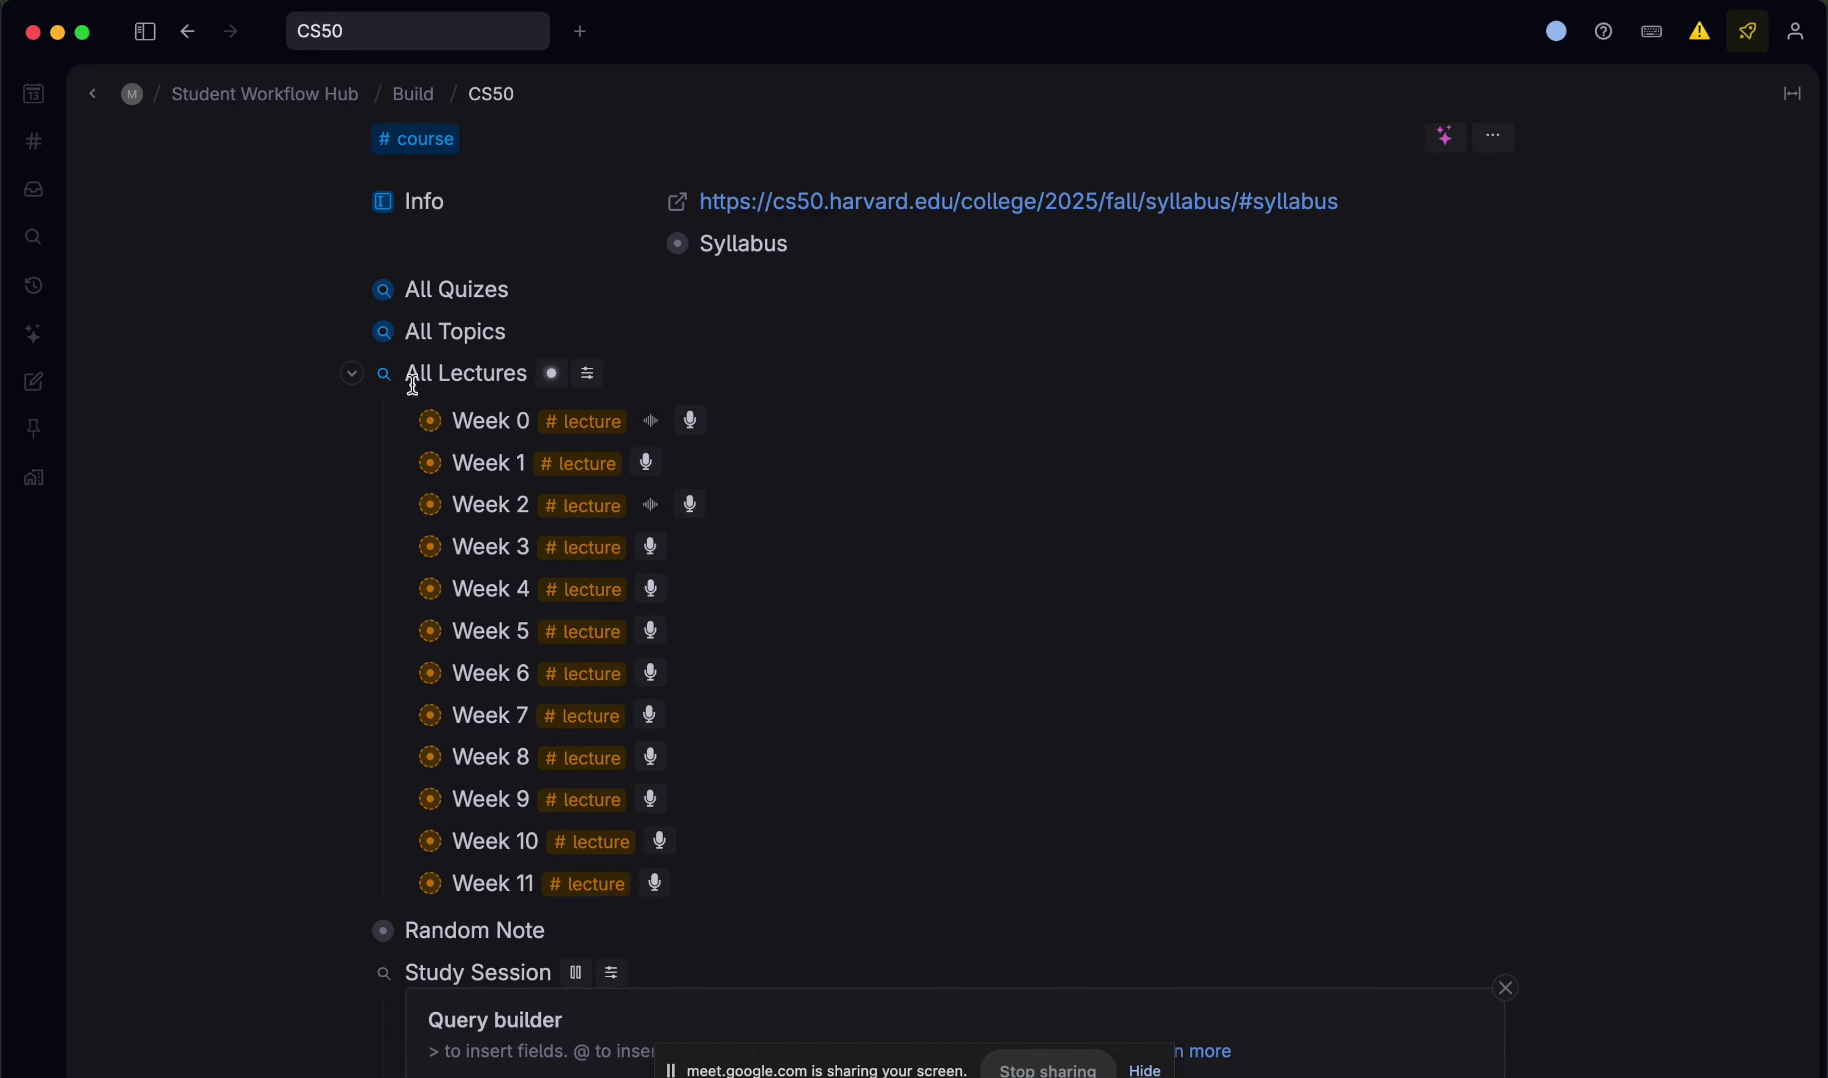
- Expand Quiz 0 in the All Quizes search and add its Real Date field to the #quiz template
click(350, 289)
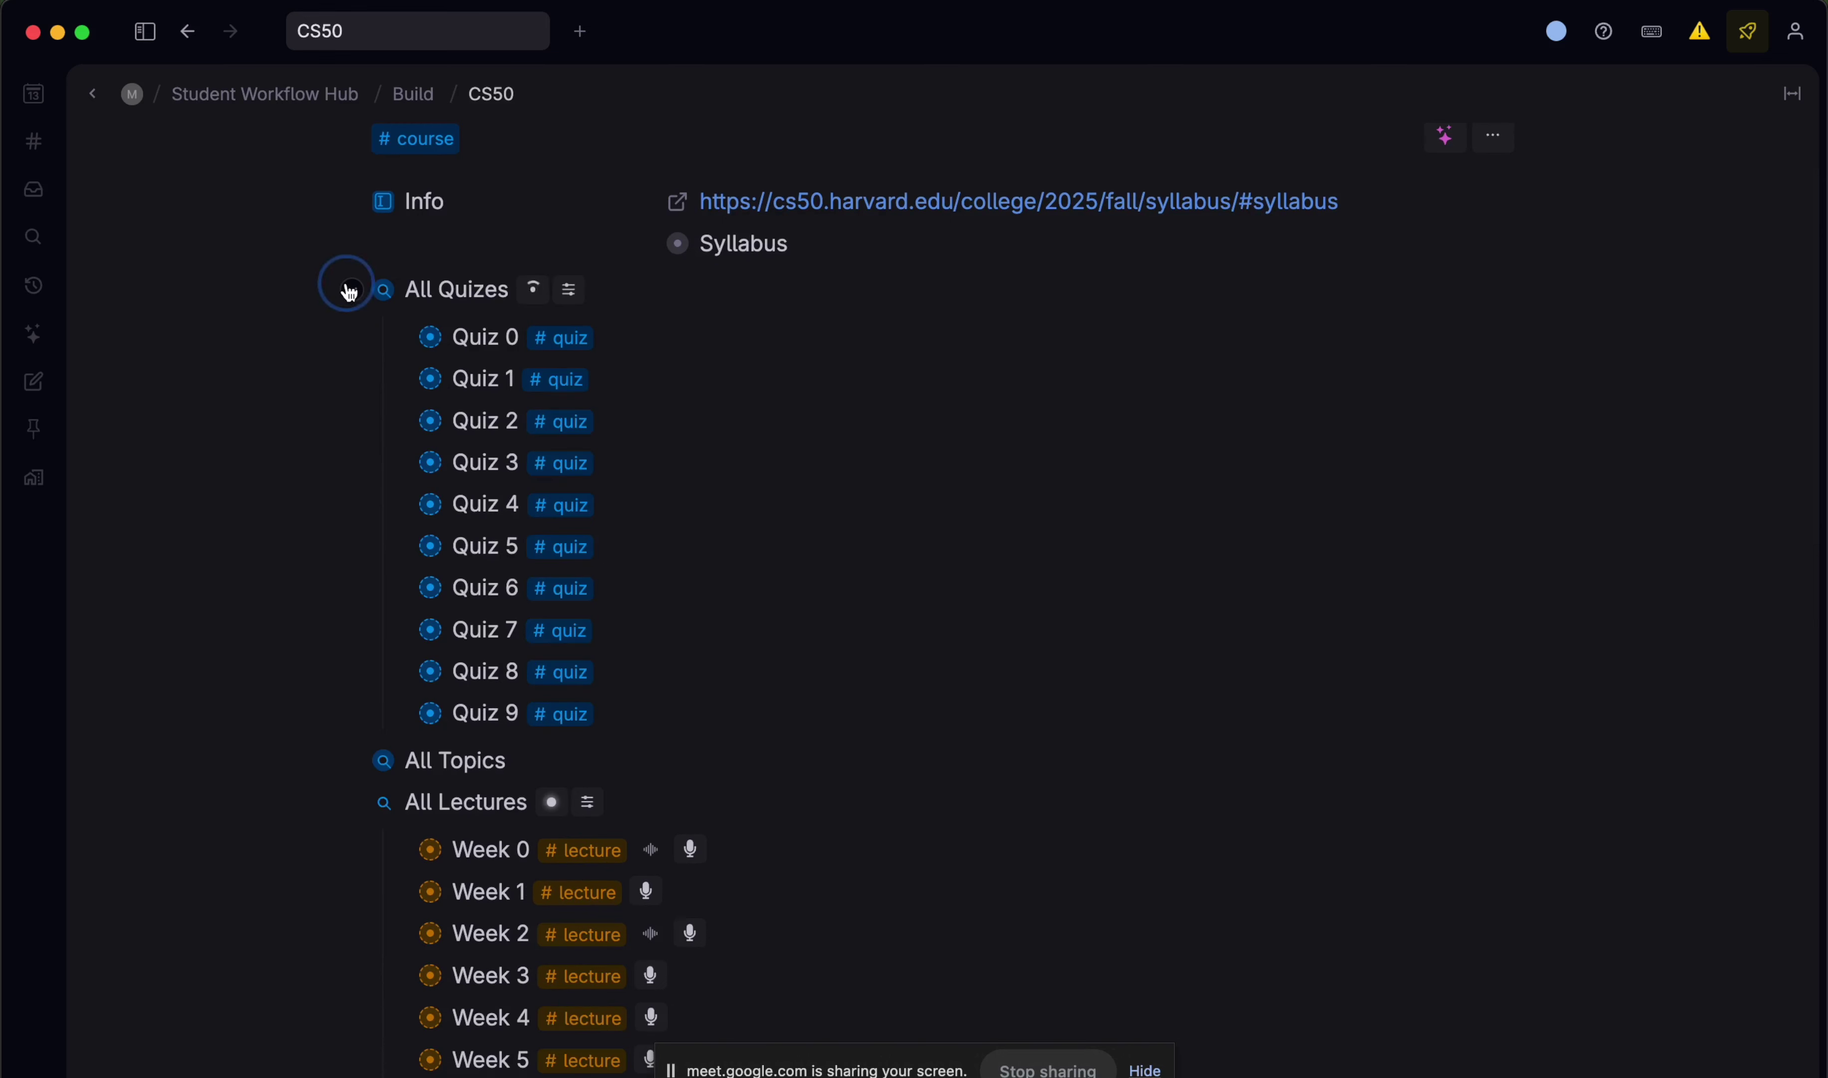
click(401, 339)
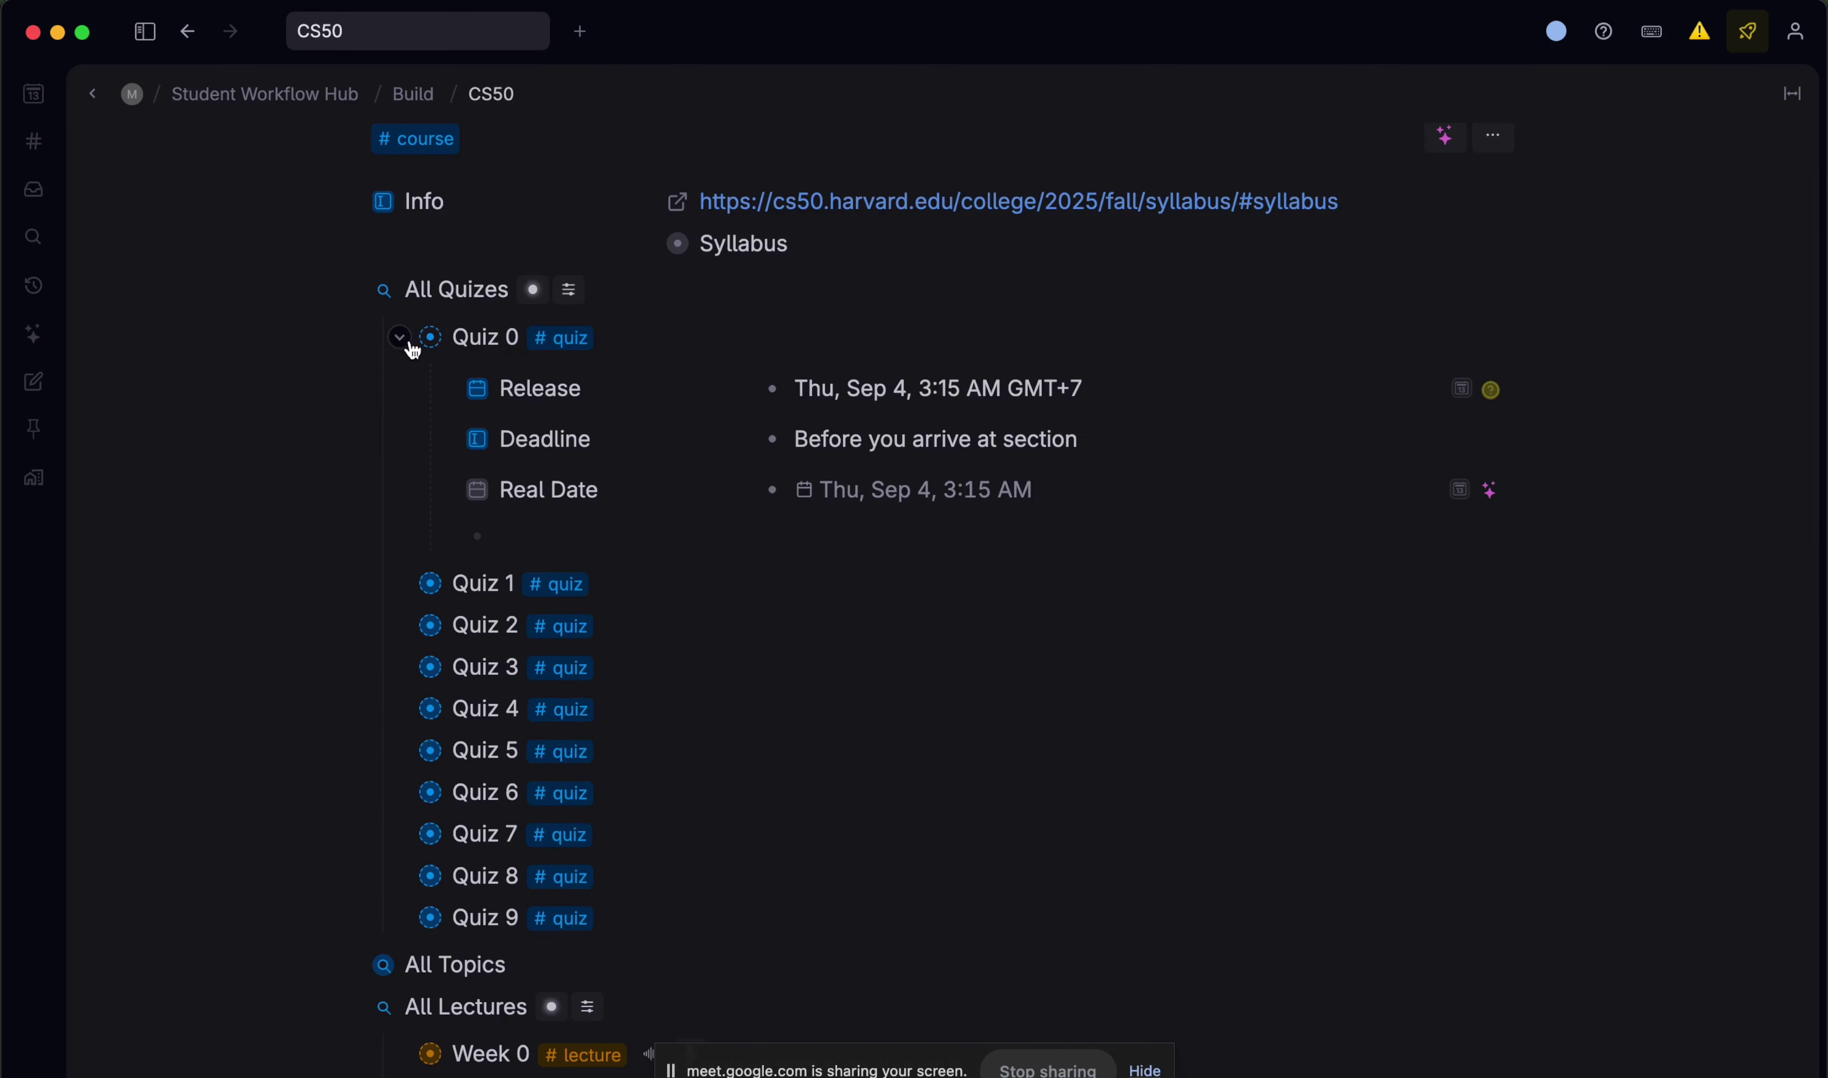
click(629, 489)
key(ctrl+a)
text(dd)
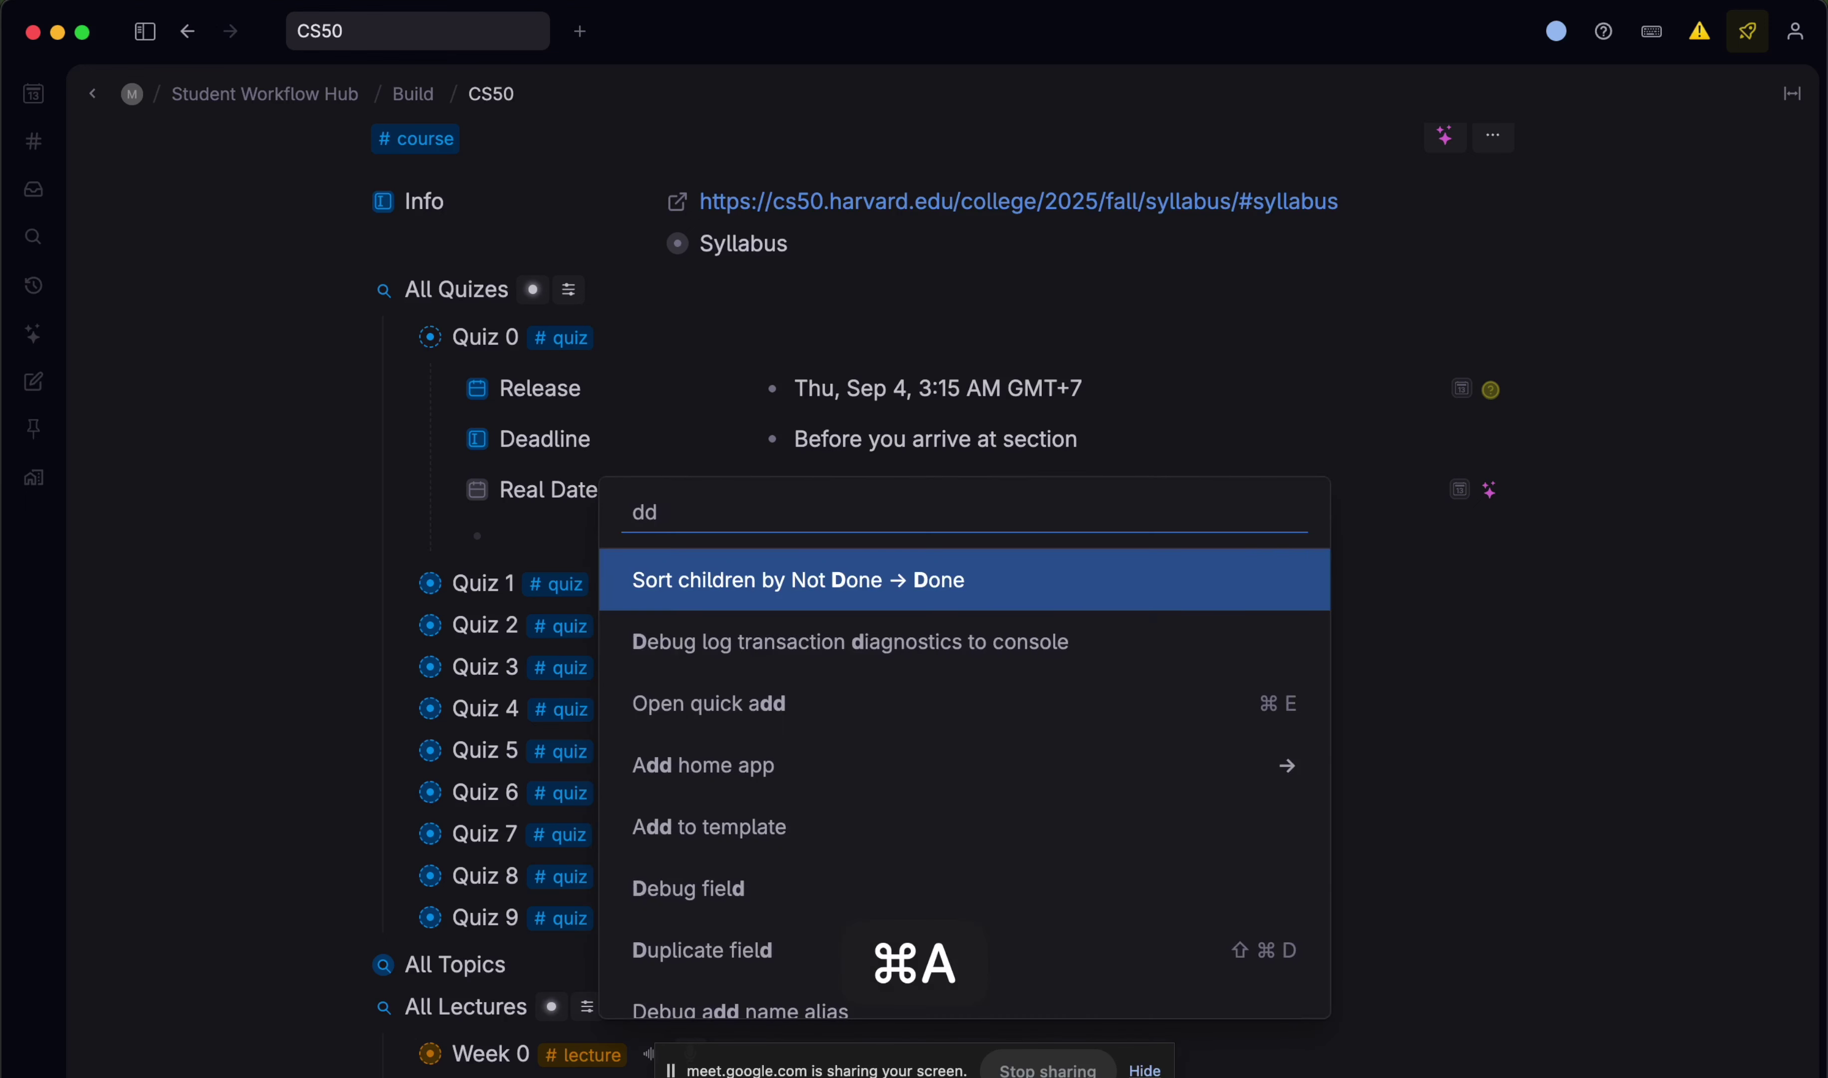
click(746, 825)
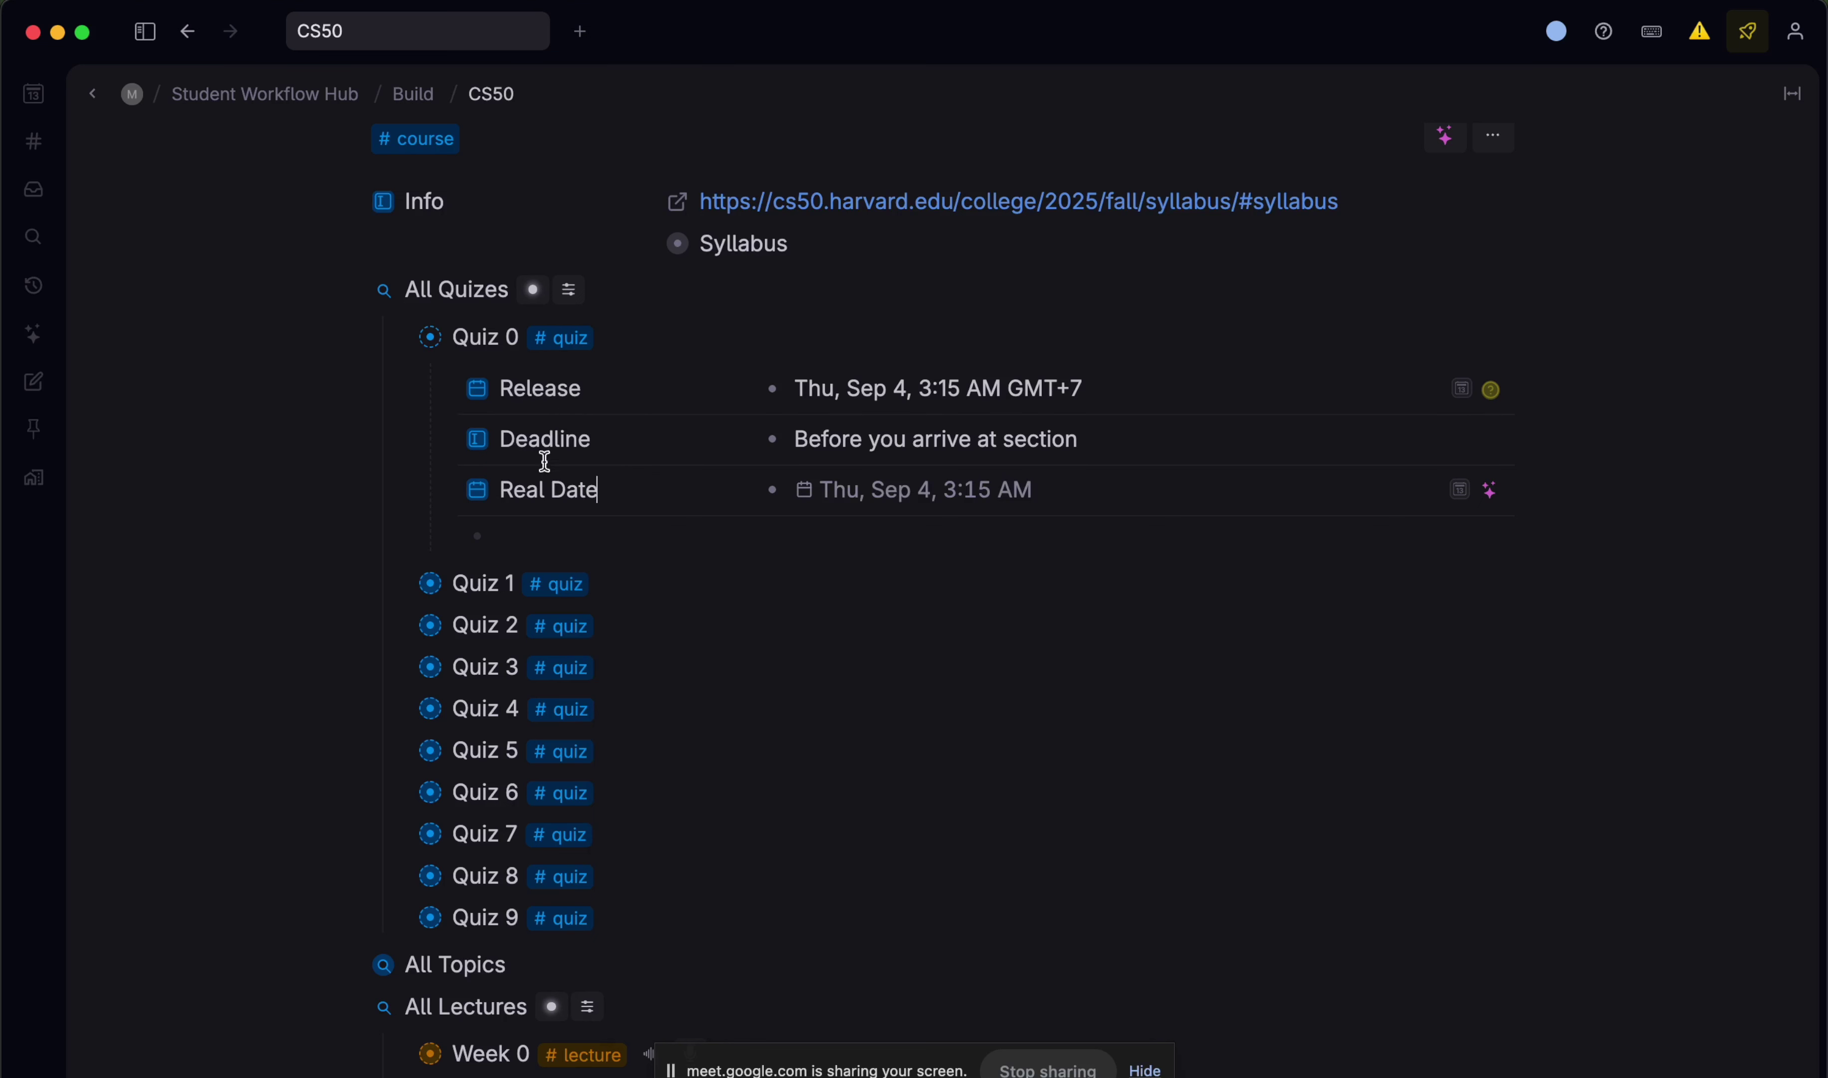
- Create a "Prep By" field on Quiz 0 and add it to the #quiz template
click(530, 530)
text(>Prep By)
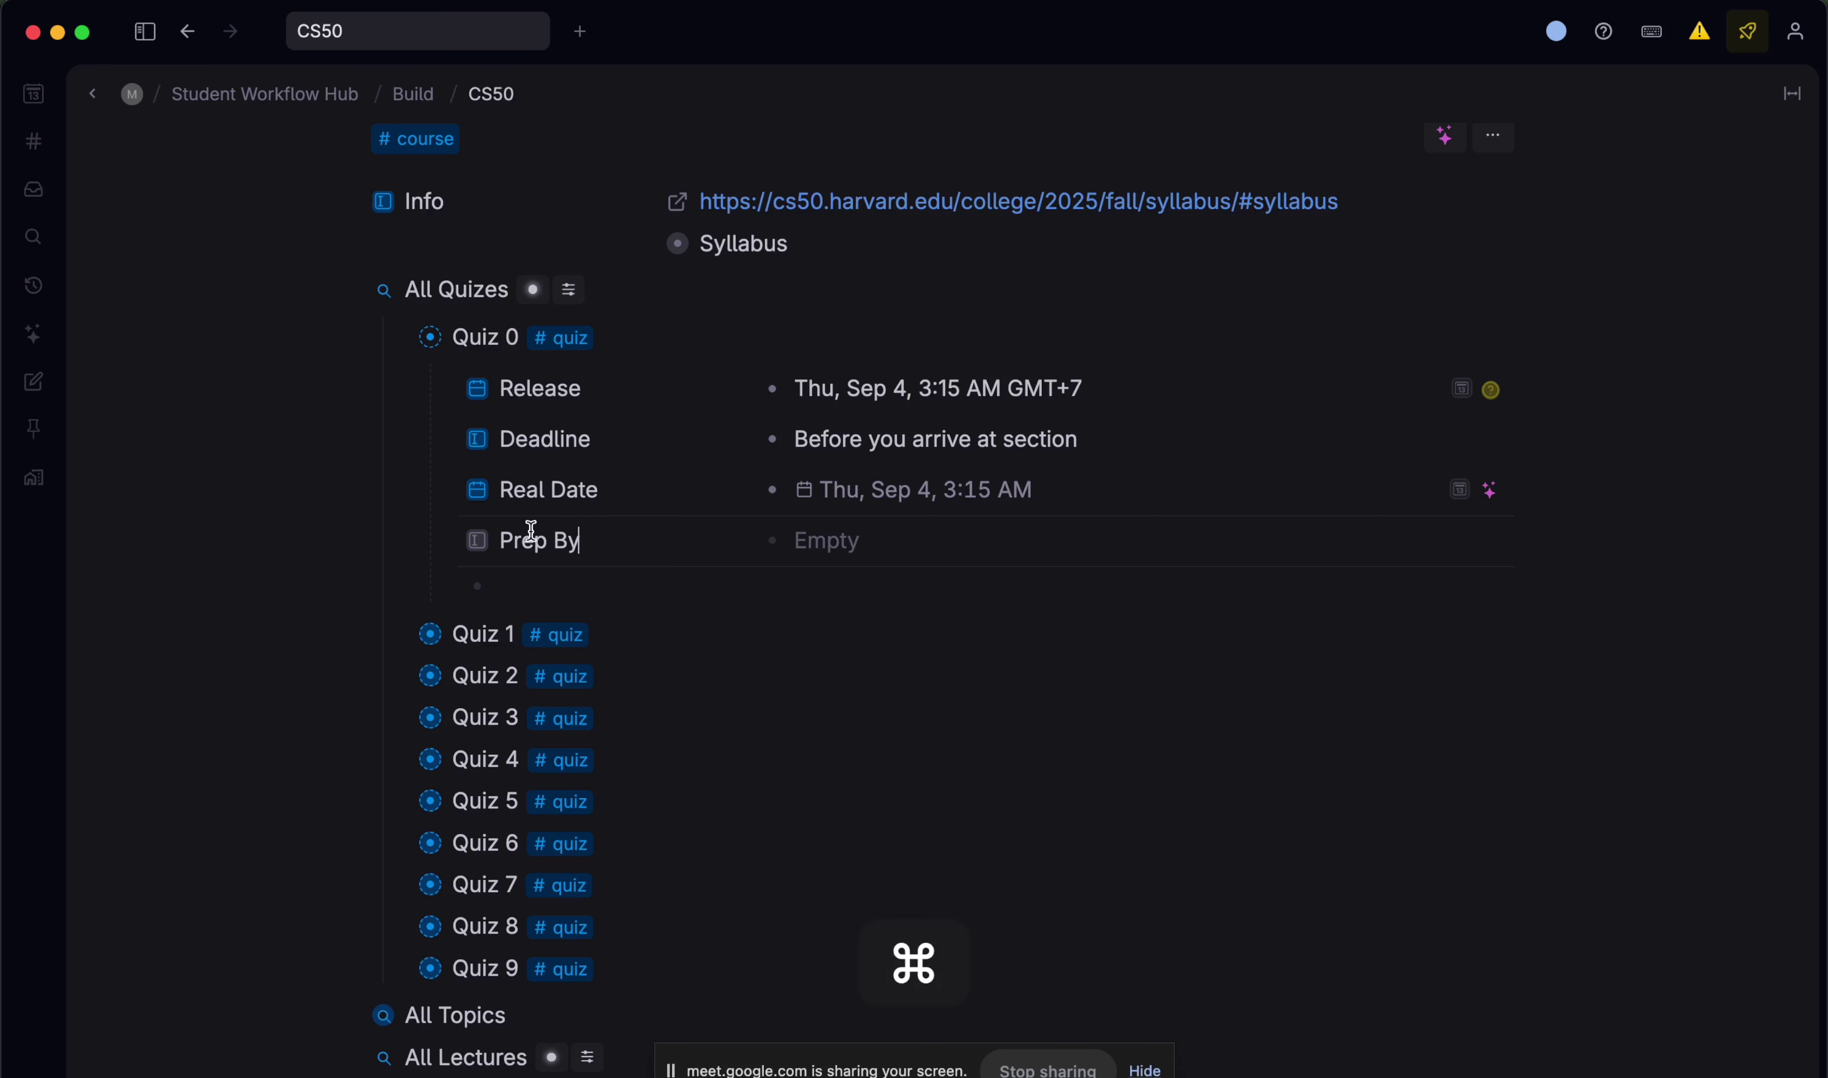
key(super+k)
text(add)
key(Return)
- Open the Prep By field's configuration and enable AI-enhanced field with a custom prompt
click(485, 552)
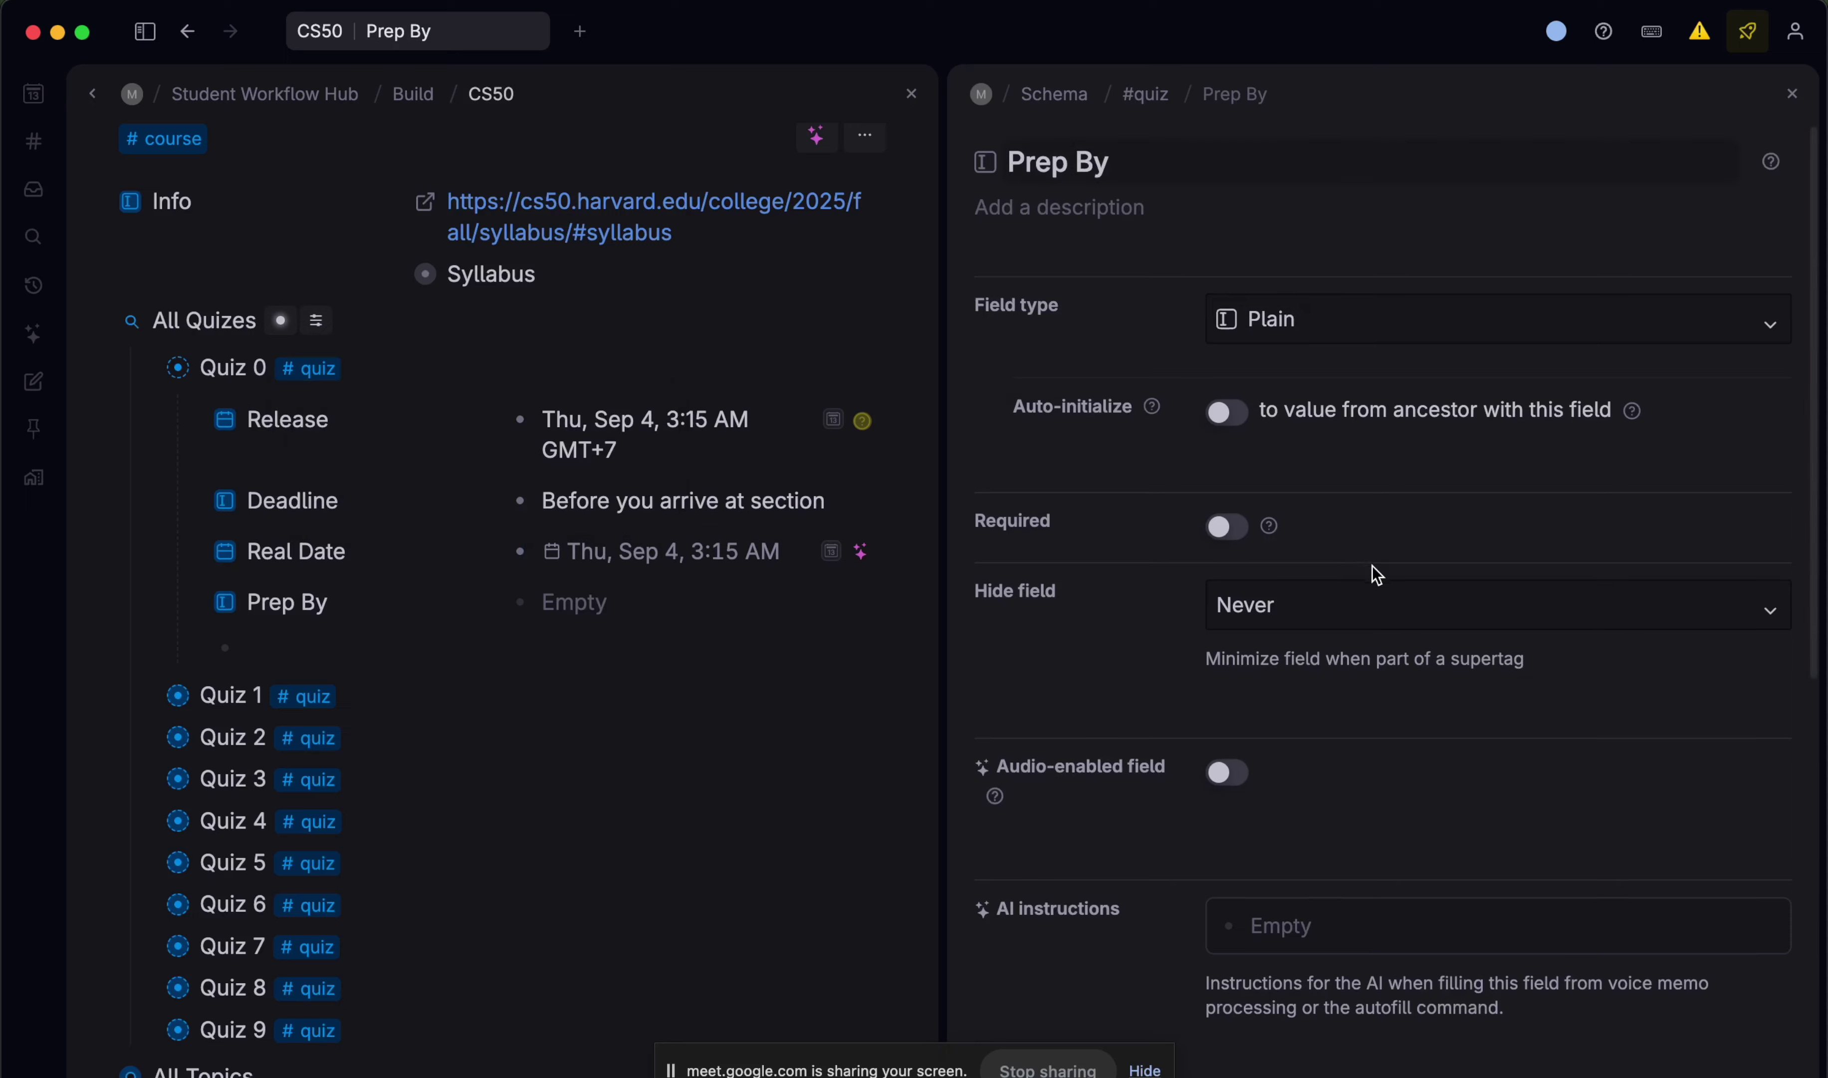
scroll(1372, 566, down, 8)
scroll(1372, 566, down, 2)
click(1227, 523)
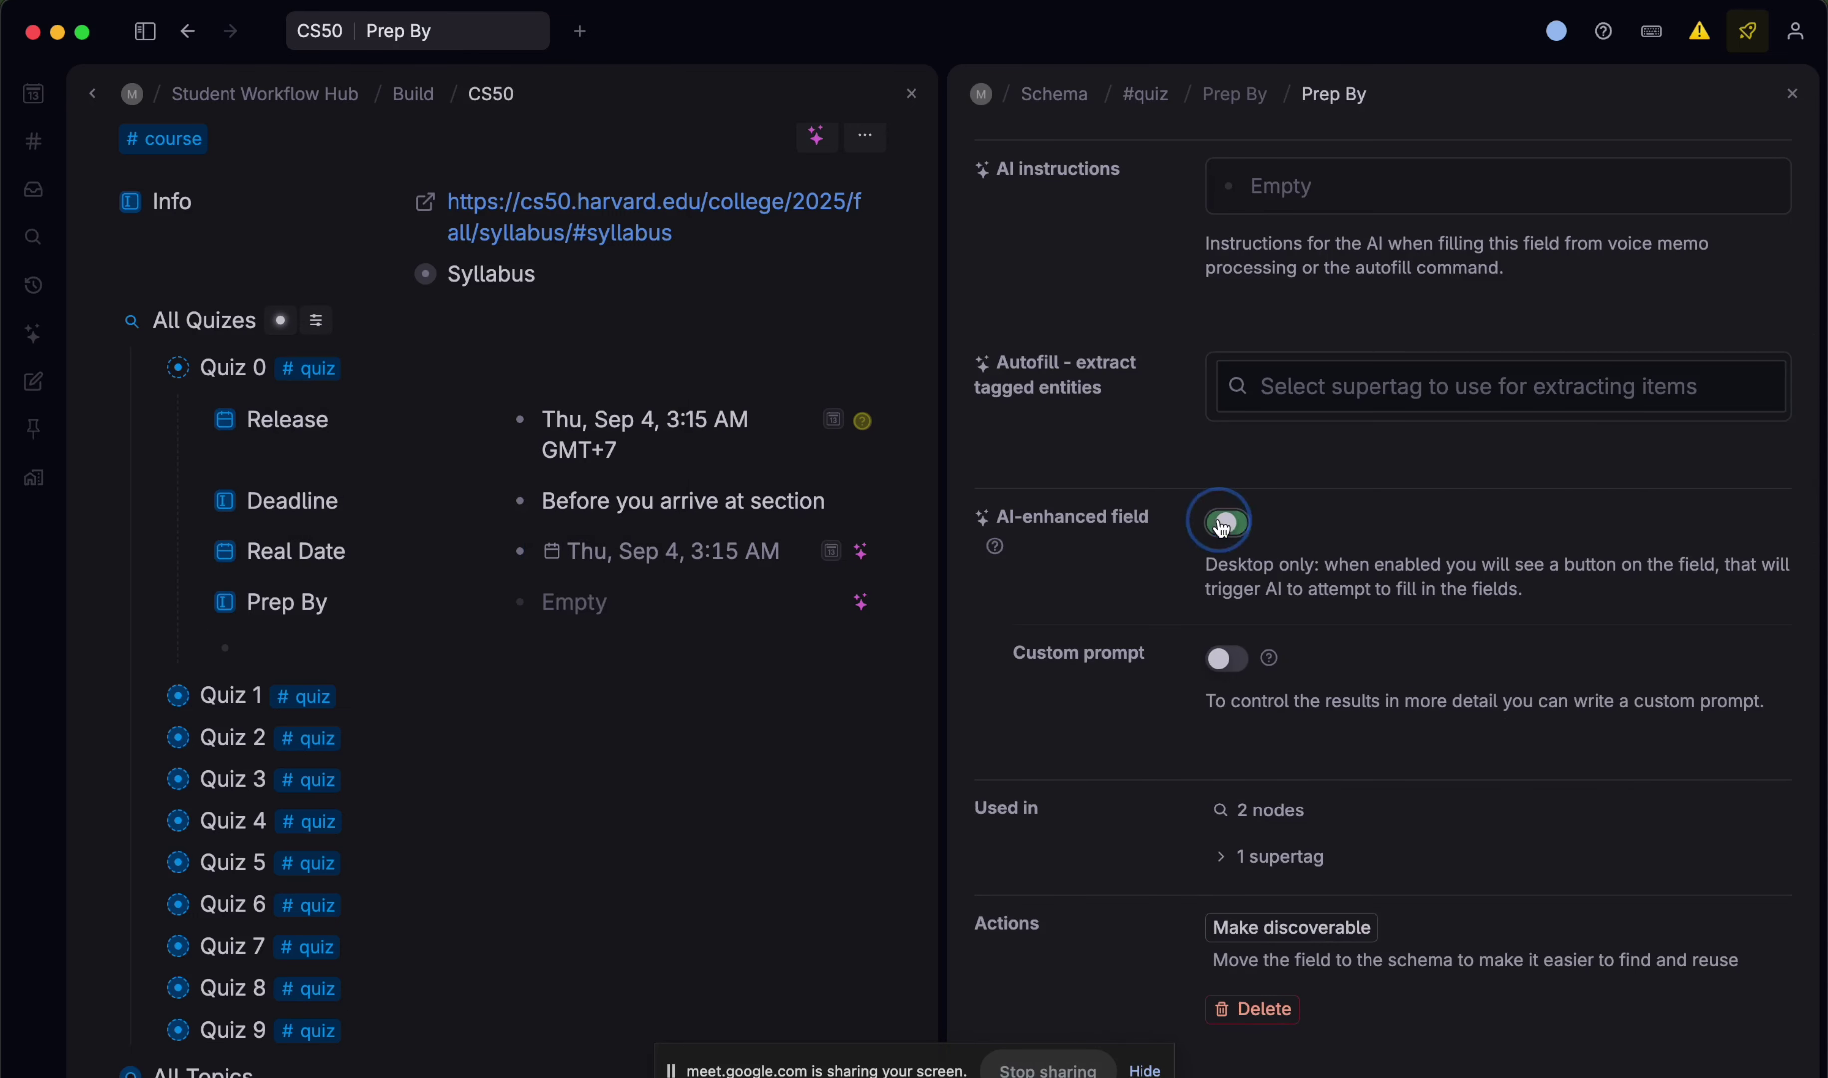
click(1224, 658)
- Open the Real Date field's configuration alongside and expand its prompt line about outputting the date in the correct format
click(224, 553)
scroll(917, 528, down, 10)
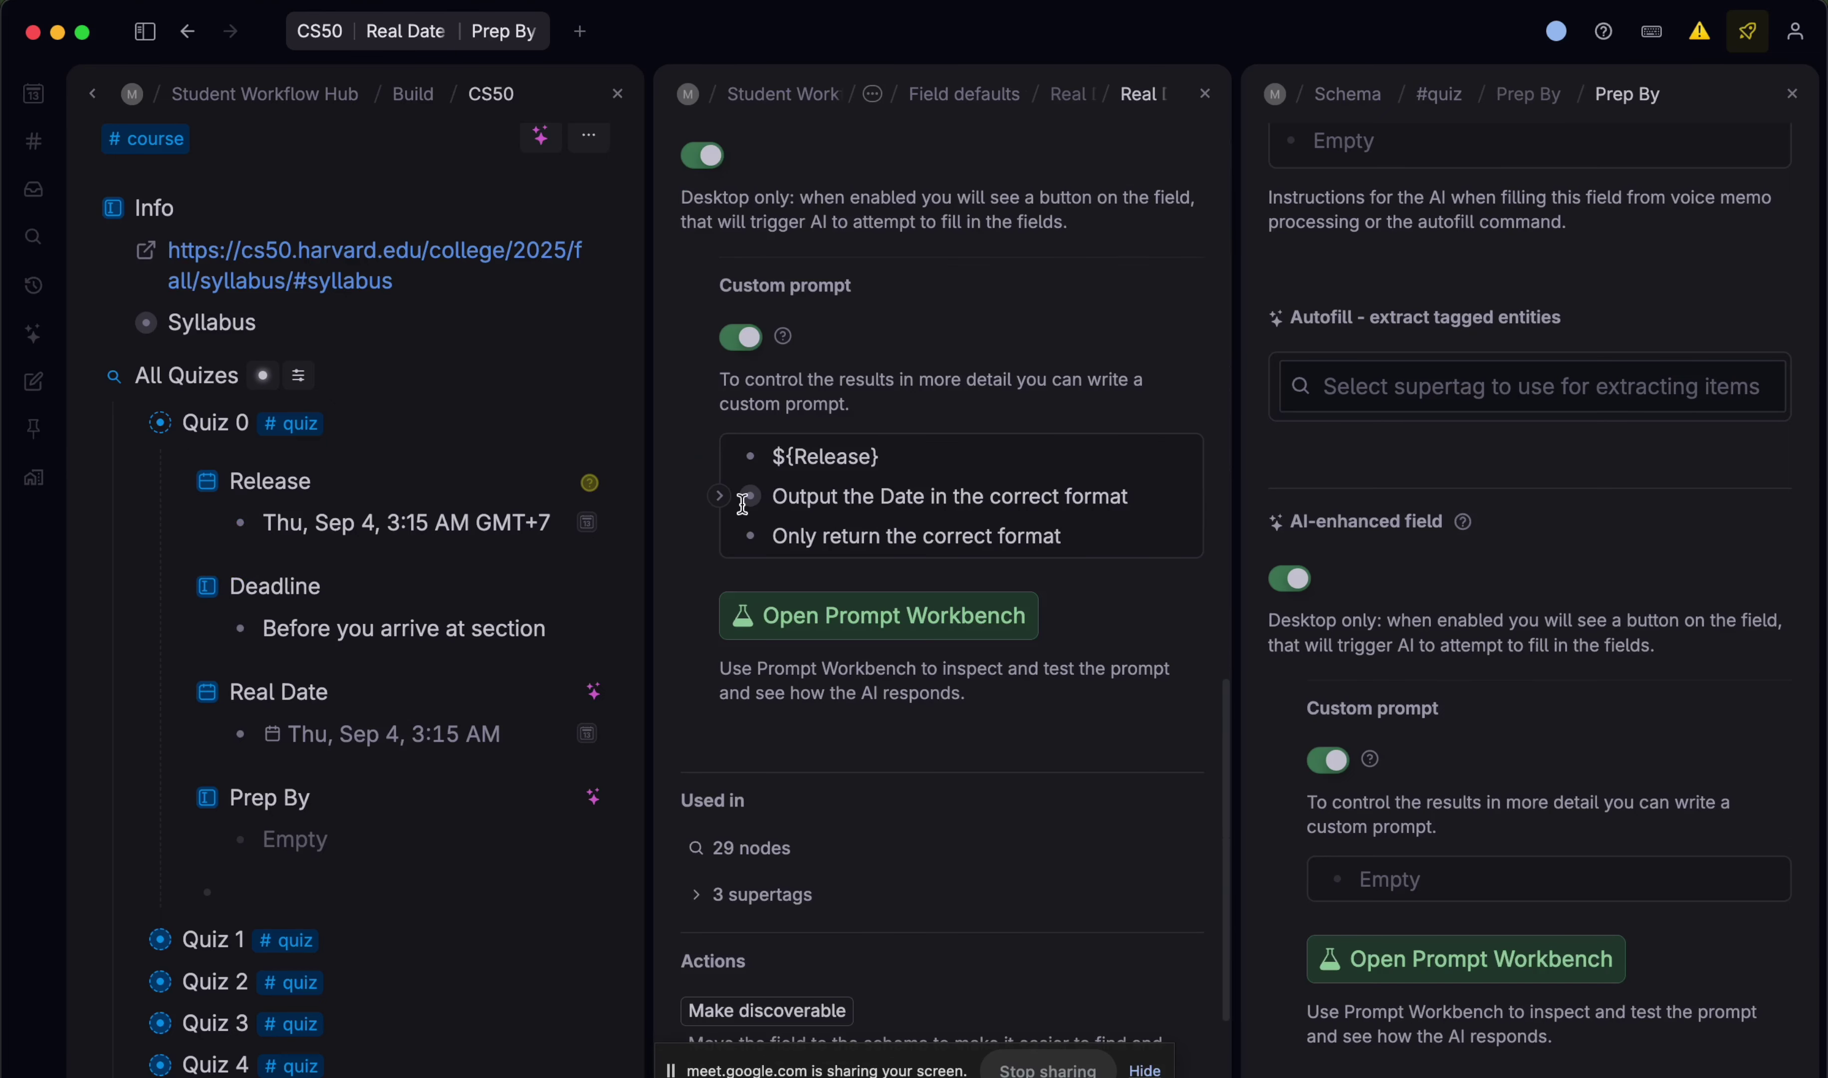
click(726, 496)
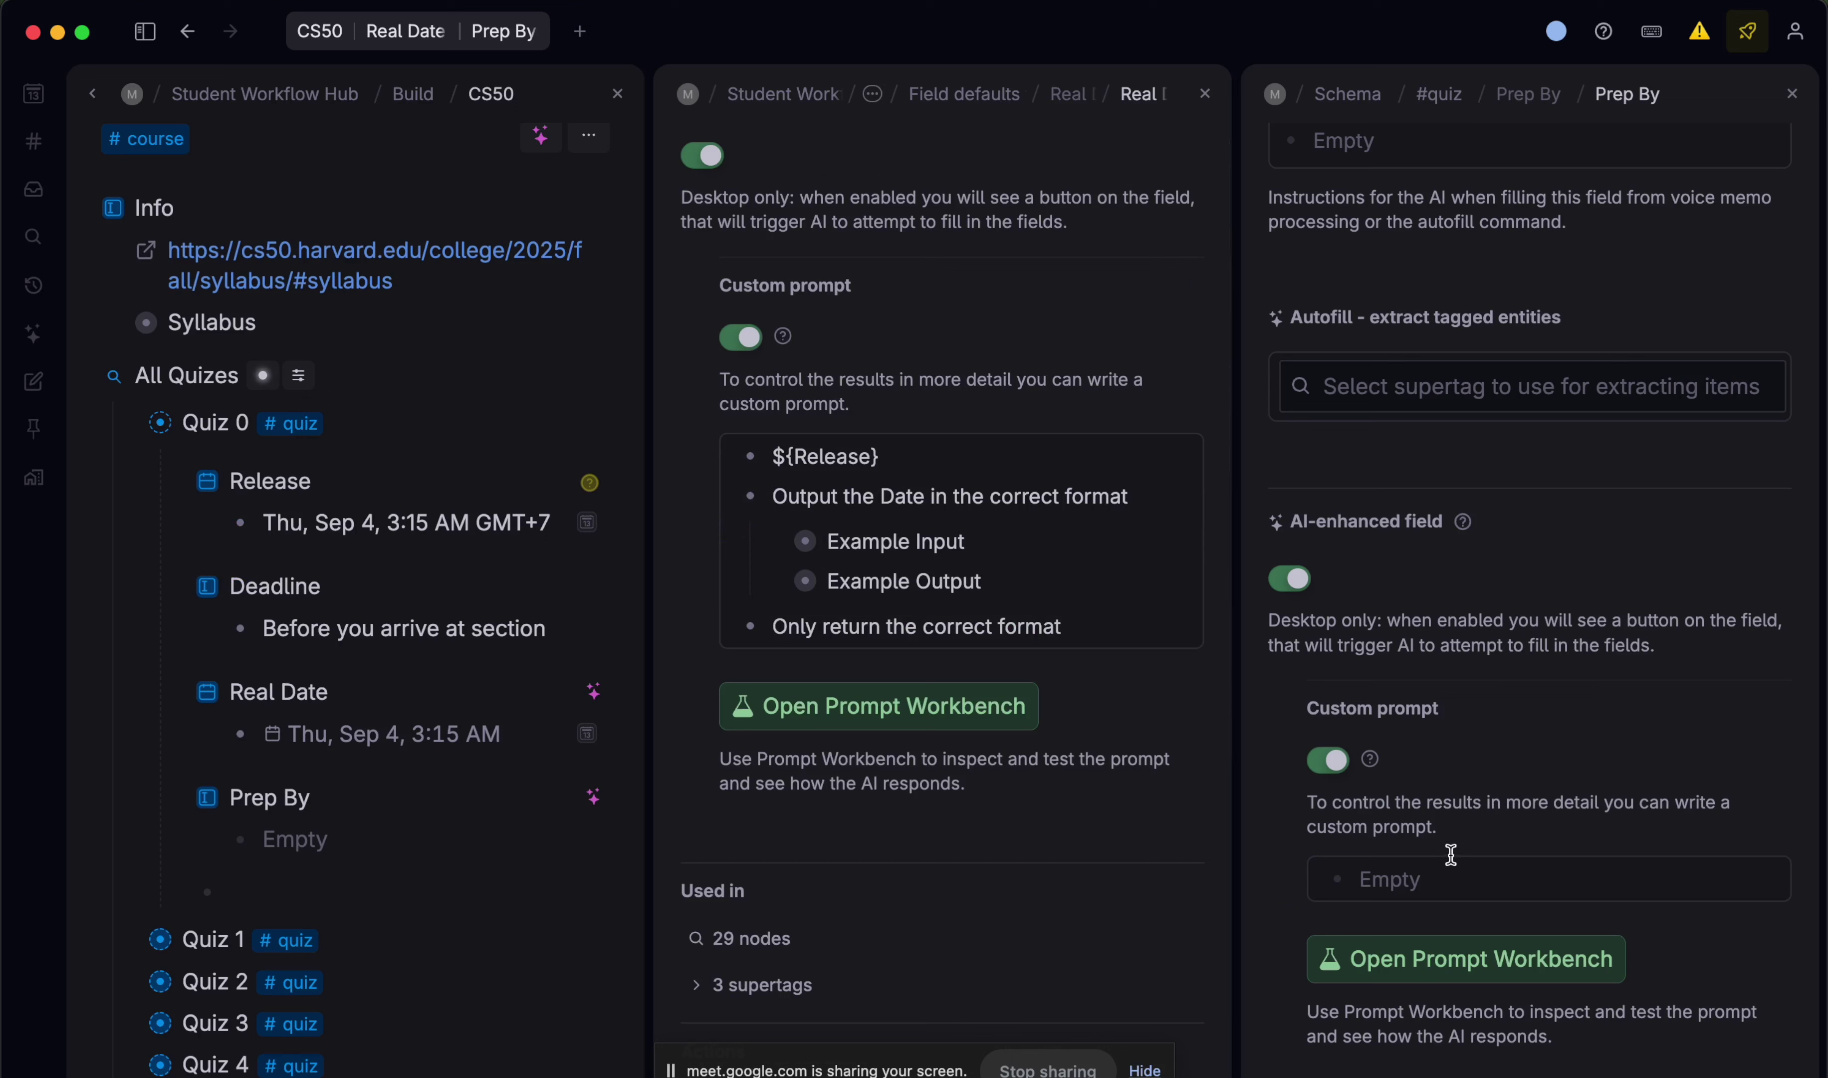
scroll(966, 743, down, 3)
- Enter "Set Date two days before Real Date" as the first line of Prep By's custom prompt
click(1415, 879)
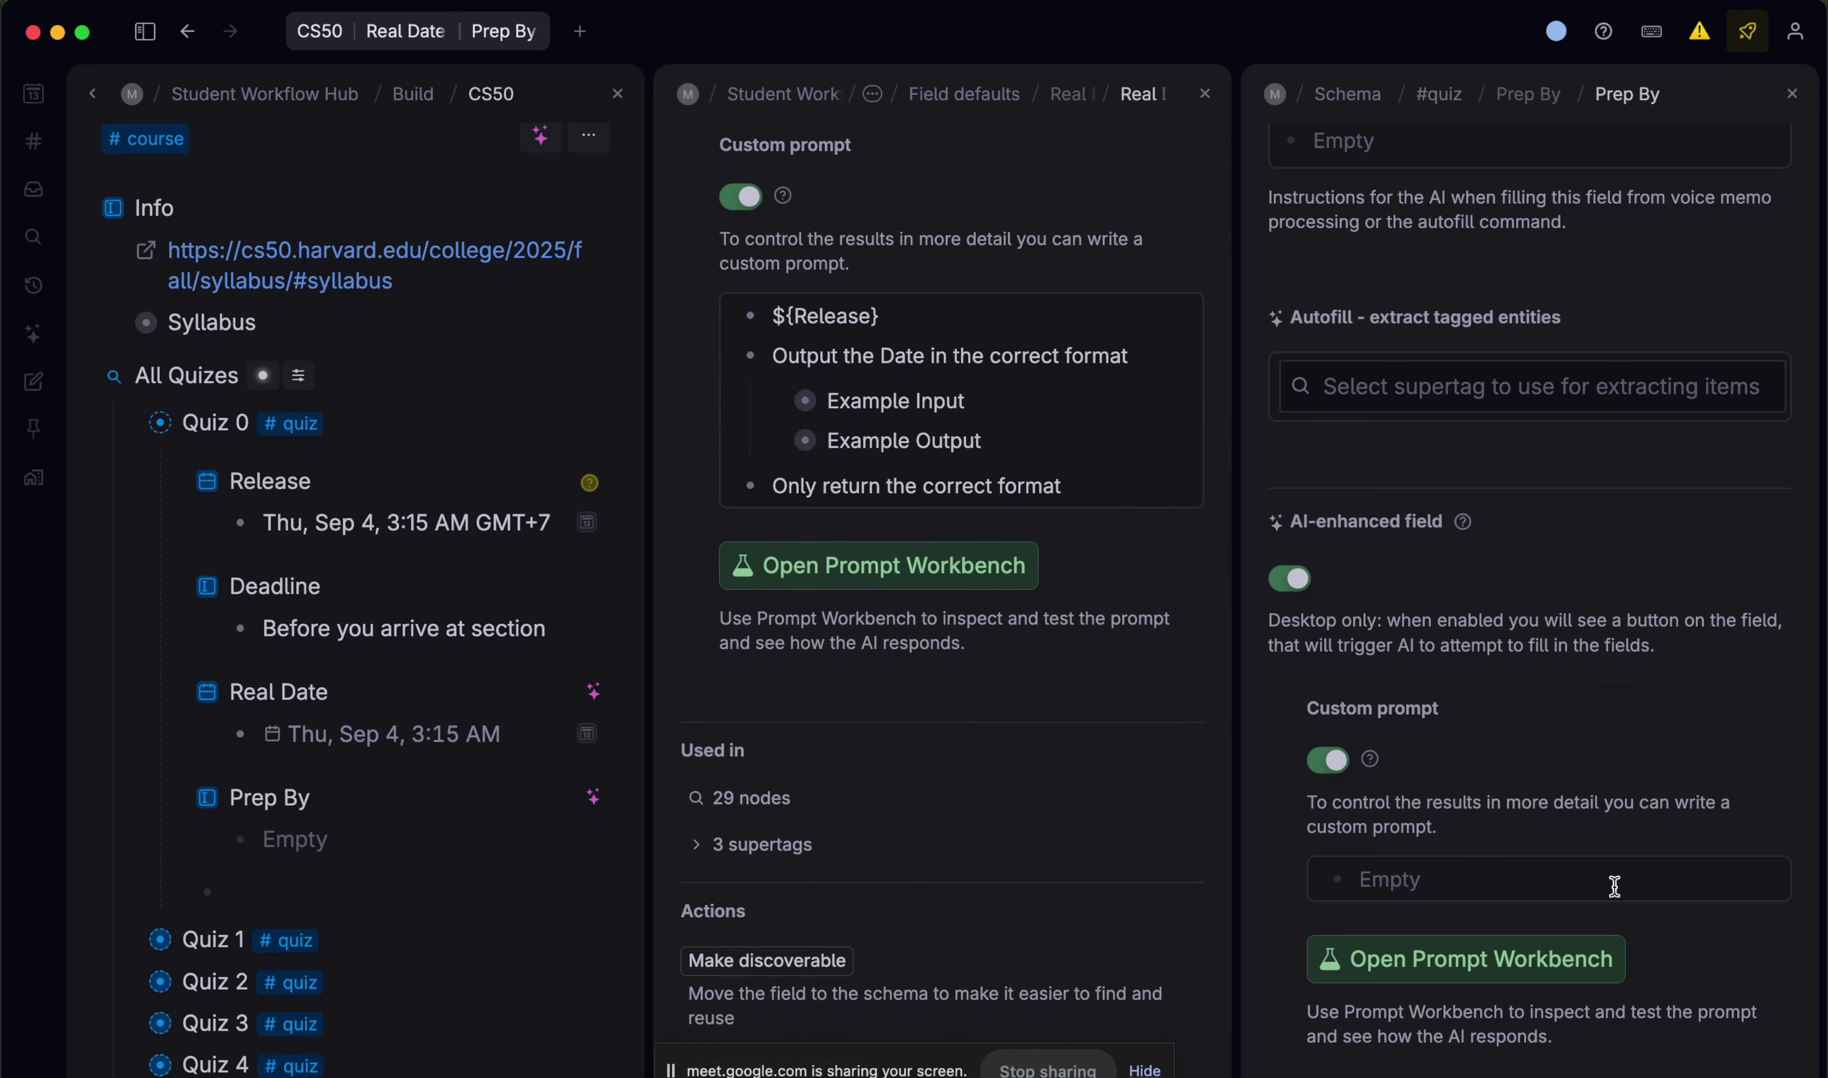
text(Set Date two days before )
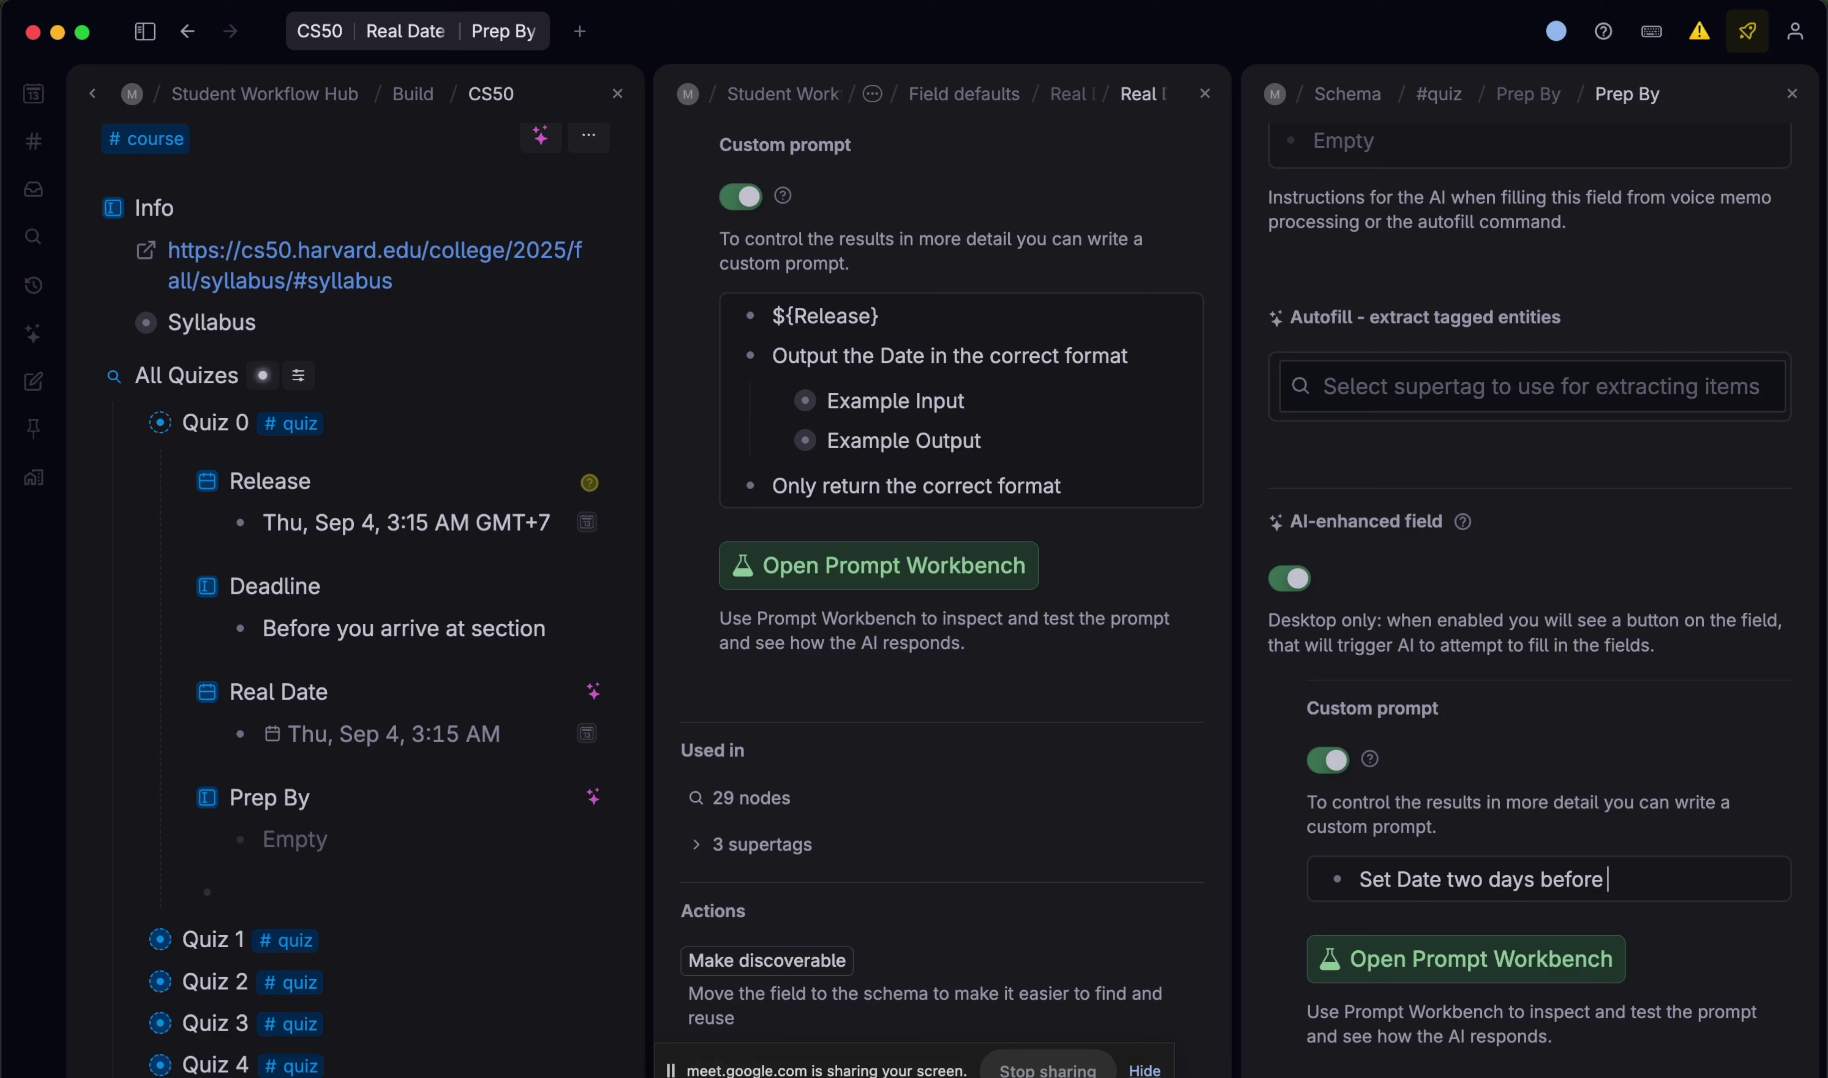
text(Real Date)
- Add a "Real Date" line to Prep By's prompt with the variable ${Real Date} nested beneath it
key(shift+Return)
text(Rel)
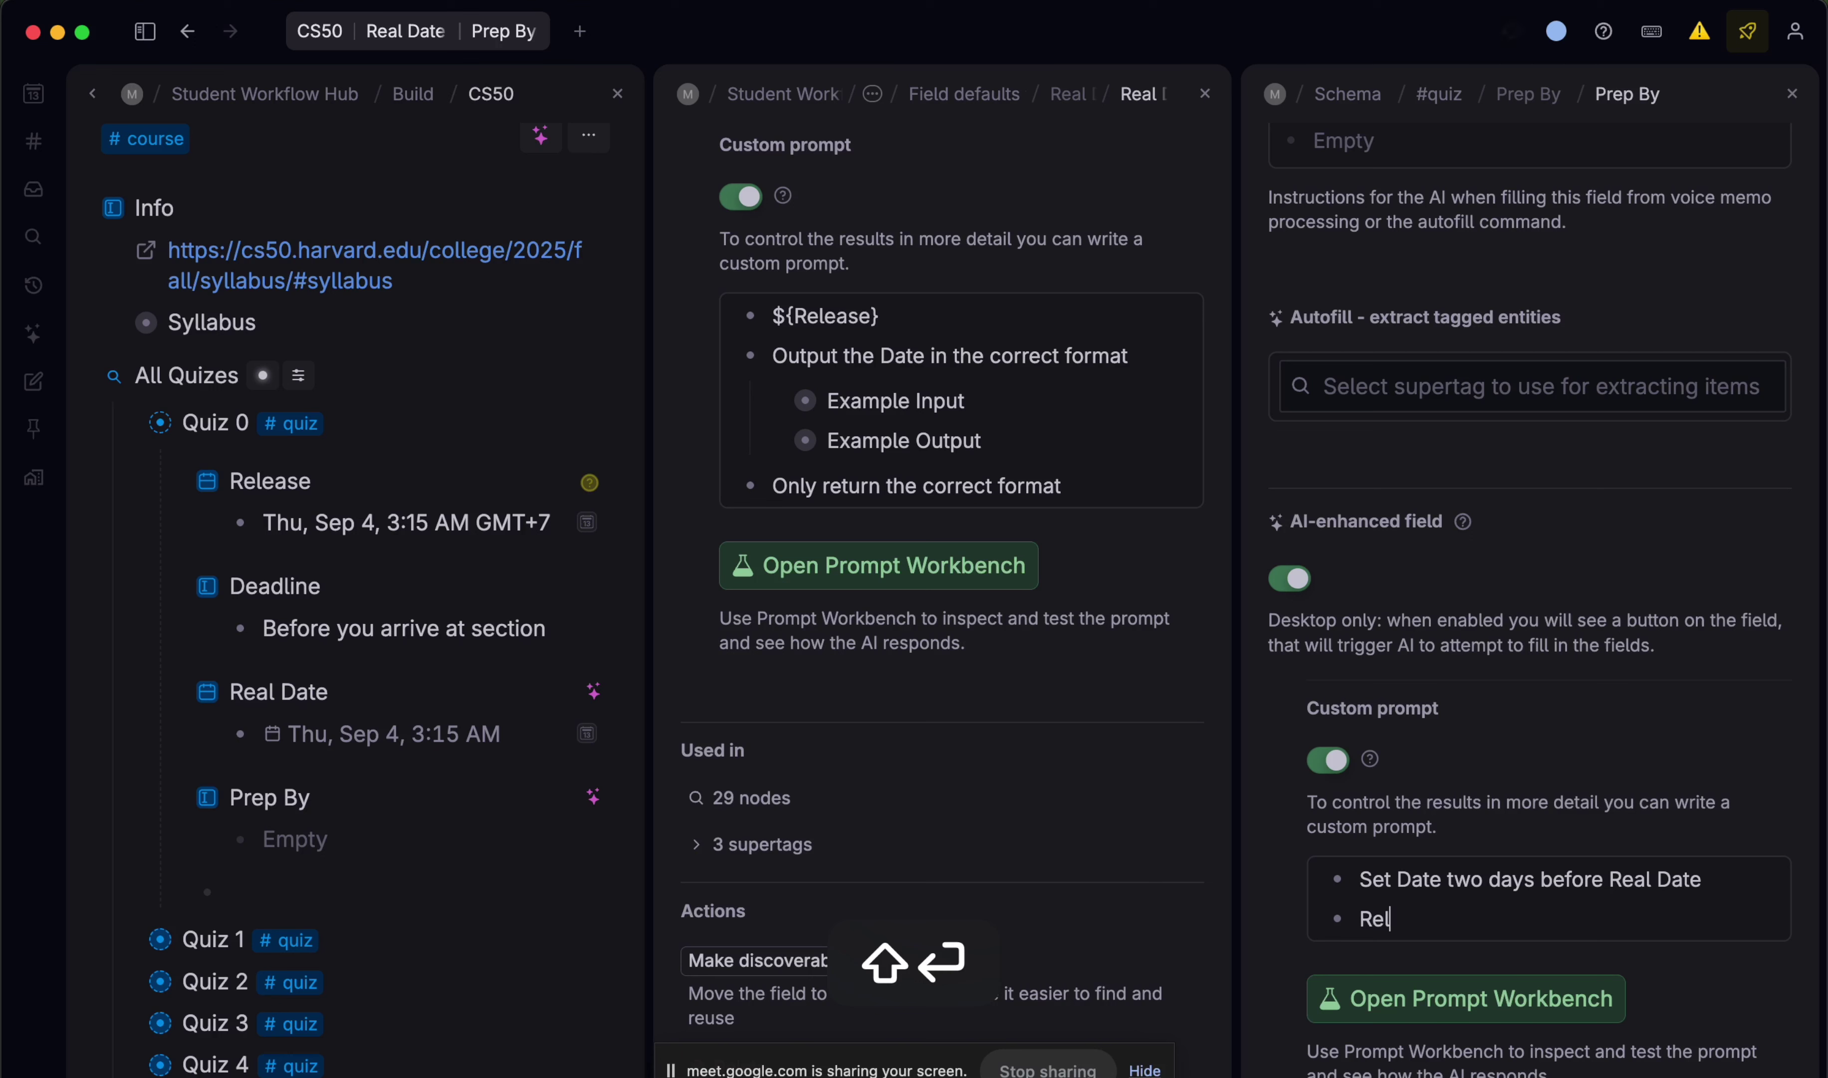
key(BackSpace)
text(al Date)
key(shift+Return)
key(Tab)
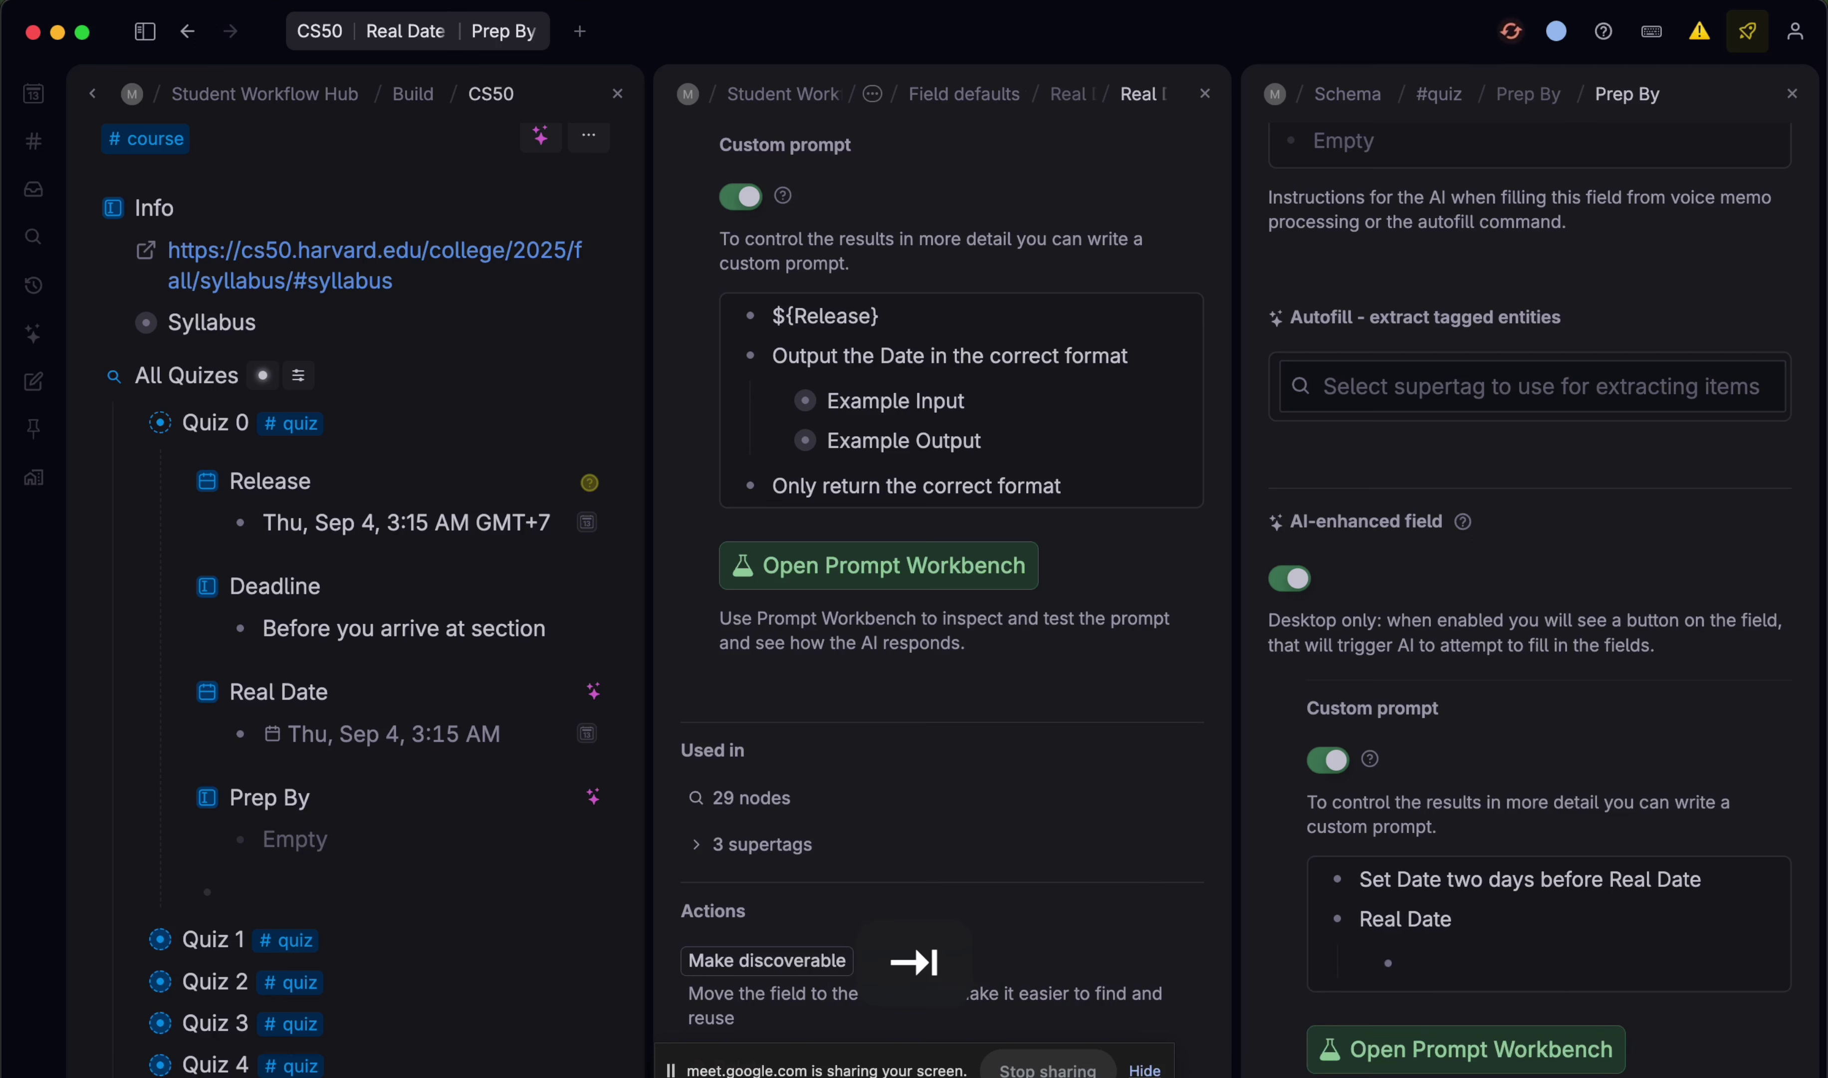
text($()
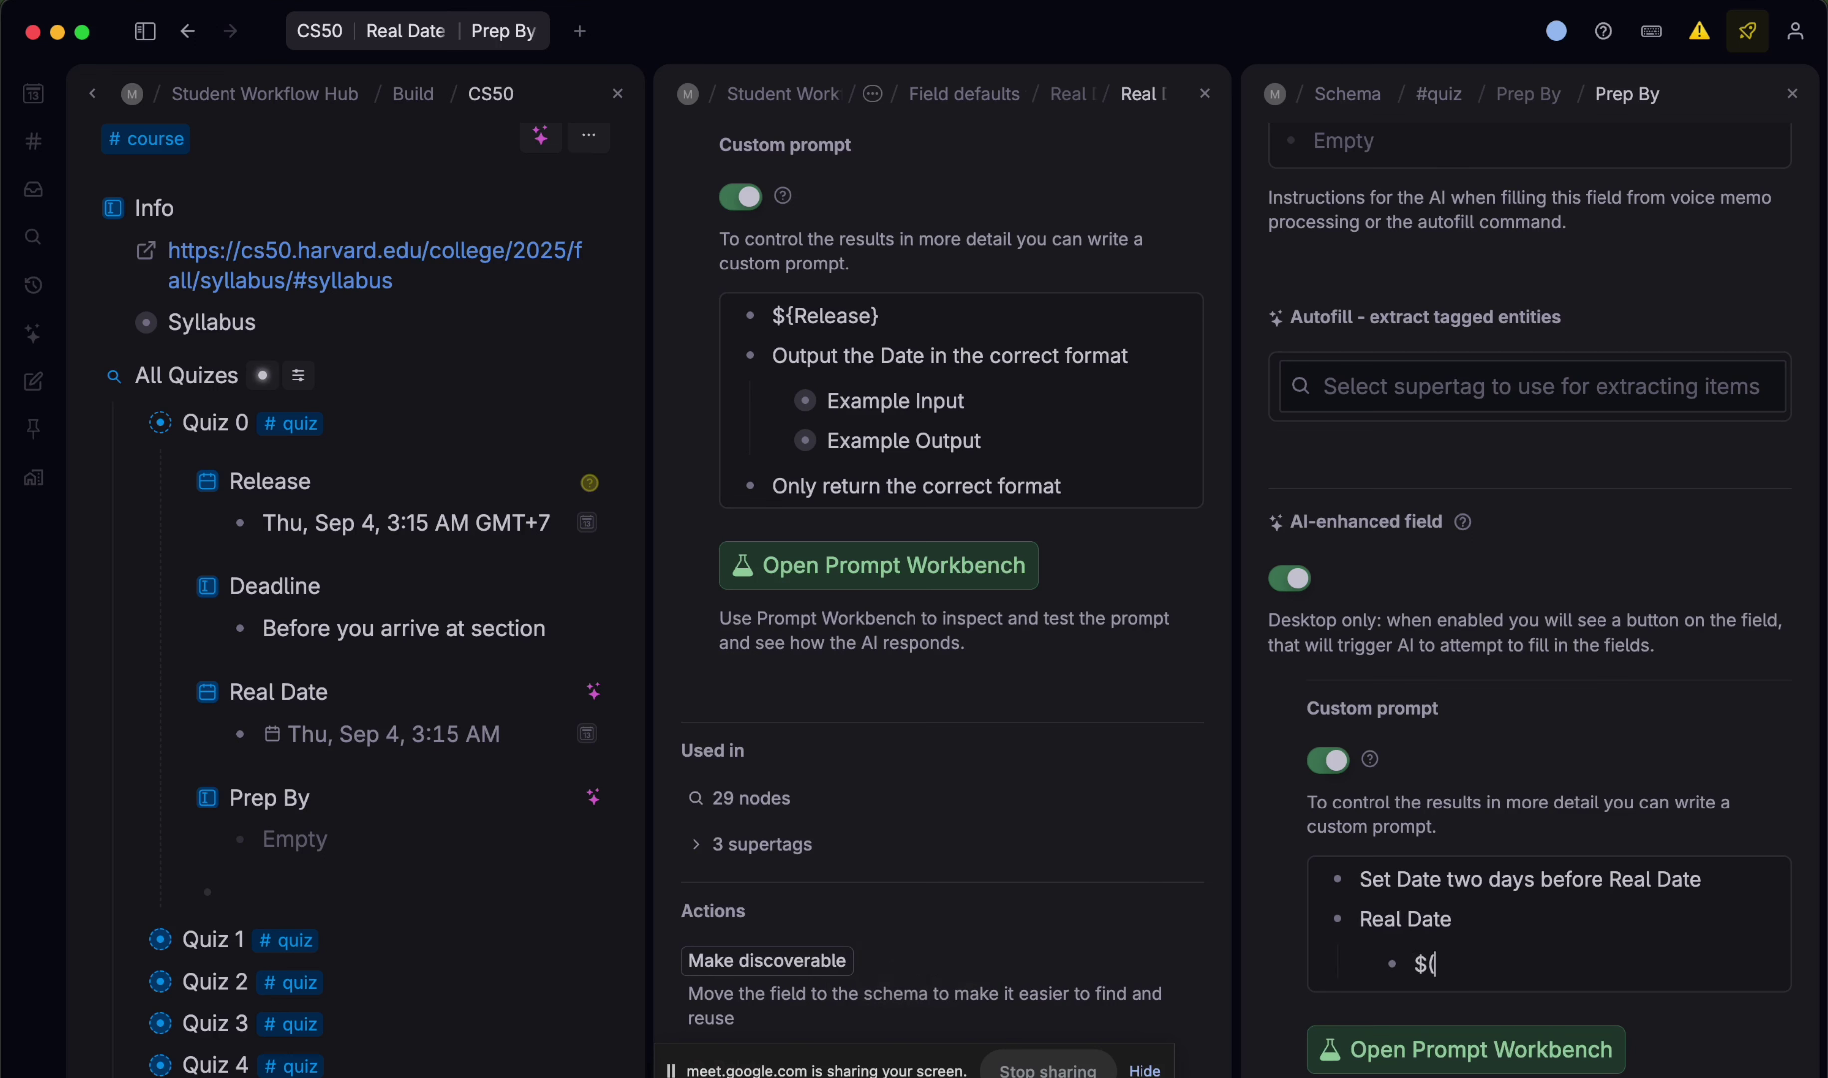
key(shift+BackSpace)
text({Real Date)
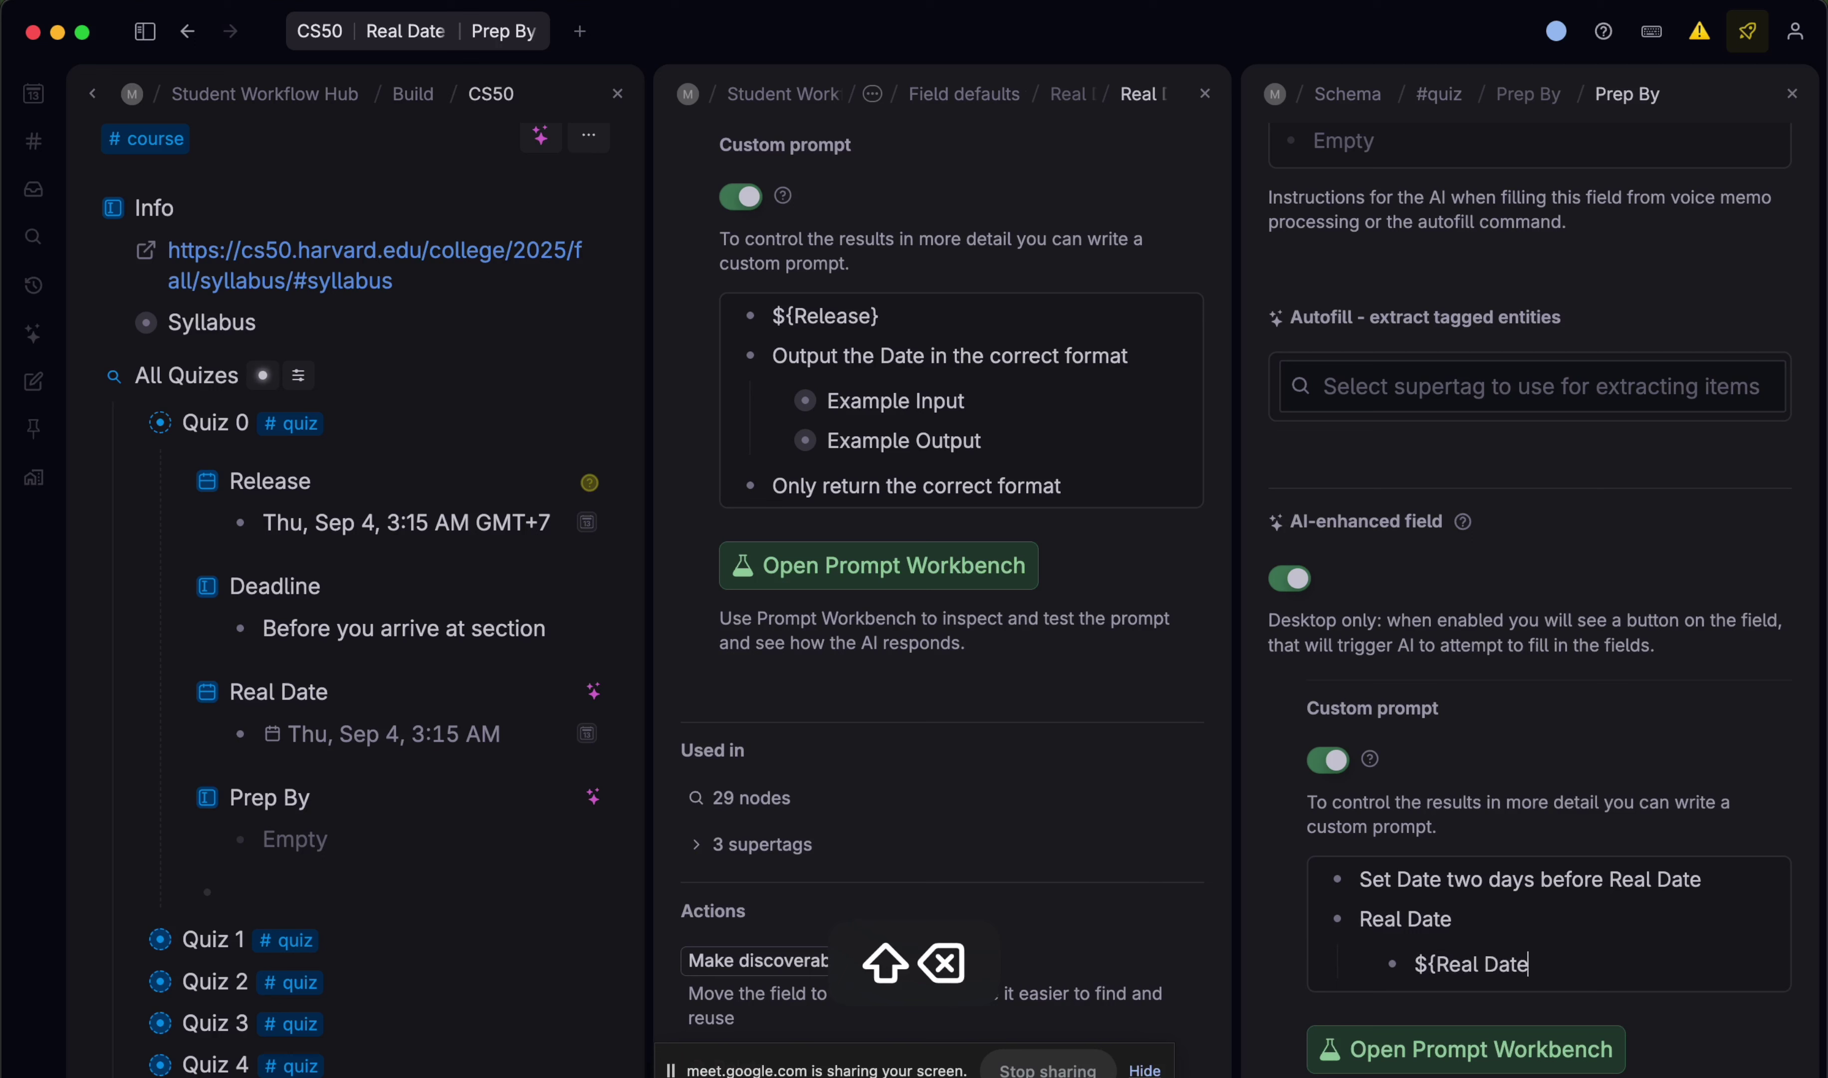
- Add "Only output prep date" as the last prompt line and change "Date" after "Set" to "Prep date" in the first line
key(shift+Return)
key(shift+Tab)
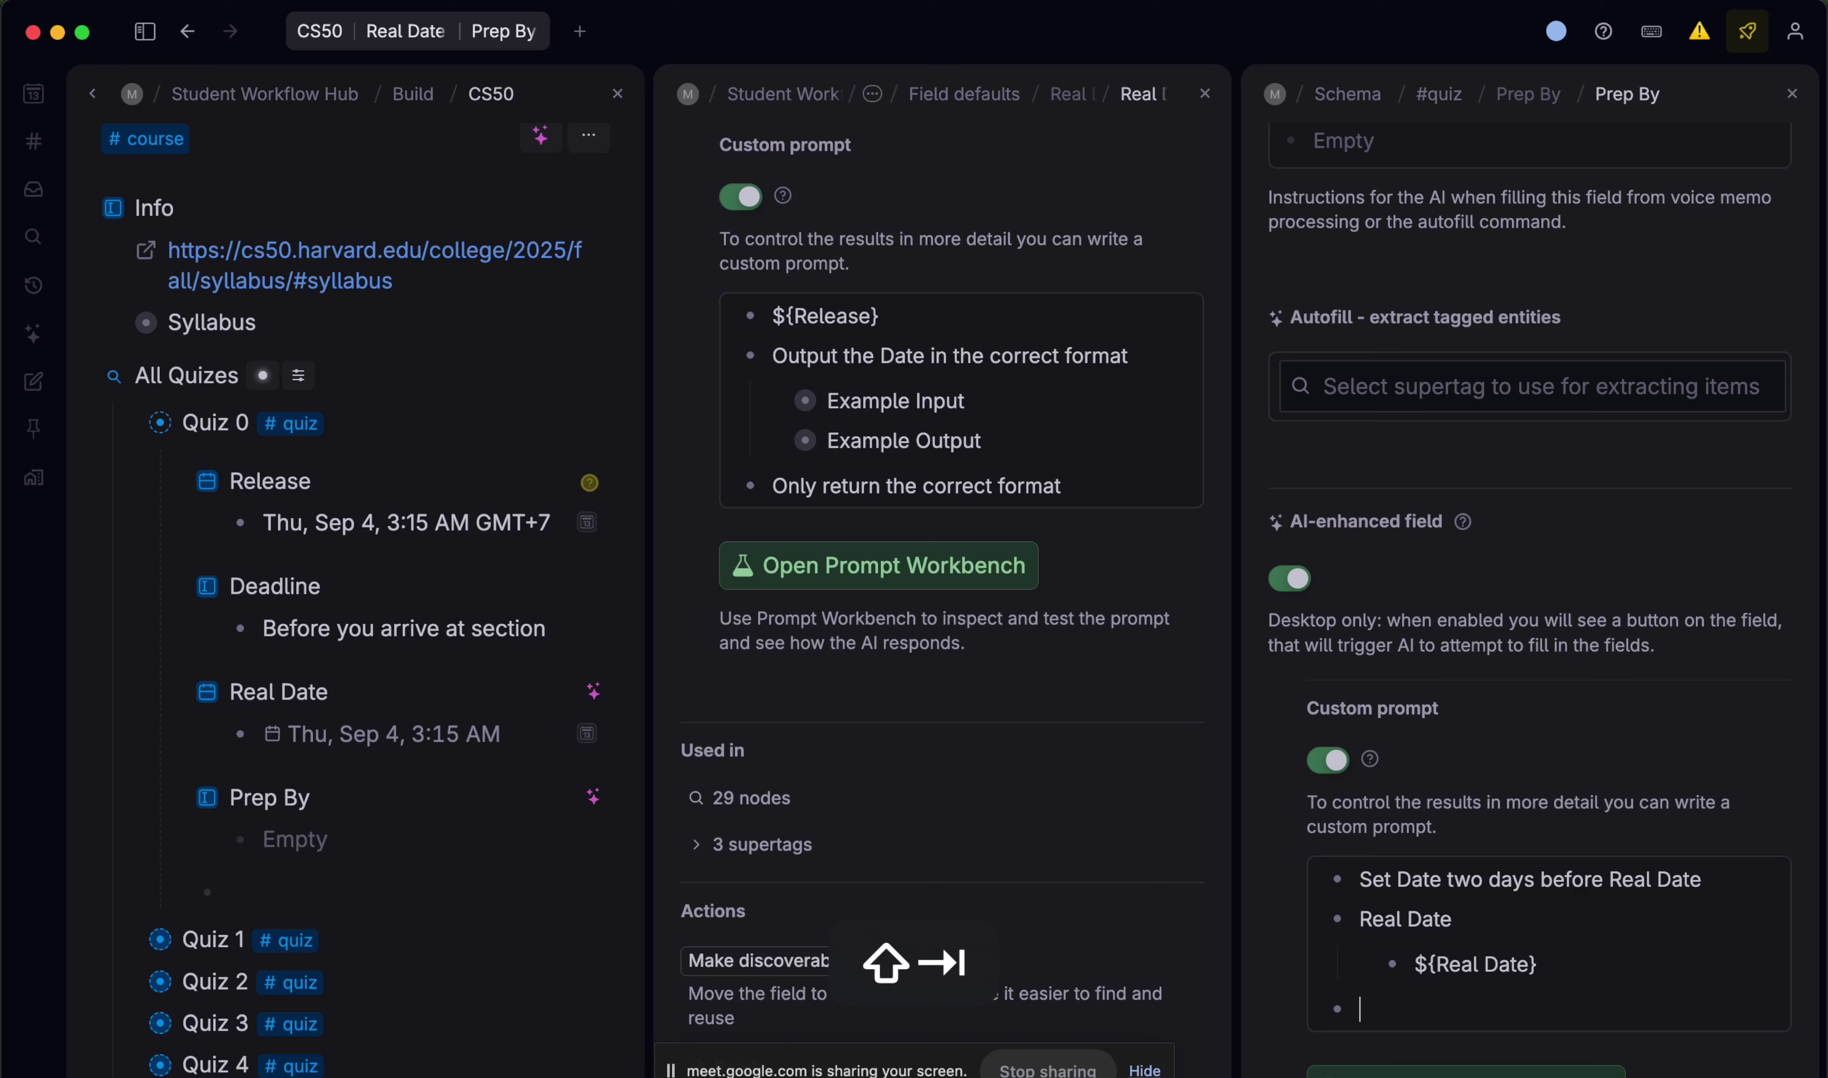
text(Only output)
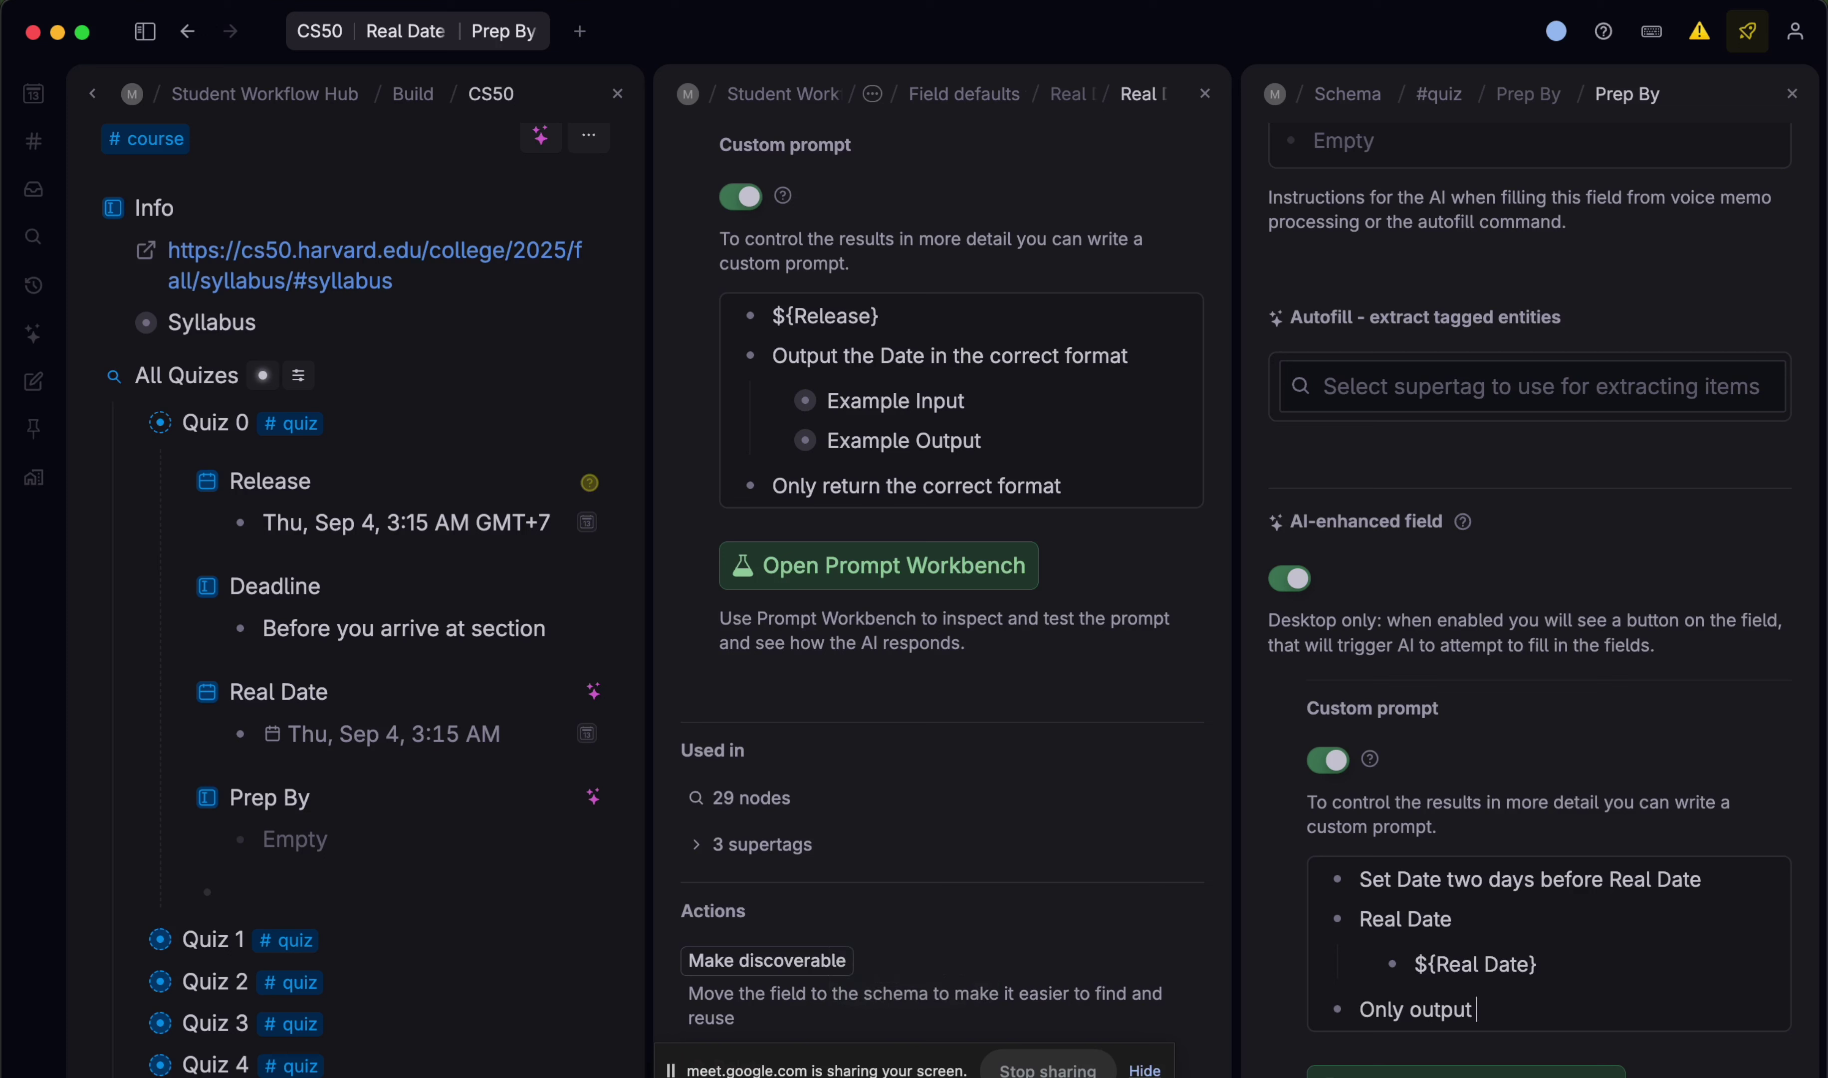
double_click(1421, 878)
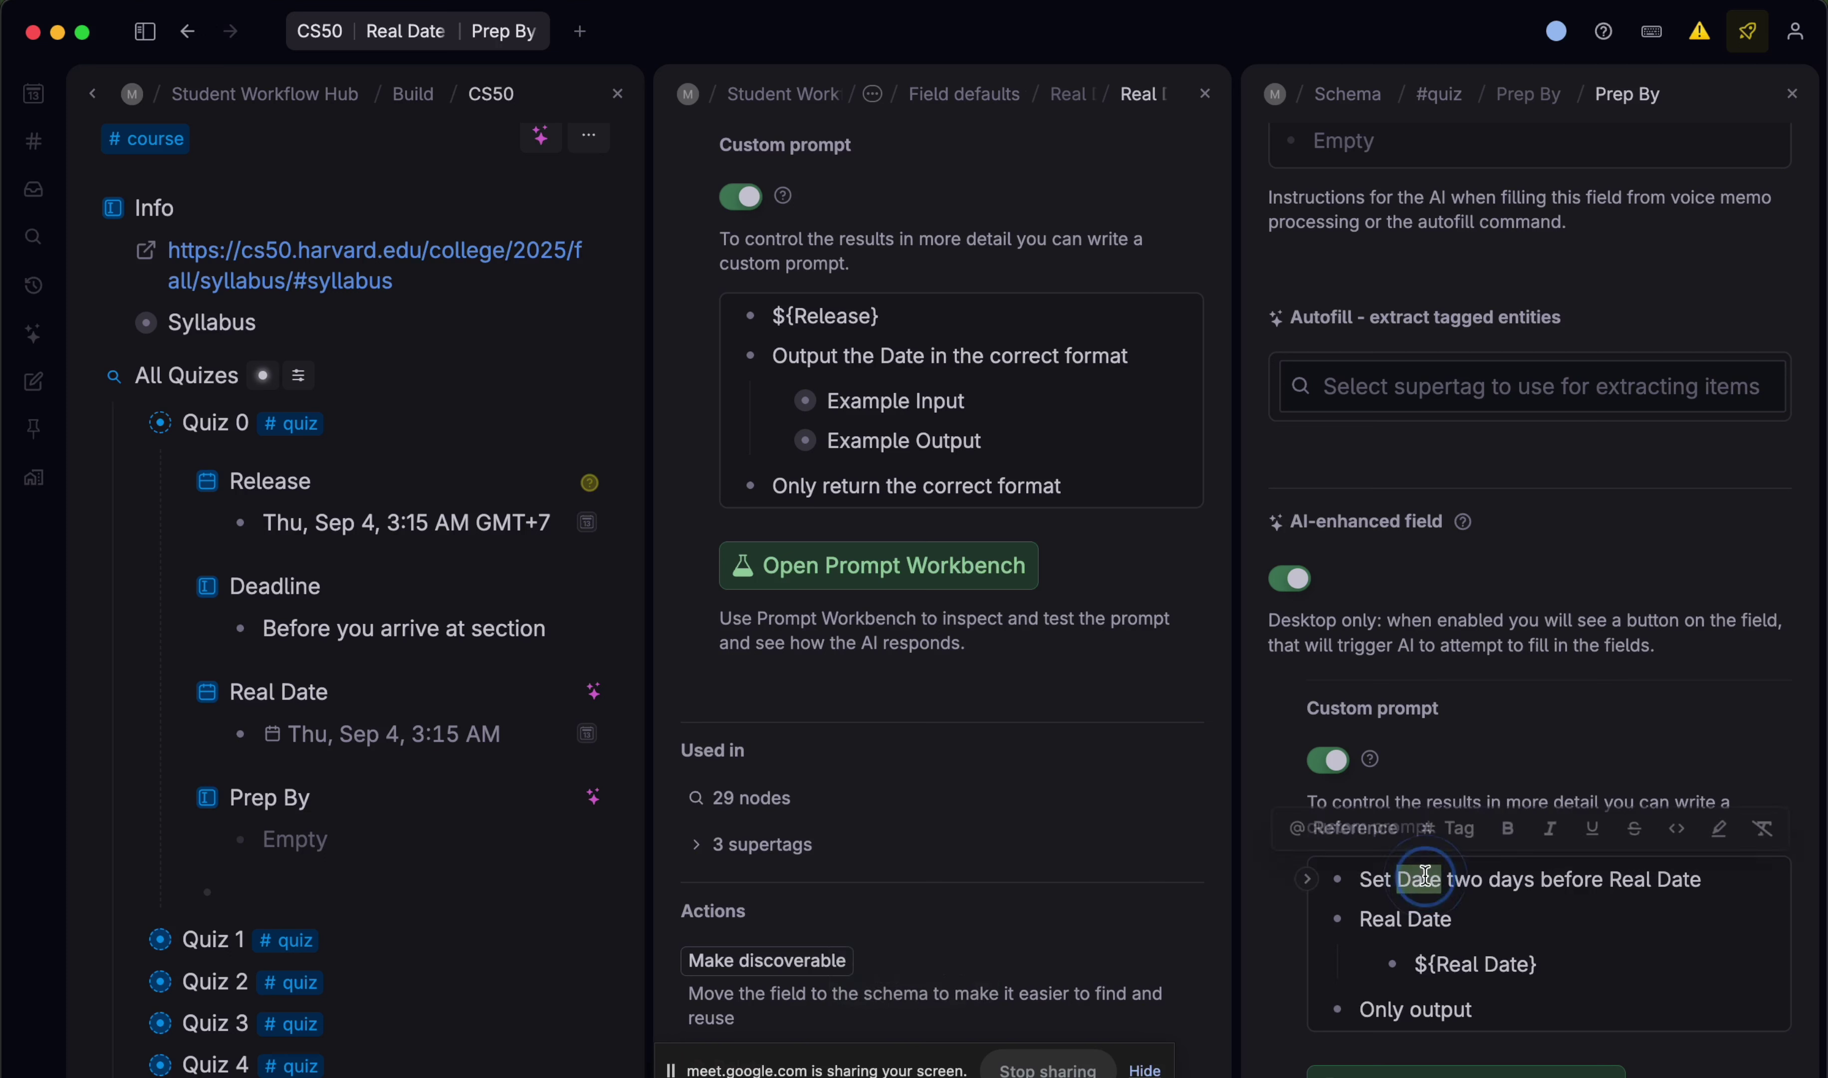
text(Prep date)
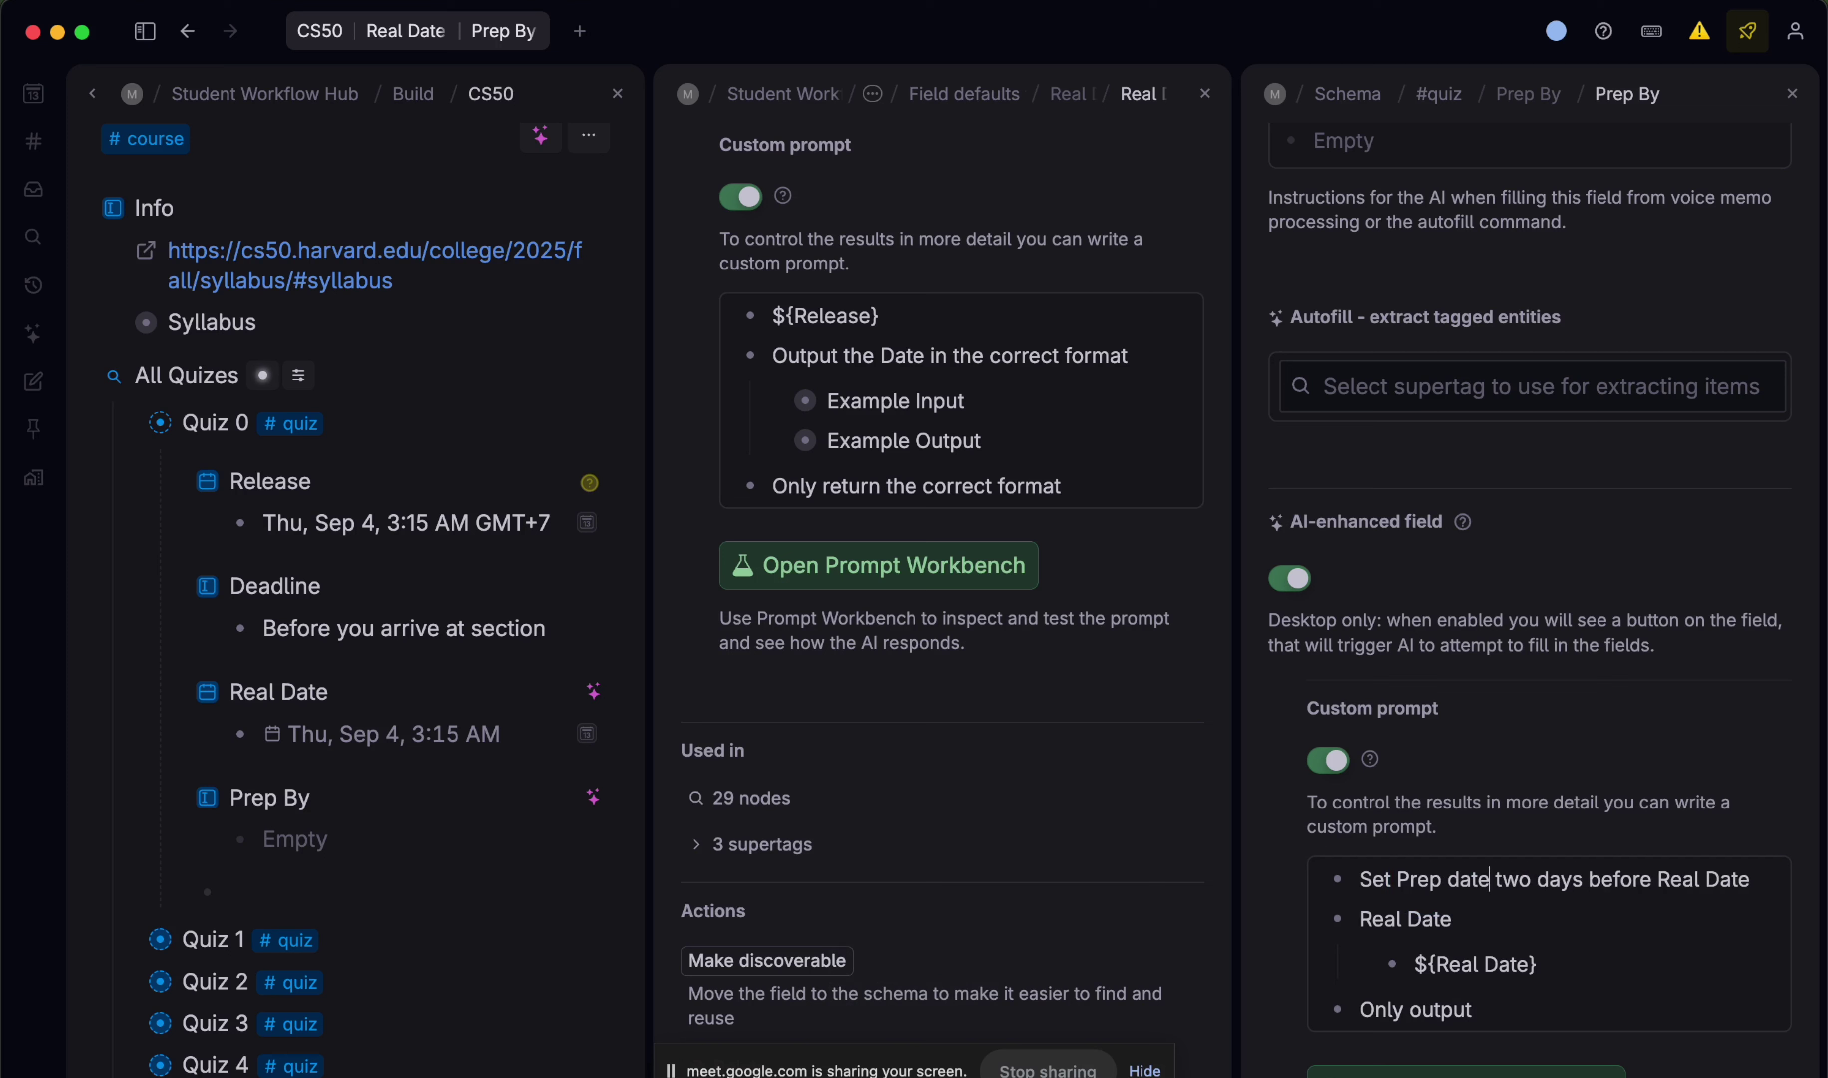
click(1514, 1001)
text(prep date)
- Test the prompt by filling Quiz 0's Prep By field with AI
click(593, 796)
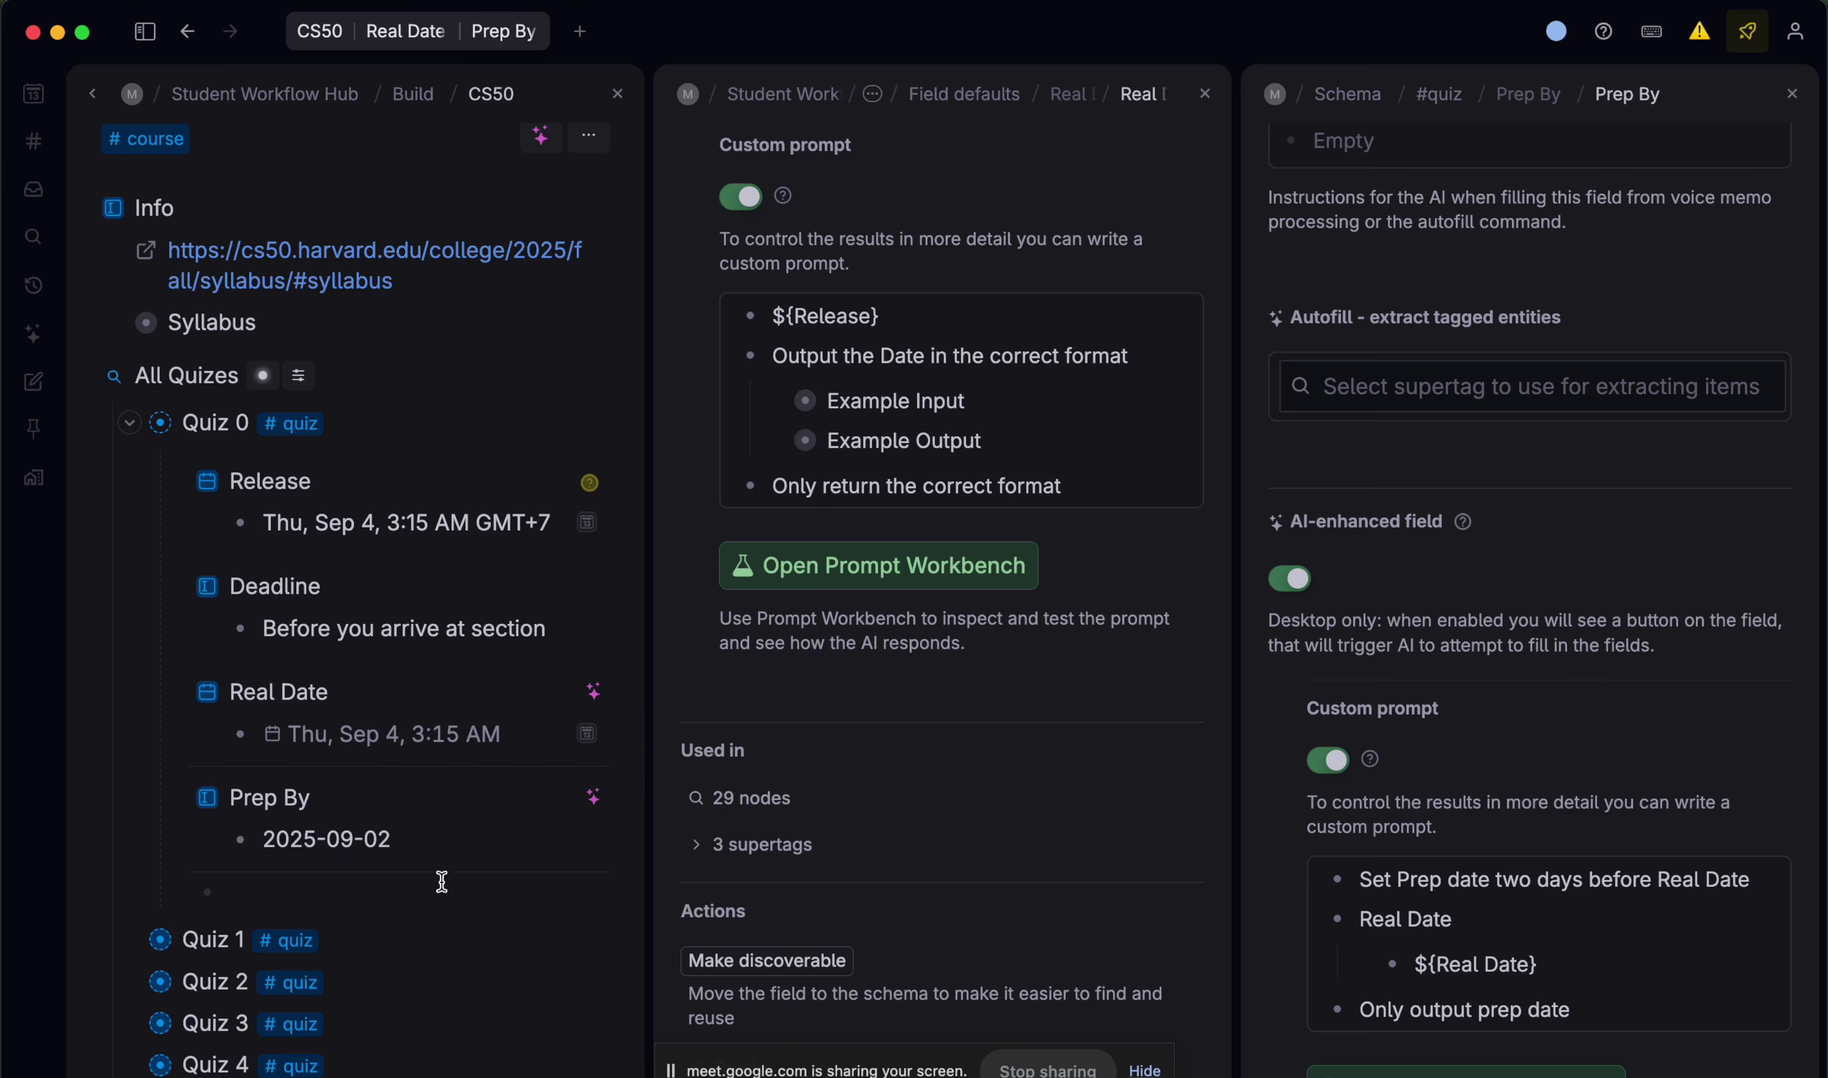
scroll(1481, 836, down, 2)
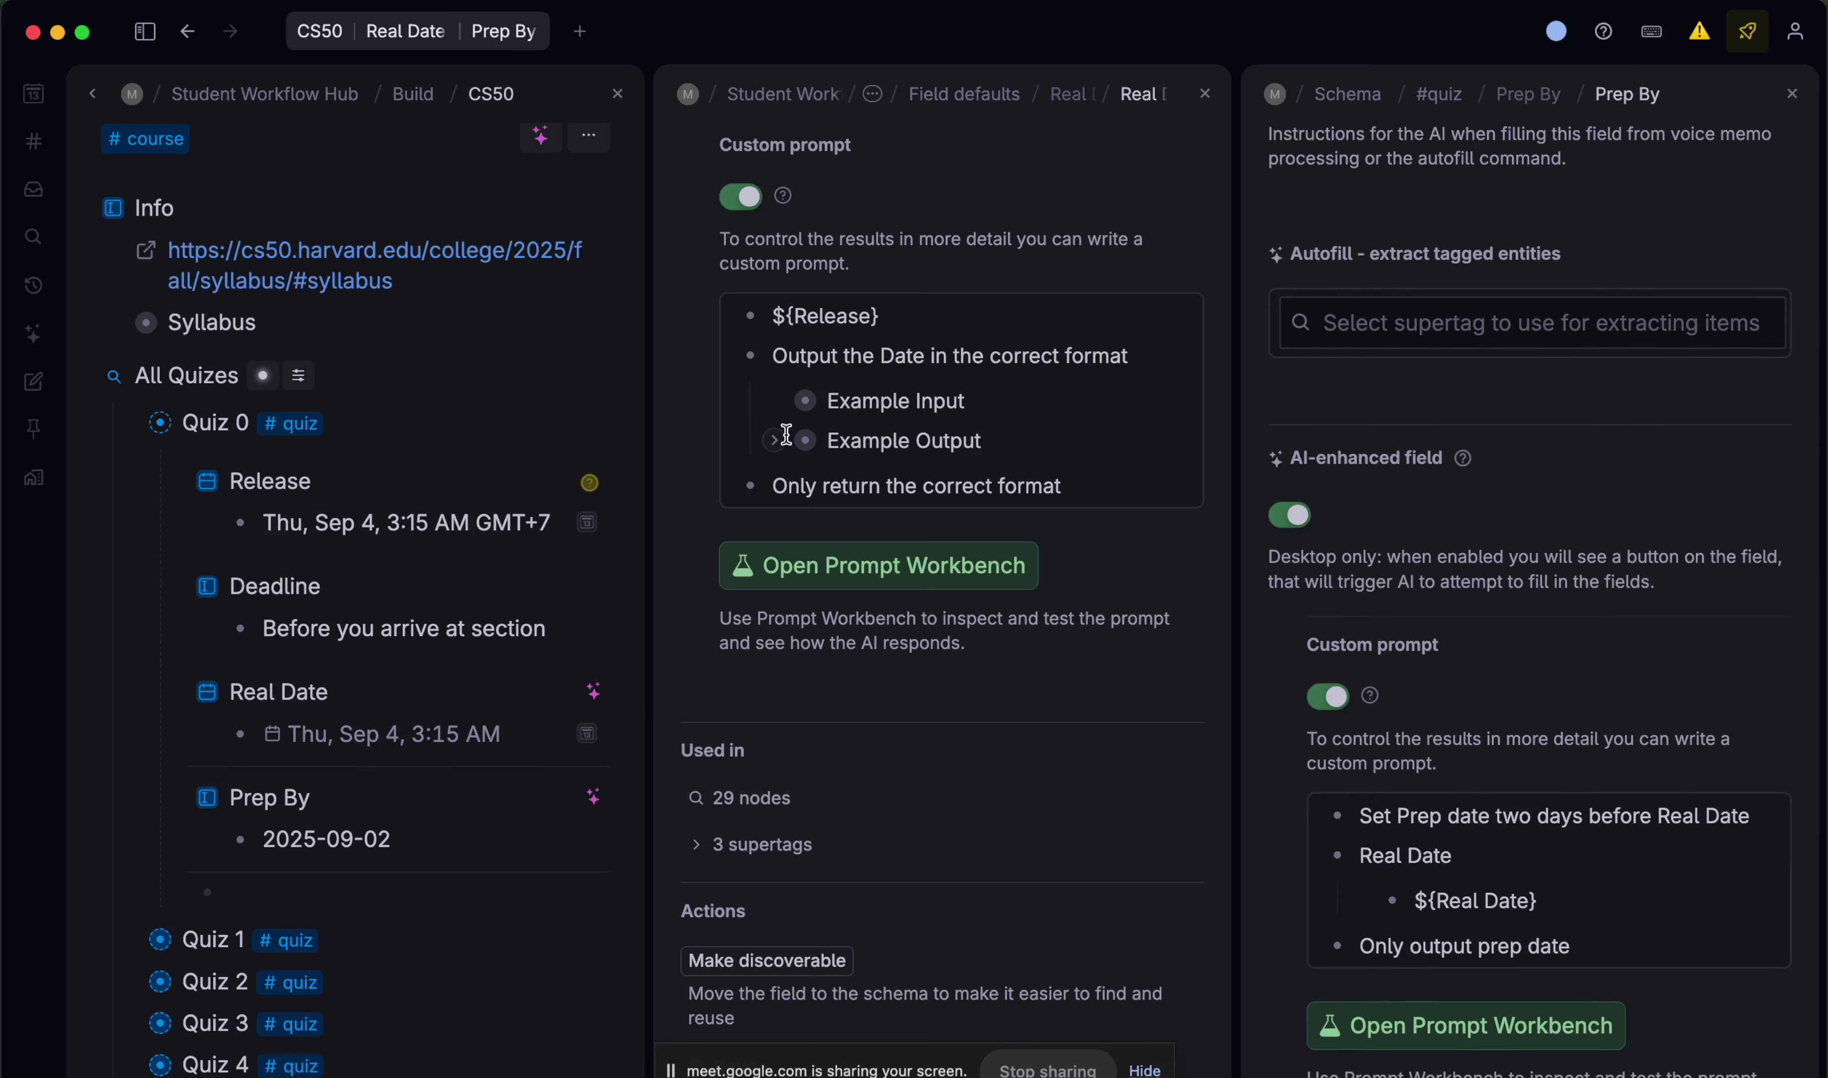
- Copy the Example Input and Example Output items from Real Date's prompt into Prep By's prompt, just above "Only output prep date"
drag(1003, 436, 979, 404)
key(super+c)
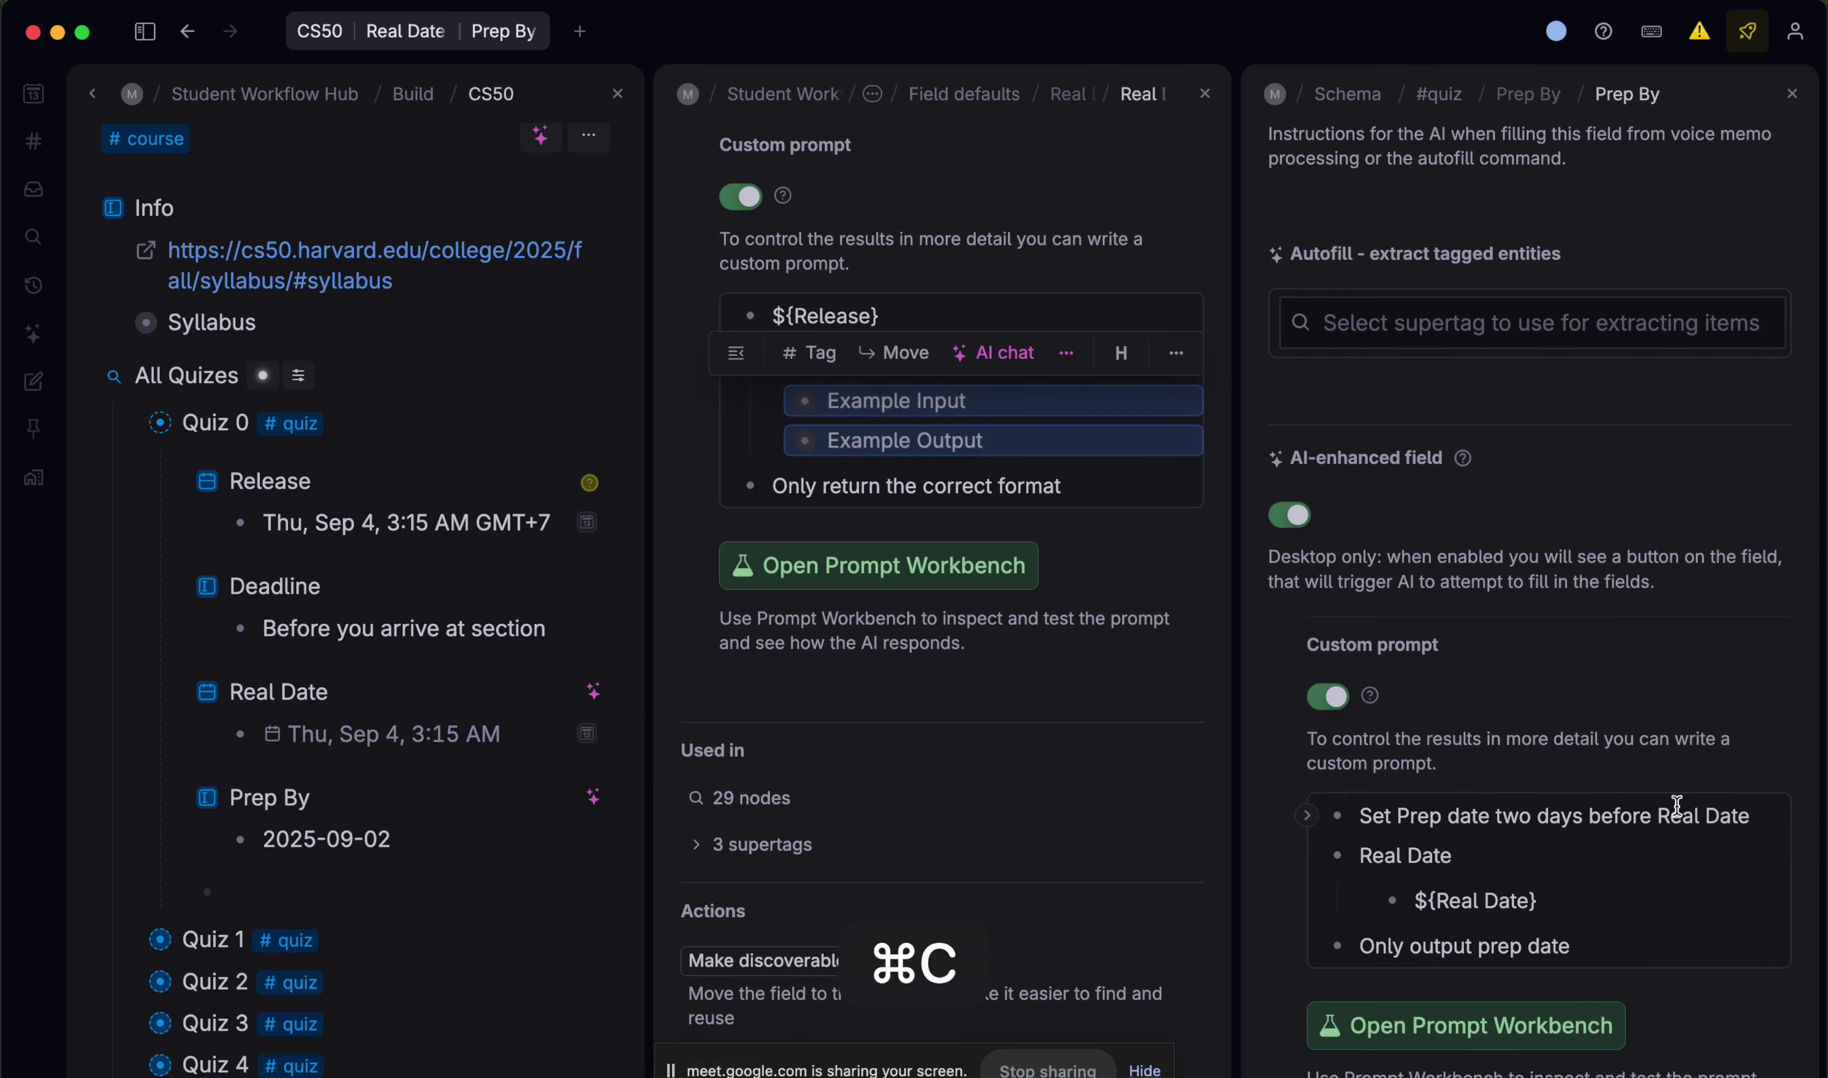
click(1604, 898)
key(Return)
key(shift+Tab)
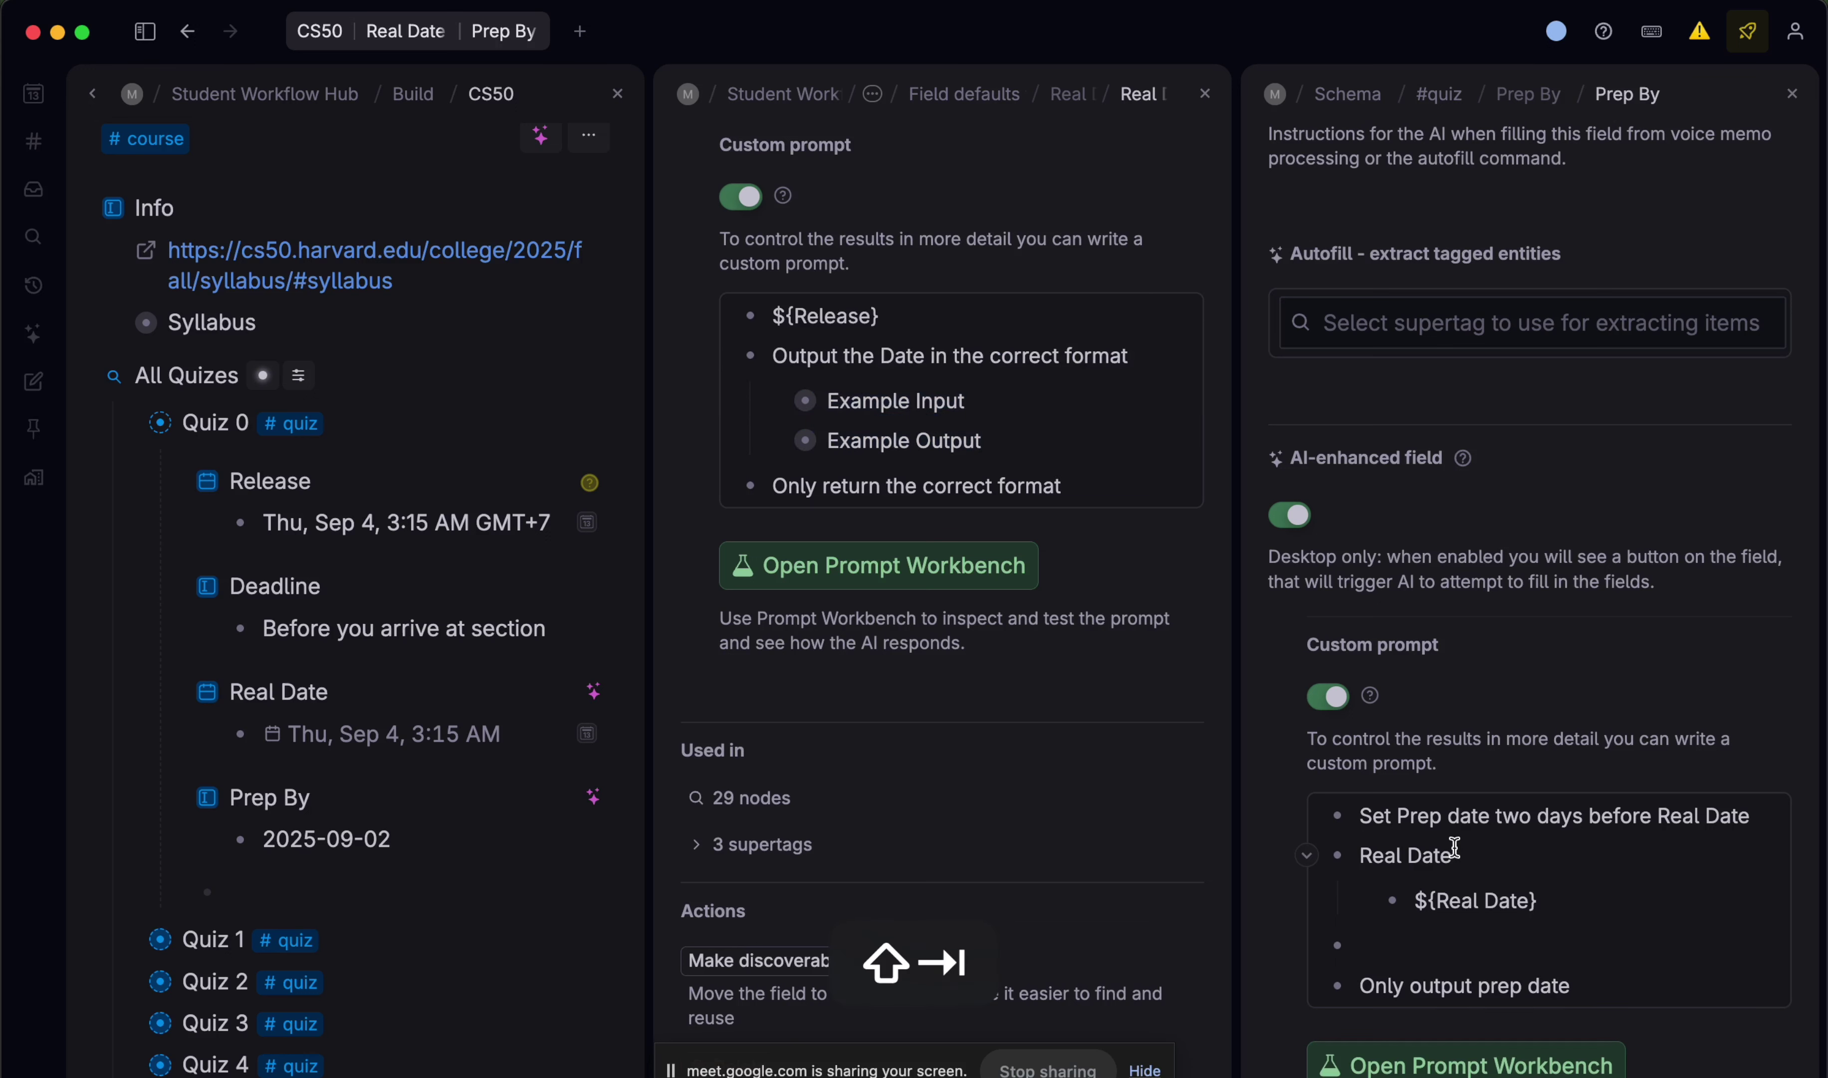
key(super+v)
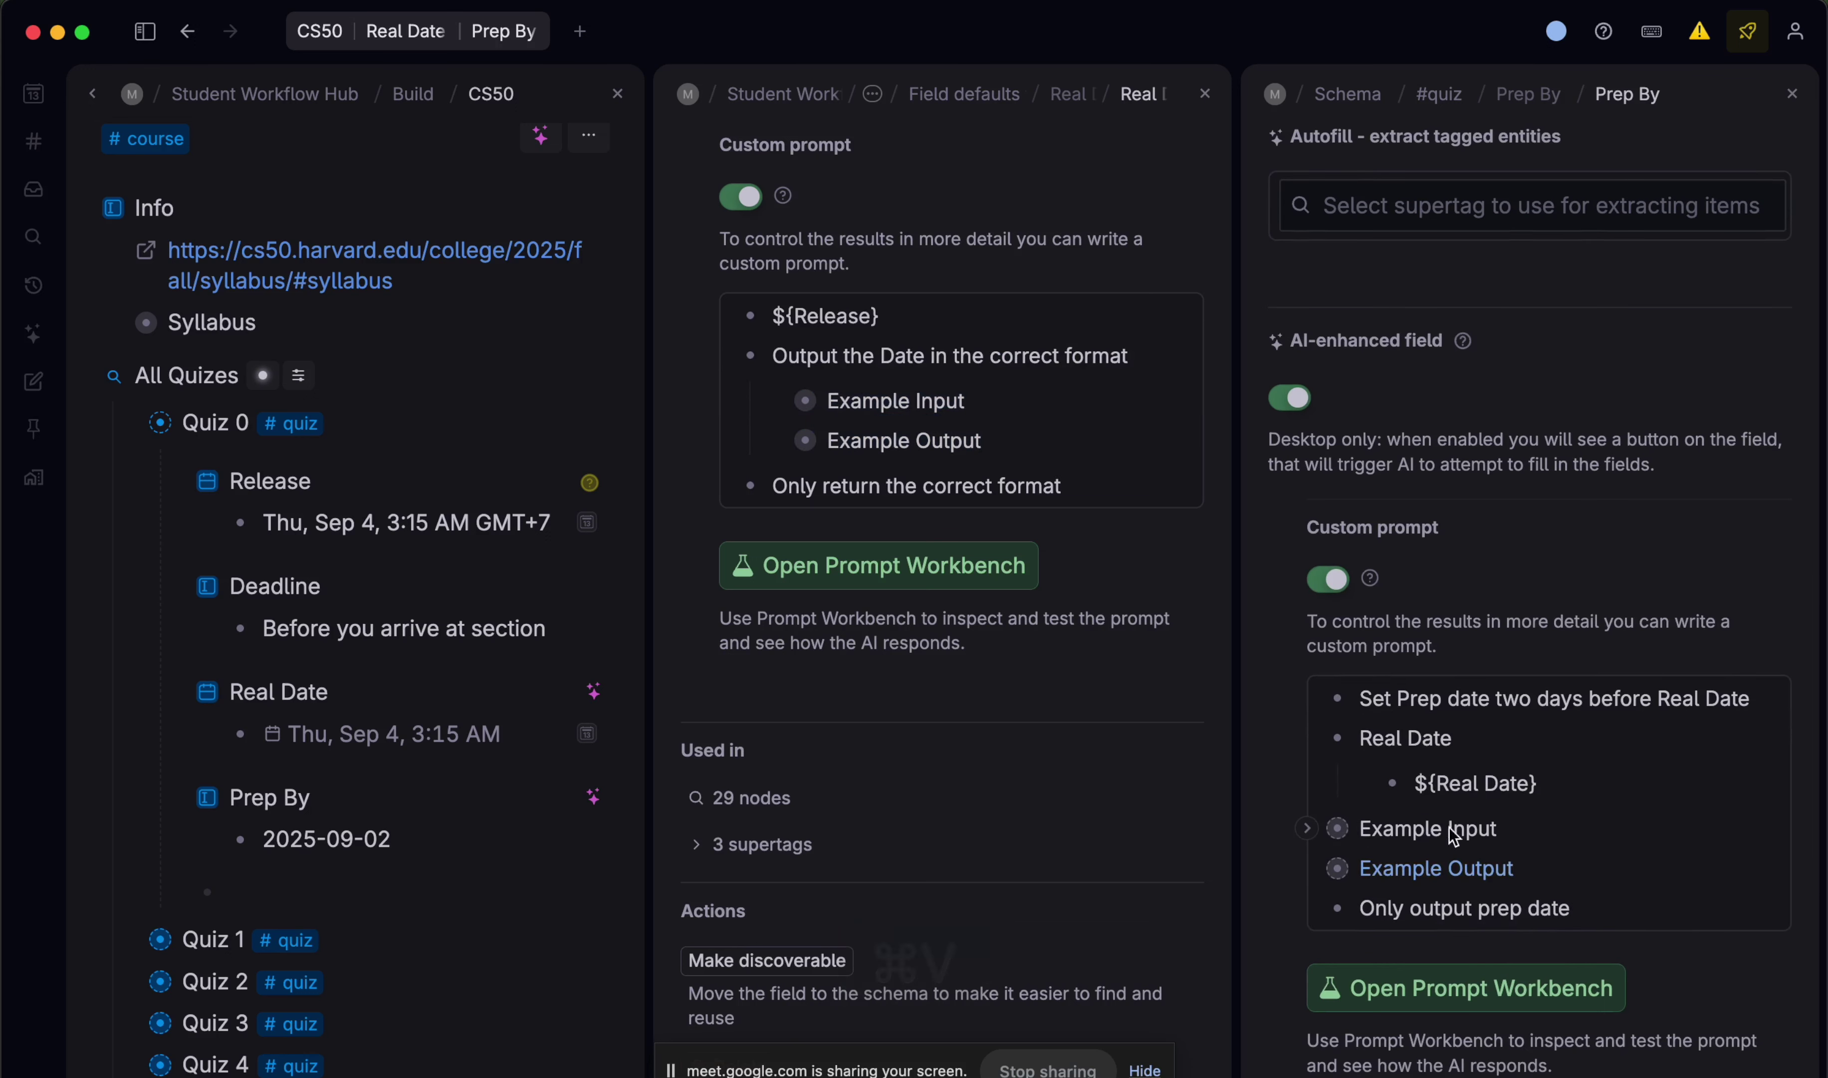
- Expand the pasted example items in Prep By's prompt and remove Example Input, keeping Example Output
drag(1567, 856, 1542, 840)
key(shift+super+d)
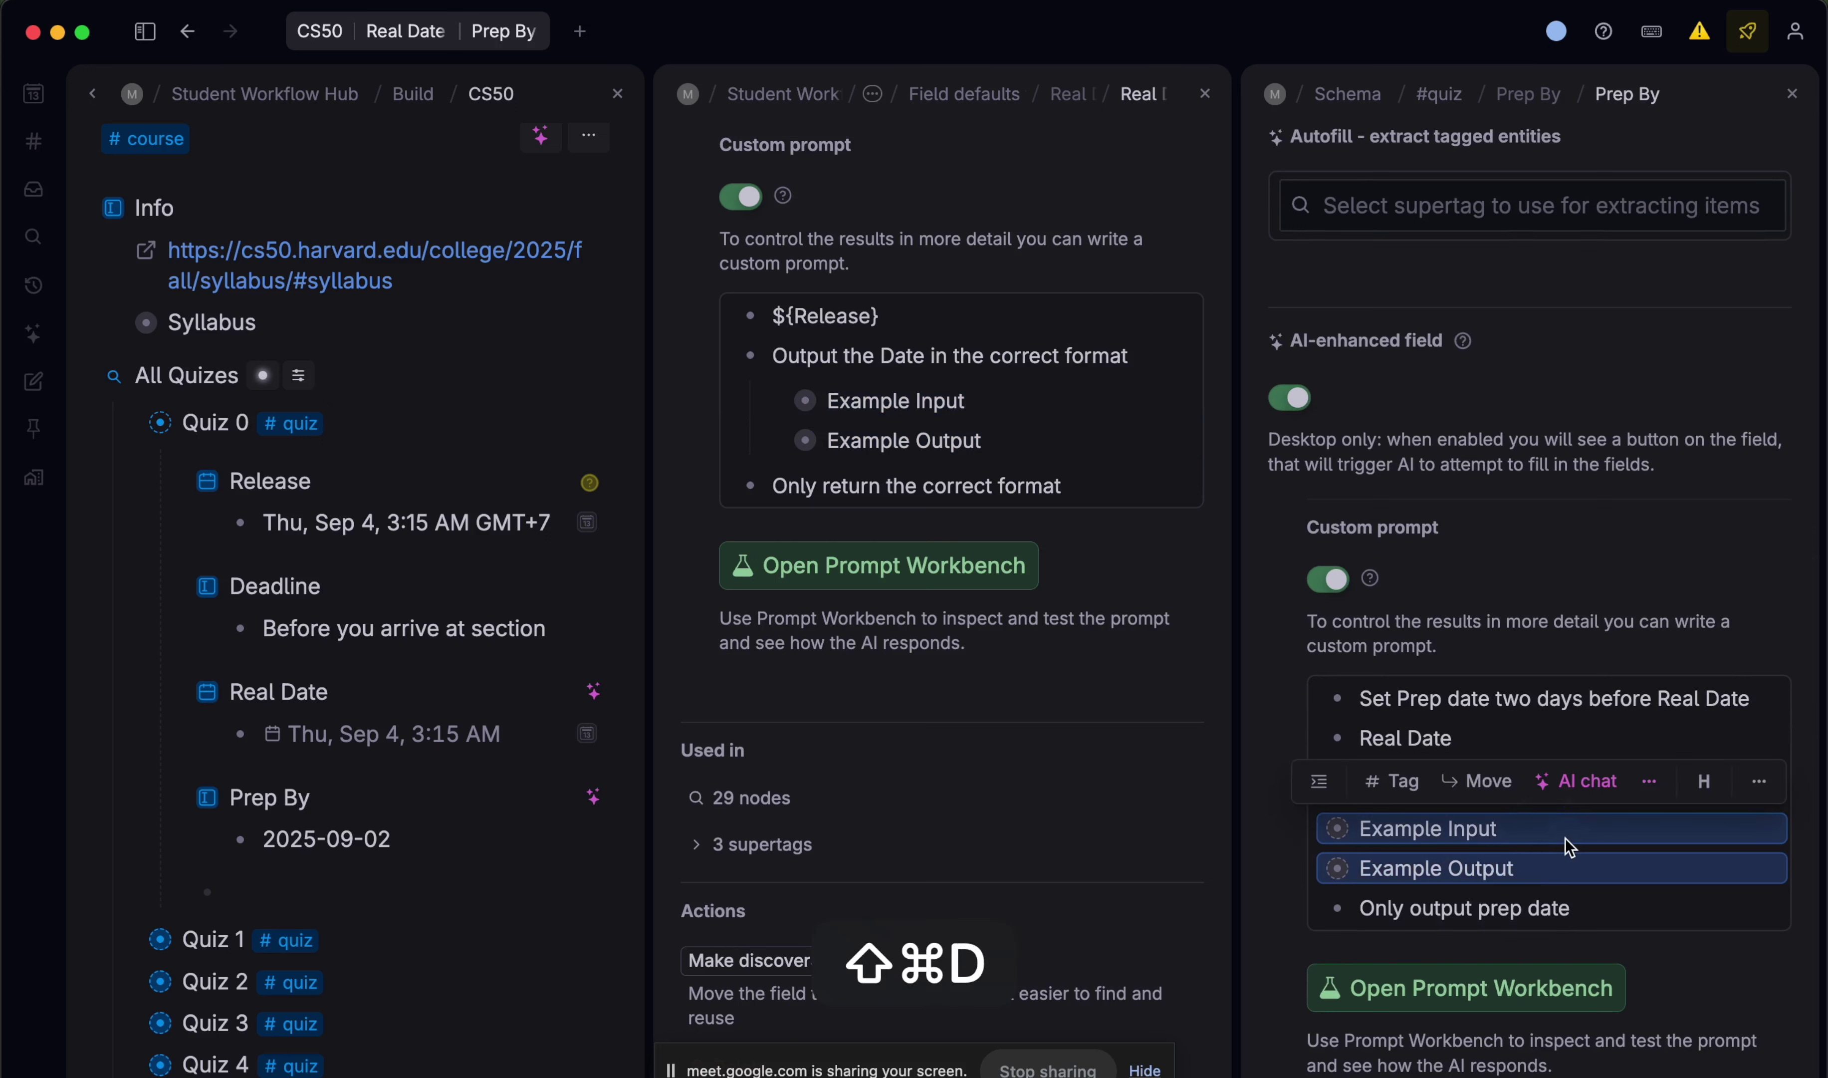
click(1306, 828)
scroll(1637, 844, down, 3)
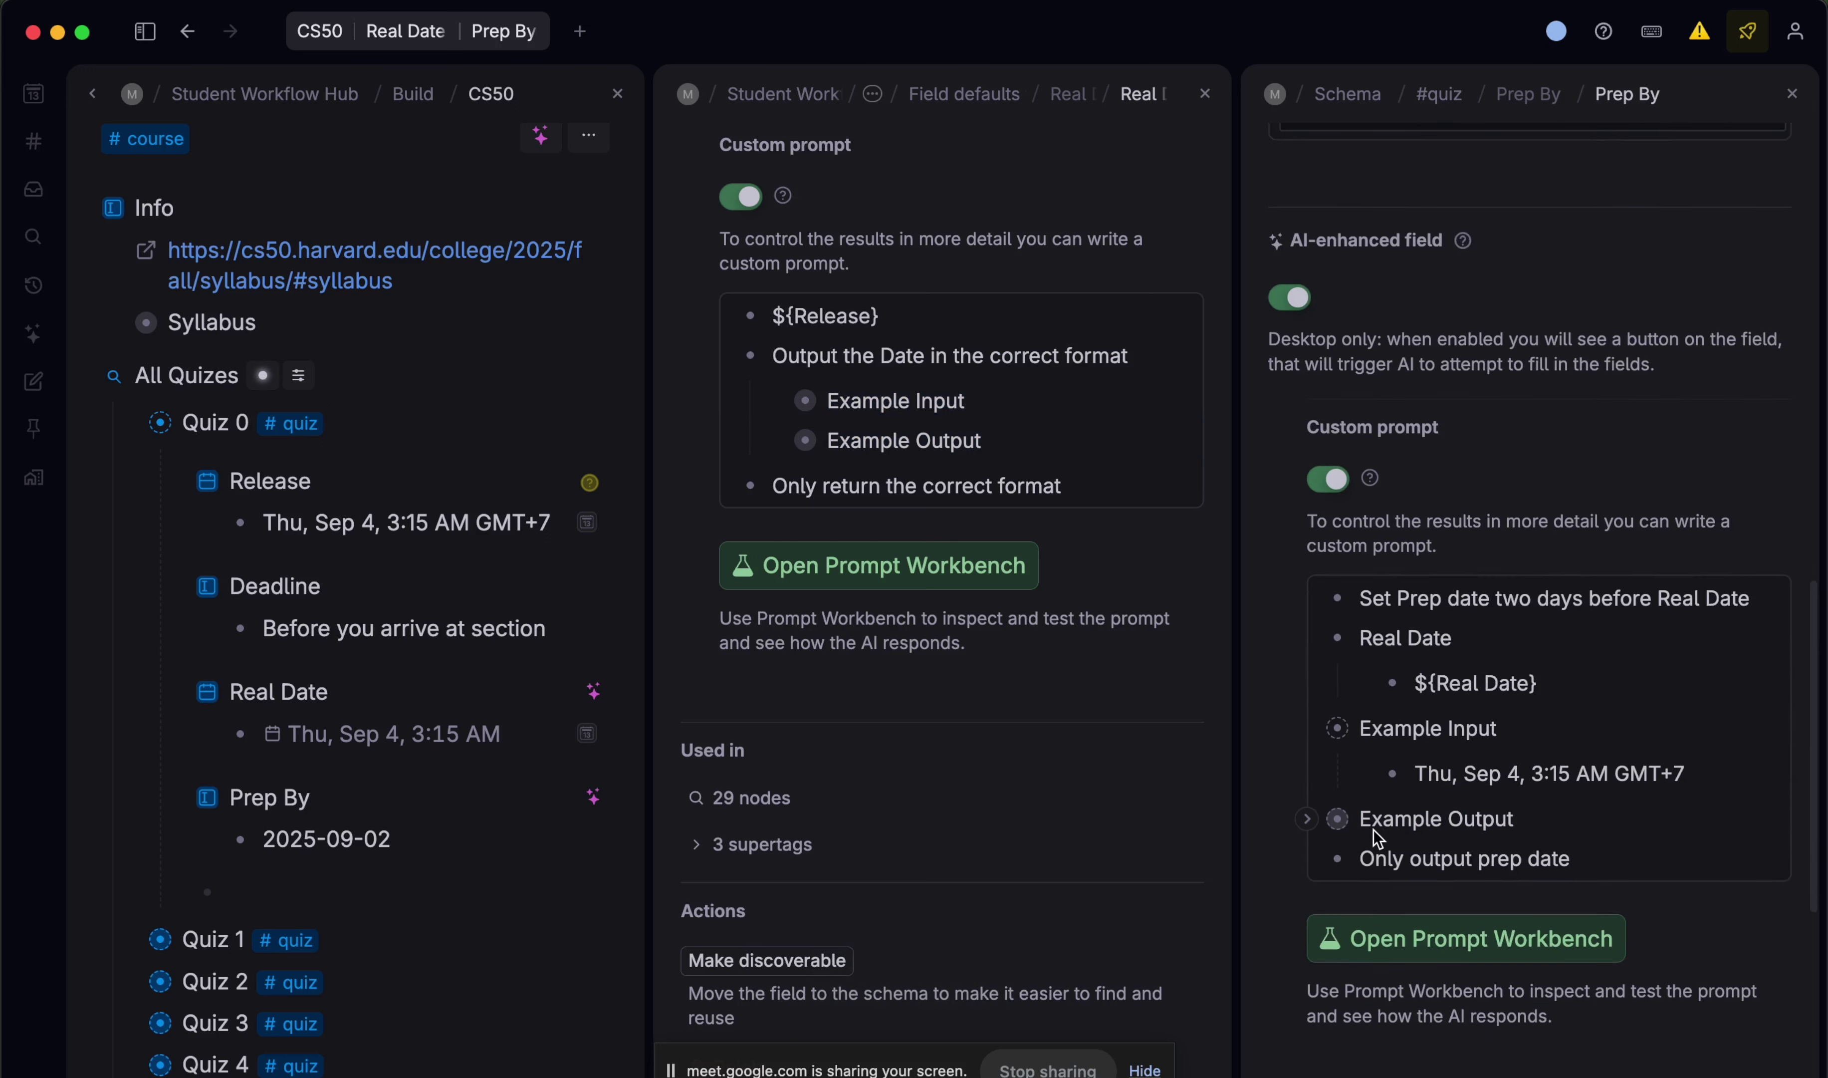
click(1307, 819)
scroll(1651, 808, down, 3)
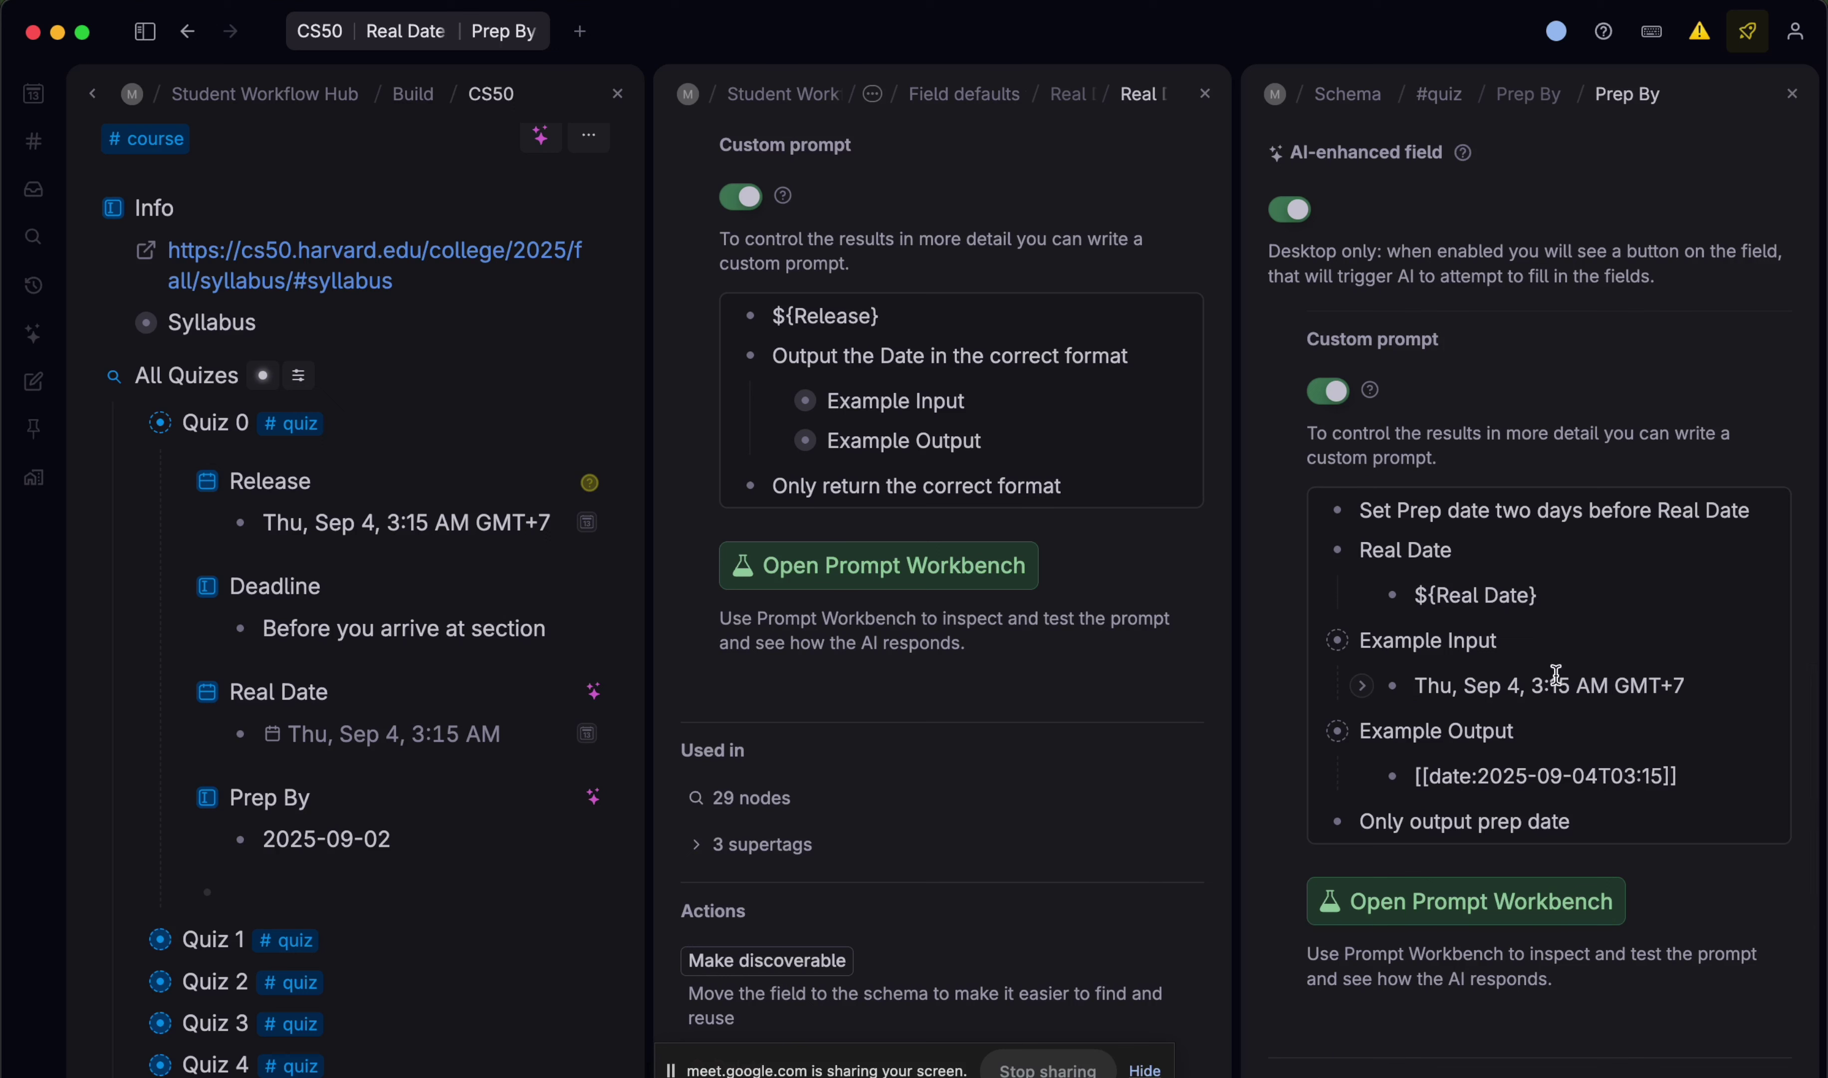
drag(1759, 660, 1621, 631)
key(BackSpace)
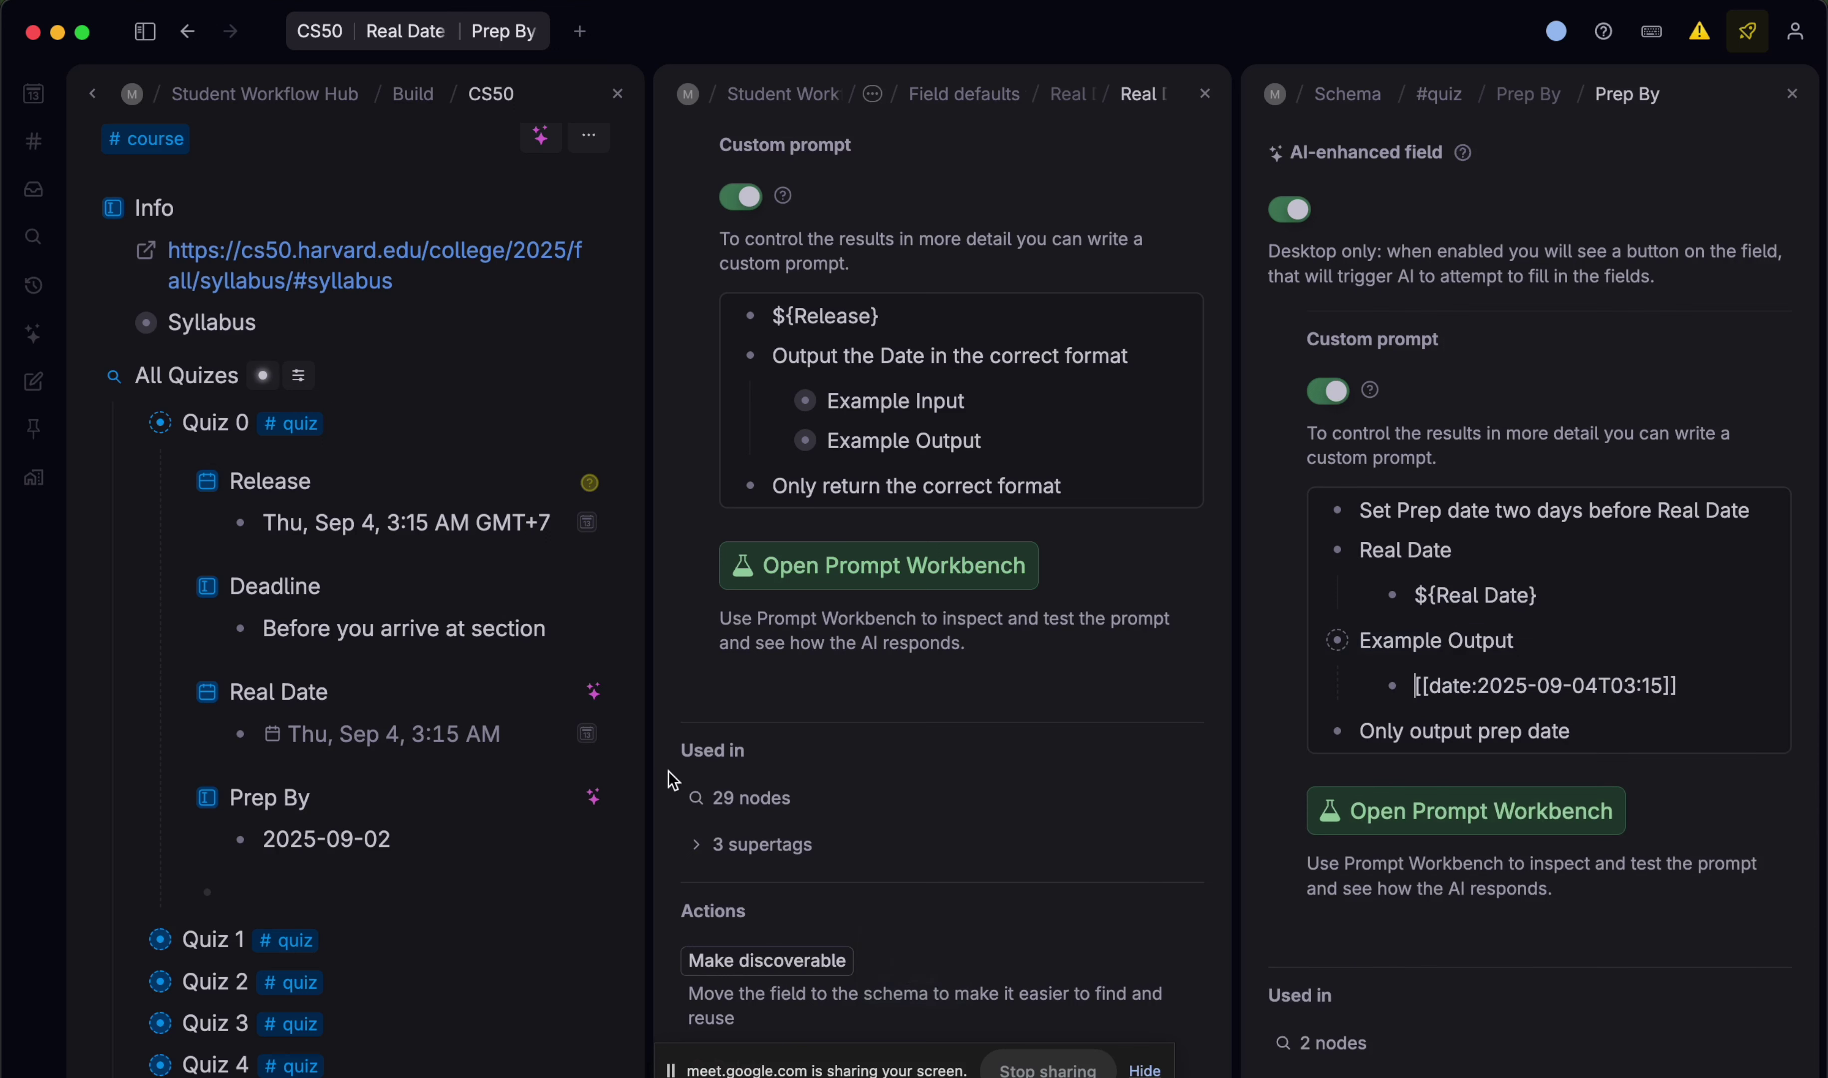
- Clear Quiz 0's Prep By value and refill it with AI using the revised prompt
click(457, 850)
key(BackSpace)
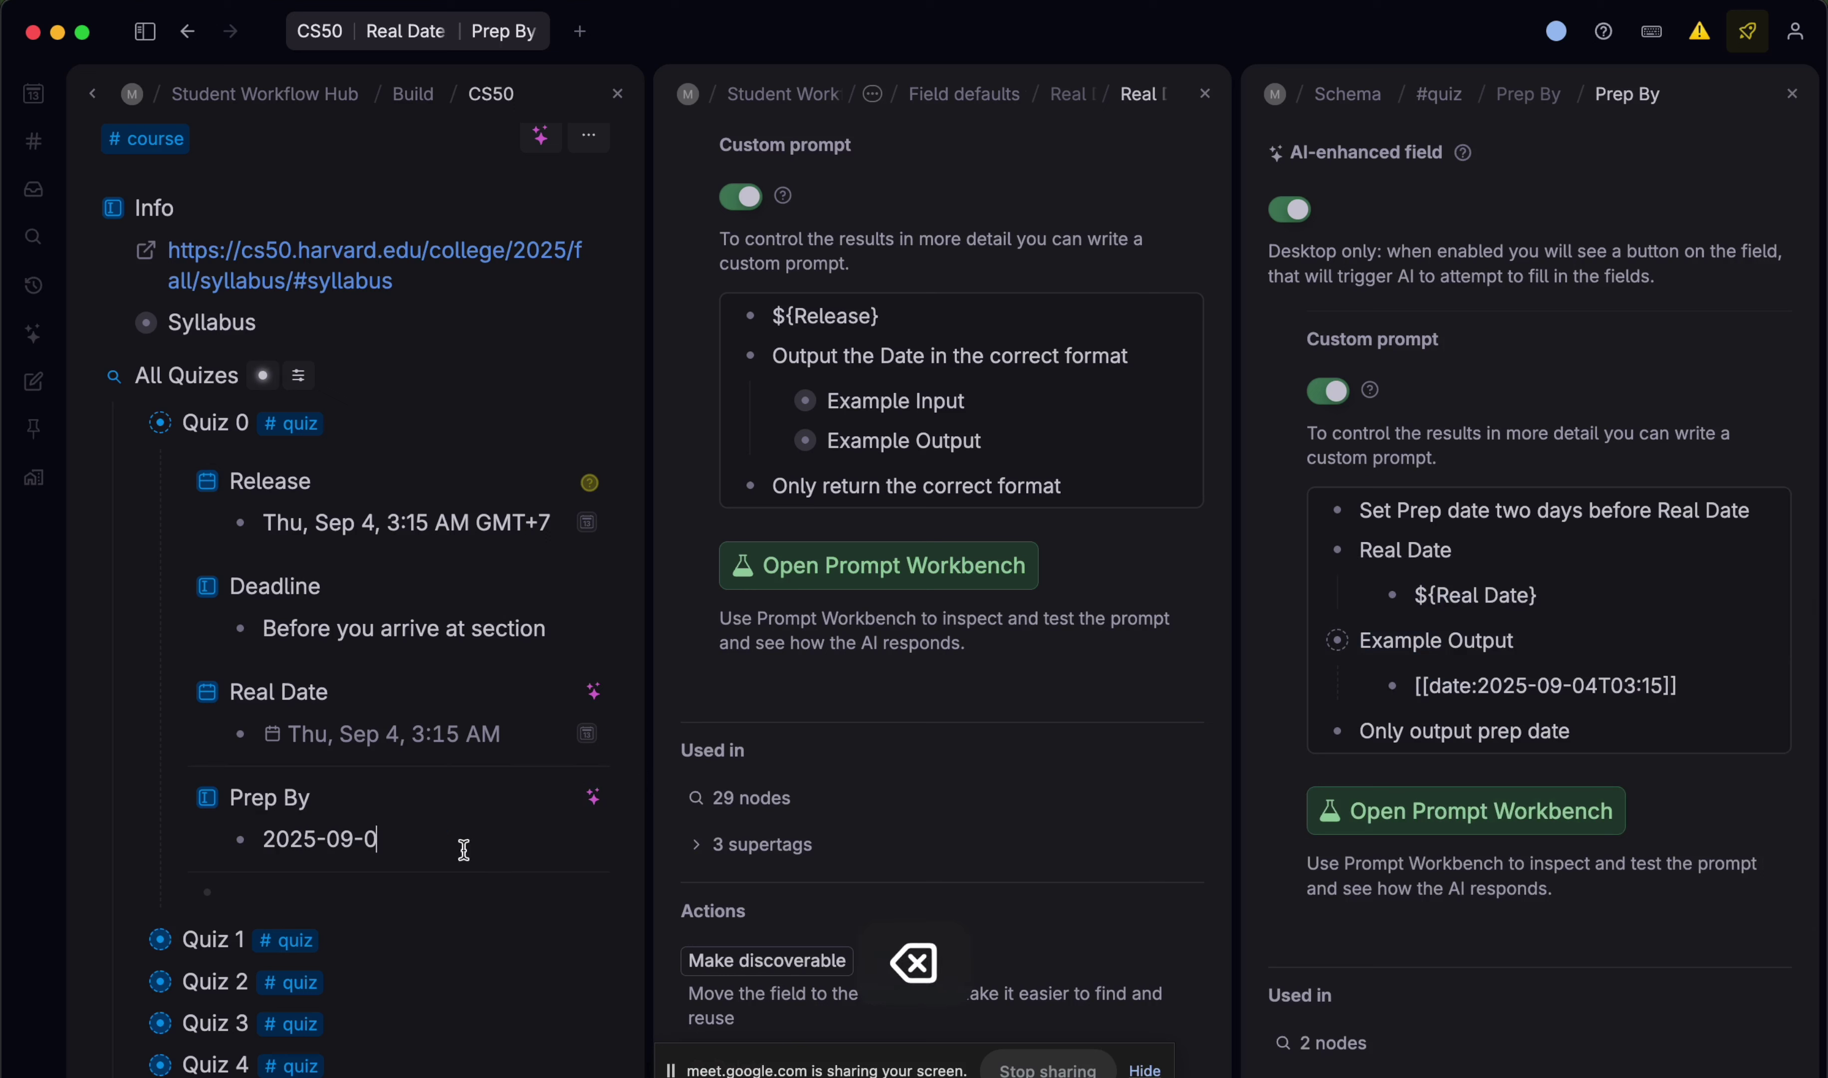
click(315, 850)
double_click(316, 850)
key(BackSpace)
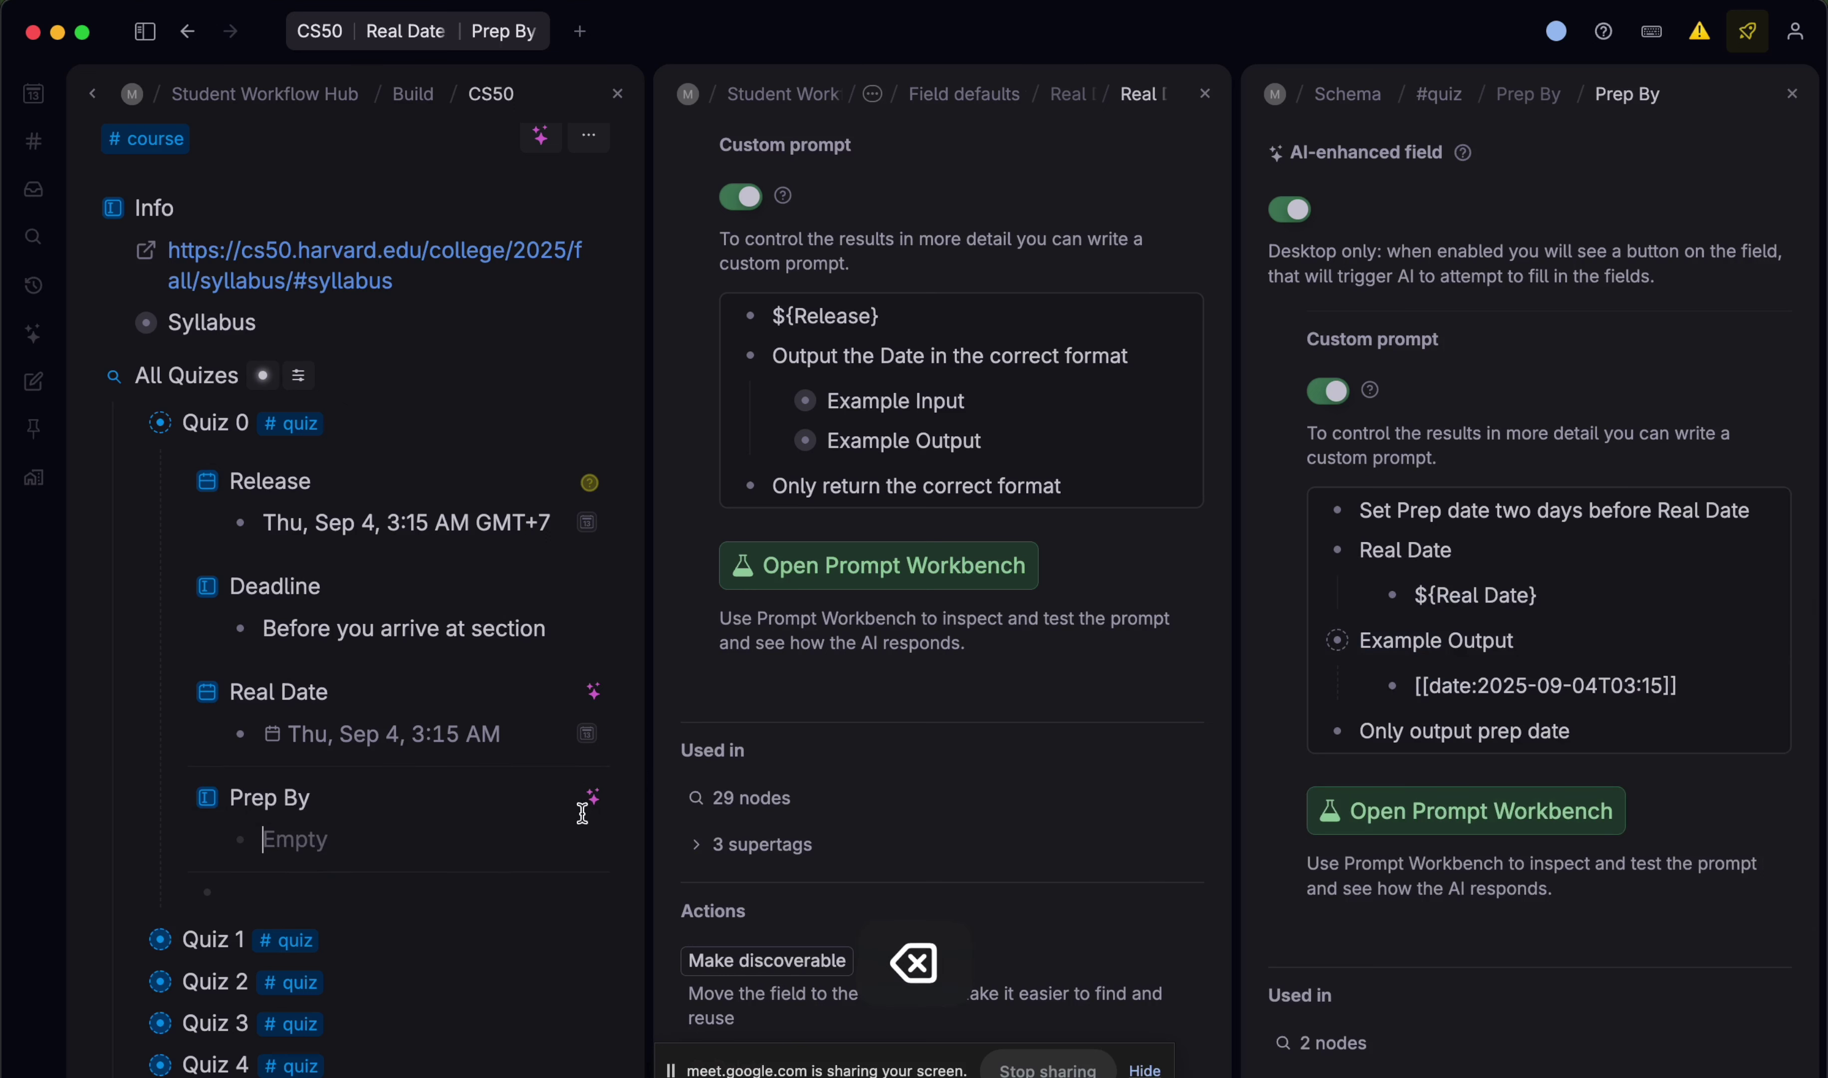
click(592, 799)
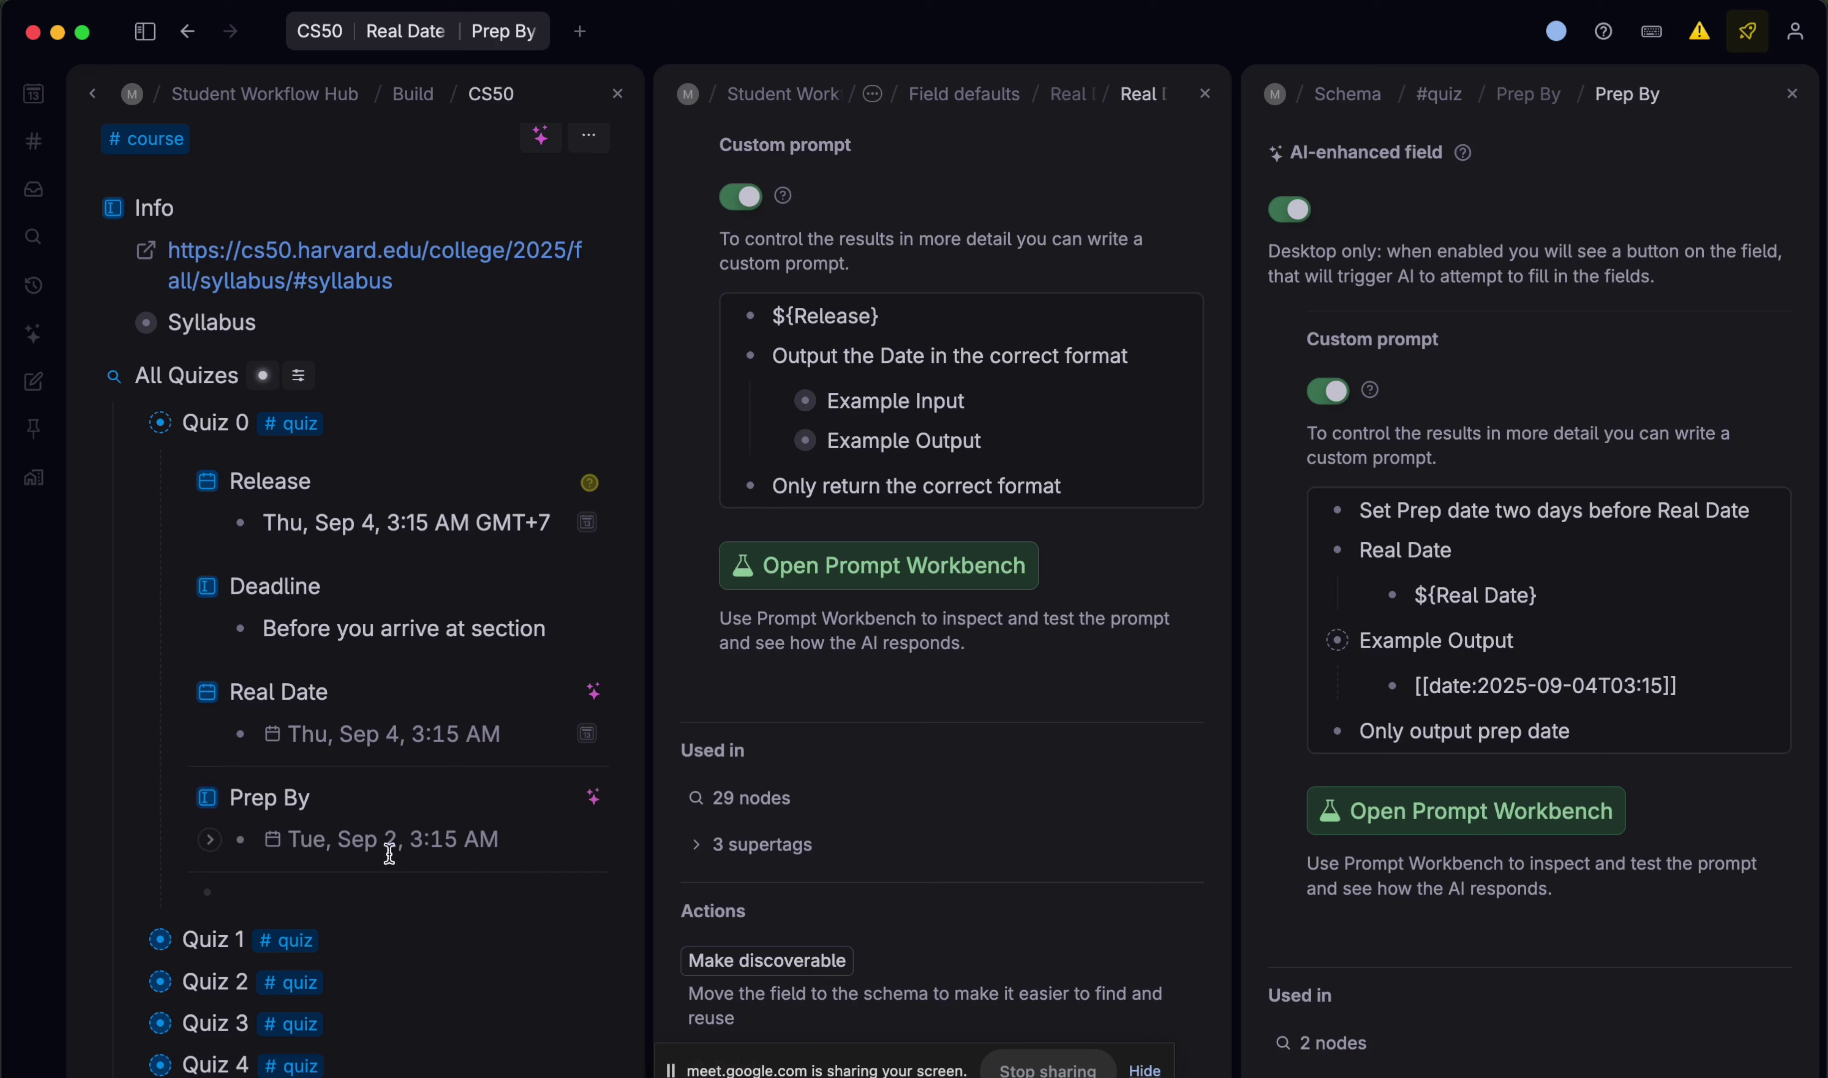
- Collapse Quiz 0, show All Quizes as a table, and widen the CS50 panel to fit its columns
click(130, 423)
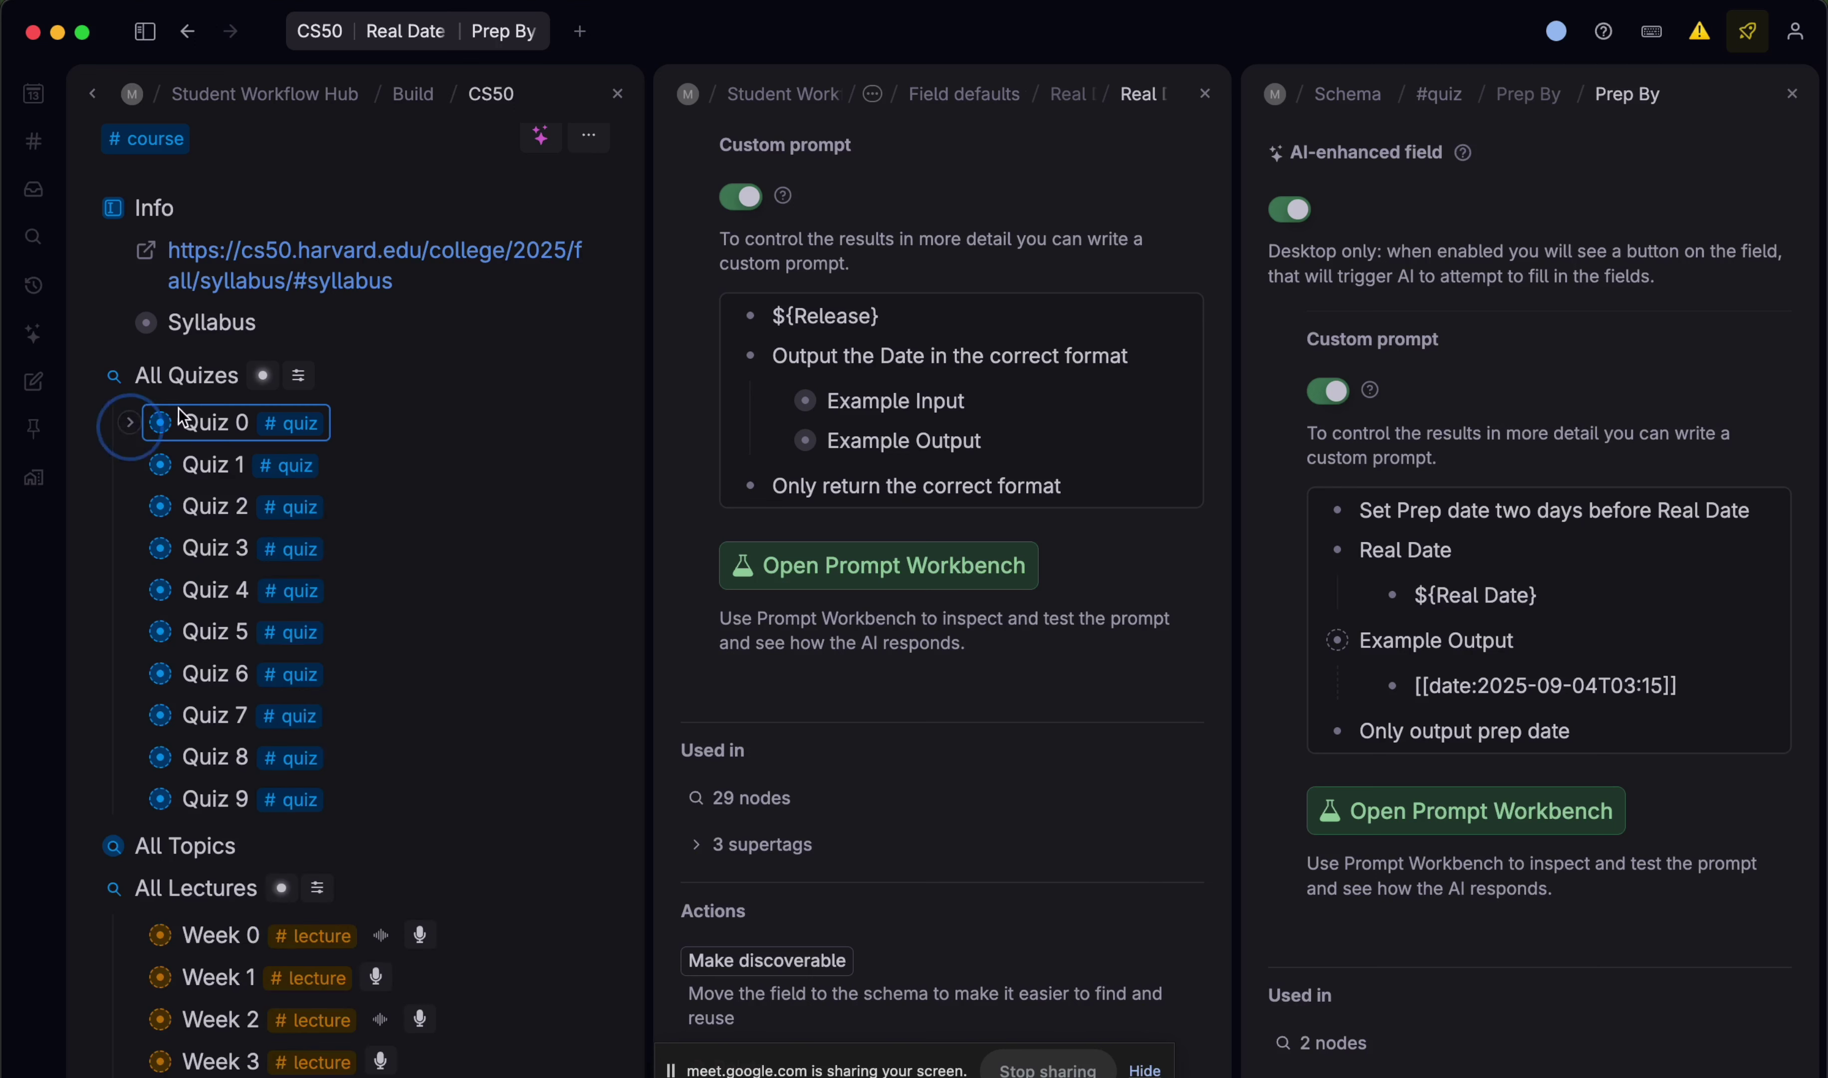
click(299, 375)
mouse_move(459, 420)
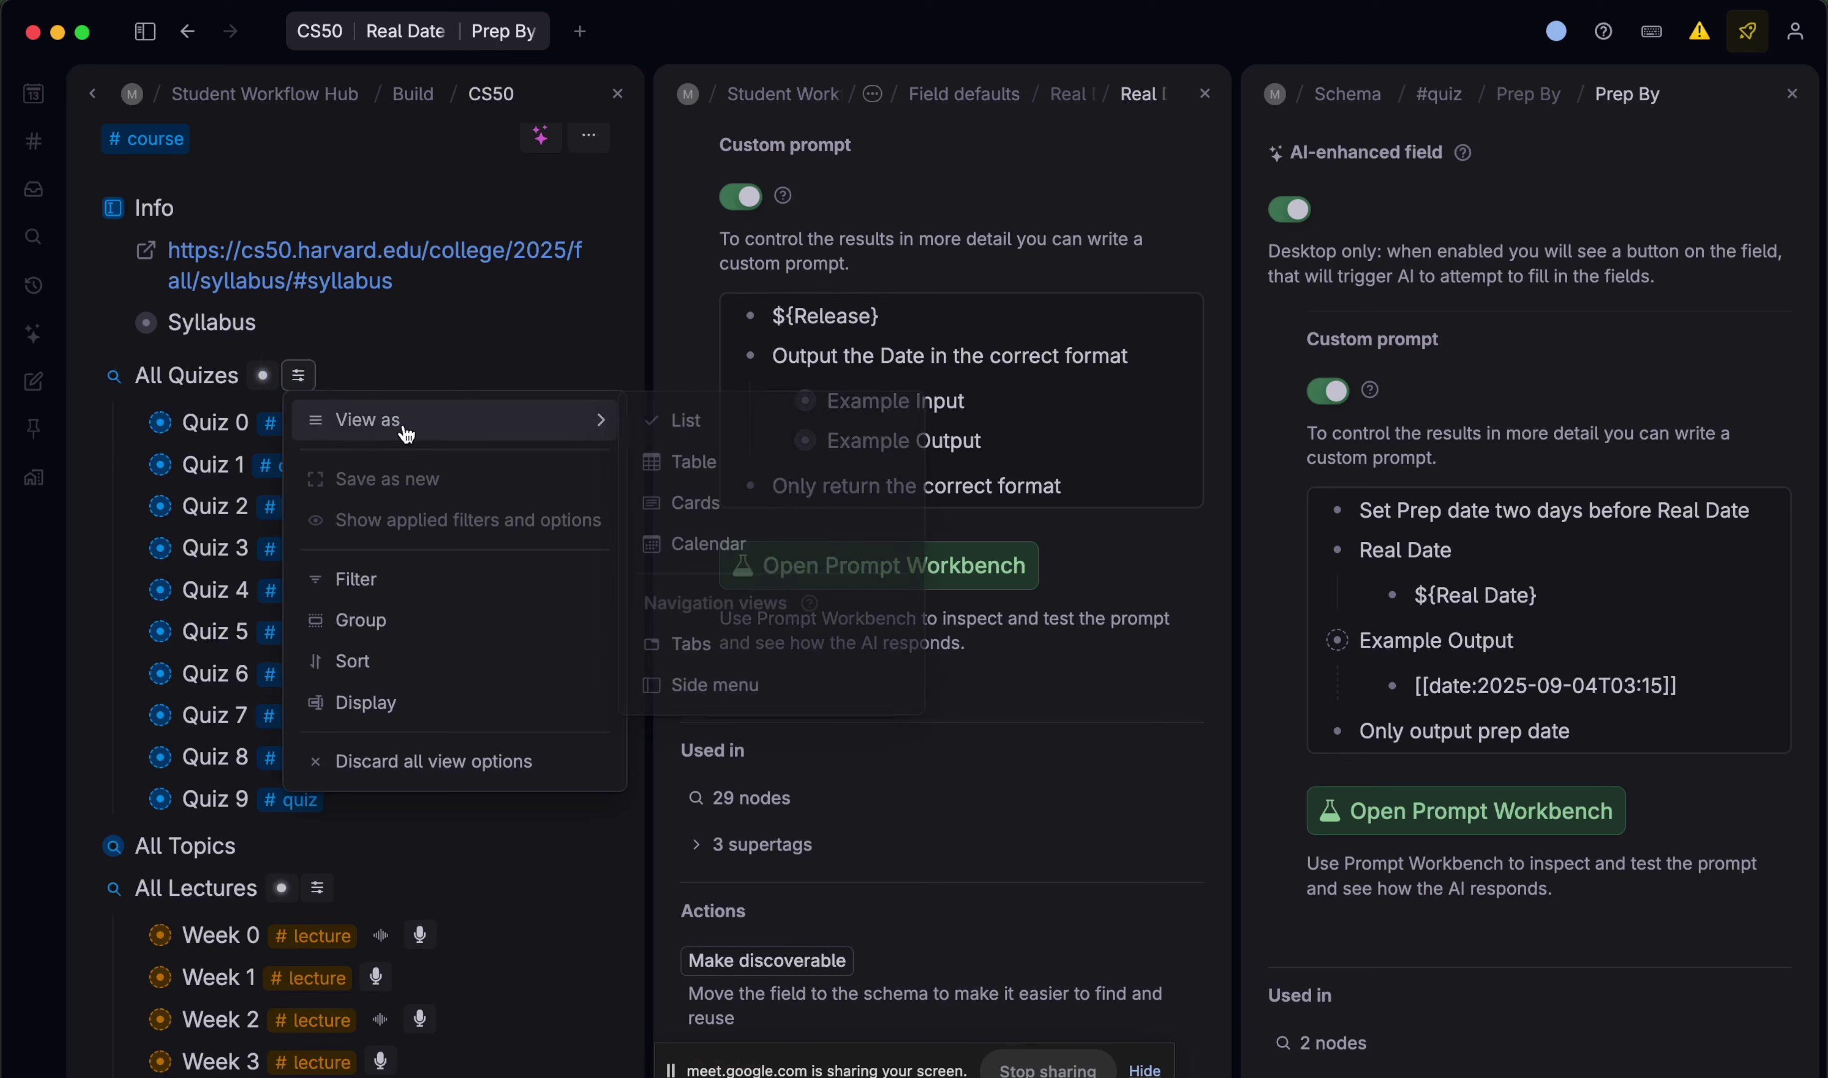
click(678, 461)
scroll(397, 470, right, 3)
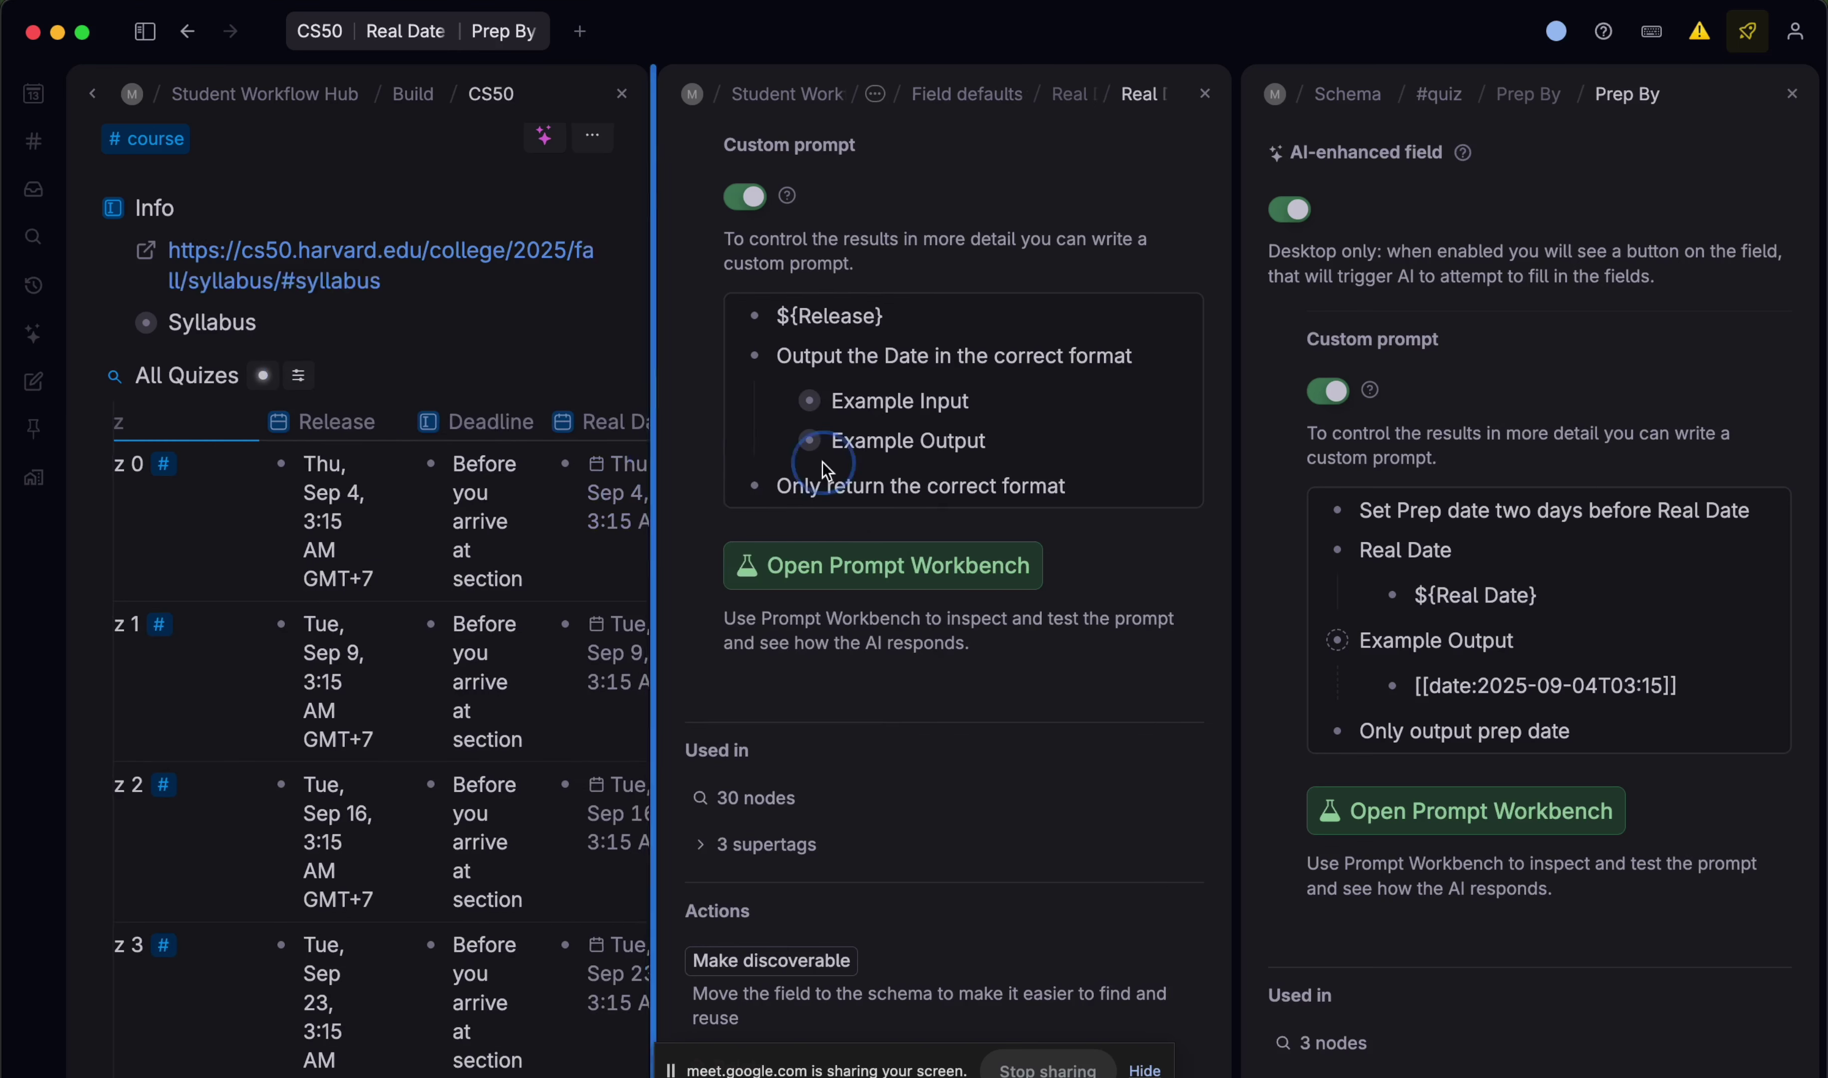
drag(655, 462, 1269, 496)
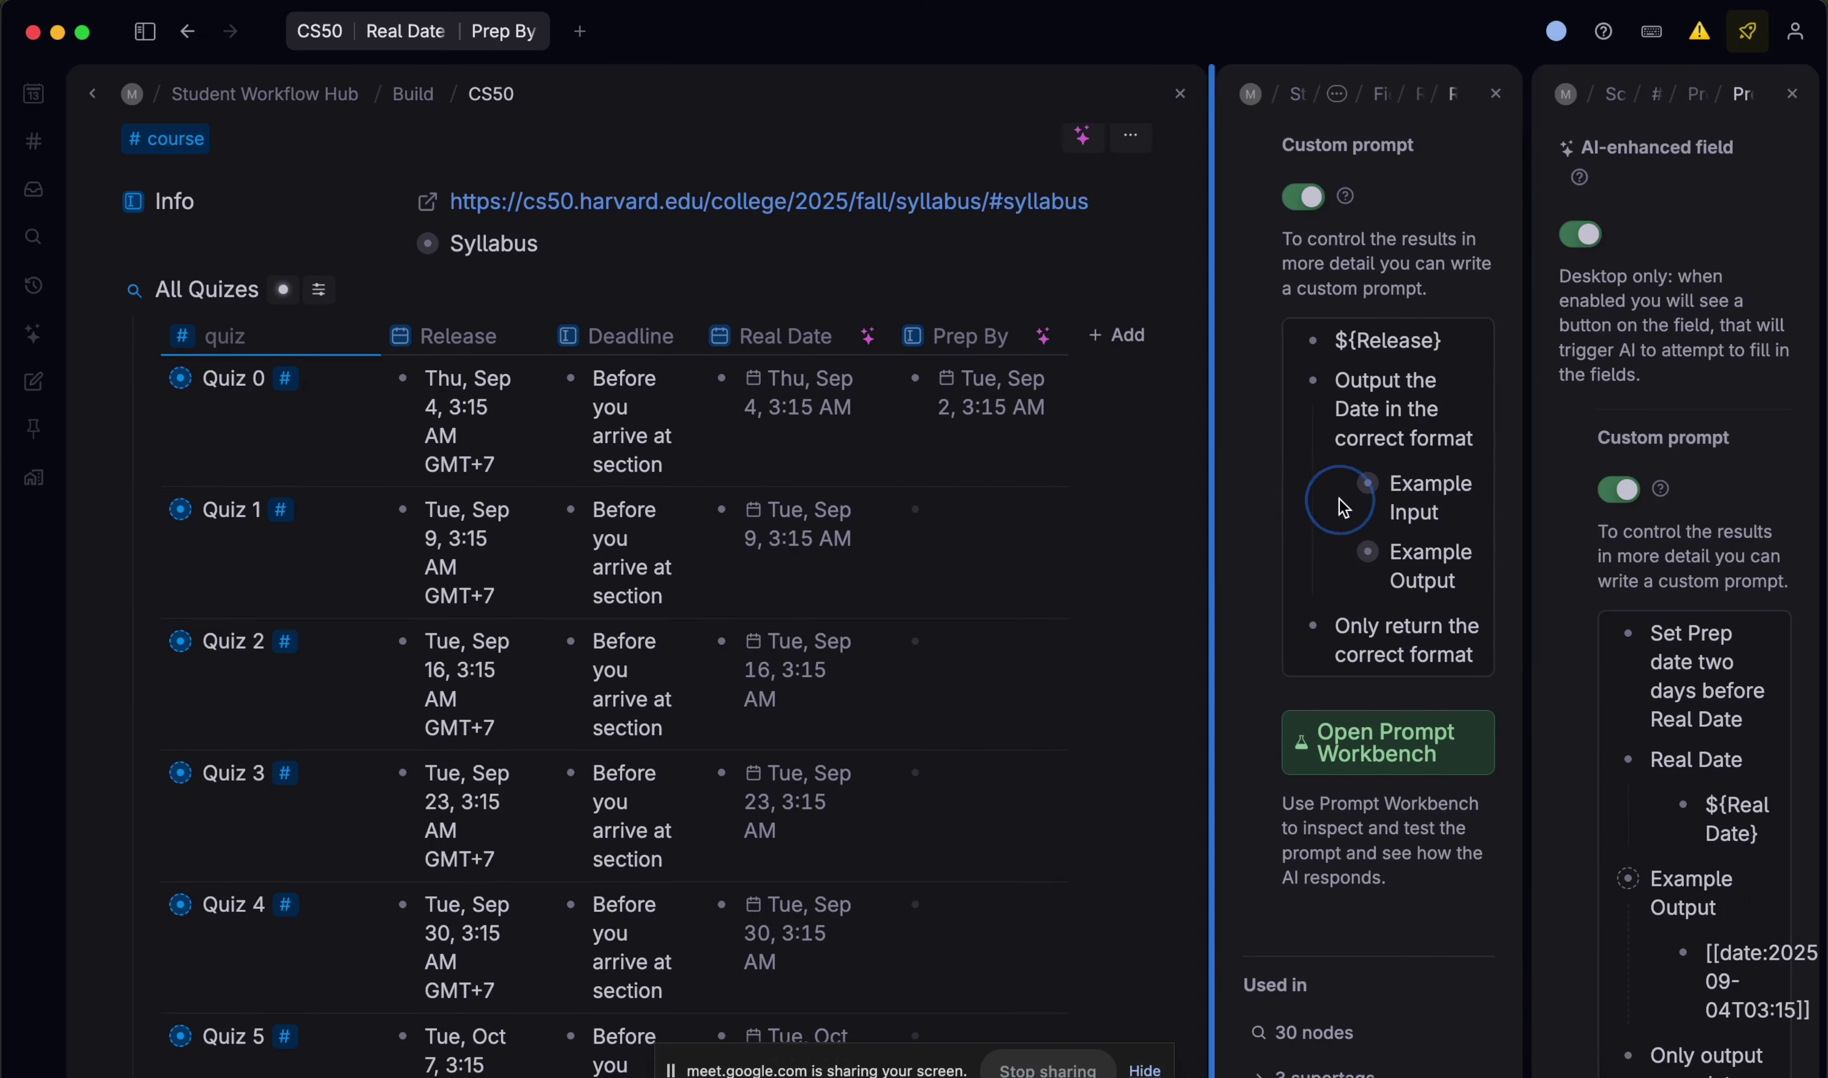
- Fill the Prep By column with AI for all quizzes and review the generated dates against Real Date
click(1047, 338)
scroll(1141, 415, down, 3)
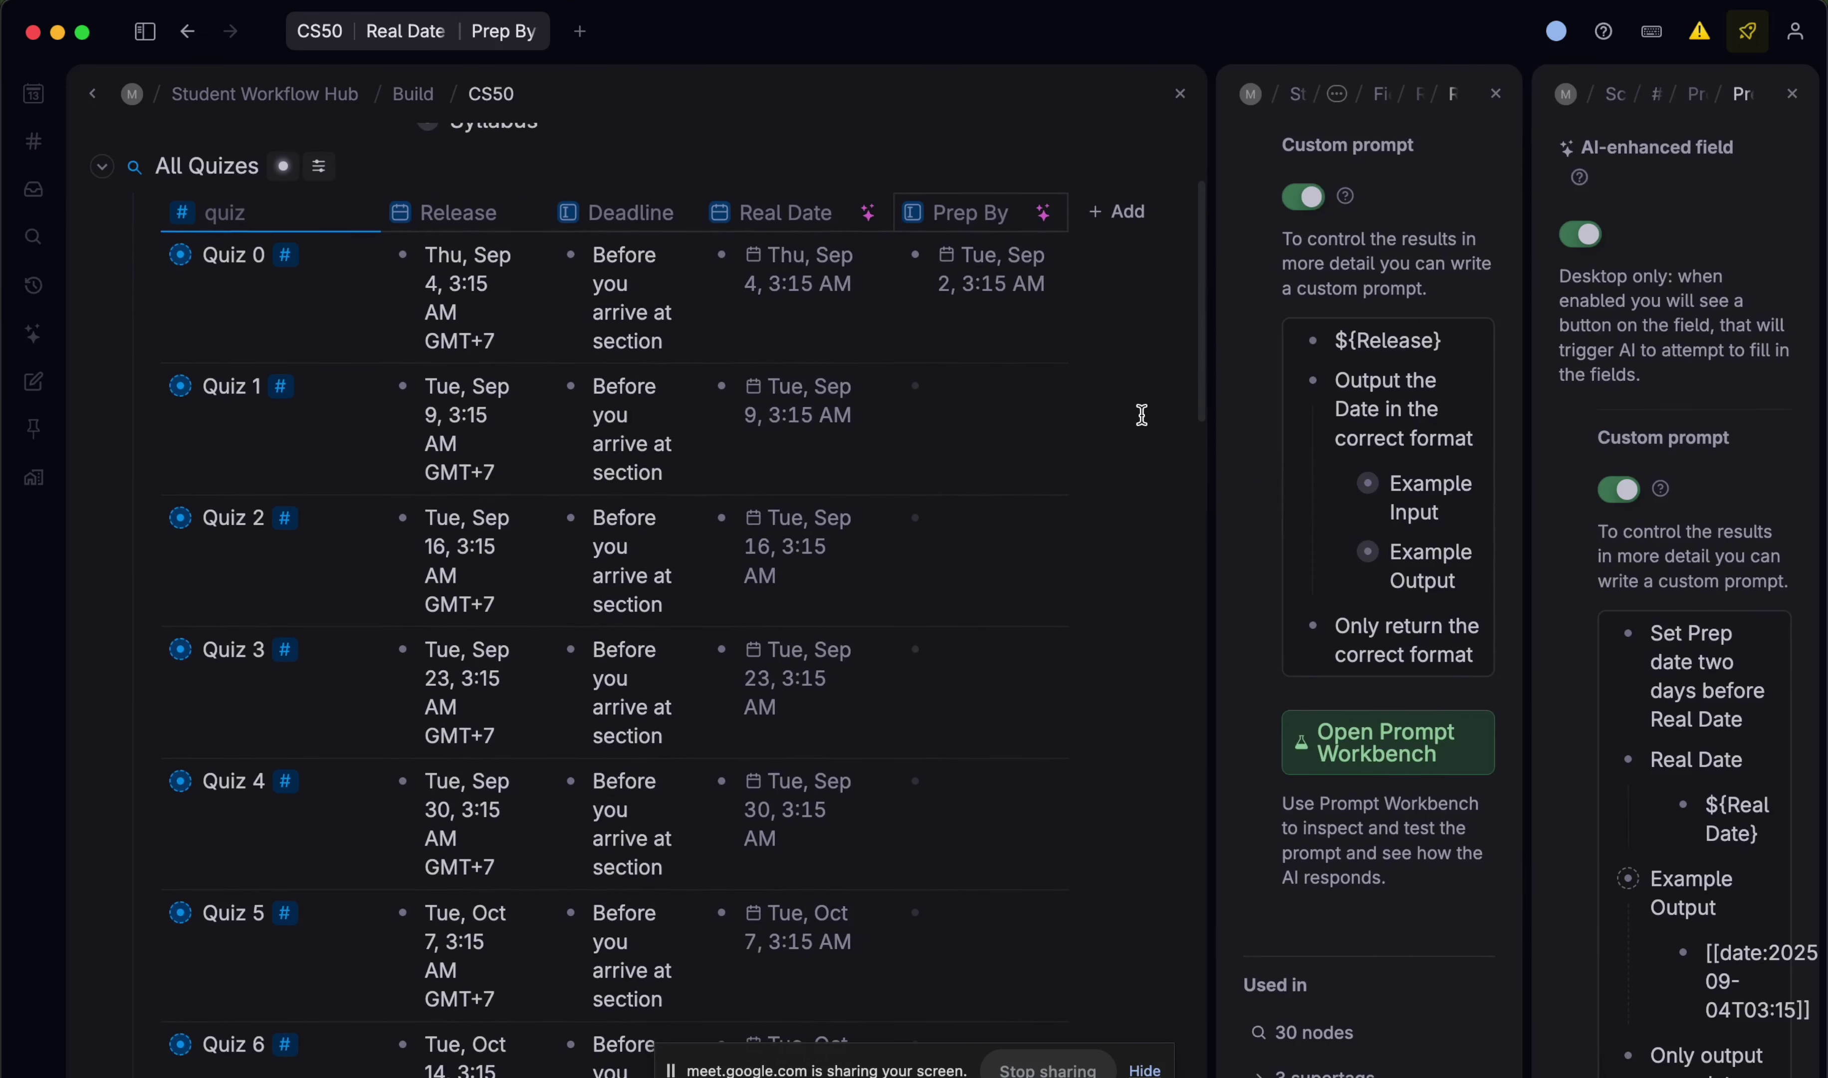
scroll(1141, 415, down, 1)
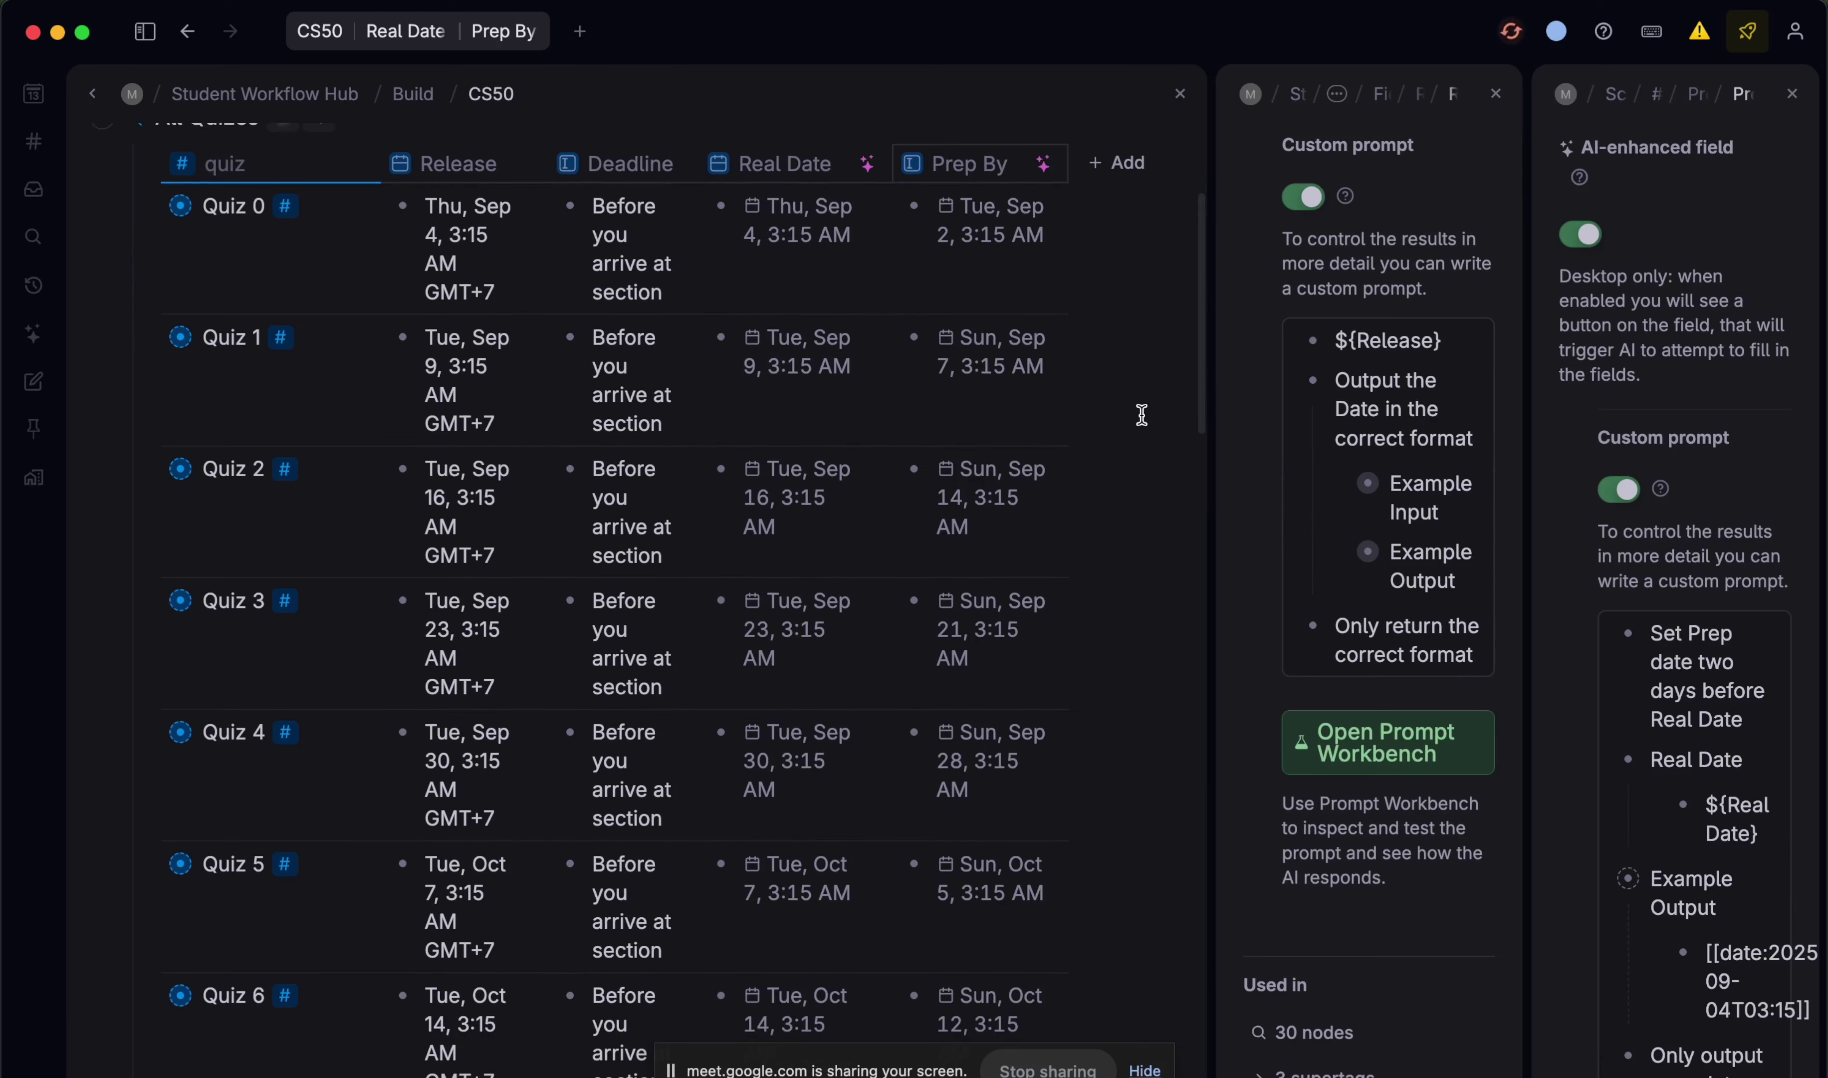
scroll(1142, 415, up, 3)
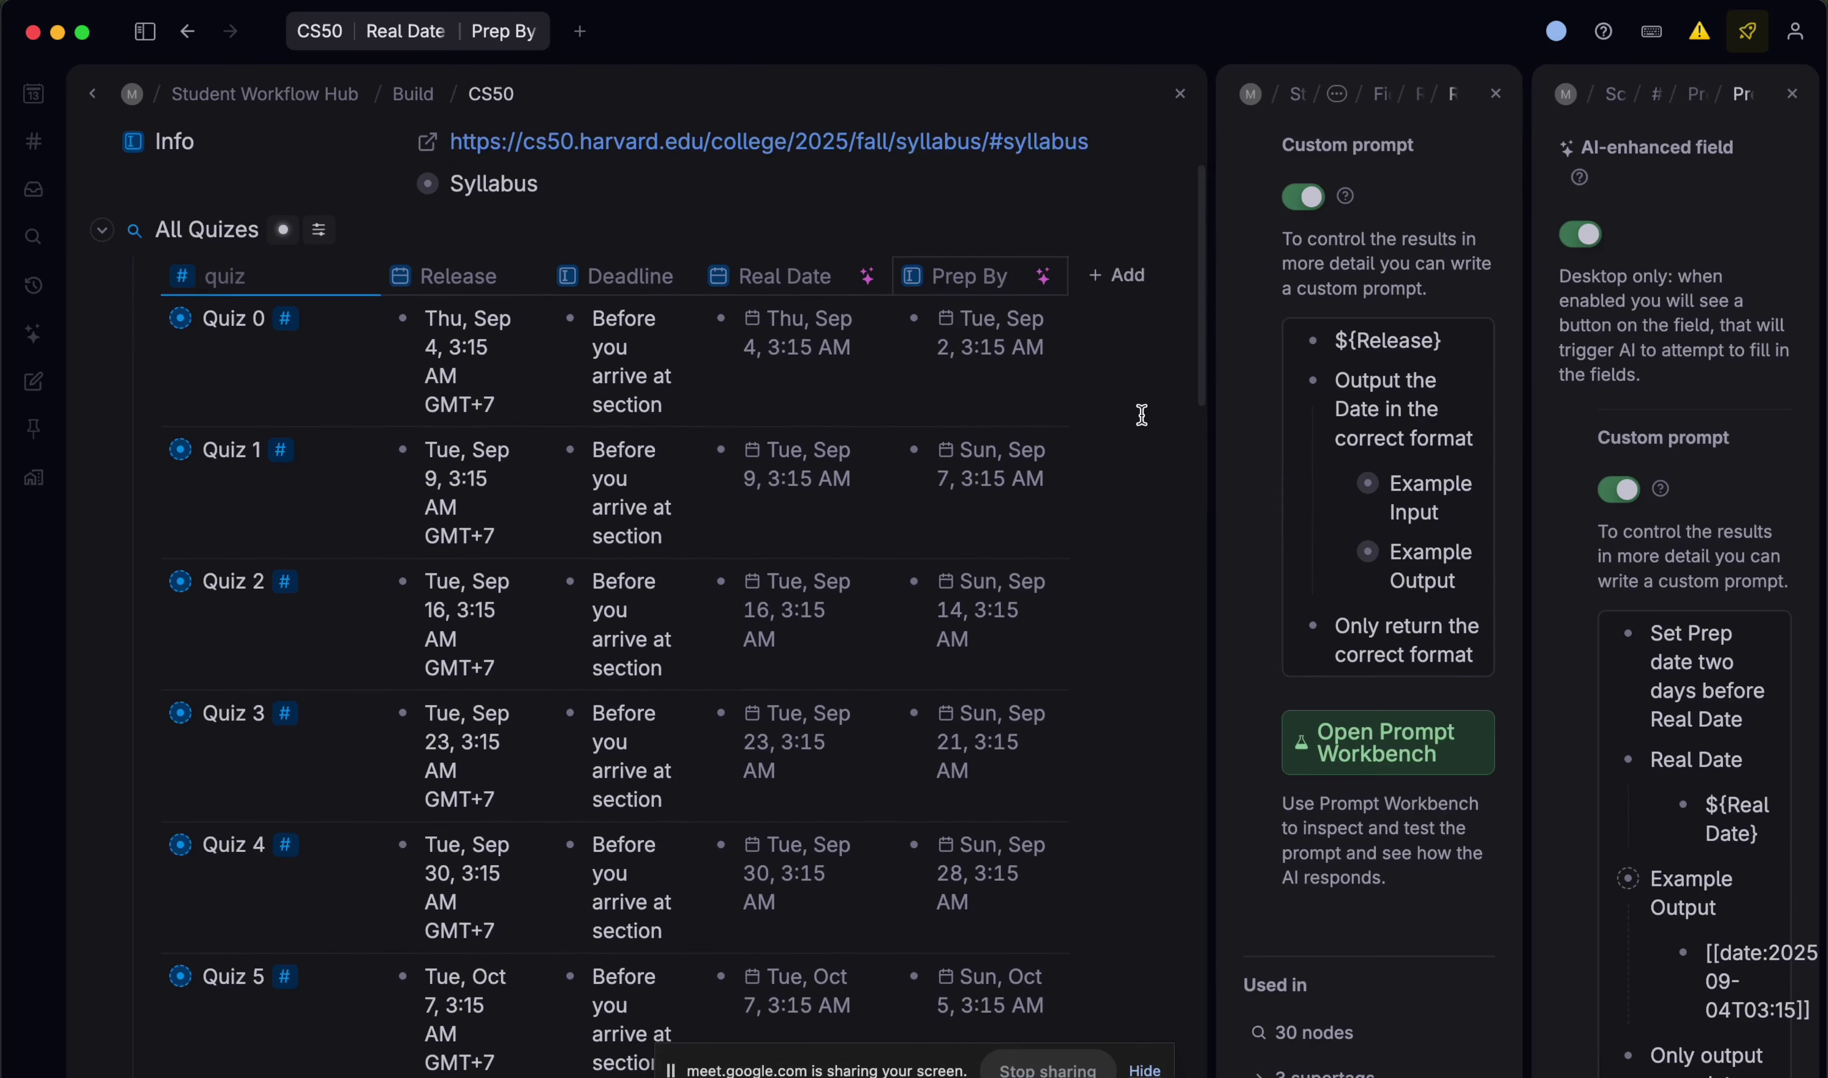
scroll(1141, 414, down, 2)
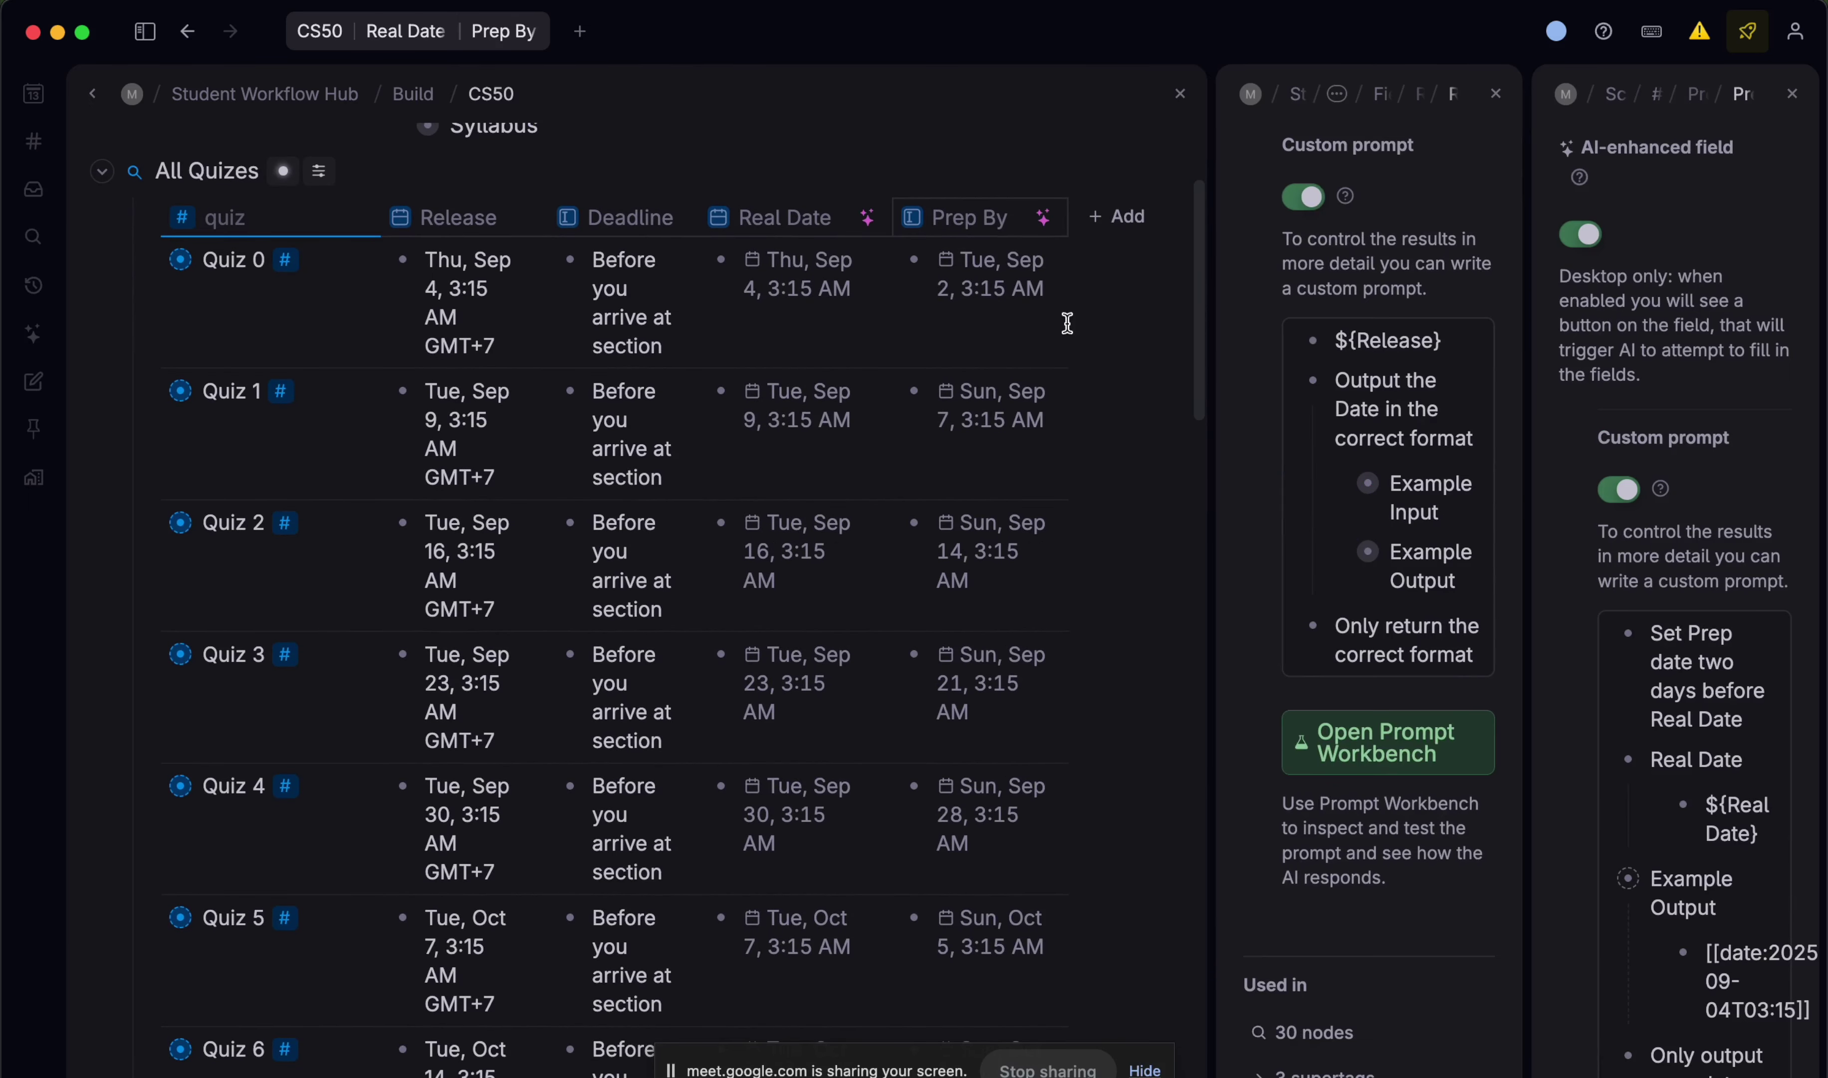
- Check the Prep By dates across all quizzes, and close the Real Date field's settings to give the Prep By settings more width
scroll(1067, 322, down, 7)
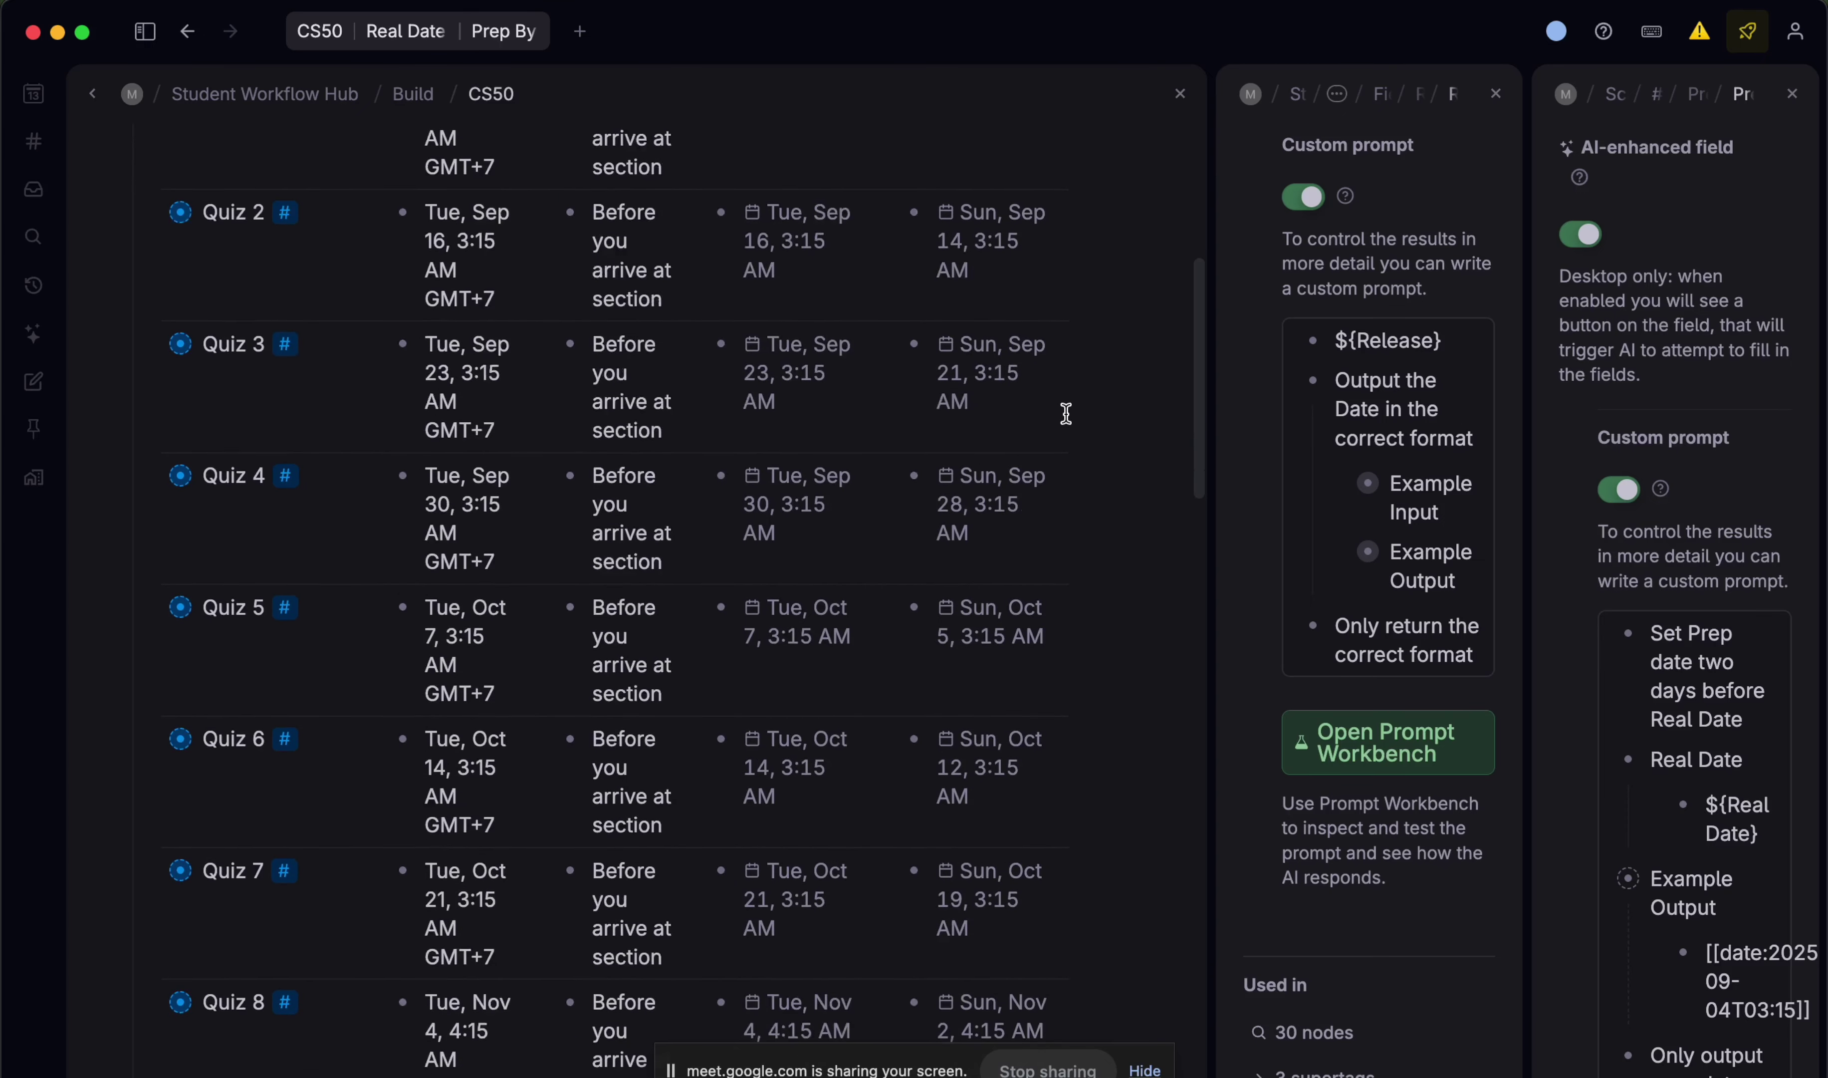
scroll(1065, 413, down, 5)
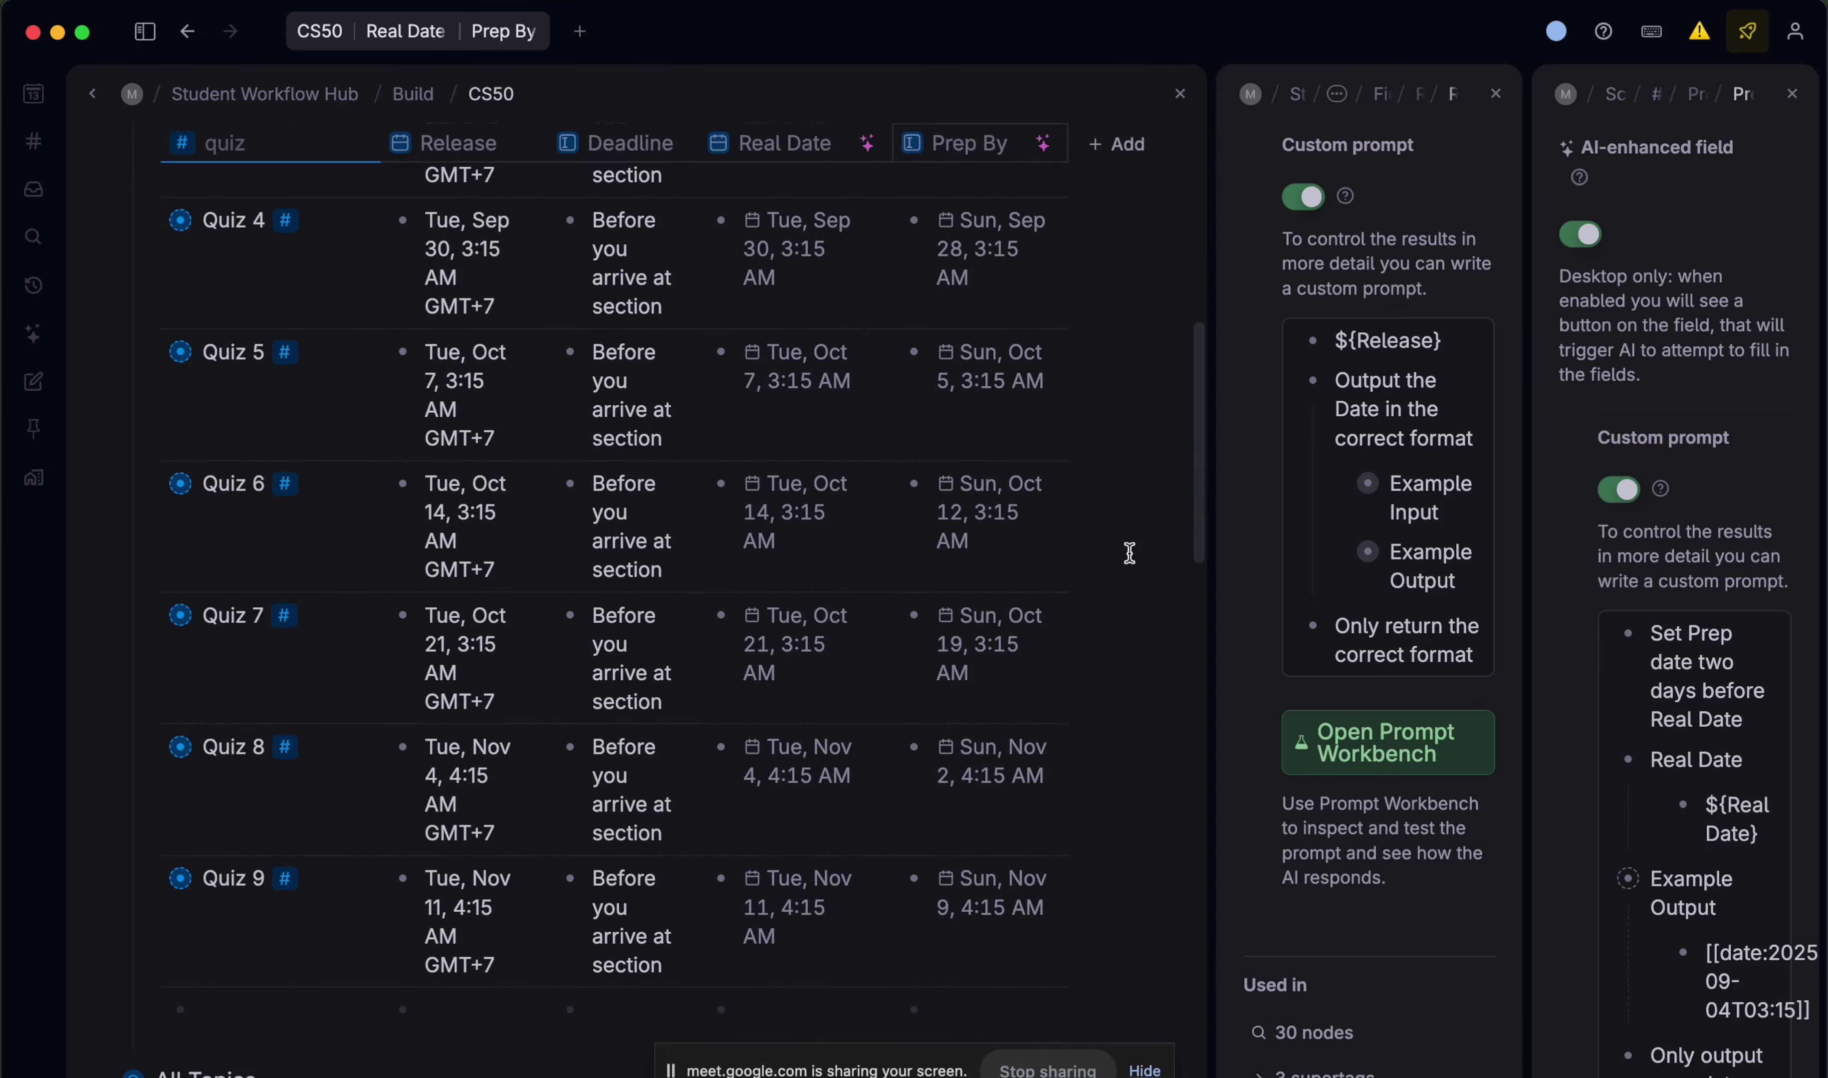
scroll(1130, 553, up, 14)
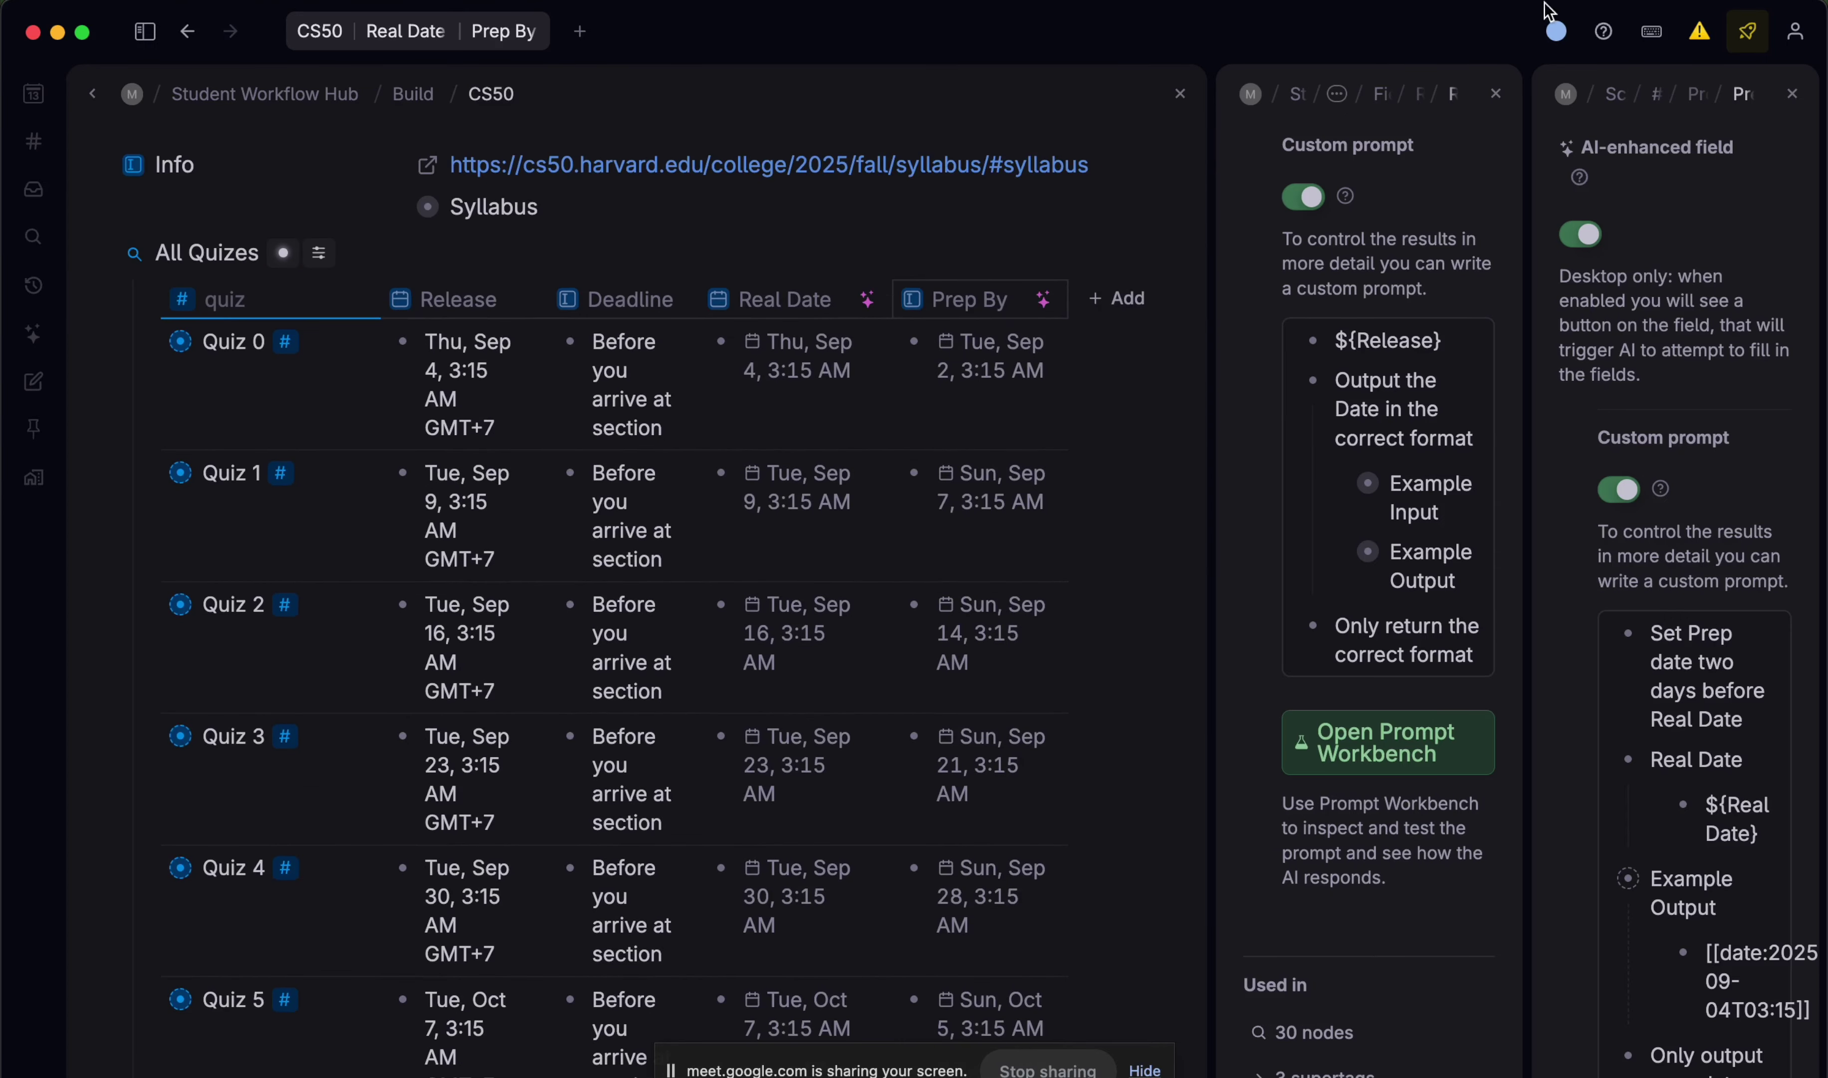
click(1499, 92)
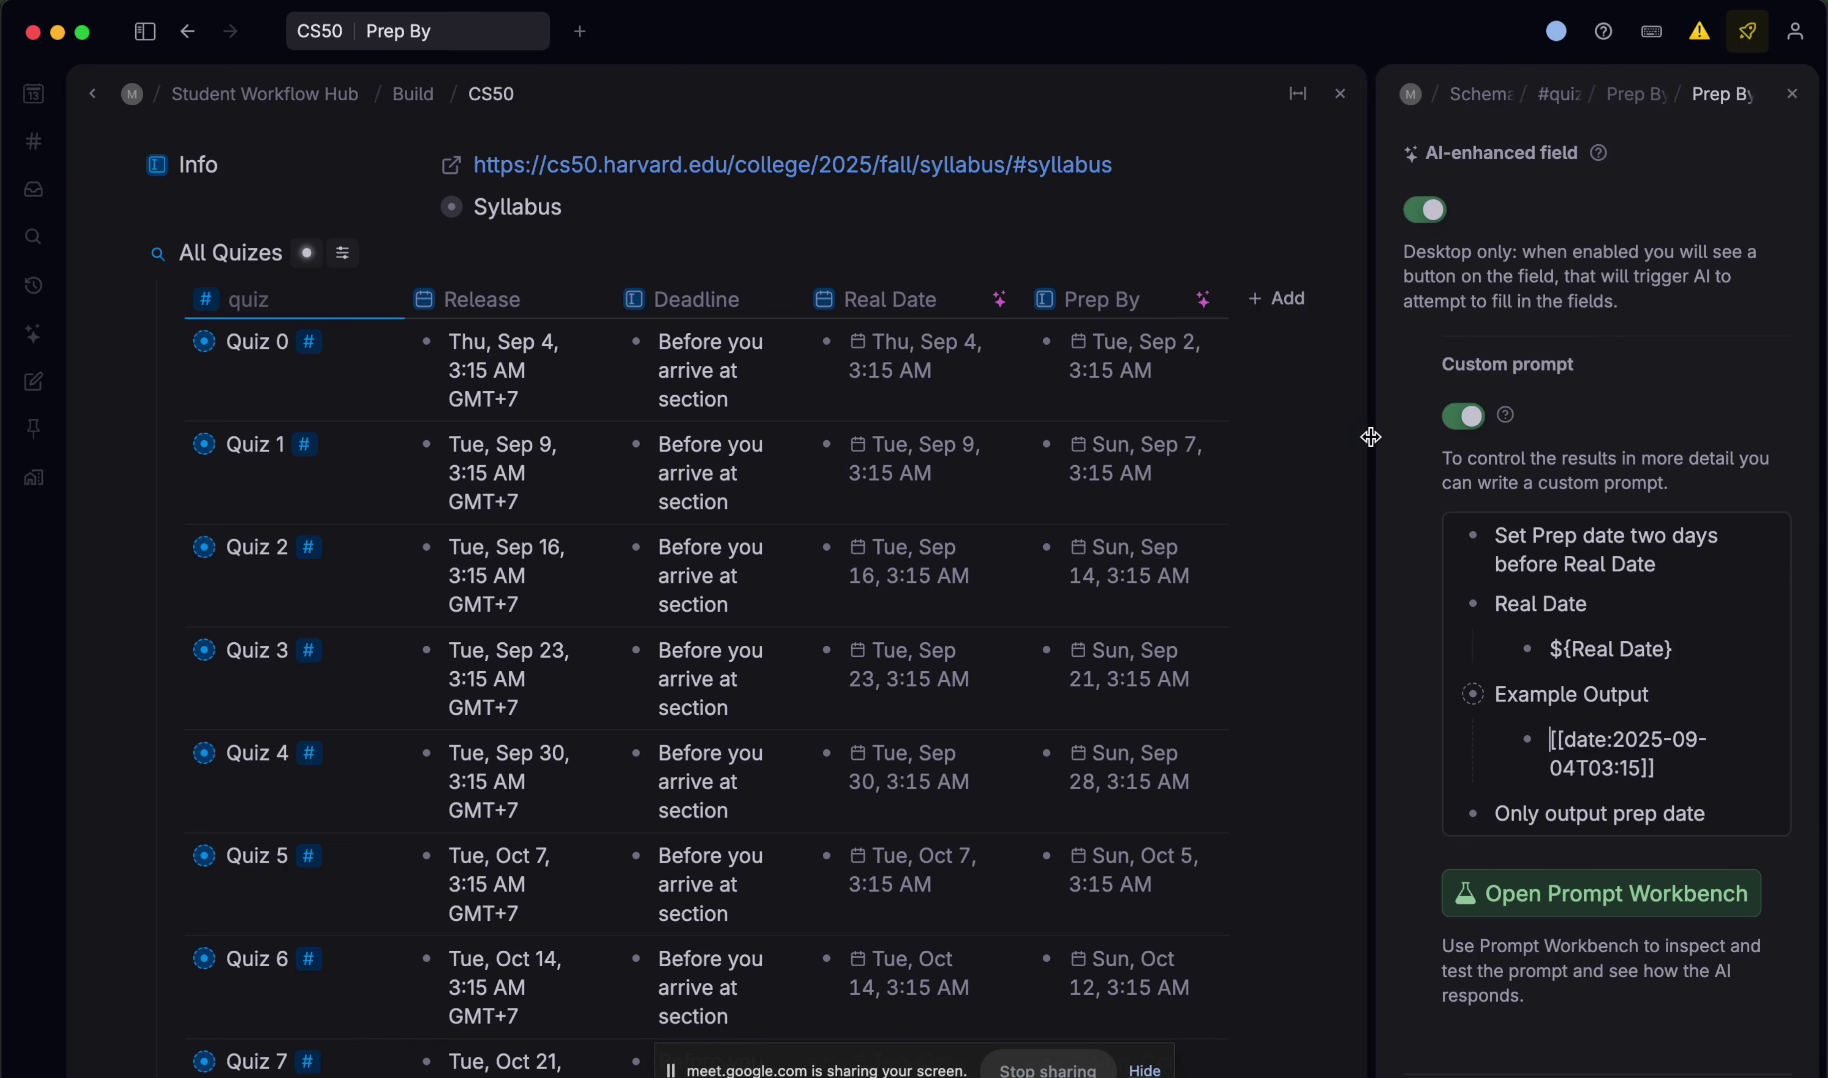
drag(1370, 437, 1257, 429)
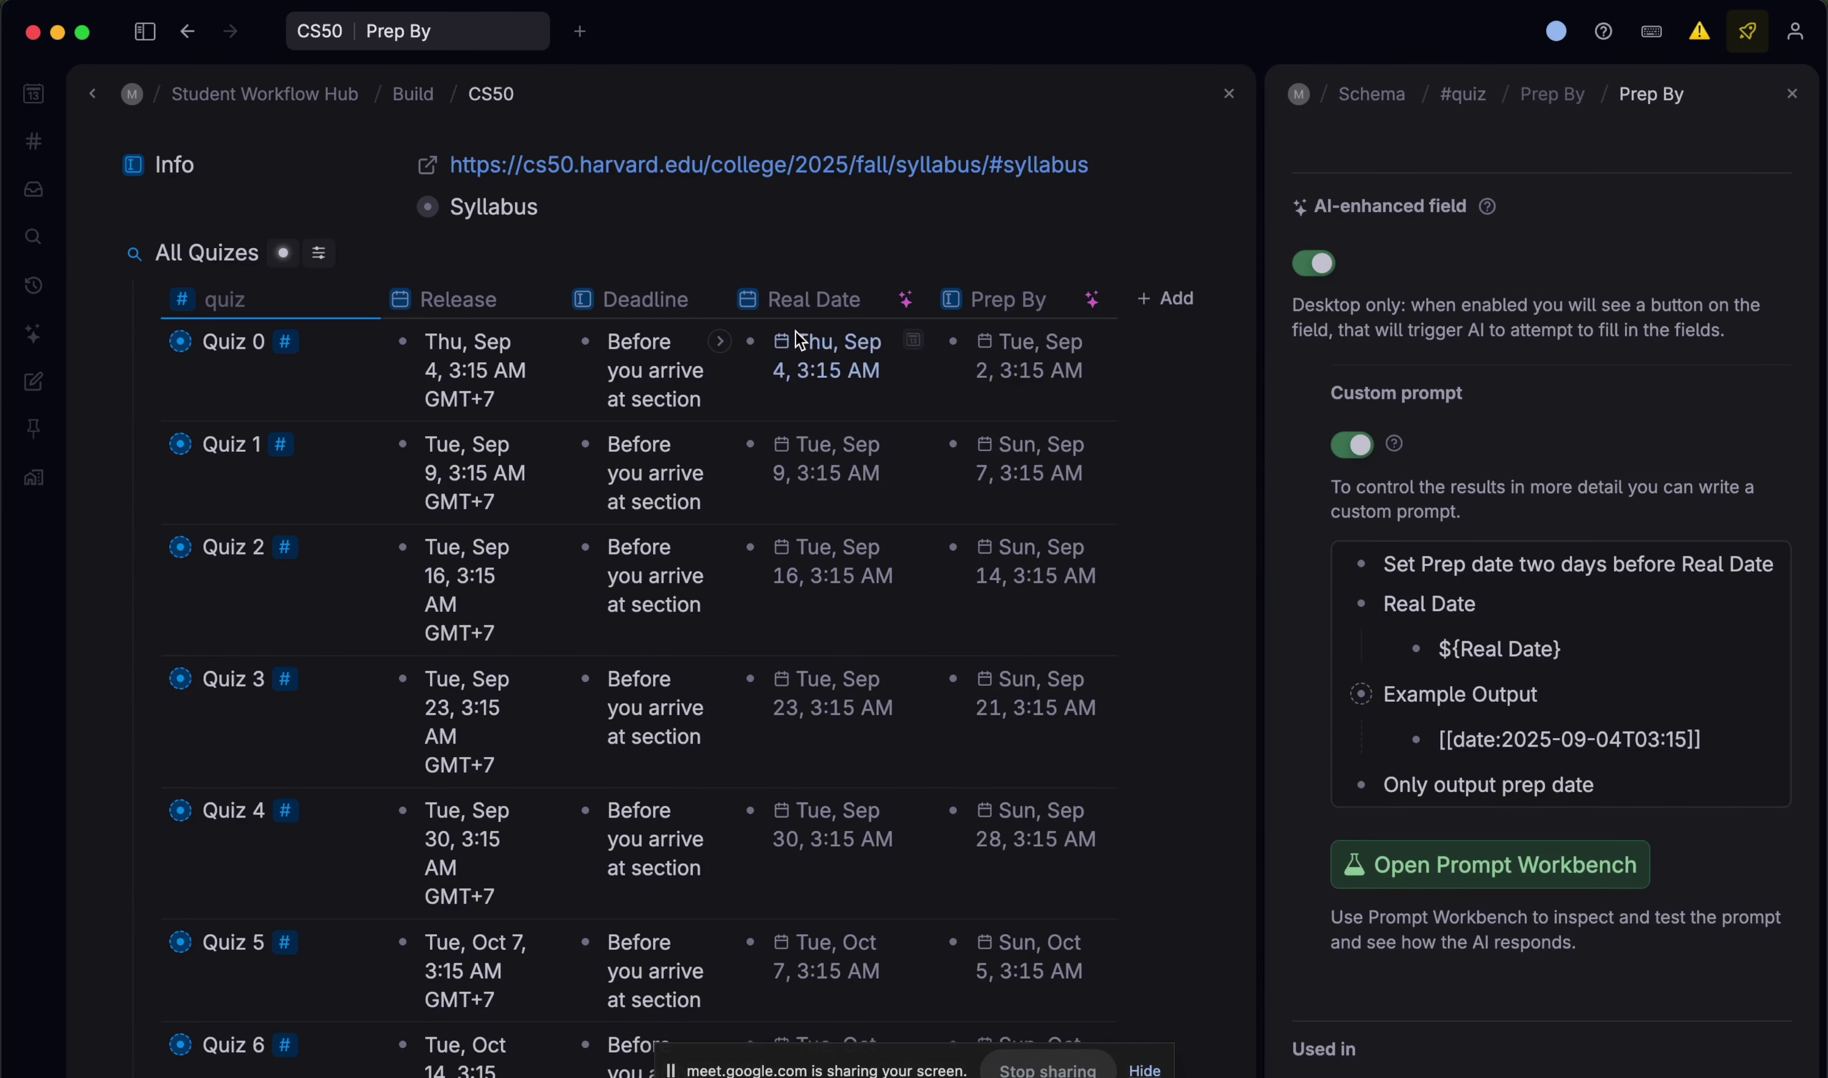
- Rename the quiz table's Real Date field as Due Date and close its settings
click(748, 298)
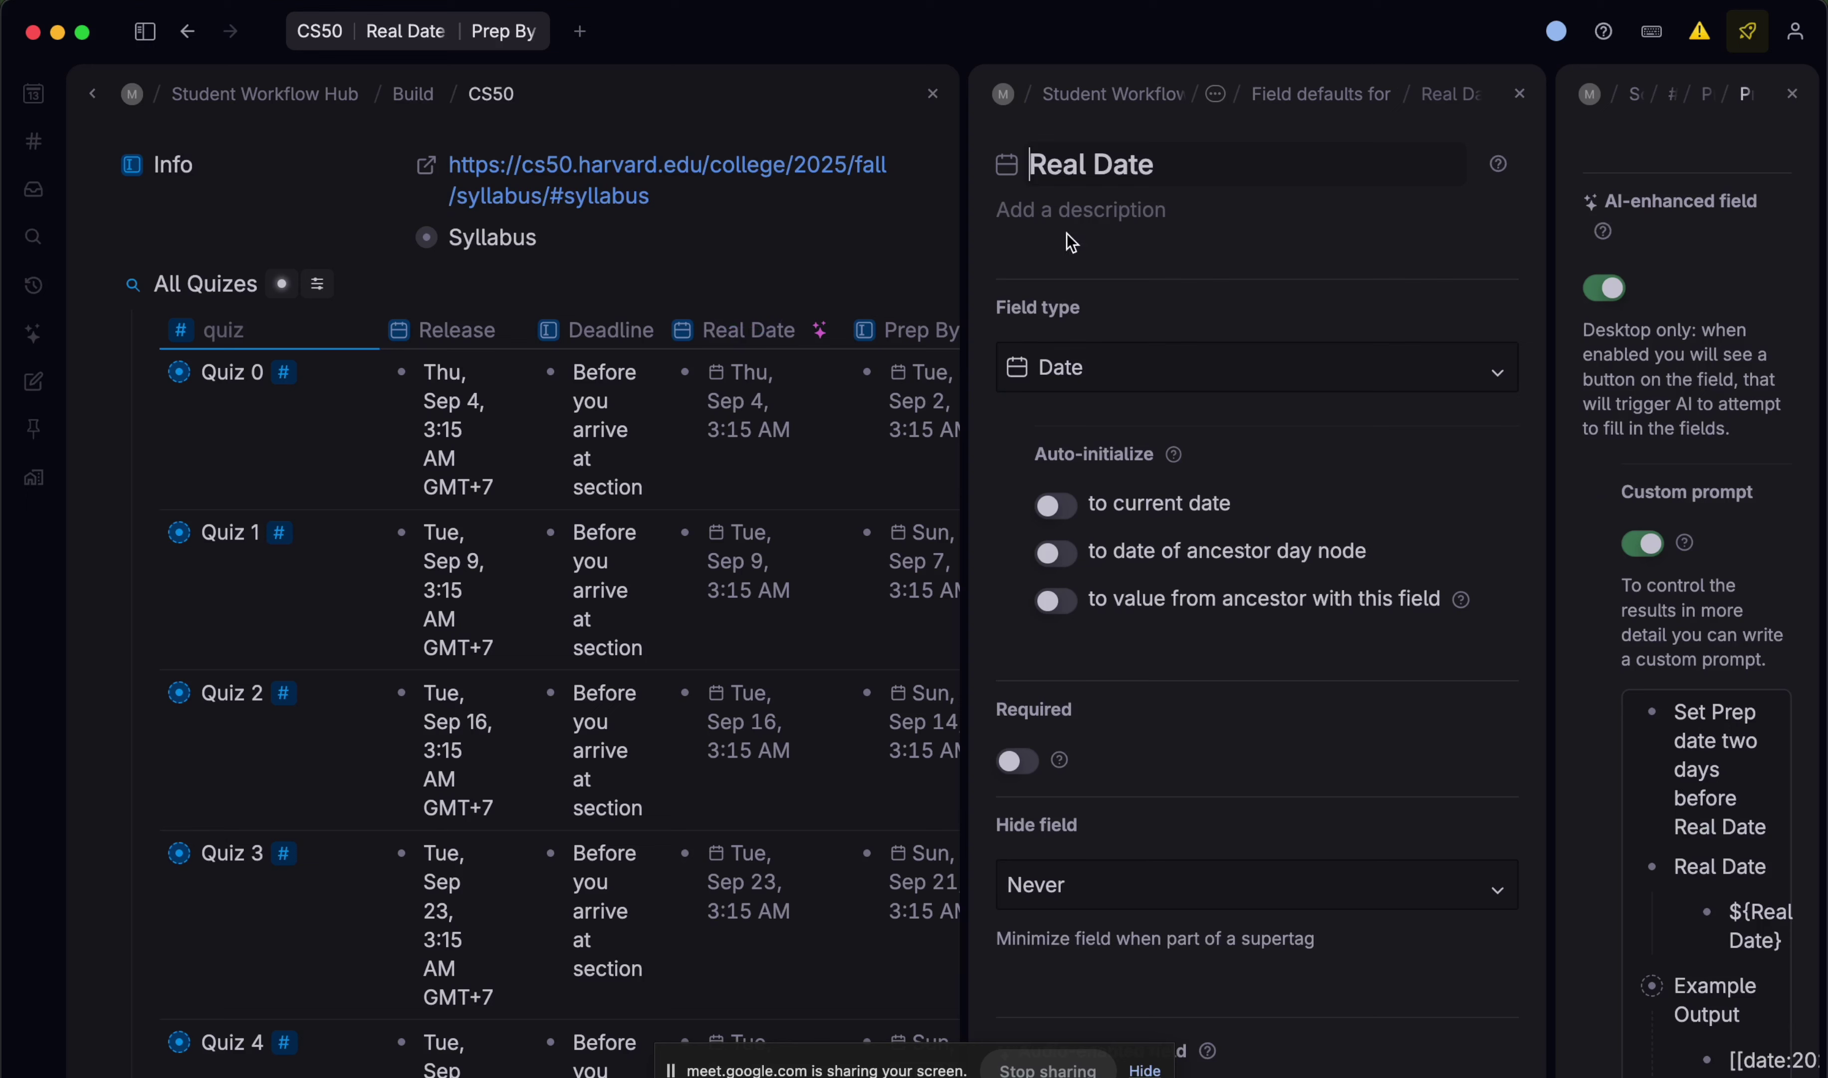
double_click(1050, 165)
text(Due)
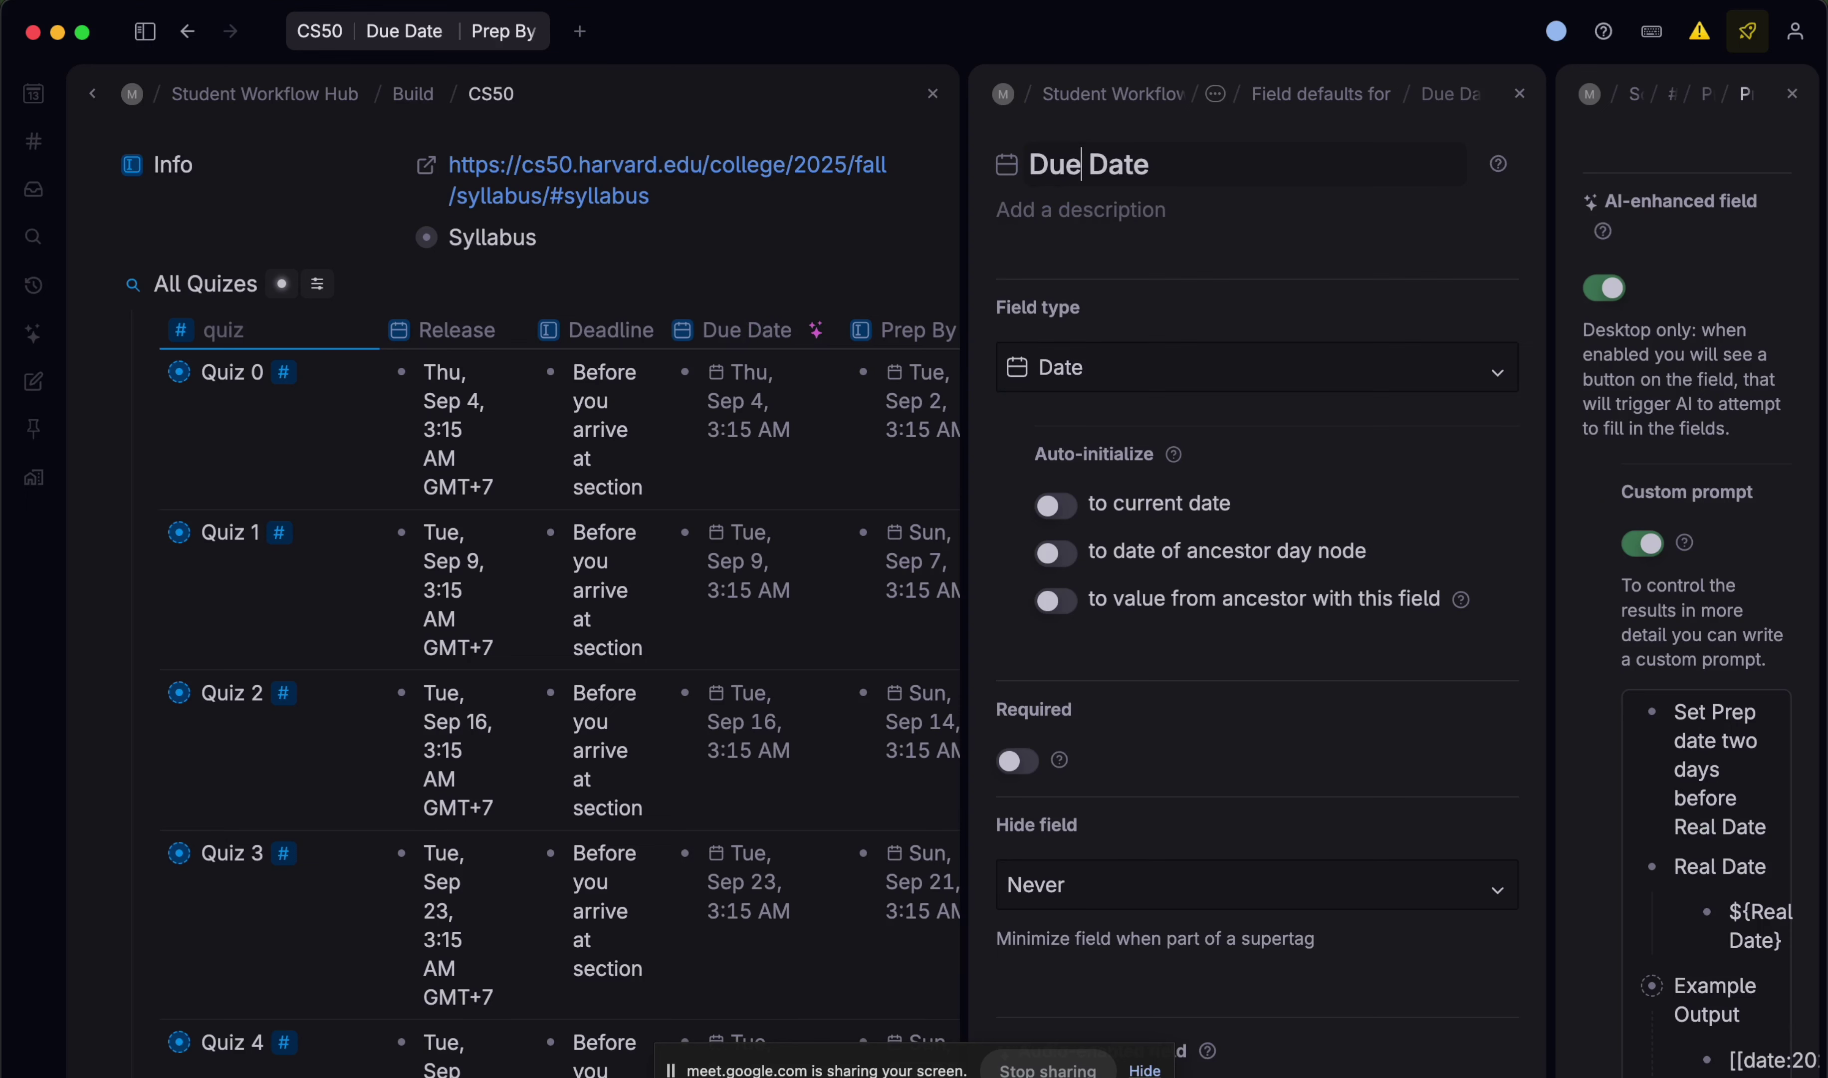
click(1519, 94)
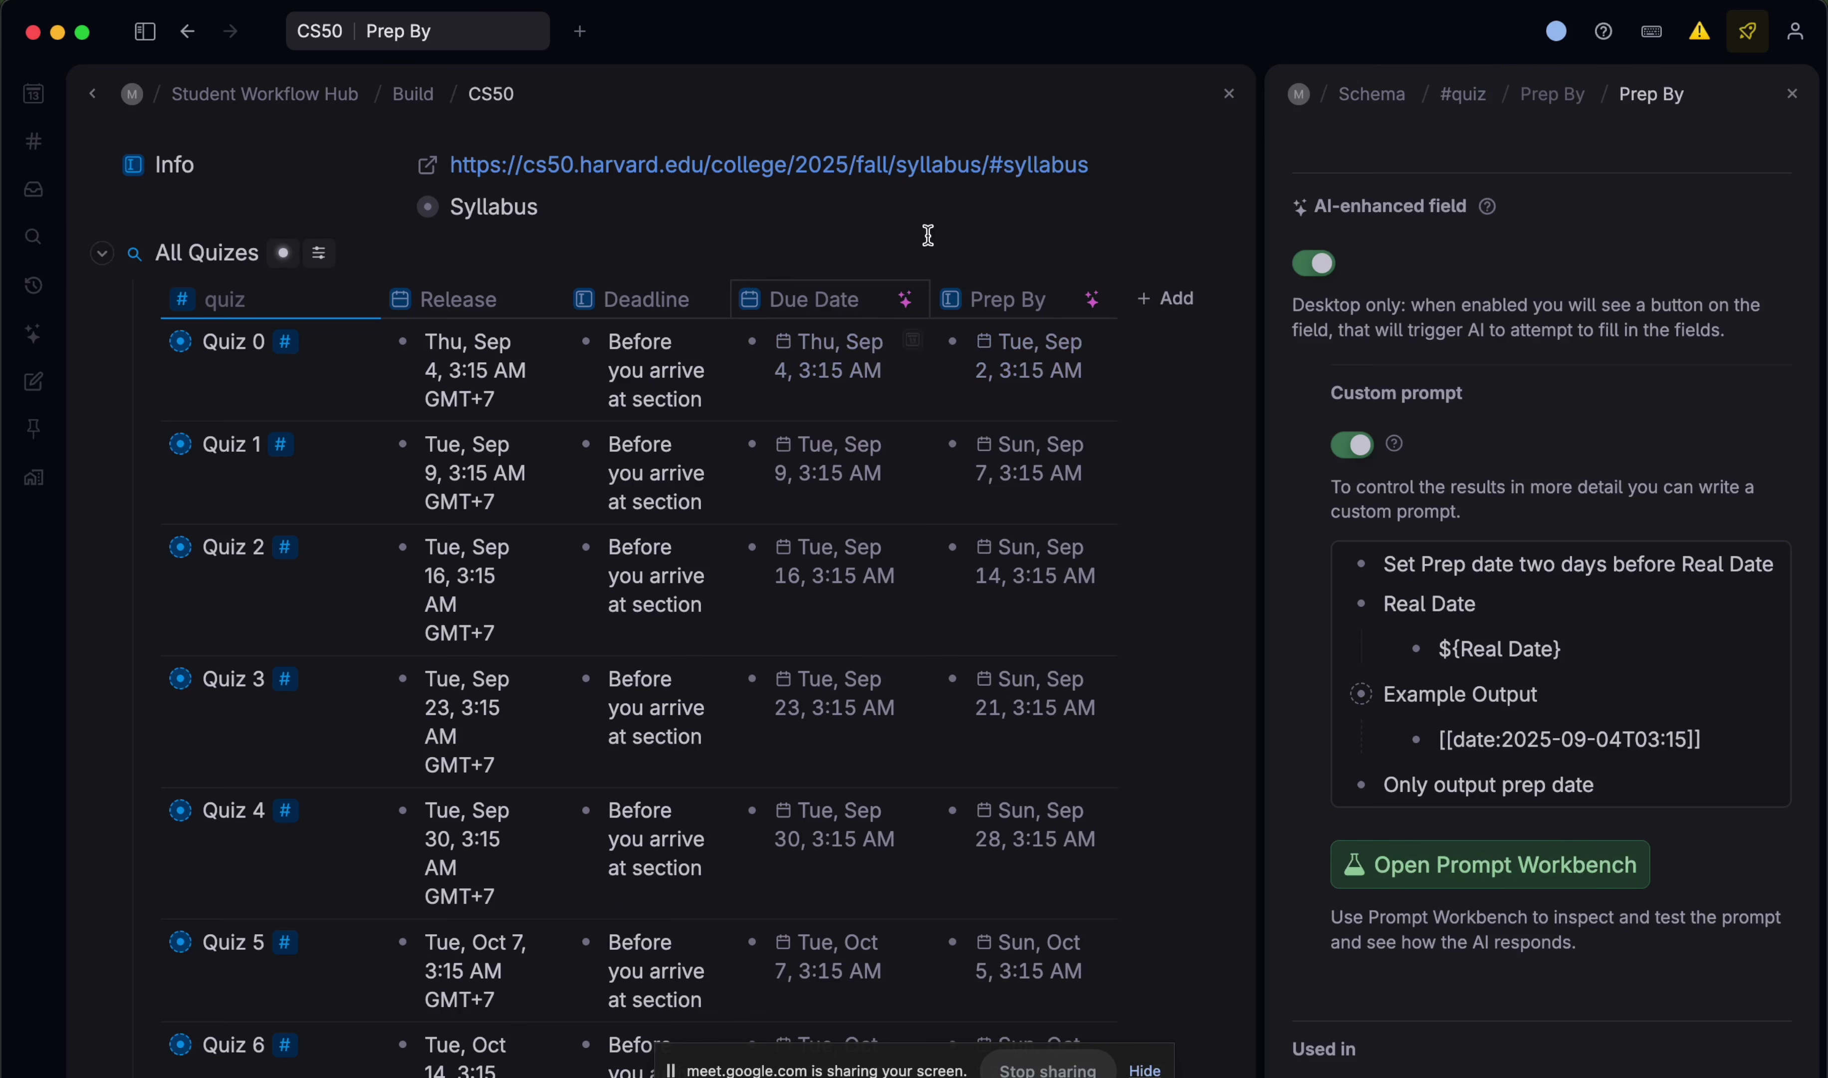
- Review the quiz table and switch All Quizes to the Calendar view
scroll(1019, 337, down, 5)
scroll(1110, 255, down, 3)
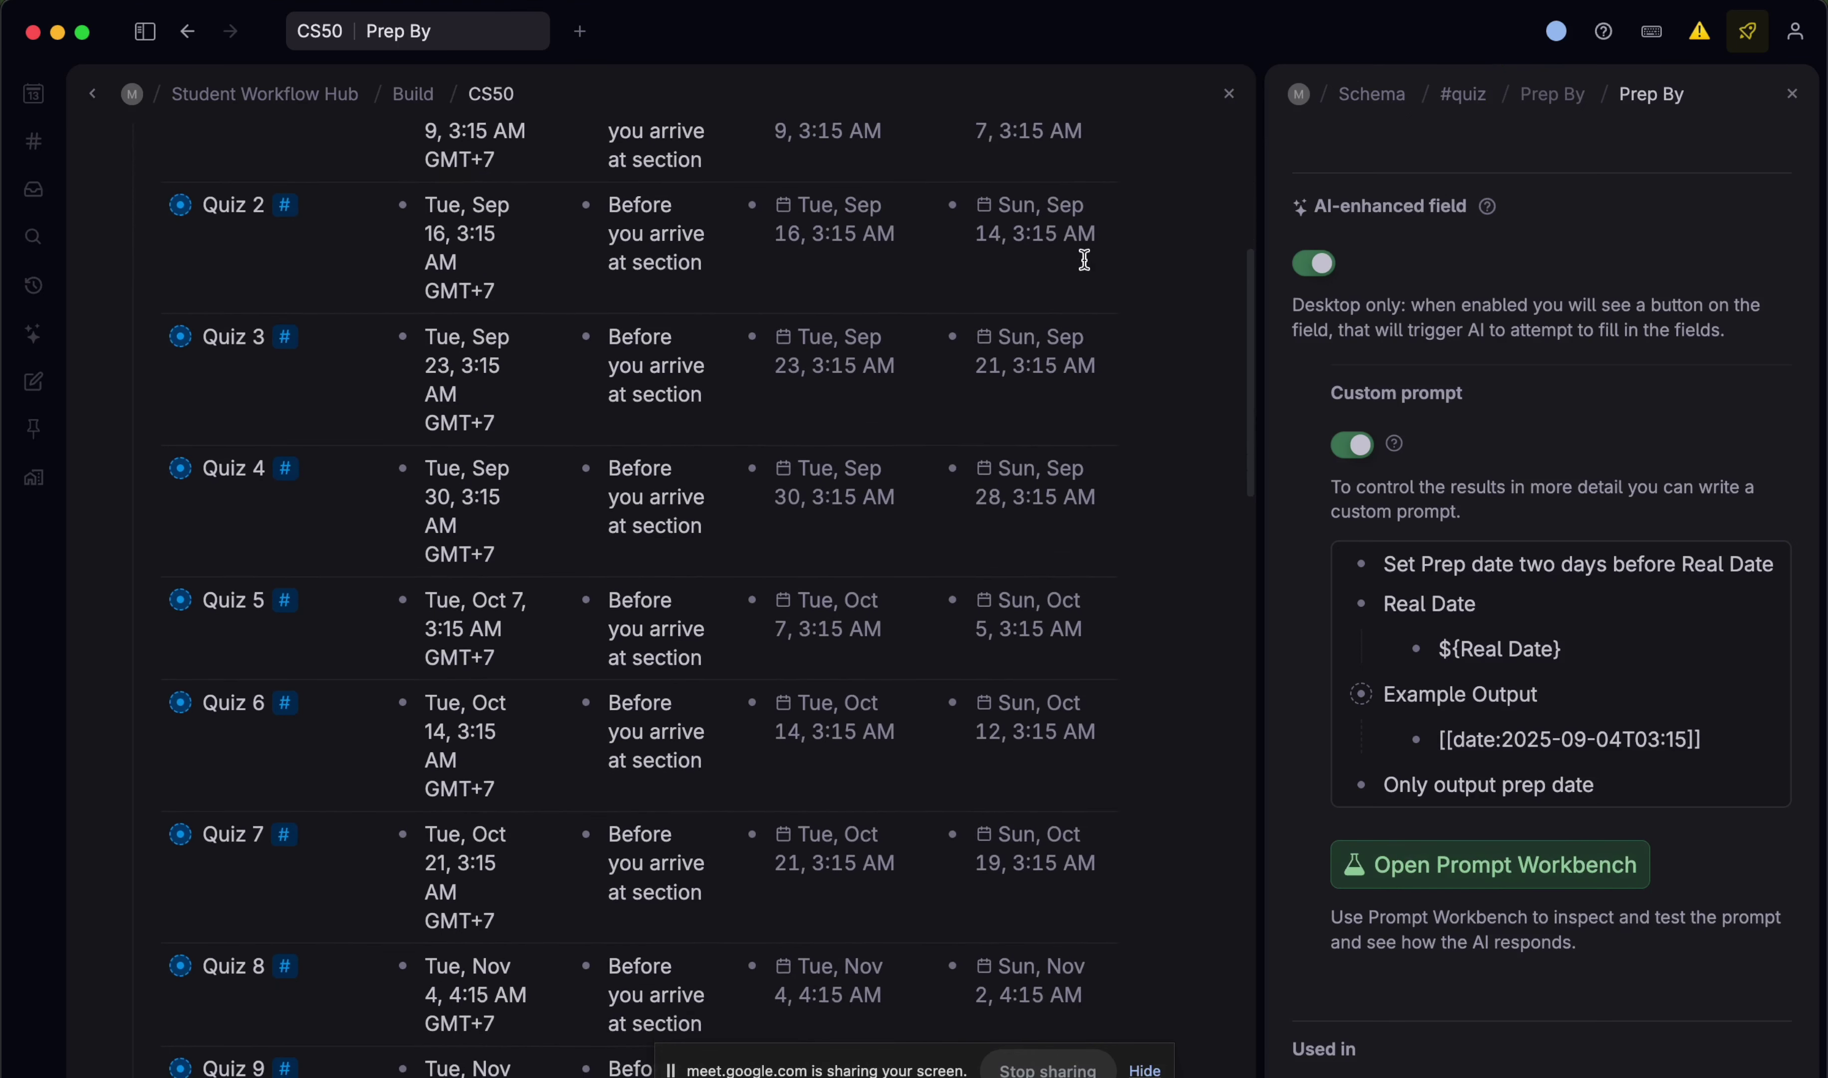
scroll(1081, 257, up, 10)
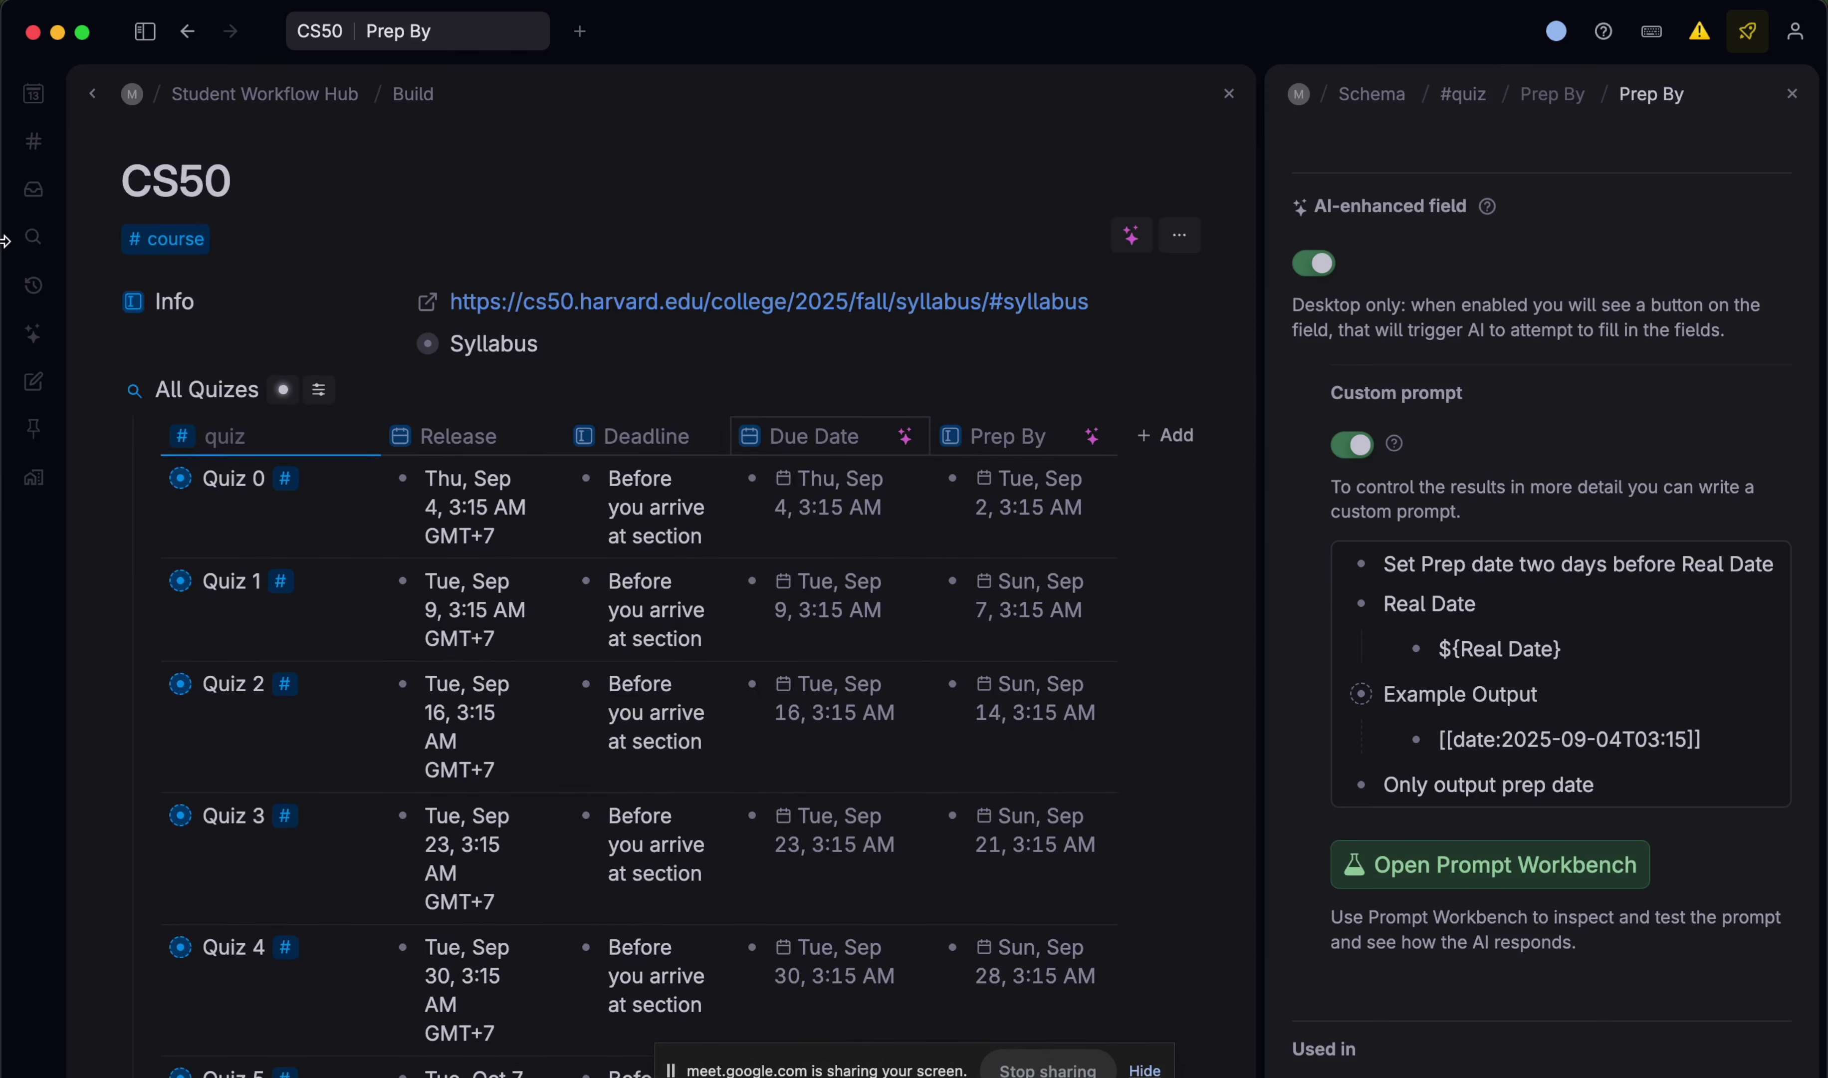
click(319, 389)
mouse_move(490, 436)
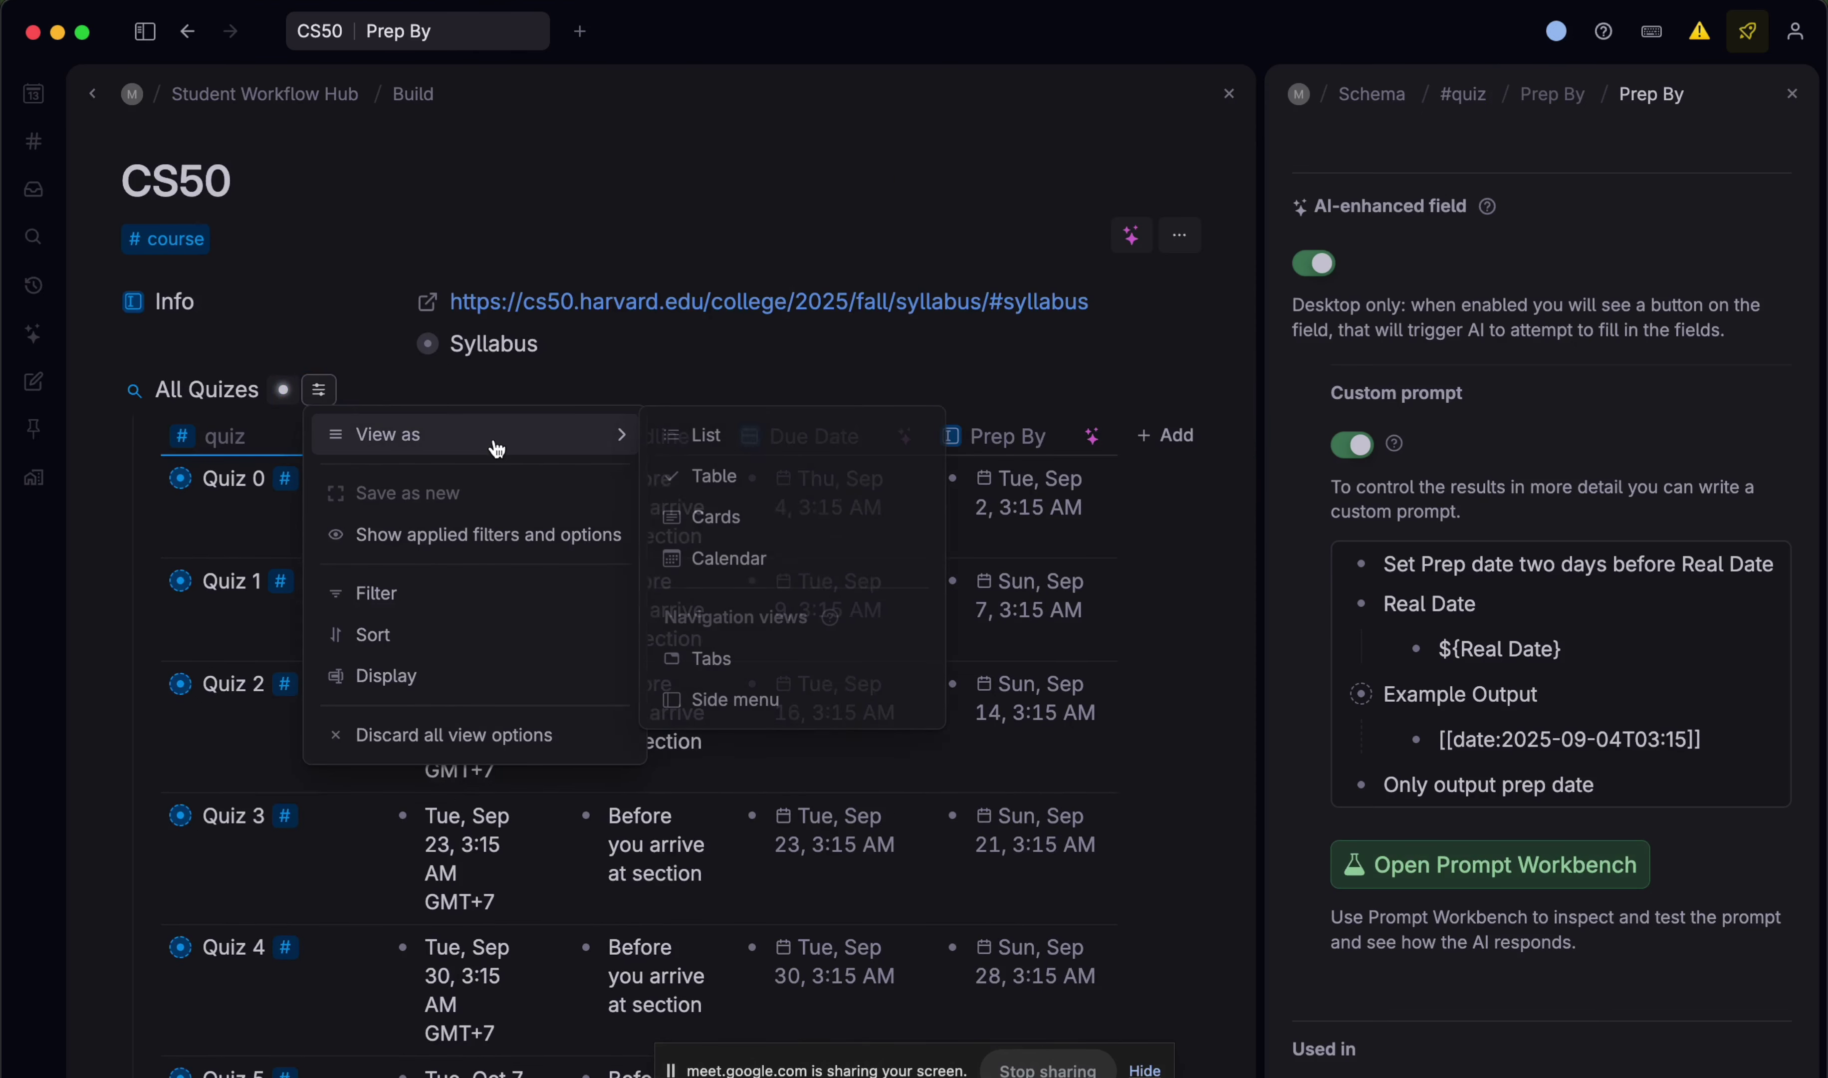
click(737, 556)
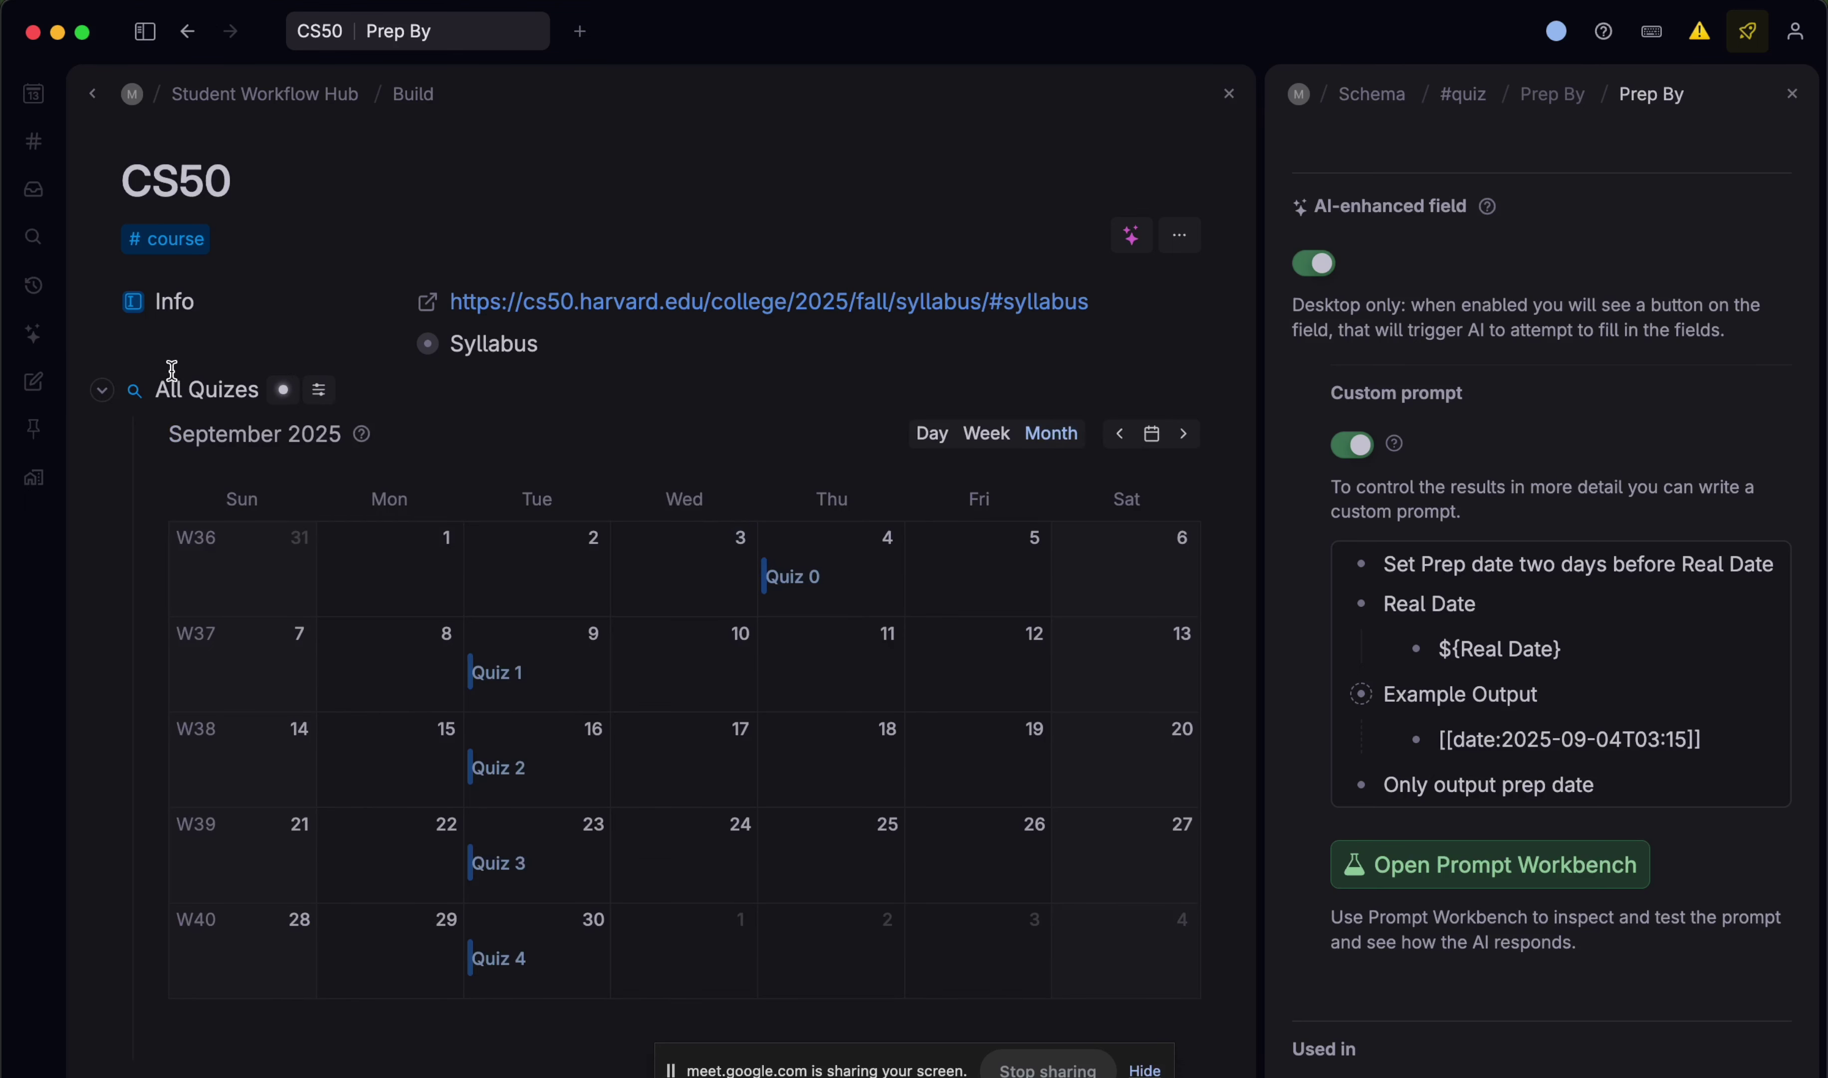
- Change the Prep By field's type to Date so its dates can be used in the quiz calendar
click(319, 390)
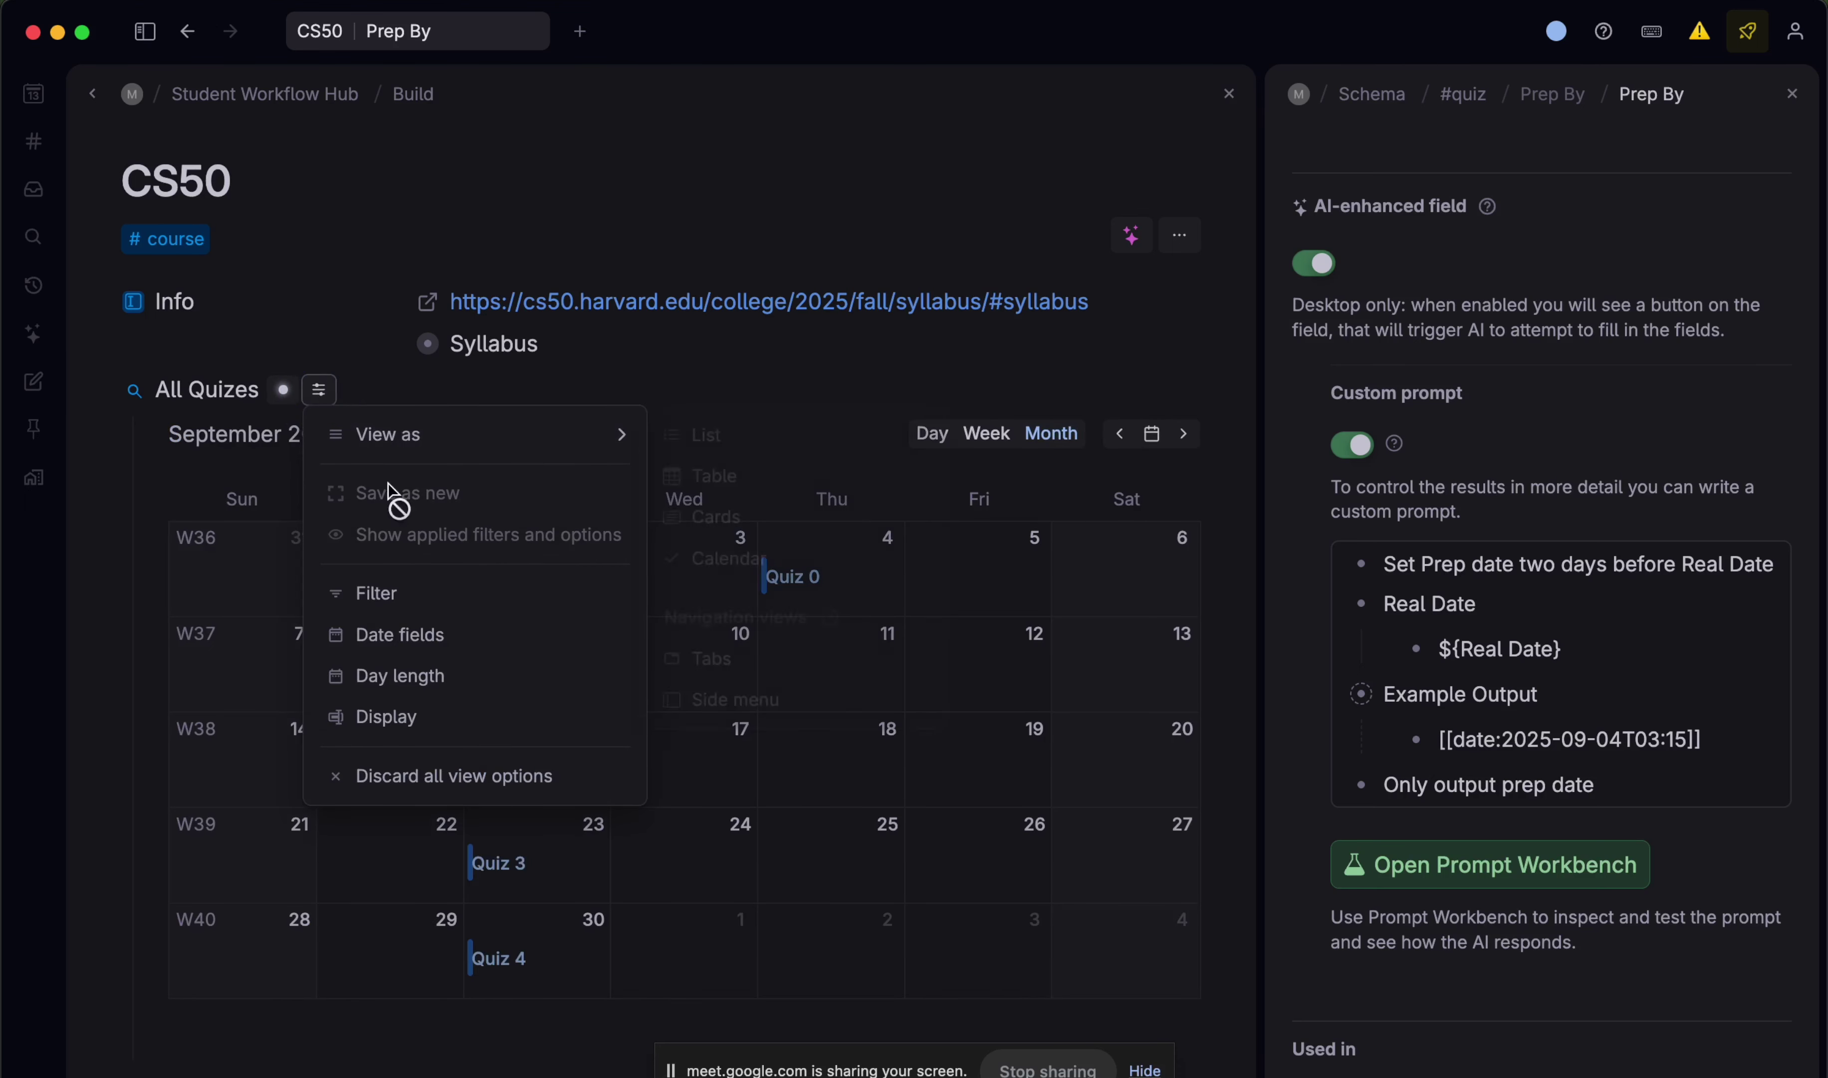
click(1591, 414)
scroll(1589, 413, up, 10)
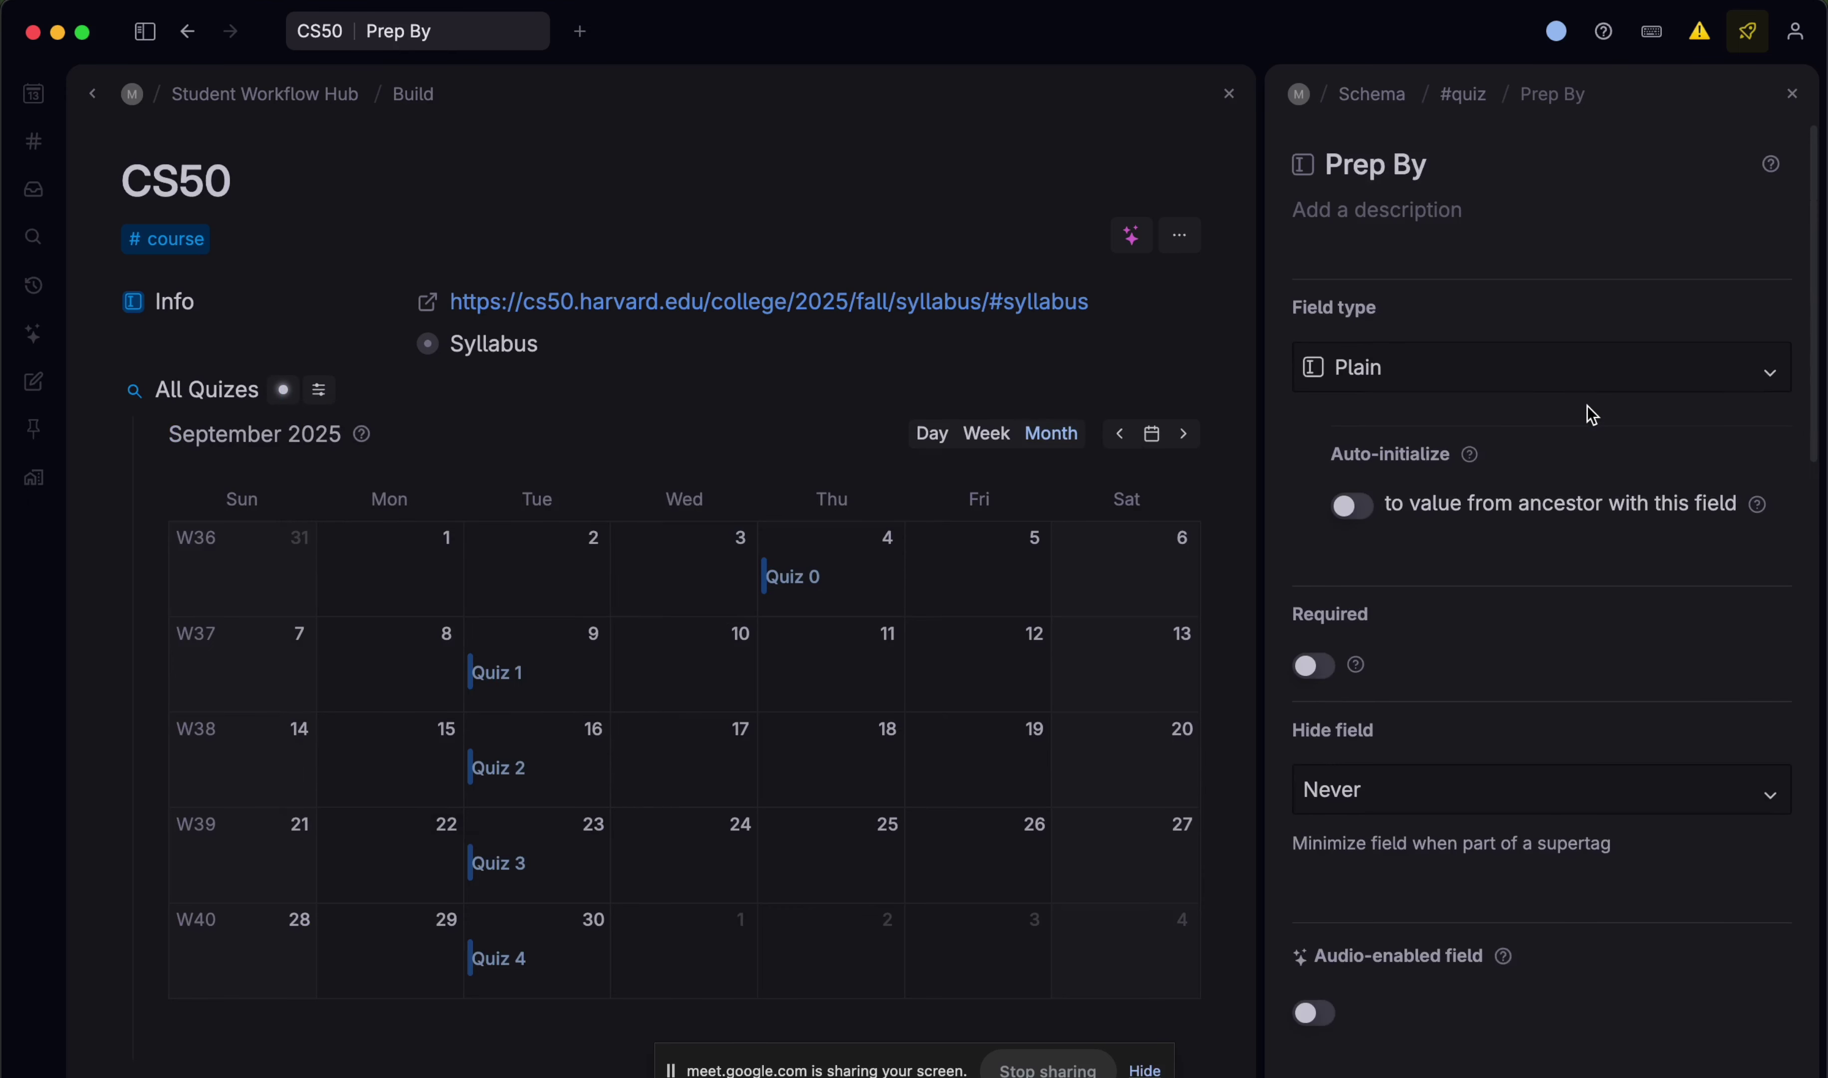
click(1469, 367)
click(1405, 561)
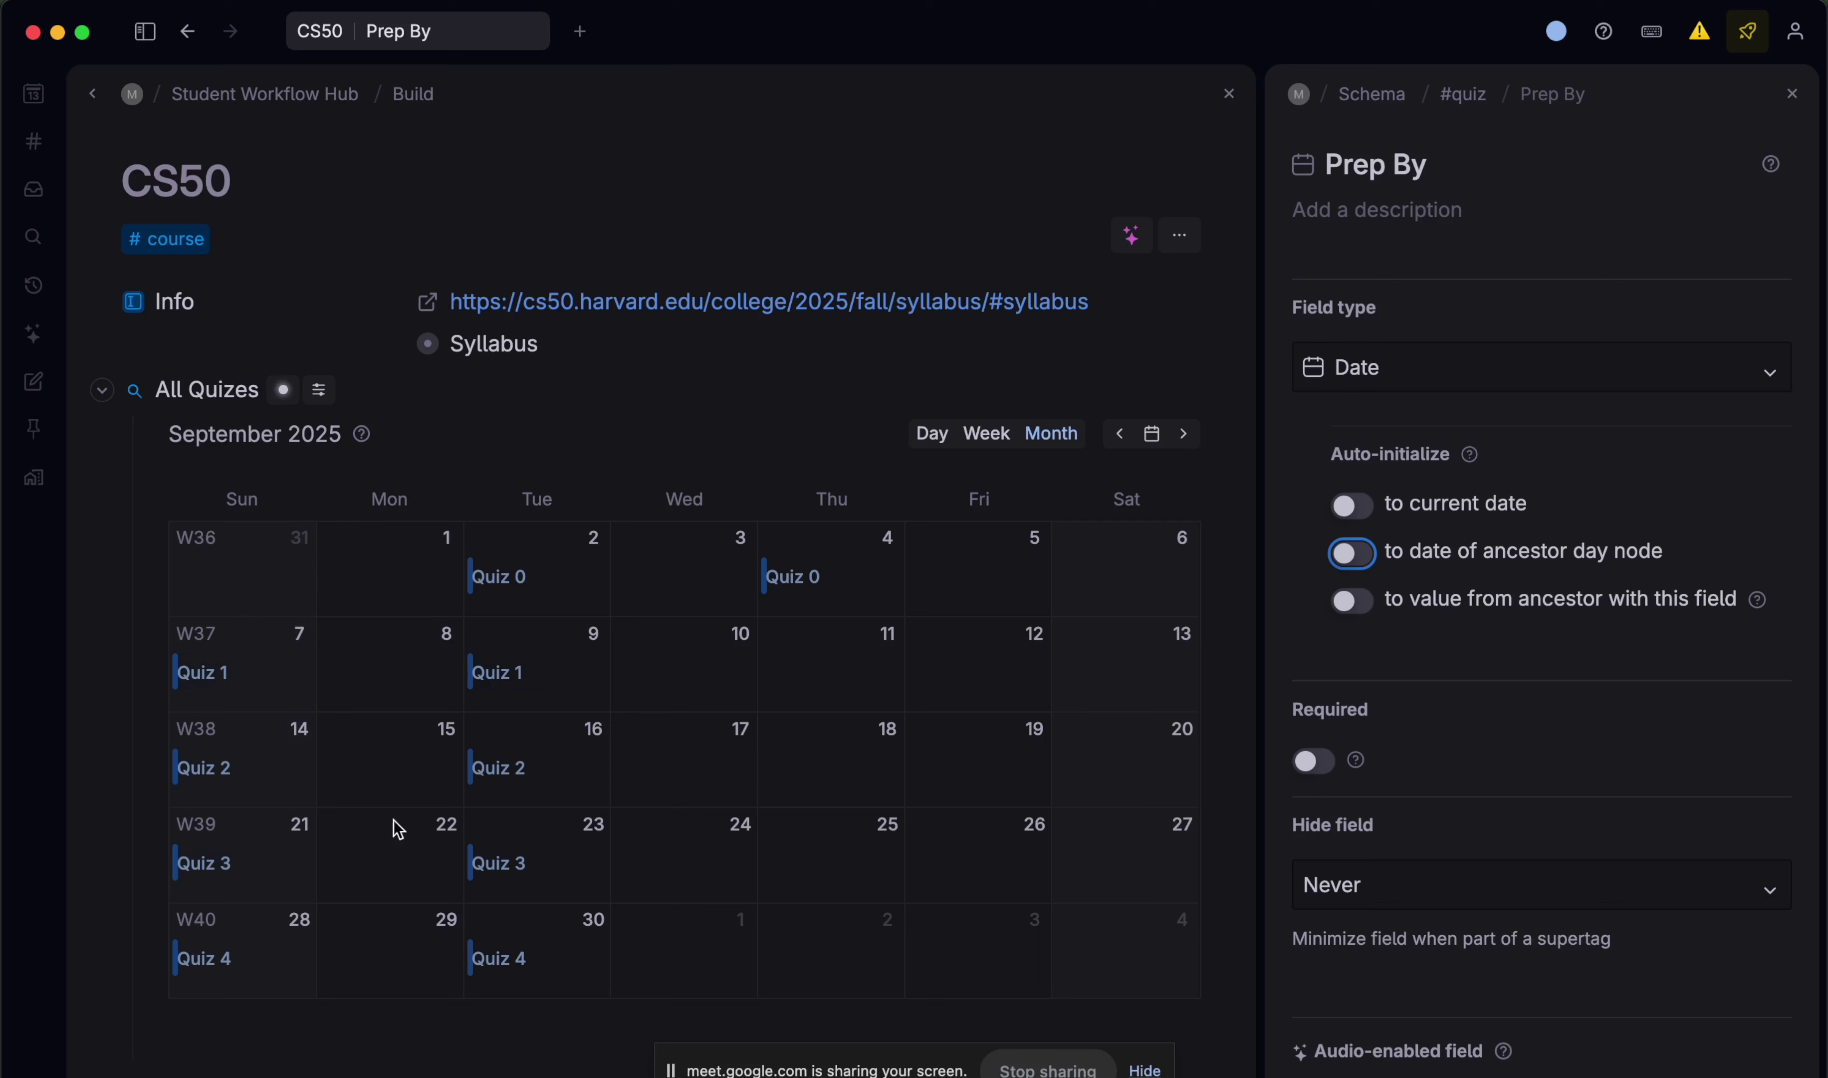
click(319, 389)
mouse_move(396, 442)
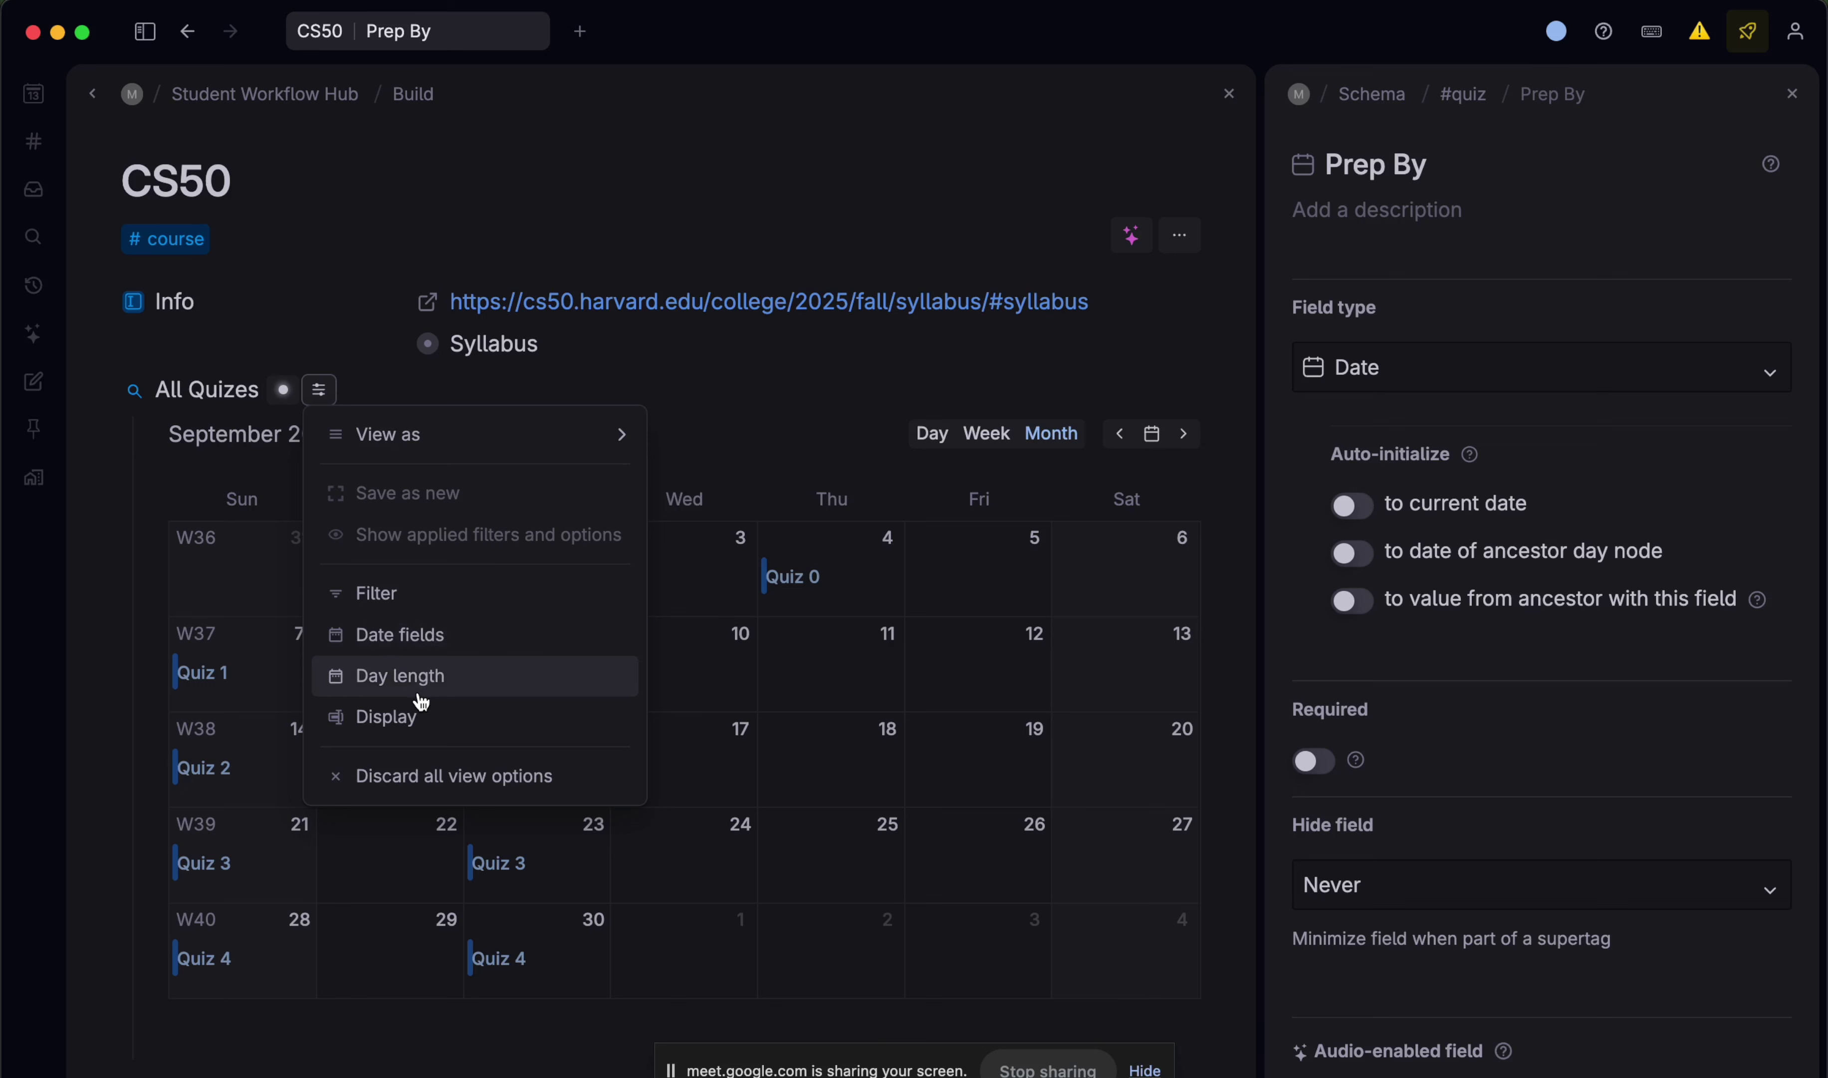
click(777, 451)
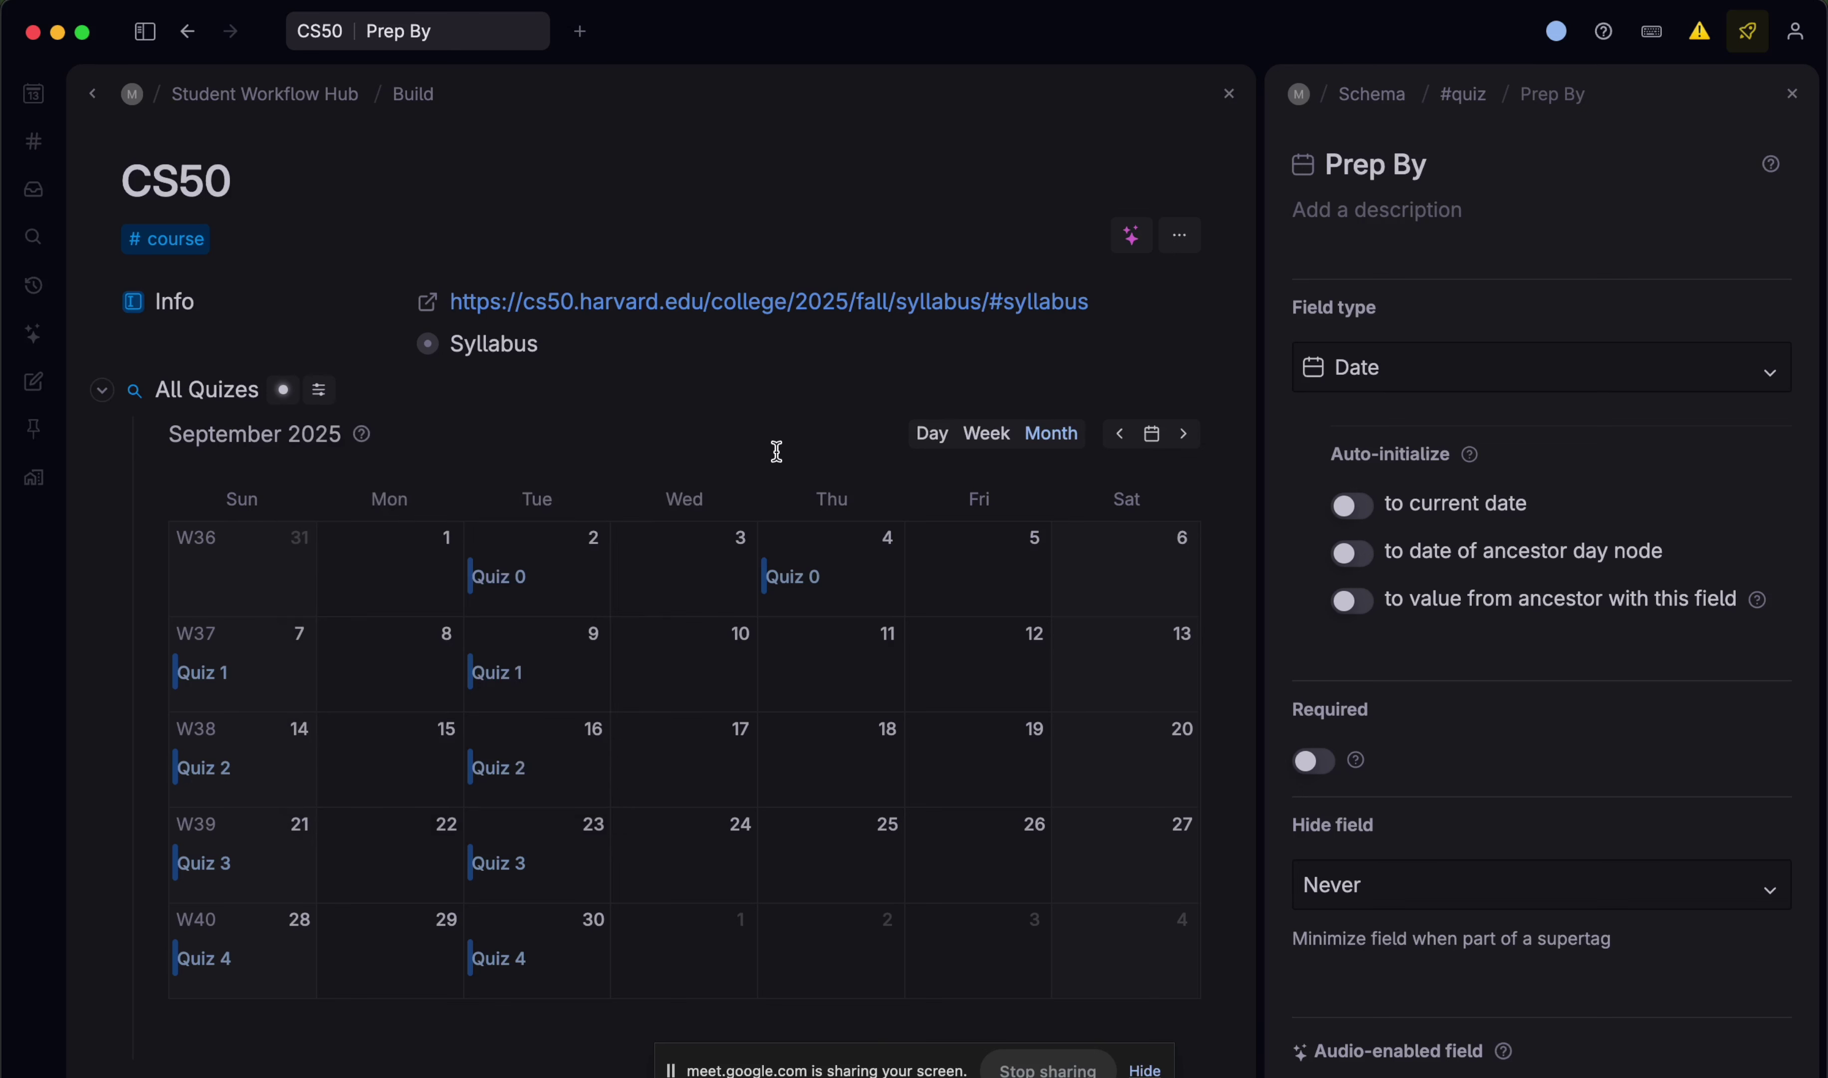
scroll(776, 452, down, 1)
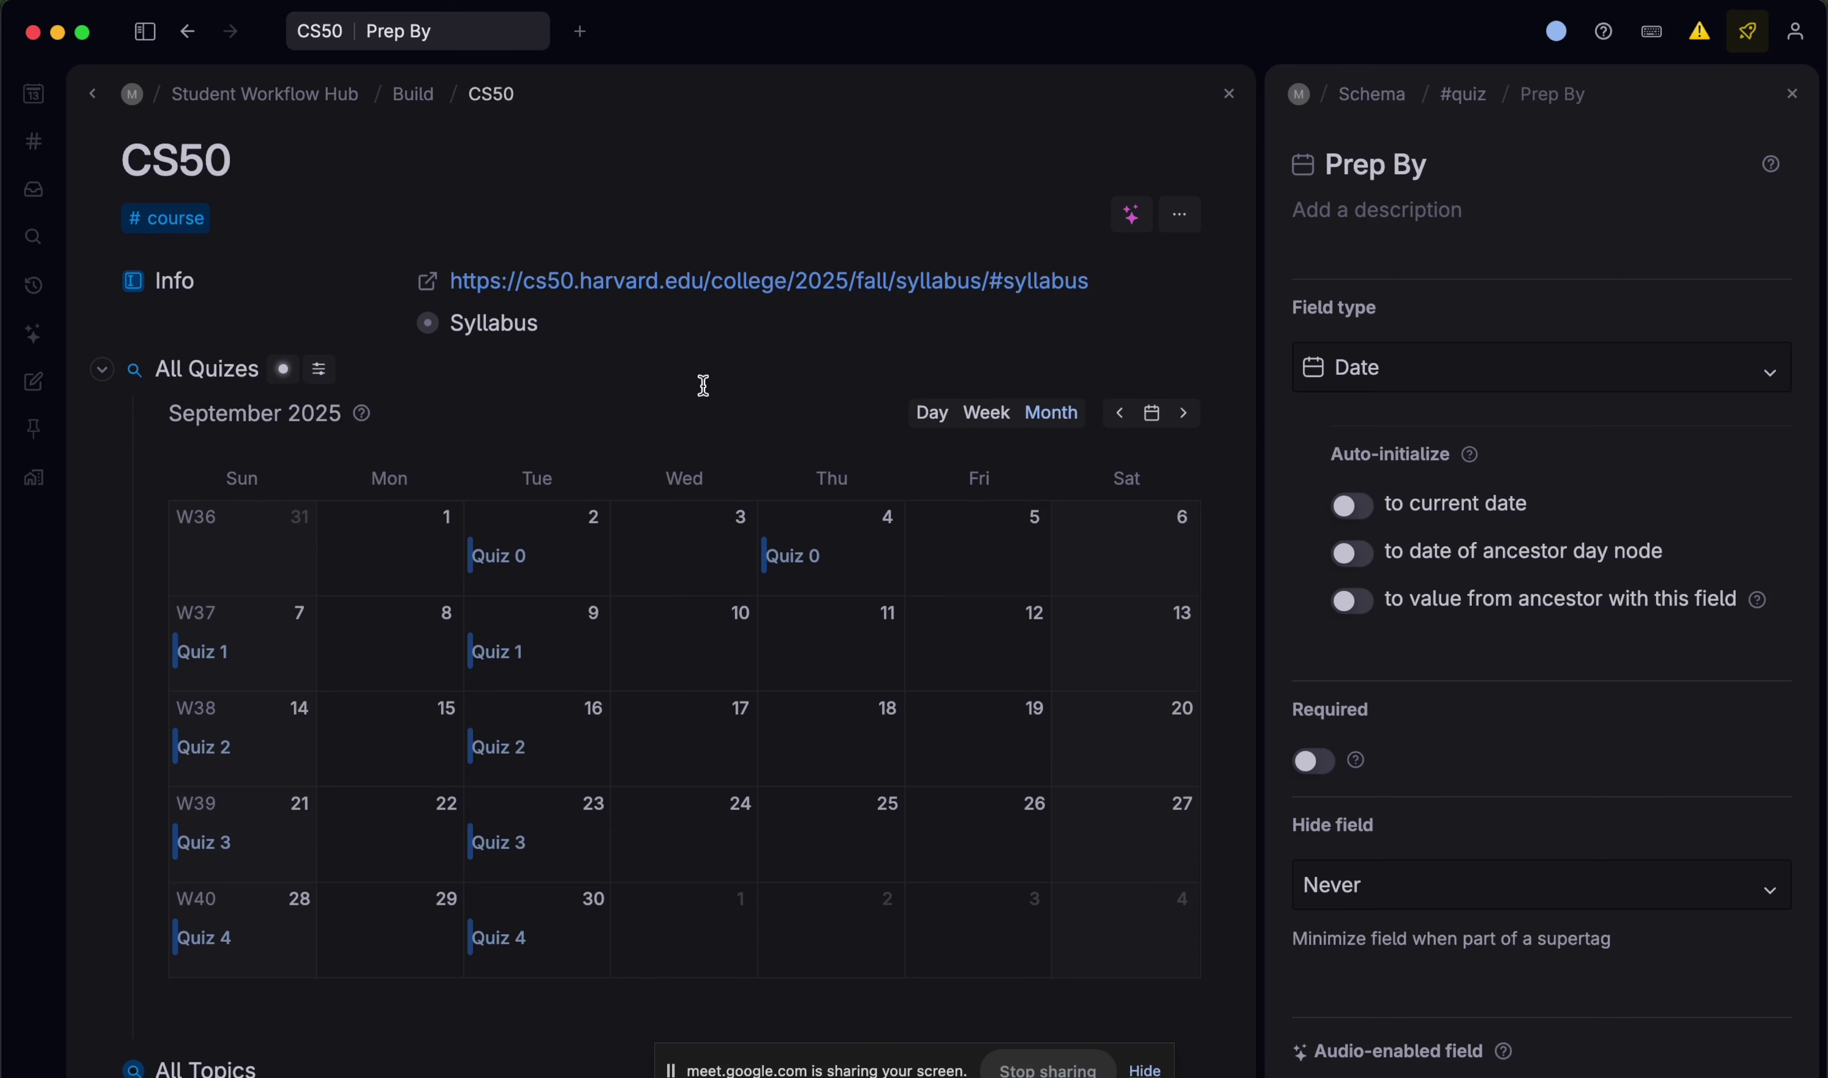
scroll(703, 385, up, 1)
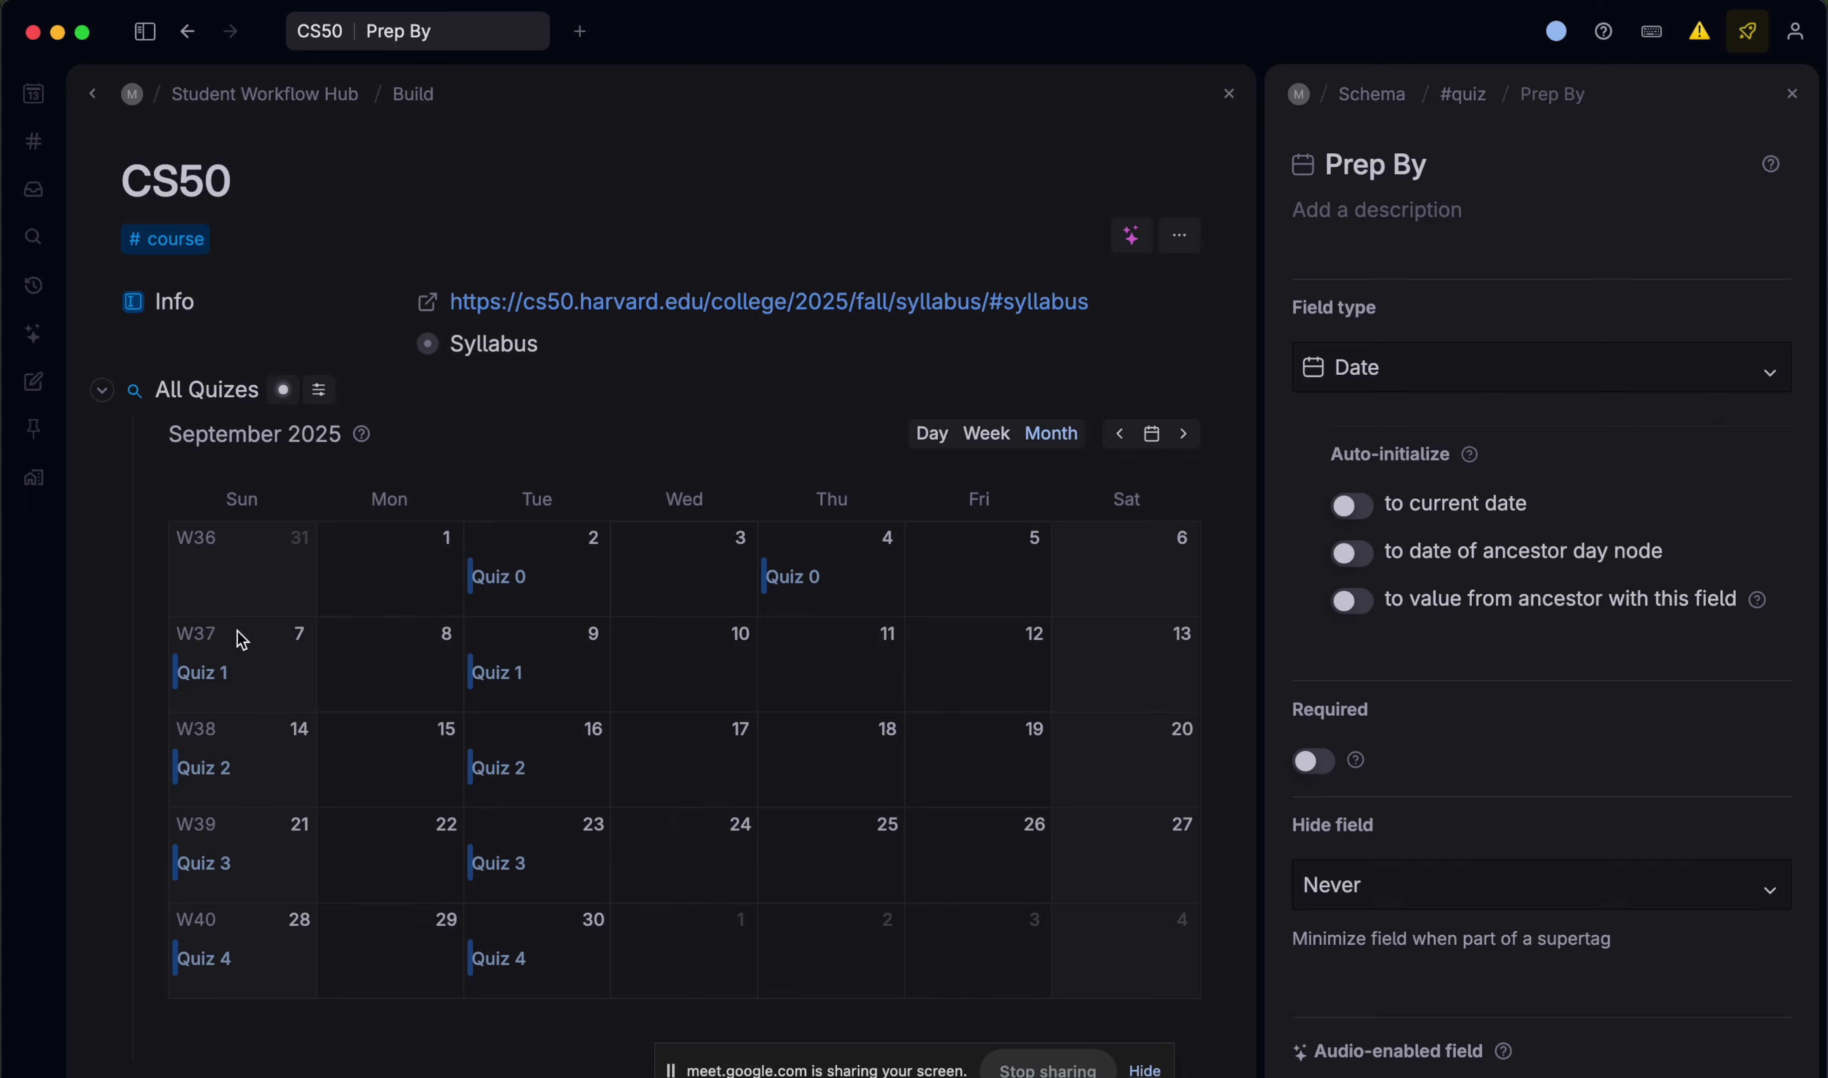
- Open the Sun, Sep 7 day page from the calendar, collapse its Open tasks and create a new search node there
click(293, 633)
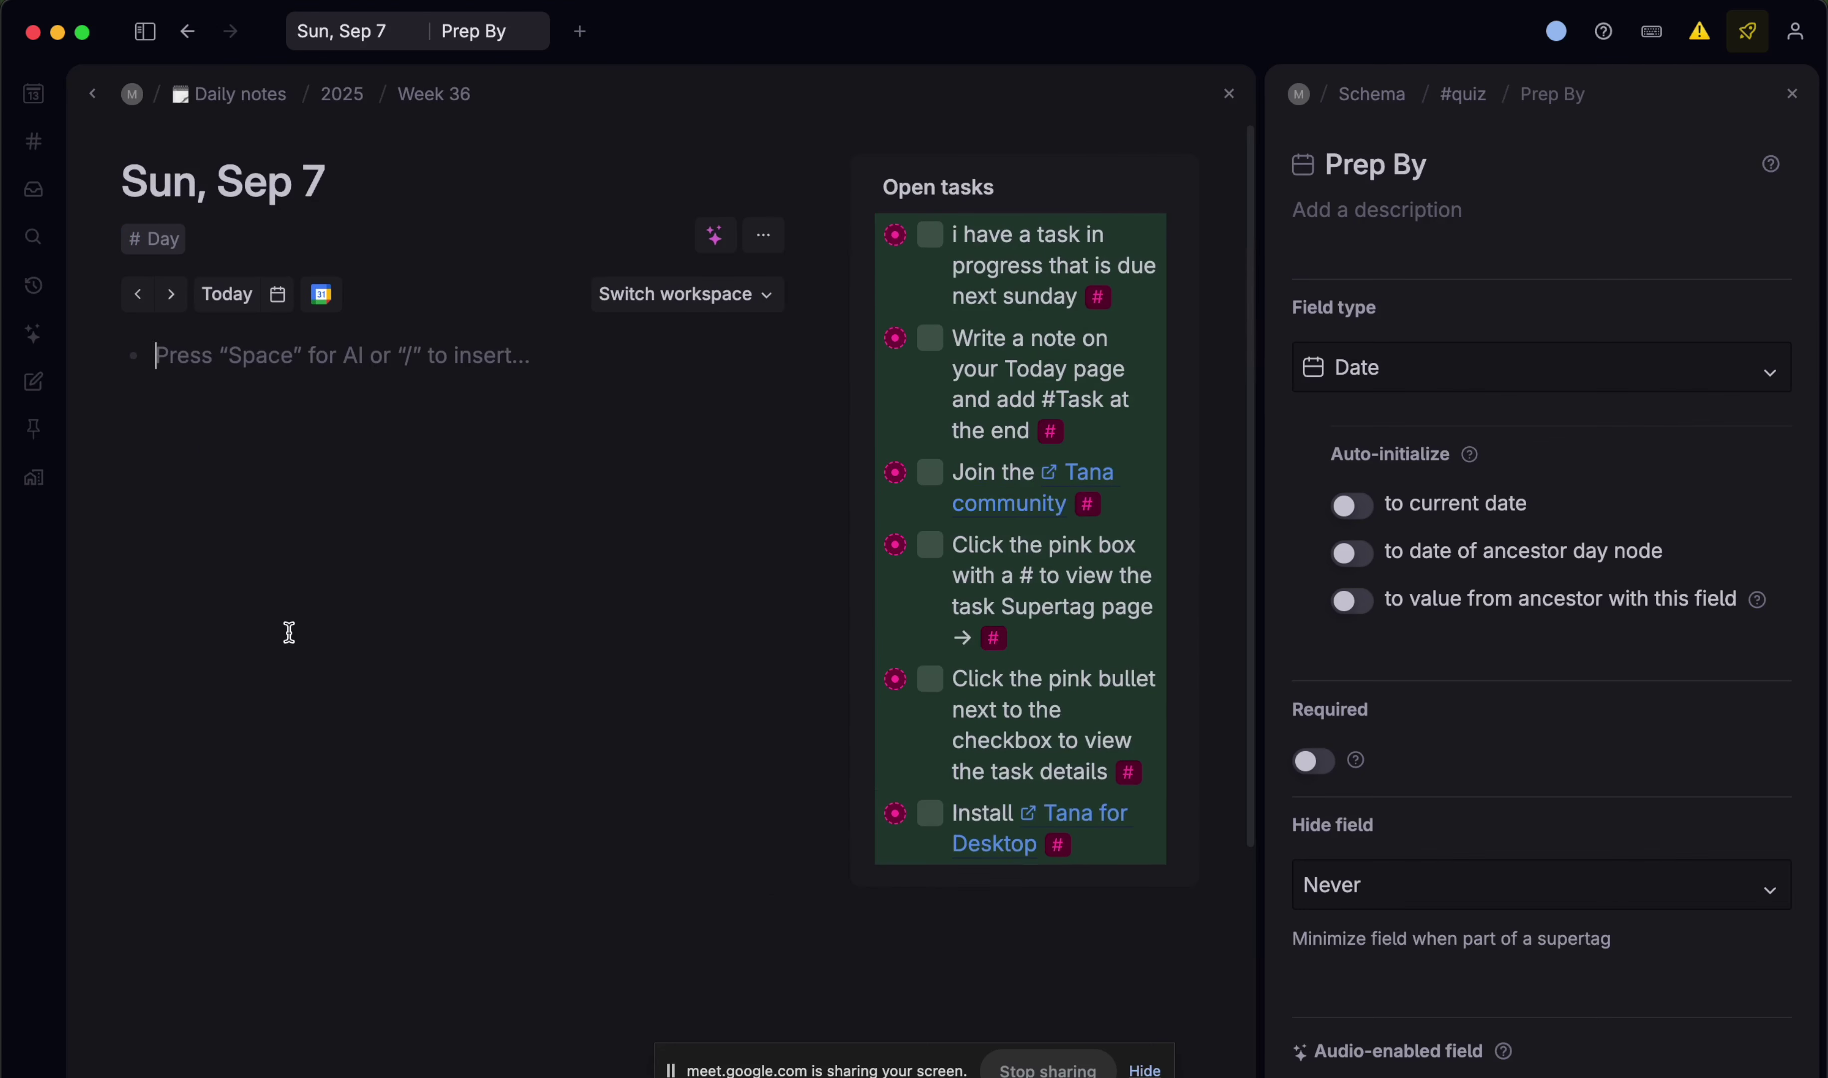
click(1158, 187)
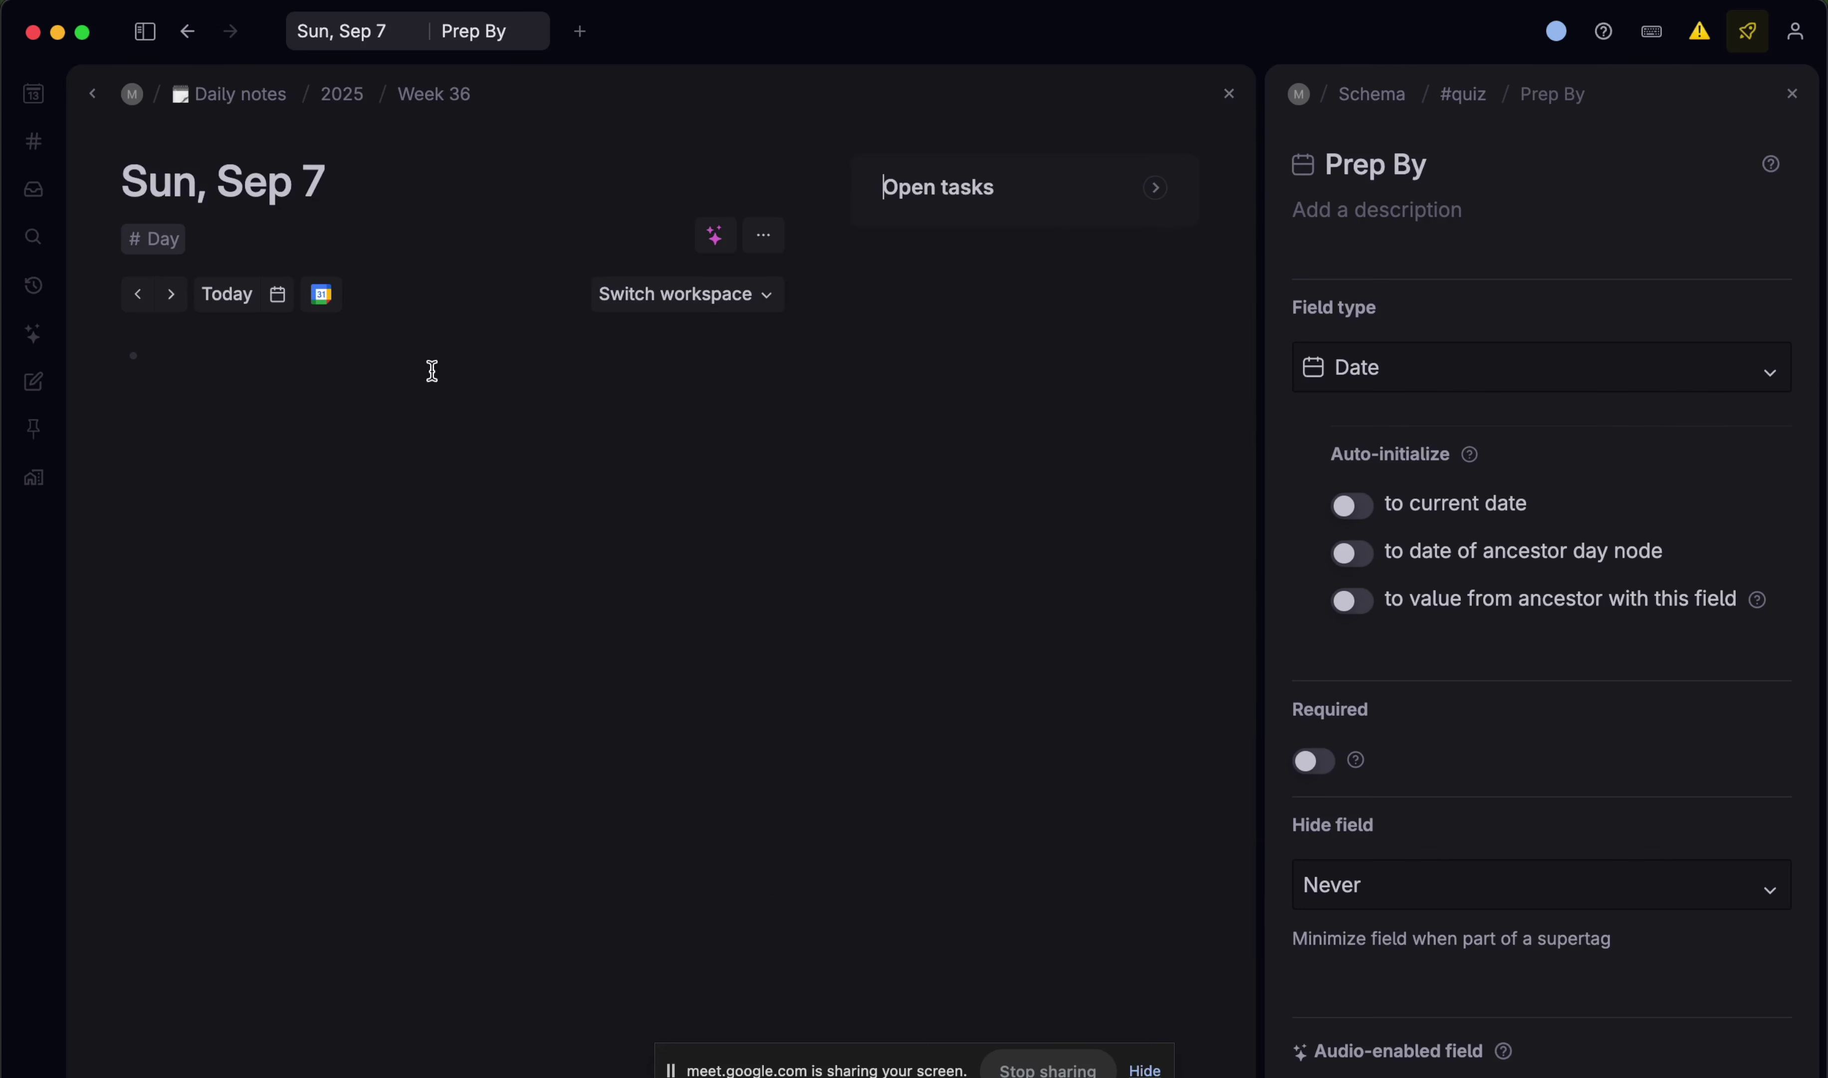
click(383, 337)
text(?)
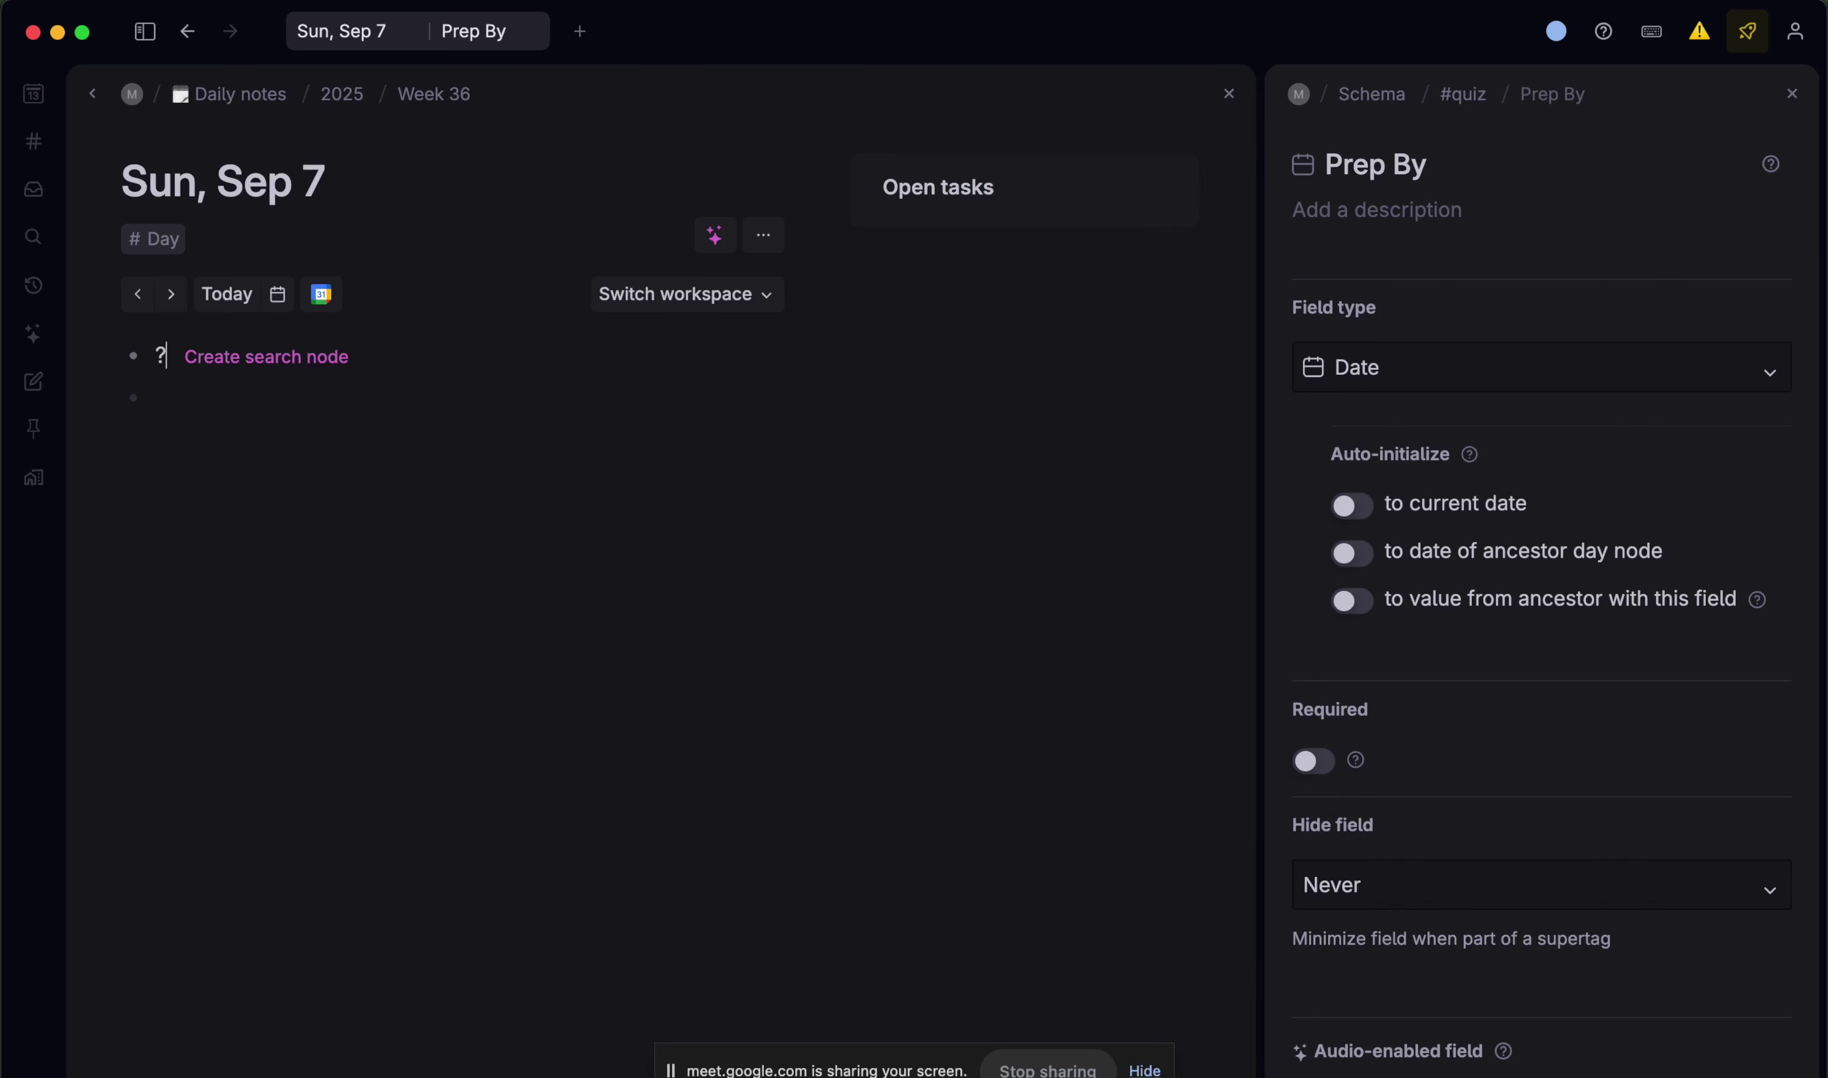
key(Return)
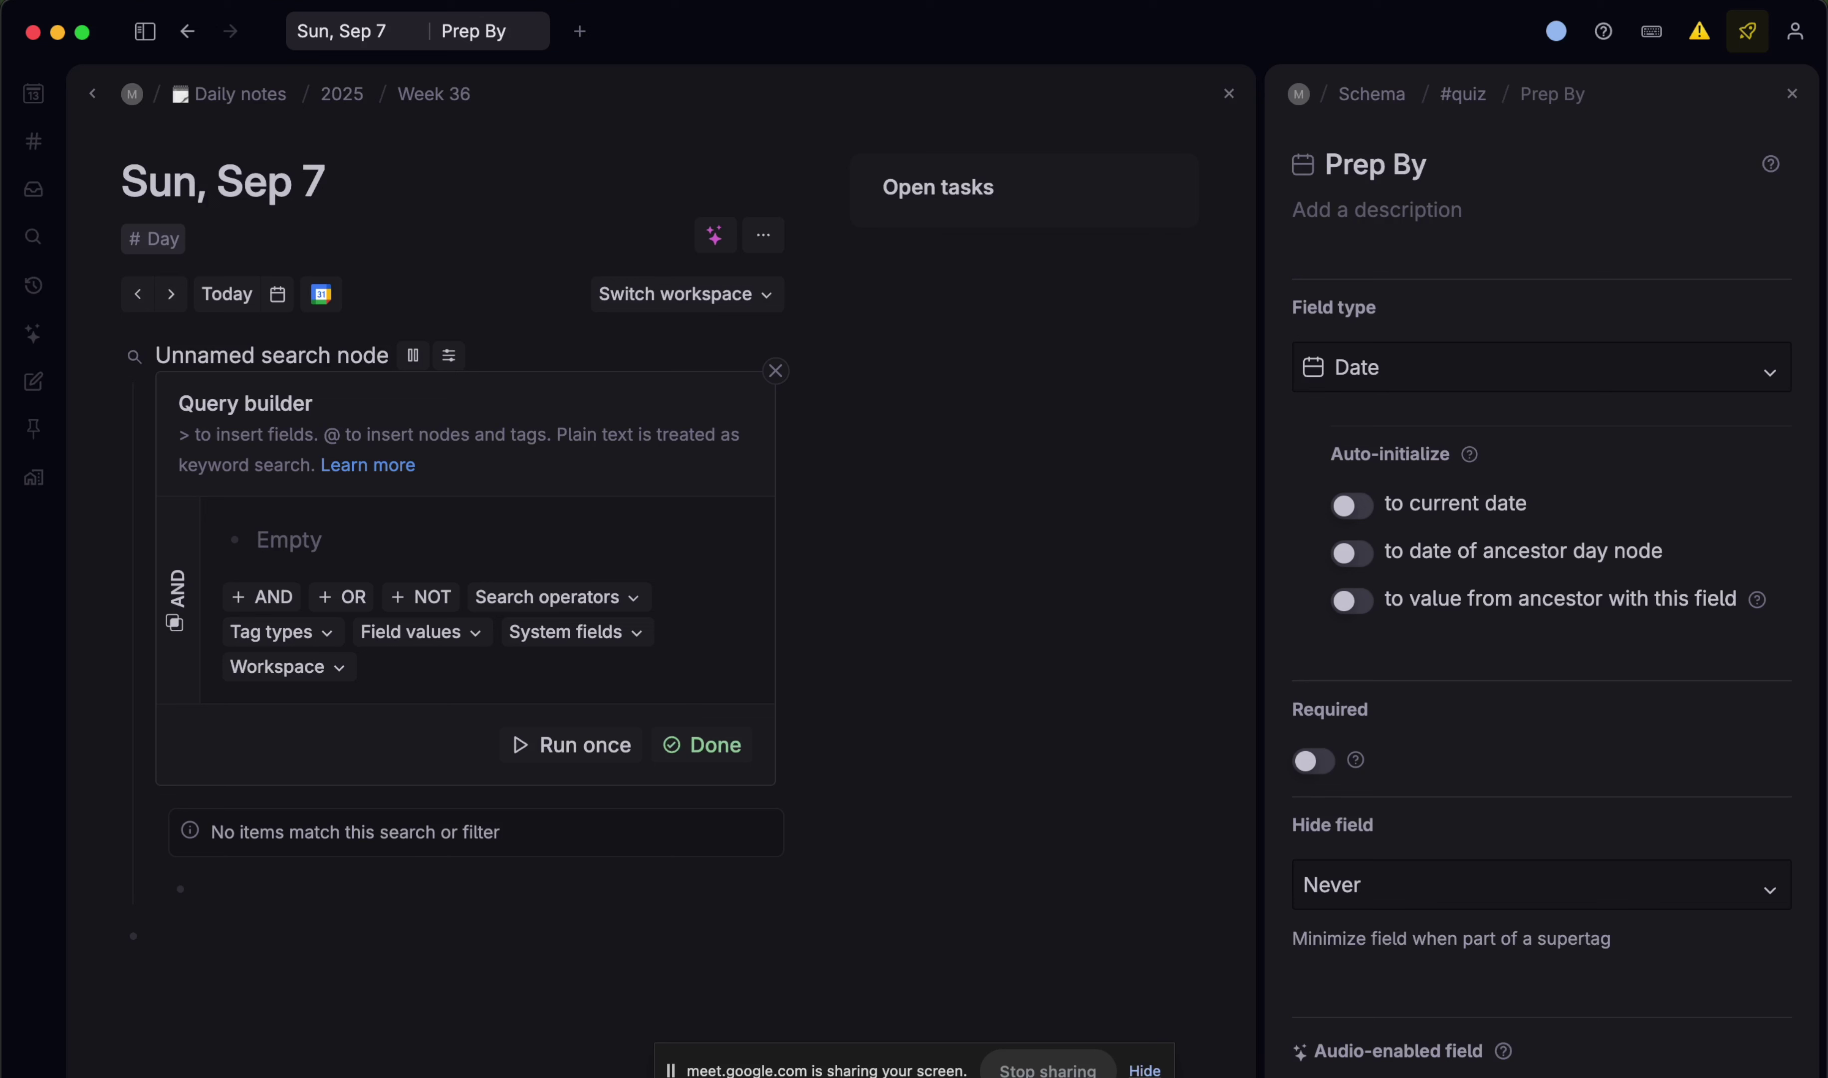
text(FOR REALTI)
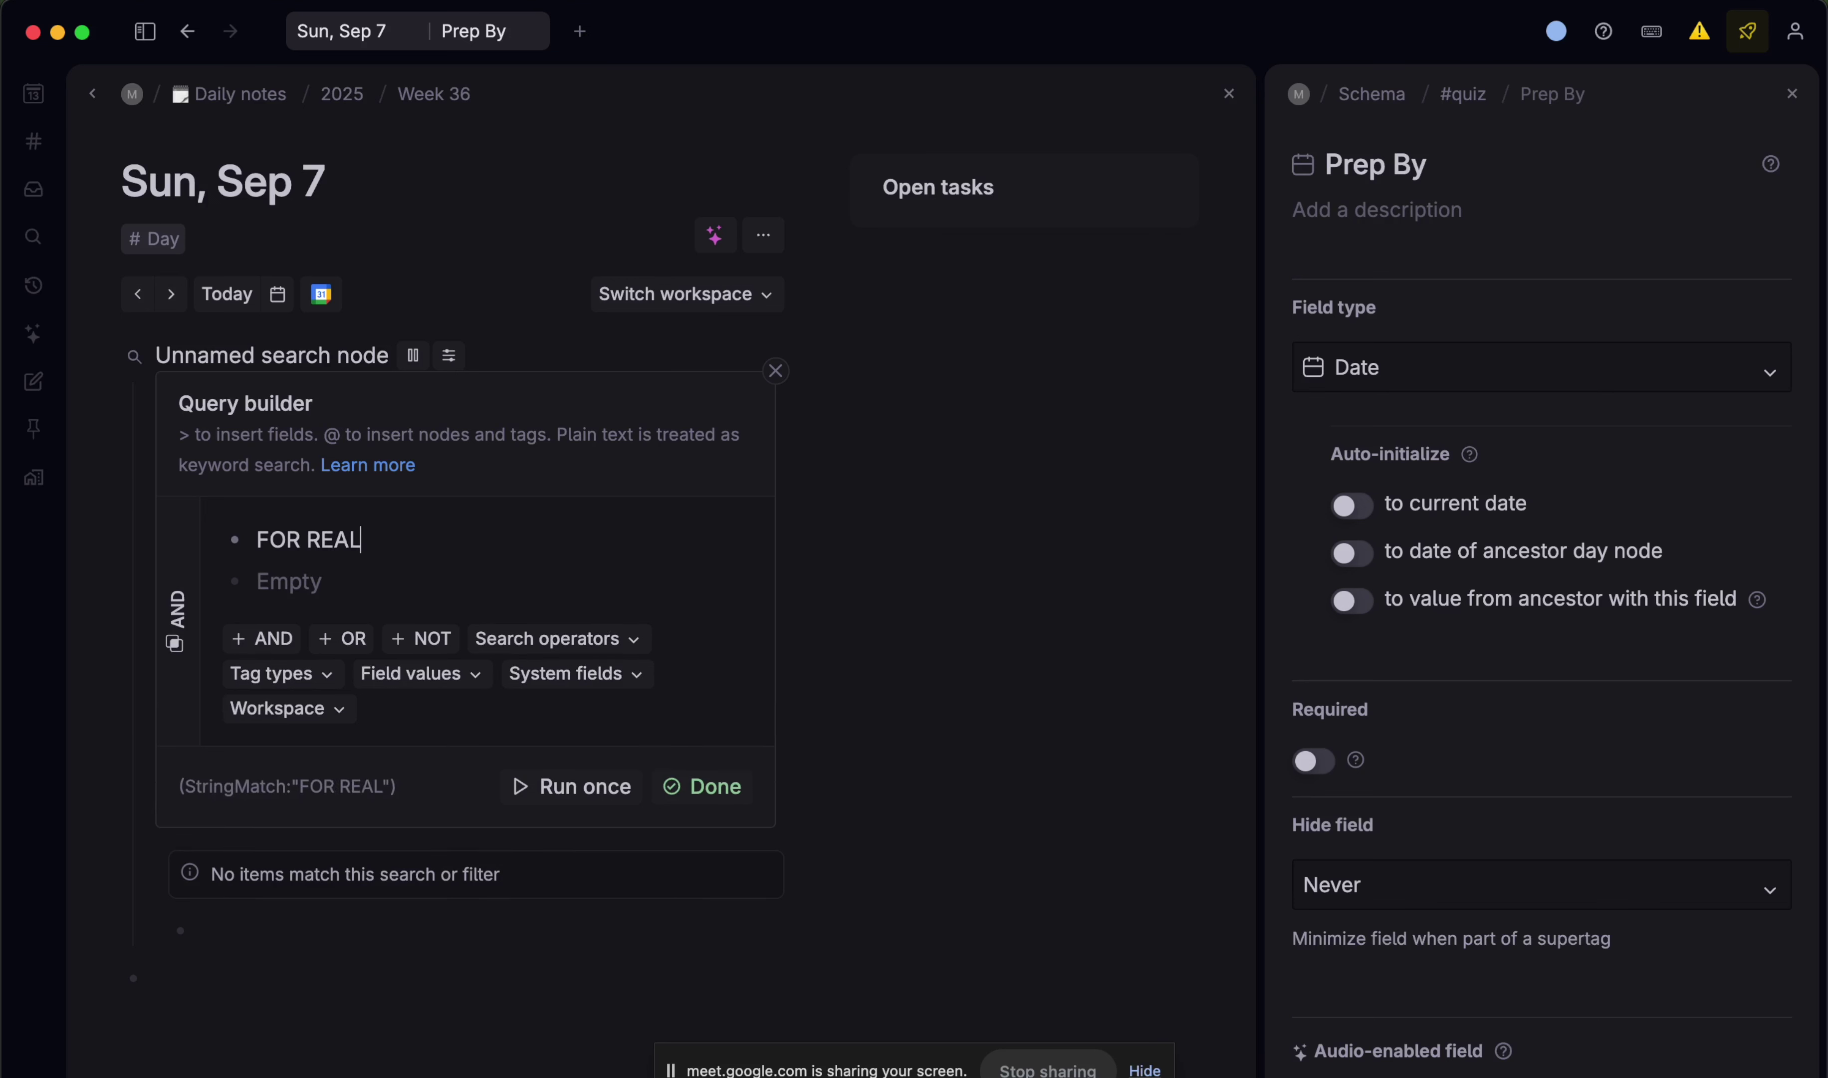
key(shift+BackSpace)
key(shift+BackSpace)
key(shift+BackSpace)
key(shift+BackSpace)
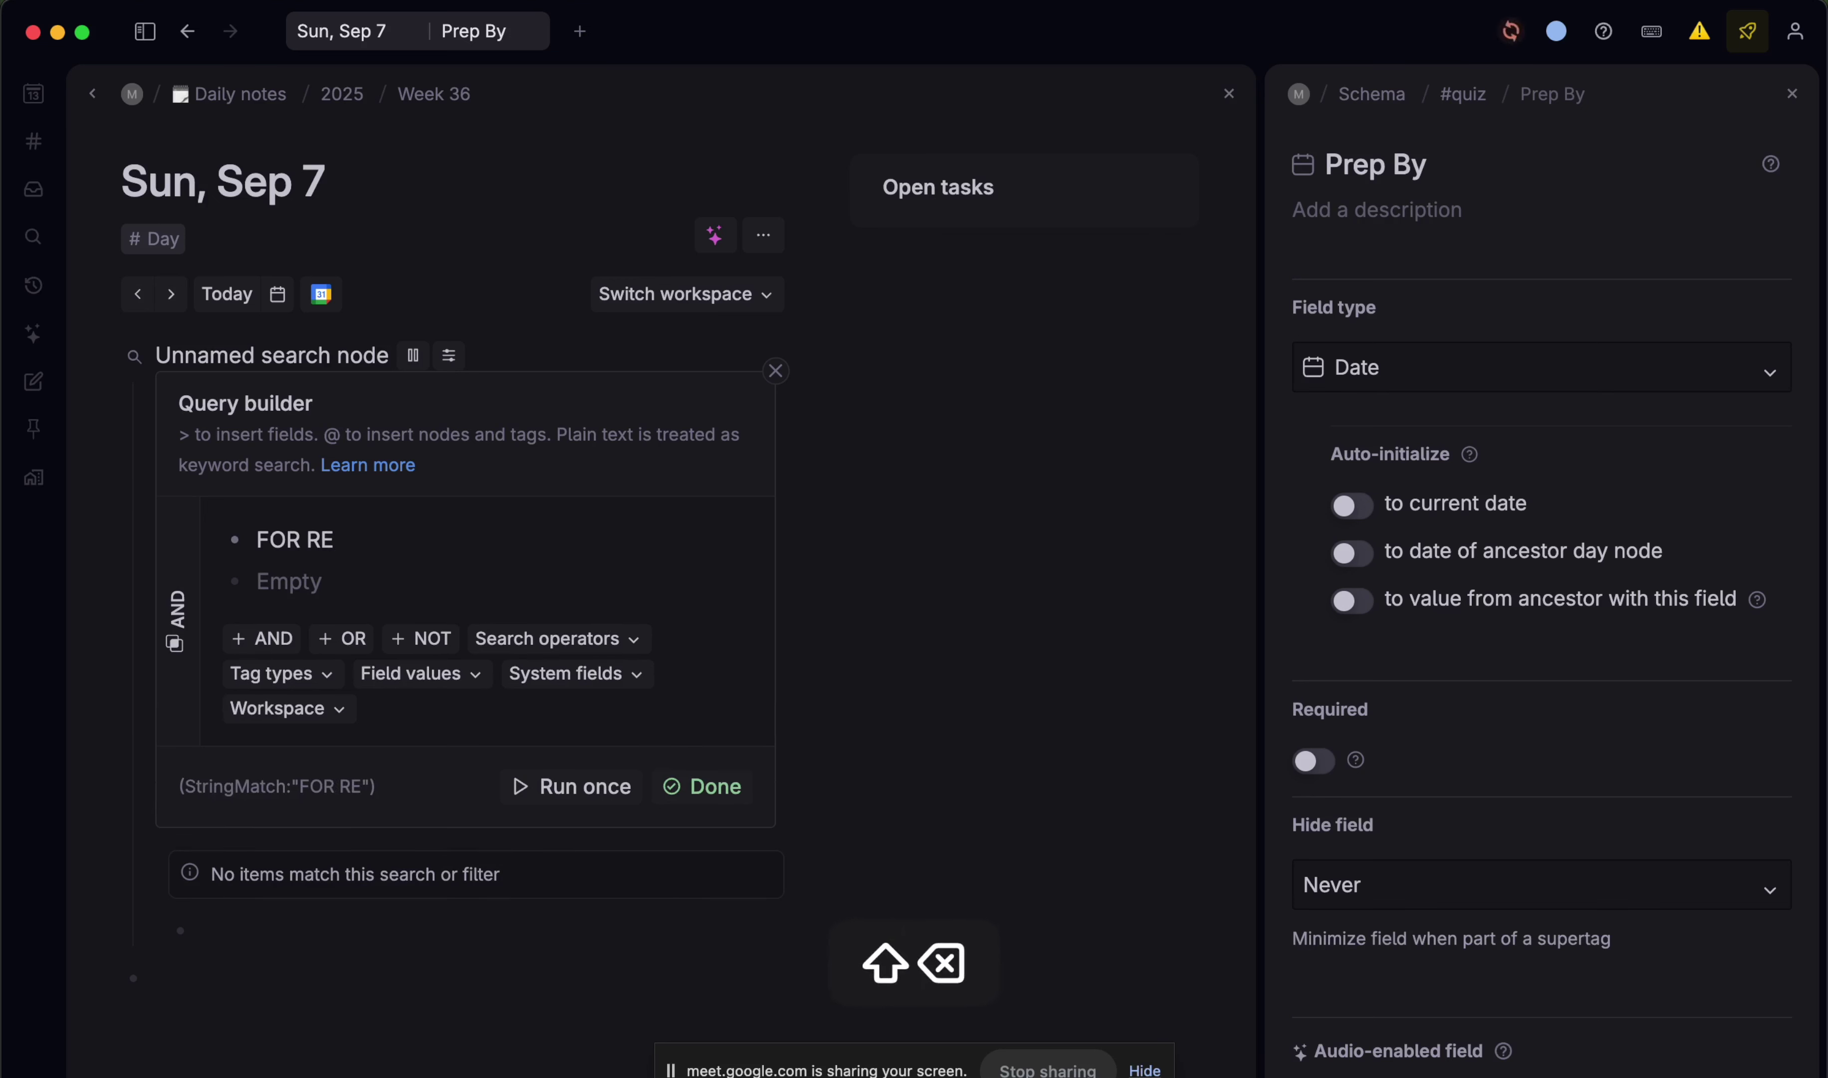
key(shift+BackSpace)
key(shift+BackSpace)
key(shift+BackSpace)
key(shift+BackSpace)
key(shift+BackSpace)
key(shift+BackSpace)
key(shift+BackSpace)
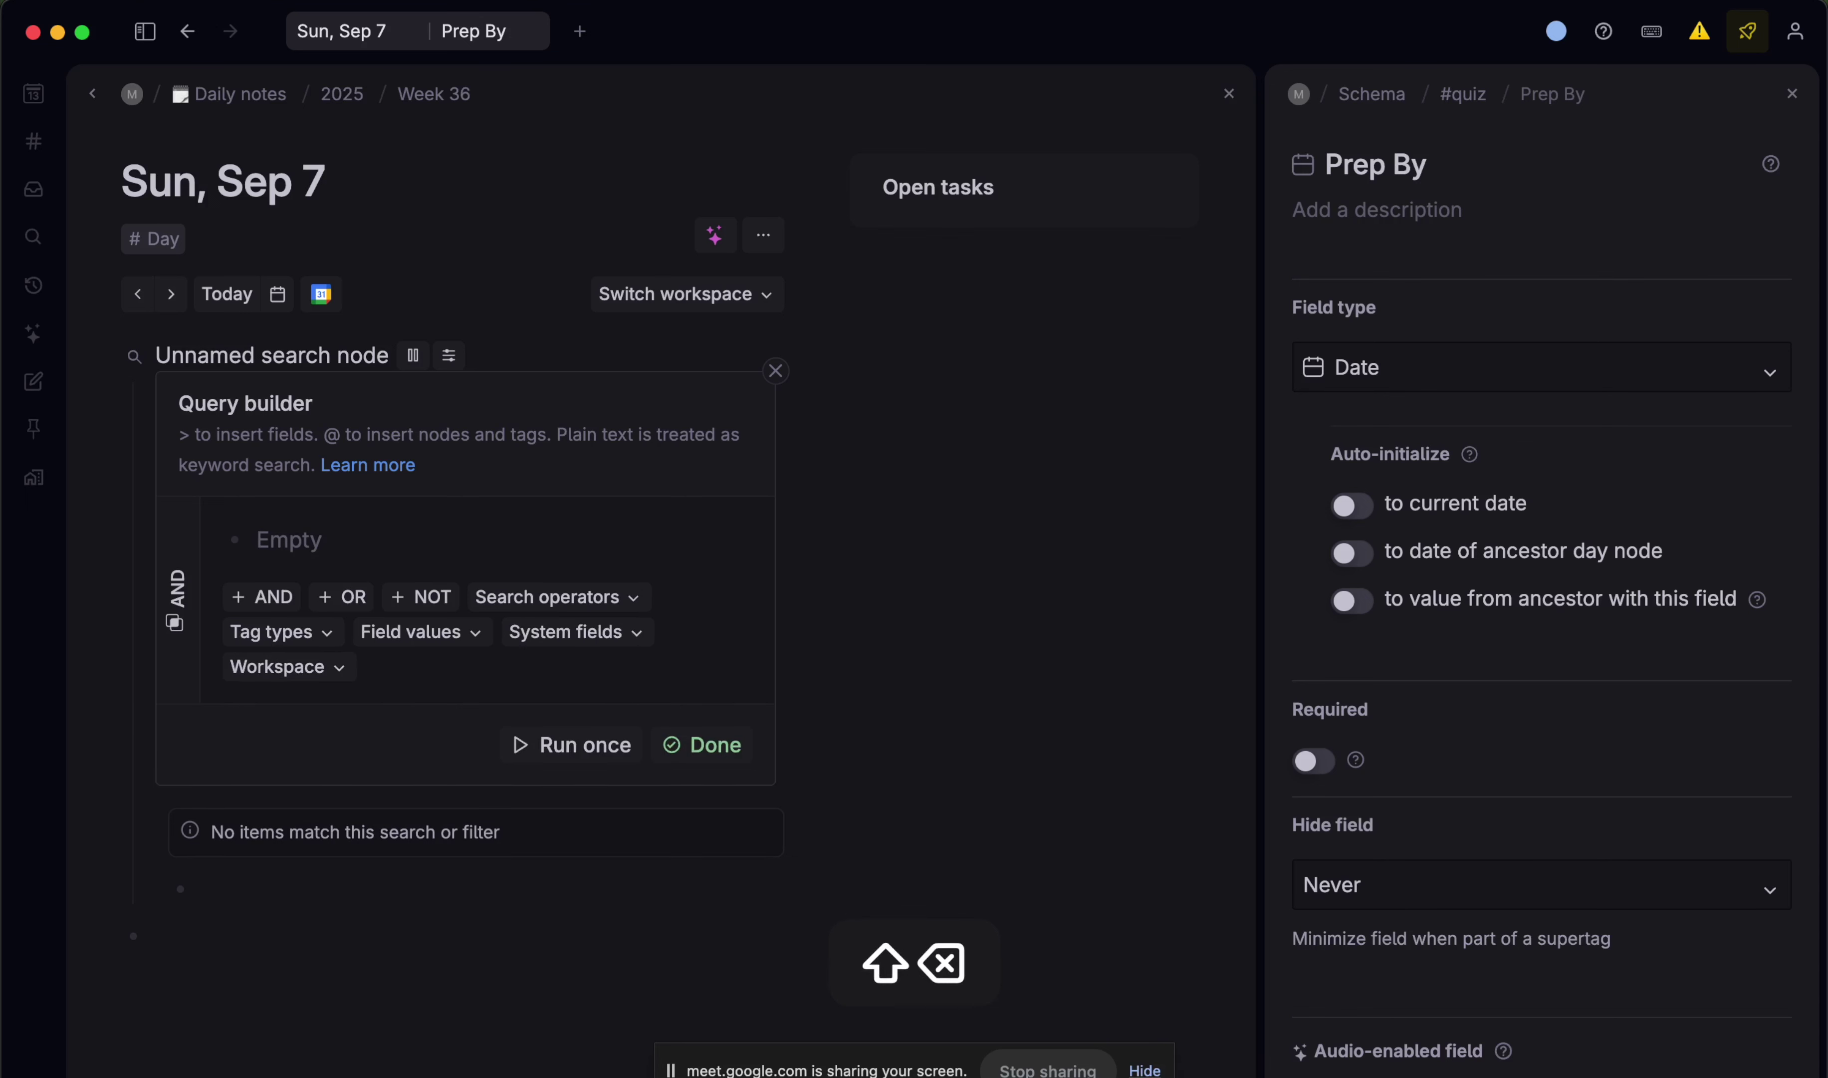
- Add a field condition to the search node's query, using LINKS TO with the value PARENT instead of Date
text(>Date)
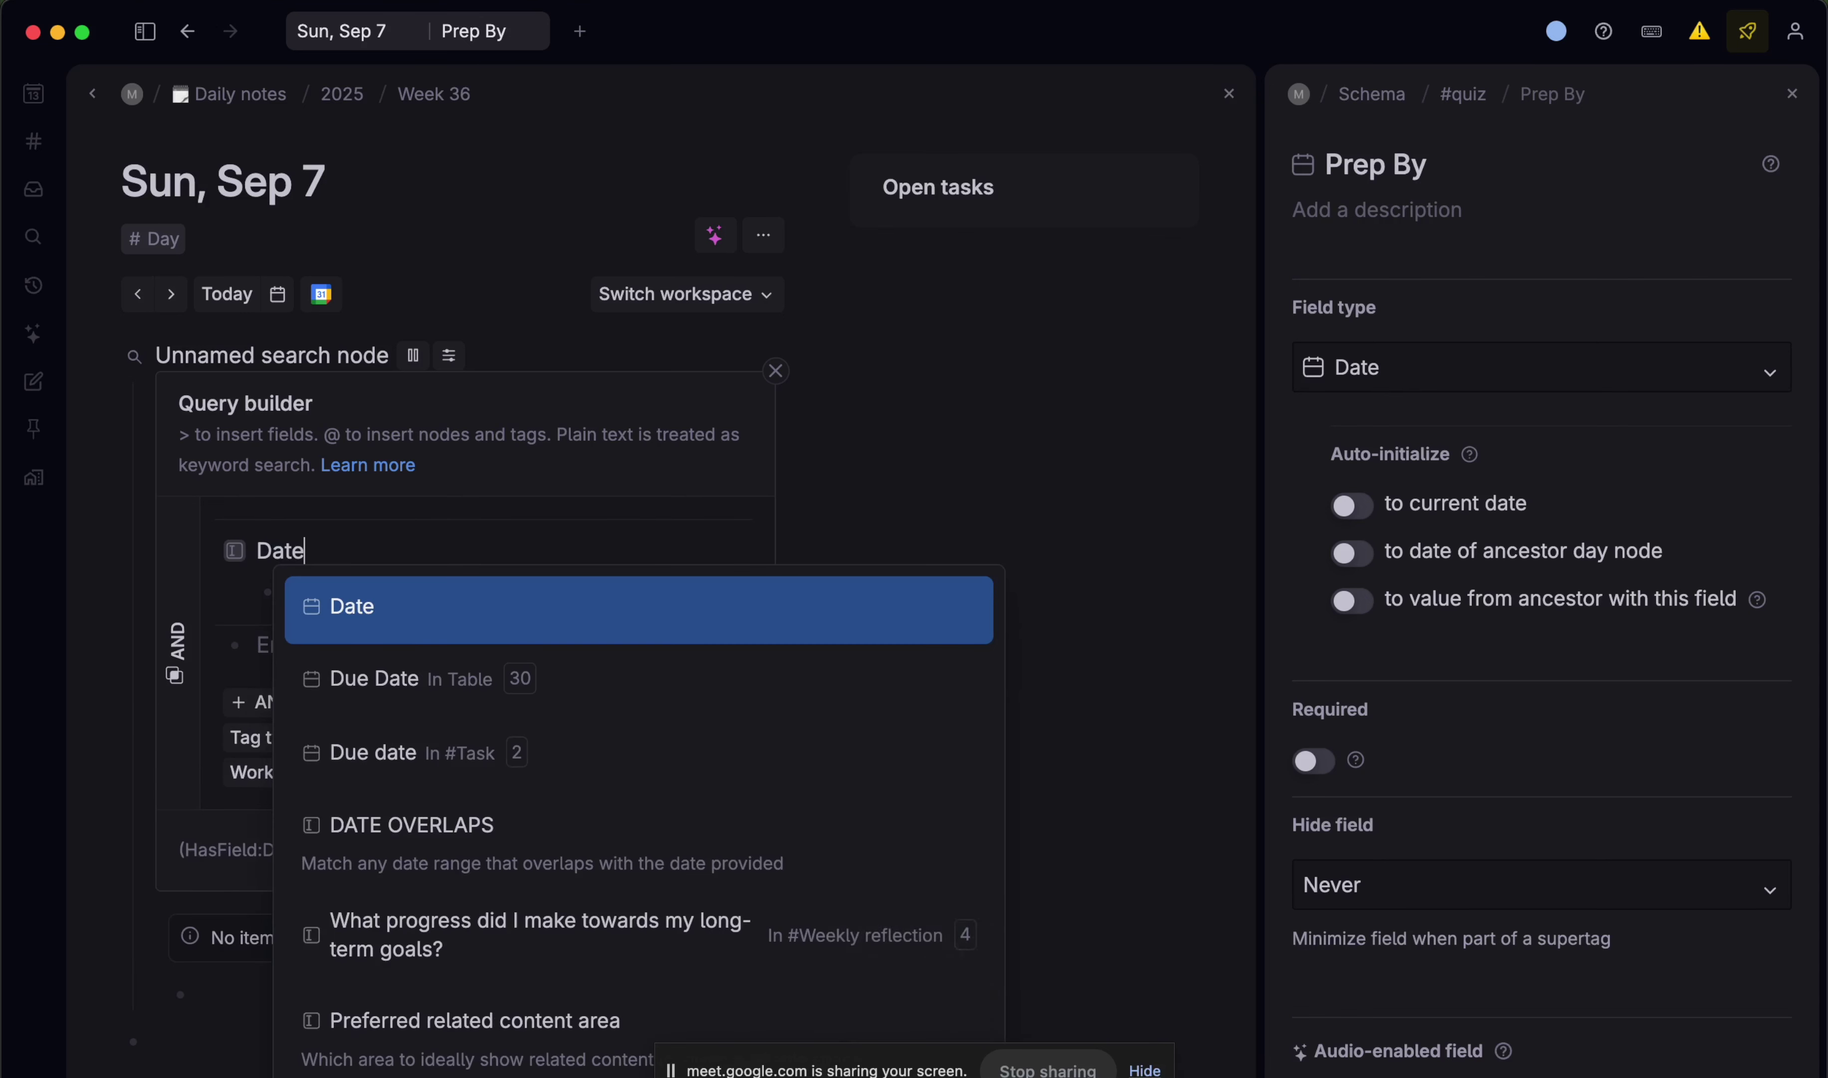
key(BackSpace)
key(BackSpace)
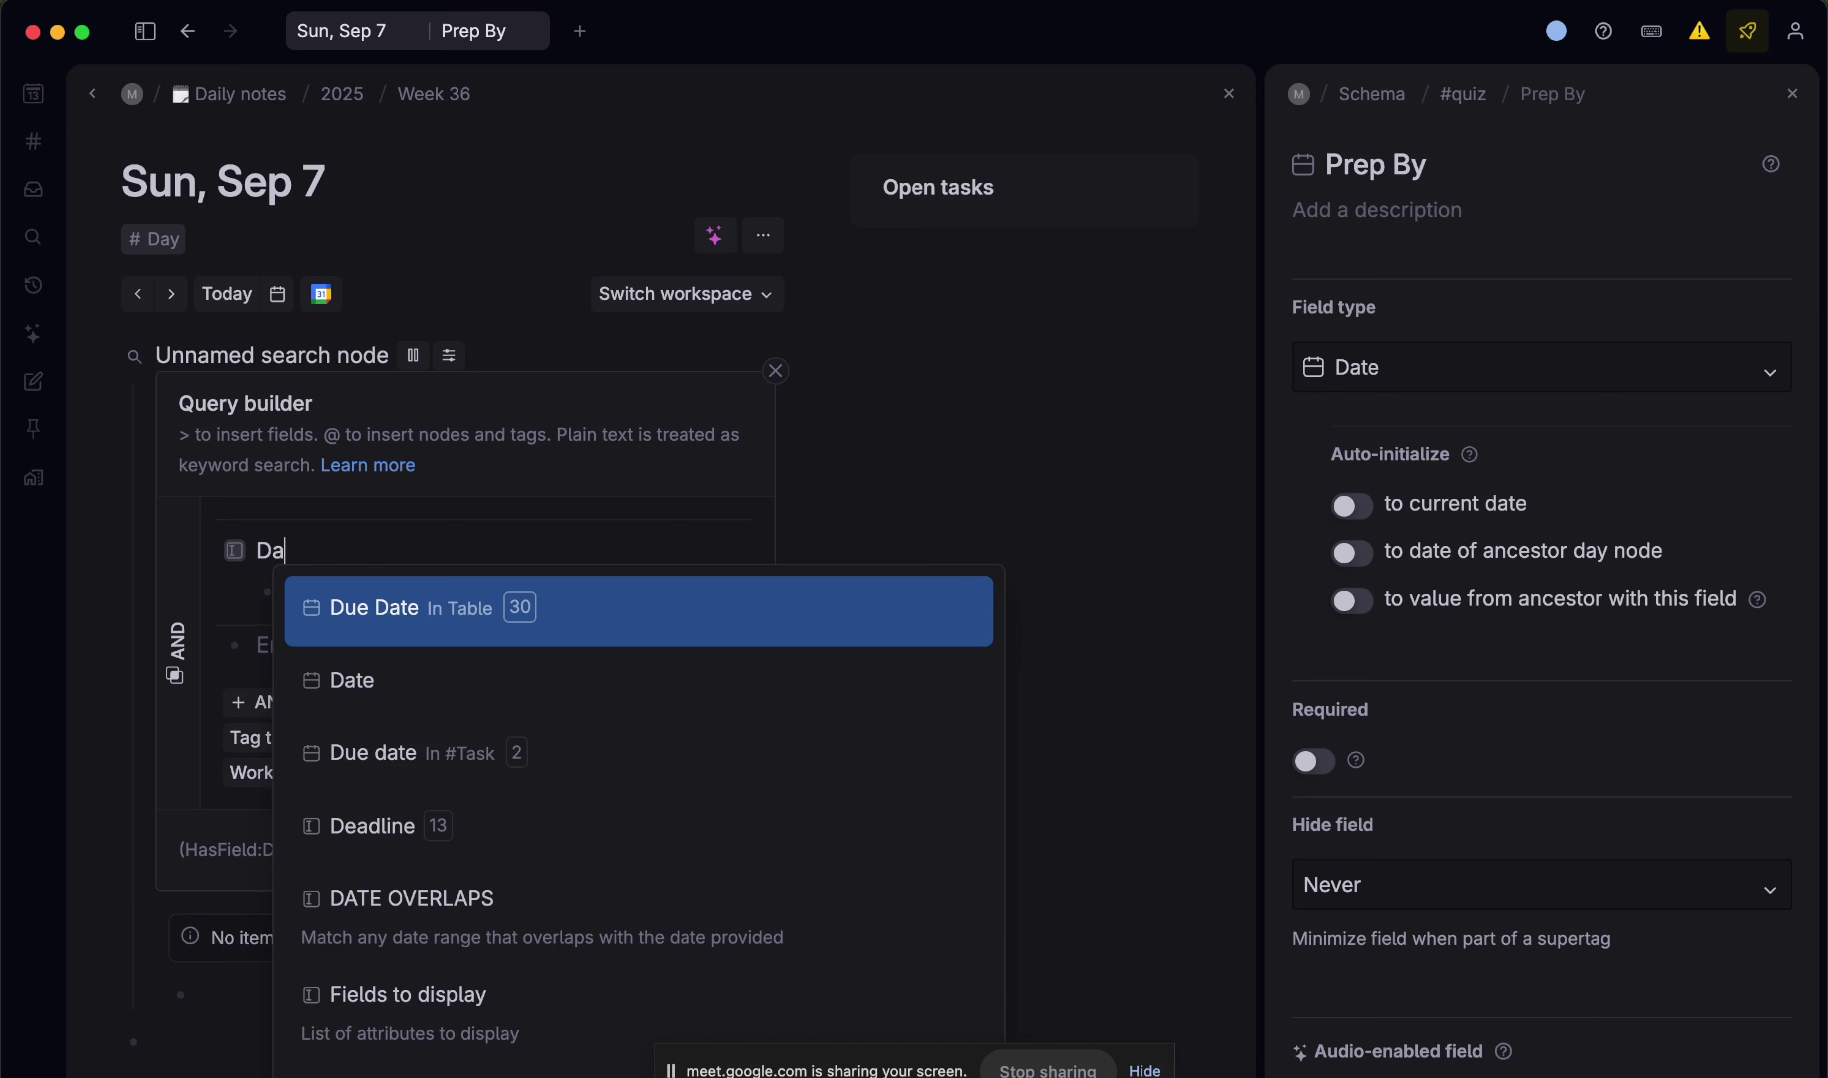
key(BackSpace)
key(BackSpace)
key(BackSpace)
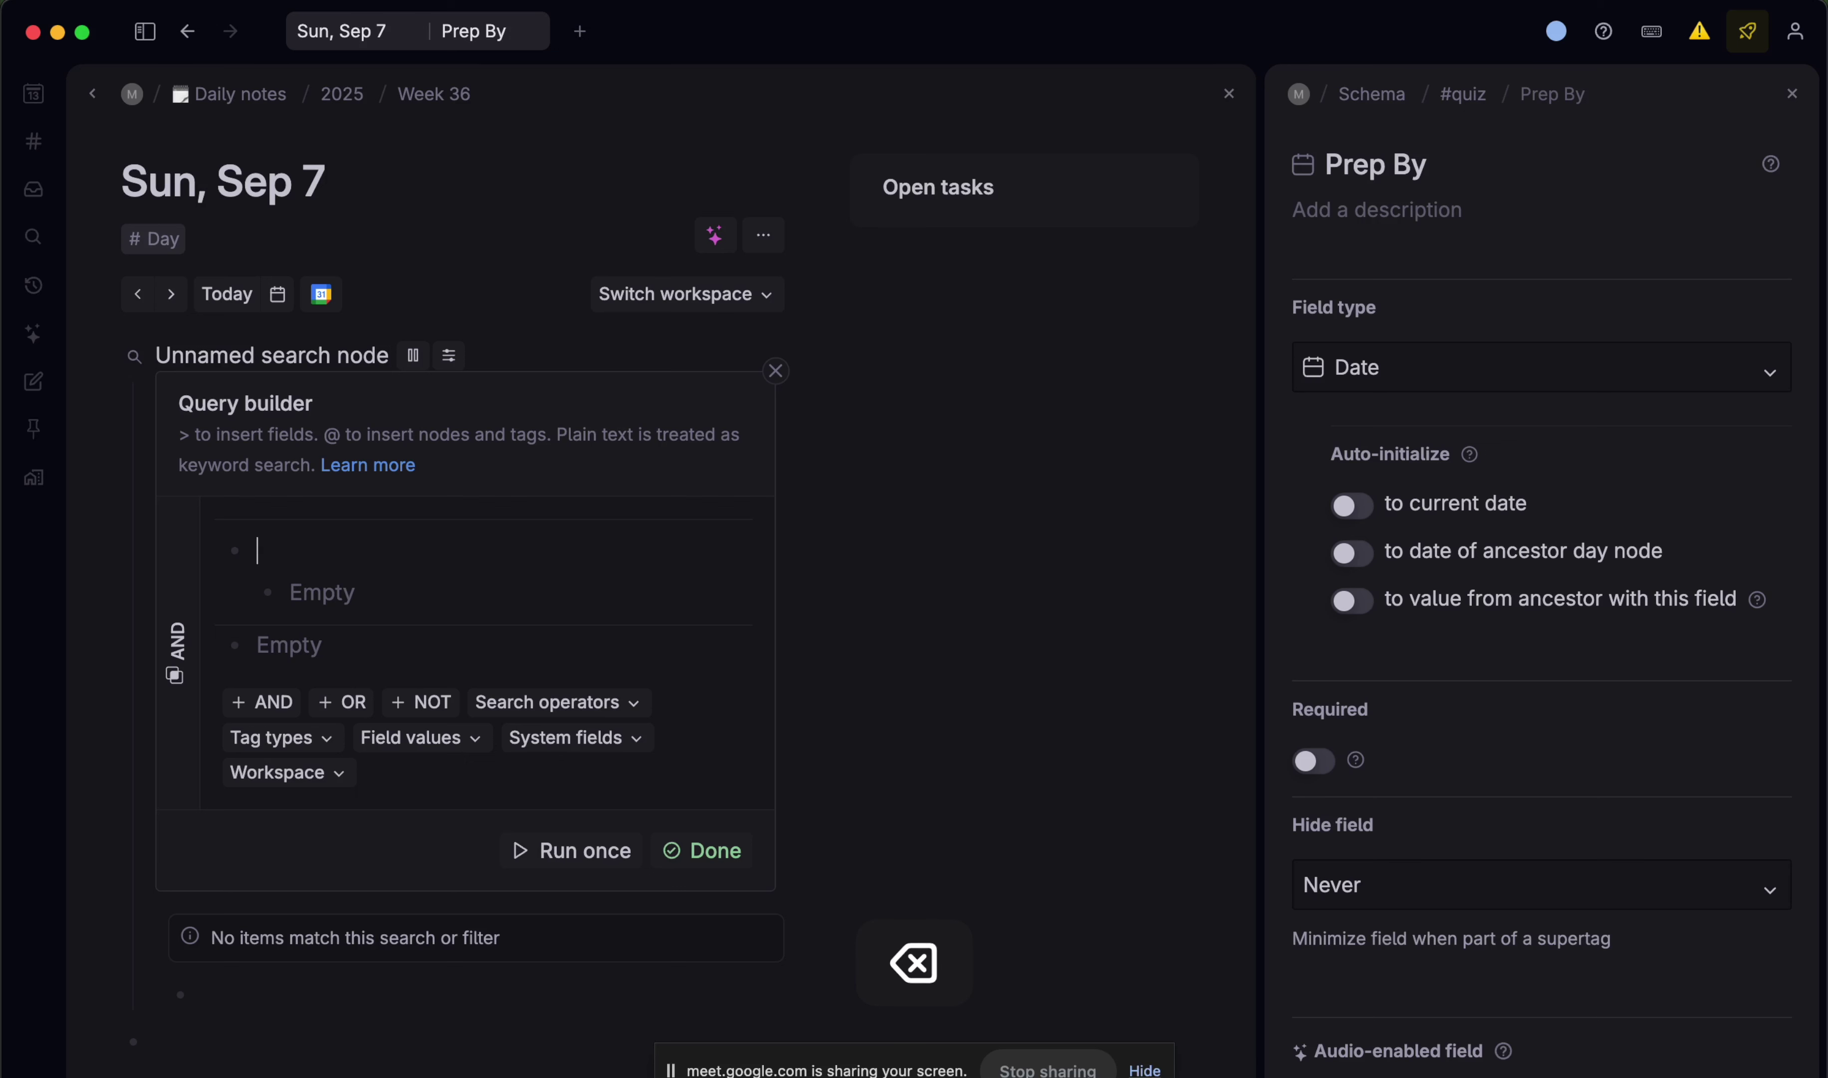
text(LINKS TO)
key(Return)
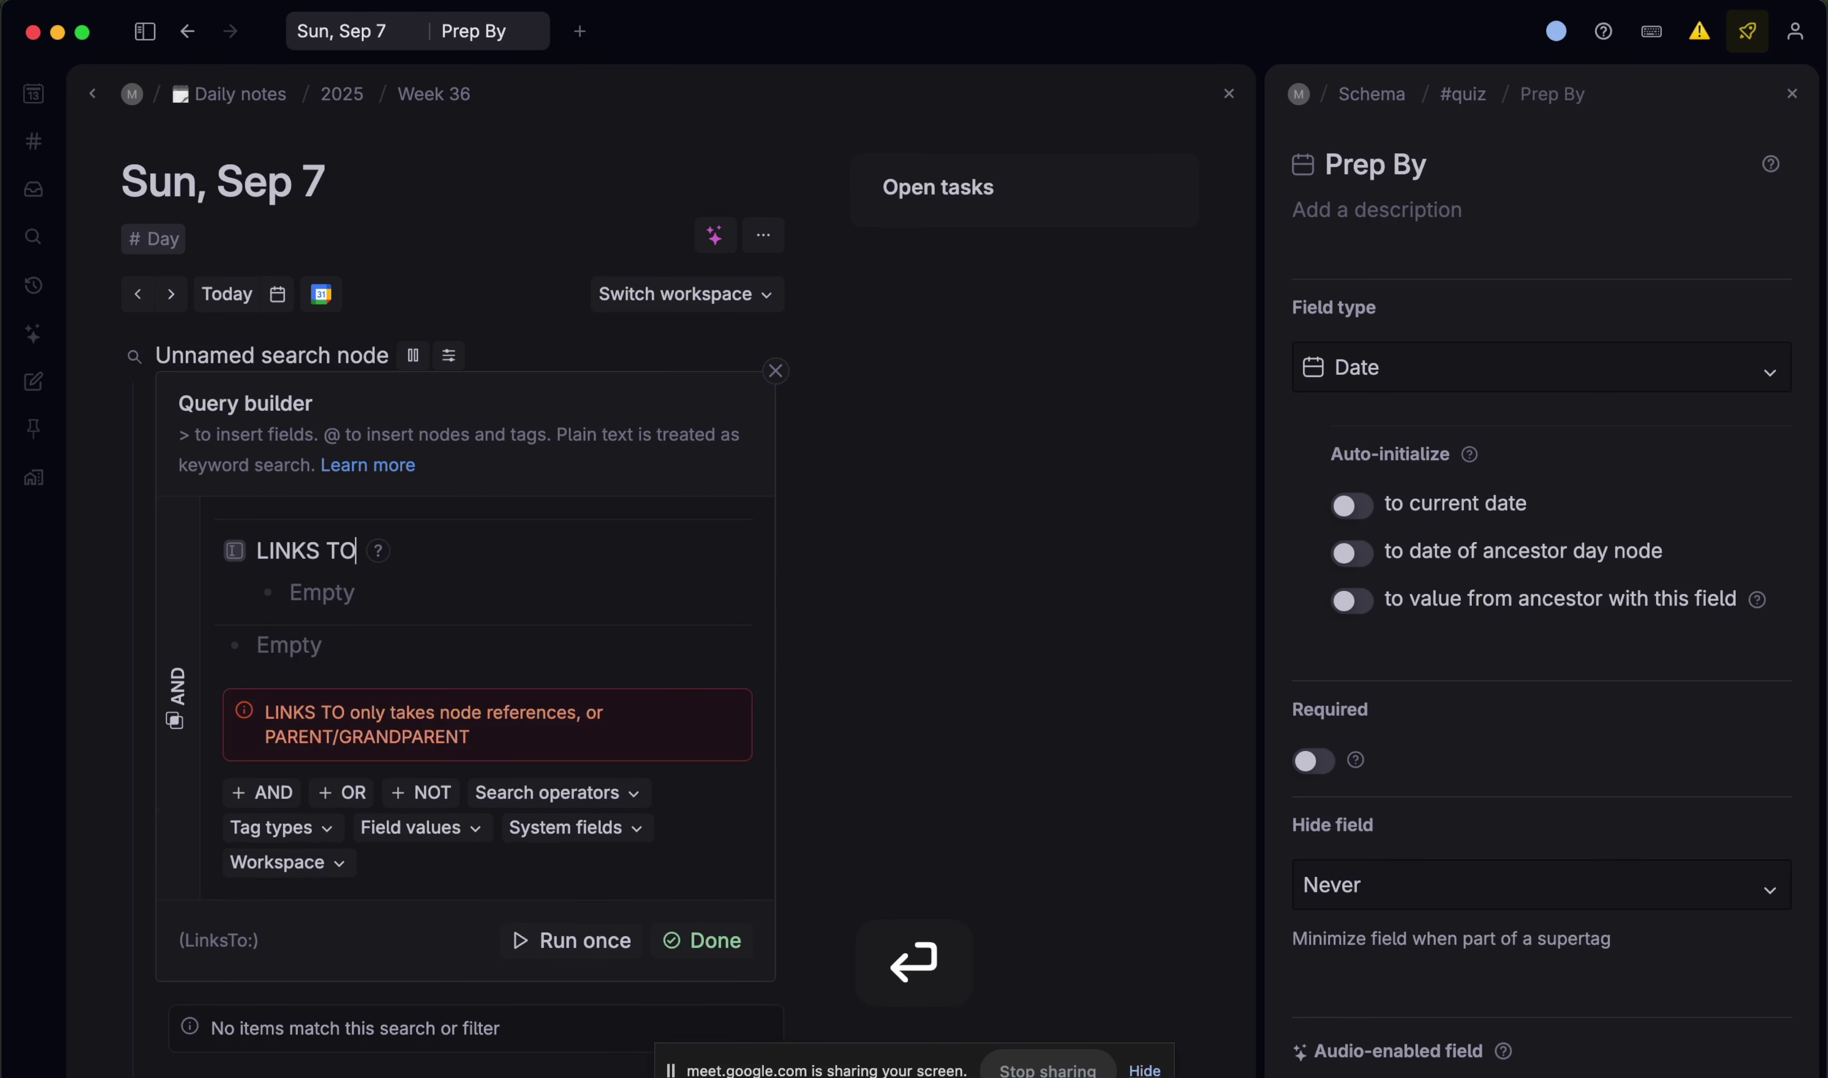
click(337, 588)
text(PARENT)
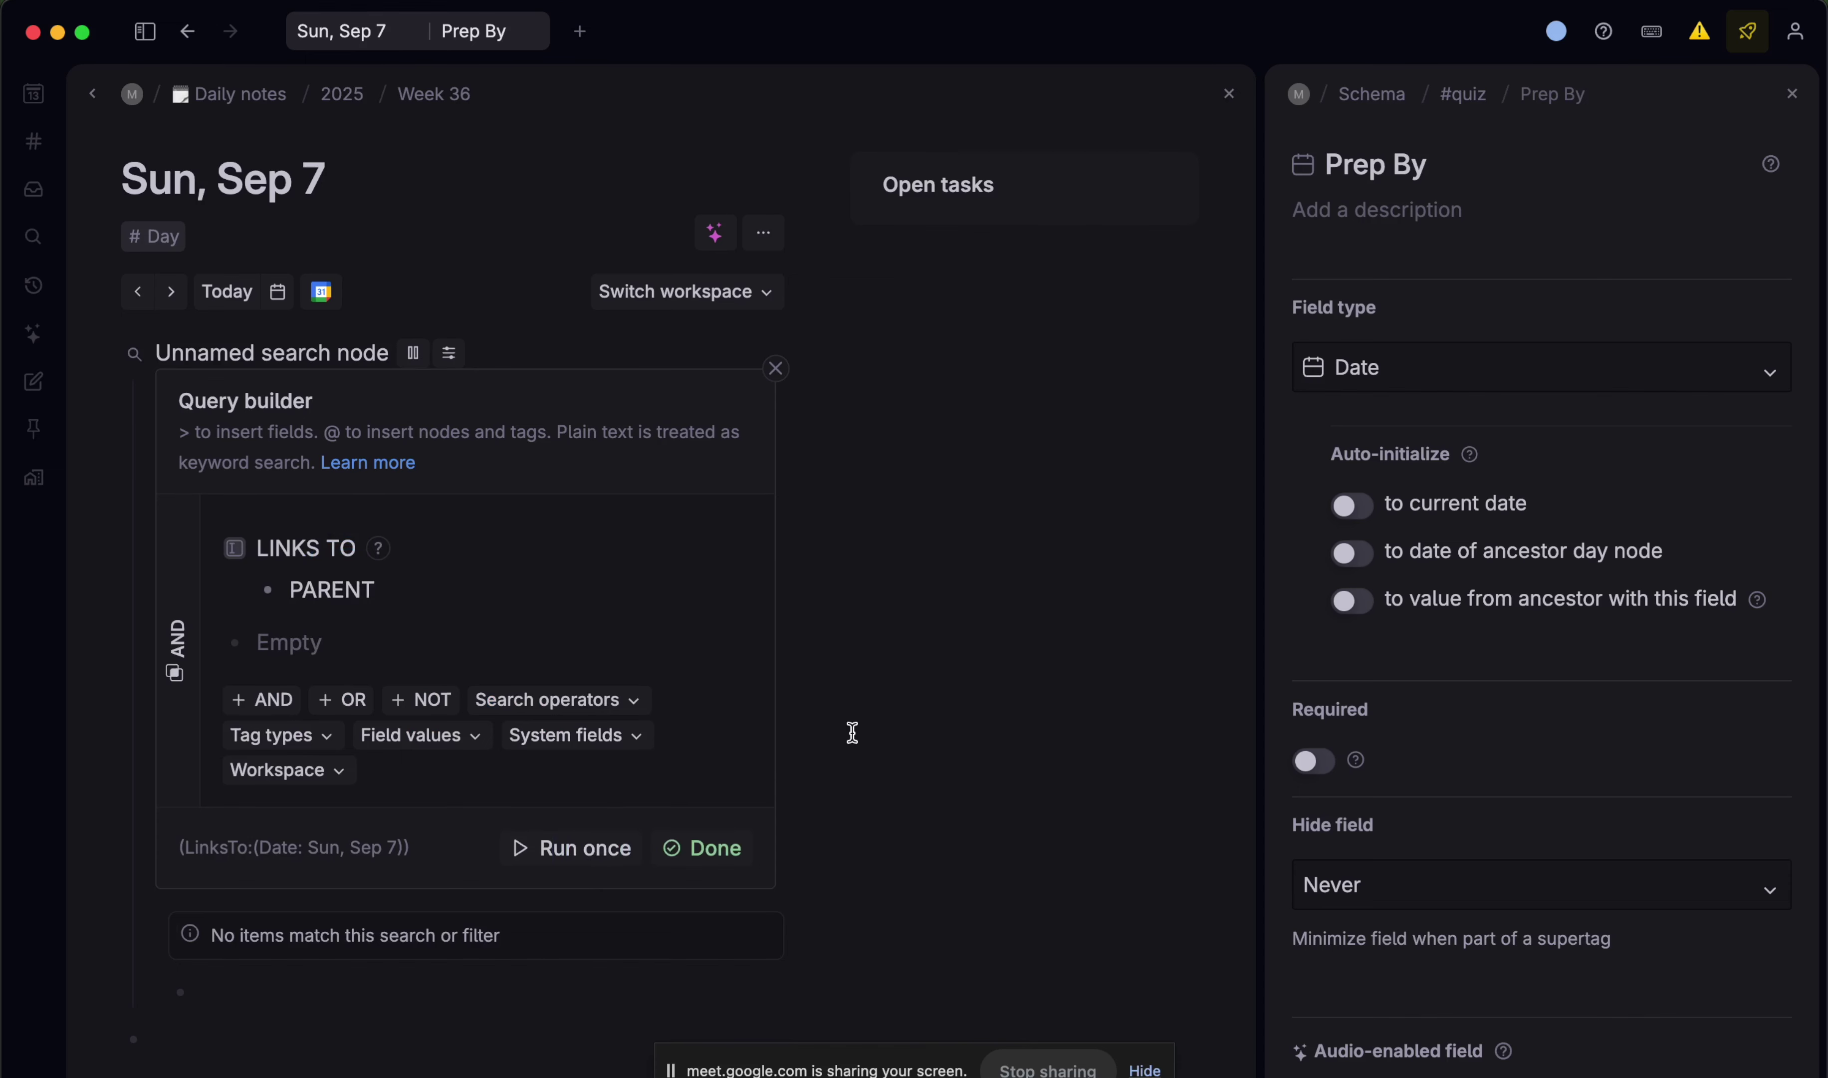
scroll(849, 734, down, 3)
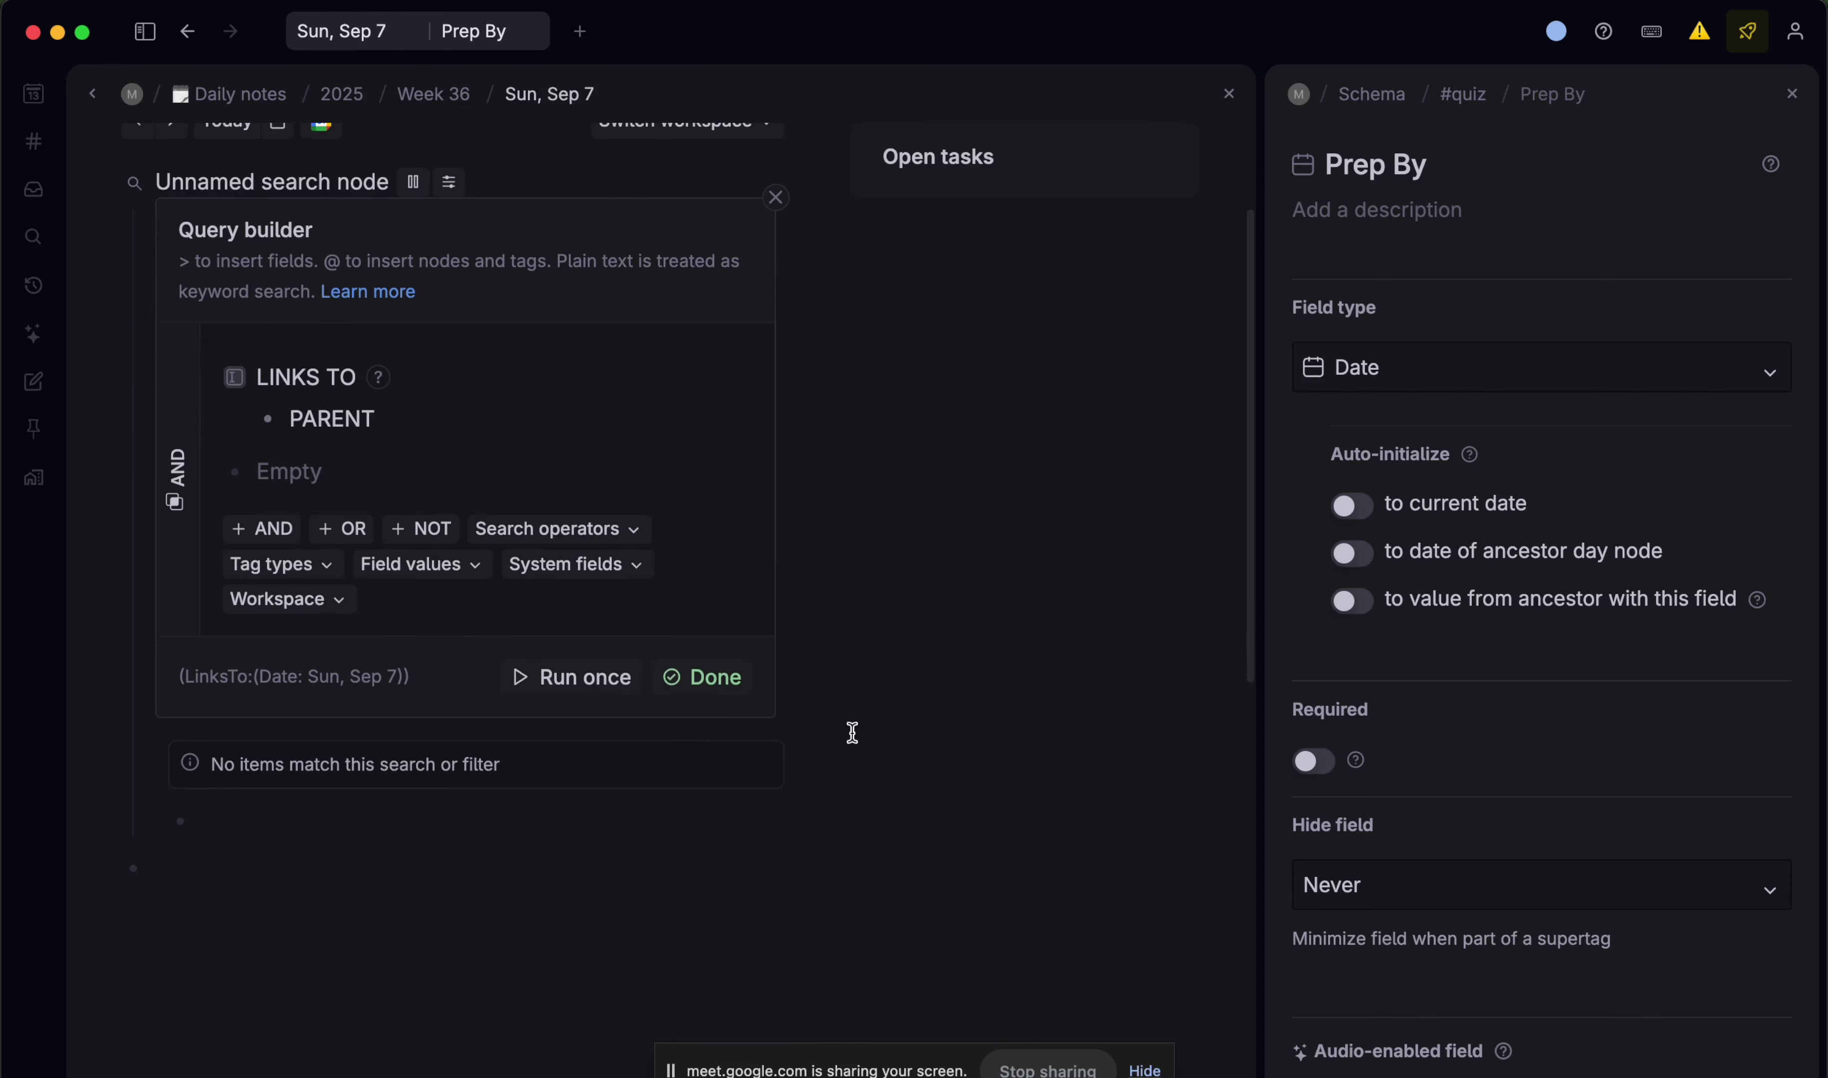
scroll(707, 694, up, 3)
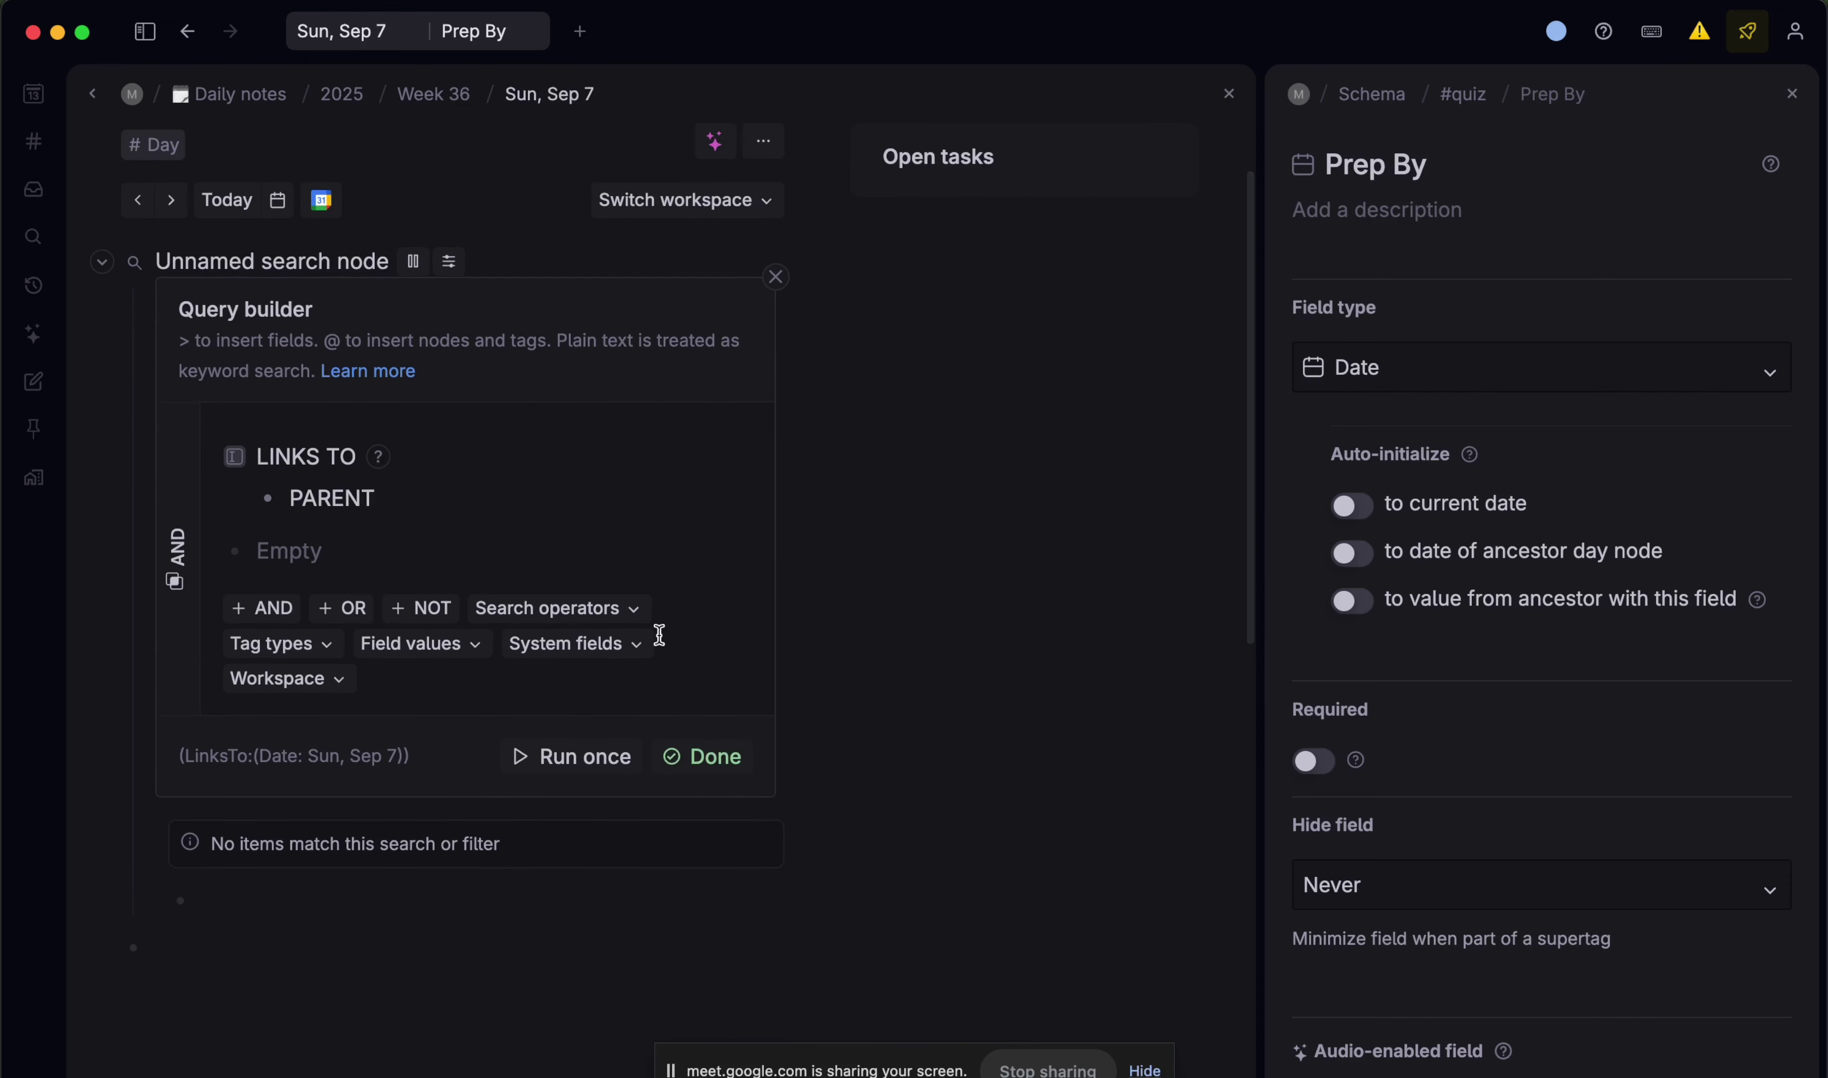
scroll(550, 646, down, 10)
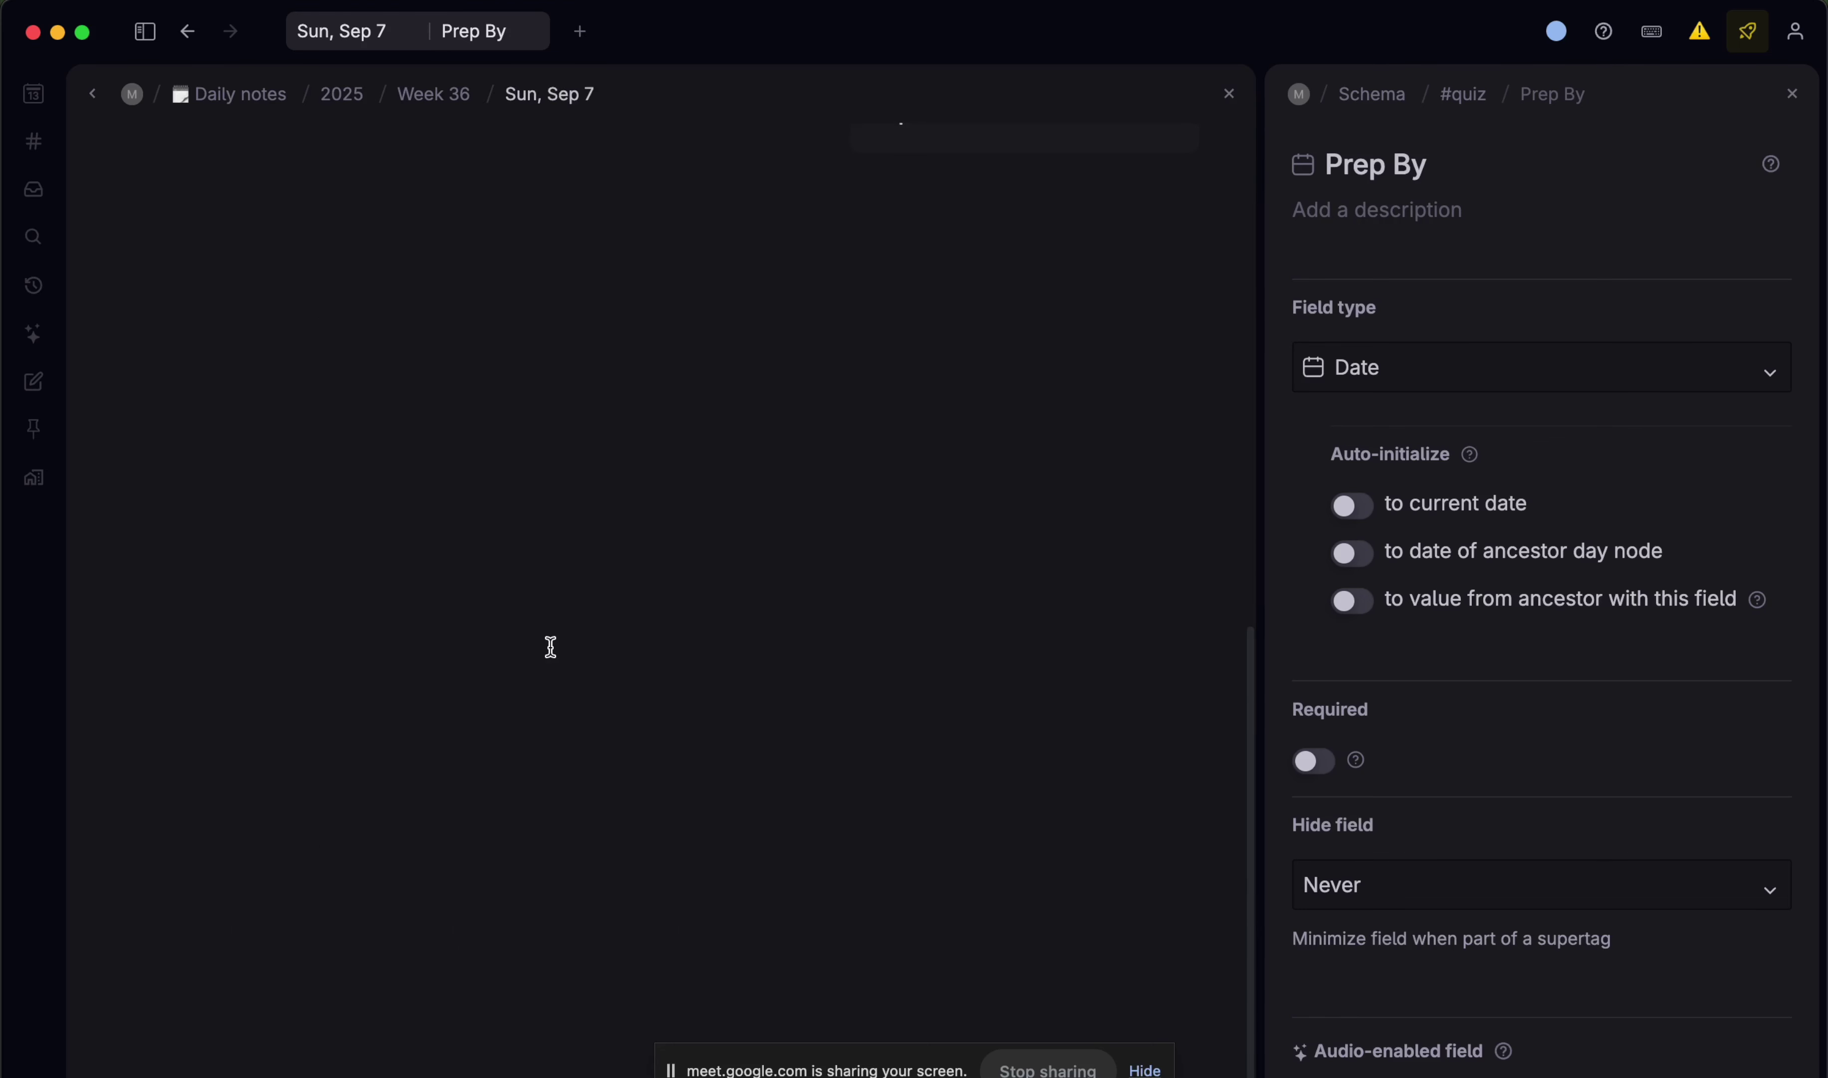
scroll(550, 647, up, 10)
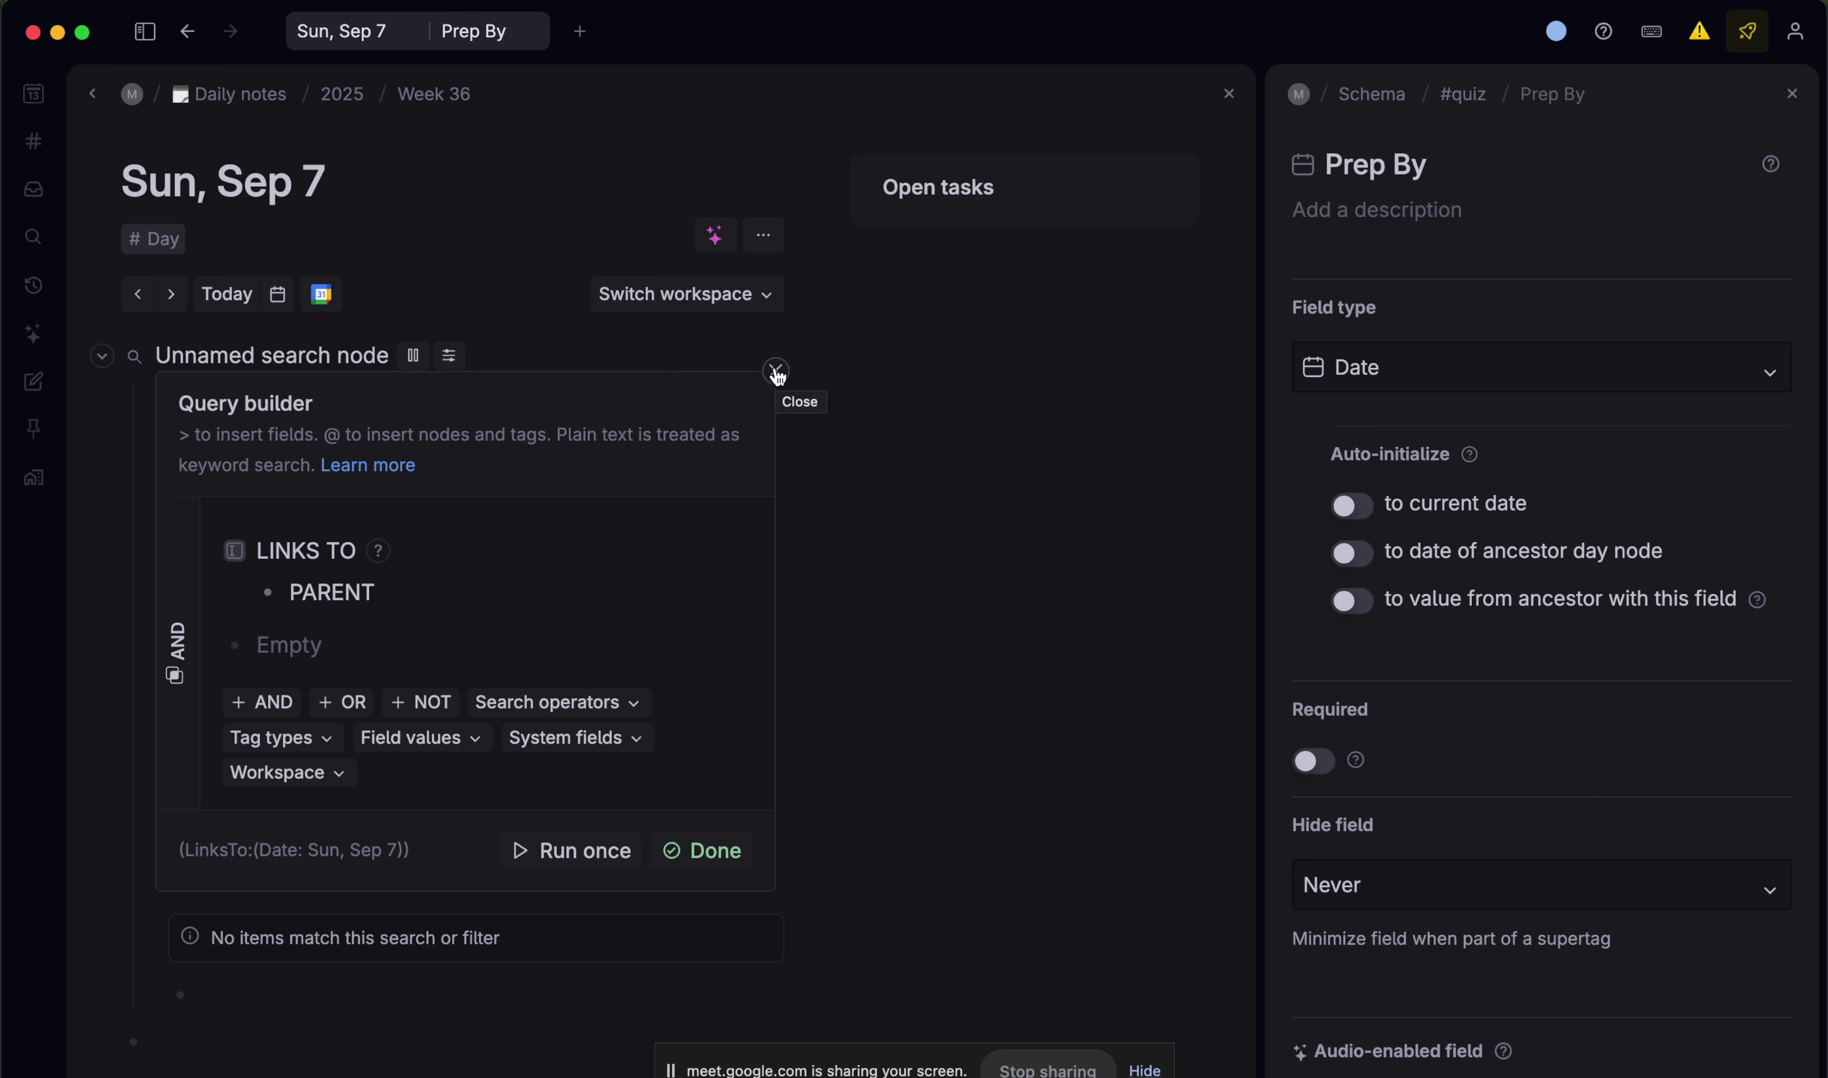
- Delete the LINKS TO condition with its PARENT value from the search node's query
double_click(290, 552)
drag(290, 552, 396, 539)
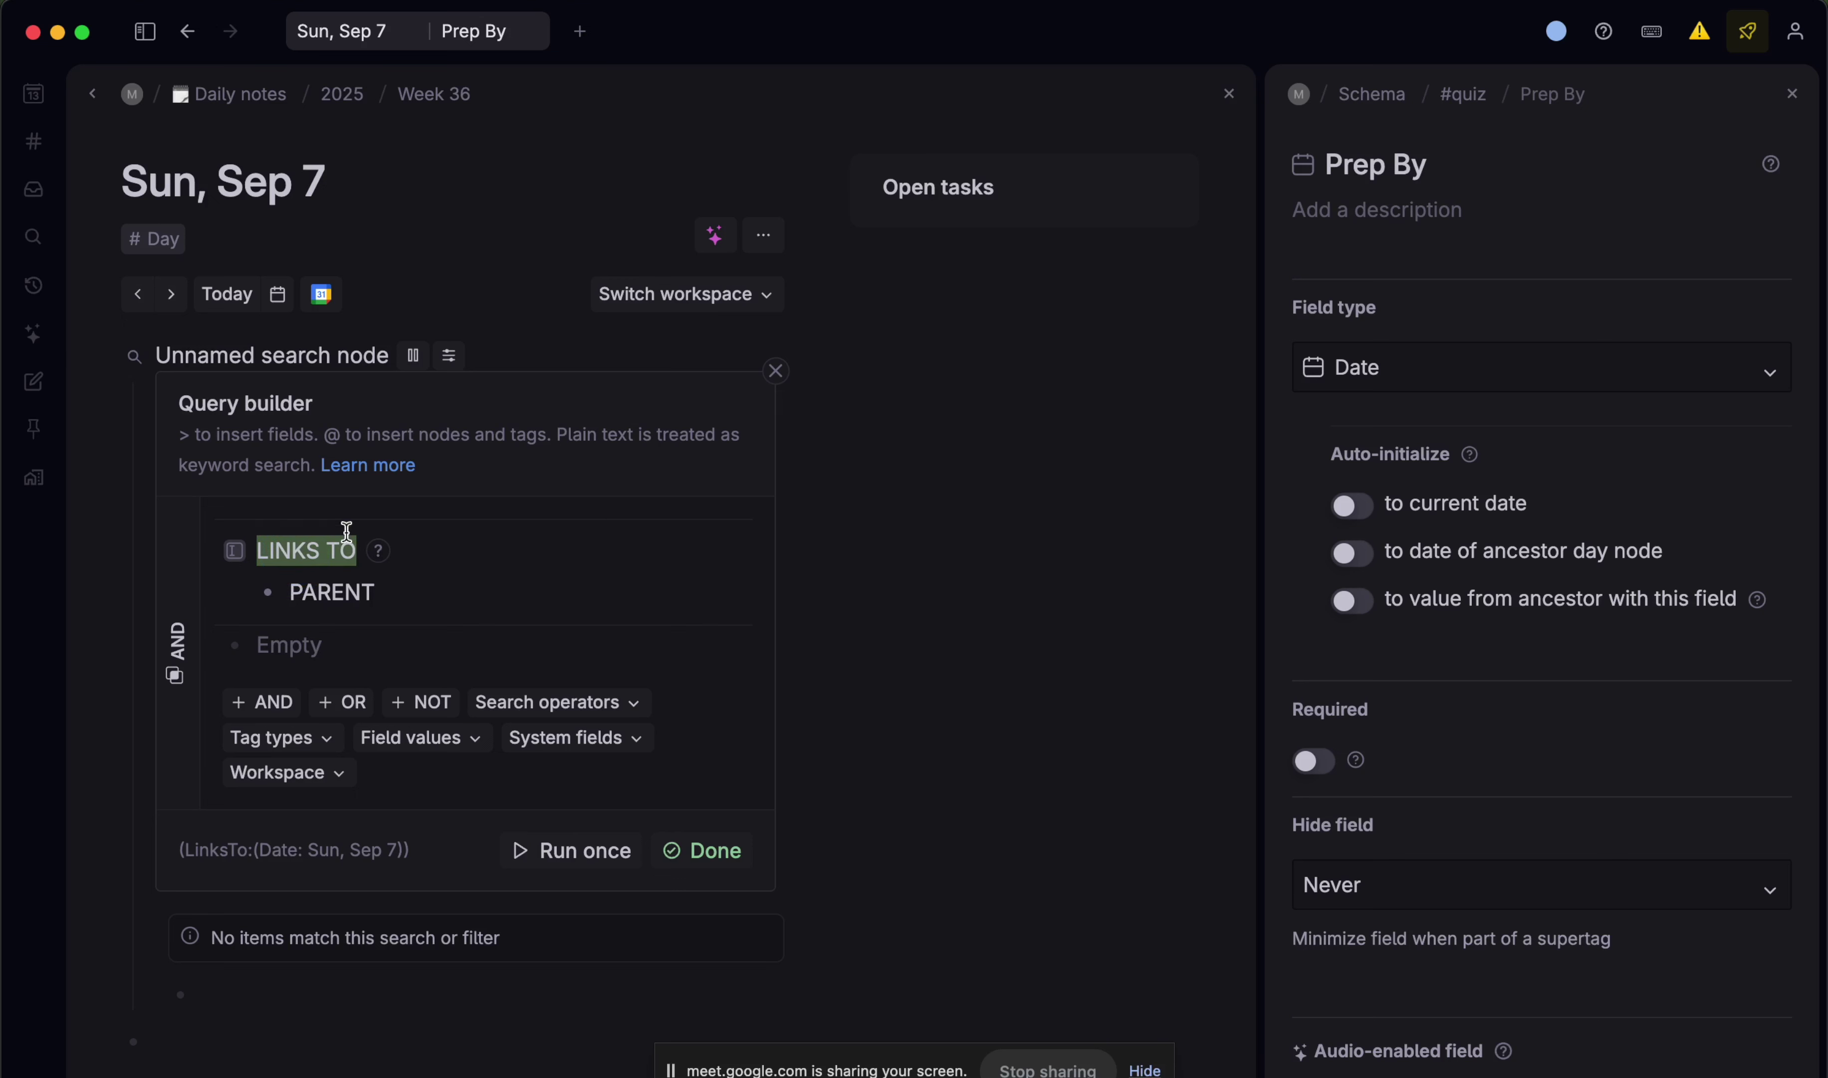
drag(326, 588, 253, 547)
key(BackSpace)
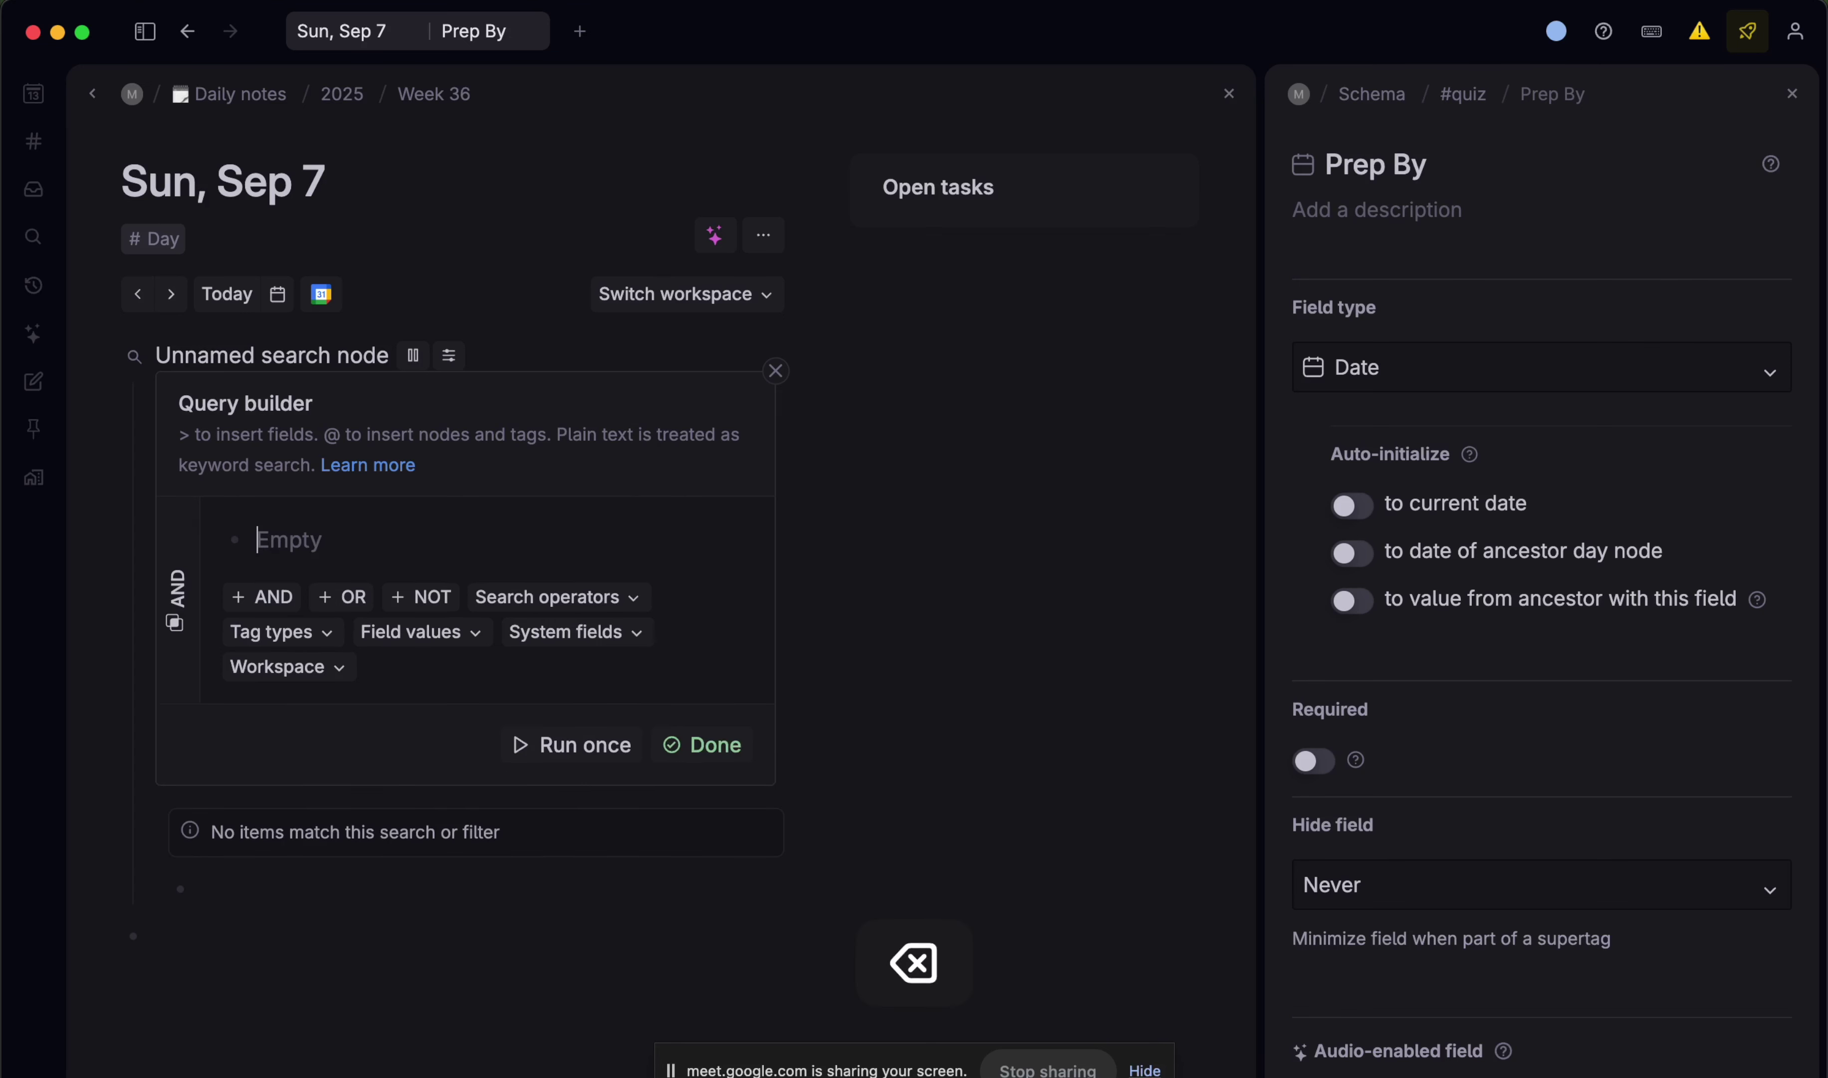
- Add the Due Date field and the #quiz Prep By field as conditions in the search node's query
click(322, 548)
text(>Due)
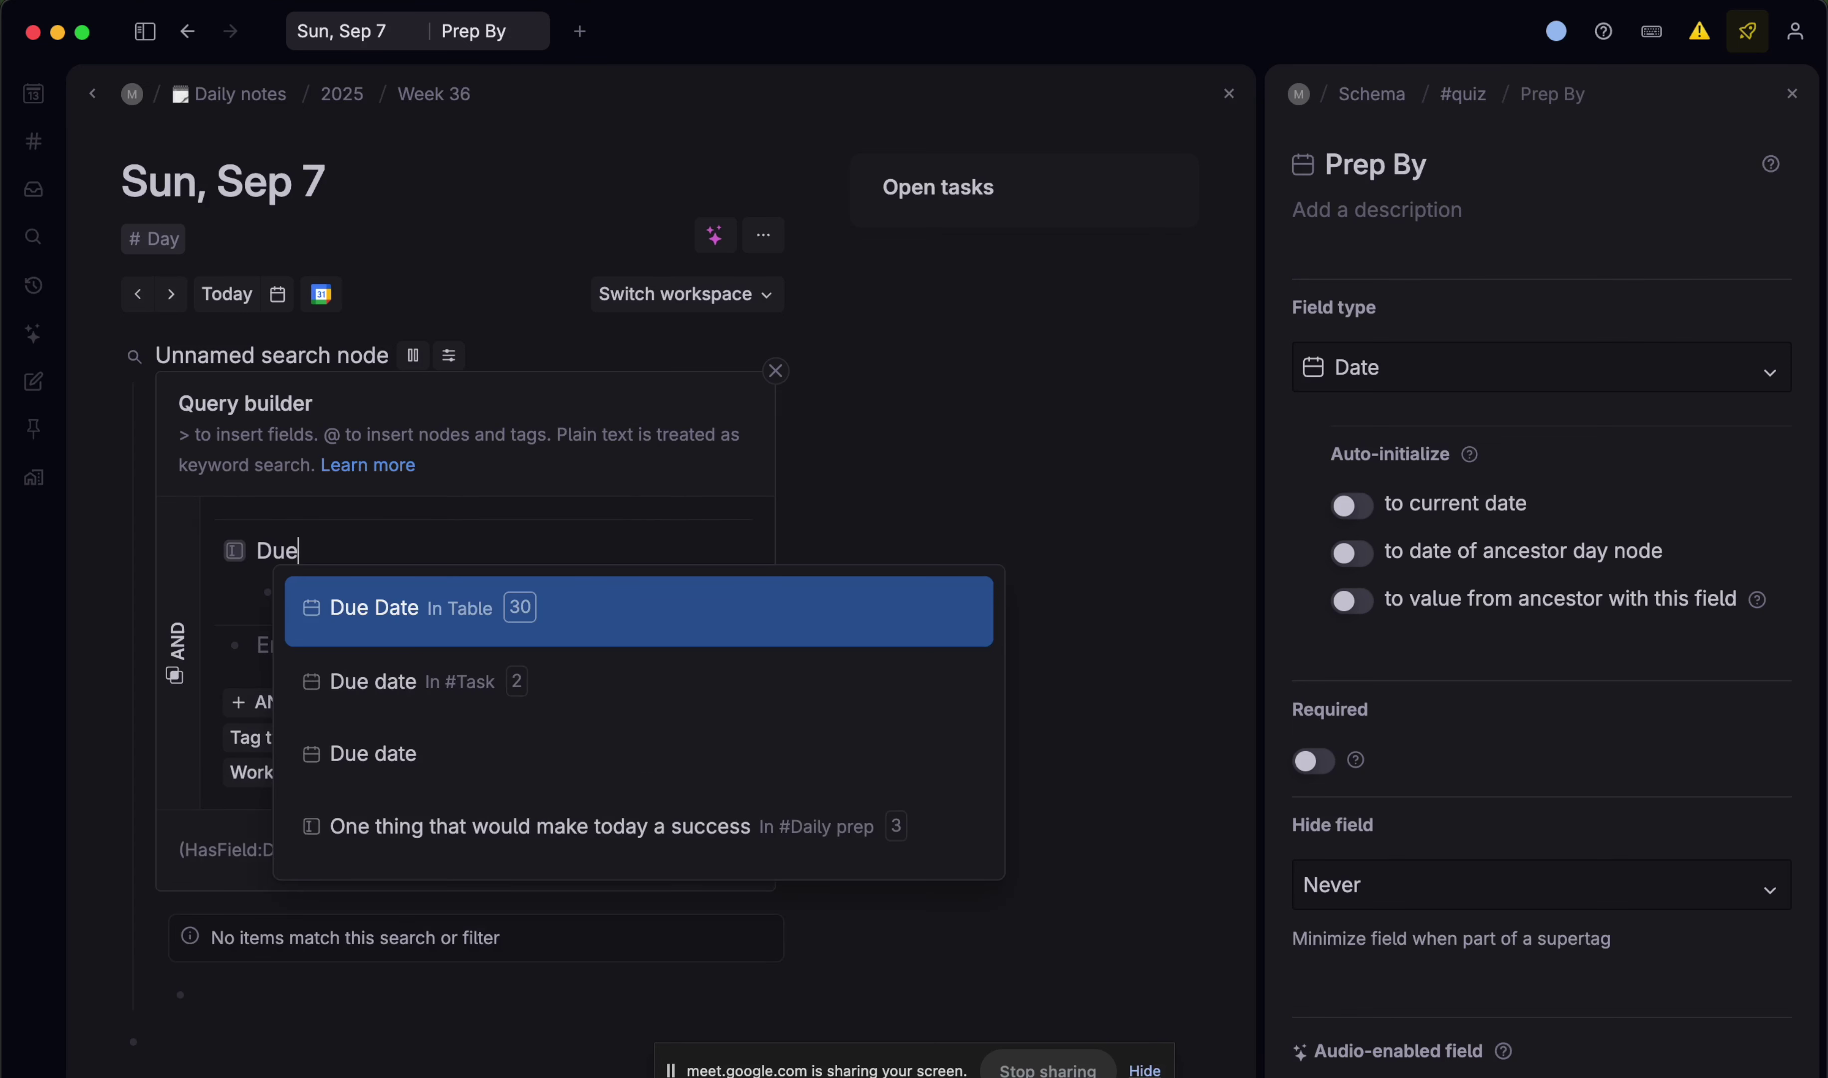
key(Return)
key(Return)
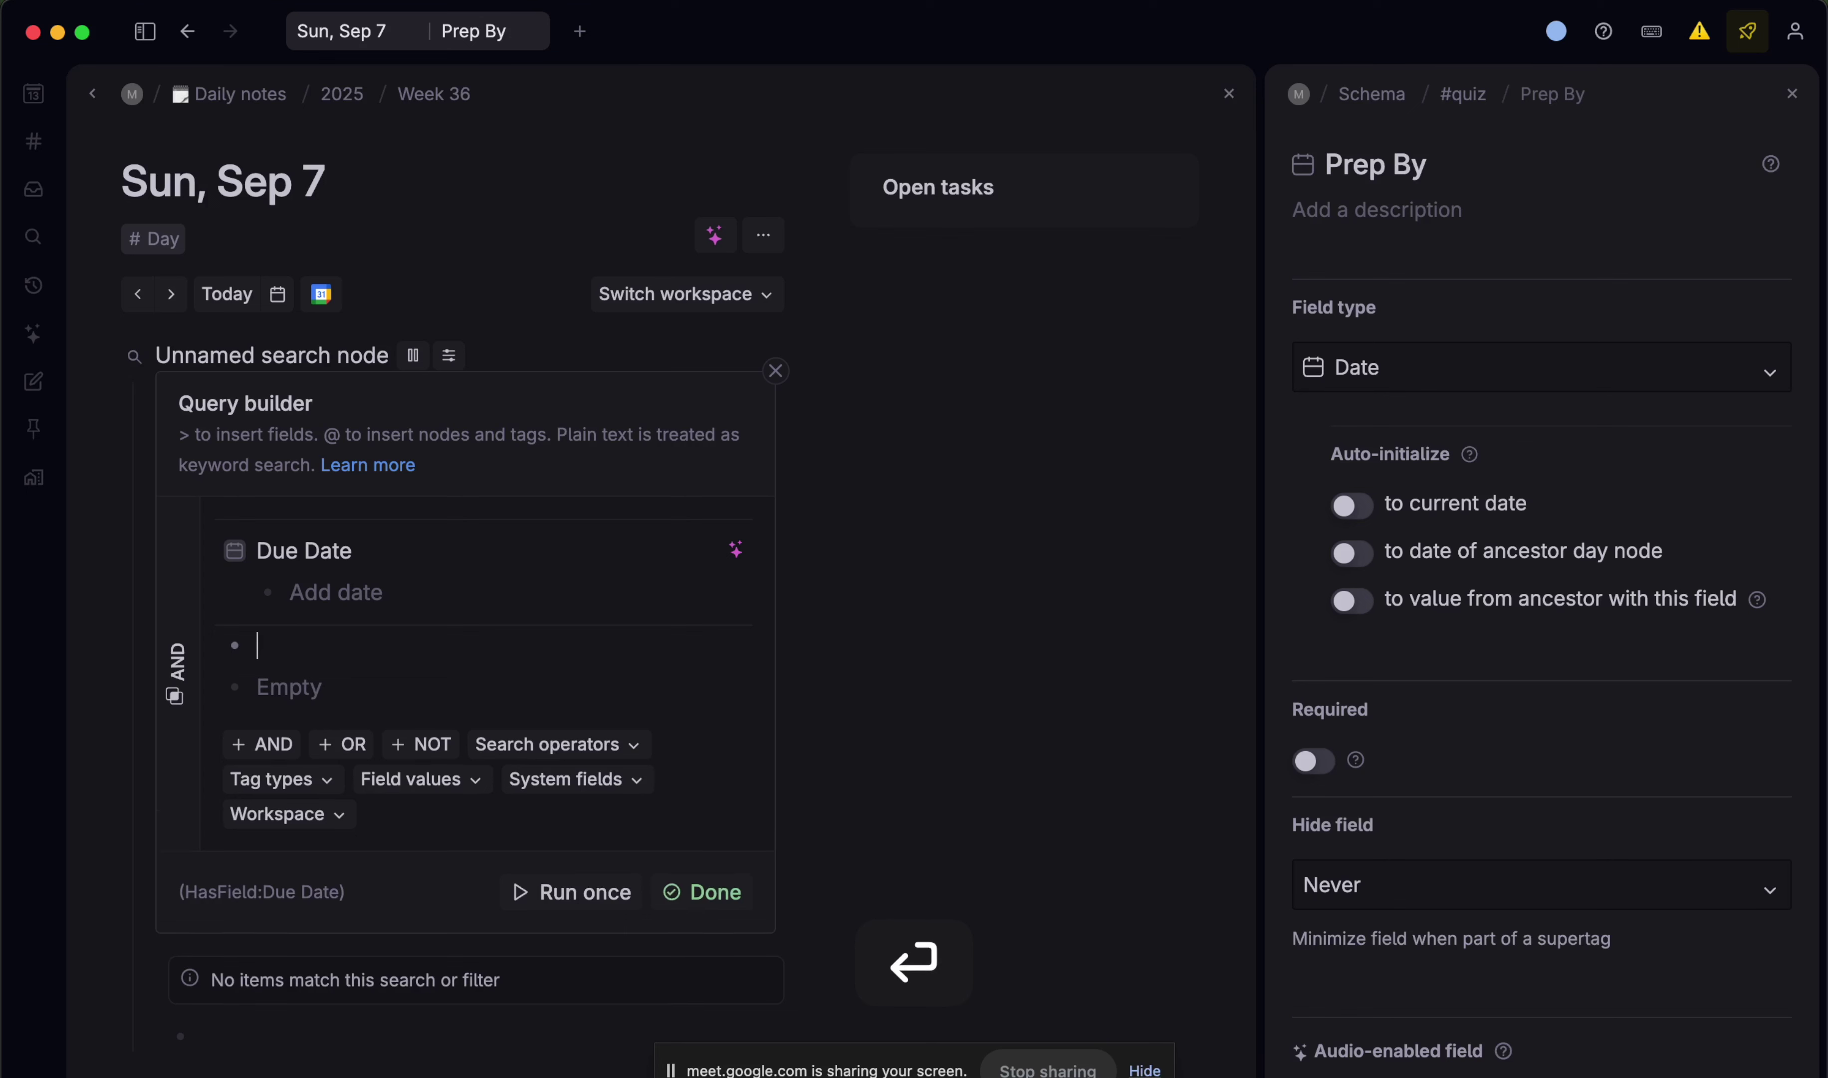
text(Pre)
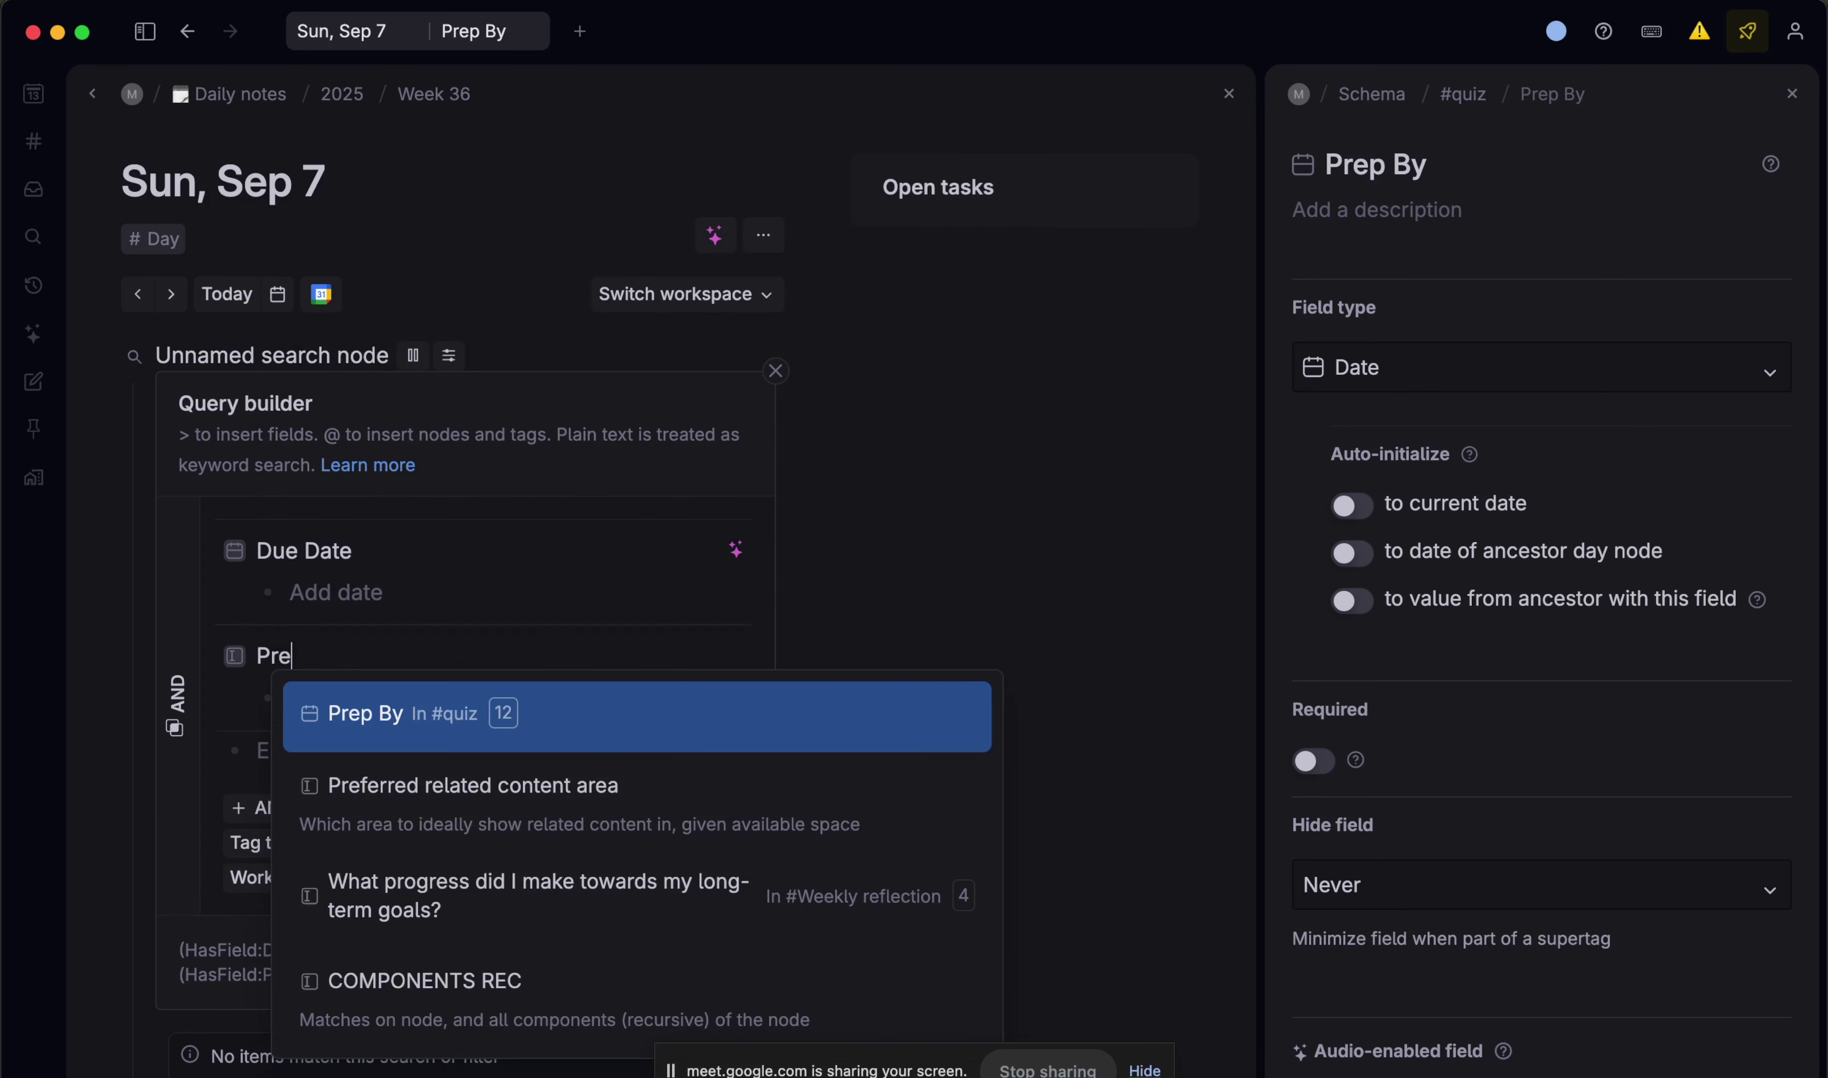
key(Return)
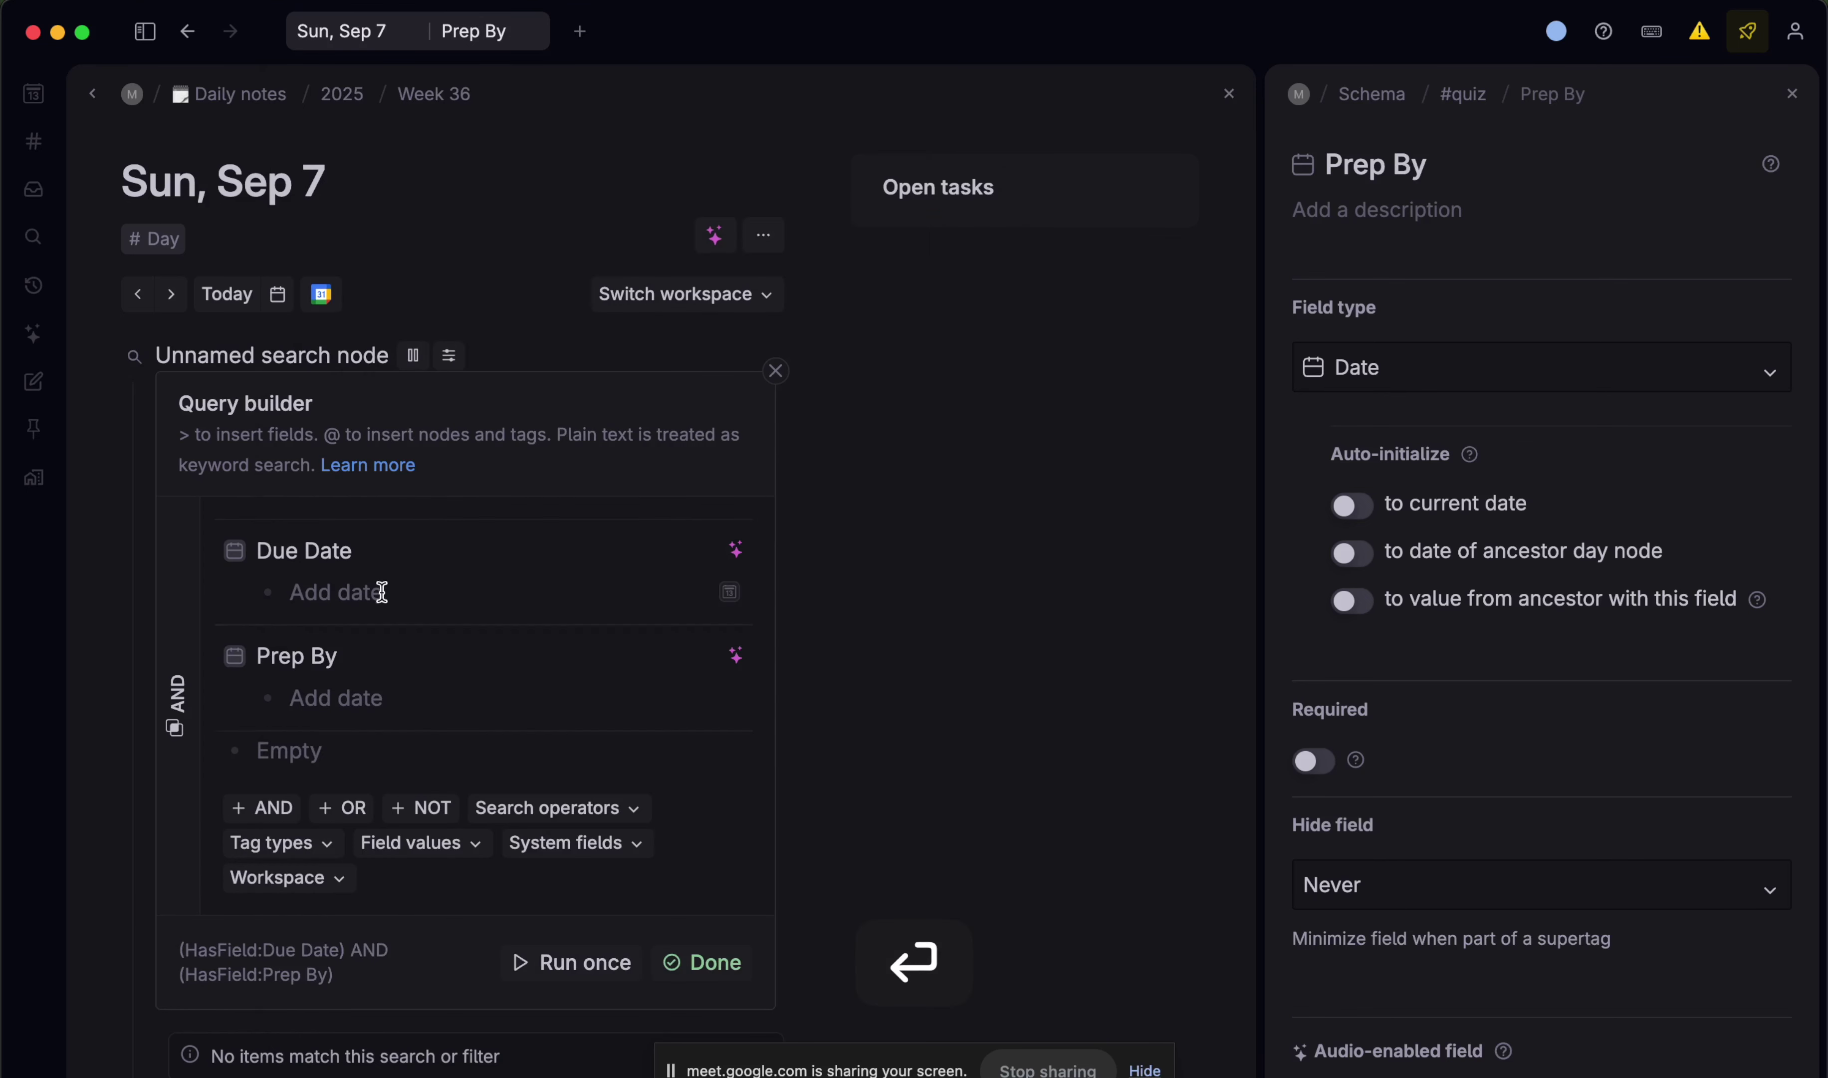
- Set the Due Date and Prep By conditions in the query to PARENT
click(368, 602)
text(PARENT)
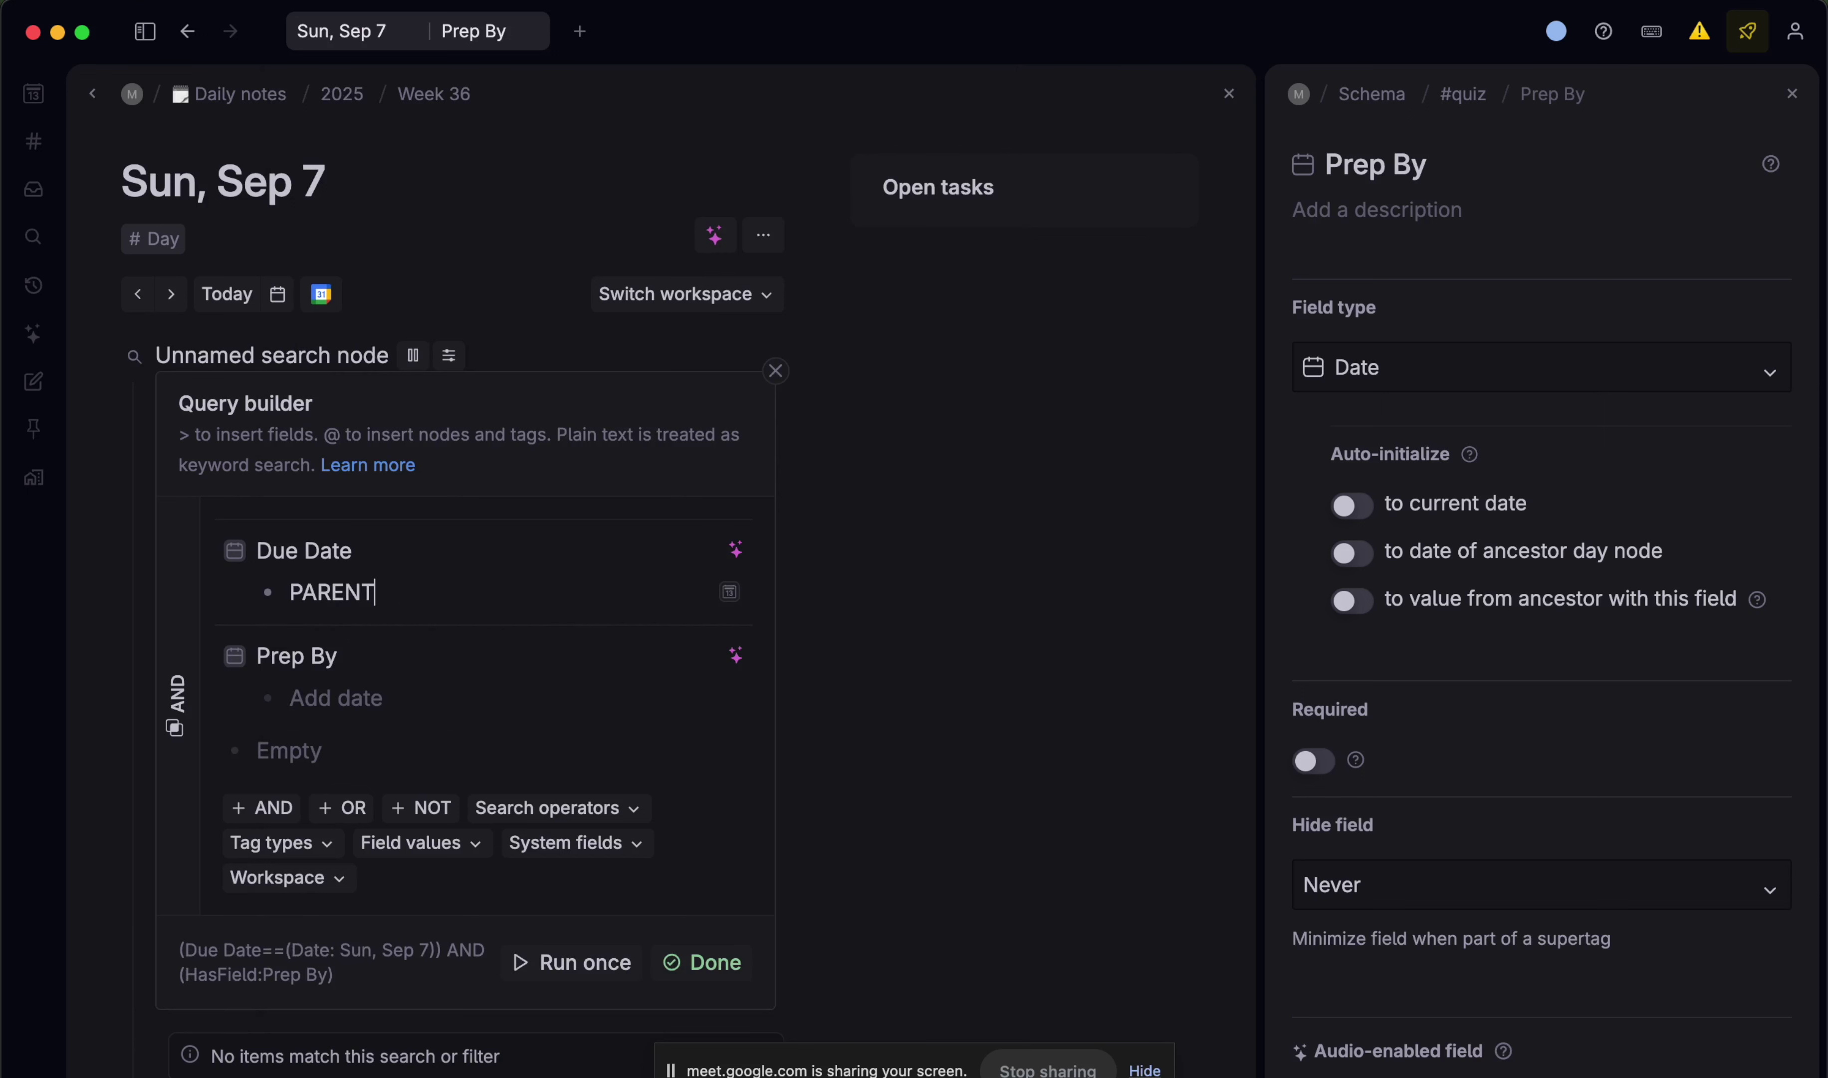
click(365, 689)
text(PARENT)
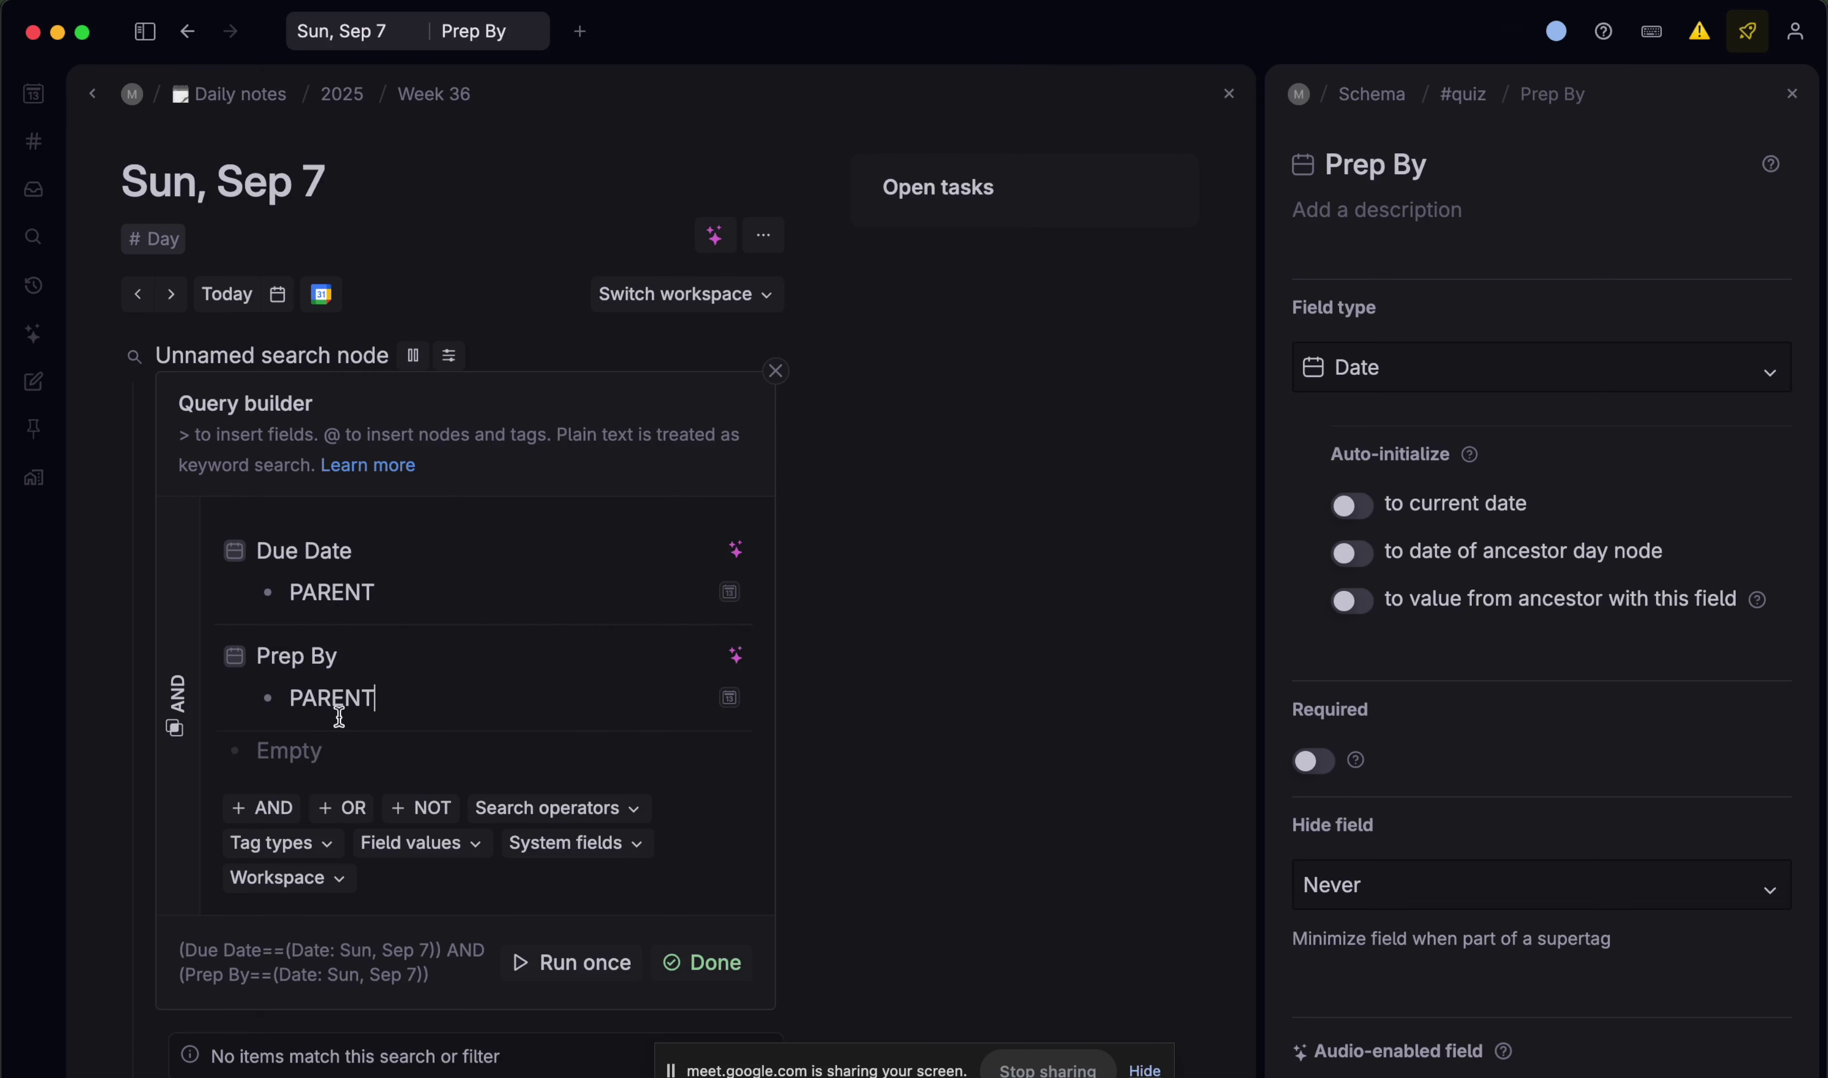
- Add an OR group to the query, re-enter PARENT for Prep By, and nest the Prep By and Due Date conditions inside the group
click(343, 807)
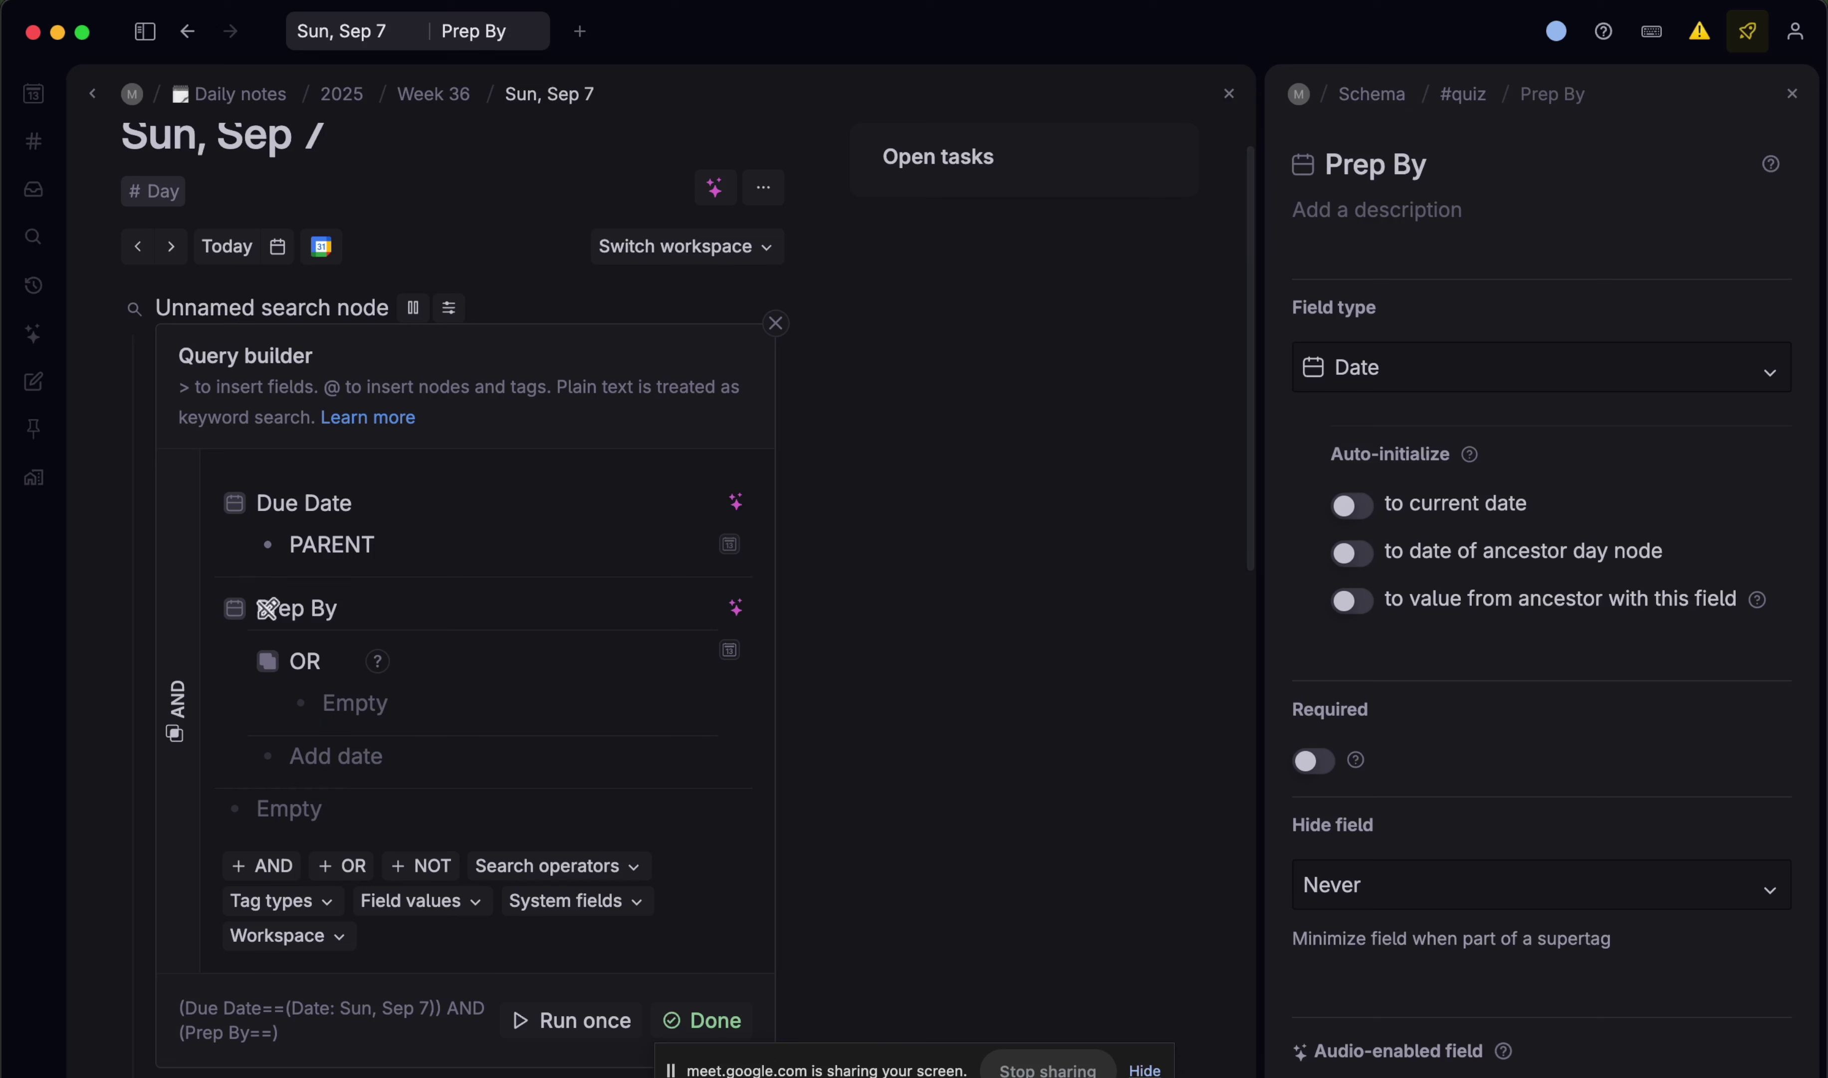
drag(270, 661, 208, 806)
click(376, 651)
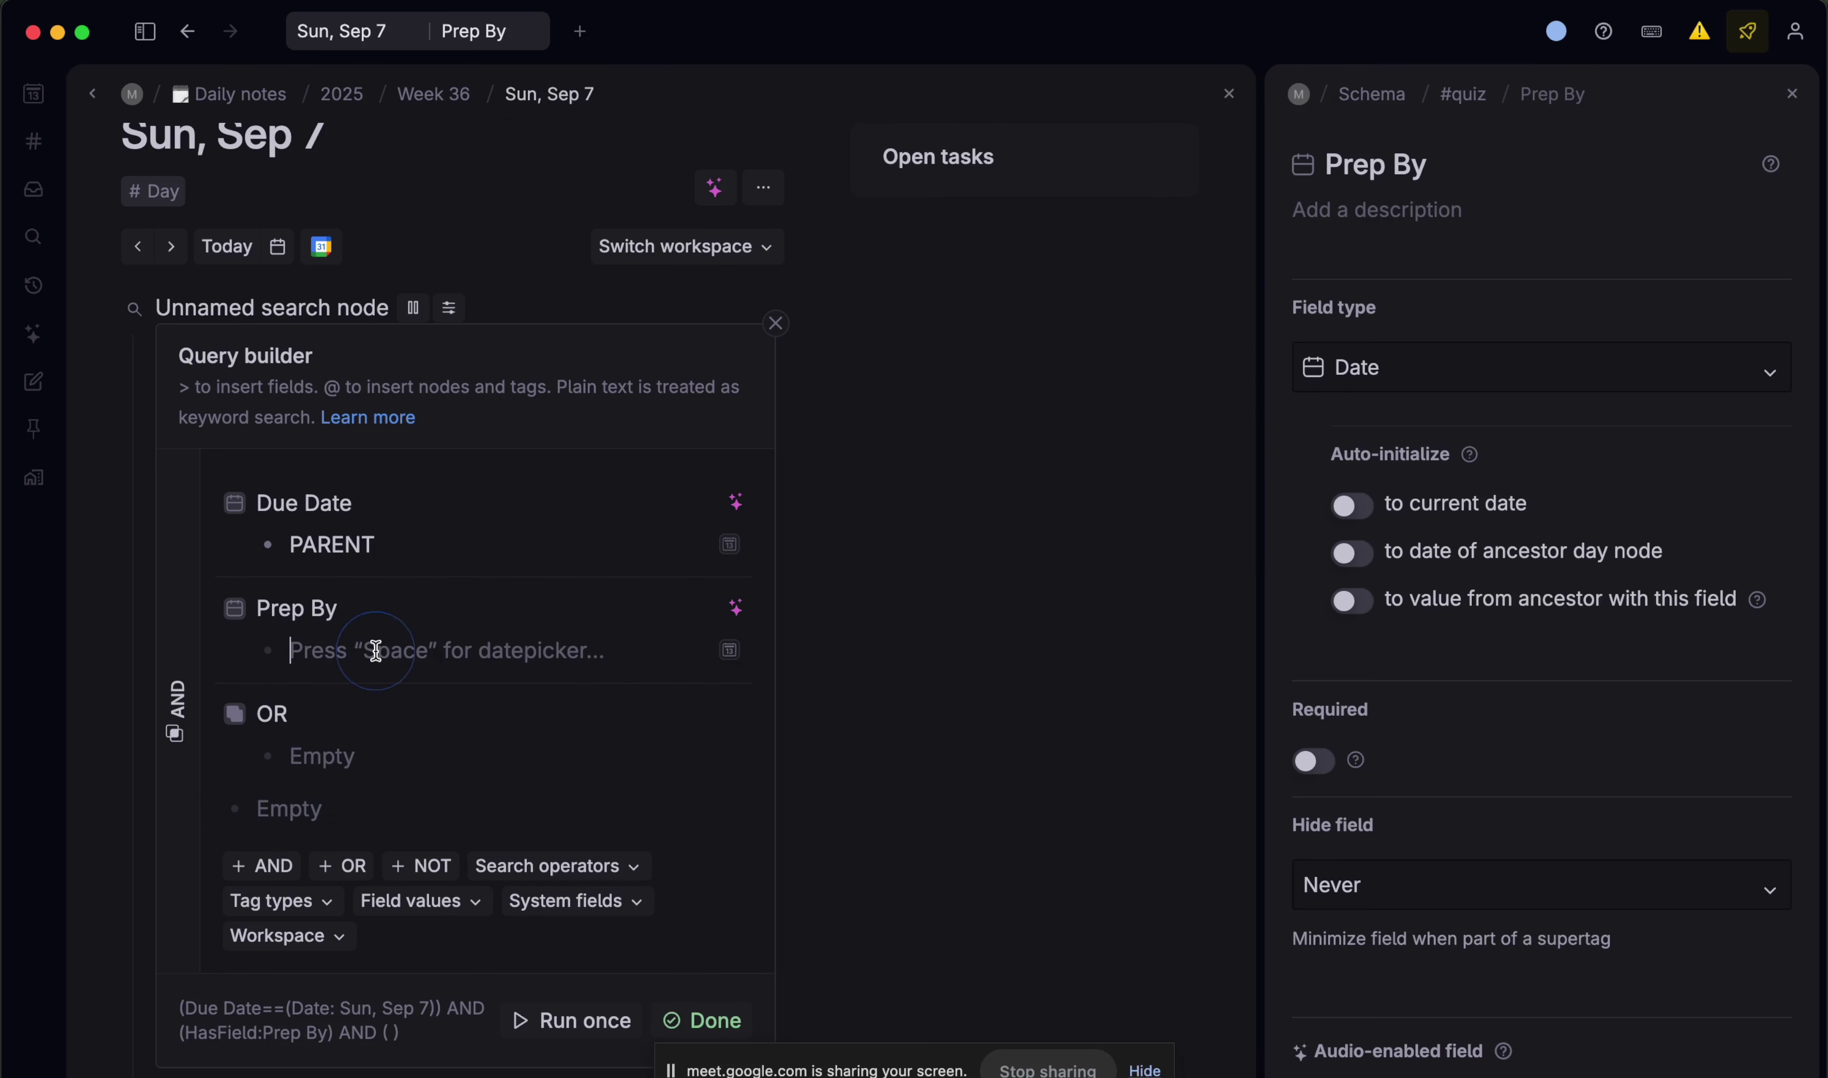
text(PARENT)
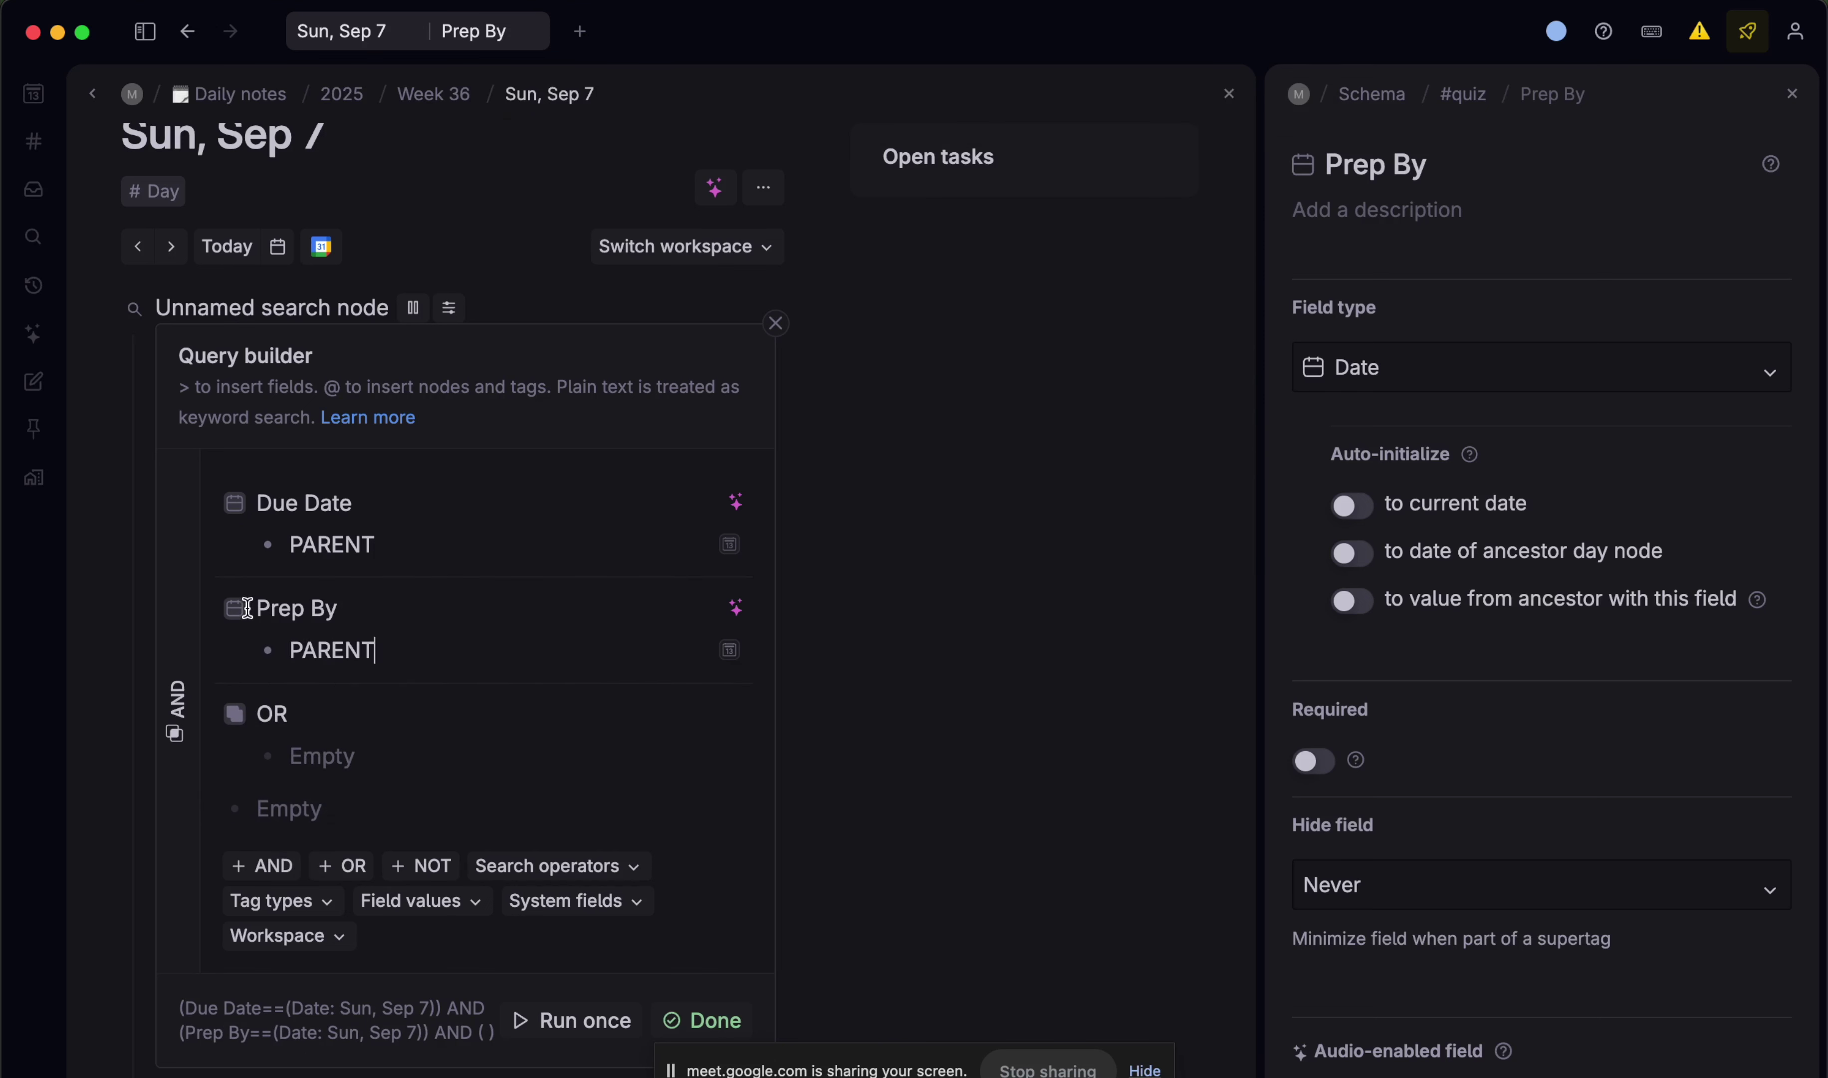
drag(234, 607, 343, 750)
drag(228, 516, 286, 740)
- Run the search query once and finish editing it
scroll(286, 741, down, 4)
click(542, 705)
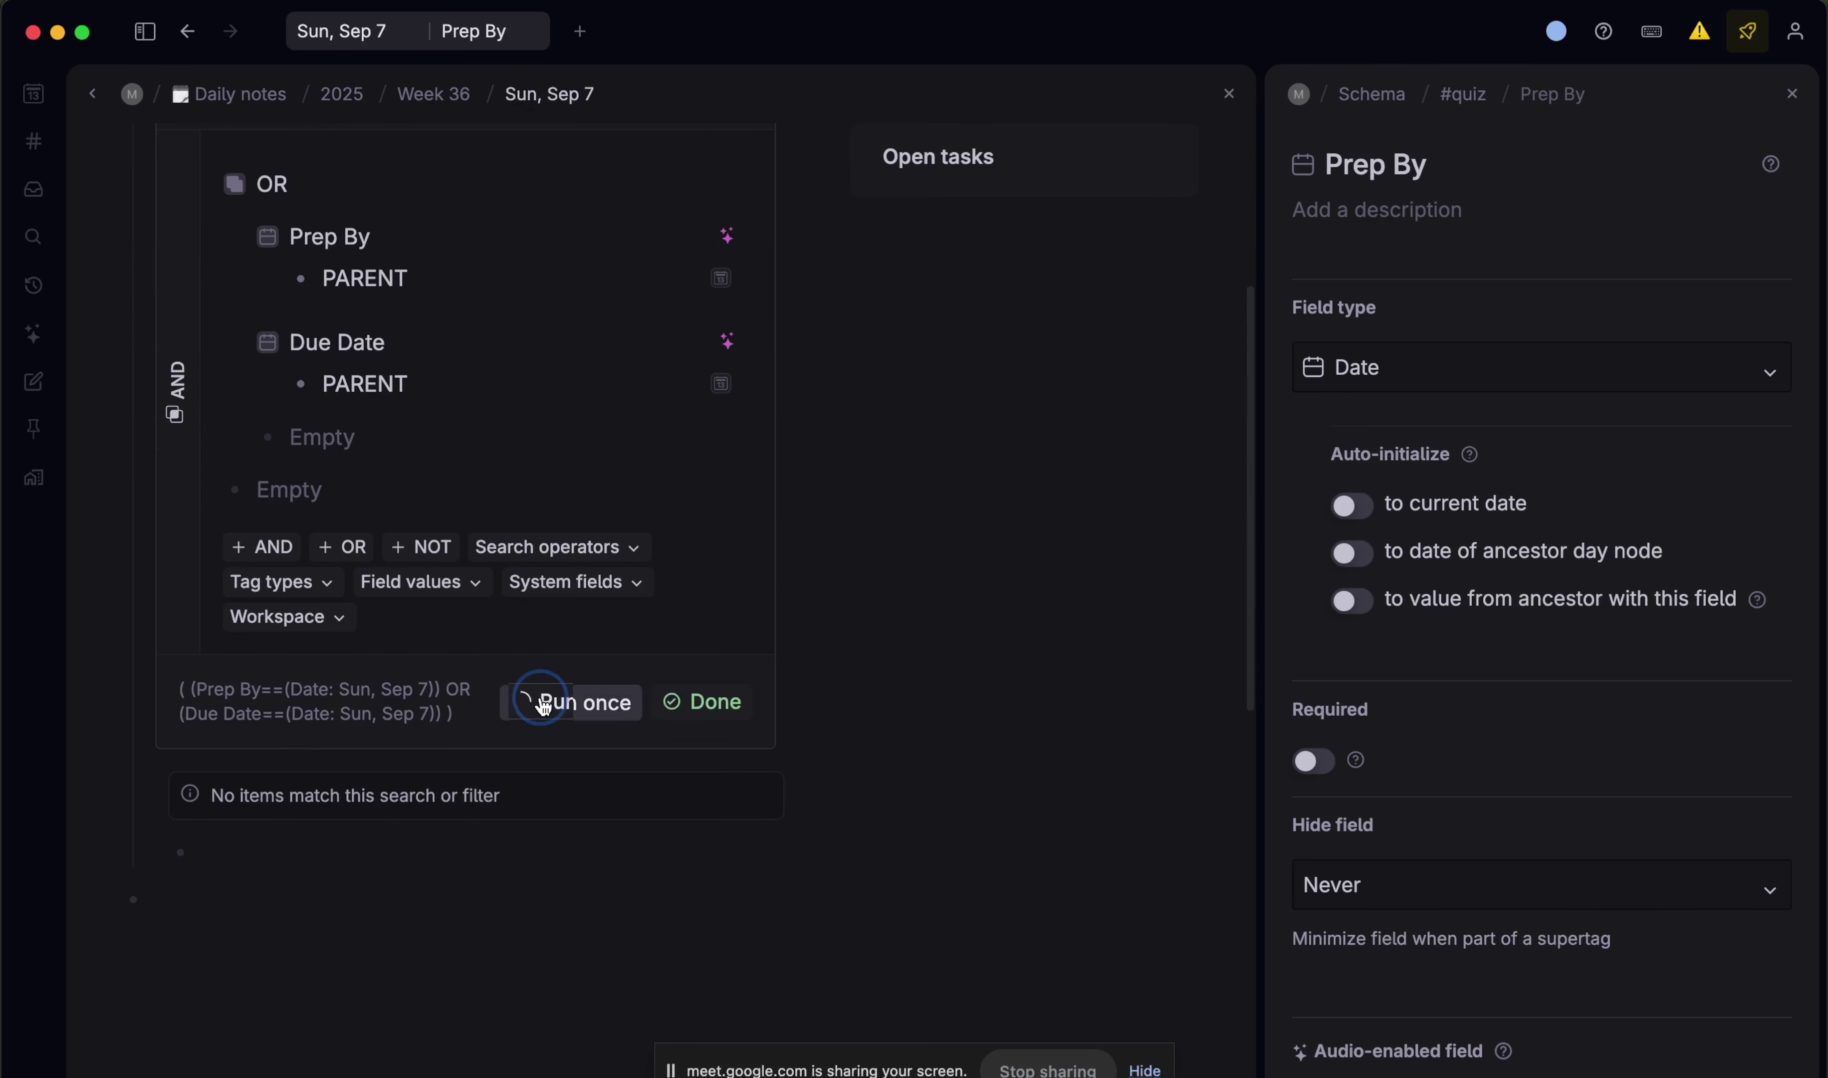
click(666, 692)
- Rename the unnamed search node to "Things To Do Today"
triple_click(266, 369)
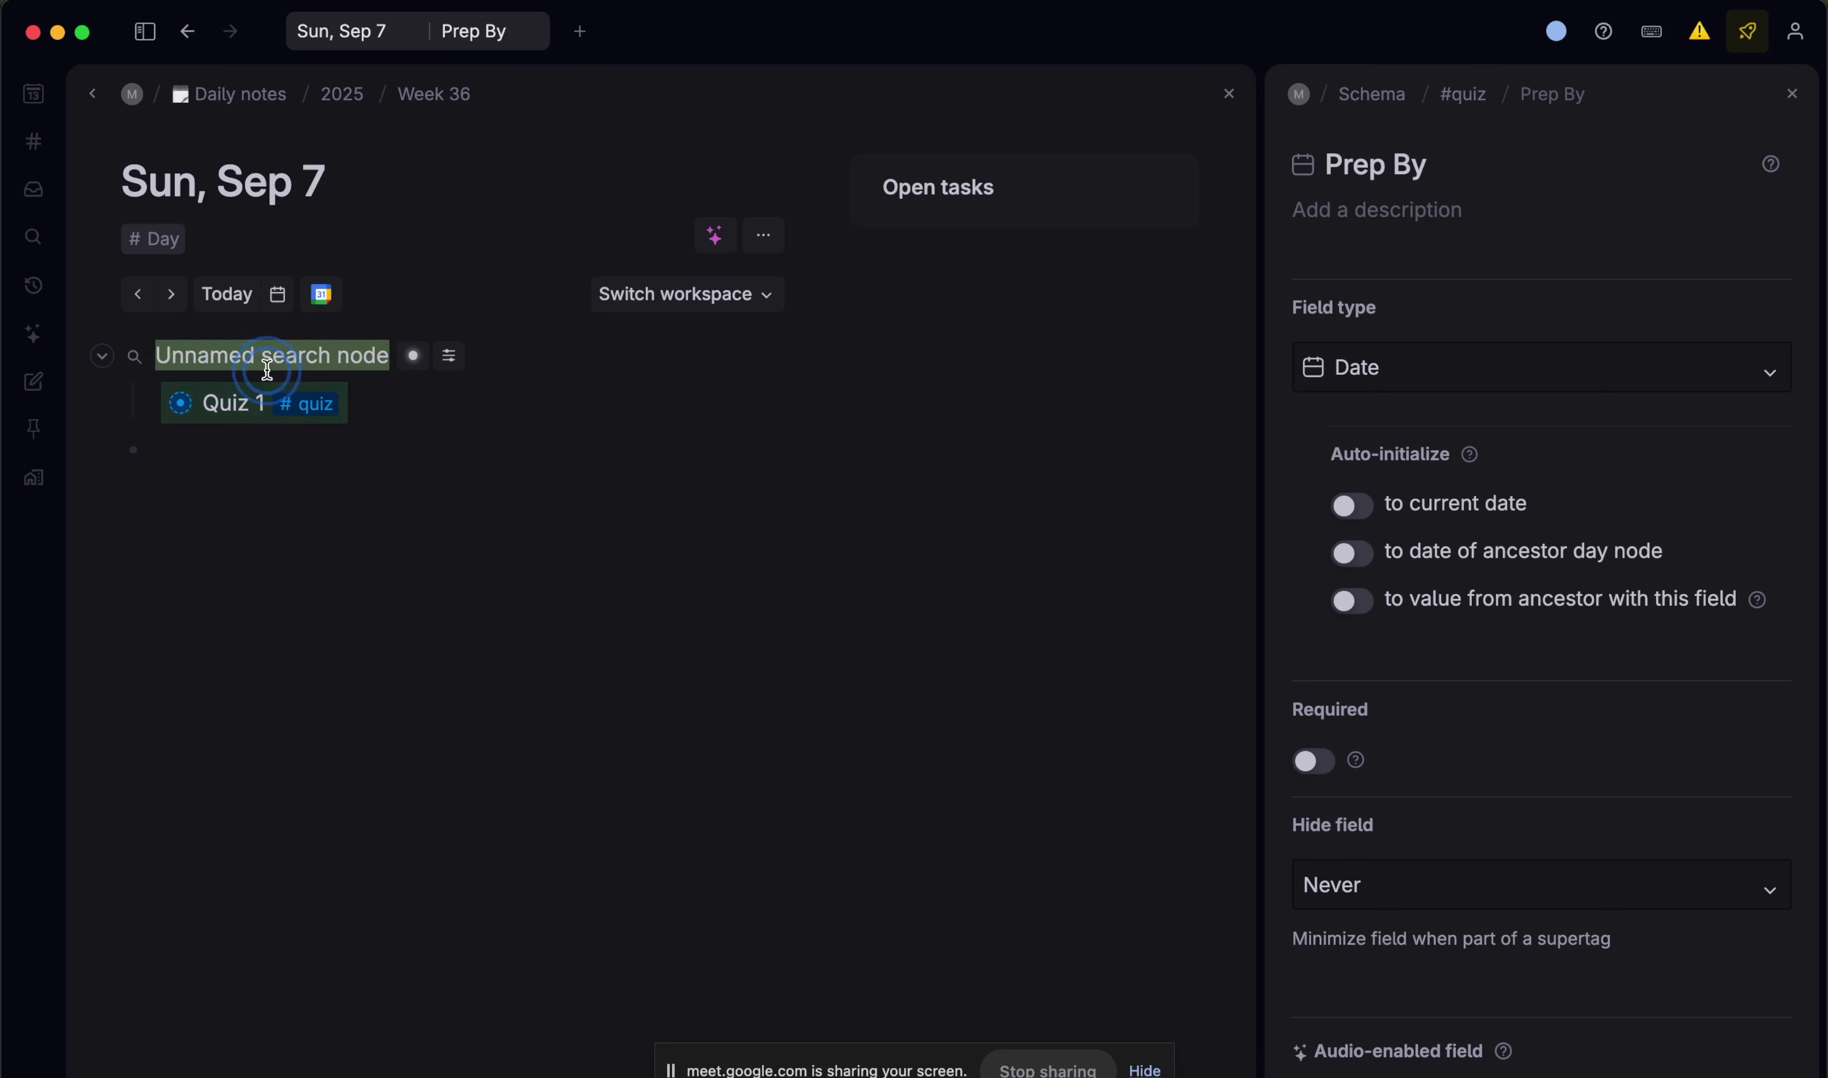
text(Things To DO)
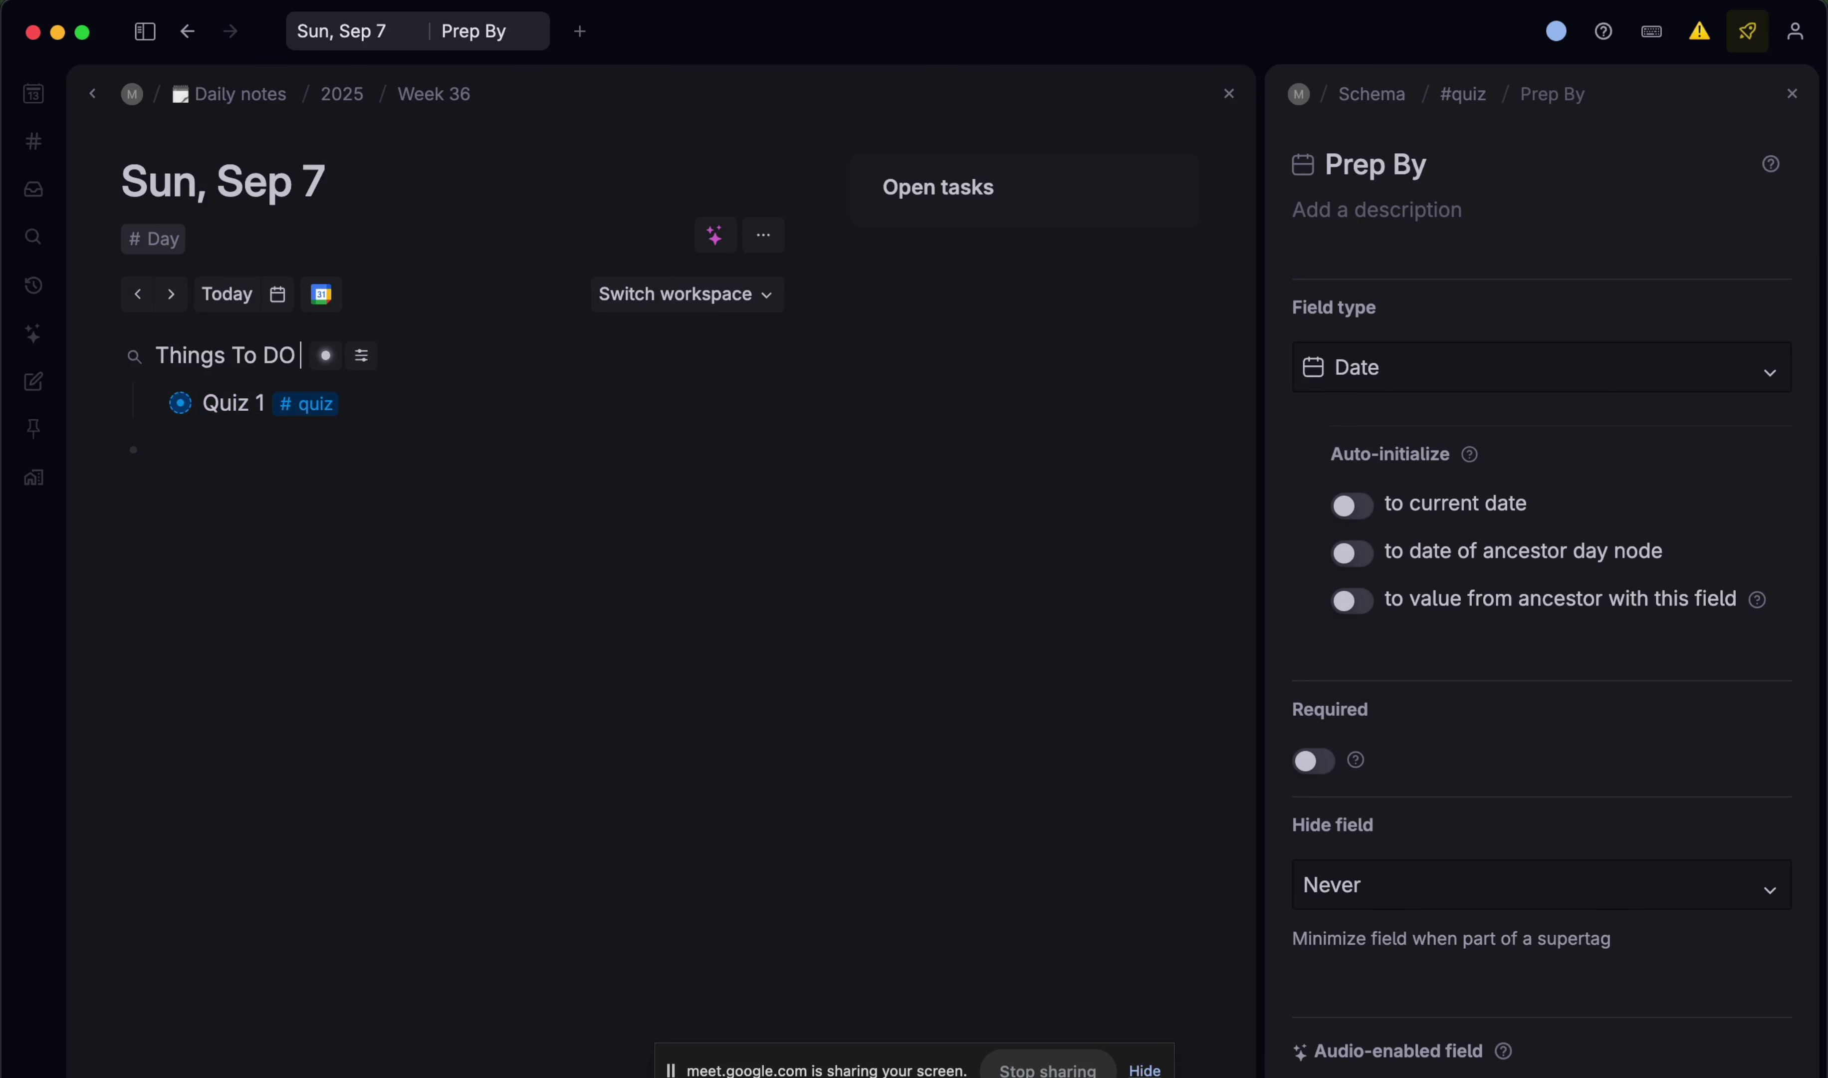
key(BackSpace)
text(d)
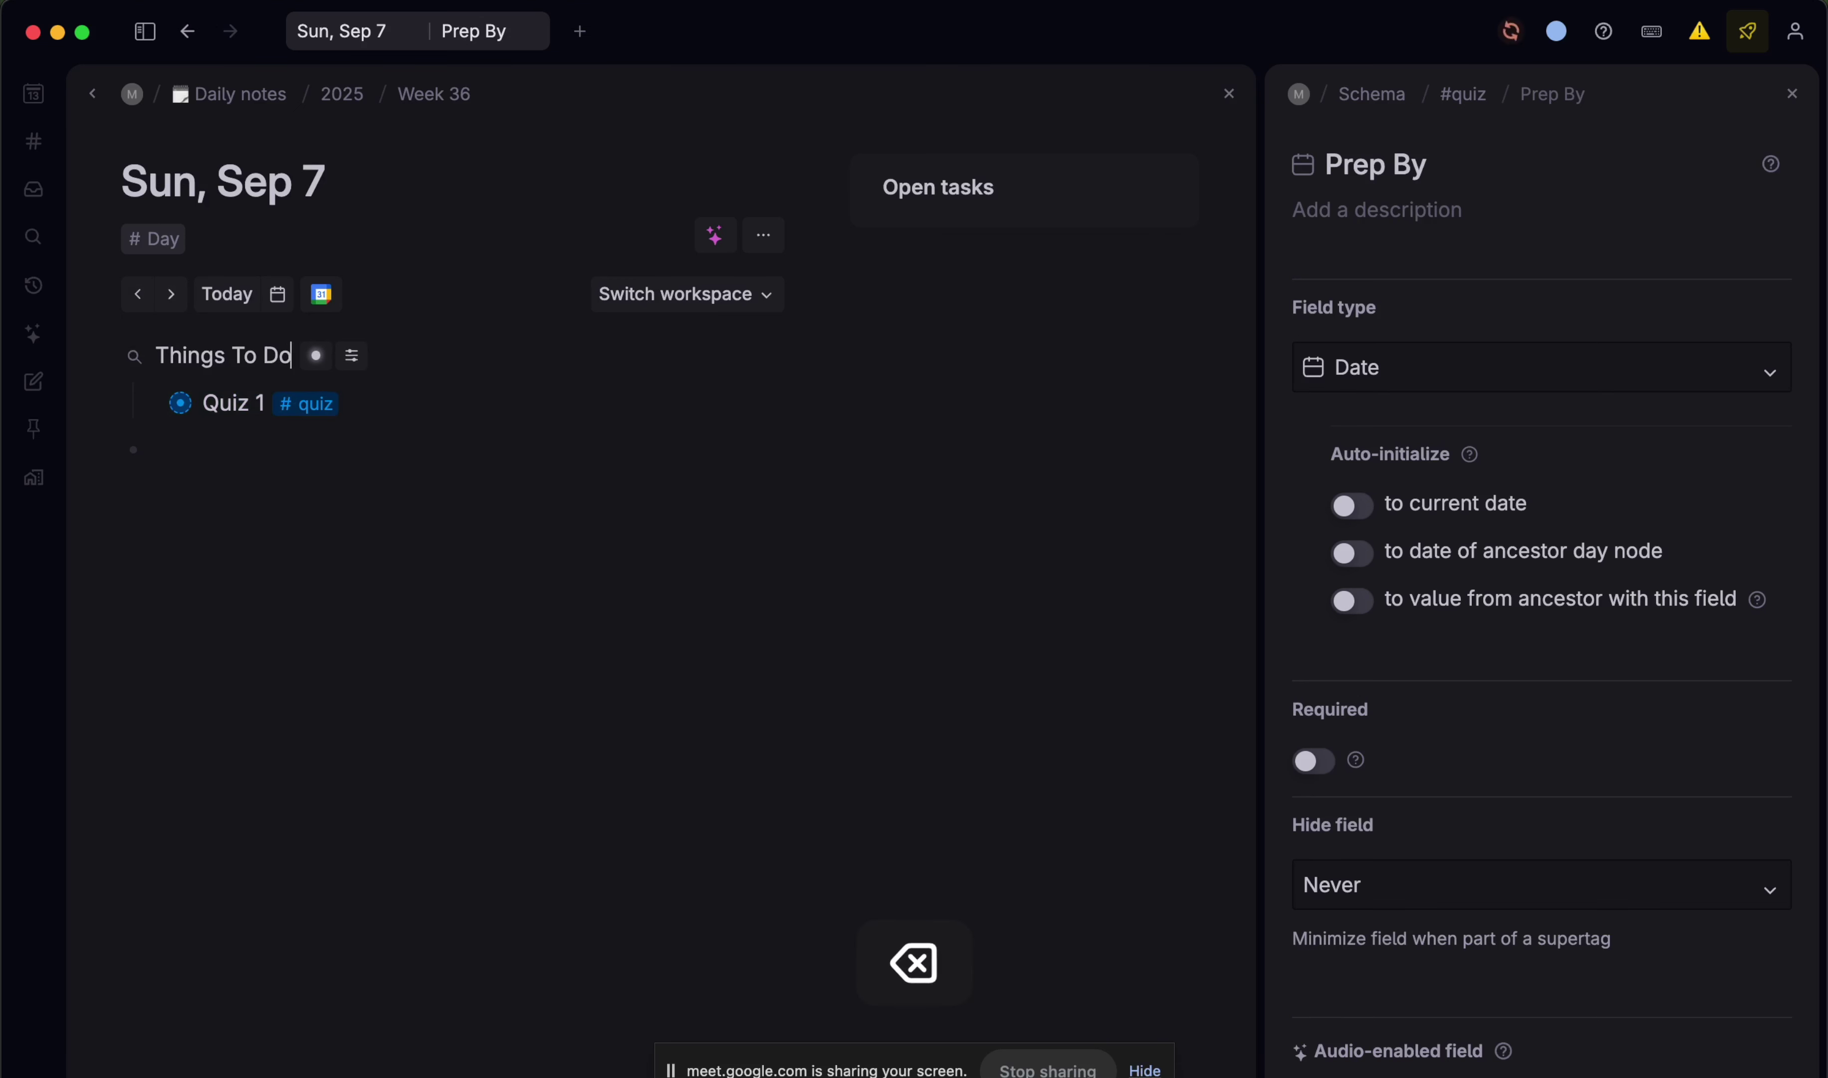
text( Today)
- Add the Things To Do Today search node to the day page's related content
key(super+k)
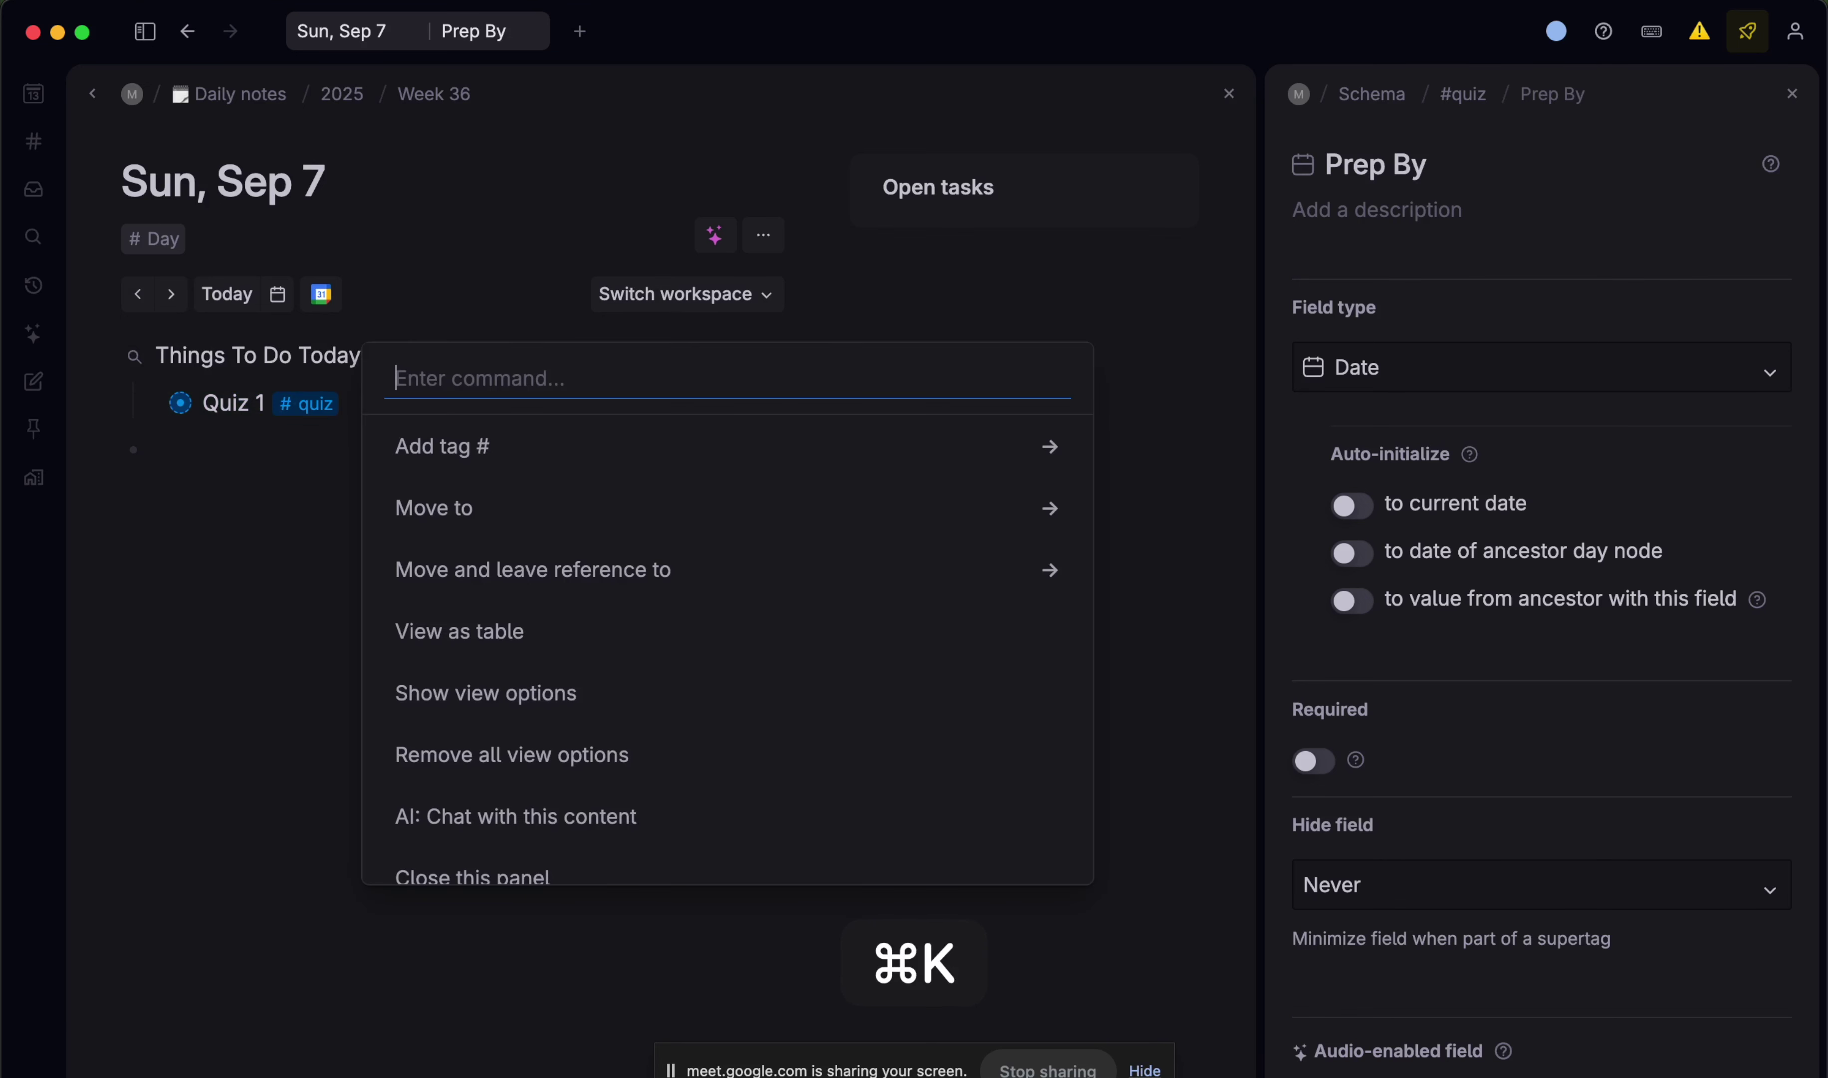
text(add to re)
key(BackSpace)
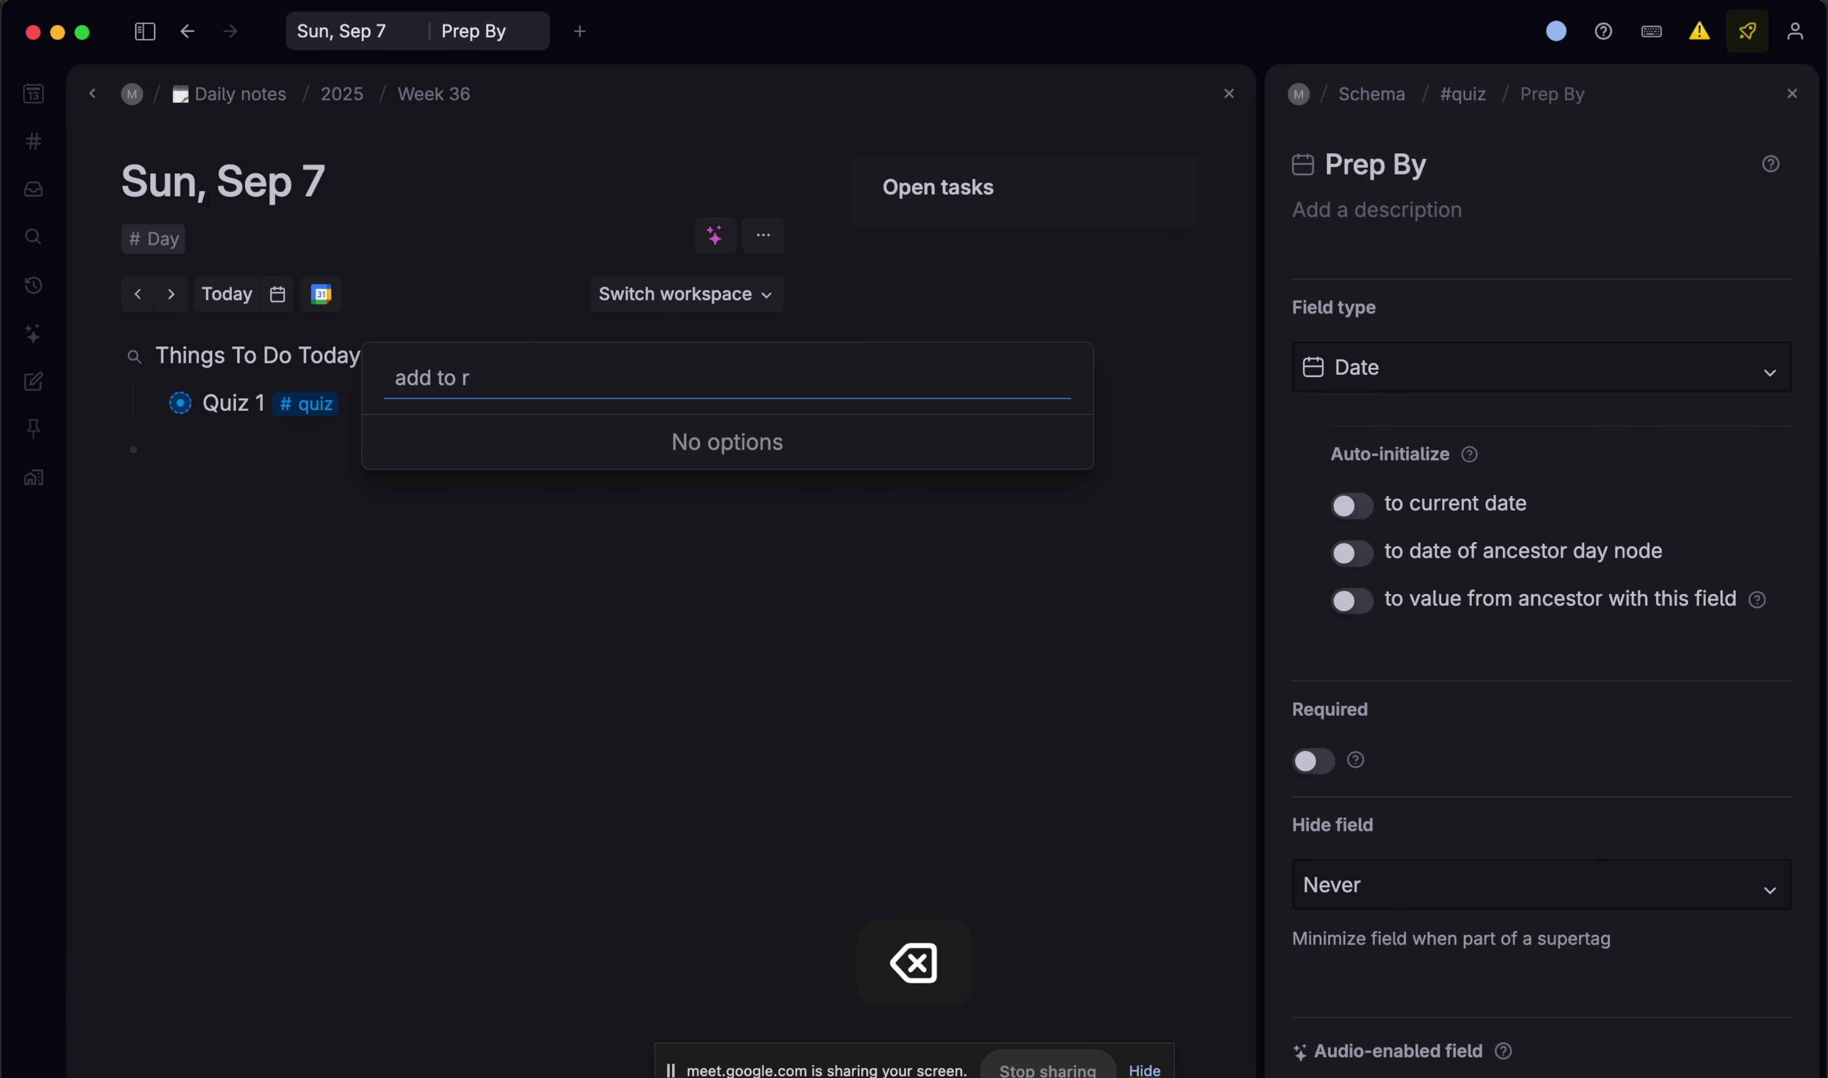
key(BackSpace)
key(BackSpace)
key(BackSpace)
key(BackSpace)
key(BackSpace)
key(BackSpace)
key(BackSpace)
key(BackSpace)
text(re)
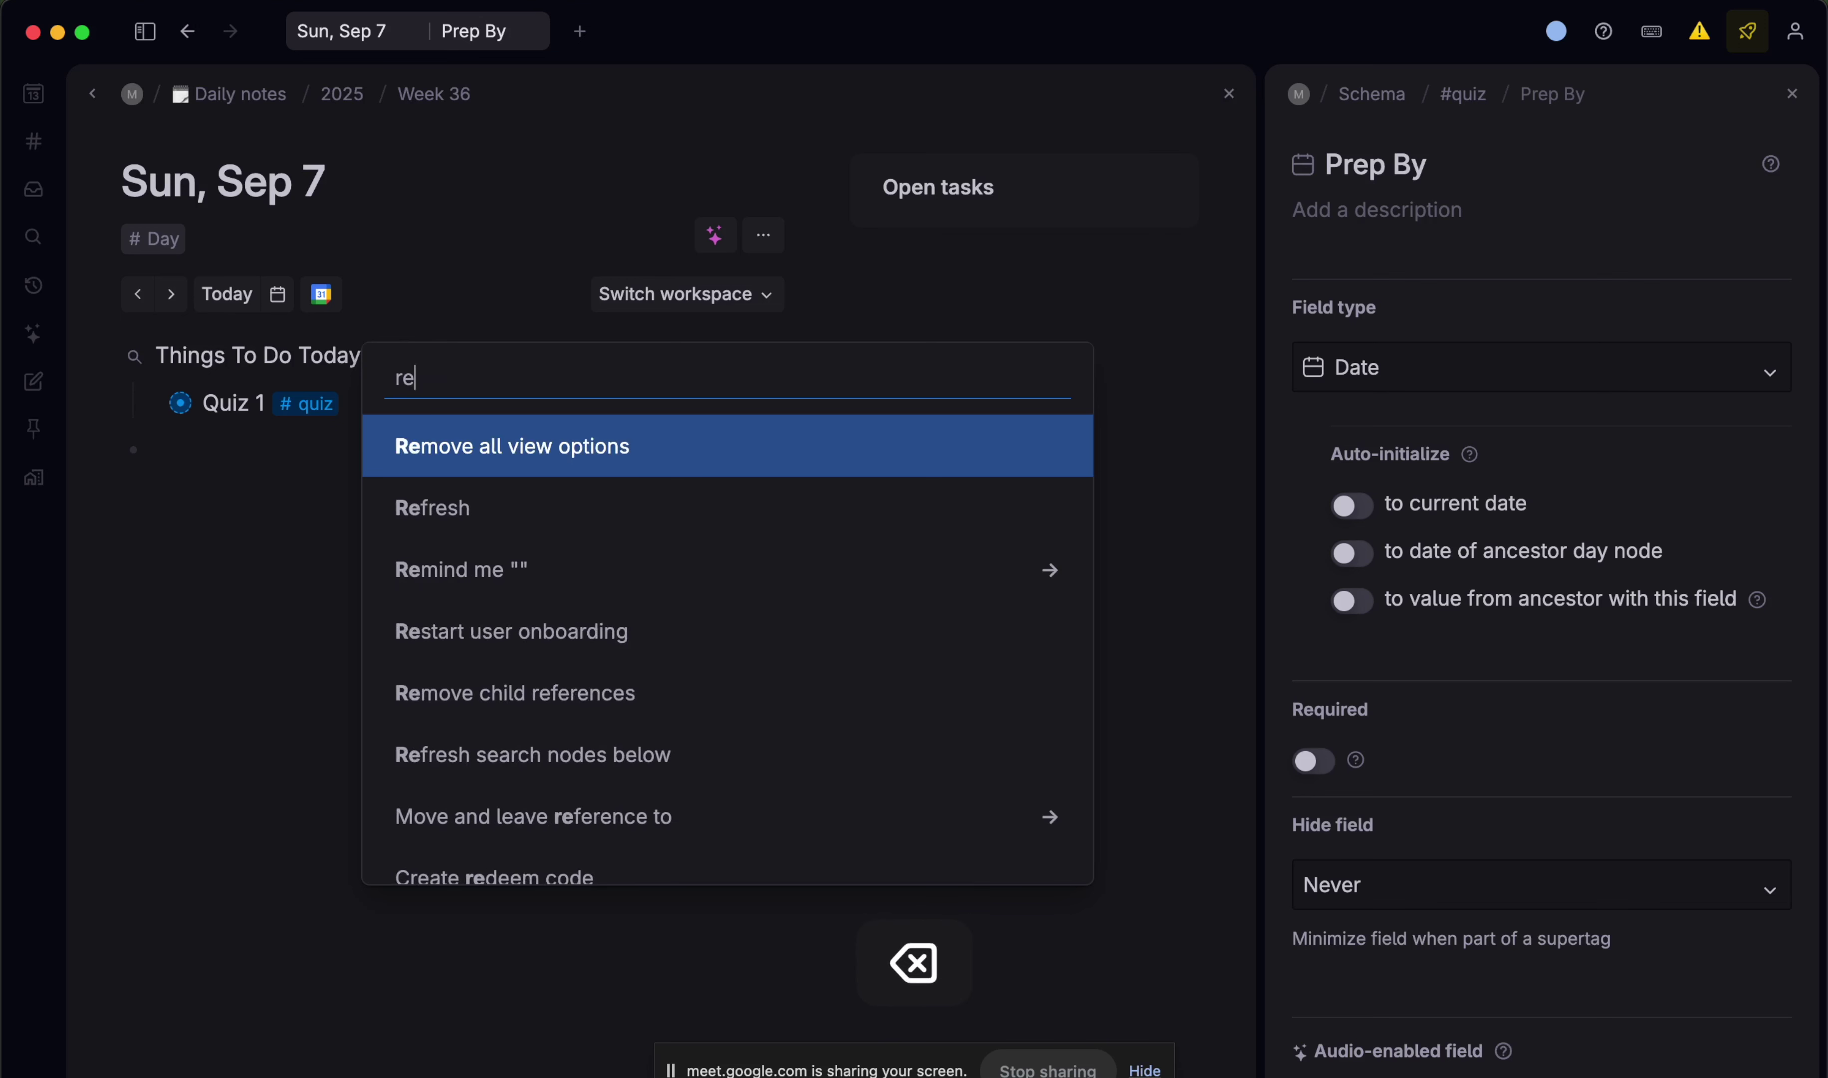
text(lat)
key(Return)
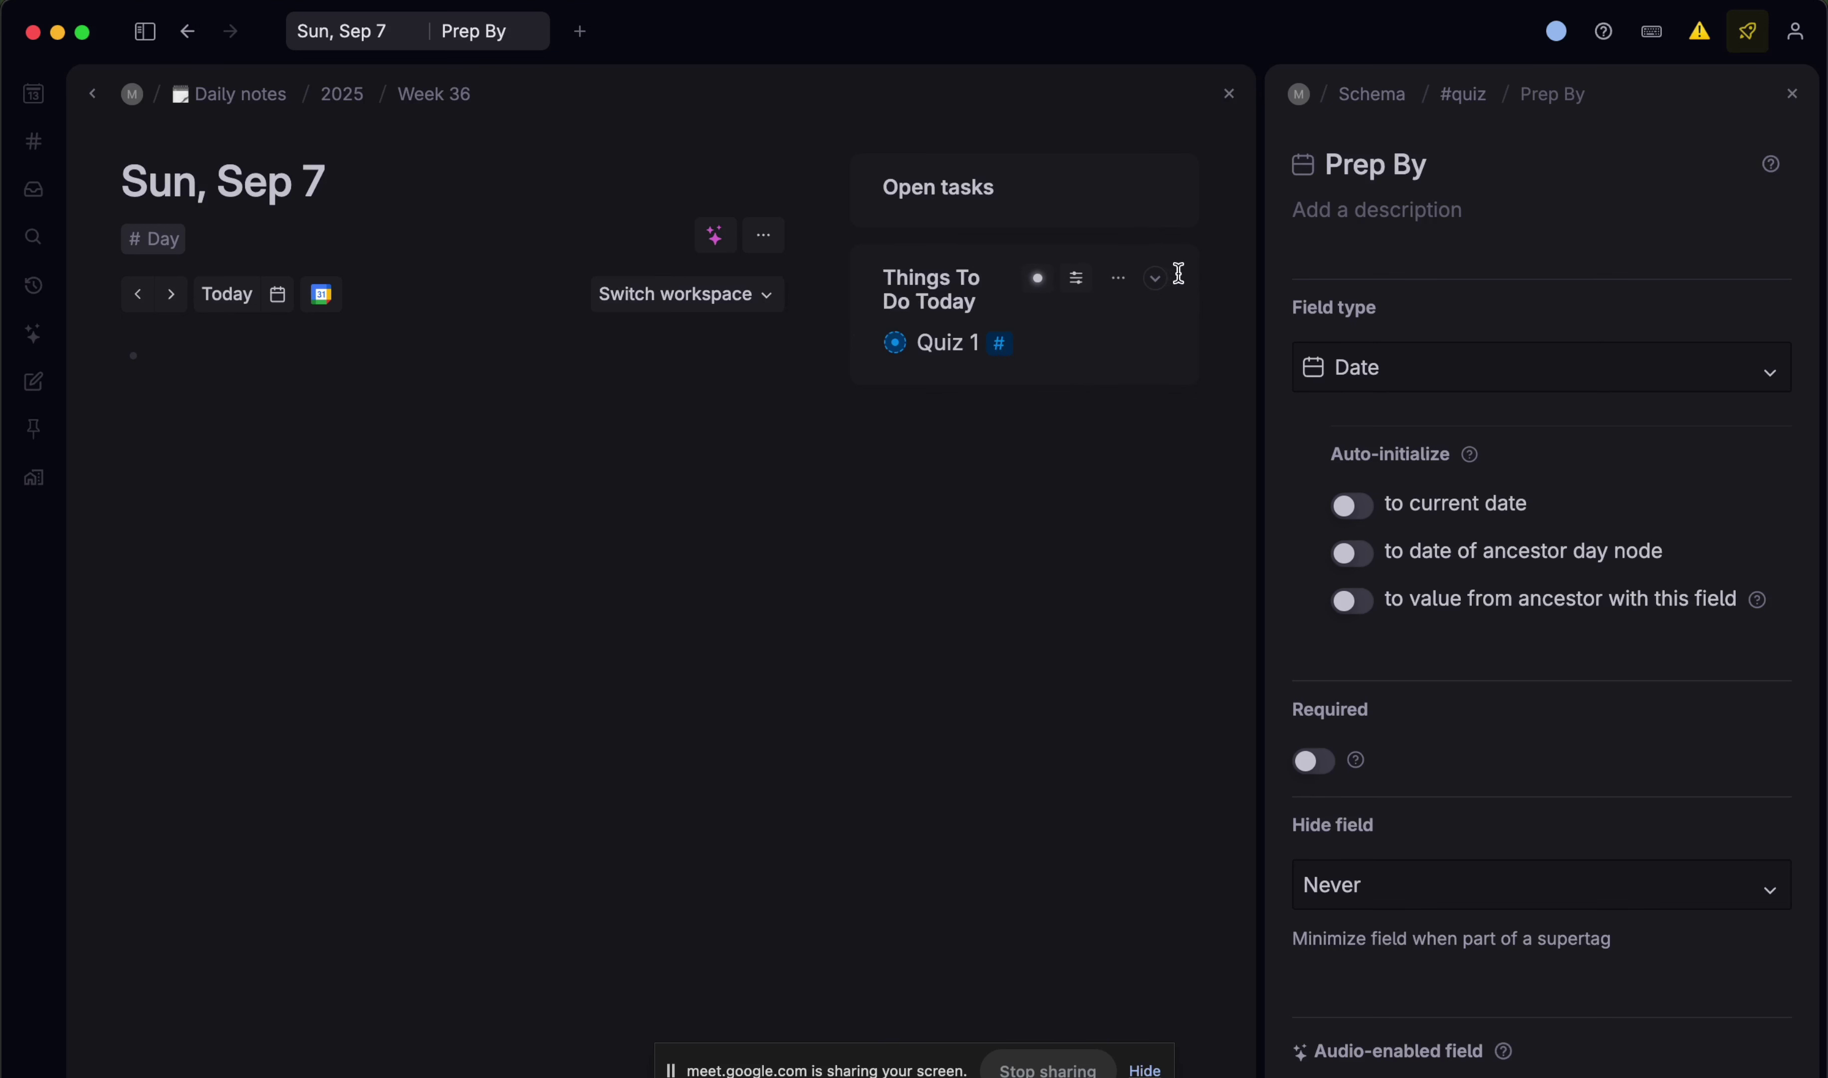
- Review the query conditions of the Things To Do Today search in the related content, and close the query builder
mouse_move(1038, 277)
click(1121, 481)
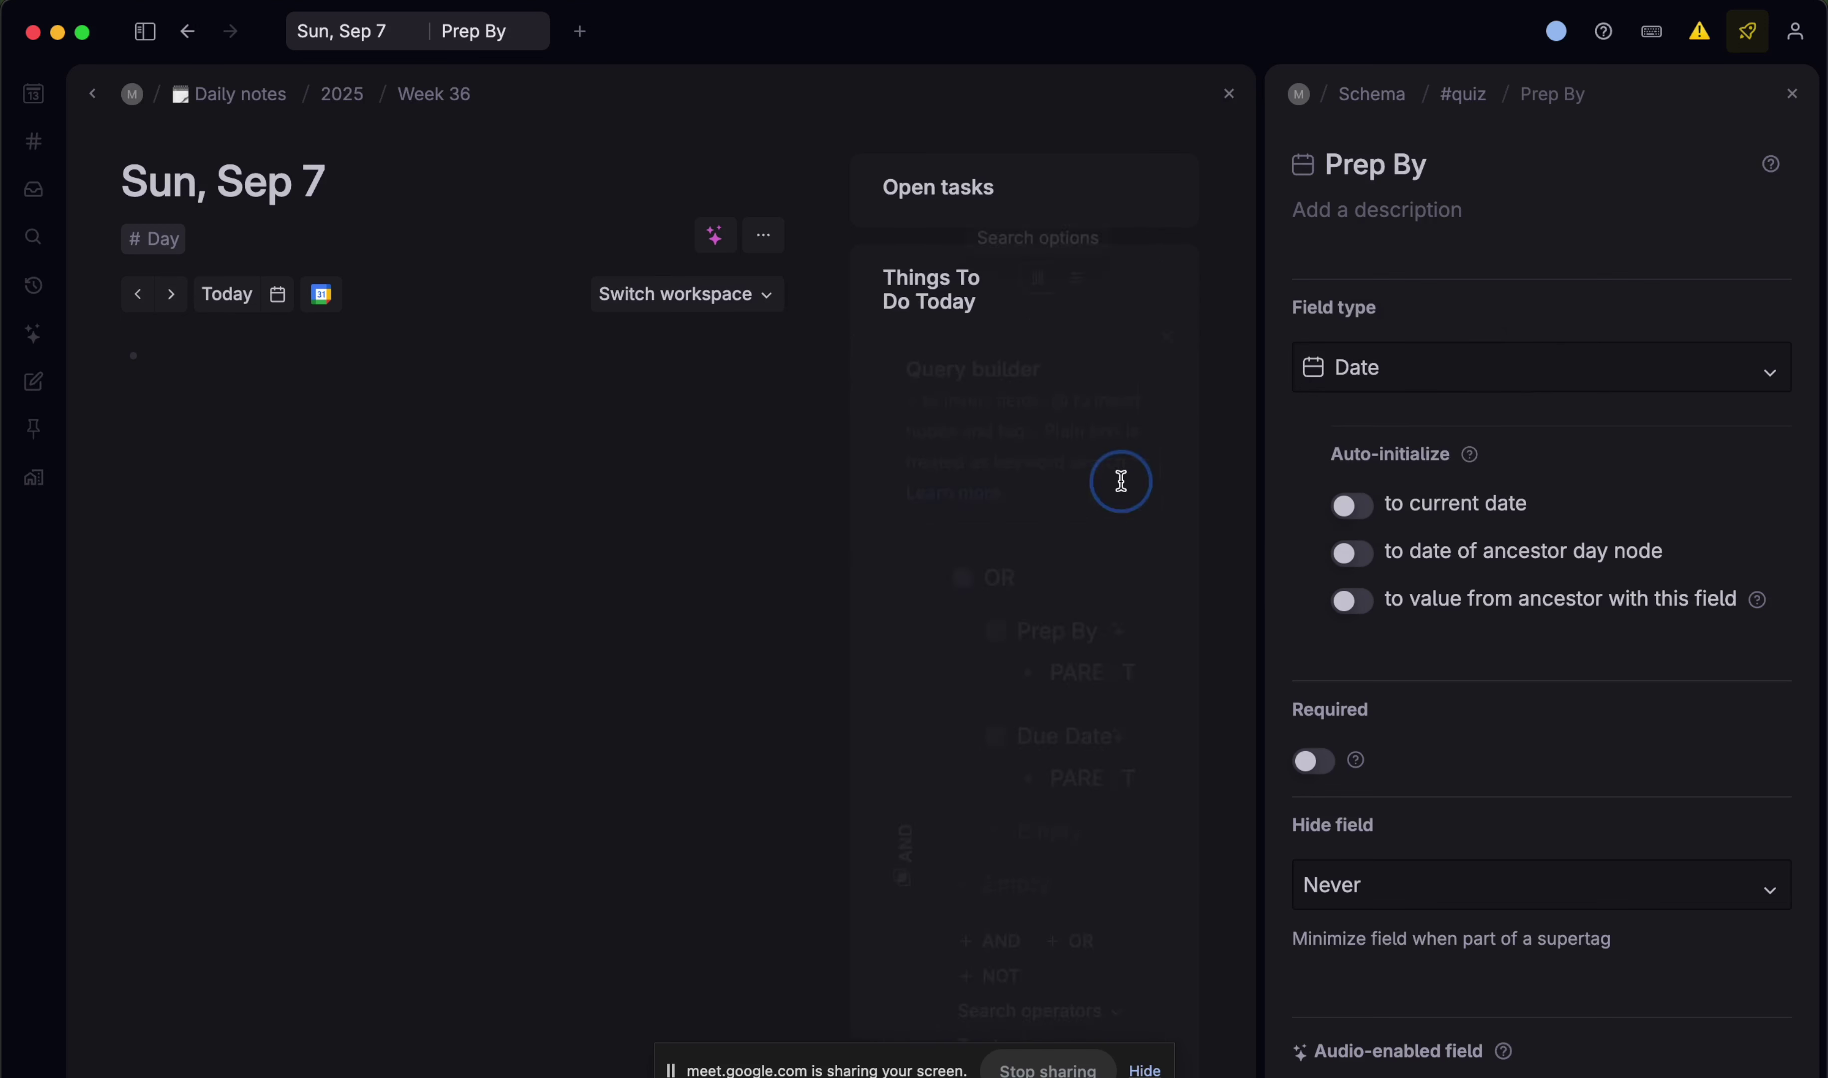
scroll(979, 580, down, 3)
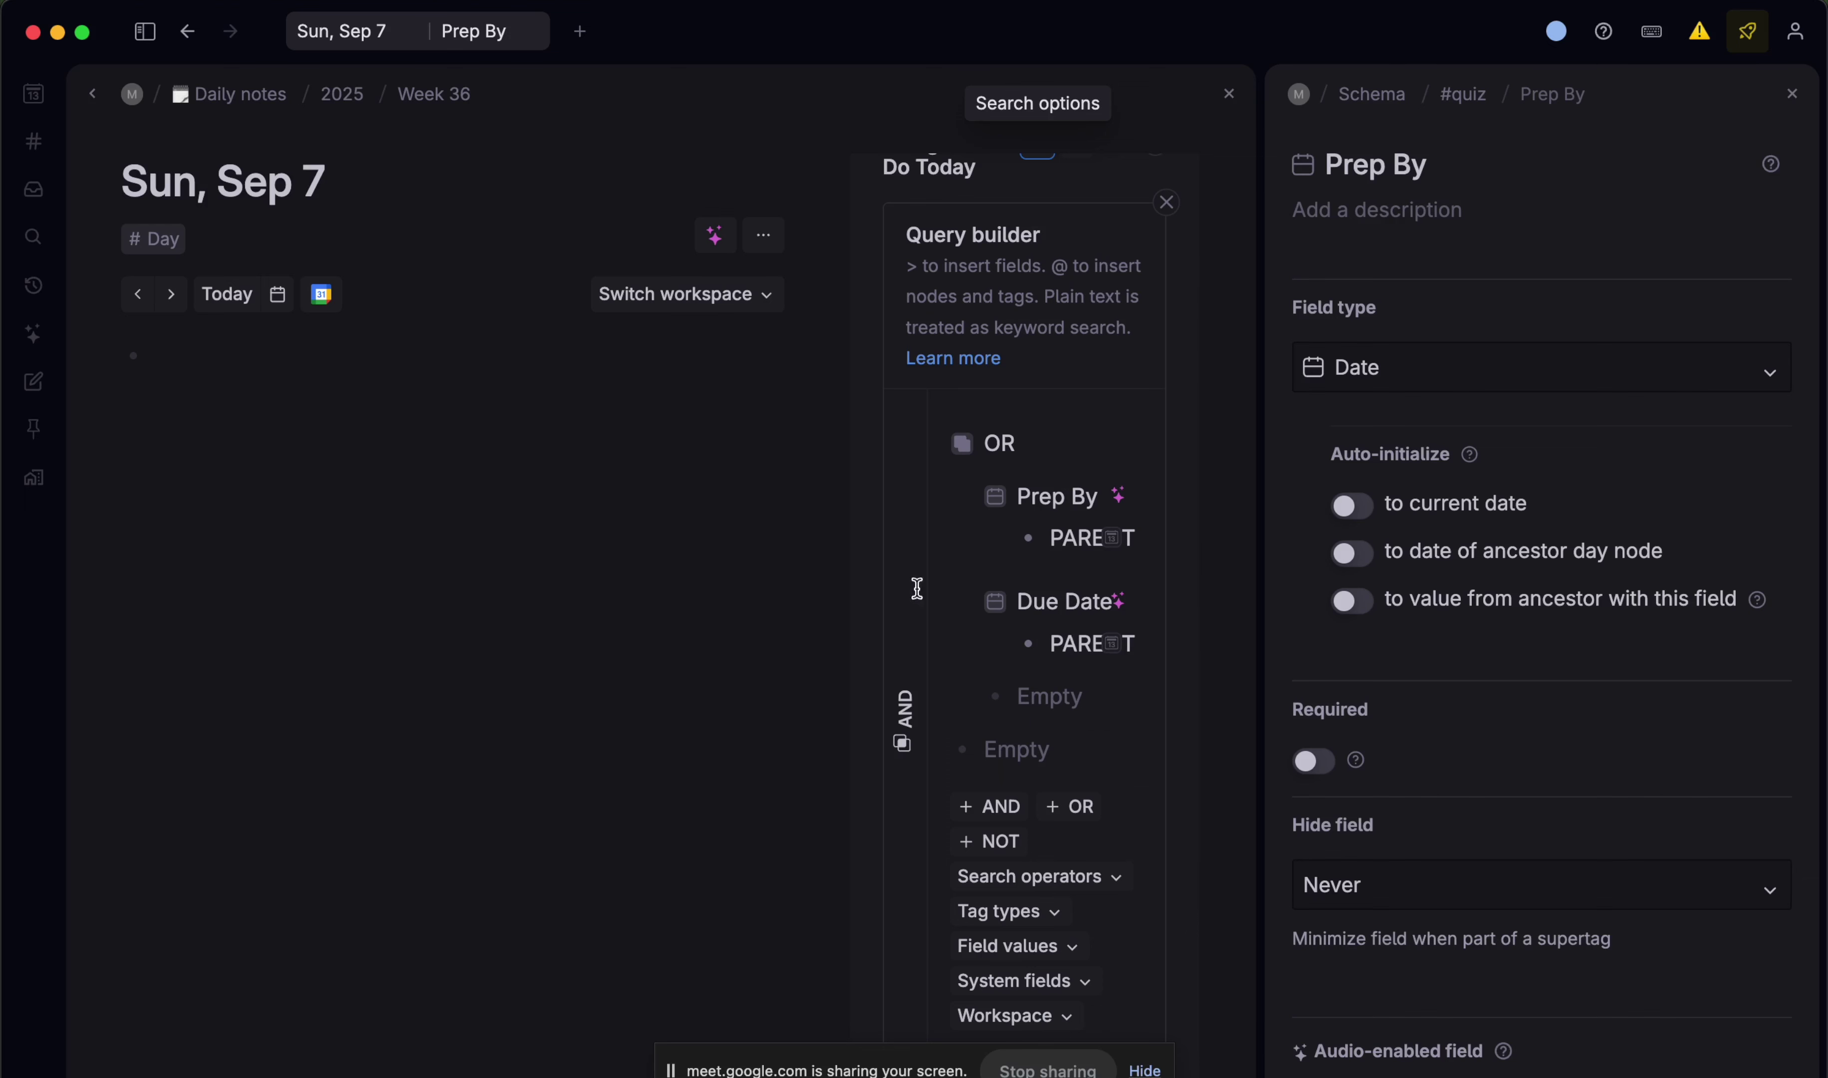
scroll(1050, 621, up, 3)
click(1160, 347)
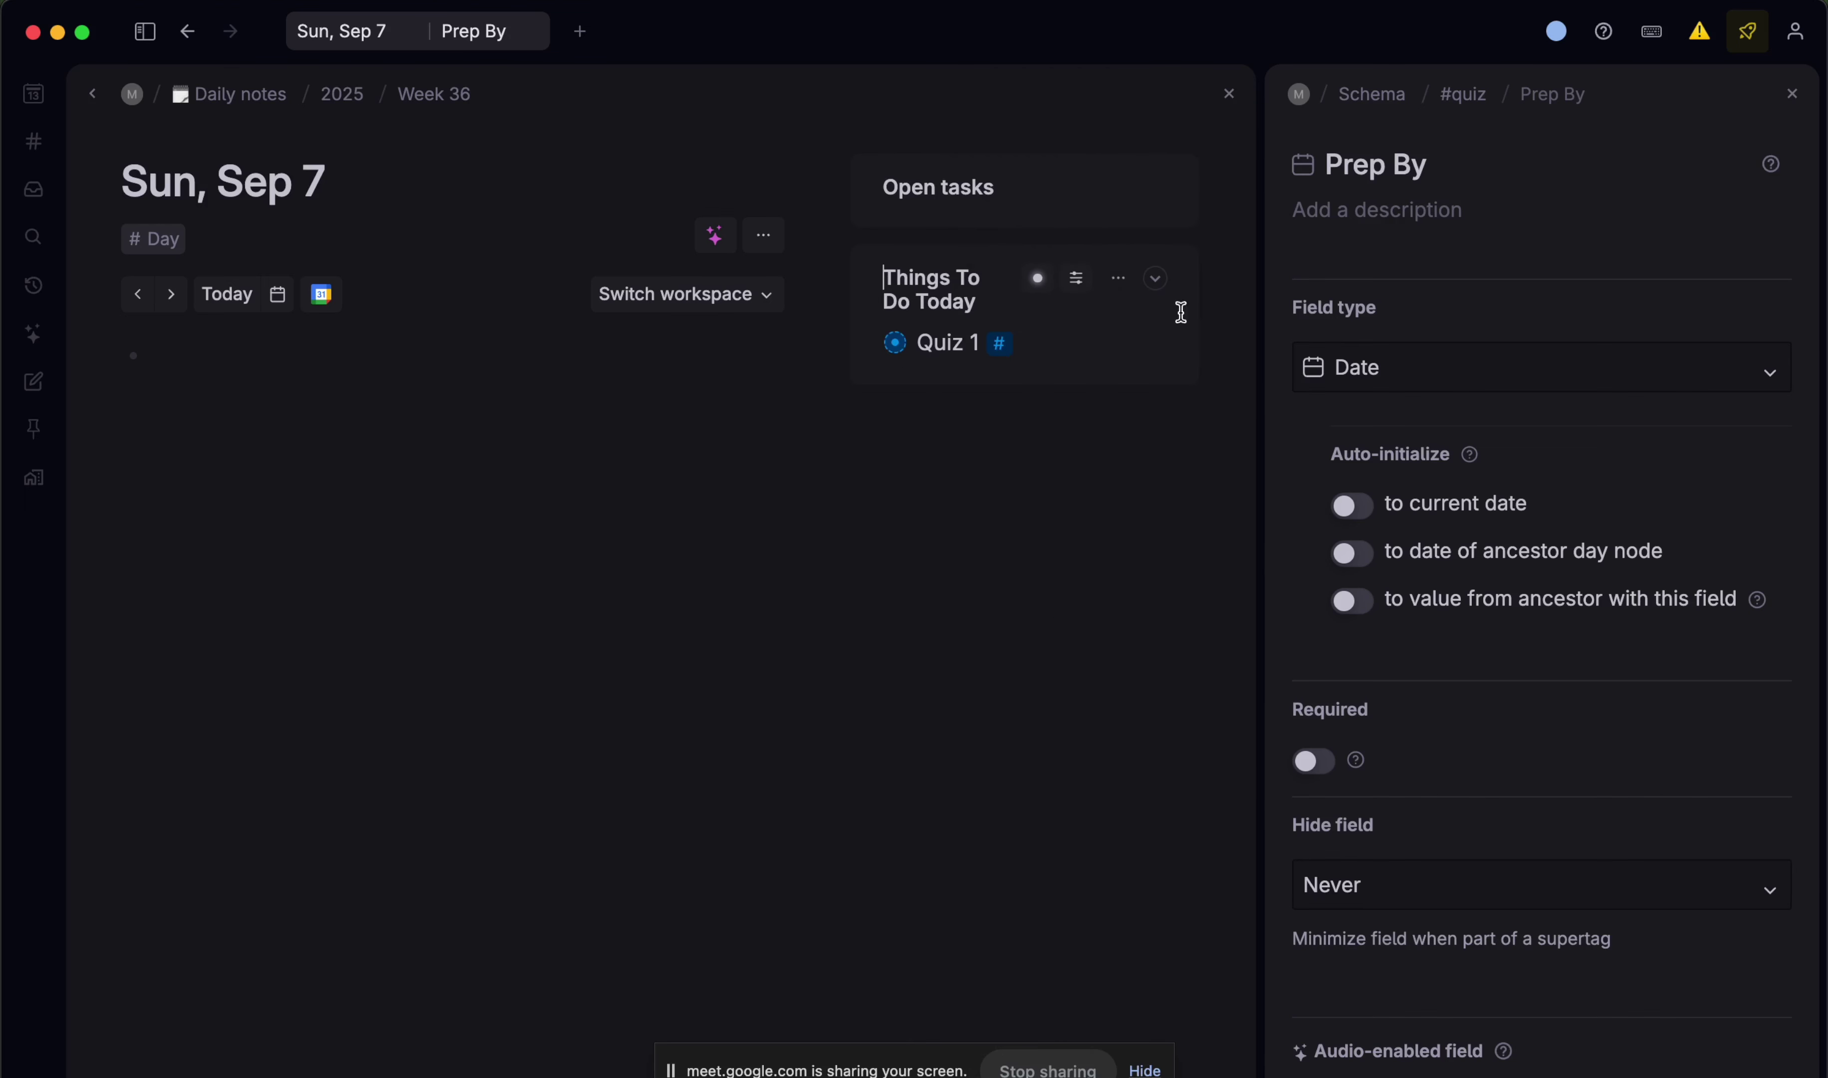
- Advance to the Tue, Sep 9 day page, dismissing the GPT-5 announcement, and collapse its Open tasks
click(171, 294)
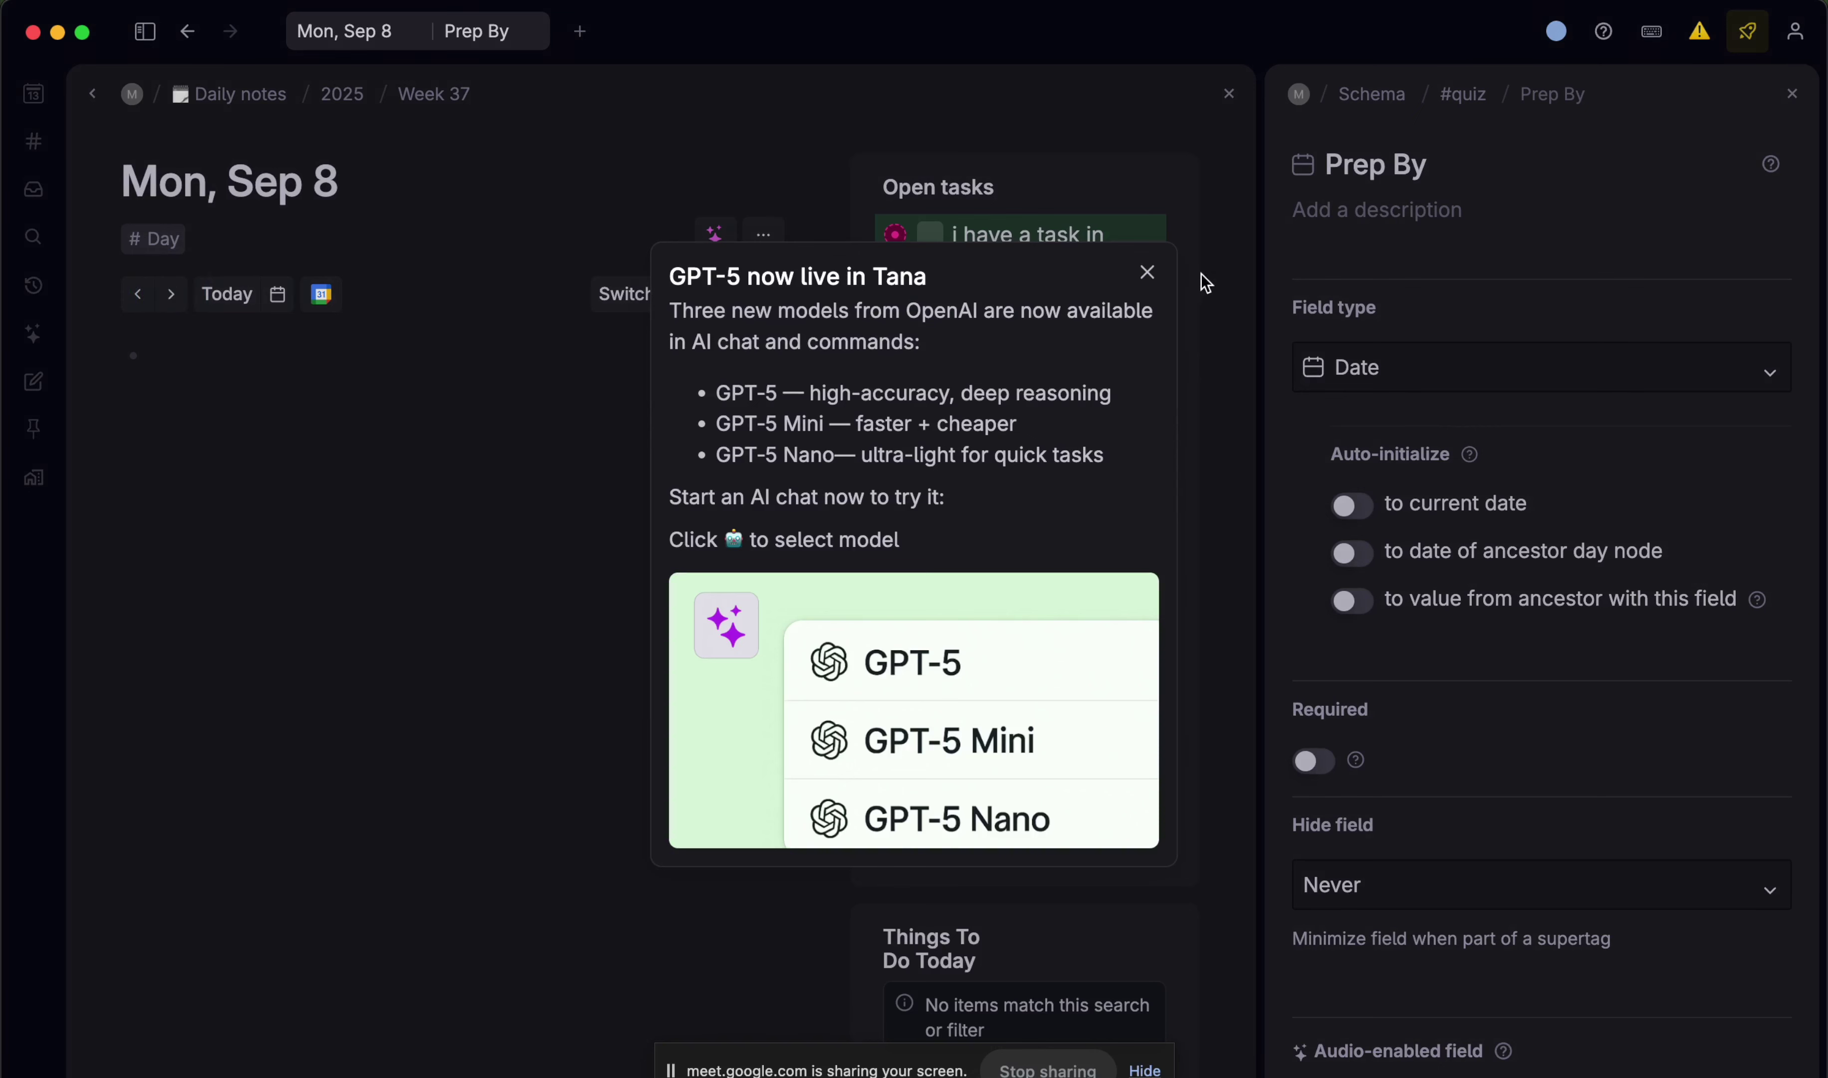
click(1147, 271)
click(171, 296)
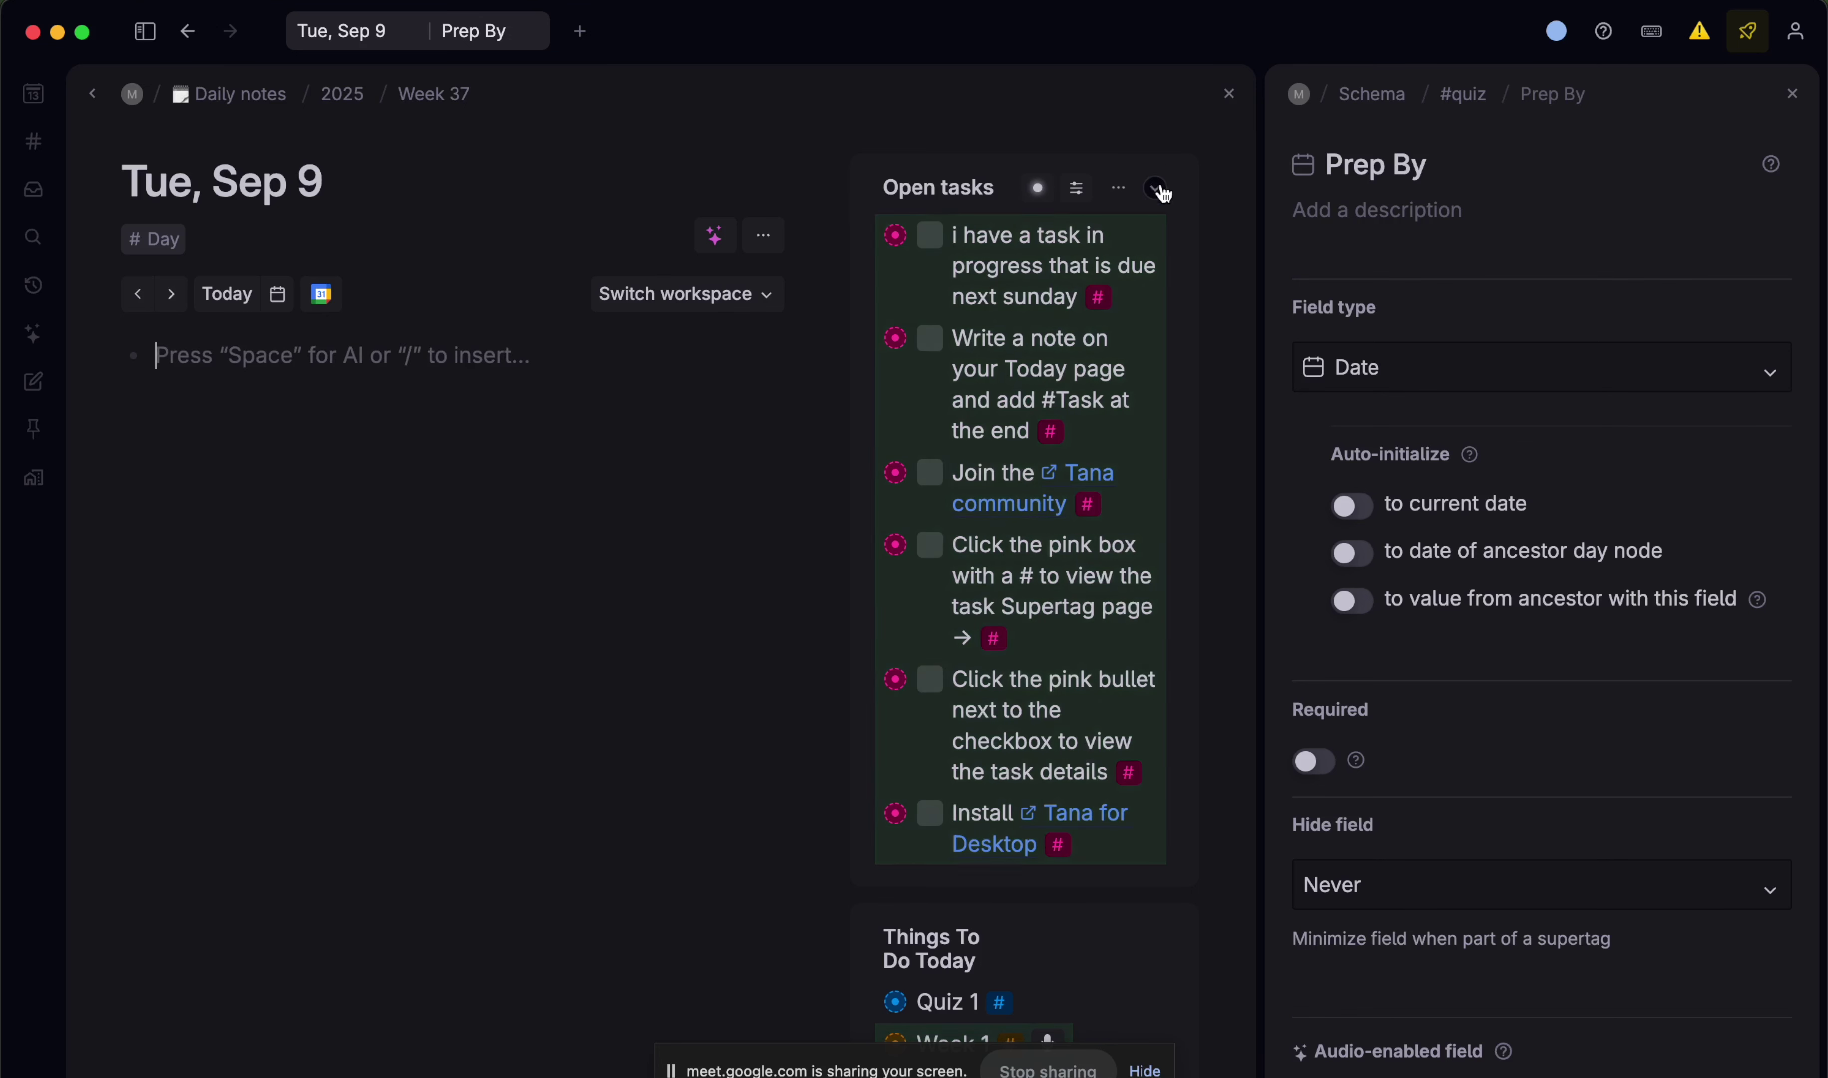
click(1155, 187)
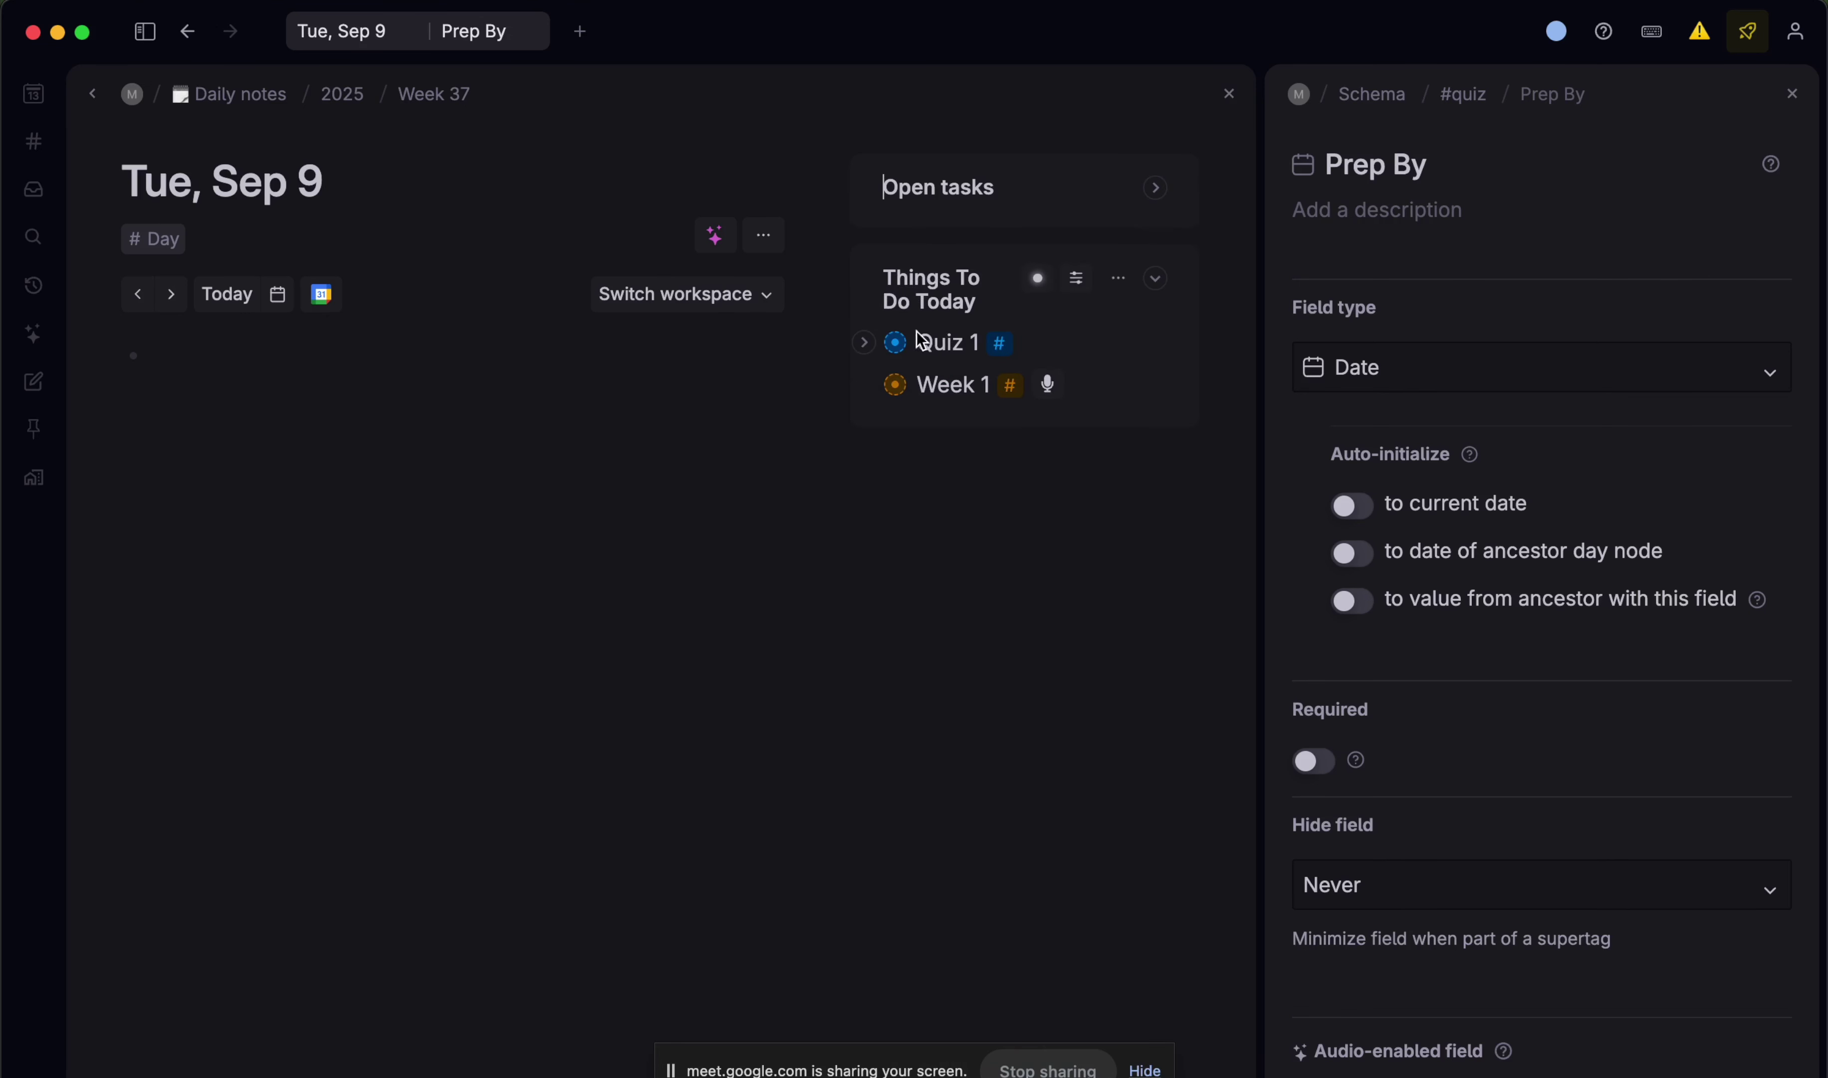
- Inspect the details of Quiz 1 and Week 1 under Things To Do Today, and open the Quiz 1 page
click(863, 342)
click(863, 342)
click(863, 384)
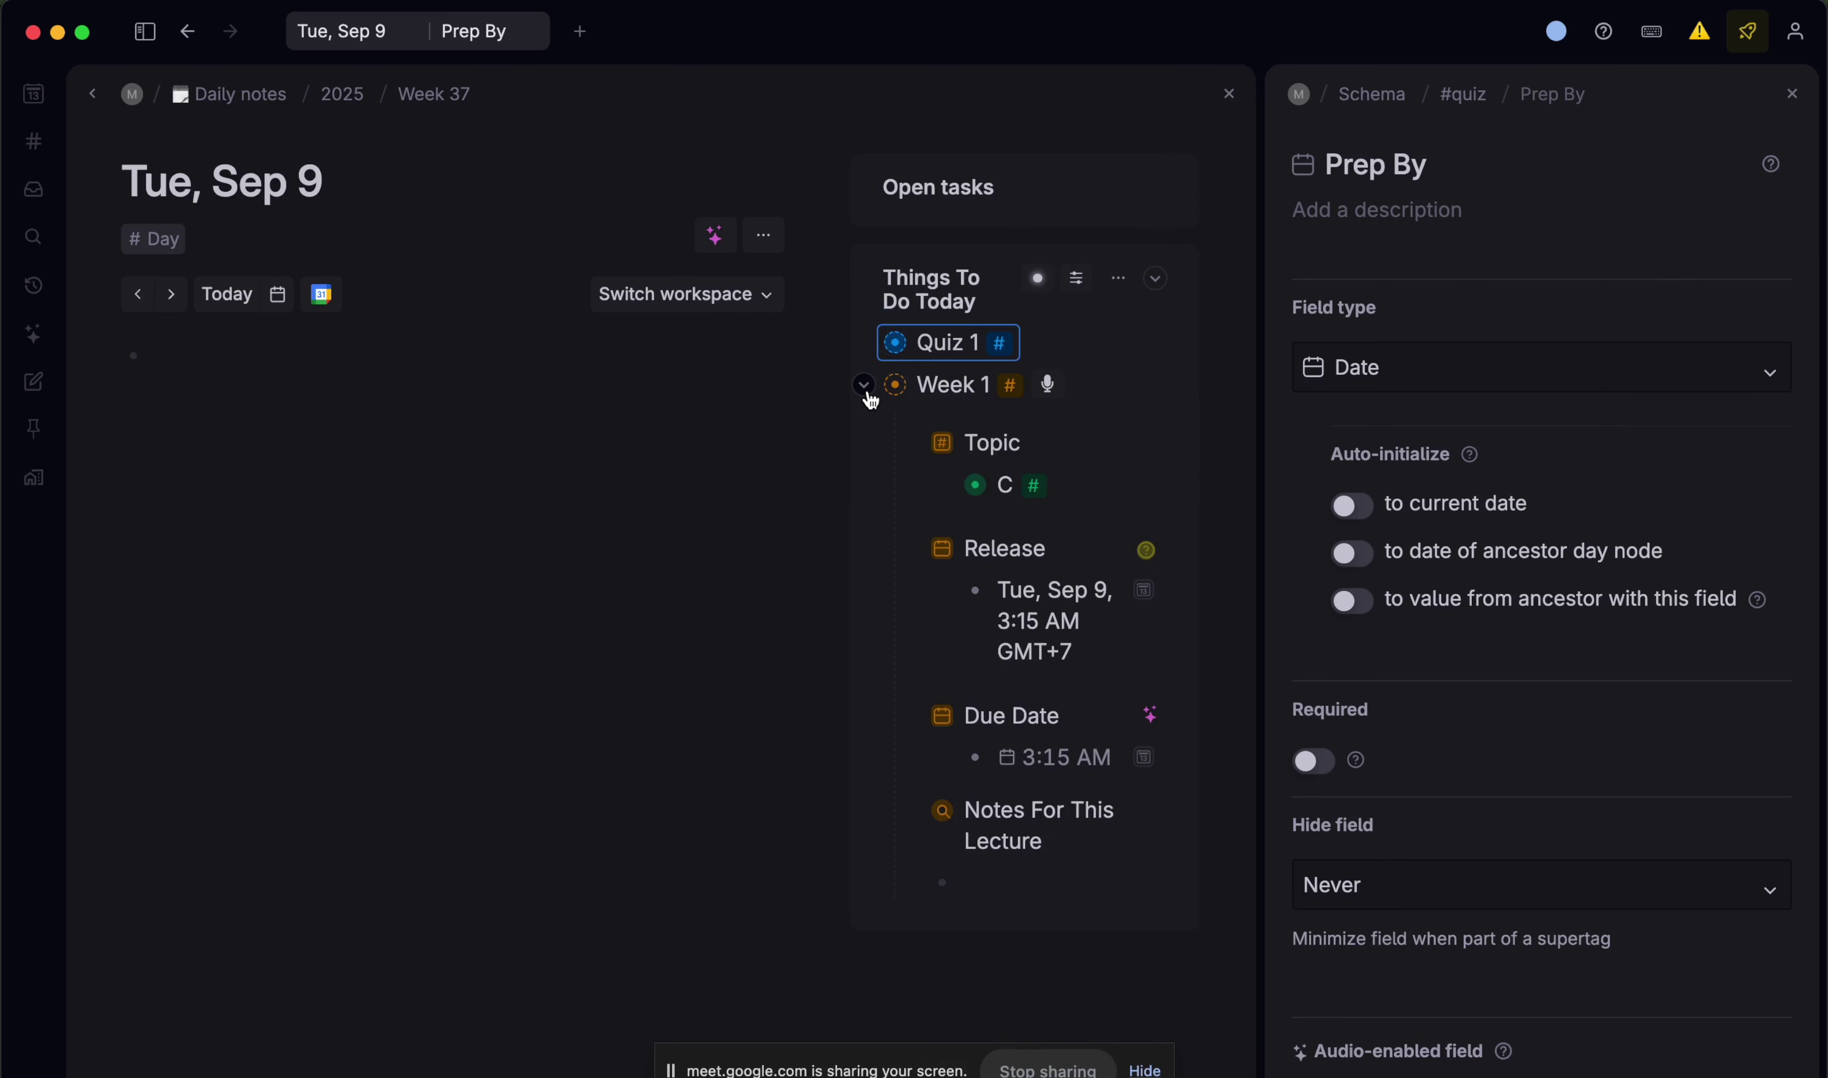
scroll(962, 429, down, 1)
click(865, 352)
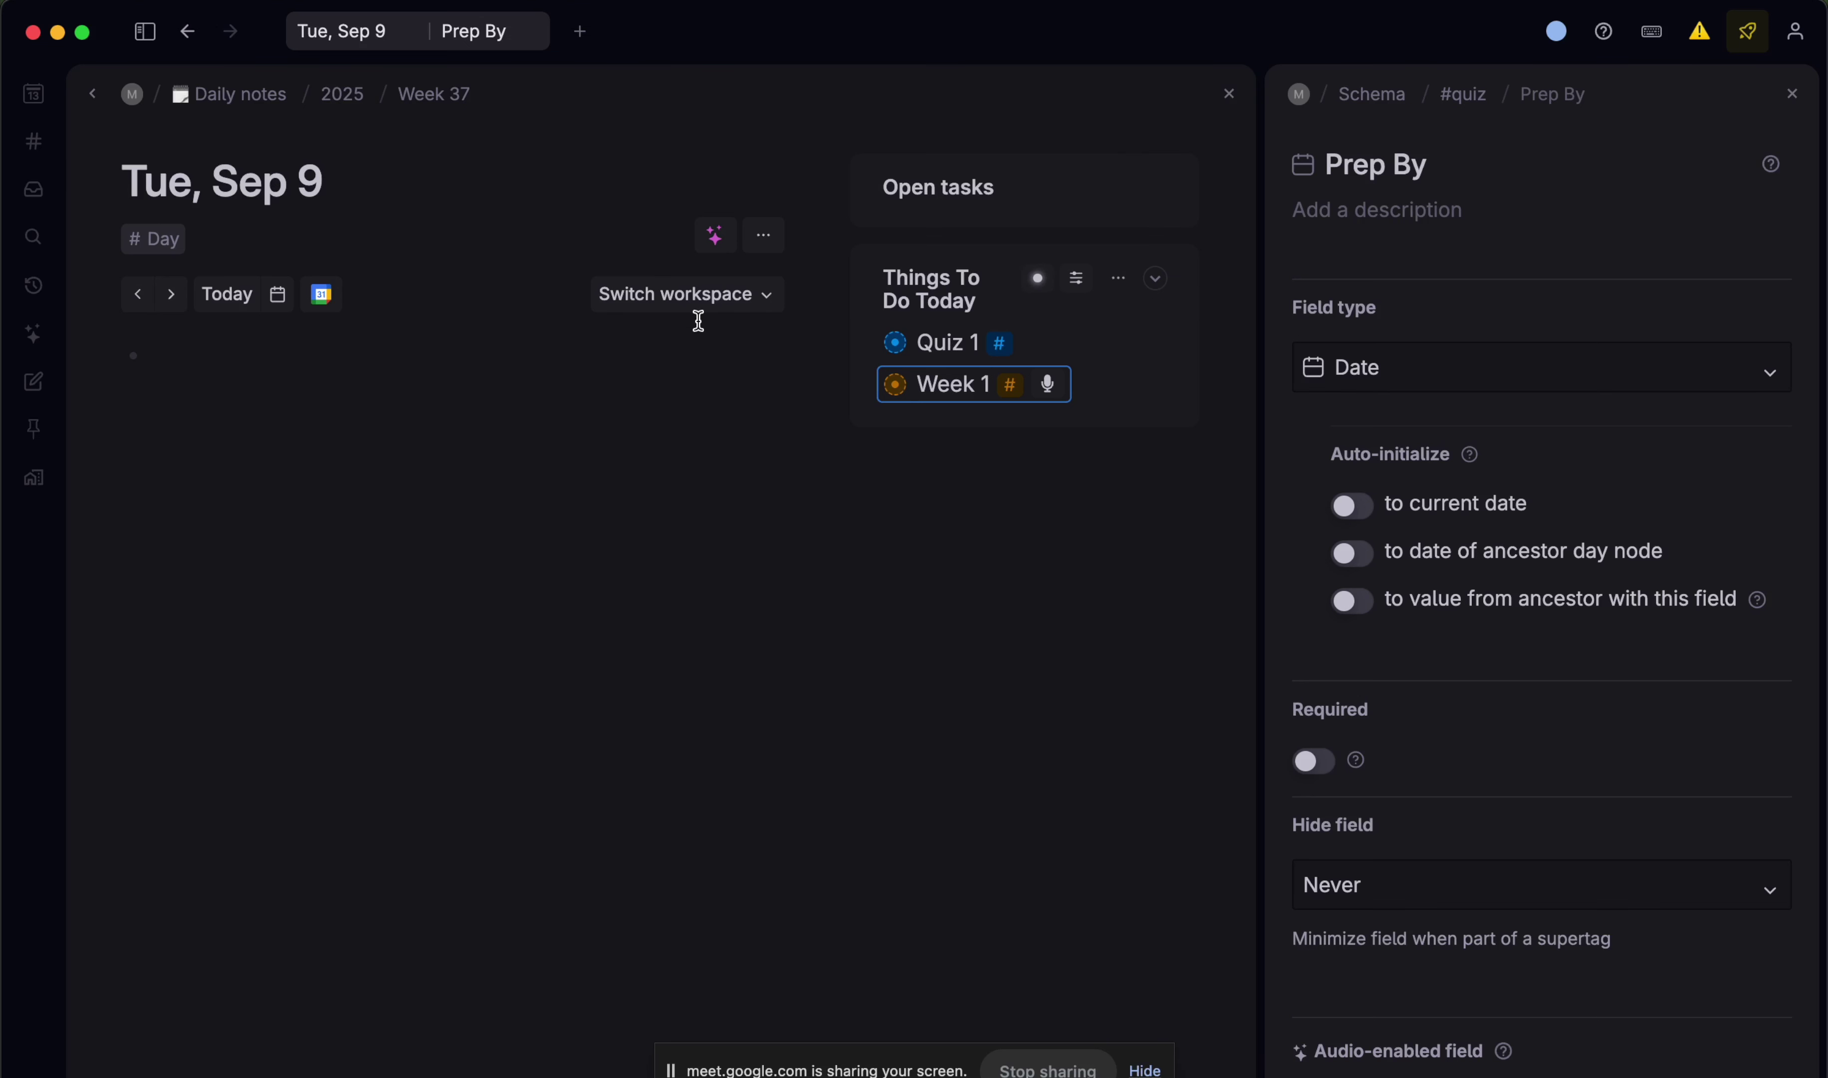
click(881, 342)
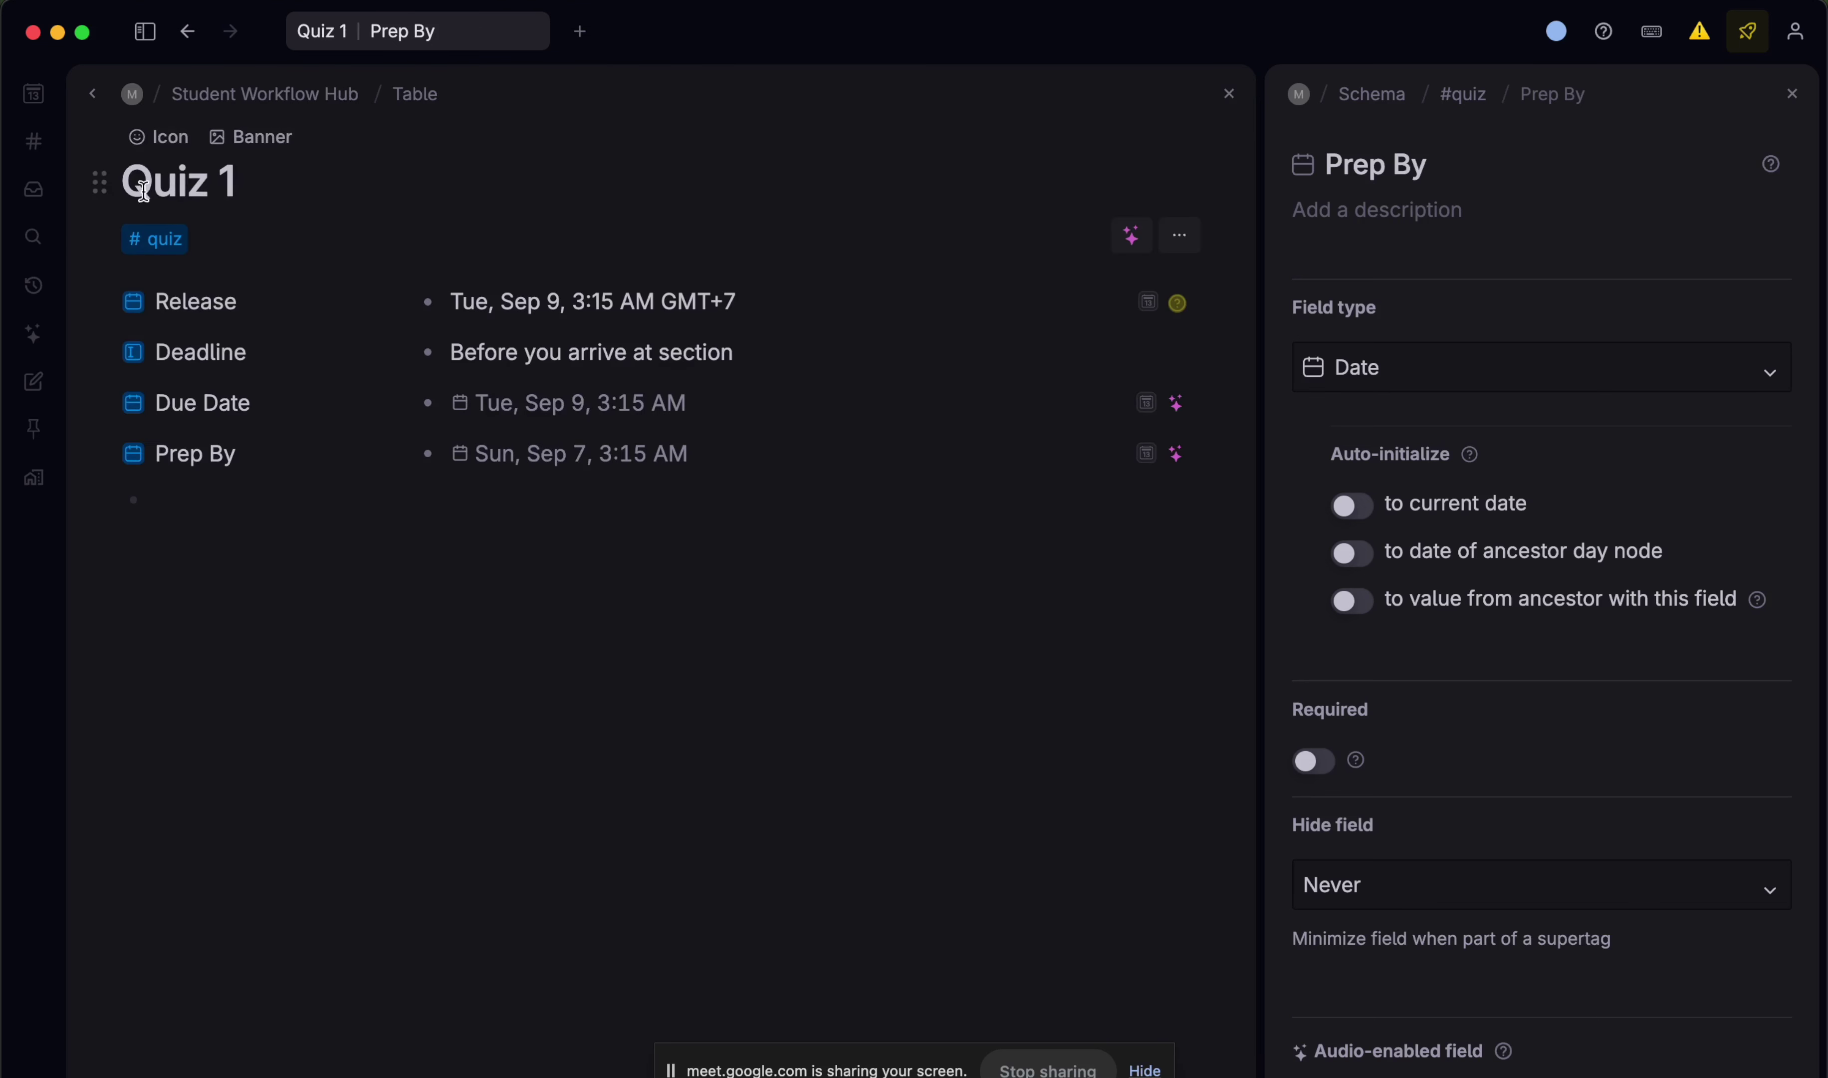
- Go to the Student Workflow Hub, collapse Lectures Notes and Agenda, and open the CS50 course page
click(306, 94)
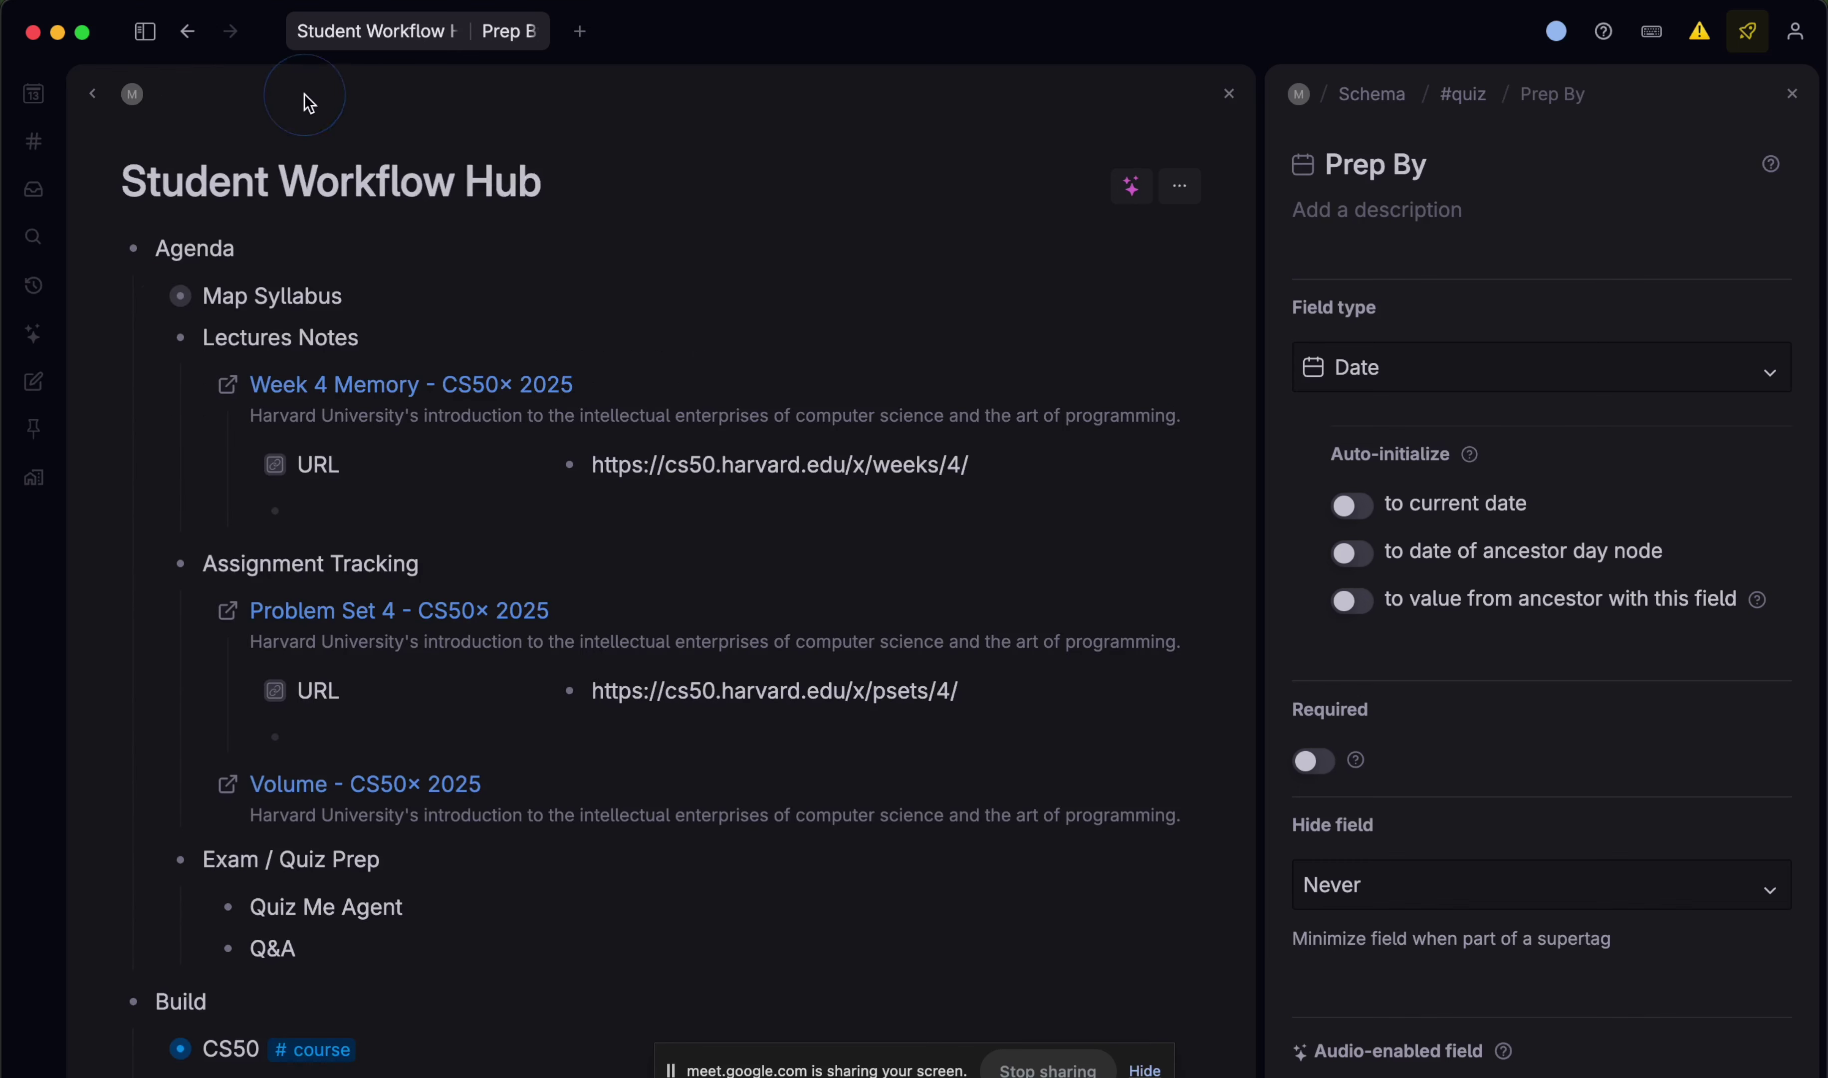
click(150, 338)
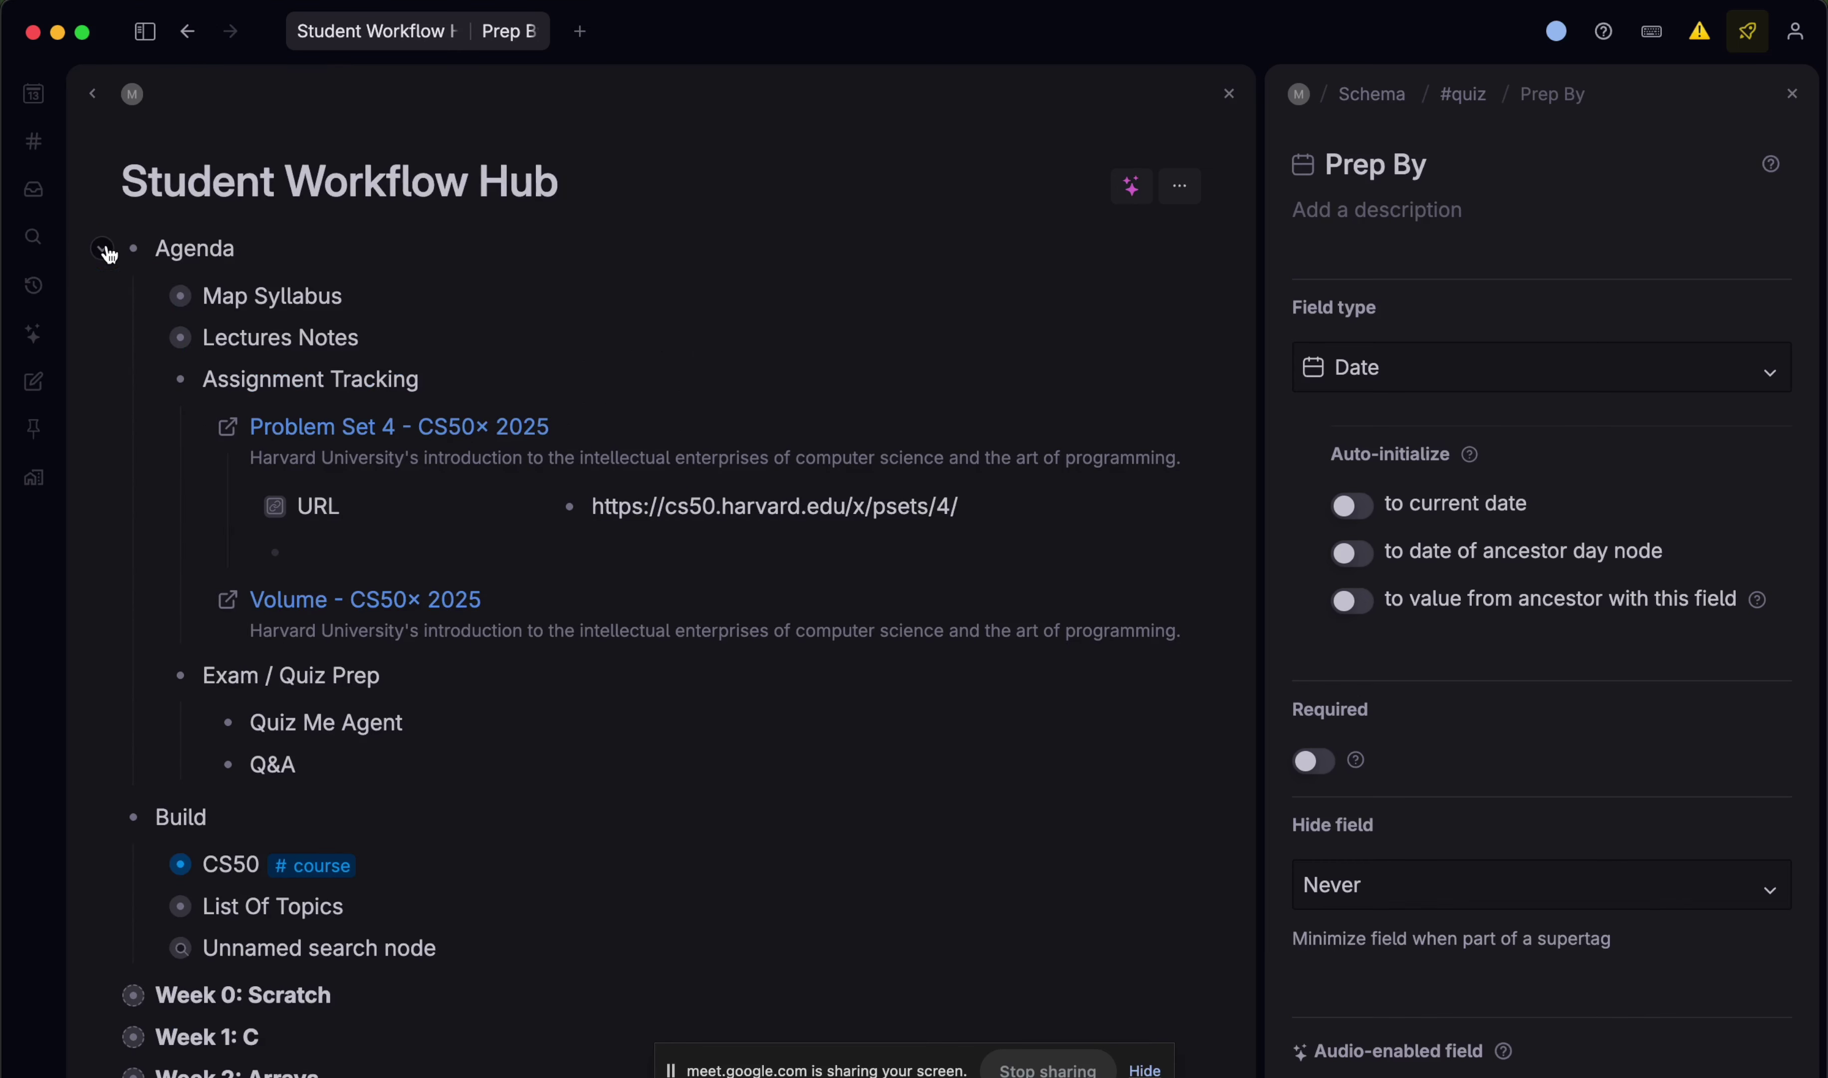
click(103, 248)
click(179, 337)
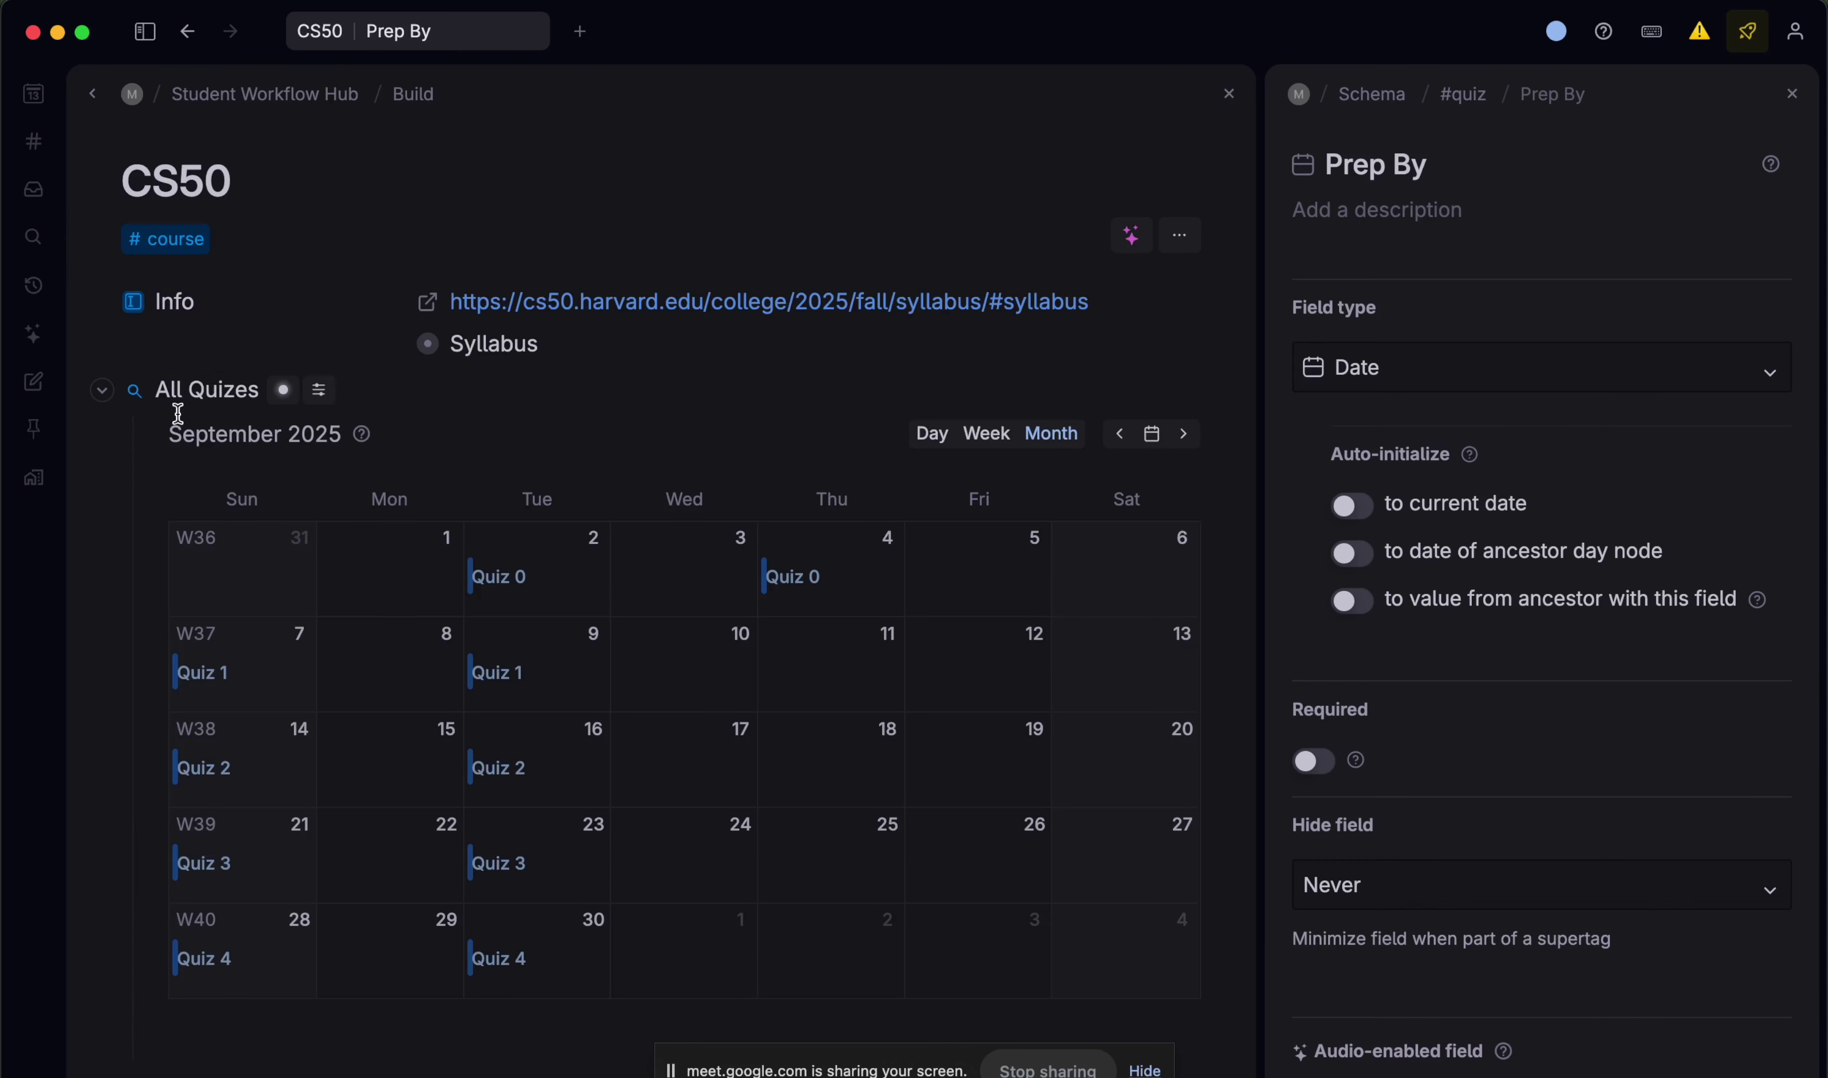
- Collapse All Quizes, All Lectures and Study Session on the CS50 page
click(102, 392)
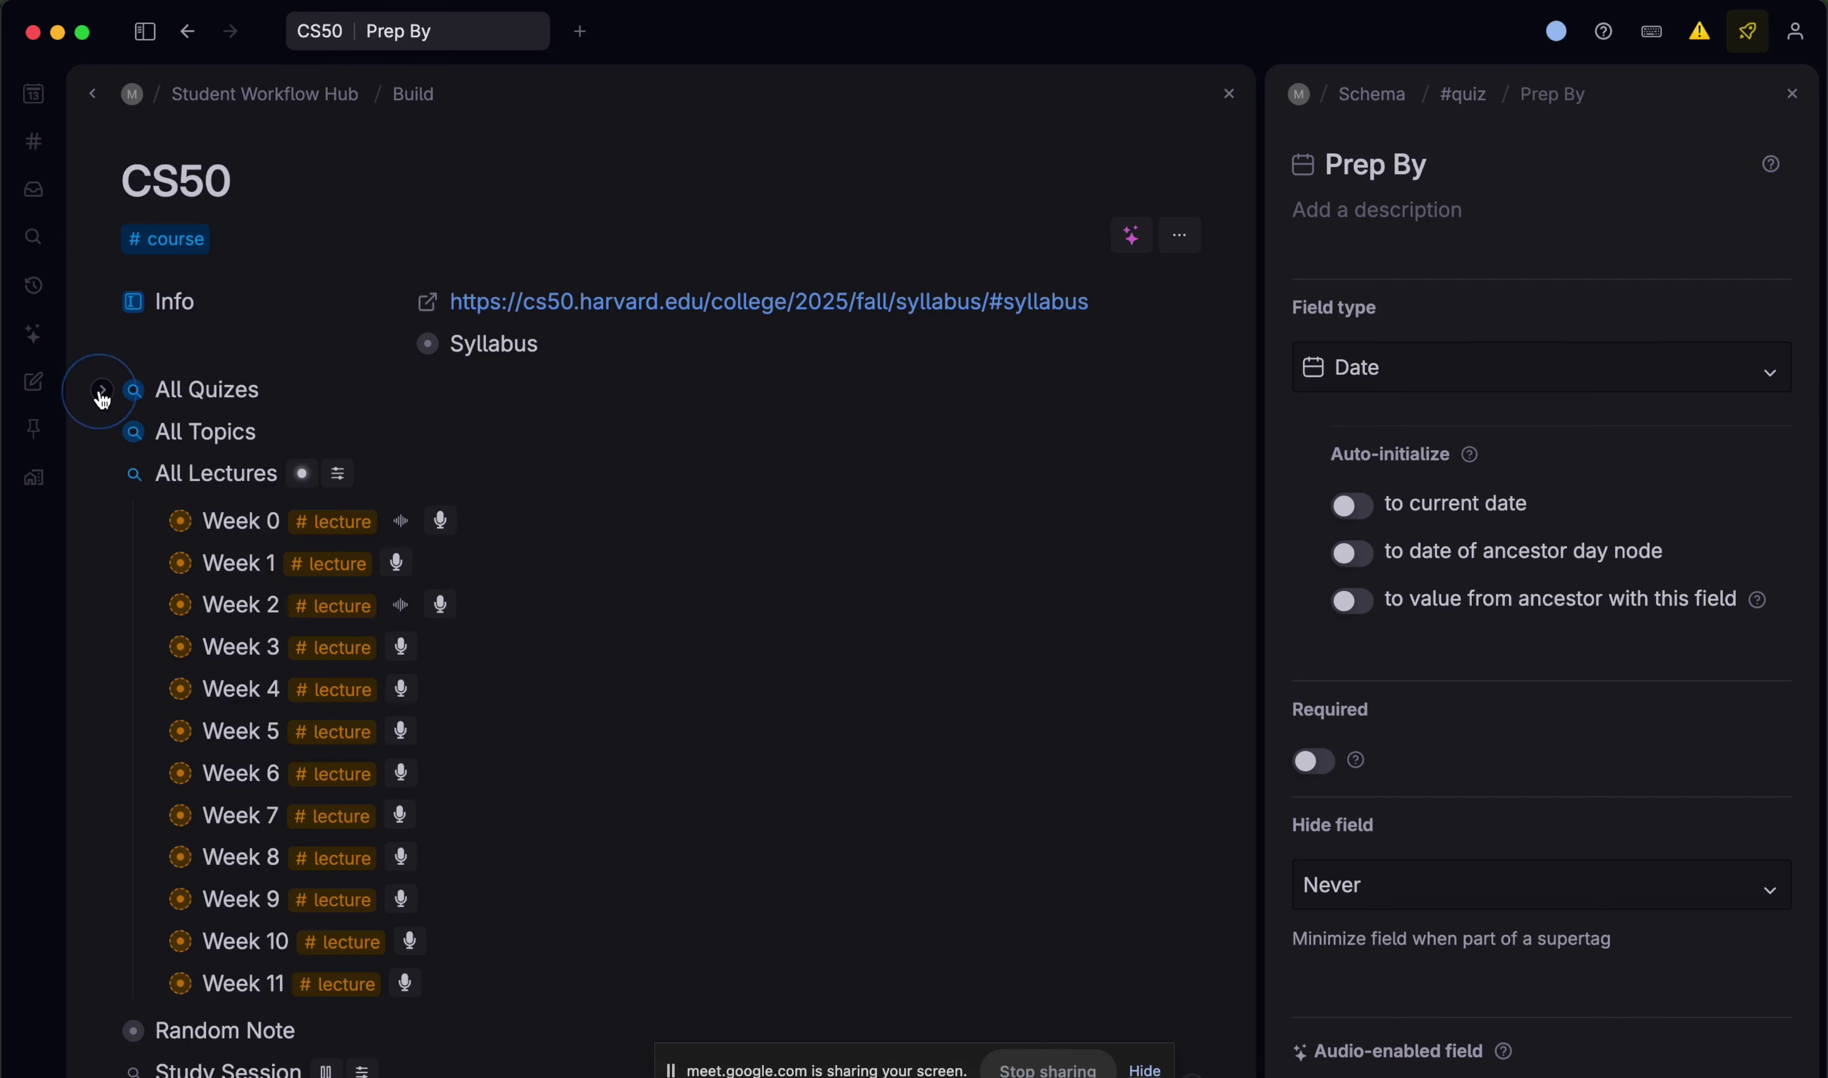
click(102, 475)
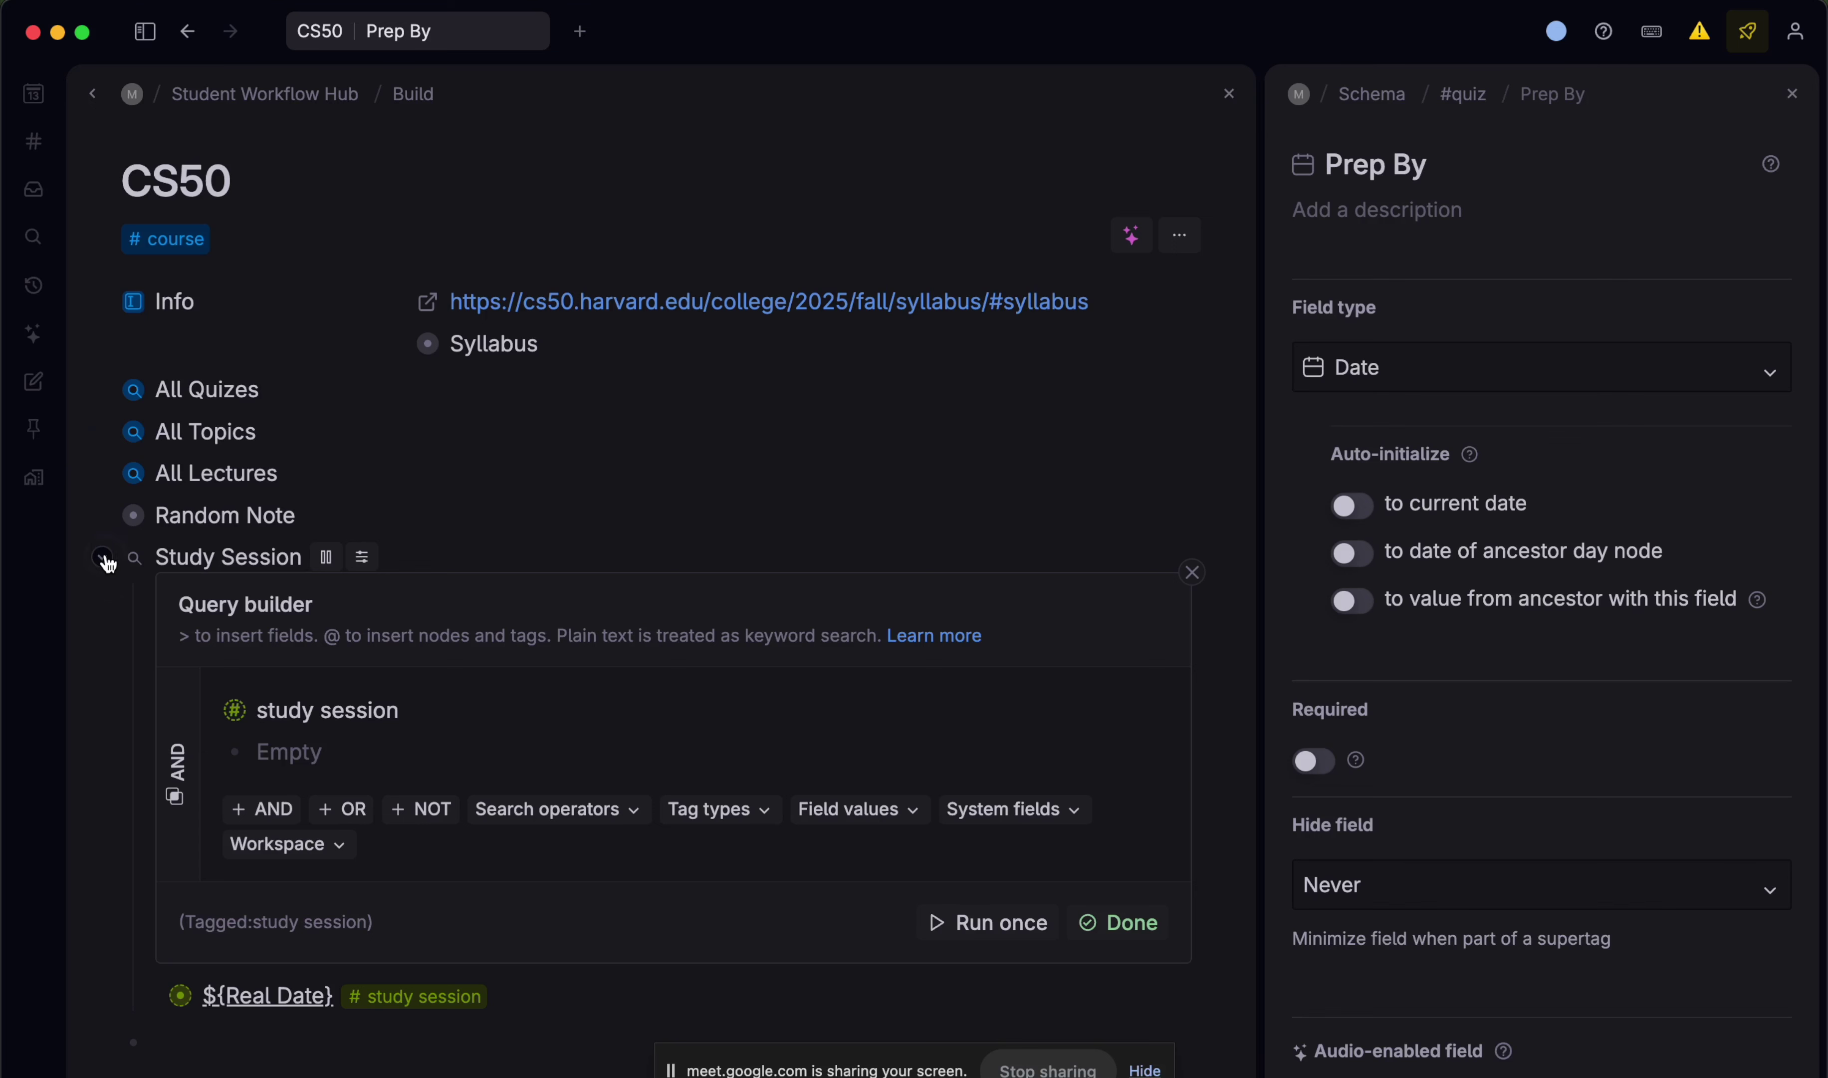
click(104, 557)
- Switch the CS50 page to the tabs view
click(273, 180)
key(super+k)
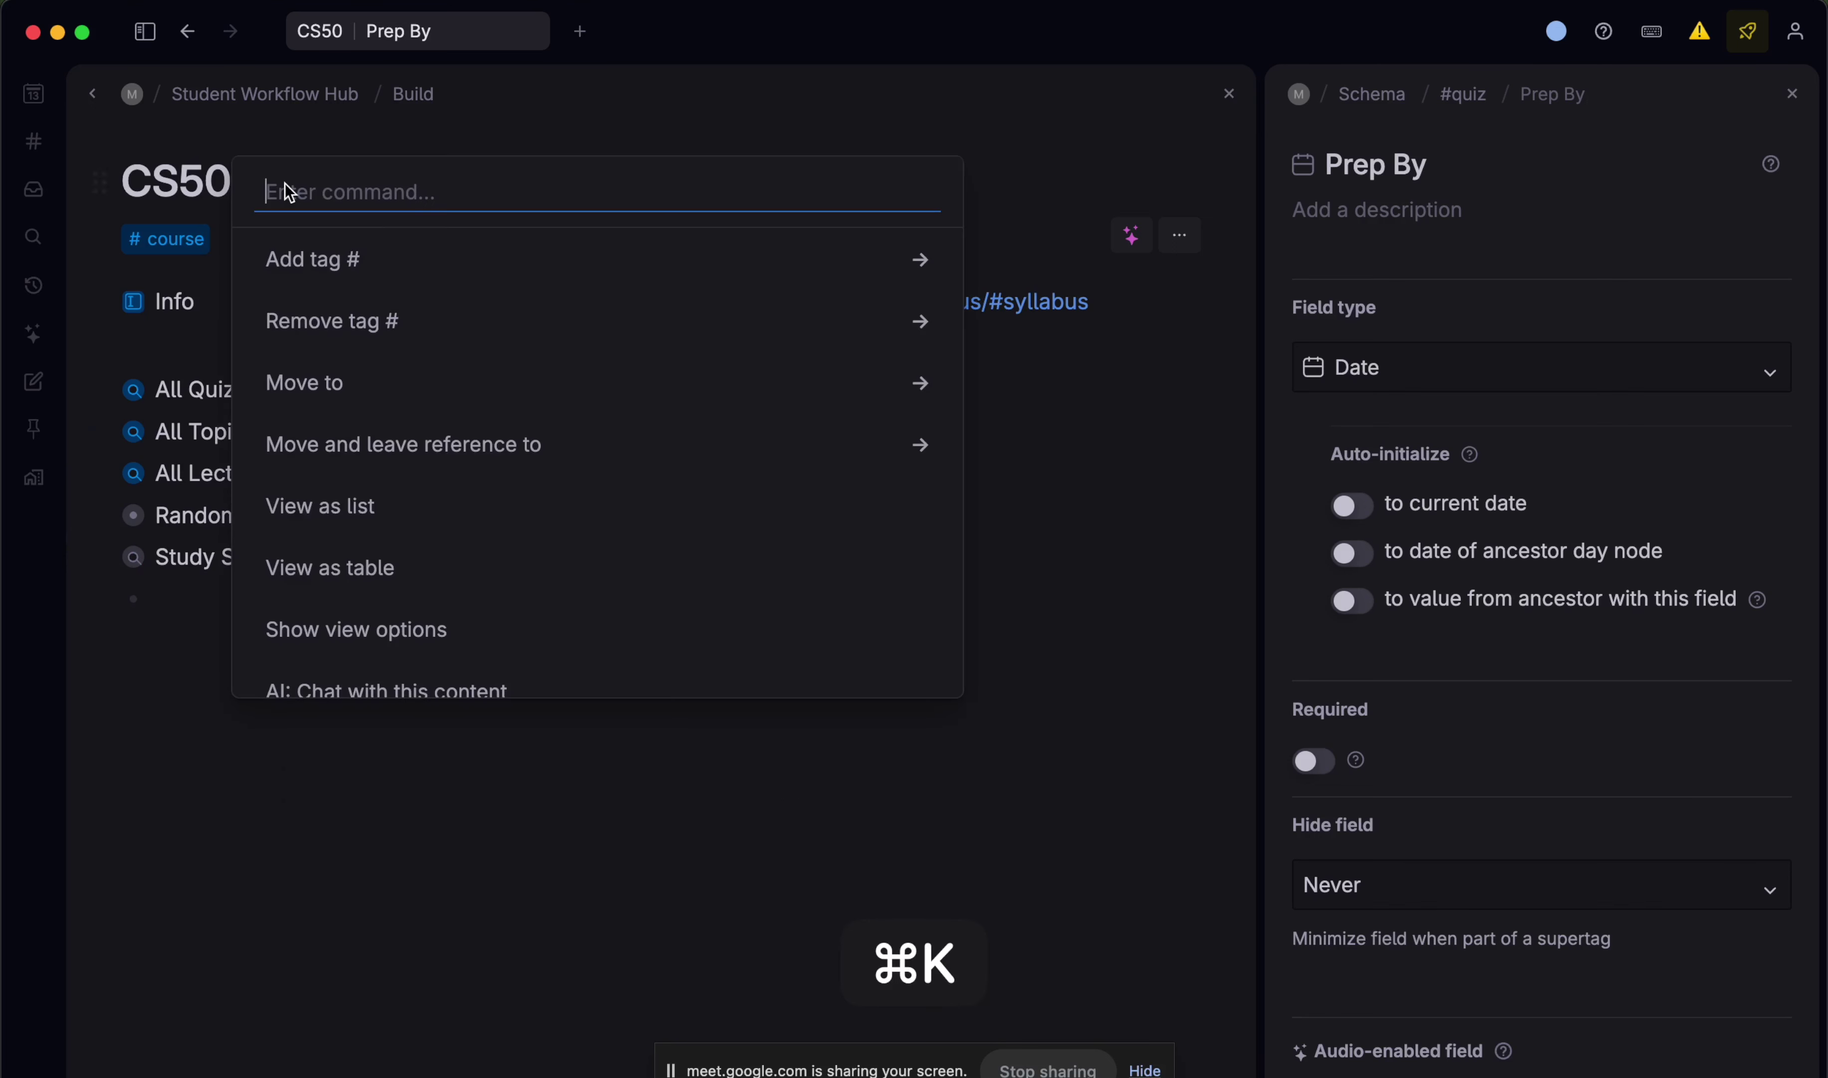
text(a)
key(BackSpace)
text(view)
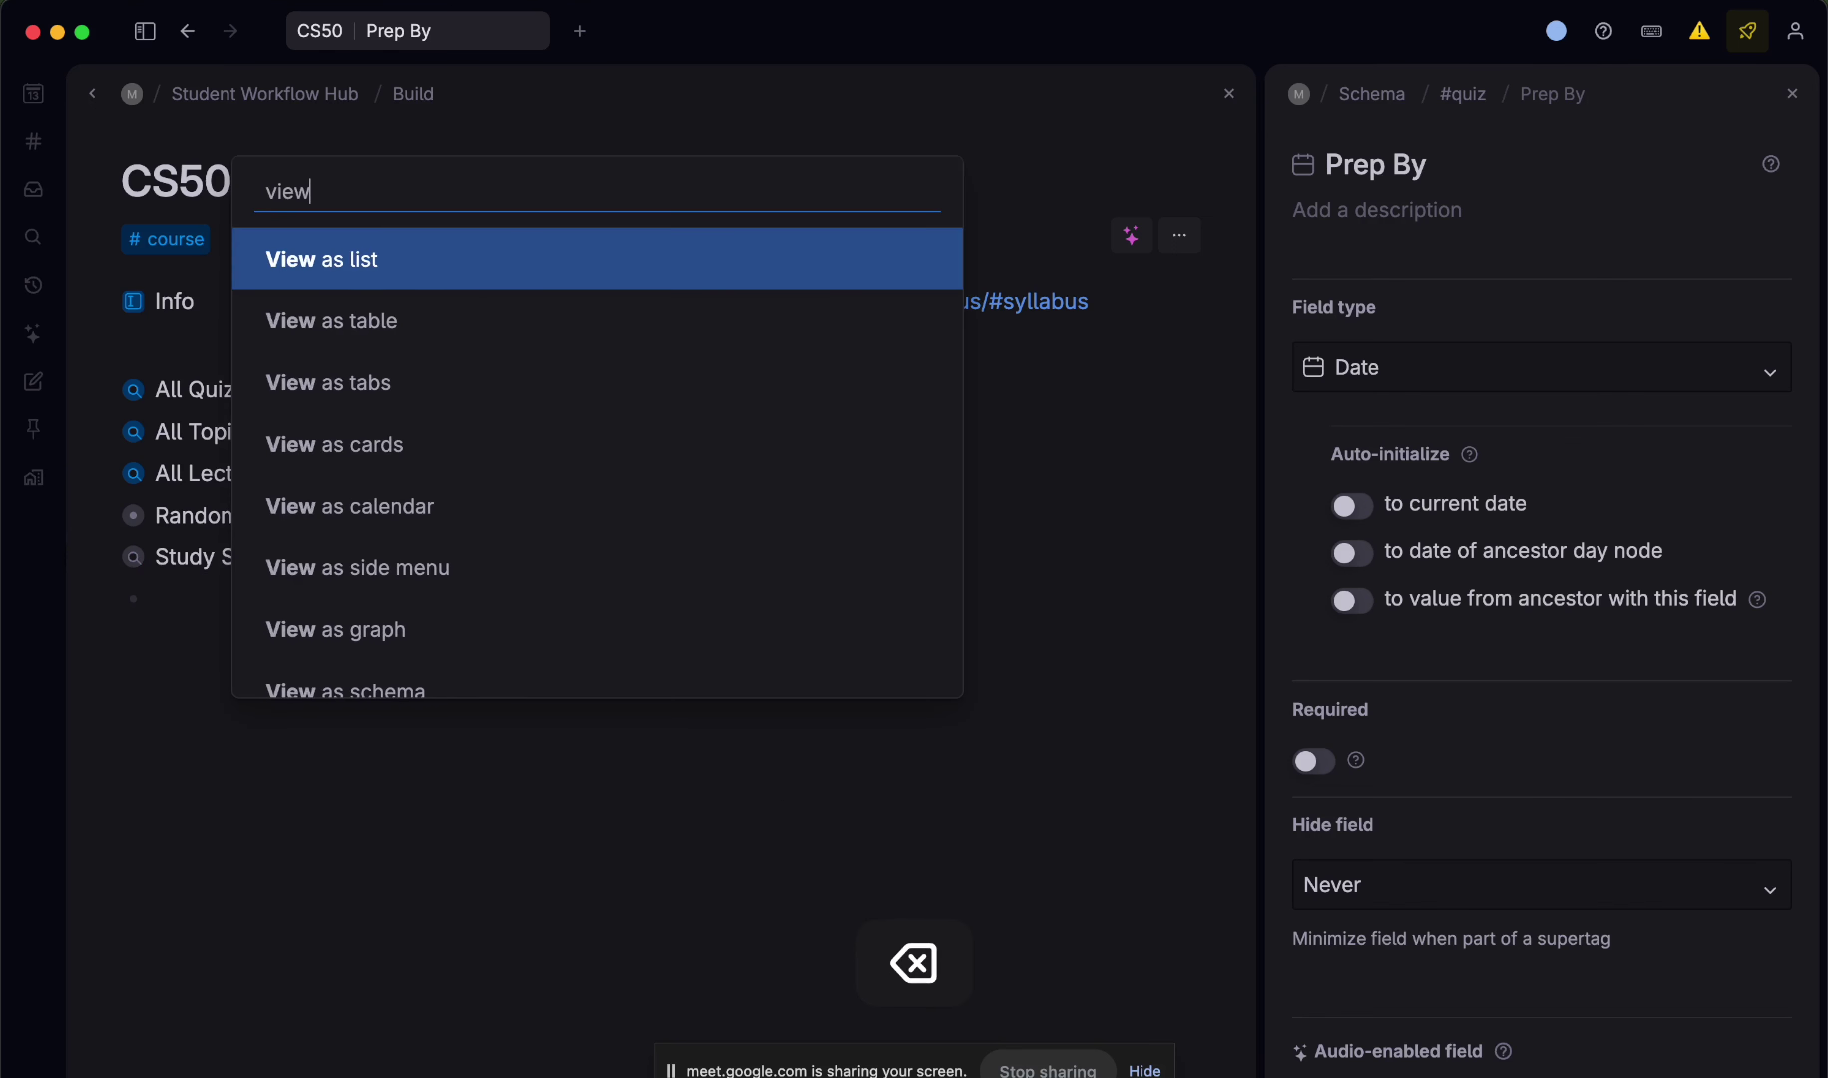
key(Down)
key(Down)
key(Return)
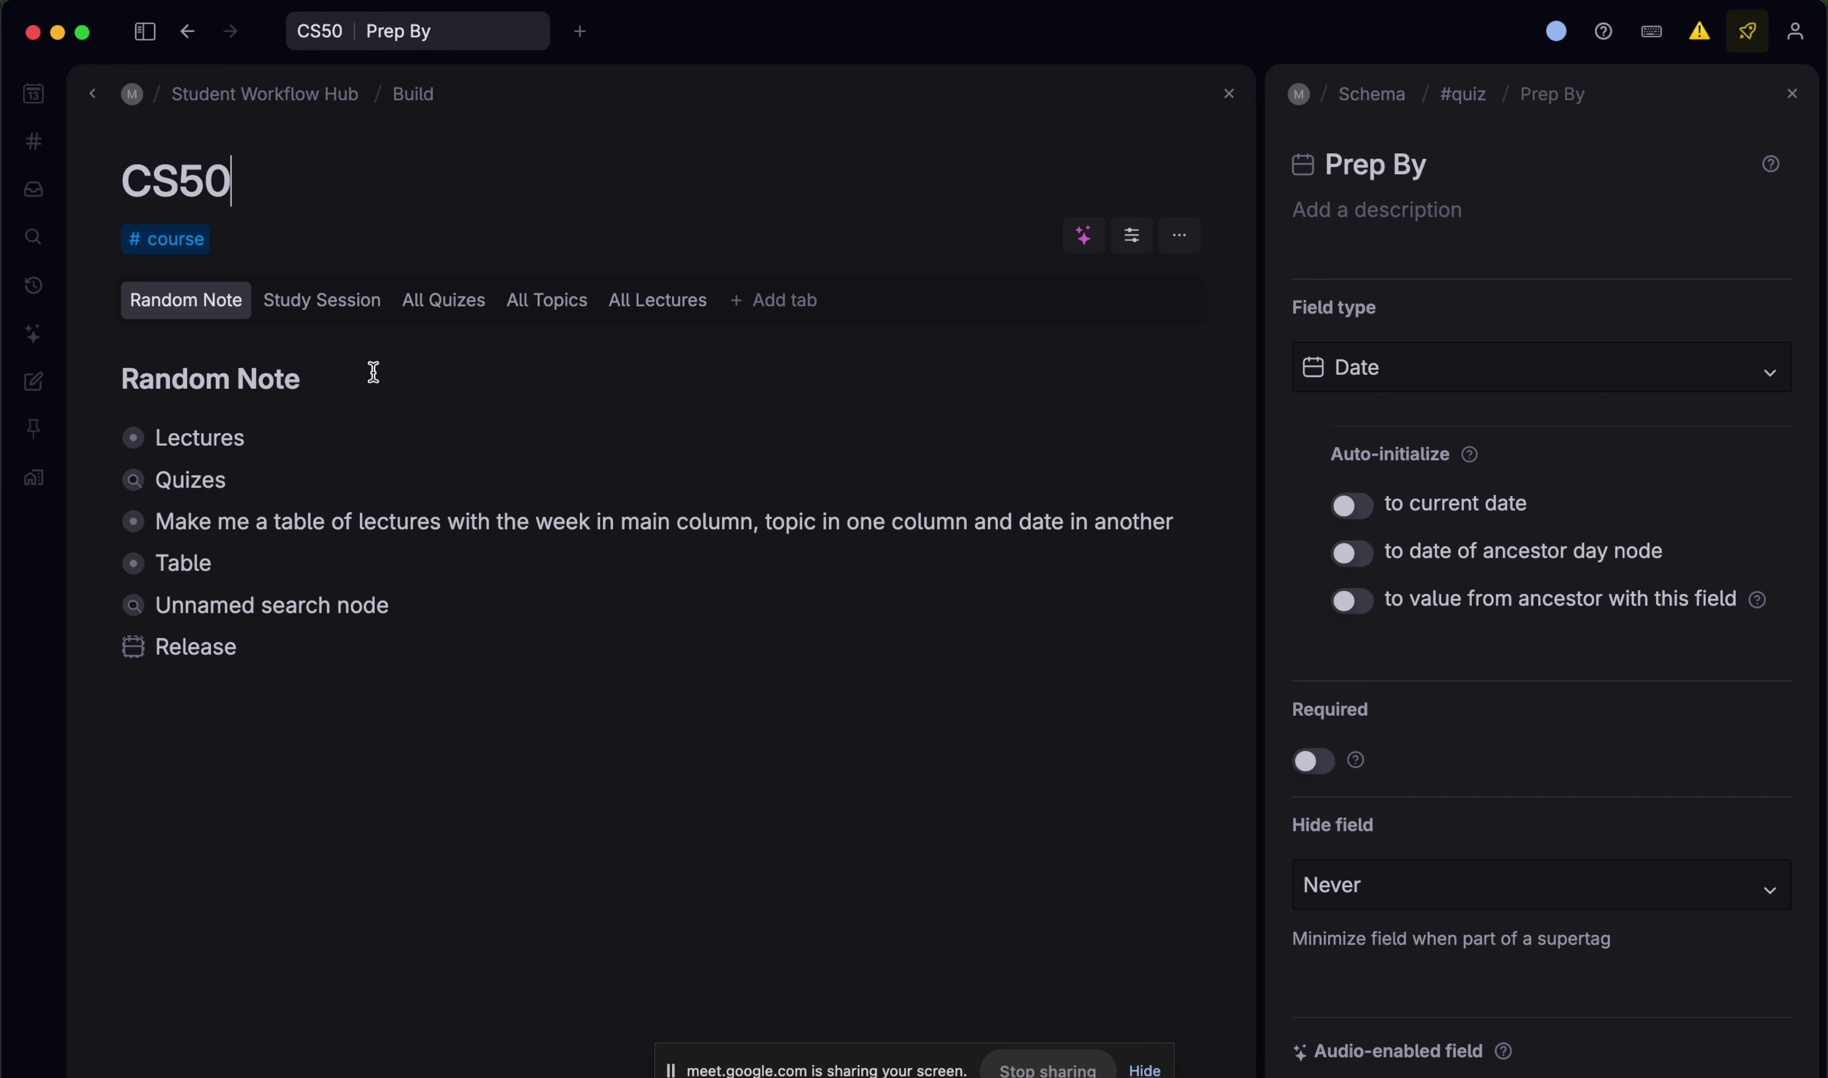
- Look through the Study Session, All Quizes, All Topics and All Lectures tabs, and return to All Quizes
click(340, 301)
click(450, 305)
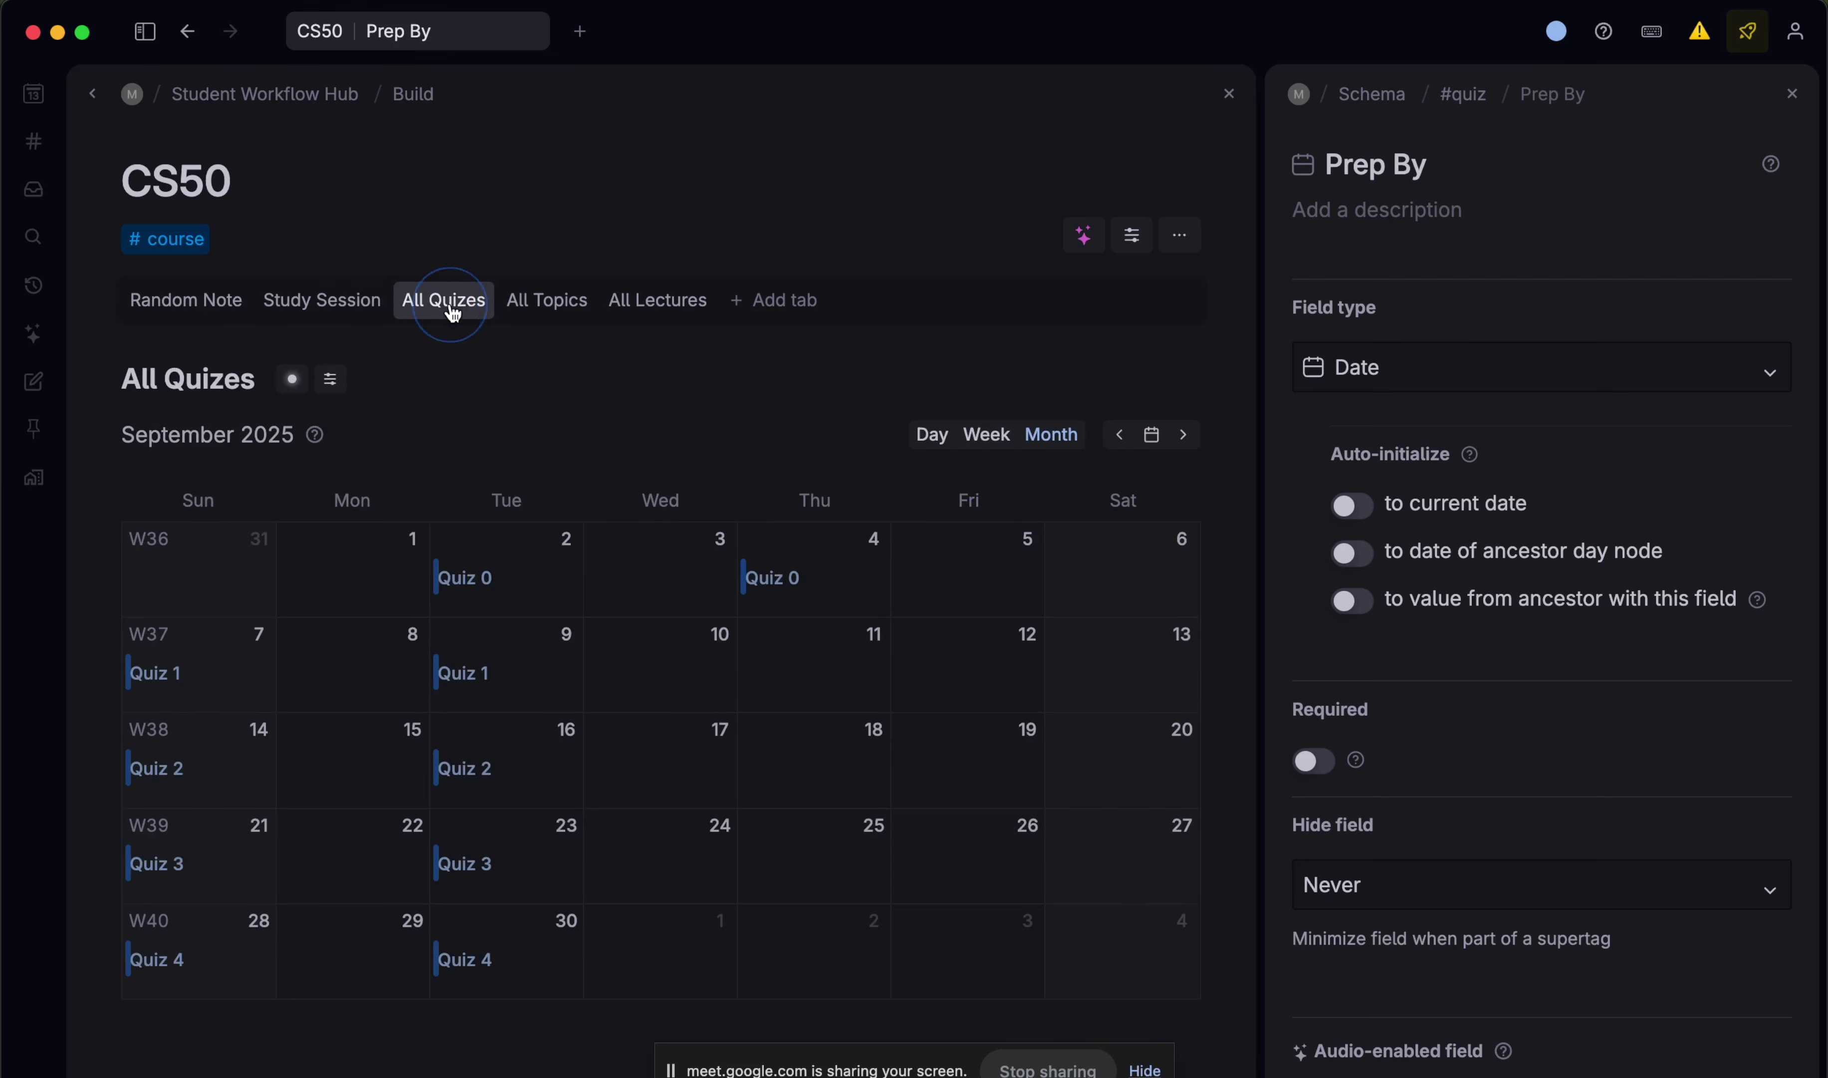
click(549, 303)
click(667, 314)
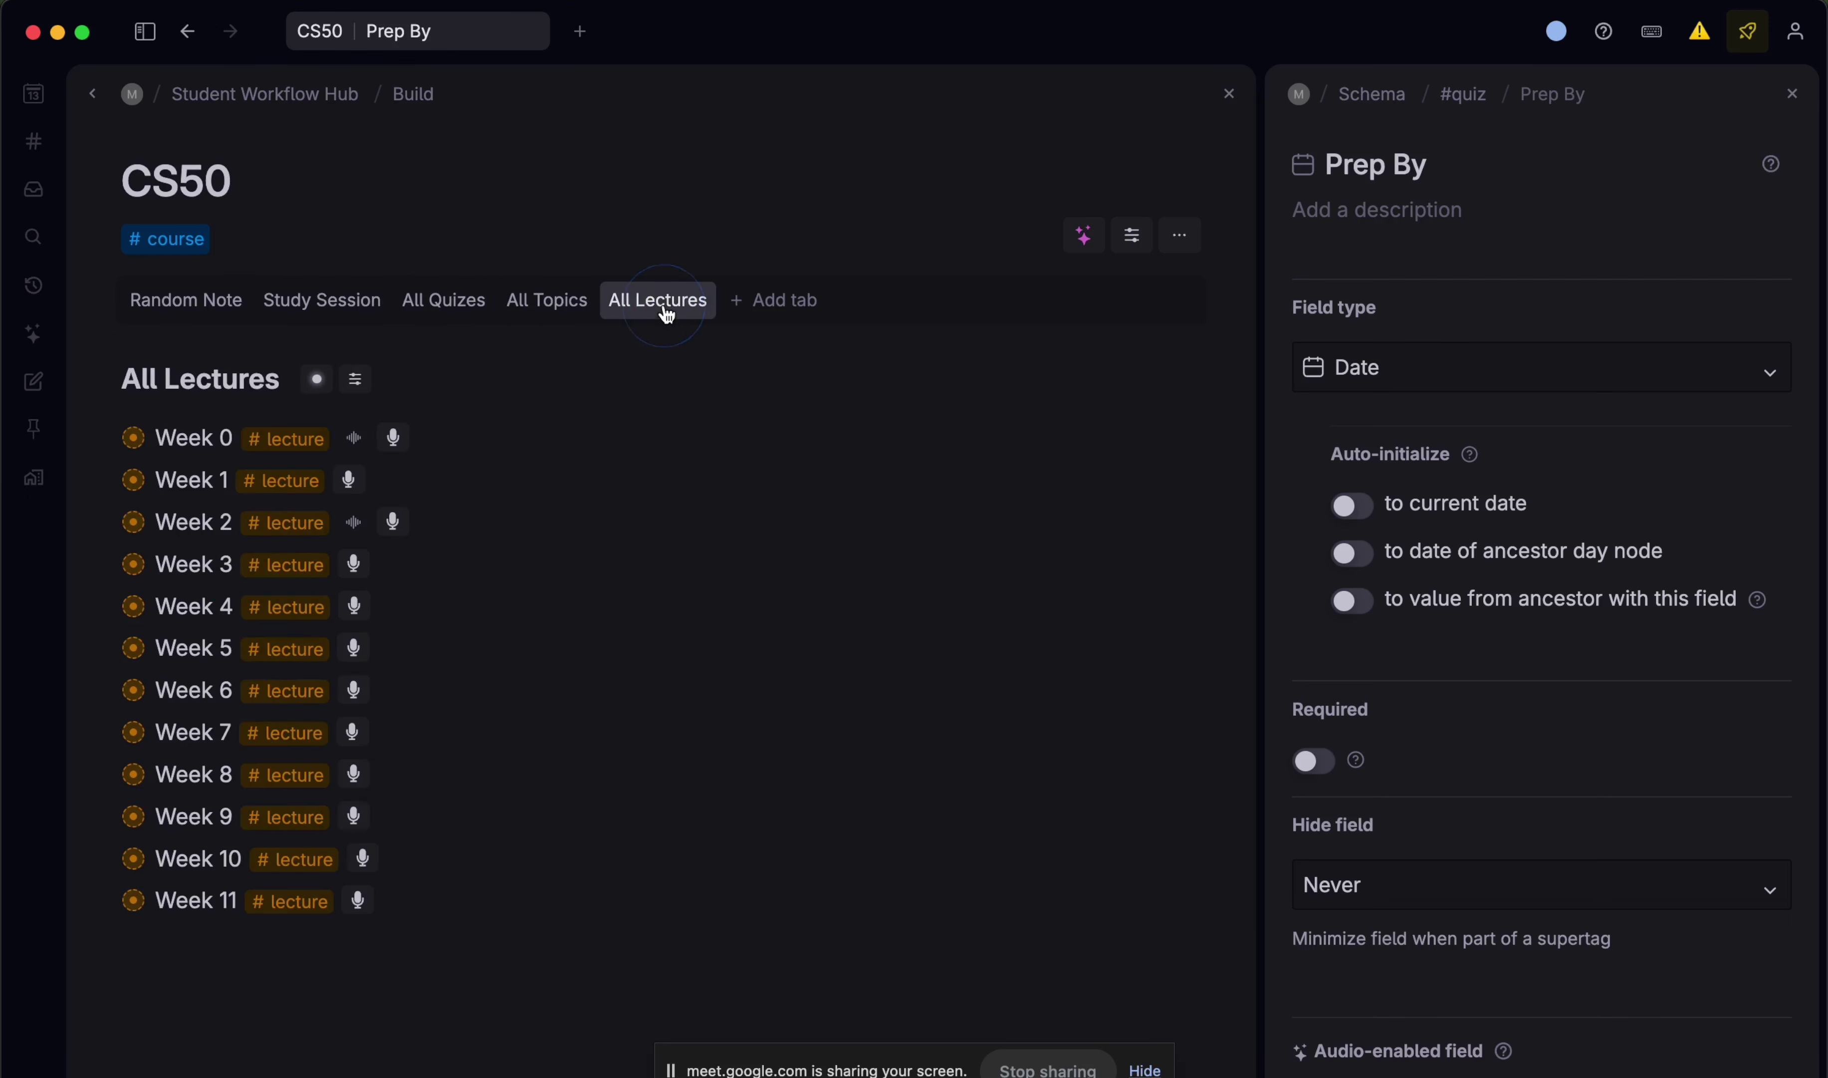
click(464, 308)
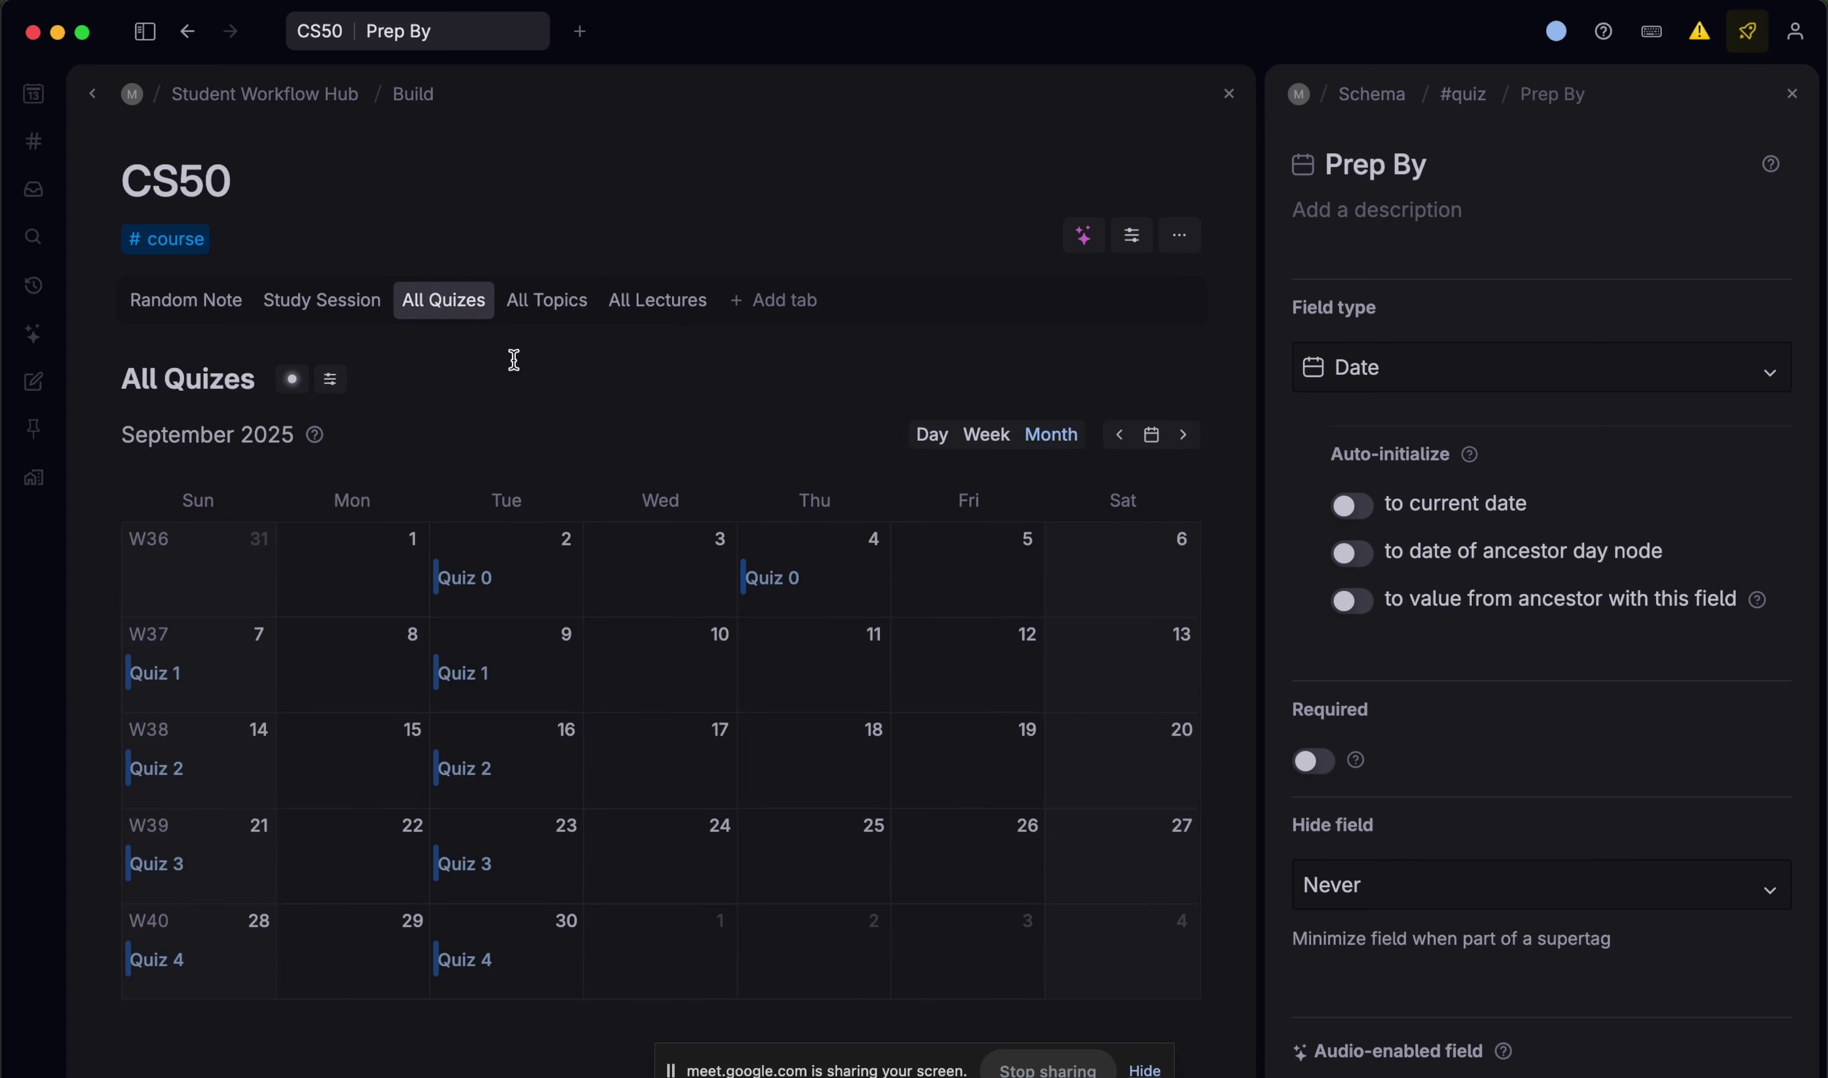
- Open the node configuration of All Quizes and add a related content search for nodes tagged #notes
click(494, 367)
key(super+k)
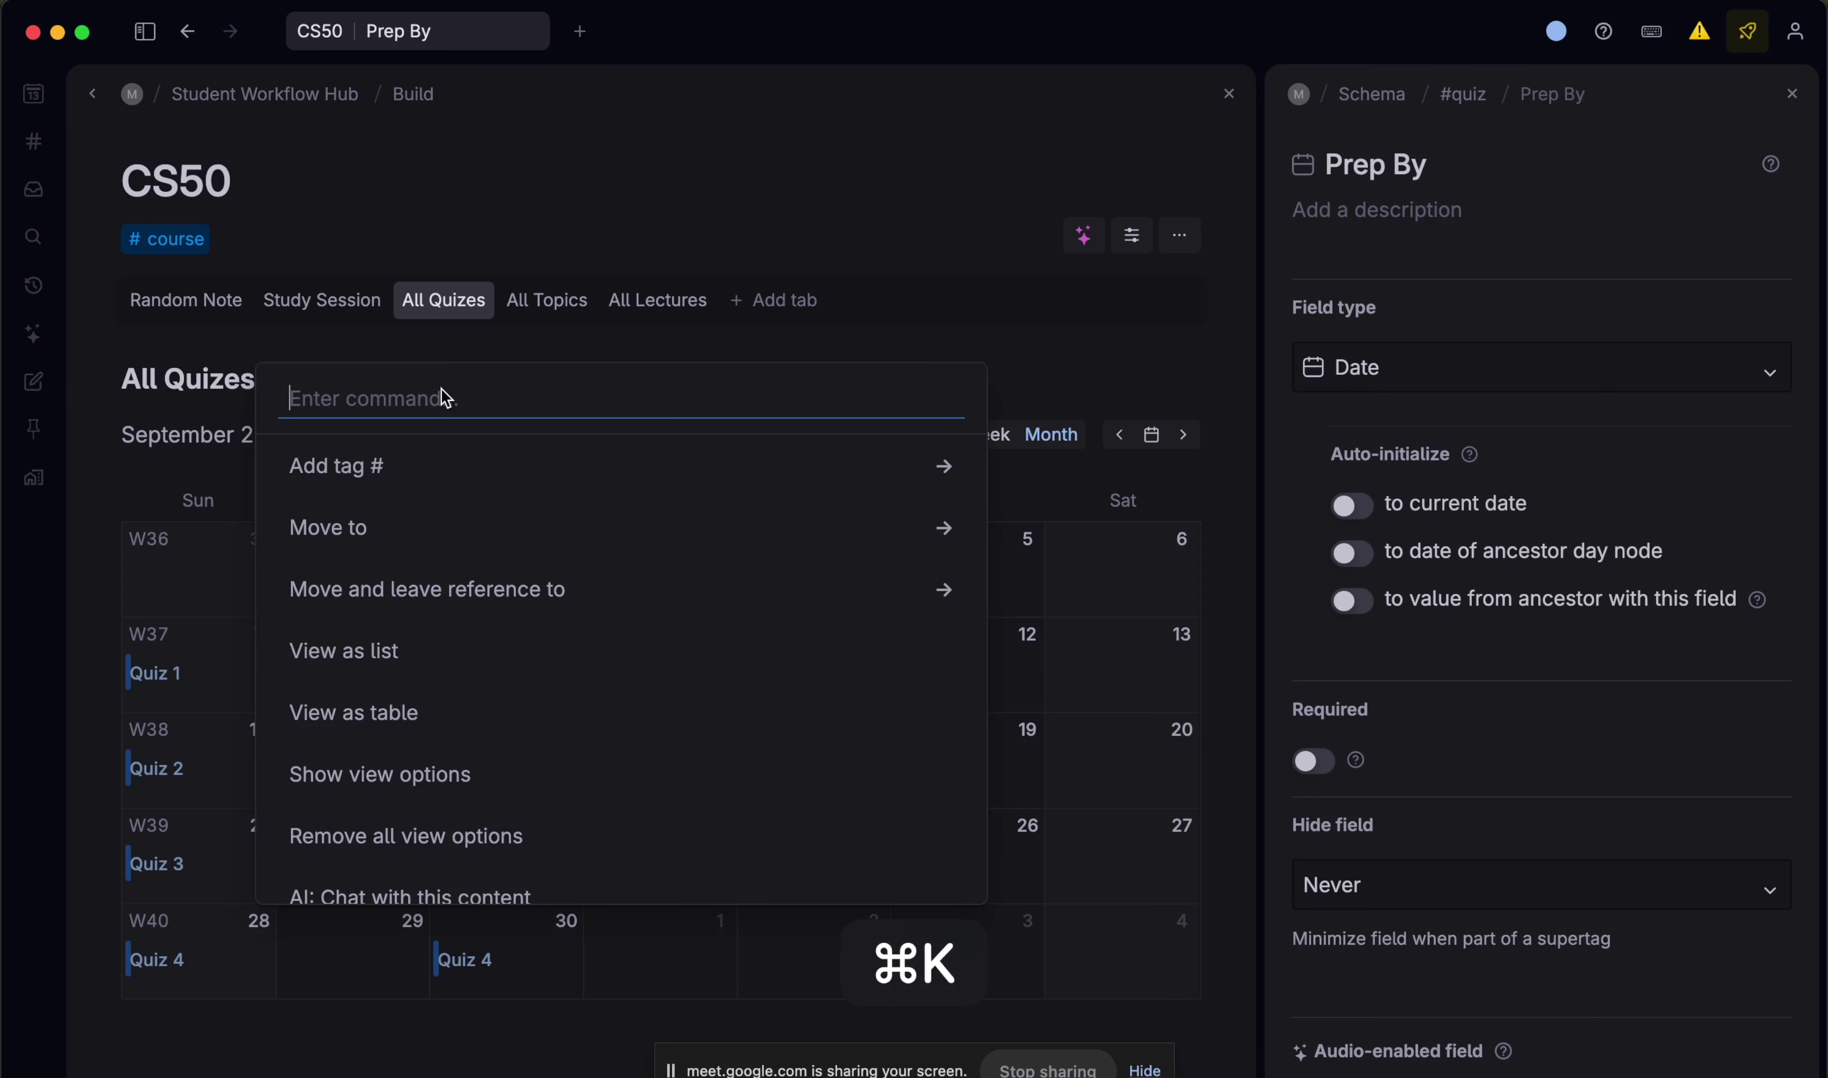
text(con)
key(Return)
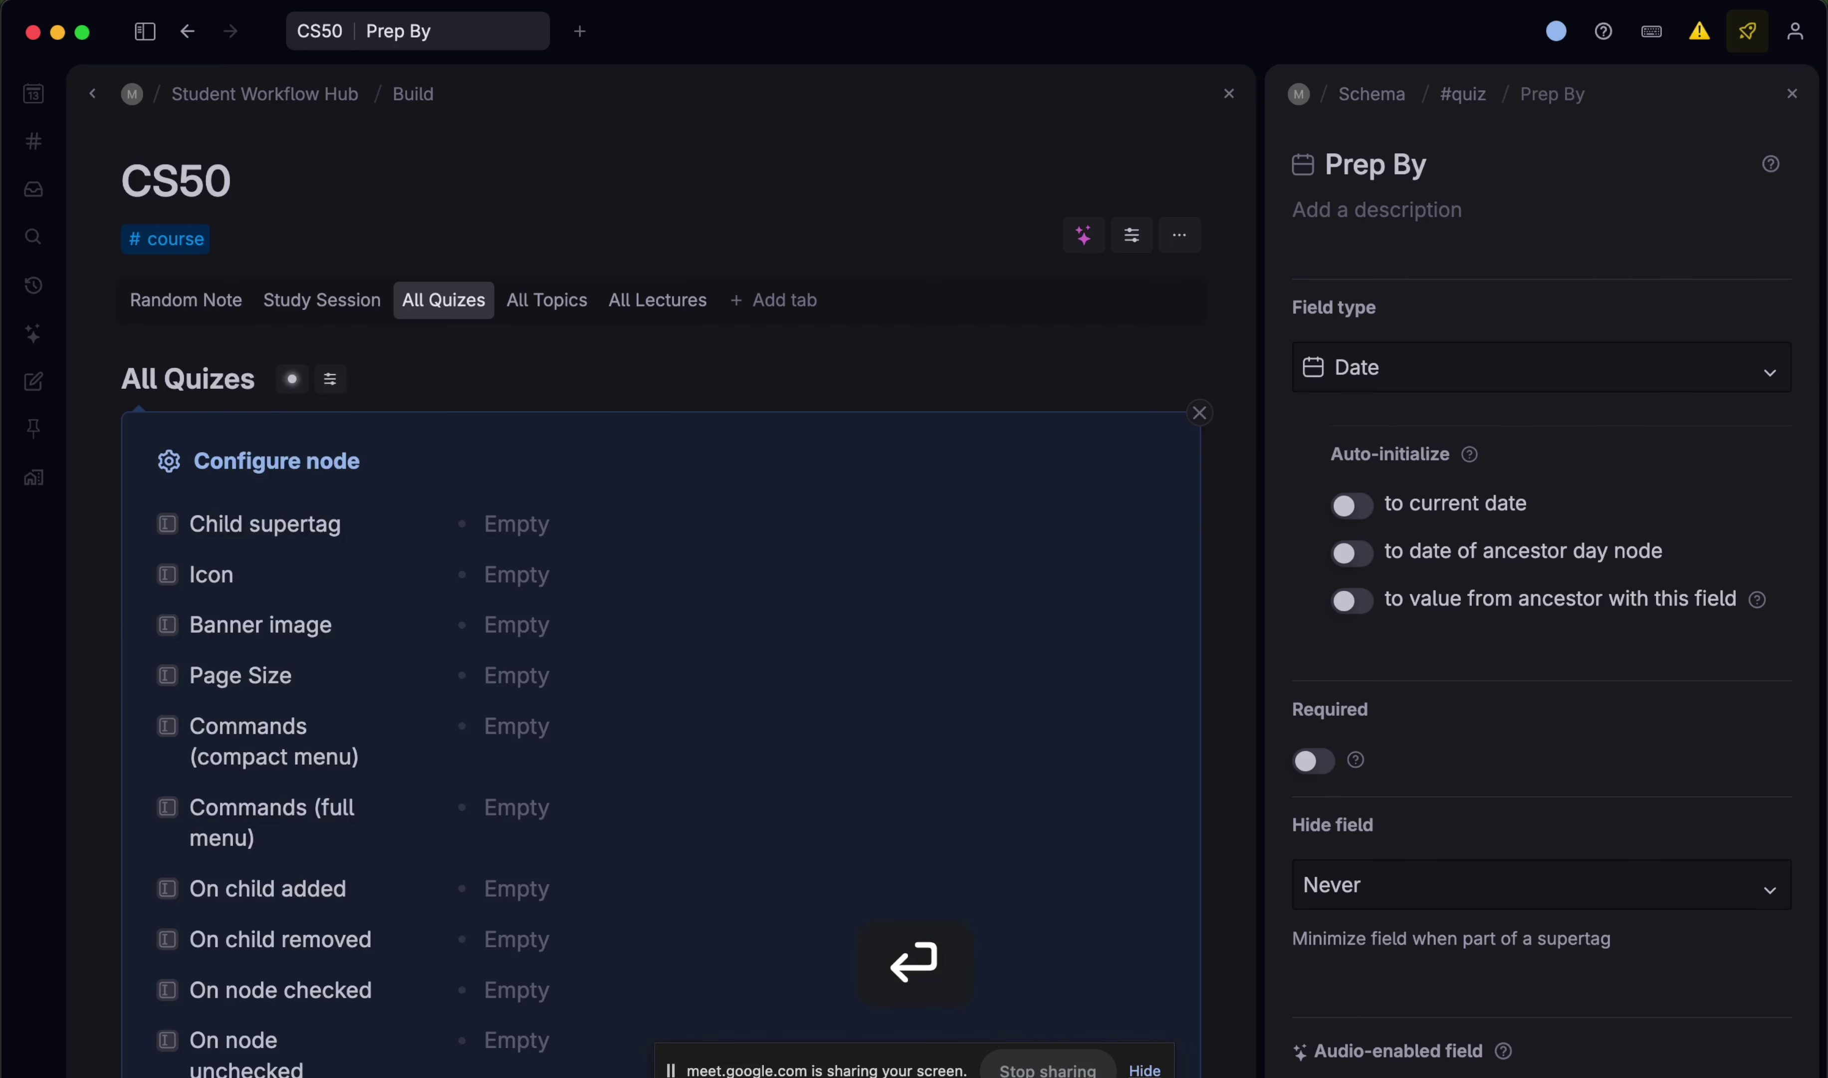
scroll(706, 632, down, 5)
scroll(706, 633, up, 5)
scroll(585, 321, down, 4)
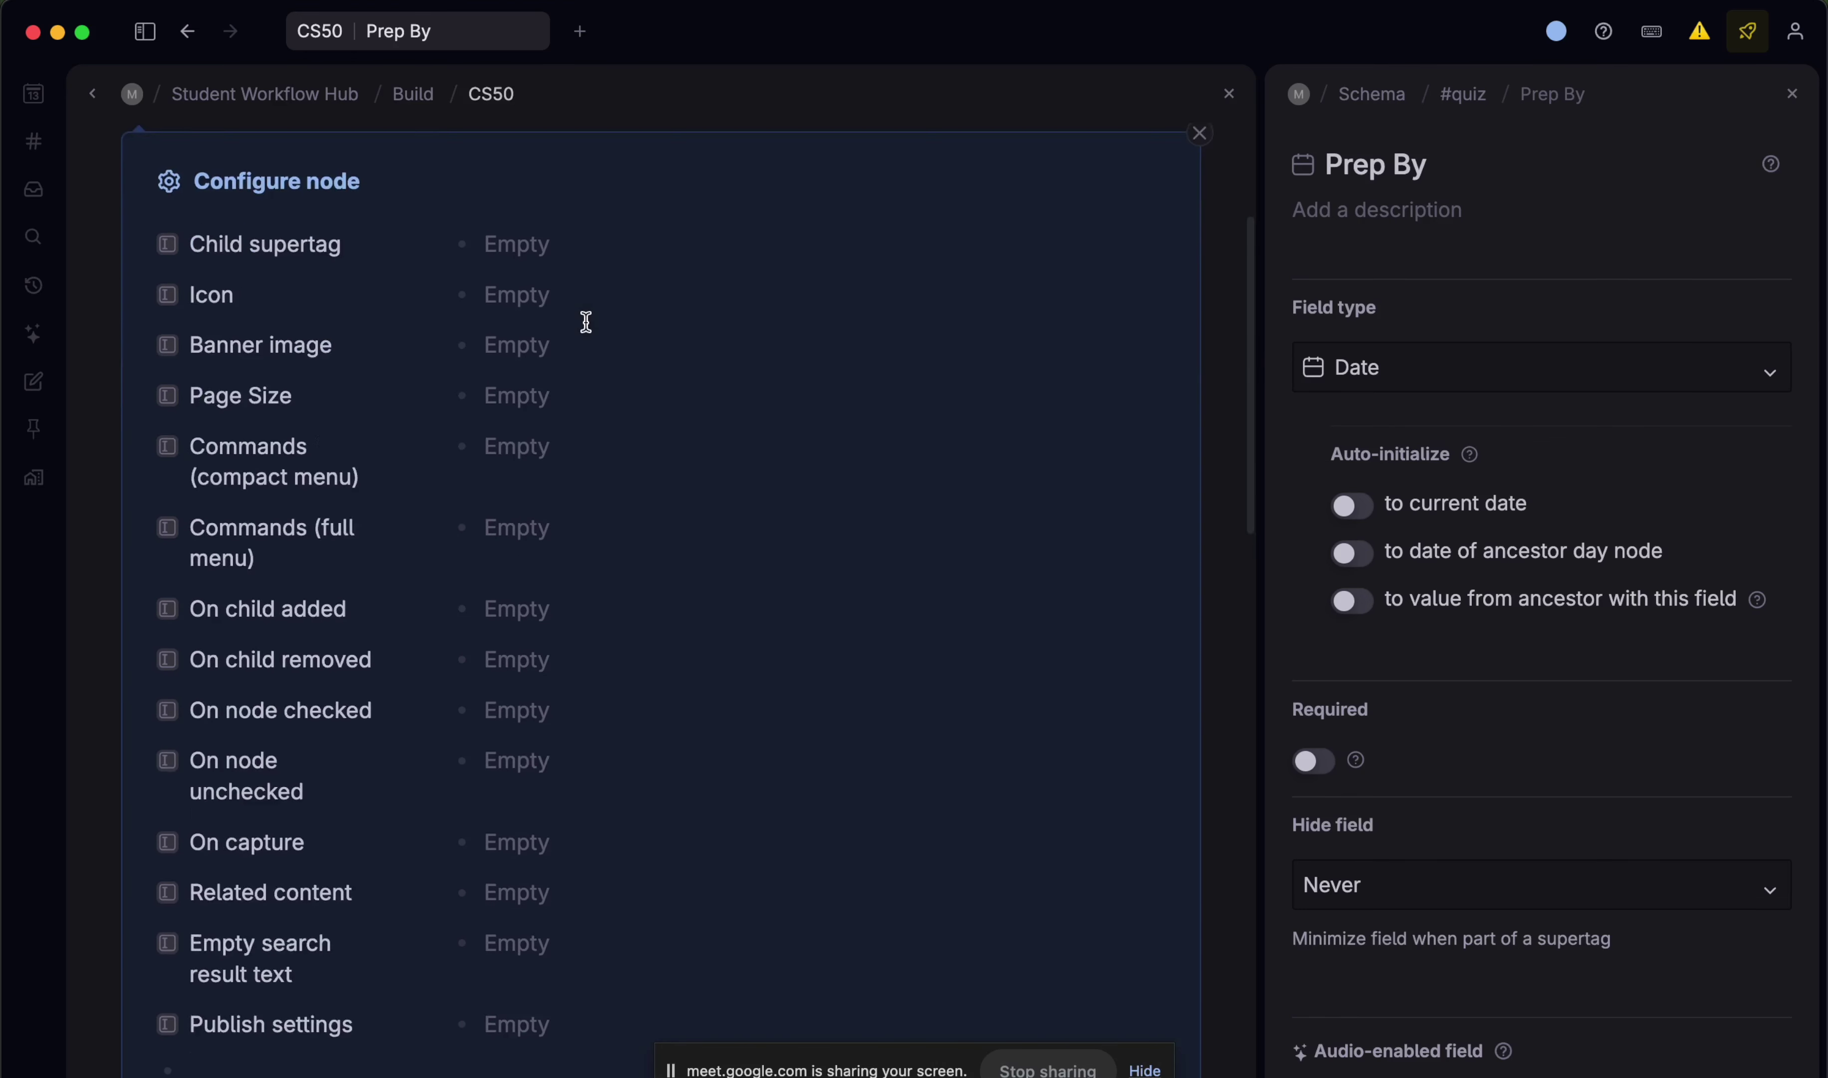
scroll(585, 321, down, 4)
click(523, 594)
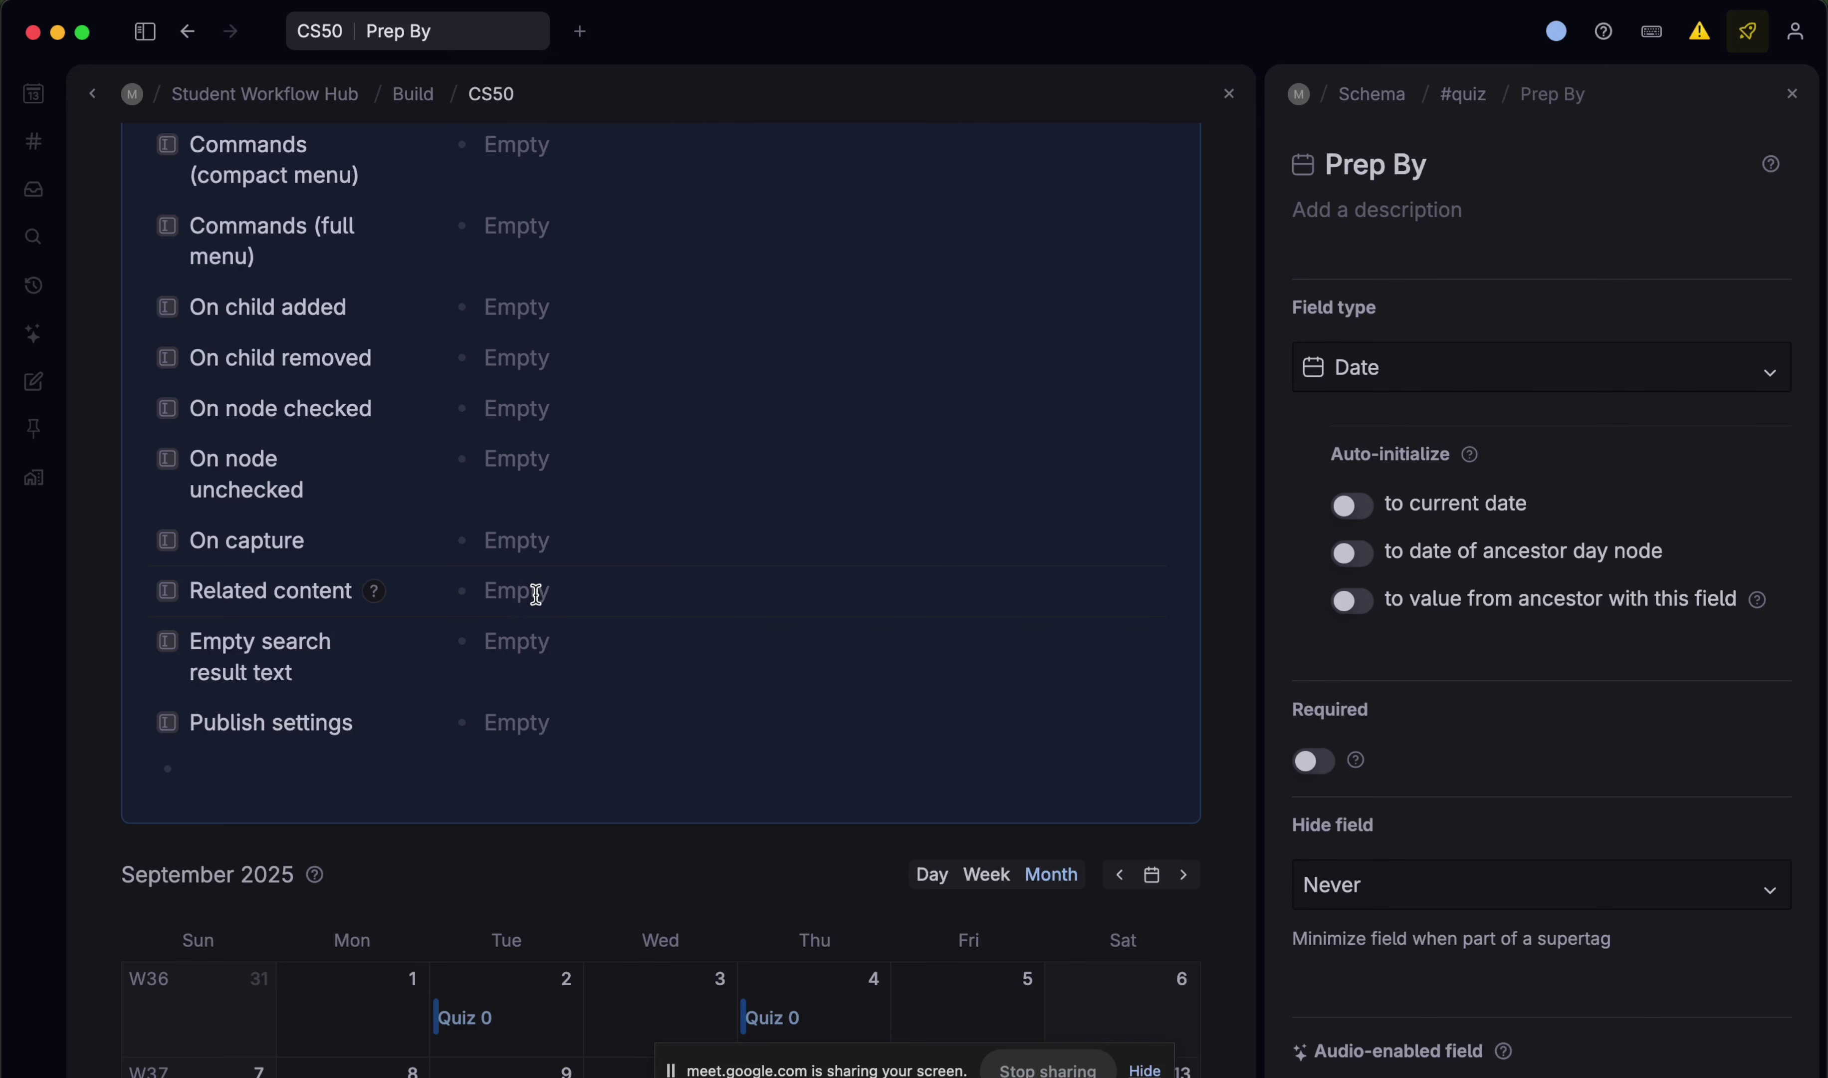
key(Return)
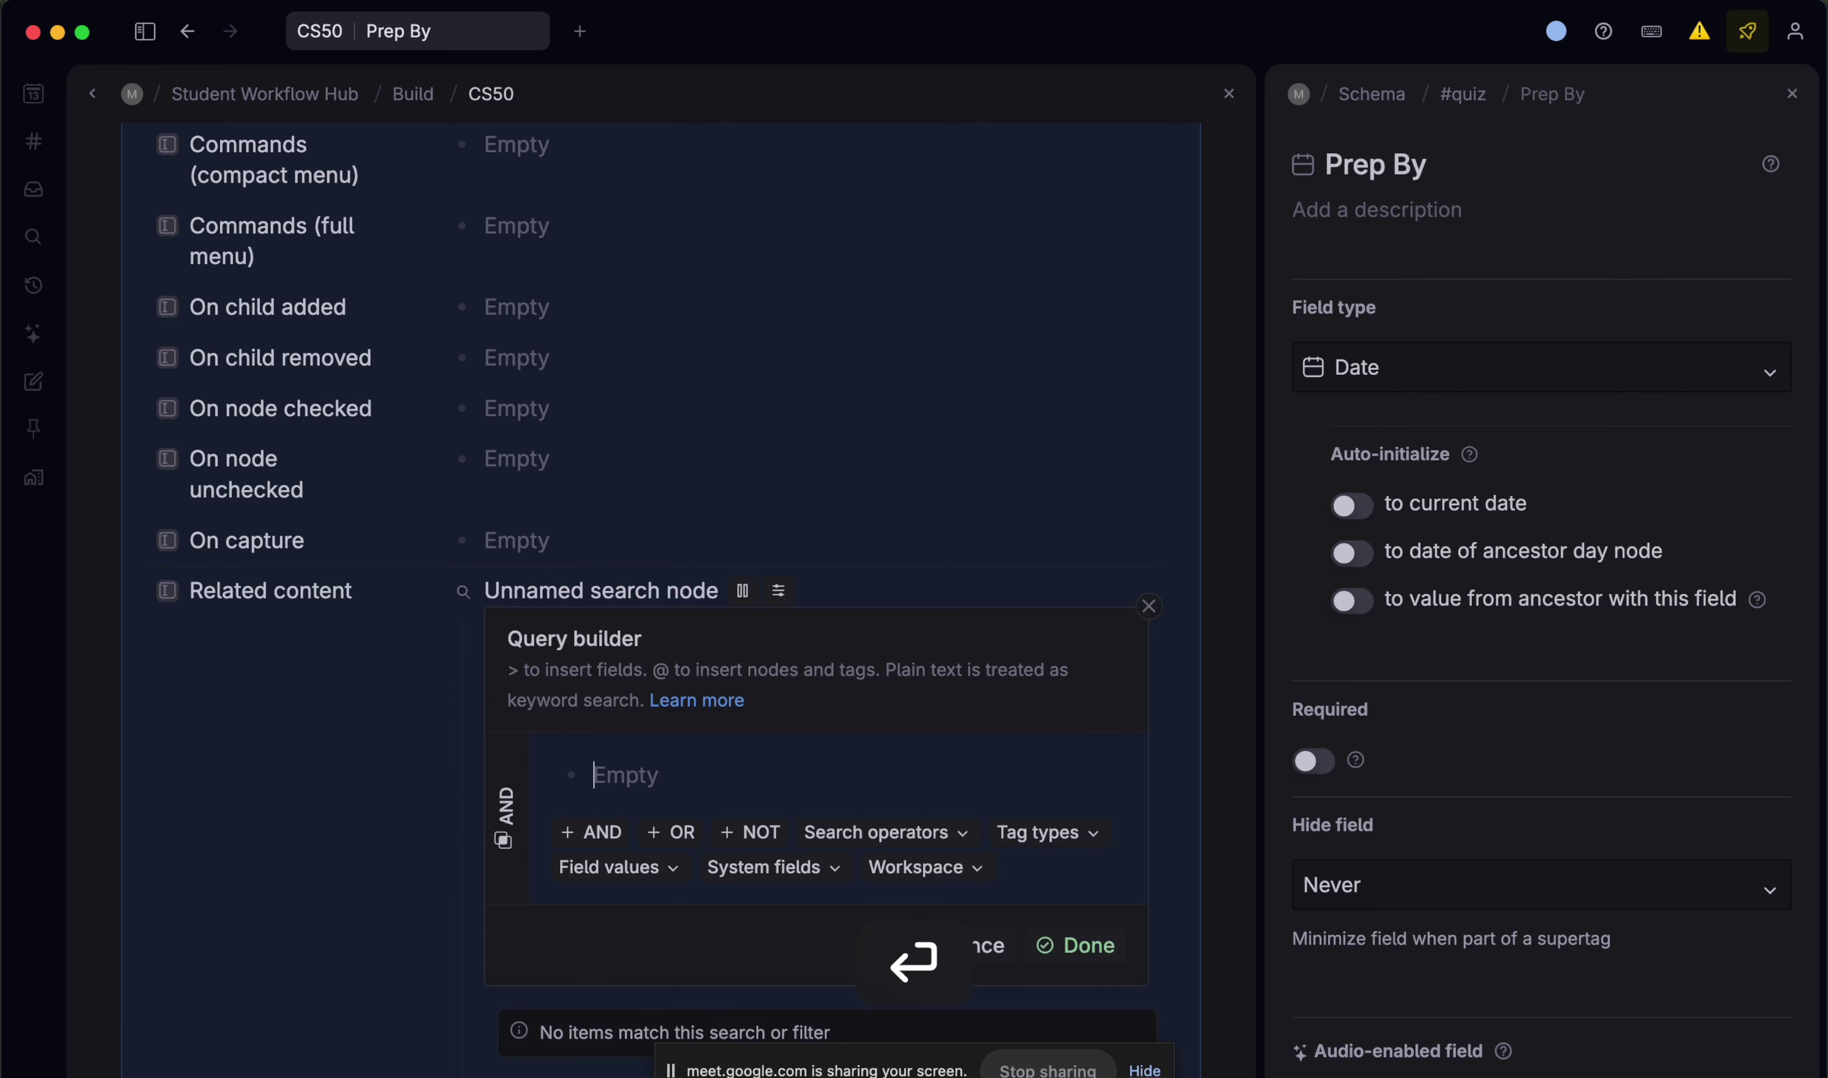
text(#notes)
key(Return)
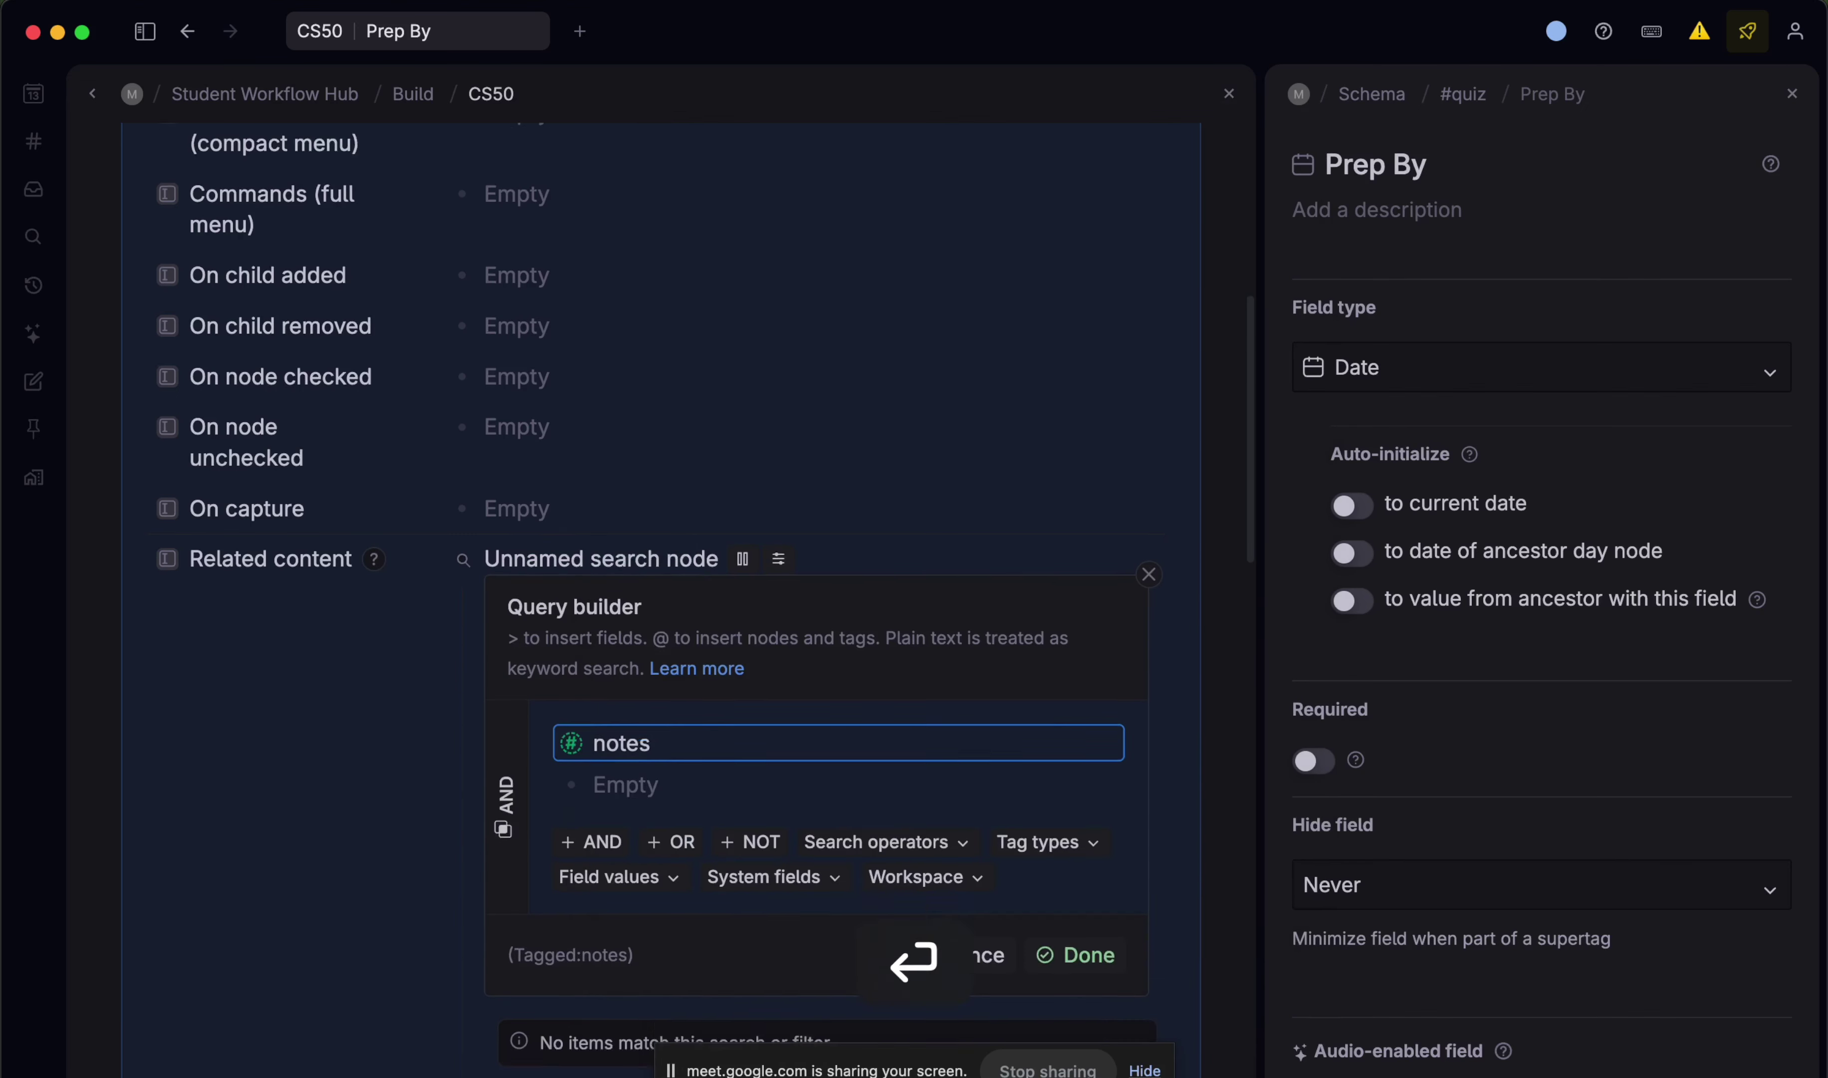
- Name the related content search All Notes, finish its query, and close the node configuration
scroll(534, 359, down, 3)
triple_click(577, 379)
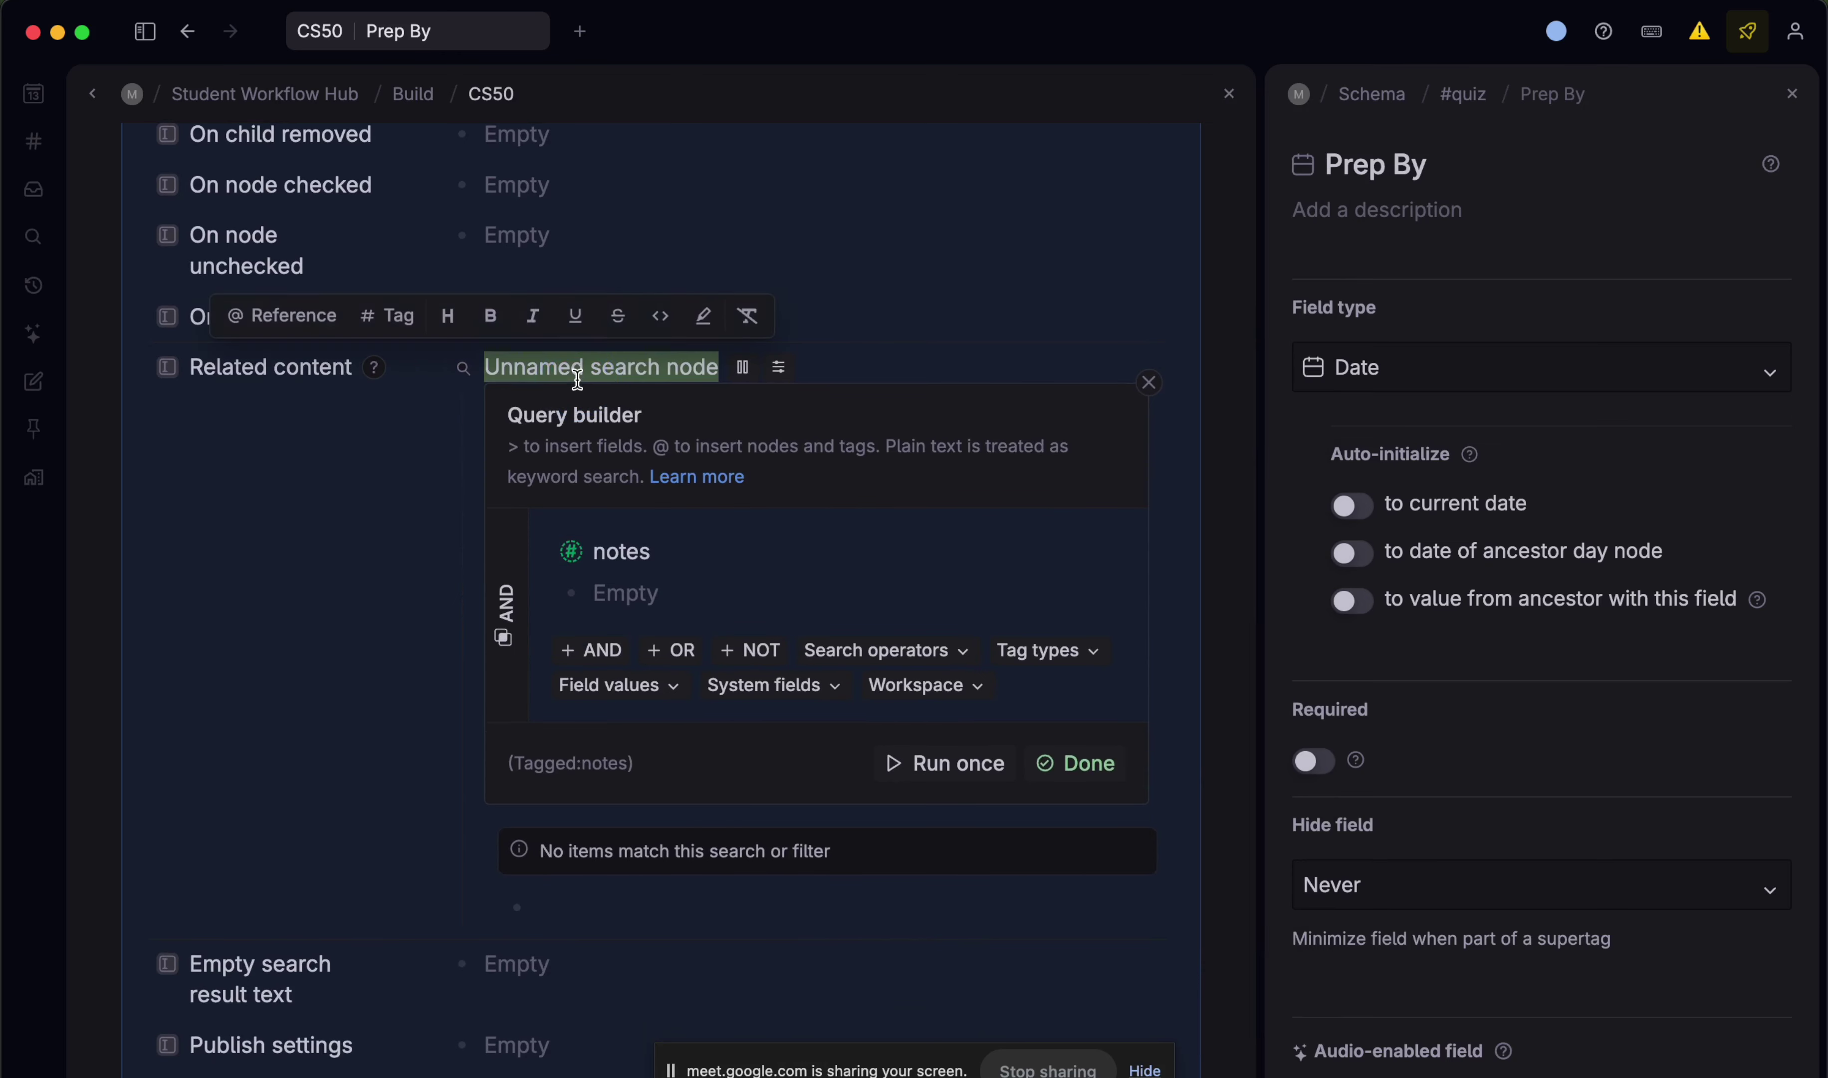
text(All Notes)
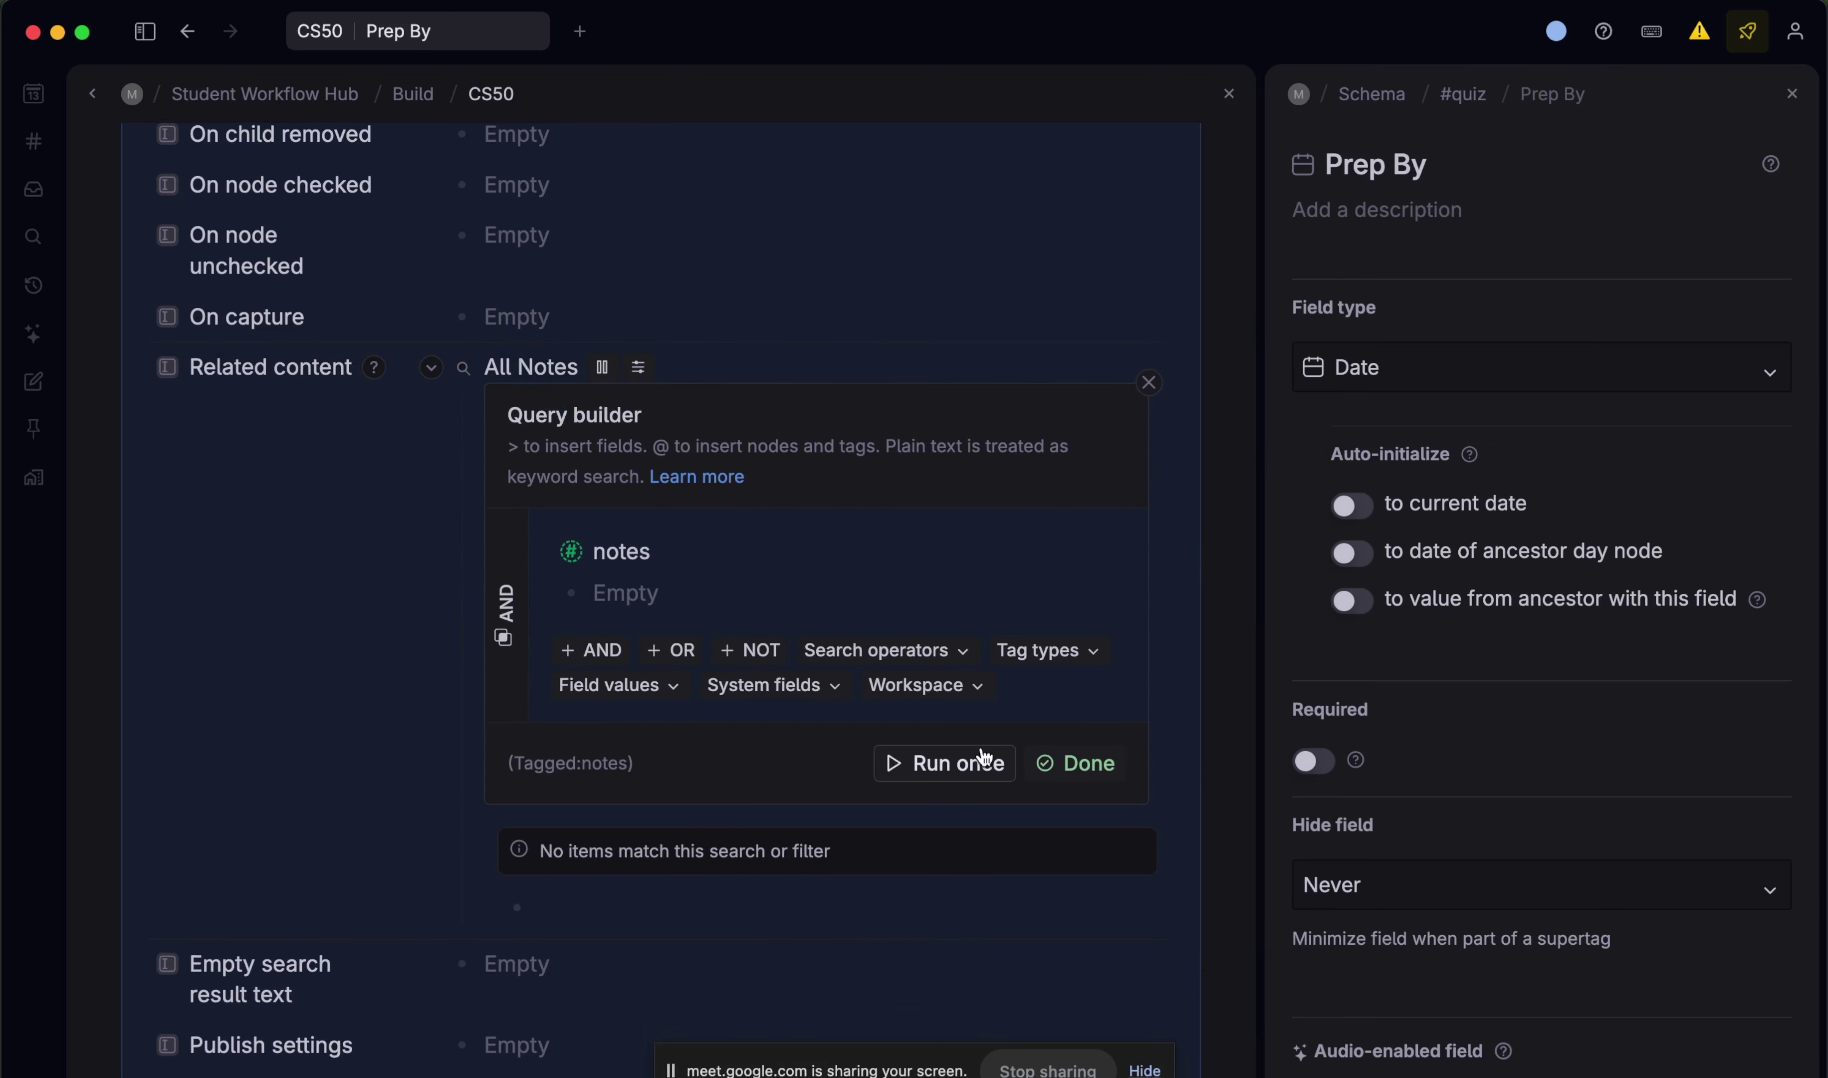
click(985, 757)
click(1040, 761)
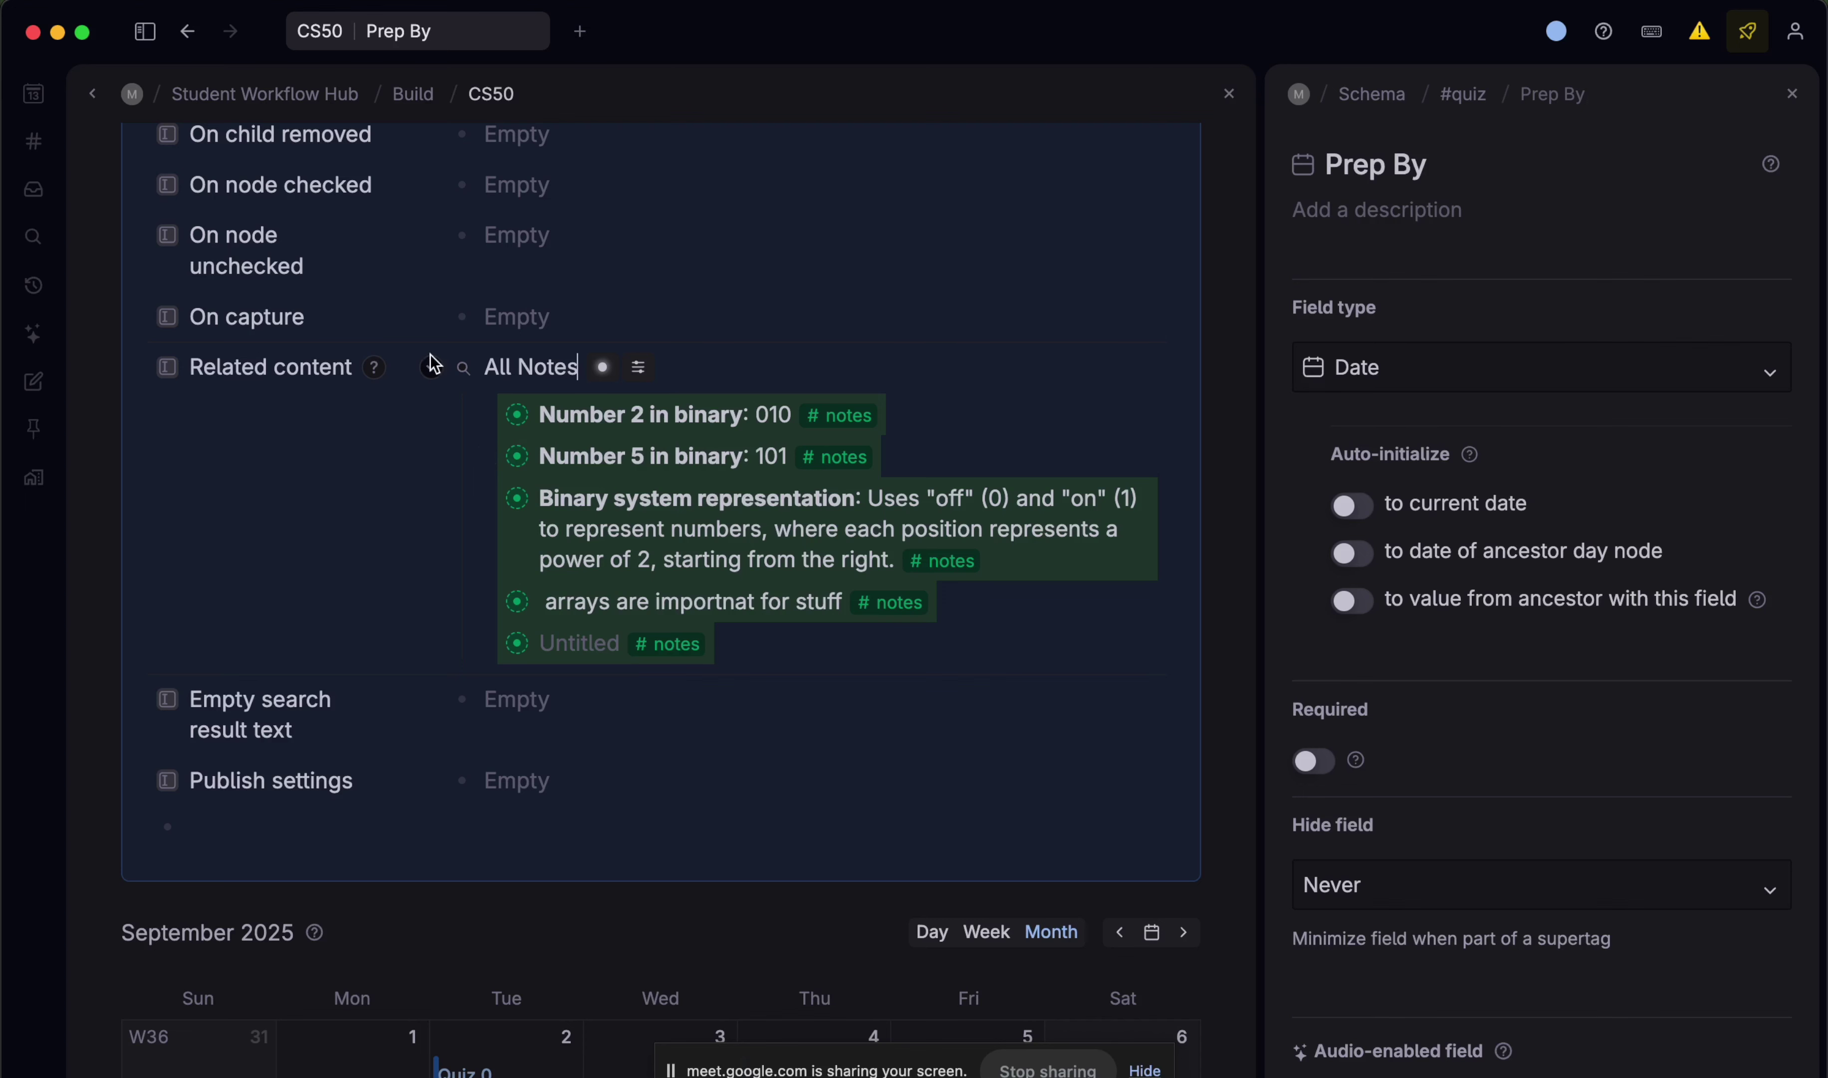
scroll(784, 294, up, 6)
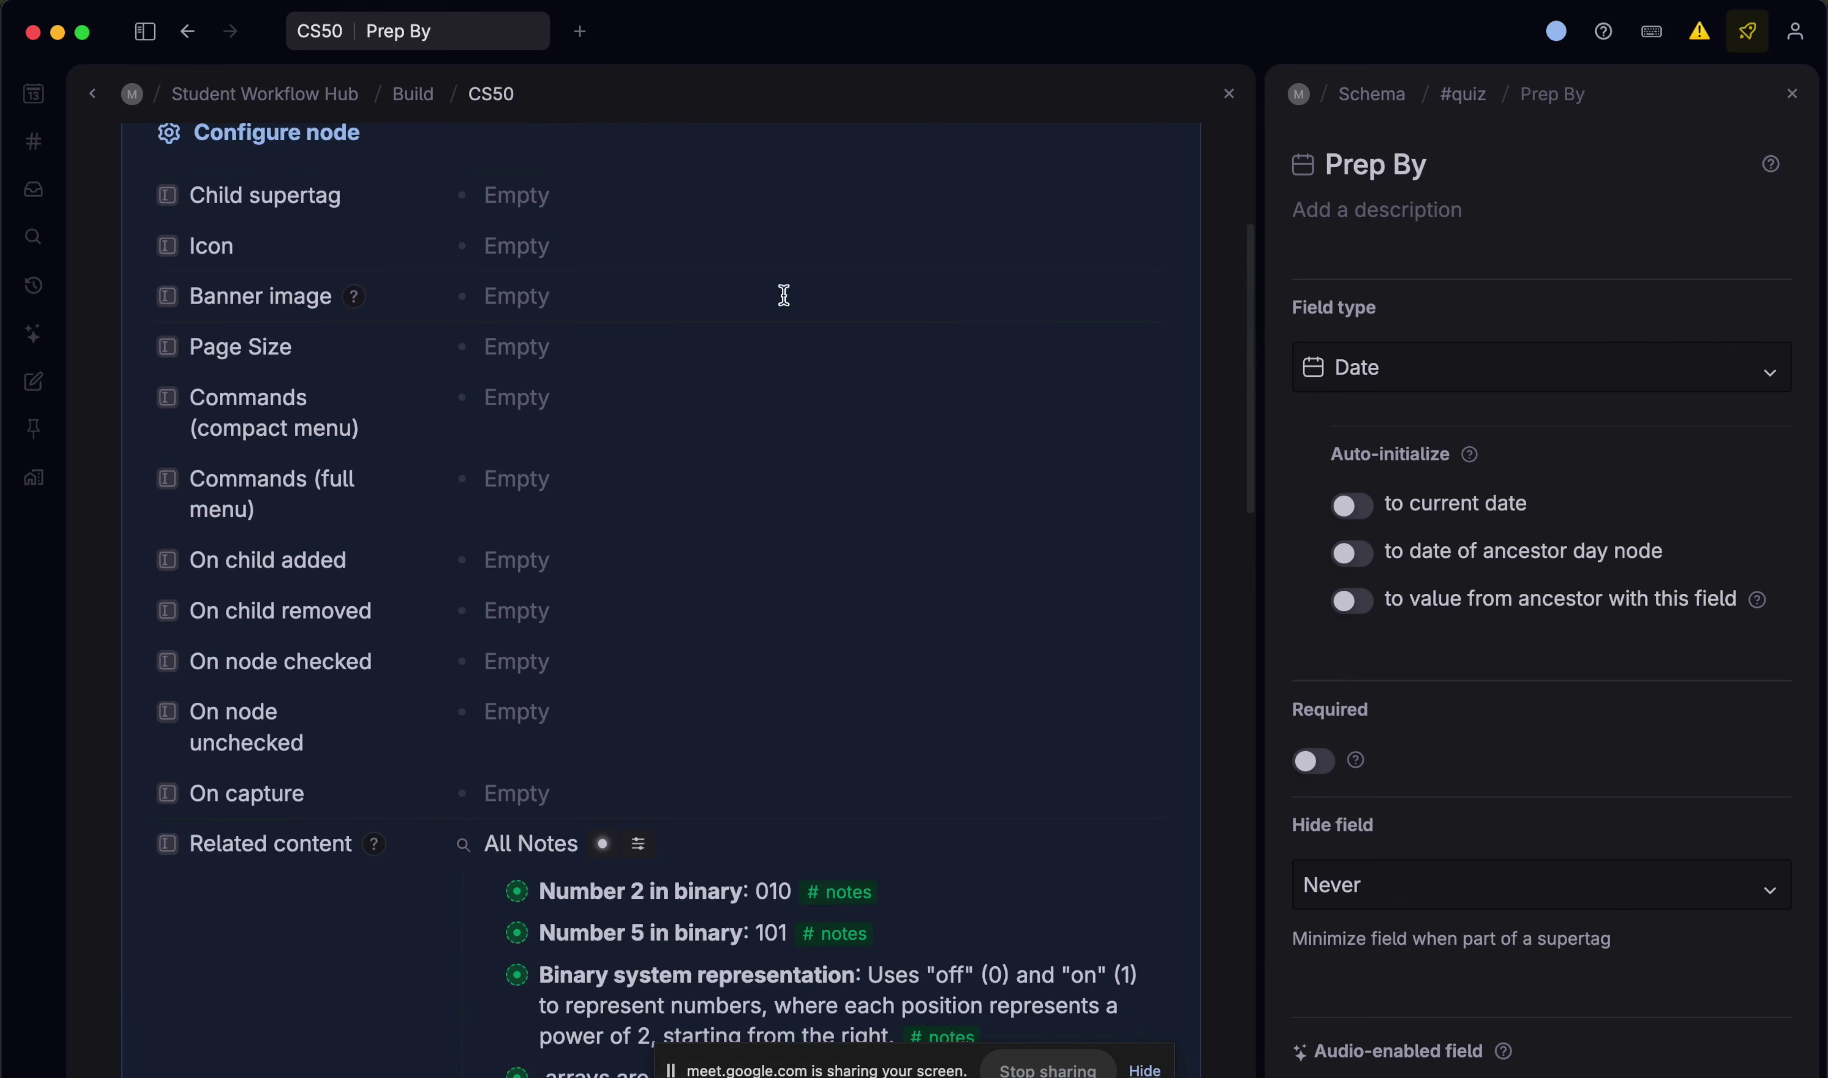
scroll(1033, 210, up, 4)
click(1197, 408)
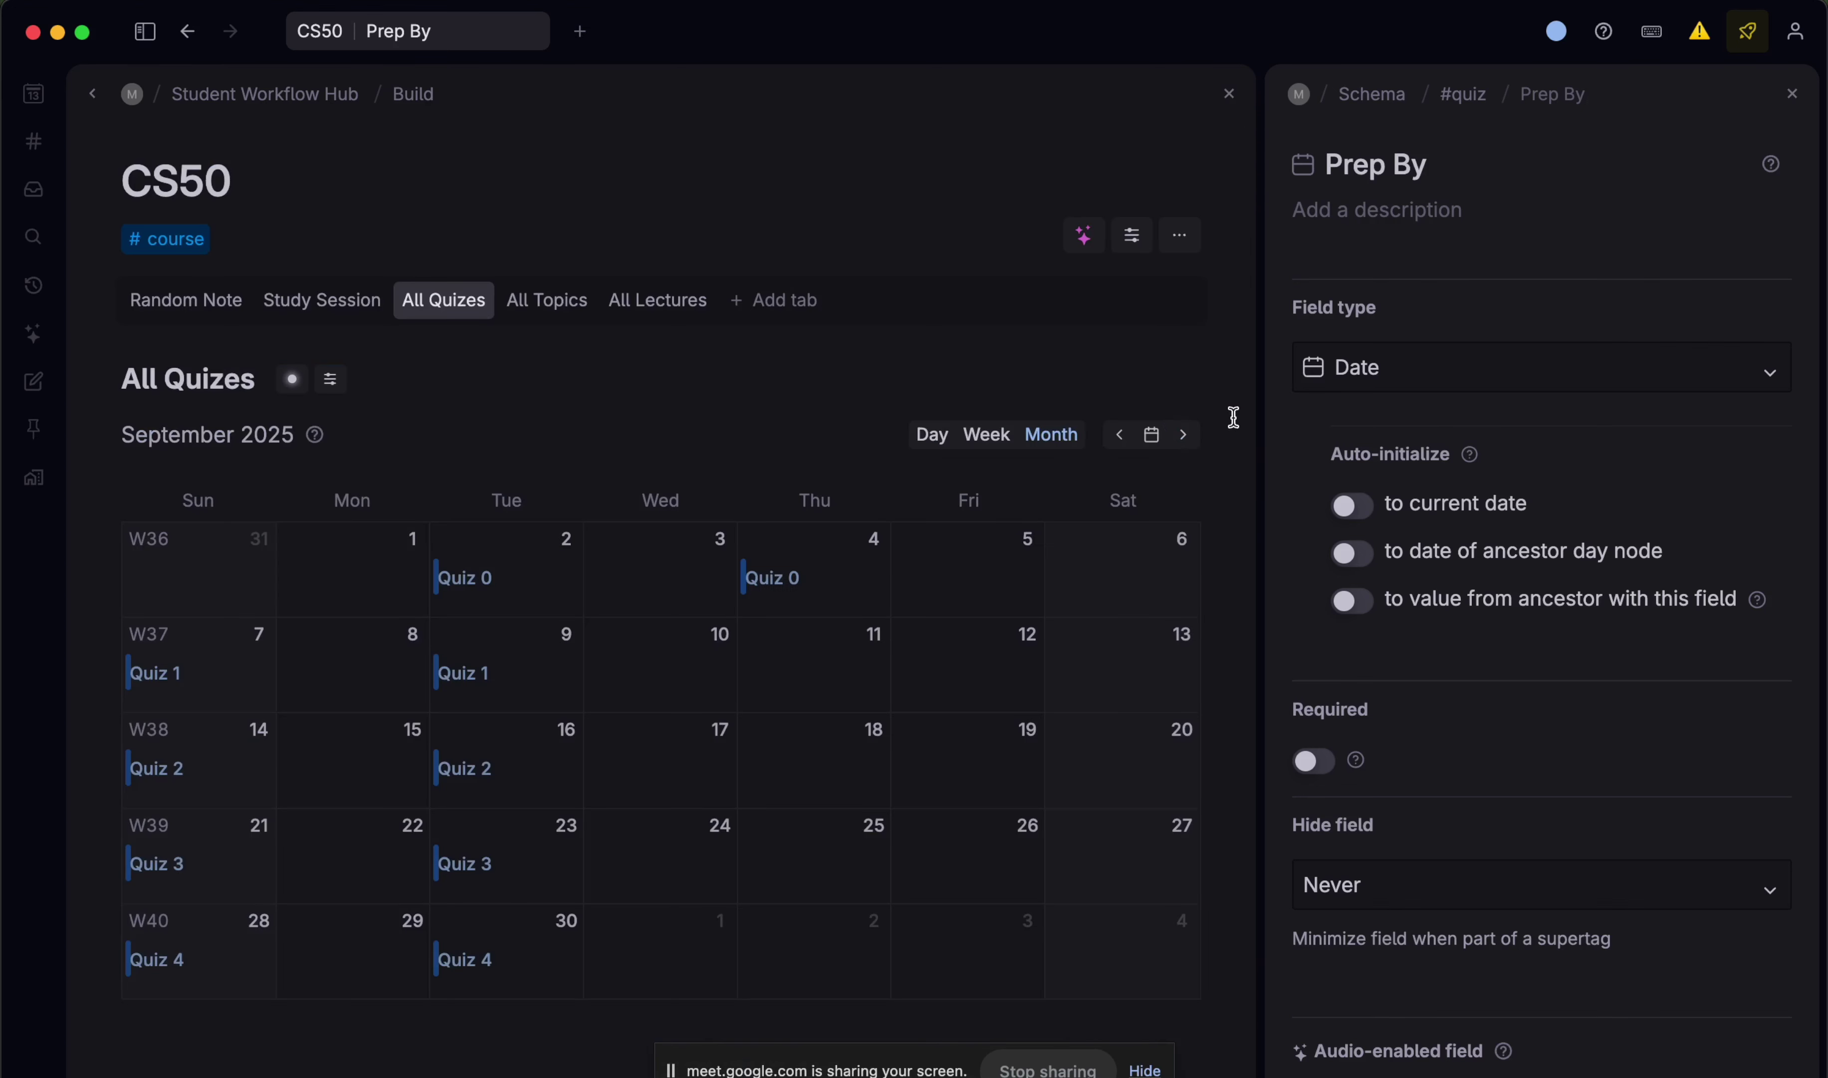
- Close the Prep By panel, open All Quizes as its own page, and widen the calendar beside All Notes
click(1791, 93)
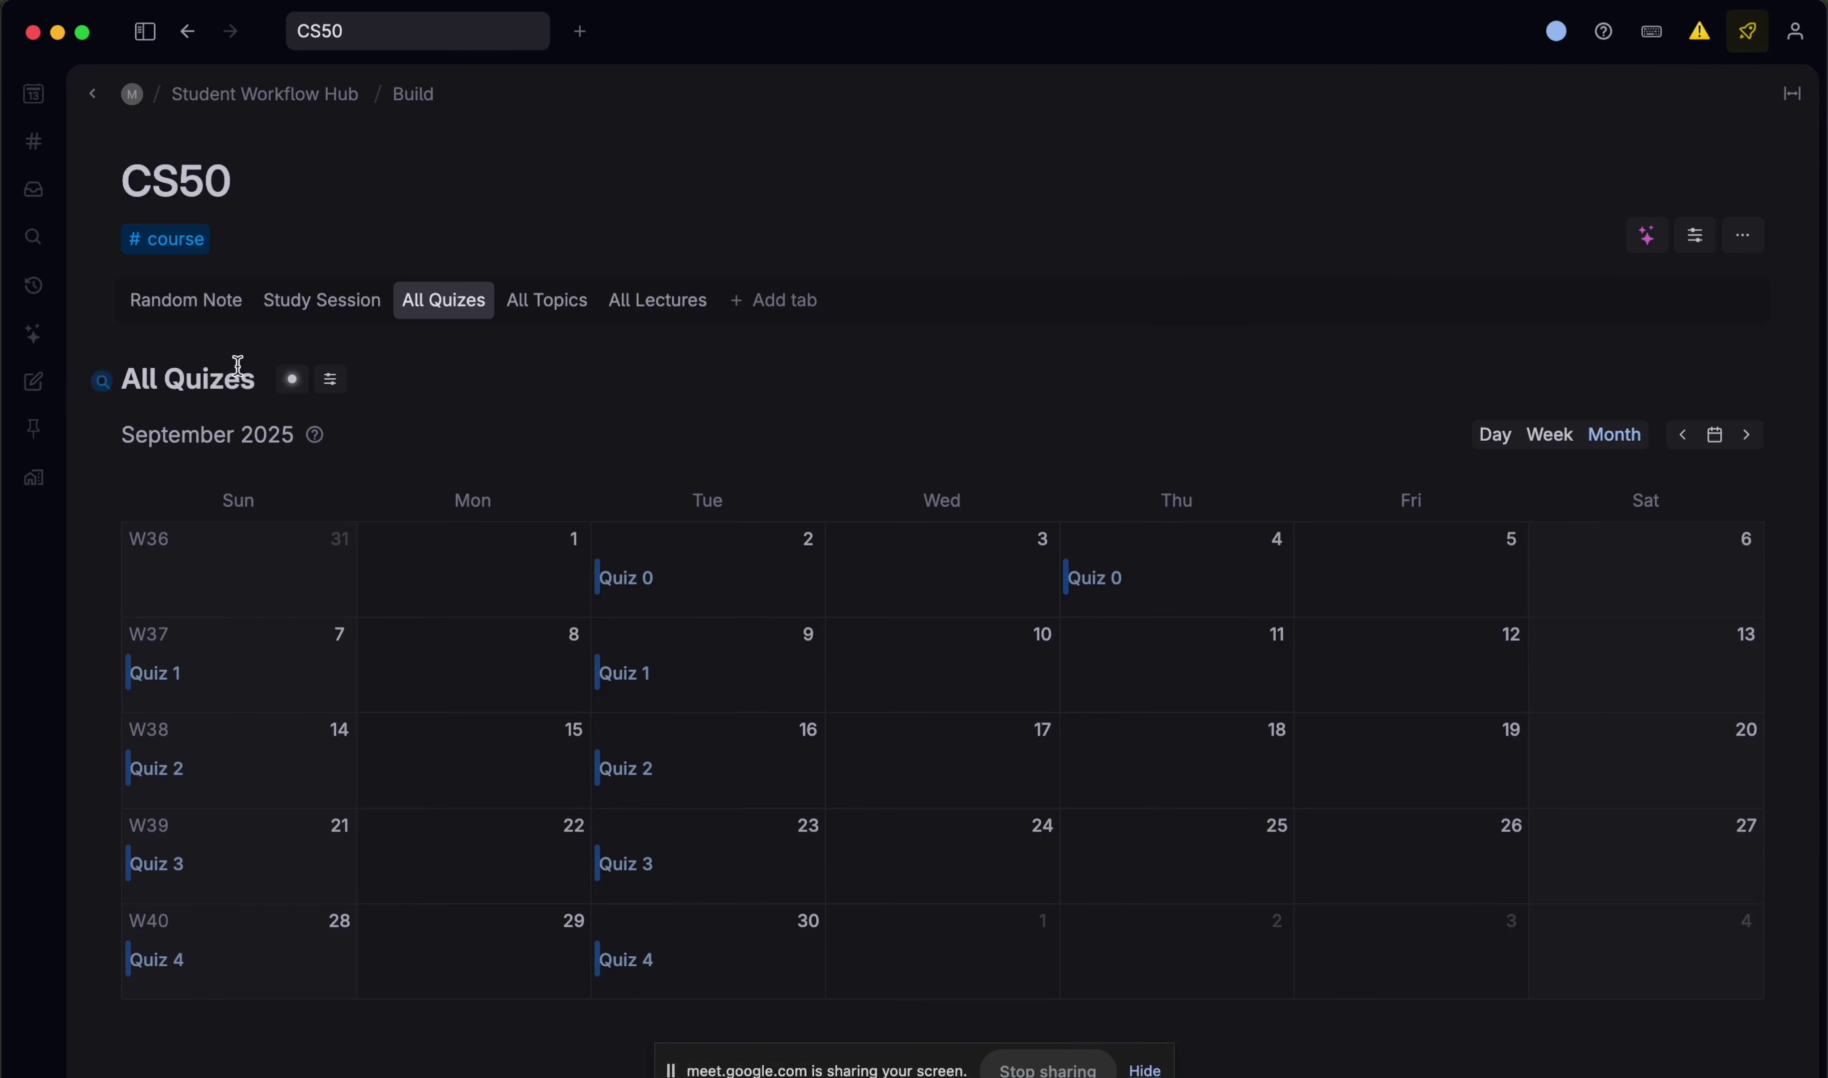
scroll(384, 449, down, 4)
scroll(386, 453, up, 4)
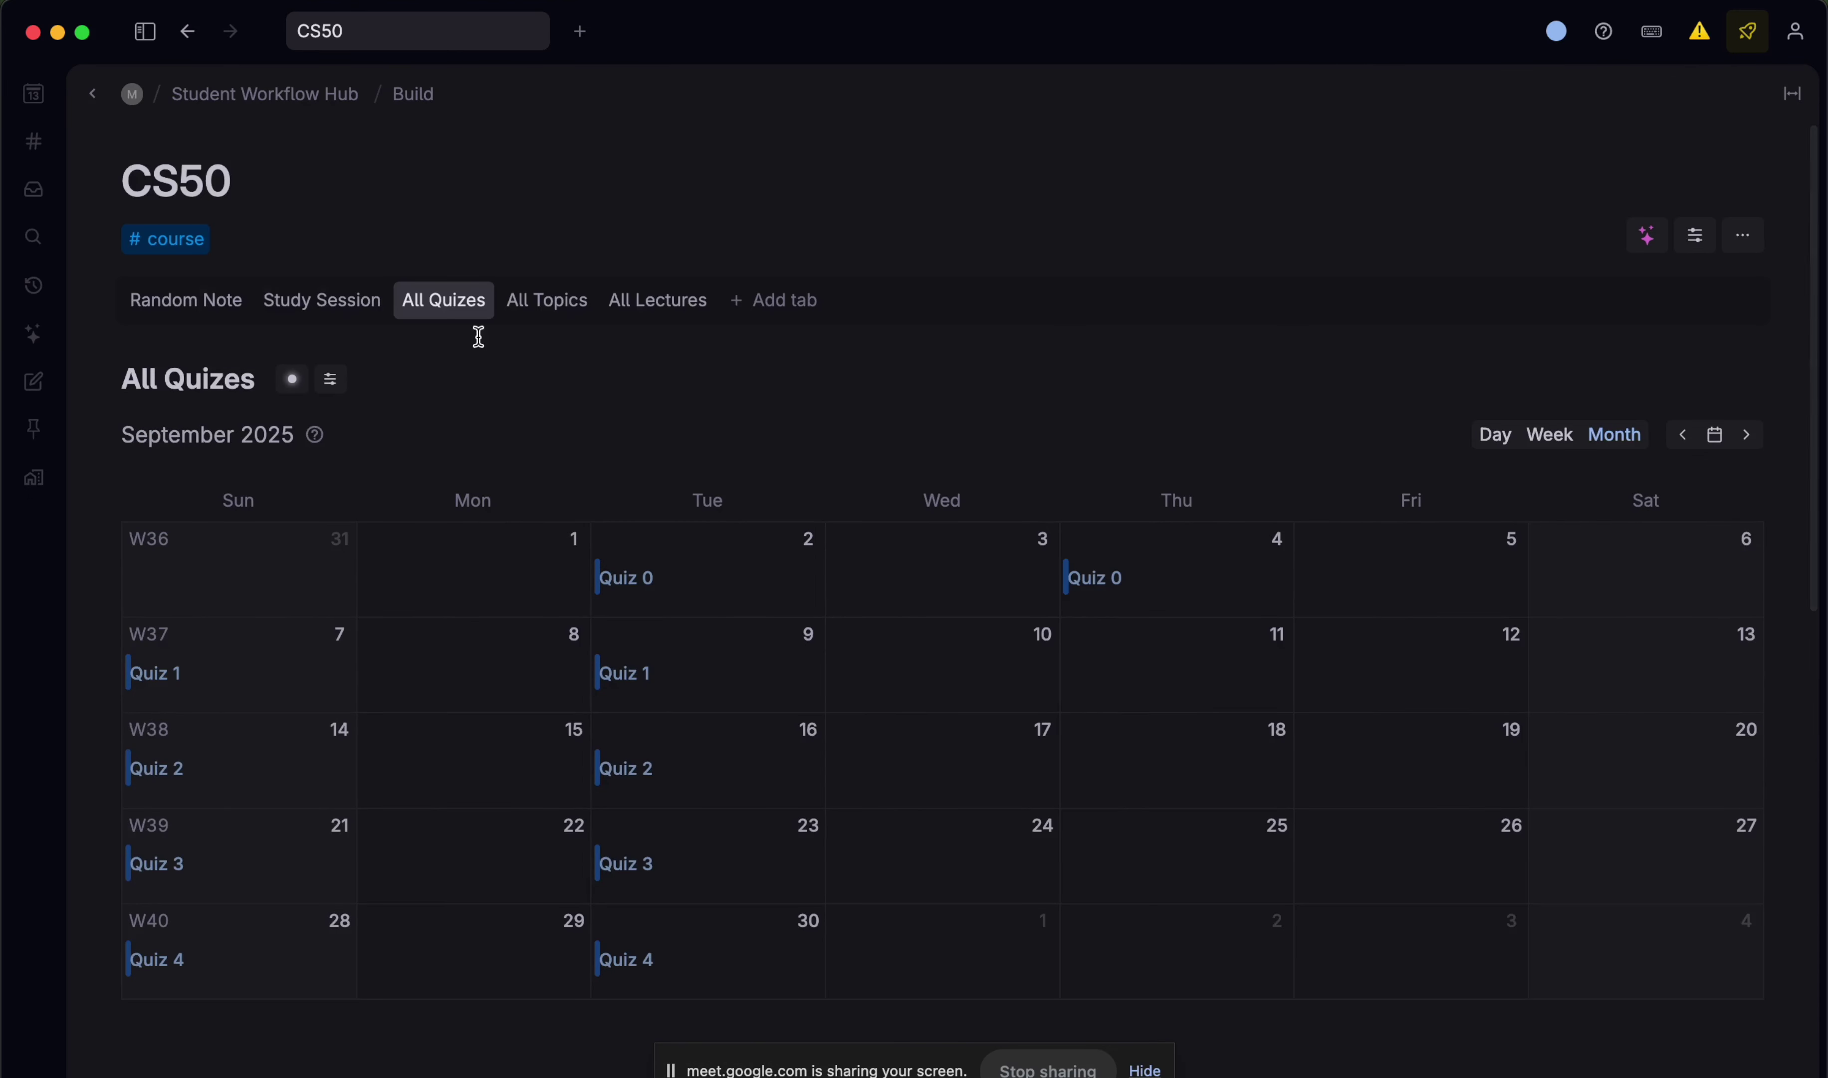
click(103, 380)
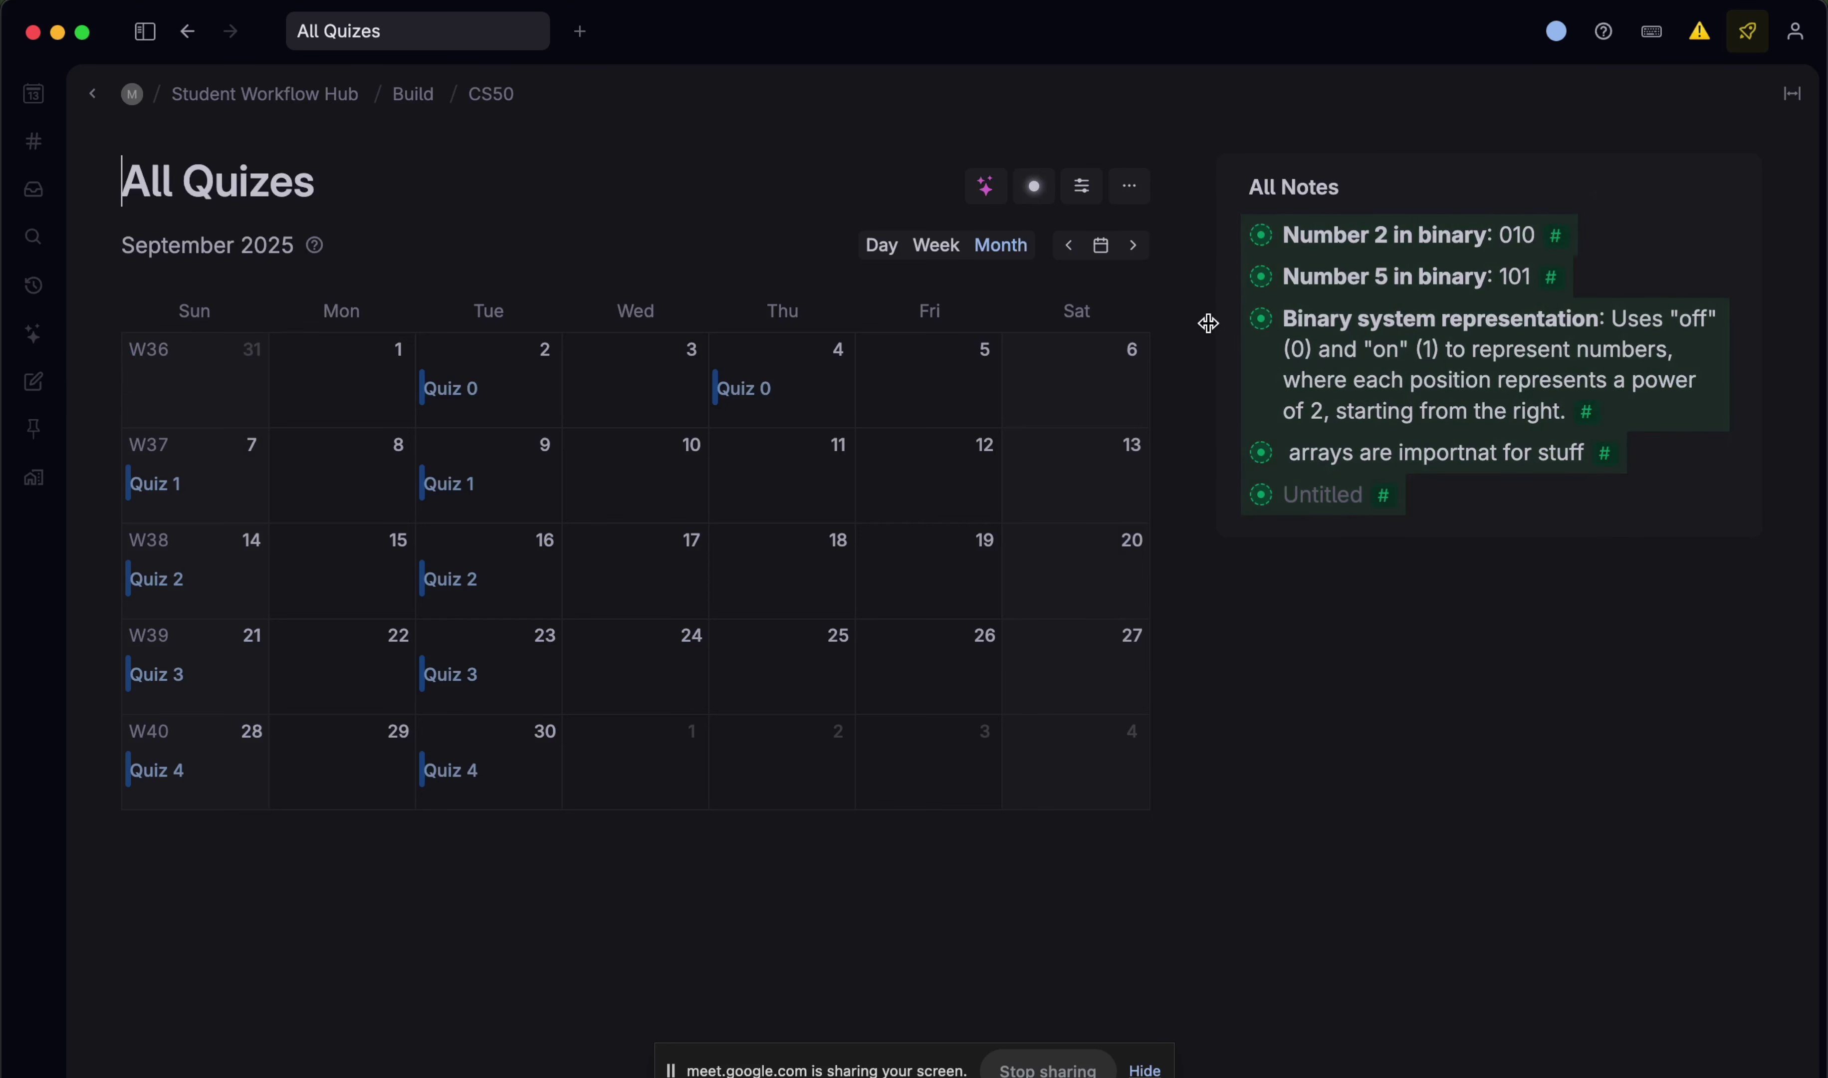
drag(1207, 323, 1273, 322)
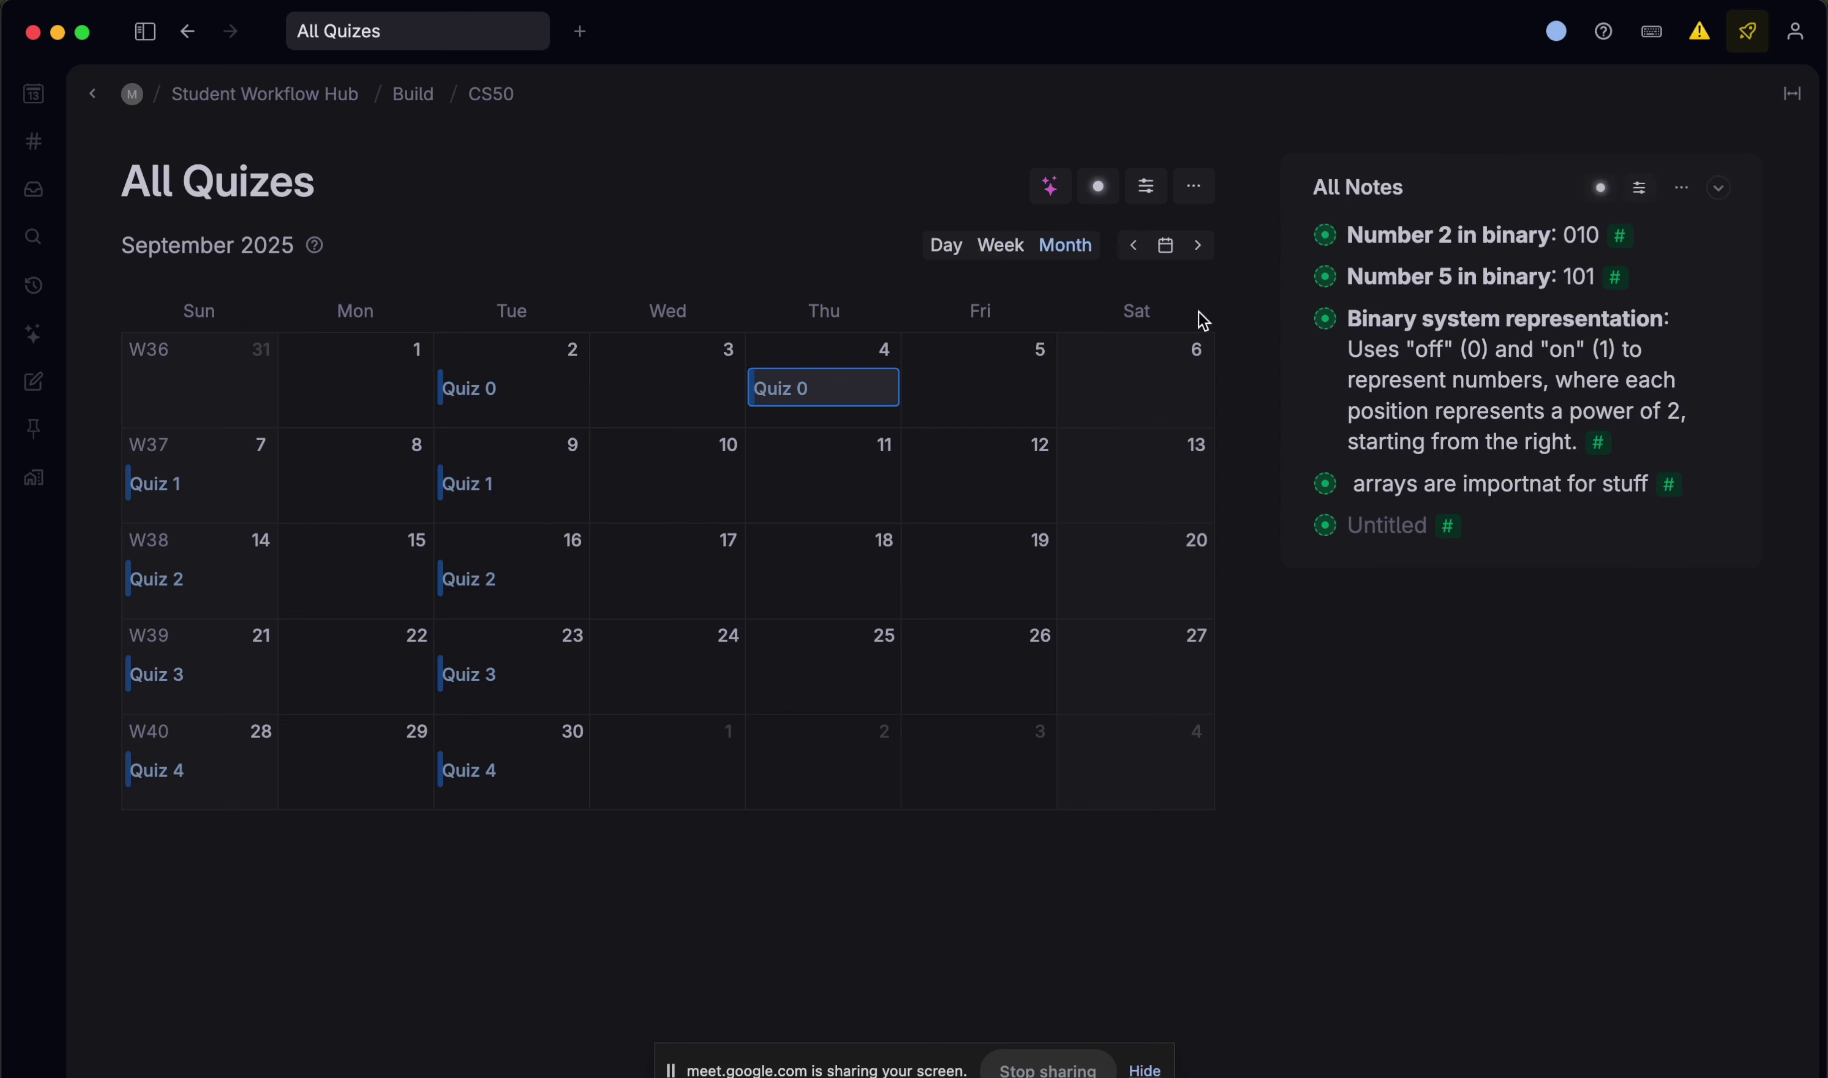
- Expand the Number 2 in binary note under All Notes and add the existing Due date field to it
click(1297, 236)
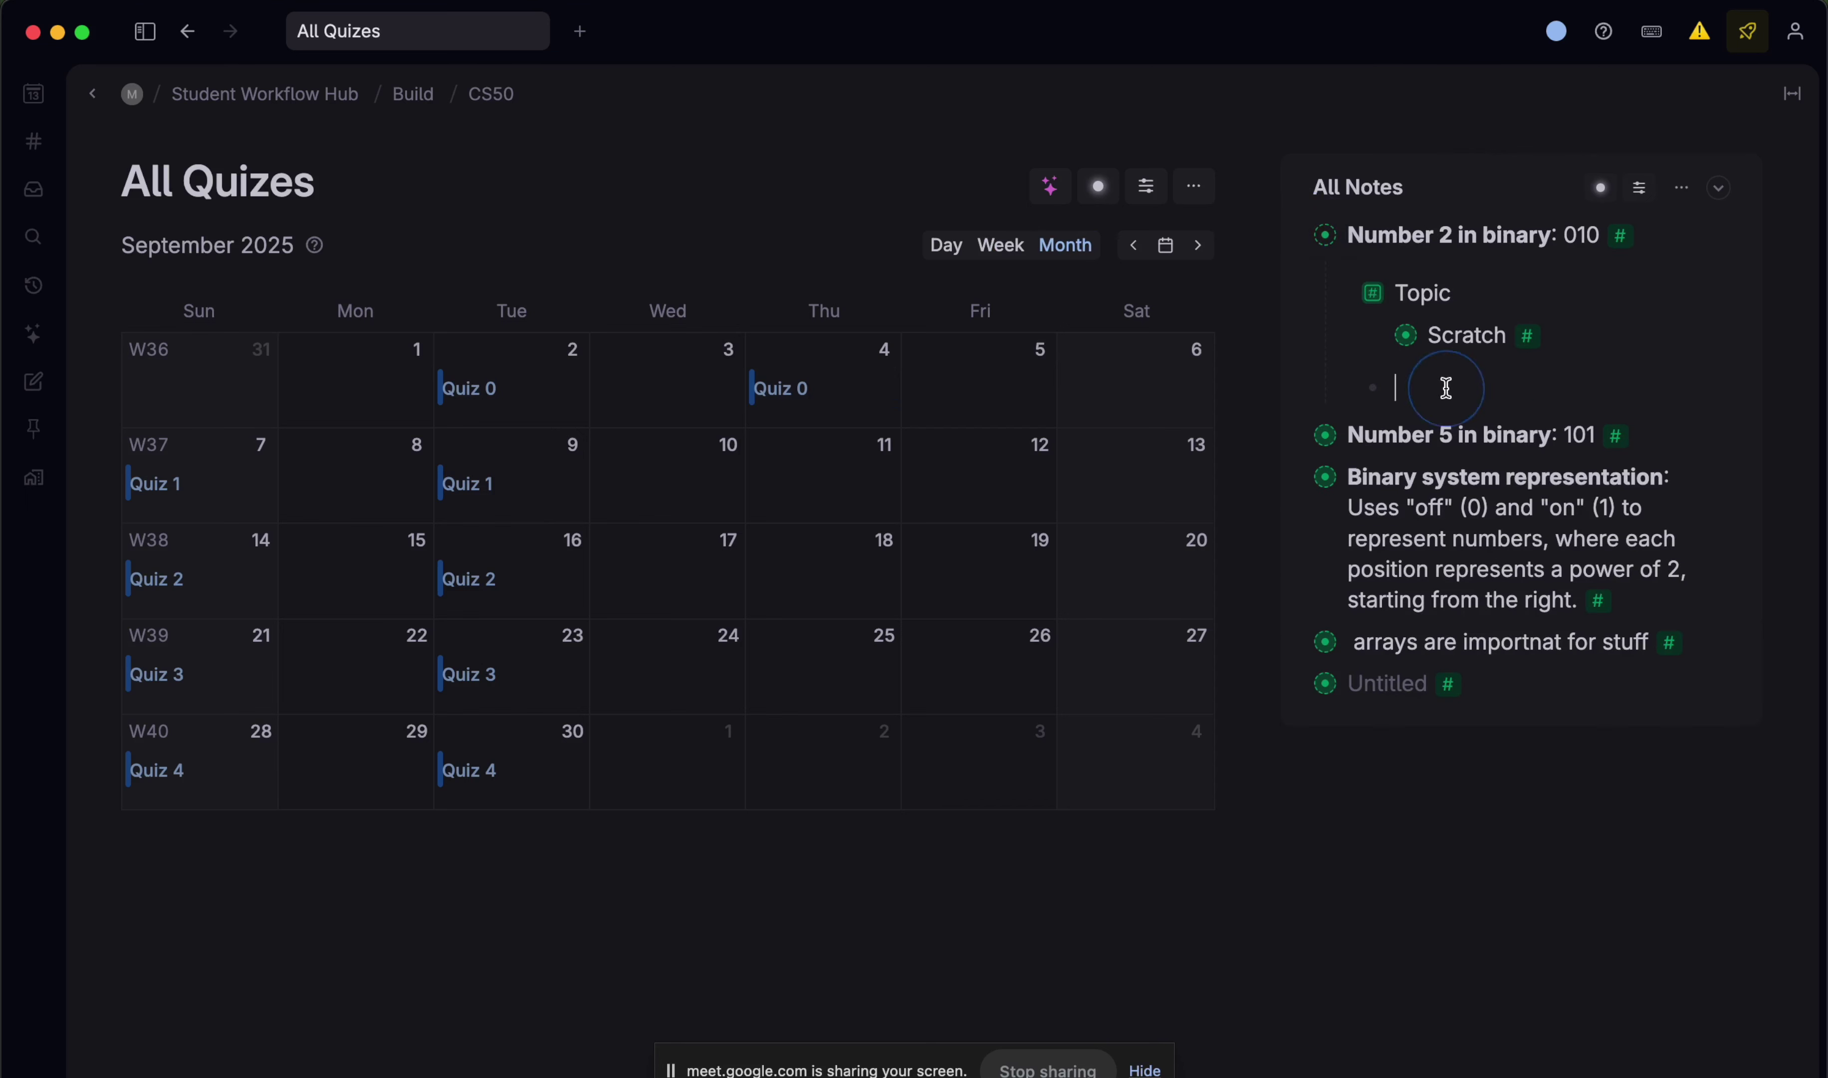
click(1445, 387)
text(D)
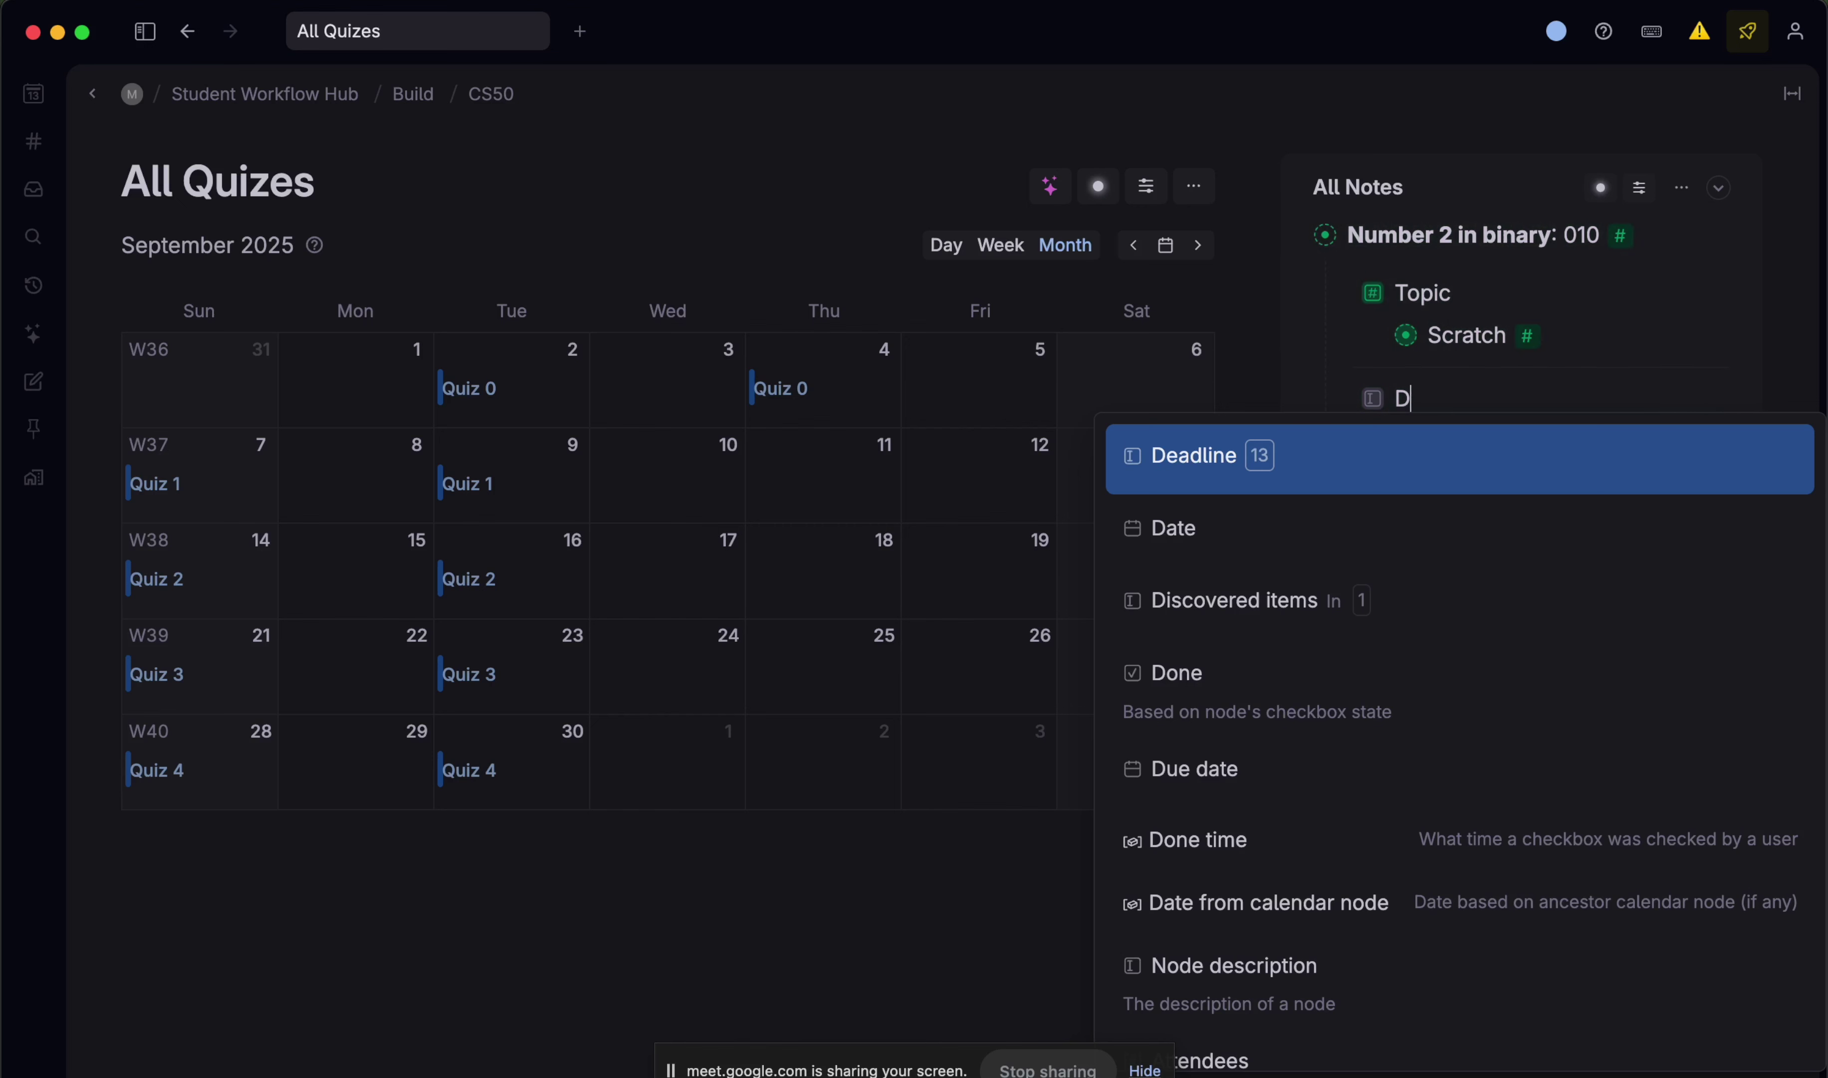
text(ue)
key(Return)
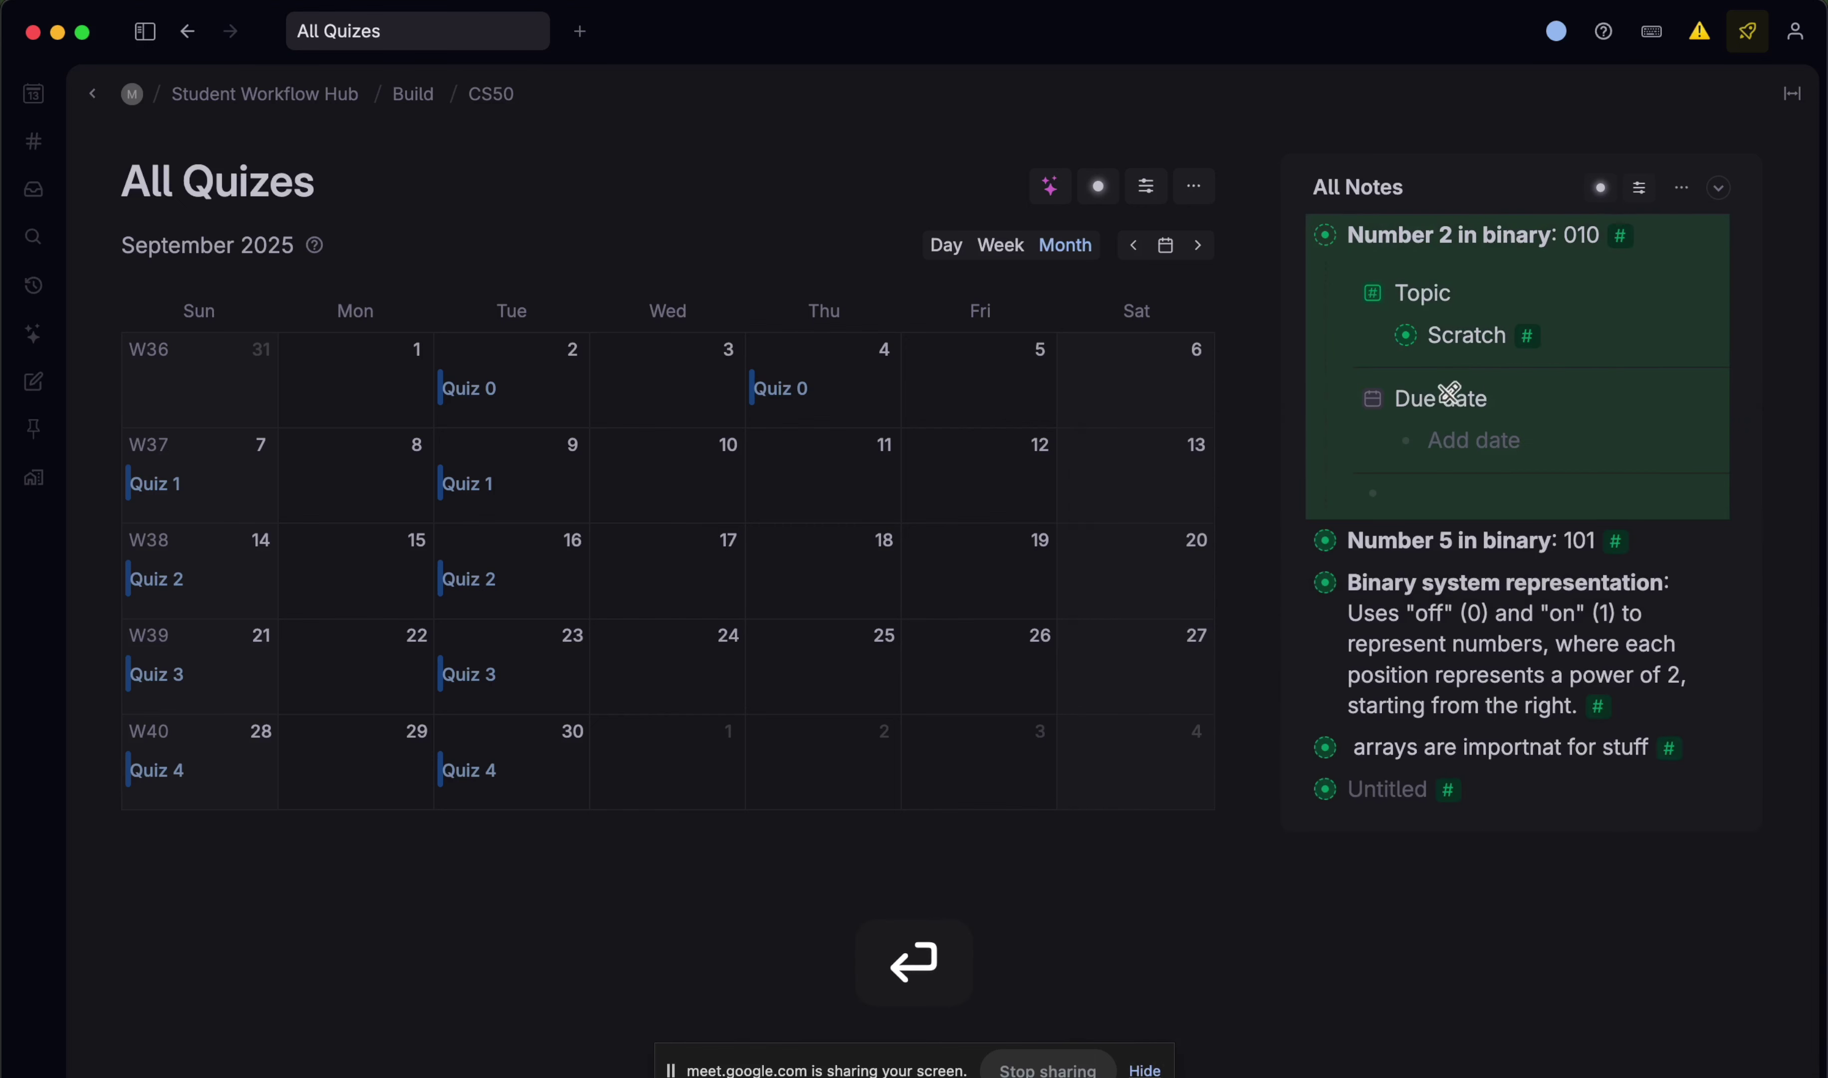
- Try to add the note's Due date field to its template from the All Notes list
key(super+k)
text(dd)
key(super+a)
key(BackSpace)
key(BackSpace)
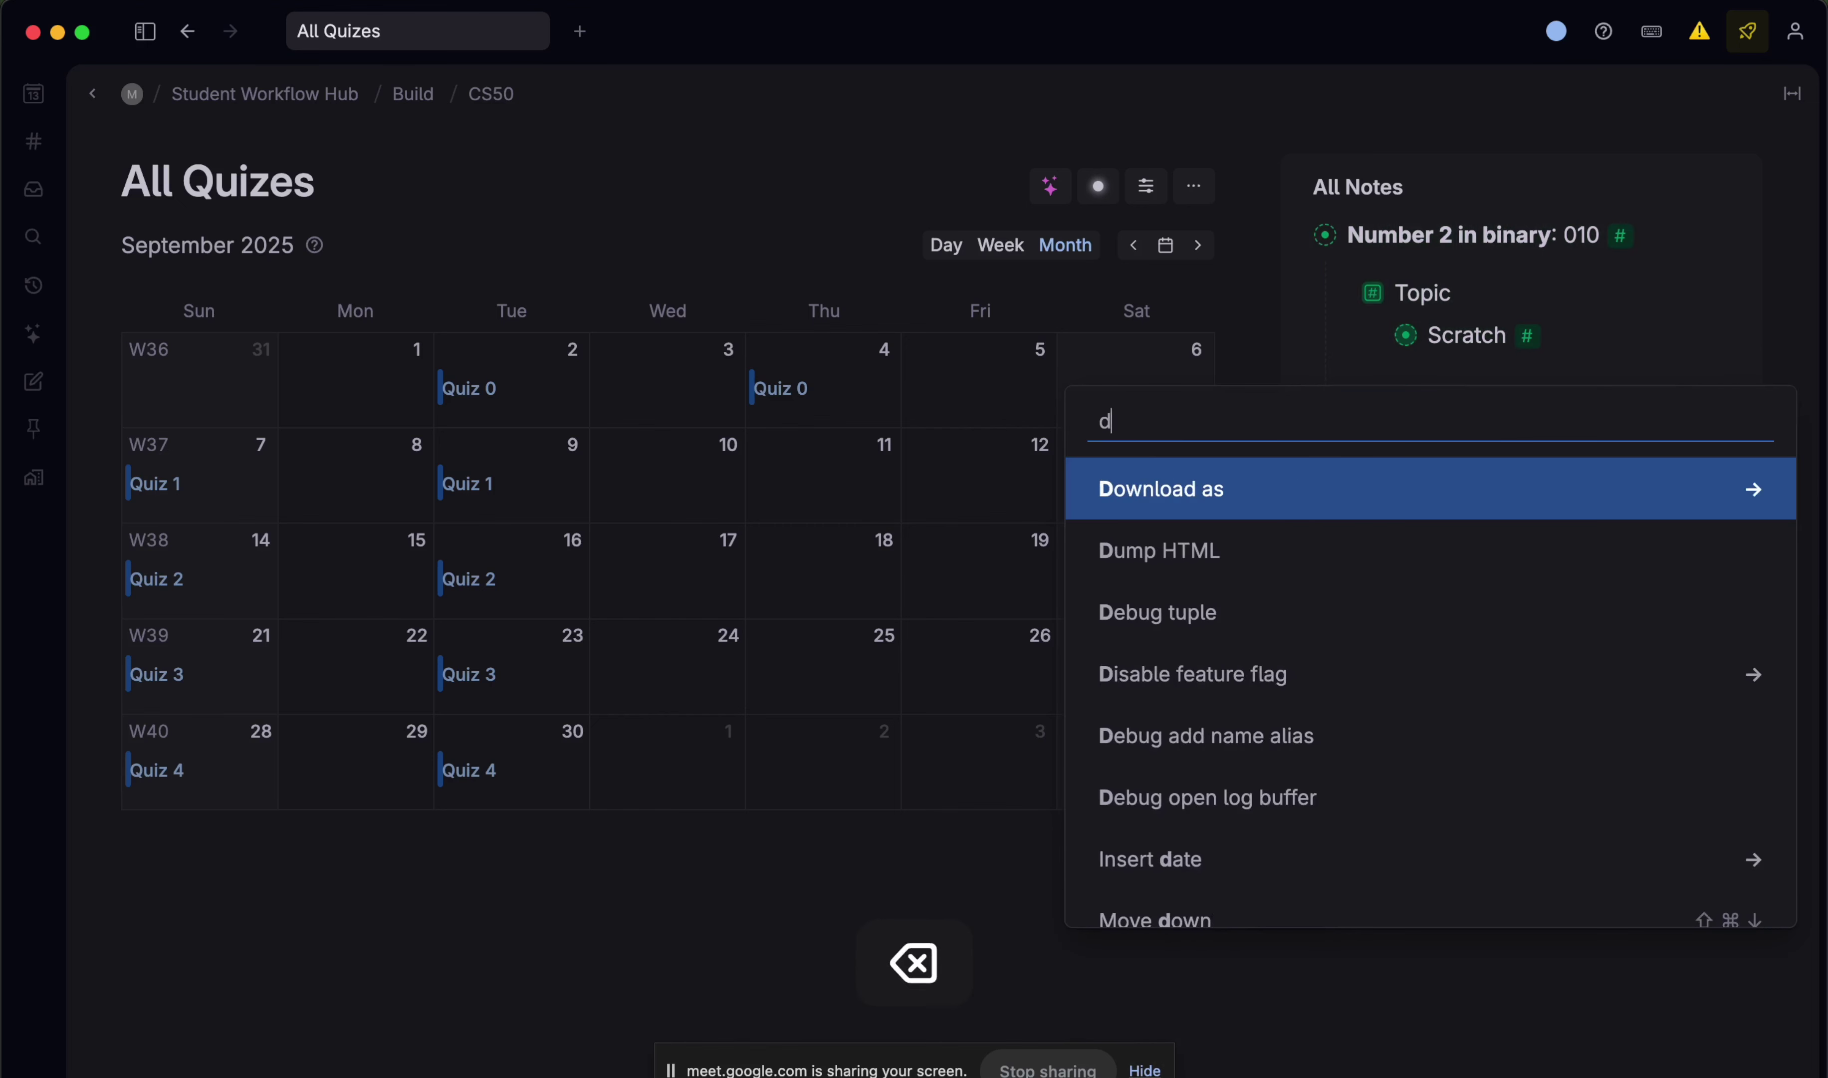
text(add)
key(Down)
key(Return)
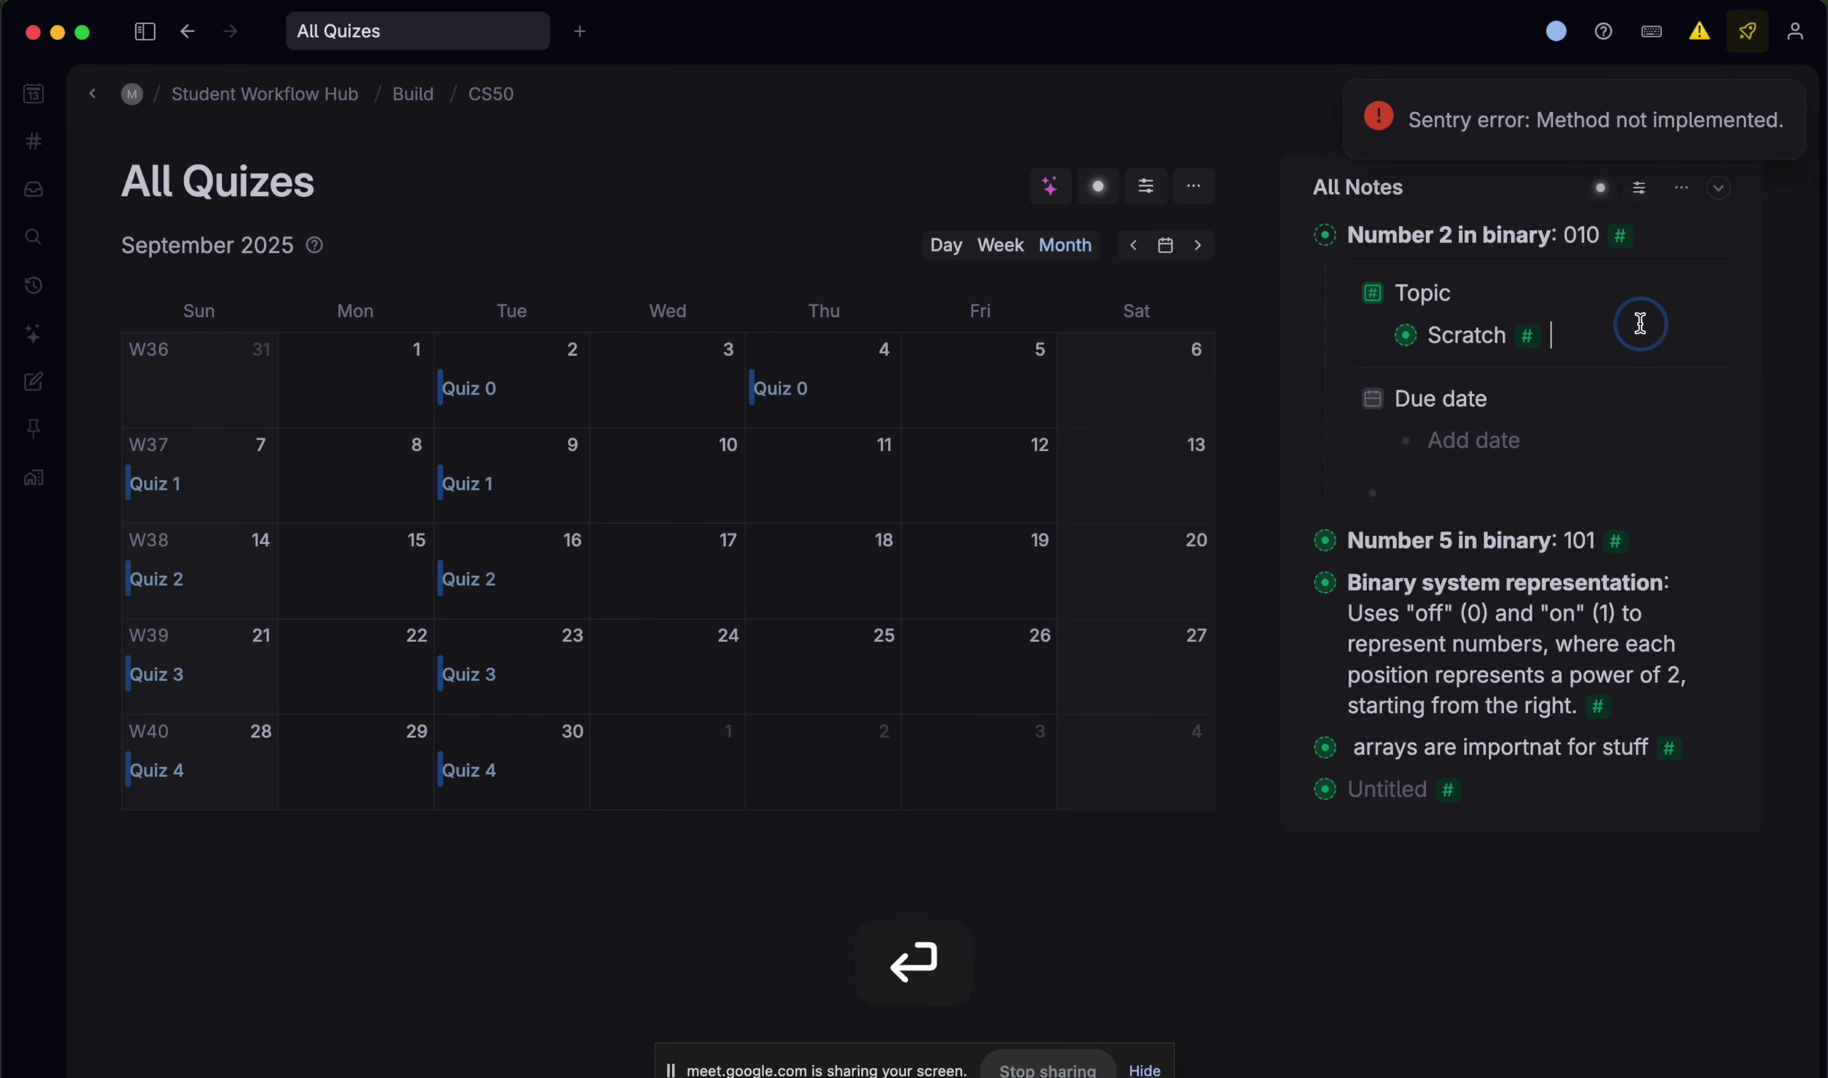
- Open the Number 2 in binary note in a side panel and try adding its Due date field to the template there
click(1322, 236)
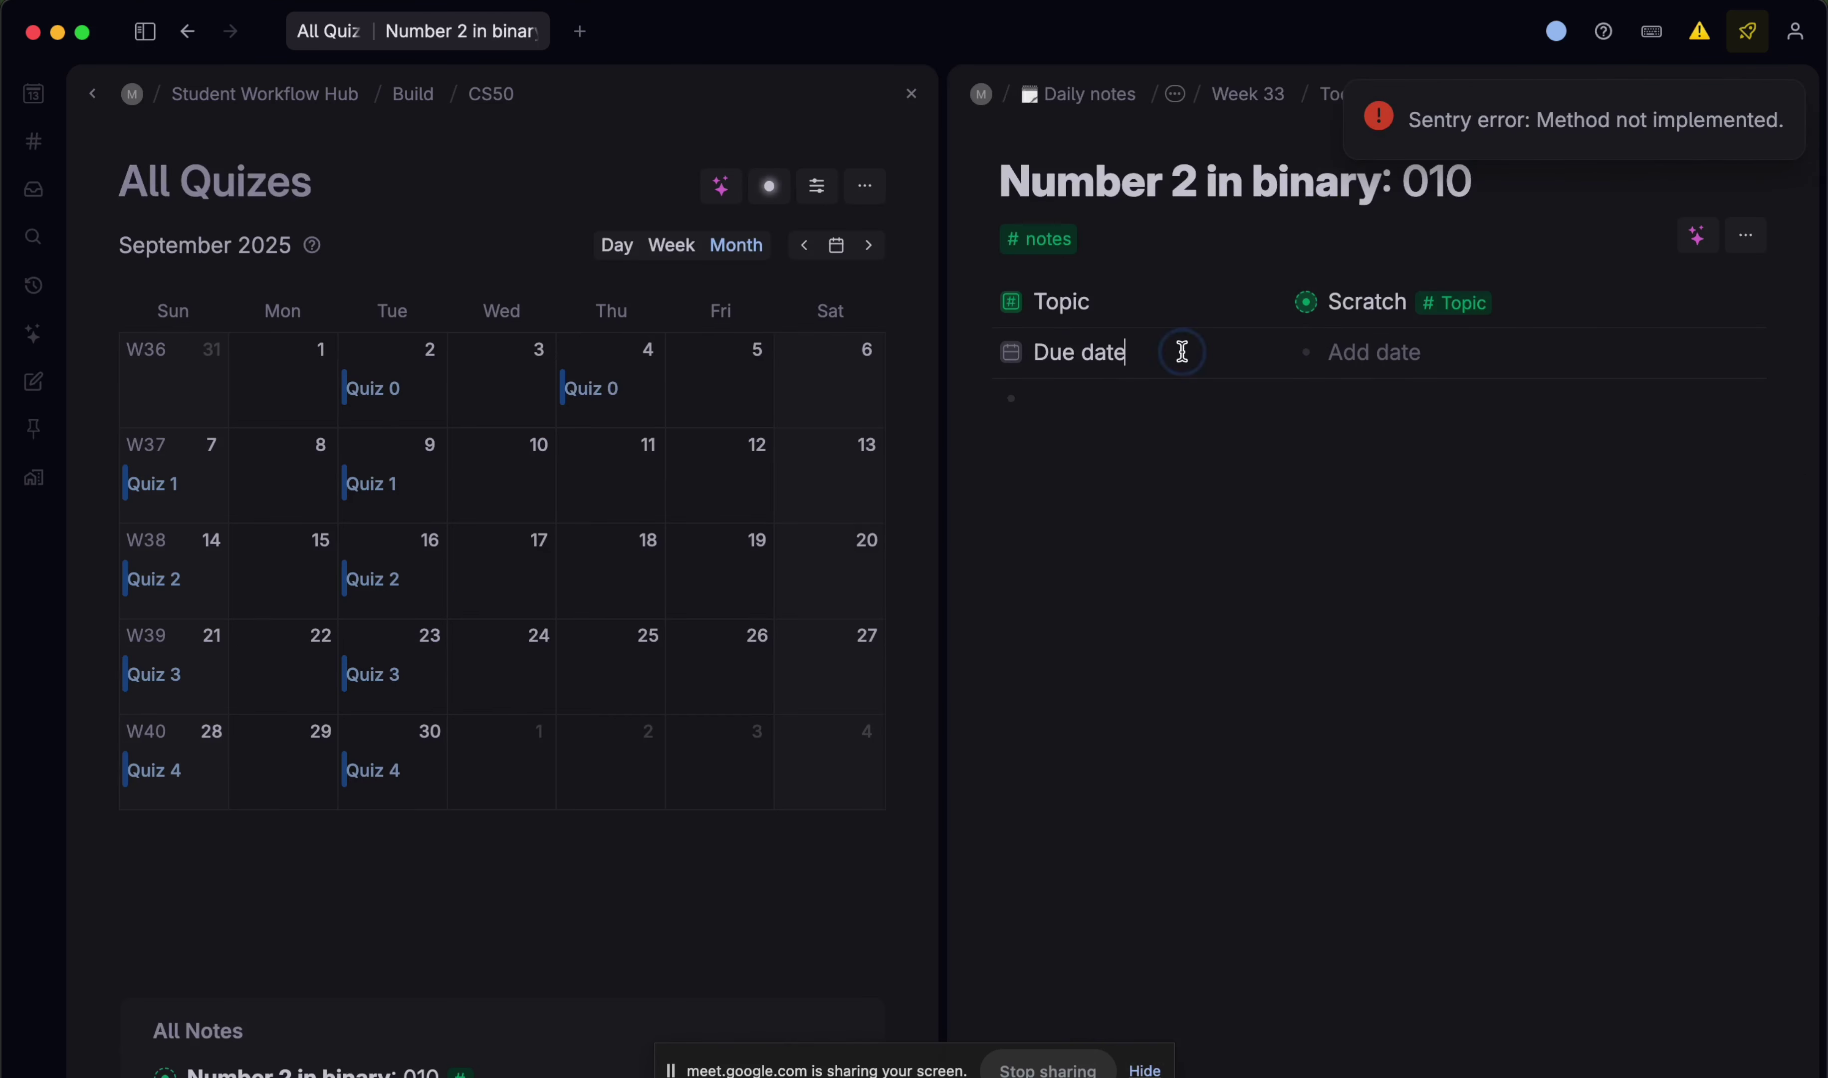
key(super+k)
text(dd)
key(super+a)
key(BackSpace)
text(add)
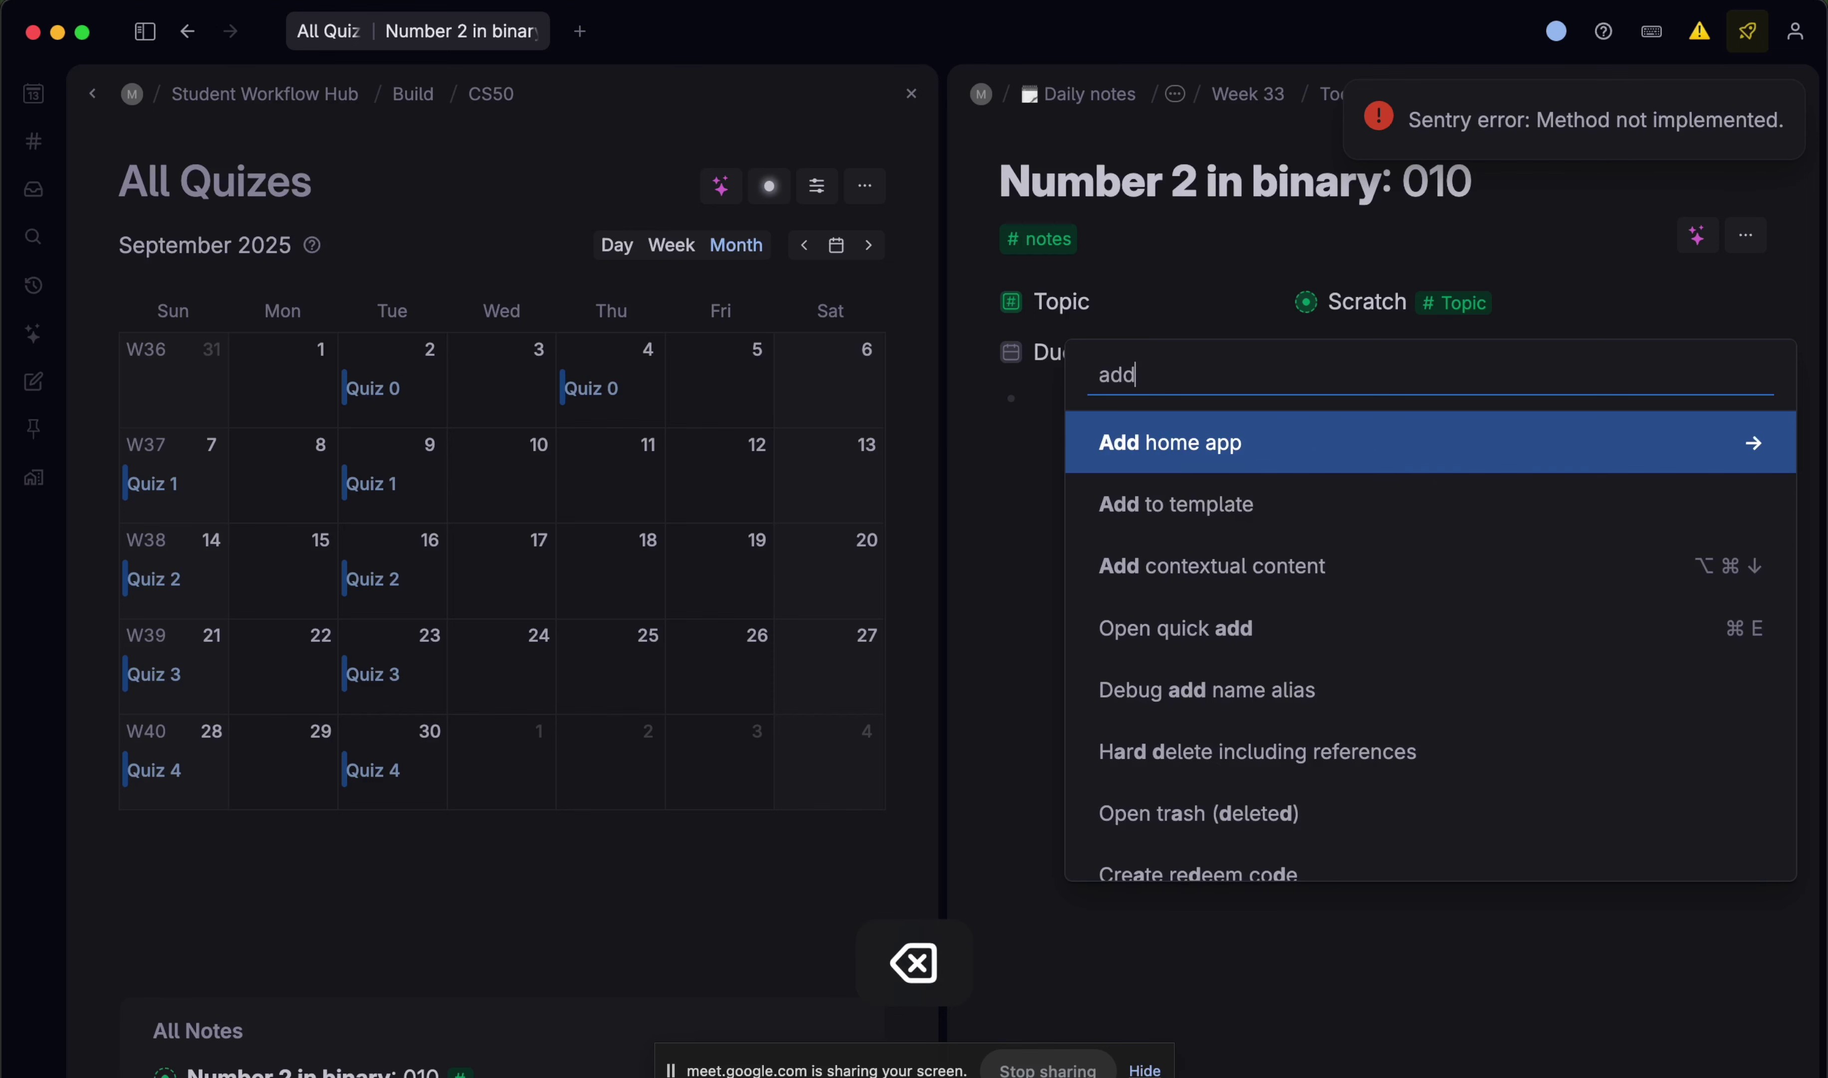
key(Down)
key(Return)
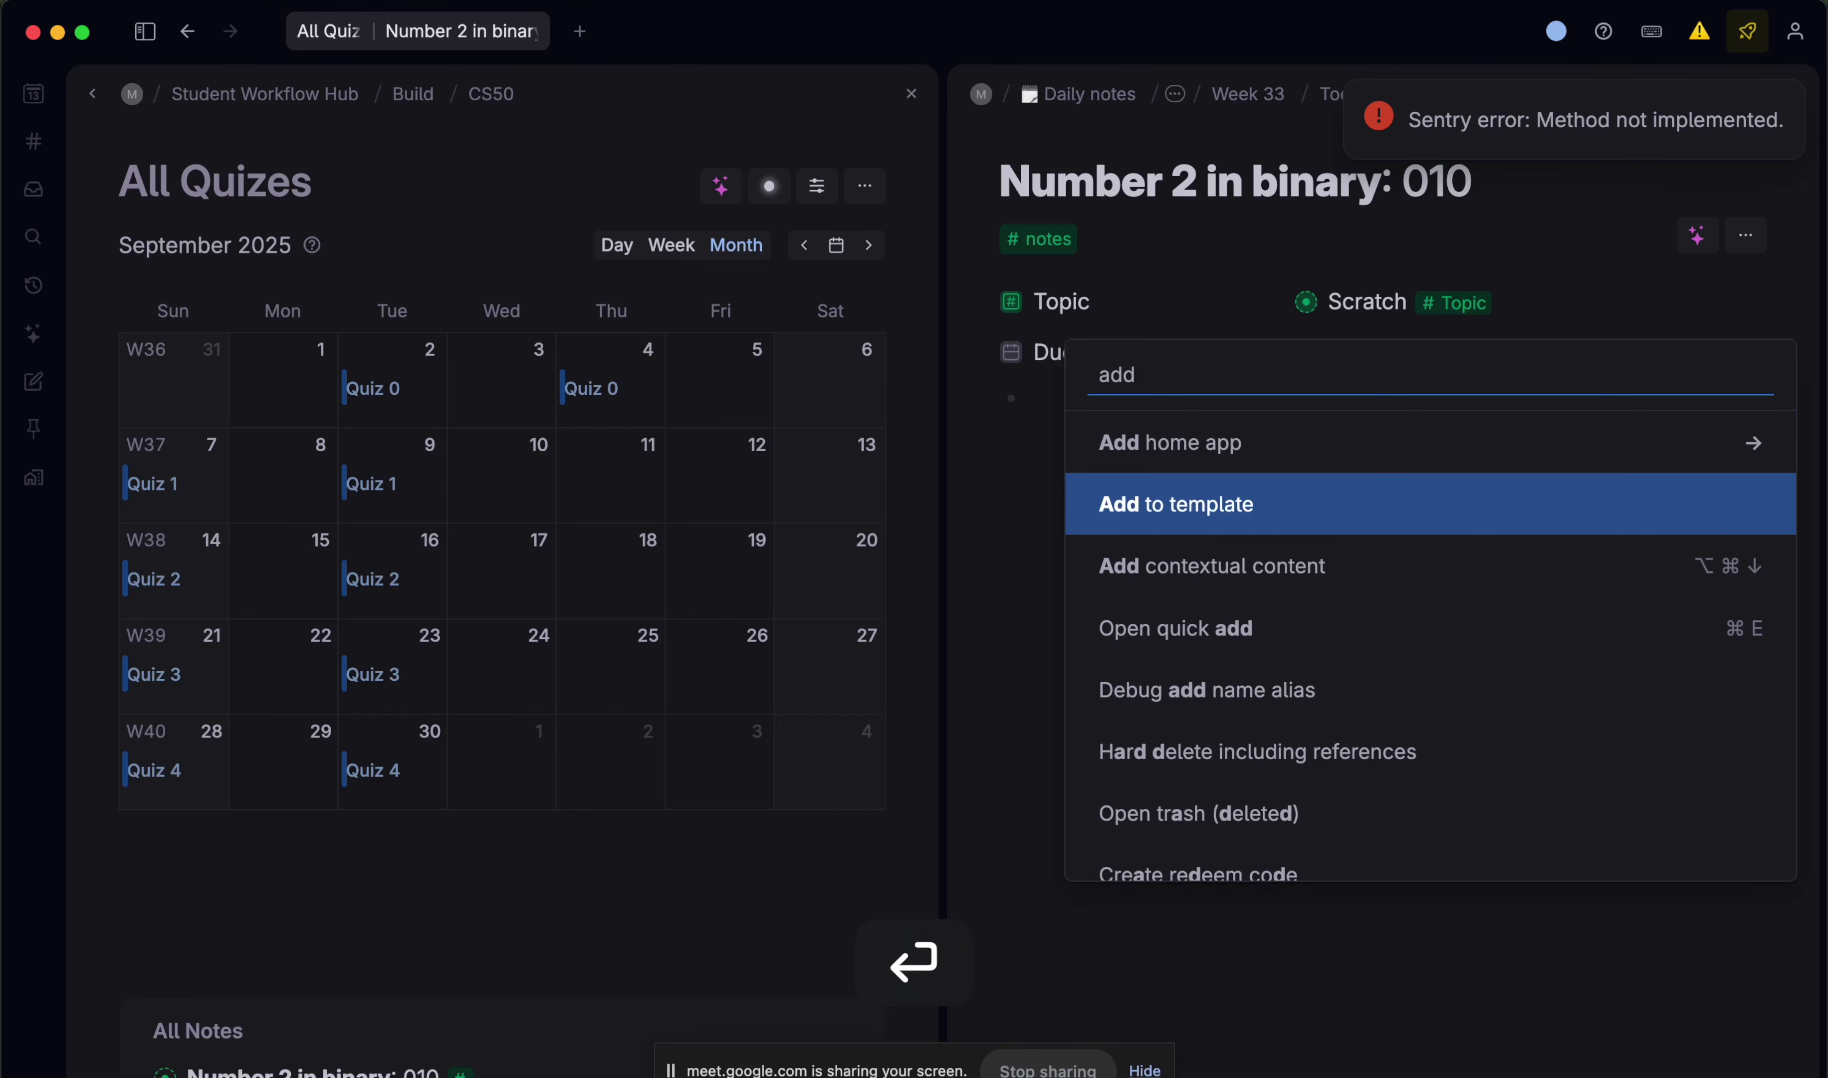
click(1184, 508)
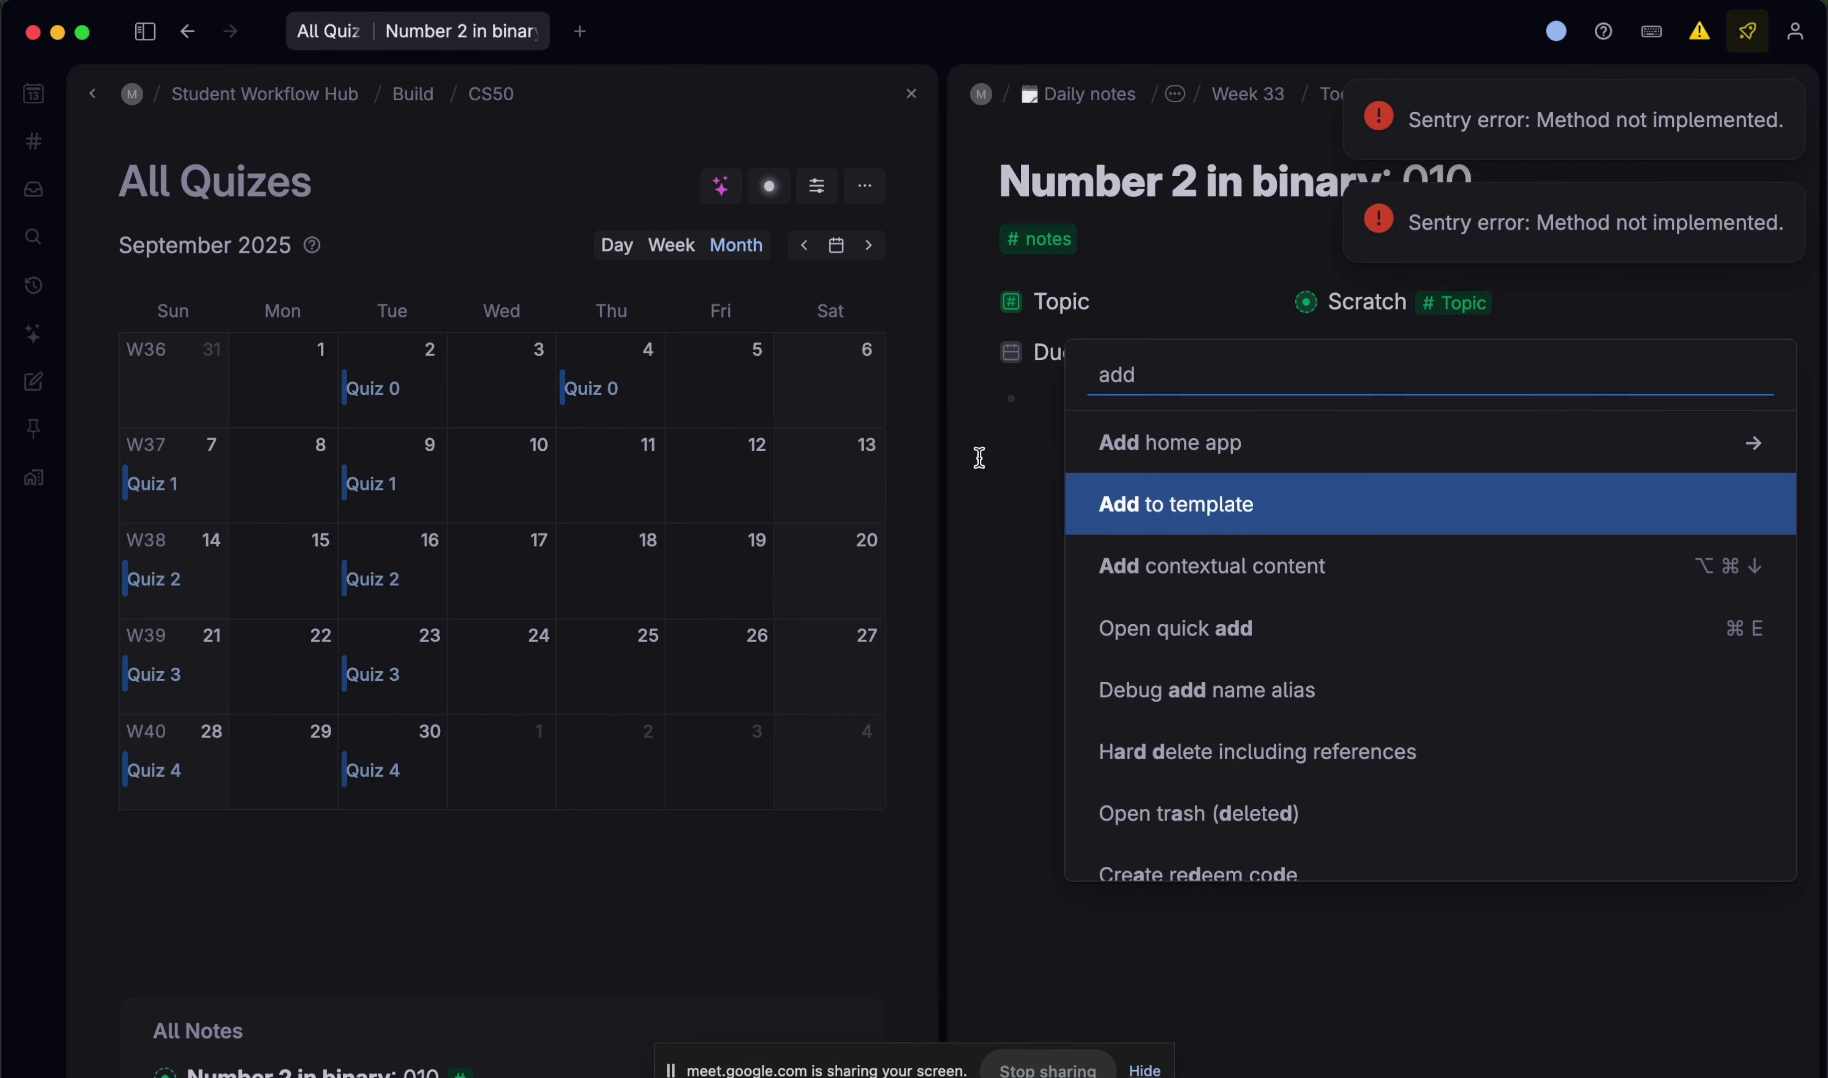
key(Escape)
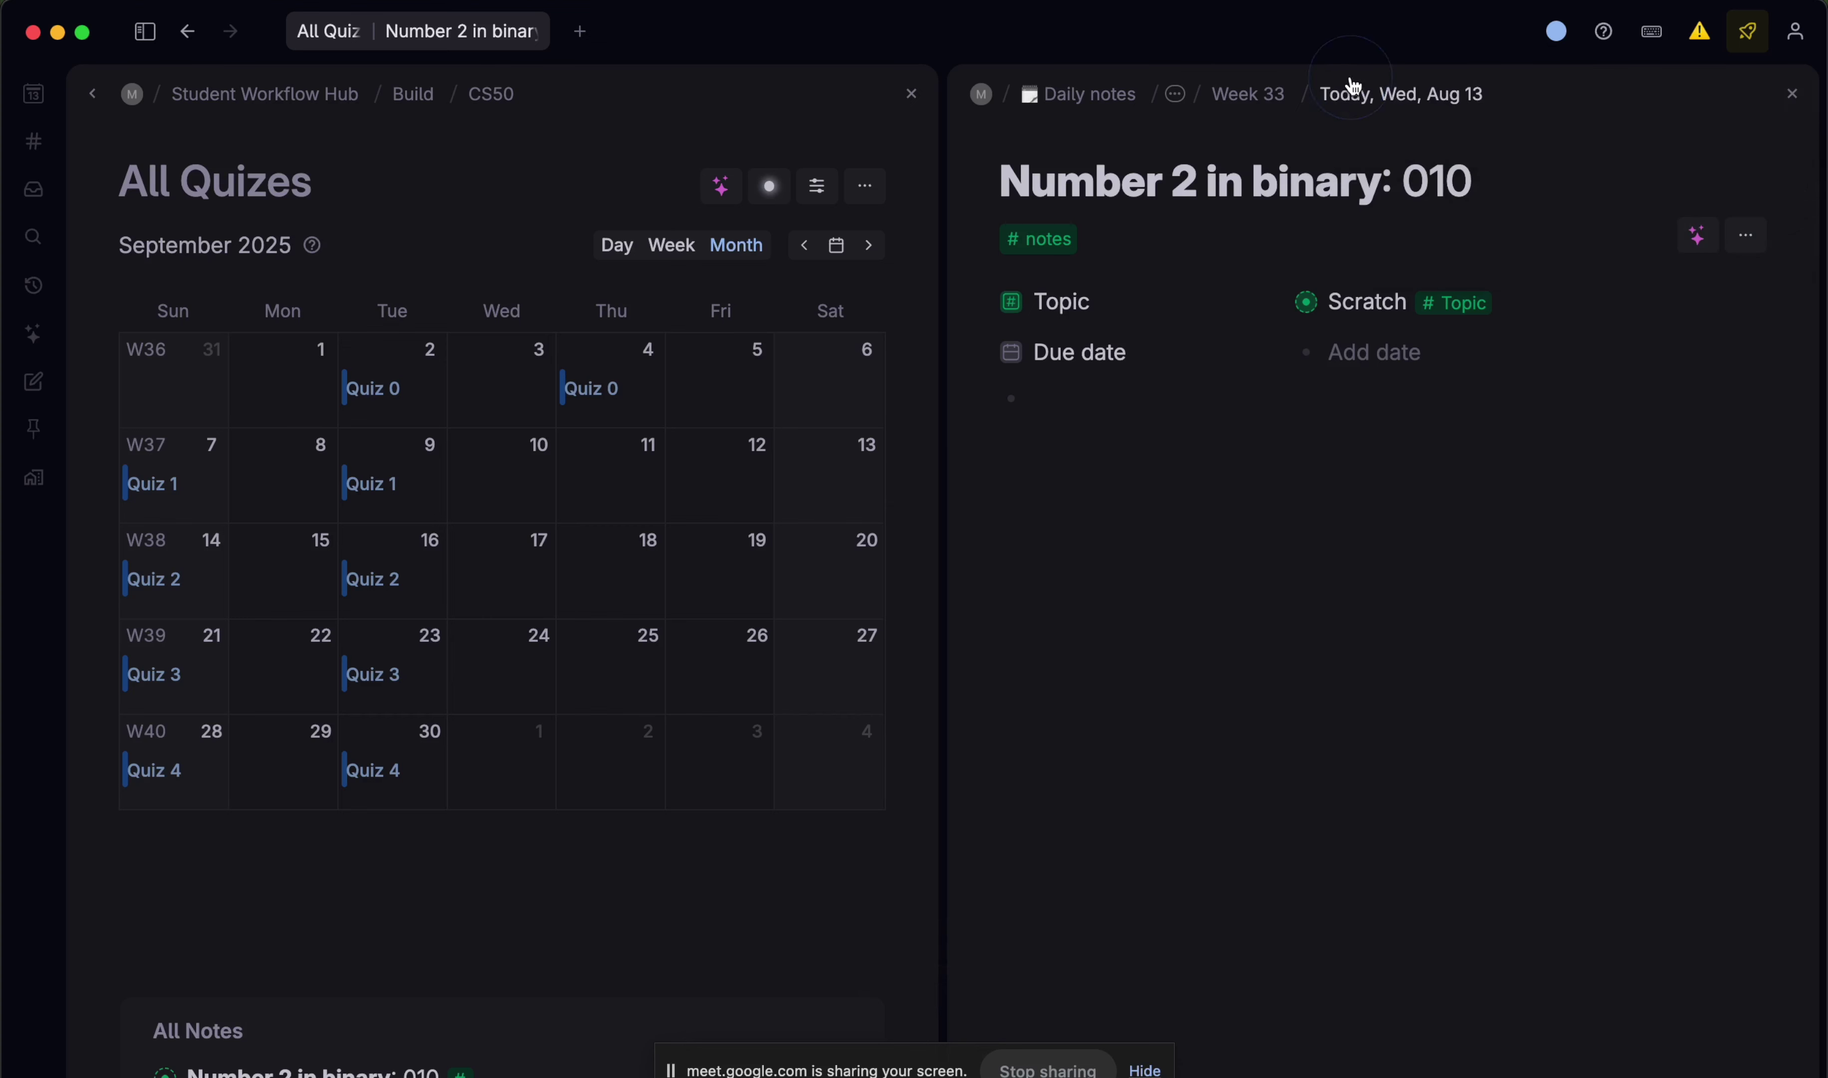
- Add the existing Due date field to the default content of the #notes supertag, and close its configuration panel
alt+shift+click(1060, 235)
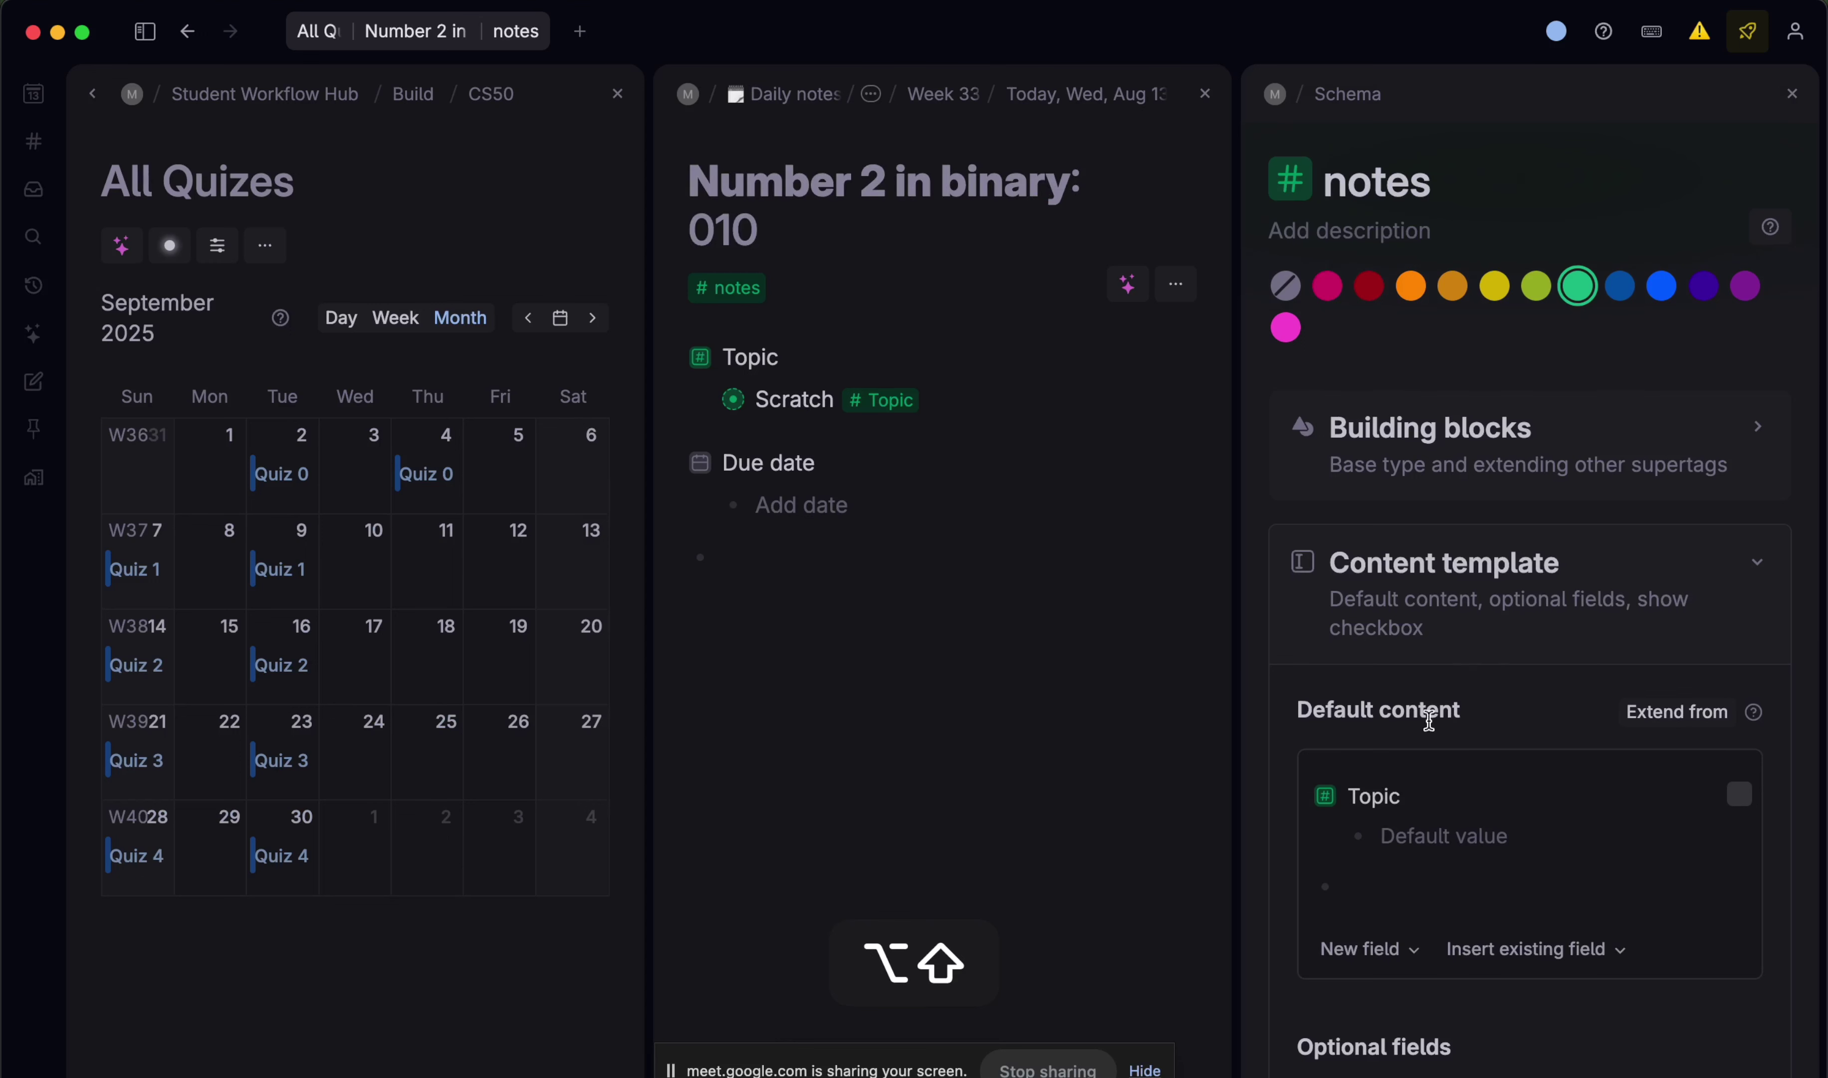
click(1366, 882)
text(add)
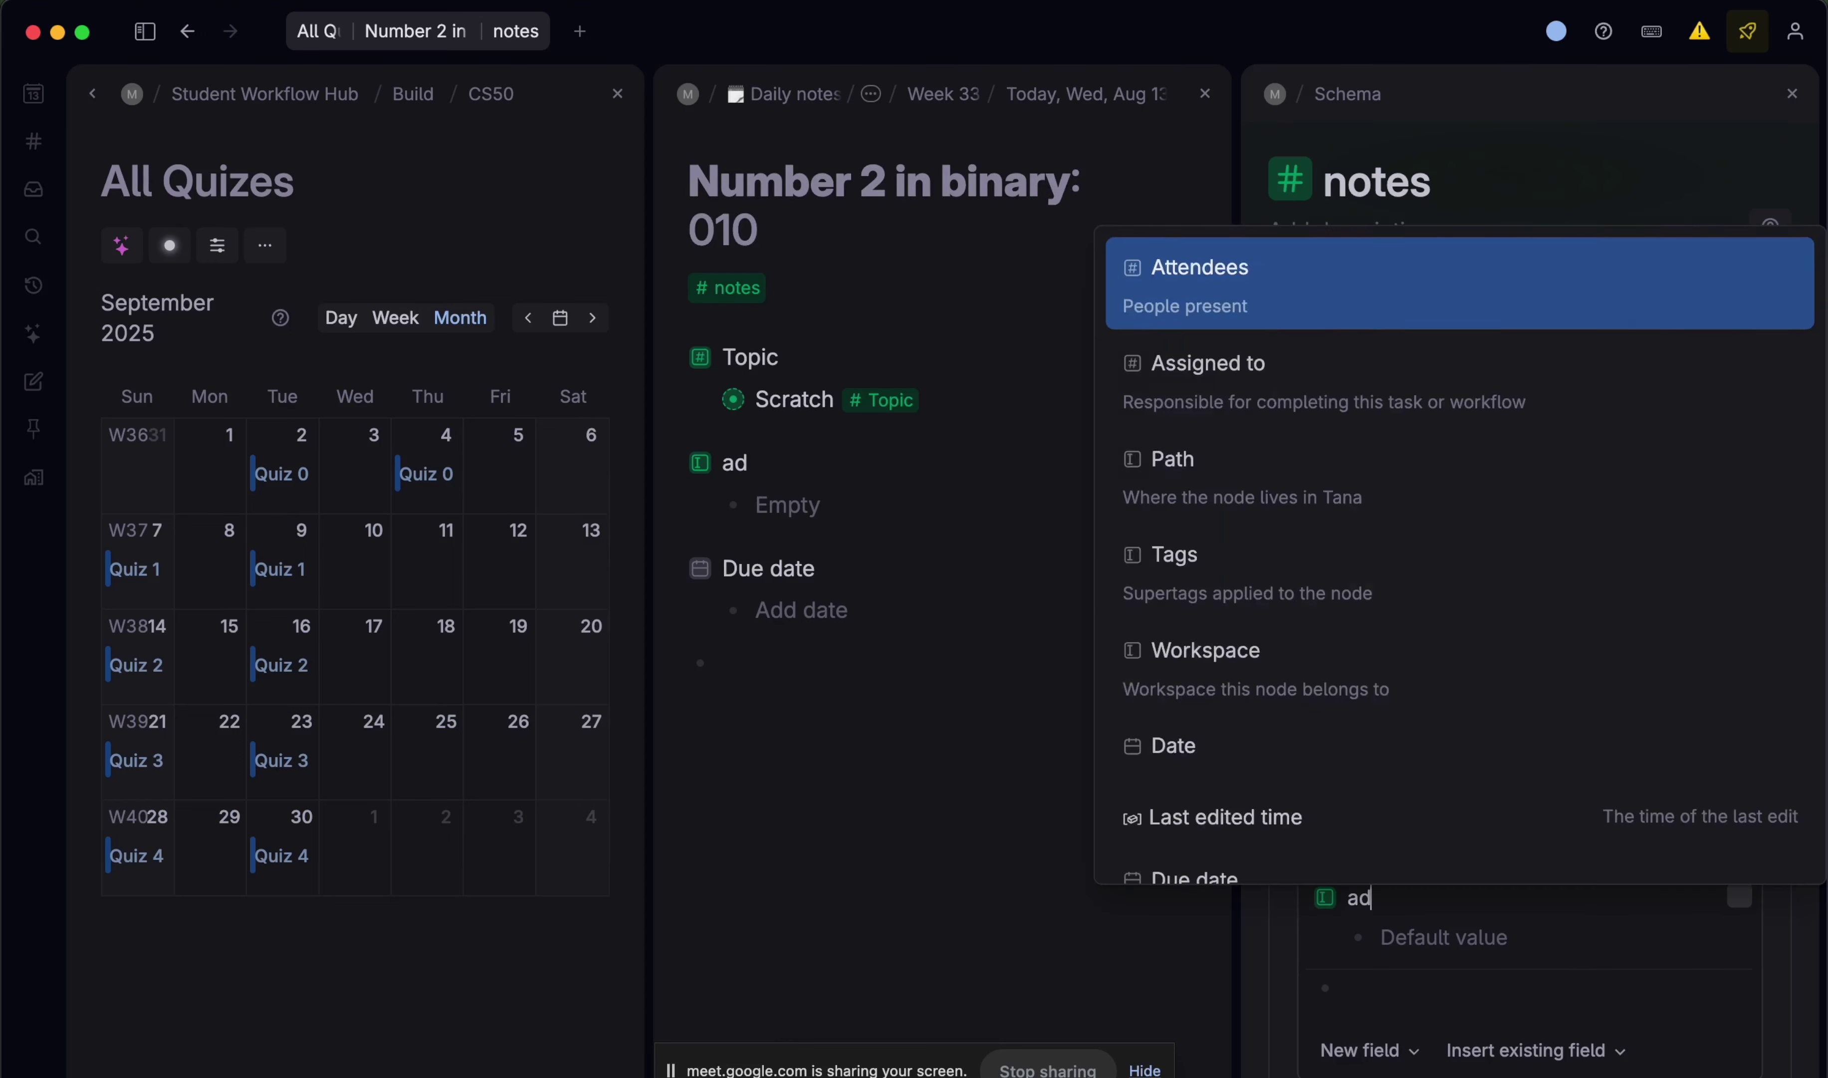
key(BackSpace)
key(BackSpace)
key(BackSpace)
text(Dud)
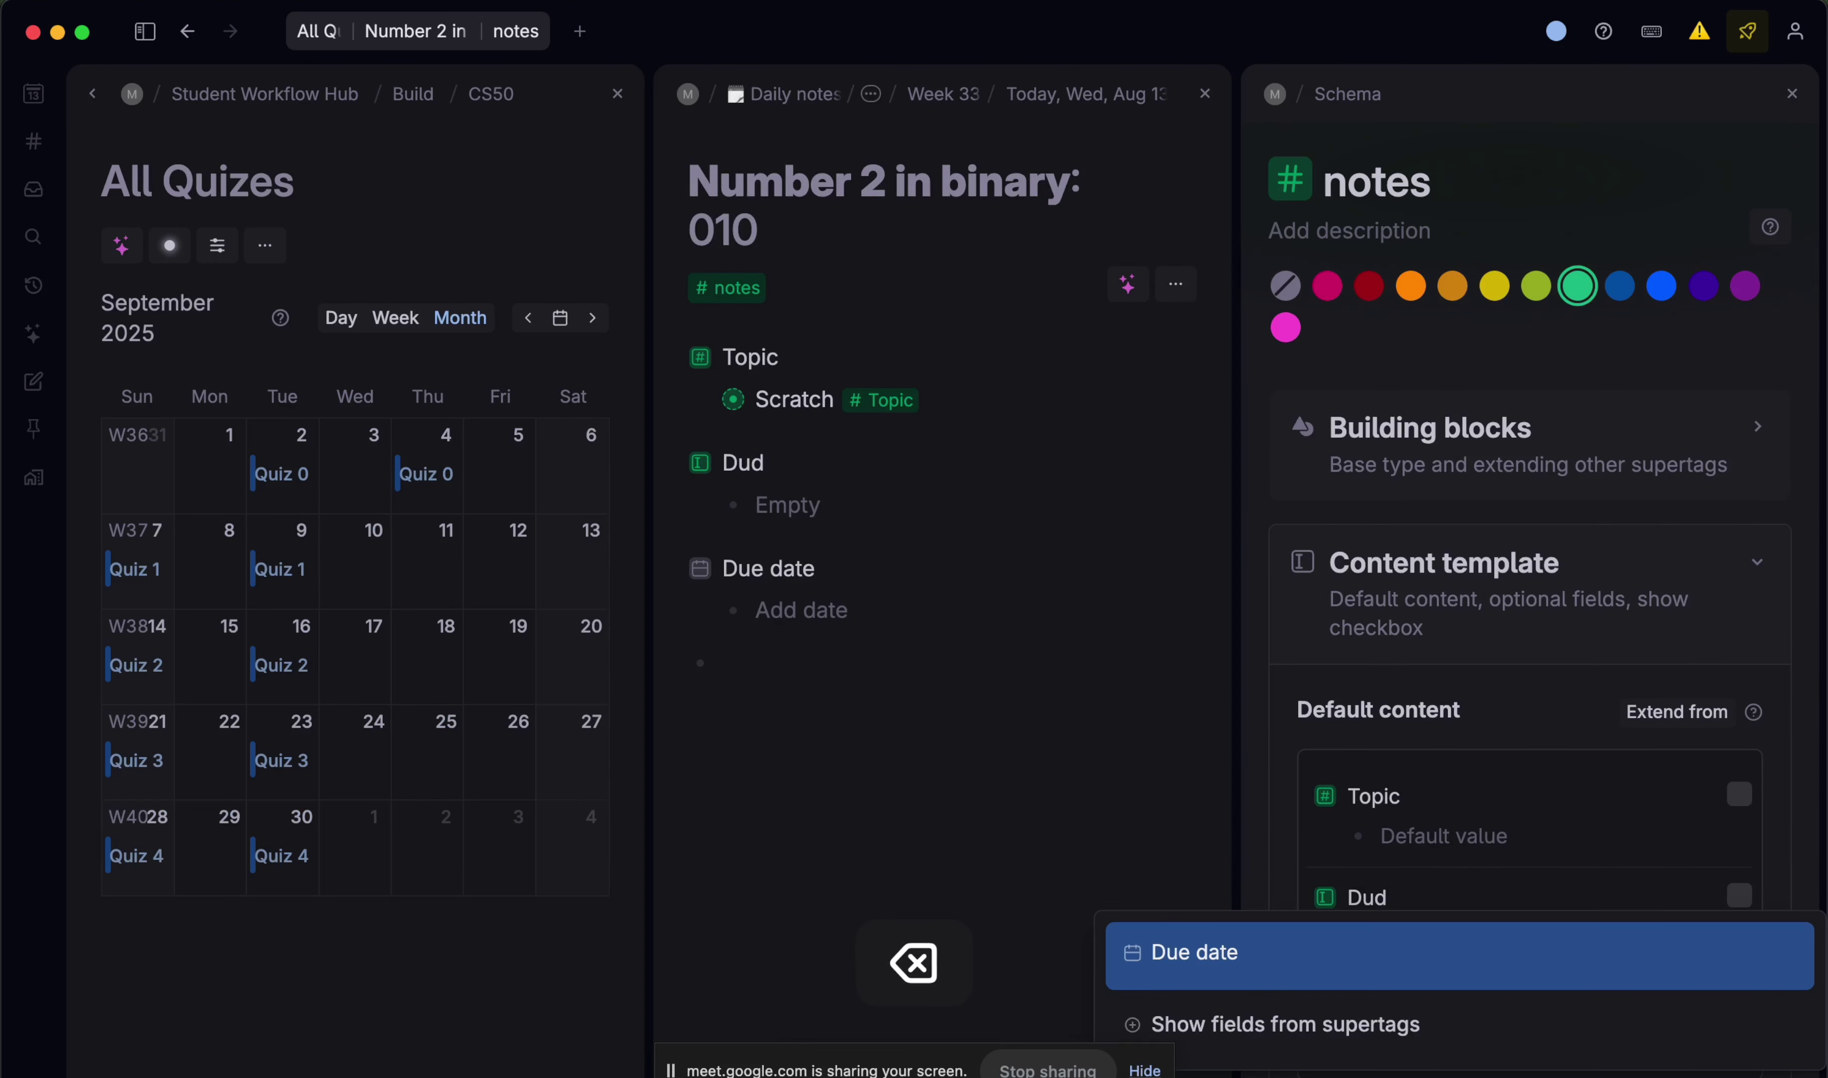
key(Return)
click(1791, 93)
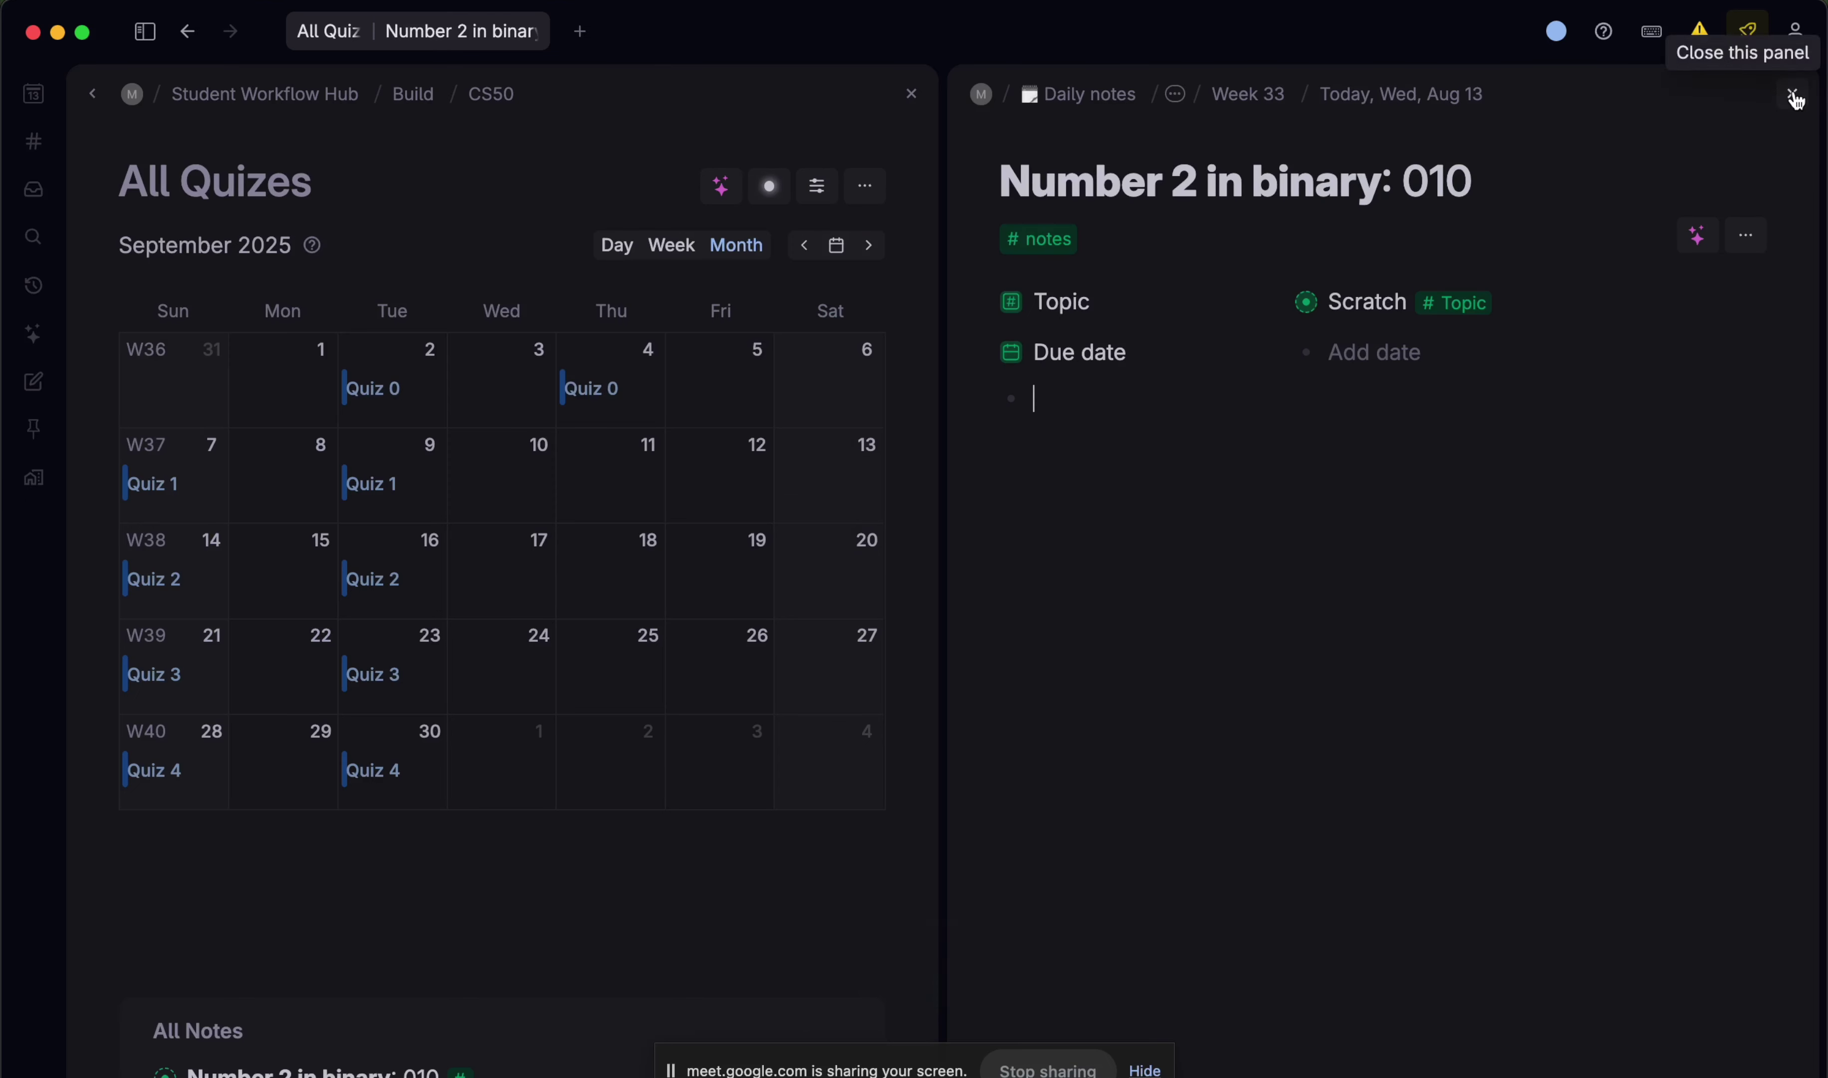
- Close the note's side panel, schedule Number 2 in binary on September 11 in the All Quizes calendar, and collapse the note
click(1792, 93)
drag(1324, 236, 822, 486)
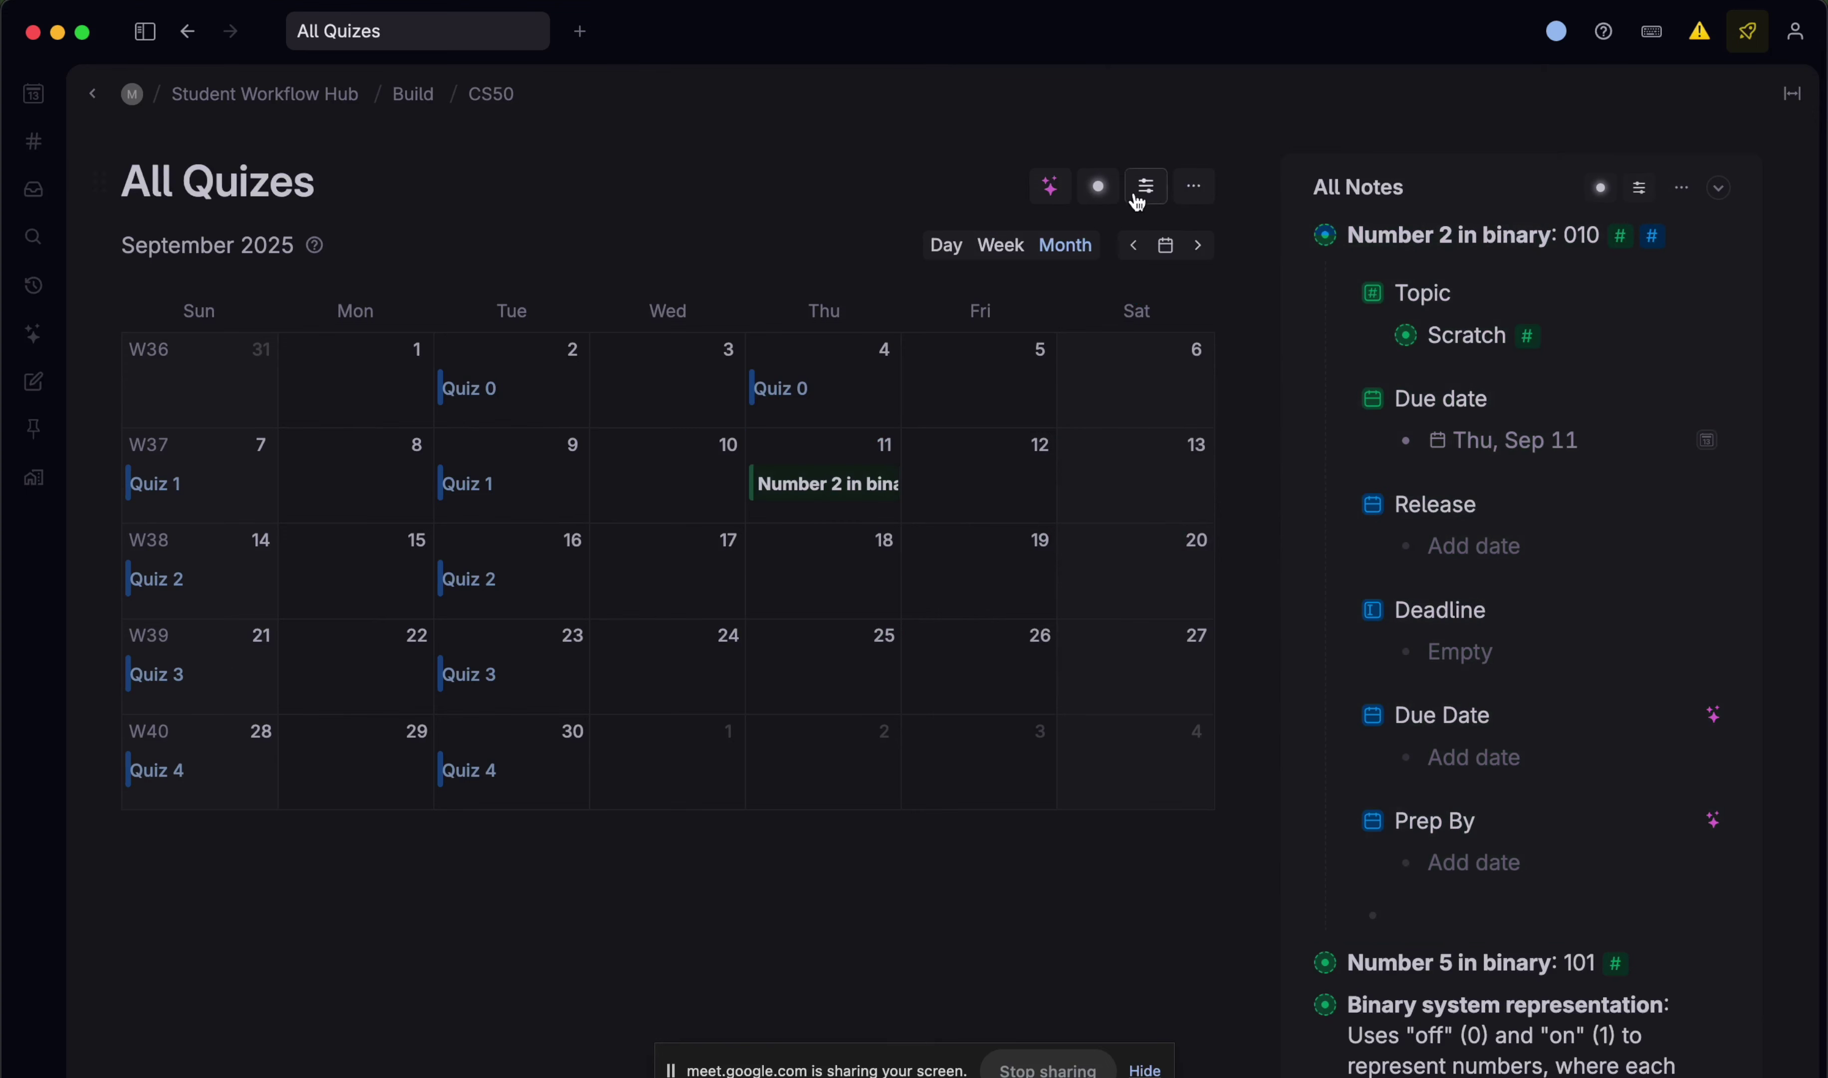
click(1098, 185)
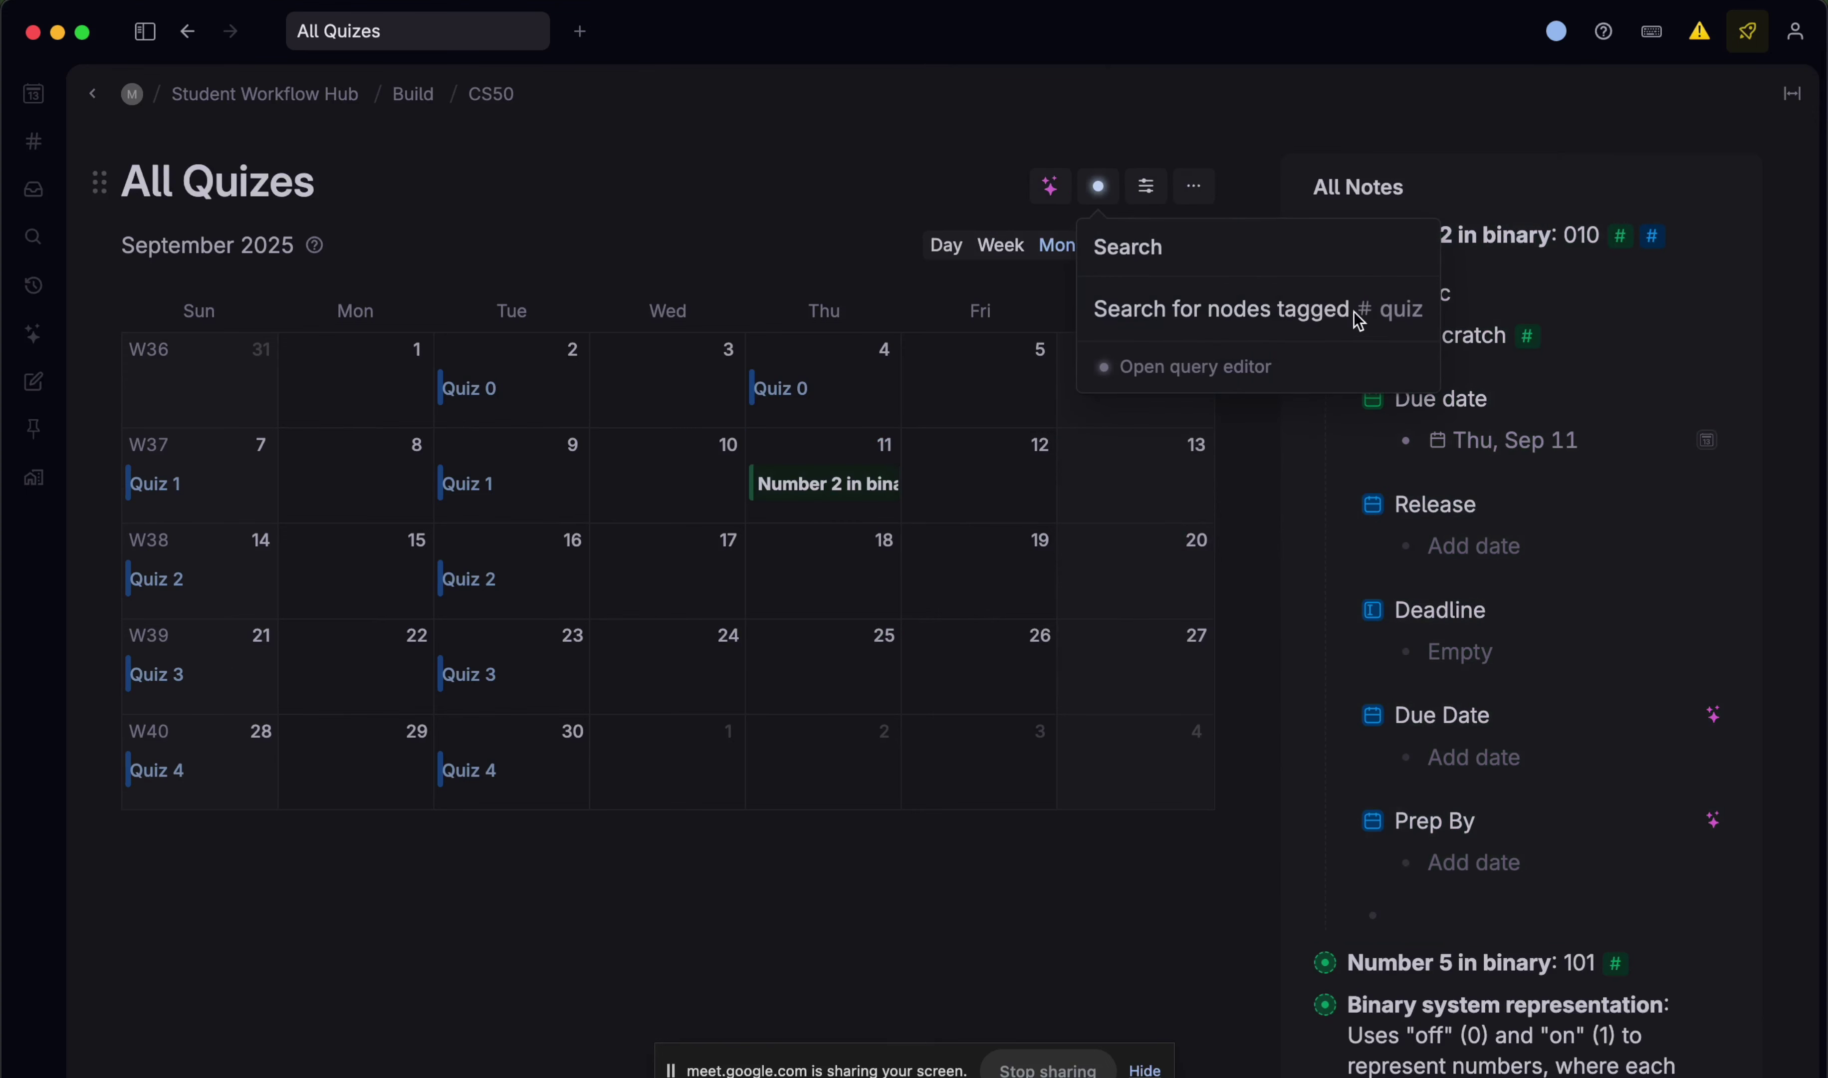
click(1098, 185)
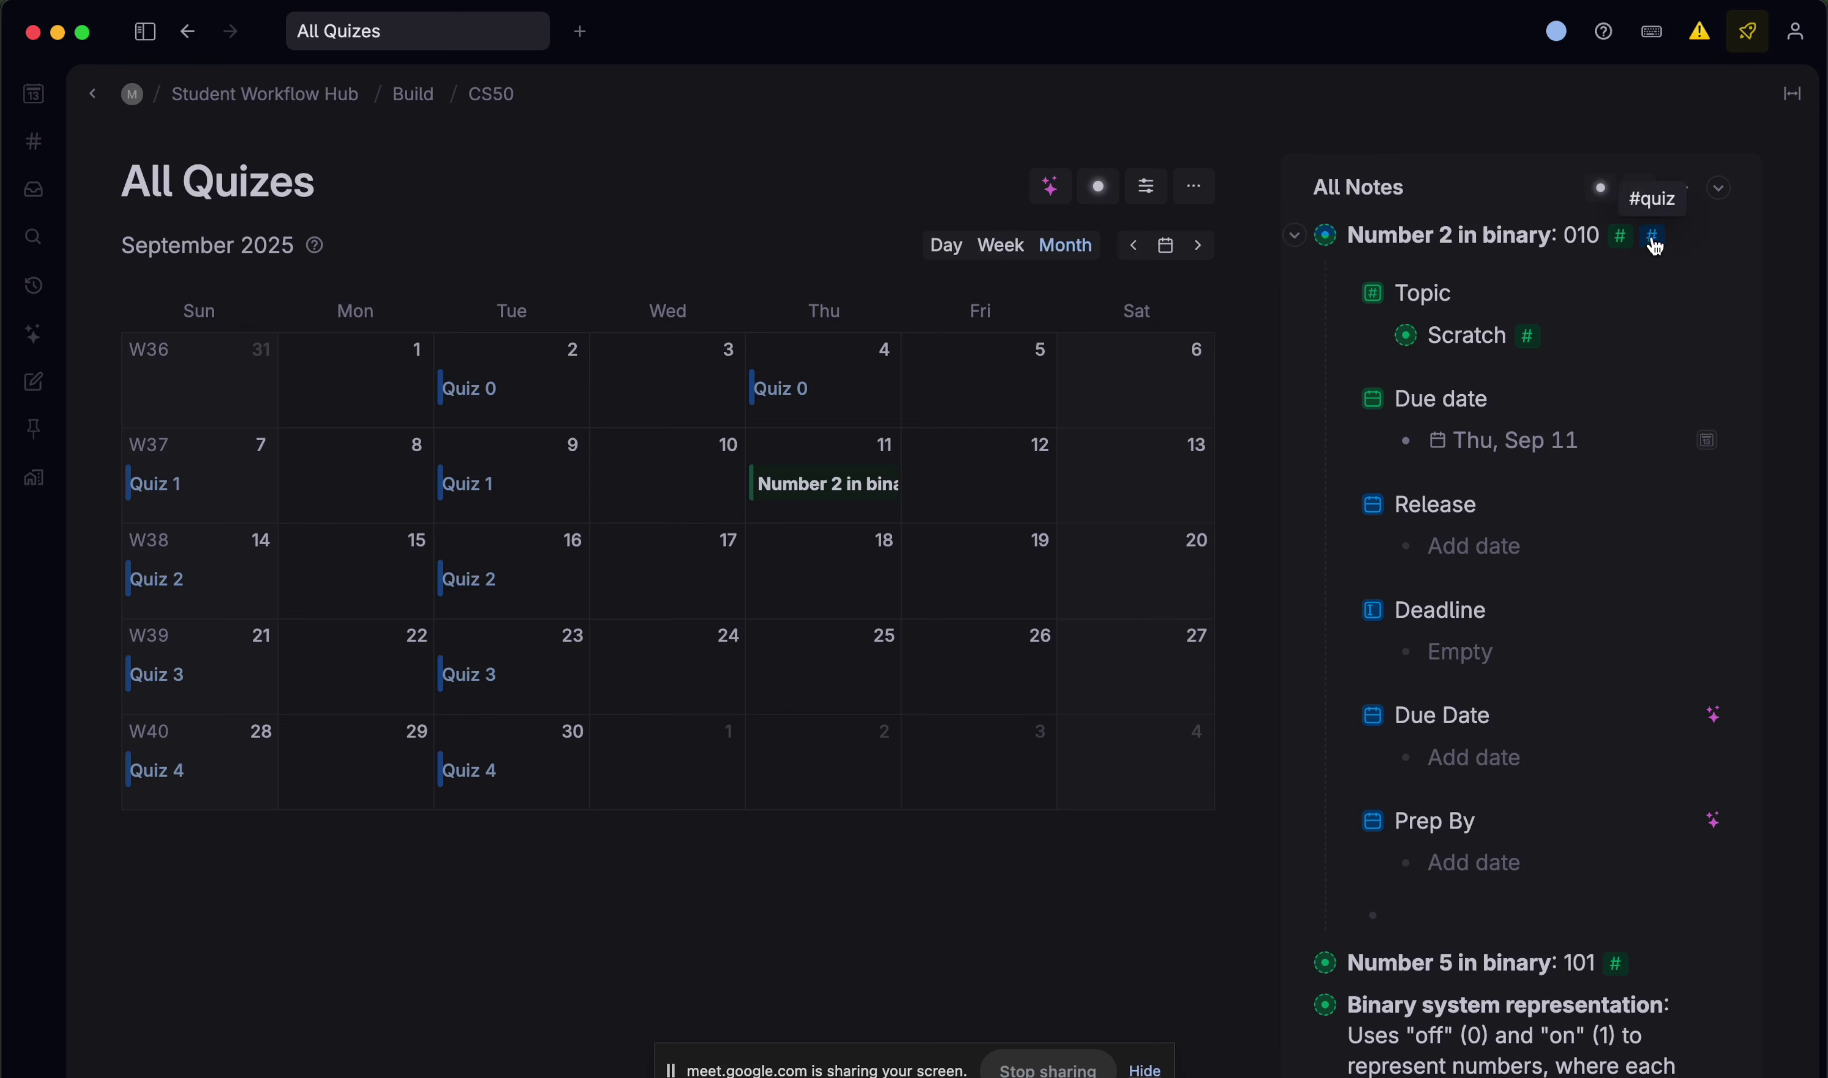
click(1297, 236)
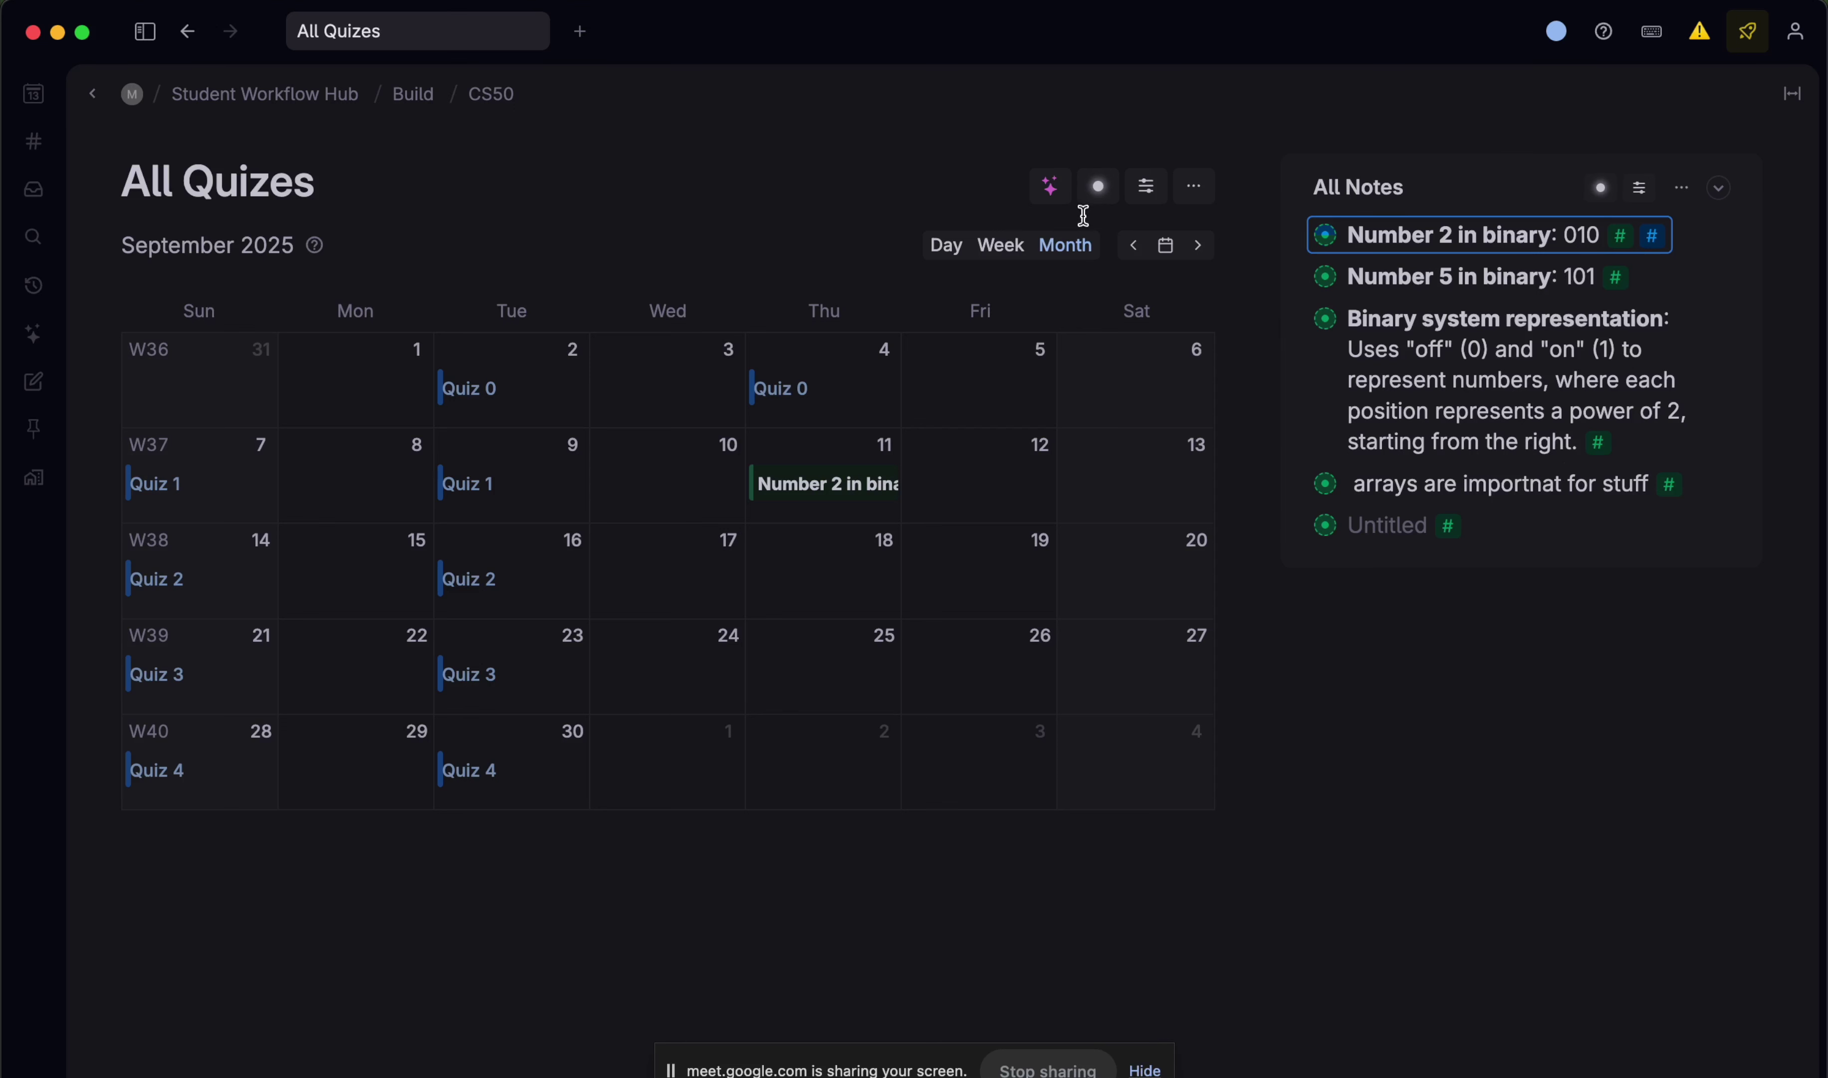
click(1103, 190)
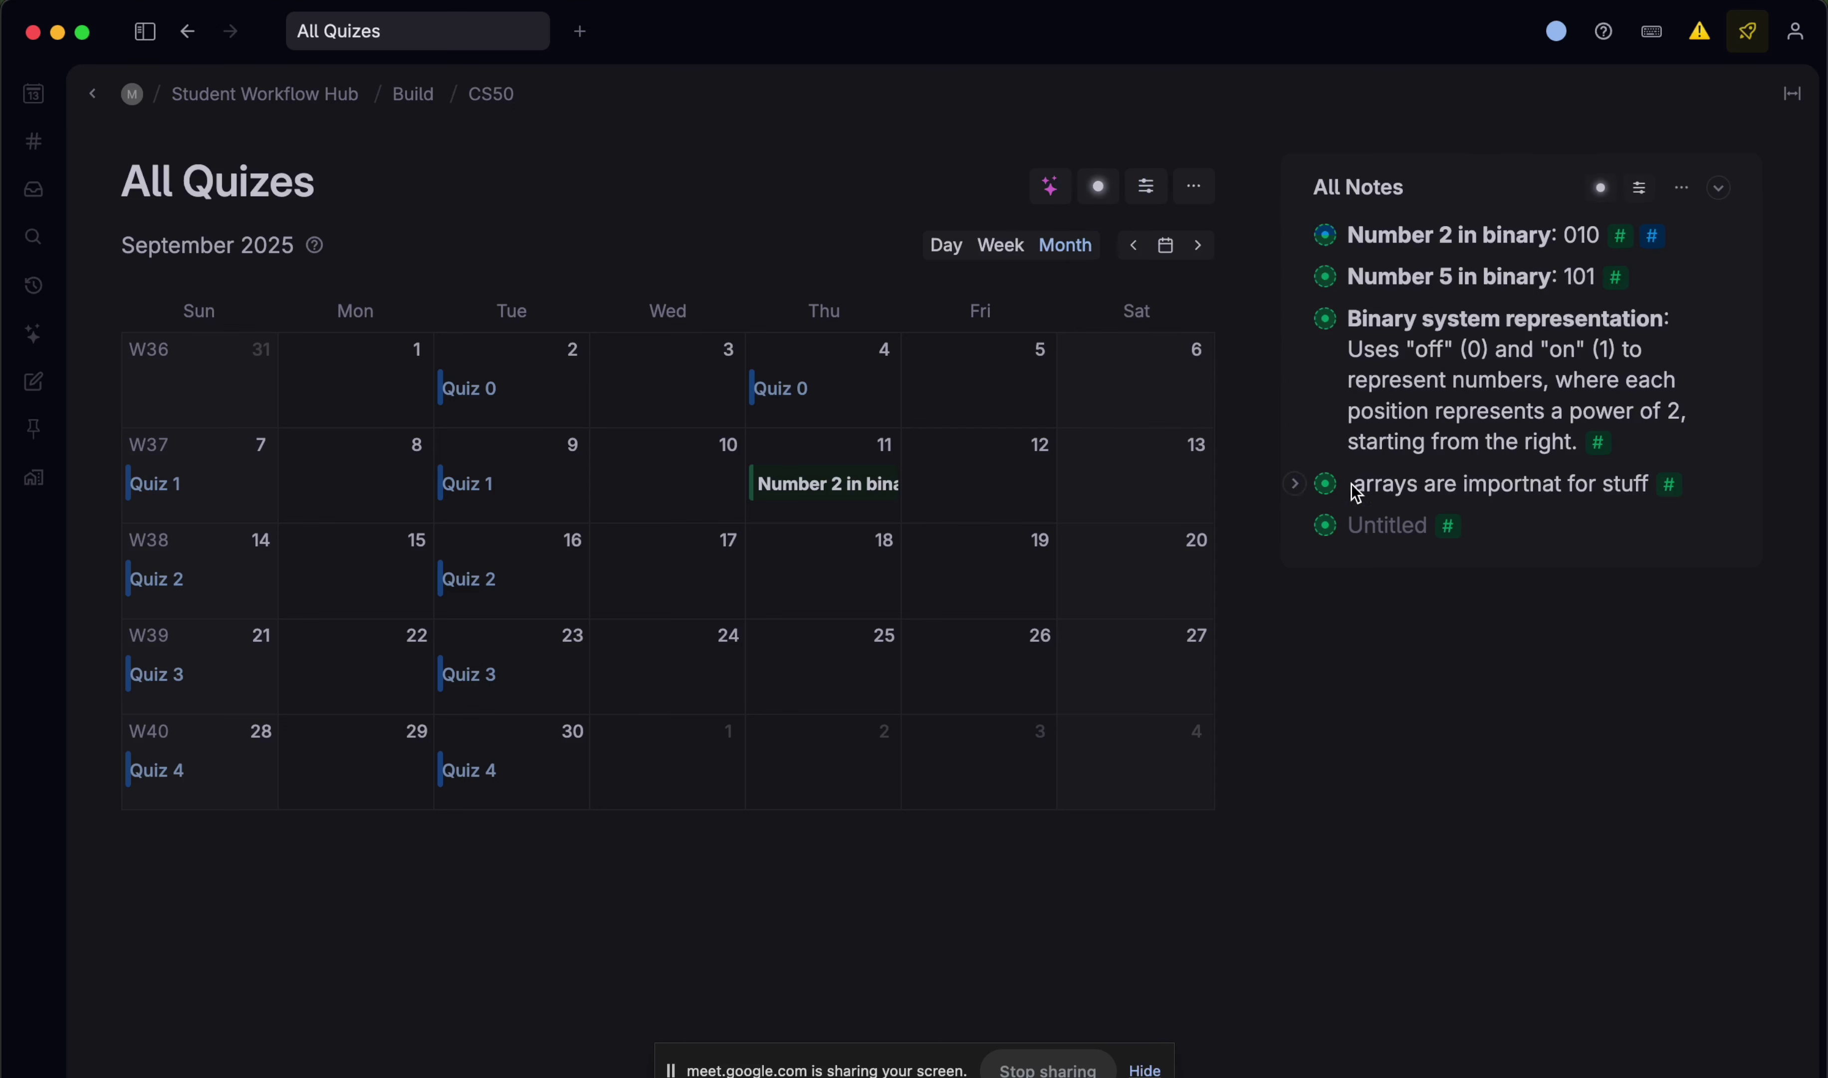
- Schedule the "arrays are importnat for stuff" note on September 18 and the Untitled note on September 10, checking the latter's Due date
drag(1356, 492, 851, 574)
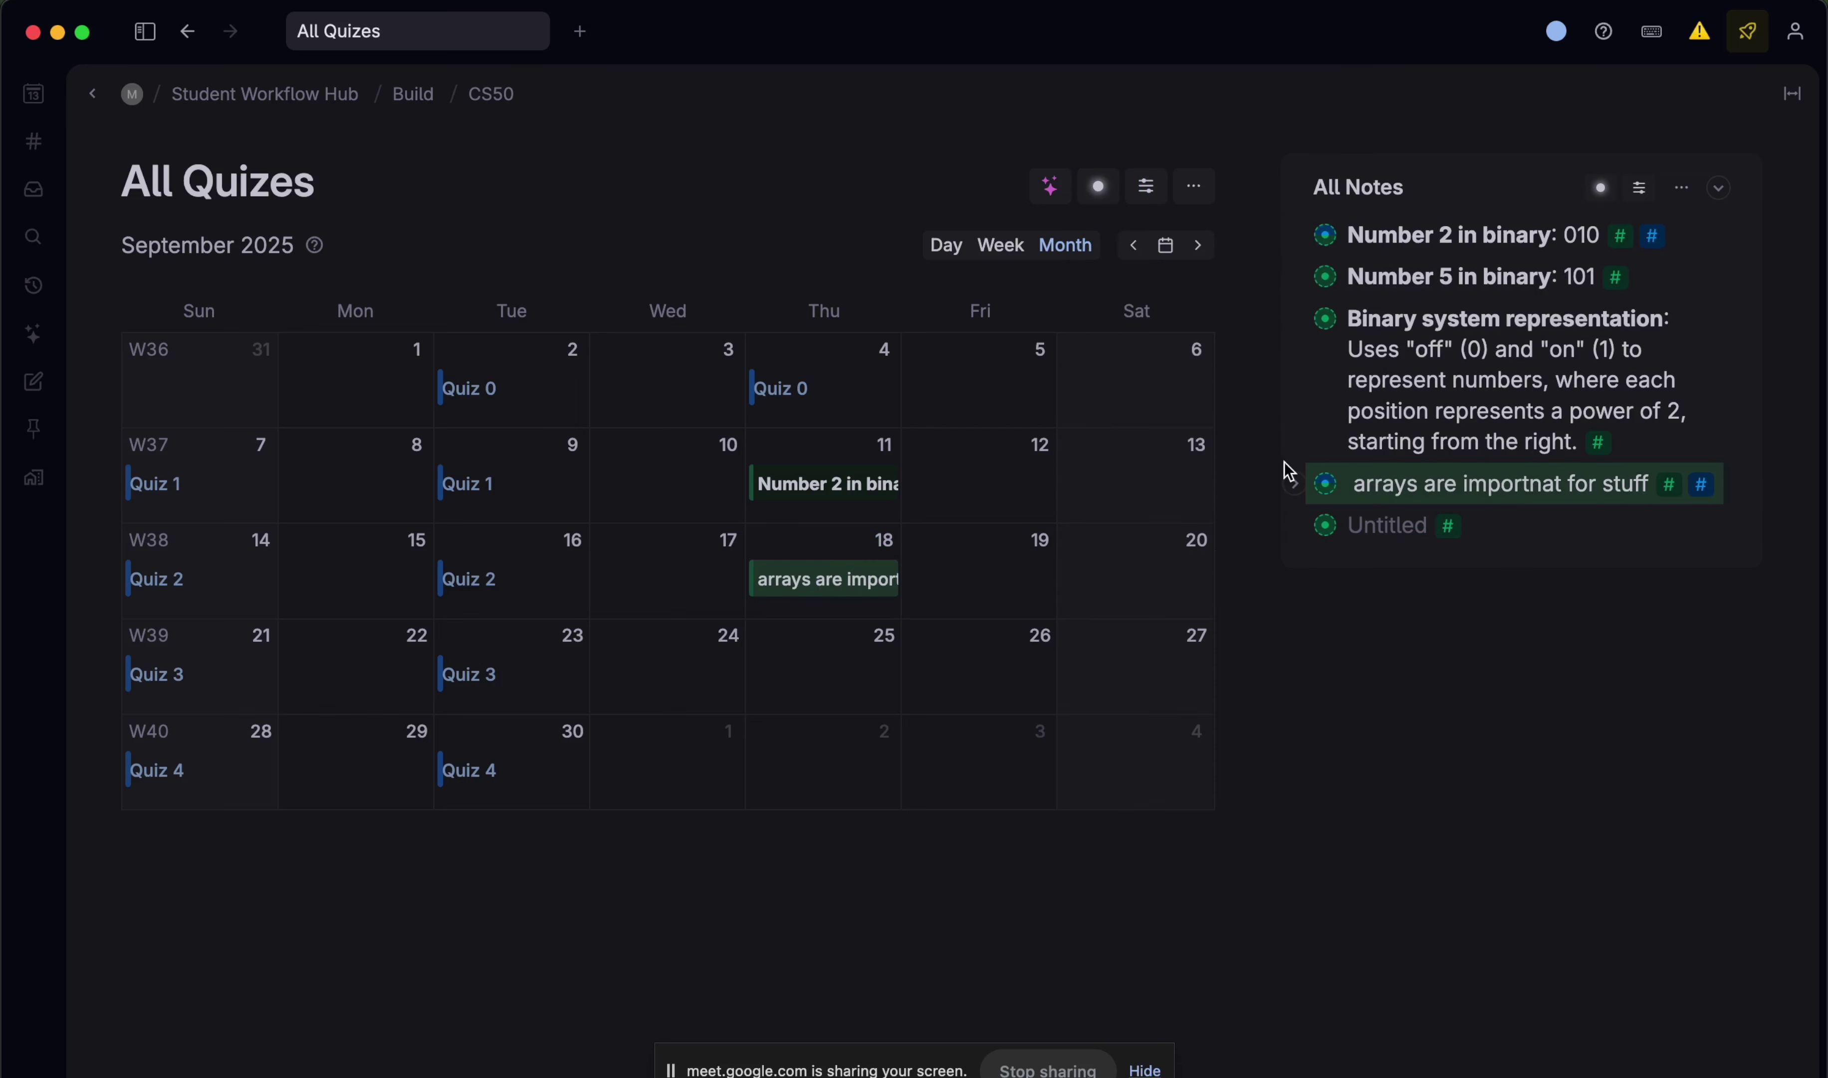
drag(1322, 530, 763, 461)
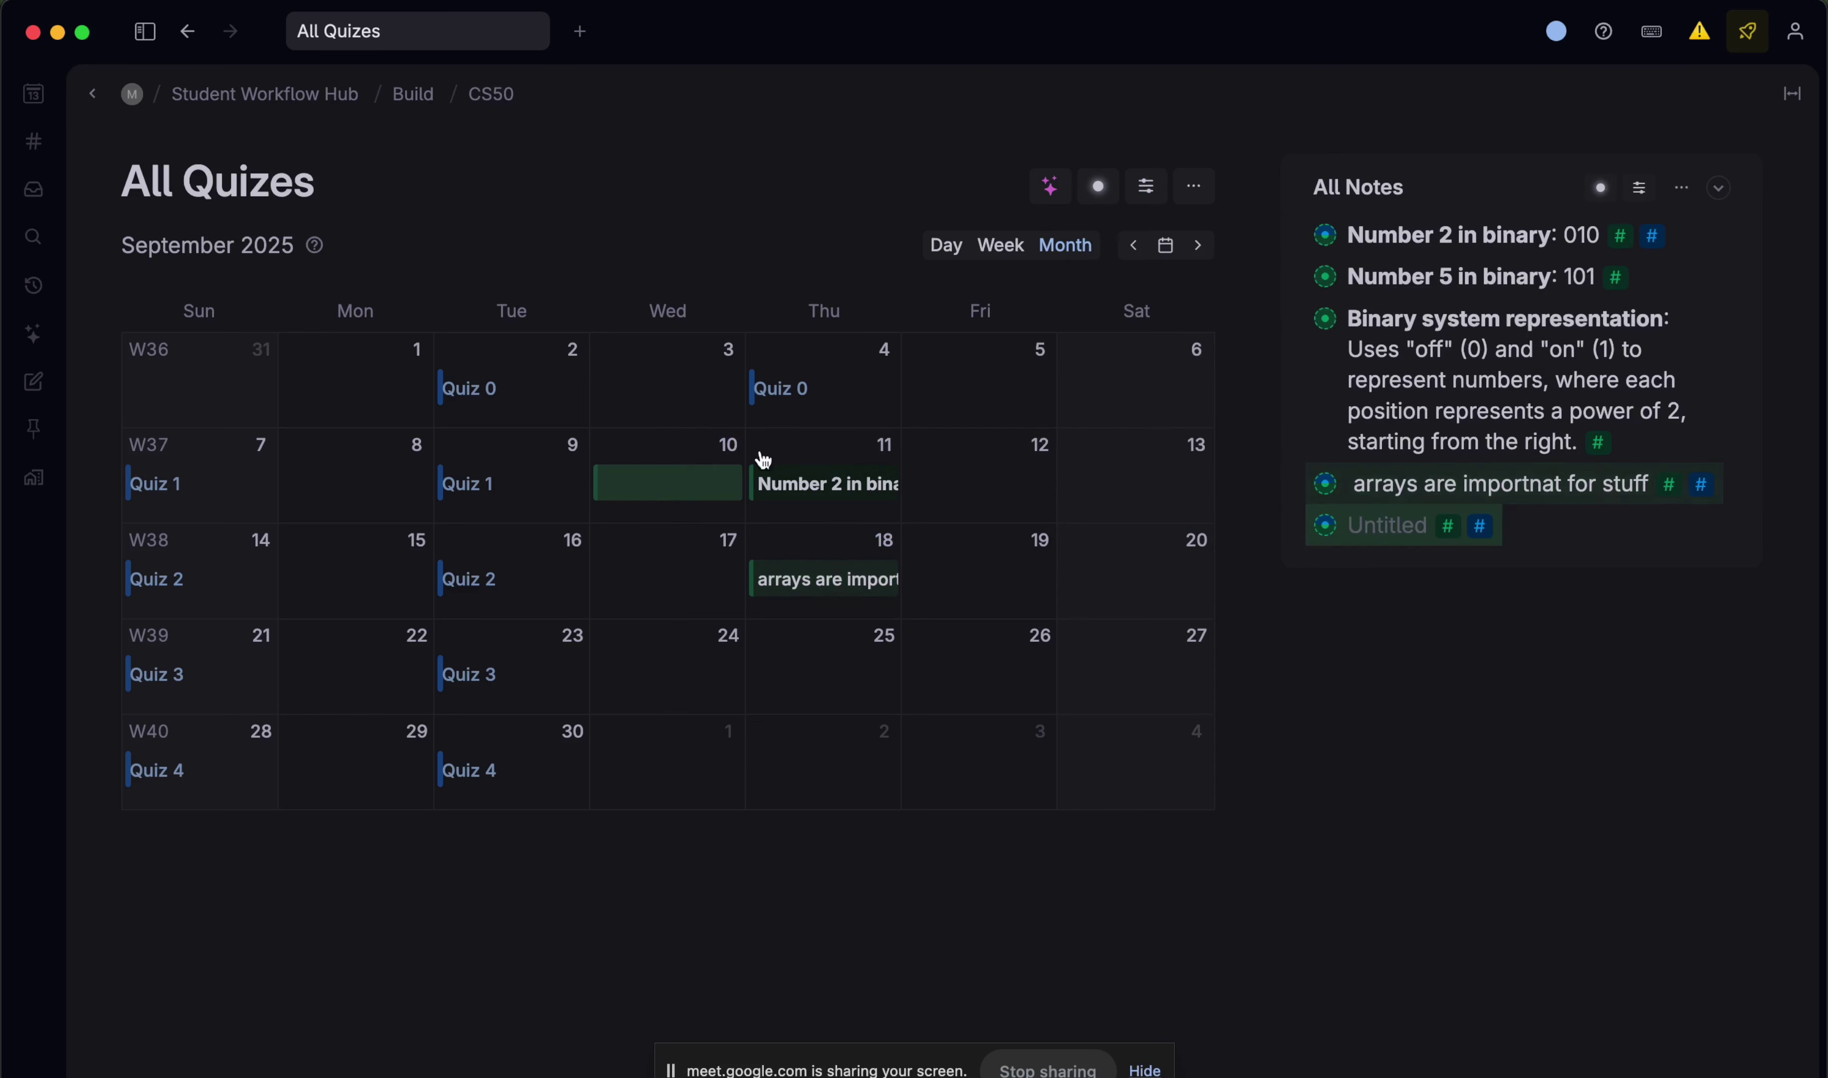
click(1294, 526)
scroll(1625, 586, down, 2)
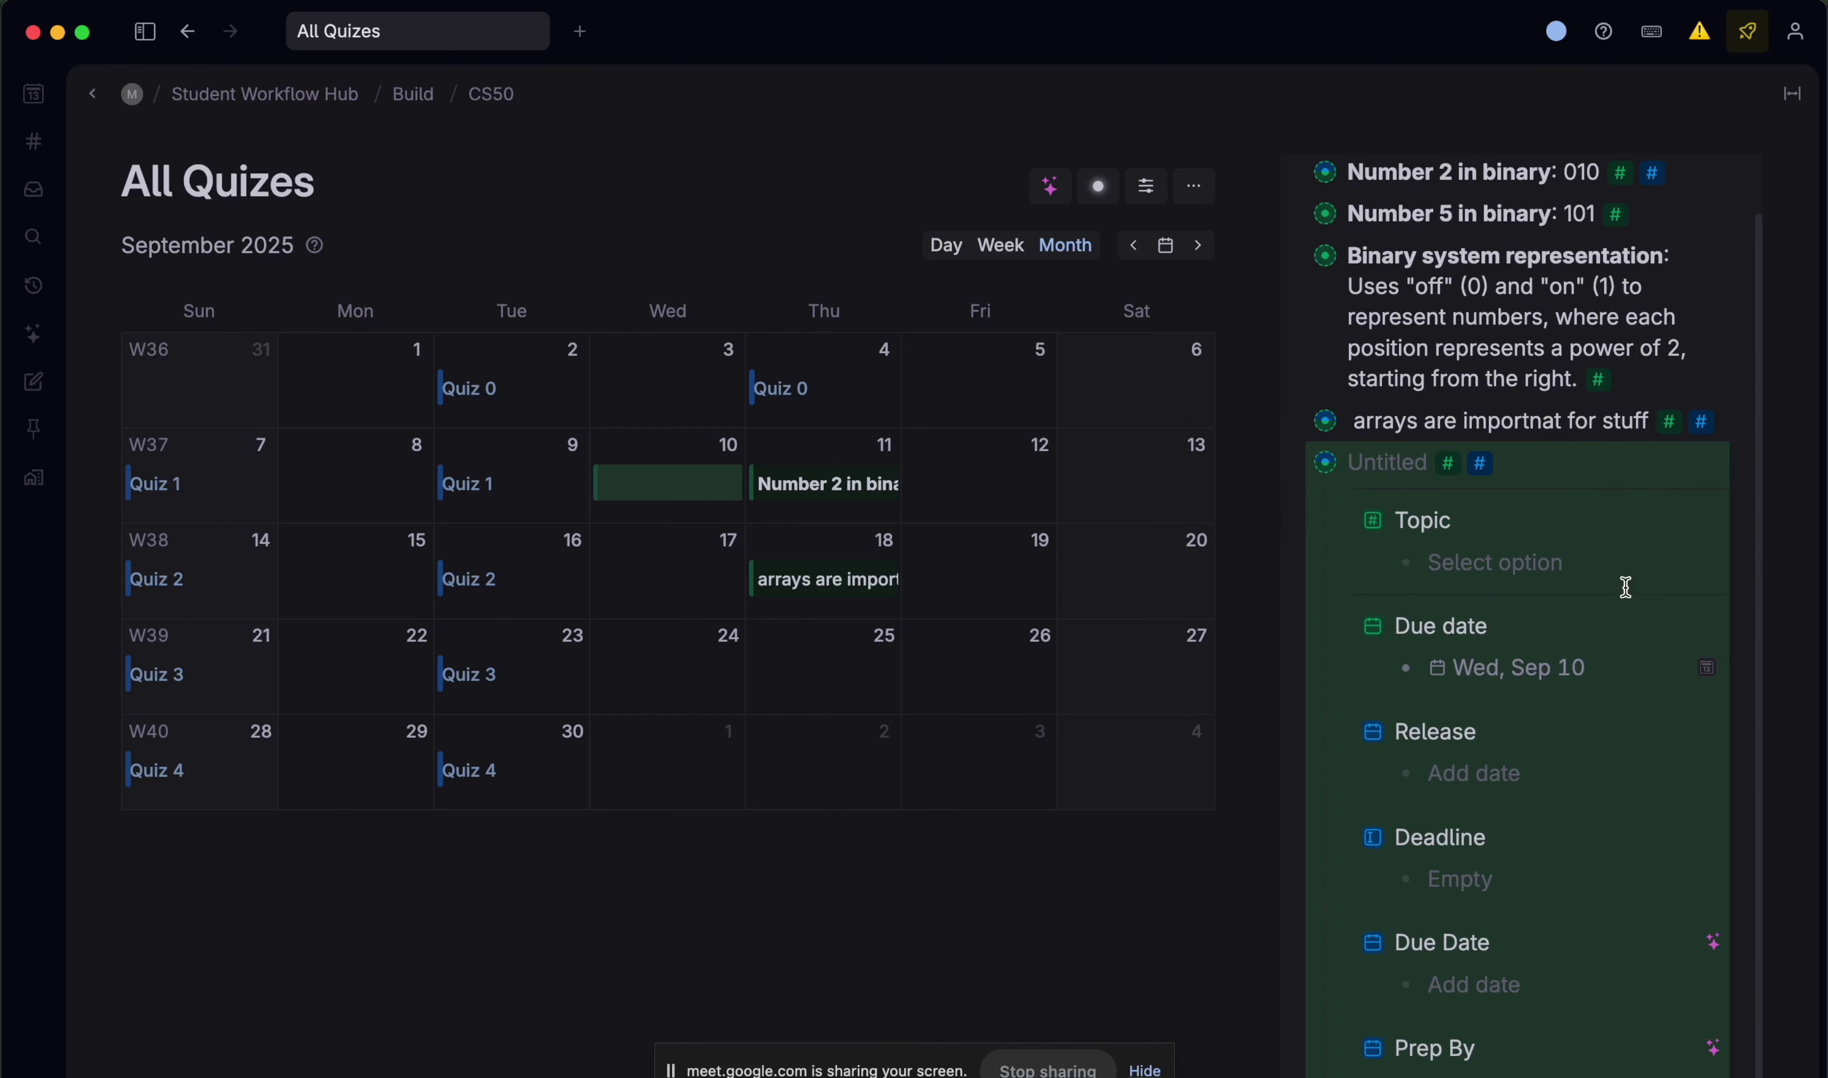
scroll(1450, 592, up, 2)
click(1304, 529)
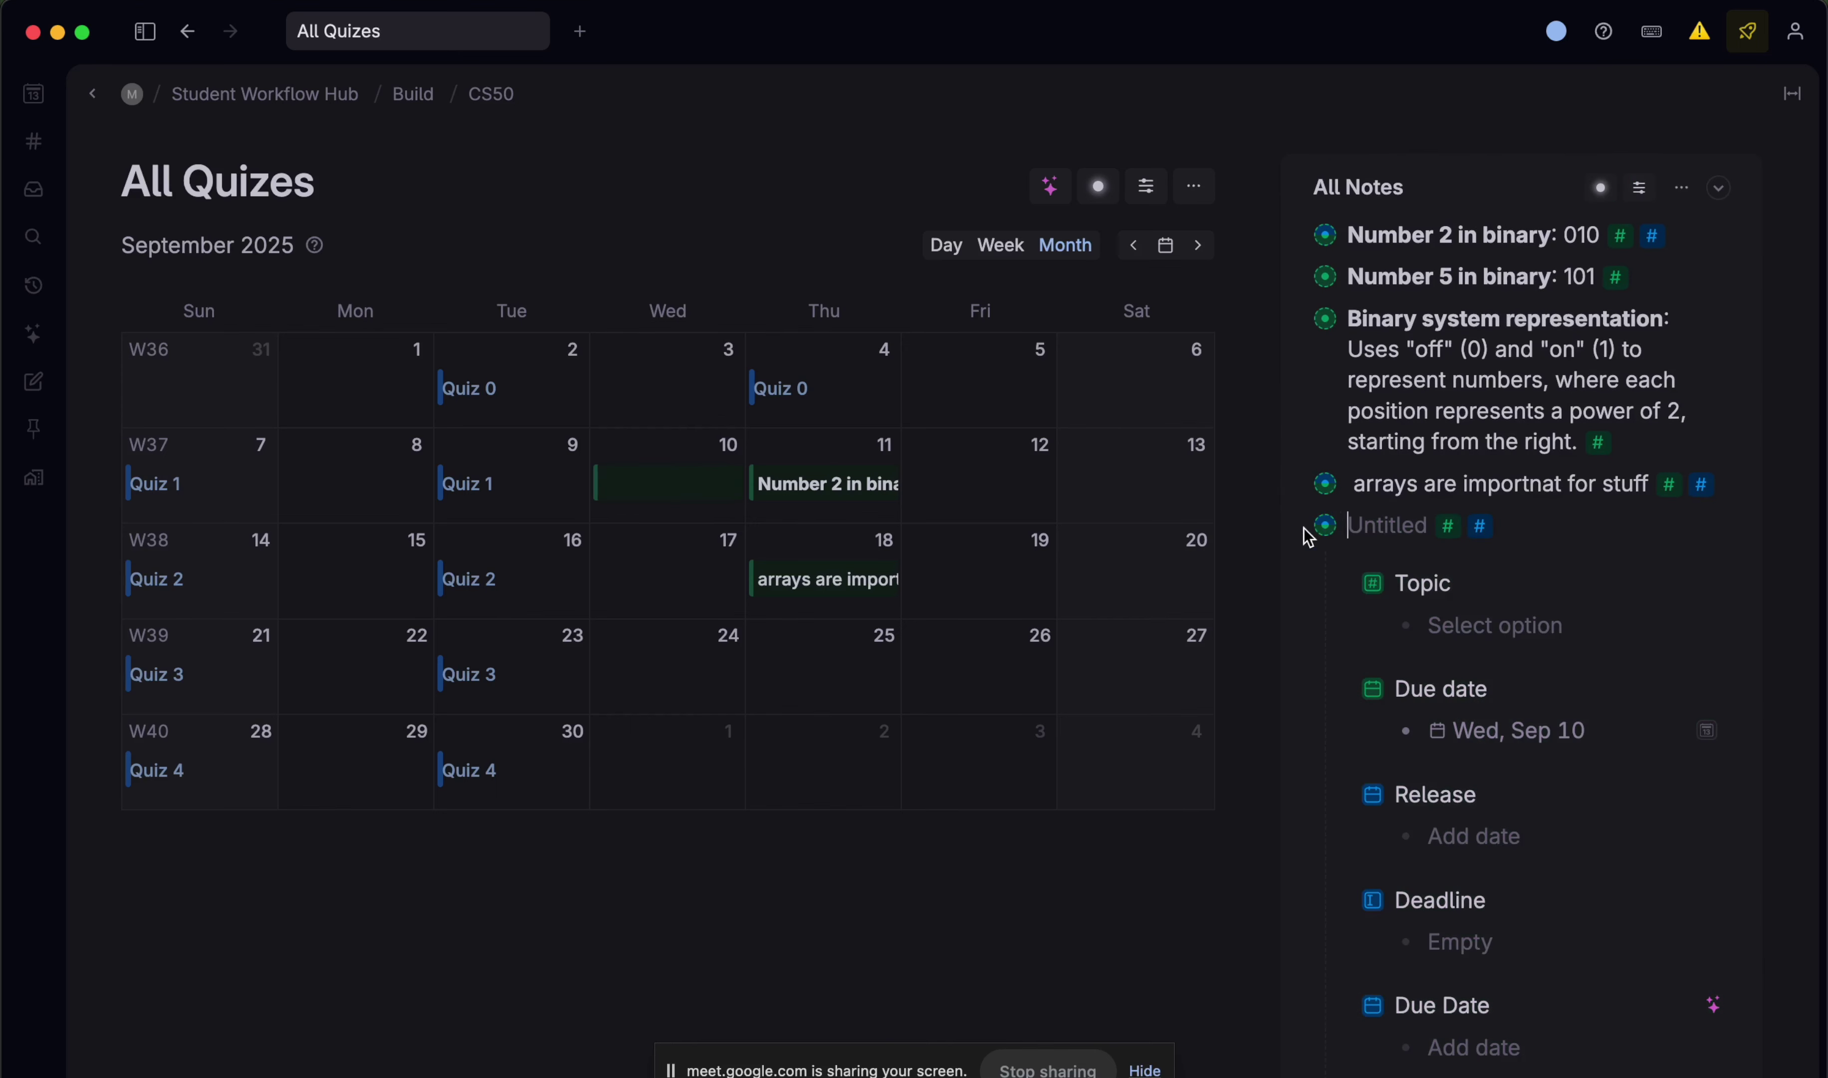
click(1289, 530)
click(1289, 530)
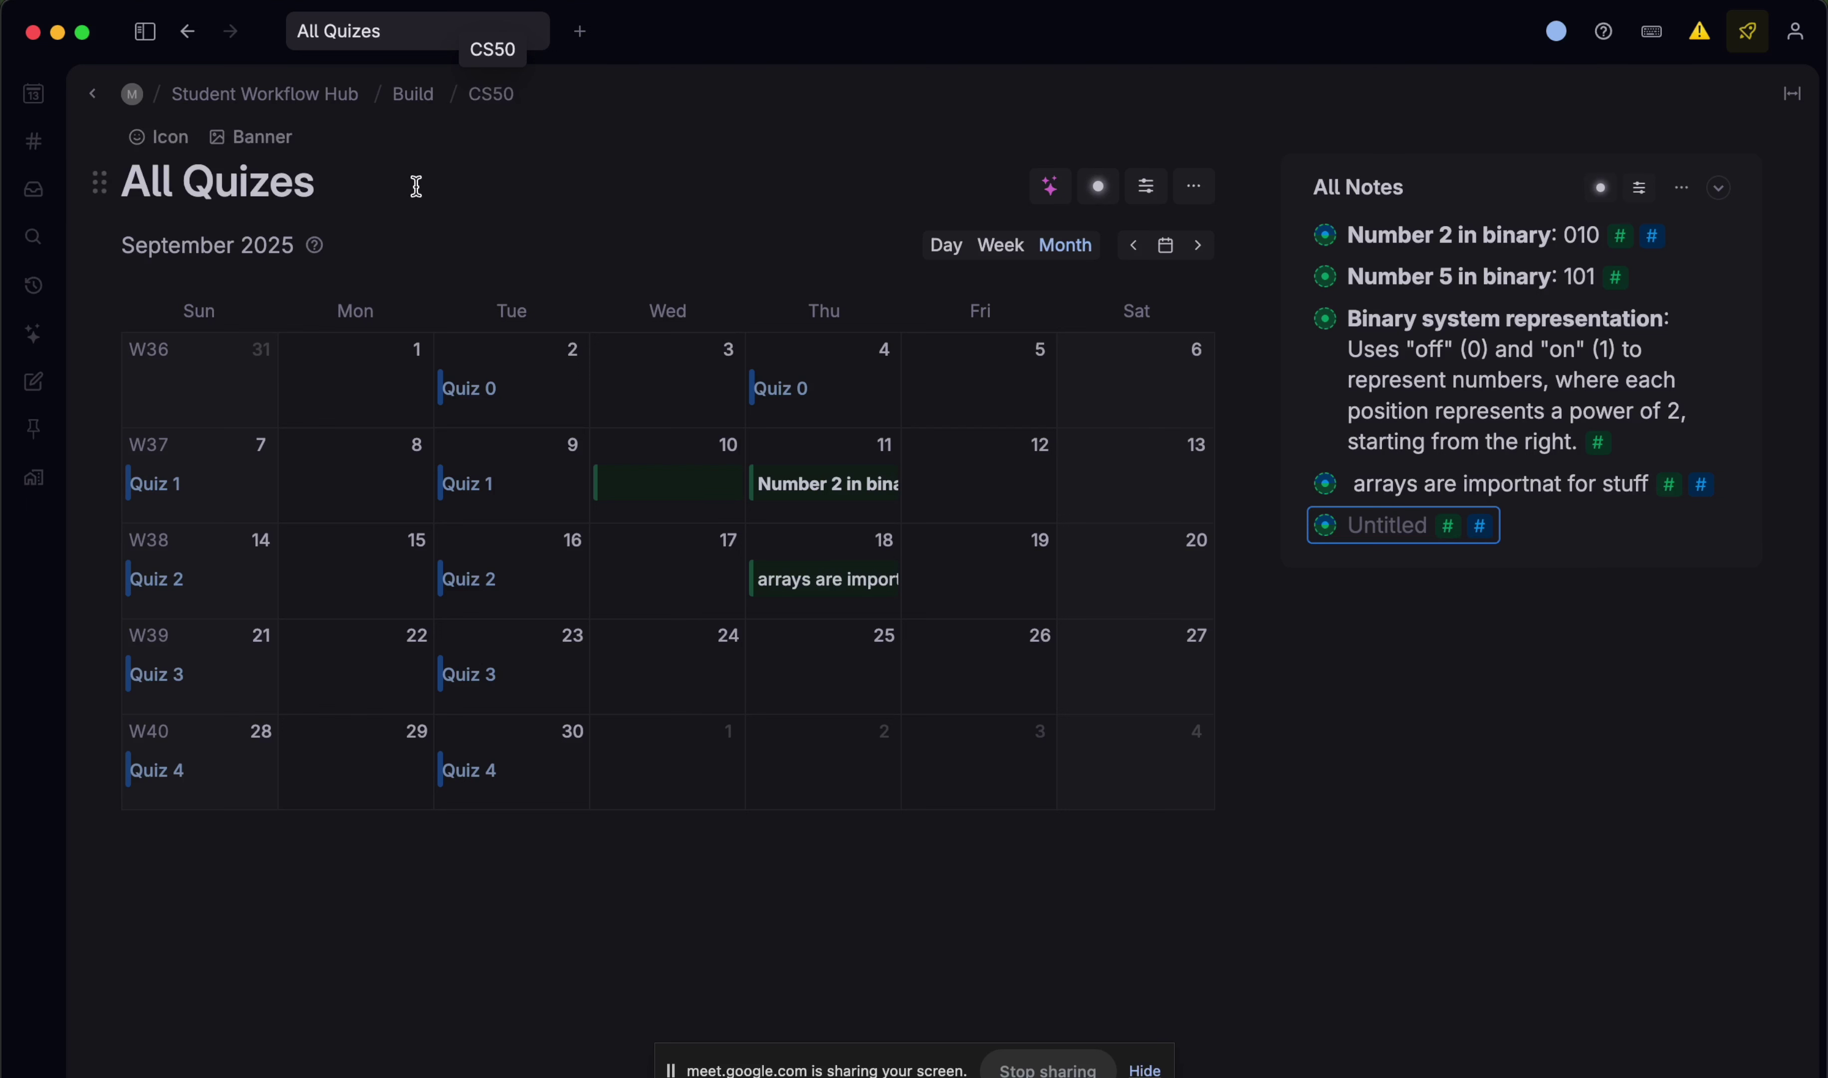
- Give the All Quizes page a memo-and-pencil icon
click(167, 143)
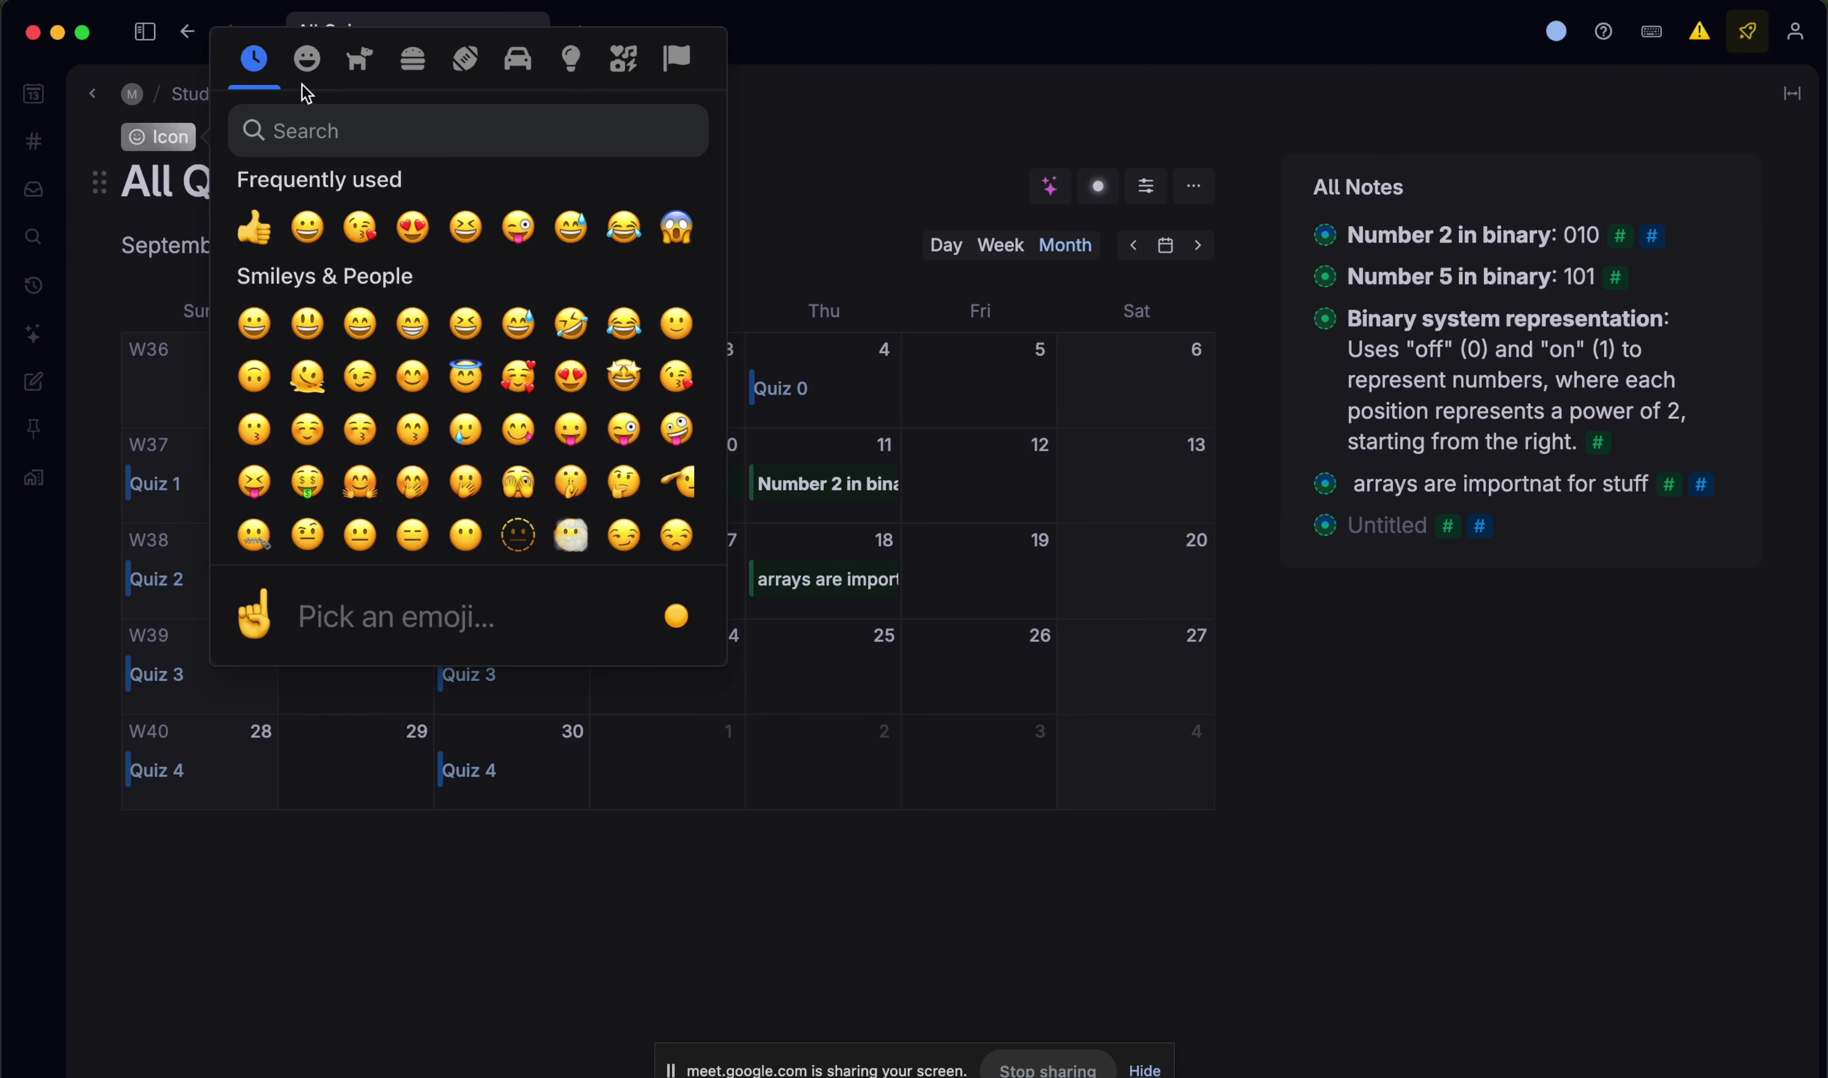
click(837, 243)
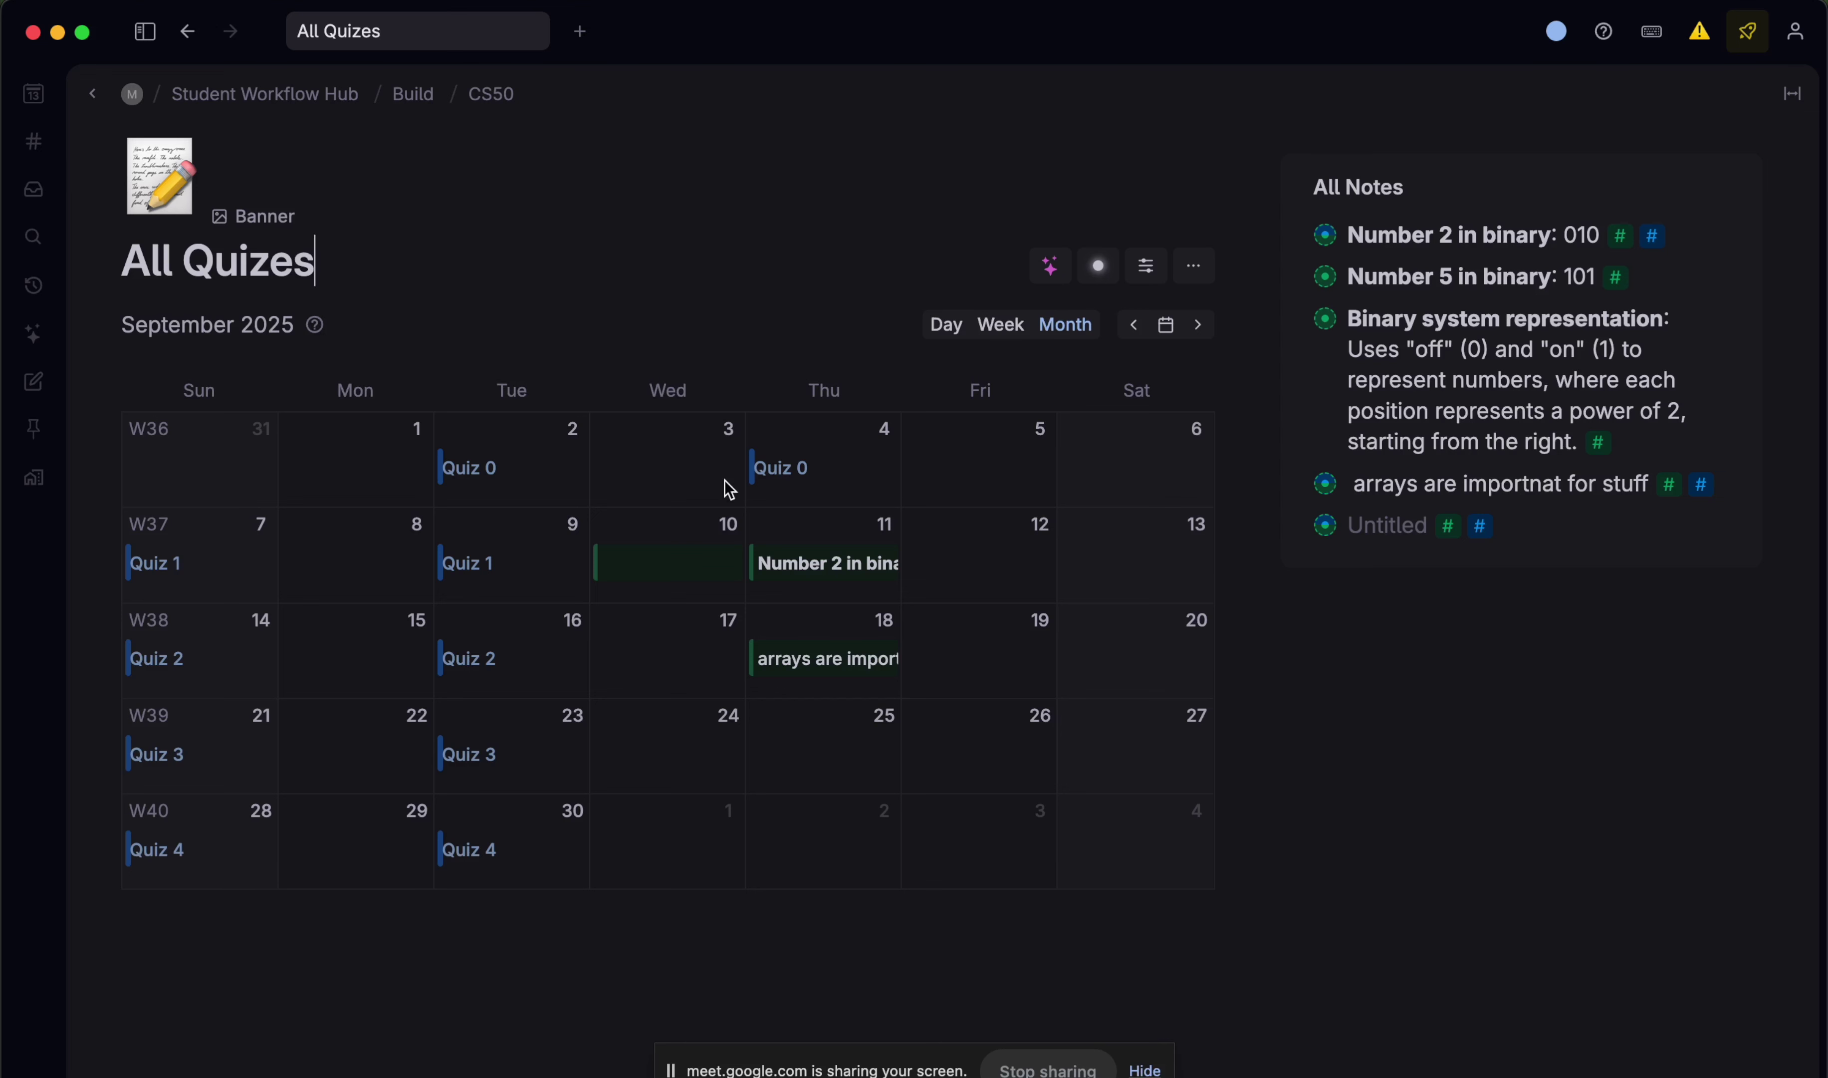
- Open the #quiz supertag's configuration from Quiz 1 and give the supertag a brain icon
click(521, 568)
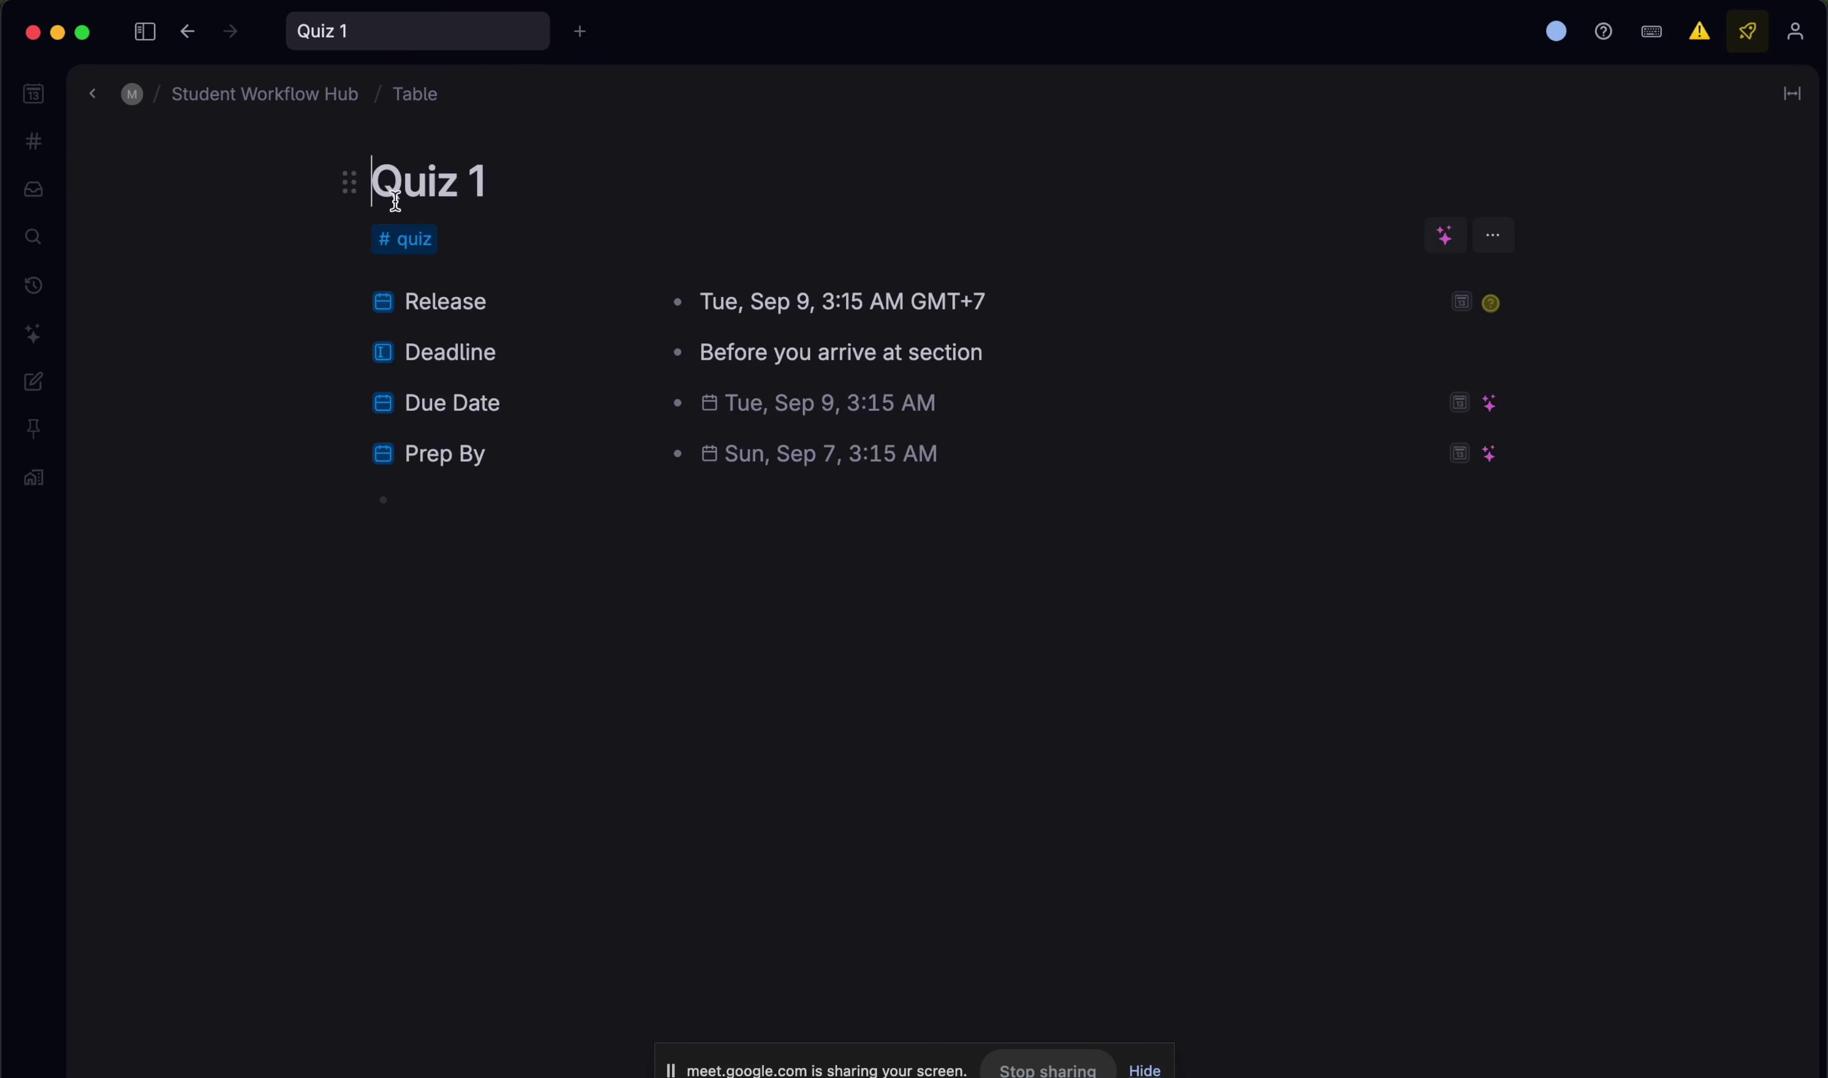
click(414, 240)
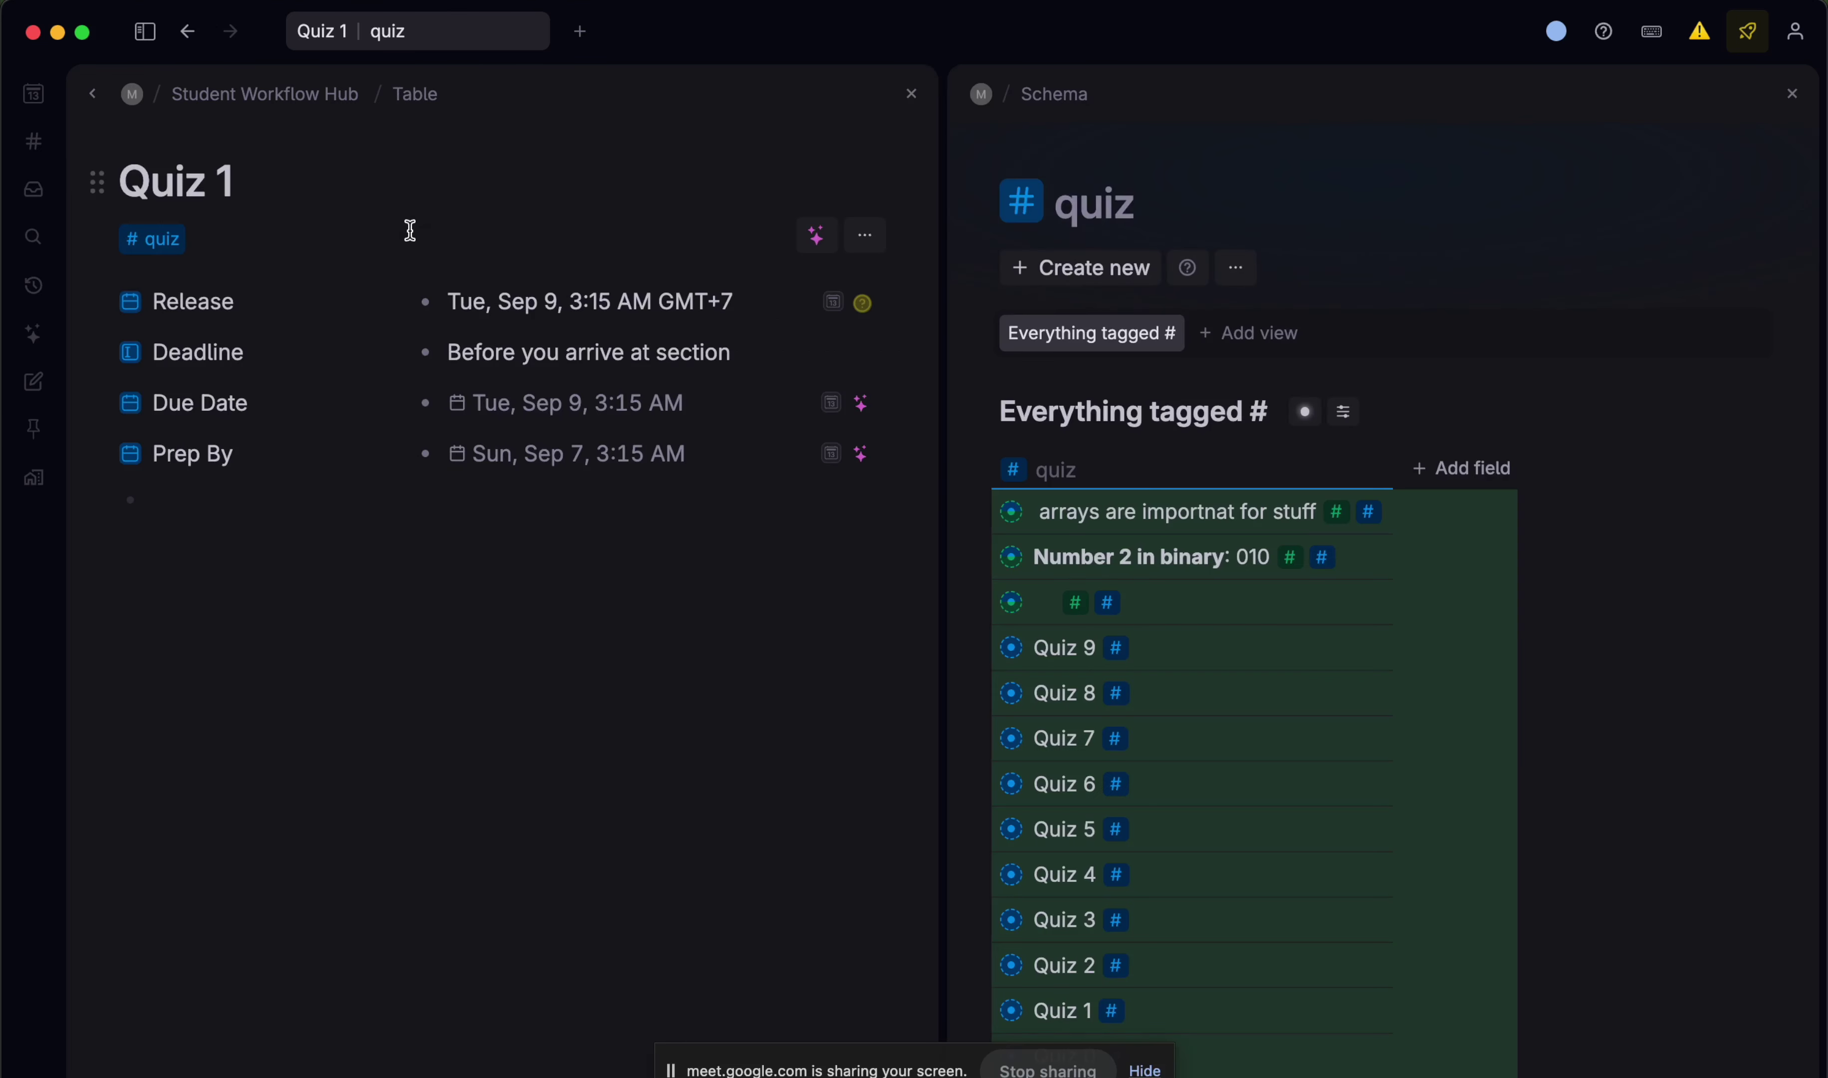
alt+shift+click(174, 237)
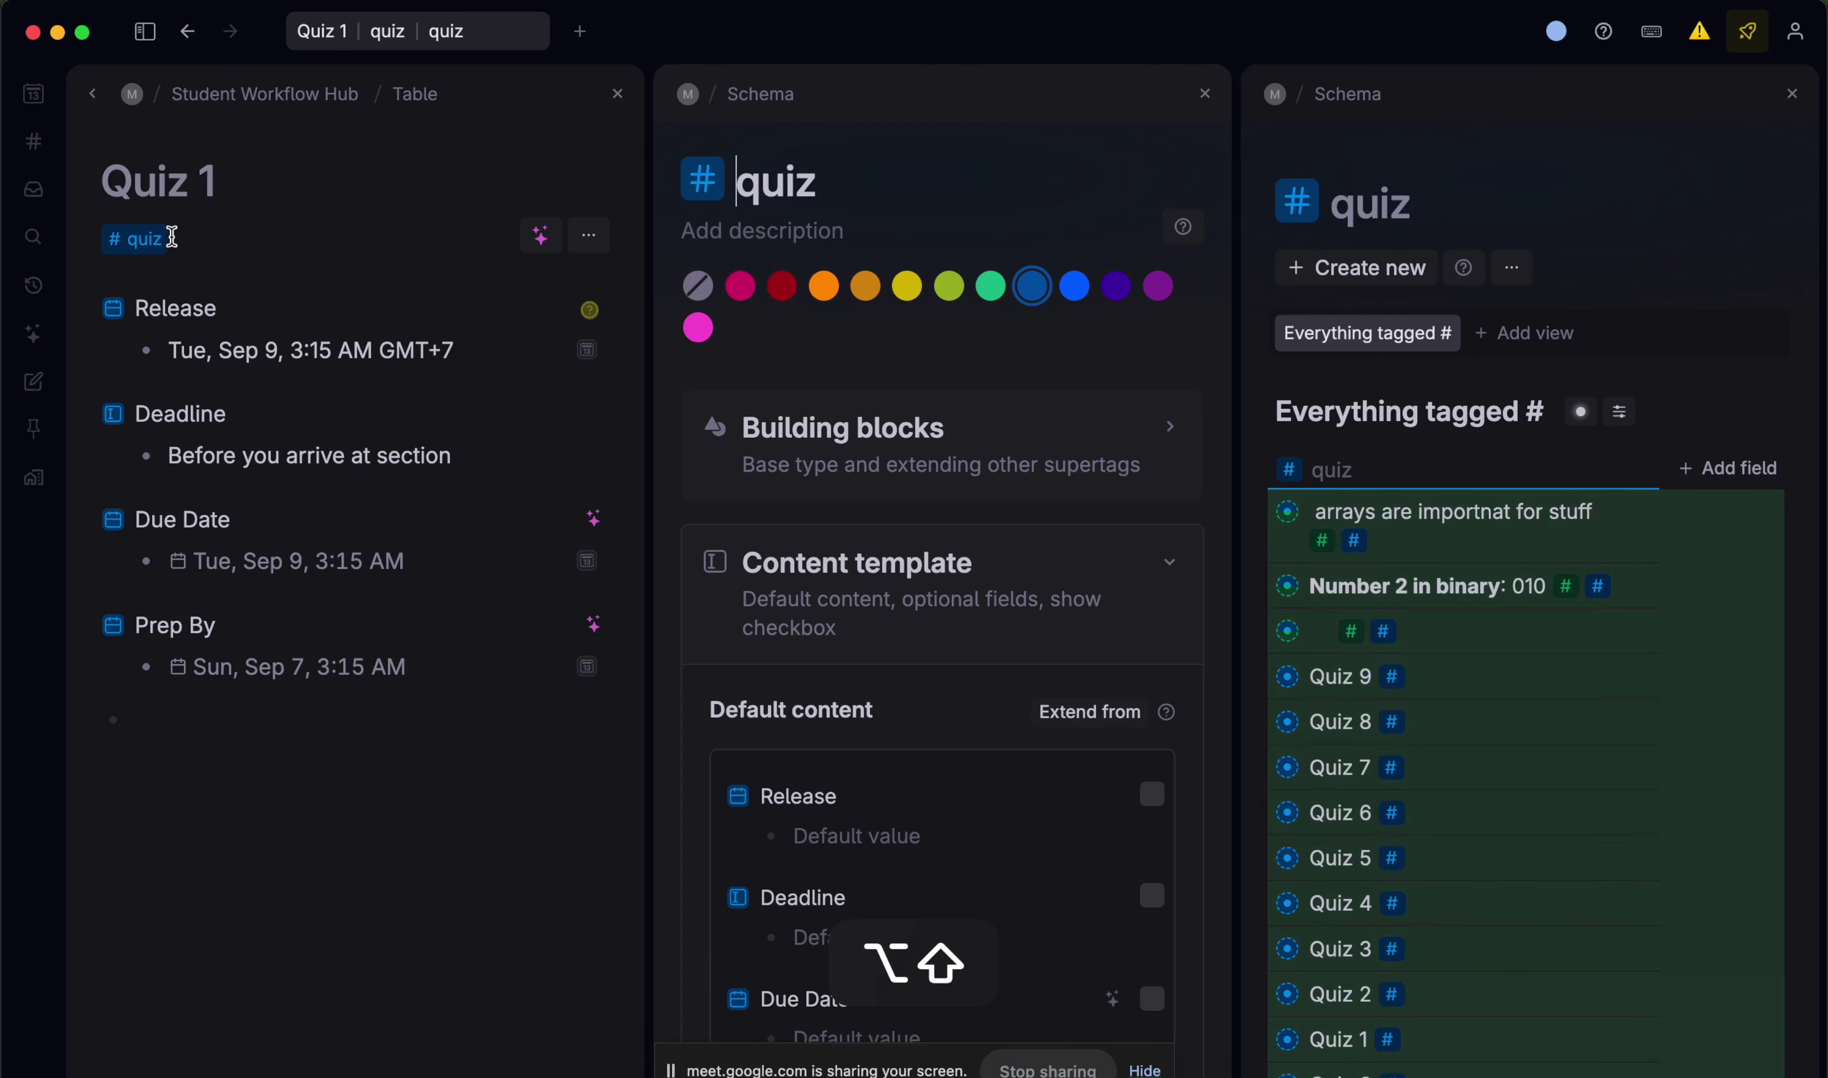
click(724, 137)
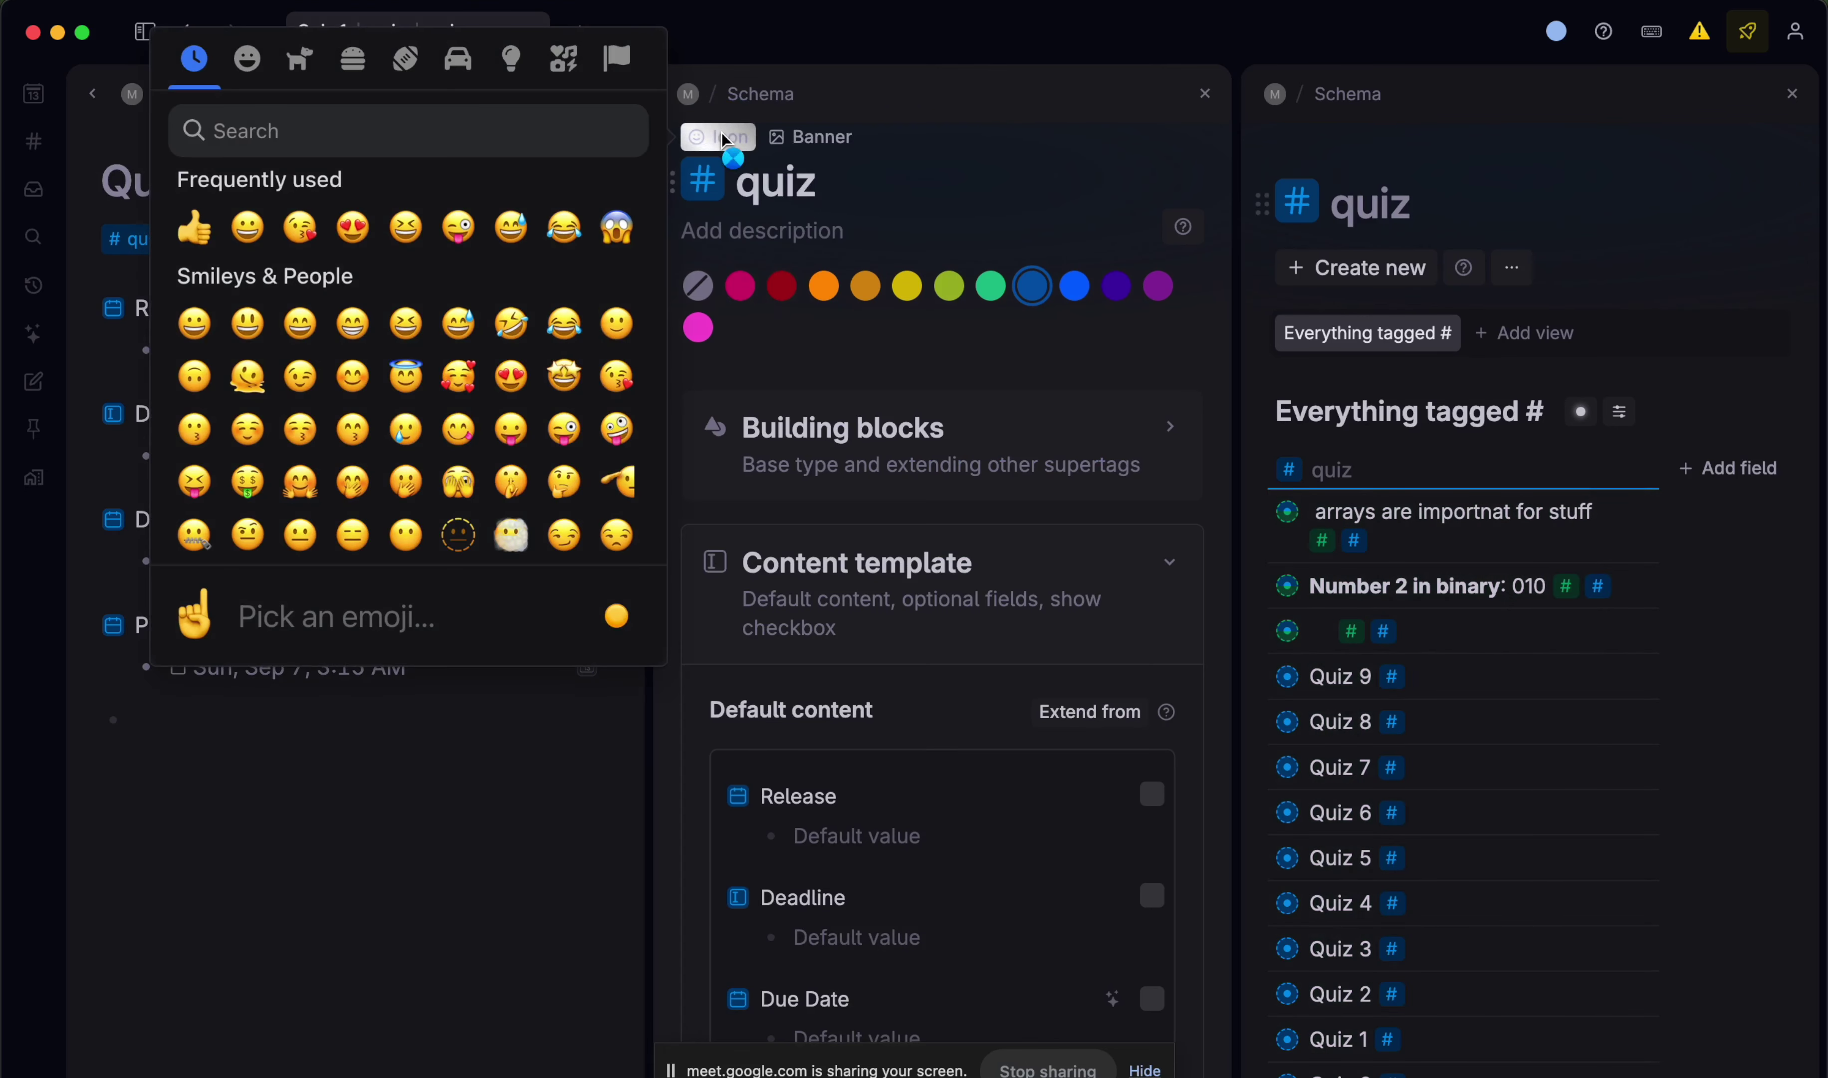
click(941, 223)
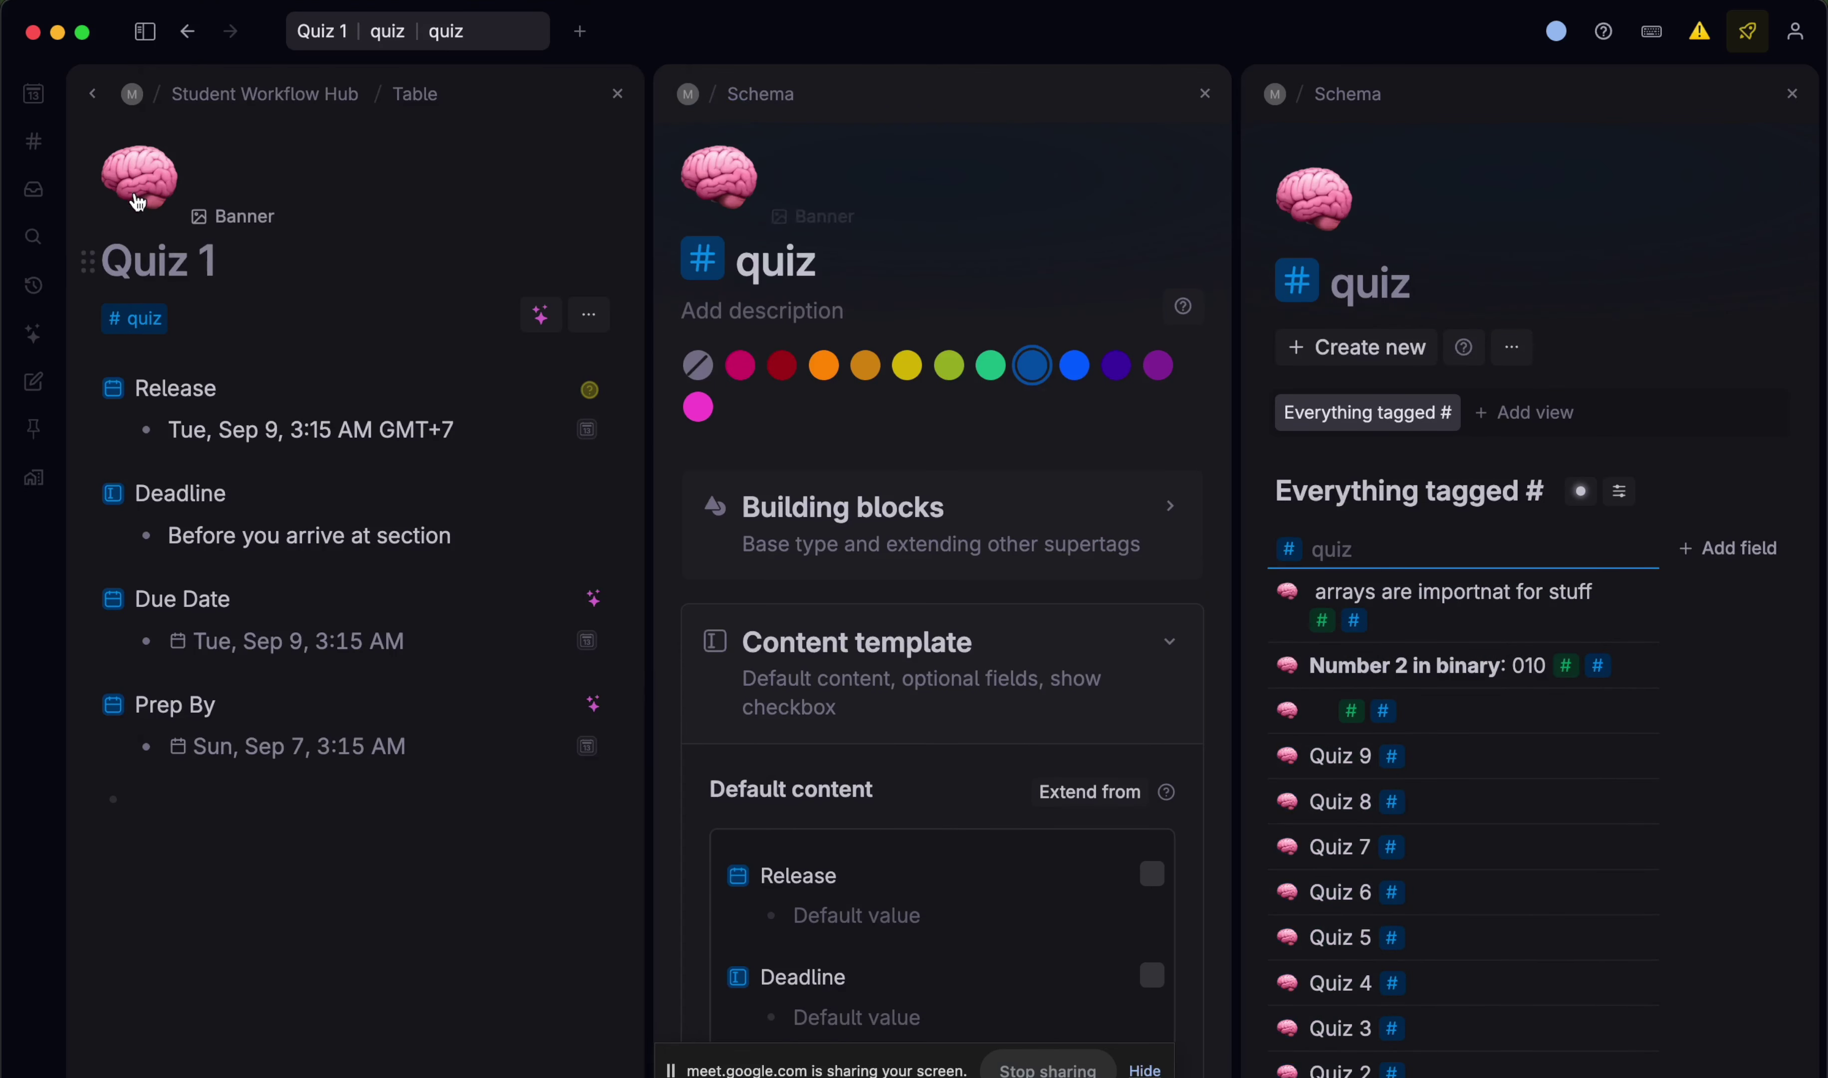
- Generate a Quiz 1 banner from the prompt "Studying at Harvard" in the colourful pop-art style and set it as the banner image
click(222, 218)
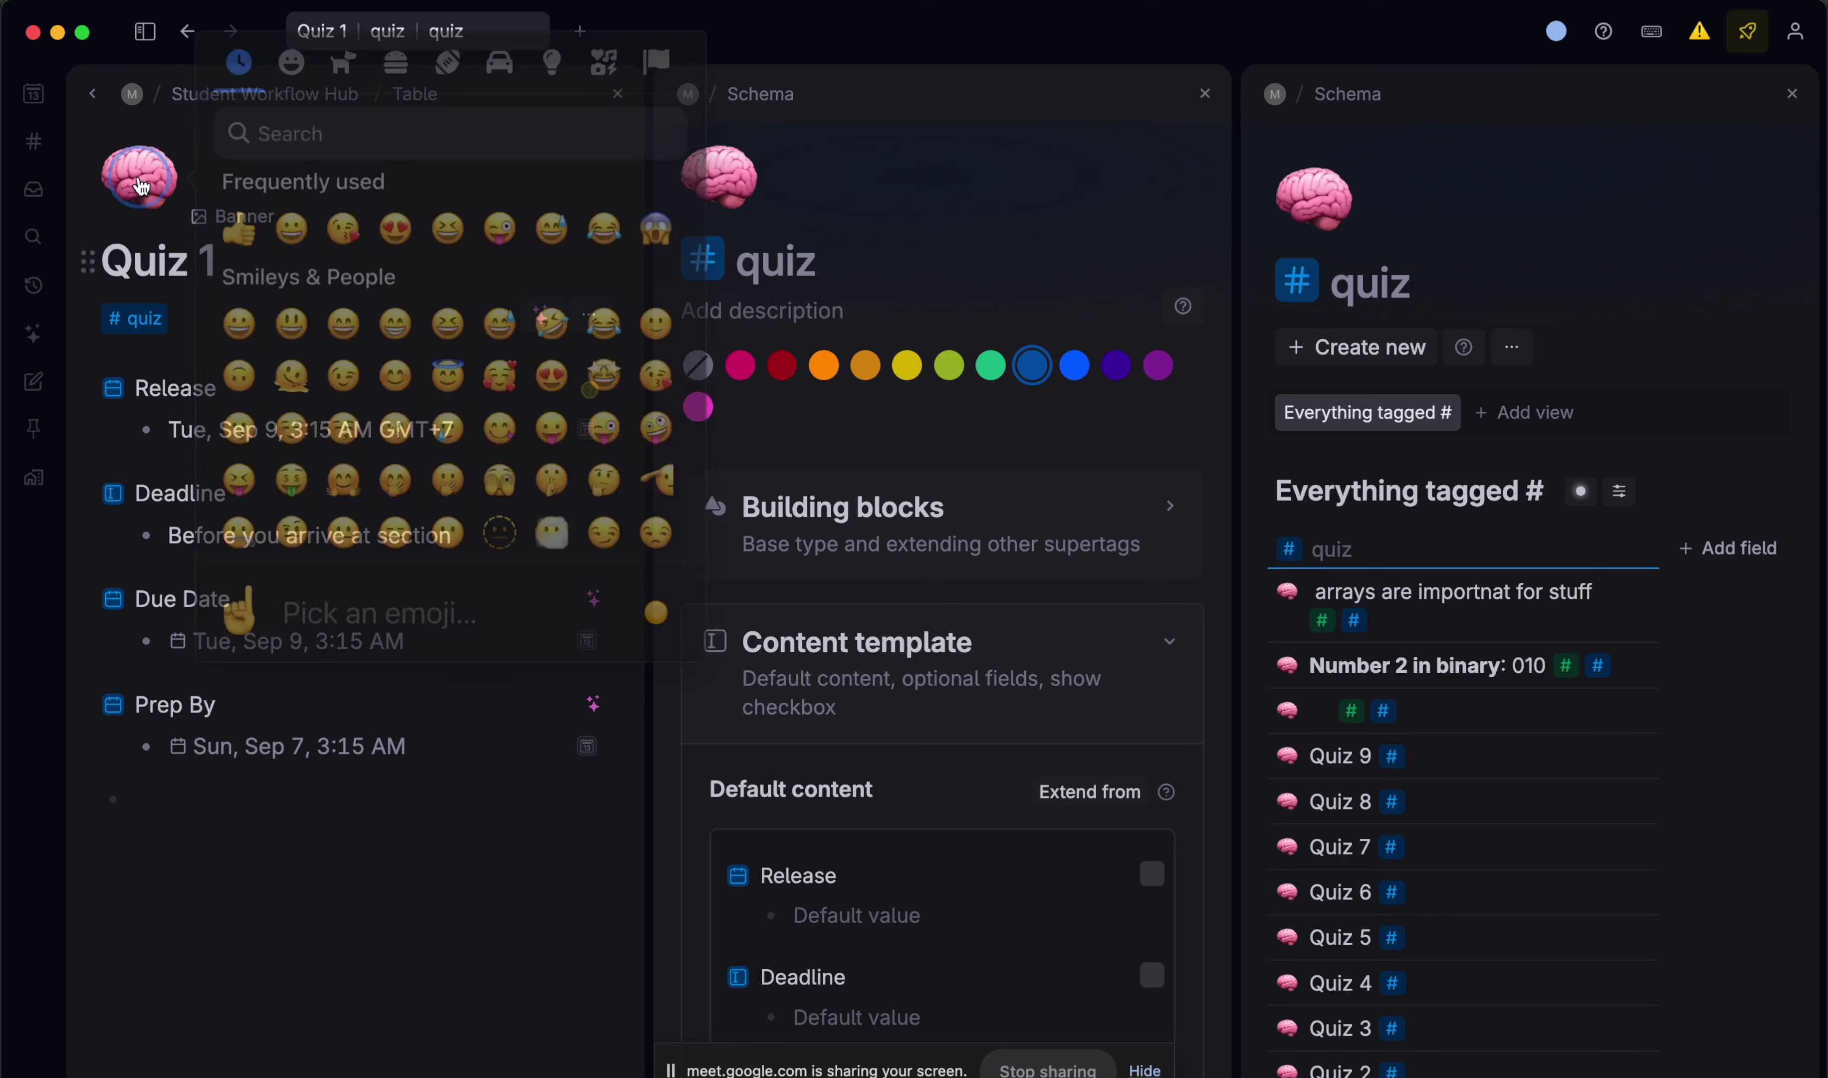
click(181, 320)
click(222, 215)
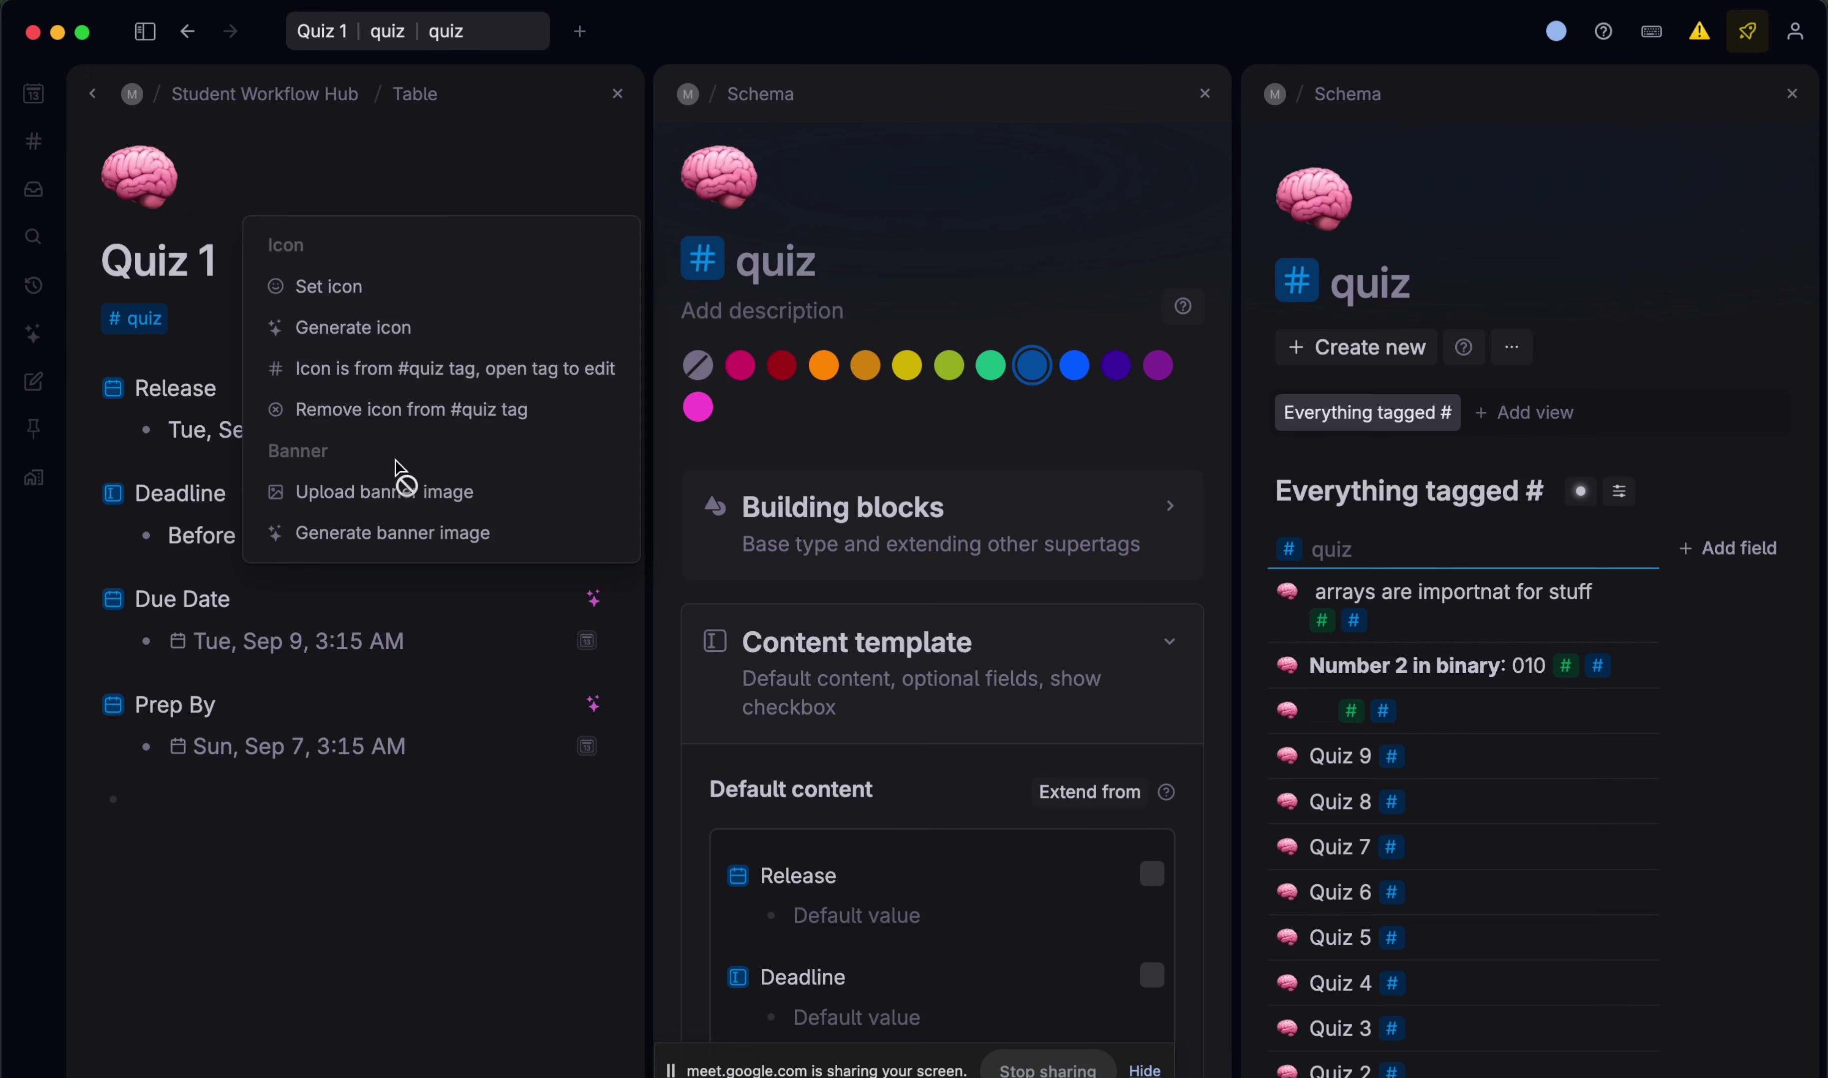
click(381, 530)
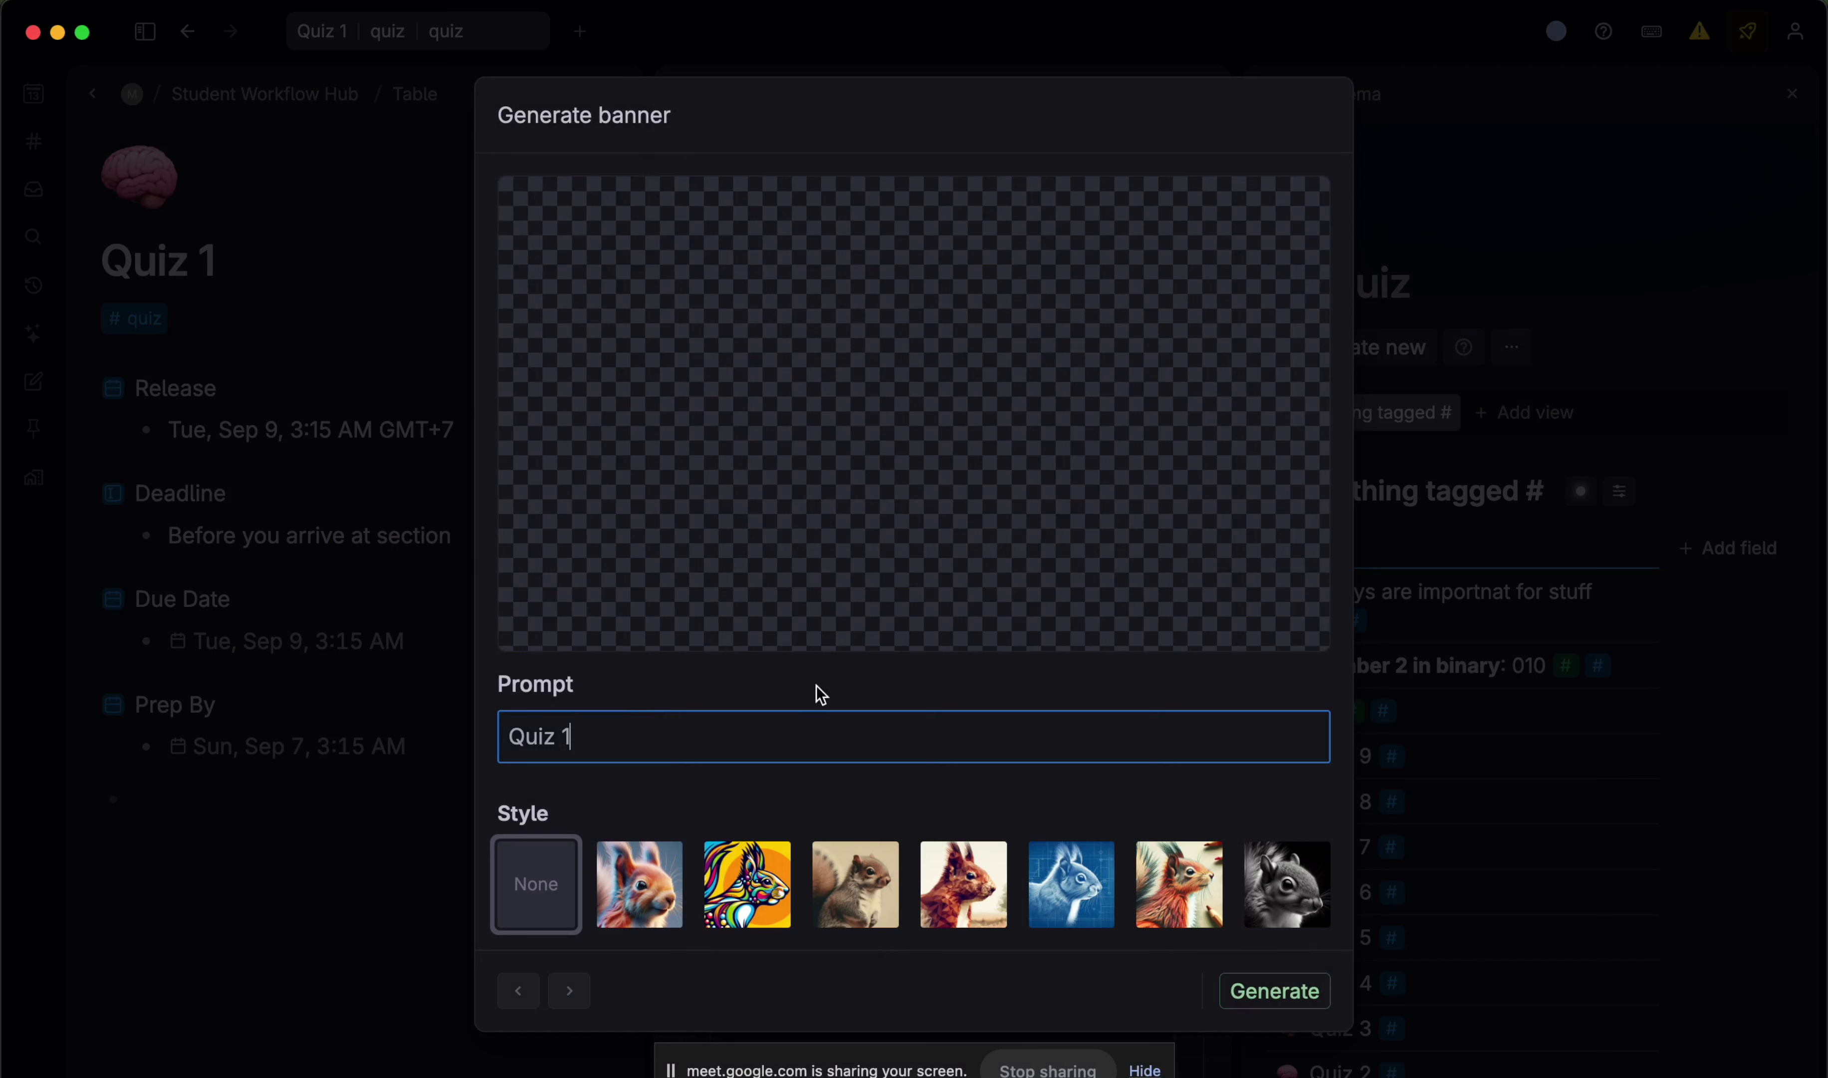
triple_click(673, 747)
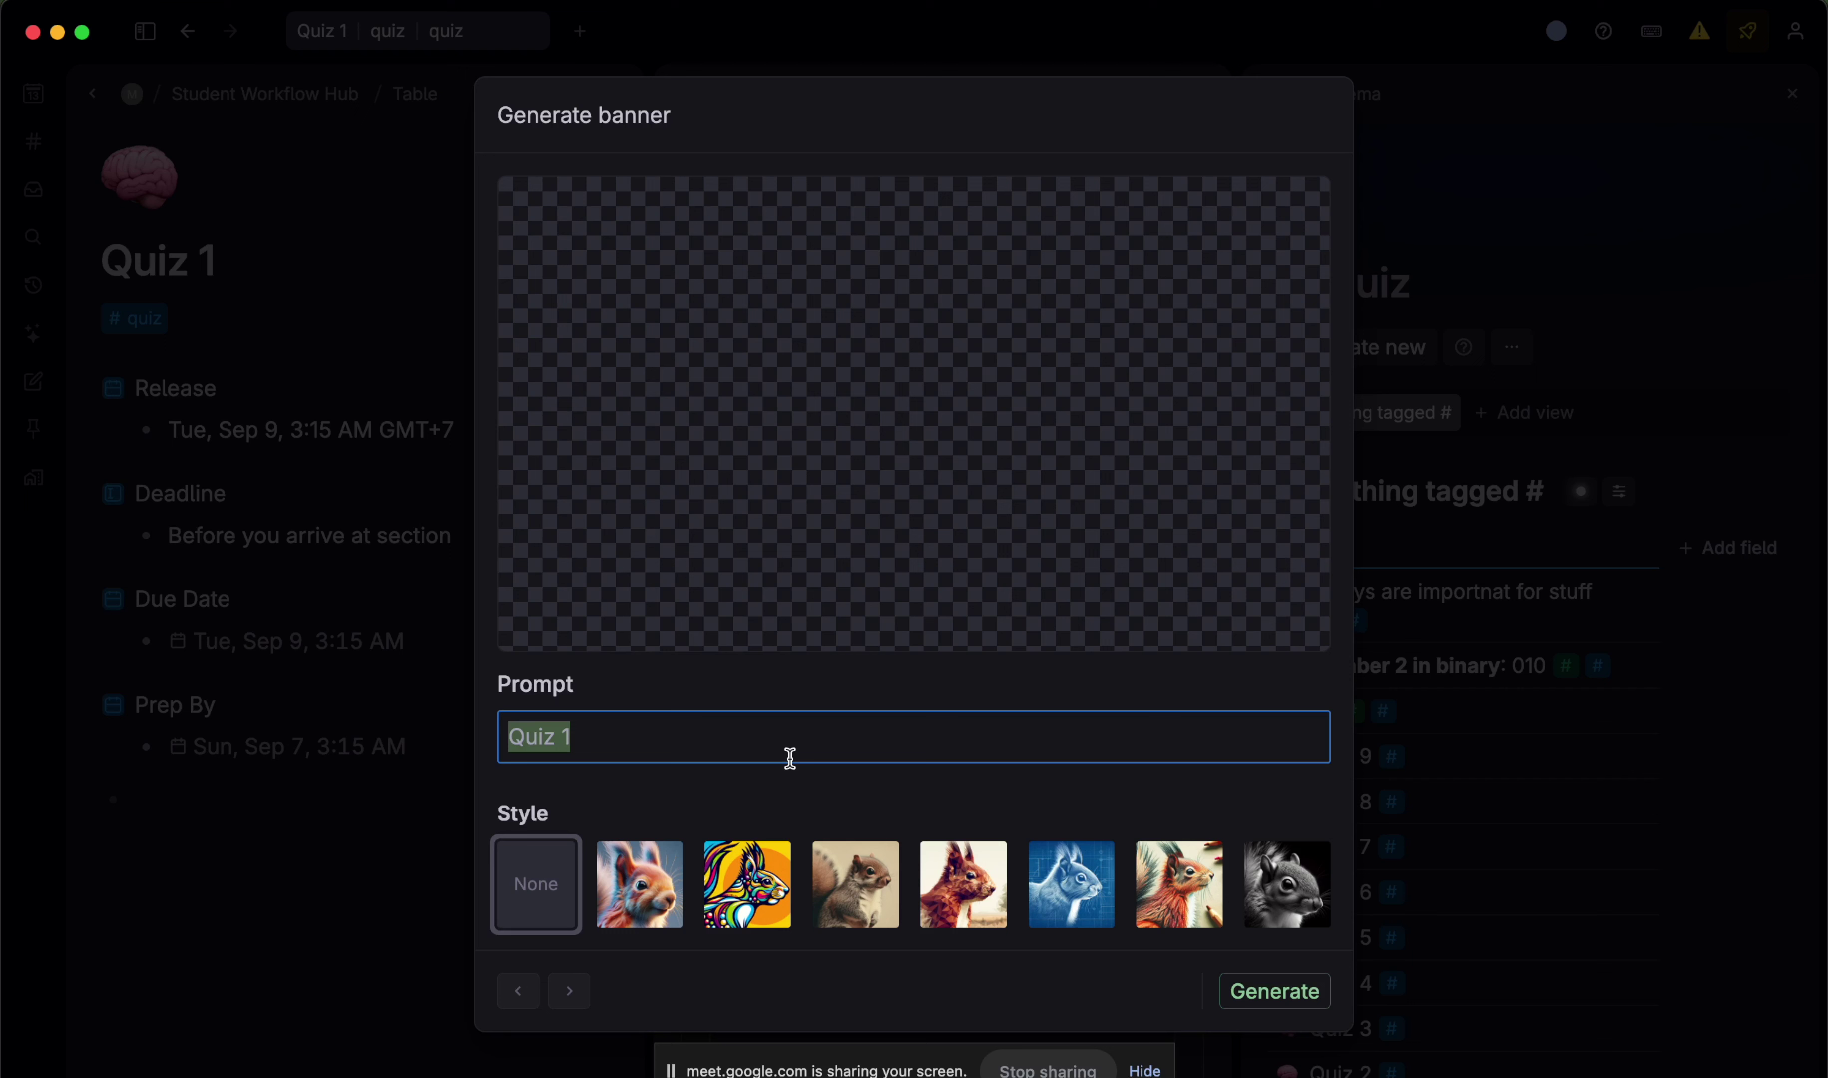
text(Studying)
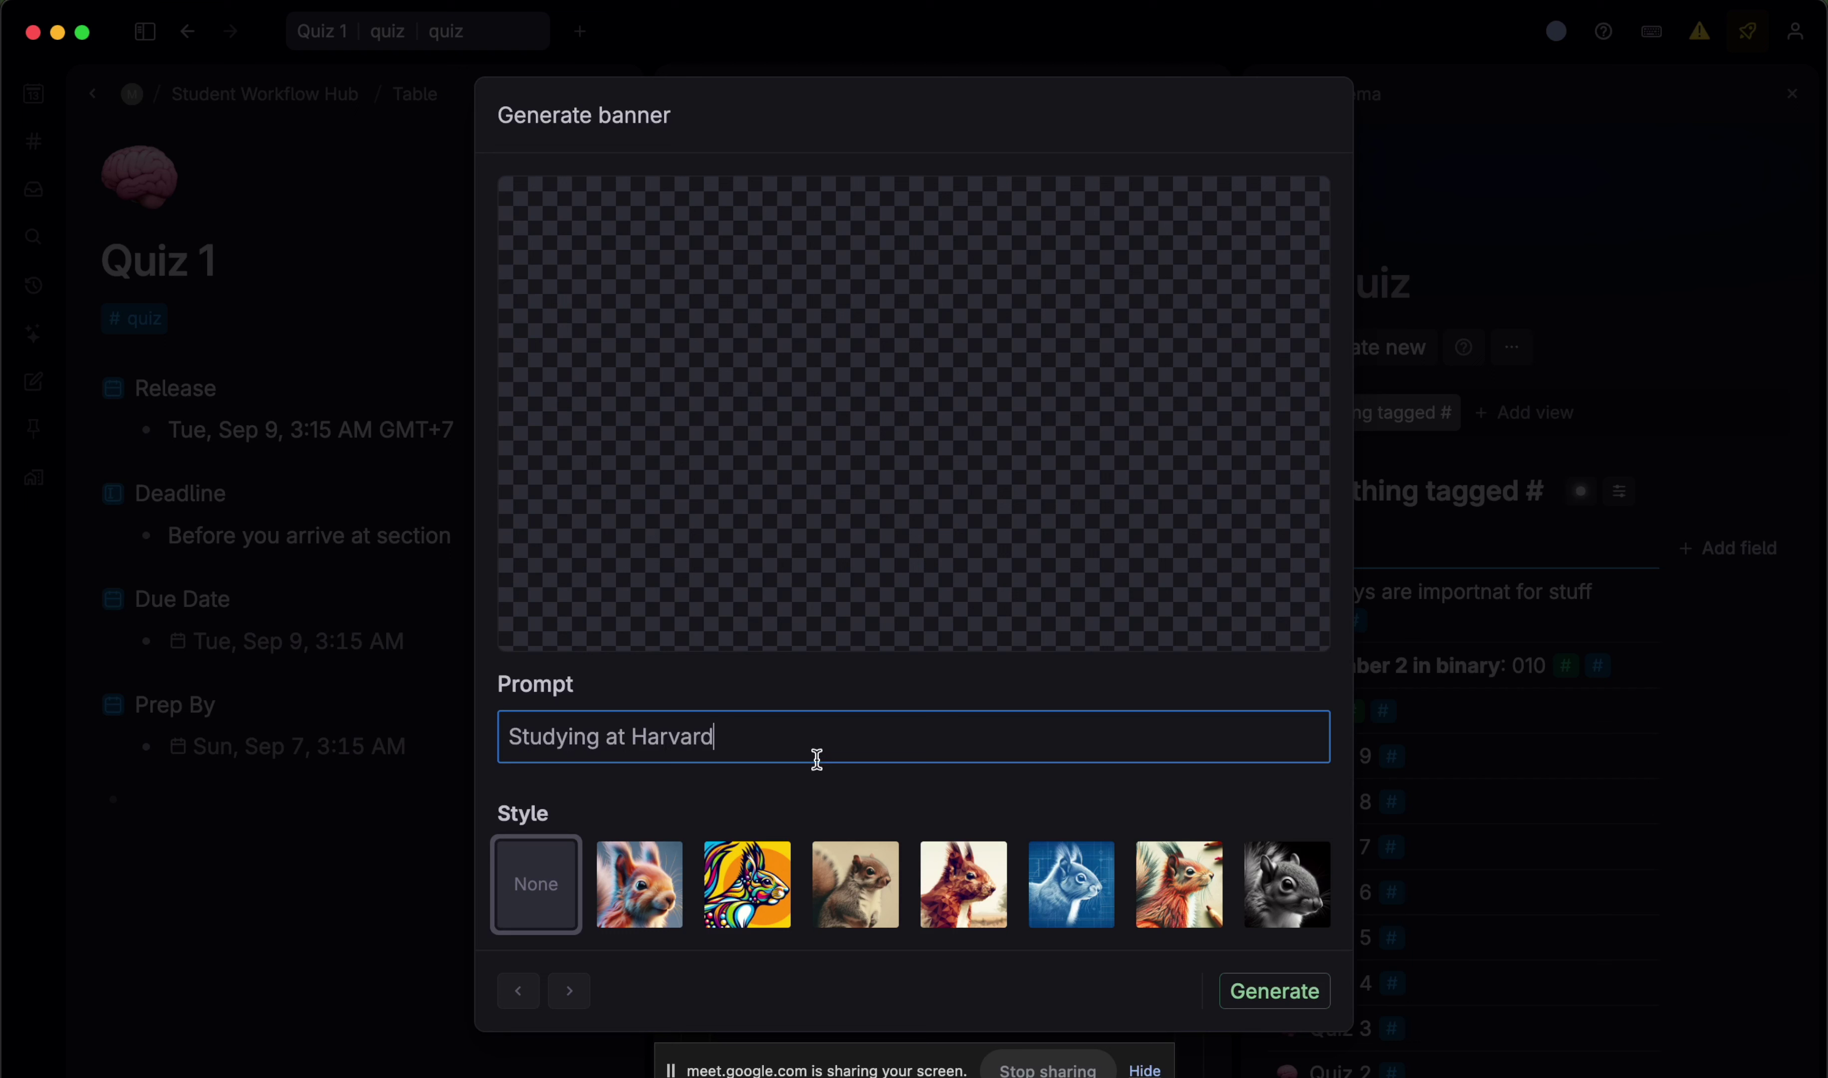
click(748, 885)
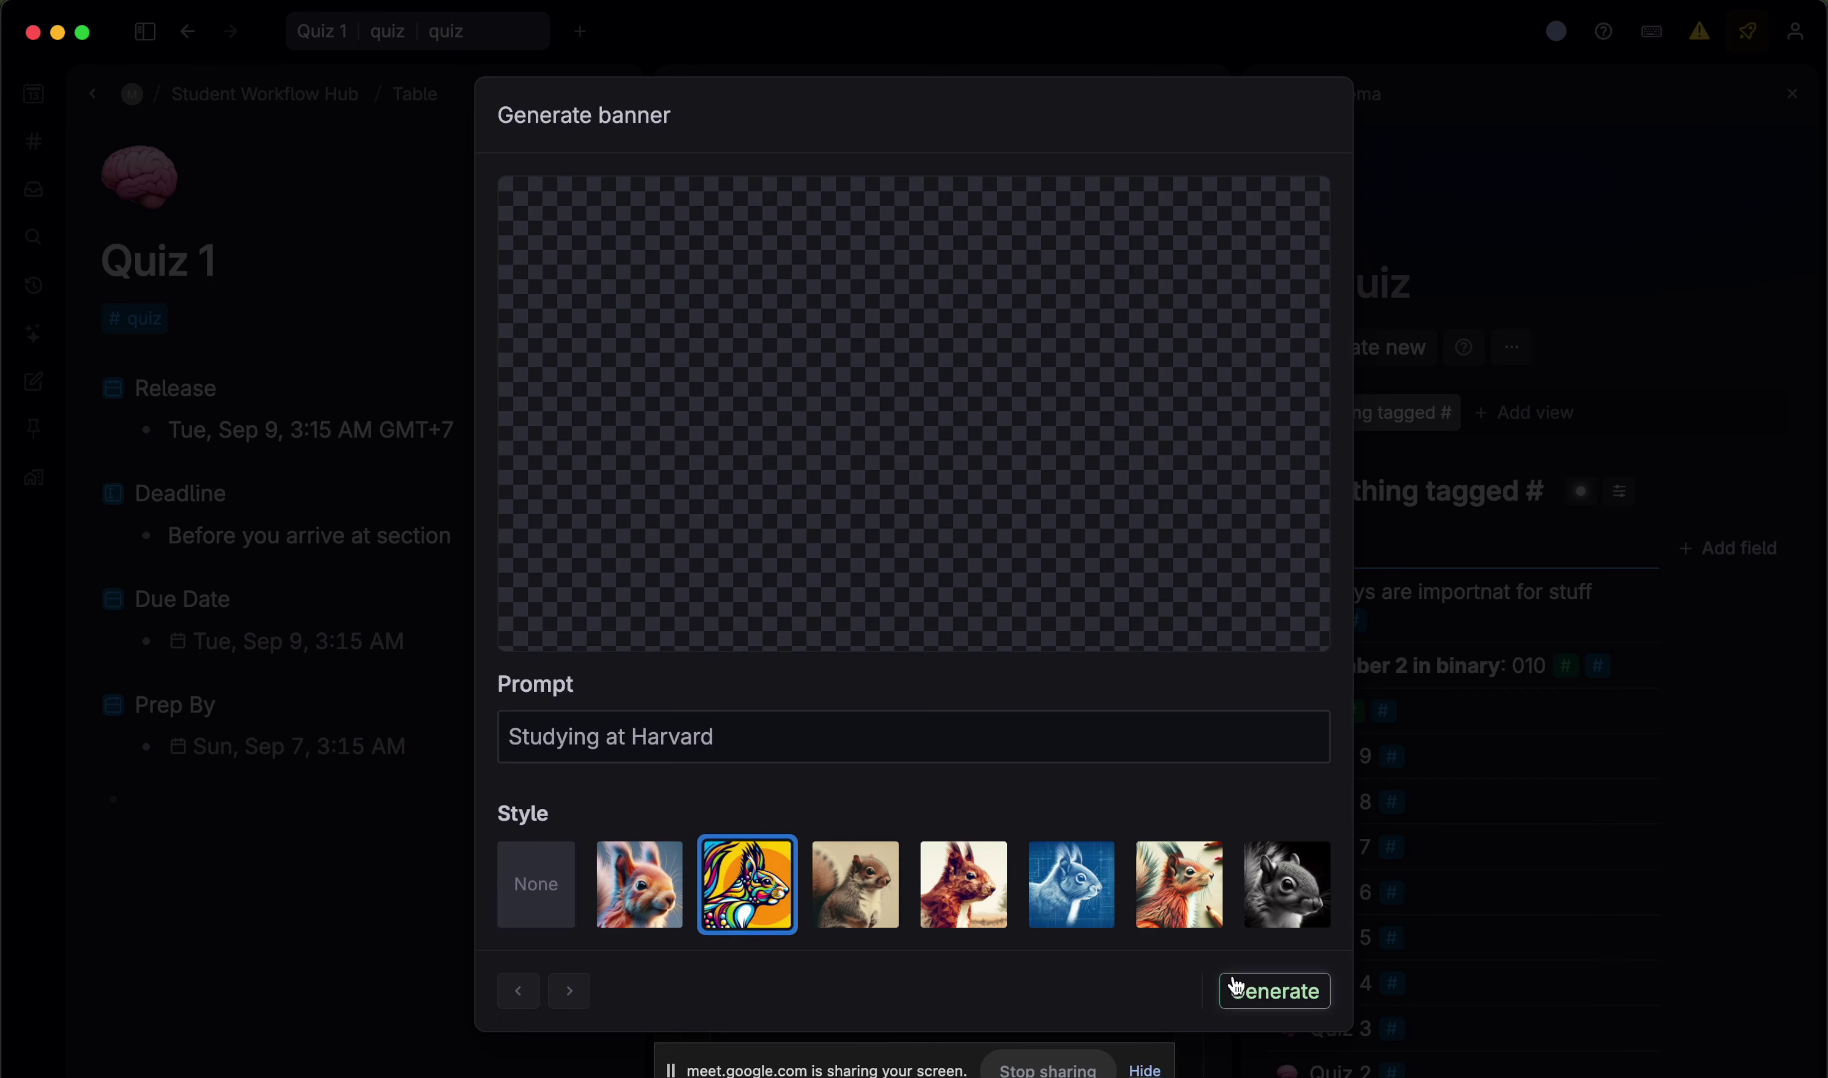
click(1243, 990)
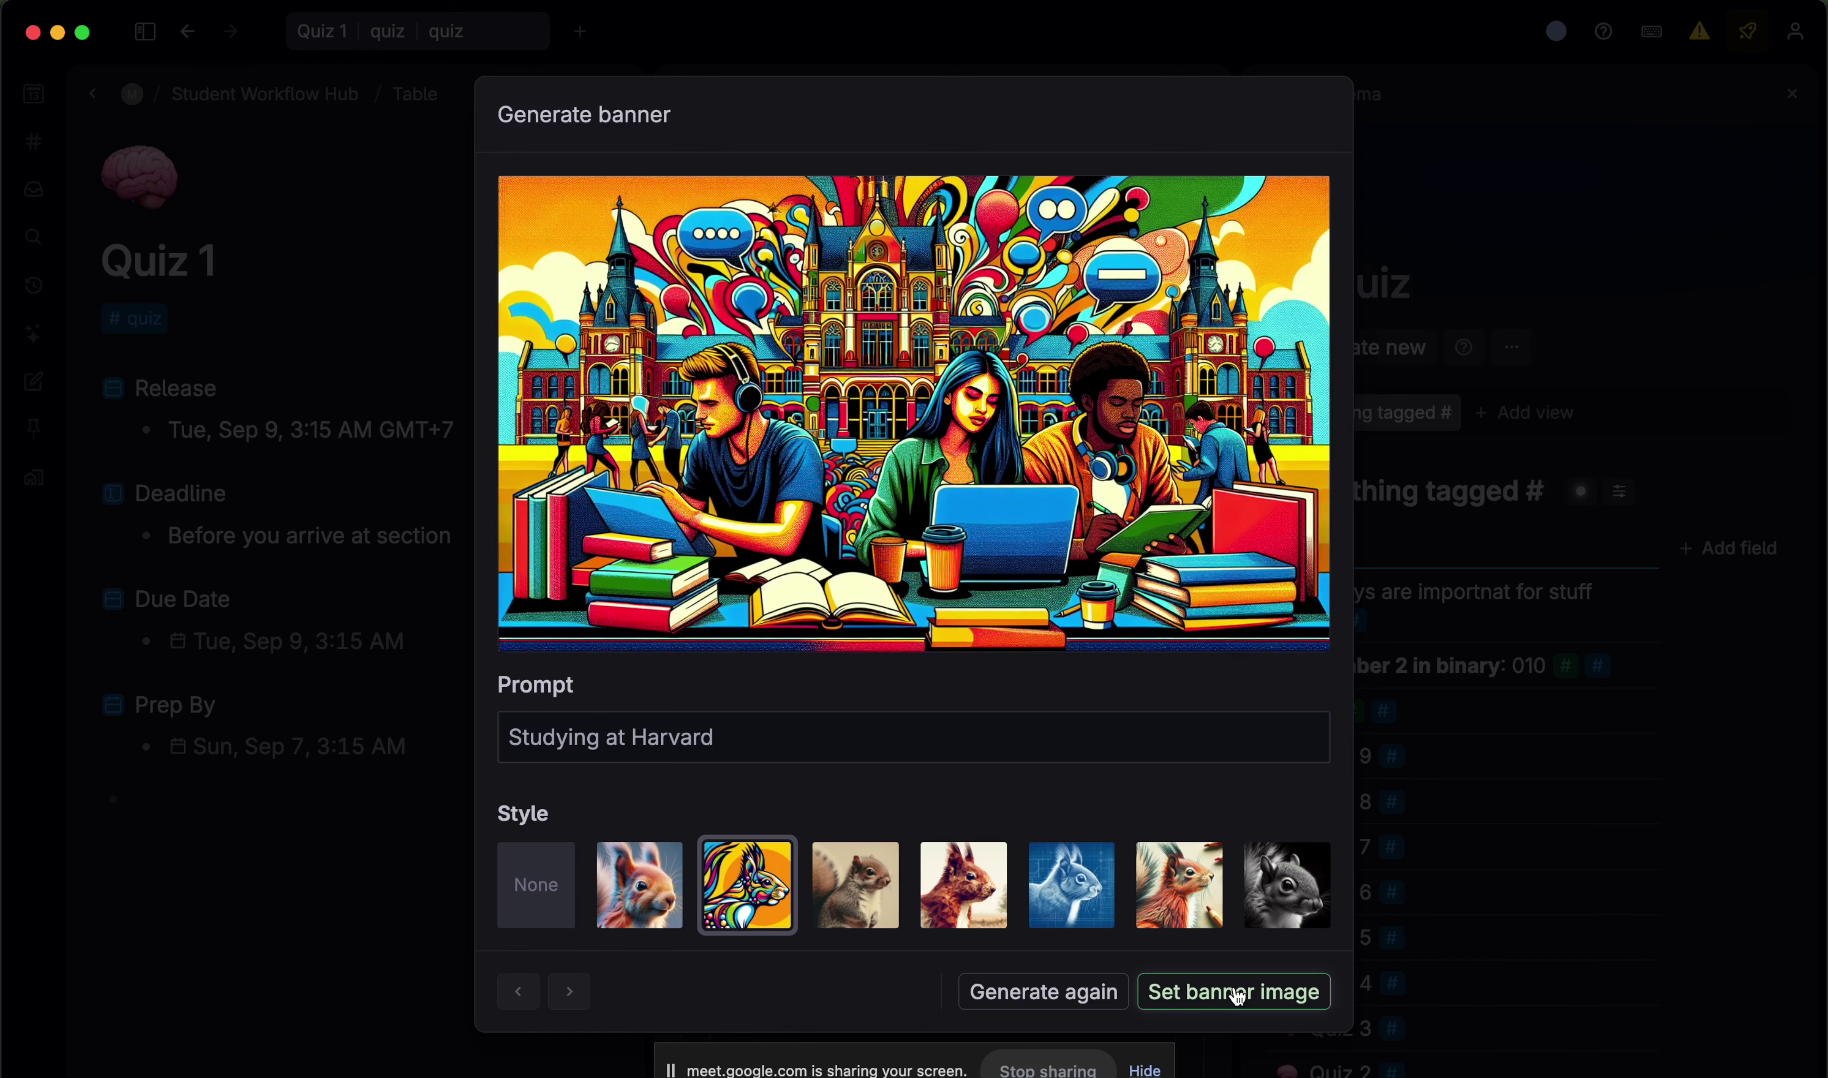
click(1233, 992)
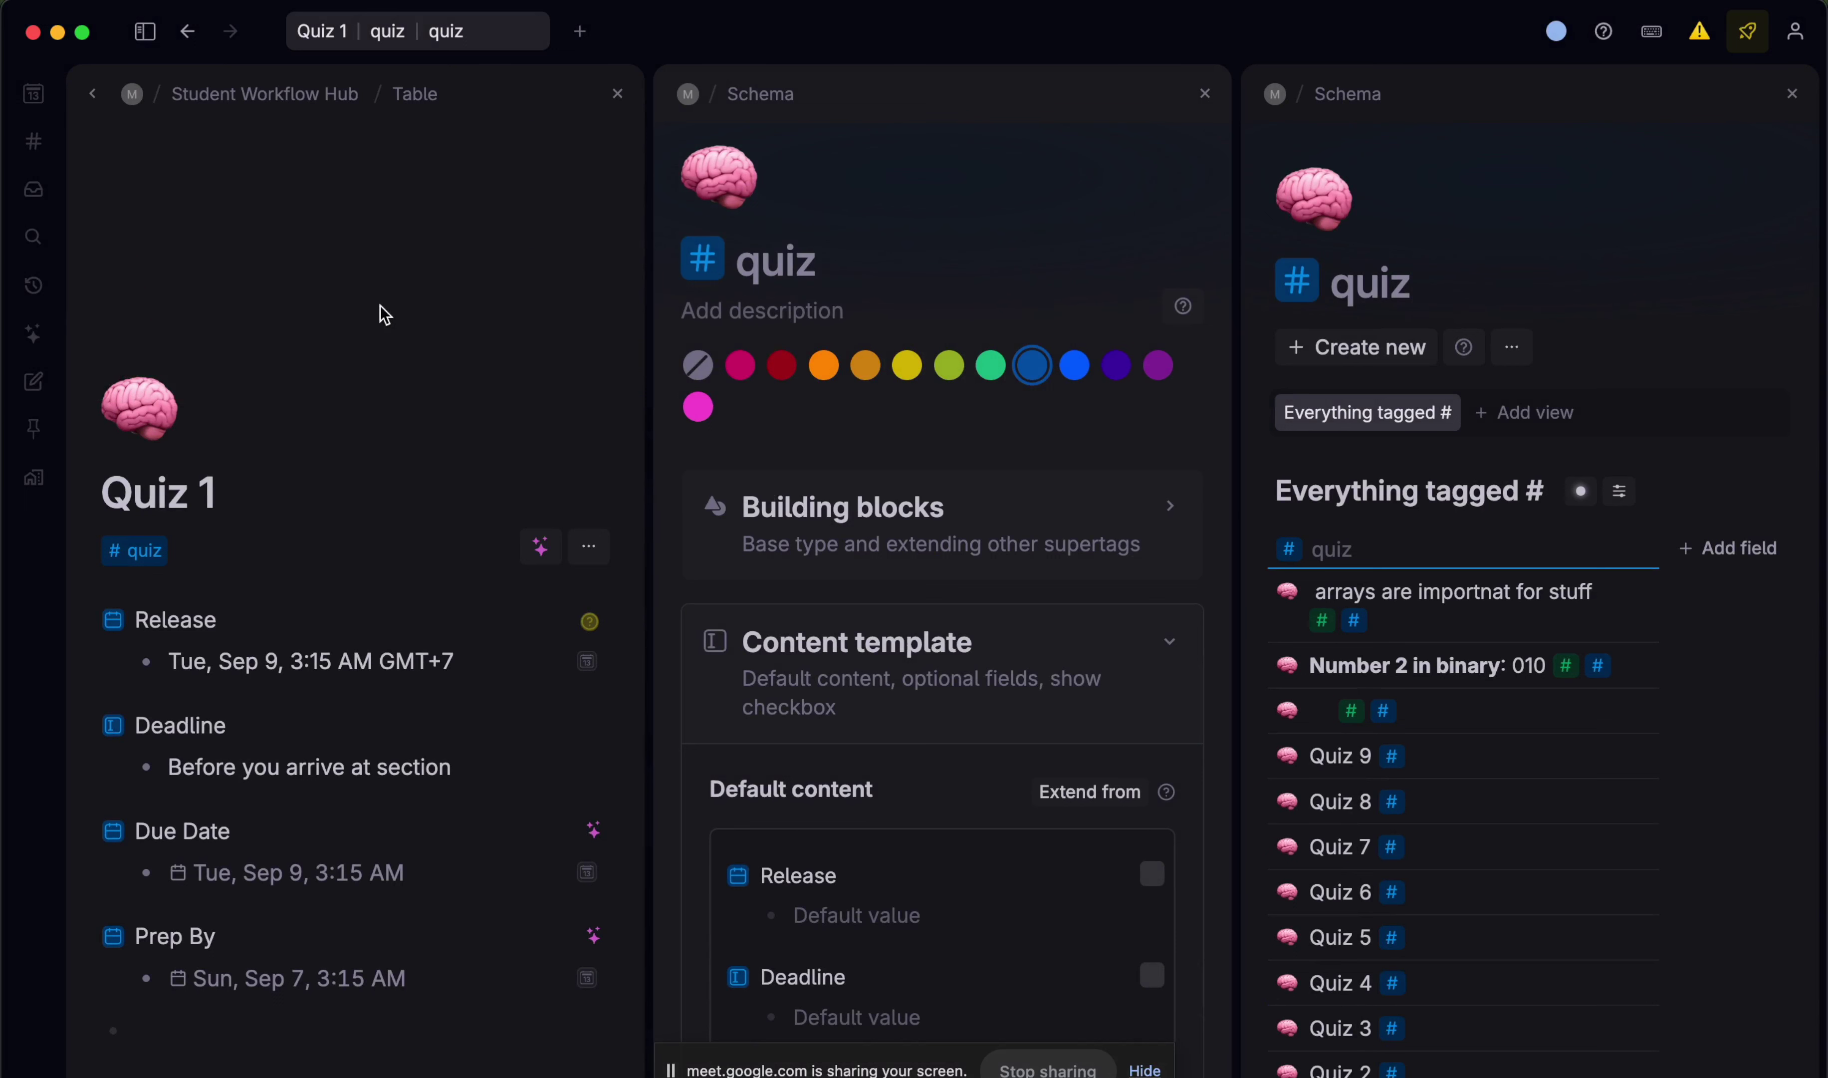
- Widen the Quiz 1 panel and close both #quiz supertag panels to view Quiz 1 at full width
drag(646, 449, 870, 449)
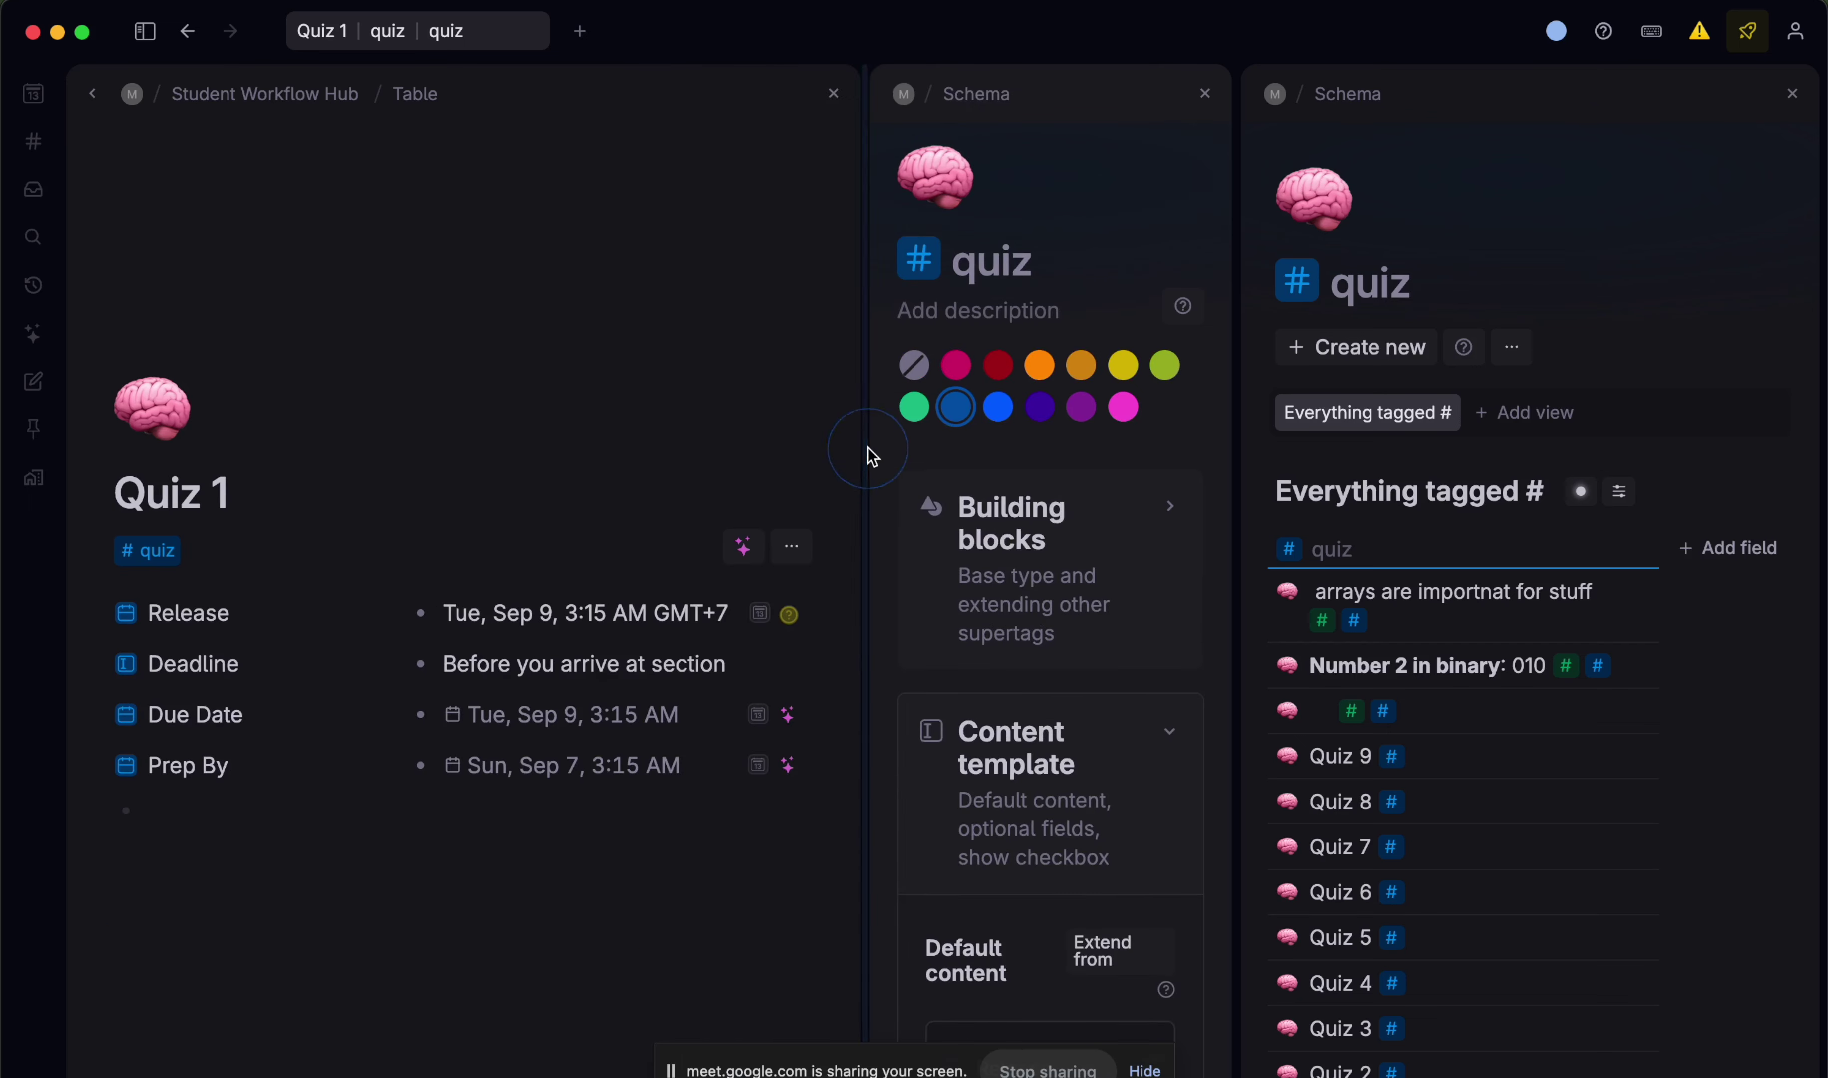
click(1792, 93)
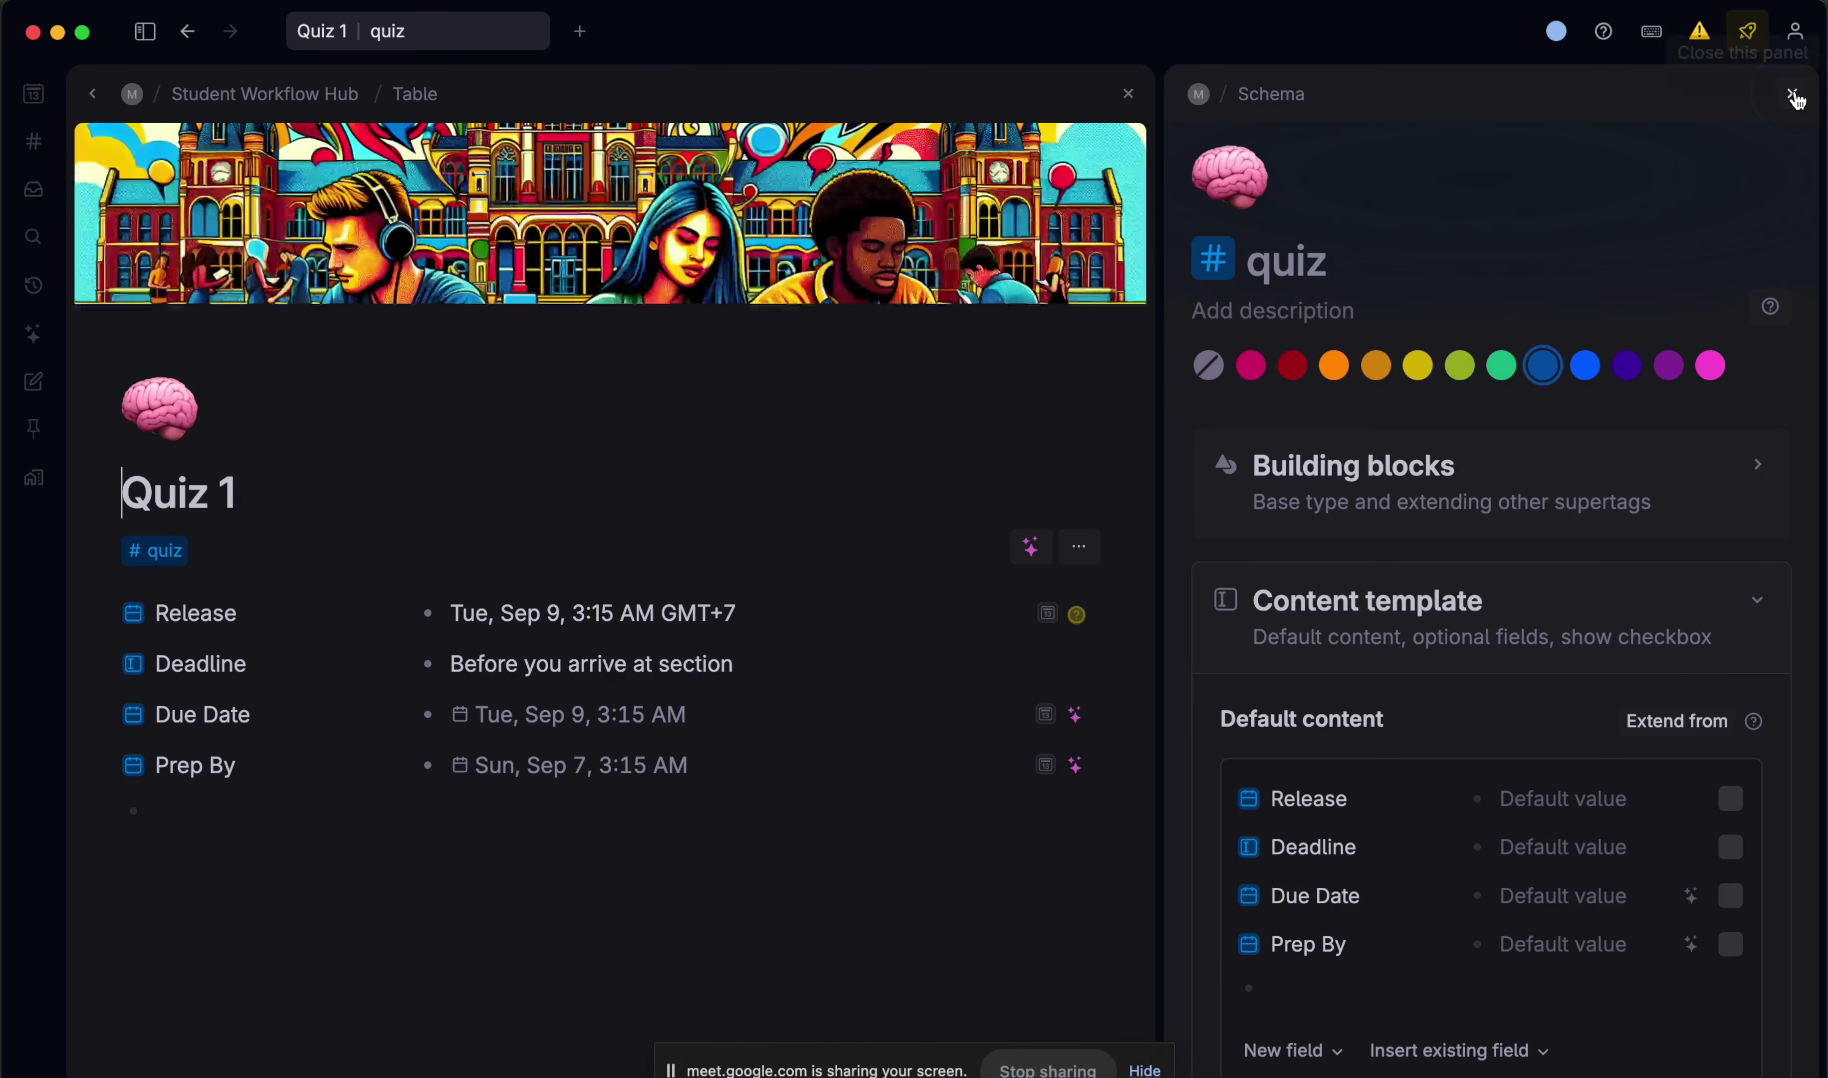
key(super+a)
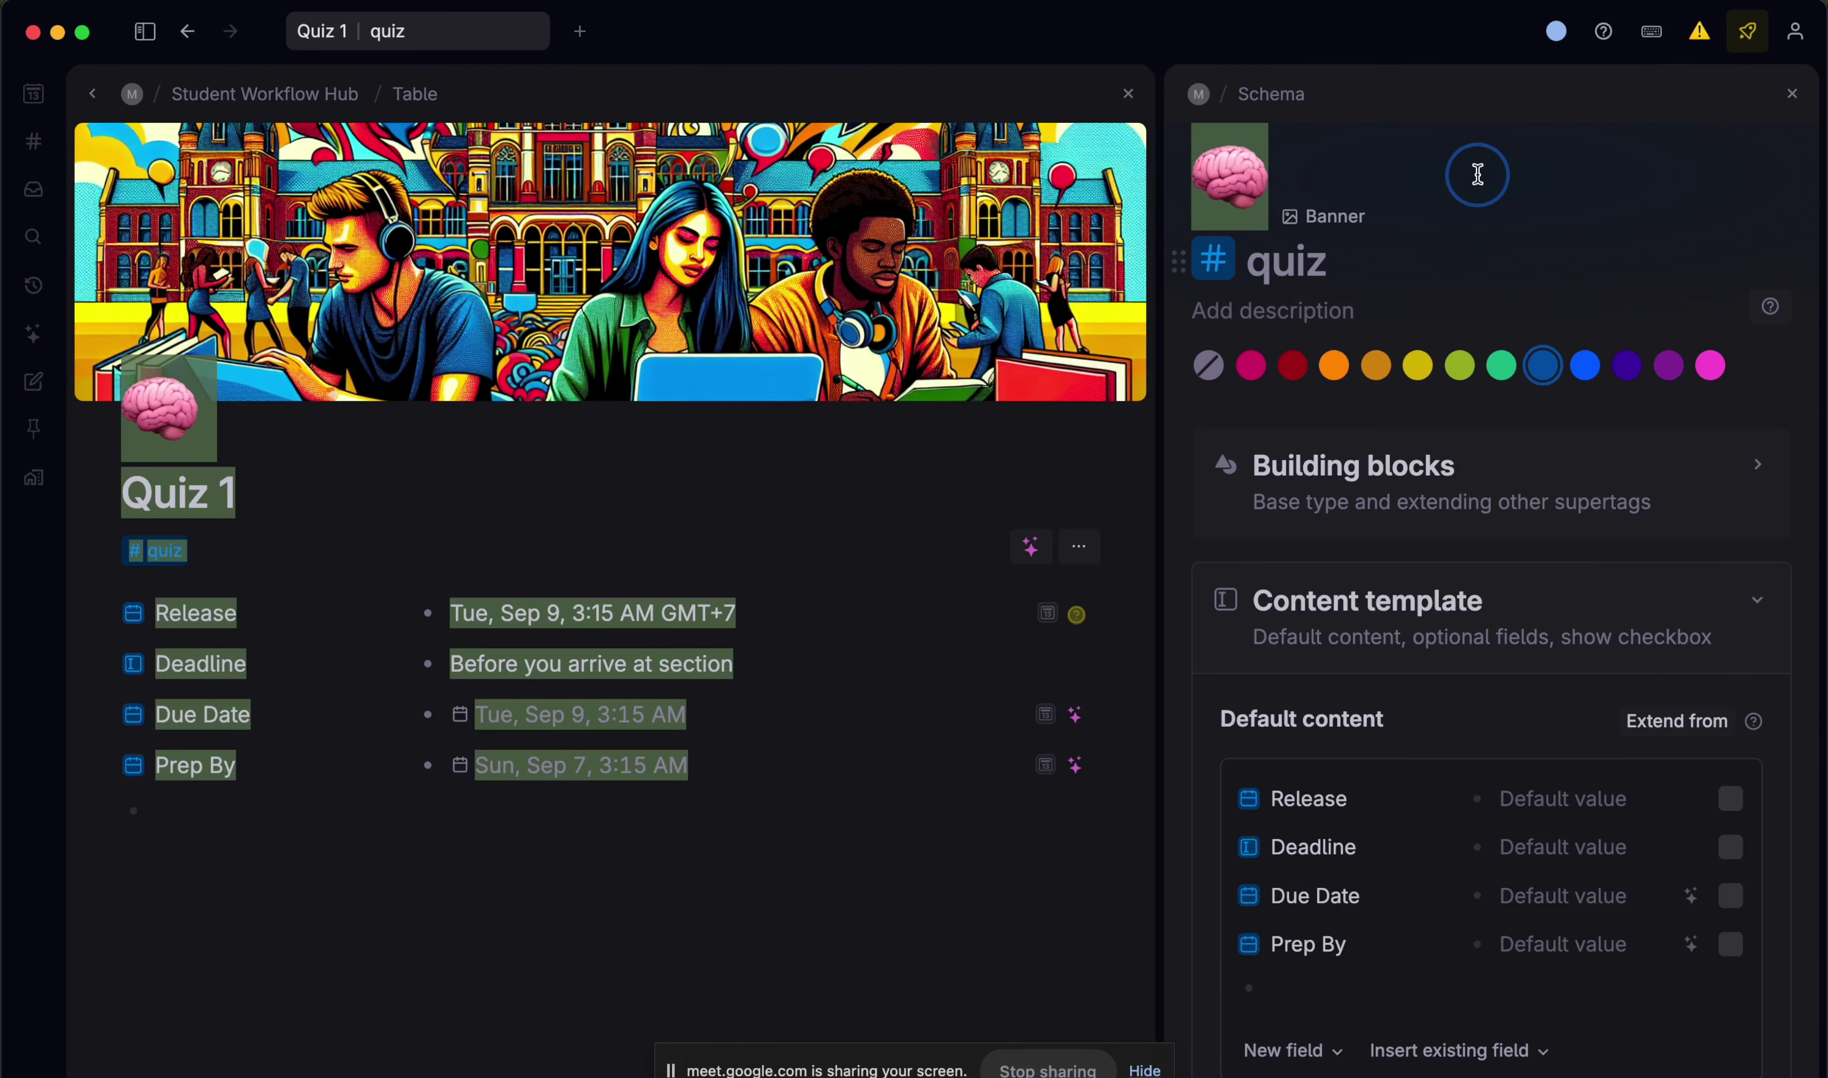
key(Escape)
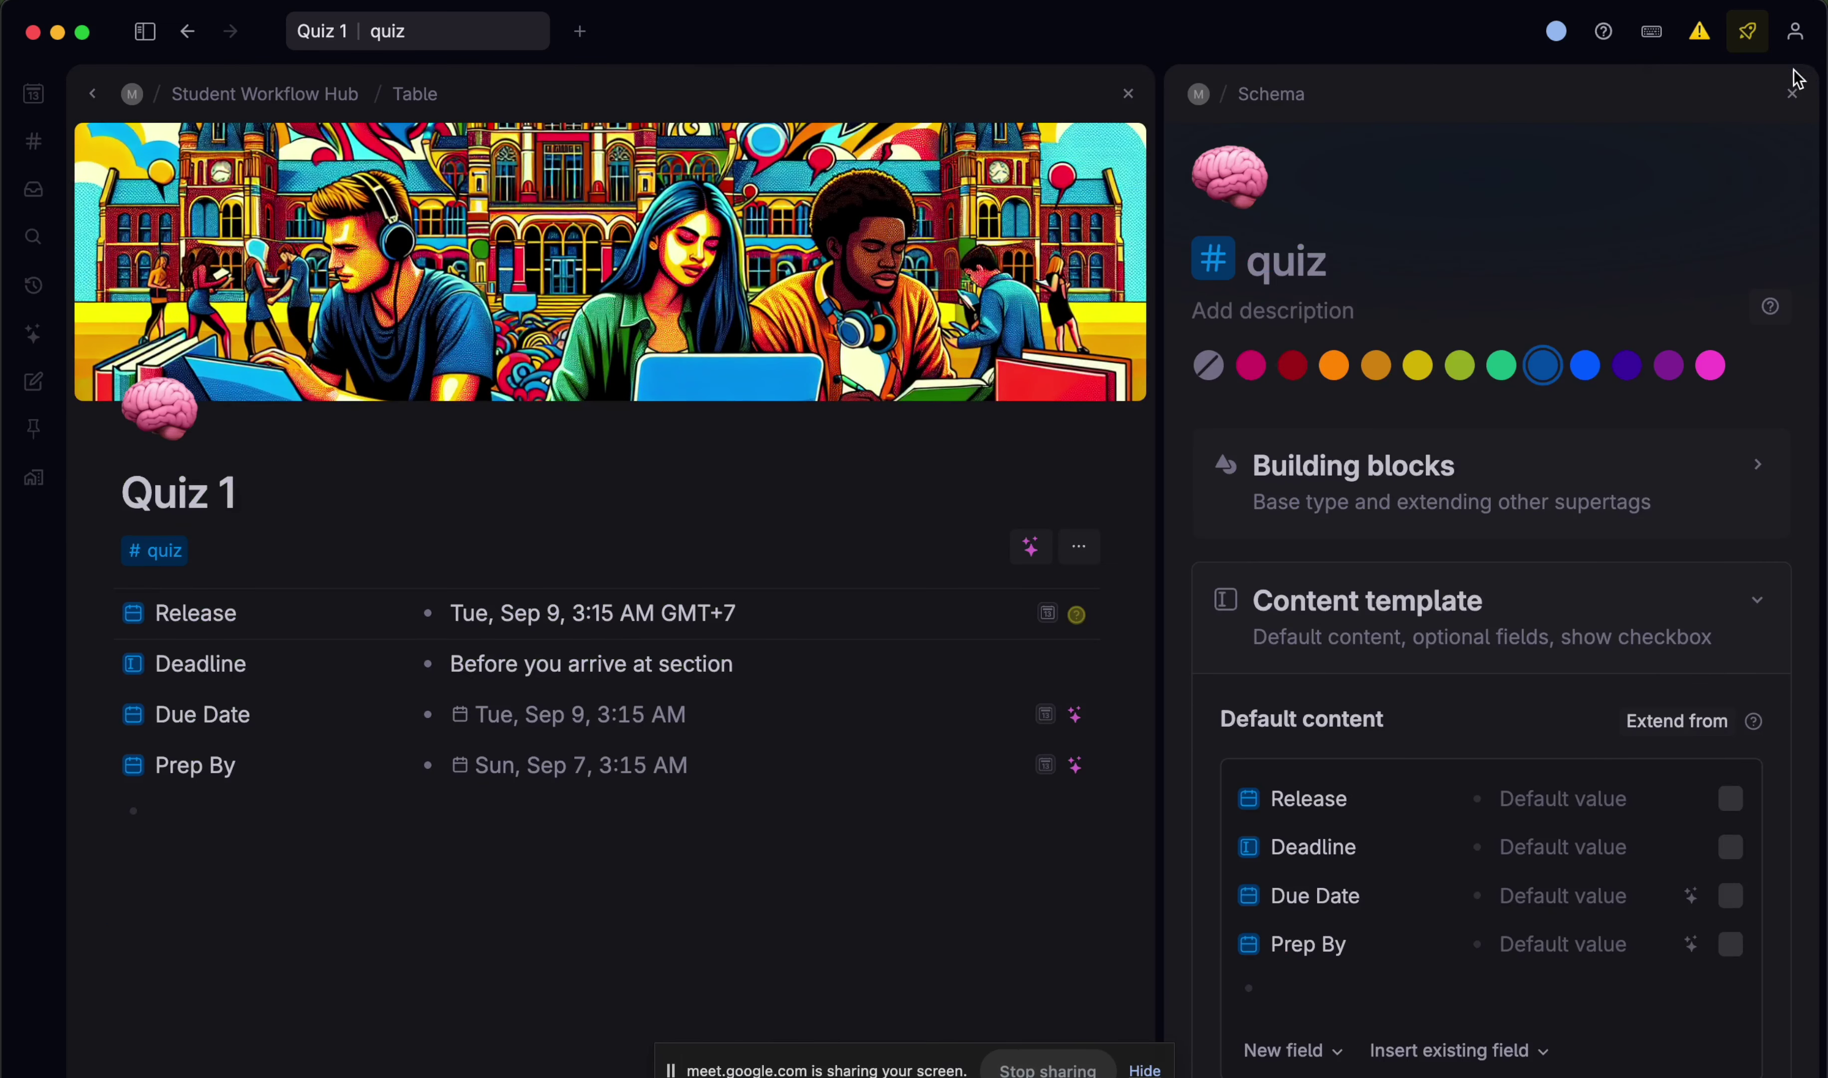
click(1791, 93)
click(813, 1063)
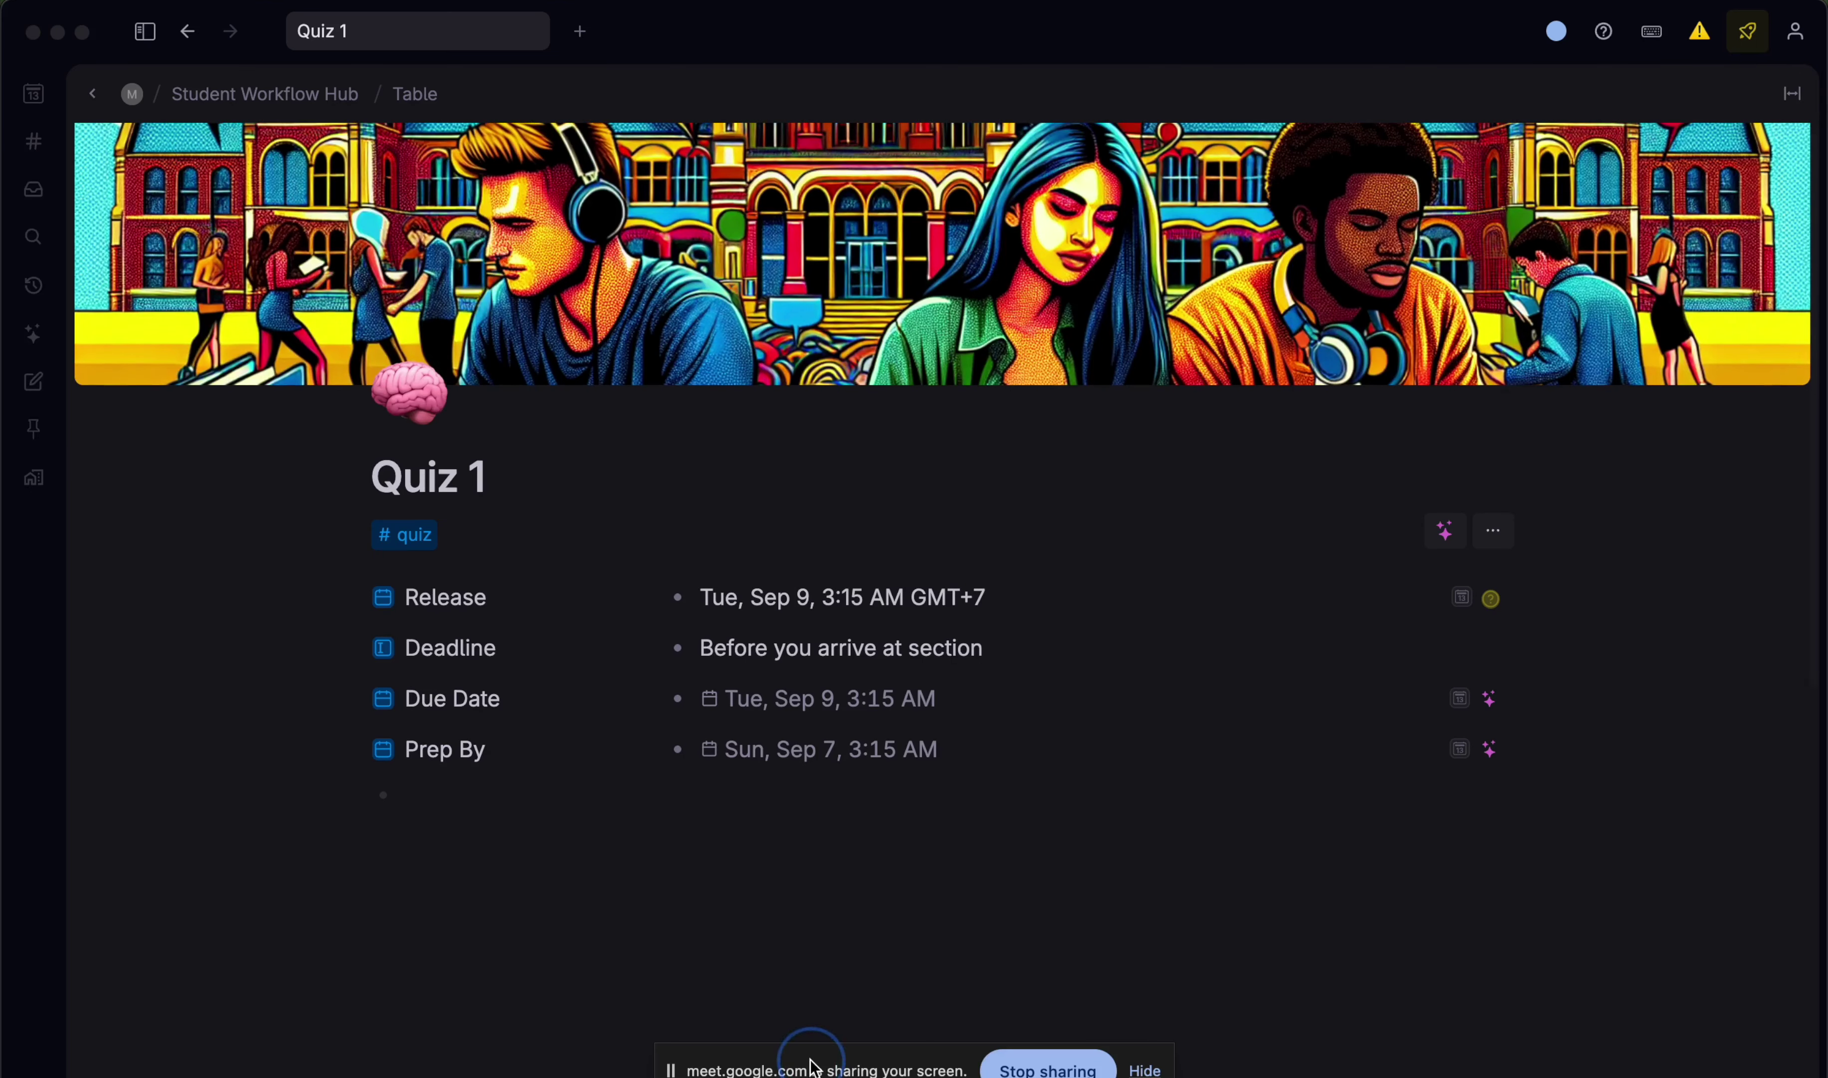
click(768, 915)
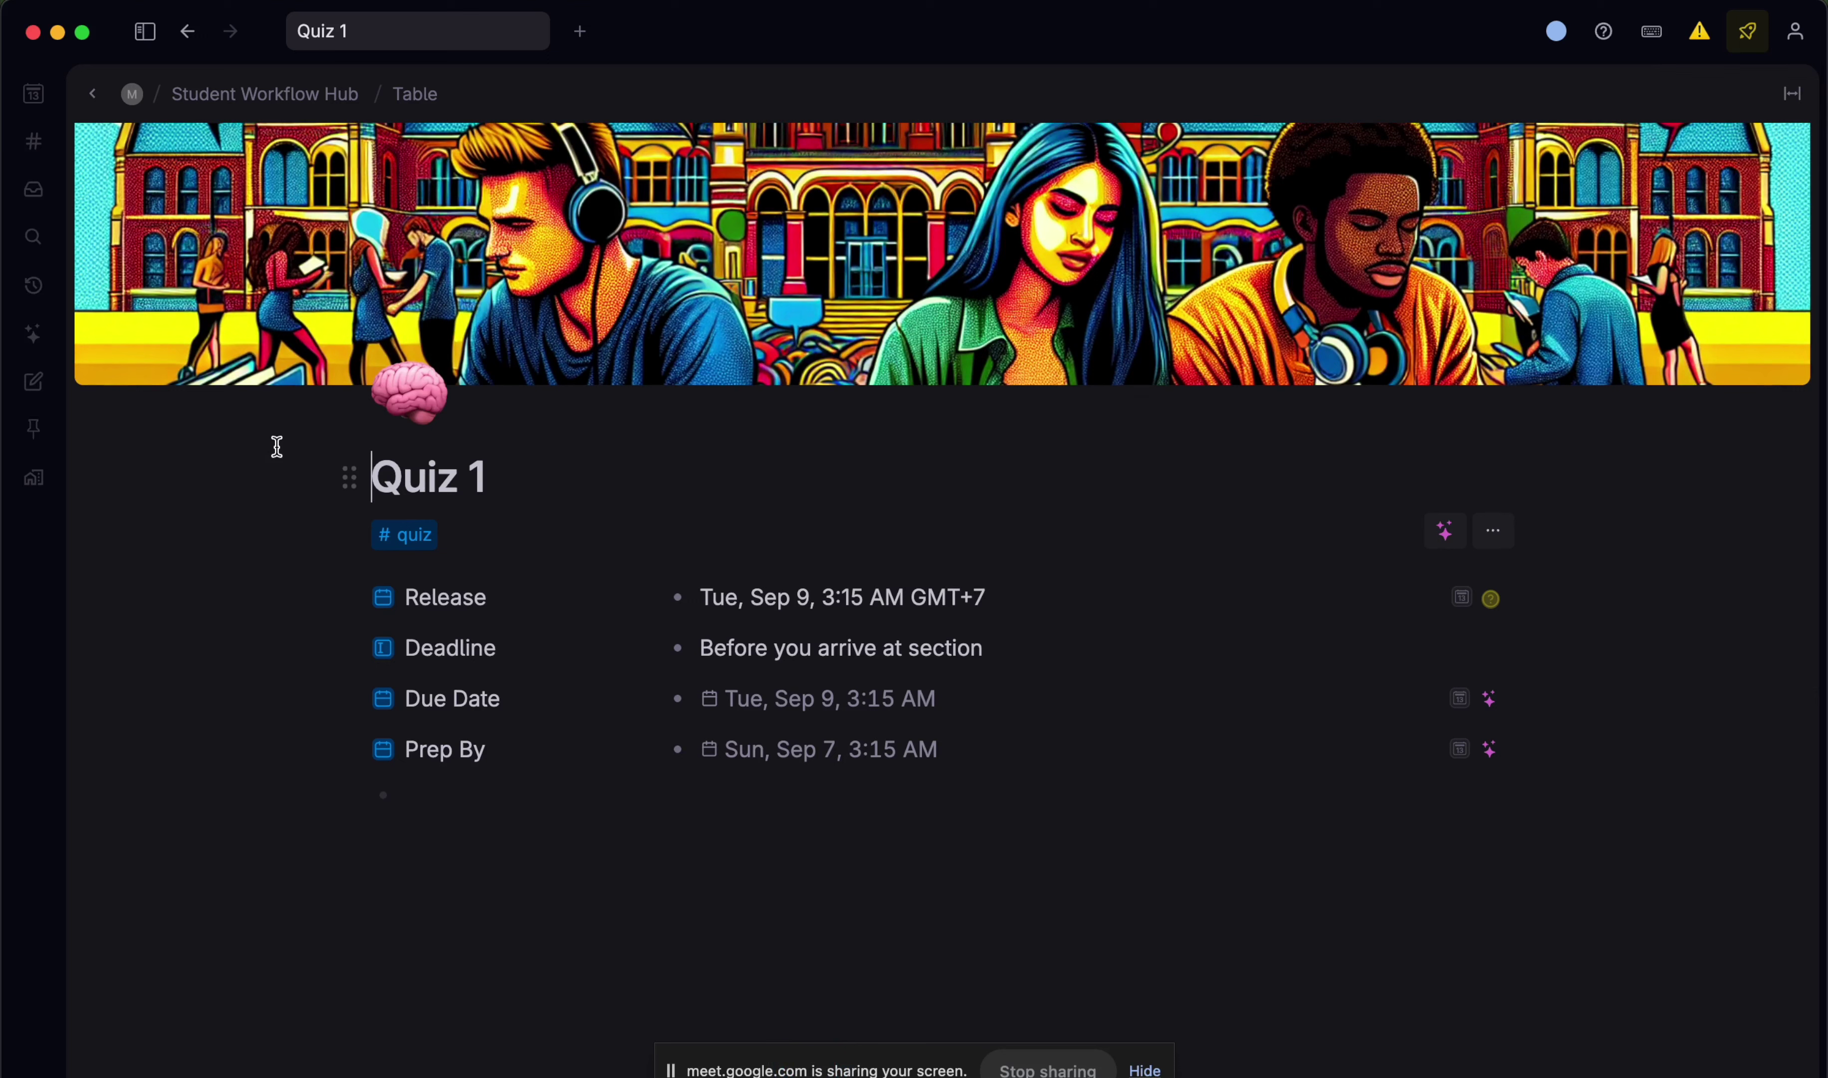
- In the Student Workflow Hub, collapse the Table and quiz-table prompt nodes, and expand the CS50 course node
click(300, 95)
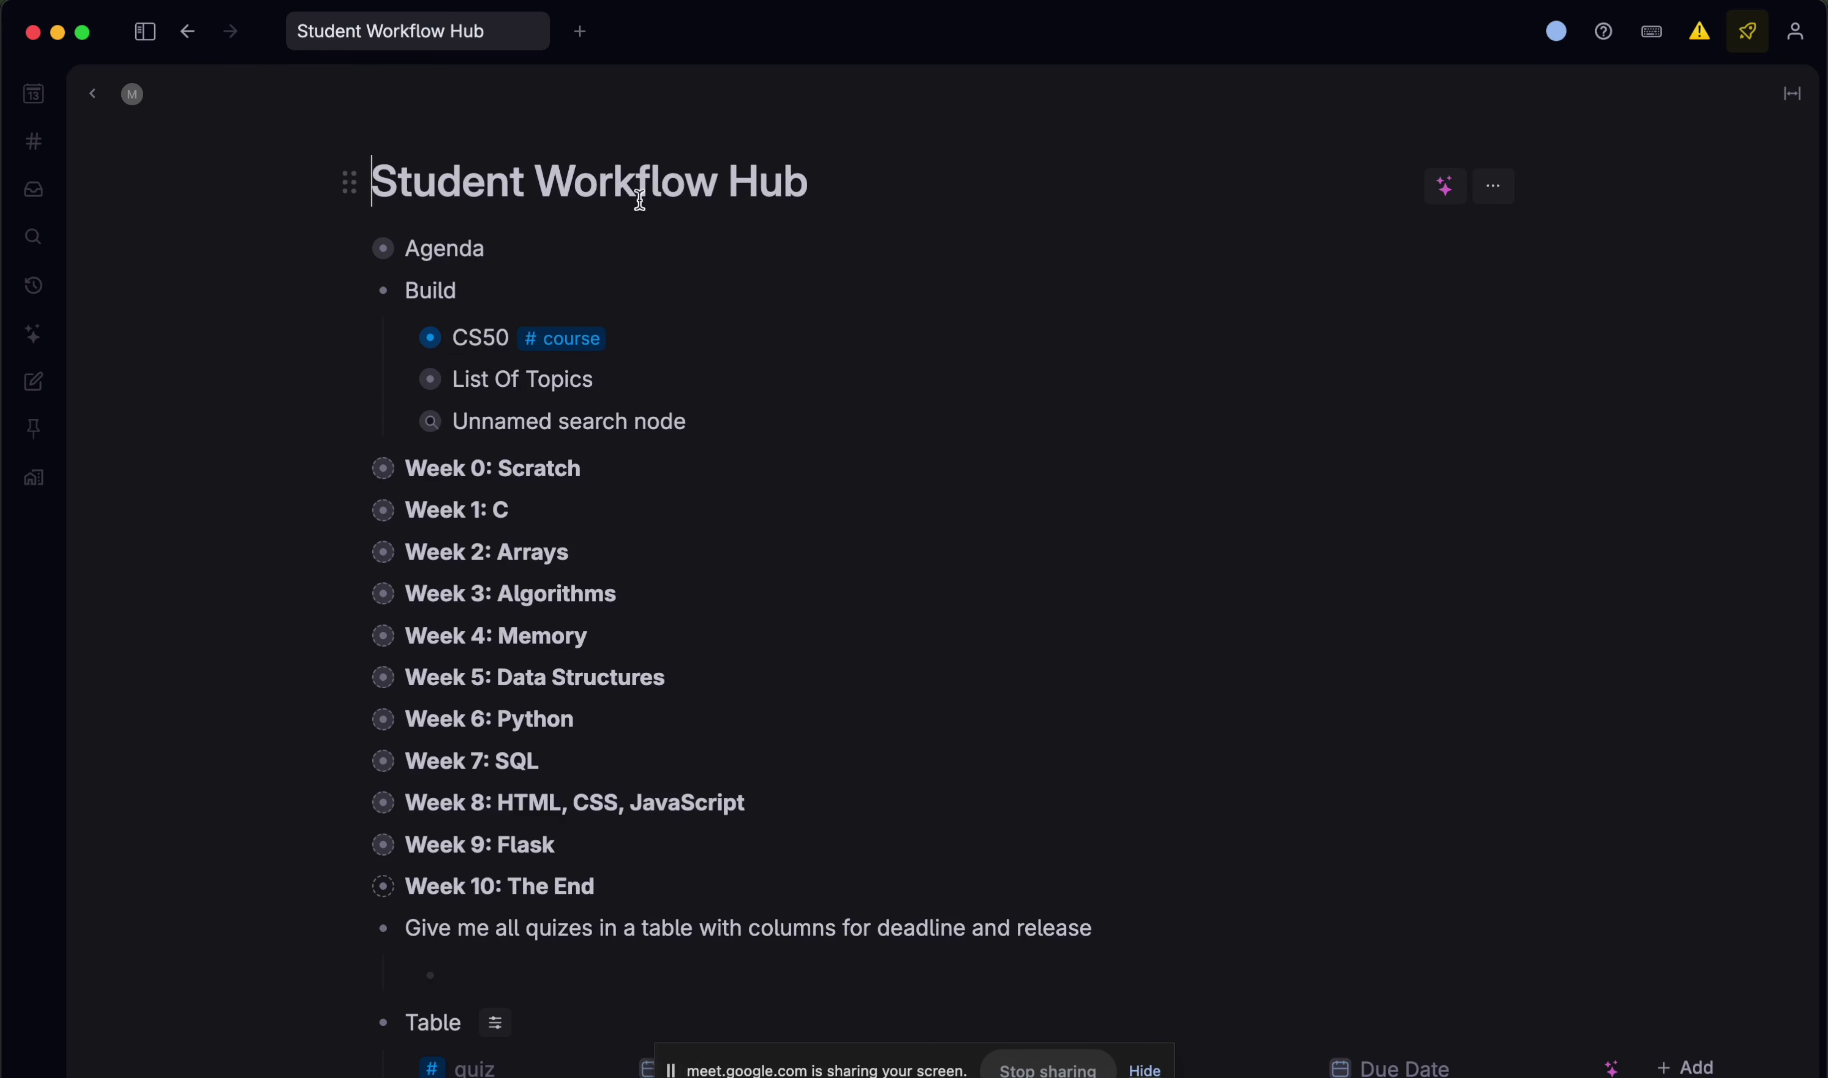
scroll(629, 440, down, 3)
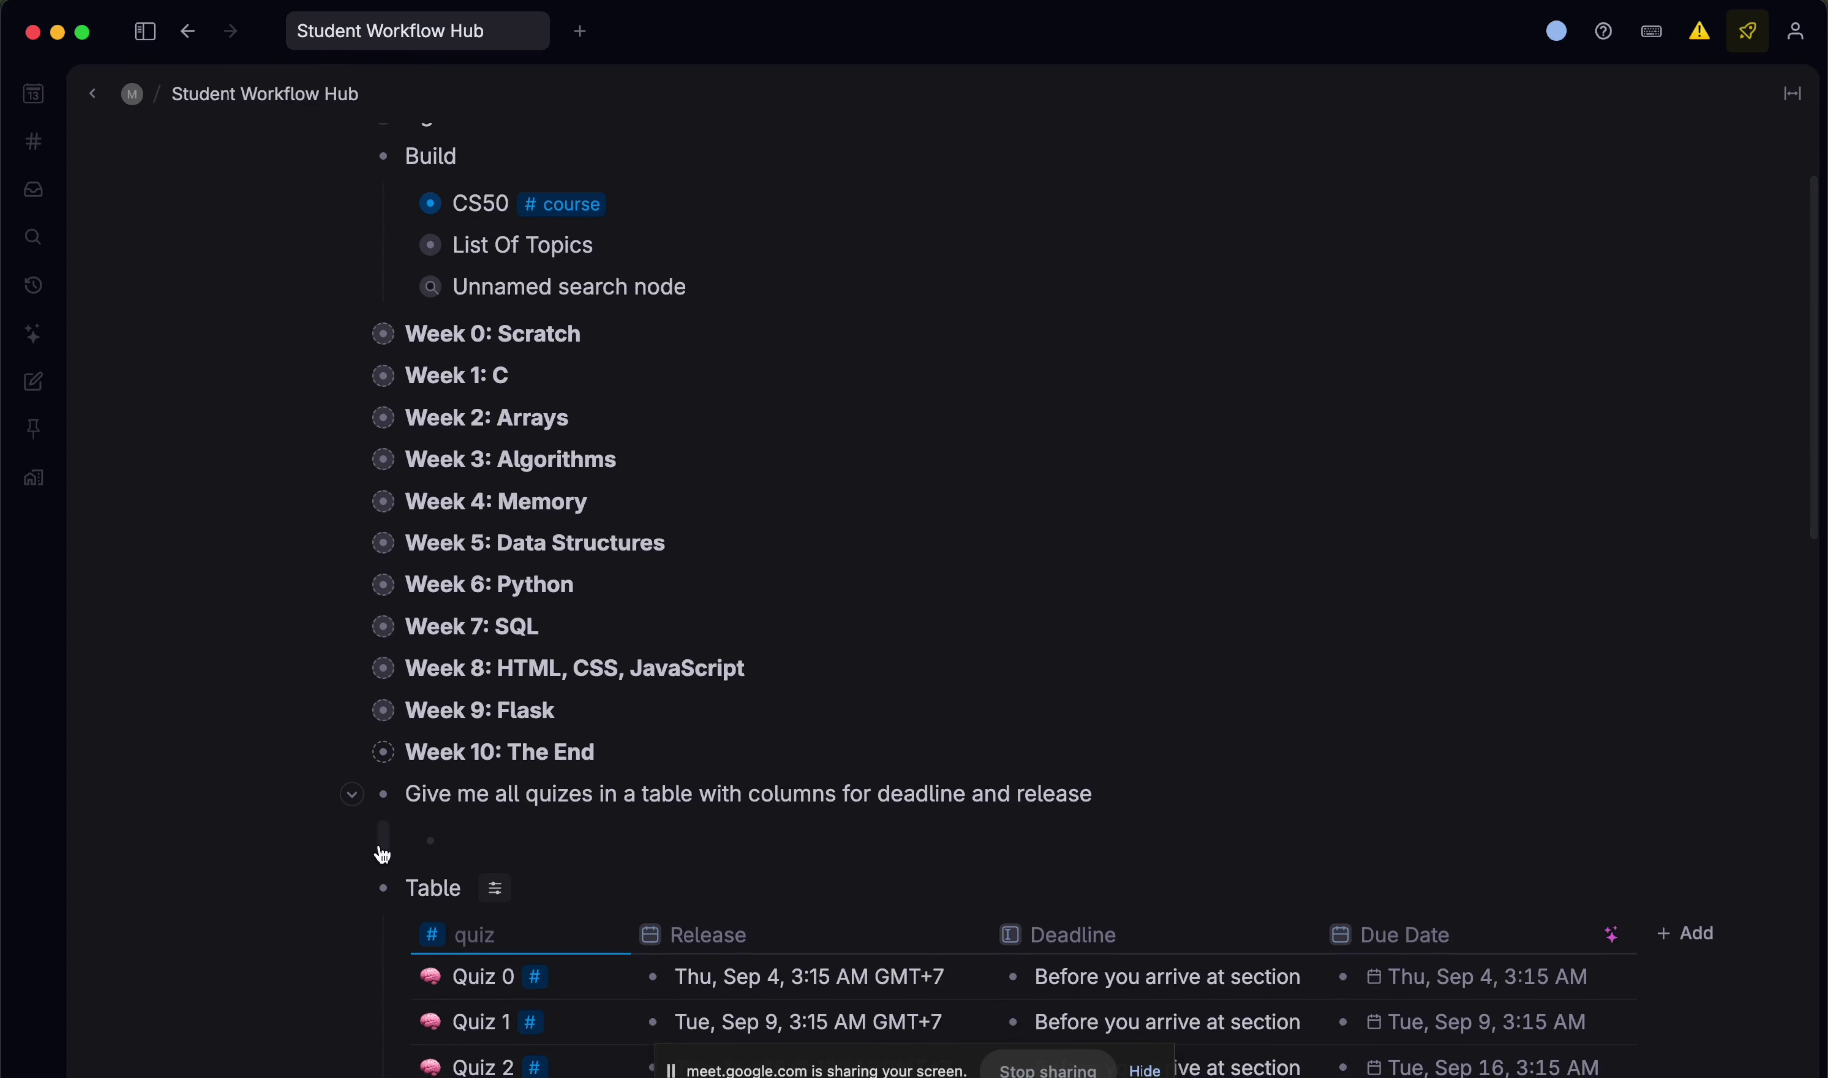
click(354, 888)
click(353, 798)
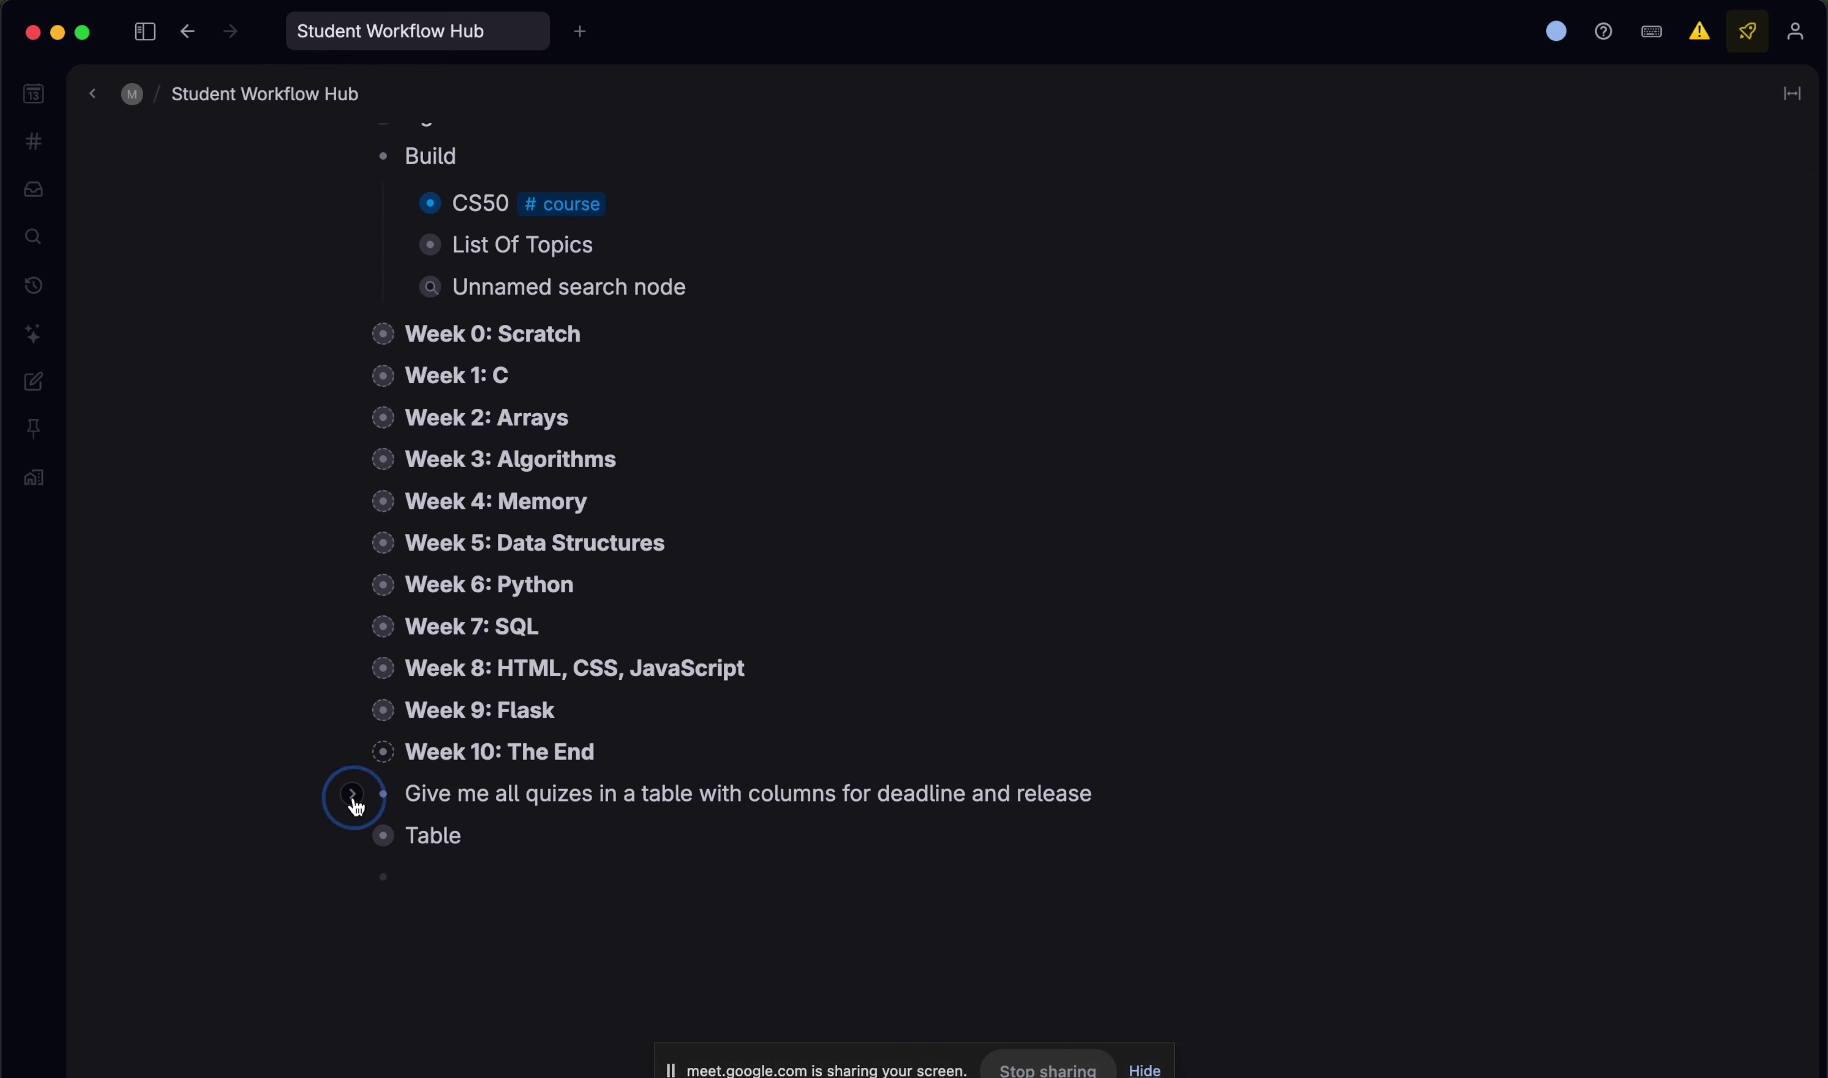
scroll(355, 804, up, 3)
click(398, 338)
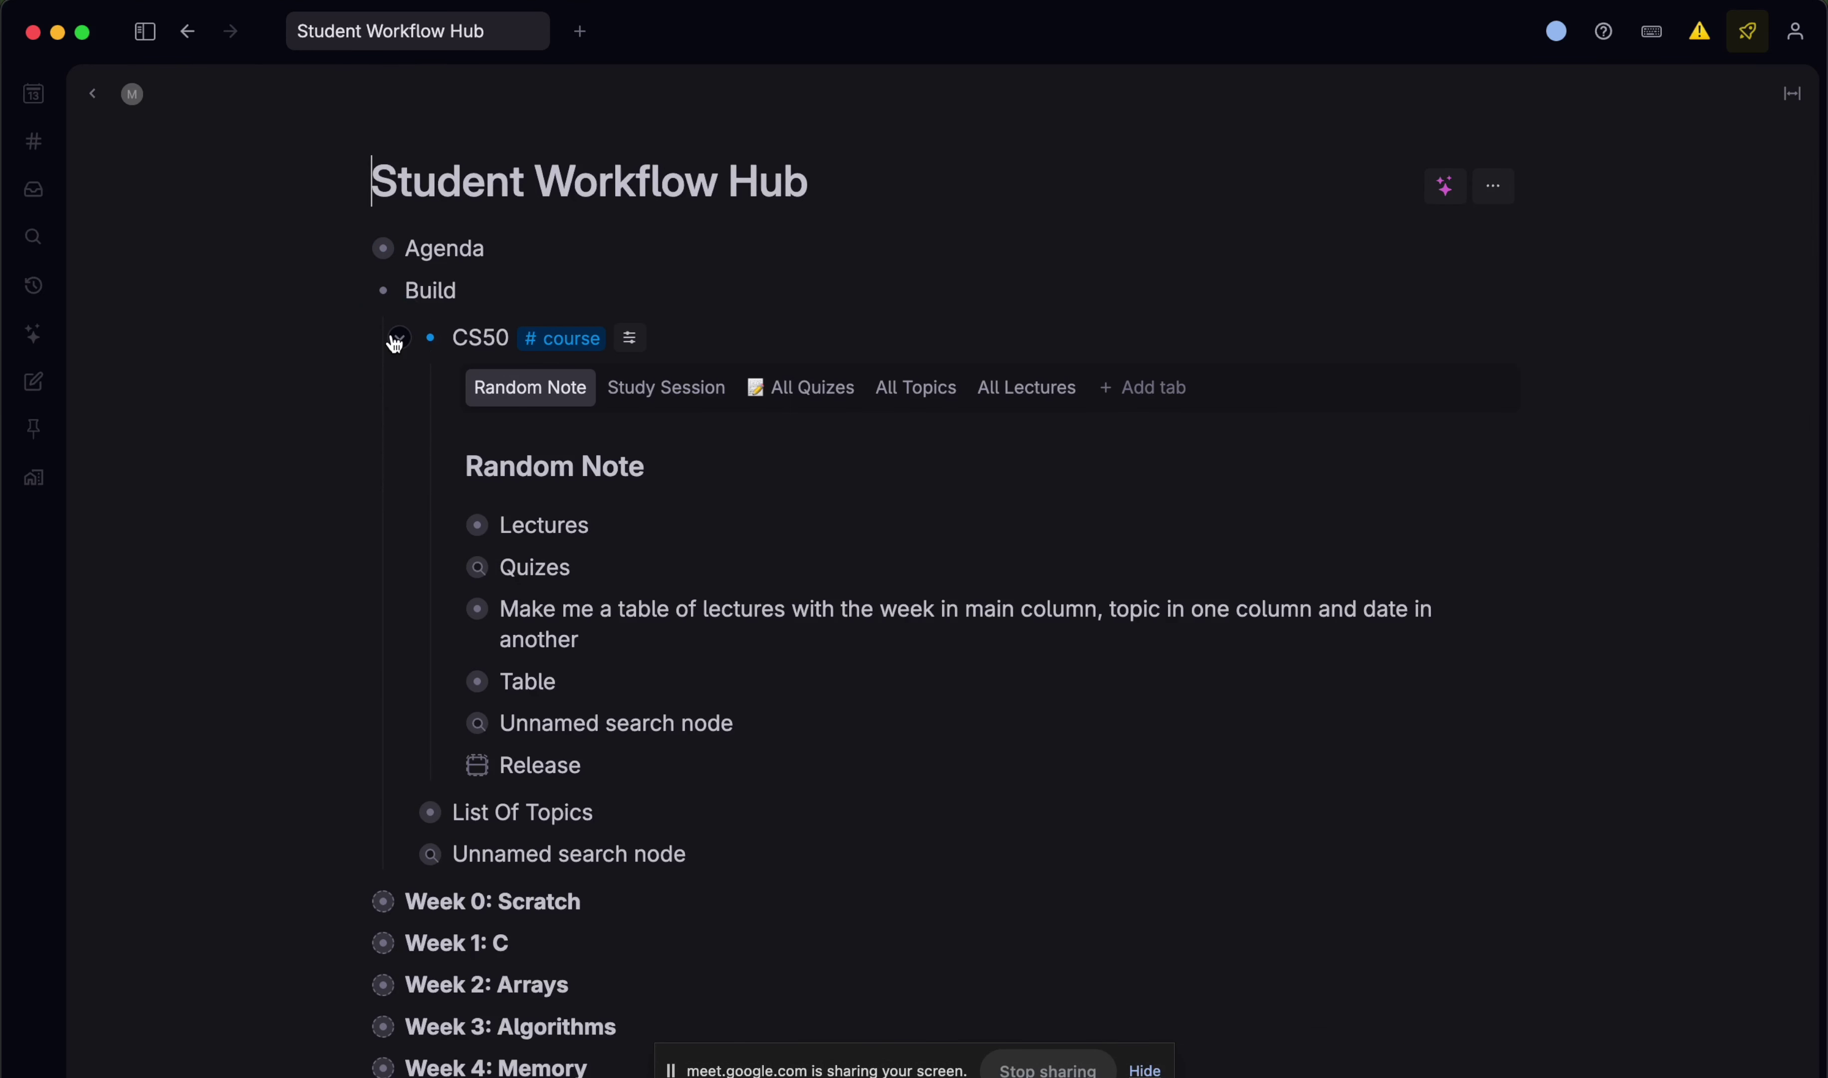
- Open the CS50 course page and switch its content from the tabbed view to an outline
scroll(680, 585, down, 1)
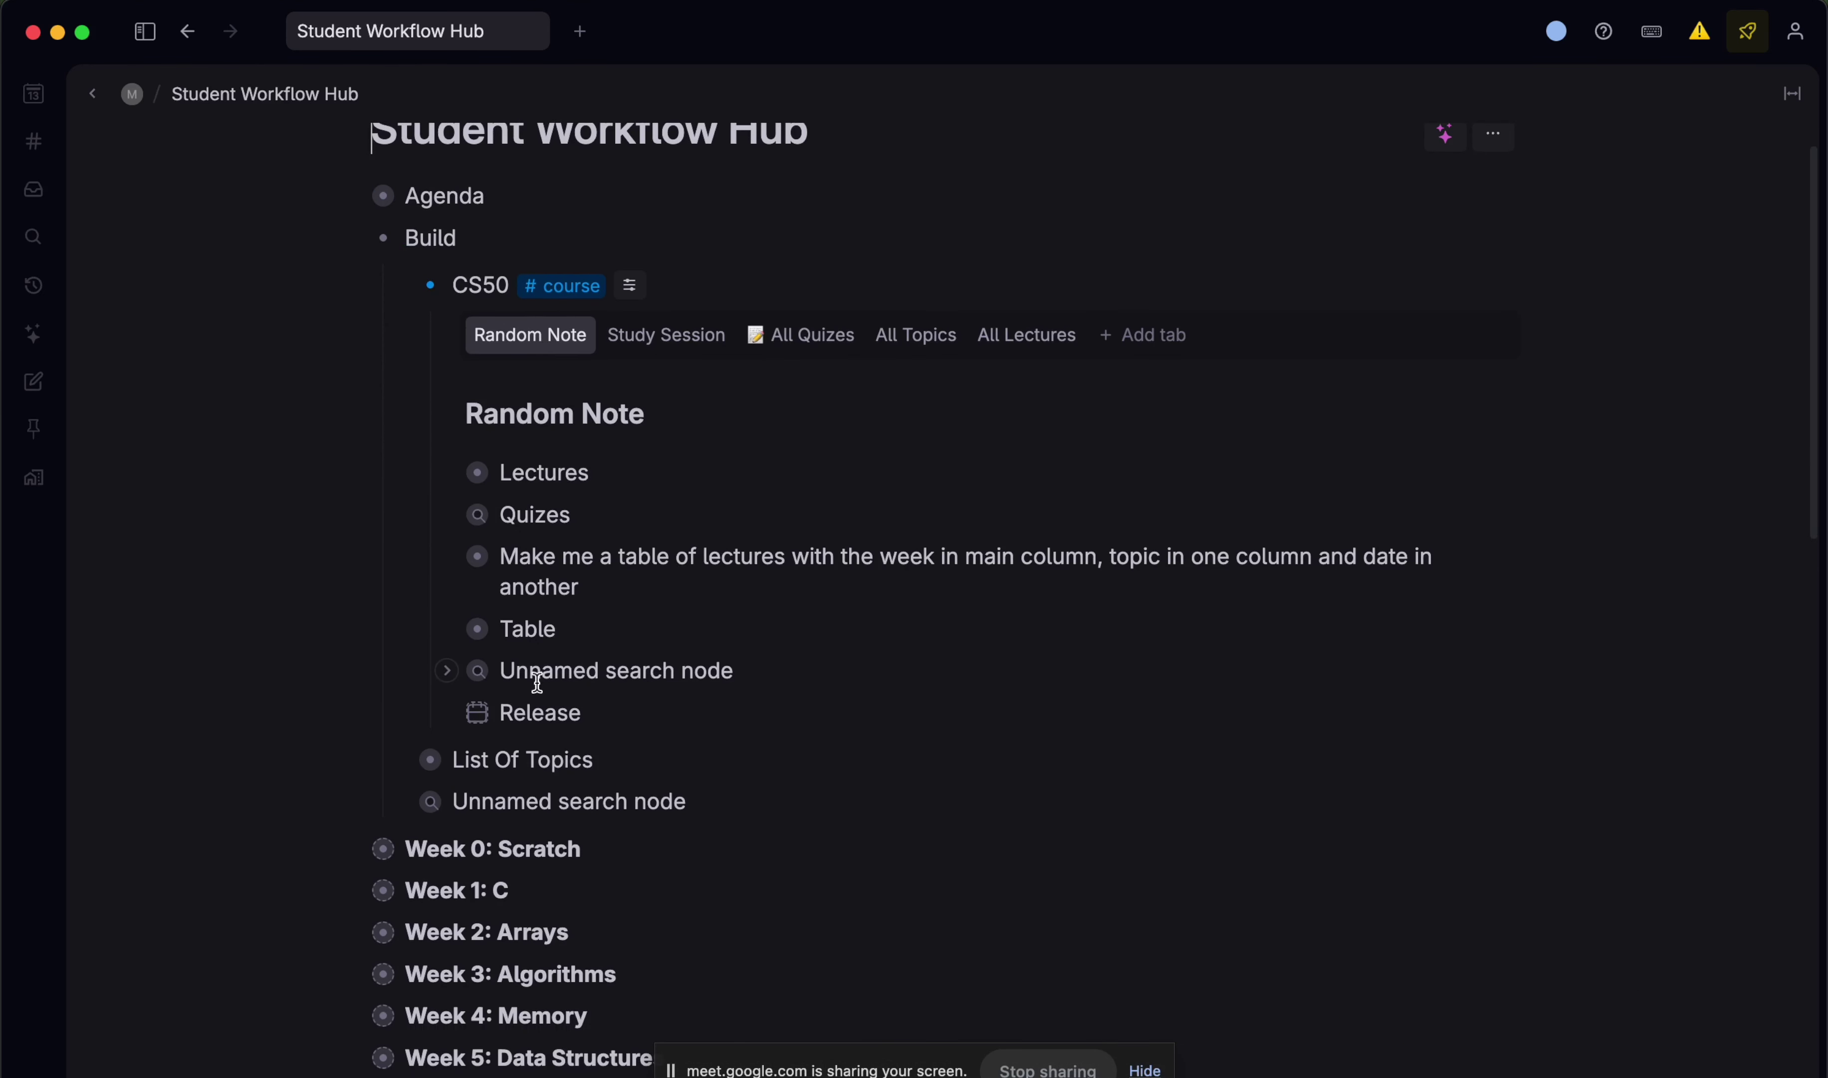
click(430, 287)
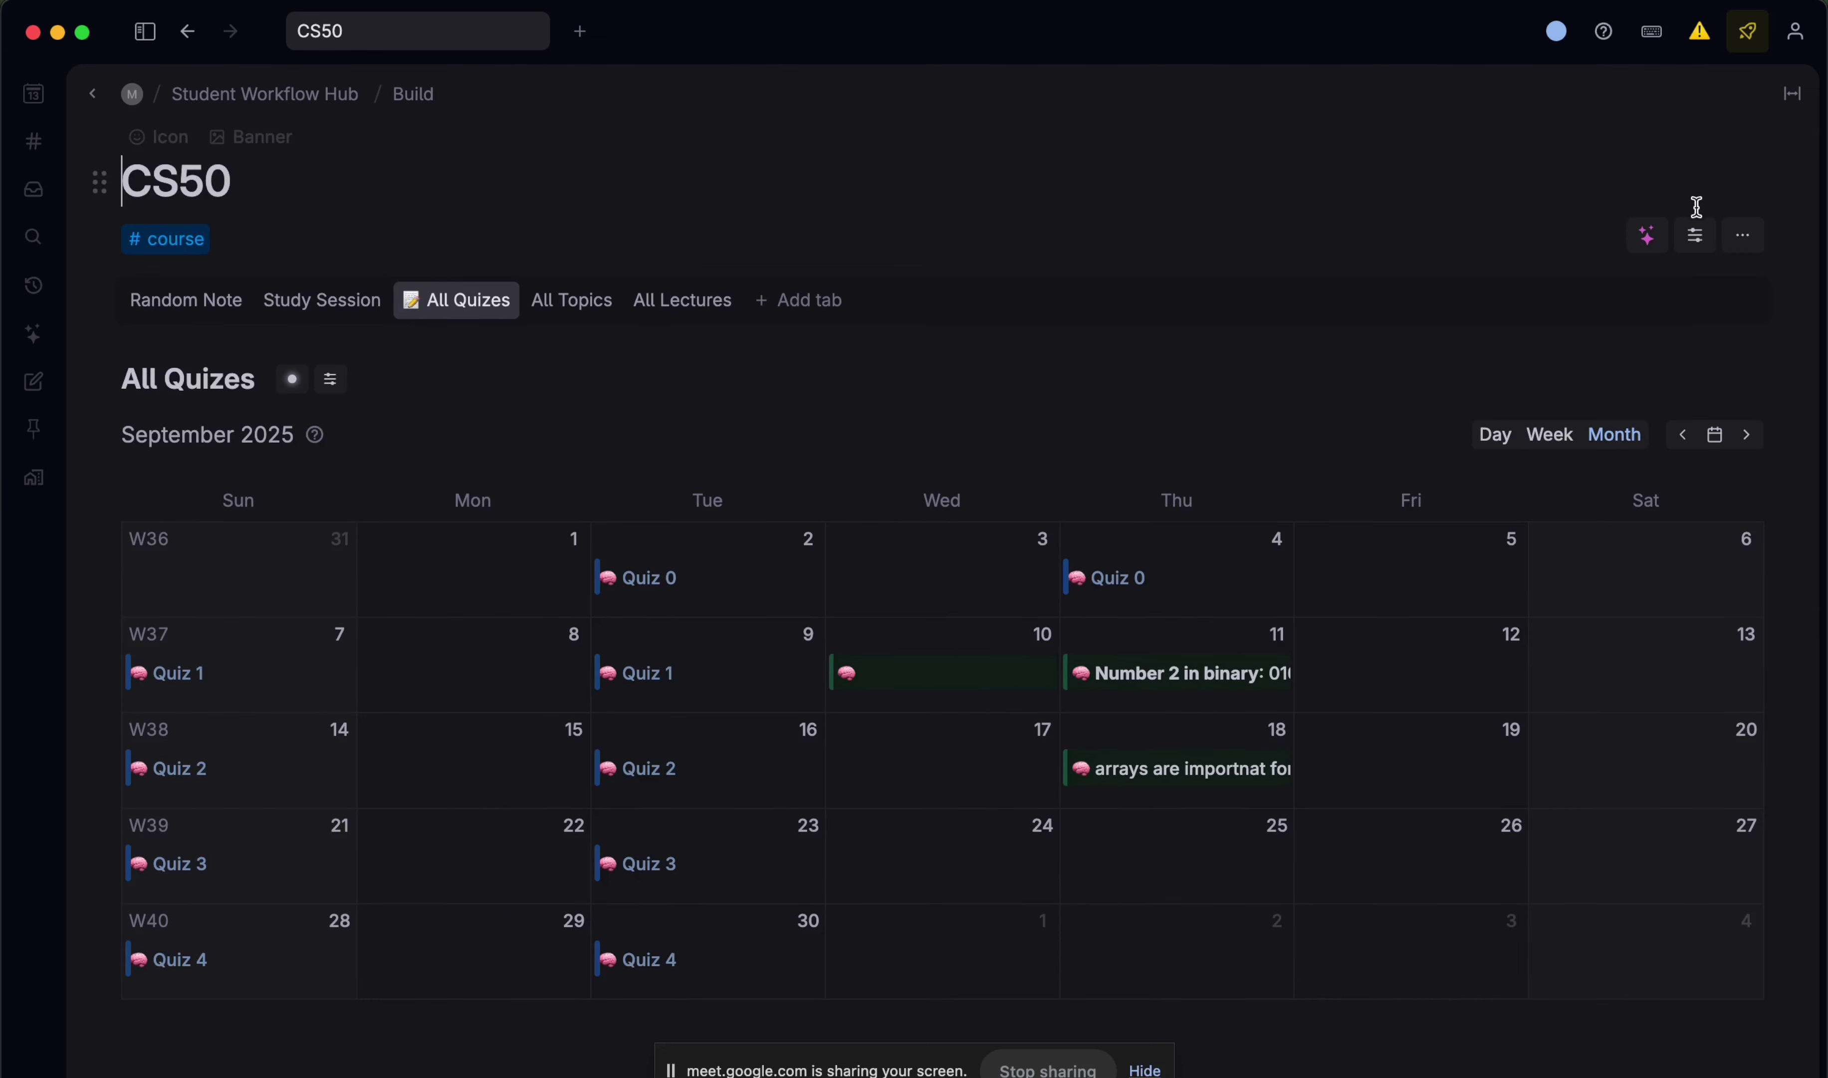
click(1695, 235)
mouse_move(1644, 281)
click(1311, 281)
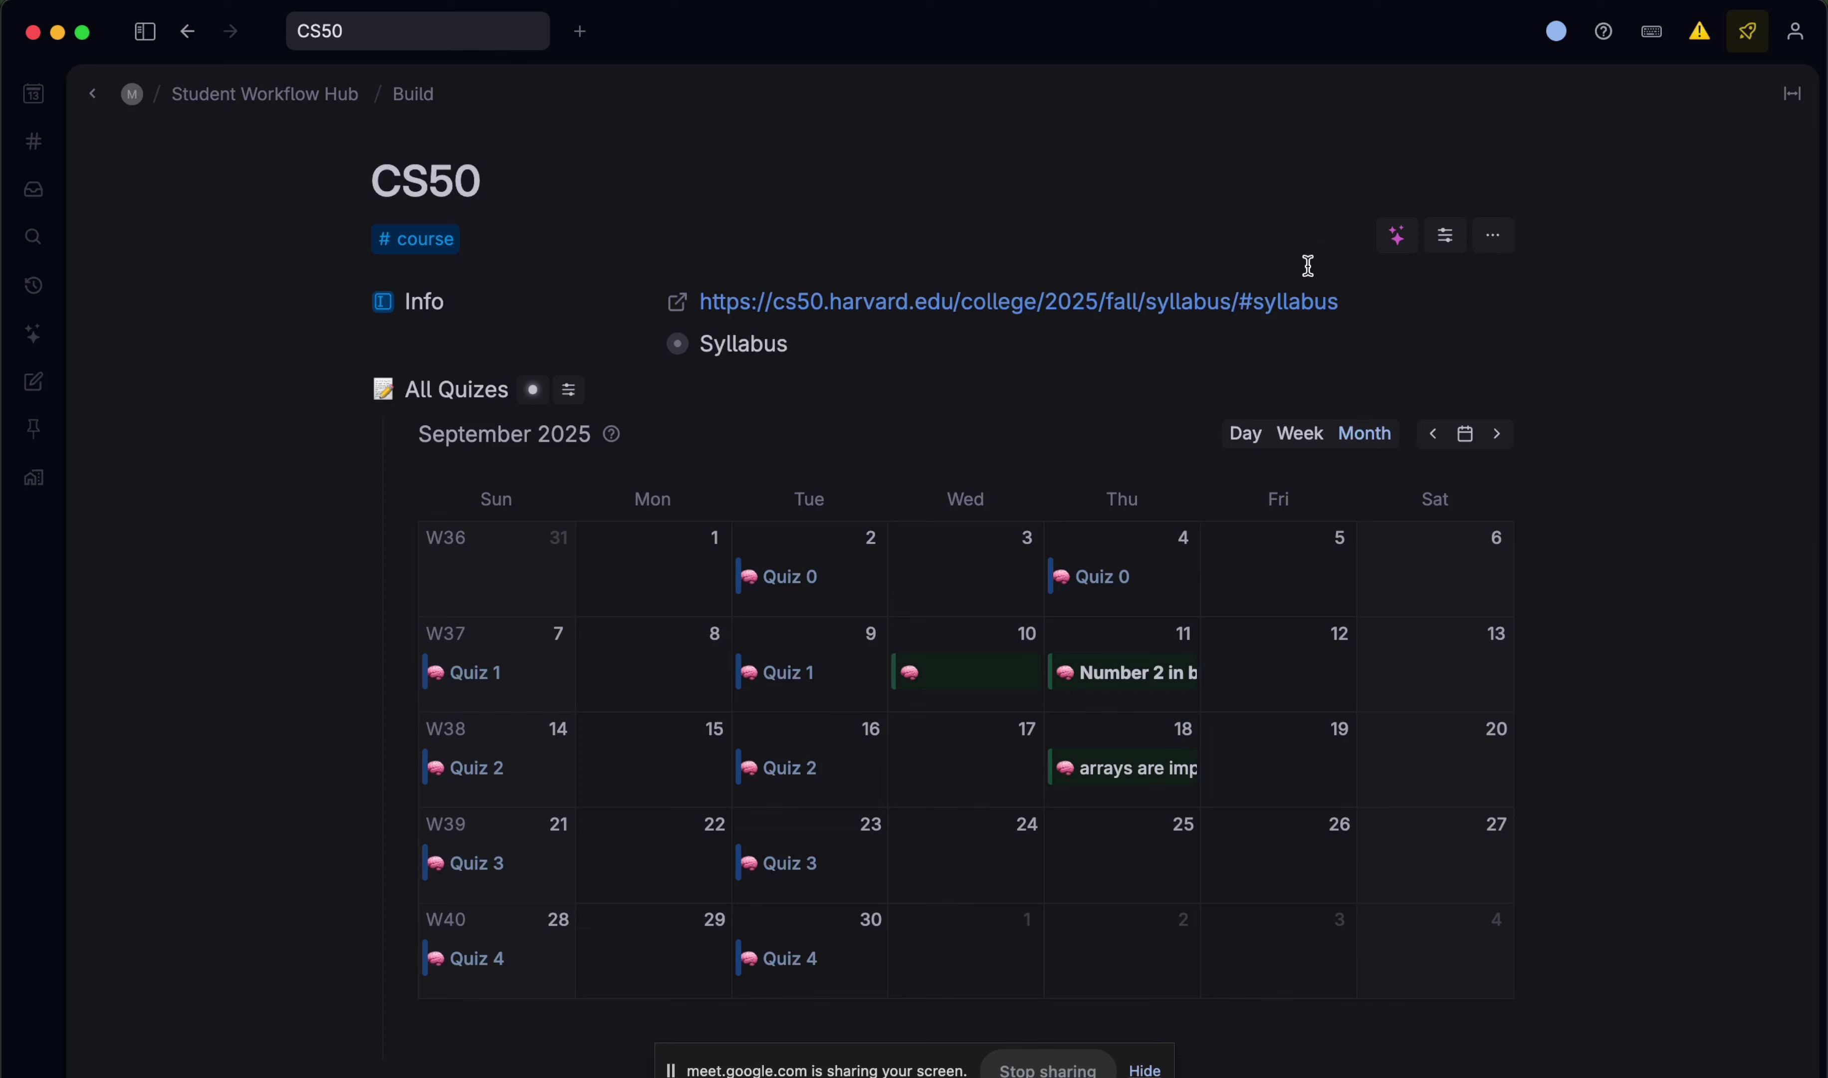
- Collapse the All Quizes calendar and briefly expand the Syllabus node in the Info field to view its contents
click(352, 389)
click(641, 343)
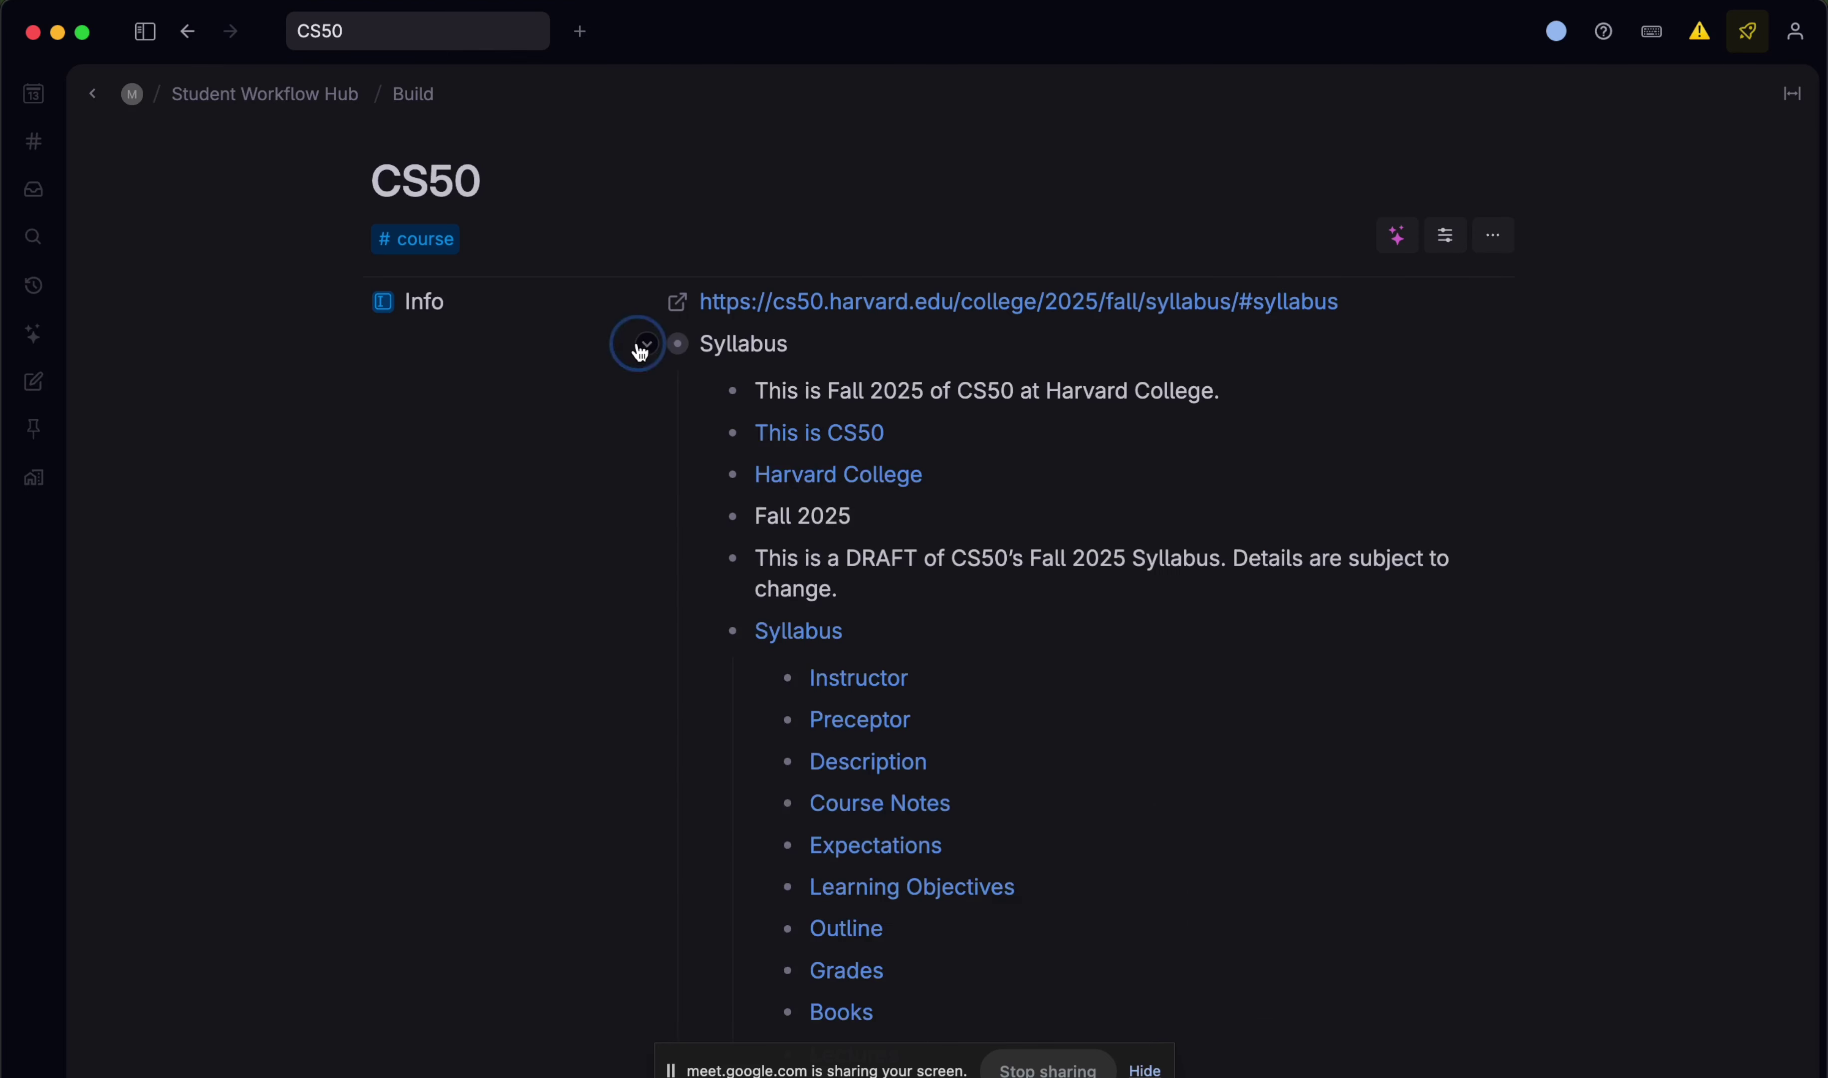
click(648, 344)
- Open AI chats in a side panel, look through the Weekly Breakdown of CS50 Course Topics conversation, and close the panel
key(super+s)
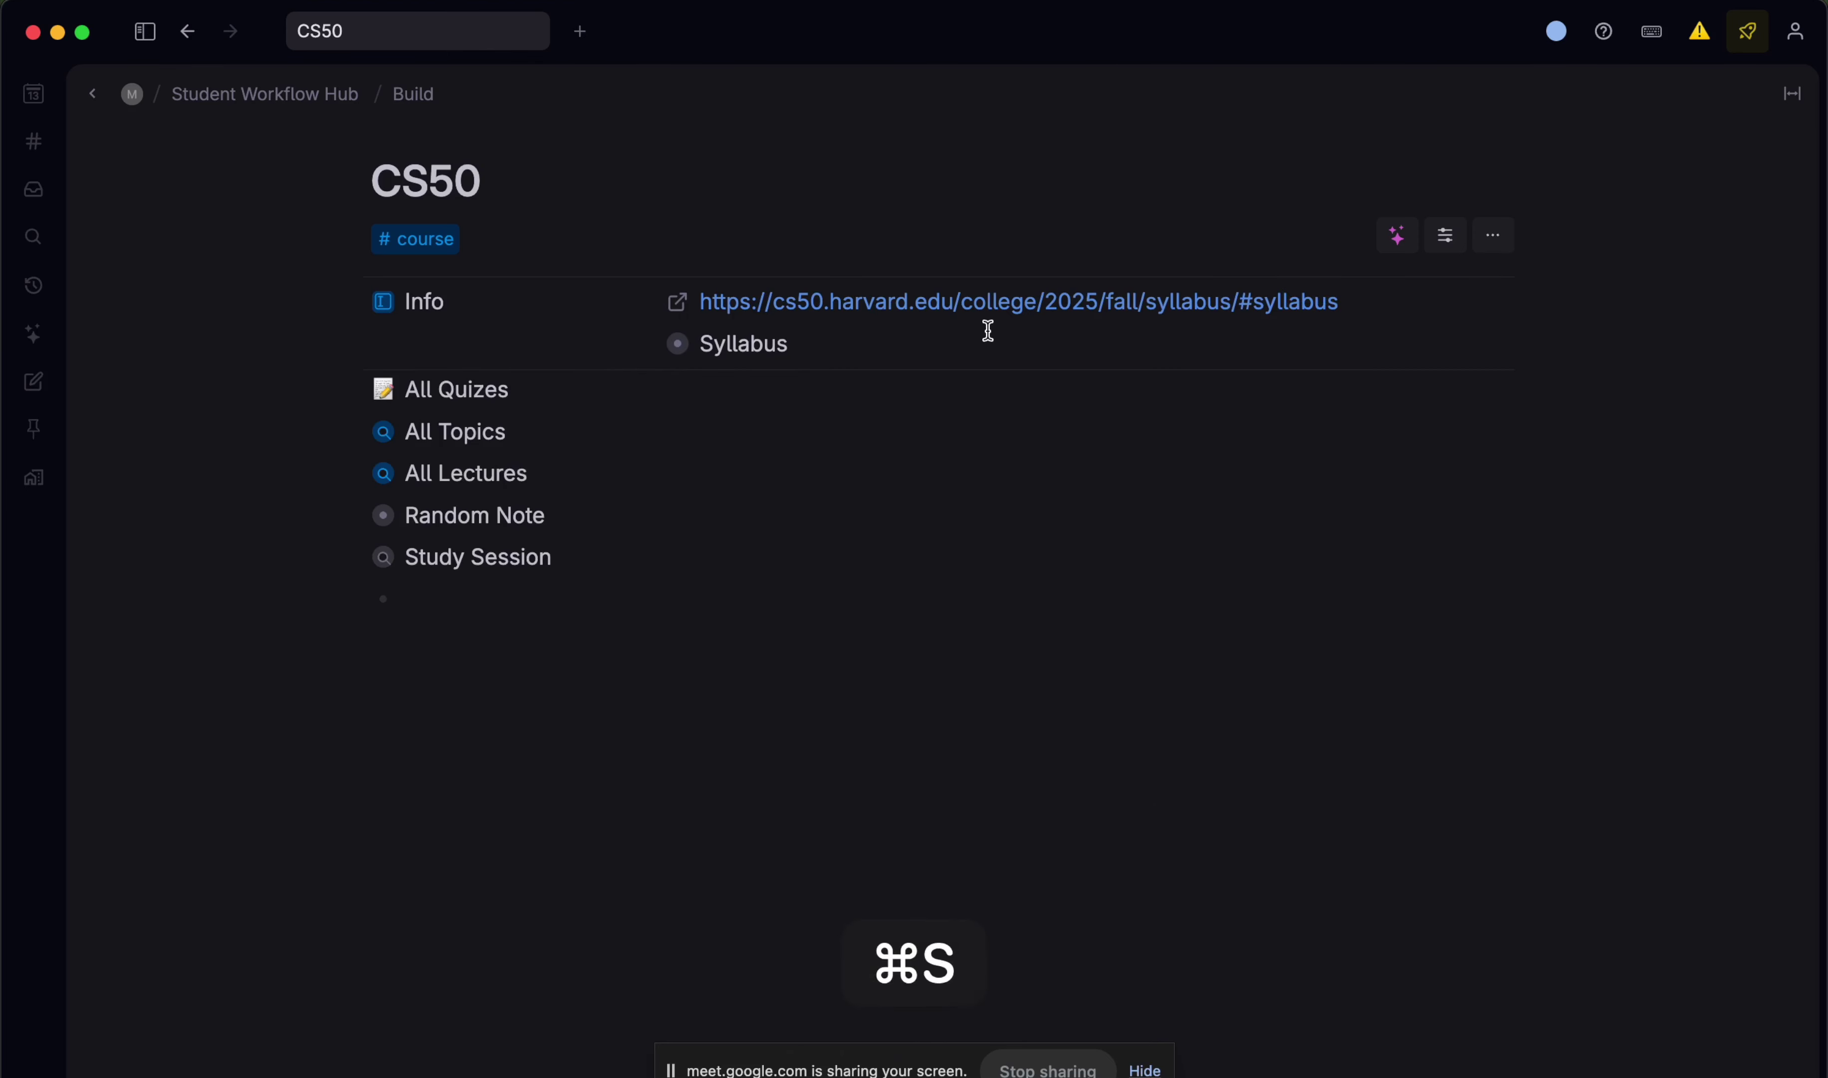
text(ai)
key(shift+Return)
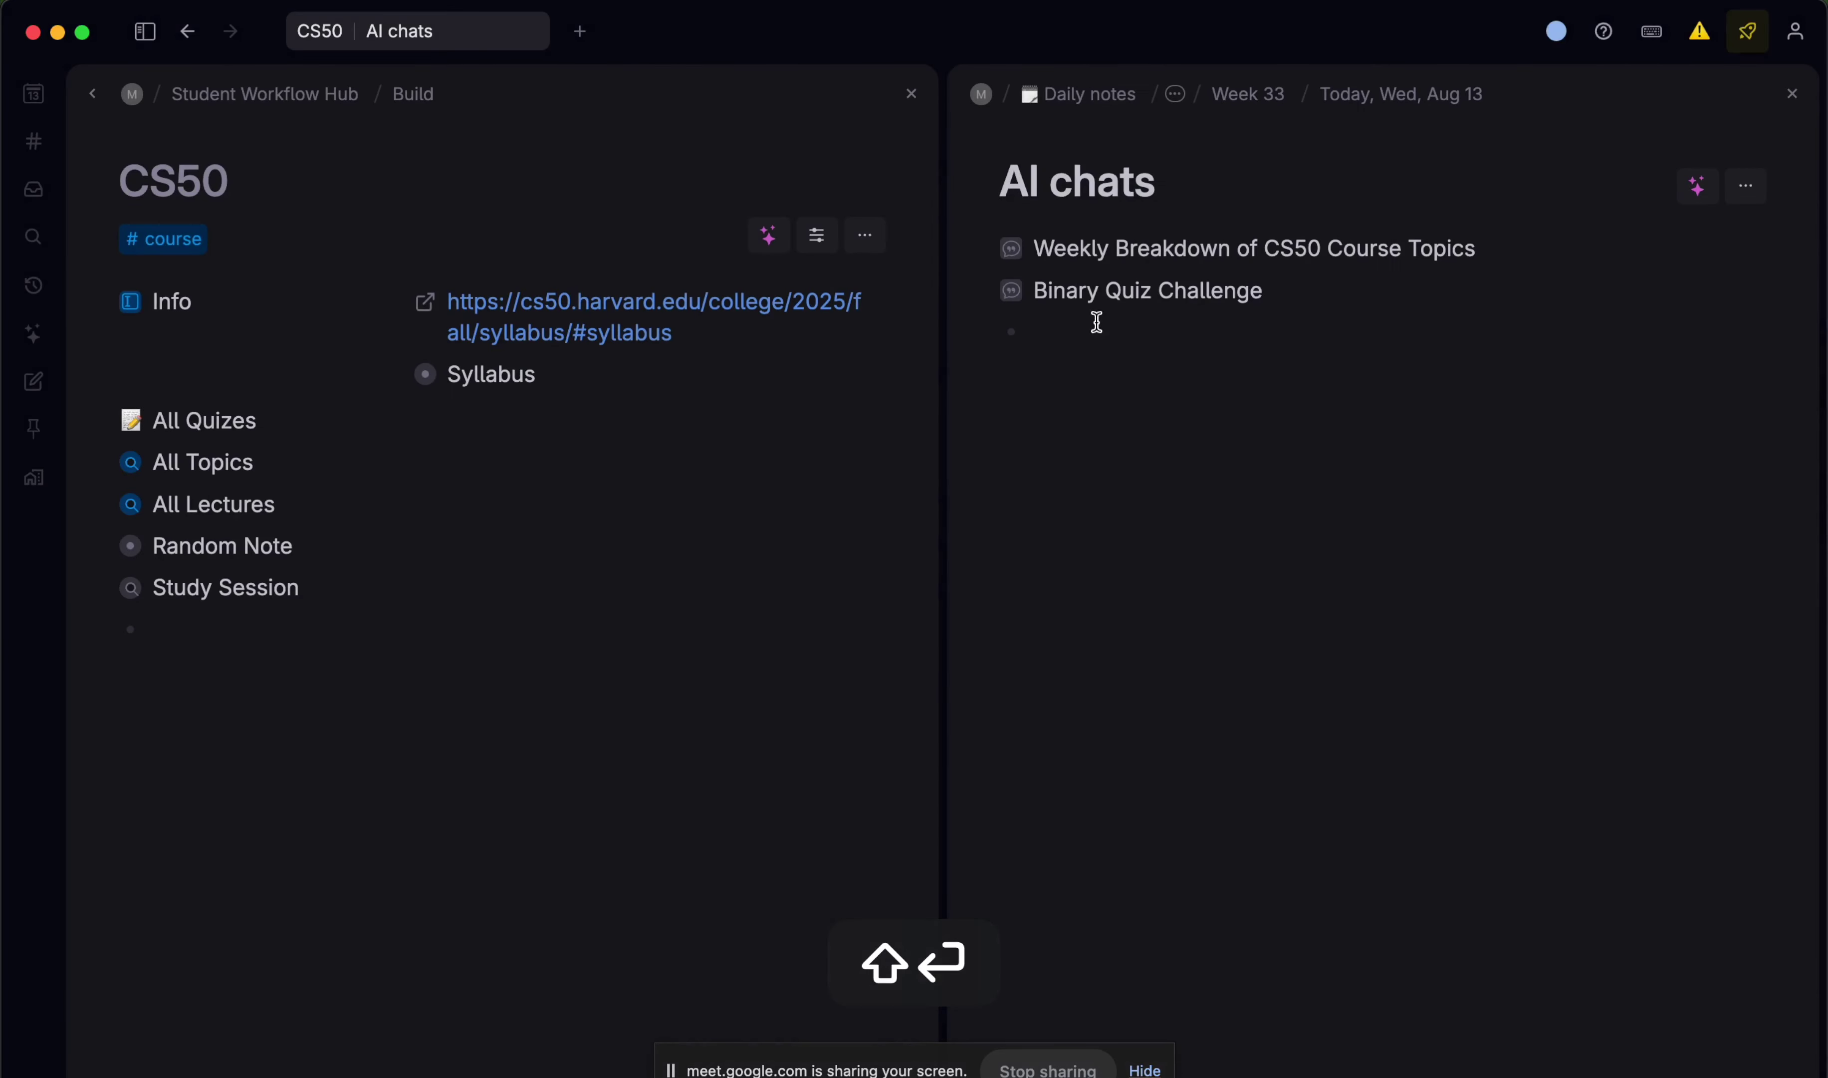
click(980, 248)
scroll(1246, 318, down, 6)
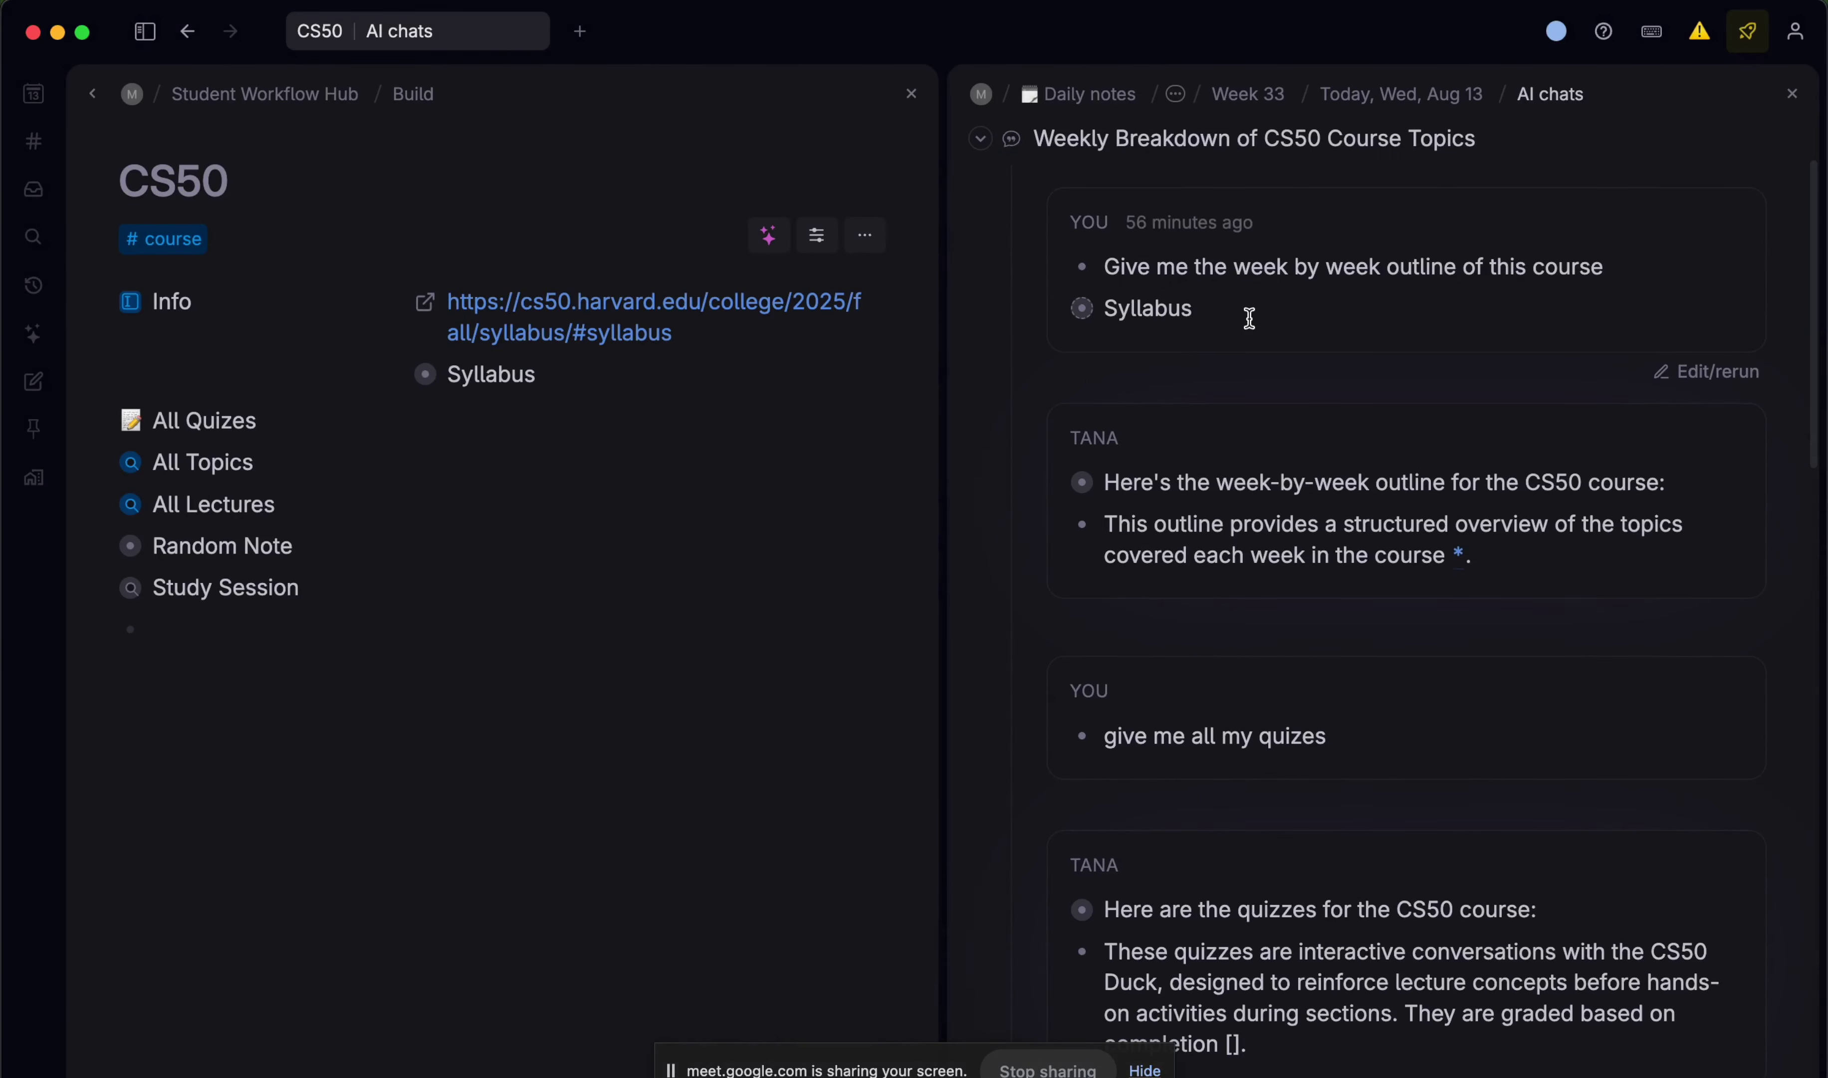
scroll(1109, 481, down, 2)
scroll(1061, 547, down, 6)
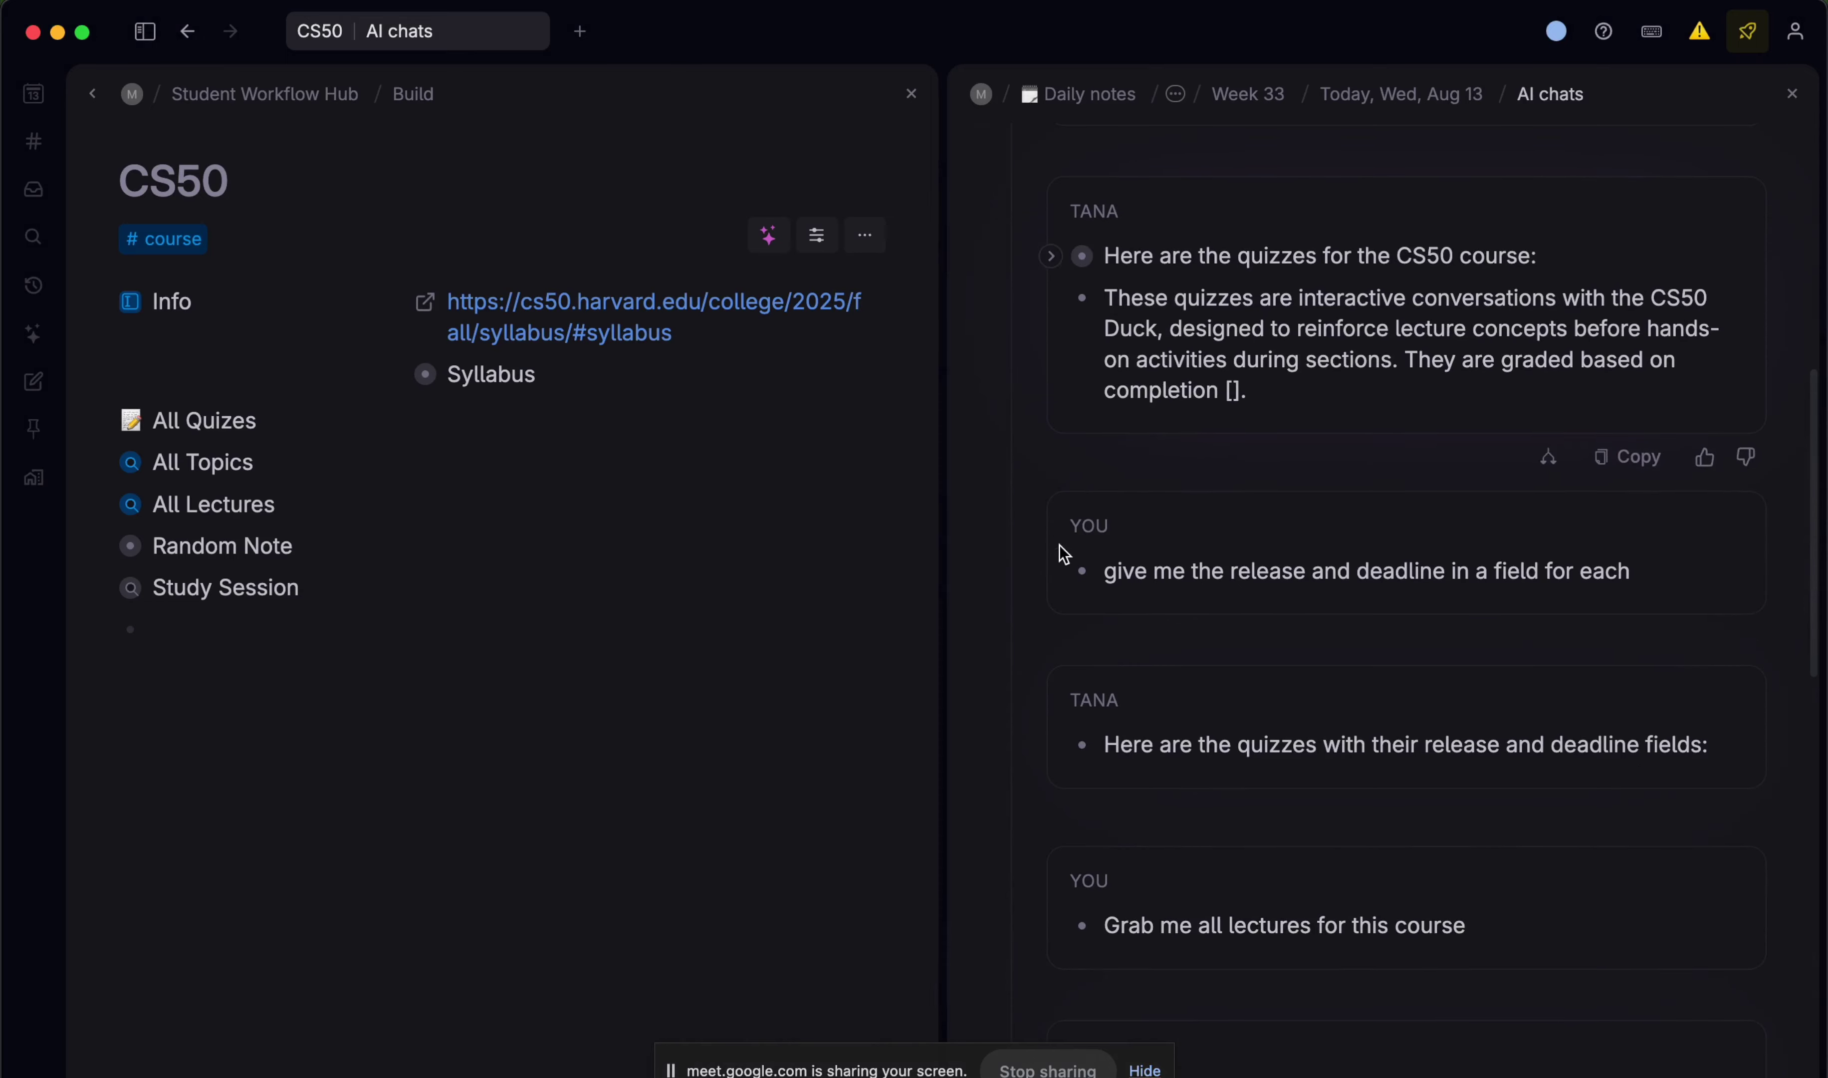
scroll(1371, 555, down, 5)
scroll(1371, 562, up, 9)
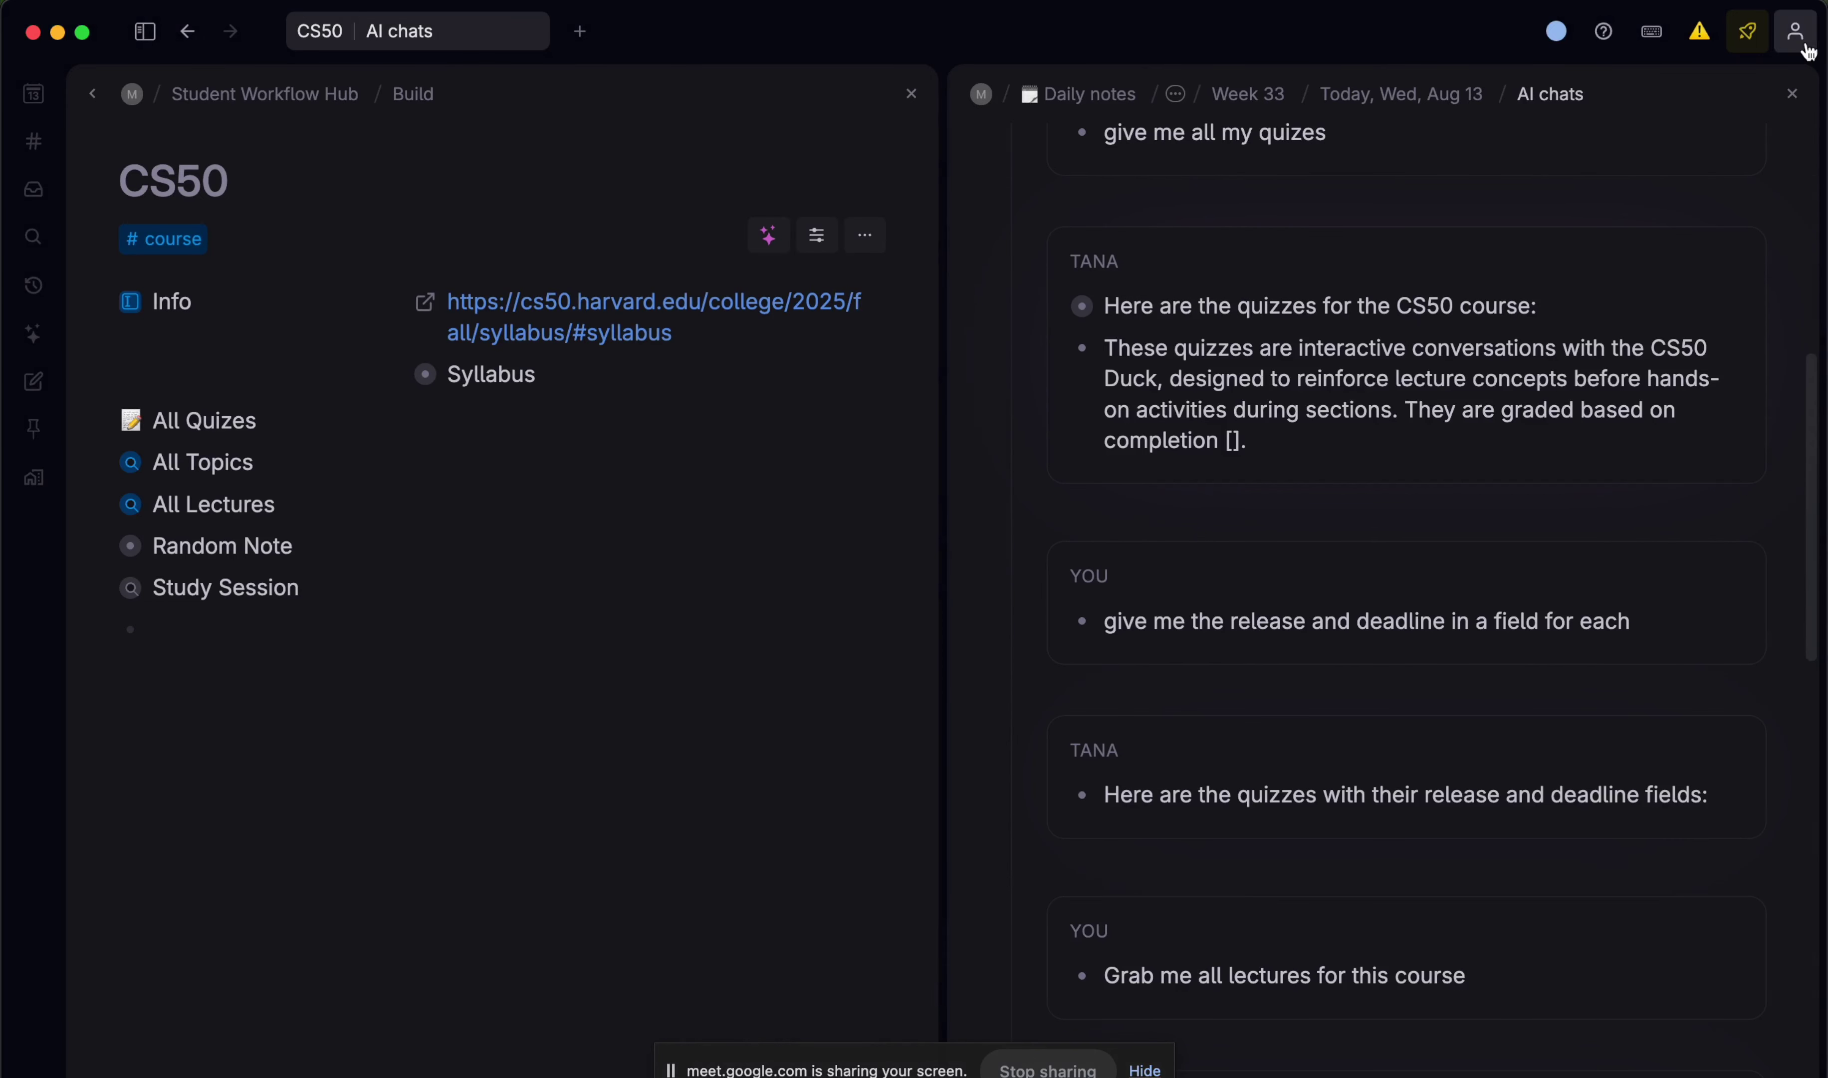
click(1791, 94)
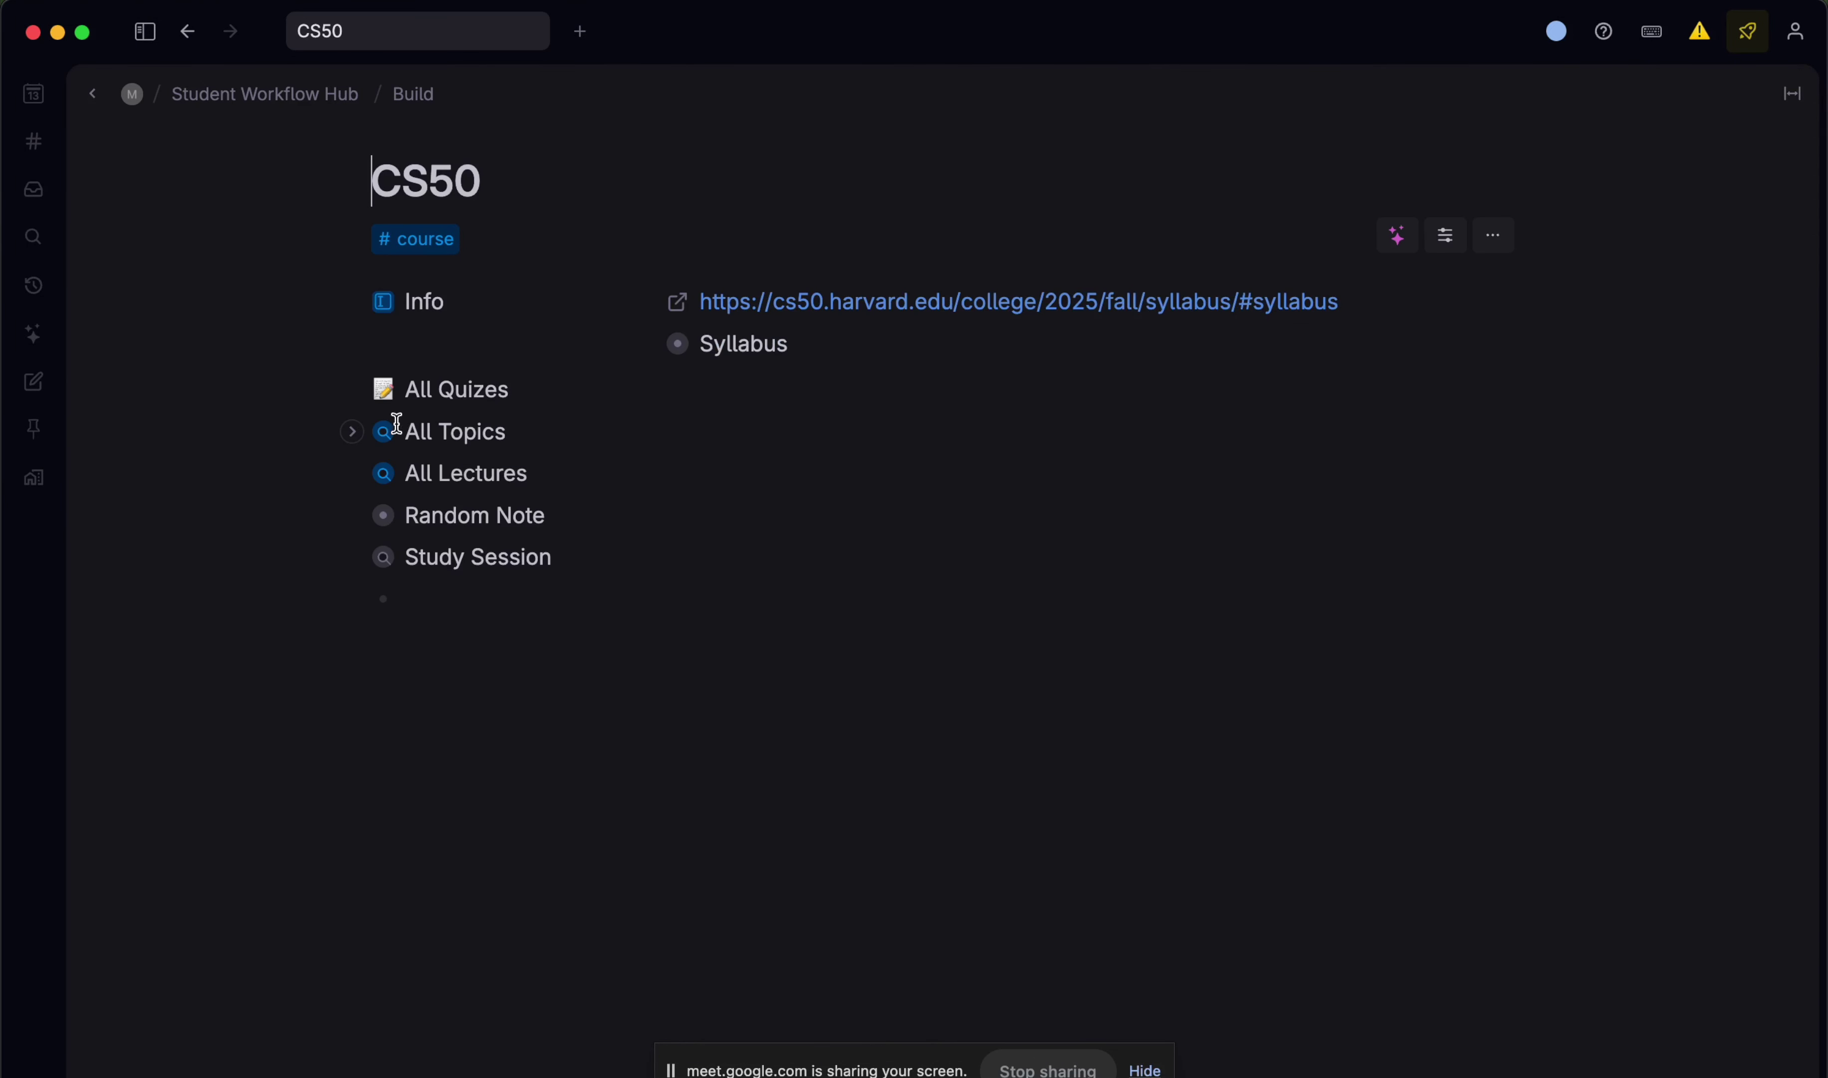
- Expand All Lectures on the CS50 page and open the Week 0 lecture to examine its fields, notes and embedded video
click(353, 473)
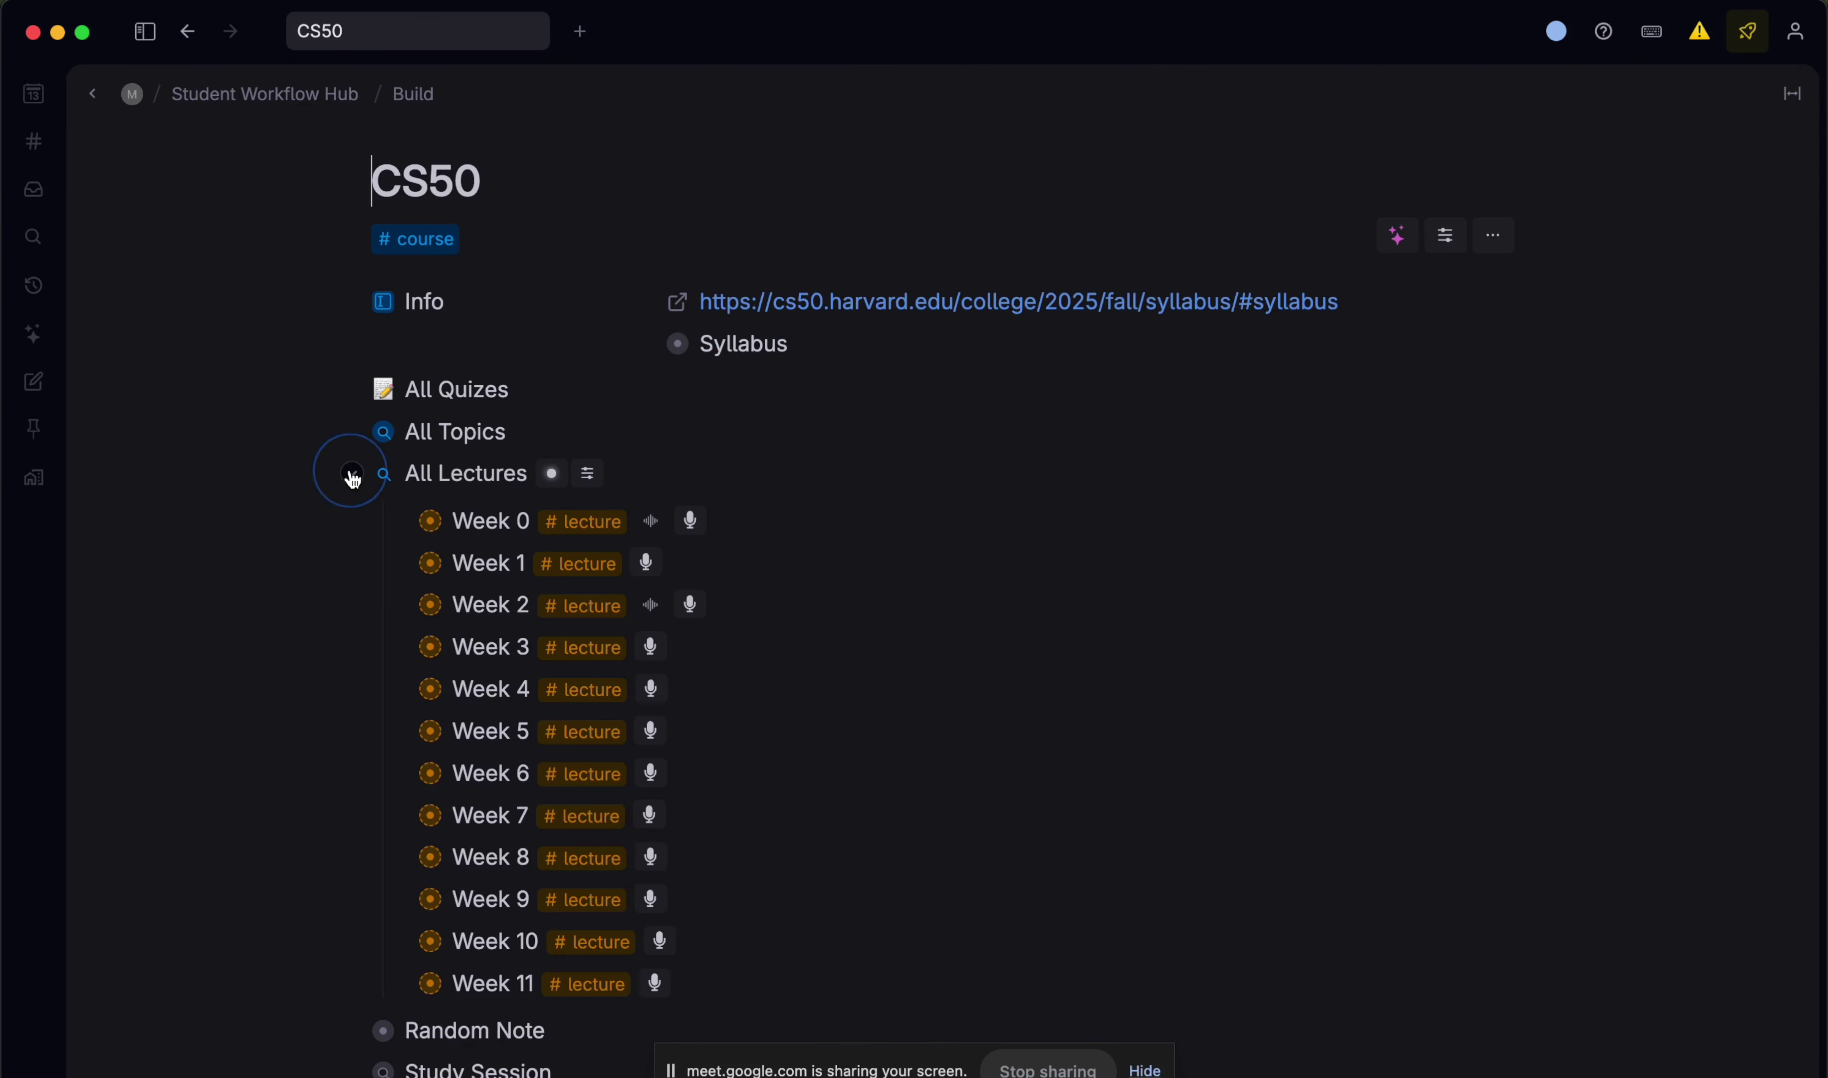
click(430, 521)
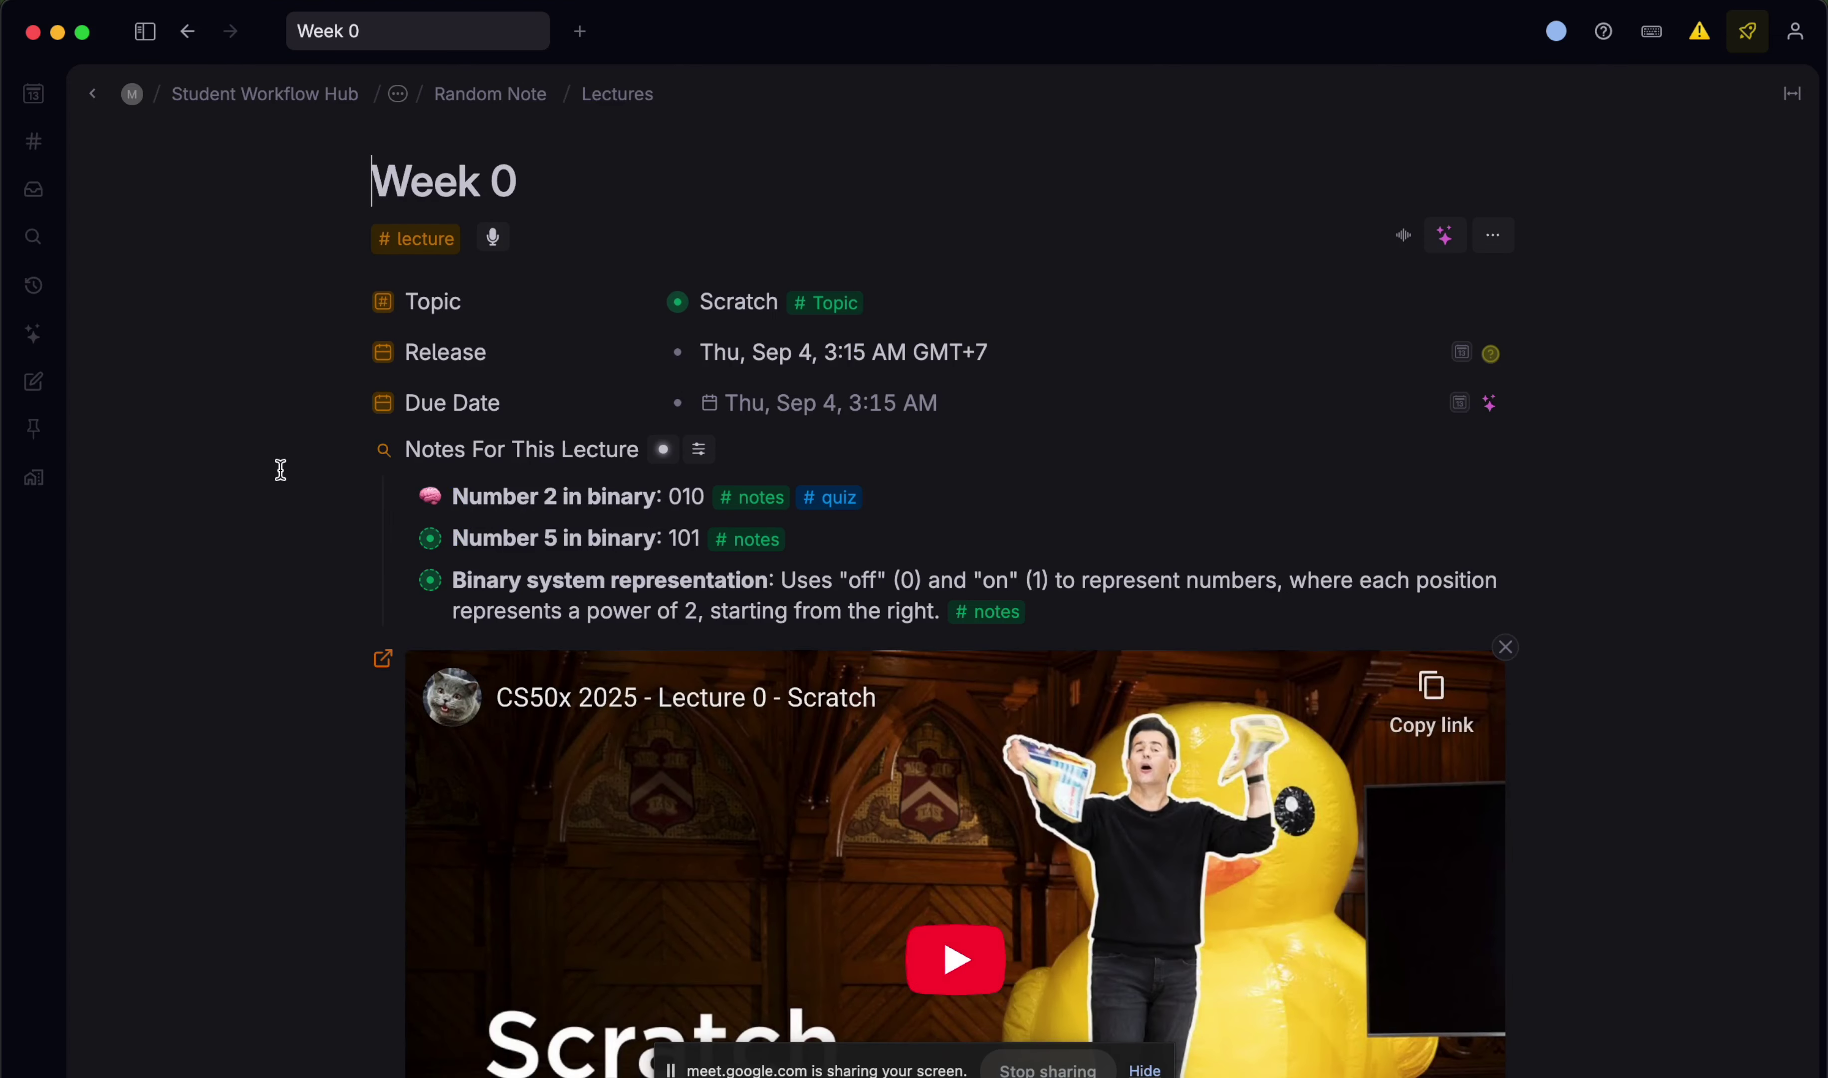
scroll(260, 173, down, 1)
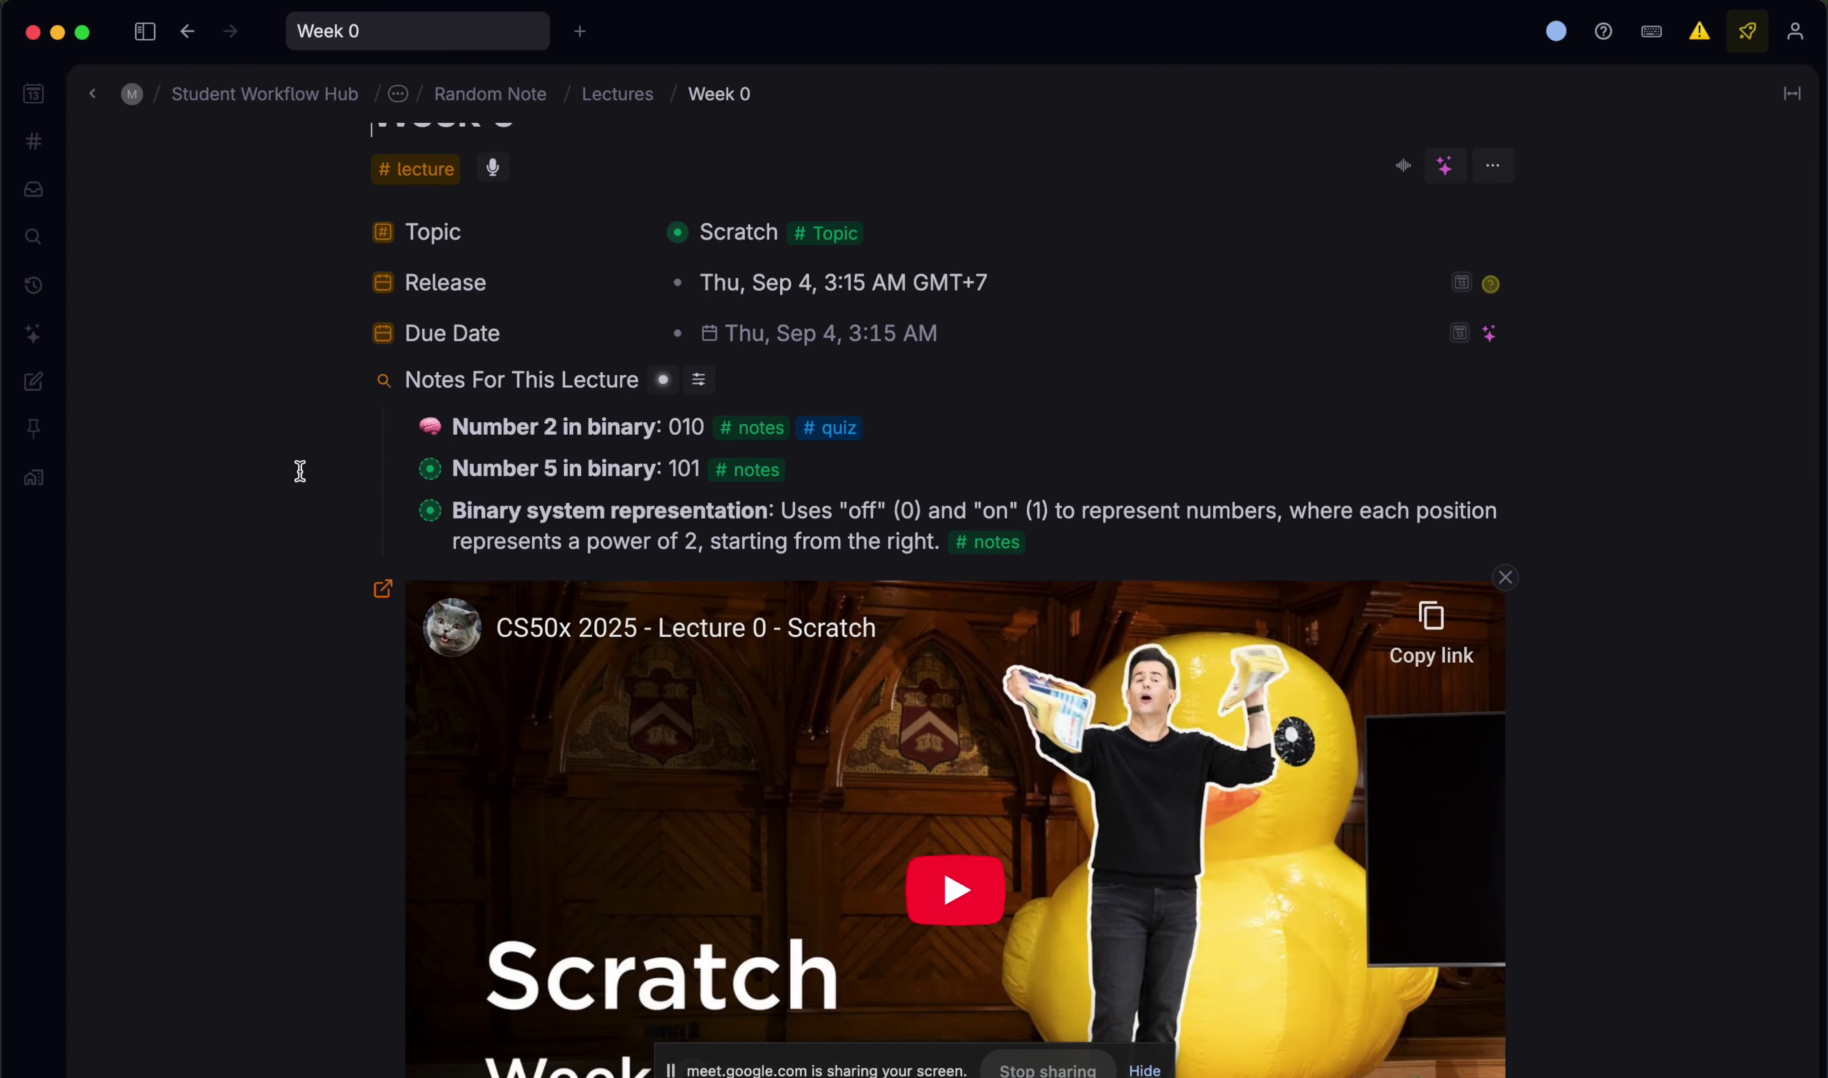
scroll(298, 469, down, 5)
scroll(299, 470, up, 6)
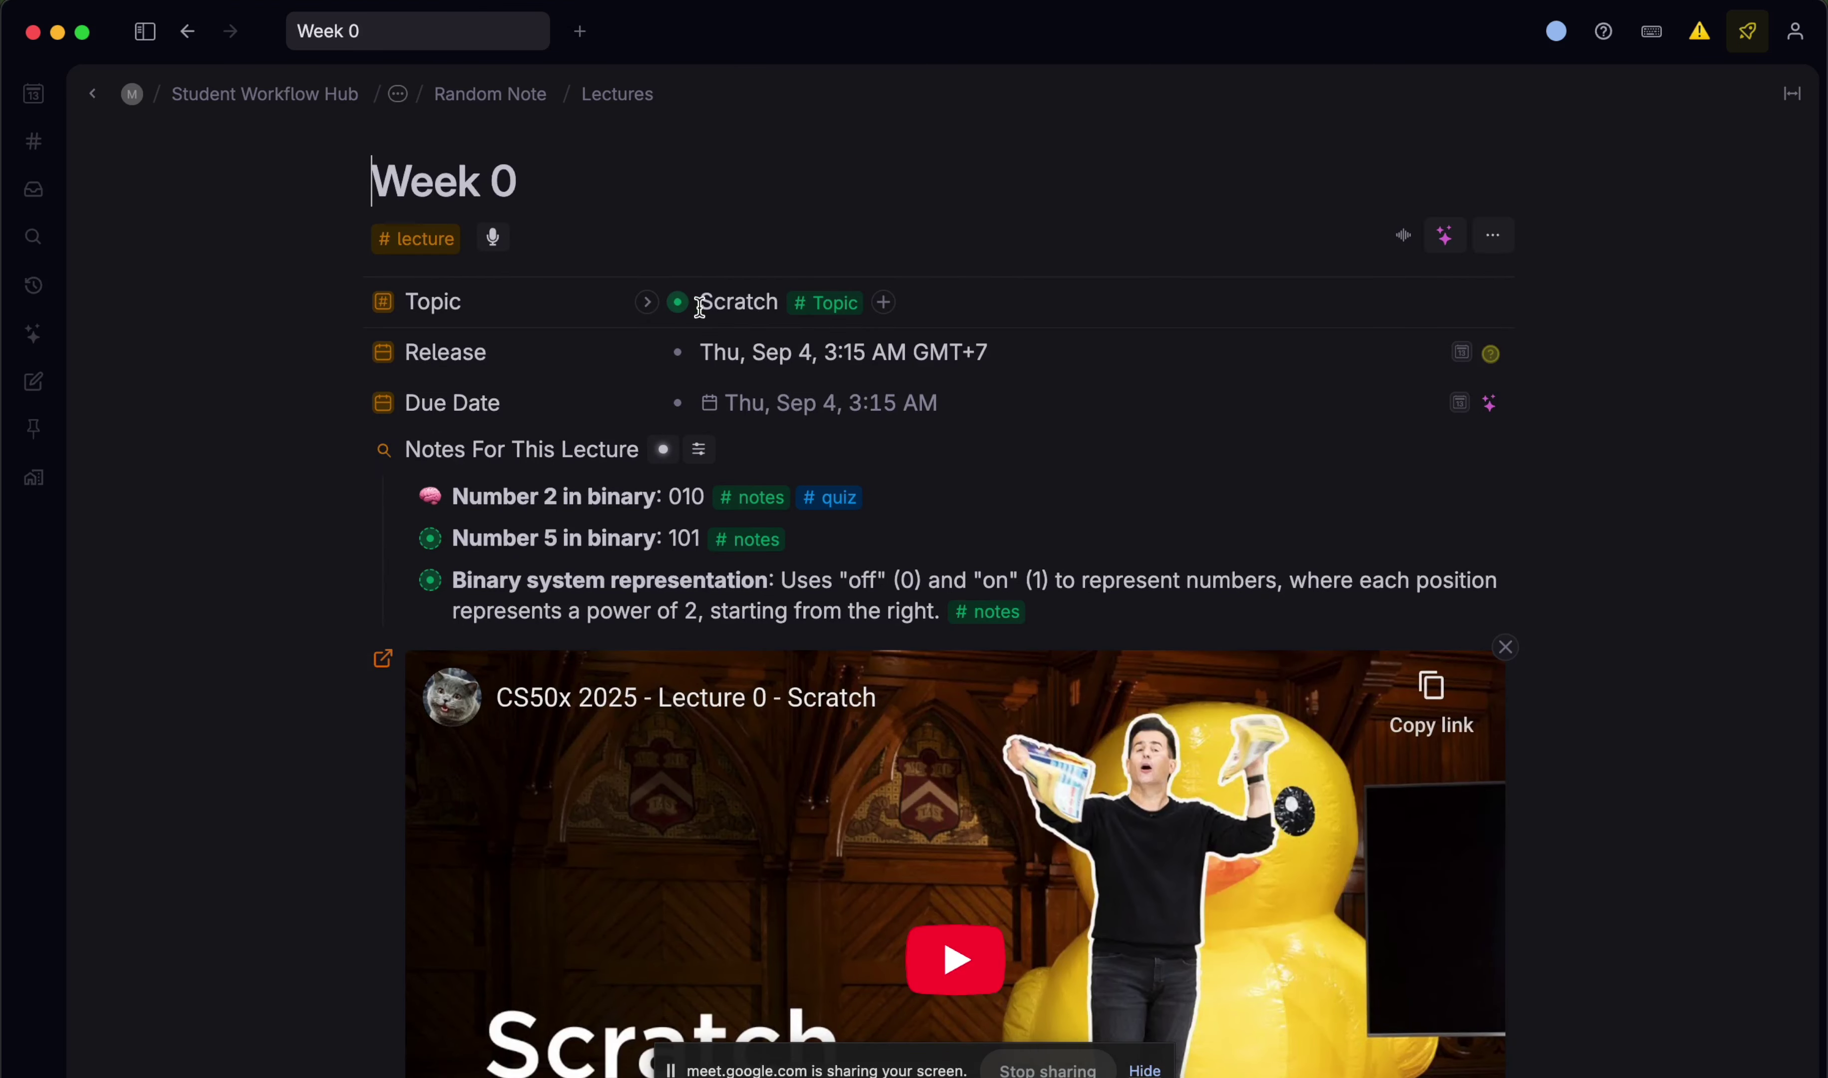
- Open the Scratch topic from Week 0 and examine the items listed under All Related to Topic
click(675, 301)
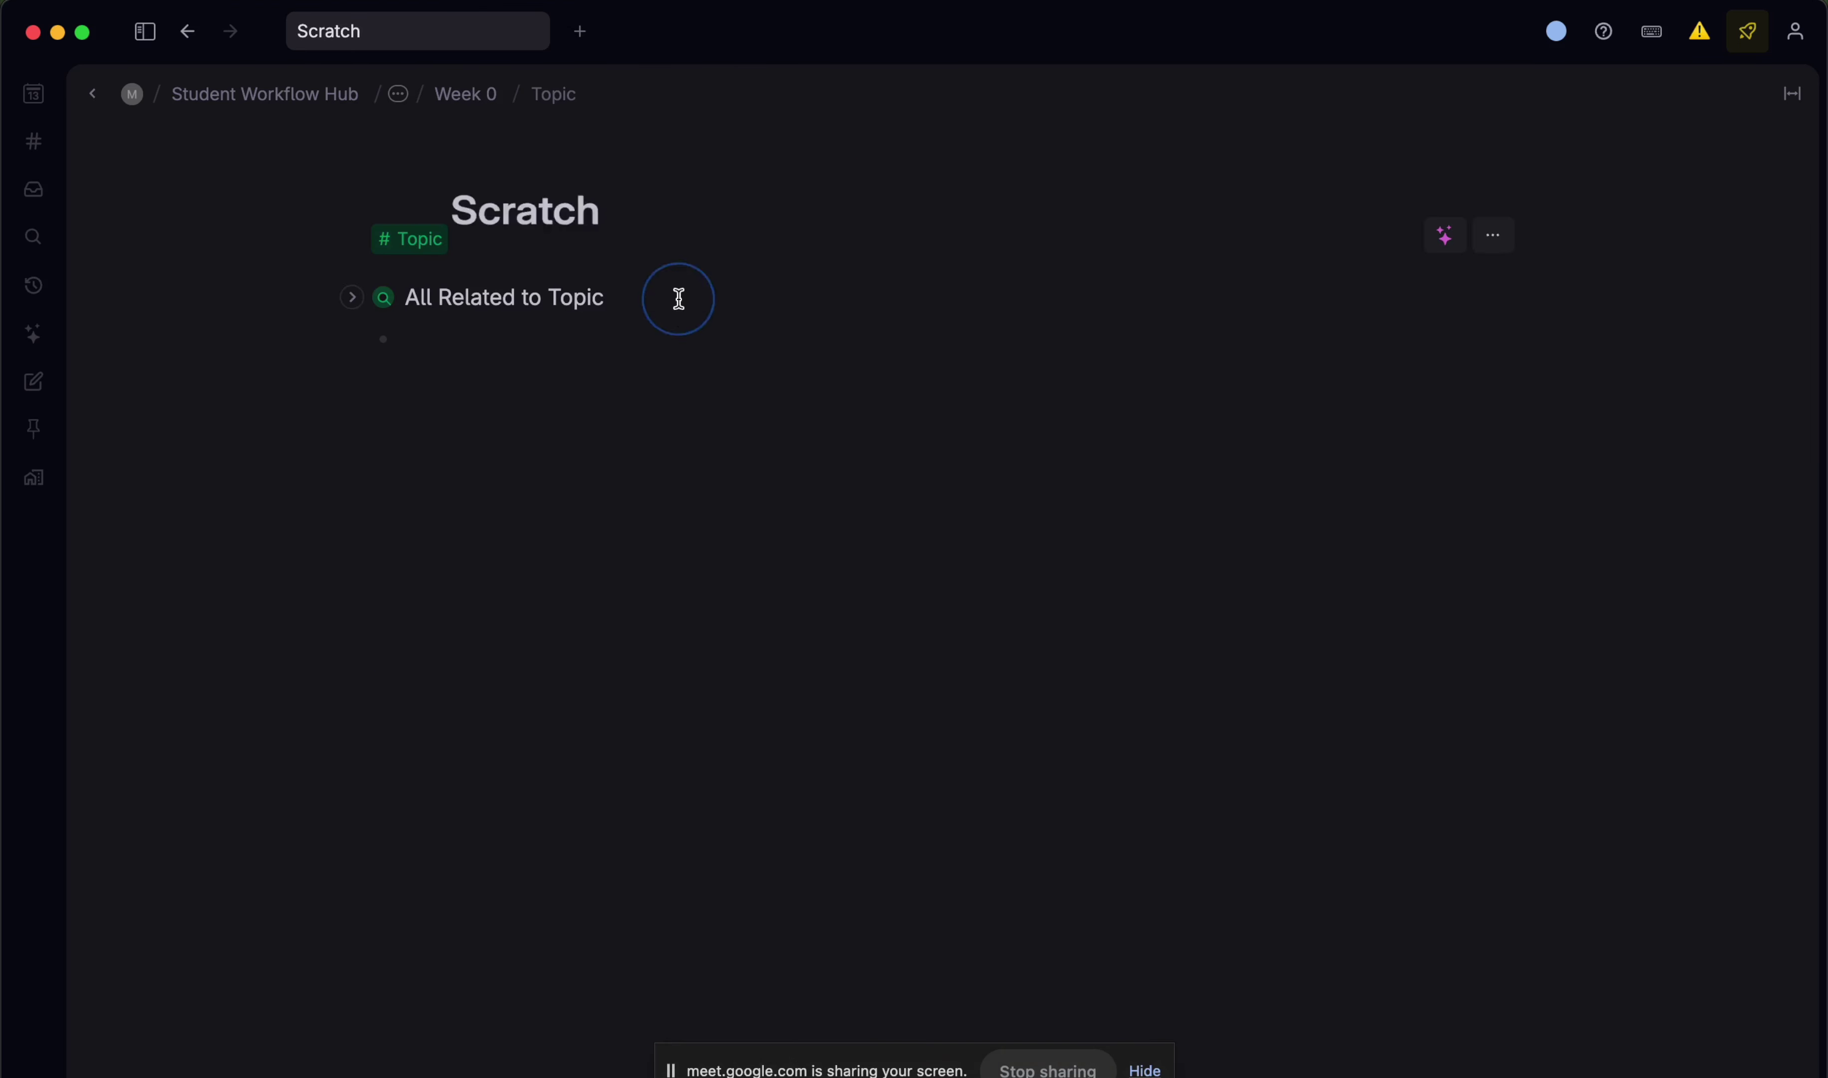
click(353, 297)
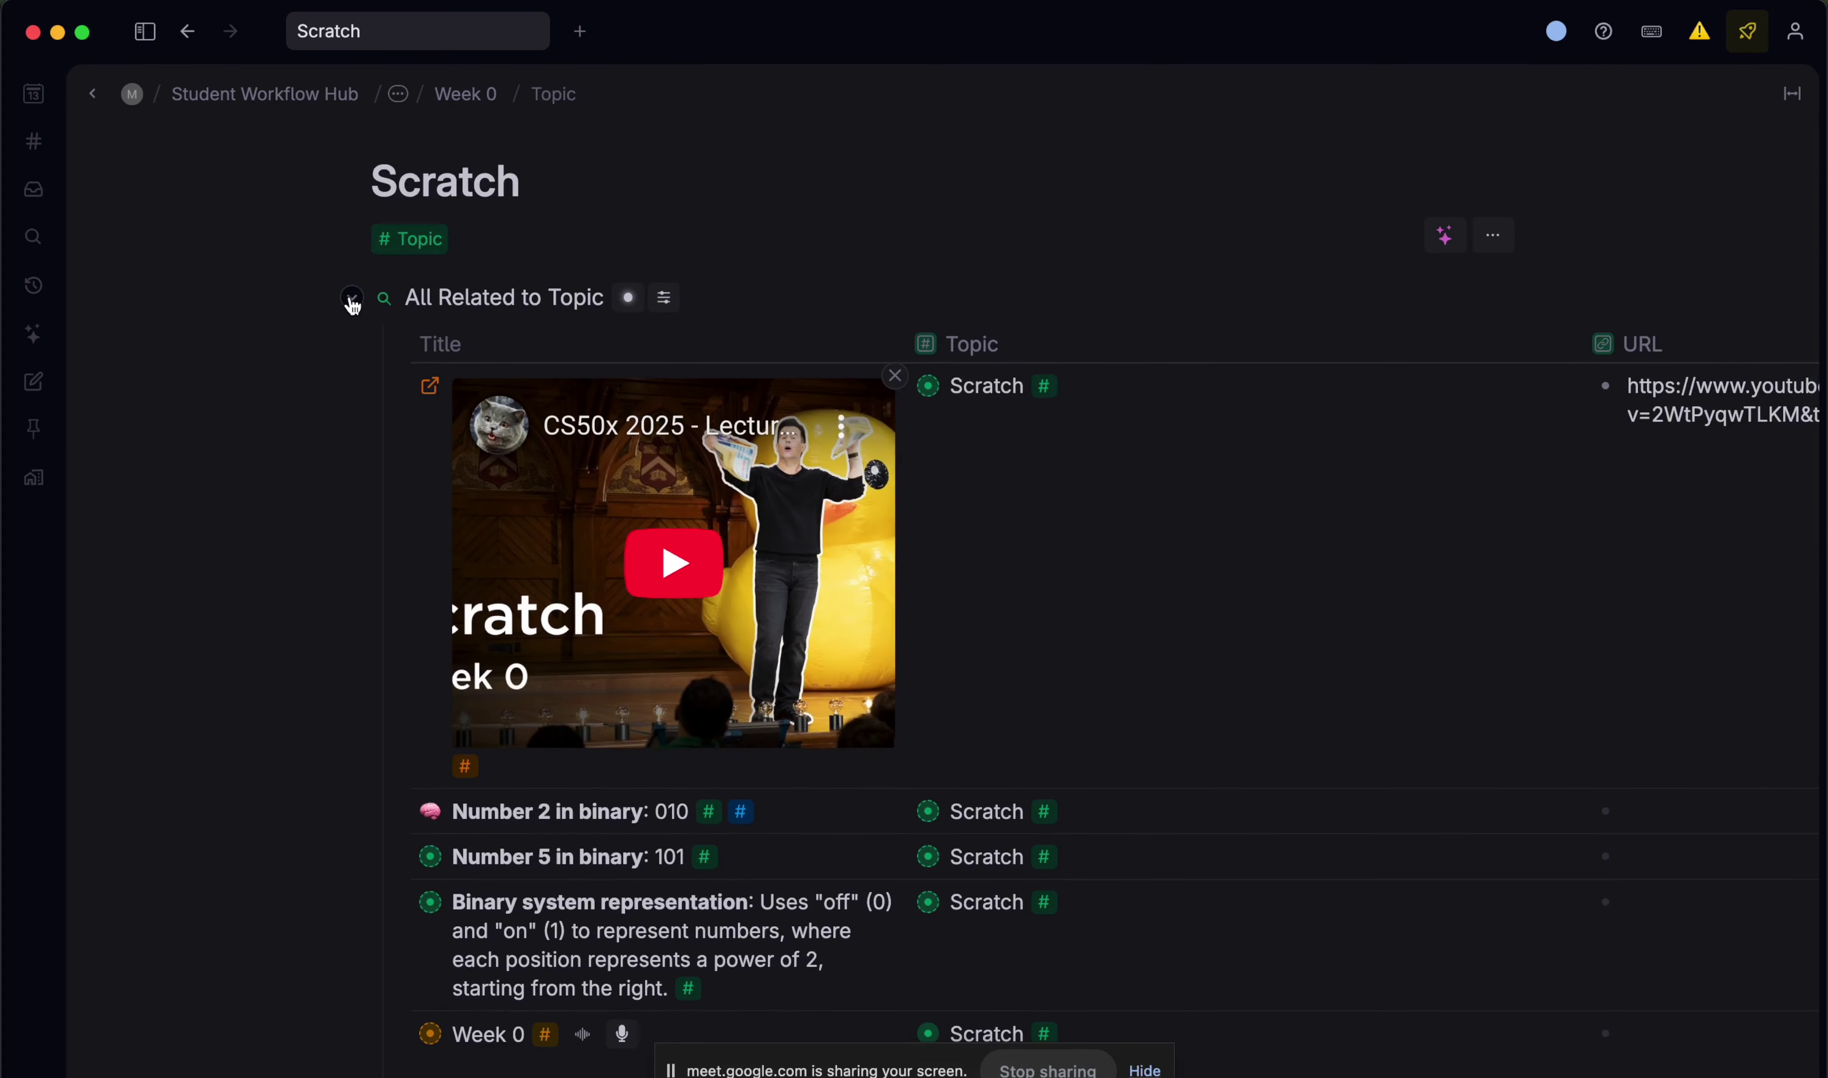
click(352, 297)
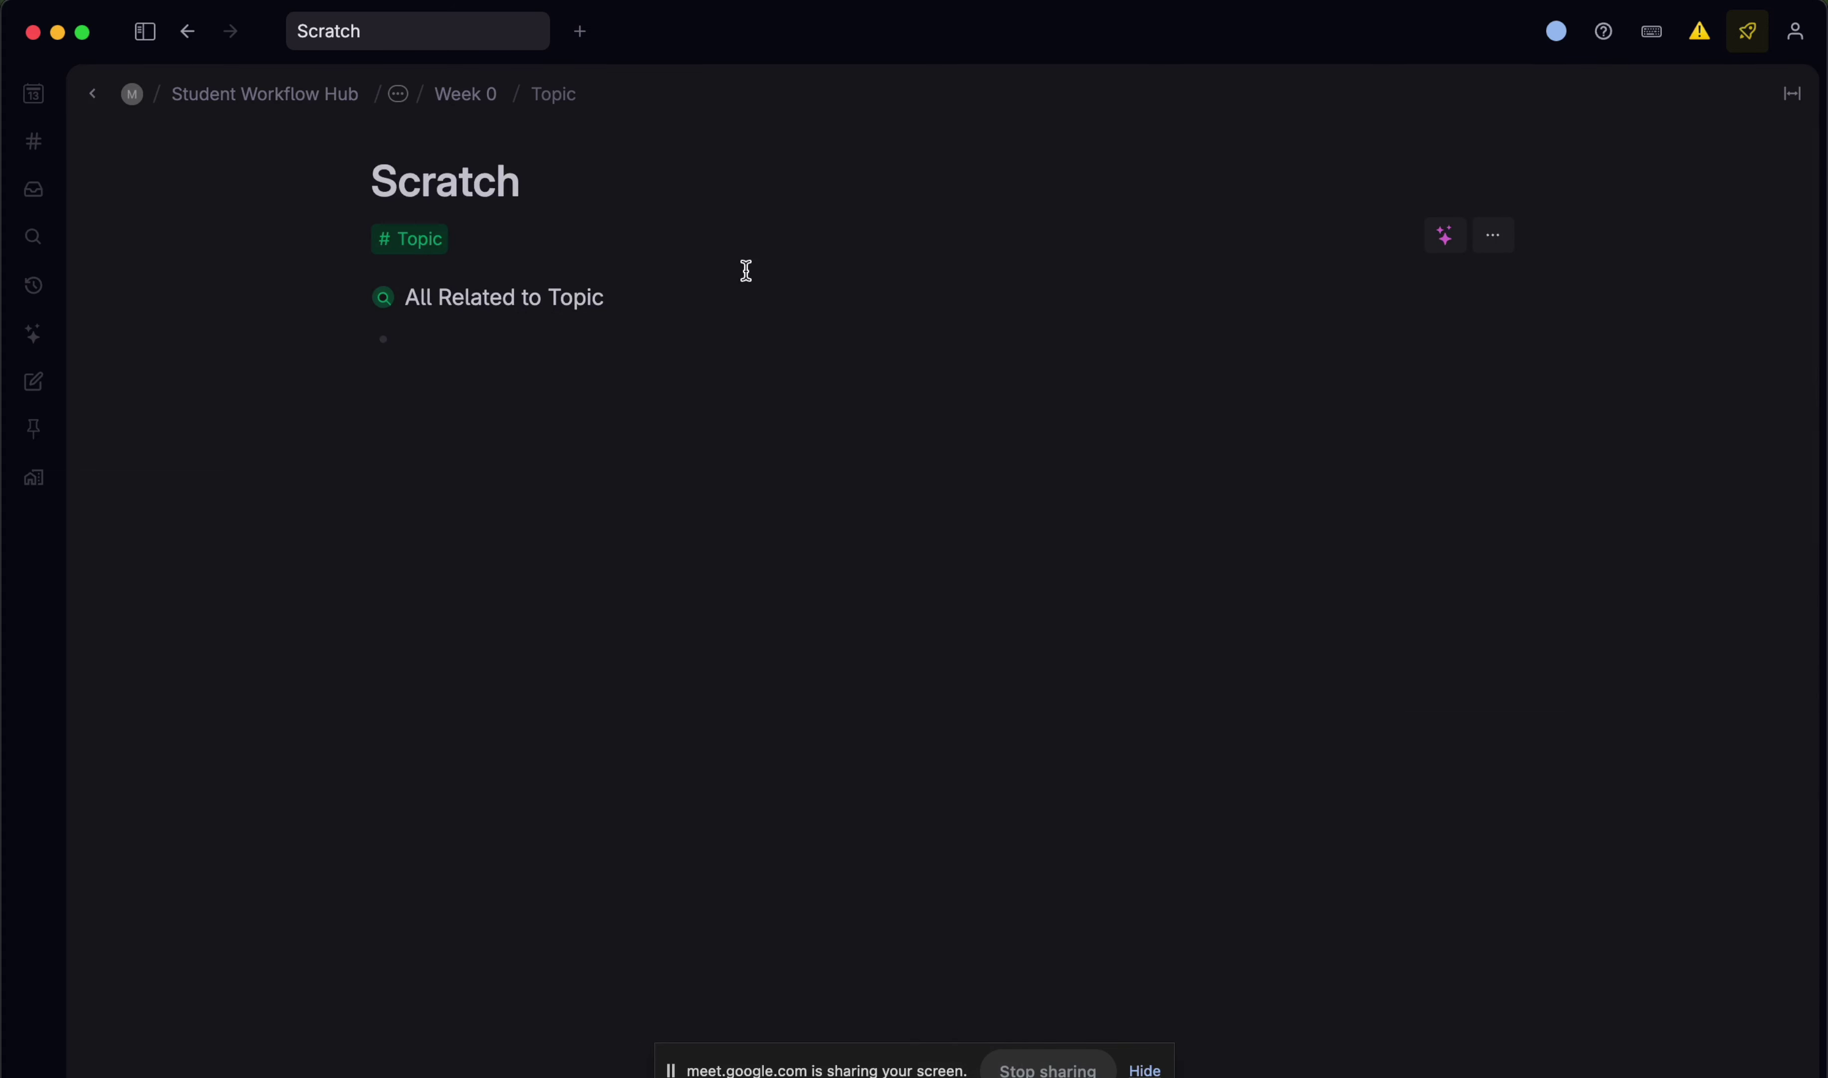
- Open AI chats beside the Scratch topic and expand the Binary Quiz Challenge conversation
key(super+s)
text(ai)
key(shift+Return)
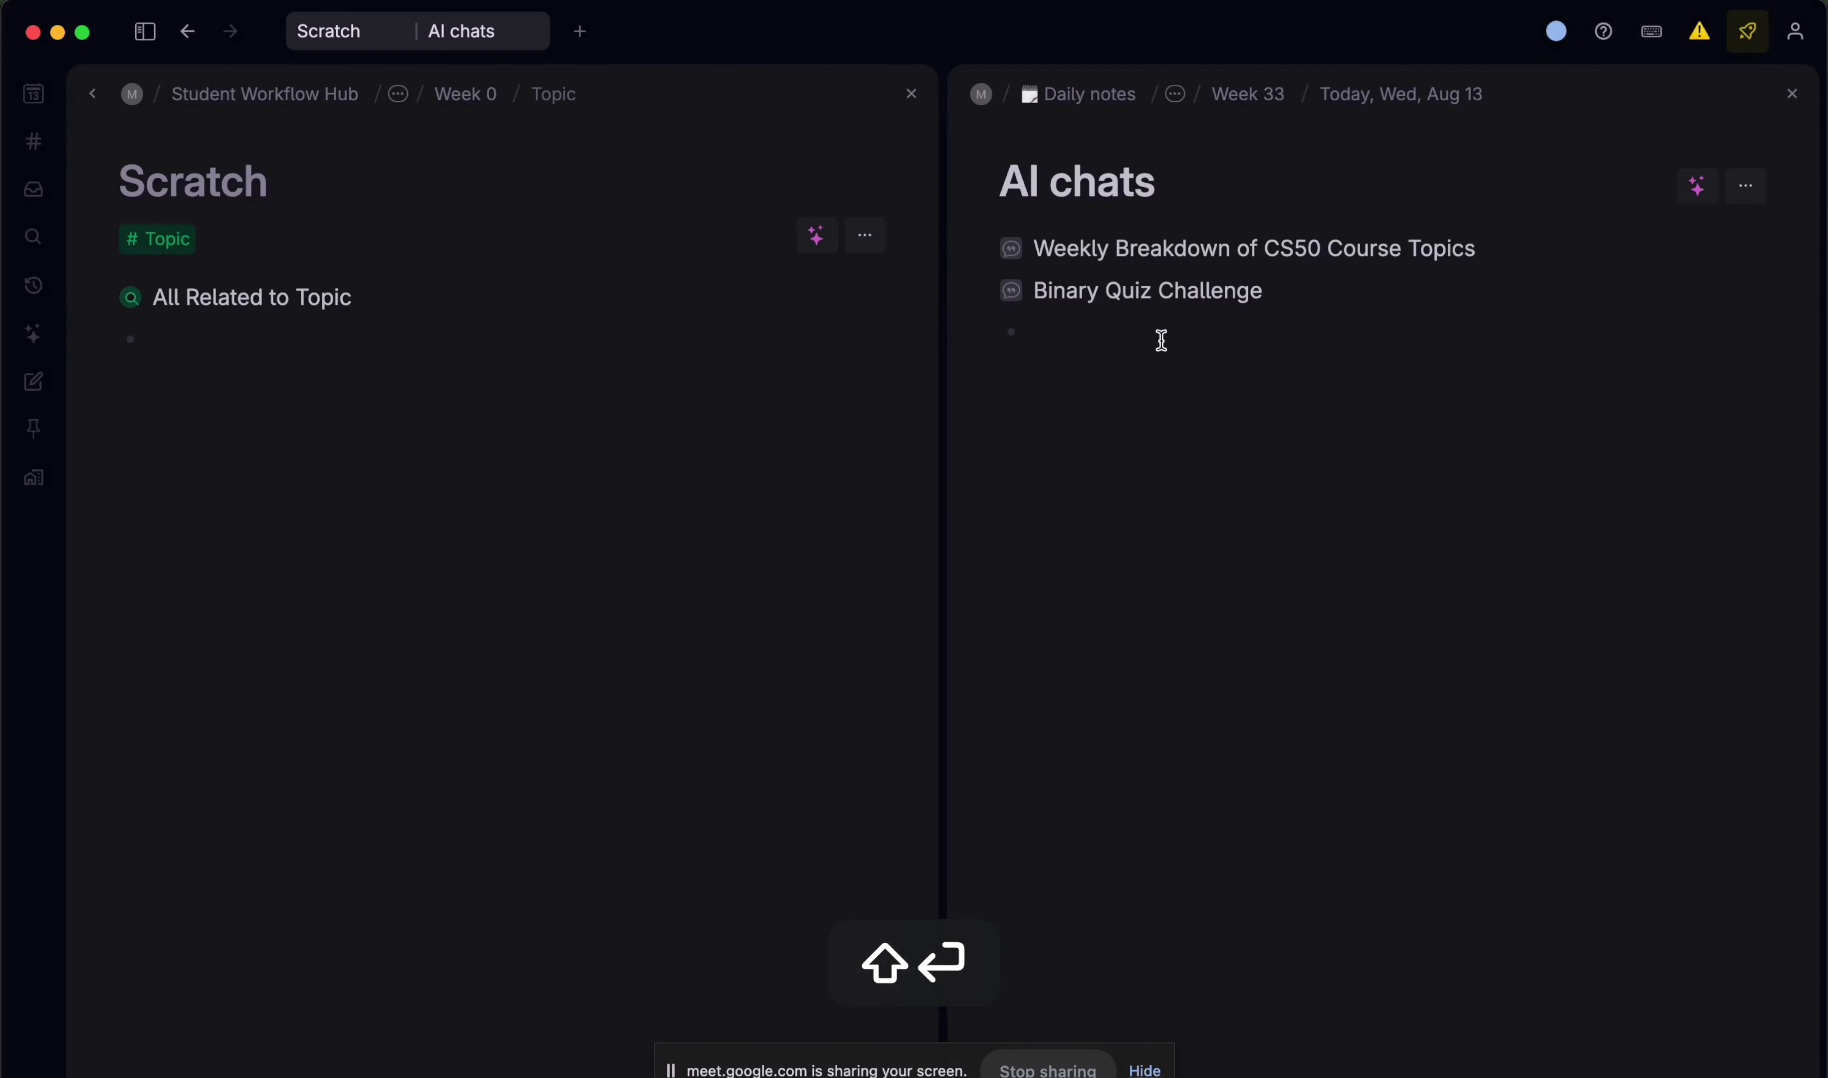
click(981, 291)
scroll(1069, 550, down, 2)
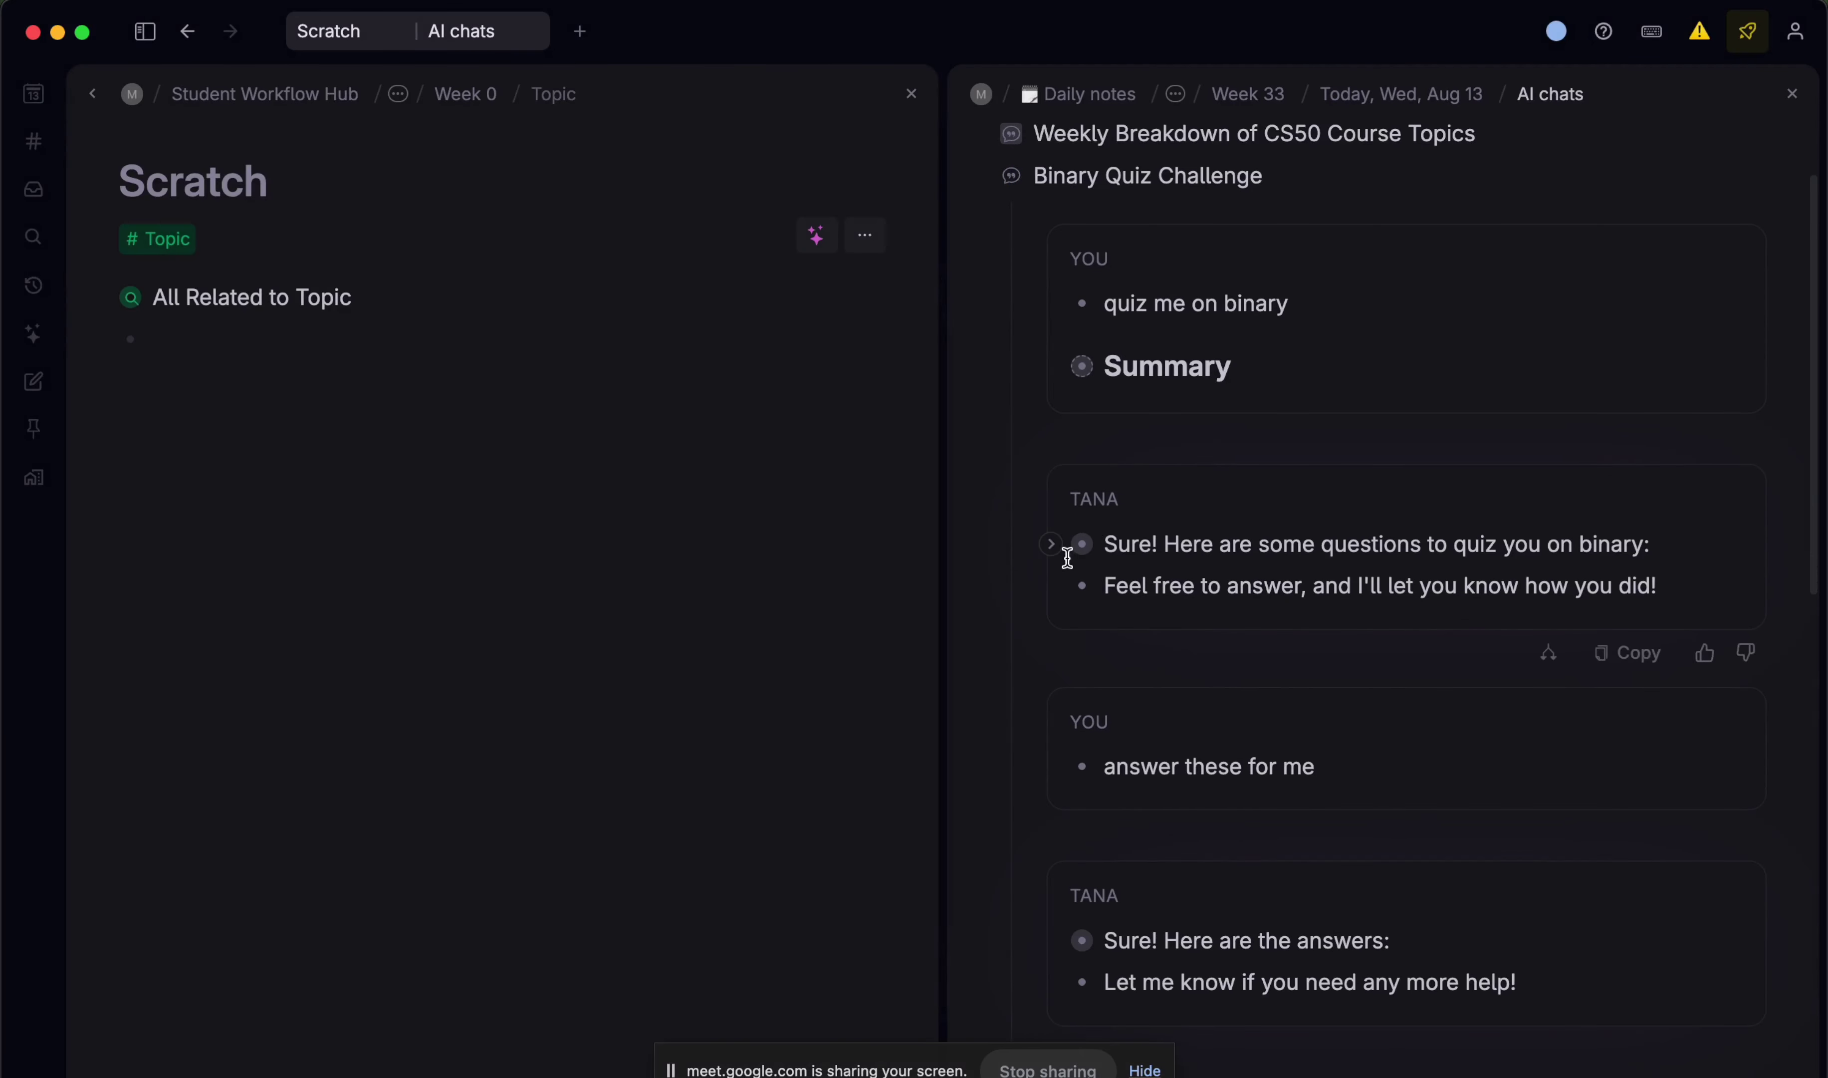
- Expand the generated binary quiz questions and their answers in the conversation and read through them
click(1053, 547)
scroll(1486, 455, down, 3)
scroll(1486, 455, down, 5)
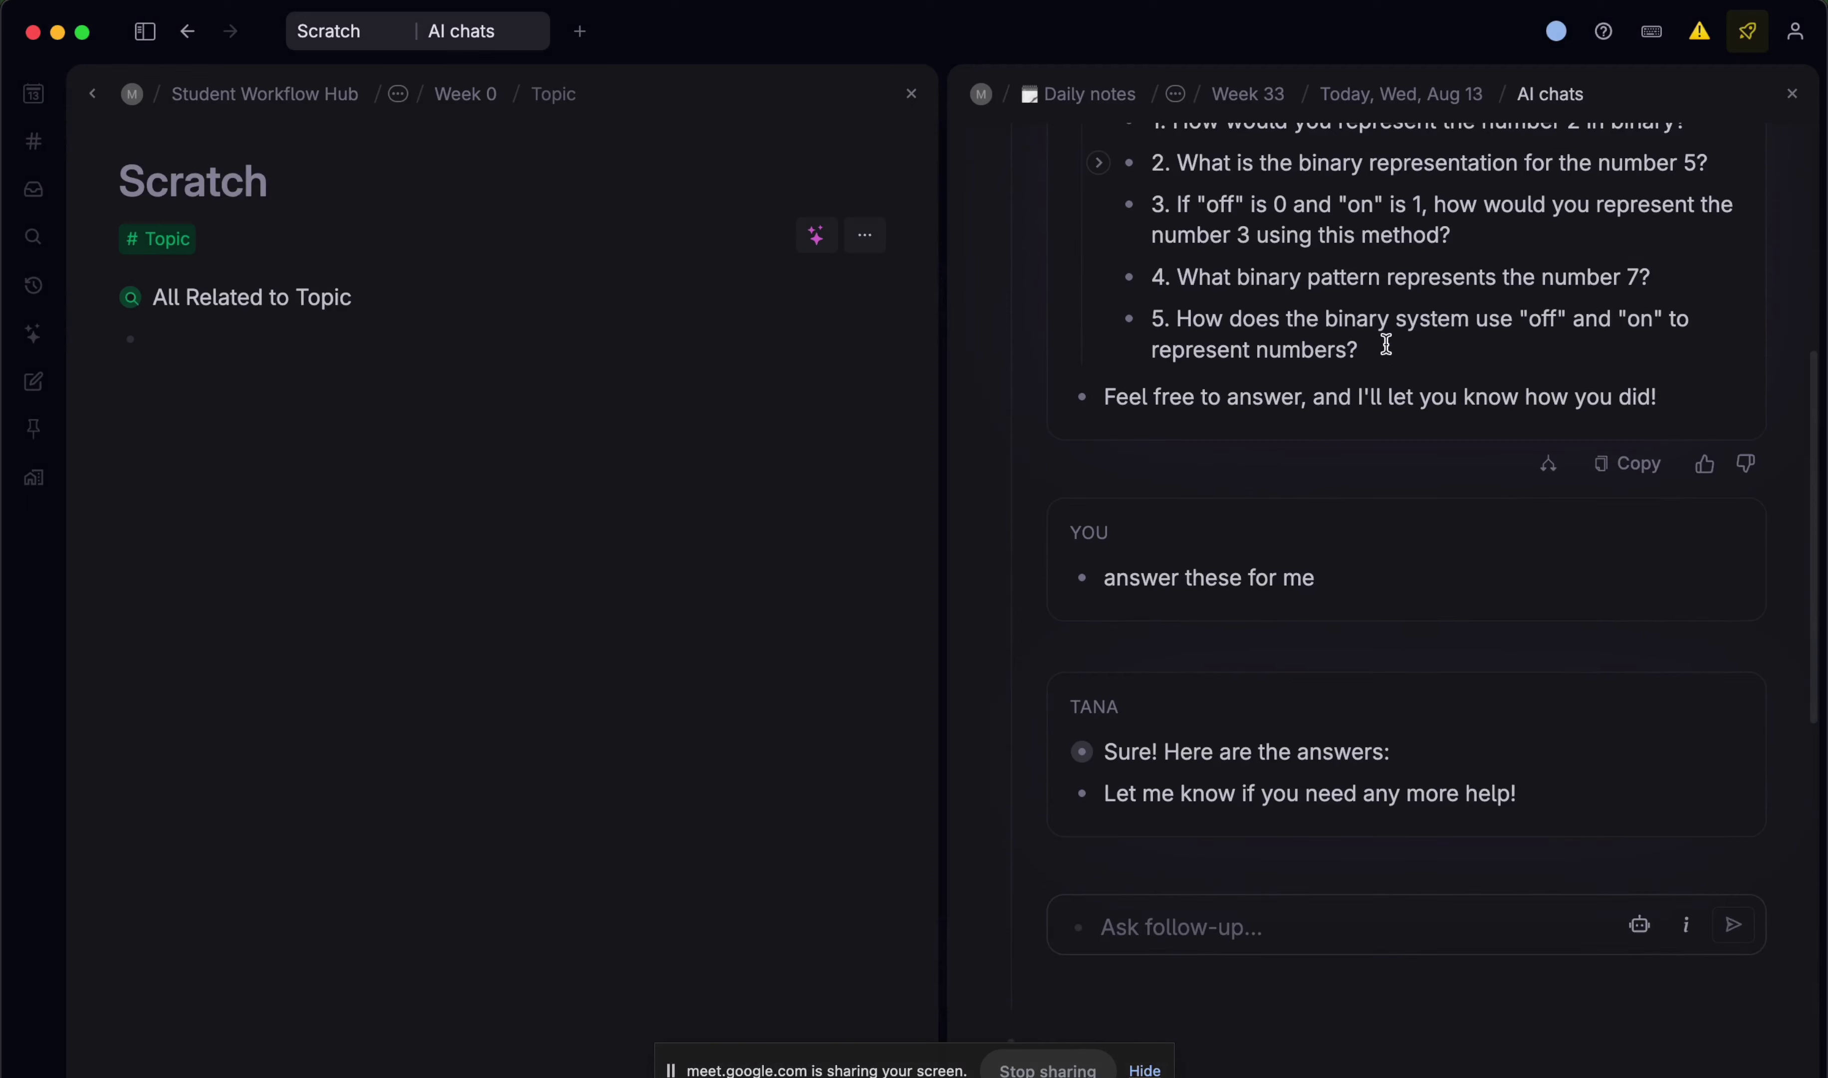
click(1059, 752)
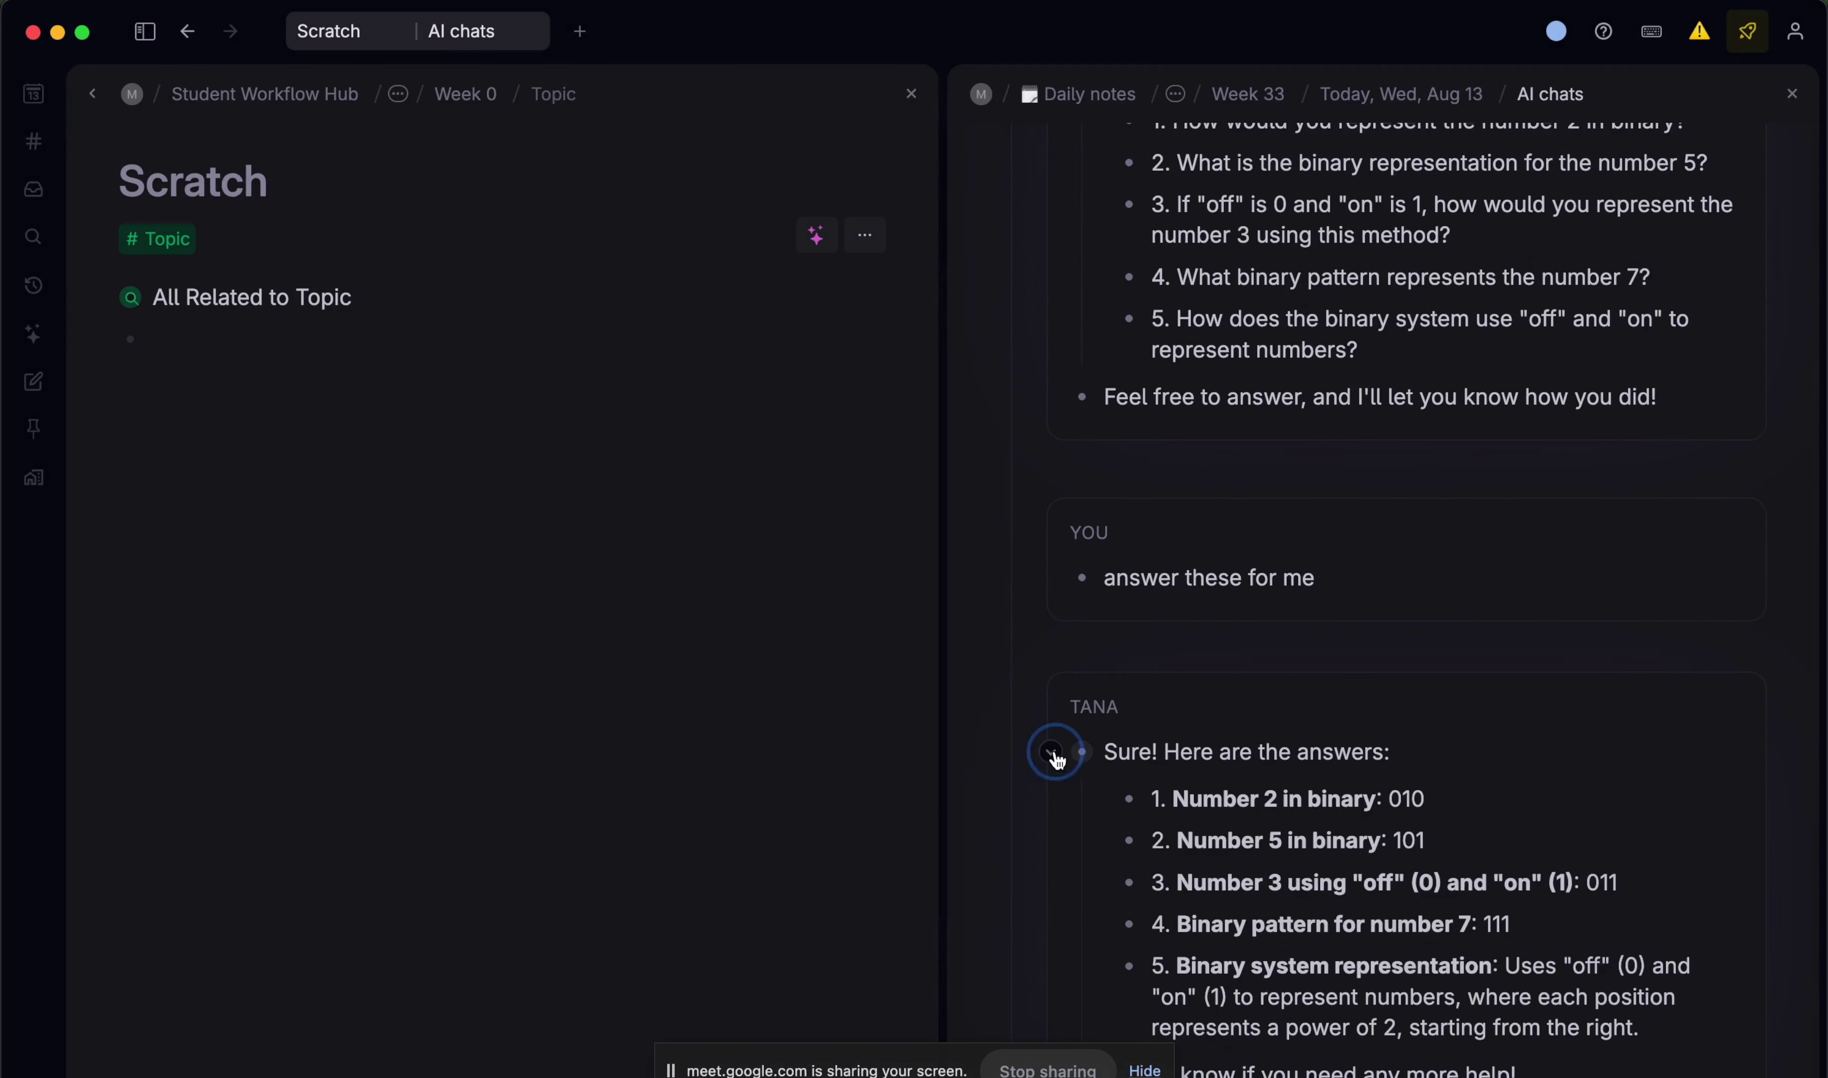
scroll(1068, 666, down, 3)
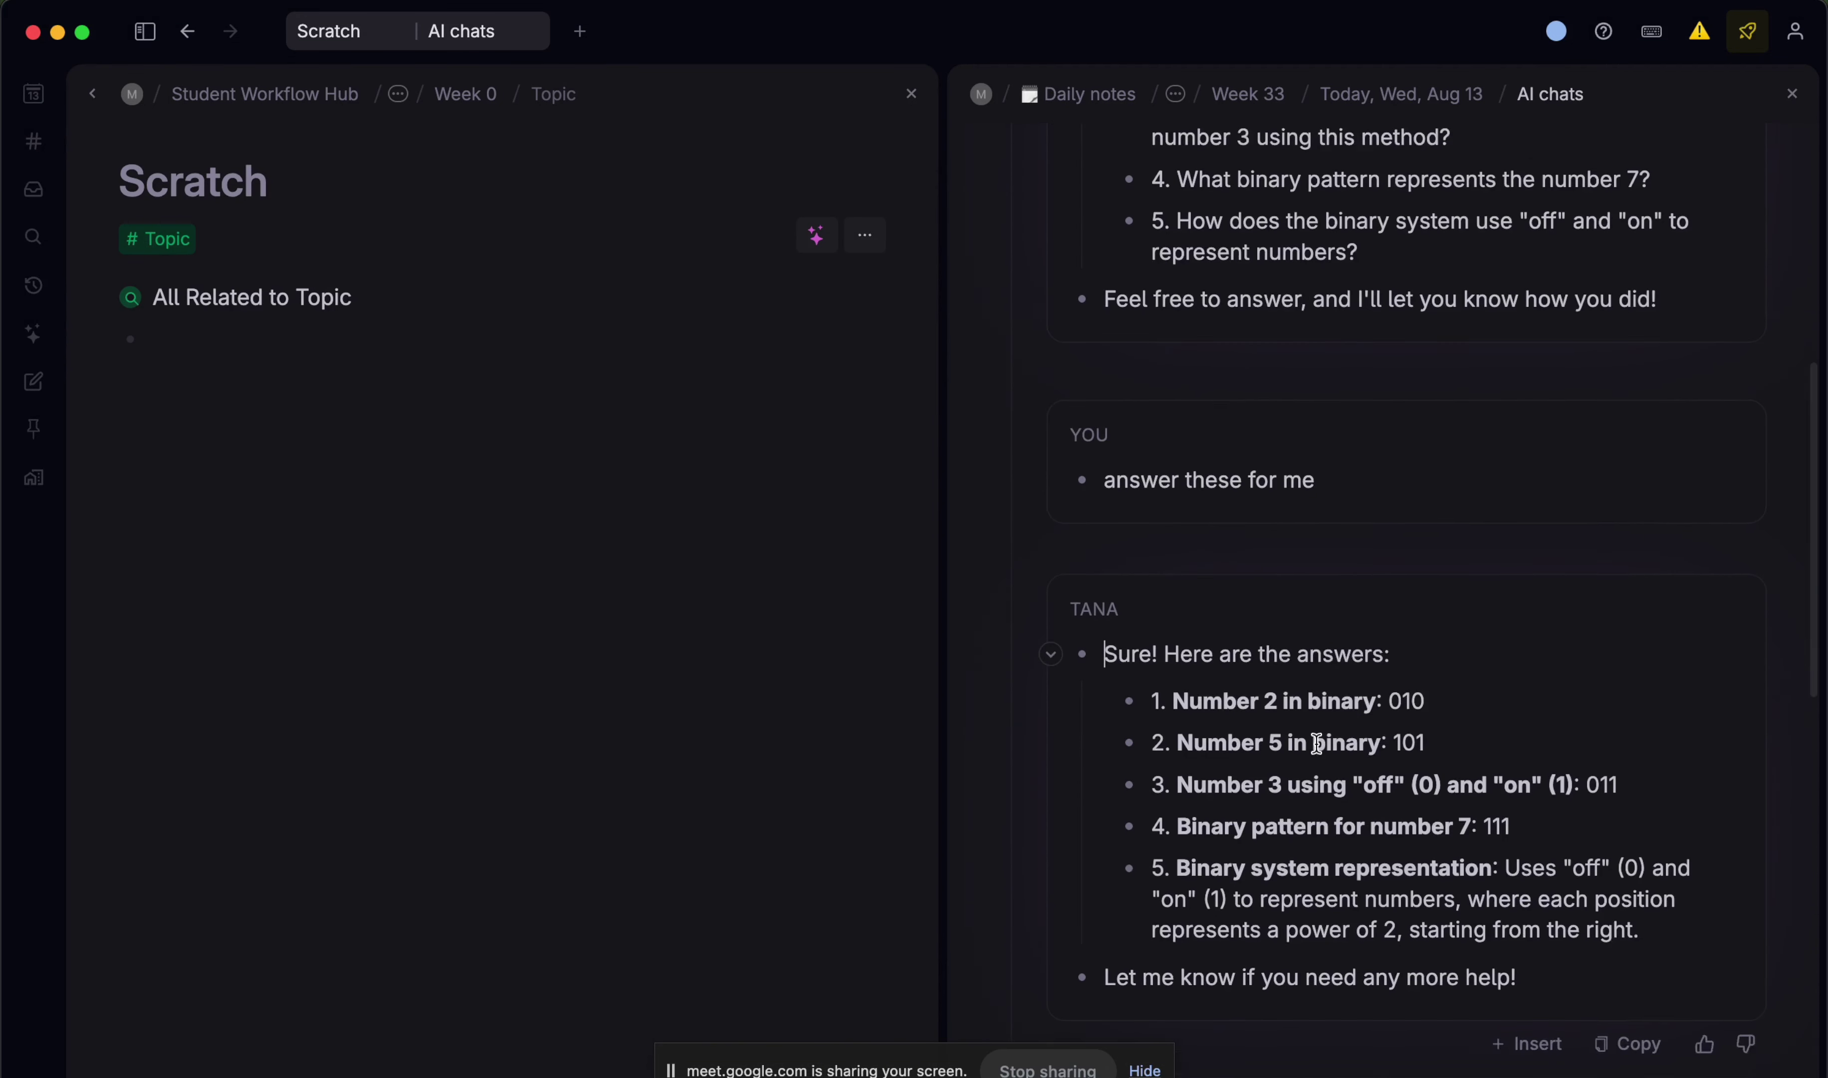
- Return to CS50 through the Student Workflow Hub, expand Study Session, and open the study session titled ${Real Date}
click(329, 92)
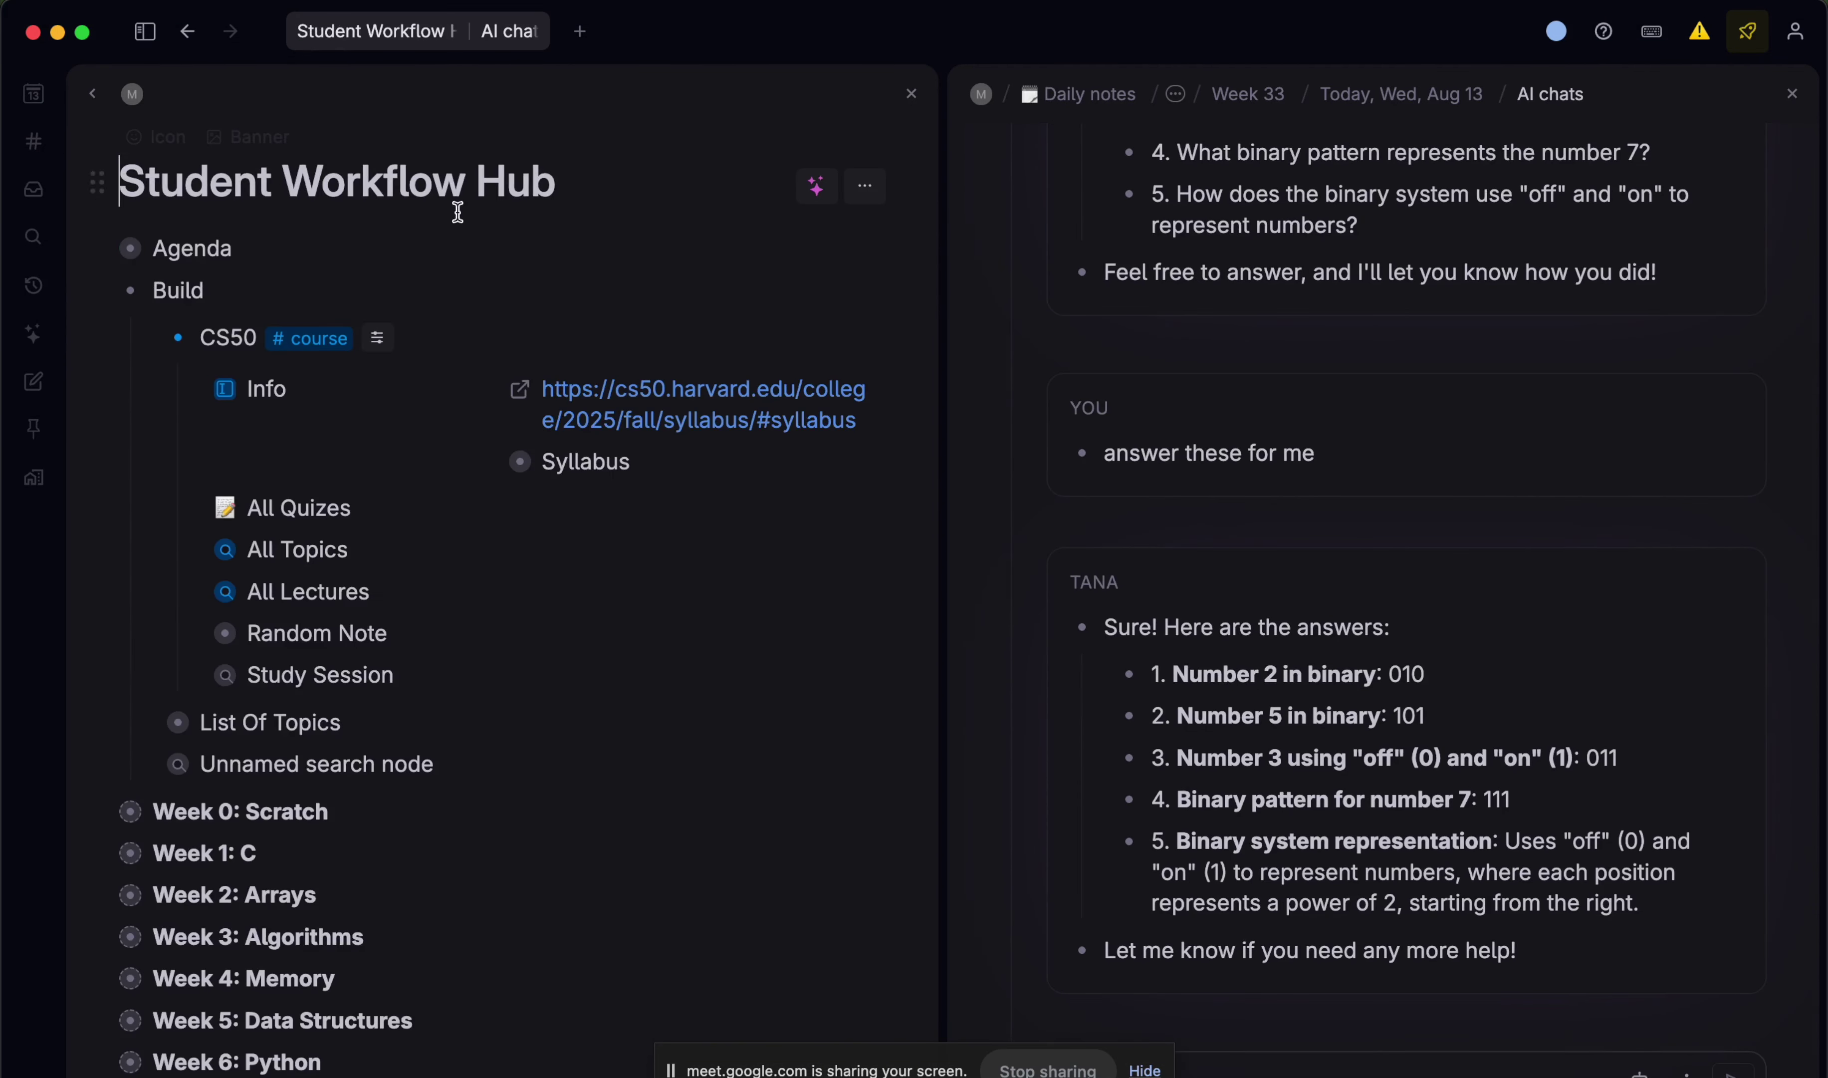
click(178, 338)
scroll(320, 572, down, 5)
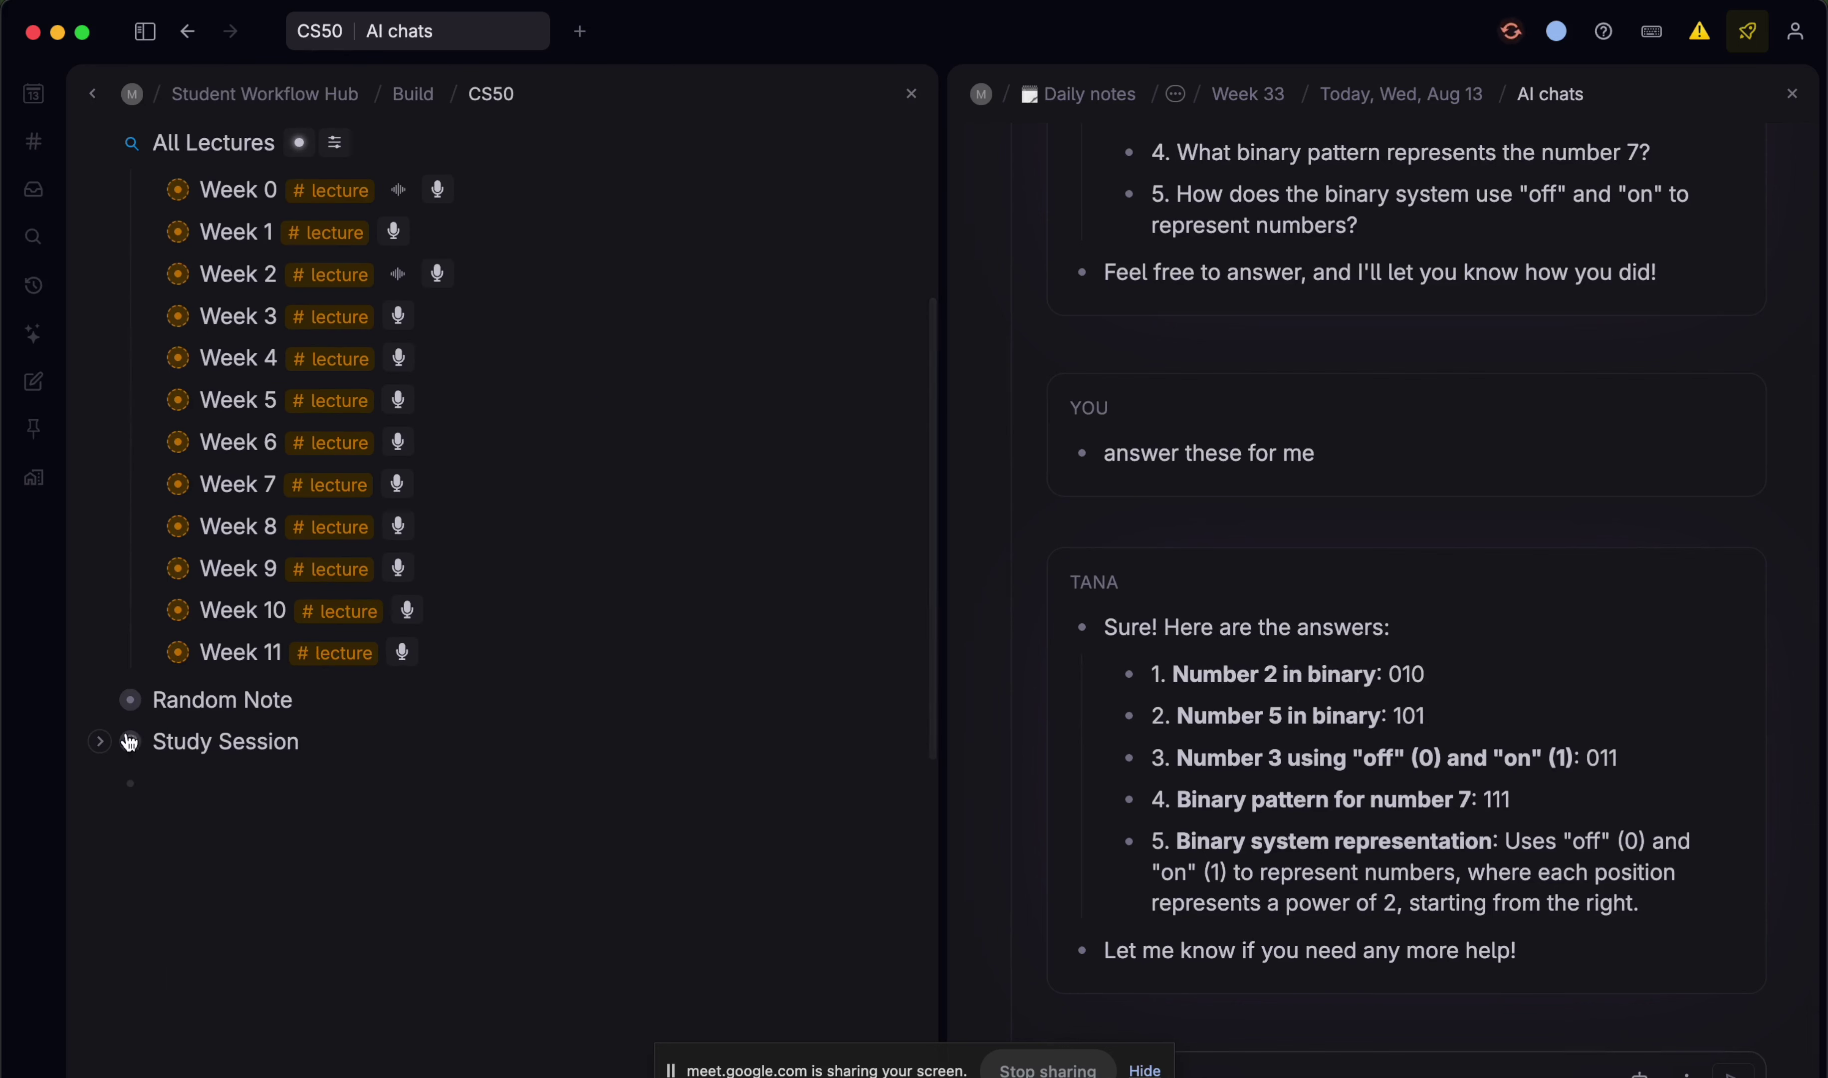
click(99, 741)
scroll(296, 741, down, 4)
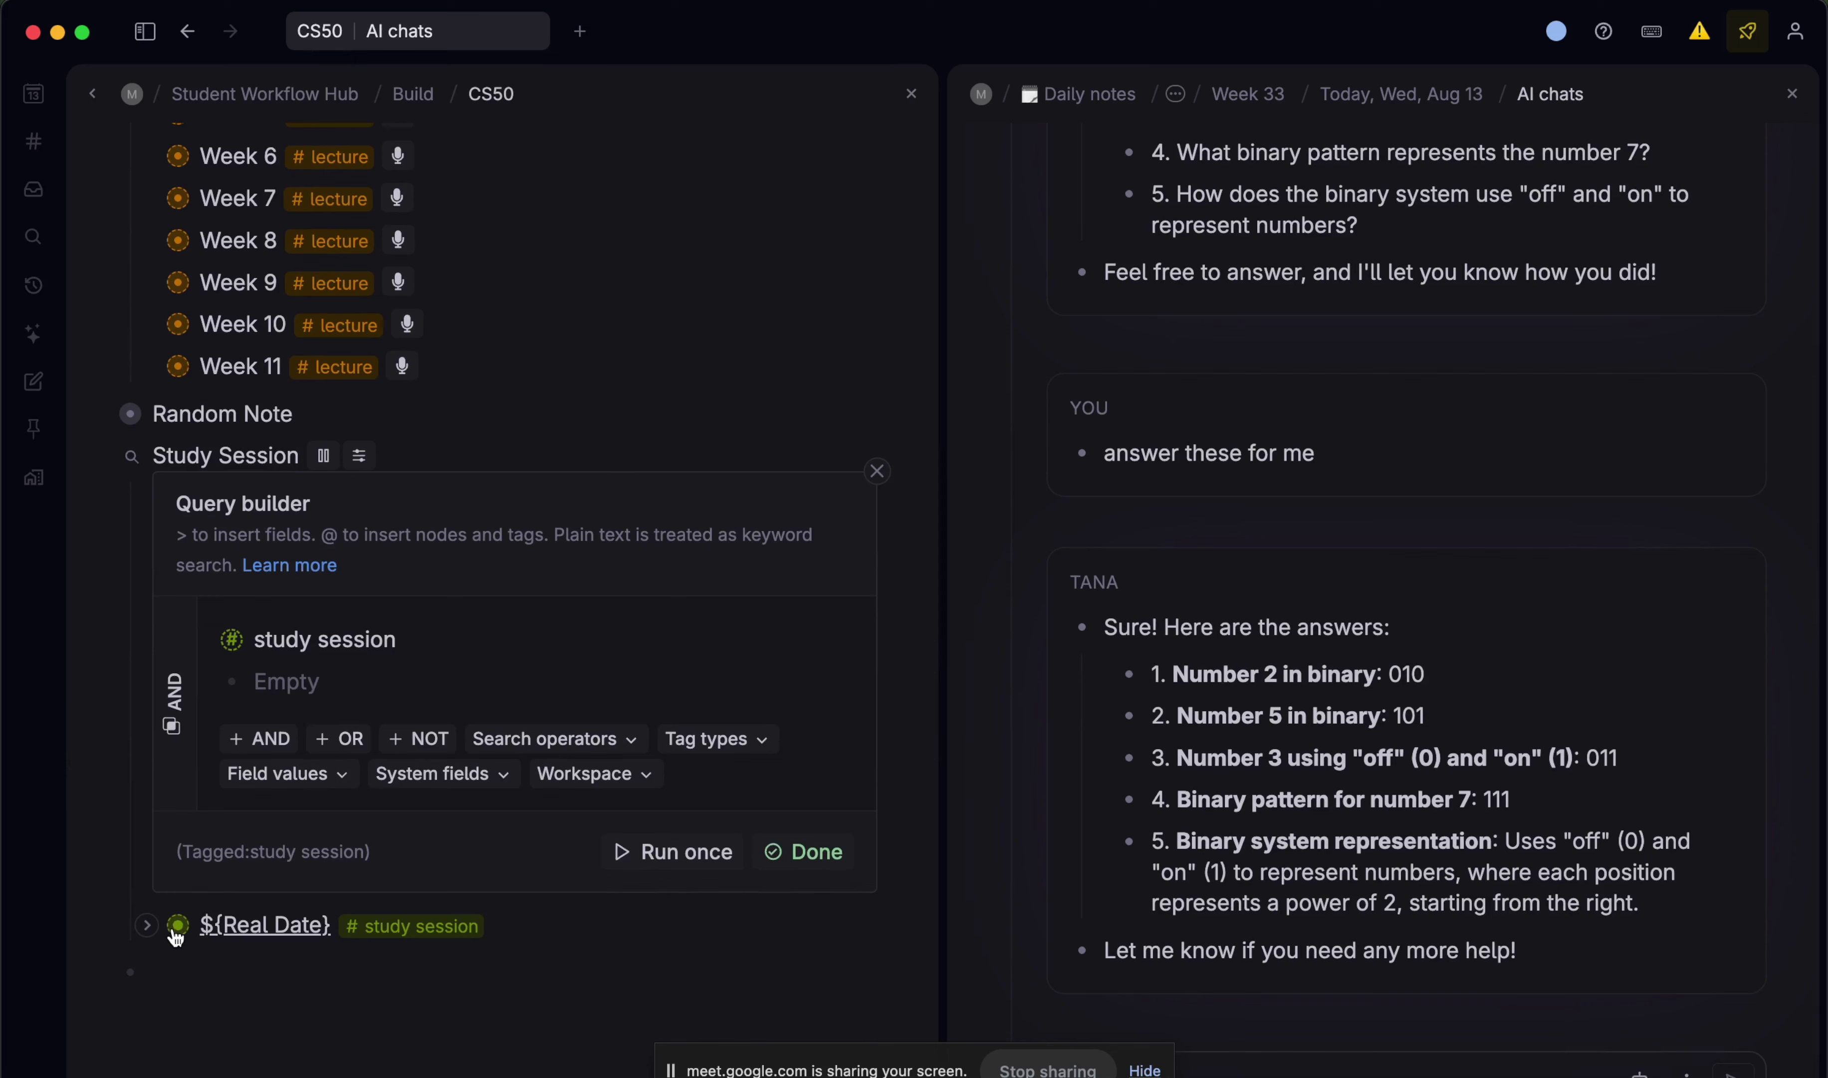
click(177, 925)
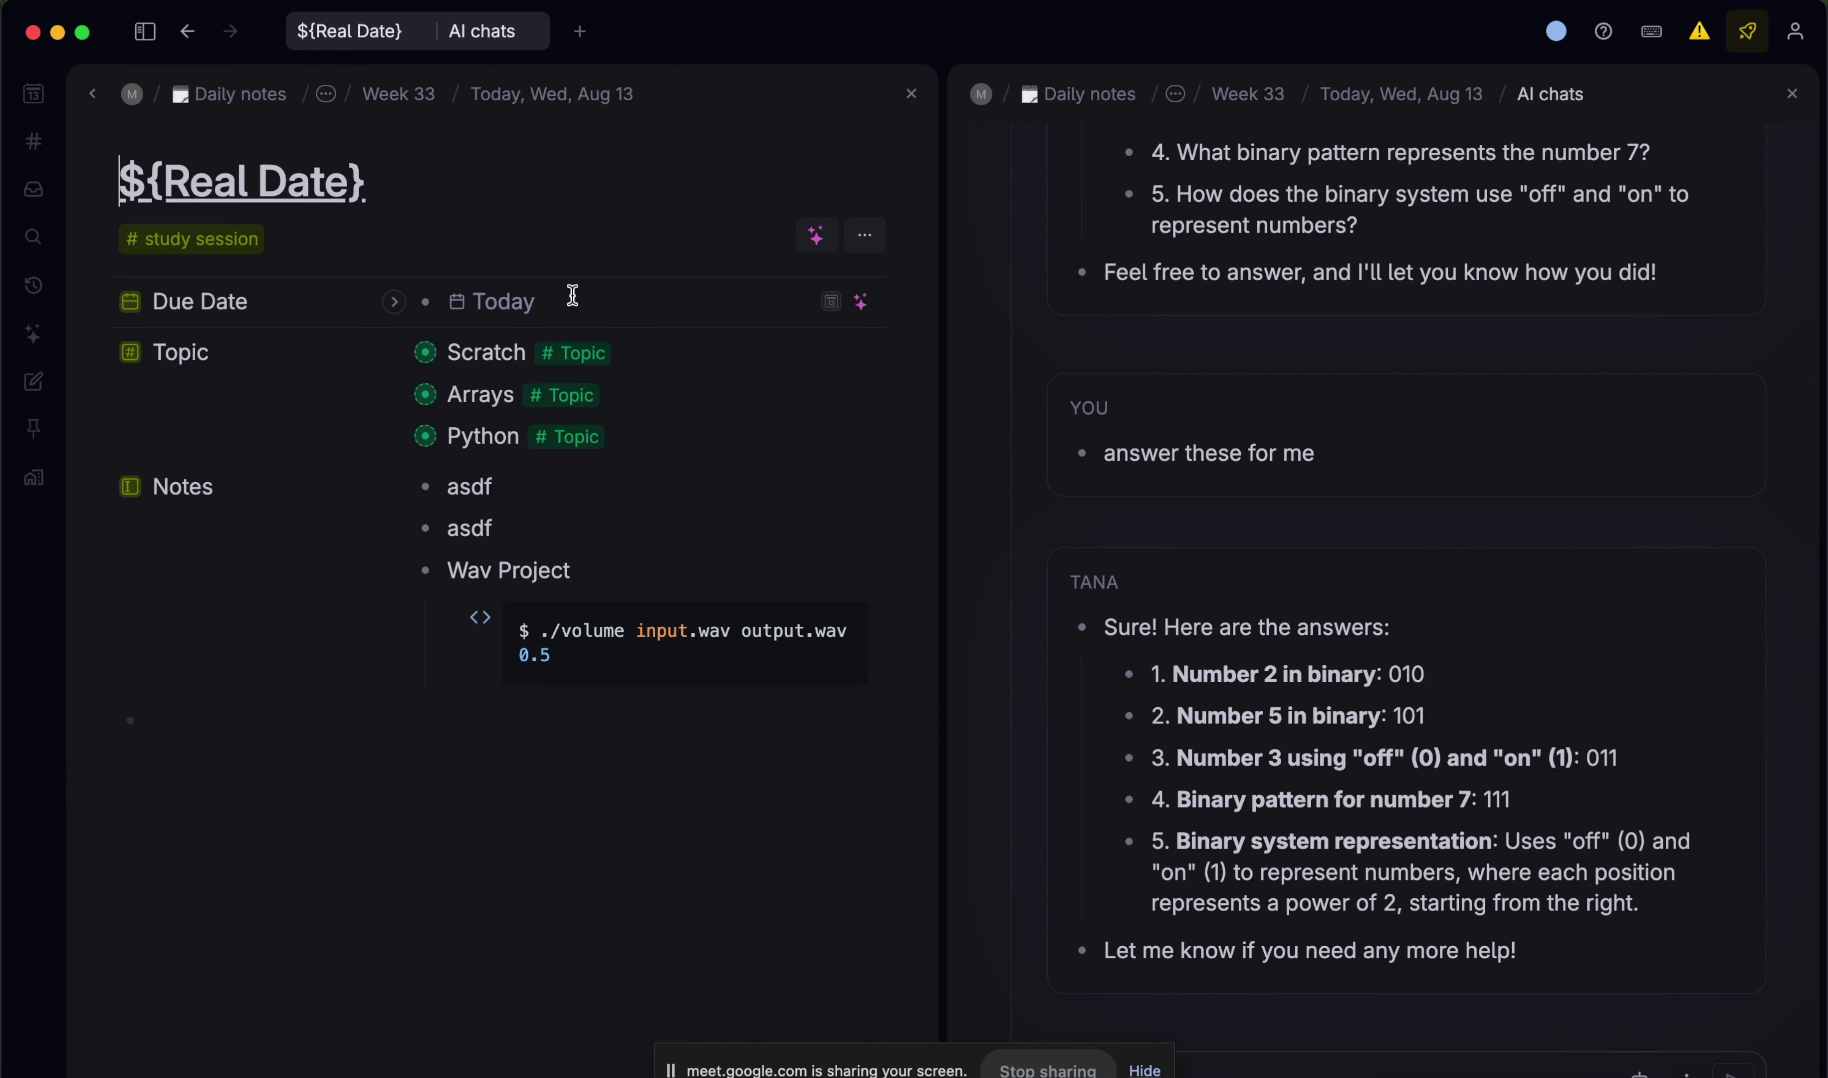
- Open the #study session supertag's configuration beside the study session and expand its Advanced options
double_click(207, 184)
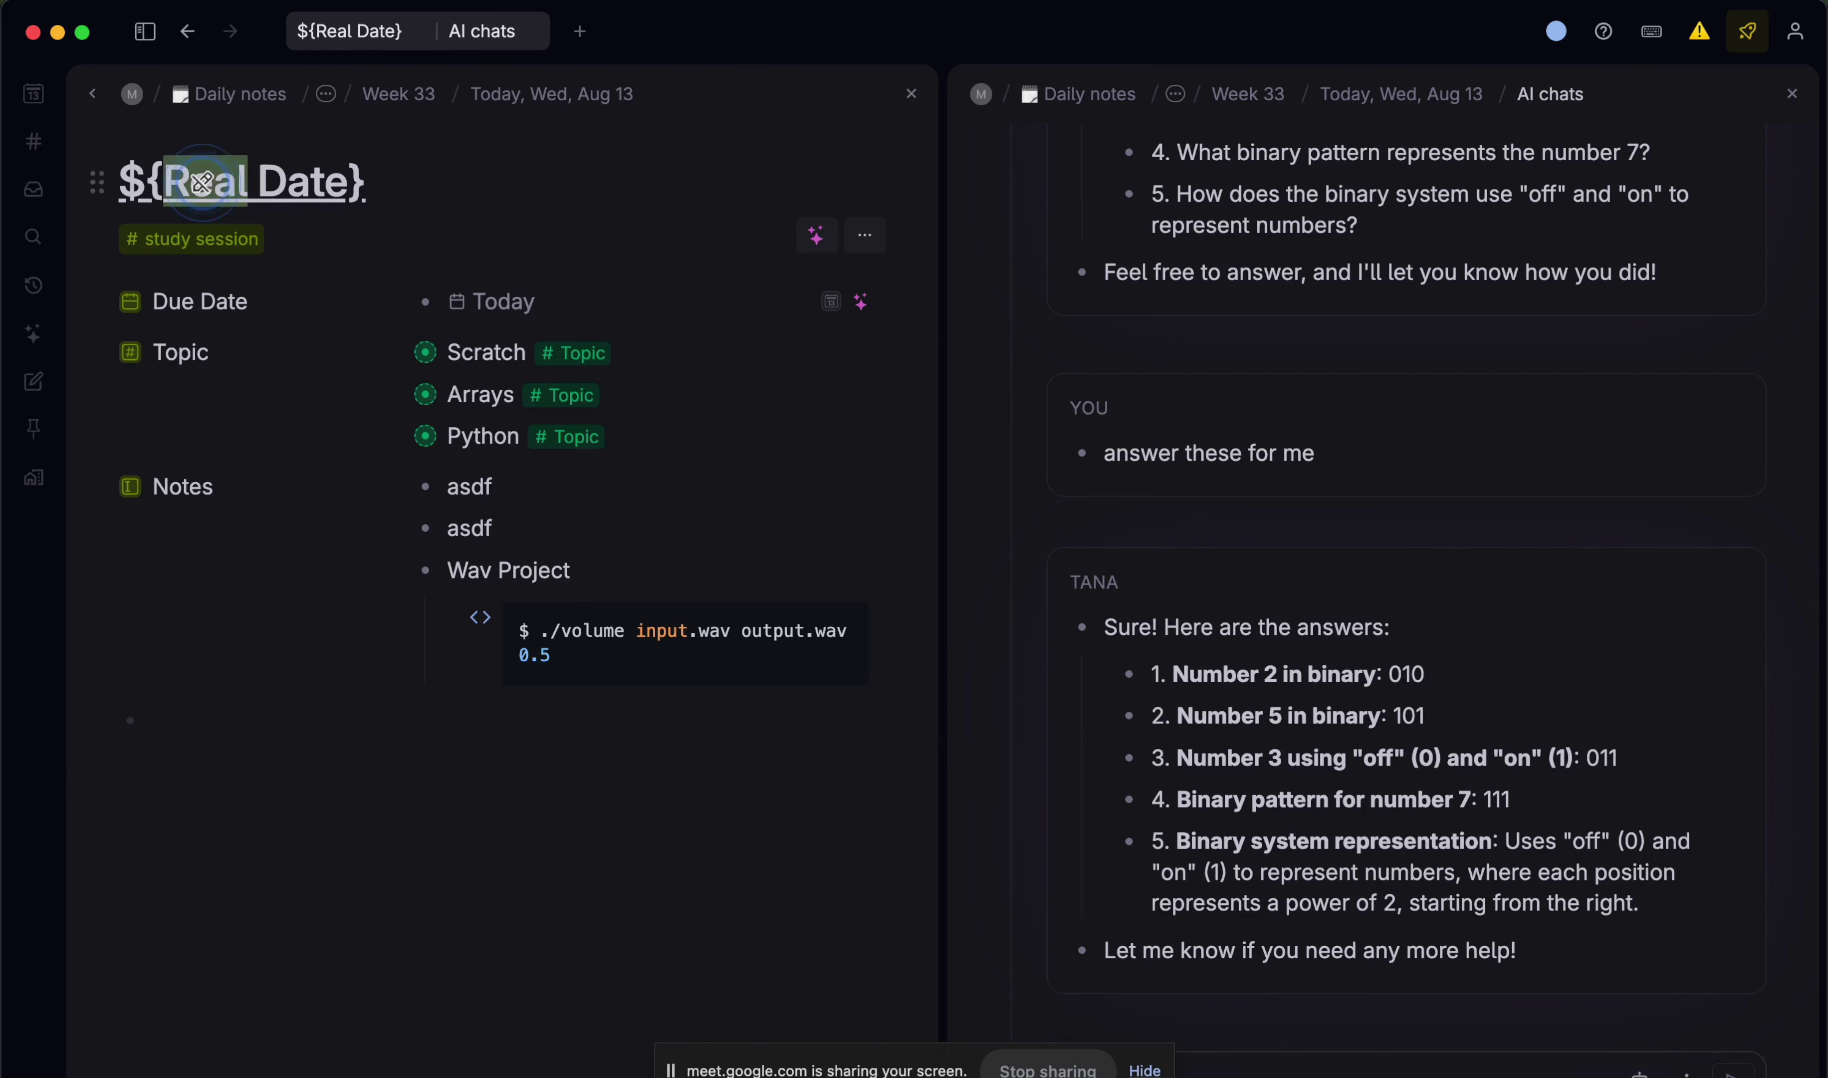
alt+shift+click(199, 243)
scroll(591, 498, down, 1)
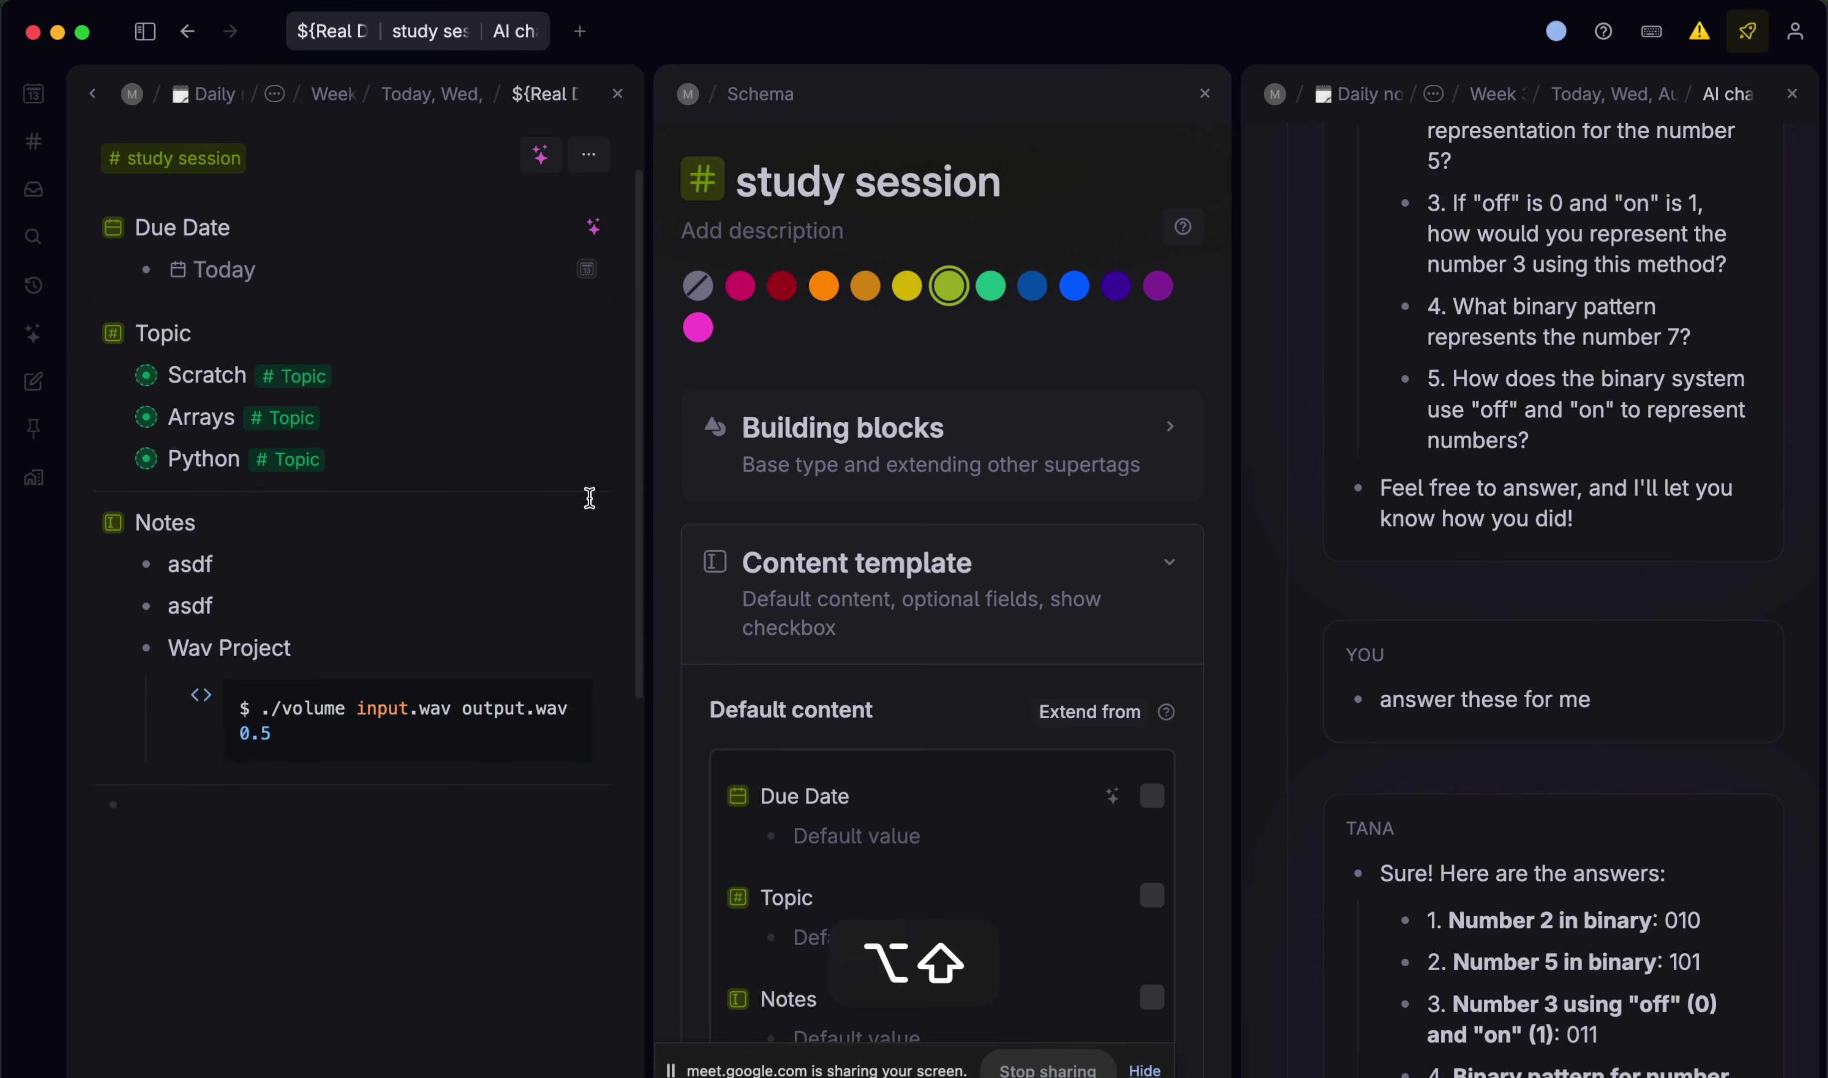
scroll(421, 645, down, 3)
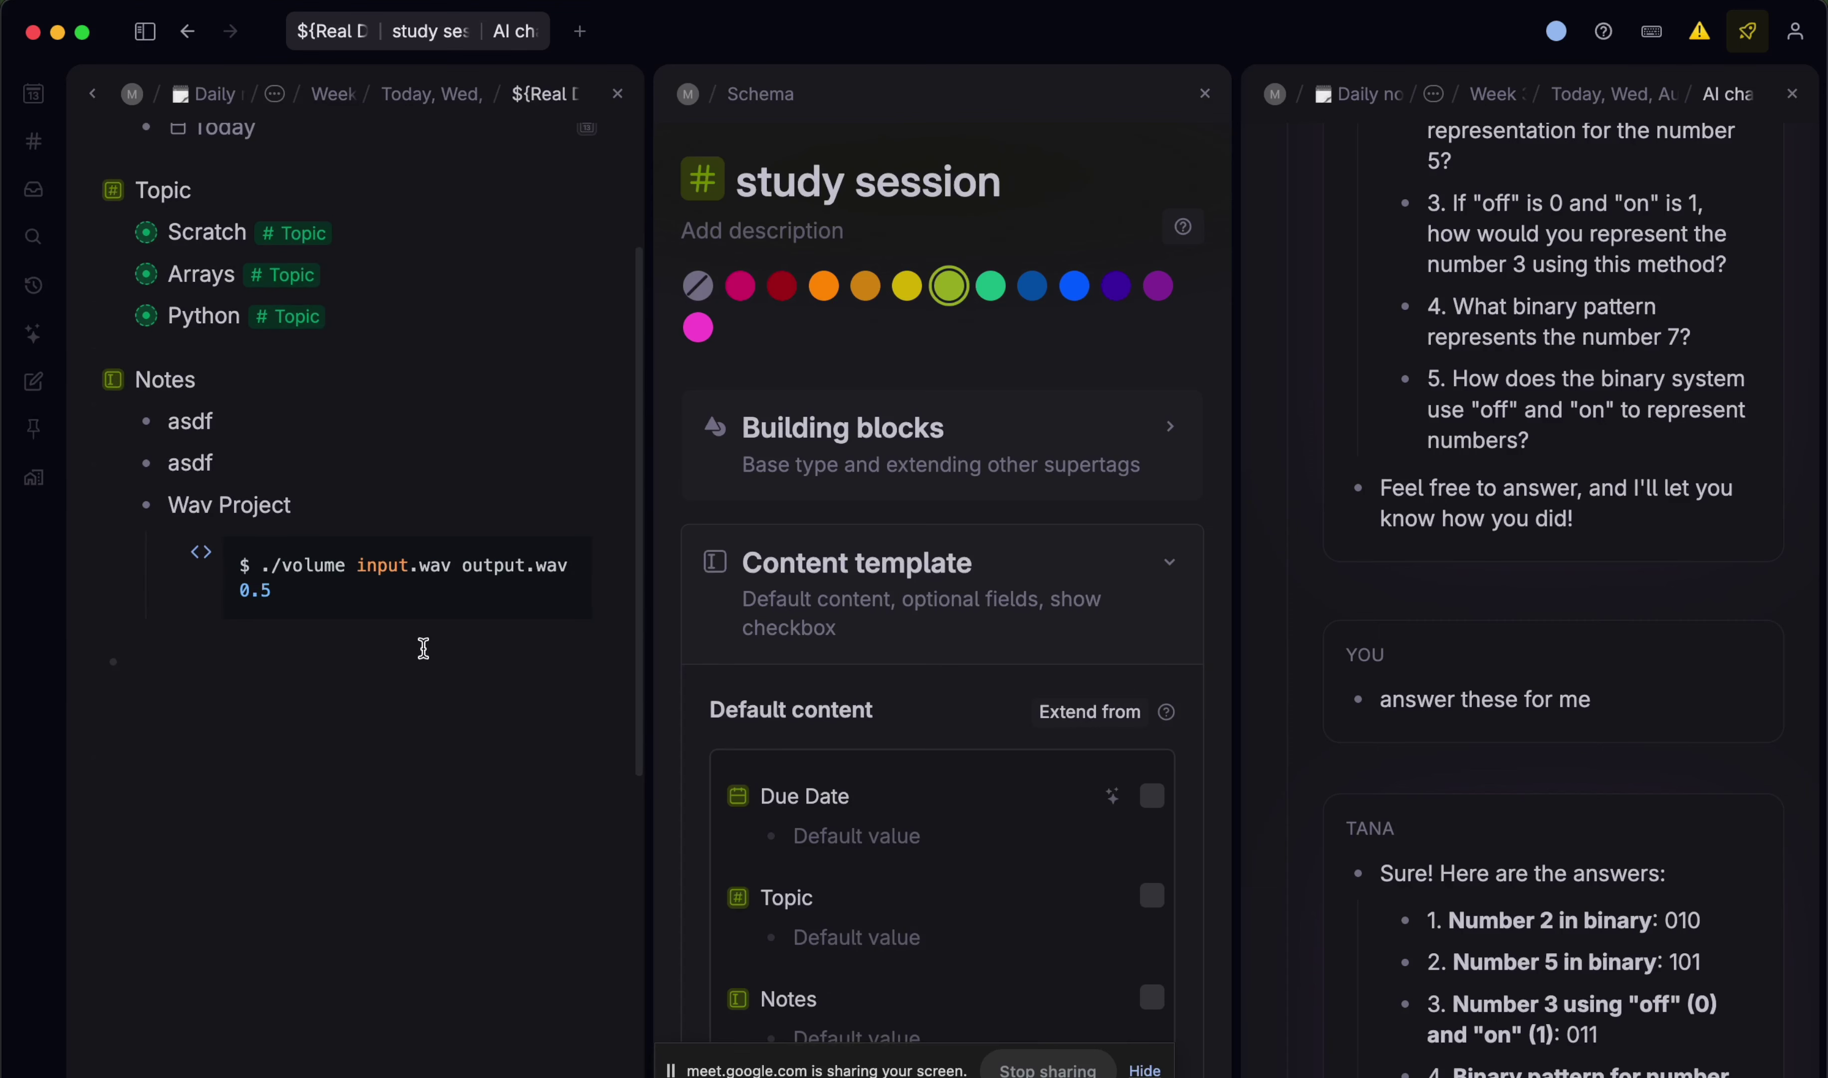
scroll(400, 629, up, 2)
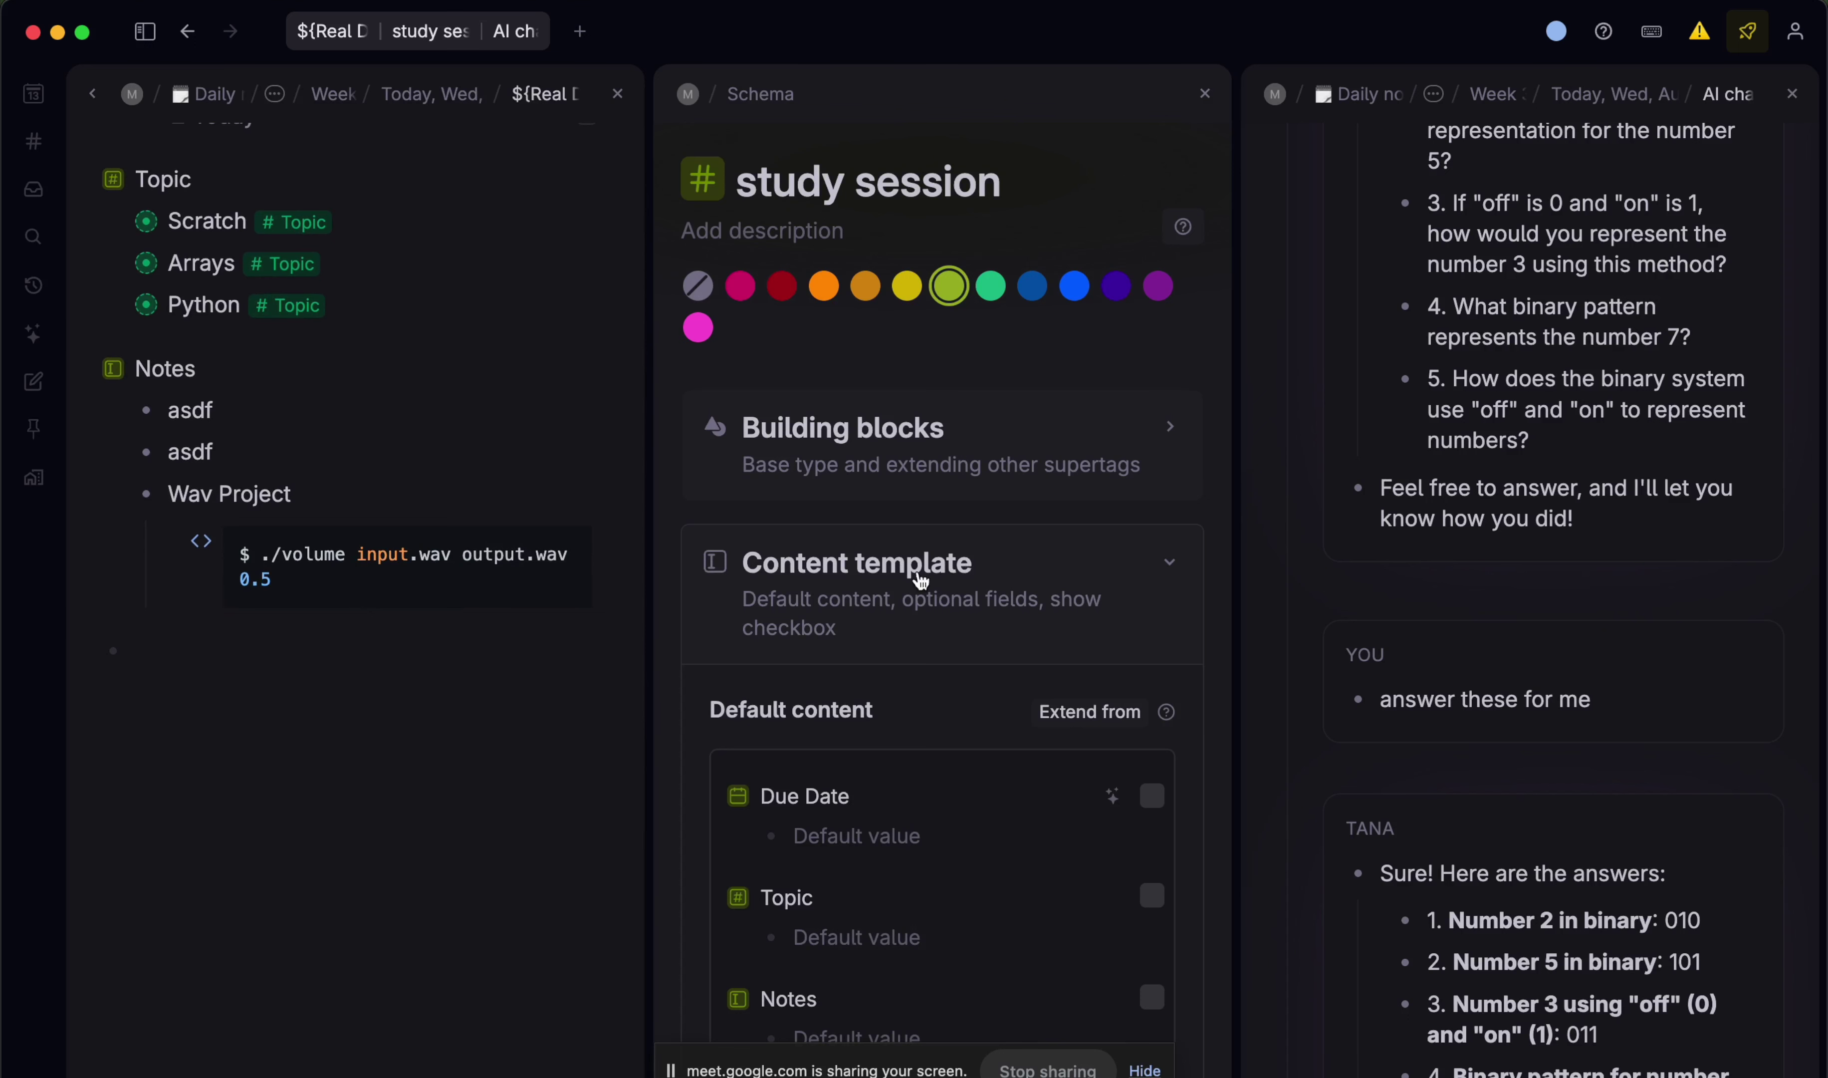
scroll(864, 590, down, 10)
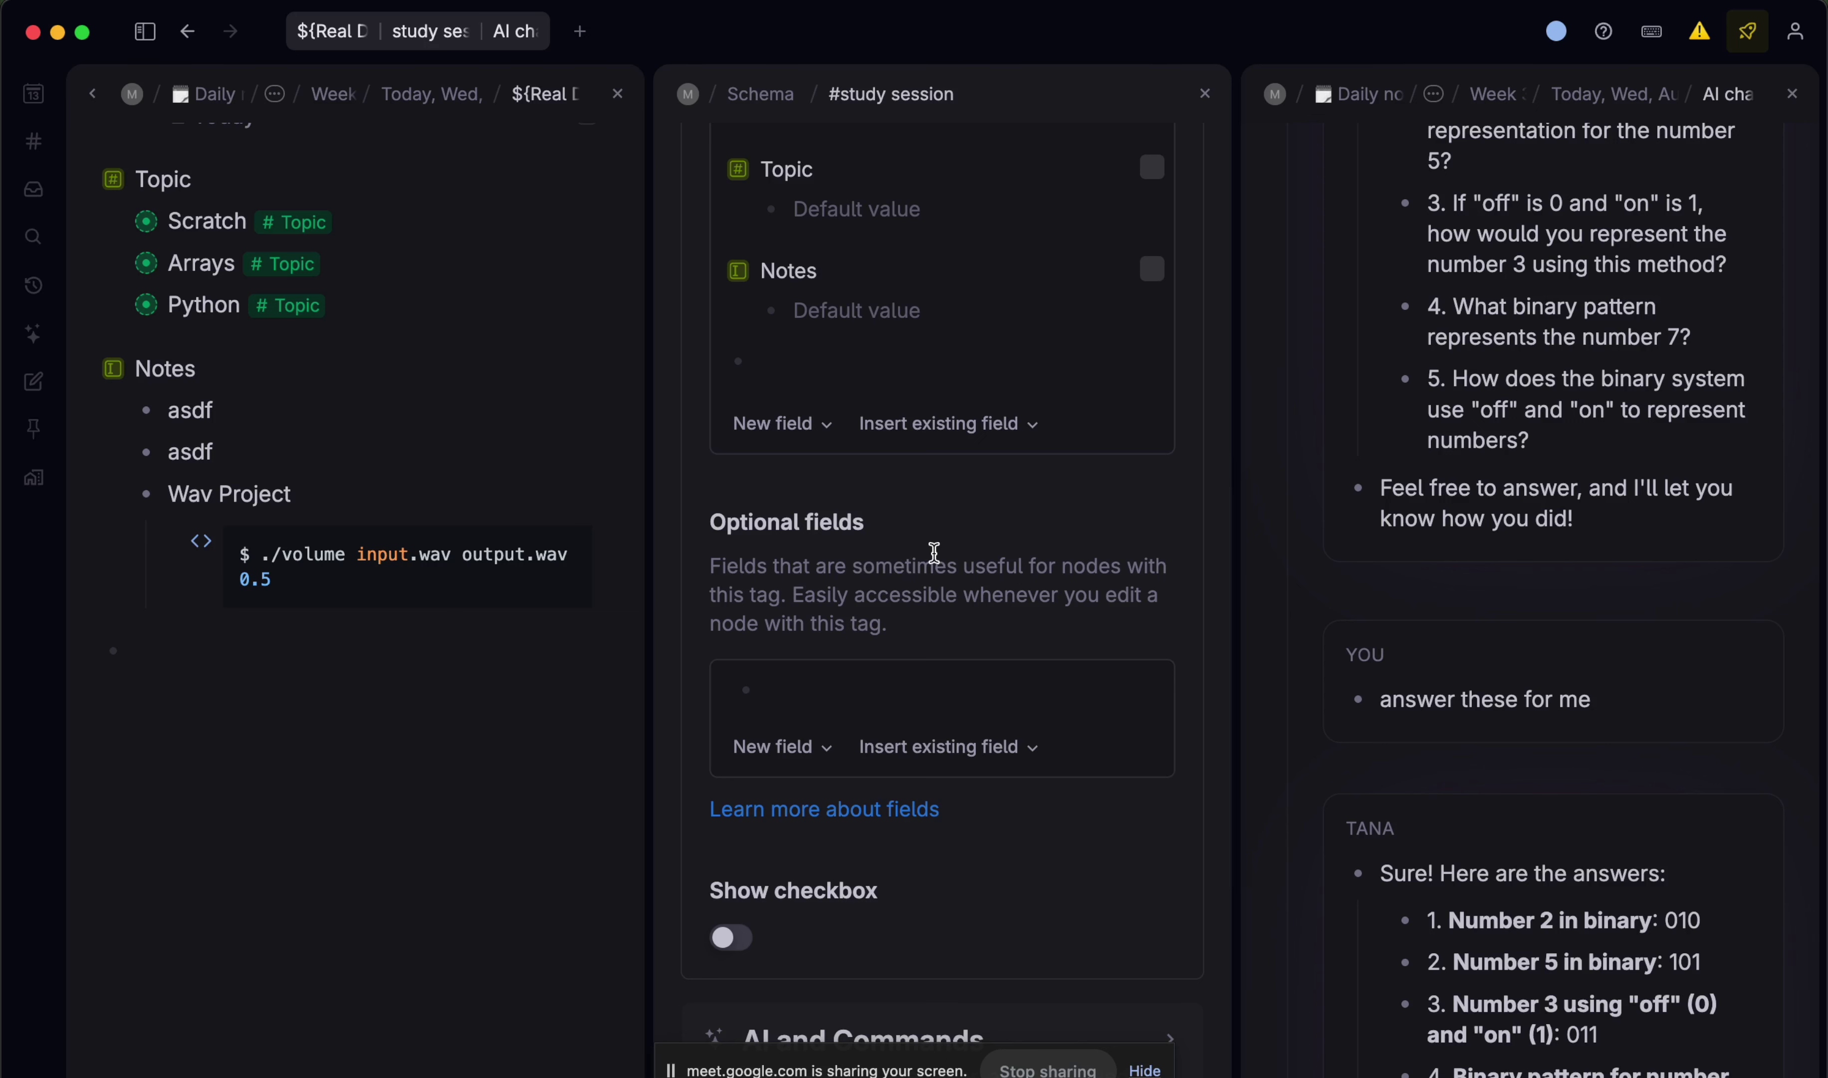
scroll(934, 553, down, 5)
click(906, 603)
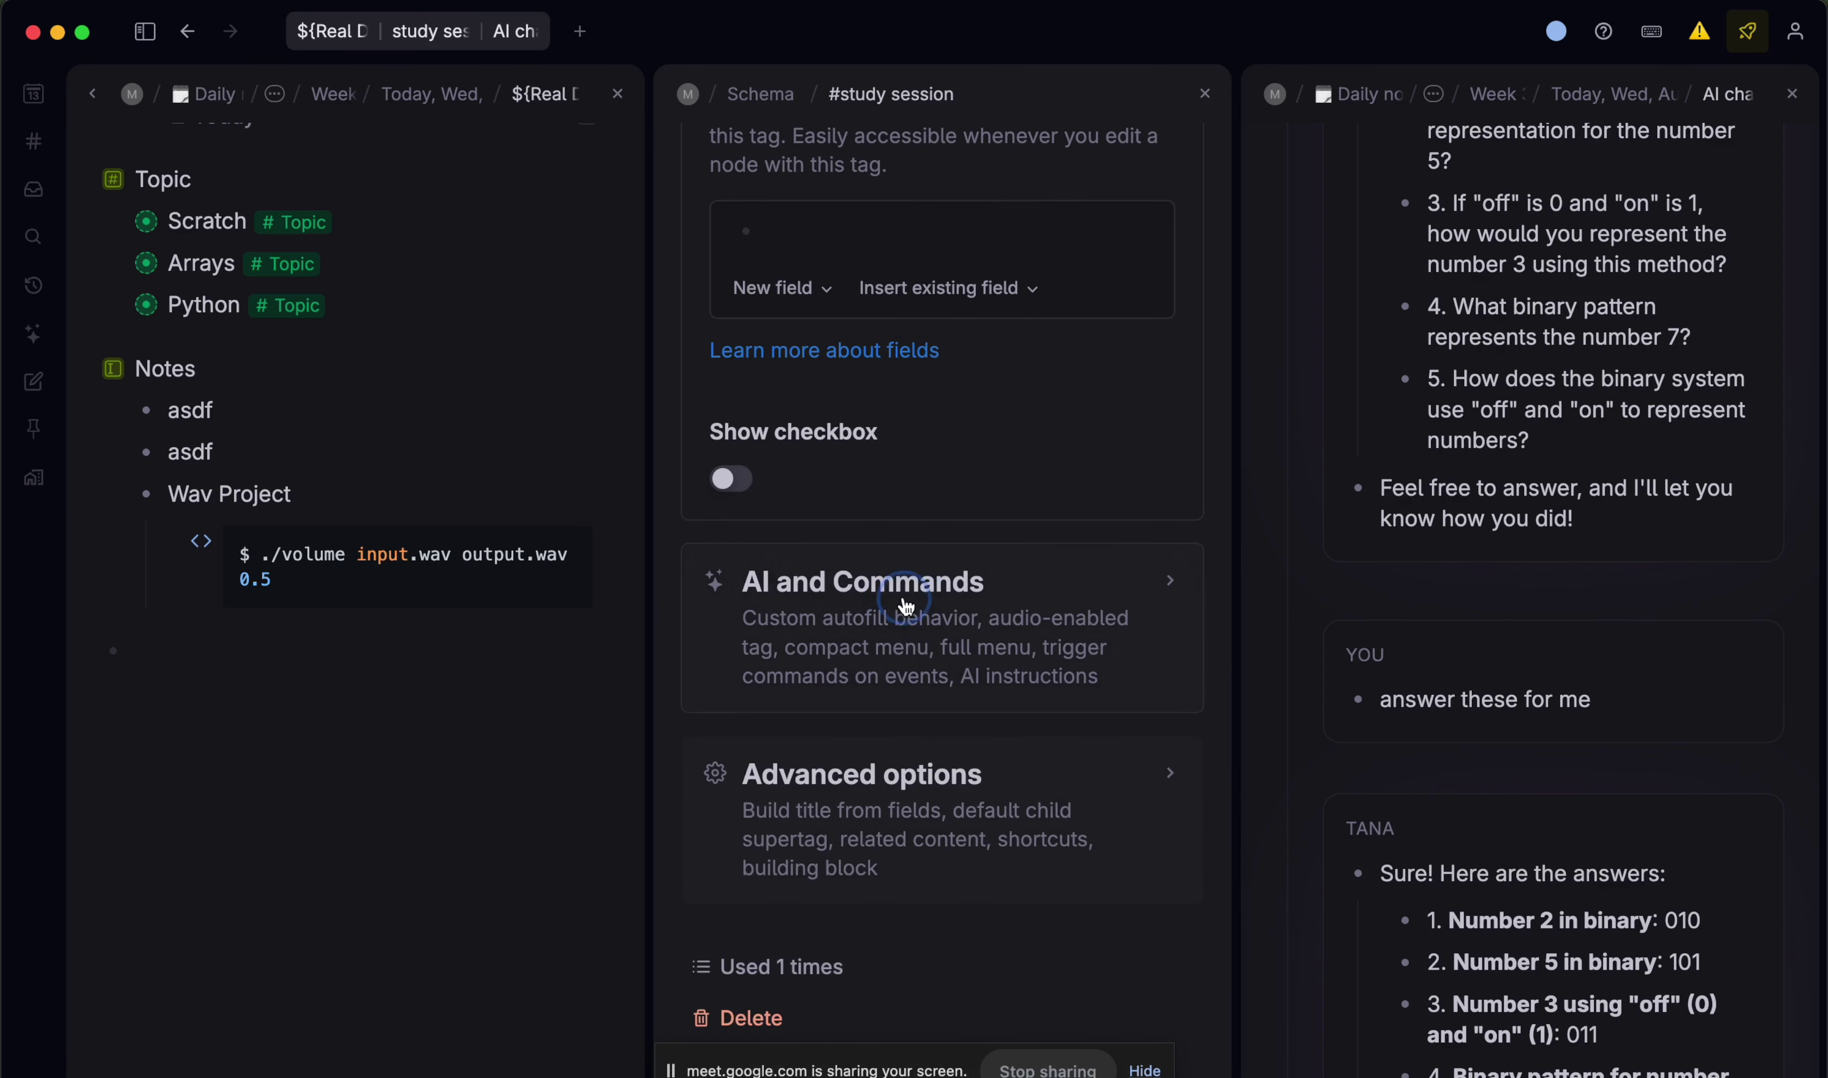
click(800, 779)
scroll(852, 785, down, 5)
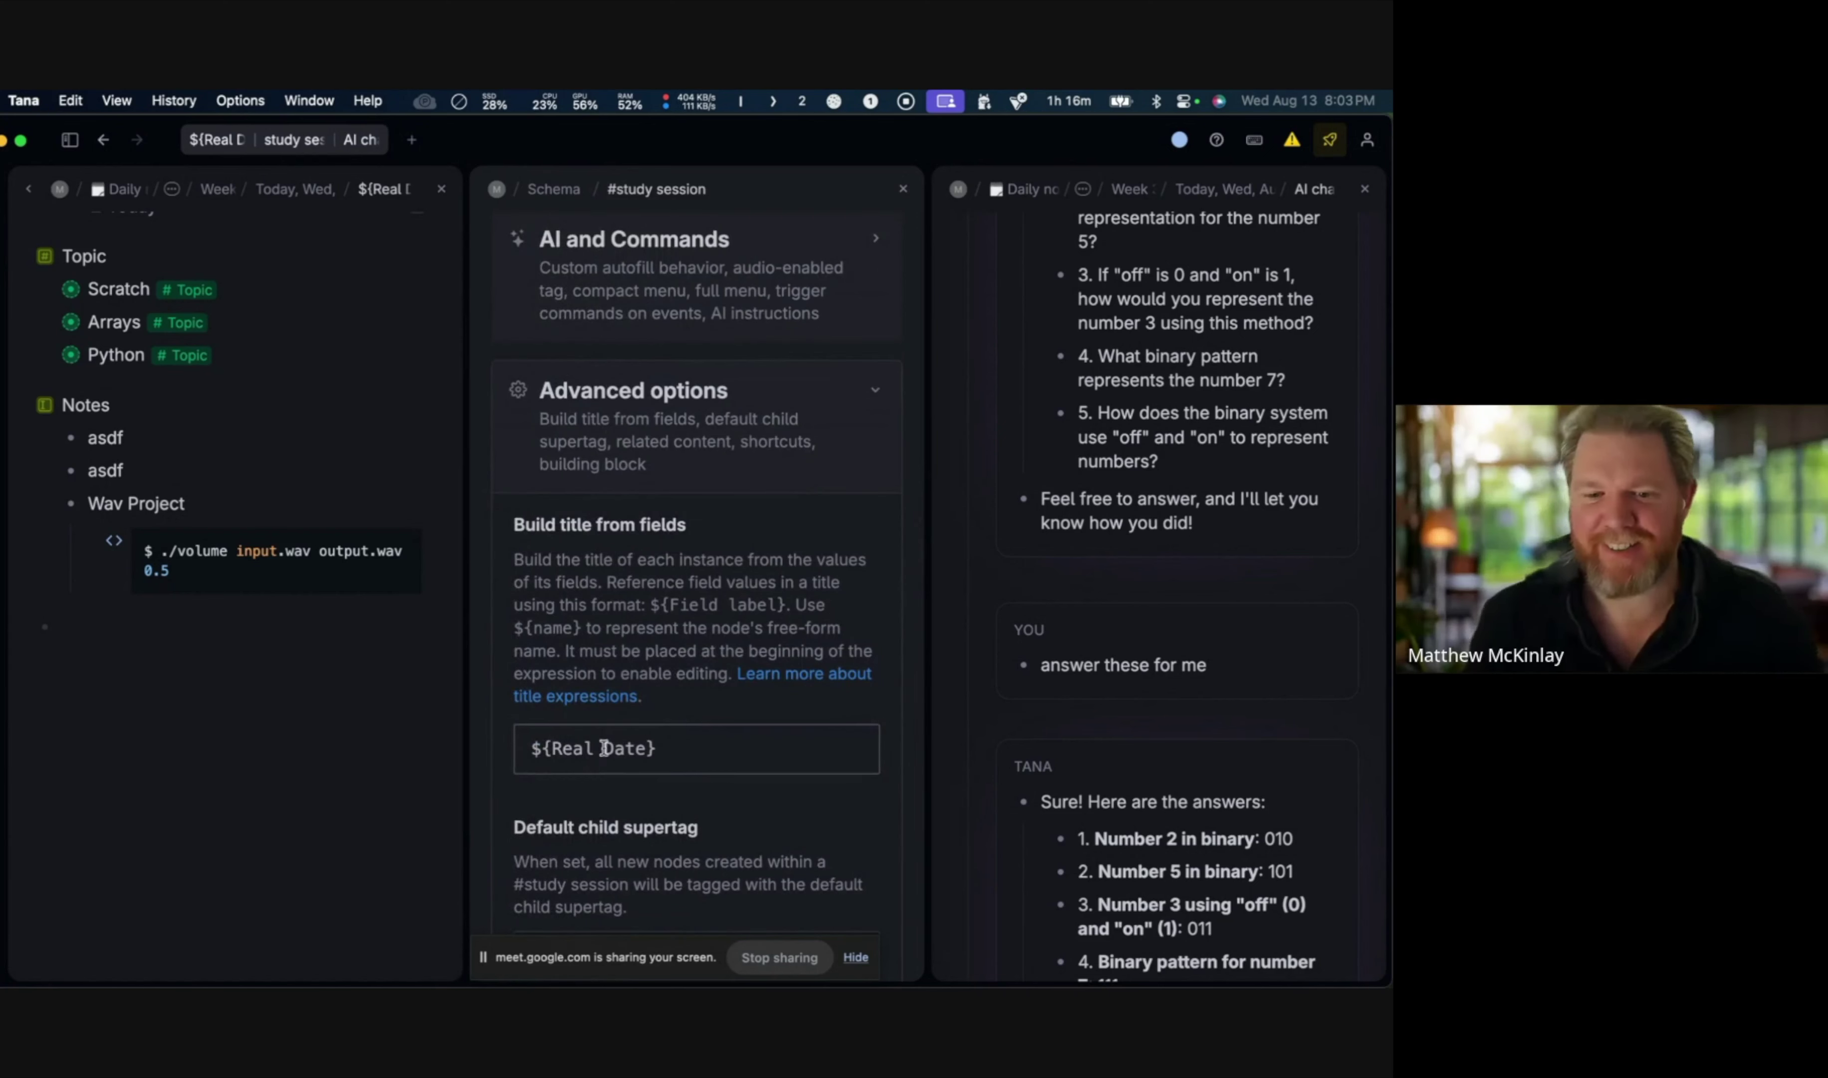
- Set the supertag's title expression to ${Due Date} and close the #study session and AI chats panels
double_click(585, 748)
scroll(312, 653, up, 3)
text(Due)
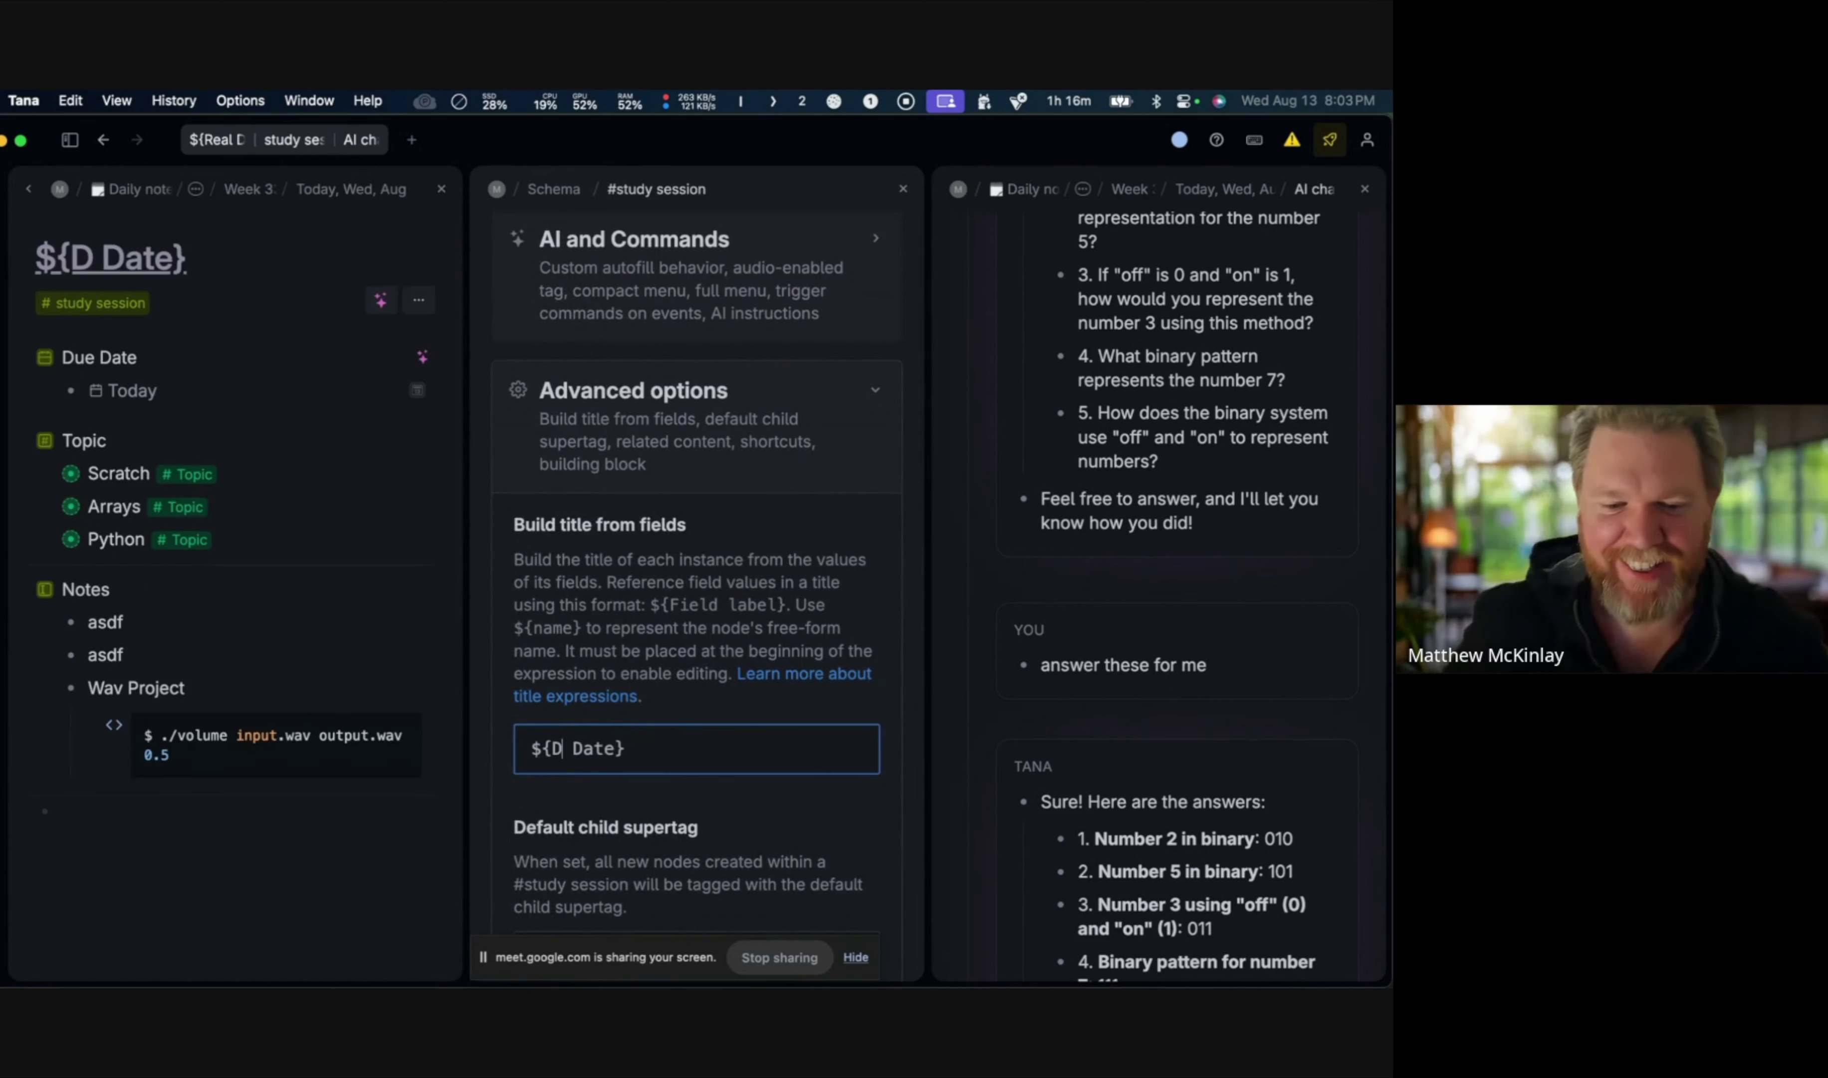
click(903, 189)
click(1366, 191)
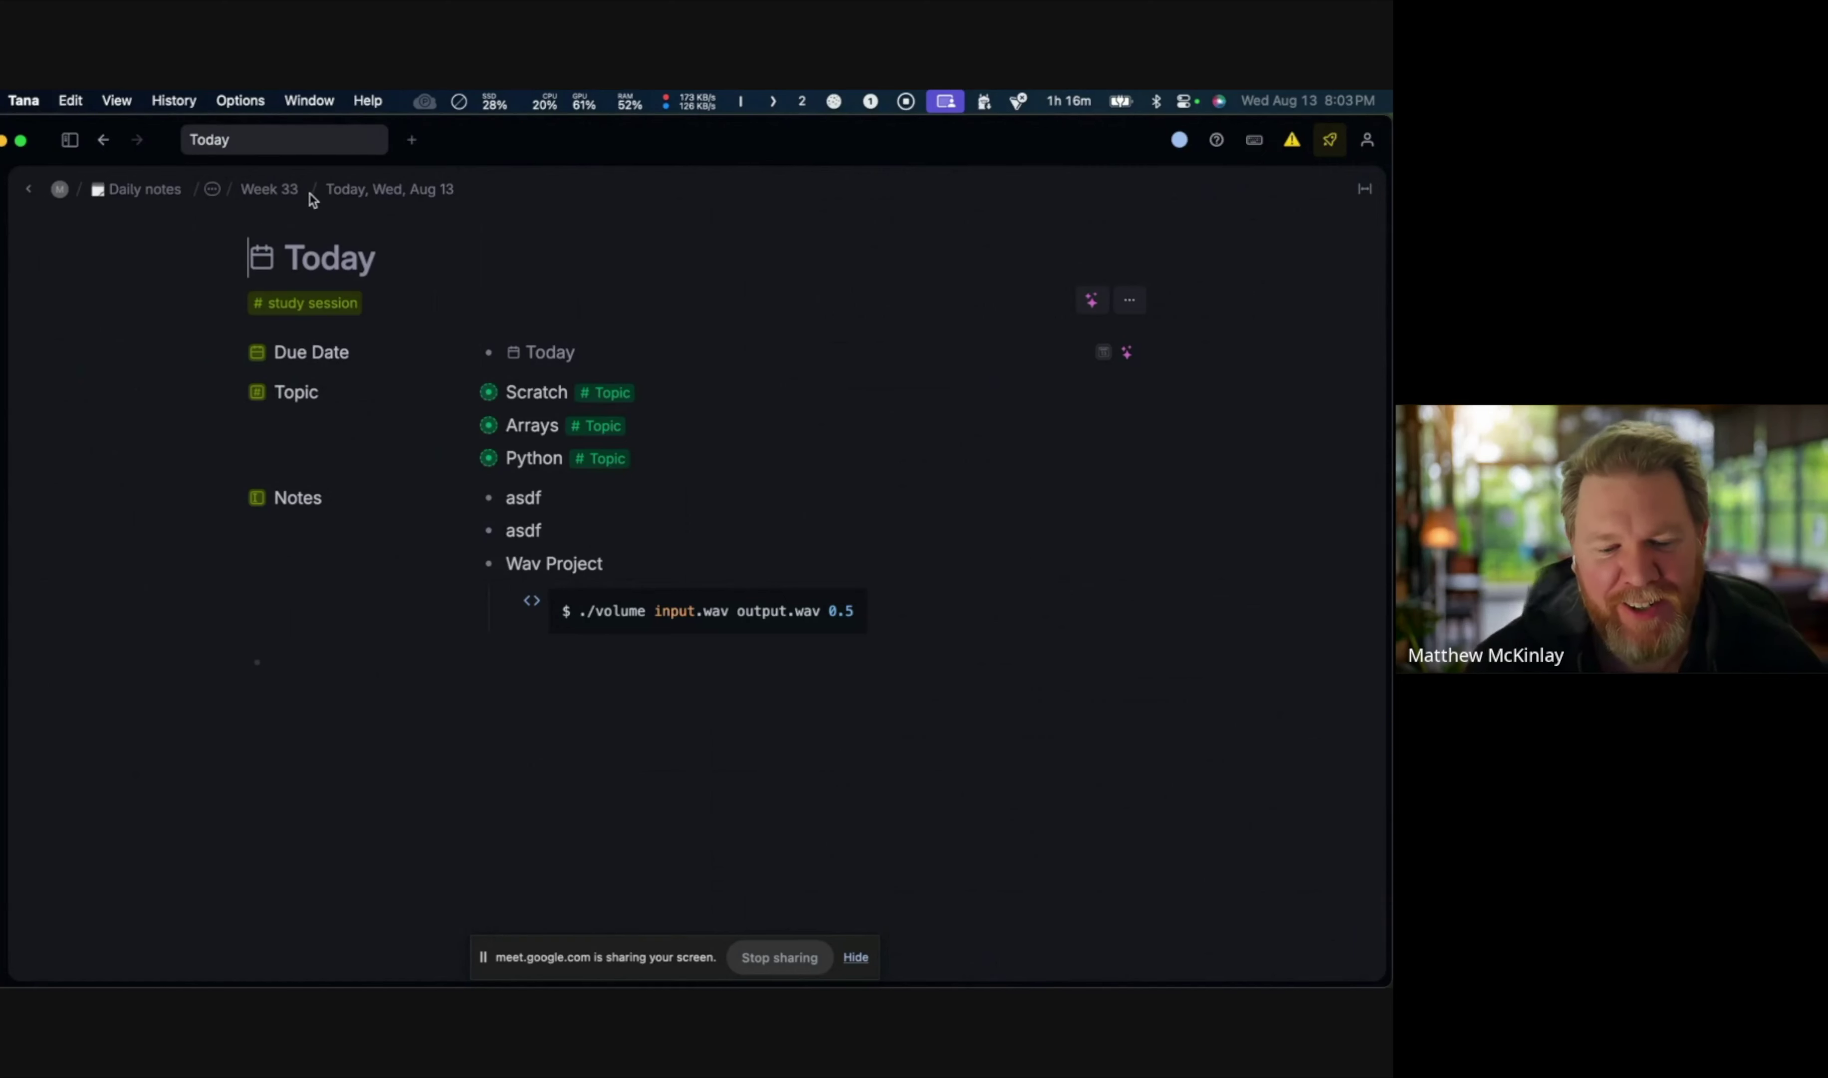
- Return to the CS50 course through the Student Workflow Hub and close the Study Session search's query builder
click(60, 189)
scroll(407, 555, down, 2)
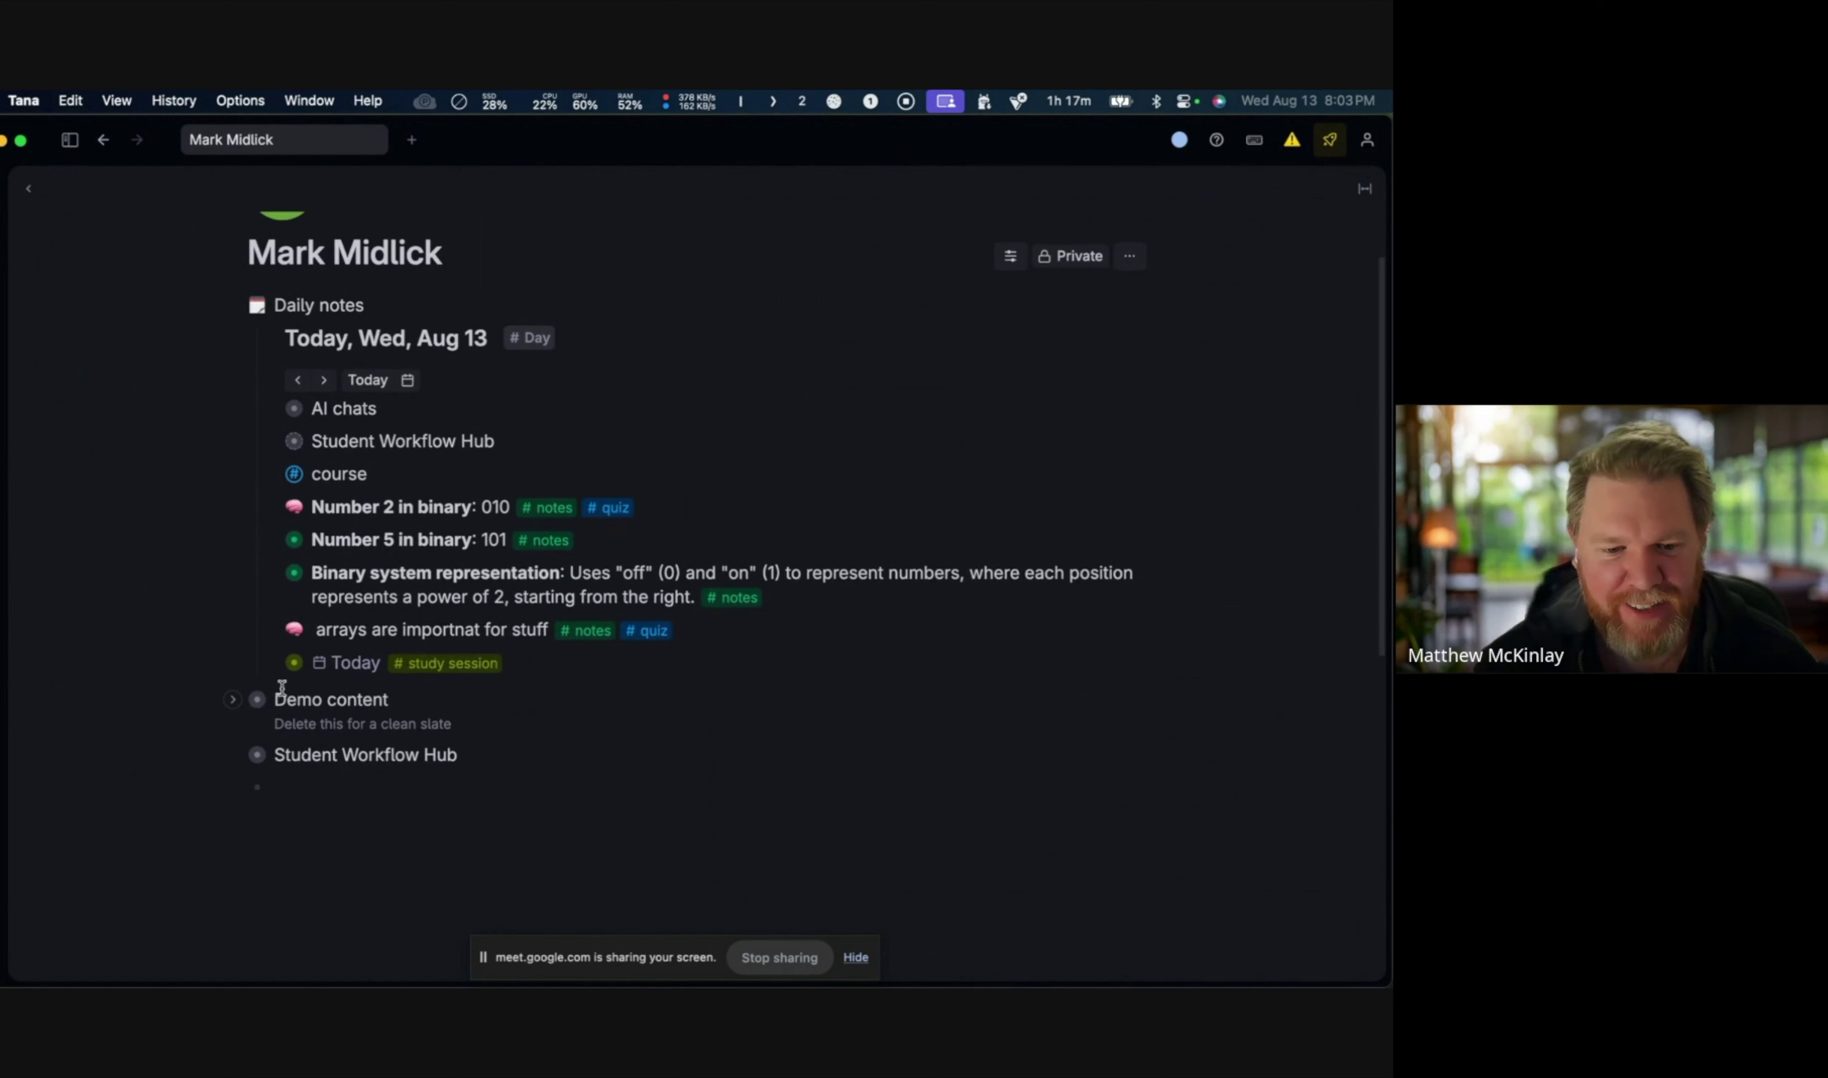
click(256, 756)
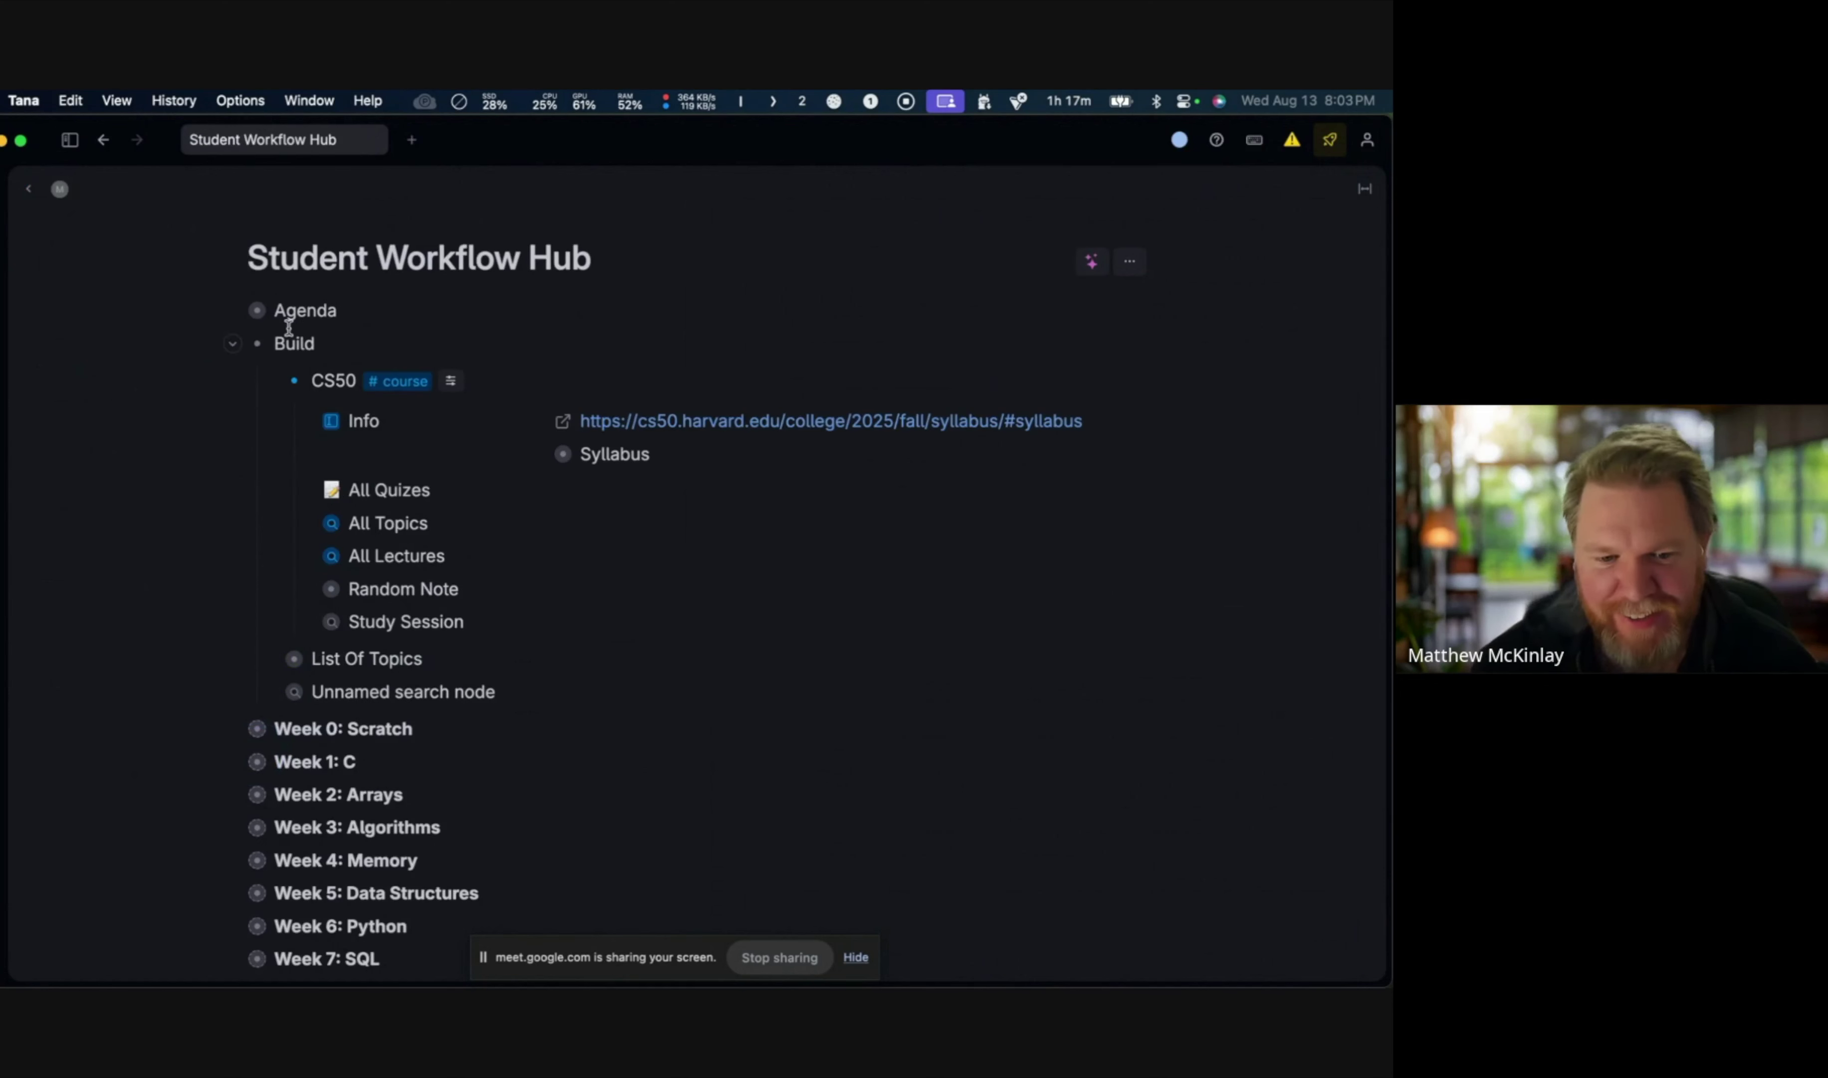
click(294, 381)
scroll(643, 494, down, 5)
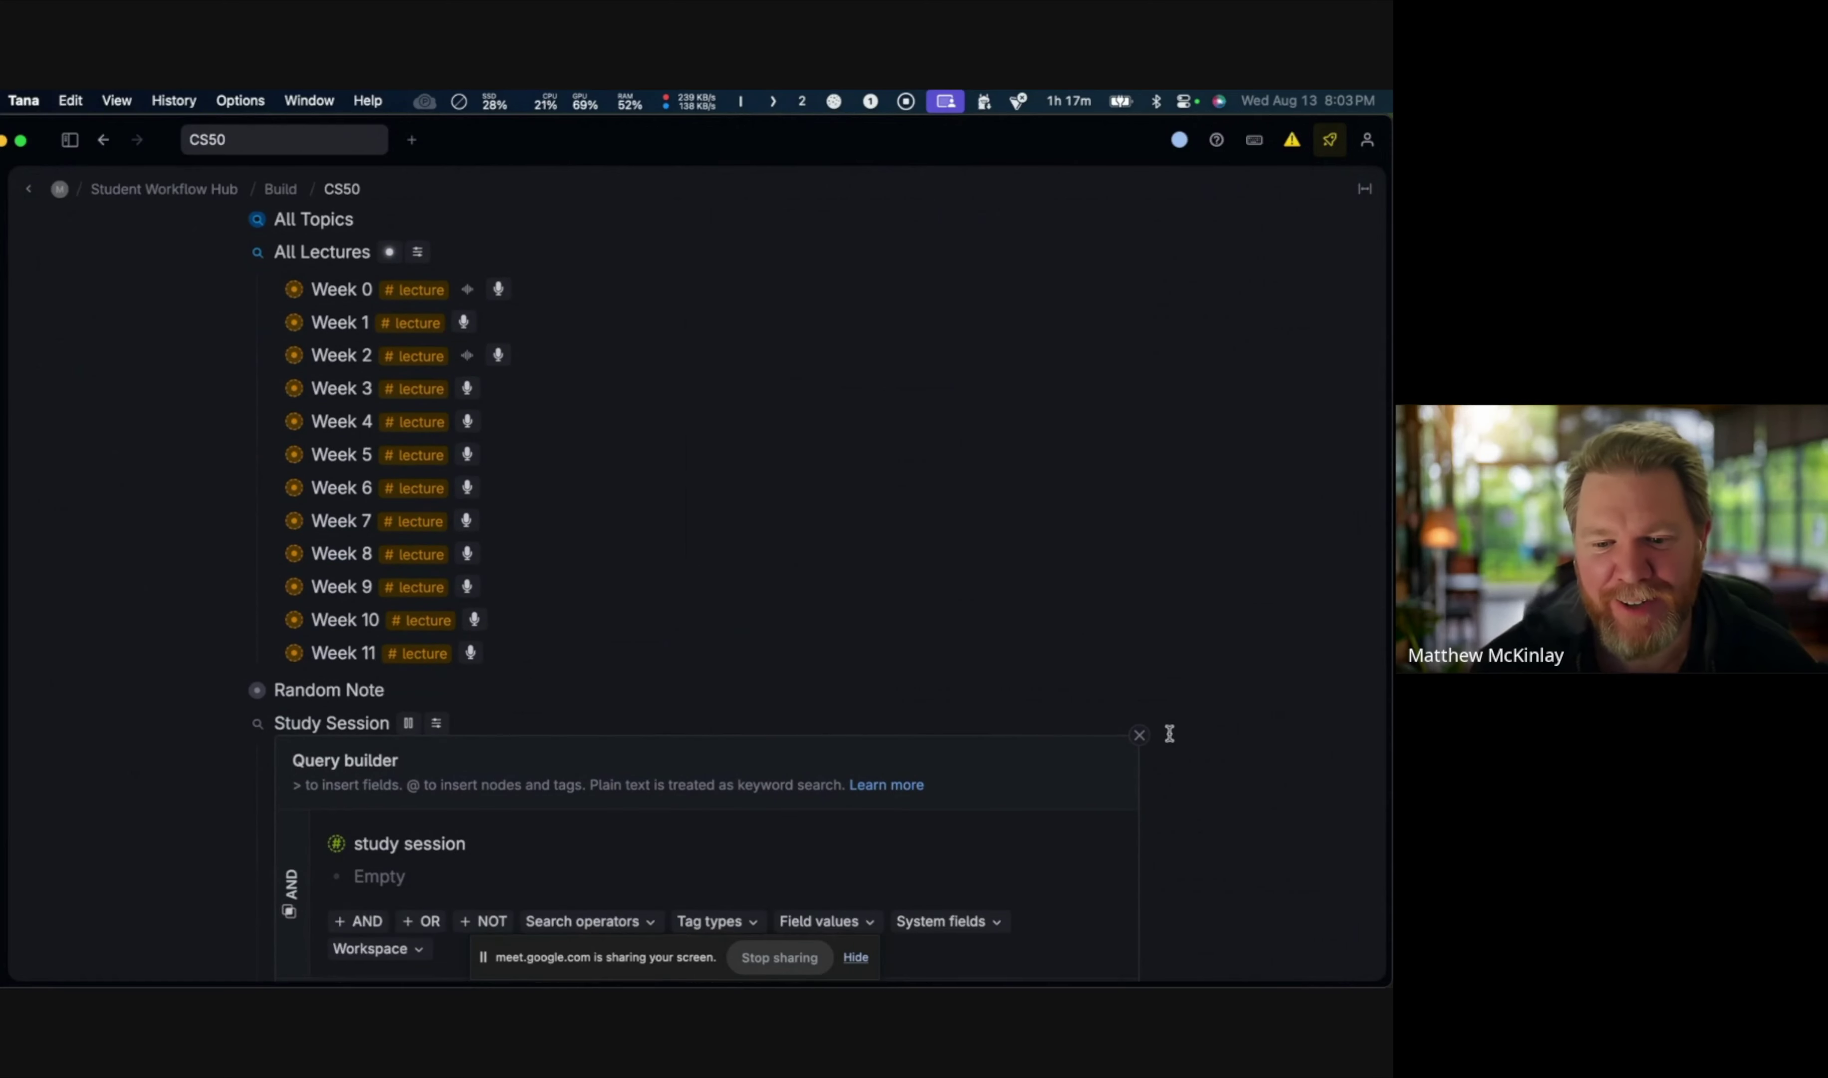
click(1140, 735)
scroll(860, 586, up, 1)
scroll(859, 586, down, 1)
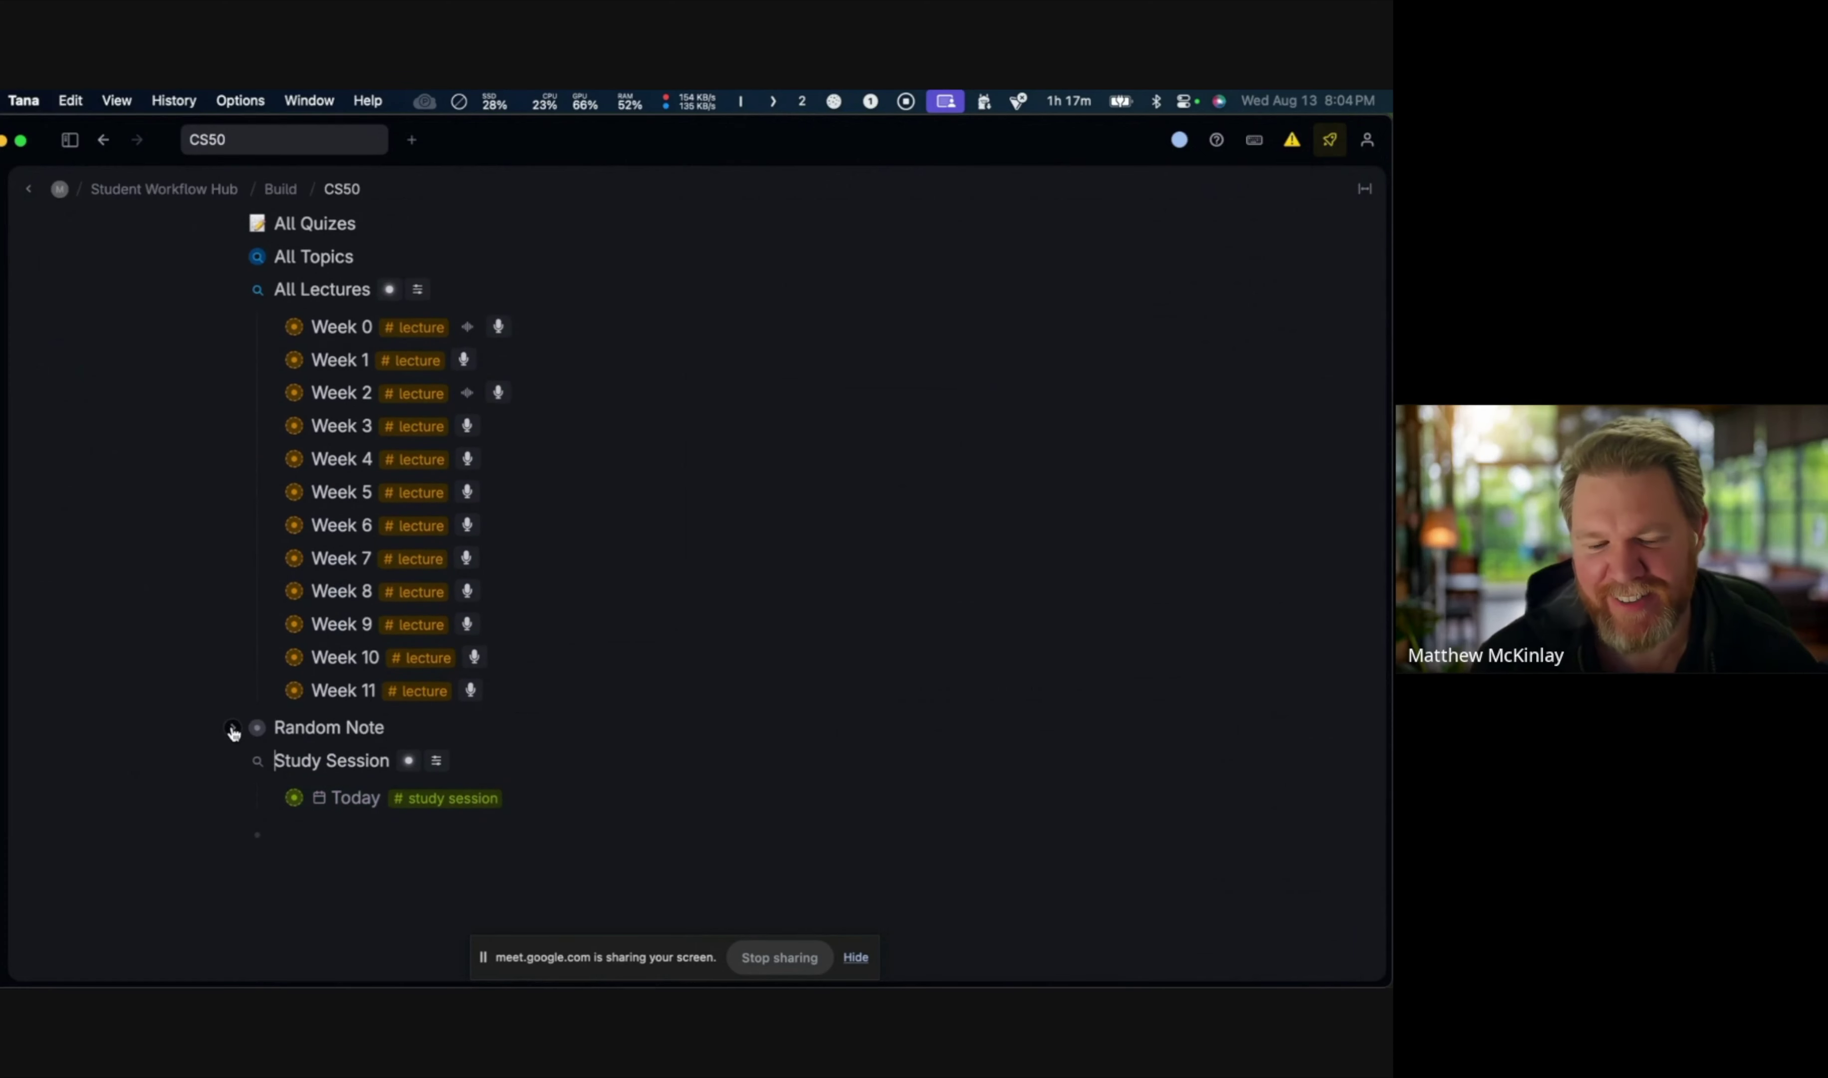
- Look inside Random Note, and collapse the Random Note, All Lectures and Study Session nodes on the CS50 page
click(233, 728)
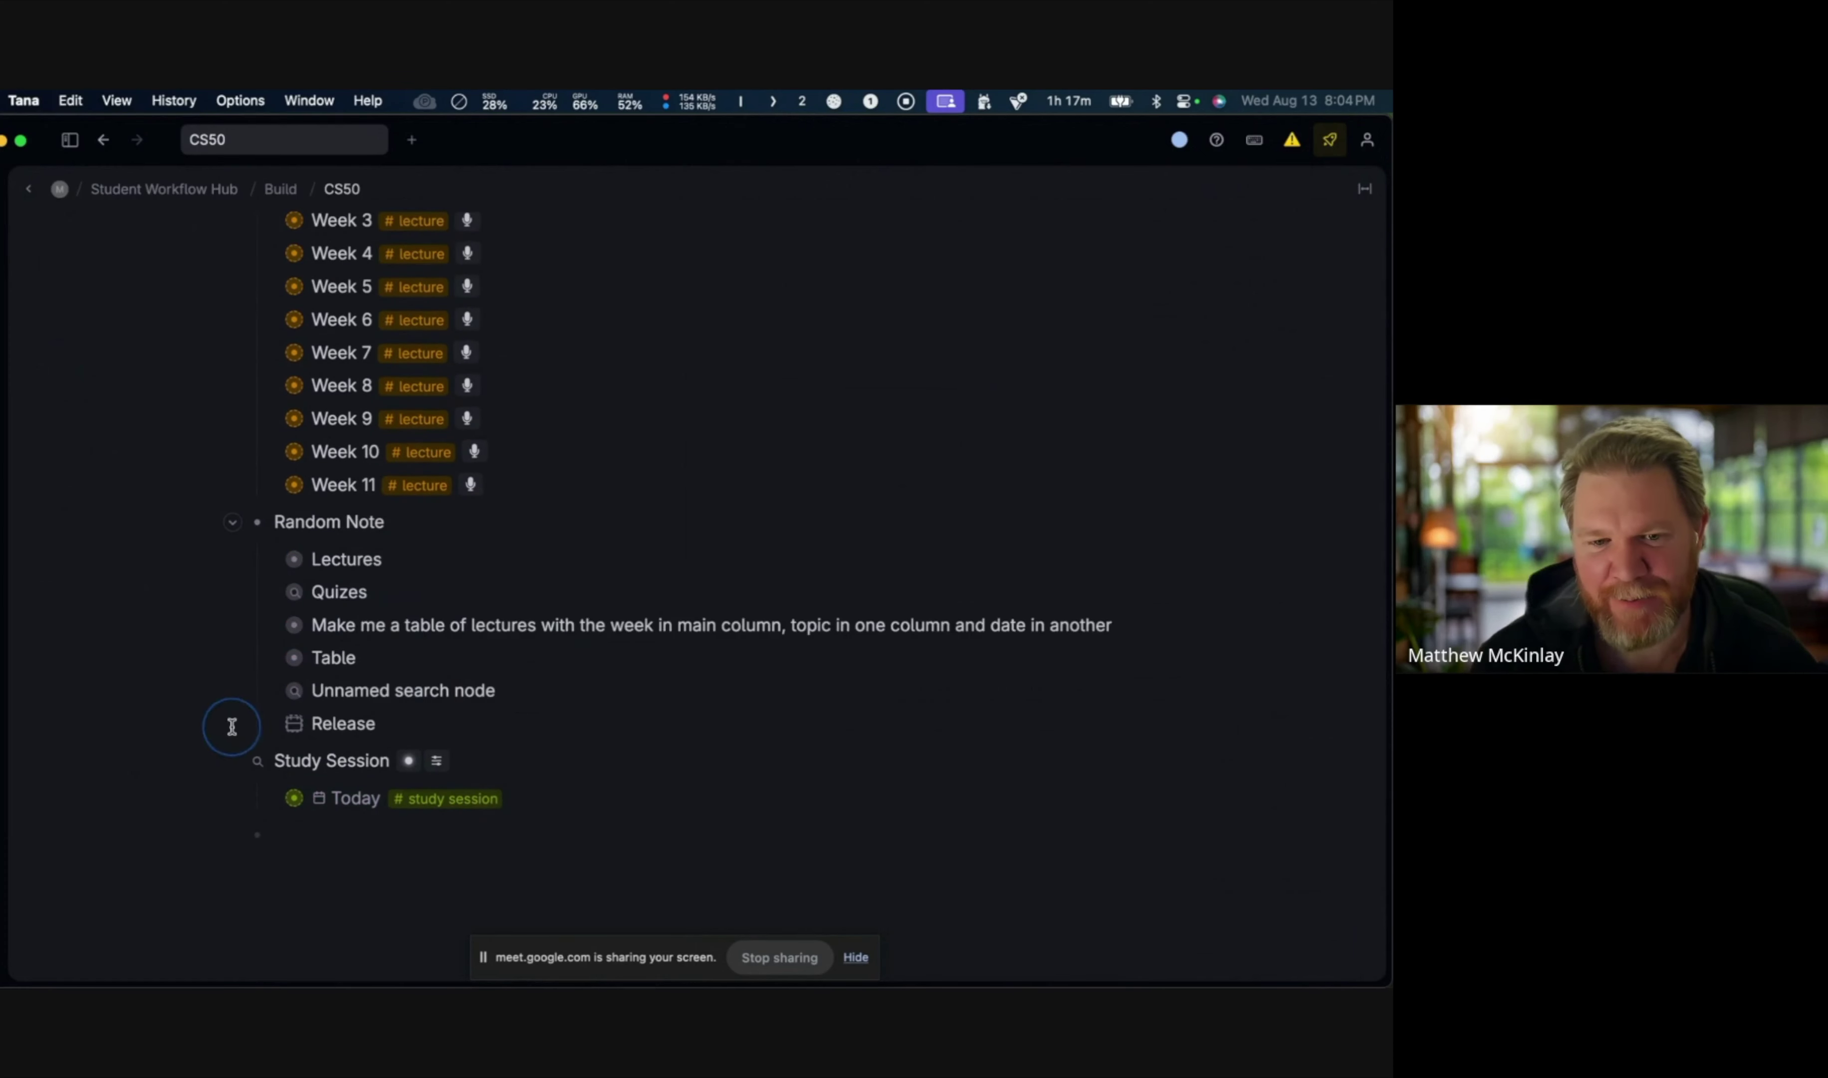
click(233, 521)
scroll(444, 533, up, 3)
click(232, 420)
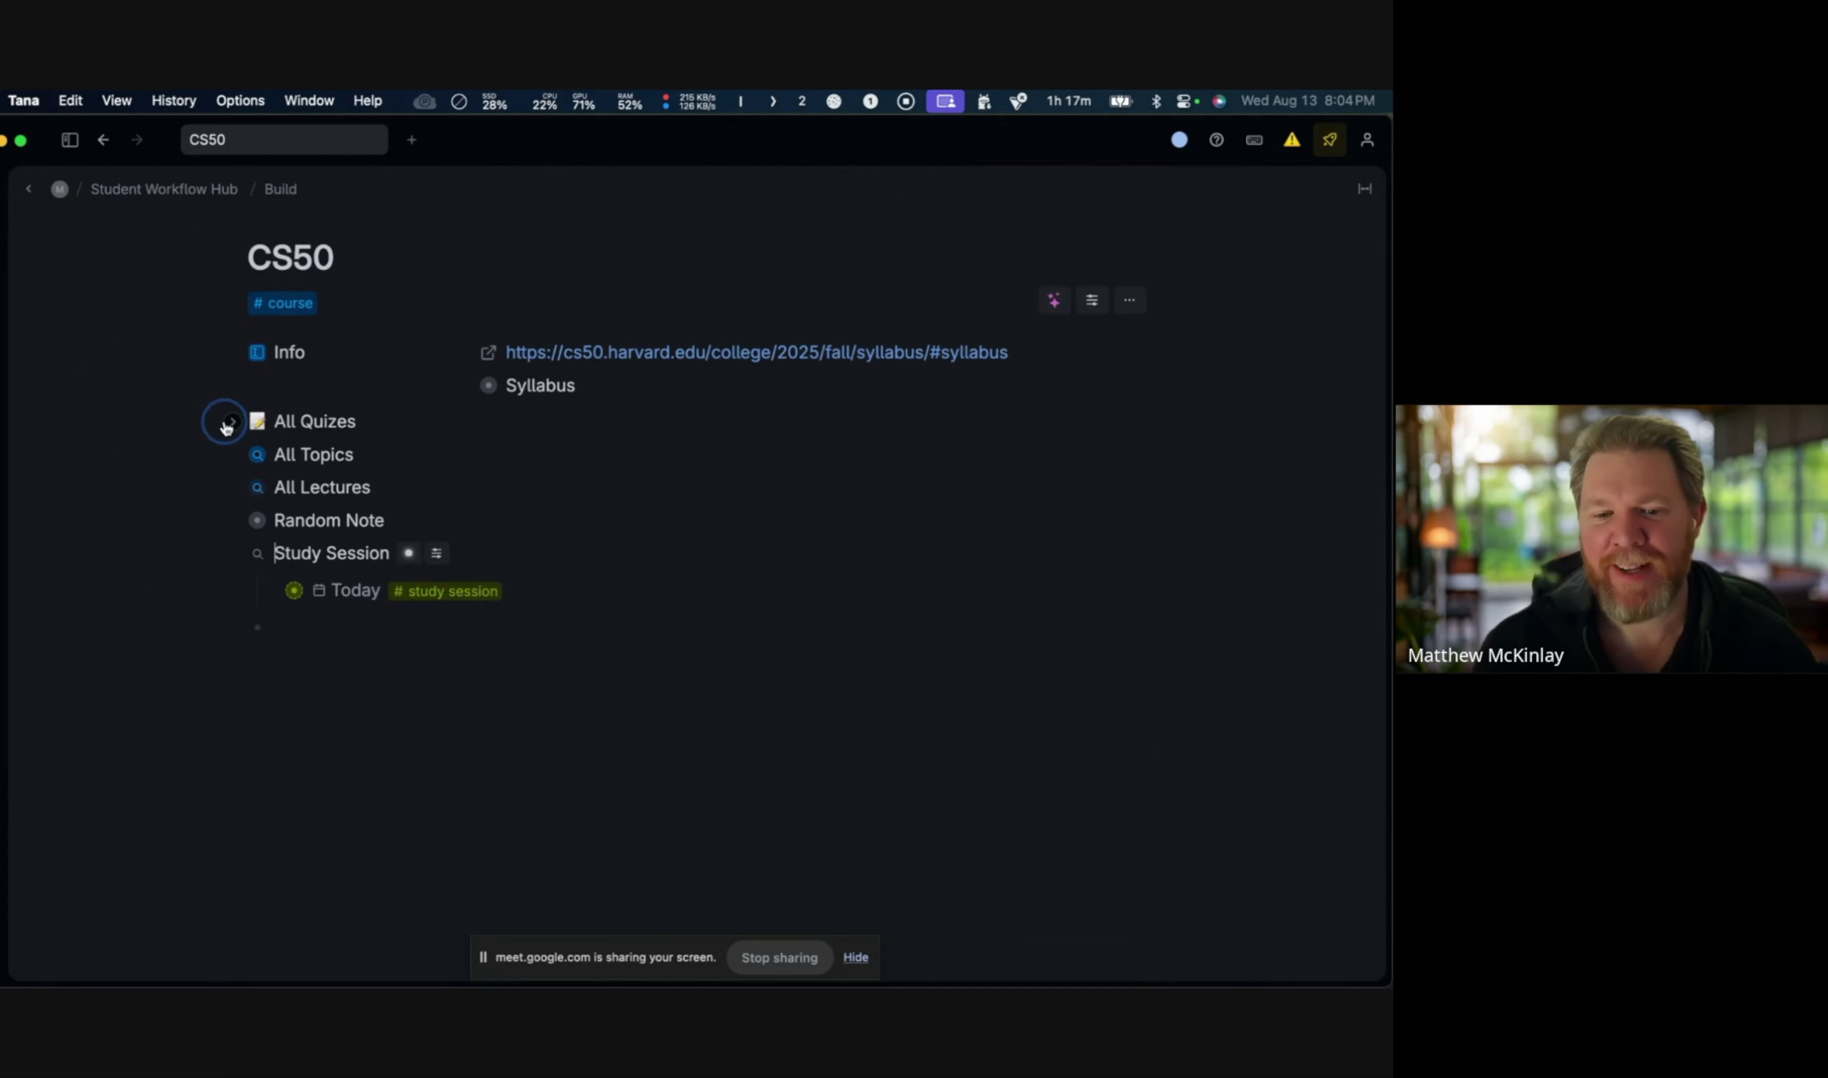
scroll(422, 476, down, 1)
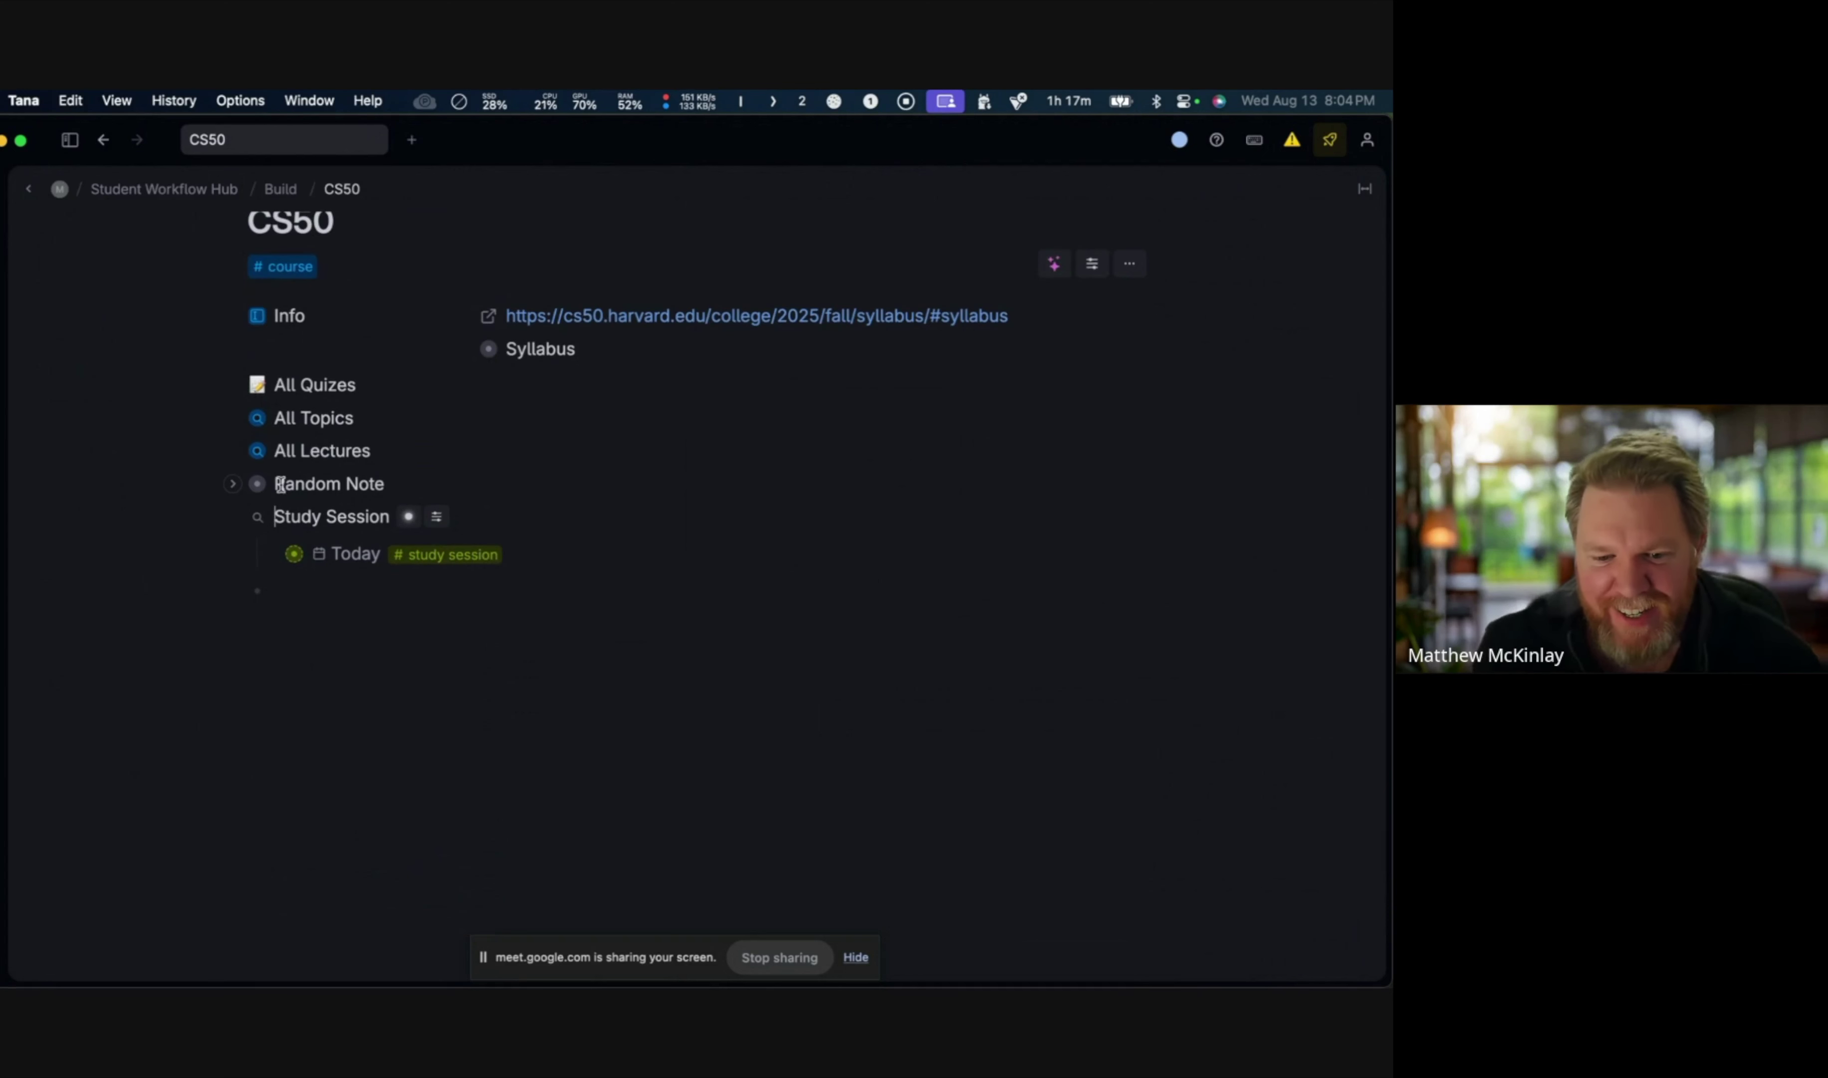
click(233, 518)
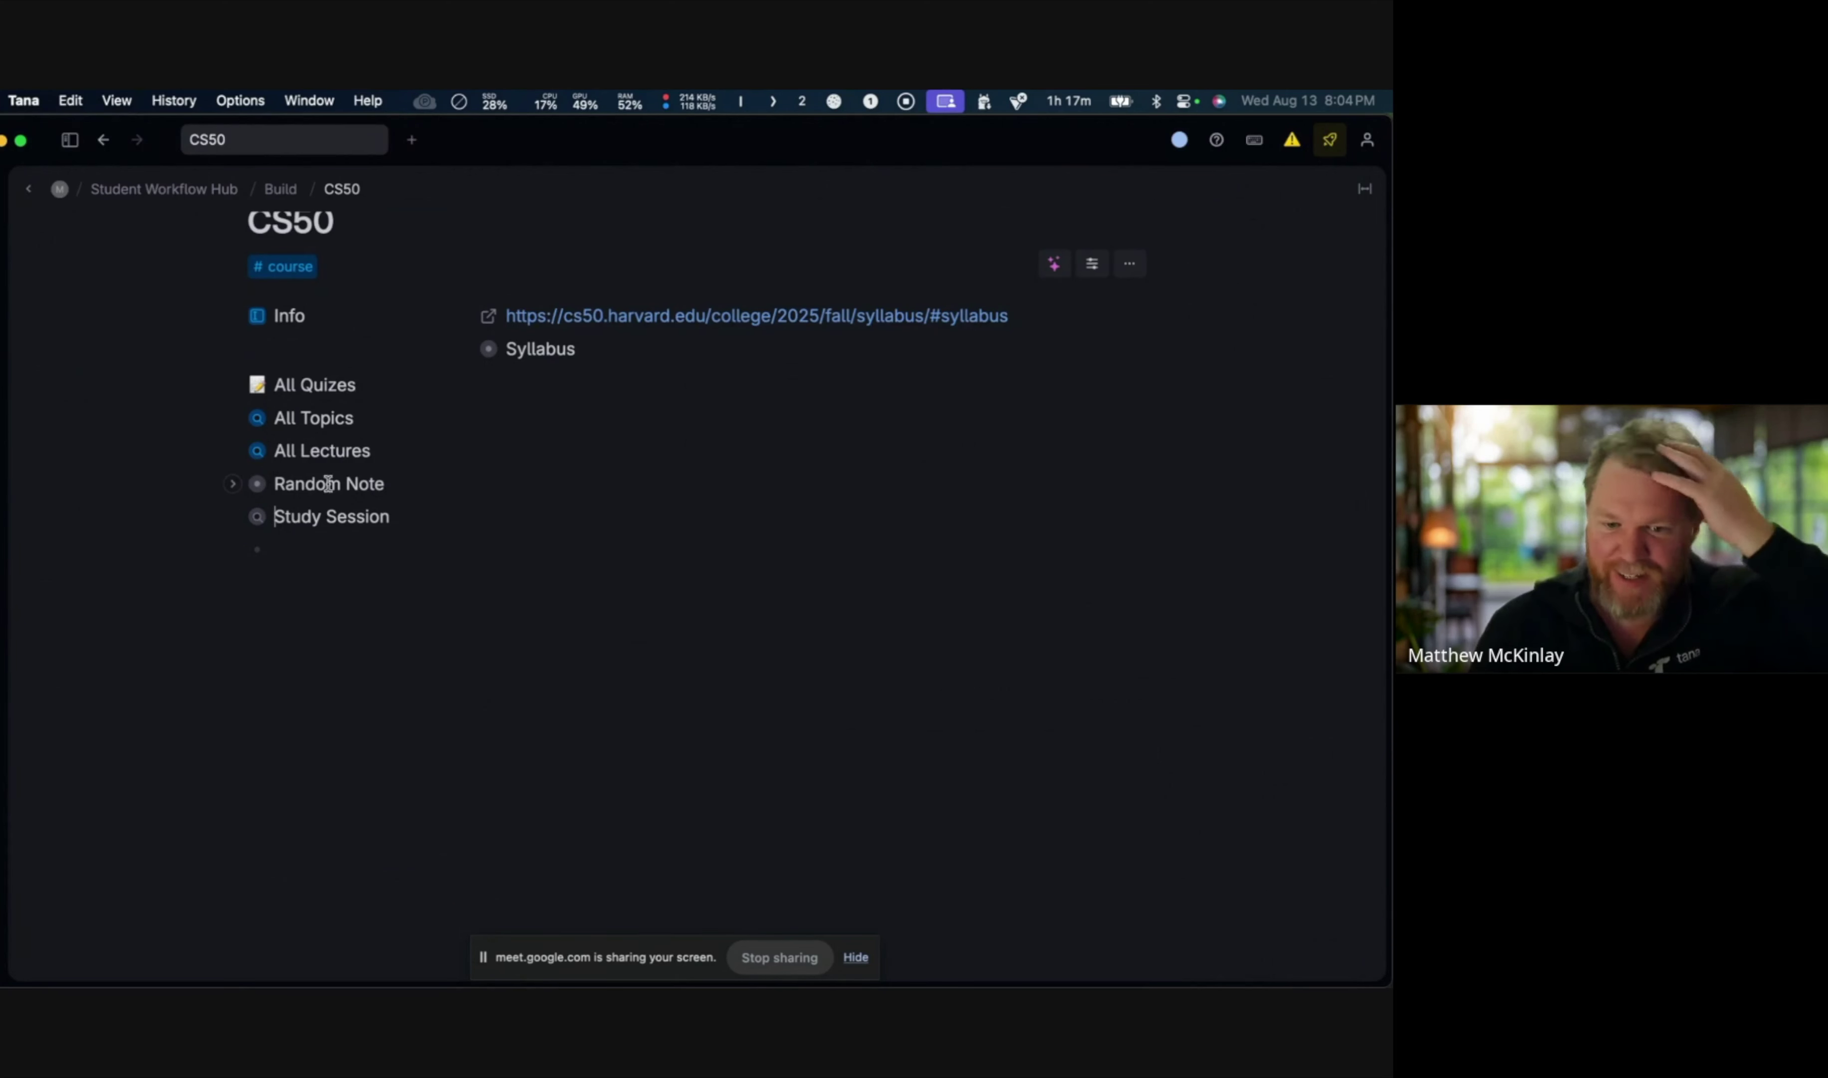
scroll(839, 531, up, 1)
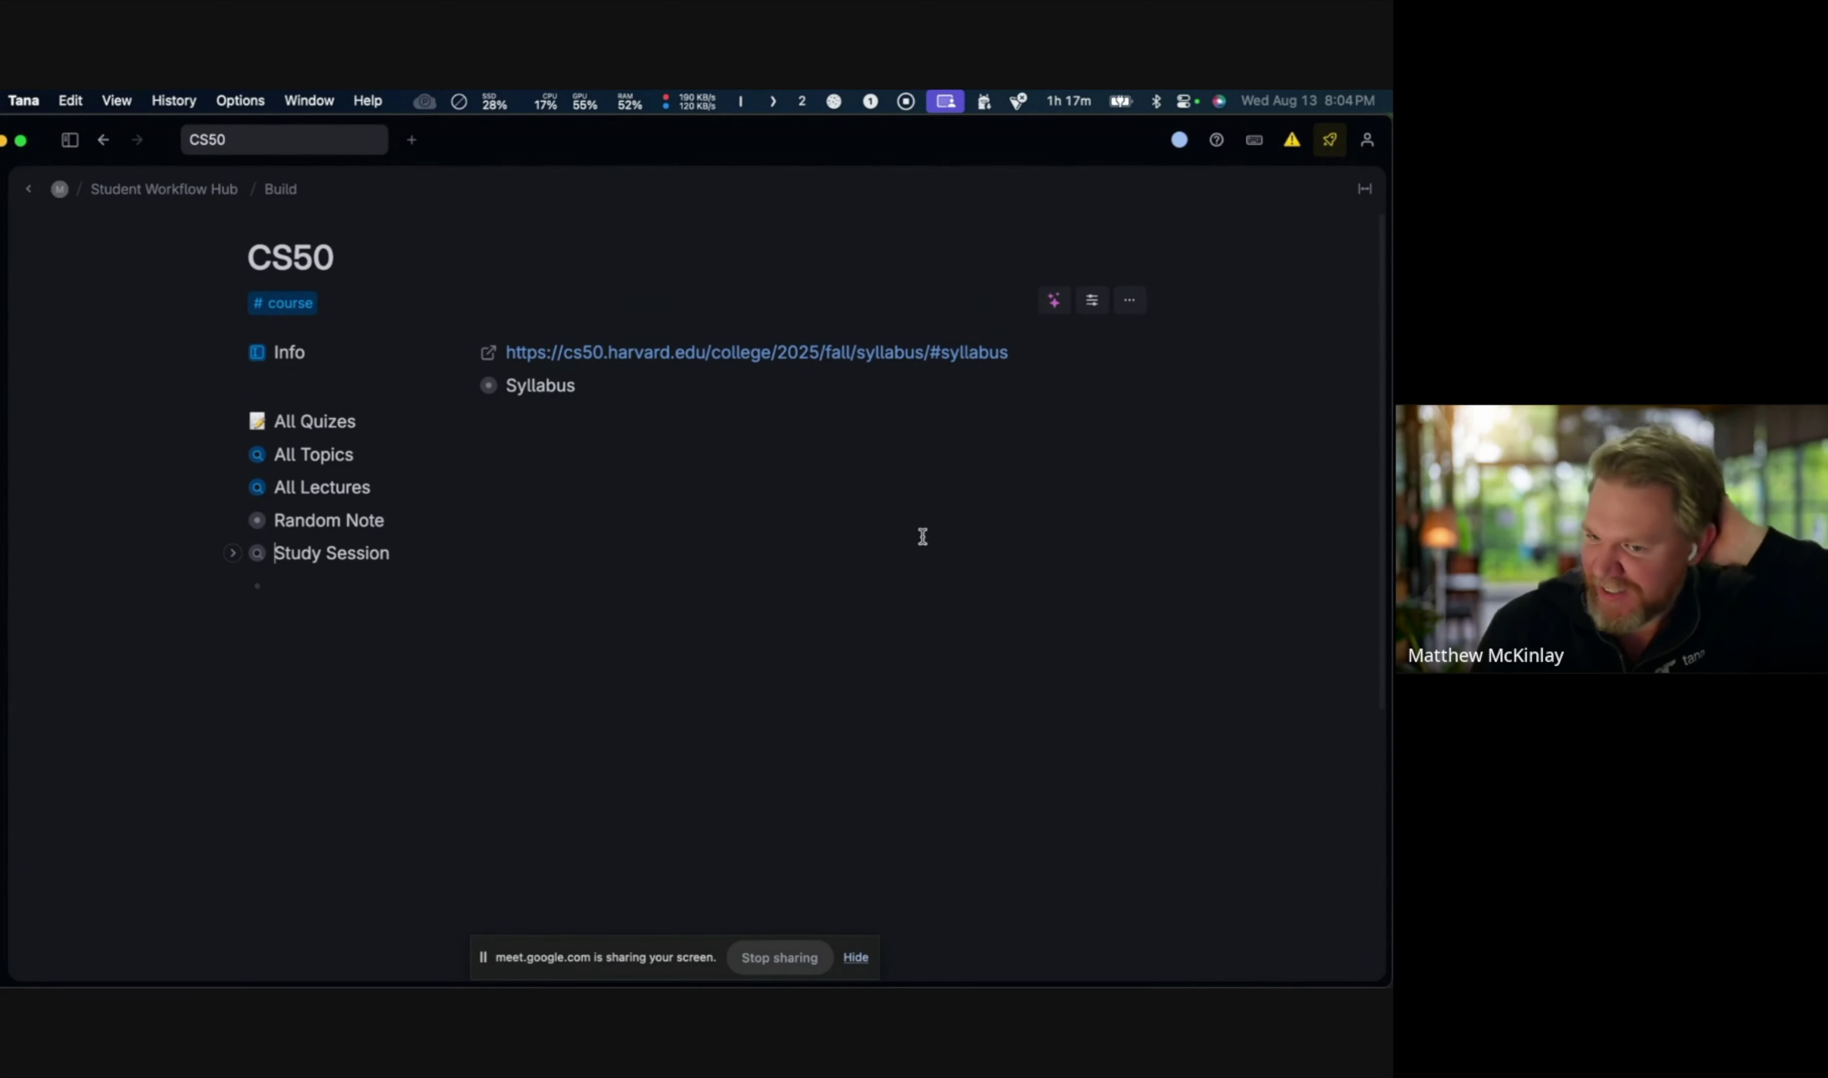